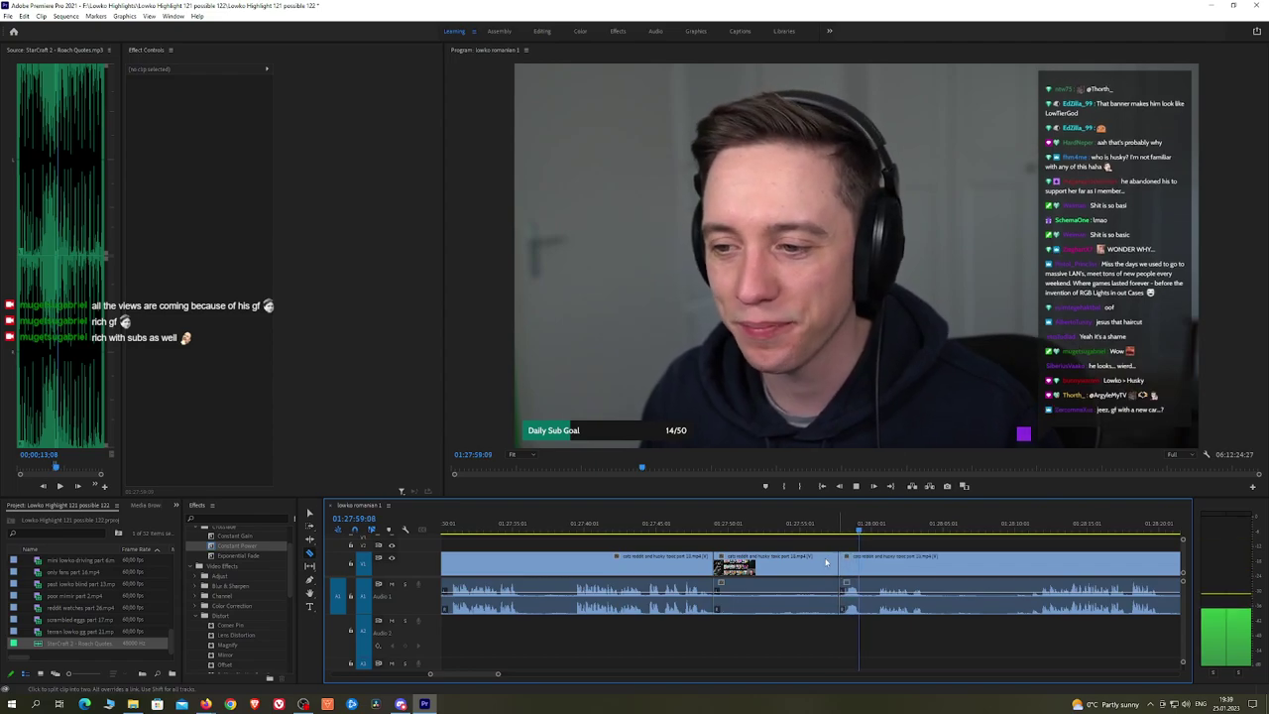
Step: Ripple-delete the unwanted piece and add a Constant Power crossfade on the new audio edit
key("v")
left_click(819, 562)
key("shift+Delete")
key("space")
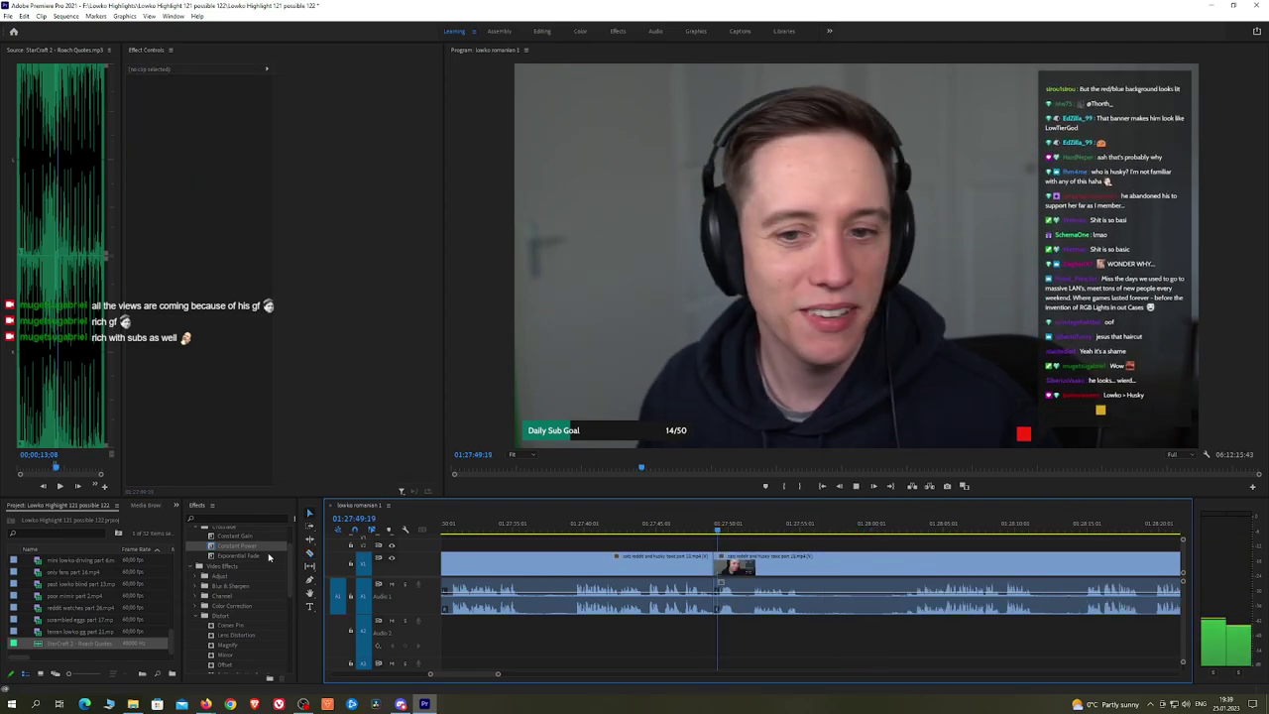
left_click_drag(716, 607, 716, 607)
Step: Around 01:28:02:27, split off another dull piece and ripple-delete it
key("h")
left_click_drag(893, 544, 794, 542)
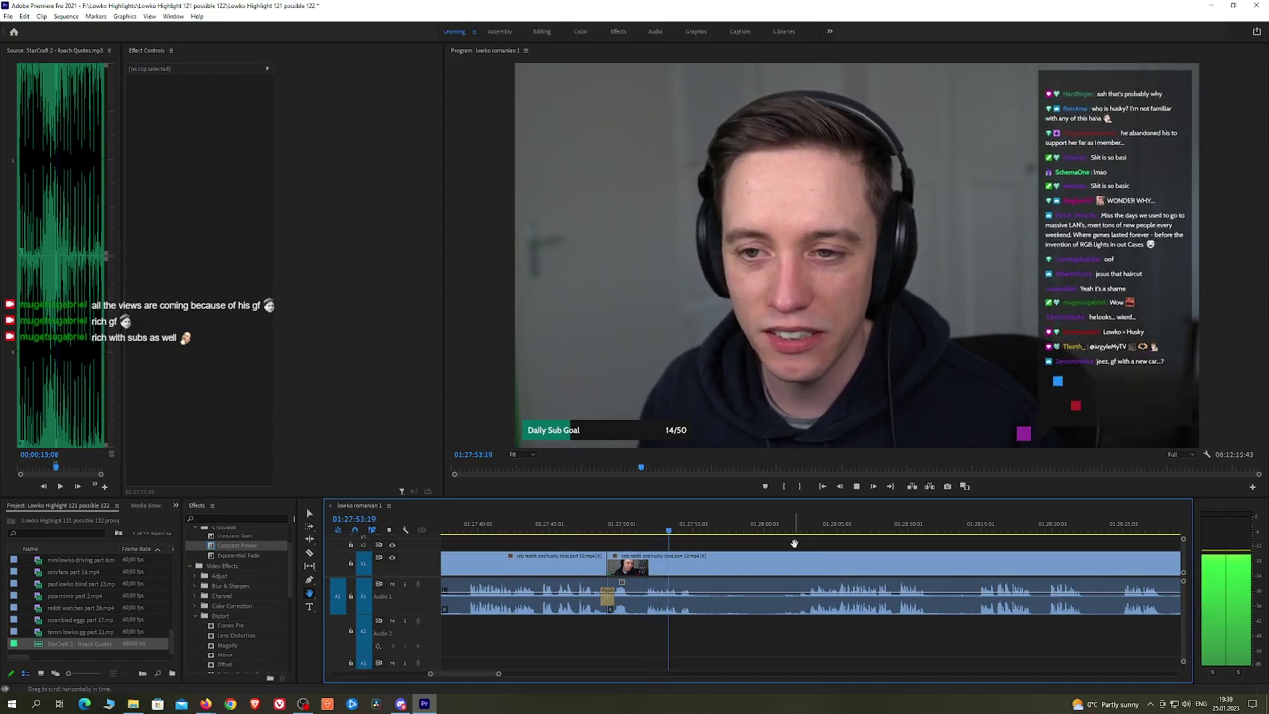
key("space")
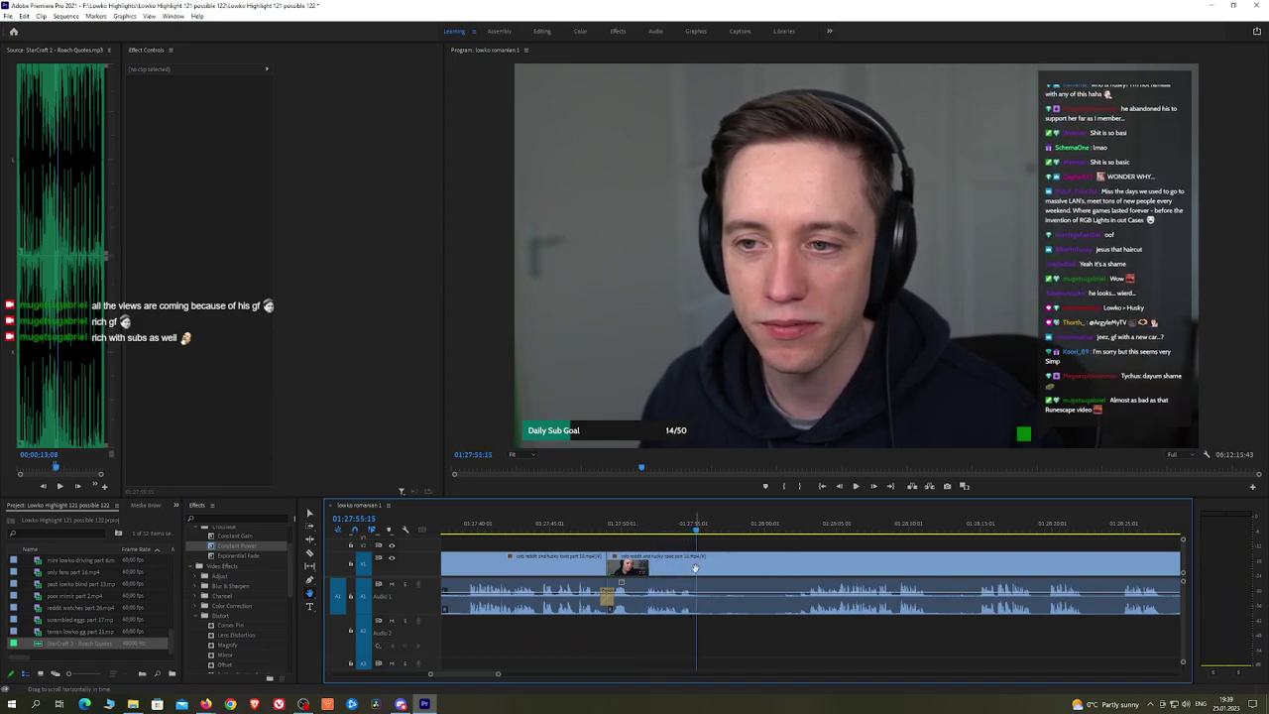
left_click(801, 530)
key("space")
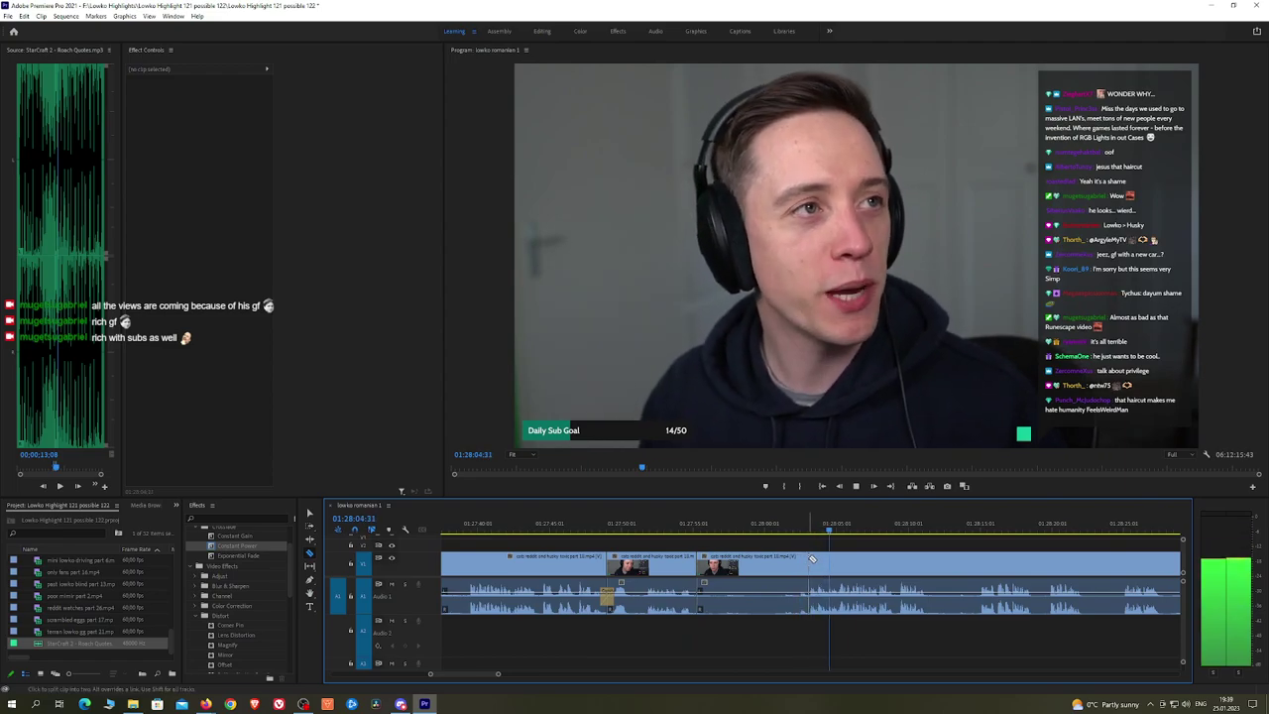
left_click(810, 561)
key("v")
left_click(786, 562)
key("shift+Delete")
key("space")
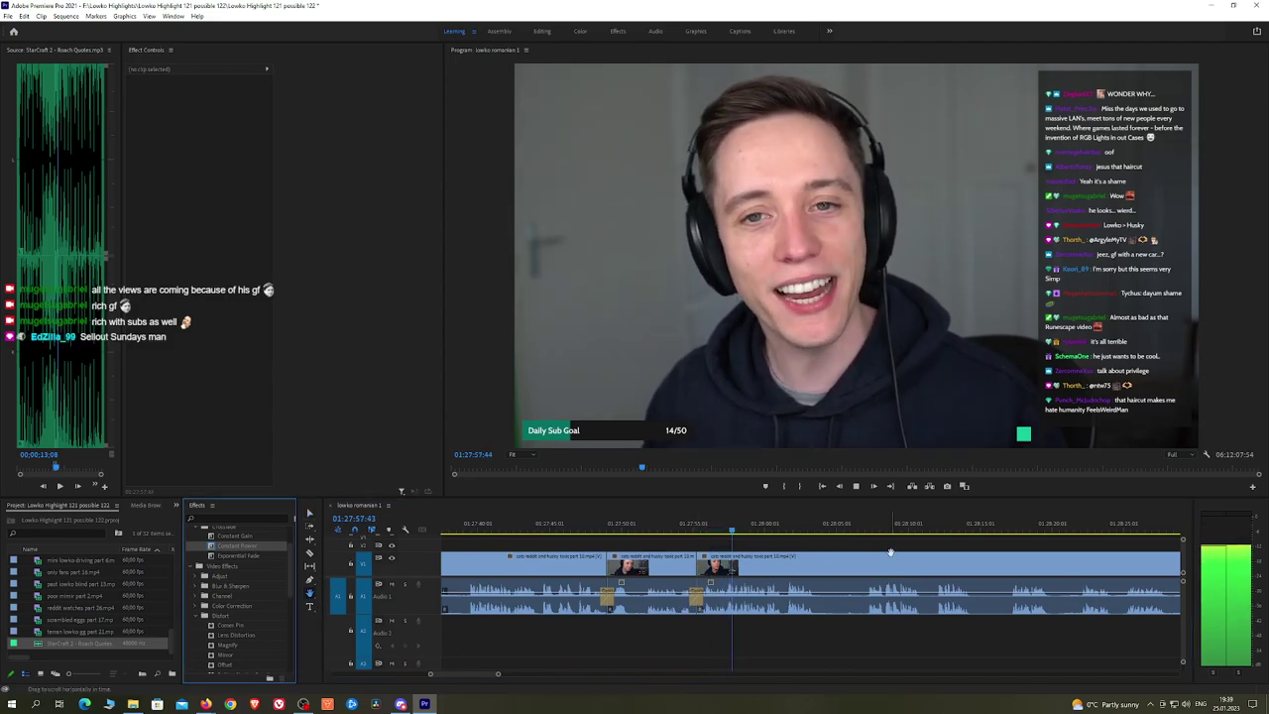
Step: Zoom into the timeline and razor the stream clip at 01:28:02:33
scroll(792, 552, "right", 2)
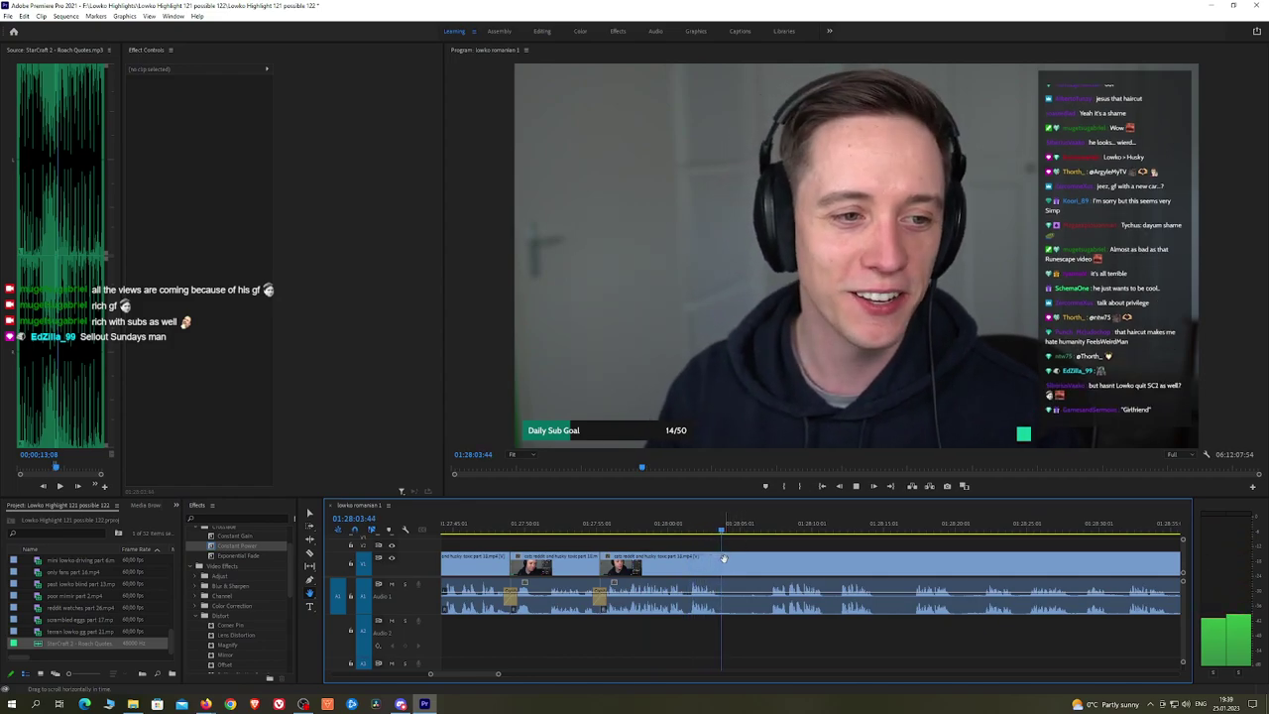
left_click(690, 528)
key("space")
key("=")
key("=")
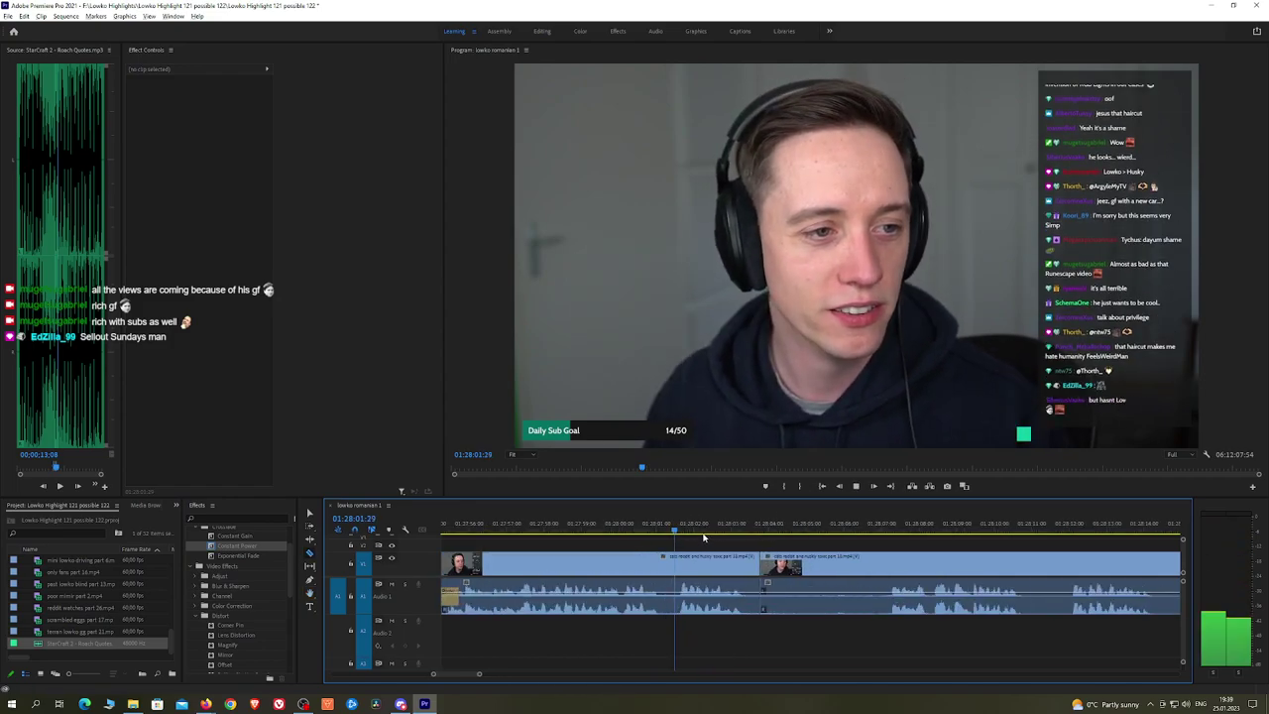
key("space")
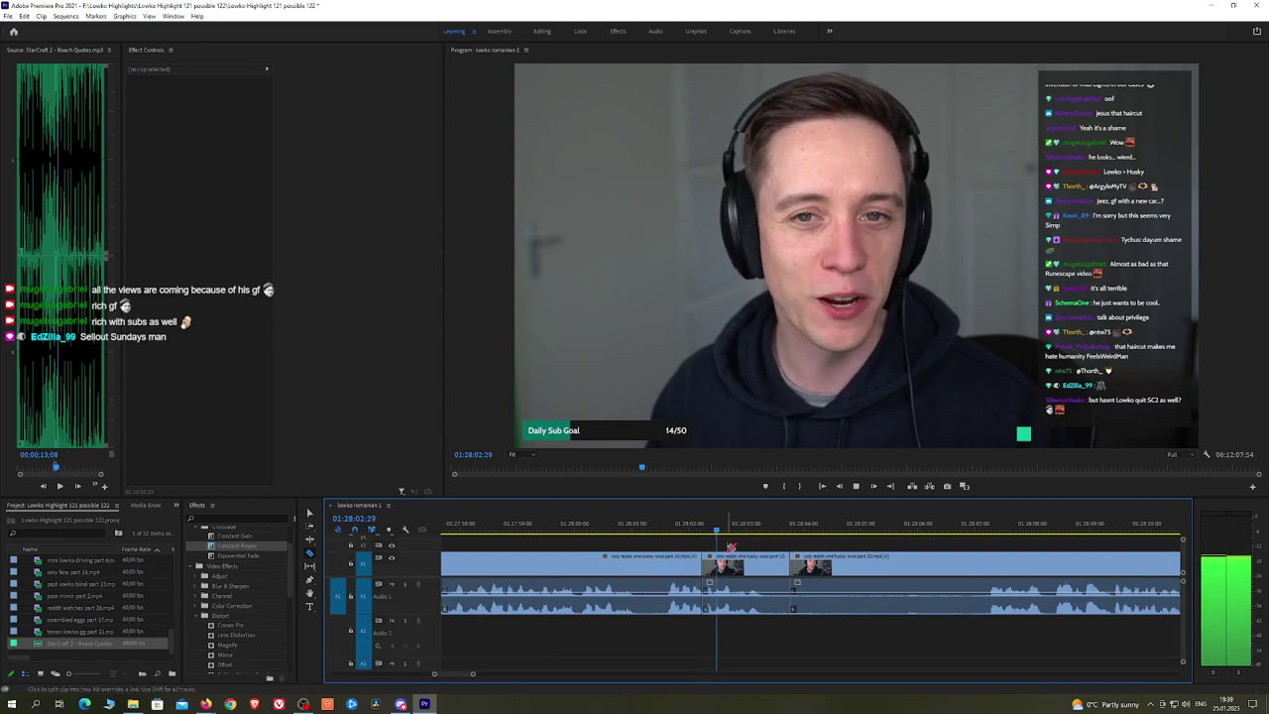
key("space")
left_click(703, 530)
key("space")
left_click(720, 530)
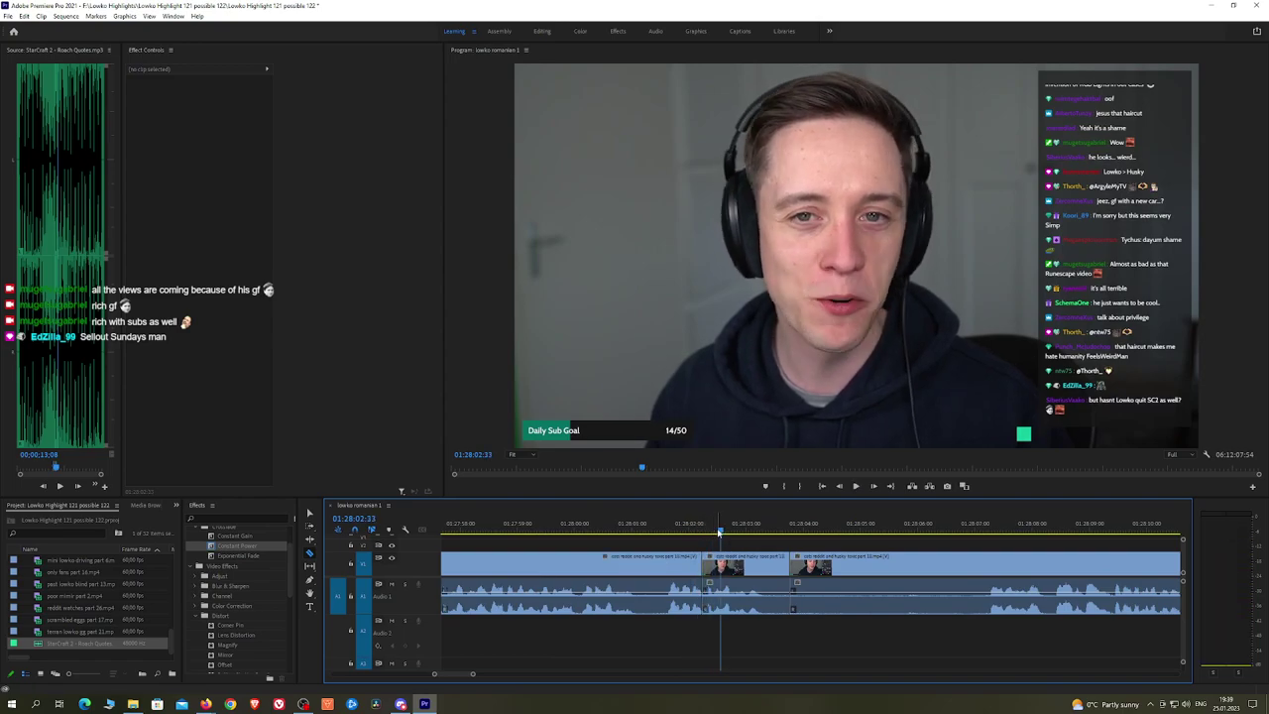
left_click(722, 566)
key("v")
left_click(711, 603)
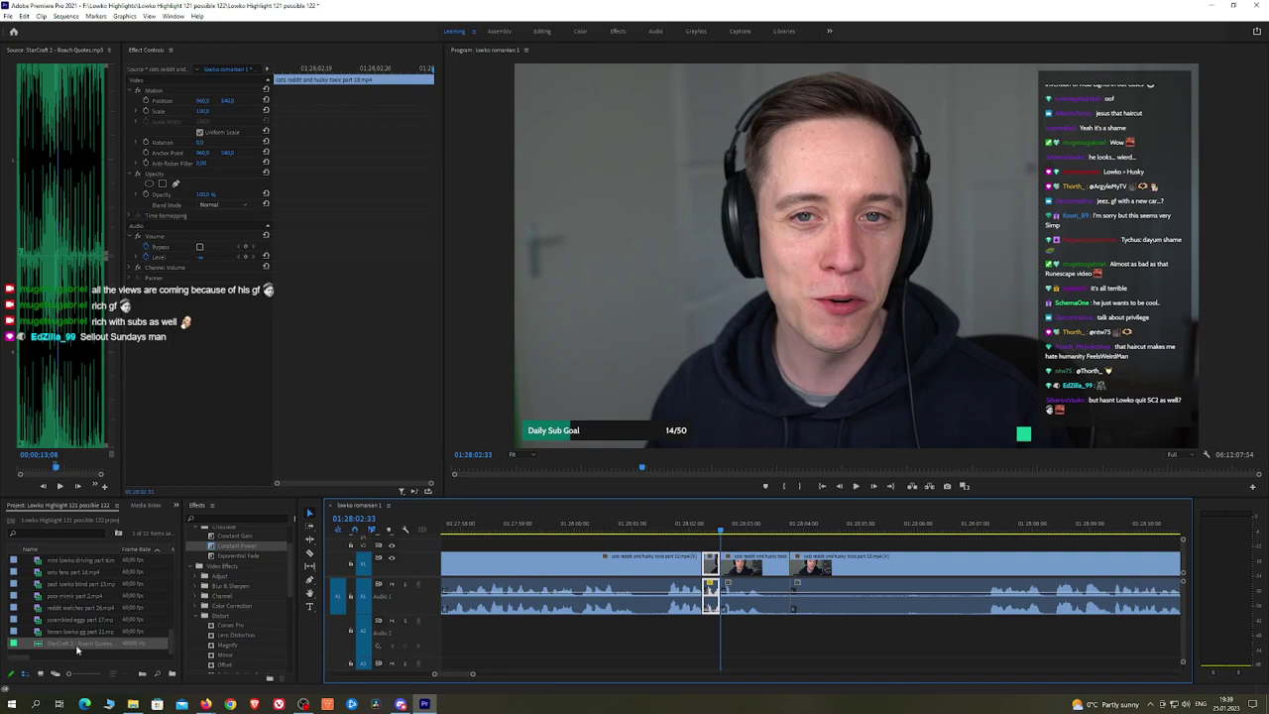
Step: Place StarCraft 2 - Roach Quotes on track A2 at the playhead and trim its end short
left_click_drag(77, 649, 721, 648)
left_click(711, 640)
left_click(203, 111)
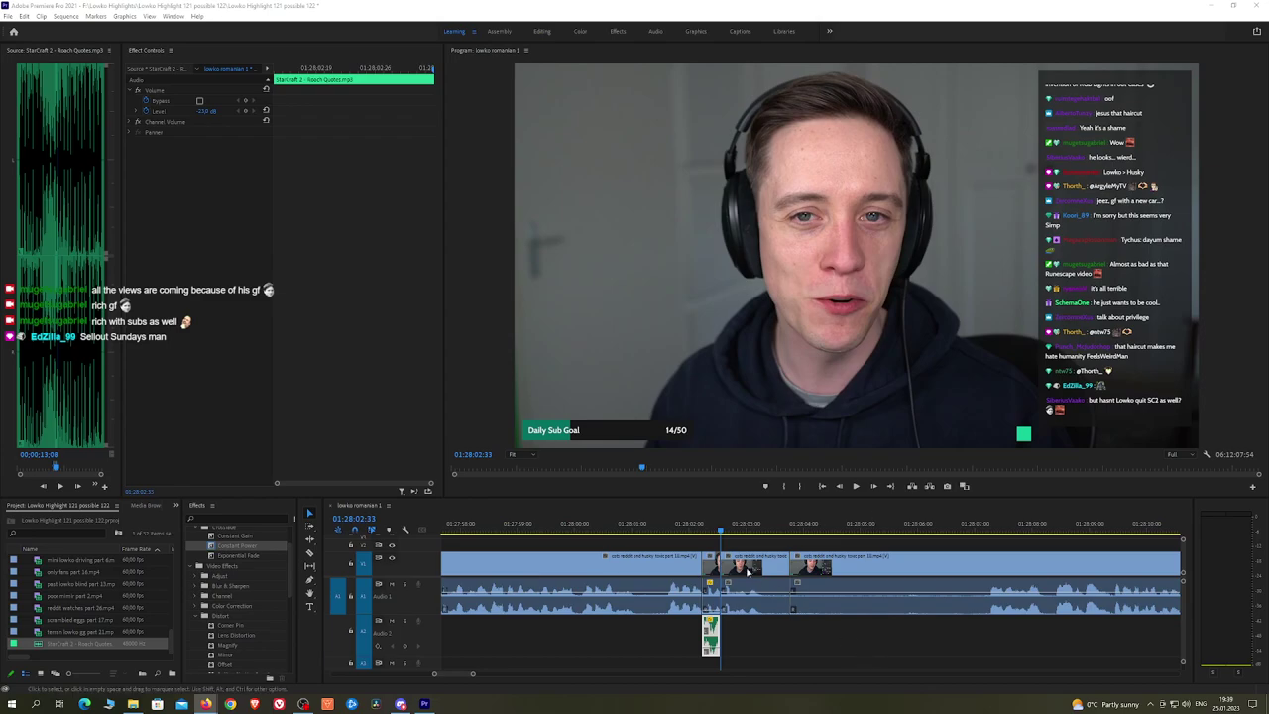
Step: Pan the timeline forward and move the playhead to 01:28:07:11
left_click(683, 533)
left_click(832, 547)
key("h")
left_click_drag(839, 546, 699, 549)
scroll(720, 552, "down", 2)
left_click(783, 529)
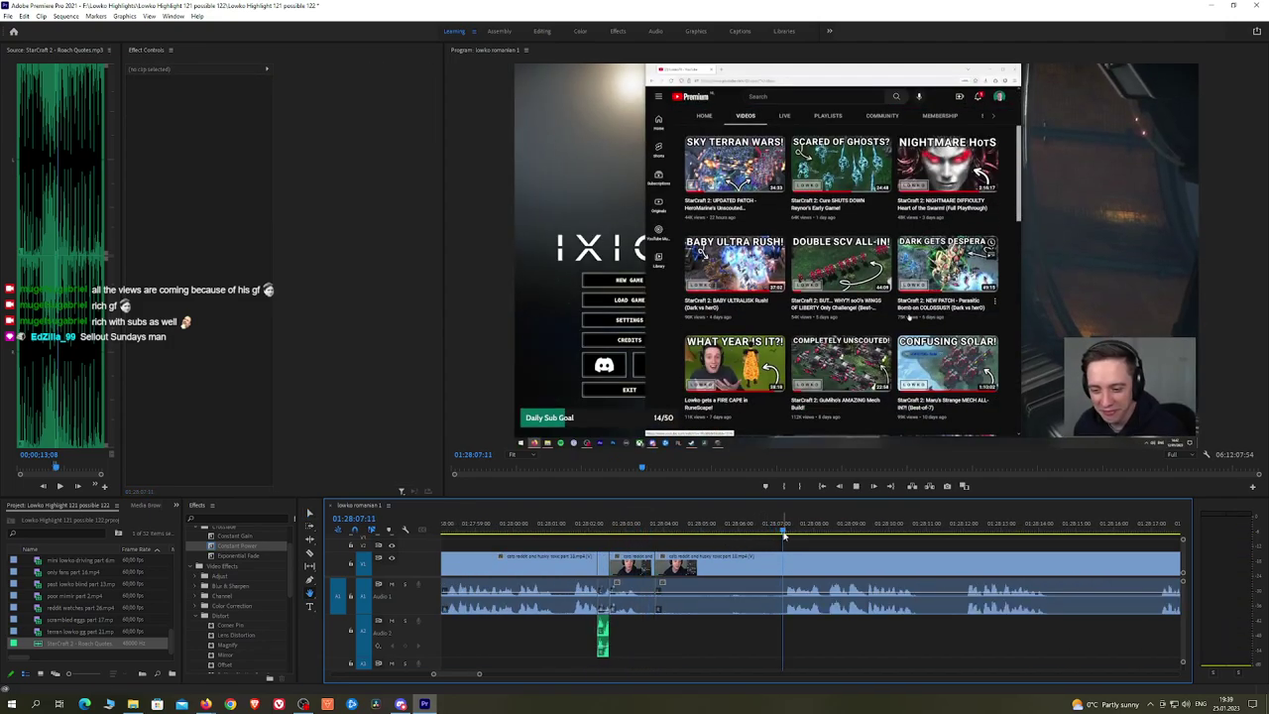
Step: Razor and ripple-delete the unwanted segment, then crossfade the audio cut with Constant Power
key("c")
left_click(781, 567)
key("v")
left_click(764, 566)
key("shift+Delete")
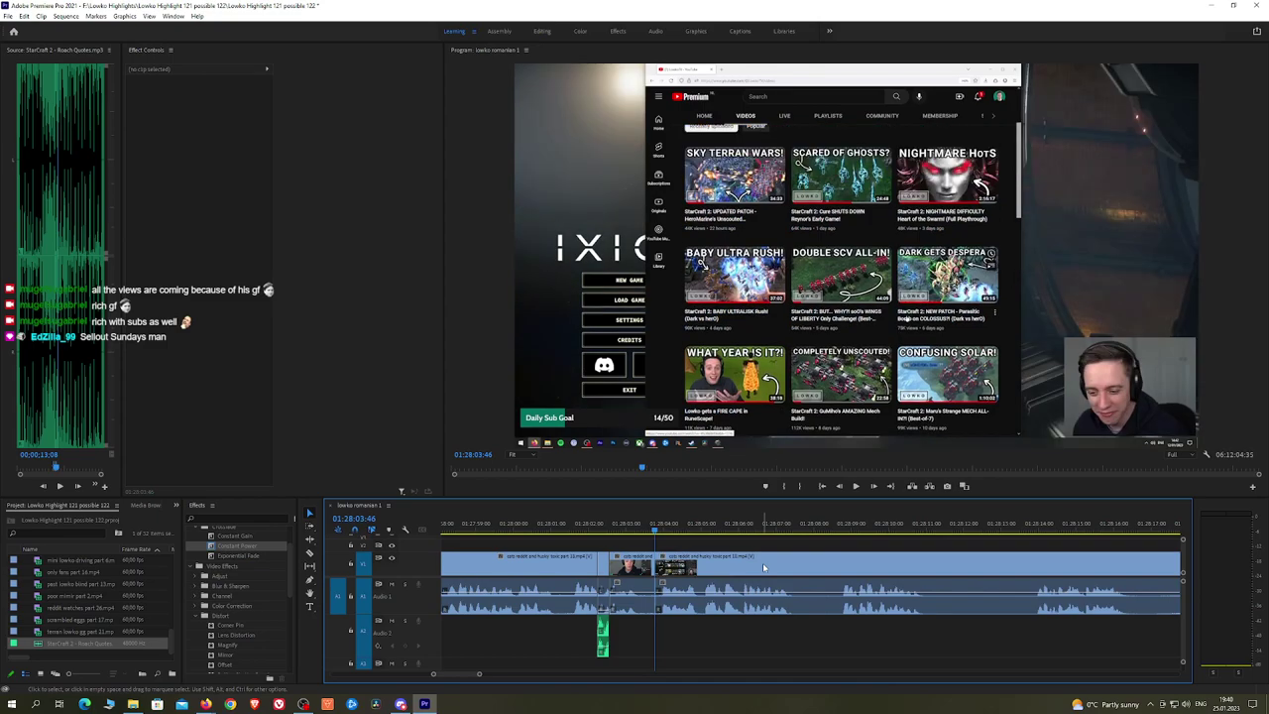
key("space")
left_click_drag(246, 547, 655, 595)
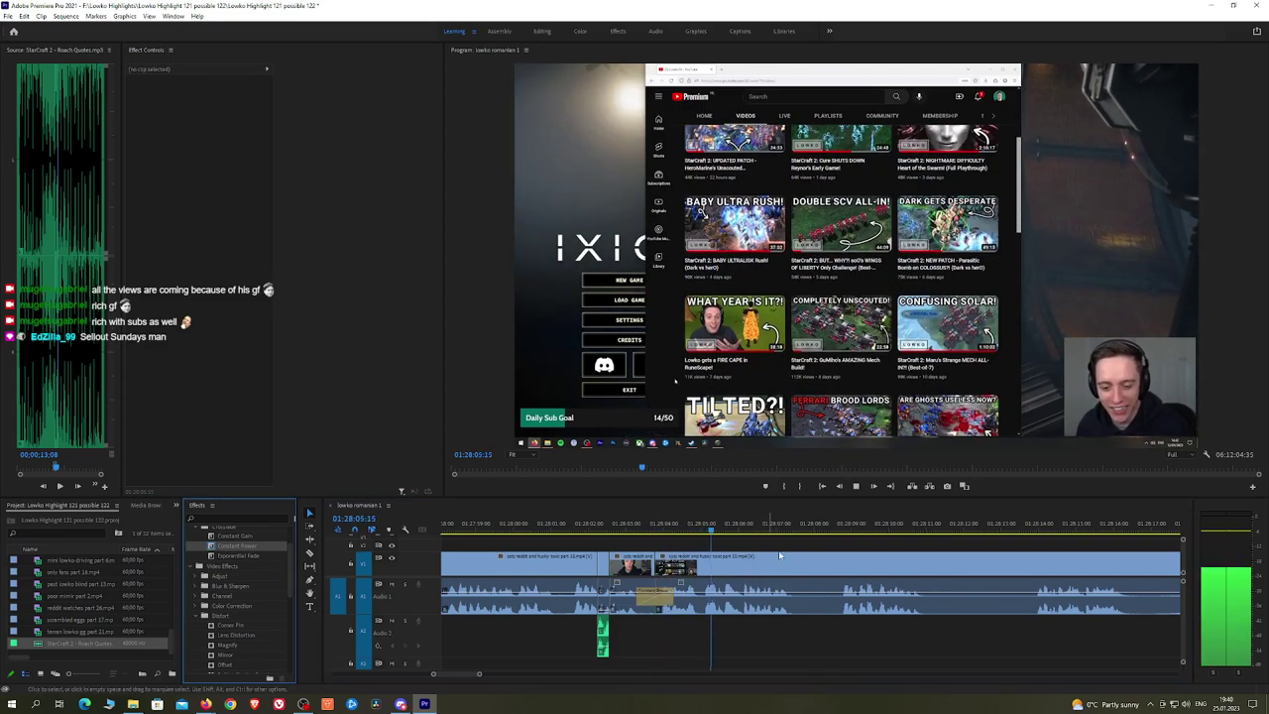
scroll(705, 541, "down", 3)
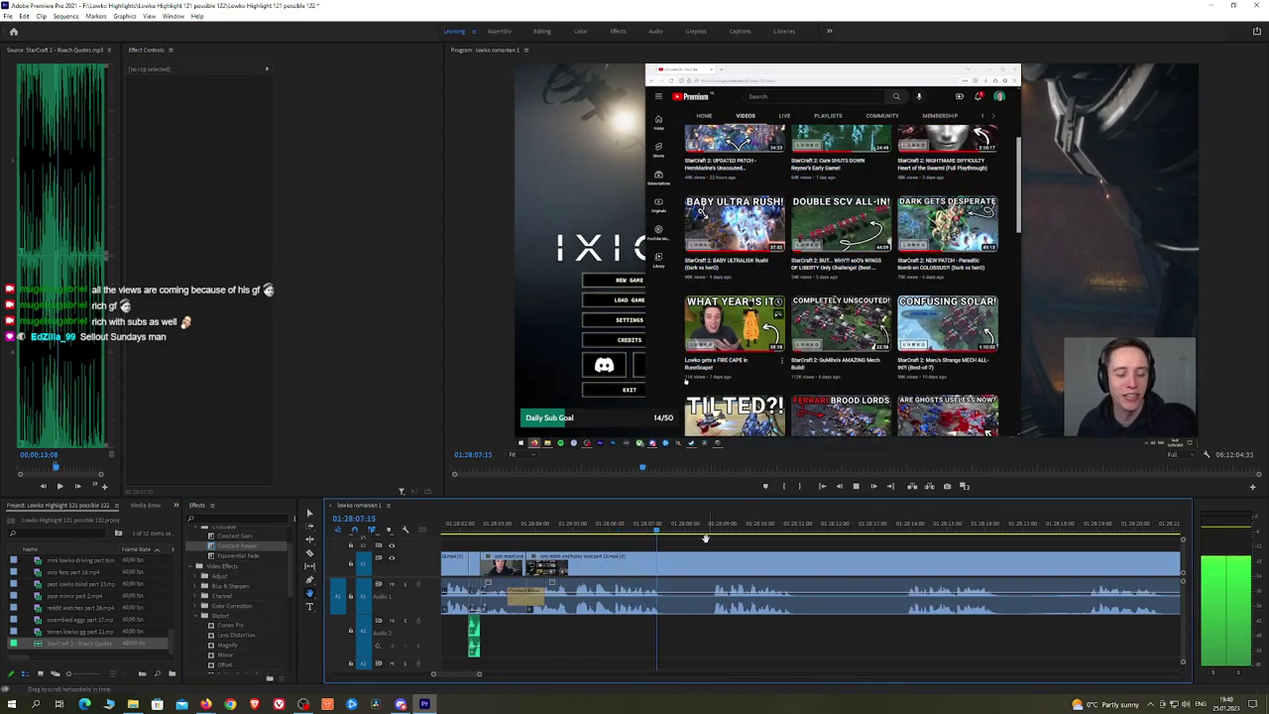
Step: Cut out the next short dull piece between two razor cuts and close the gap
key("c")
left_click(667, 562)
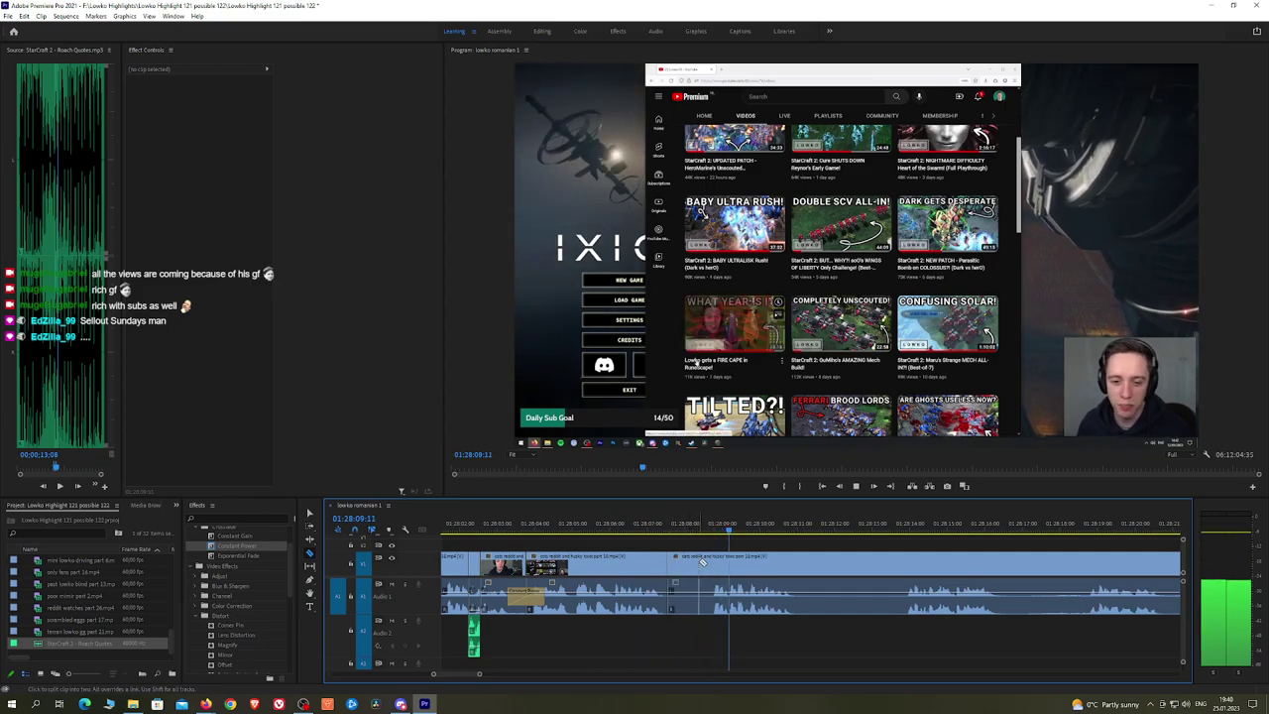
left_click(710, 562)
key("v")
left_click(693, 564)
key("shift+Delete")
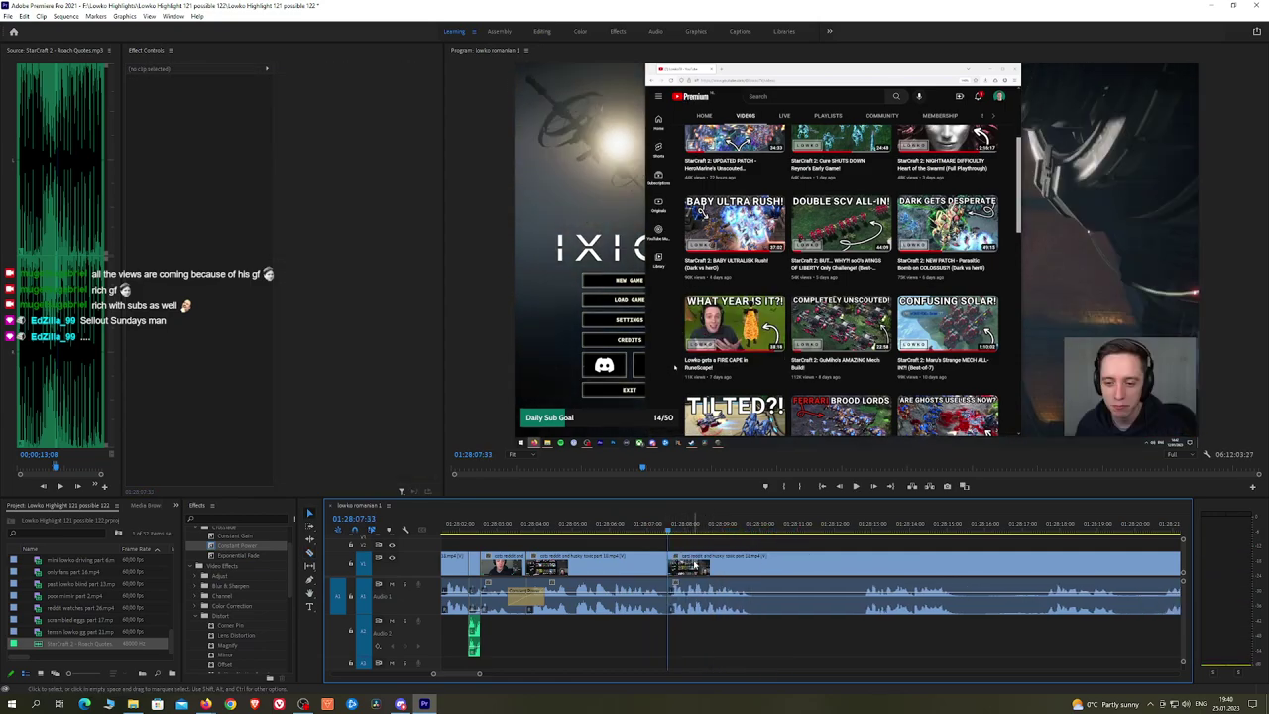
key("space")
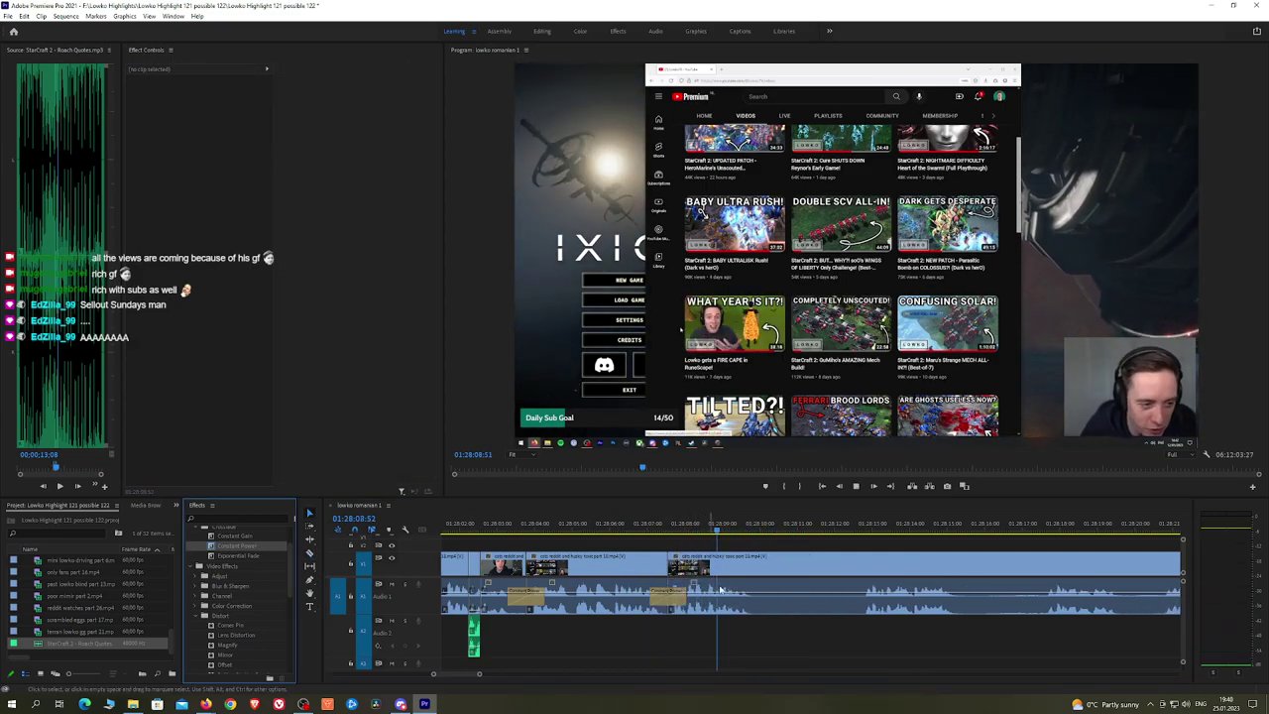
left_click(769, 562)
Step: Remove another dull stretch and place a Constant Power crossfade on its audio edit
key("c")
left_click(762, 580)
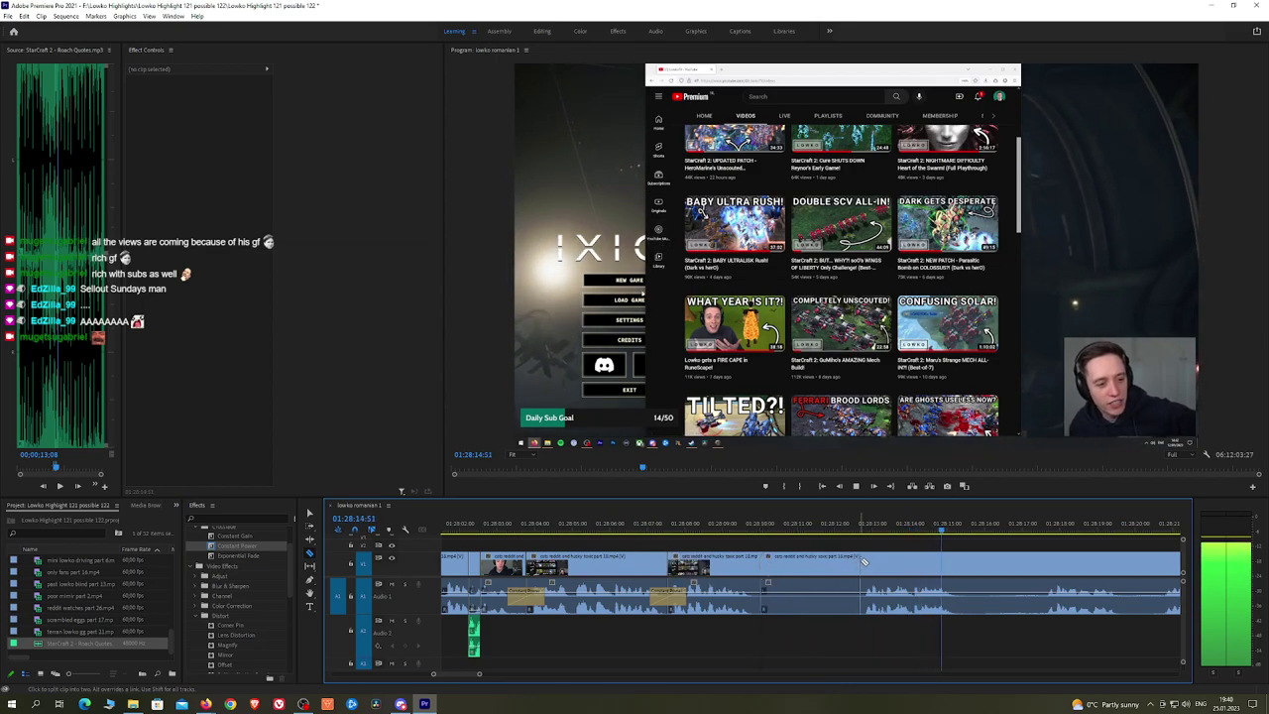
left_click(862, 562)
key("v")
left_click(830, 564)
key("shift+Delete")
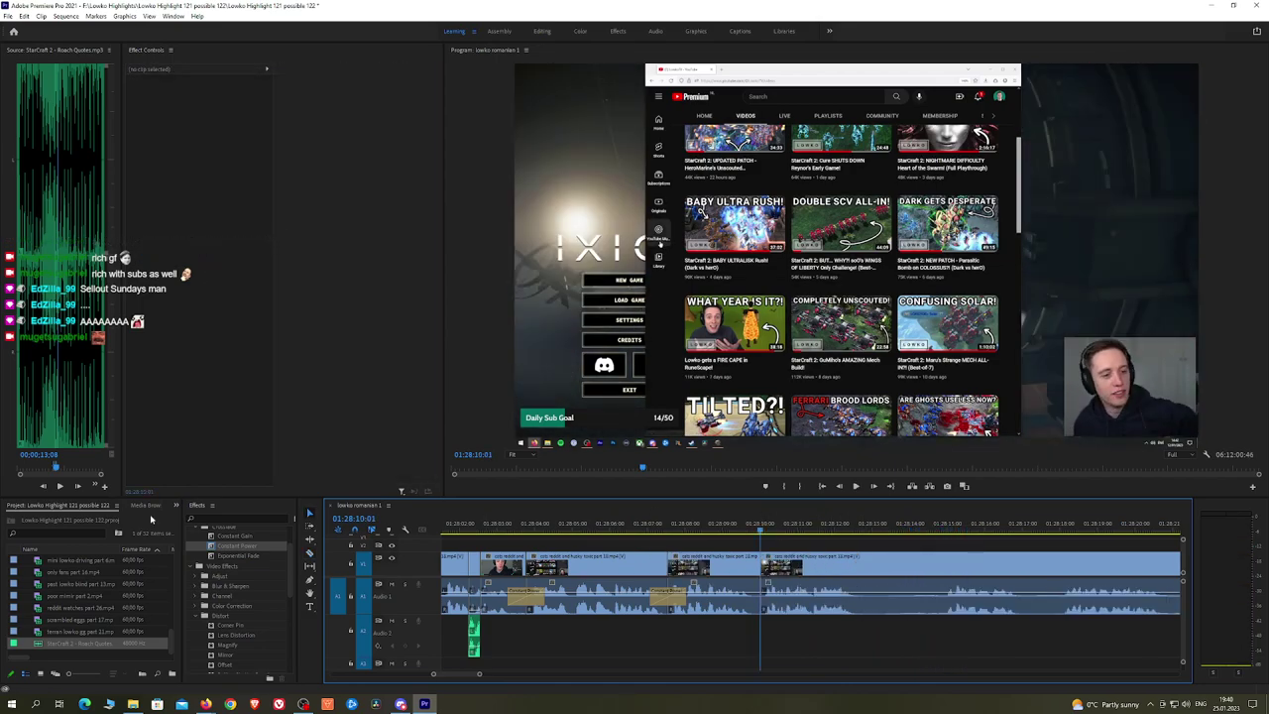
left_click_drag(230, 546, 438, 552)
left_click_drag(769, 609, 761, 609)
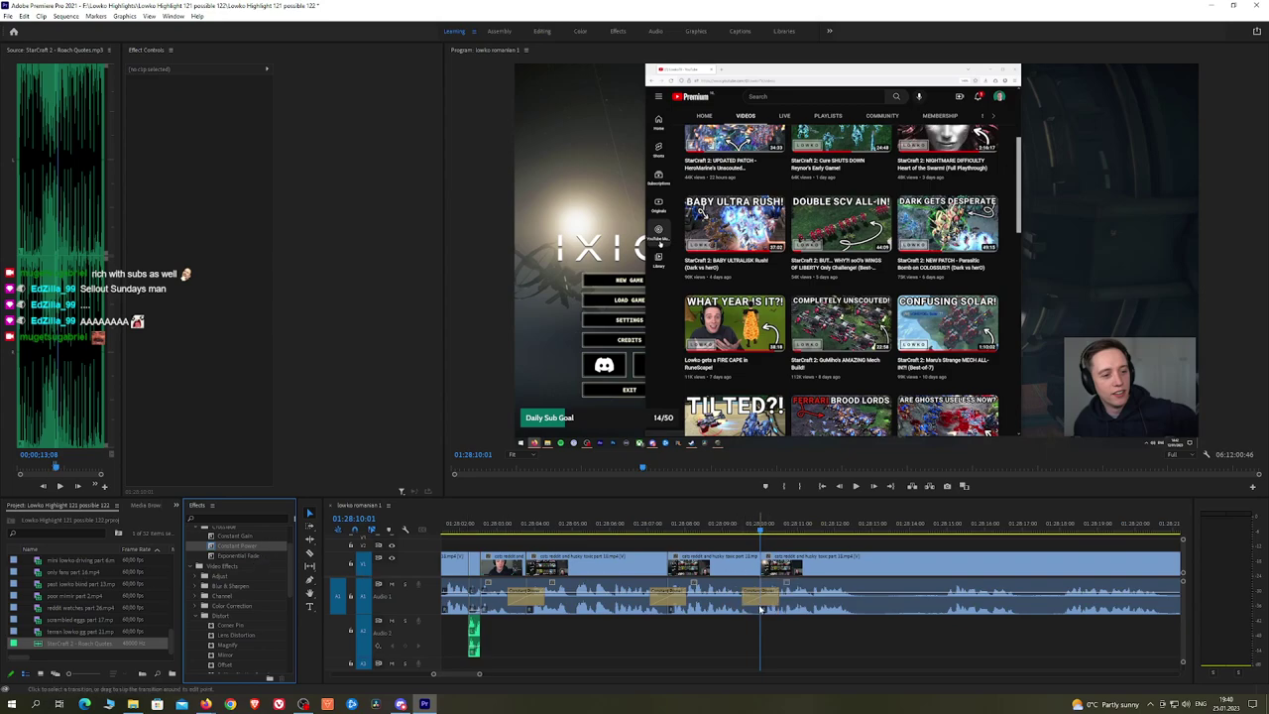
key("alt+Tab")
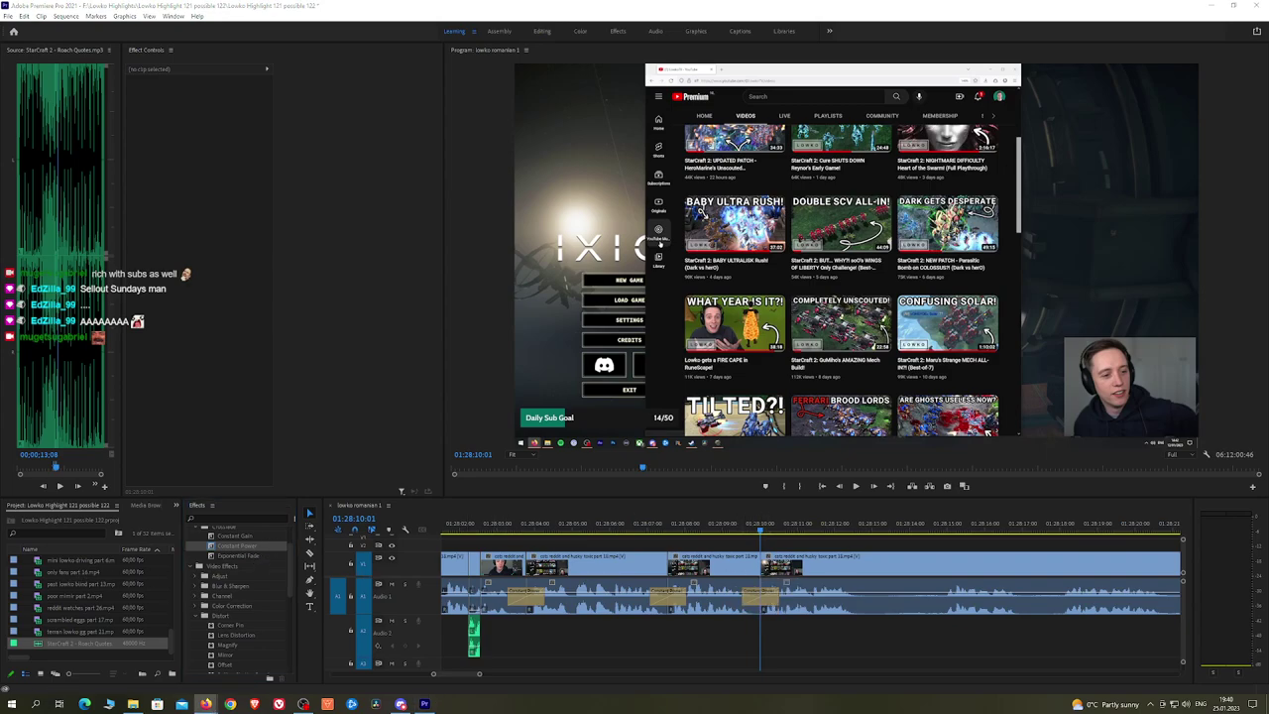
left_click(722, 527)
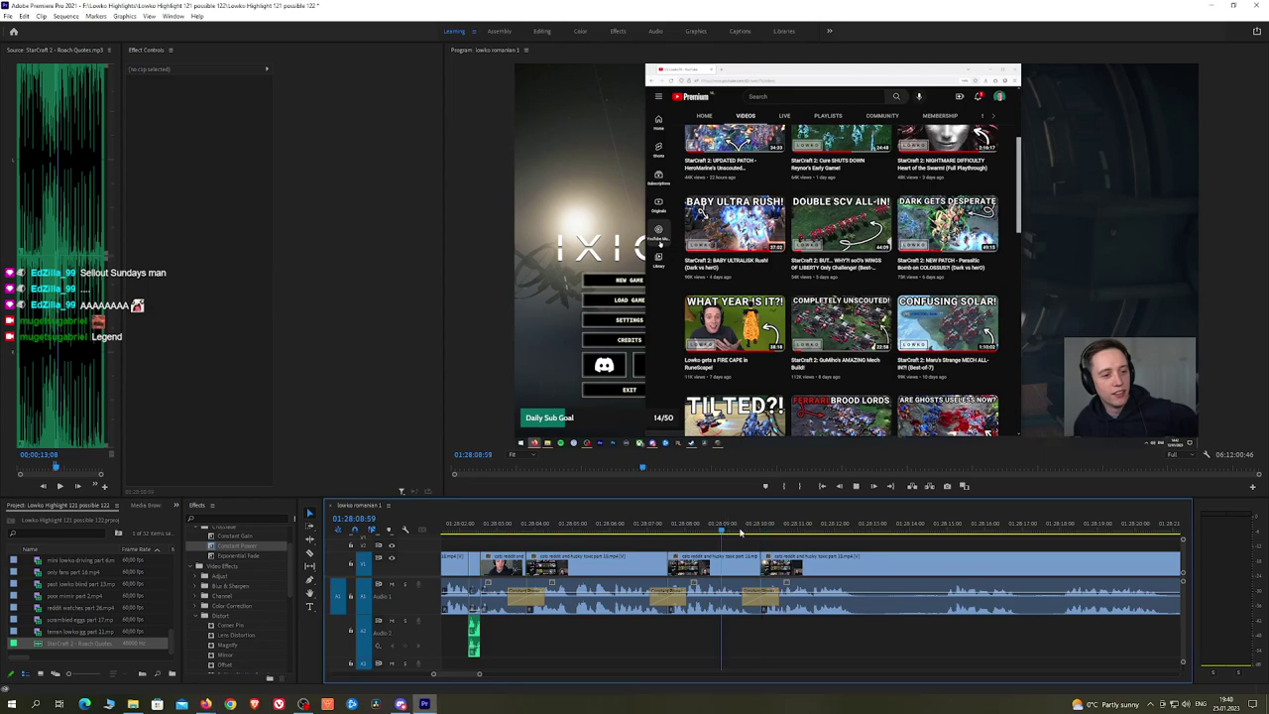
key("space")
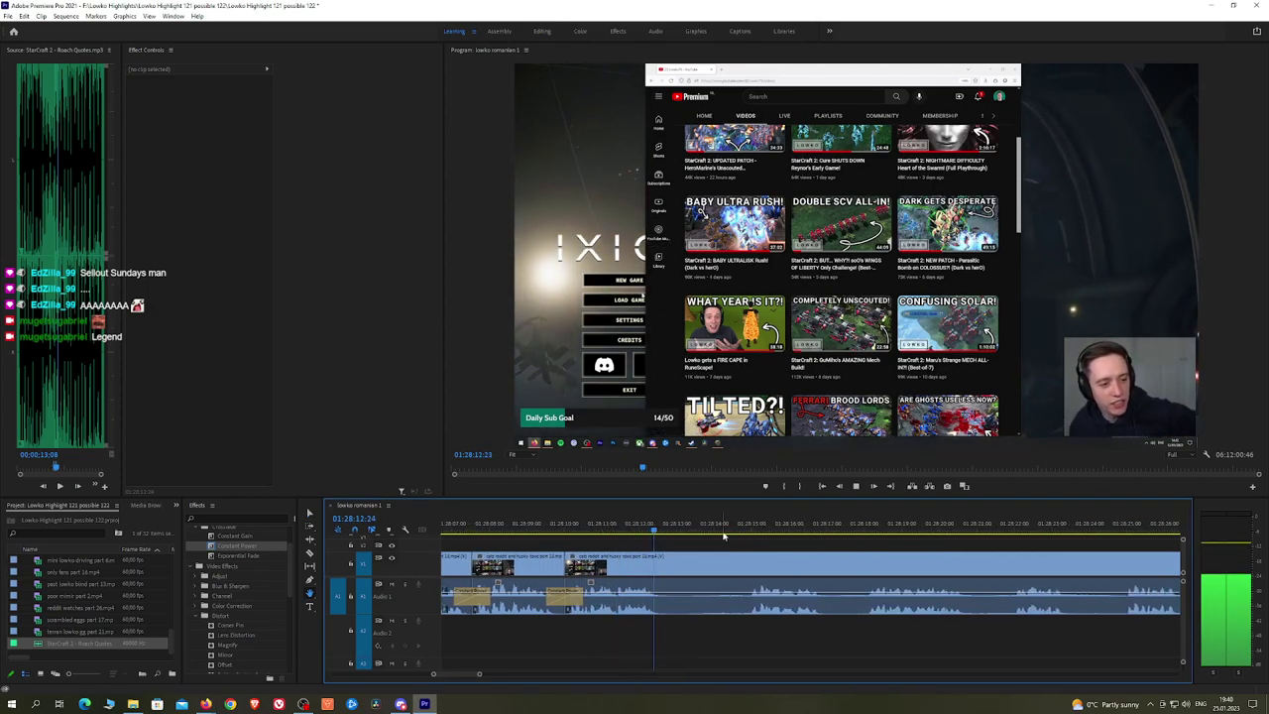
Step: Ripple-delete the dull part after 01:28:08:59 and crossfade the new audio cut
key("c")
left_click(671, 557)
key("space")
left_click(748, 526)
key("space")
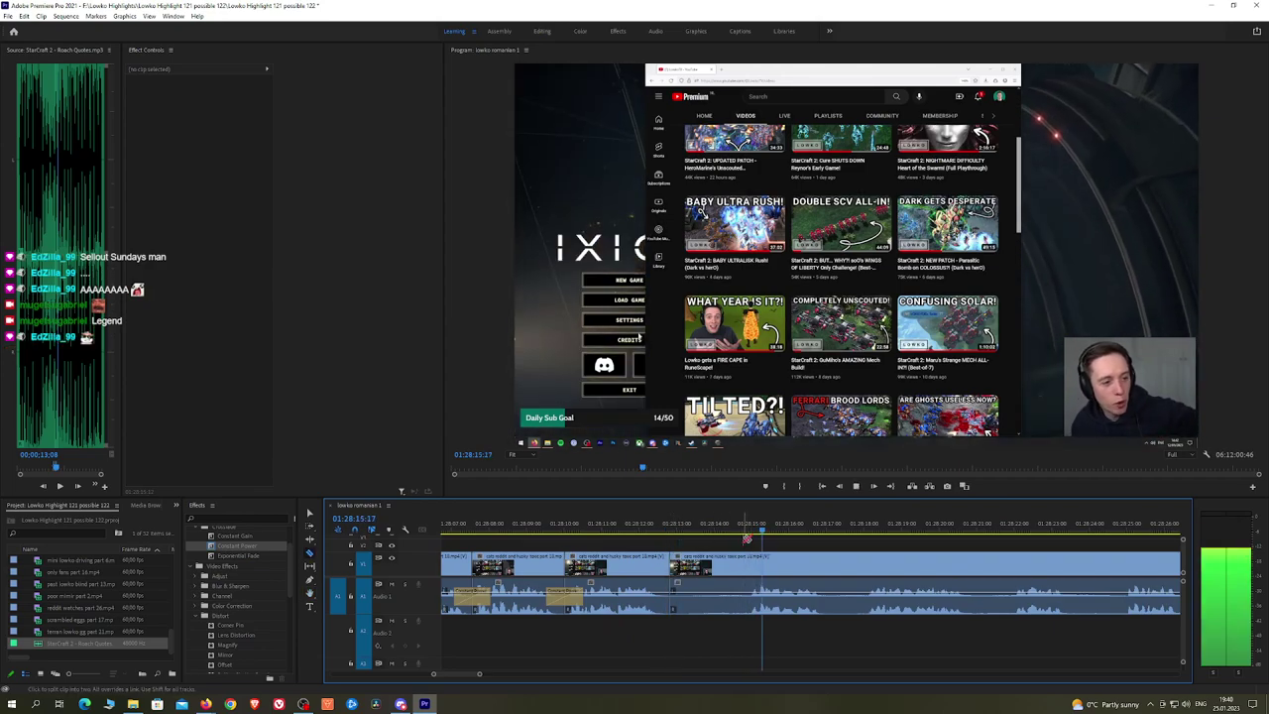
left_click(750, 567)
key("v")
left_click(729, 567)
key("shift+Delete")
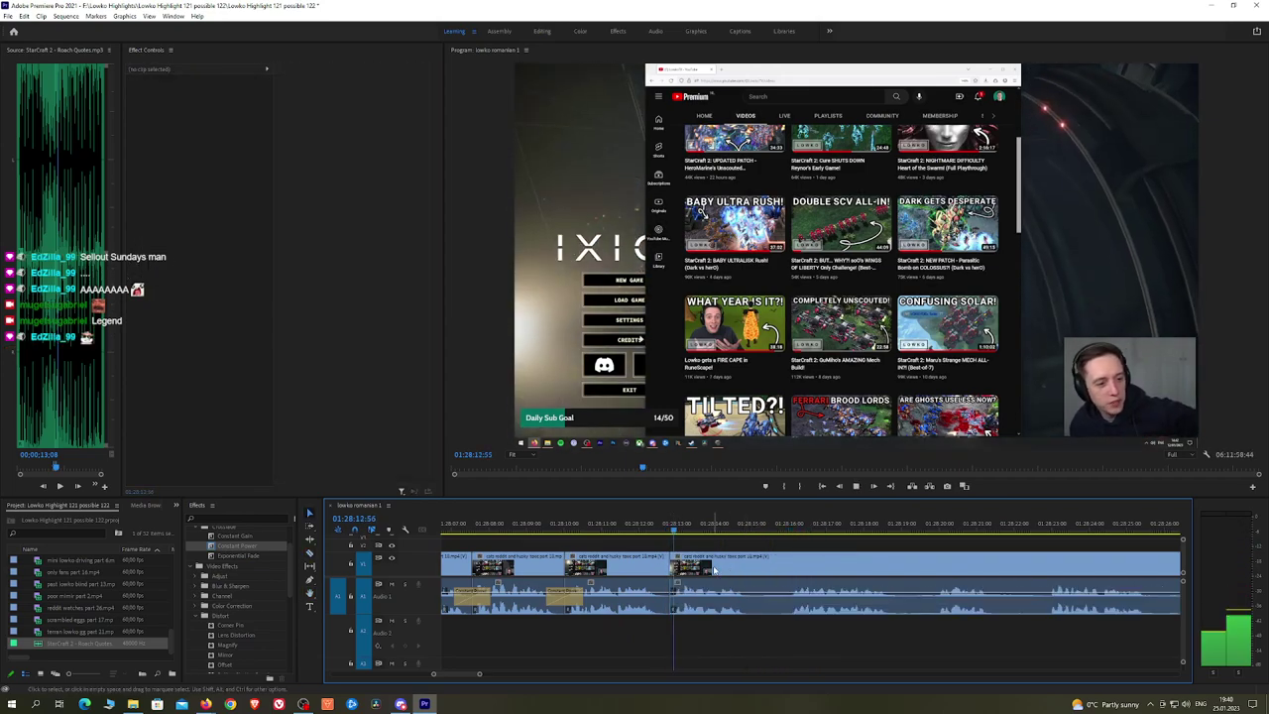
left_click_drag(258, 548, 673, 599)
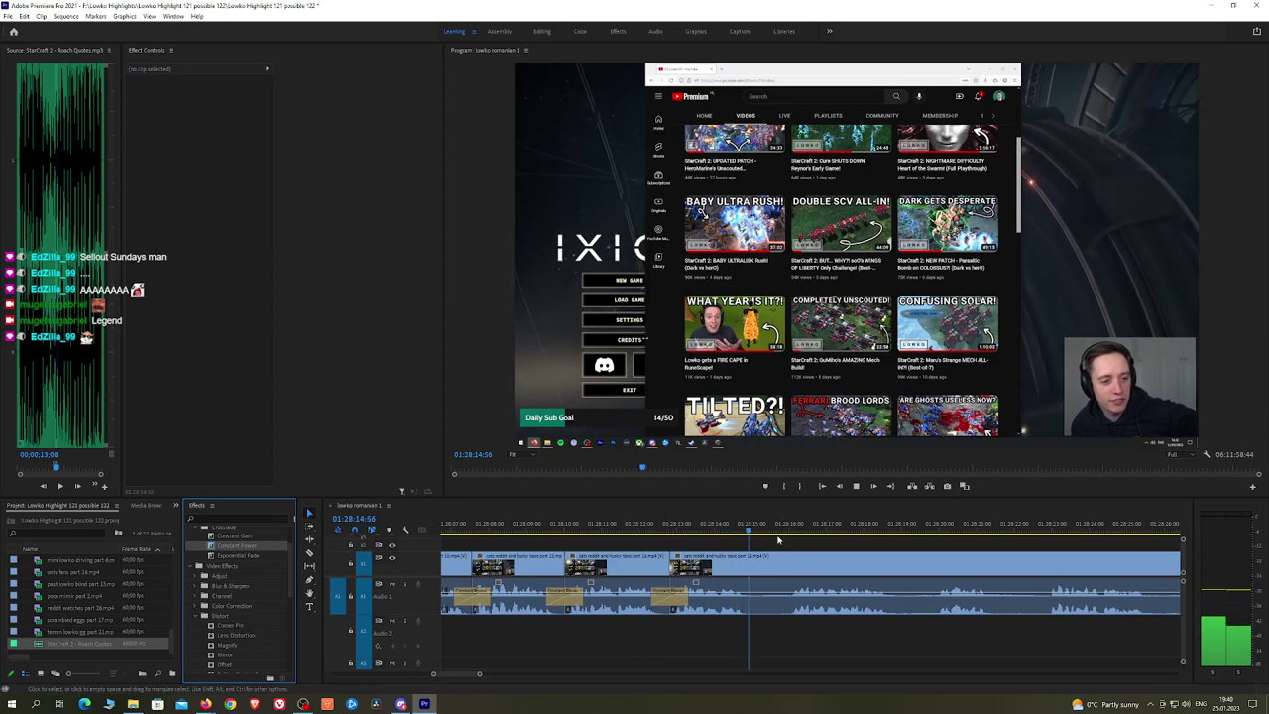
left_click(789, 528)
key("space")
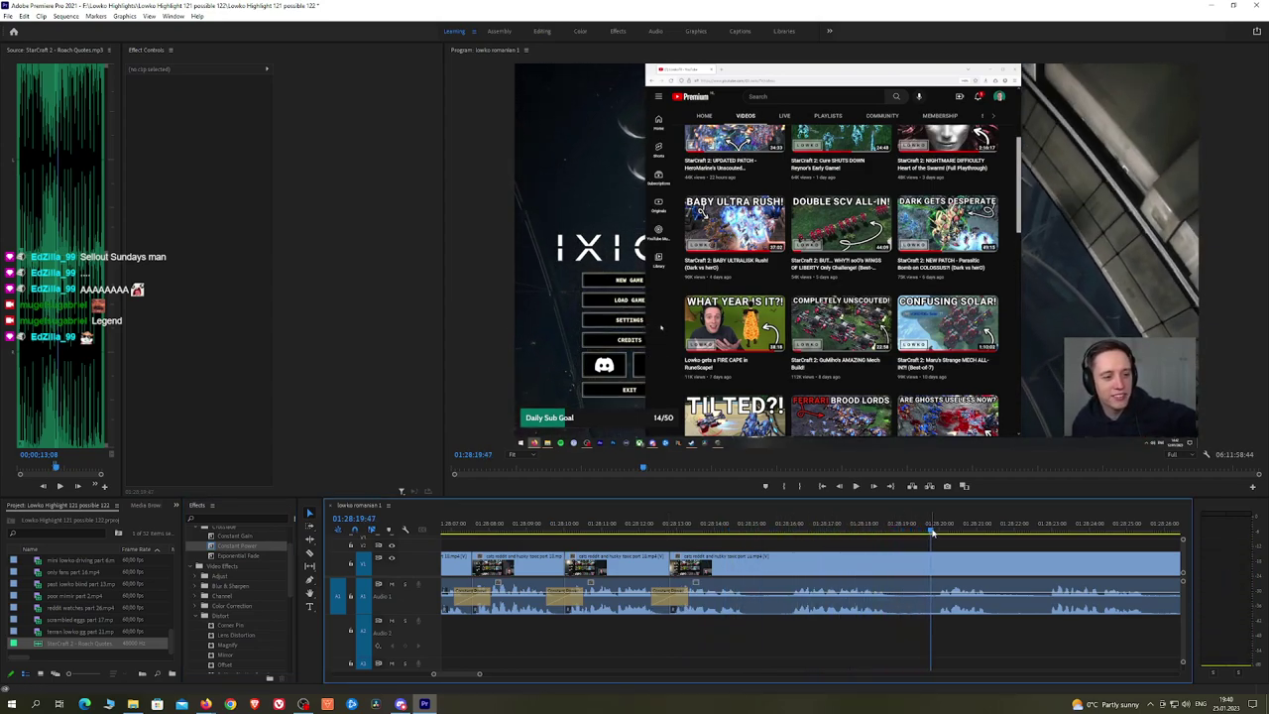
Step: Cut out a short unwanted piece around 01:28:16 and close the gap
scroll(980, 547, "down", 2)
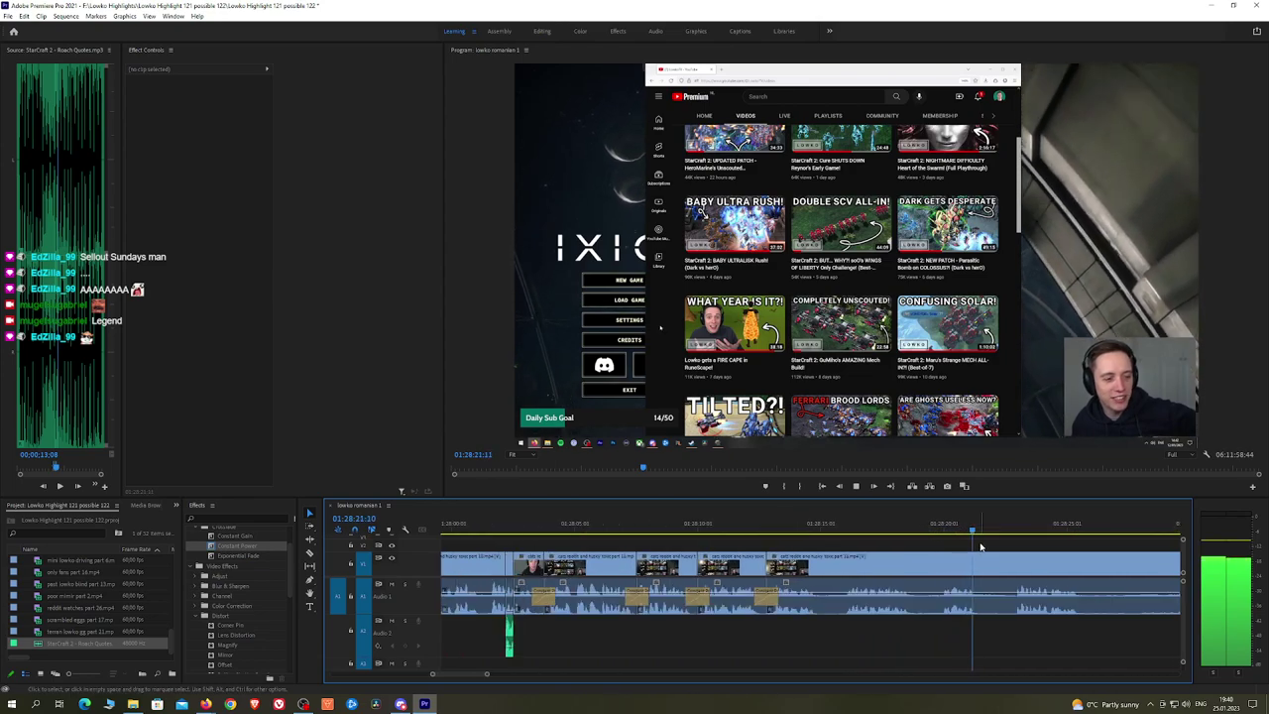
key("c")
left_click(819, 561)
left_click(846, 560)
key("v")
left_click(838, 563)
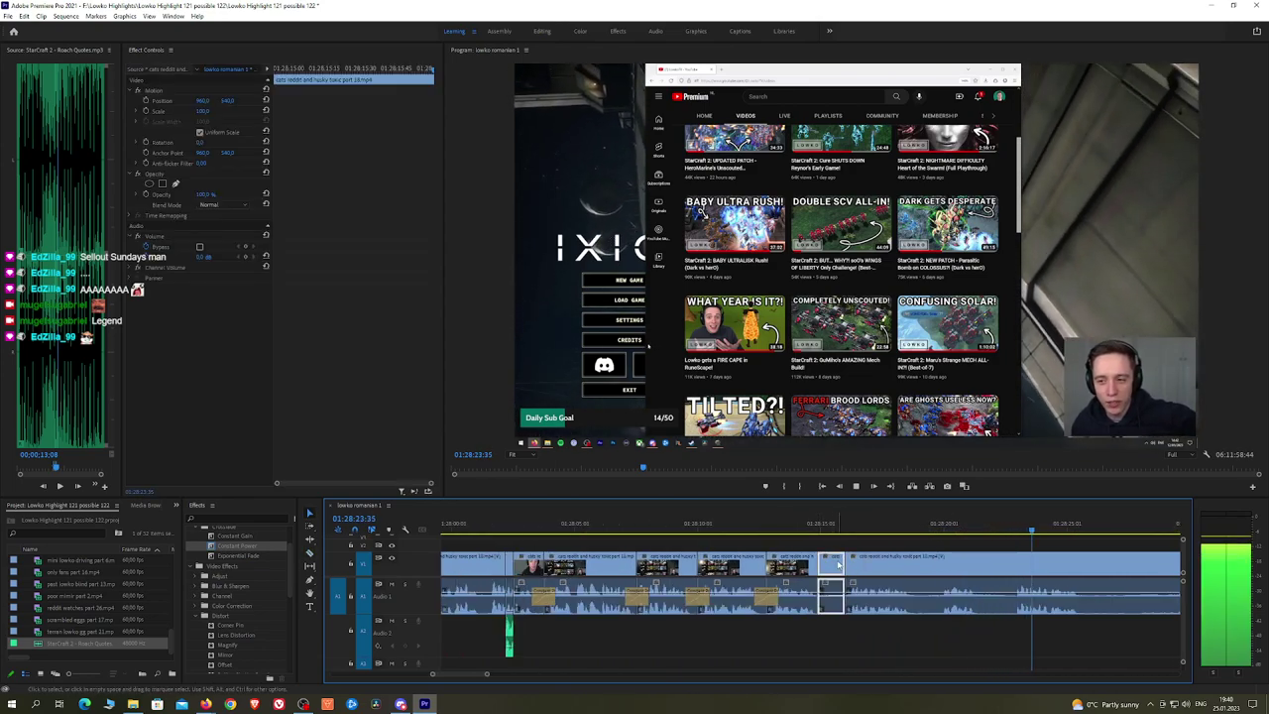
key("shift+Delete")
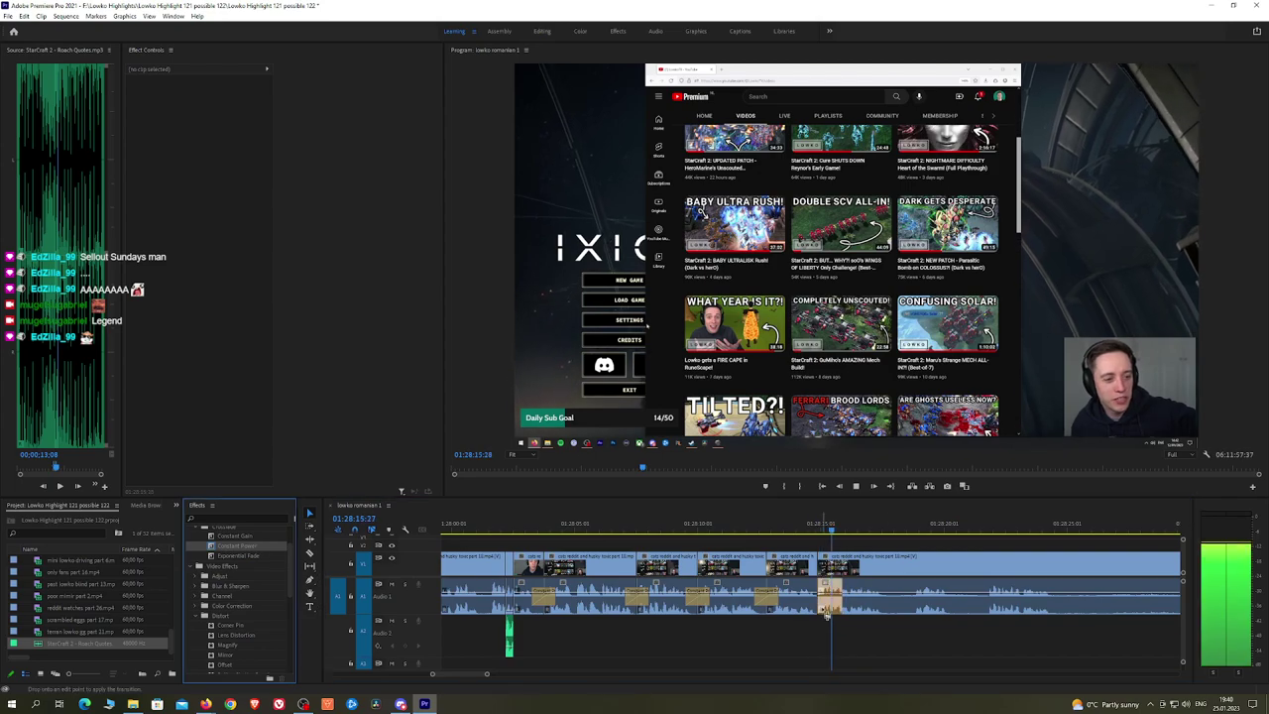
Step: Further along the stream, razor and ripple-delete two more short unwanted pieces
left_click(922, 525)
key("h")
left_click_drag(1017, 552, 776, 553)
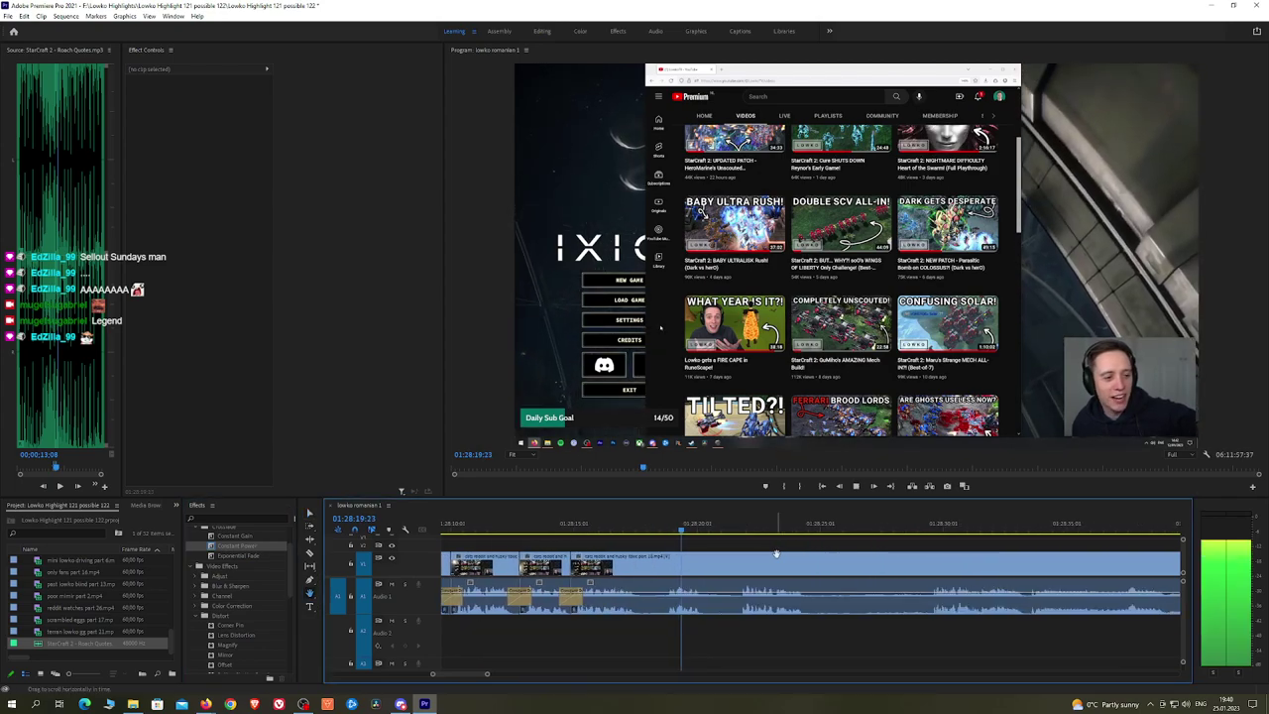
key("c")
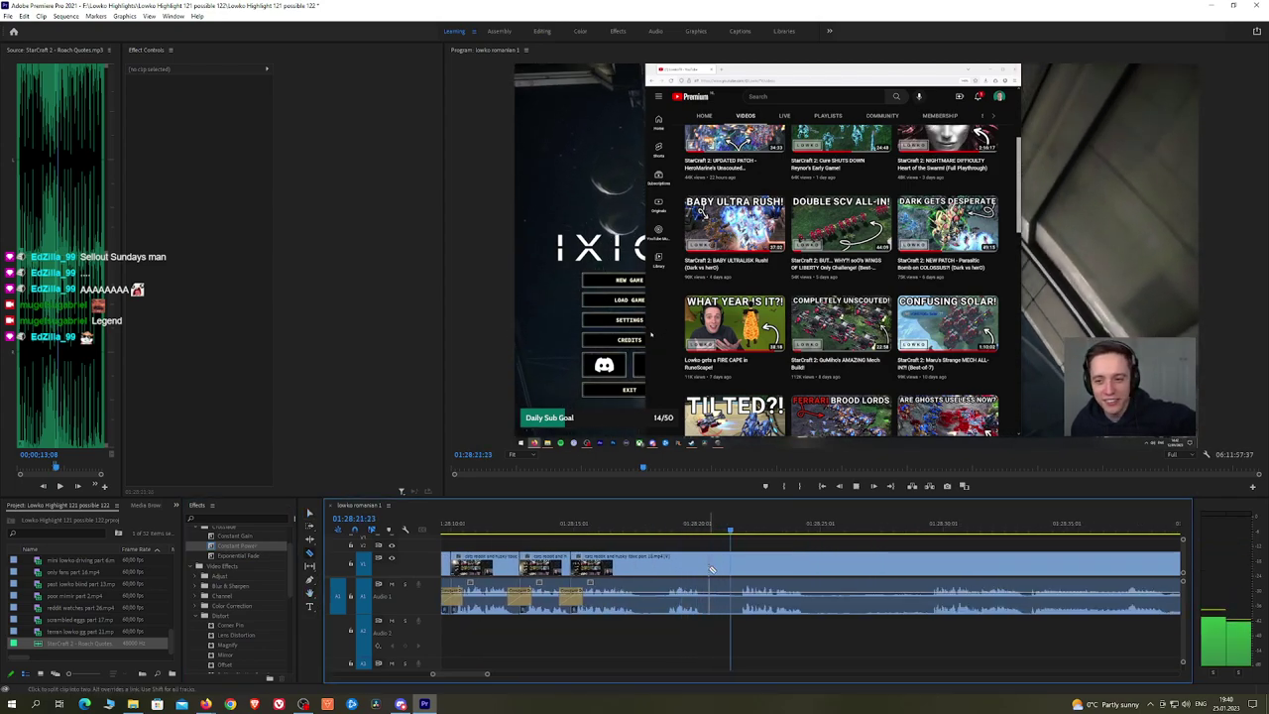
left_click(706, 563)
left_click(738, 568)
key("v")
left_click(722, 566)
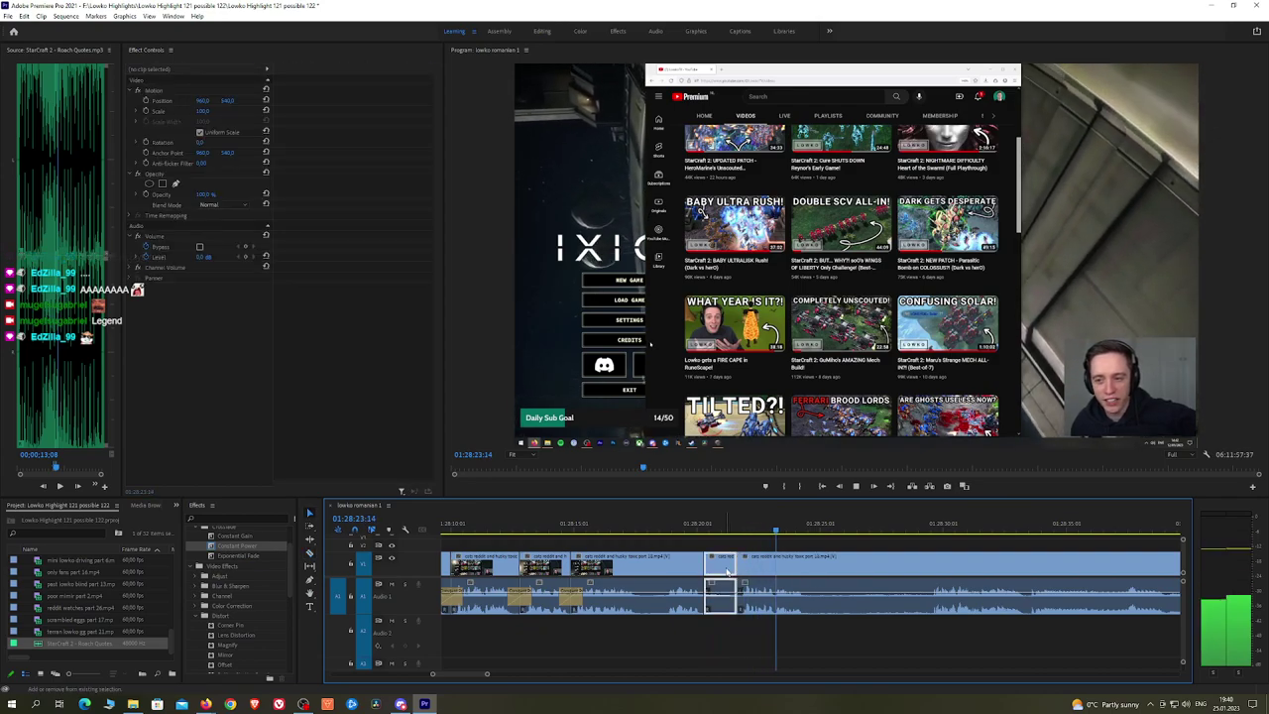
key("shift+Delete")
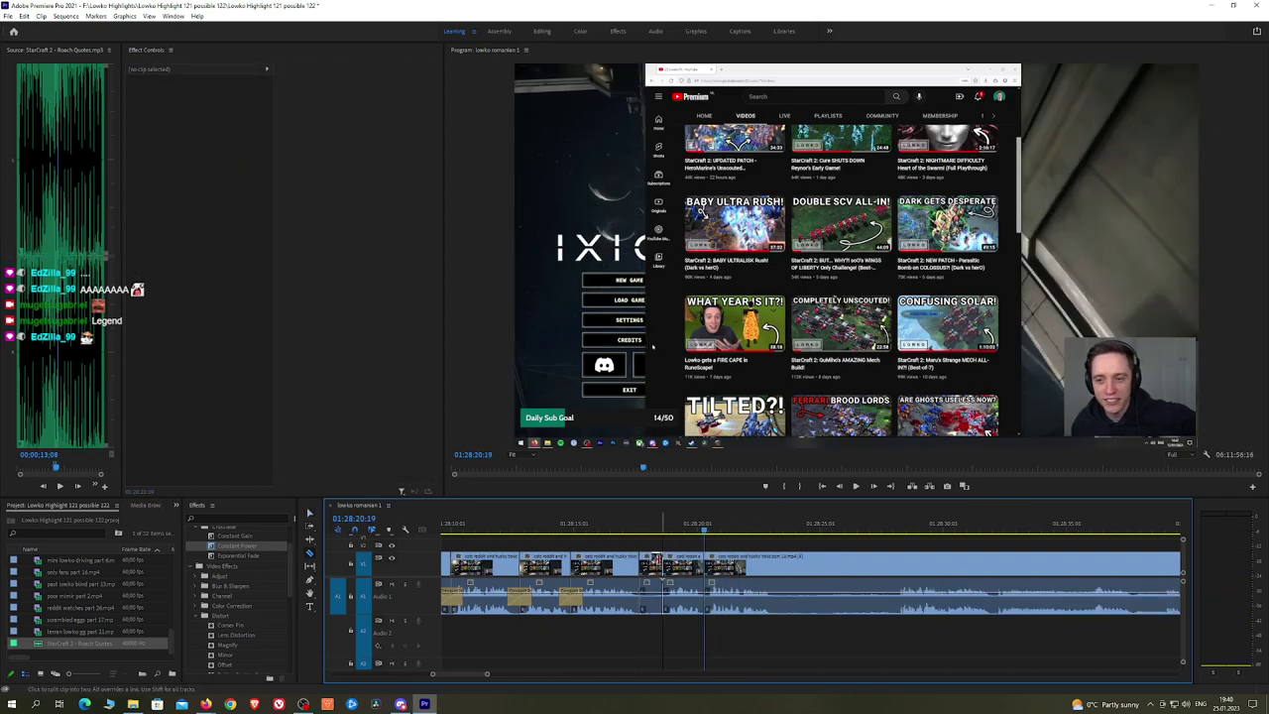
key("v")
left_click(654, 565)
key("shift+Delete")
Step: Add Constant Power crossfades to both new audio edits
key("space")
left_click_drag(241, 546, 637, 605)
left_click_drag(243, 546, 686, 602)
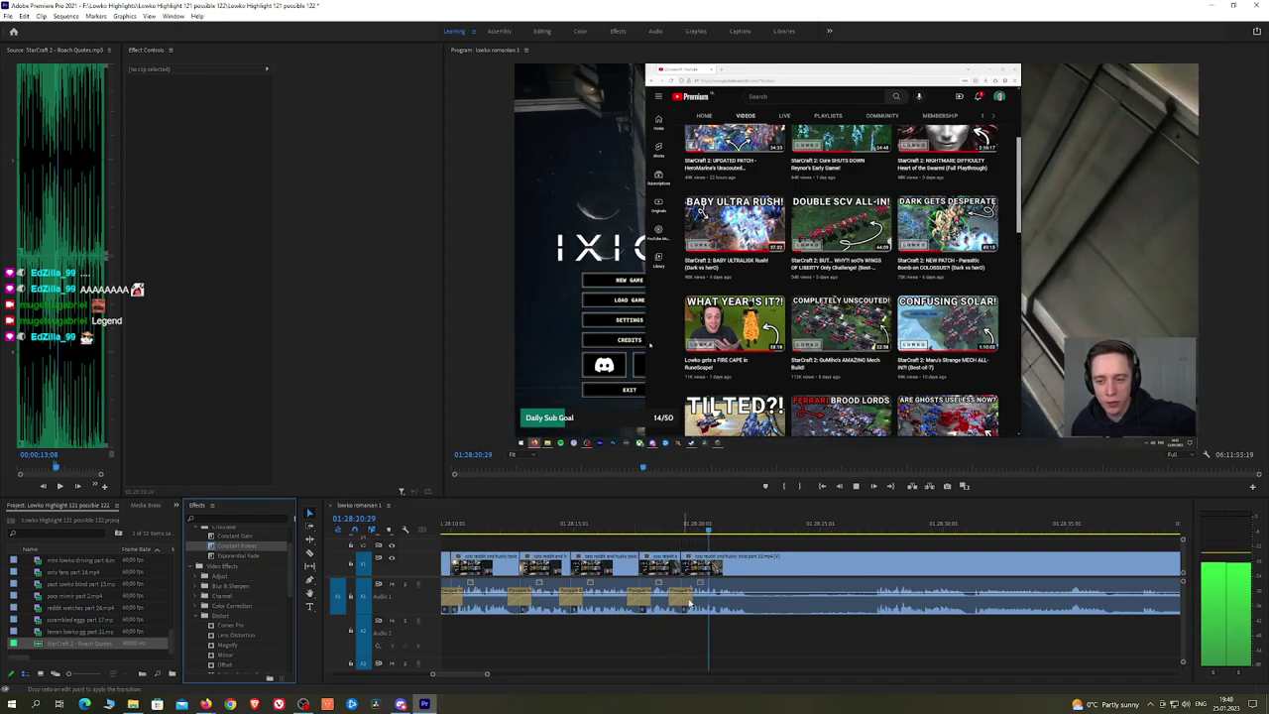
key("h")
left_click_drag(851, 553, 770, 549)
key("space")
Step: Play and scrub through the stream footage to find the next cut near 01:28:39
key("c")
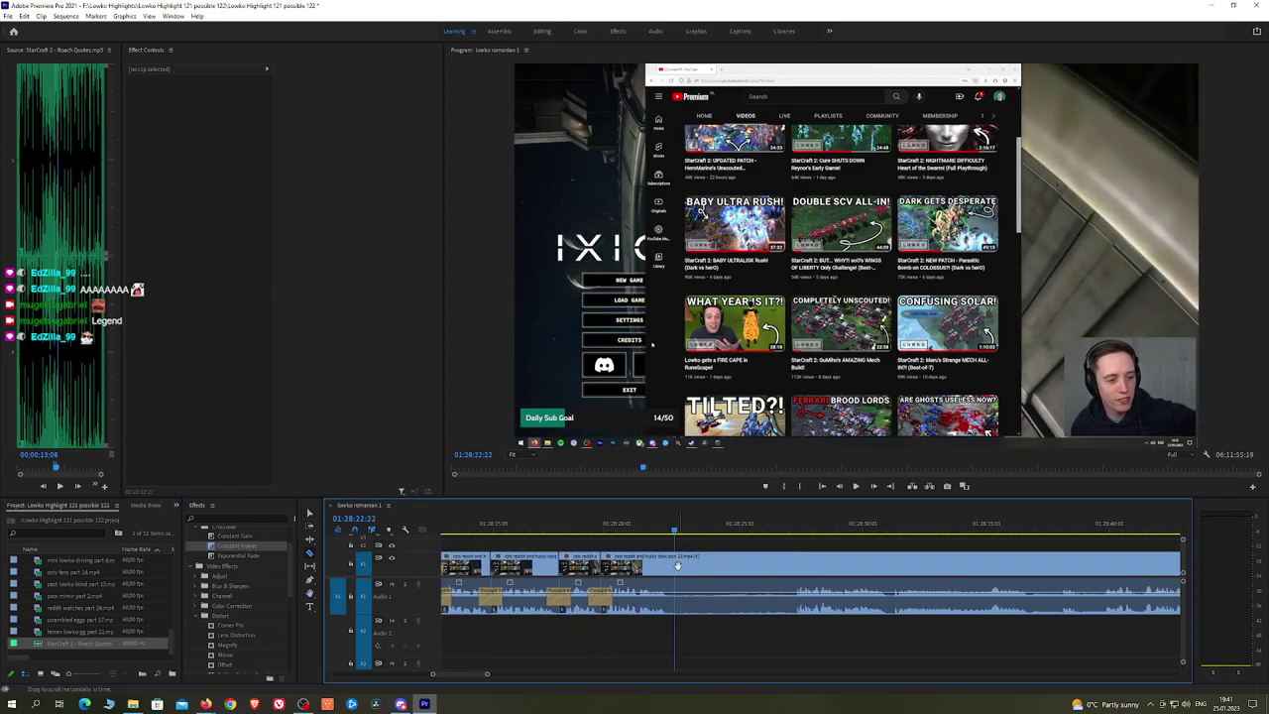
left_click(787, 530)
key("space")
scroll(900, 556, "down", 4)
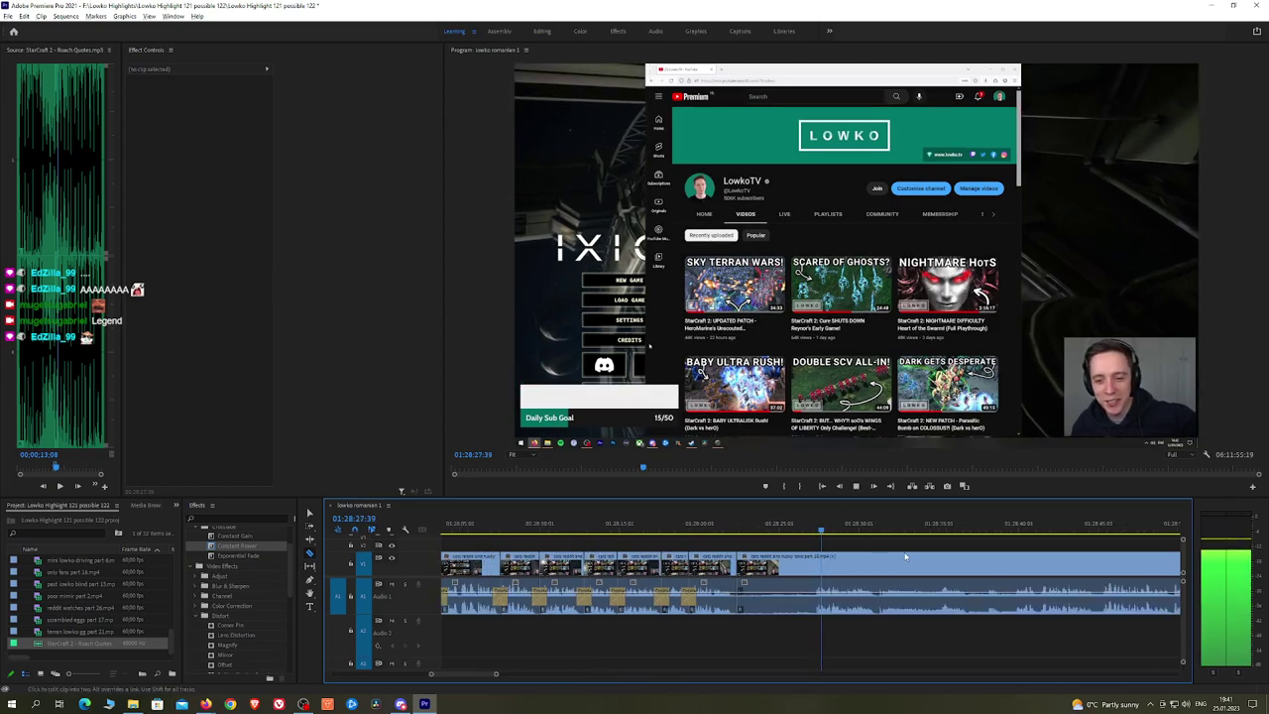
scroll(1021, 551, "down", 4)
scroll(1034, 553, "up", 5)
scroll(977, 559, "down", 3)
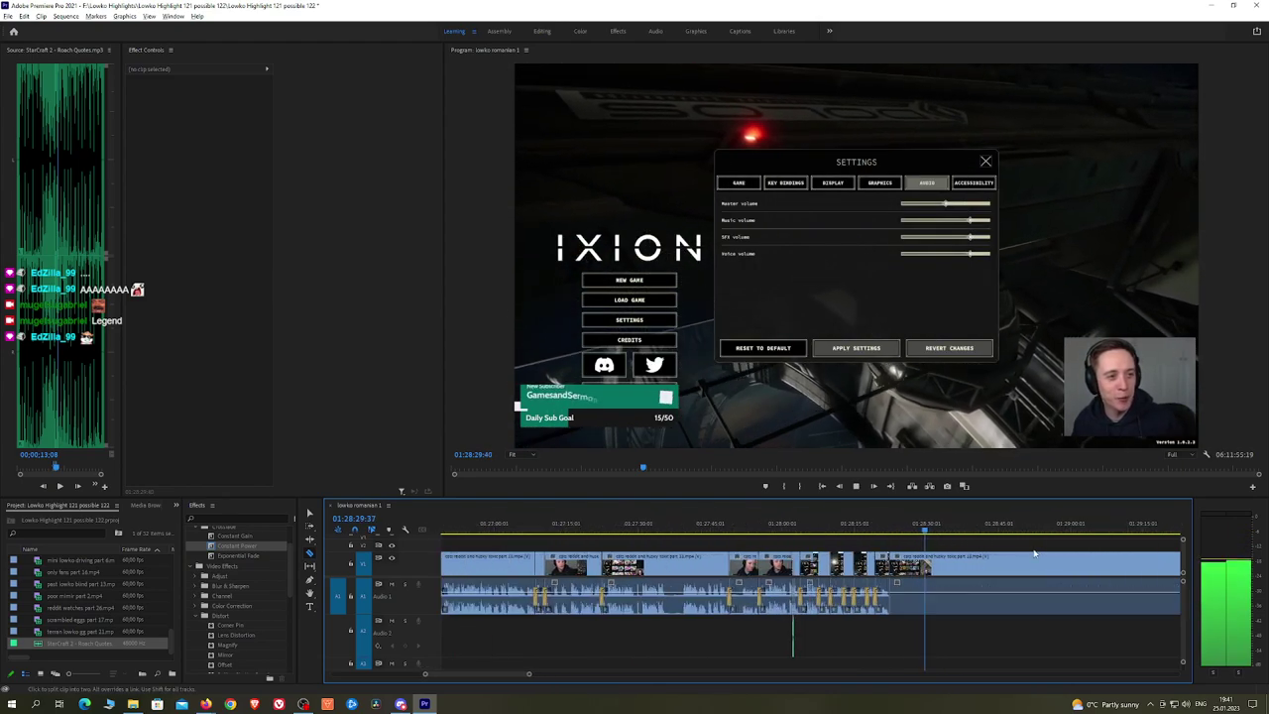
scroll(953, 564, "up", 4)
scroll(953, 563, "up", 2)
left_click_drag(992, 530, 1098, 528)
key("equal")
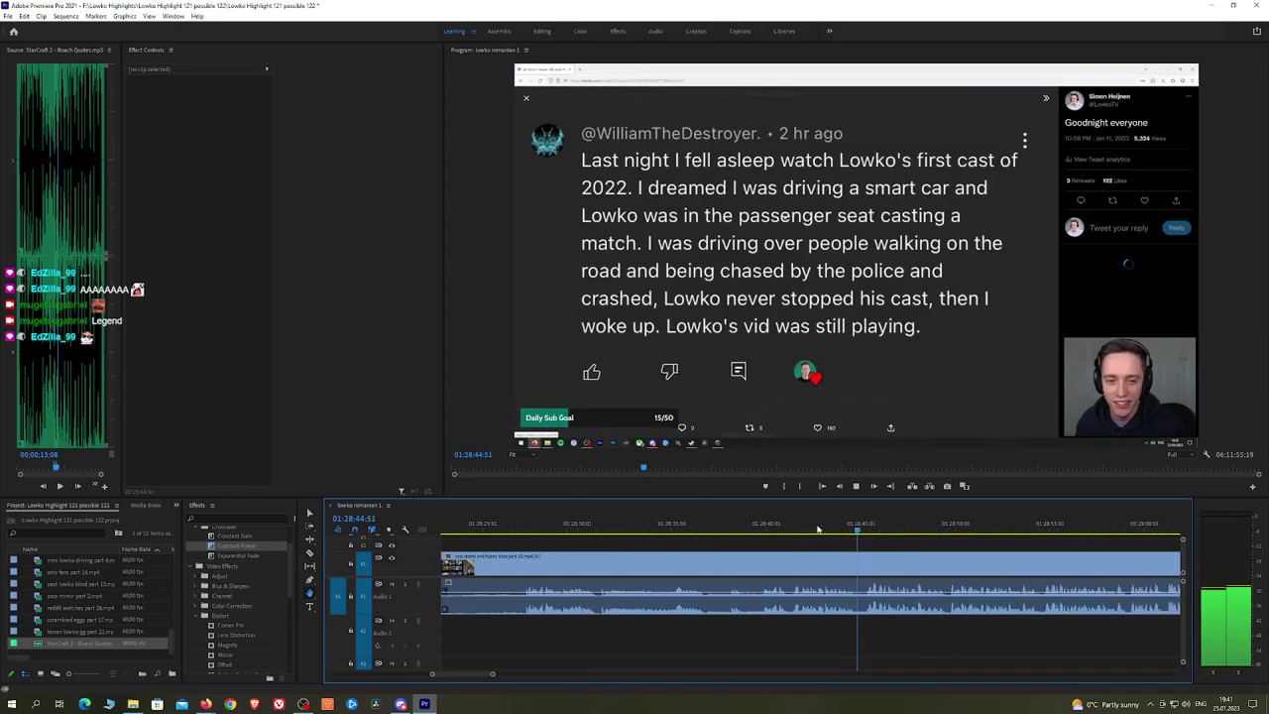
left_click(761, 522)
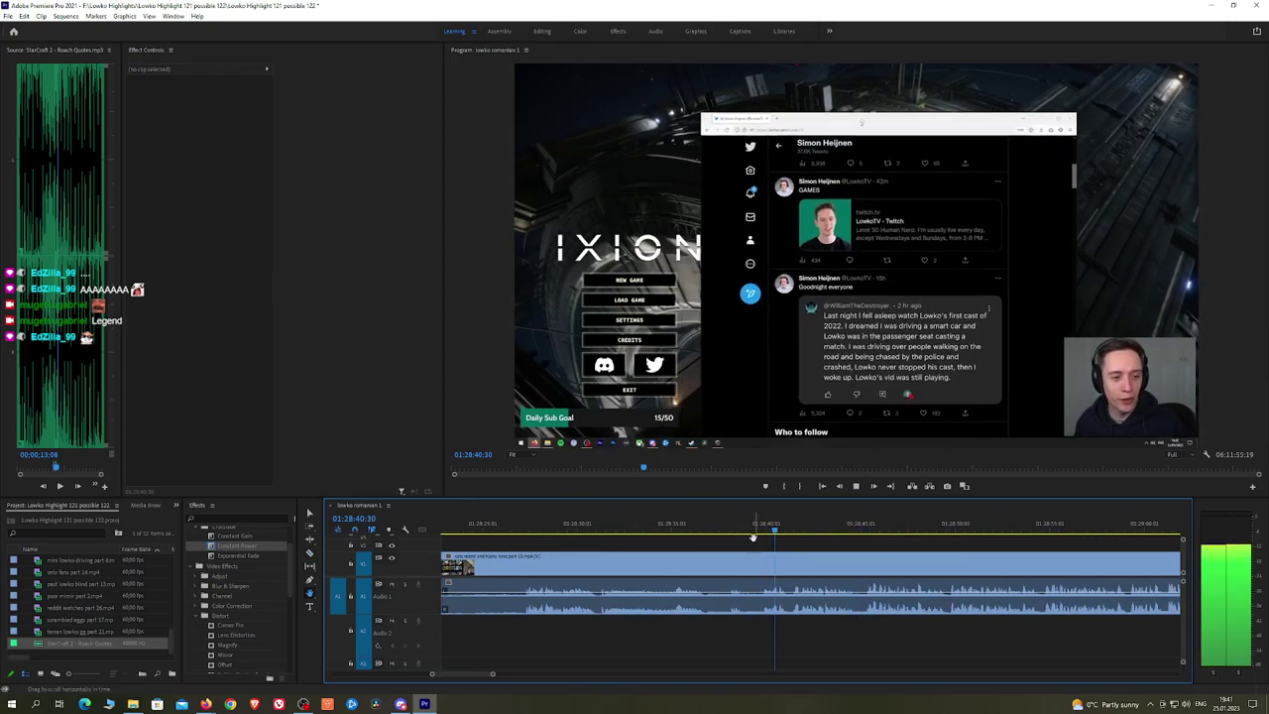
Step: Split the stream clip near 01:28:39 and add an Exponential Fade at the audio cut
key("c")
left_click(761, 561)
key("v")
key("minus")
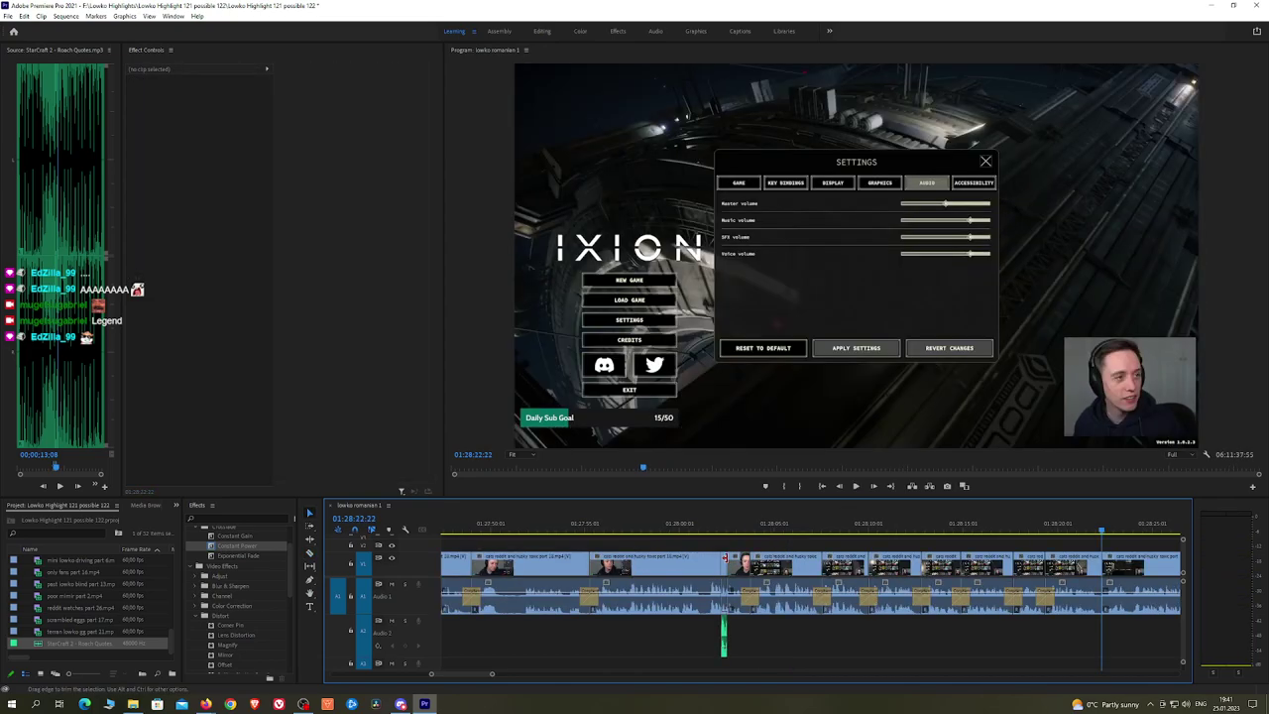
left_click_drag(240, 556, 1109, 601)
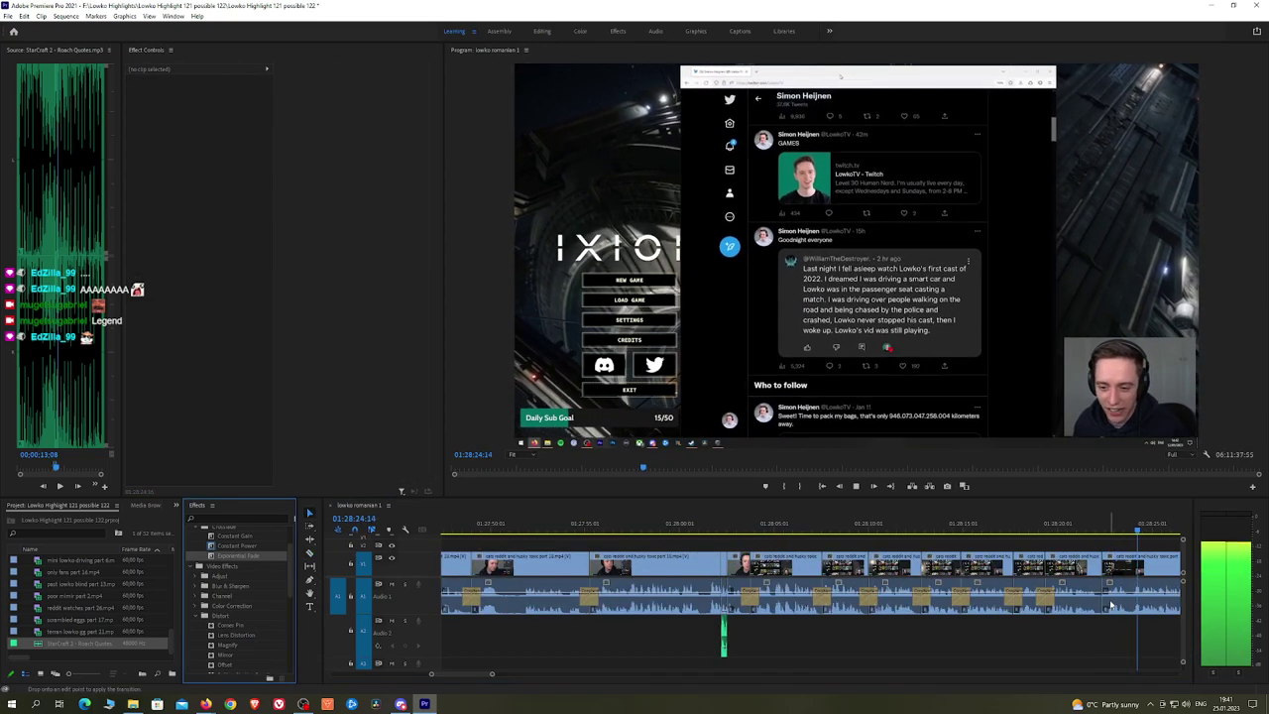
scroll(1071, 603, "down", 5)
scroll(730, 592, "down", 2)
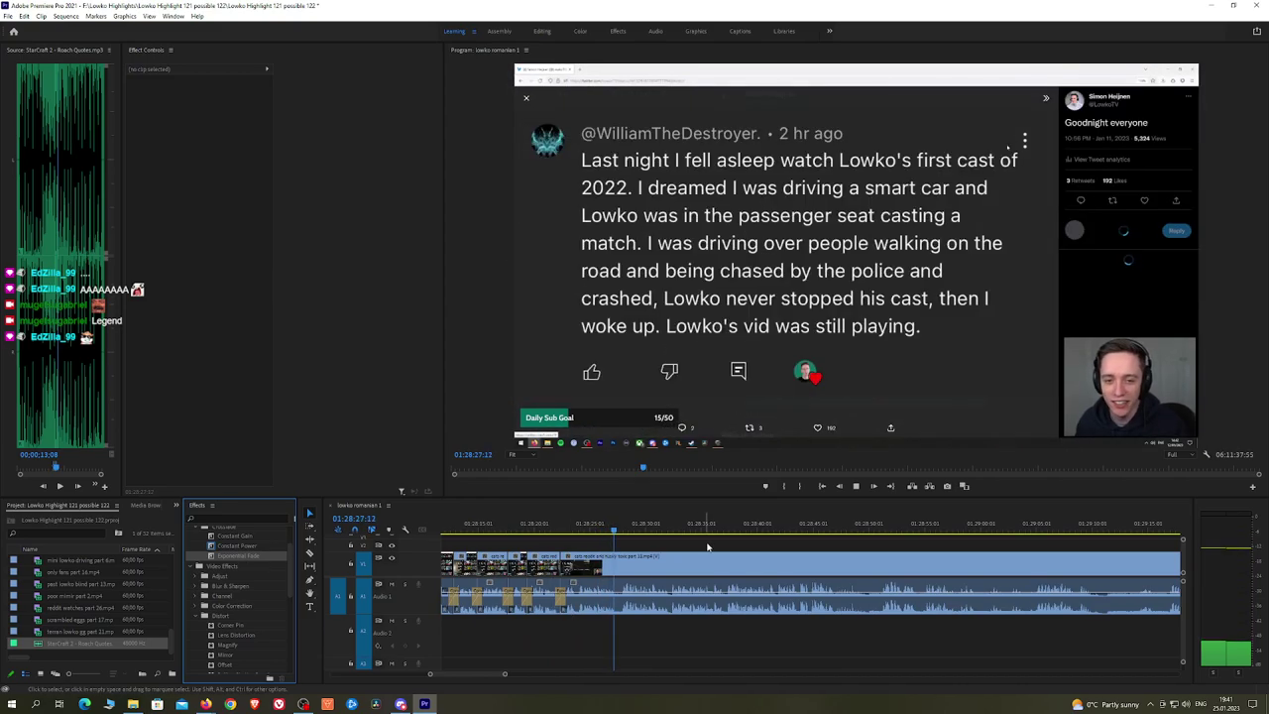
scroll(708, 547, "down", 1)
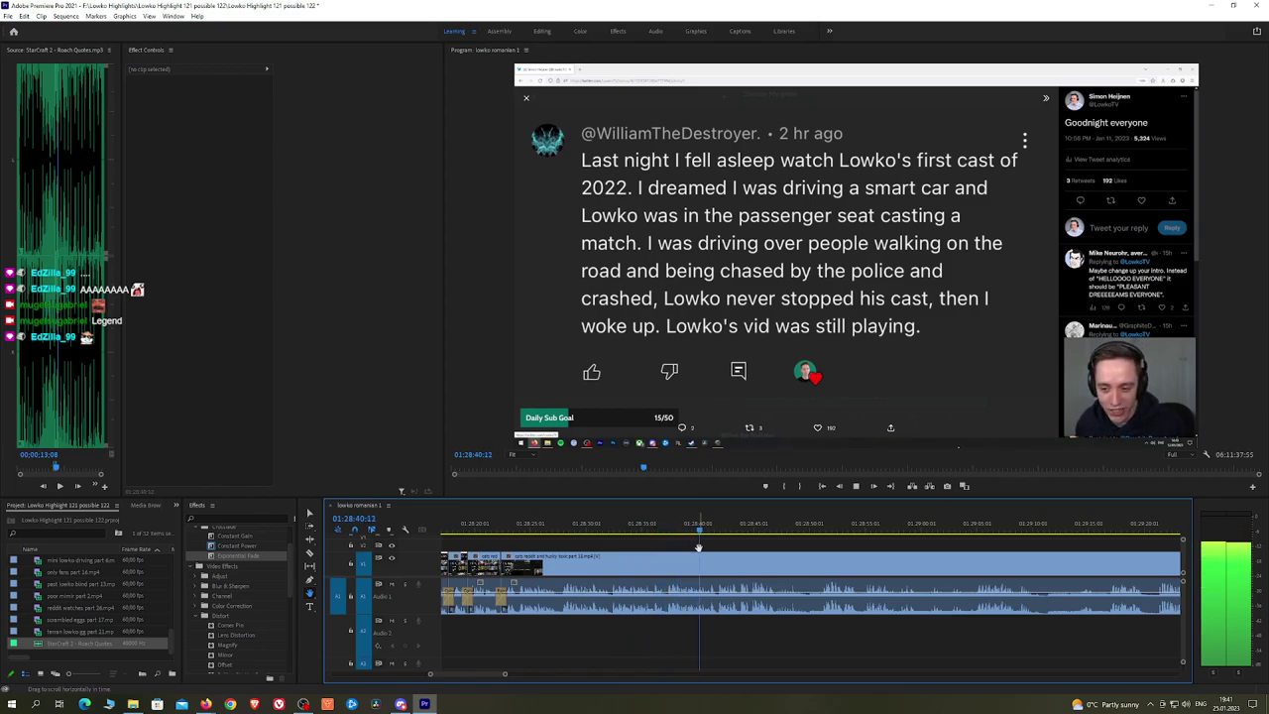
Step: Scrub ahead through the timeline to around 01:29:01
left_click_drag(834, 553, 750, 541)
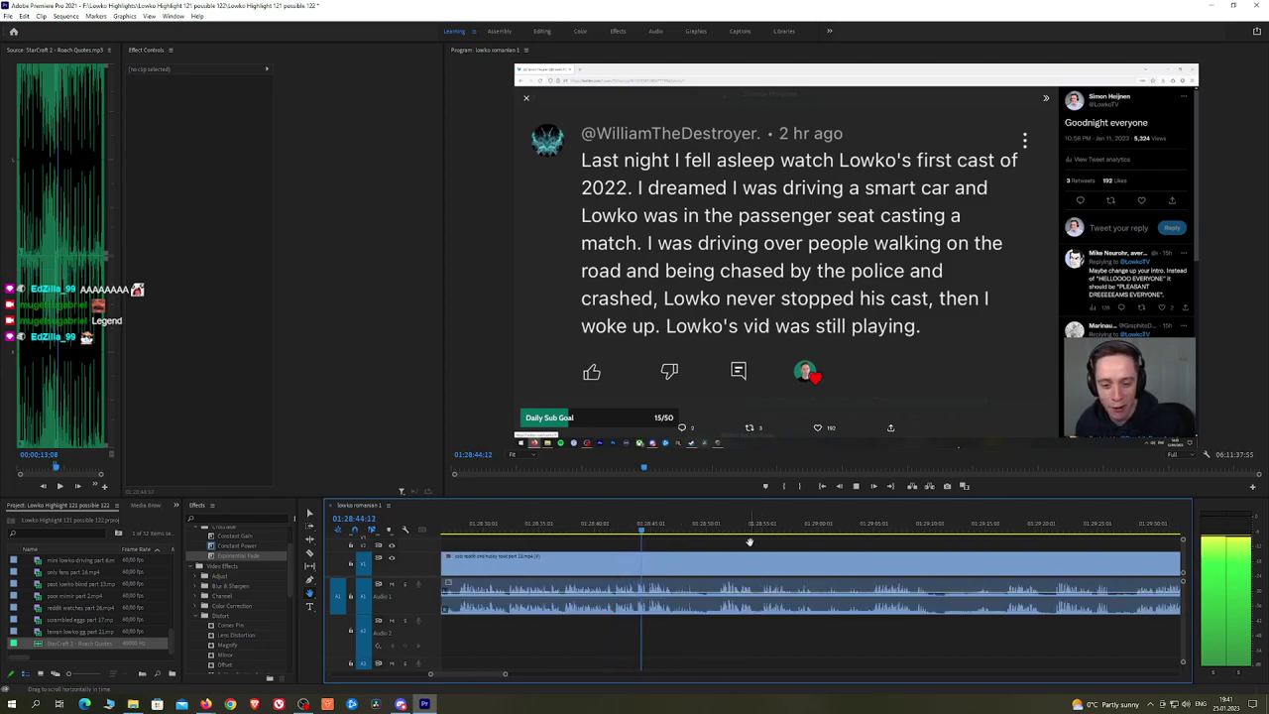
scroll(756, 549, "up", 2)
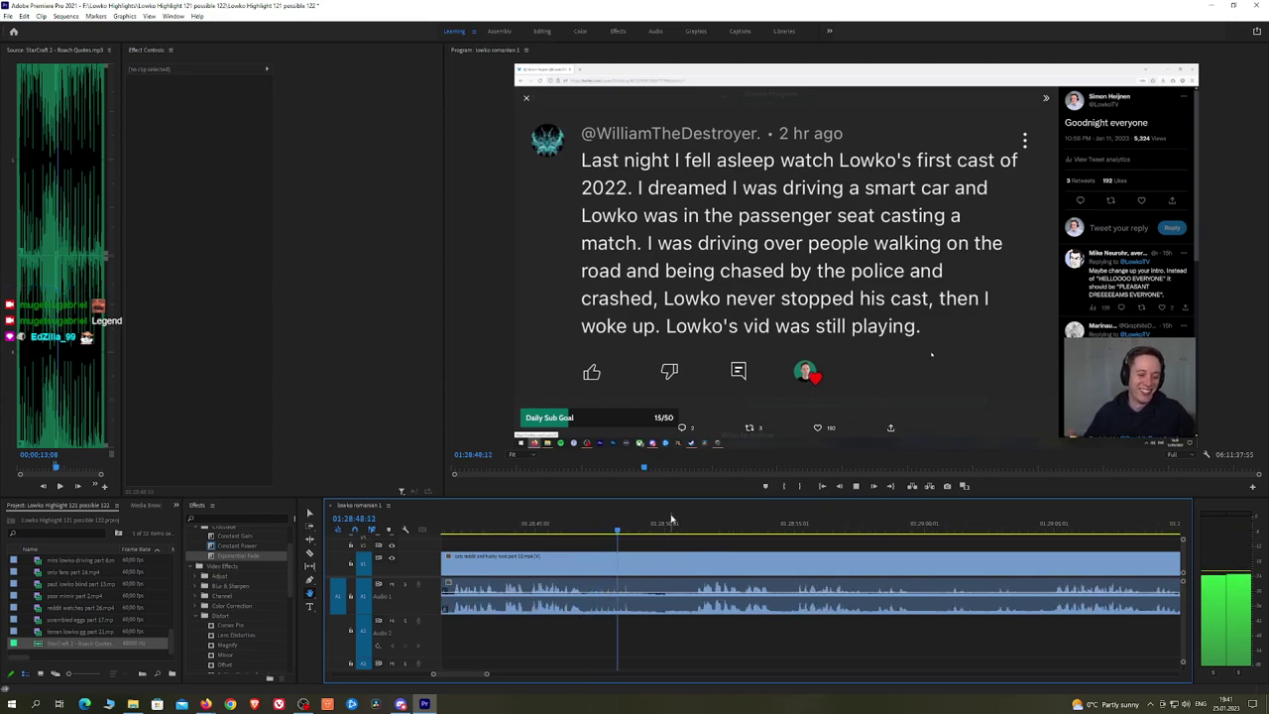
left_click_drag(643, 537, 685, 529)
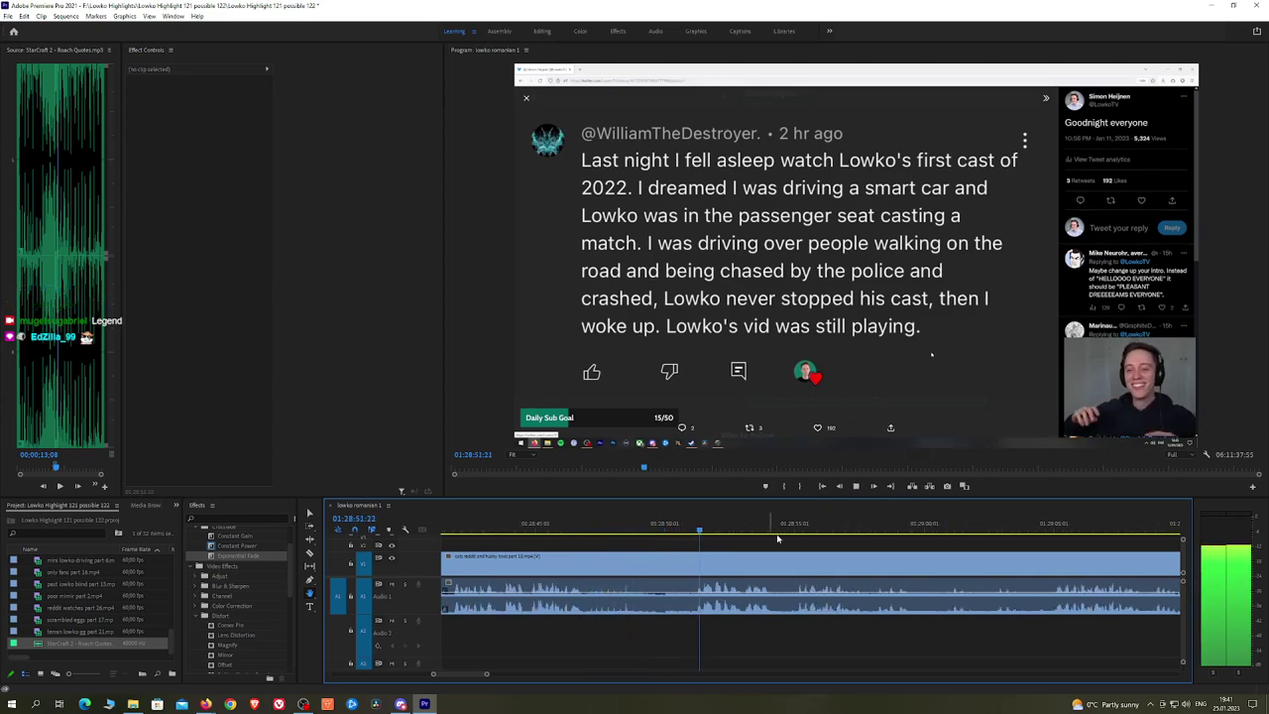
left_click_drag(899, 542, 789, 546)
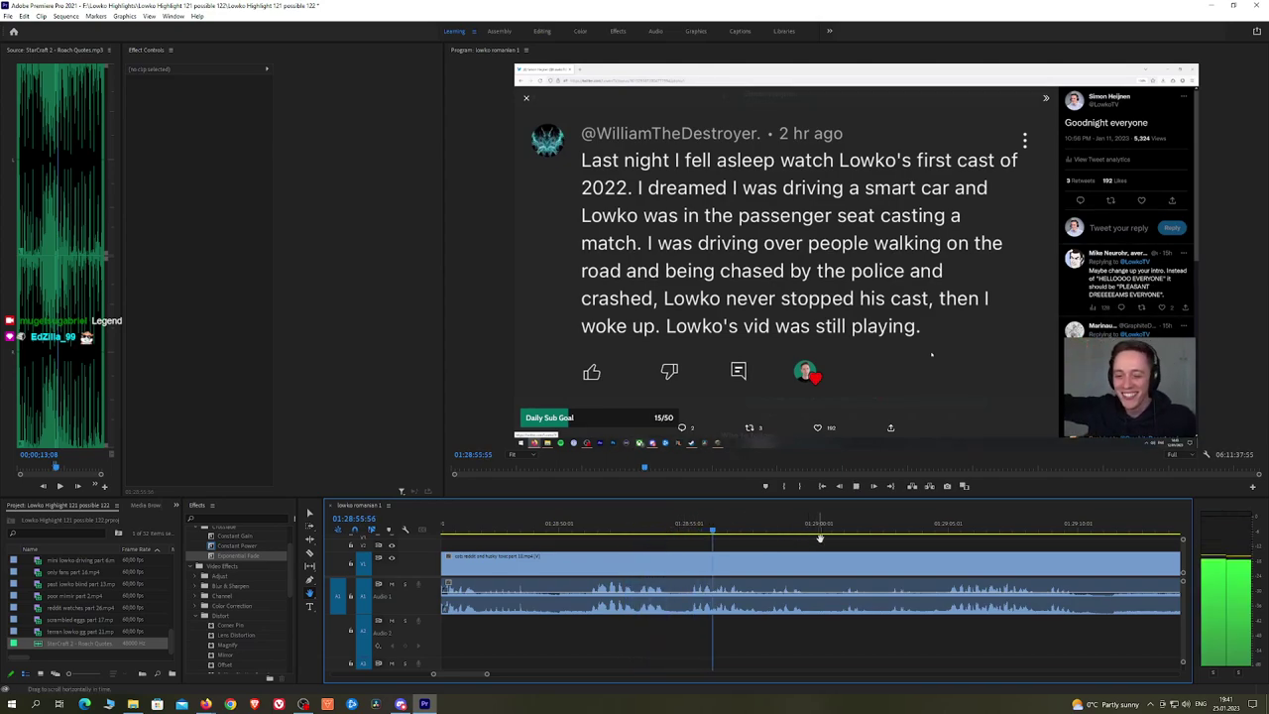
left_click_drag(862, 546, 762, 546)
left_click(639, 533)
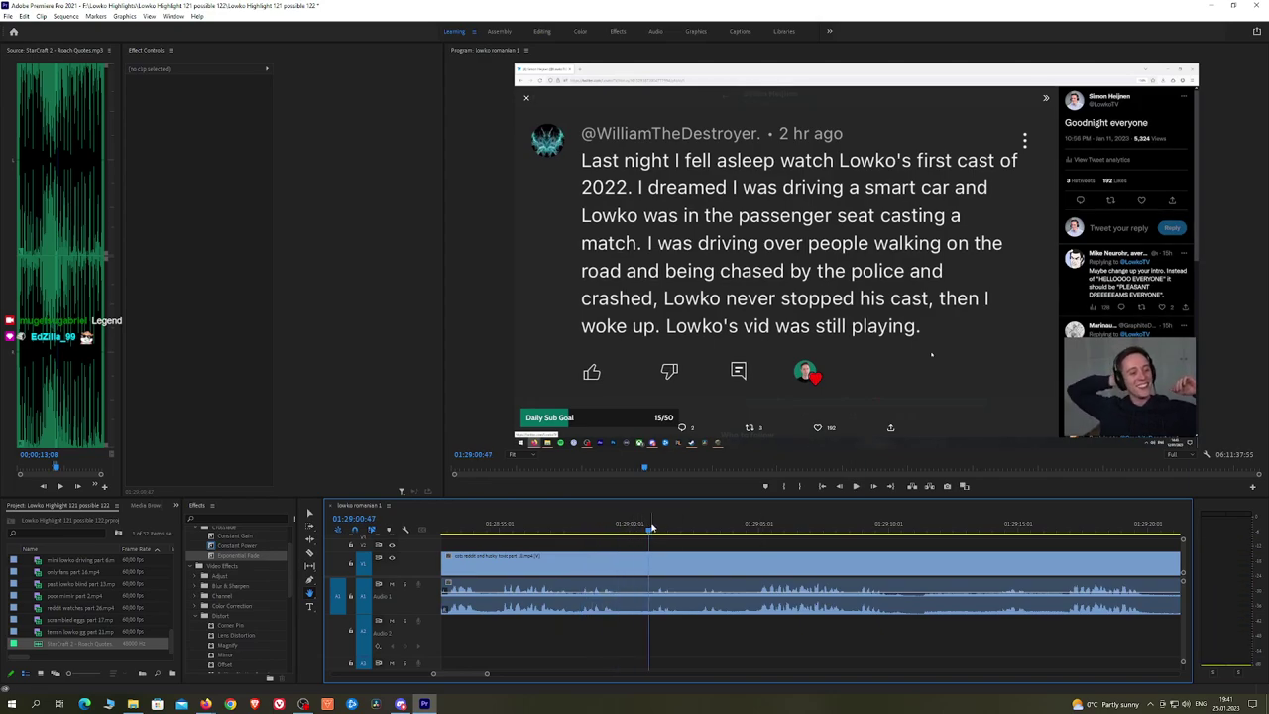
Step: Cut out the unwanted piece near 01:29:01, closing the gap, and add a Constant Power crossfade
left_click(629, 573)
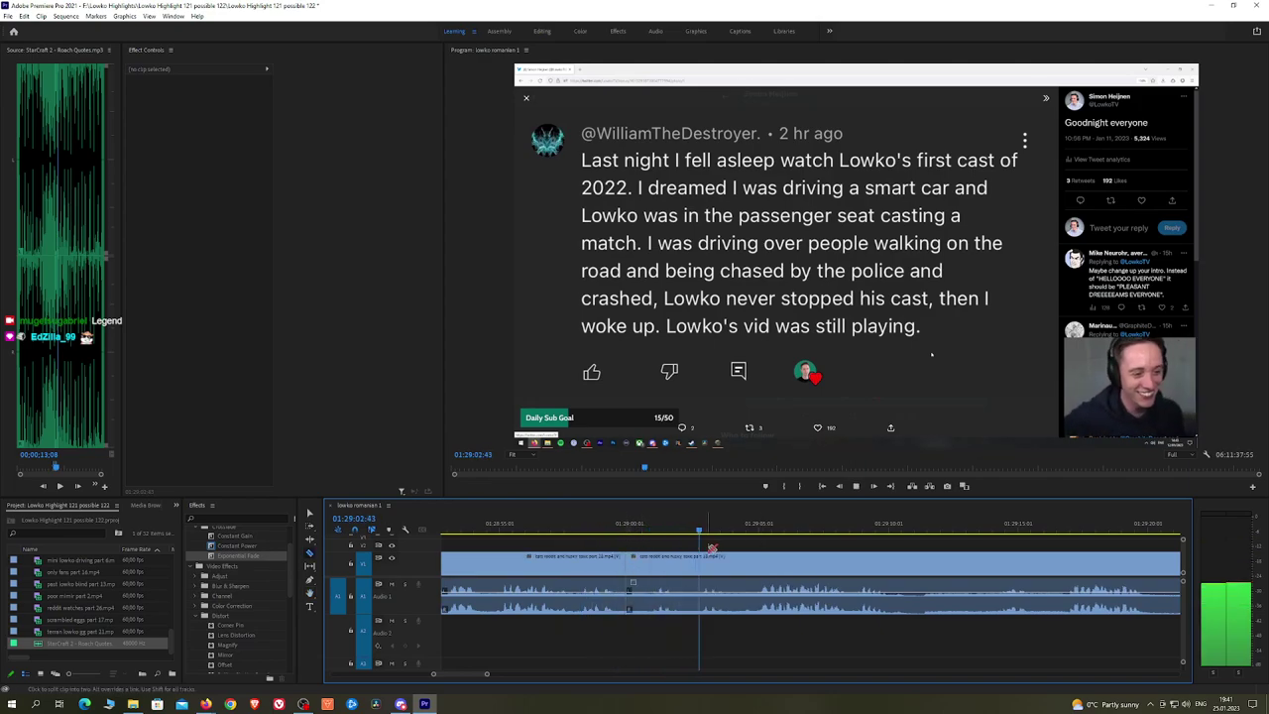
left_click(738, 536)
left_click(755, 565)
key("v")
left_click(739, 568)
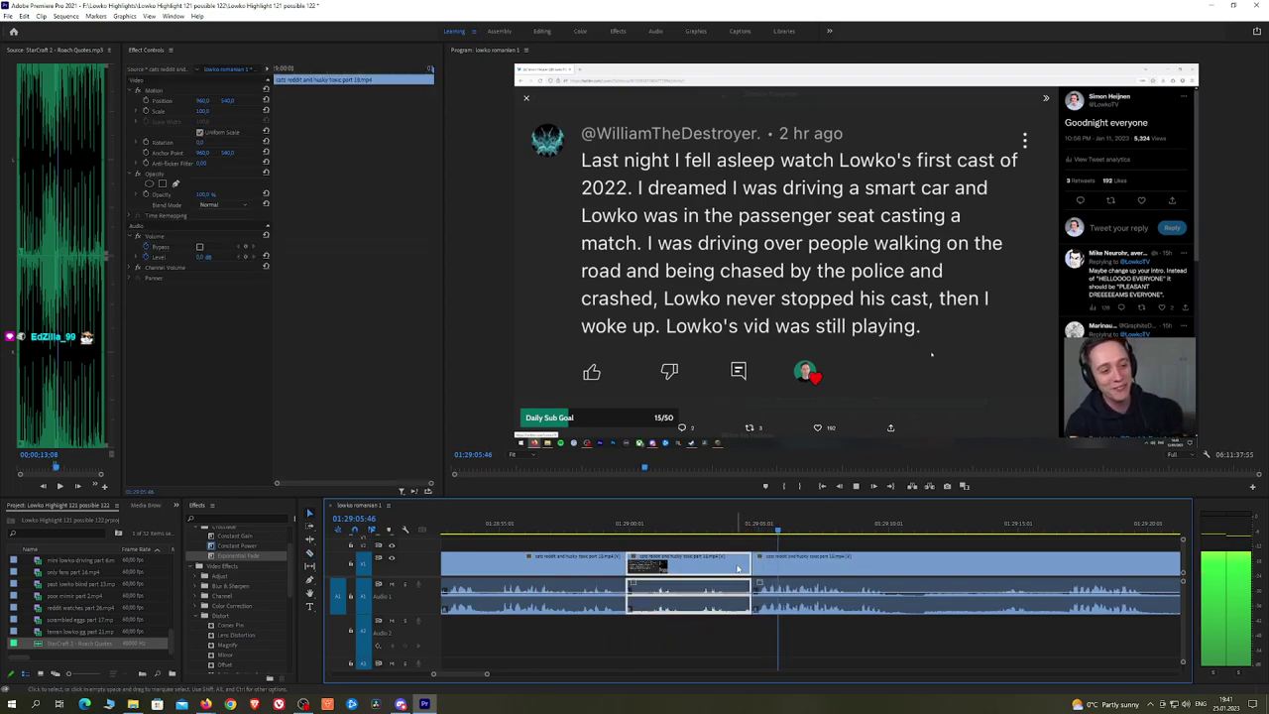
key("shift+Delete")
left_click_drag(243, 546, 708, 580)
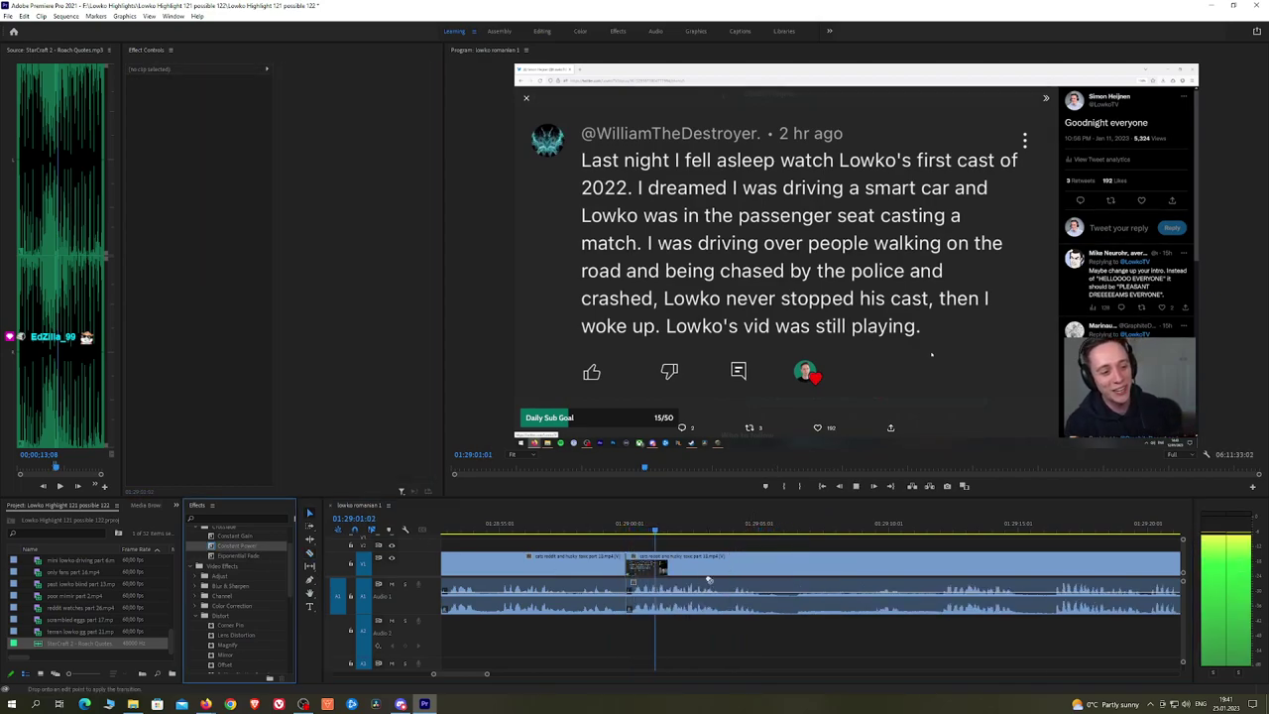
left_click_drag(630, 615, 631, 611)
Step: Ripple-delete the next unwanted stretch and put a Constant Power crossfade on its audio edit
key("h")
left_click_drag(861, 547, 765, 546)
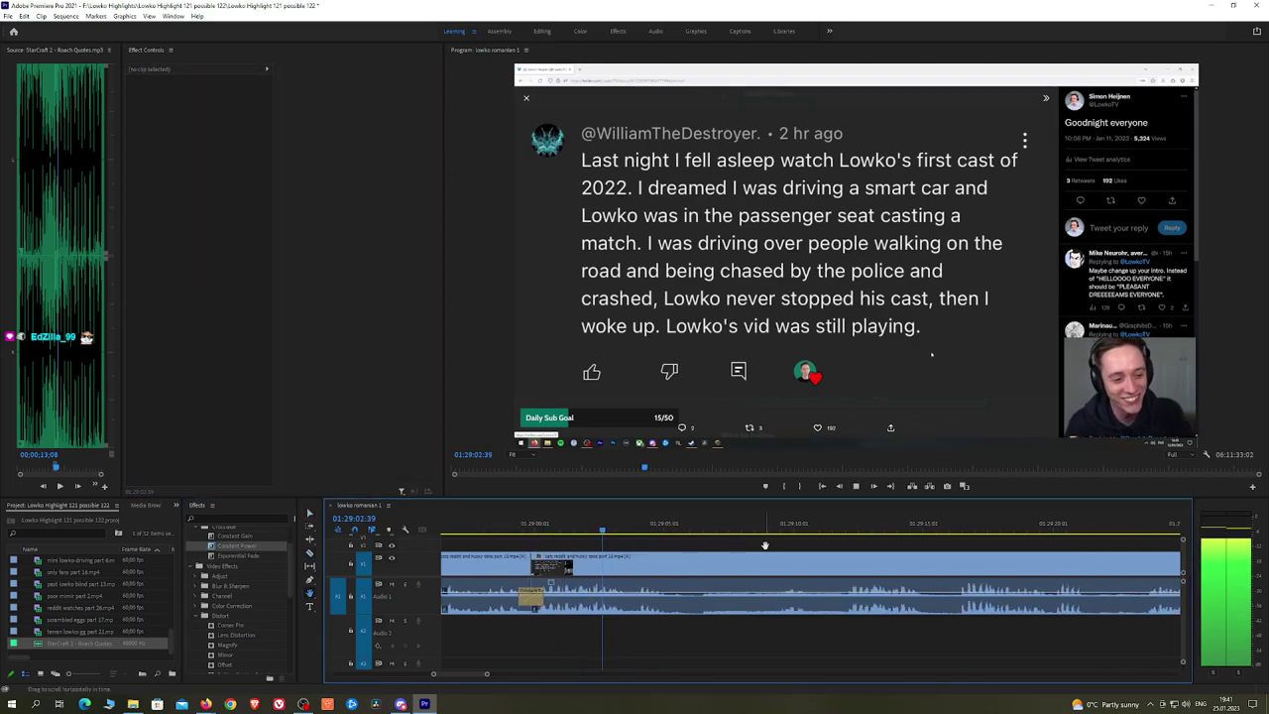
key("space")
key("c")
left_click(672, 566)
left_click(843, 526)
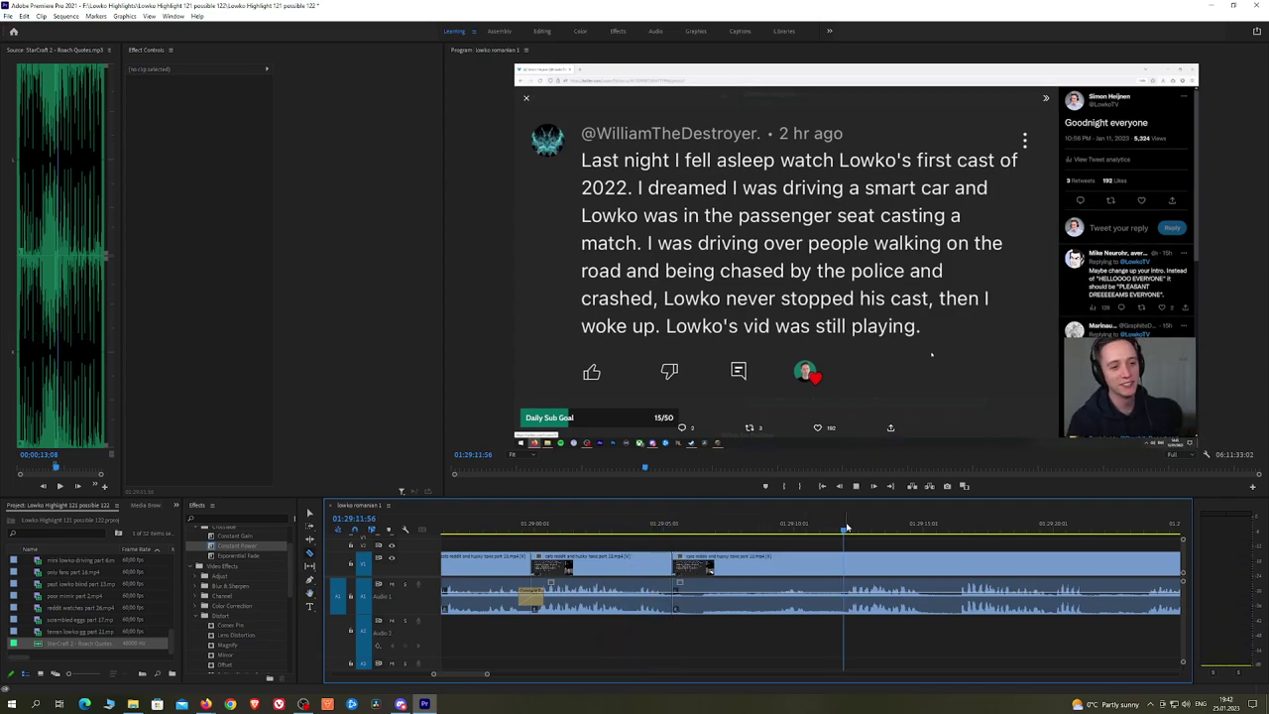
scroll(879, 540, "down", 2)
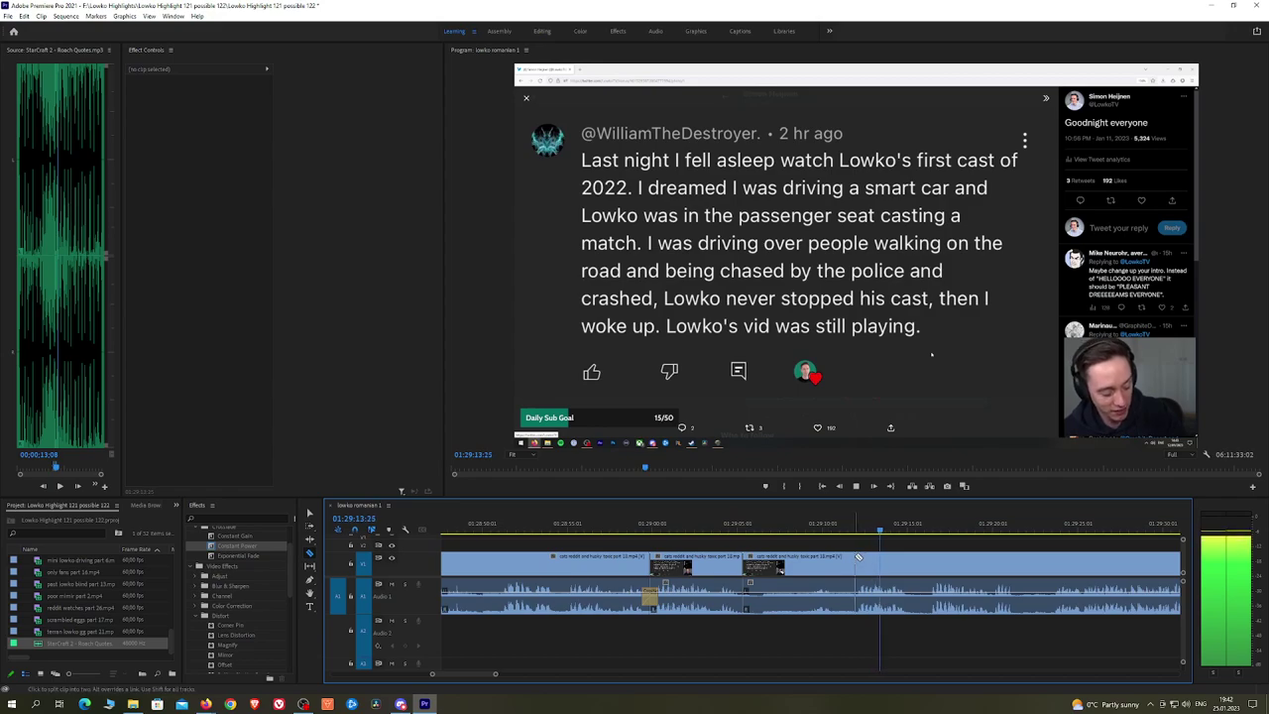
left_click(859, 558)
key("v")
left_click(838, 561)
key("shift+Delete")
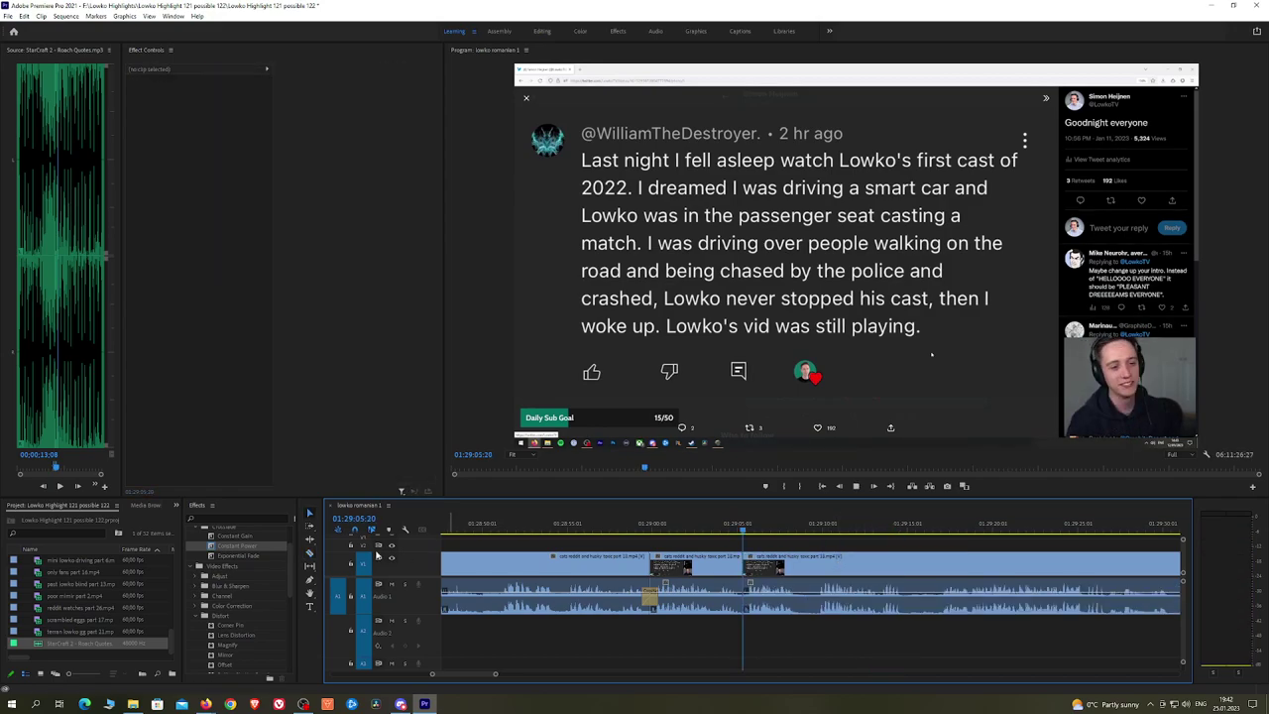
left_click_drag(238, 547, 437, 545)
left_click_drag(745, 607, 745, 606)
Step: Remove a short unwanted piece, closing the gap, and add a Constant Power crossfade
key("c")
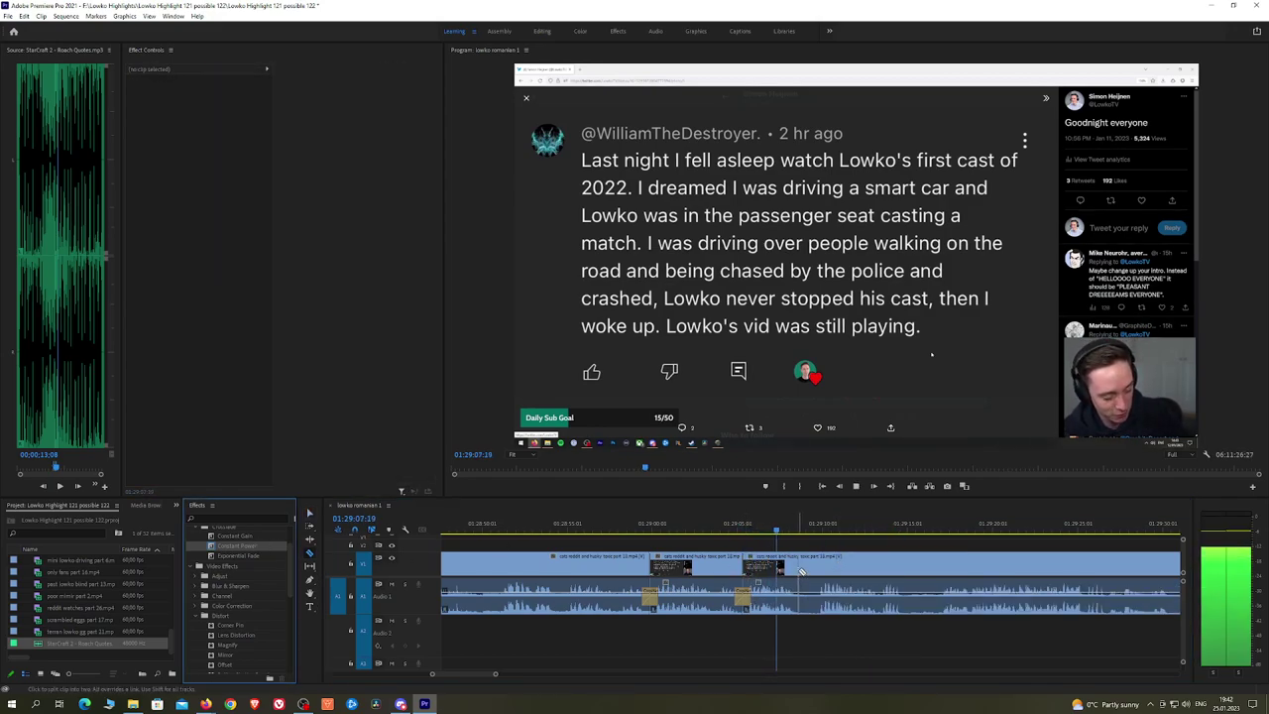
left_click(799, 574)
left_click(817, 572)
key("v")
left_click(811, 572)
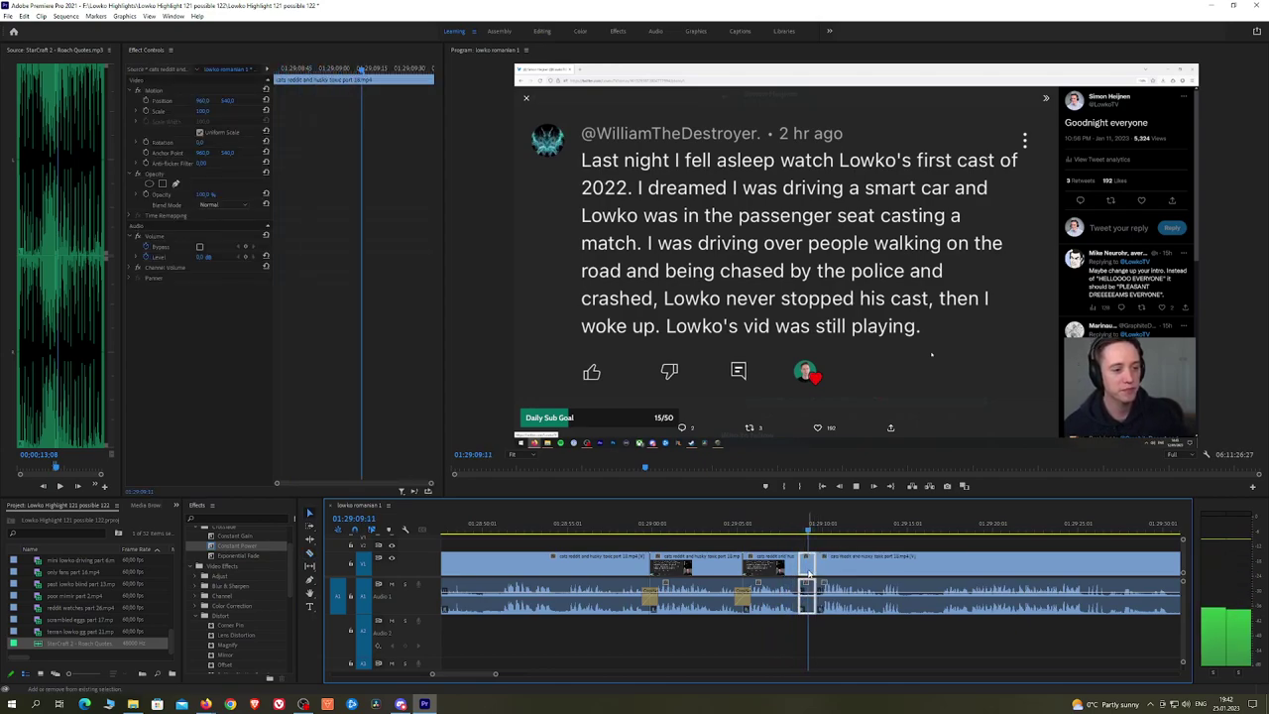
key("shift+Delete")
key("space")
left_click_drag(246, 548, 799, 595)
scroll(766, 536, "down", 3)
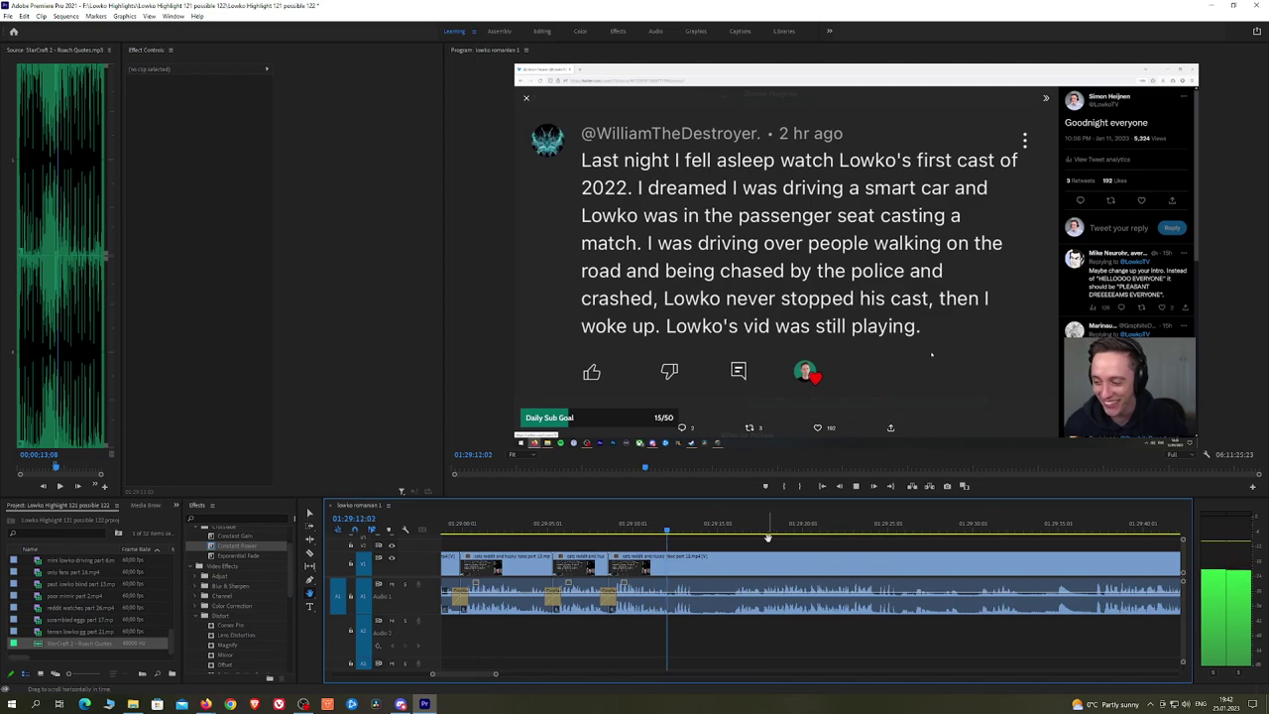
Step: Razor the stream clip where the next unwanted part begins
key("c")
left_click(697, 558)
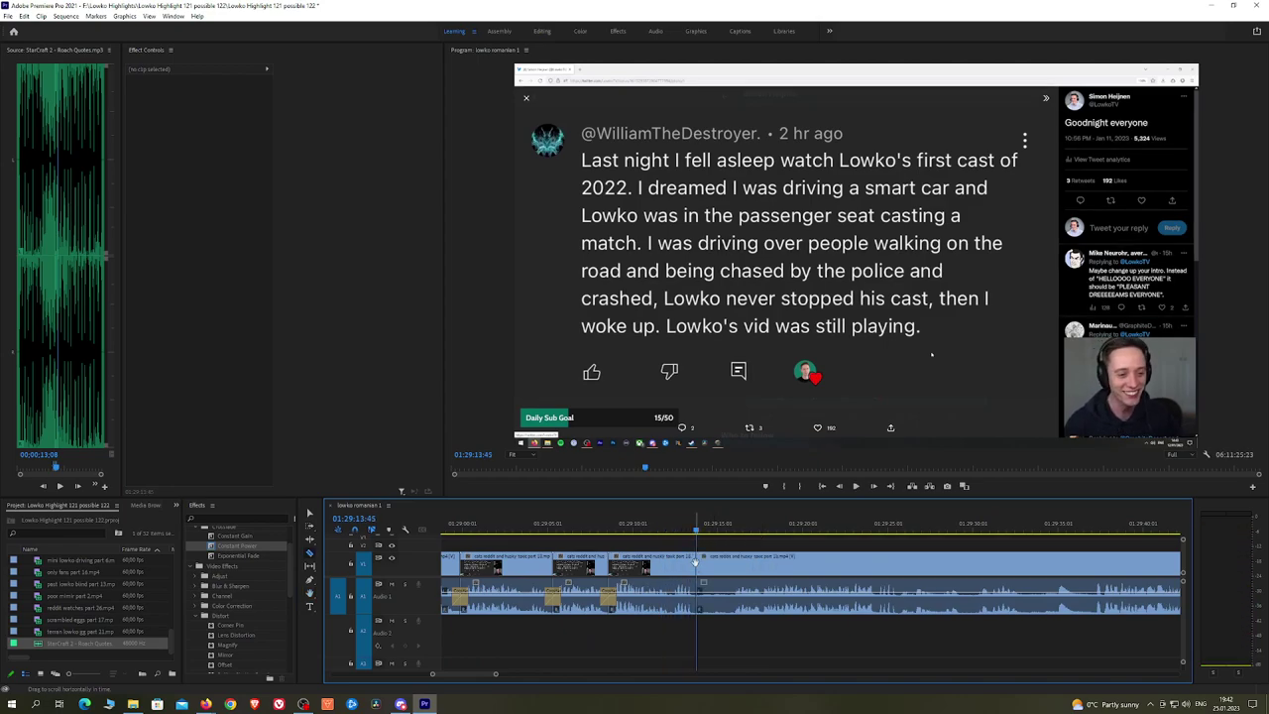
left_click(730, 527)
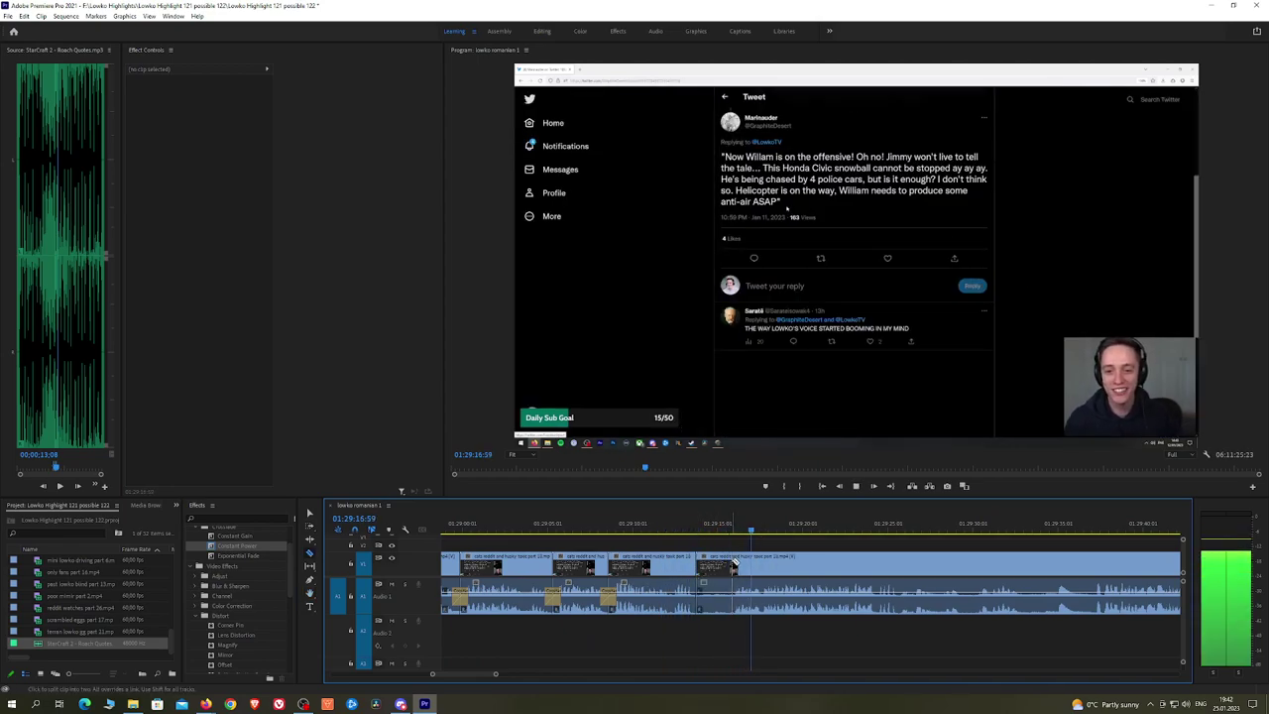
Step: Split off the short unwanted piece and ripple-delete it, then resume playback
left_click(733, 563)
key("v")
left_click(720, 563)
key("shift+Delete")
key("space")
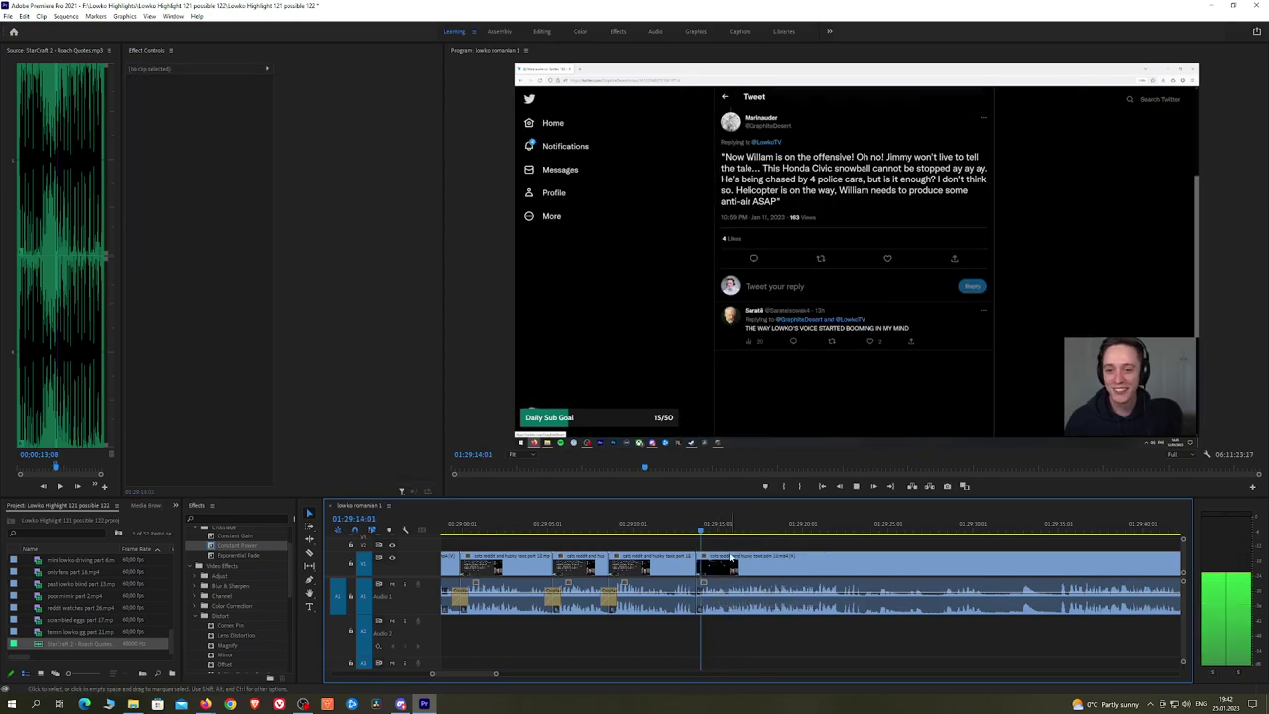
Step: Scrub back to review the new join and replay the tweet section
left_click(291, 535)
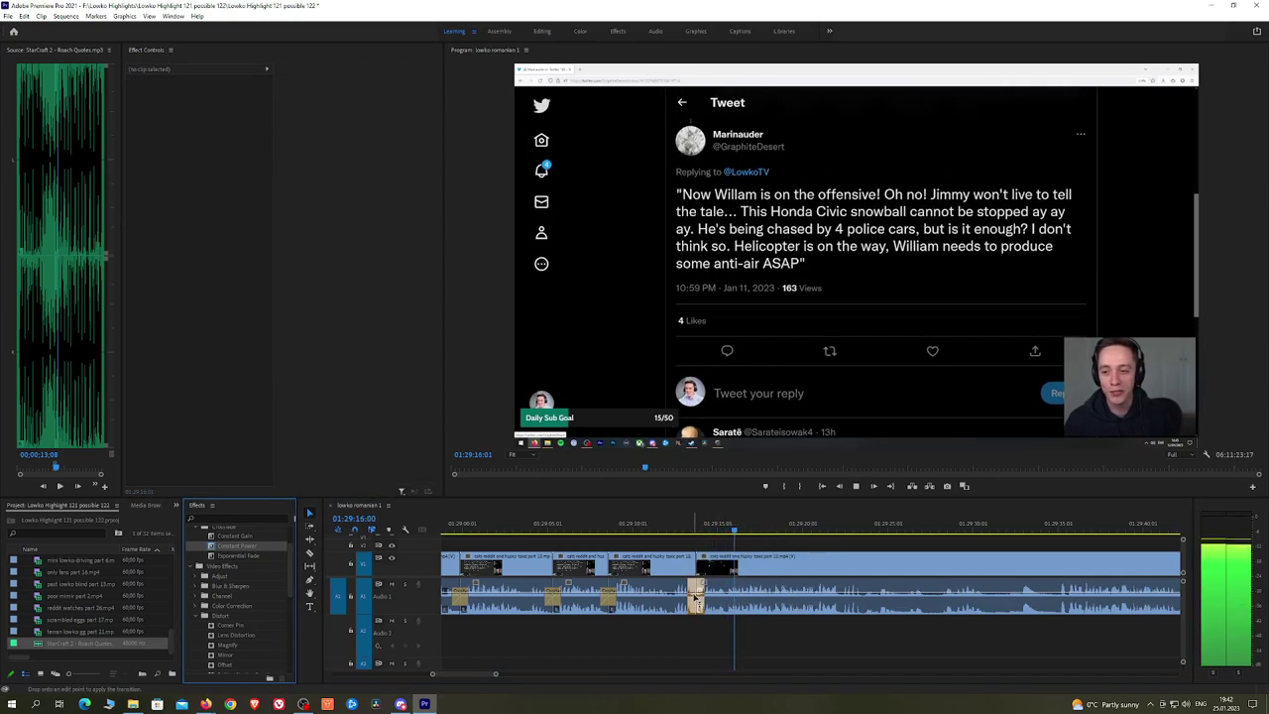
scroll(879, 537, "down", 1)
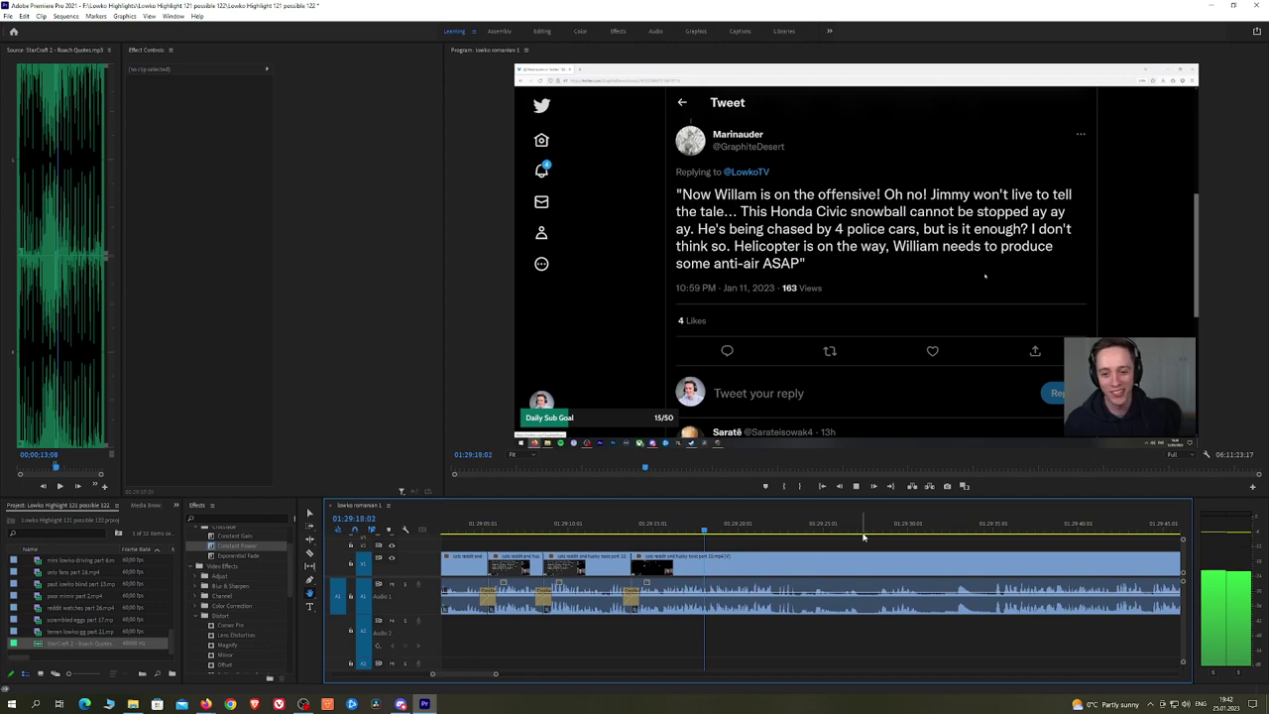
left_click_drag(861, 537, 688, 521)
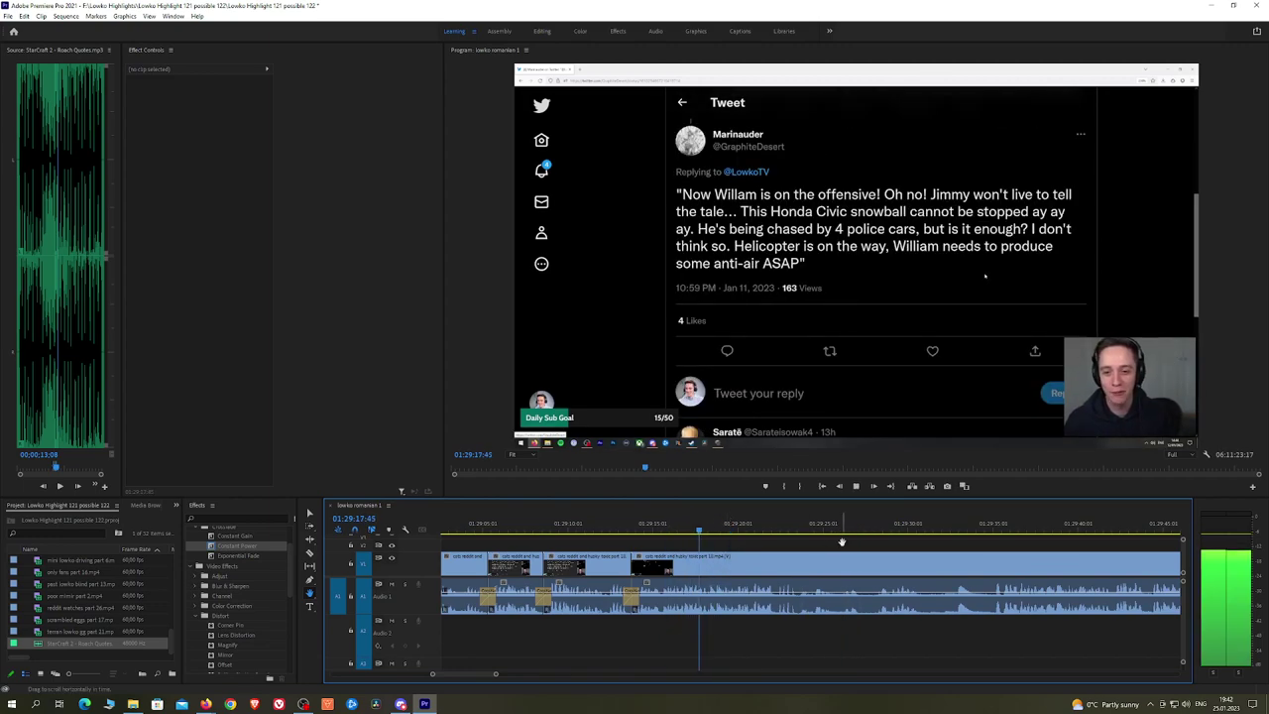
scroll(842, 542, "down", 1)
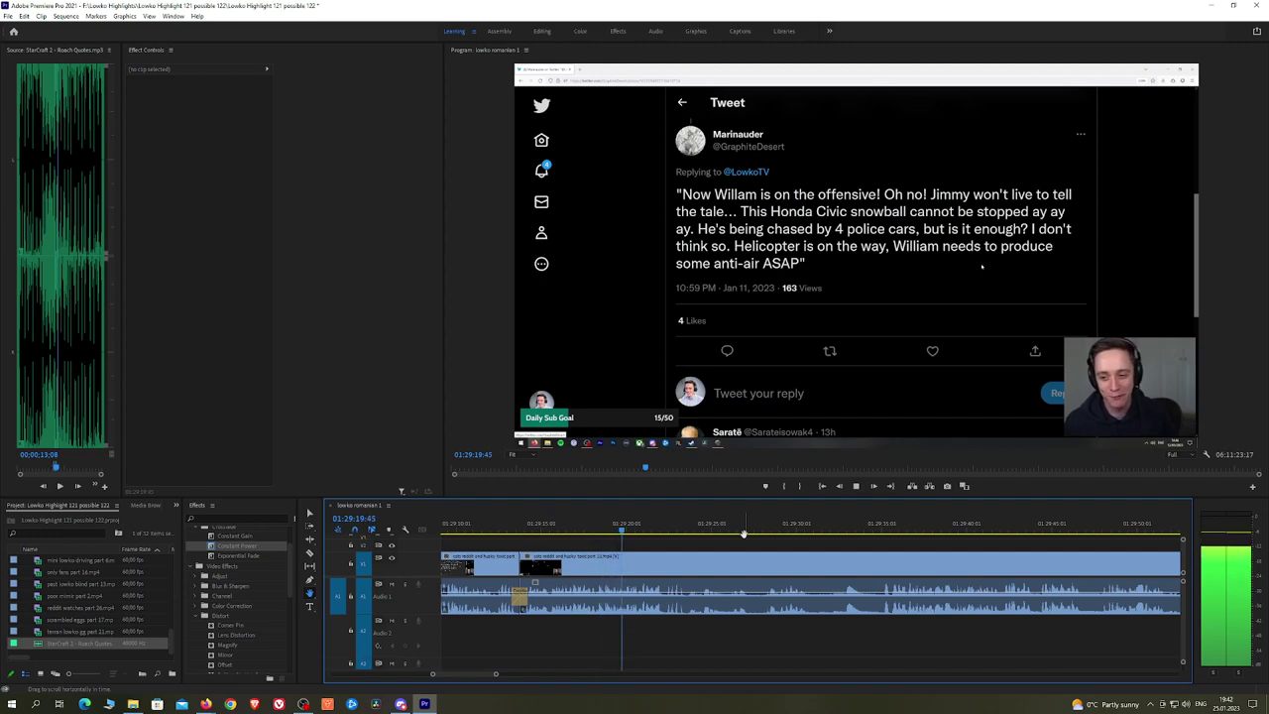
scroll(749, 537, "down", 1)
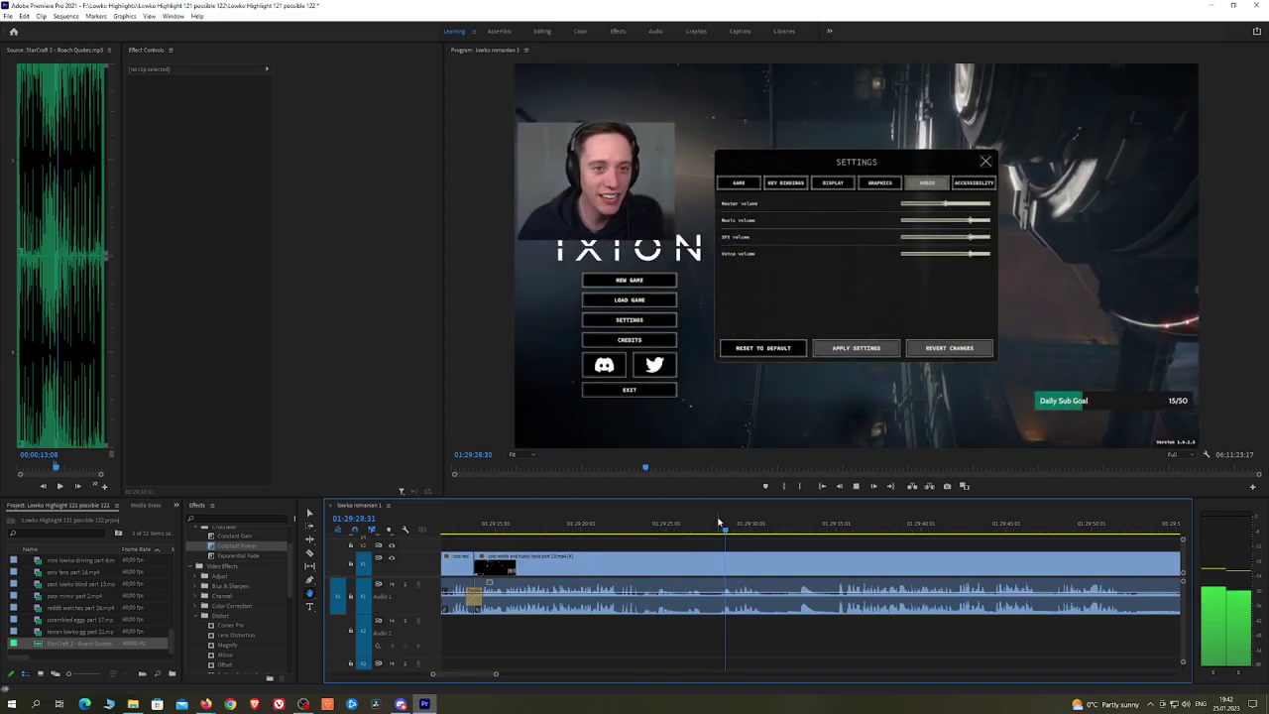
left_click(695, 523)
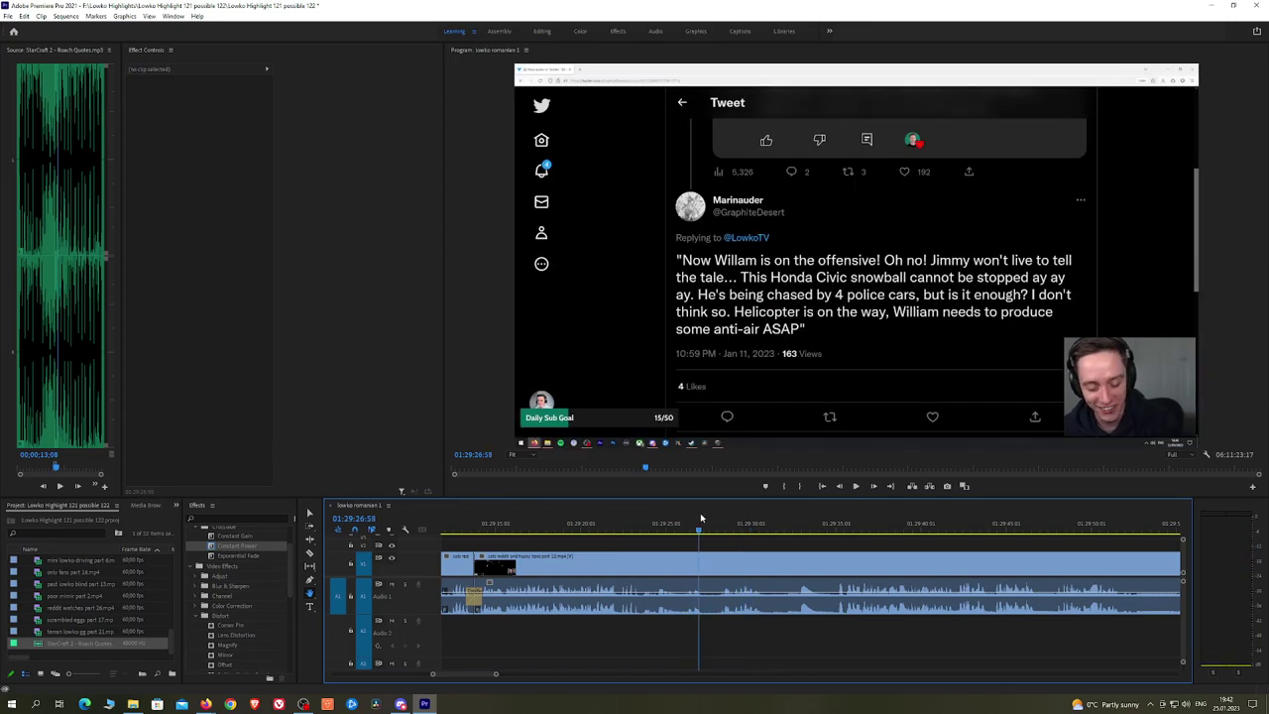
key("space")
Step: Ripple-delete the long unwanted clip after the IXION menu footage to close the gap
left_click(853, 527)
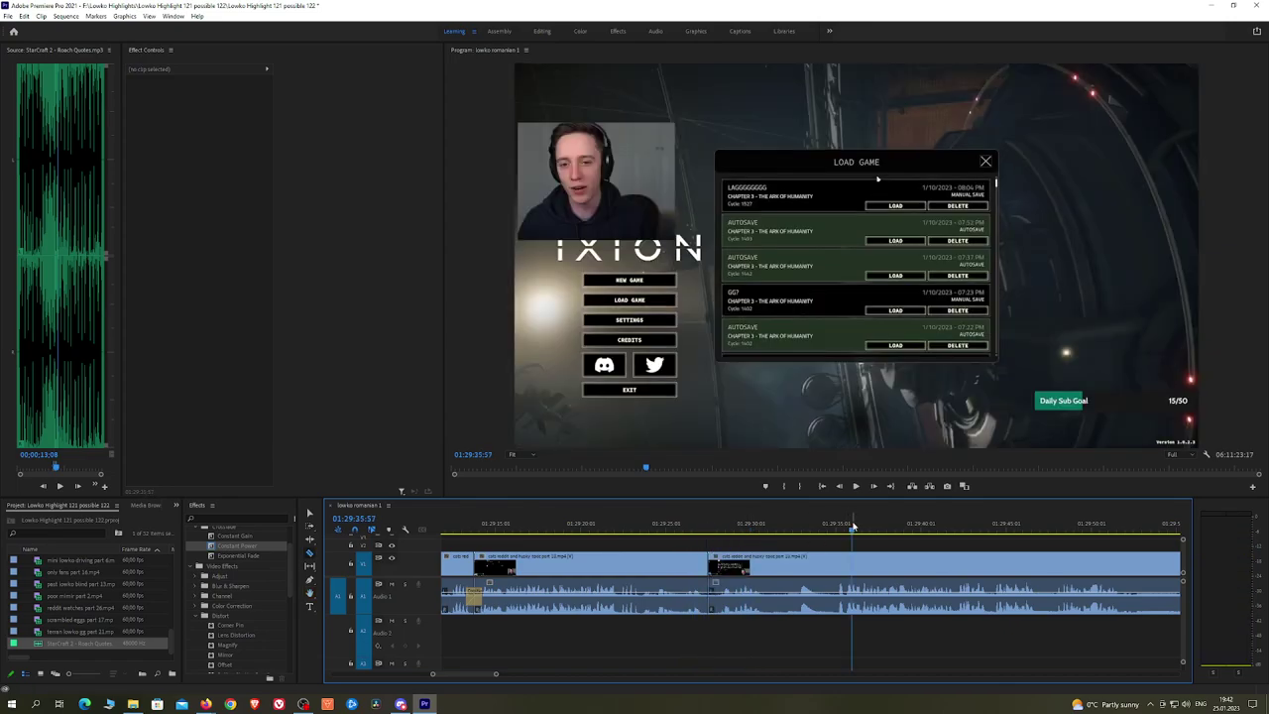
scroll(929, 557, "down", 10)
key("space")
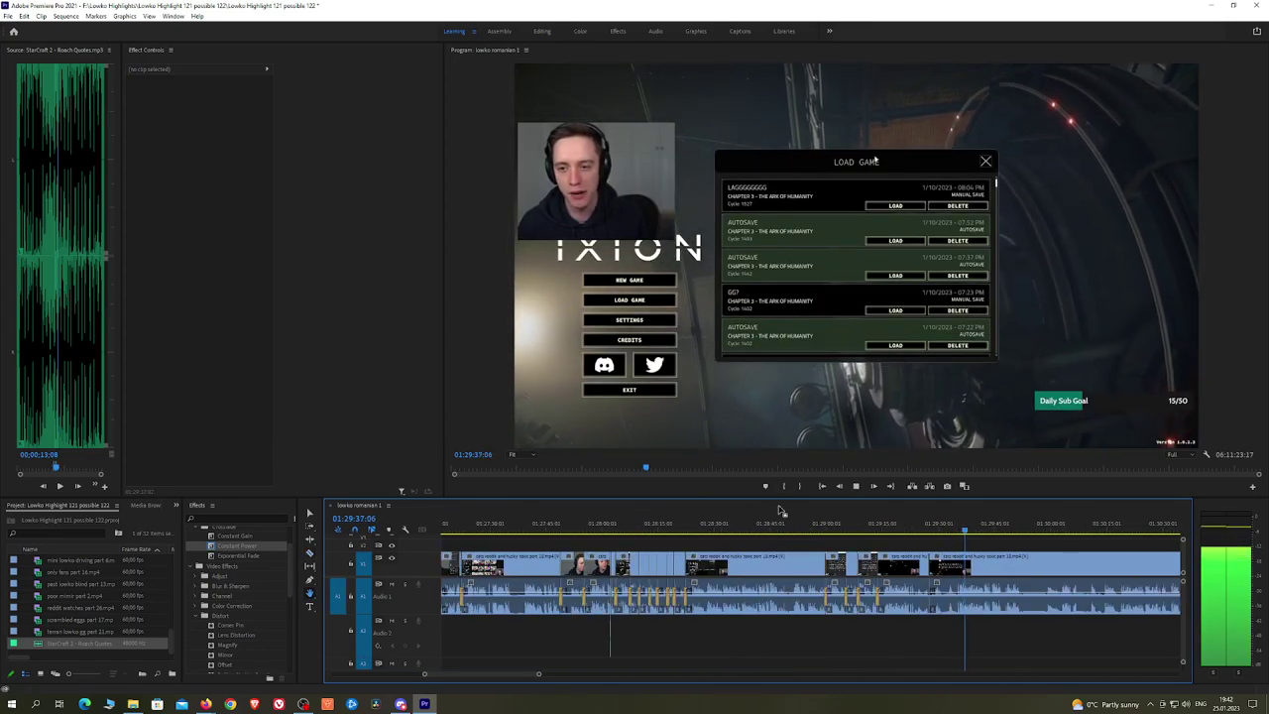
scroll(992, 560, "down", 5)
left_click(819, 573)
key("shift+Delete")
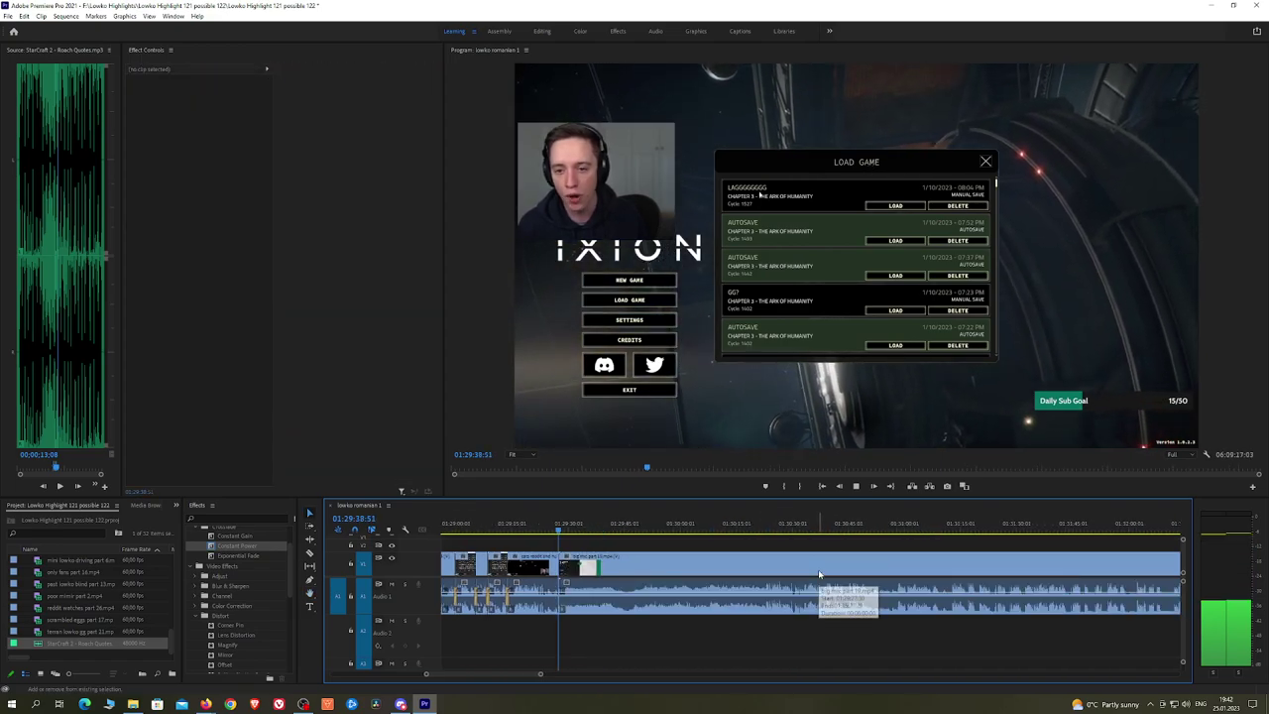
left_click(1022, 526)
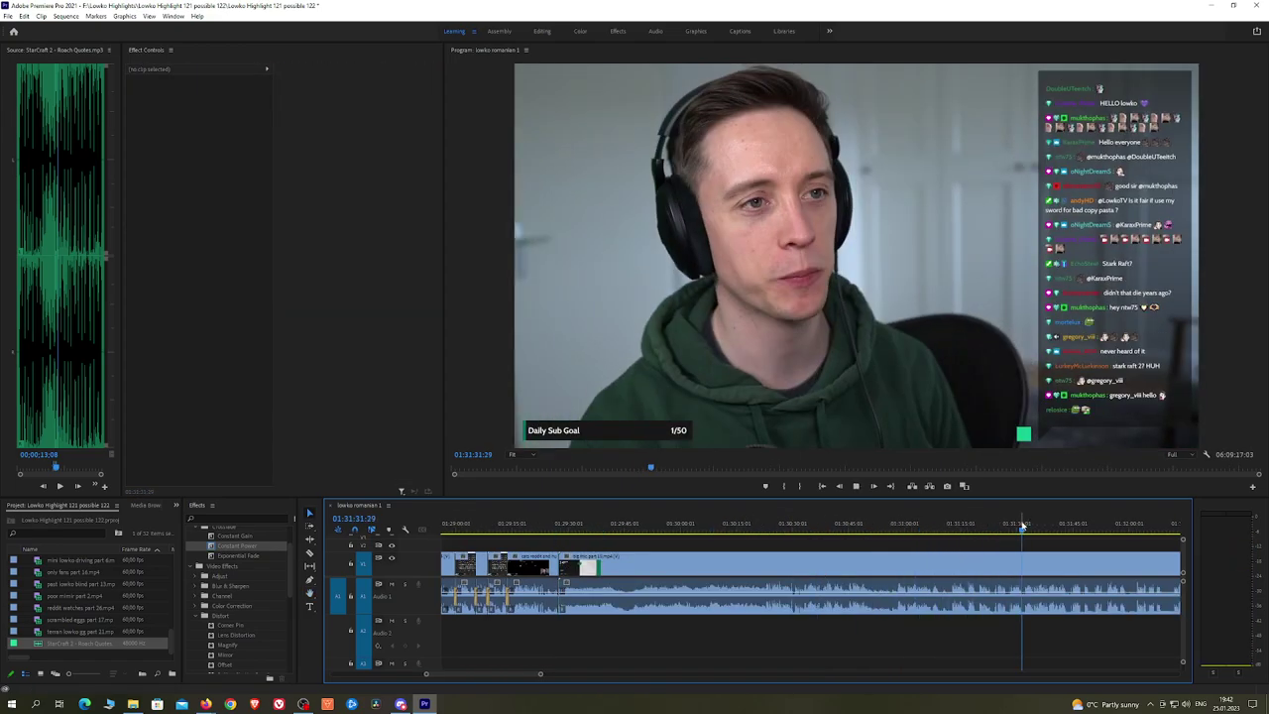
key("minus")
key("minus")
scroll(1053, 540, "down", 4)
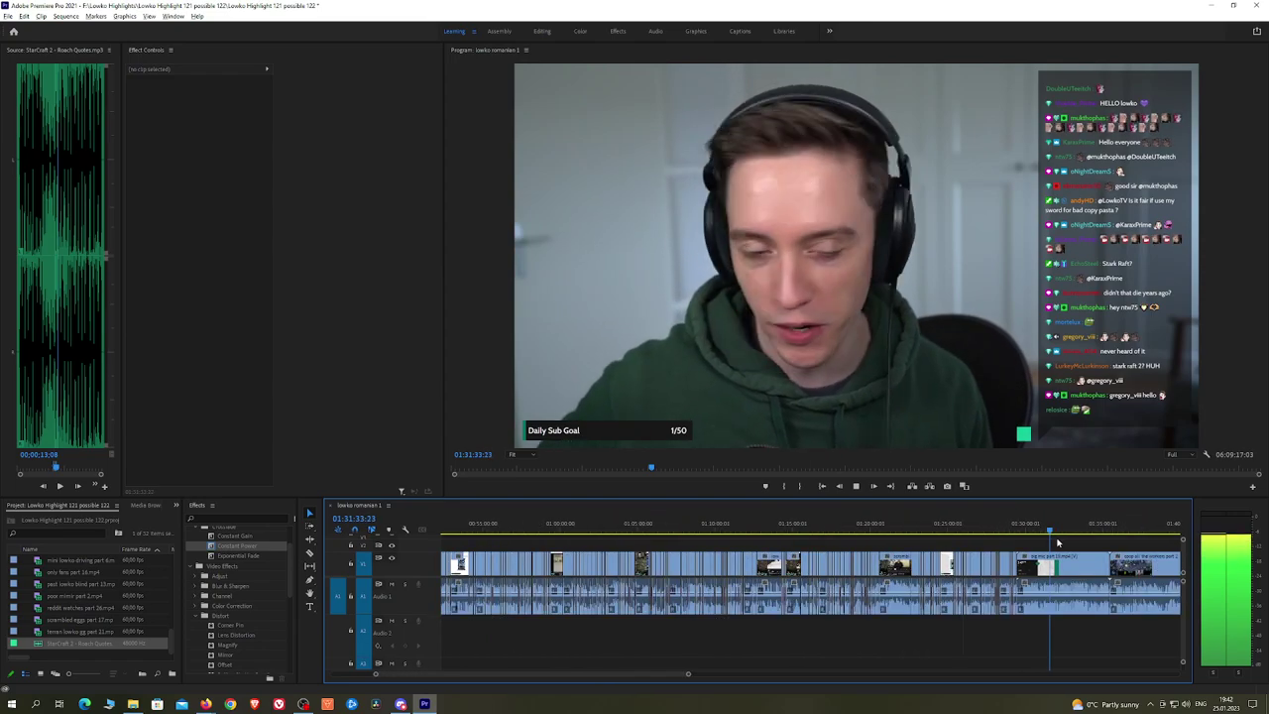
scroll(1058, 543, "up", 4)
scroll(1041, 544, "up", 2)
left_click_drag(910, 527, 1039, 524)
key("space")
key("equal")
key("equal")
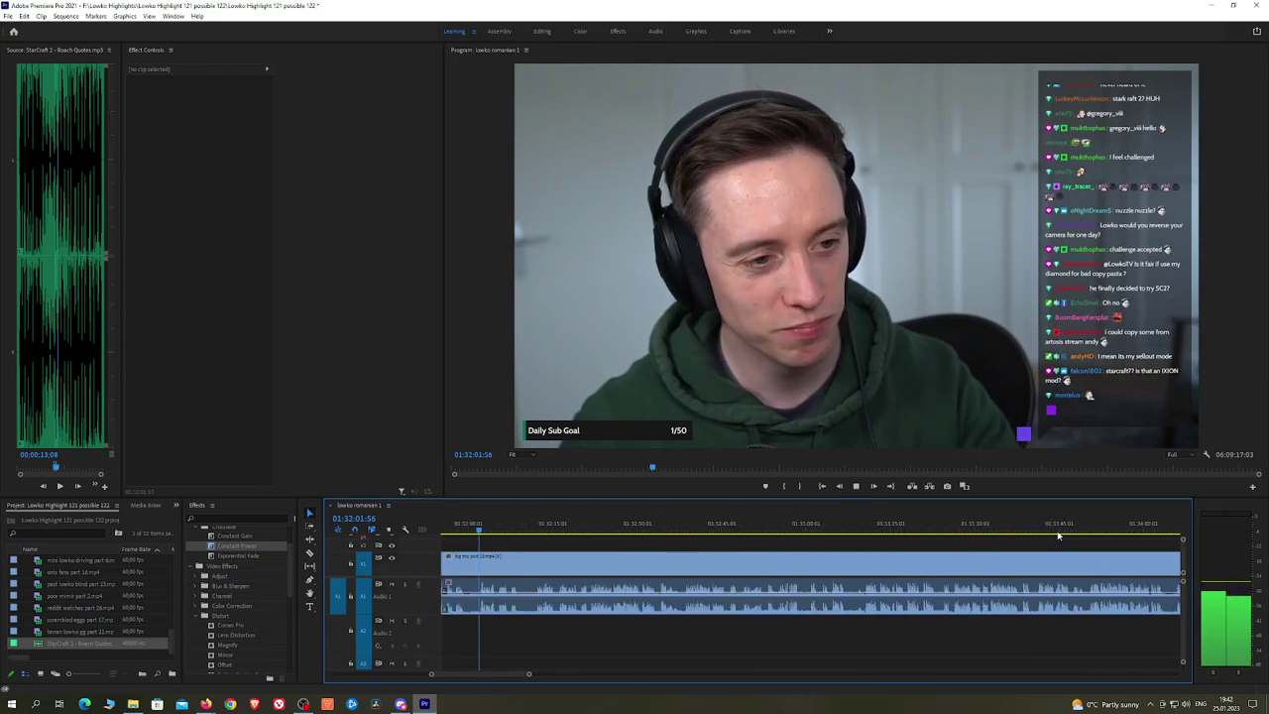
left_click_drag(516, 540, 833, 542)
left_click(734, 529)
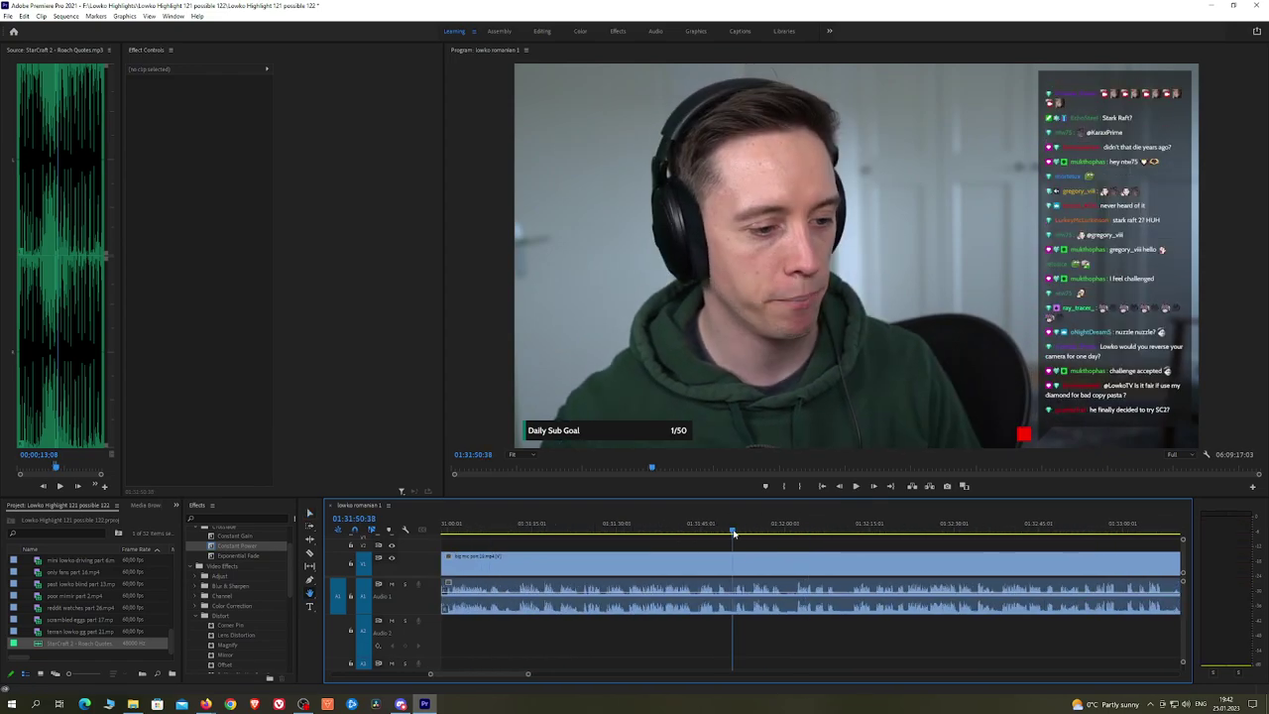
key("space")
scroll(765, 534, "up", 3)
key("equal")
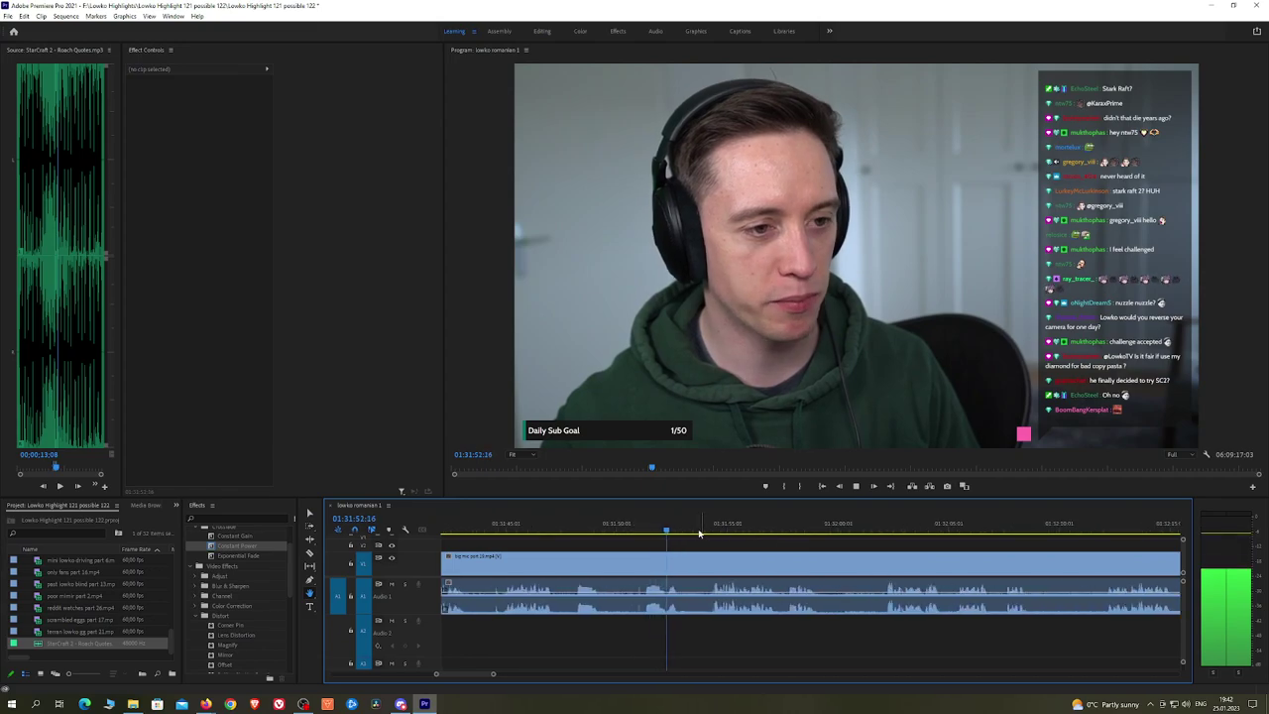
left_click(705, 529)
key("space")
scroll(724, 539, "down", 2)
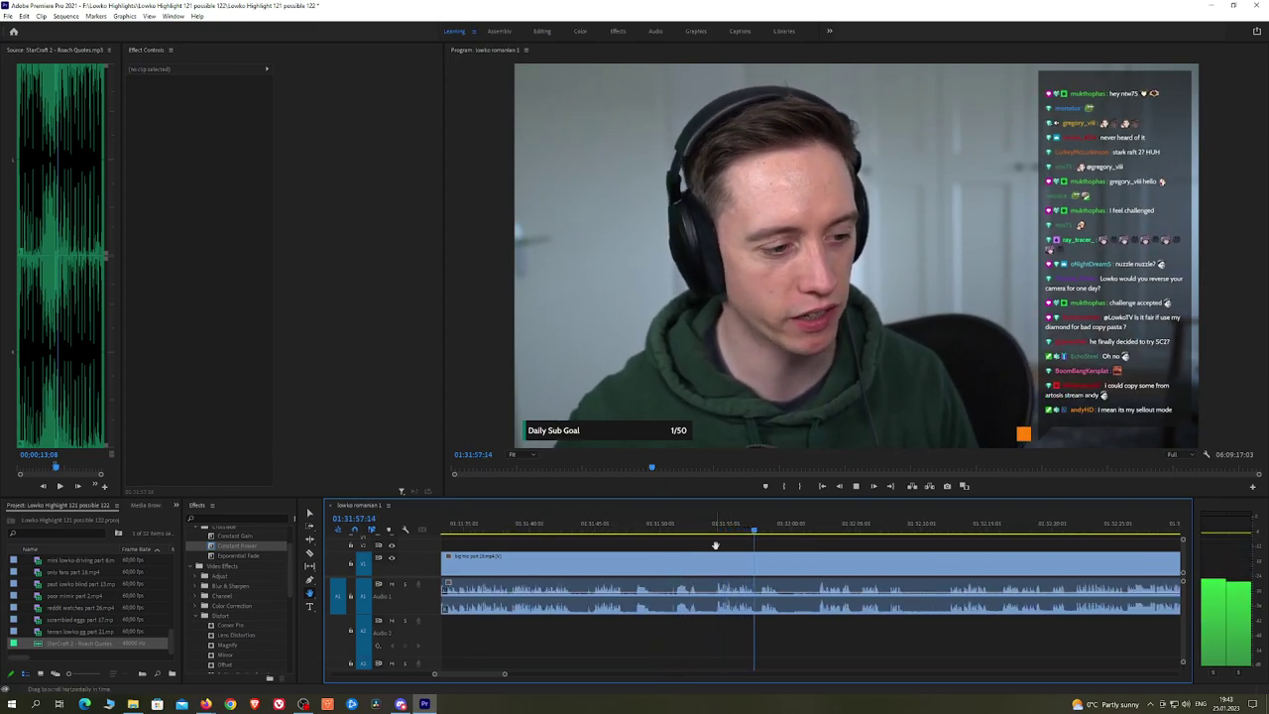
key("c")
left_click(714, 564)
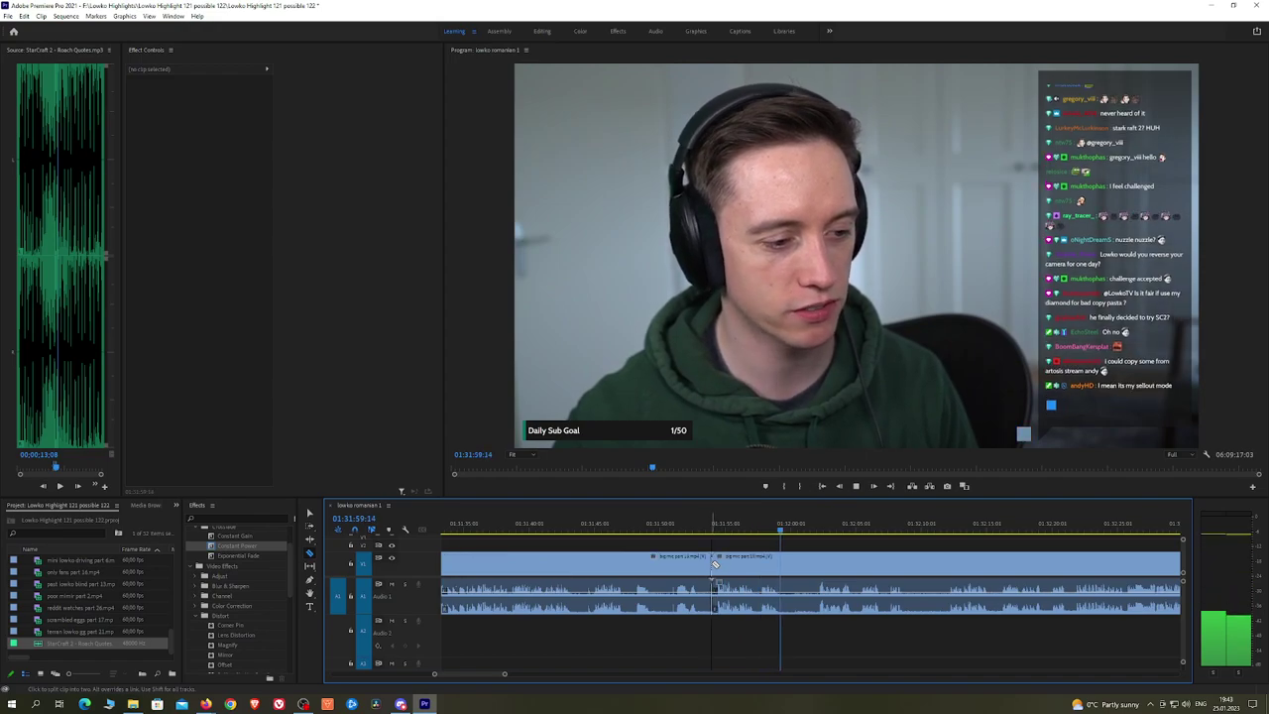
key("v")
left_click(687, 566)
key("shift+Delete")
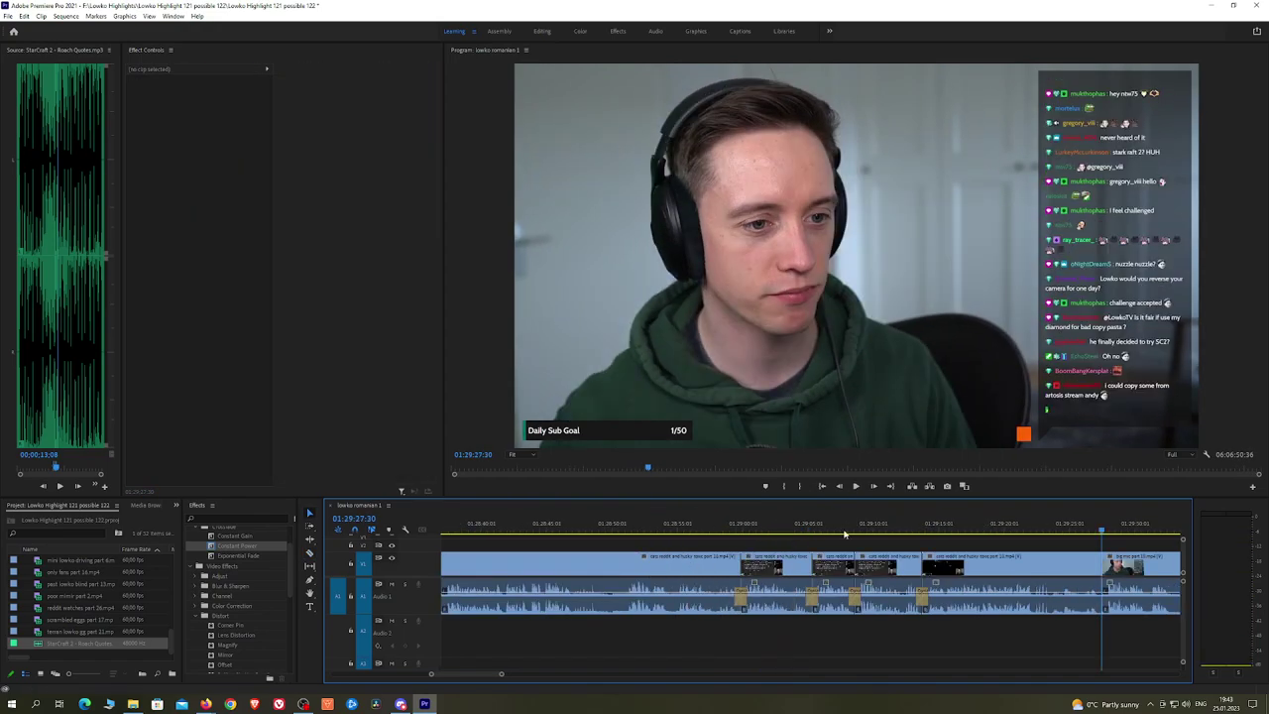
left_click_drag(256, 560, 1107, 612)
key("space")
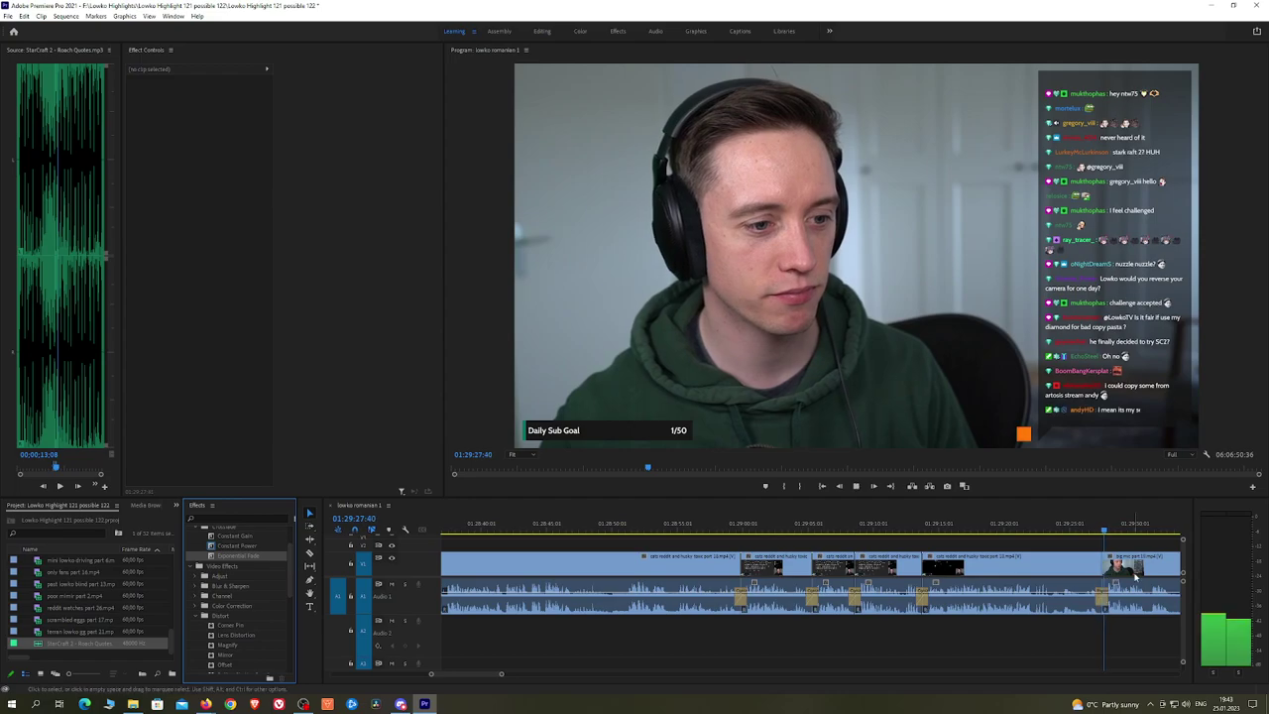
key("h")
left_click_drag(1142, 544, 828, 545)
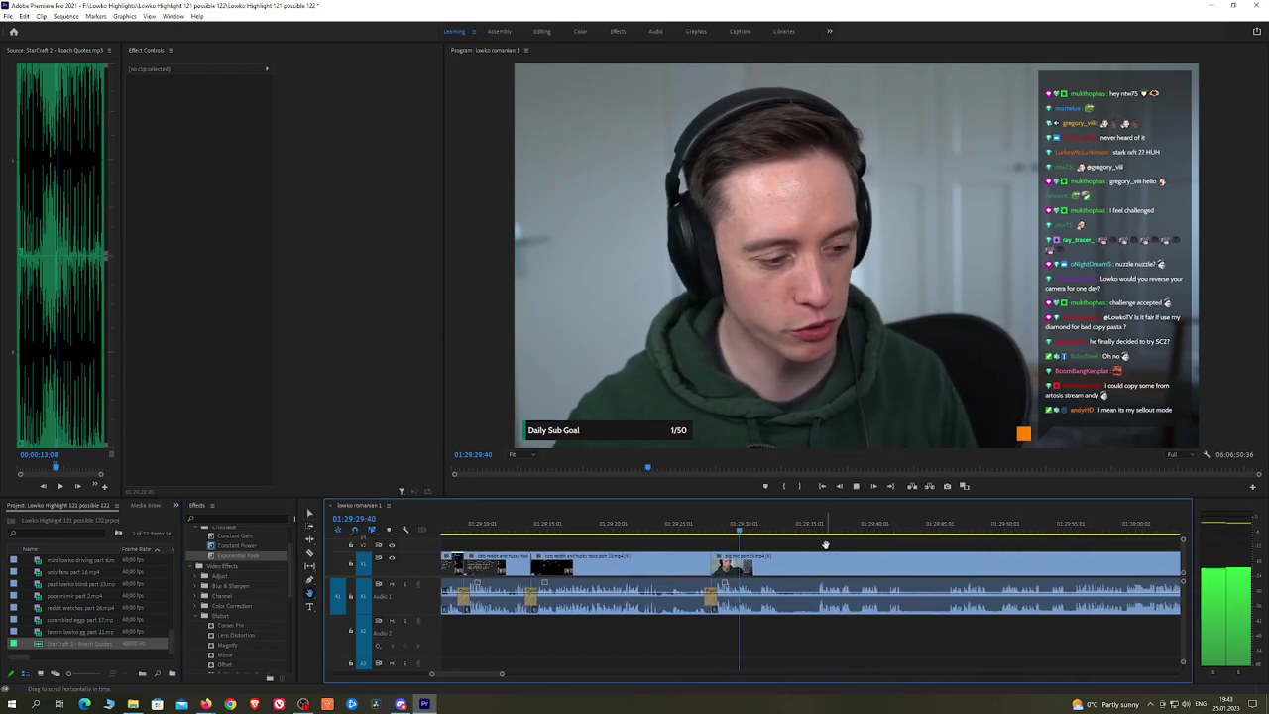
left_click(784, 564)
left_click(815, 563)
key("v")
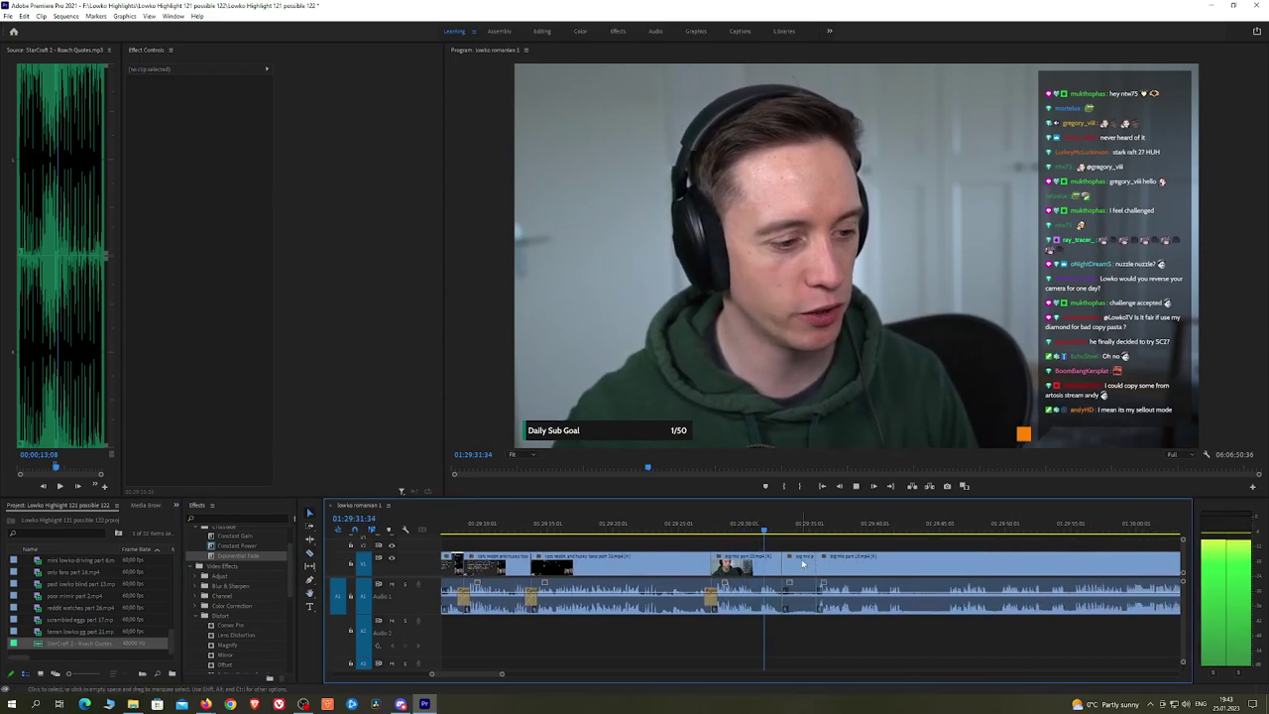
left_click(803, 563)
key("shift+Delete")
left_click_drag(250, 546, 784, 597)
key("h")
left_click_drag(892, 561, 758, 539)
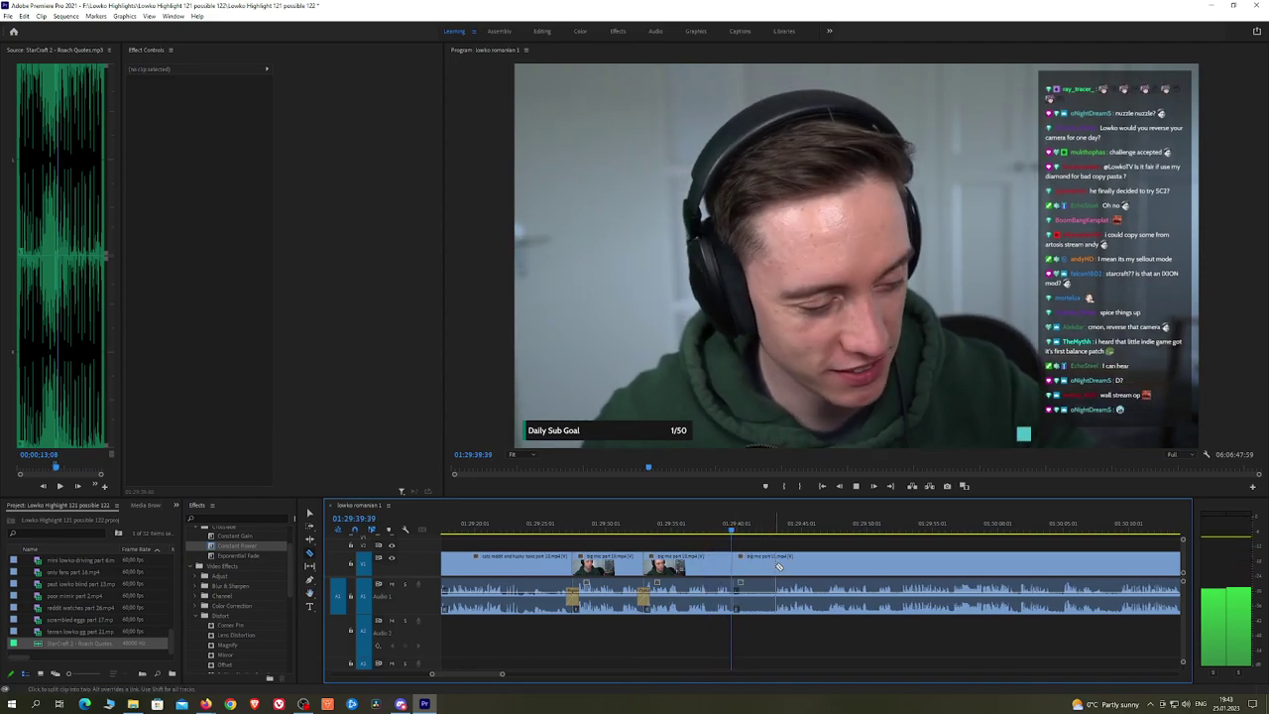
left_click(756, 570)
key("shift+Delete")
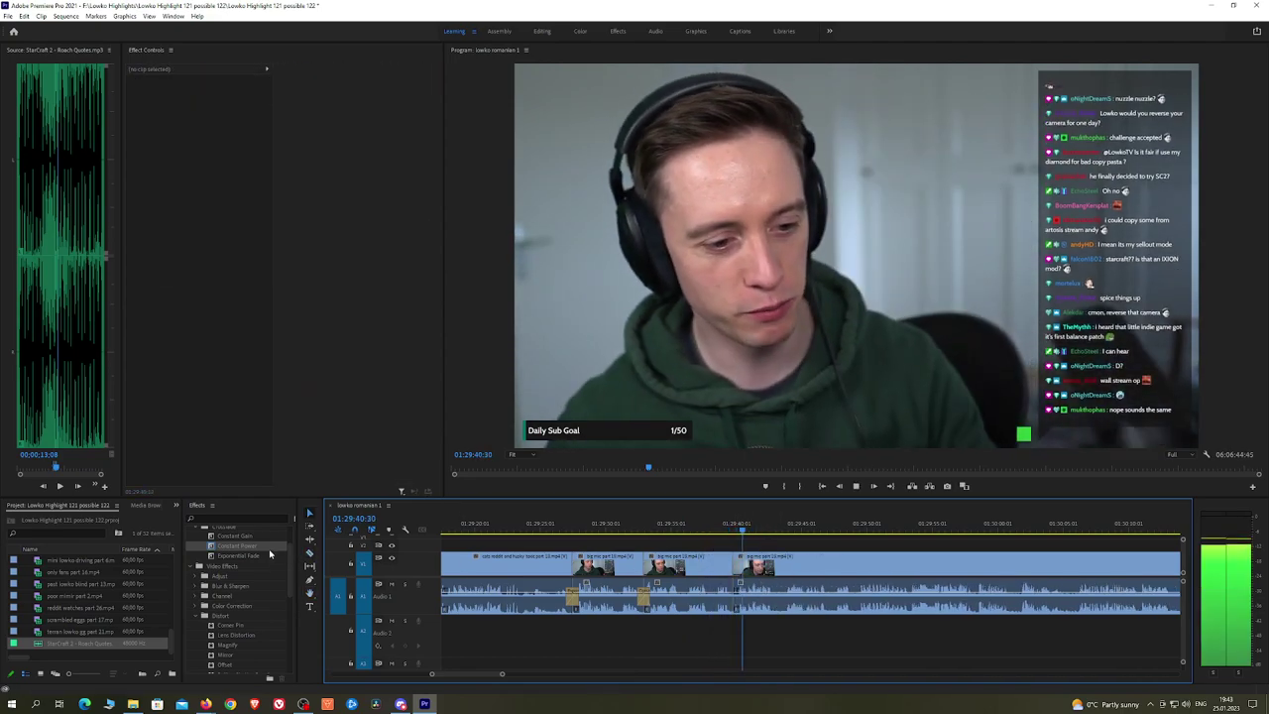
left_click_drag(258, 547, 735, 597)
key("h")
left_click_drag(862, 558, 758, 558)
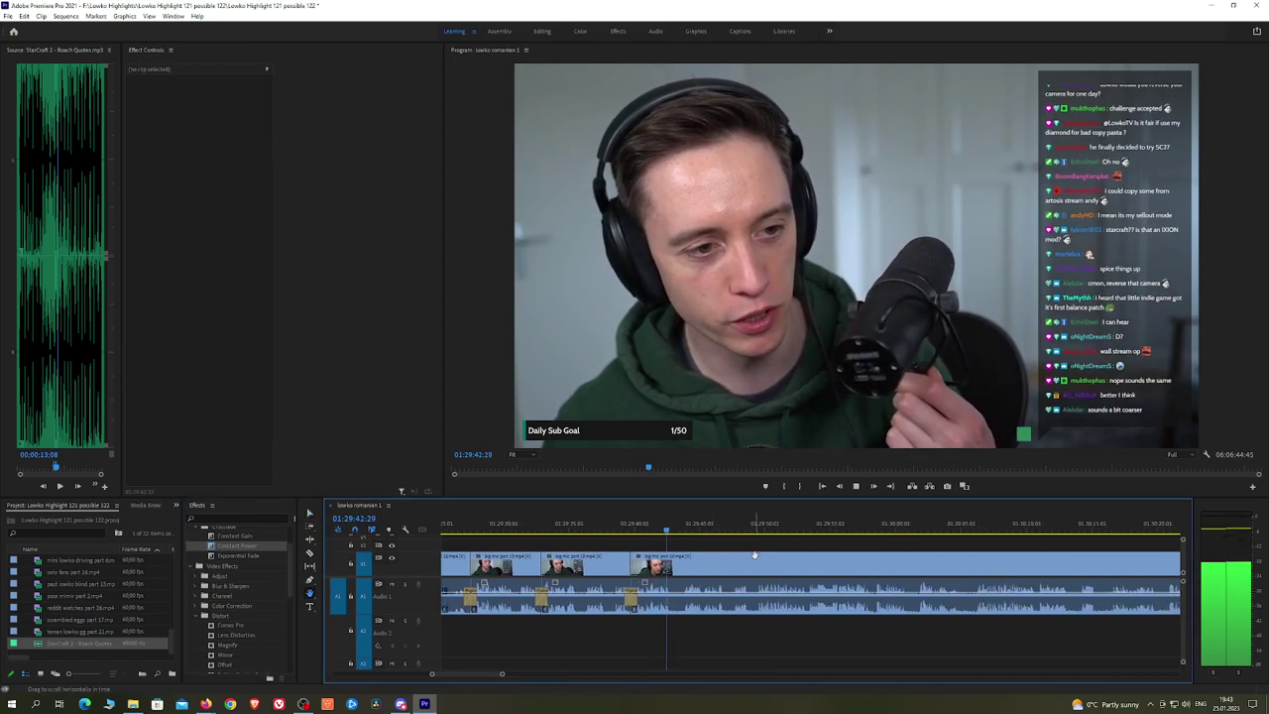
key("=")
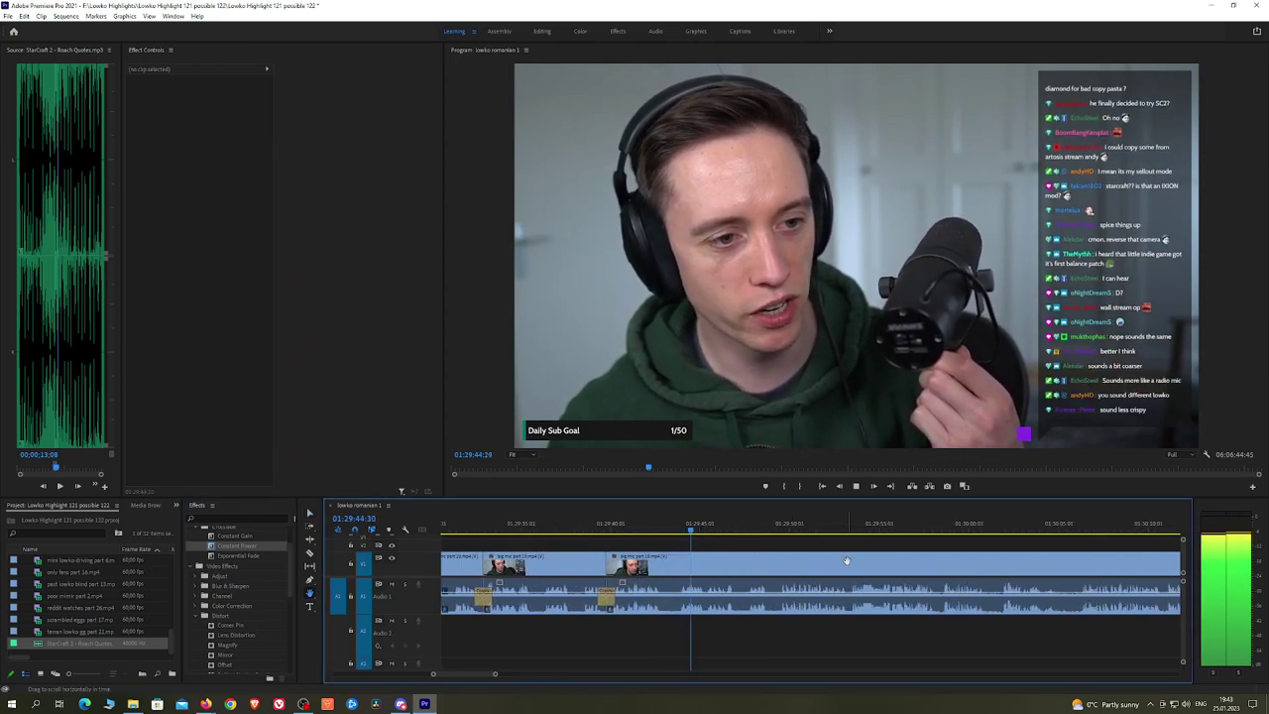
scroll(753, 560, "down", 2)
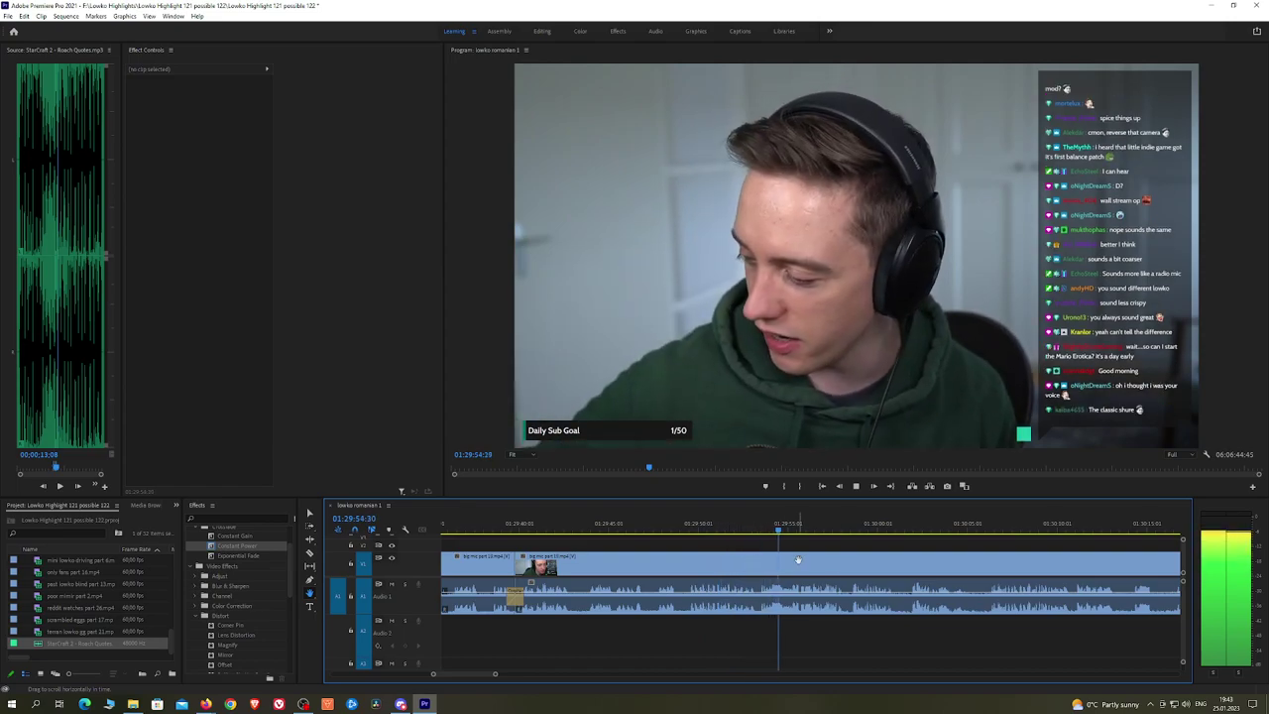
scroll(681, 534, "down", 2)
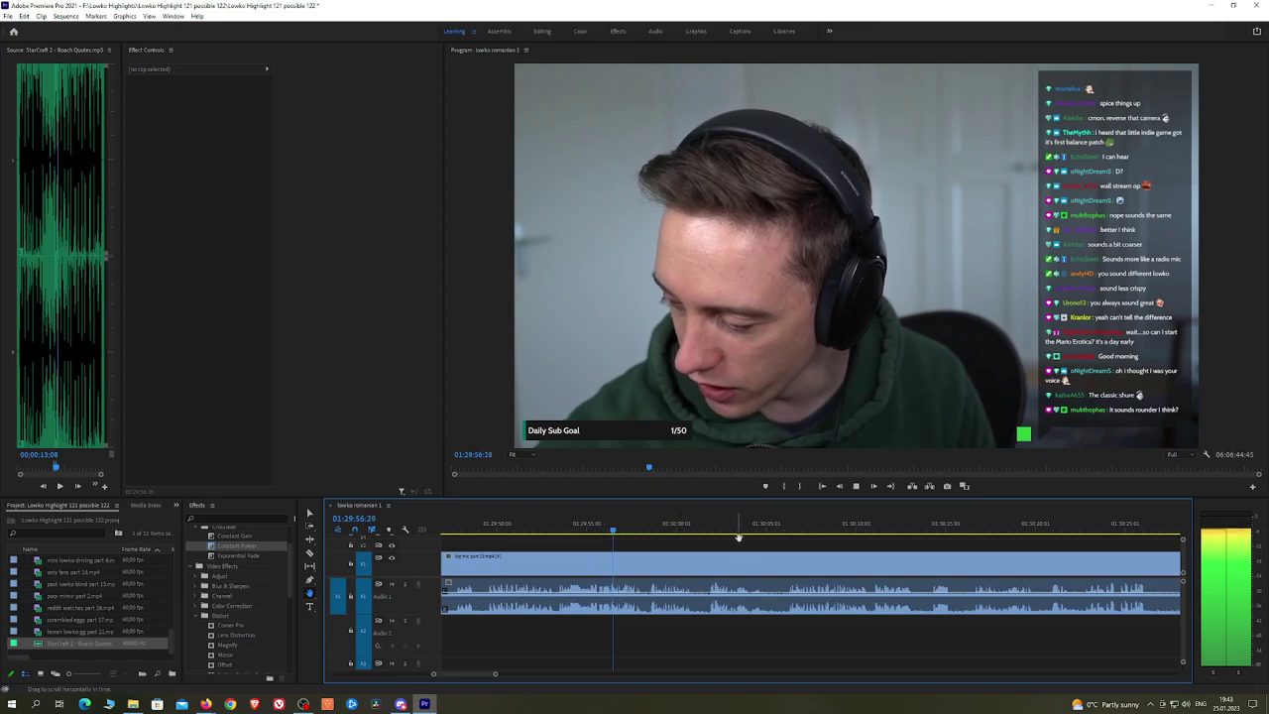
scroll(655, 541, "down", 1)
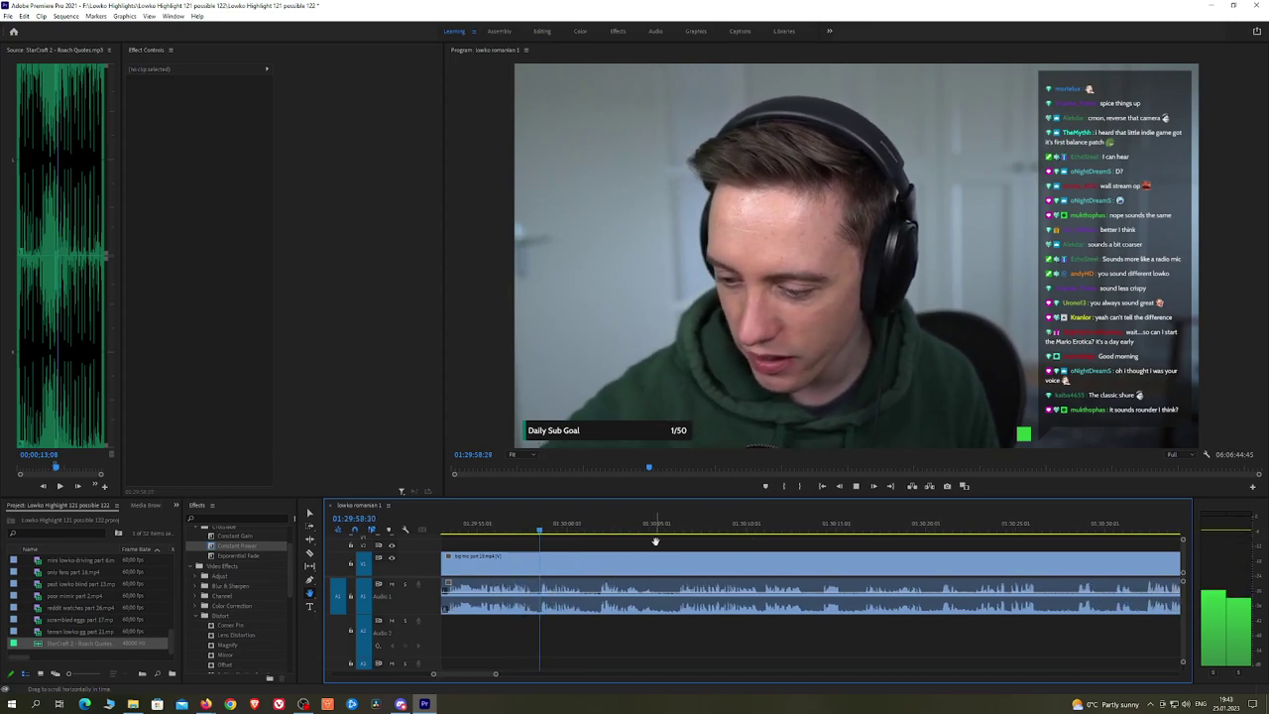
left_click_drag(698, 553, 672, 552)
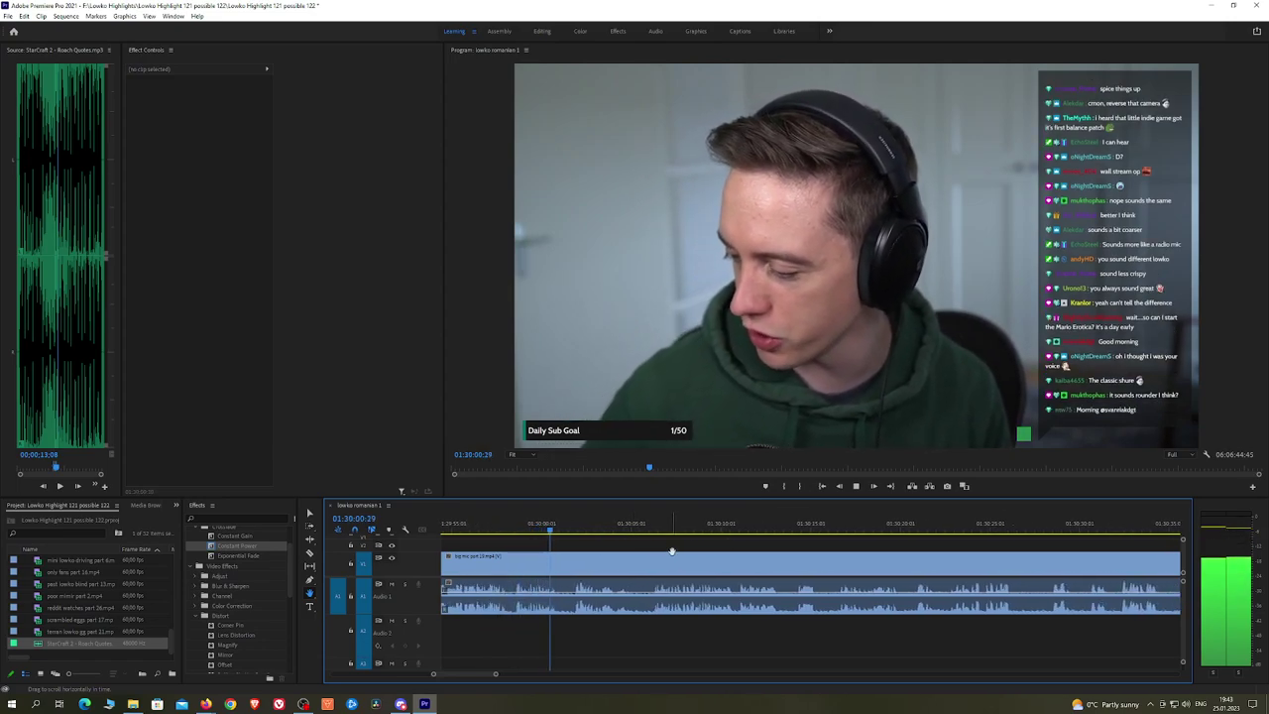
scroll(656, 558, "down", 1)
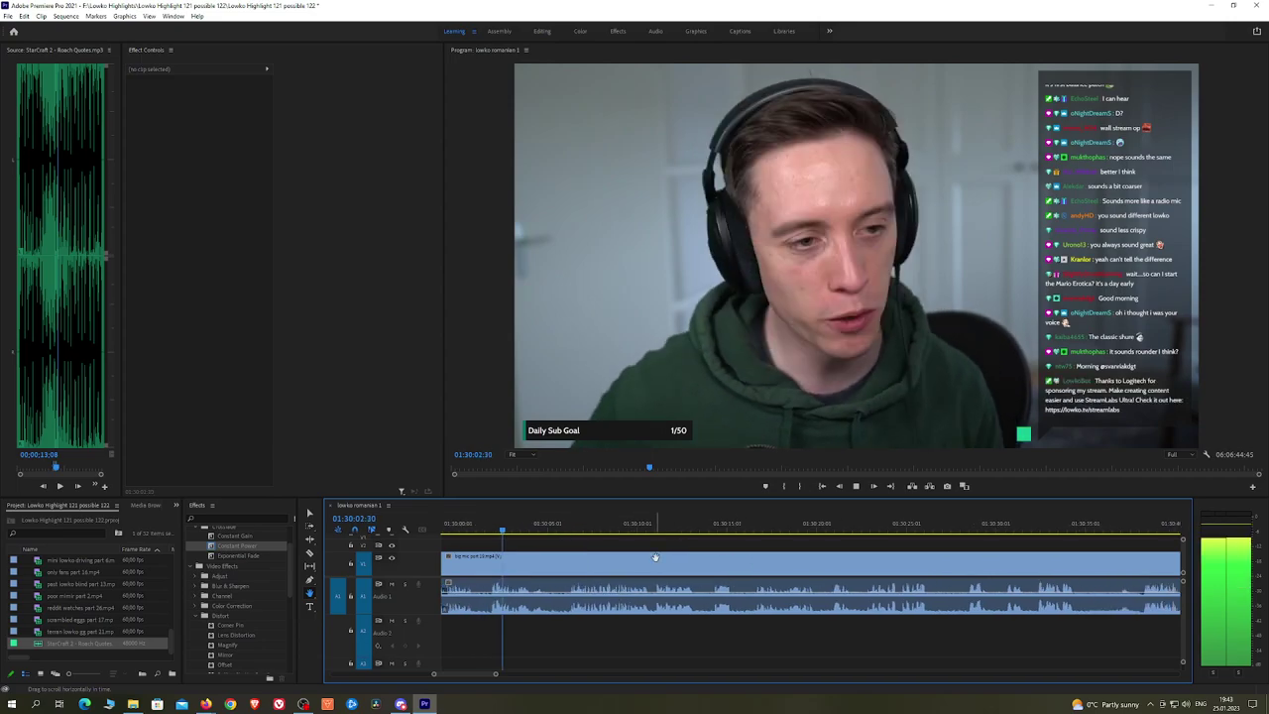
left_click(566, 531)
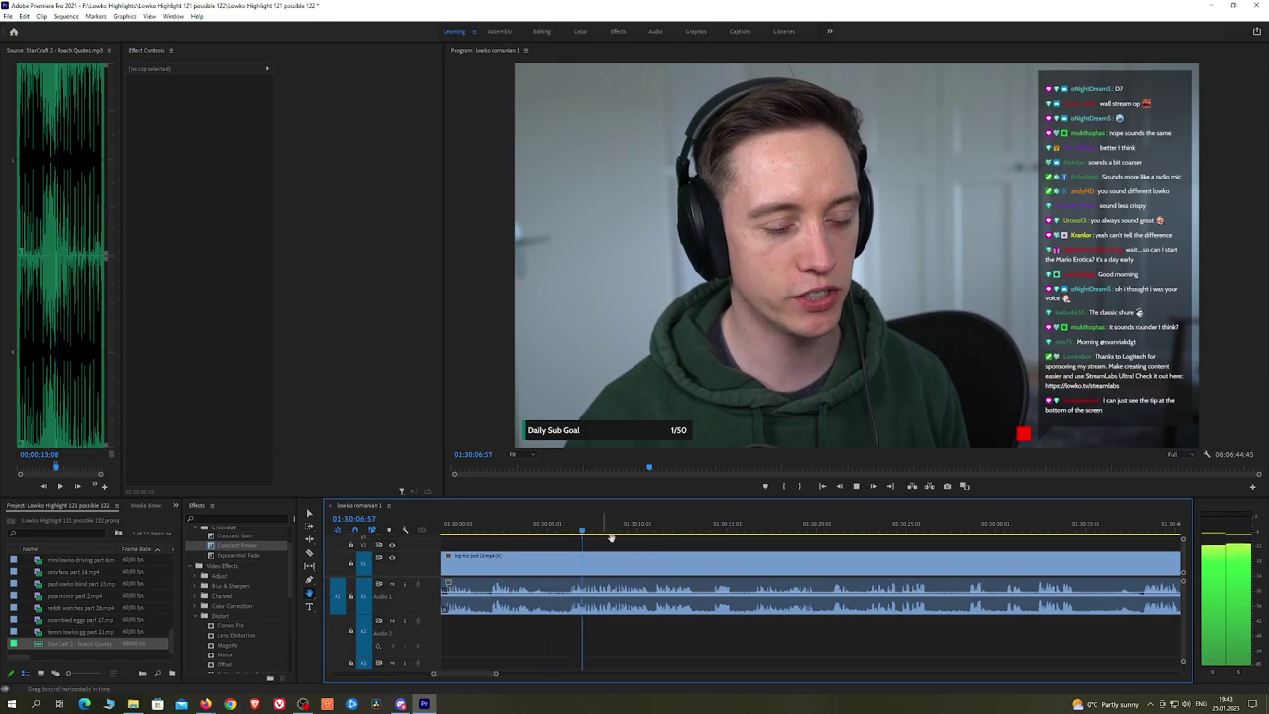
scroll(682, 553, "down", 1)
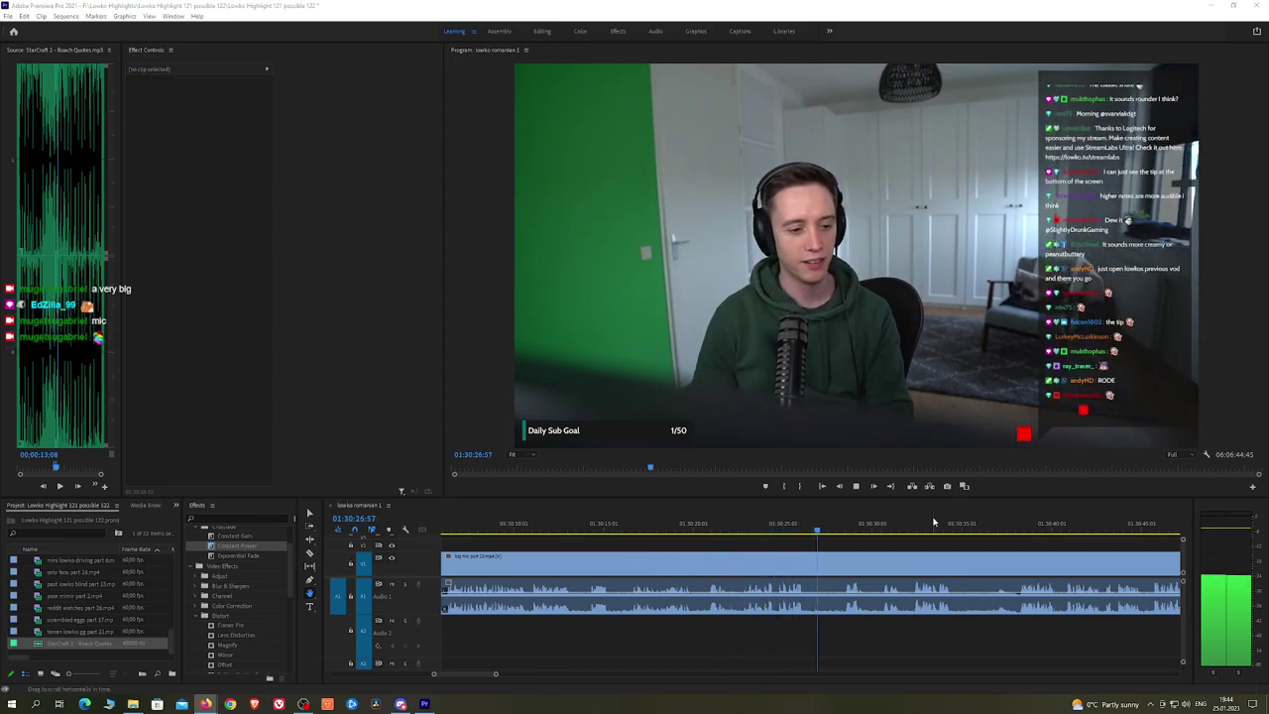
scroll(703, 539, "right", 3)
scroll(702, 539, "right", 1)
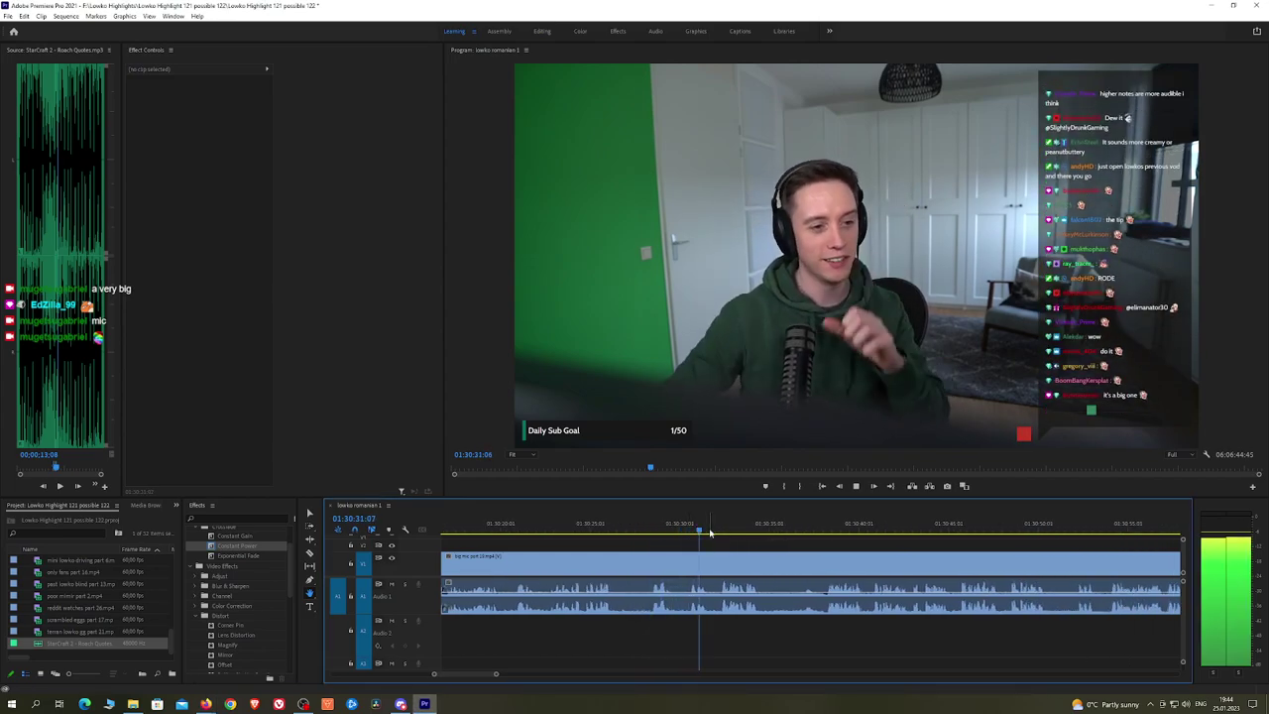
scroll(811, 551, "right", 5)
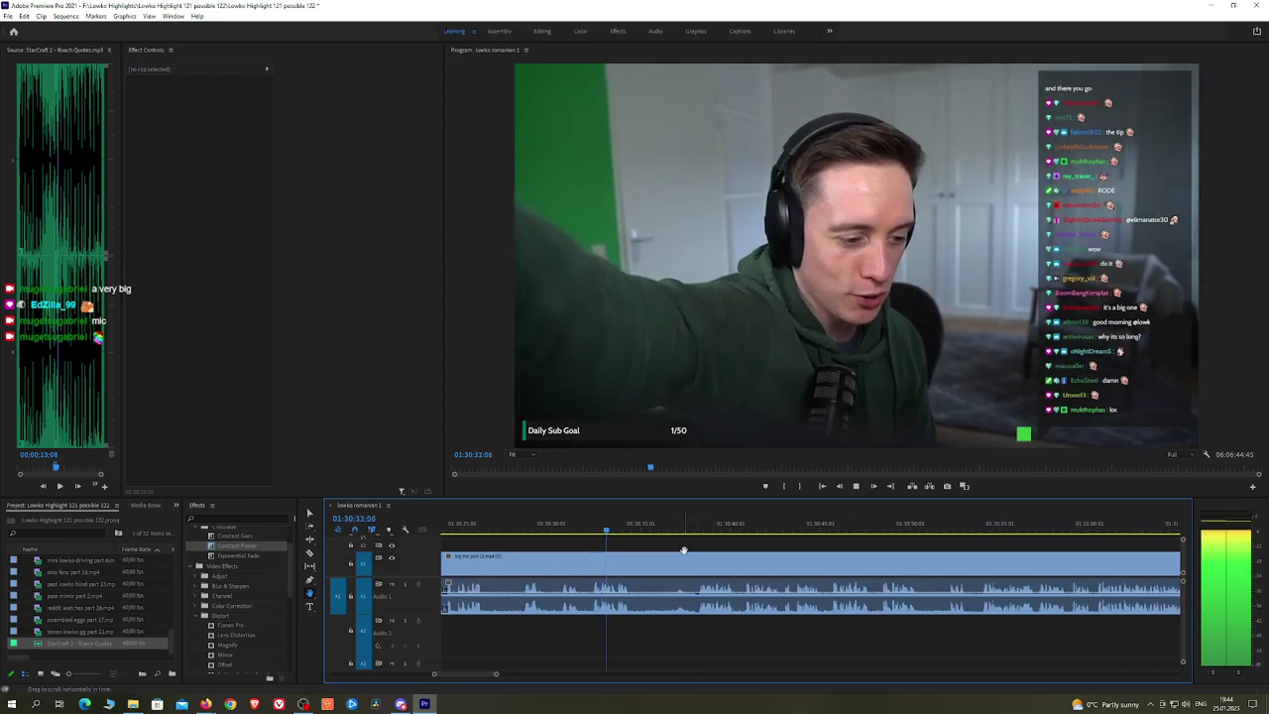
Step: Cut out the first short unwanted bit and add a Constant Power crossfade on A1
key("c")
left_click(636, 561)
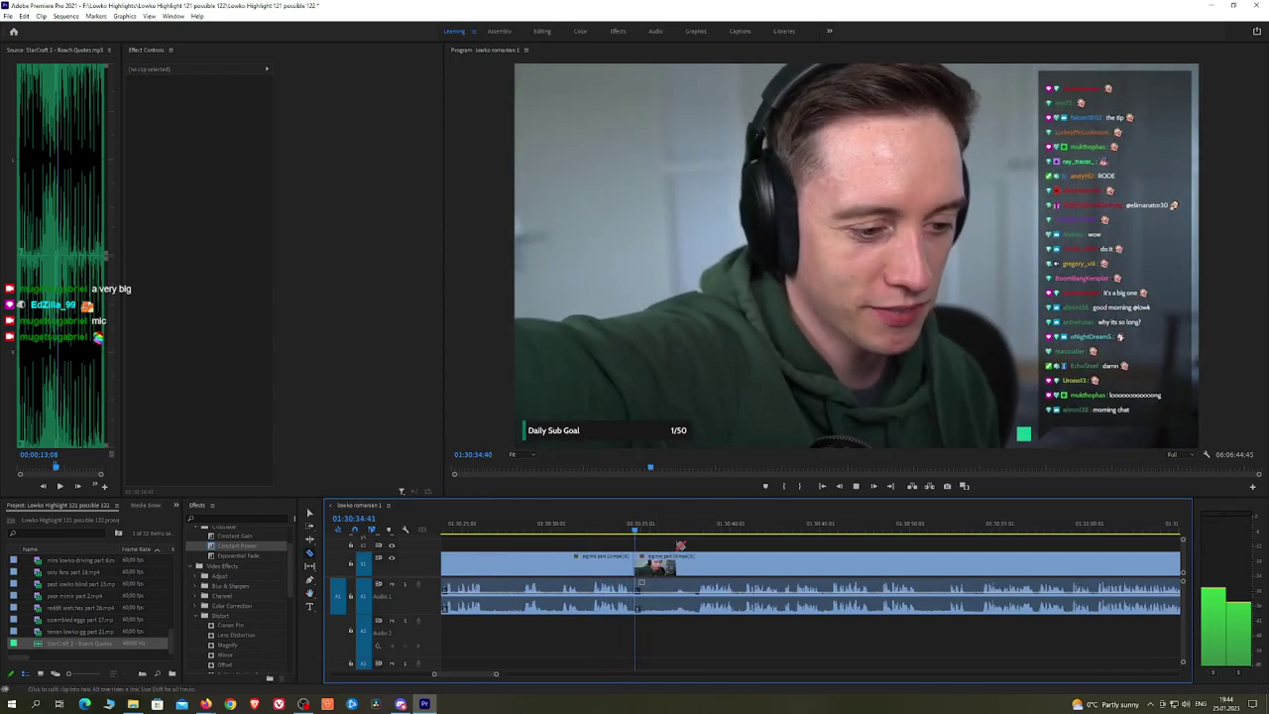
left_click(692, 533)
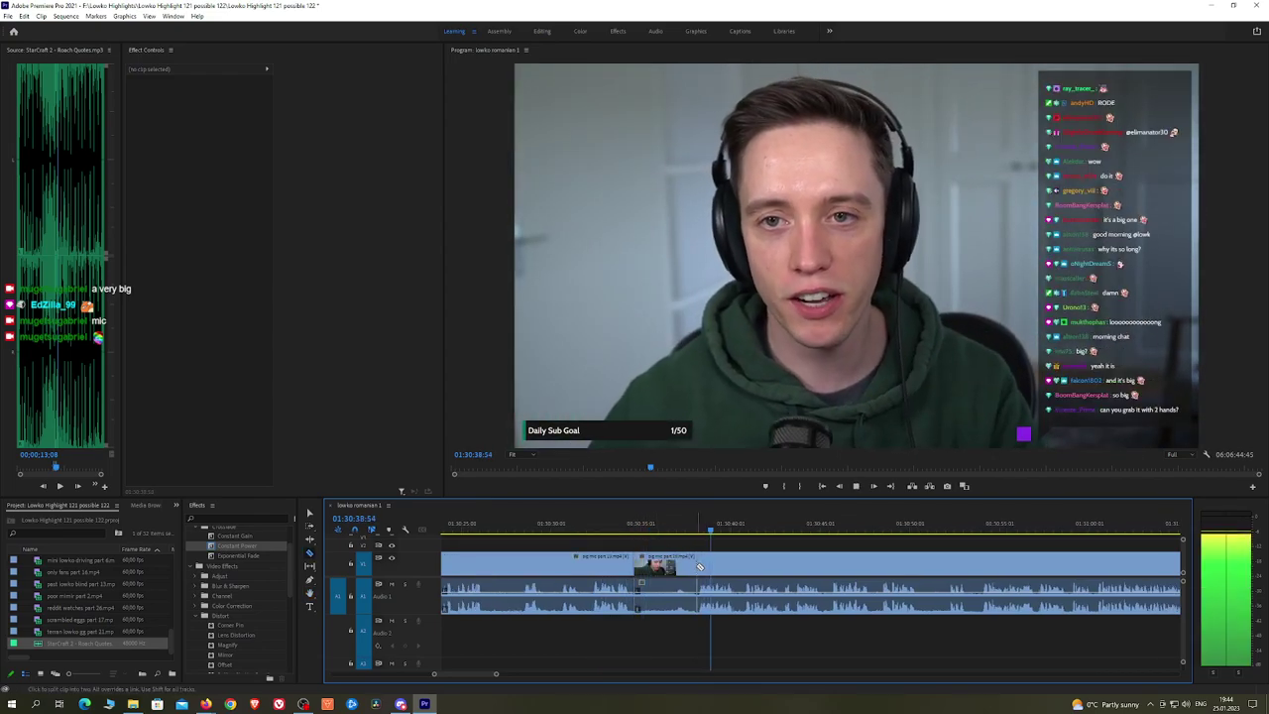
left_click(699, 566)
key("v")
left_click(675, 566)
key("shift+Delete")
left_click(630, 531)
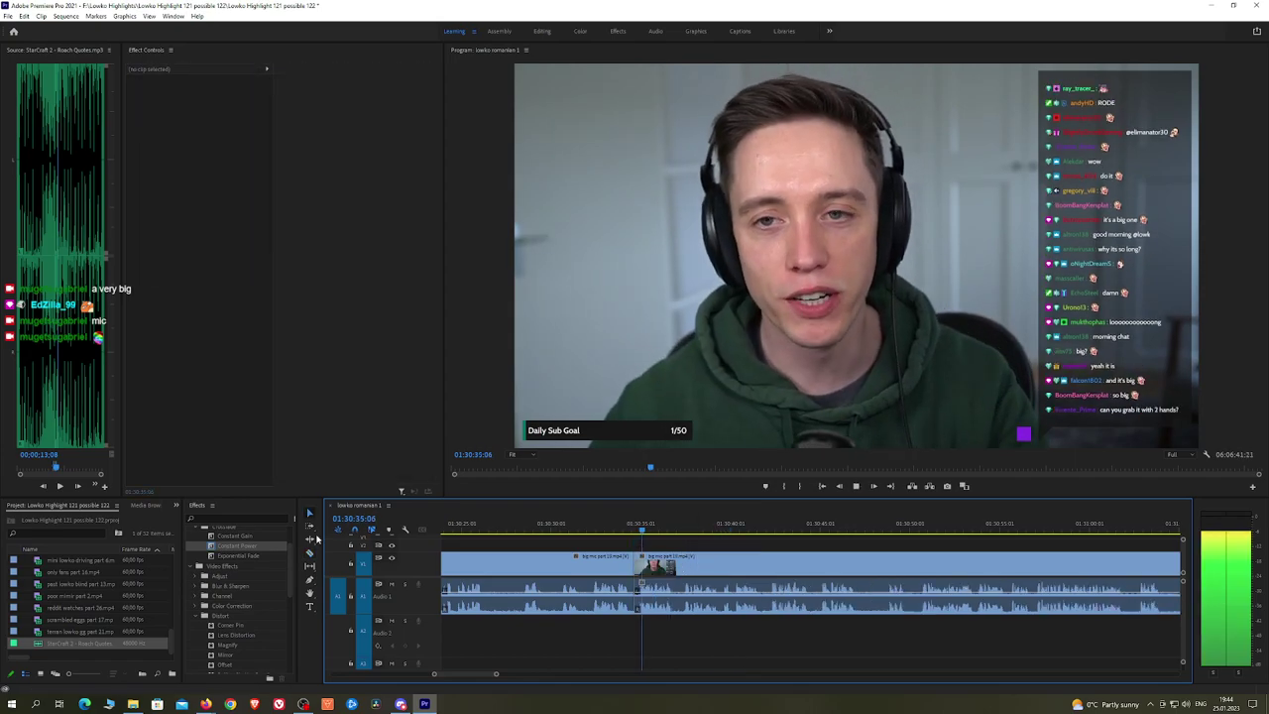
left_click_drag(238, 546, 637, 596)
Step: Ripple-delete a second short bit further along and crossfade its audio join with Constant Power
key("h")
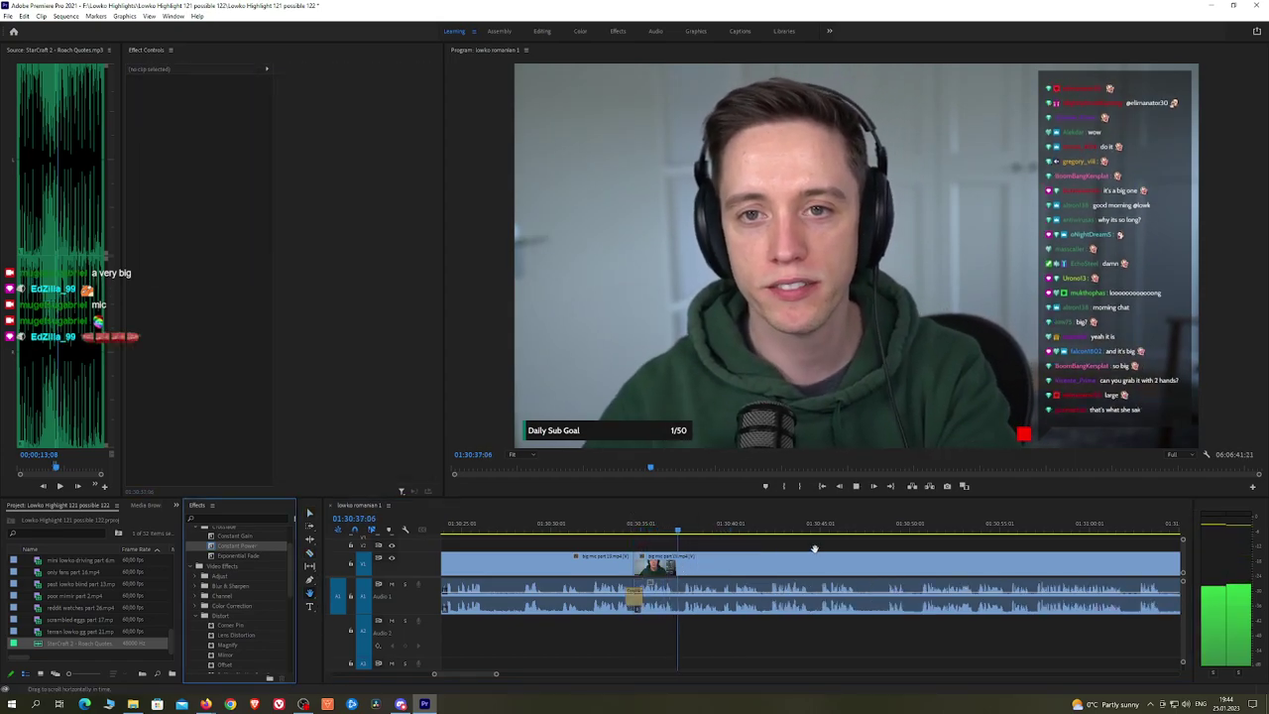
scroll(815, 548, "down", 2)
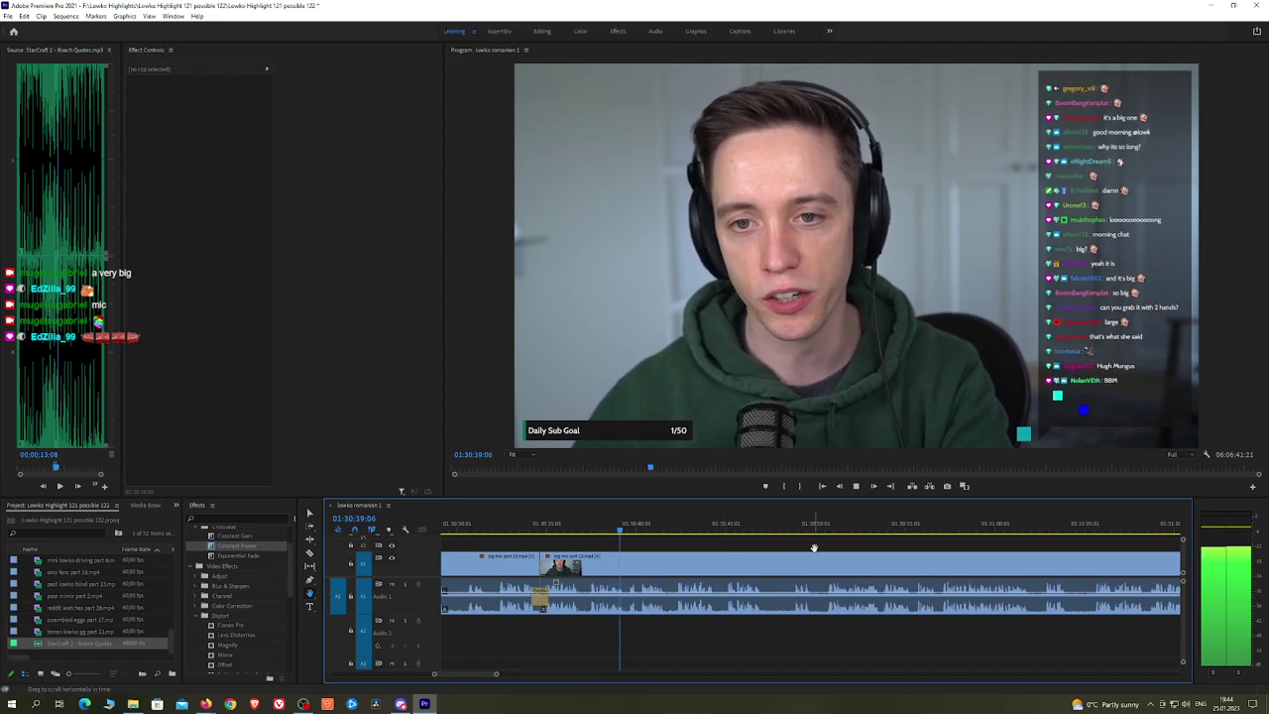
left_click_drag(814, 548, 742, 544)
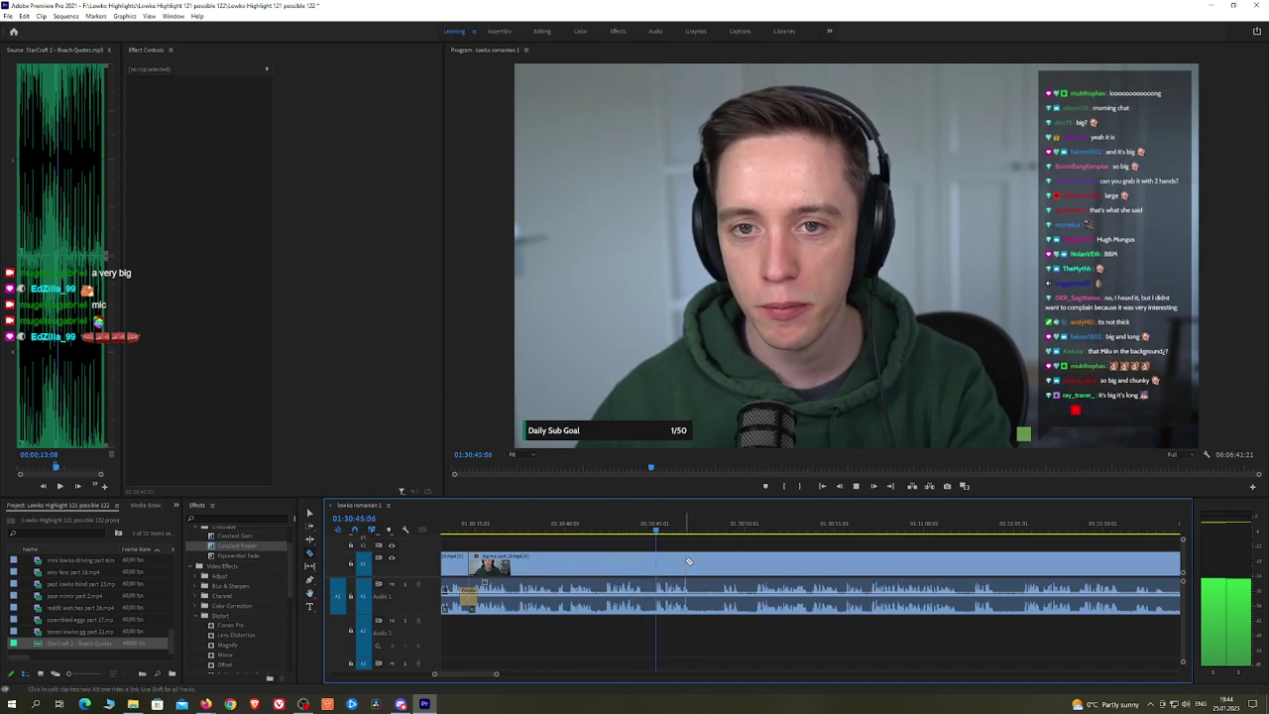
key("c")
left_click(694, 561)
left_click(721, 560)
key("v")
left_click(710, 563)
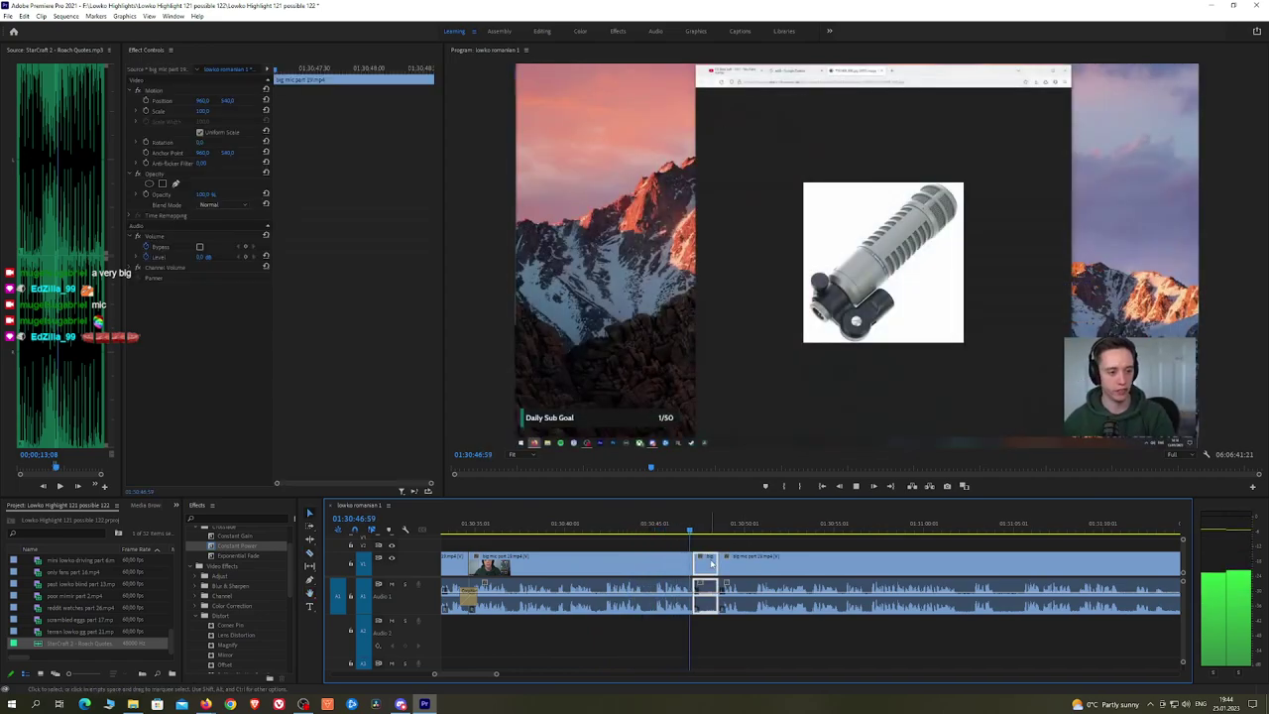
key("shift+Delete")
left_click_drag(263, 547, 693, 597)
Step: Check the edit in the maximized Program Monitor, then move to later footage
key("h")
left_click_drag(839, 560, 702, 551)
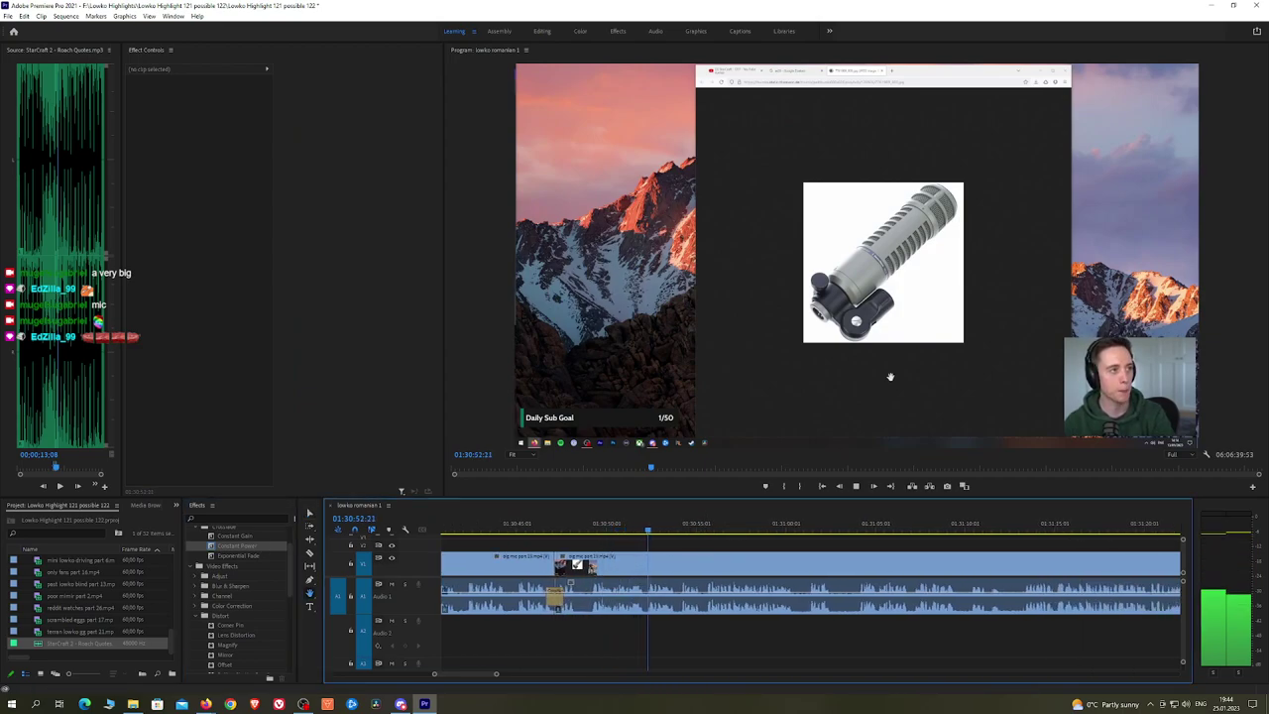
key("grave")
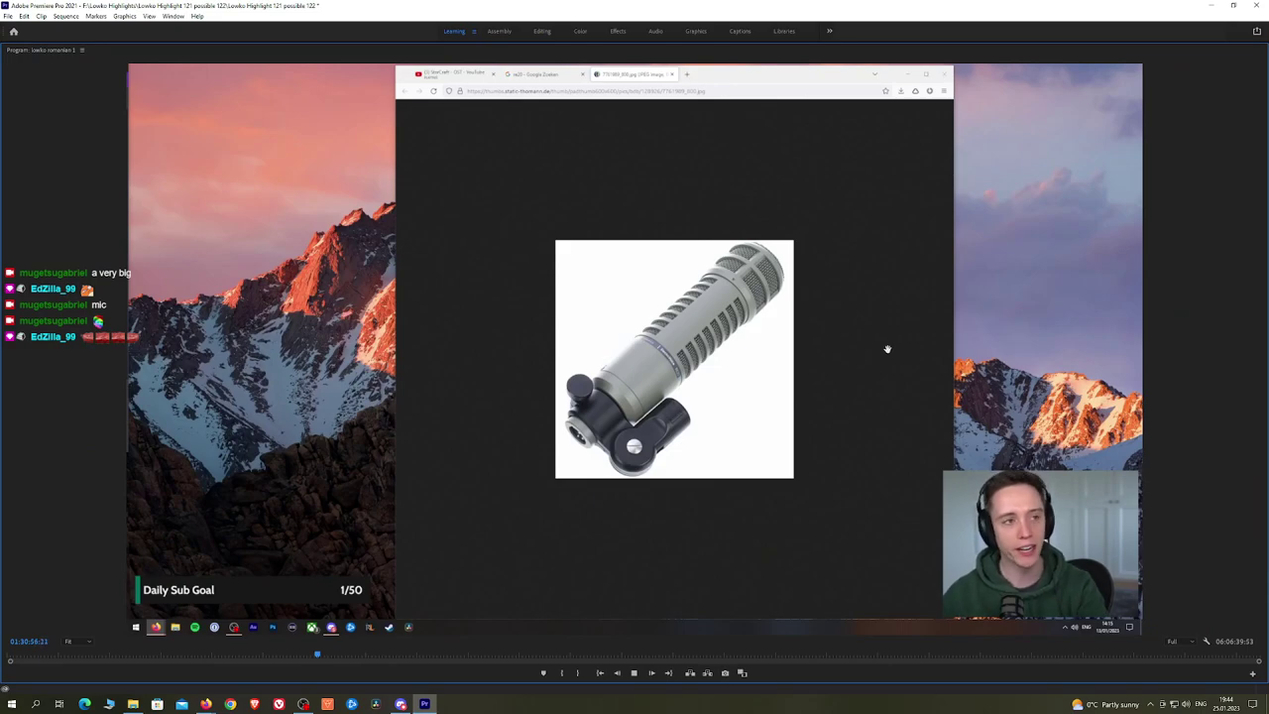
key("grave")
scroll(838, 563, "down", 2)
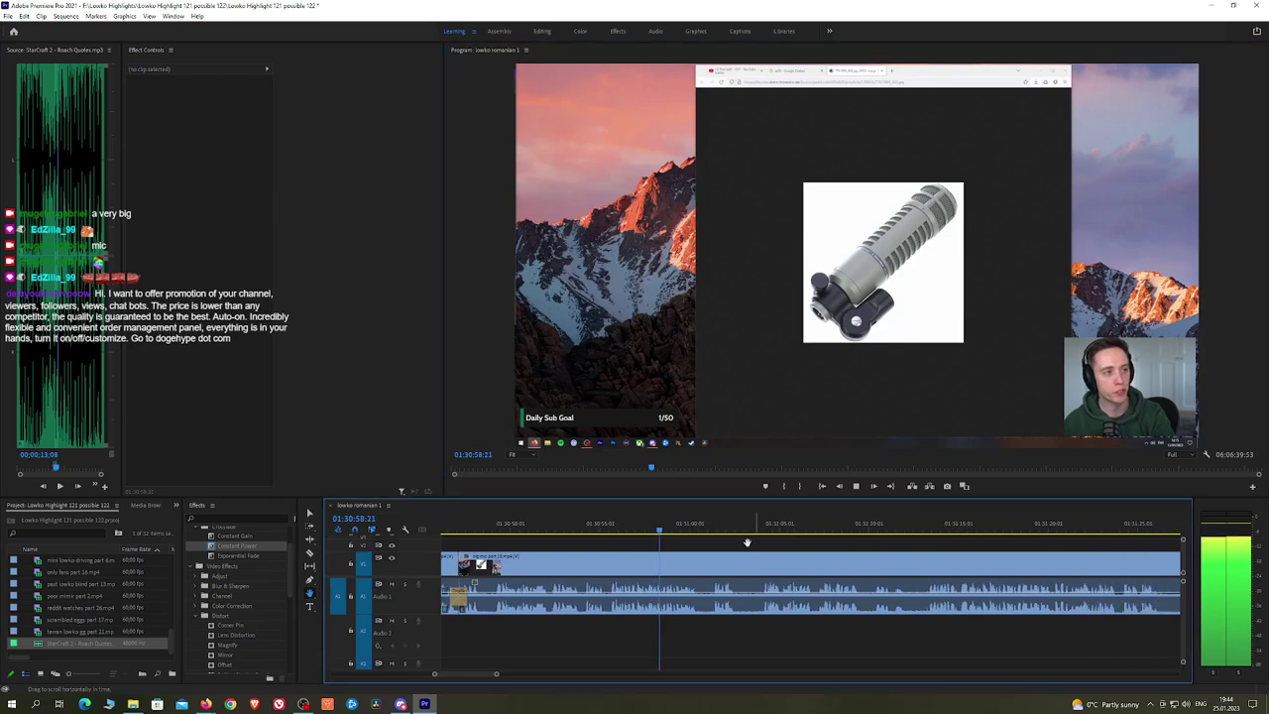
left_click_drag(754, 546, 675, 546)
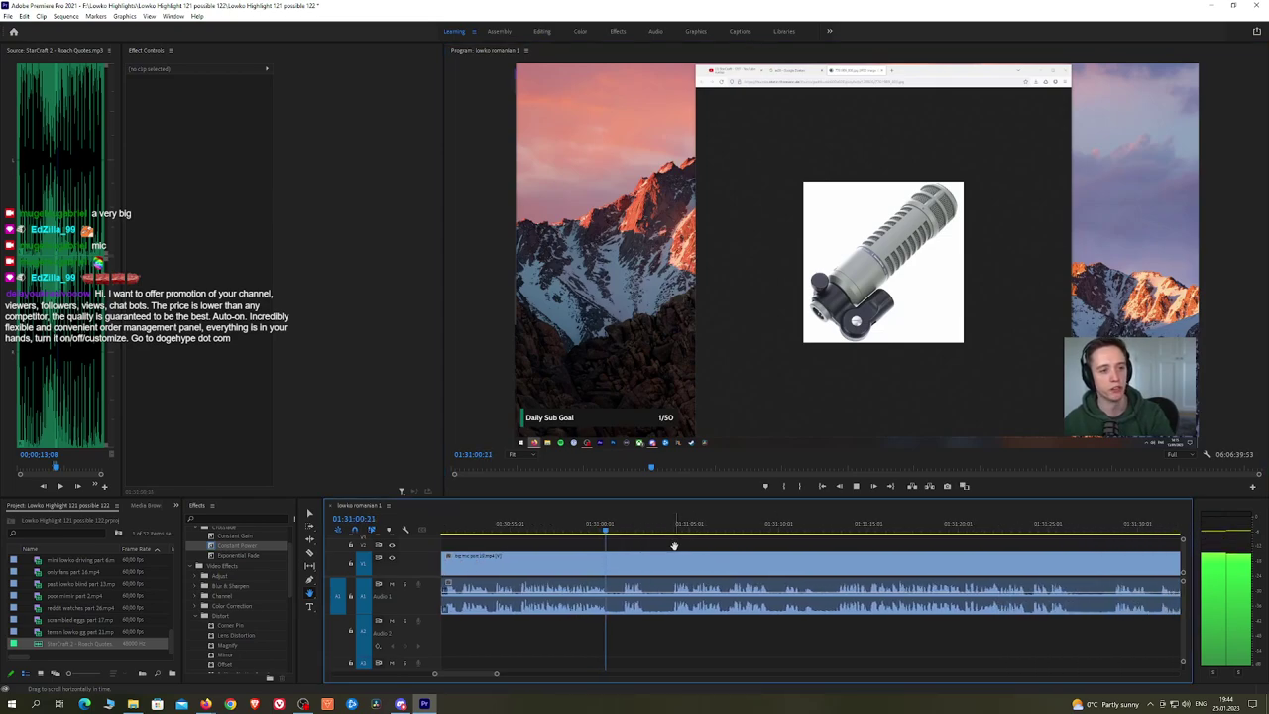
Step: Remove the third short bit, add a Constant Power crossfade, and preview it maximized
left_click(648, 567)
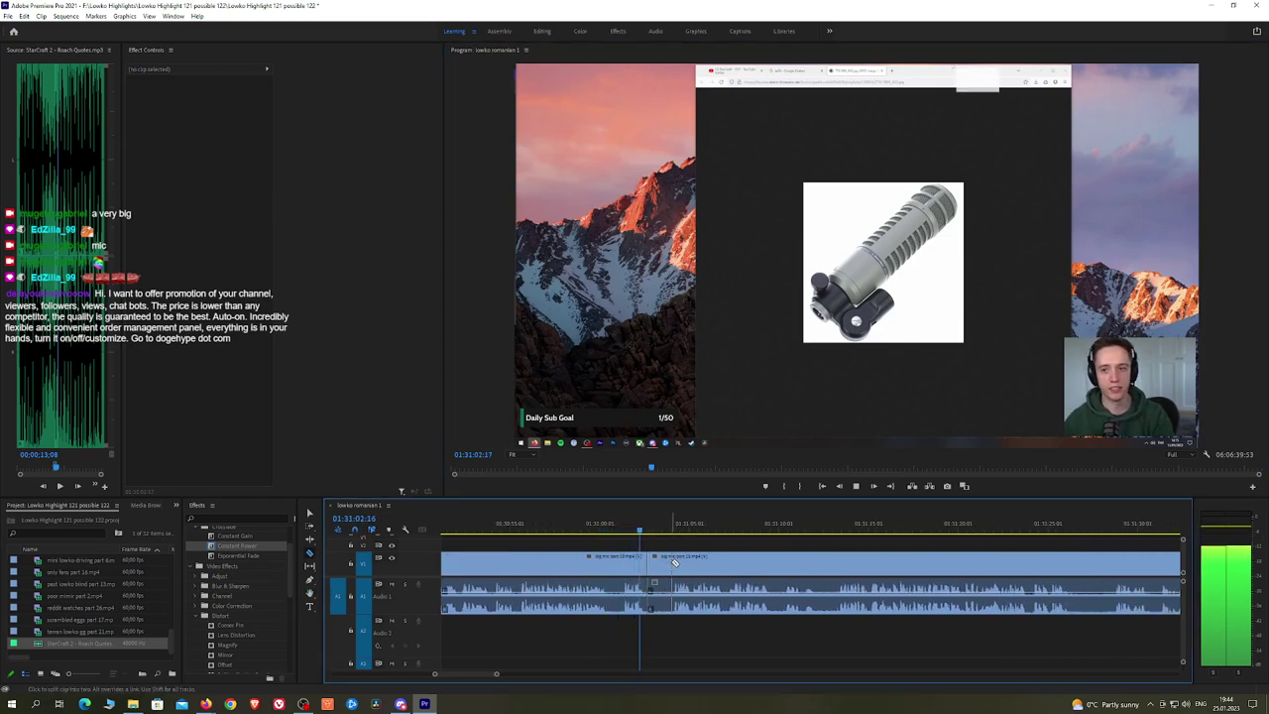
left_click(672, 566)
key("v")
left_click(666, 567)
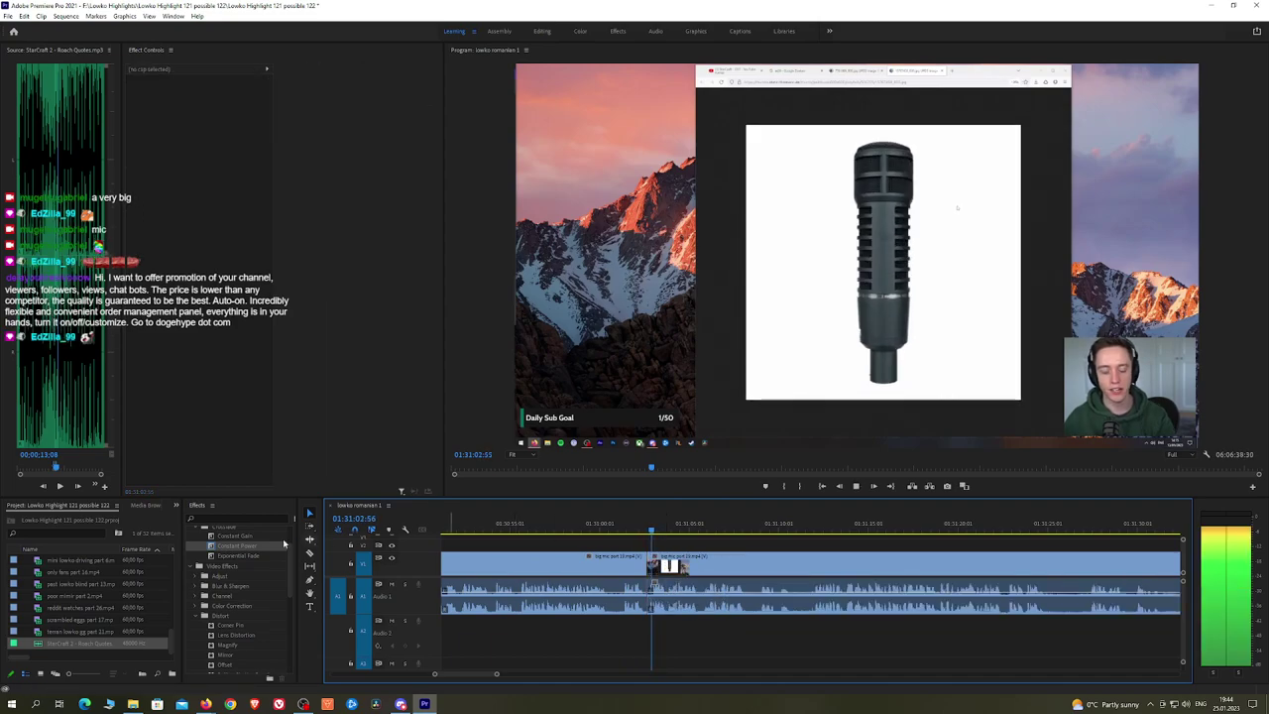
left_click_drag(236, 545, 653, 610)
key("grave")
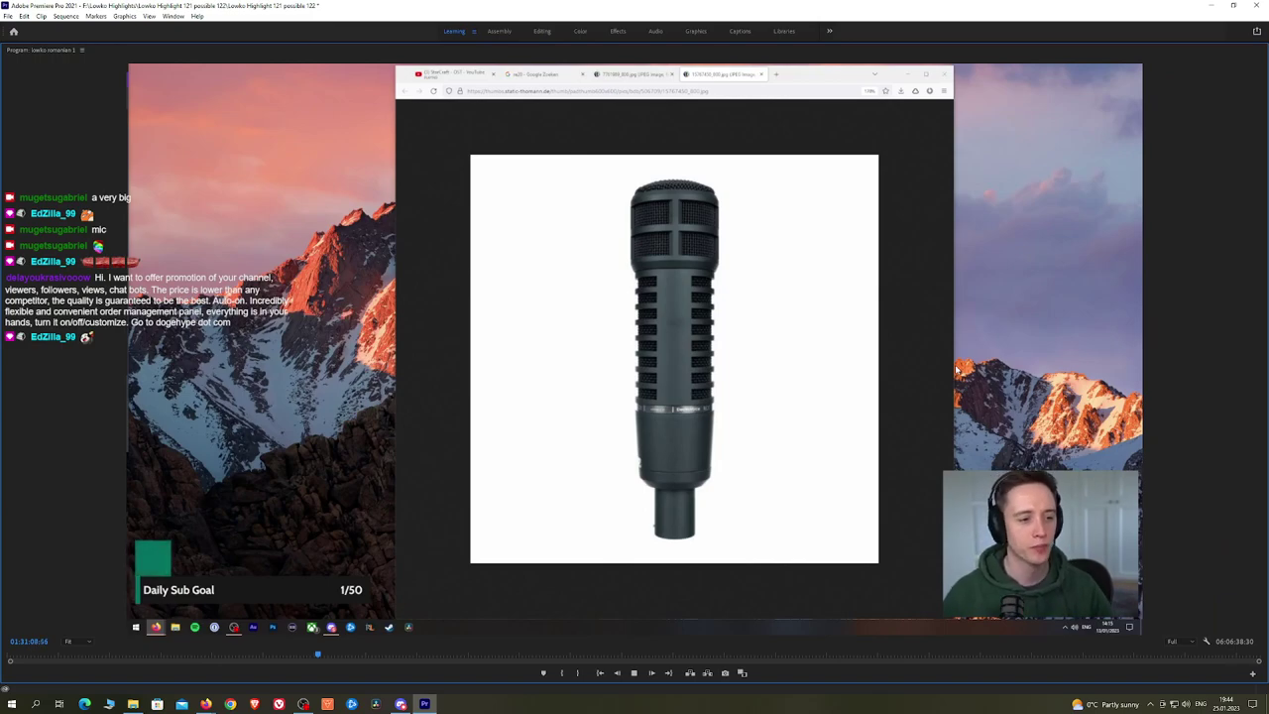
key("grave")
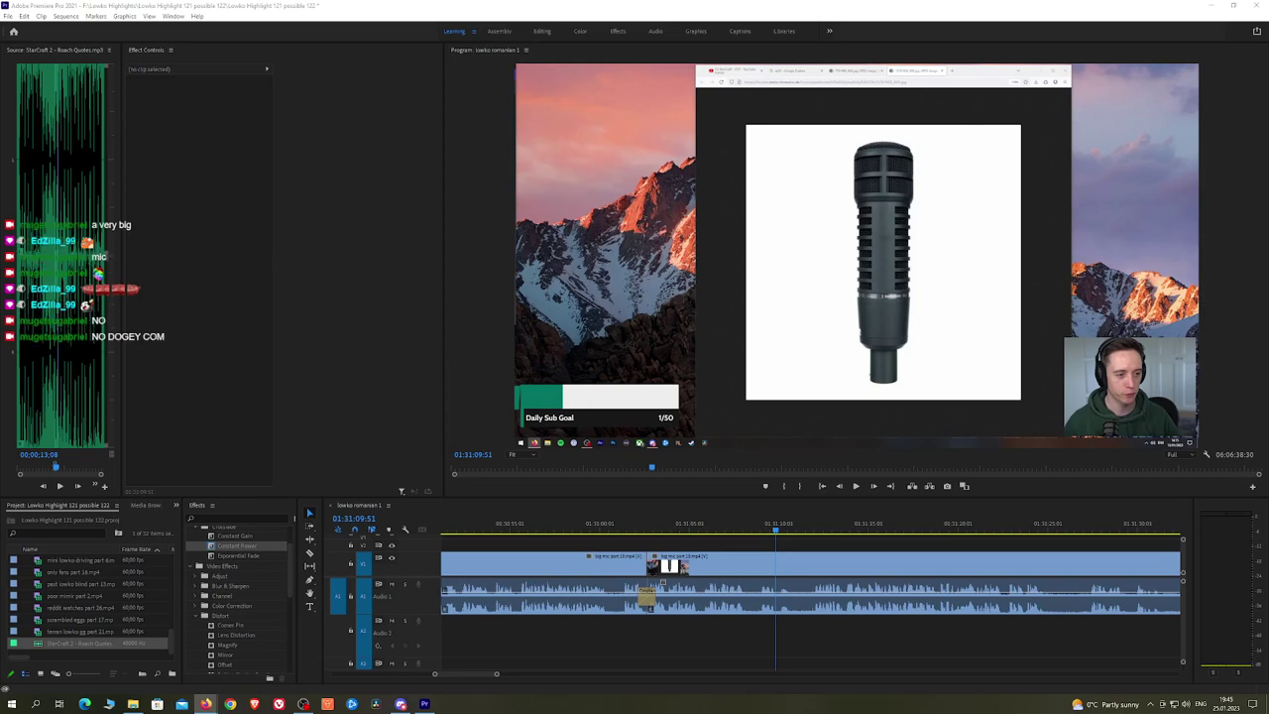
Step: Play back the latest cut and move the timeline view to the later footage
left_click(651, 523)
key("space")
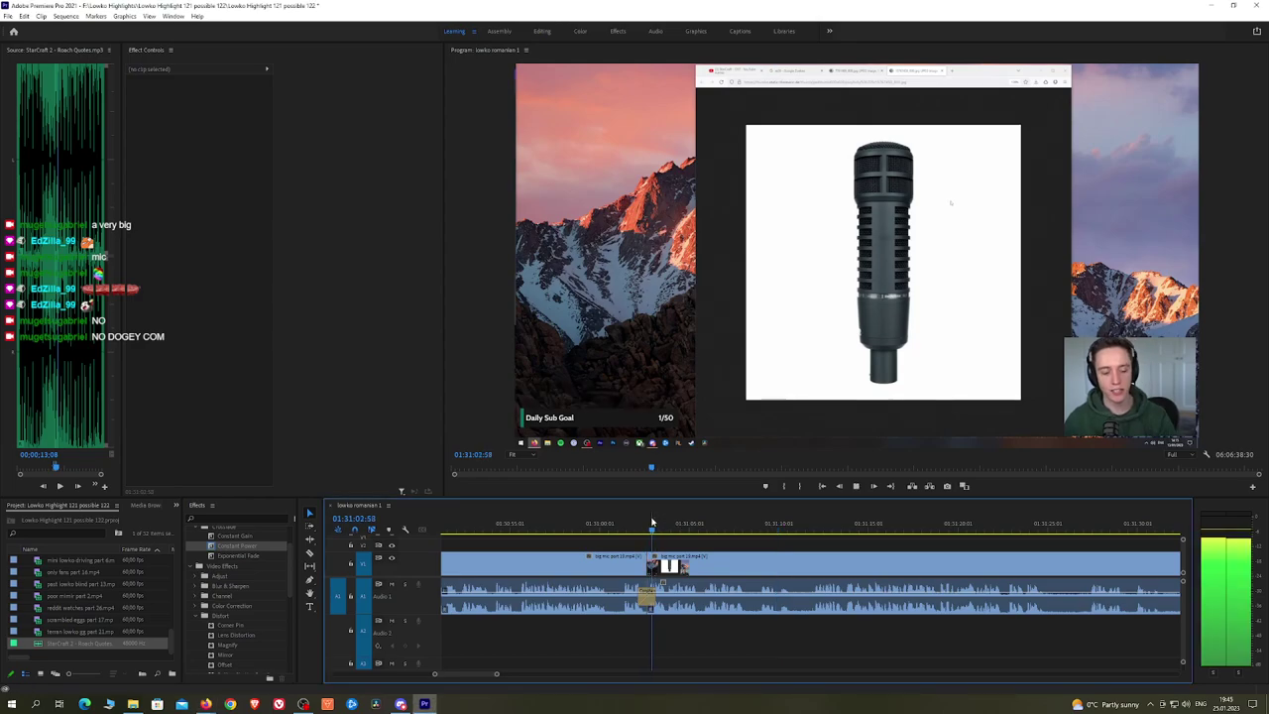
scroll(728, 545, "down", 2)
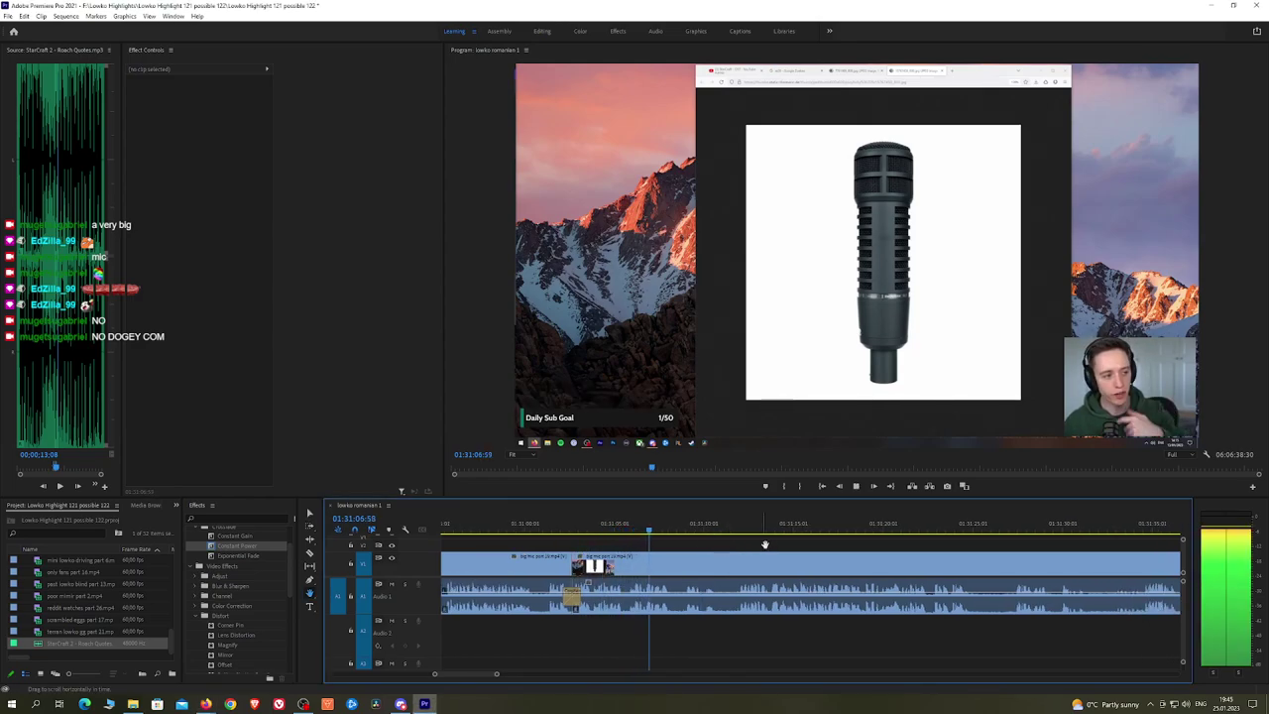
scroll(765, 544, "down", 2)
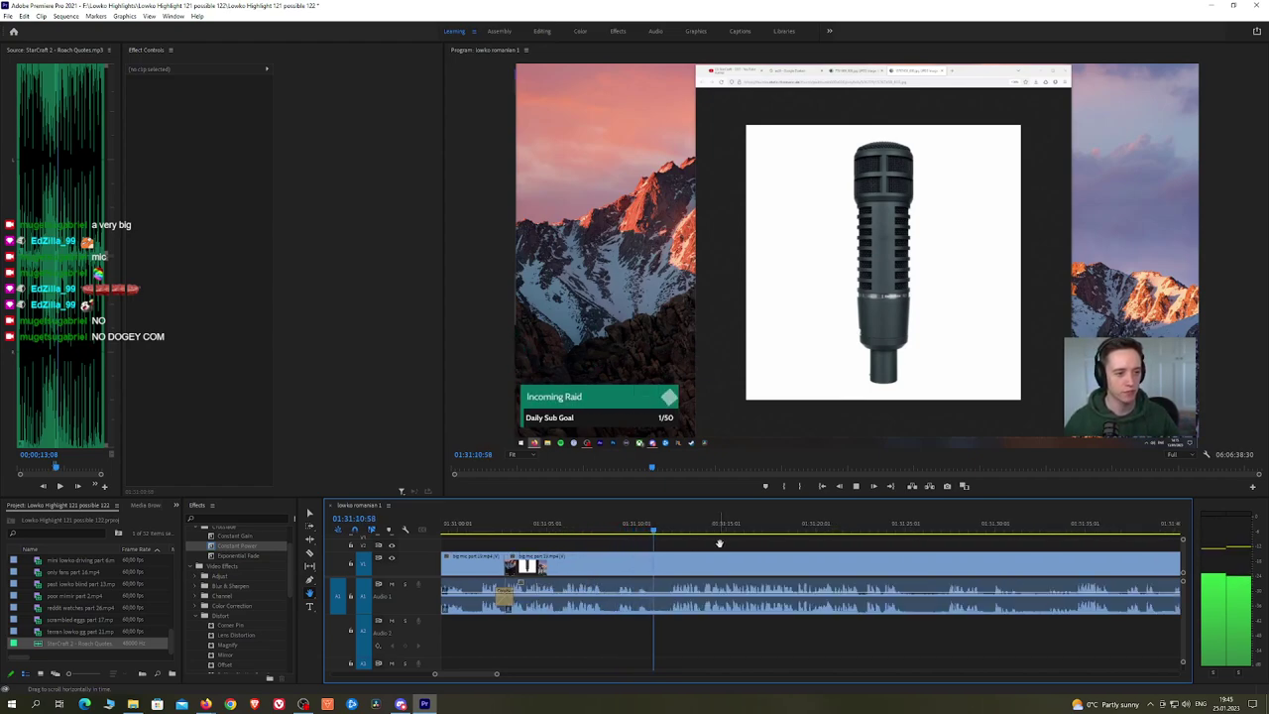
scroll(754, 547, "down", 2)
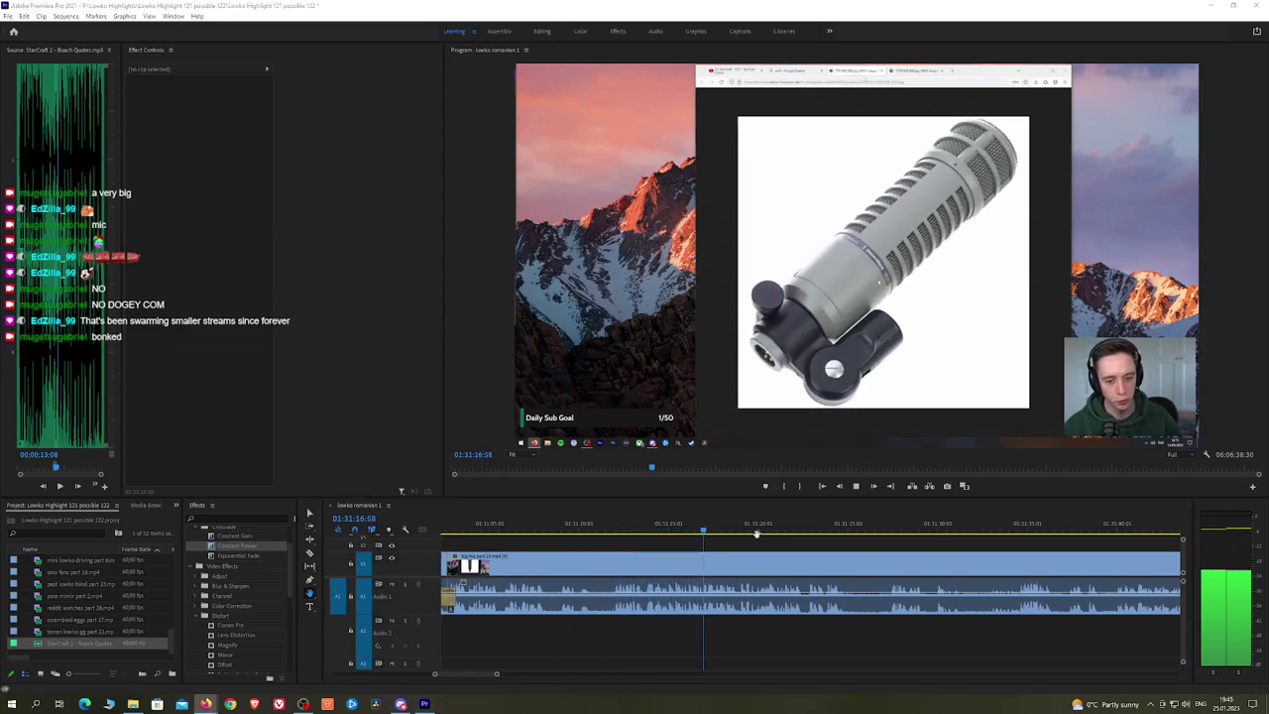
scroll(757, 534, "down", 3)
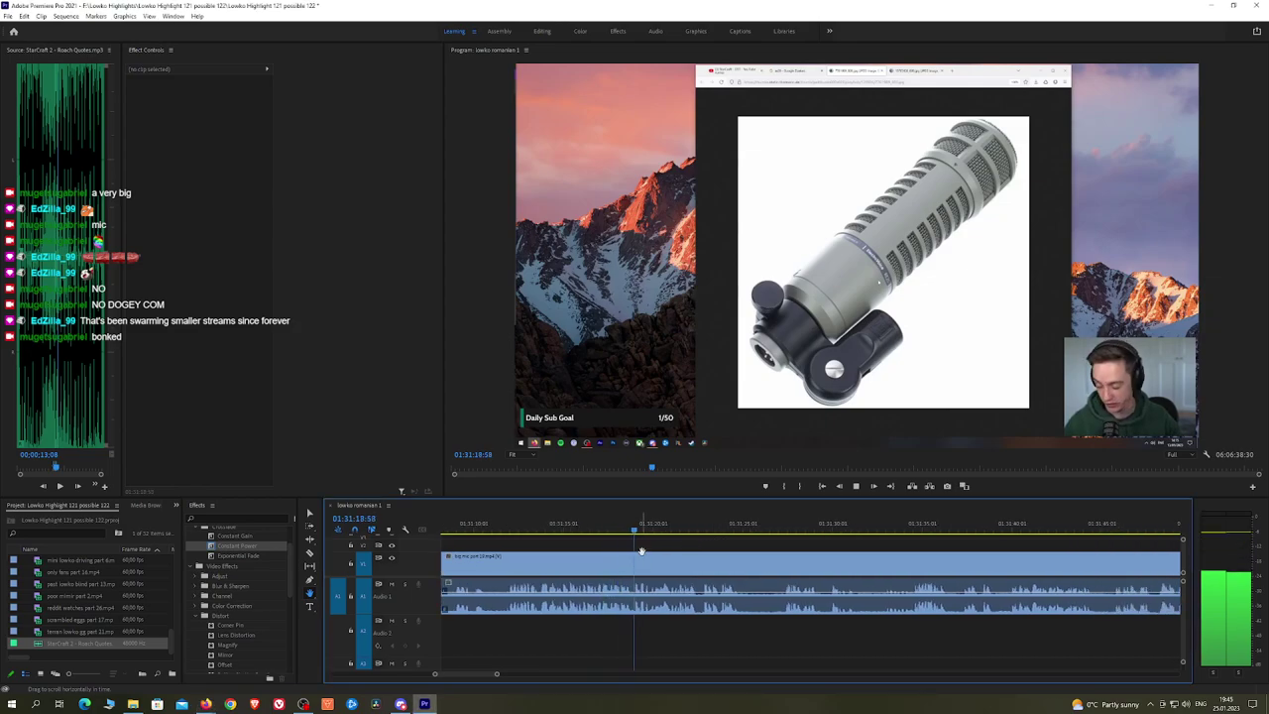
left_click_drag(746, 544, 696, 543)
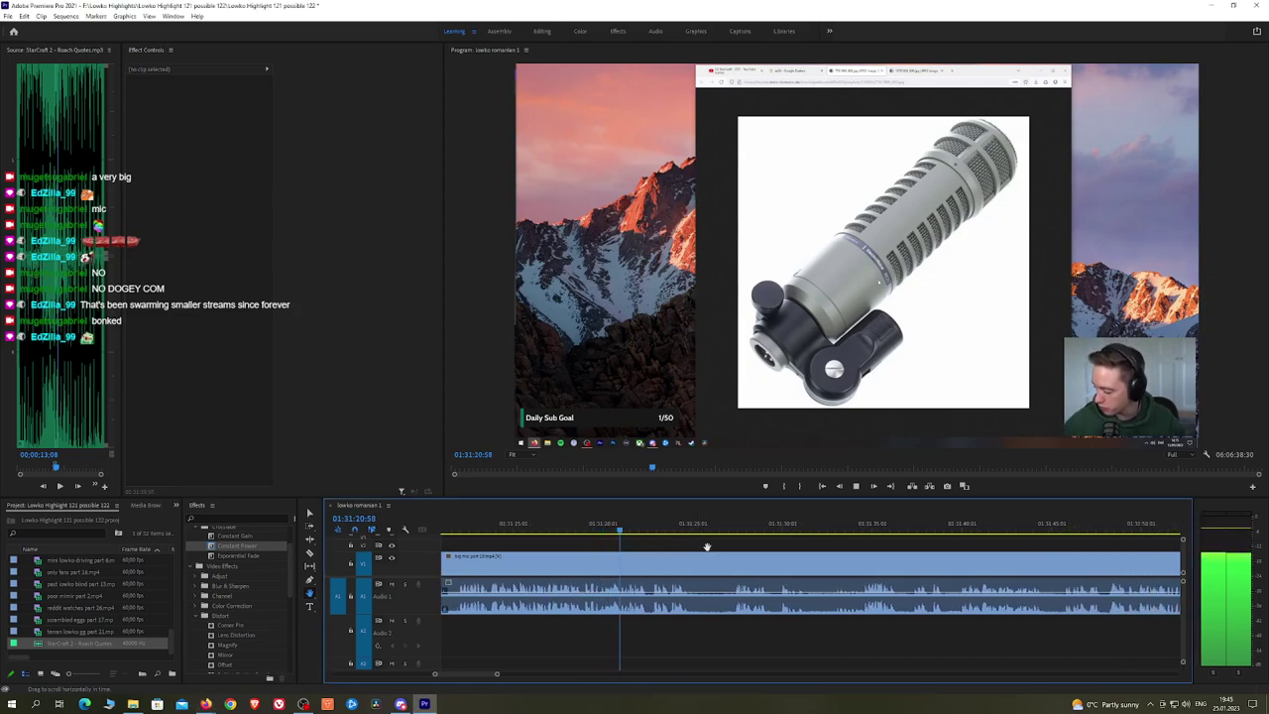
scroll(704, 546, "down", 2)
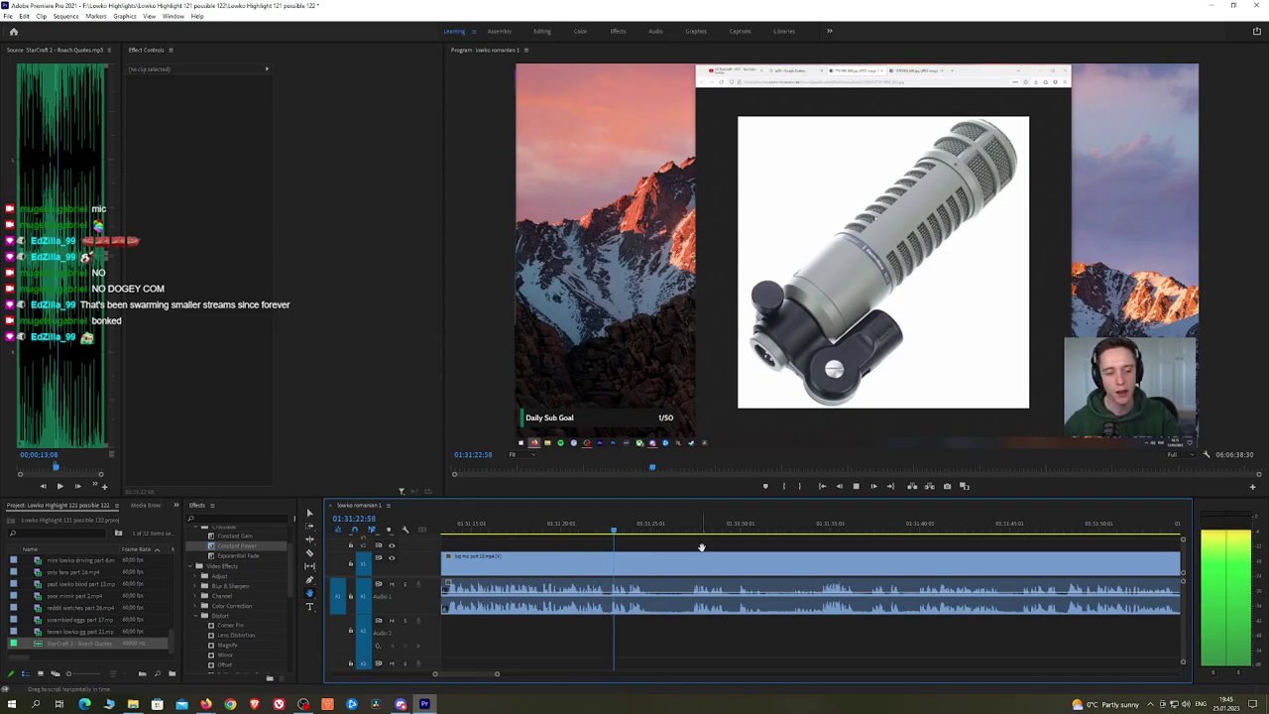
left_click_drag(702, 547, 672, 547)
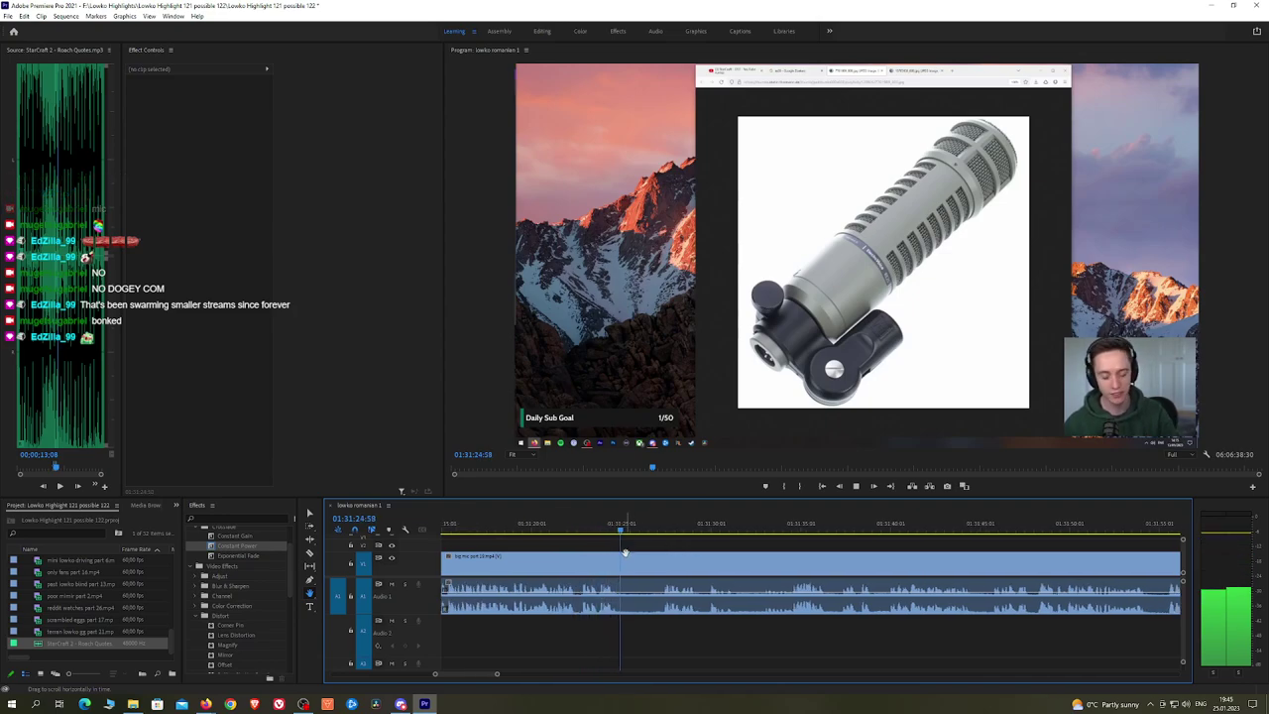
Step: Razor out the short unwanted piece, ripple-delete it, and add a Constant Power crossfade
key("c")
left_click(624, 556)
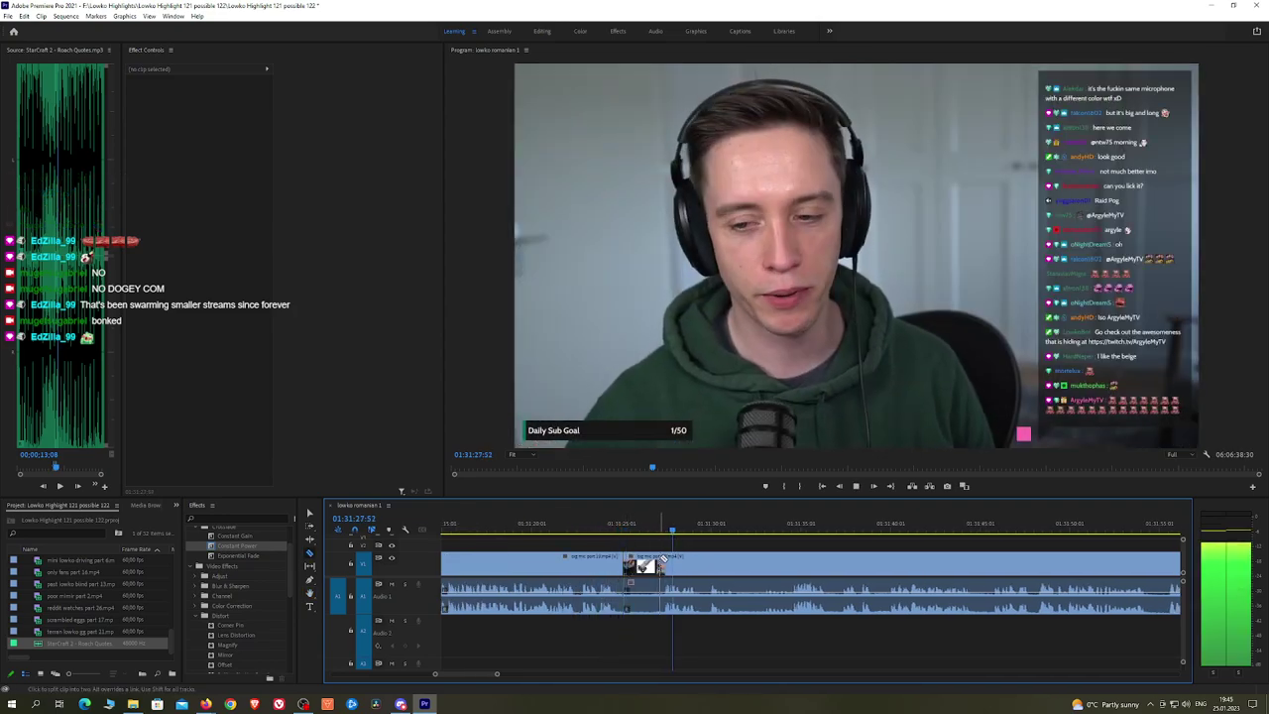
left_click(662, 560)
key("v")
left_click(646, 563)
key("shift+Delete")
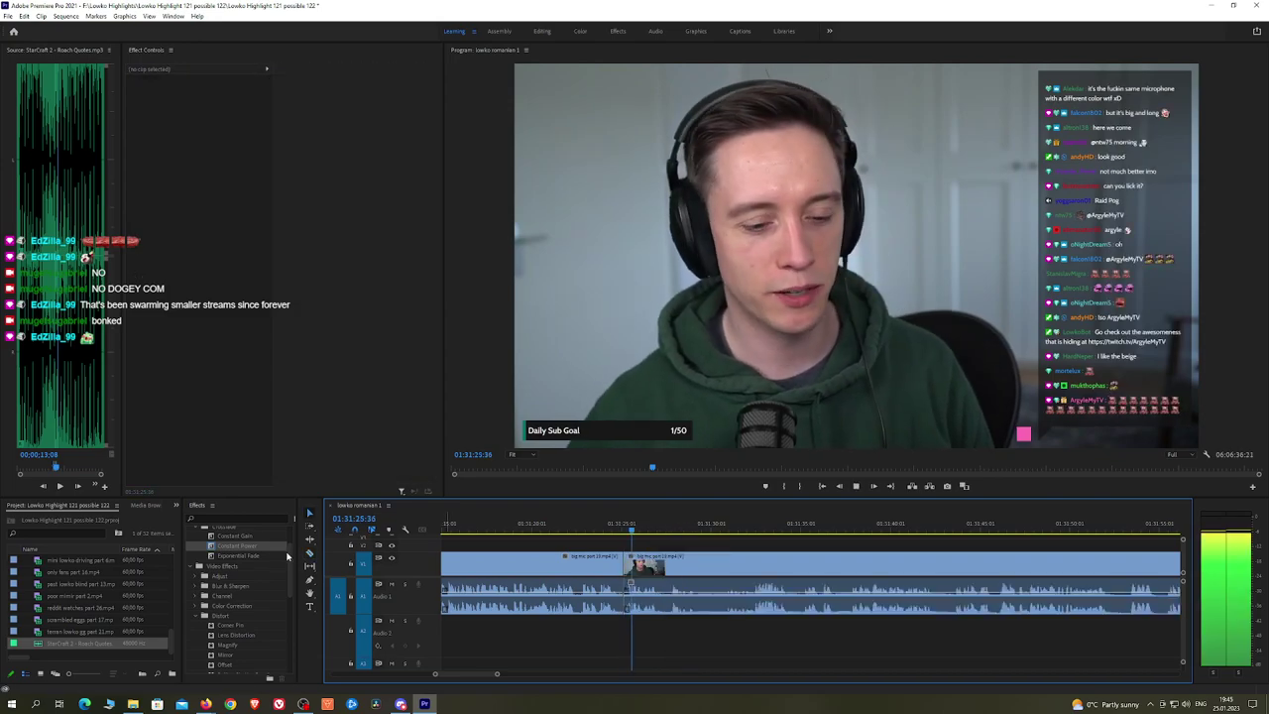
left_click_drag(239, 546, 624, 598)
Step: Scrub ahead through the footage to find the next cut point
left_click(613, 530)
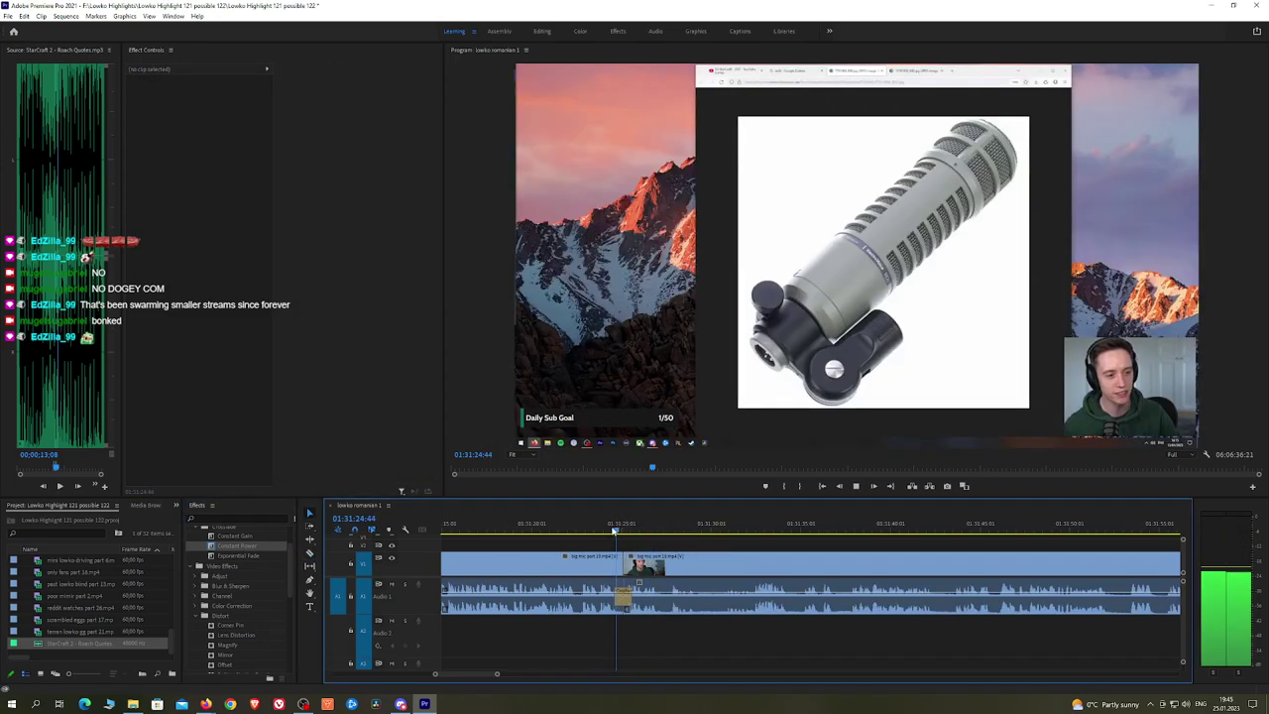
scroll(704, 538, "down", 2)
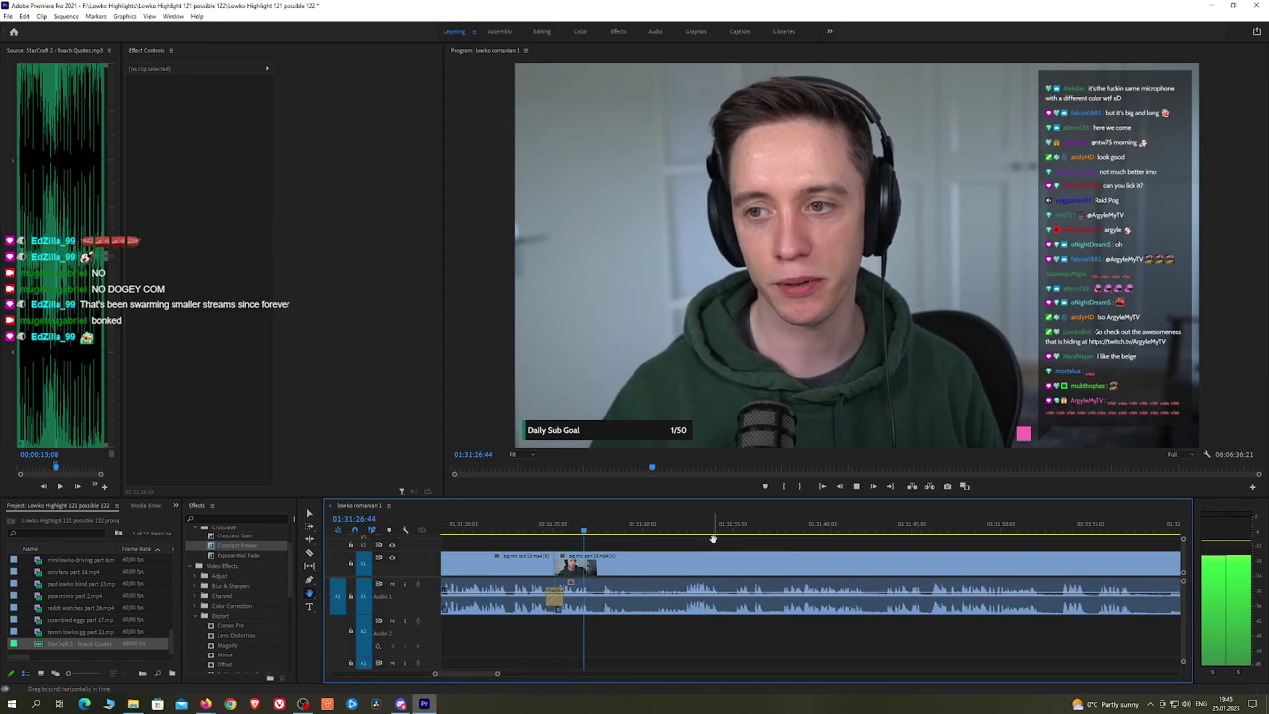
scroll(684, 542, "down", 2)
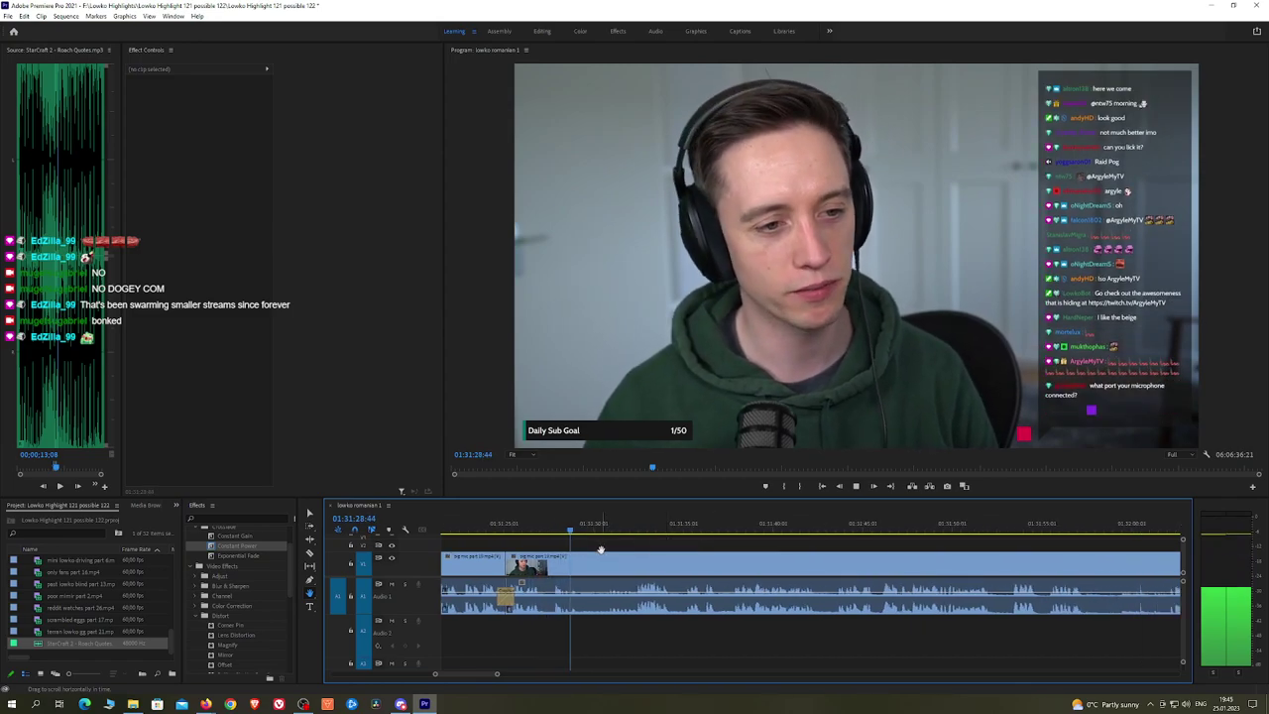
left_click(634, 528)
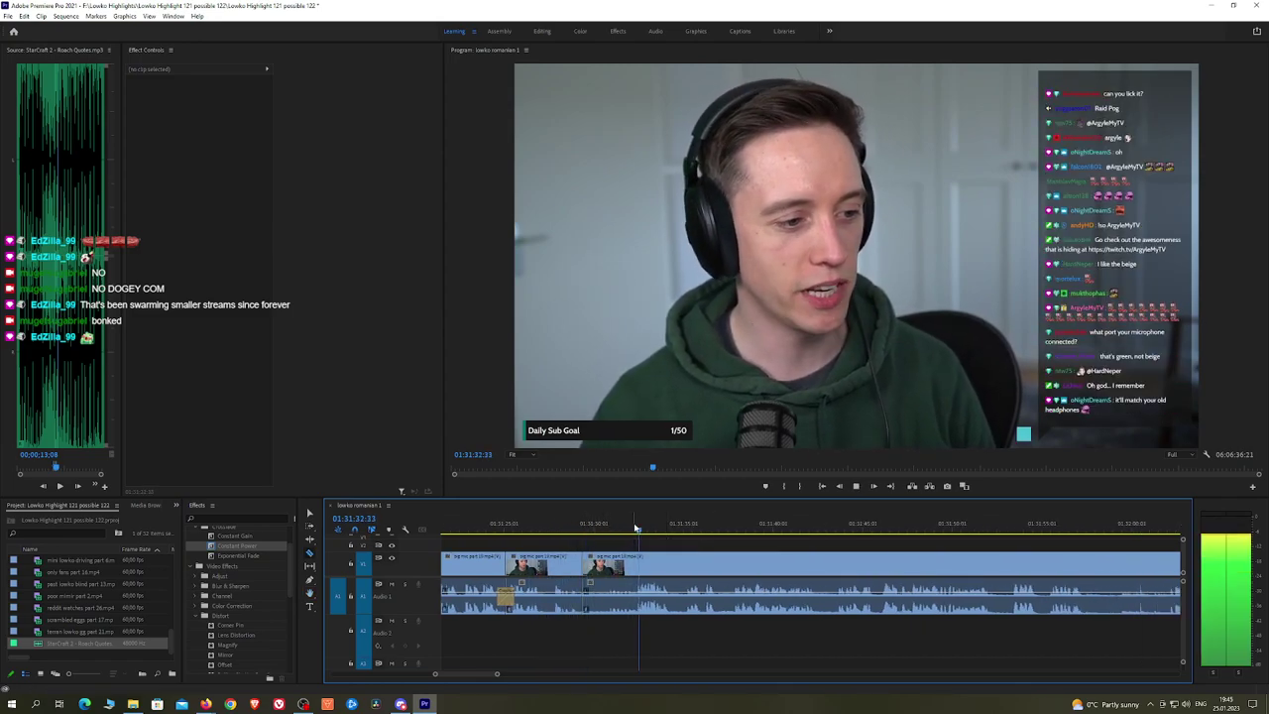
left_click(683, 528)
left_click_drag(688, 528, 726, 528)
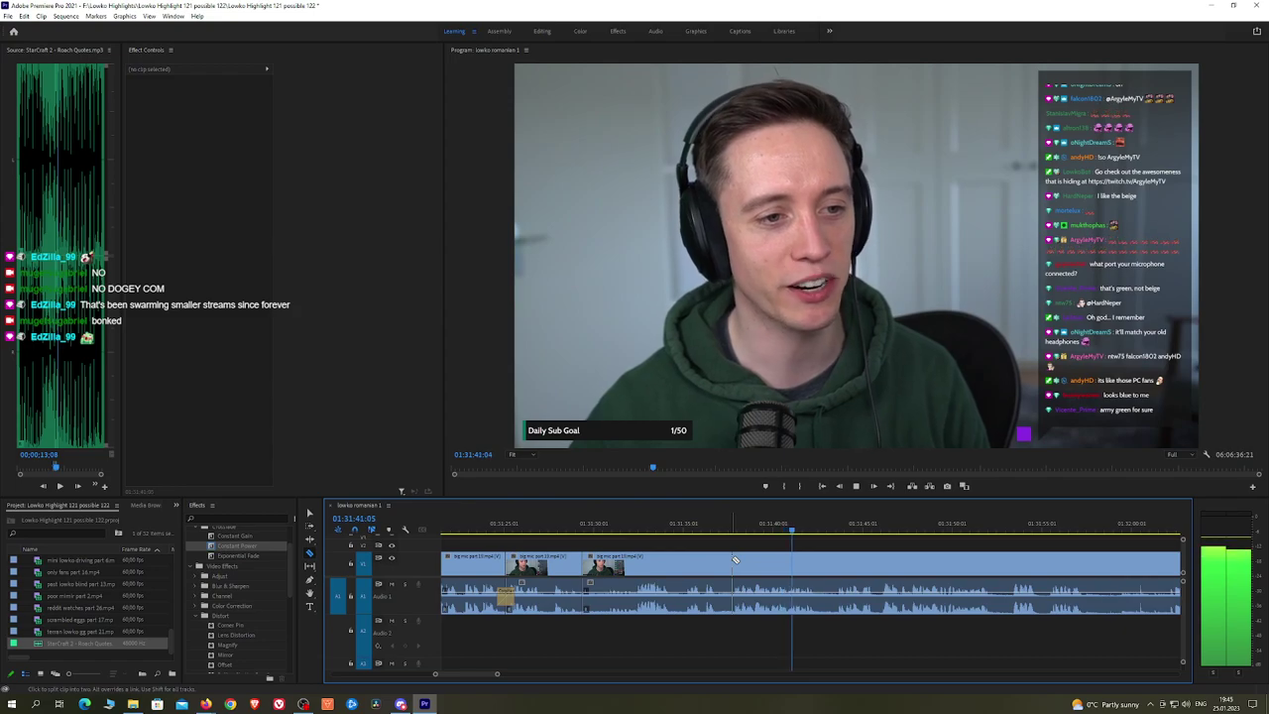
Step: Razor the clip, ripple-delete the earlier unwanted part, and crossfade the audio with Constant Power
left_click(736, 560)
key("v")
left_click(704, 562)
key("shift+Delete")
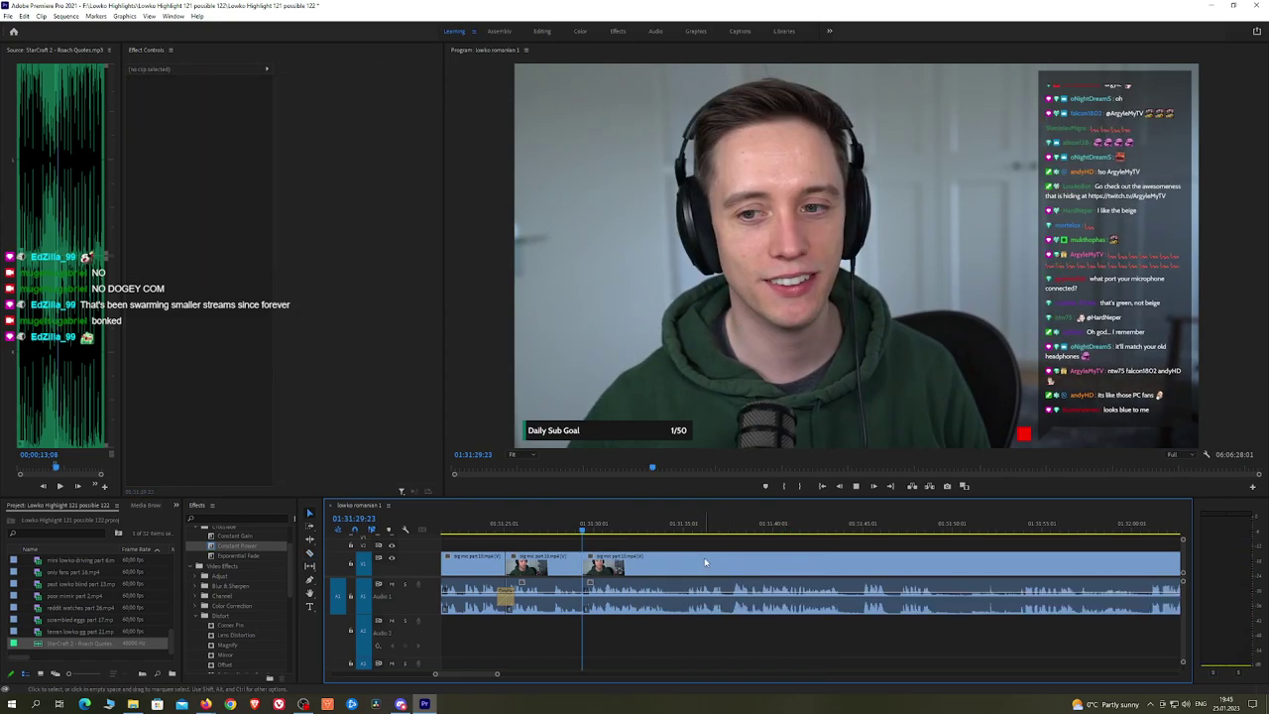
key("space")
left_click_drag(254, 546, 296, 545)
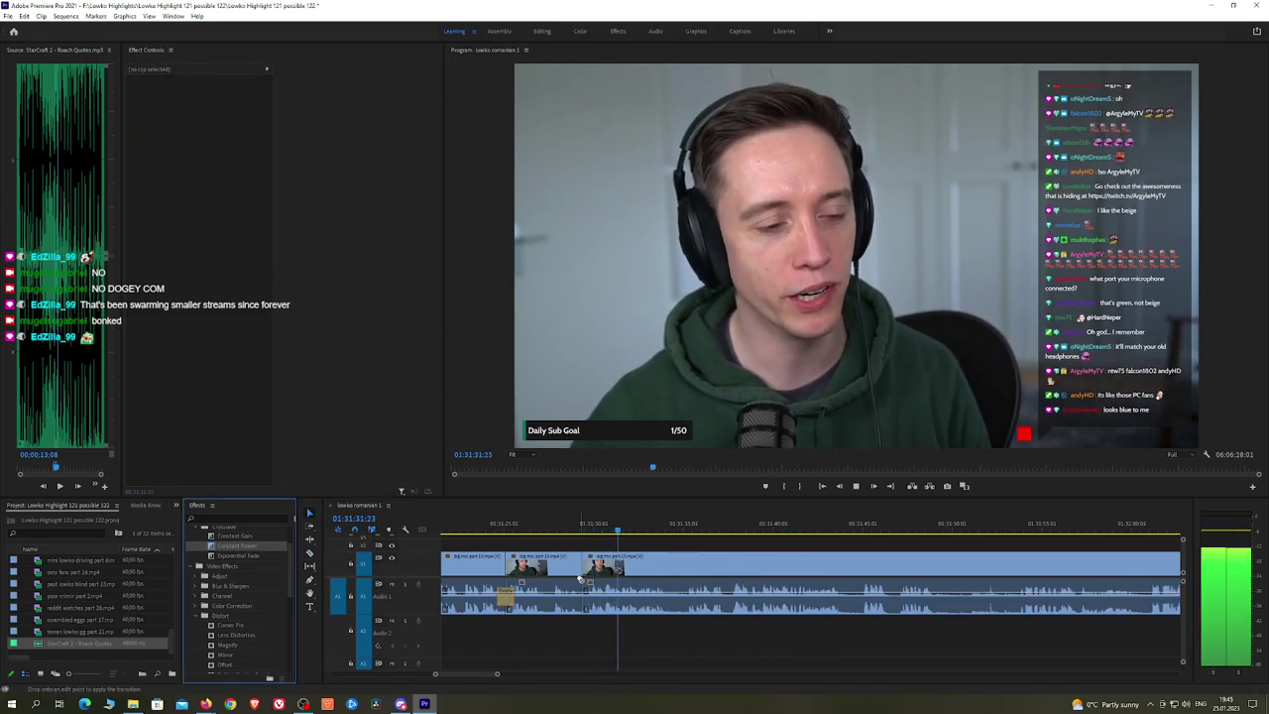
left_click_drag(581, 579, 585, 598)
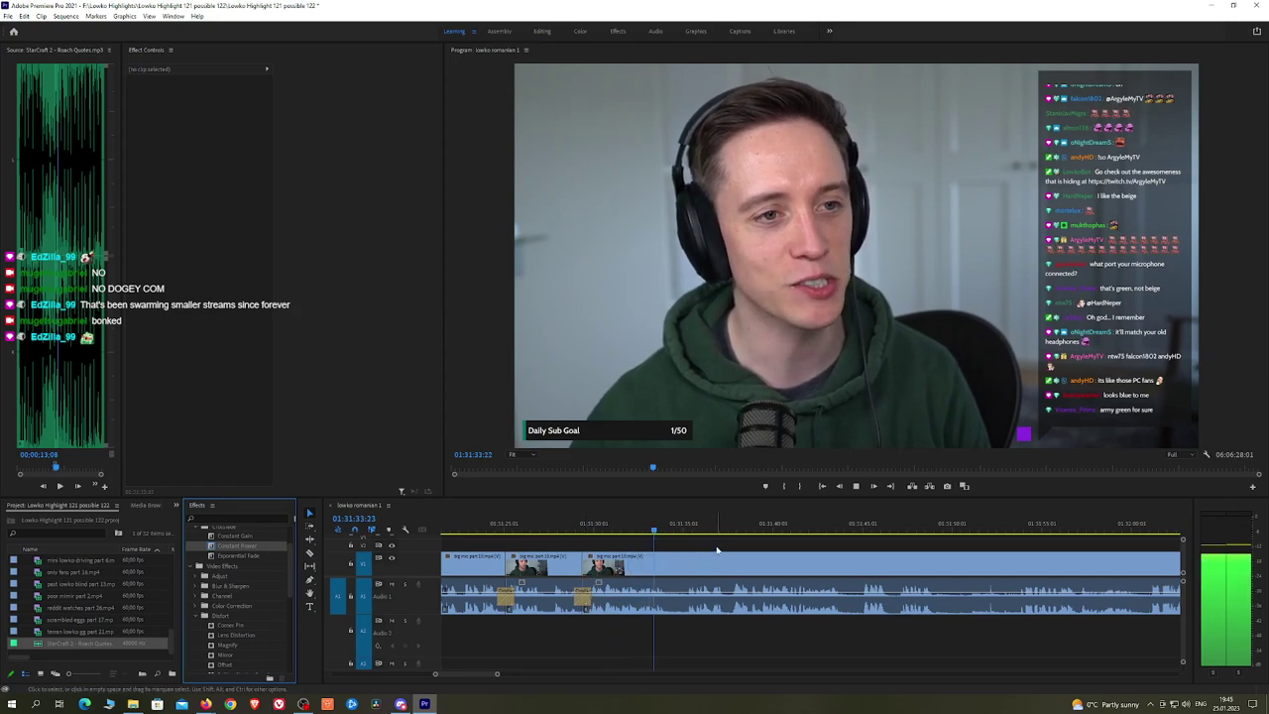
Step: Return focus to the sequence and pan the timeline toward later footage
key("alt+Tab")
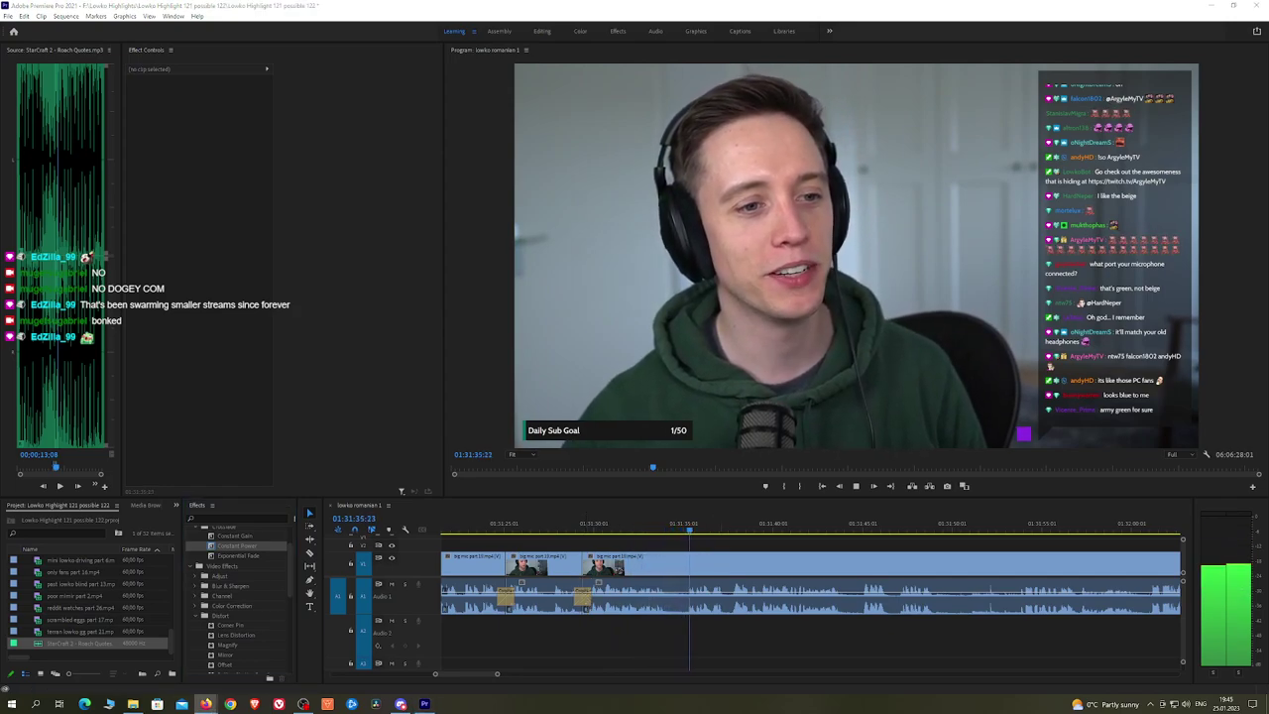
left_click(793, 545)
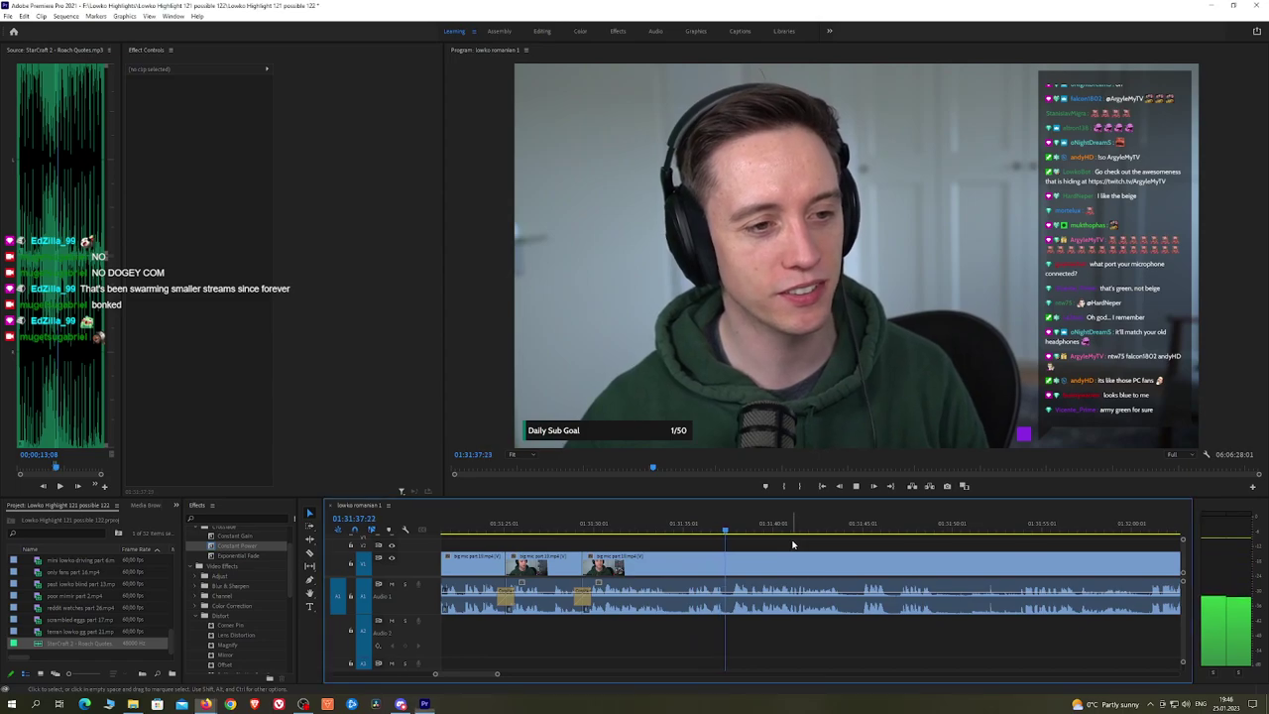
left_click_drag(853, 542, 687, 543)
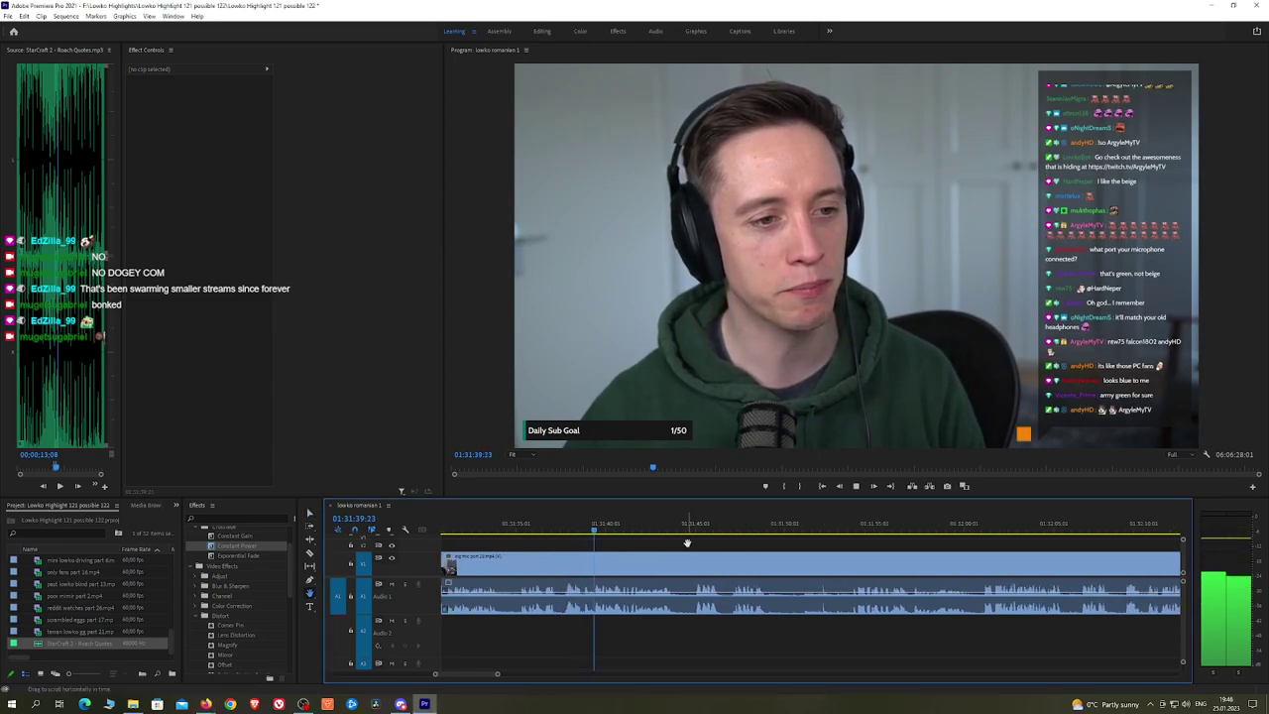
left_click_drag(808, 560, 730, 548)
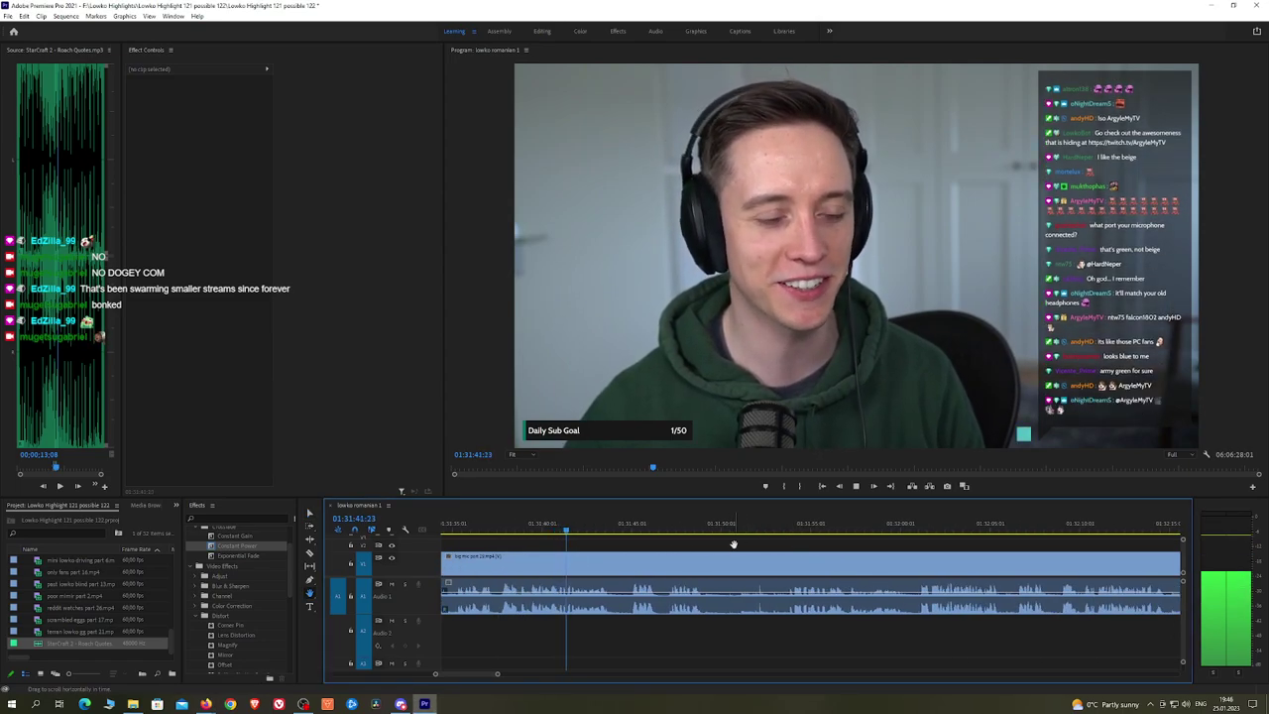
Step: Scrub to the unwanted stretch and ripple-delete that clip so the footage closes up
key("space")
left_click_drag(613, 550, 827, 556)
left_click_drag(637, 532, 595, 532)
key("space")
left_click_drag(675, 533, 703, 531)
key("v")
left_click(742, 561)
key("shift+Delete")
key("space")
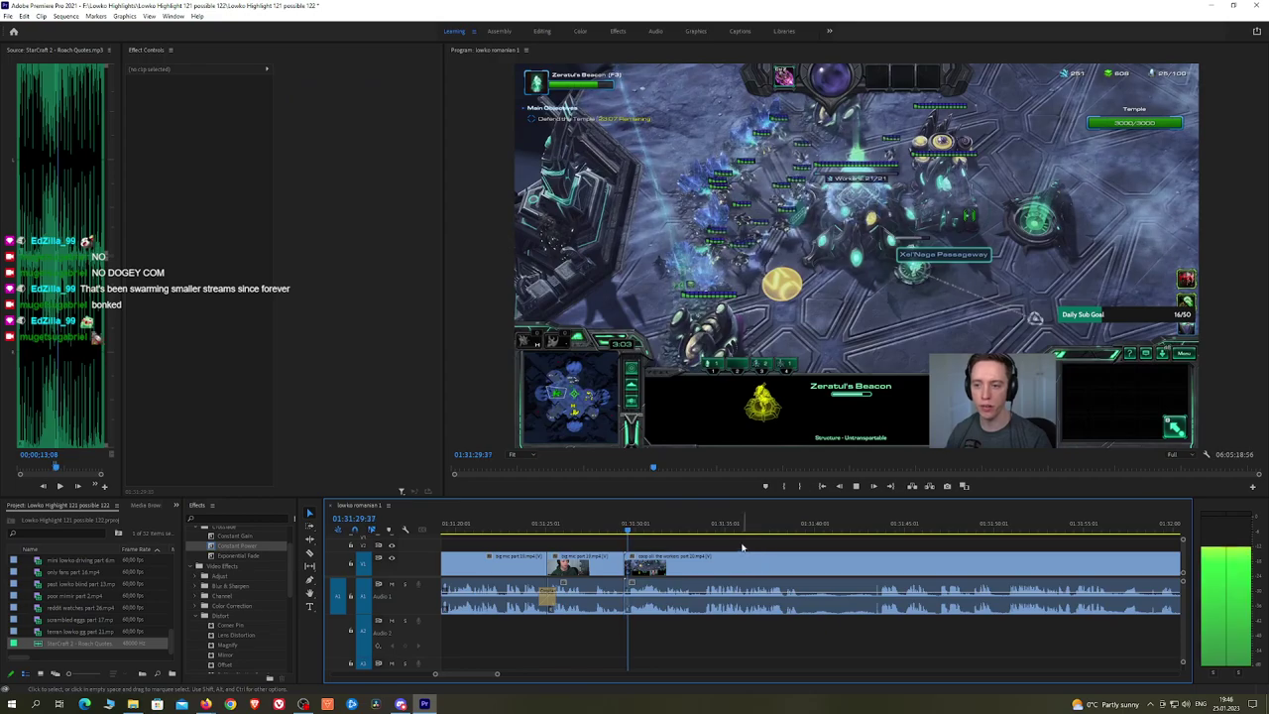
Step: Zoom the timeline out twice and back in around the playback point to review
left_click_drag(839, 526, 861, 525)
key("space")
scroll(876, 534, "down", 1)
key("minus")
key("minus")
key("minus")
key("minus")
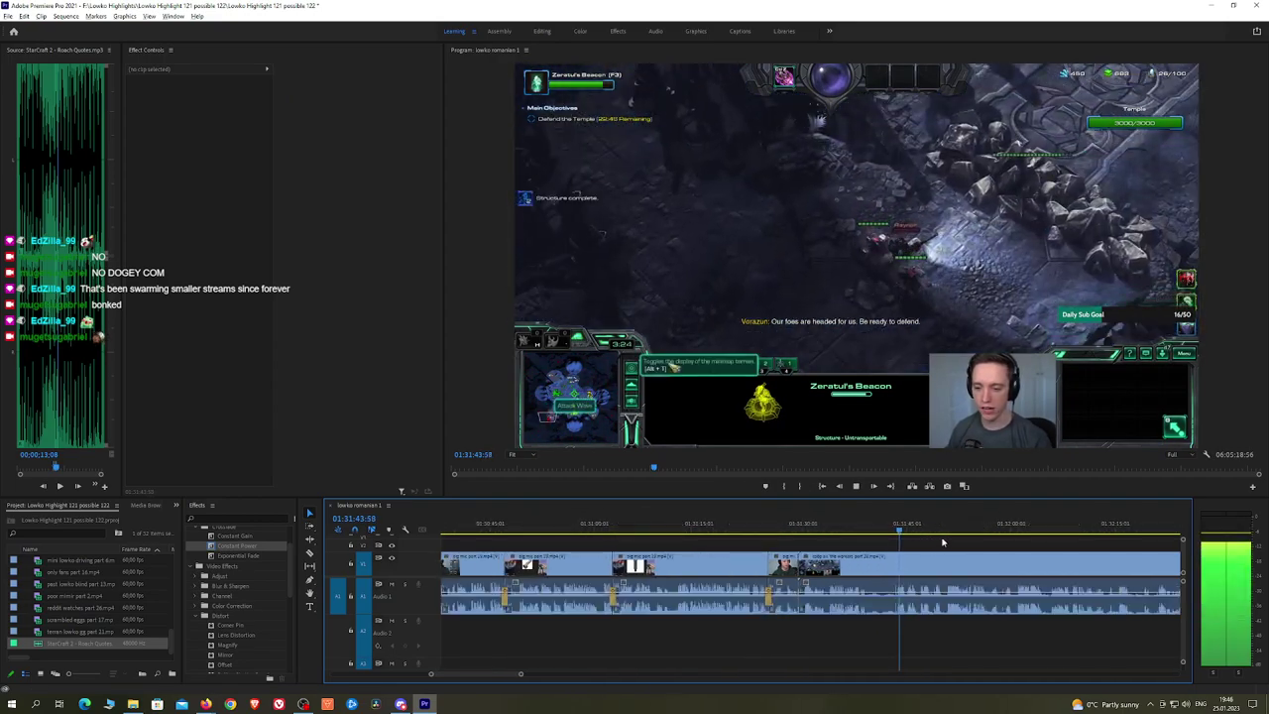
key("minus")
key("minus")
key("minus")
key("minus")
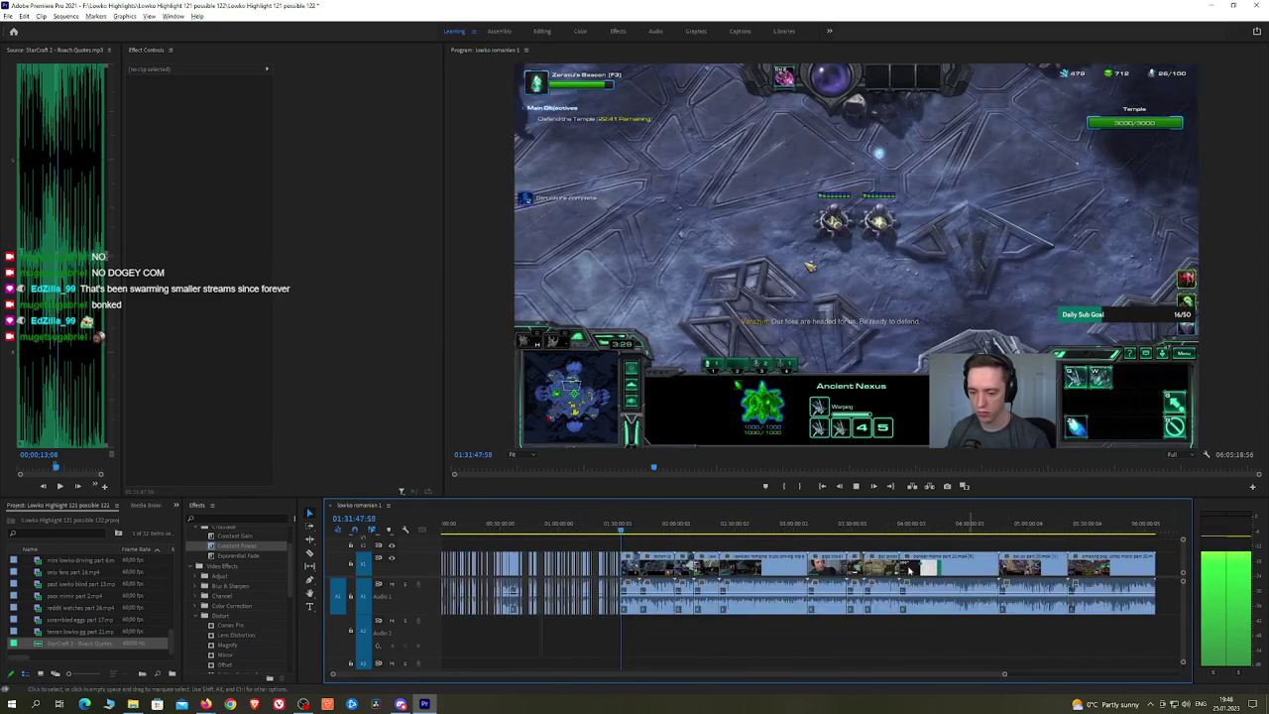
key("equal")
key("equal")
key("equal")
key("equal")
key("equal")
key("equal")
key("equal")
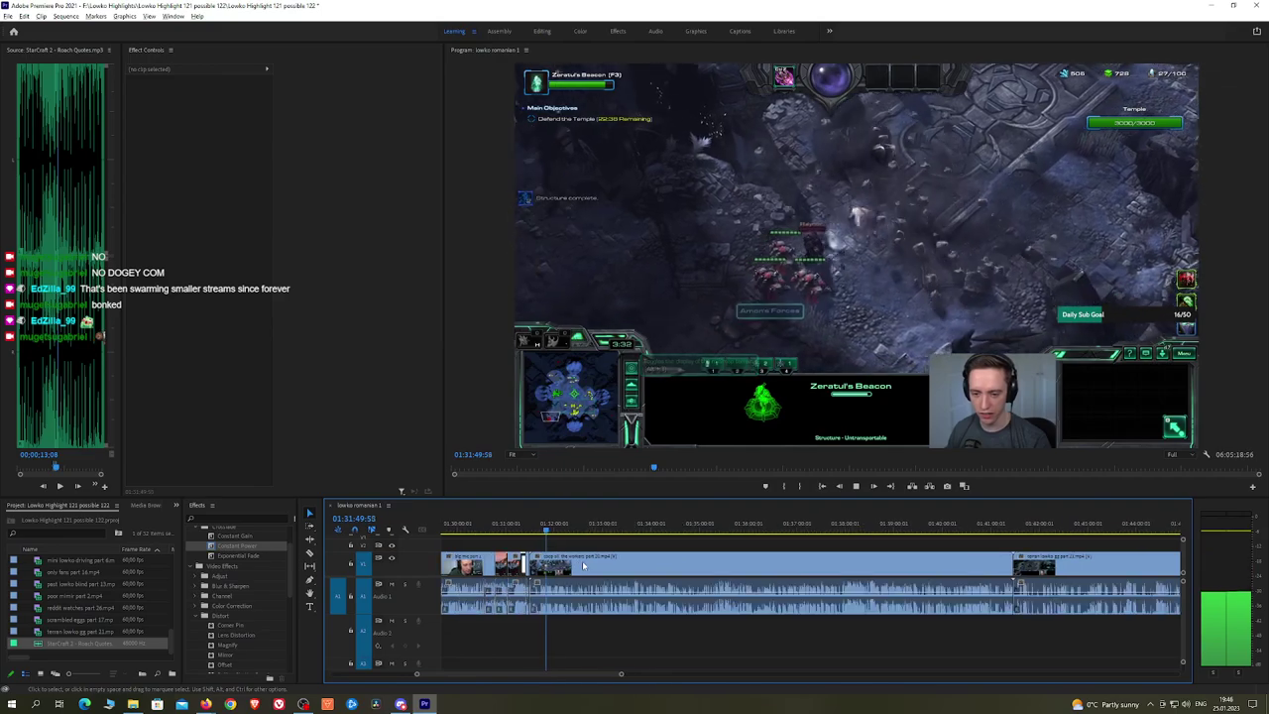
key("equal")
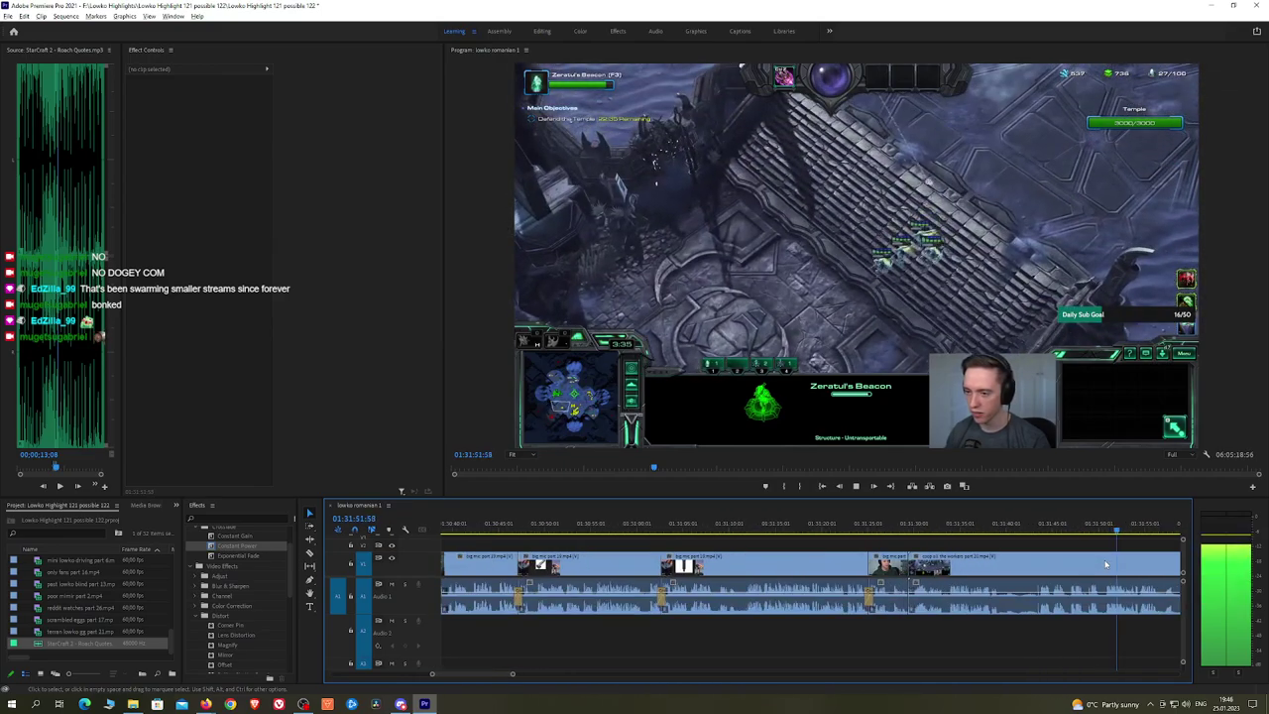
left_click_drag(1130, 558, 656, 551)
Step: Scrub forward through the gameplay and settle the playhead near 01:37:33
left_click(712, 527)
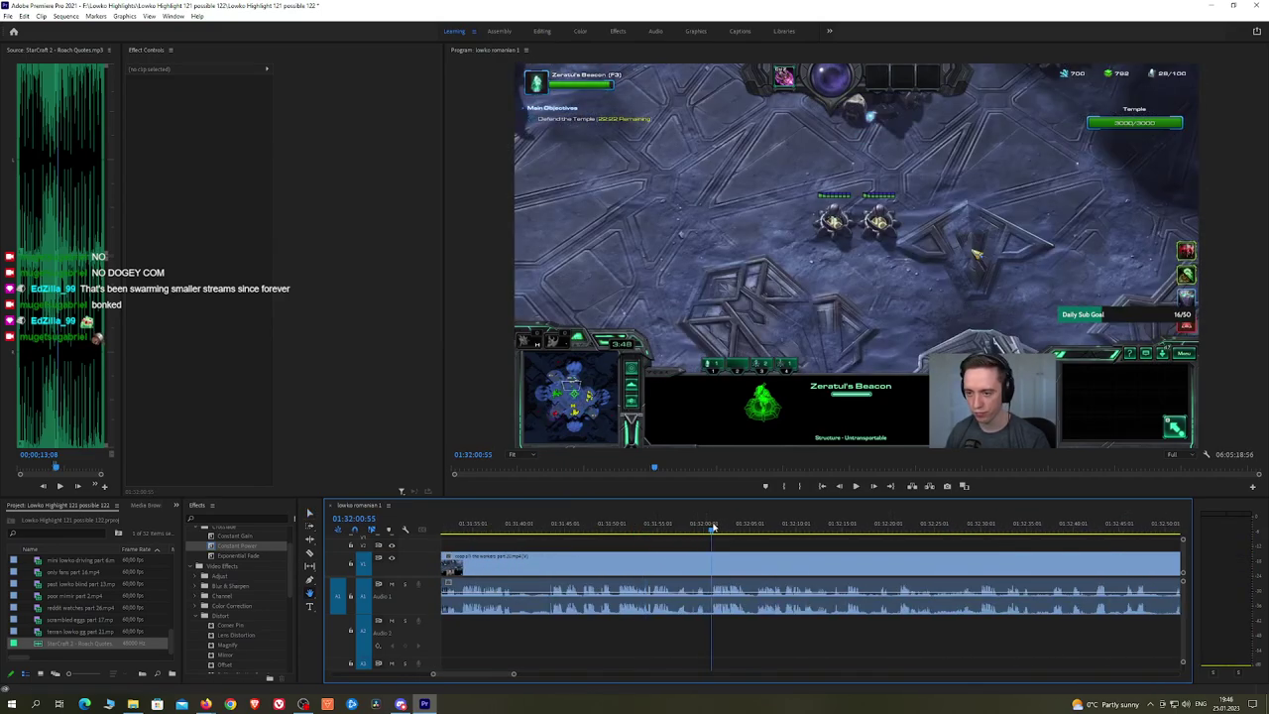
left_click(752, 527)
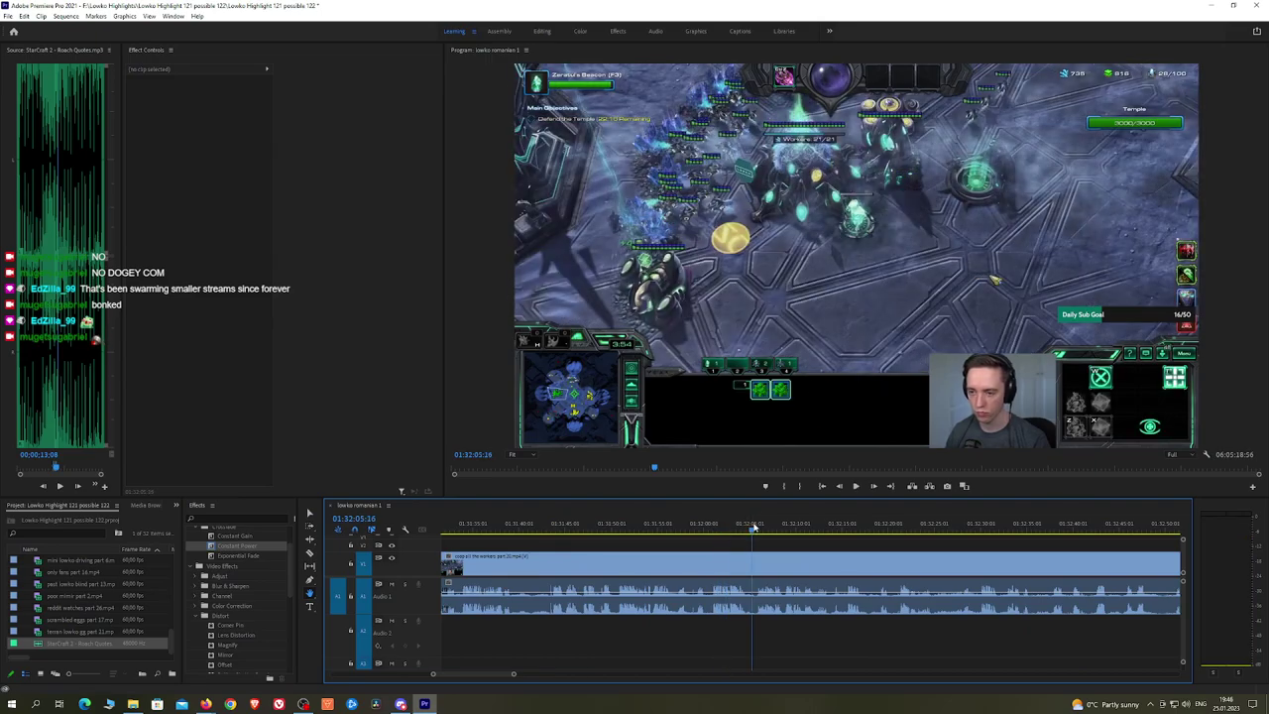
left_click_drag(756, 528, 1010, 530)
scroll(1046, 561, "down", 5)
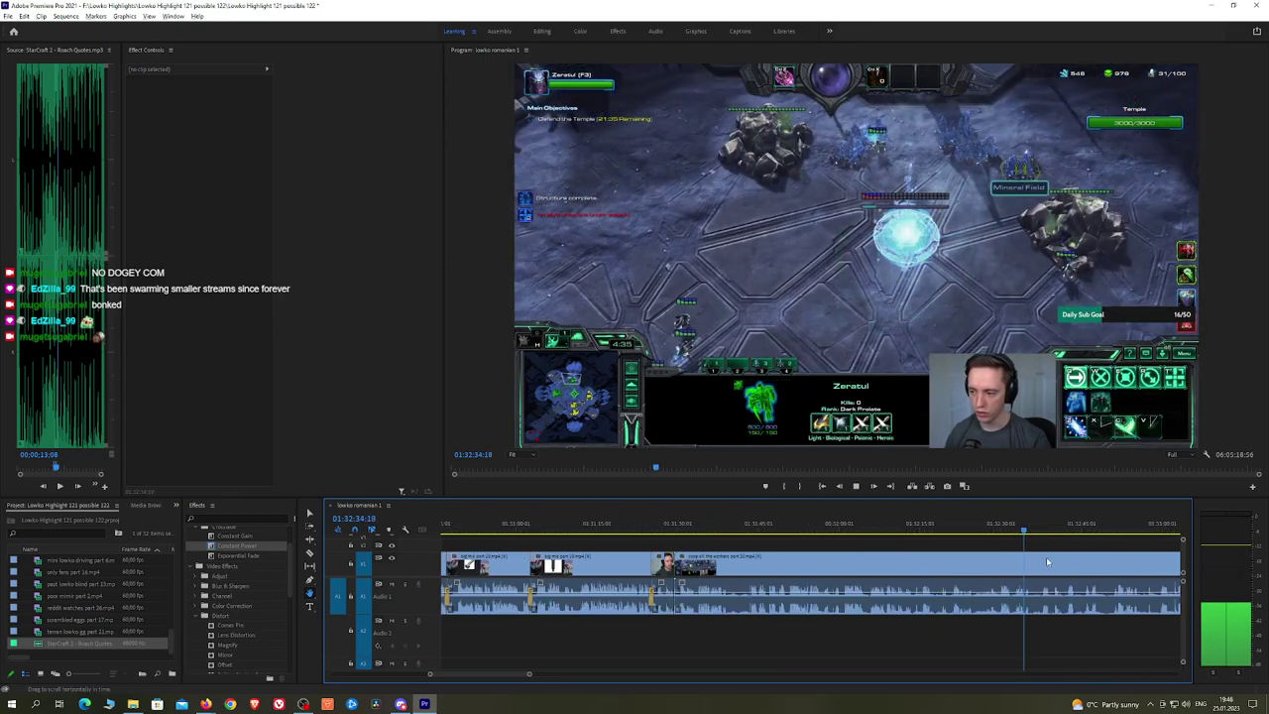
left_click_drag(1087, 563, 683, 541)
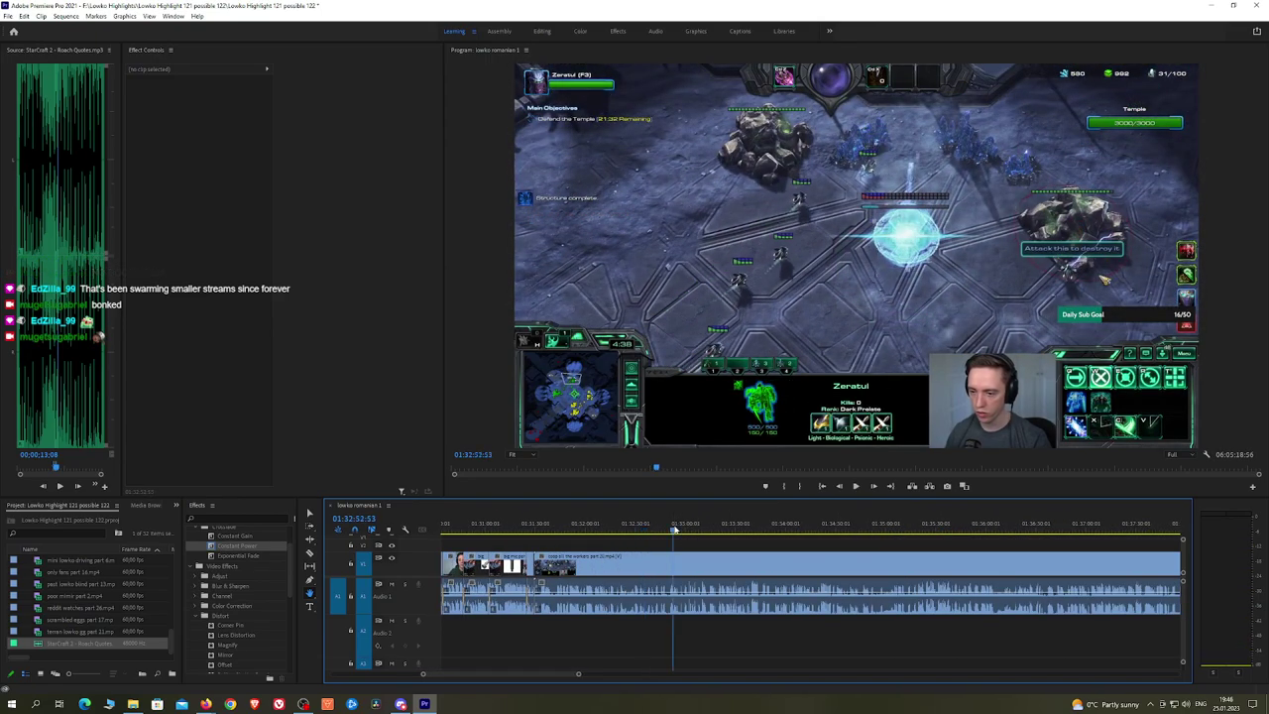
left_click_drag(836, 530, 1061, 532)
left_click(1039, 531)
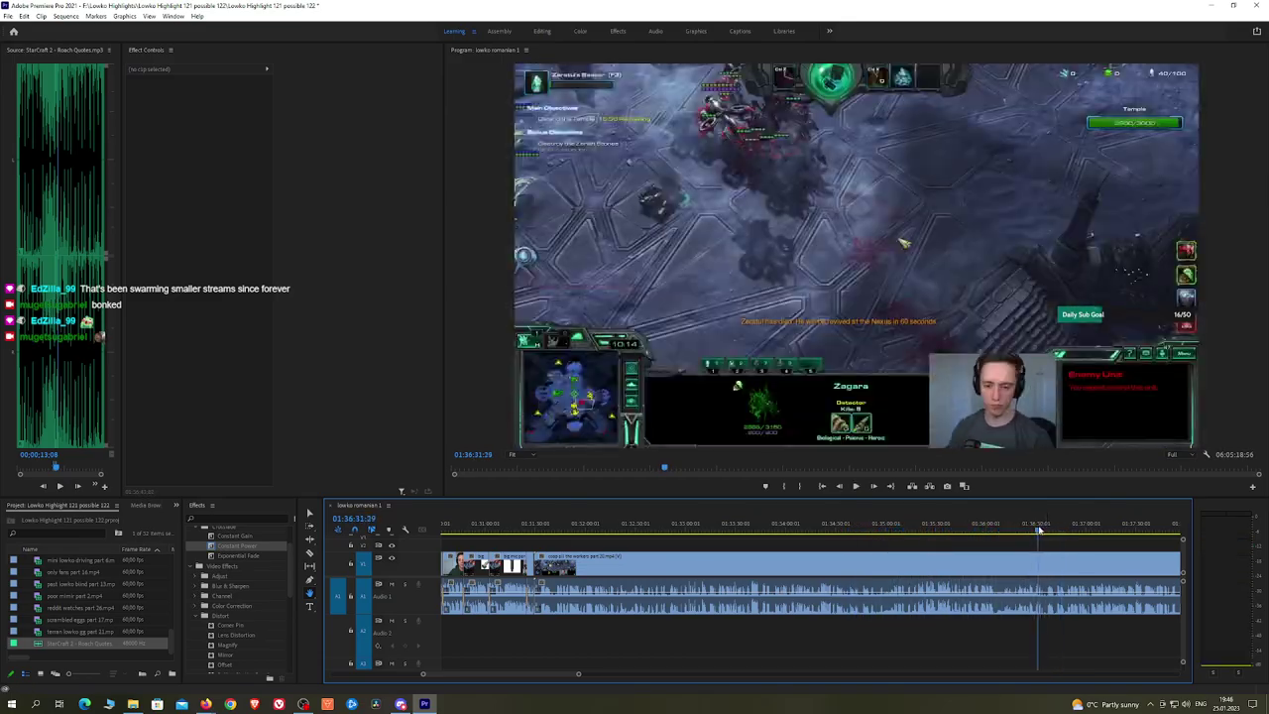
left_click(1164, 528)
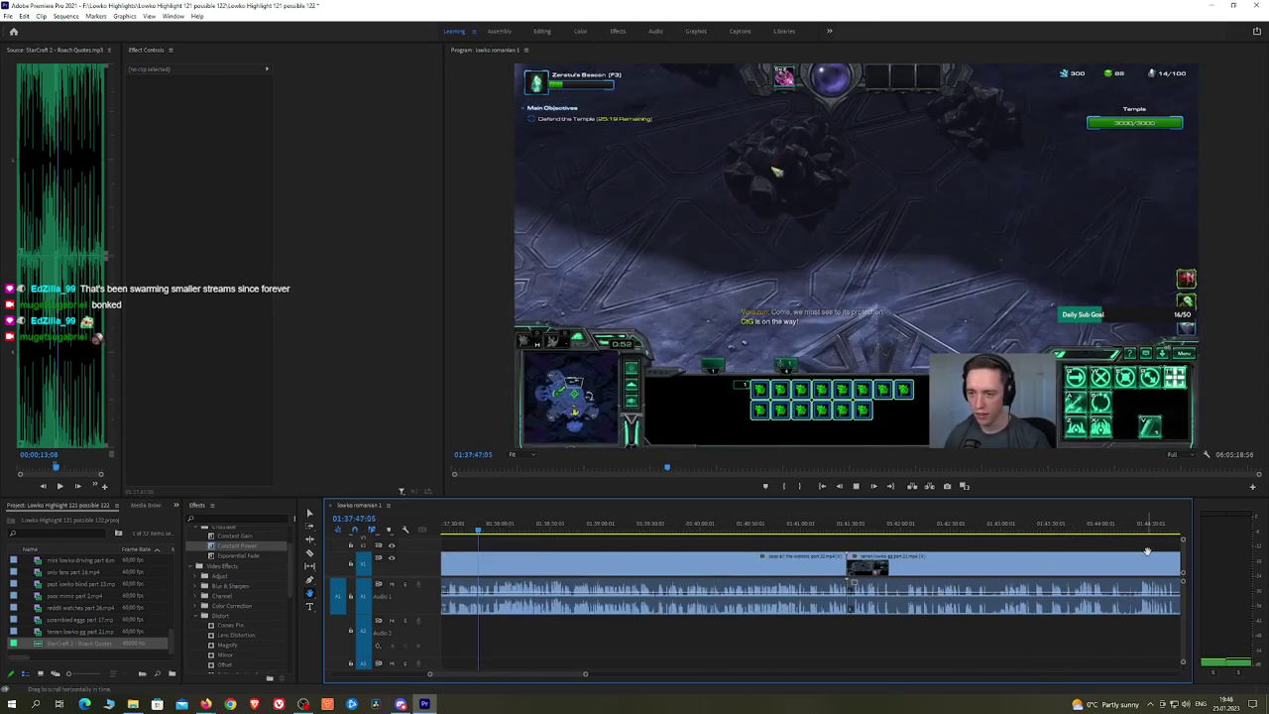
scroll(1143, 552, "up", 5)
left_click(847, 528)
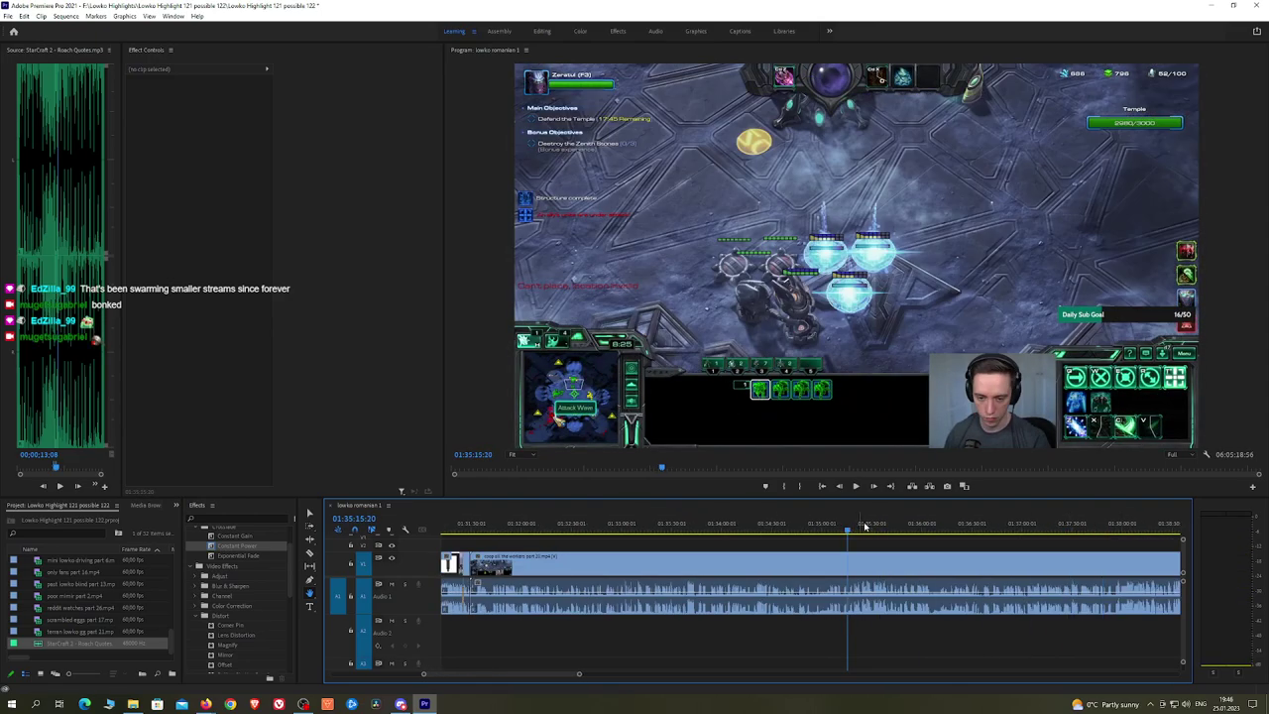
left_click(1066, 530)
left_click(1078, 529)
scroll(1077, 532, "up", 4)
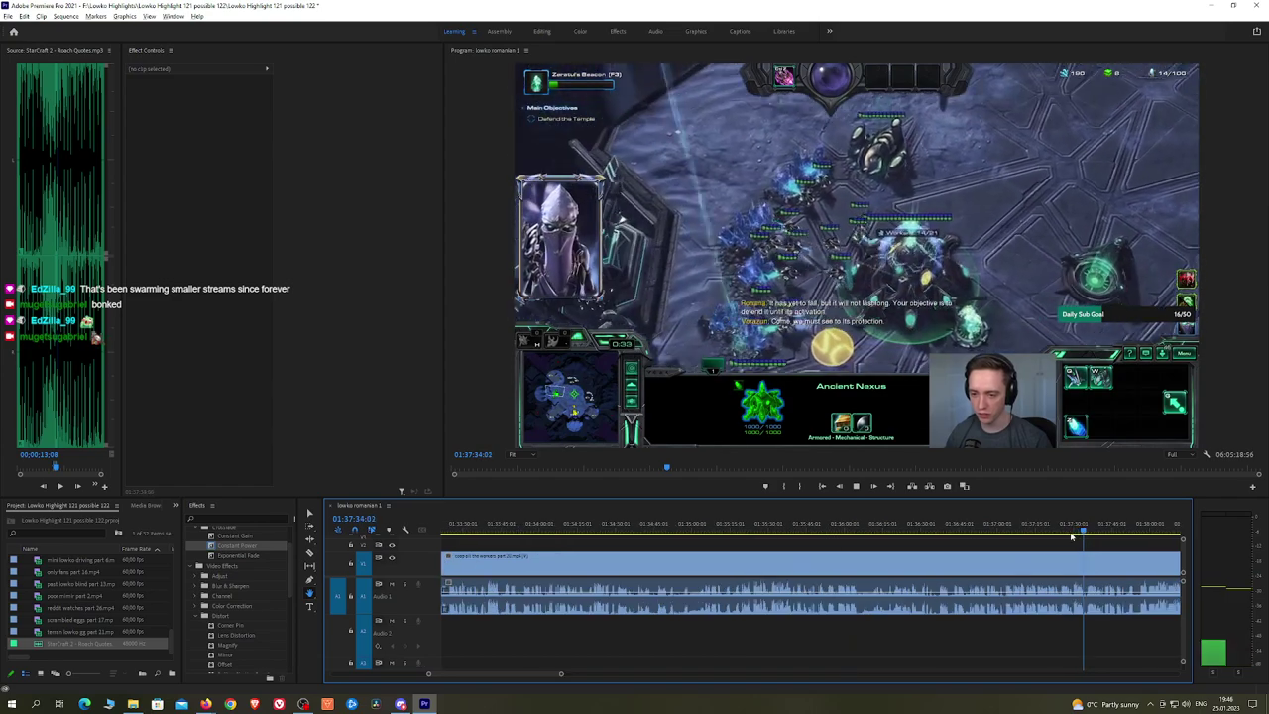
left_click_drag(1027, 525, 771, 504)
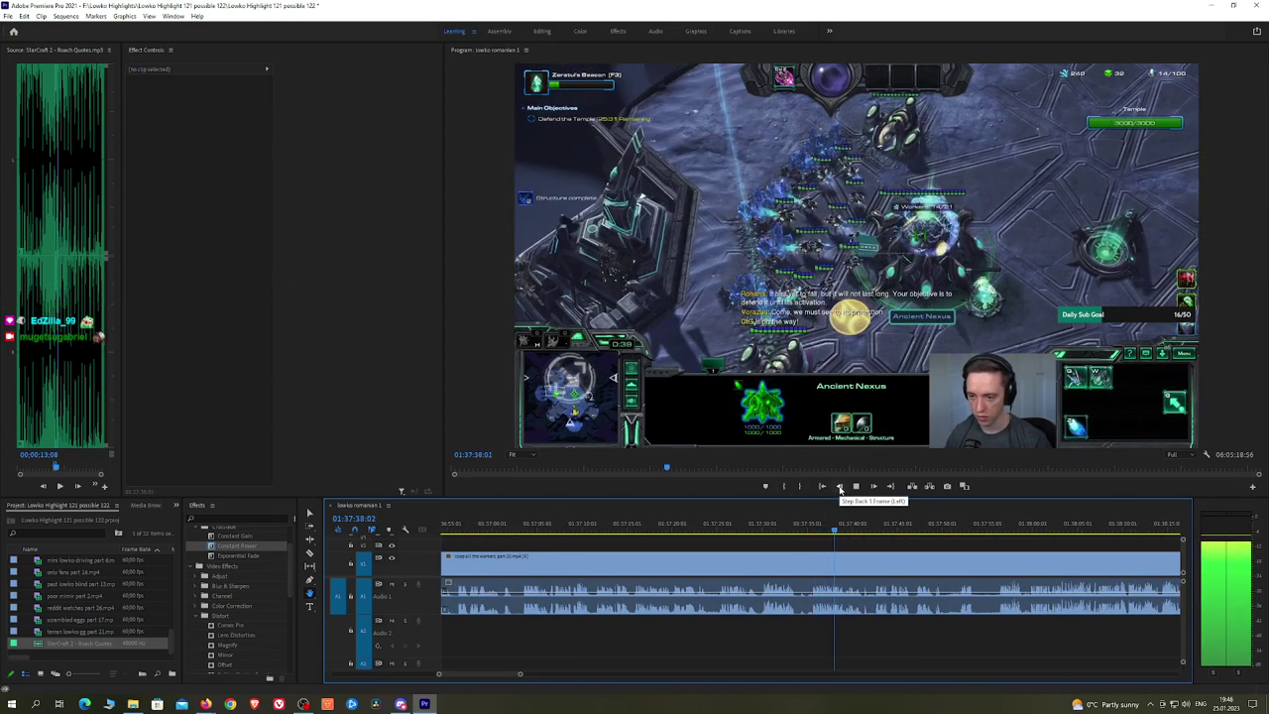
Step: Razor the clip near 01:37:29, ripple-delete the earlier part, and play from the edit
key("space")
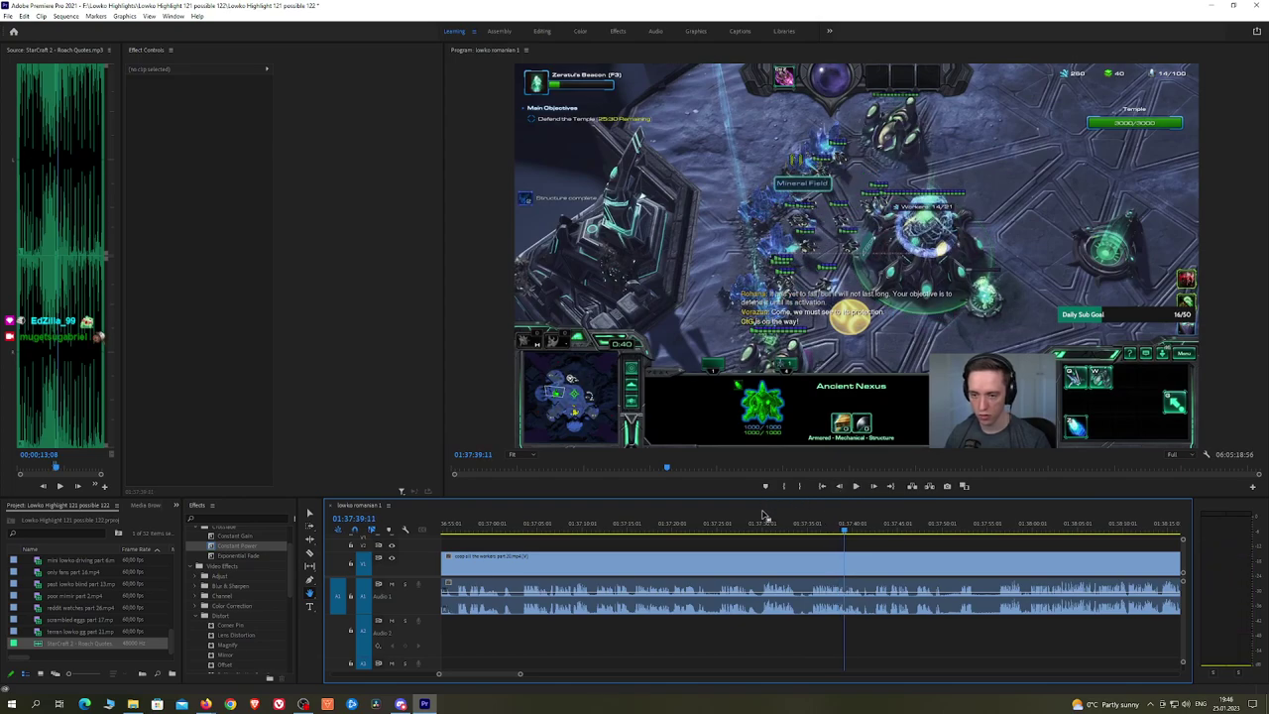
key("space")
key("=")
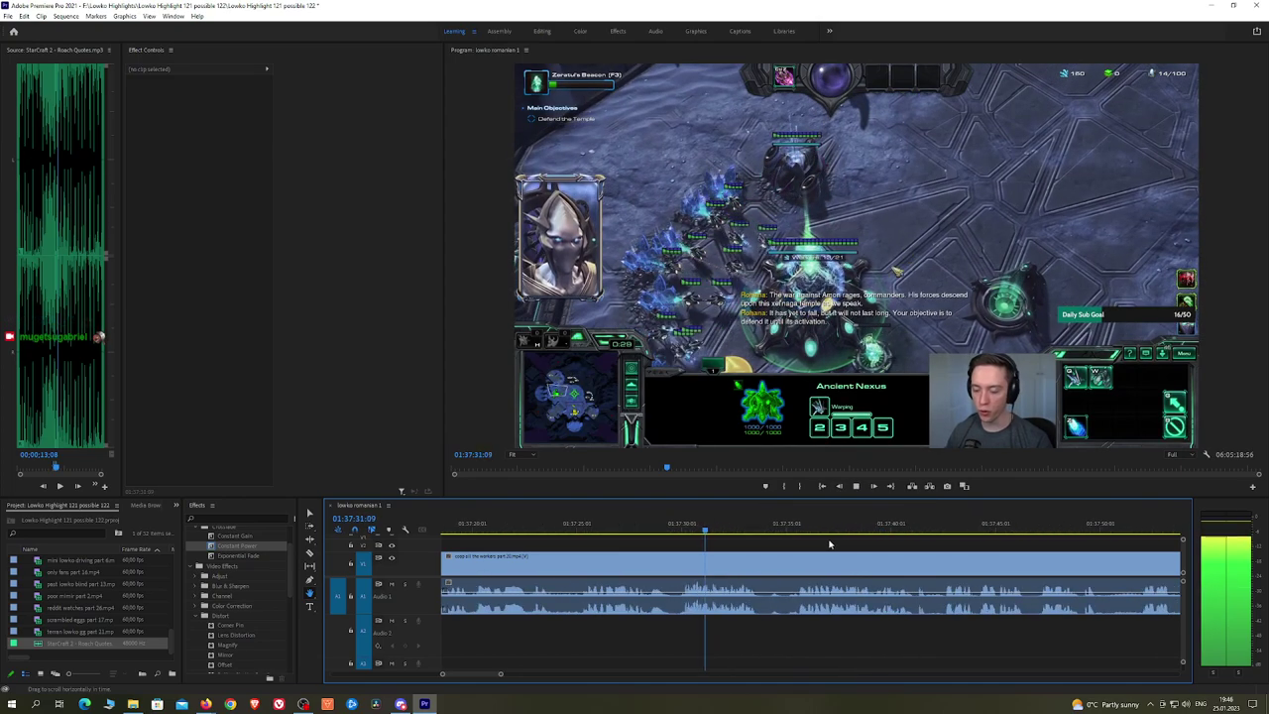
left_click(583, 525)
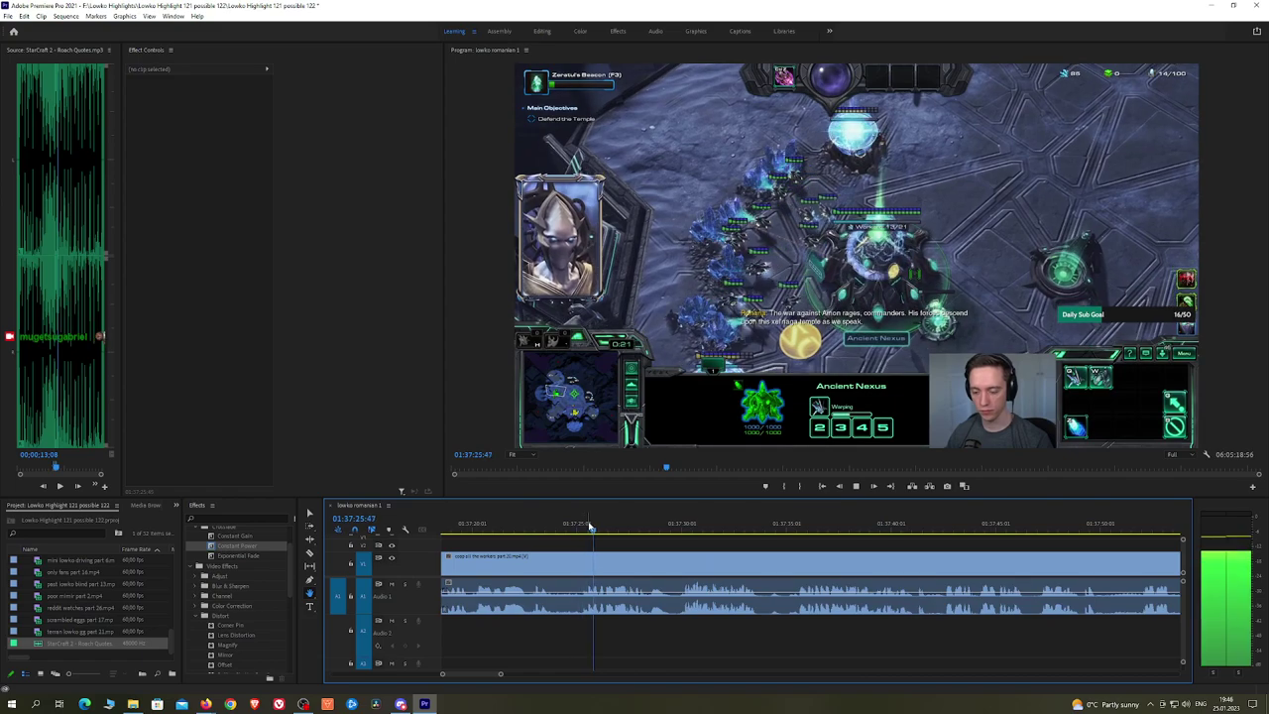
left_click_drag(590, 528, 769, 531)
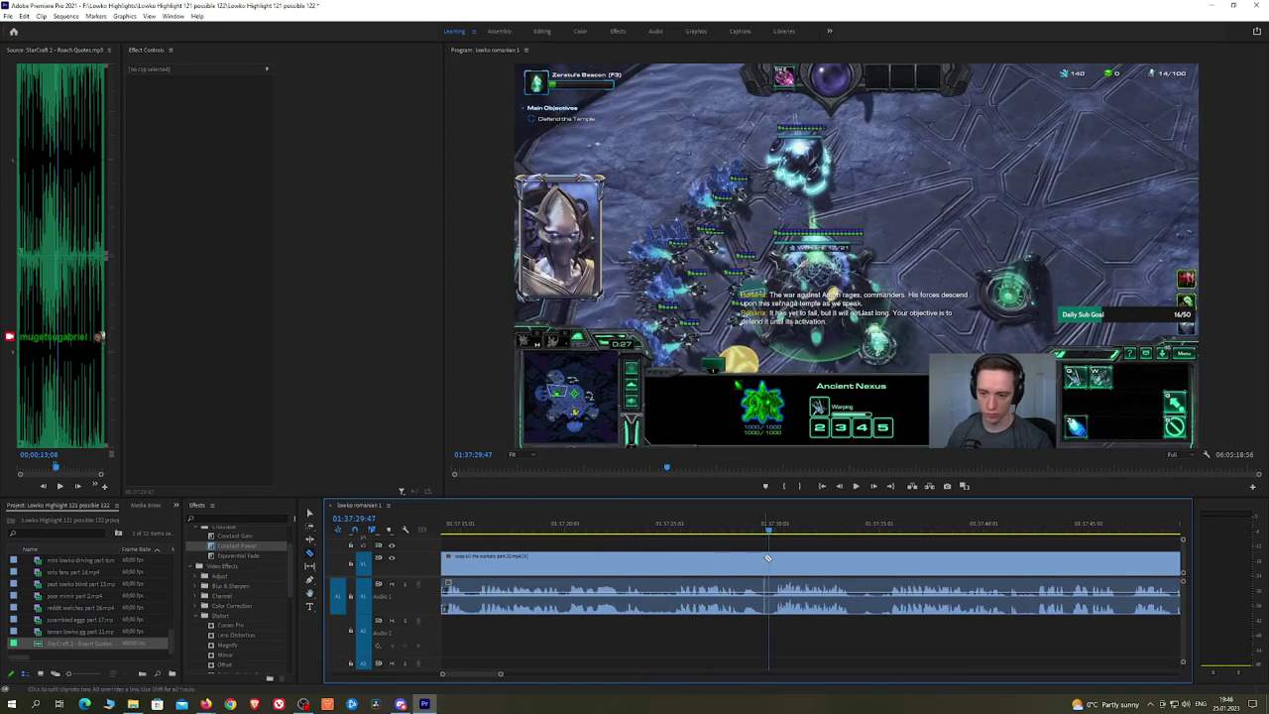
left_click(768, 557)
key("v")
left_click(761, 560)
key("shift+Delete")
key("Up")
key("space")
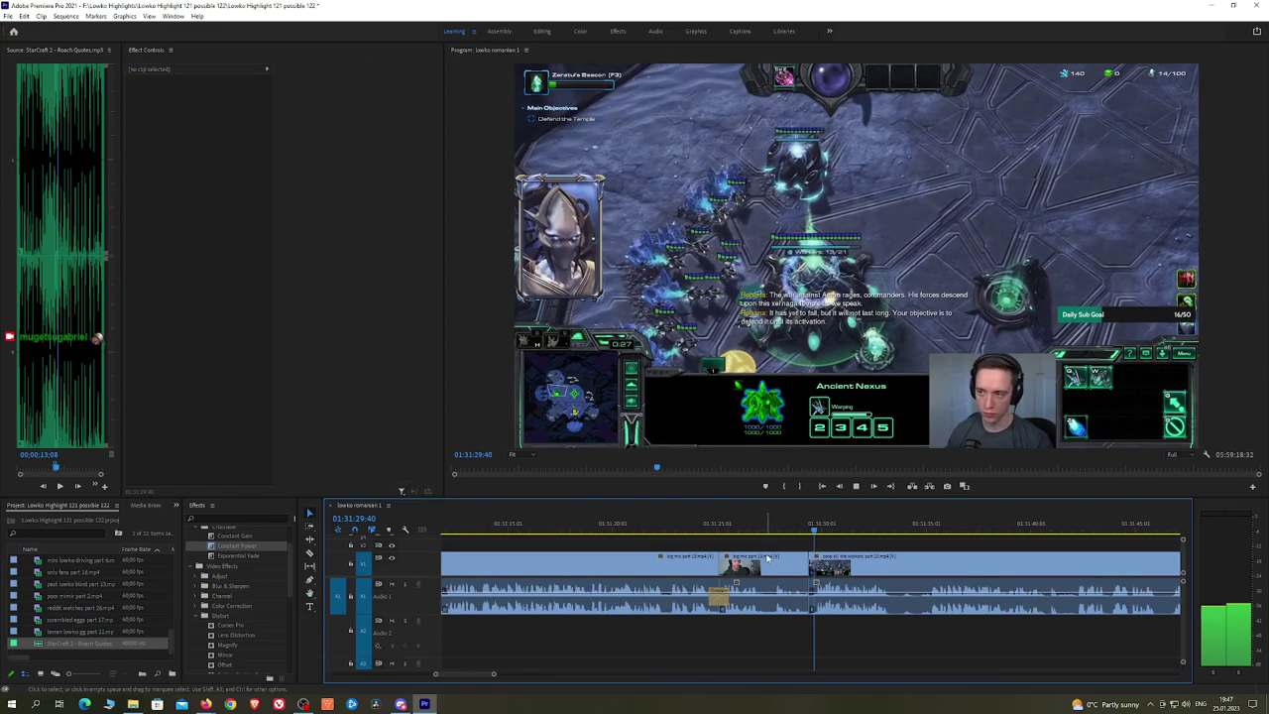
Step: Apply an Exponential Fade at the new audio cut and scrub ahead through the footage
left_click_drag(238, 556, 809, 597)
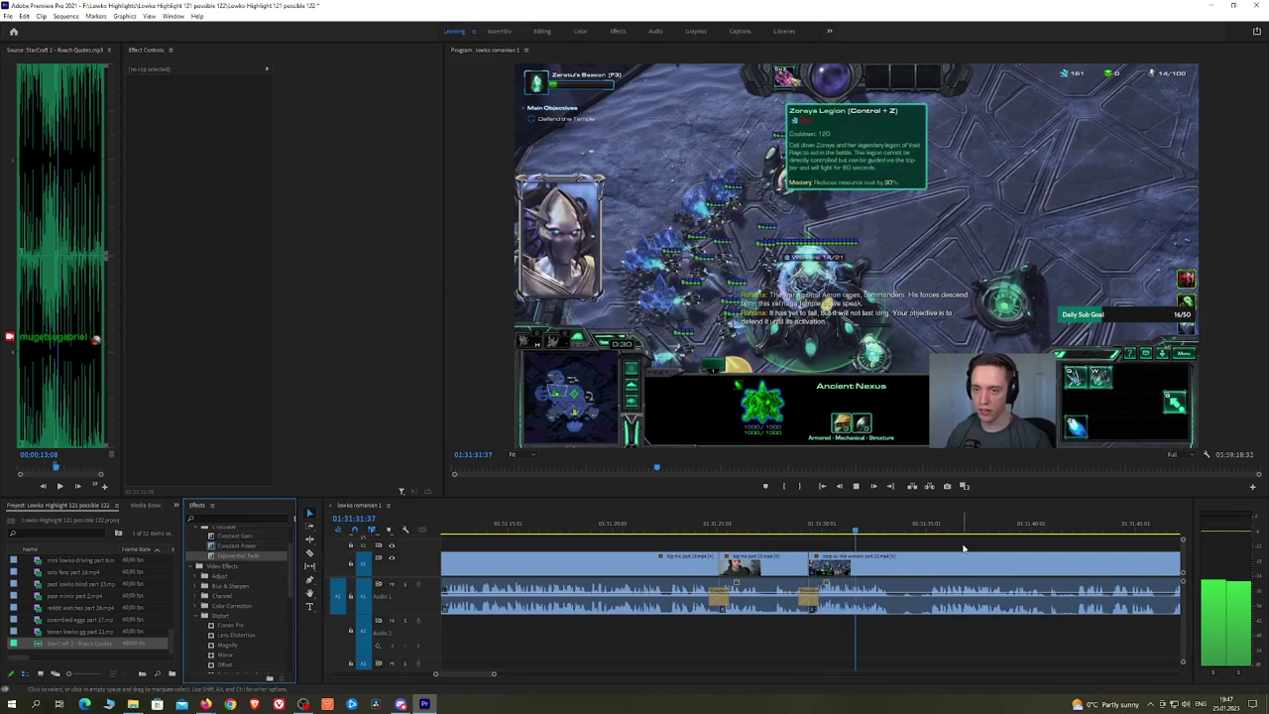
scroll(963, 547, "down", 4)
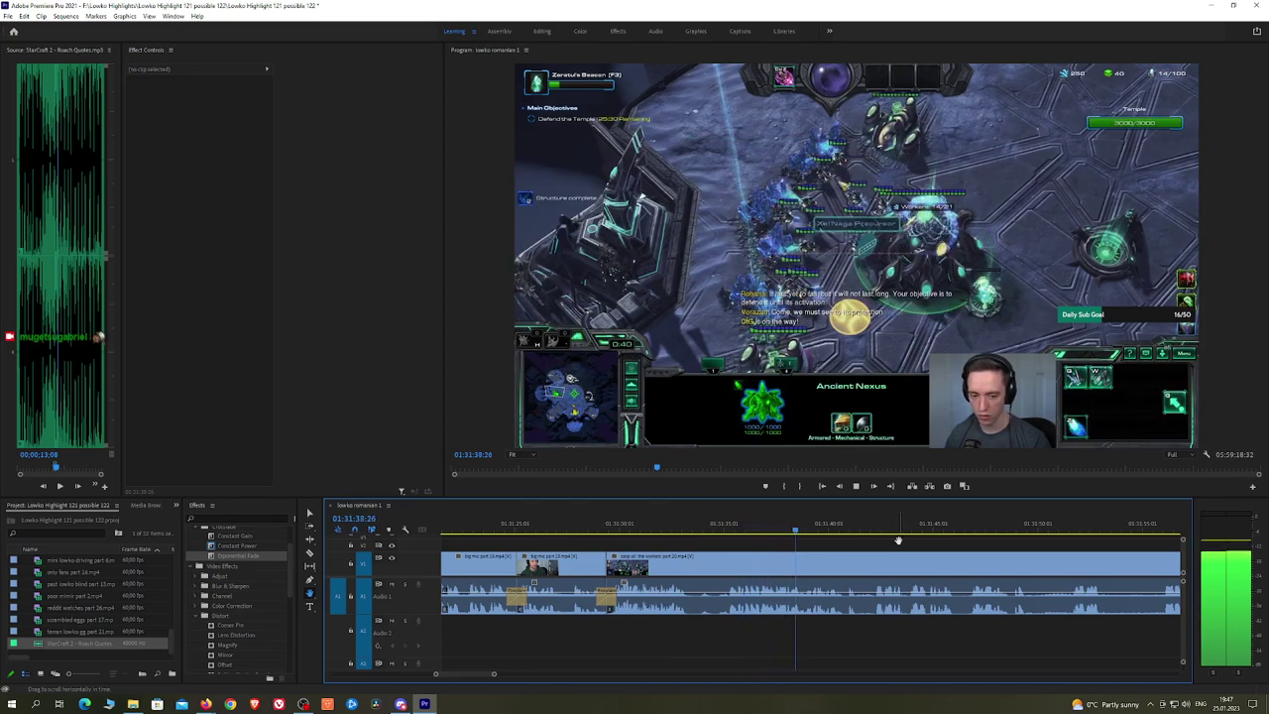
scroll(852, 541, "down", 3)
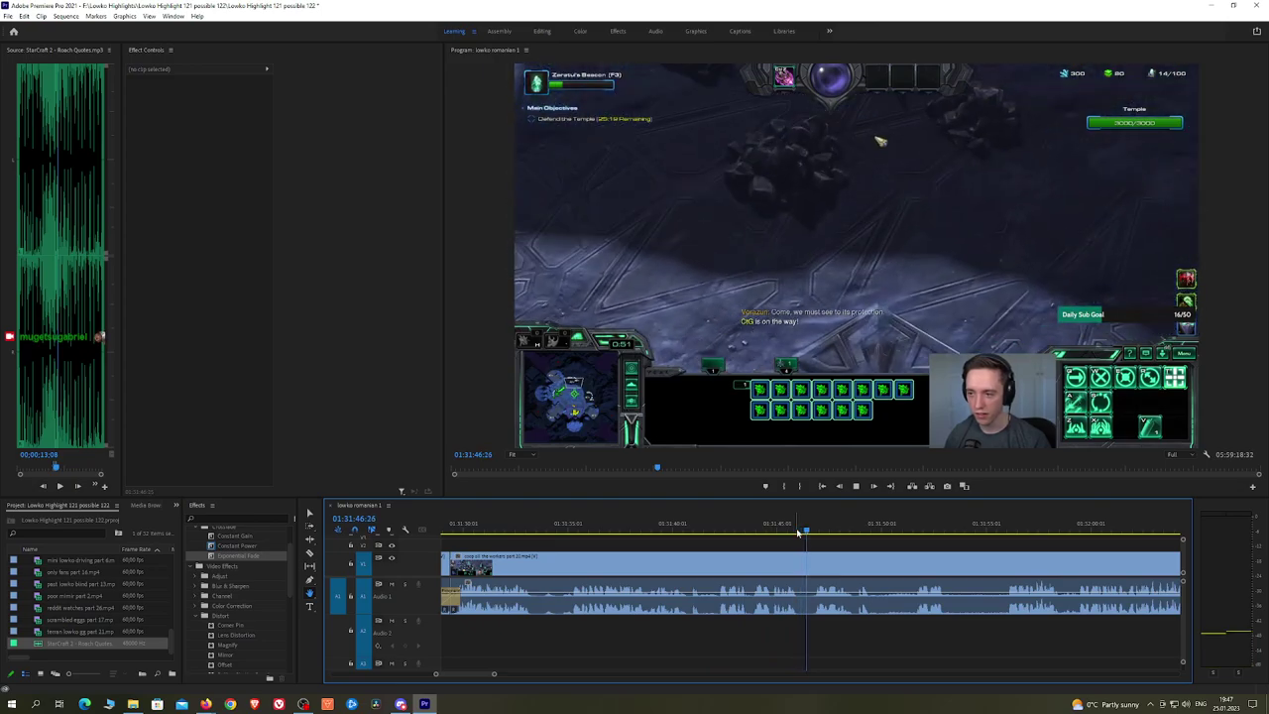
left_click_drag(977, 548, 802, 550)
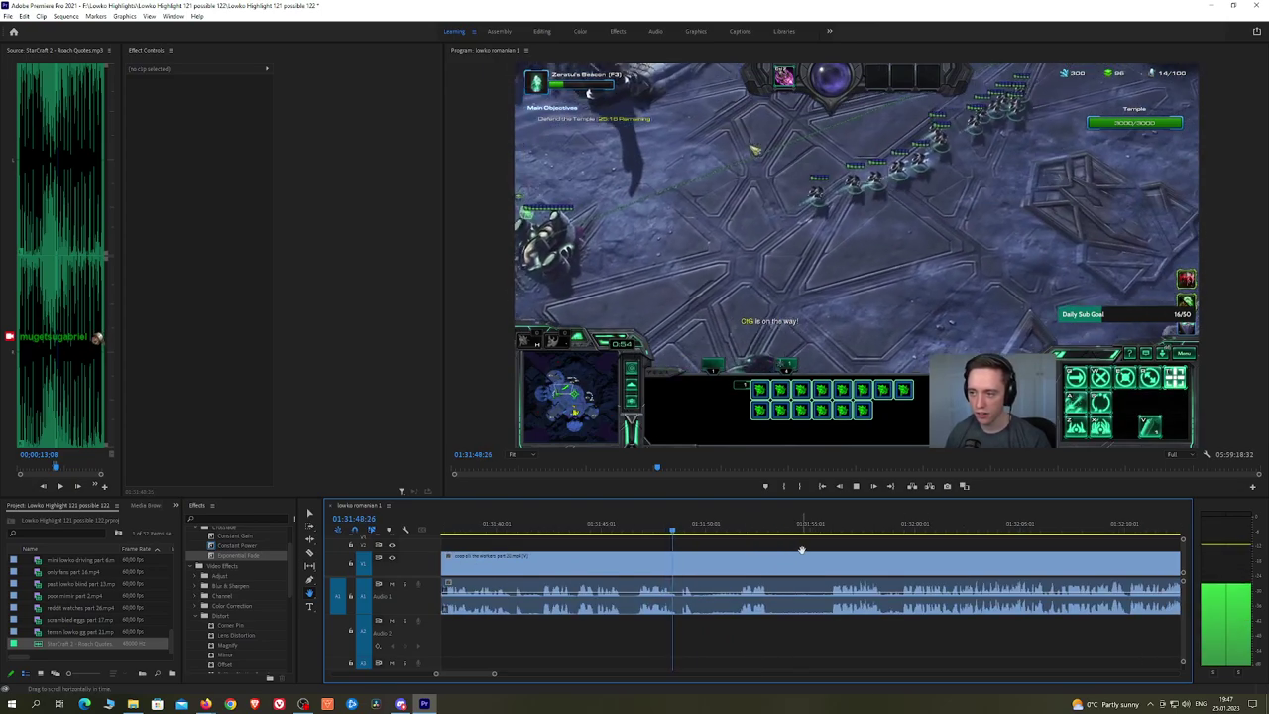
left_click(731, 531)
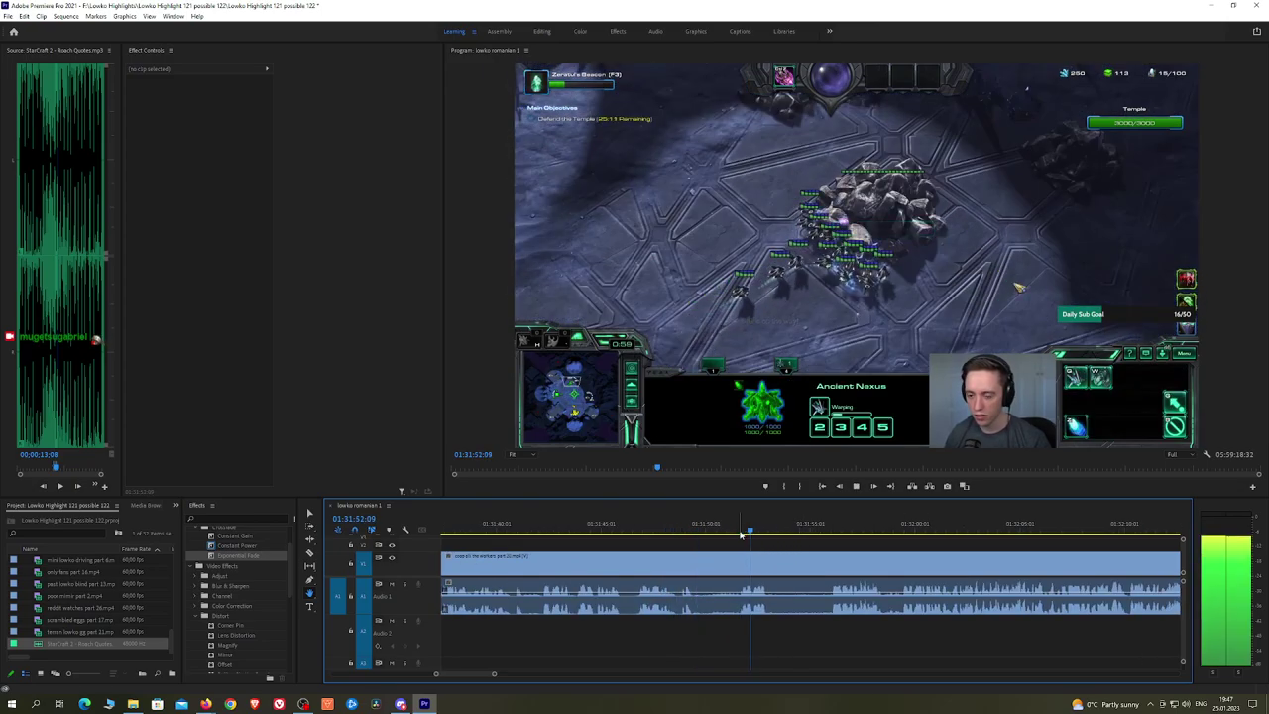
left_click_drag(783, 534, 831, 528)
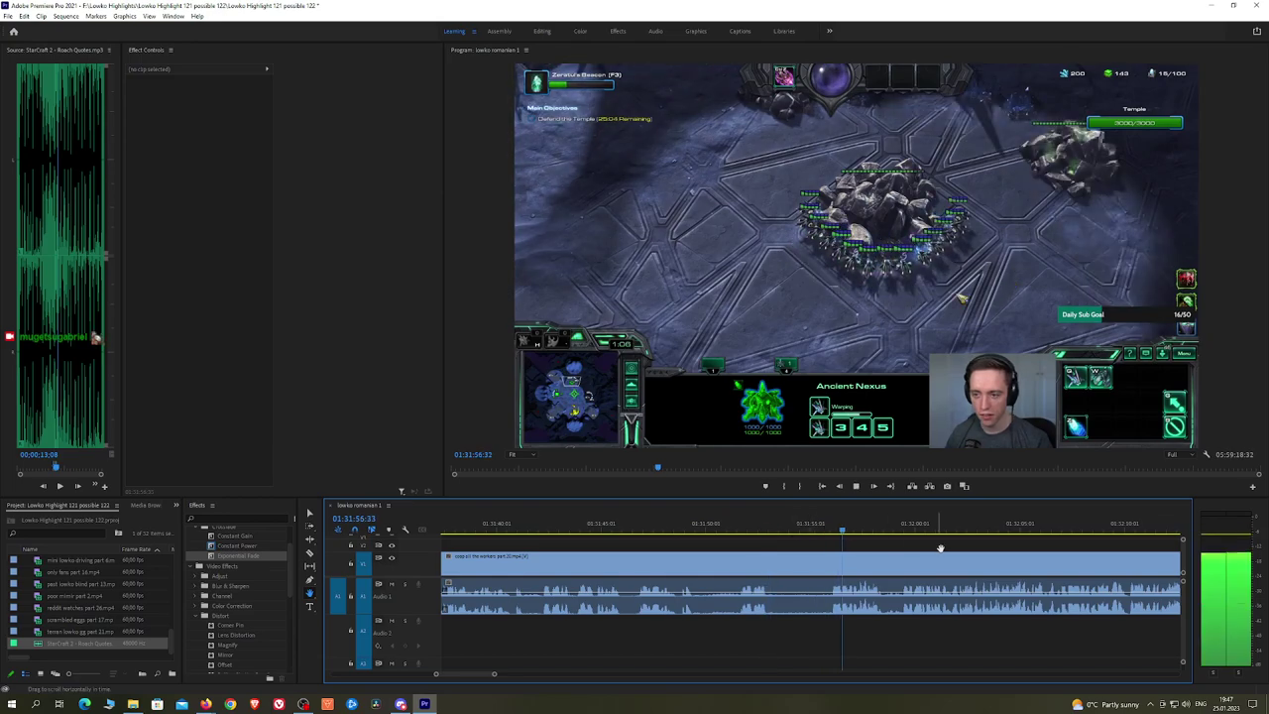
Step: Pan and skip ahead through the footage past the game starting countdown
left_click_drag(940, 548, 830, 543)
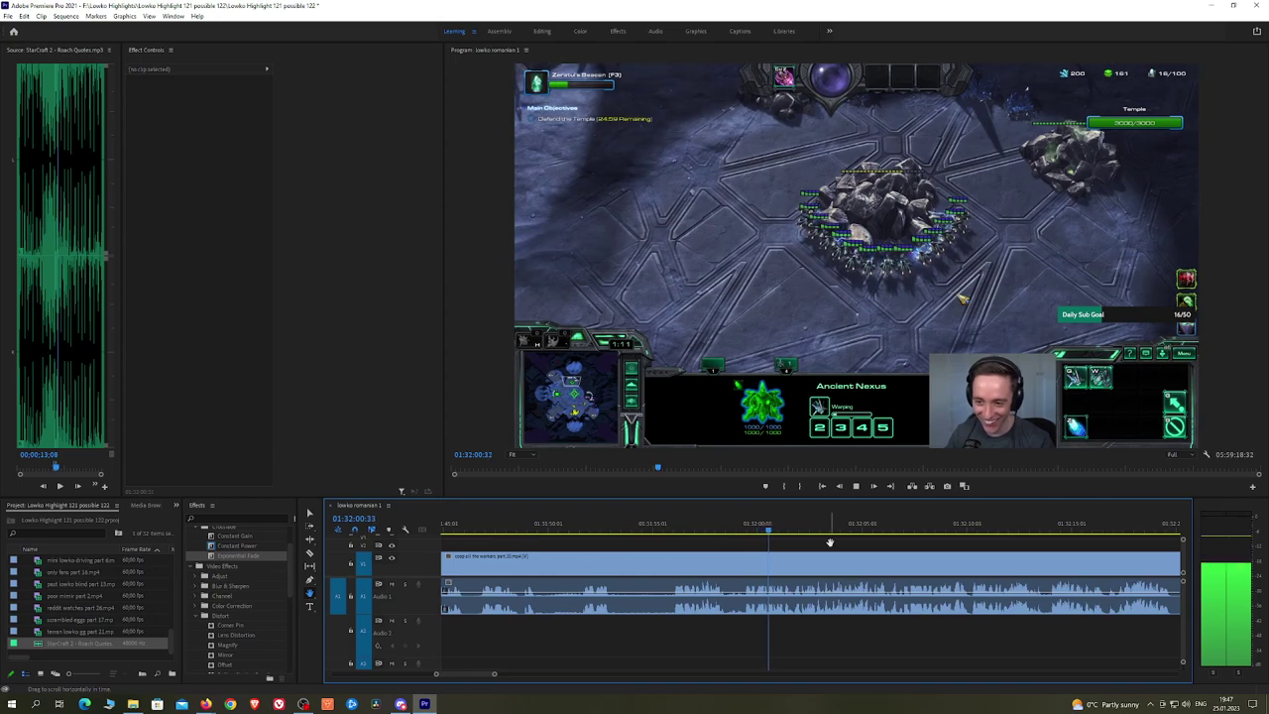
scroll(862, 541, "down", 2)
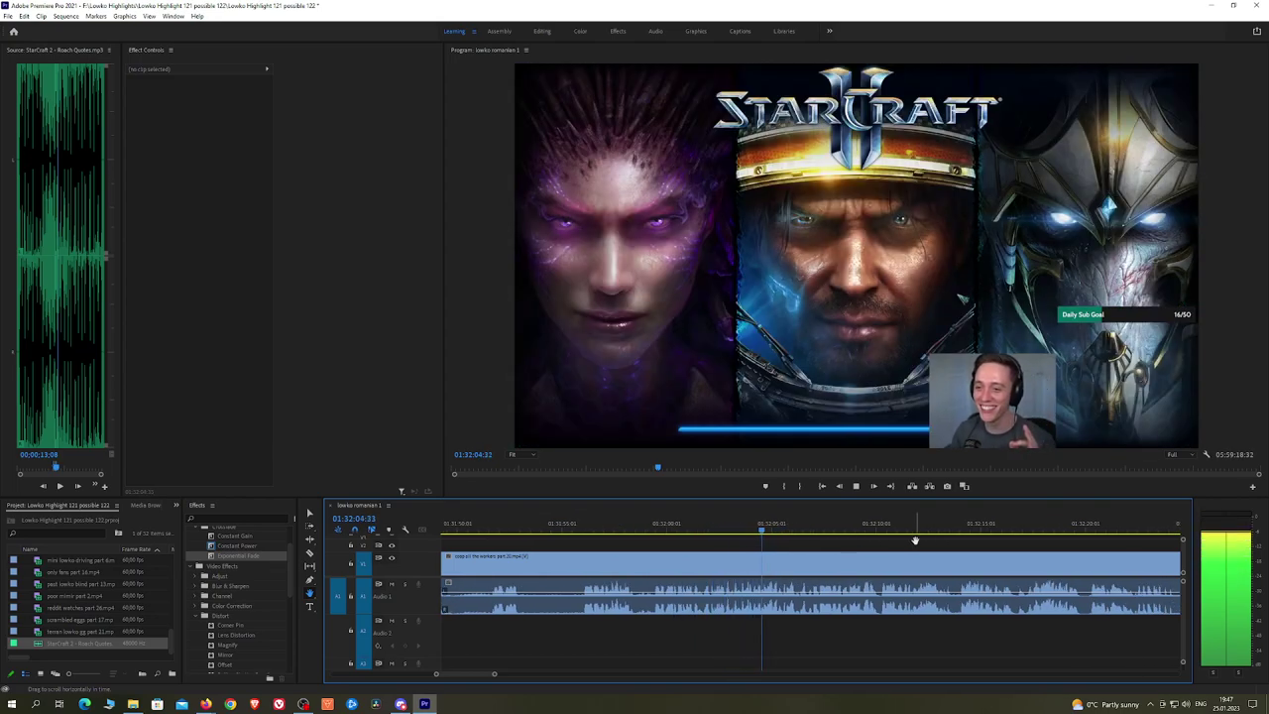
scroll(815, 554, "down", 3)
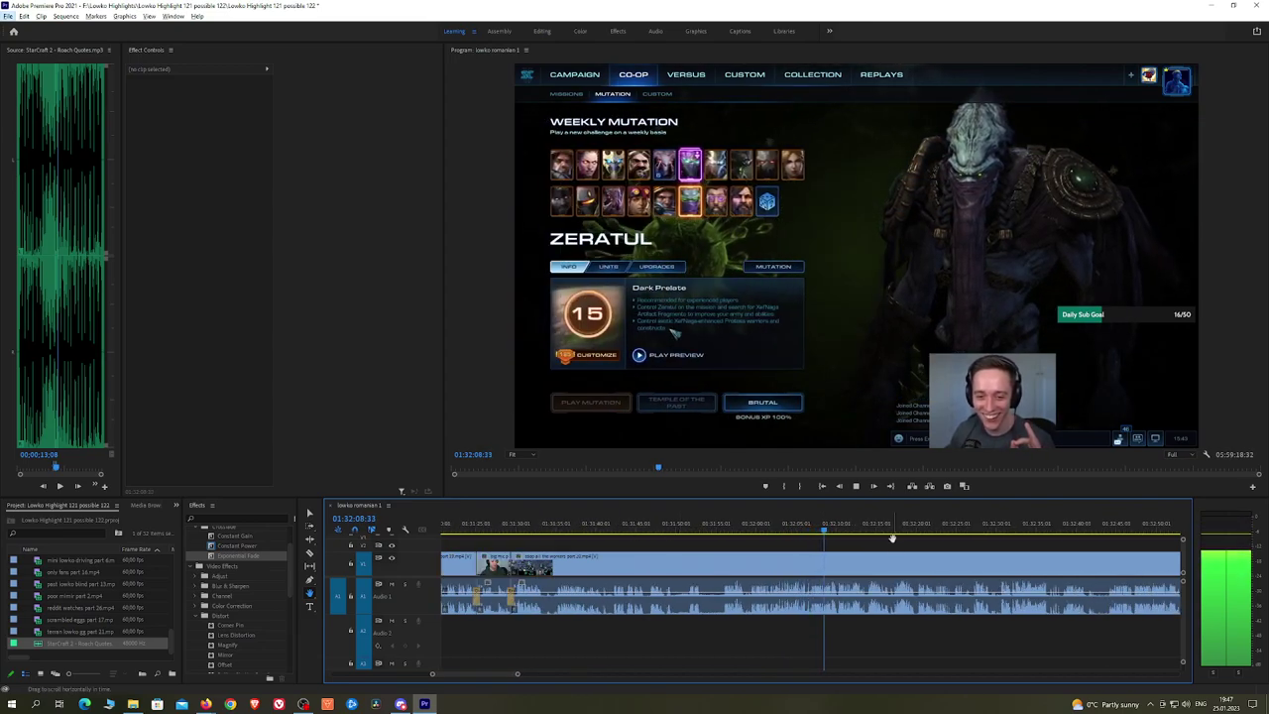
scroll(893, 539, "up", 3)
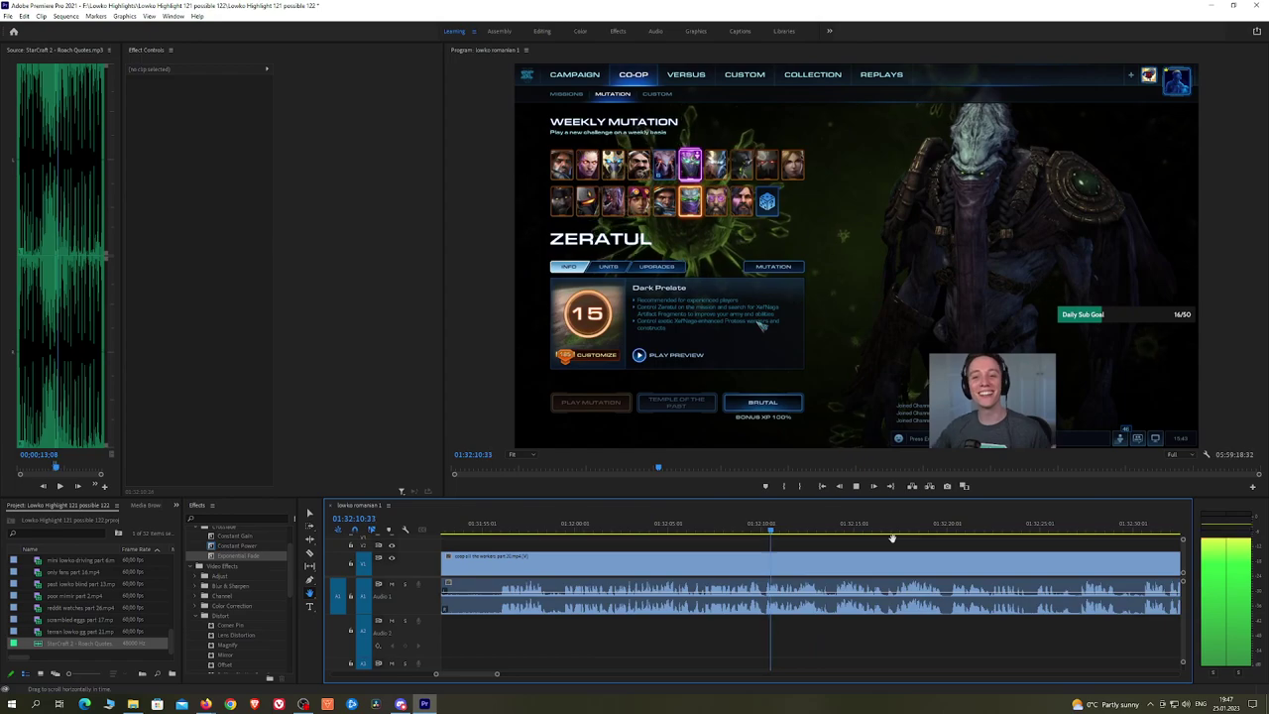
left_click_drag(990, 539, 861, 540)
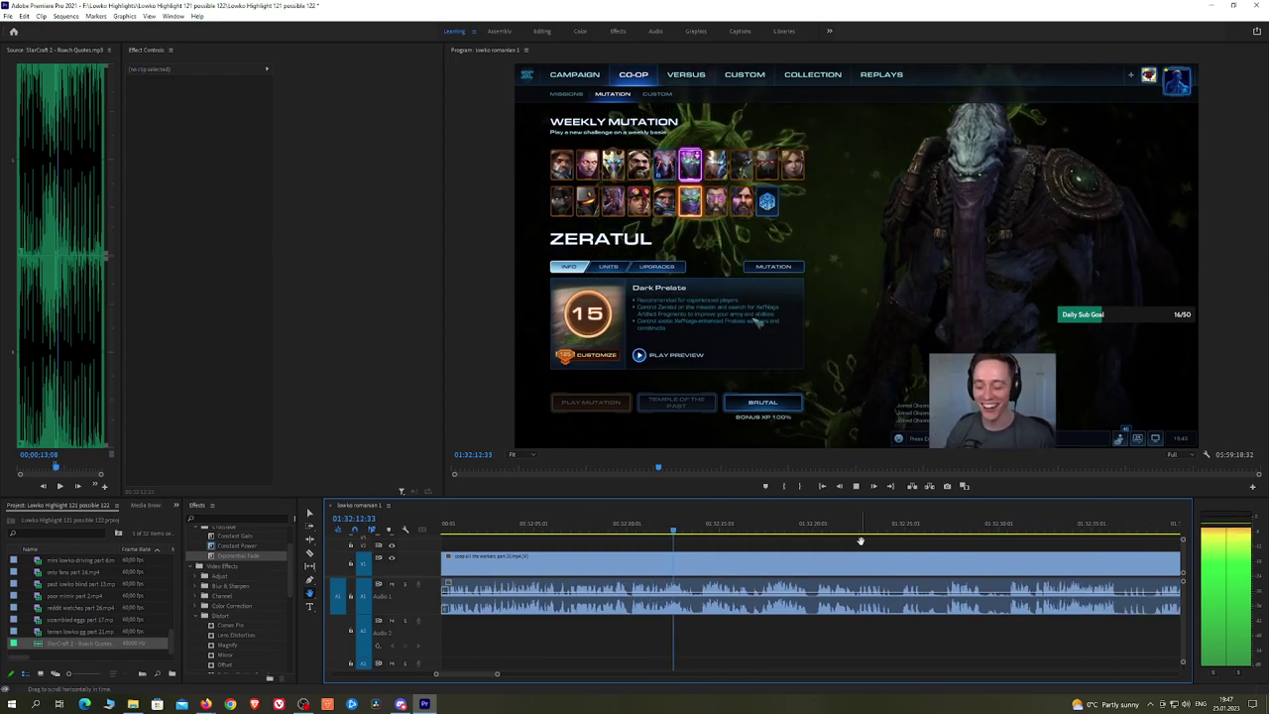
scroll(861, 540, "right", 2)
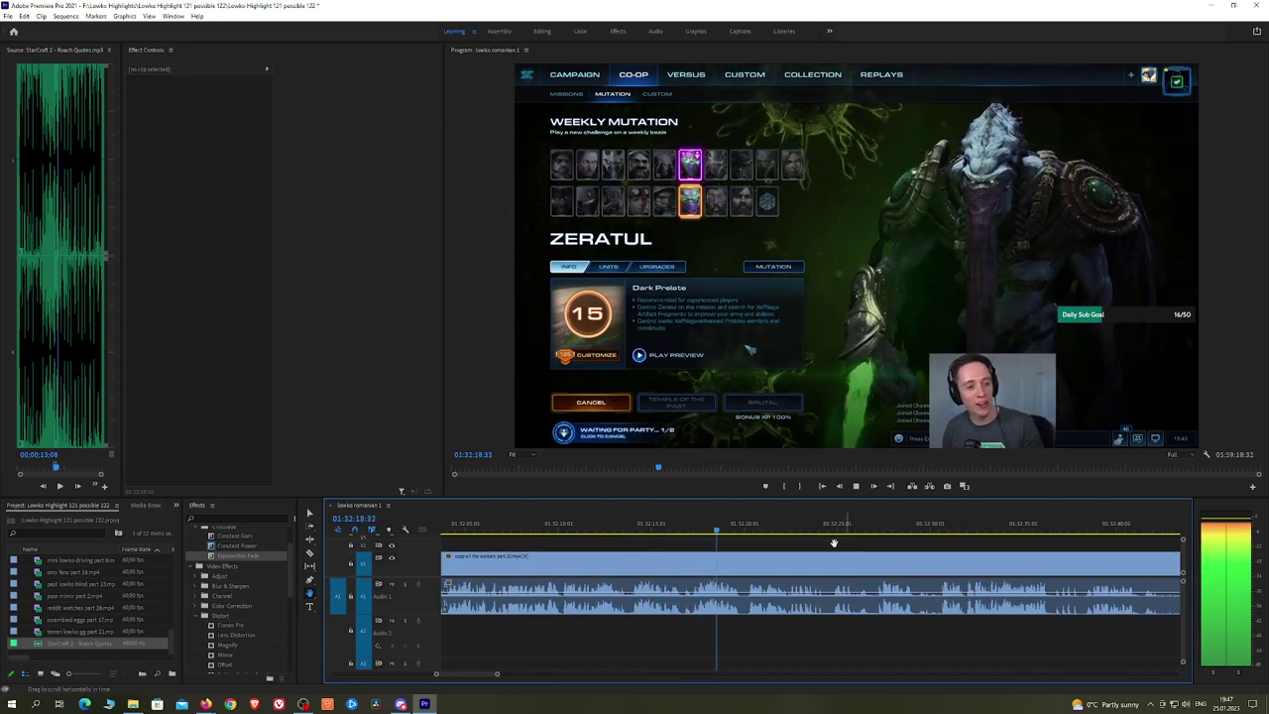
left_click(747, 532)
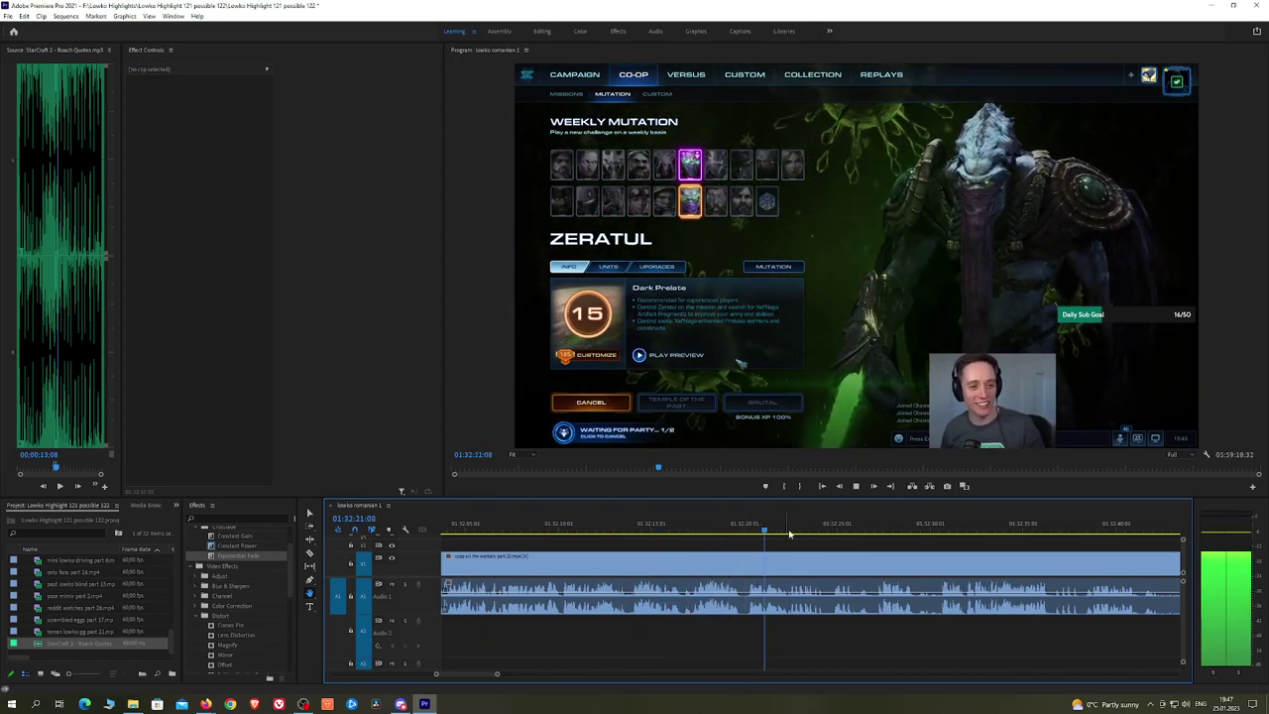
left_click_drag(917, 541, 843, 542)
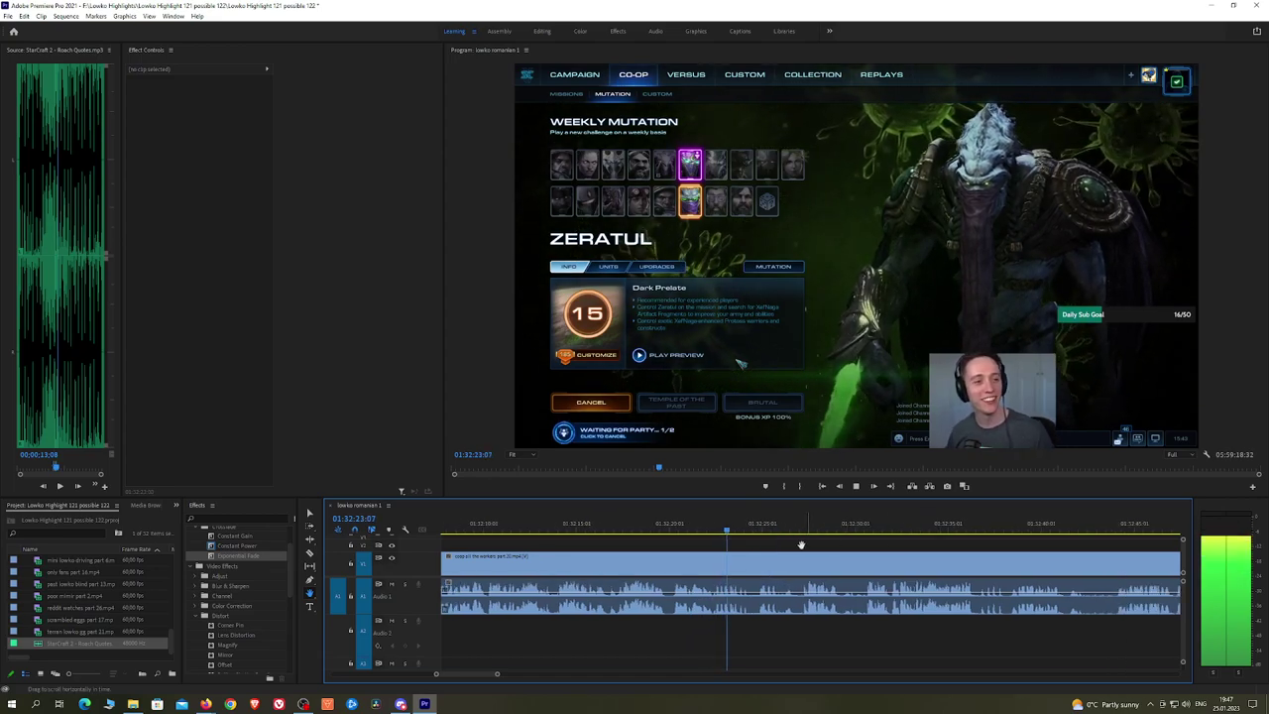
left_click(760, 530)
left_click(806, 530)
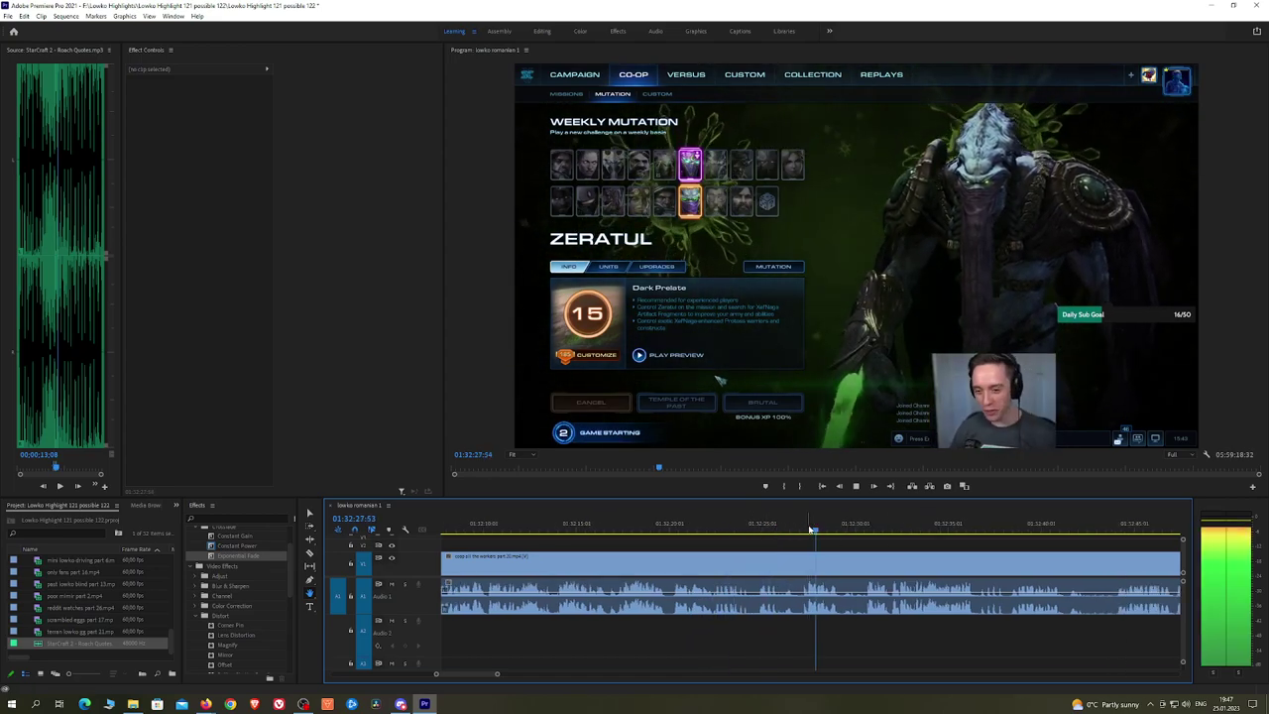
left_click_drag(853, 527, 863, 529)
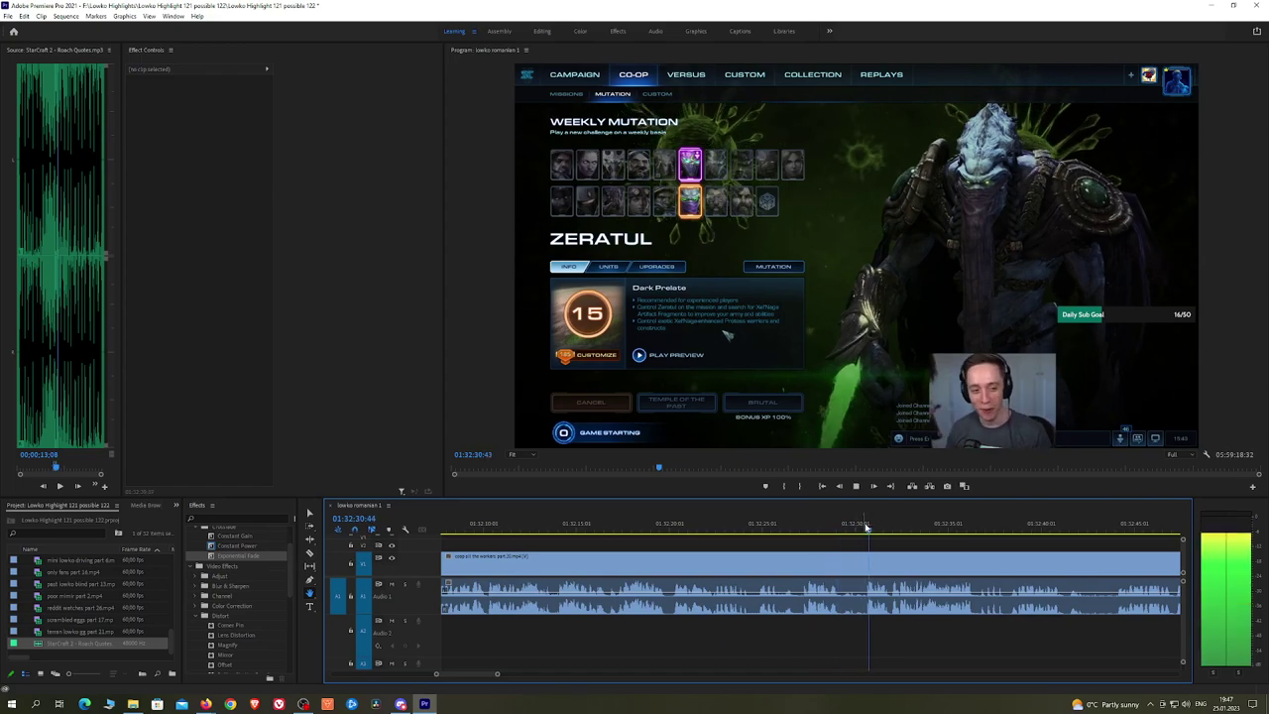
Step: Razor the game clip at the Temple of the Past loading screen, around 01:32:42
left_click_drag(1010, 548, 793, 542)
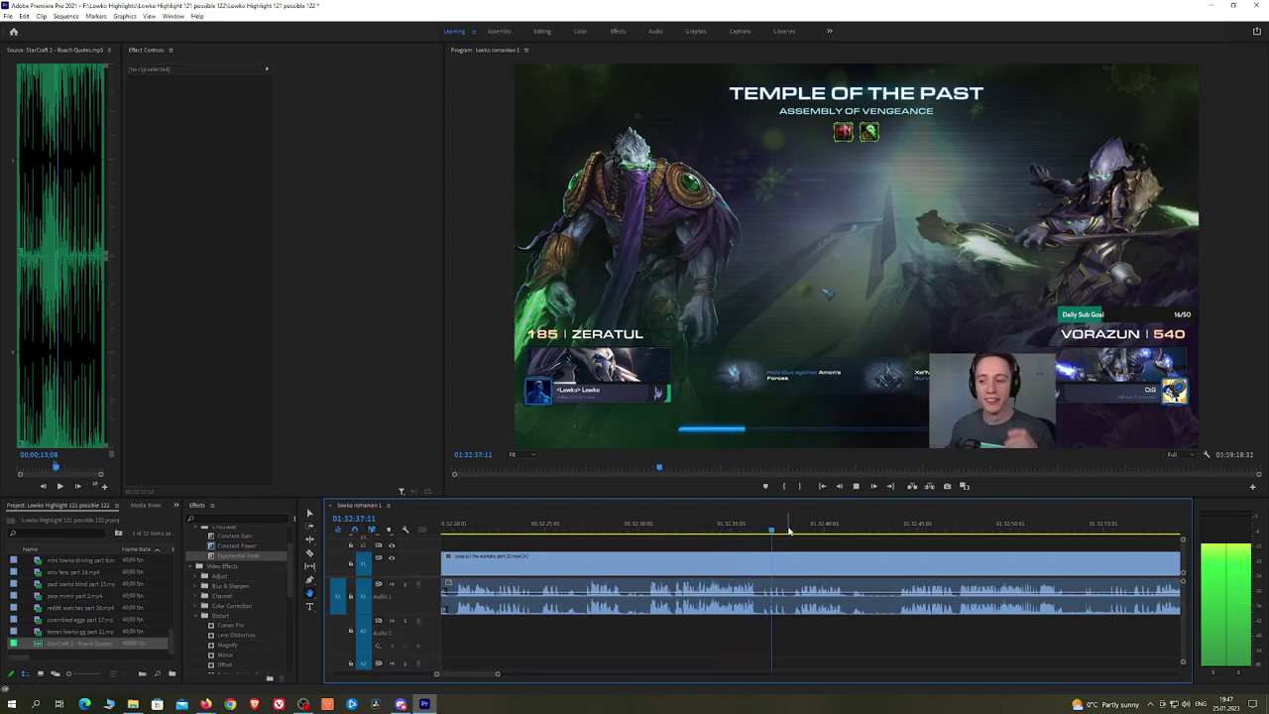
left_click(797, 530)
left_click_drag(908, 549, 777, 533)
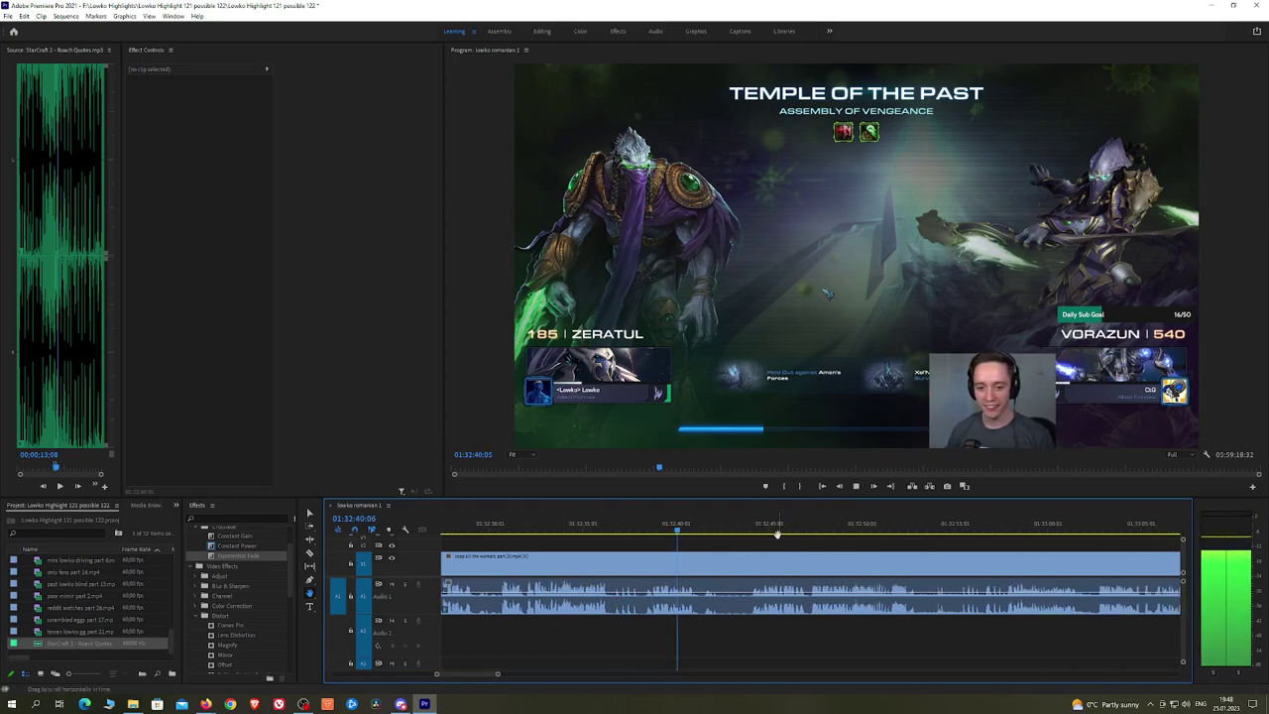
left_click(705, 565)
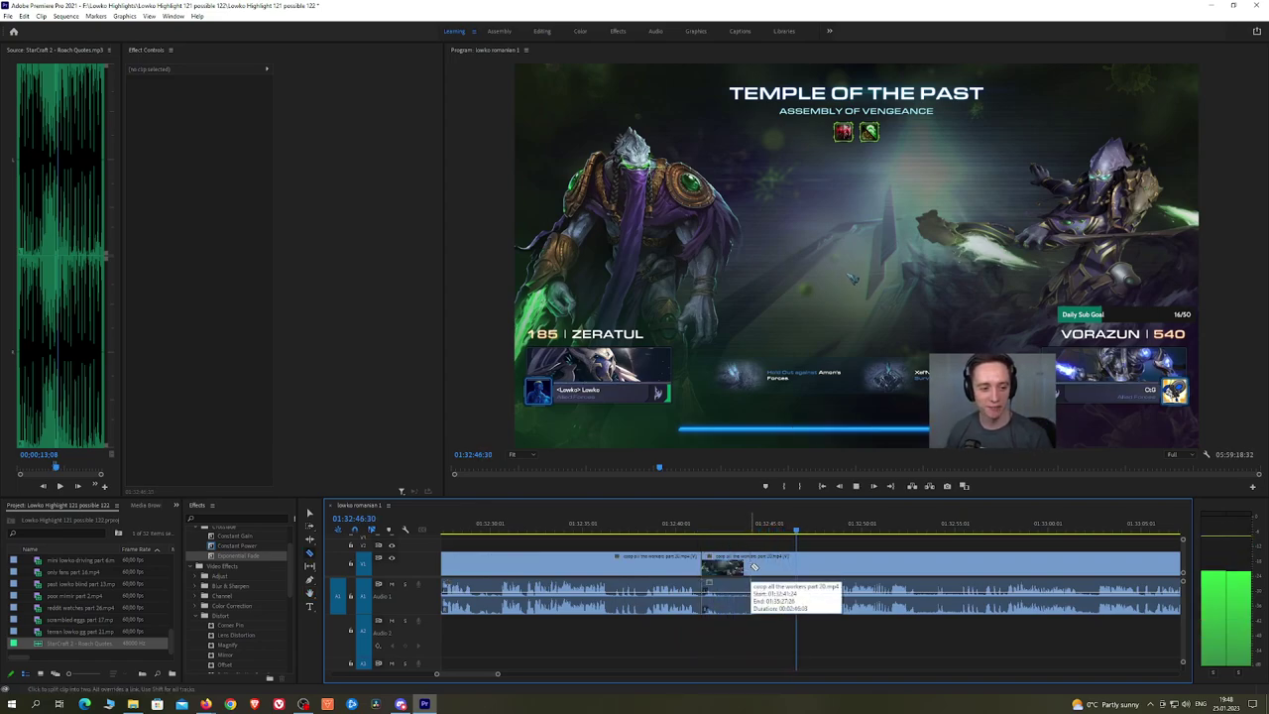
left_click(751, 567)
key("v")
left_click(742, 567)
key("shift+Delete")
key("Up")
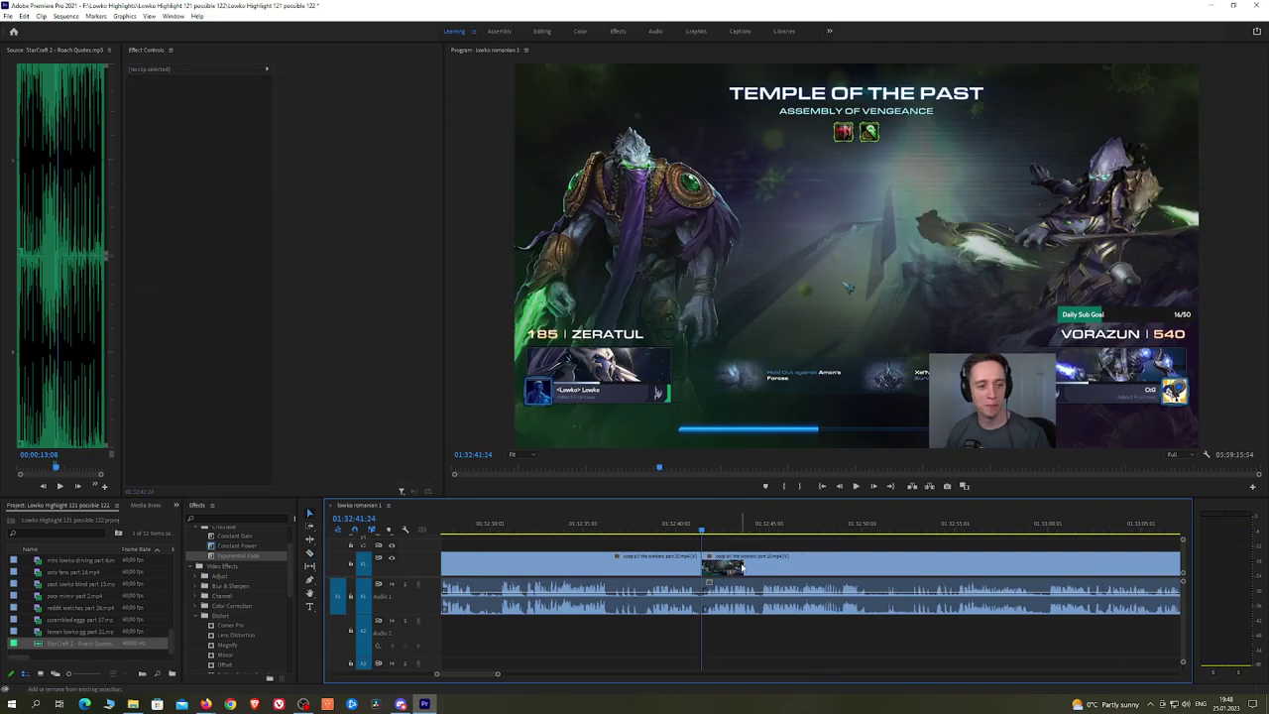
left_click(252, 546)
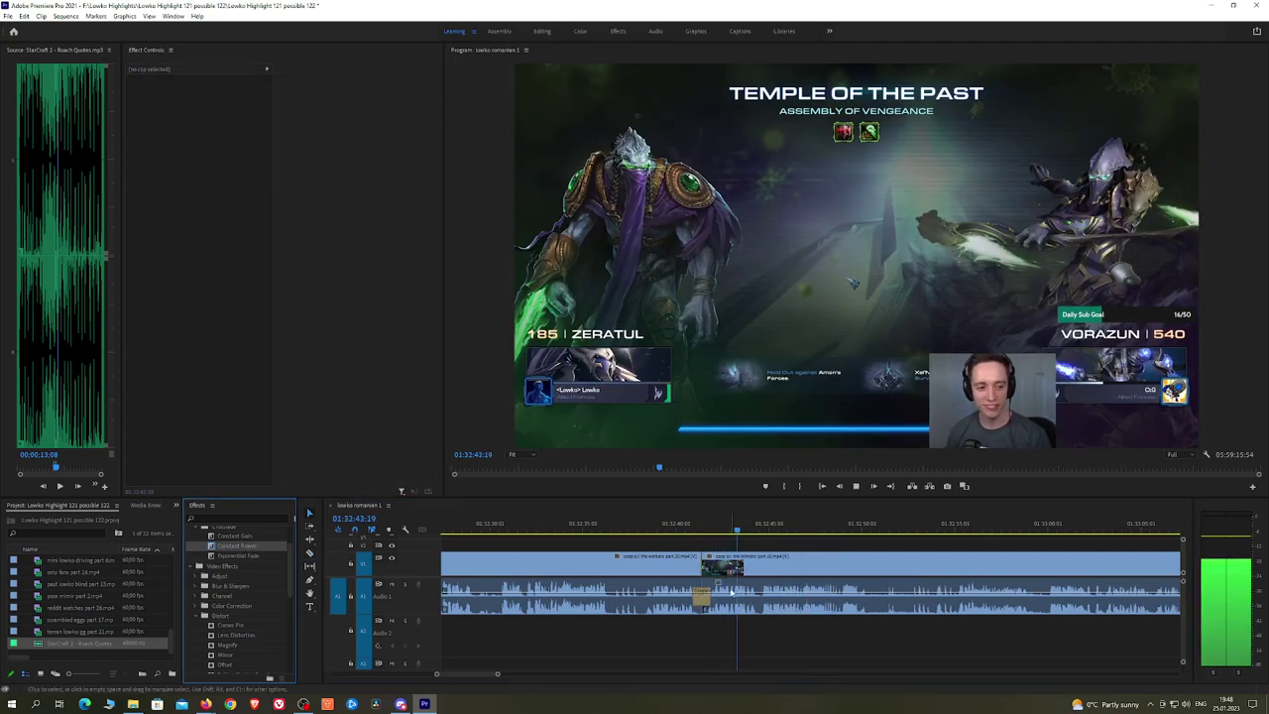
left_click_drag(919, 549, 774, 547)
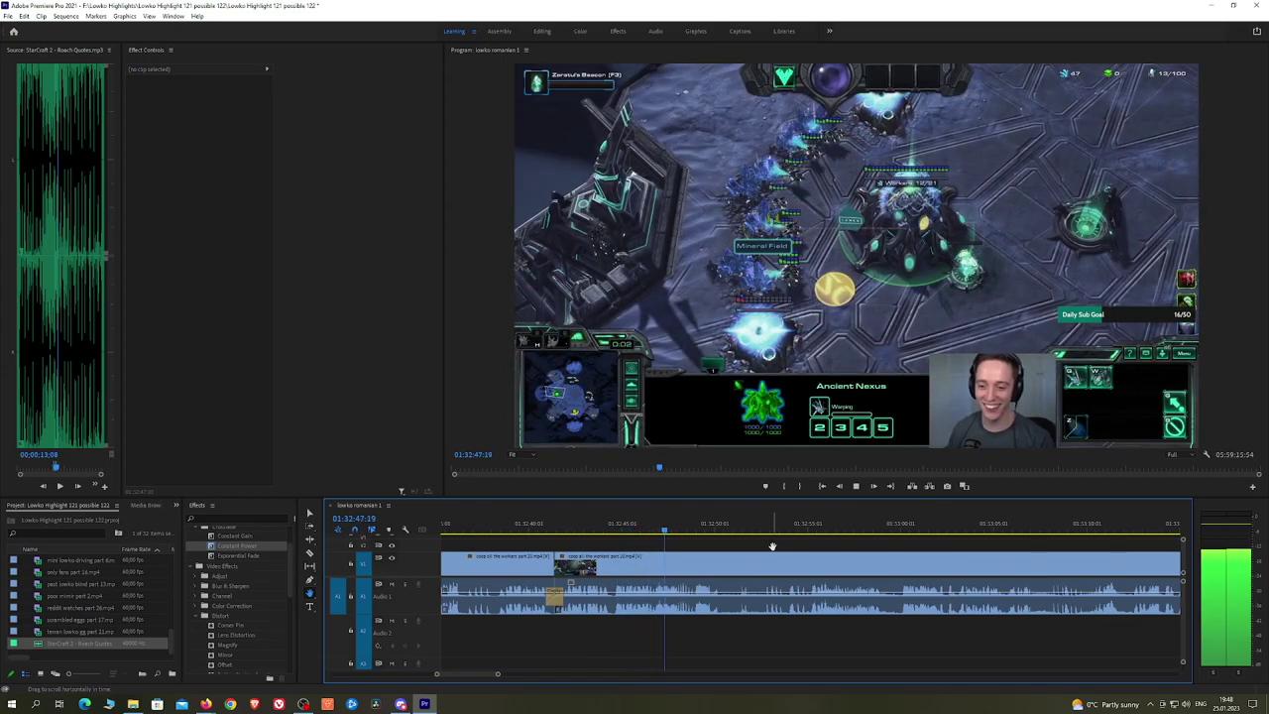
left_click_drag(773, 546, 719, 547)
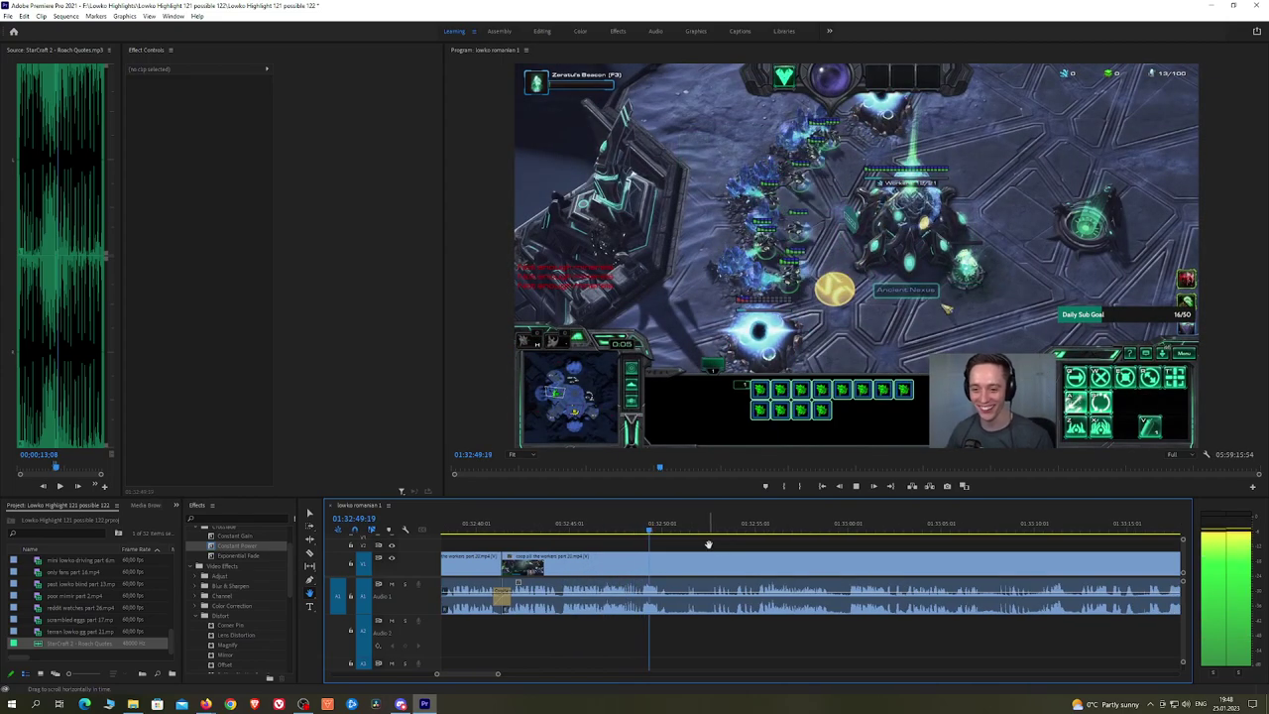
left_click(683, 530)
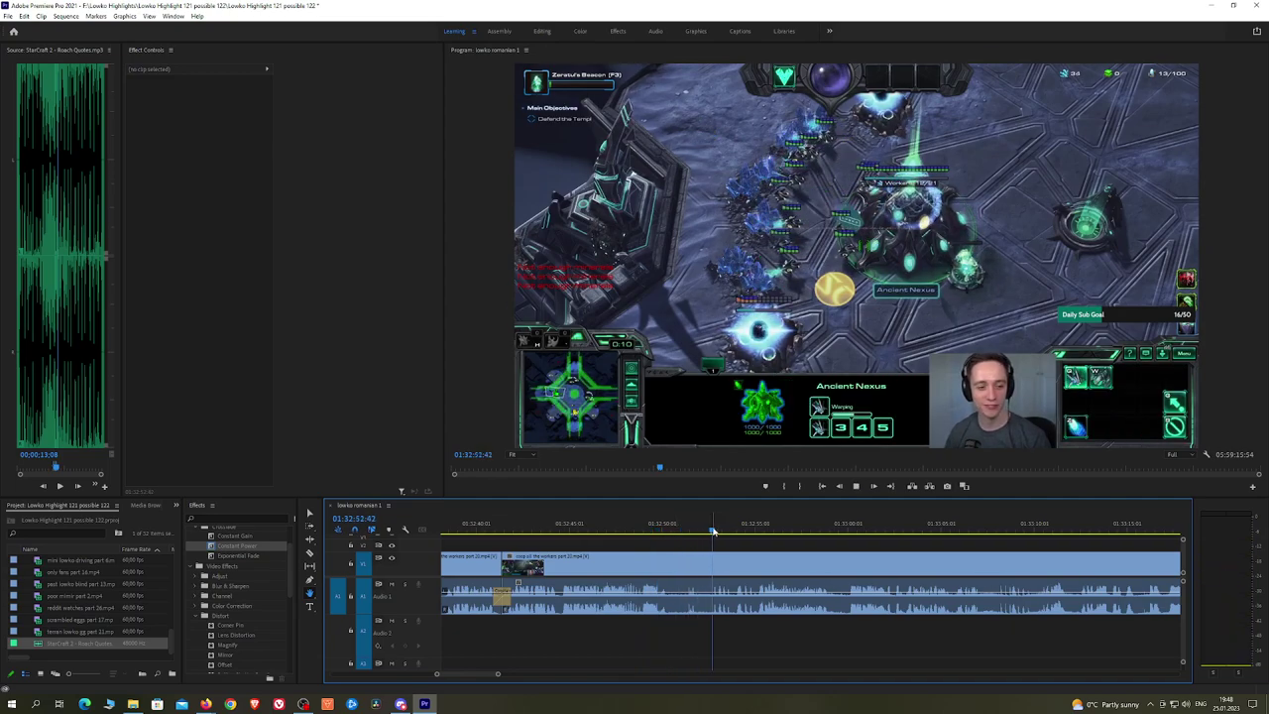
left_click(754, 530)
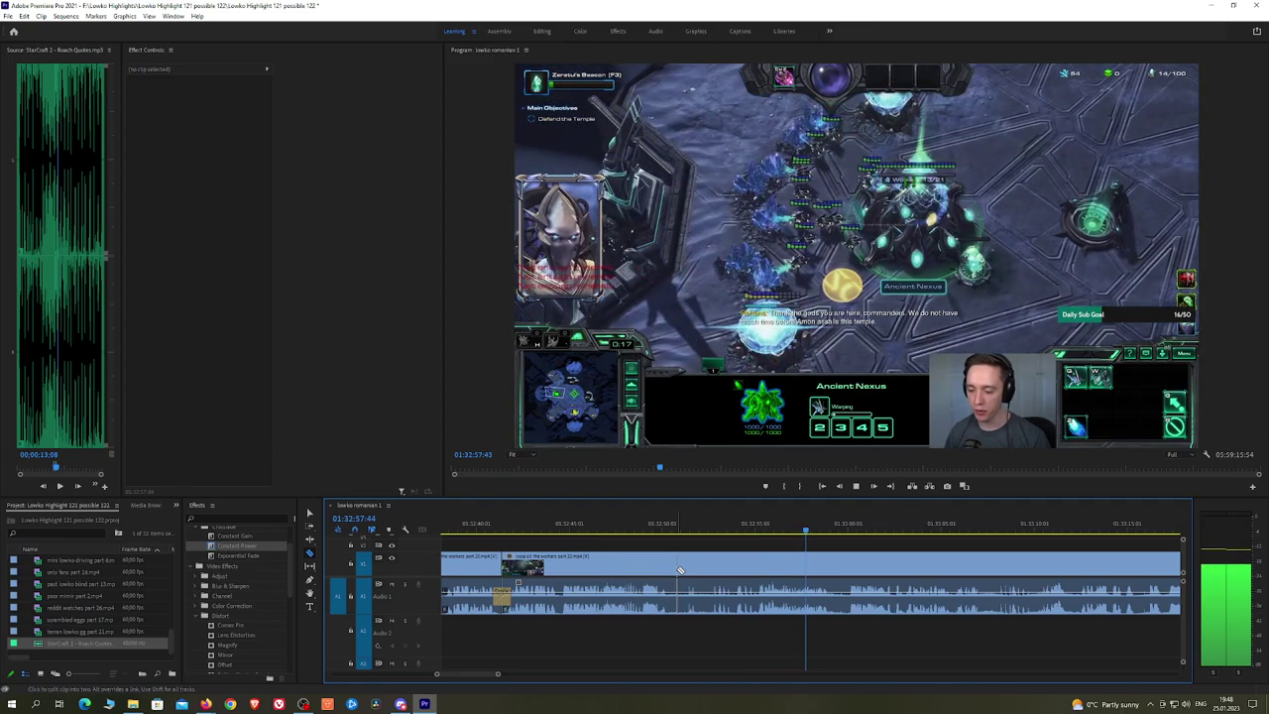
left_click(679, 570)
left_click(647, 532)
left_click_drag(648, 533, 957, 531)
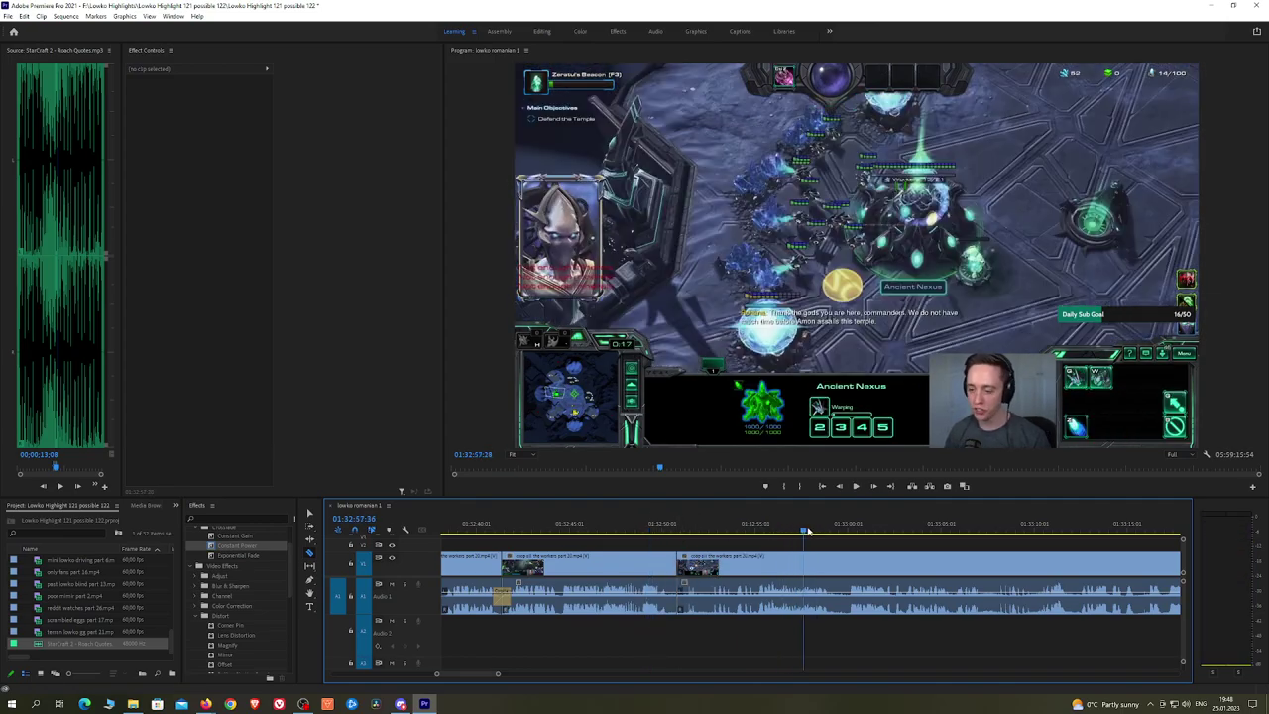
key("space")
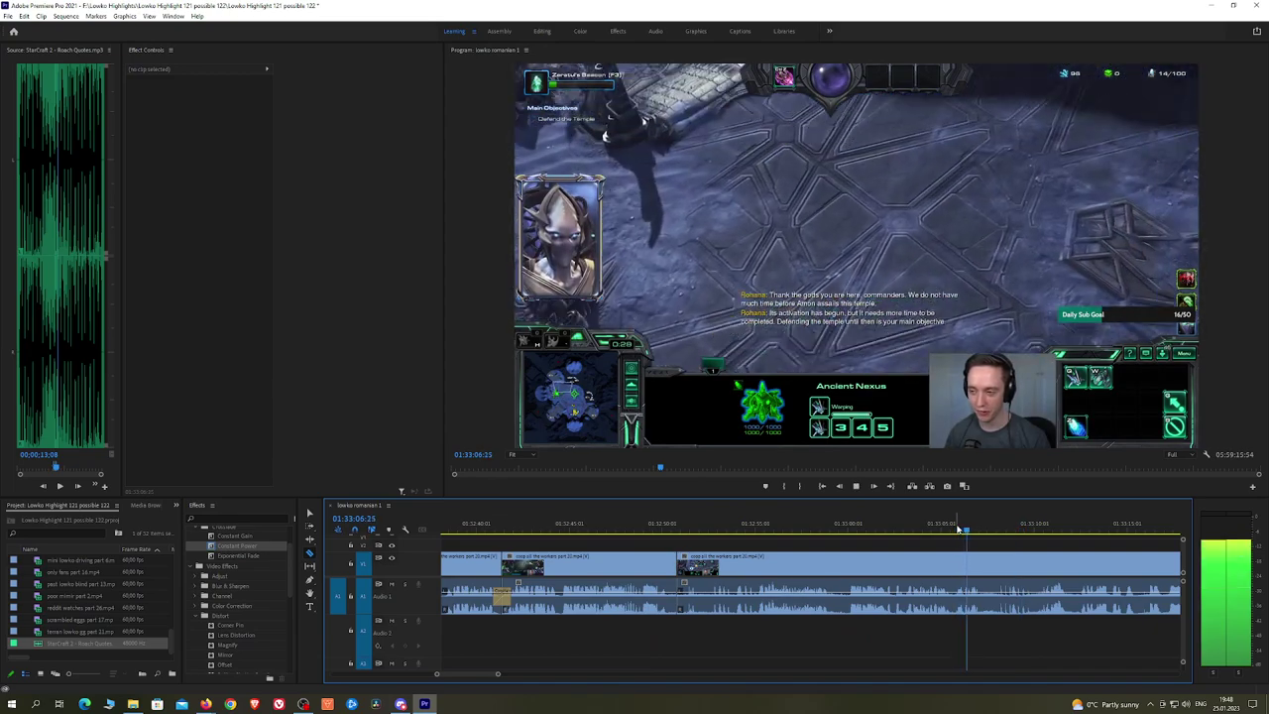
left_click(845, 531)
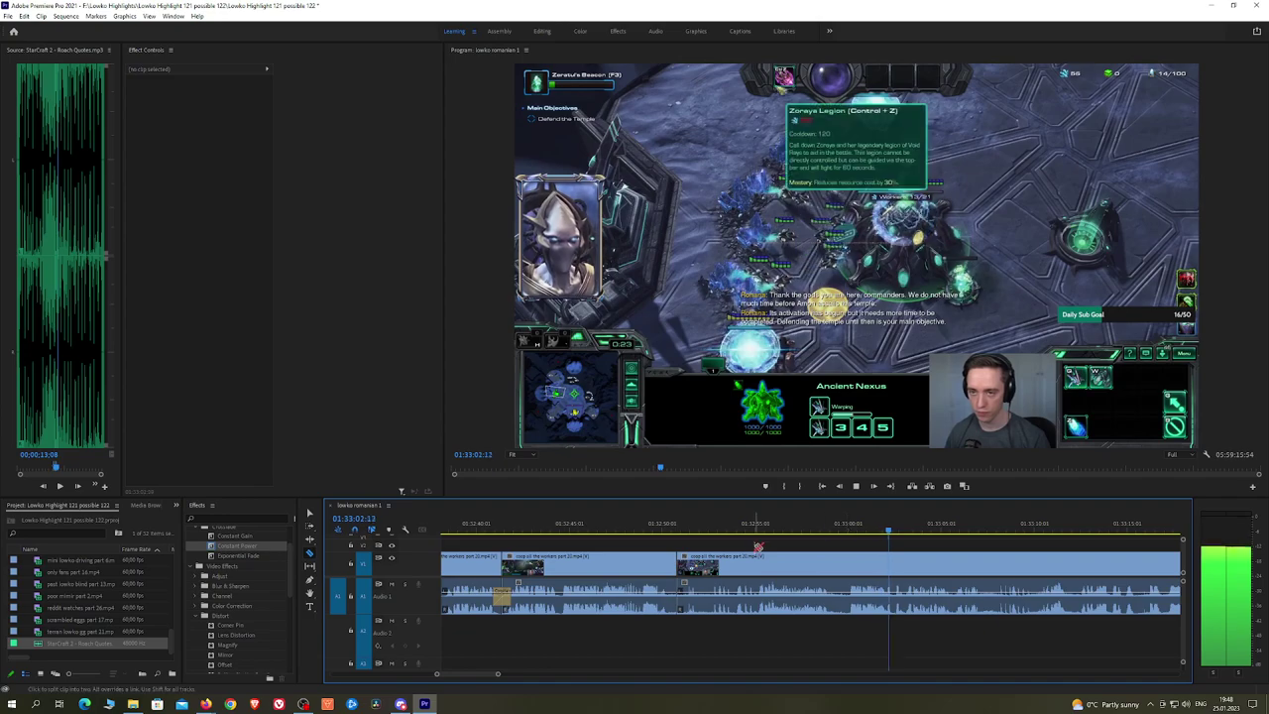
left_click(757, 529)
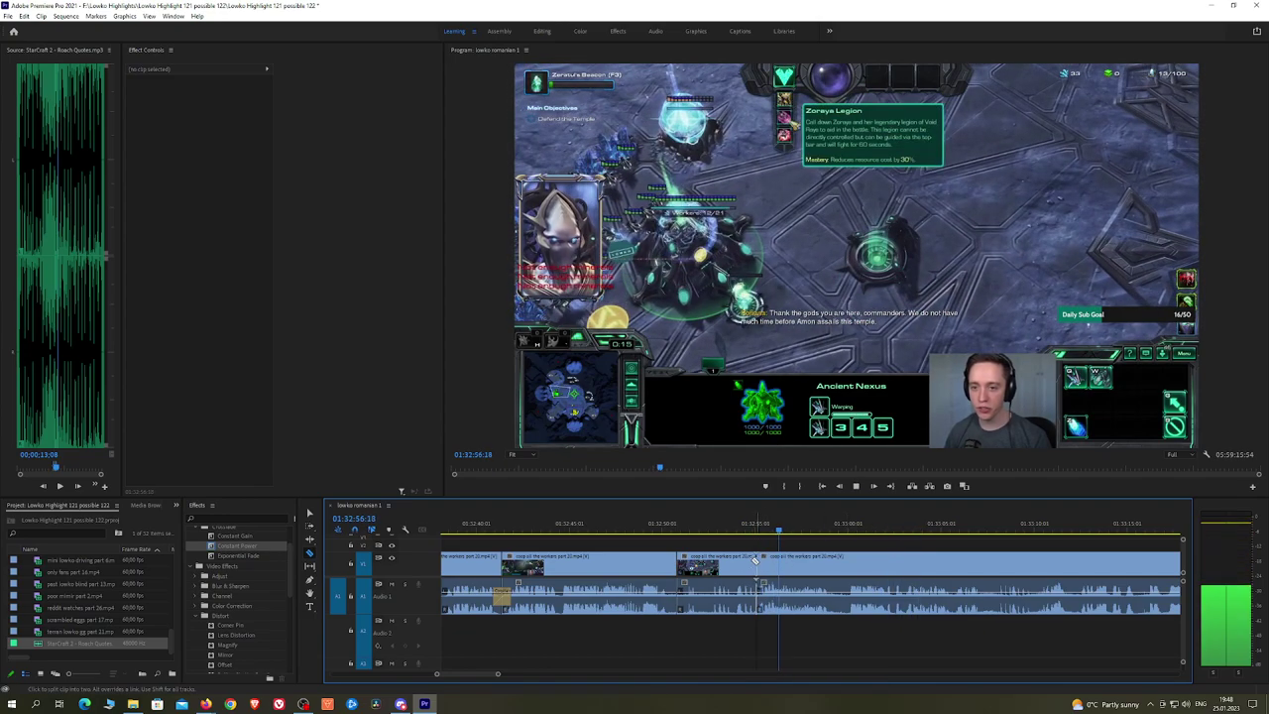
key("v")
left_click(739, 564)
key("shift+Delete")
left_click_drag(238, 547, 393, 542)
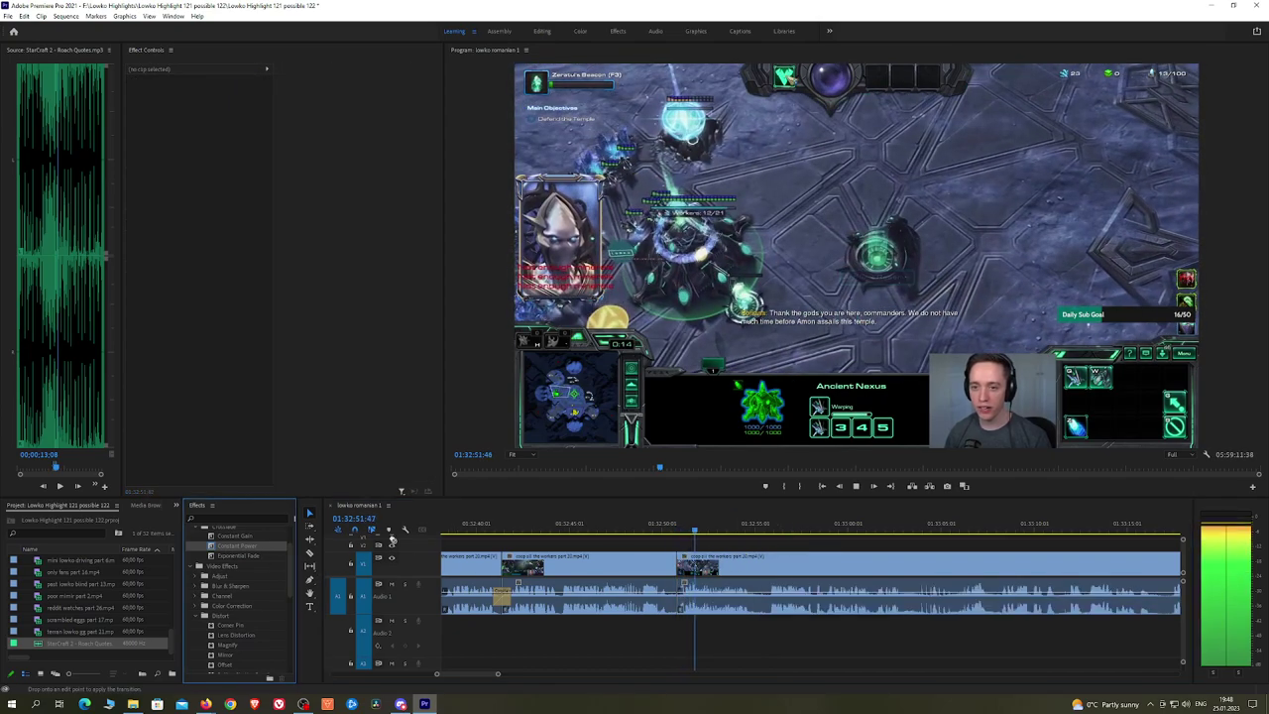
scroll(639, 540, "down", 3)
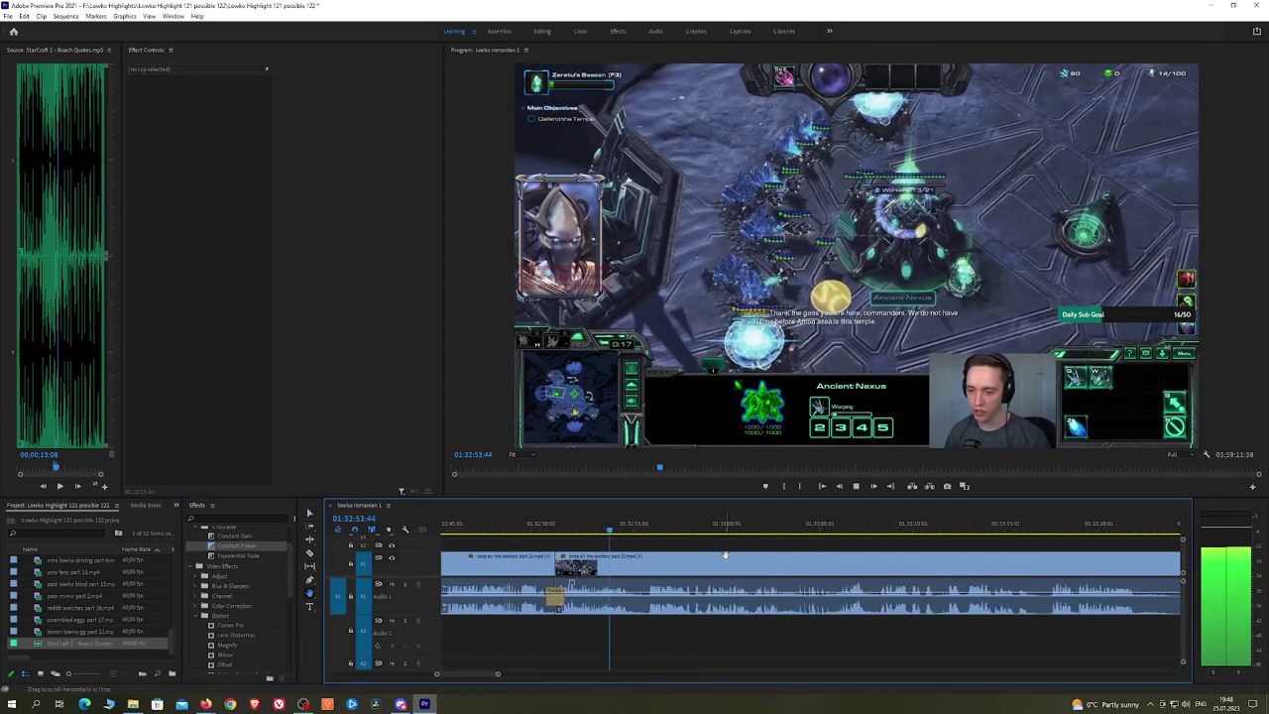
left_click(649, 530)
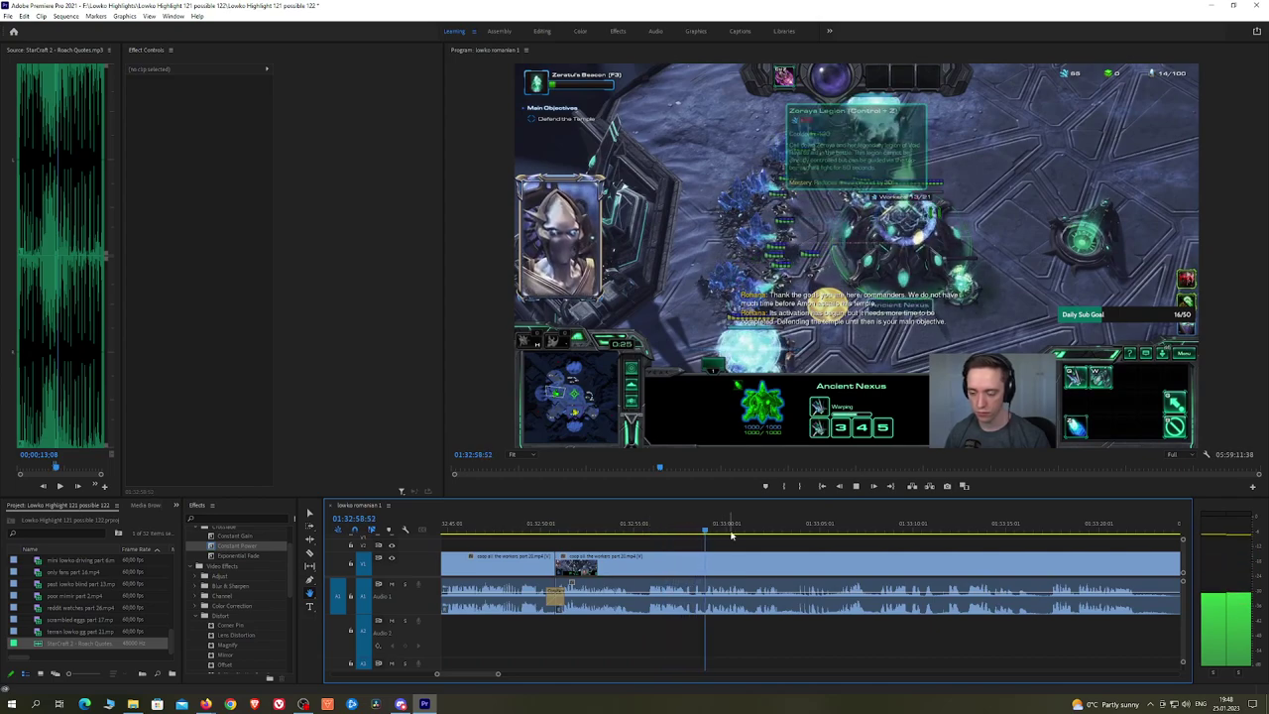
left_click_drag(817, 546, 735, 545)
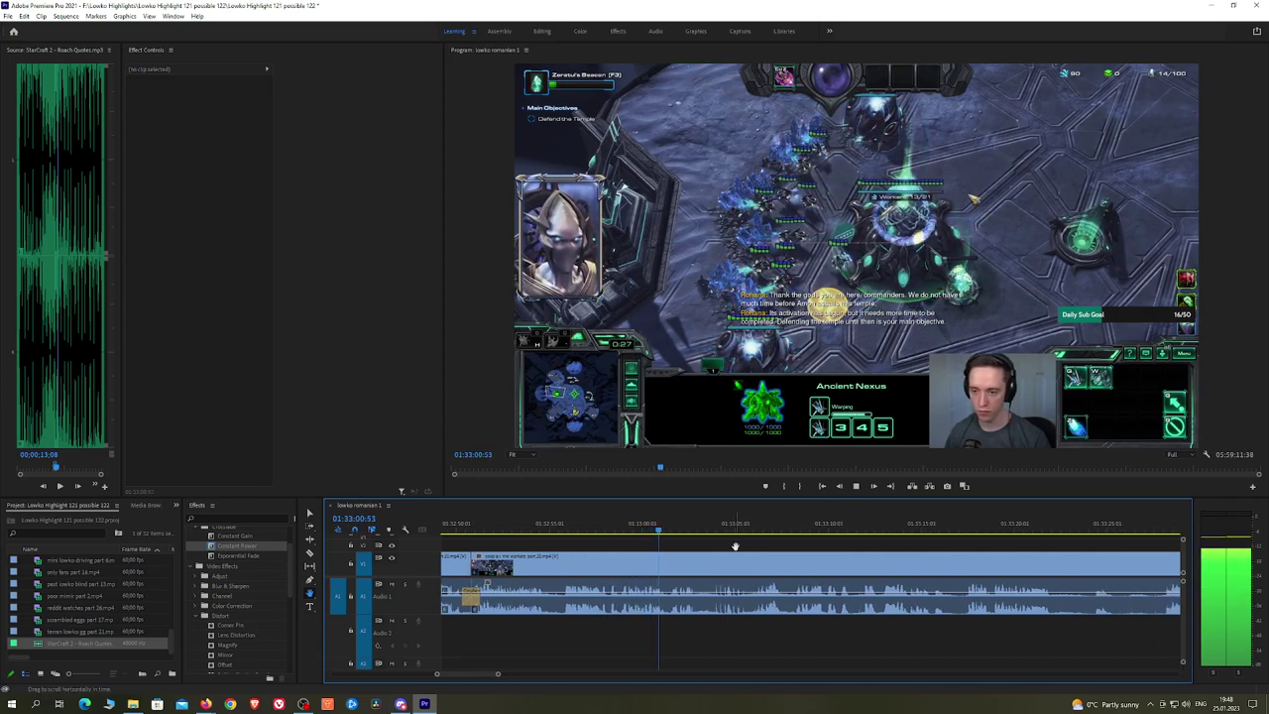
left_click(709, 531)
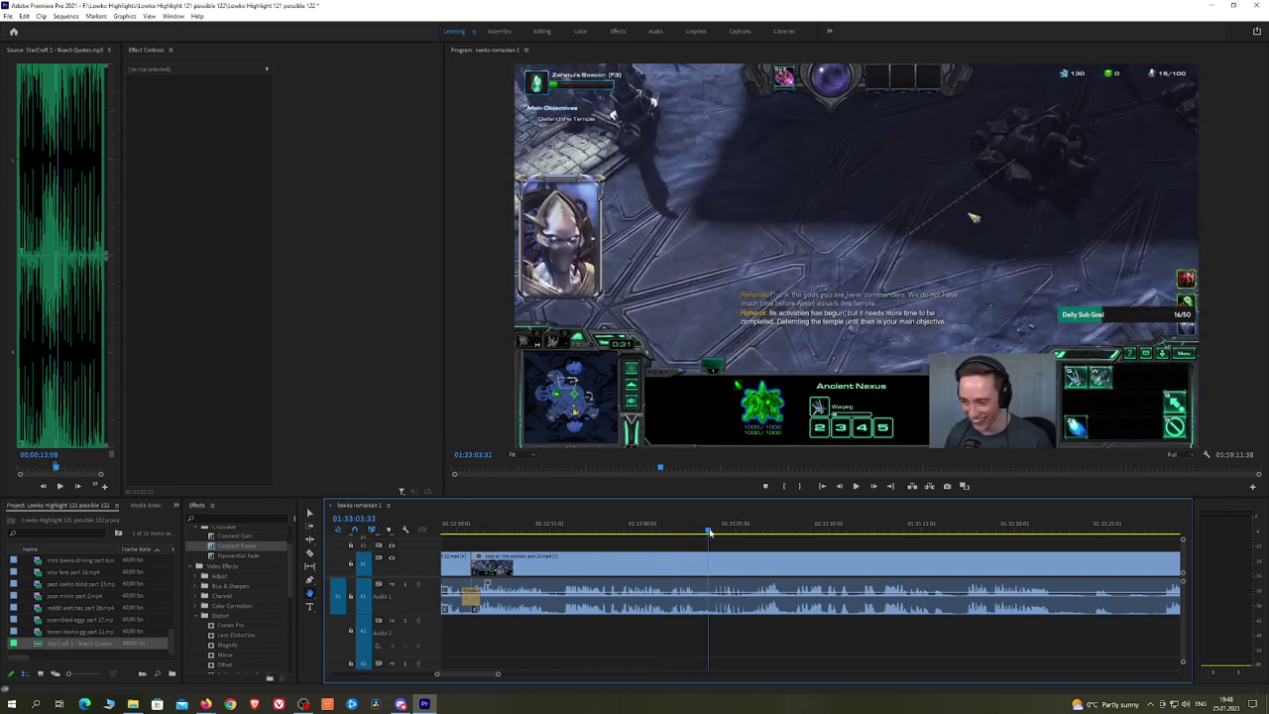
left_click(753, 531)
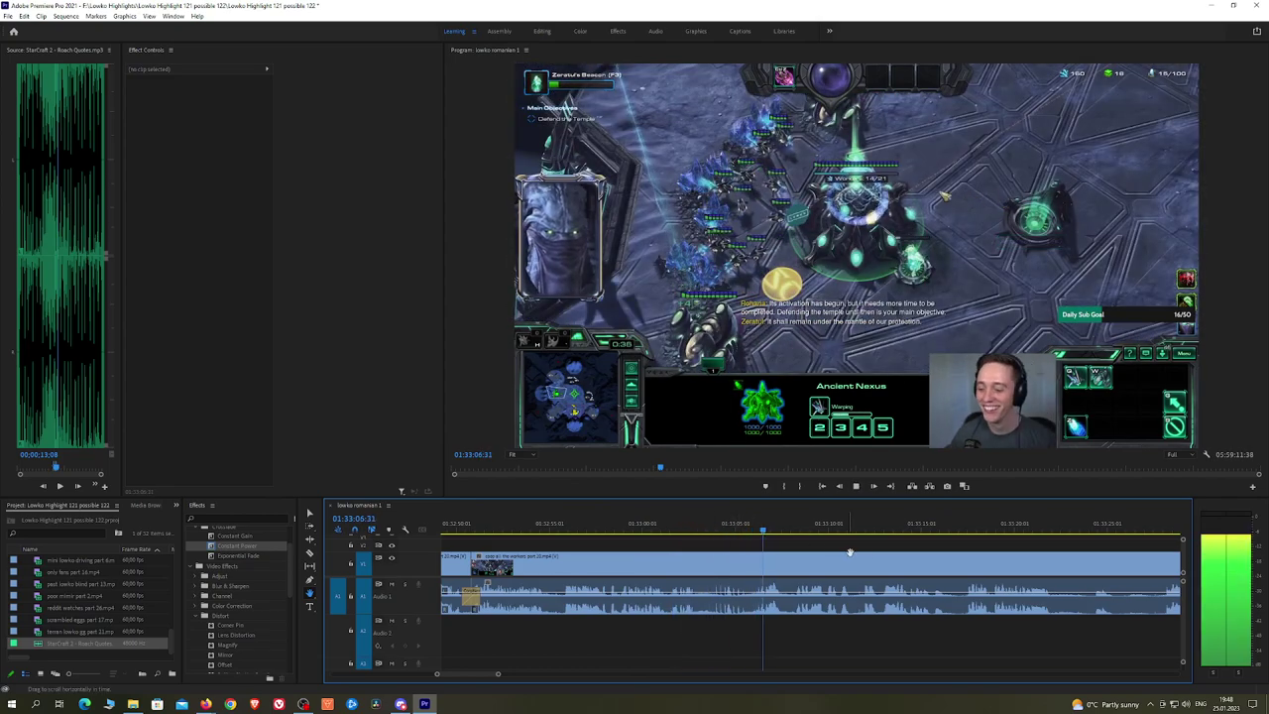
left_click_drag(896, 547, 746, 543)
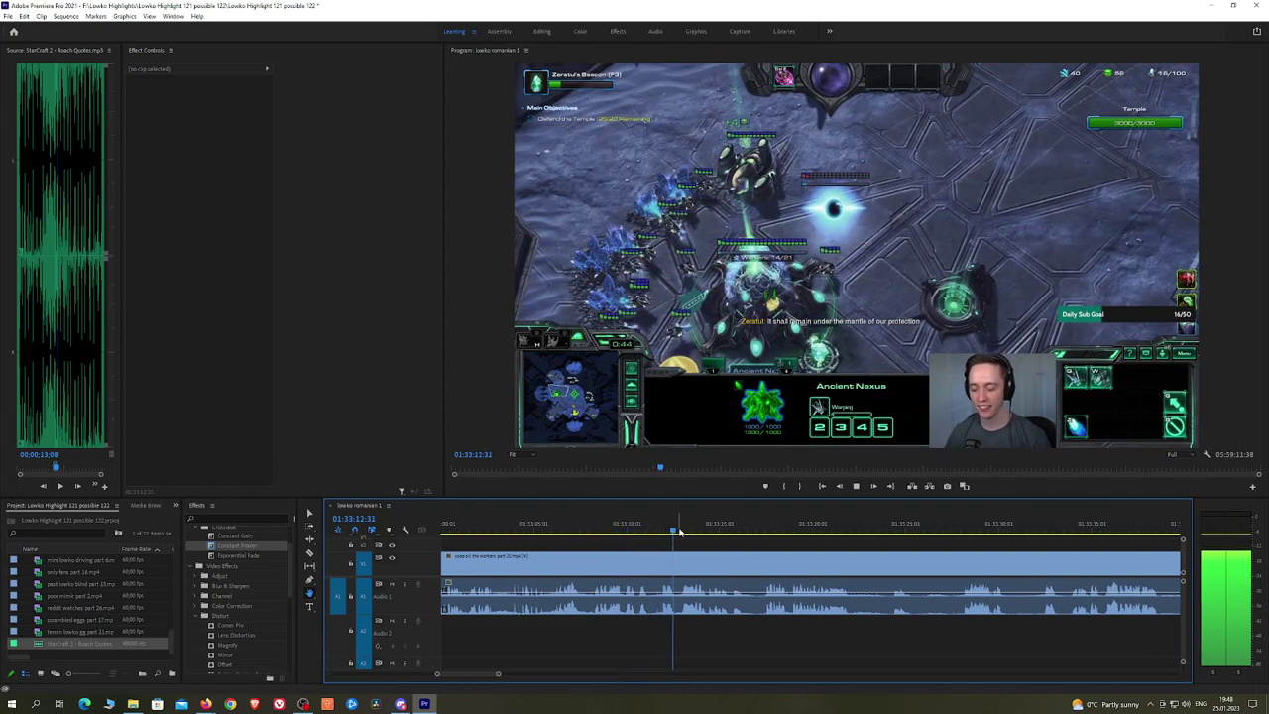
left_click_drag(694, 529, 757, 527)
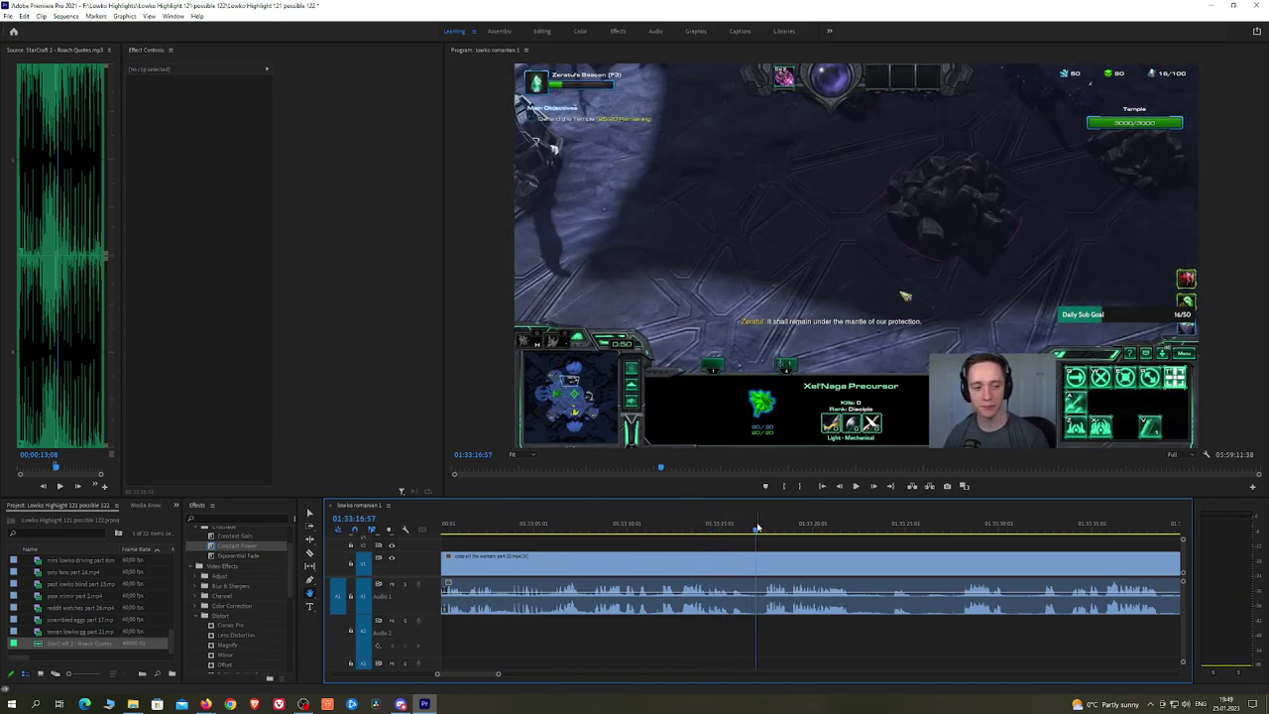
key("space")
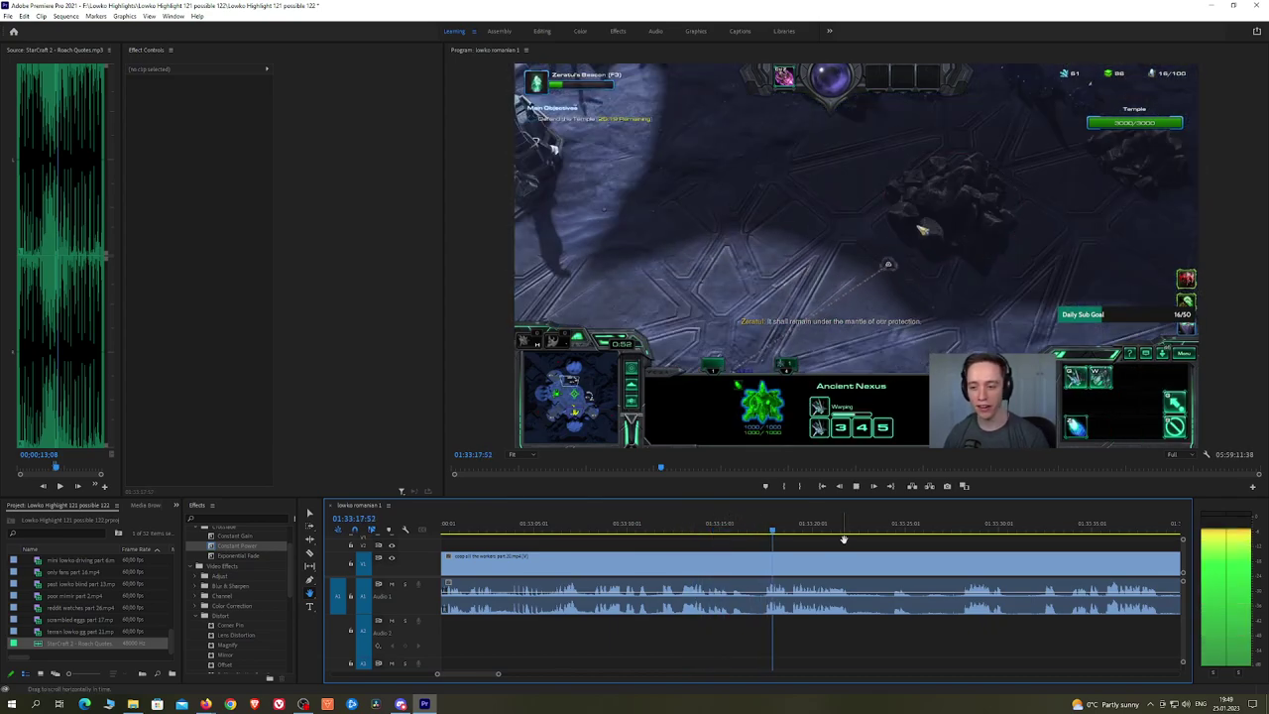
left_click_drag(909, 551, 703, 549)
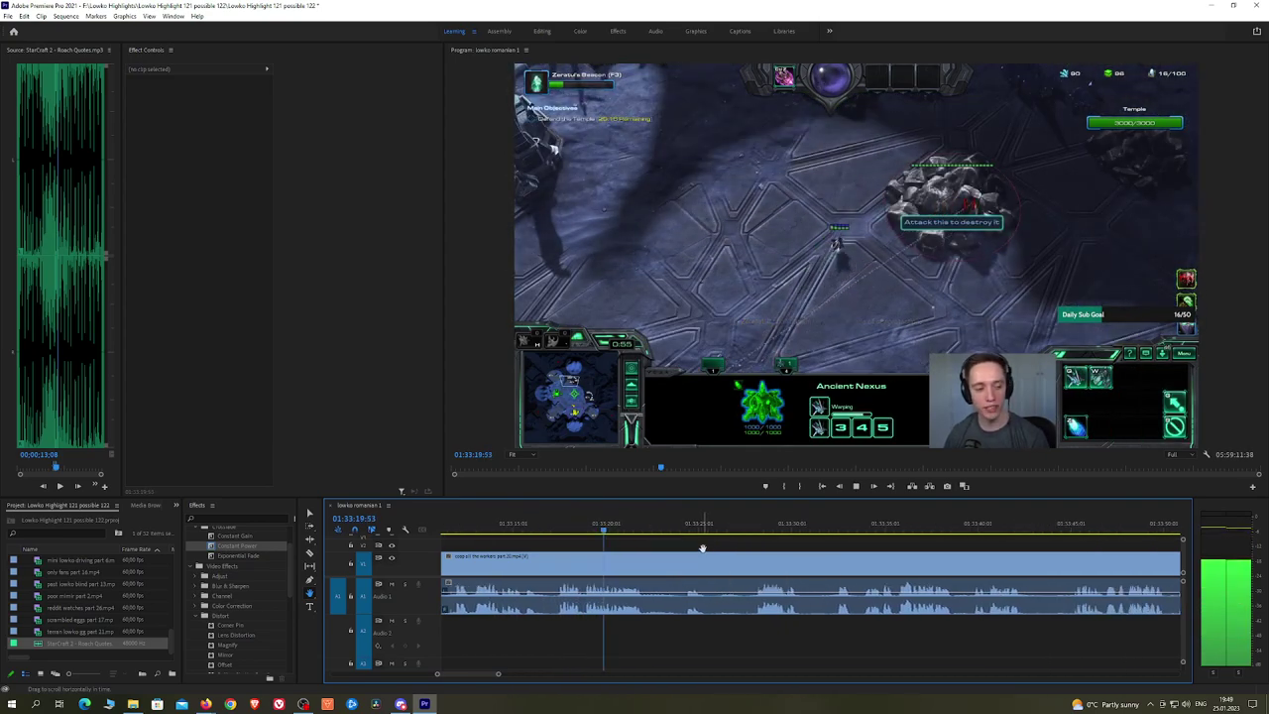
Step: Razor the coop clip at both ends of the unwanted stretch and select it
key("c")
left_click(650, 563)
left_click(751, 526)
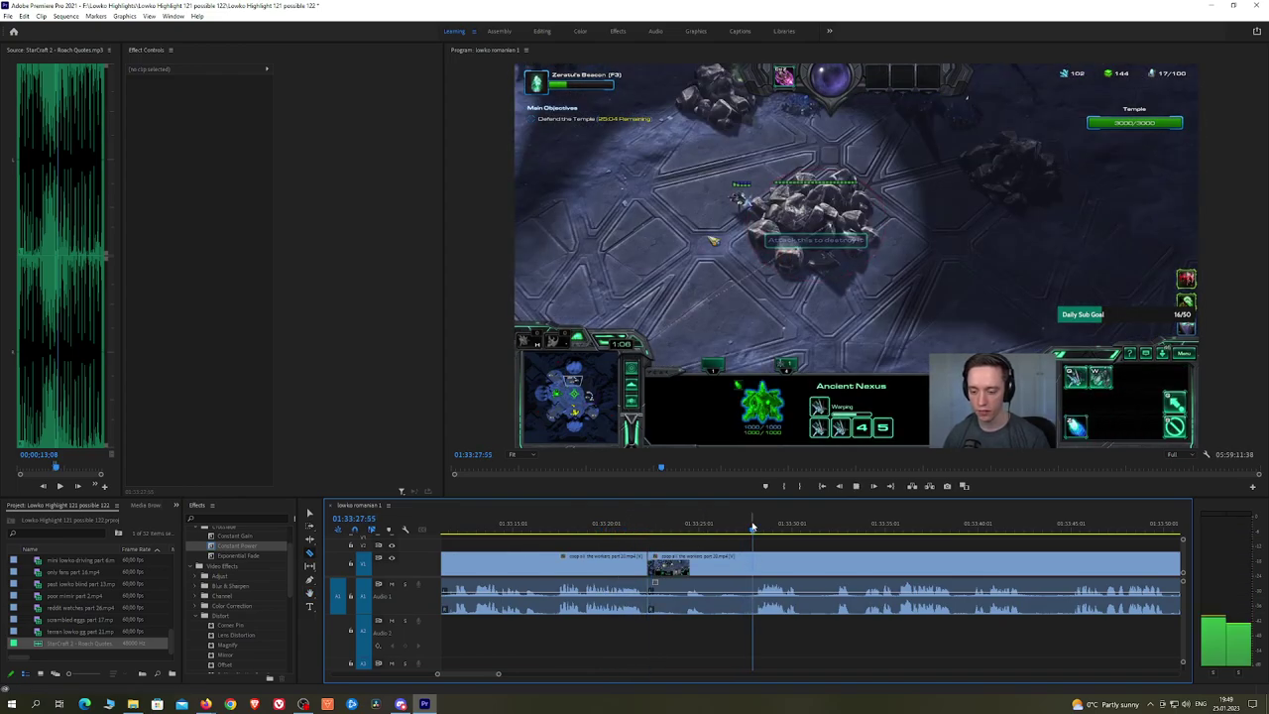
left_click(758, 567)
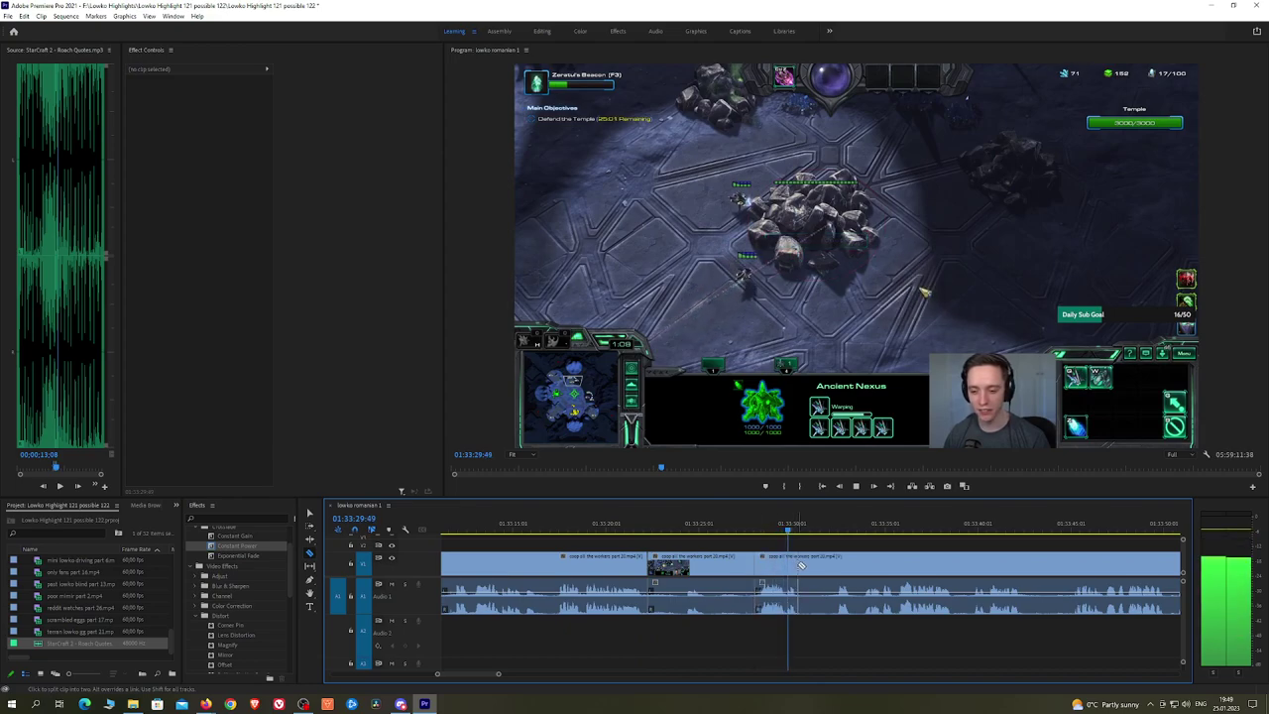
left_click(724, 569)
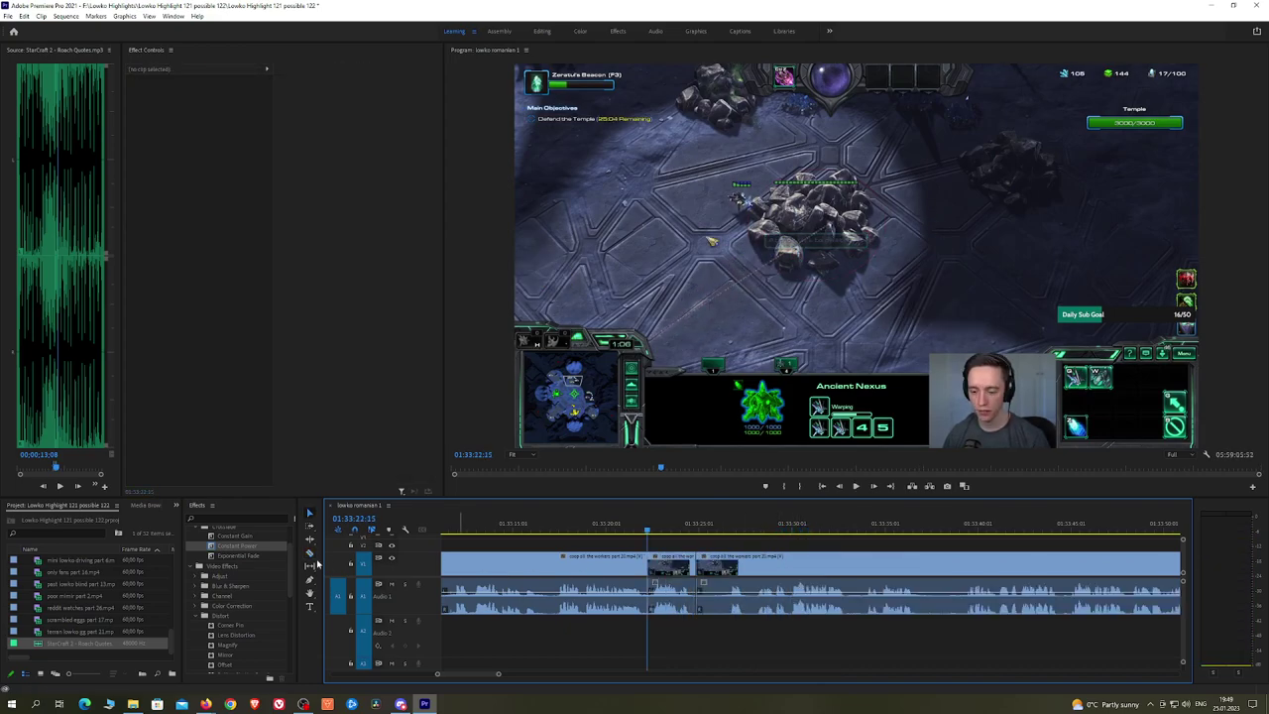
left_click(289, 544)
Step: Review the new join and ripple-delete the short leftover clip piece
left_click(733, 525)
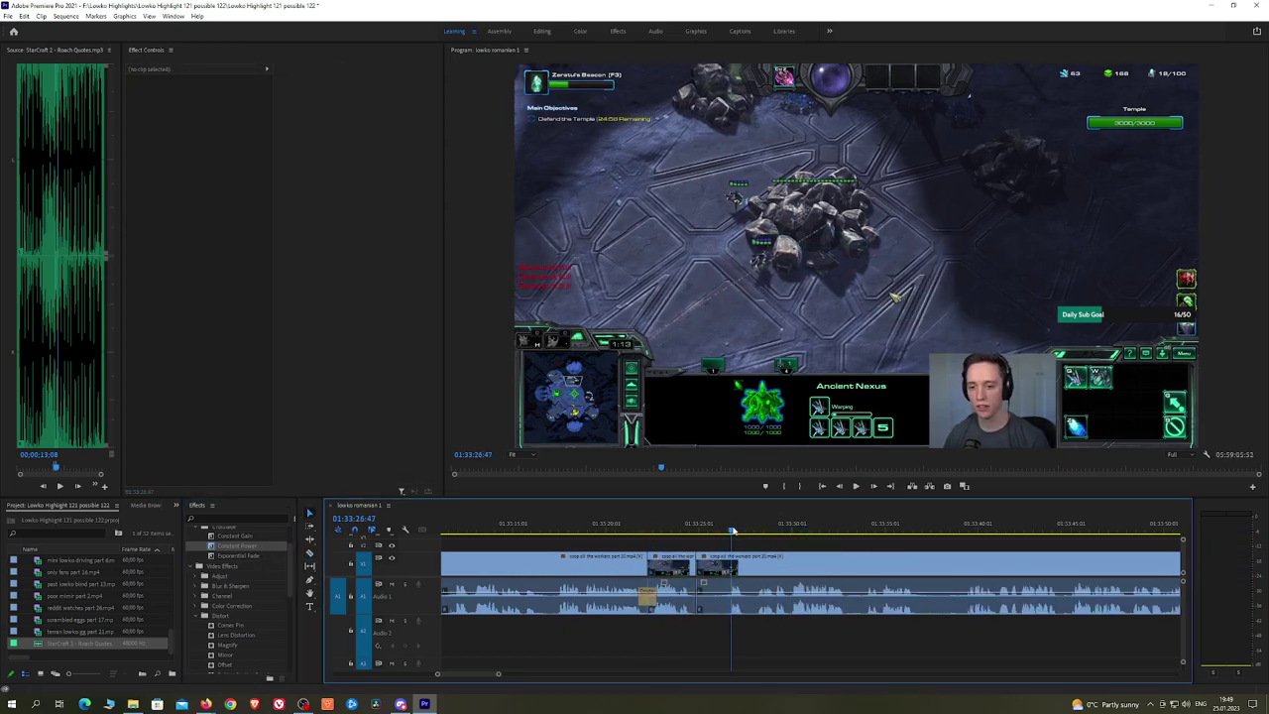
key("space")
scroll(834, 561, "down", 2)
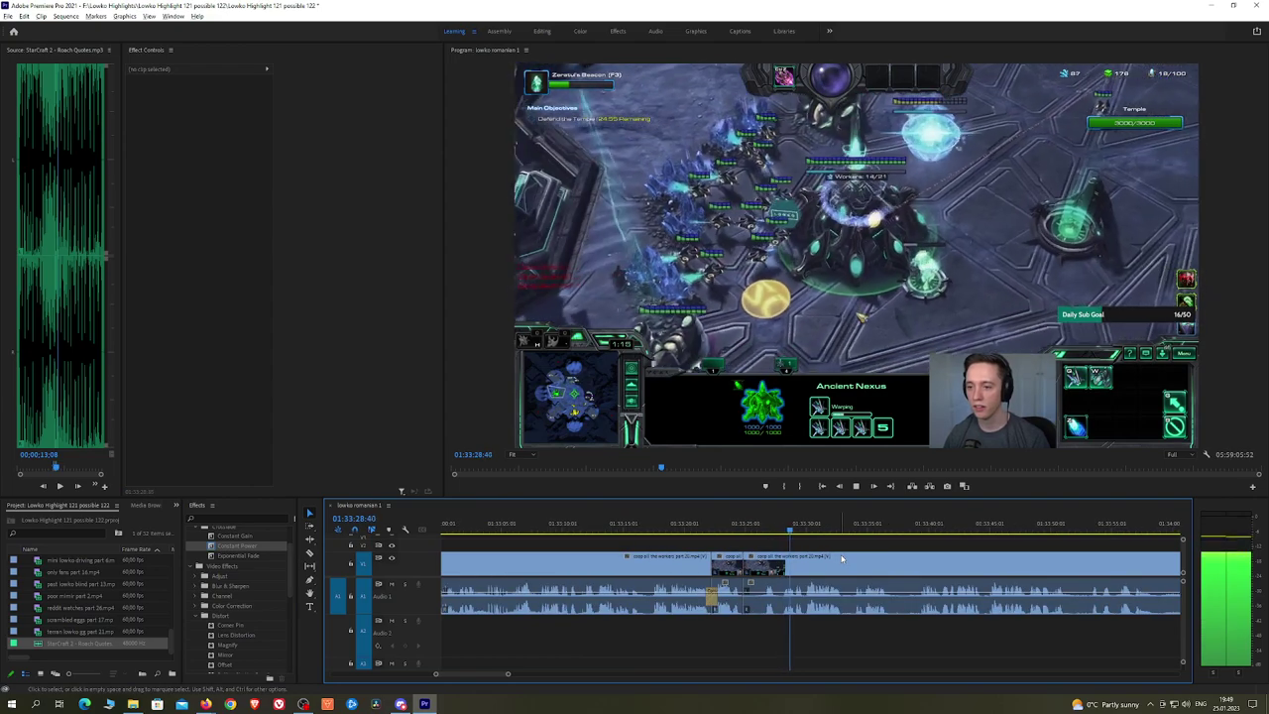
scroll(842, 559, "up", 1)
key("alt+c")
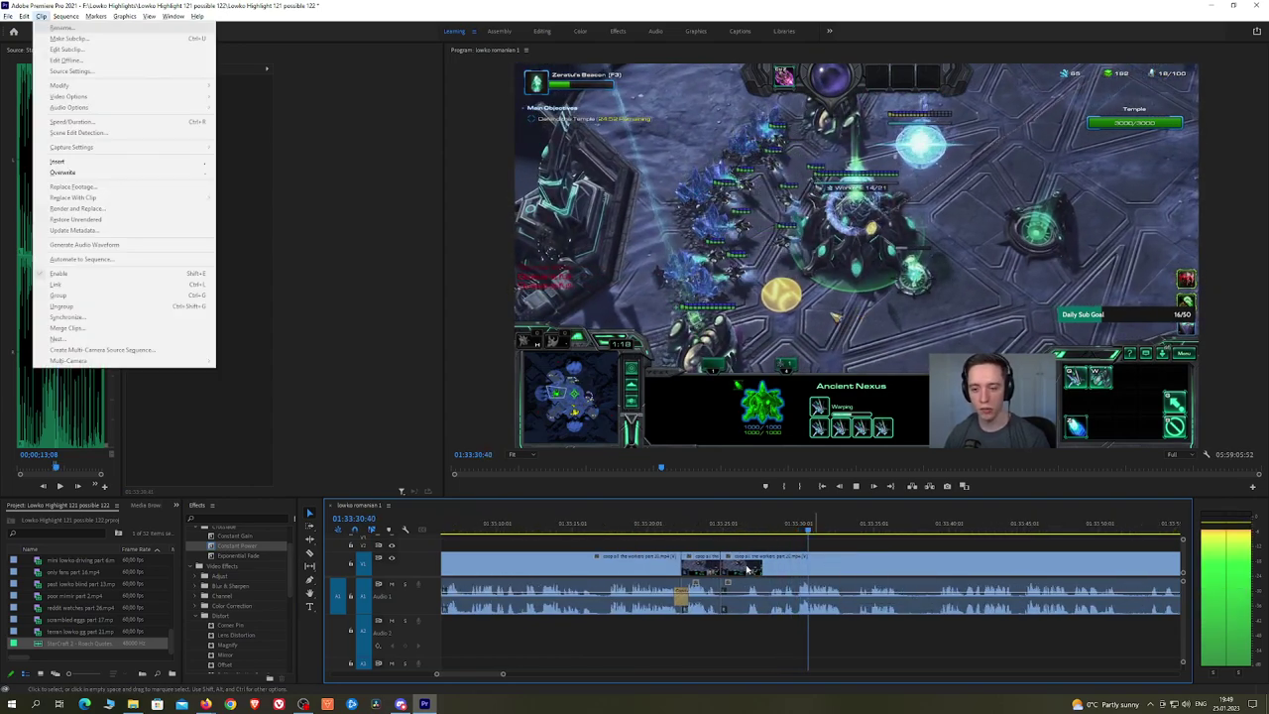
left_click(749, 569)
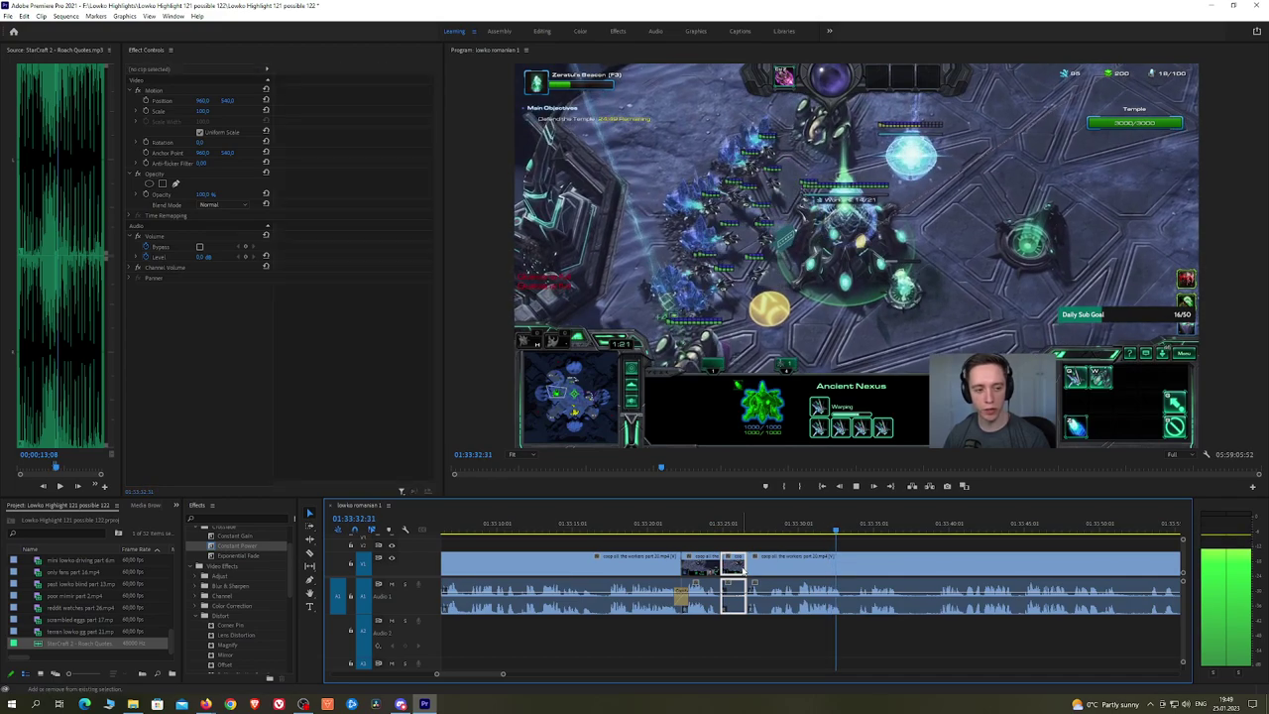
key("shift+Delete")
key("space")
Step: Add a Constant Power crossfade to the audio join and skip ahead in the footage
left_click_drag(265, 547, 721, 595)
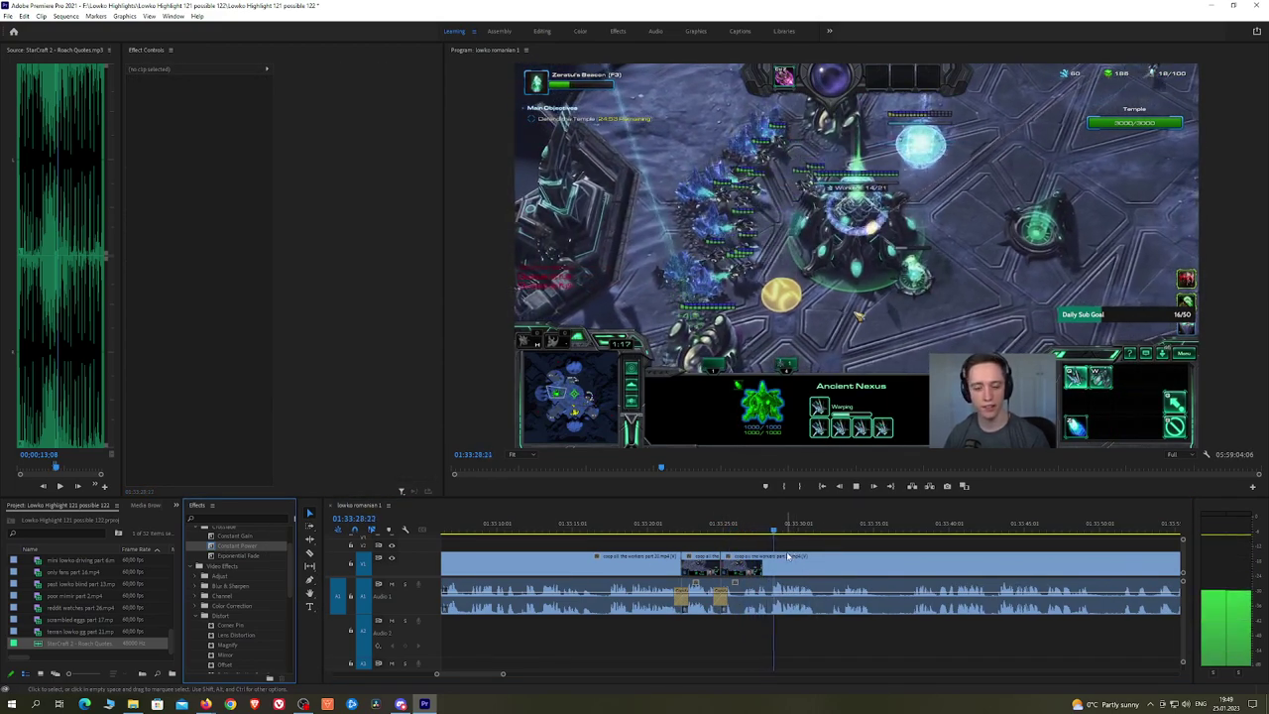
left_click(812, 531)
left_click(841, 531)
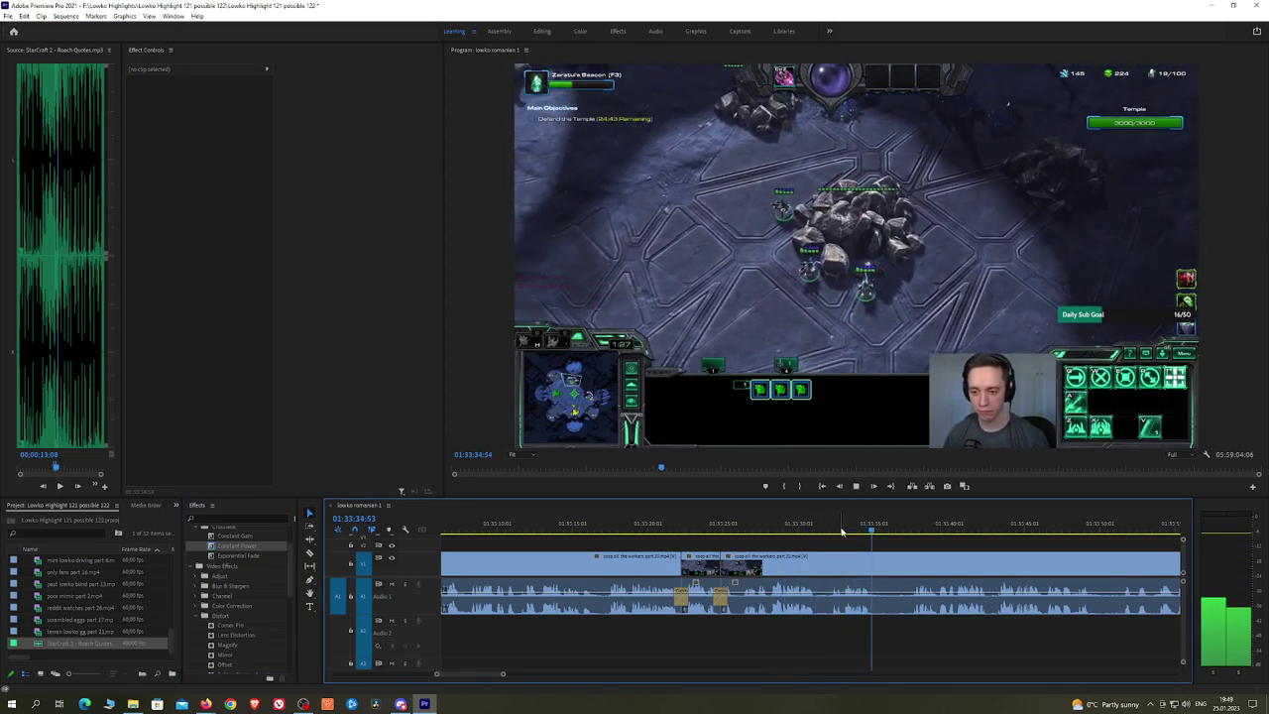
Step: Razor the coop clip where the highlight ends and ripple-delete the trailing part
key("c")
left_click(876, 562)
scroll(933, 543, "down", 6)
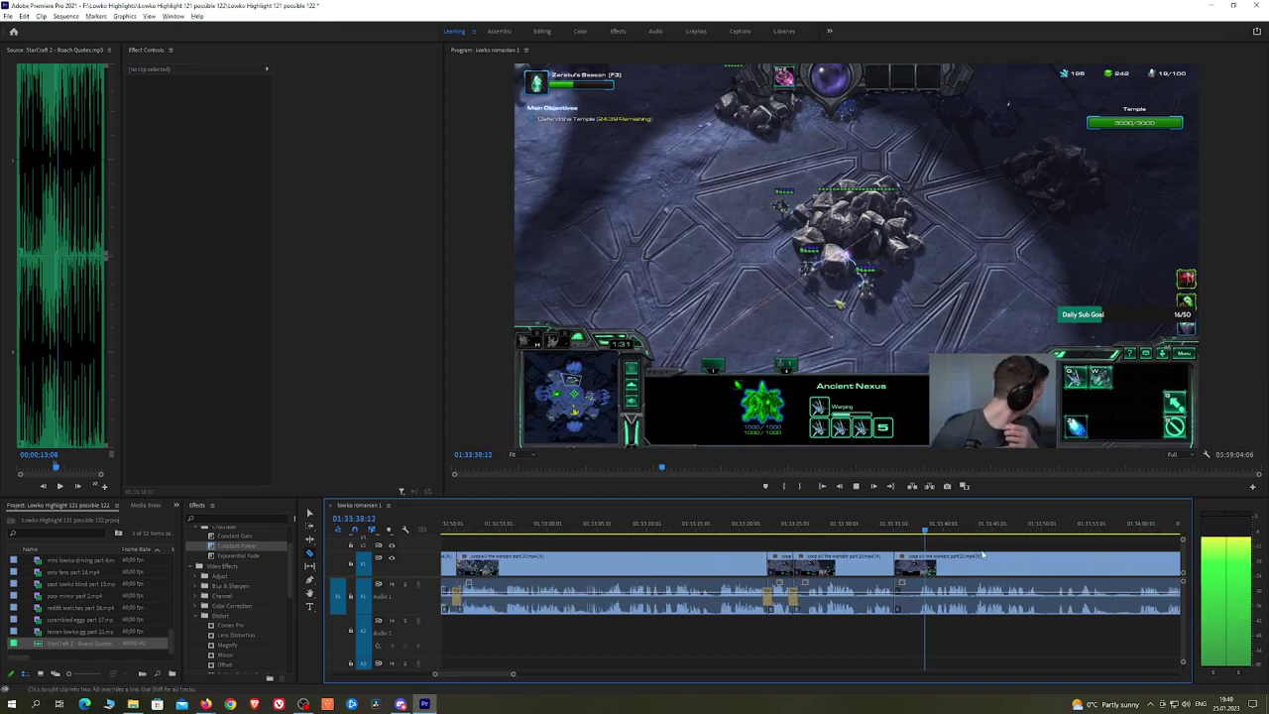
key("h")
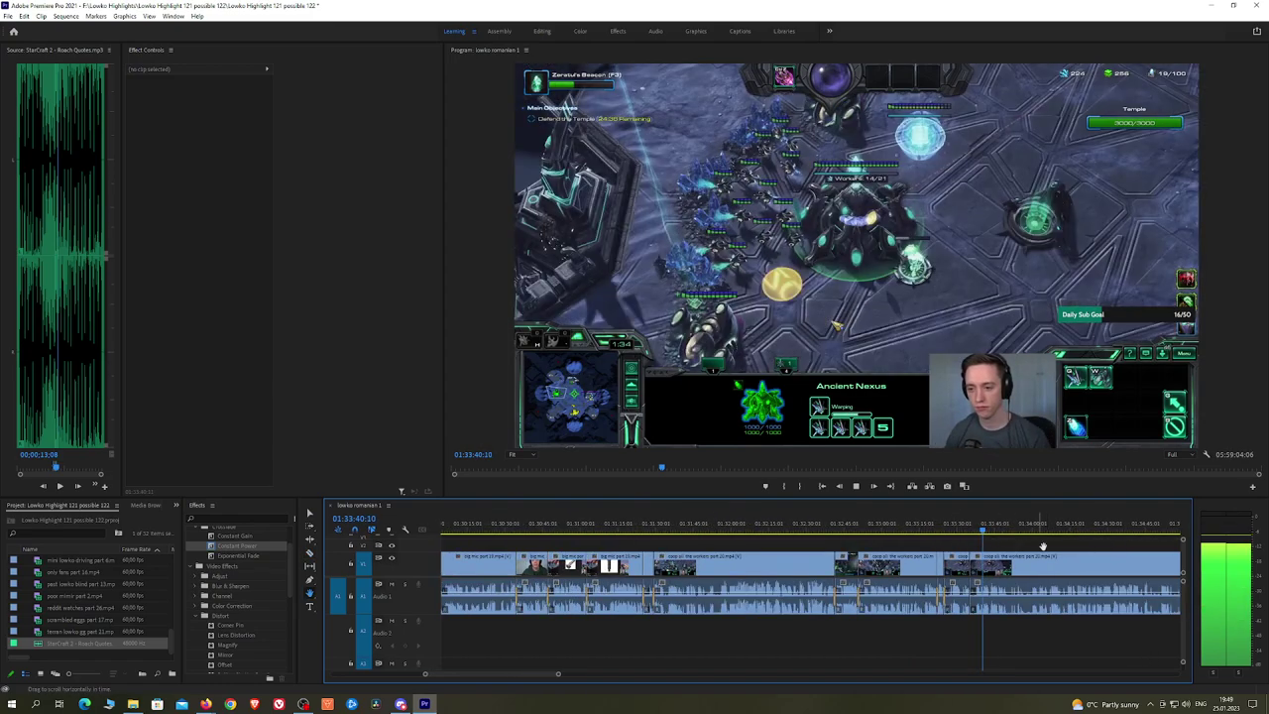
left_click_drag(1120, 546, 694, 539)
key("v")
left_click(710, 561)
key("shift+Delete")
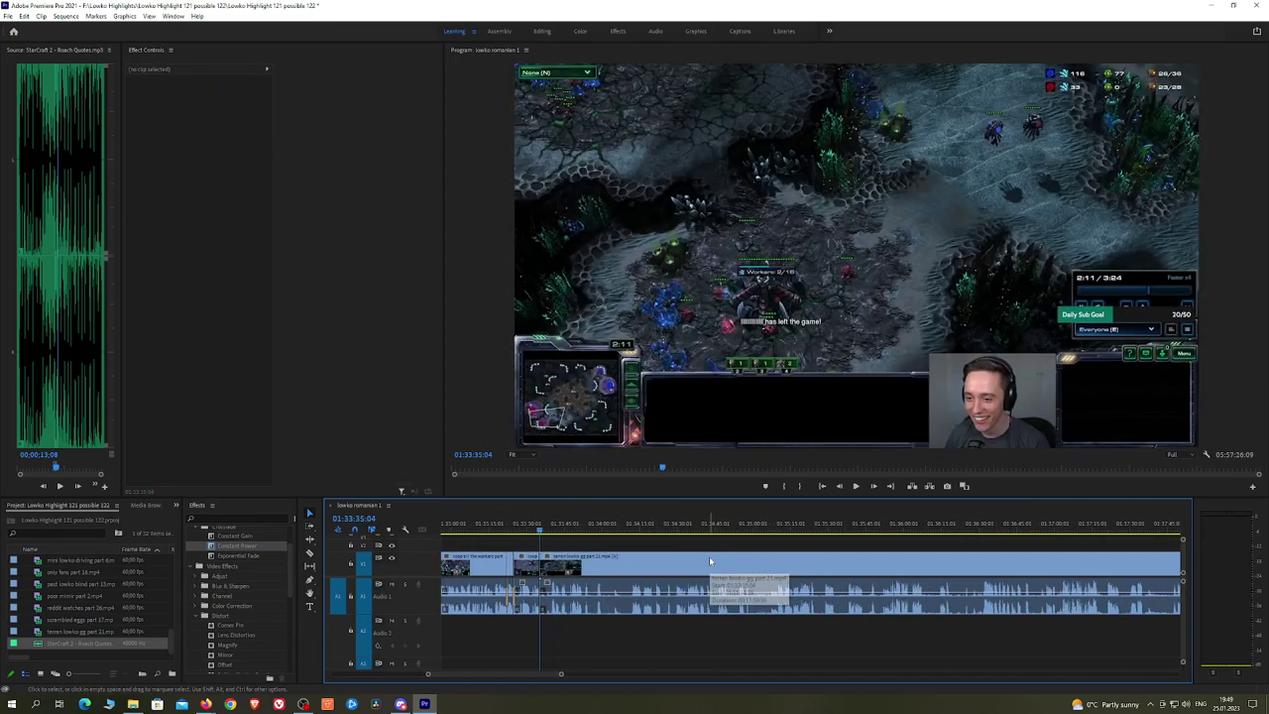
Step: Zoom out over the sequence and save the Lowko Highlight 121 possible 122 project
key("minus")
key("minus")
key("minus")
key("minus")
key("minus")
key("minus")
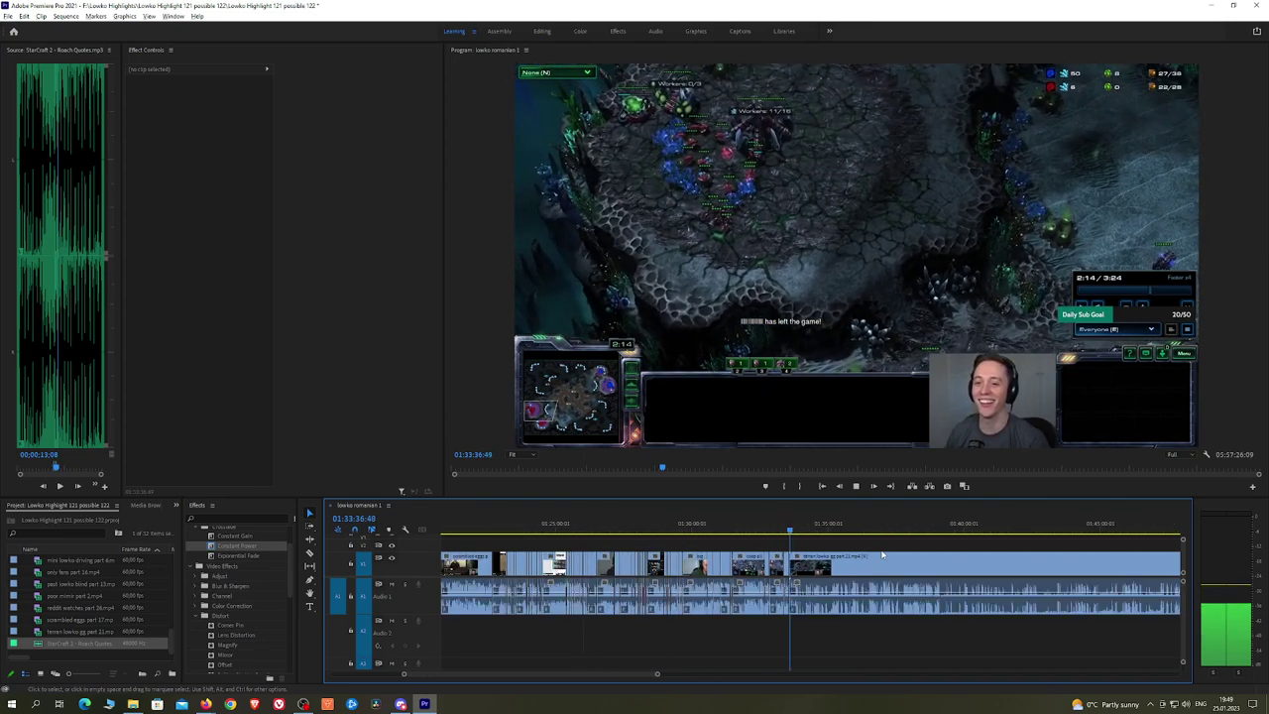
key("minus")
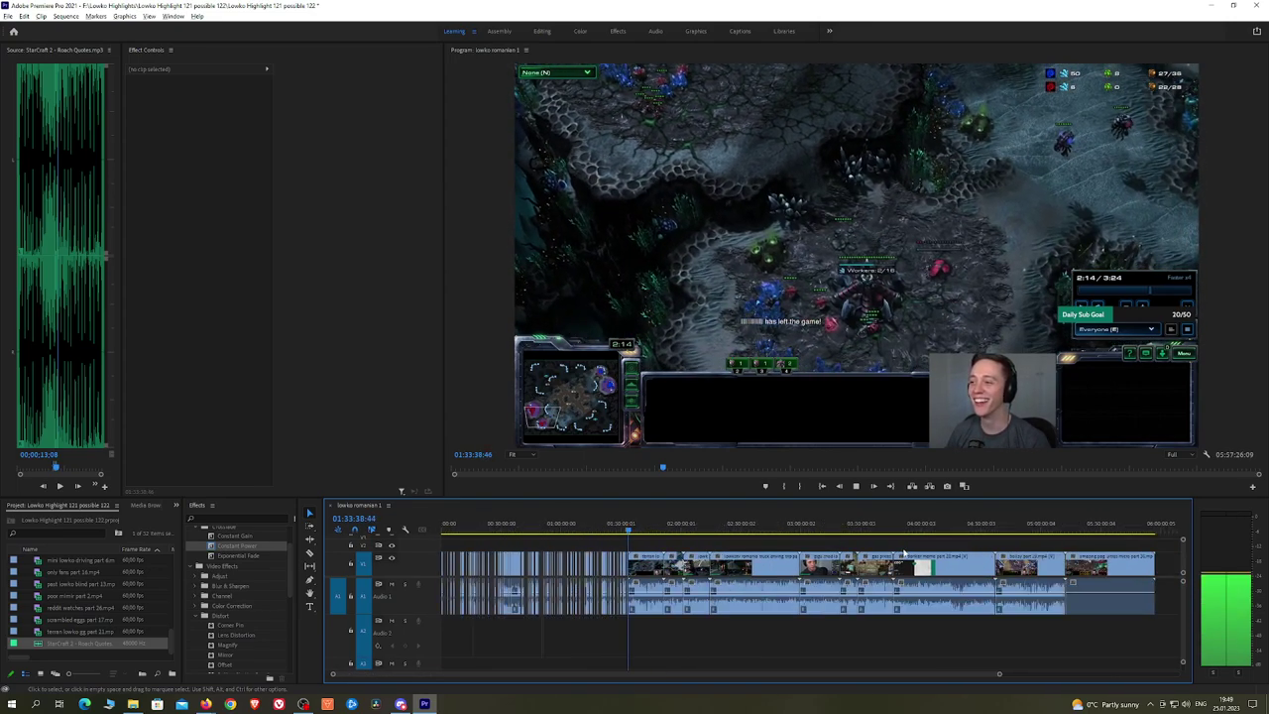
key("ctrl+s")
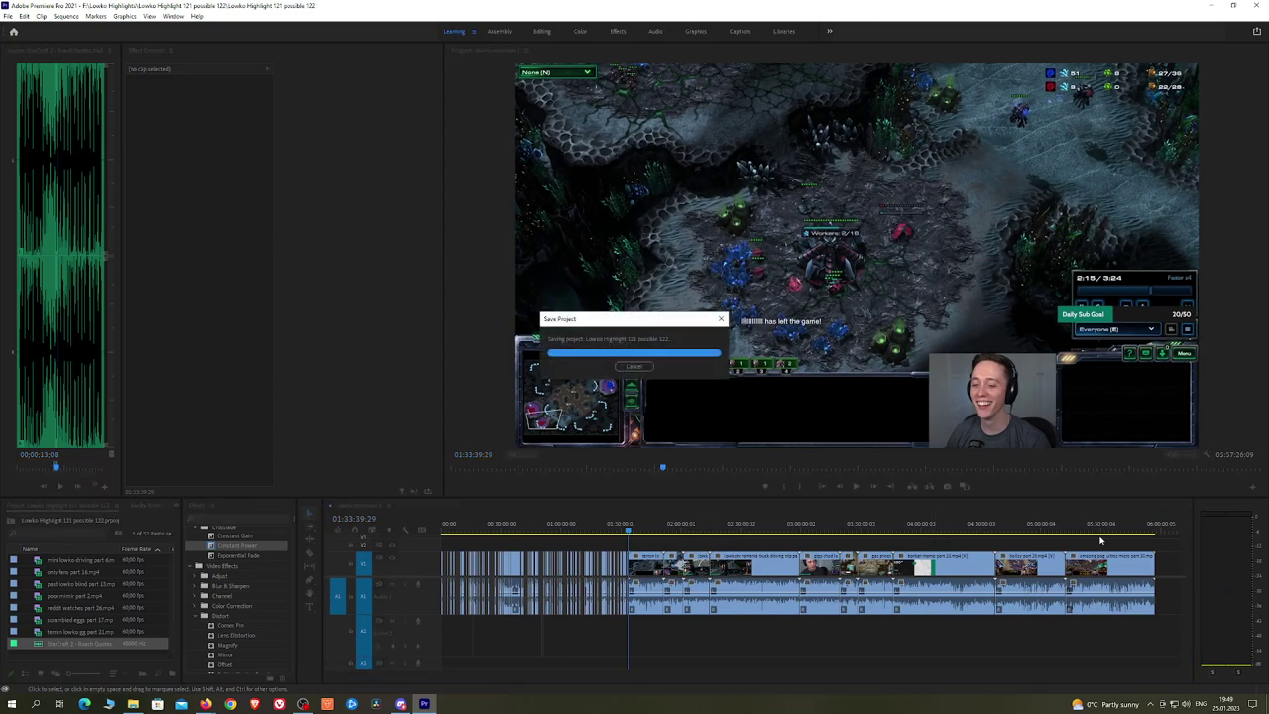
left_click(1154, 532)
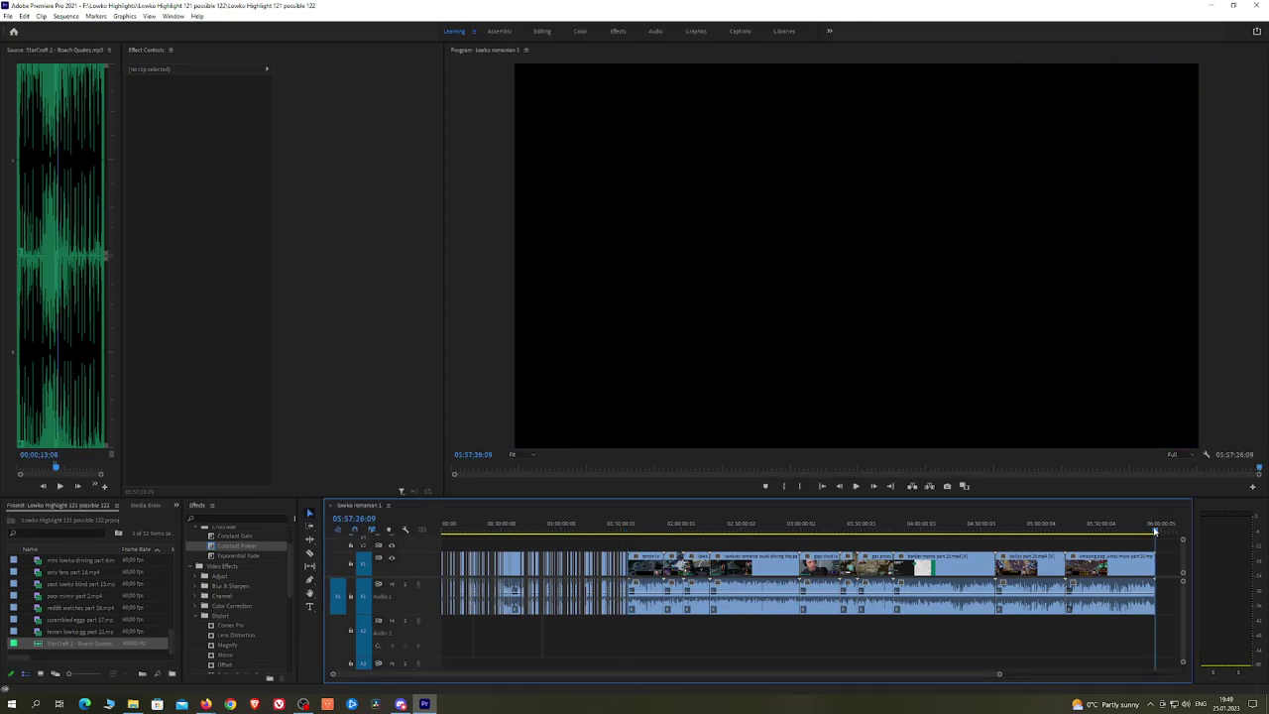
left_click(631, 531)
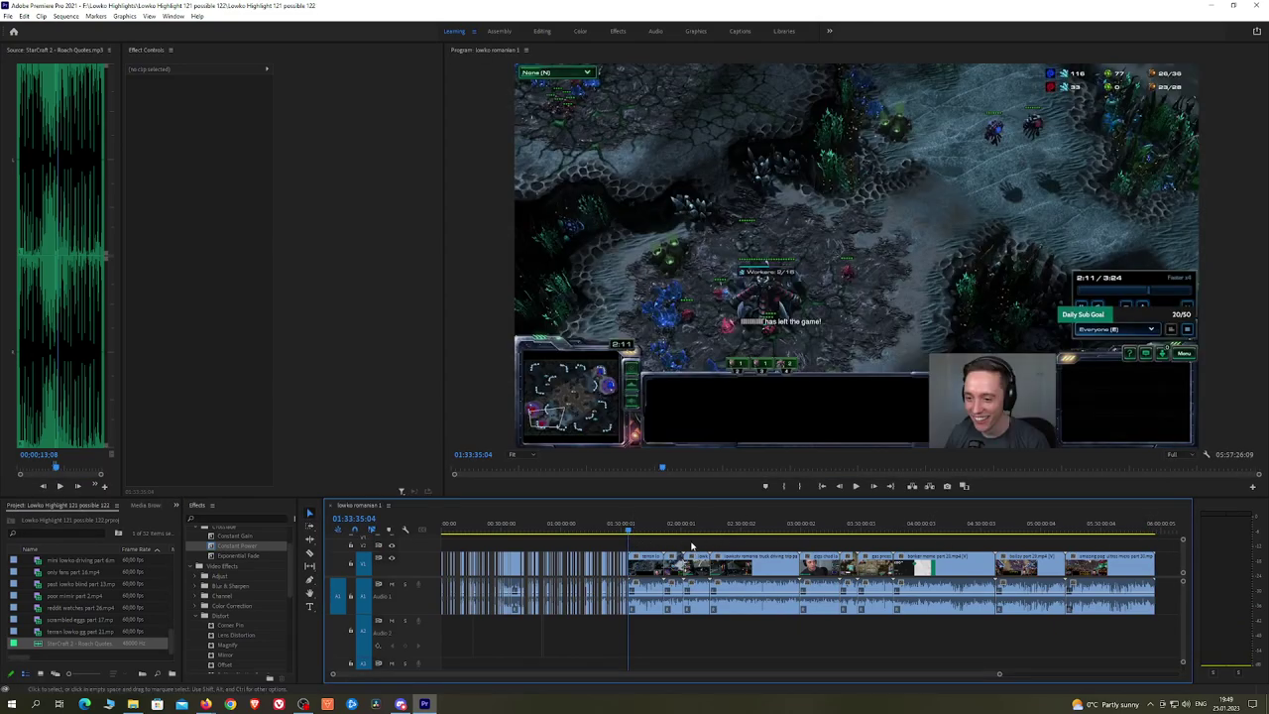
key("ctrl+s")
left_click(205, 704)
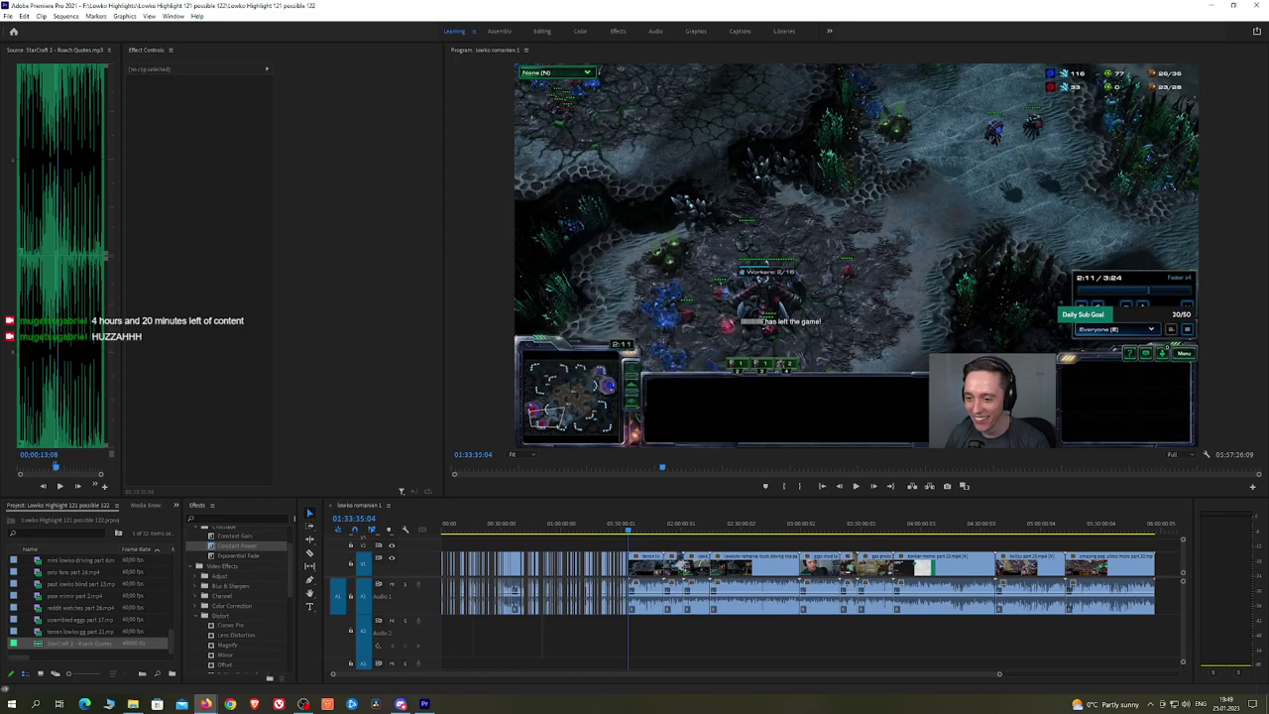
left_click(673, 540)
key("space")
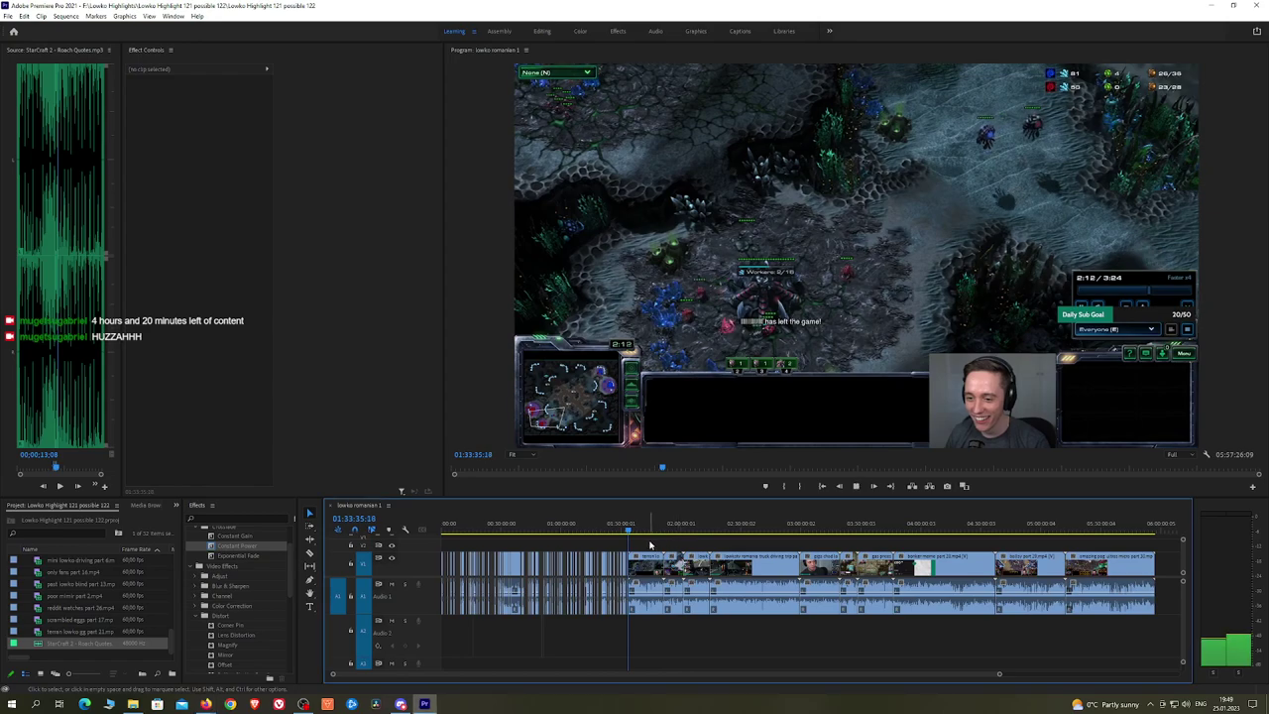
scroll(658, 552, "up", 8)
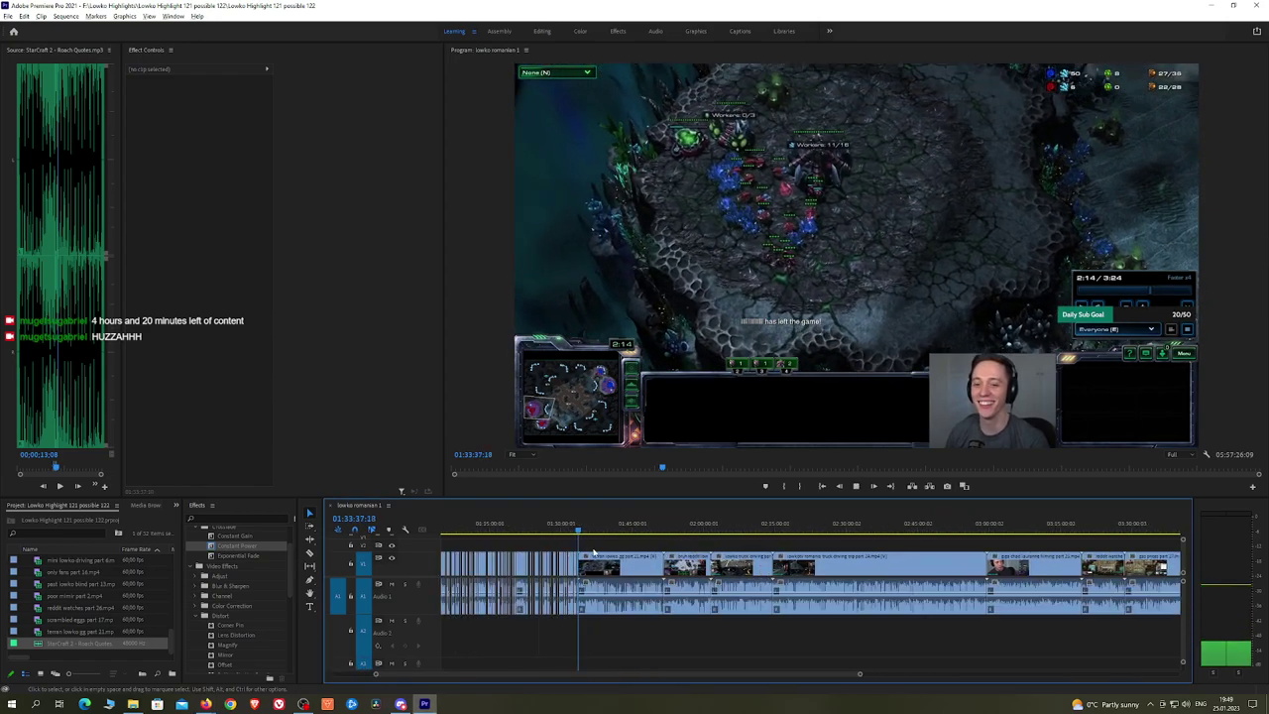
scroll(600, 557, "up", 1)
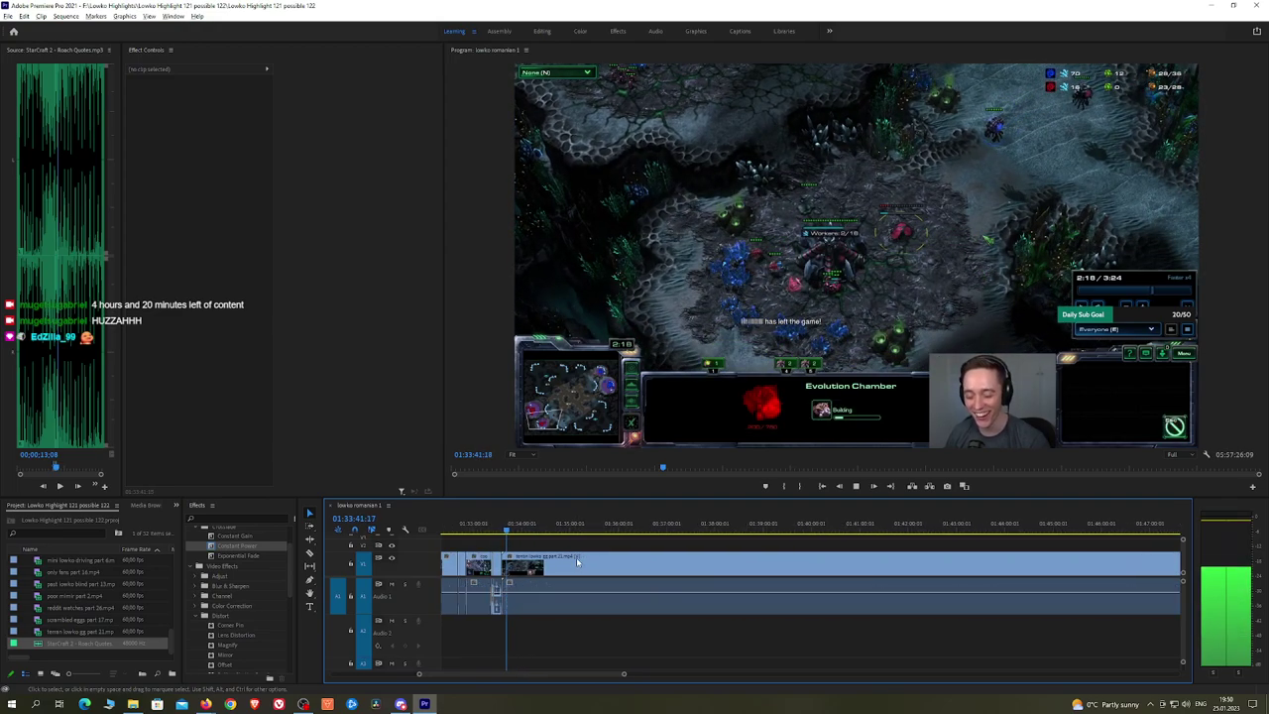
scroll(589, 557, "up", 3)
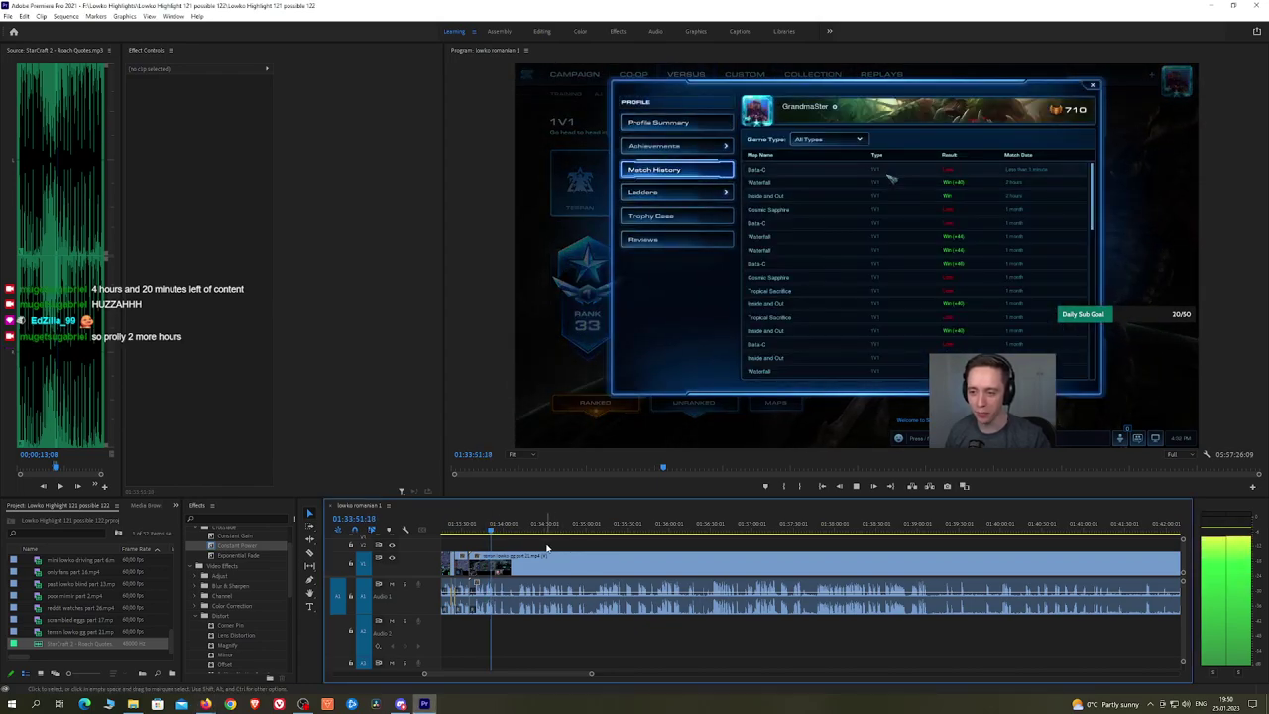
key("ctrl+s")
scroll(563, 543, "down", 4)
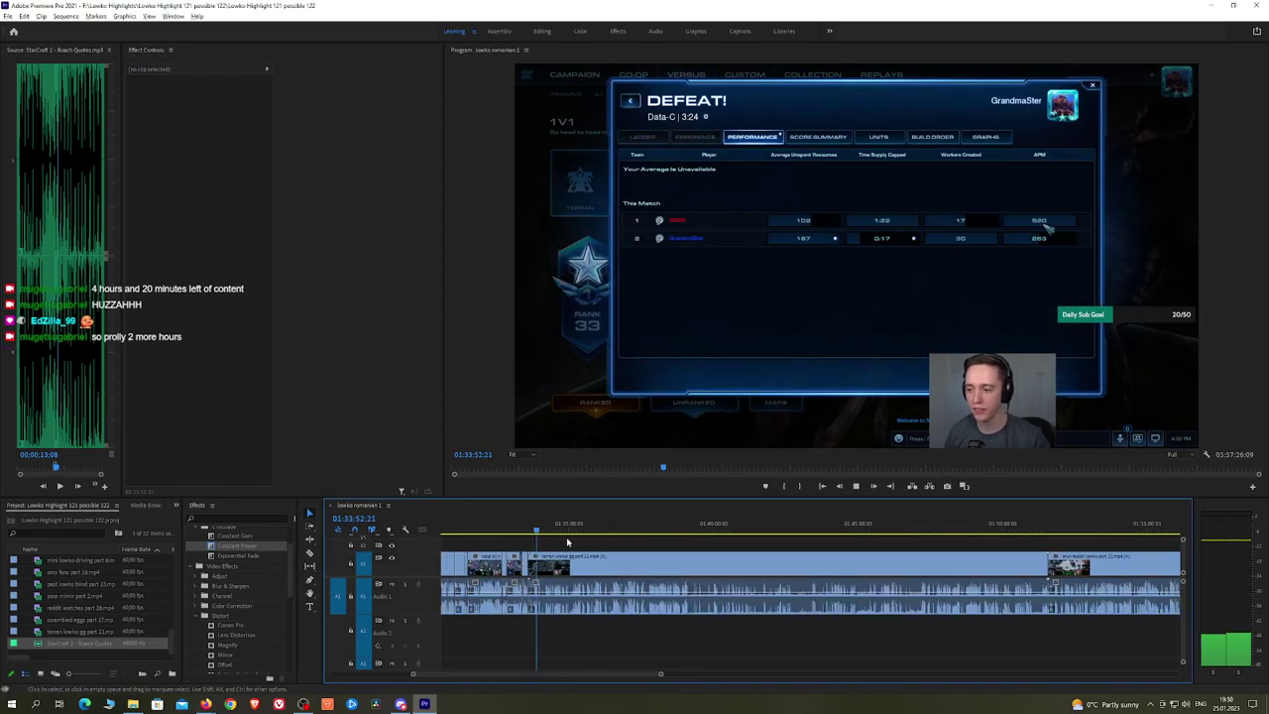
key("minus")
key("minus")
key("minus")
key("minus")
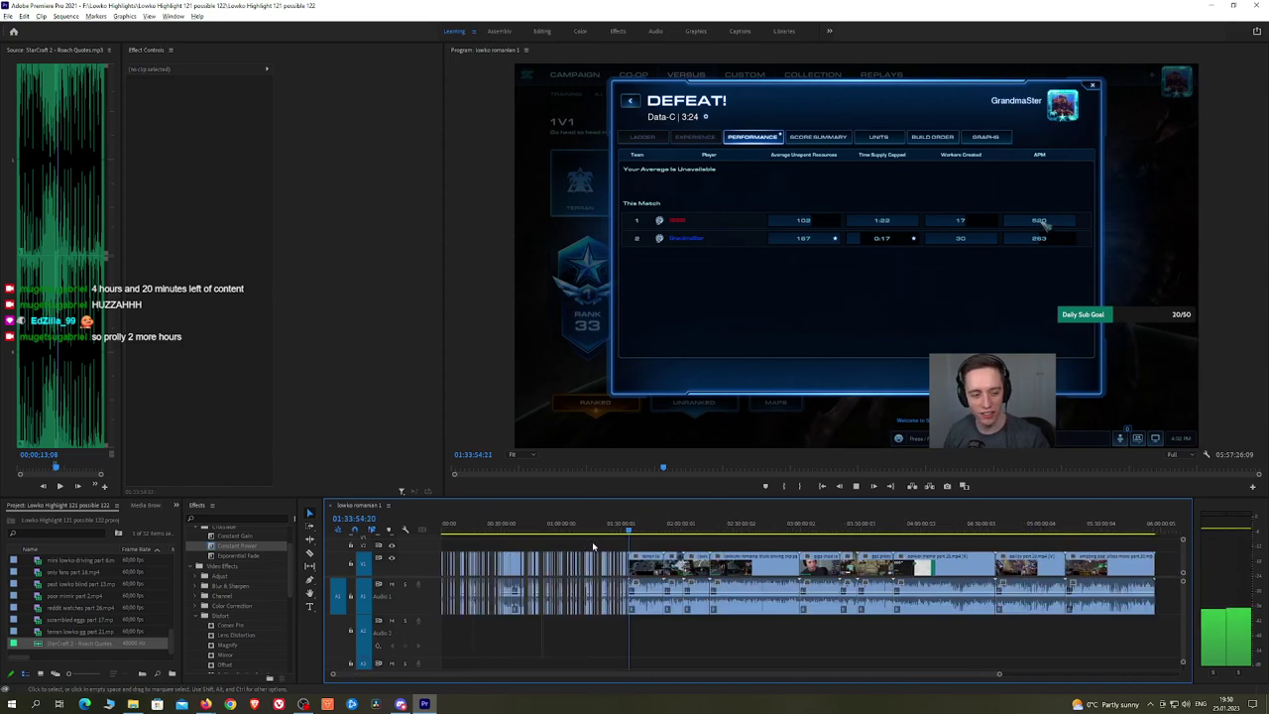
key("equal")
key("equal")
key("equal")
key("equal")
key("equal")
key("equal")
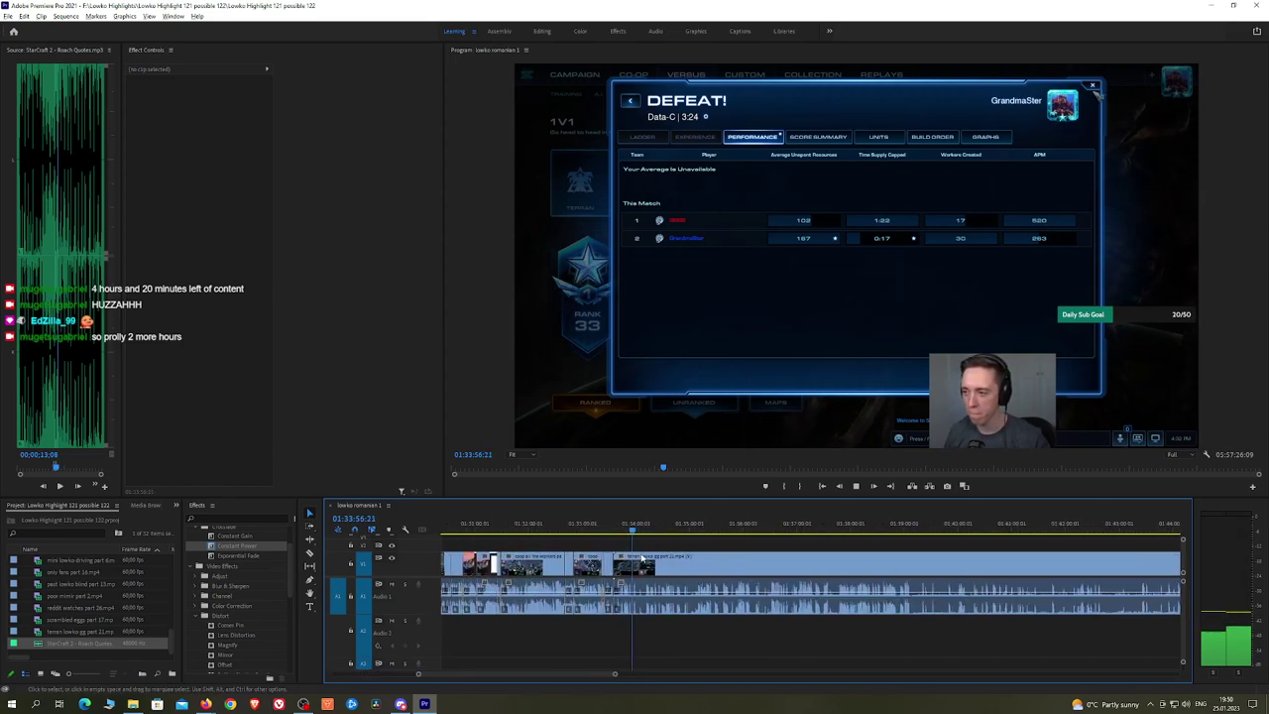
key("equal")
key("equal")
key("equal")
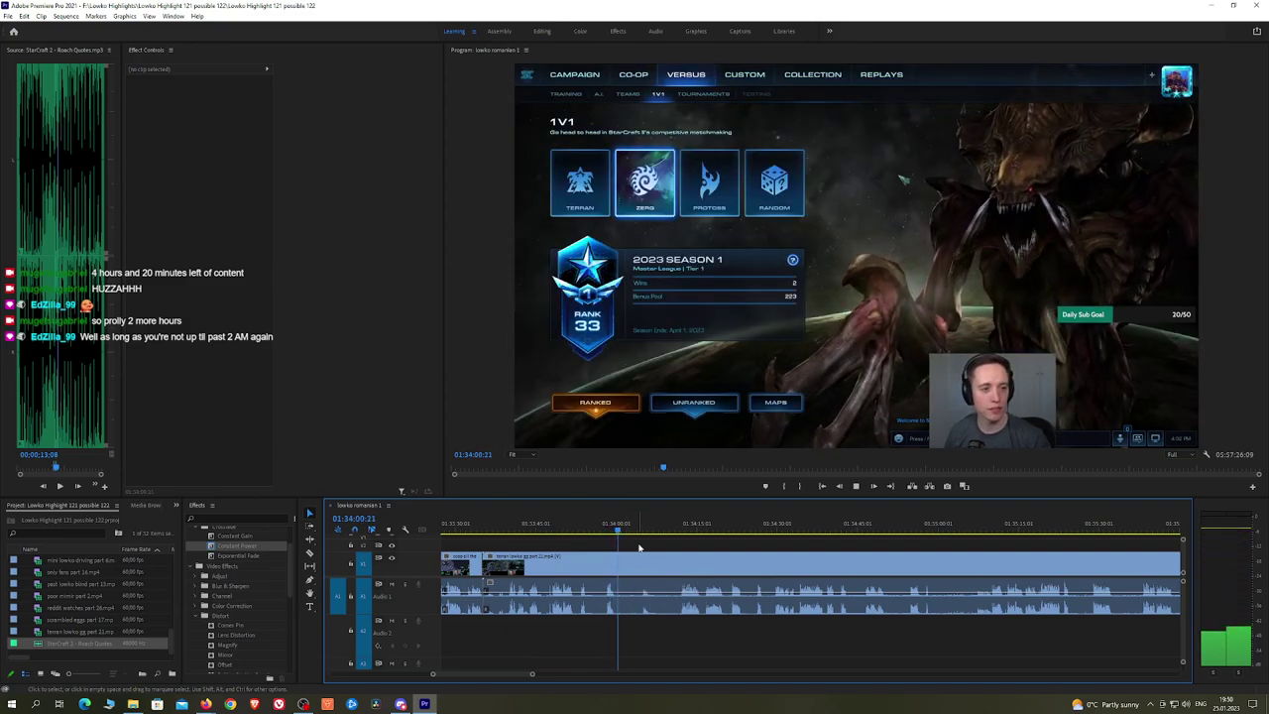
left_click(680, 529)
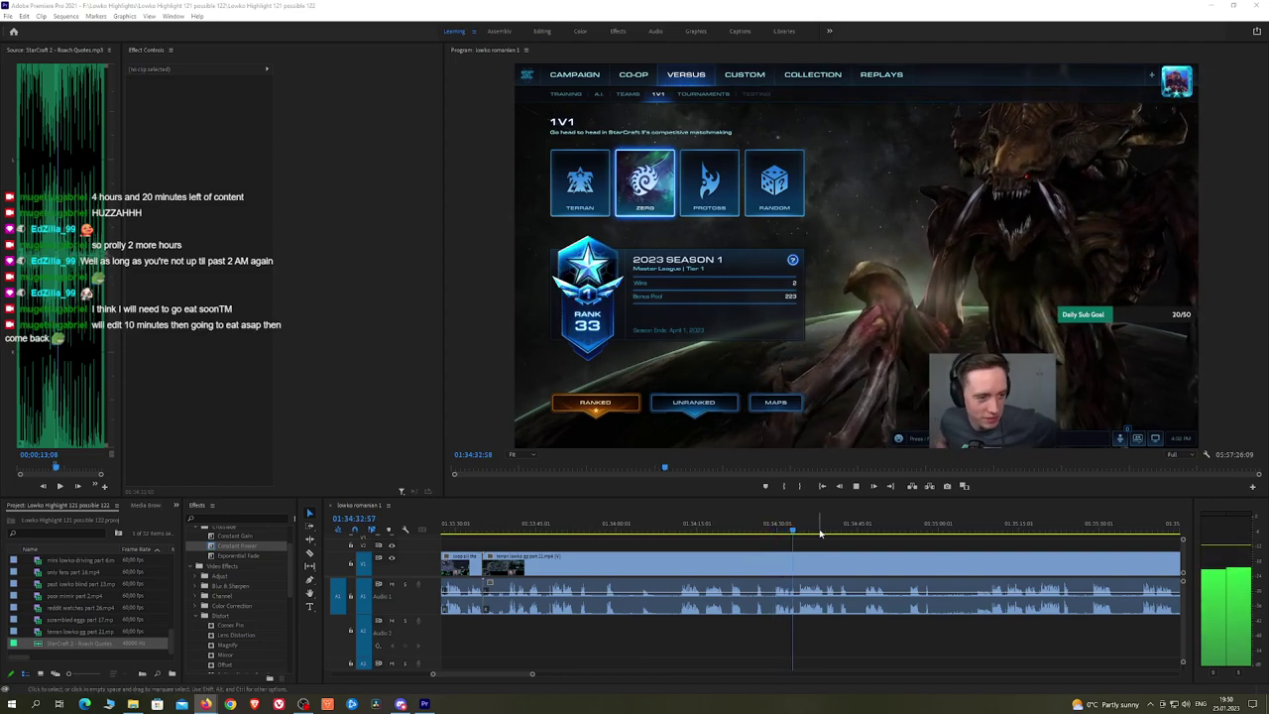
left_click(850, 527)
left_click_drag(852, 527, 613, 543)
key("space")
key("h")
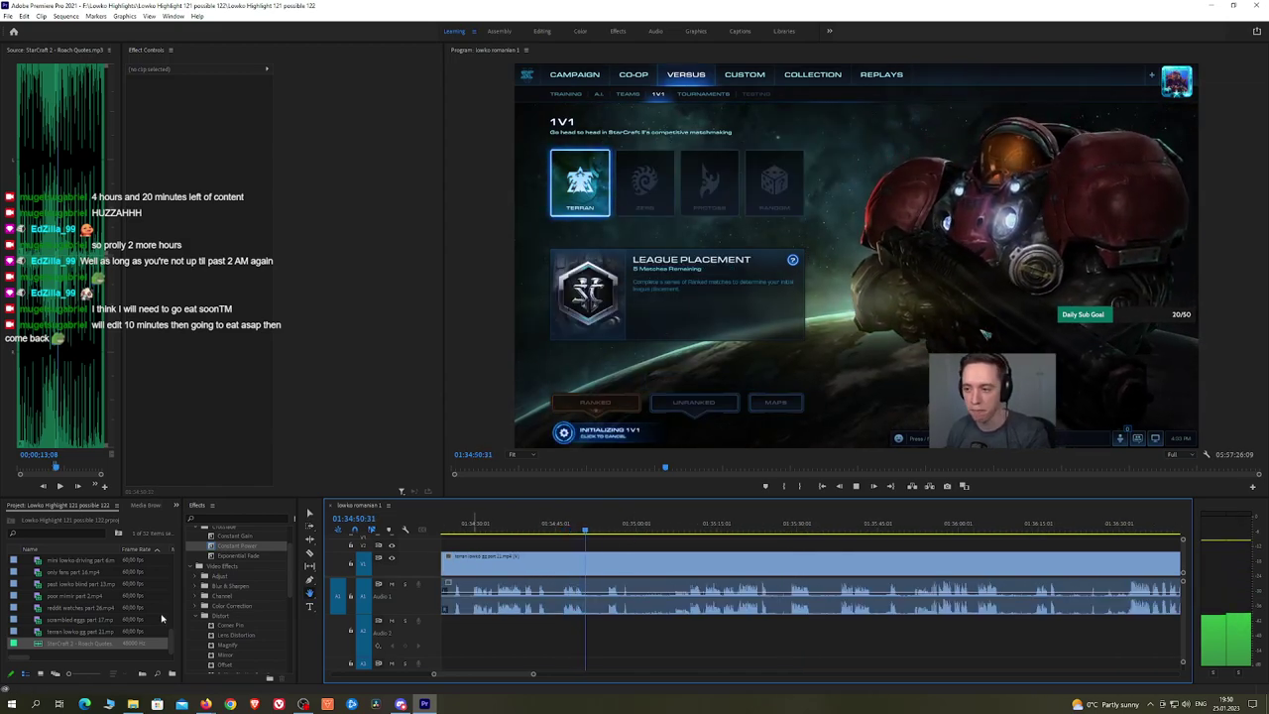
left_click(611, 528)
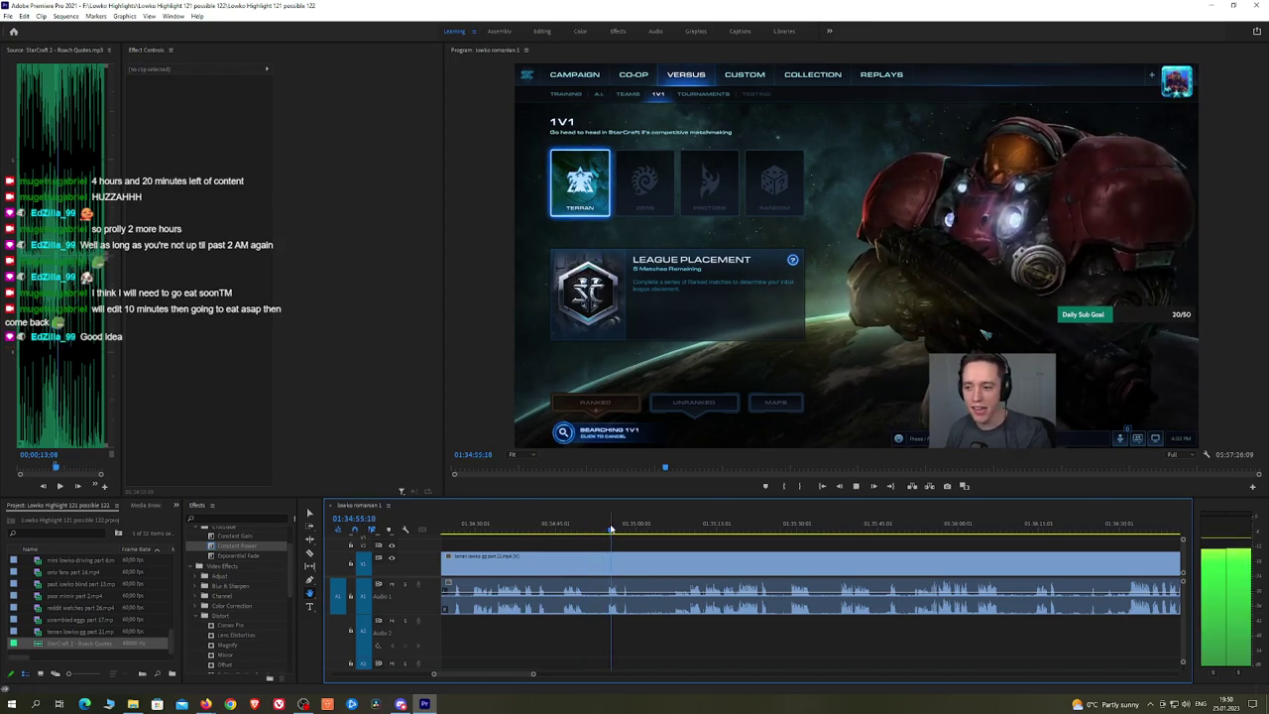
left_click(672, 529)
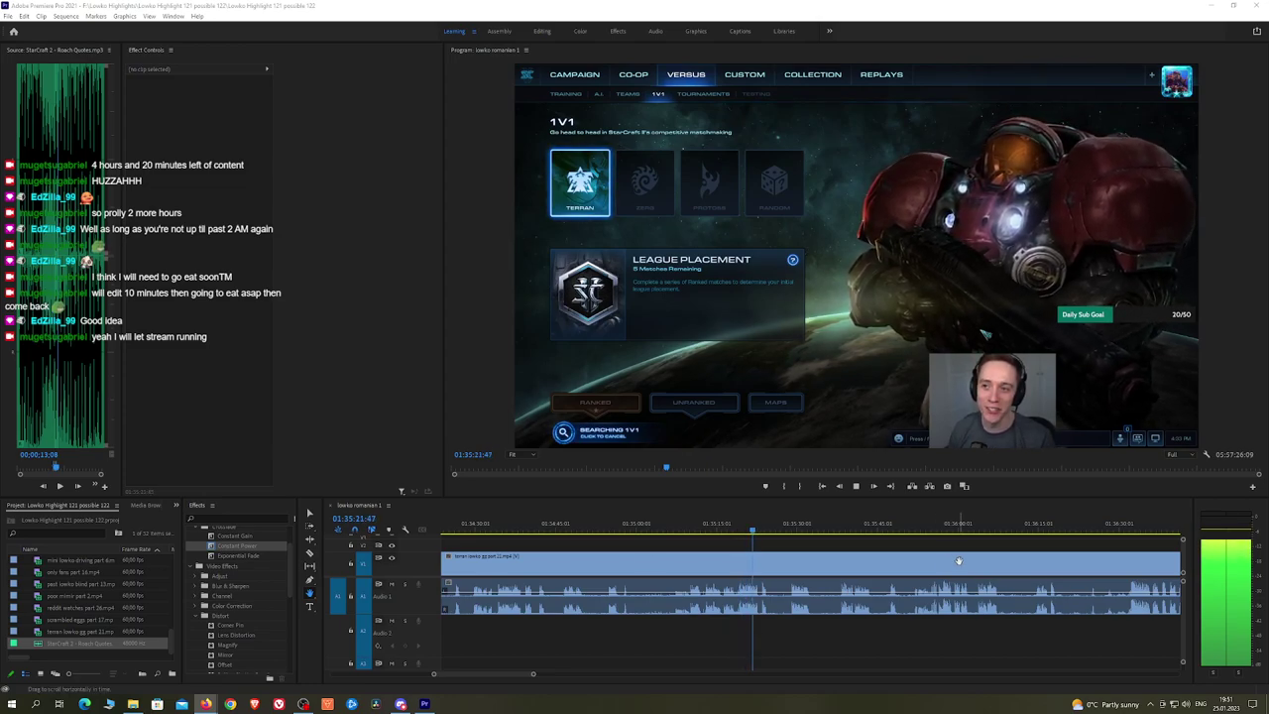
left_click(959, 562)
Step: Skim ahead through the stream footage to about 01:36:10
left_click(792, 527)
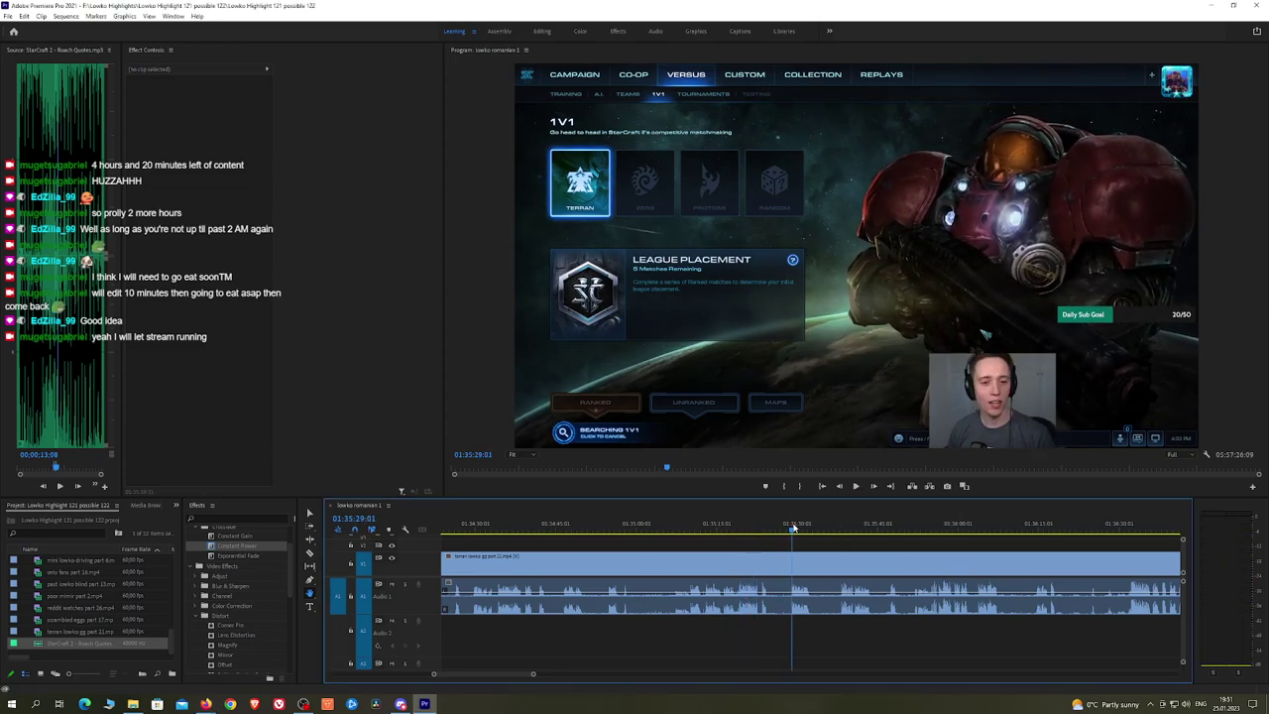
left_click(845, 528)
scroll(933, 552, "down", 3)
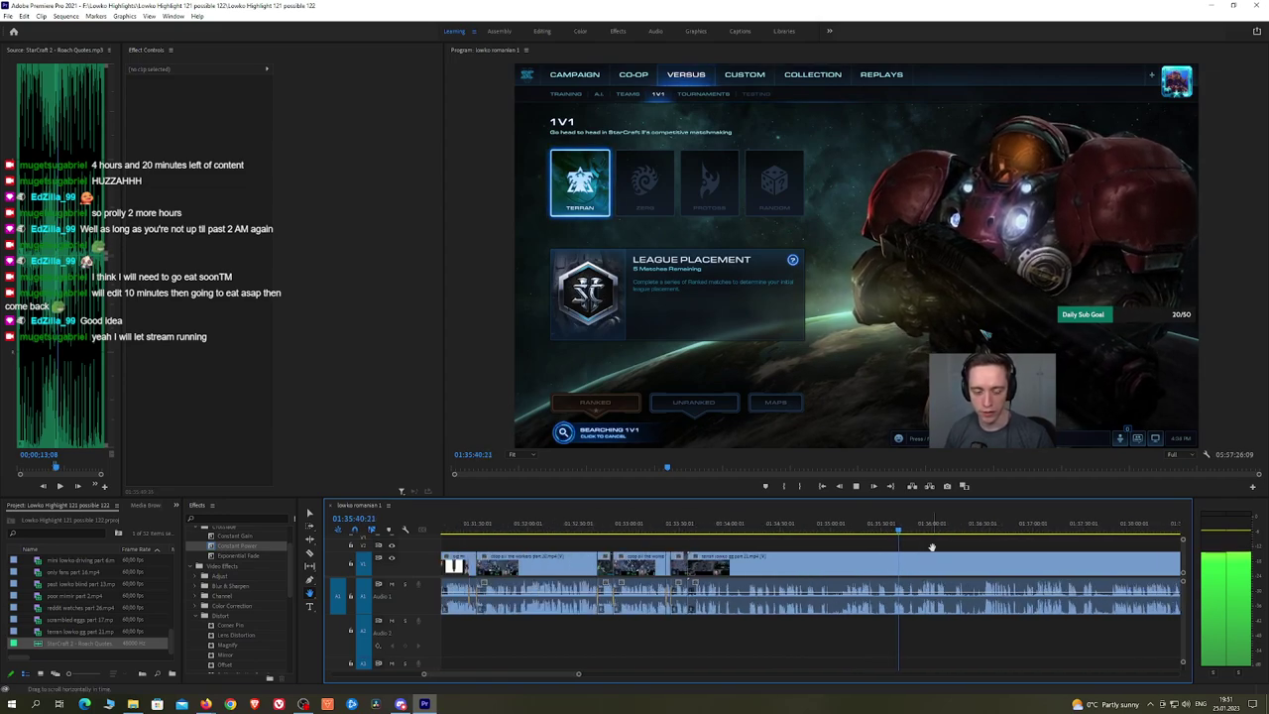
scroll(932, 547, "down", 2)
left_click_drag(957, 542, 776, 537)
left_click(745, 529)
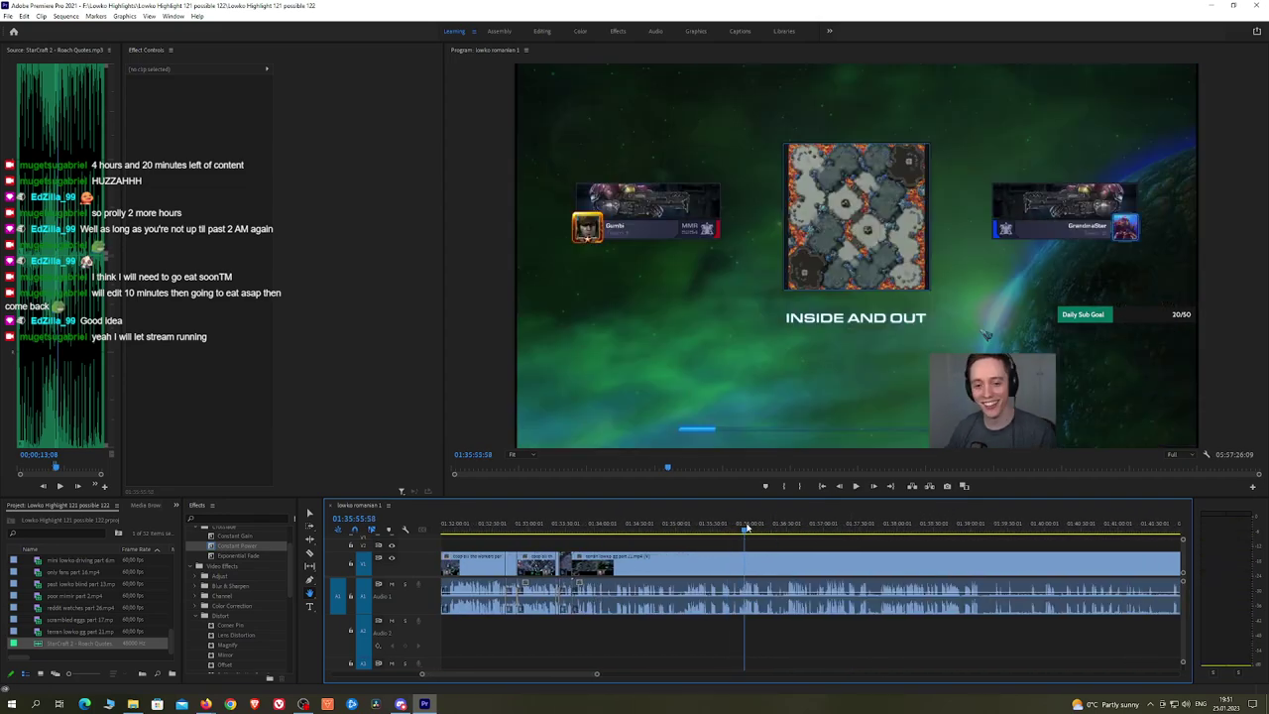
left_click(764, 528)
Step: Play back and review the footage from about 01:36:02 back to 01:35:51
scroll(786, 537, "up", 4)
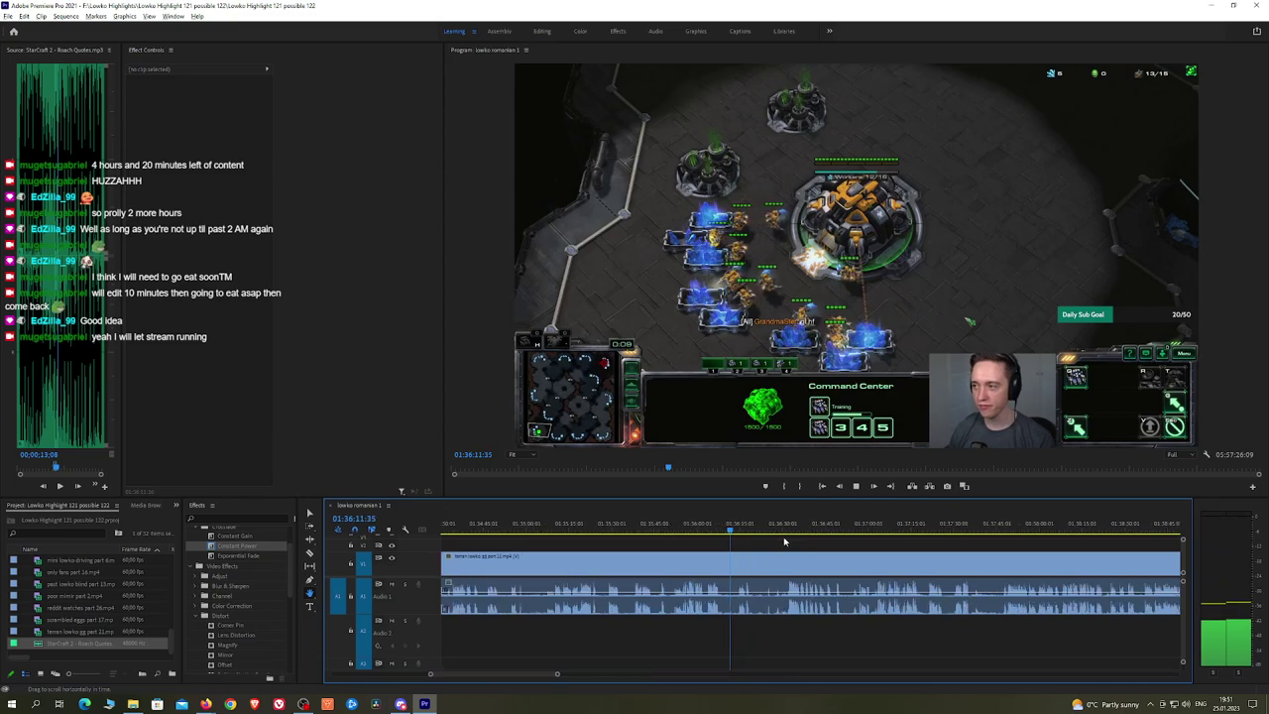
left_click(663, 530)
key("space")
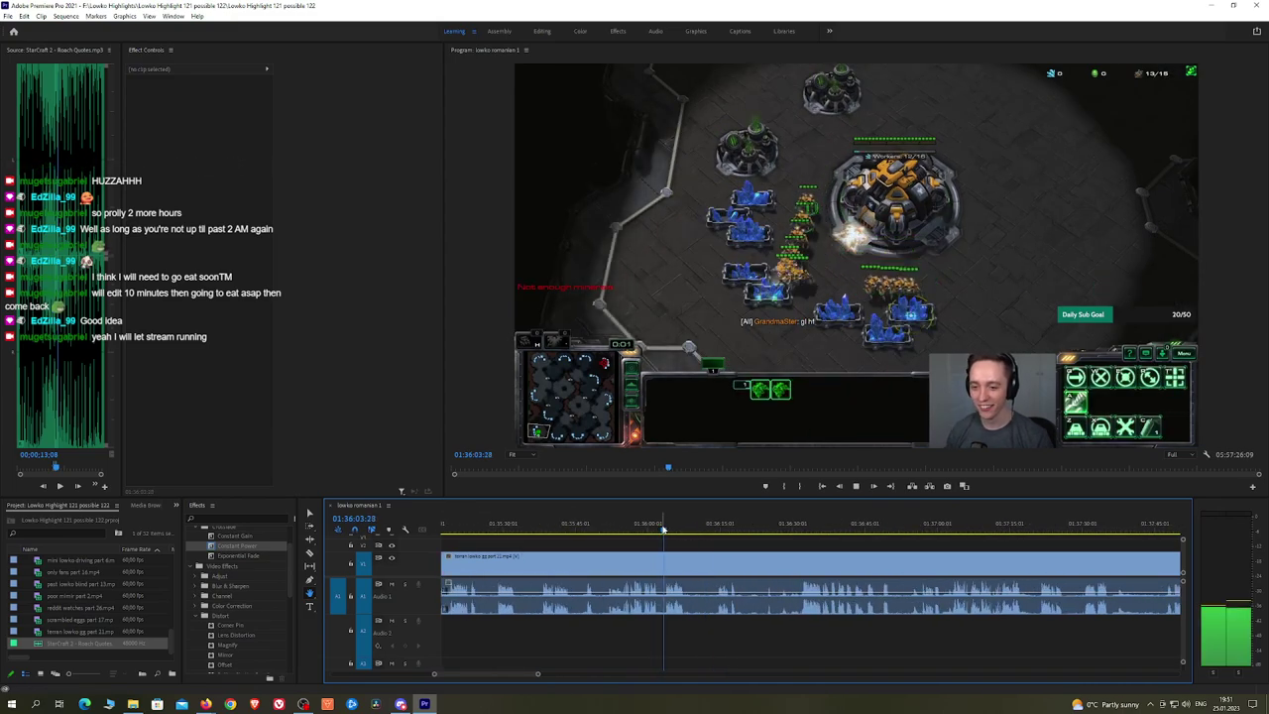
scroll(674, 538, "up", 1)
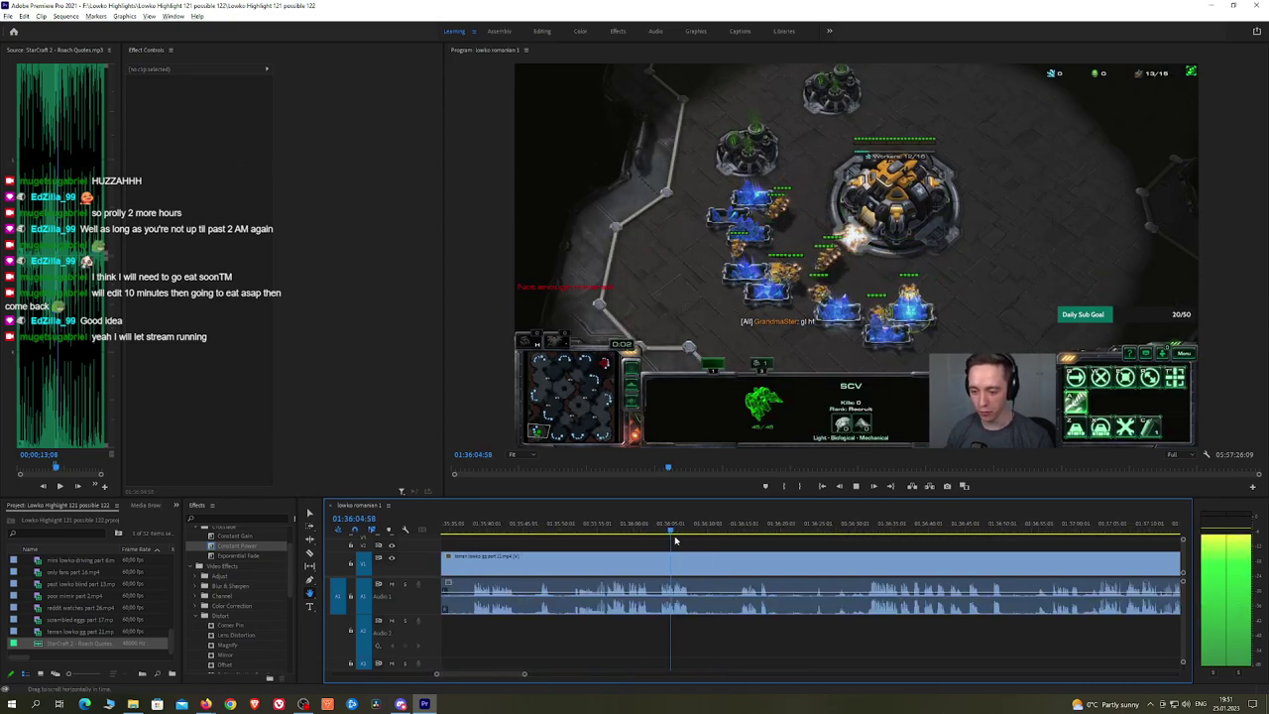
left_click(617, 529)
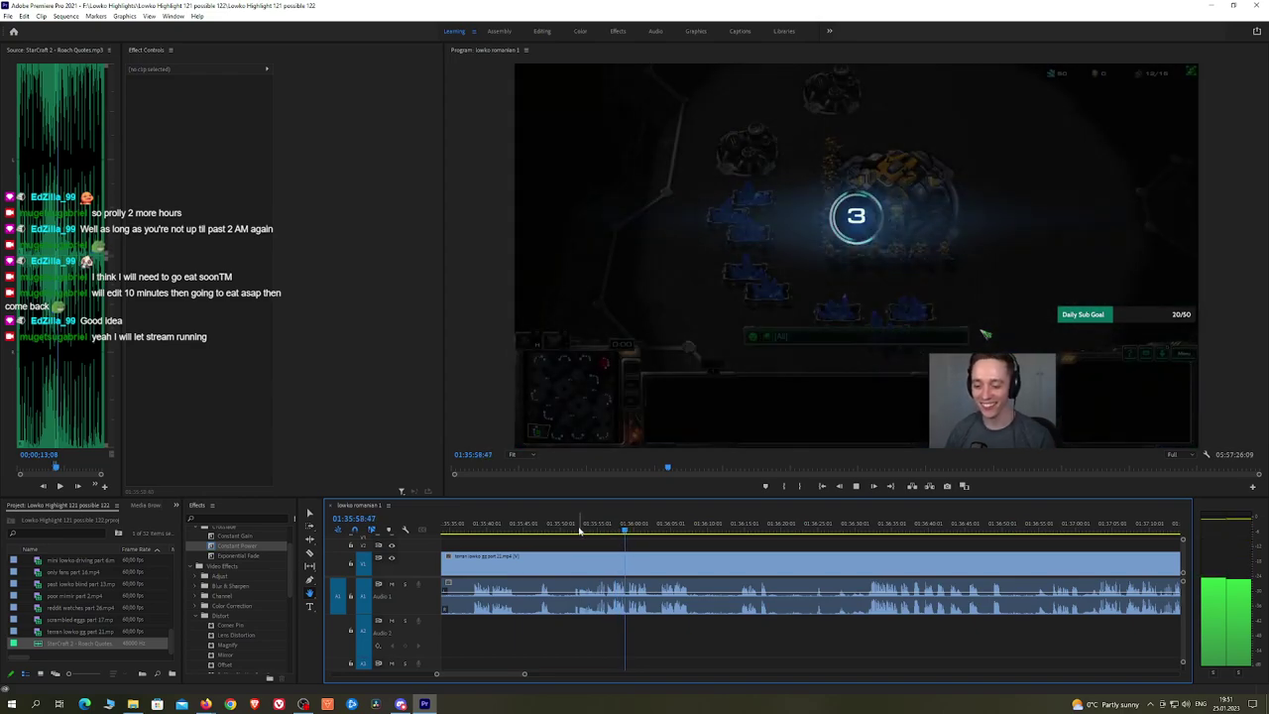
left_click(574, 528)
scroll(600, 544, "up", 3)
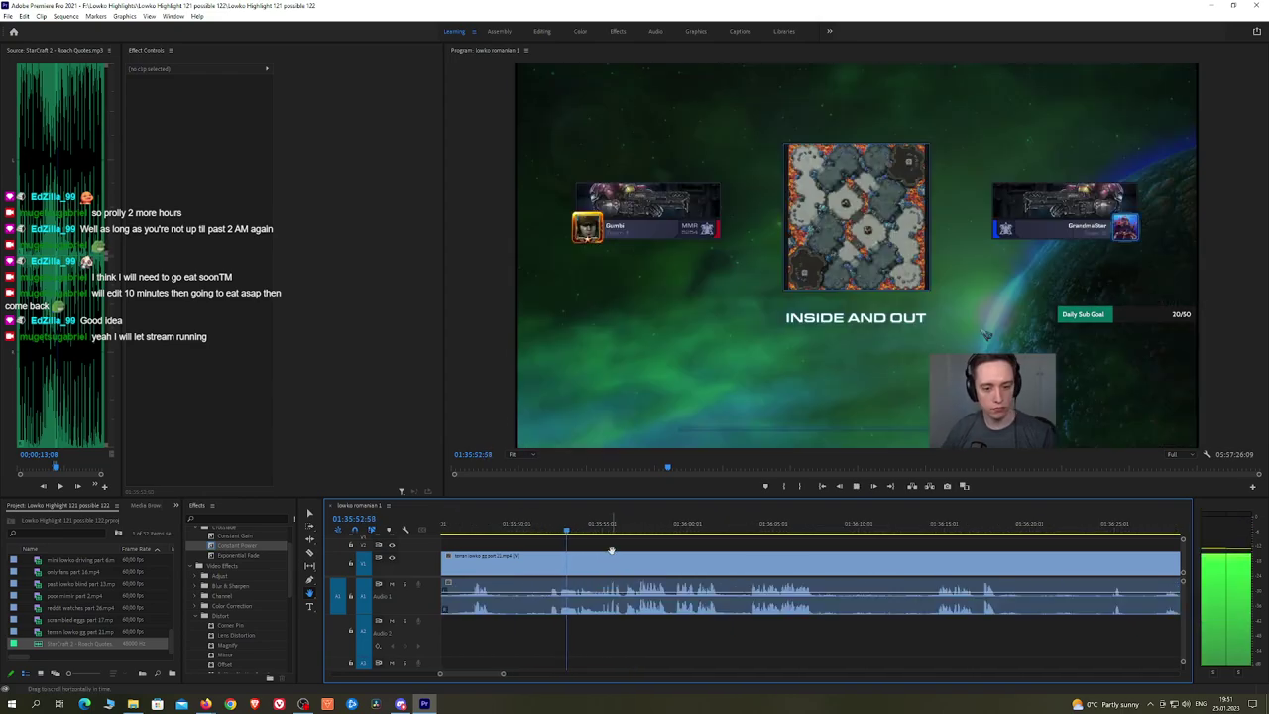
scroll(615, 555, "up", 3)
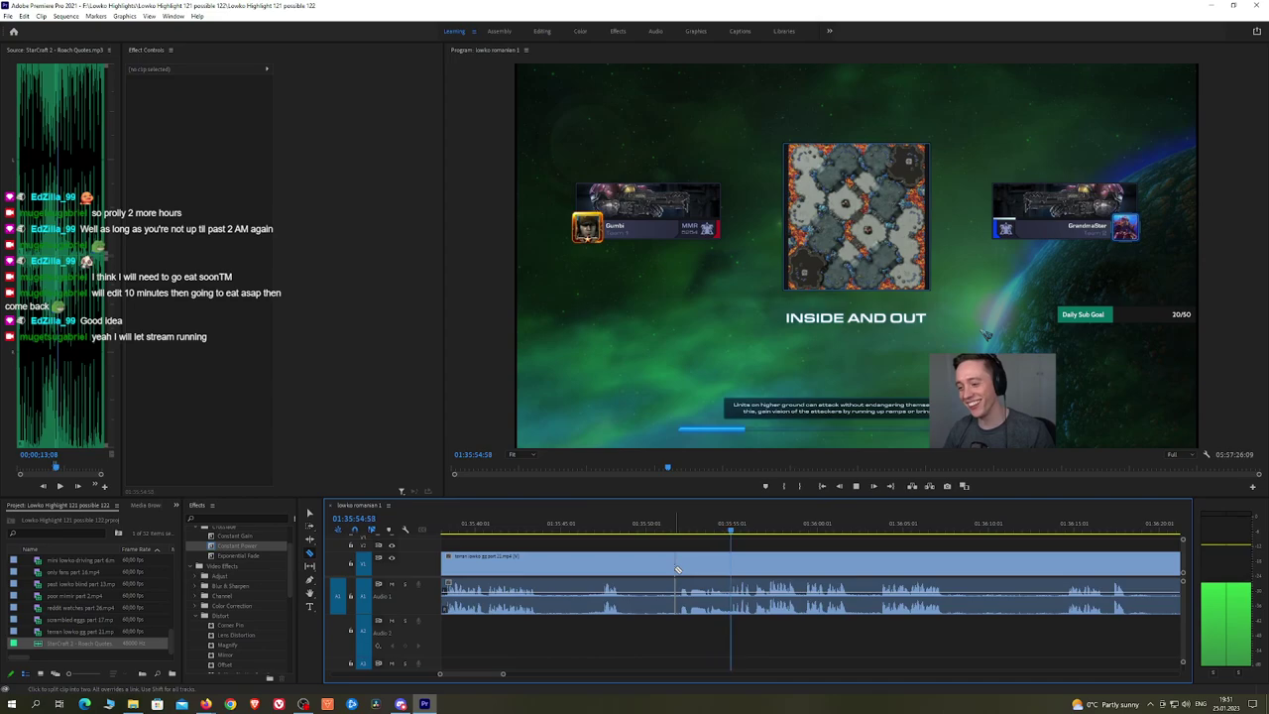
Step: Ripple-delete the unwanted stretch and put an Exponential Fade on the new audio join
key("v")
left_click(658, 570)
key("shift+Delete")
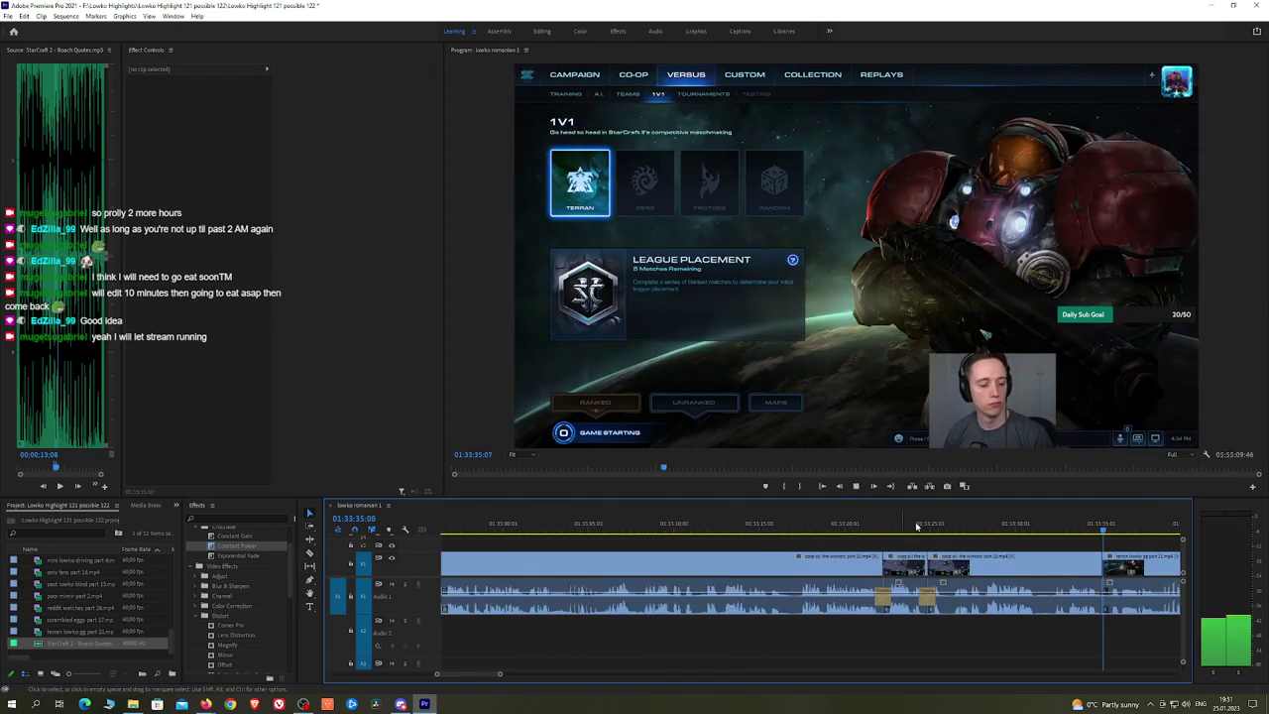
left_click_drag(253, 556, 1111, 625)
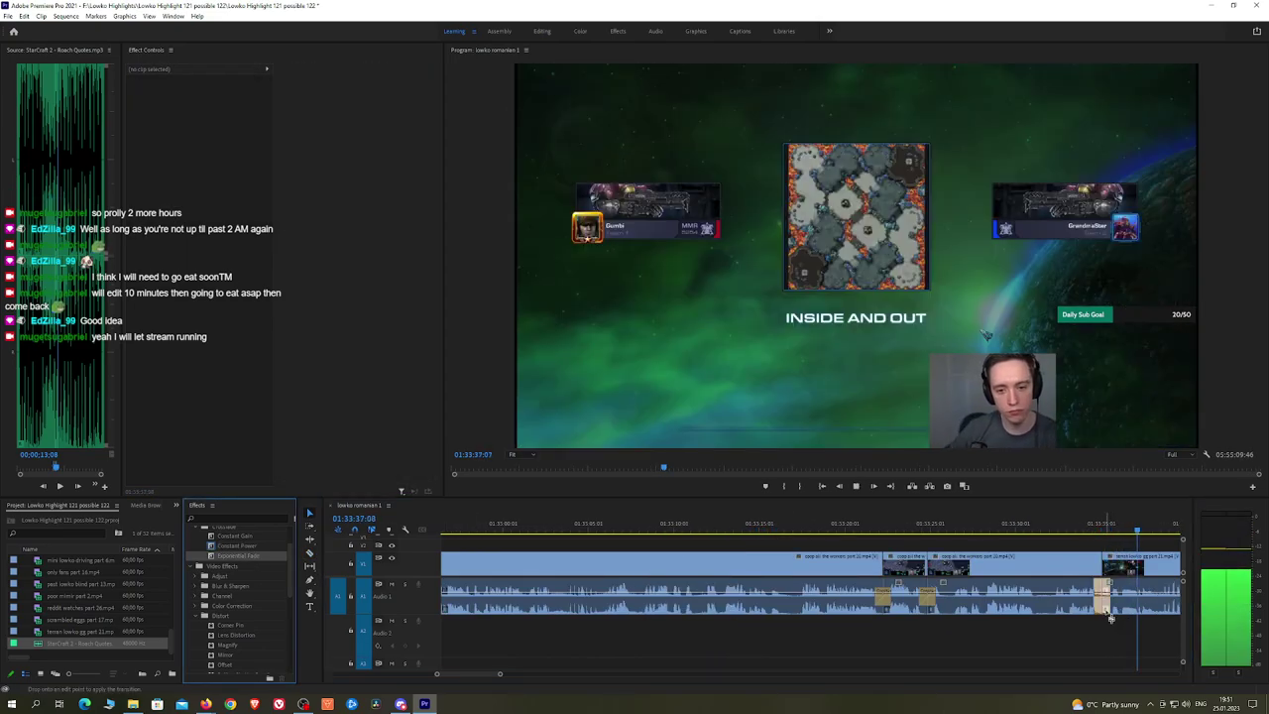
scroll(704, 580, "down", 2)
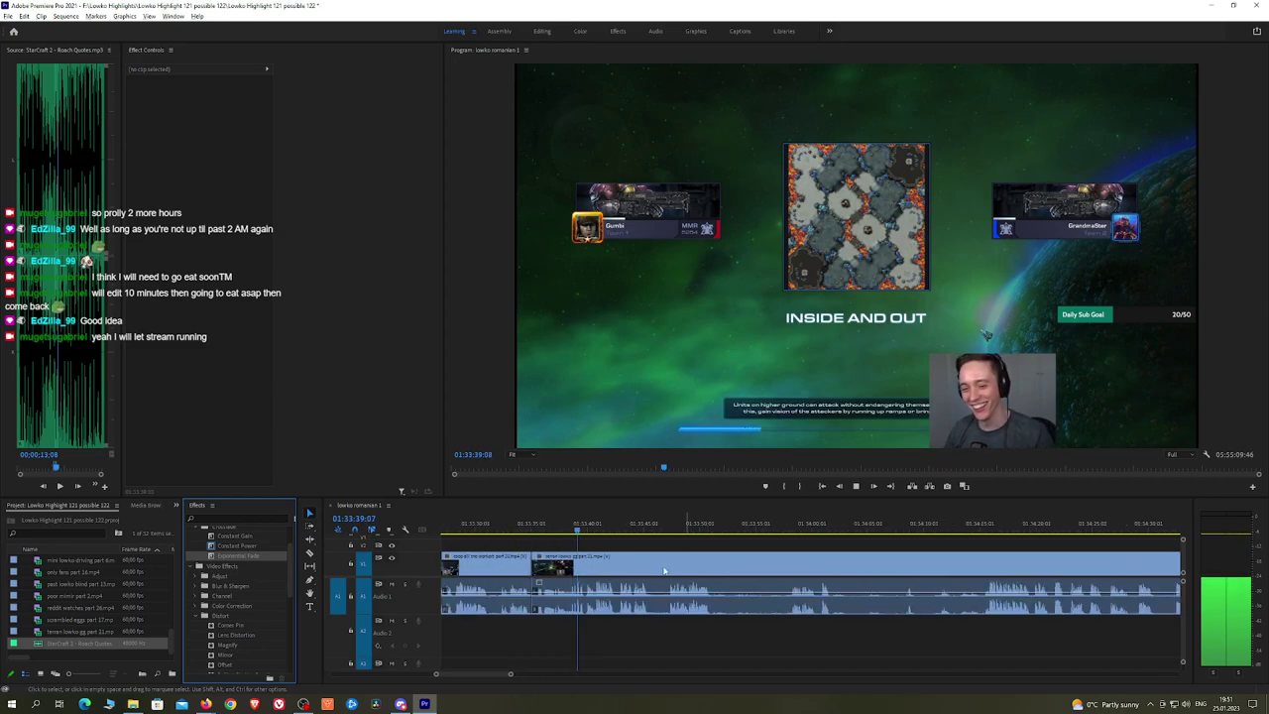
scroll(665, 571, "up", 1)
key("shift+3")
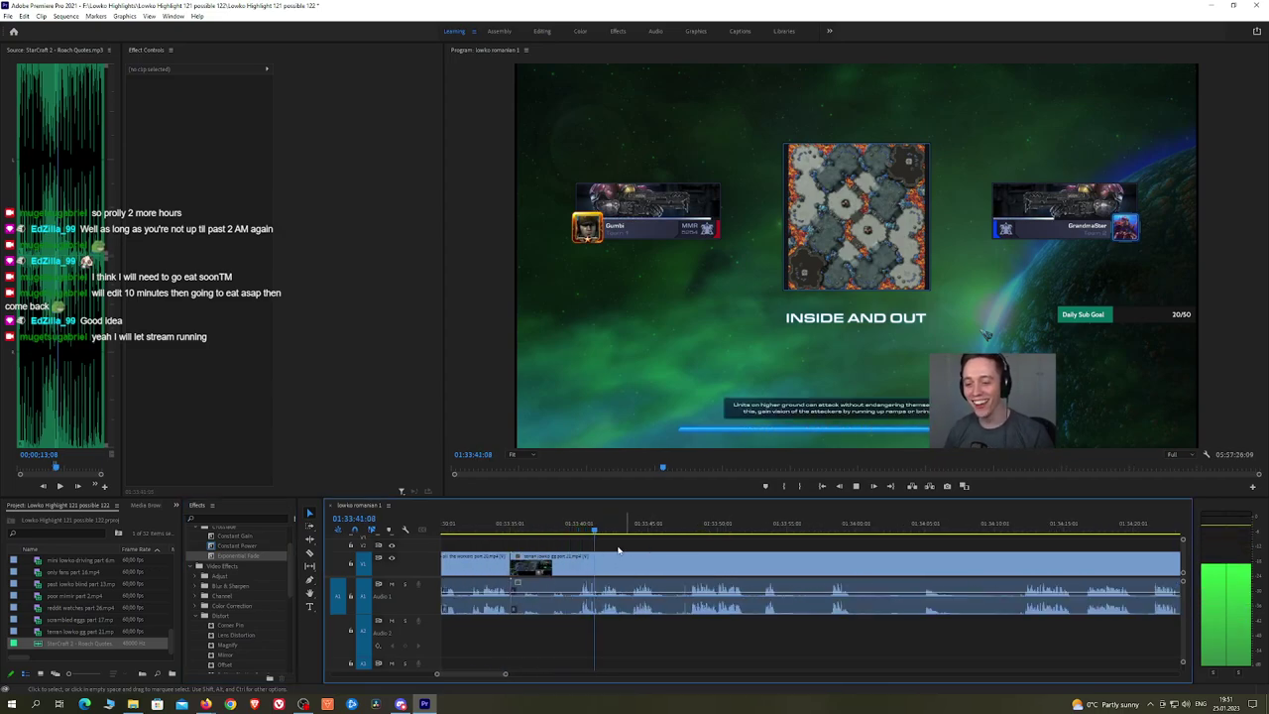
key("space")
Step: Review the footage from about 01:34:12 to the 1v1 search, returning to the Zerg rank screen at 01:34:46
left_click_drag(616, 543, 762, 544)
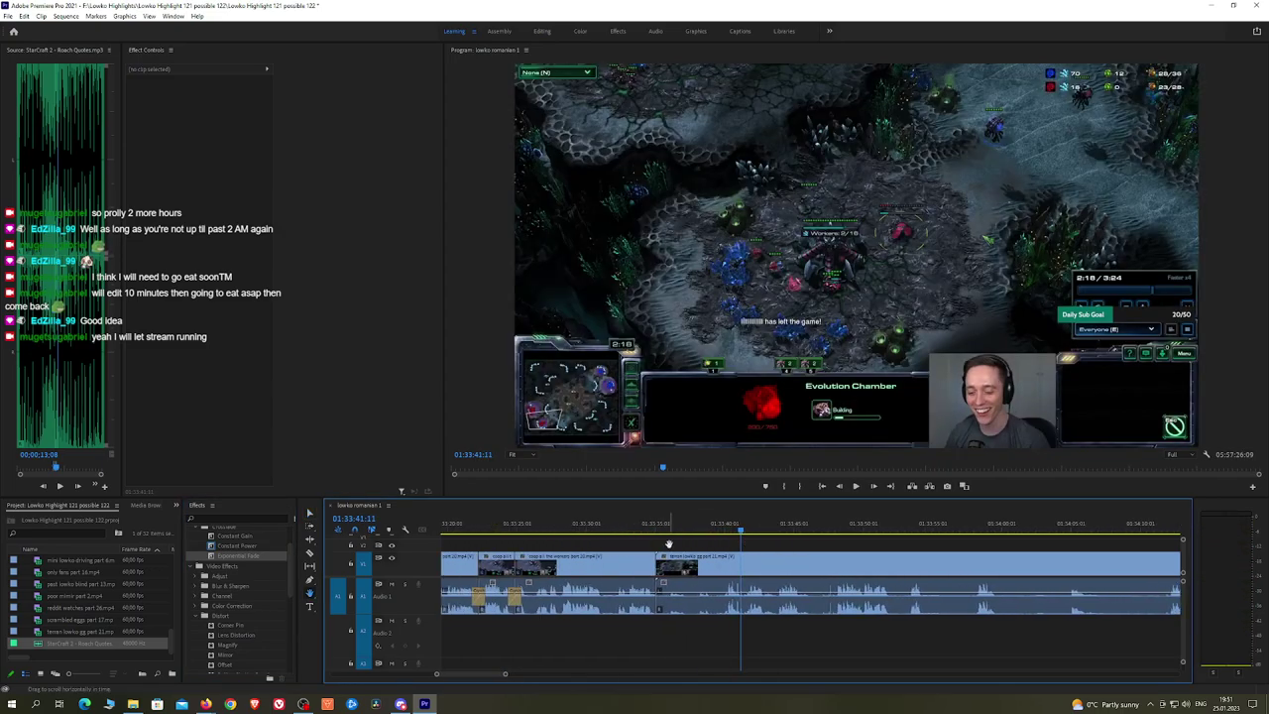
left_click_drag(669, 533, 734, 542)
key("space")
left_click(814, 529)
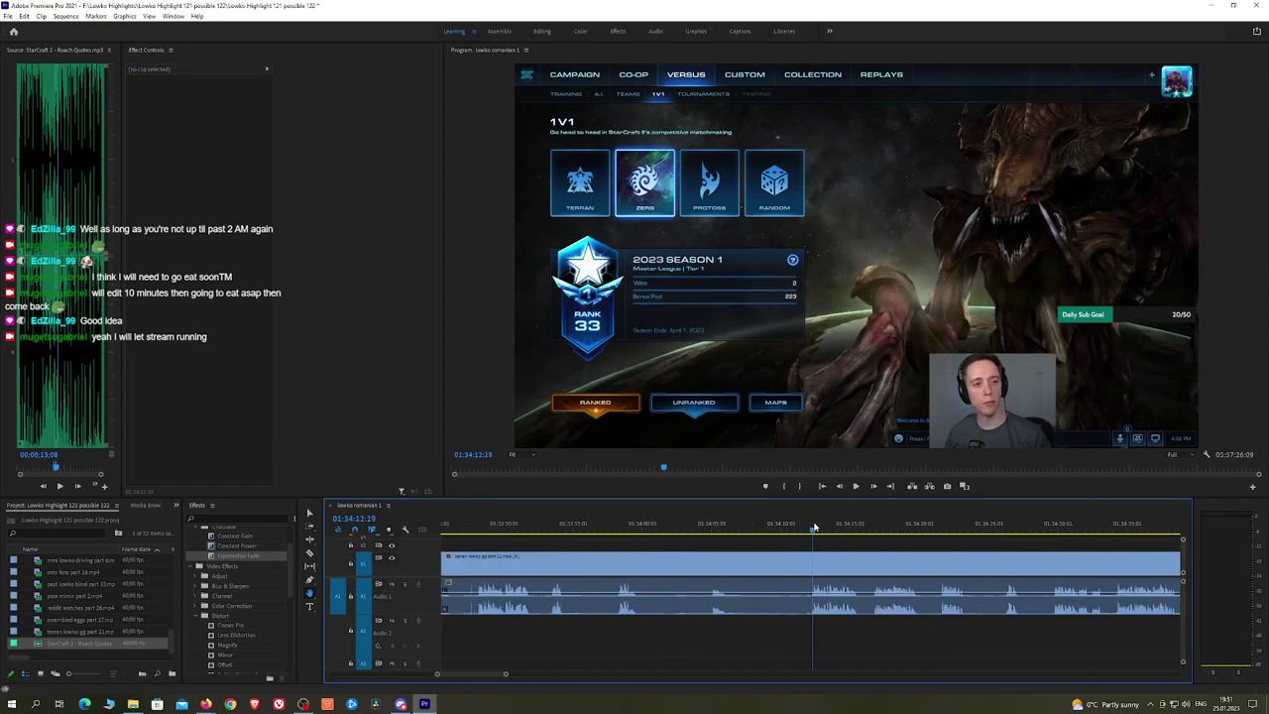
key("space")
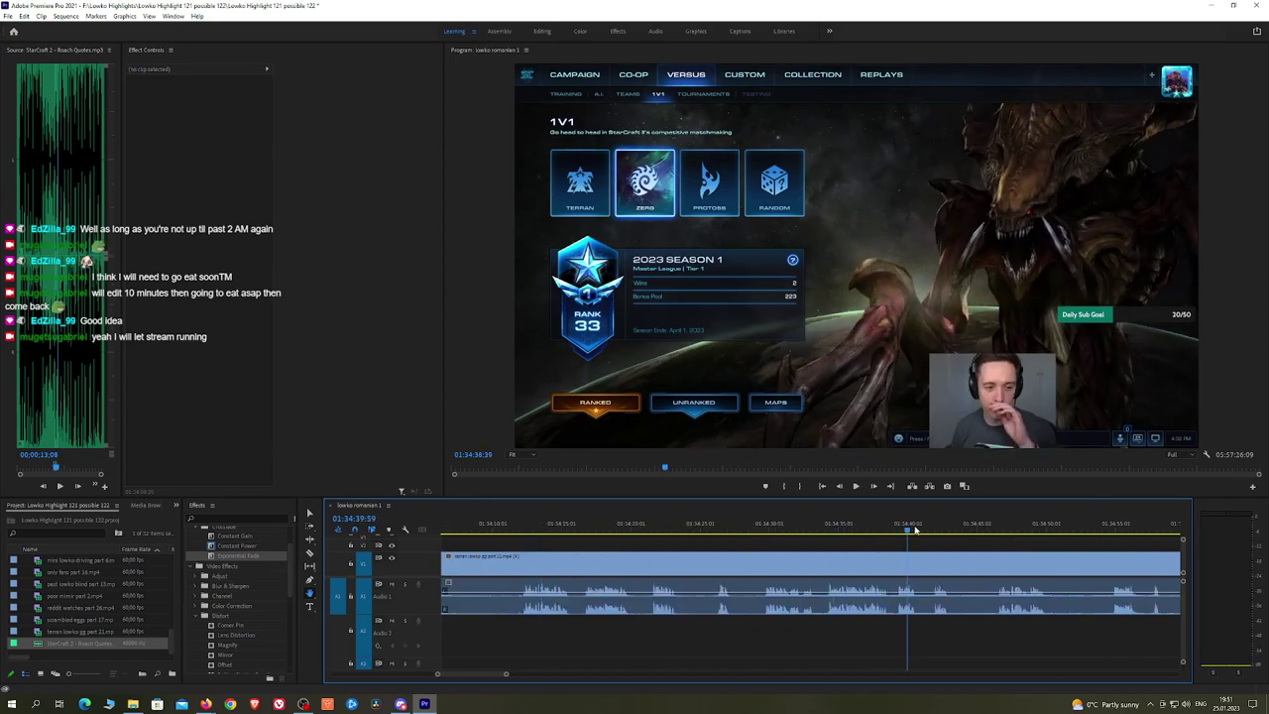
left_click_drag(907, 528, 1126, 531)
key("space")
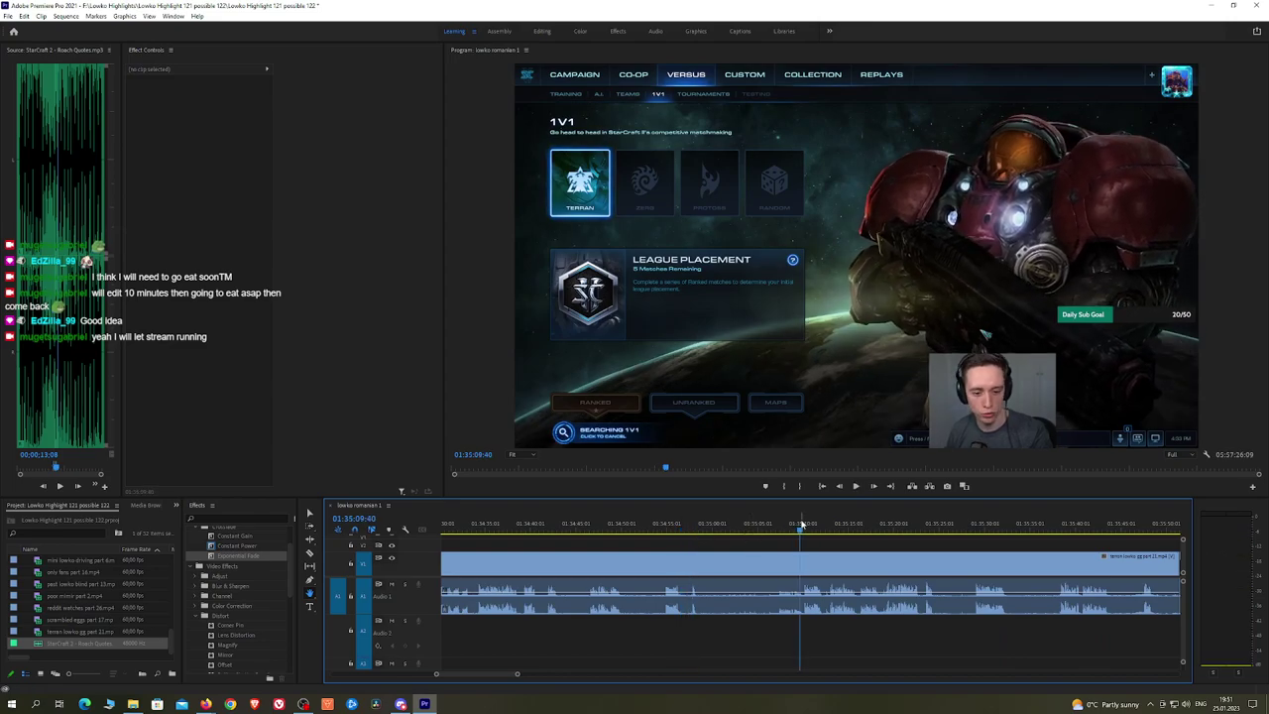
key("space")
left_click(588, 522)
key("space")
left_click_drag(651, 539, 723, 538)
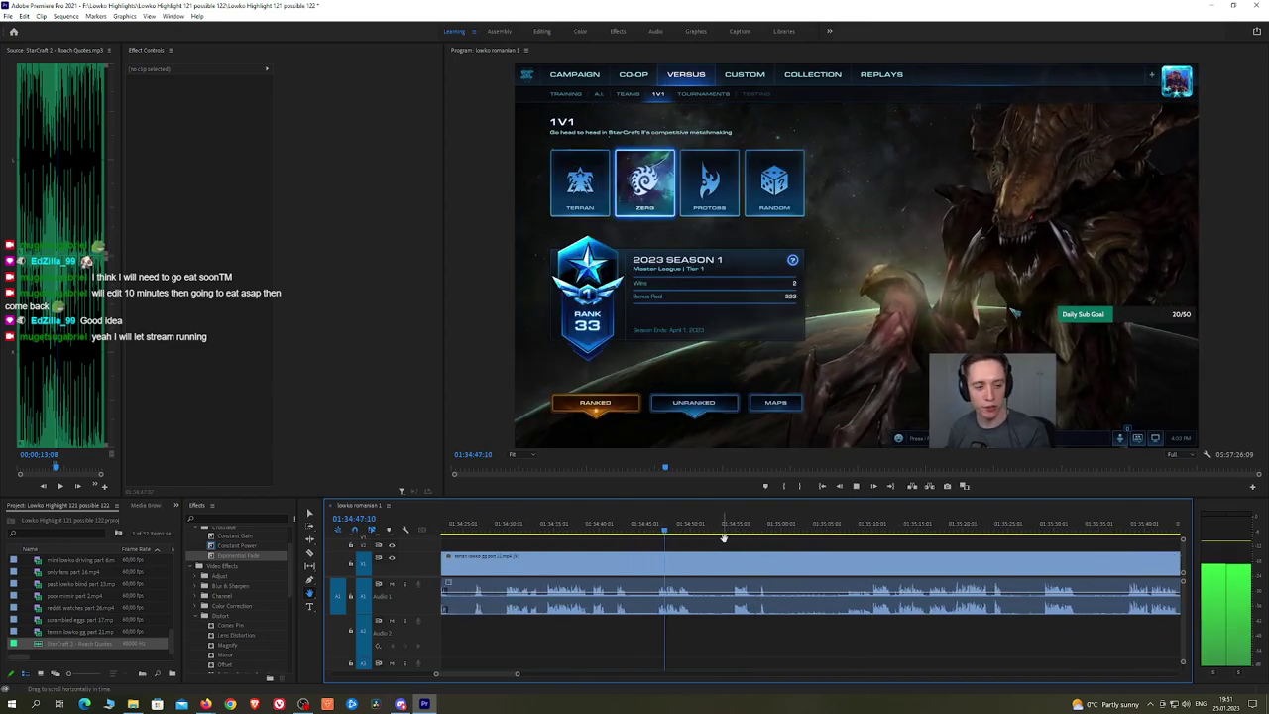
Step: Split the footage at 01:34:46 and ripple-delete the stretch to its left
key("c")
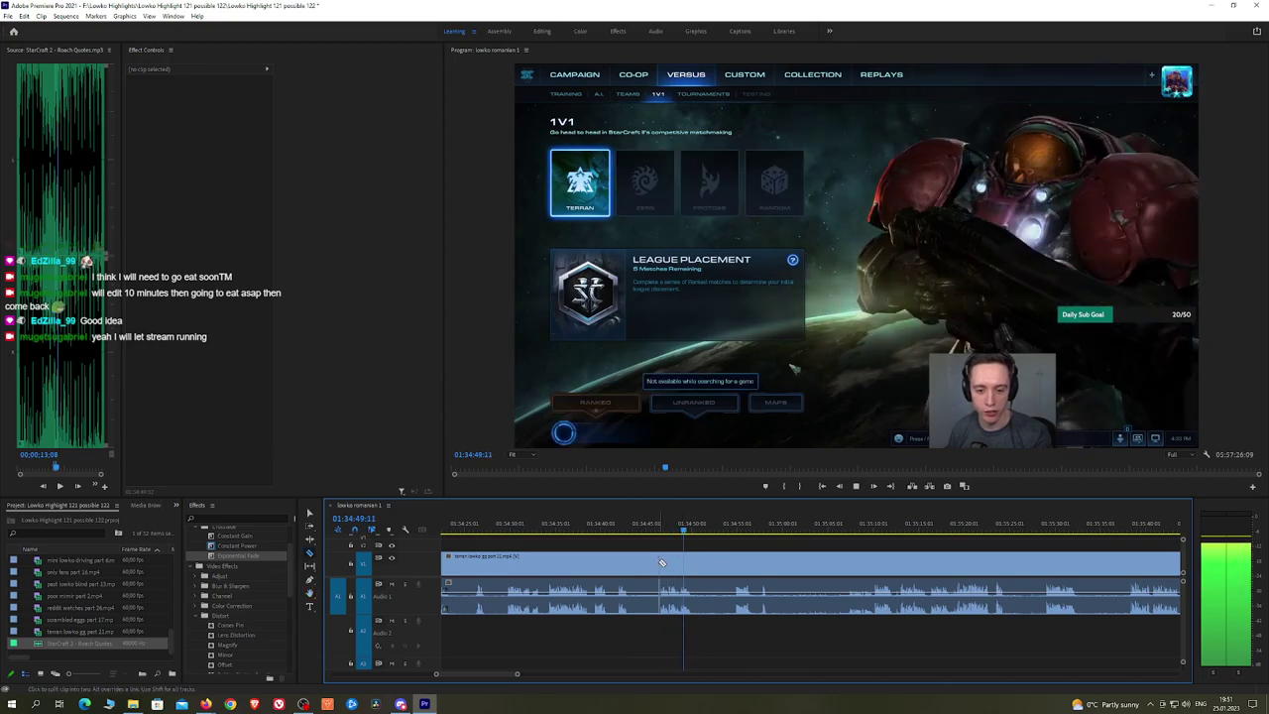
left_click(657, 562)
key("v")
left_click(644, 567)
key("shift+Delete")
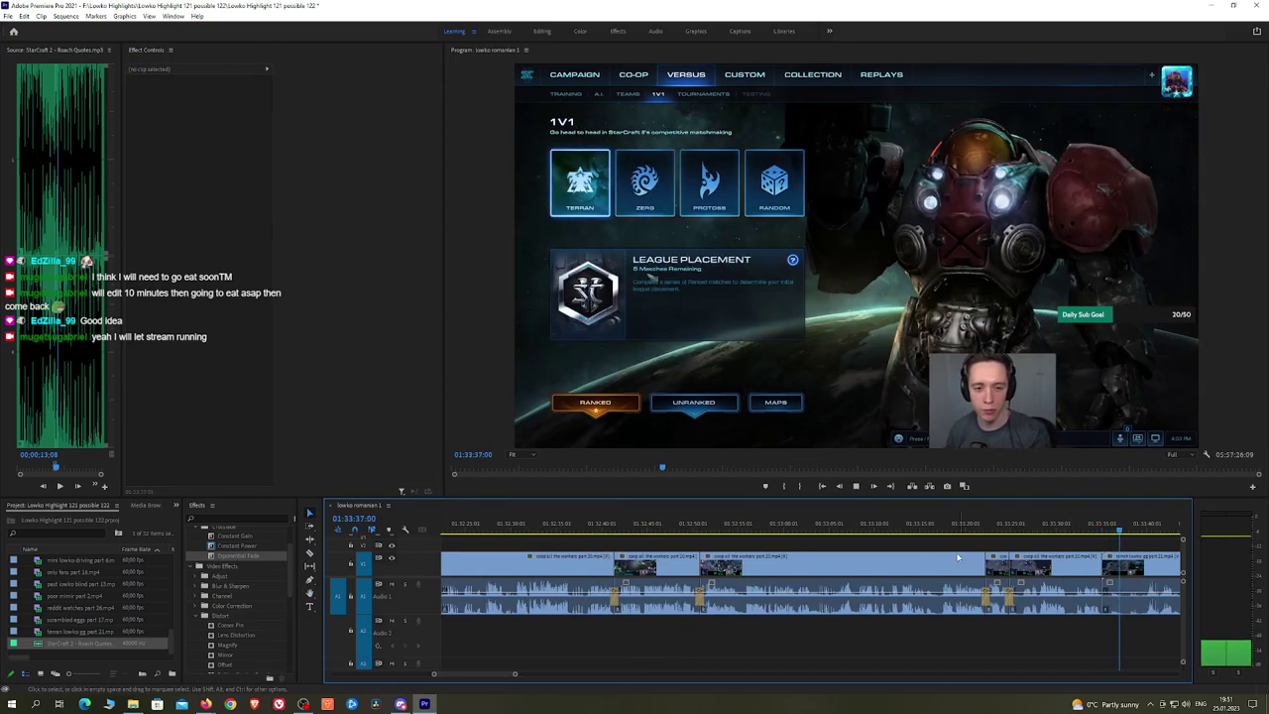
Step: Replay the footage from about 01:34:10 to 01:34:35 to check the cut
key("space")
scroll(1143, 566, "down", 5)
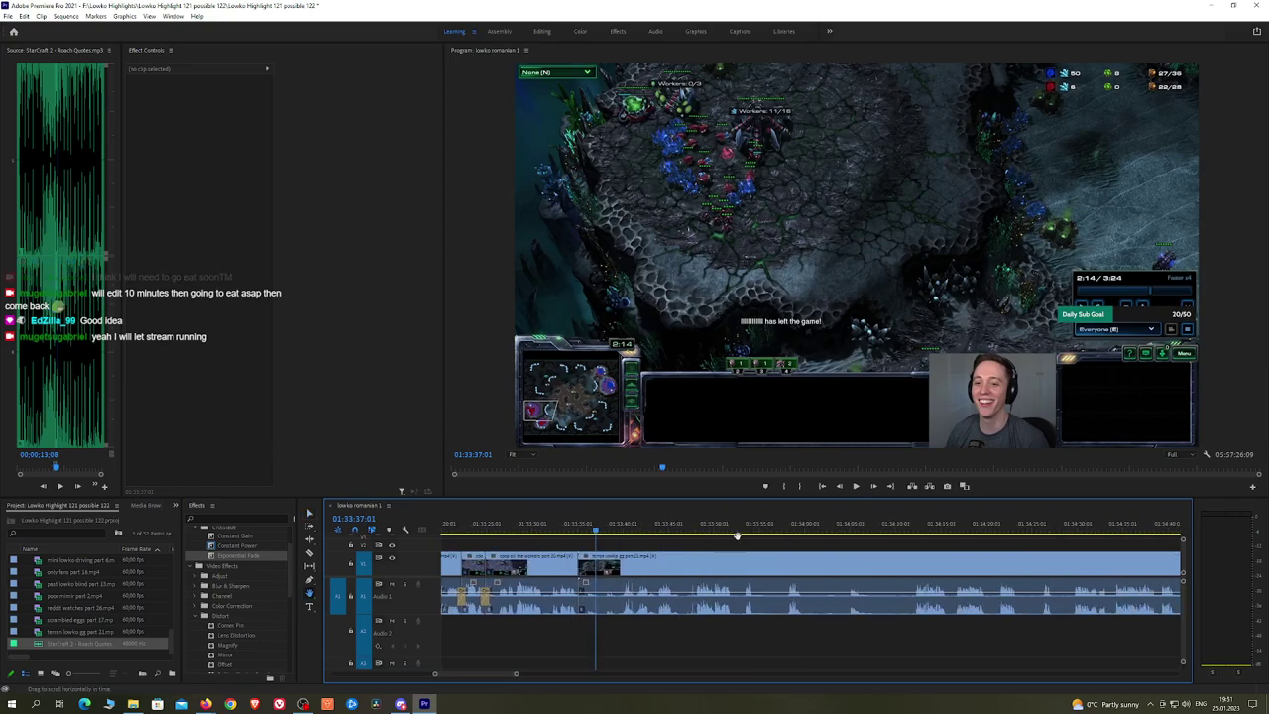
left_click(901, 525)
left_click_drag(1033, 532, 748, 544)
key("space")
Step: Split at about 01:34:34, ripple-delete the stretch before it and add an Exponential Fade at the join
left_click(815, 530)
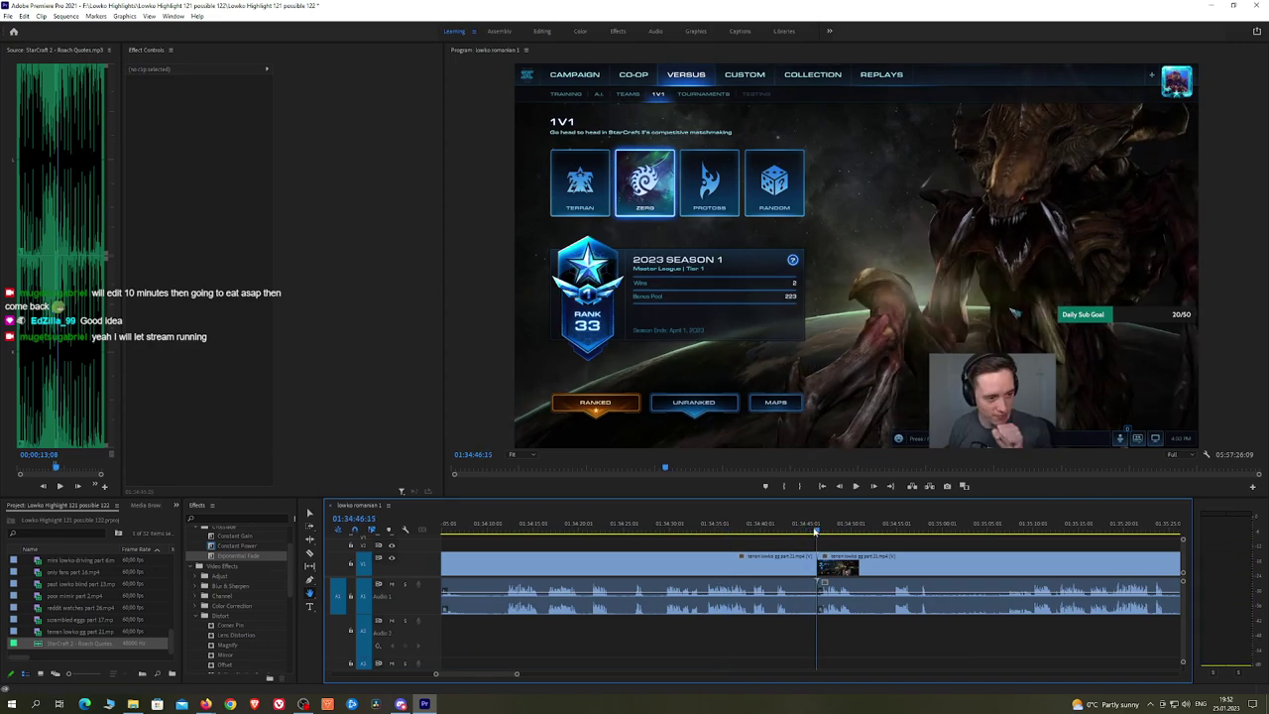
left_click(708, 528)
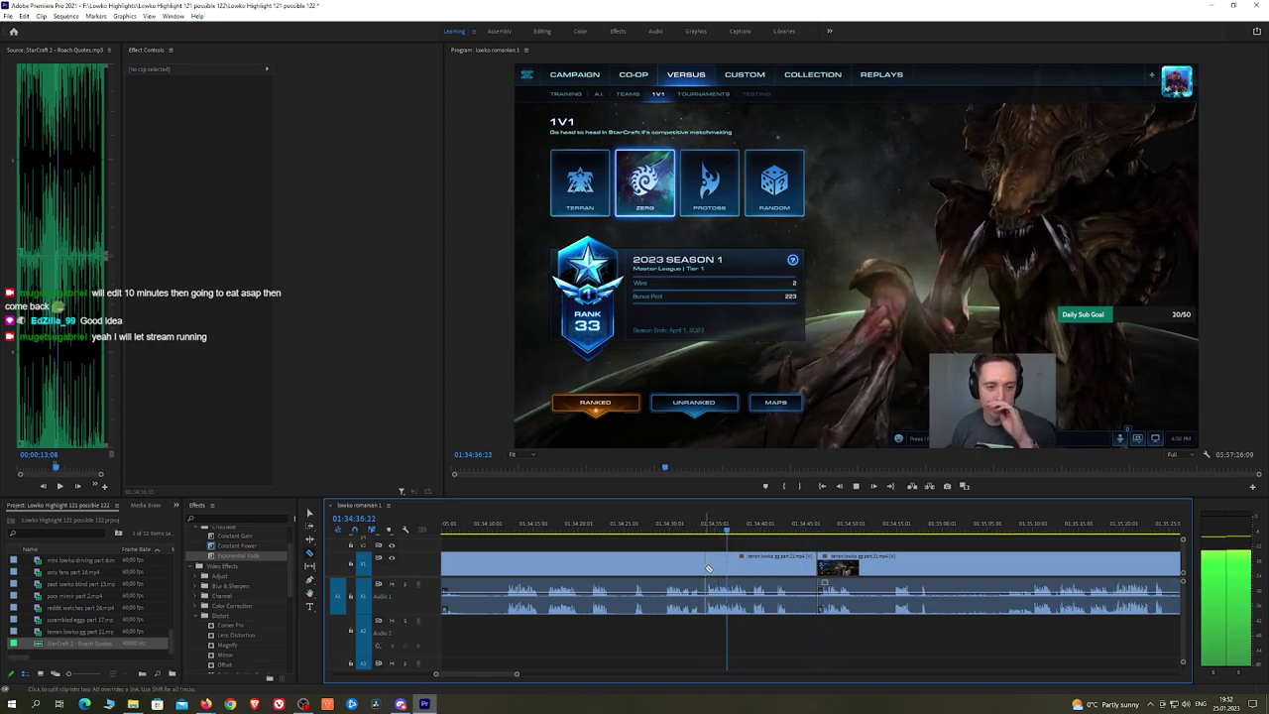
left_click(708, 569)
key("v")
left_click(685, 568)
key("shift+Delete")
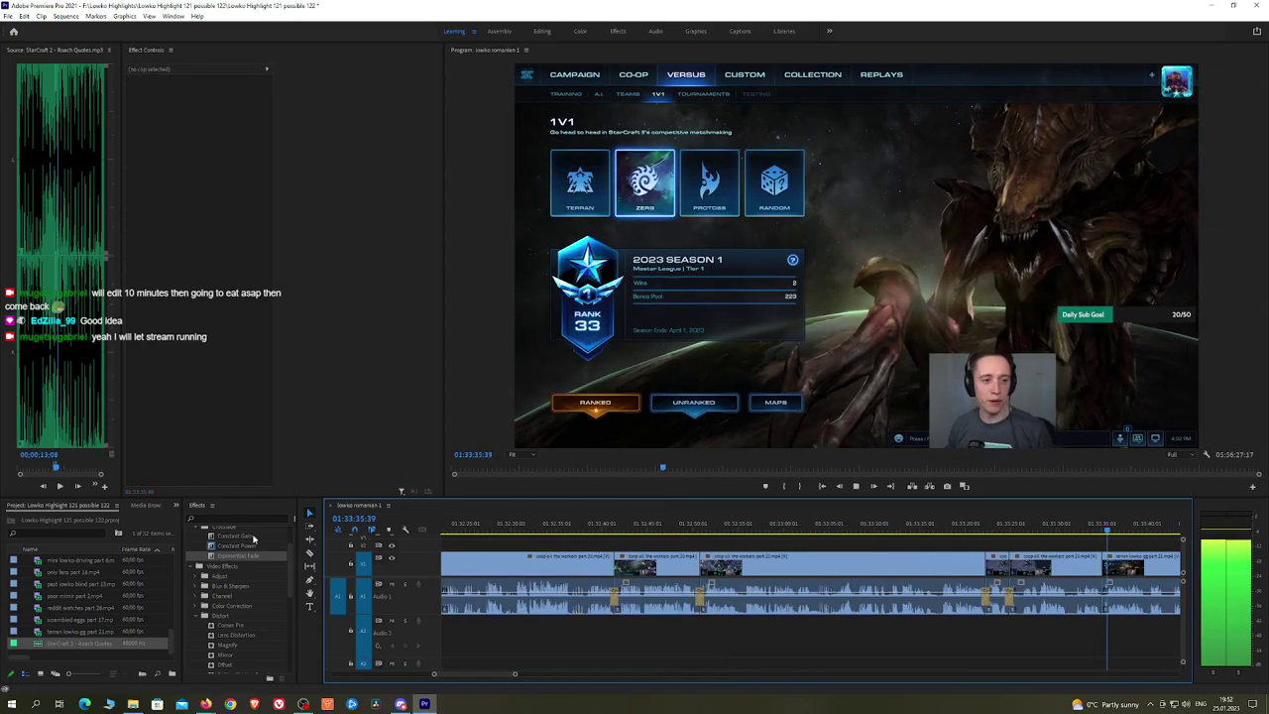
left_click_drag(244, 556, 1069, 608)
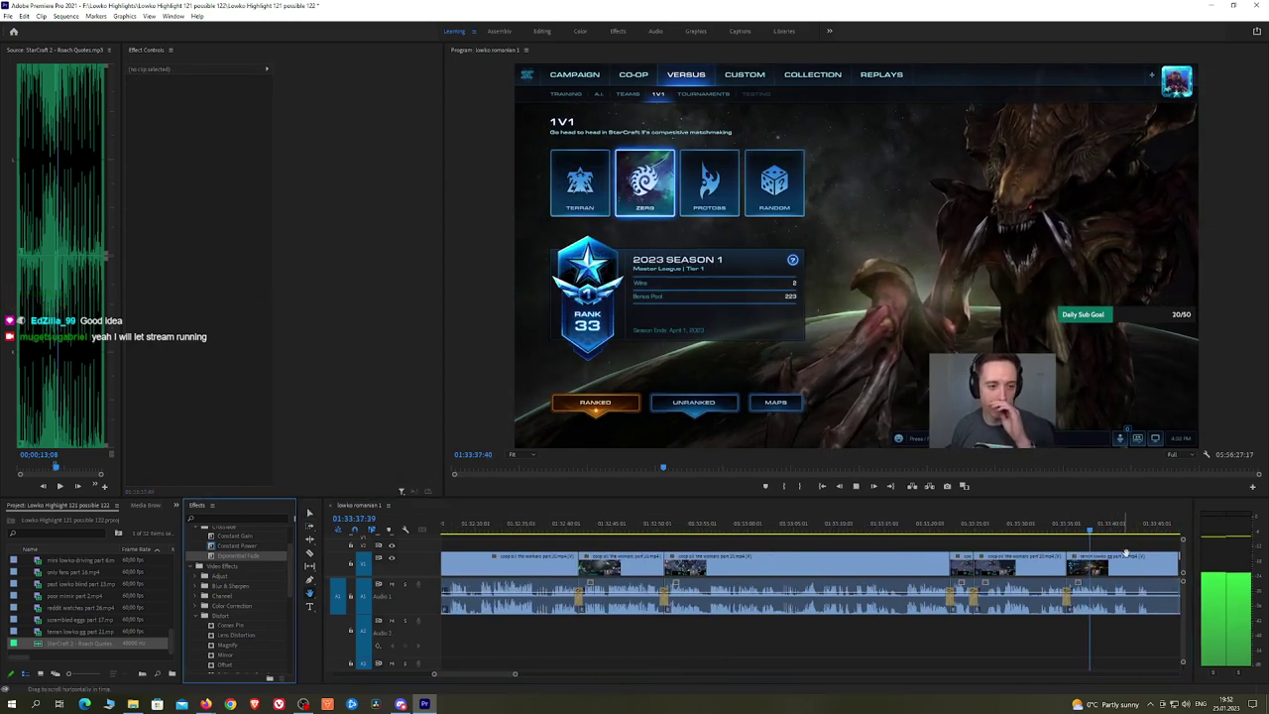
key("h")
left_click_drag(1127, 553, 762, 547)
scroll(789, 566, "up", 2)
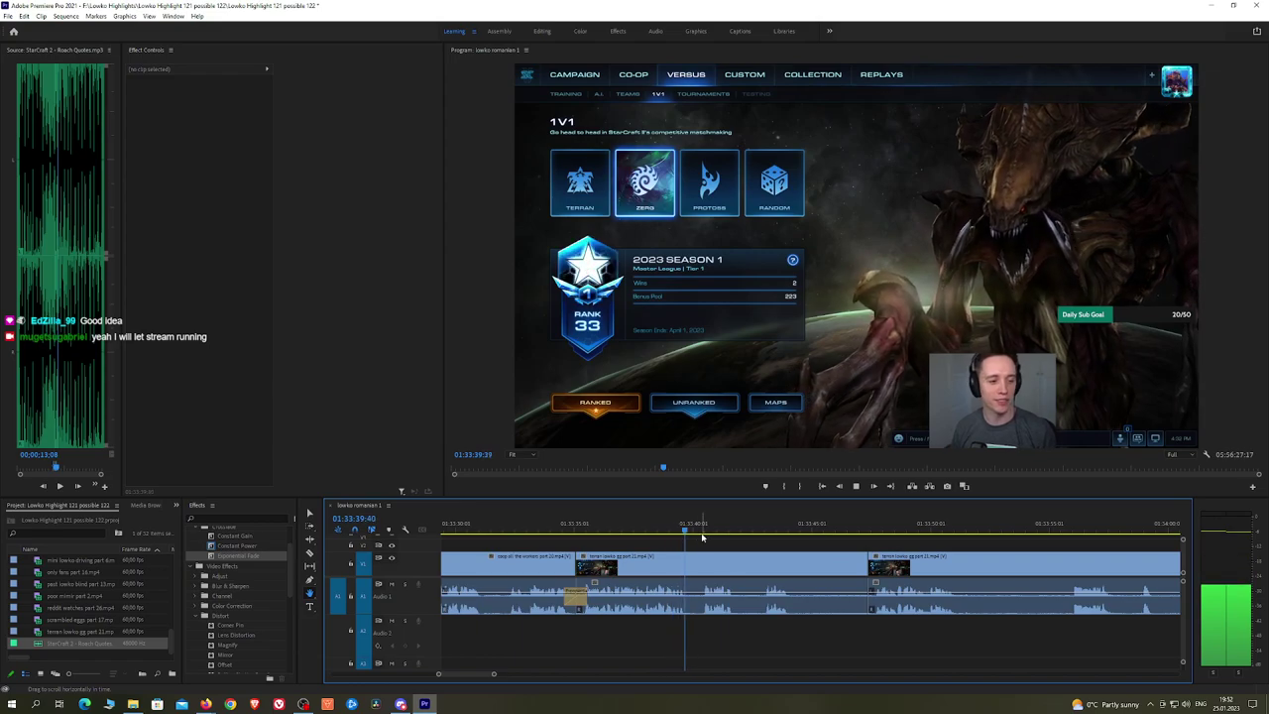
Step: Ripple-delete two short unwanted stretches, adding a Constant Power crossfade at each new audio join
left_click(759, 563)
key("shift+Delete")
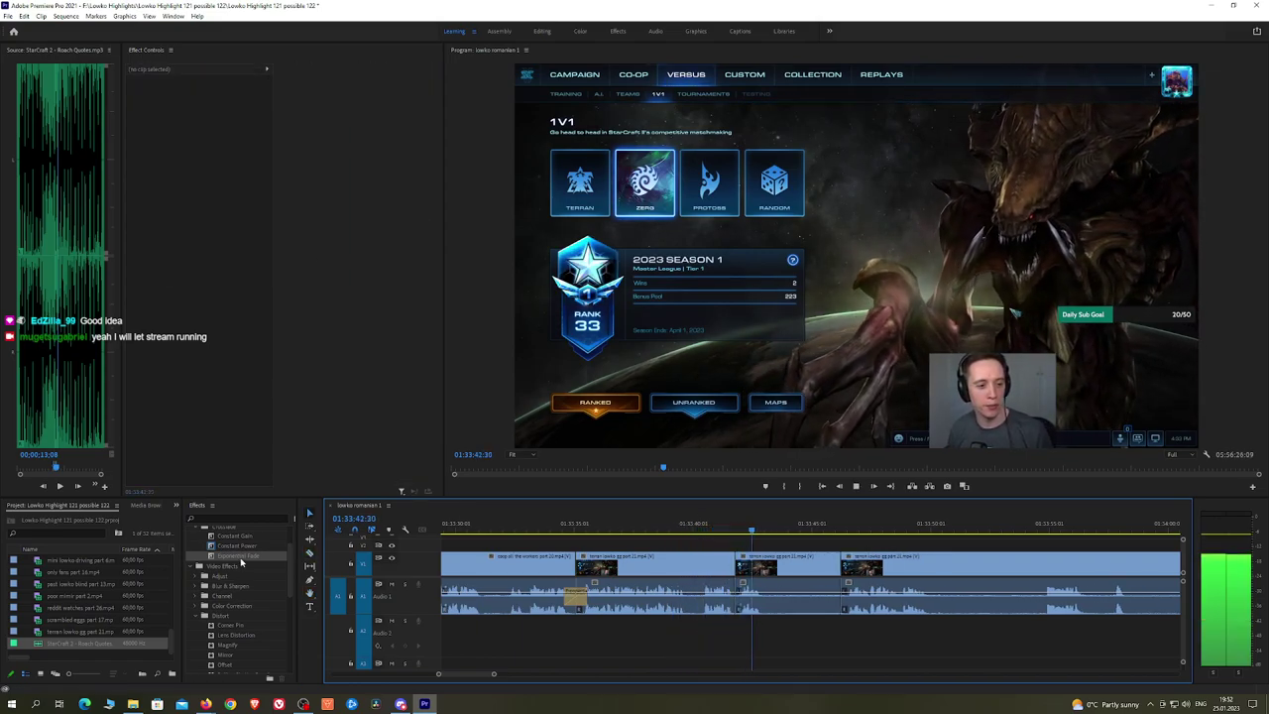
left_click_drag(236, 545, 735, 595)
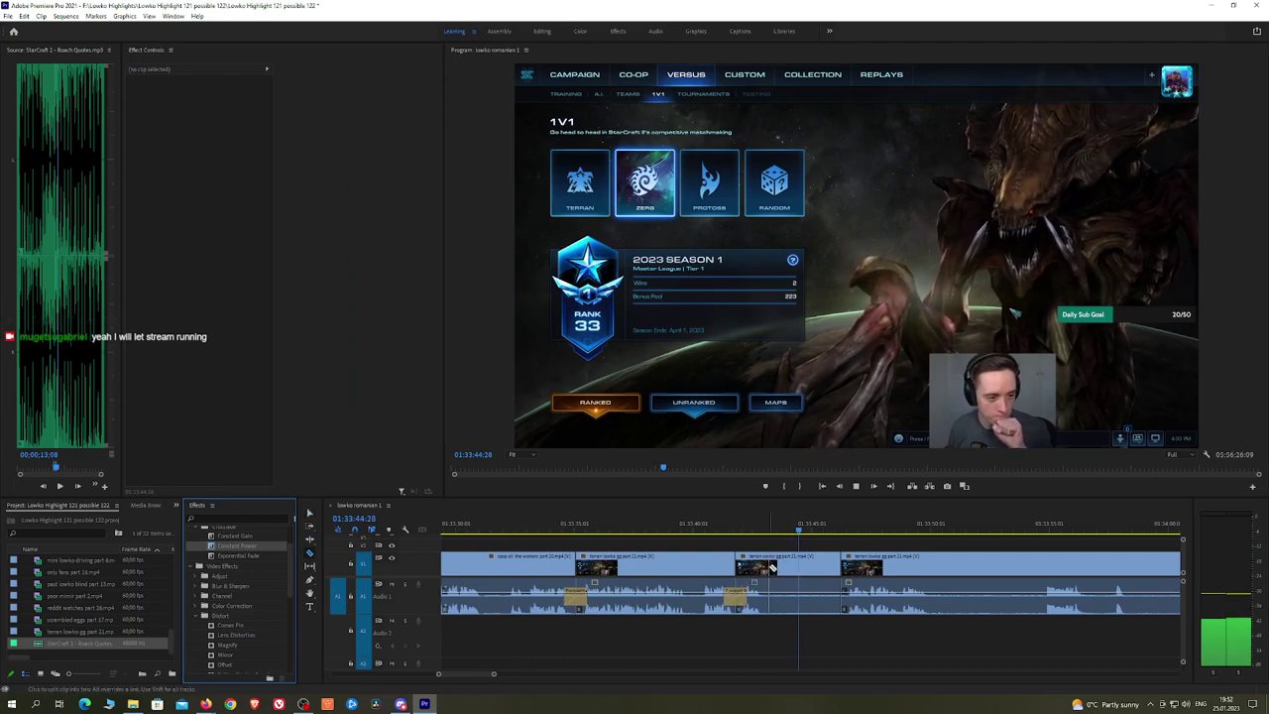
left_click(771, 568)
key("shift+Delete")
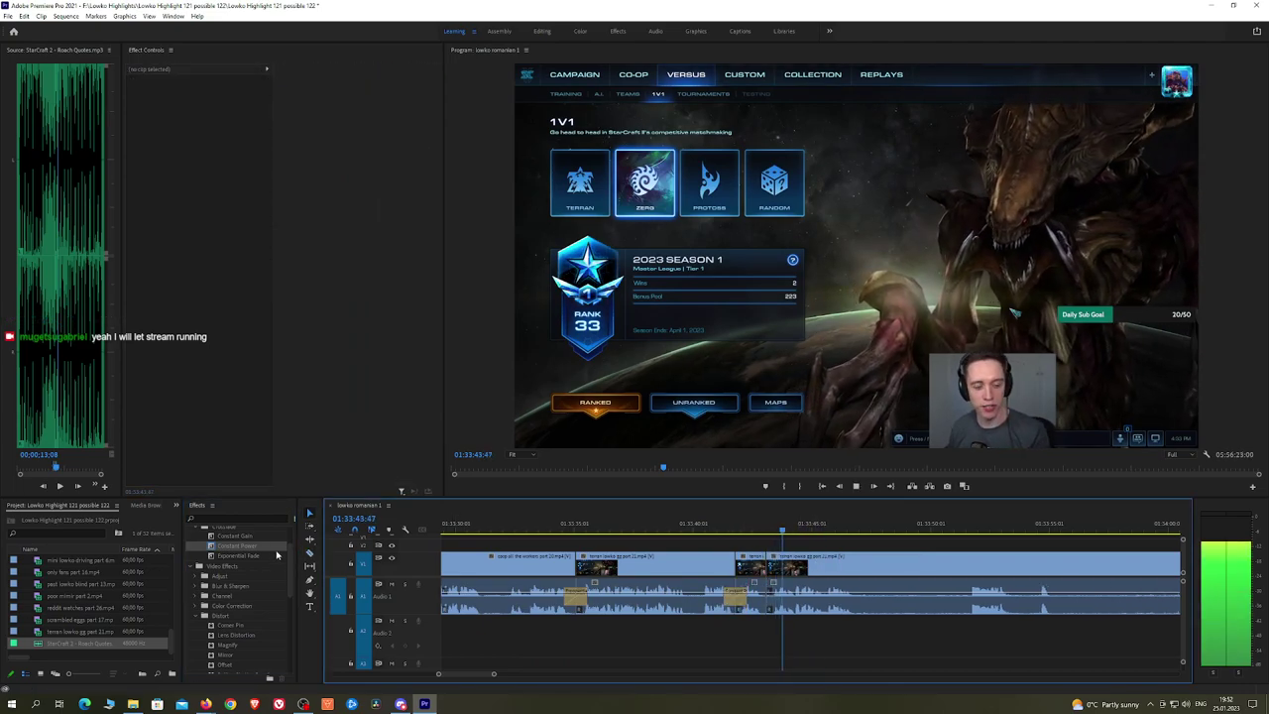
left_click_drag(244, 546, 767, 596)
key("h")
left_click_drag(931, 551, 719, 548)
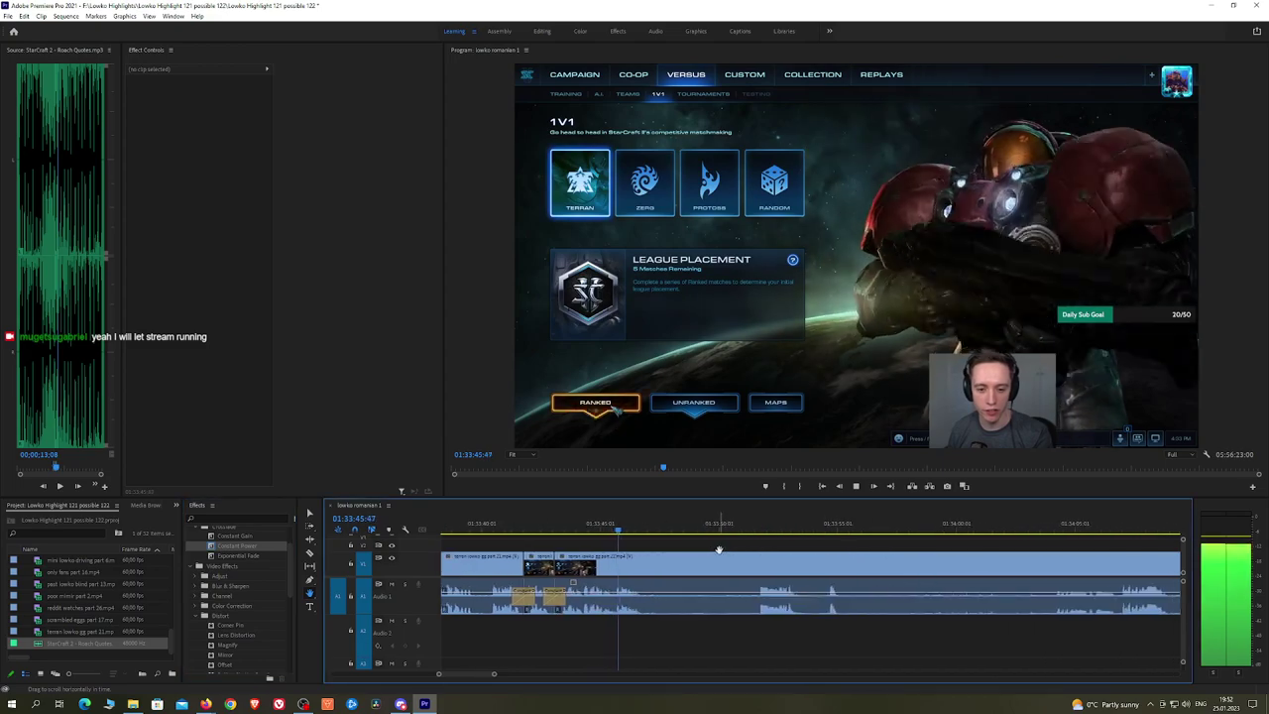
Step: Review the footage and zoom the timeline out to show the earlier clips
key("space")
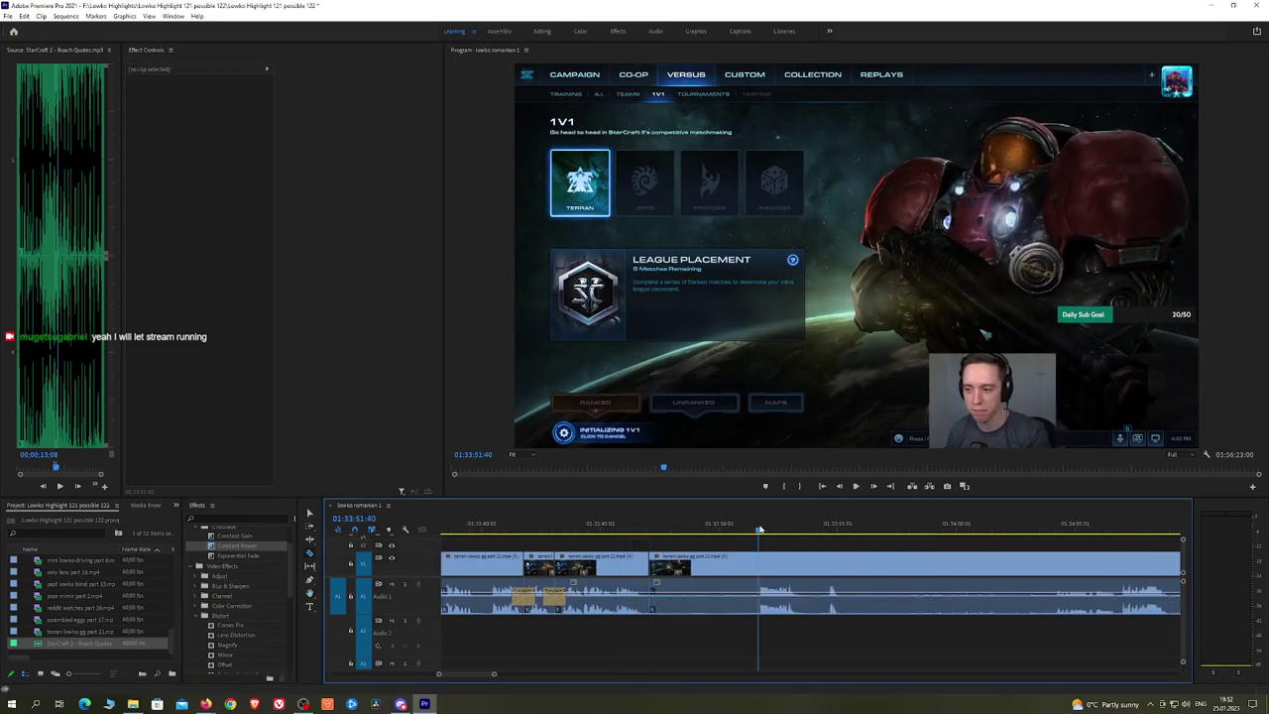
key("space")
left_click_drag(815, 529, 742, 530)
key("minus")
scroll(1089, 550, "down", 1)
key("h")
key("minus")
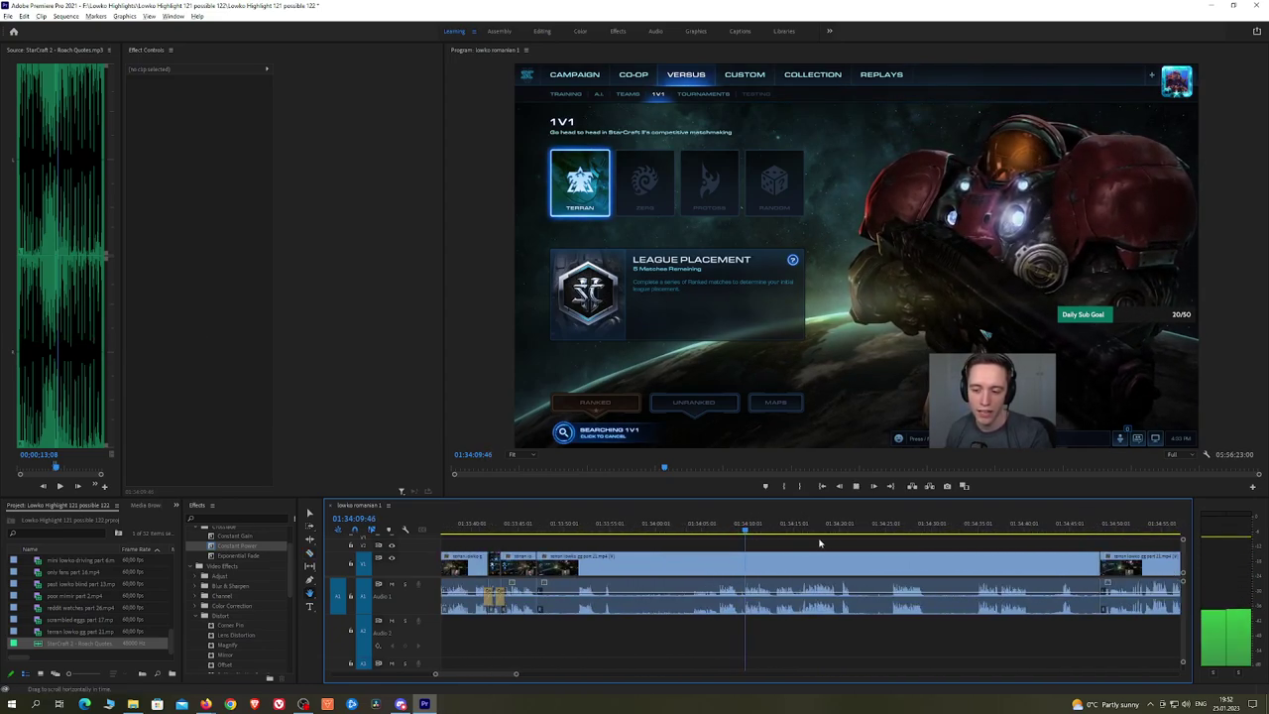
Step: Skip ahead through the matchmaking queue wait to near the game start
left_click(779, 528)
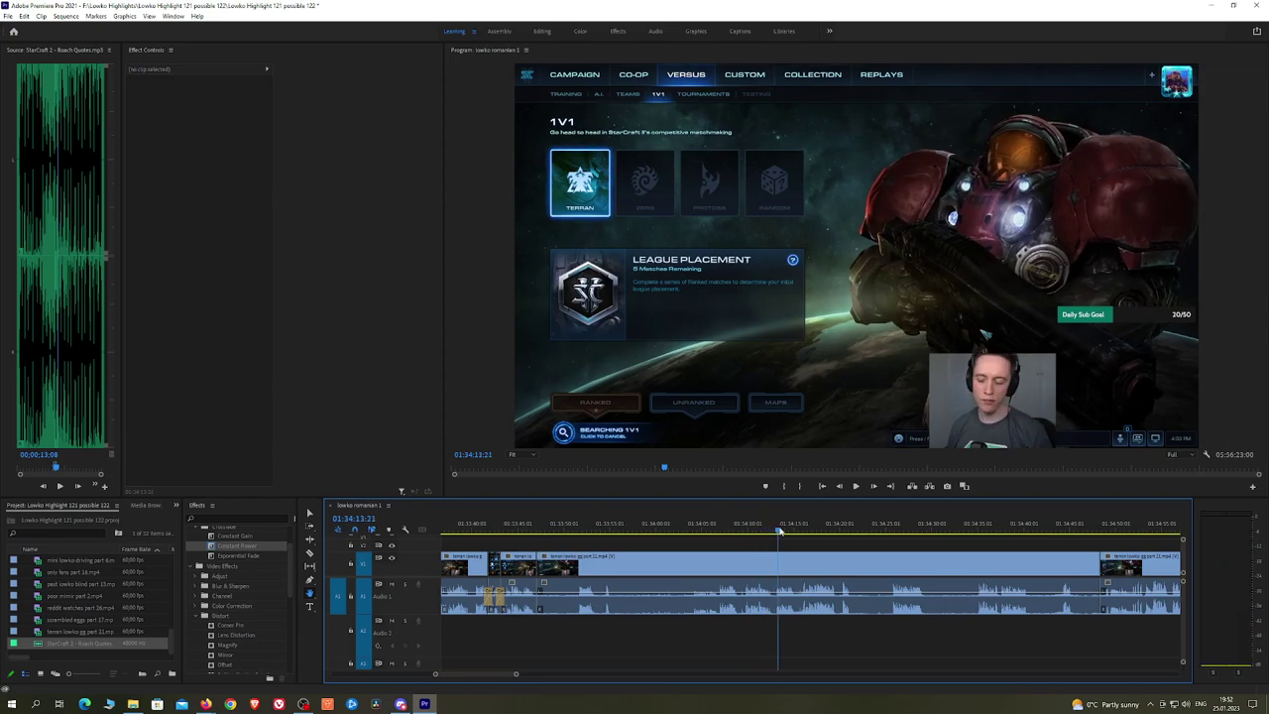
left_click(812, 528)
left_click(847, 528)
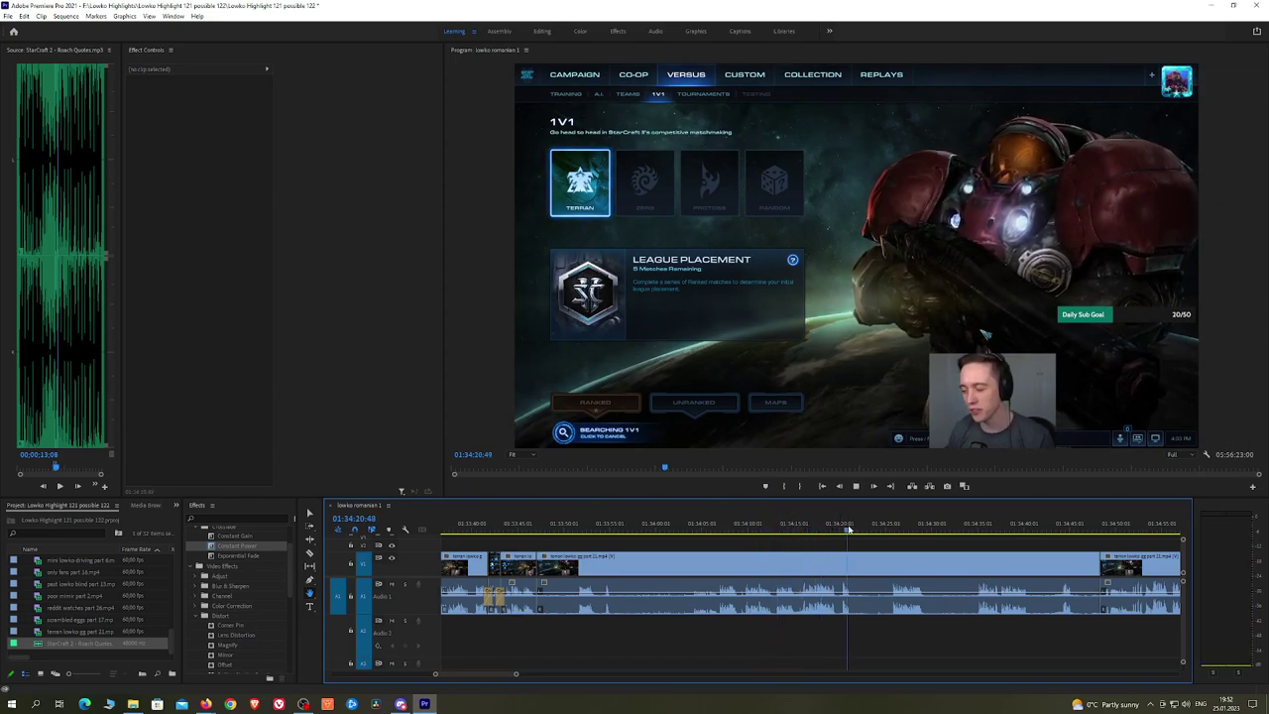
left_click(892, 528)
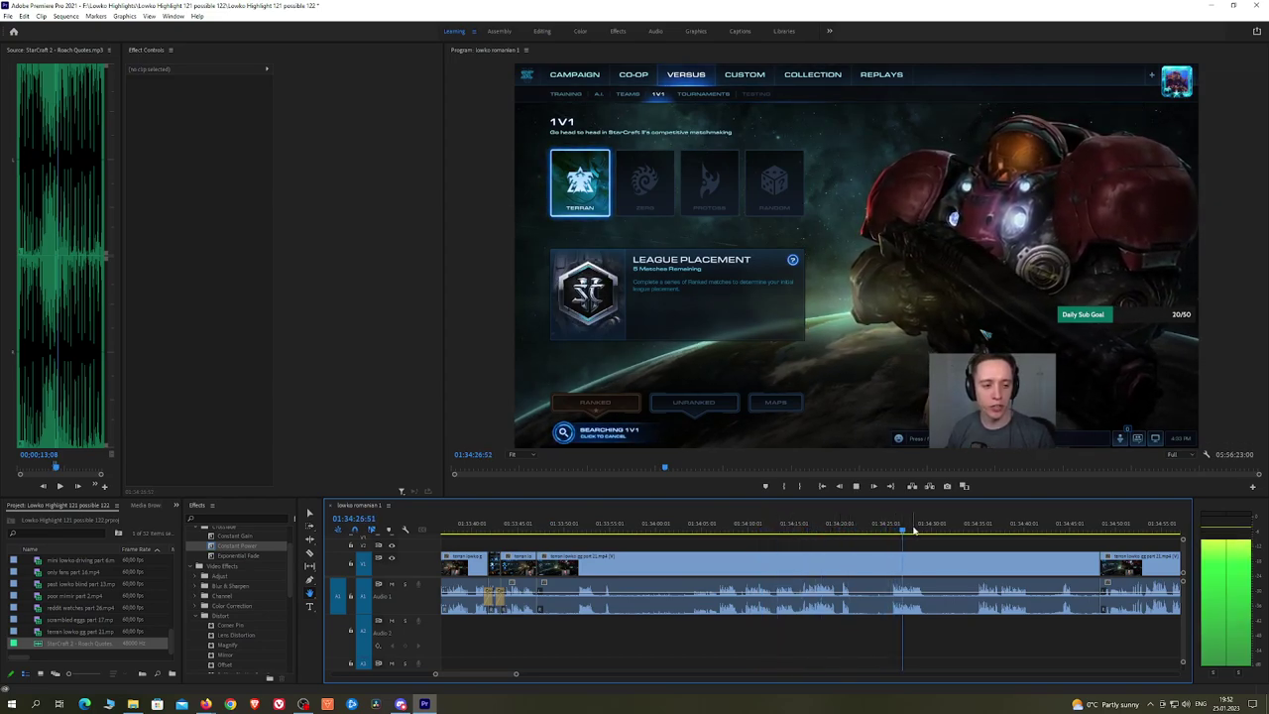
left_click(976, 527)
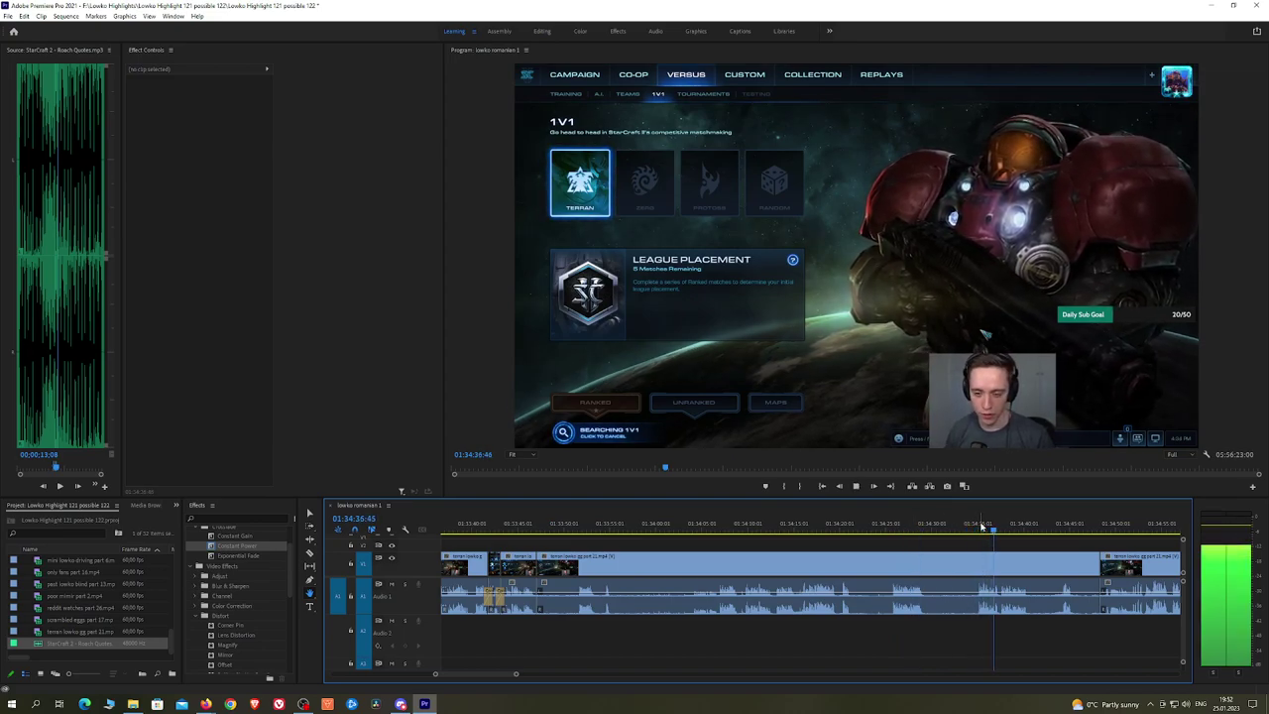
left_click(1053, 526)
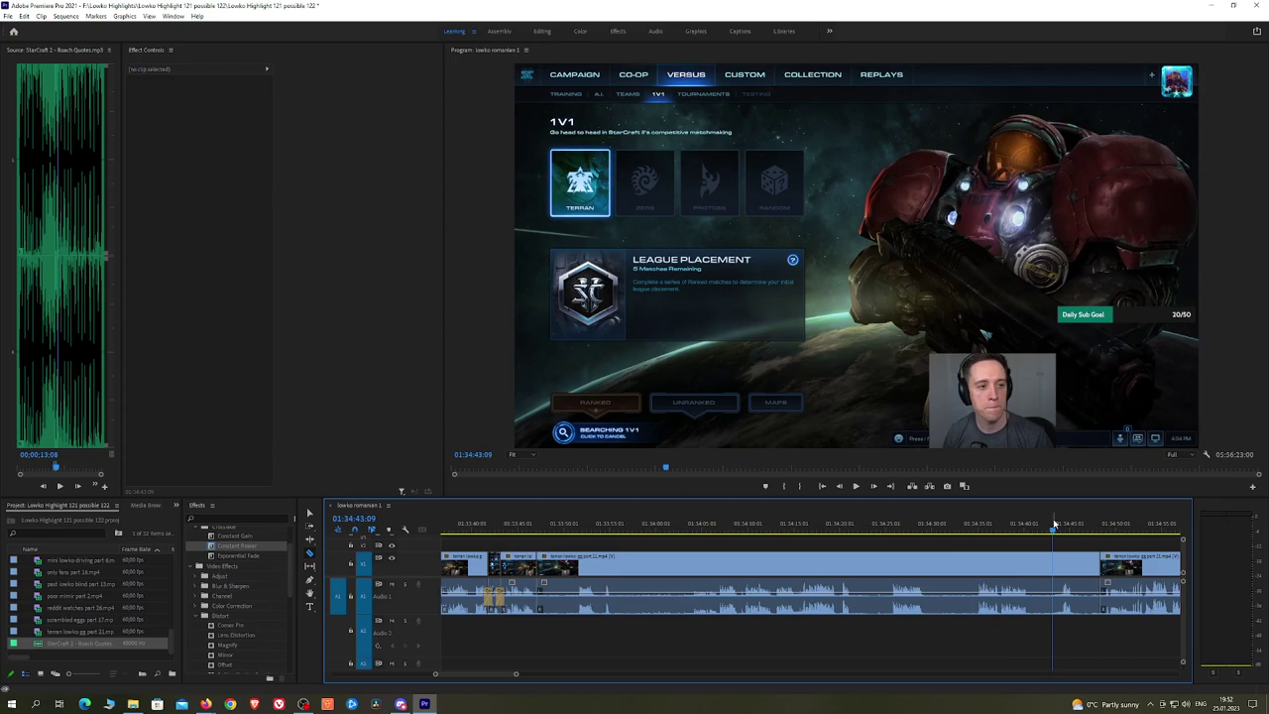
key("space")
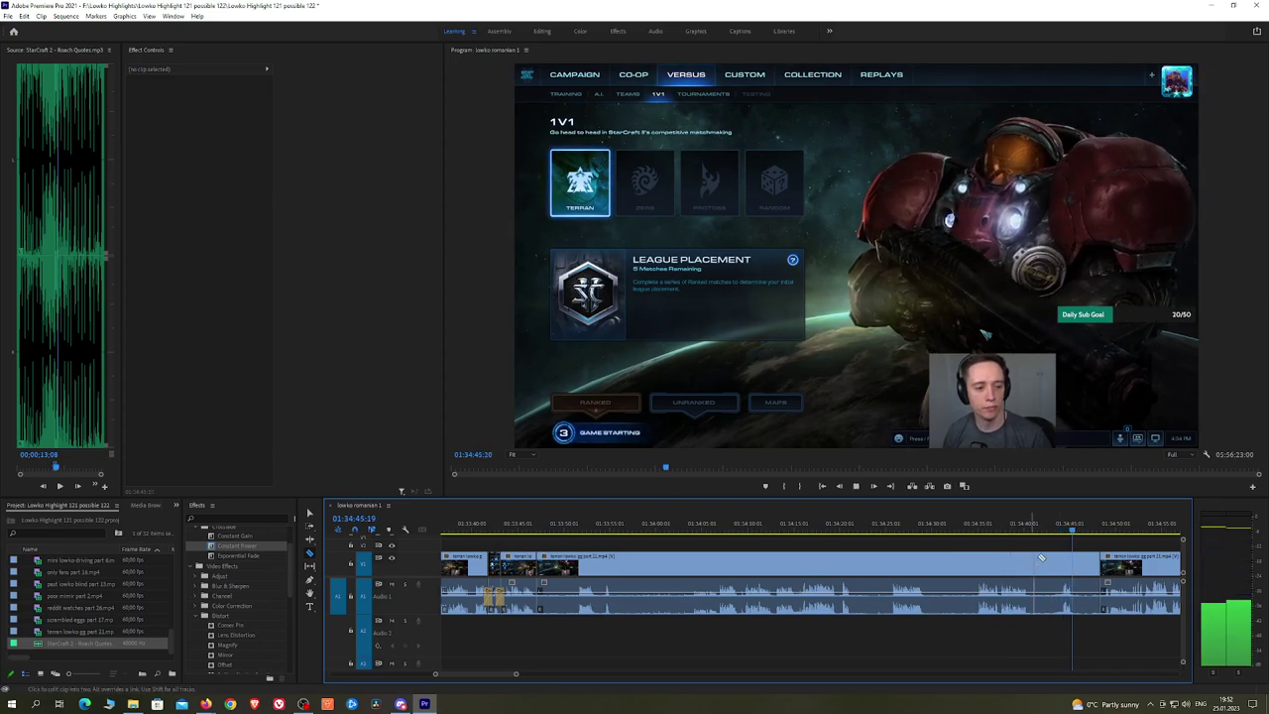
Step: Split at the game start, ripple-delete the long queue-waiting piece and crossfade the audio join
left_click(1066, 563)
key("v")
left_click(1019, 564)
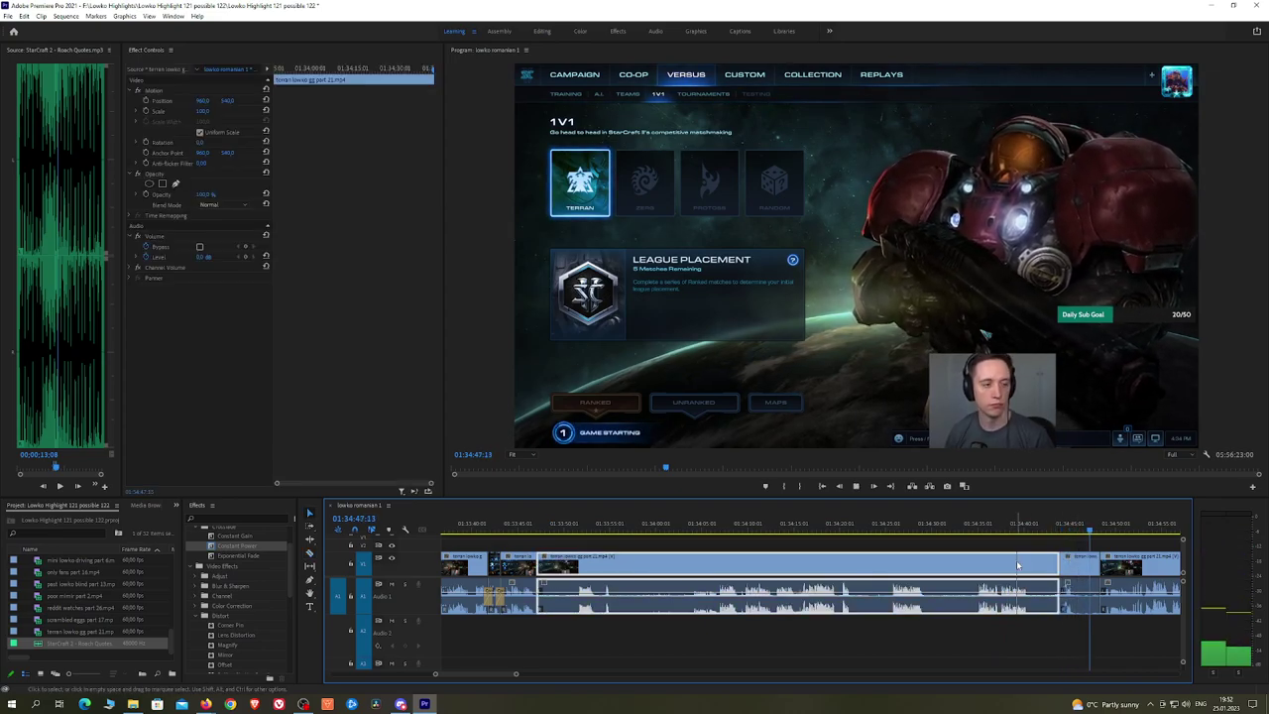
key("shift+Delete")
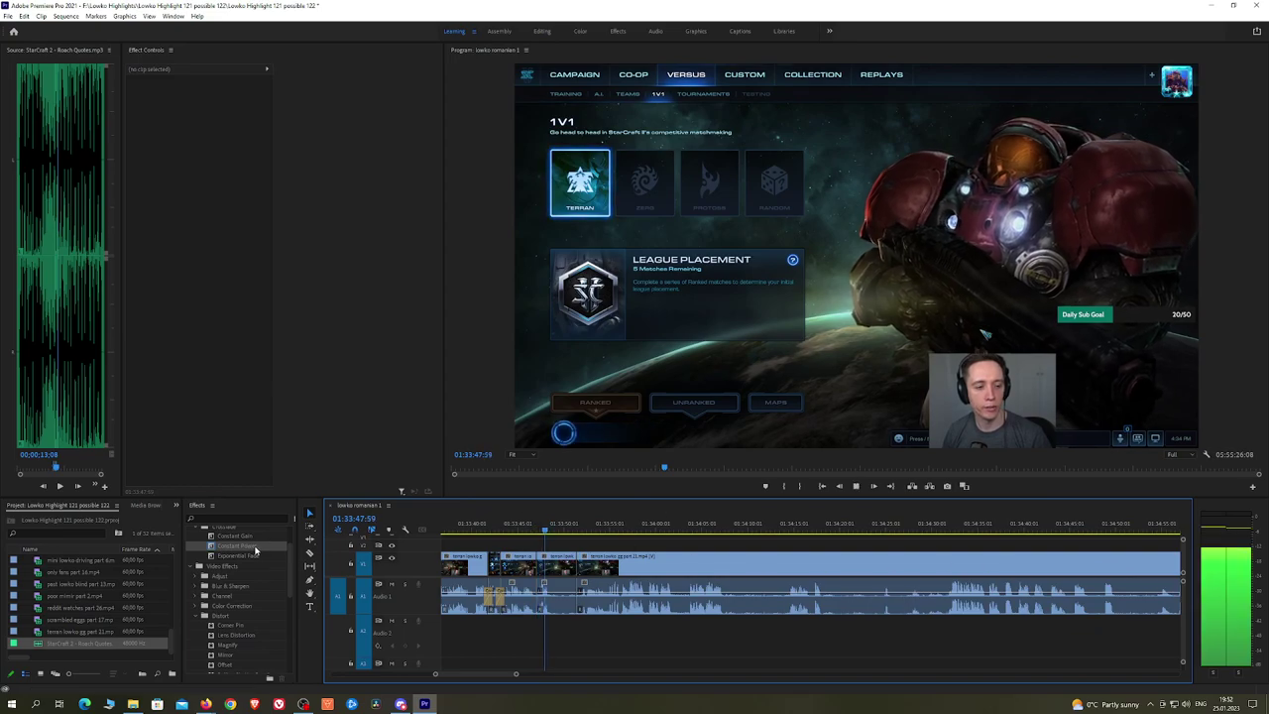
left_click_drag(254, 547, 539, 596)
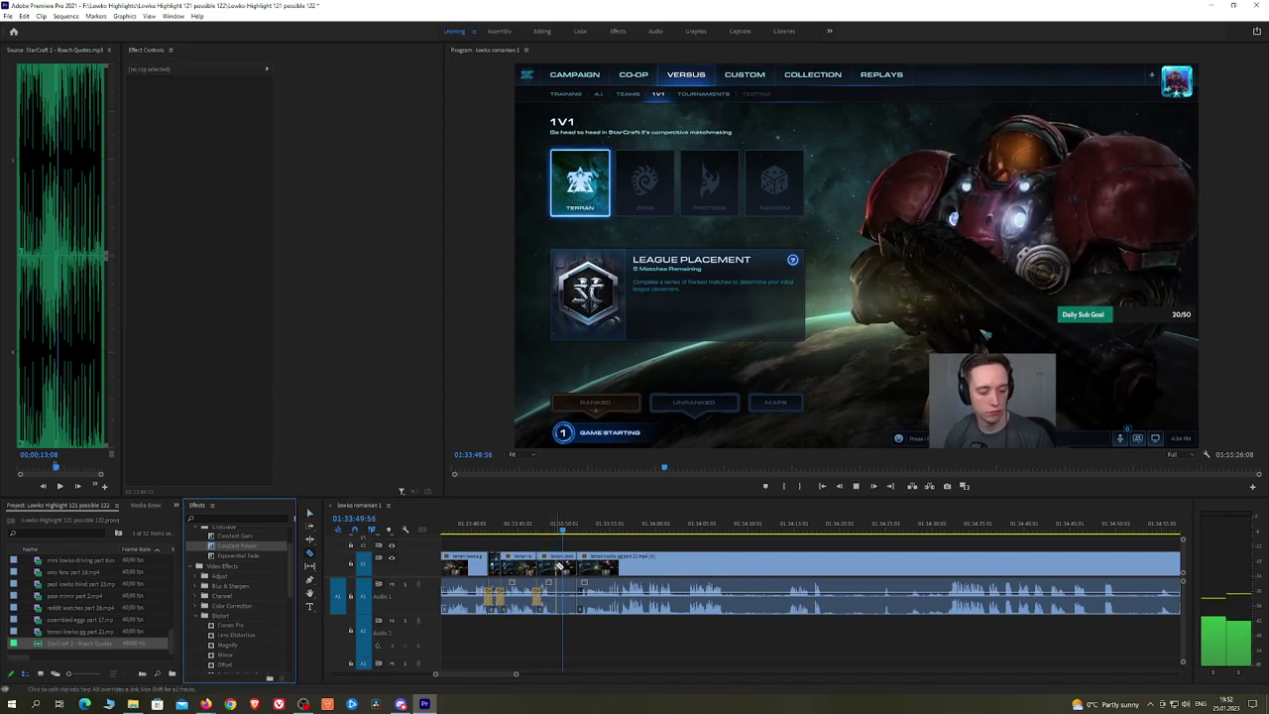
Step: Split off the next unwanted piece, ripple-delete it and crossfade the new audio join
left_click(557, 565)
key("v")
left_click(567, 565)
key("shift+Delete")
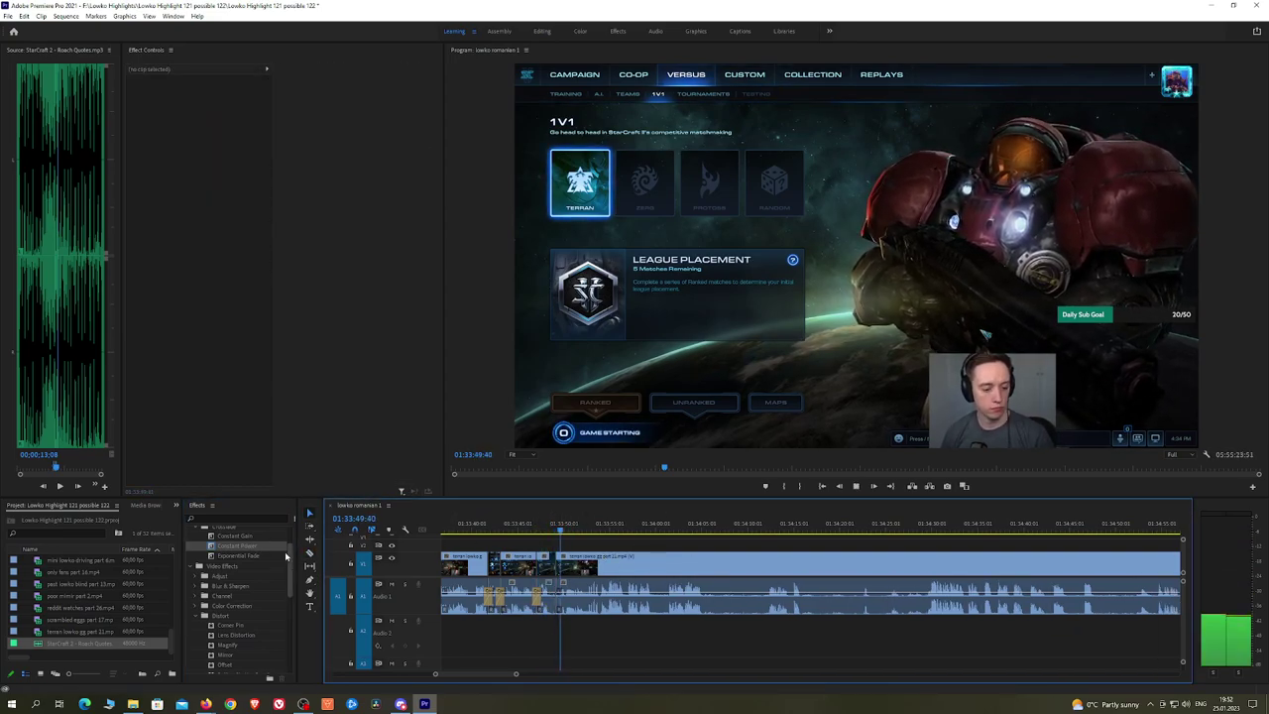
left_click_drag(253, 547, 556, 596)
Step: Split out the dull stretch near 01:34:06, ripple-delete it and add a Constant Power crossfade at the join
key("h")
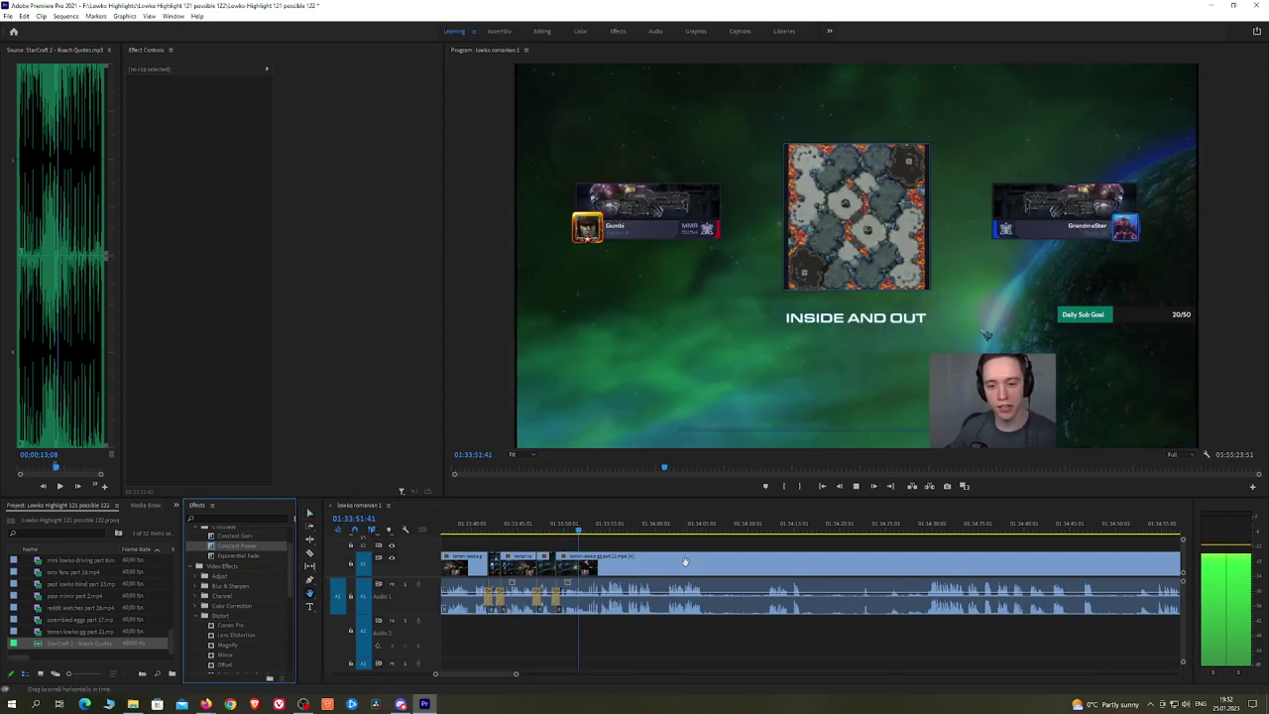
left_click_drag(685, 562, 642, 557)
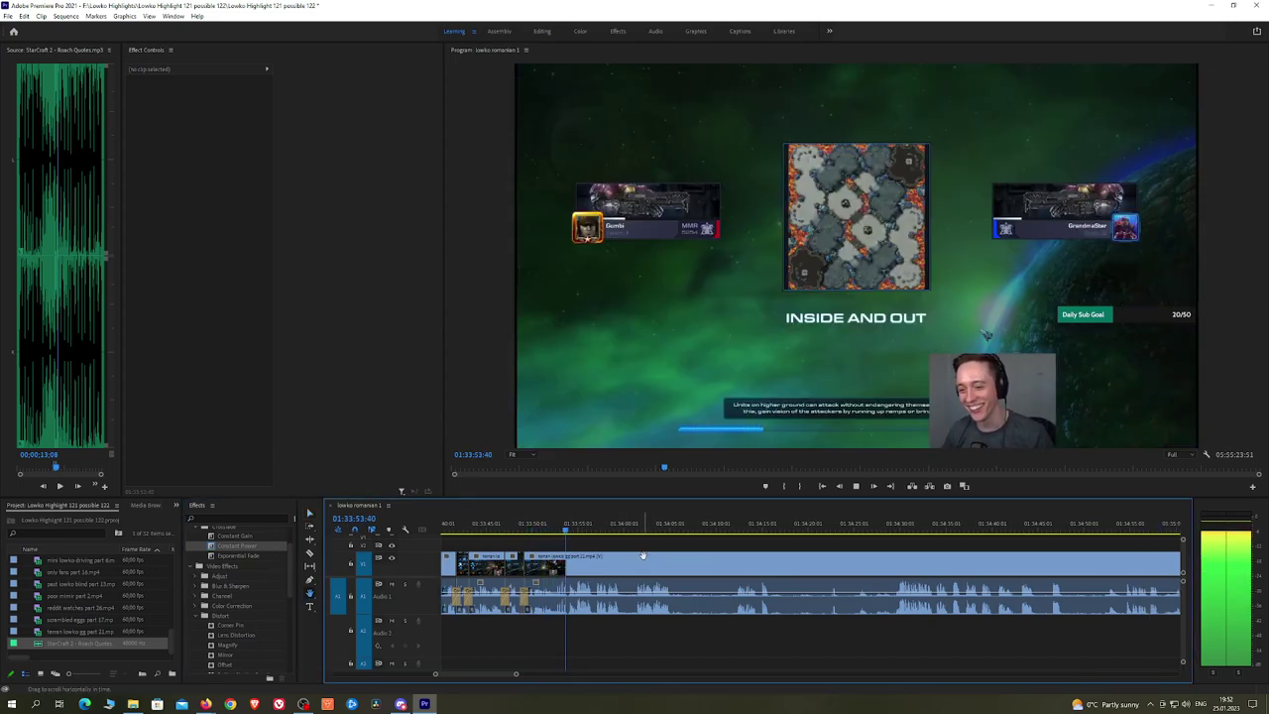
scroll(643, 560, "up", 2)
left_click_drag(727, 559, 684, 553)
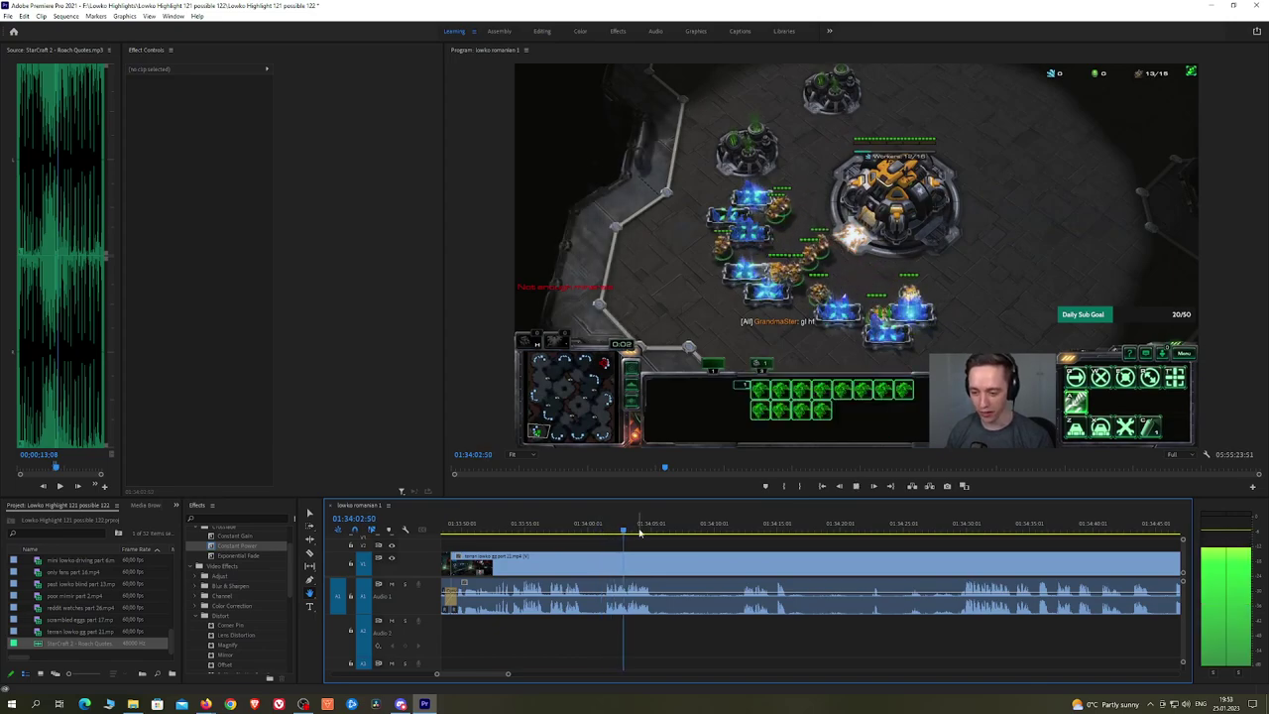
key("ctrl+k")
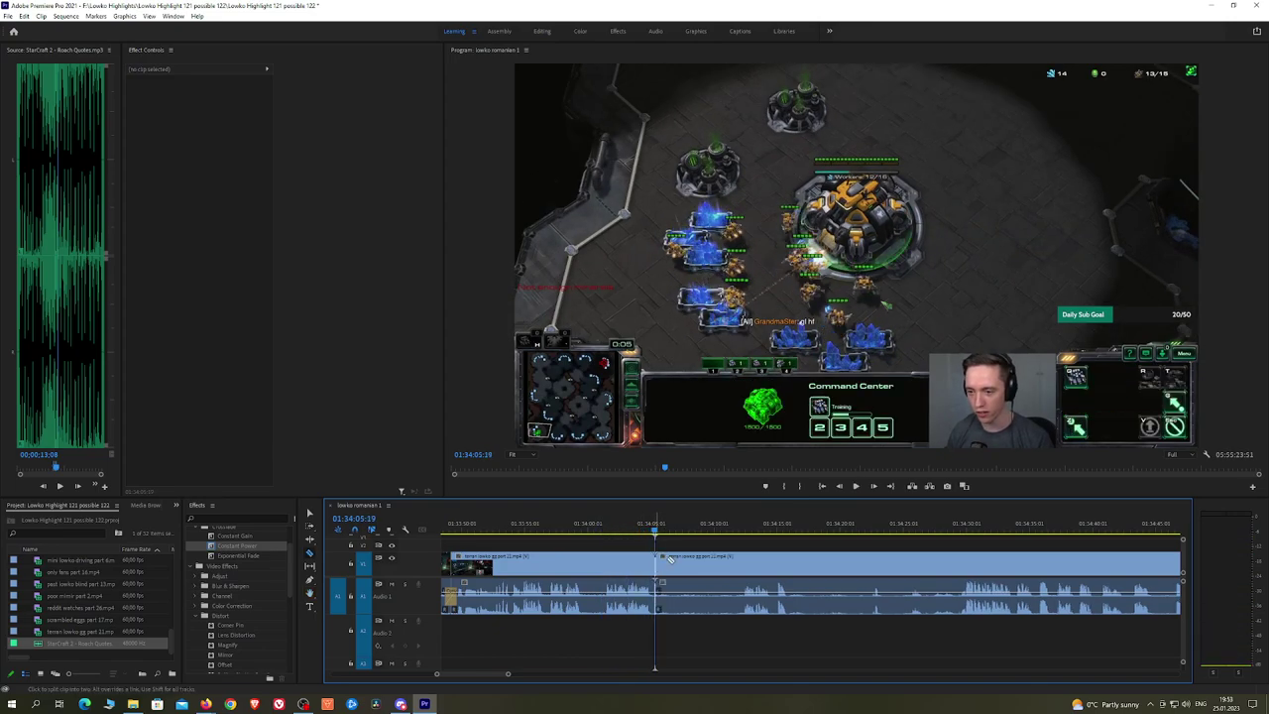
left_click(736, 526)
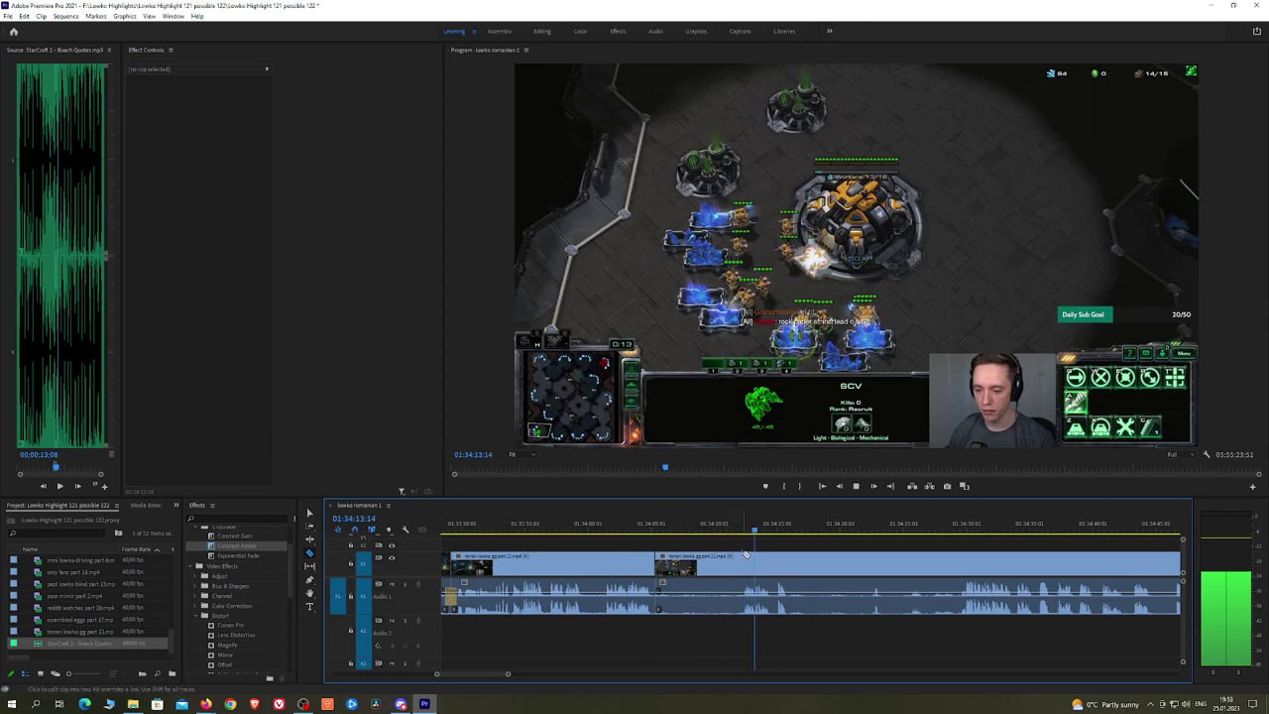
key("v")
left_click(722, 566)
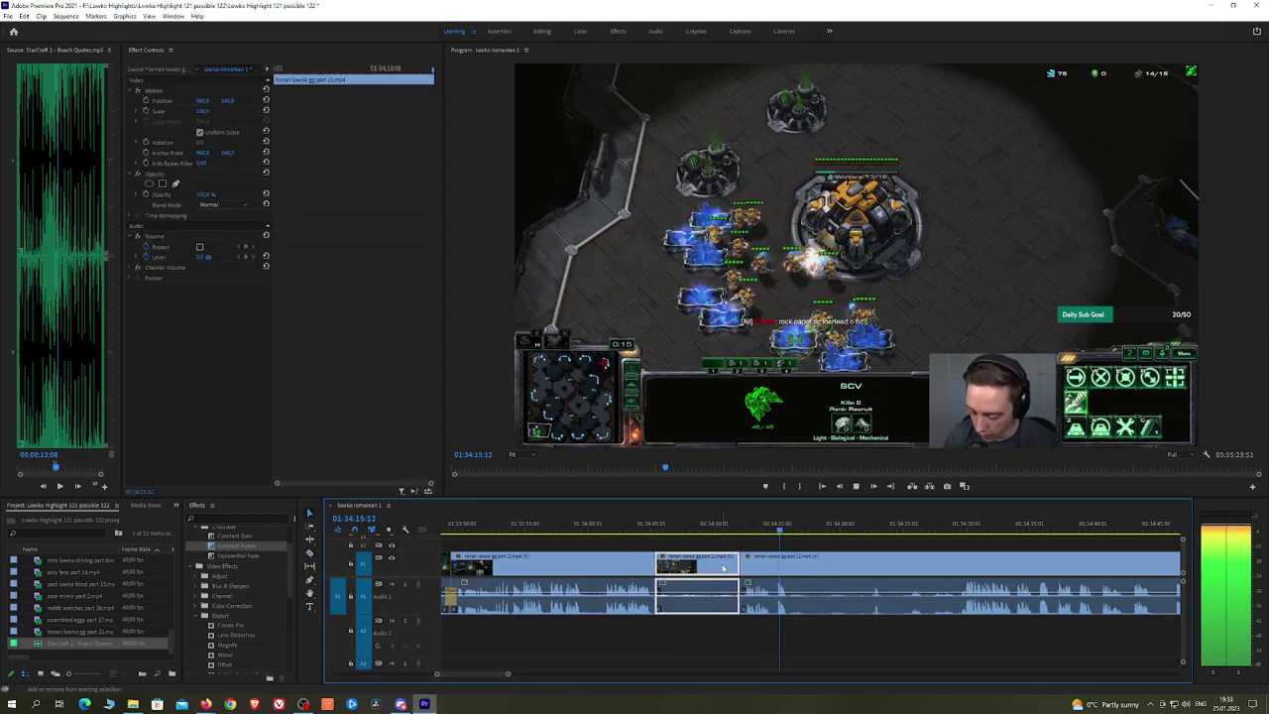
key("shift+Delete")
key("space")
left_click_drag(255, 549, 656, 605)
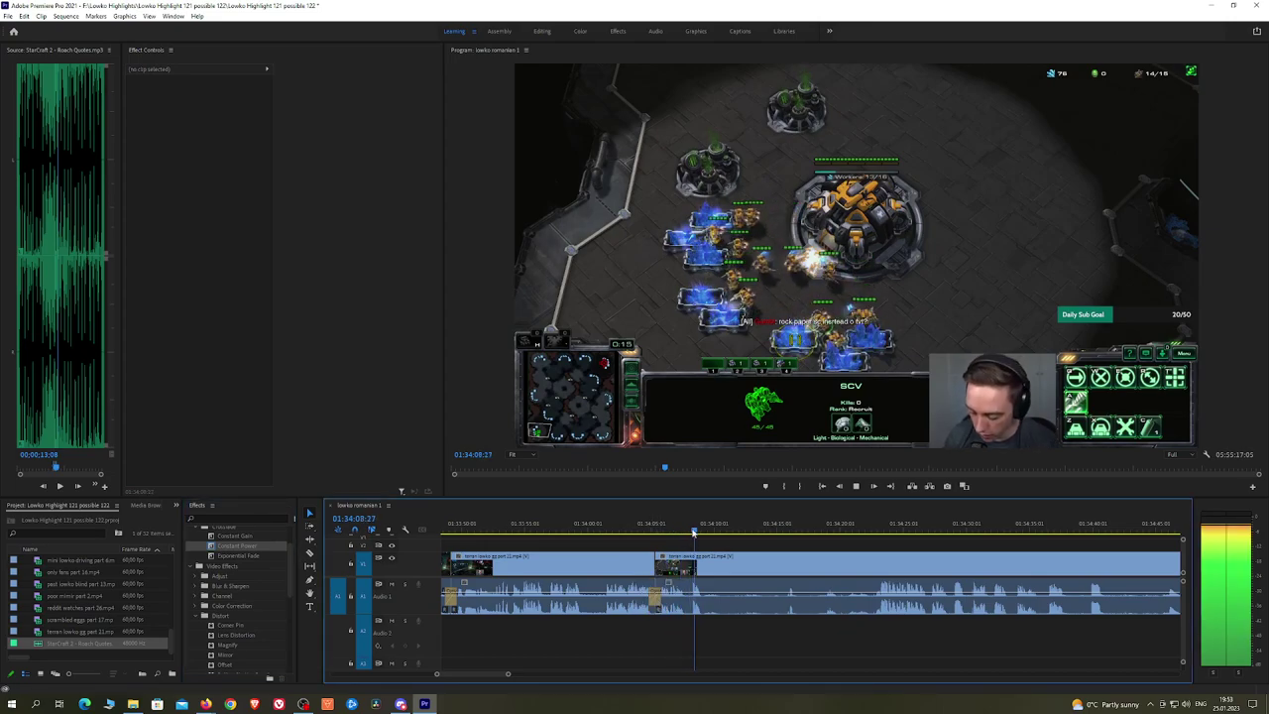
Step: Scrub through the game start and pan the timeline to later footage
left_click_drag(704, 533, 877, 526)
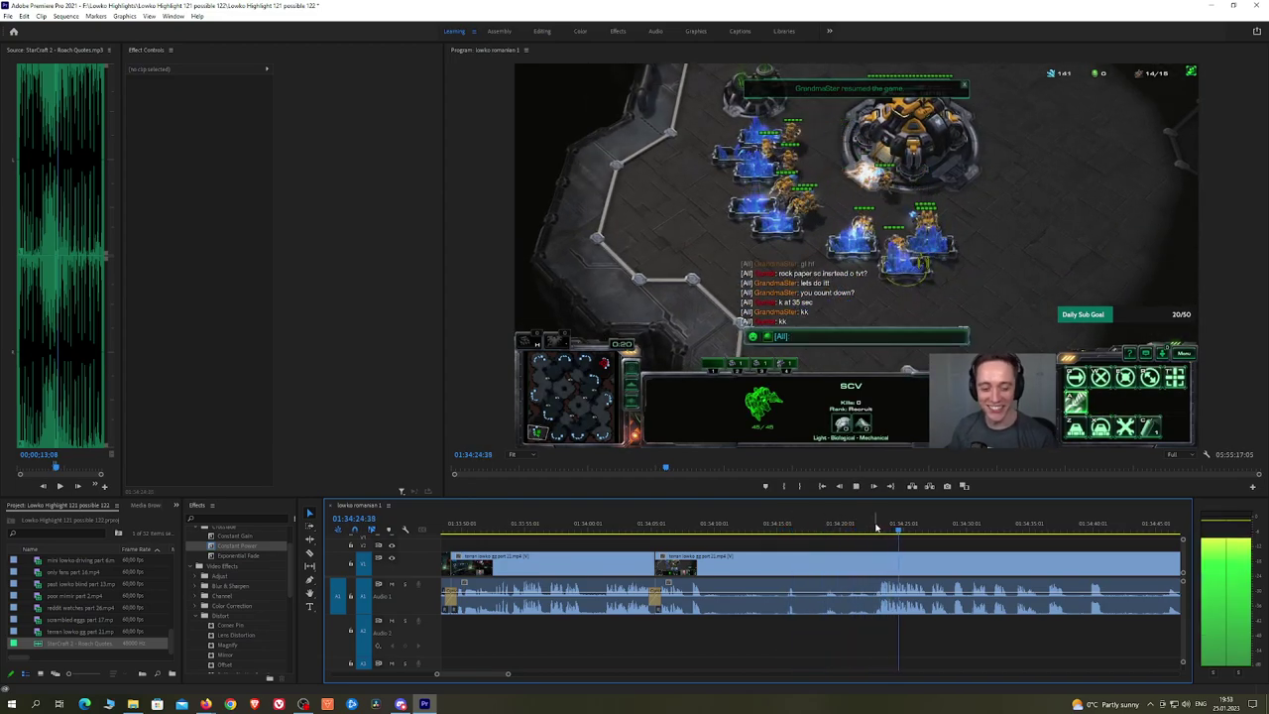
key("h")
left_click_drag(975, 546, 929, 546)
scroll(928, 546, "right", 4)
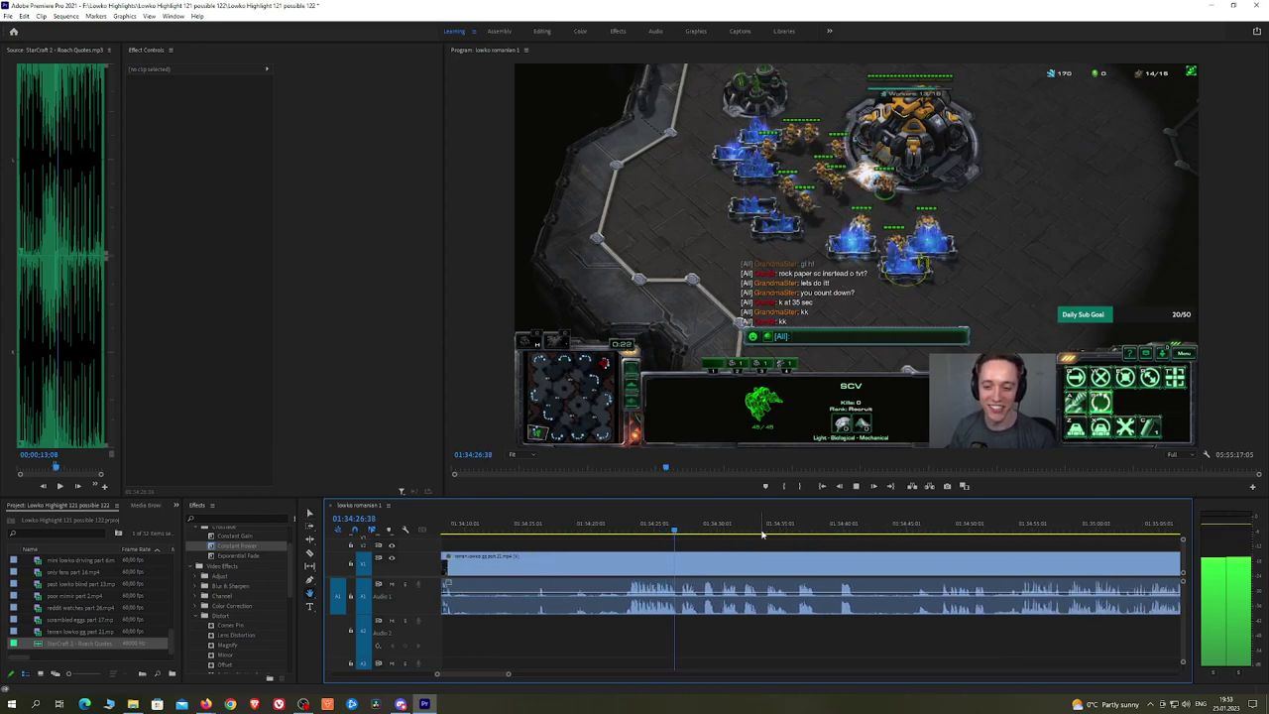
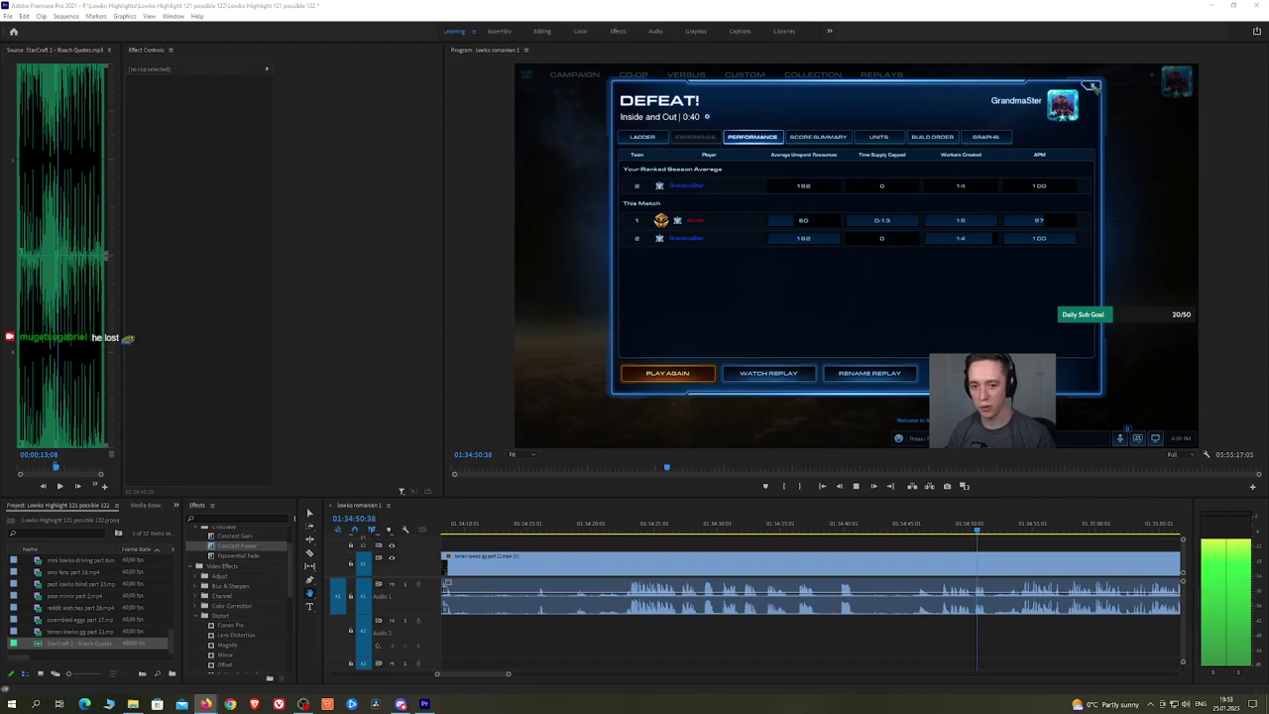
Step: Razor the terran clip where the matchmaking search begins and where the game starts
scroll(706, 545, "down", 5)
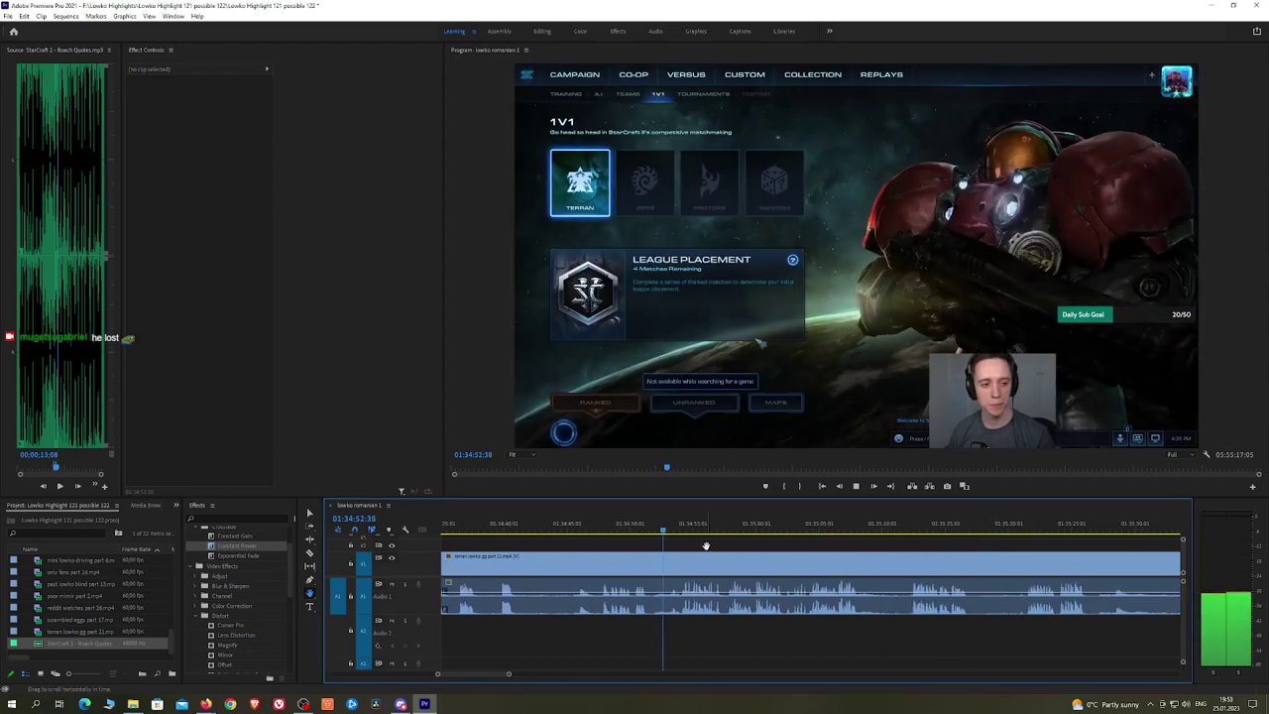
left_click(684, 528)
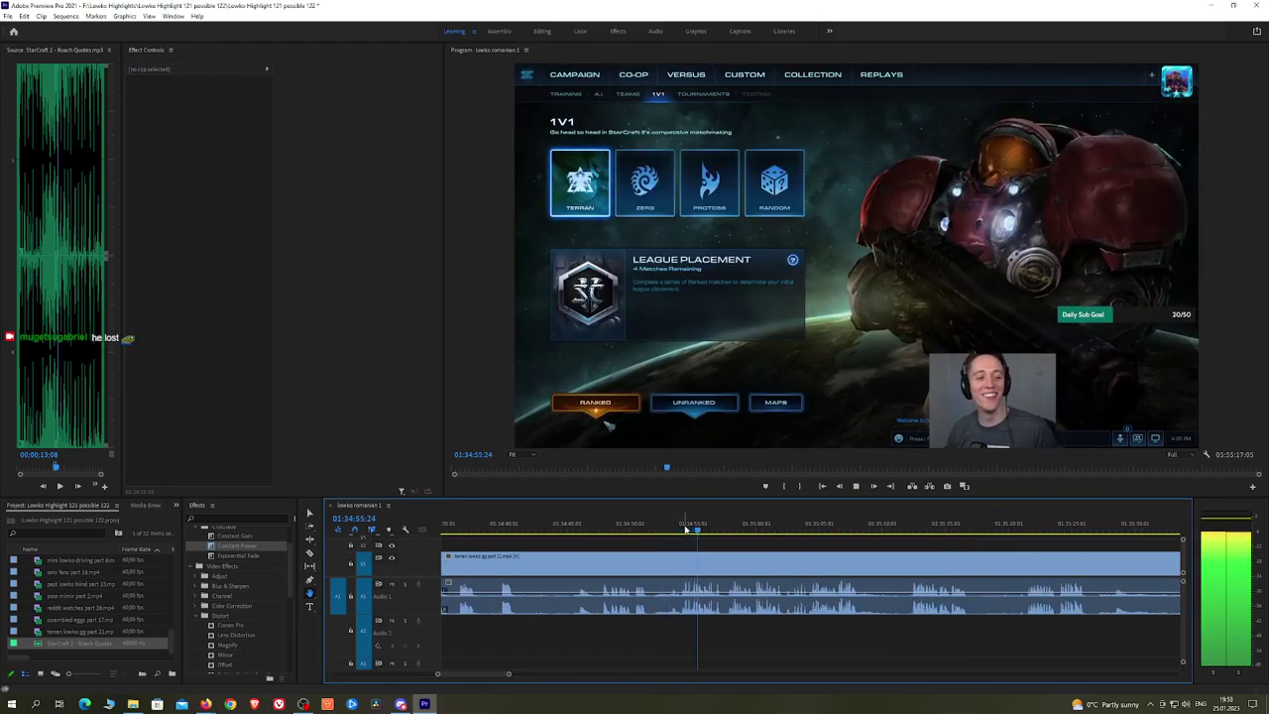
scroll(850, 544, "down", 1)
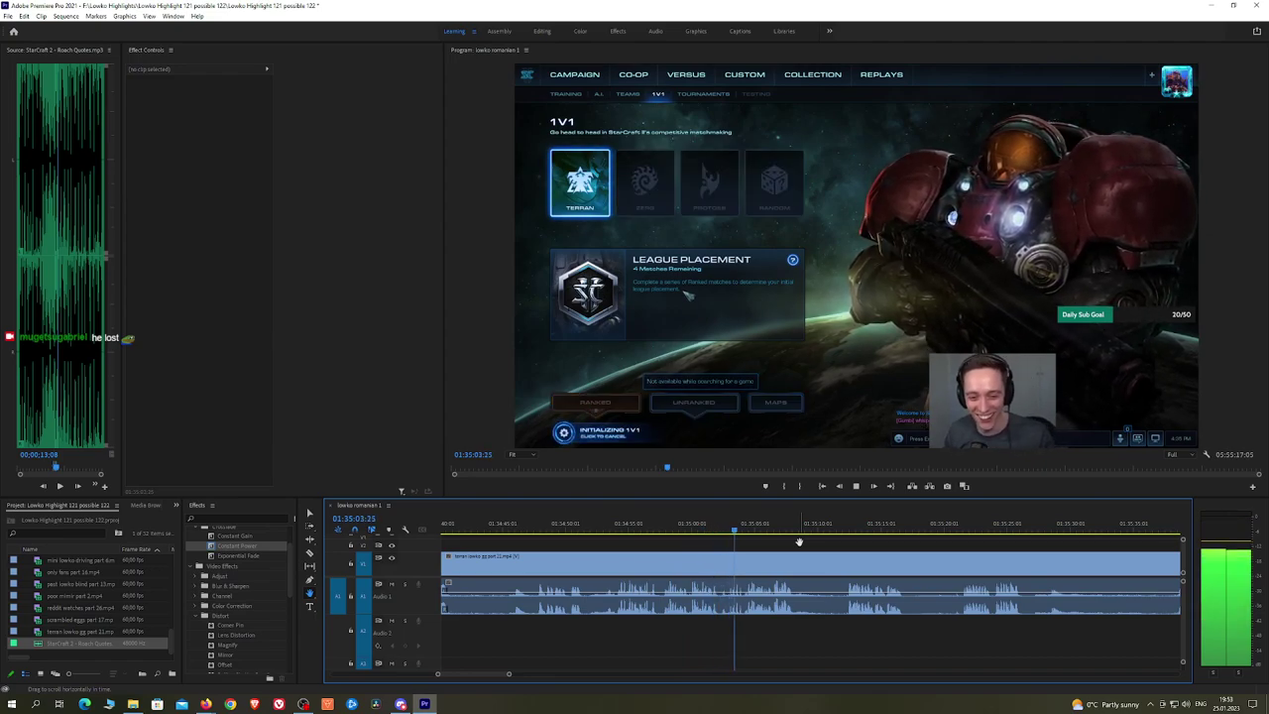
scroll(796, 541, "down", 1)
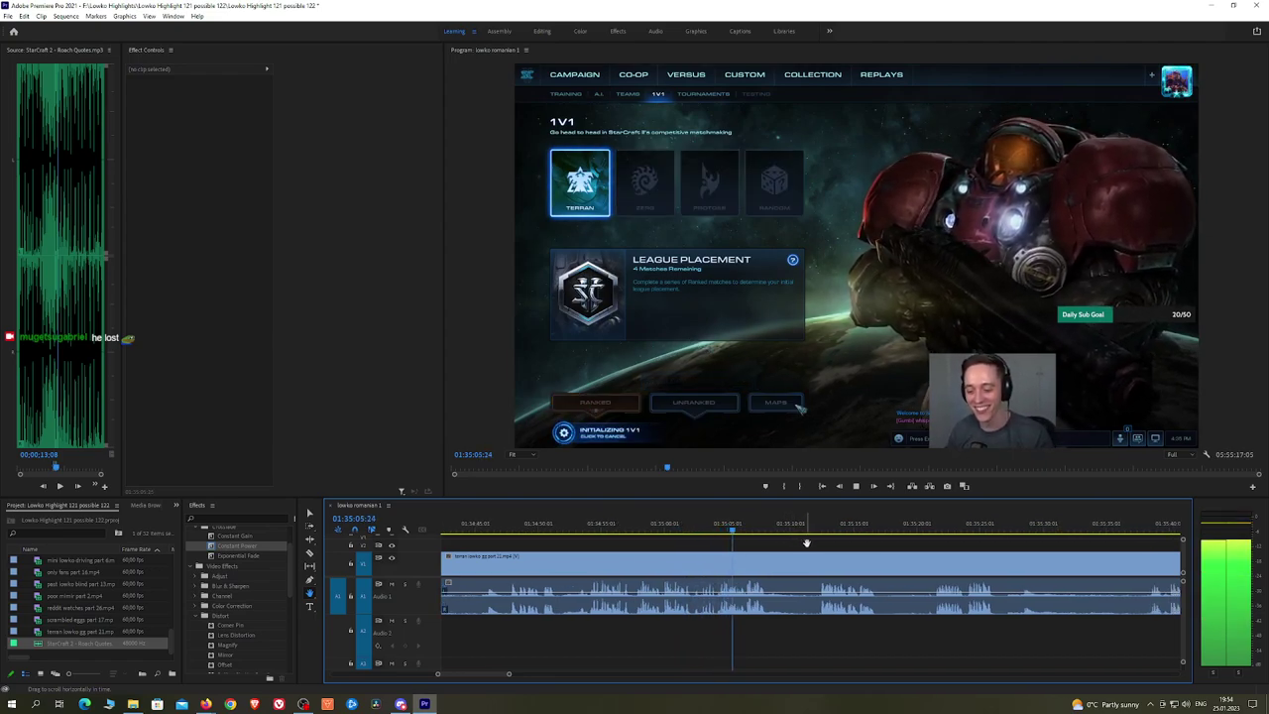
scroll(735, 539, "down", 1)
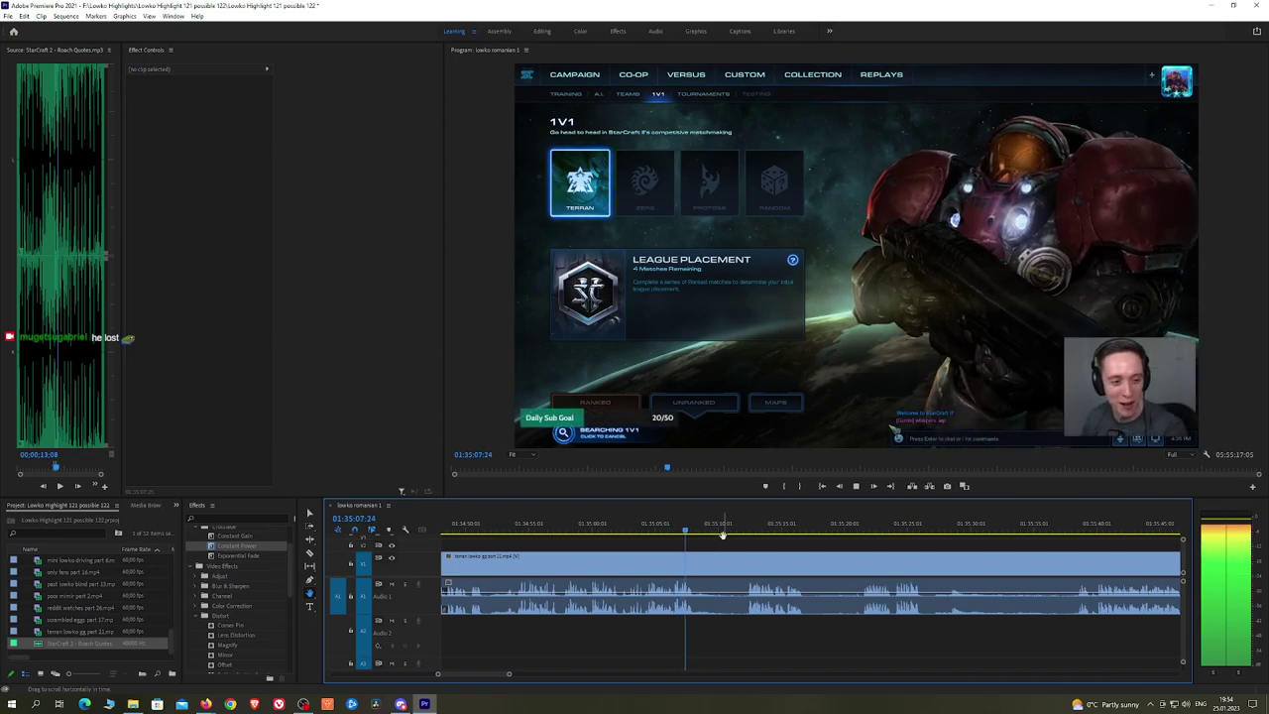
key("c")
left_click(703, 565)
left_click(746, 525)
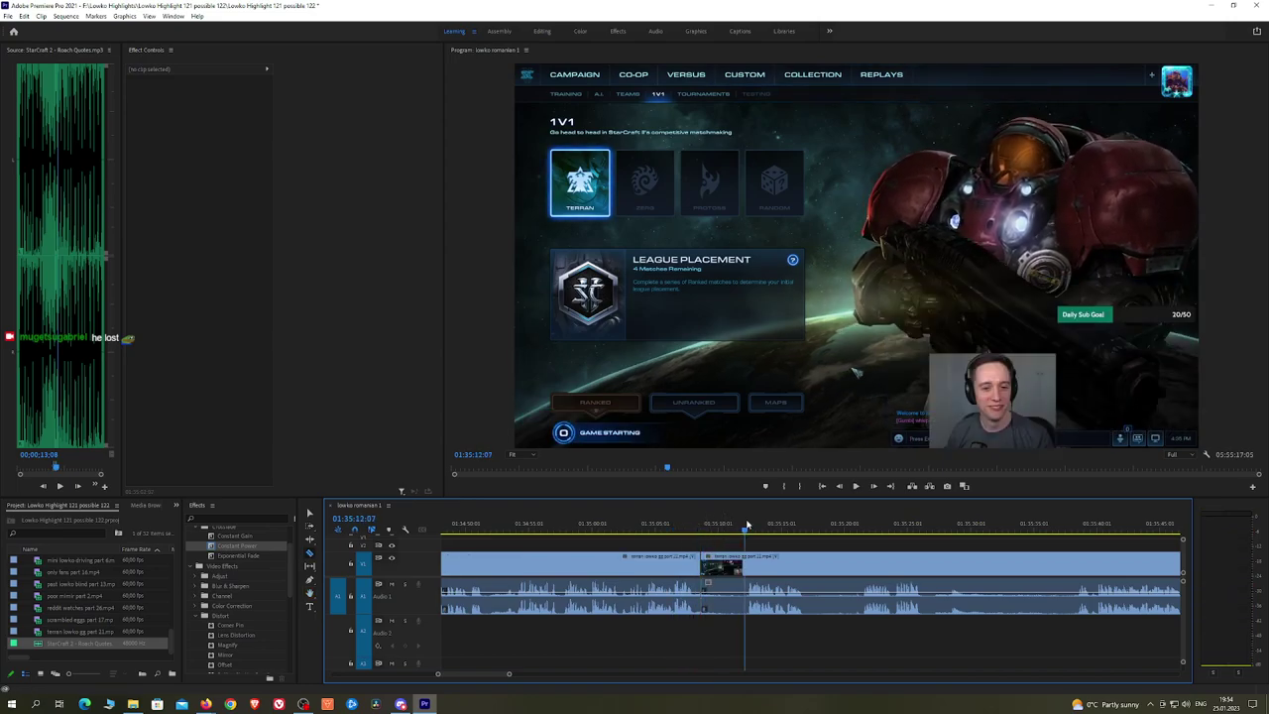
key("space")
left_click(747, 560)
Step: Ripple-delete the waiting piece between the cuts and add a Constant Power crossfade at the A1 join
key("v")
left_click(730, 565)
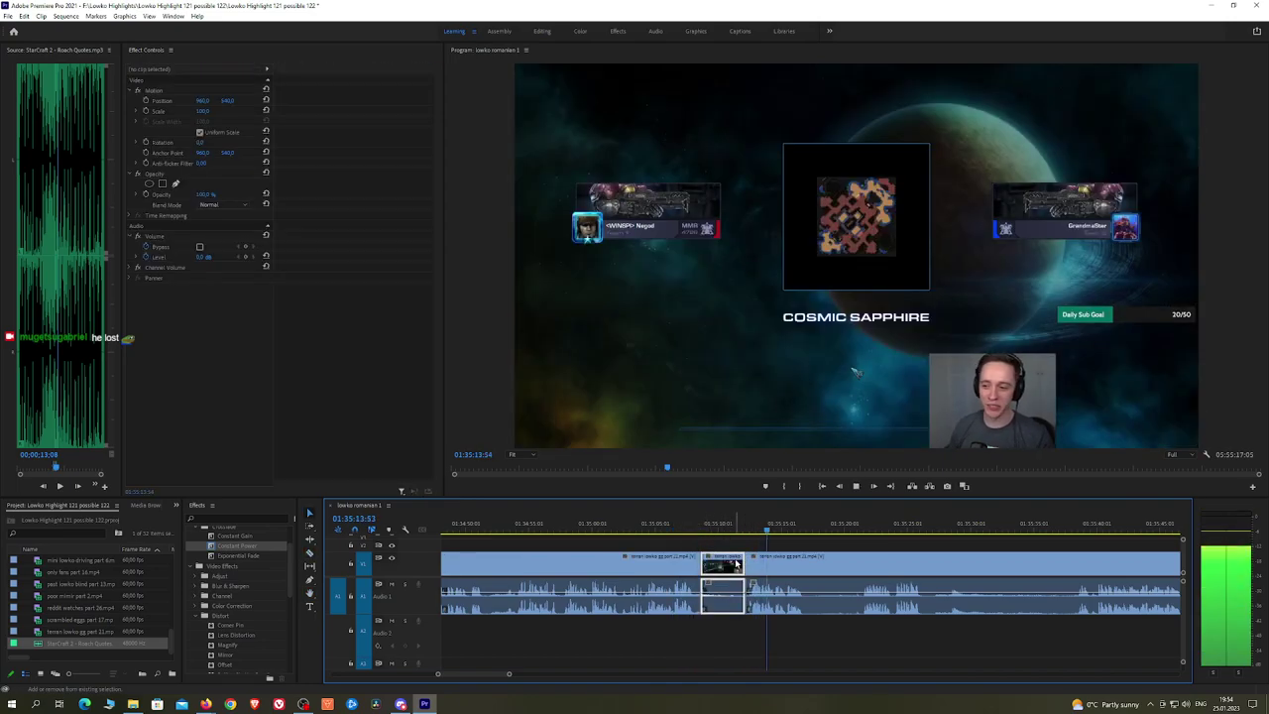
key("shift+Delete")
key("space")
left_click_drag(250, 547, 672, 562)
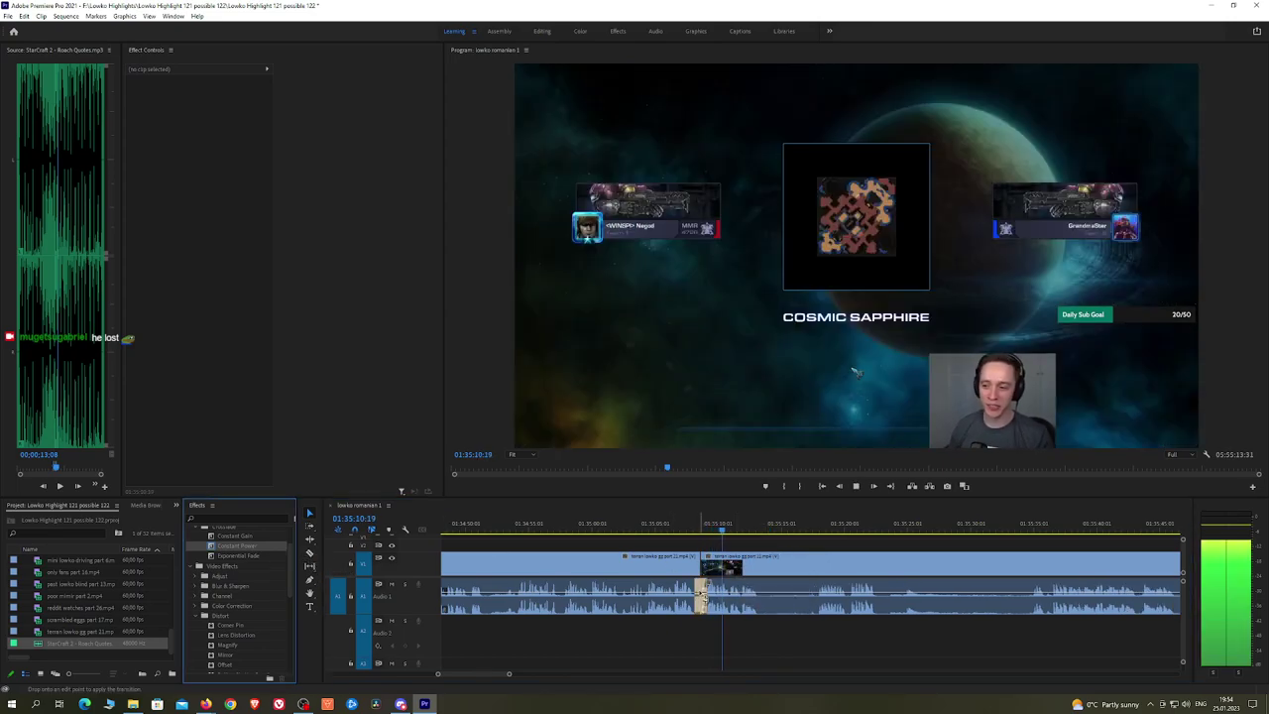
Step: Split the clip again at the Cosmic Sapphire loading screen and play back to check the cut
key("h")
left_click_drag(793, 560, 682, 548)
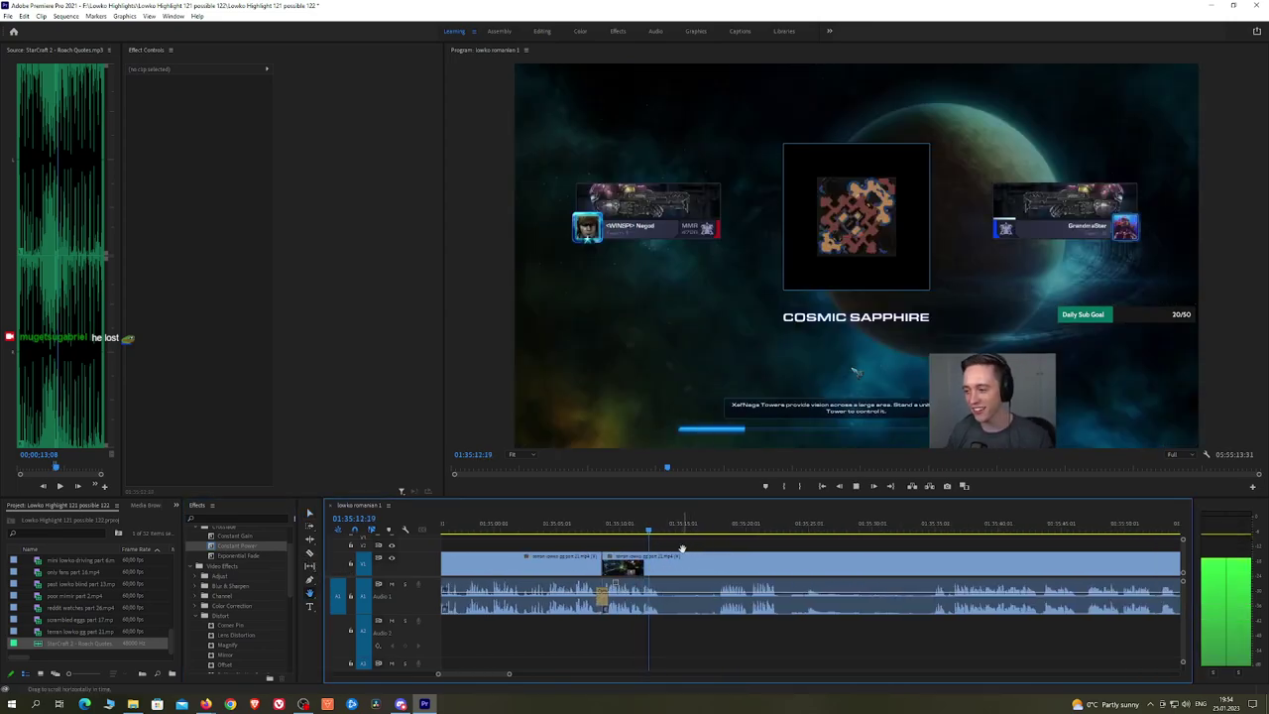
left_click(668, 568)
left_click(633, 529)
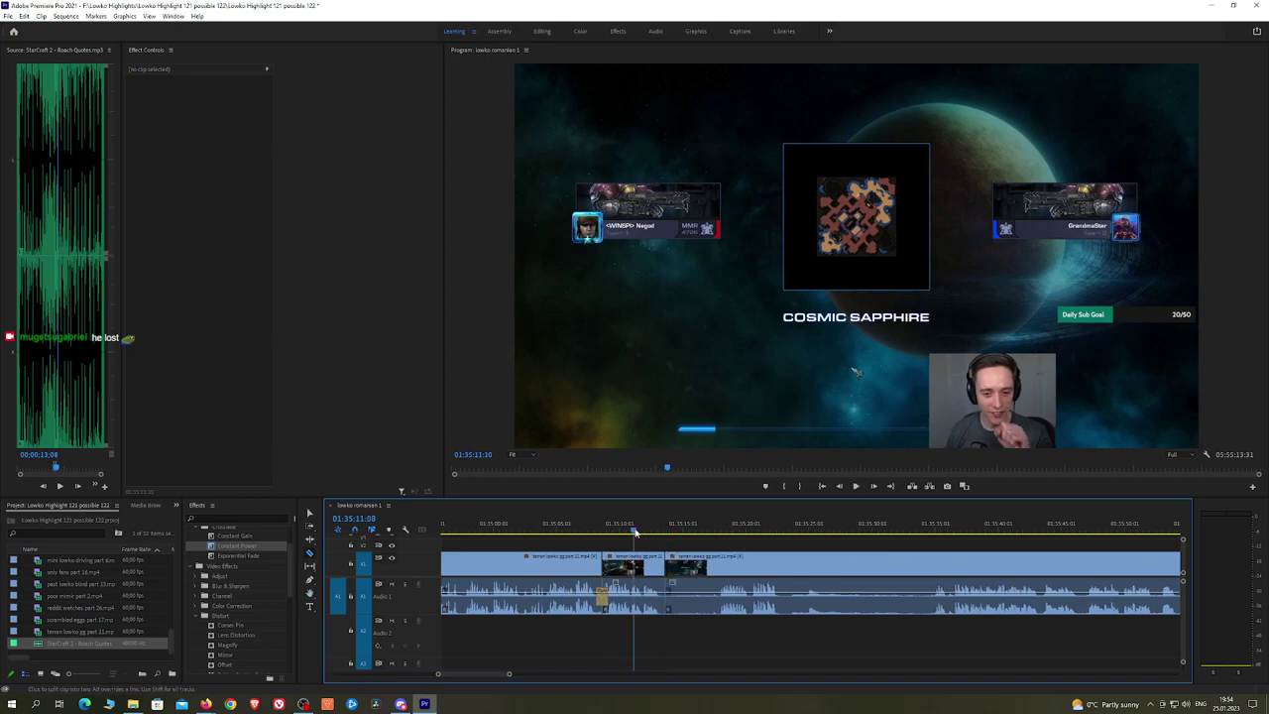
key("space")
scroll(660, 544, "up", 4)
key("space")
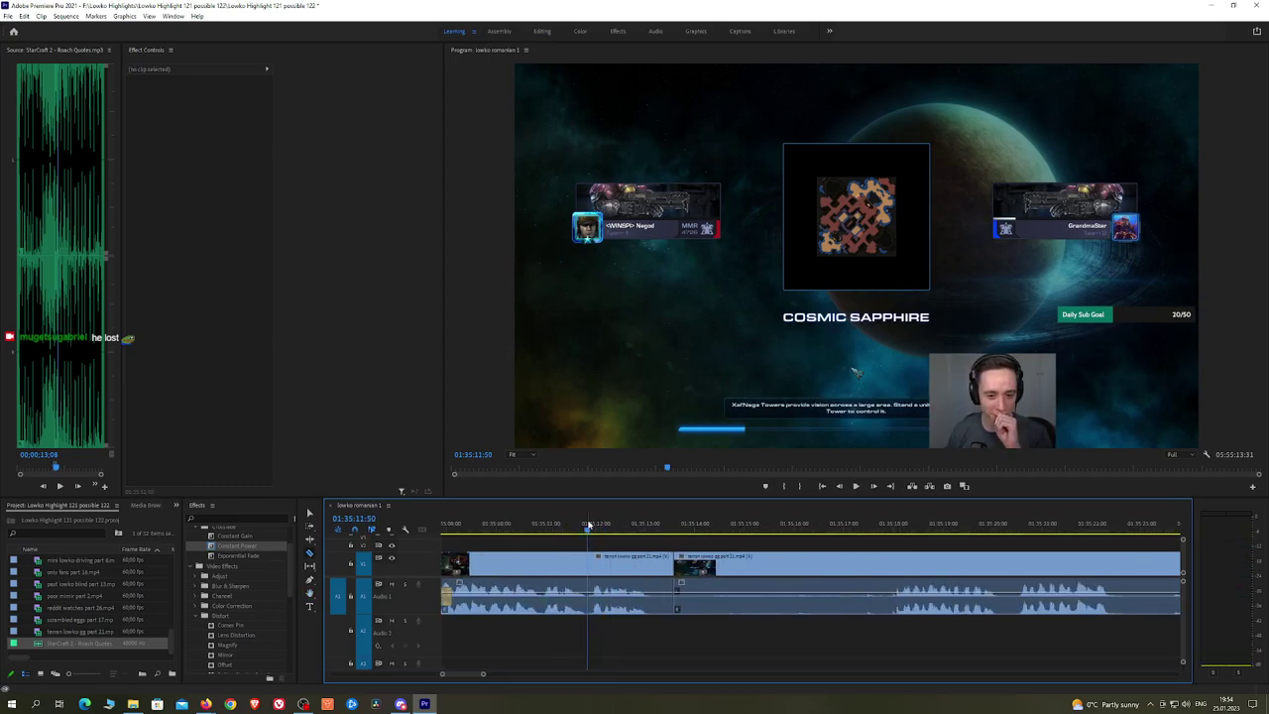
left_click(590, 564)
key("space")
key("space")
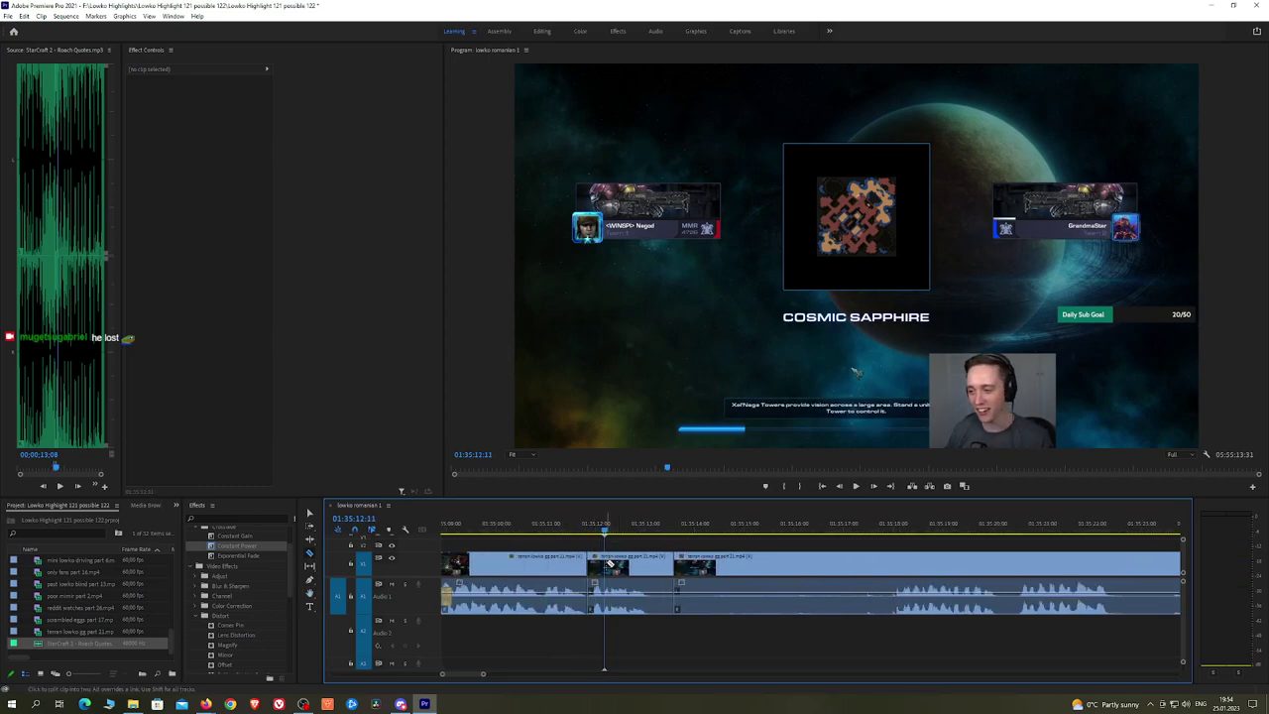
Step: Place a trimmed Roach Quotes.mp3 clip on A2 under the cut and lower its Volume Level
left_click(596, 602)
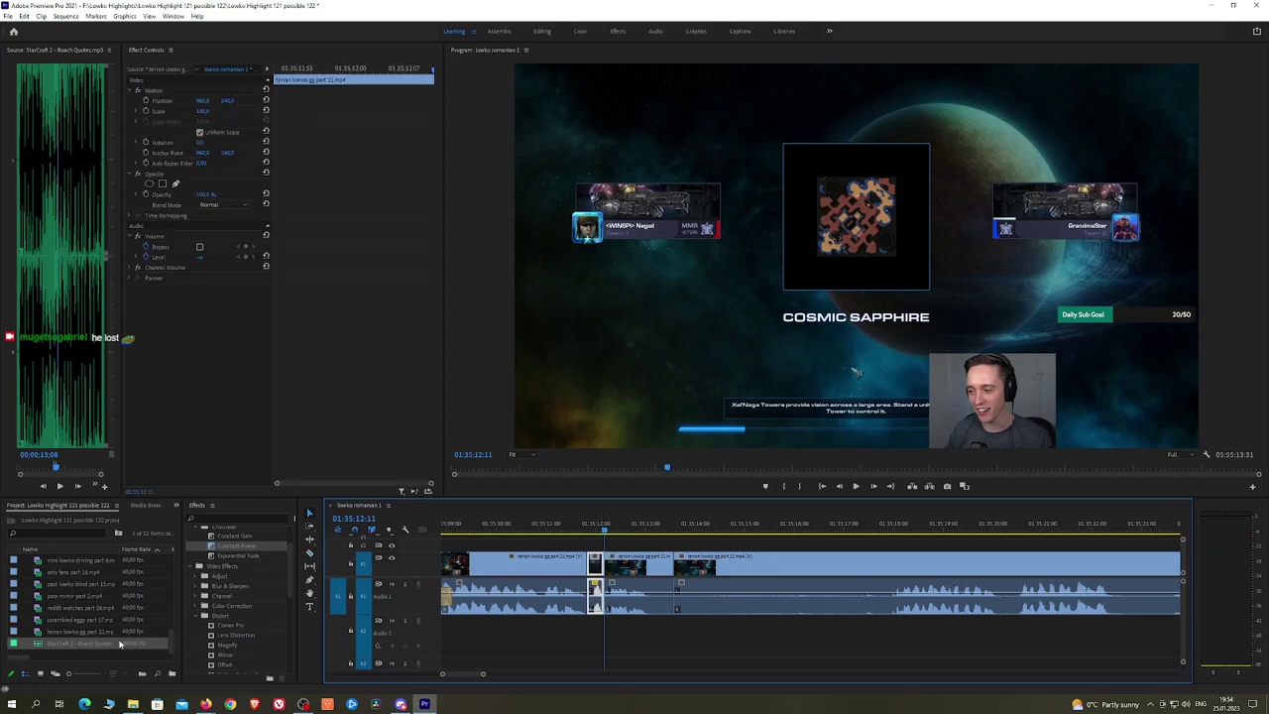
left_click_drag(120, 644, 604, 641)
left_click(596, 640)
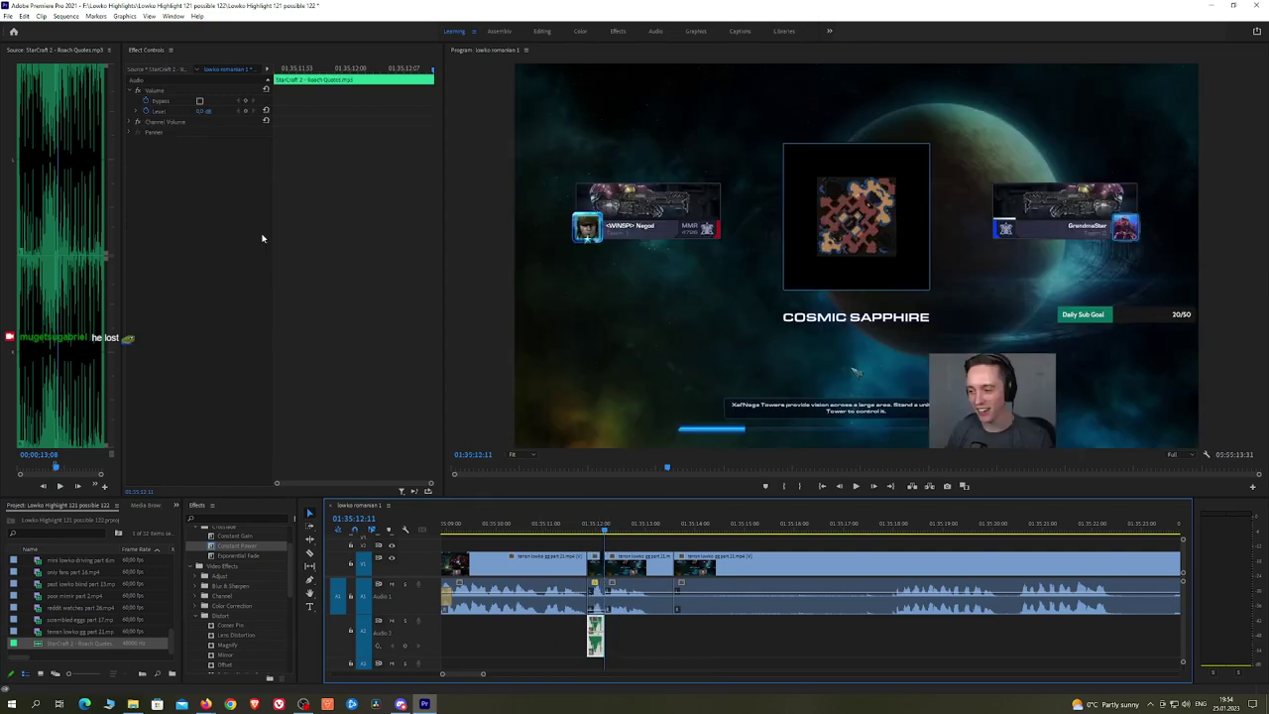
left_click(208, 110)
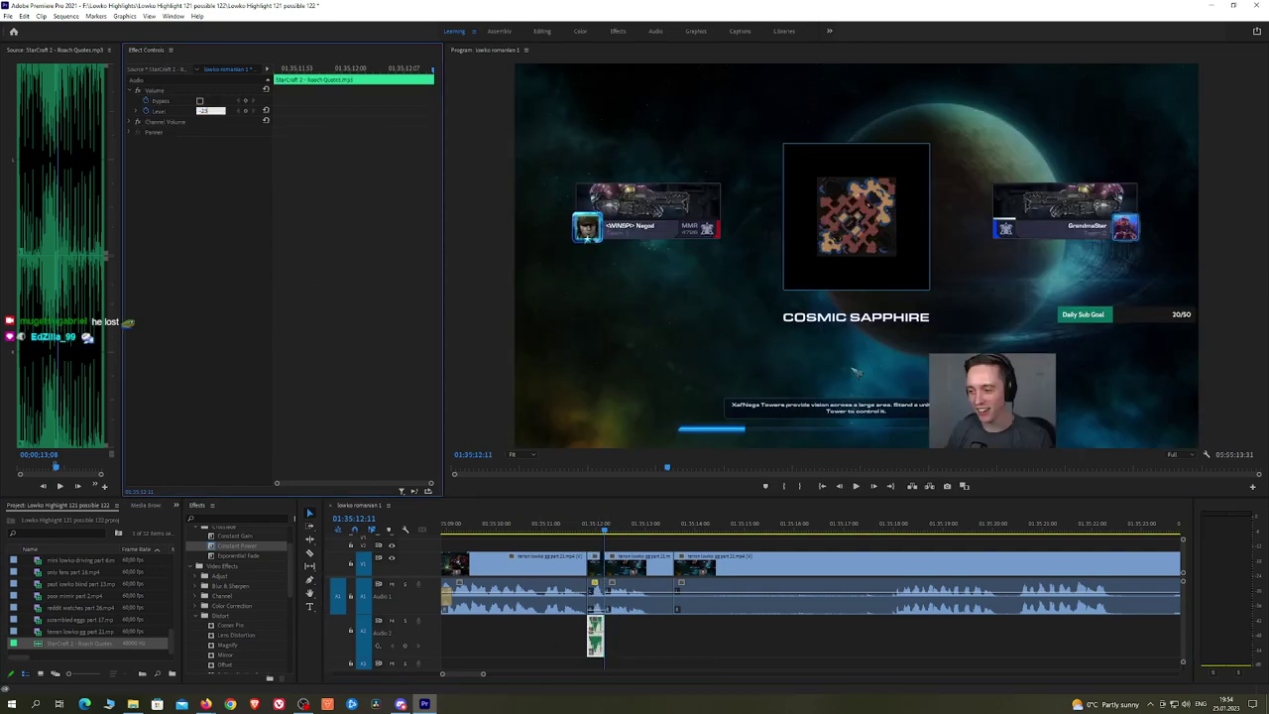
Step: Ripple-trim the loading wait up to the playhead and add a Constant Power crossfade at the new A1 join
left_click(561, 531)
key("space")
left_click(864, 532)
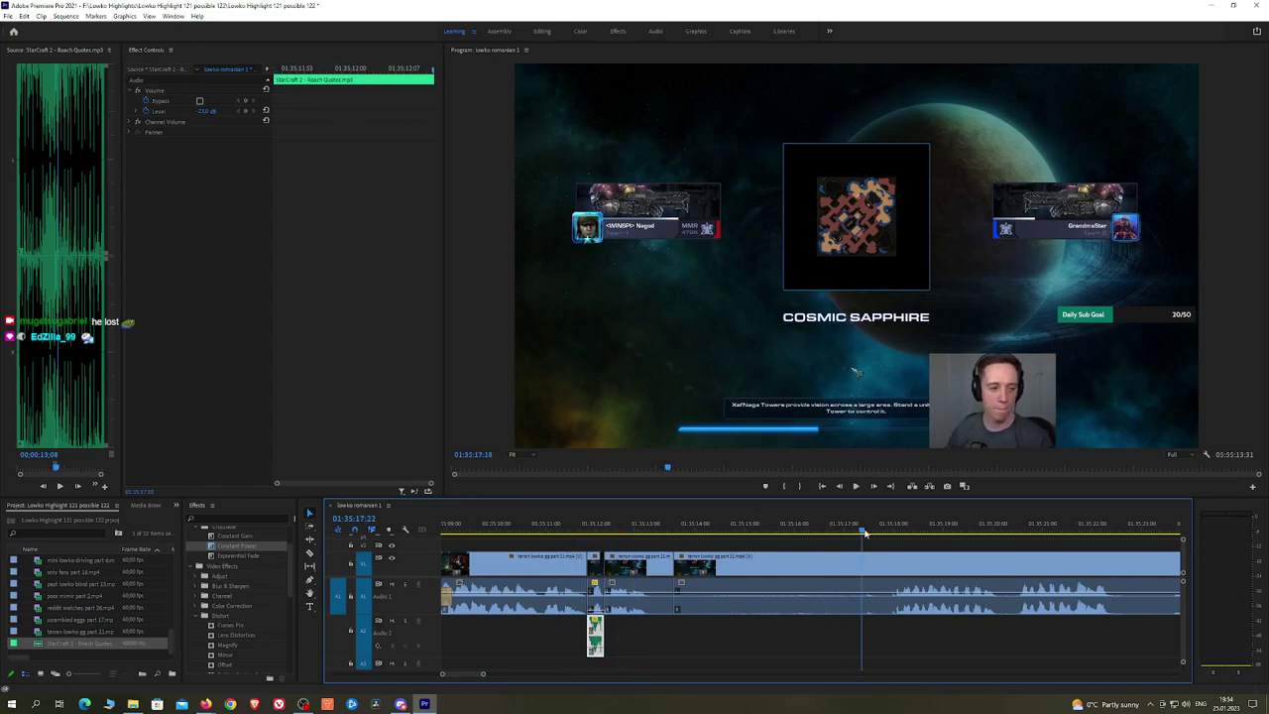
key("q")
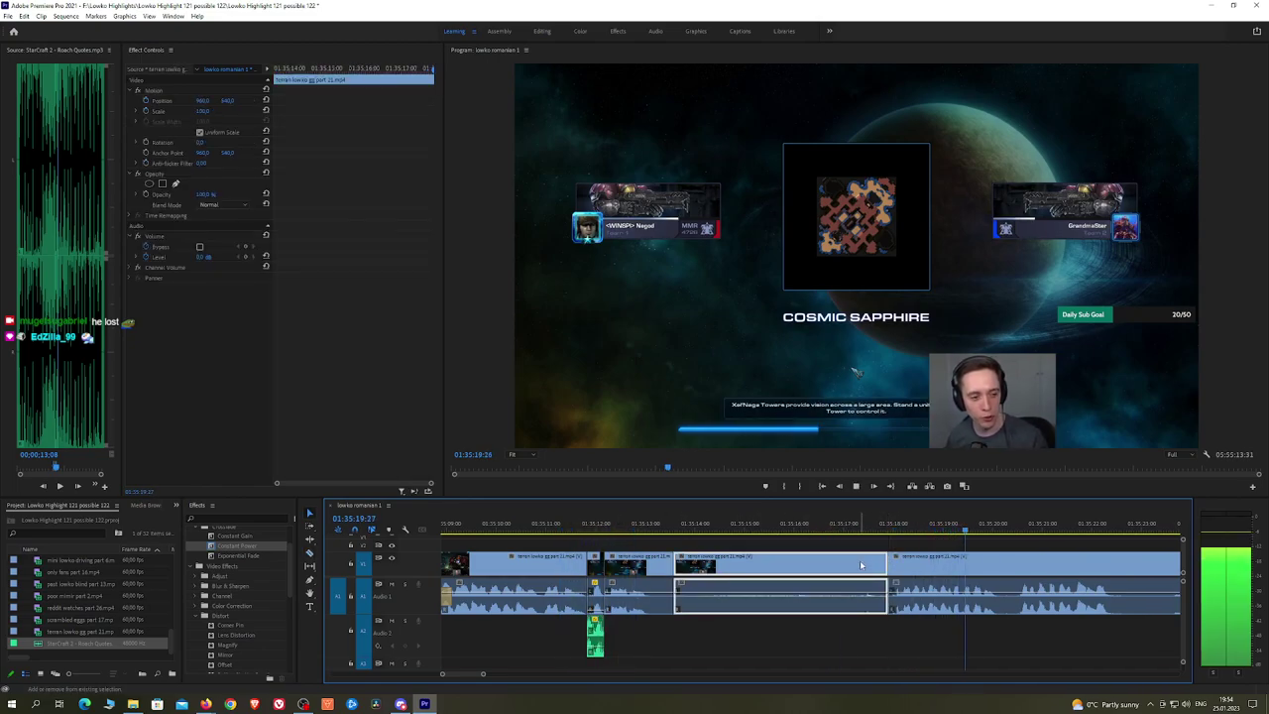
left_click_drag(236, 546, 679, 601)
scroll(899, 540, "down", 5)
key("h")
left_click_drag(926, 550, 679, 543)
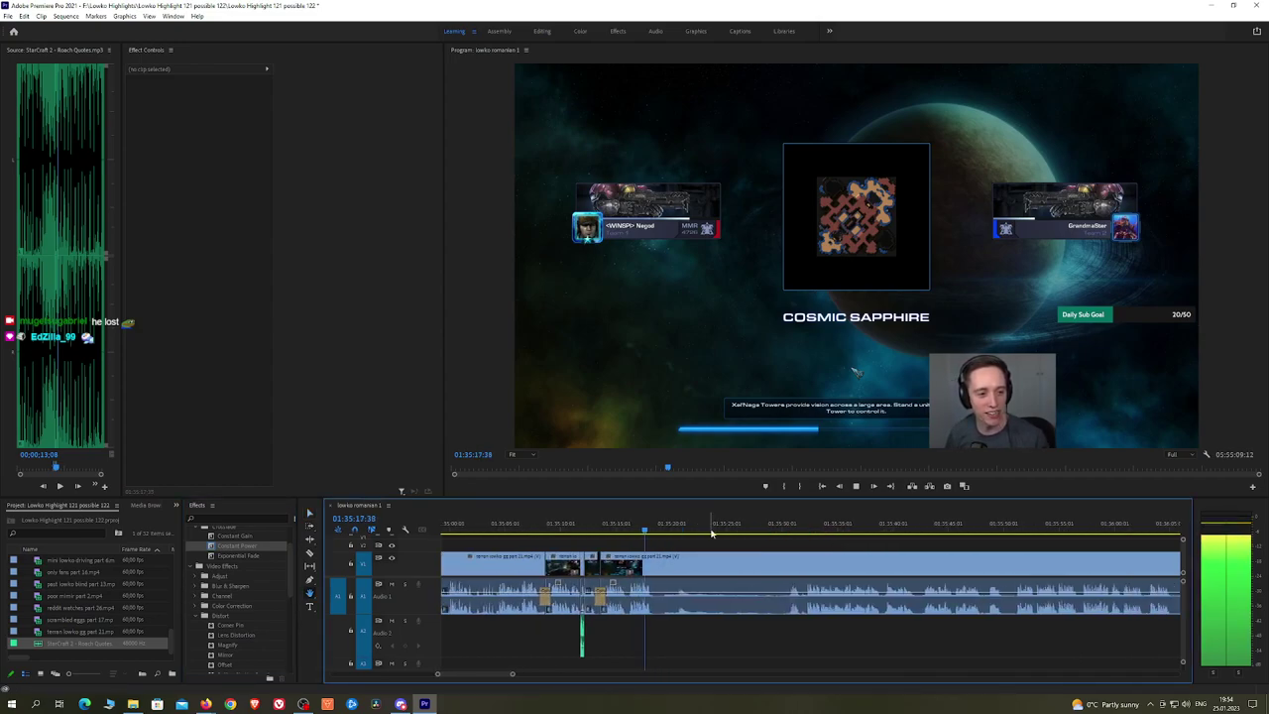
Step: Split at the early gameplay with Ctrl+K and ripple-delete the footage before it
left_click(787, 525)
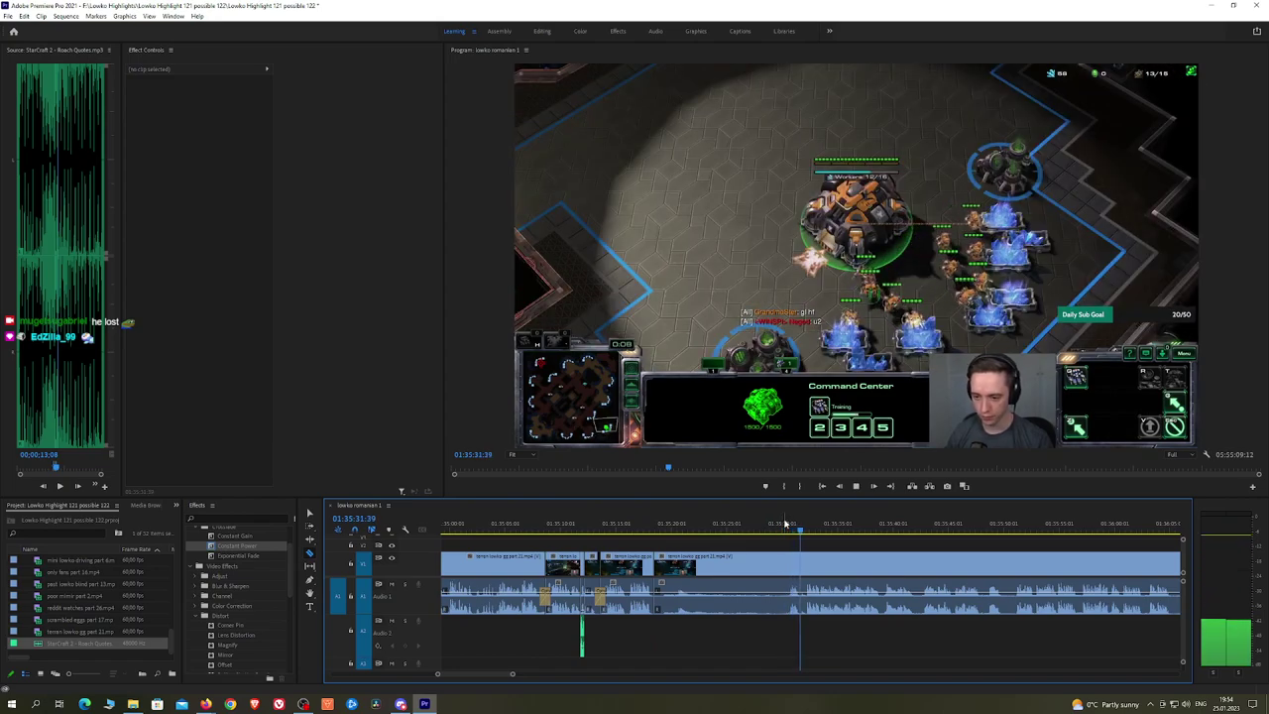
key("ctrl+k")
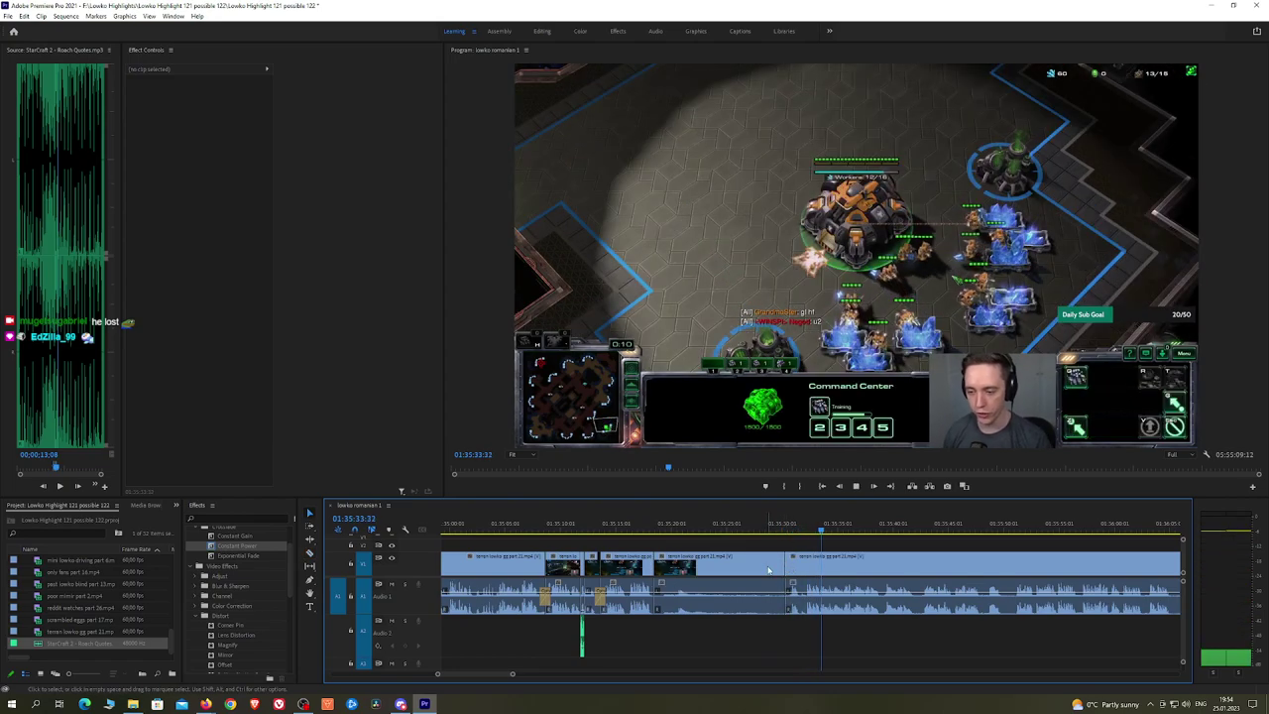
left_click(769, 570)
key("shift+Delete")
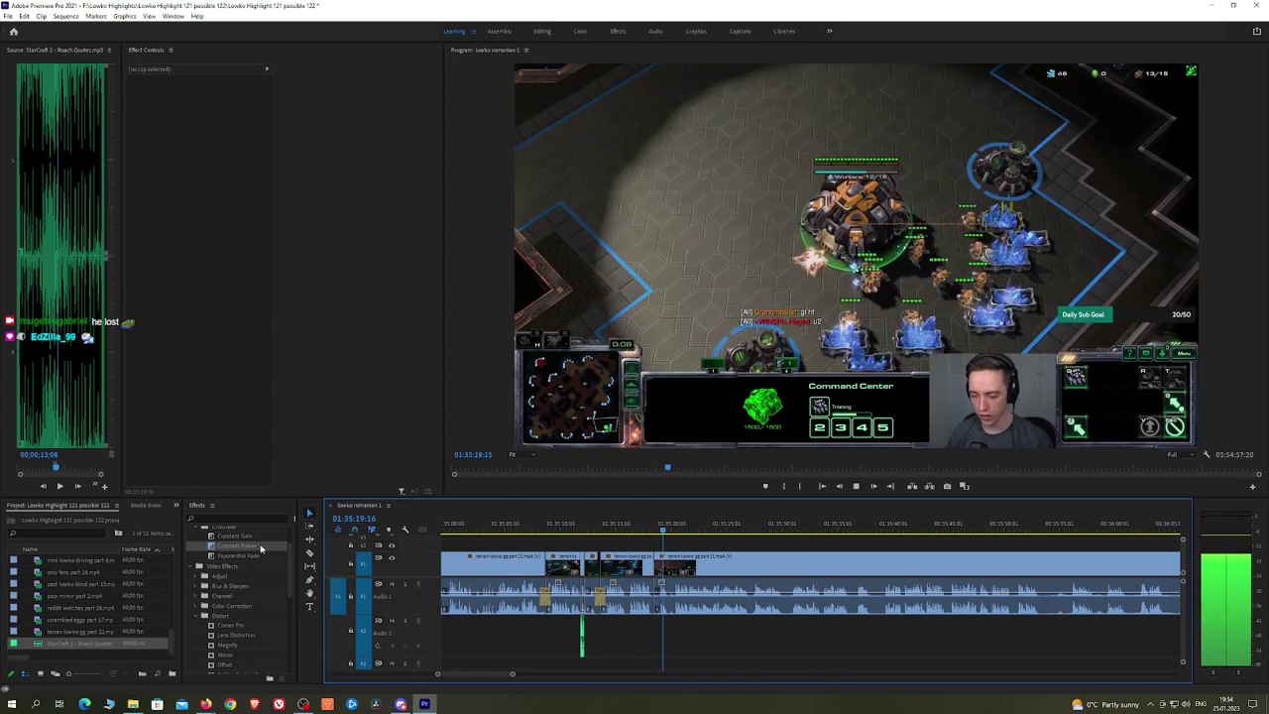
scroll(722, 553, "down", 2)
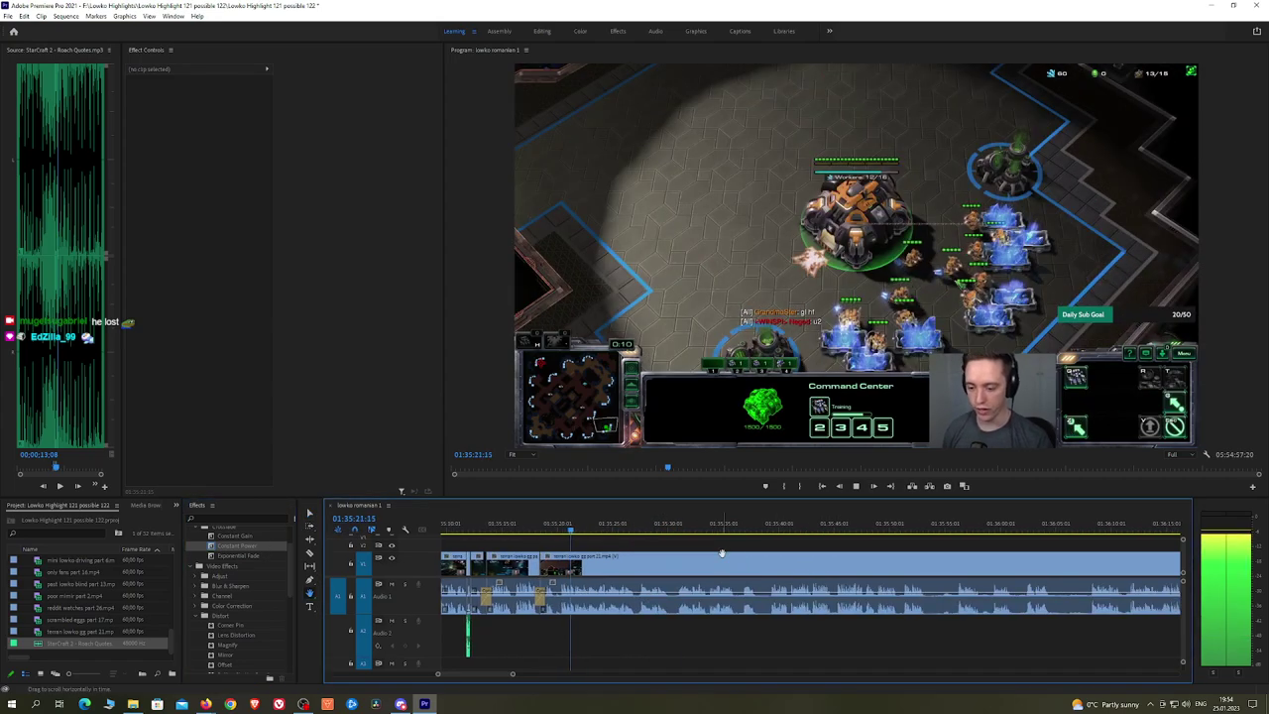
scroll(865, 578, "down", 6)
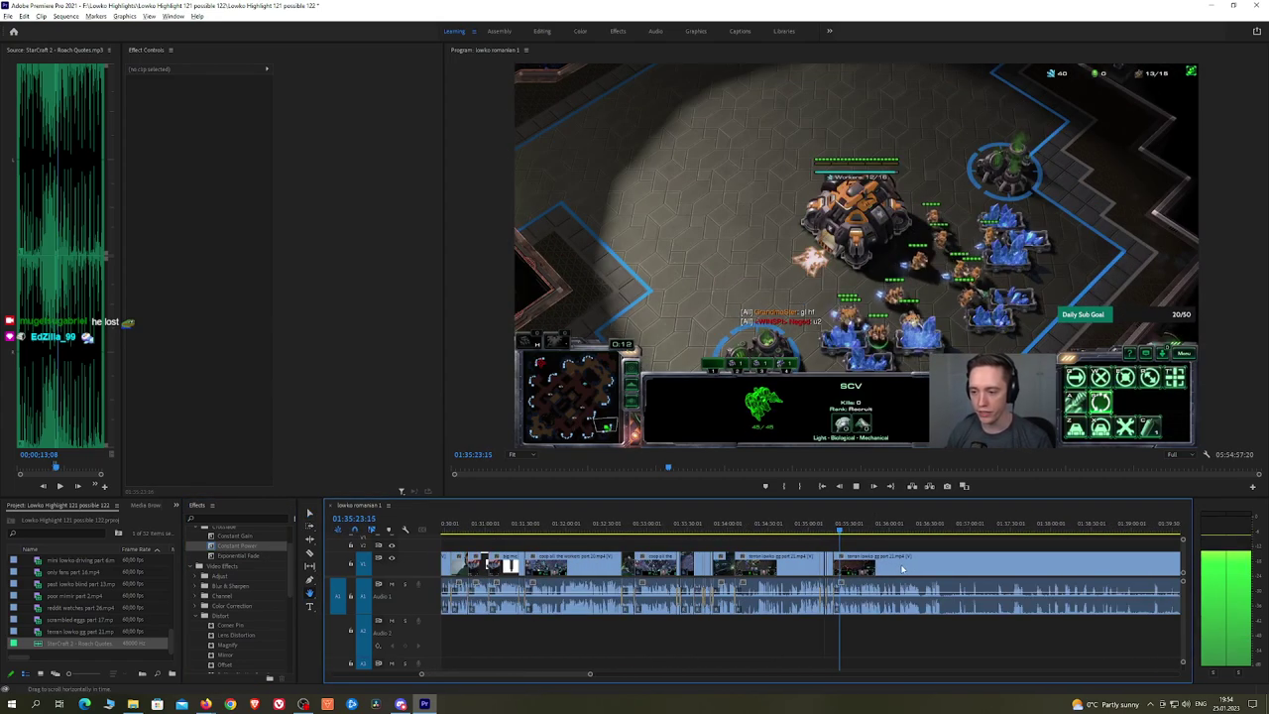
key("equal")
key("equal")
key("equal")
key("equal")
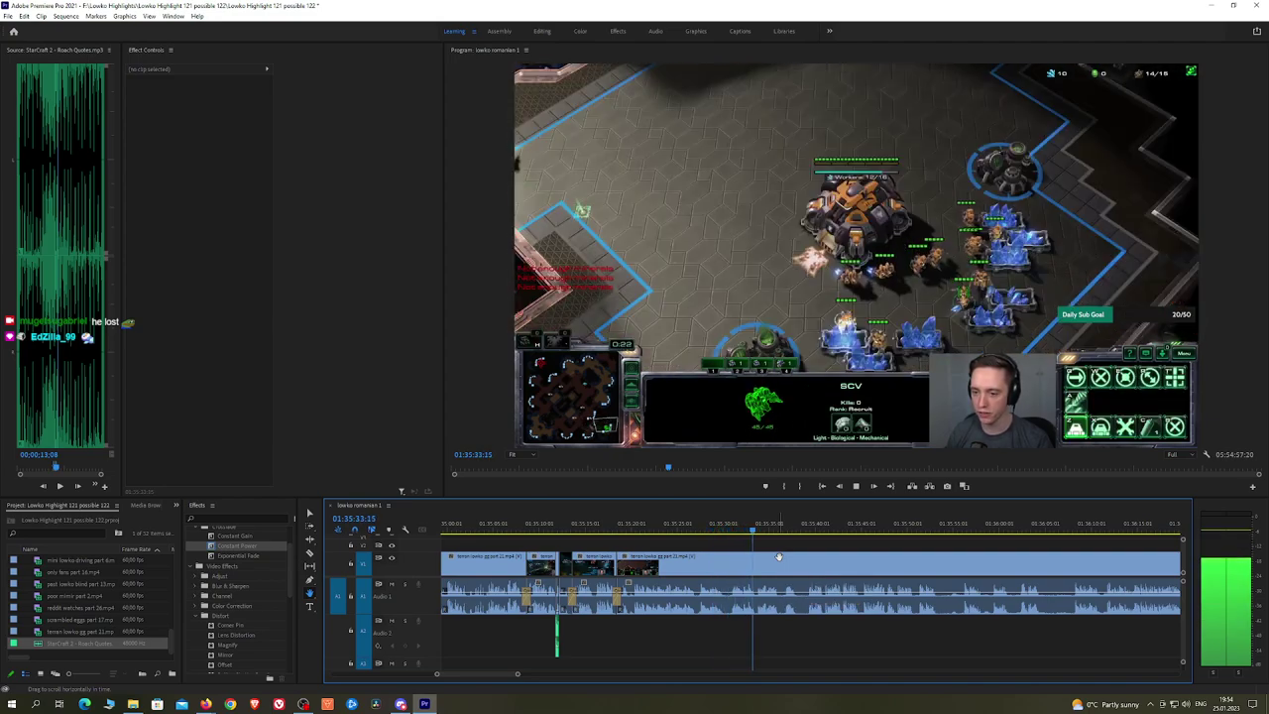
scroll(779, 557, "up", 3)
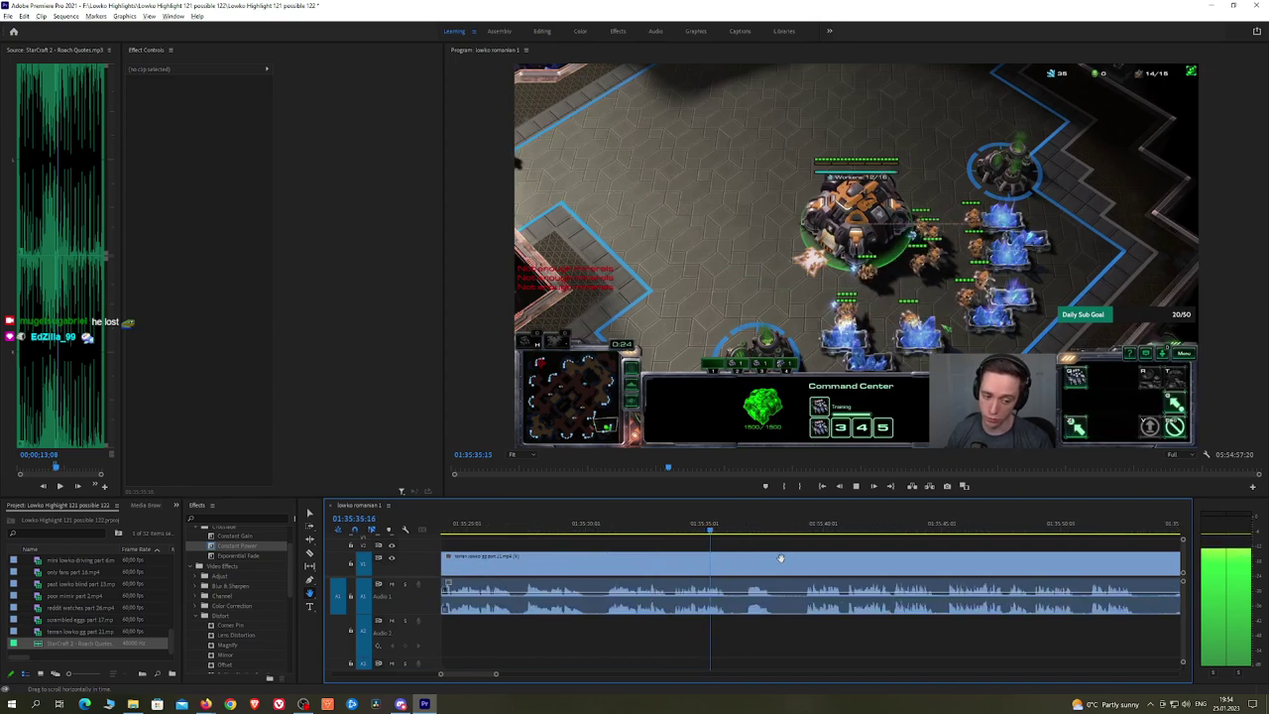
left_click_drag(813, 558, 707, 544)
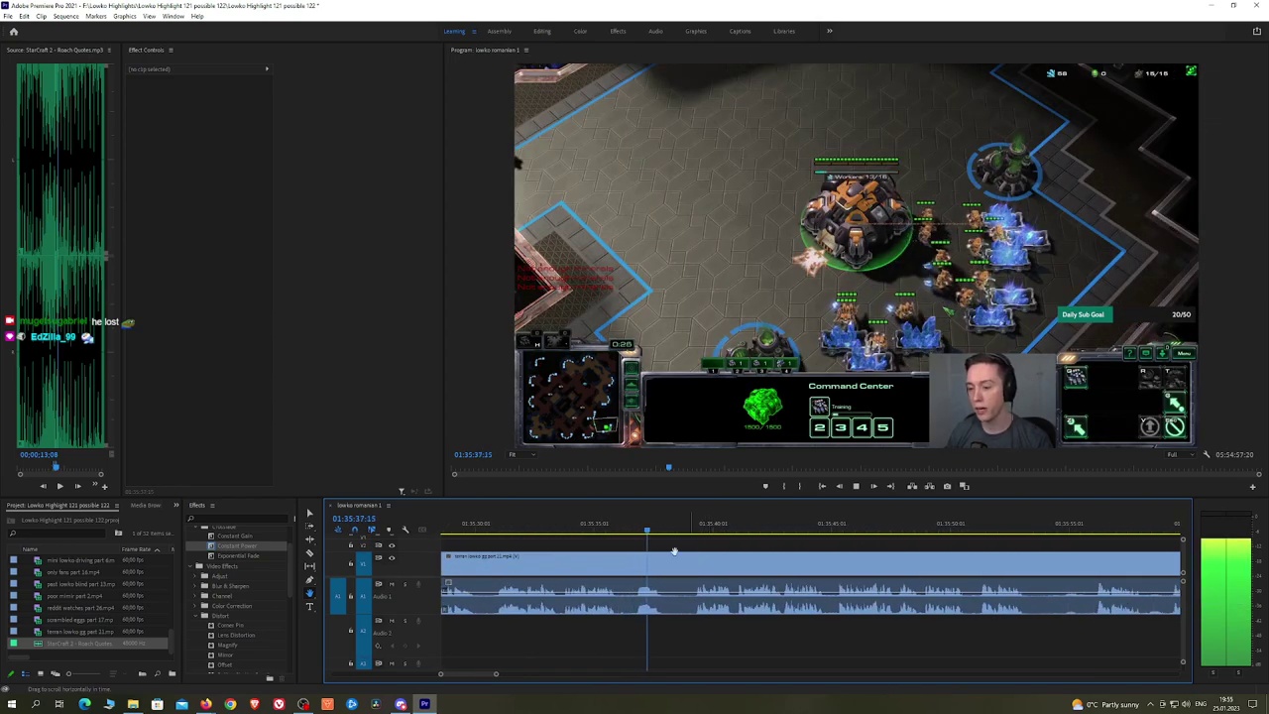
Step: Razor out the next dull piece, ripple-delete it and crossfade the resulting audio cut
key("c")
left_click(619, 566)
key("v")
left_click(667, 566)
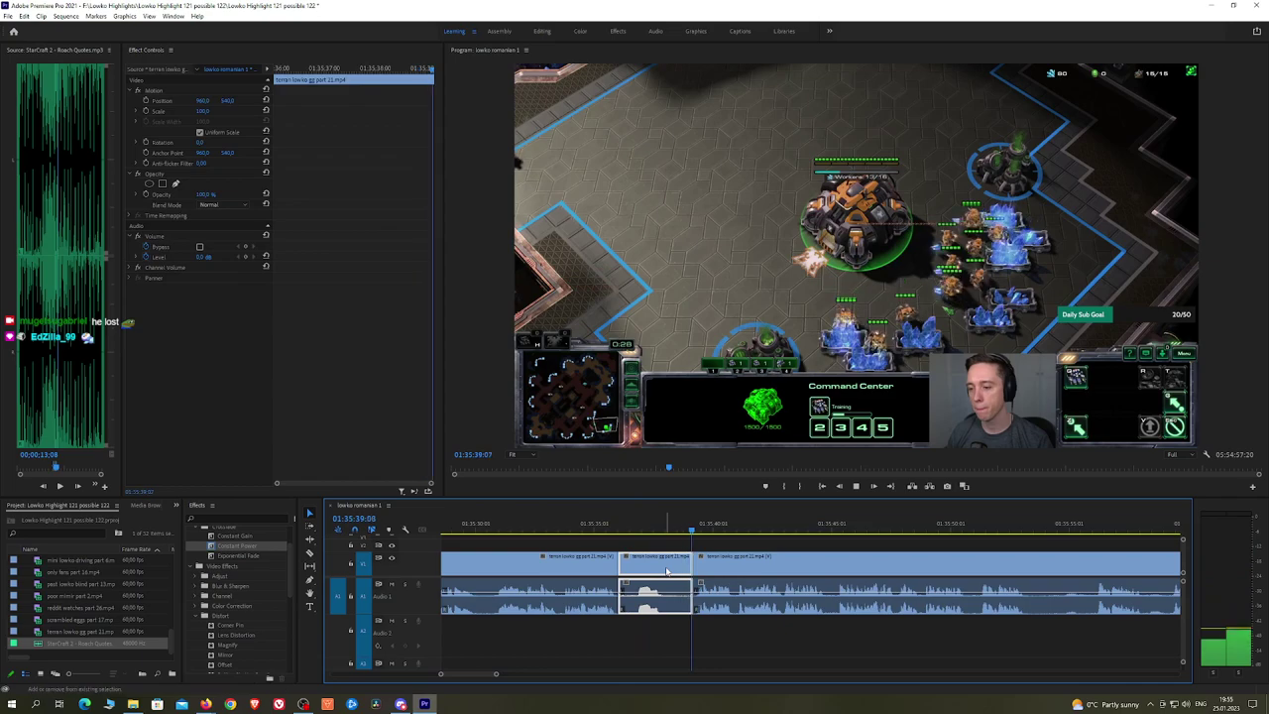
key("shift+Delete")
left_click_drag(263, 547, 266, 546)
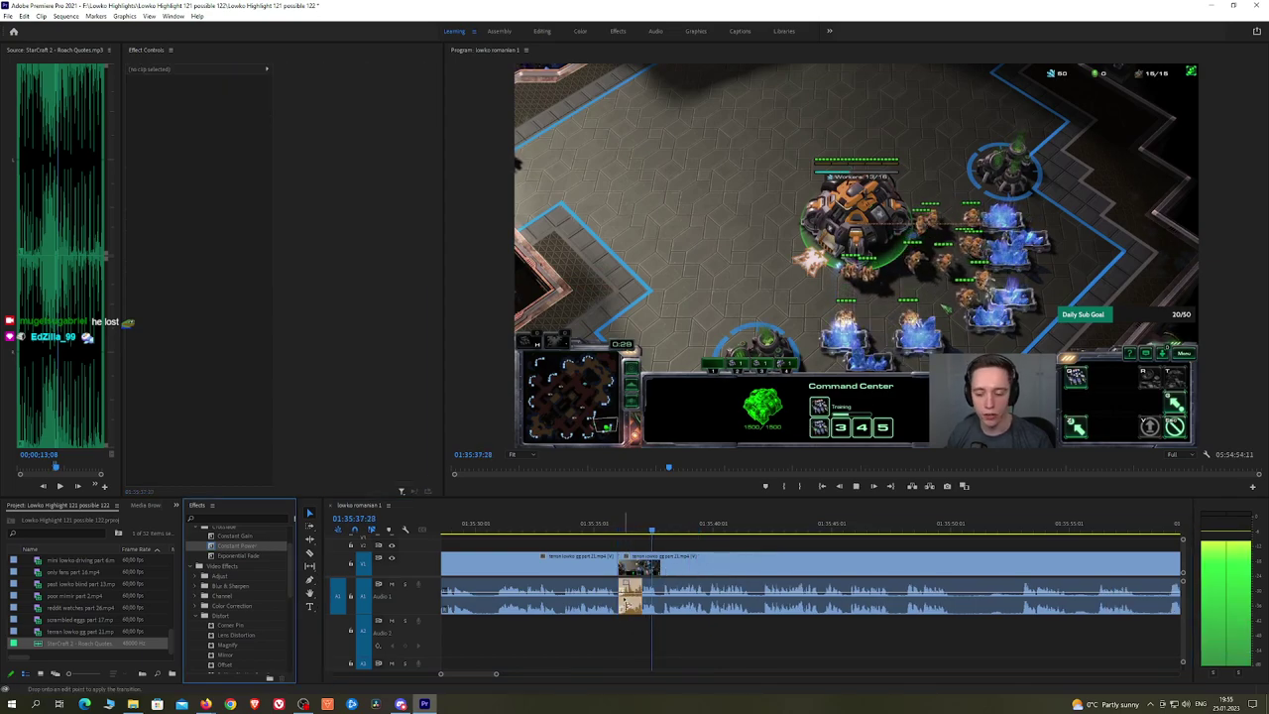
left_click_drag(622, 603, 621, 603)
key("h")
left_click_drag(902, 541, 852, 539)
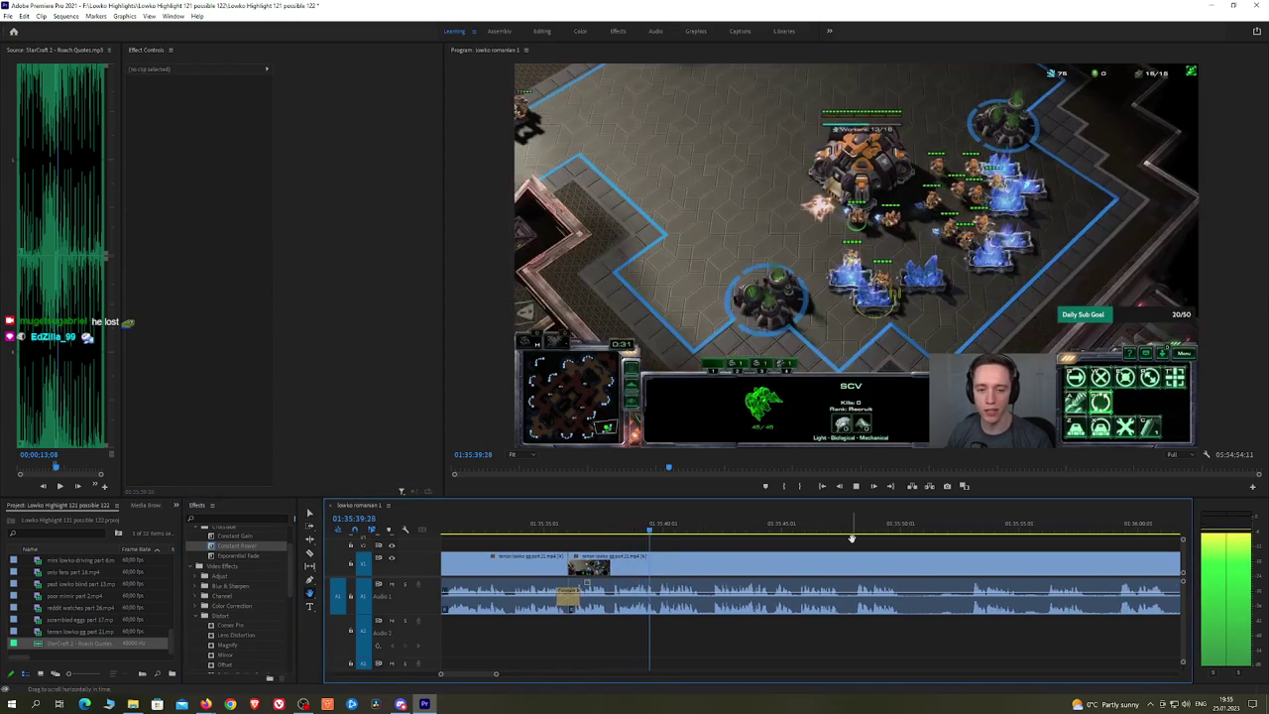
left_click_drag(951, 548, 852, 546)
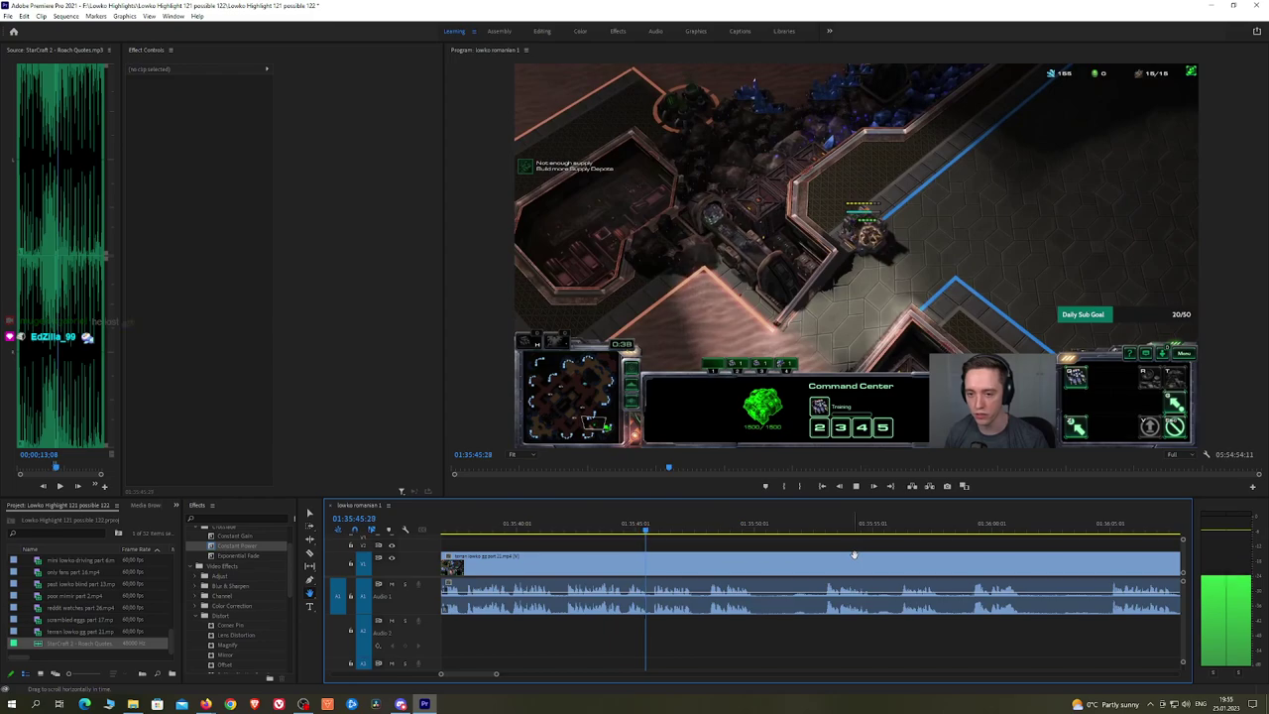
left_click_drag(852, 547, 703, 563)
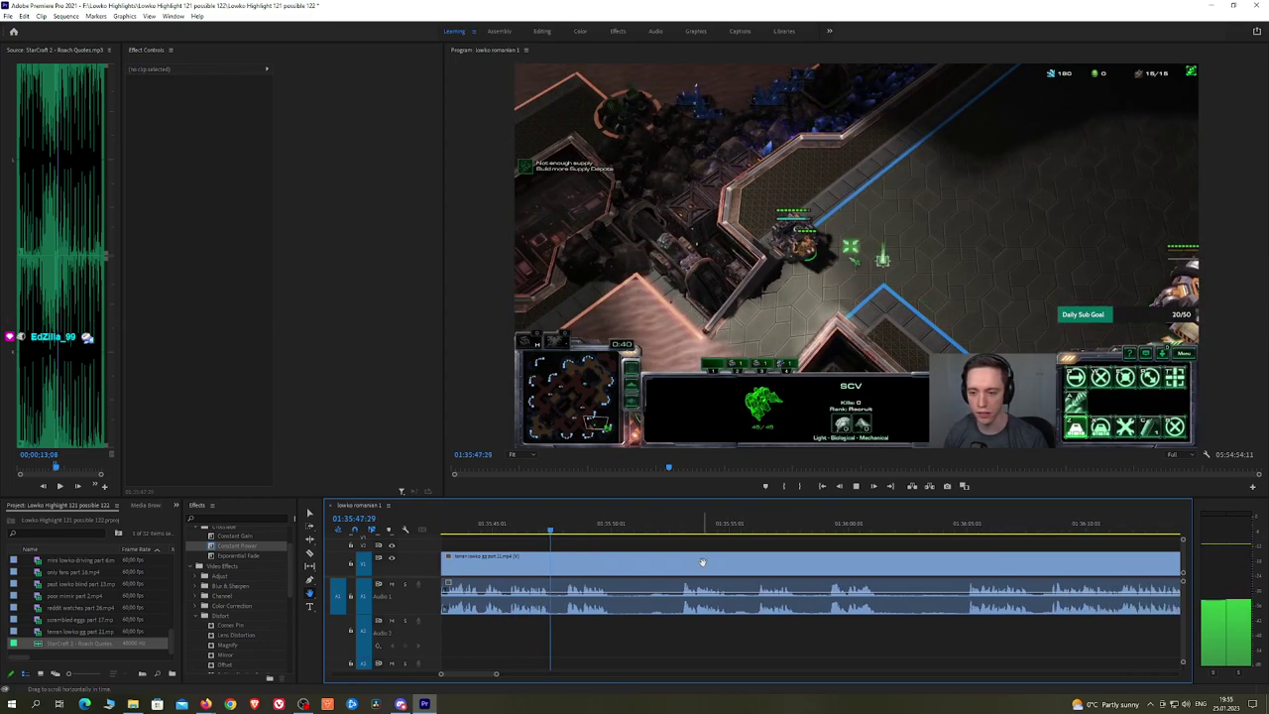
Step: Cut around a later dull stretch, ripple-delete it and add a Constant Power crossfade at the join
key("c")
left_click(617, 567)
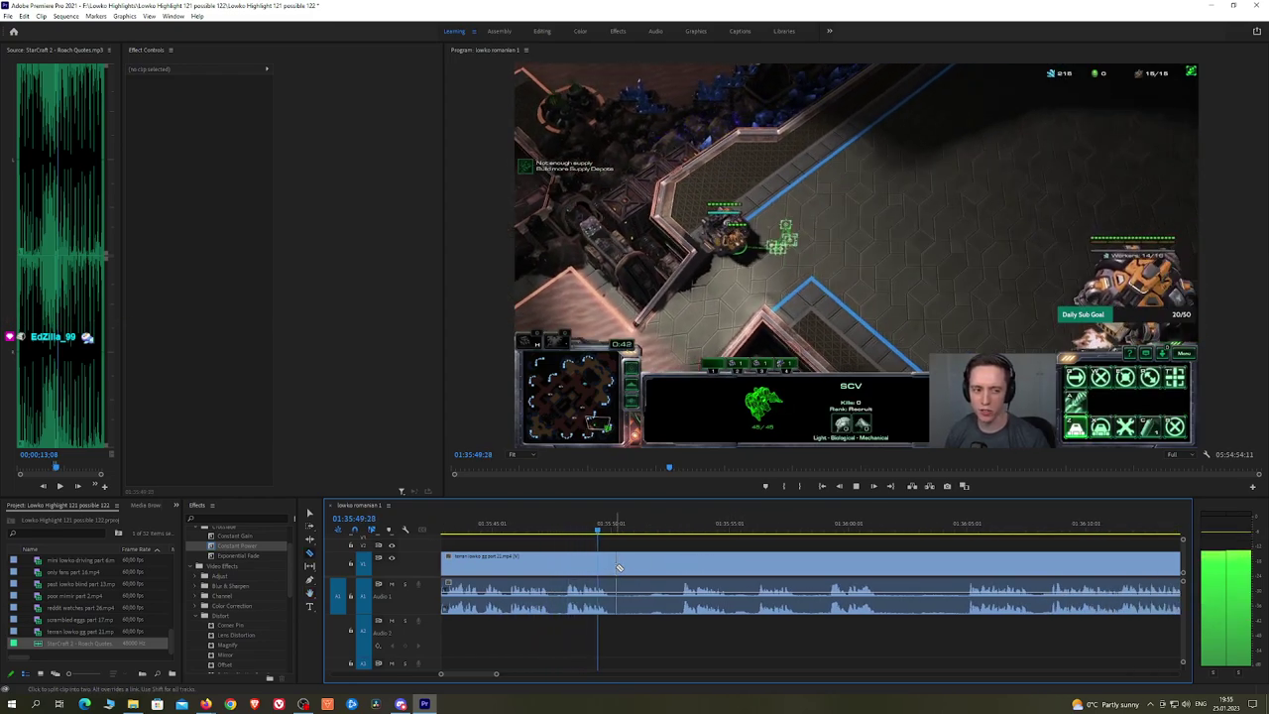
left_click(682, 527)
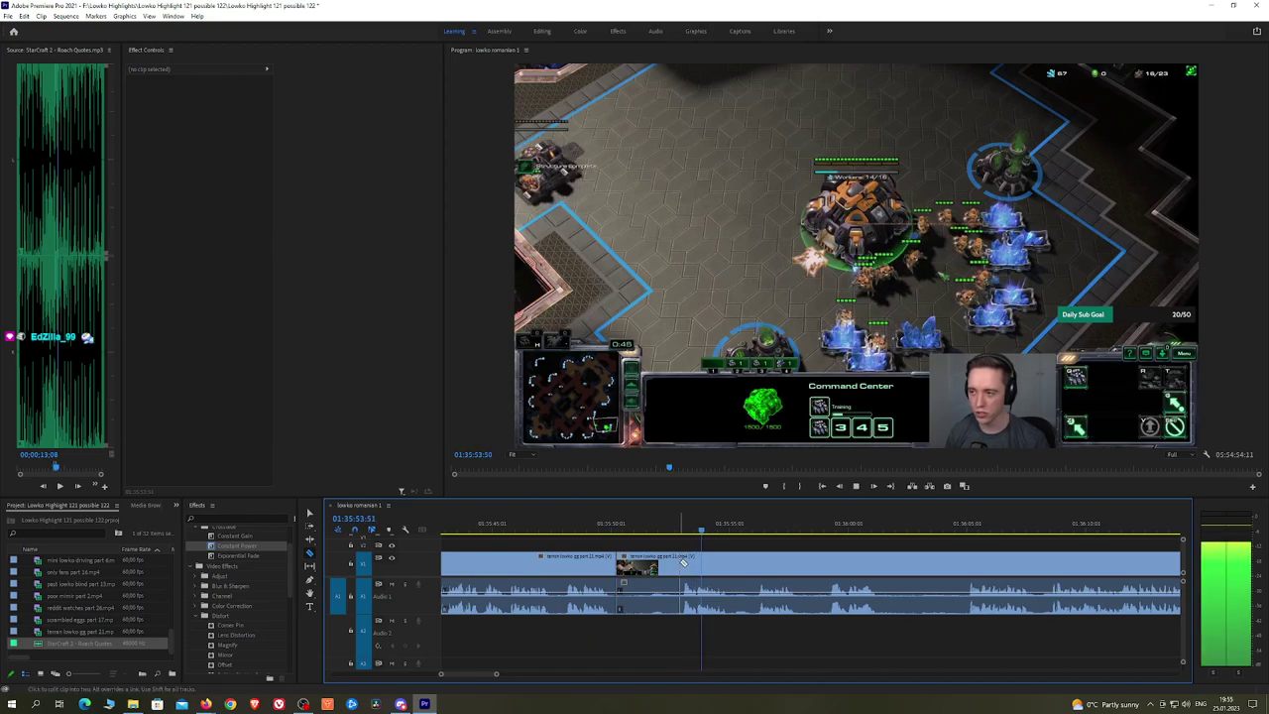
left_click(682, 563)
key("v")
left_click(657, 565)
key("shift+Delete")
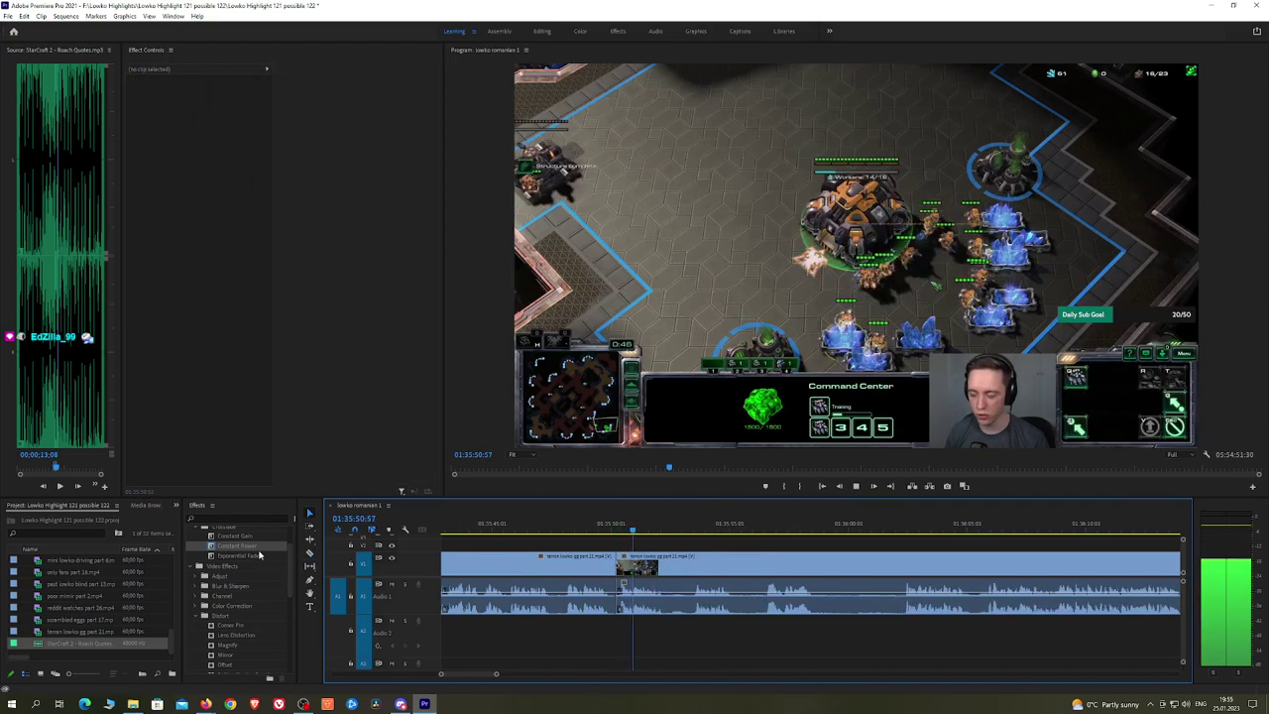
left_click_drag(256, 547, 616, 599)
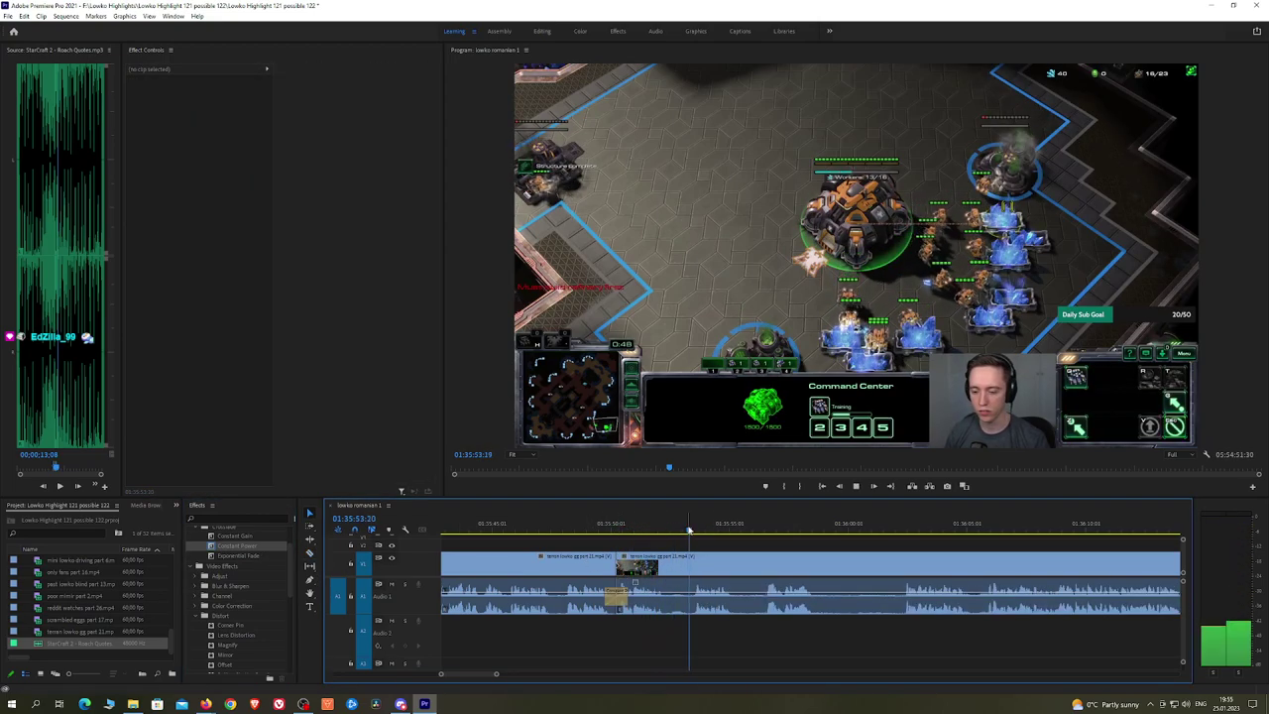
Step: Split the footage at a later moment and ripple-delete the unwanted stretch after it
left_click(760, 528)
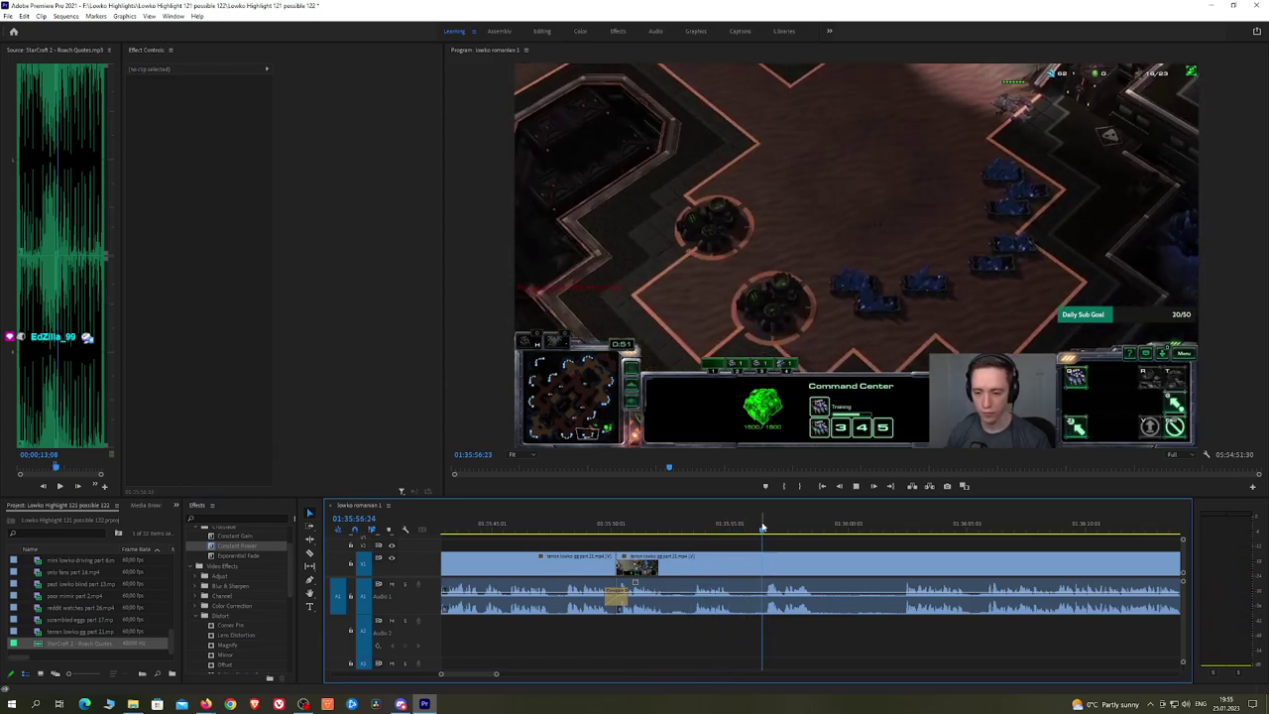
left_click_drag(909, 547, 739, 545)
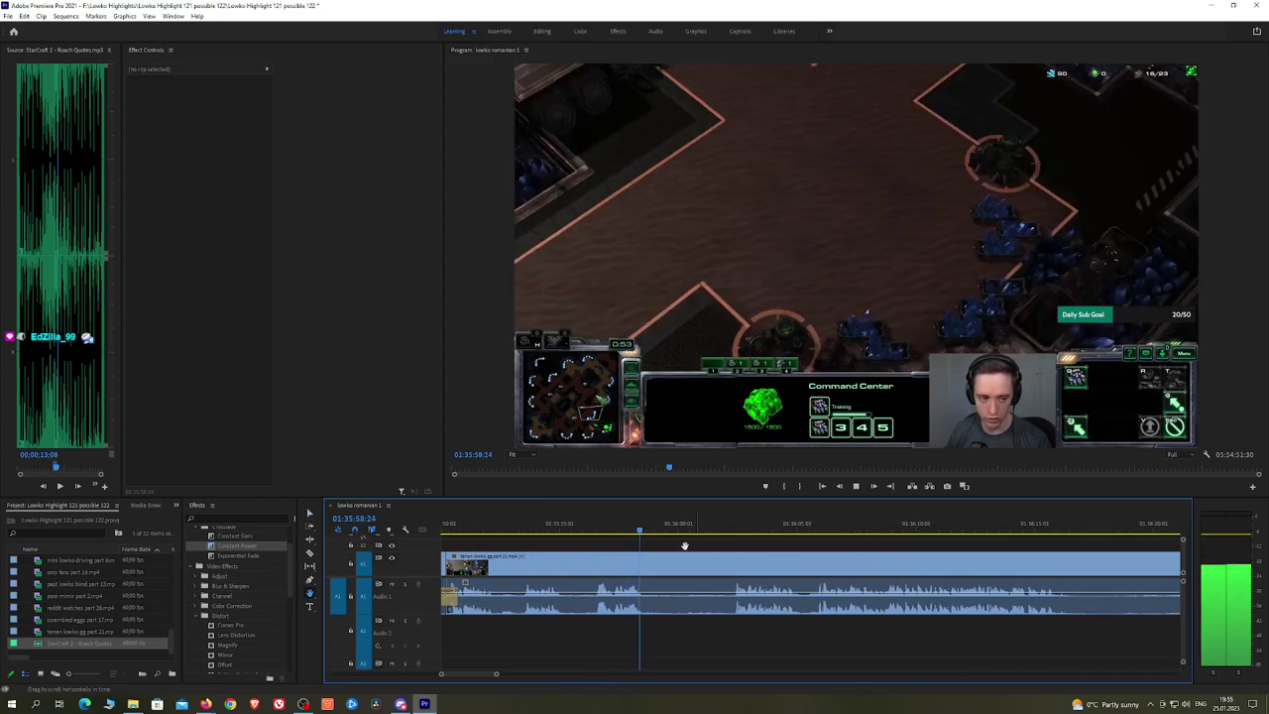
key("c")
left_click(651, 566)
left_click(718, 526)
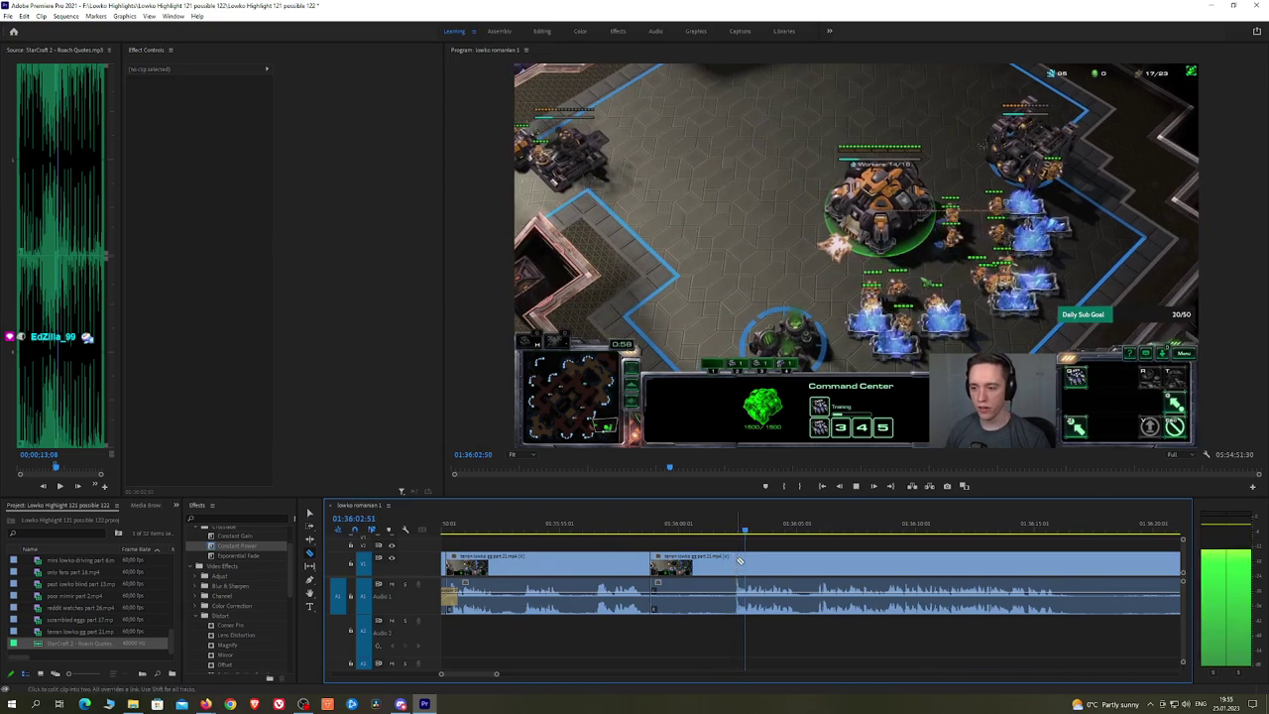
left_click(721, 567)
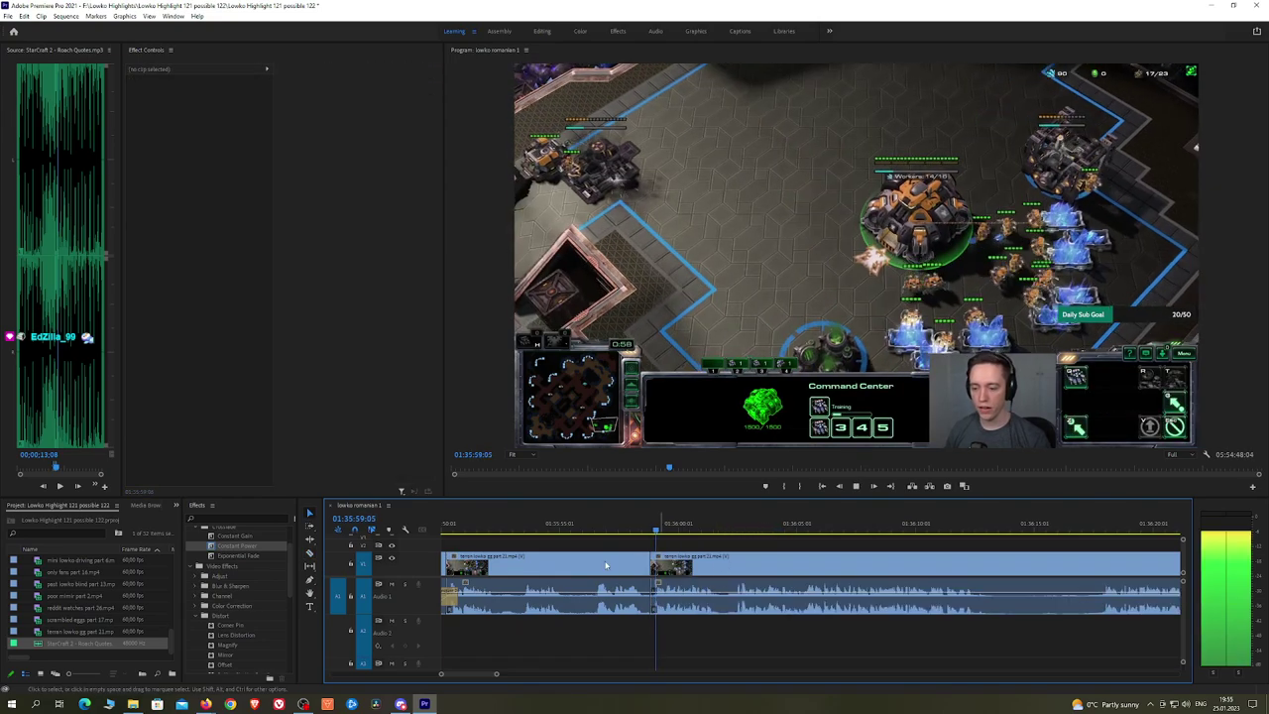
key("shift+Delete")
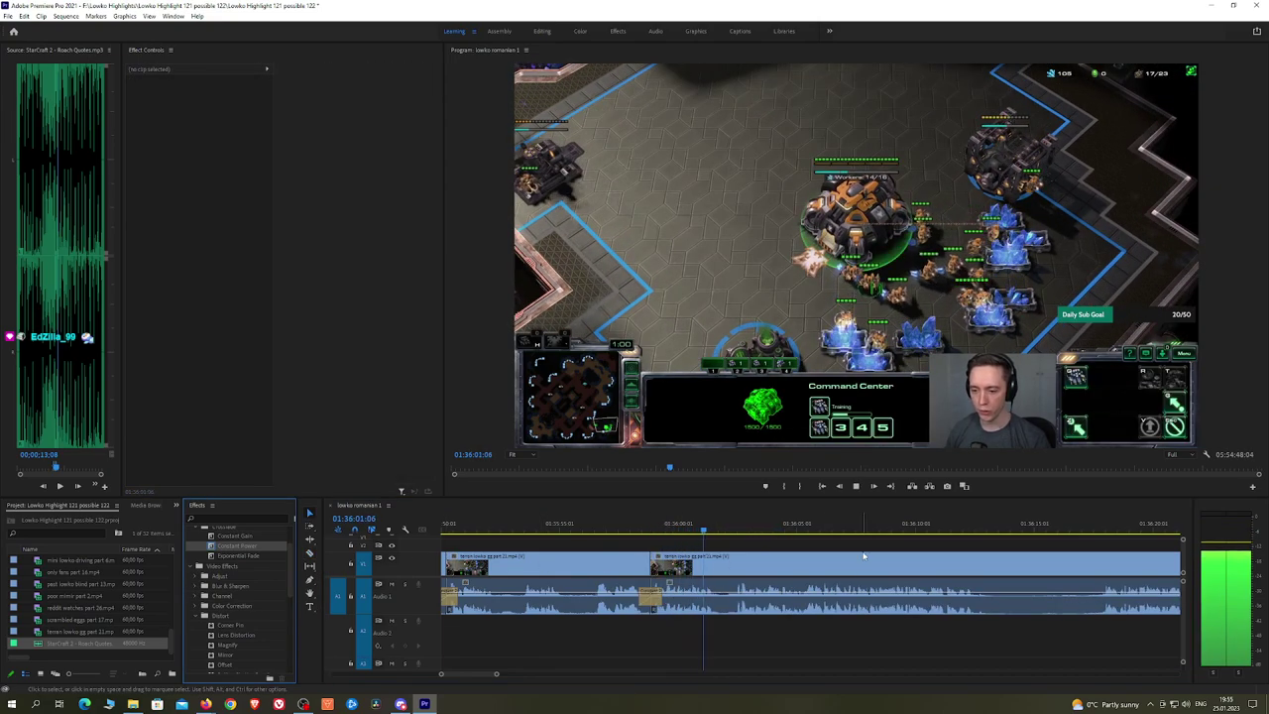
scroll(759, 560, "down", 2)
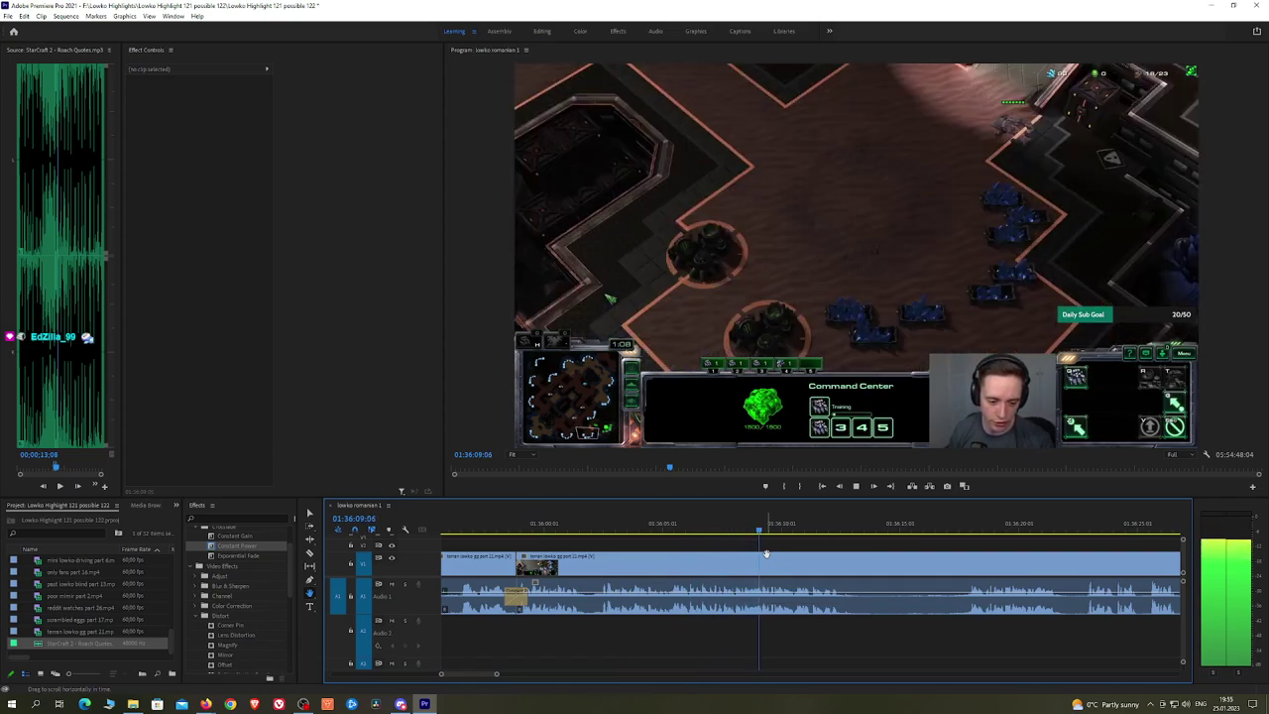
left_click_drag(767, 552, 677, 551)
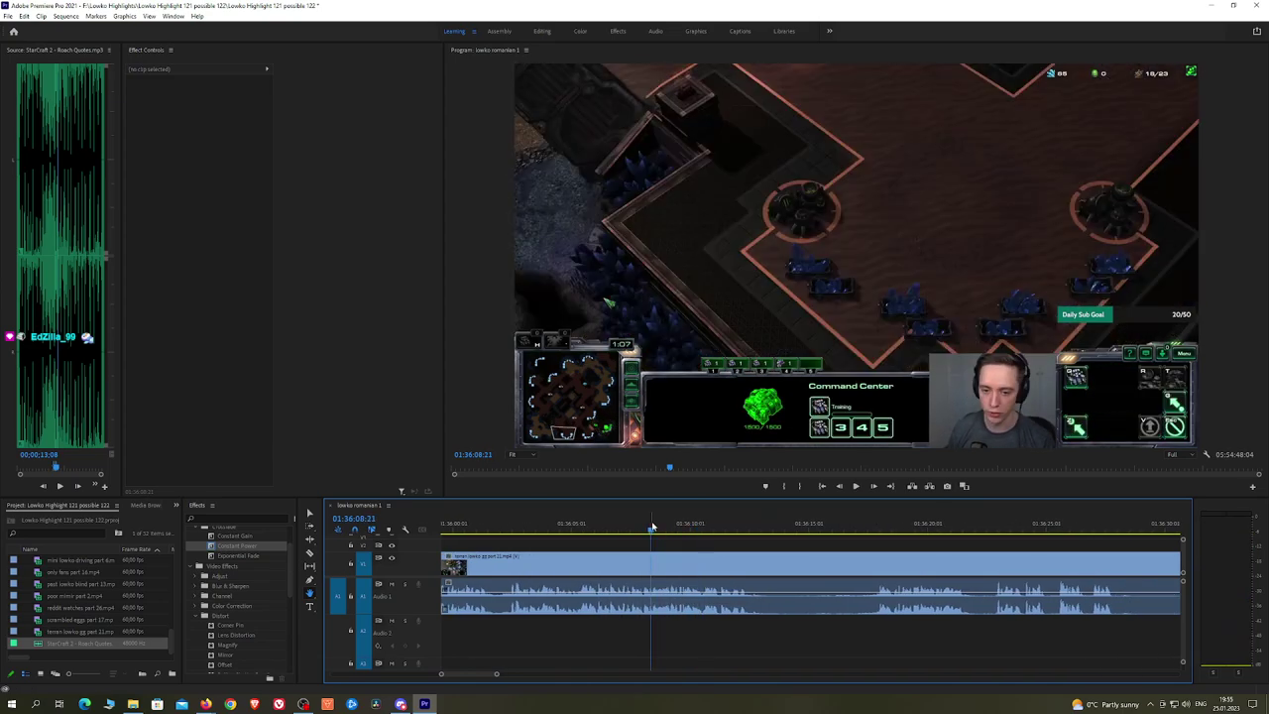
Step: Split the footage at the key moment and pull the short piece's audio down to silence
scroll(681, 544, "up", 3)
key("space")
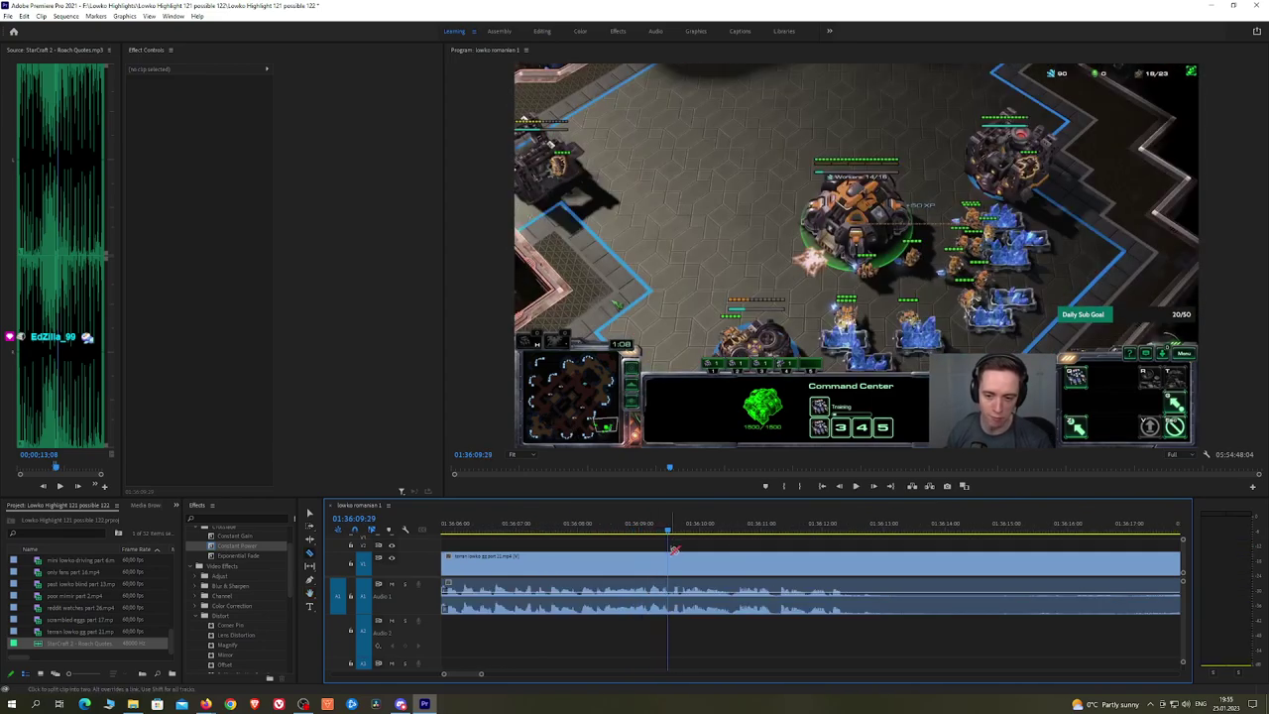
left_click_drag(669, 533, 671, 532)
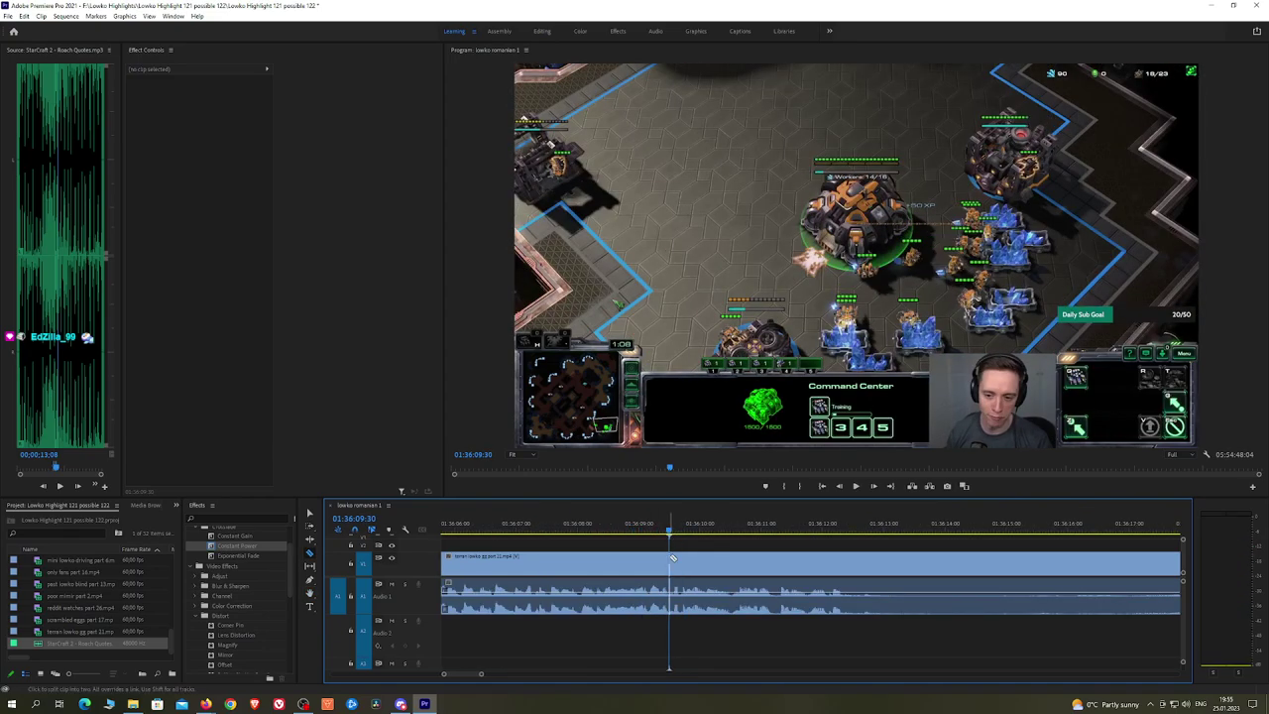
left_click(673, 558)
key("space")
key("space")
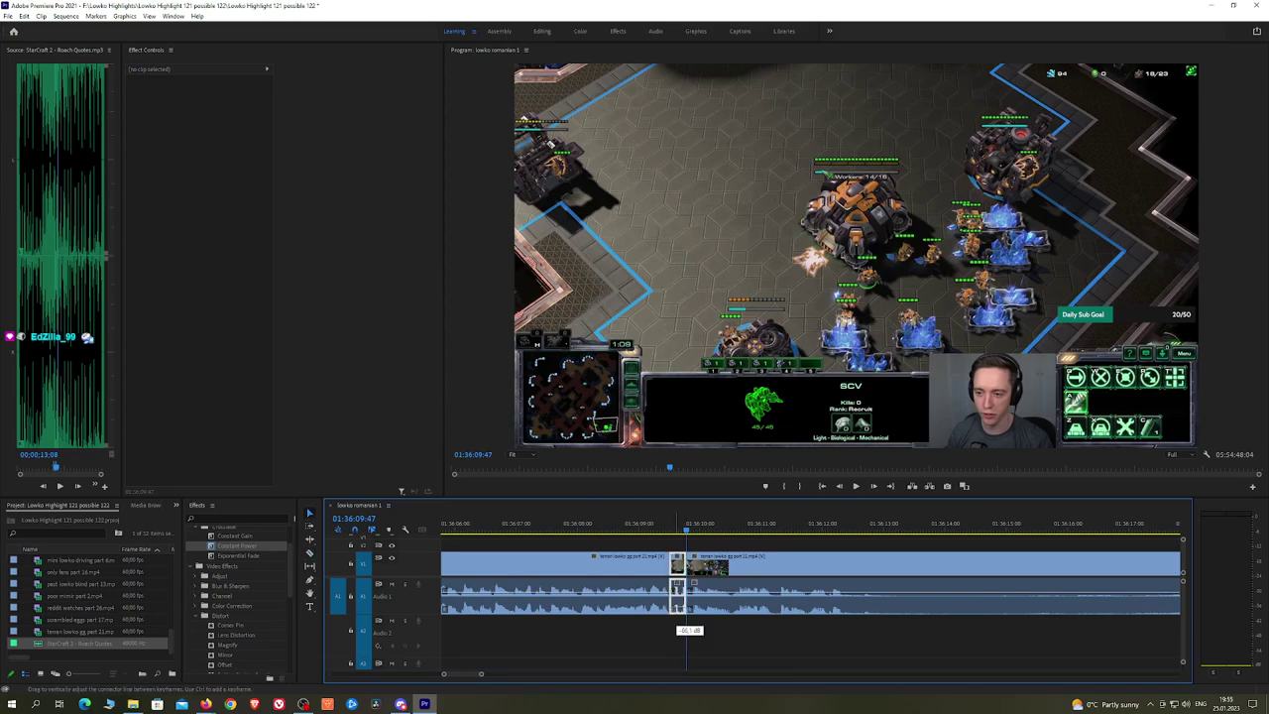
left_click_drag(678, 610, 679, 617)
Step: Place a trimmed Roach Quotes clip on A2 under the cut, lower its Volume Level and preview it
left_click(93, 646)
left_click_drag(659, 646, 680, 641)
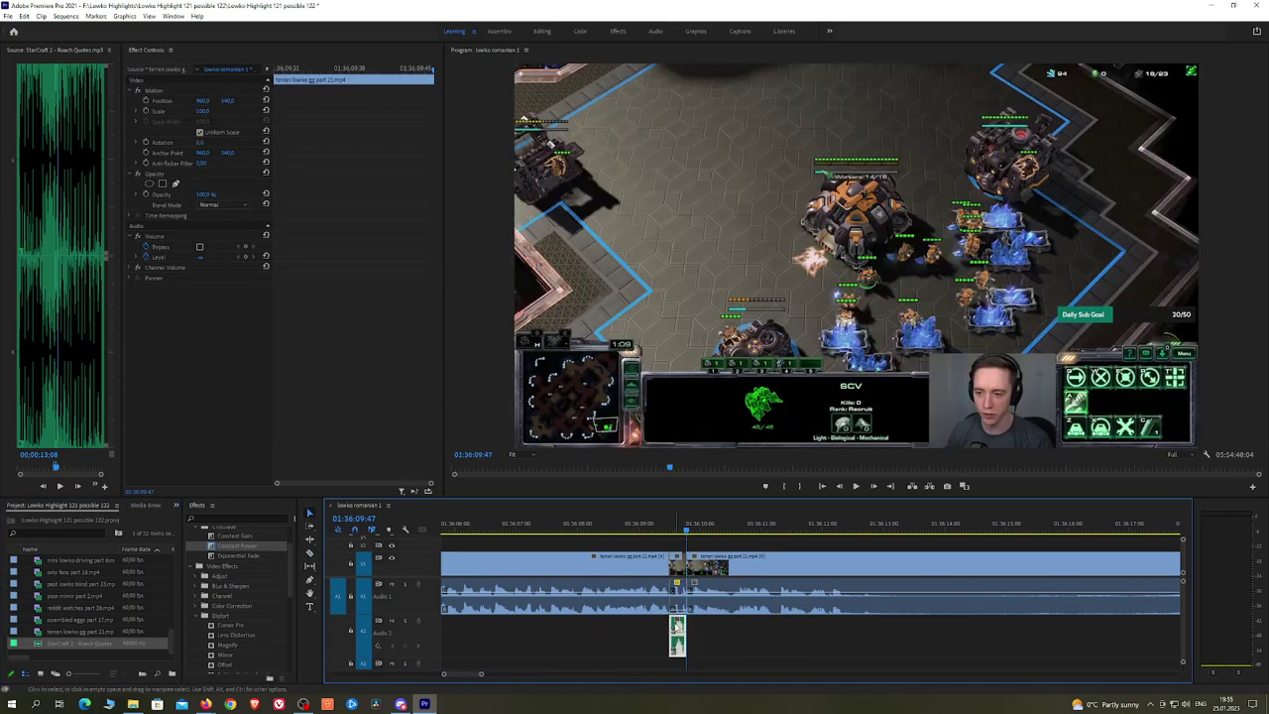
left_click(205, 110)
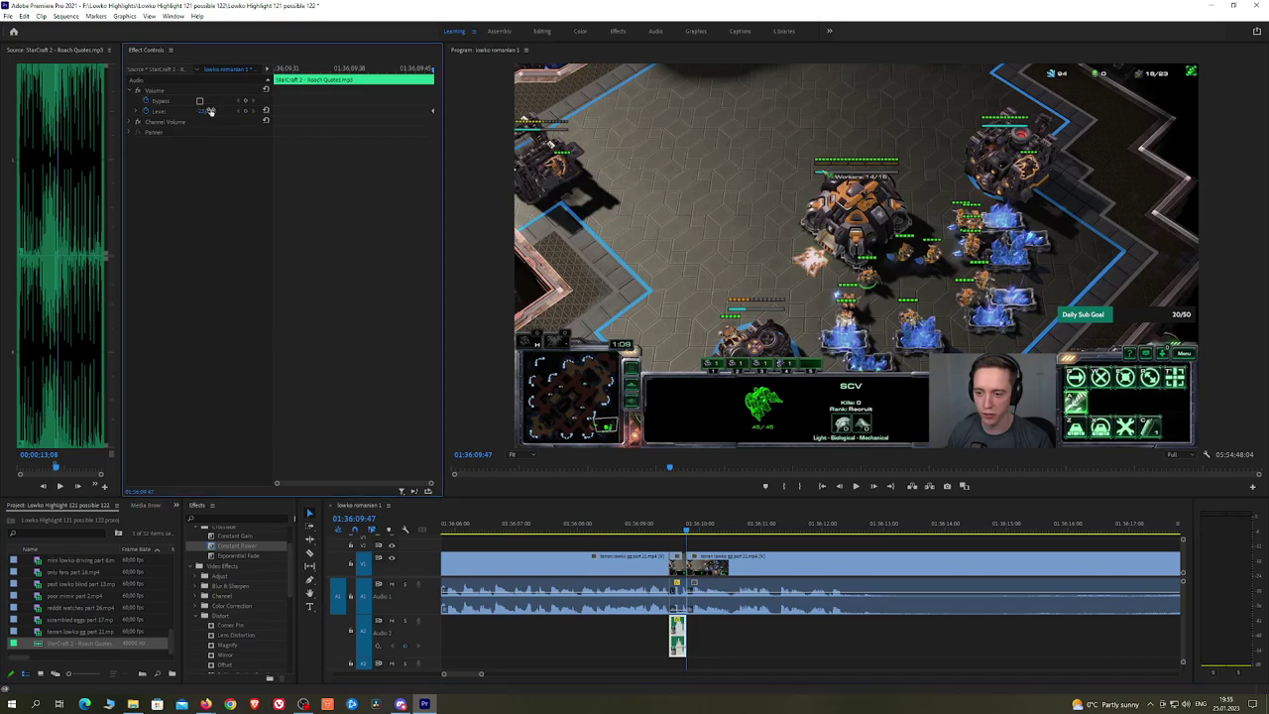
left_click_drag(671, 530, 657, 530)
key("space")
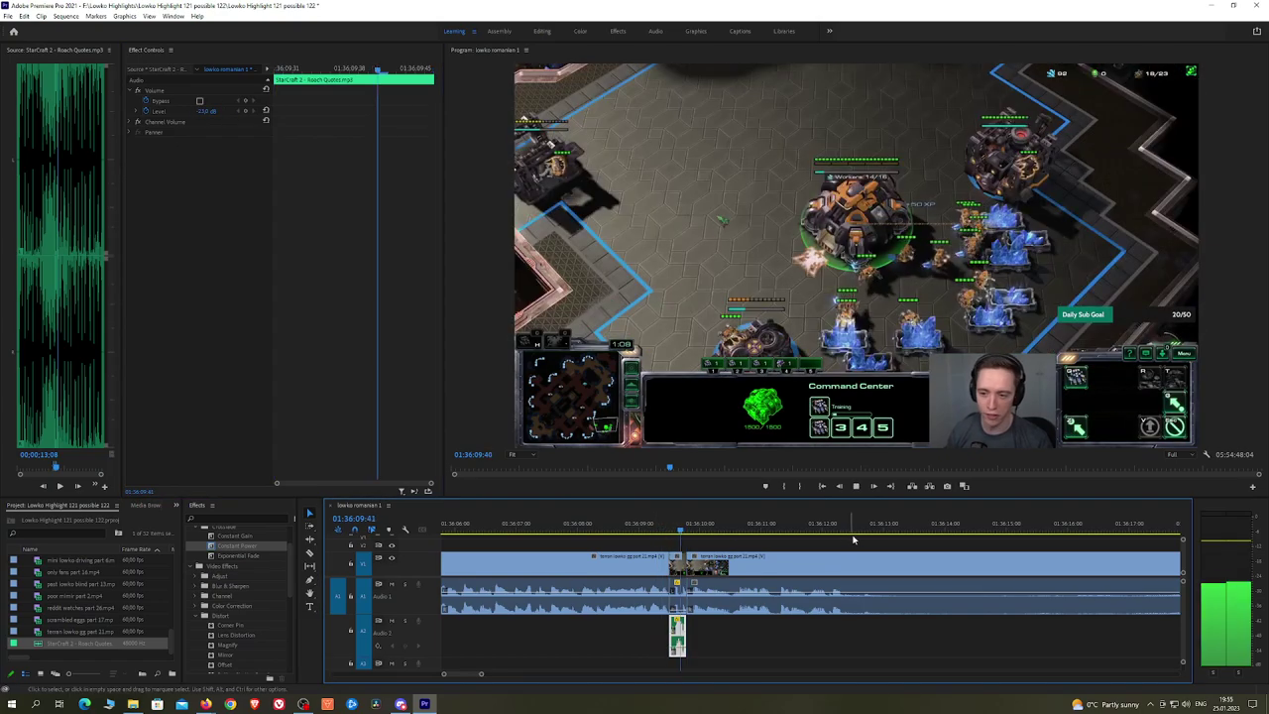
left_click(864, 539)
scroll(874, 539, "down", 1)
scroll(874, 539, "down", 4)
Step: Ripple-delete an unwanted stretch of the stream and crossfade the resulting audio join
key("h")
left_click_drag(924, 538, 696, 537)
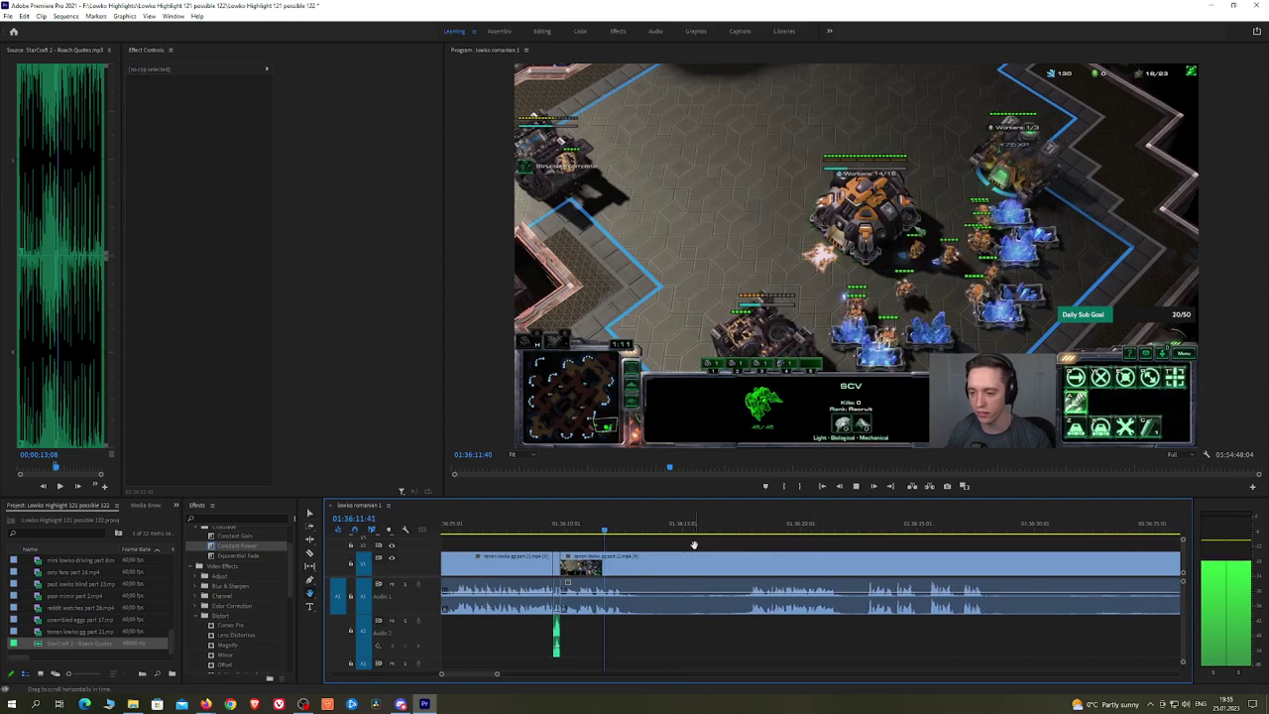
key("space")
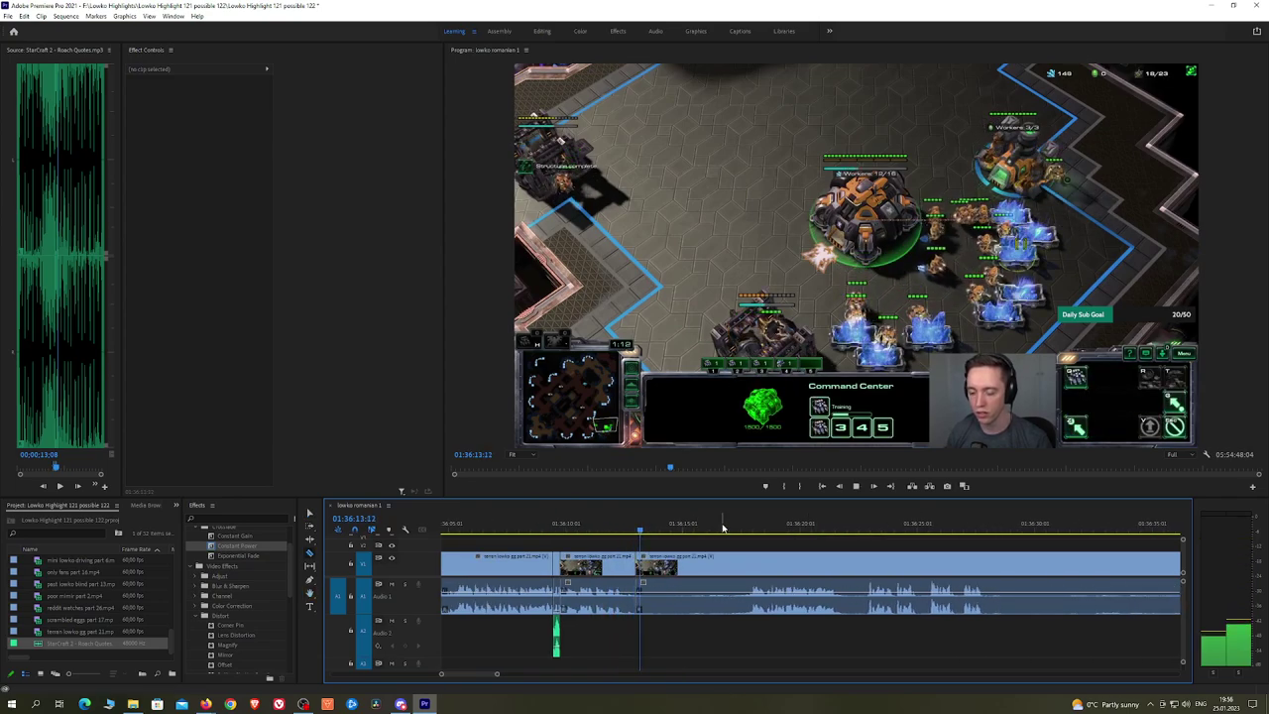
left_click(745, 526)
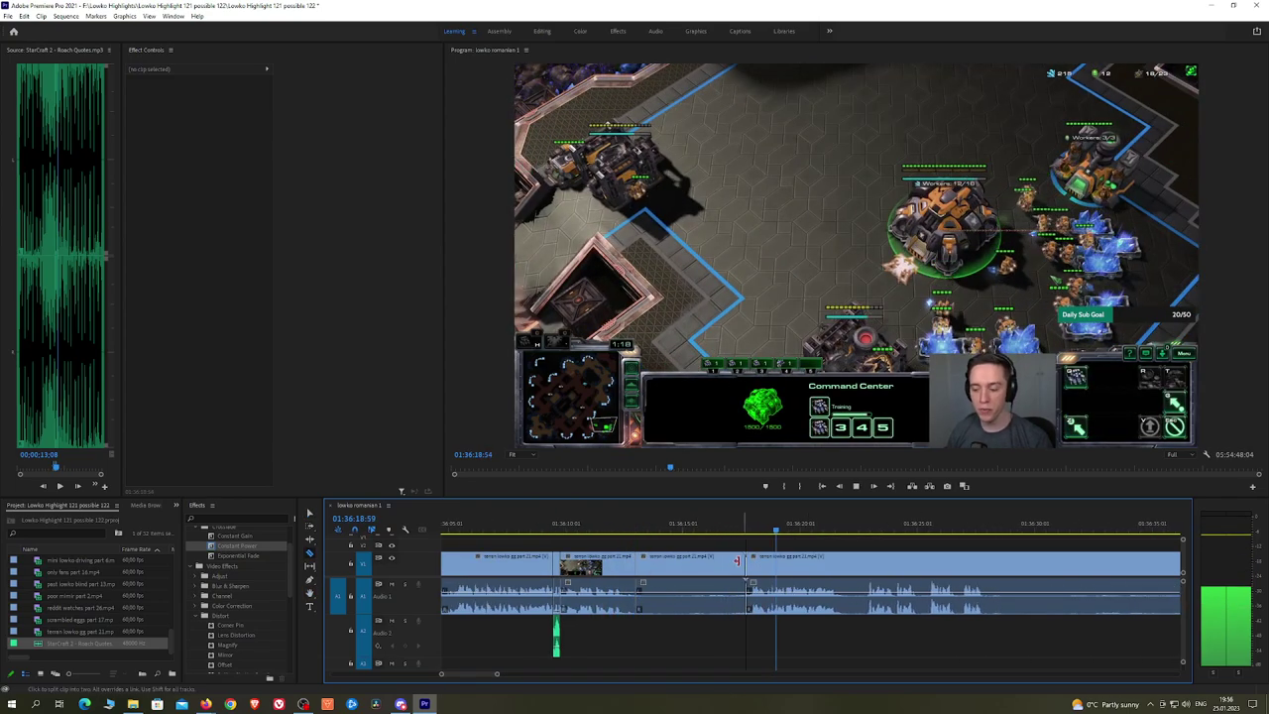
left_click(736, 561)
key("shift+Delete")
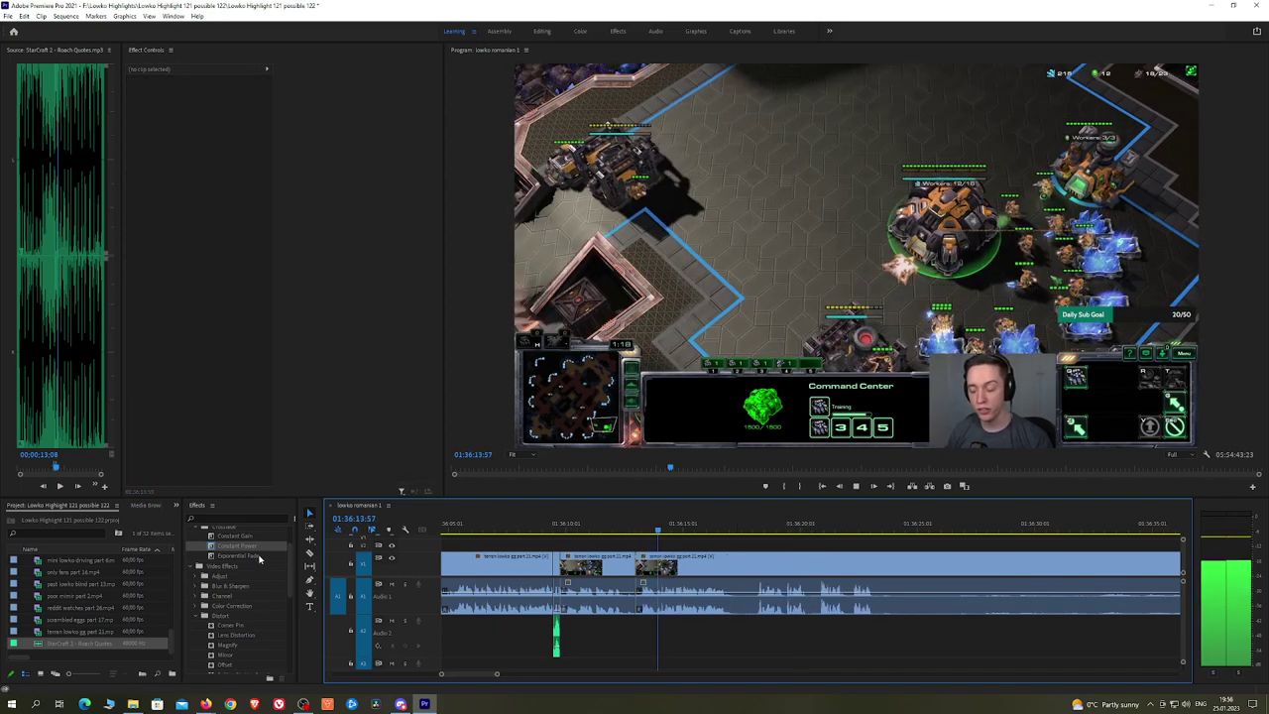
left_click_drag(260, 560, 643, 612)
Step: Cut out a second unwanted stretch and add a Constant Power crossfade on its audio cut
key("h")
left_click_drag(841, 544, 743, 541)
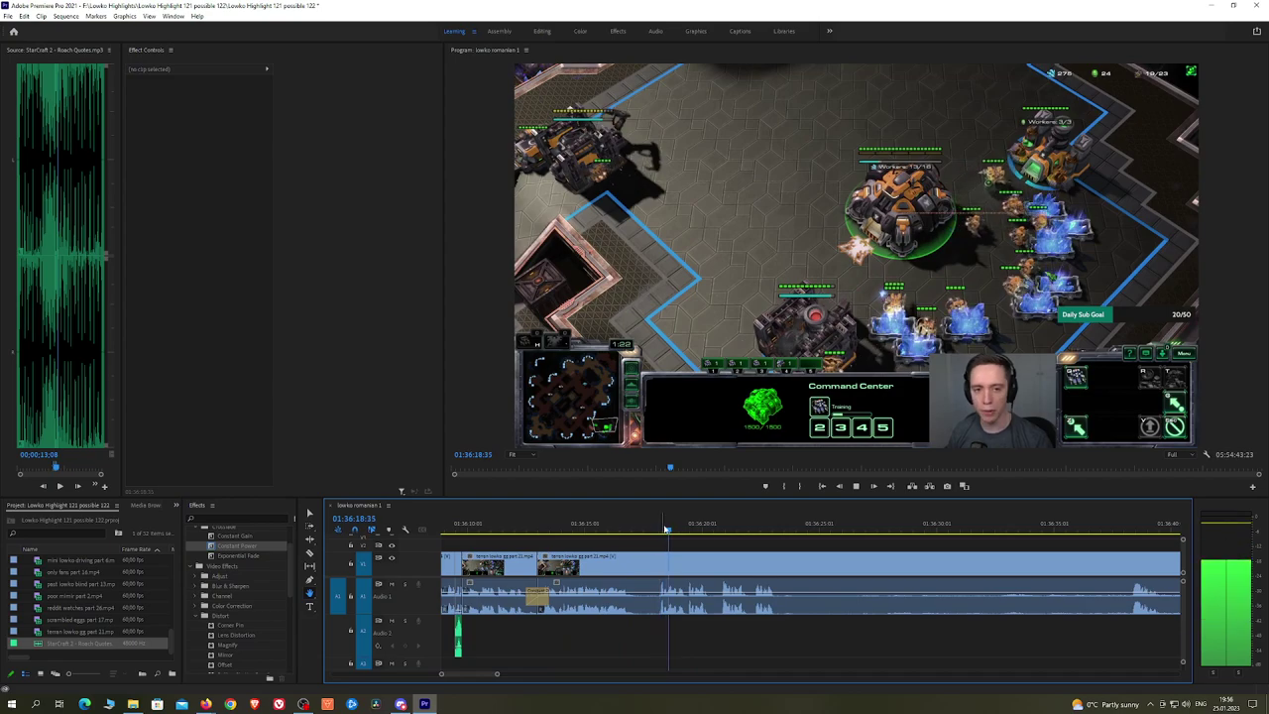
scroll(695, 536, "down", 3)
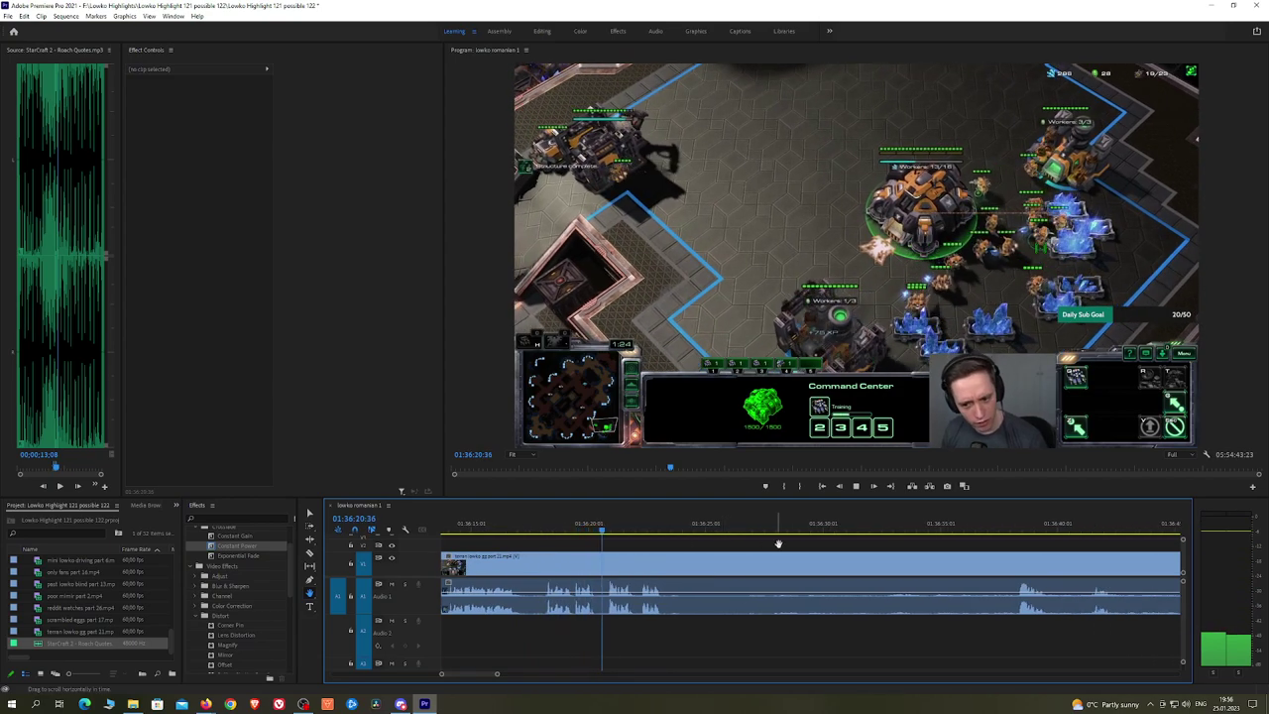
scroll(763, 543, "down", 2)
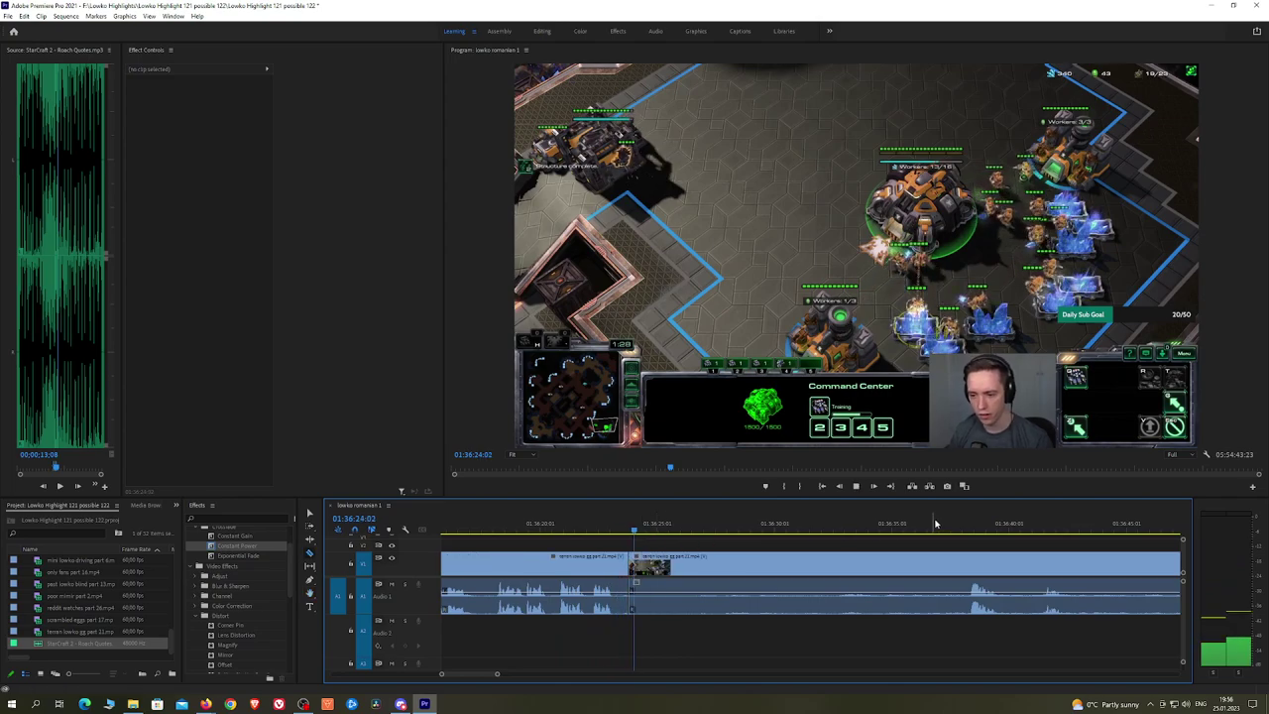
left_click(966, 525)
key("space")
key("minus")
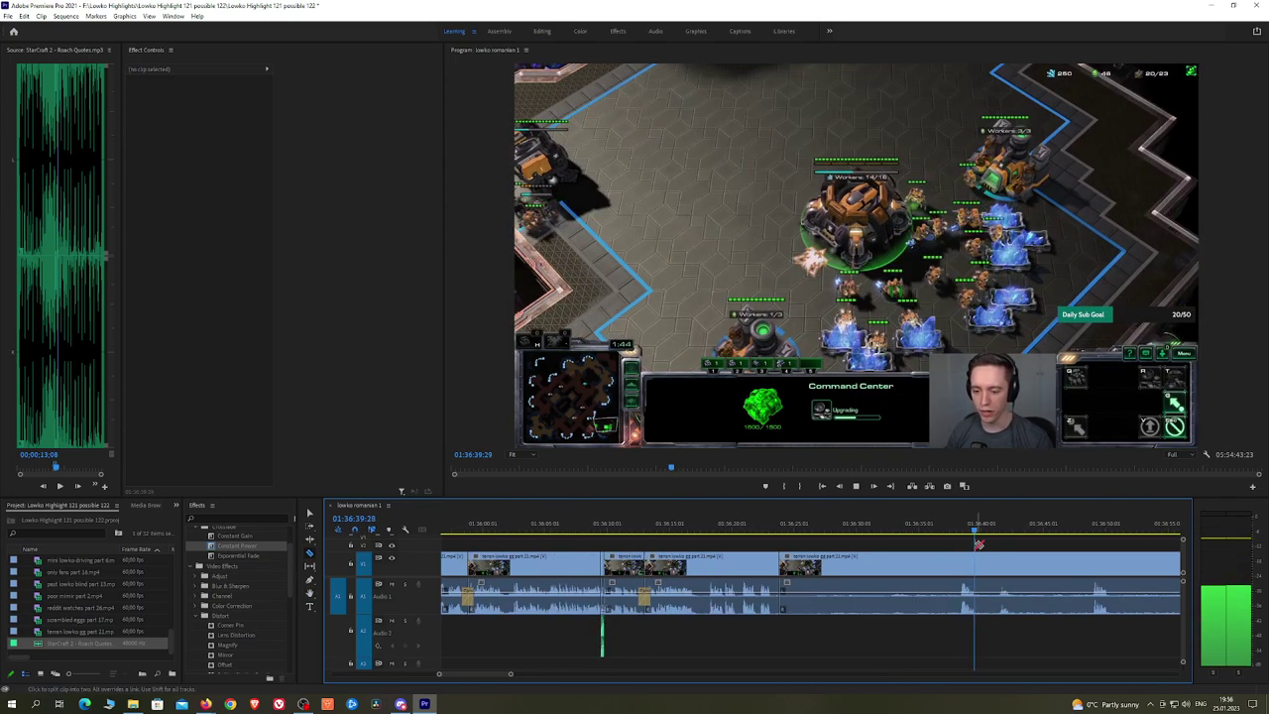
left_click(959, 560)
key("v")
left_click(934, 562)
key("shift+Delete")
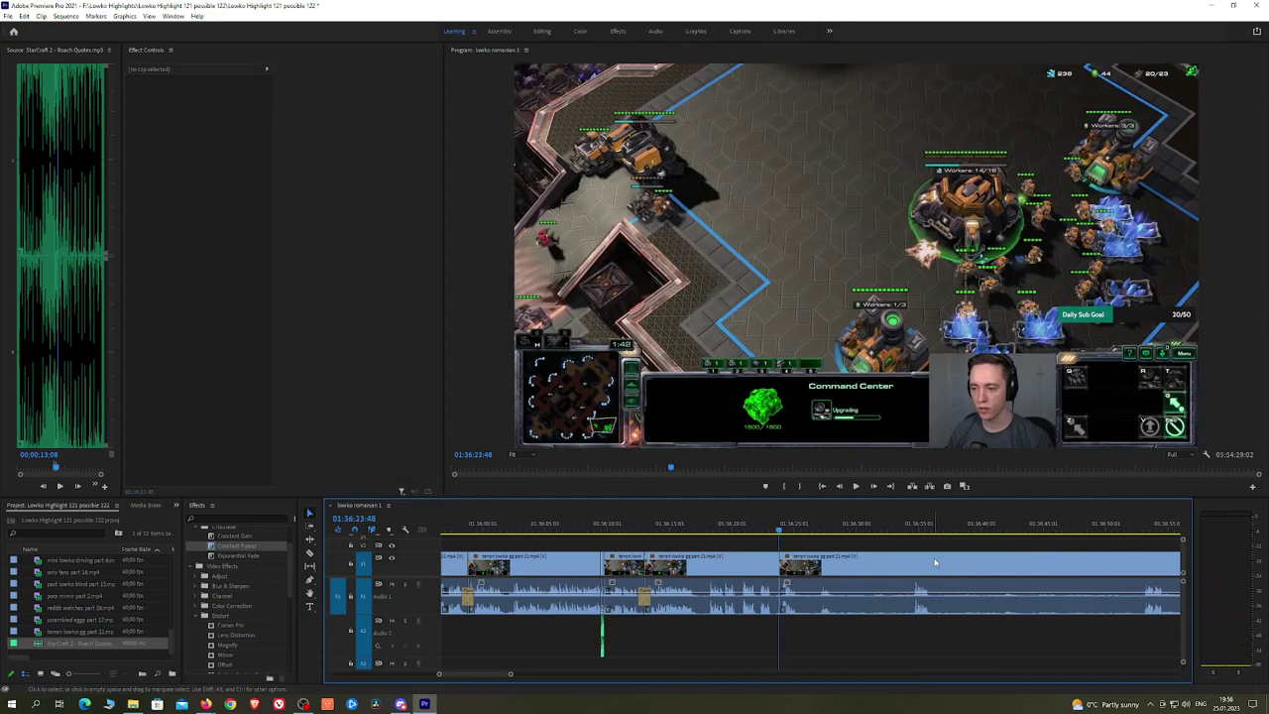
left_click_drag(246, 546, 782, 598)
Step: Review the footage ahead, moving the playhead to around 01:37:04
scroll(832, 573, "up", 2)
key("h")
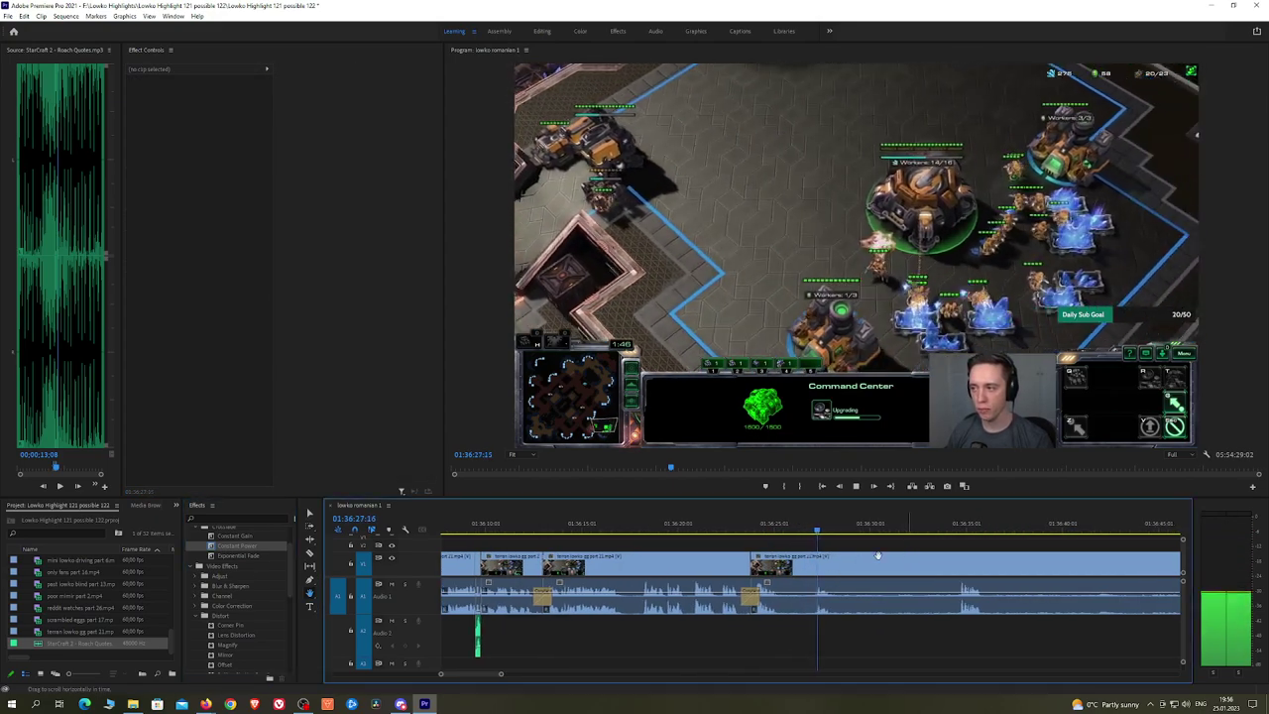
left_click_drag(878, 555, 759, 549)
key("space")
left_click(841, 526)
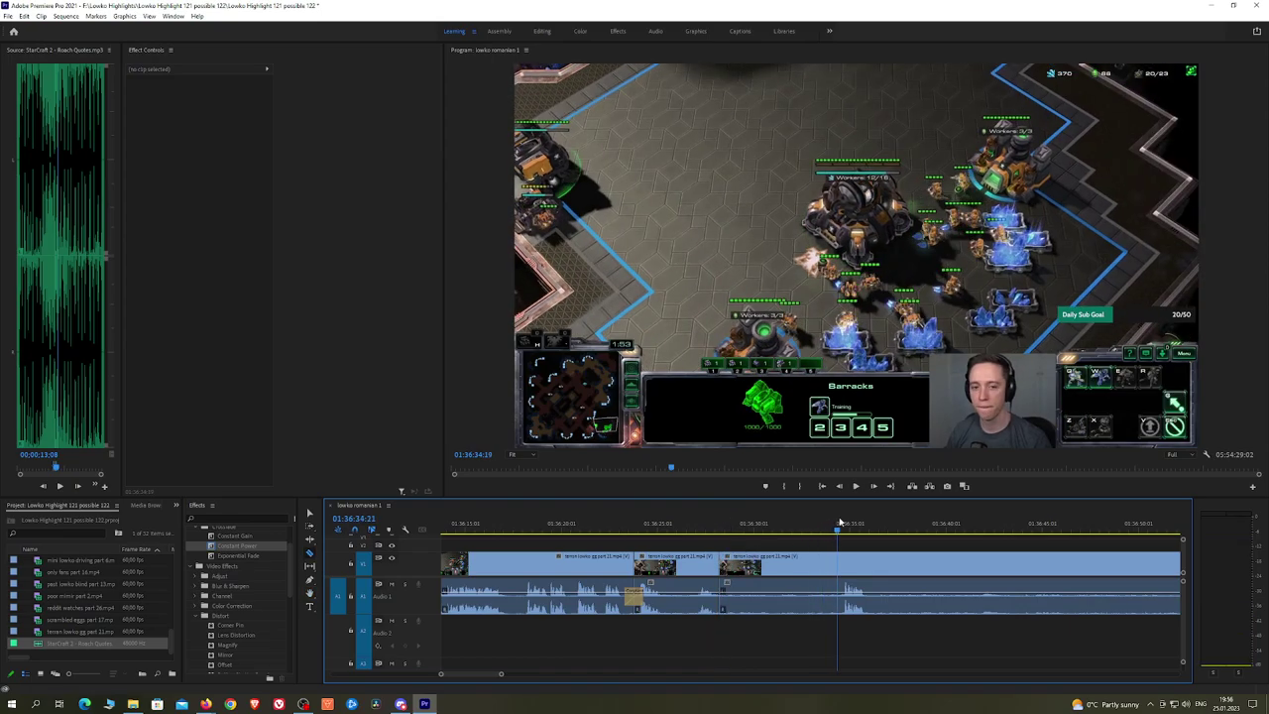
key("space")
scroll(905, 545, "down", 3)
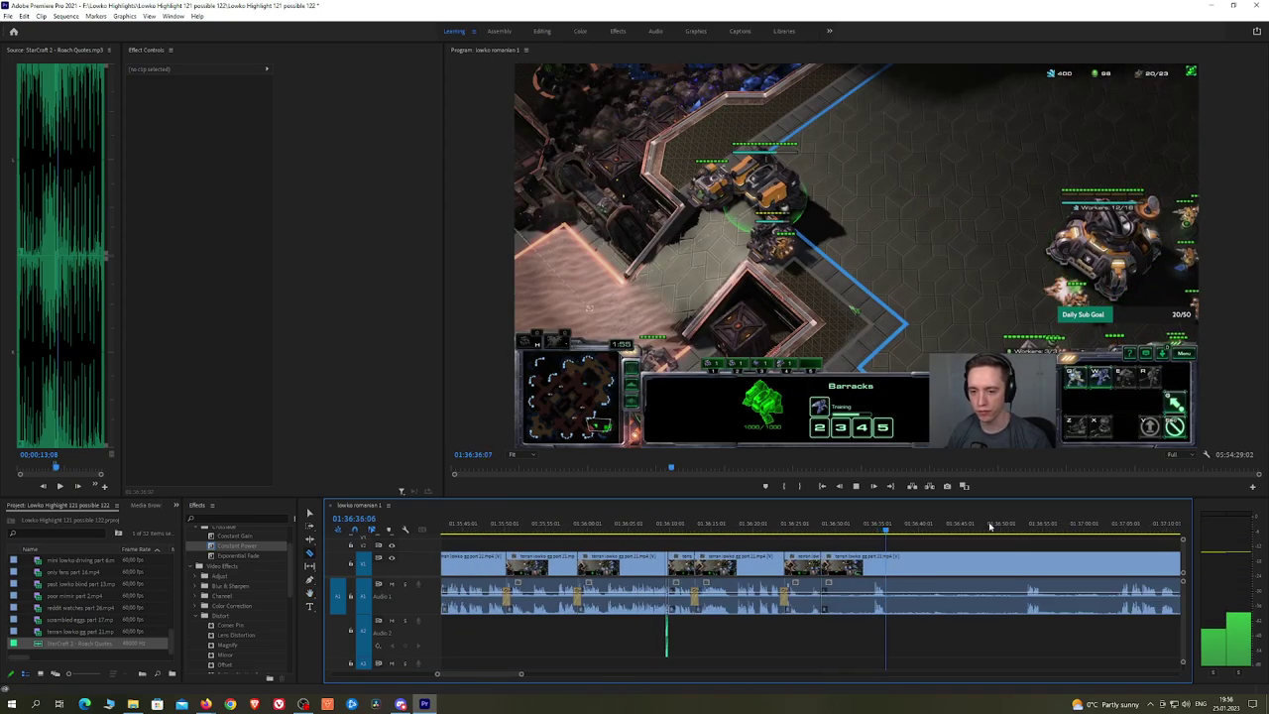
left_click(1026, 526)
key("space")
key("h")
left_click_drag(1068, 548, 826, 549)
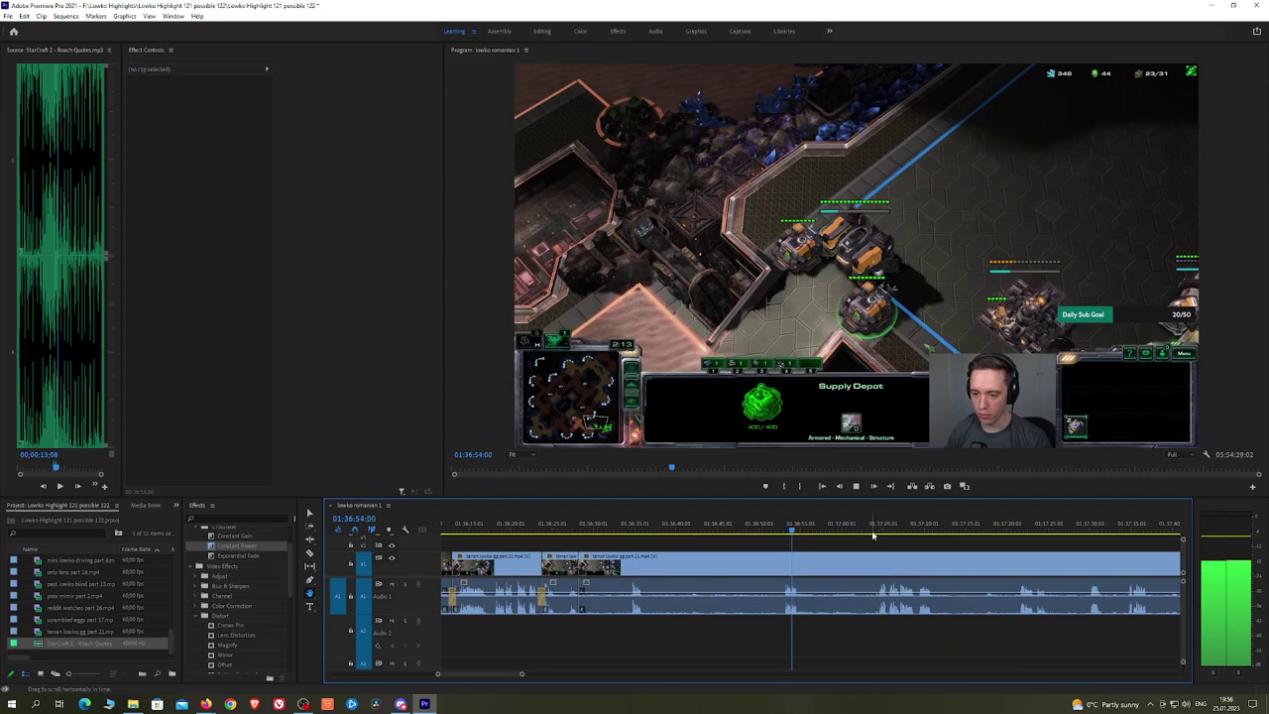
left_click(876, 526)
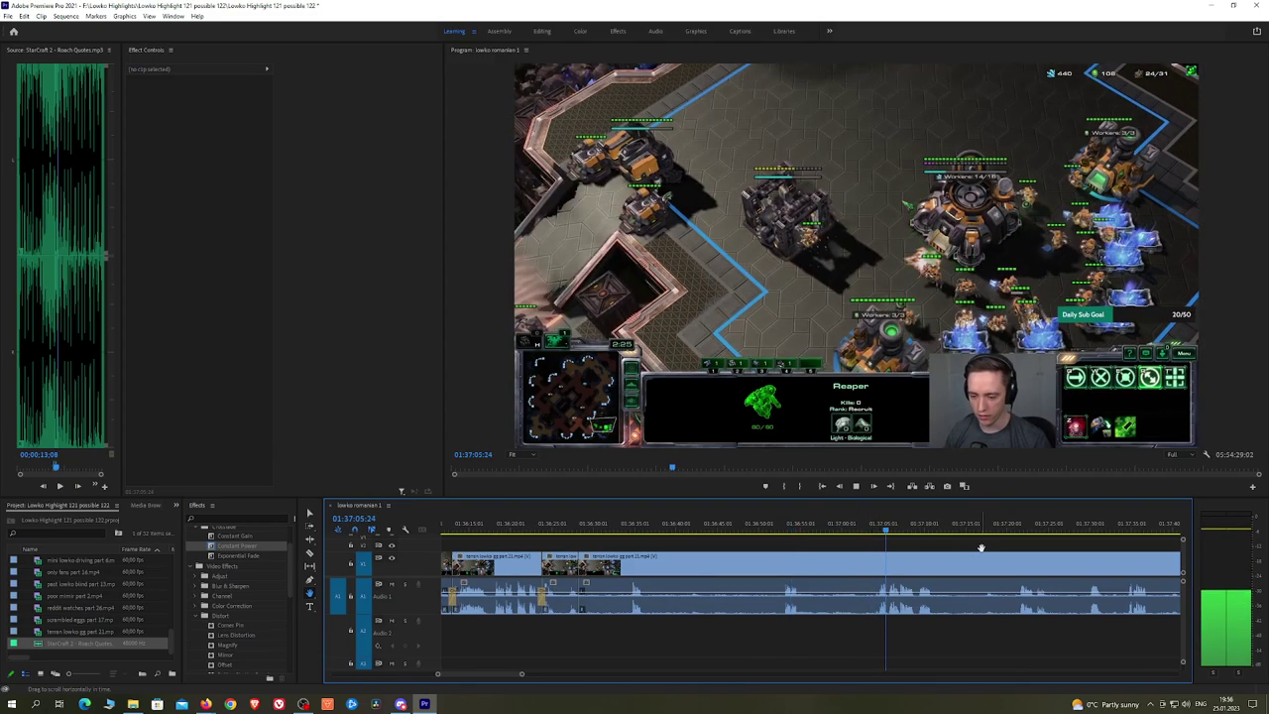
left_click_drag(980, 546, 881, 547)
mouse_move(777, 523)
left_mouse_down()
mouse_move(761, 521)
mouse_move(922, 522)
mouse_move(767, 536)
left_mouse_up()
key("space")
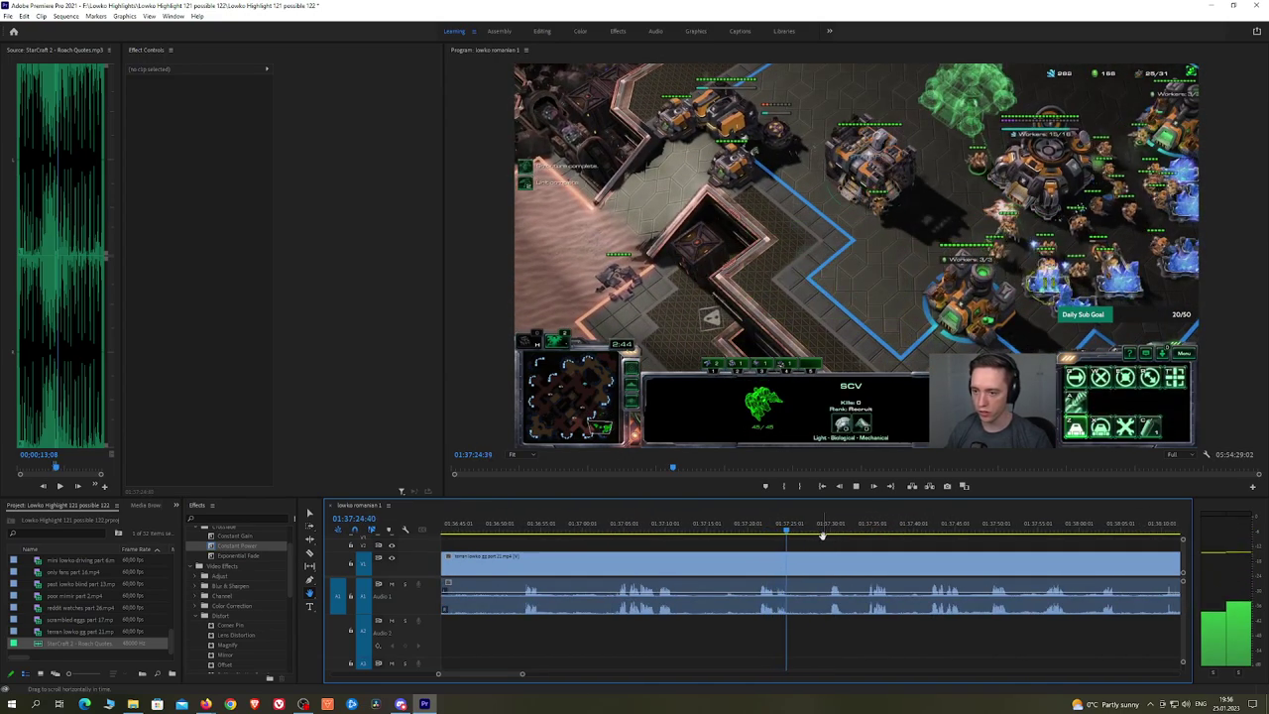
Step: Skip through later scenes to 01:38:03, then return to the edited section near 01:36:28
left_click(822, 536)
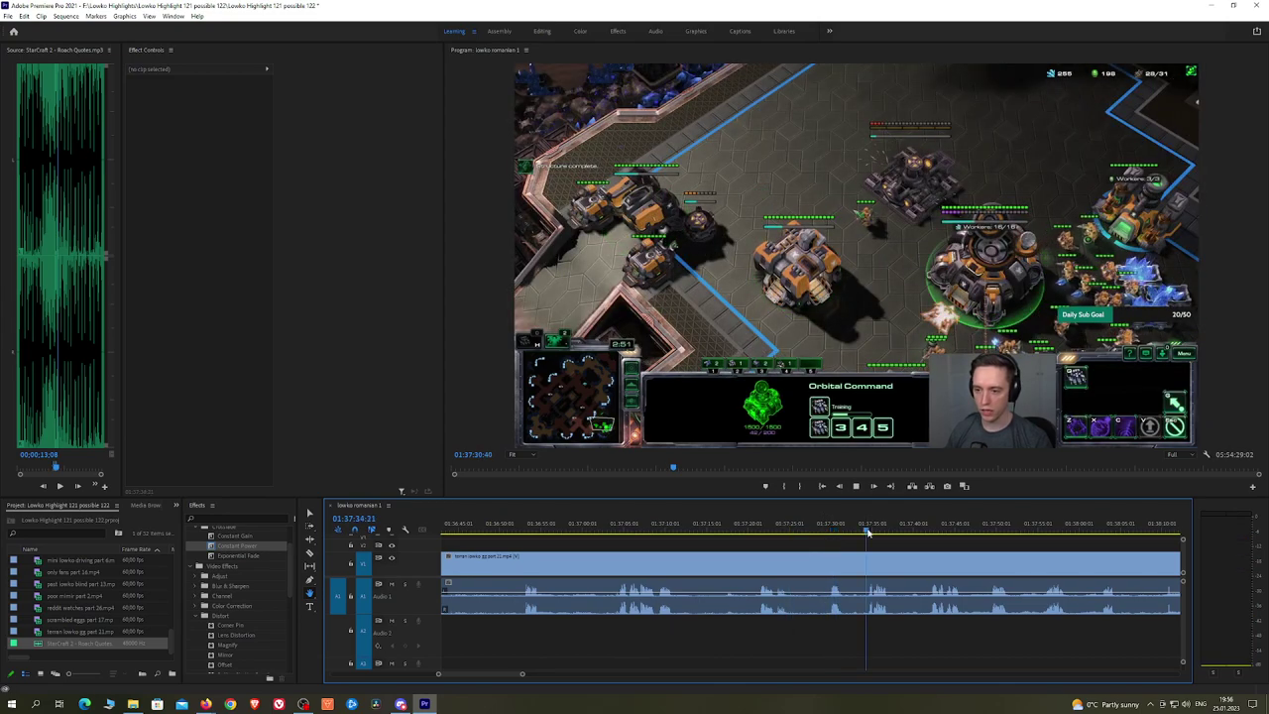
left_click(867, 533)
left_click_drag(945, 538, 839, 542)
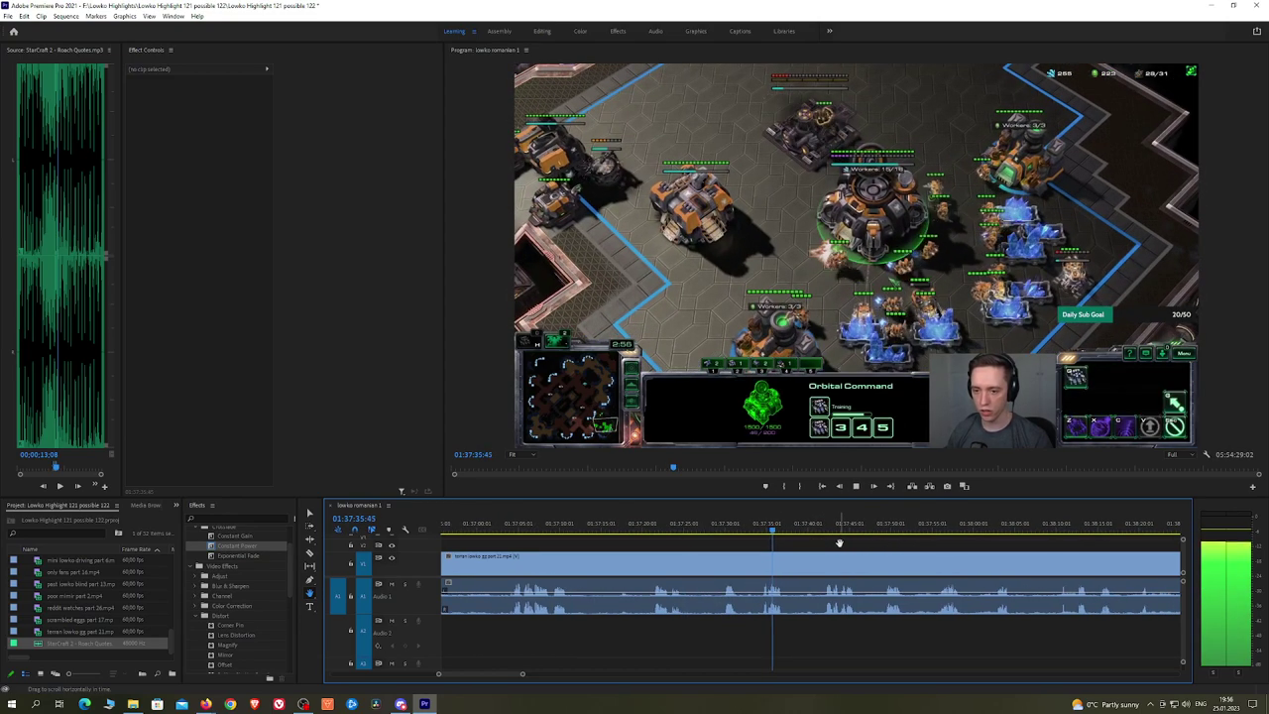
left_click(823, 528)
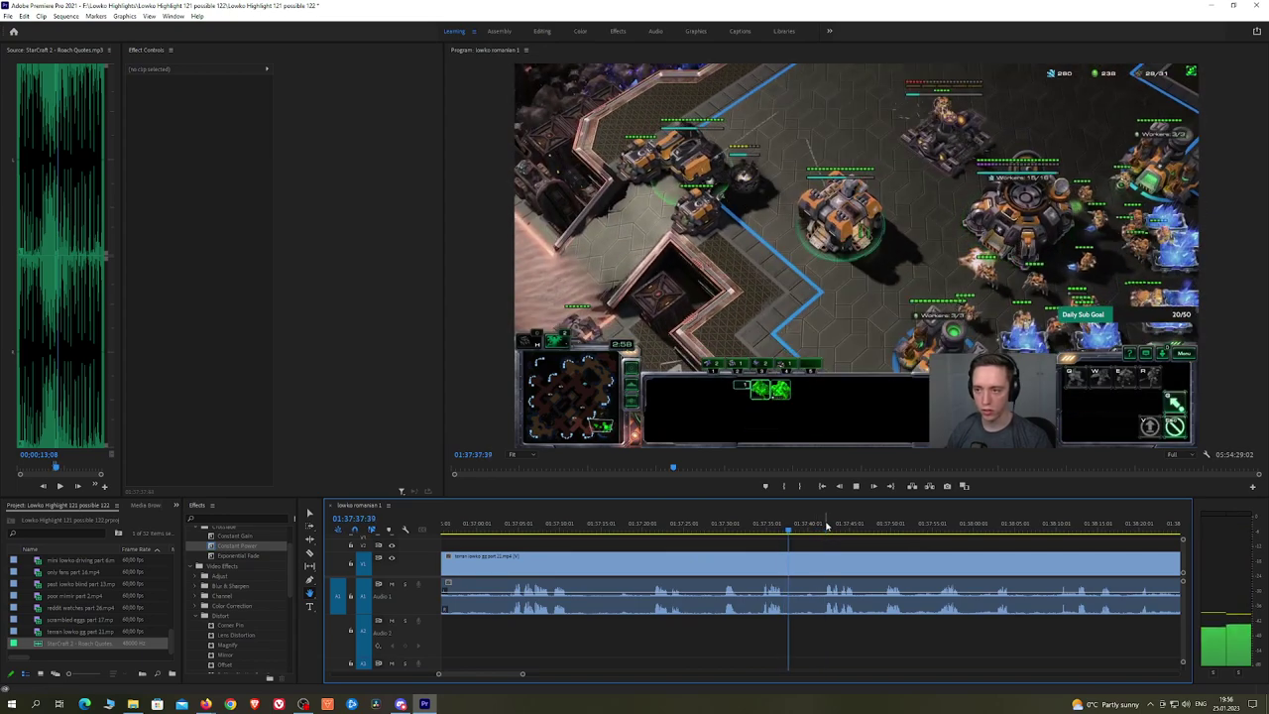
left_click(824, 528)
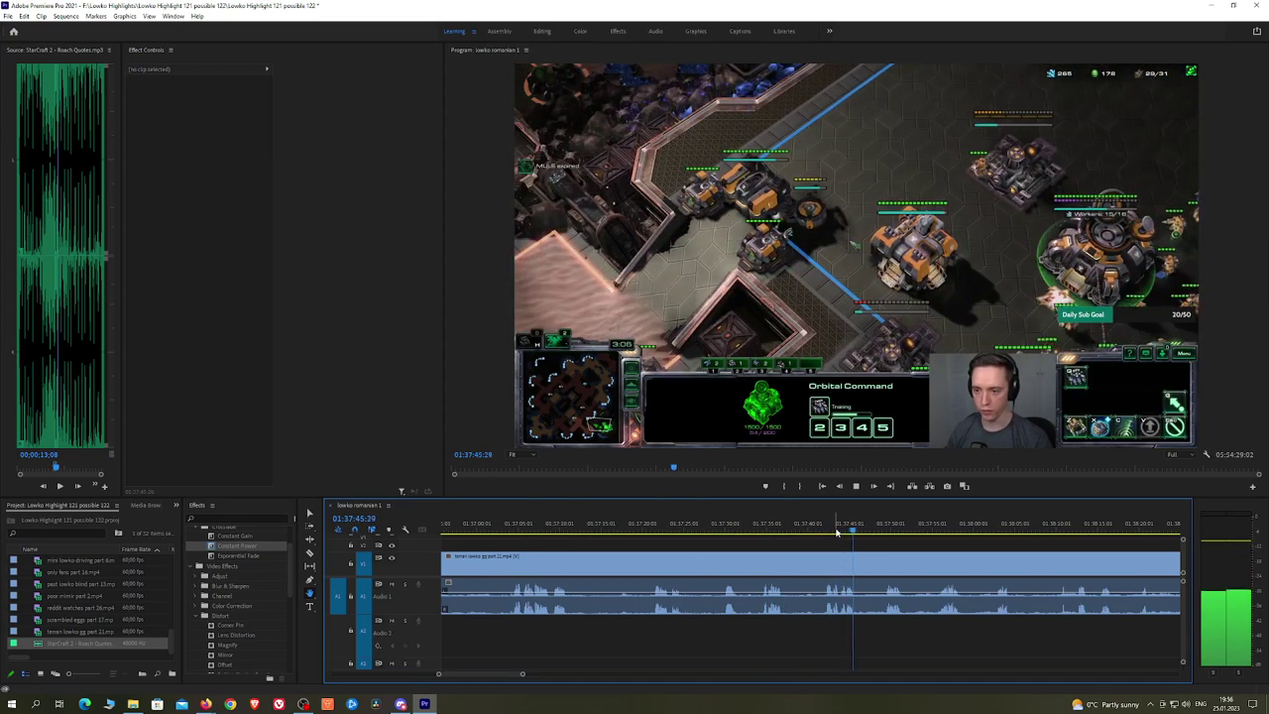
left_click(890, 528)
left_click_drag(966, 547, 665, 535)
left_click(680, 529)
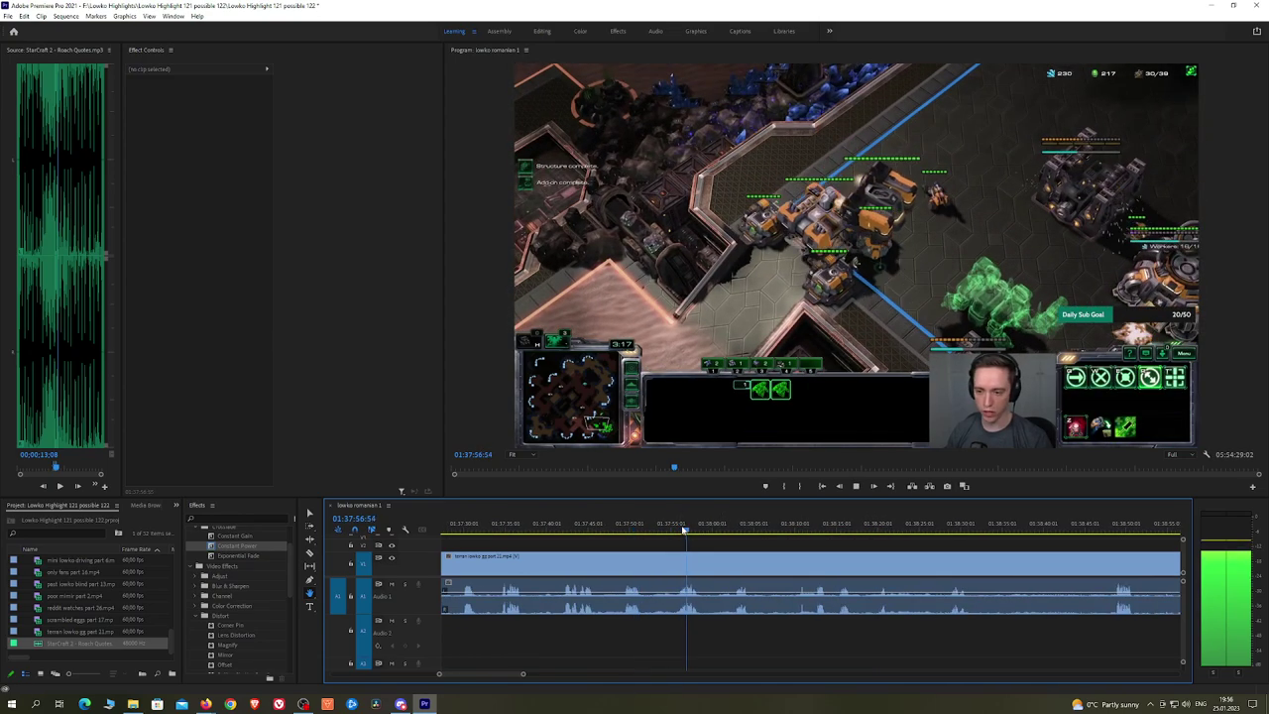
left_click(734, 530)
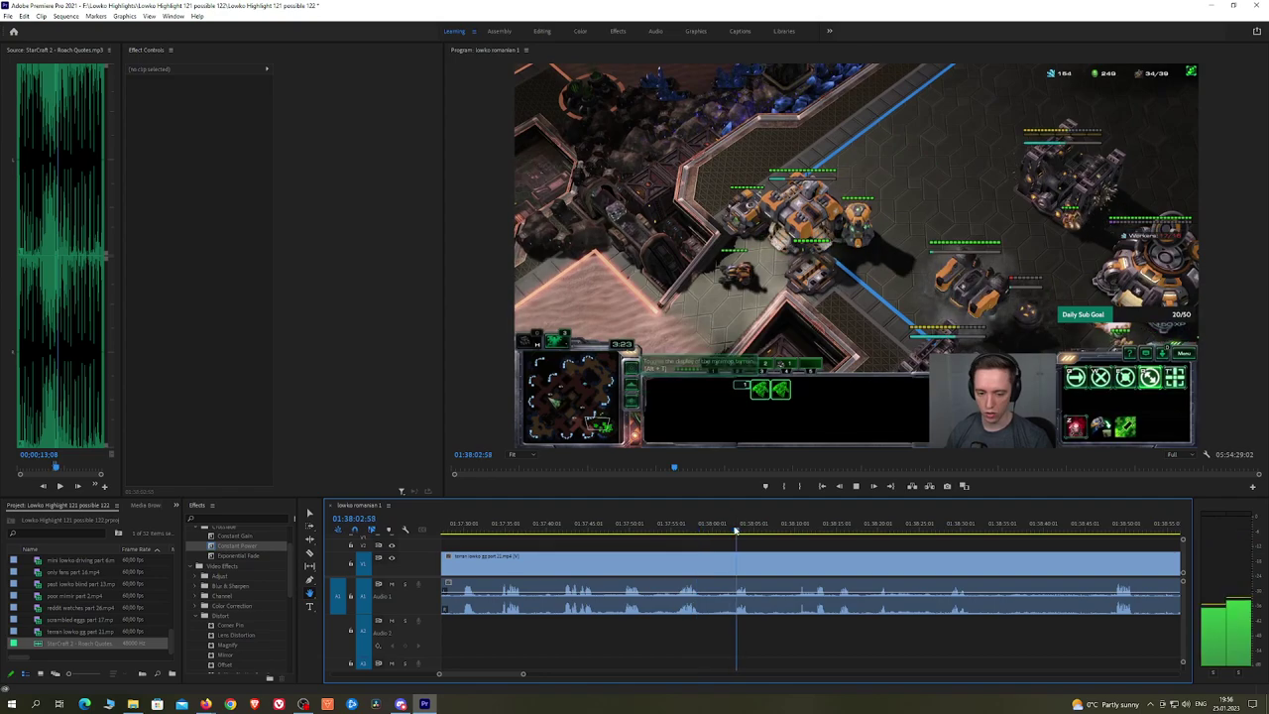
left_click(798, 528)
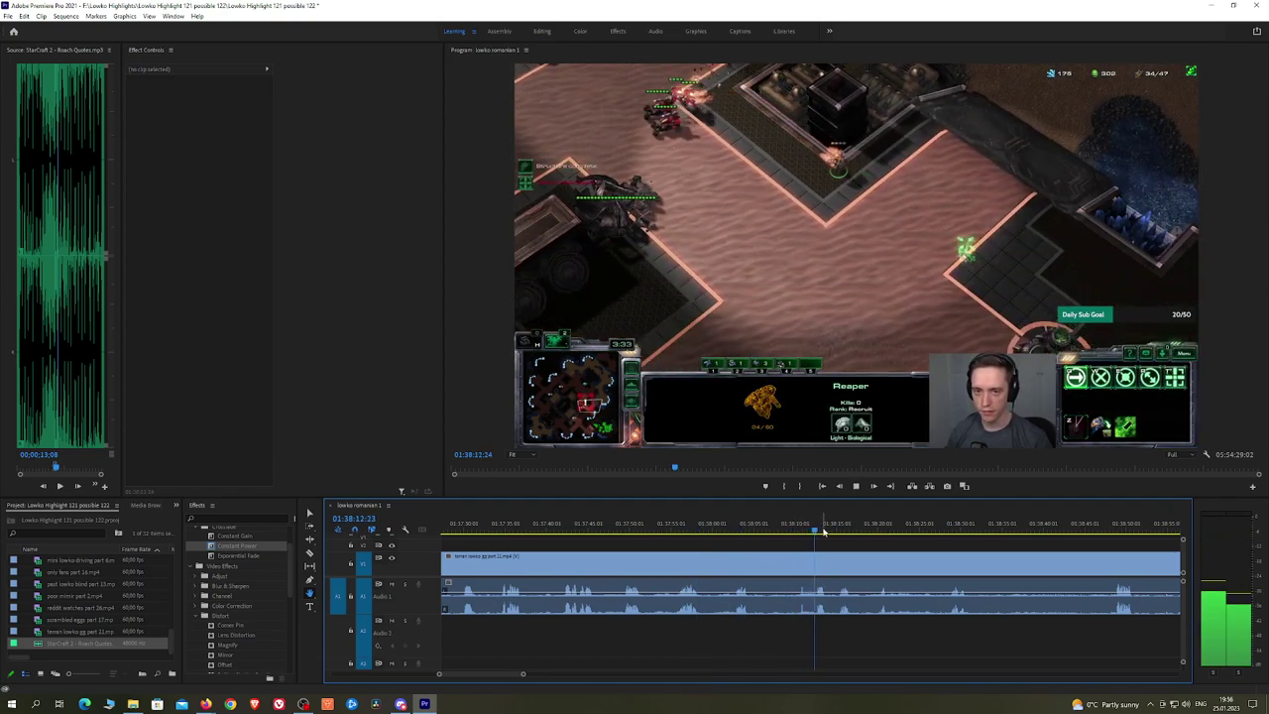
scroll(821, 534, "up", 2)
left_click(691, 524)
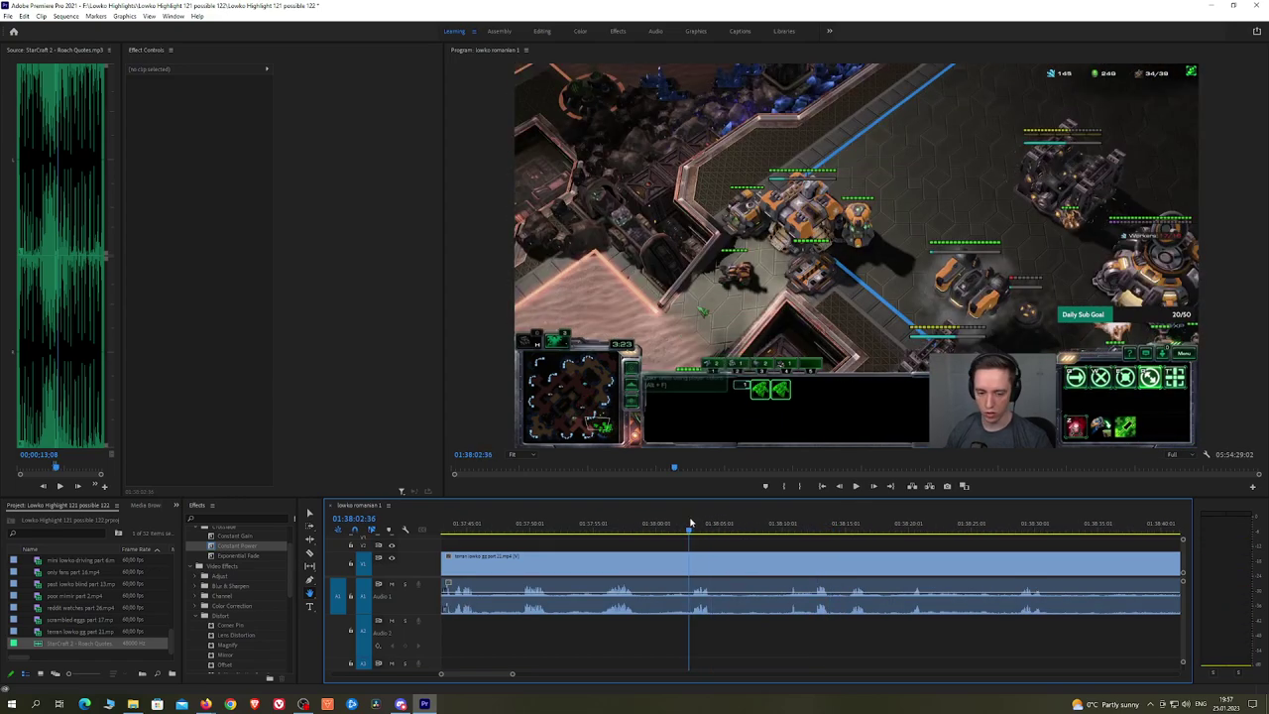
left_click(669, 563)
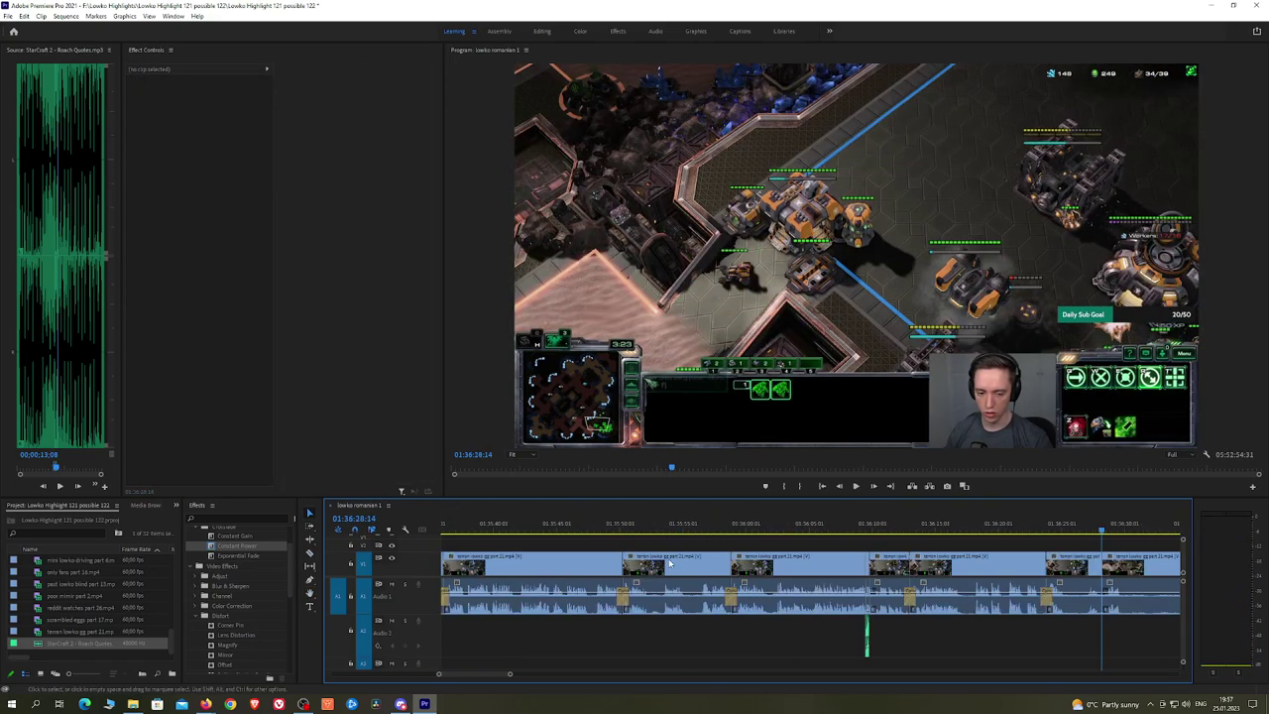
key("space")
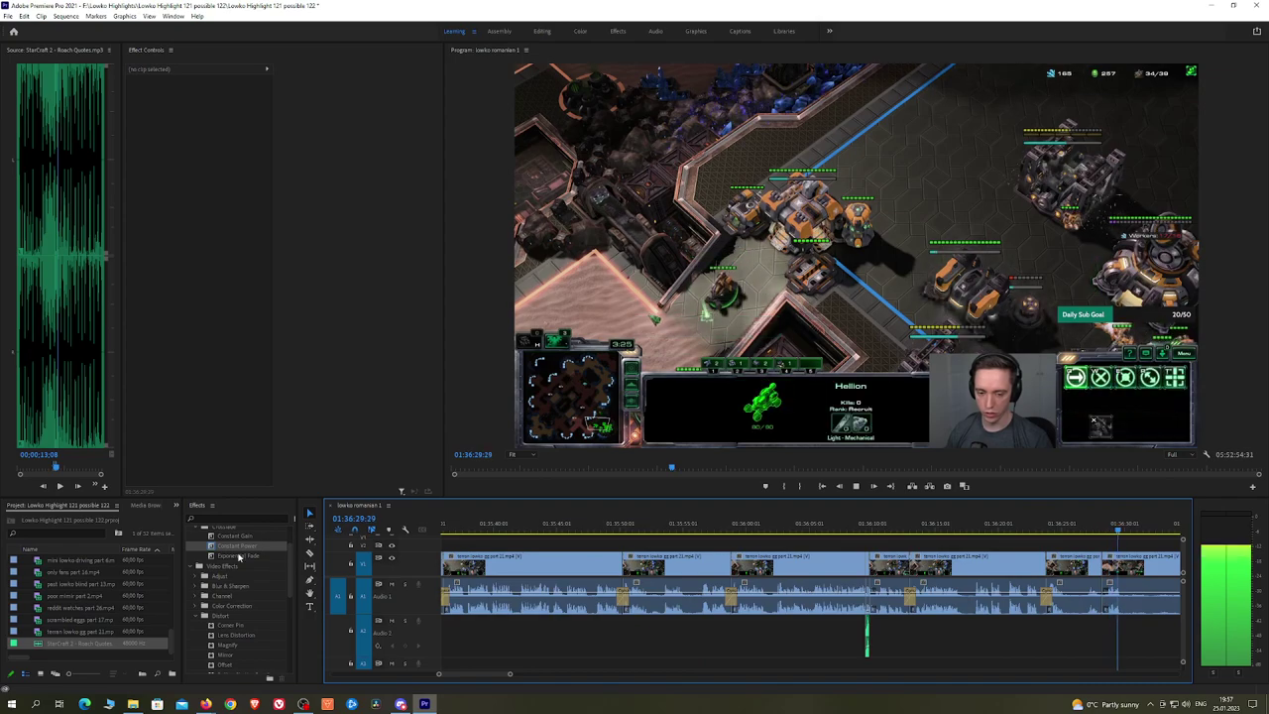
Step: Add an Exponential Fade on the last audio cut
left_click_drag(238, 556, 1106, 595)
scroll(1107, 565, "down", 5)
scroll(1108, 564, "up", 5)
key("space")
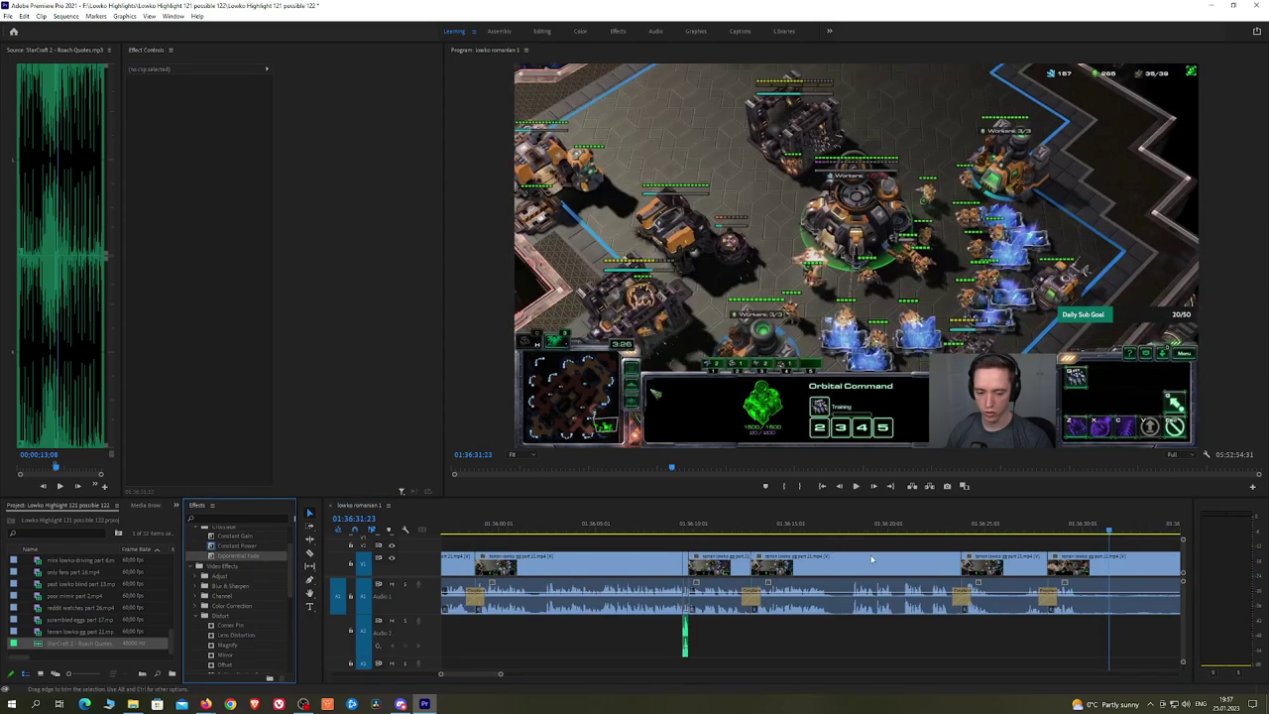
Step: Razor-cut the stream clip at 01:36:36
left_click(1039, 534)
key("space")
key("h")
left_click_drag(1160, 561, 732, 531)
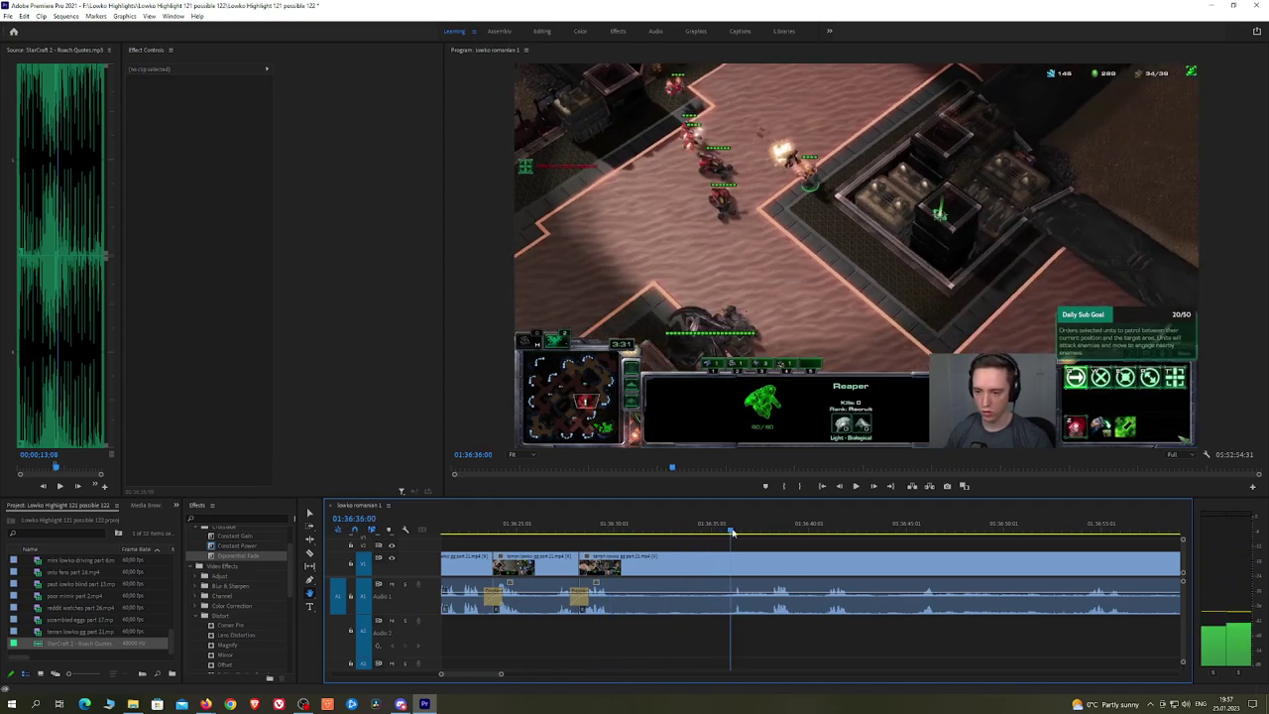
key("c")
key("space")
key("space")
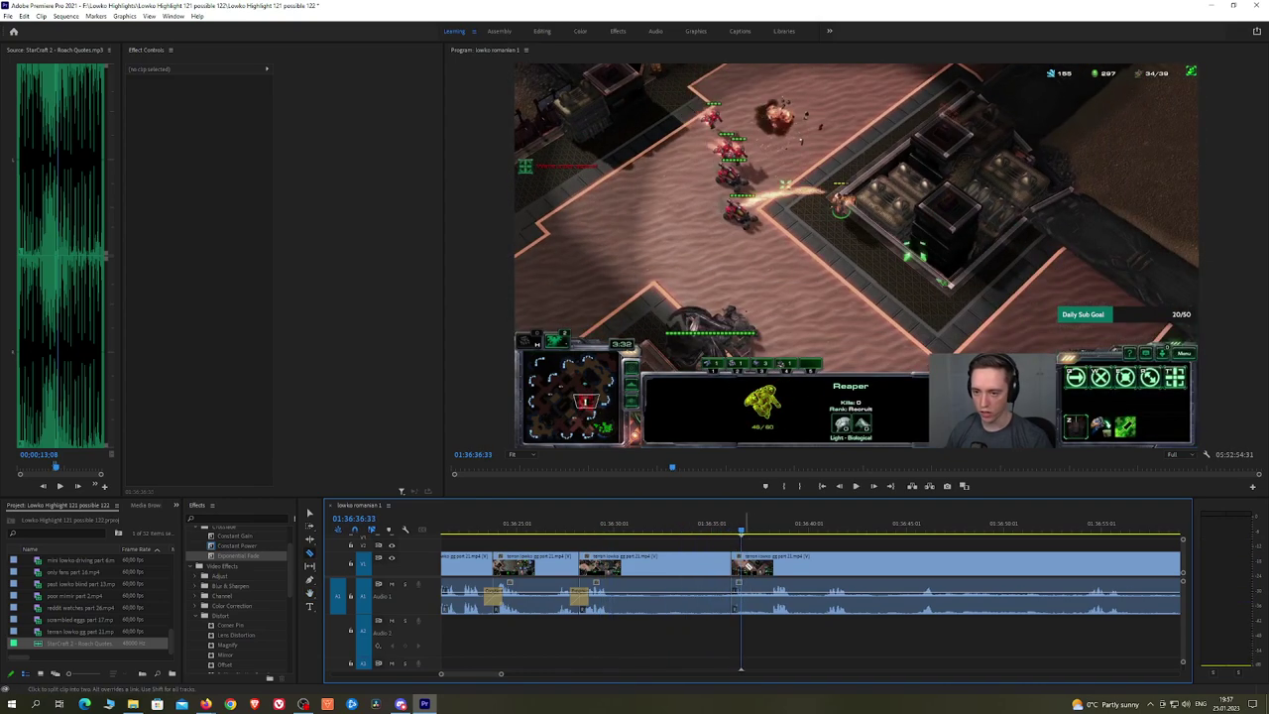
left_click_drag(738, 623, 737, 623)
Step: Place the Roach Quotes sound on Audio 2 at the cut and lower its volume level
left_click_drag(88, 642, 741, 635)
key("=")
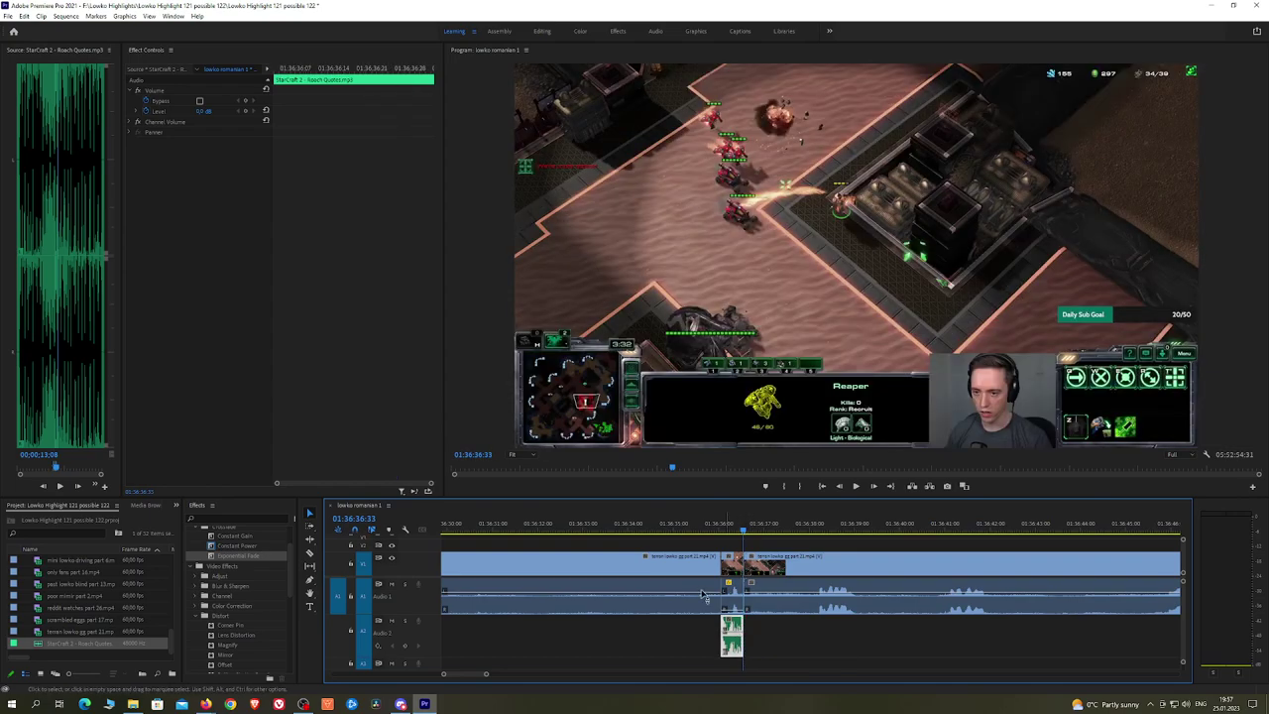
left_click(209, 110)
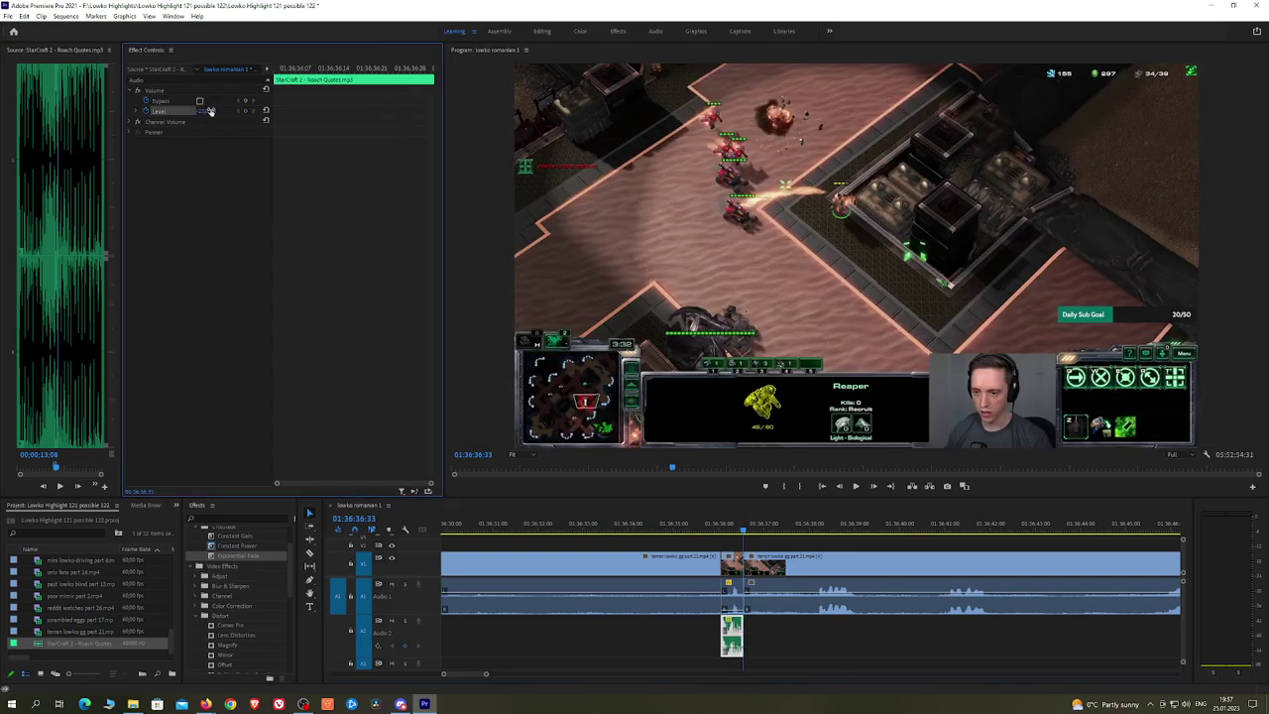
key("space")
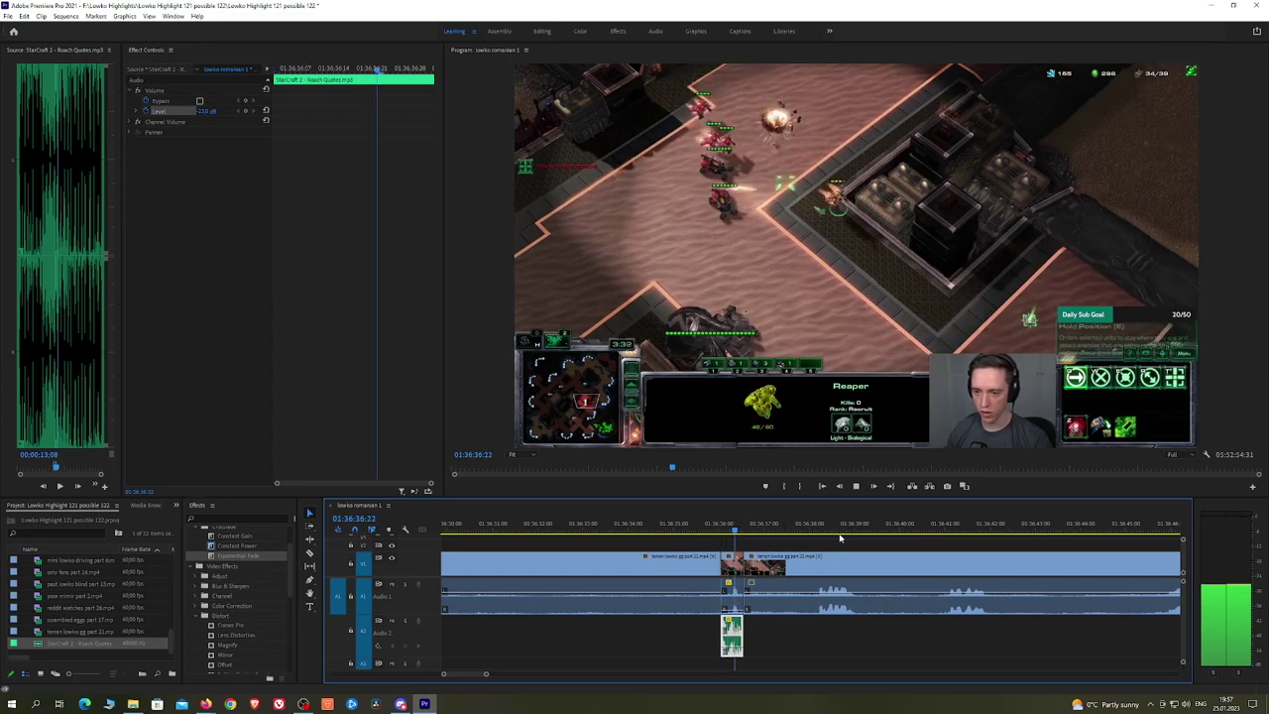
key("minus")
Step: Split the stream clip at a later point, then review ahead to 01:36:53
key("h")
left_click_drag(934, 547, 686, 542)
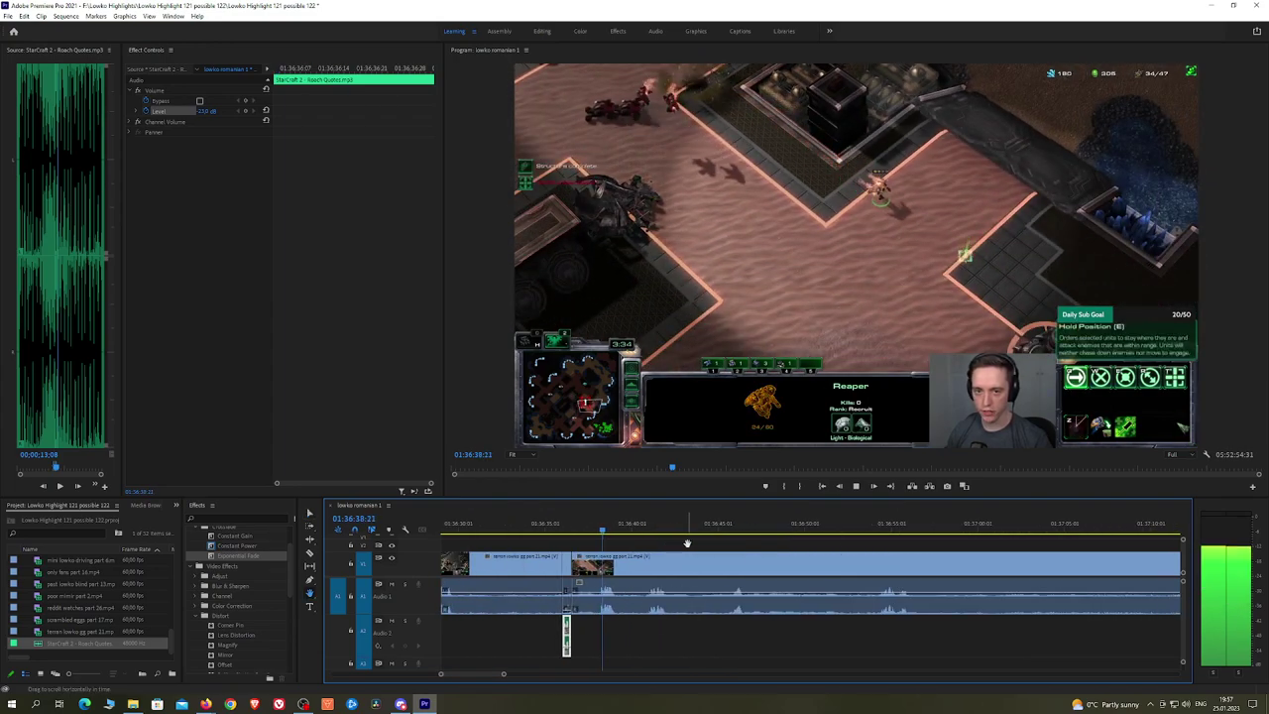
left_click(648, 530)
key("space")
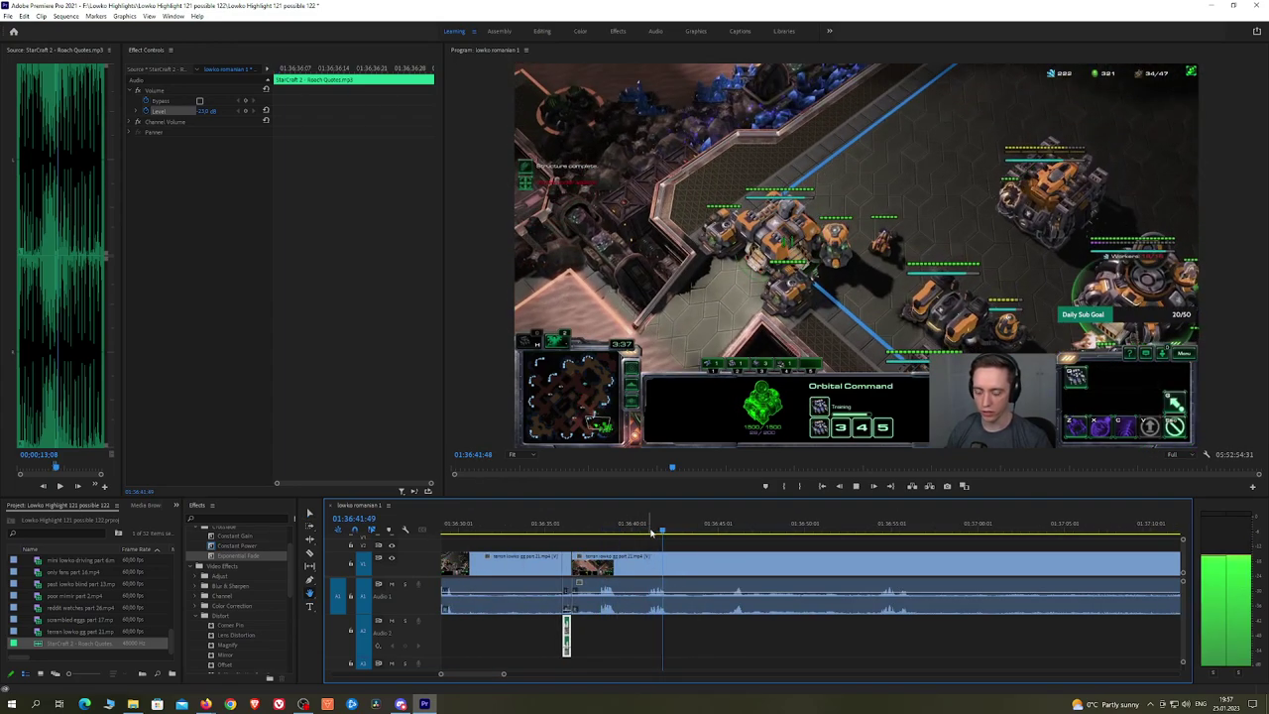
key("space")
key("c")
left_click(674, 563)
left_click(730, 530)
key("space")
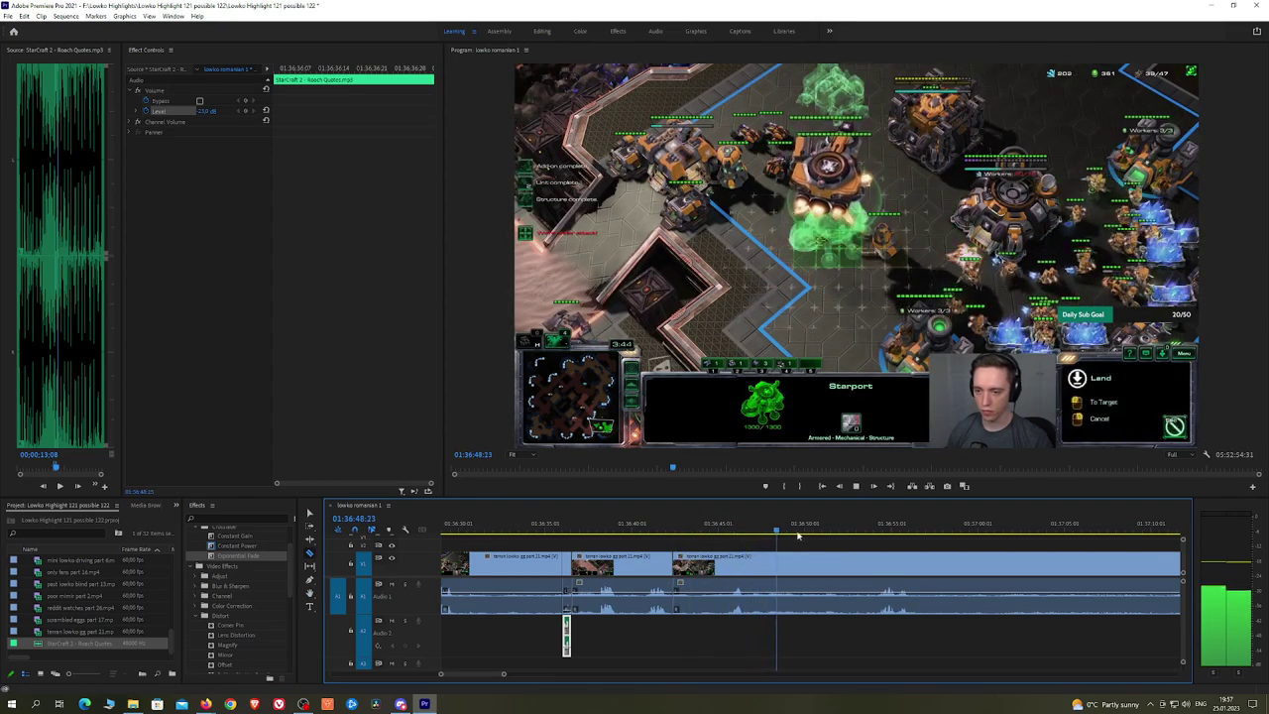
left_click(864, 532)
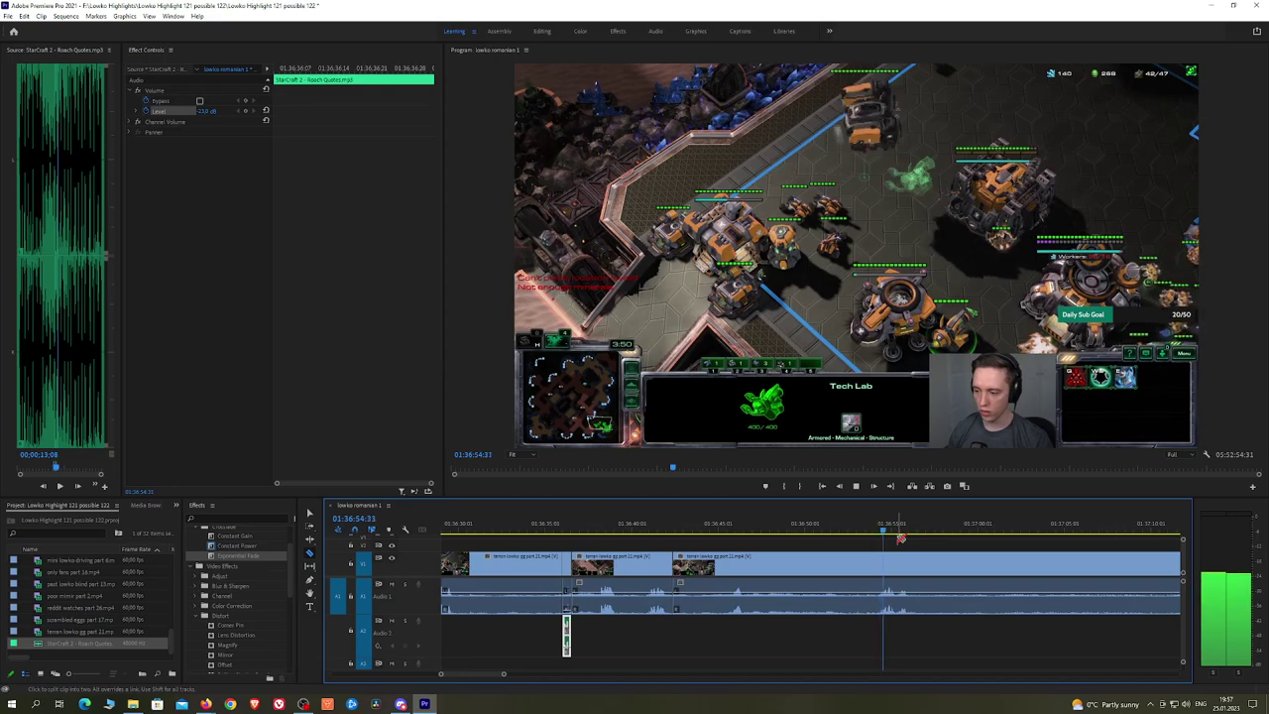
Step: Cut out a piece past 01:37:01 and add a Constant Power crossfade to the audio join
key("minus")
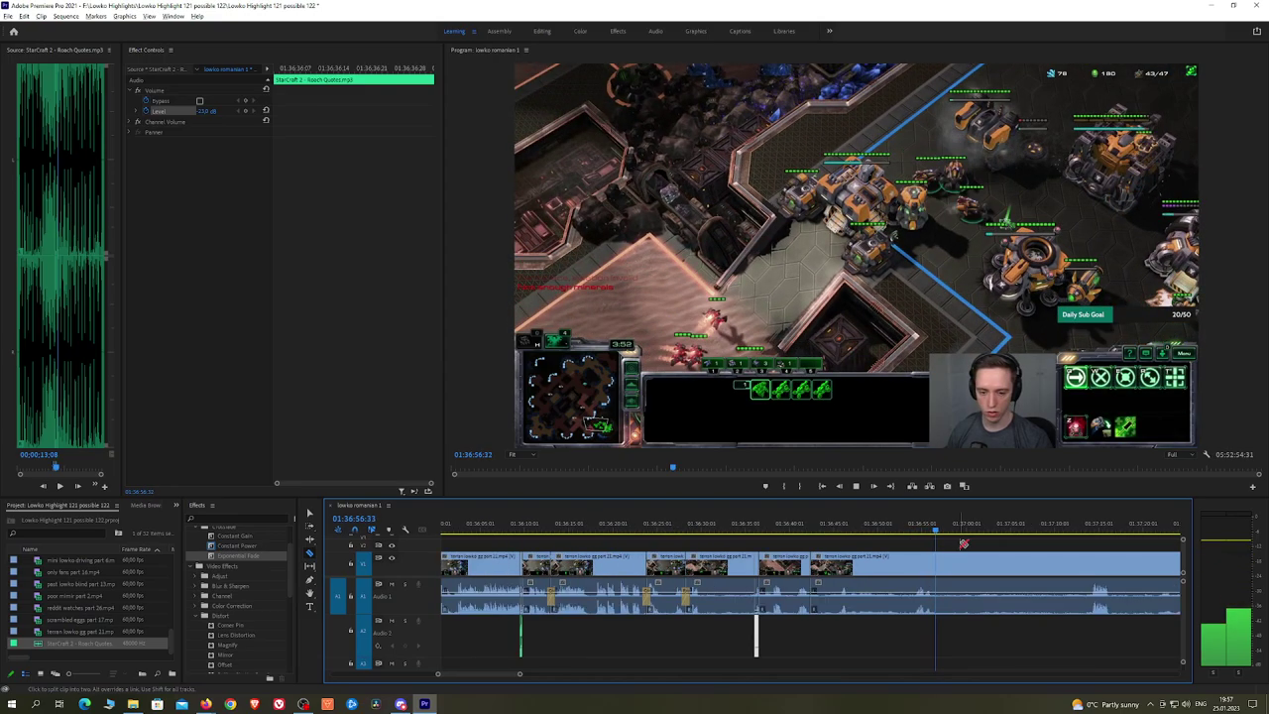
key("minus")
key("minus")
left_click(728, 532)
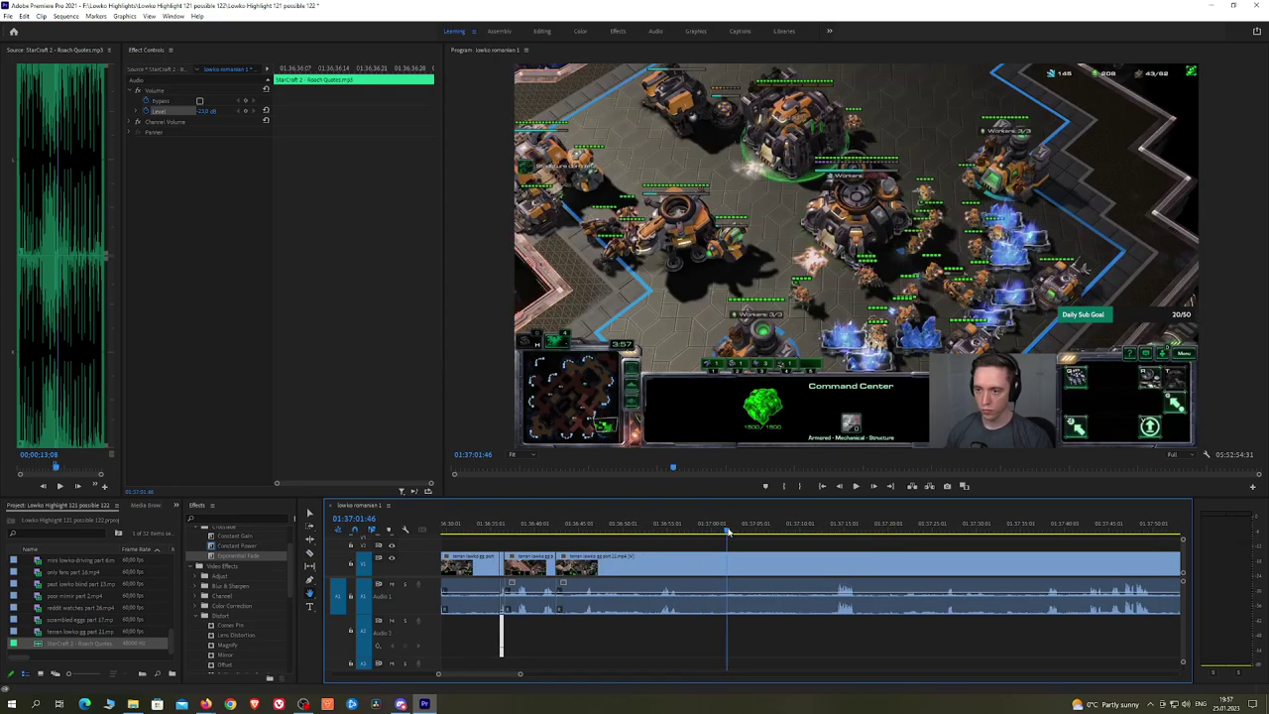
left_click_drag(728, 533, 830, 532)
left_click(831, 559)
key("v")
left_click(813, 563)
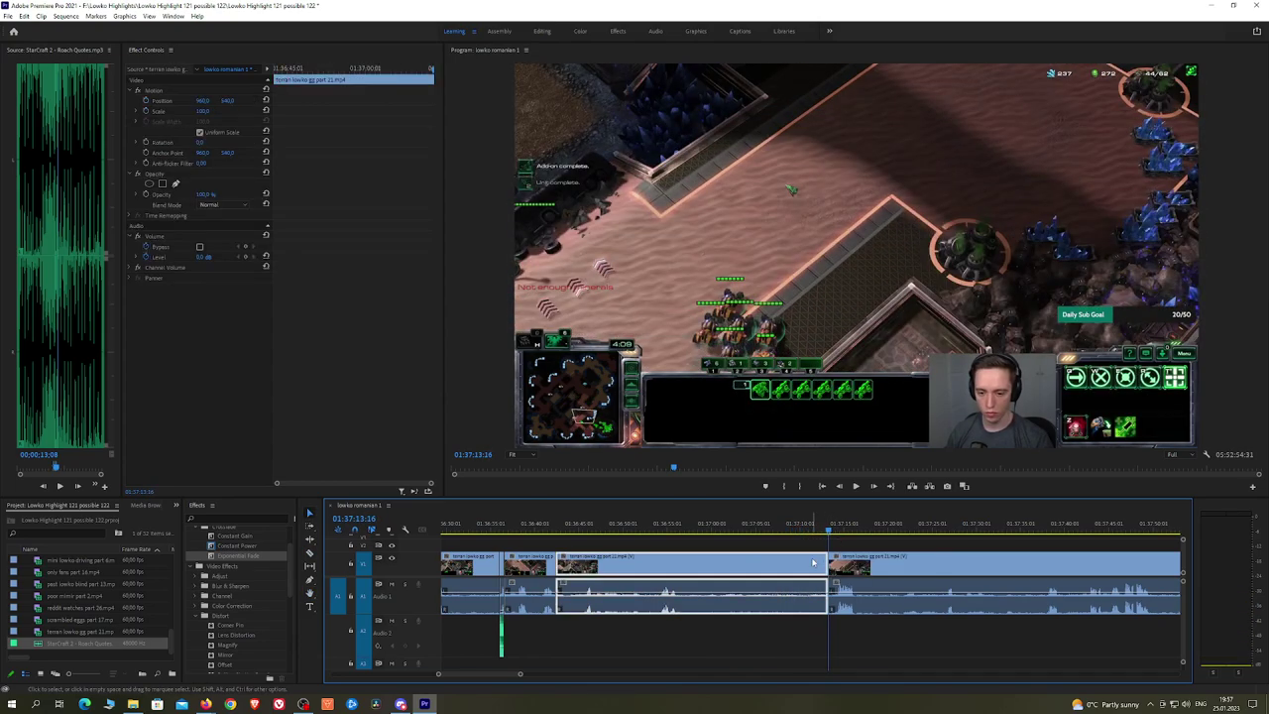
key("shift+Delete")
key("space")
left_click_drag(248, 546, 559, 604)
Step: Split the clip further ahead and ripple-delete the dull piece before the cut
scroll(627, 565, "up", 2)
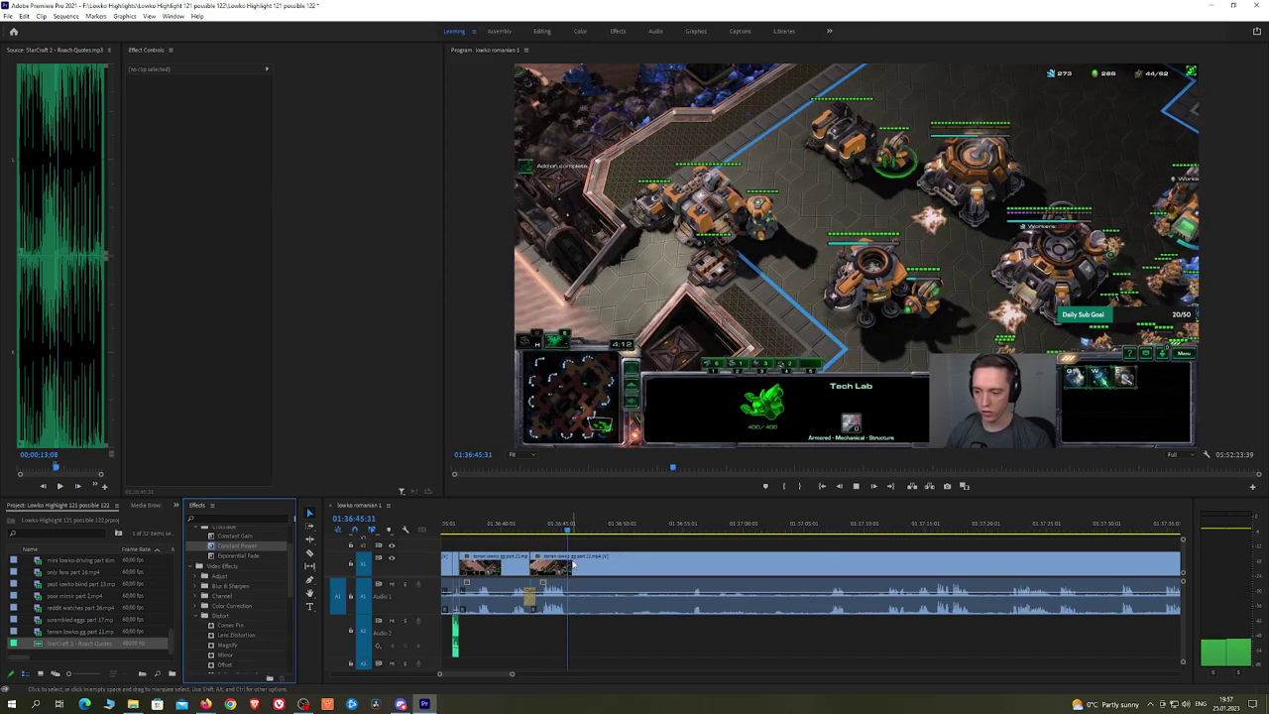
left_click(671, 525)
key("space")
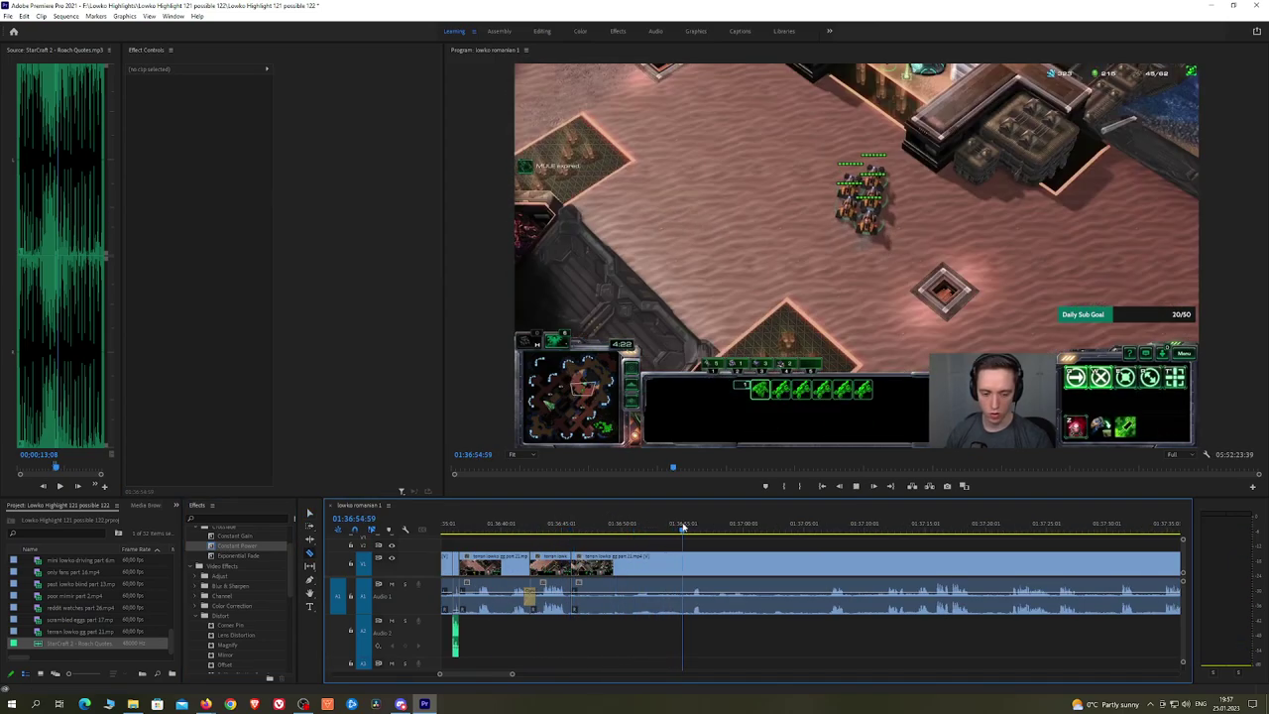
left_click_drag(684, 525, 886, 528)
key("space")
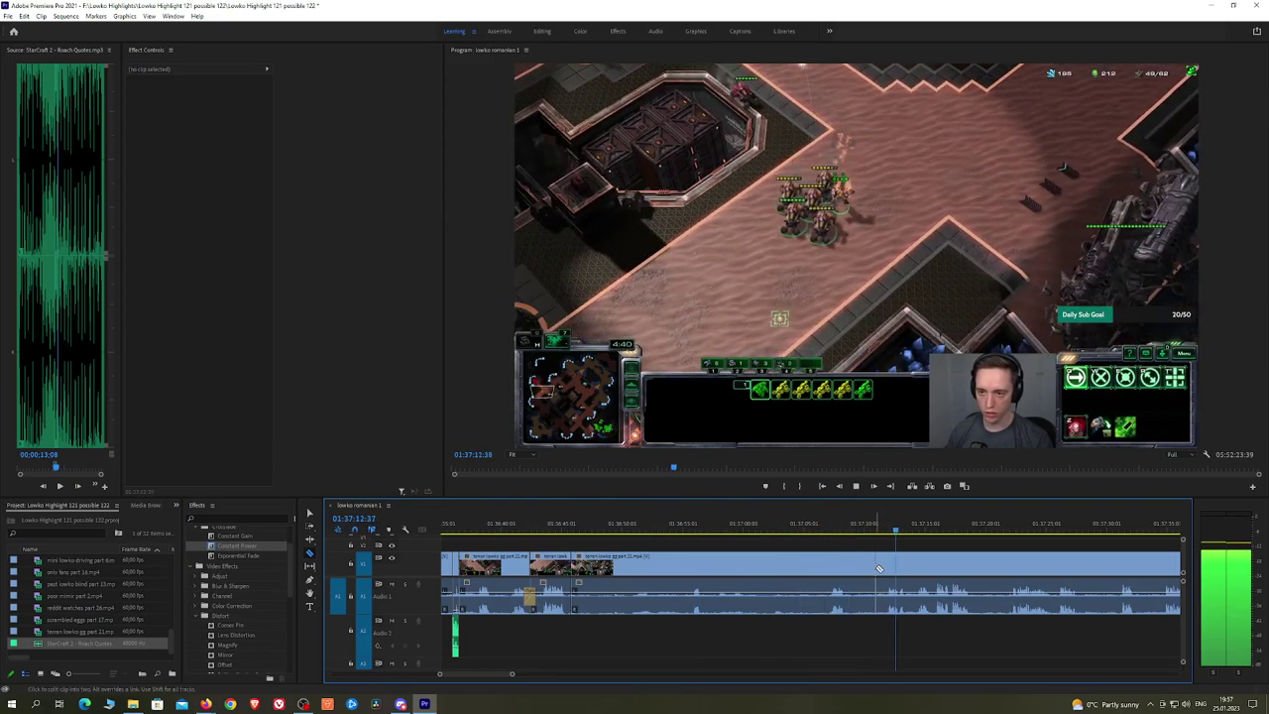
left_click(870, 570)
key("v")
left_click(841, 569)
key("shift+Delete")
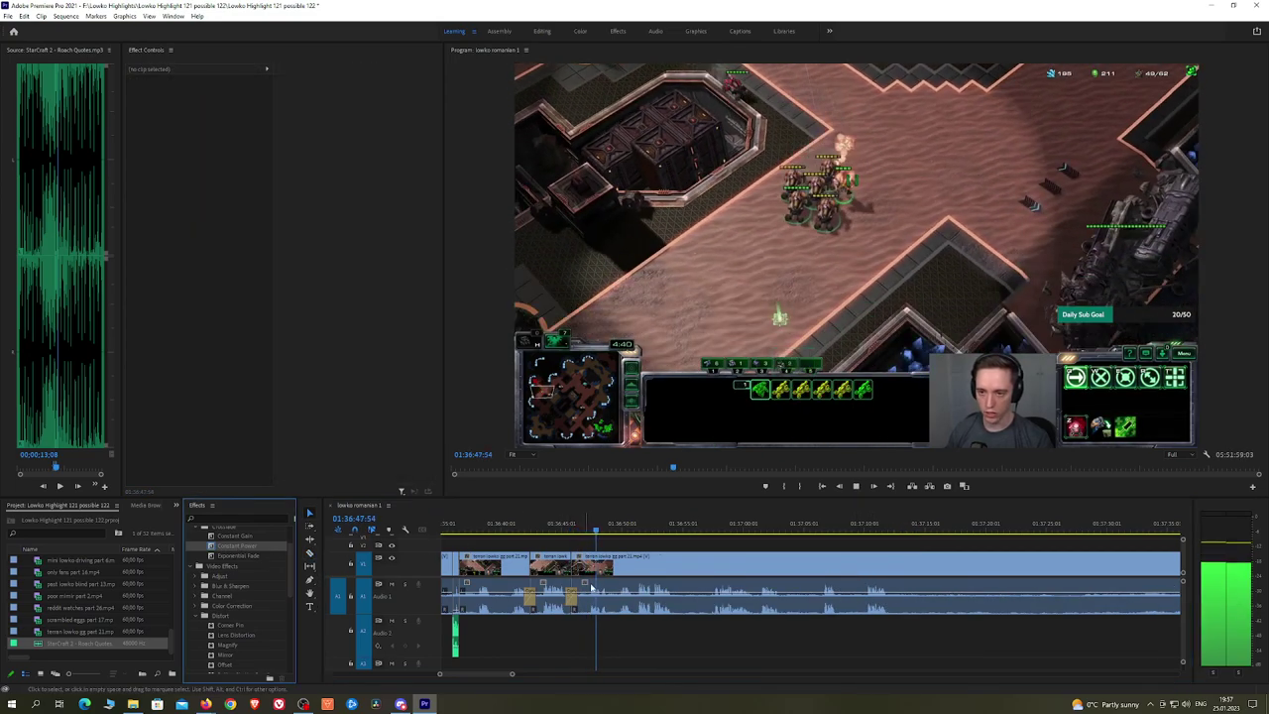
Step: Ripple-delete the short leftover clip segment and add a crossfade to the join
scroll(687, 551, "down", 2)
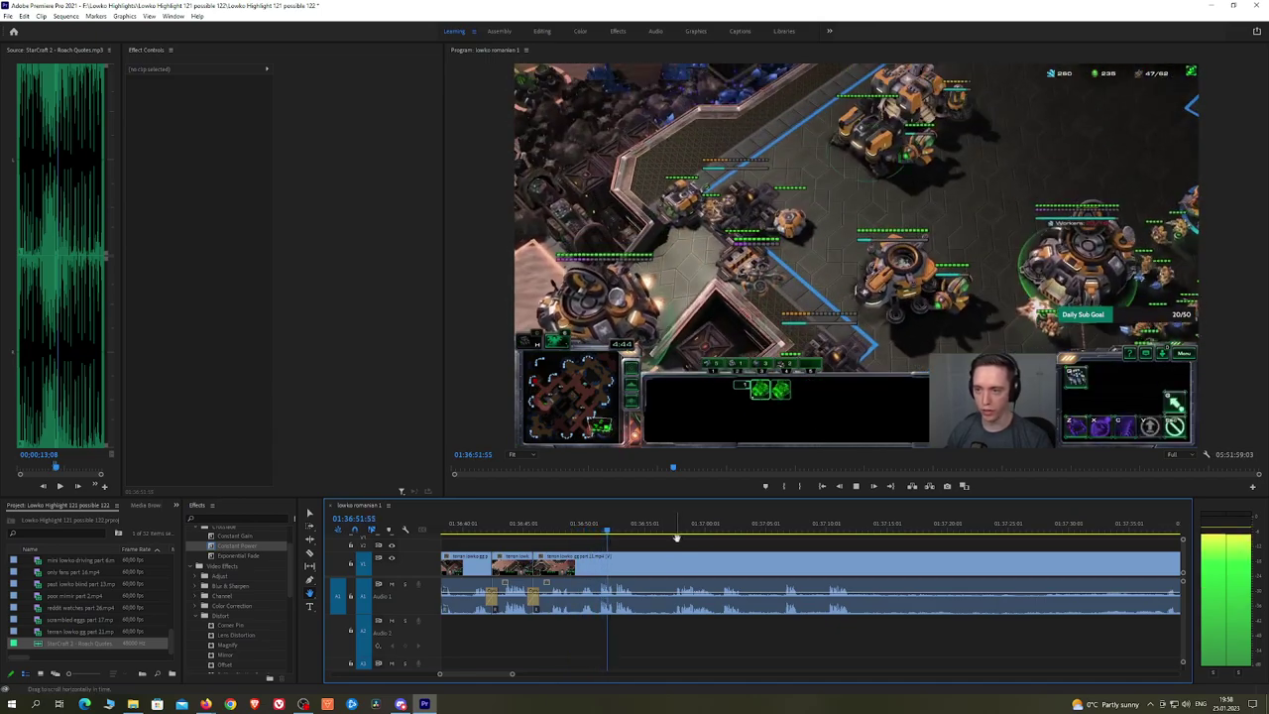
scroll(690, 542, "down", 1)
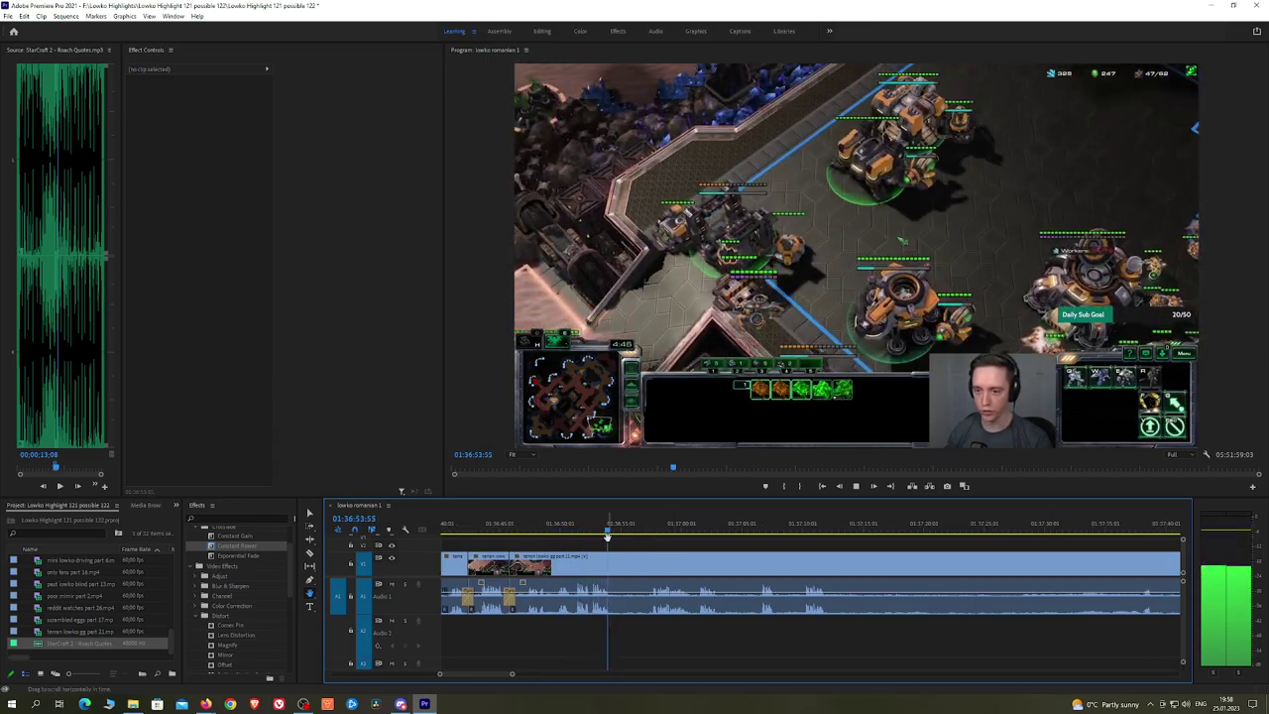
left_click(645, 527)
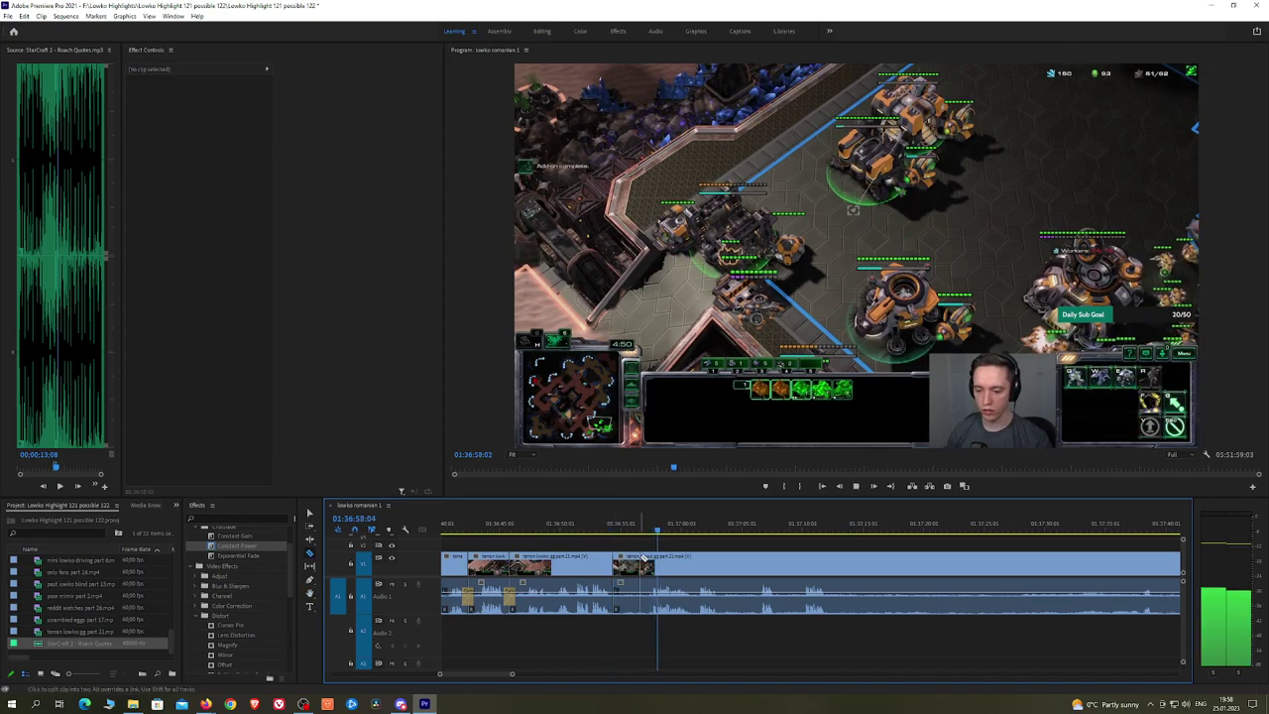
left_click(644, 566)
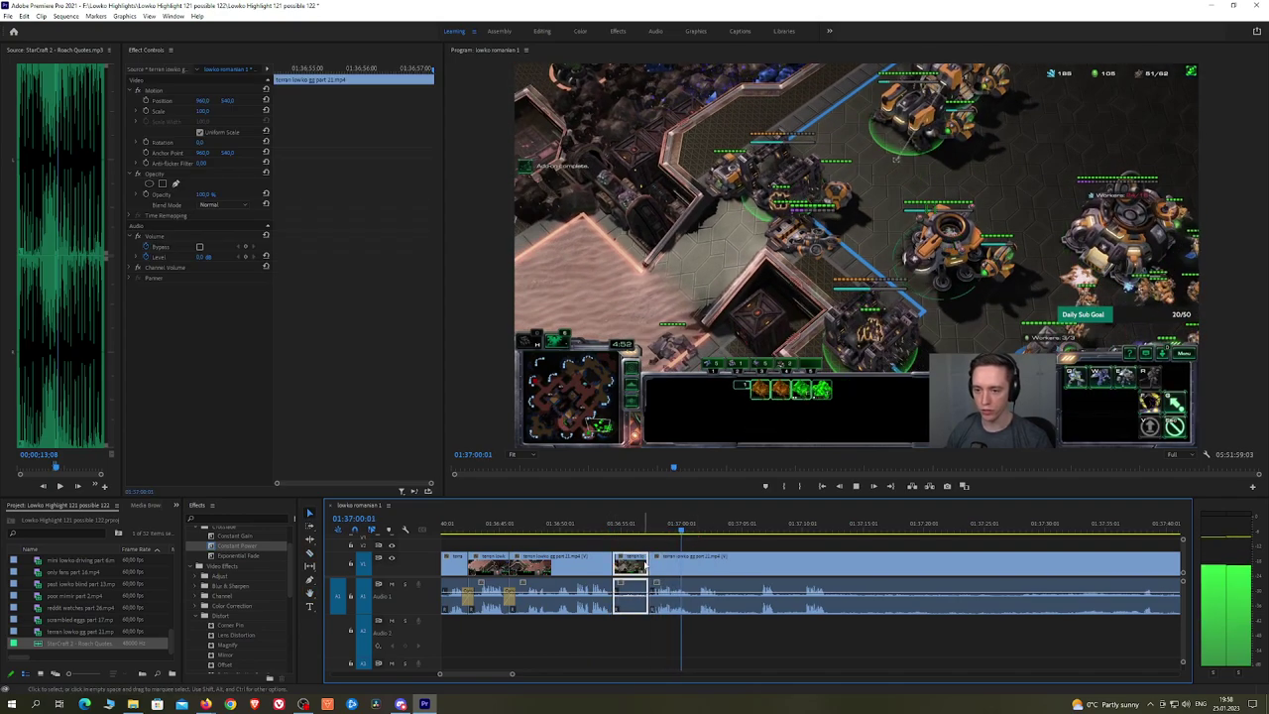
key("shift+Delete")
left_click_drag(235, 548, 613, 597)
Step: Remove another piece at the next cut point and add a Constant Power crossfade to its audio join
key("h")
left_click_drag(757, 545, 653, 542)
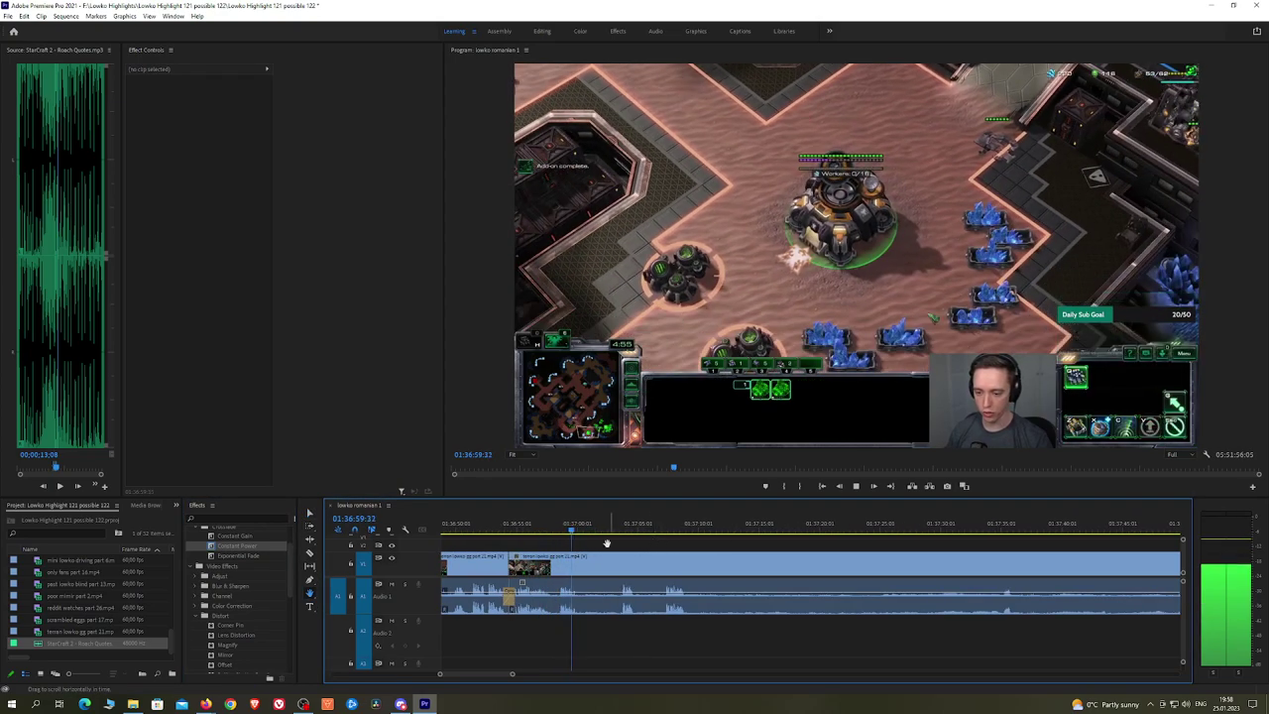
left_click(615, 529)
key("space")
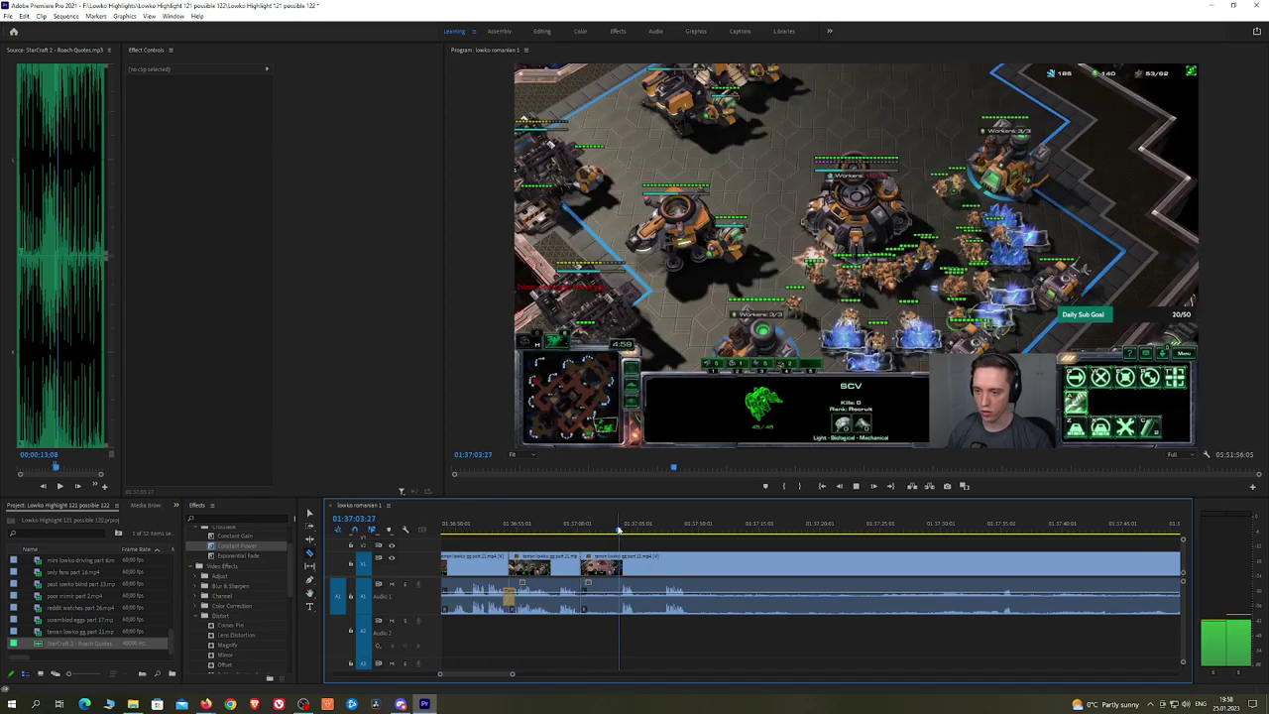
left_click(621, 559)
key("v")
left_click(597, 561)
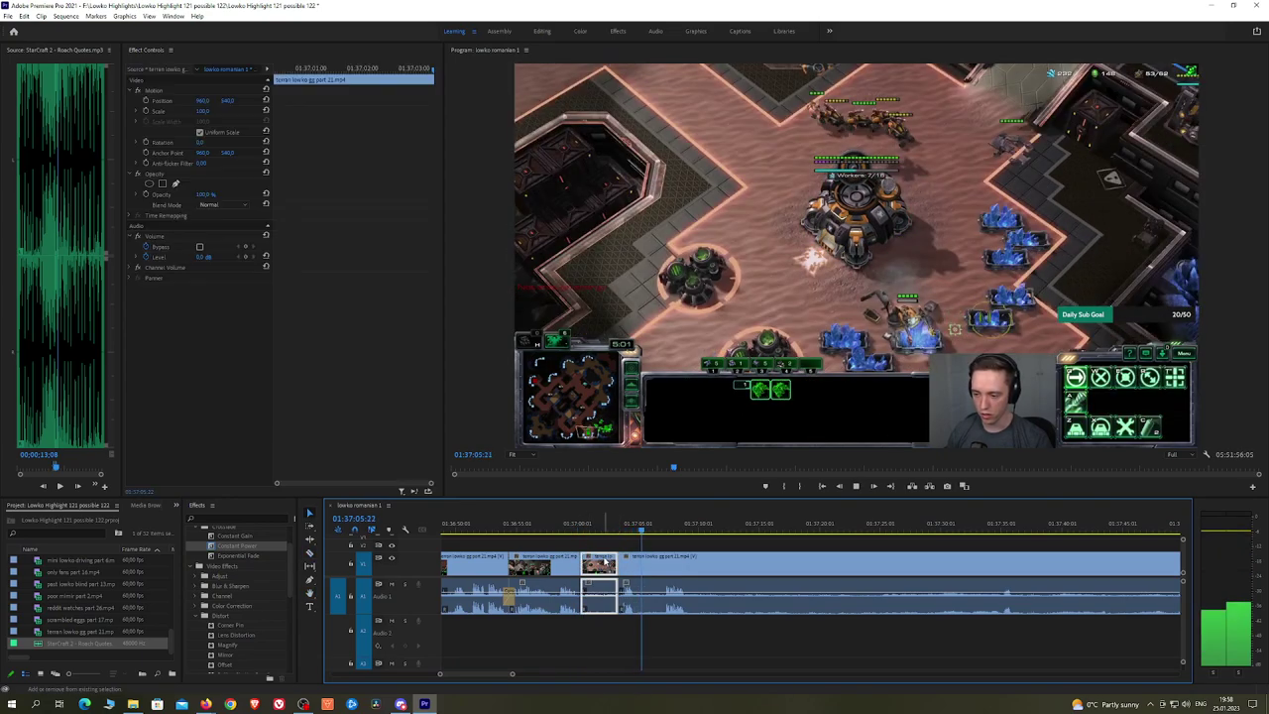
key("shift+Delete")
left_click_drag(247, 547, 582, 596)
Step: Split the clip twice and ripple-delete the dull piece before the action resumes
left_click(626, 523)
key("space")
key("h")
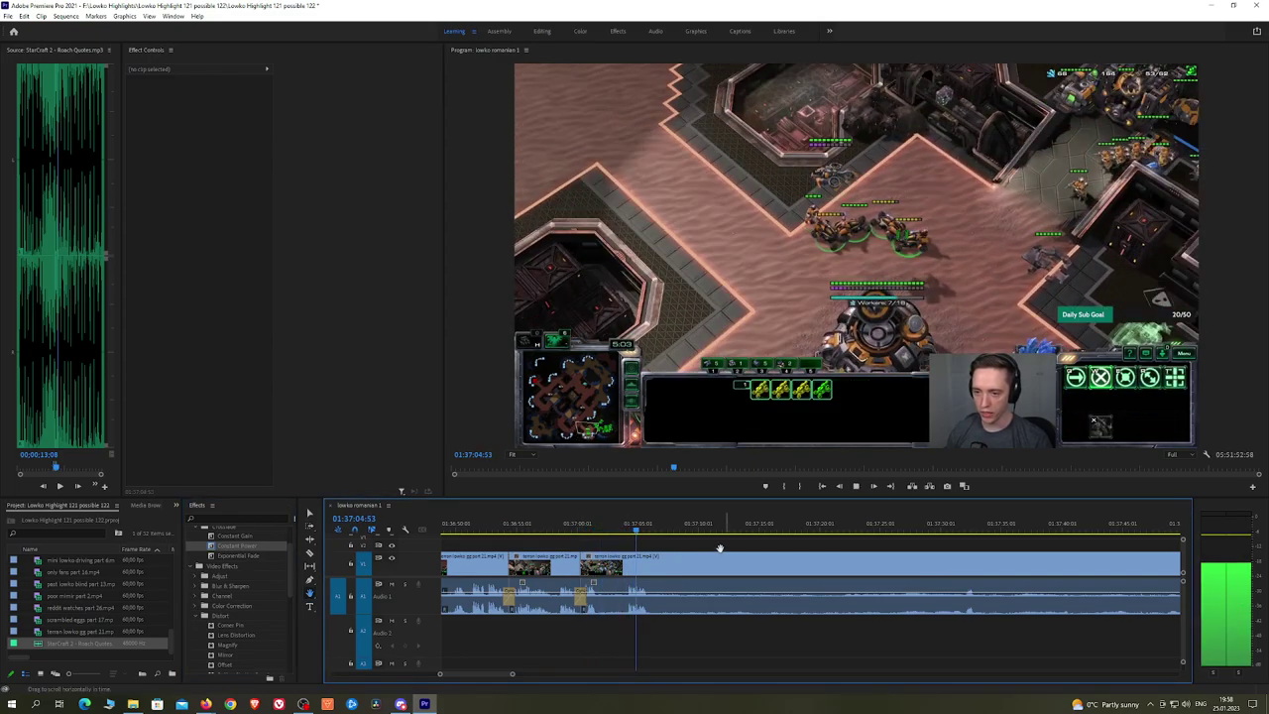
left_click_drag(722, 546, 641, 542)
key("space")
key("c")
left_click(572, 561)
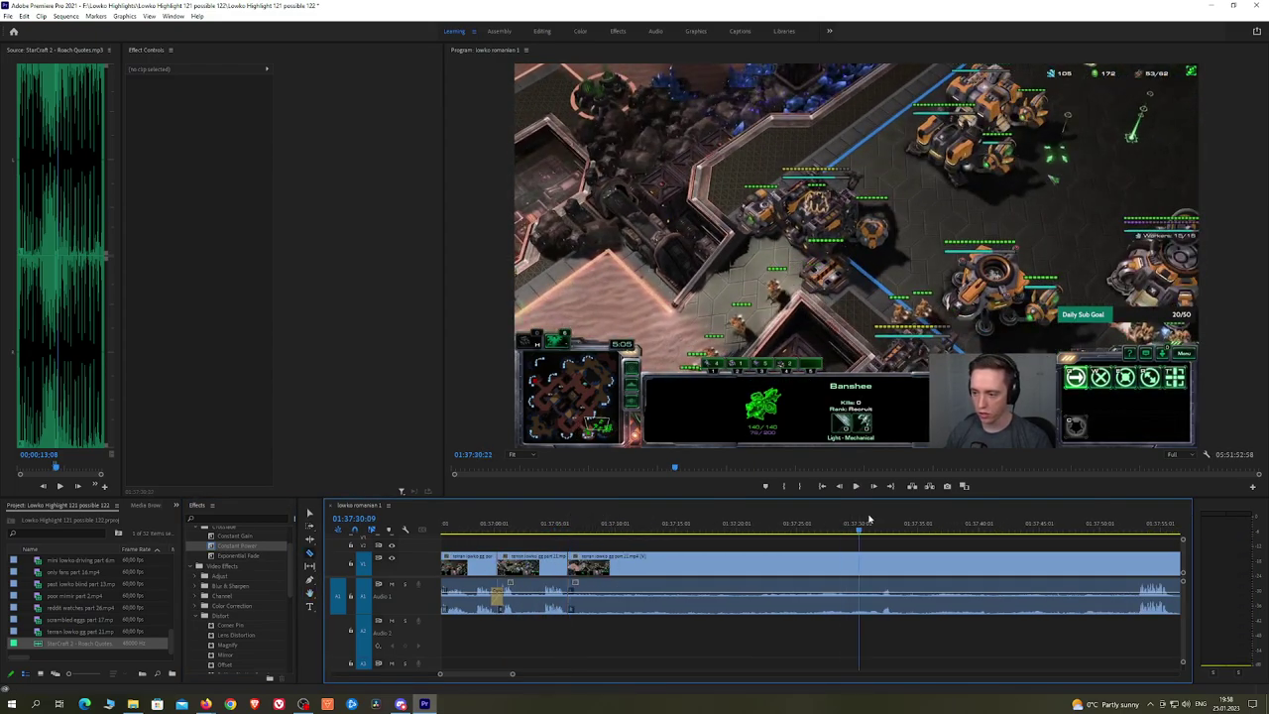
mouse_move(870, 519)
left_mouse_down()
mouse_move(1134, 518)
mouse_move(1142, 530)
mouse_move(862, 519)
left_mouse_up()
key("space")
key("h")
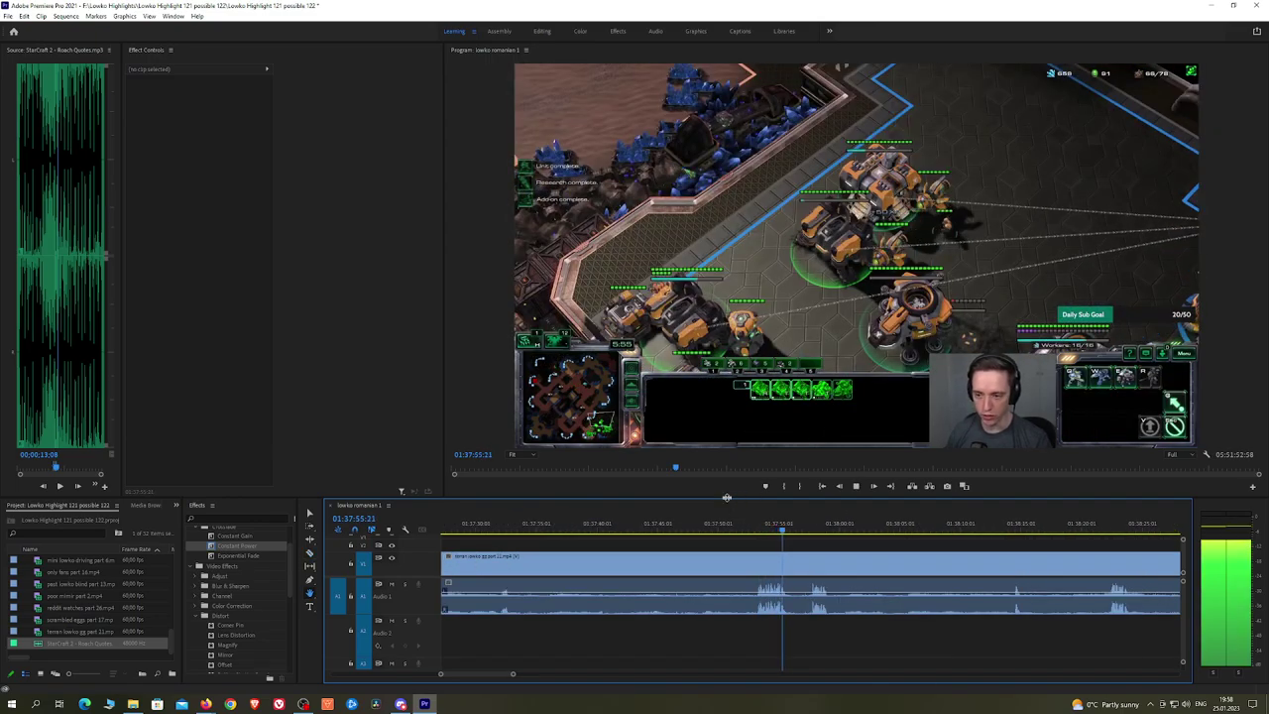
left_click(753, 571)
key("v")
left_click(716, 570)
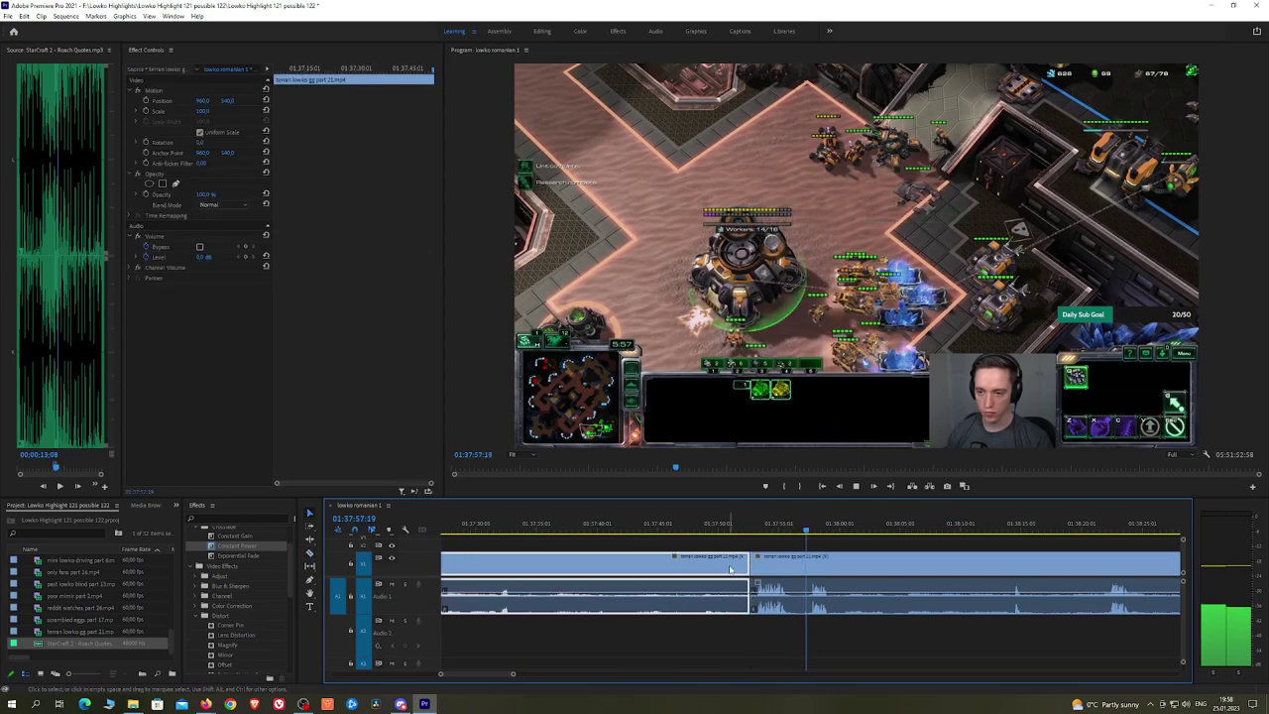
key("shift+Delete")
Step: Crossfade the audio join, ripple-delete a short clip, and add Constant Power to that join
left_click(251, 555)
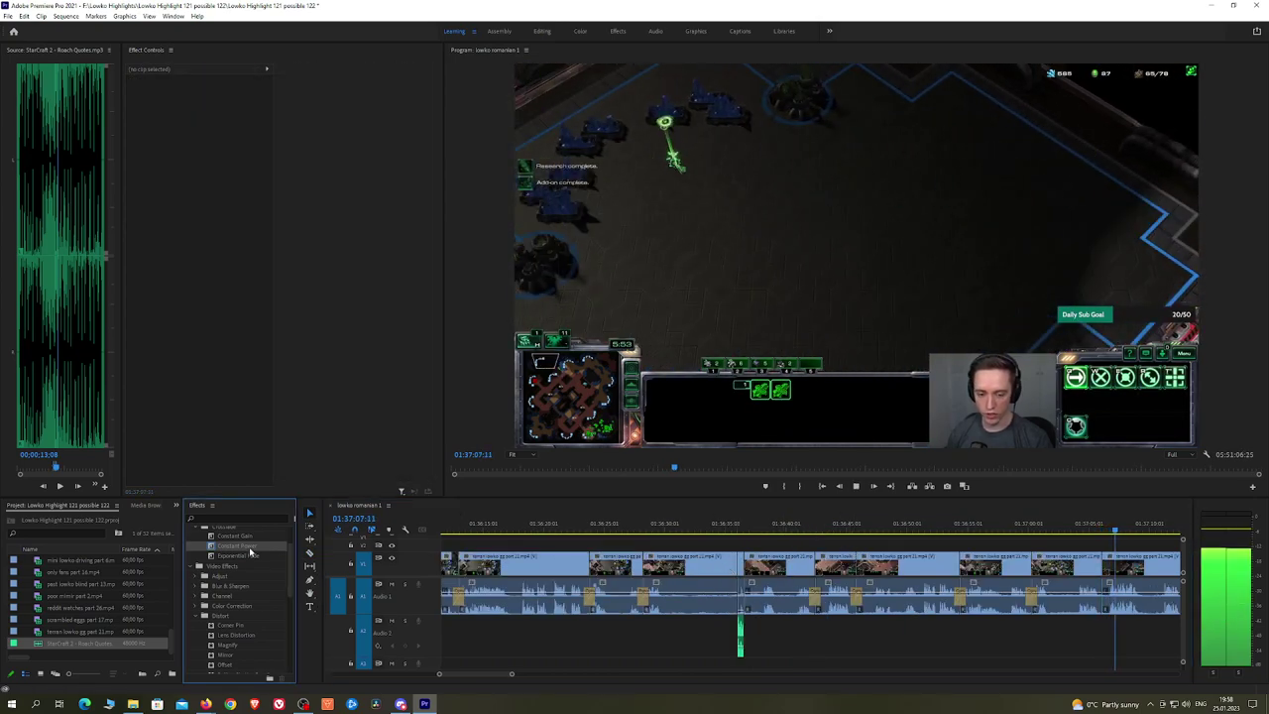
key("h")
left_click_drag(1103, 603, 679, 549)
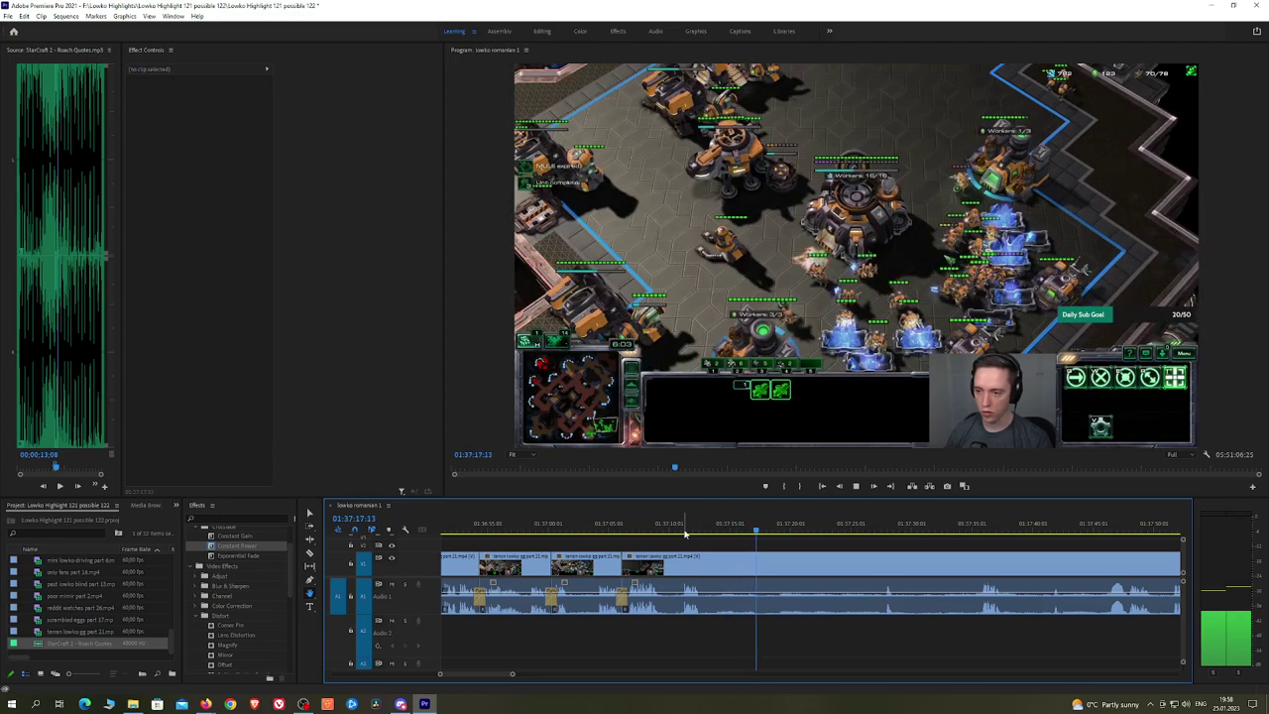
left_click(871, 526)
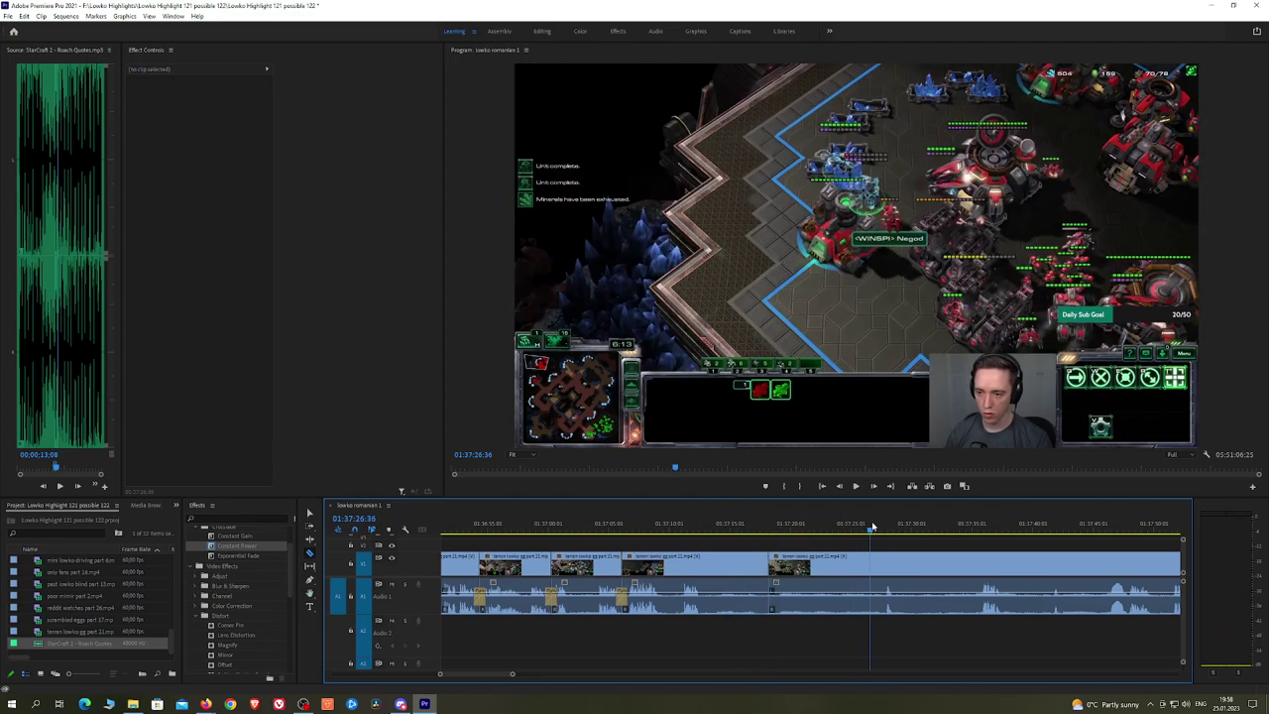
left_click_drag(876, 527, 816, 530)
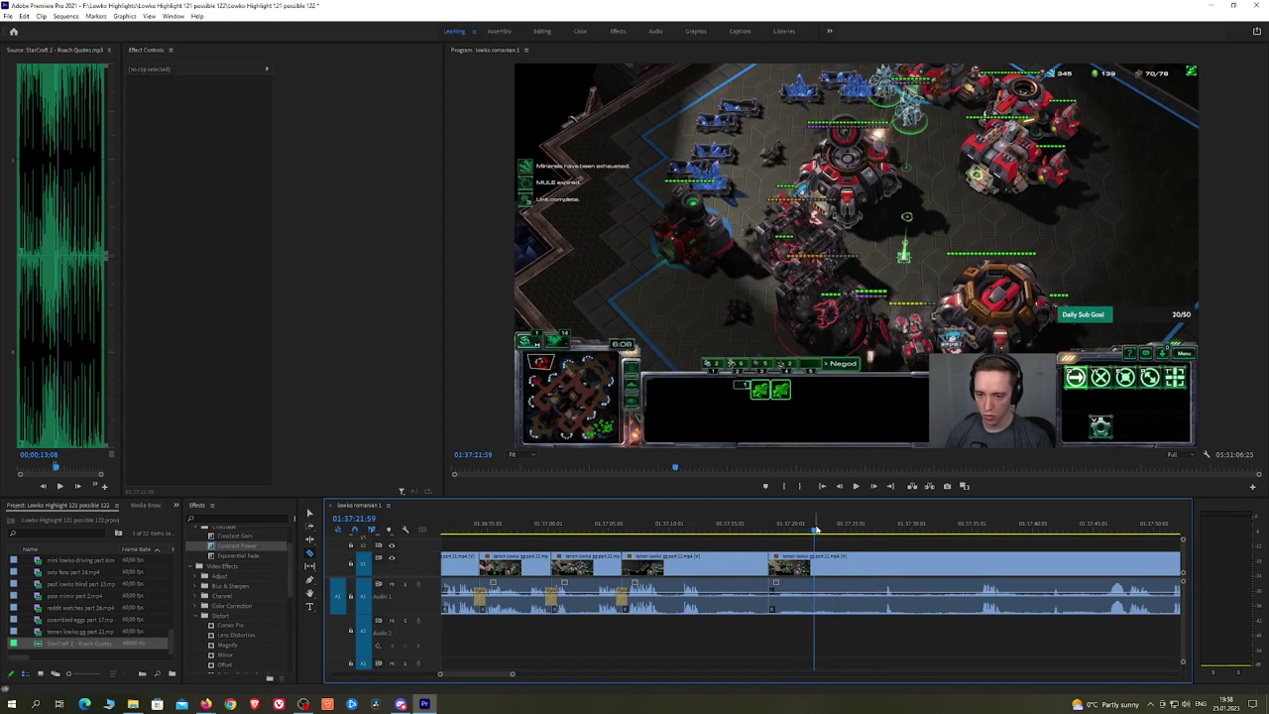
key("v")
left_click(806, 561)
key("shift+Delete")
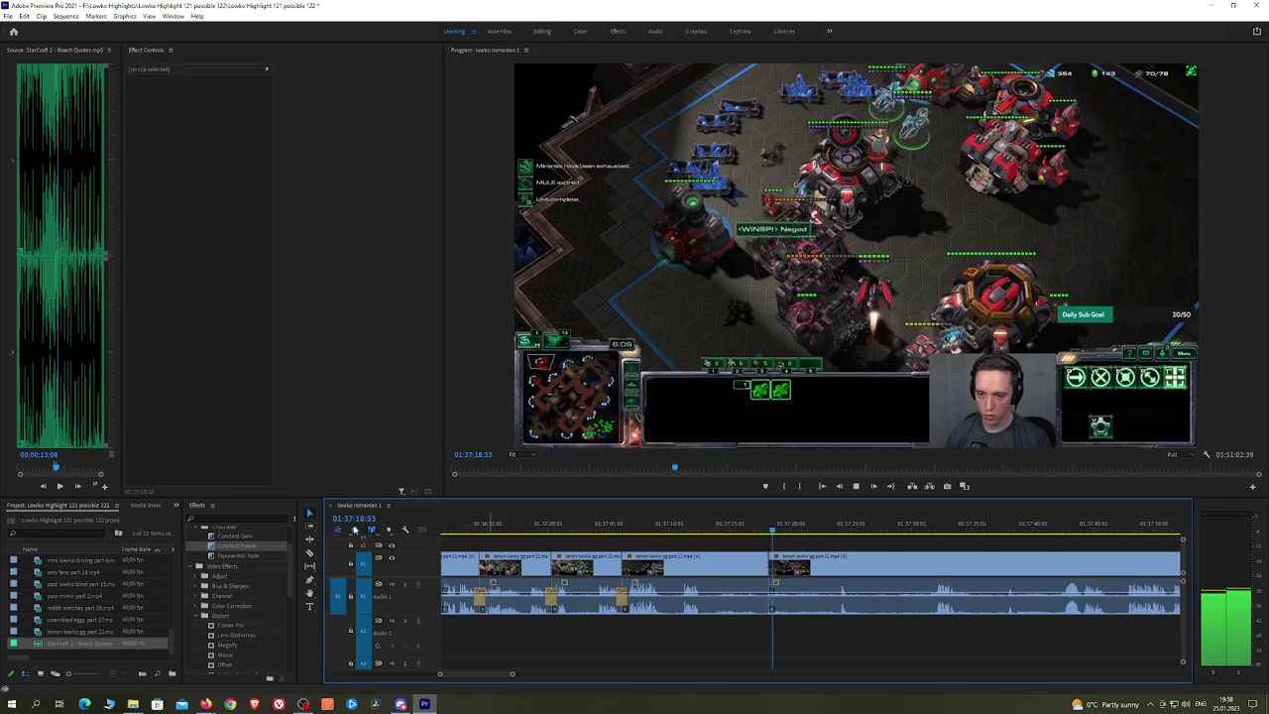
left_click(238, 546)
left_click_drag(775, 603, 776, 603)
Step: Pan the timeline ahead to review the trimmed footage past 01:37:50
key("h")
left_click_drag(902, 544, 768, 544)
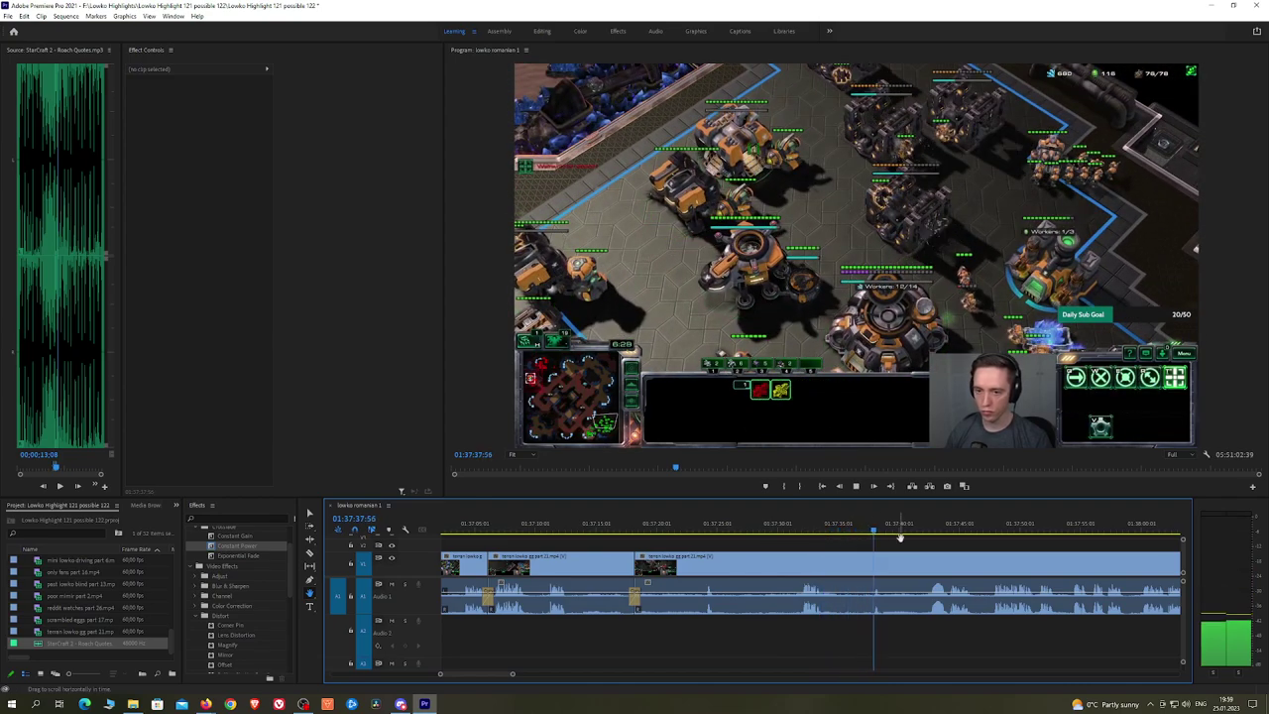
scroll(900, 536, "down", 3)
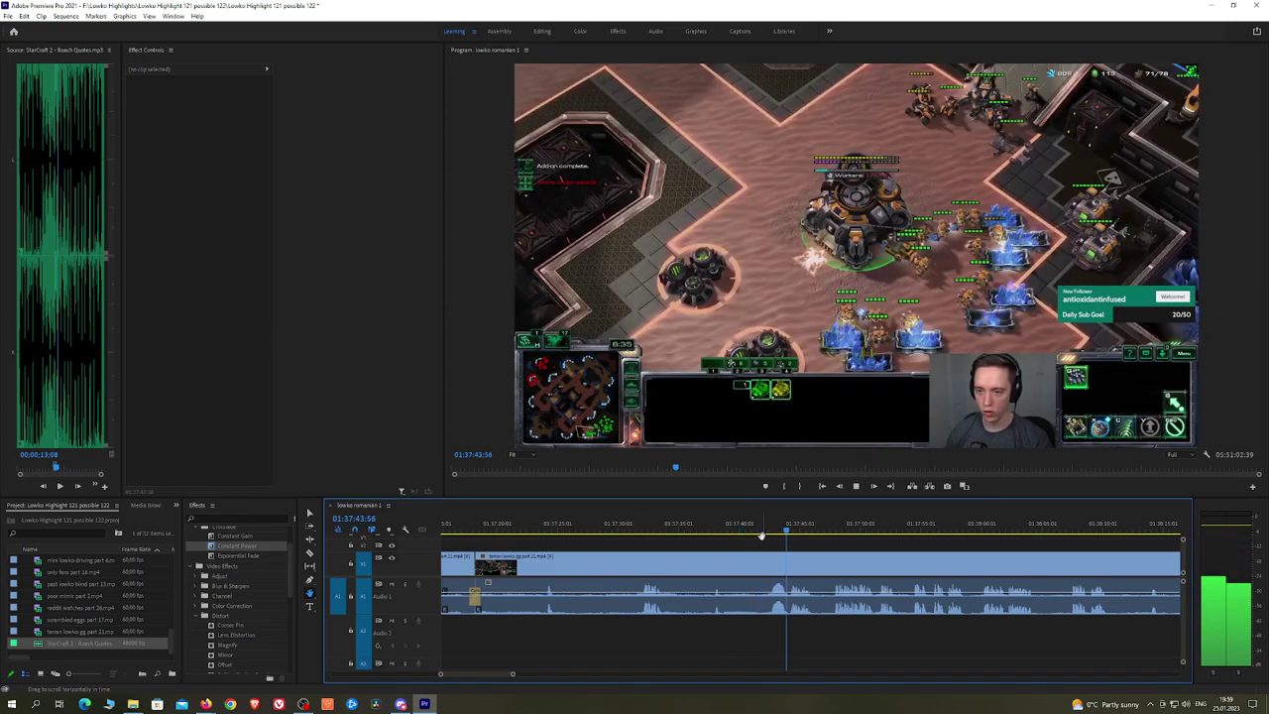
left_click_drag(869, 550, 783, 550)
key("c")
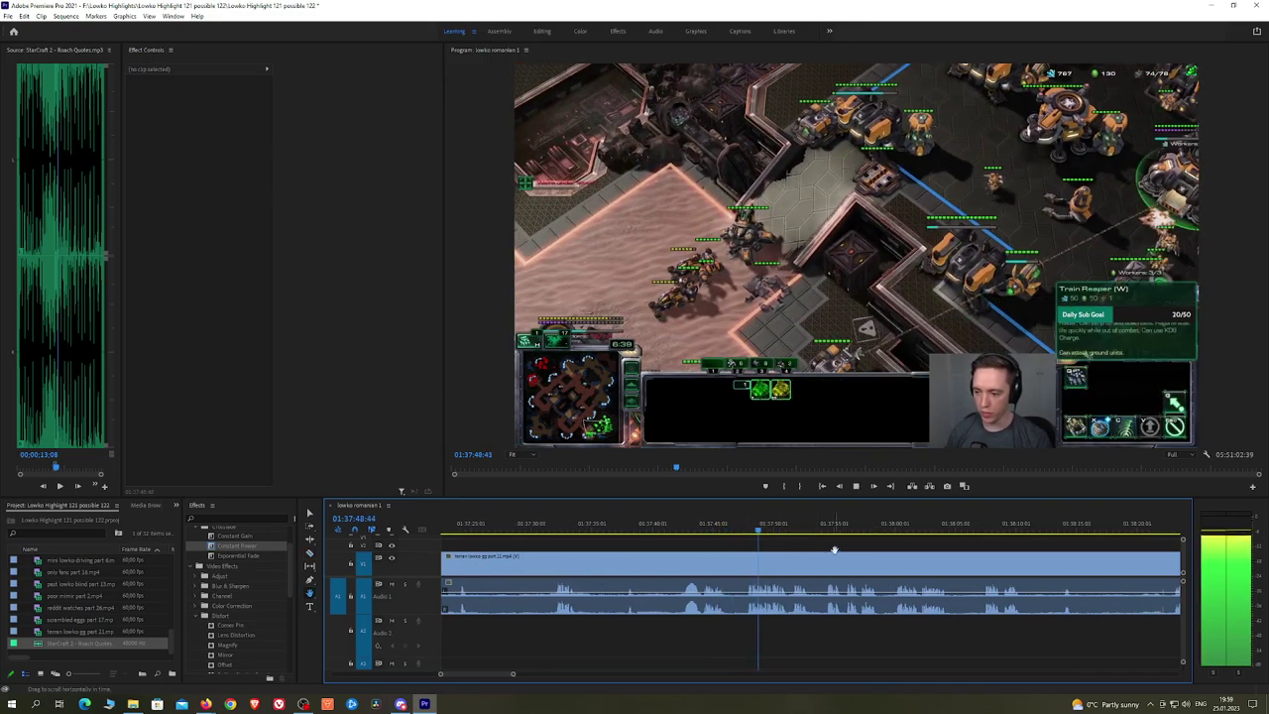
left_click_drag(869, 549, 711, 540)
scroll(635, 549, "up", 3)
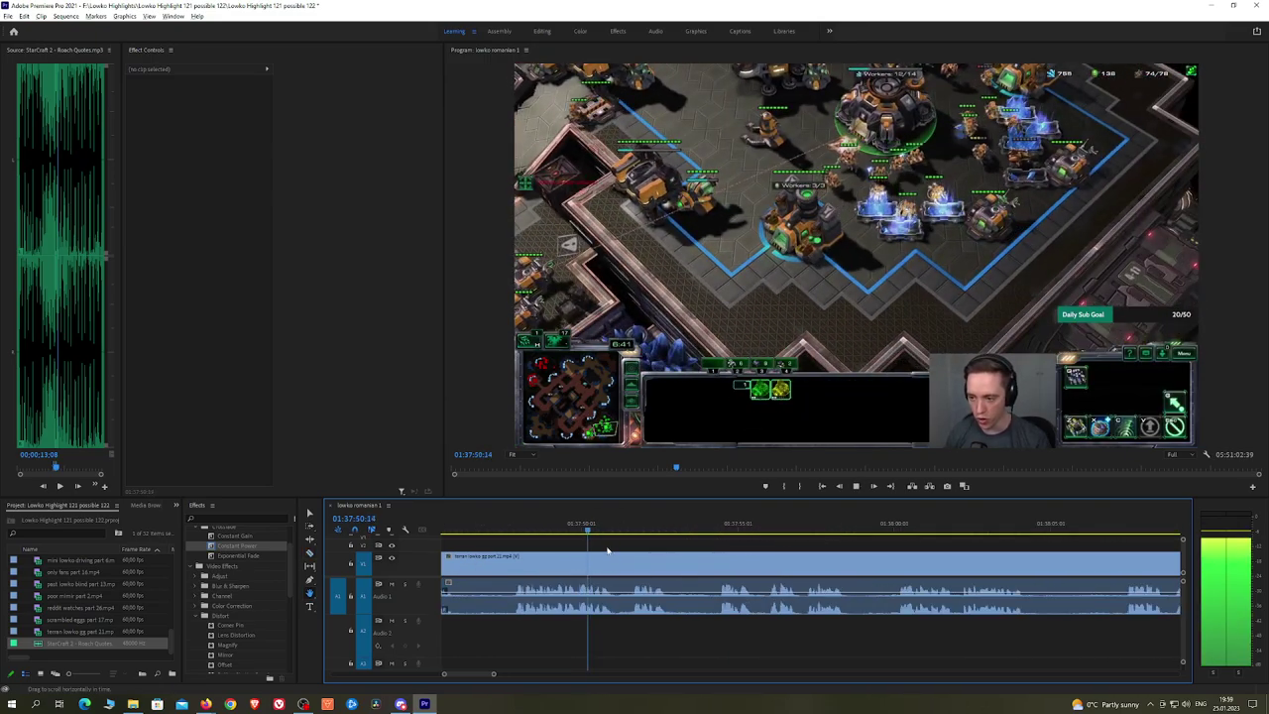
Step: Put 'StarCraft 2 - Roach Quotes.mp3' on Audio 2 at the 01:37:49 cut and lower its volume level
left_click(550, 533)
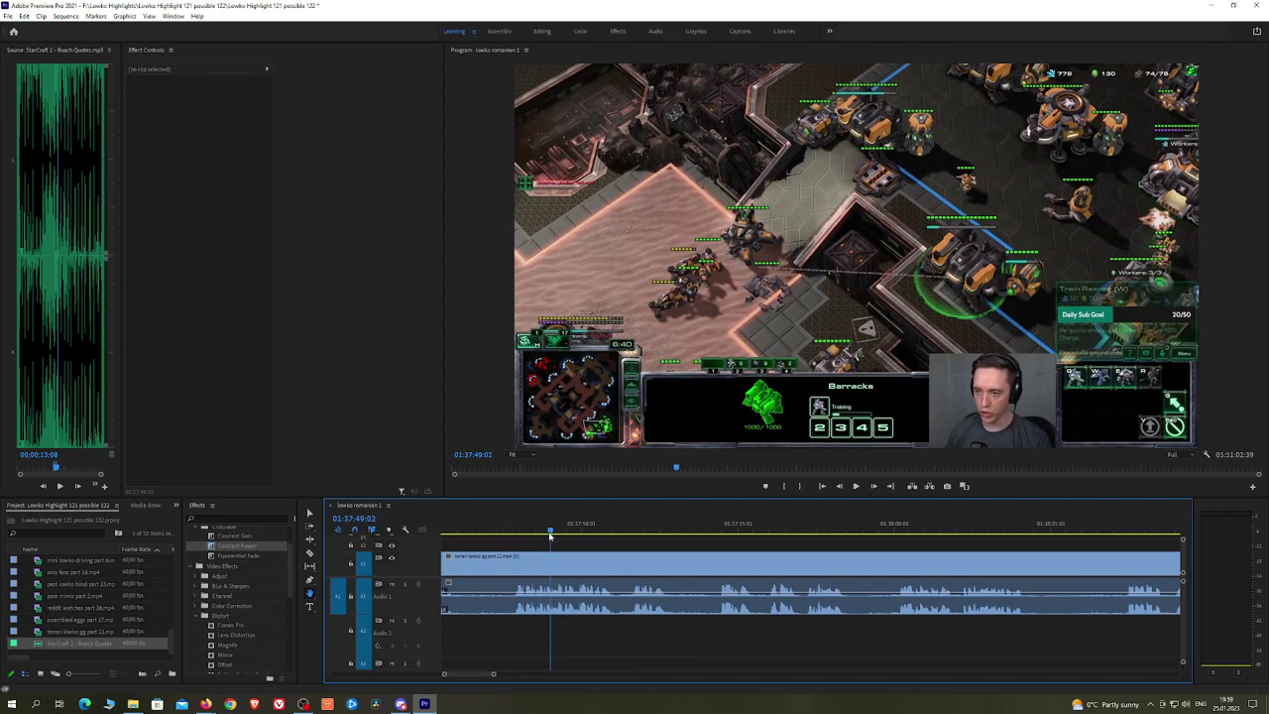
key("space")
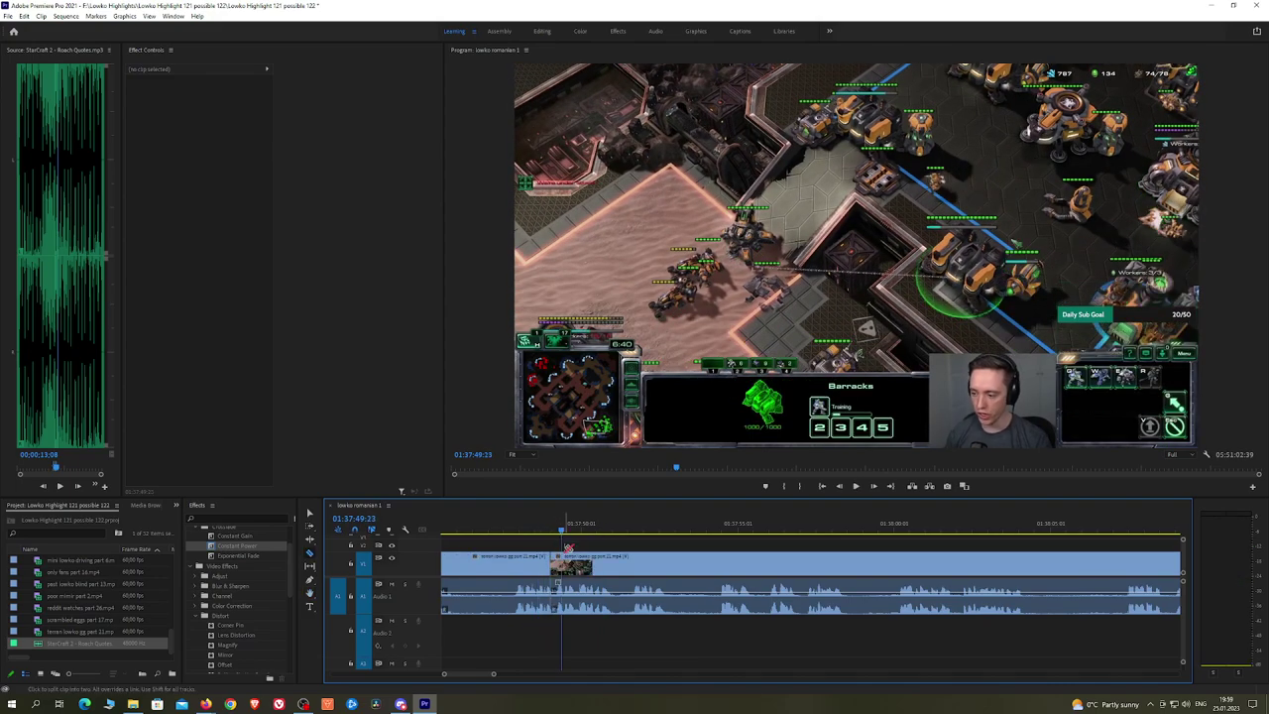
key("space")
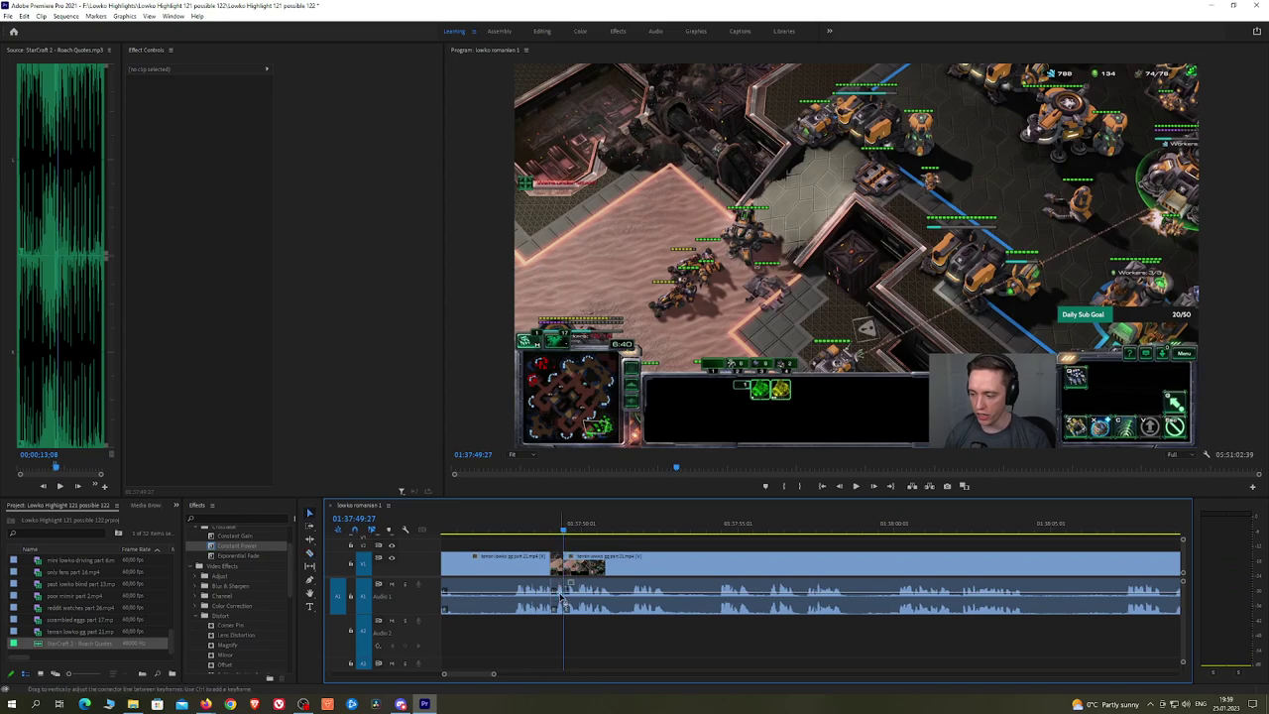
left_click(560, 622)
left_click_drag(76, 648, 557, 642)
left_click(203, 111)
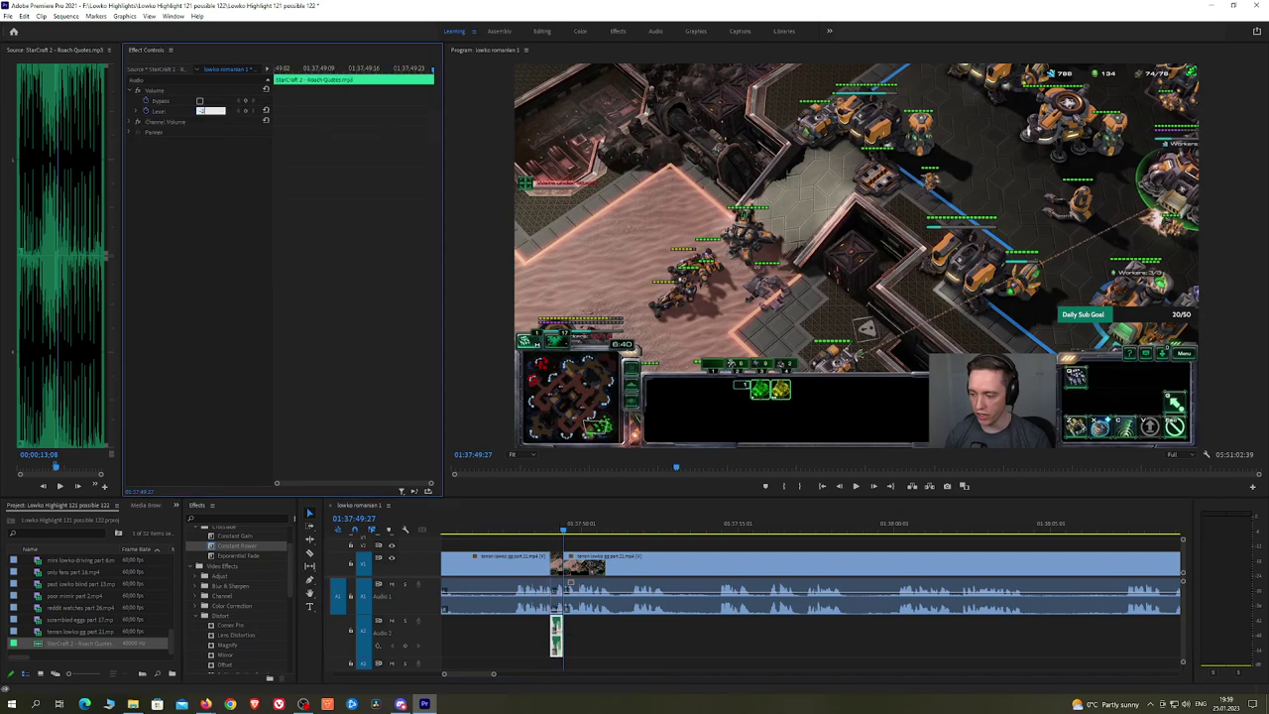
Step: Preview the quote from just before it and pan the timeline to later times
left_click(525, 531)
key("space")
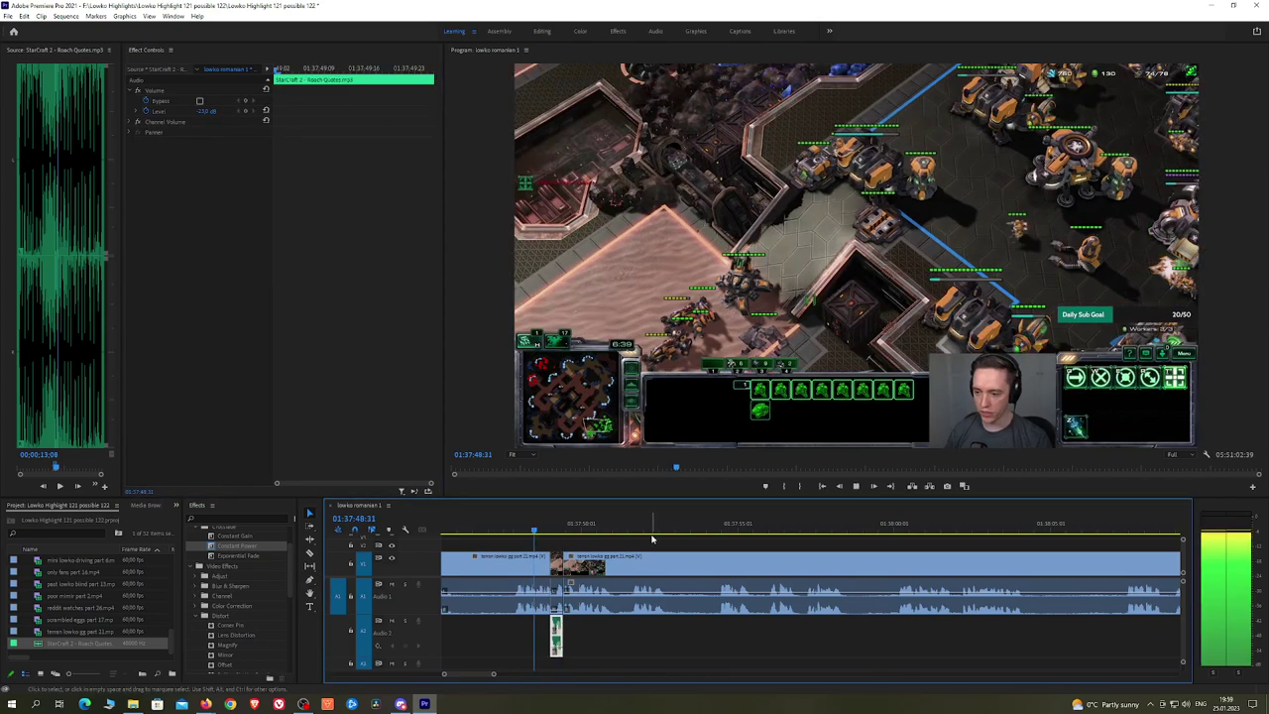
key("h")
left_click_drag(669, 539, 603, 539)
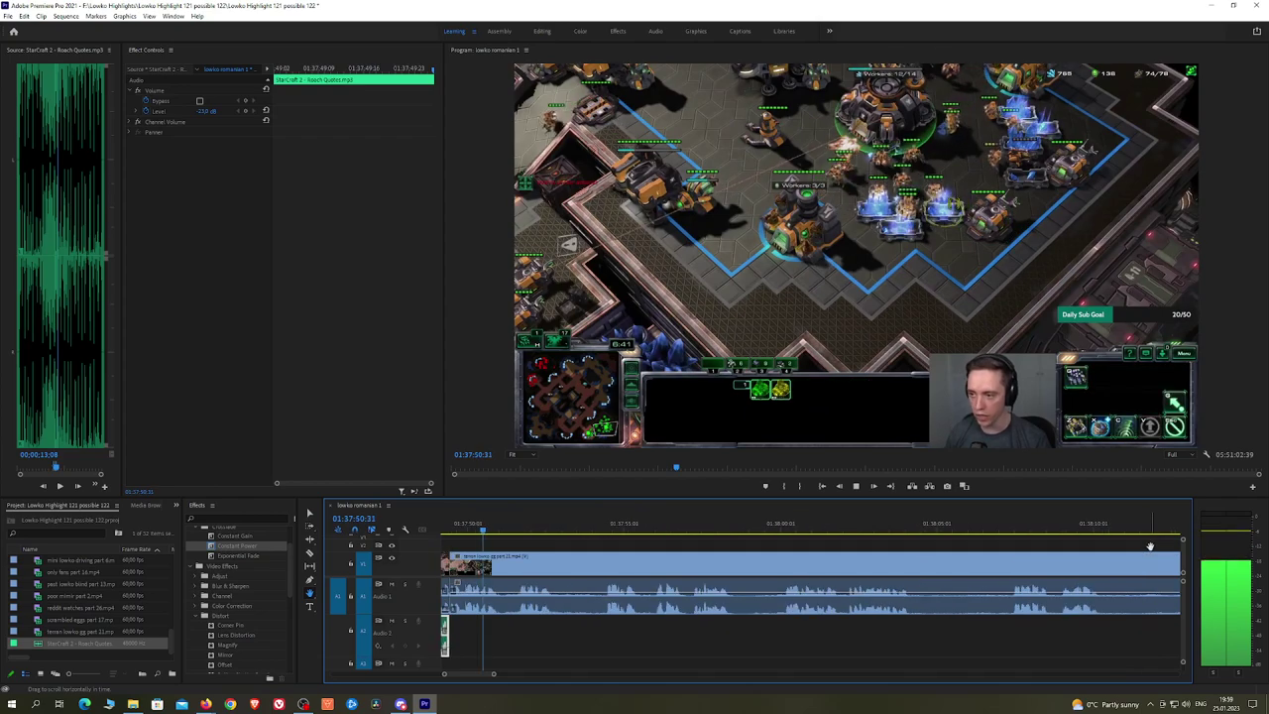
Step: Razor out a short piece of the stream clip, close the gap, and crossfade the audio join
scroll(636, 558, "down", 2)
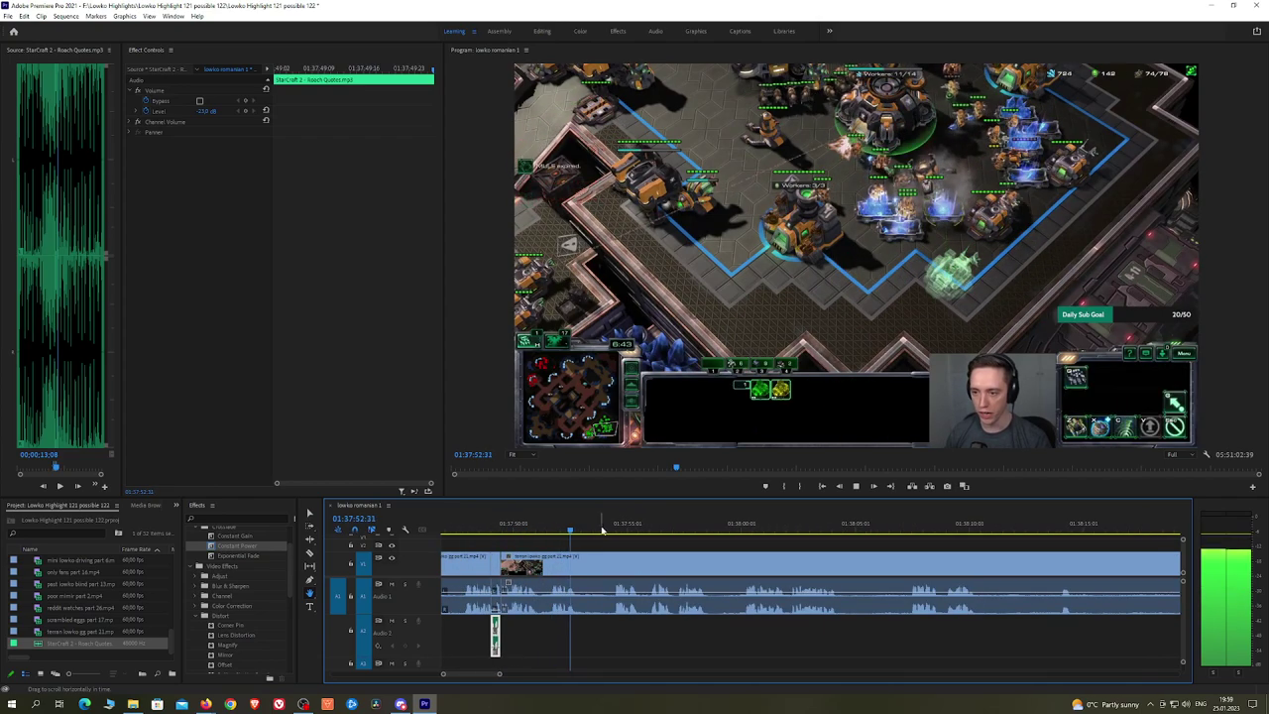
key("c")
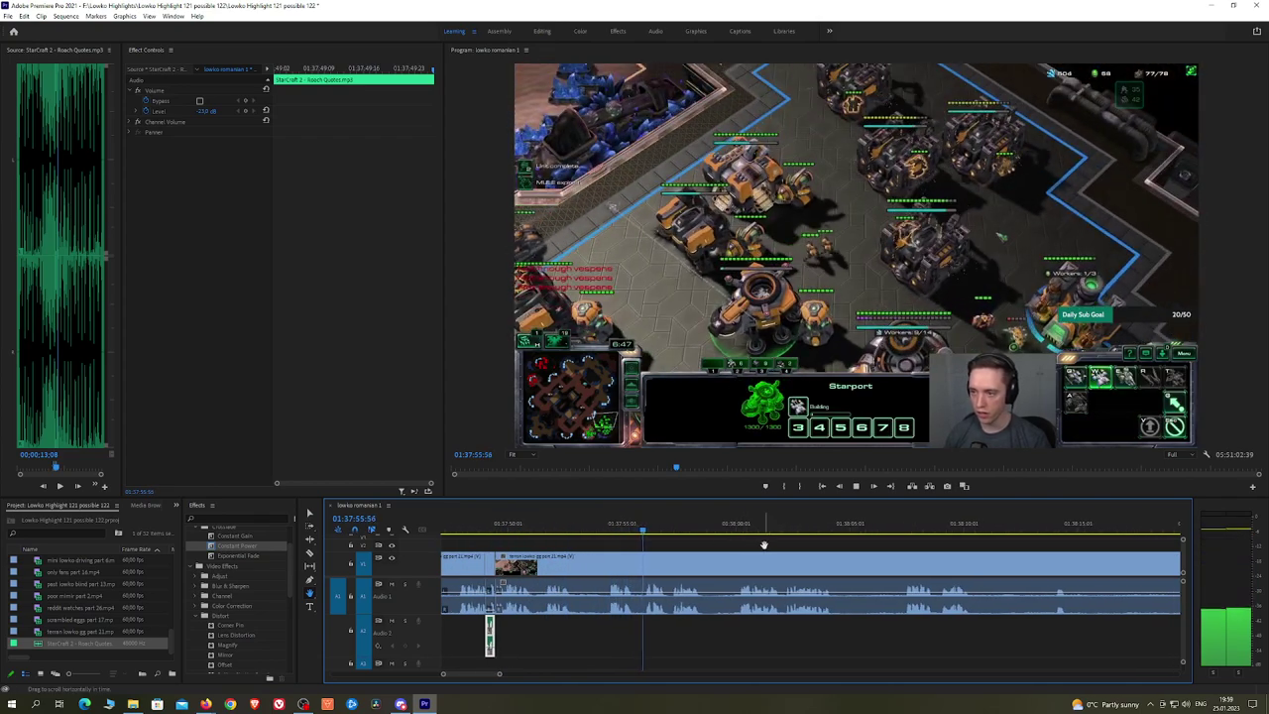
left_click(710, 561)
left_click(733, 561)
key("v")
left_click(718, 562)
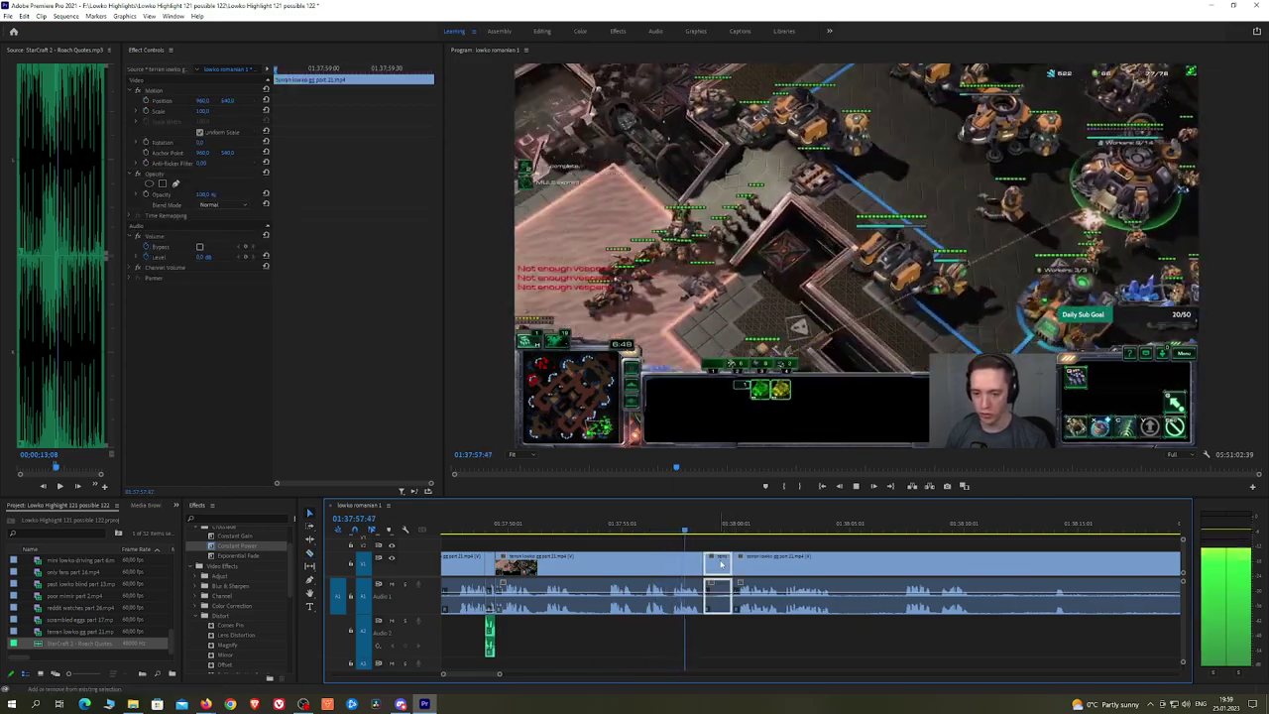
key("shift+Delete")
left_click(255, 548)
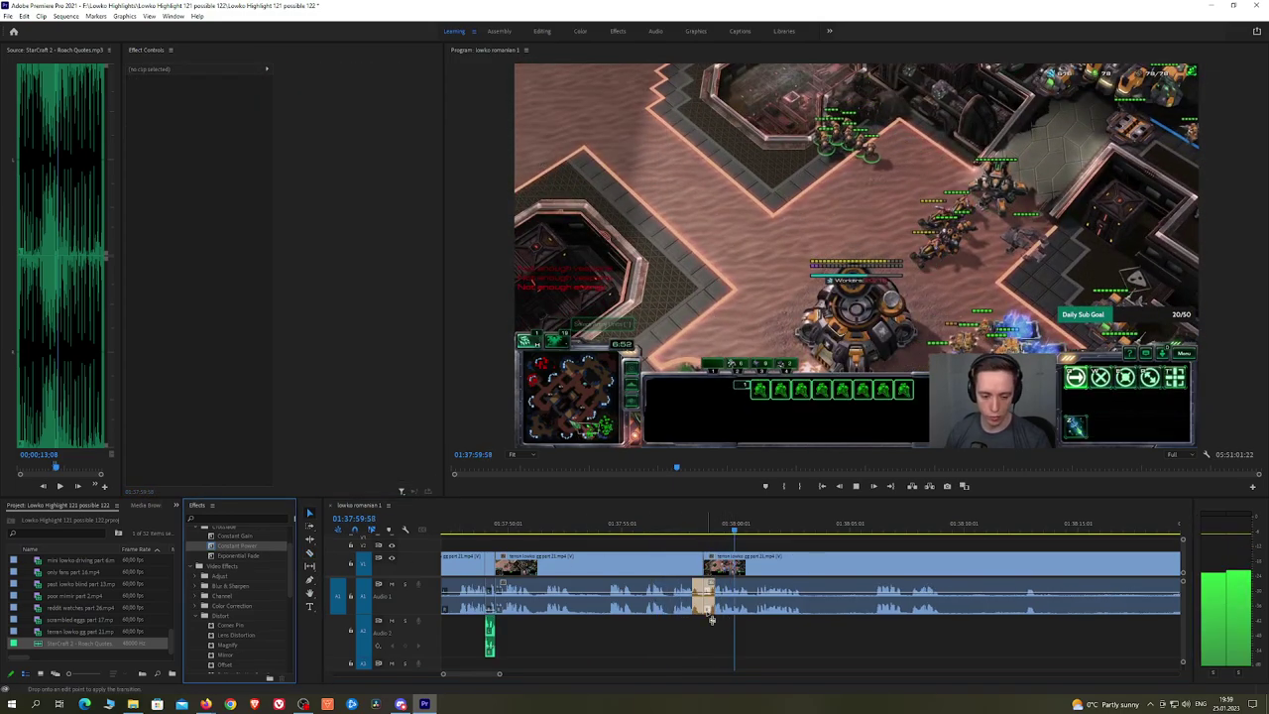
left_click_drag(710, 619, 710, 619)
left_click(677, 533)
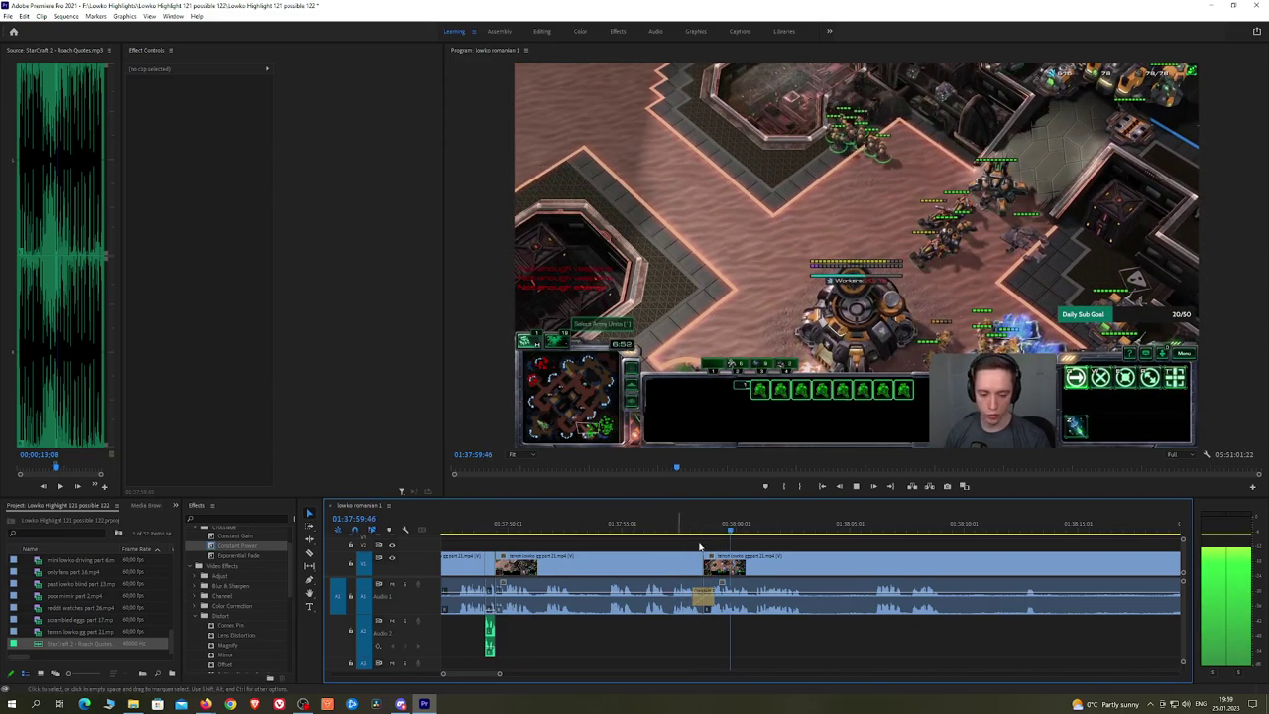
Step: Ripple-delete the next unwanted piece and add a Constant Power crossfade at the new join
key("h")
left_click_drag(834, 544, 679, 545)
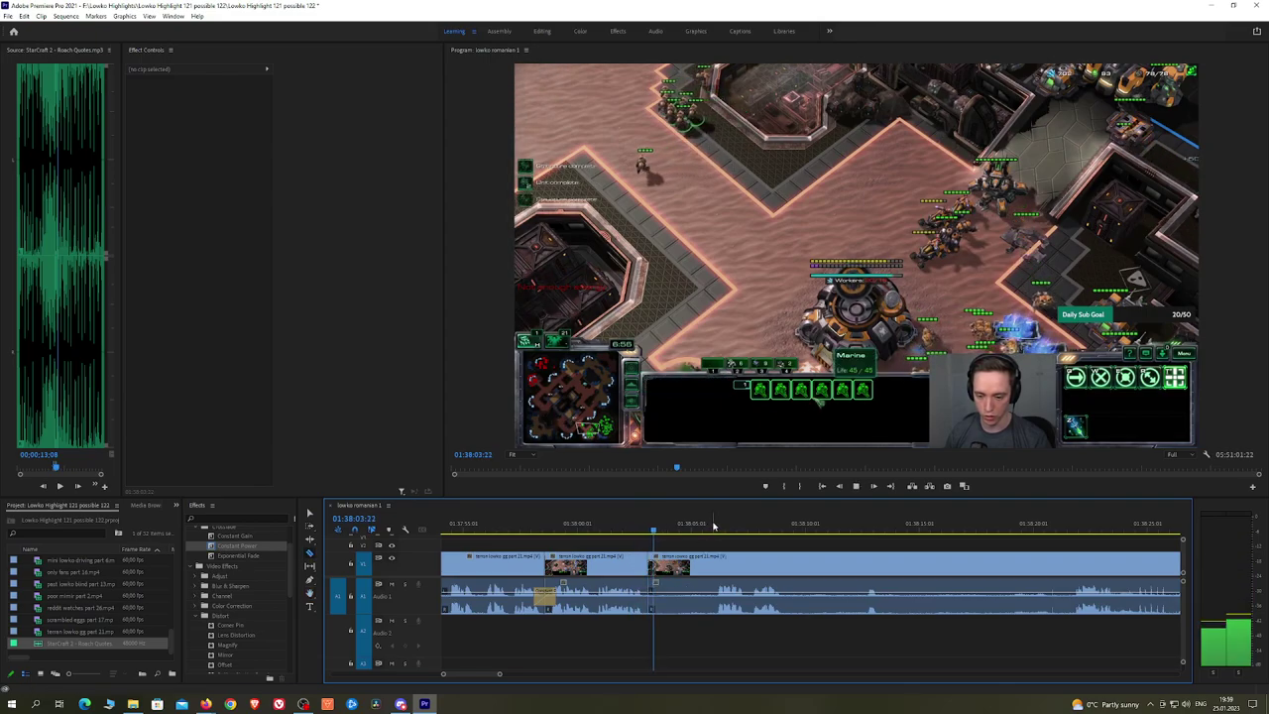
left_click(701, 563)
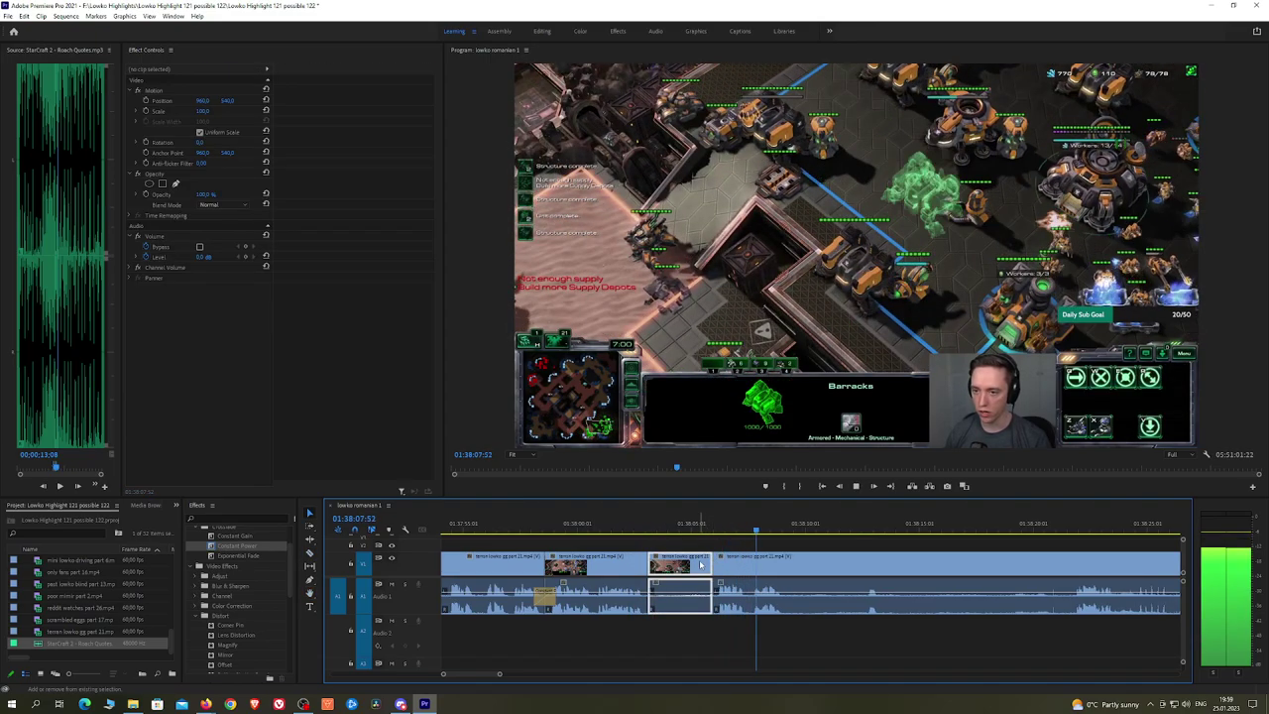
key("shift+Delete")
left_click_drag(246, 547, 672, 590)
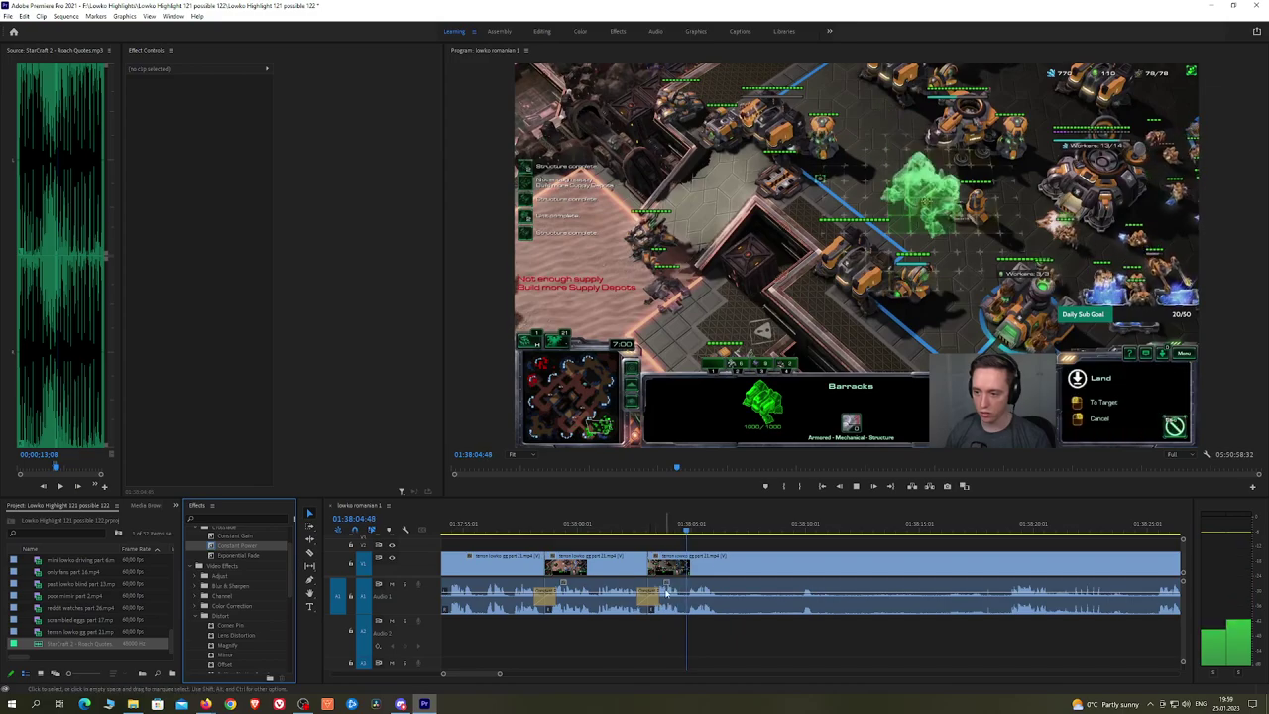
Step: Play through the footage and razor the stream clip around another unwanted stretch
key("h")
left_click_drag(760, 540, 700, 538)
key("space")
key("c")
left_click(663, 561)
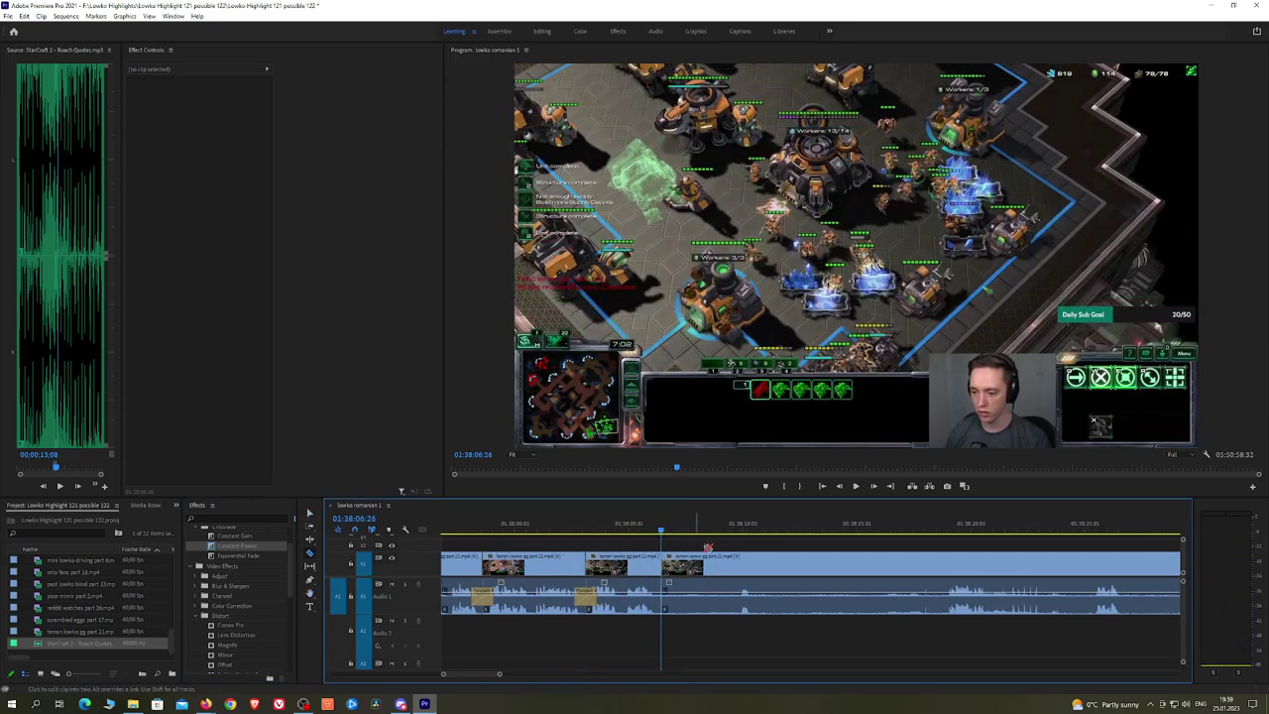
key("space")
left_click(738, 527)
key("space")
left_click(939, 530)
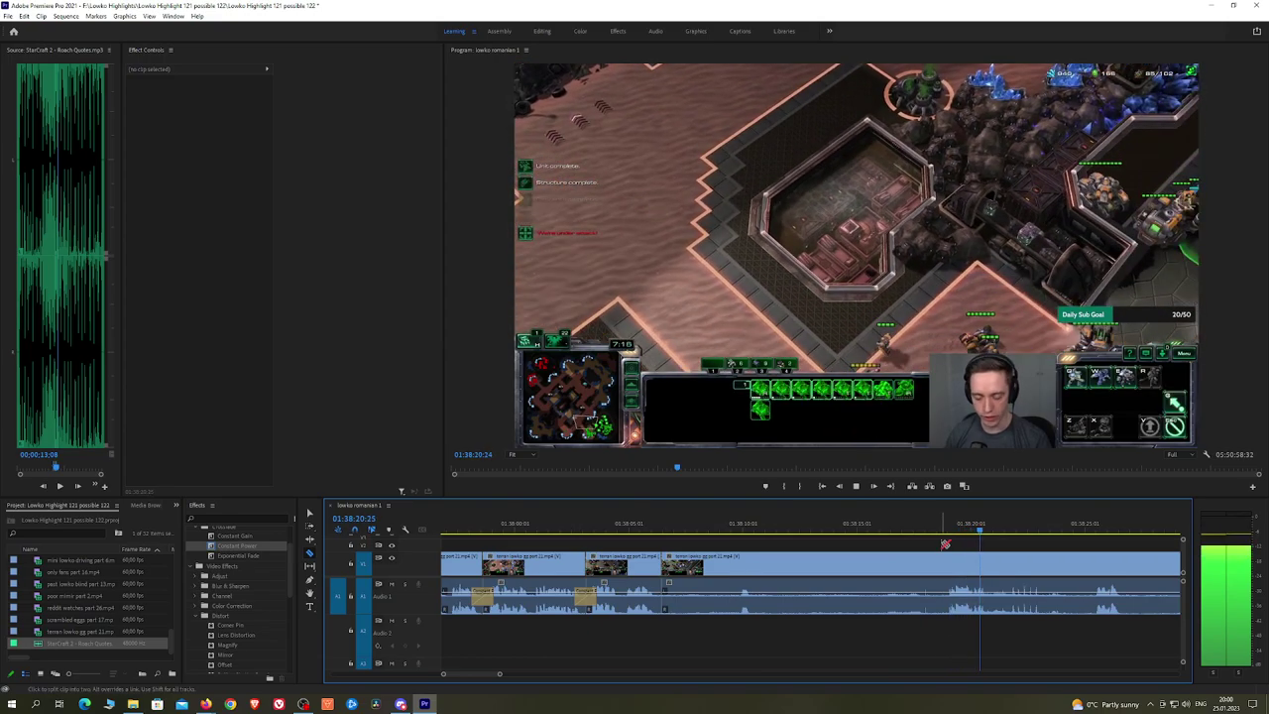
Step: Ripple-delete the piece between the cuts and add a Constant Power crossfade at the join
key("v")
left_click(895, 571)
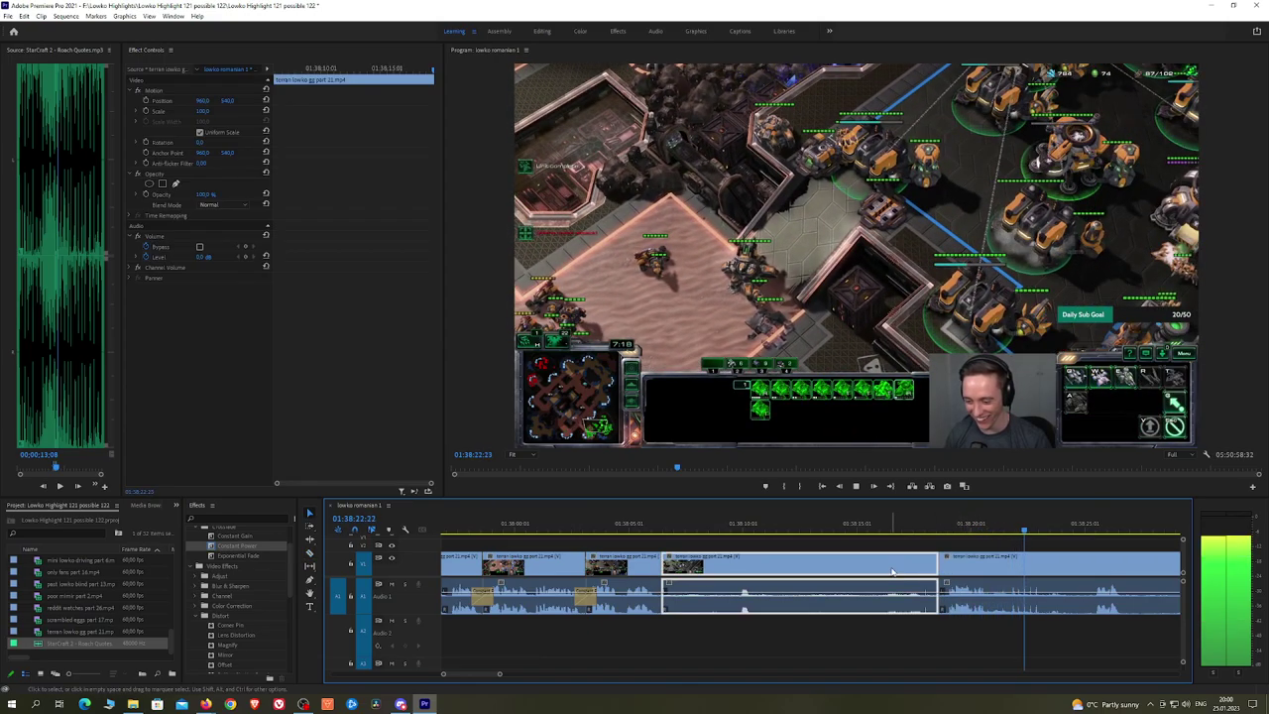
key("shift+Delete")
key("space")
left_click_drag(258, 547, 663, 599)
Step: Scrub through the footage around 01:38:35–01:38:45 to locate the next cut point
key("h")
left_click_drag(833, 548, 774, 548)
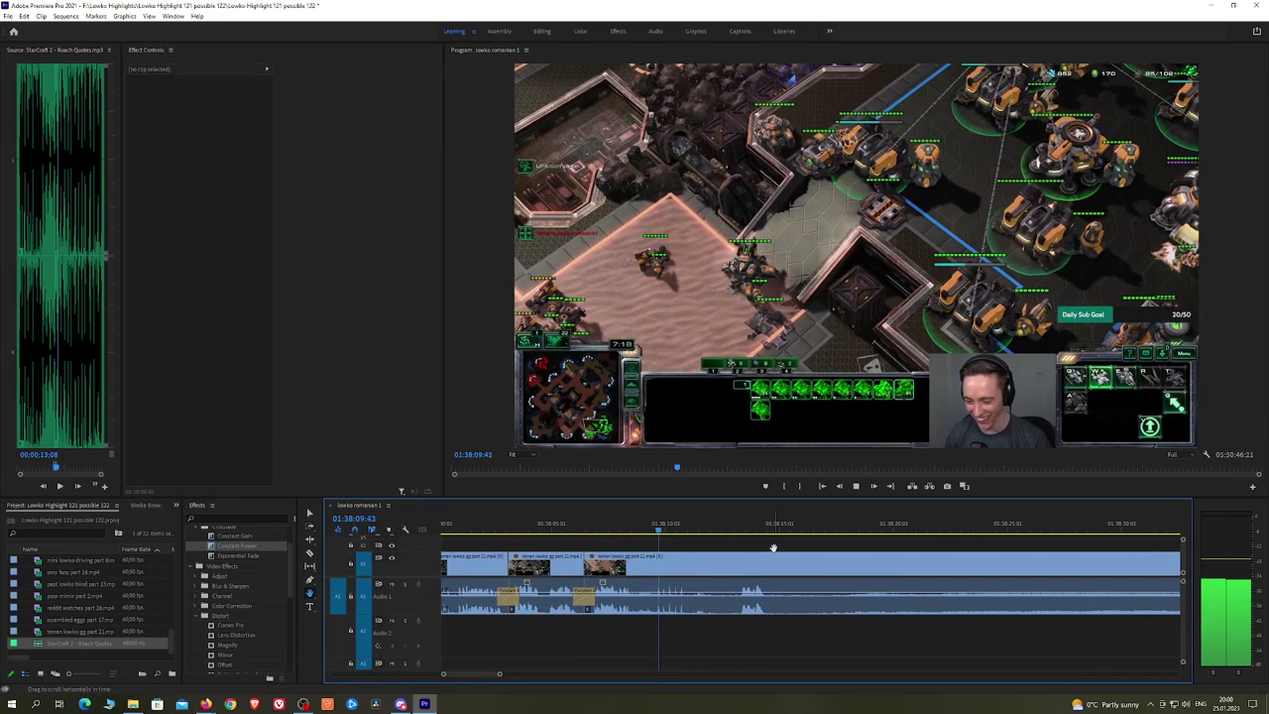
left_click(740, 530)
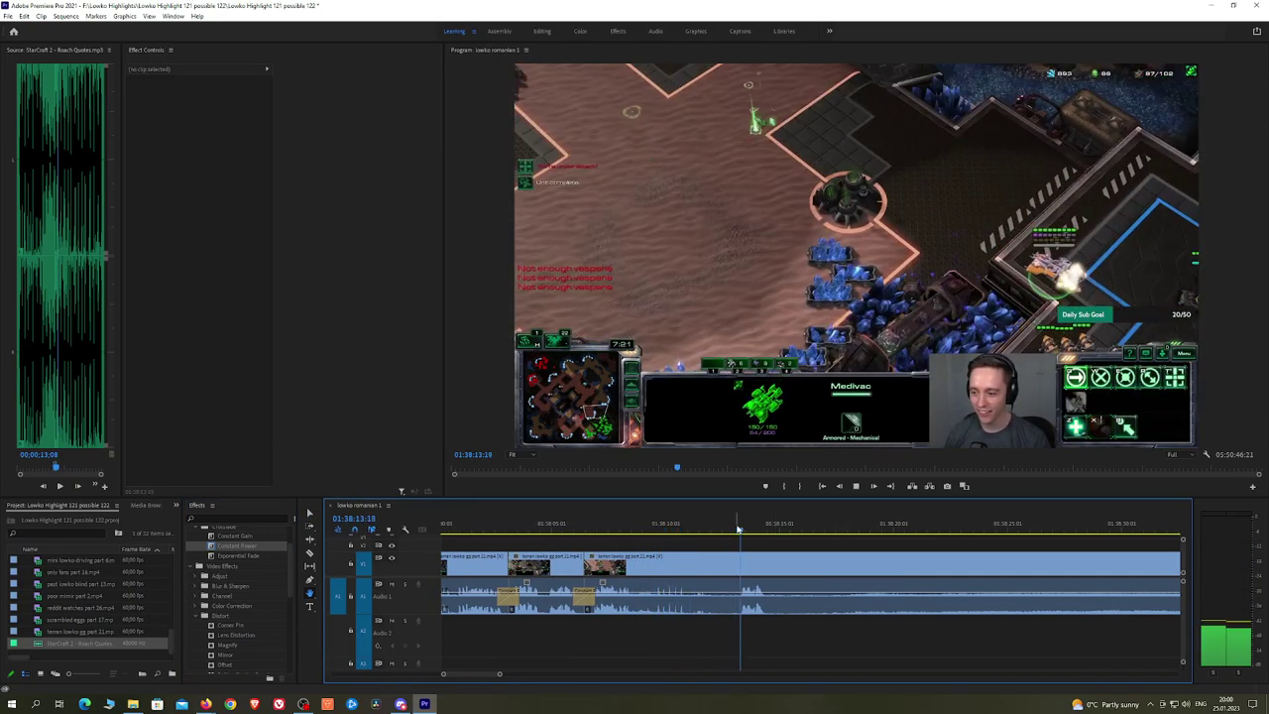
scroll(805, 544, "down", 2)
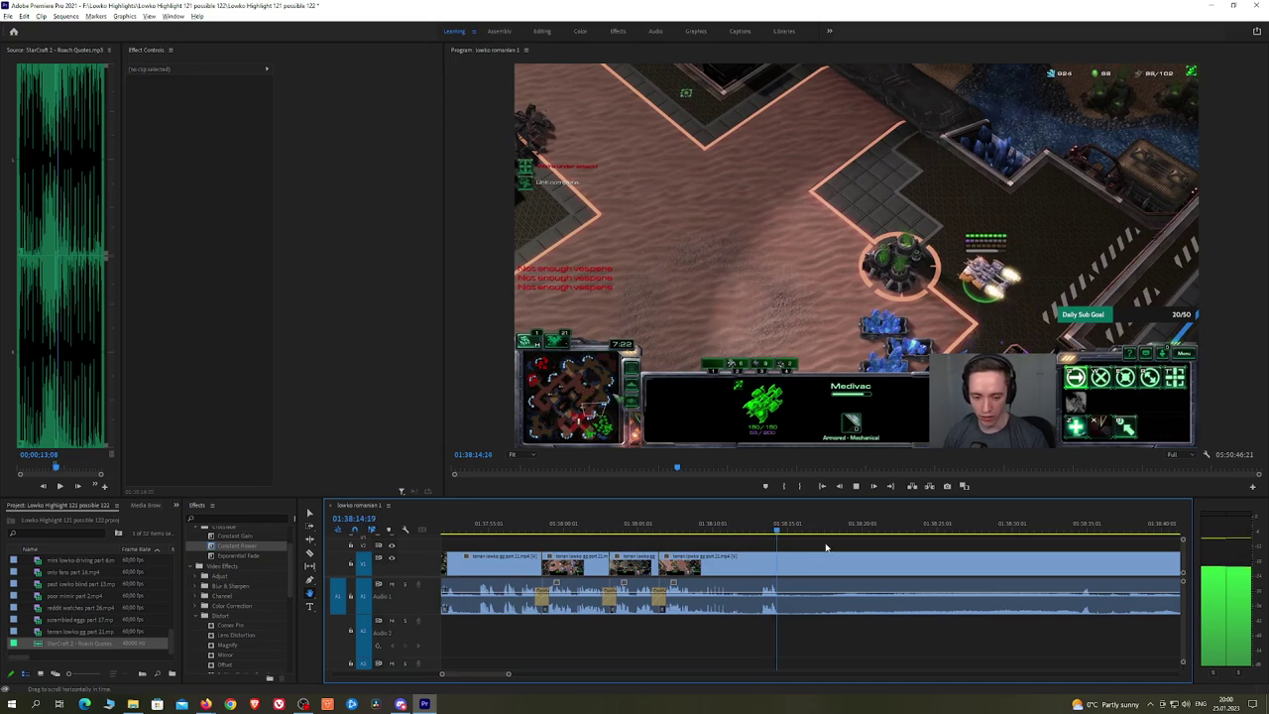
left_click(732, 524)
left_click_drag(735, 522, 744, 522)
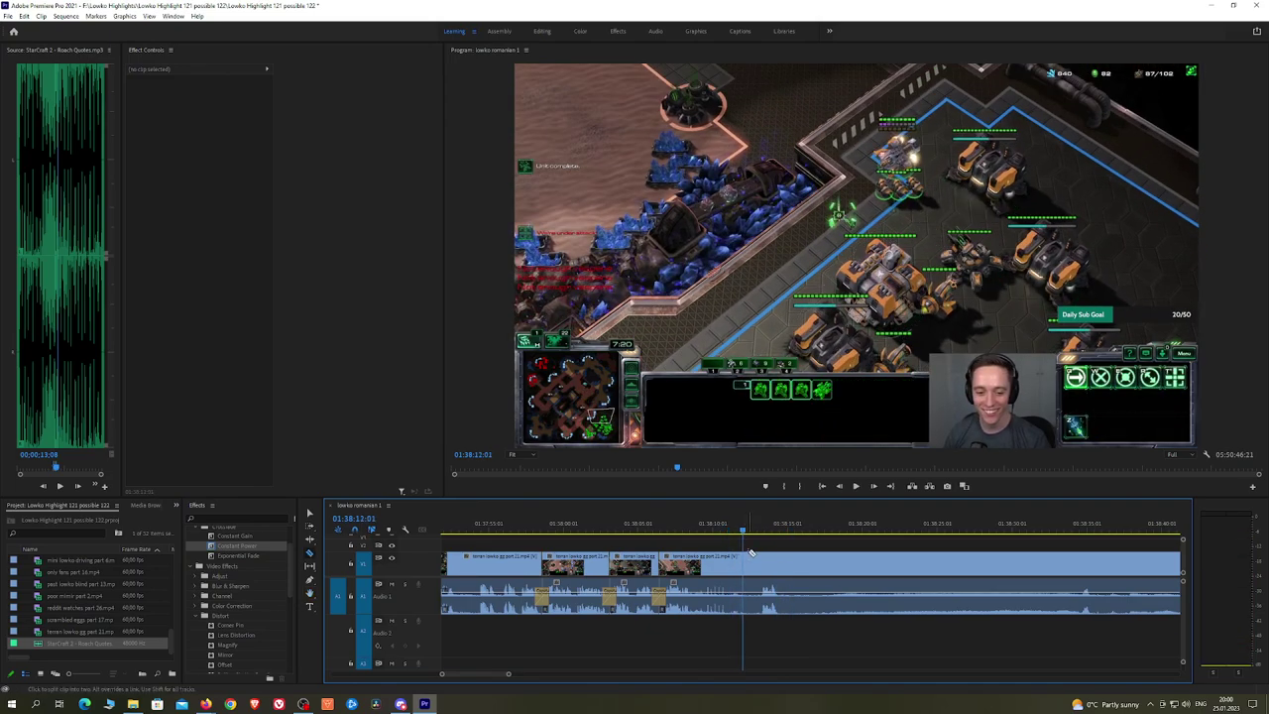
left_click(1088, 524)
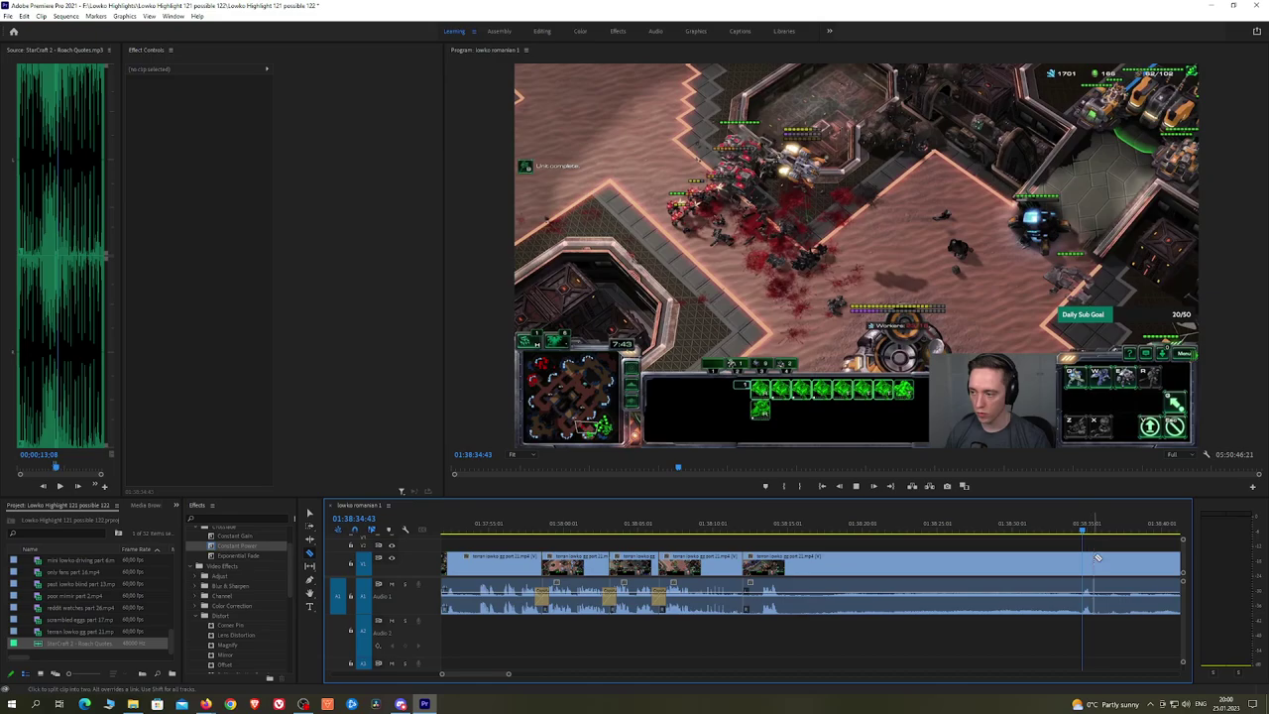
scroll(1091, 556, "down", 2, "alt")
scroll(1090, 555, "down", 2, "alt")
scroll(1126, 545, "down", 5)
left_click(721, 525)
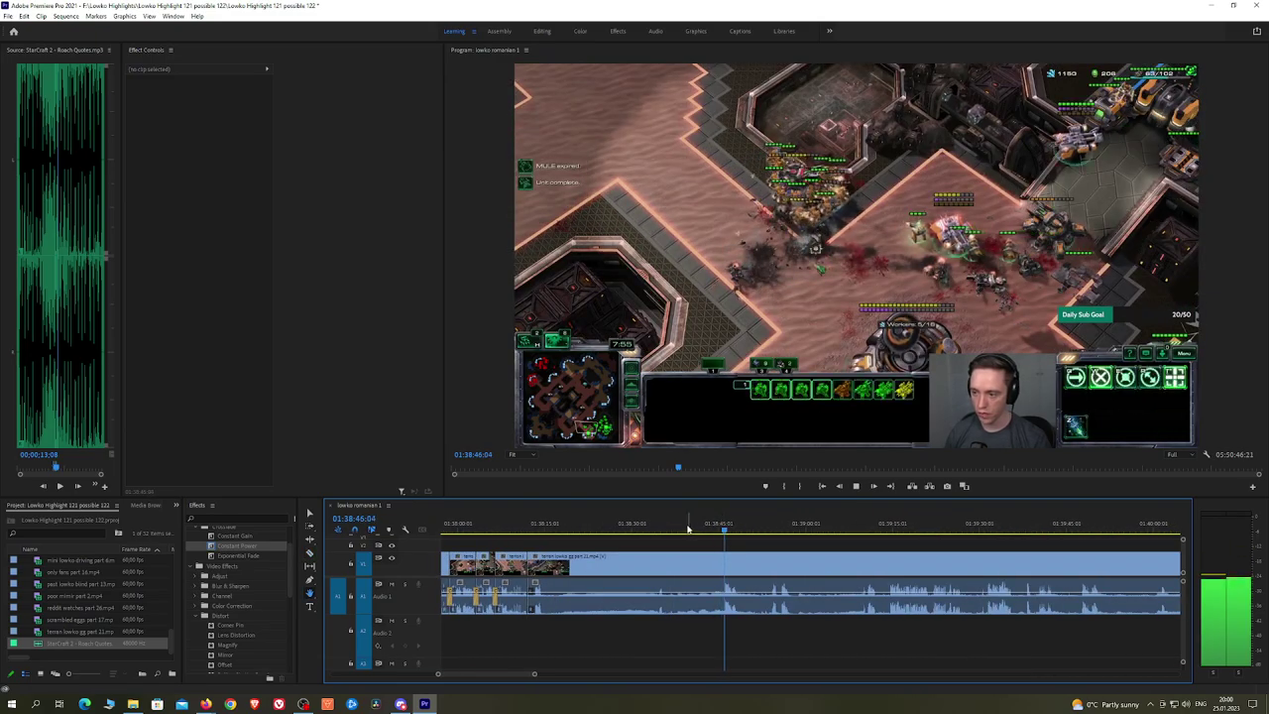
left_click_drag(688, 529, 556, 538)
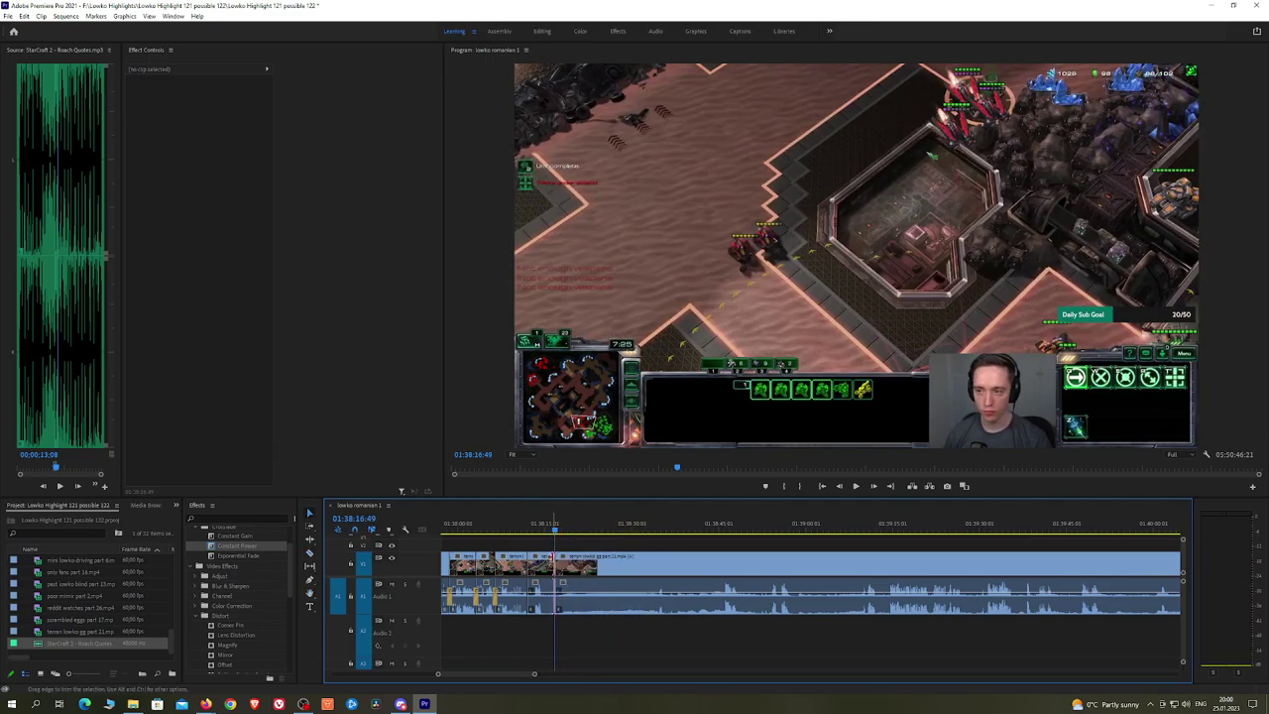
Step: Ripple-delete the selected piece, crossfade the audio join with Constant Power, and review it
key("shift+Delete")
key("space")
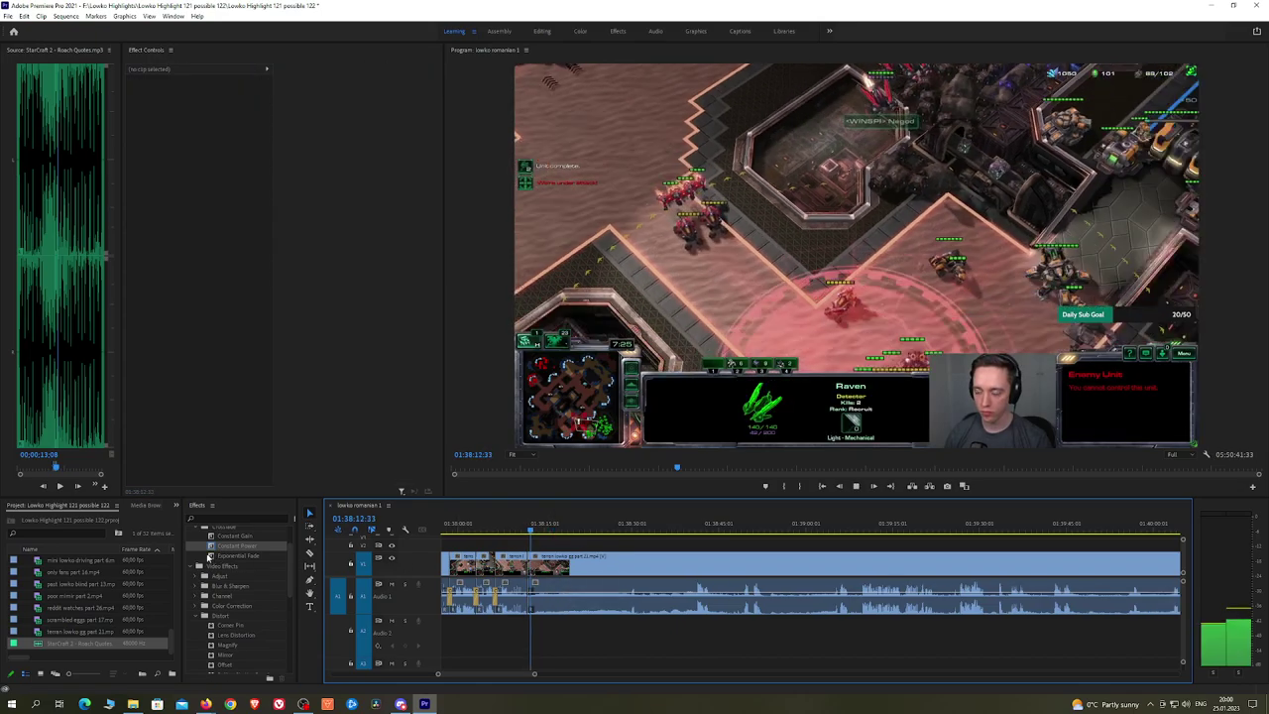
left_click_drag(237, 547, 480, 565)
left_click(619, 531)
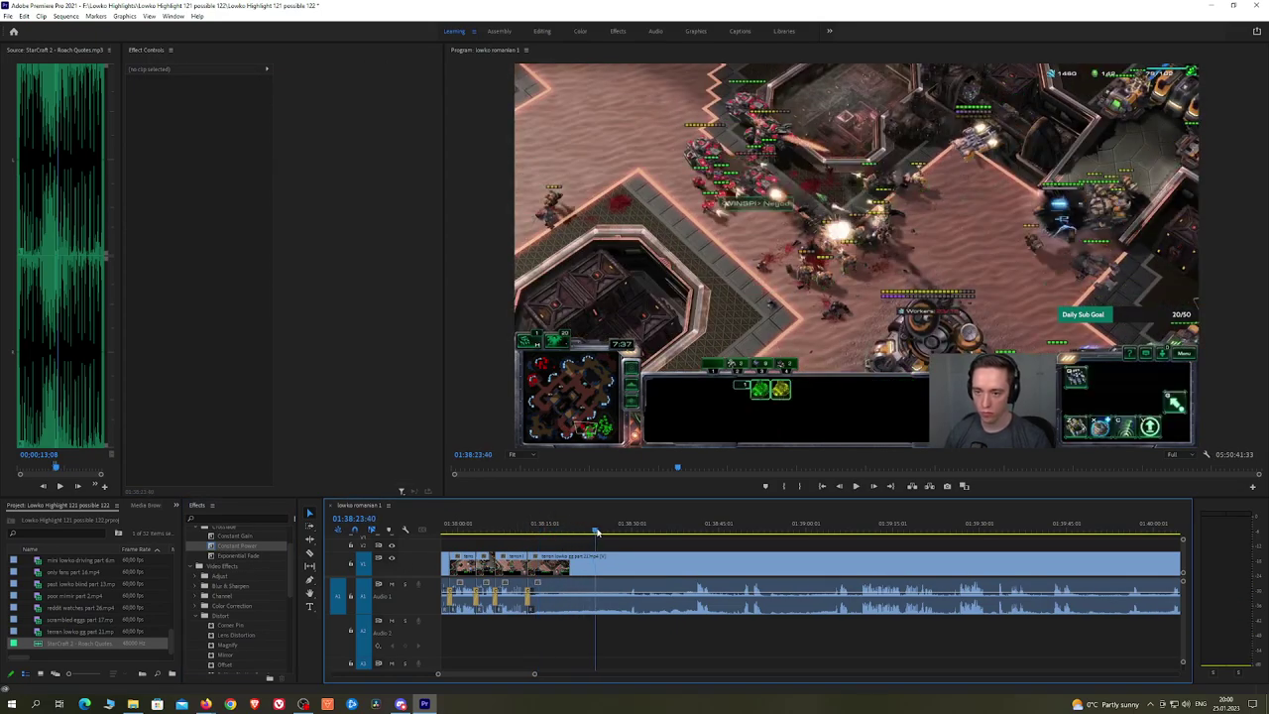
left_click_drag(629, 533, 721, 529)
key("space")
scroll(654, 544, "up", 2)
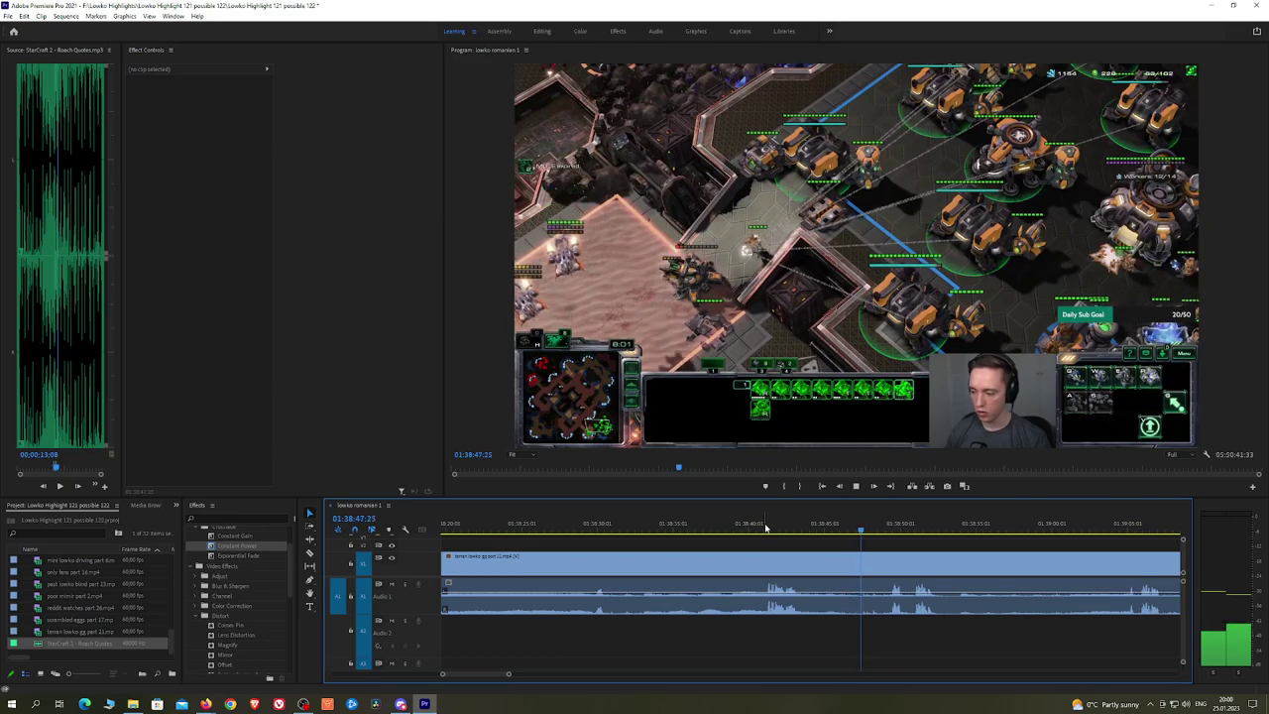
Step: Razor out another unwanted stretch near 01:39, ripple-delete it, and play from the cut
key("h")
left_click_drag(952, 541, 838, 519)
key("c")
left_click(651, 557)
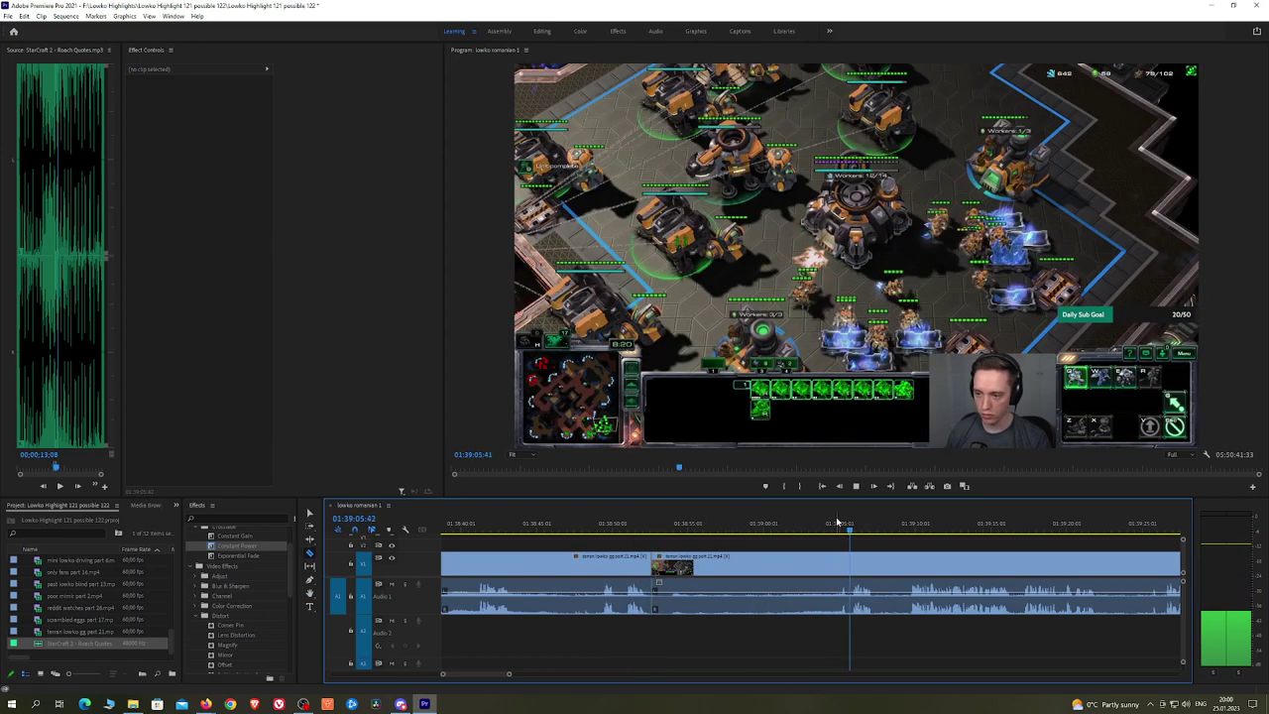
left_click(819, 526)
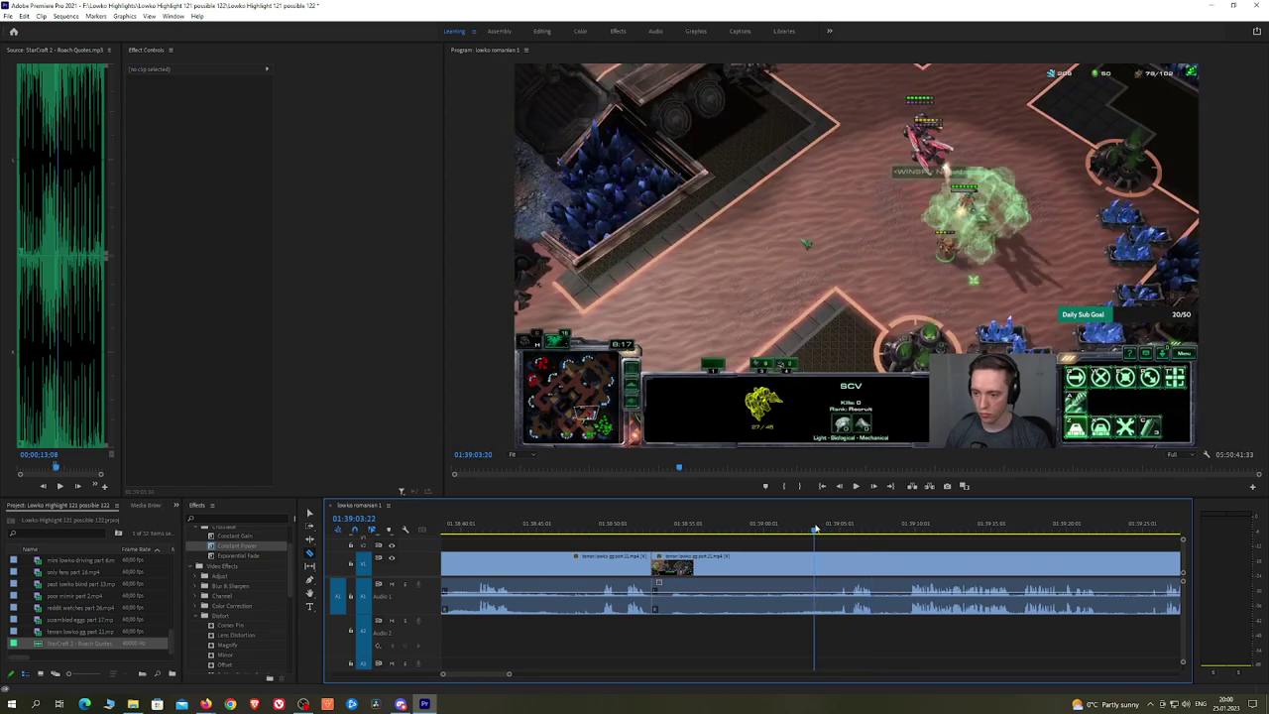
left_click_drag(815, 528, 789, 531)
left_click(792, 560)
key("v")
left_click(772, 564)
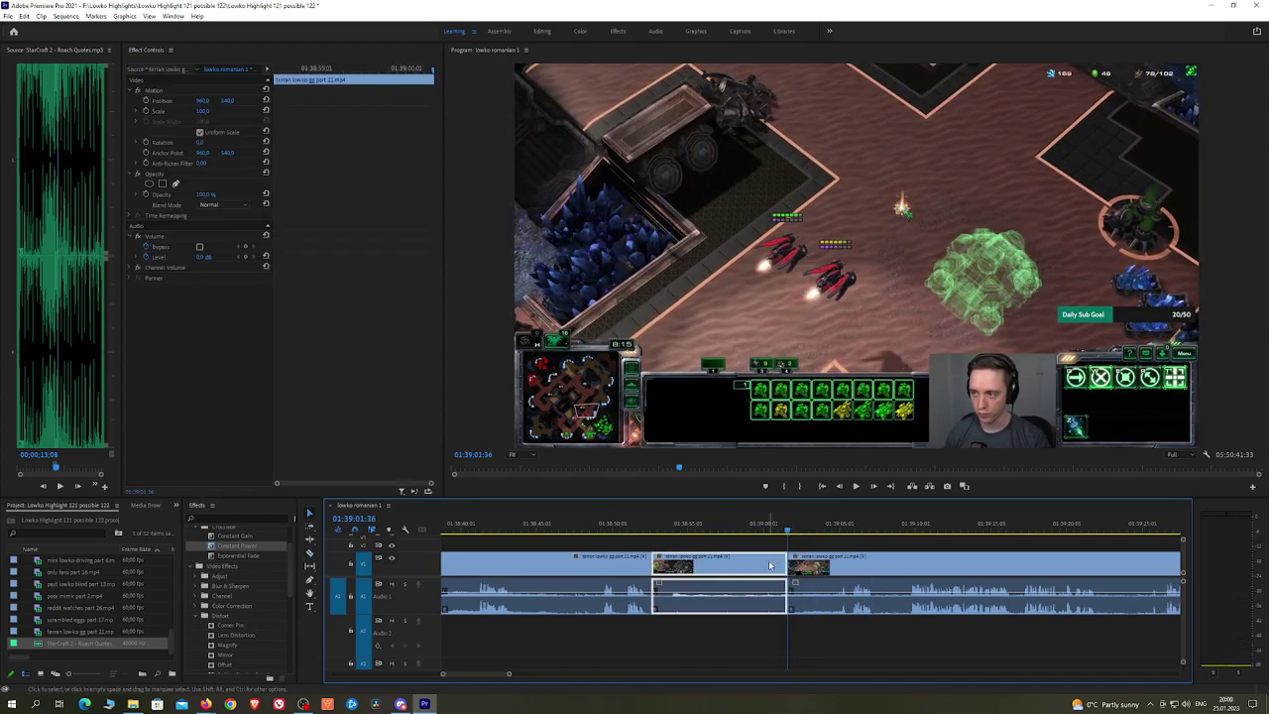
key("shift+Delete")
key("space")
Step: Crossfade the previous audio cut with Constant Power, then razor a new split and crossfade it
left_click_drag(259, 545, 651, 595)
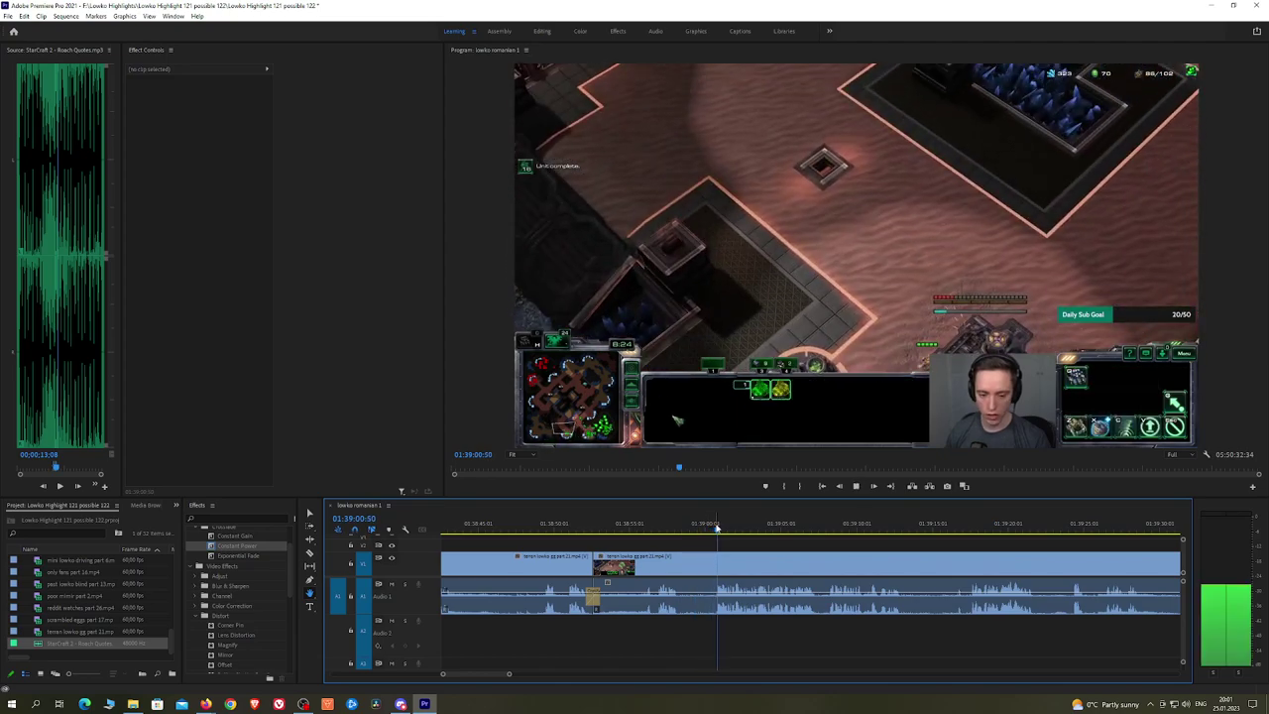
left_click_drag(896, 549, 748, 537)
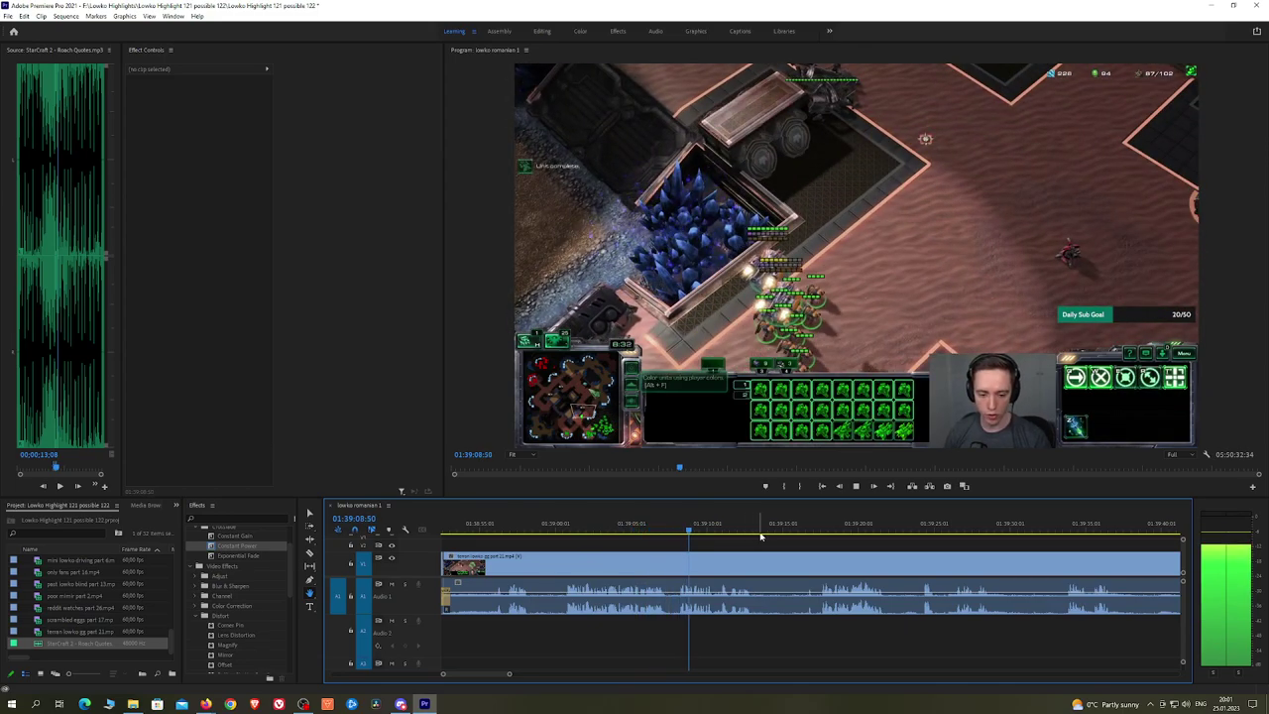
scroll(695, 542, "down", 3)
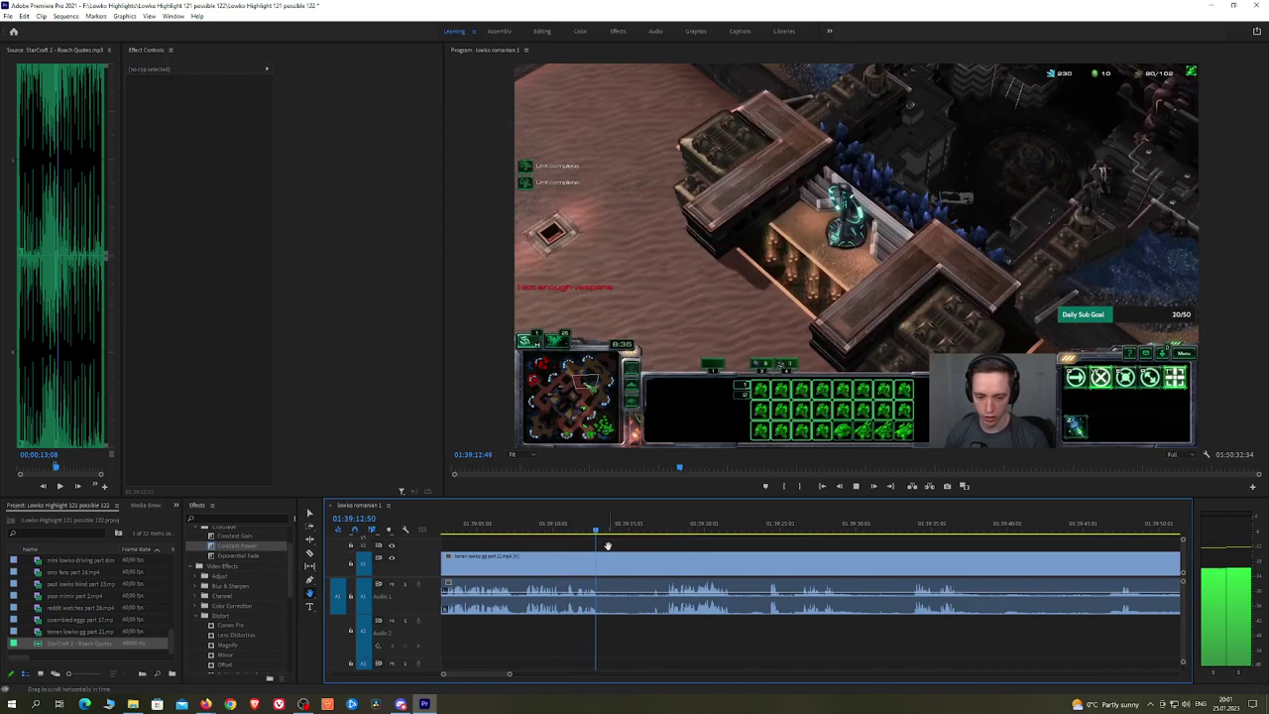
key("c")
left_click(604, 562)
left_click(661, 524)
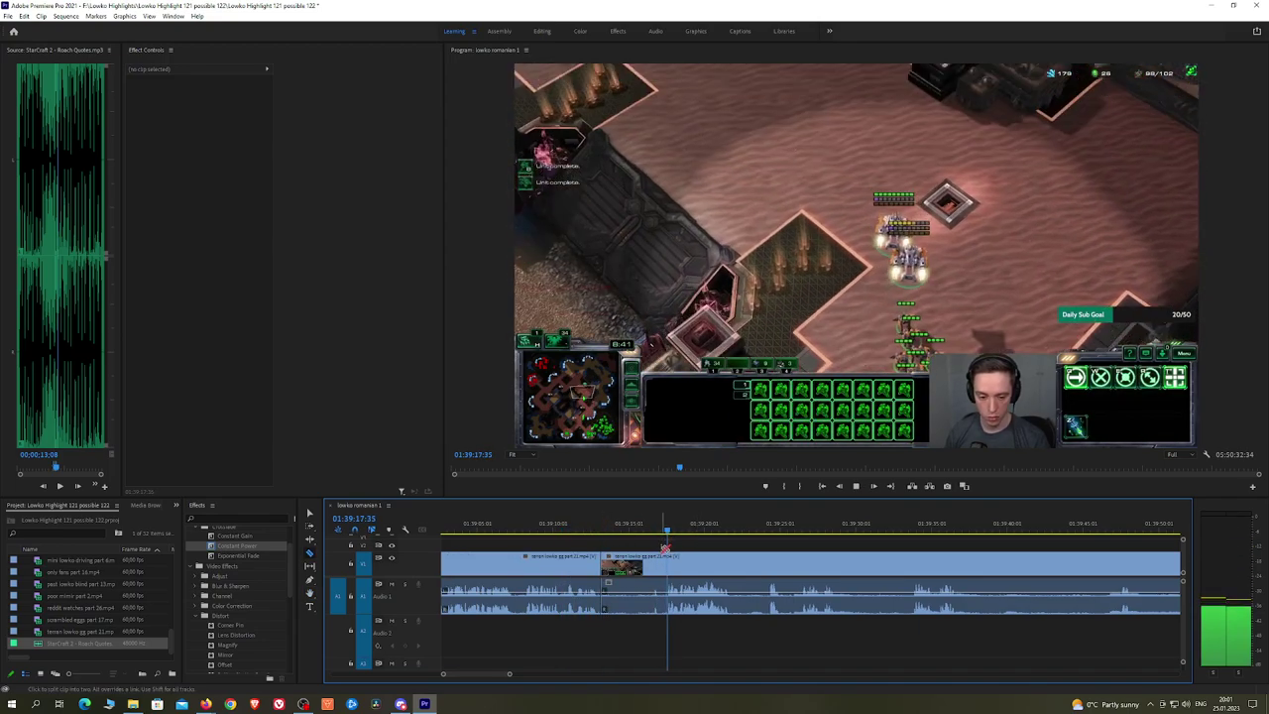
left_click(635, 563)
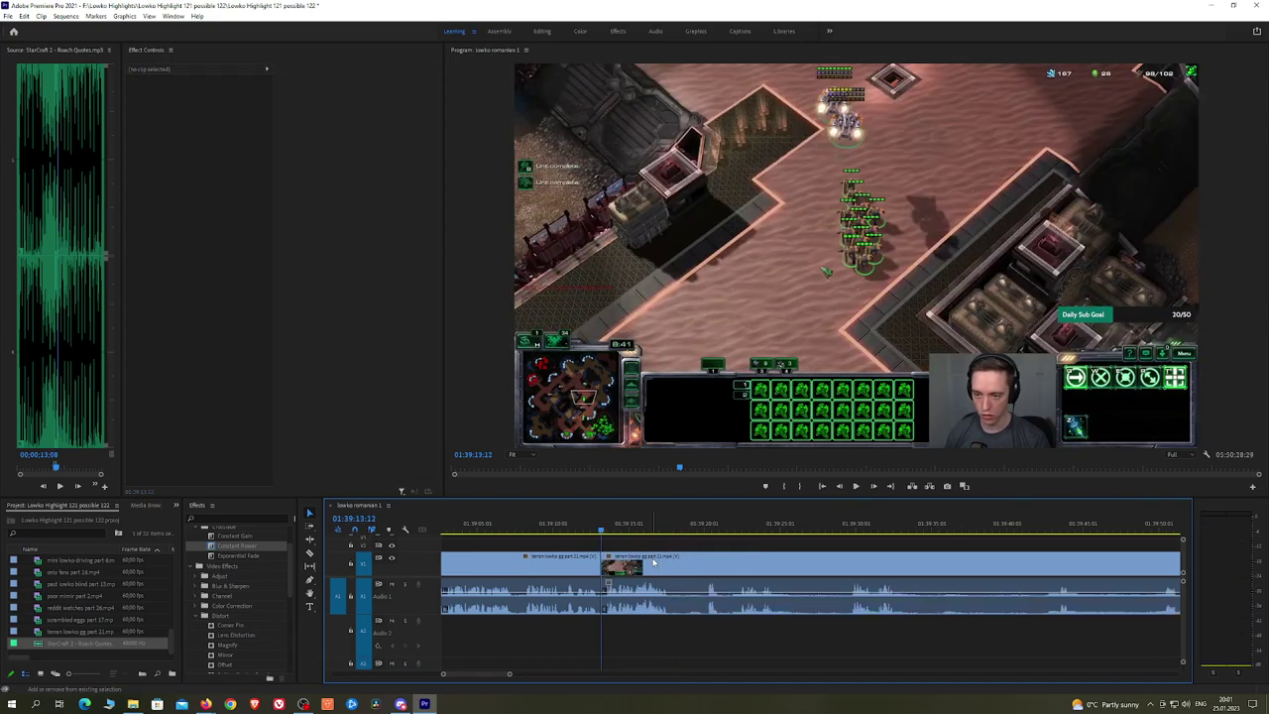
left_click_drag(235, 545, 601, 599)
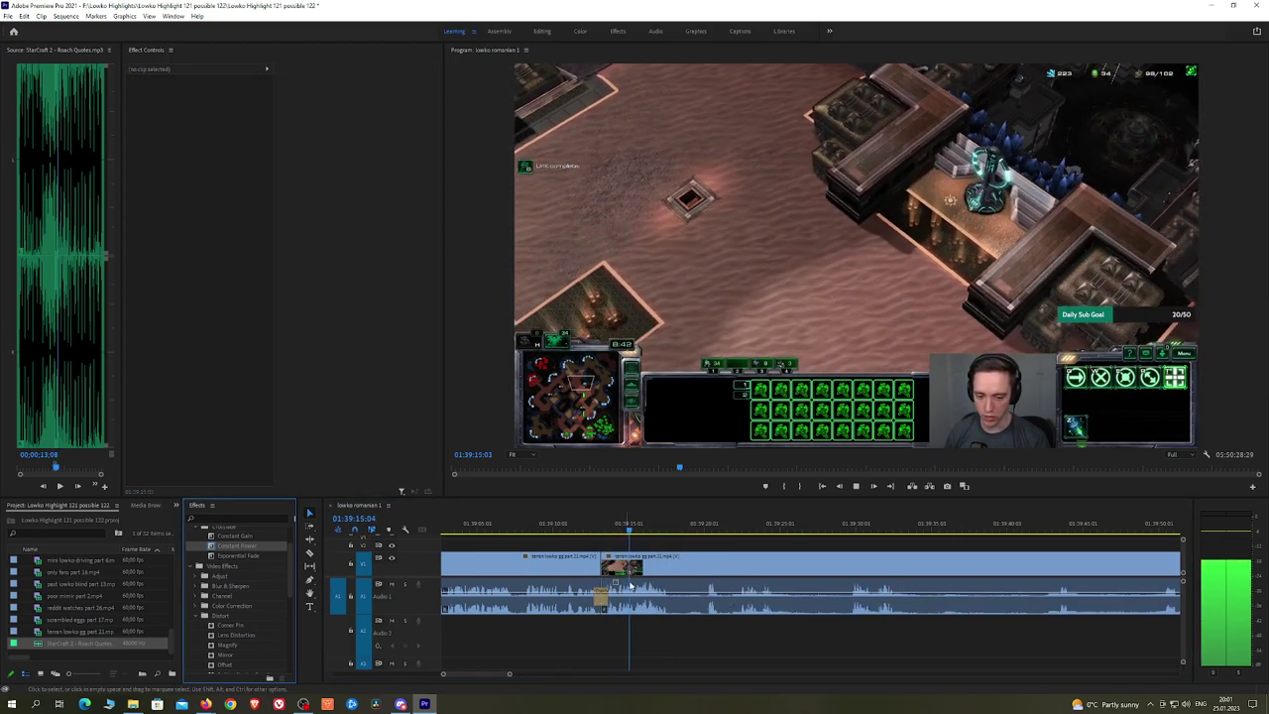
Step: Add another Constant Power crossfade to the next audio cut and replay the transition
scroll(666, 539, "down", 2)
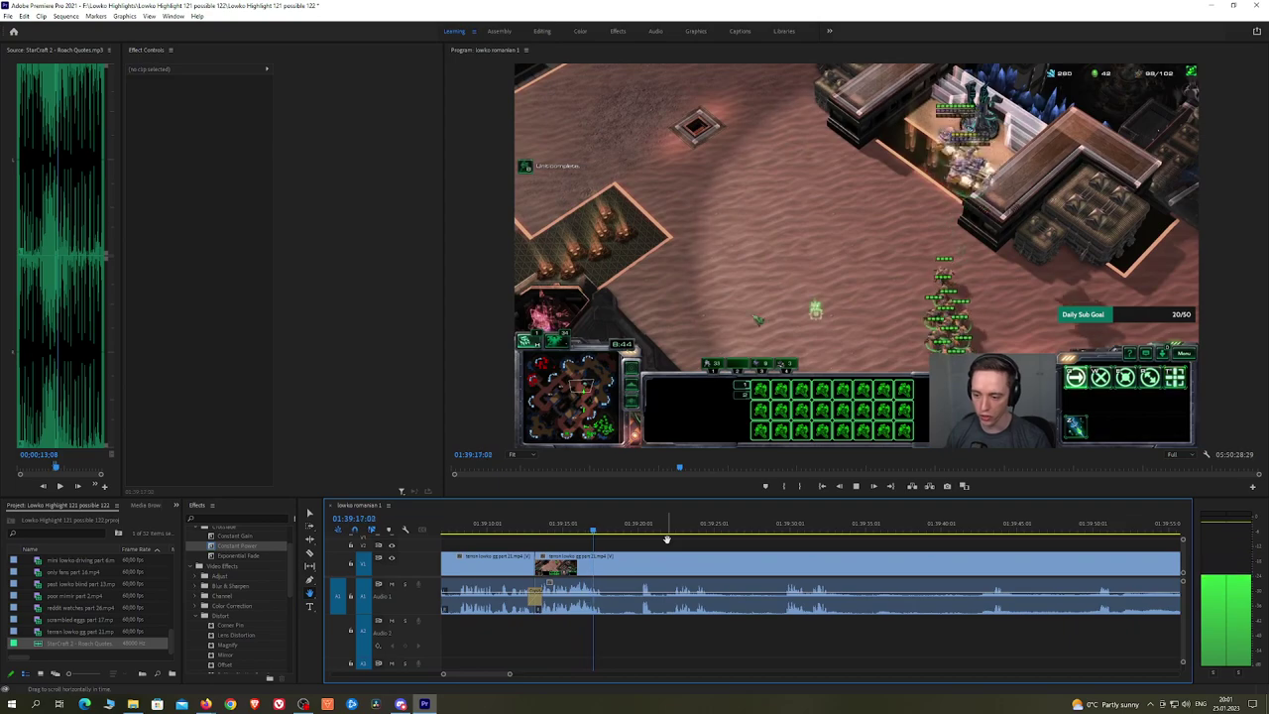
left_click(637, 527)
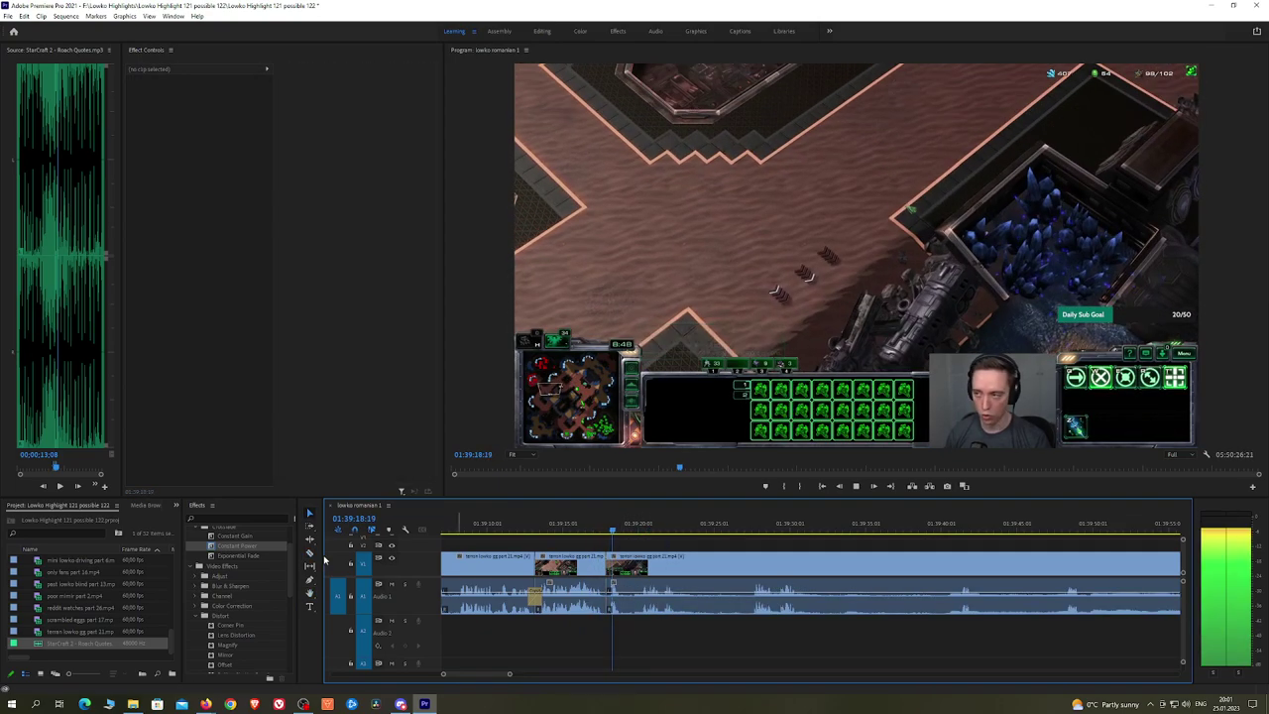
left_click_drag(235, 546, 607, 596)
left_click(652, 529)
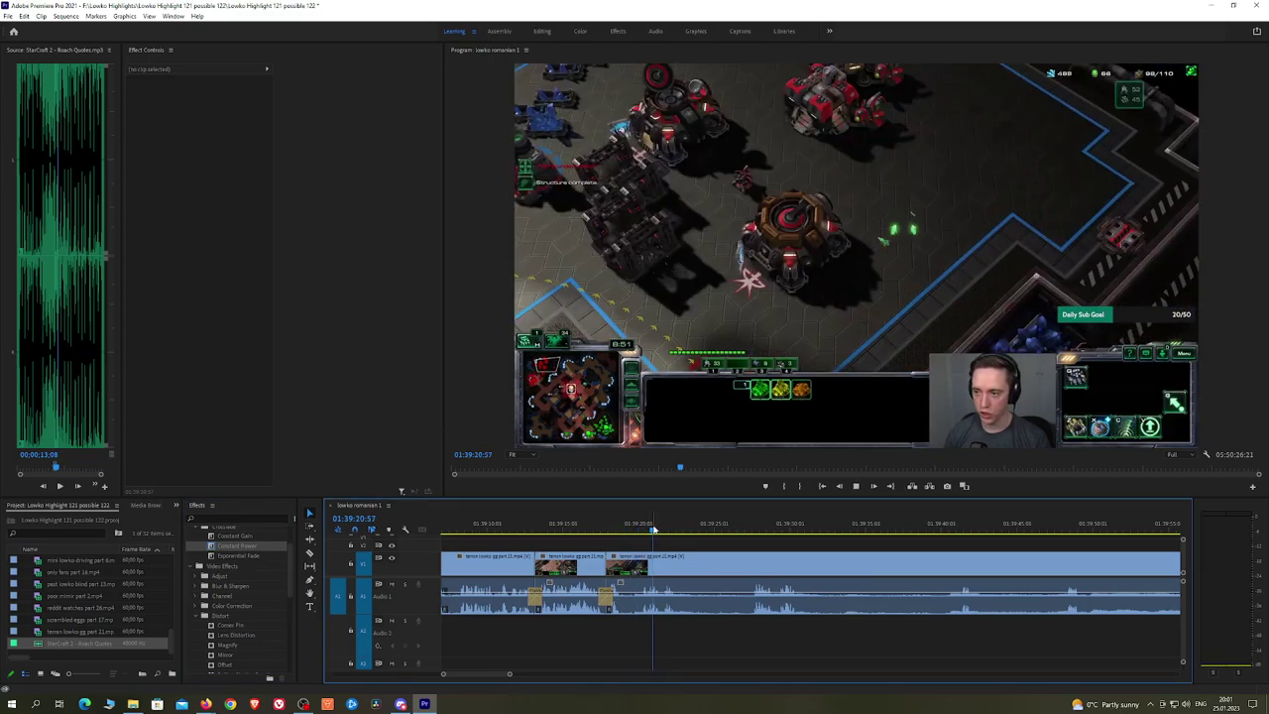
key("h")
left_click(647, 528)
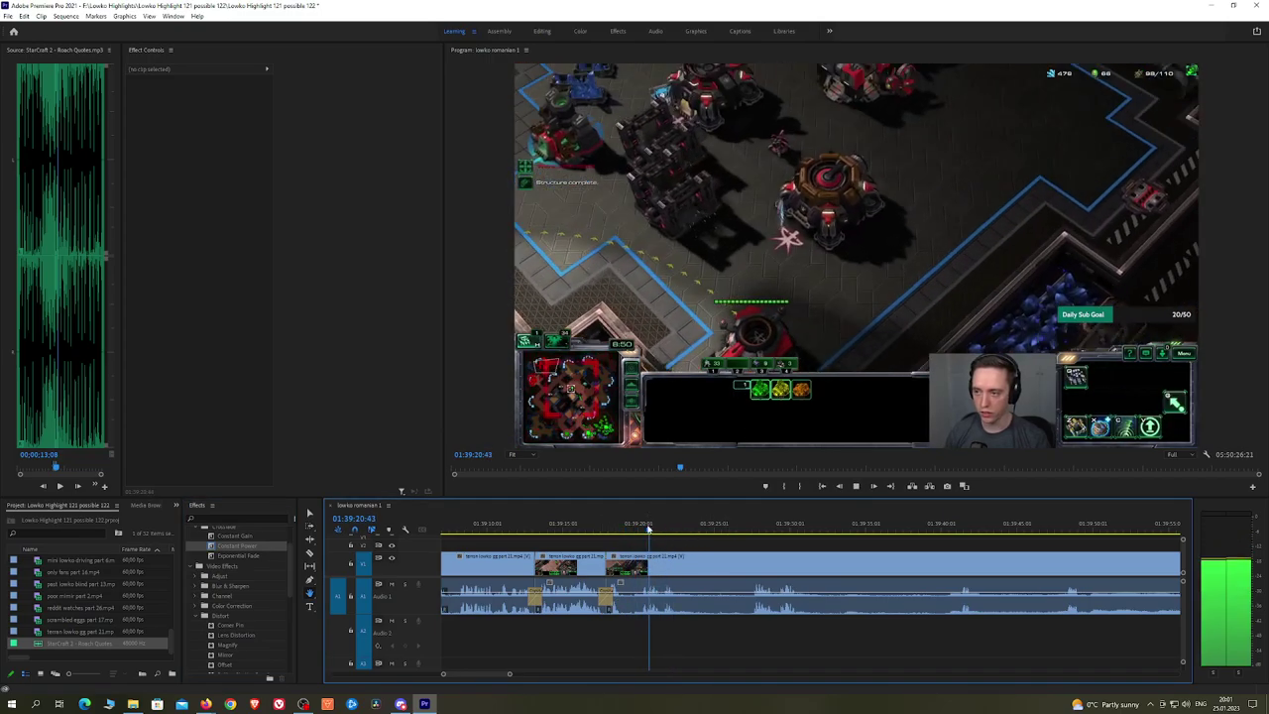
left_click(613, 527)
left_click(638, 527)
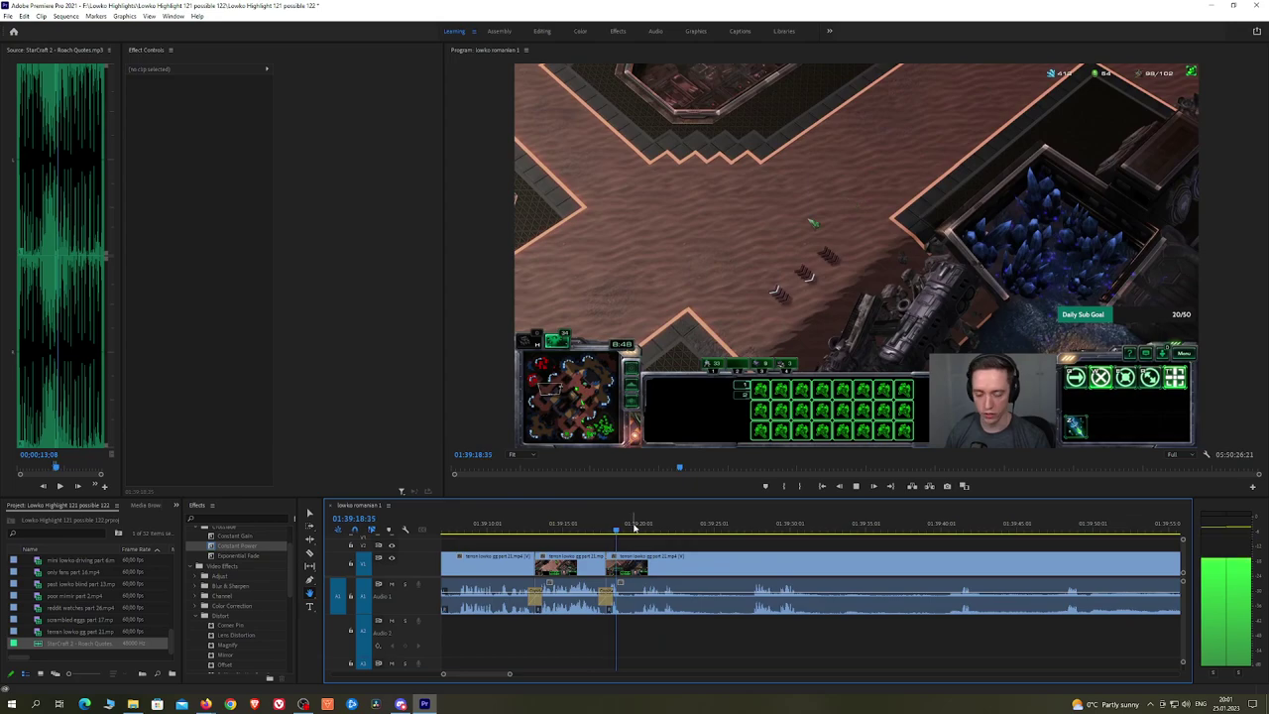
key("space")
Step: Razor the stream clip at two more points near 01:39:21 during playback
scroll(675, 543, "up", 5)
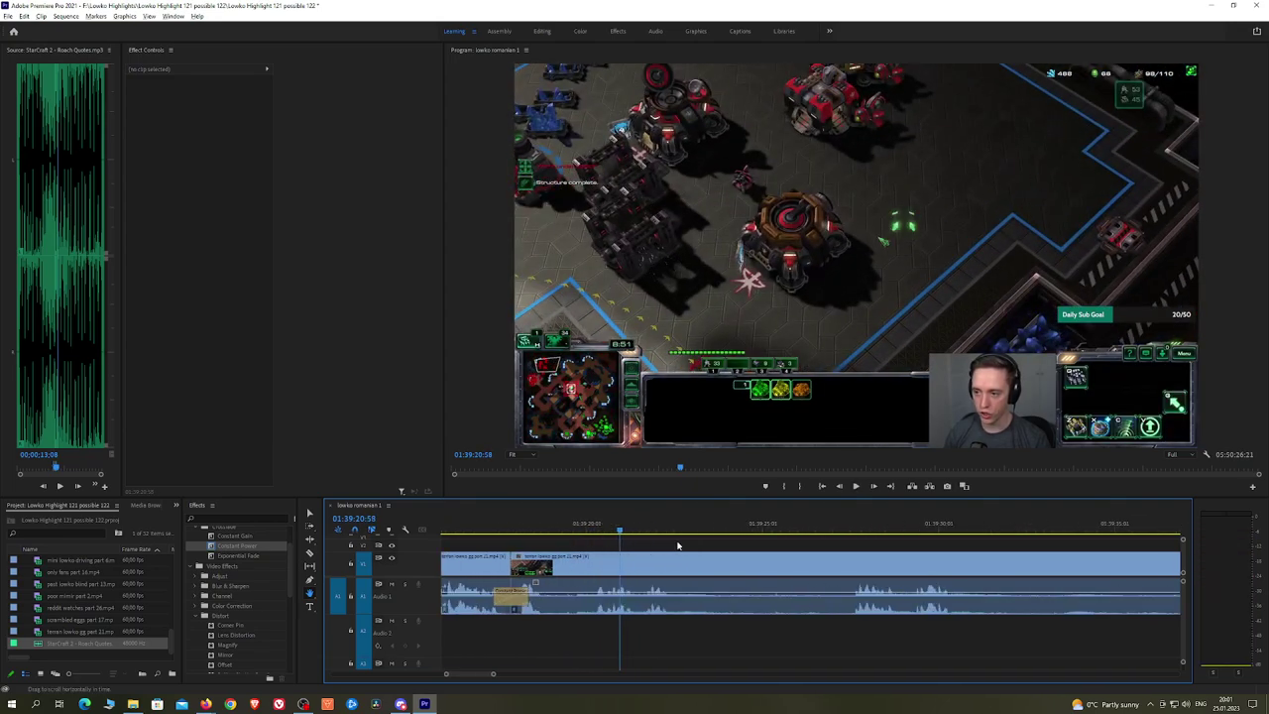
left_click(596, 560)
key("space")
key("space")
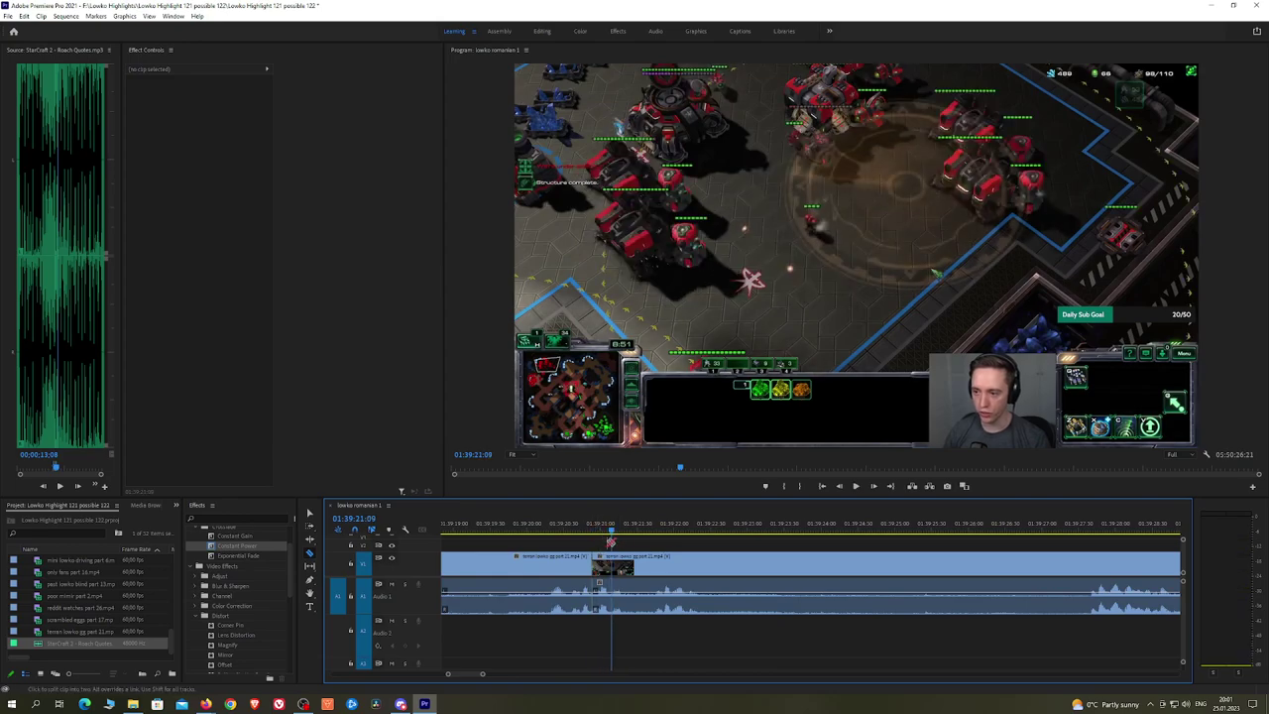
left_click(613, 562)
key("space")
Step: Silence the short piece's audio and place the Roach Quotes sound clip on Audio 2
key("v")
left_click_drag(605, 625, 606, 626)
scroll(684, 585, "down", 5)
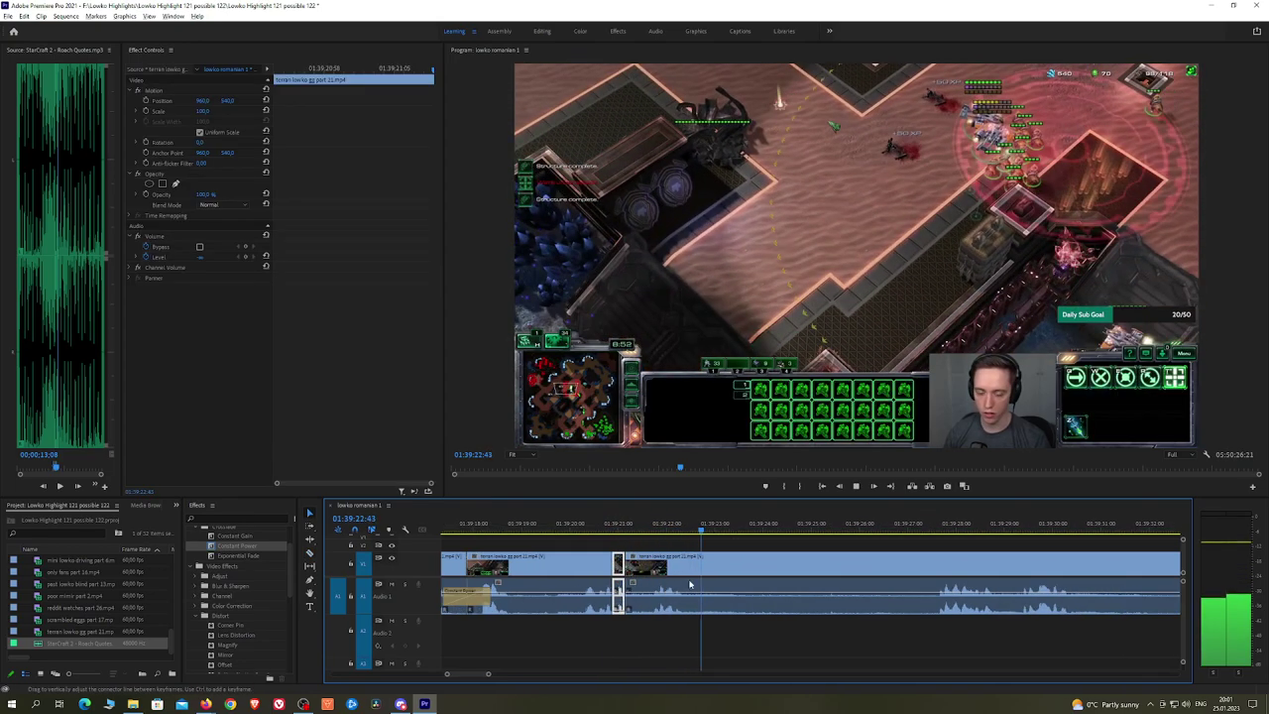
left_click_drag(135, 640, 665, 641)
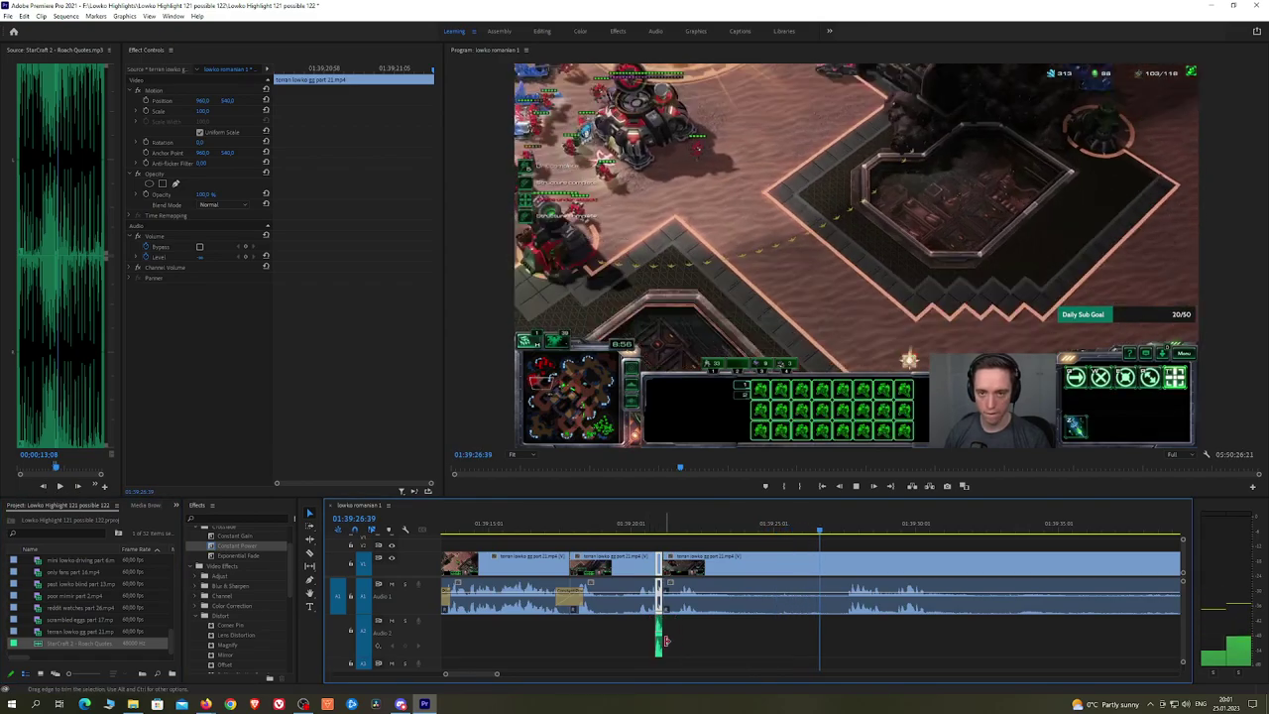
left_click(659, 640)
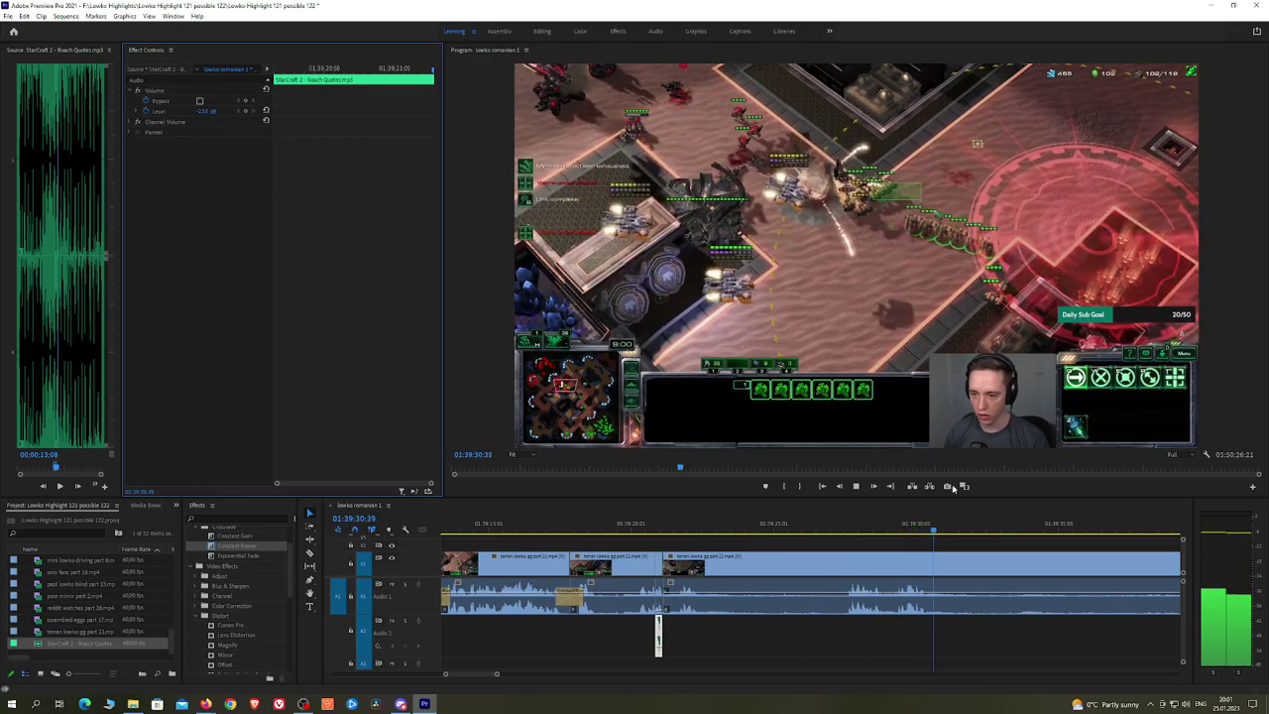
left_click(991, 548)
scroll(992, 546, "down", 3)
Step: Cut an unwanted piece near 01:39:34 and crossfade the Audio 1 join with Constant Power
key("h")
left_click_drag(1025, 549, 722, 544)
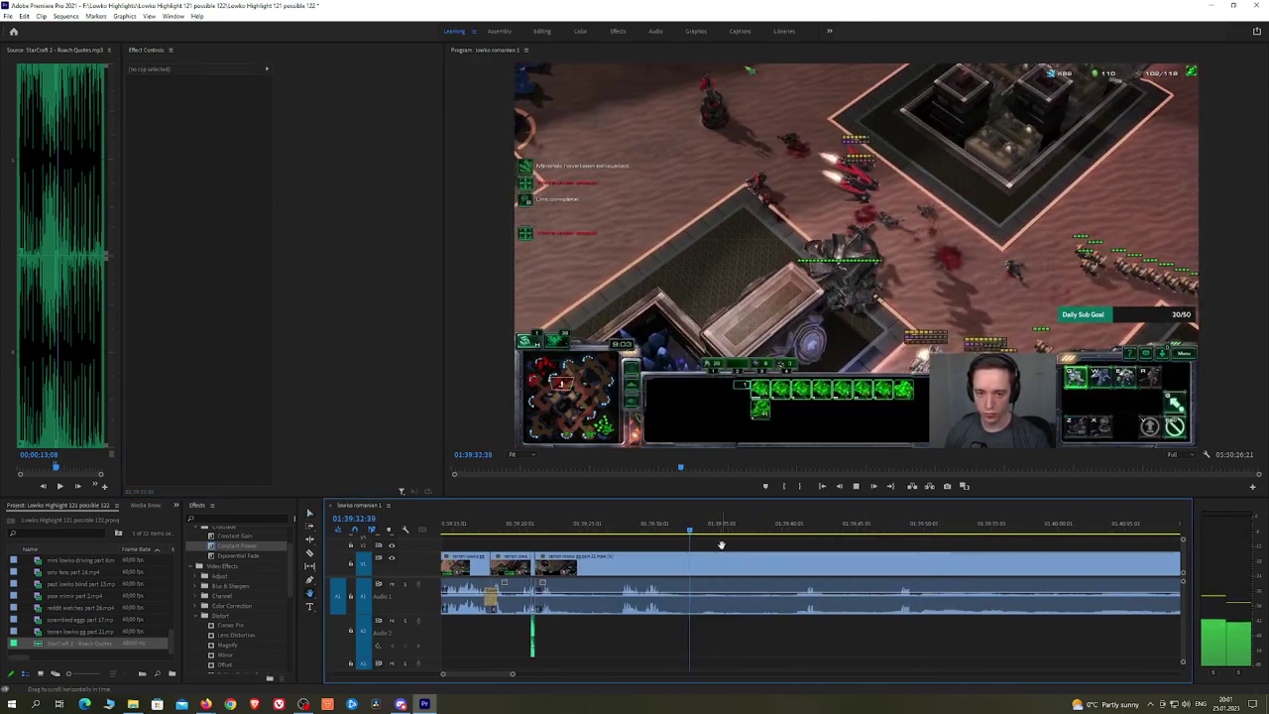
left_click(692, 563)
left_click(799, 533)
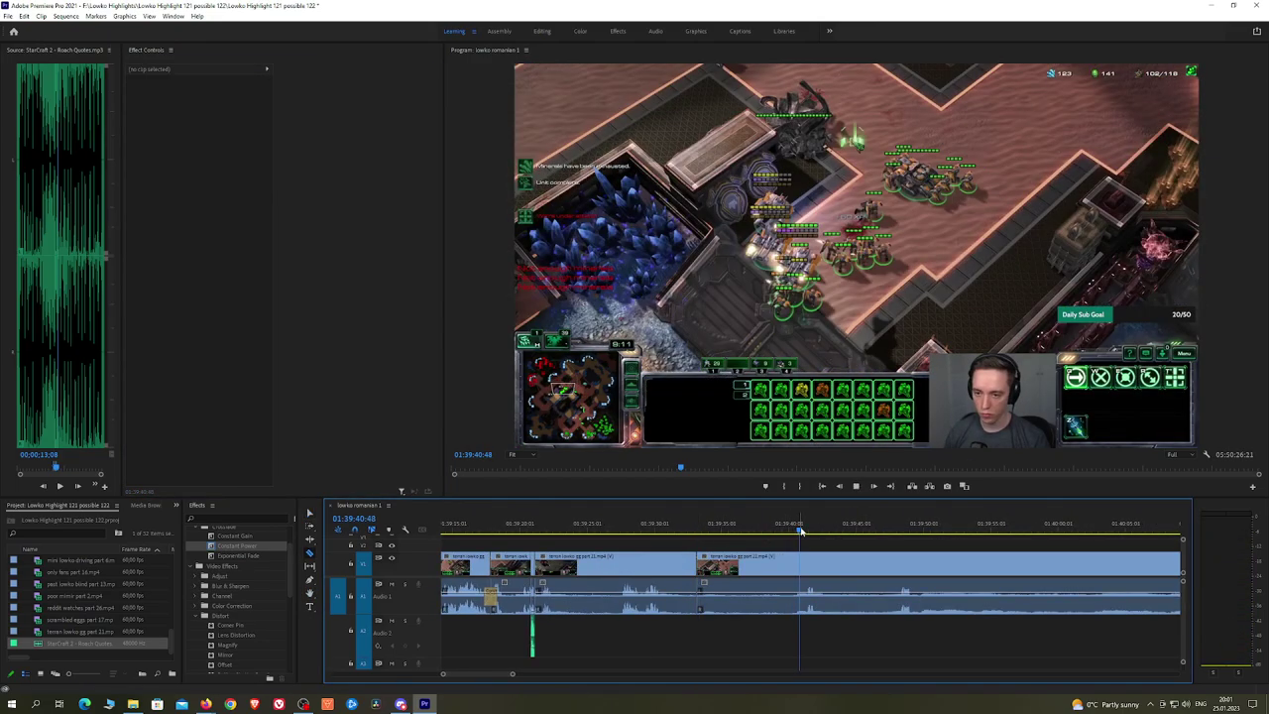
key("space")
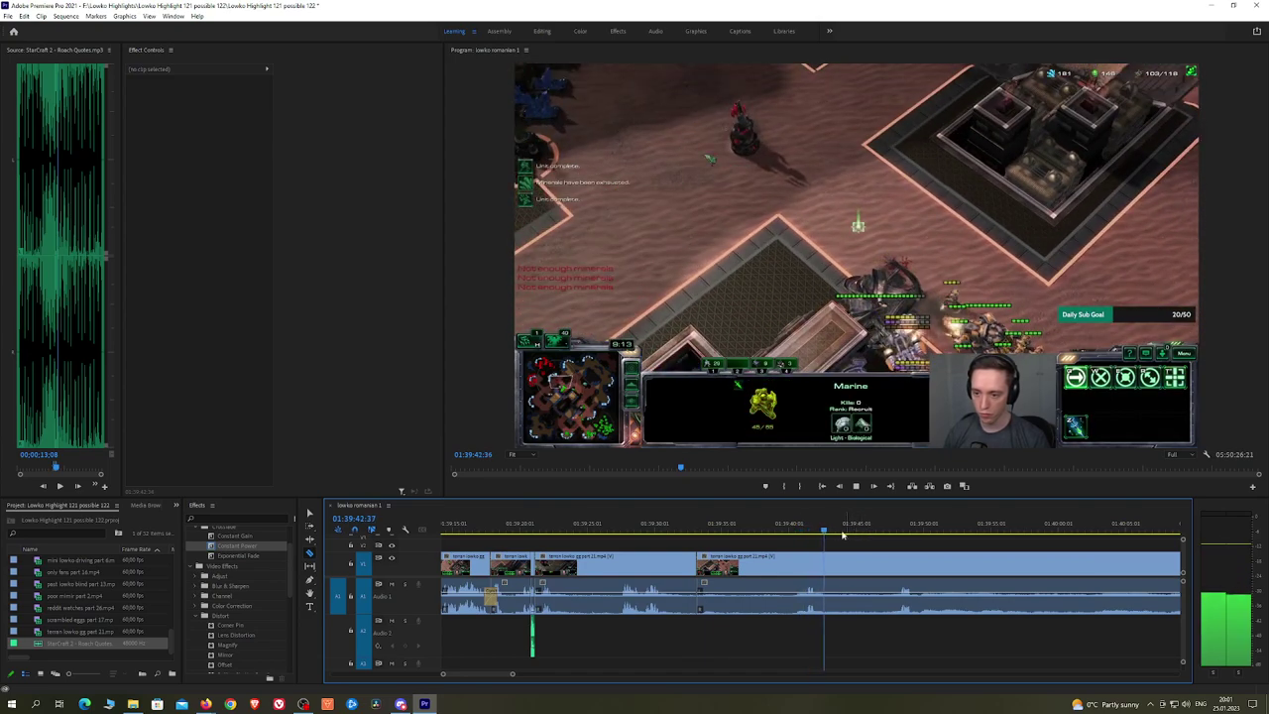
left_click(790, 533)
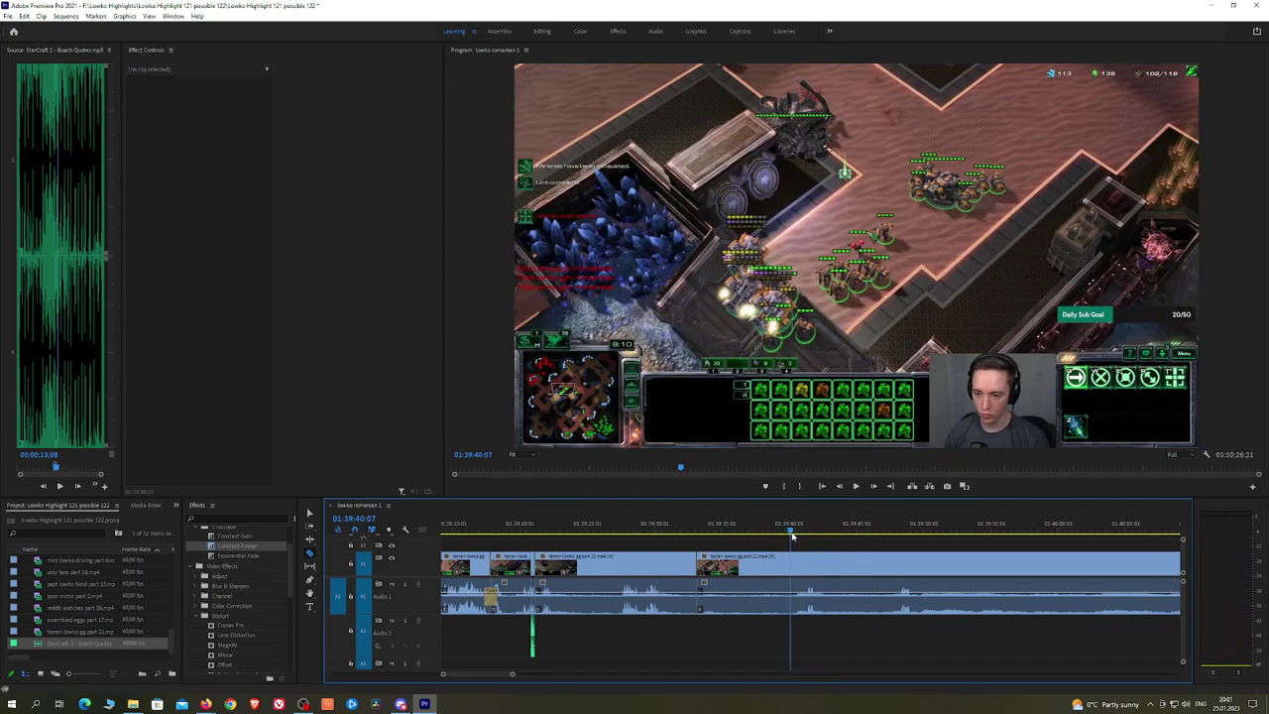
left_click(793, 564)
key("Up")
key("space")
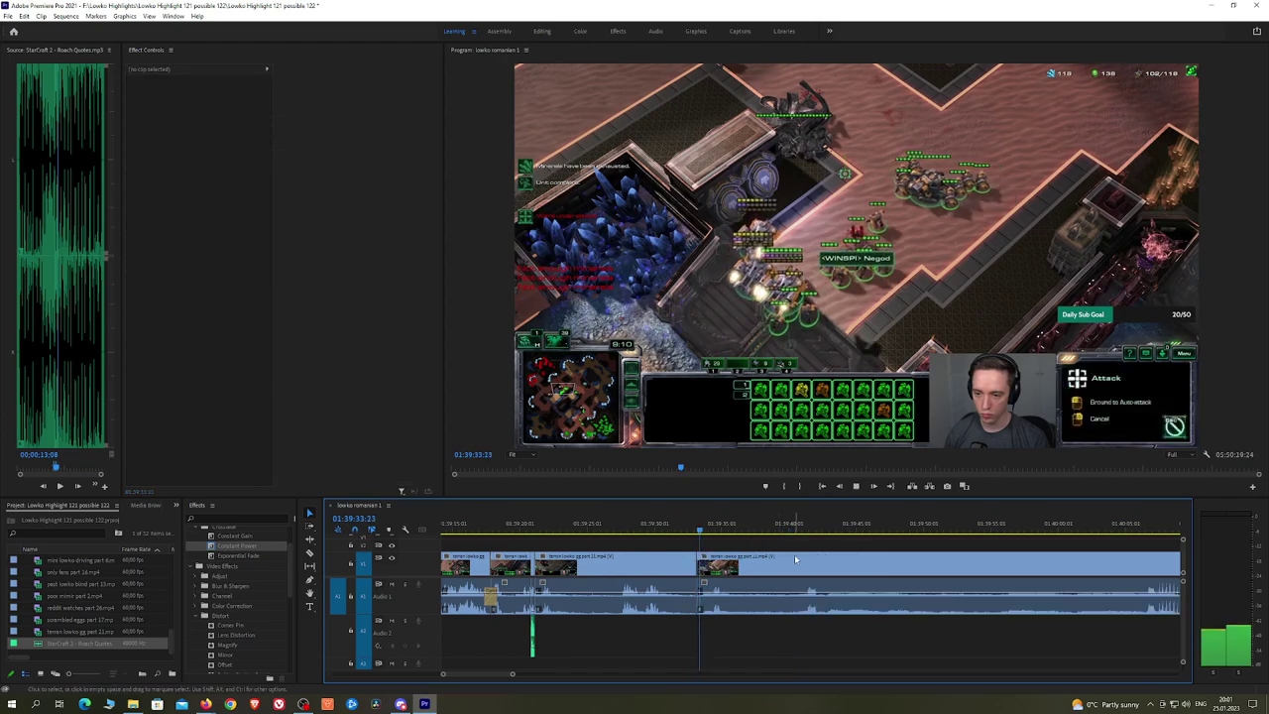
left_click_drag(238, 546, 700, 599)
left_click(784, 532)
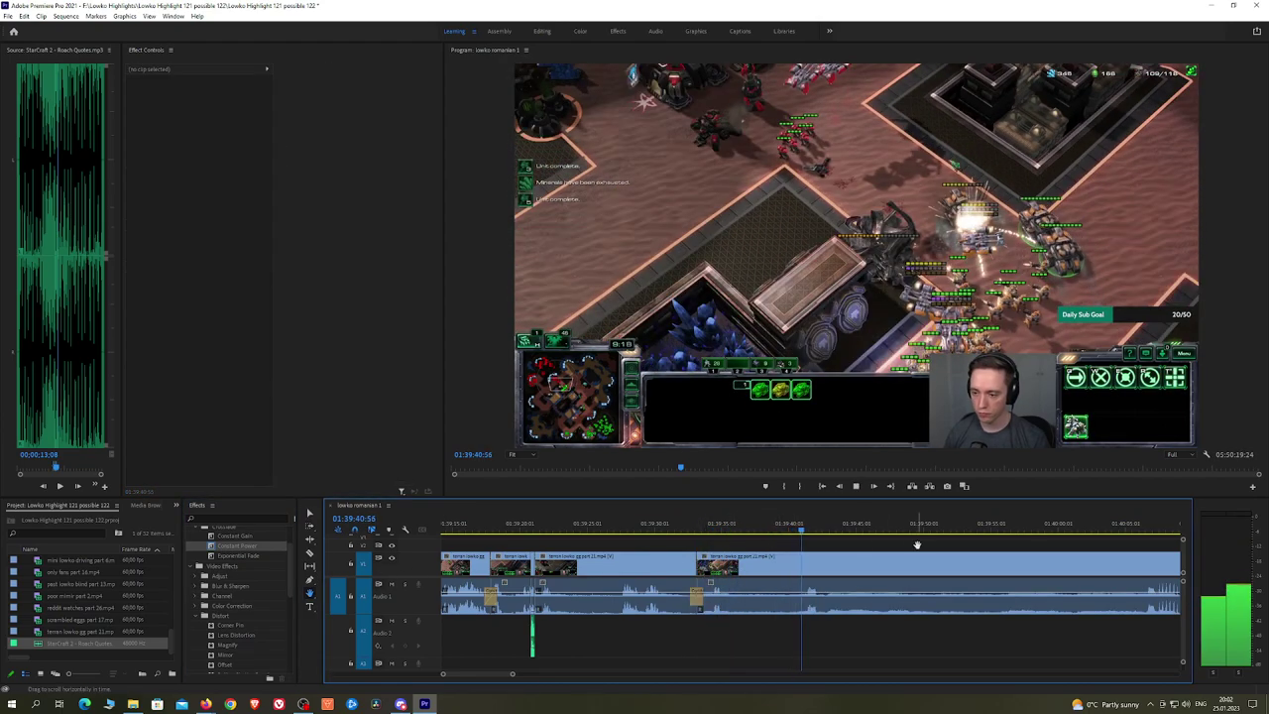
Step: Scrub through the later footage to find the cut point at the victory screen
left_click_drag(917, 544, 773, 536)
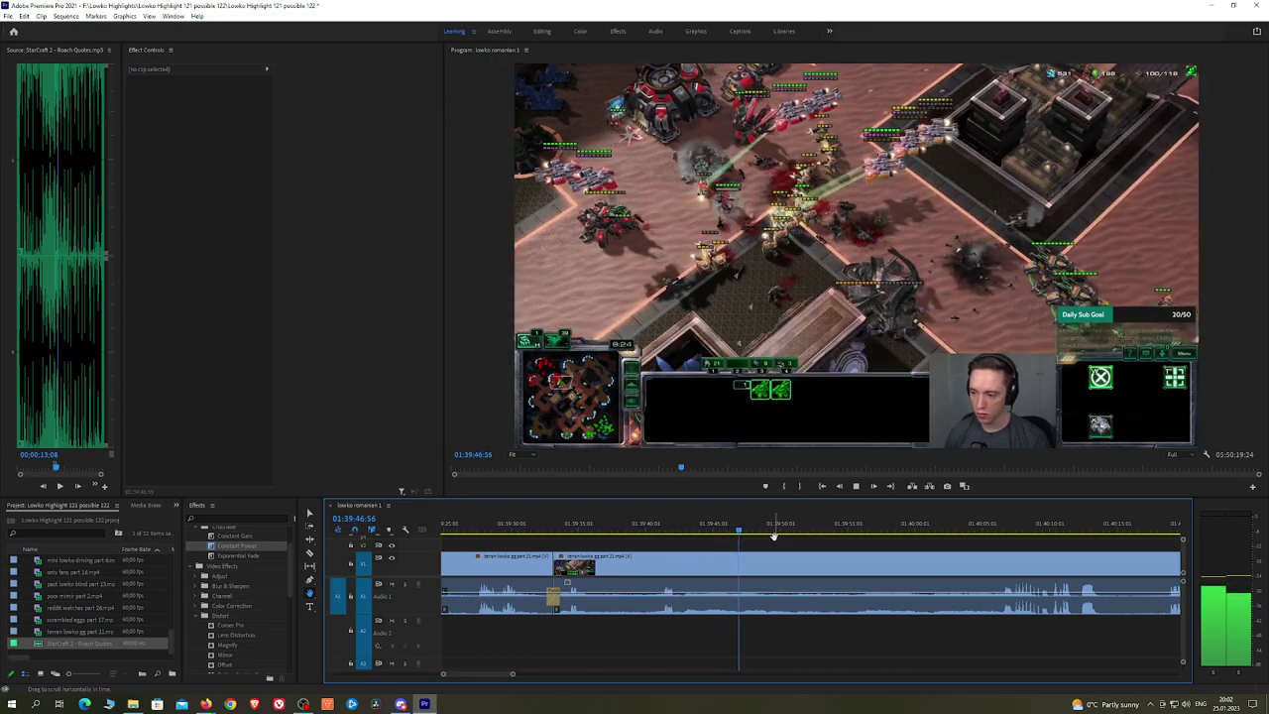
left_click_drag(761, 531, 729, 533)
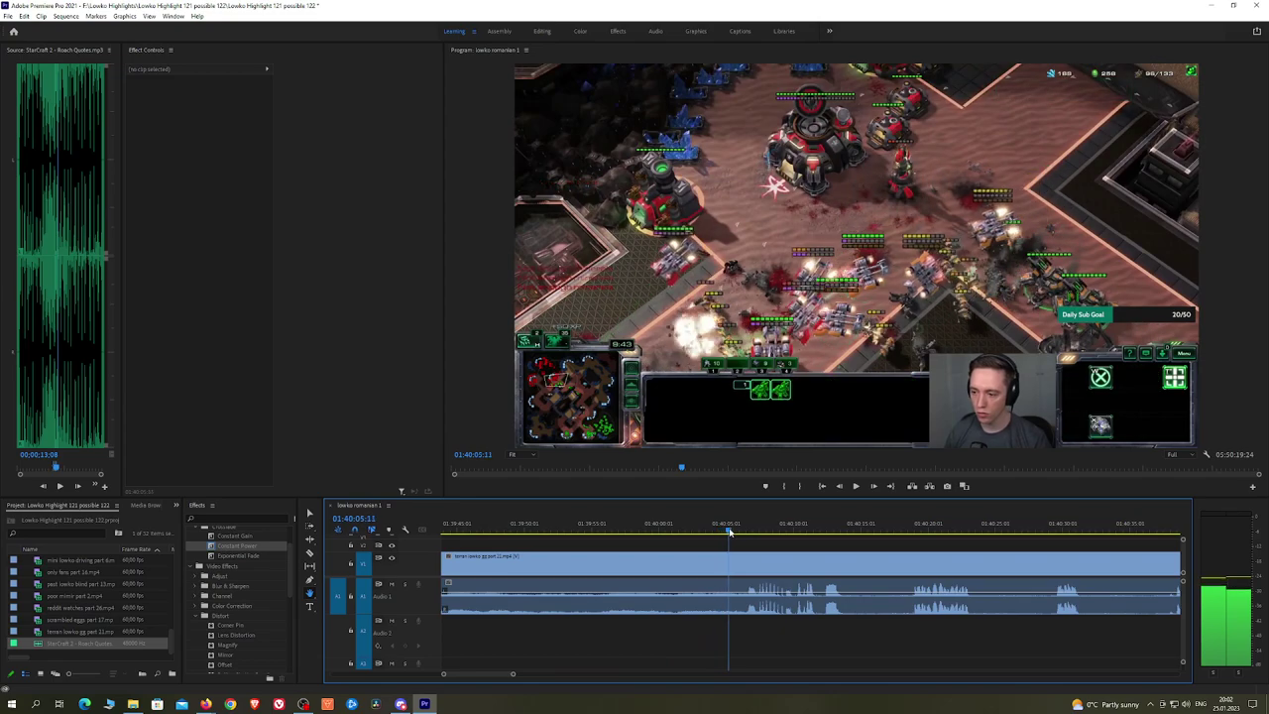
key("space")
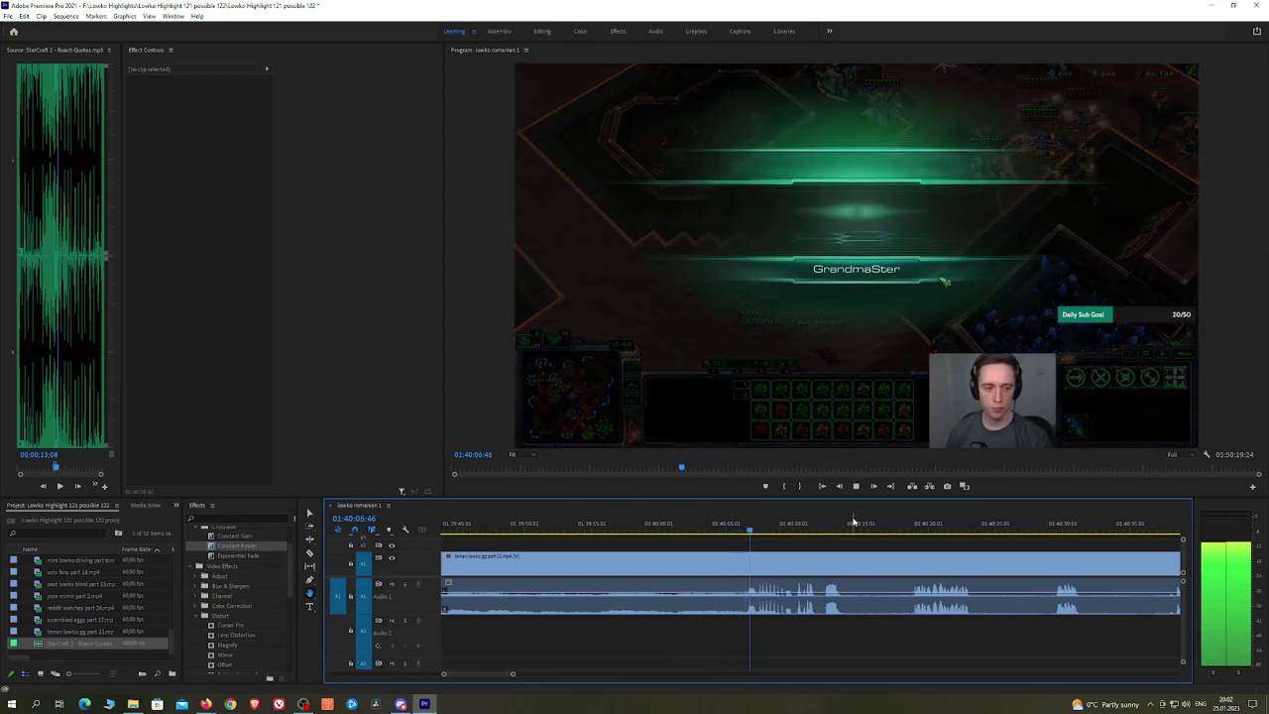
left_click_drag(888, 545, 763, 536)
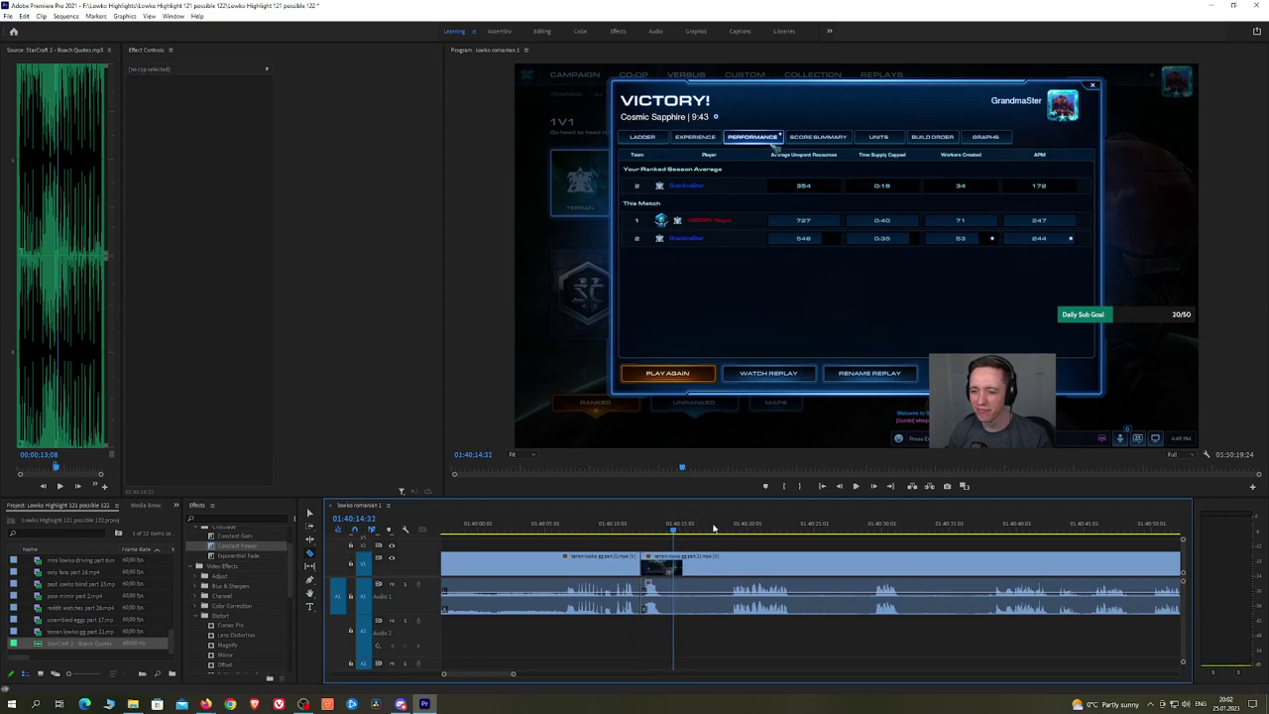
left_click(727, 527)
left_click(733, 563)
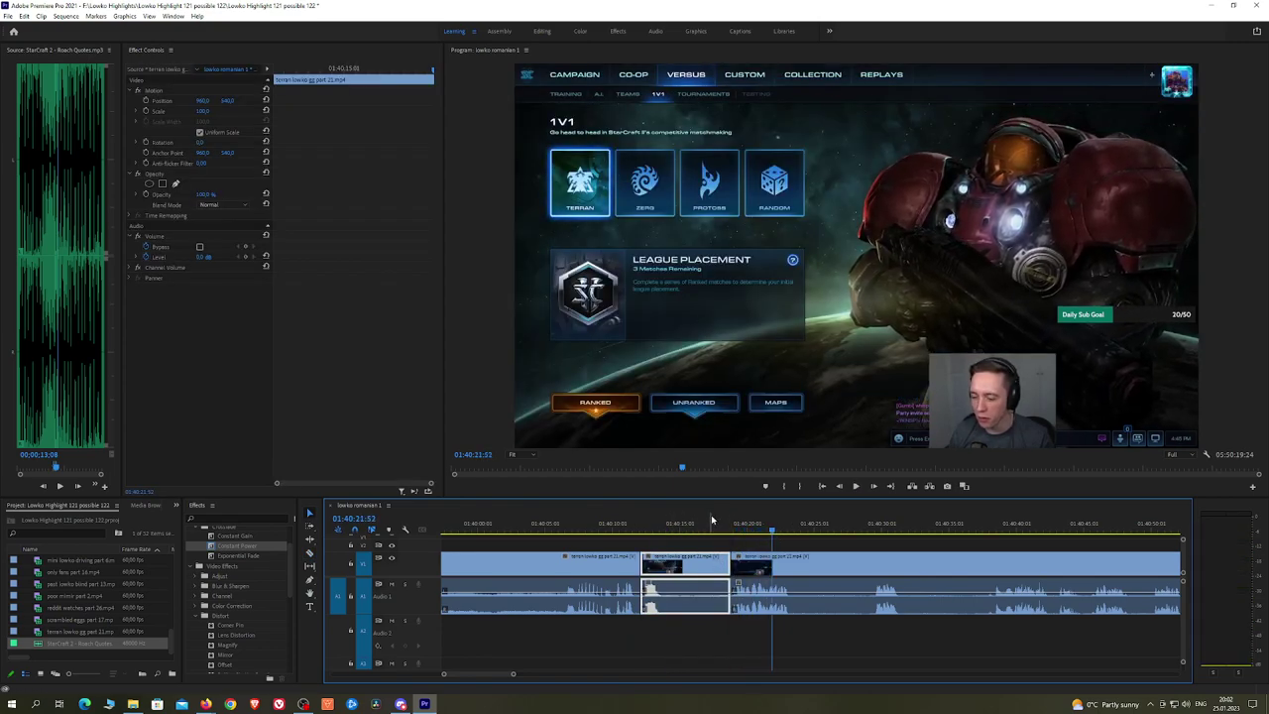
left_click(725, 525)
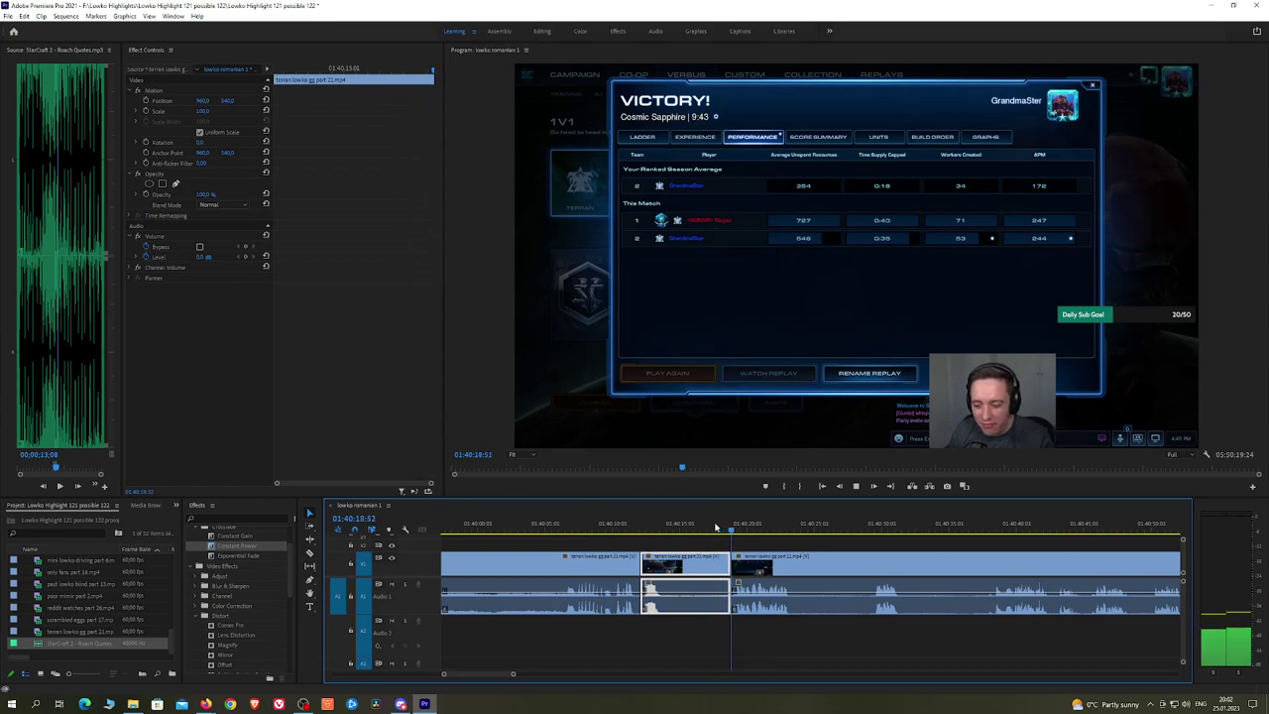
left_click(718, 529)
Step: Split at the victory screen, ripple-delete the footage before it and crossfade the audio with Constant Power
key("ctrl+z")
key("c")
left_click(722, 561)
key("v")
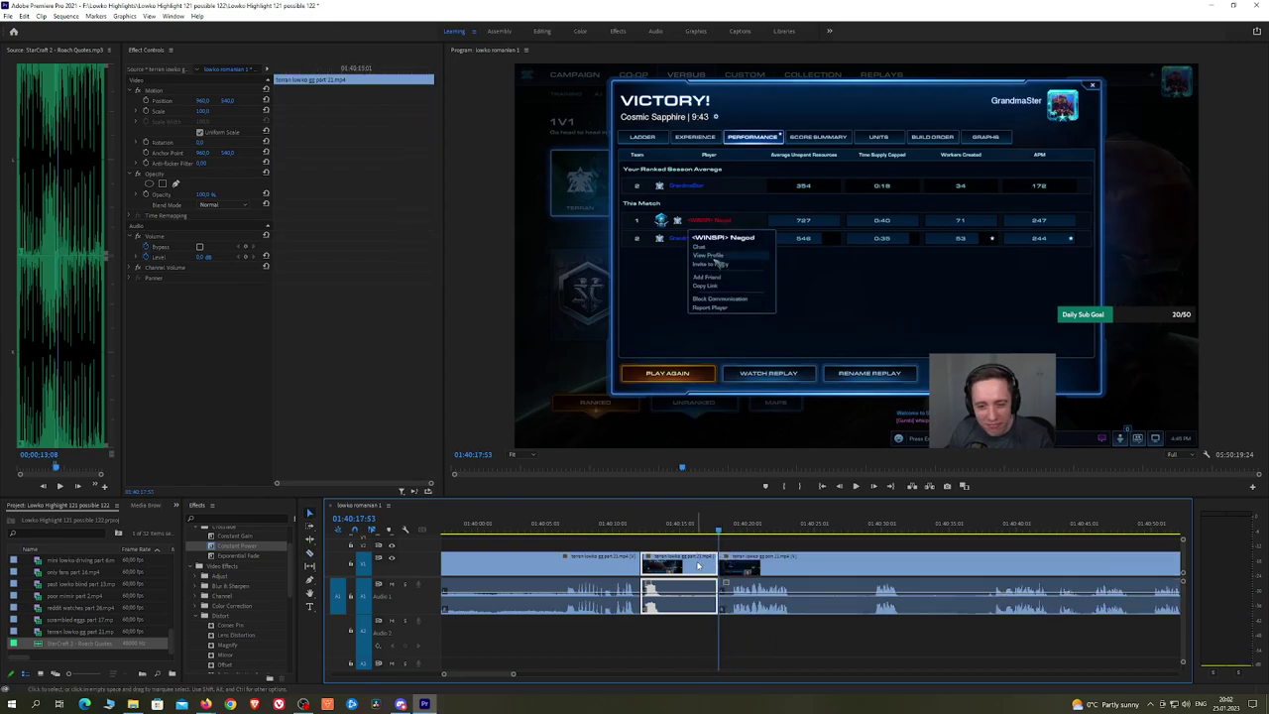
key("shift+Delete")
key("space")
left_click_drag(254, 544, 642, 597)
Step: Cut out the next dead stretch, close the gap and add a Constant Power crossfade
key("h")
left_click_drag(796, 546, 720, 533)
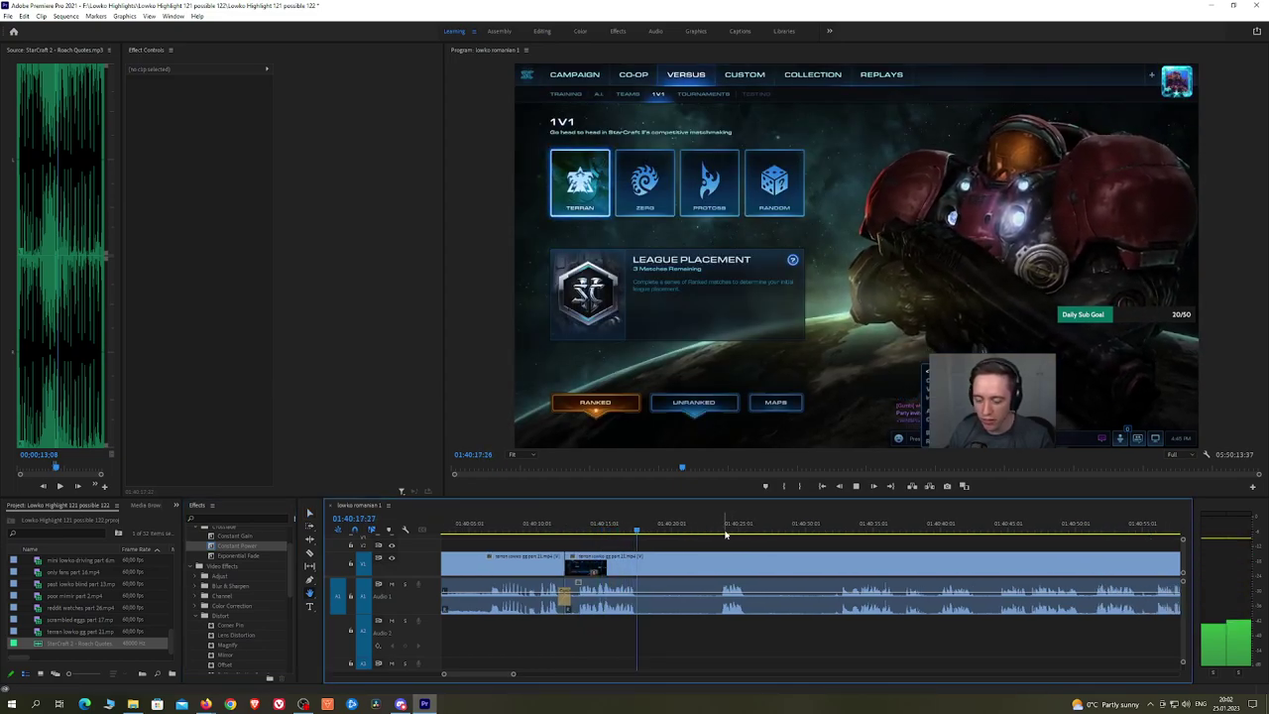
key("c")
left_click(643, 562)
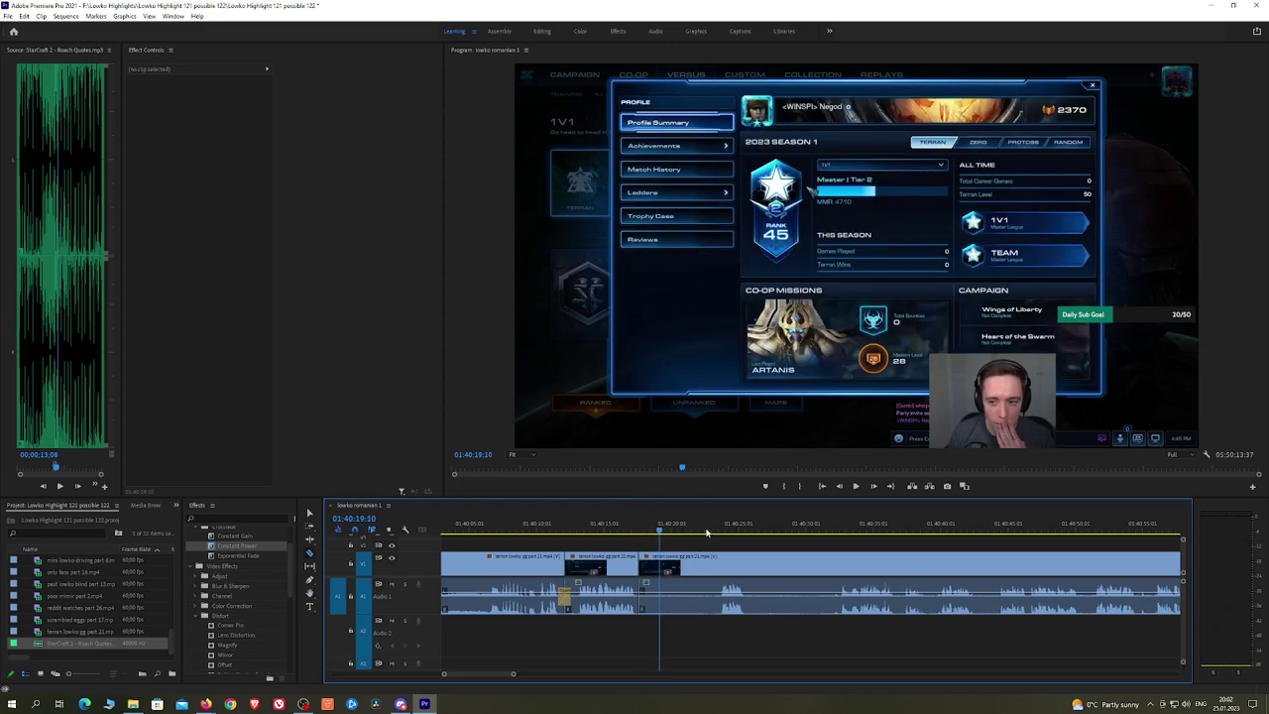
left_click(717, 528)
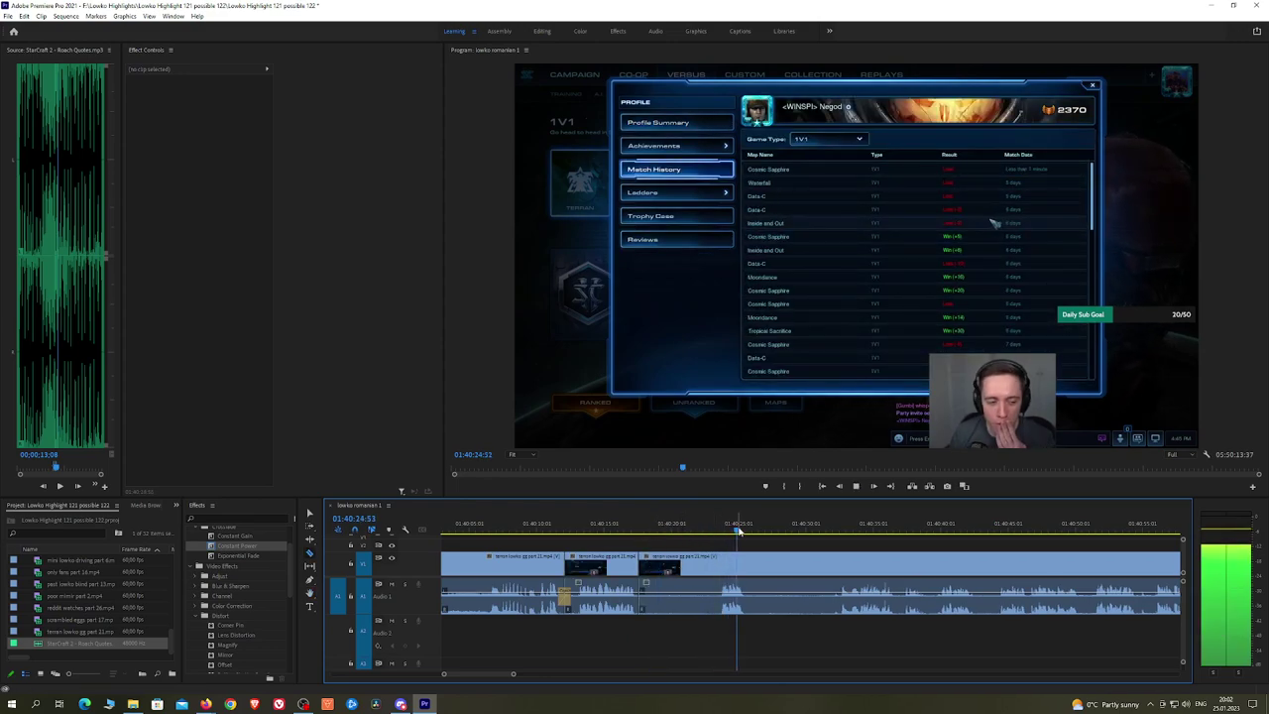
left_click(717, 563)
key("v")
left_click(697, 567)
key("shift+Delete")
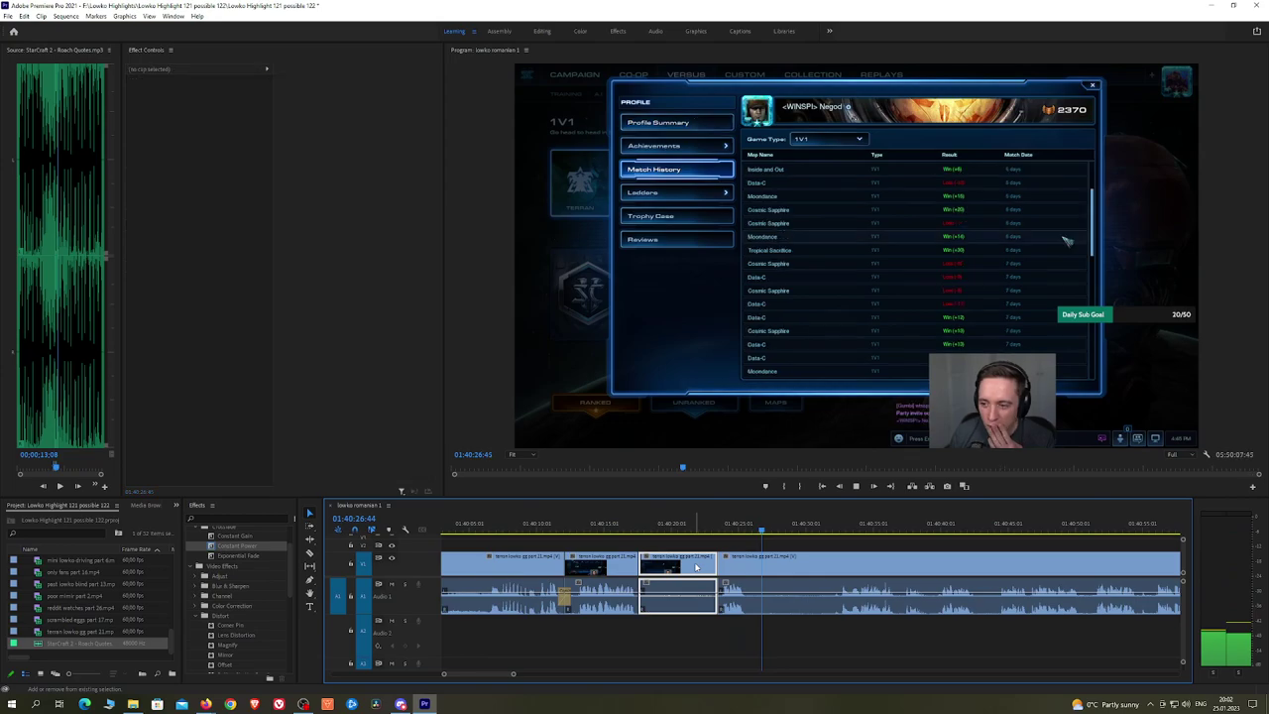
left_click_drag(661, 589, 642, 595)
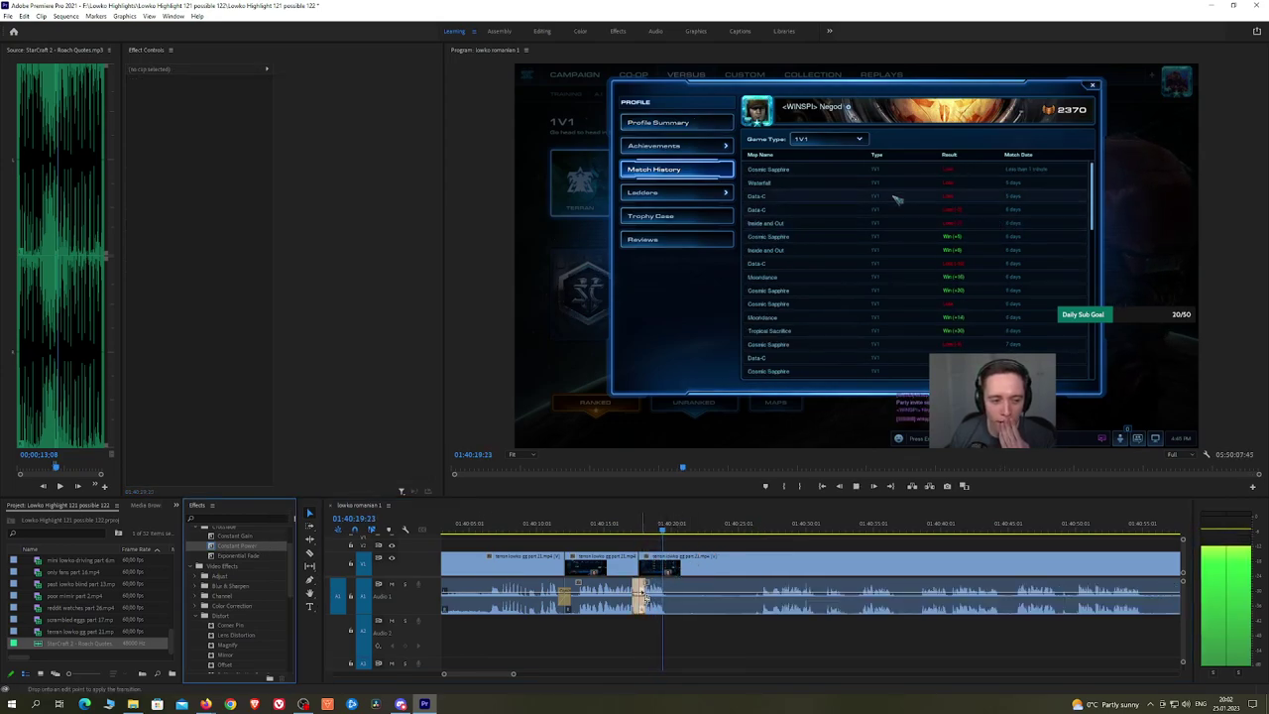
Step: Remove the unwanted part around 01:40:26:10 with razor cuts and a ripple delete
key("c")
left_click(669, 569)
left_click(755, 530)
key("space")
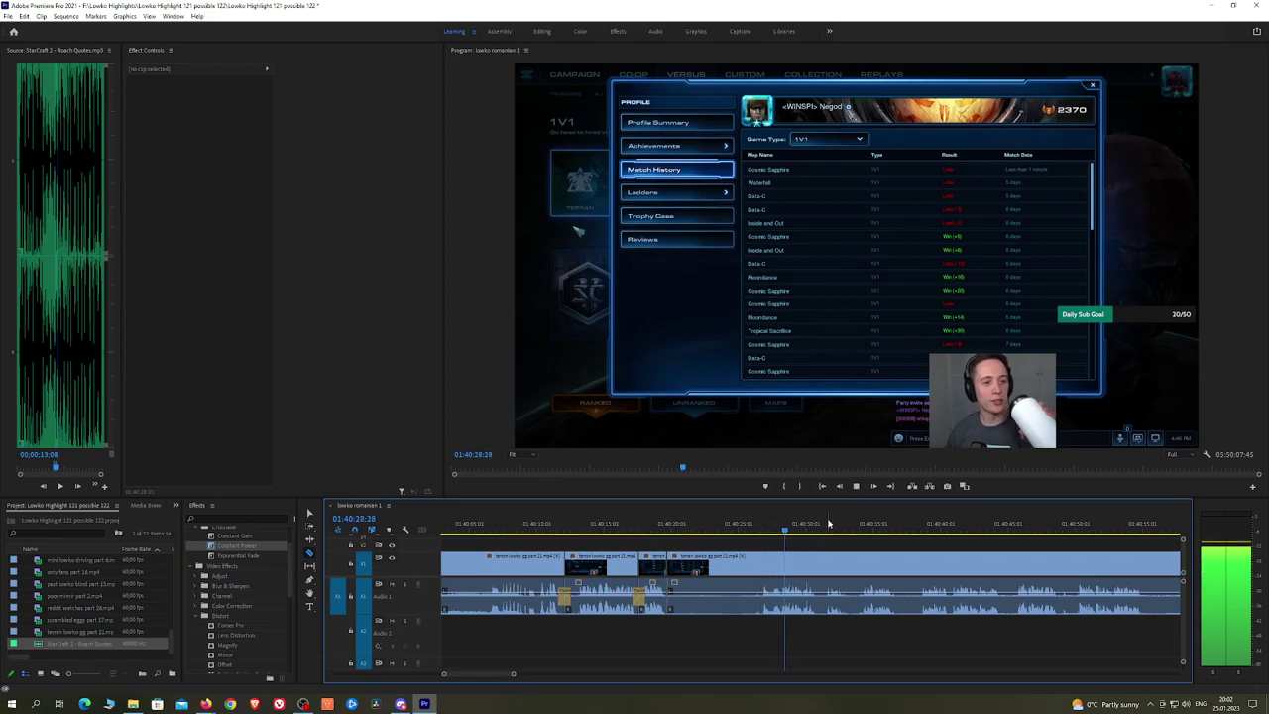
left_click(762, 564)
key("v")
left_click(749, 564)
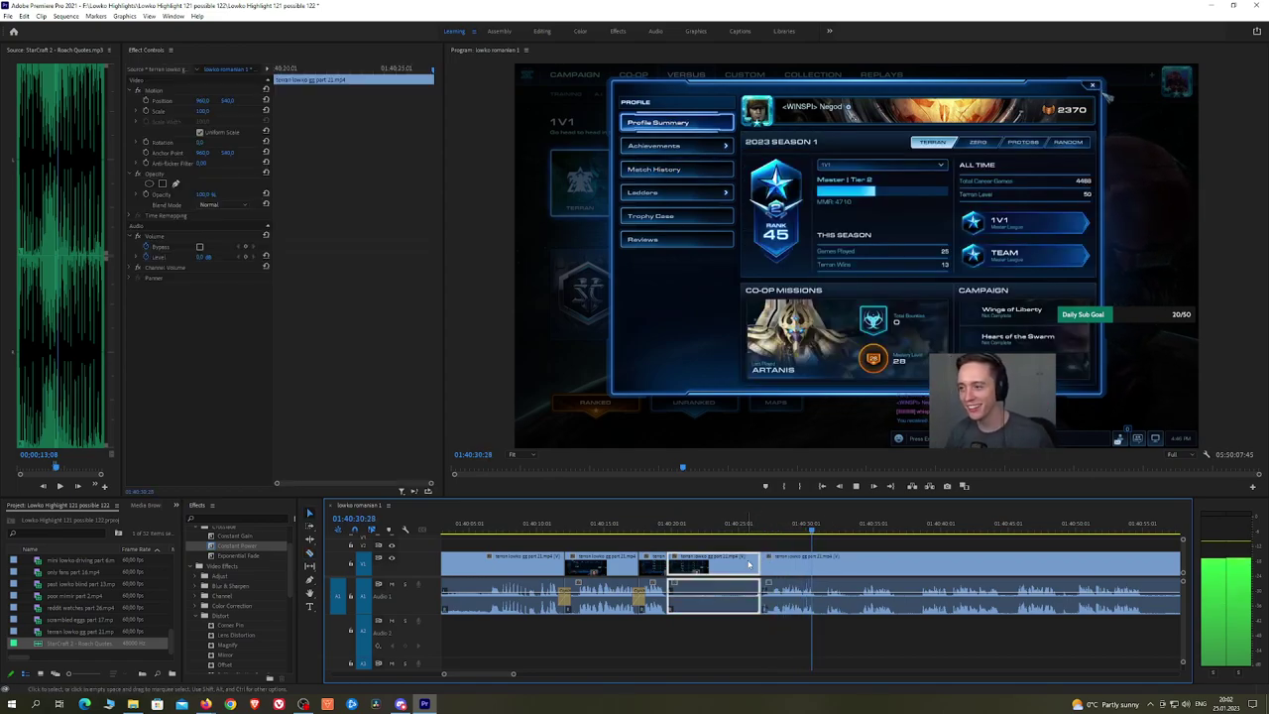
key("shift+Delete")
key("space")
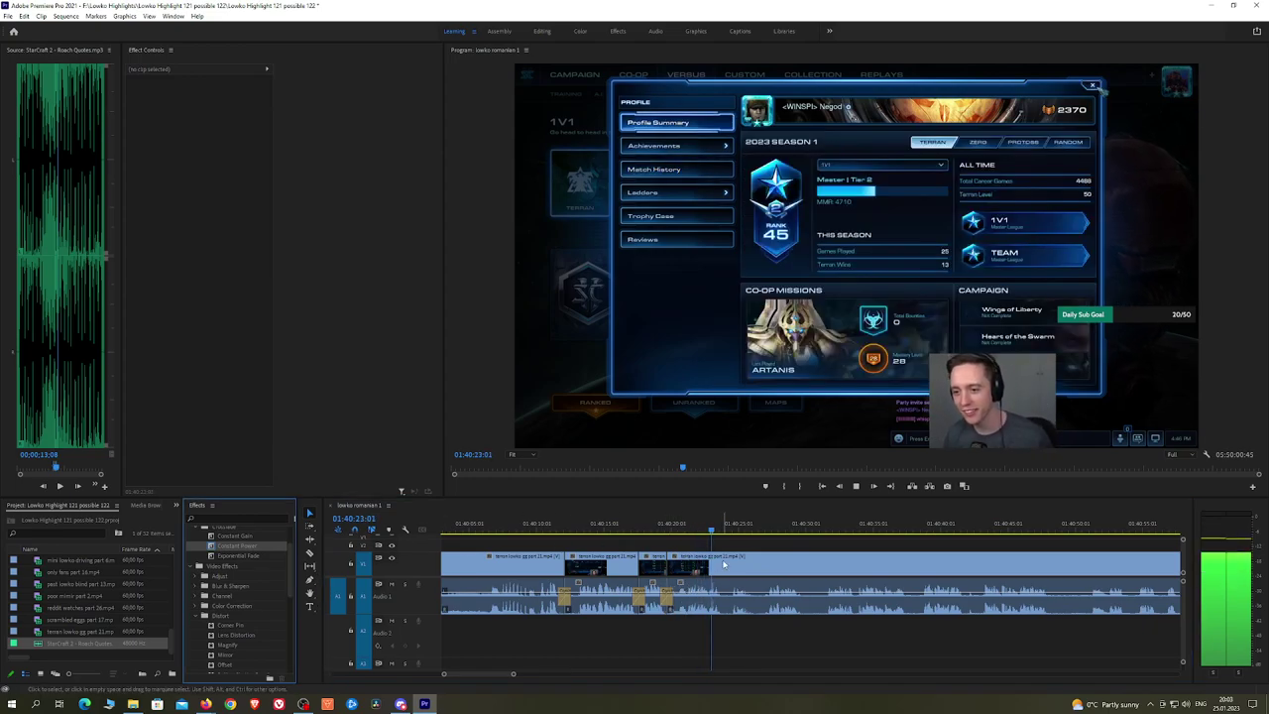
Step: Ripple-delete one more short unwanted piece and review the edit
key("c")
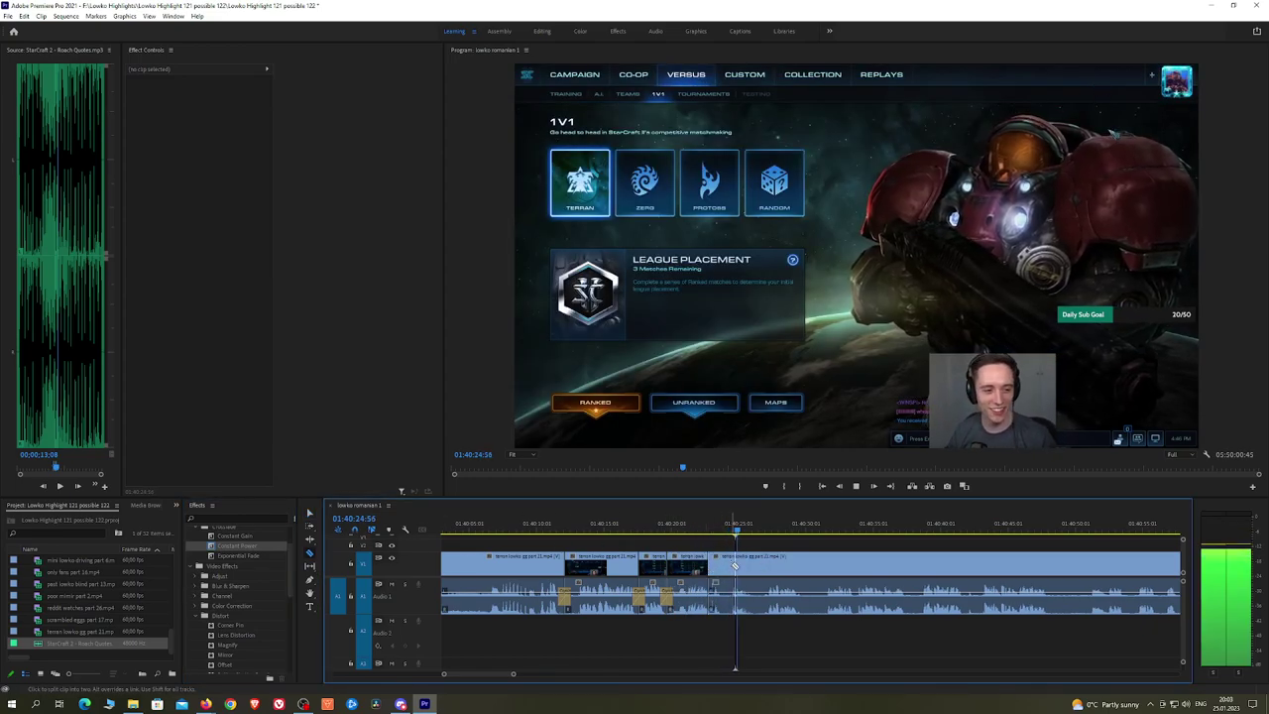
left_click(731, 565)
key("v")
left_click(722, 566)
key("shift+Delete")
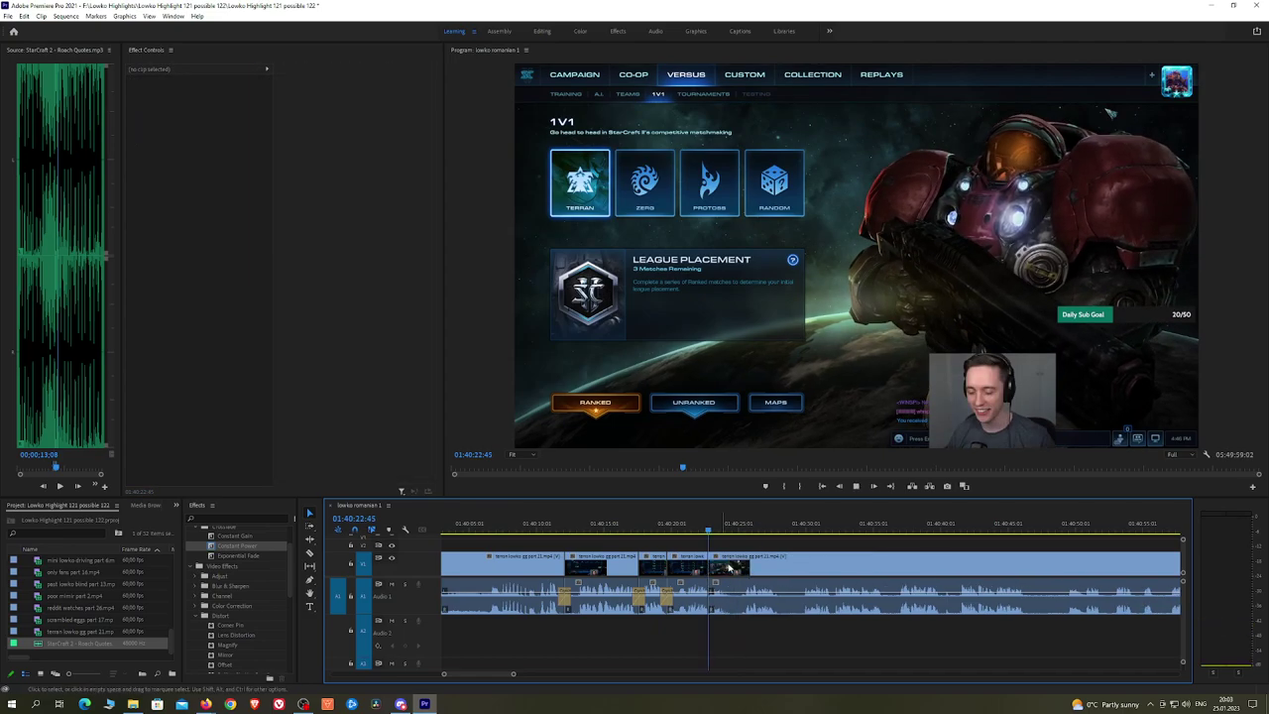
key("space")
left_click(742, 531)
Step: Cut out the first short pause, close the gap and pick the Constant Power crossfade
key("space")
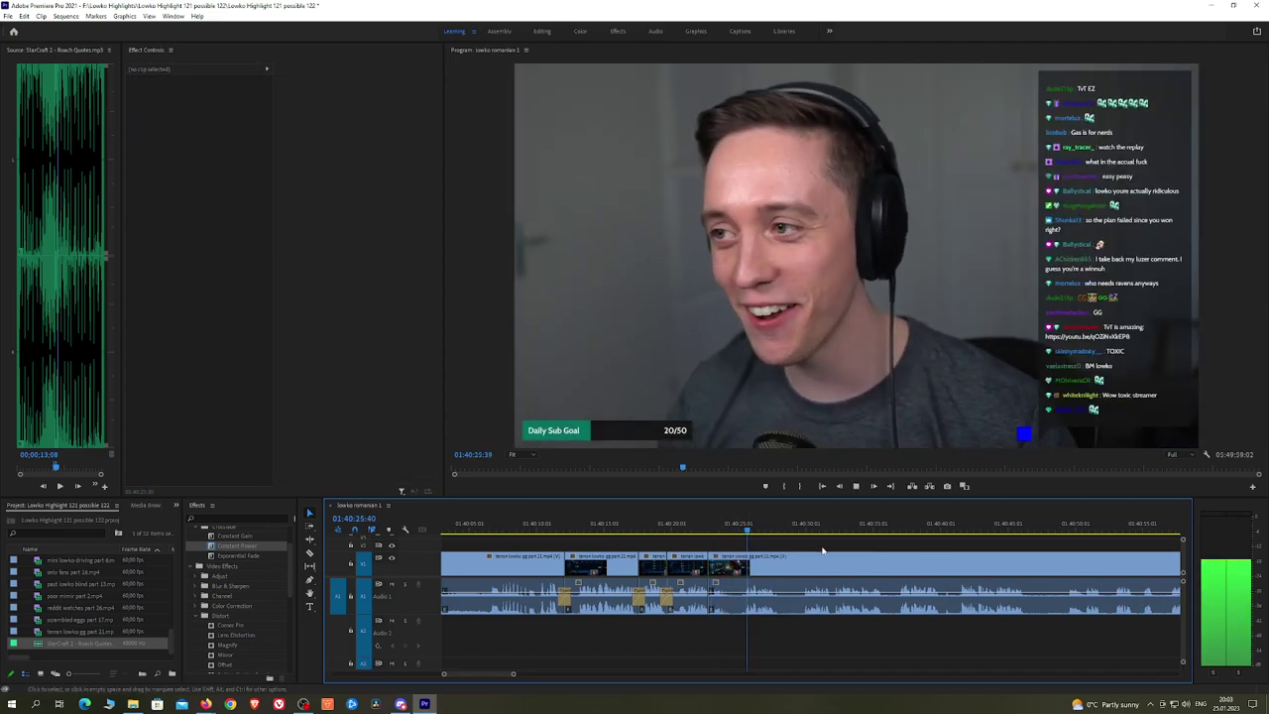
key("h")
left_click_drag(813, 540, 711, 534)
key("c")
left_click(662, 560)
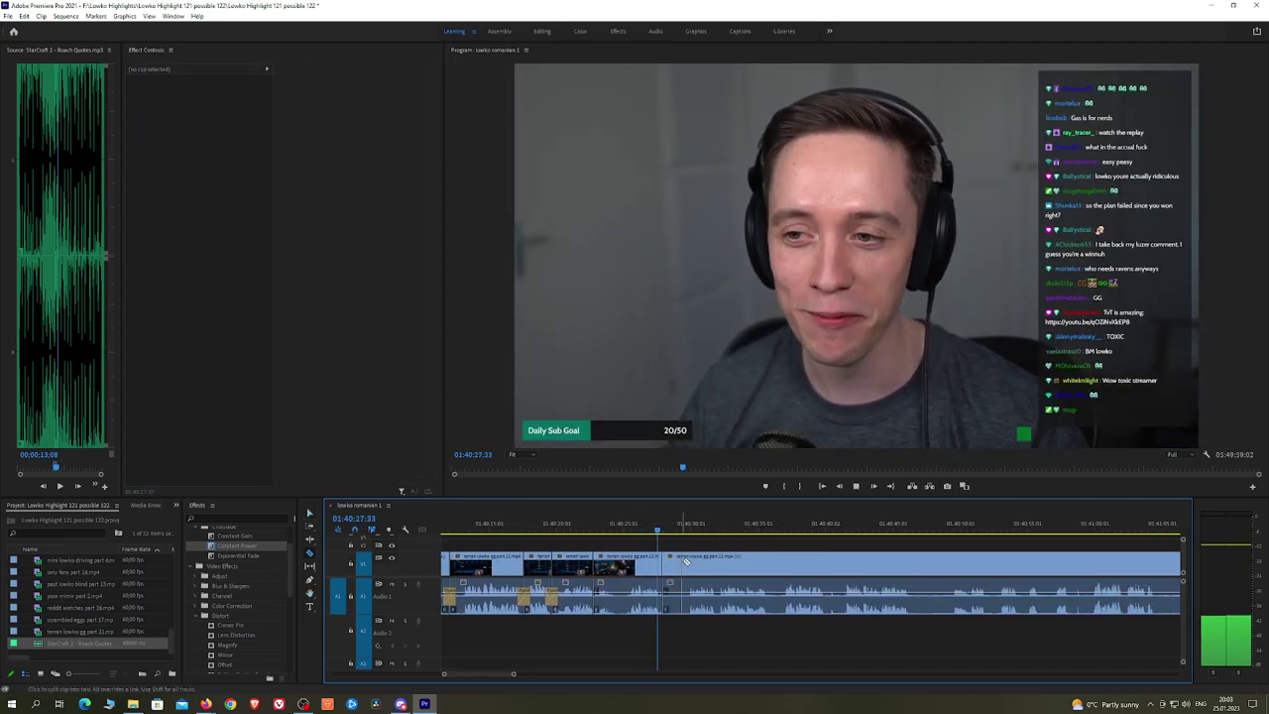
left_click(688, 561)
key("v")
left_click(678, 562)
key("shift+Delete")
key("space")
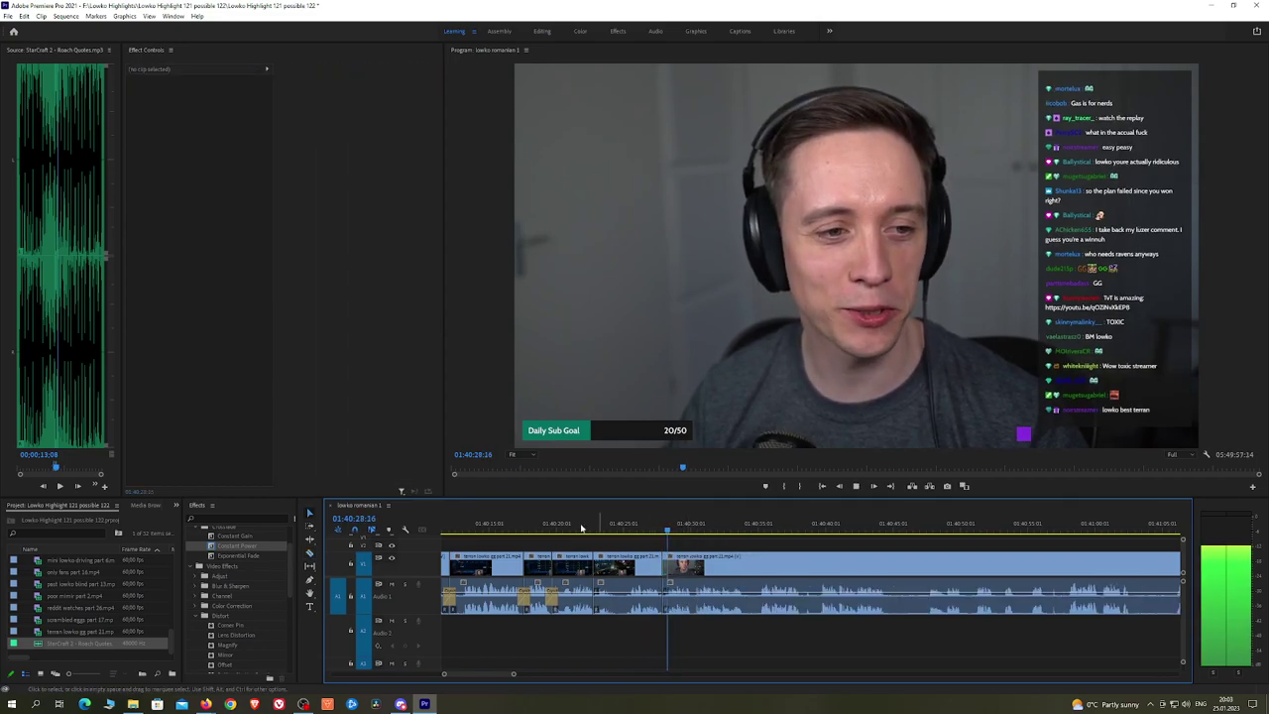
left_click(254, 547)
Step: Remove the second pause and add a Constant Power crossfade to its audio edit
key("h")
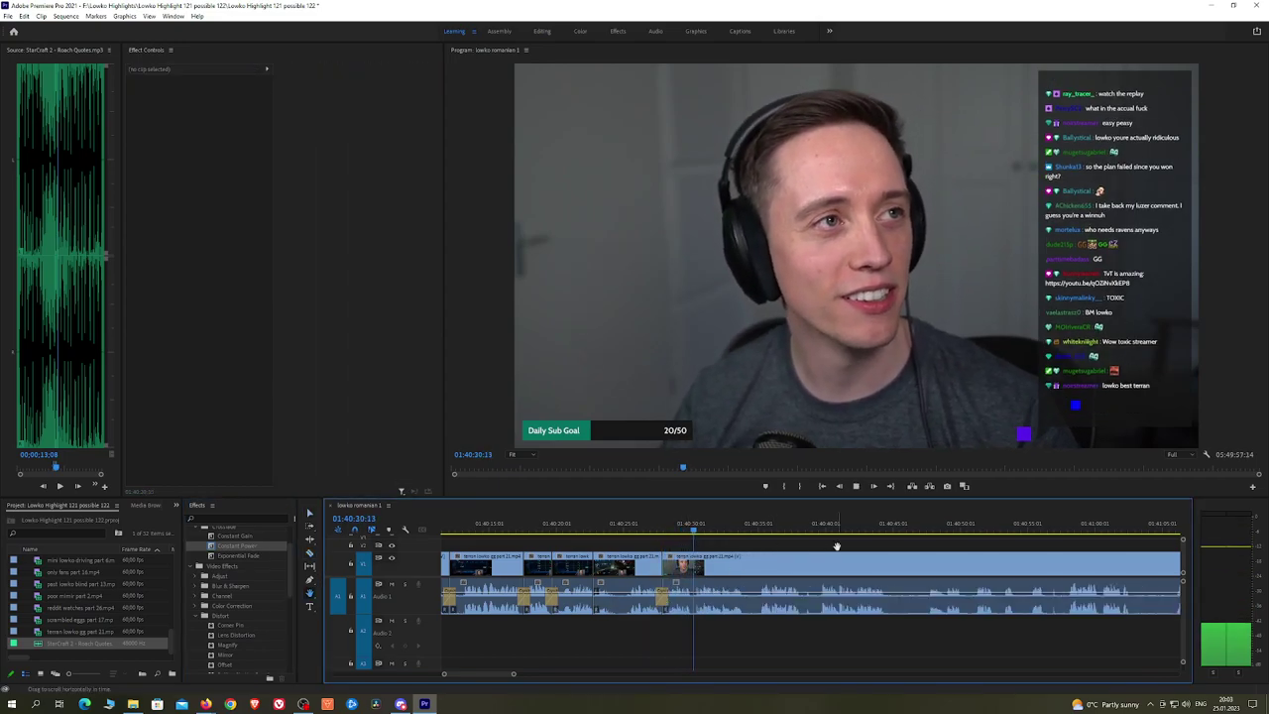
left_click_drag(836, 545, 749, 534)
scroll(749, 534, "up", 2)
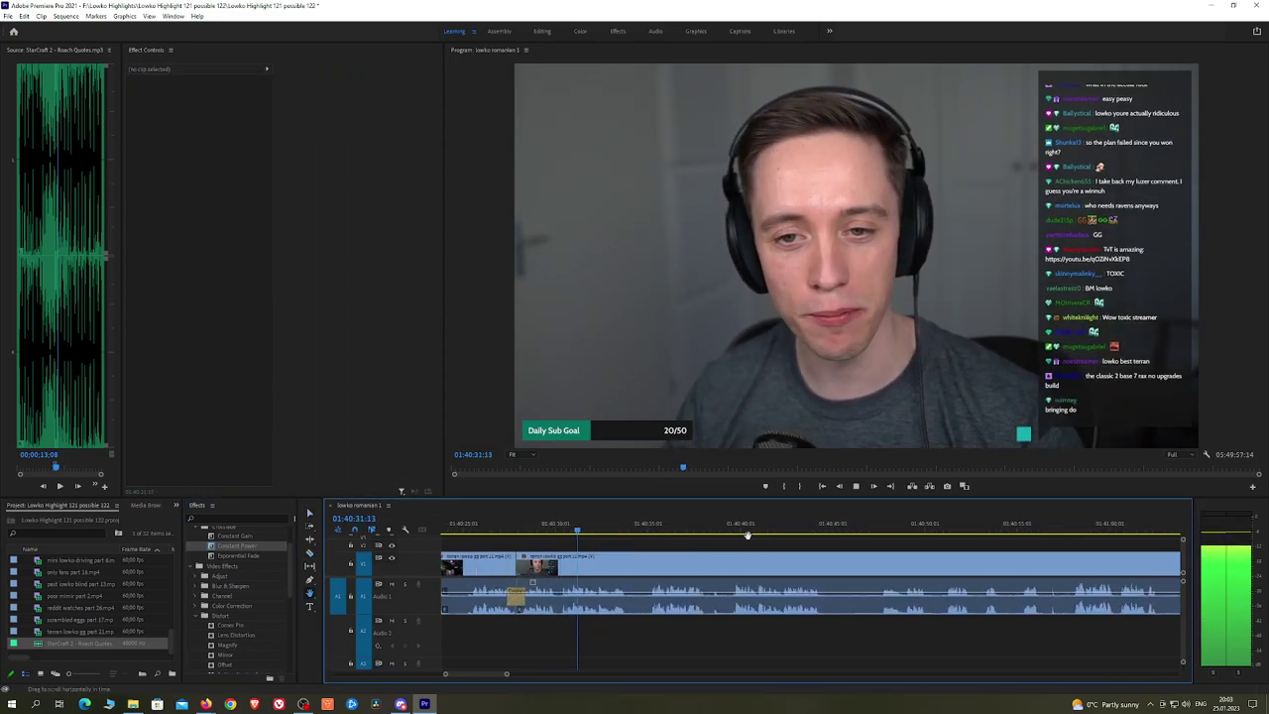
key("c")
left_click(630, 561)
left_click(649, 562)
key("v")
left_click(640, 563)
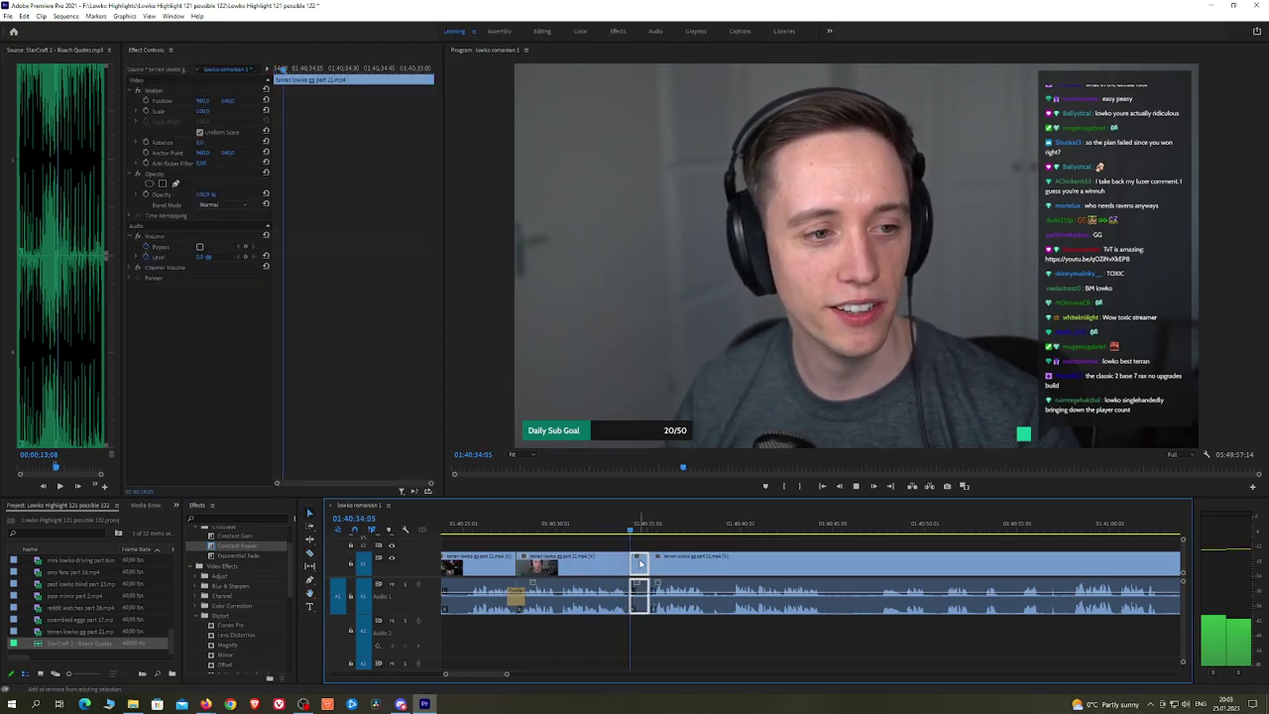
key("shift+Delete")
left_click_drag(237, 546, 631, 596)
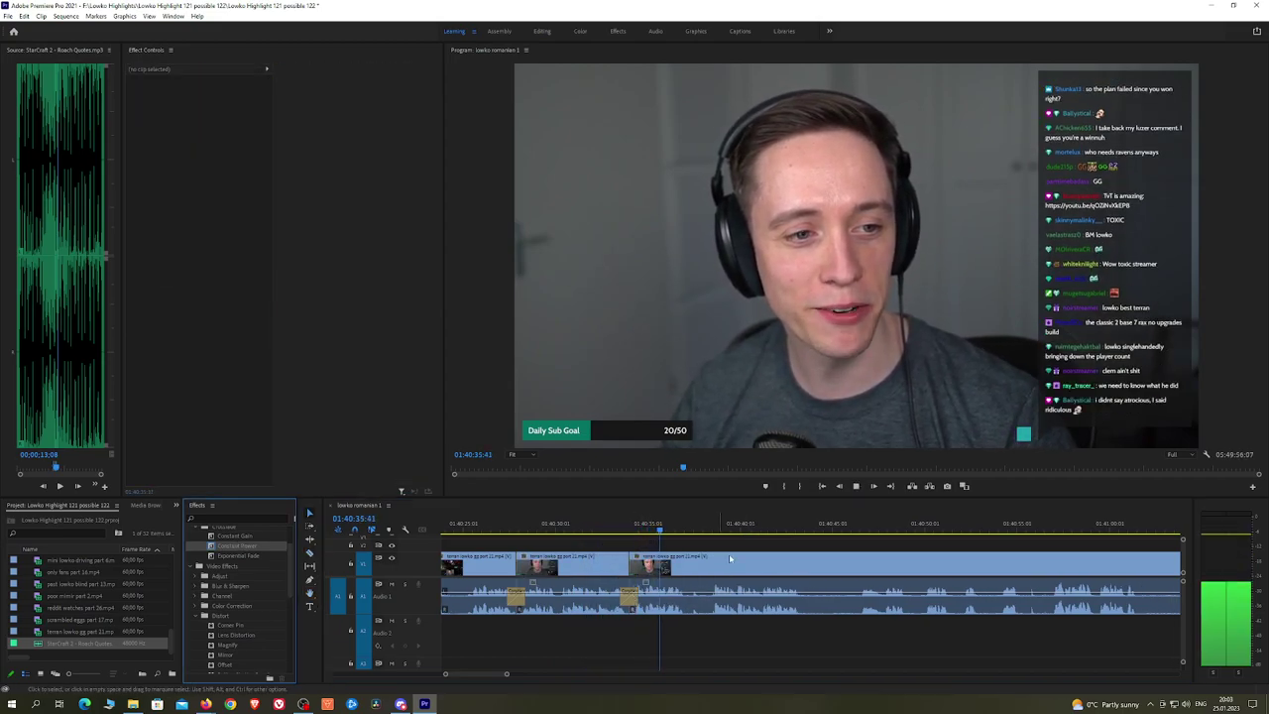
scroll(738, 555, "down", 2)
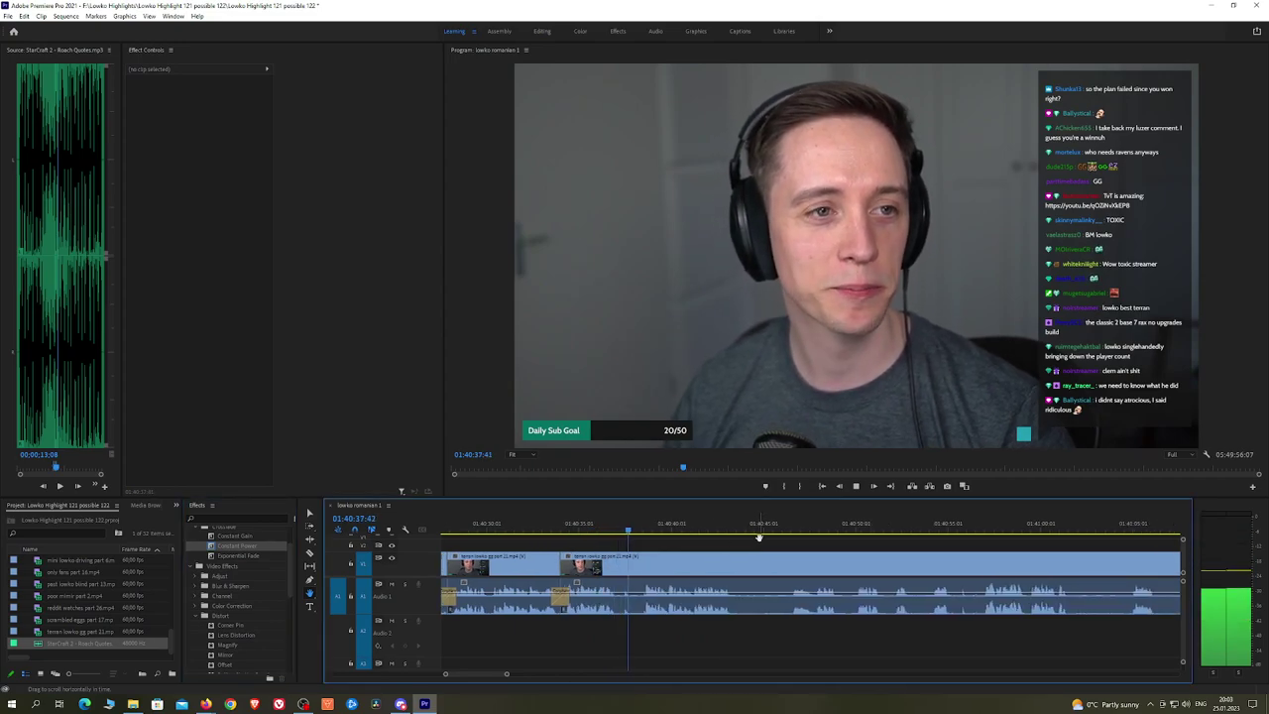
Step: Remove the third pause and drop a Constant Power crossfade on the A1 edit
key("c")
left_click(619, 566)
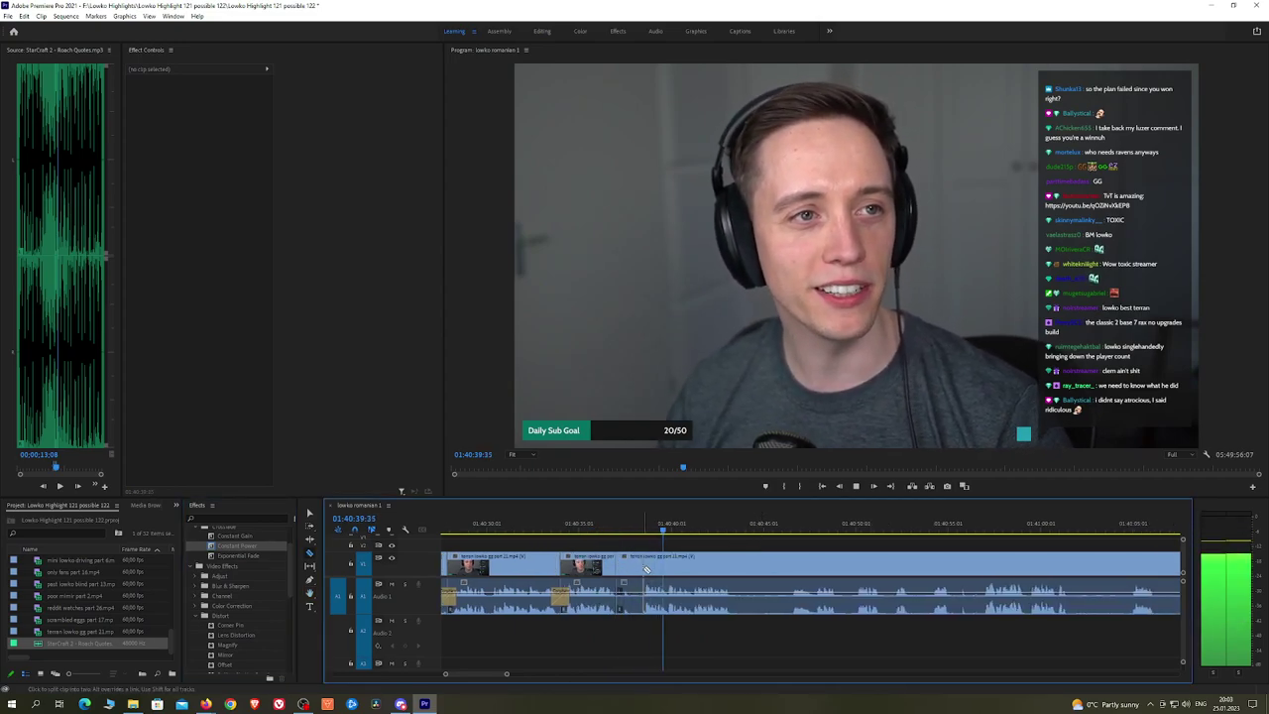
left_click(644, 570)
key("v")
left_click(637, 569)
key("shift+Delete")
key("space")
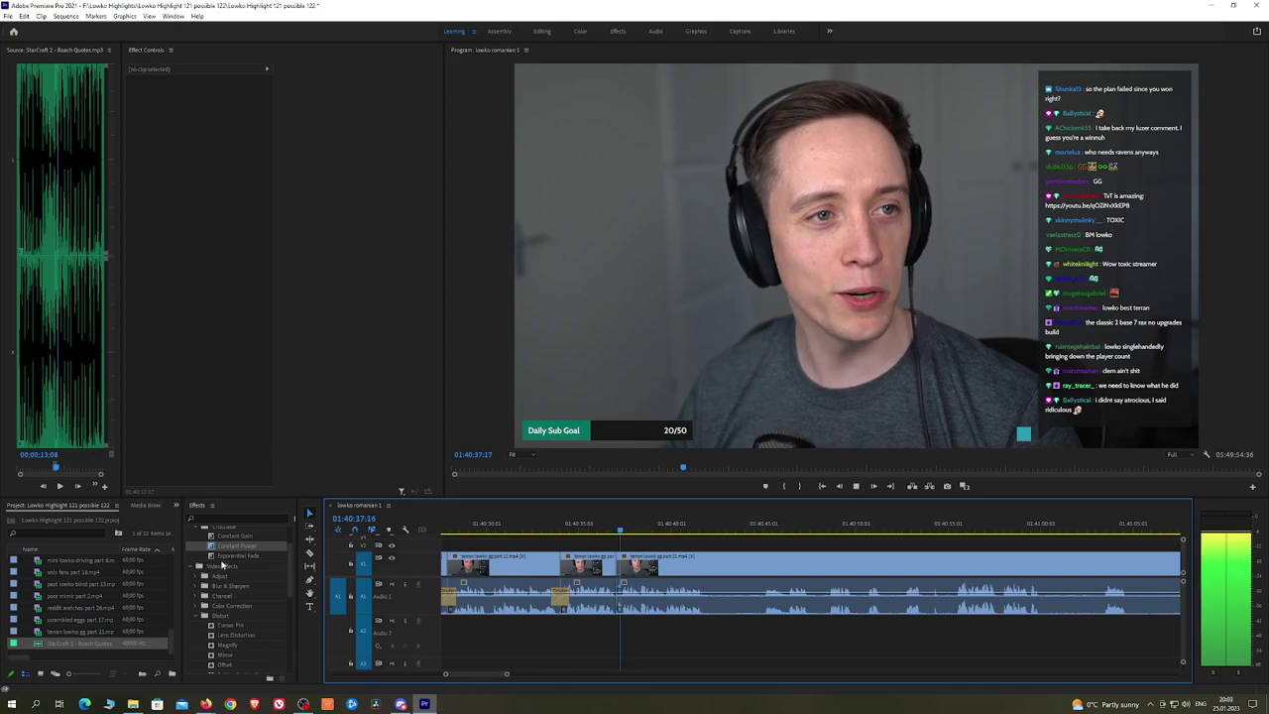
left_click_drag(236, 546, 515, 547)
left_click_drag(619, 598, 619, 598)
Step: Razor the stream footage at the next pause and check the footage ahead
key("h")
left_click_drag(817, 542, 745, 540)
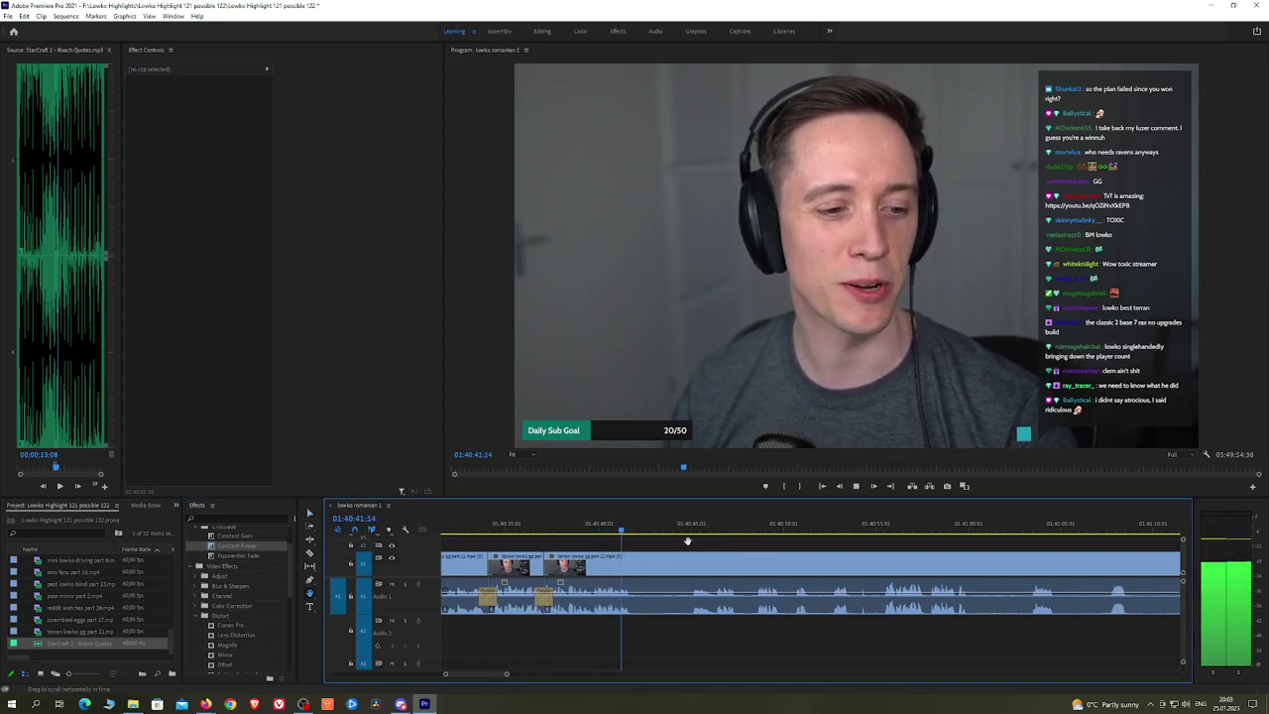
key("c")
left_click(636, 567)
left_click(695, 532)
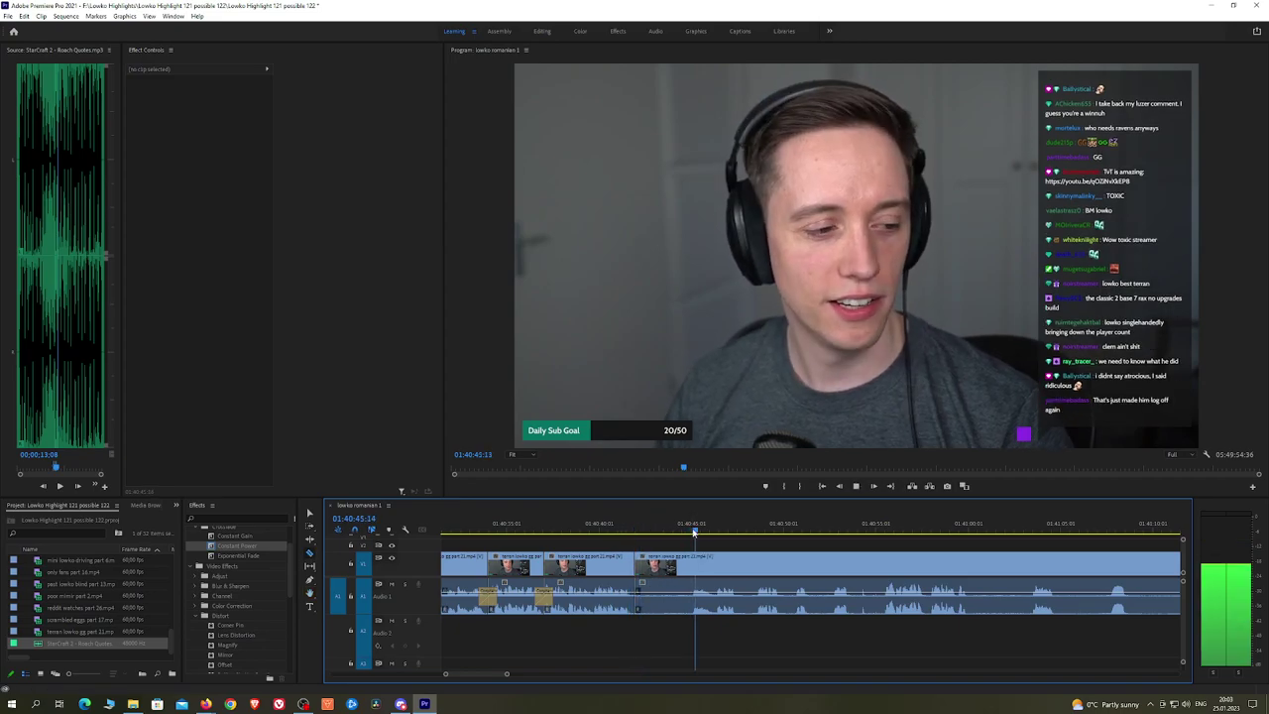
left_click(876, 531)
Step: Ripple-delete the unwanted clip near 01:43:14:06 and save the project
scroll(922, 549, "down", 1)
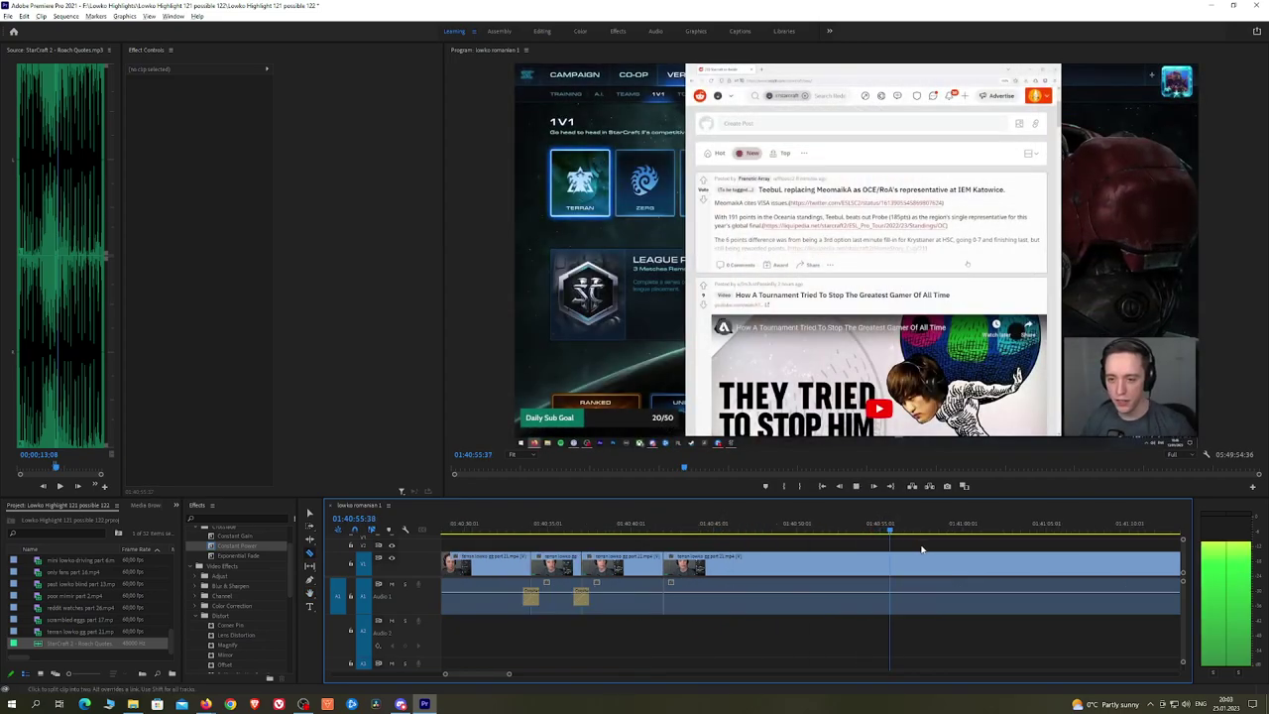
scroll(922, 549, "down", 6)
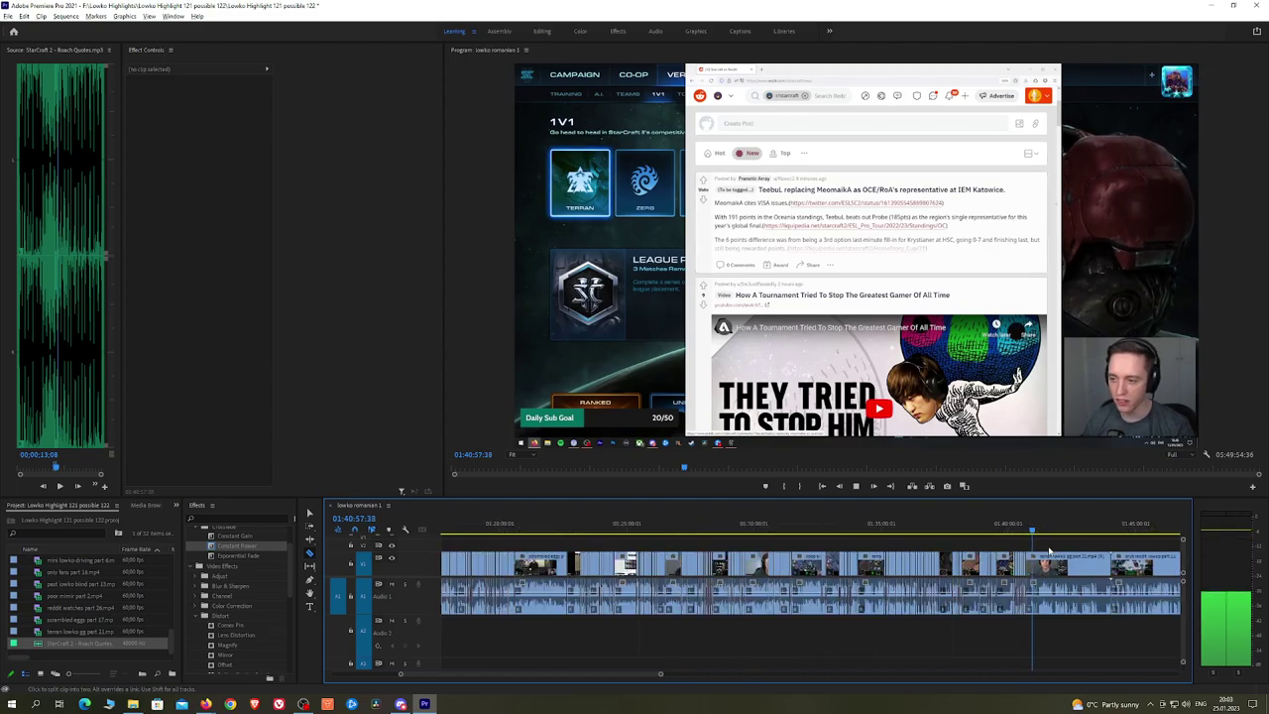
scroll(1049, 552, "up", 5)
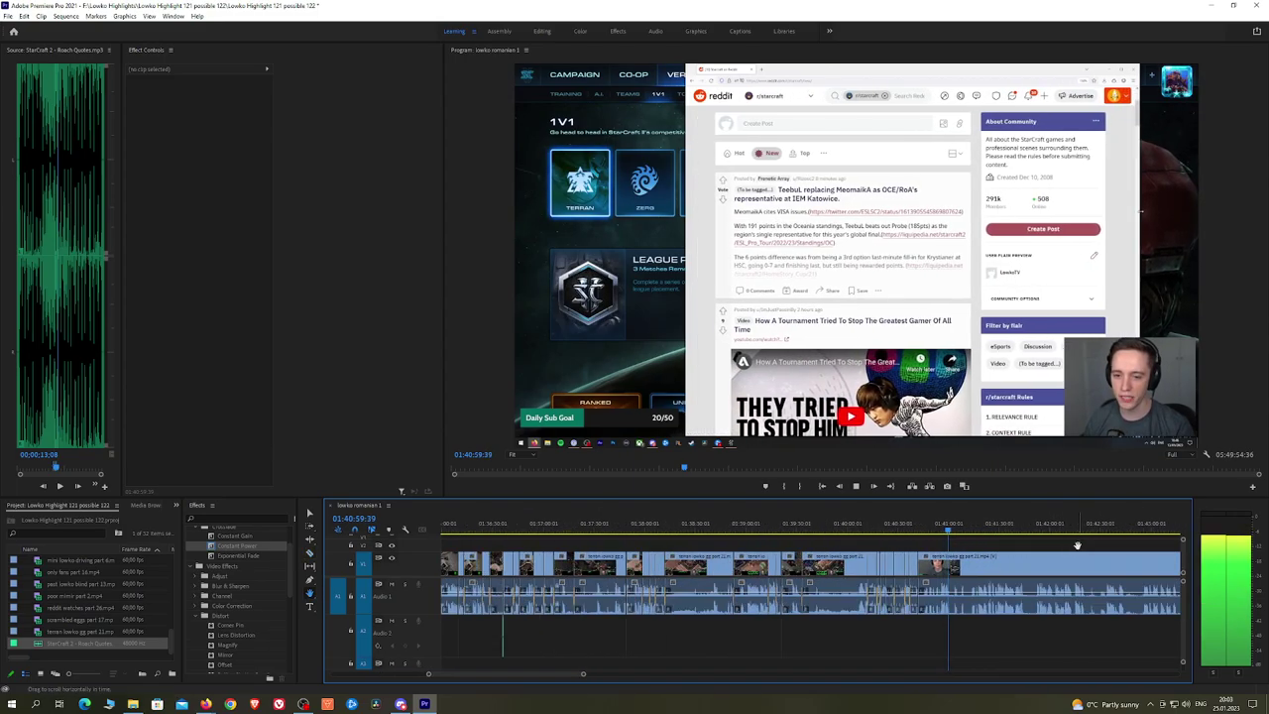
left_click_drag(1078, 546, 802, 544)
left_click_drag(720, 532, 962, 532)
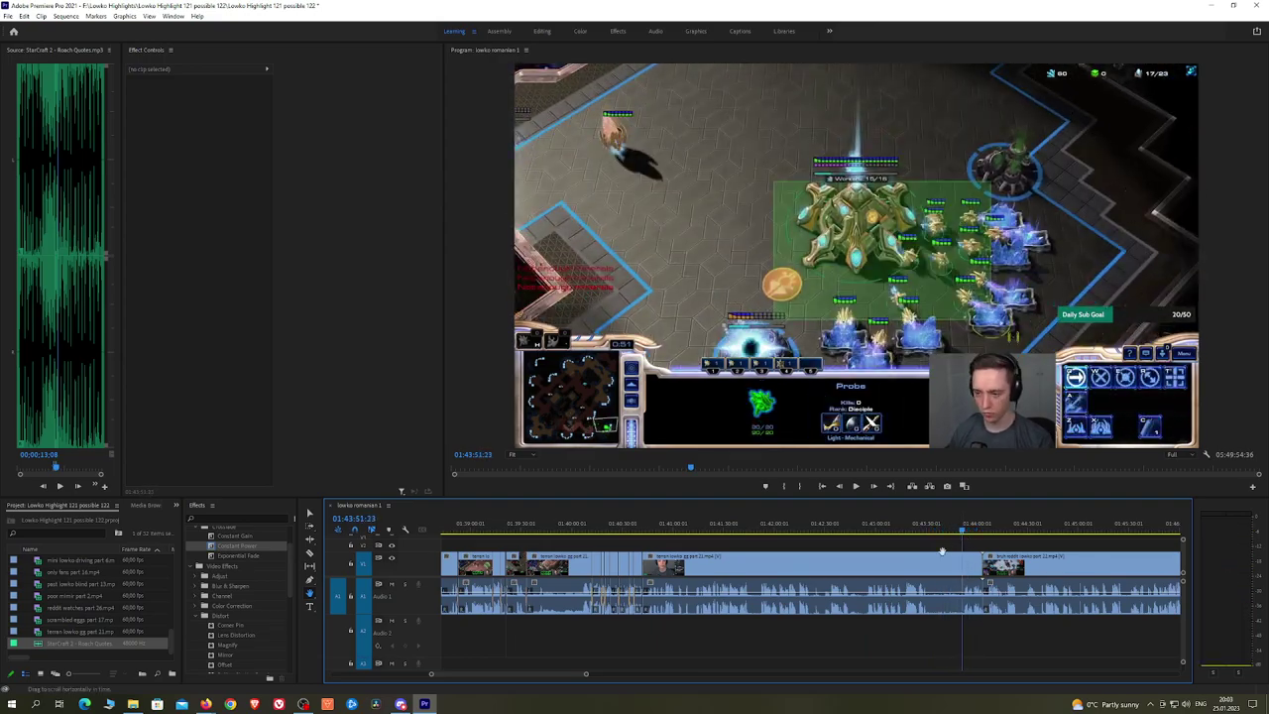
key("v")
left_click(920, 563)
key("shift+Delete")
key("ctrl+s")
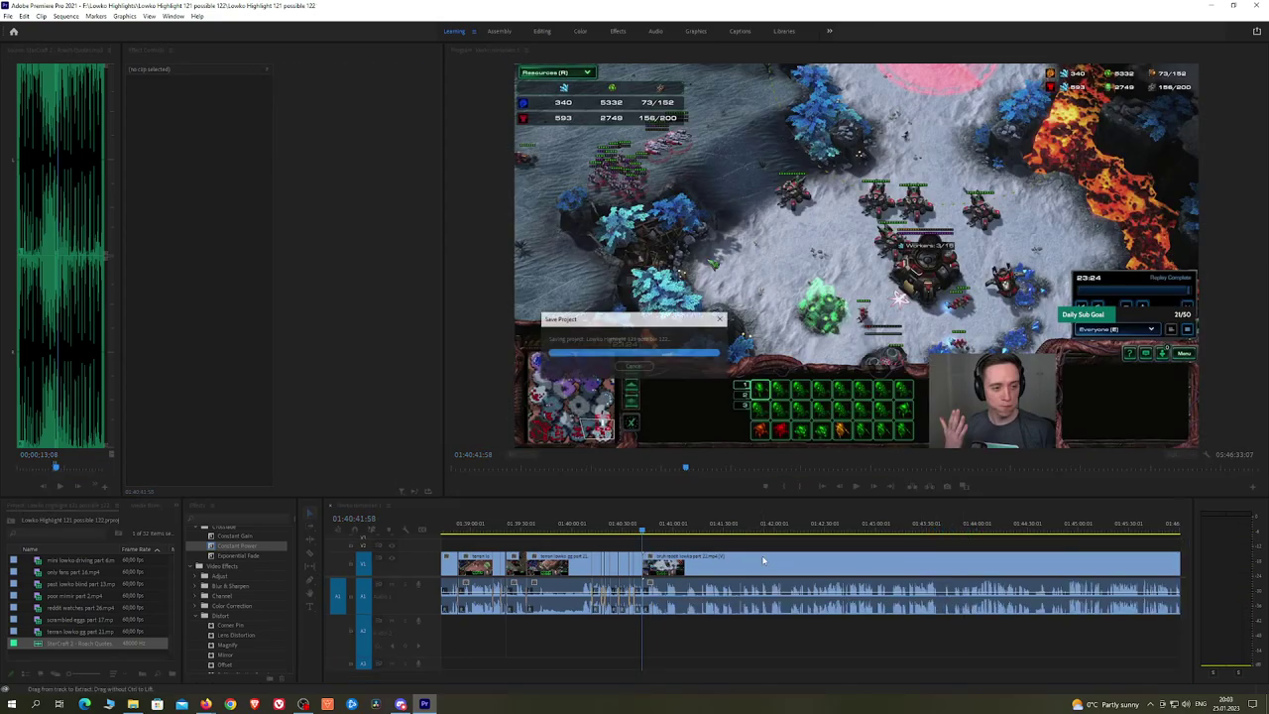
Step: Review the footage around 01:12, save again and return to the sequence start
scroll(769, 556, "down", 5)
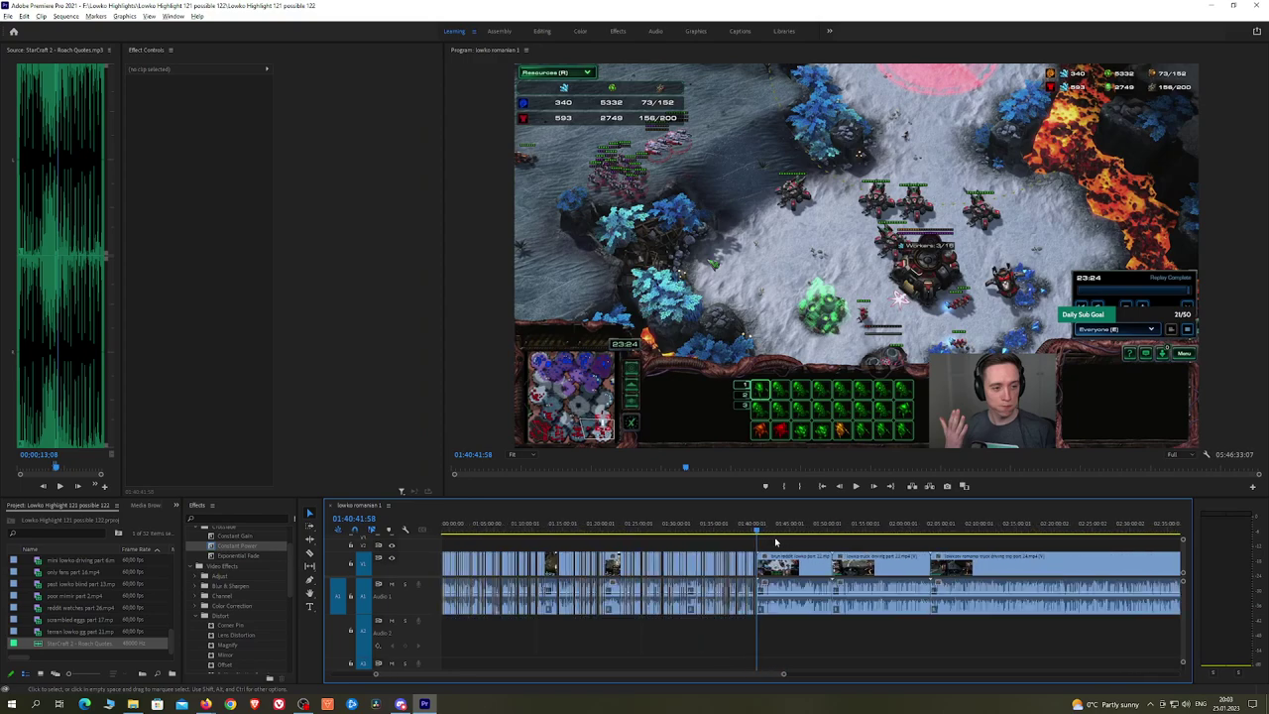
left_click_drag(635, 528, 556, 529)
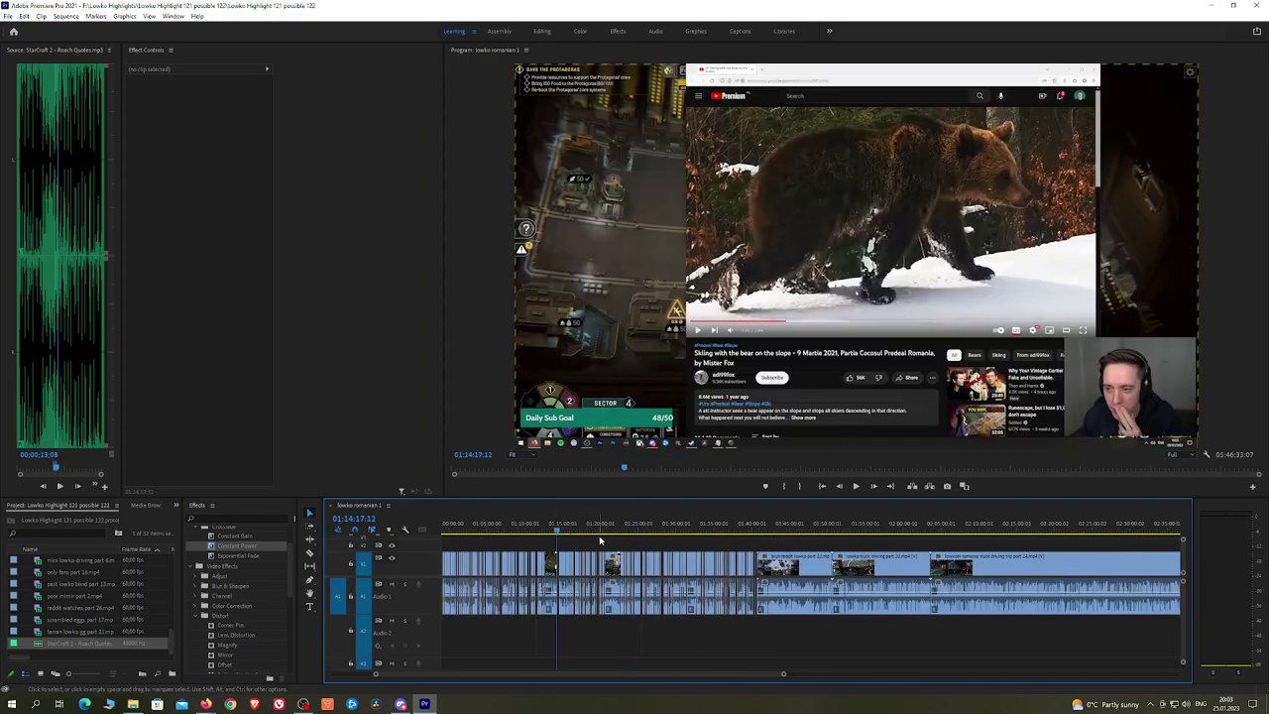
scroll(603, 544, "up", 2)
left_click(632, 529)
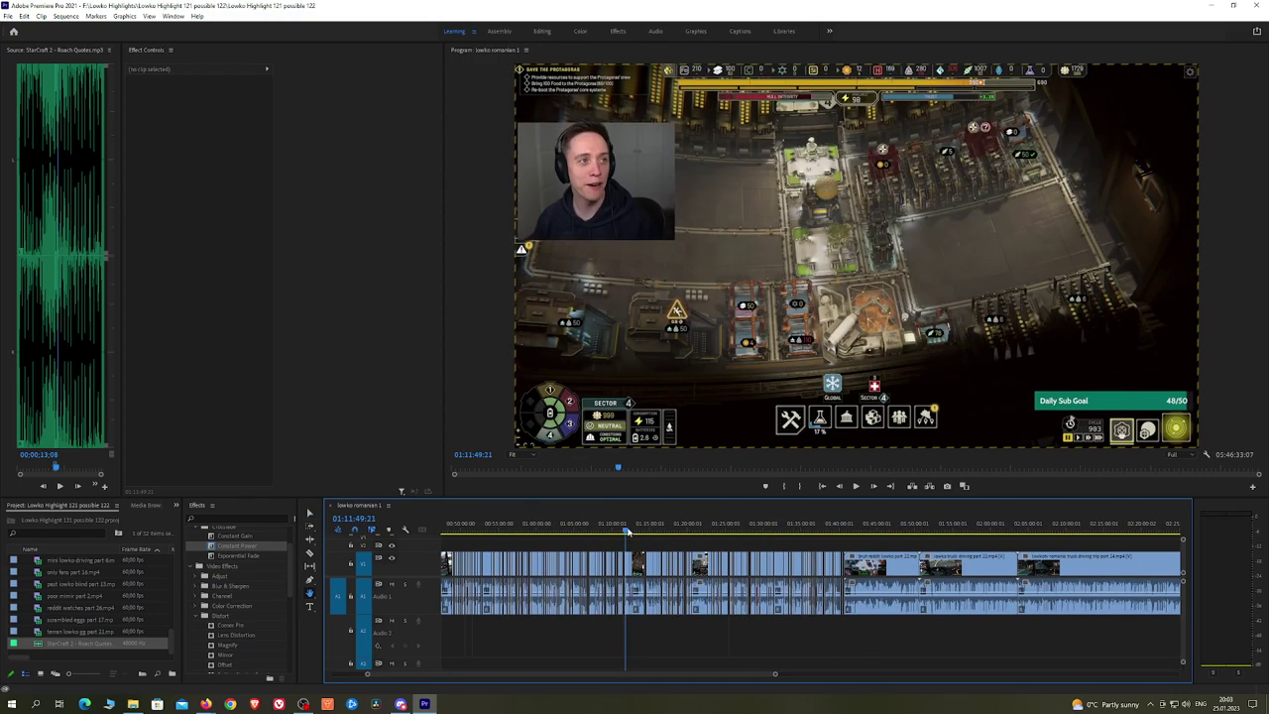
left_click_drag(631, 529, 625, 529)
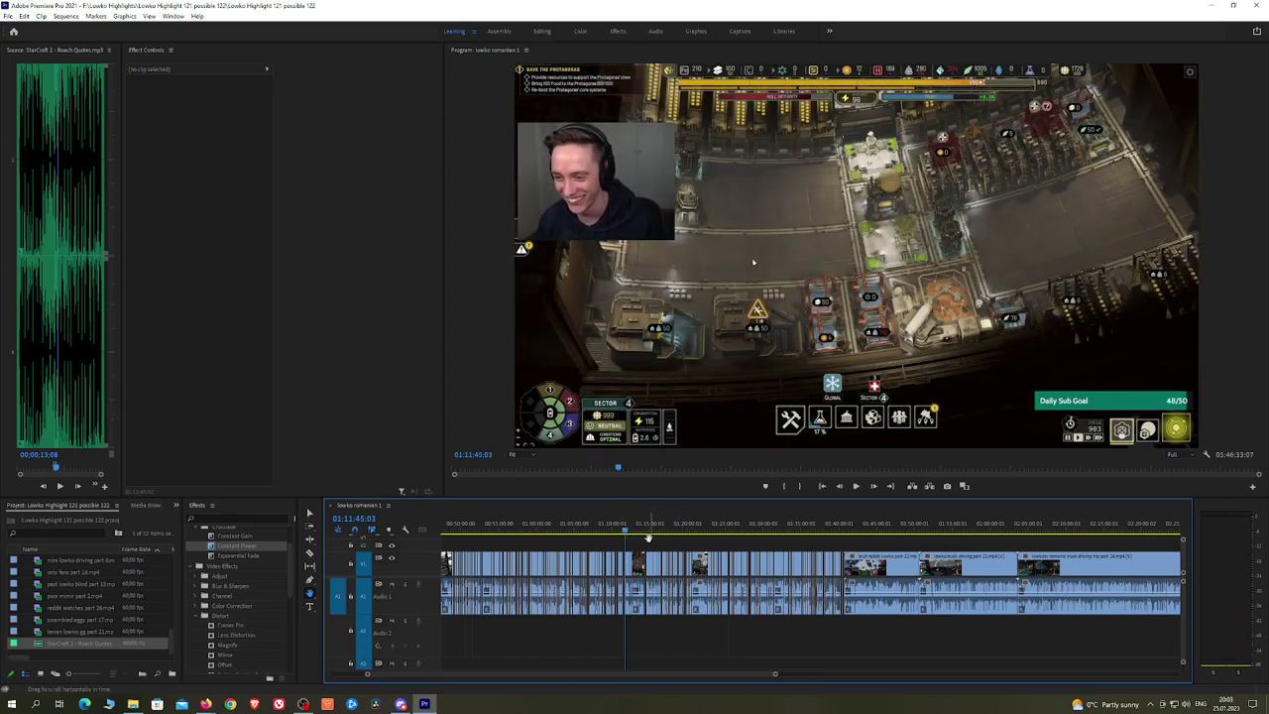
key("ctrl+s")
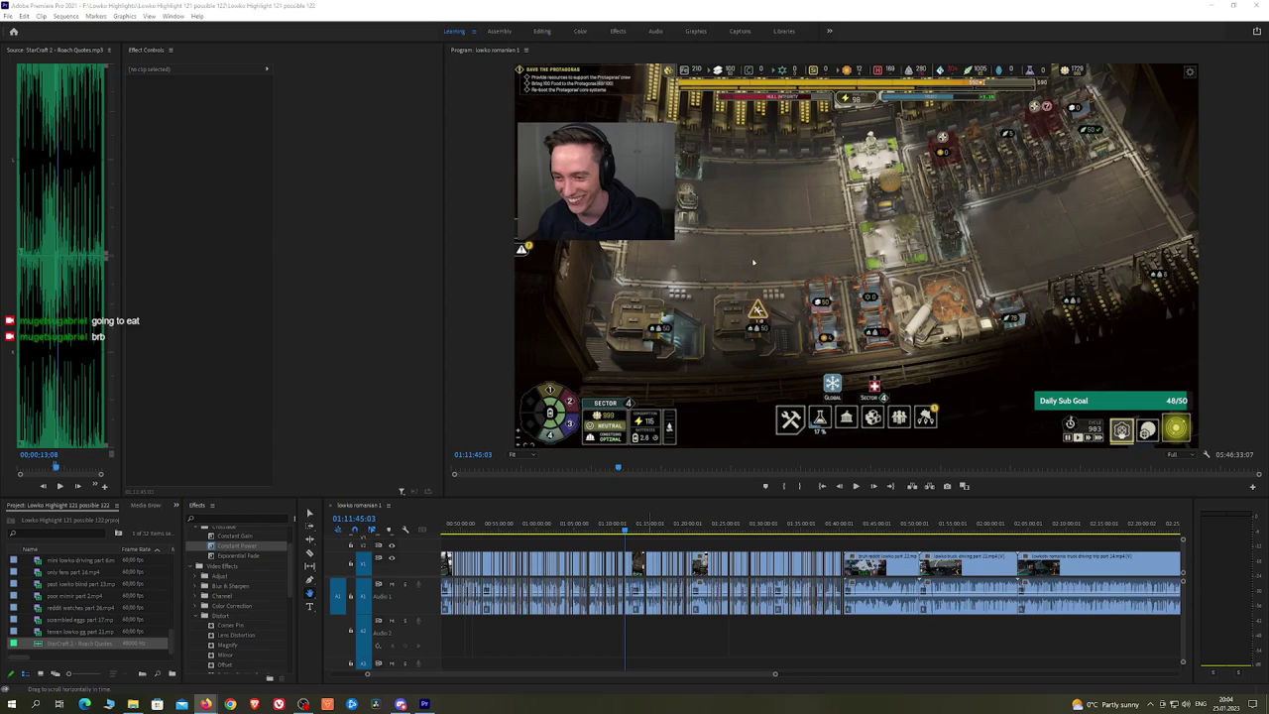
scroll(531, 557, "down", 5)
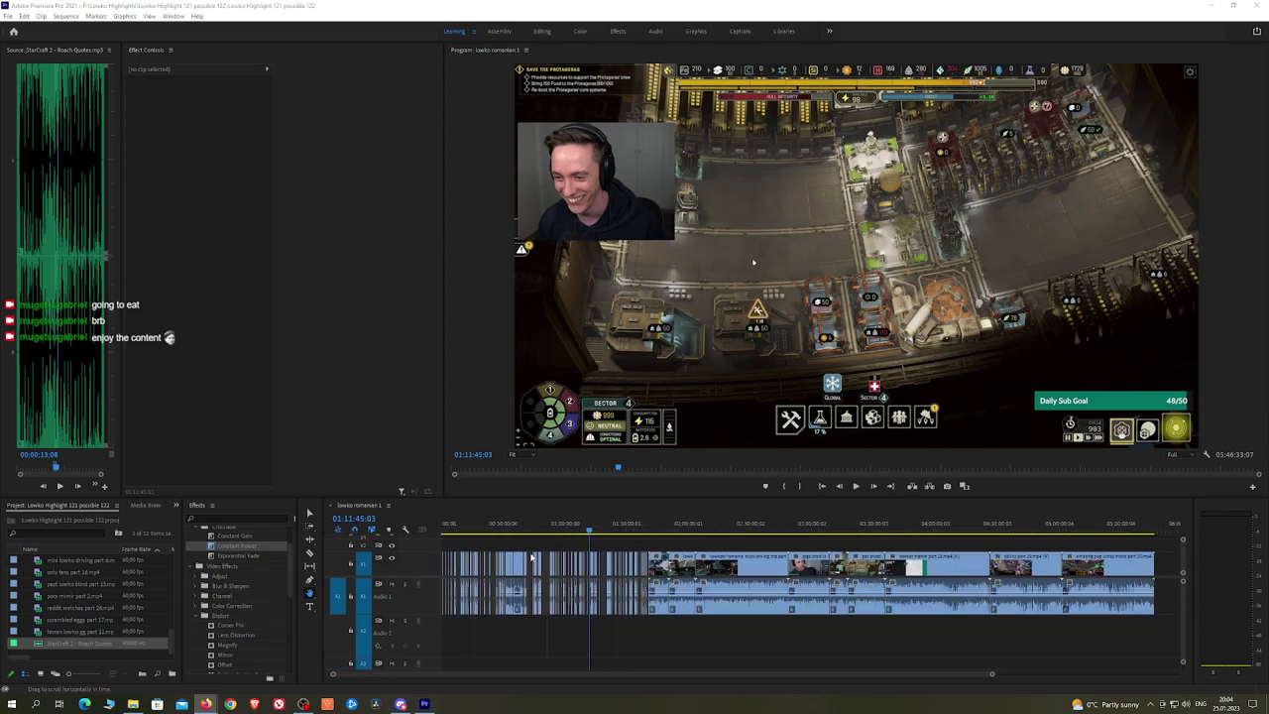
left_click(635, 541)
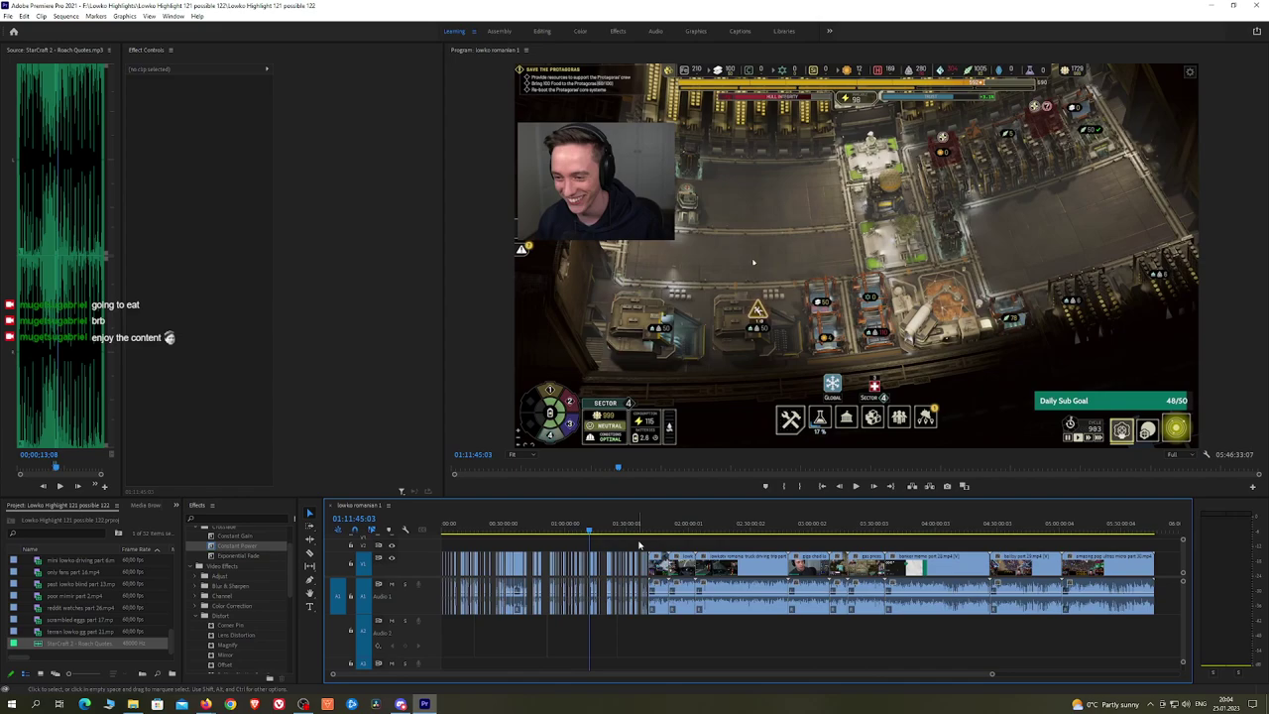
key("ctrl+s")
key("Home")
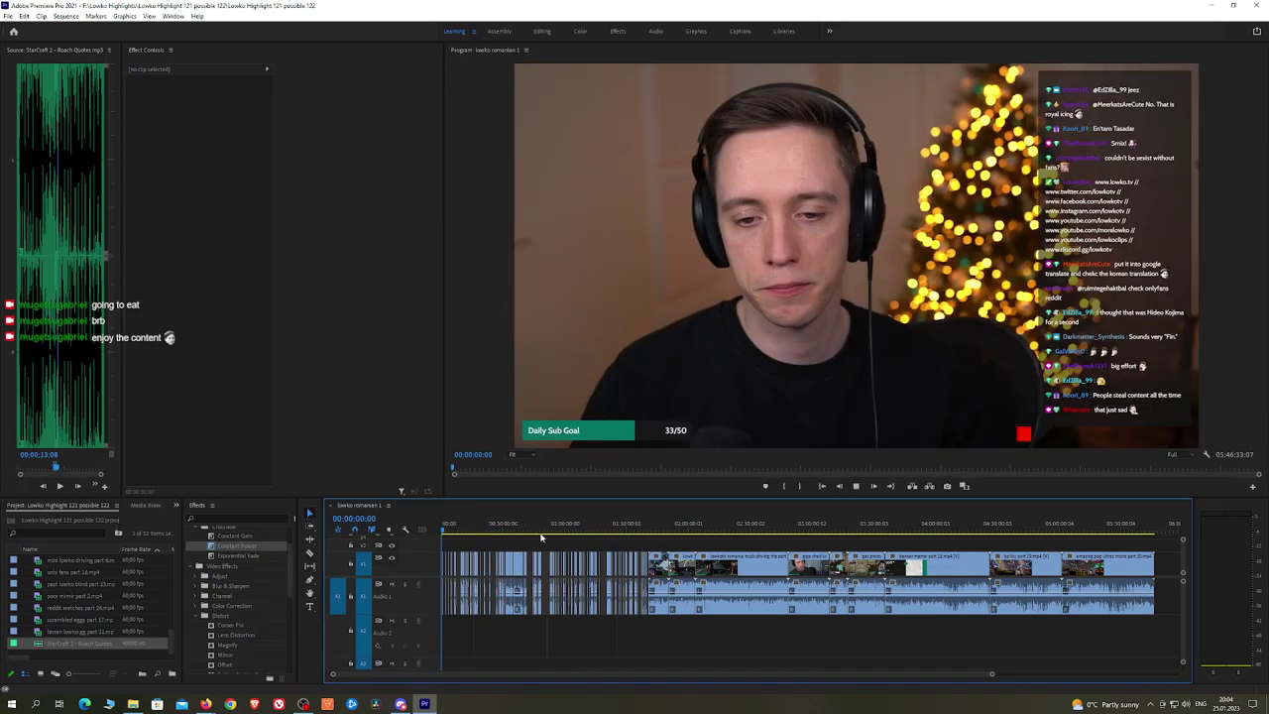
Step: Play the stream sequence from the beginning to review the opening stretch
key("space")
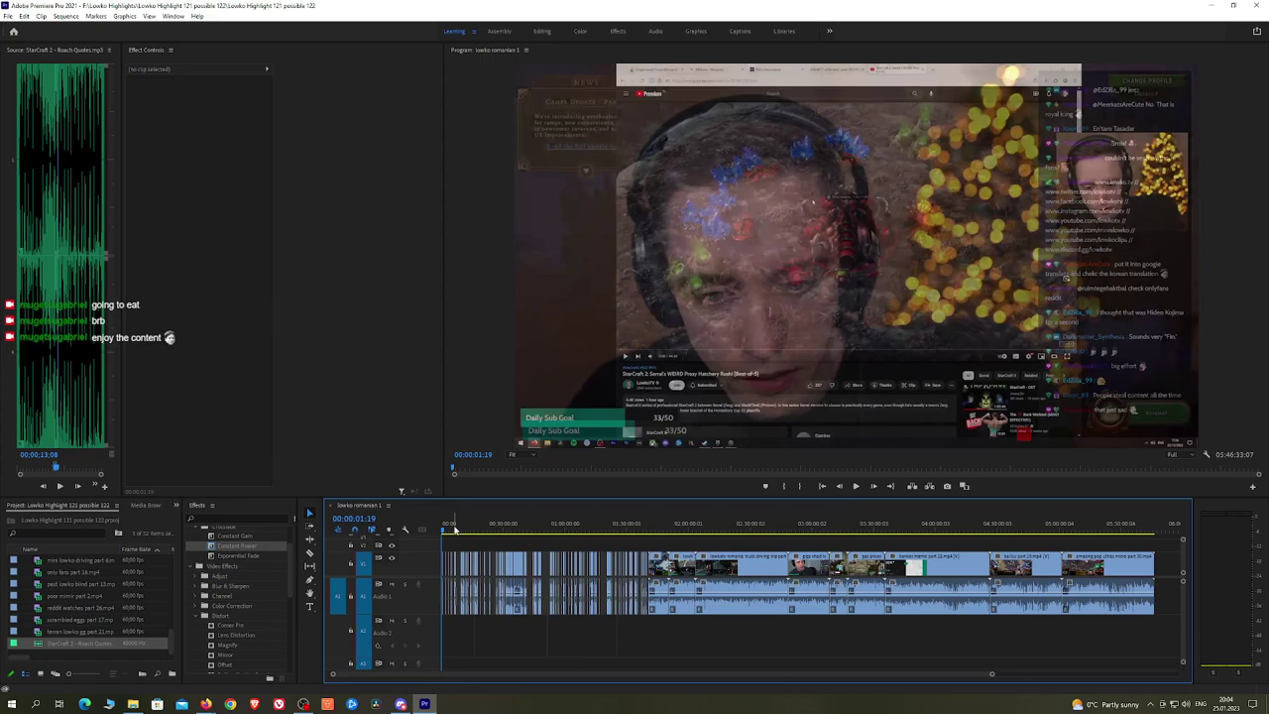
key("space")
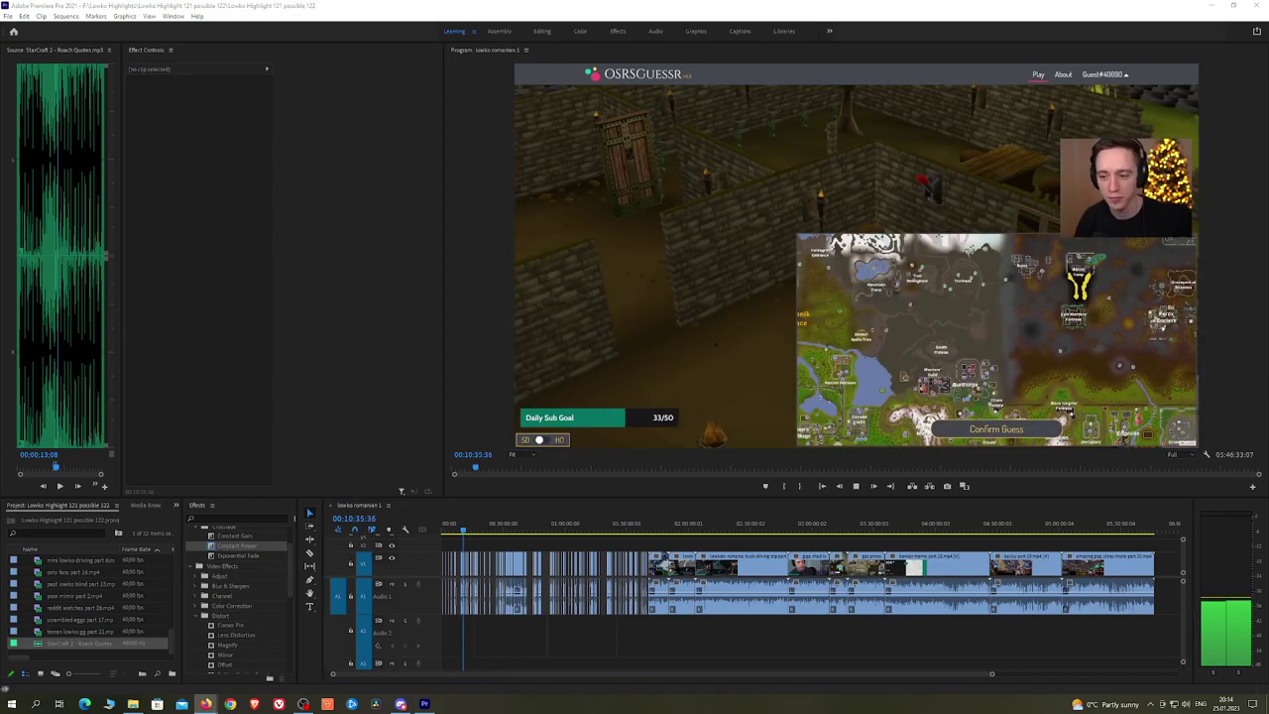
Step: Jump through the uncut later footage past the StarCraft profile scene to the face-cam part
left_click(650, 519)
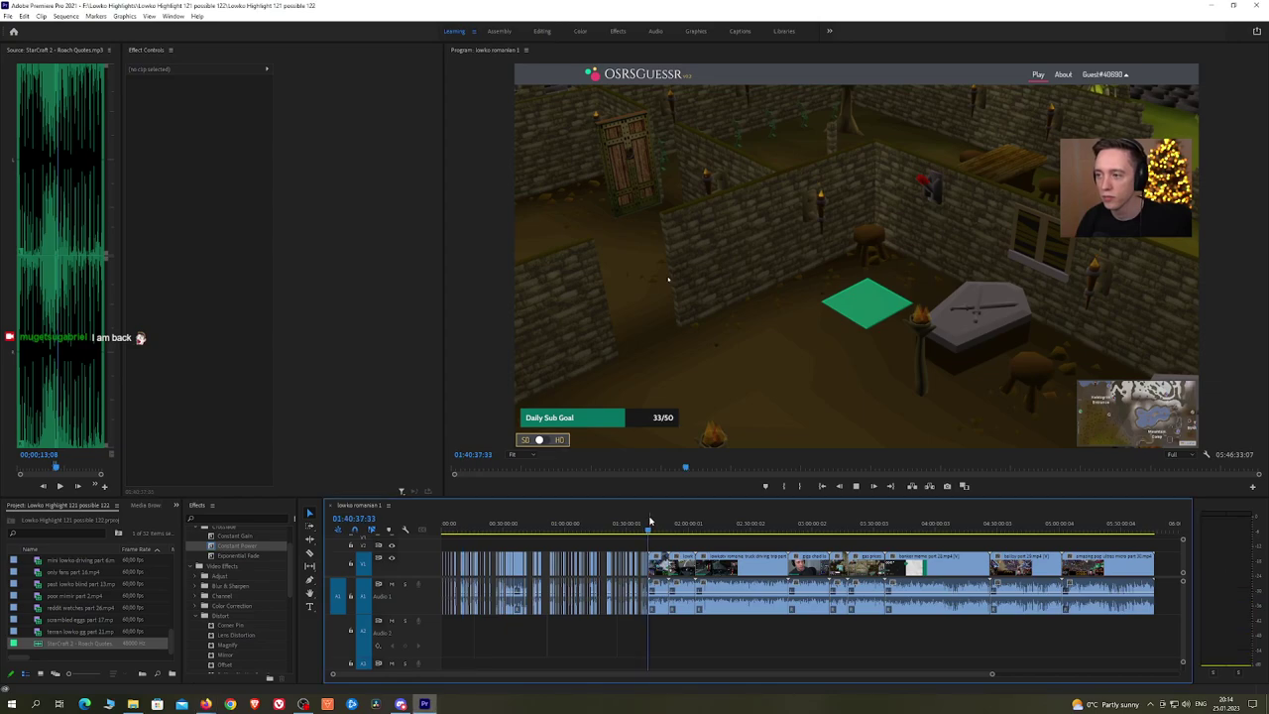
scroll(657, 534, "up", 10)
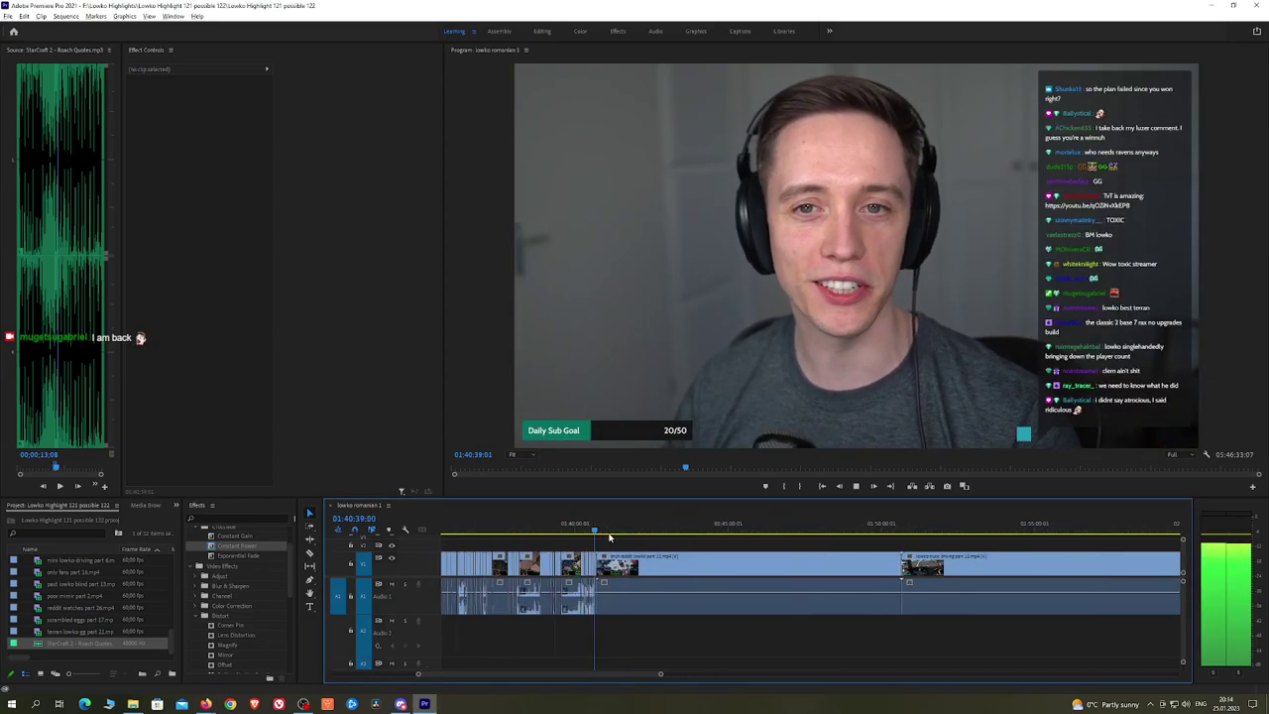
scroll(555, 537, "up", 4)
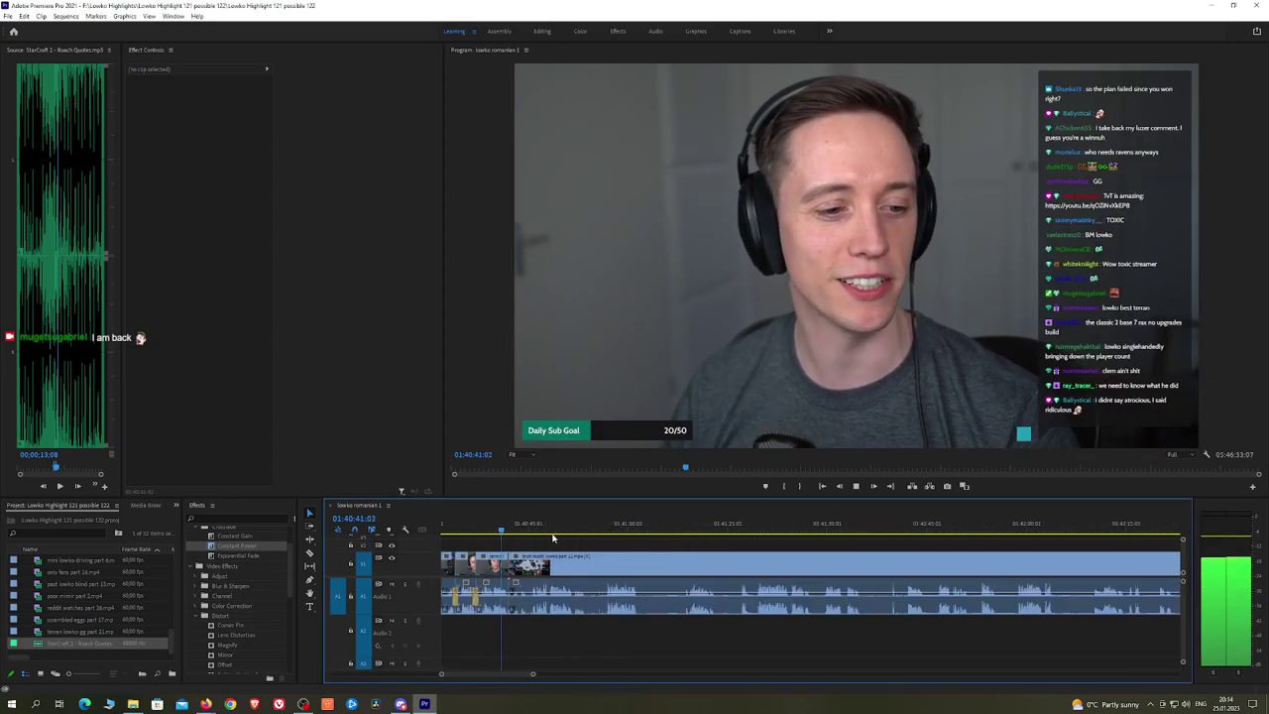
left_click(922, 525)
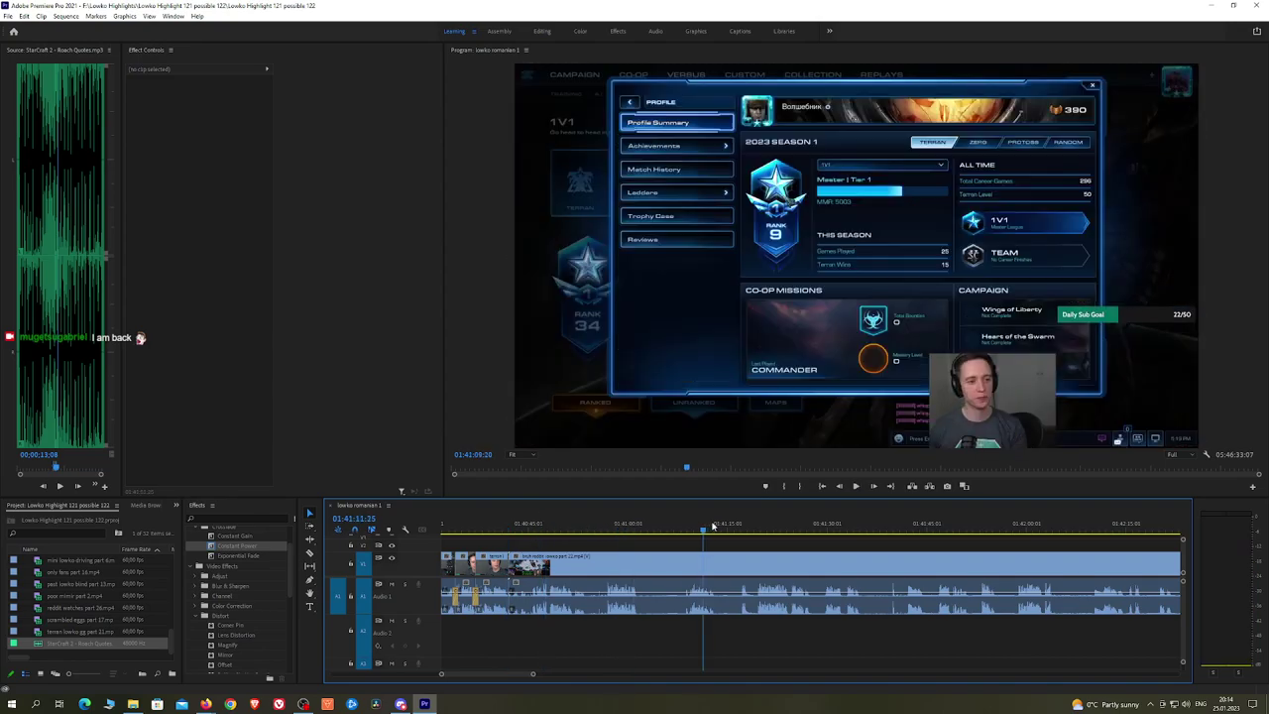
left_click(1091, 528)
scroll(1091, 541, "down", 4)
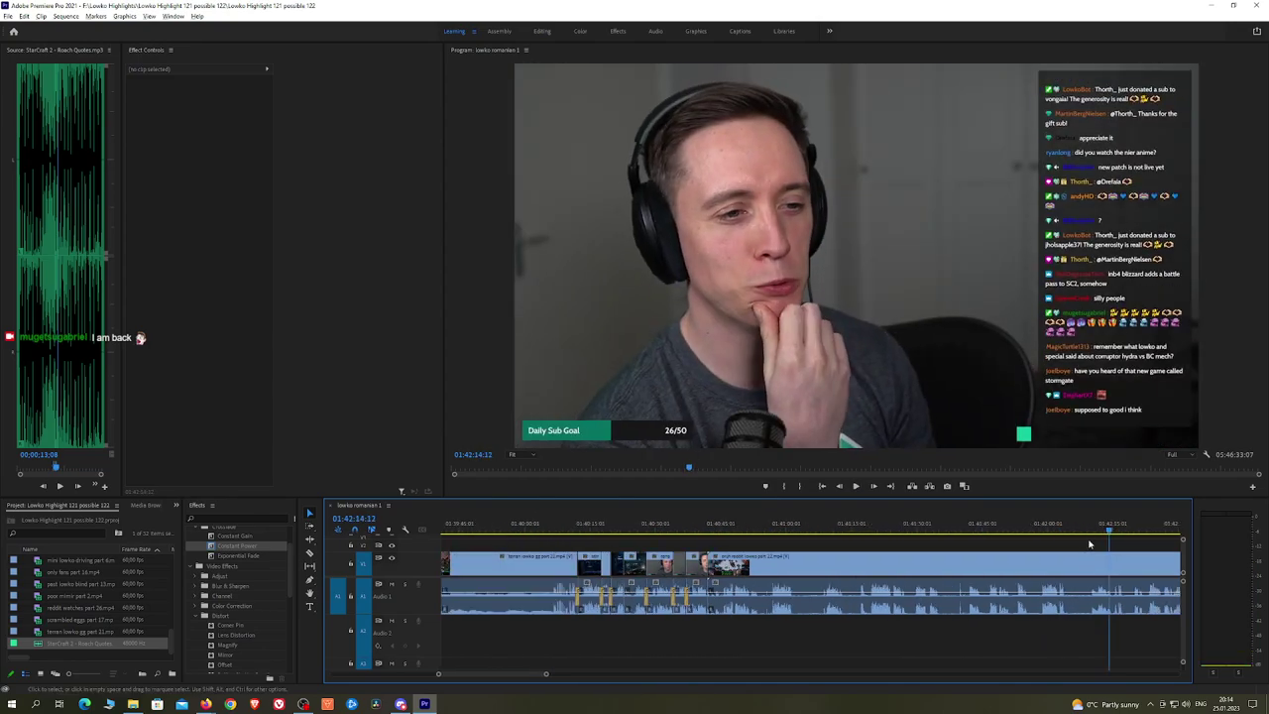
scroll(1091, 543, "down", 5)
Step: Scrub the playhead from about 01:42:27 to where the Reddit page appears
left_click(680, 531)
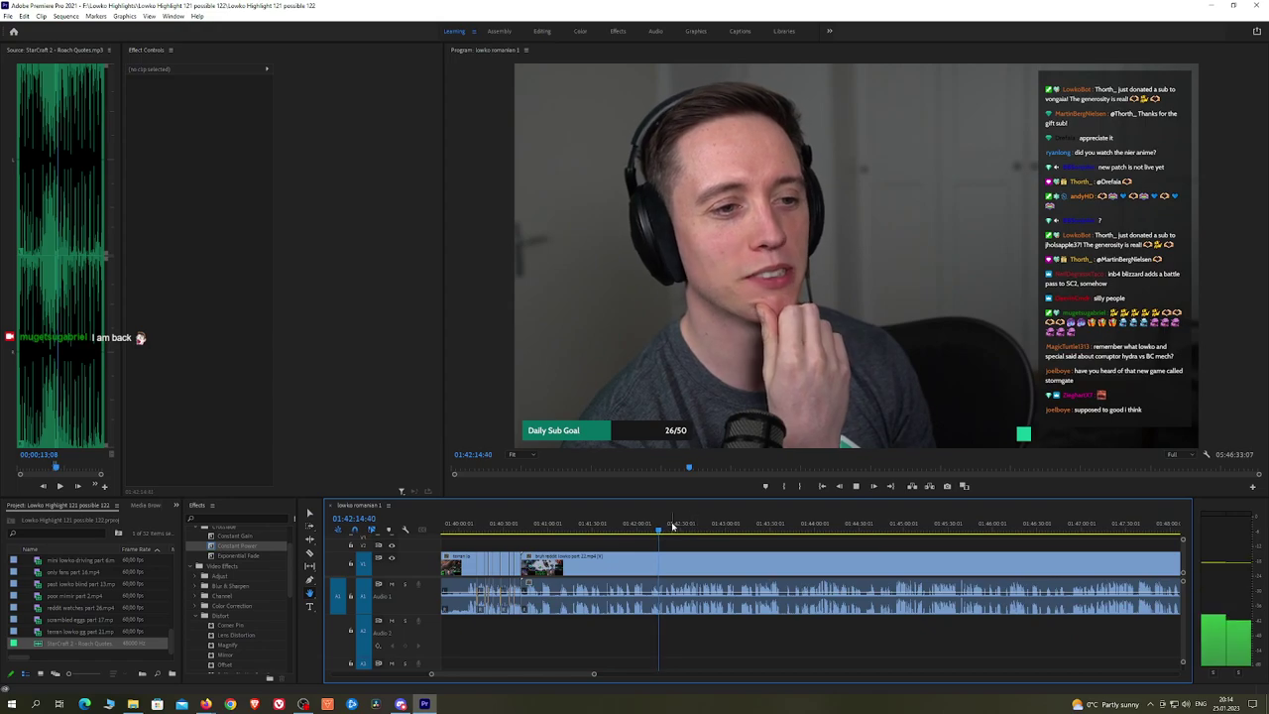
left_click_drag(680, 530, 887, 530)
key("space")
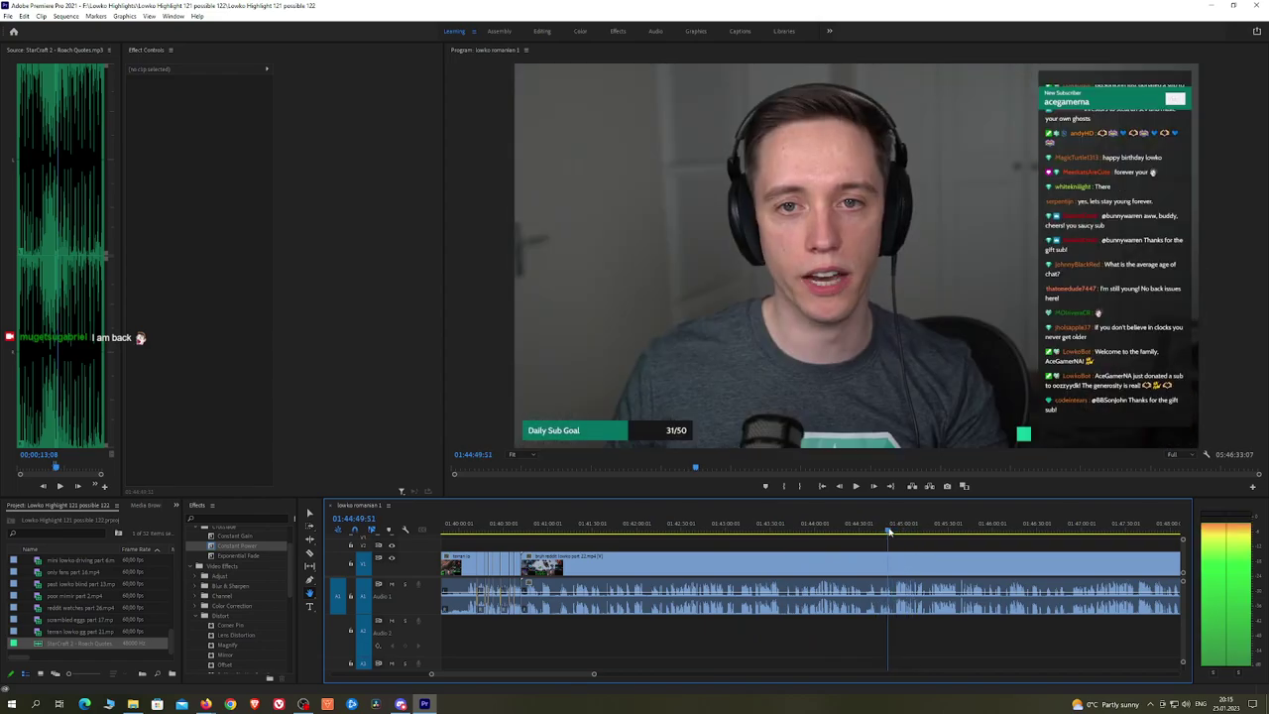
scroll(892, 533, "up", 3)
scroll(895, 535, "up", 3)
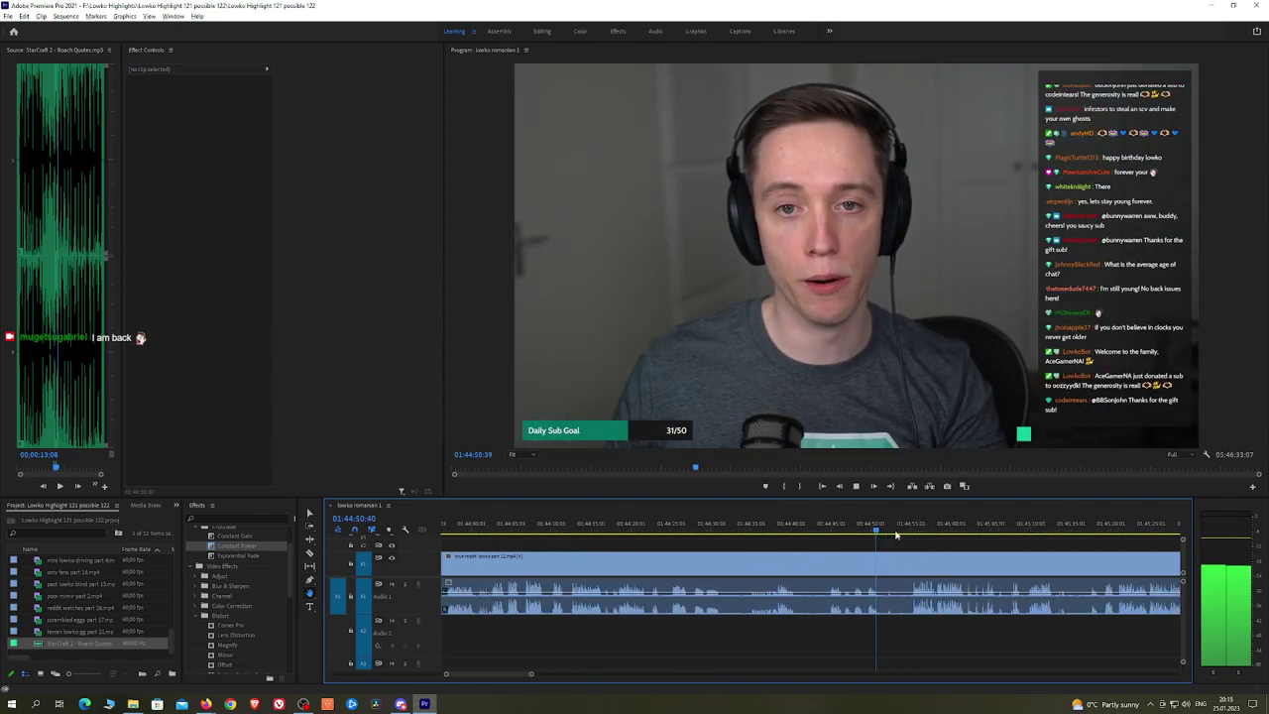
left_click_drag(878, 530, 908, 532)
key("v")
key("ctrl+k")
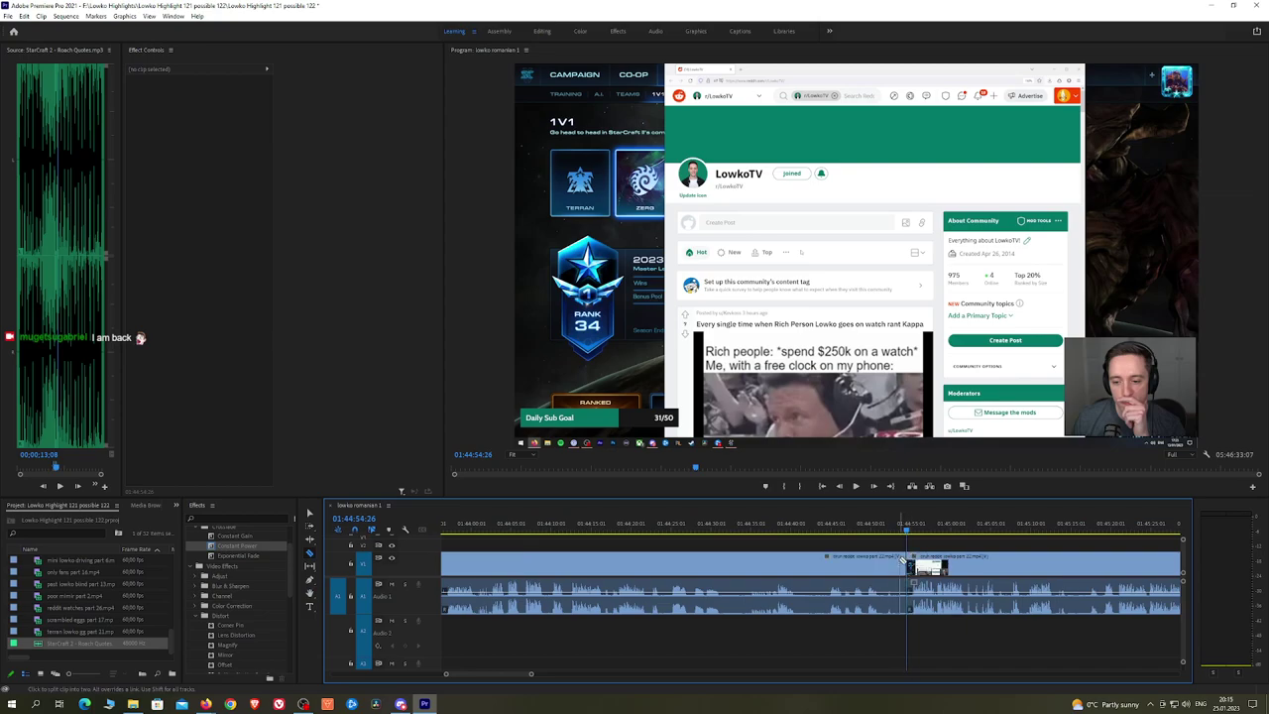
left_click(888, 563)
key("shift+Delete")
key("space")
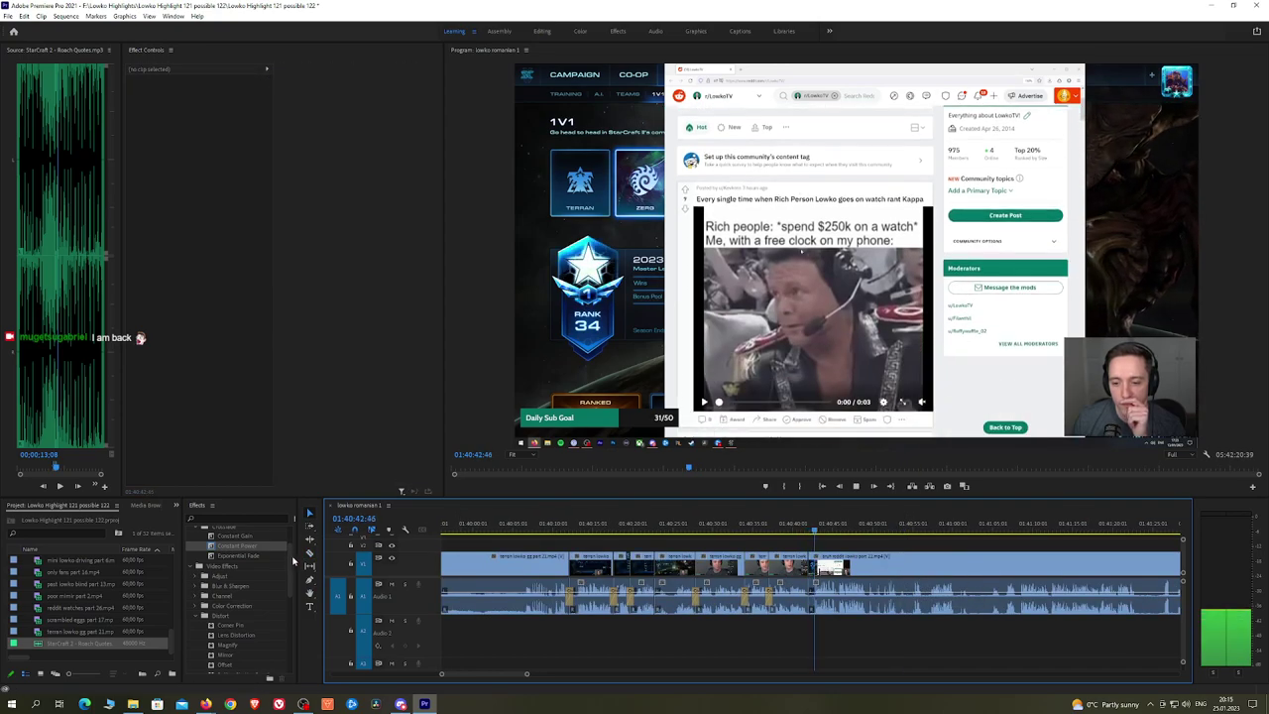
left_click_drag(242, 556, 813, 607)
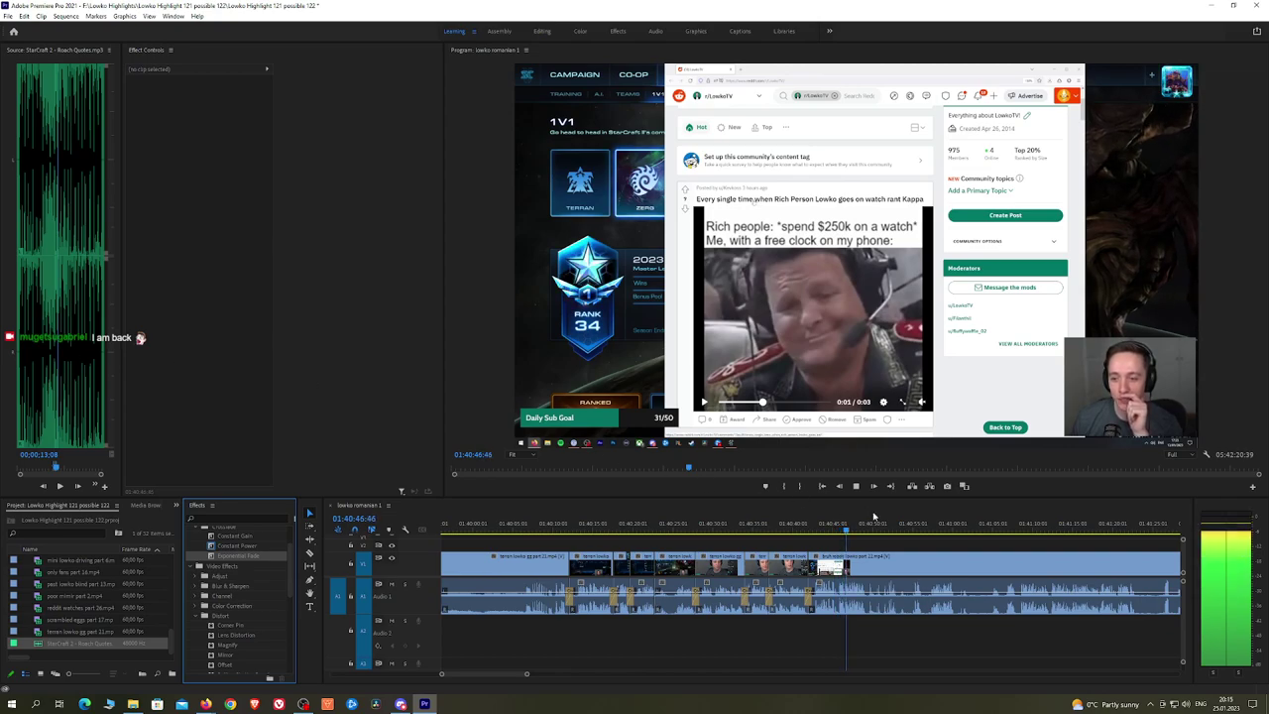
left_click(894, 544)
key("h")
left_click_drag(921, 538, 730, 539)
scroll(748, 528, "up", 2)
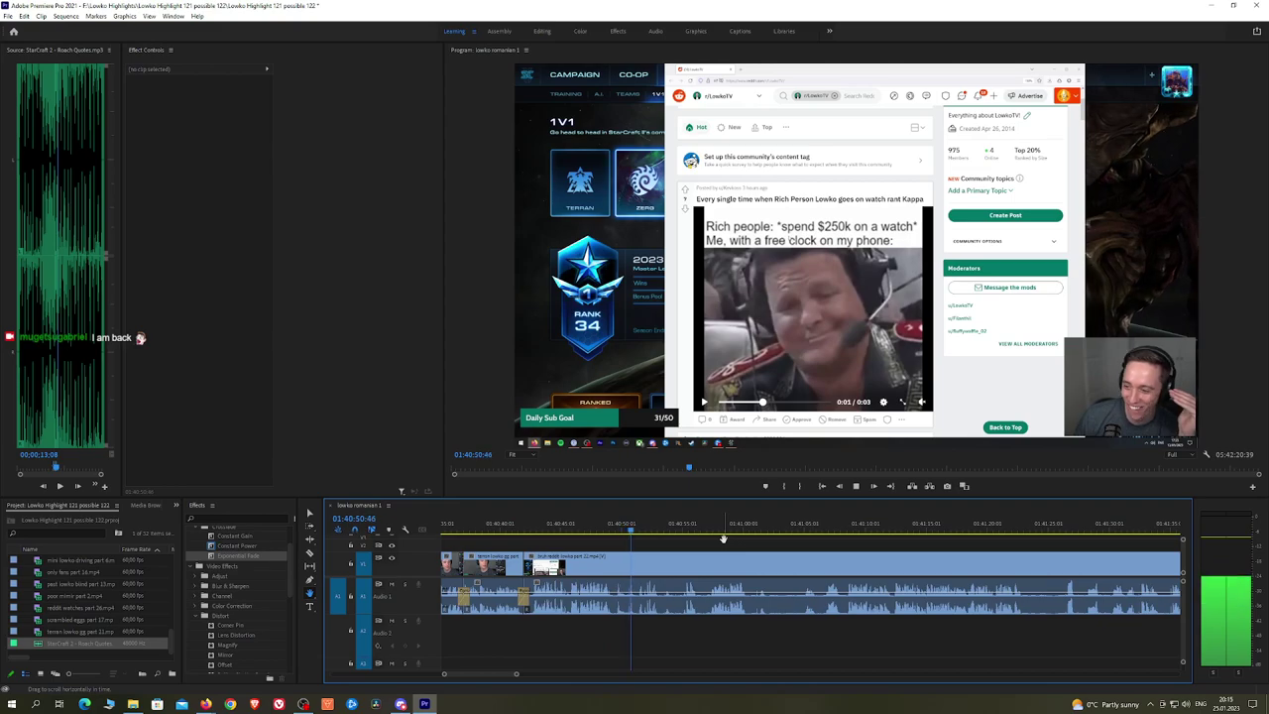
scroll(729, 540, "up", 1)
scroll(729, 540, "up", 1)
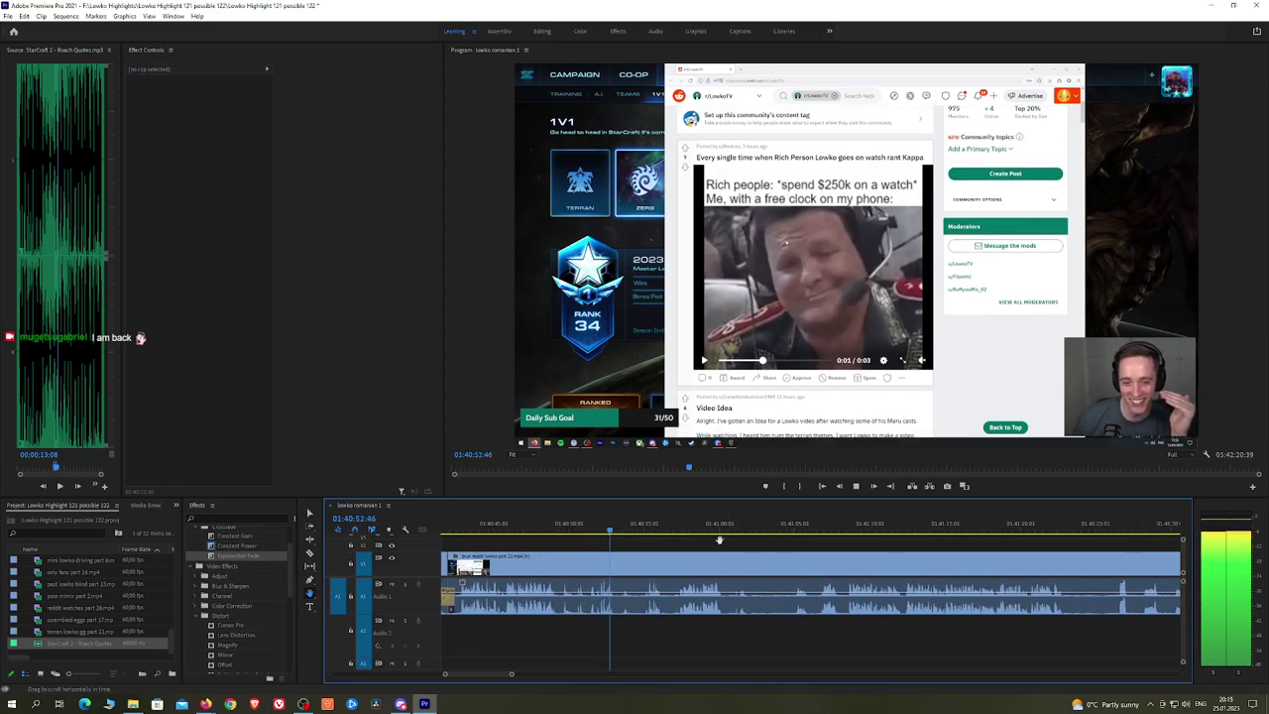
left_click(598, 530)
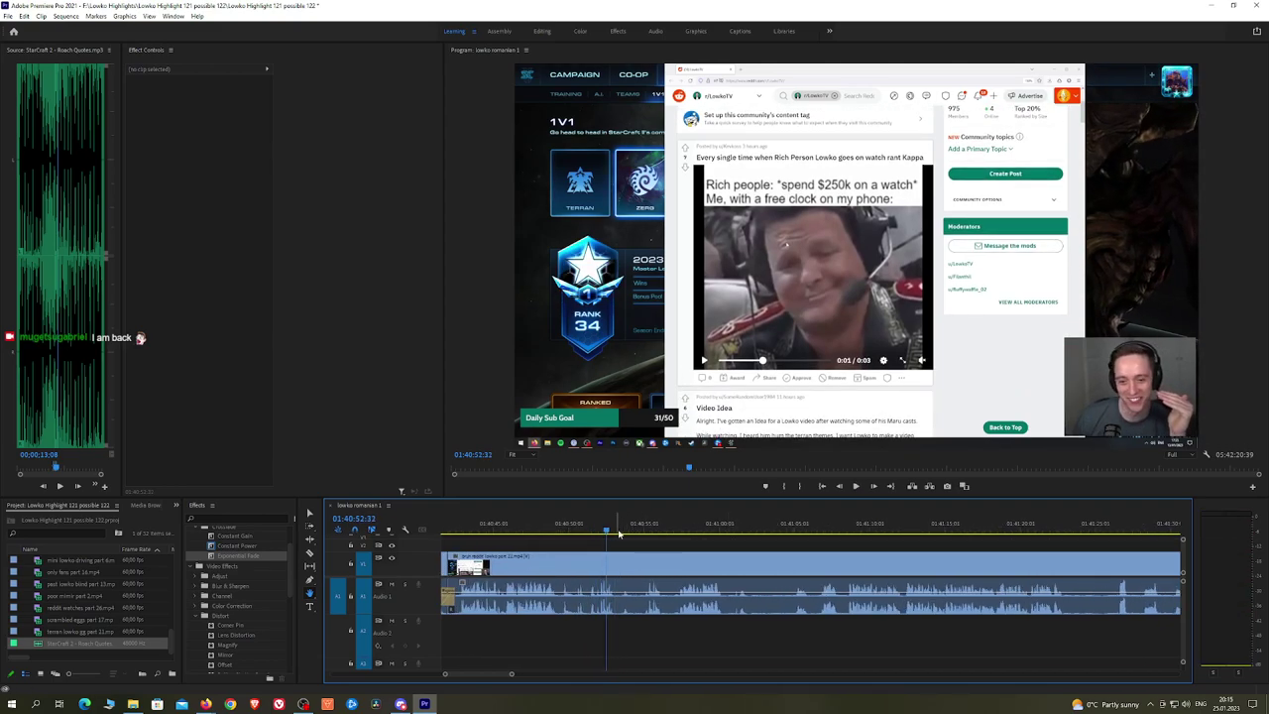
scroll(600, 529, "up", 2)
left_click(581, 523)
key("space")
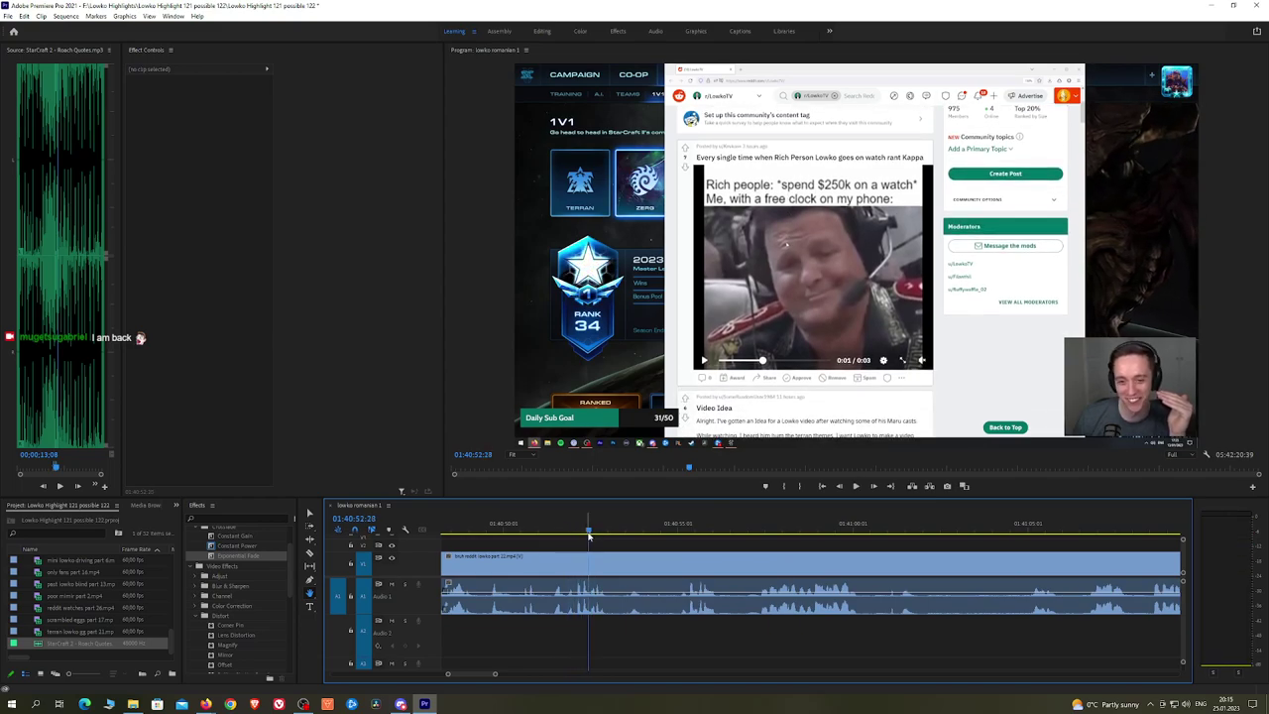
key("c")
left_click(589, 565)
key("space")
key("space")
left_click(608, 566)
key("v")
left_click(598, 566)
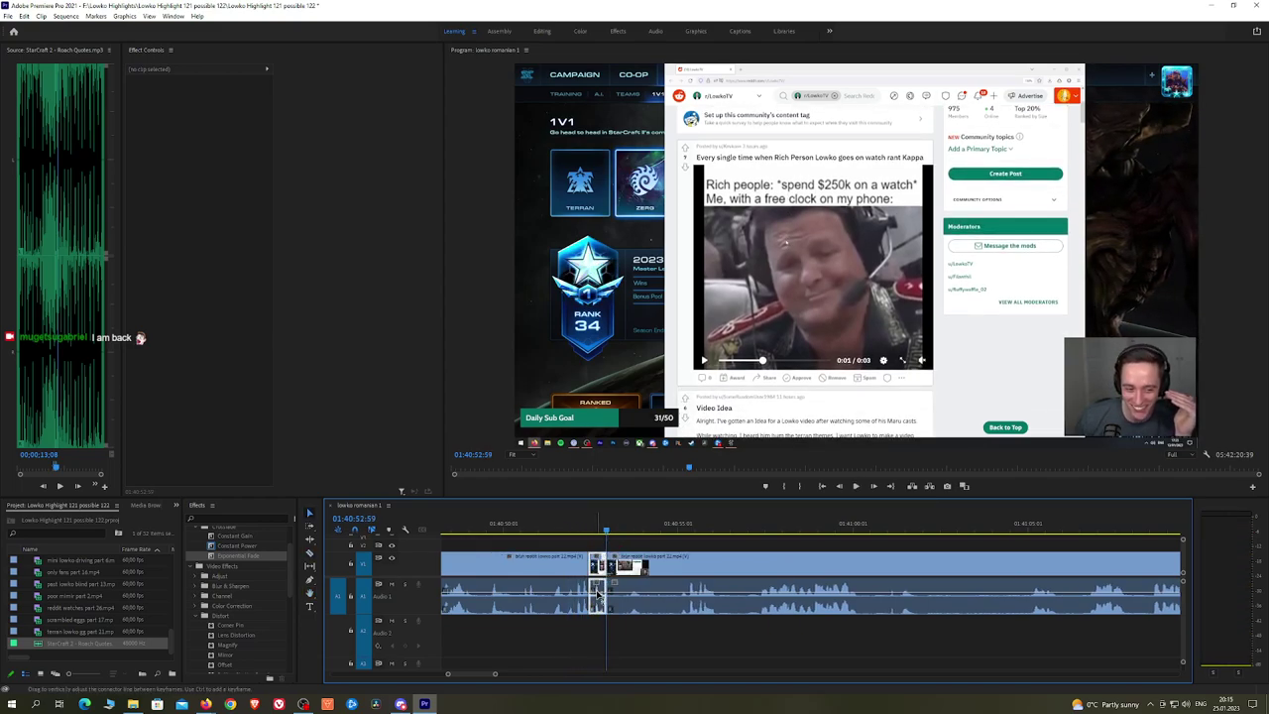
left_click_drag(107, 644, 599, 641)
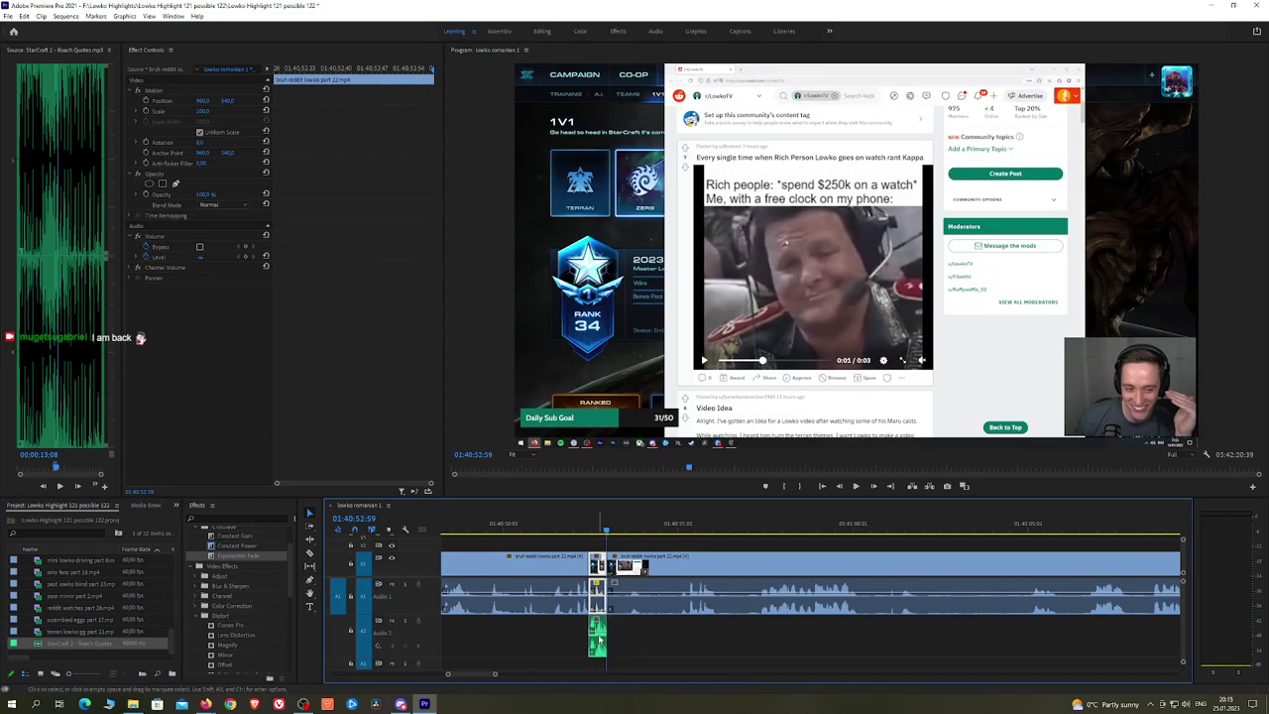
left_click(597, 635)
left_click(210, 110)
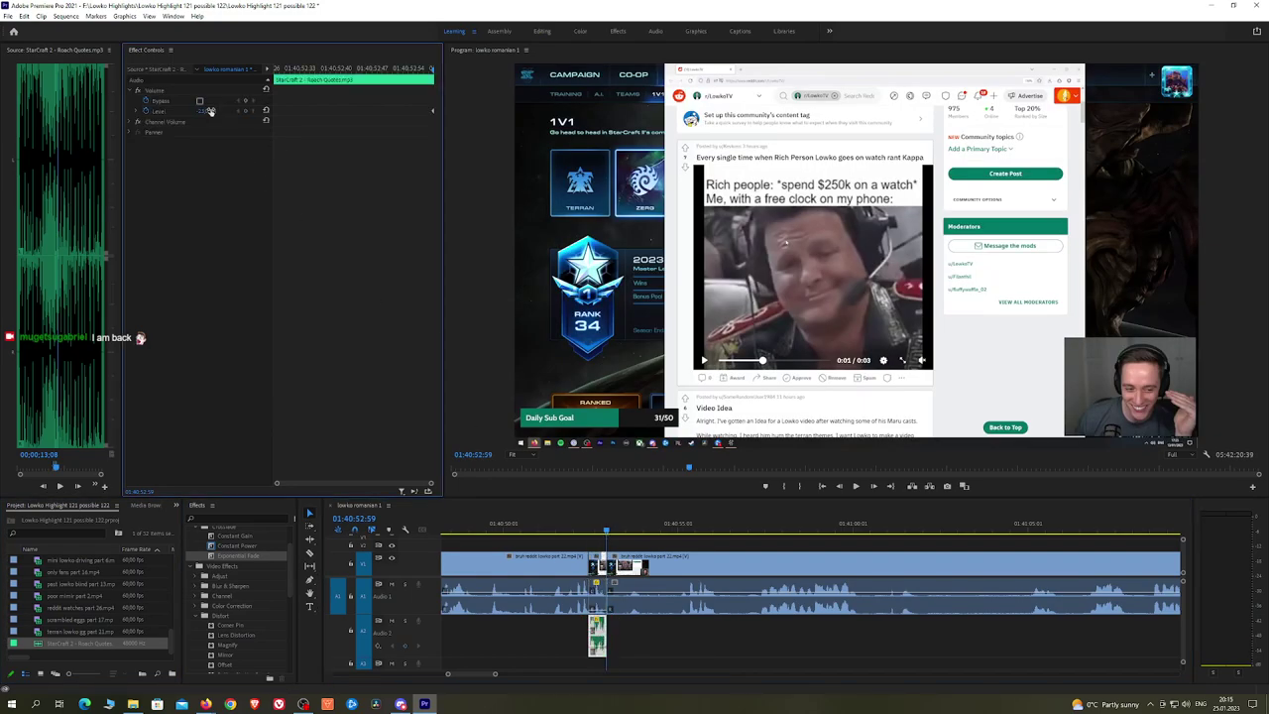
left_click(584, 531)
key("space")
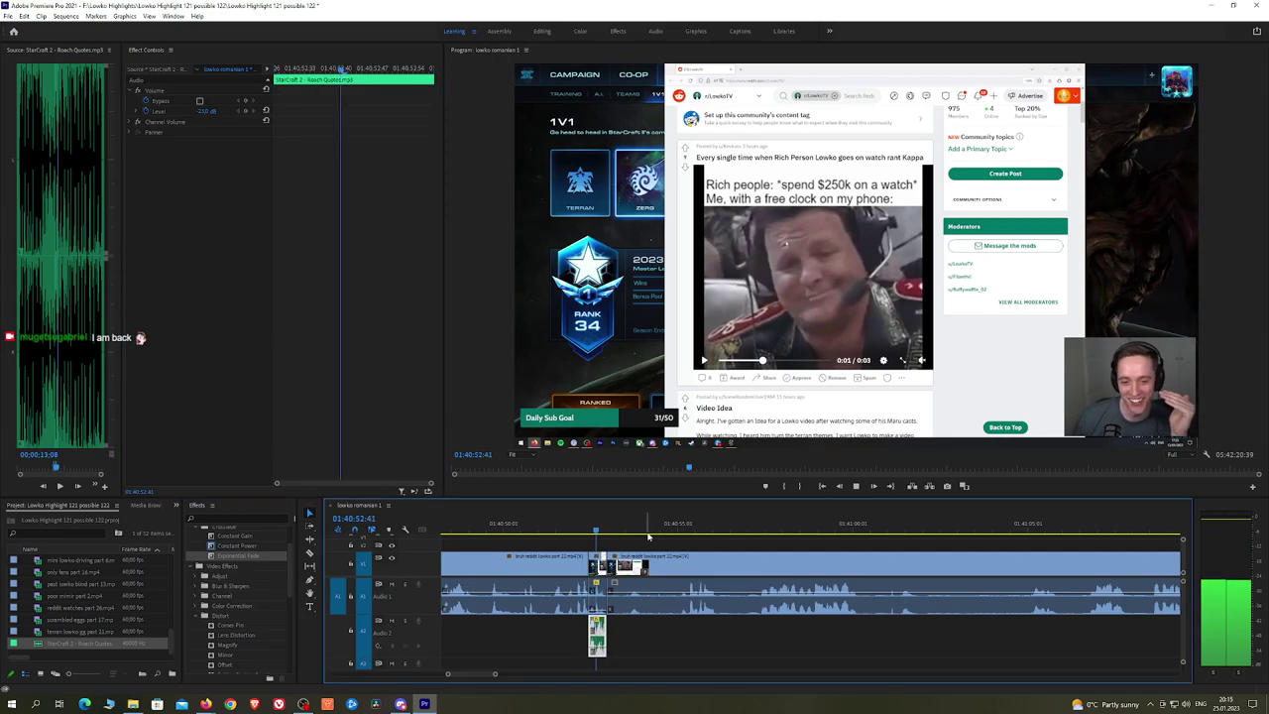
left_click(667, 532)
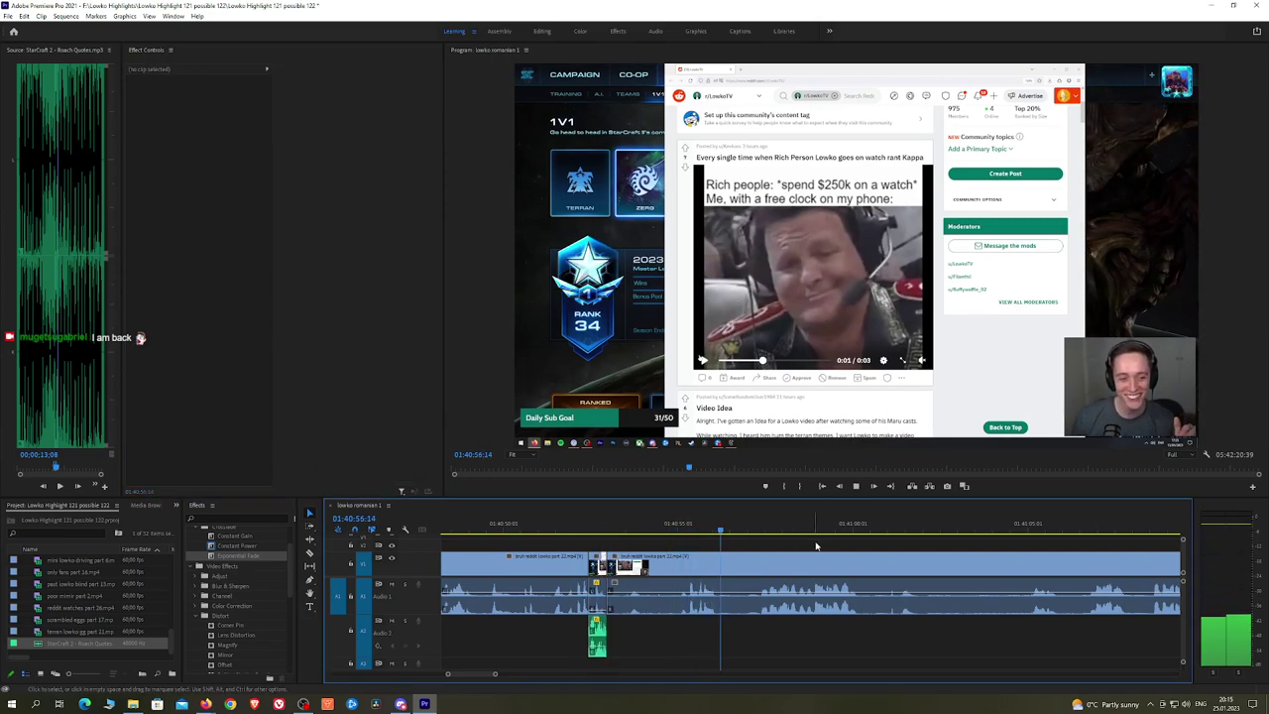
scroll(714, 535, "down", 3)
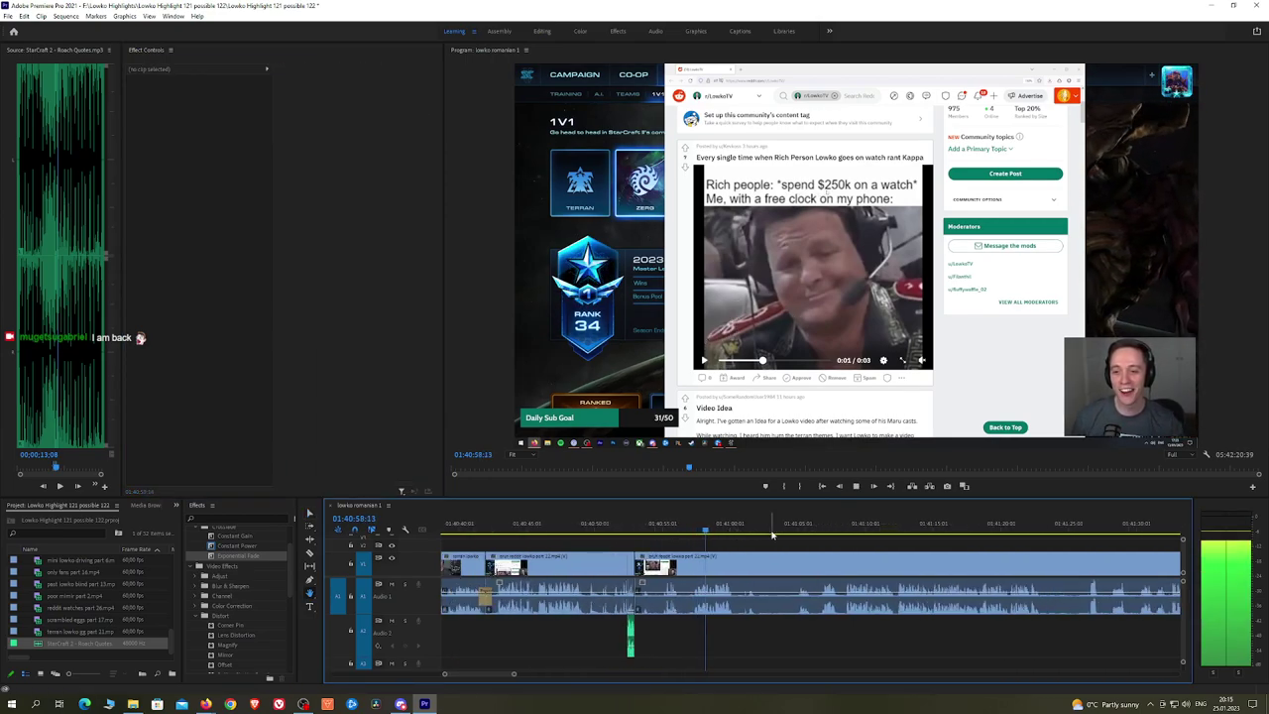
Step: Cut out the first short dead stretch and put a Constant Power crossfade on the new audio join
left_click_drag(795, 539, 734, 542)
scroll(734, 542, "up", 2)
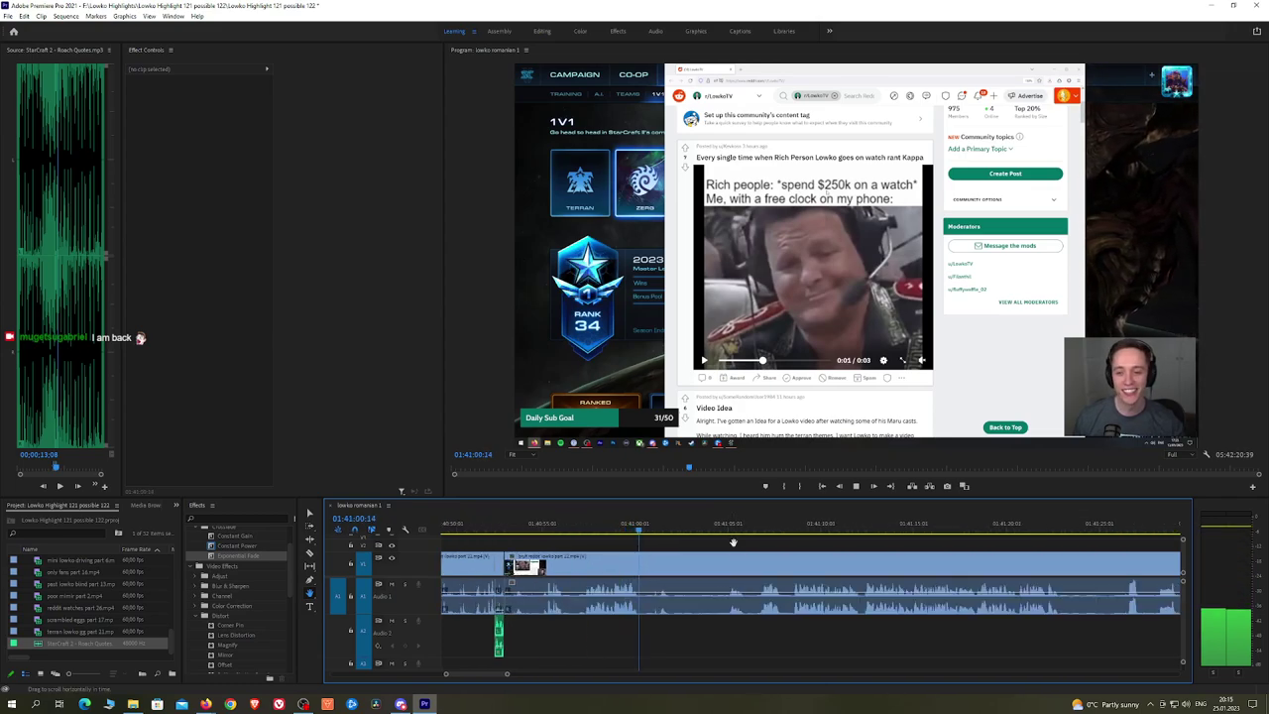
key("ctrl+k")
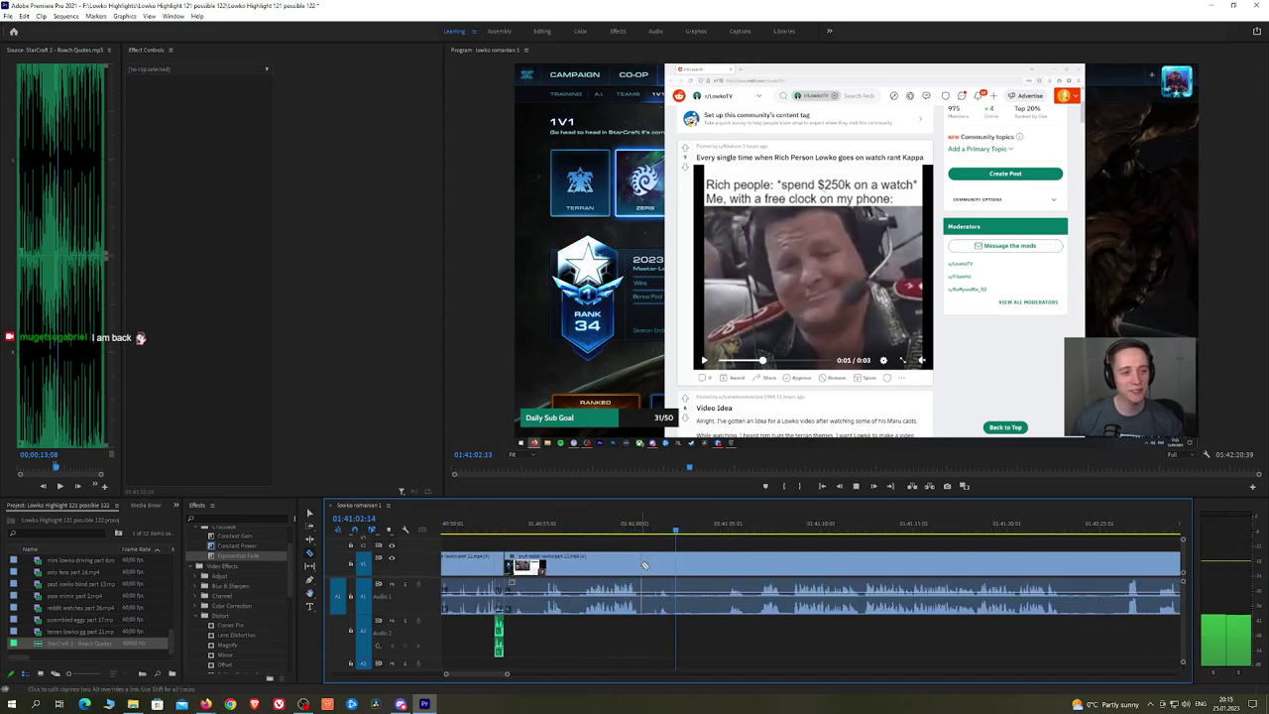
left_click(726, 533)
left_click(725, 565)
key("v")
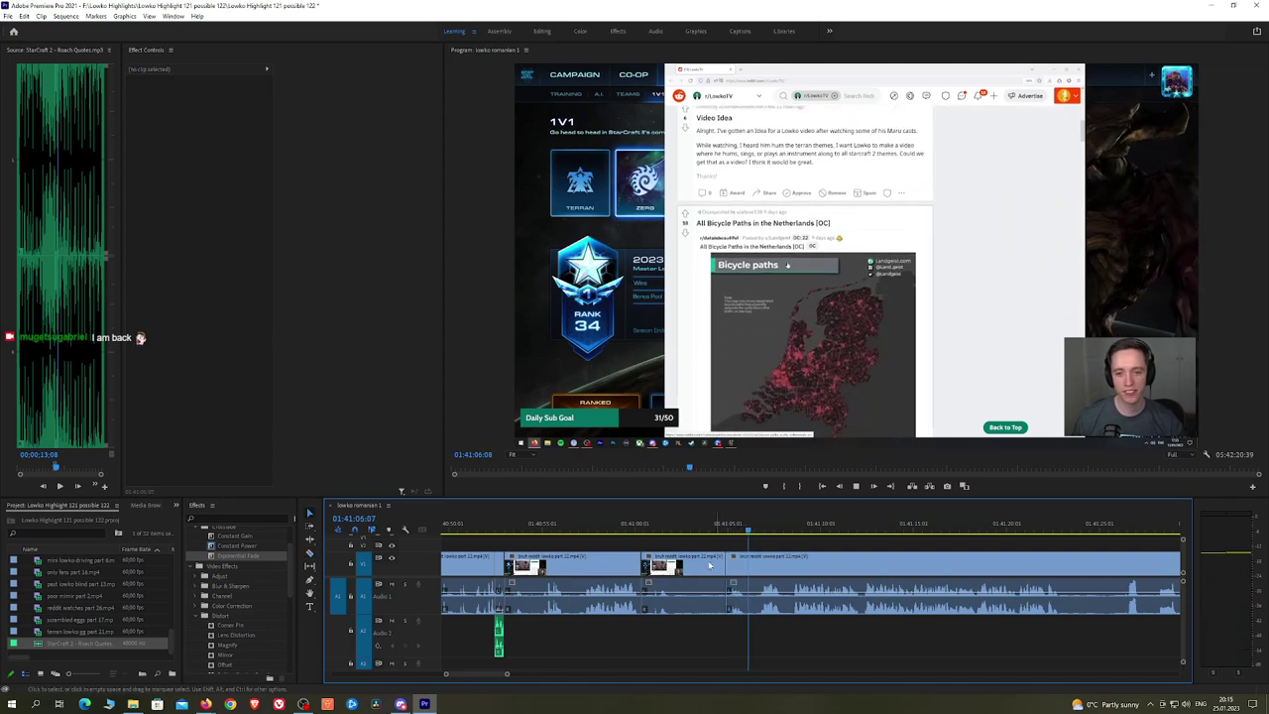
left_click(708, 565)
key("shift+Delete")
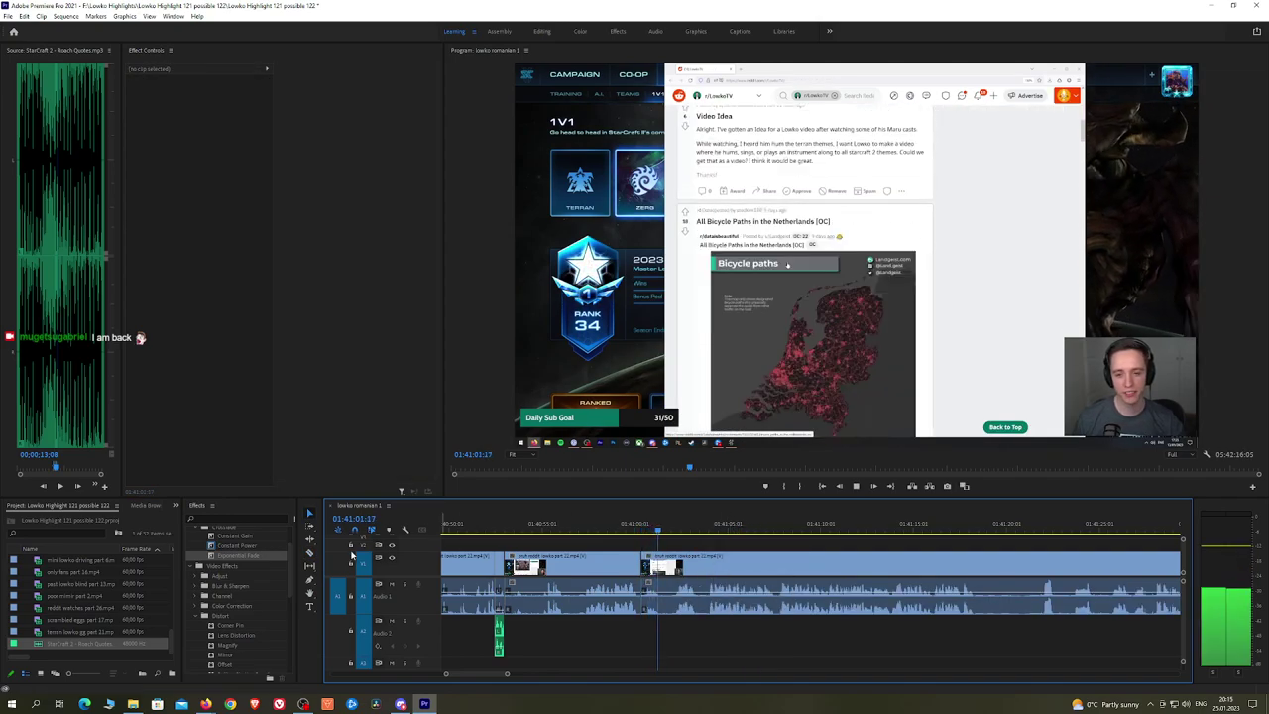
left_click_drag(261, 551, 642, 595)
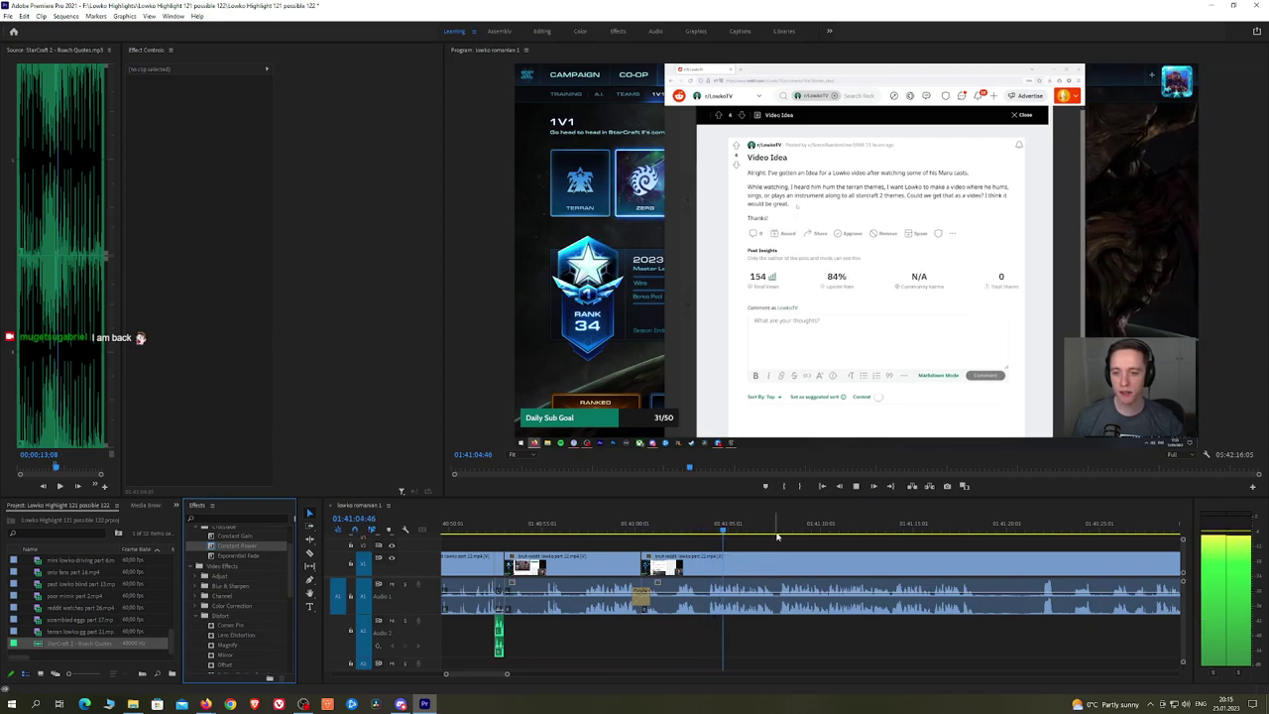
Step: Scrub ahead to the next unwanted section, cut at its end and ripple-delete it
left_click(908, 527)
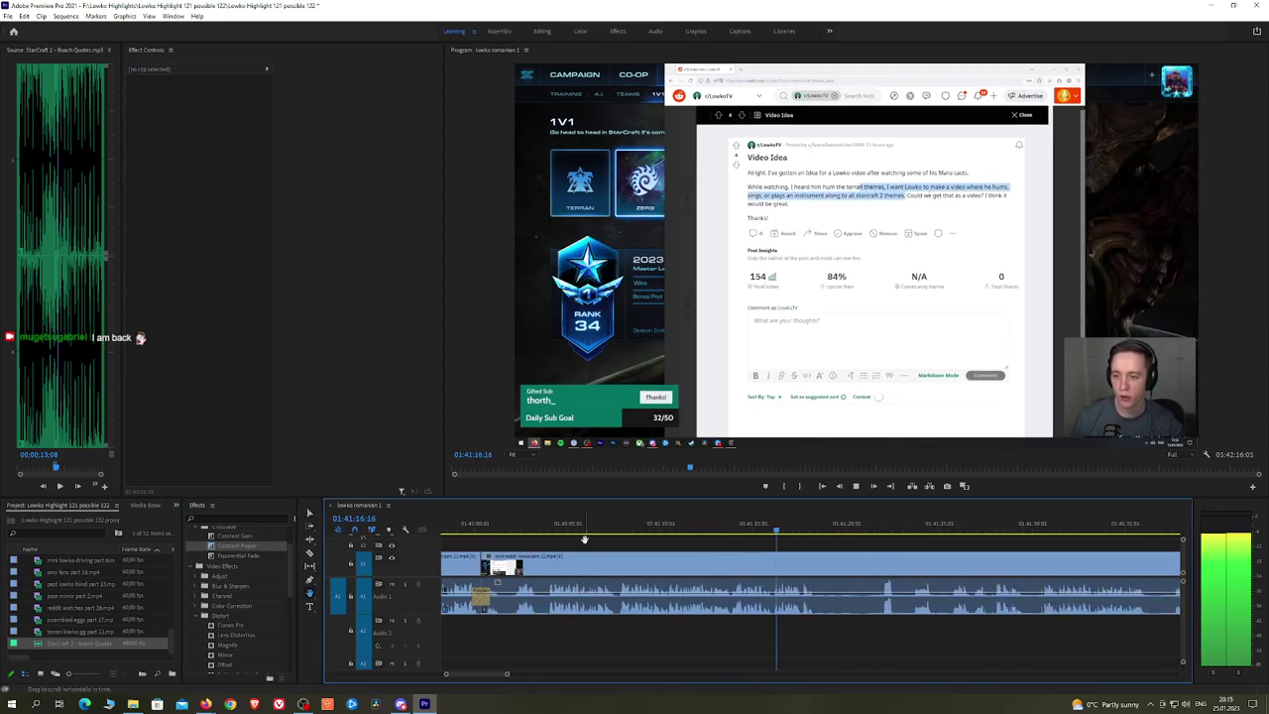
key("space")
left_click_drag(1021, 527, 959, 529)
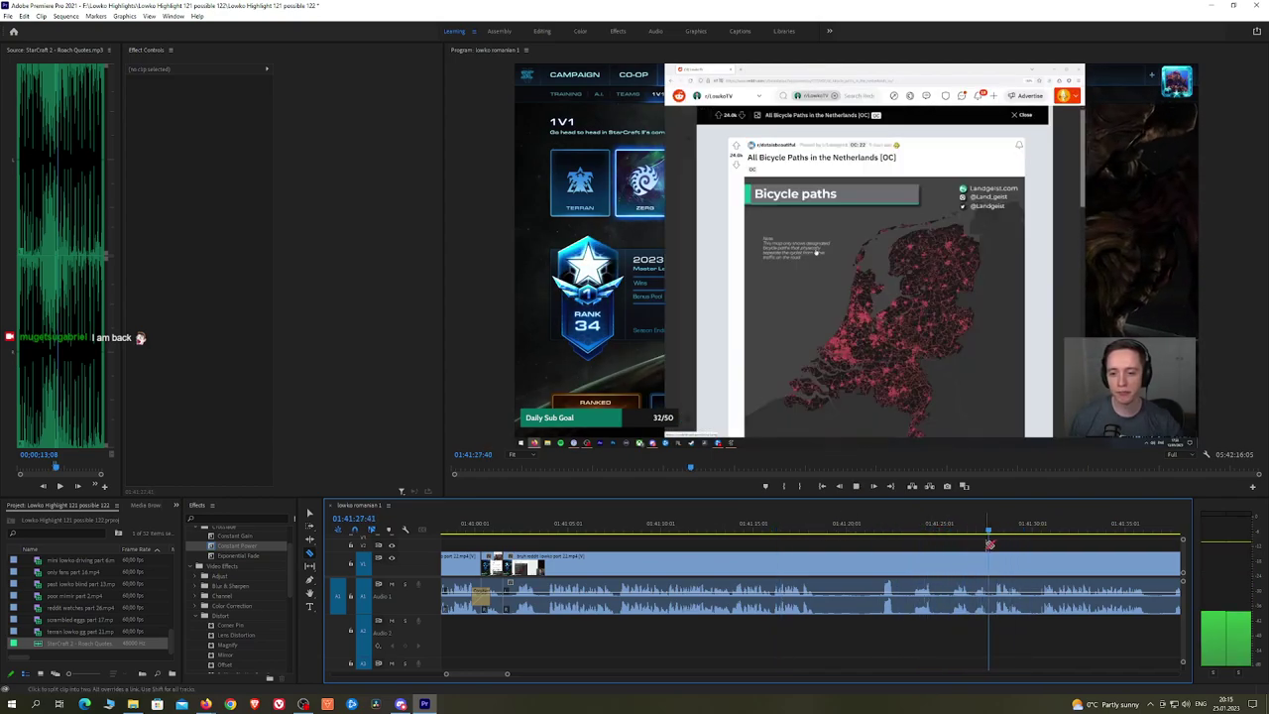
left_click(997, 564)
key("v")
left_click(982, 568)
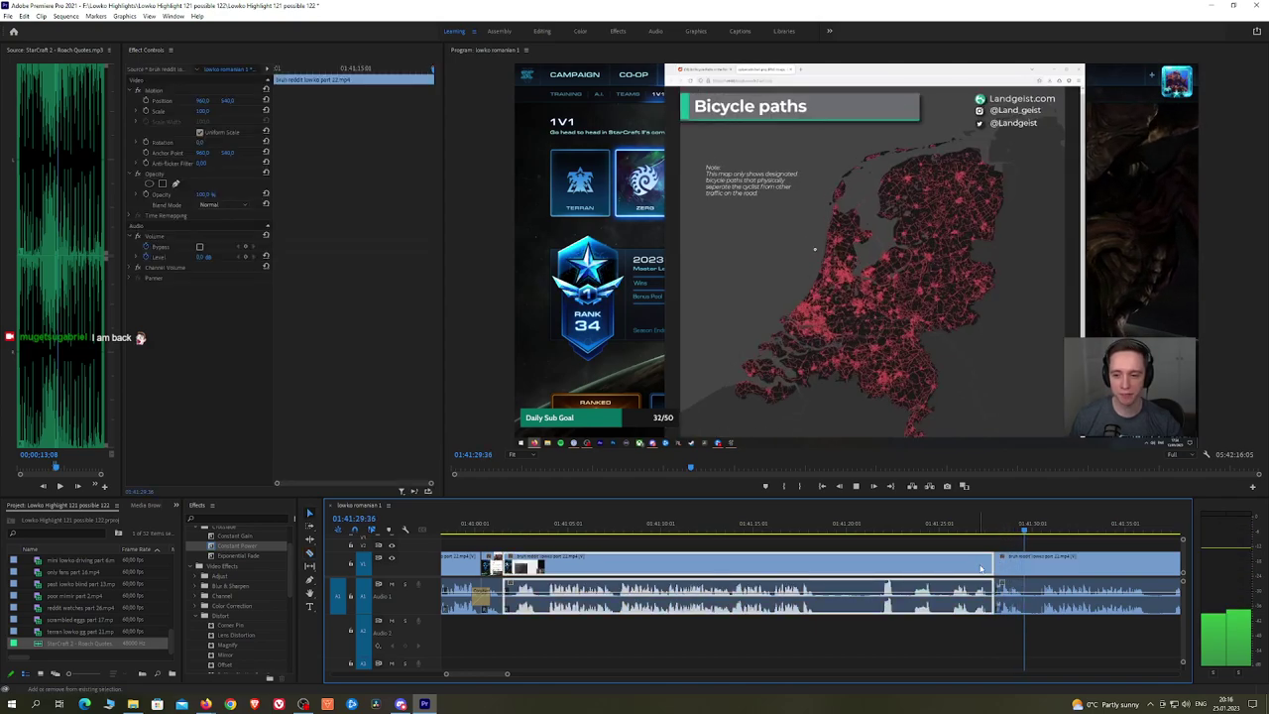
key("shift+Delete")
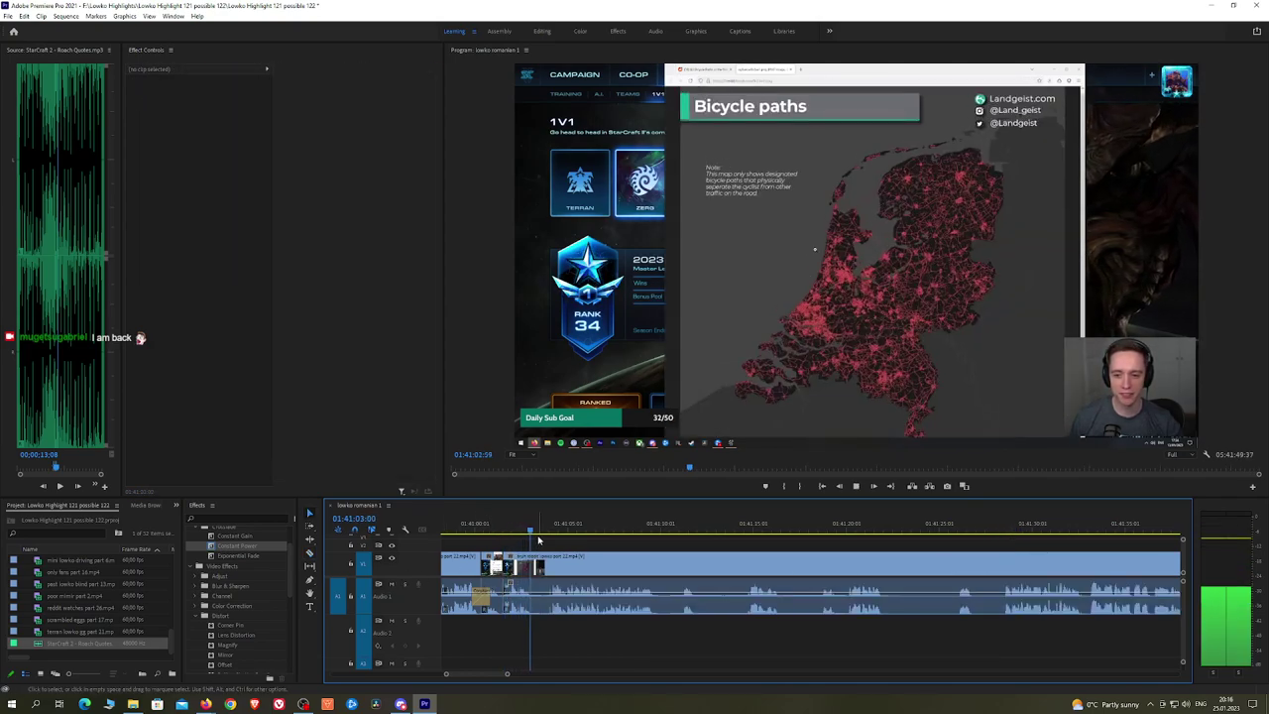
Step: Cut out and ripple-delete the next short dead part of the stream clip
left_click(534, 566)
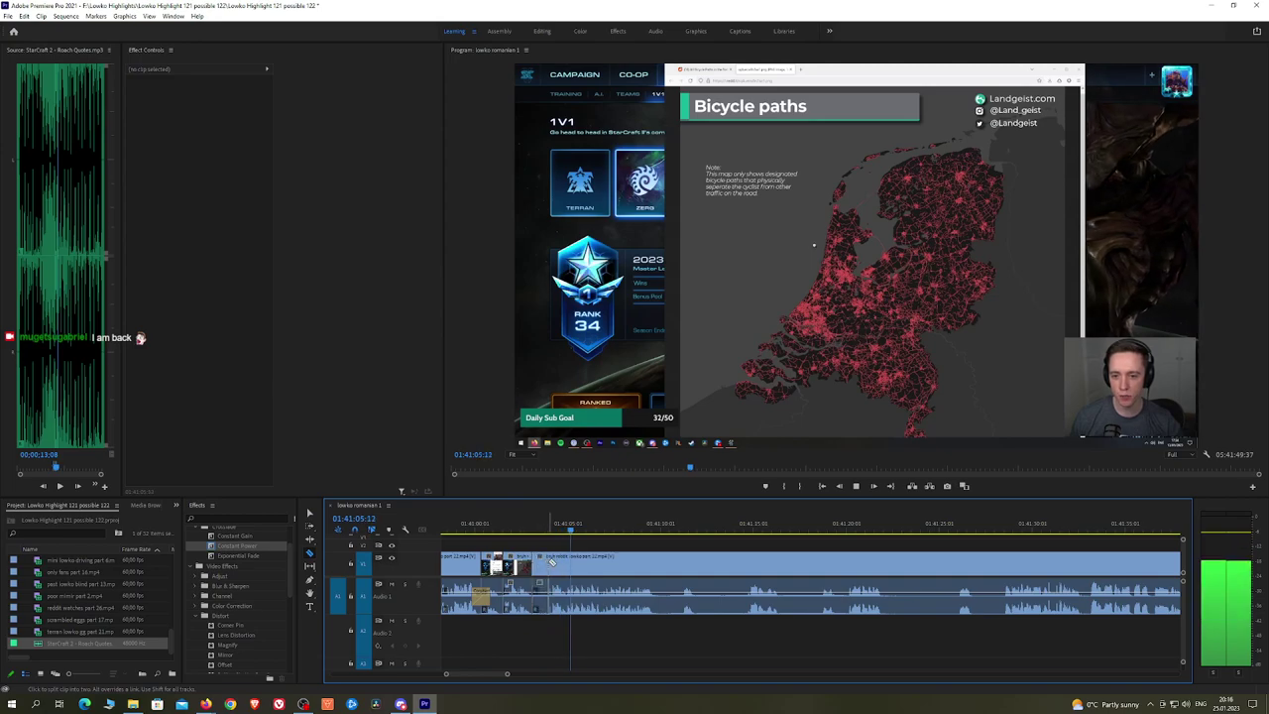
key("v")
left_click(544, 565)
key("shift+Delete")
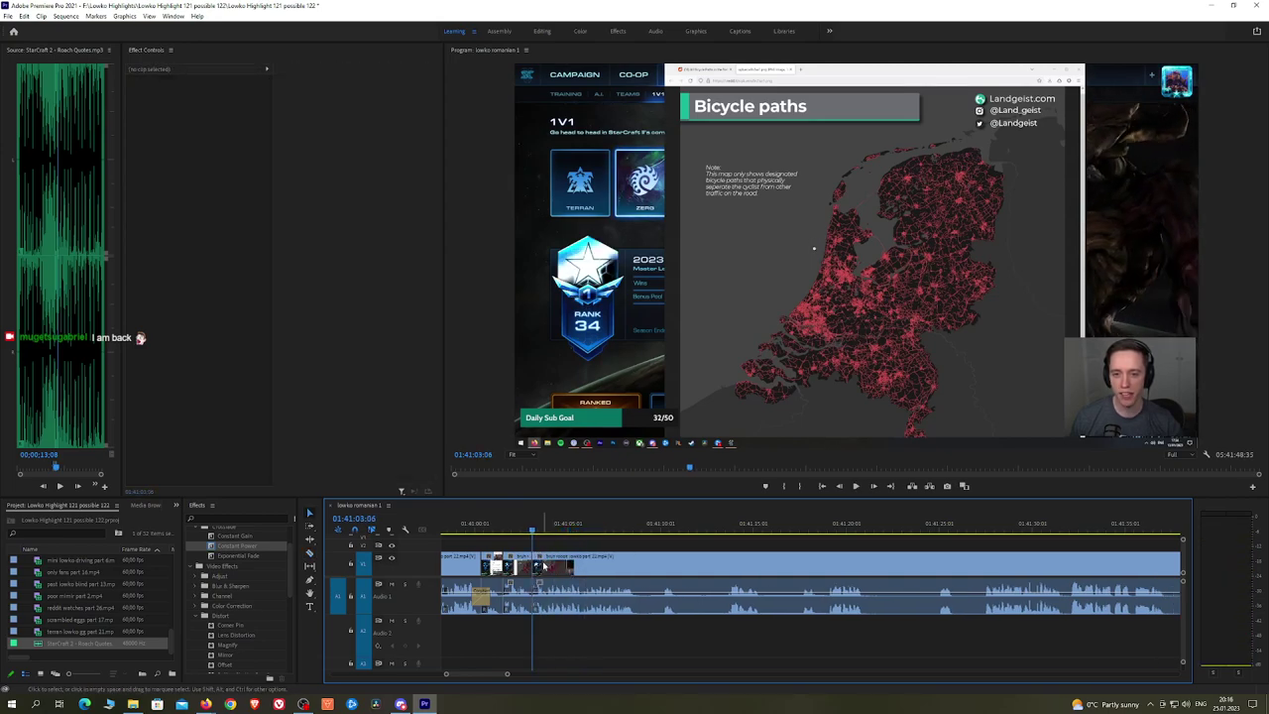
Step: Remove another dead stretch and drop a Constant Power crossfade on the resulting audio join
left_click(619, 530)
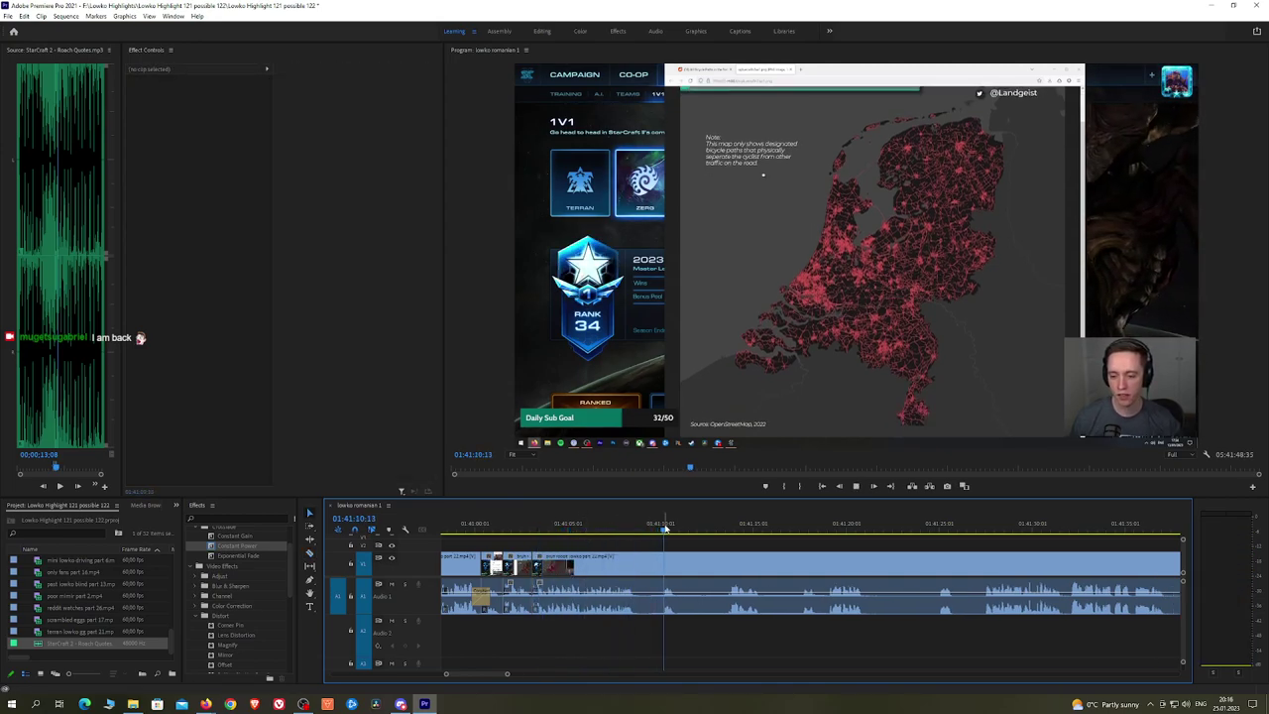
left_click(638, 566)
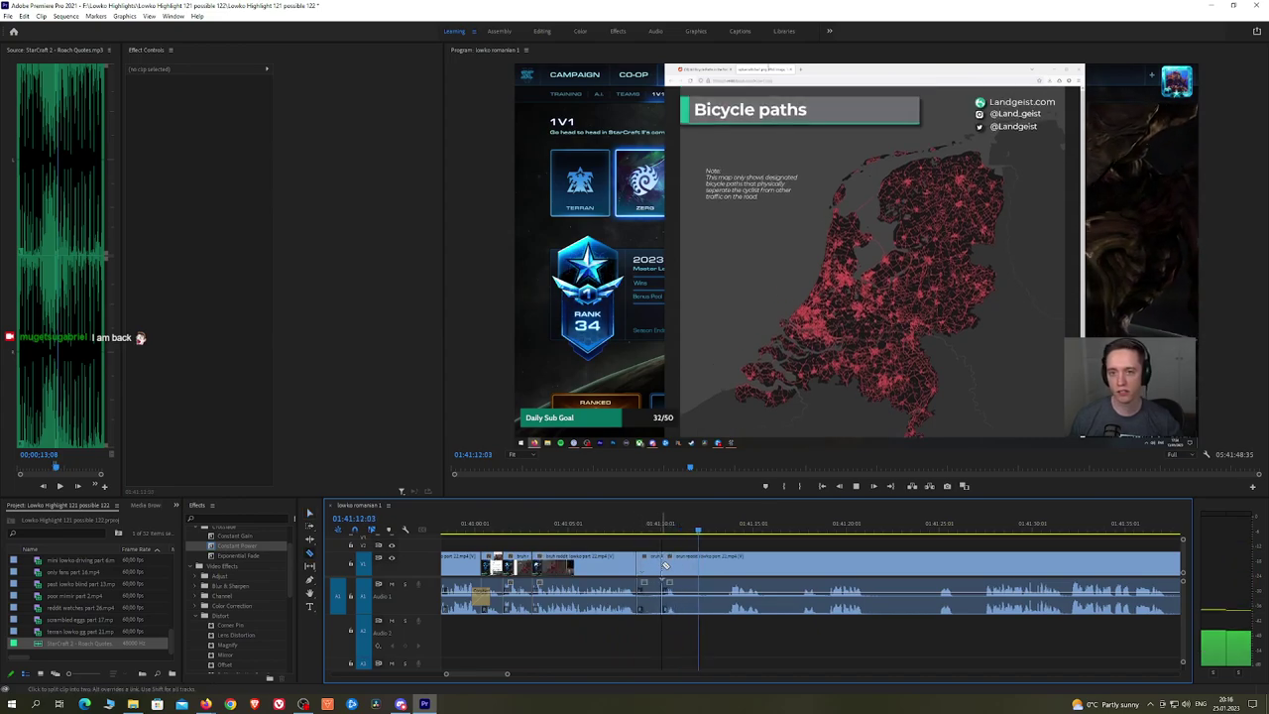
key("v")
left_click(652, 566)
key("shift+Delete")
left_click_drag(237, 547, 441, 548)
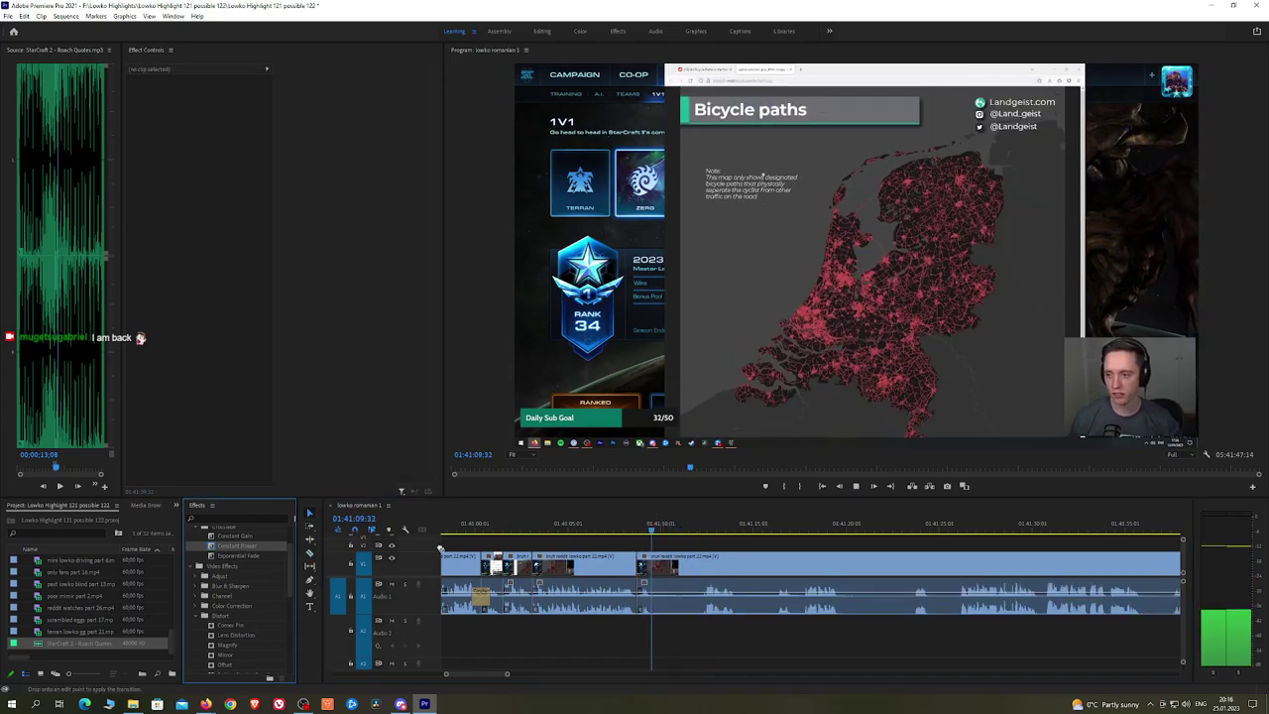
left_click_drag(640, 607, 637, 605)
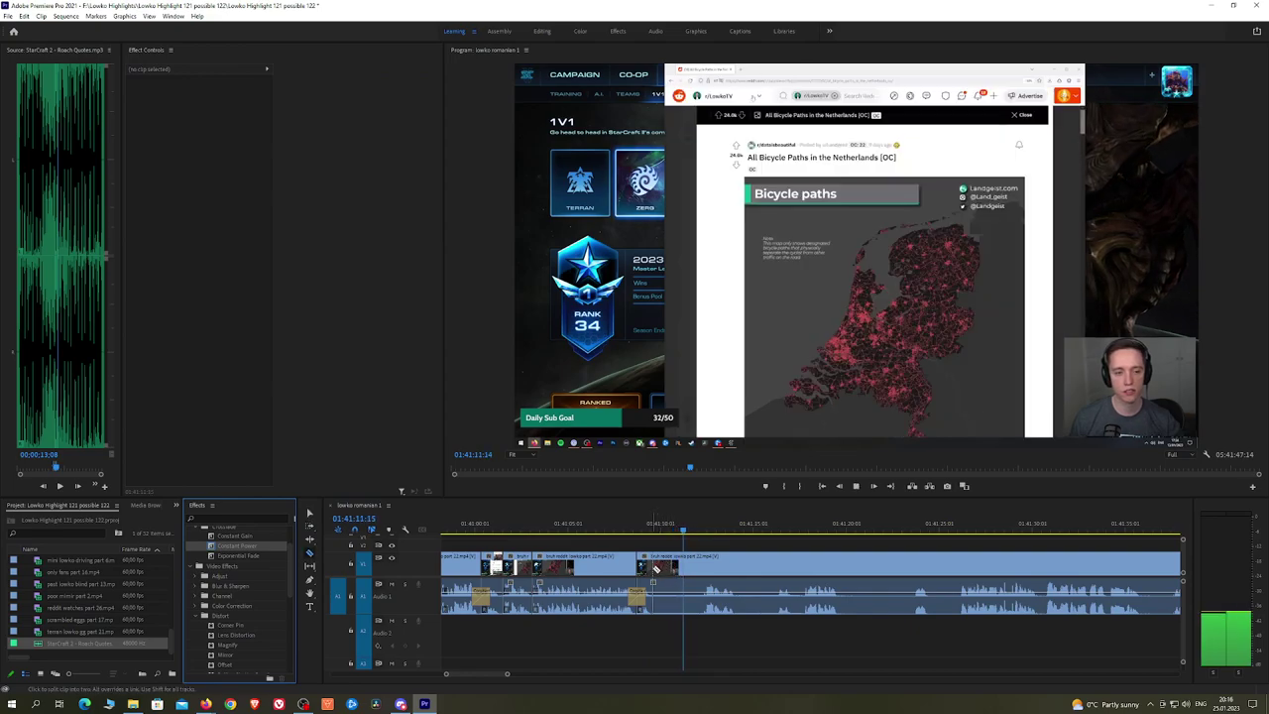
Step: Ripple-delete the short piece before the next cut and crossfade that audio join with Constant Power
left_click(705, 565)
key("v")
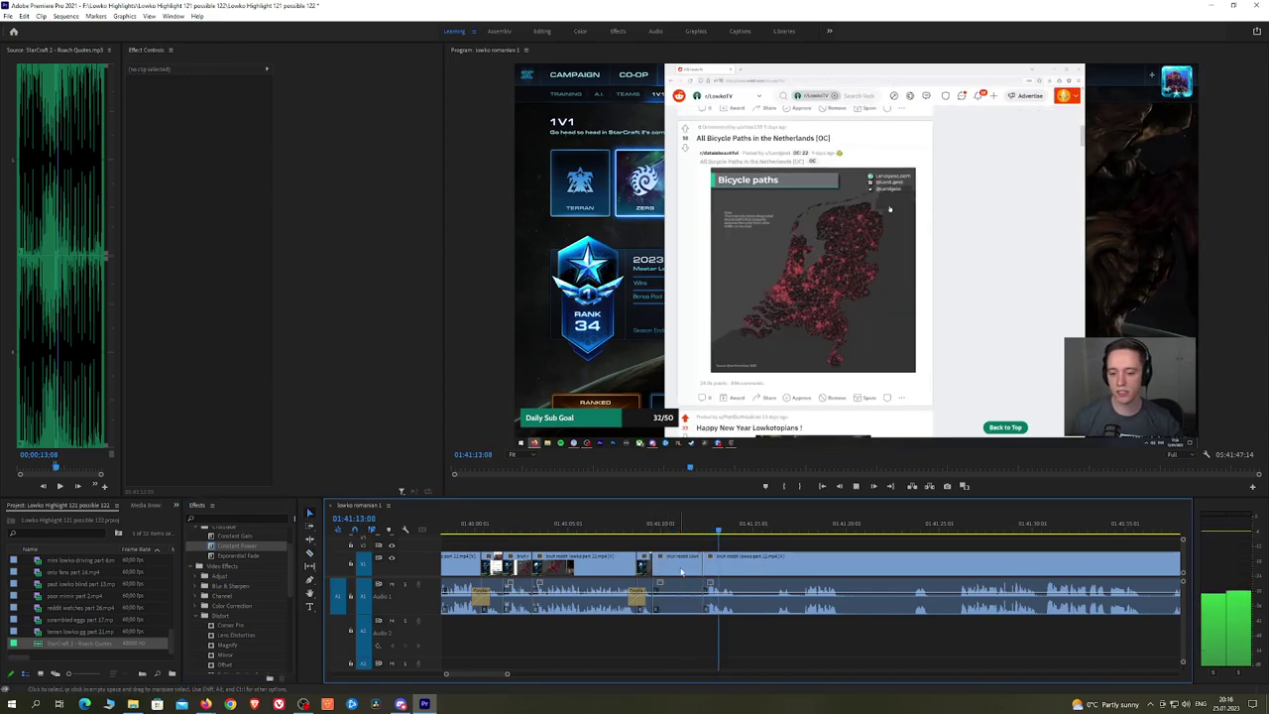
left_click(690, 566)
key("shift+Delete")
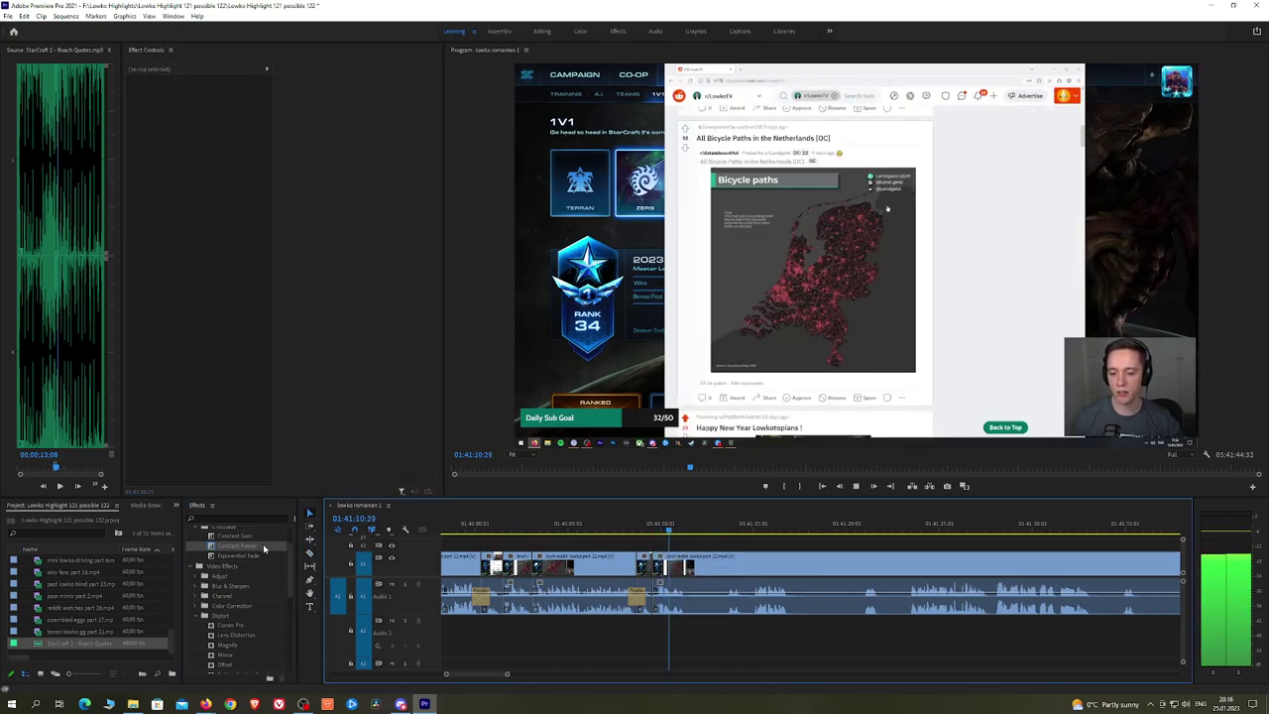
left_click_drag(250, 547, 655, 599)
Step: Cut out one more unwanted piece, then scrub ahead through the later footage
key("c")
left_click(697, 569)
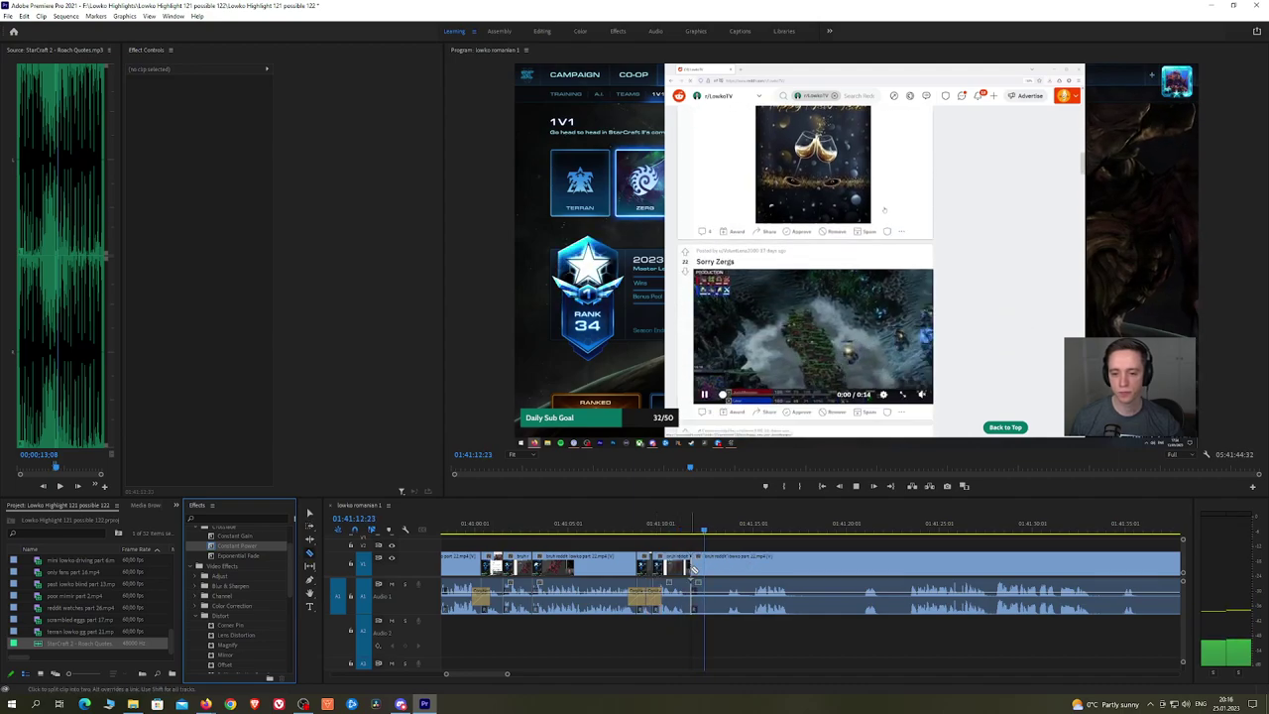
left_click(731, 564)
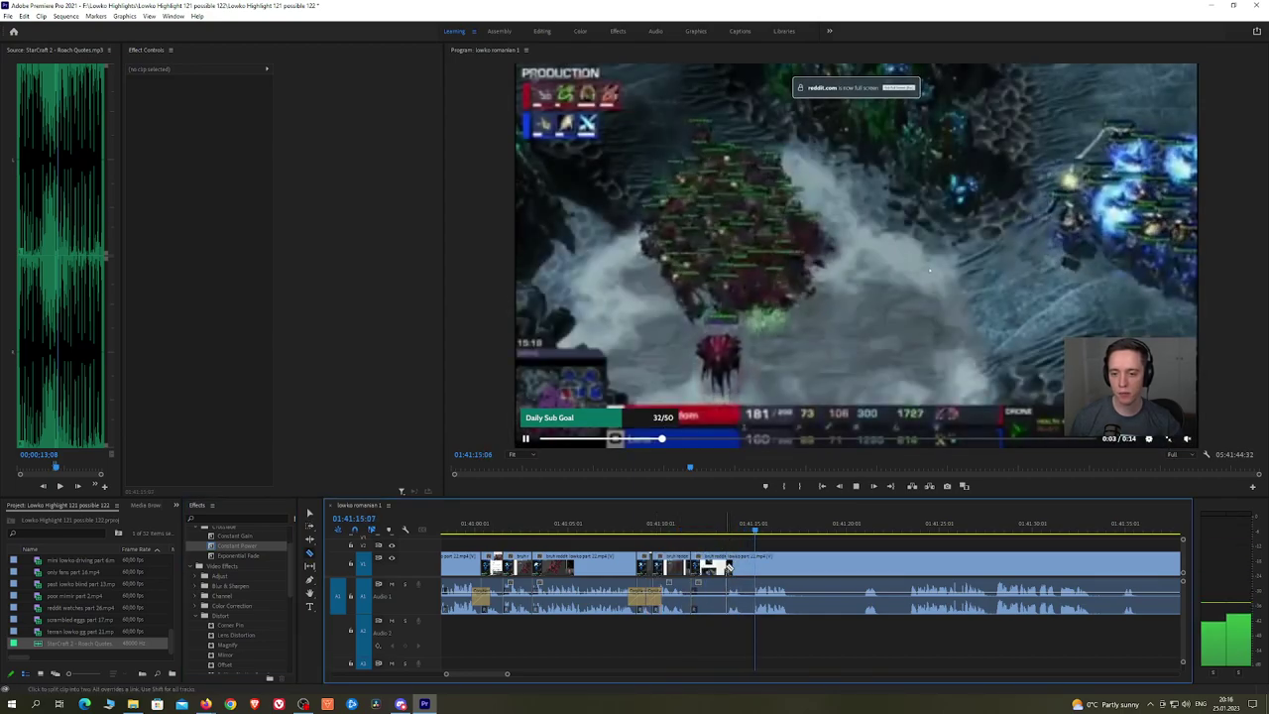
key("v")
left_click(716, 565)
key("shift+Delete")
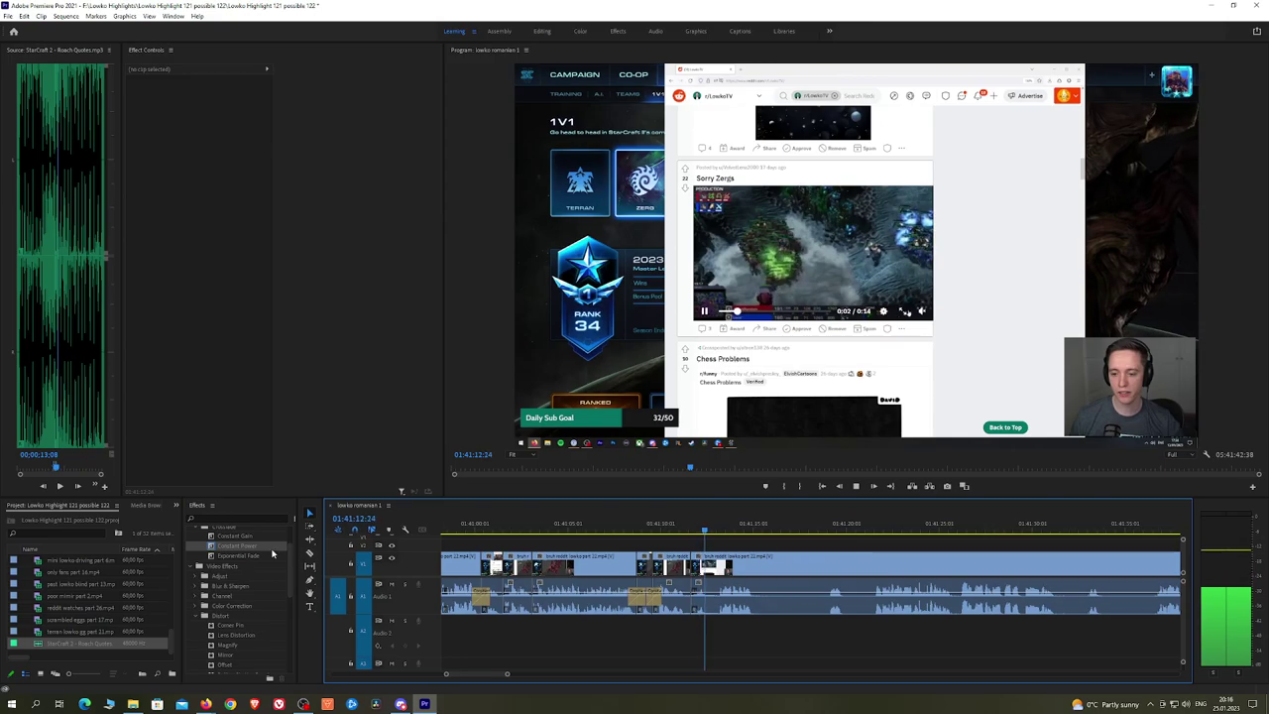
left_click(758, 538)
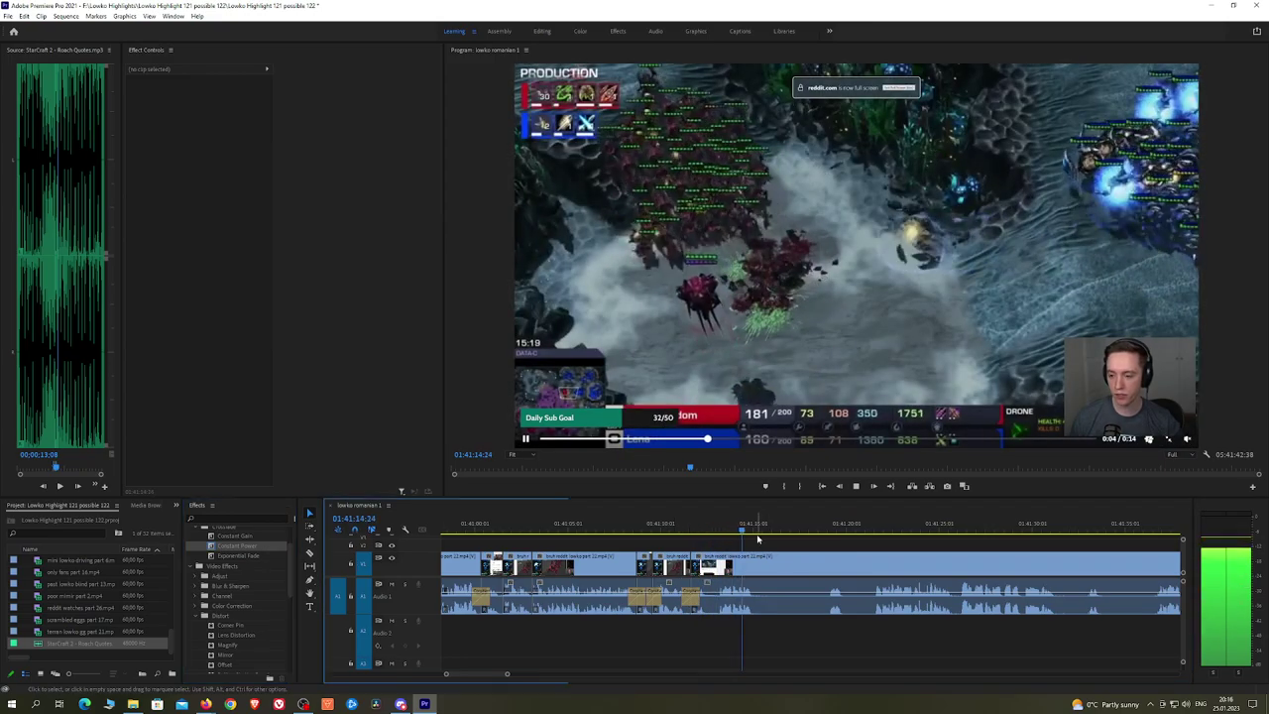
left_click_drag(810, 529, 831, 527)
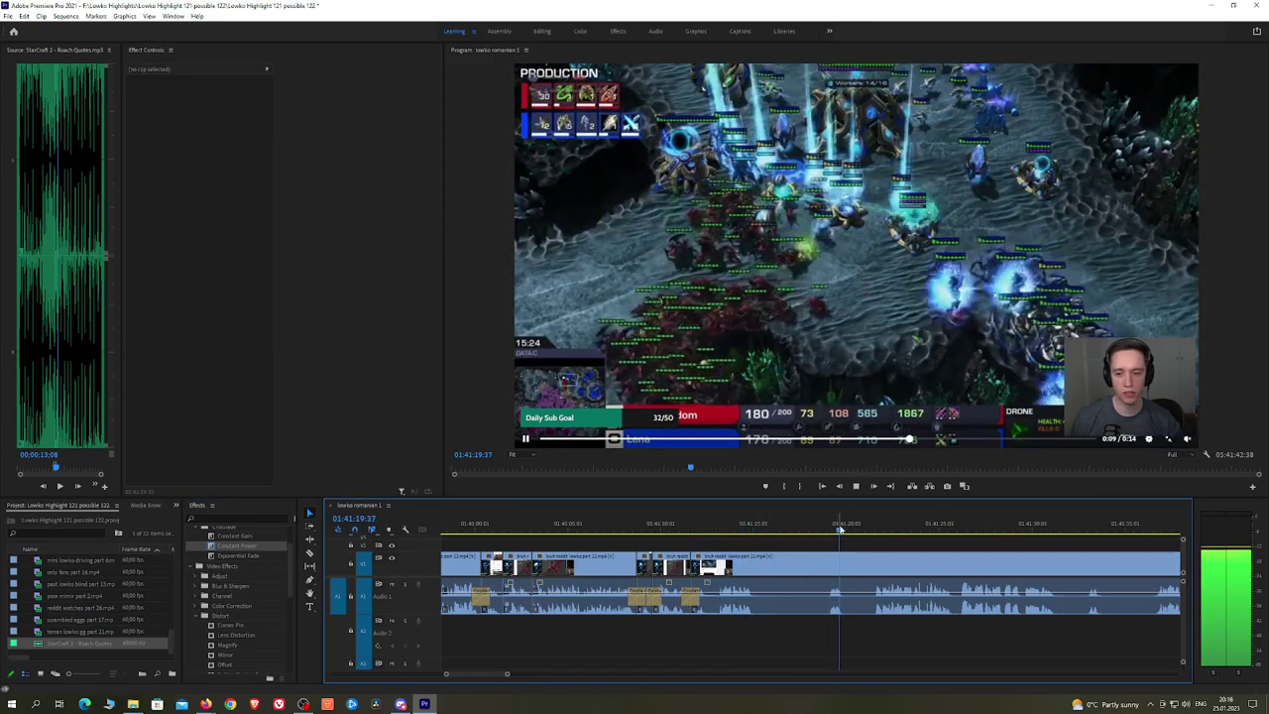
key("space")
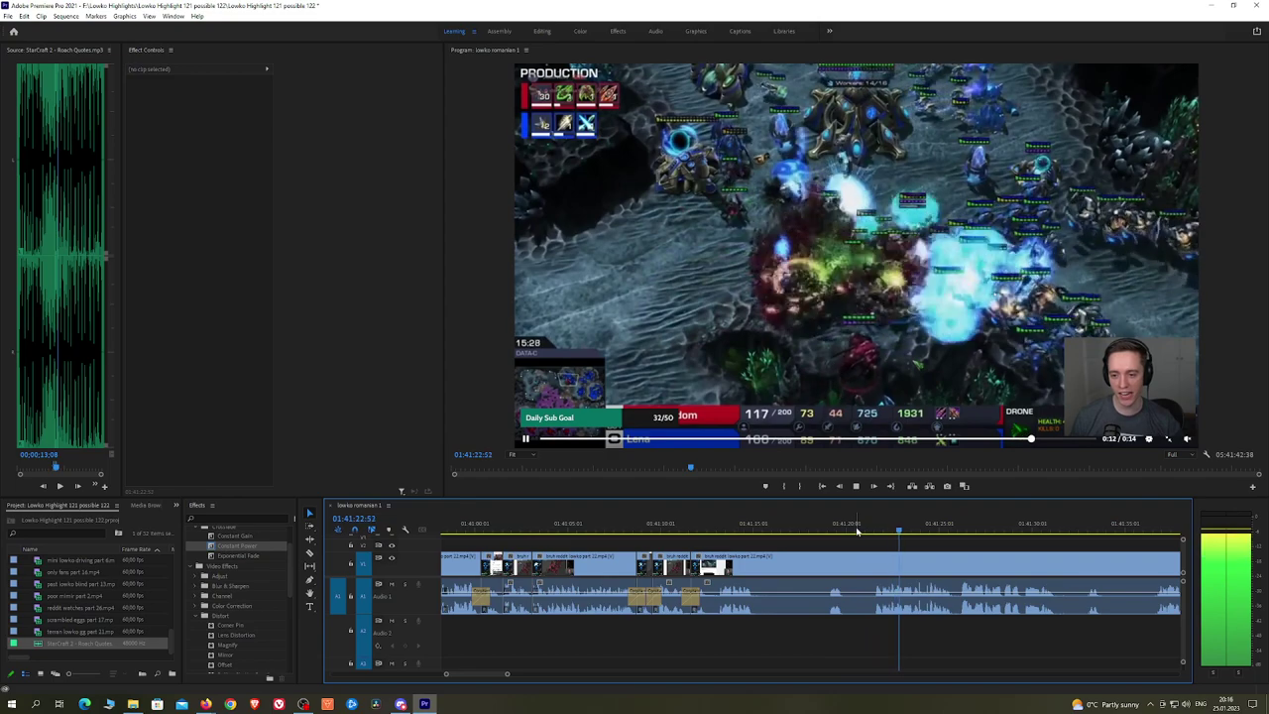
scroll(859, 541, "down", 4)
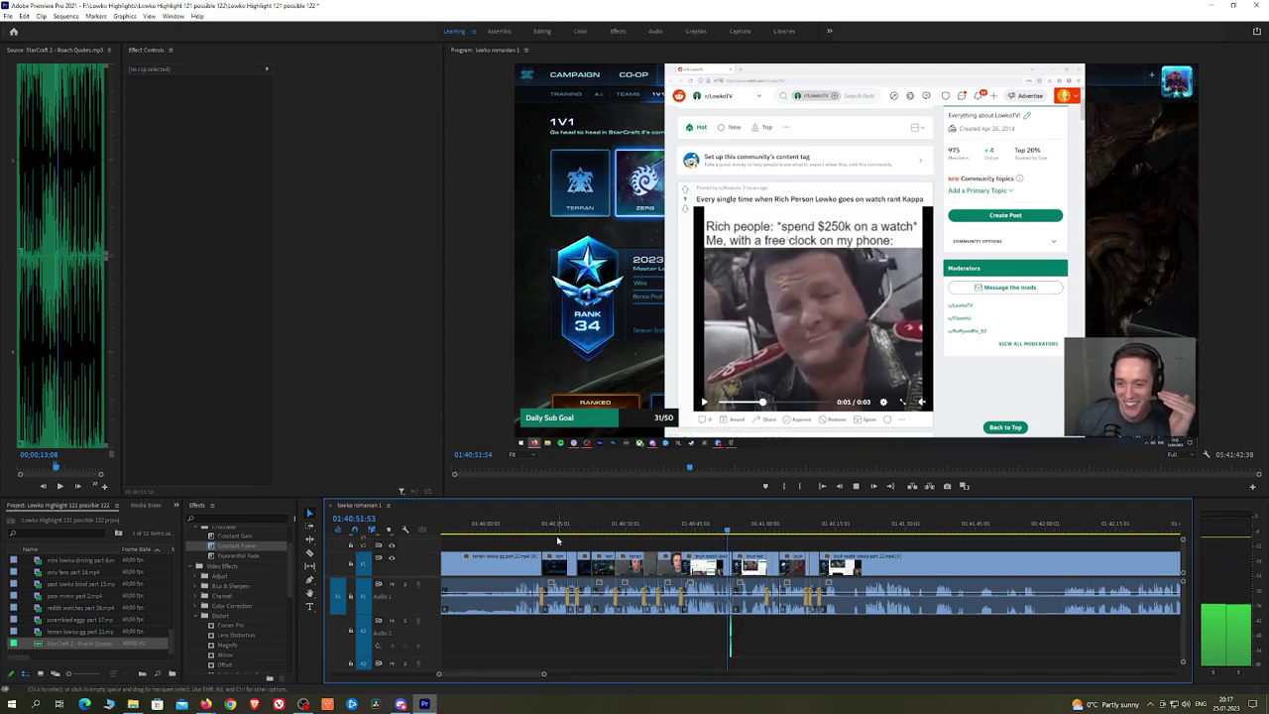
scroll(579, 539, "down", 4)
key("minus")
left_click(483, 533)
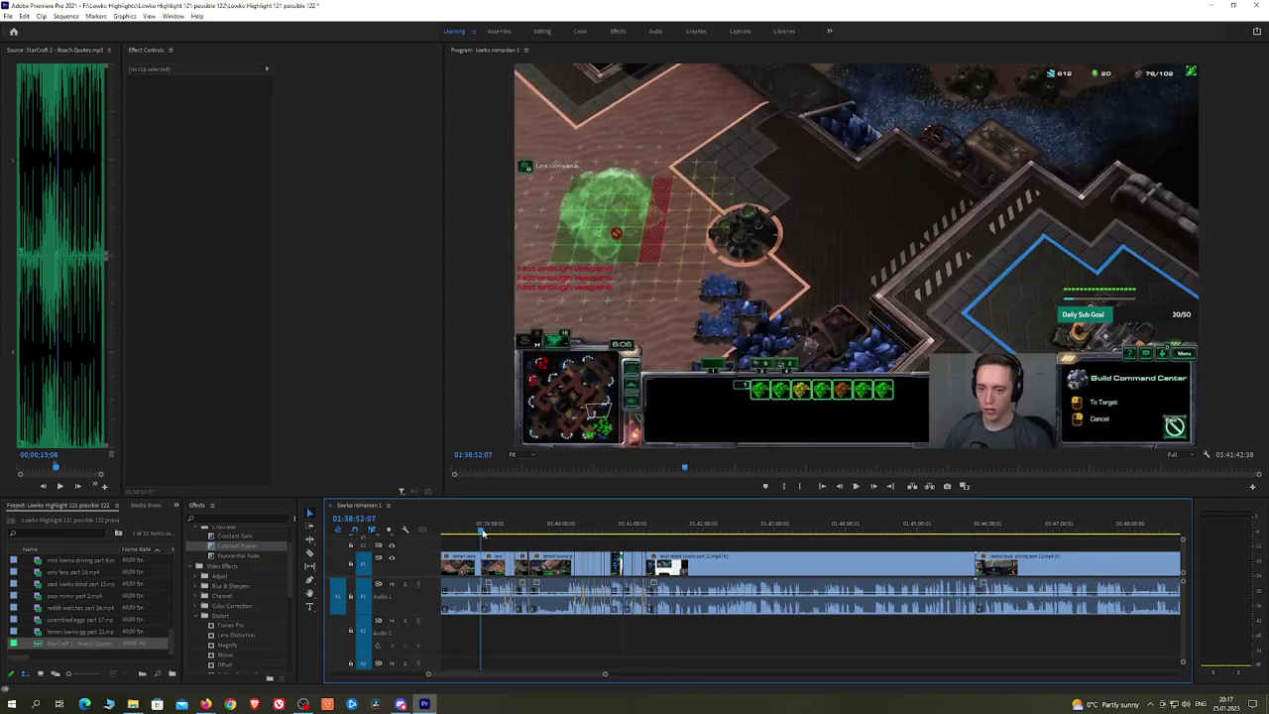
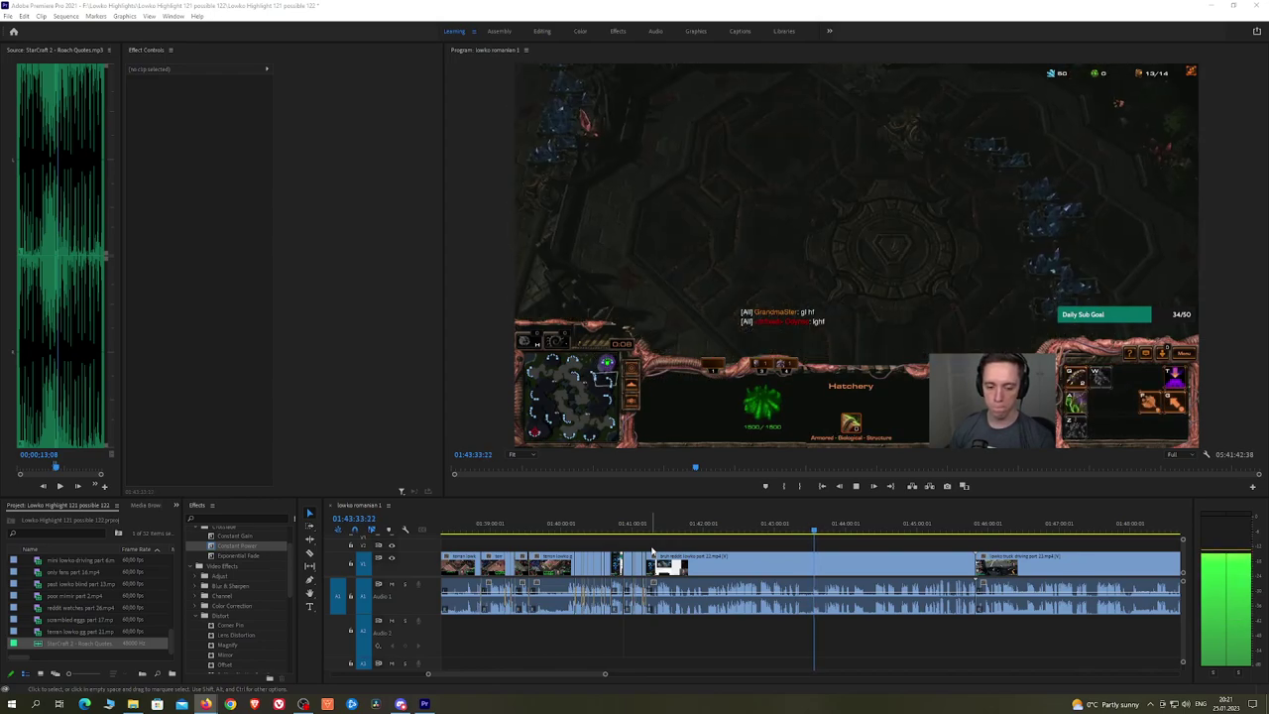
Step: Move the playhead back to the battle near 01:41:22 and zoom the timeline to inspect it
left_click(662, 534)
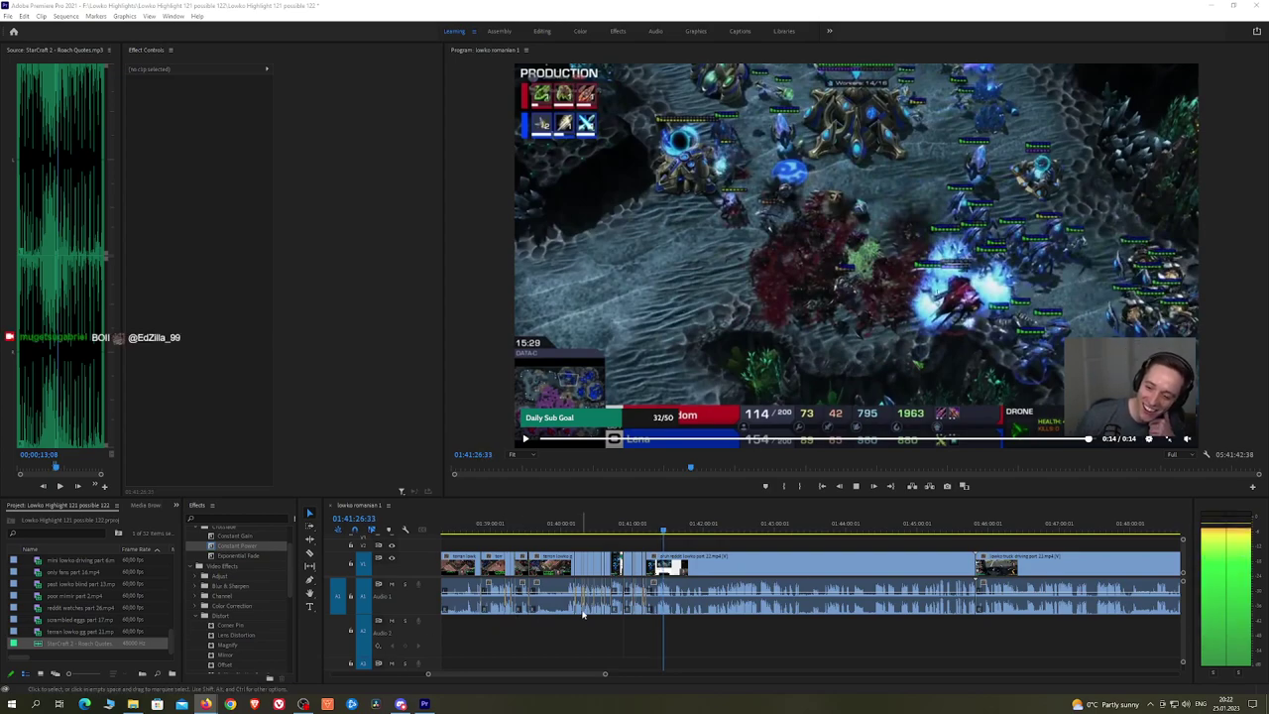
scroll(641, 576, "up", 5)
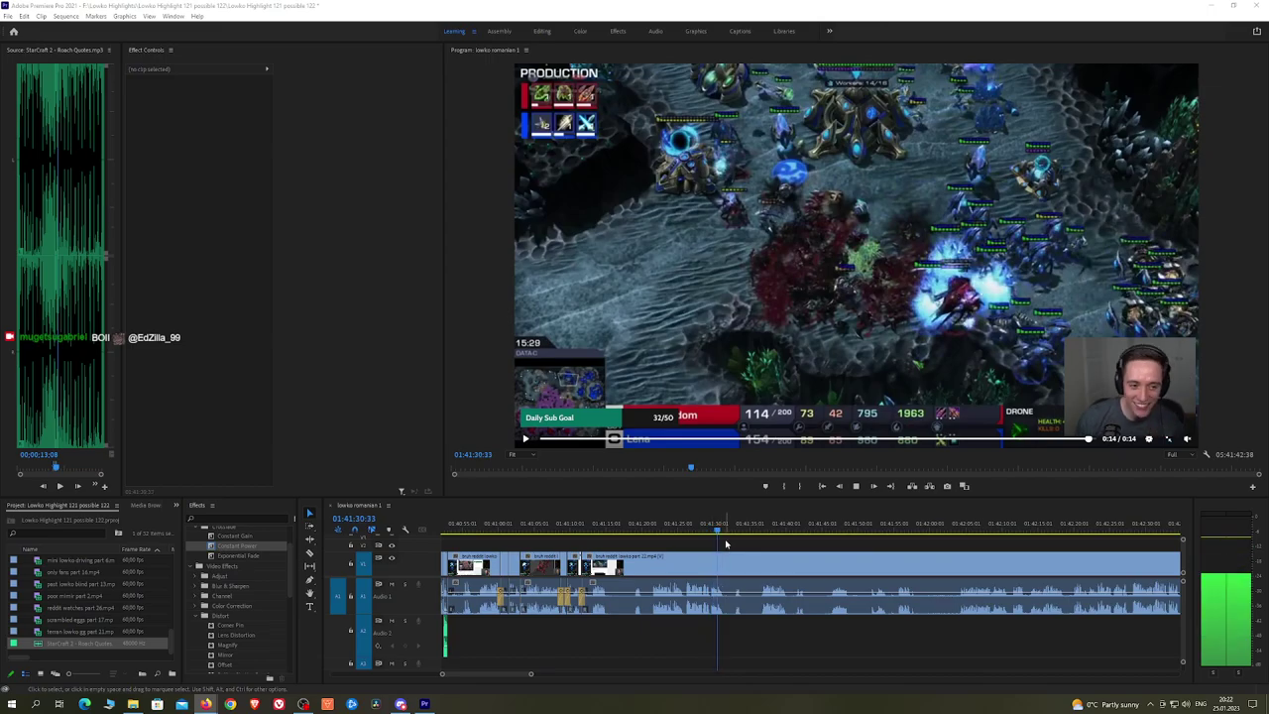
scroll(724, 543, "down", 3)
Step: Cut out the short bit near 01:41:34, close the gap, and crossfade the audio with Constant Power
left_click(570, 536)
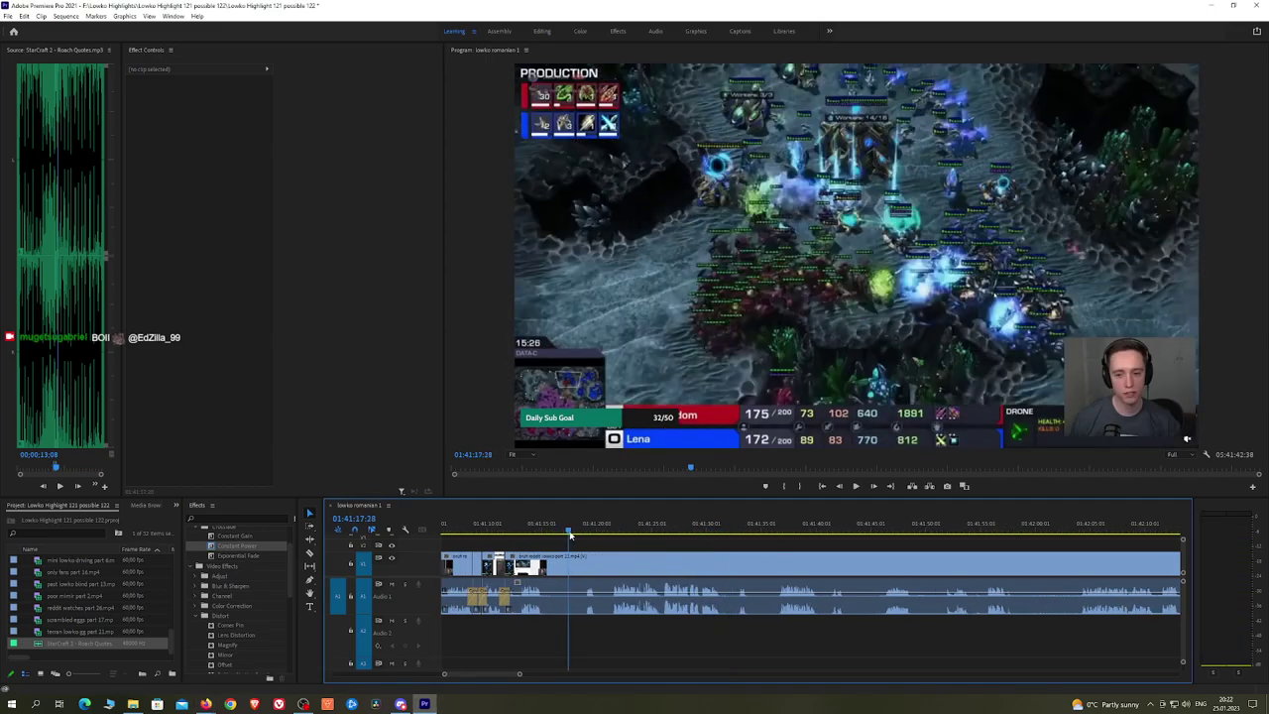
left_click_drag(570, 535, 743, 536)
key("space")
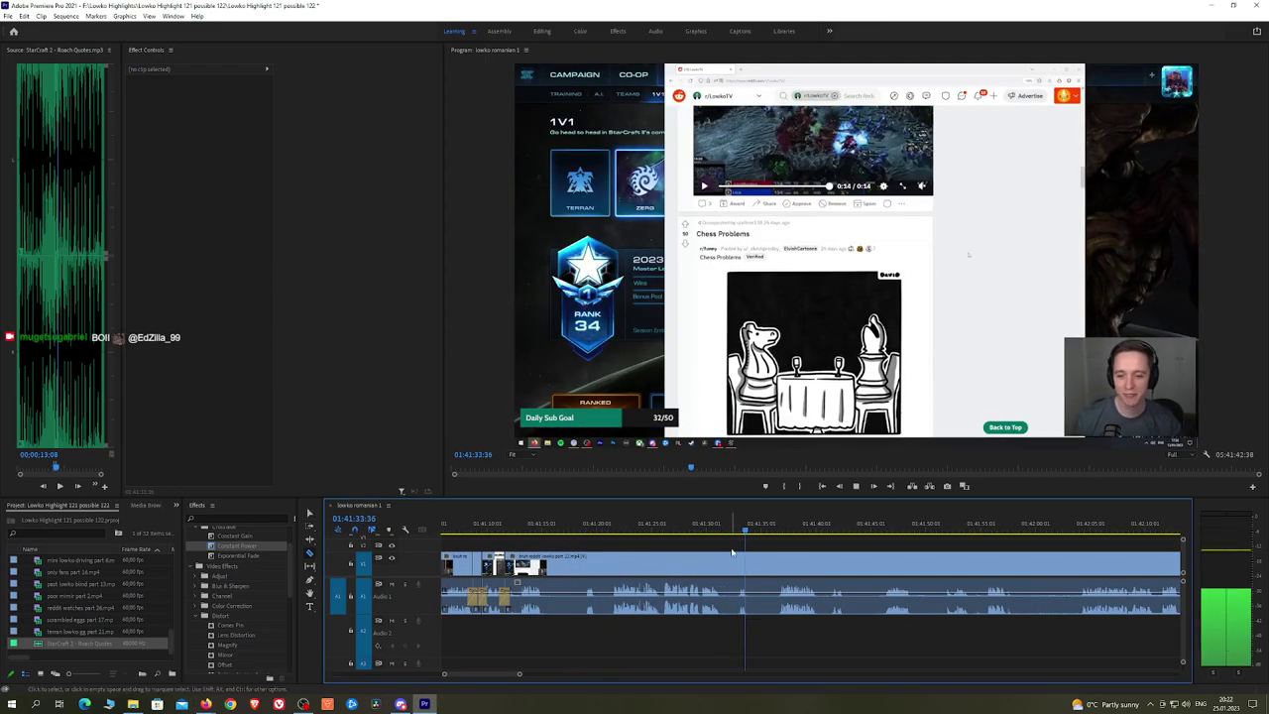
left_click(722, 565)
left_click(737, 567)
key("v")
left_click(732, 564)
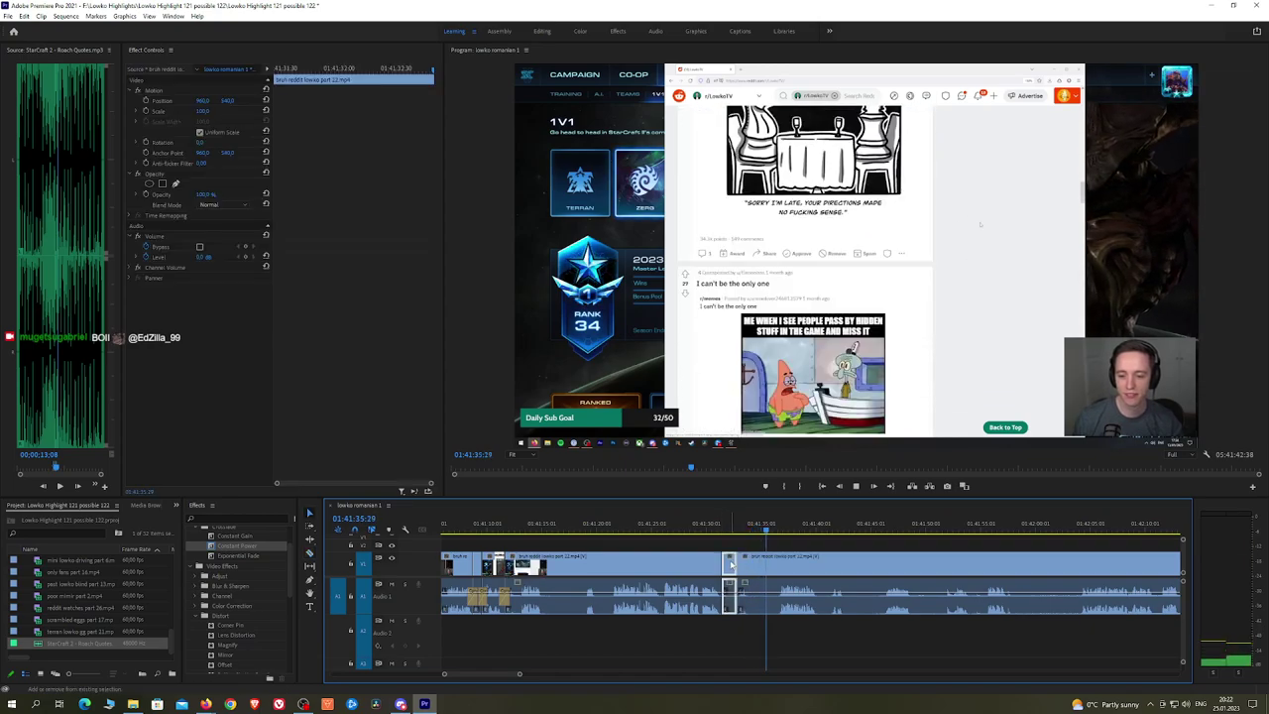
key("shift+Delete")
left_click(715, 531)
key("space")
left_click_drag(237, 546, 725, 602)
Step: Try an extra razor cut near 01:41:35, then undo it
key("c")
left_click(734, 568)
left_click(763, 536)
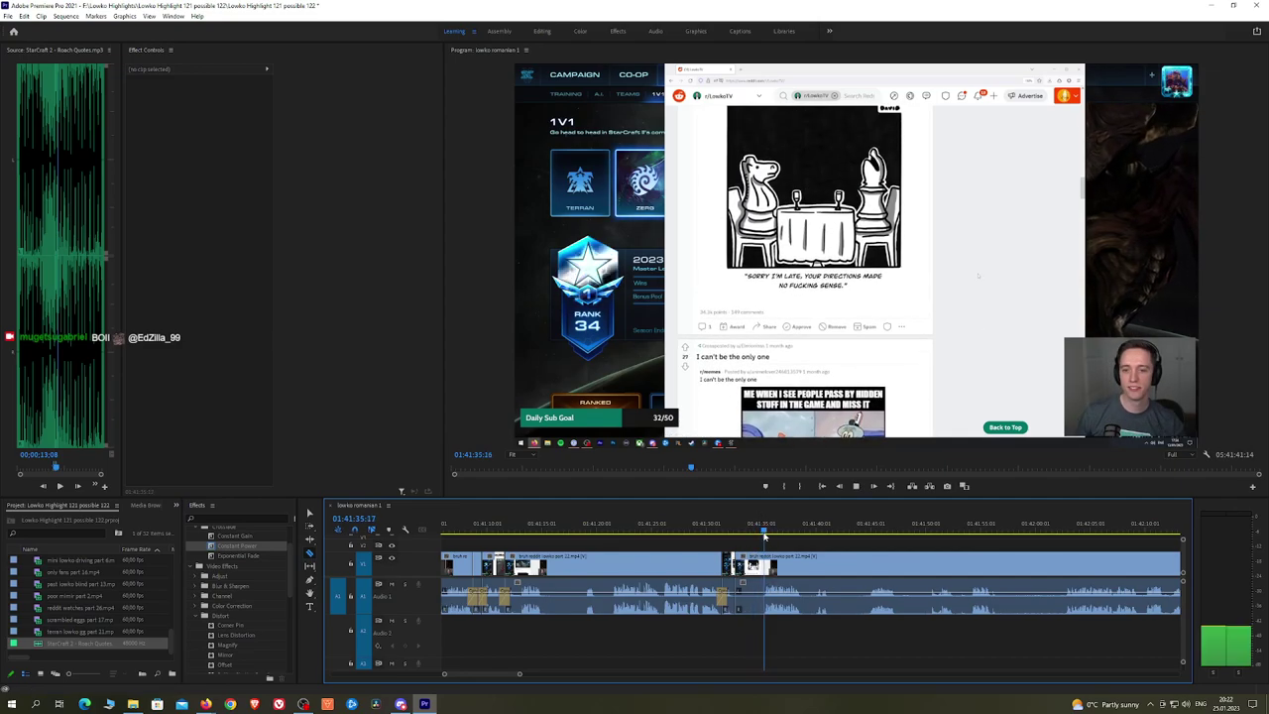
scroll(784, 546, "down", 4)
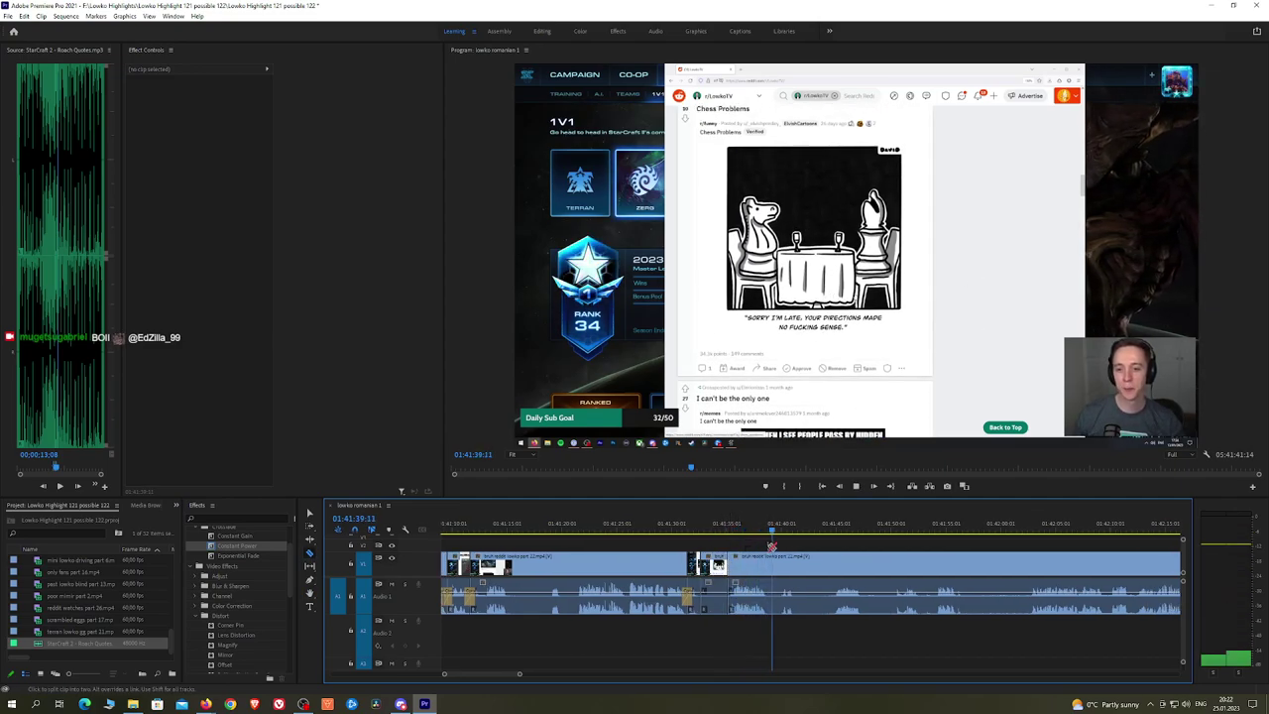
key("ctrl+z")
Step: Review ahead from 01:41:45 through the reddit posts and YouTube part to the Hatchery view
left_click(837, 532)
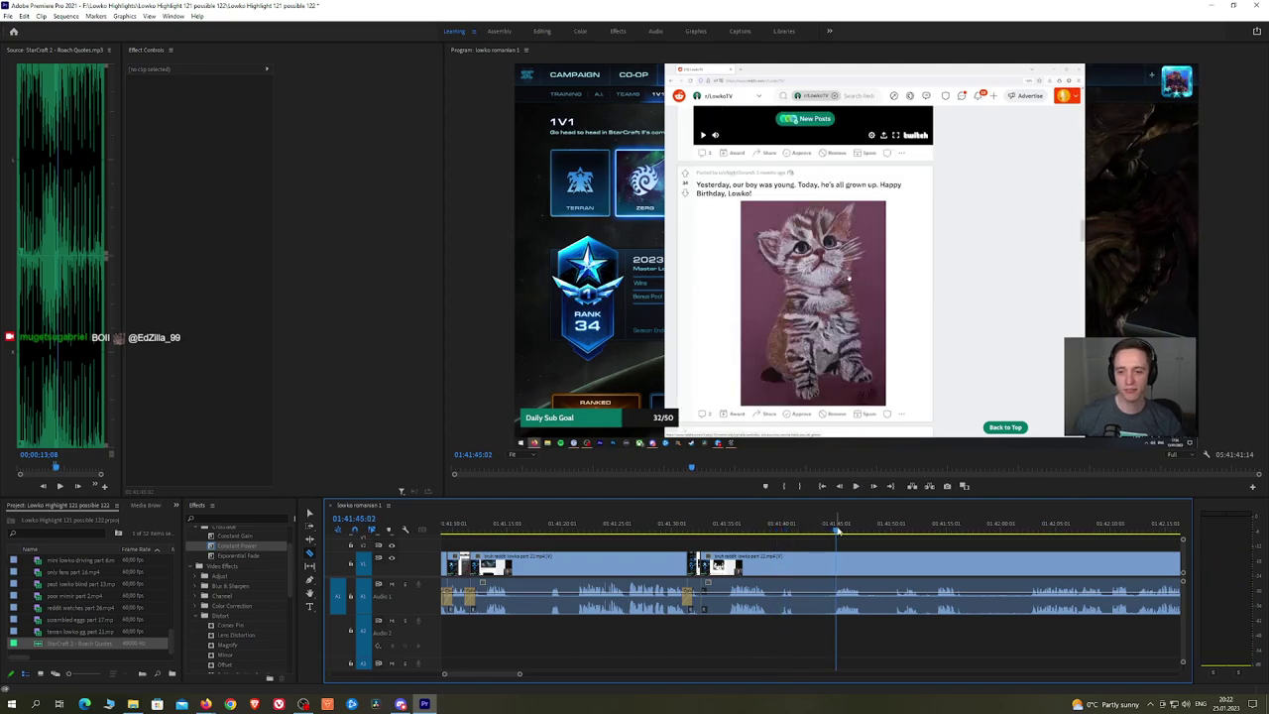
key("space")
left_click(897, 526)
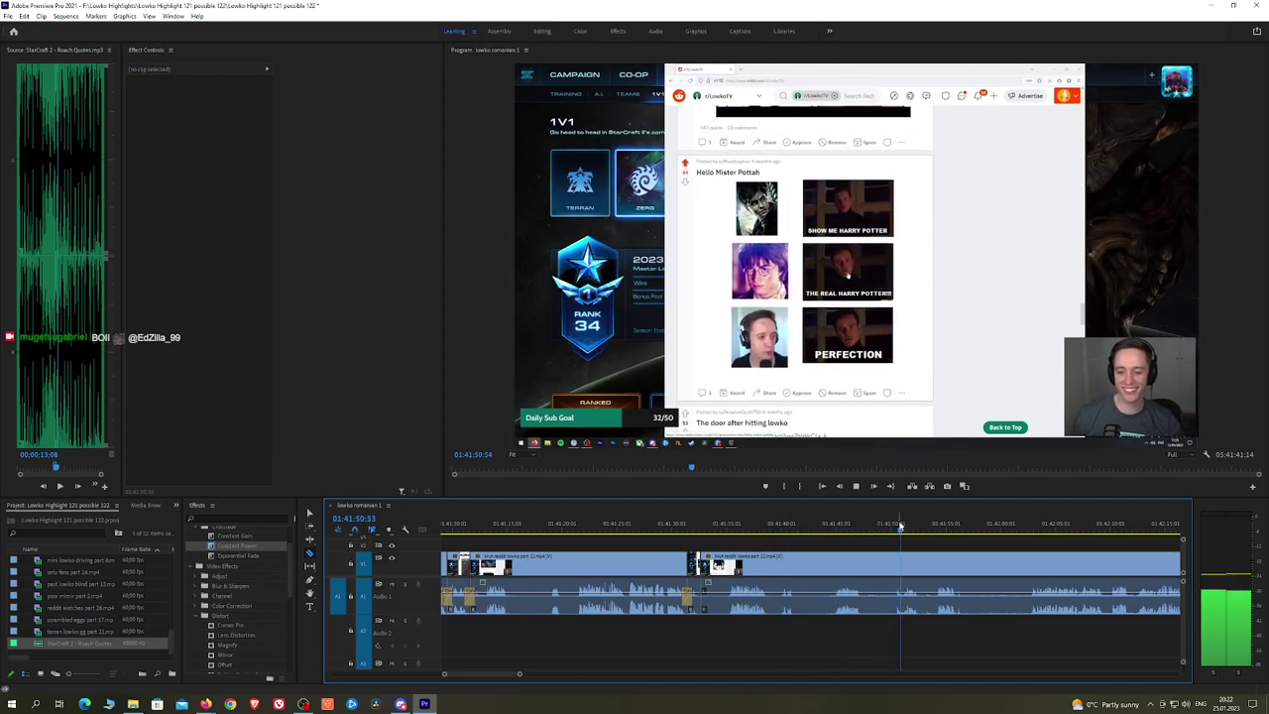
left_click(924, 527)
left_click(938, 526)
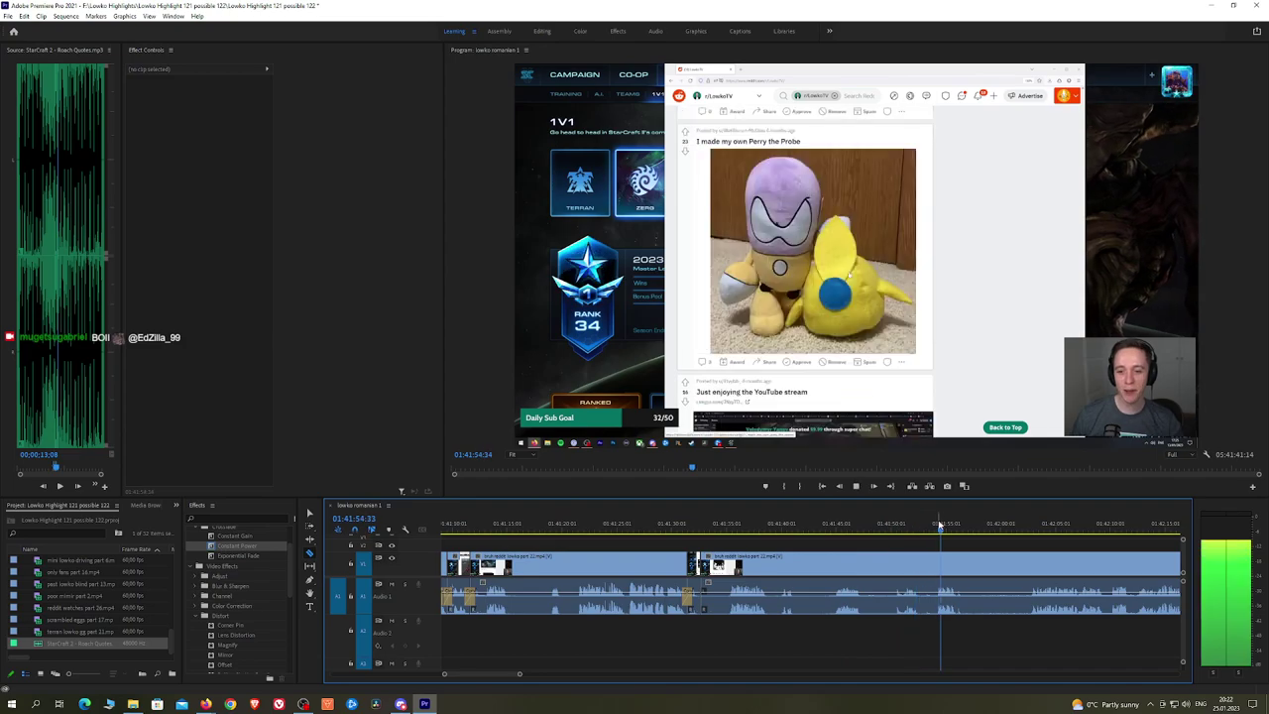
left_click(1023, 526)
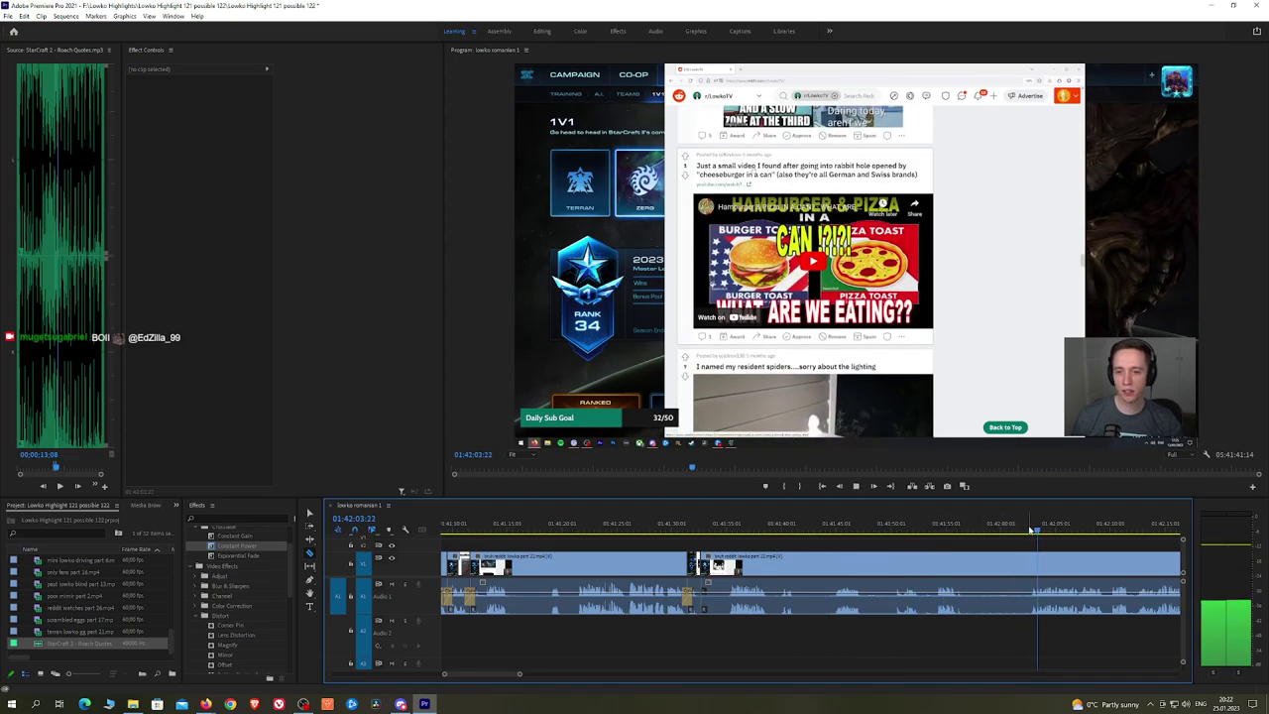
left_click(1110, 527)
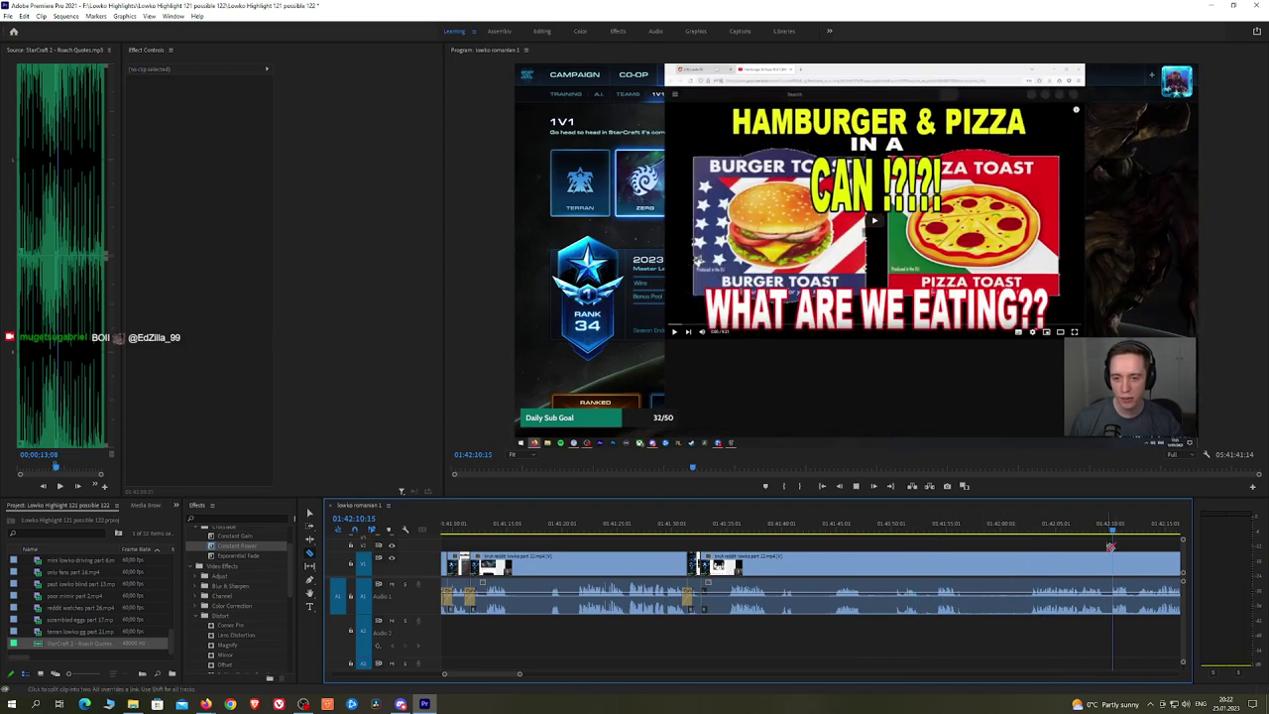
scroll(1112, 547, "down", 4)
mouse_move(812, 544)
left_mouse_down()
mouse_move(1091, 535)
mouse_move(992, 546)
mouse_move(751, 521)
mouse_move(894, 528)
left_mouse_up()
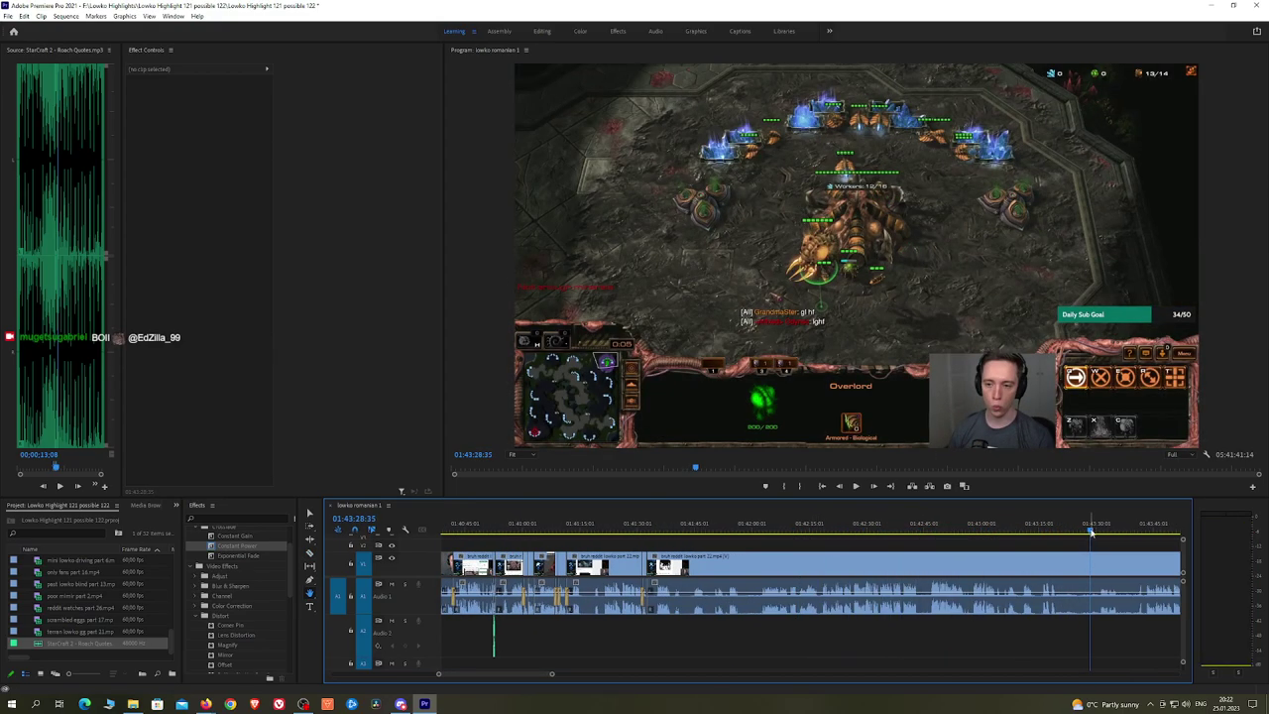
key("space")
scroll(1092, 535, "down", 4)
key("space")
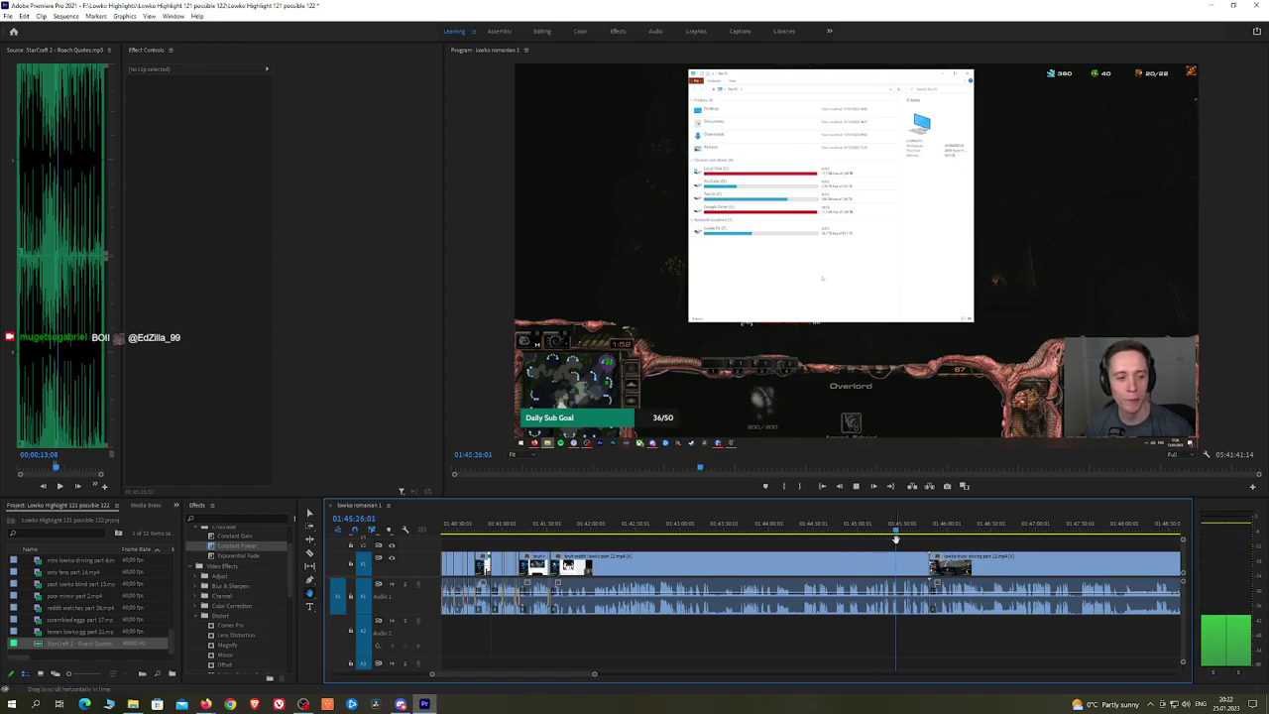
Step: Zoom in and review the Hatchery scene from 01:45:06 to 01:45:18
scroll(906, 542, "up", 5)
left_click(904, 527)
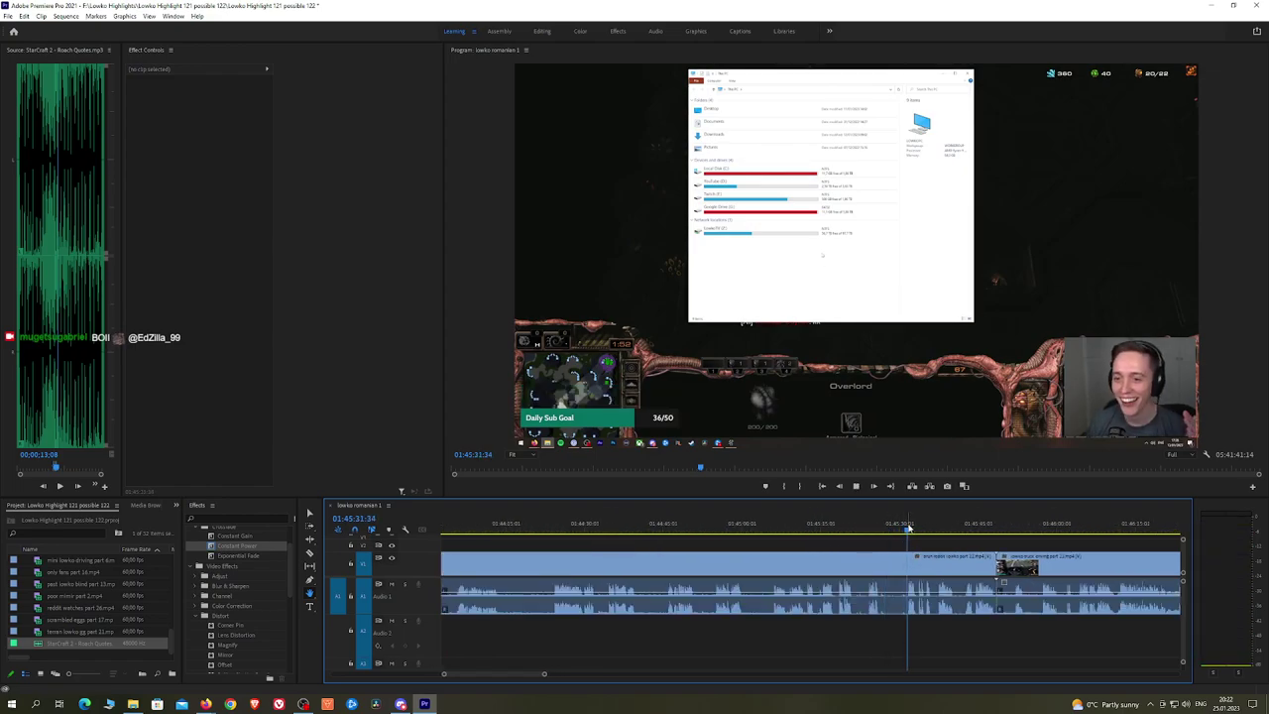
left_click(776, 533)
key("space")
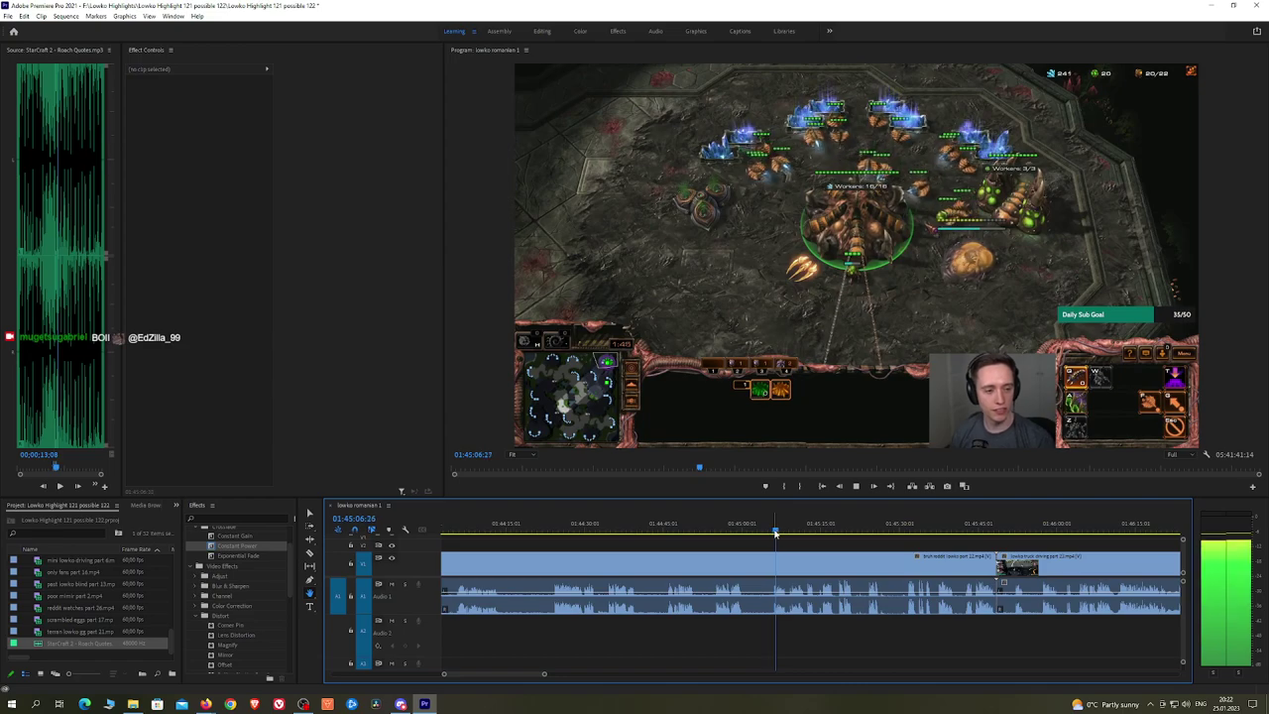
key("equal")
key("equal")
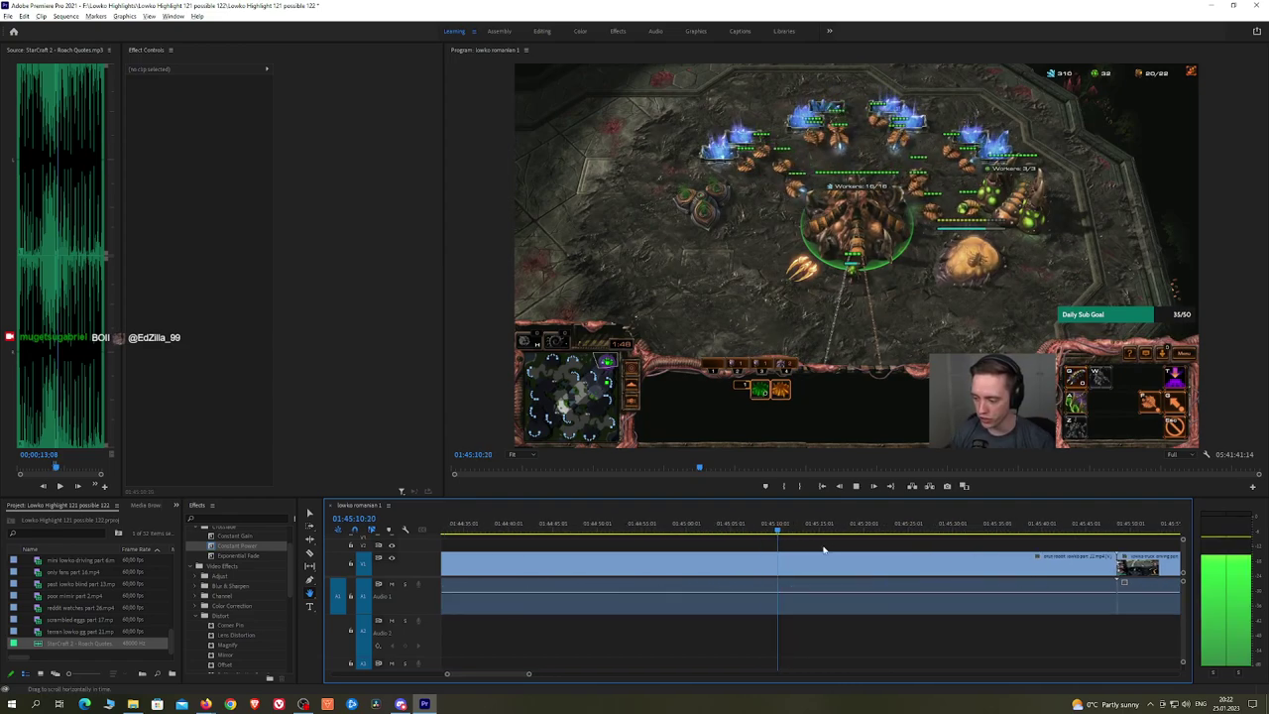
left_click(788, 533)
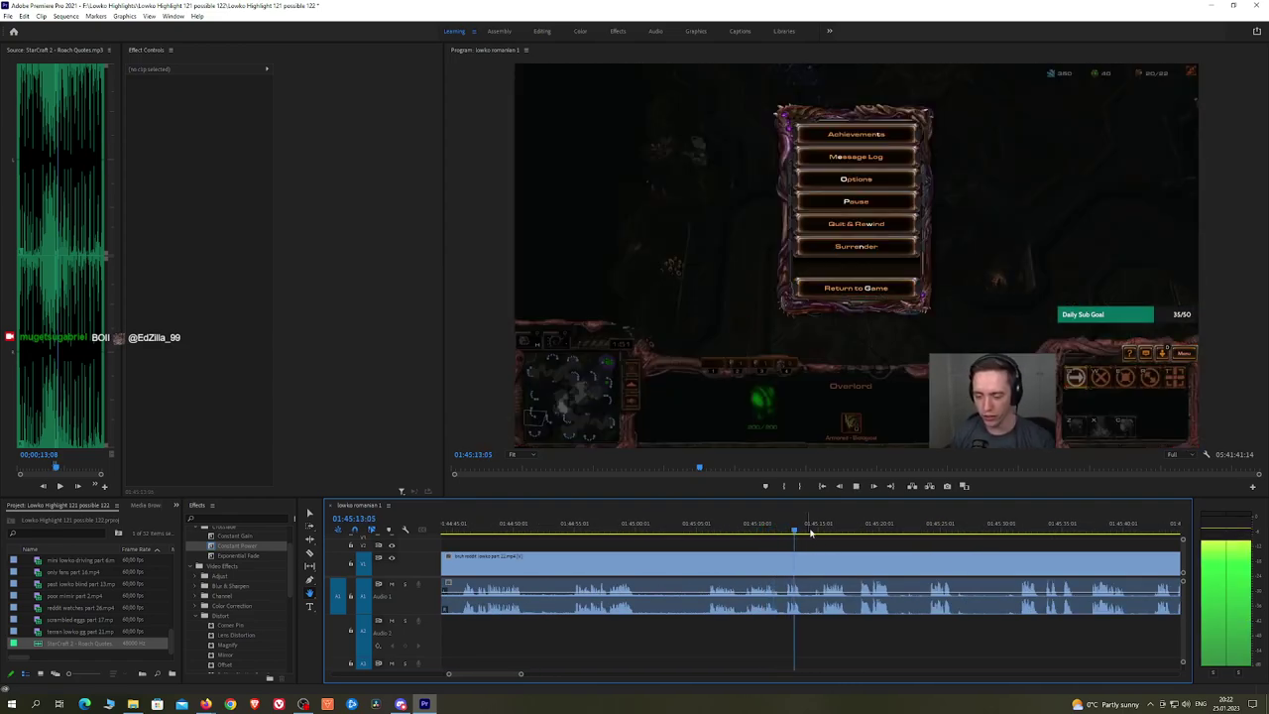
left_click(821, 533)
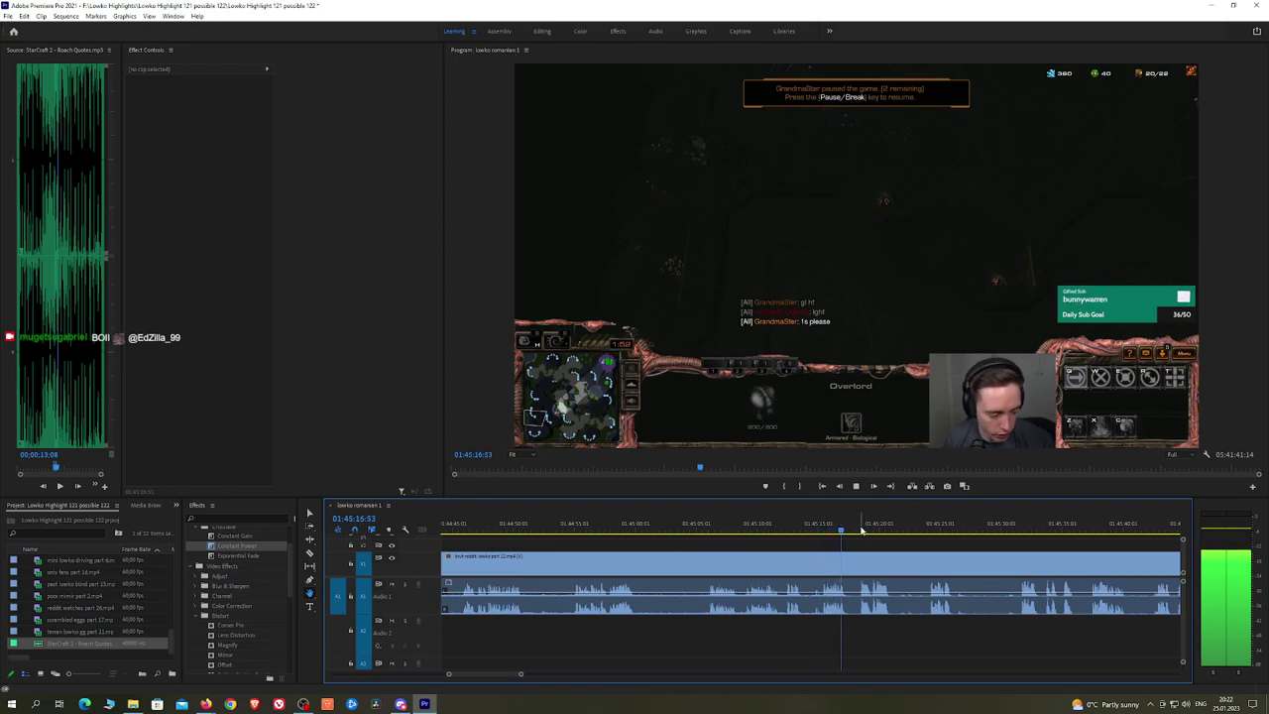
left_click(863, 531)
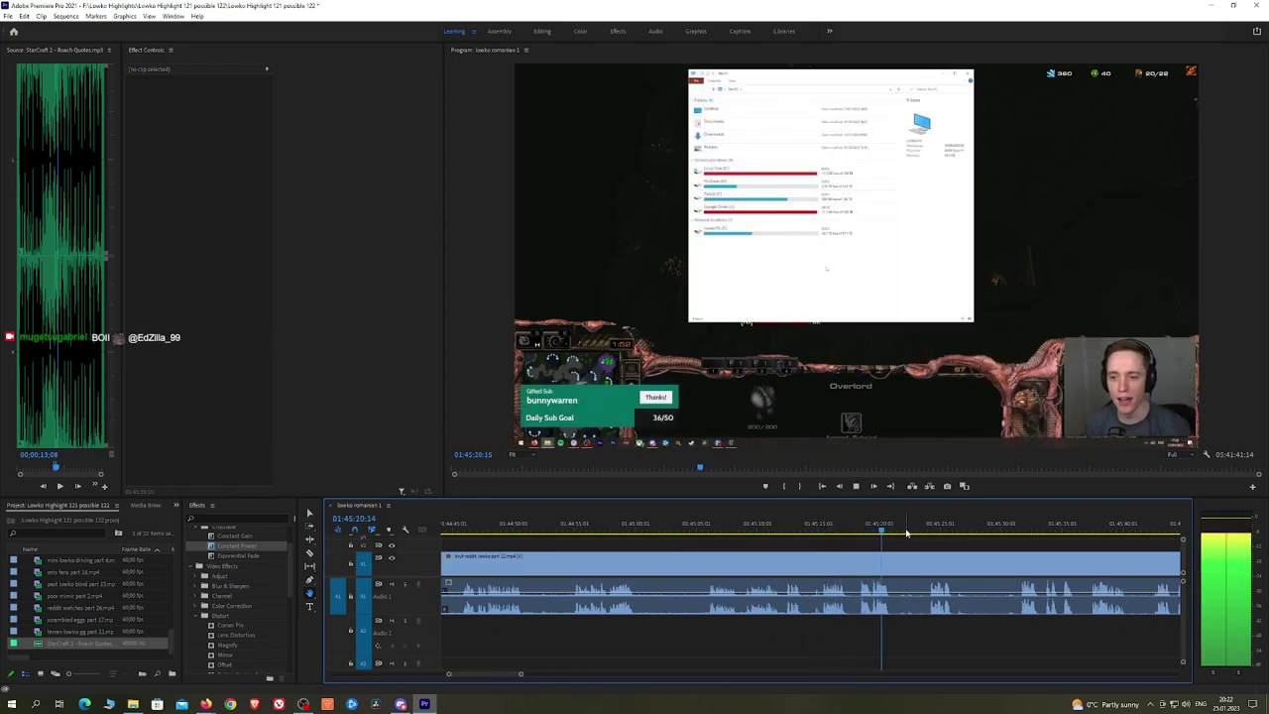
left_click_drag(905, 533, 746, 531)
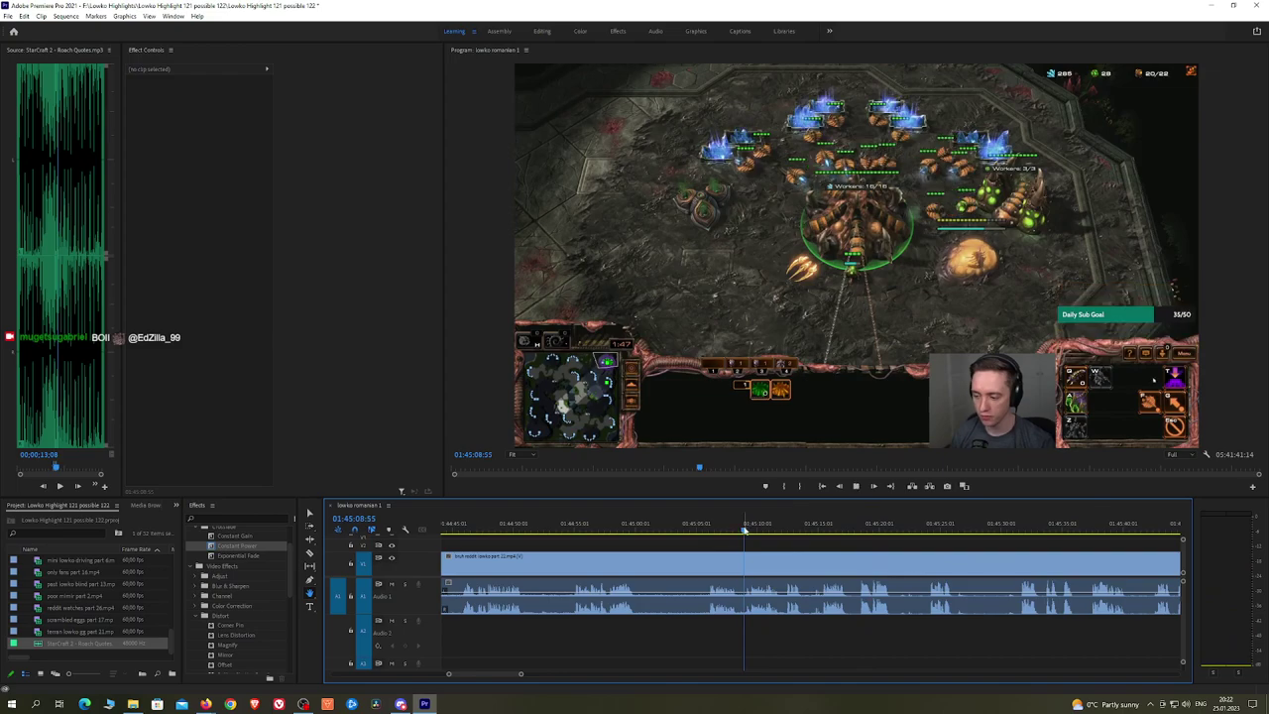
Step: Split the main video clip at 01:45:09 and put an Exponential Fade on the edit
left_click(735, 558)
key("ctrl+k")
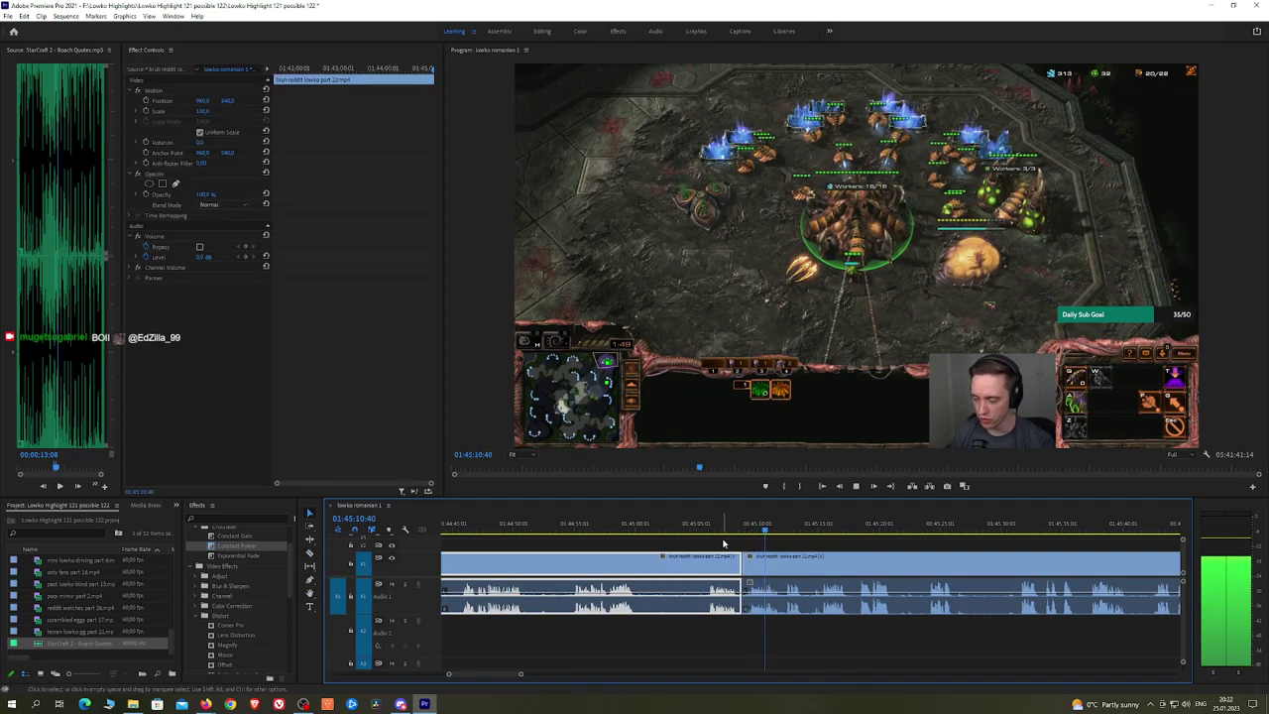
left_click(719, 532)
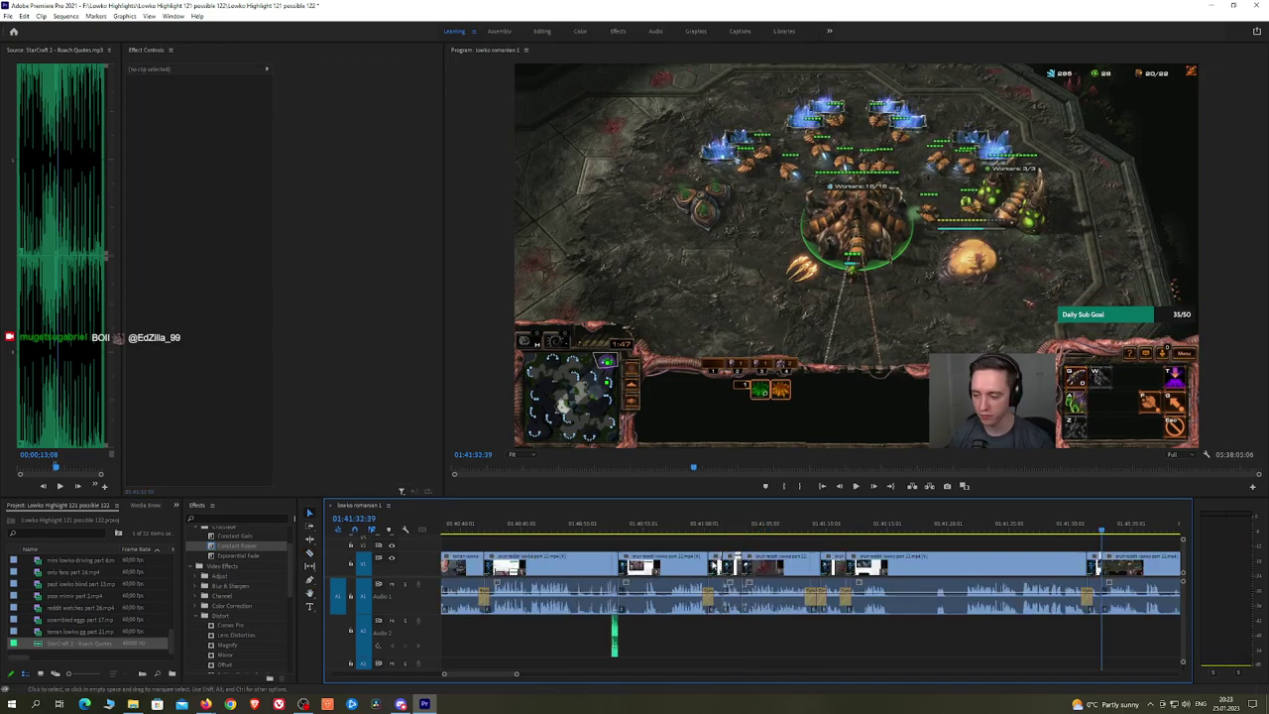
key("space")
key("space")
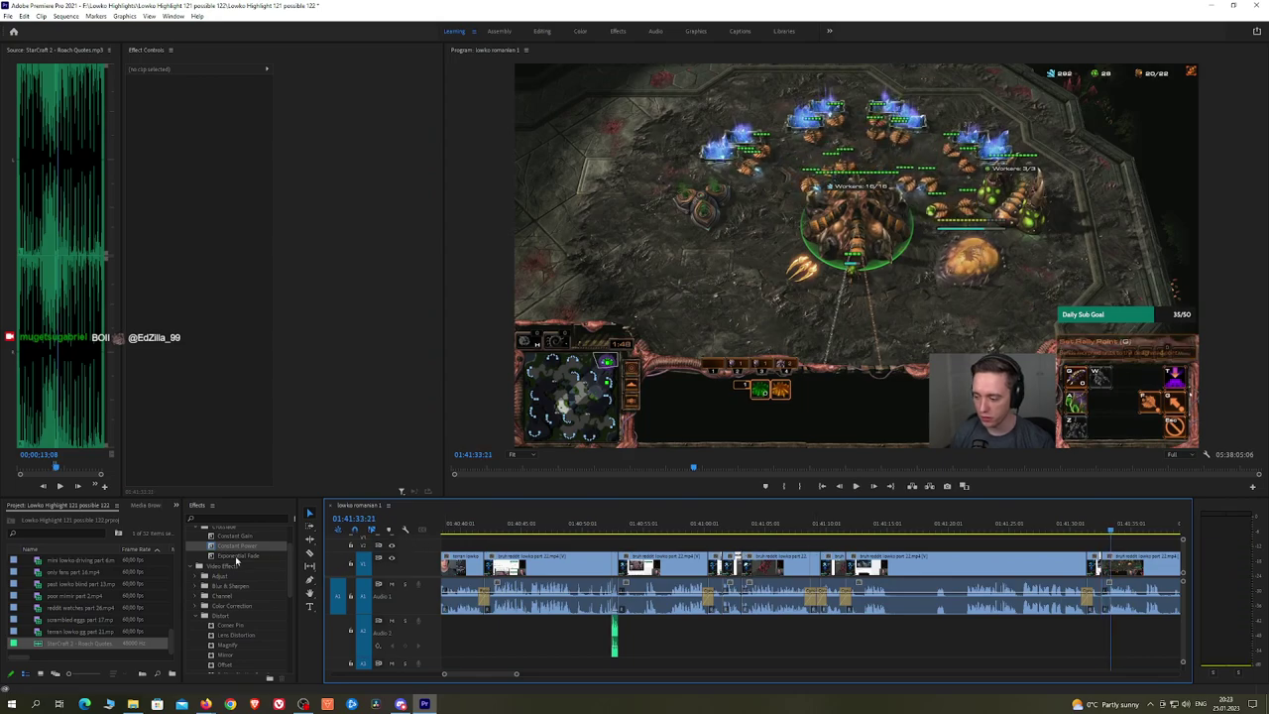
left_click_drag(238, 557, 1011, 575)
left_click_drag(1104, 603, 1105, 602)
key("space")
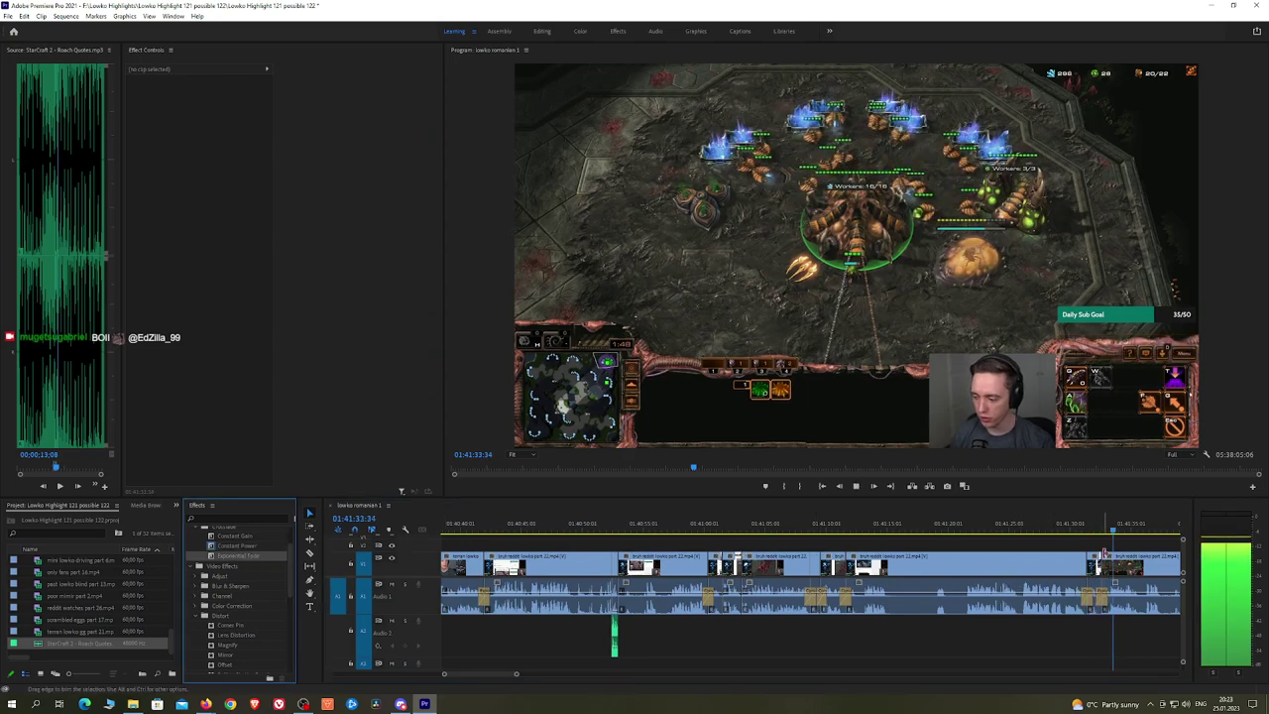
Step: Pan to the later clips and scrub to about 01:41:47
scroll(1105, 599, "up", 2)
key("h")
left_click_drag(1130, 549, 700, 548)
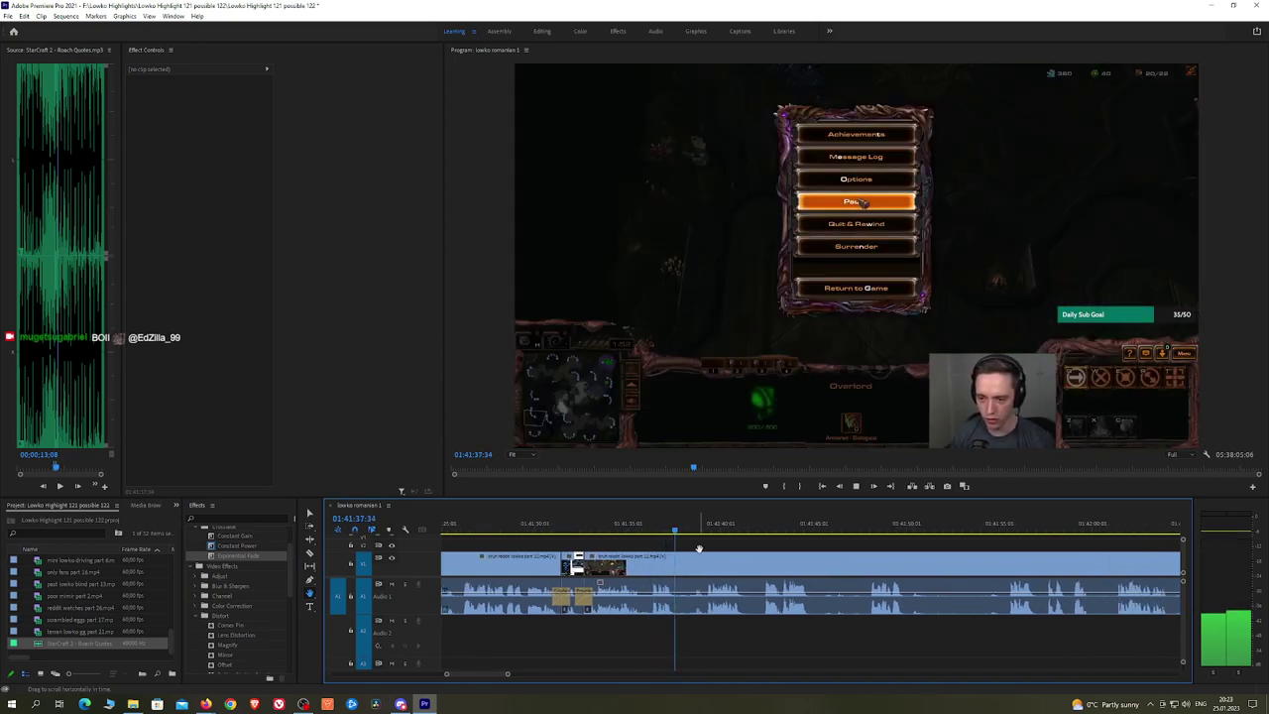
left_click(764, 531)
key("space")
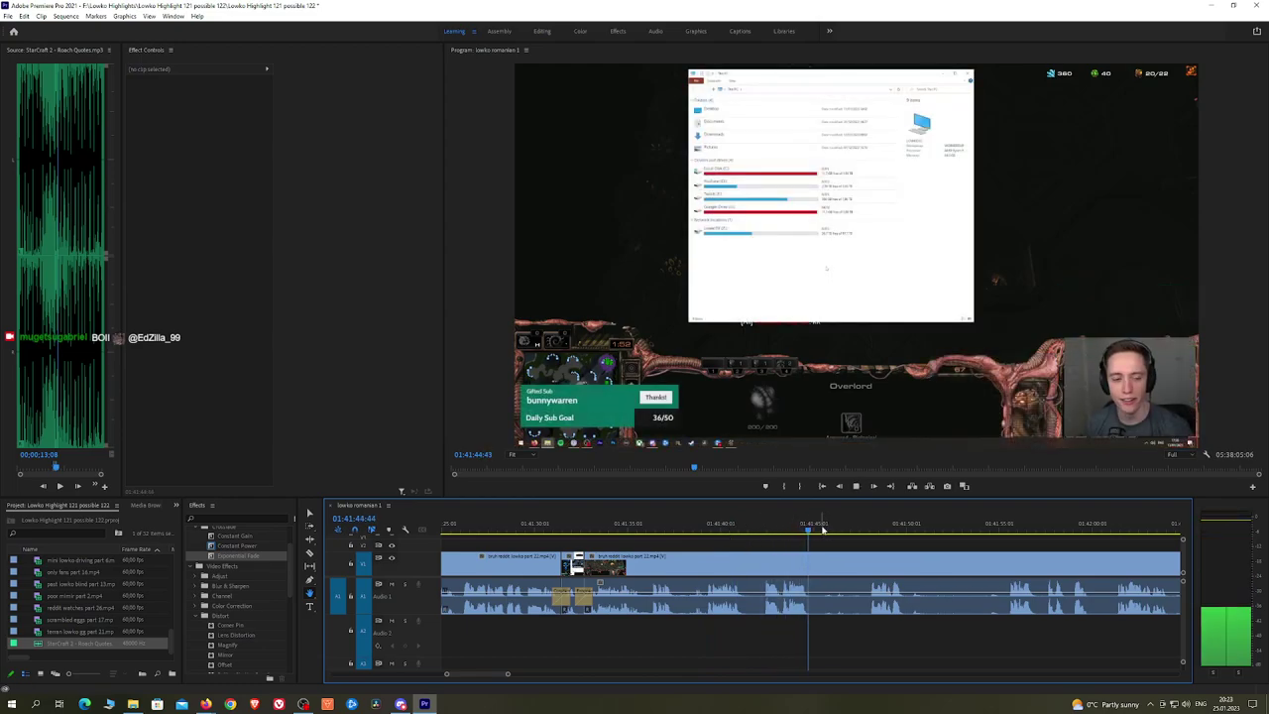
left_click_drag(821, 531, 866, 531)
Step: Cut out the unwanted piece, crossfade the audio with Constant Power, and maximize the Program Monitor
key("c")
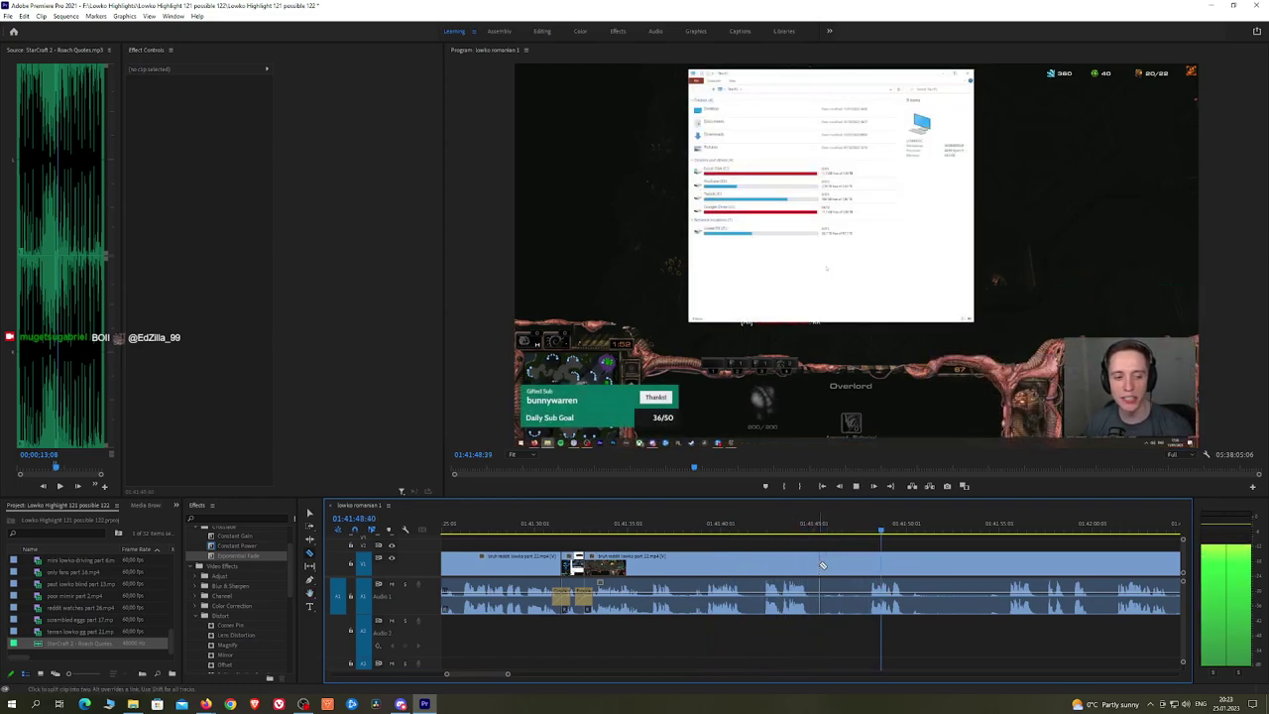
left_click(816, 567)
left_click(862, 566)
key("v")
left_click(845, 567)
key("shift+Delete")
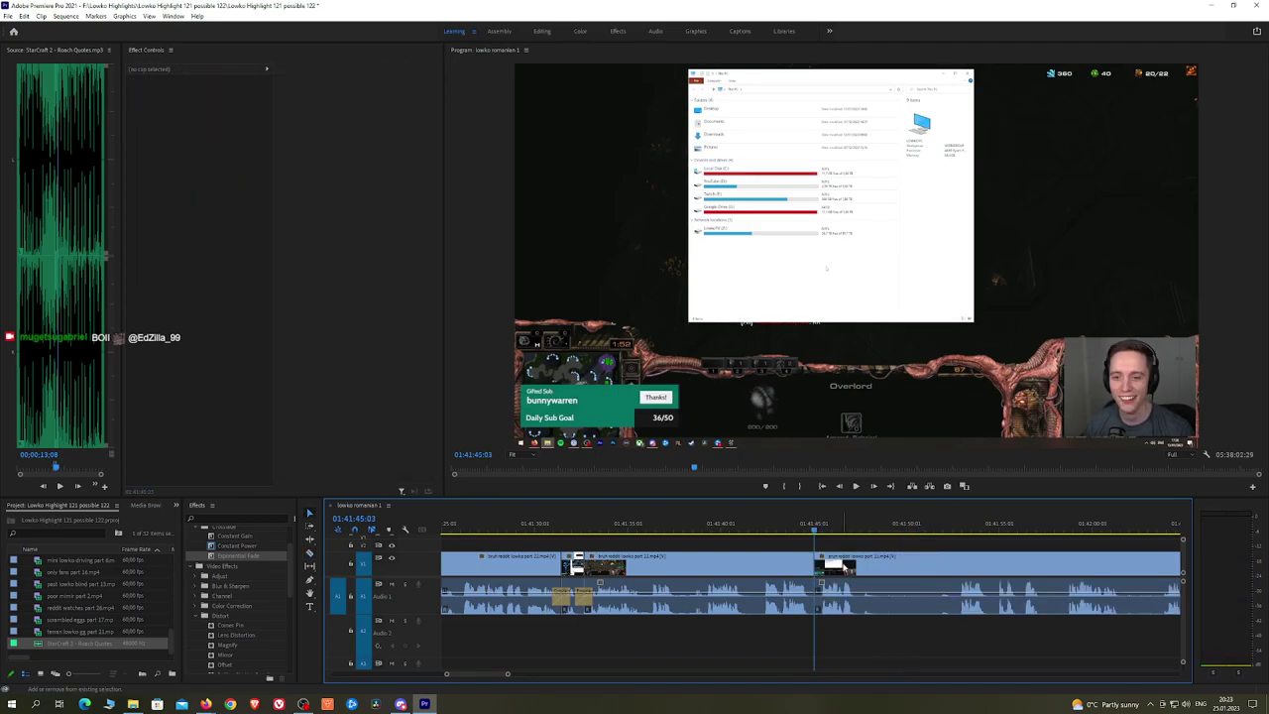
left_click(290, 546)
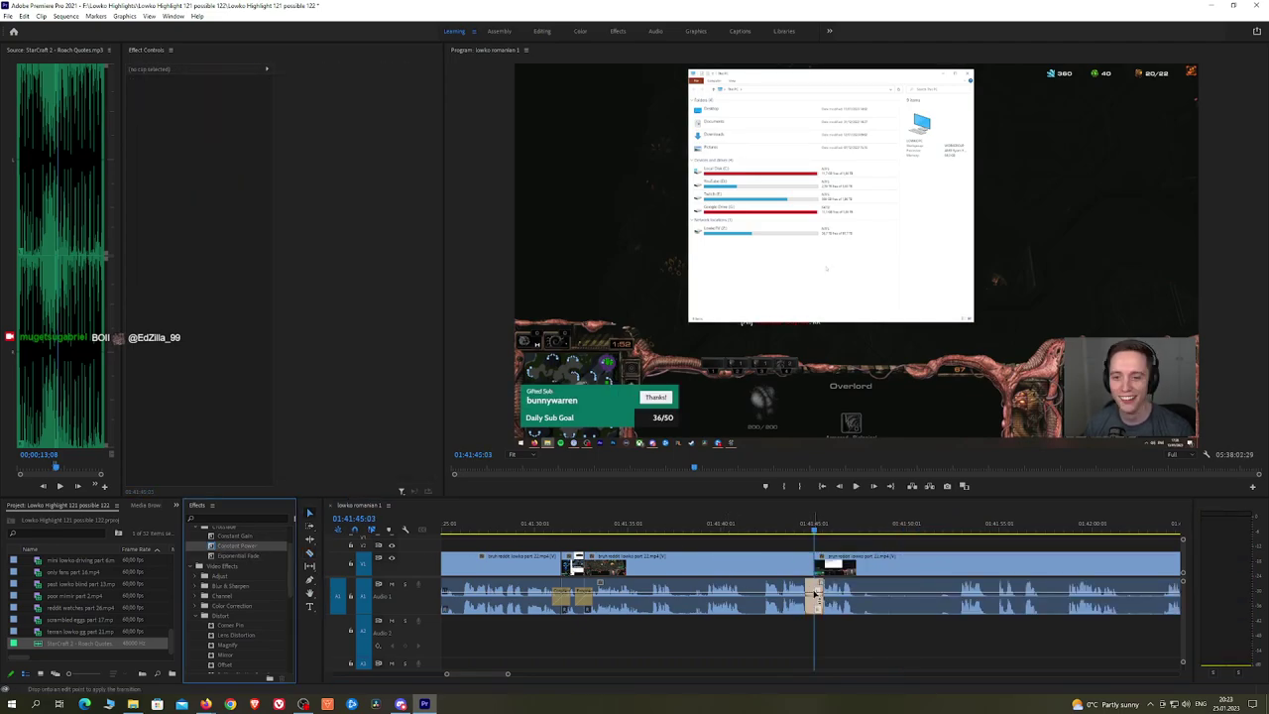
left_click_drag(815, 593, 815, 593)
key("grave")
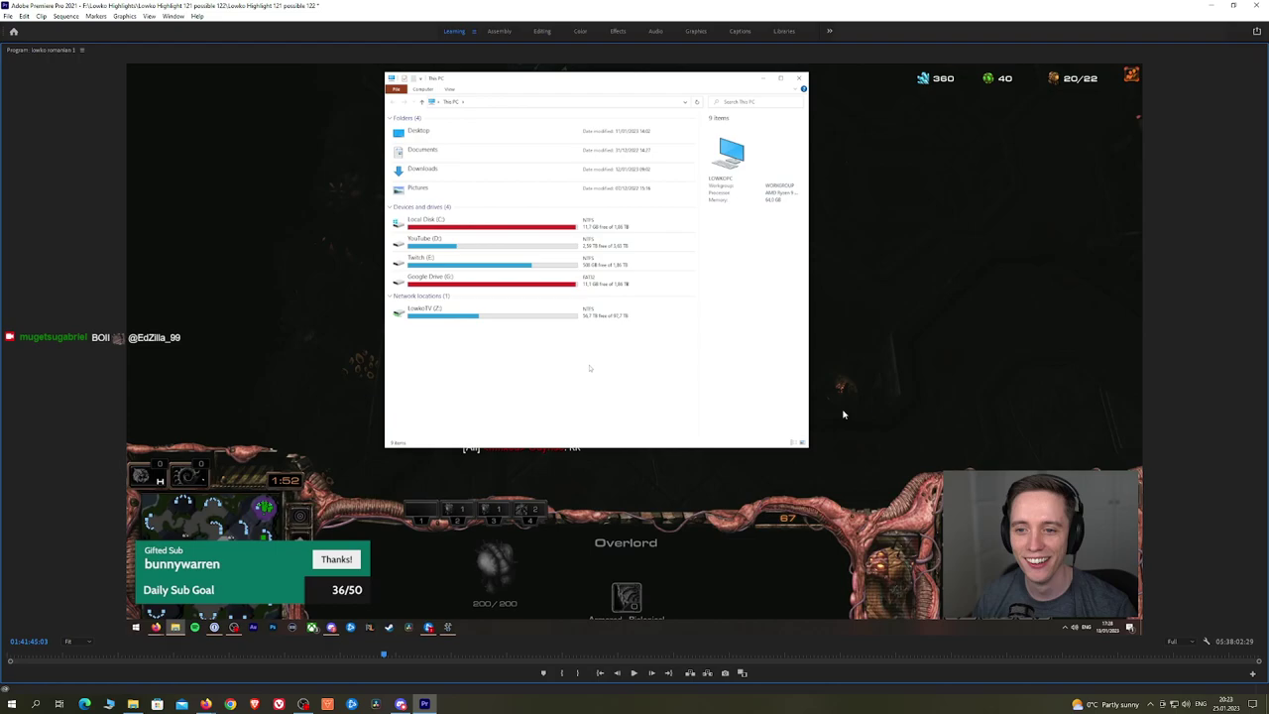
Step: Restore the layout, razor-cut around an unwanted stretch, and ripple-delete it
key("grave")
key("h")
left_click_drag(869, 558, 672, 557)
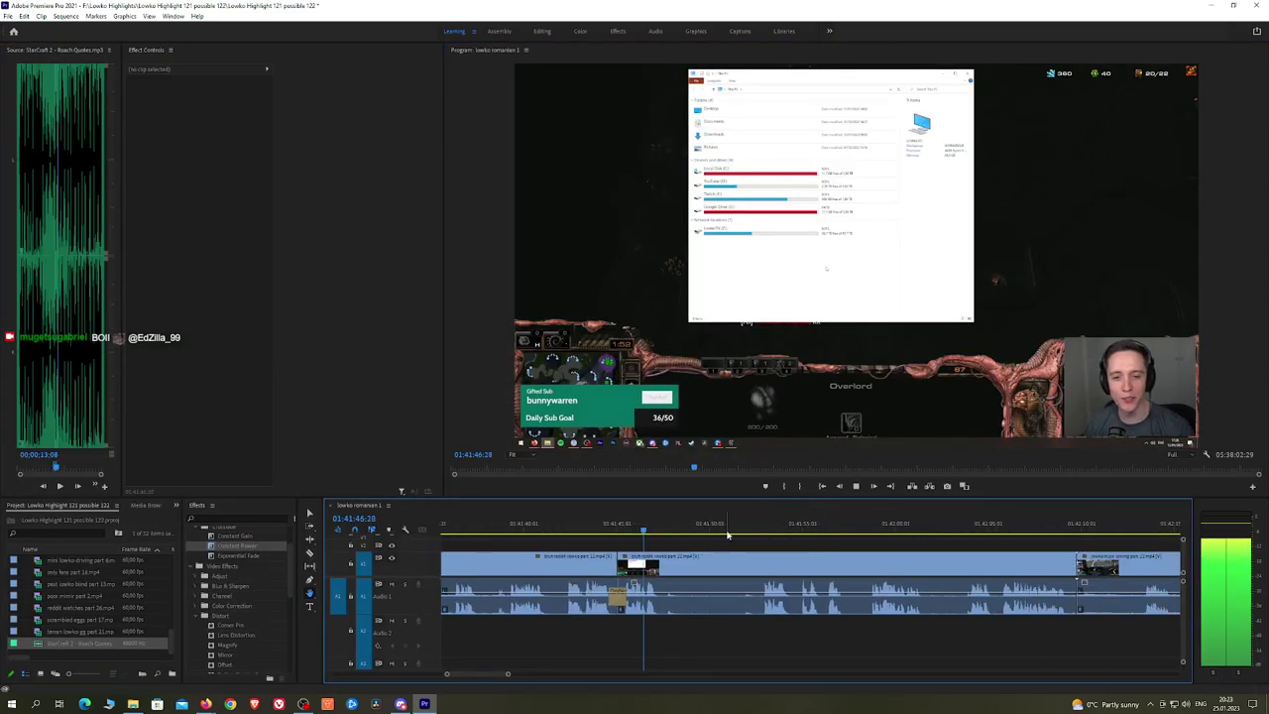
key("space")
key("c")
left_click(665, 560)
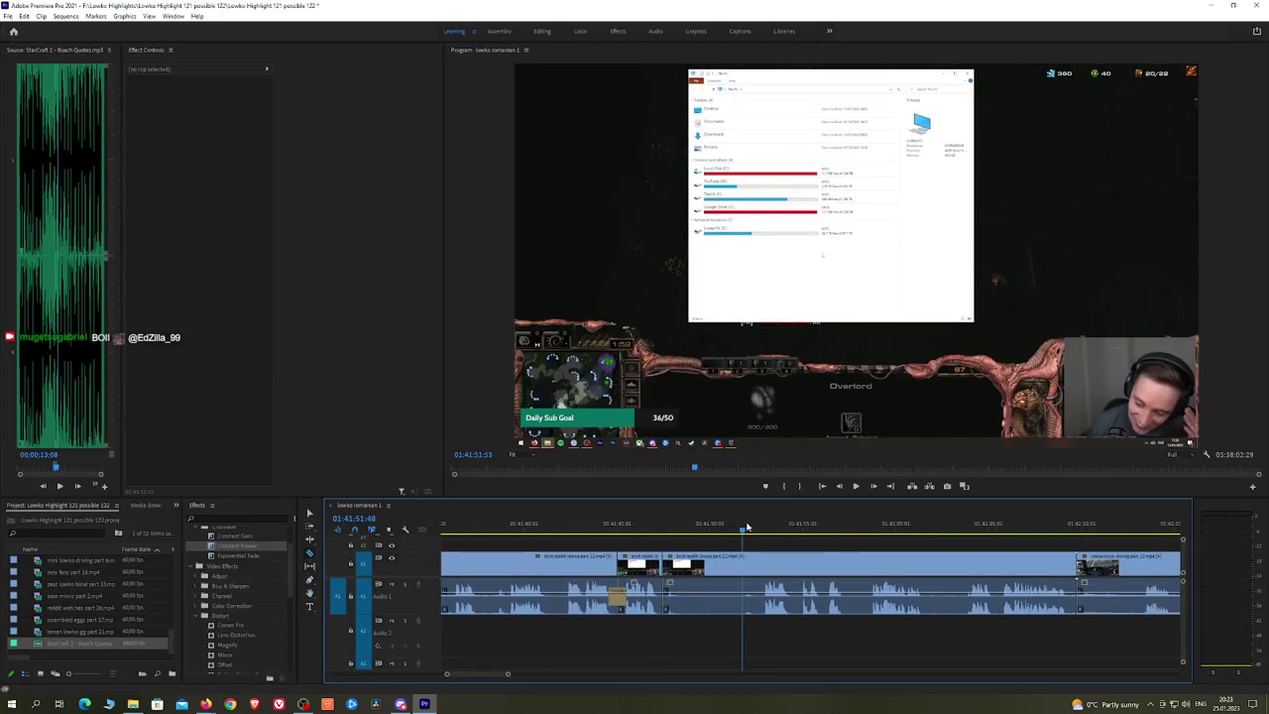
left_click_drag(762, 527, 675, 529)
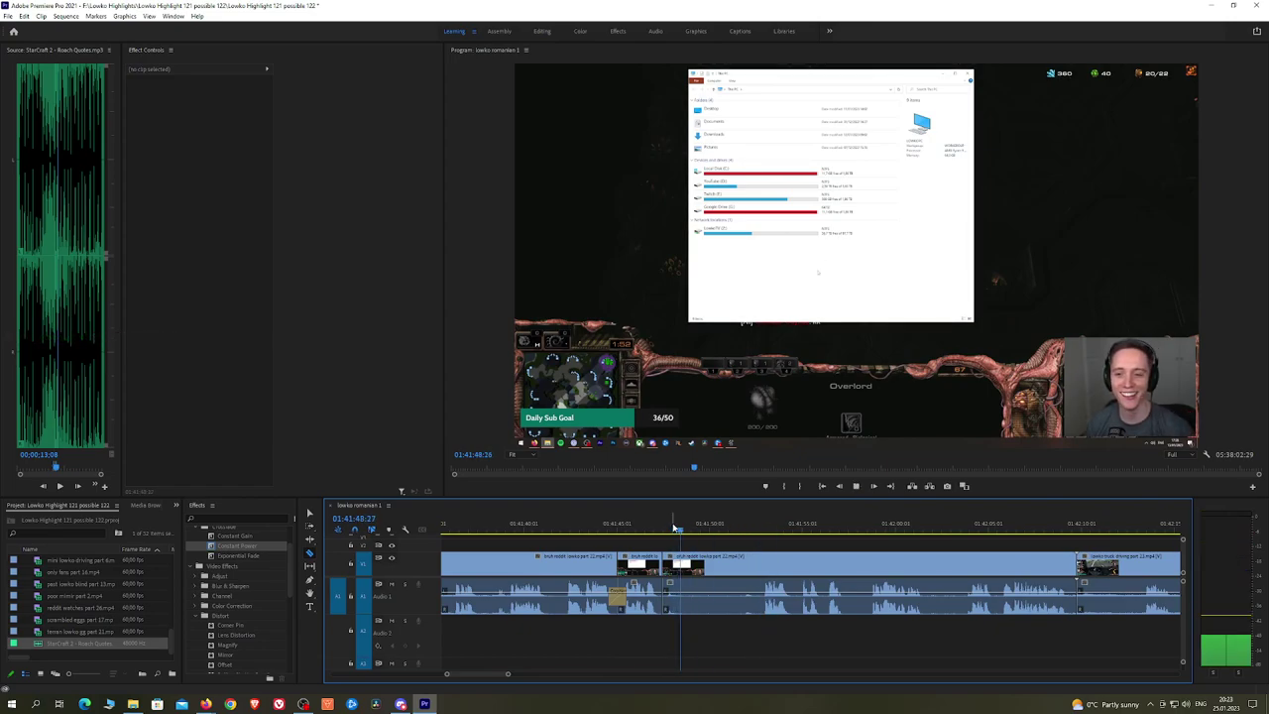
left_click(761, 562)
key("v")
left_click(757, 563)
key("shift+Delete")
key("space")
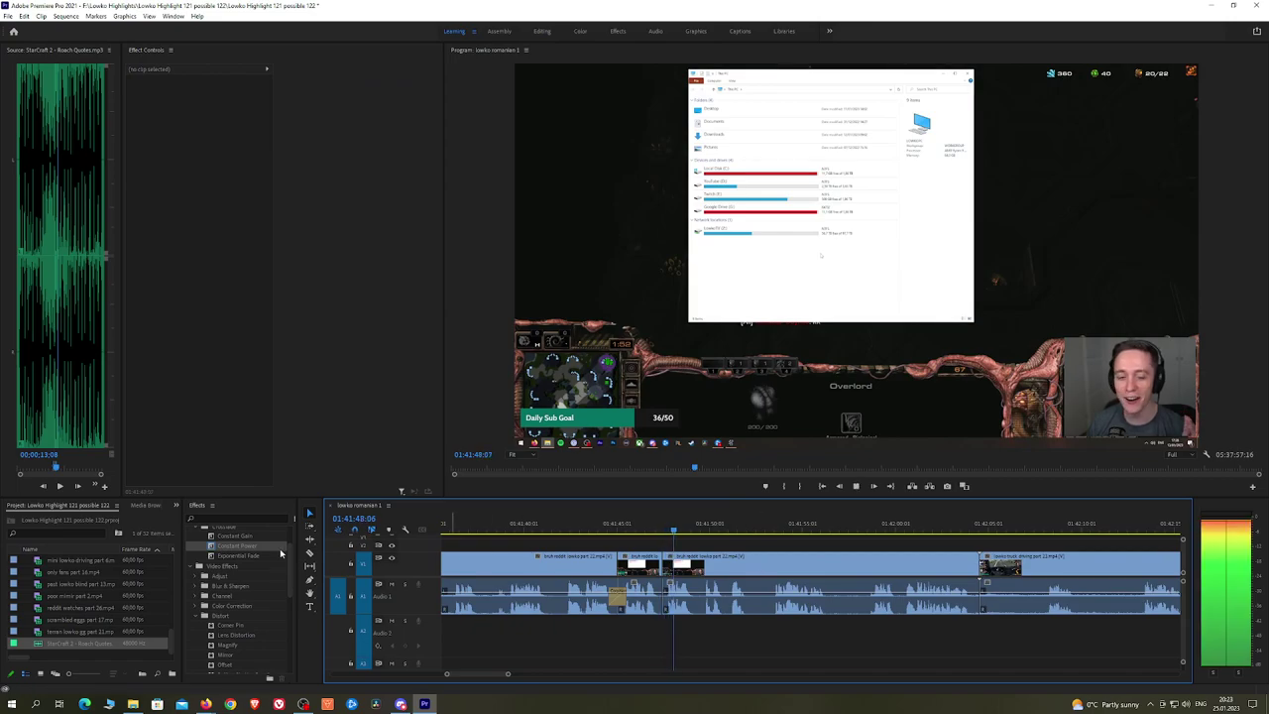
Step: Cut out another short piece and crossfade the new audio join with Constant Power
key("h")
left_click_drag(761, 544, 692, 544)
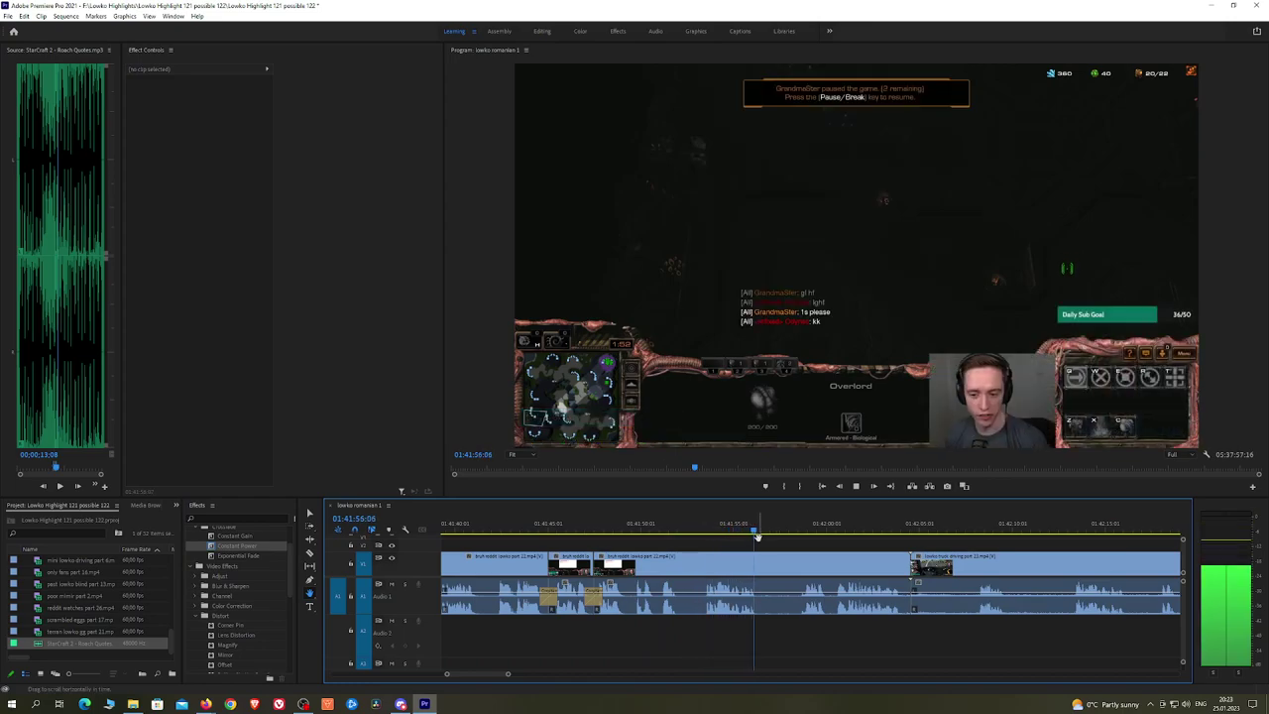
key("c")
left_click(762, 562)
left_click(798, 528)
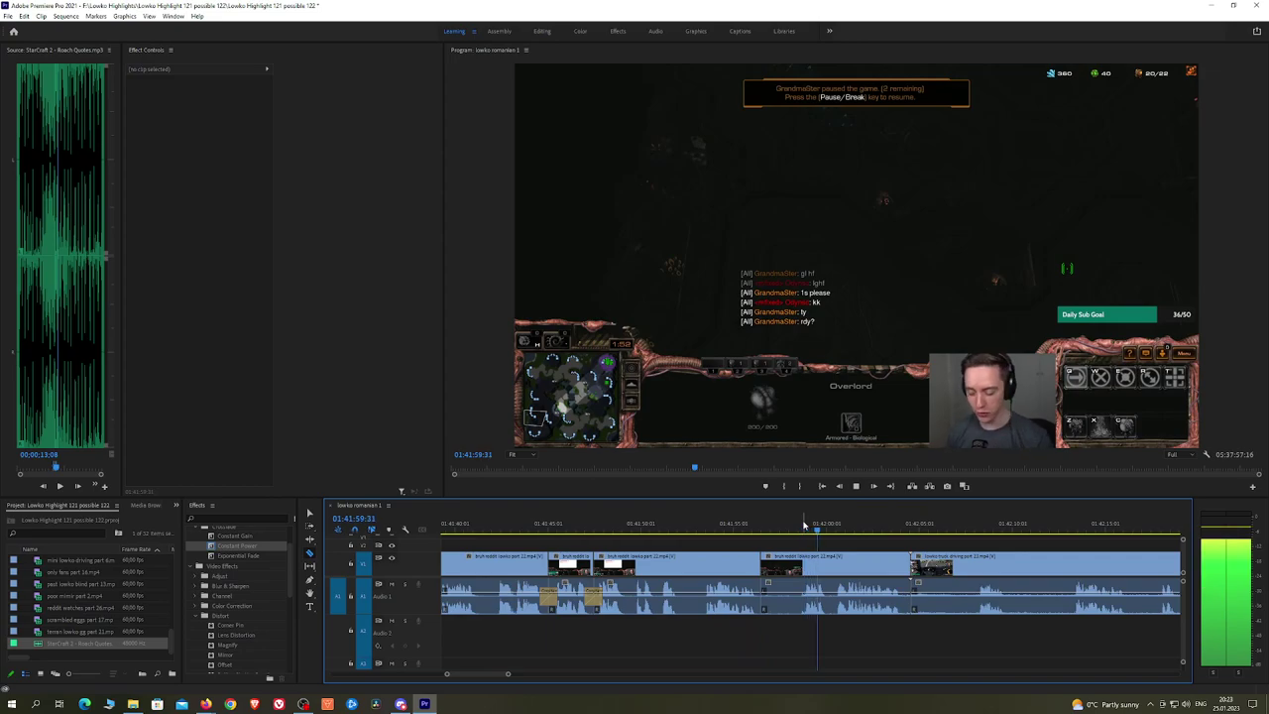
left_click(788, 566)
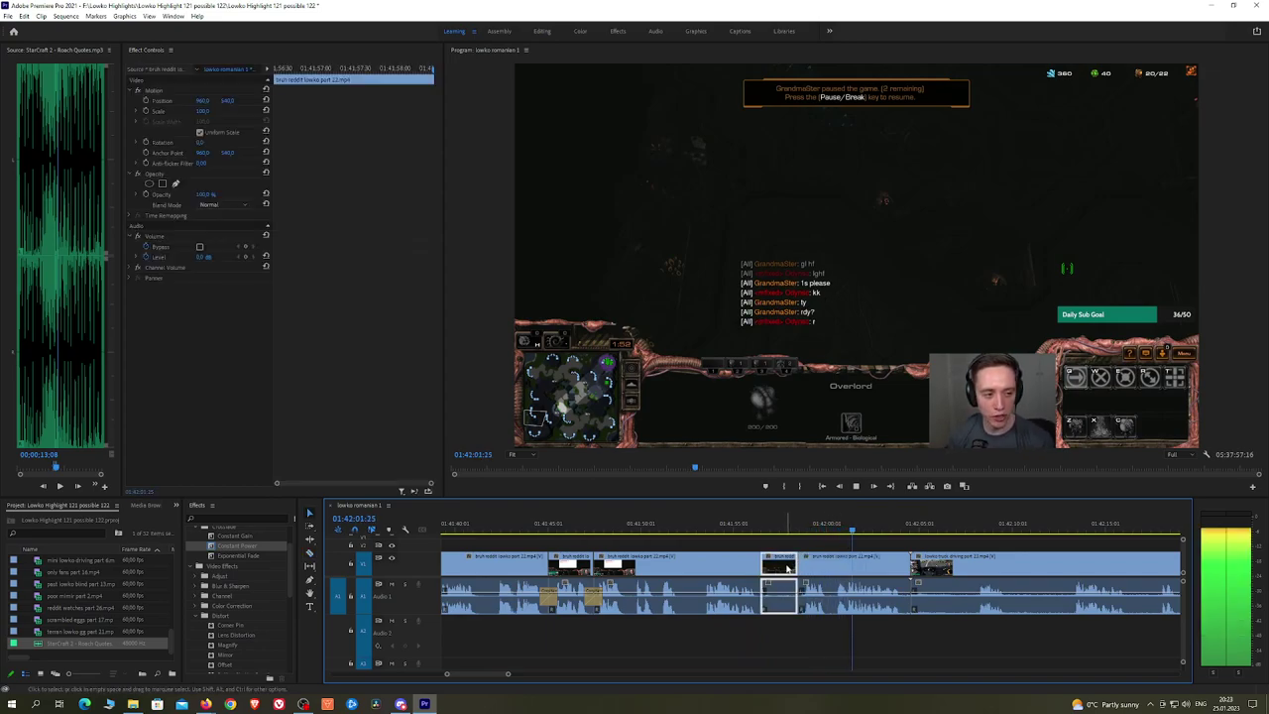
key("shift+Delete")
key("space")
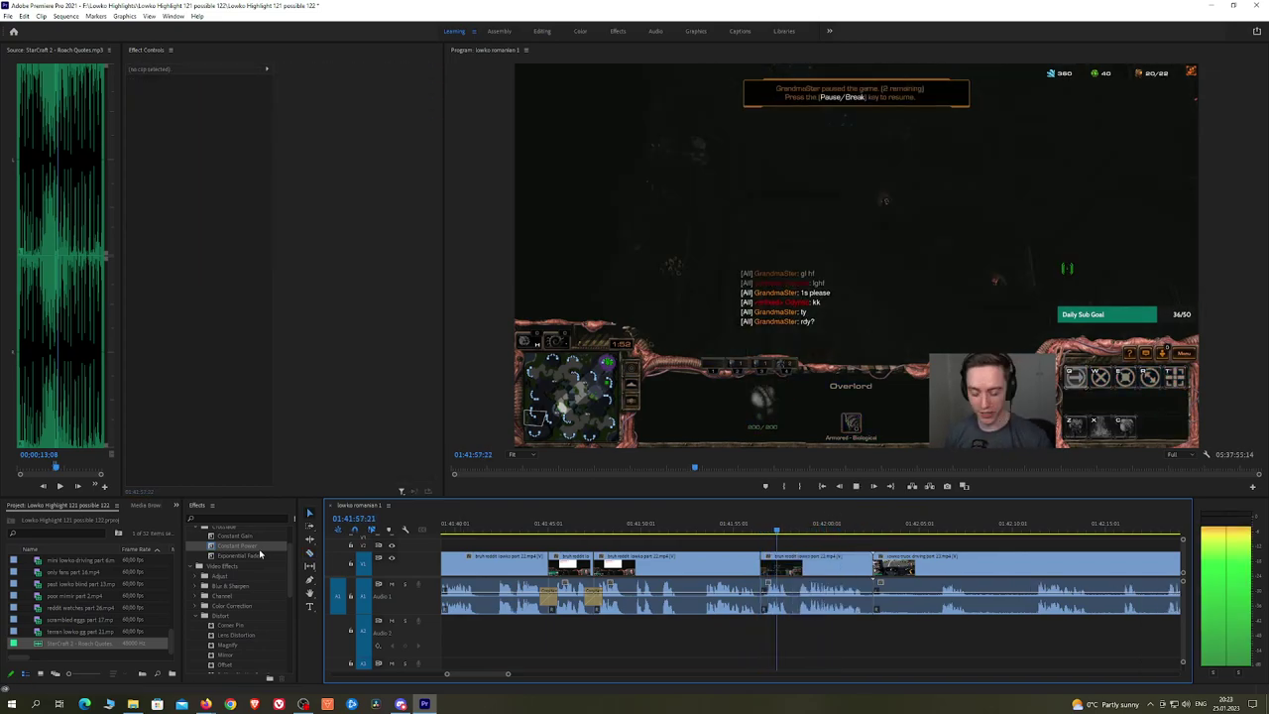
left_click_drag(238, 545, 761, 595)
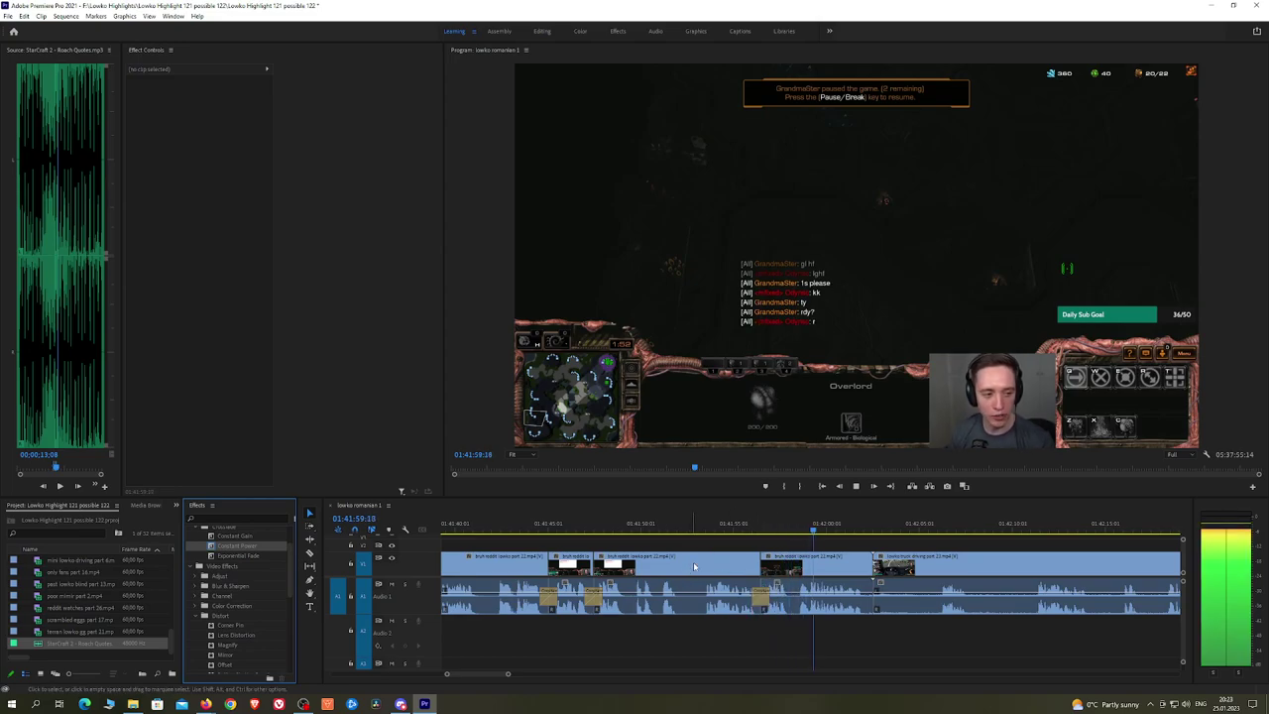
Step: Ripple-delete a leftover sliver clip and replay the edit
scroll(773, 536, "down", 3)
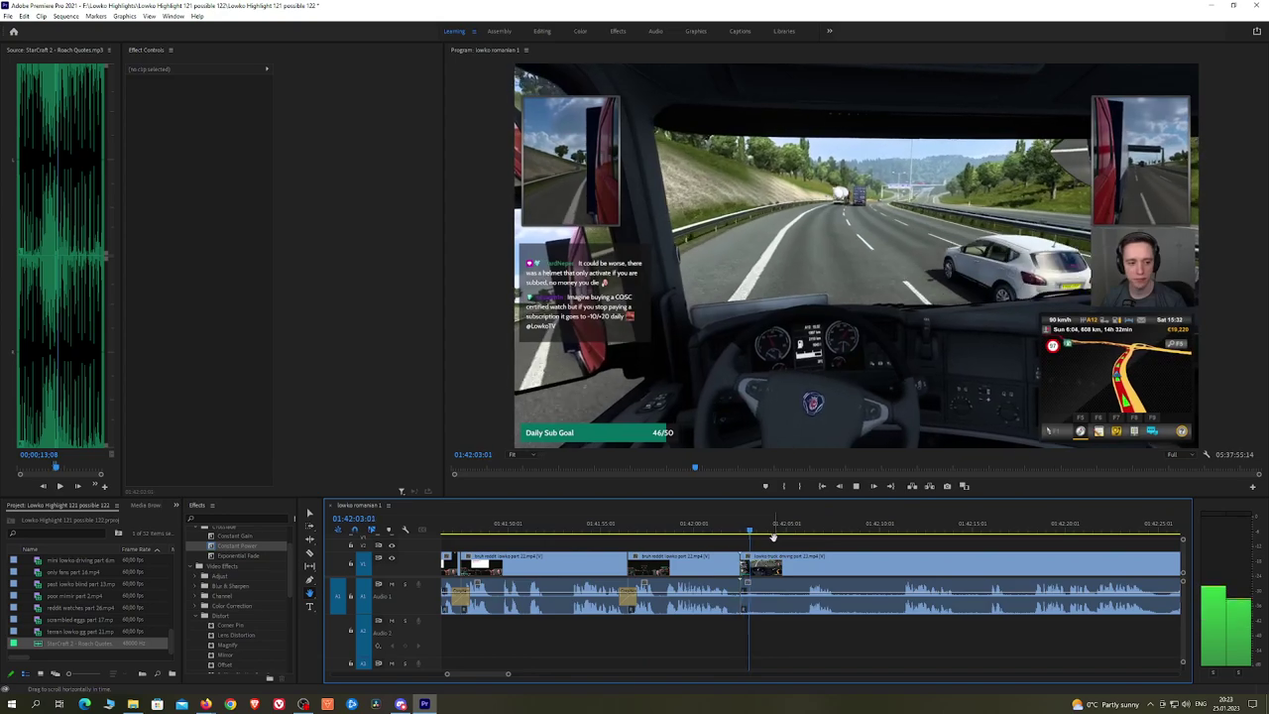
key("space")
key("c")
key("v")
left_click(737, 562)
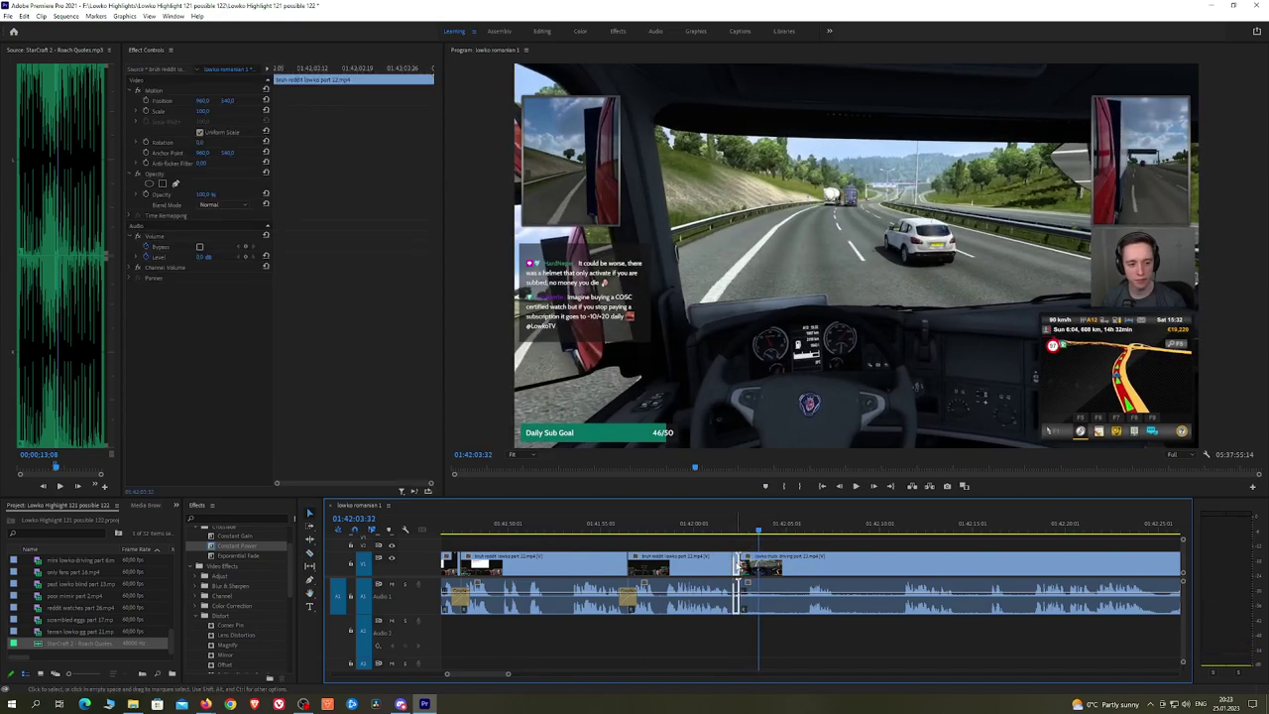
key("shift+Delete")
key("space")
Step: Skip ahead through the truck-driving footage from about 01:42:11 to 01:43:10
left_click(793, 529)
key("space")
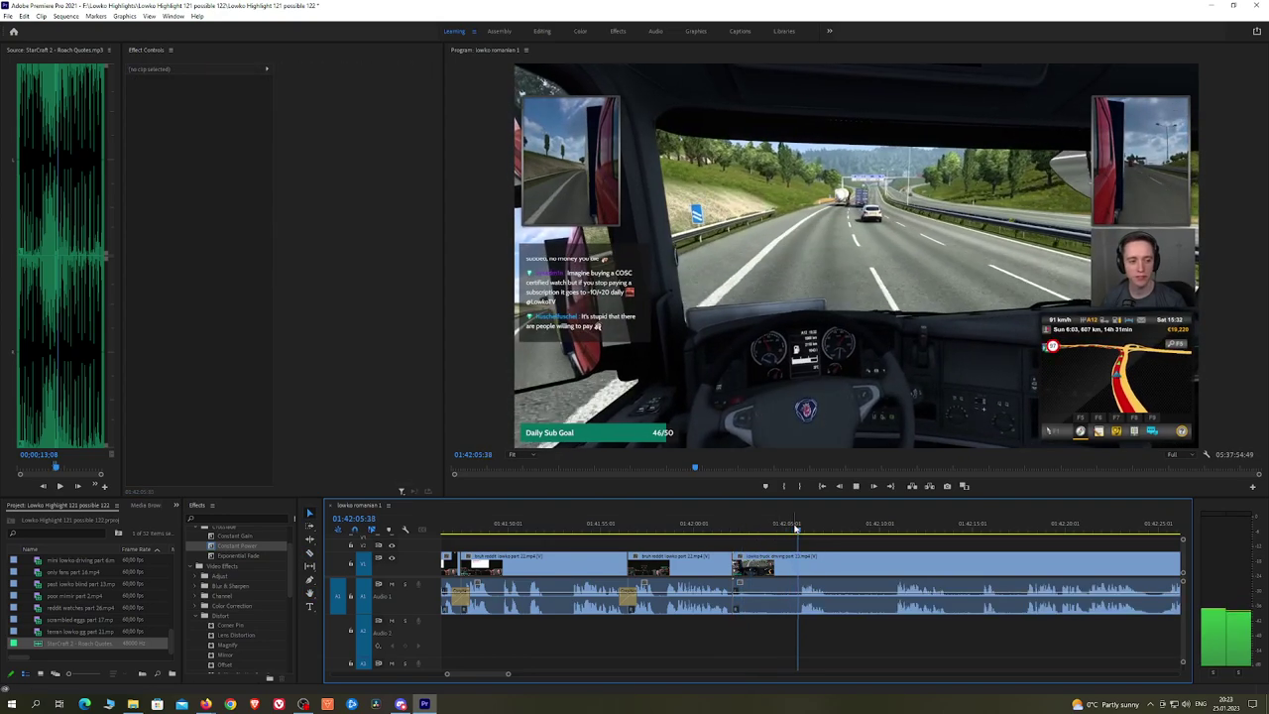
left_click(890, 530)
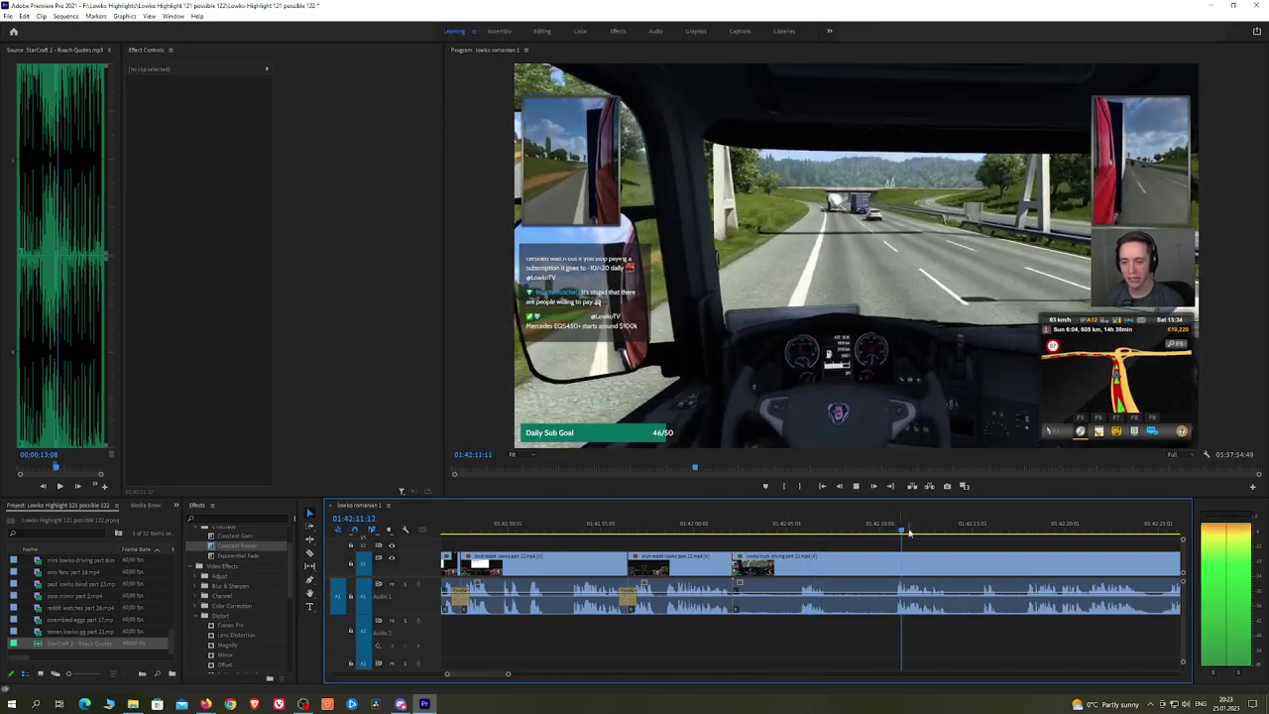
left_click_drag(1008, 544, 756, 543)
left_click(739, 533)
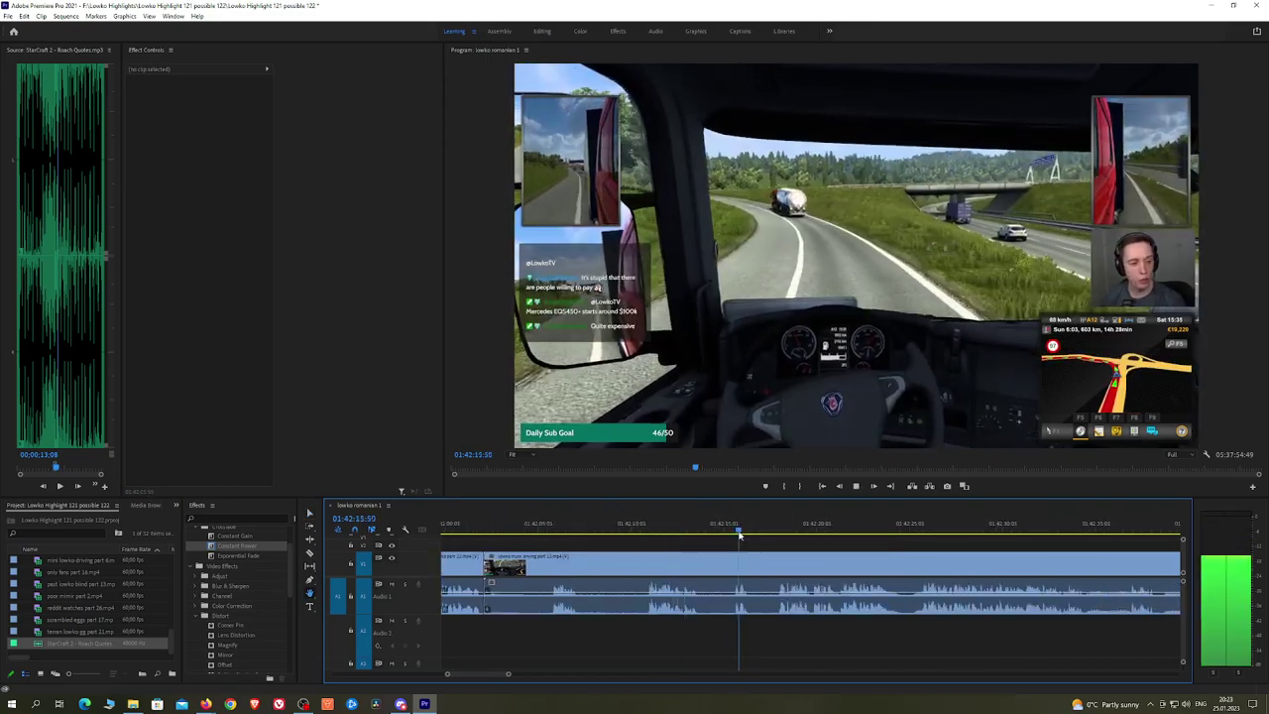
left_click(770, 533)
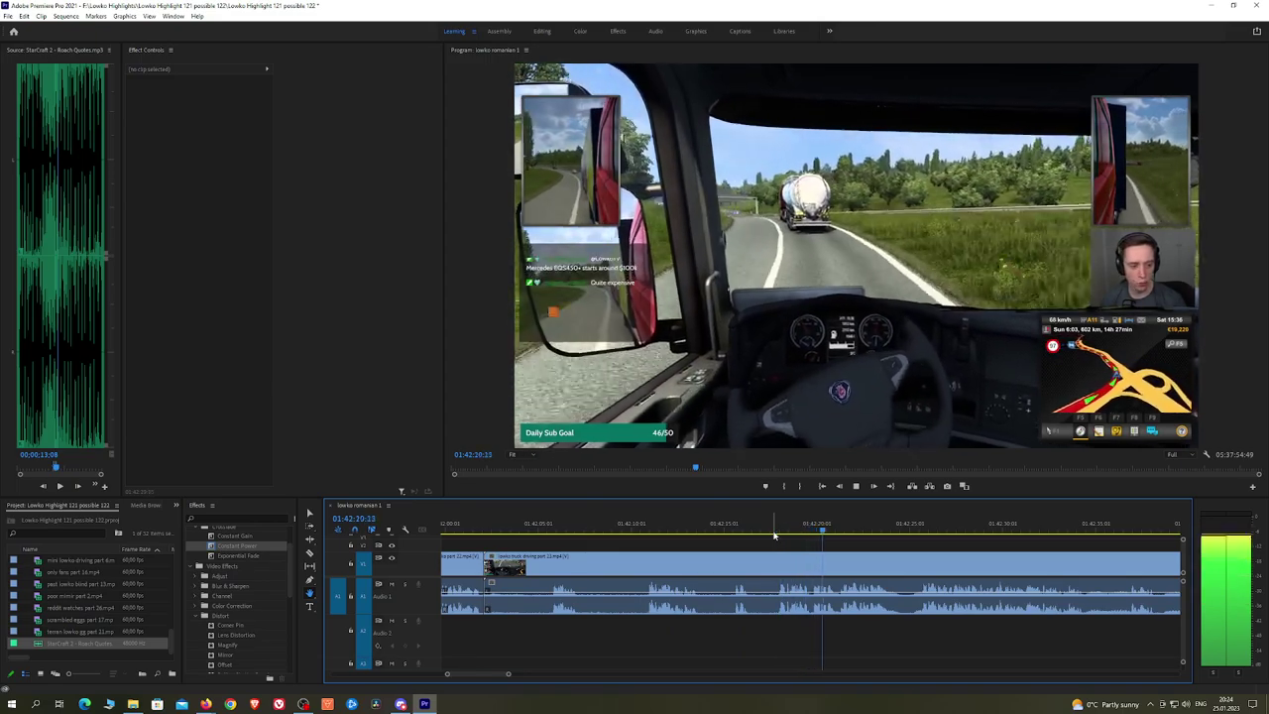
left_click(911, 532)
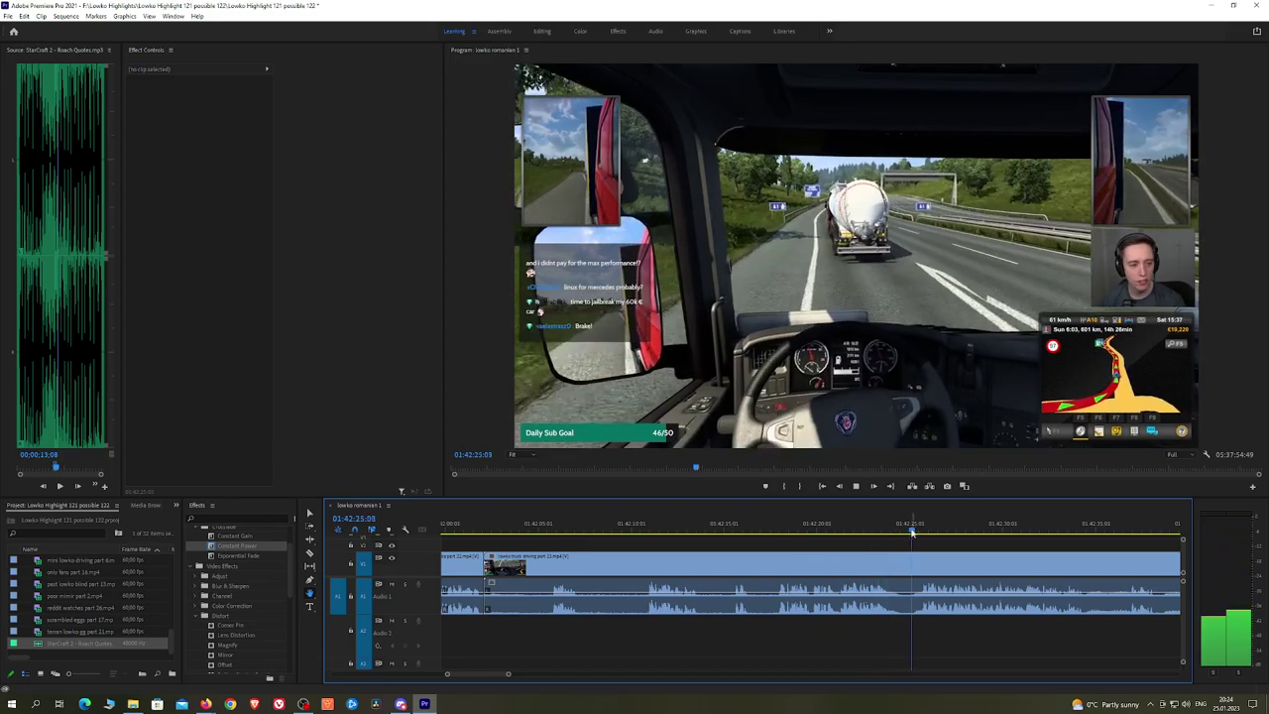
scroll(952, 538, "down", 3)
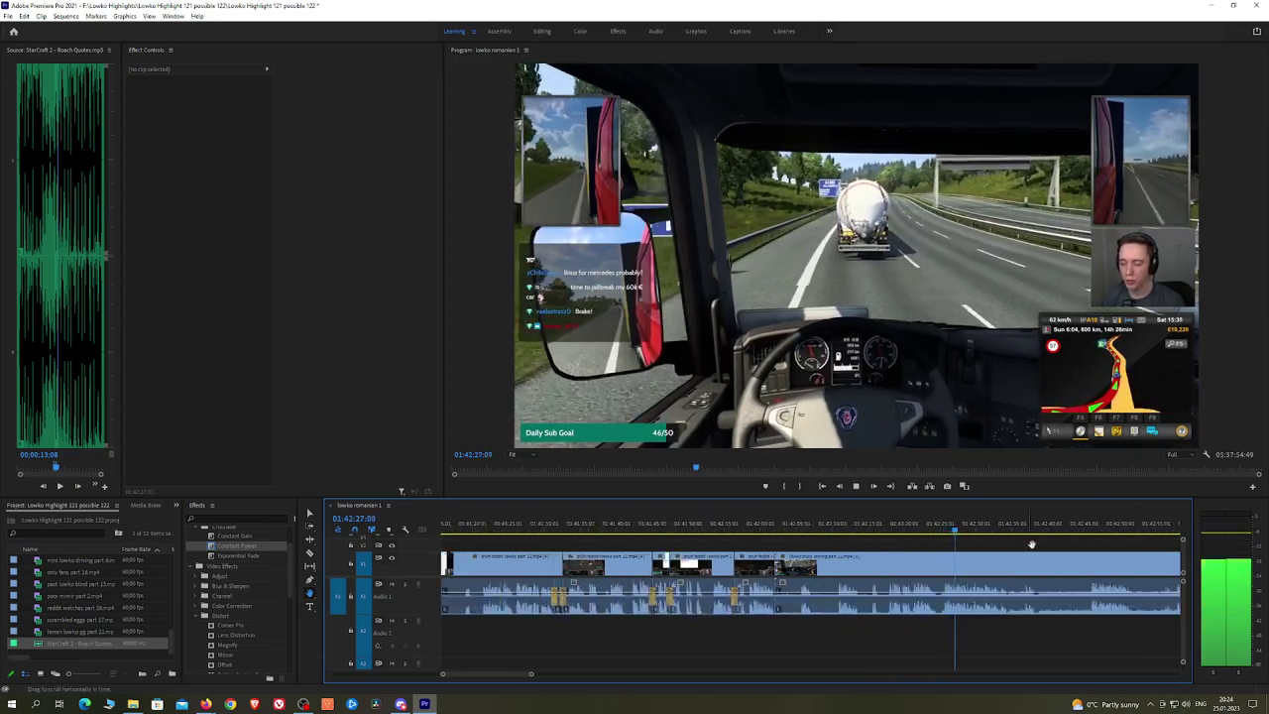
scroll(1031, 545, "down", 2)
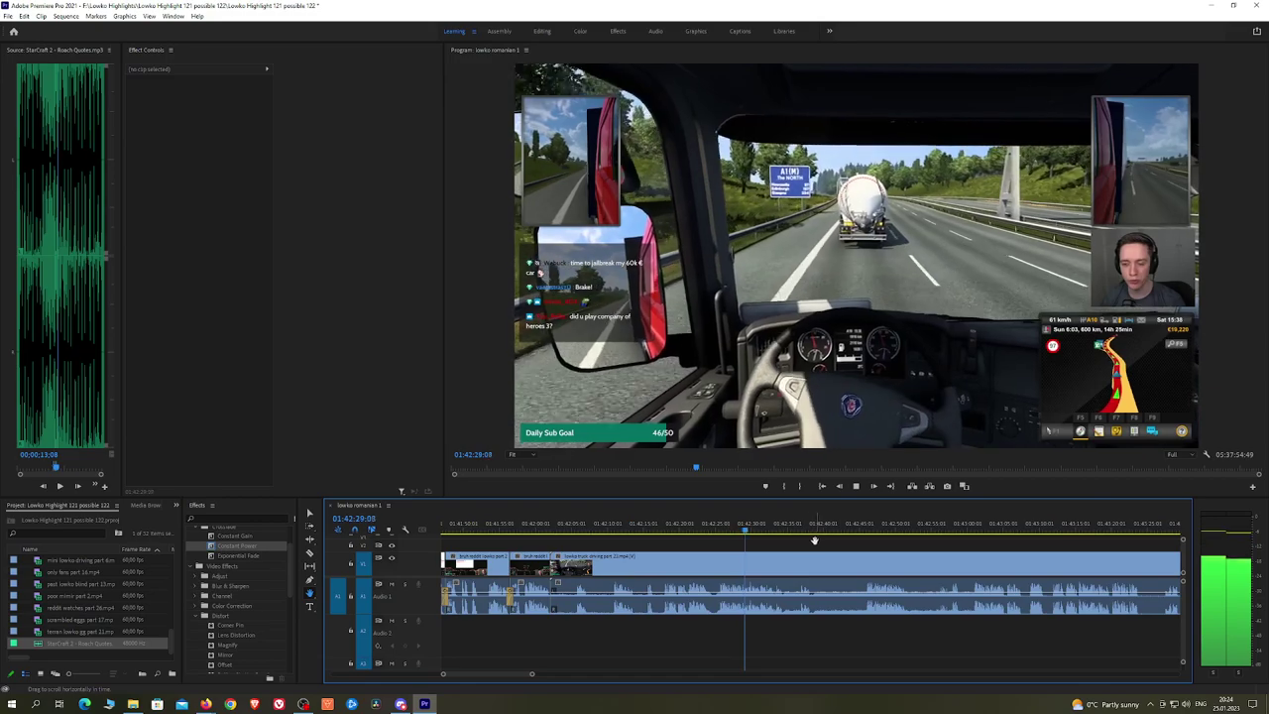
left_click_drag(814, 541, 736, 541)
Step: Jump to about 01:44:33 and play through the later truck footage
scroll(1045, 529, "down", 3)
left_click(891, 528)
key("space")
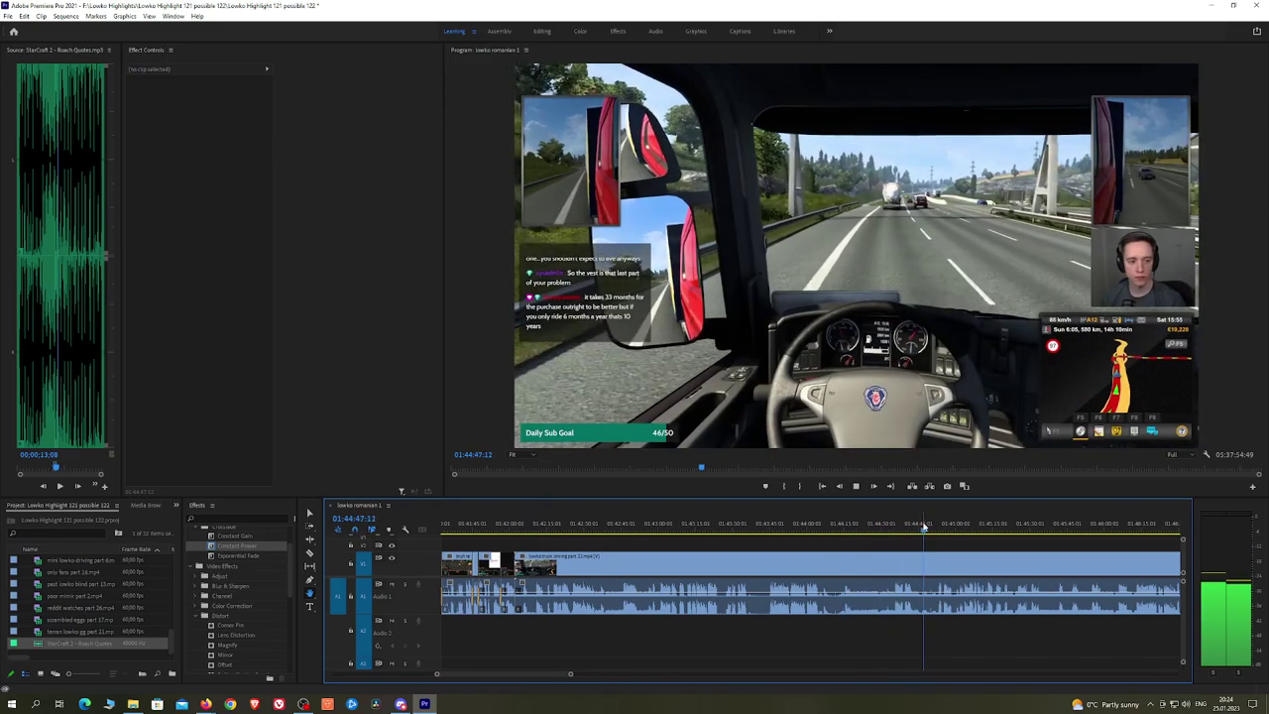
left_click_drag(946, 547, 754, 542)
left_click(747, 530)
key("space")
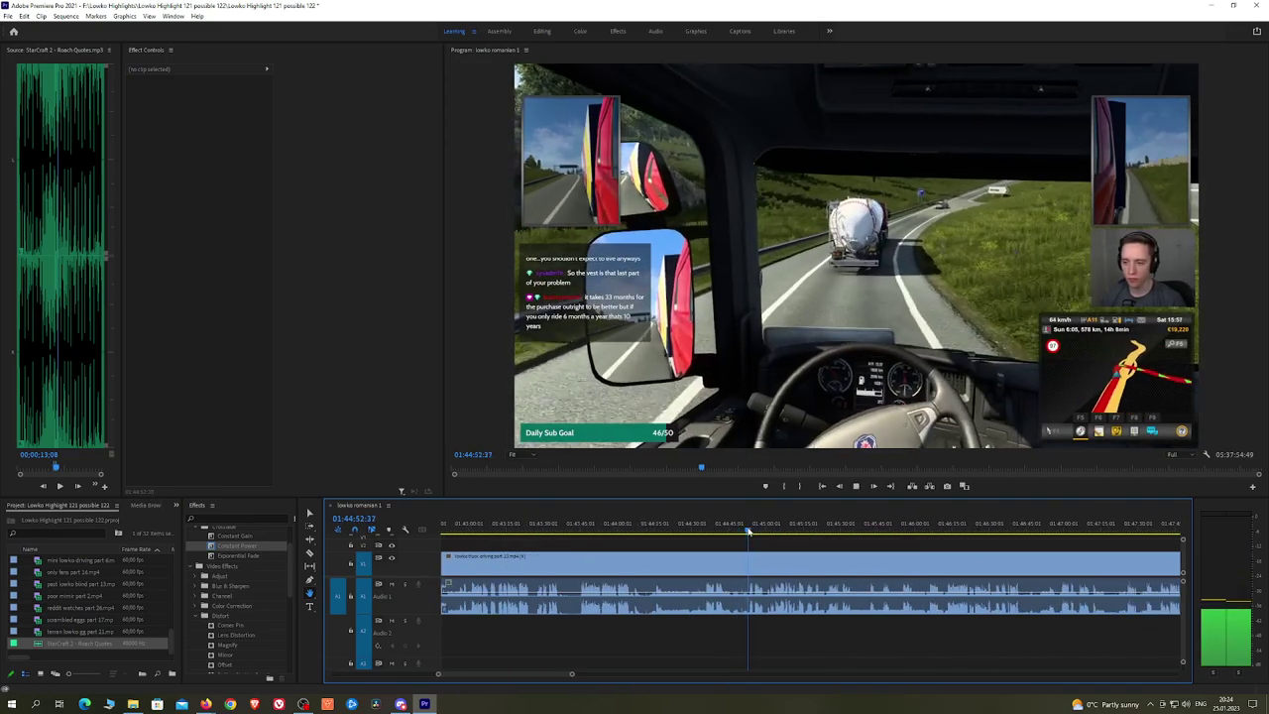
scroll(779, 542, "up", 2)
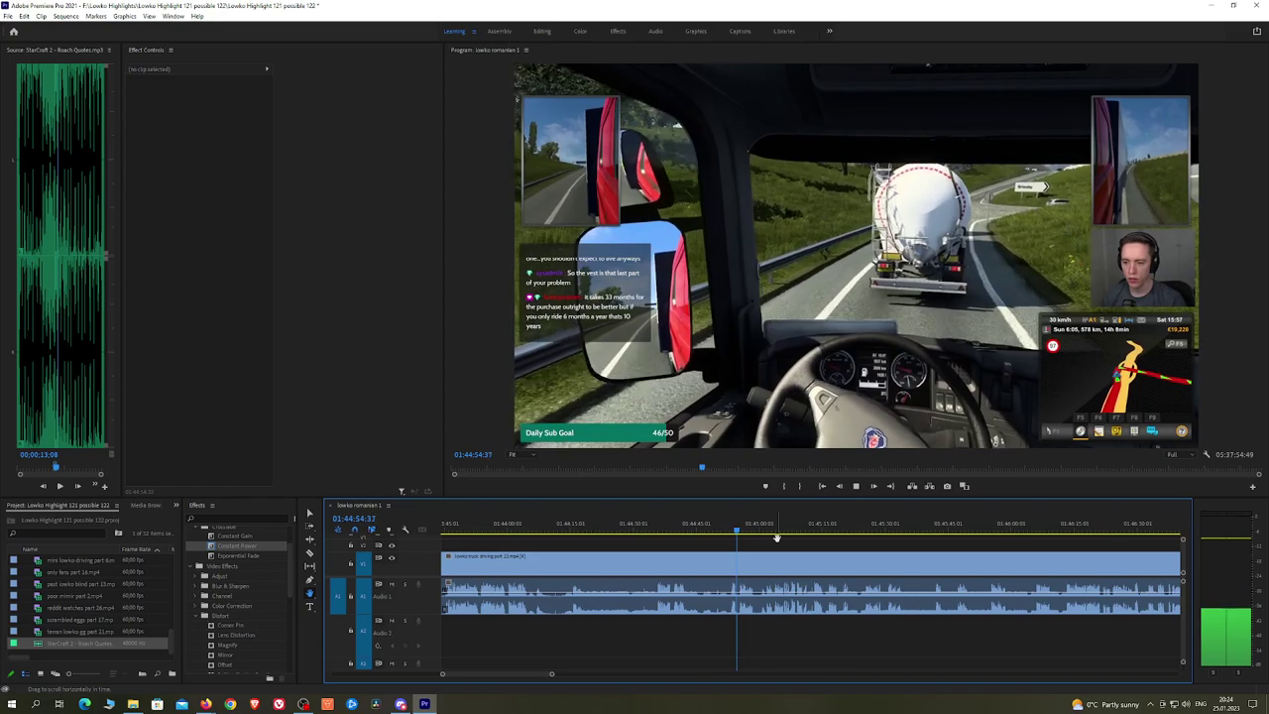
scroll(776, 537, "up", 2)
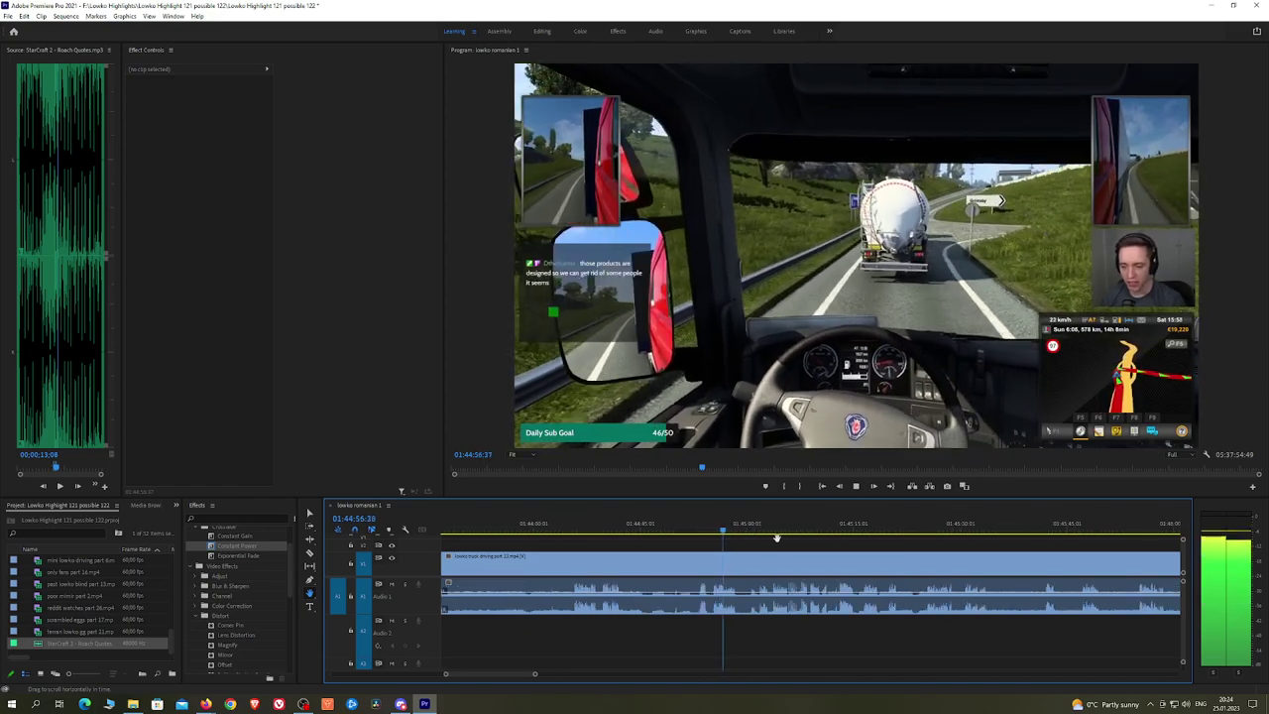
left_click(751, 532)
key("space")
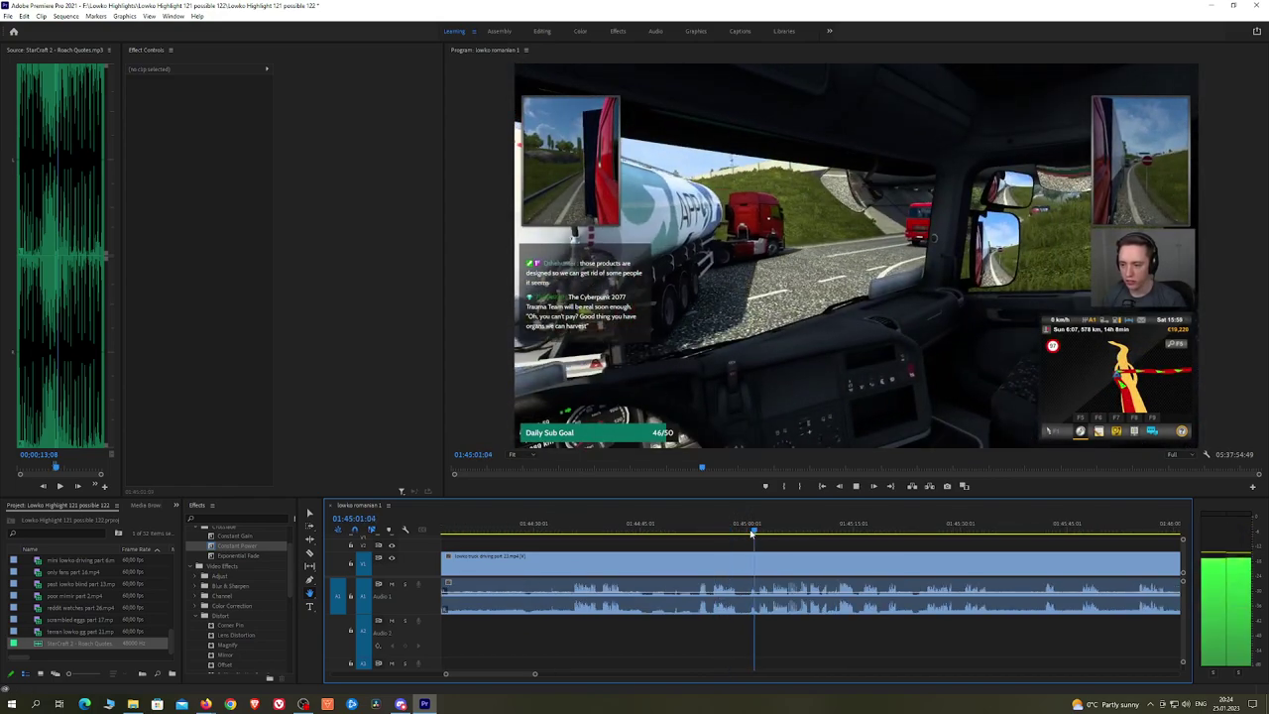
left_click_drag(762, 533, 774, 533)
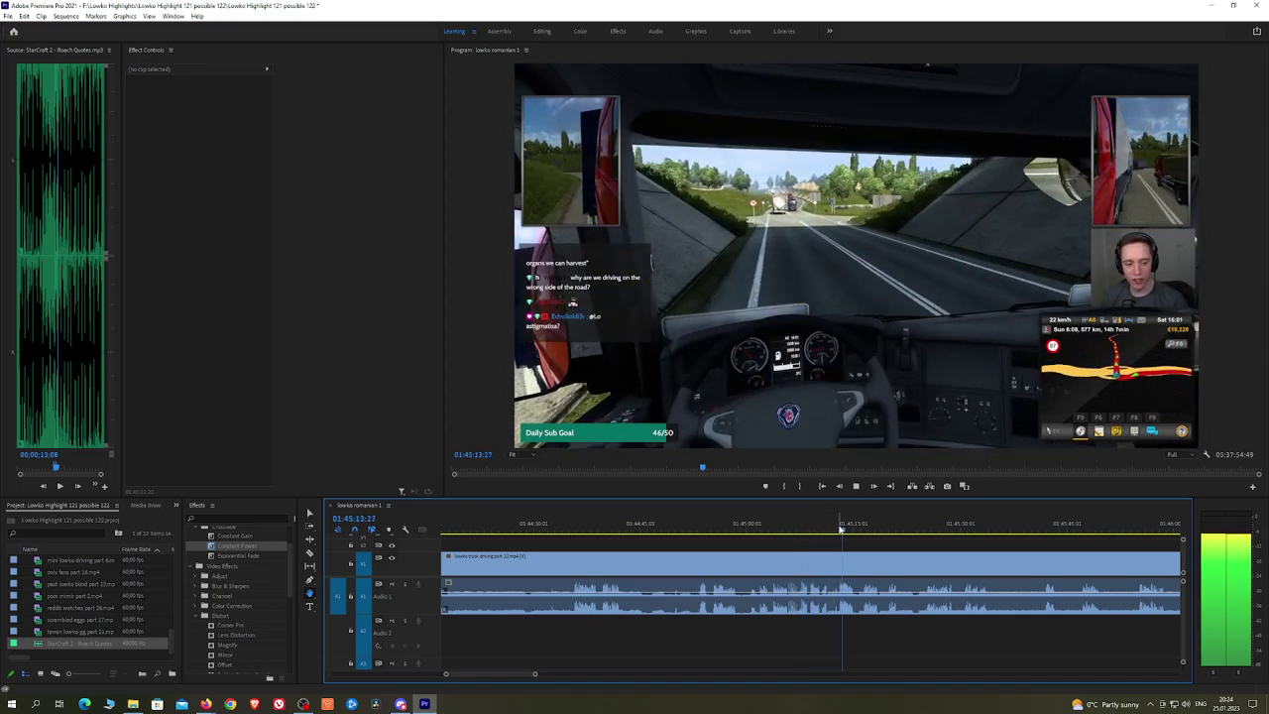
Step: Save the project, review the footage up to about 01:46:13, and save again
left_click_drag(909, 537, 850, 542)
key("ctrl+s")
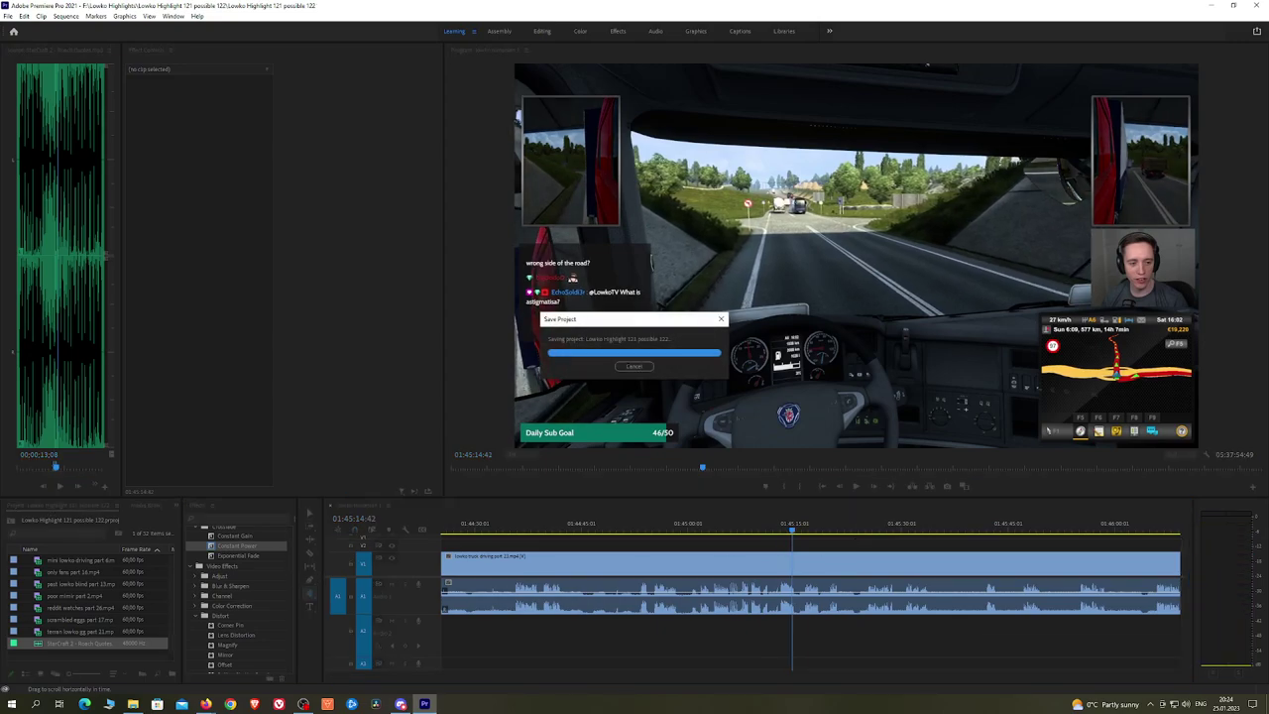
key("space")
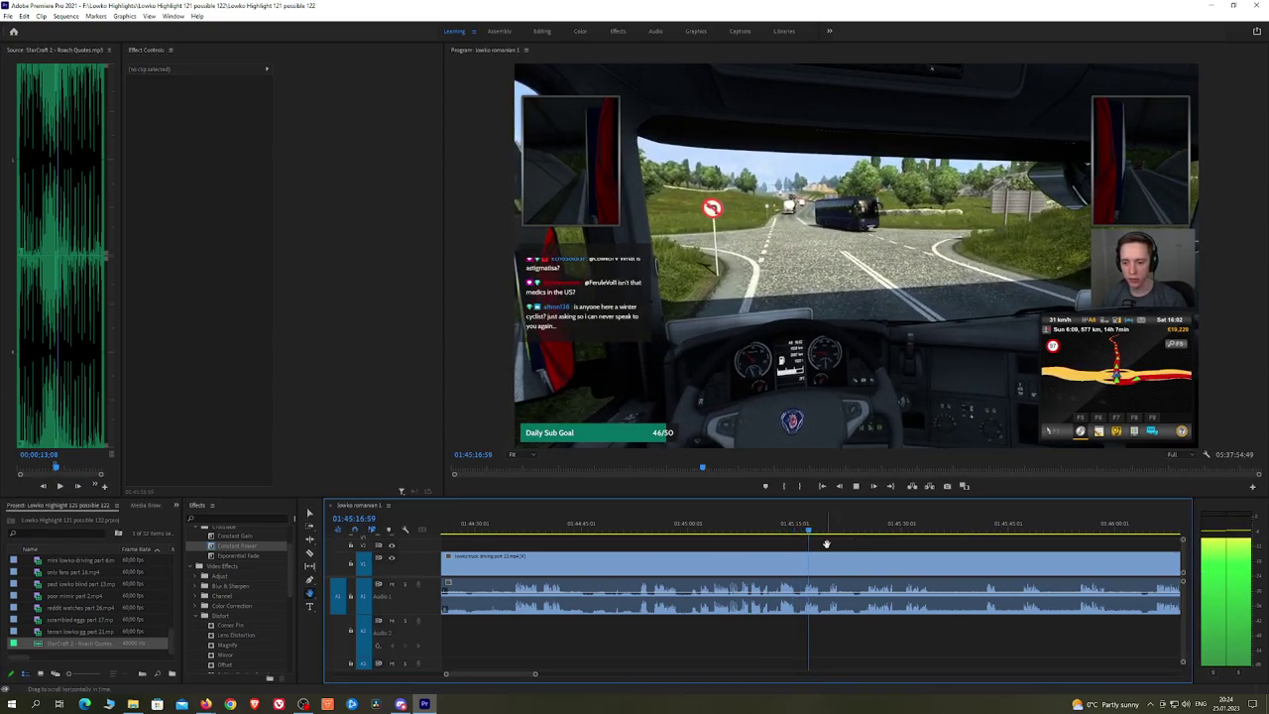
scroll(825, 544, "down", 1)
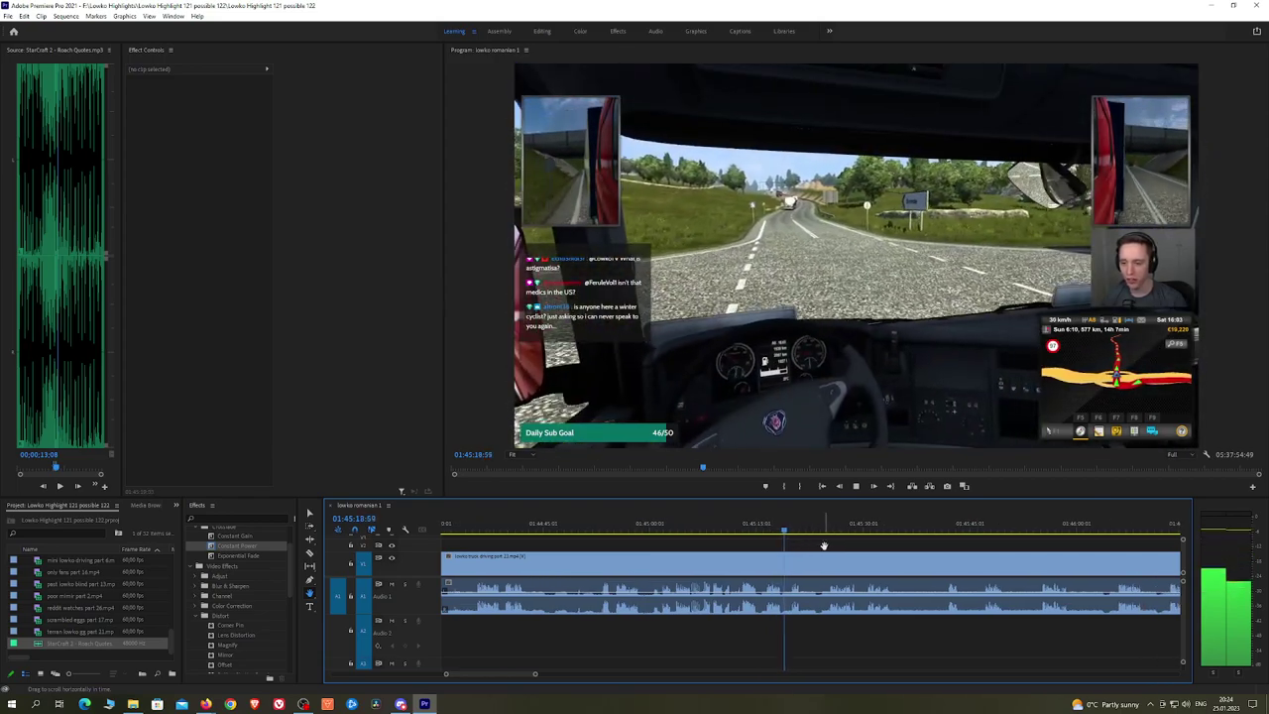
left_click_drag(834, 545, 779, 541)
left_click(816, 531)
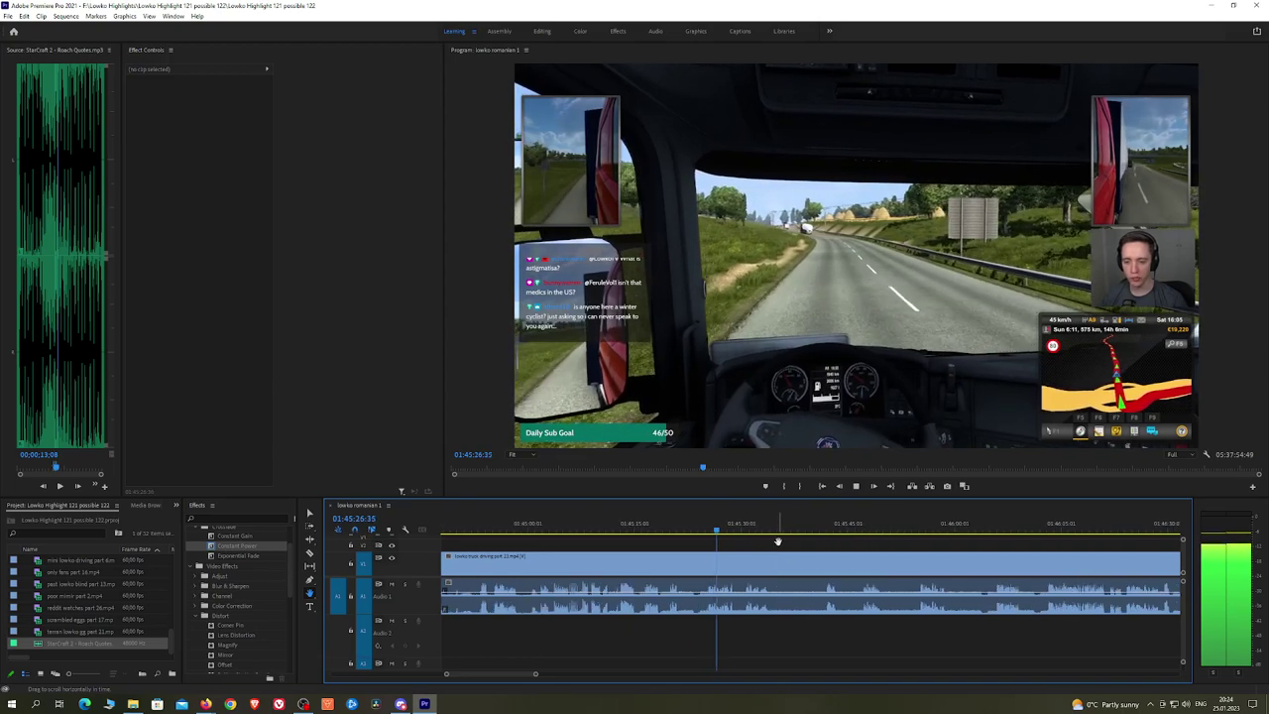
left_click(746, 533)
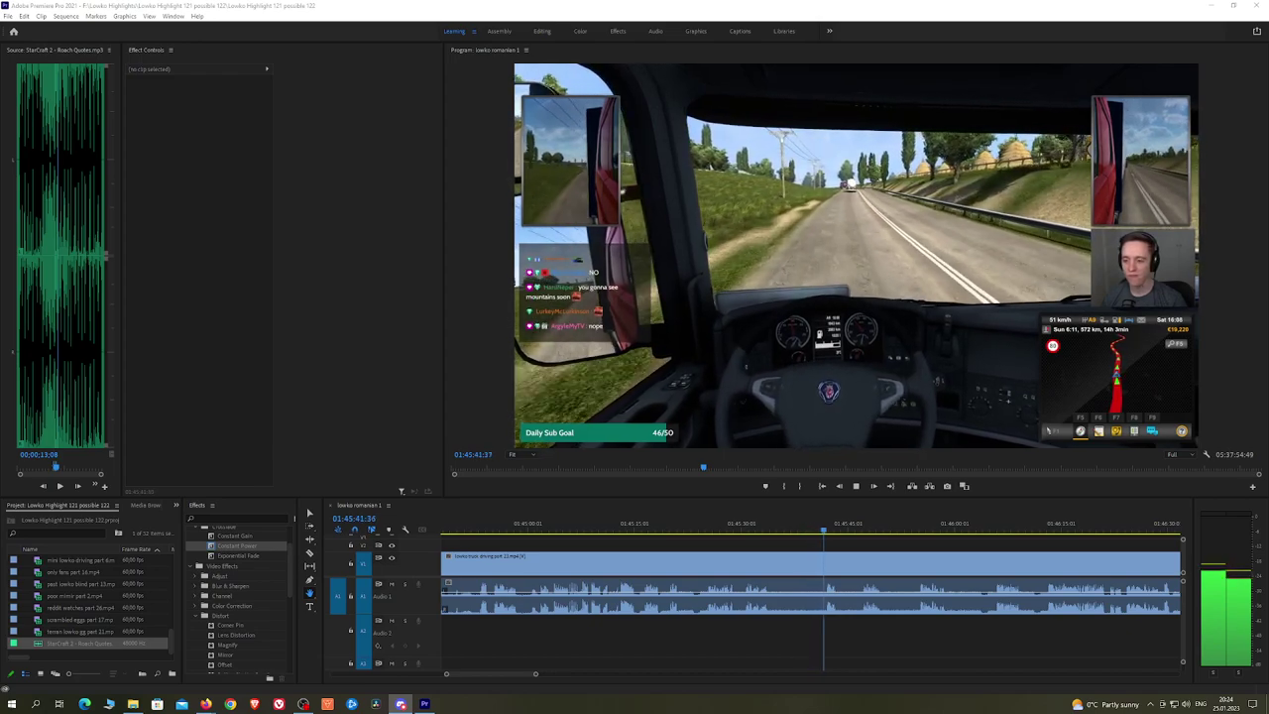
left_click(904, 542)
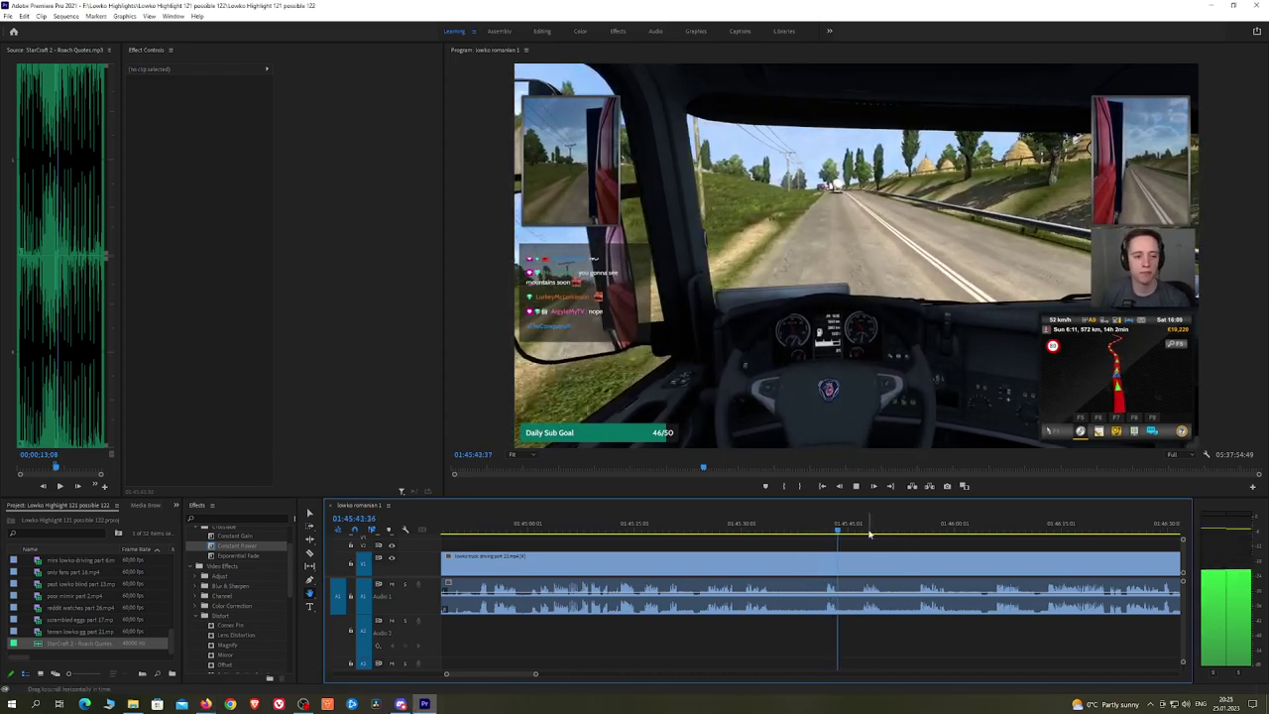
left_click_drag(865, 529, 1014, 518)
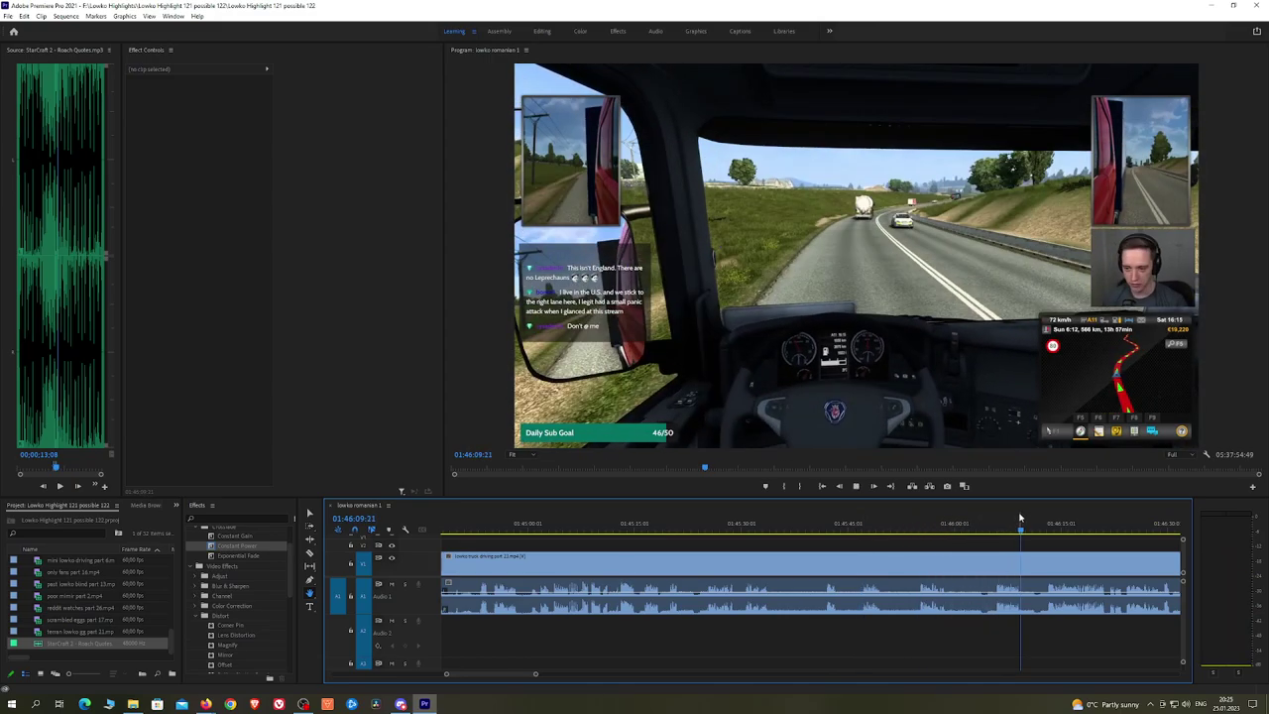
left_click_drag(1098, 537, 1054, 548)
key("ctrl+s")
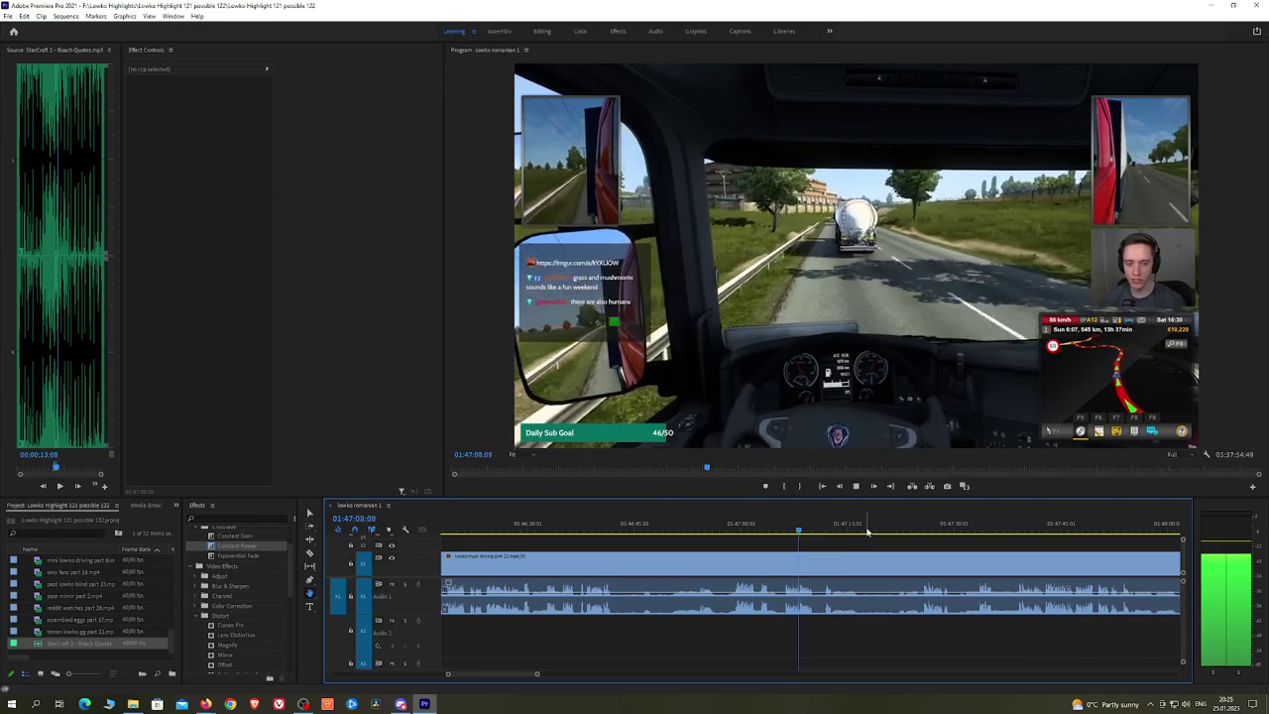
Step: Review ahead to 01:47:38, then scrub back to about 01:47:26
left_click(929, 529)
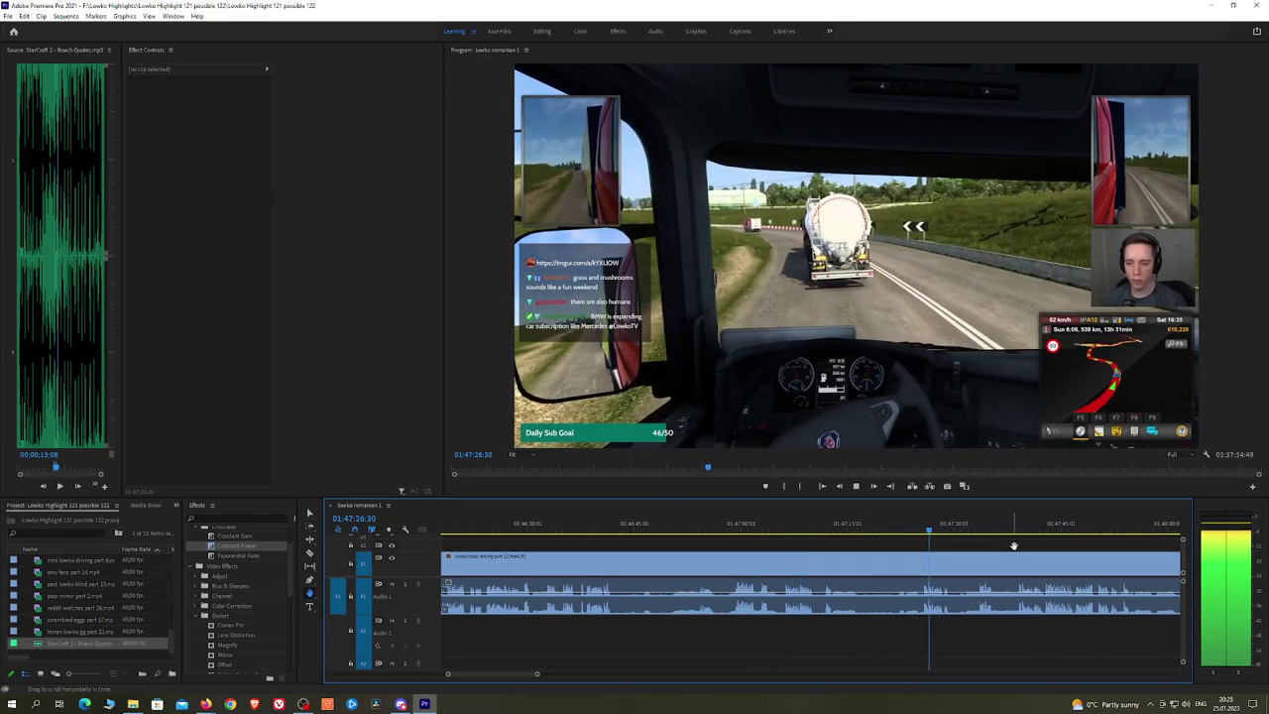
left_click_drag(1017, 544, 759, 531)
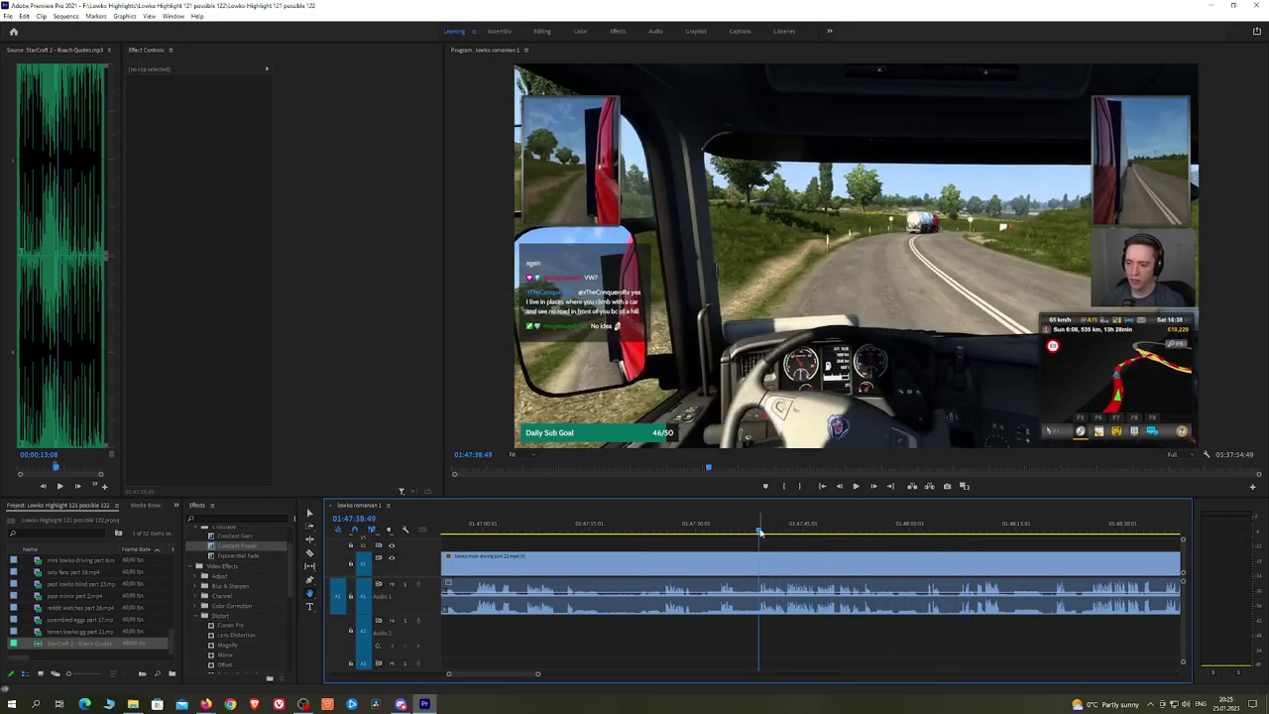
key("space")
scroll(762, 544, "up", 2)
scroll(763, 541, "up", 1)
left_click(668, 532)
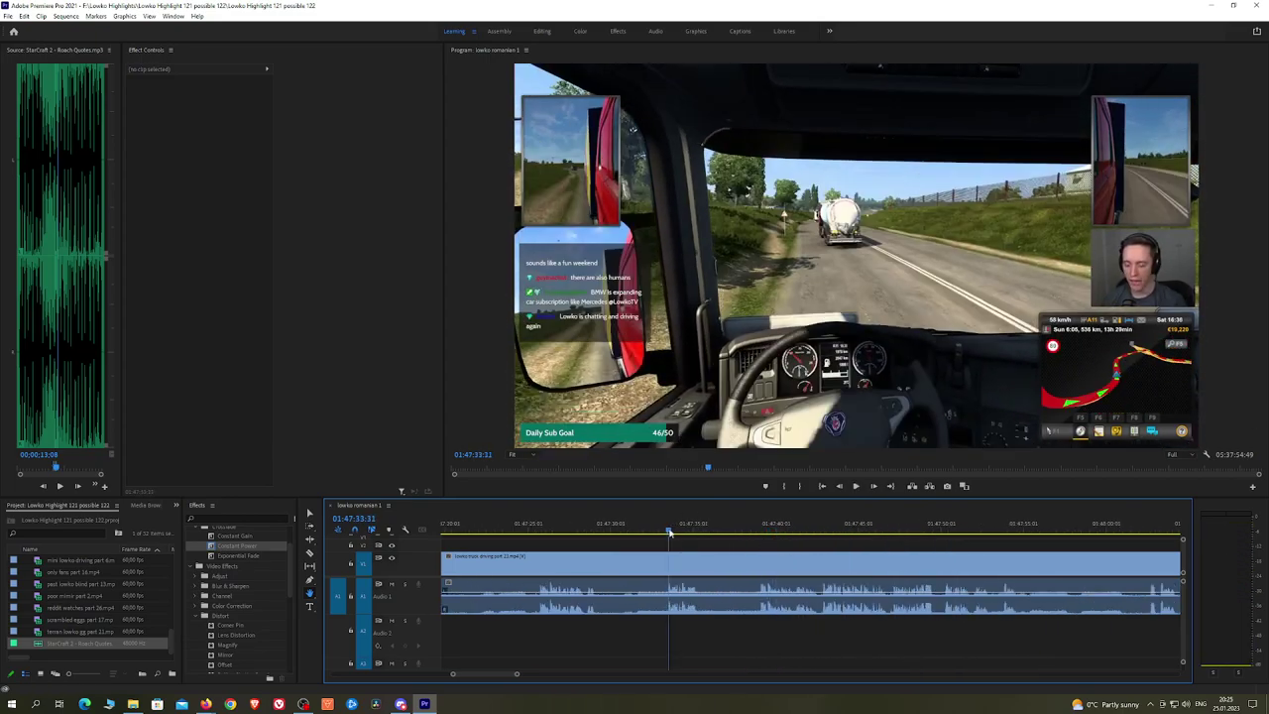
left_click_drag(658, 552, 596, 533)
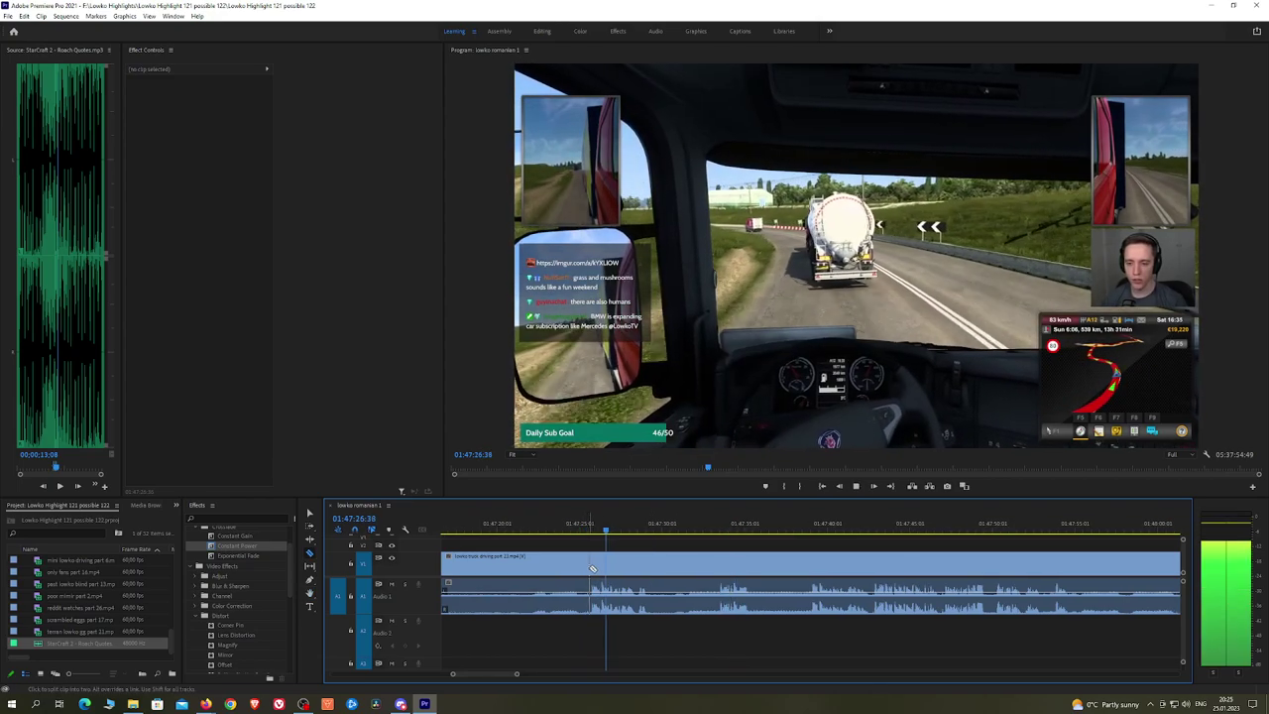
Step: Split the driving clip with the Razor tool at about 01:47:40, after reviewing 01:47:33–01:47:39
key("c")
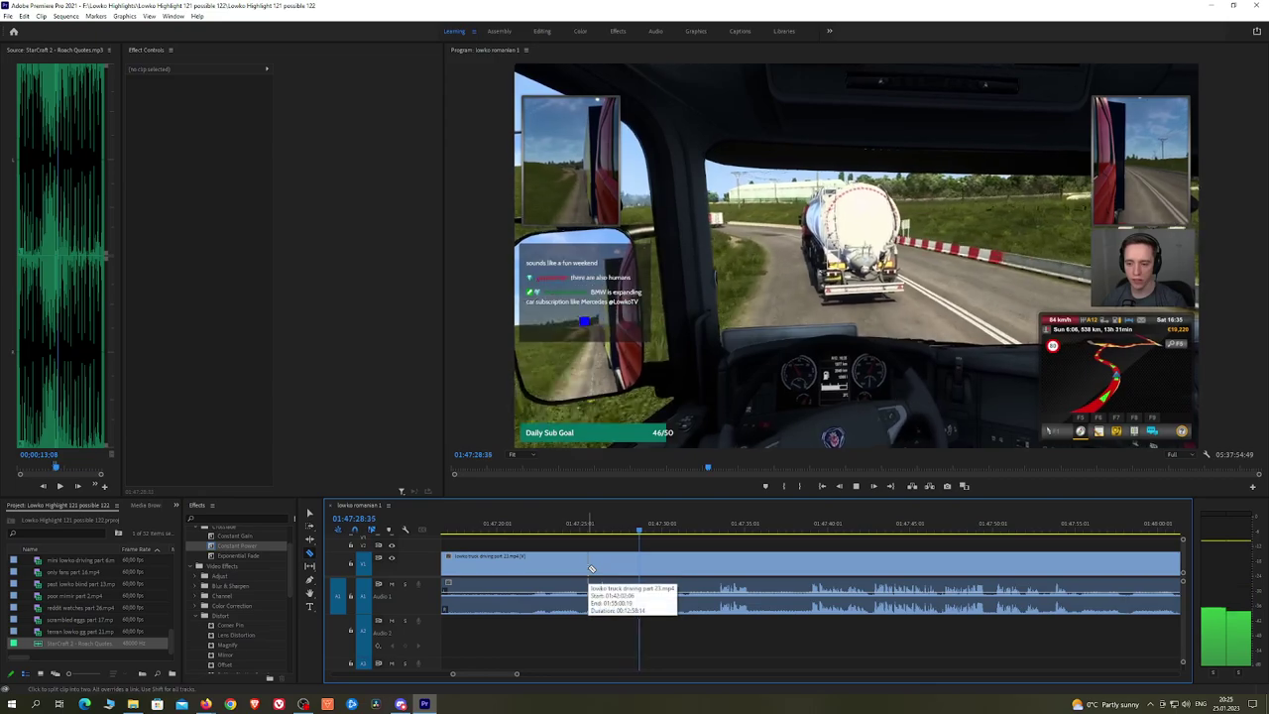
left_click(720, 529)
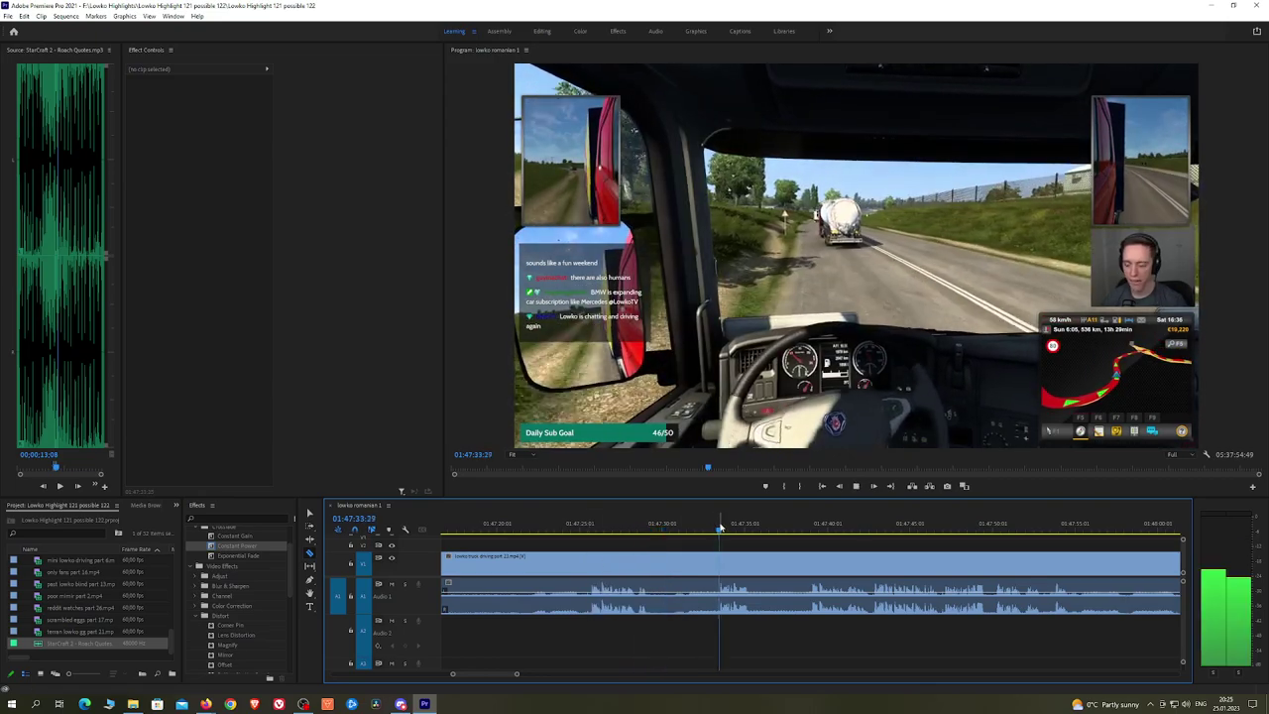
left_click(813, 528)
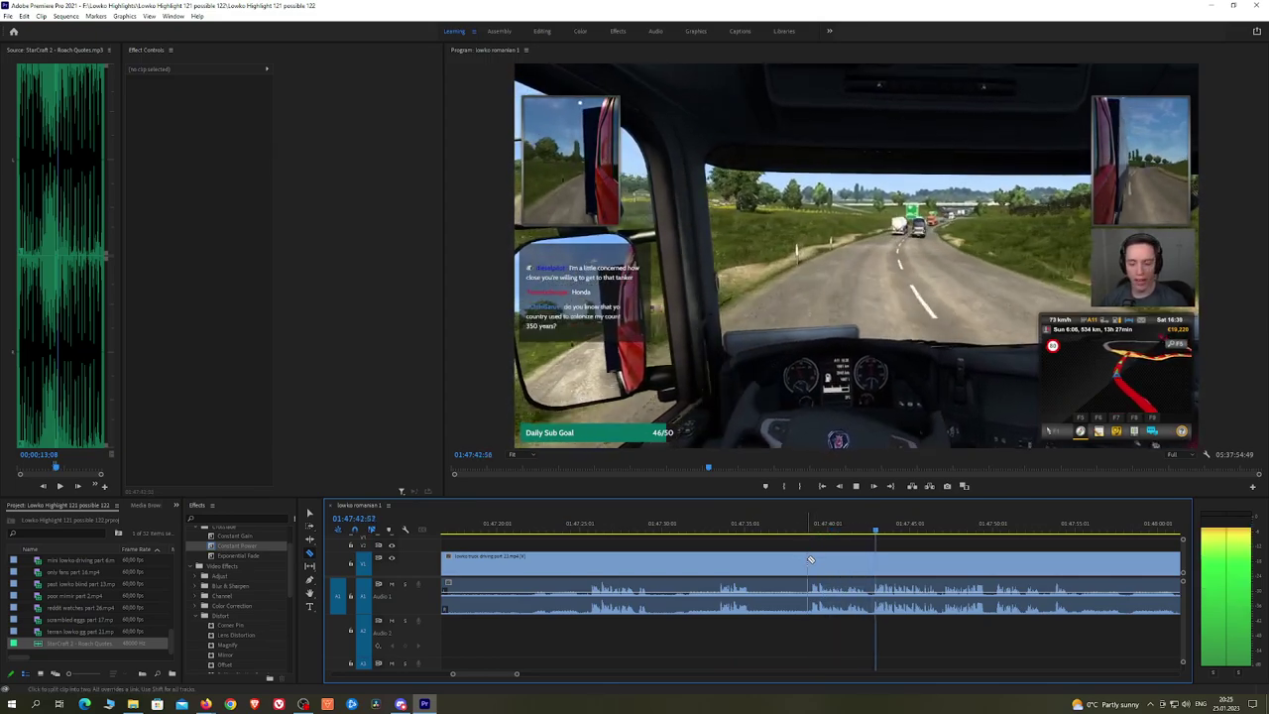
left_click(809, 560)
key("v")
left_click(799, 563)
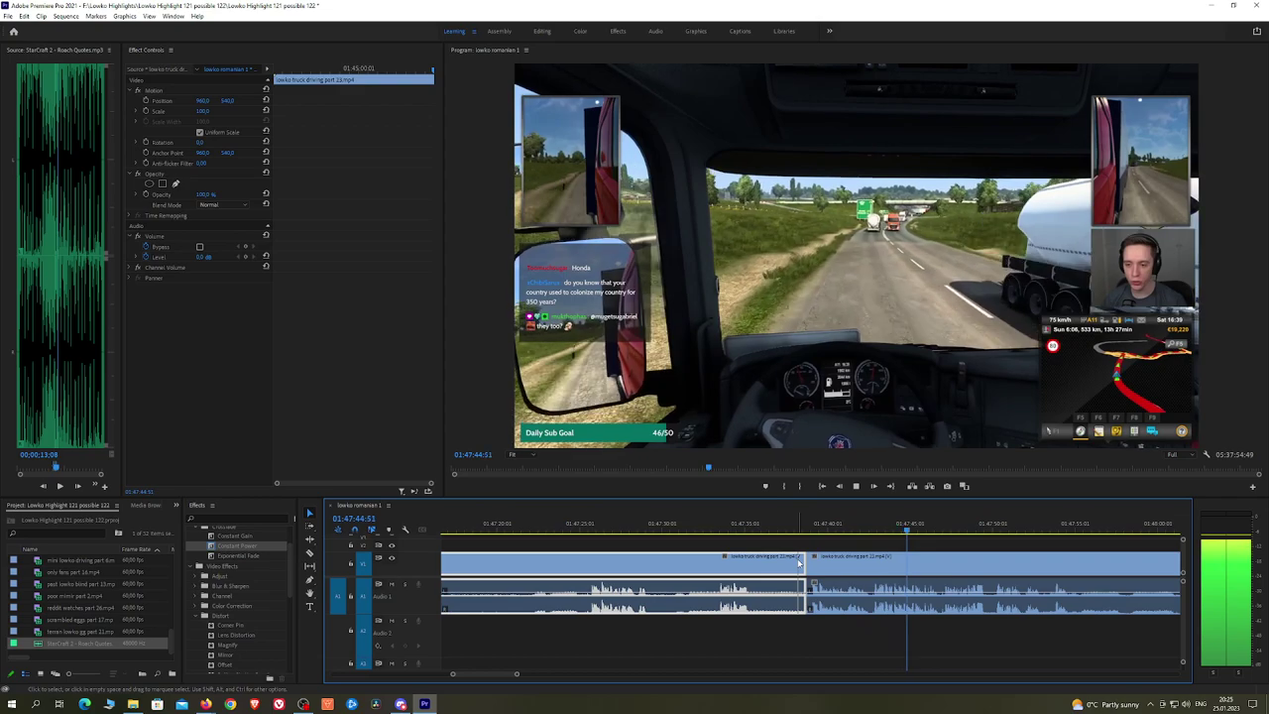
key("shift+Delete")
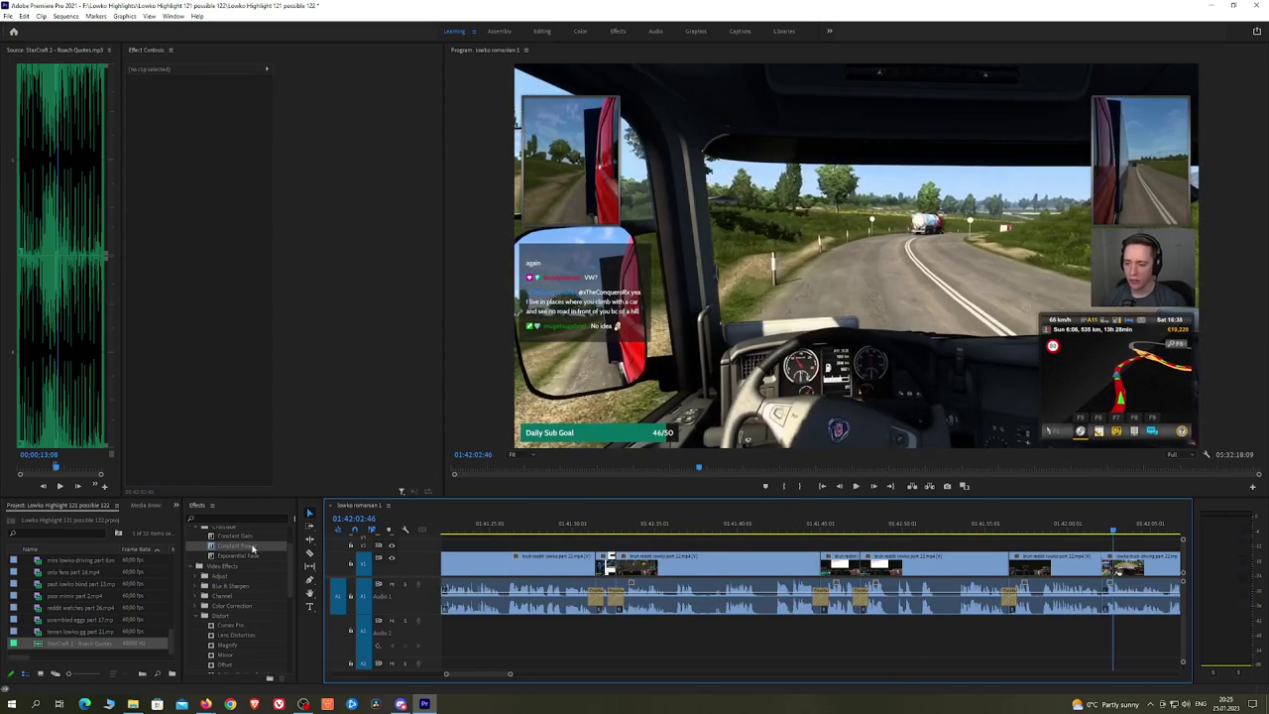
Step: Add an Exponential Fade to the A1 audio edit point near 01:42 and play it back
left_click(240, 552)
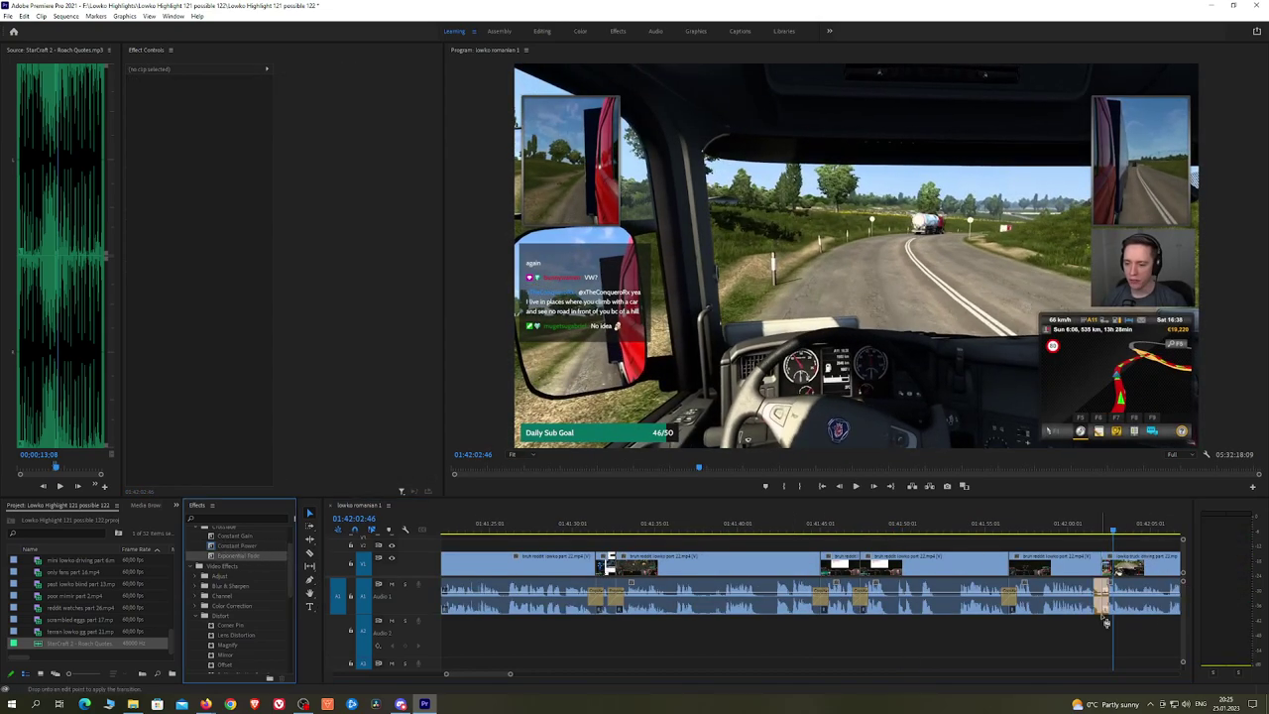
left_click_drag(1107, 622, 1107, 621)
key("space")
key("h")
left_click_drag(1155, 549, 746, 543)
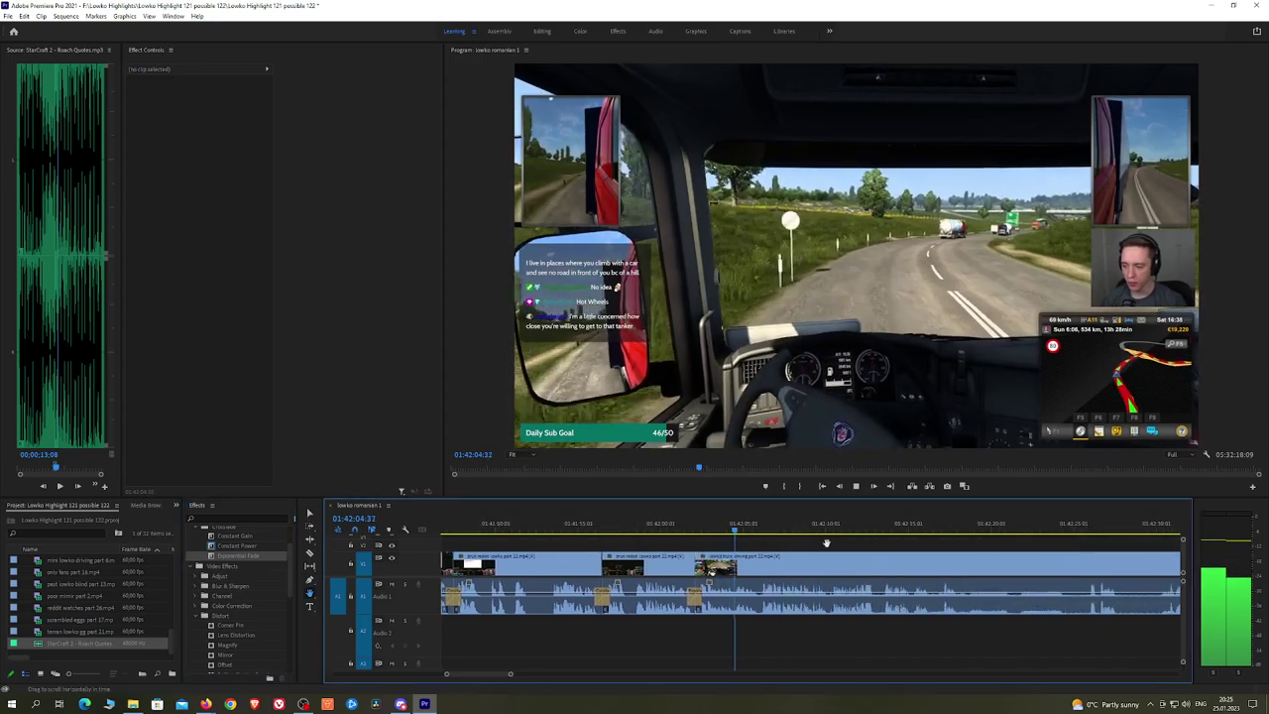
Step: Move the timeline ahead to about 01:42:24 to find the first dull stretch
left_click_drag(847, 543, 782, 543)
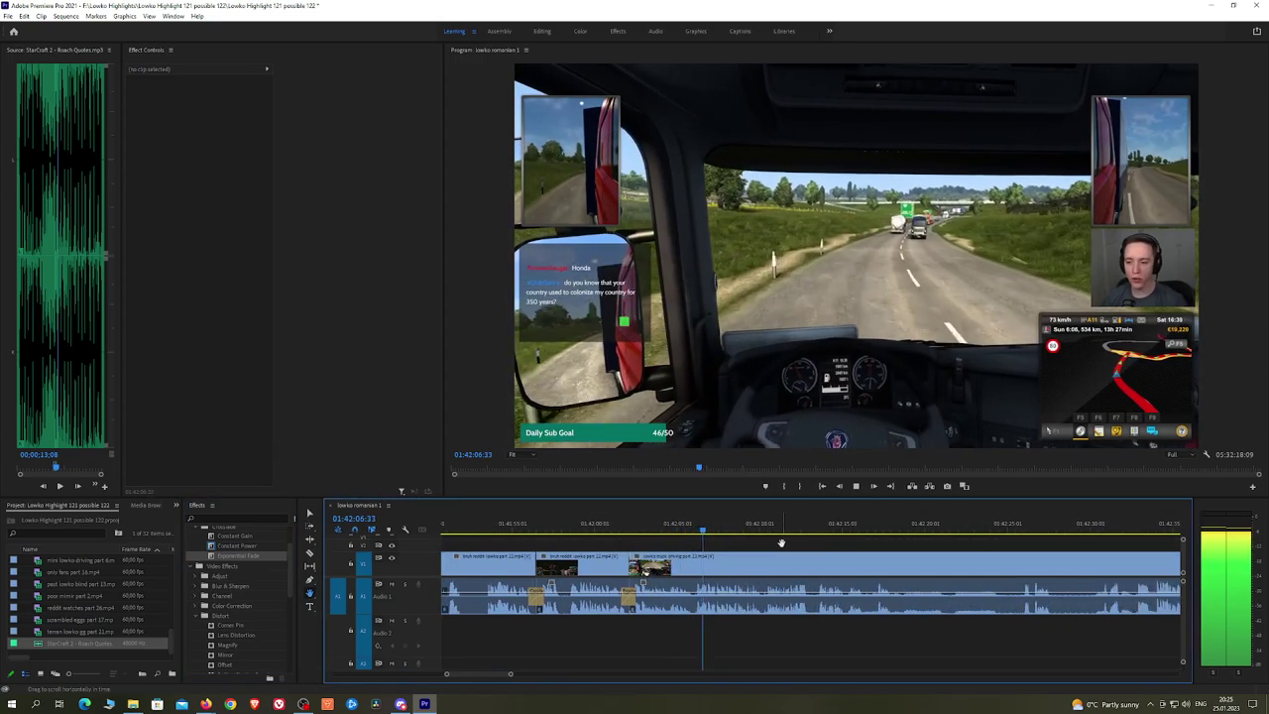
left_click_drag(831, 546, 811, 545)
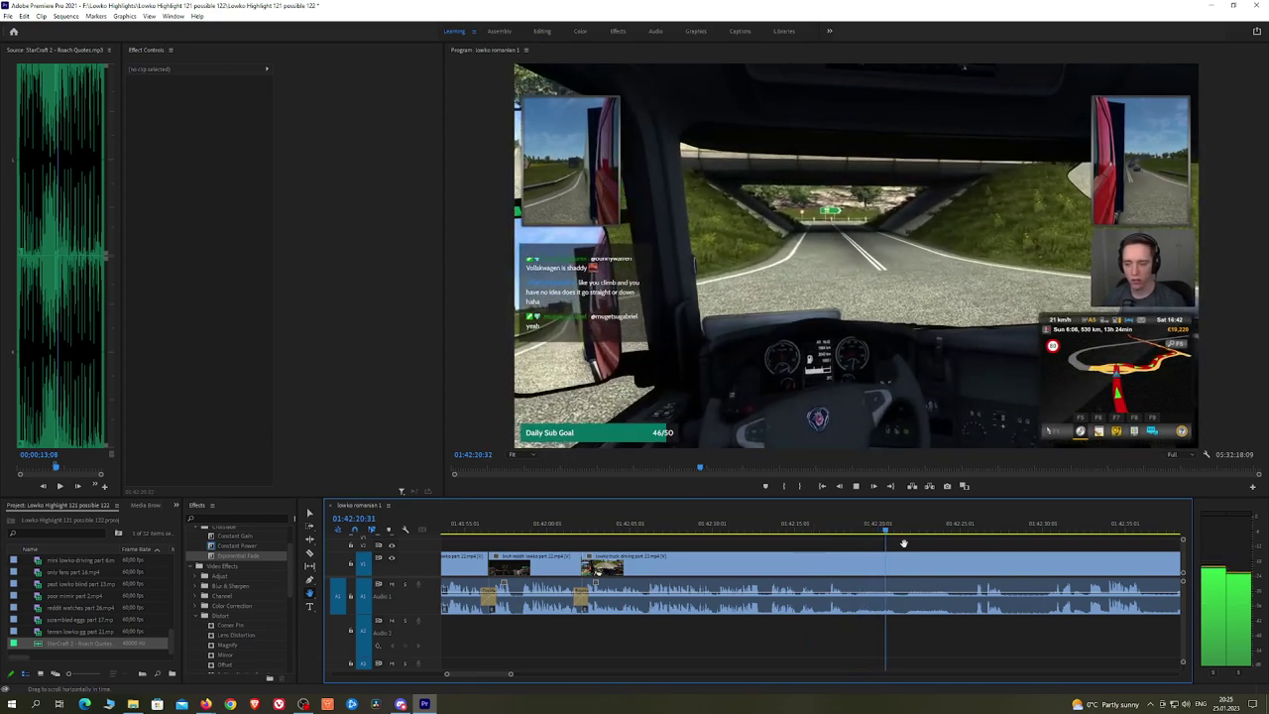
left_click(950, 528)
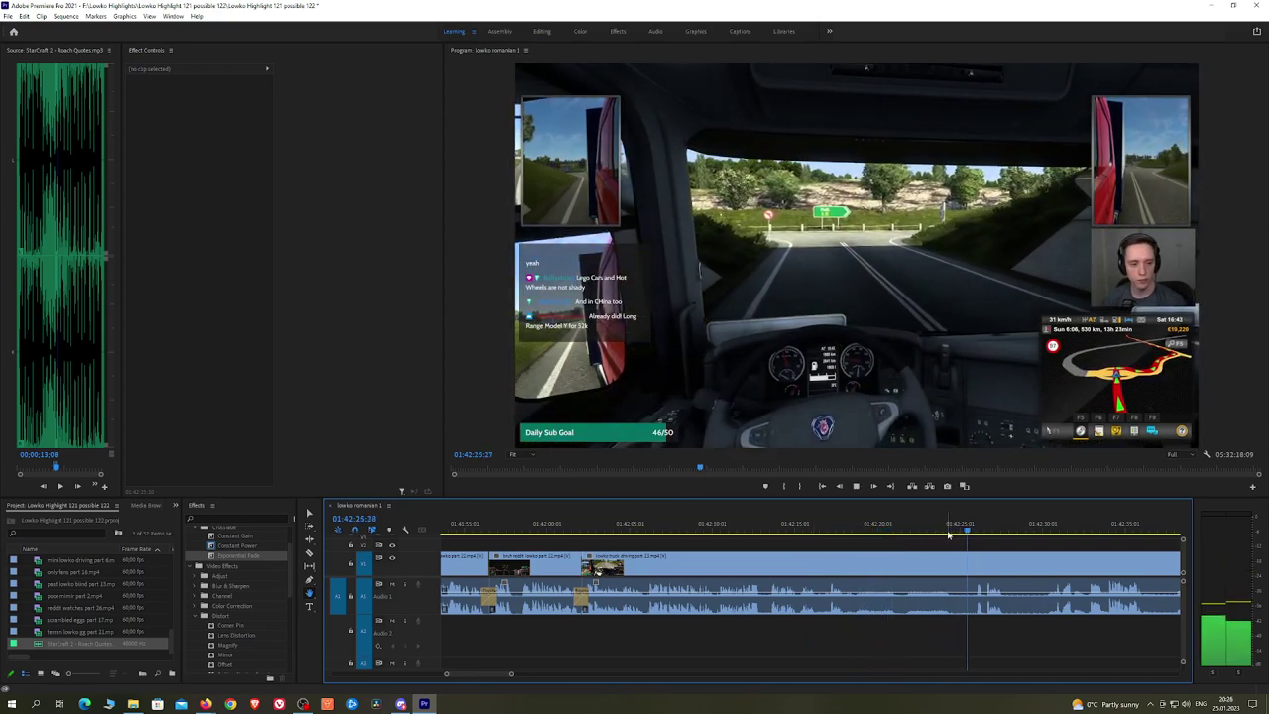
scroll(897, 535, "down", 3)
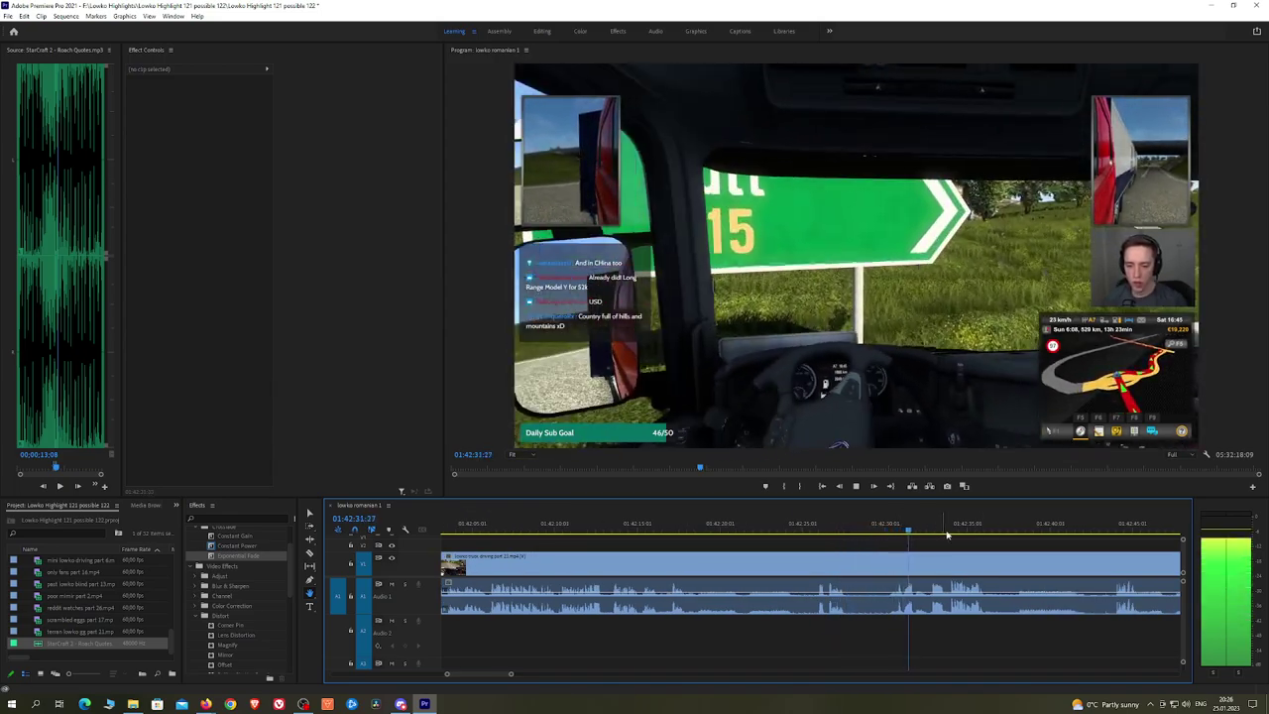
scroll(892, 541, "right", 5)
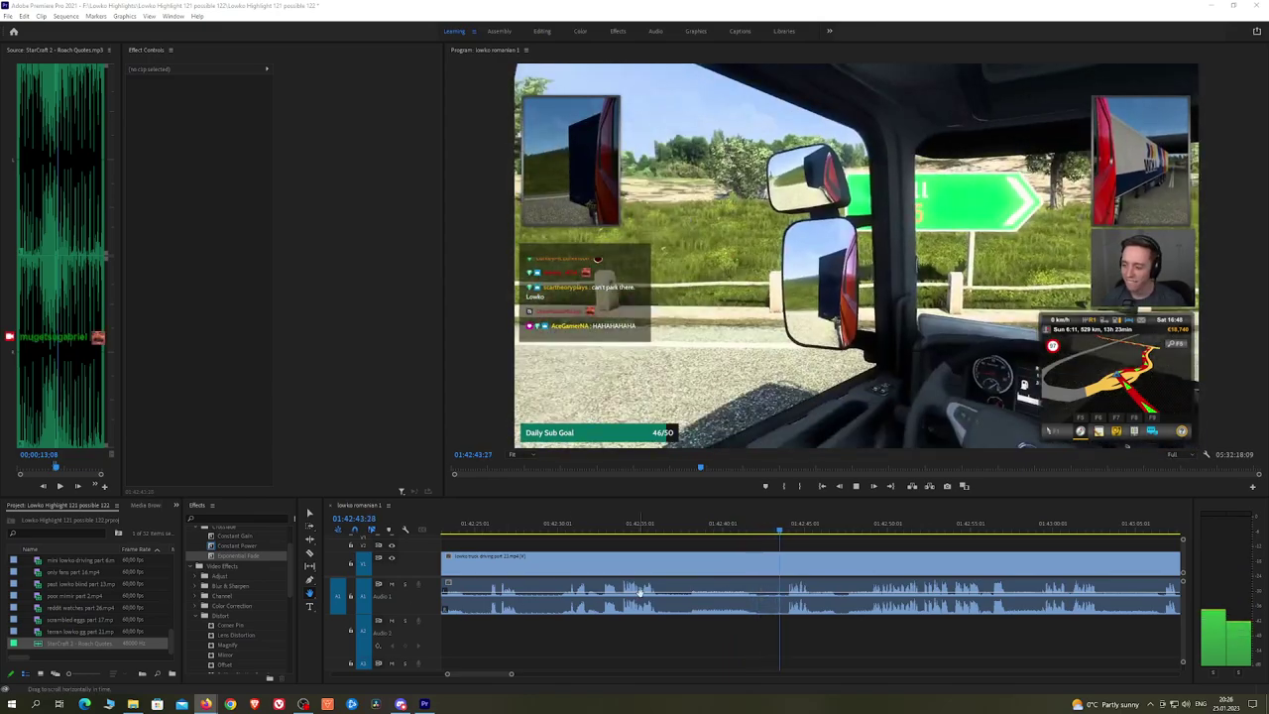
left_click_drag(870, 546, 796, 535)
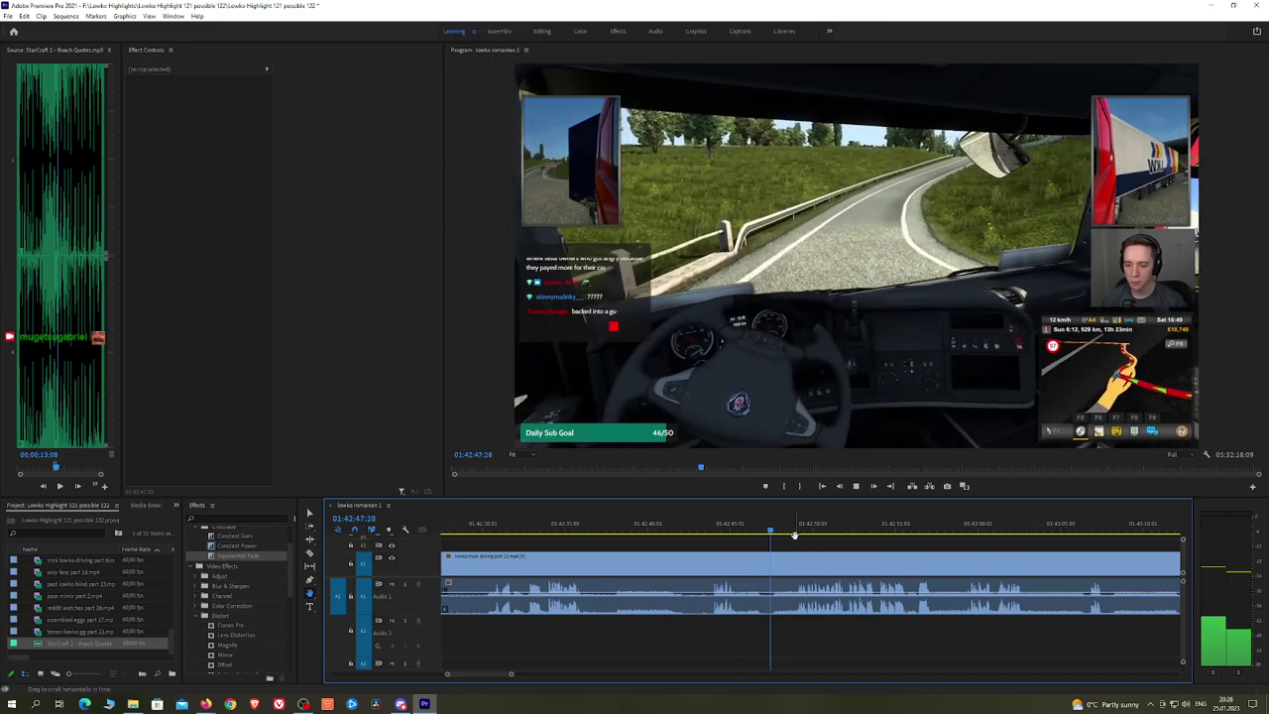
scroll(799, 541, "right", 3)
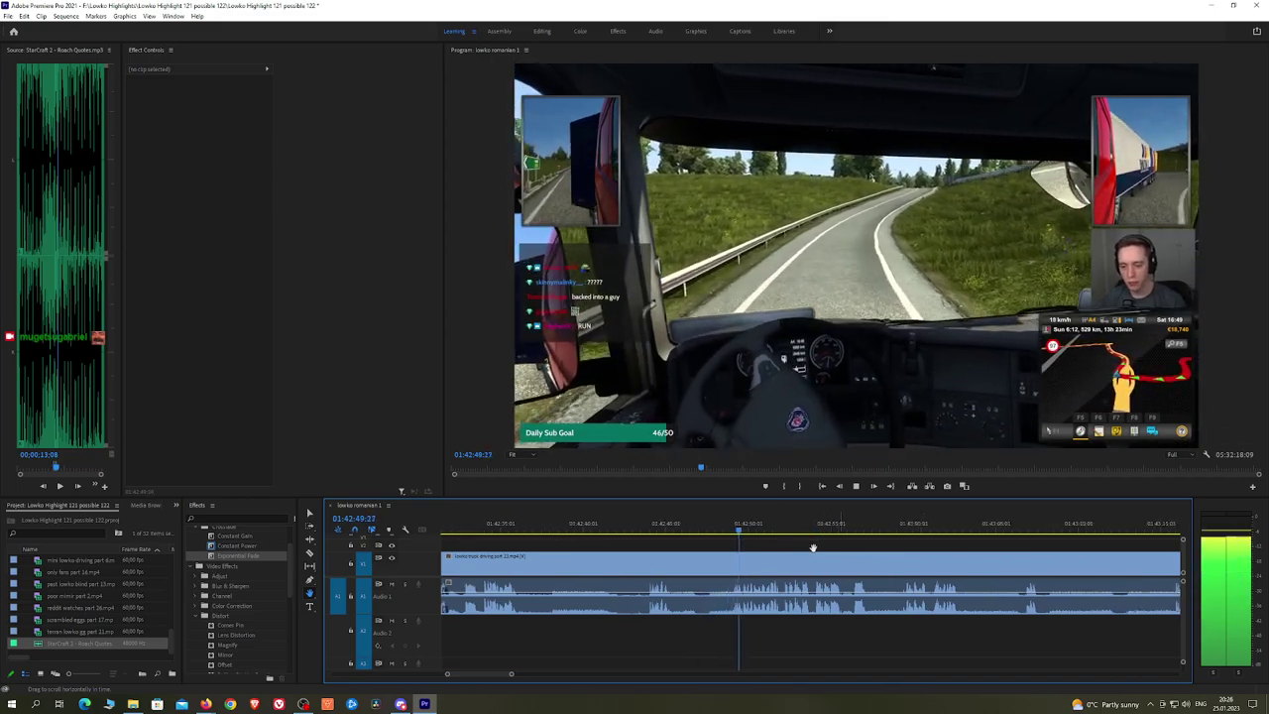
scroll(813, 547, "right", 3)
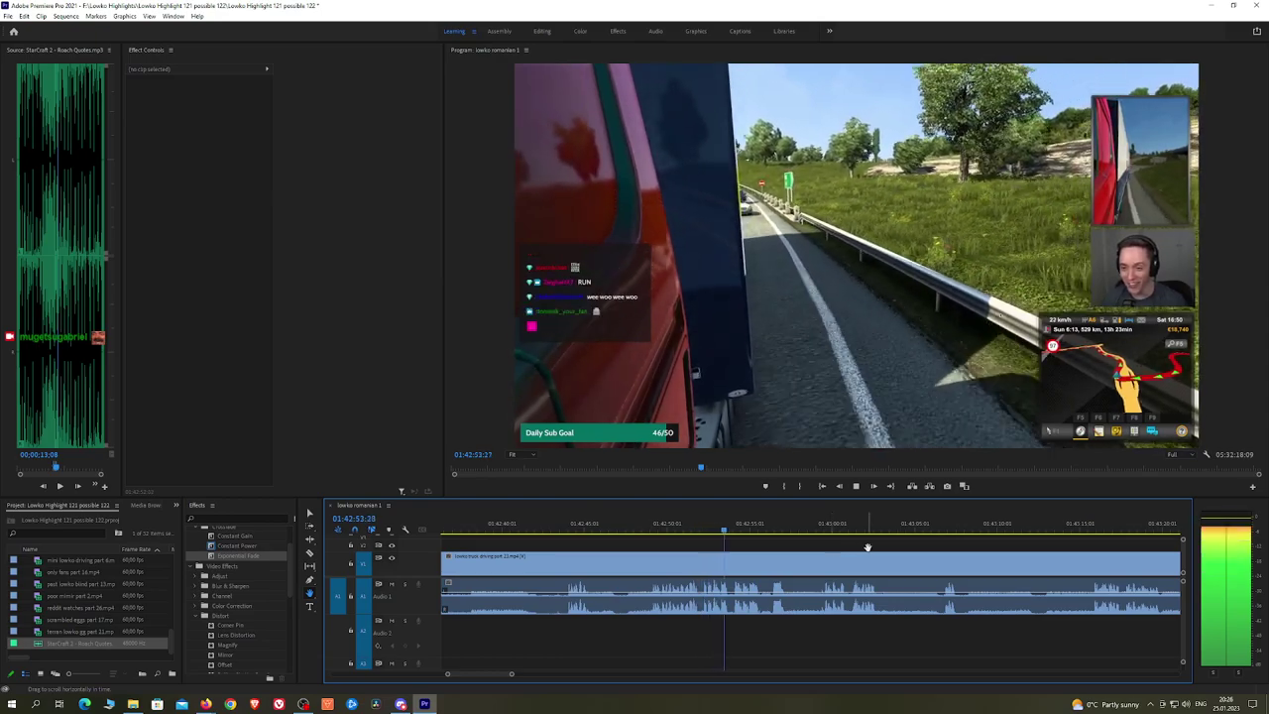
scroll(813, 542, "right", 3)
scroll(798, 541, "right", 3)
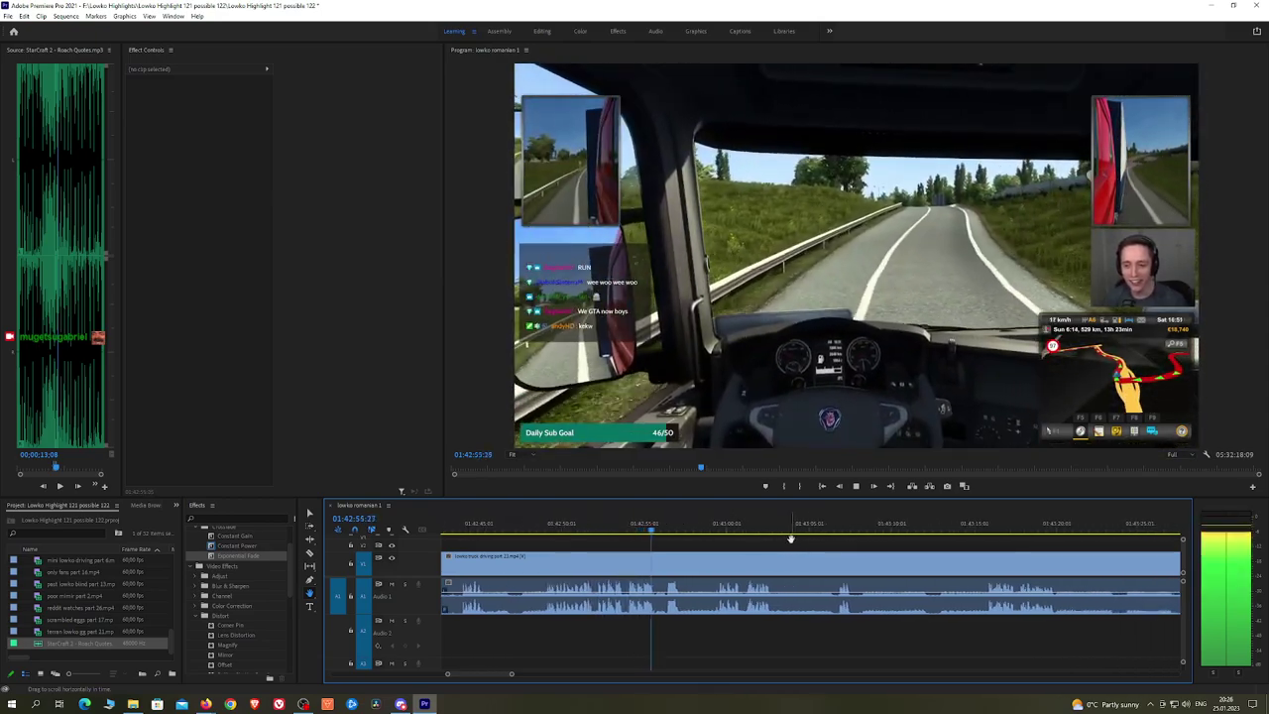
left_click_drag(805, 540, 756, 538)
Step: Cut out and ripple-delete the first dull stretch, choose Constant Power, and replay the edit
key("c")
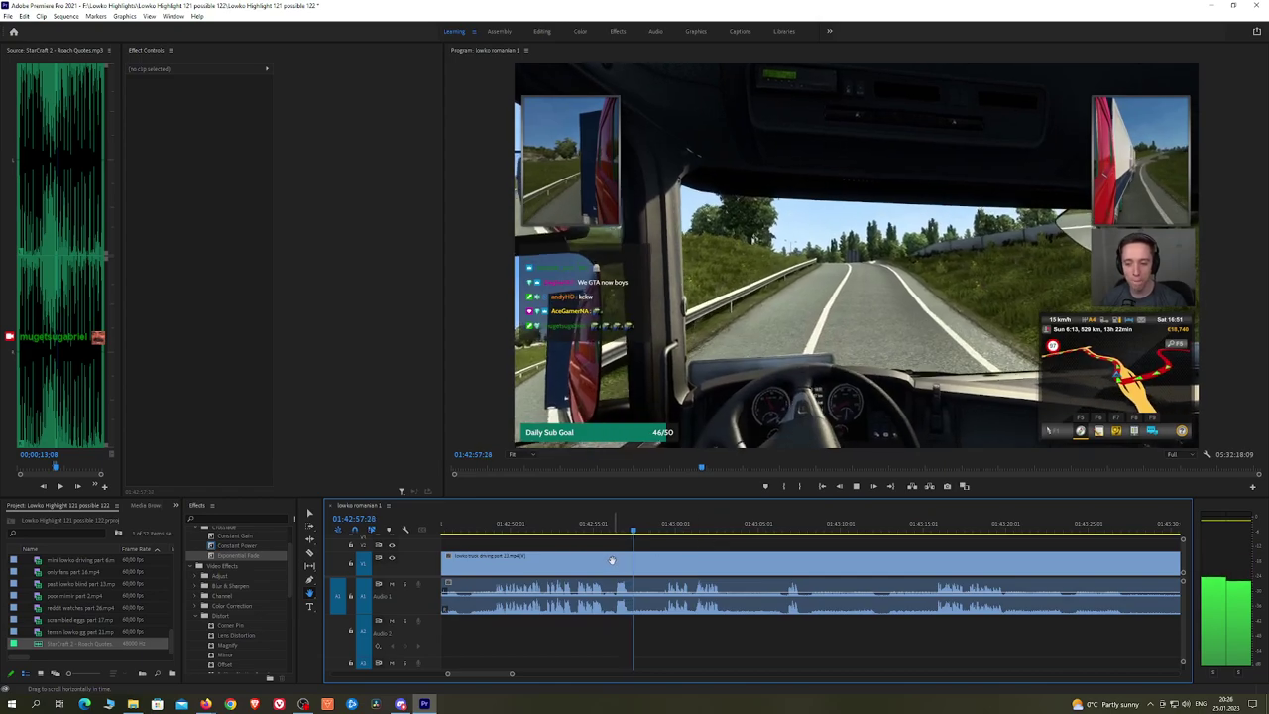
left_click(614, 566)
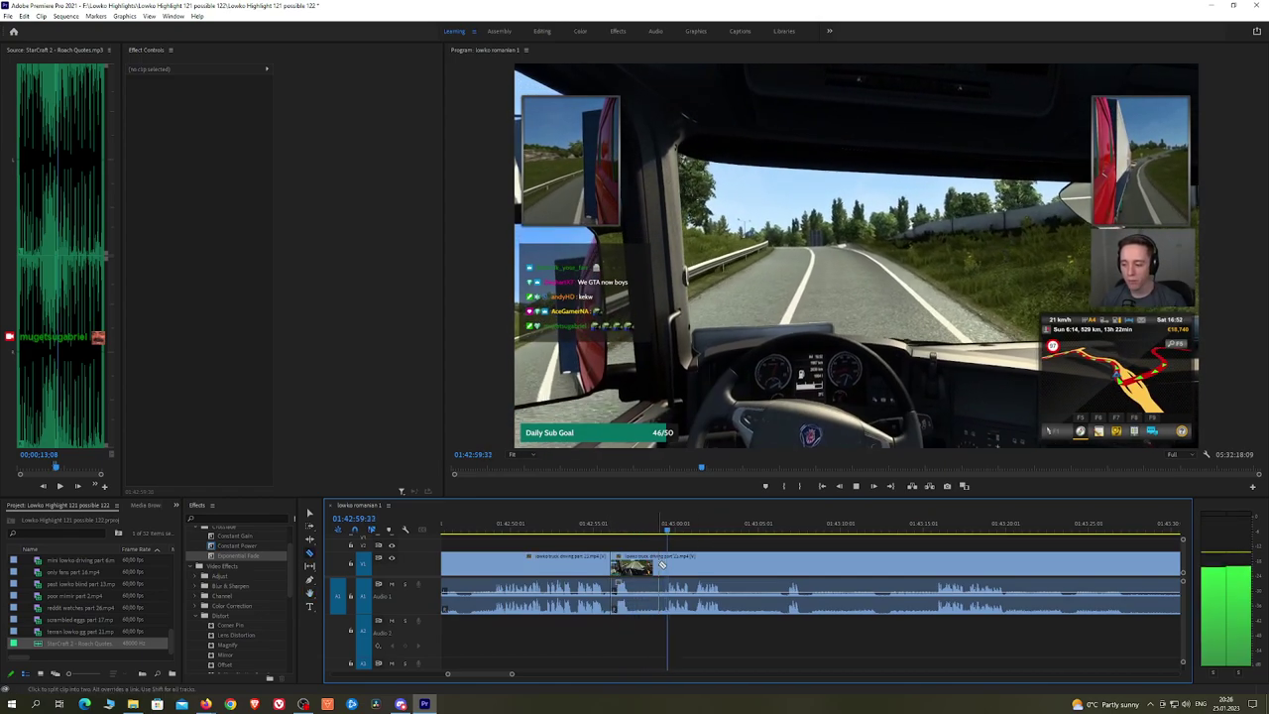
left_click(669, 565)
key("v")
left_click(636, 566)
key("shift+Delete")
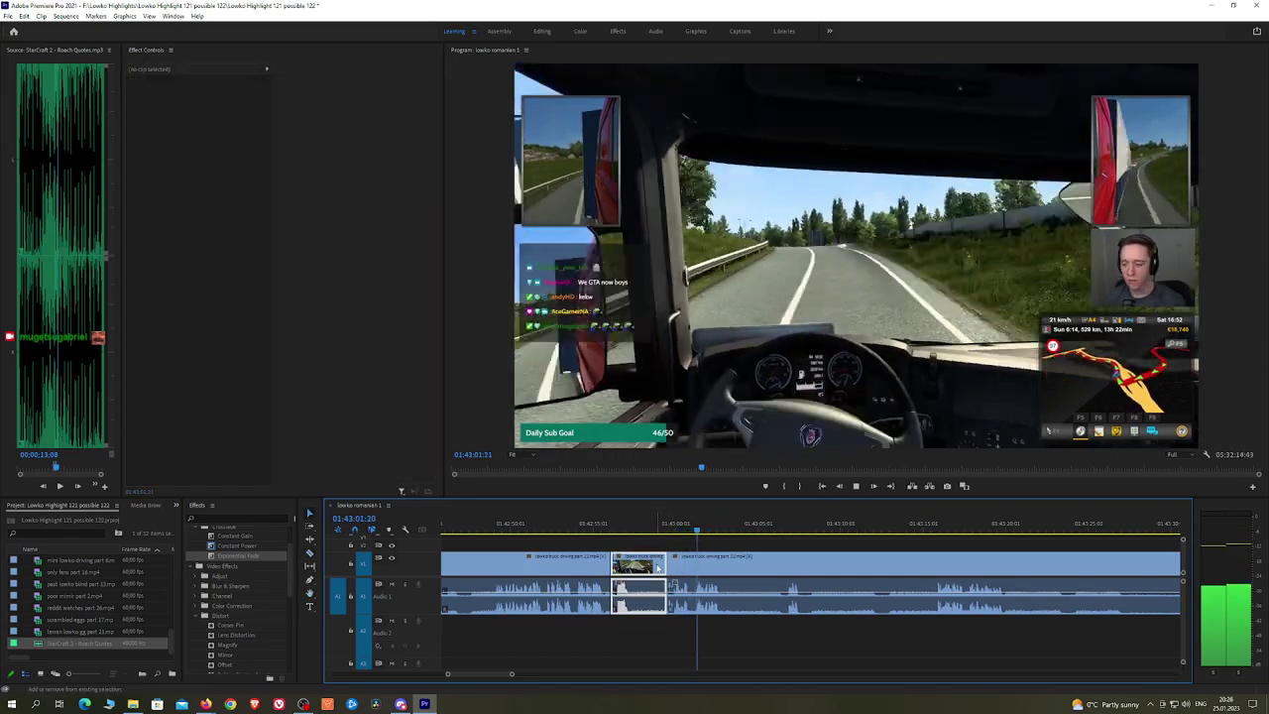
left_click(239, 546)
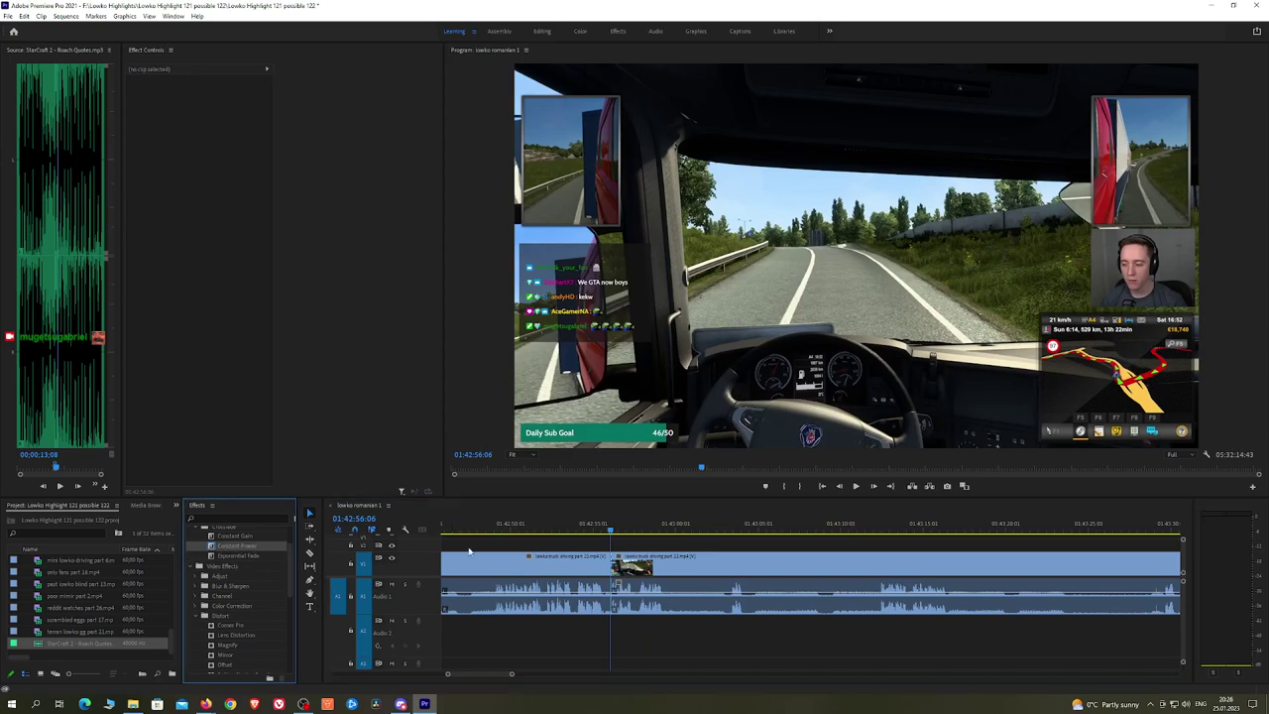
left_click(600, 530)
key("space")
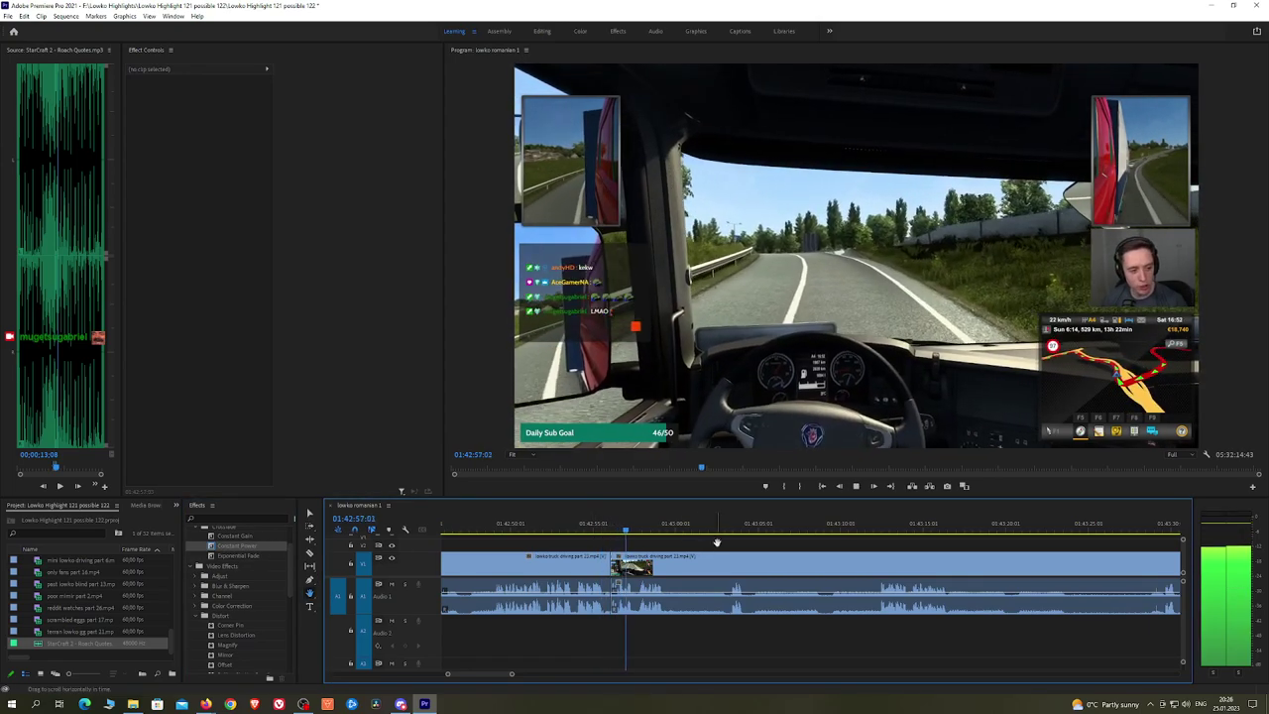
Step: Remove the next dull stretch and put a Constant Power crossfade on its audio join
scroll(717, 542, "down", 2)
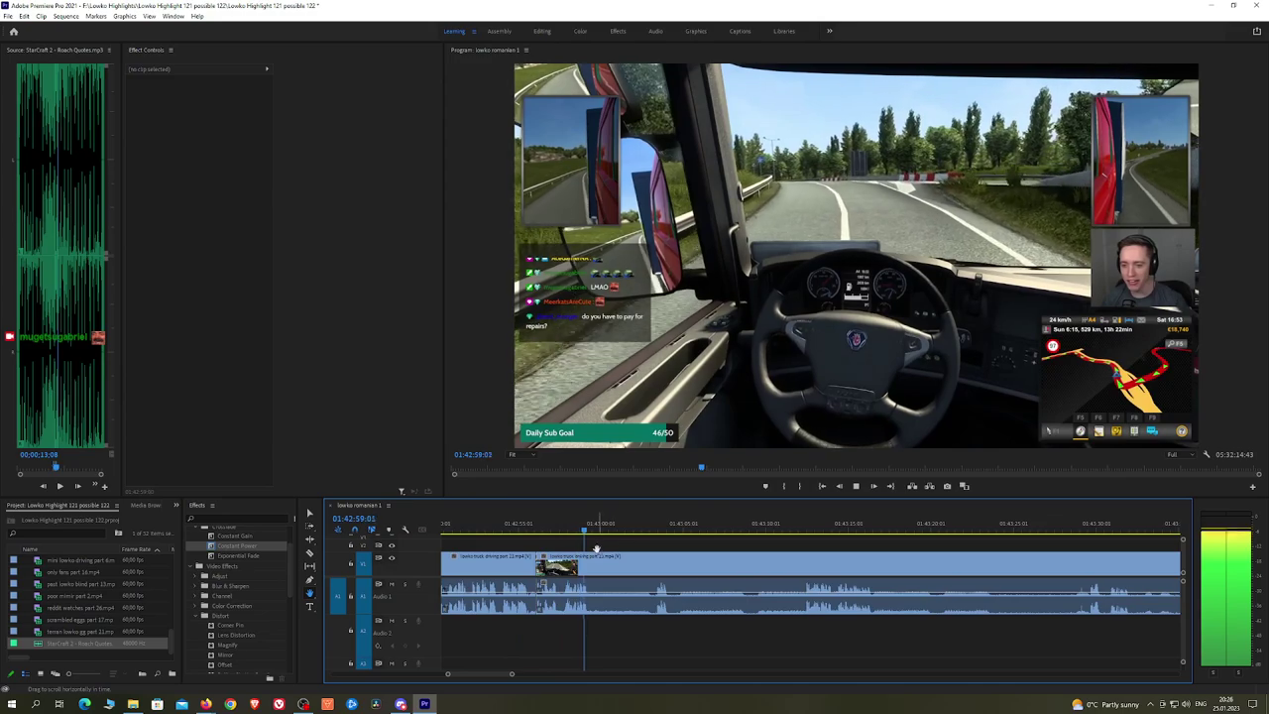
left_click(596, 557)
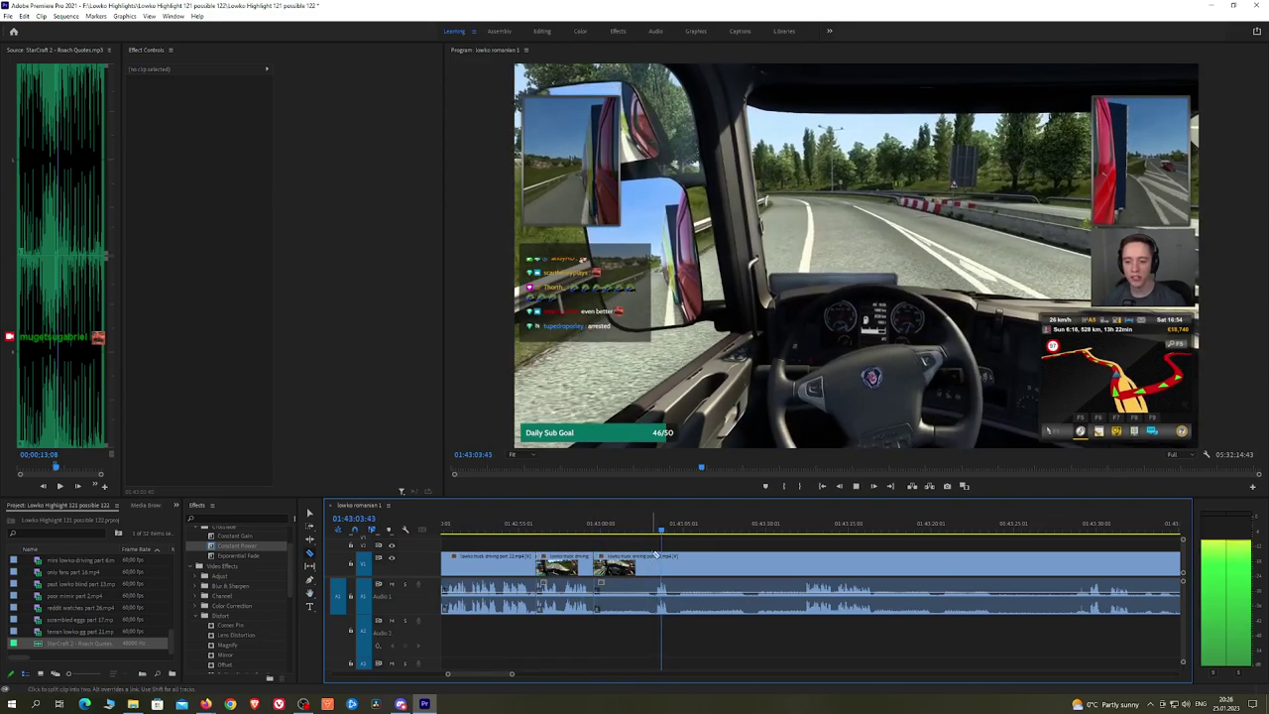
left_click(656, 555)
key("v")
left_click(635, 558)
key("shift+Delete")
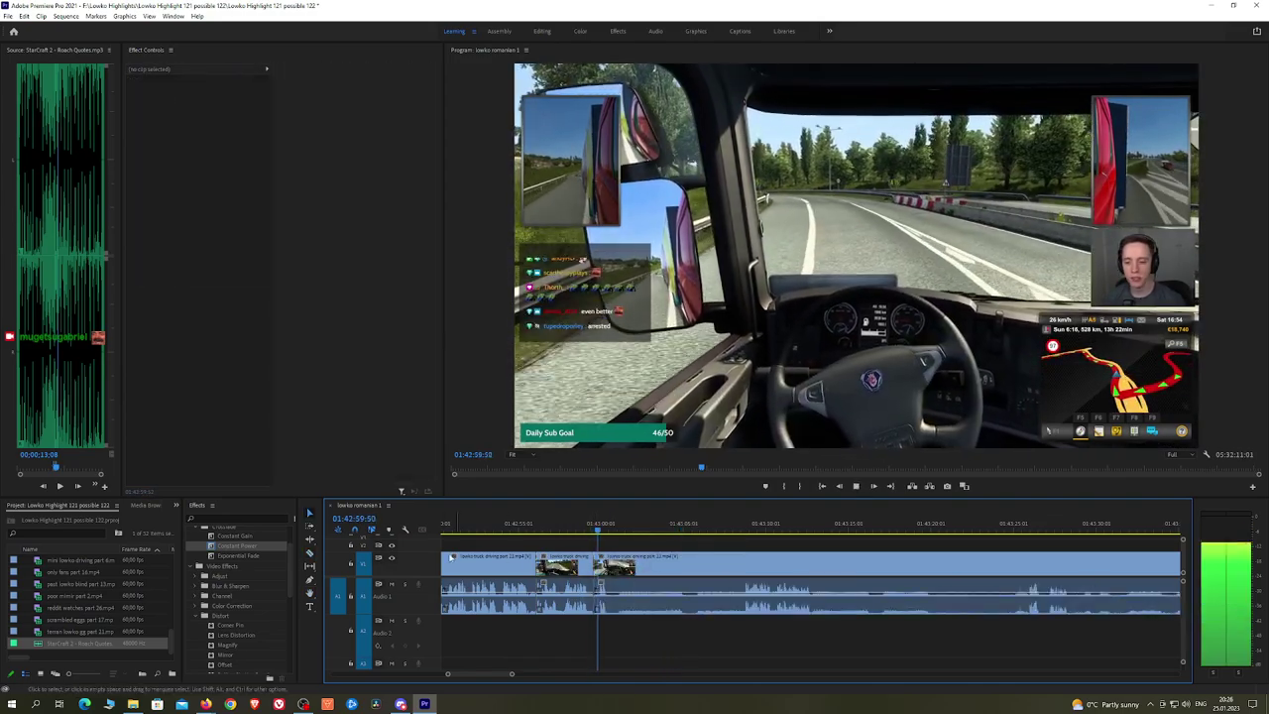
left_click_drag(258, 546, 595, 597)
Step: Razor and ripple-delete a third dull stretch, then pick the Constant Power crossfade
key("c")
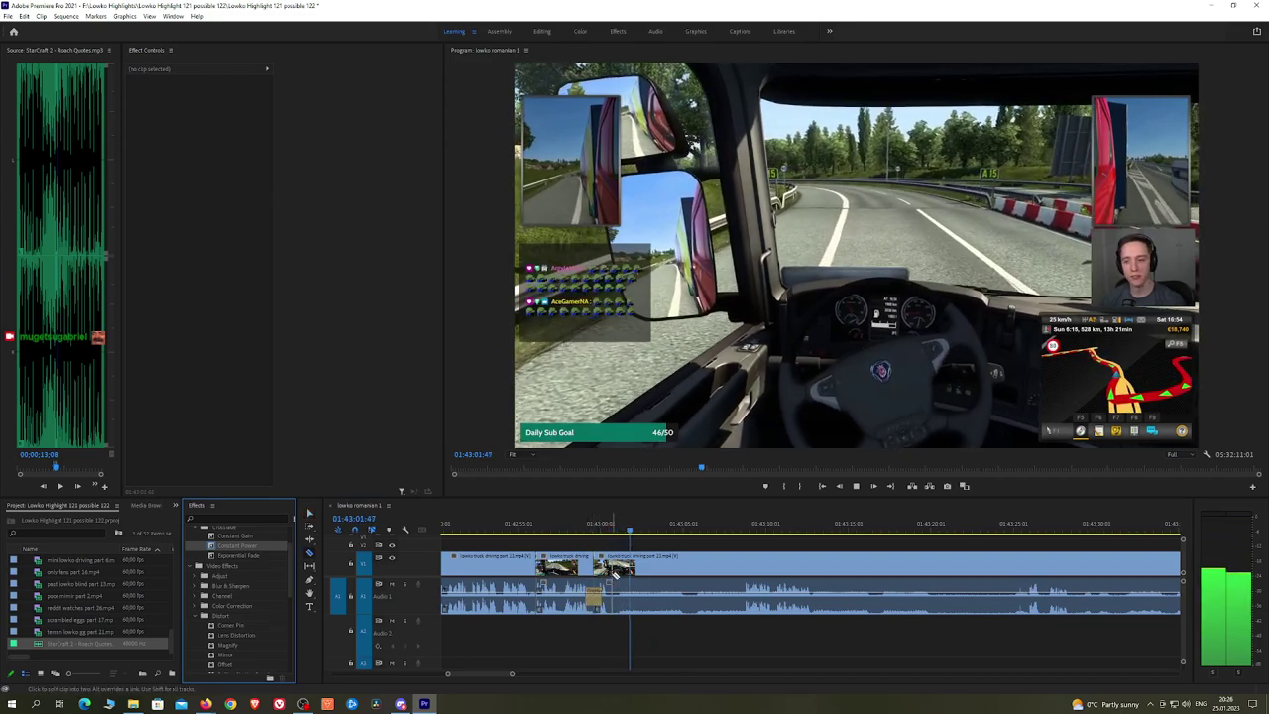
left_click(614, 567)
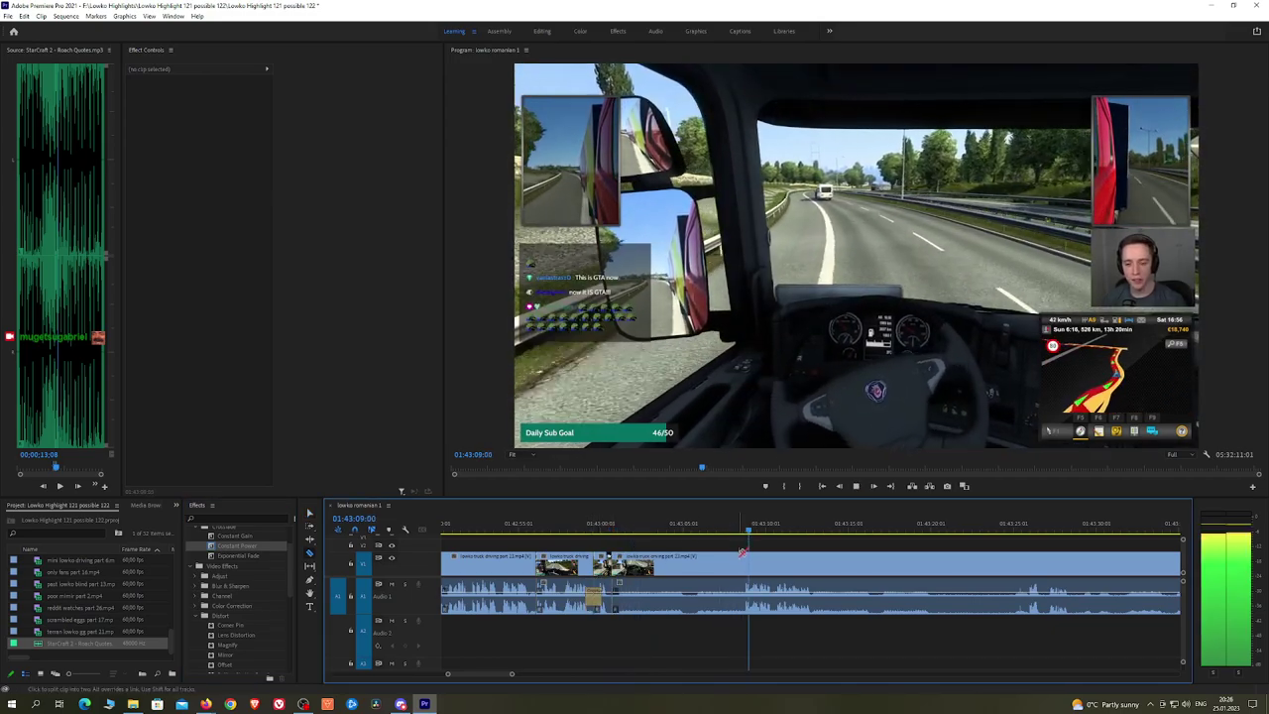
left_click(743, 553)
key("v")
left_click(709, 562)
key("shift+Delete")
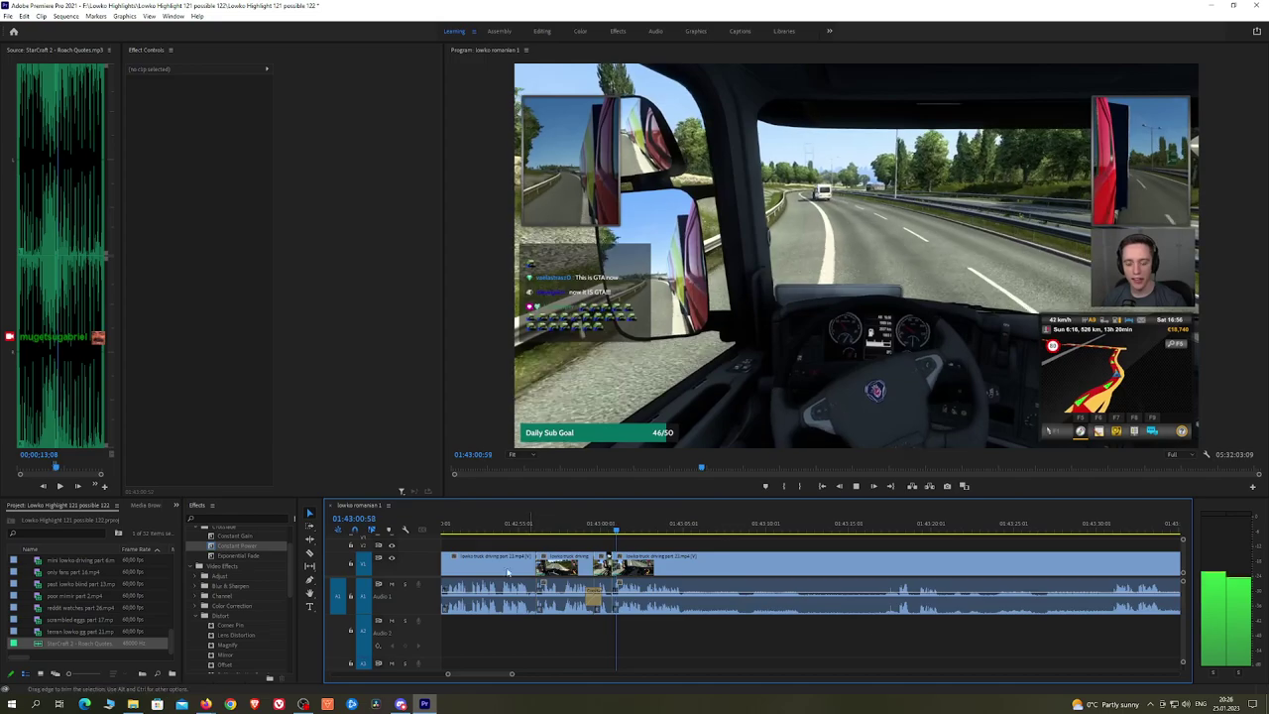
left_click(256, 548)
Step: At about 01:43:16, delete the unwanted stretch and add an Exponential Fade to the audio join
key("h")
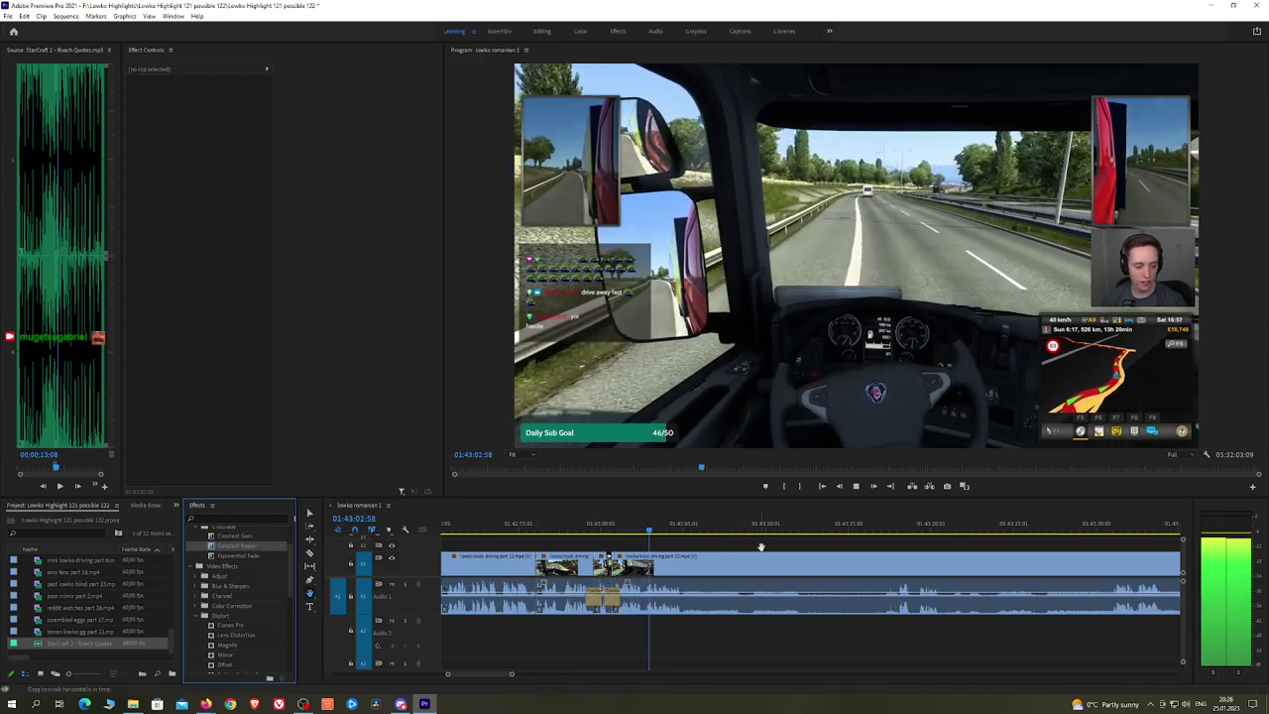
left_click_drag(765, 545, 678, 542)
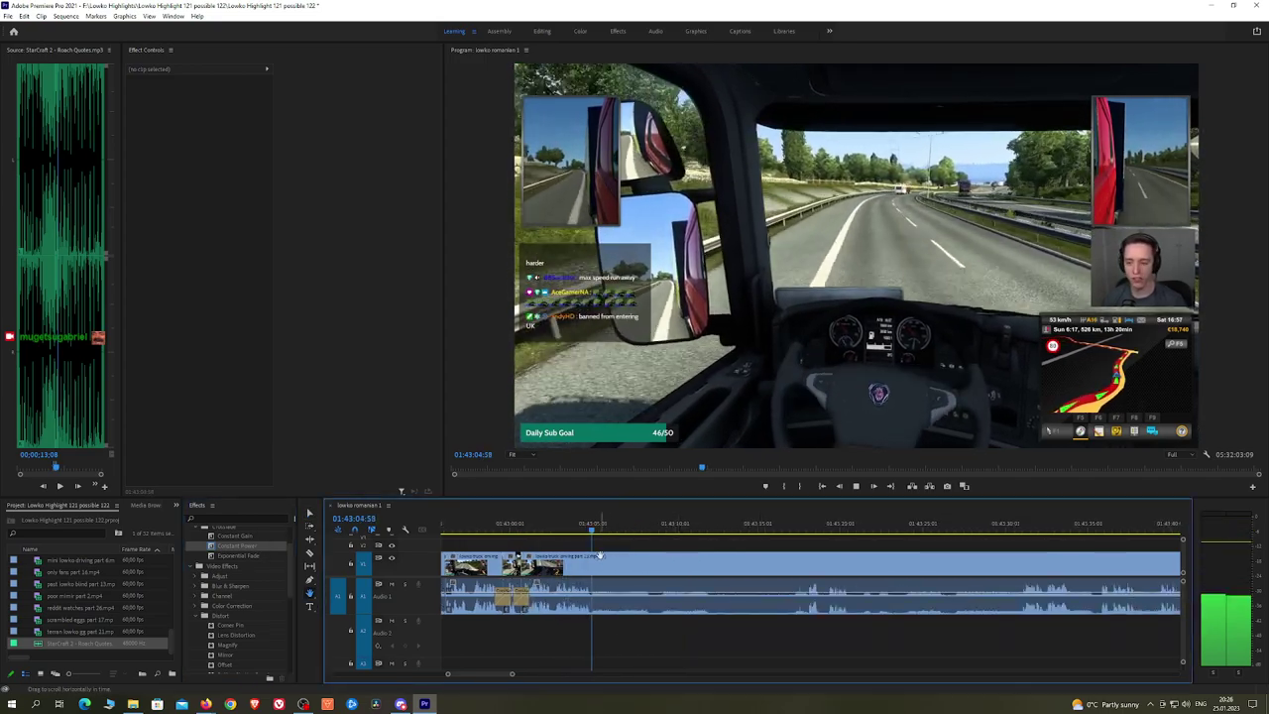
left_click(779, 527)
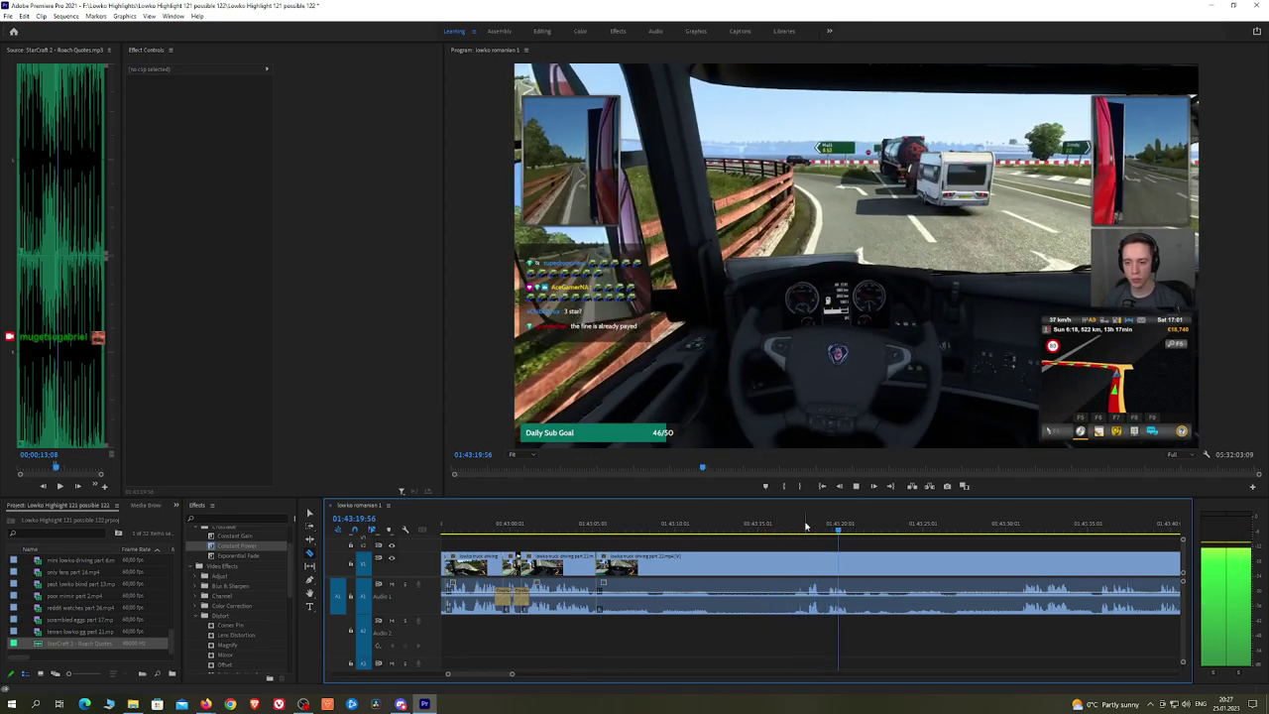
left_click(793, 562)
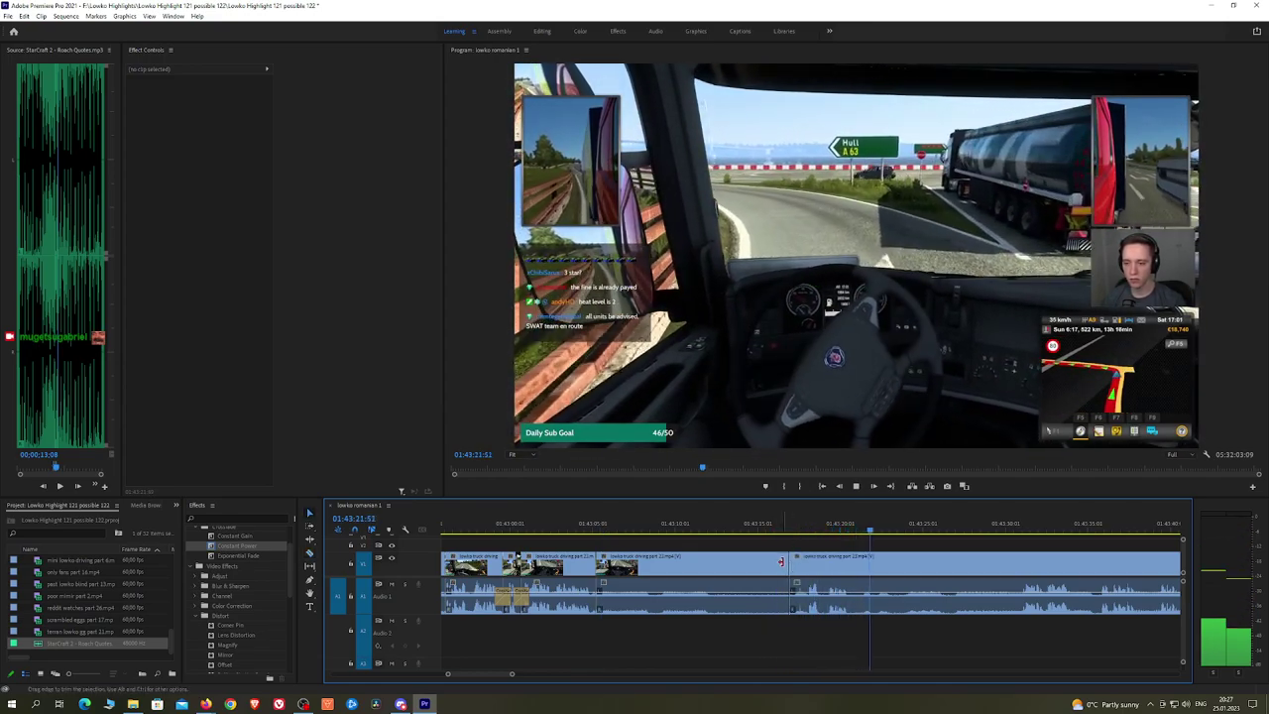
left_click(768, 566)
key("shift+Delete")
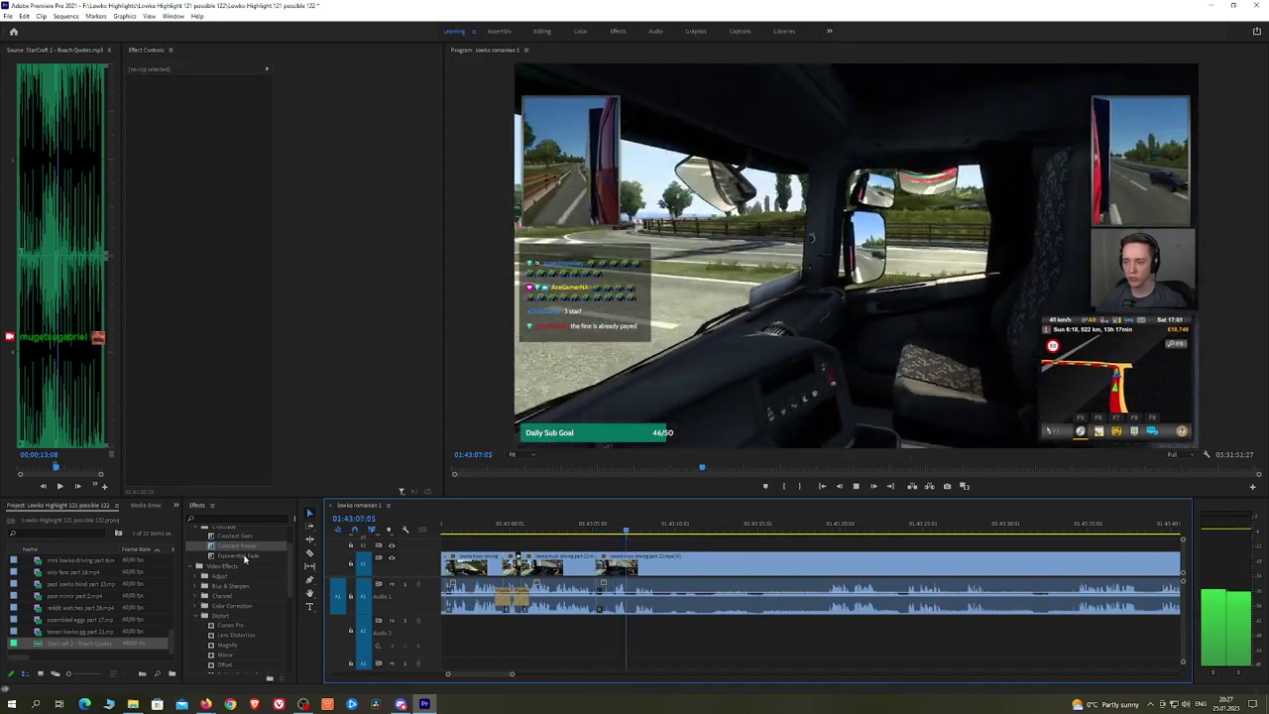
left_click_drag(245, 560, 598, 600)
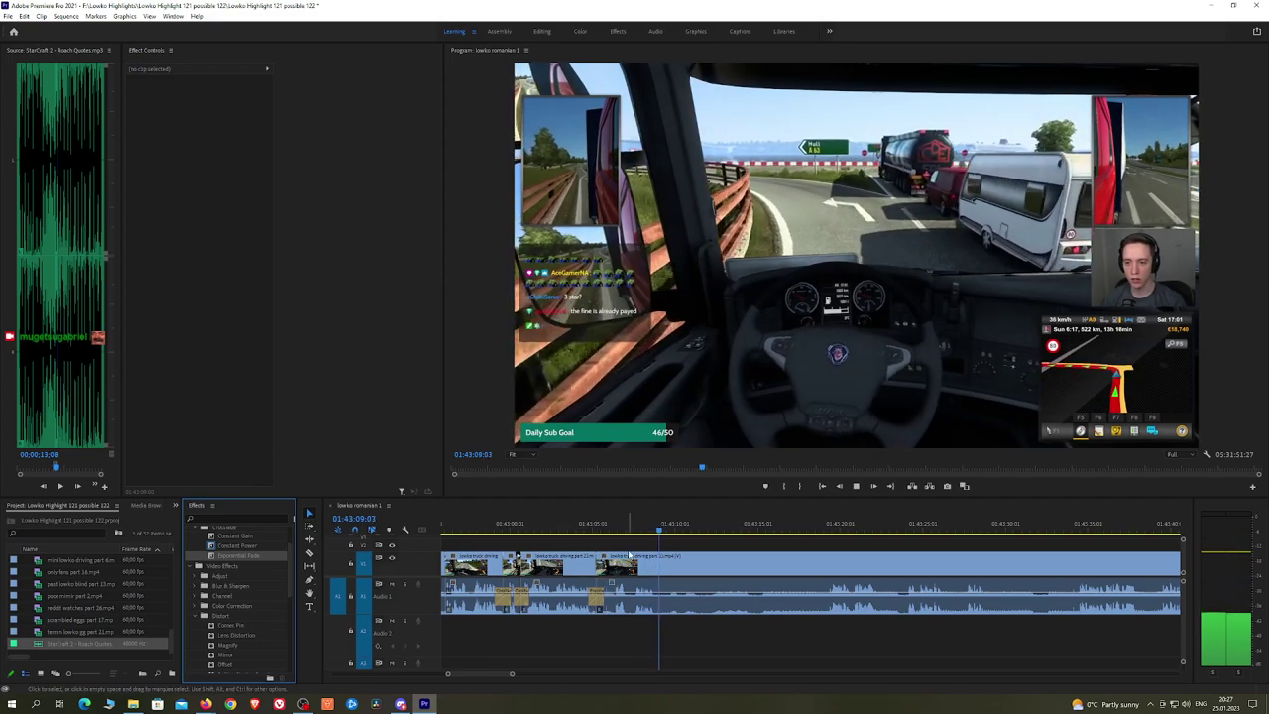
Step: Cut and ripple-delete one more piece, crossfading the new audio join with Constant Power
left_click_drag(686, 543, 825, 531)
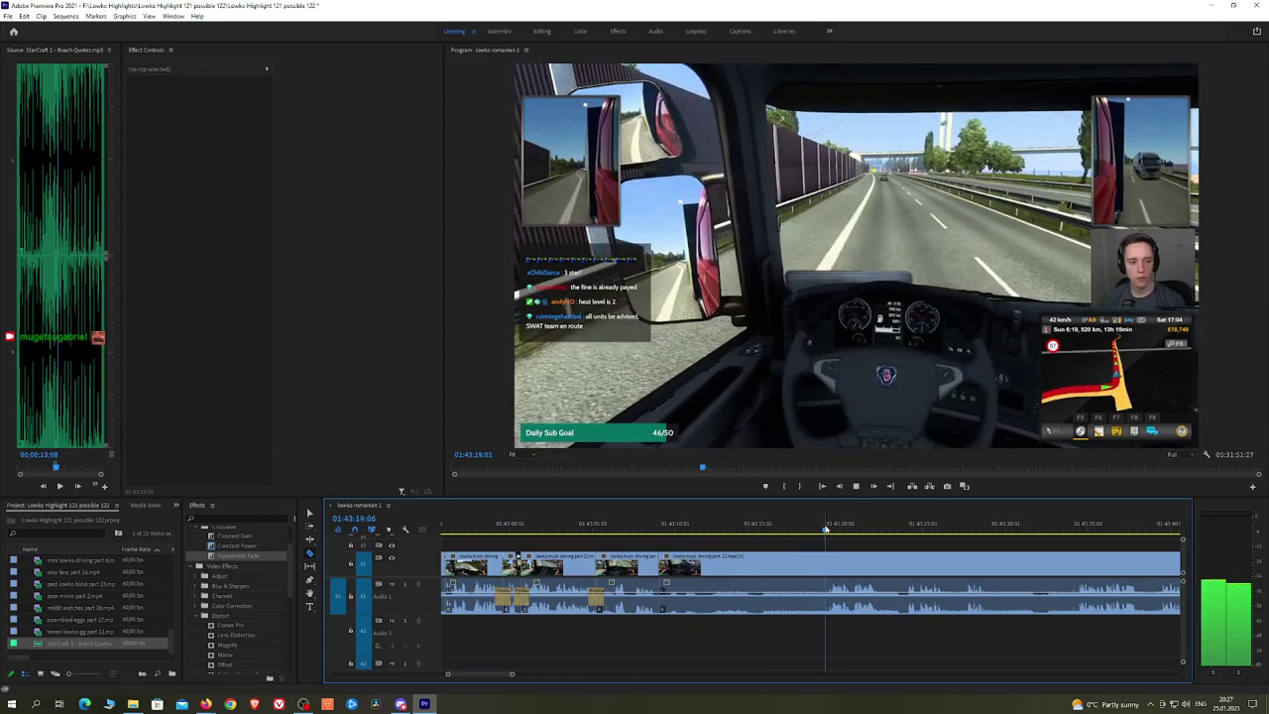
left_click(828, 563)
key("v")
left_click(813, 566)
key("shift+Delete")
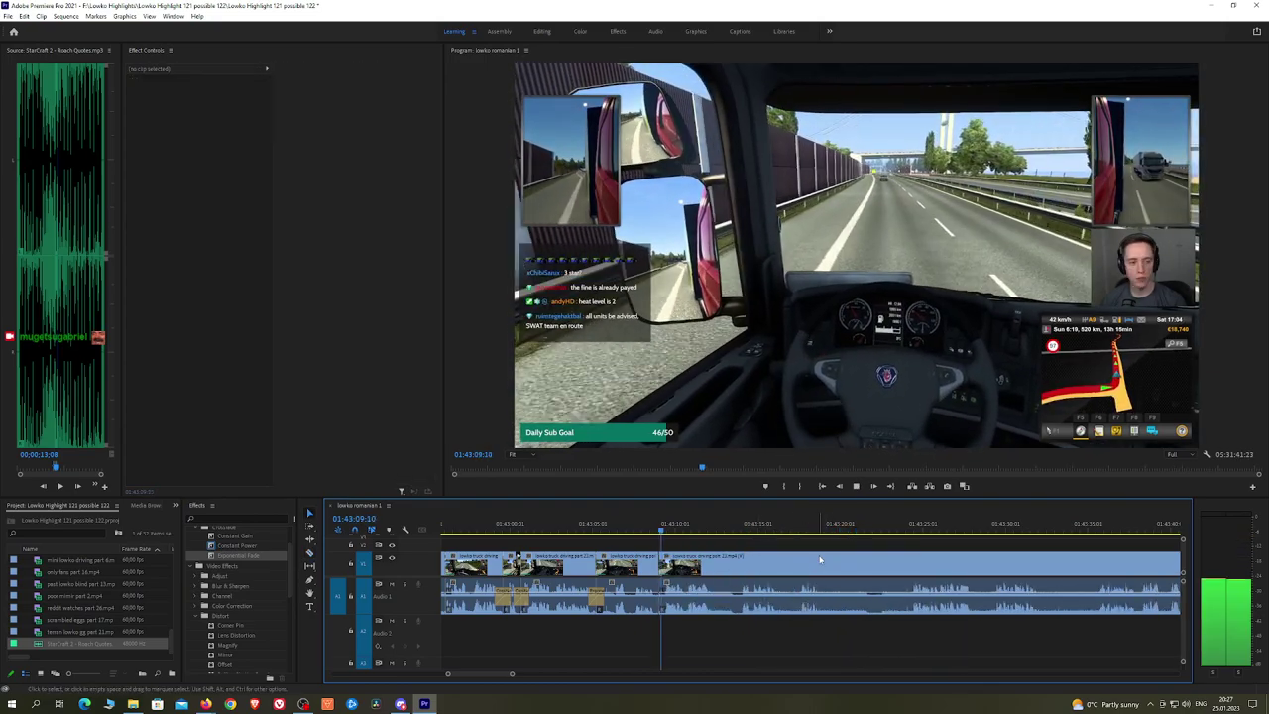
left_click_drag(260, 548, 661, 595)
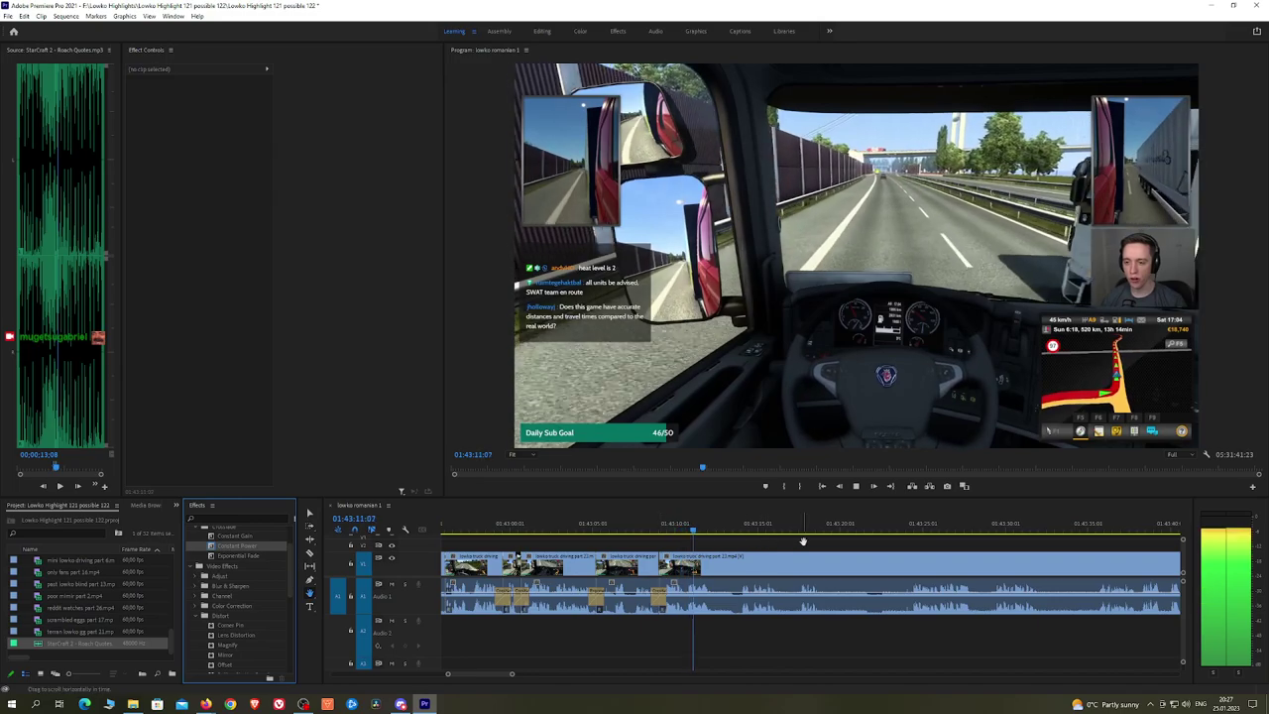
left_click_drag(803, 542, 710, 537)
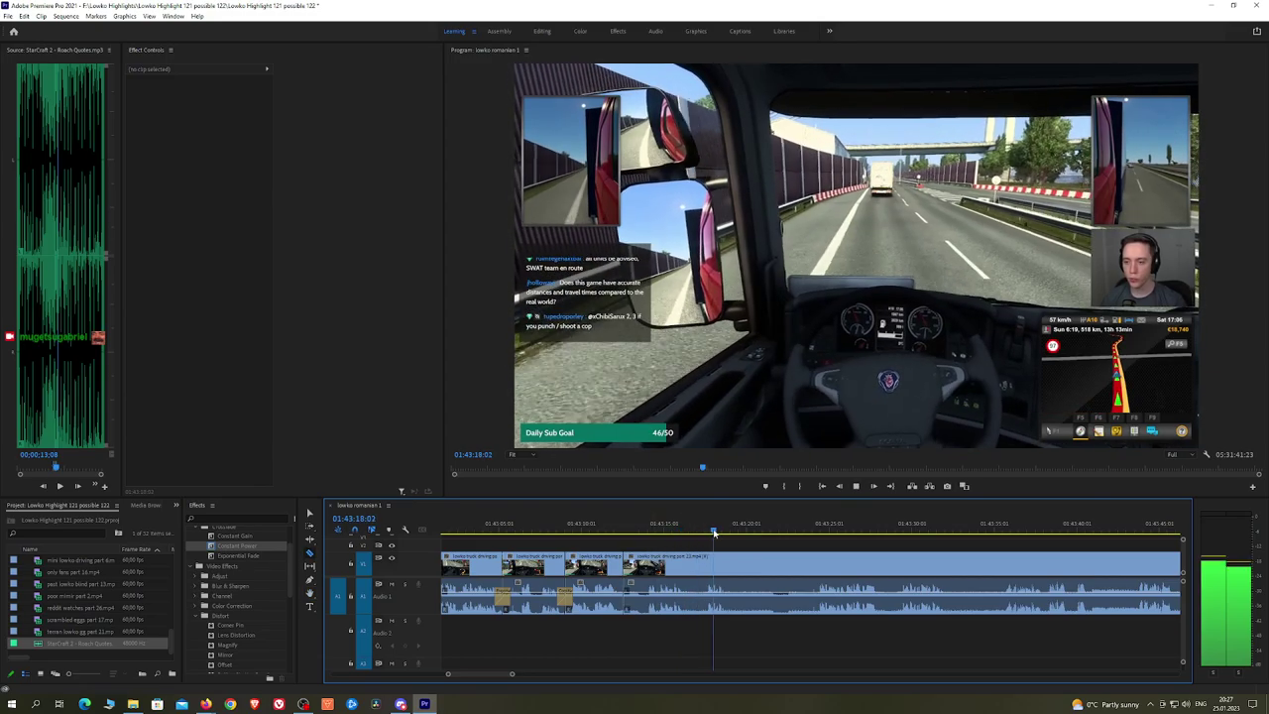
Step: Review the footage around 01:43:29–01:43:35 and save the project
left_click_drag(801, 531, 821, 528)
key("space")
key("h")
left_click_drag(935, 549, 735, 546)
left_click(706, 531)
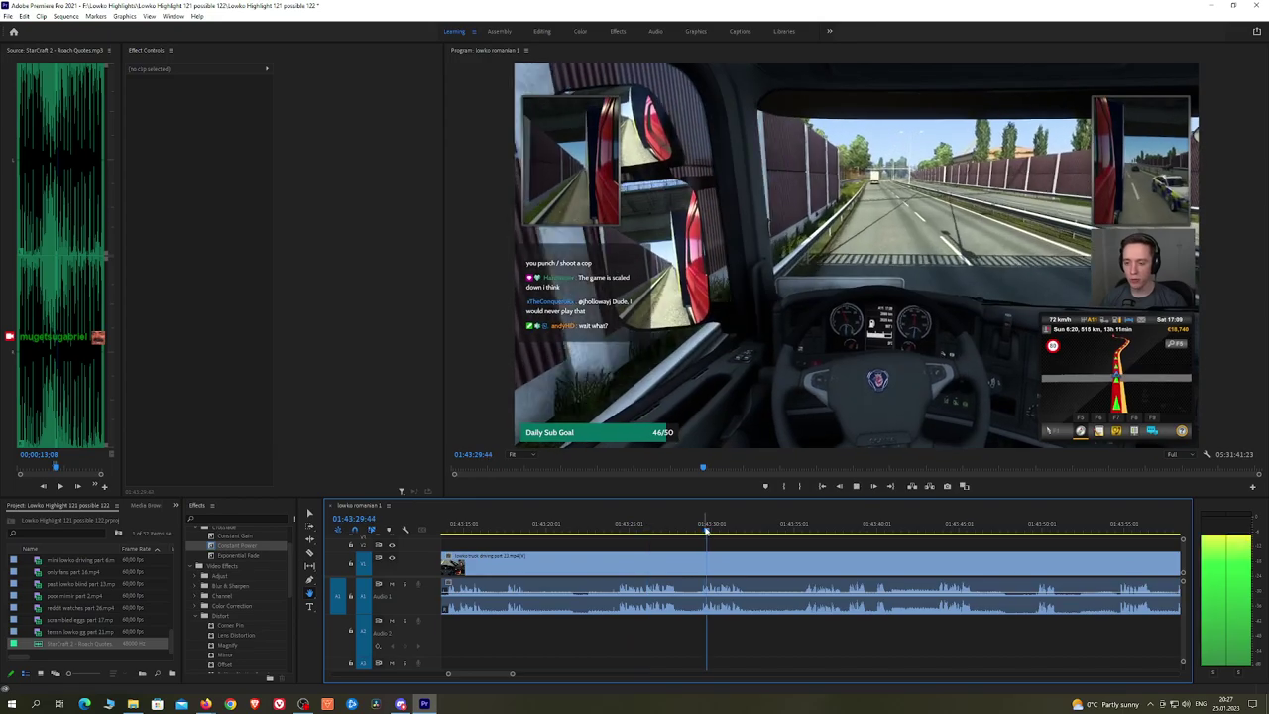
left_click(804, 530)
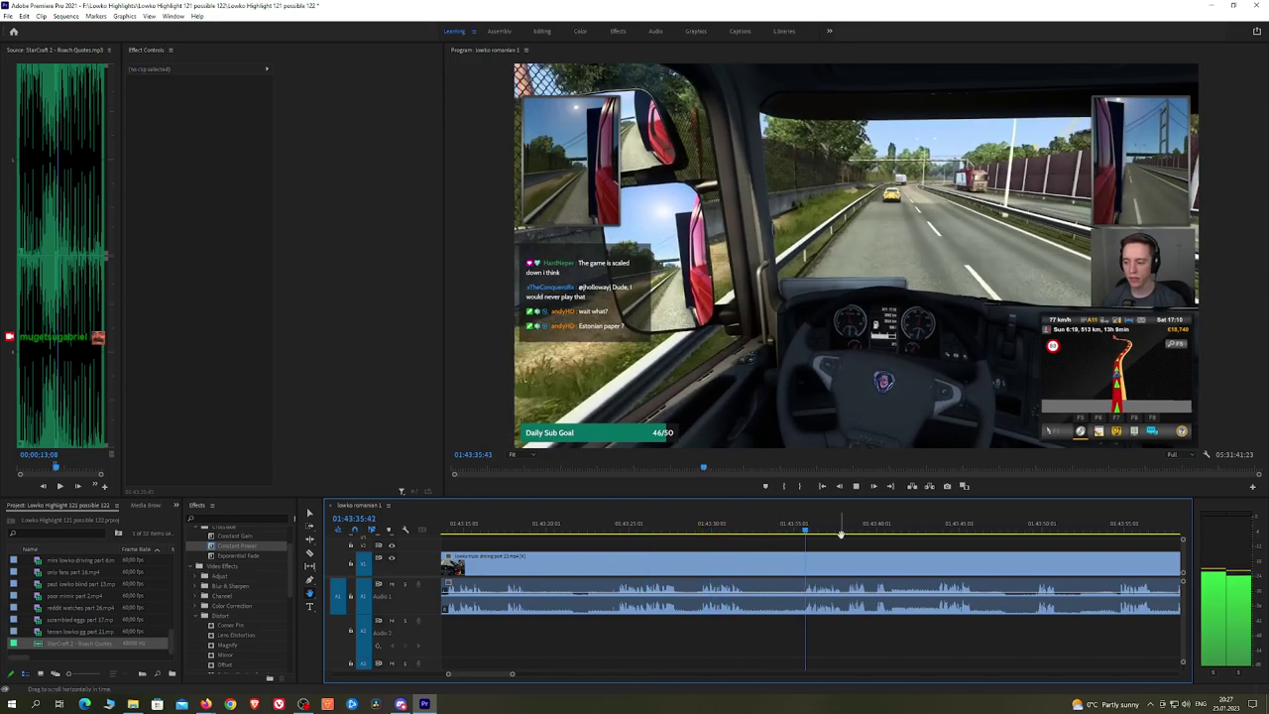
left_click_drag(949, 544, 901, 531)
key("ctrl+s")
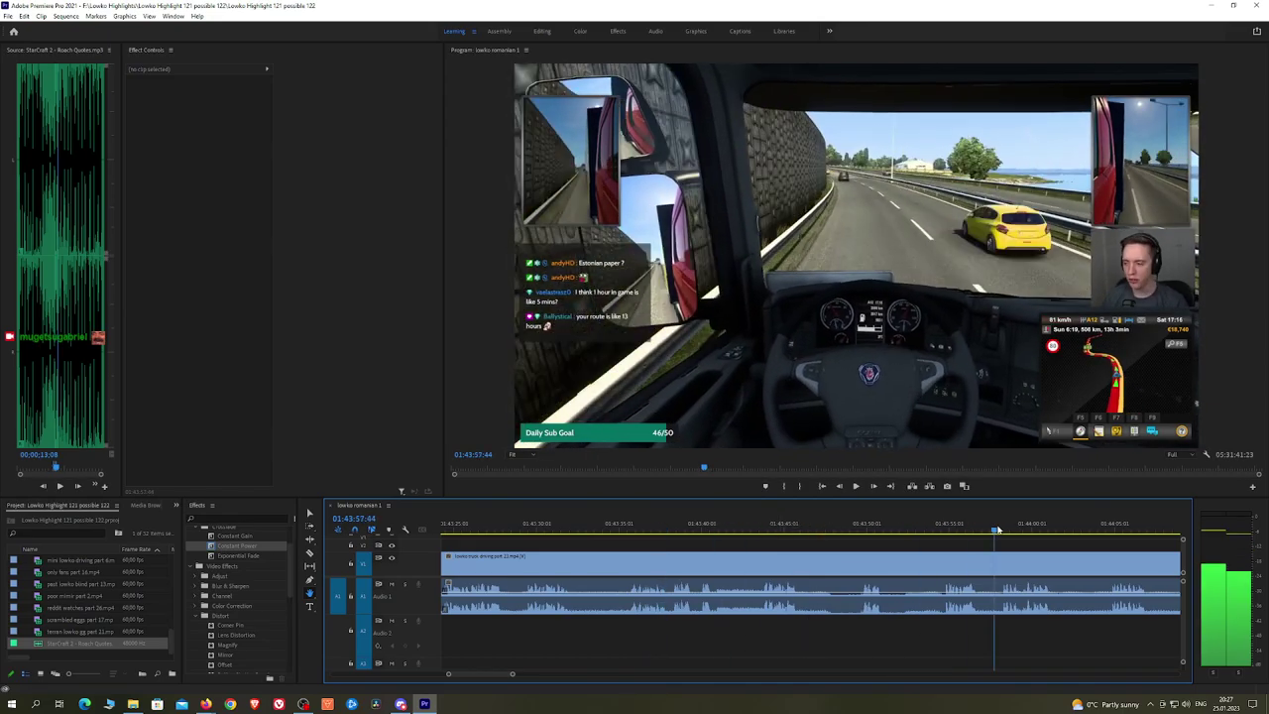
Step: Zoom the timeline in and play through the footage from about 01:44:12 to 01:44:45
key("space")
scroll(1054, 549, "down", 5)
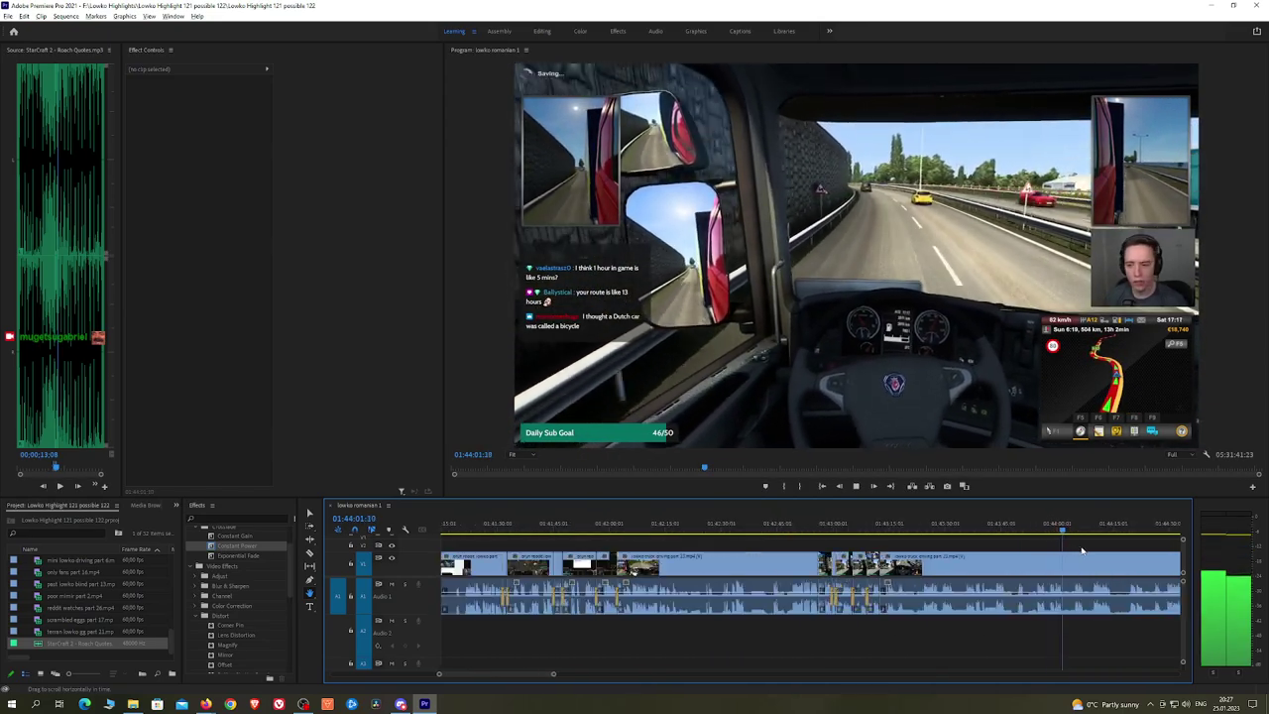
key("equal")
left_click(678, 530)
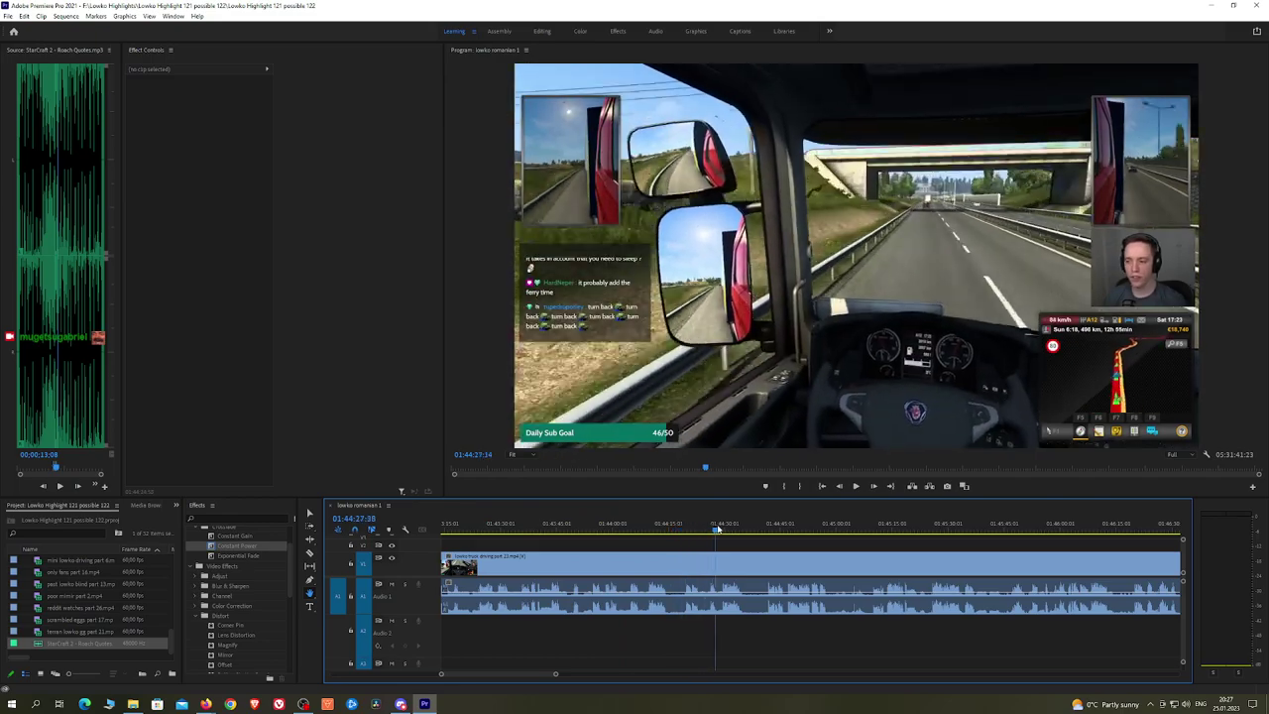
left_click_drag(718, 531, 833, 525)
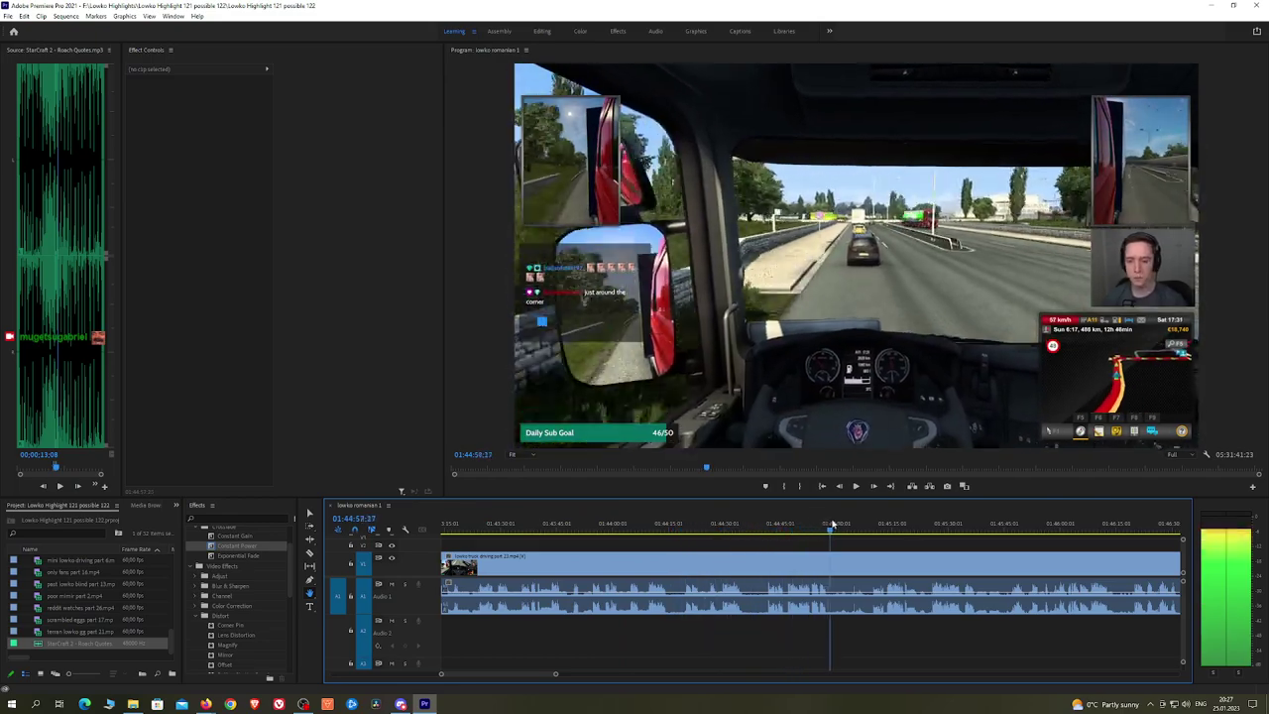
key("space")
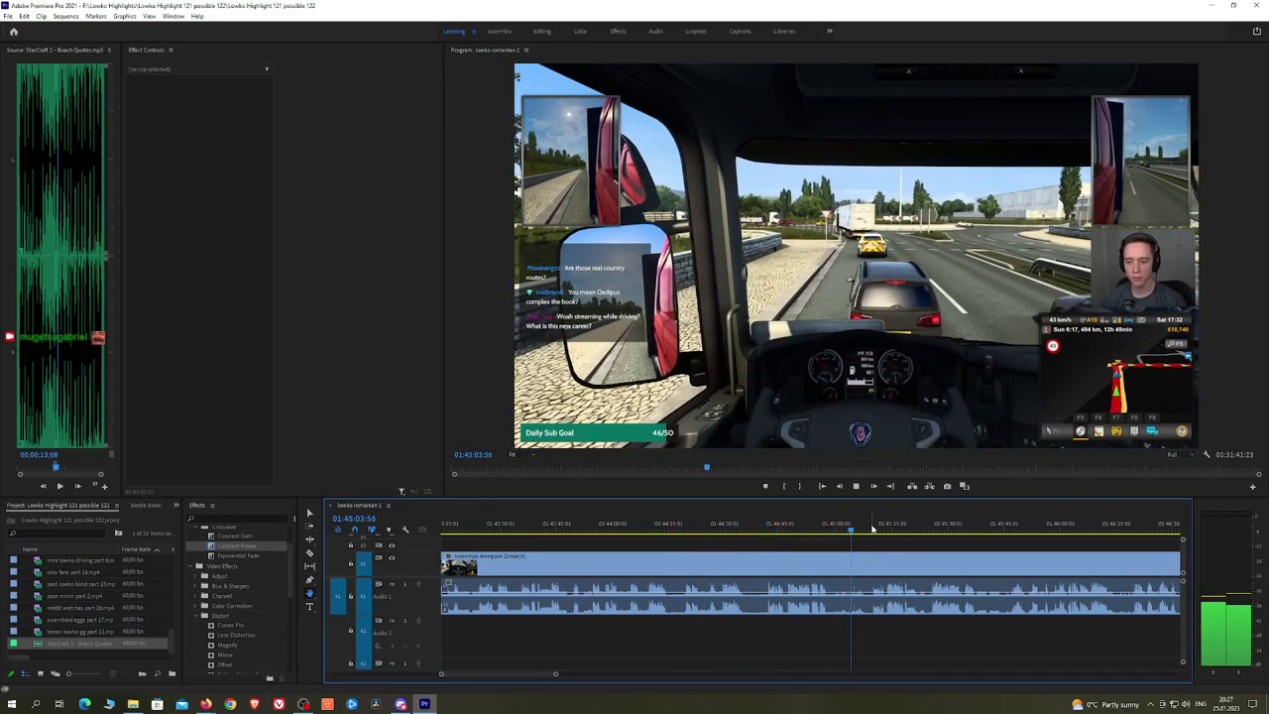
key("space")
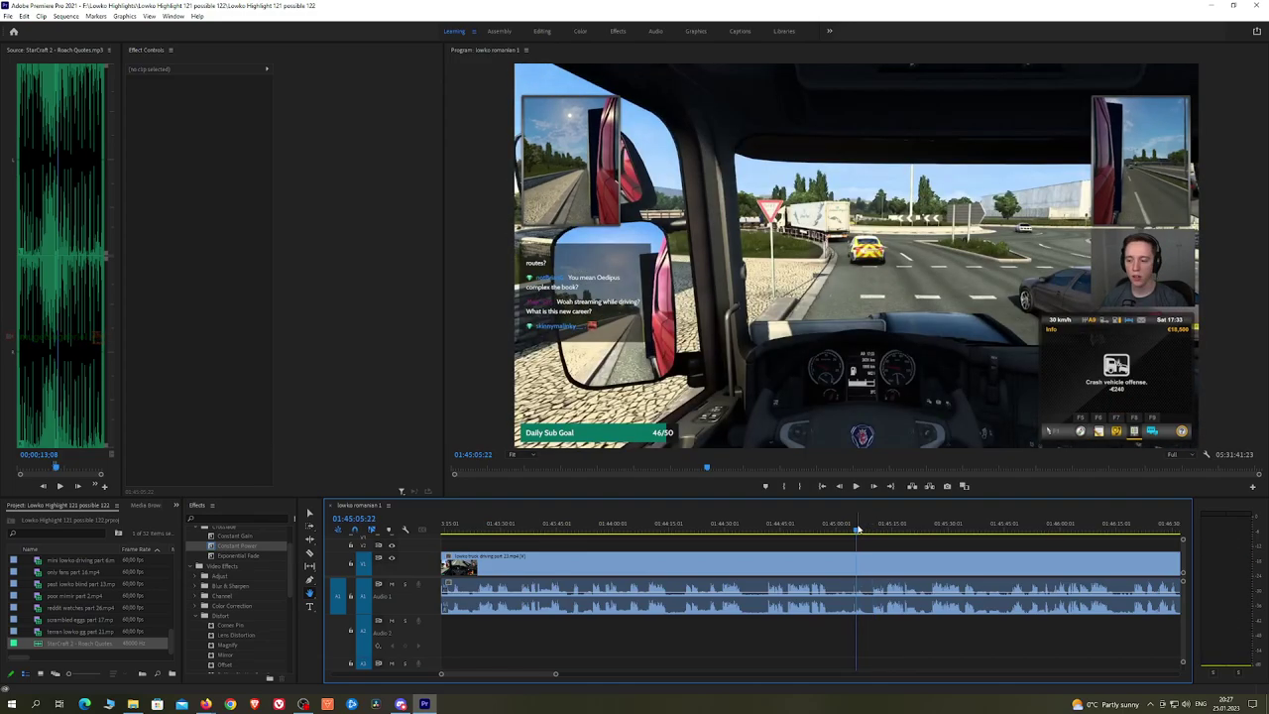
key("space")
Step: Rewatch the stretch from about 01:44:47 to 01:44:59 to find the next cut
scroll(867, 533, "up", 2)
left_click(805, 527)
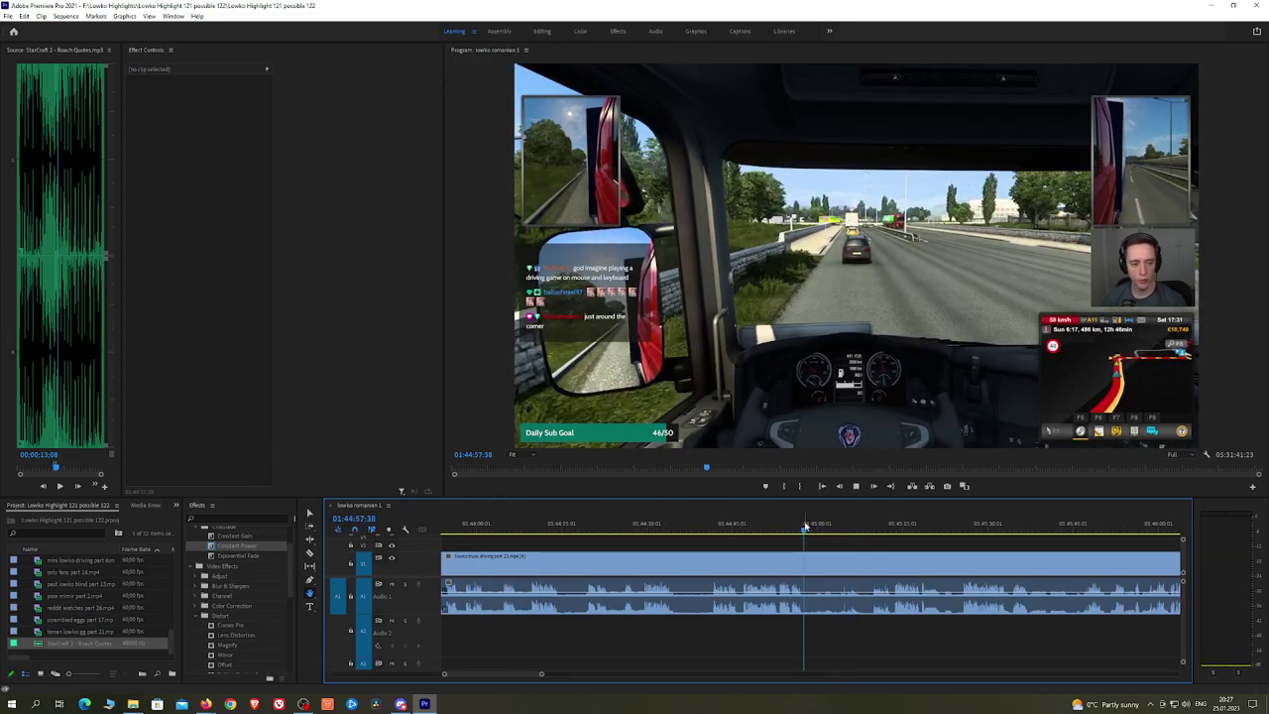
left_click_drag(806, 527, 780, 528)
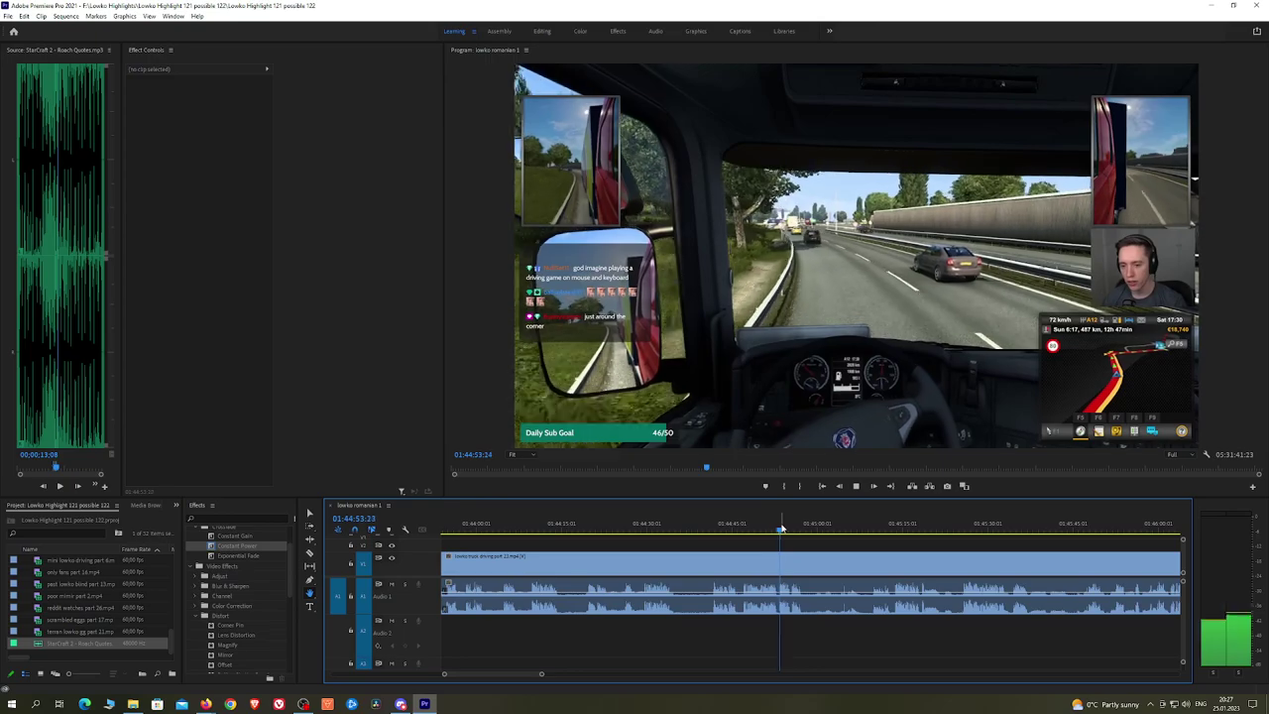
key("space")
key("=")
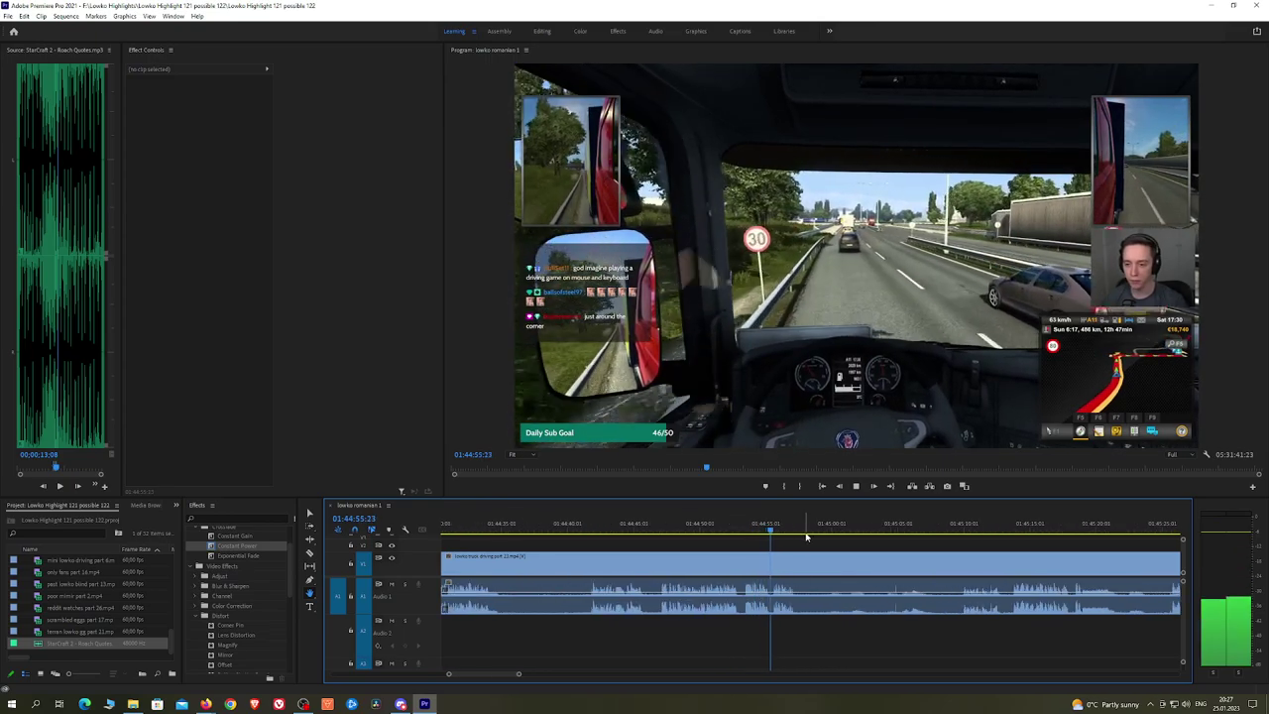
left_click(661, 529)
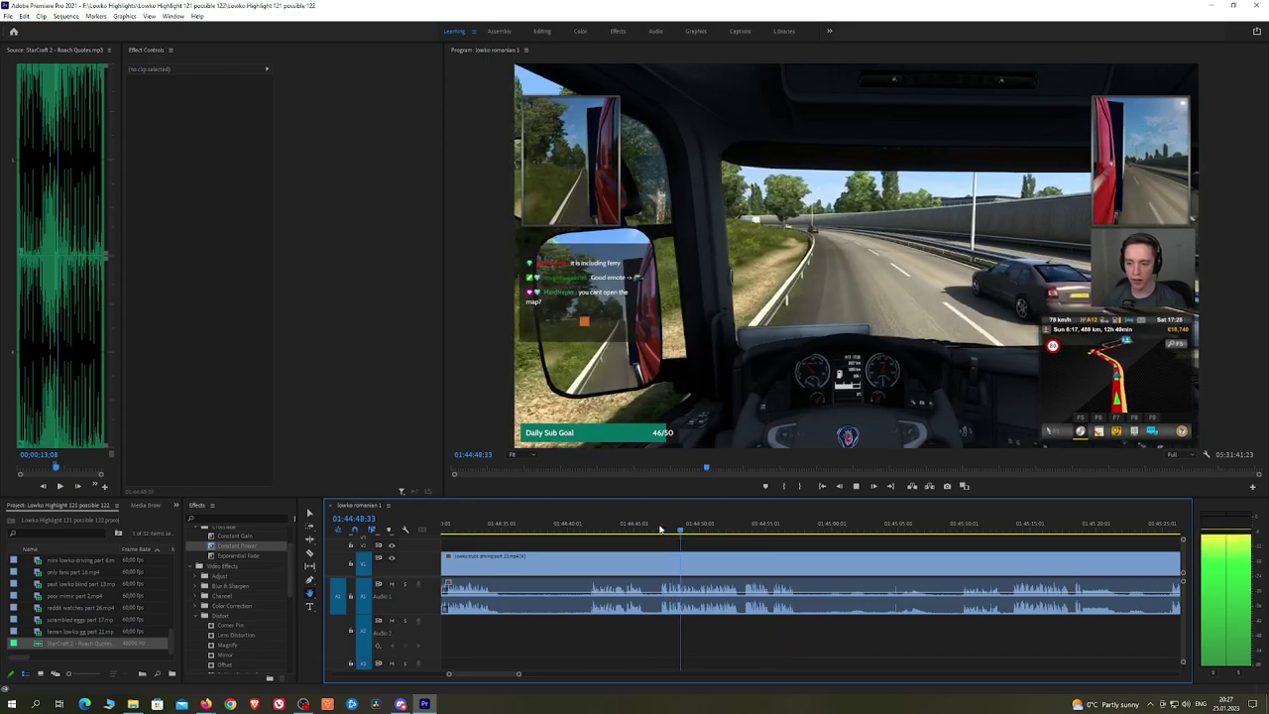
left_click_drag(742, 529, 828, 526)
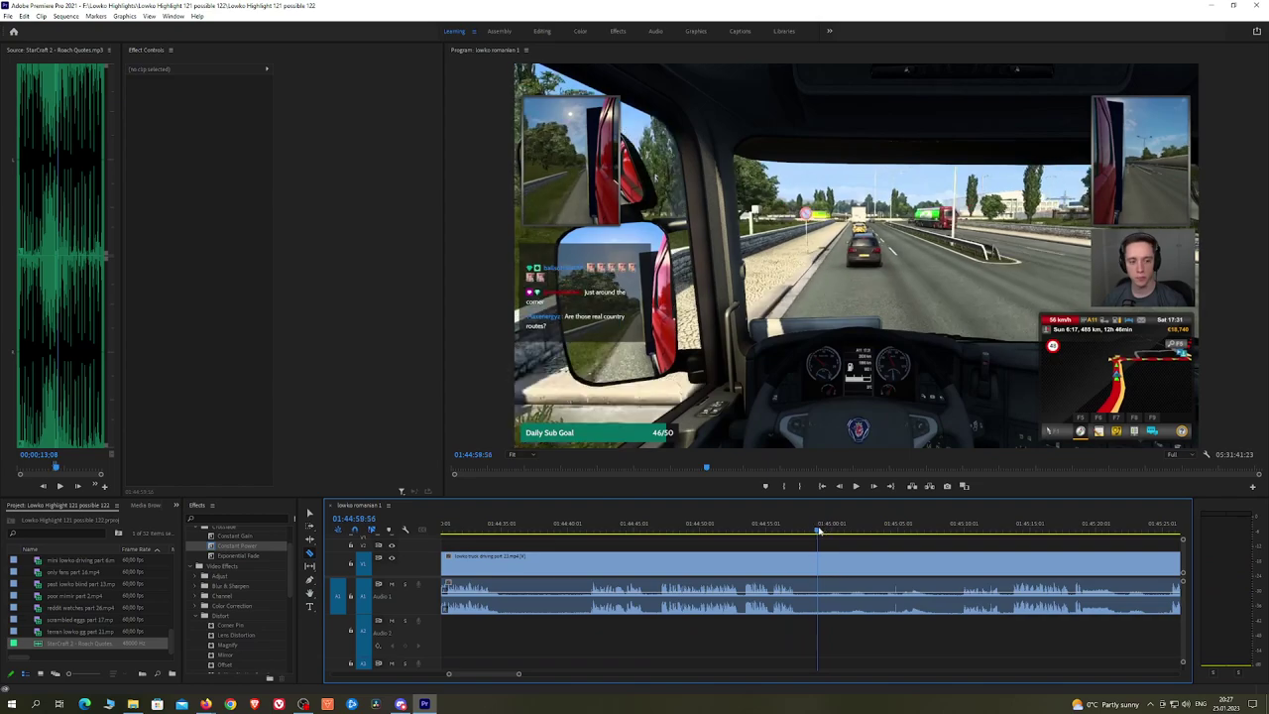
Step: Split at the playhead, ripple-delete the piece before the cut, and add an Exponential Fade there
left_click(816, 560)
key("v")
left_click(795, 568)
key("shift+Delete")
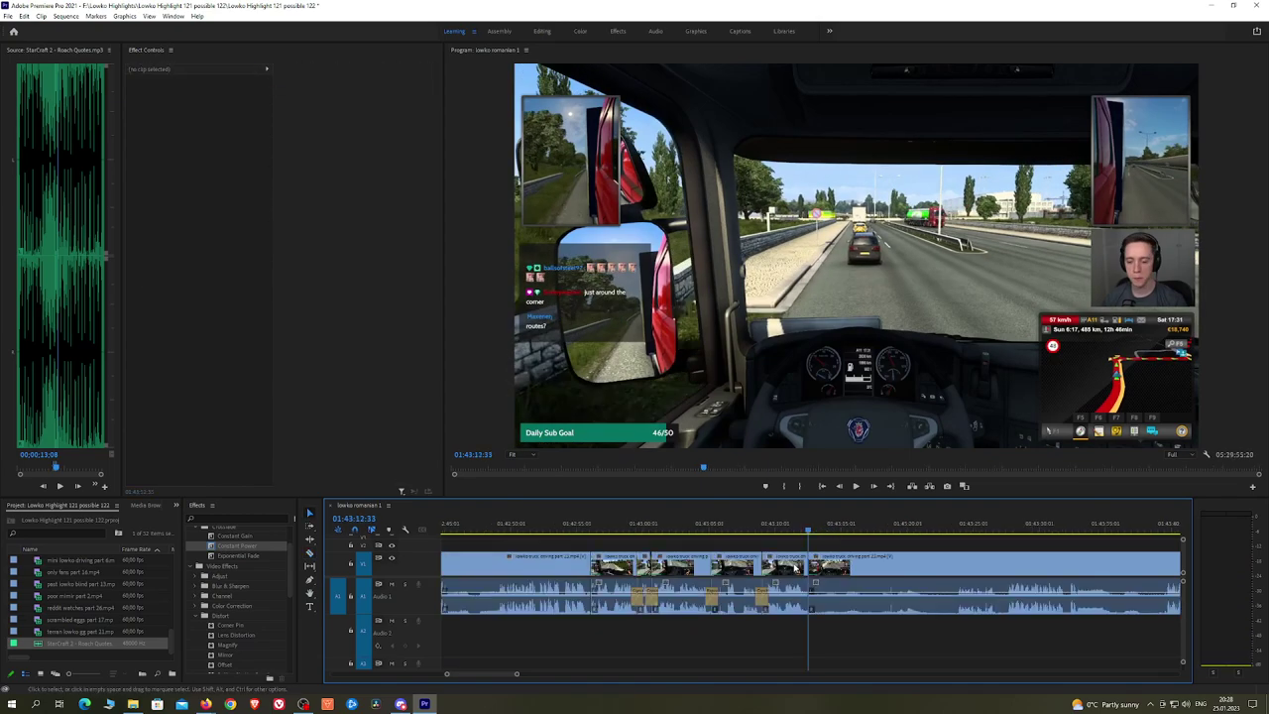
left_click_drag(238, 555, 734, 547)
Step: Scrub to the next moment and split the clip at that exact spot
key("h")
left_click(721, 531)
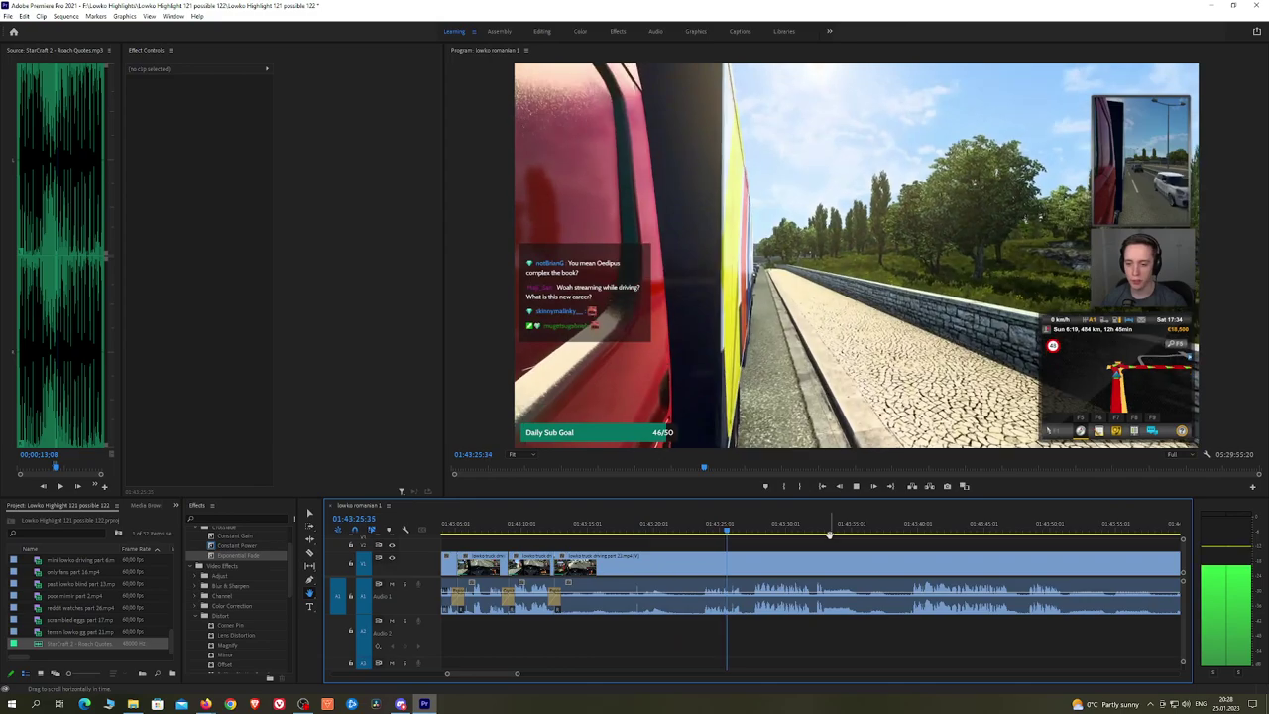
left_click_drag(859, 546, 771, 546)
left_click(731, 528)
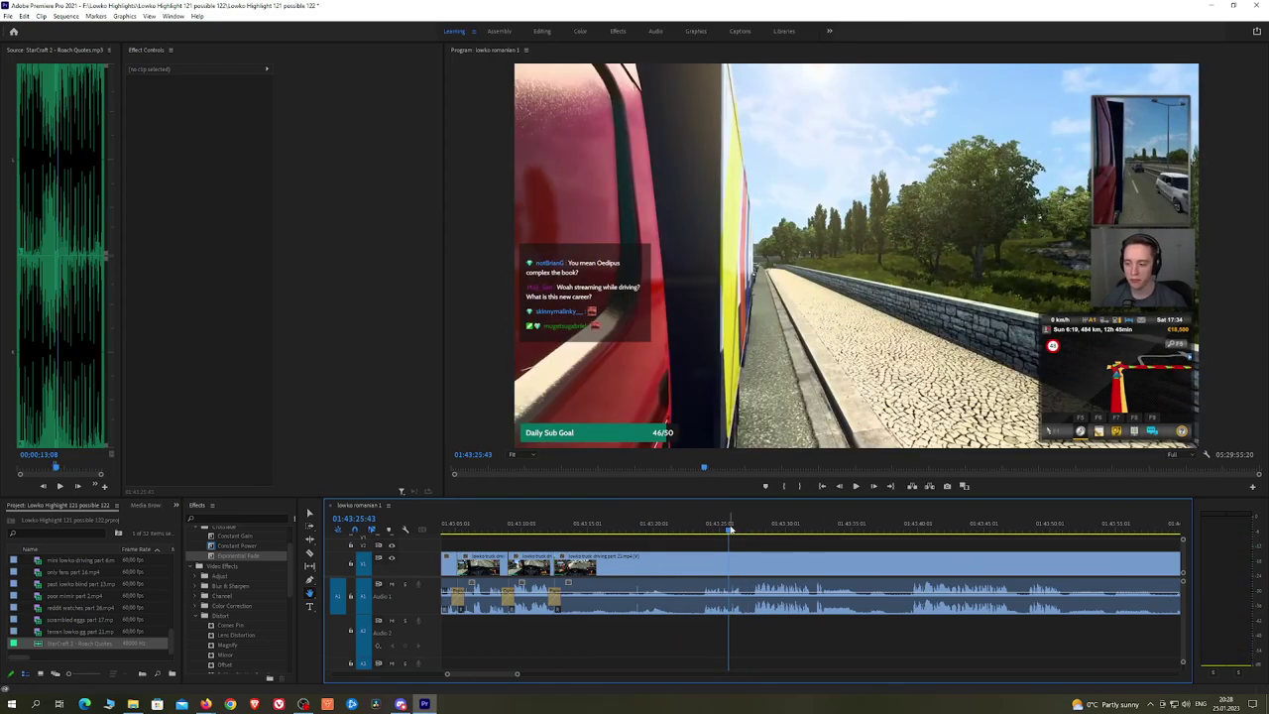
scroll(781, 543, "up", 4)
left_click(664, 527)
left_click_drag(664, 528, 677, 530)
key("c")
left_click(680, 558)
key("space")
key("space")
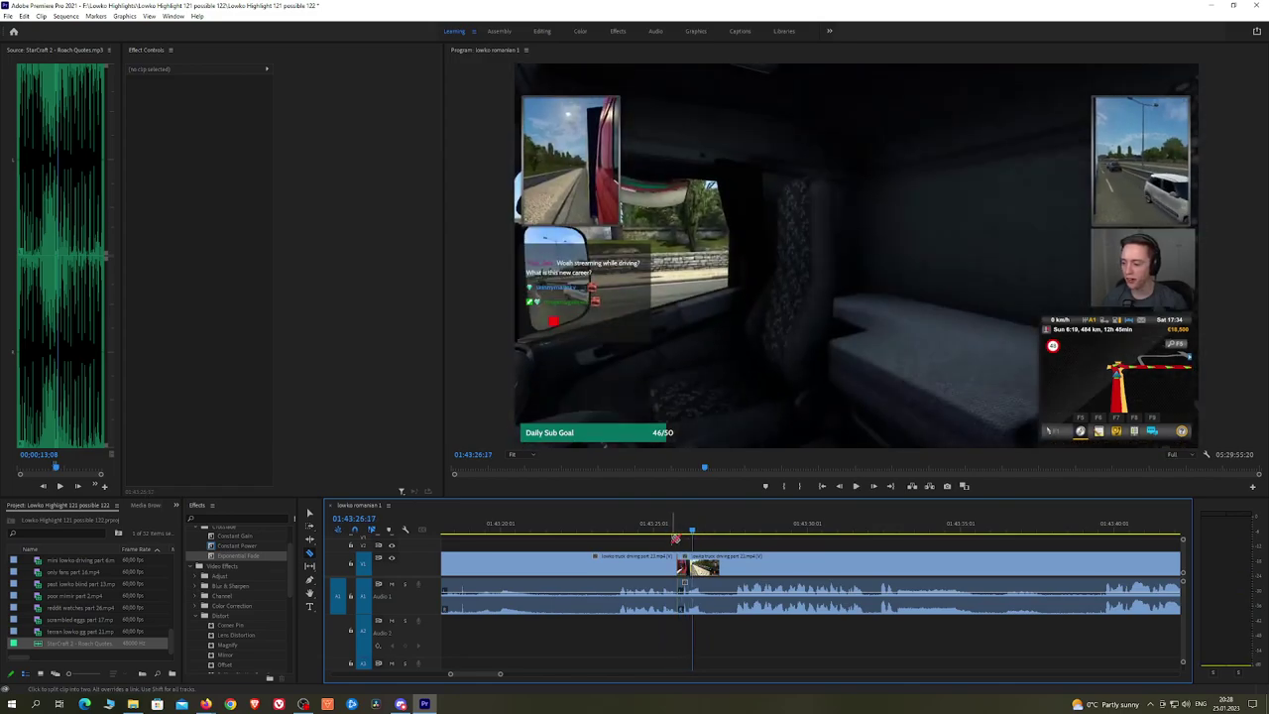
left_click(675, 529)
key("space")
key("space")
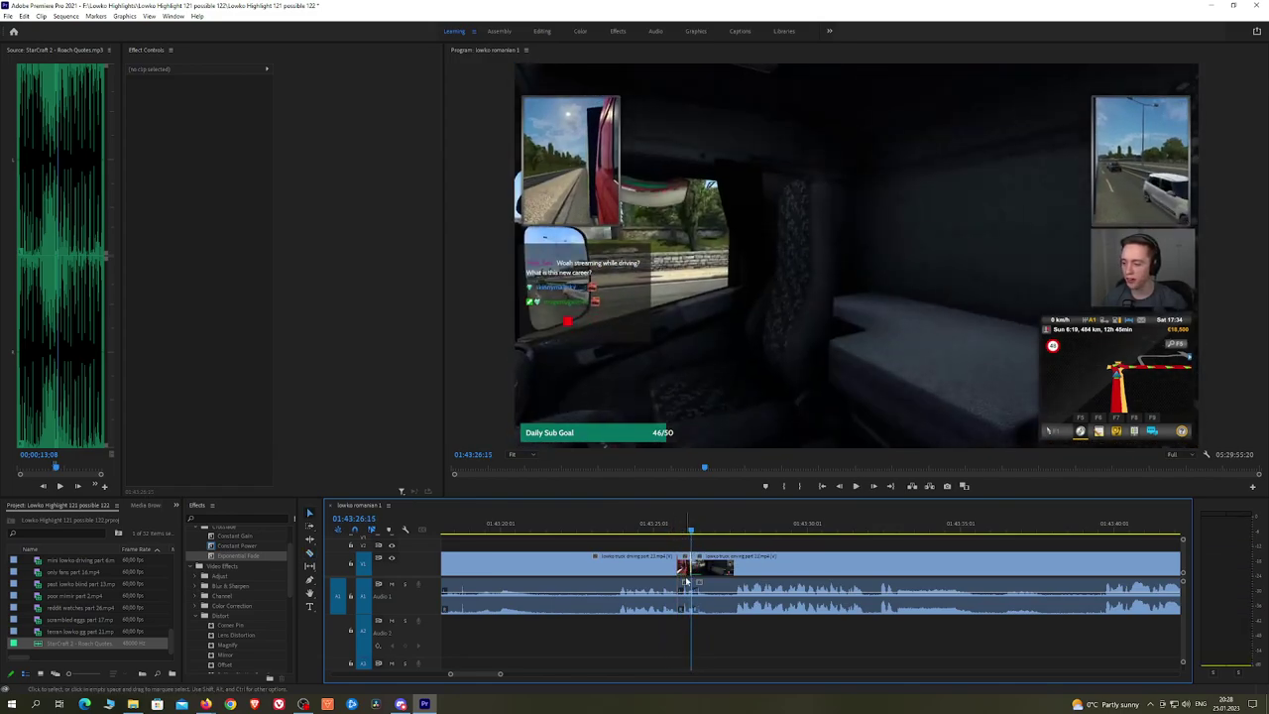
Step: Place the Roach Quotes sound on A2 under the short segment, lower its Level, and preview it
left_click(688, 593)
left_click_drag(113, 653, 681, 636)
scroll(676, 631, "up", 3)
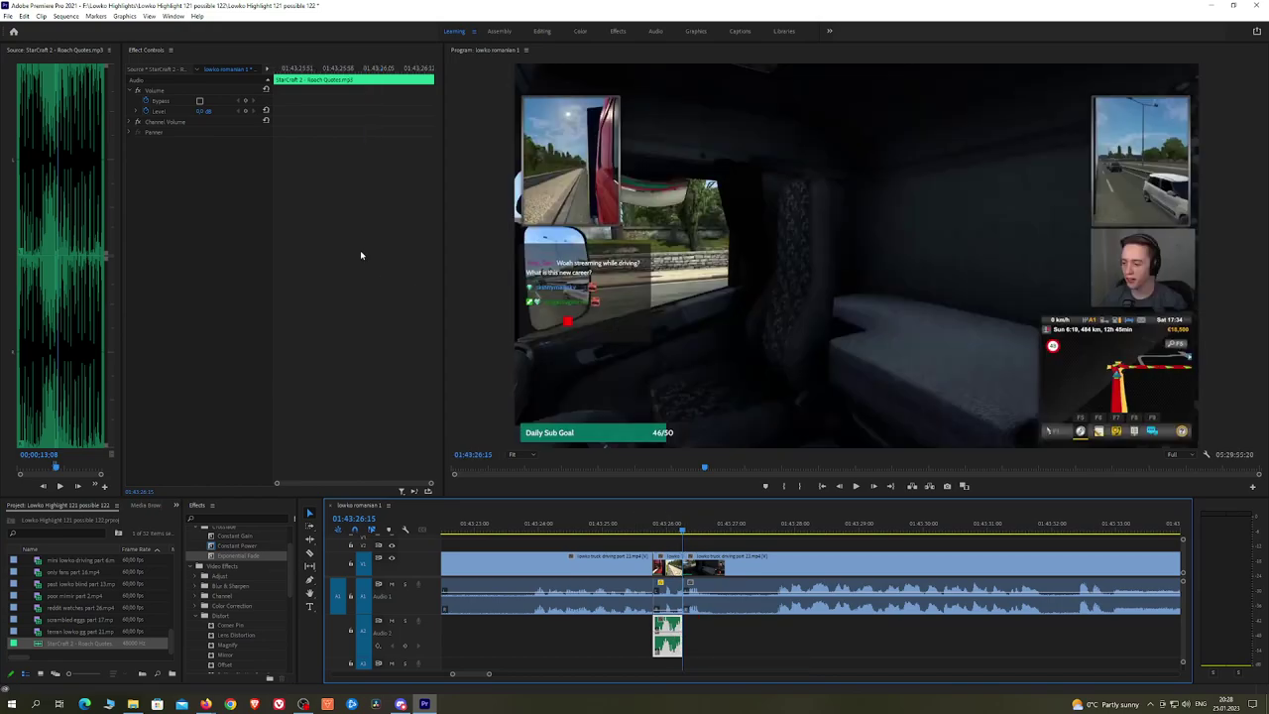
left_click(205, 111)
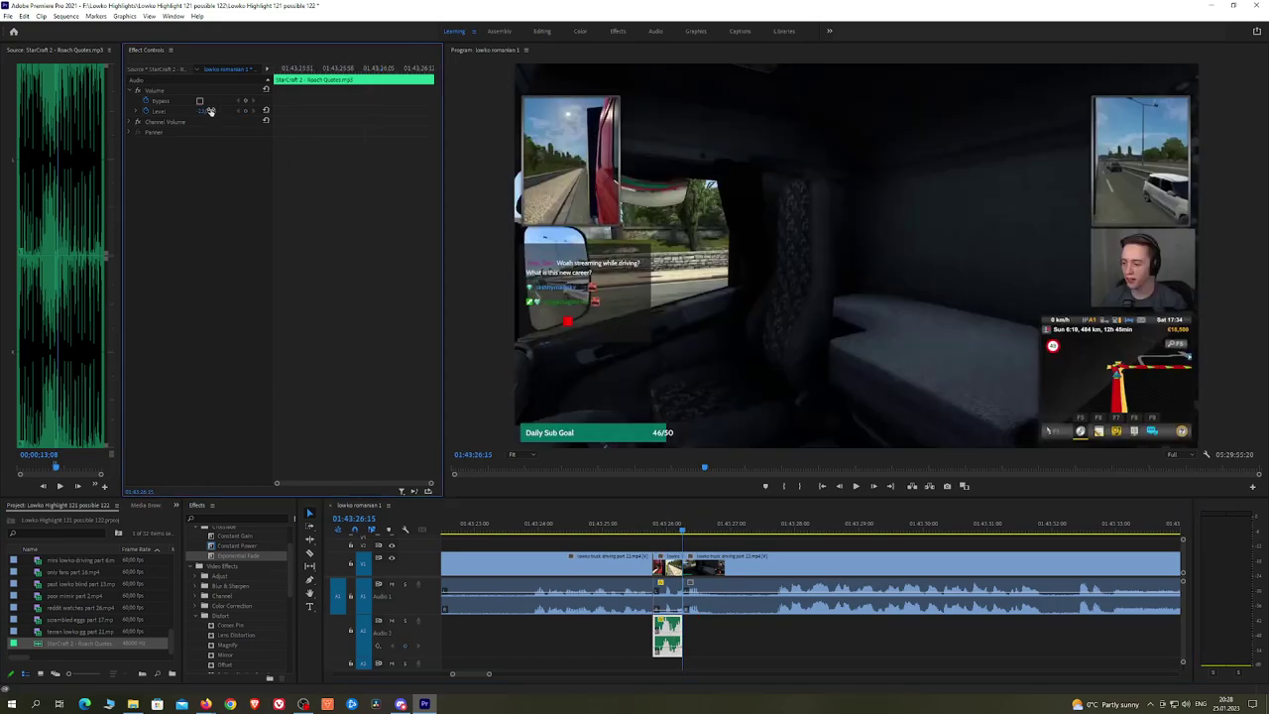
left_click(632, 525)
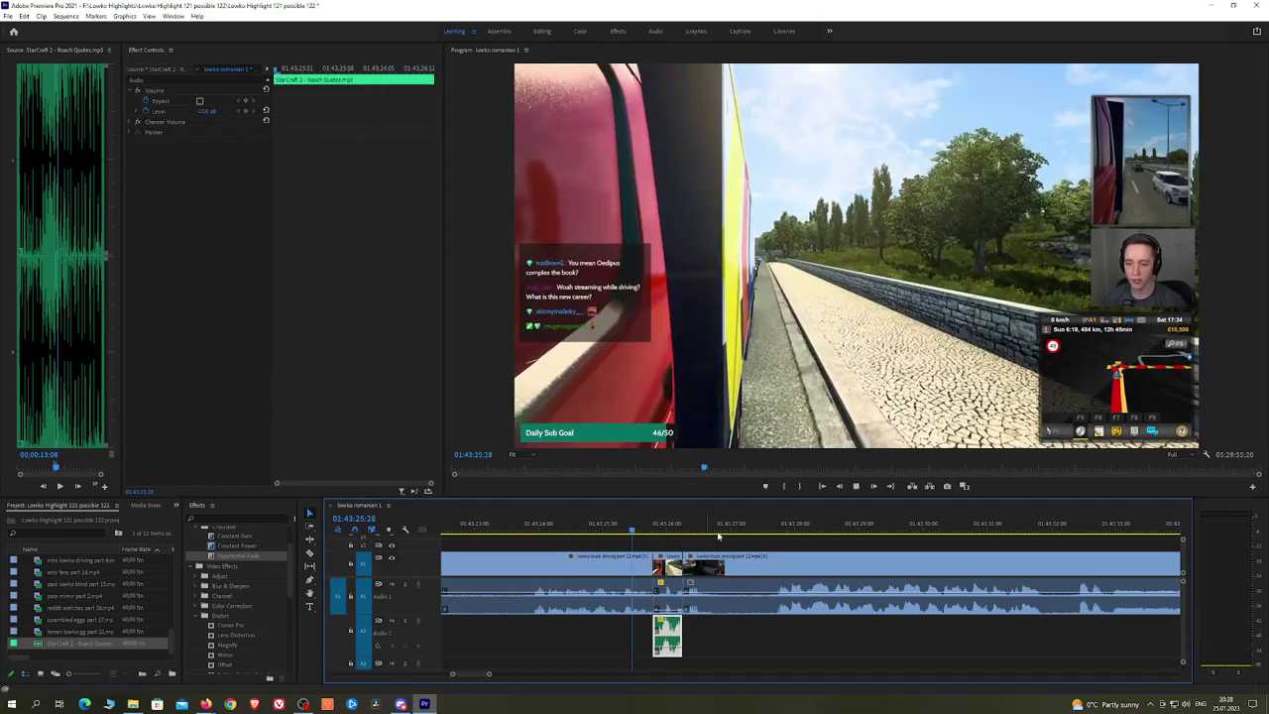
left_click(751, 543)
key("space")
left_click(775, 528)
key("space")
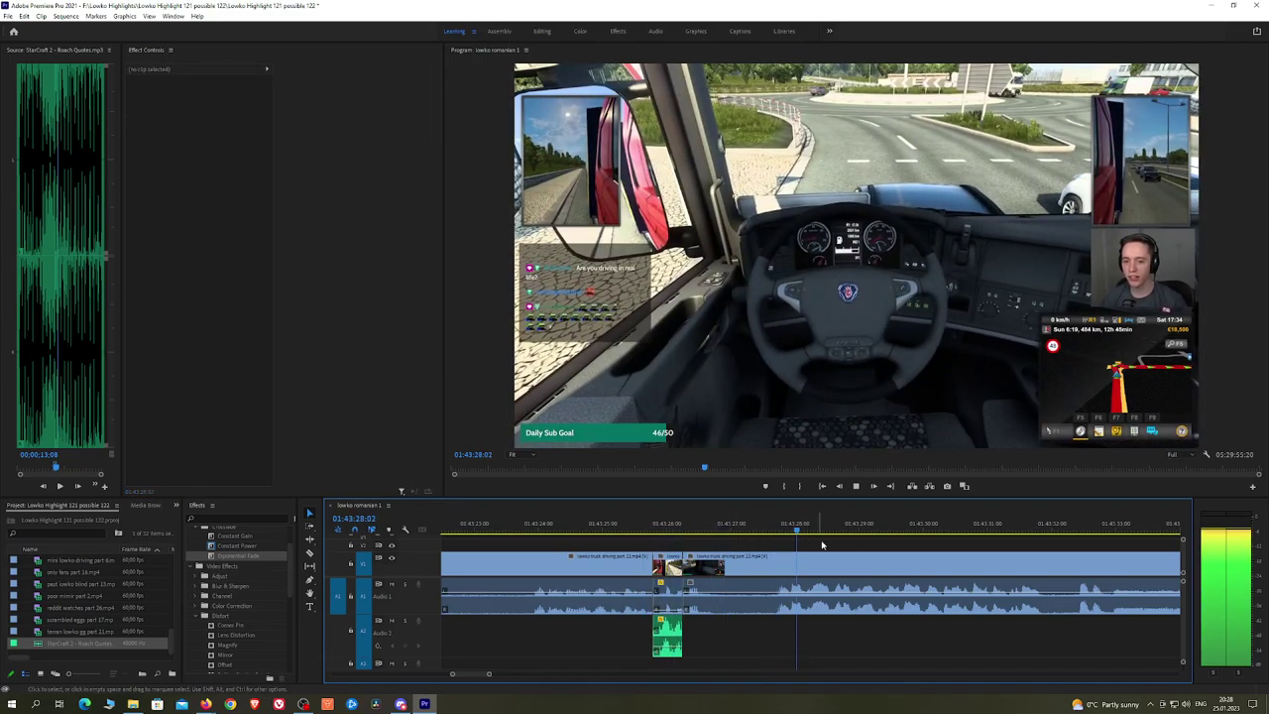
Step: Ripple-delete the next unwanted stretch of footage and resume playback
scroll(933, 546, "down", 2)
key("h")
left_click_drag(1007, 555, 801, 542)
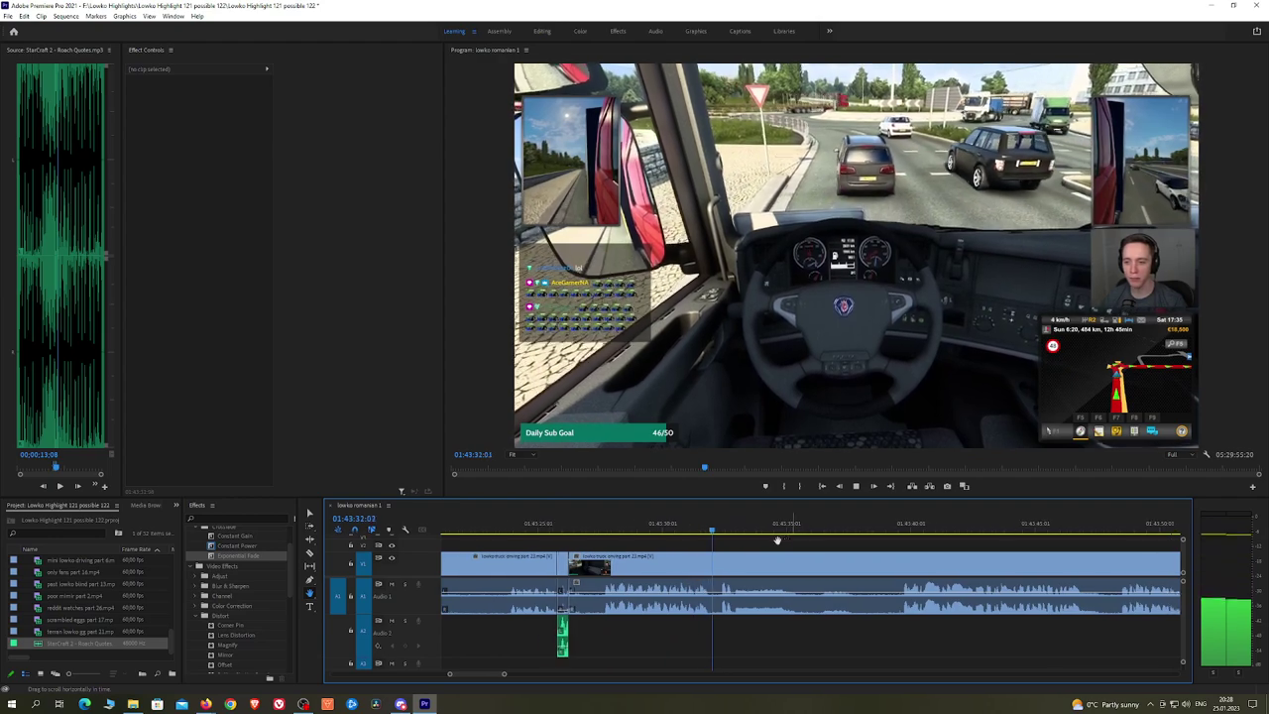
scroll(793, 541, "down", 1)
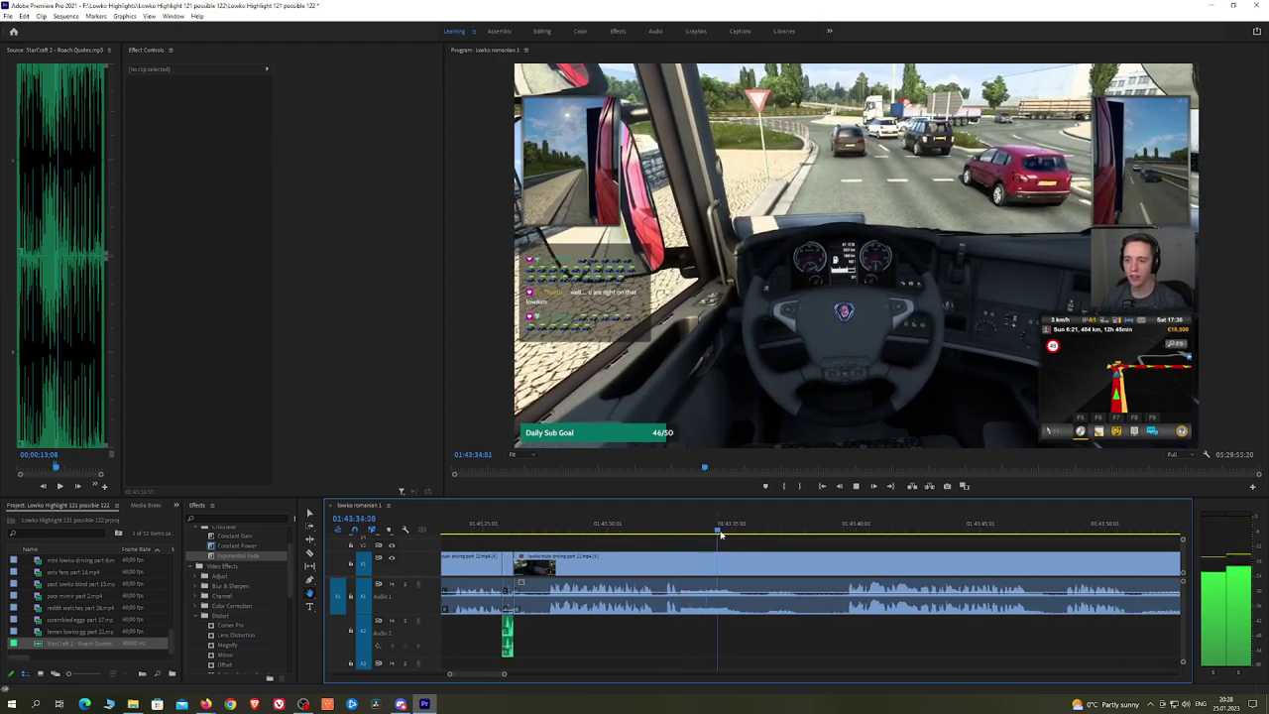
key("space")
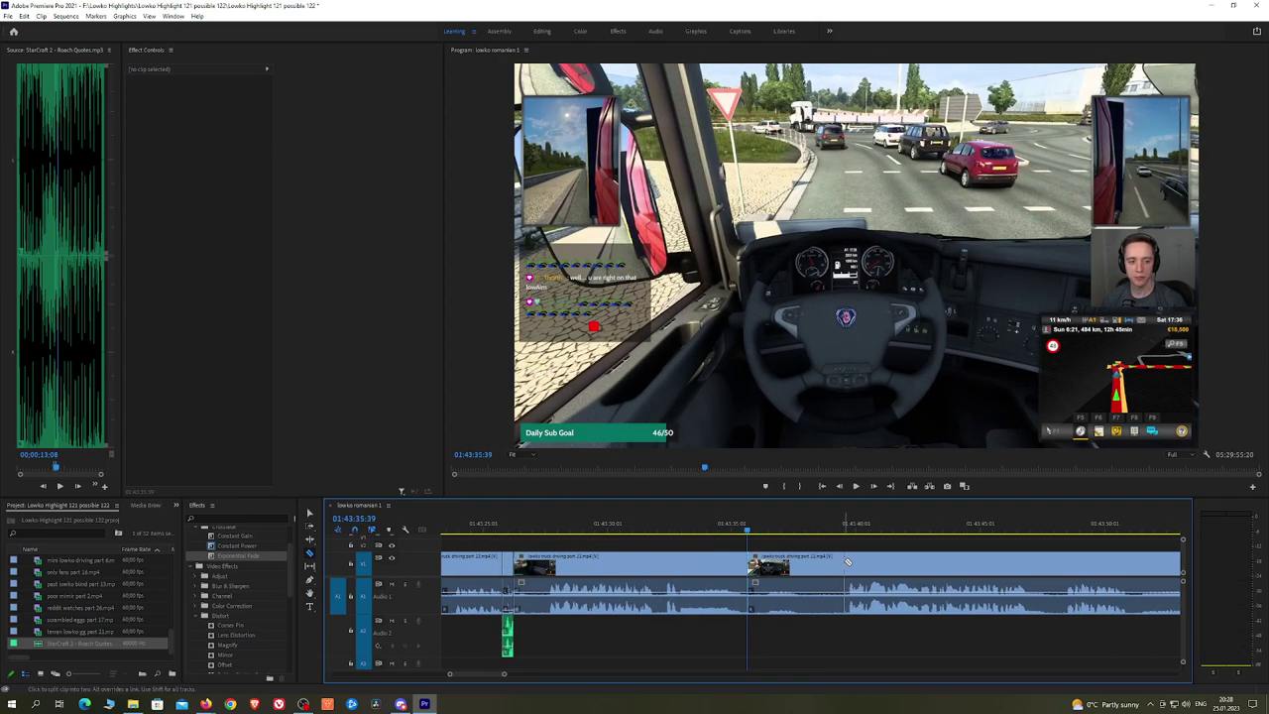
left_click(844, 562)
key("shift+Delete")
key("space")
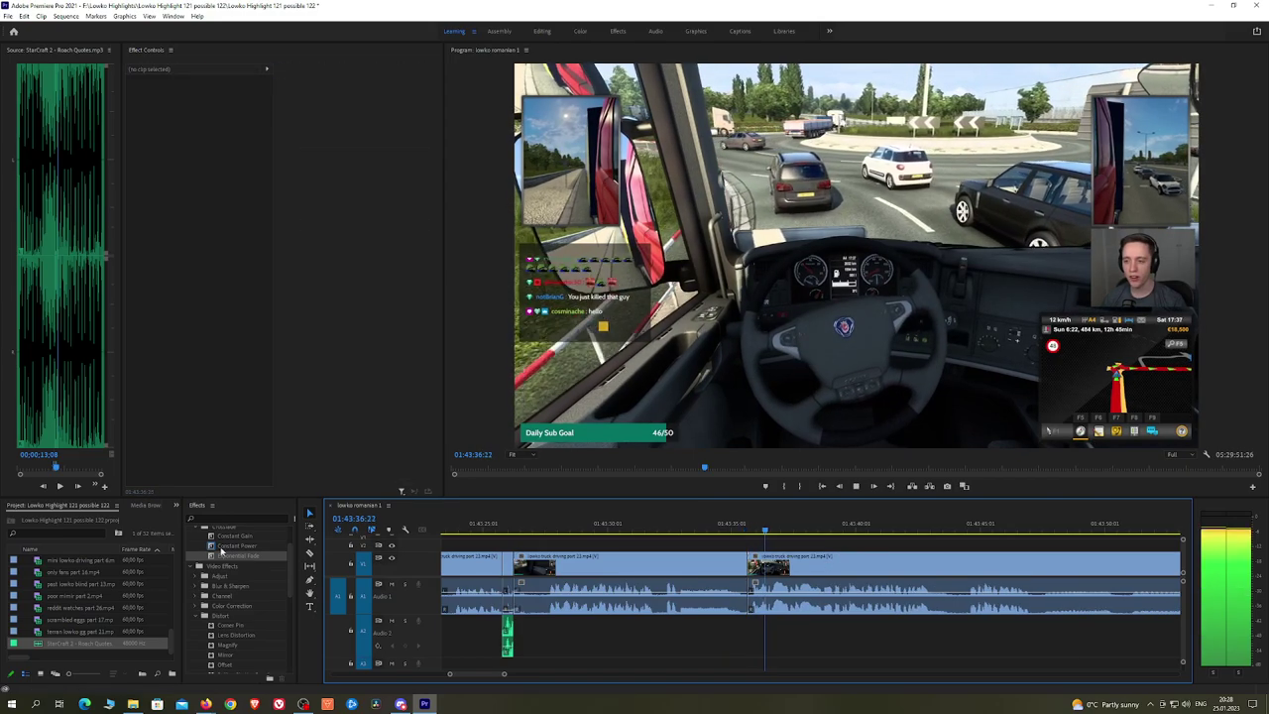
Step: Save the project and split the stream clip at the current point with the Razor tool
scroll(869, 542, "down", 1)
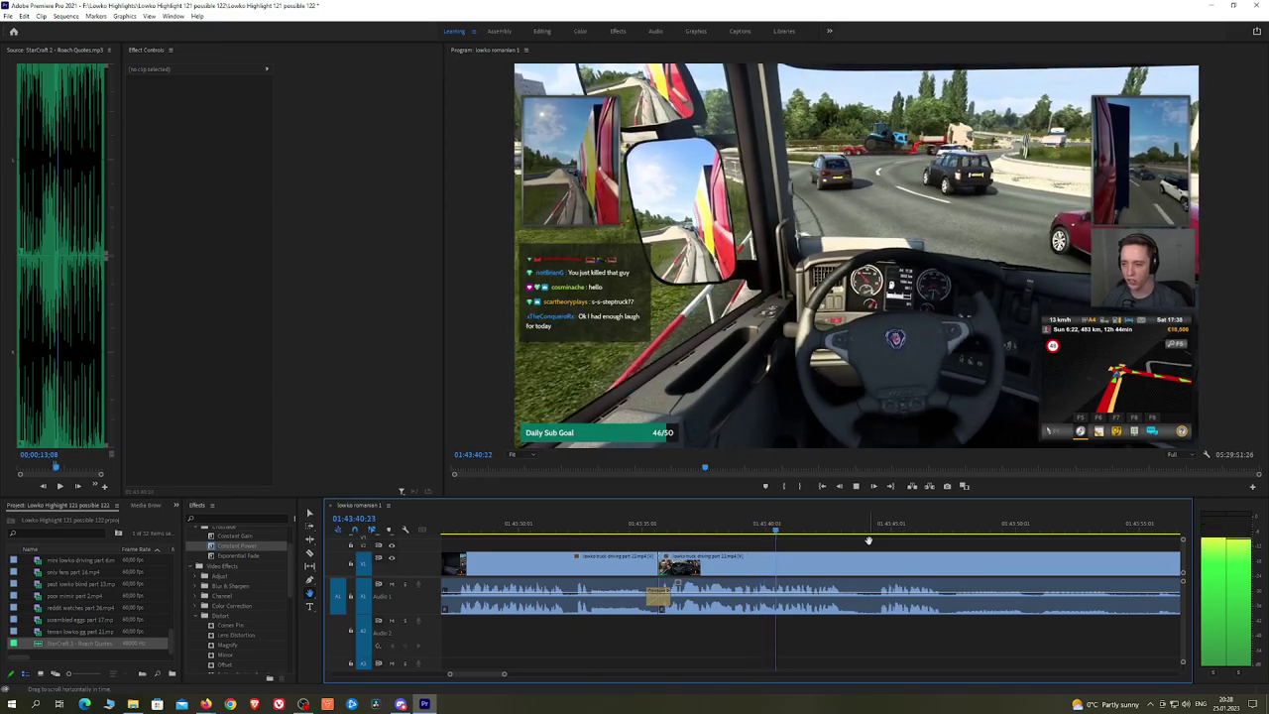
scroll(827, 536, "down", 1)
key("ctrl+s")
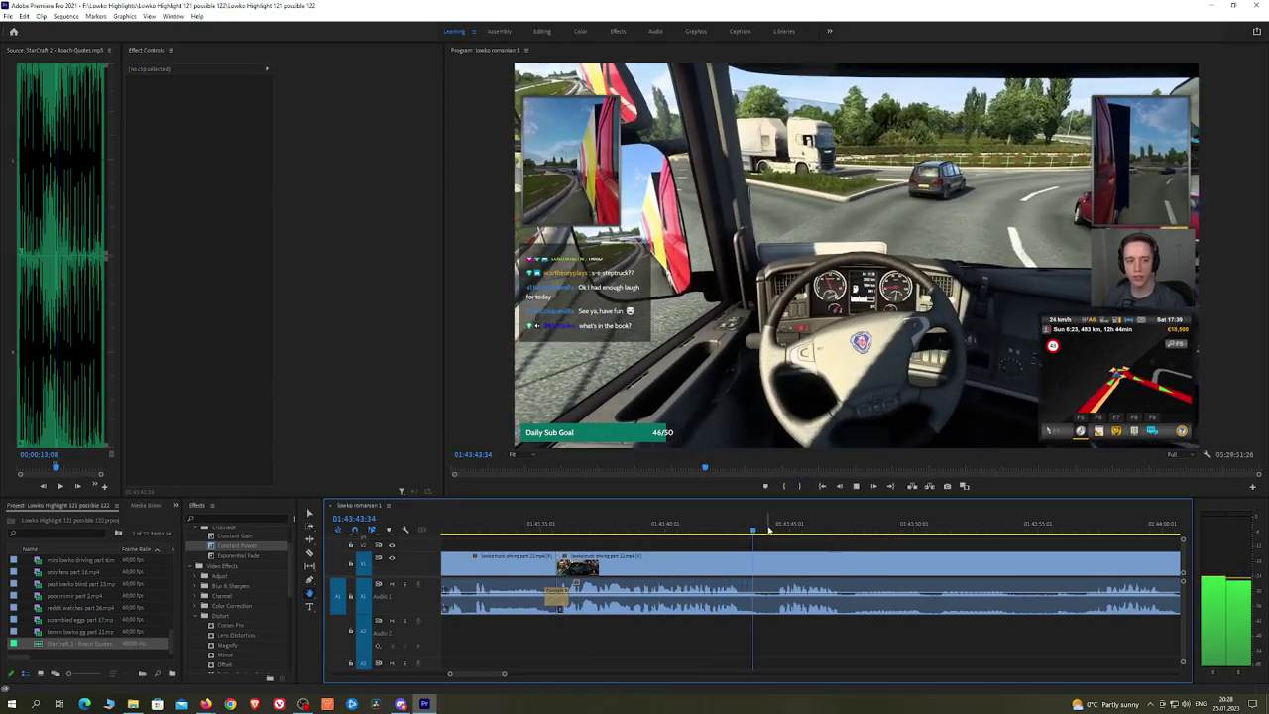
left_click_drag(949, 547, 844, 536)
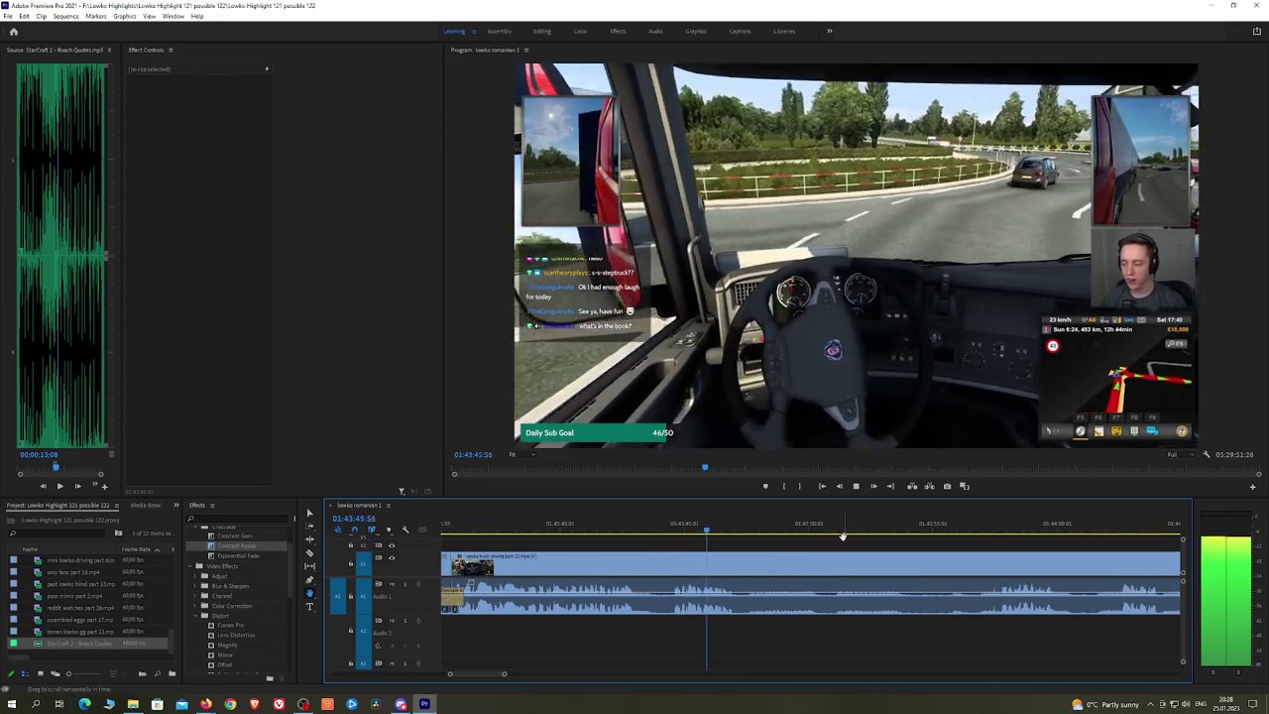
key("c")
left_click(744, 560)
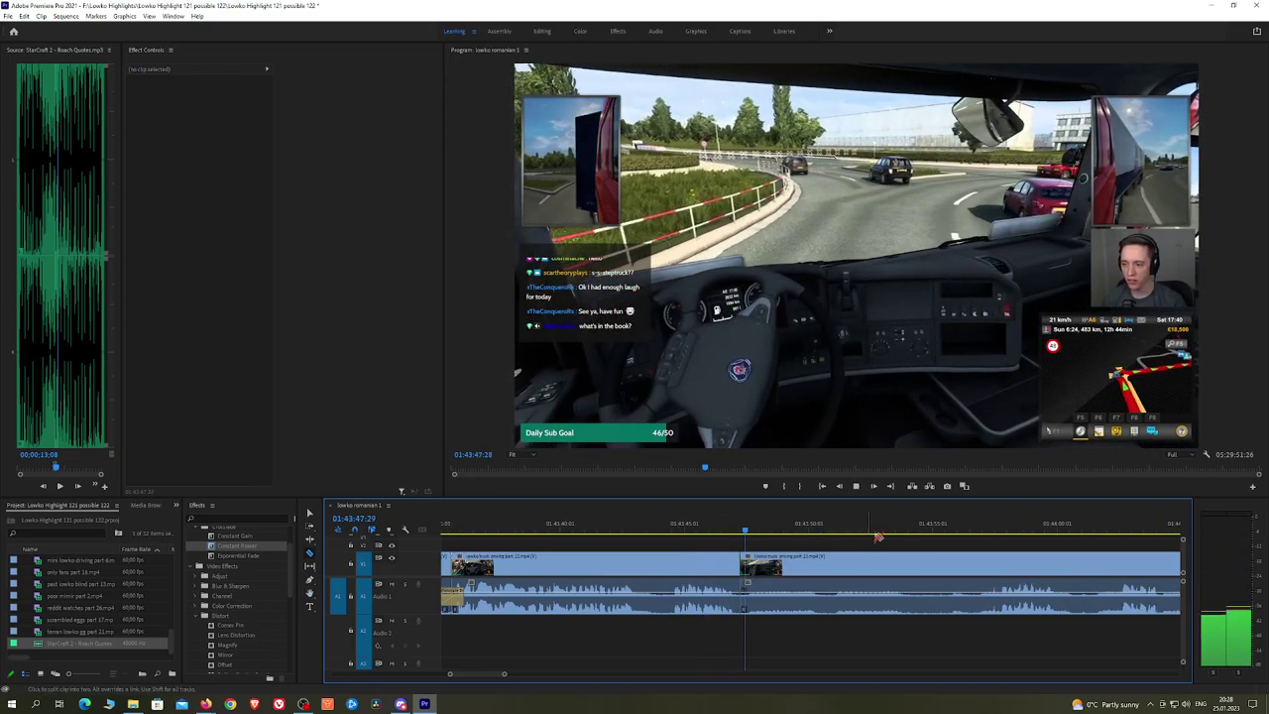
Step: Play and scrub onward to about 01:46:45, where the part 24 clip begins
left_click(978, 529)
key("h")
left_click_drag(1123, 548, 1031, 548)
scroll(1031, 549, "down", 3)
left_click_drag(1117, 547, 707, 529)
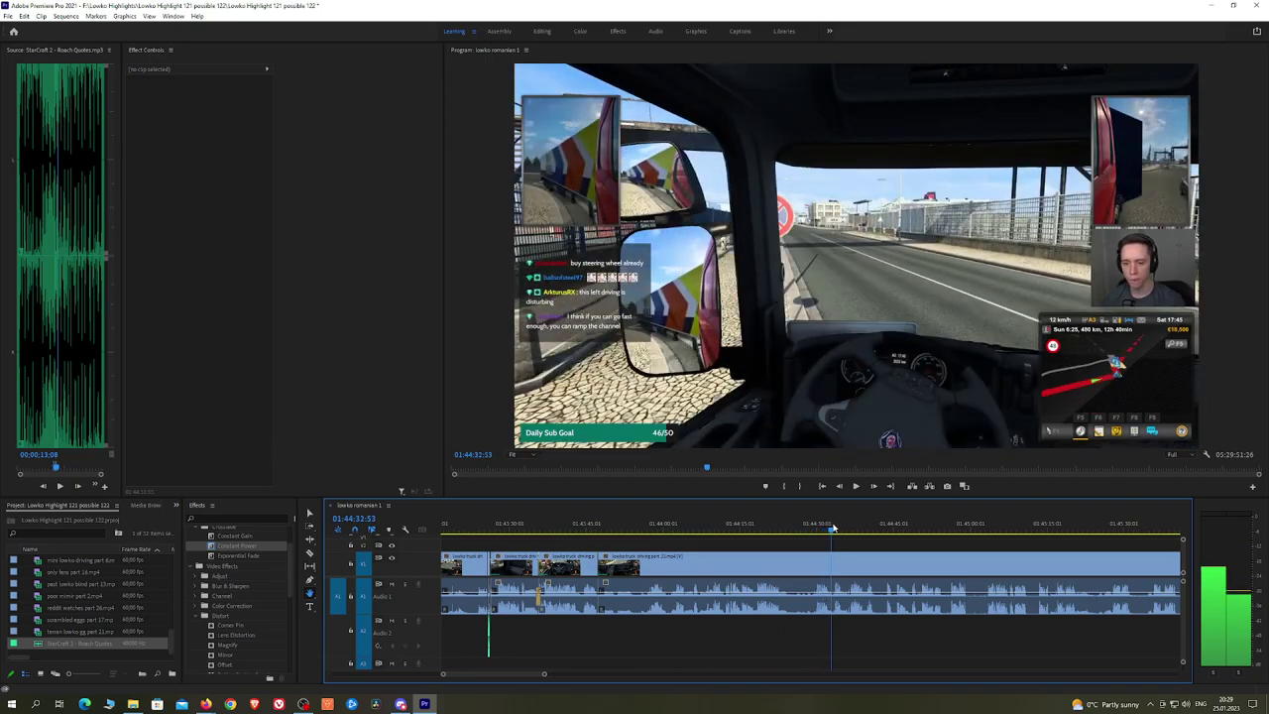
key("space")
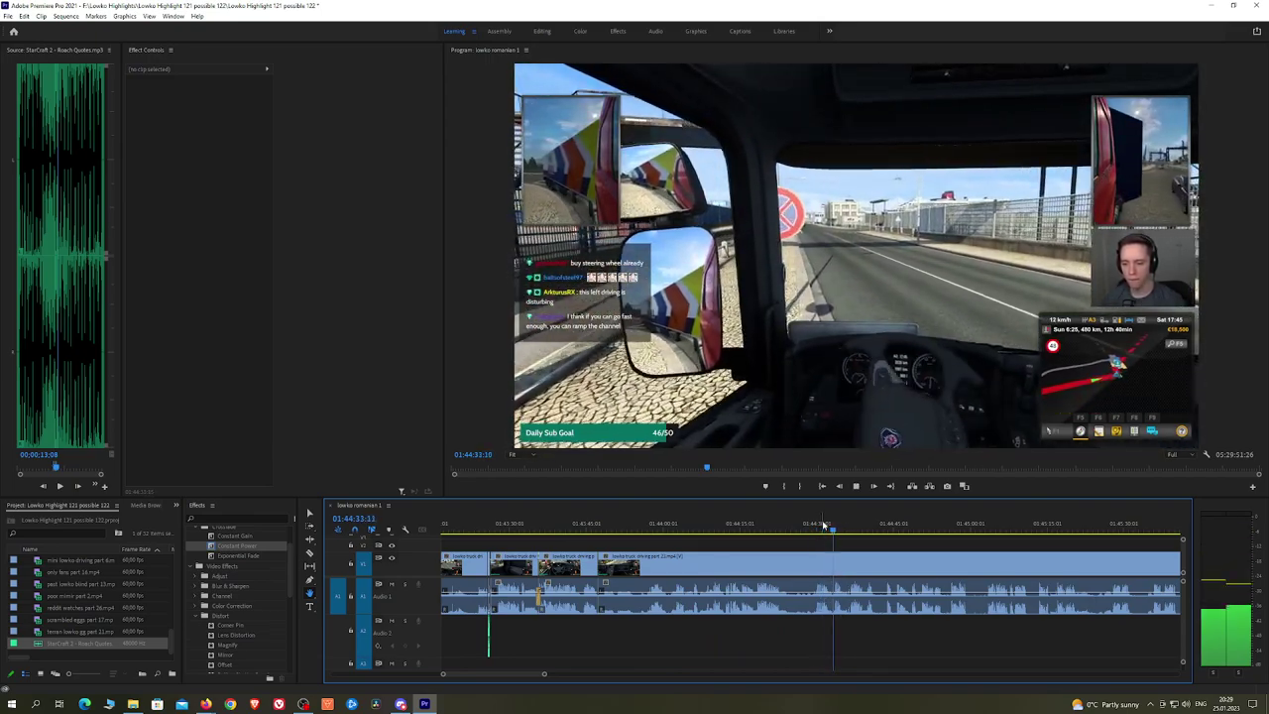
left_click_drag(848, 532, 1049, 519)
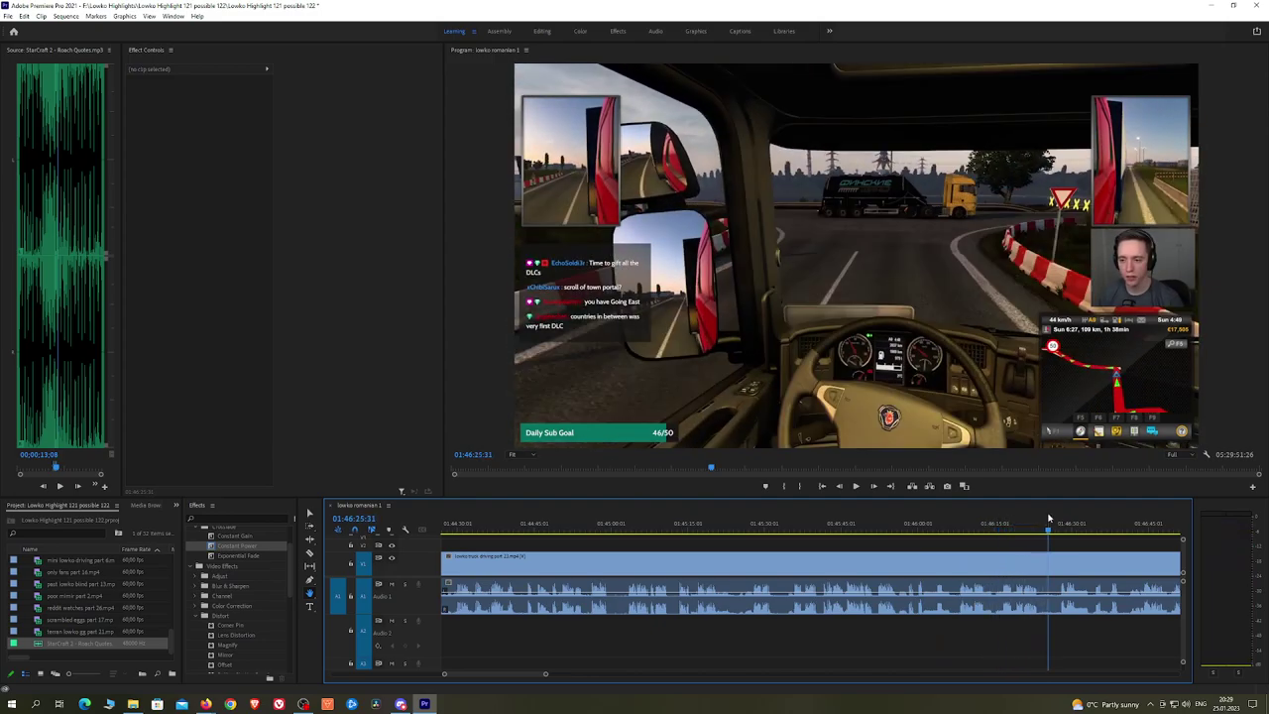
scroll(1094, 559, "down", 4)
Step: Ripple-delete the unwanted clip piece ahead of the next part of the footage
left_click_drag(1089, 558, 916, 533)
key("v")
left_click(899, 557)
key("shift+Delete")
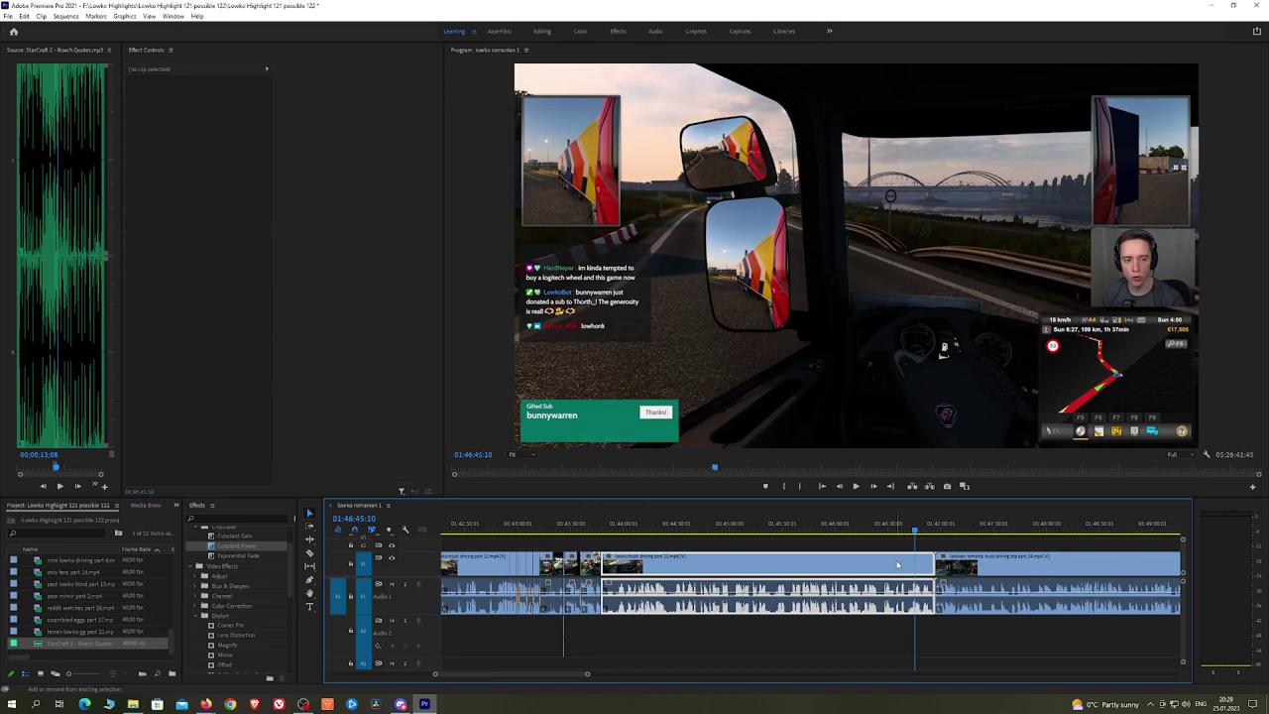
Step: Play the sequence while zooming the timeline out to the whole sequence and back in around the playhead
key("space")
key("equal")
key("equal")
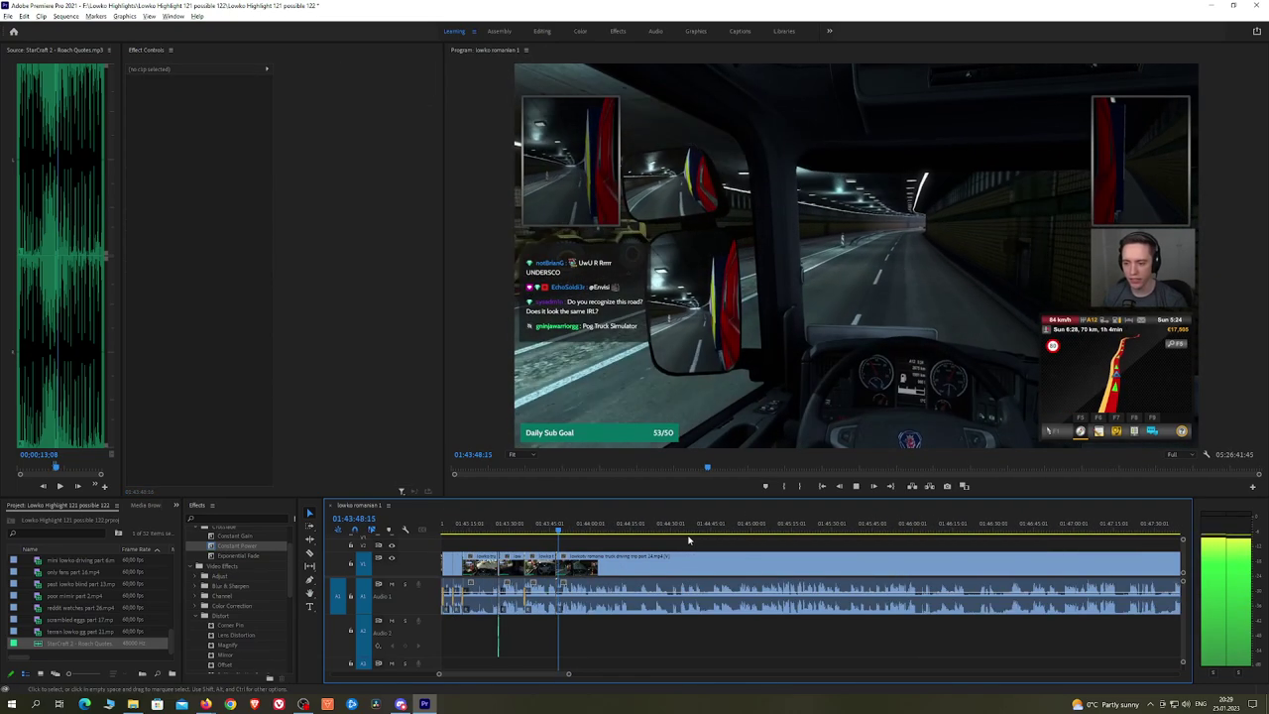
scroll(1121, 548, "up", 2)
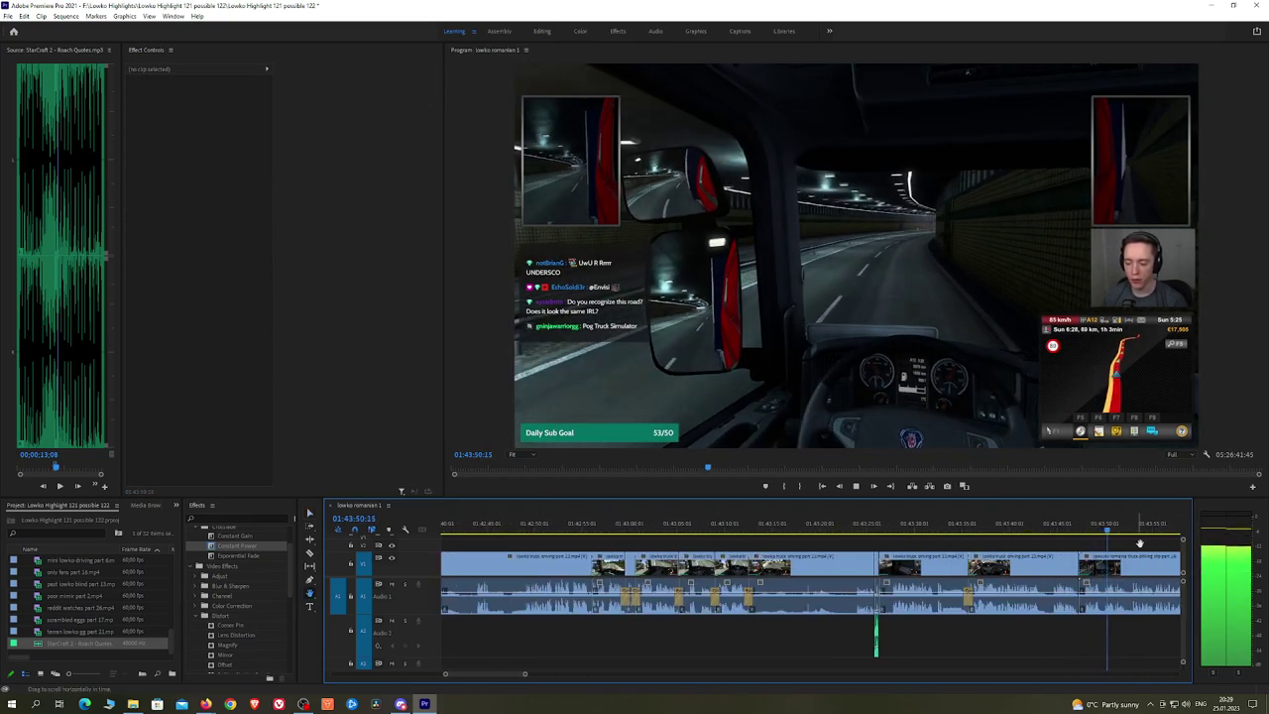
key("h")
left_click_drag(1128, 555, 677, 546)
key("minus")
key("minus")
key("minus")
key("minus")
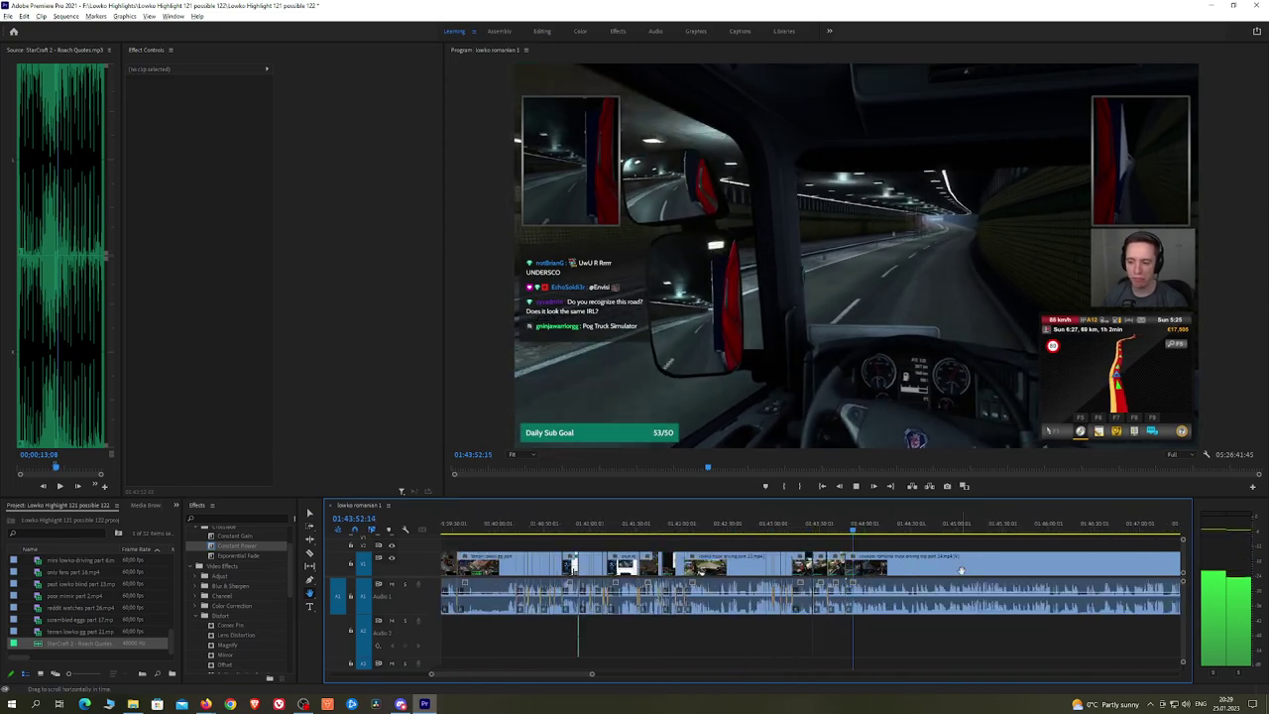
key("minus")
key("minus")
key("minus")
key("minus")
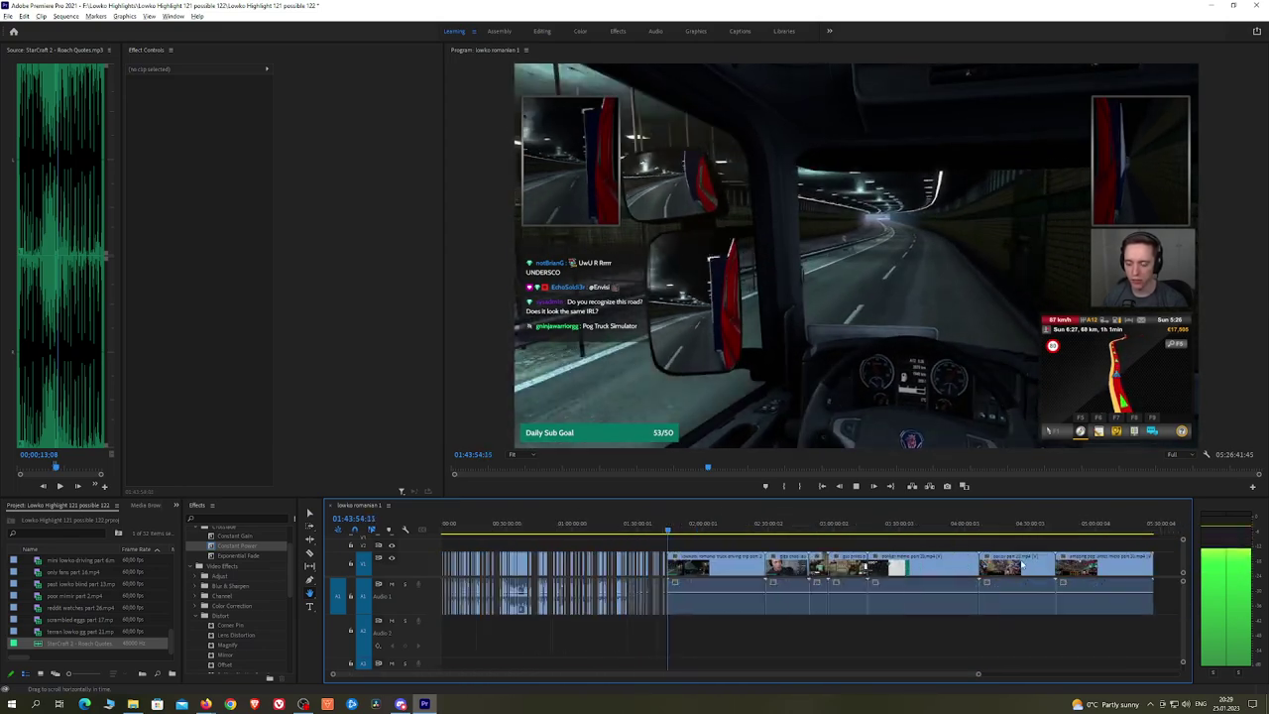
key("equal")
key("equal")
key("equal")
key("equal")
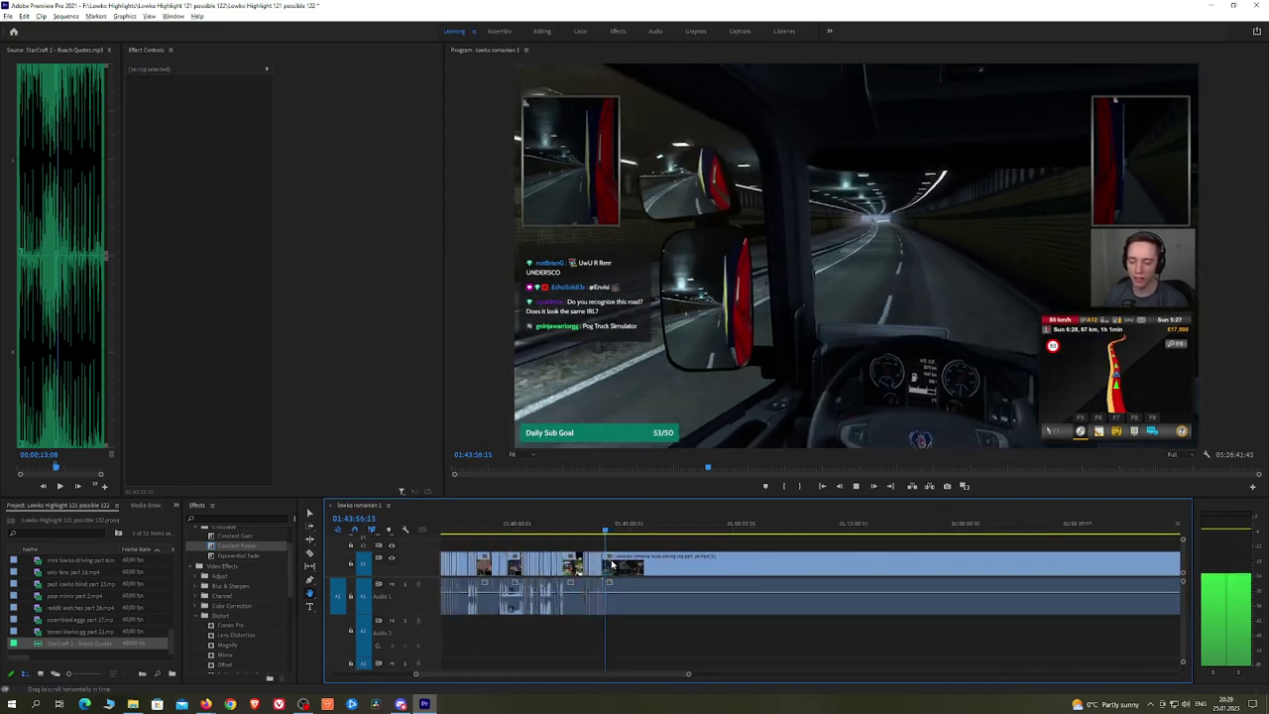
key("equal")
key("equal")
key("equal")
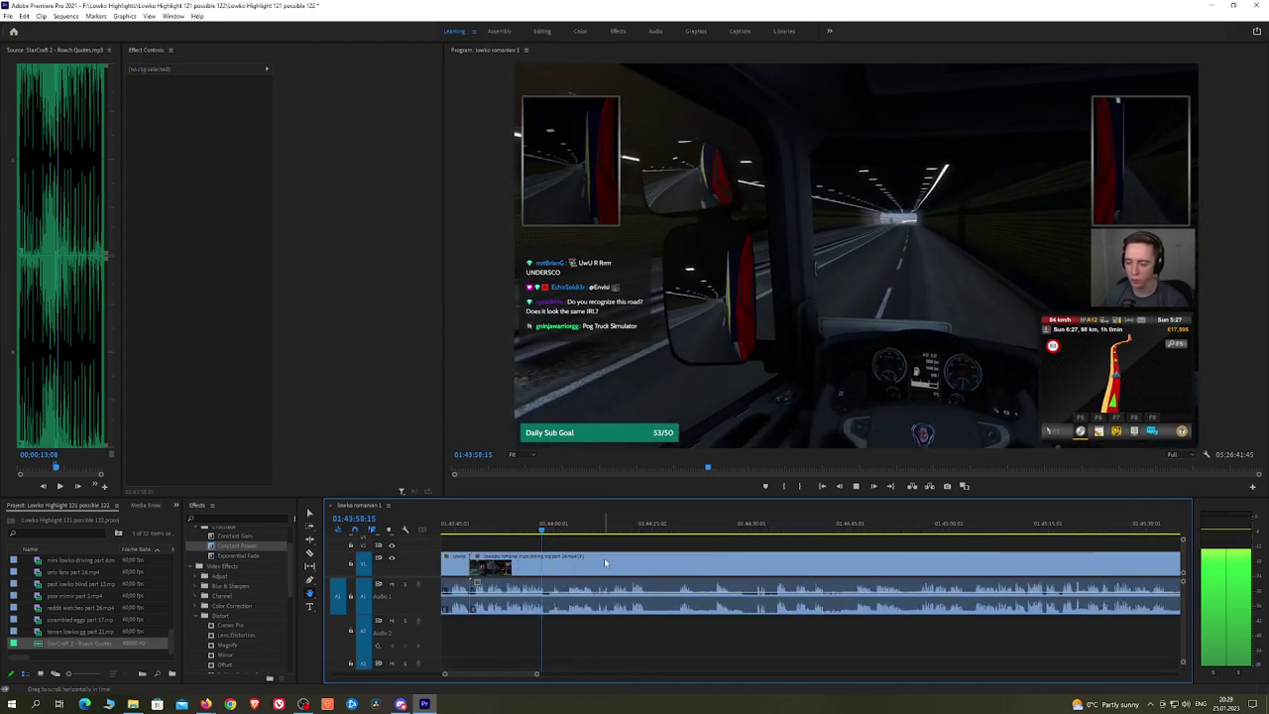
key("equal")
key("equal")
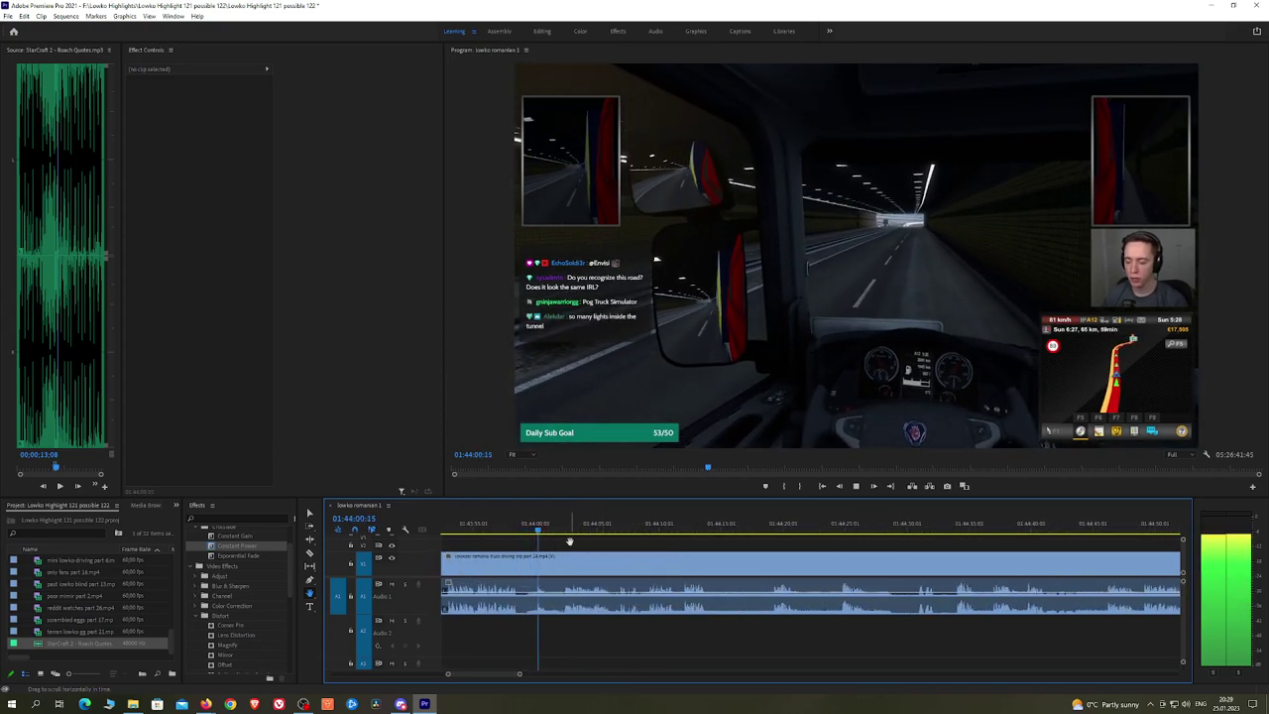
Step: Preview the footage between about 01:47:20 and 01:47:38, then stop playback
left_click_drag(571, 541, 793, 527)
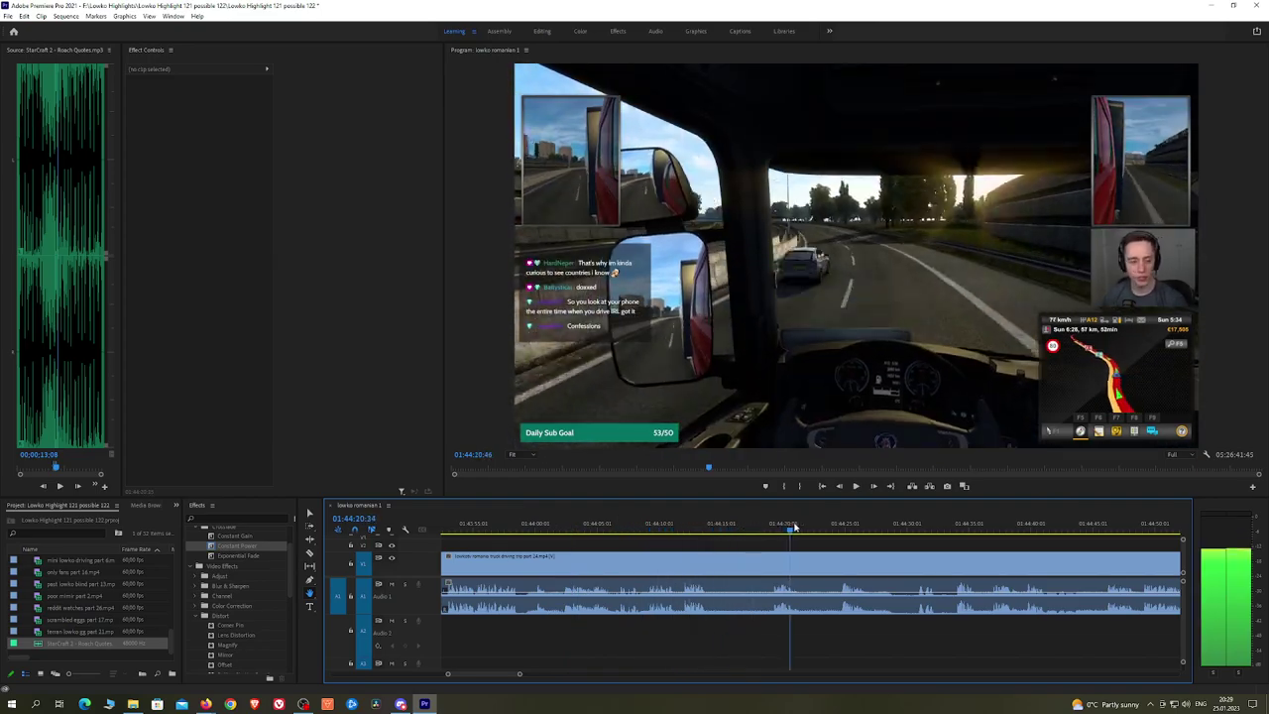
left_click_drag(924, 525, 840, 529)
key("space")
scroll(739, 554, "down", 5)
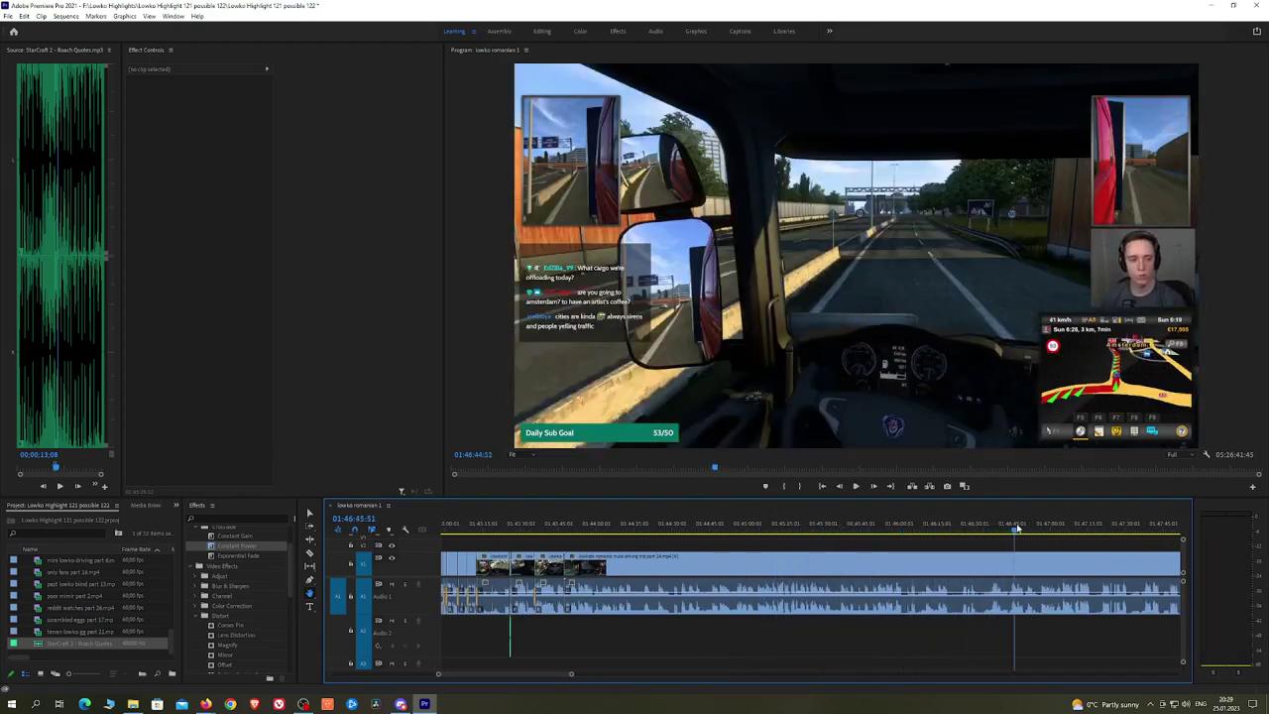
left_click_drag(1060, 531, 663, 552)
left_click(748, 531)
scroll(767, 545, "up", 4)
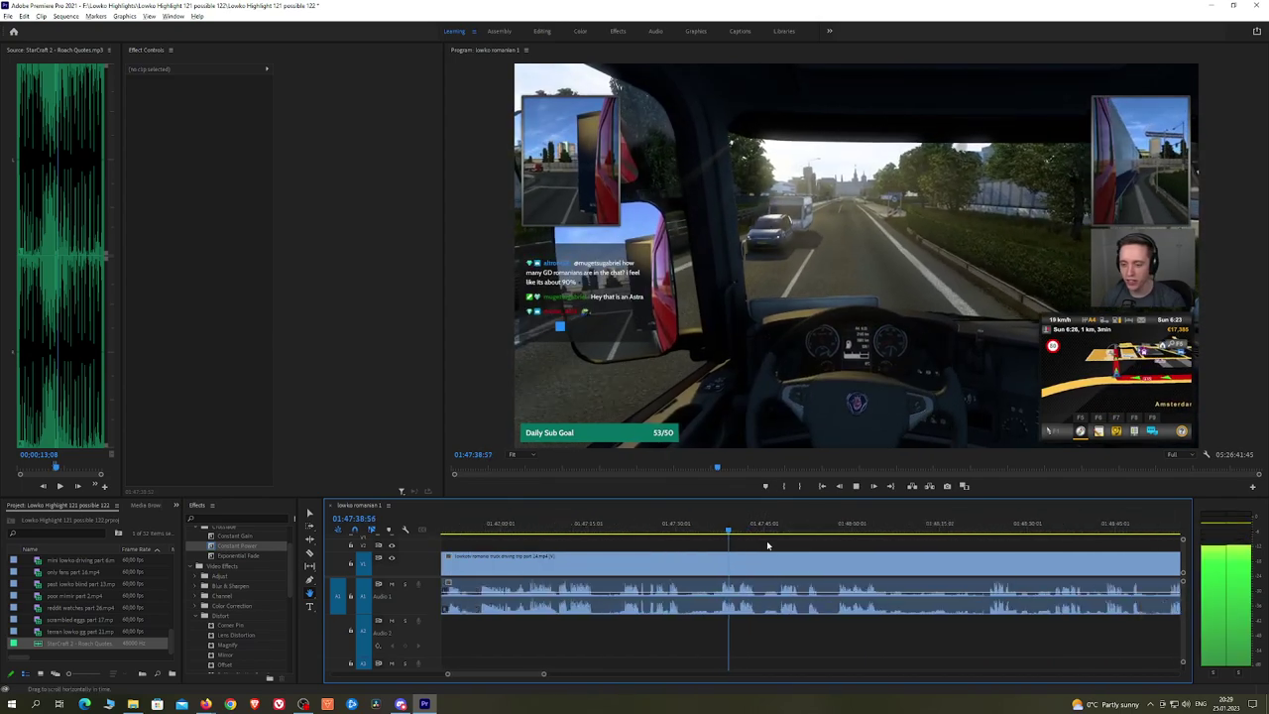
left_click_drag(645, 536, 616, 532)
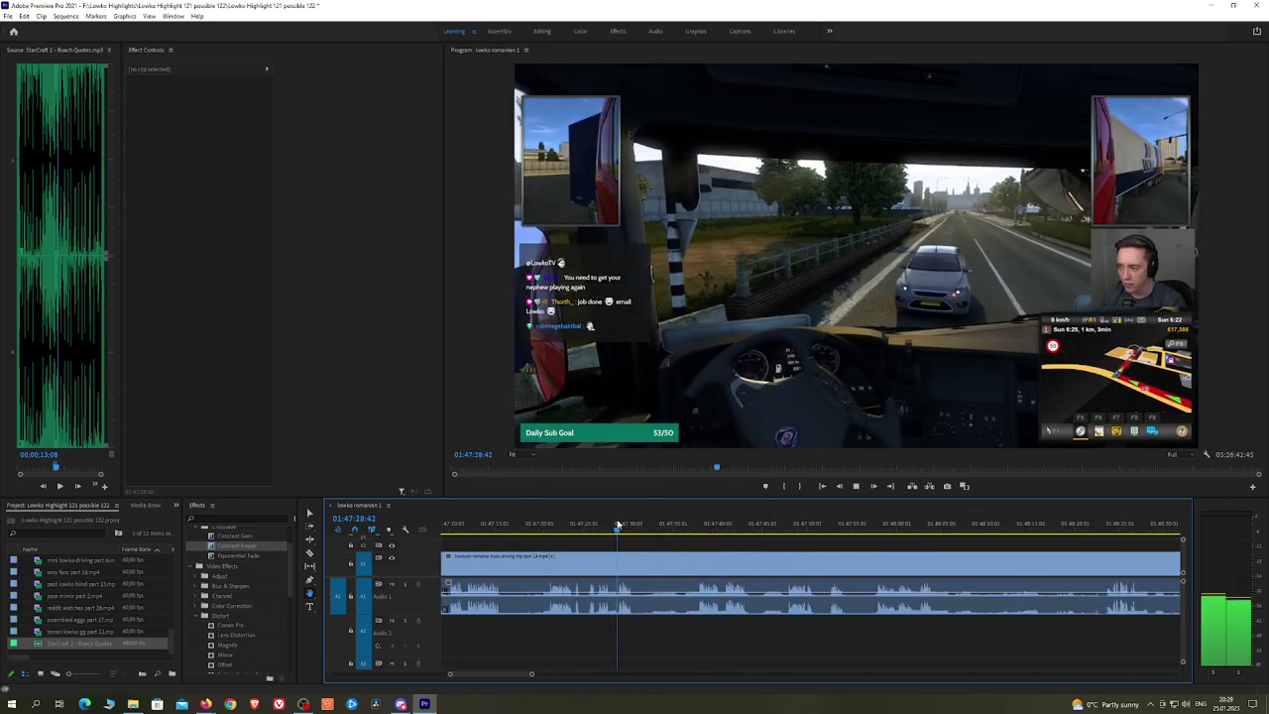
scroll(653, 543, "up", 2)
left_click(493, 531)
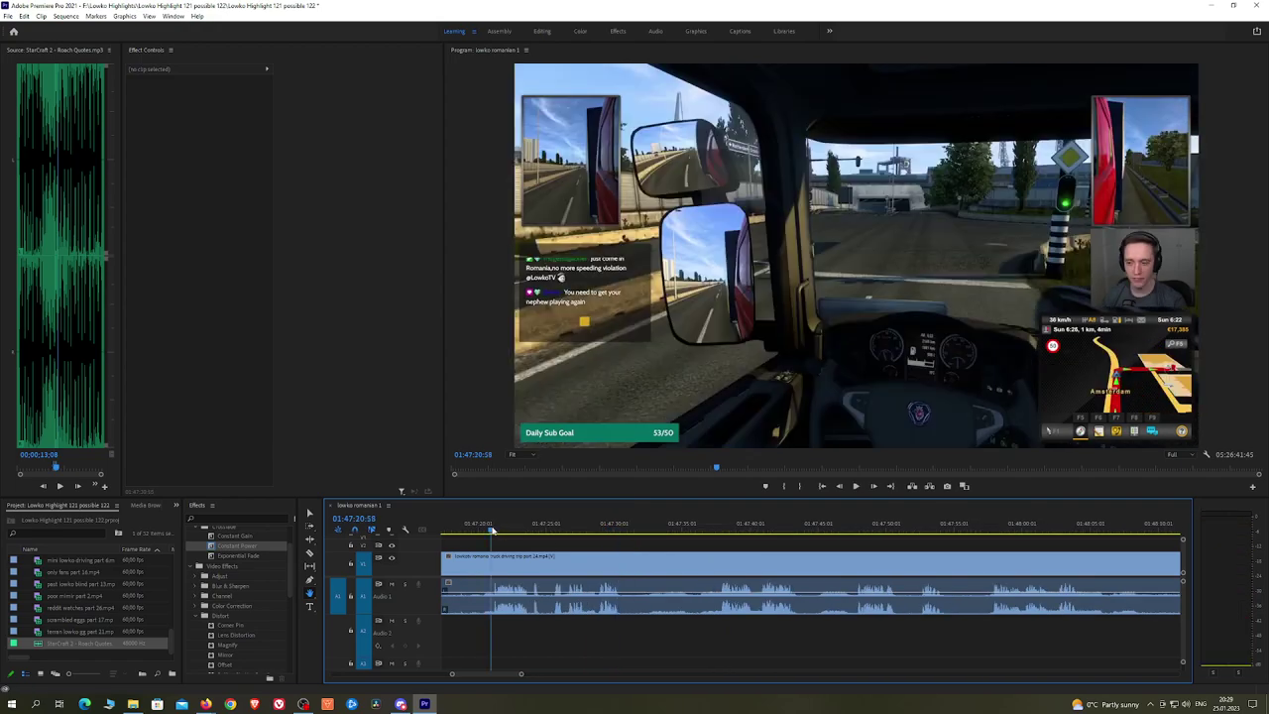
left_click_drag(525, 541, 667, 546)
key("space")
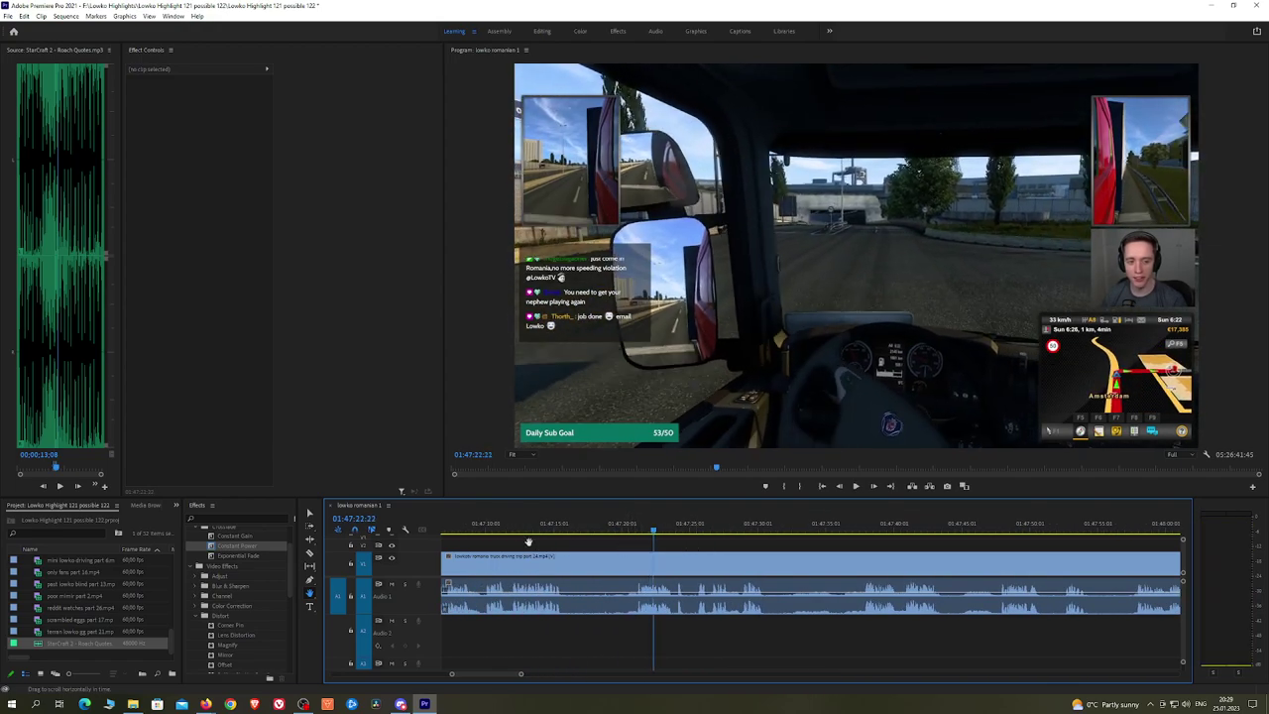
scroll(533, 538, "up", 6)
Step: Review the footage from 01:46:44 through 01:46:58 to find the cut point
left_click(615, 532)
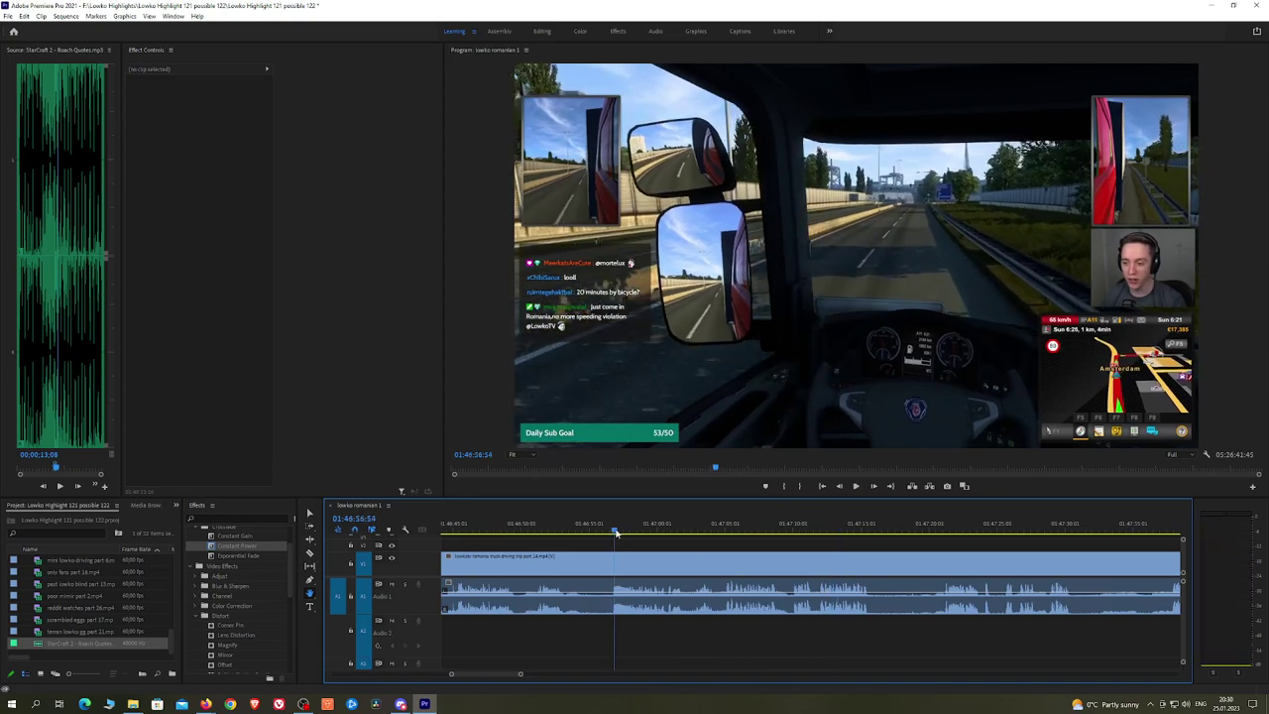
key("space")
scroll(776, 545, "up", 2)
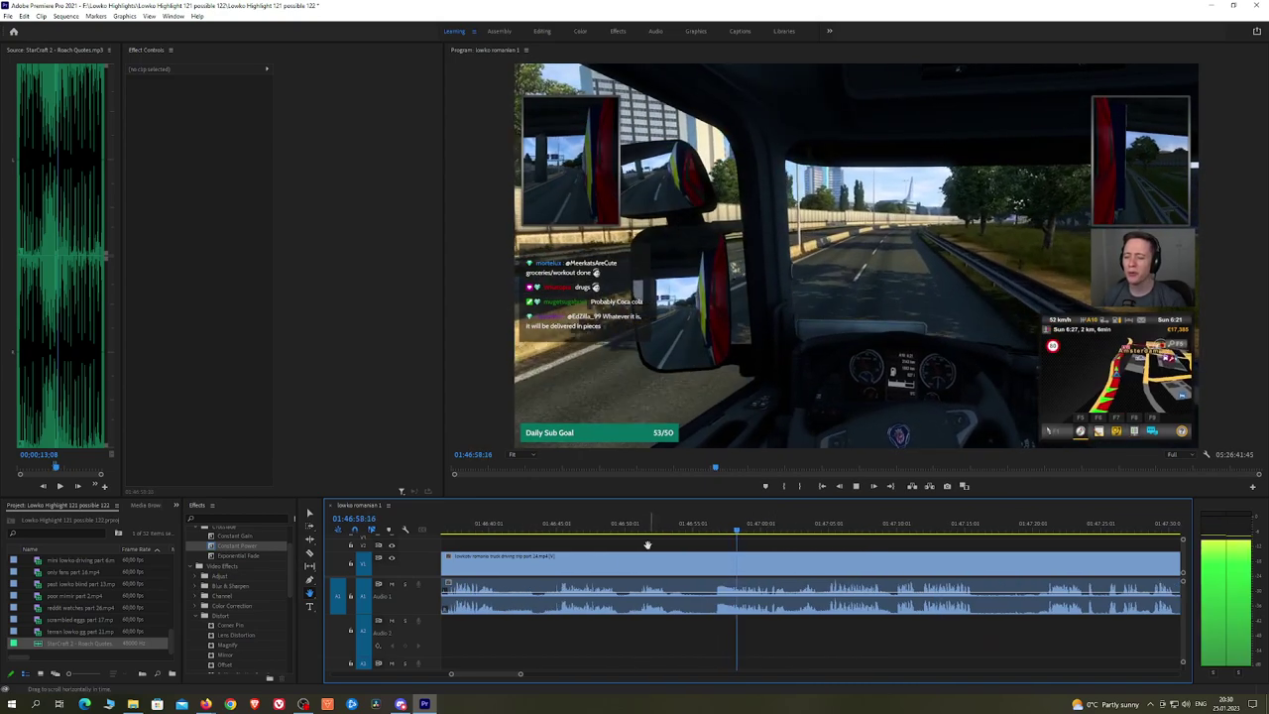
left_click(555, 532)
key("space")
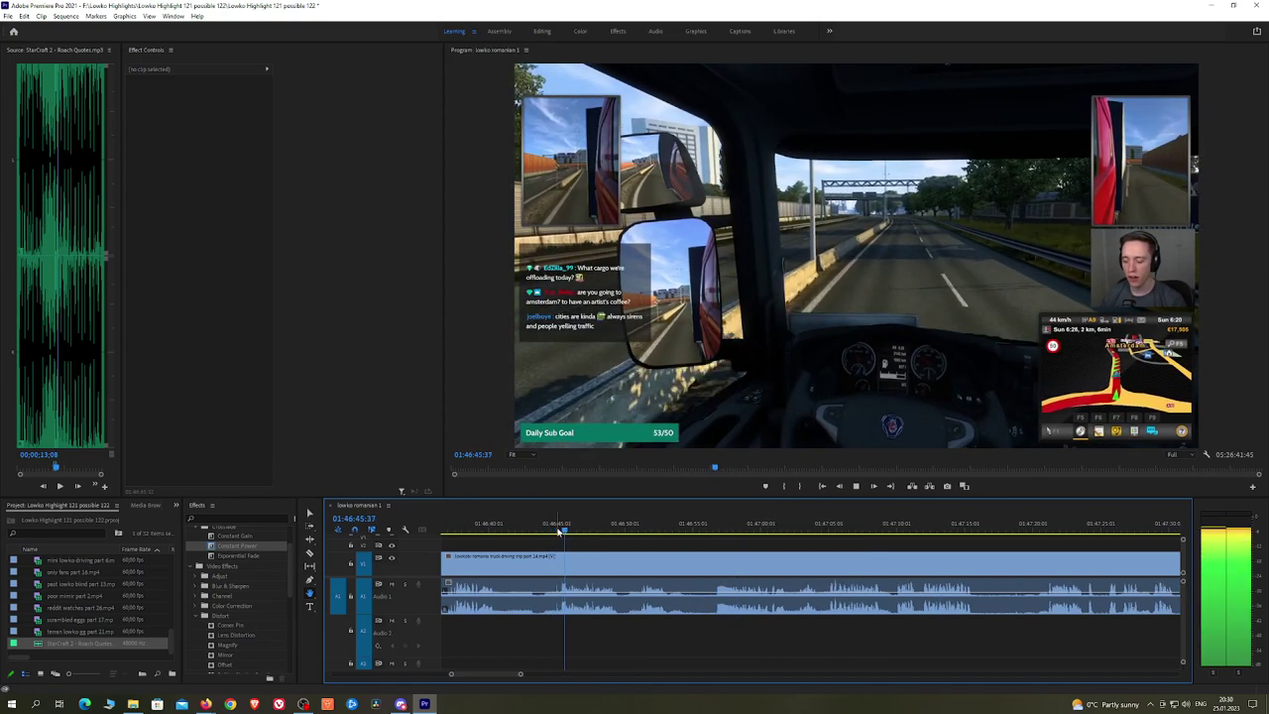
left_click_drag(588, 557, 640, 556)
left_click(684, 530)
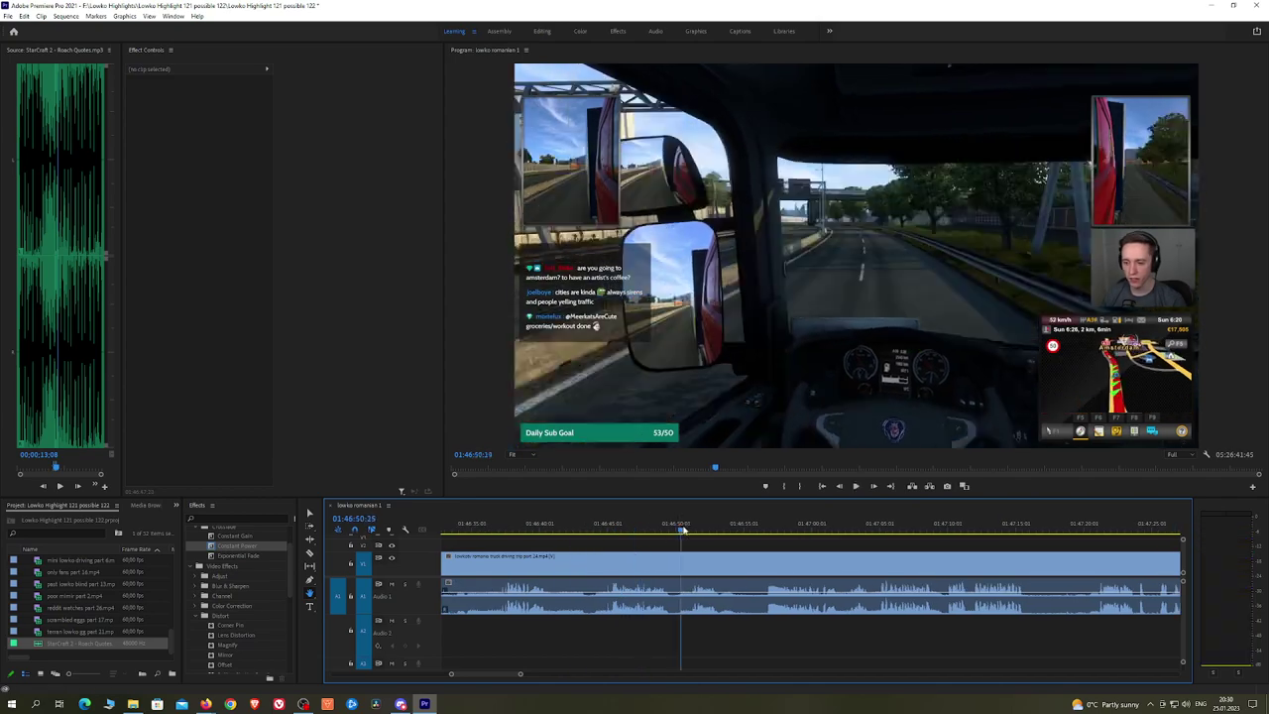
key("space")
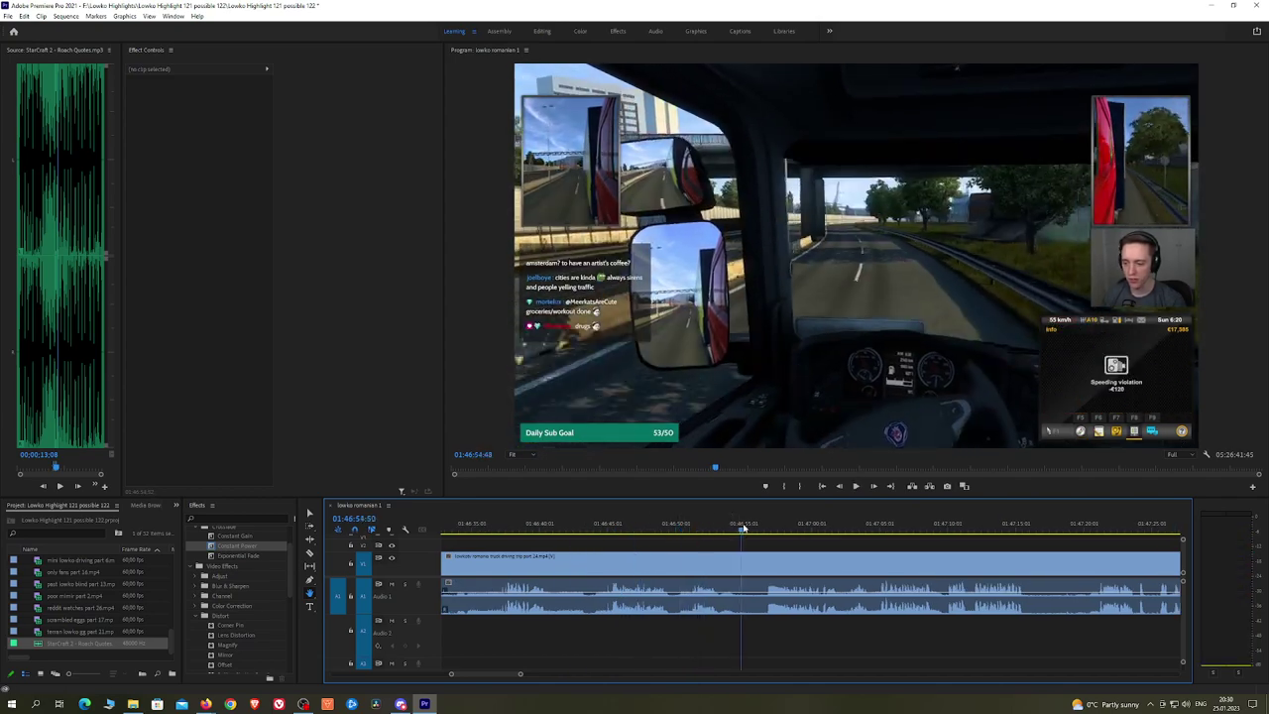
left_click(746, 528)
Step: Stop at 01:46:53, split the clip there and ripple-delete the earlier piece
left_click_drag(748, 527, 721, 528)
key("space")
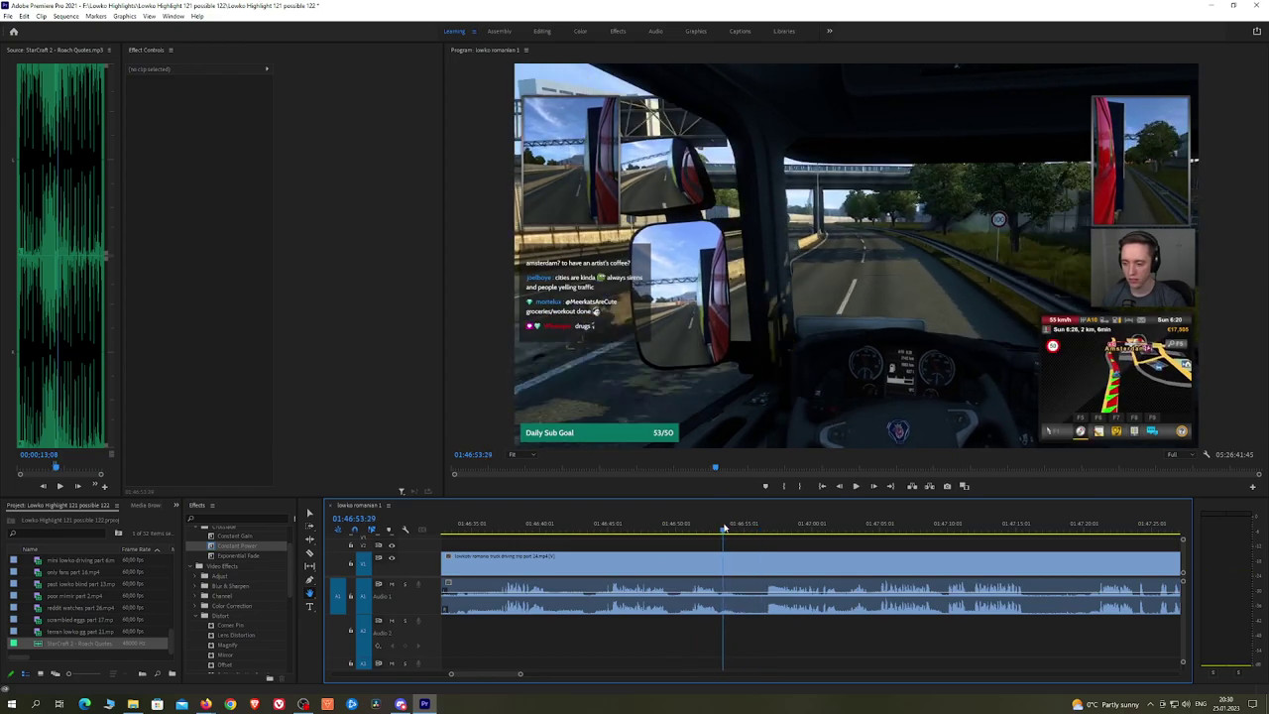
key("ctrl+k")
left_click(702, 563)
key("shift+Delete")
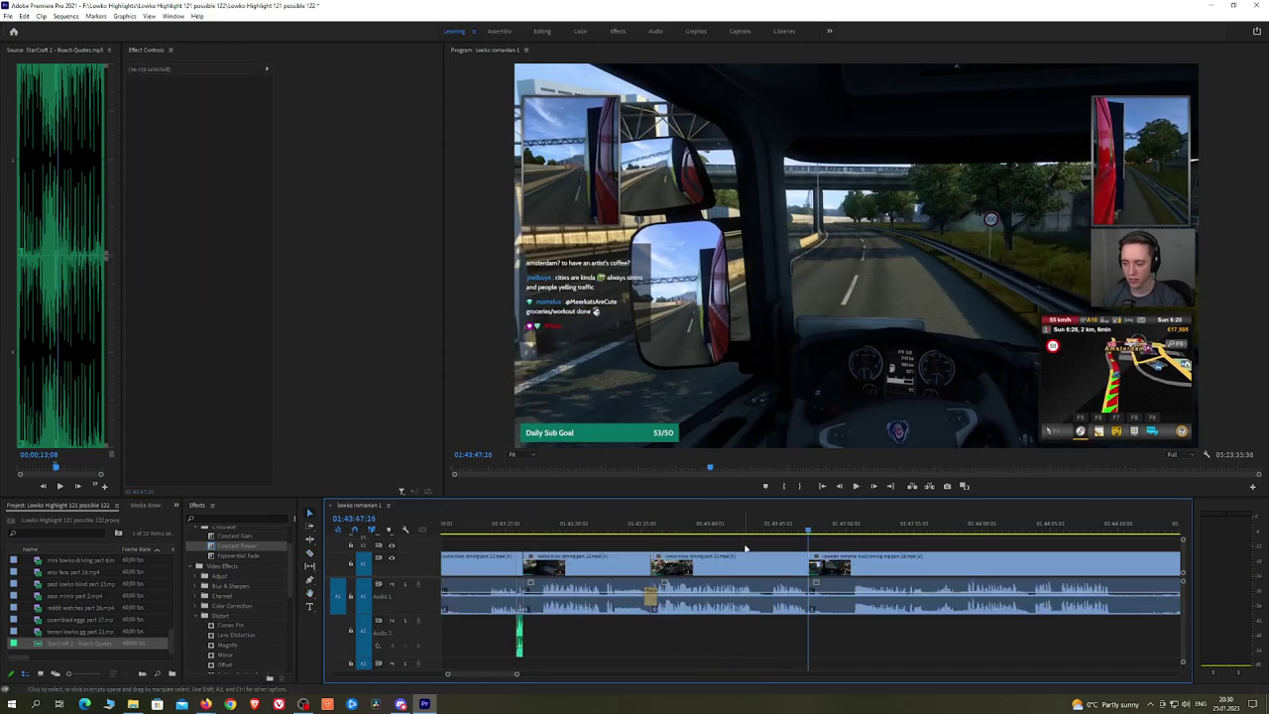
Step: Apply an Exponential Fade to the audio cut and play across it from 01:43:47
left_click_drag(247, 560, 818, 599)
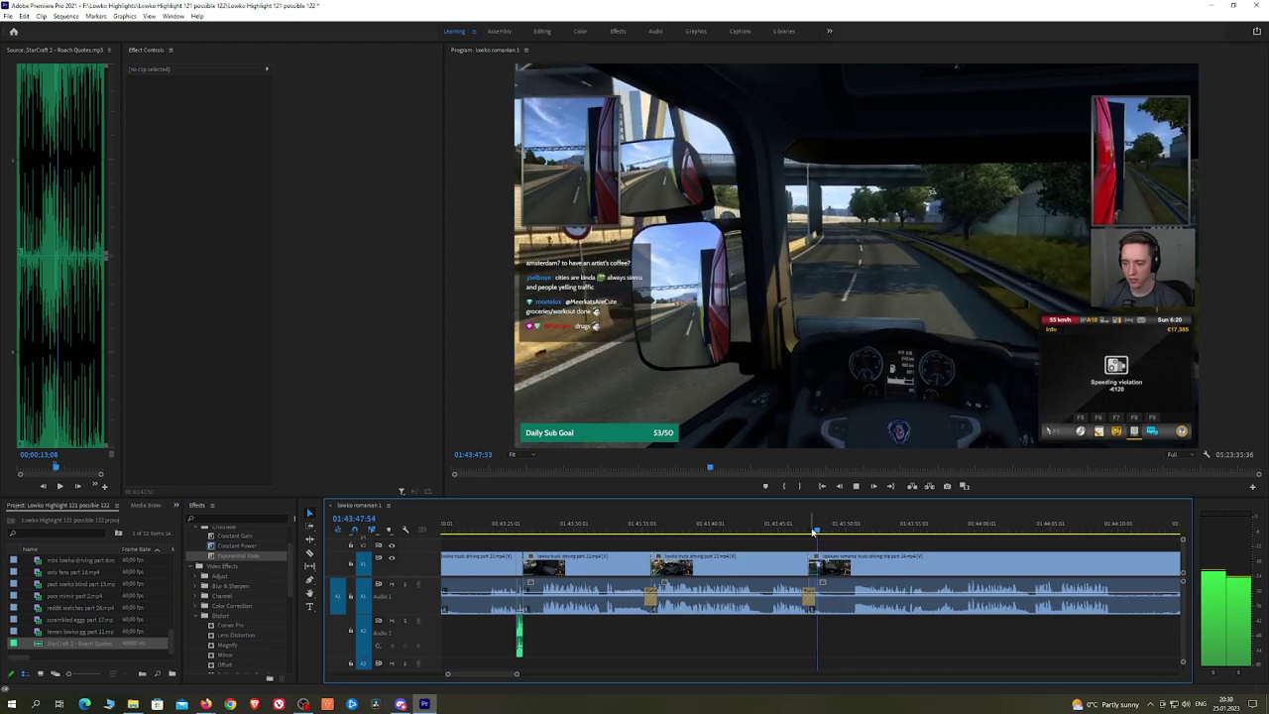
left_click(823, 533)
left_click(818, 527)
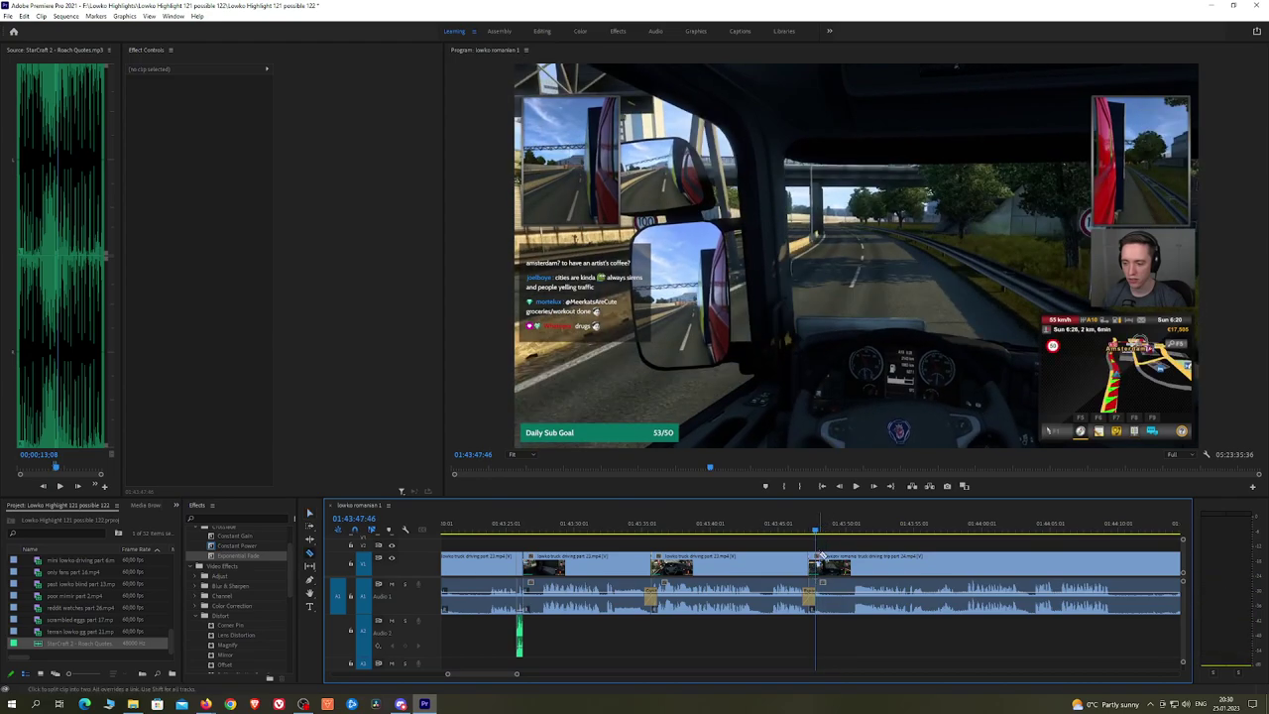
key("space")
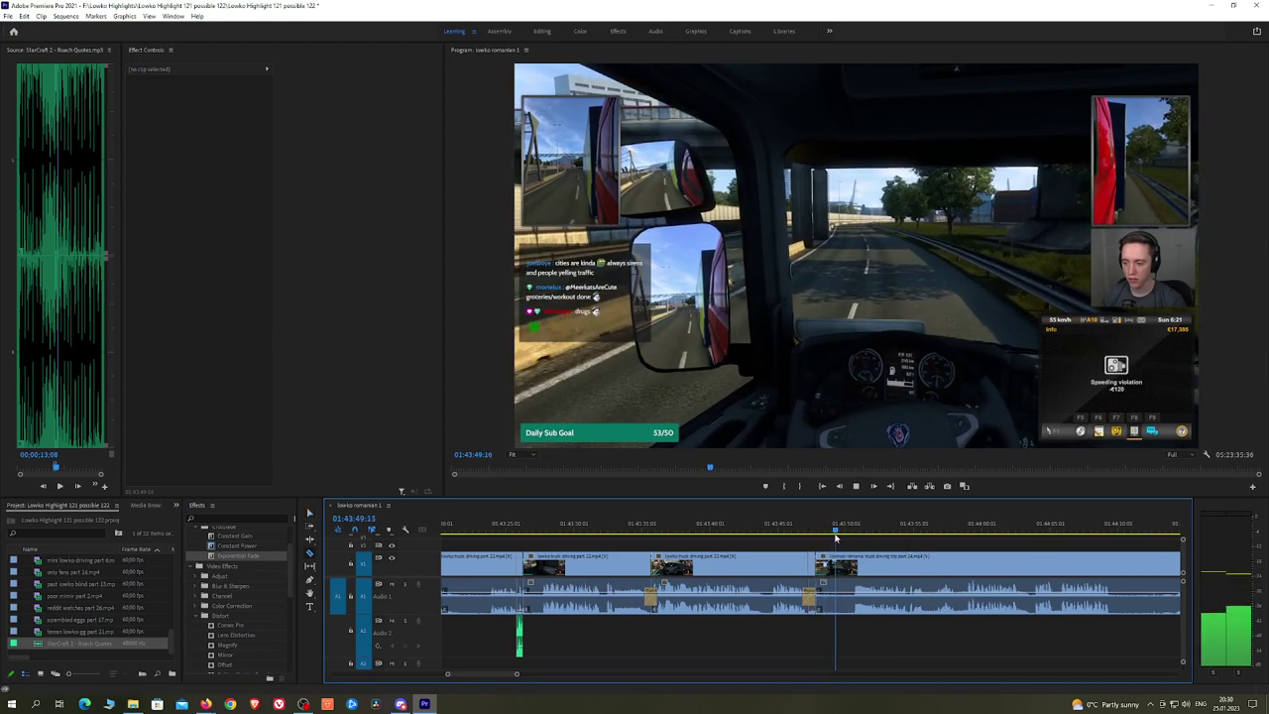
key("space")
Step: Razor off a short clip at 01:43:49 and zoom it to Scale 176, Position Y 193
left_click_drag(845, 532, 854, 539)
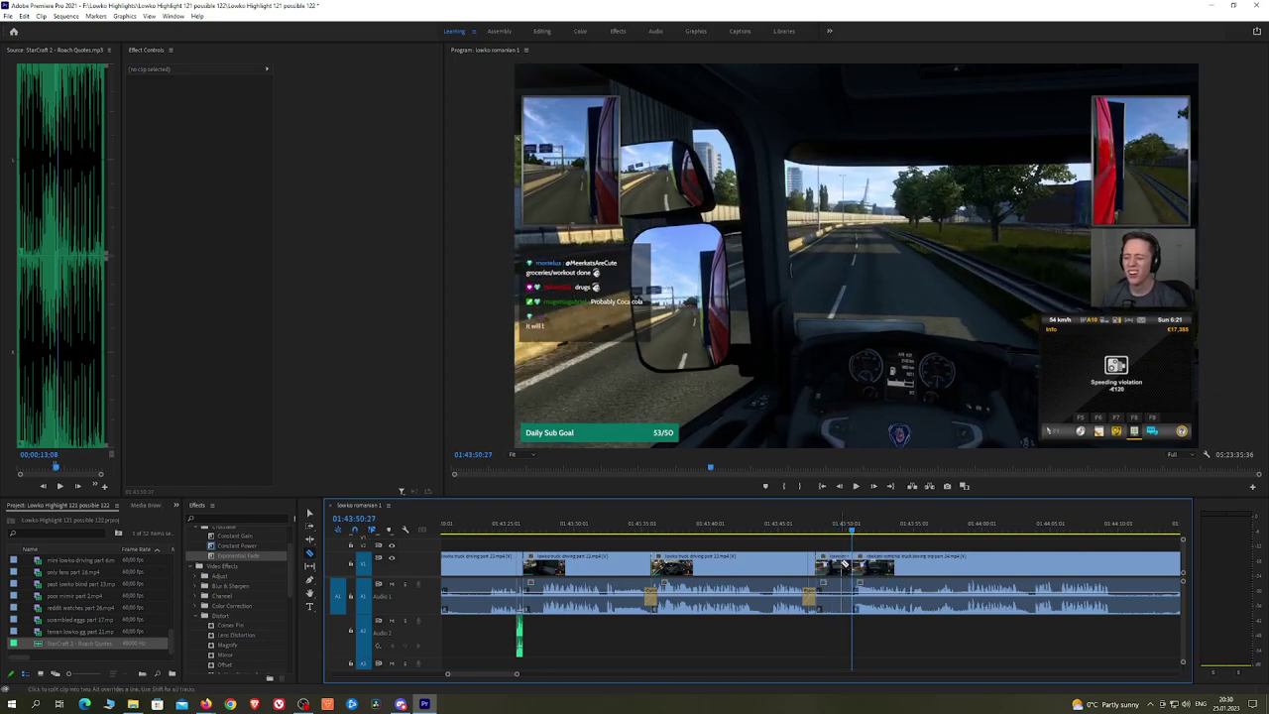
left_click(833, 532)
key("v")
left_click(840, 564)
left_click_drag(198, 111, 127, 100)
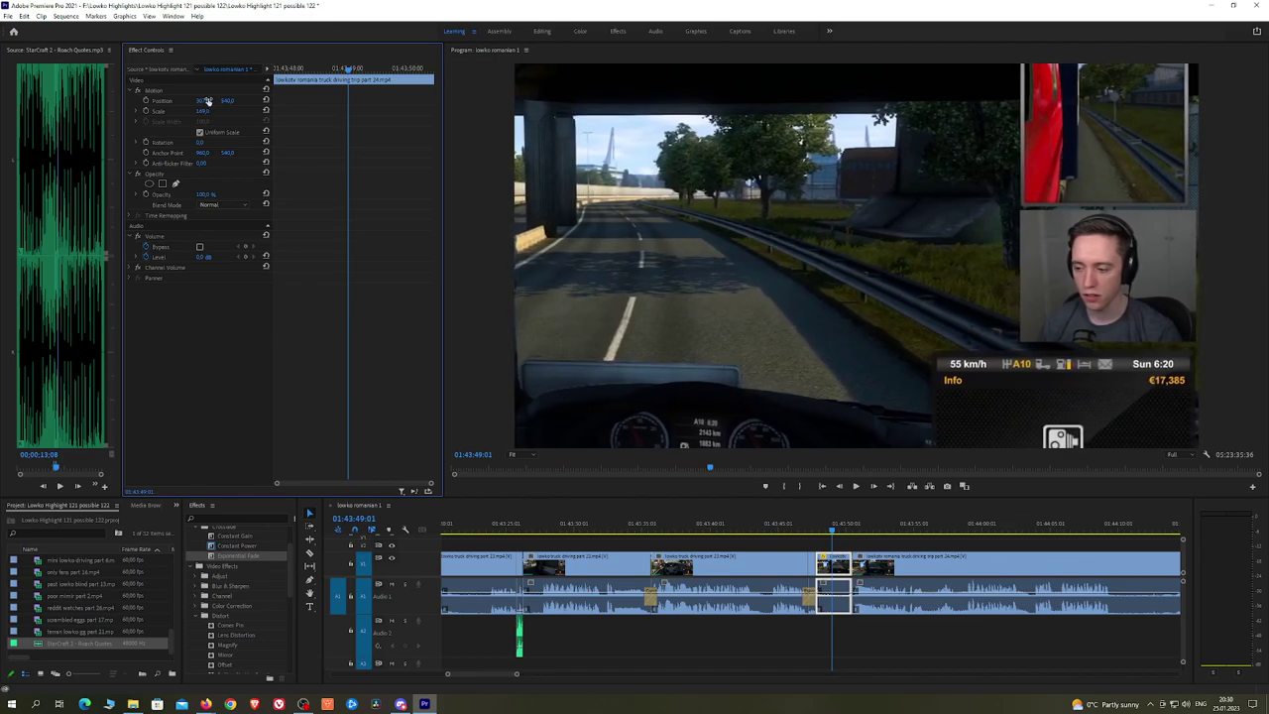
left_click_drag(239, 96, 198, 97)
key("space")
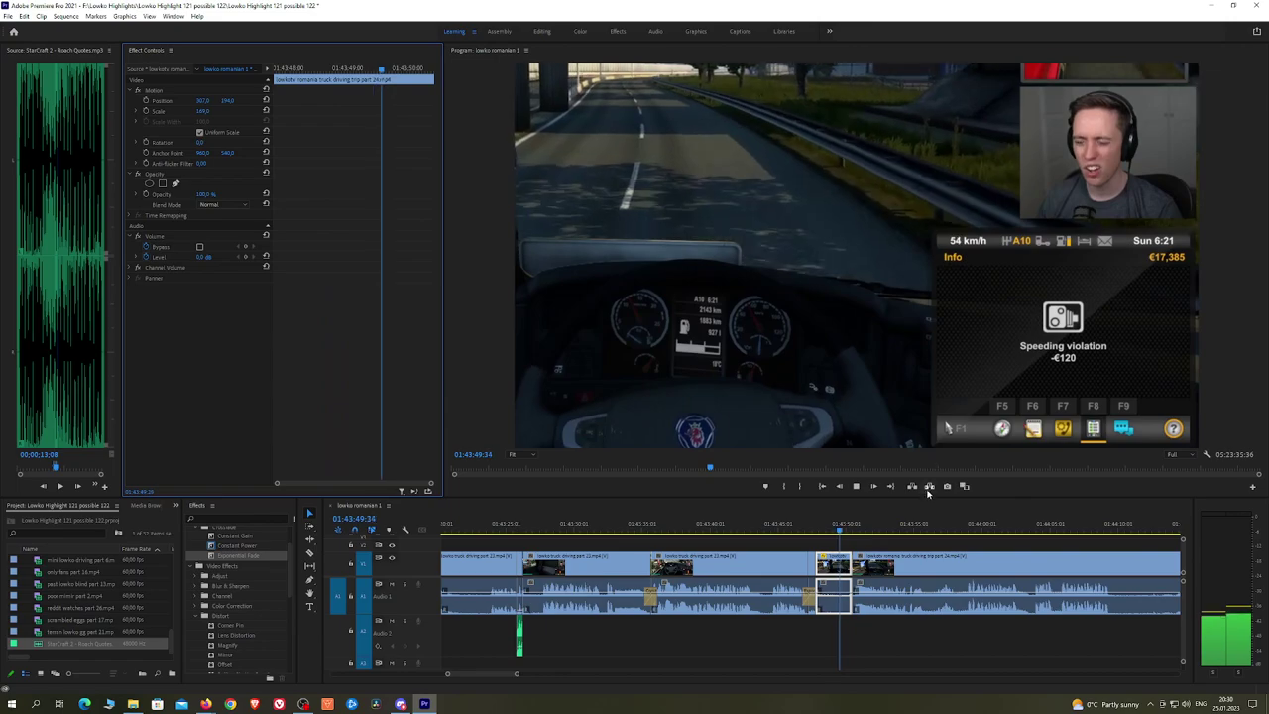
Step: Deselect the zoomed clip and pan along the timeline
left_click(936, 541)
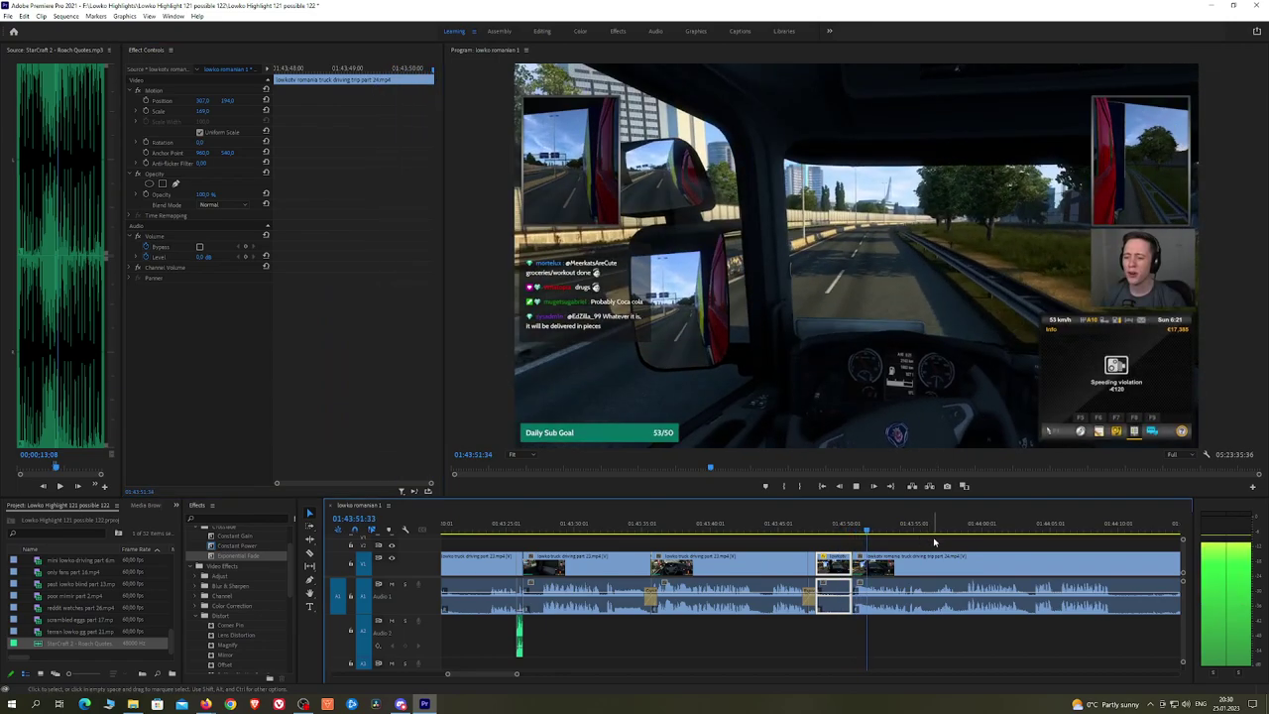
key("h")
left_click_drag(947, 541, 897, 536)
scroll(897, 537, "down", 3)
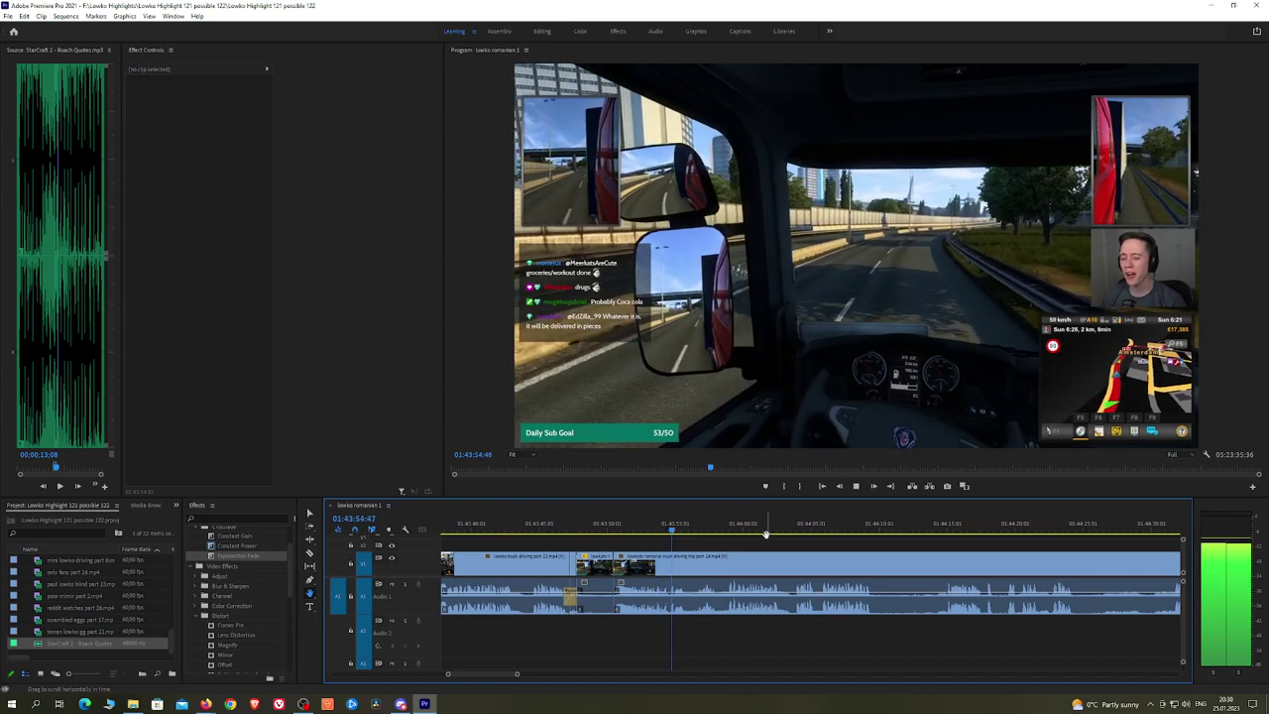
Step: Split the footage at 01:43:54:40 and turn the split piece's volume fully down
key("space")
left_click(667, 526)
scroll(675, 530, "up", 3)
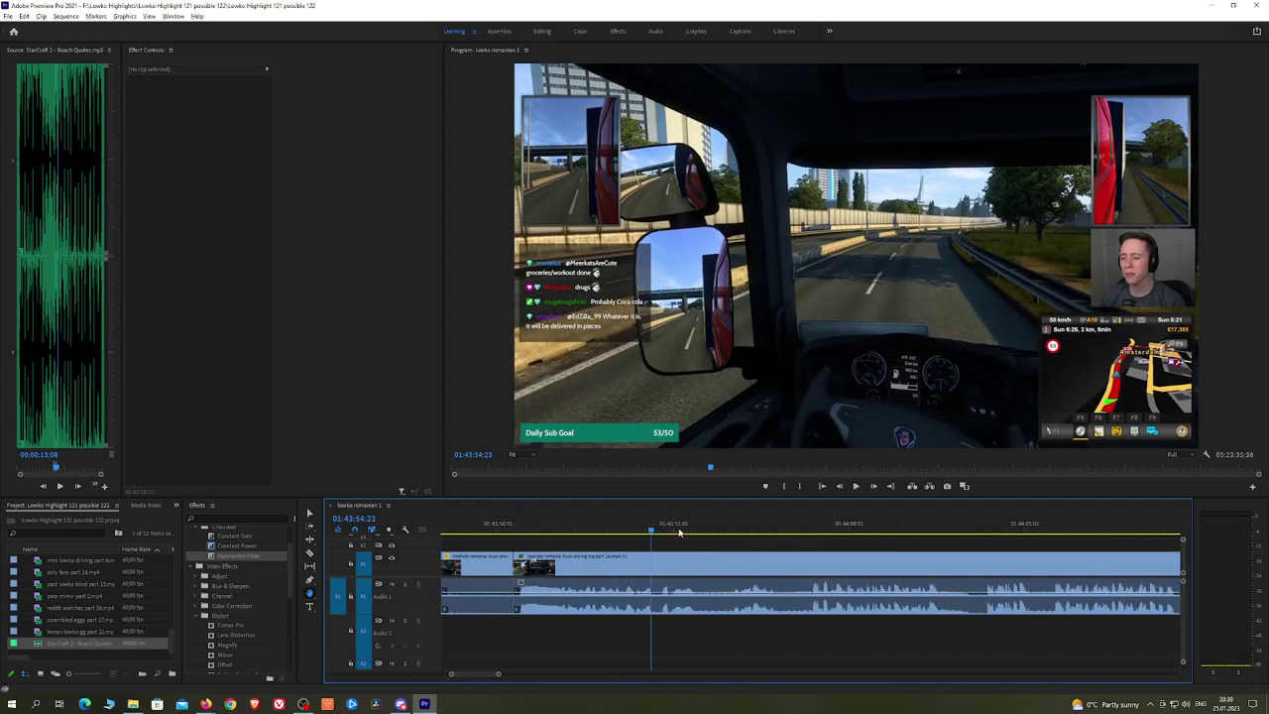
left_click(660, 532)
left_click(659, 561)
key("space")
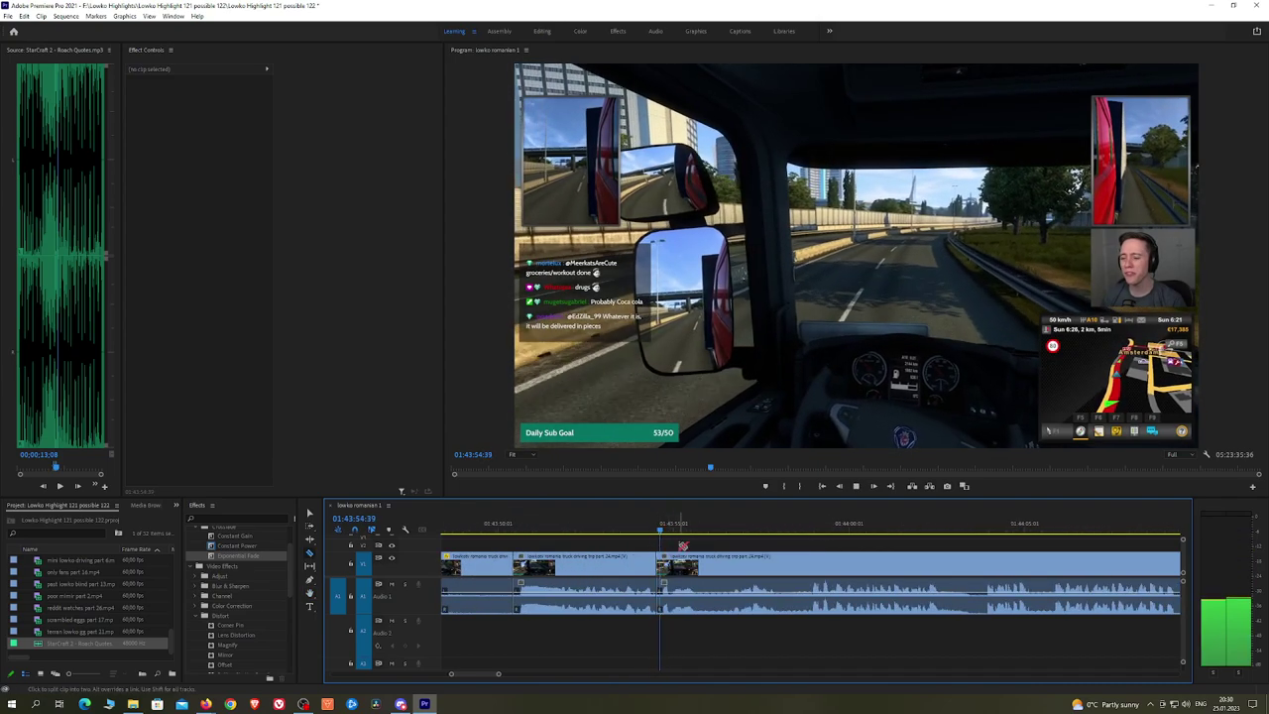
left_click_drag(665, 612, 665, 625)
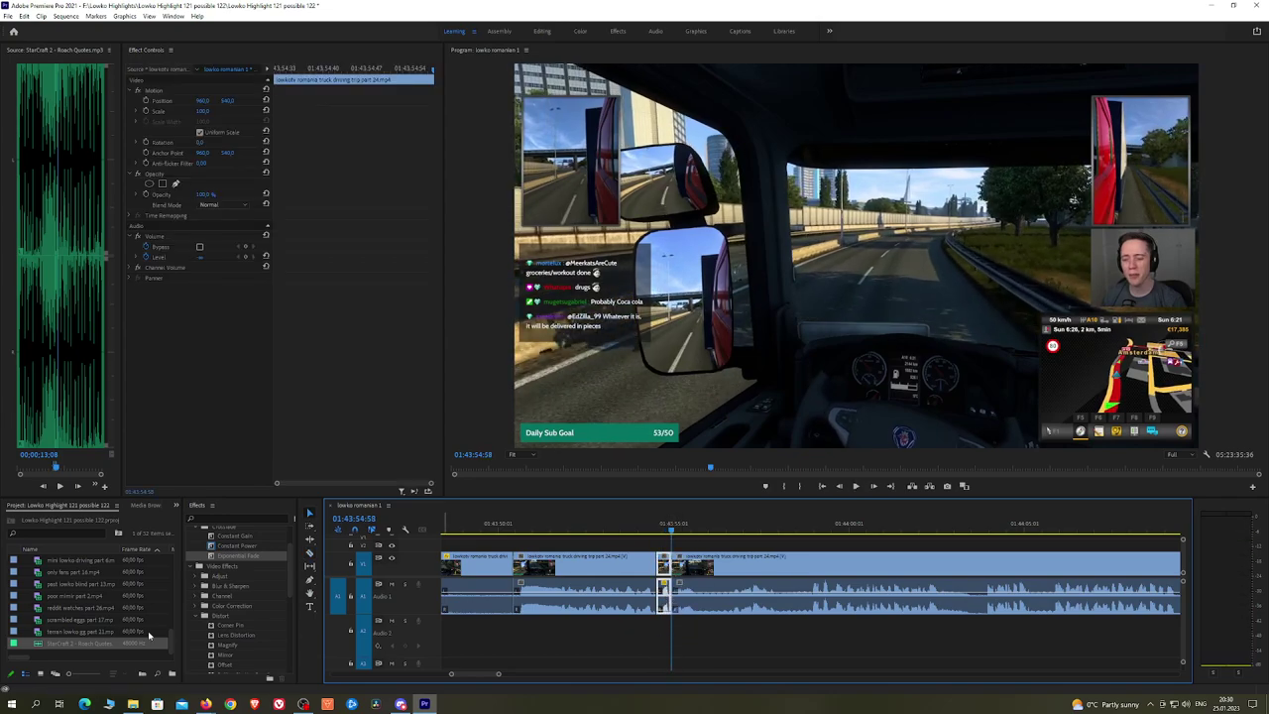
Step: Add StarCraft 2 - Roach Quotes.mp3 to A2, trimmed to the piece above, and adjust its Level
left_click_drag(99, 644, 651, 637)
left_click_drag(650, 639, 671, 638)
left_click(664, 639)
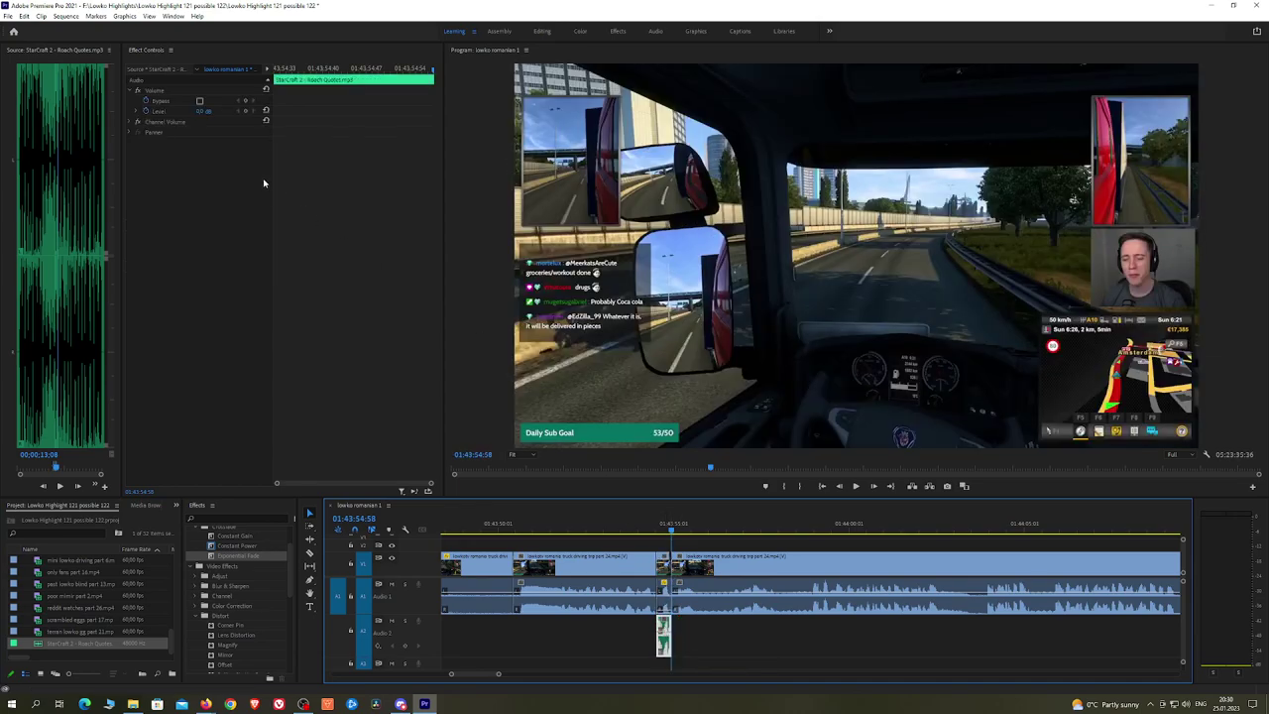
left_click(263, 183)
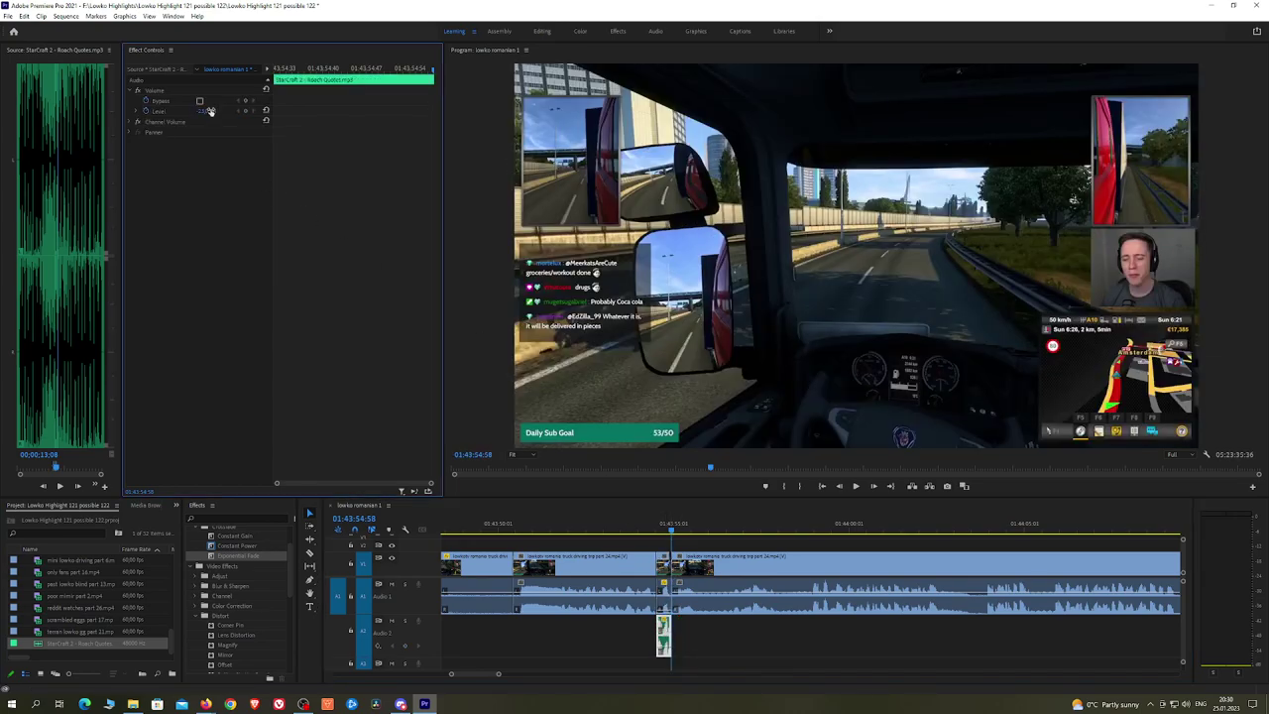
Step: Play back past the Roach Quotes sound to check the edit
key("space")
left_click(779, 547)
left_click(737, 529)
key("space")
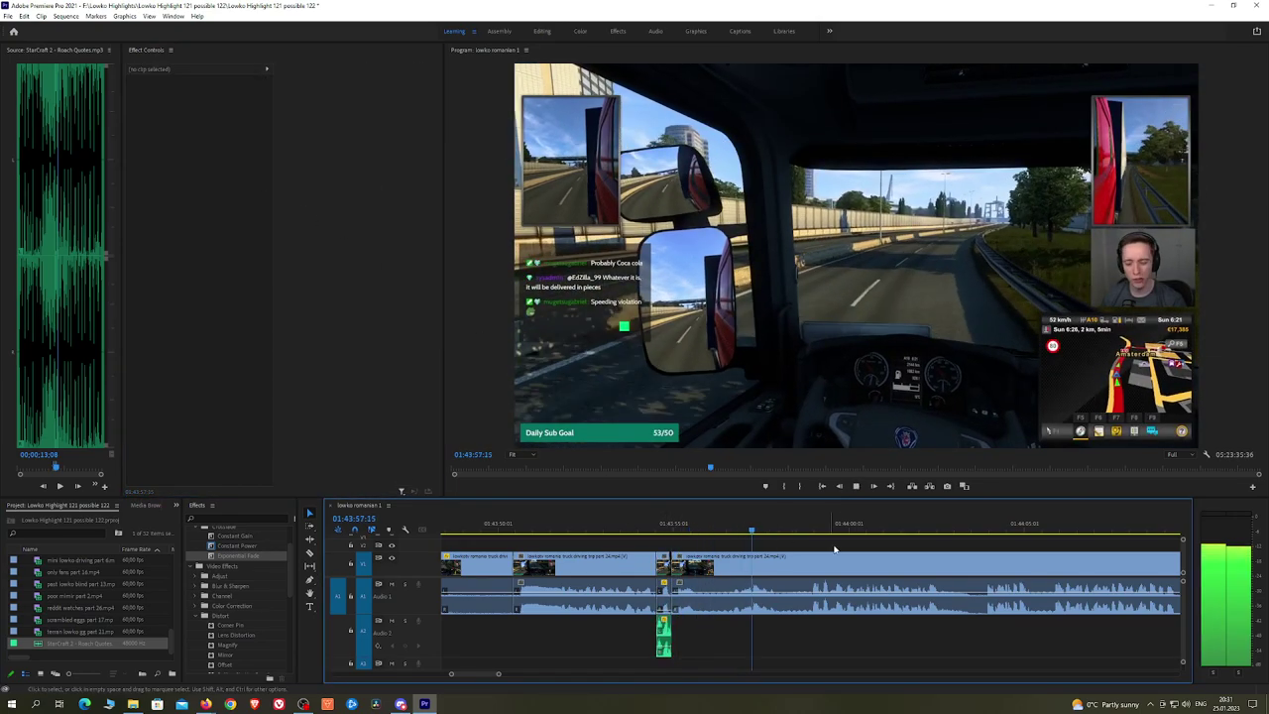
scroll(692, 533, "down", 3)
scroll(691, 532, "down", 2)
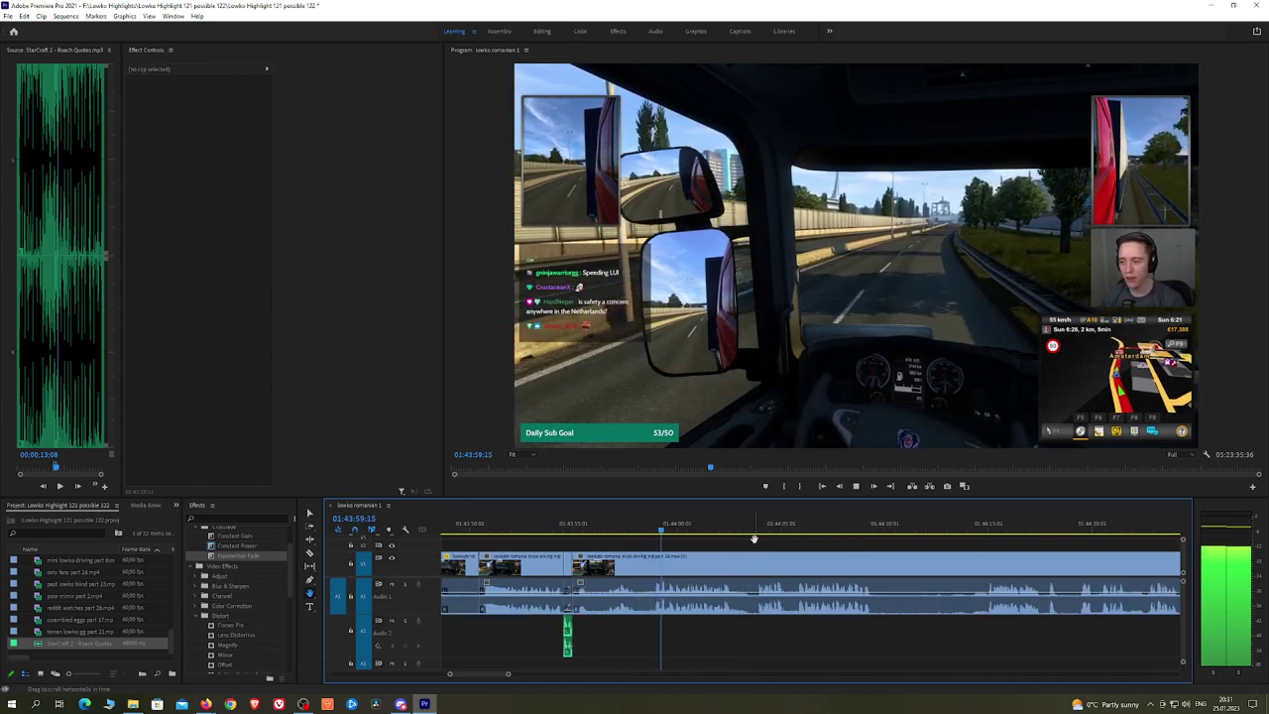
scroll(753, 538, "down", 1)
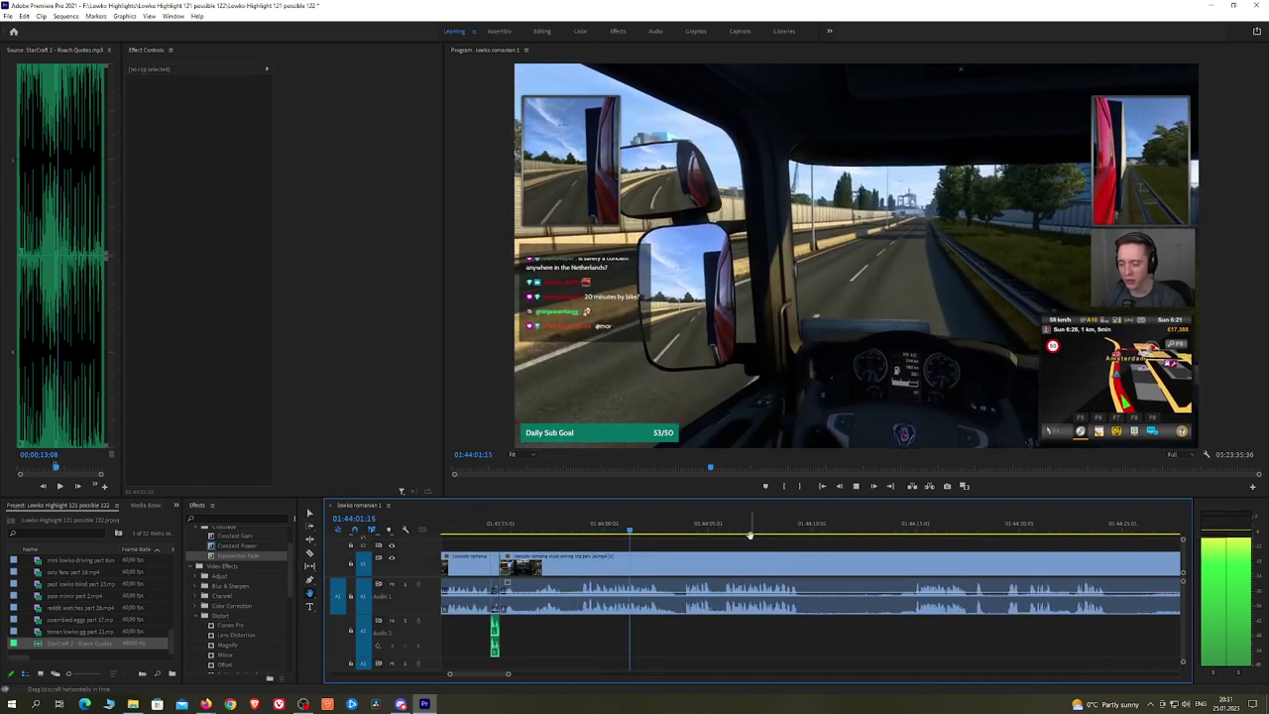
mouse_move(780, 544)
left_mouse_down()
mouse_move(765, 543)
mouse_move(787, 542)
left_mouse_up()
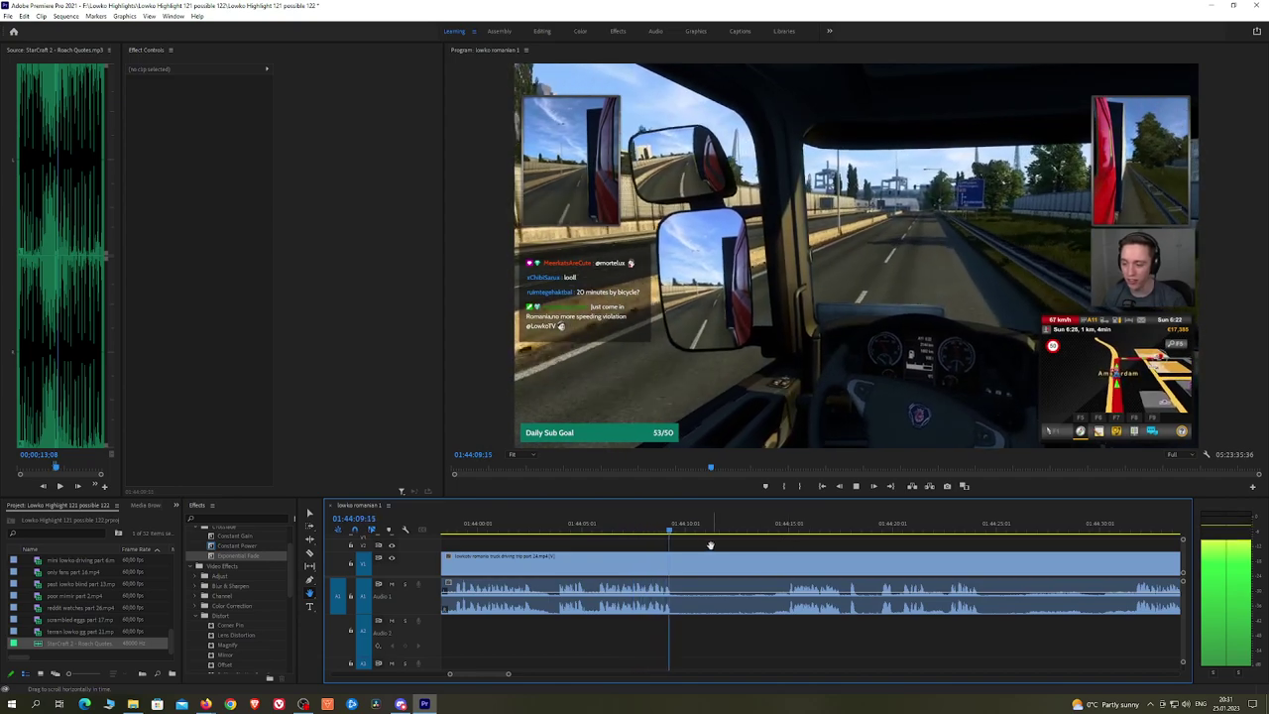
Step: Razor out the first unwanted stretch, ripple-delete it and add a Constant Power crossfade
key("space")
key("c")
left_click(680, 561)
left_click_drag(765, 529, 792, 525)
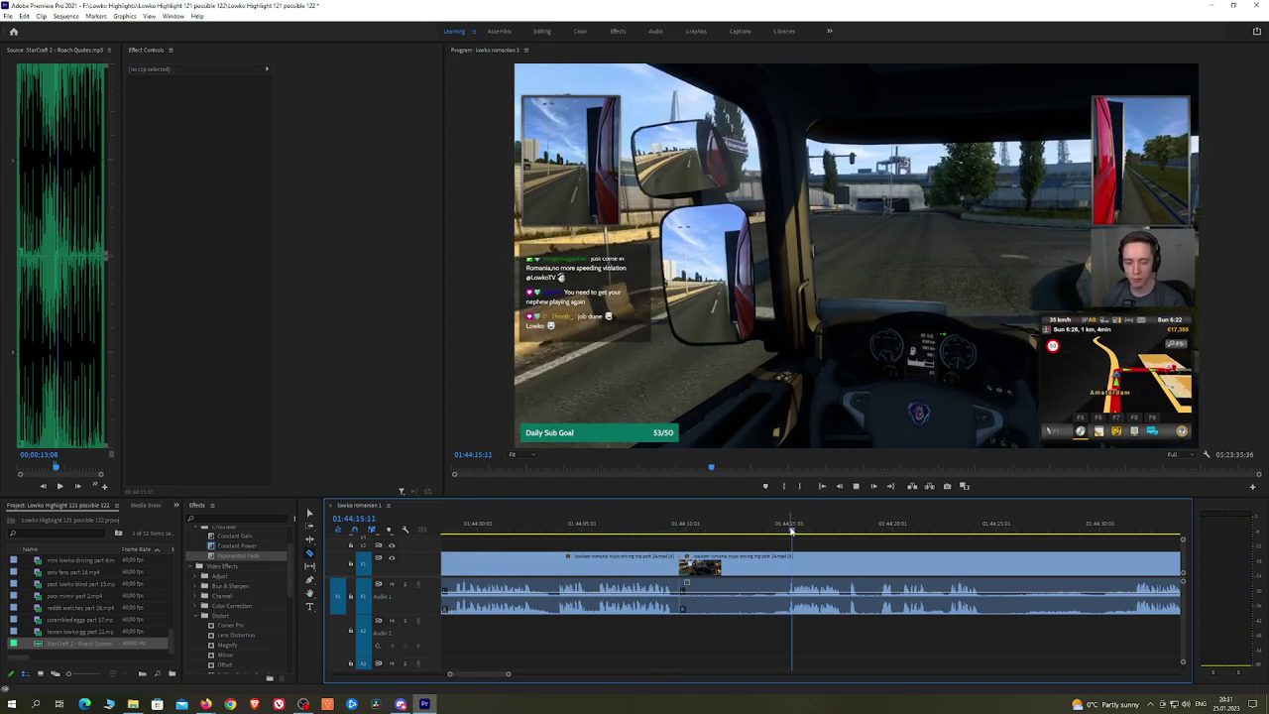
left_click(790, 561)
key("v")
left_click(770, 562)
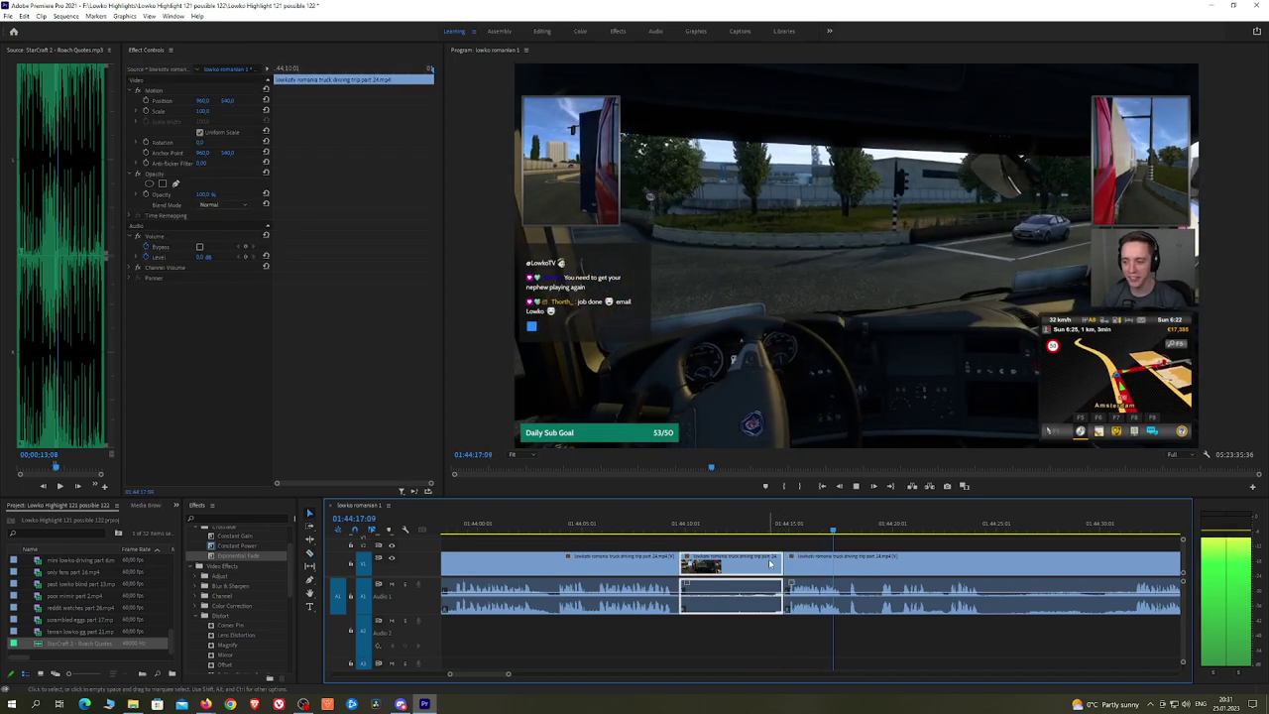
key("shift+Delete")
left_click_drag(280, 544, 403, 546)
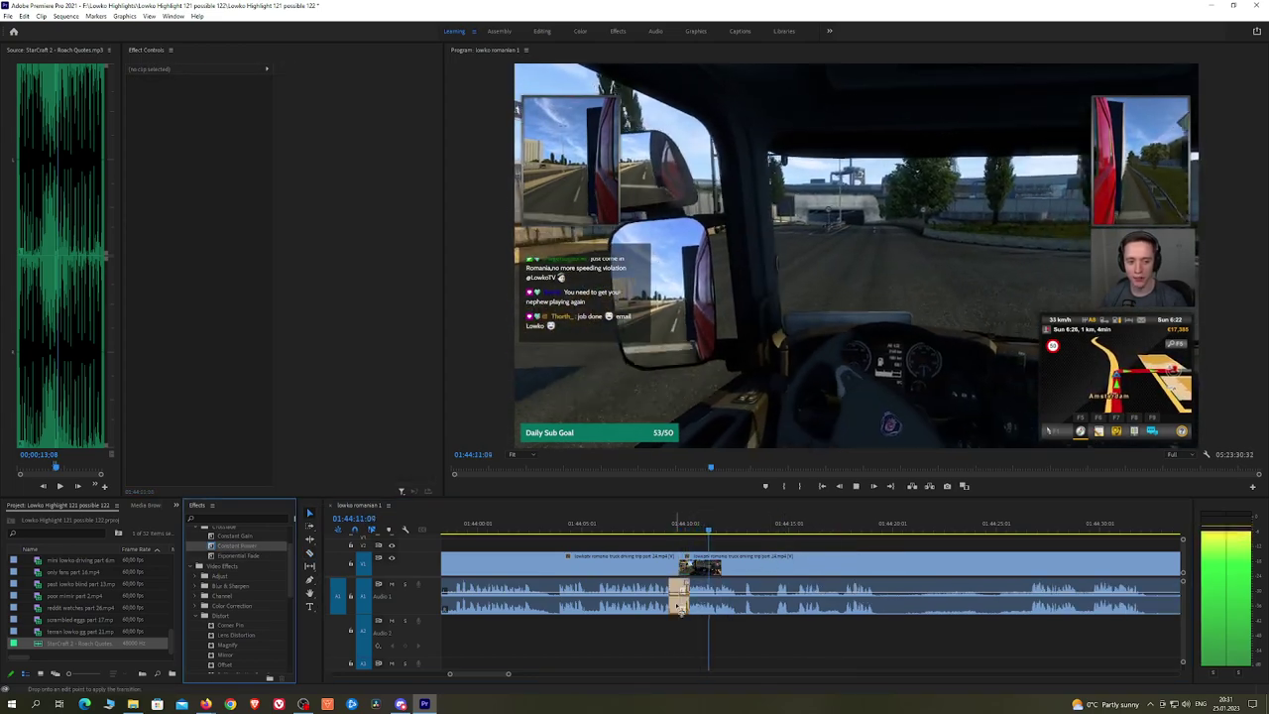
Step: Scrub ahead through later footage to find the next unwanted stretch
left_click_drag(841, 544, 732, 532)
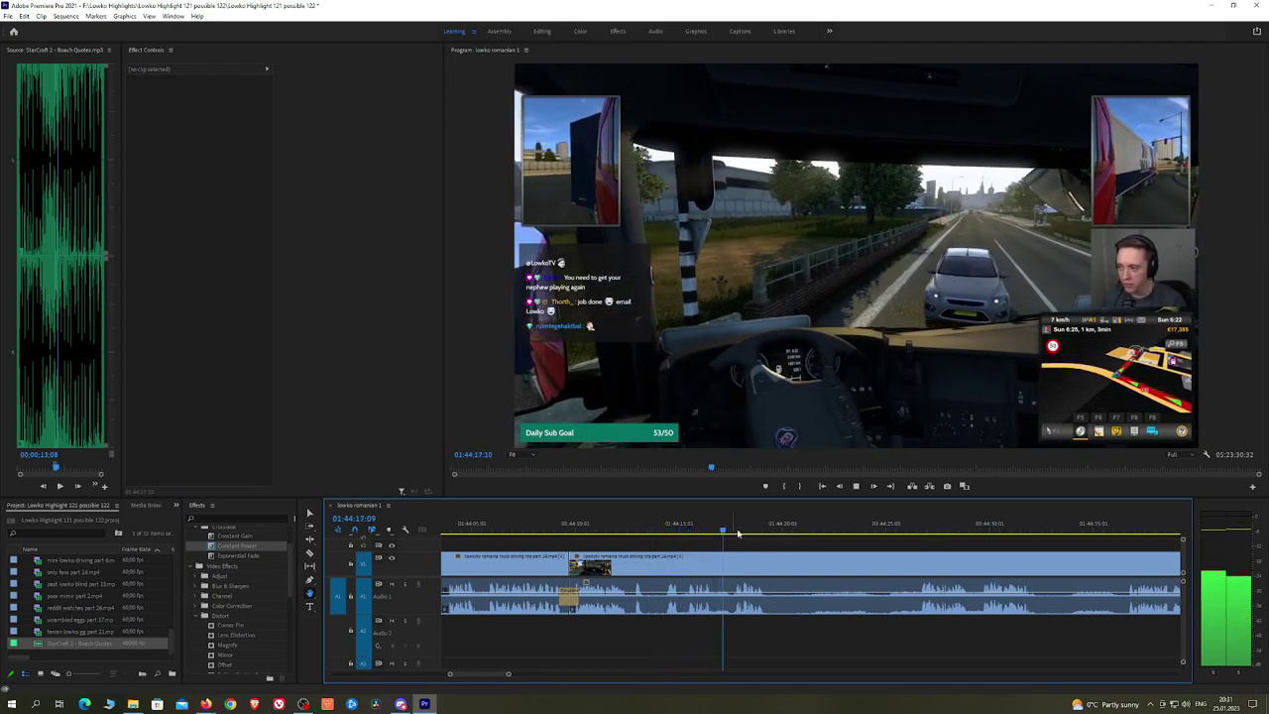
scroll(764, 542, "down", 1)
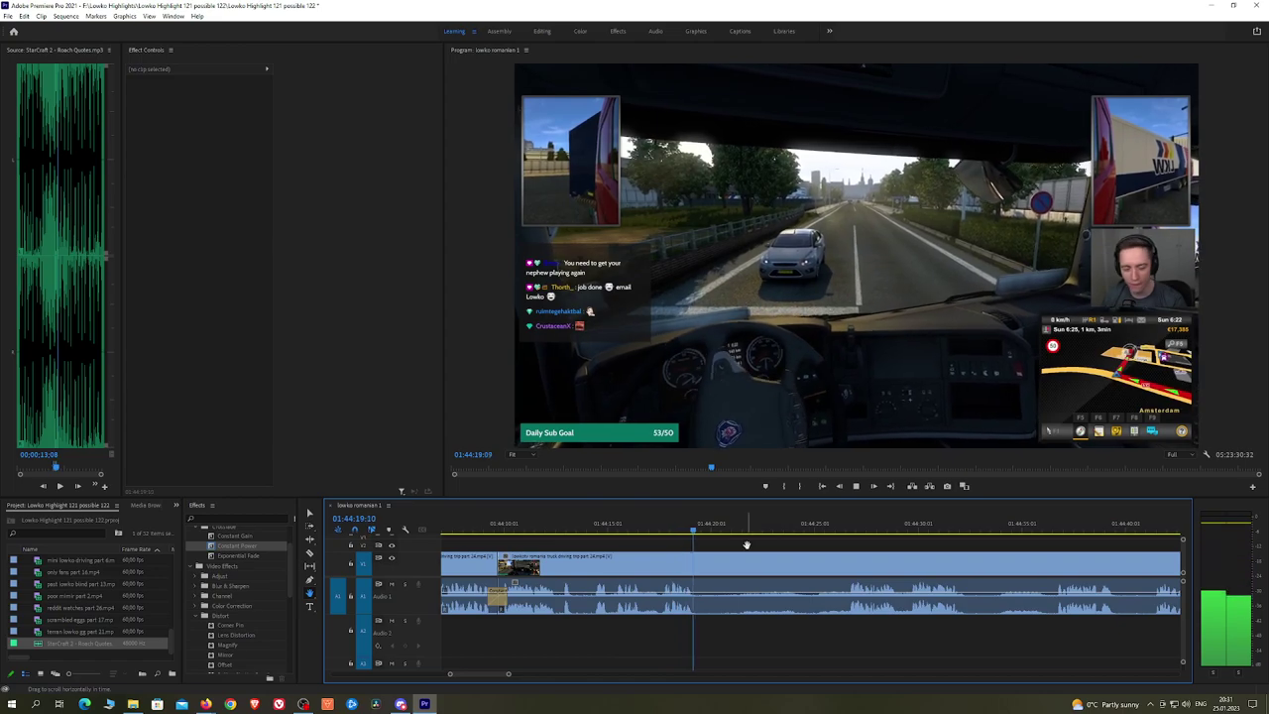
left_click_drag(736, 537, 840, 536)
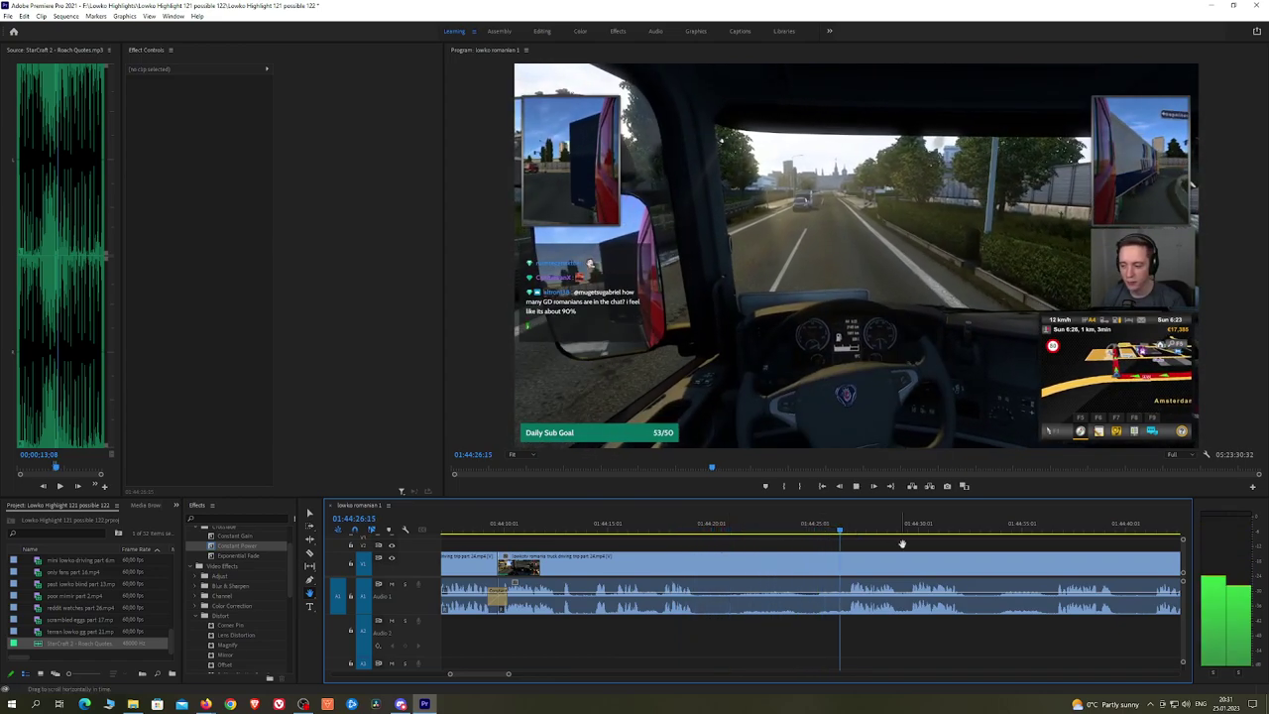
scroll(860, 545, "down", 1)
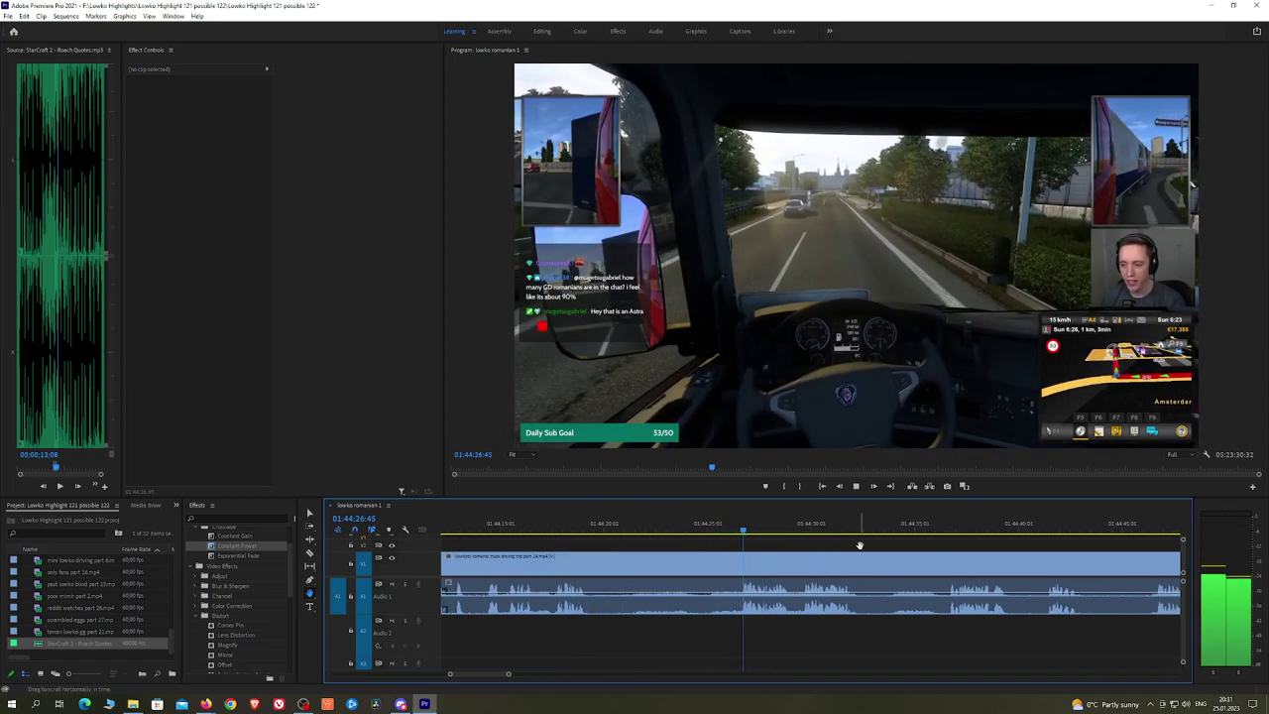
scroll(833, 548, "down", 1)
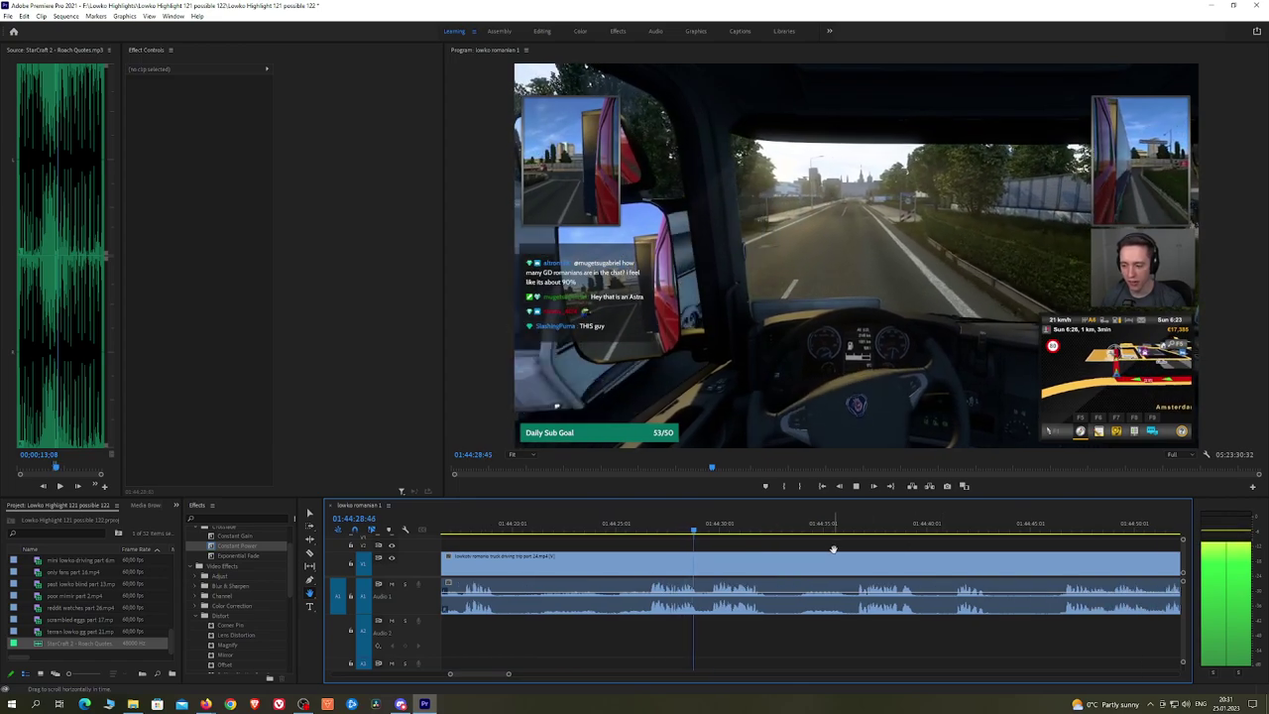
scroll(823, 547, "down", 1)
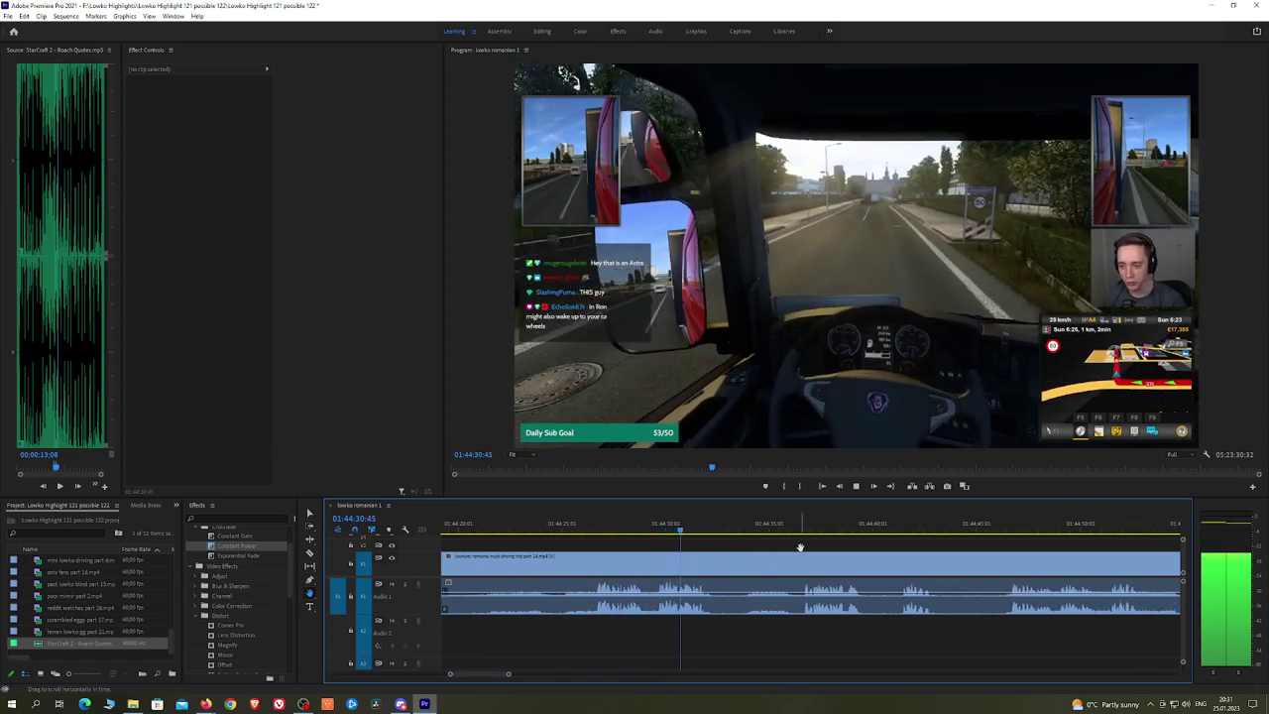
Step: Cut out and ripple-delete the second unwanted piece, picking the Constant Power crossfade
key("ctrl+k")
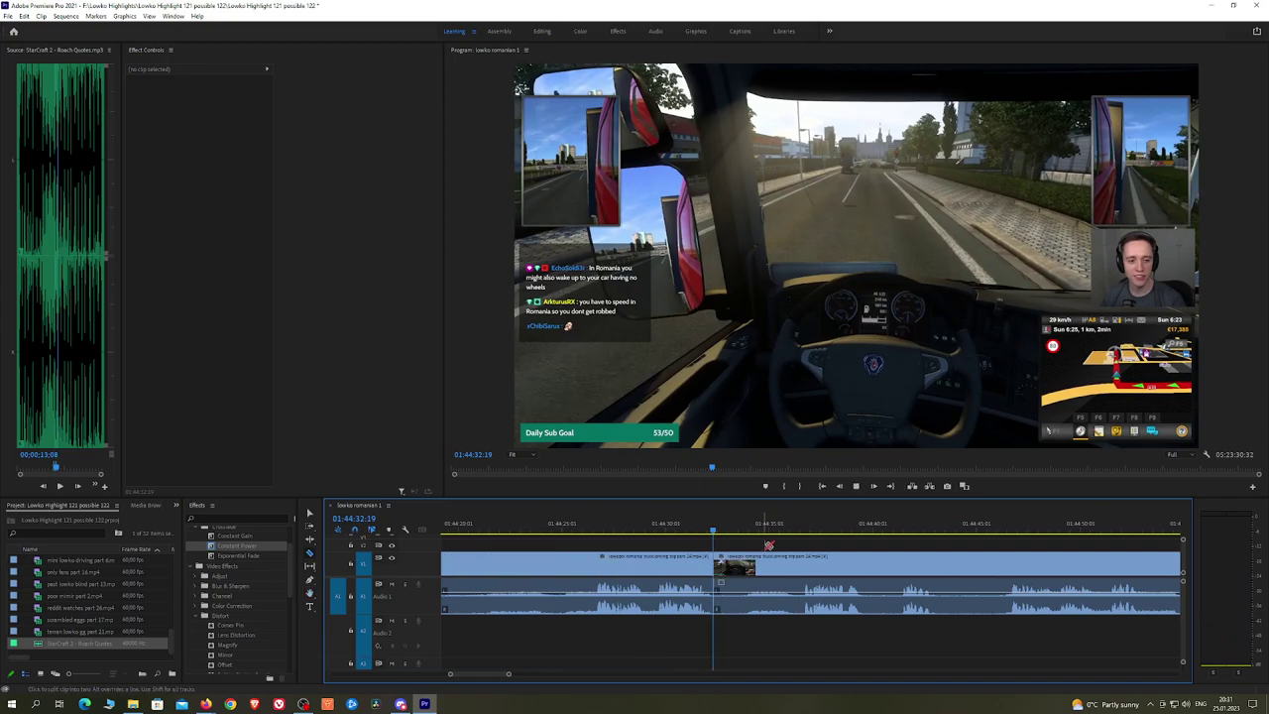
left_click(803, 526)
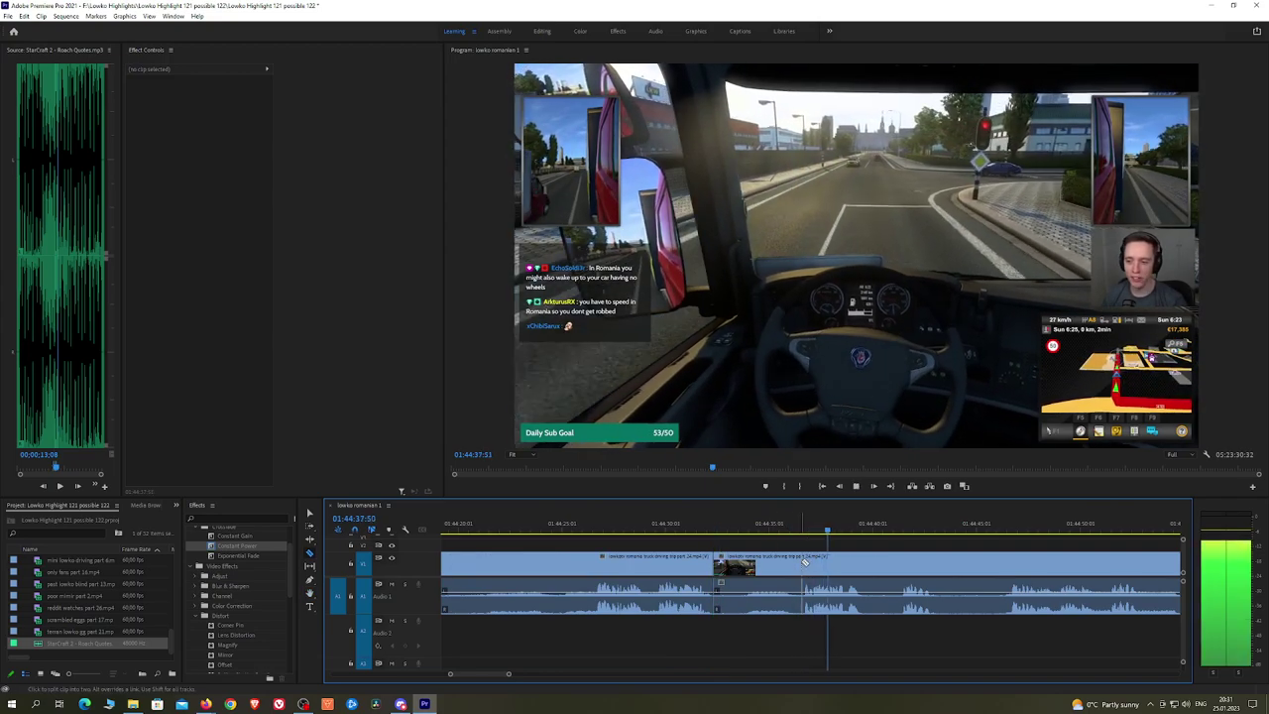
left_click(803, 562)
key("v")
left_click(785, 562)
key("shift+Delete")
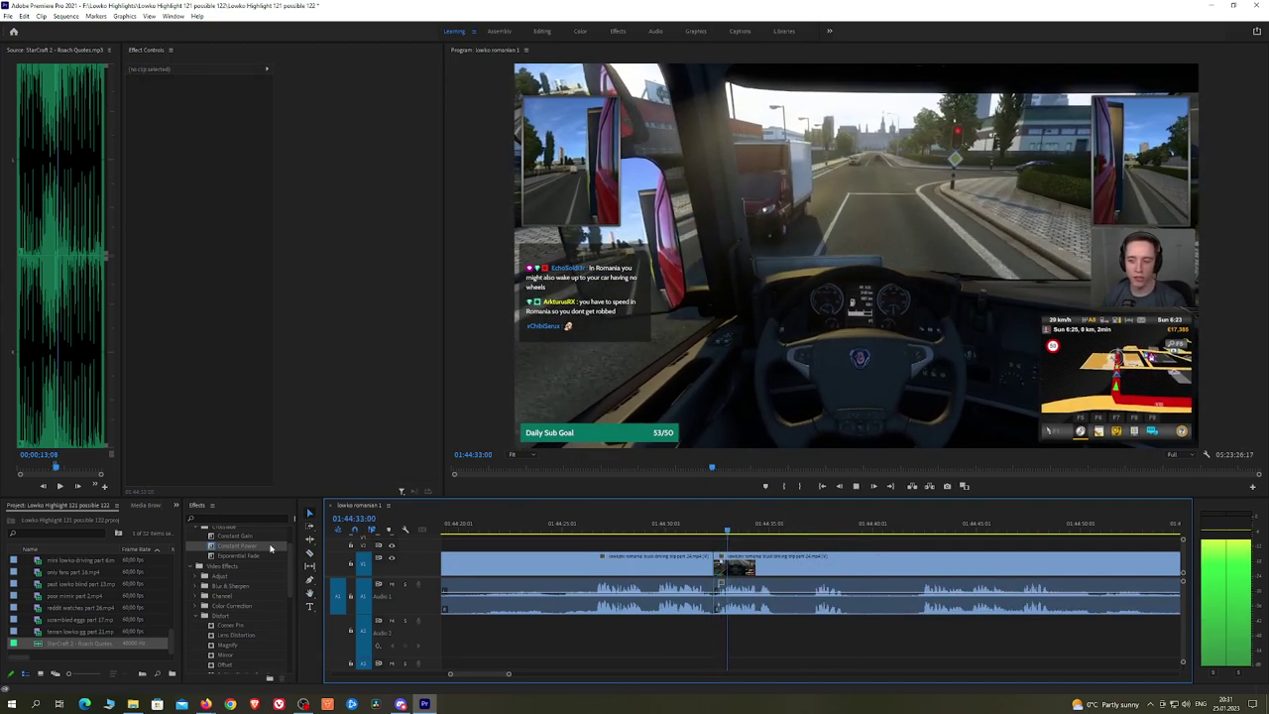
left_click(270, 548)
scroll(677, 535, "down", 3)
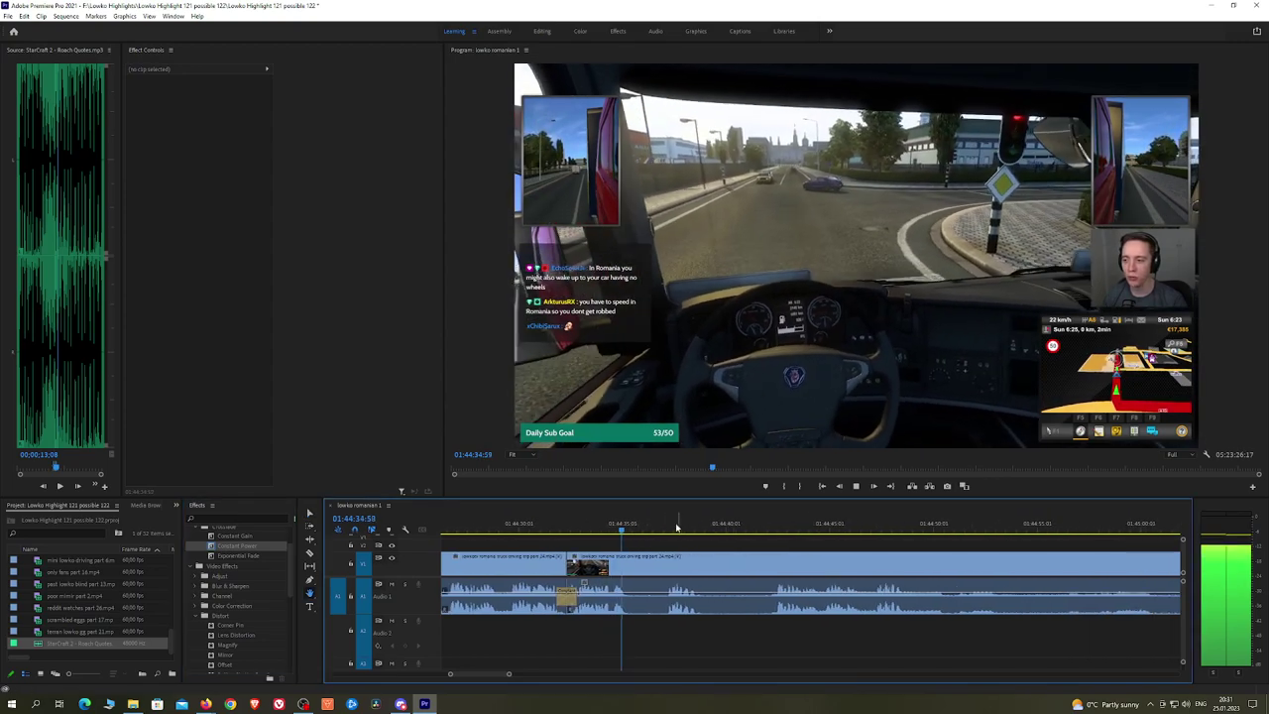
Step: Remove a third short piece and smooth its audio join with Constant Power
key("c")
left_click(632, 562)
left_click(667, 561)
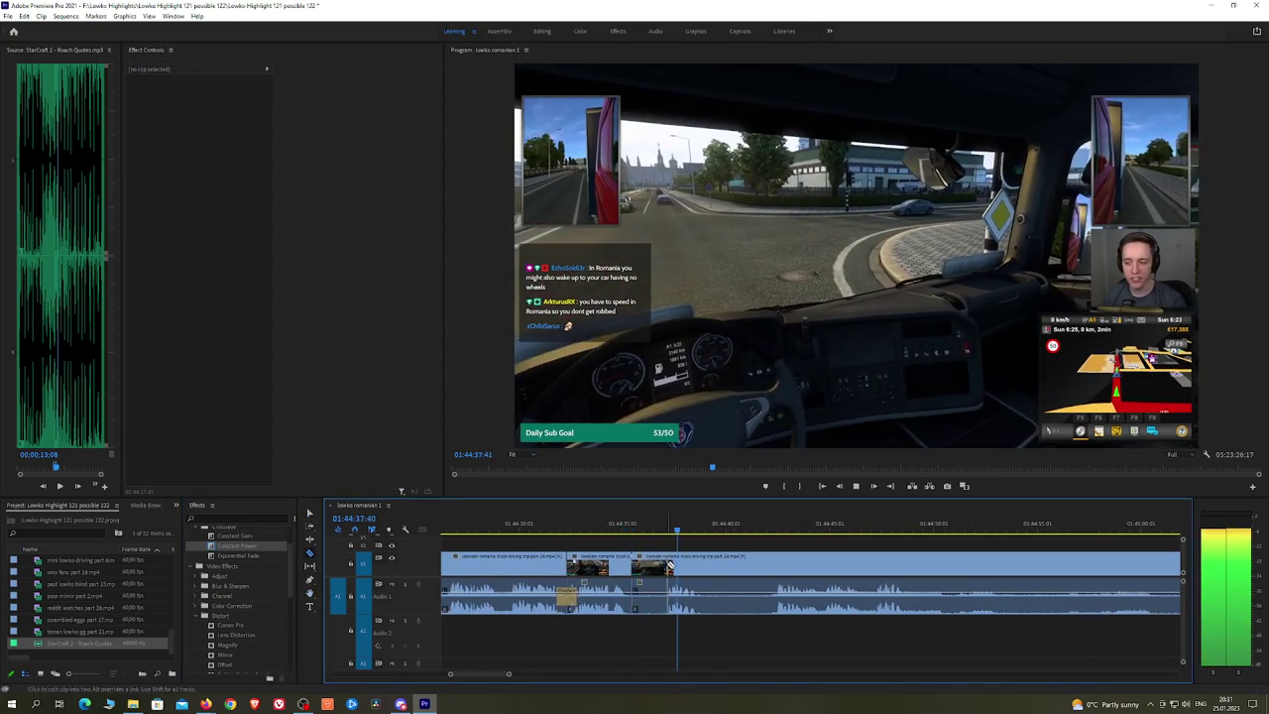
key("v")
left_click(651, 561)
key("shift+Delete")
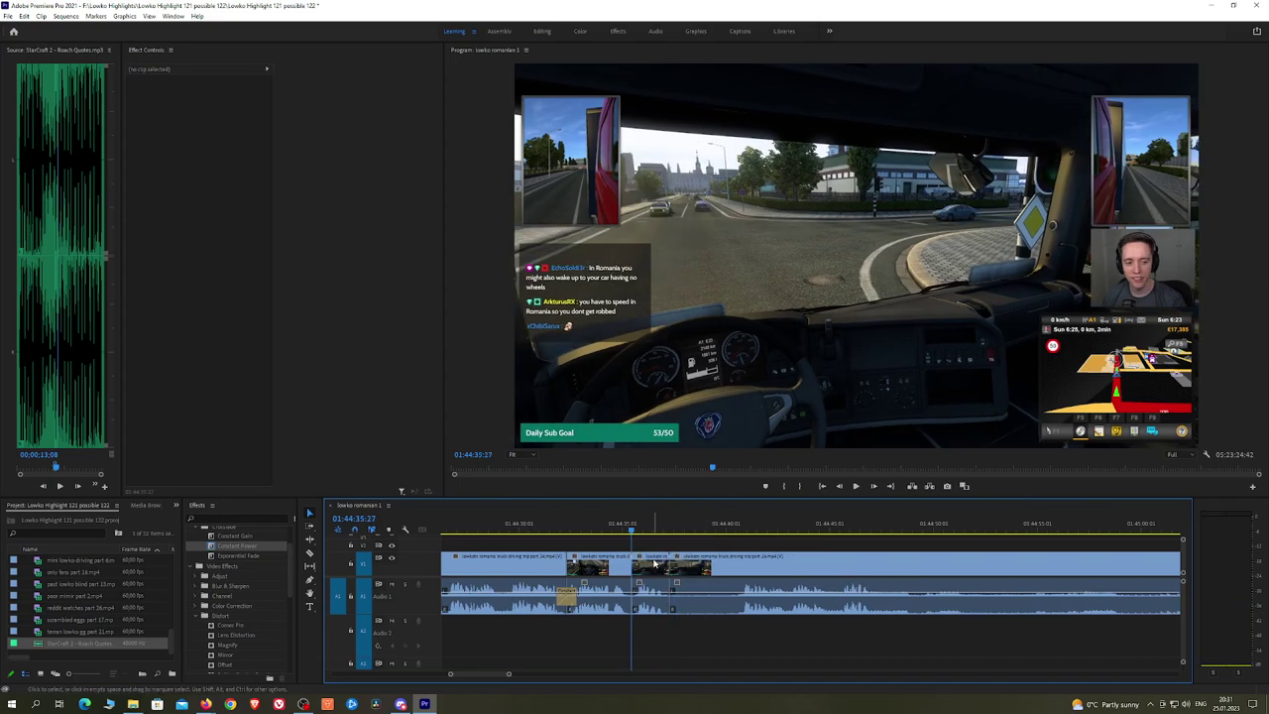
left_click_drag(248, 545, 632, 595)
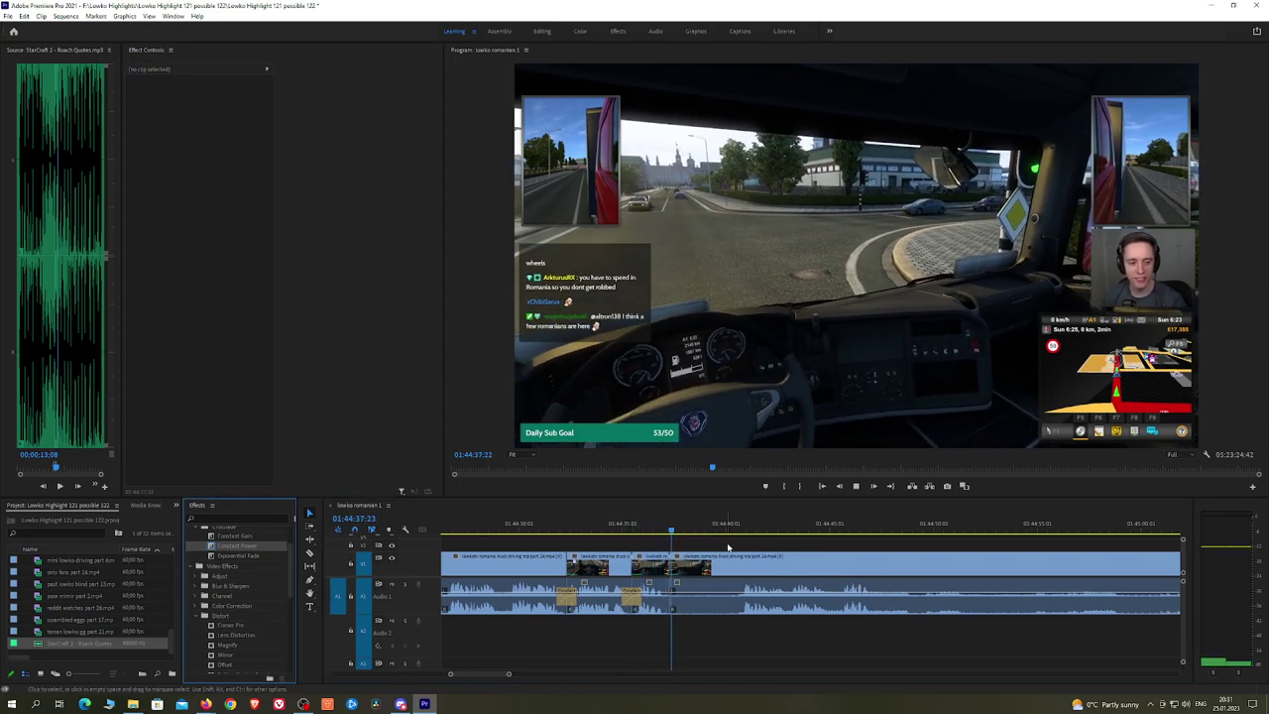
Step: Ripple-delete another unwanted segment and razor the clip where the next unwanted part begins
left_click(738, 526)
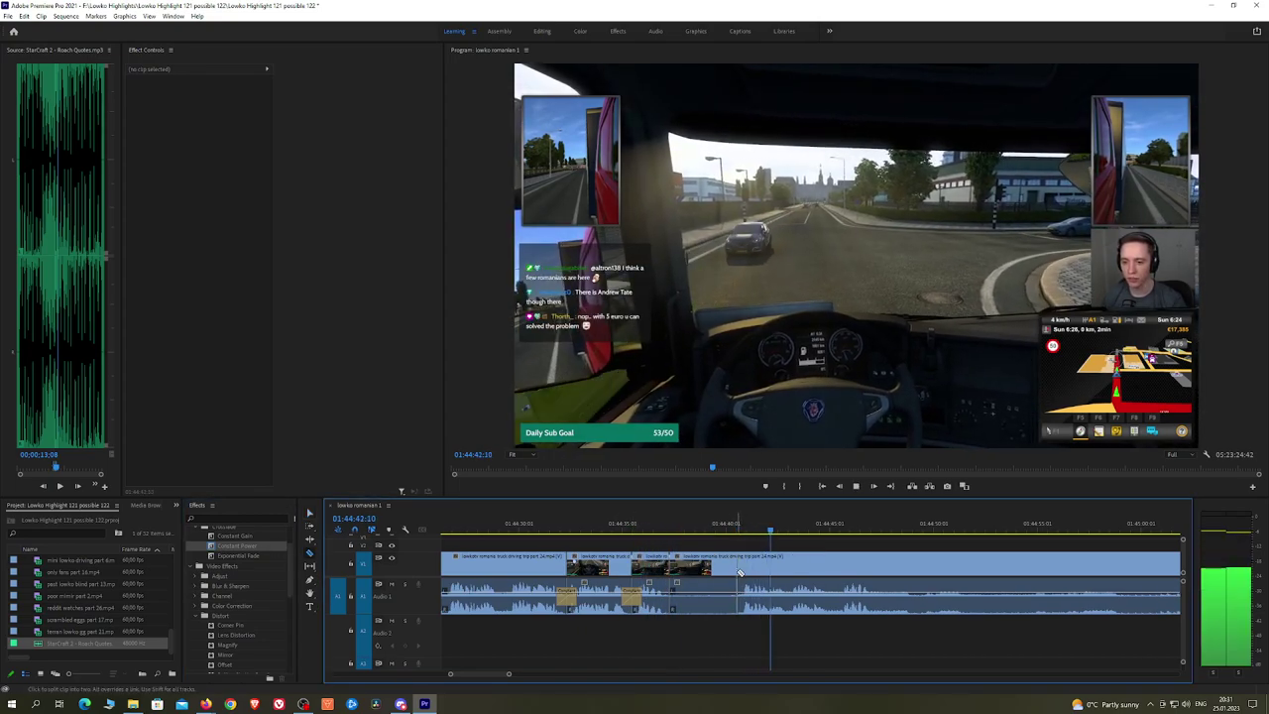
left_click(736, 573)
key("shift+Delete")
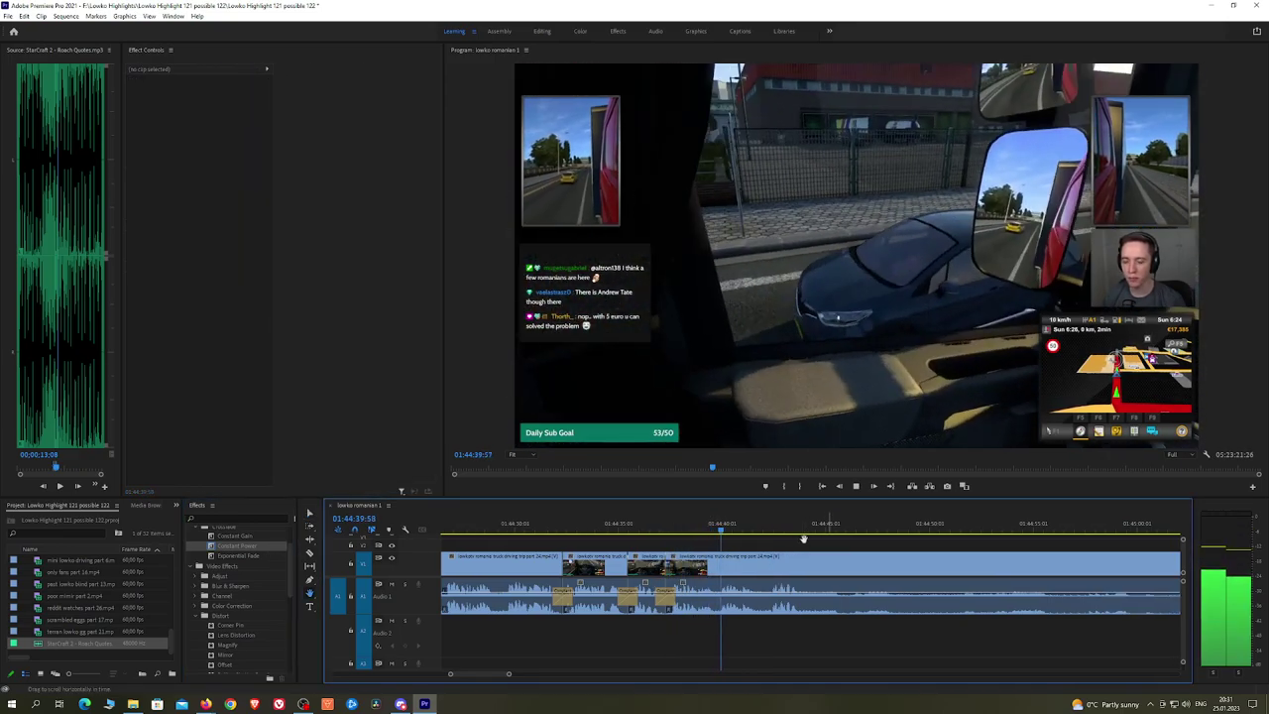
scroll(803, 538, "down", 2)
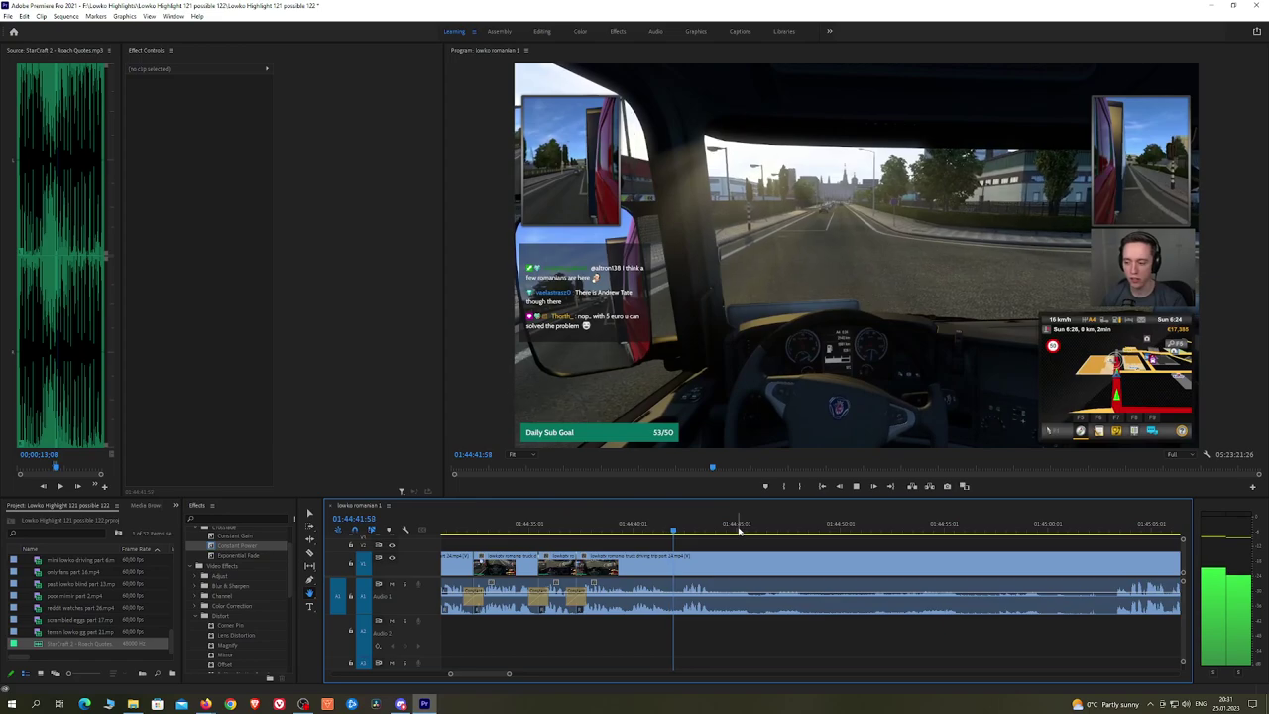
scroll(819, 552, "down", 1)
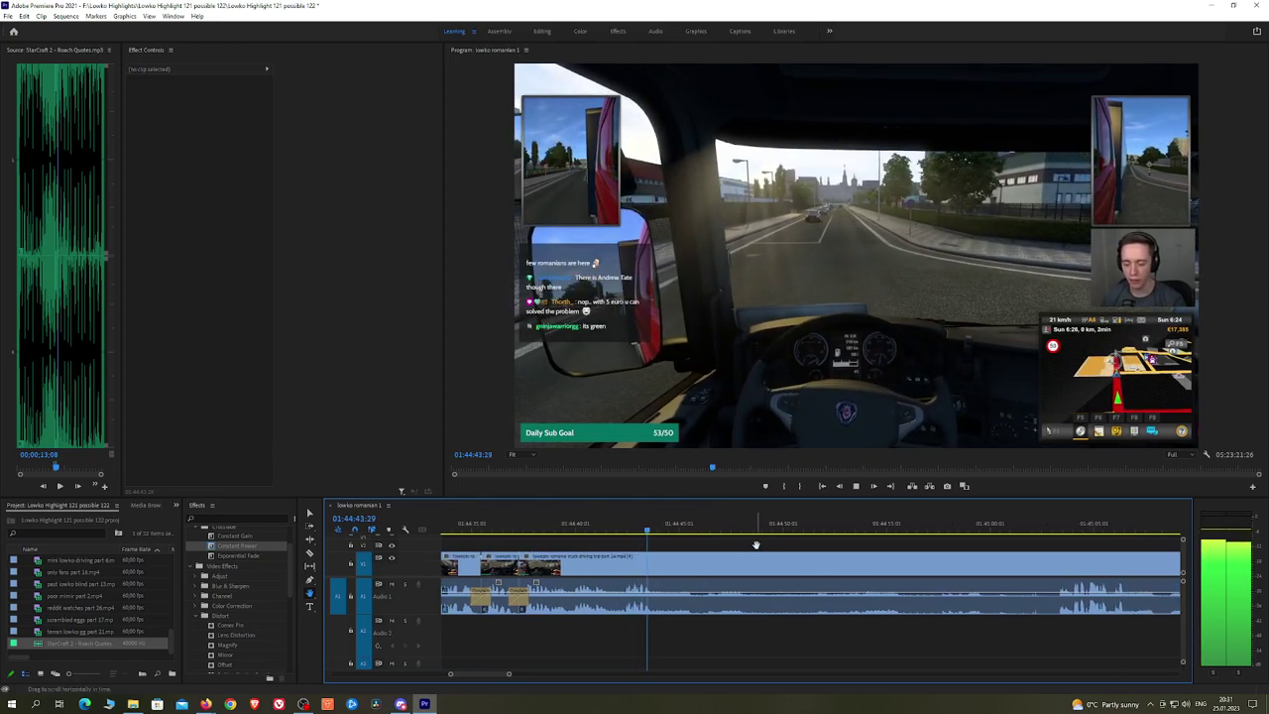
key("c")
left_click(661, 562)
left_click_drag(1000, 530, 712, 536)
Step: Remove the 30-second unwanted stretch and add a Constant Power crossfade at the join
key("h")
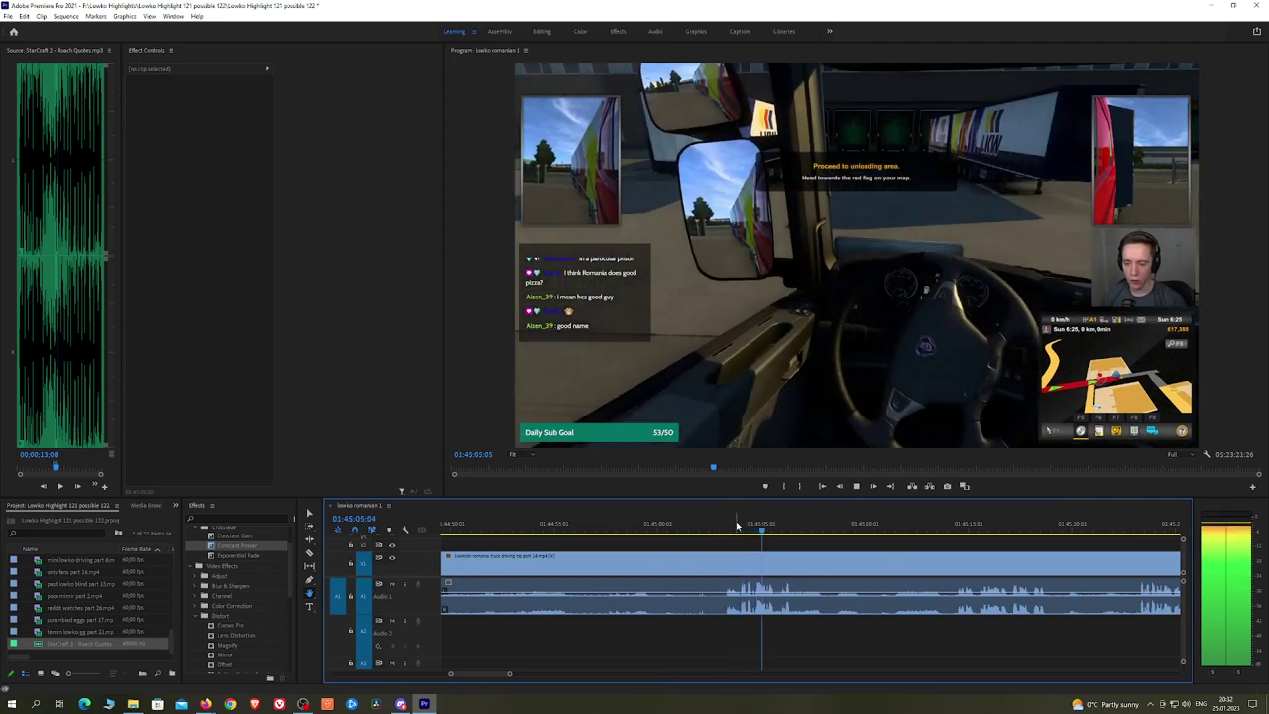
left_click_drag(804, 527, 947, 530)
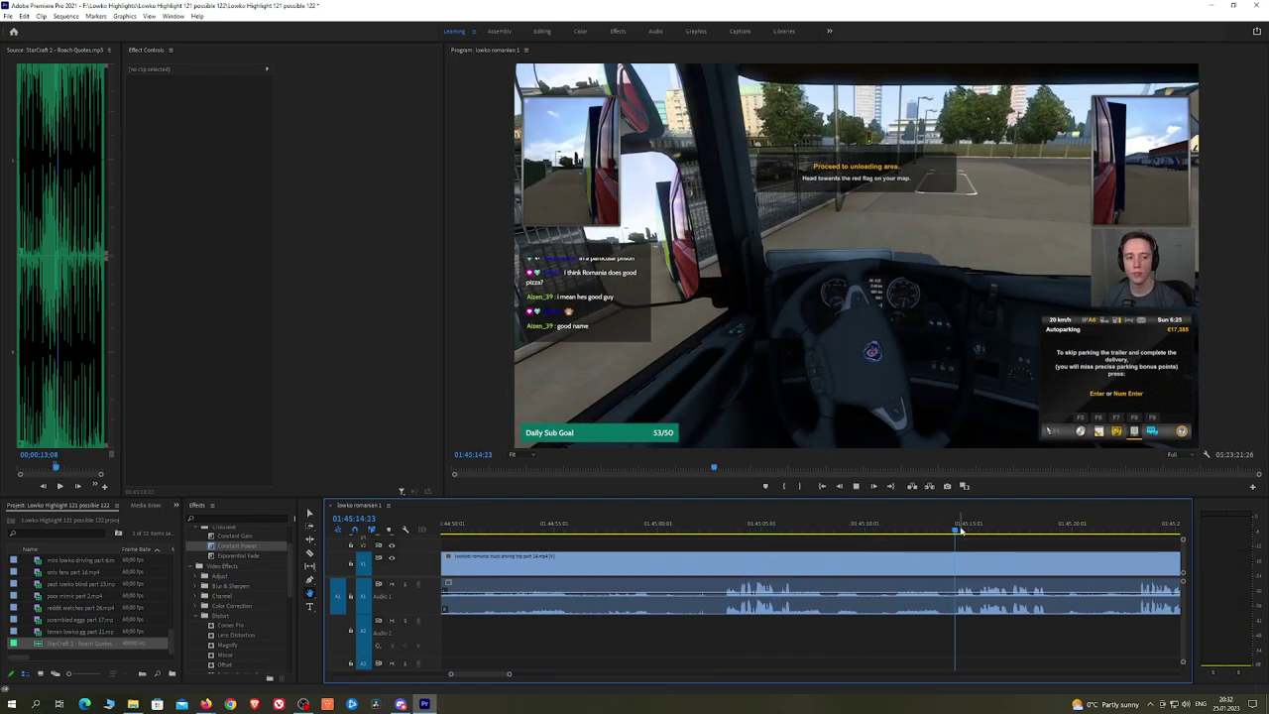
scroll(847, 553, "down", 3)
left_click(806, 577)
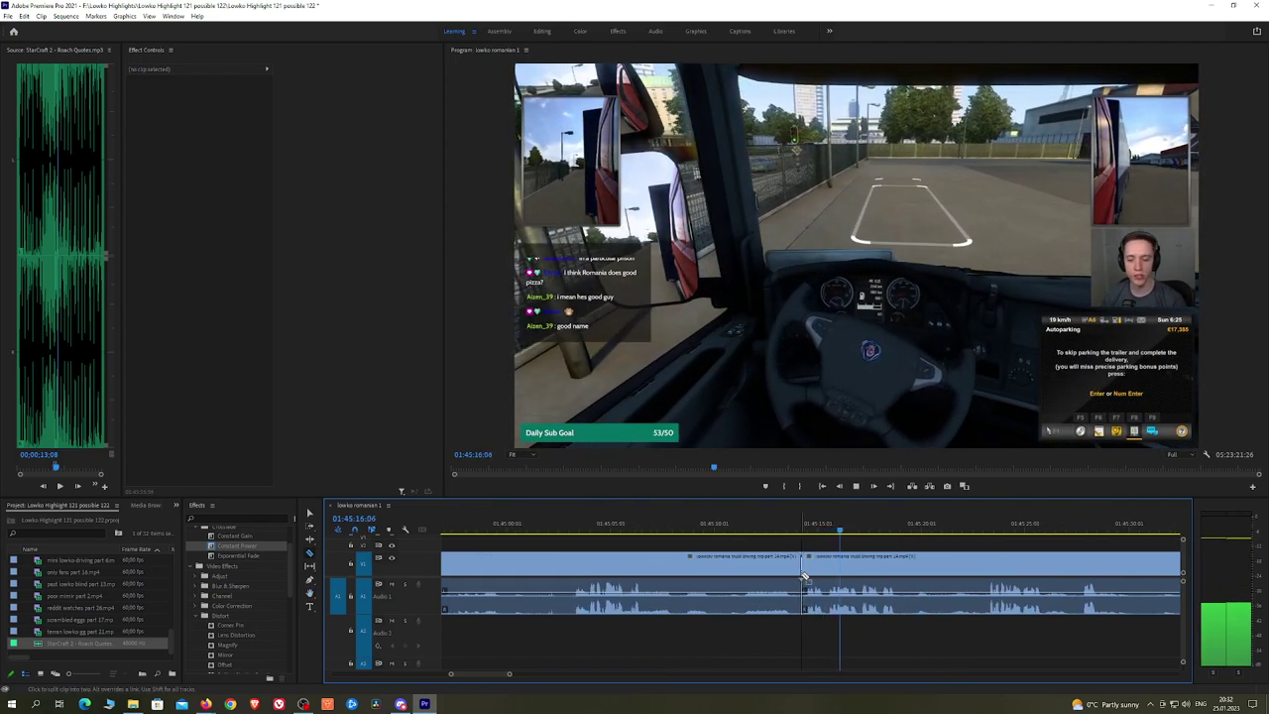
key("v")
left_click(780, 574)
key("shift+Delete")
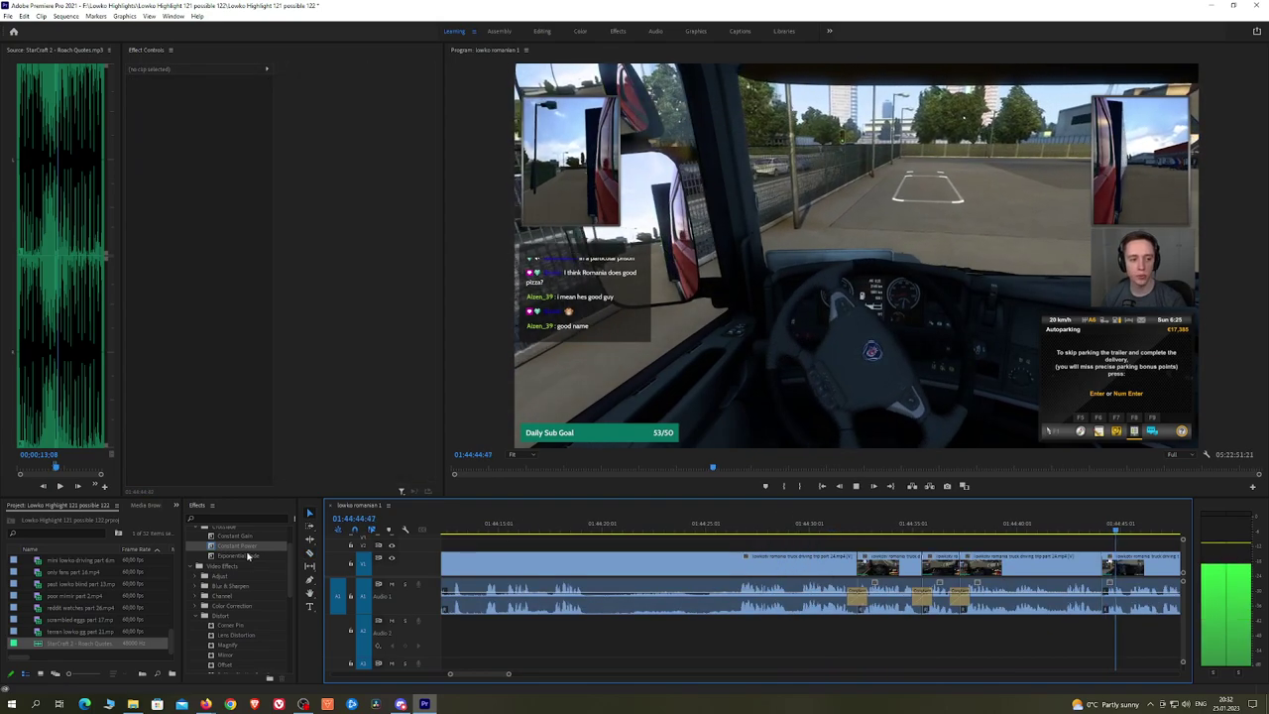
left_click_drag(241, 546, 1103, 598)
Step: Cut out another unwanted piece, ripple-delete it and crossfade the new audio join
scroll(972, 563, "down", 10)
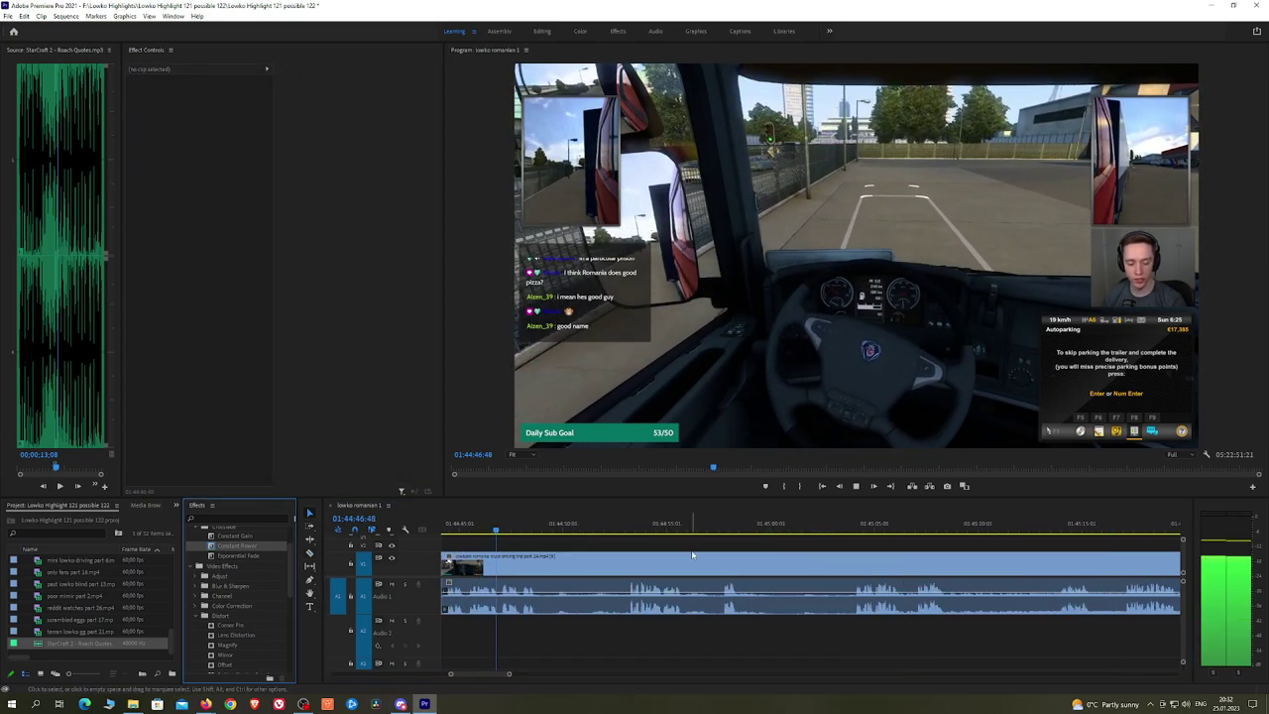
key("h")
left_click_drag(697, 554, 824, 535)
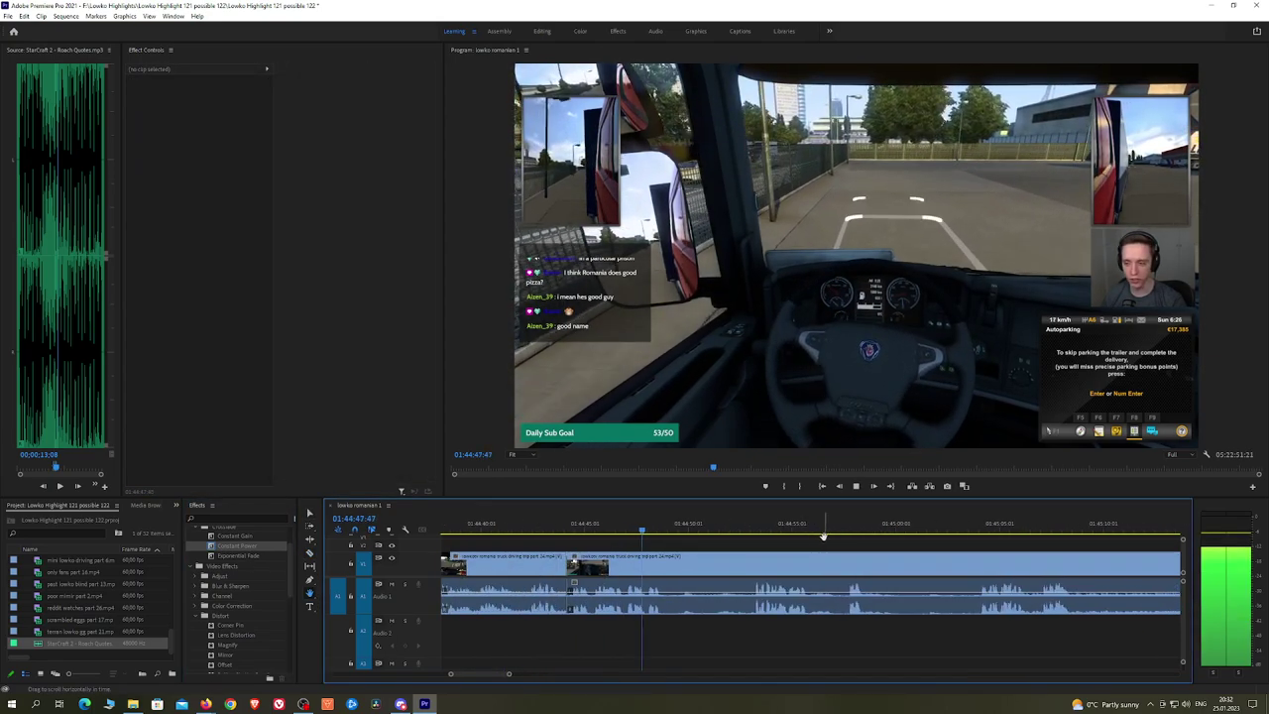
key("c")
left_click(669, 565)
left_click(744, 529)
left_click(754, 565)
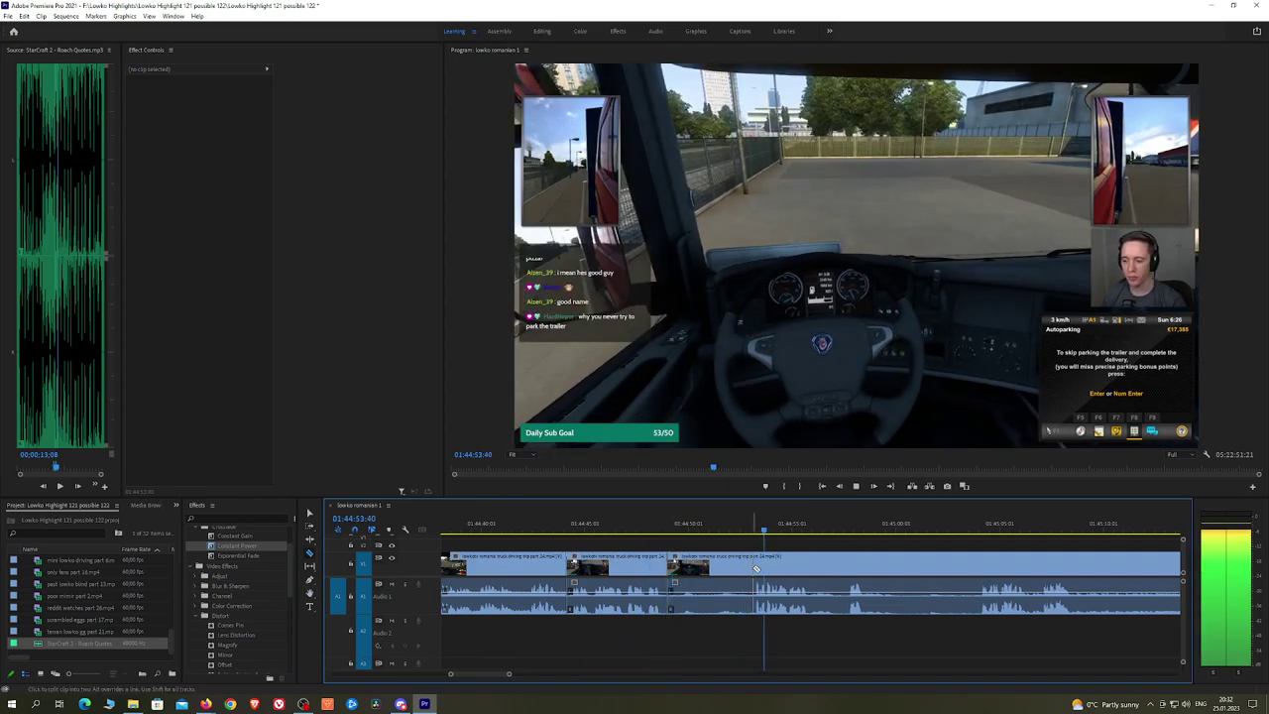
key("v")
left_click(726, 572)
key("shift+Delete")
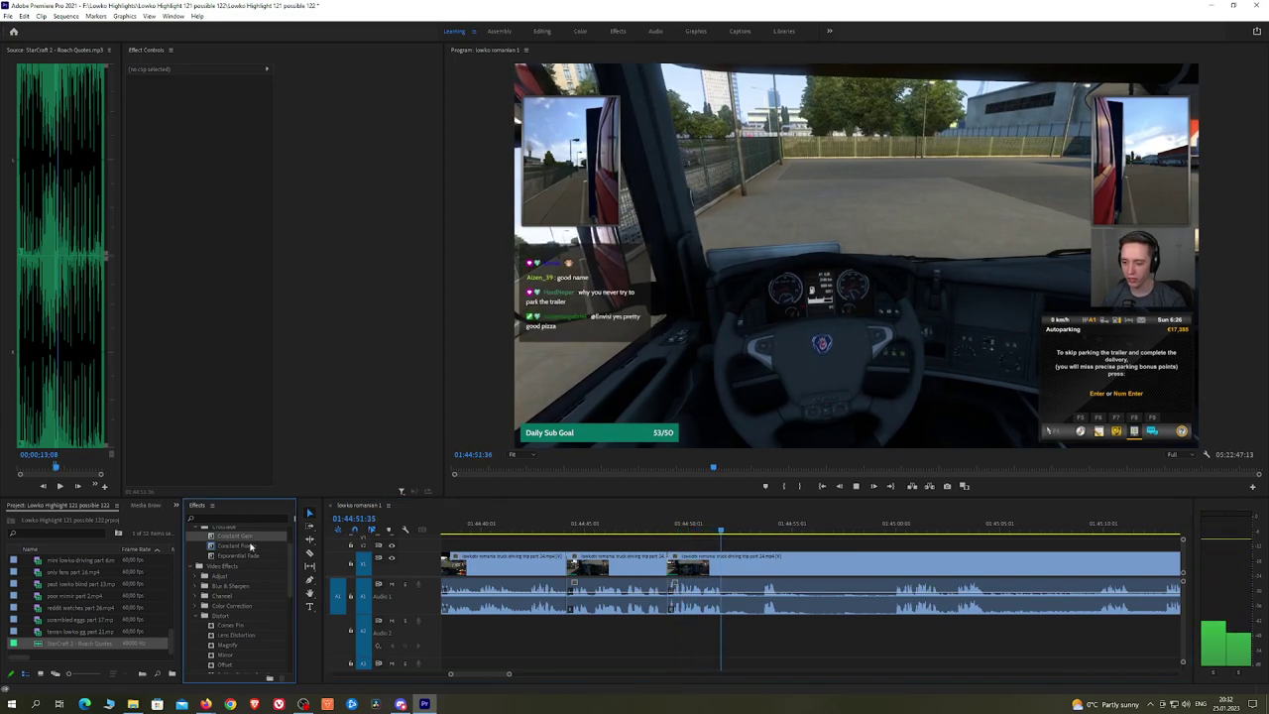
left_click_drag(240, 546, 666, 598)
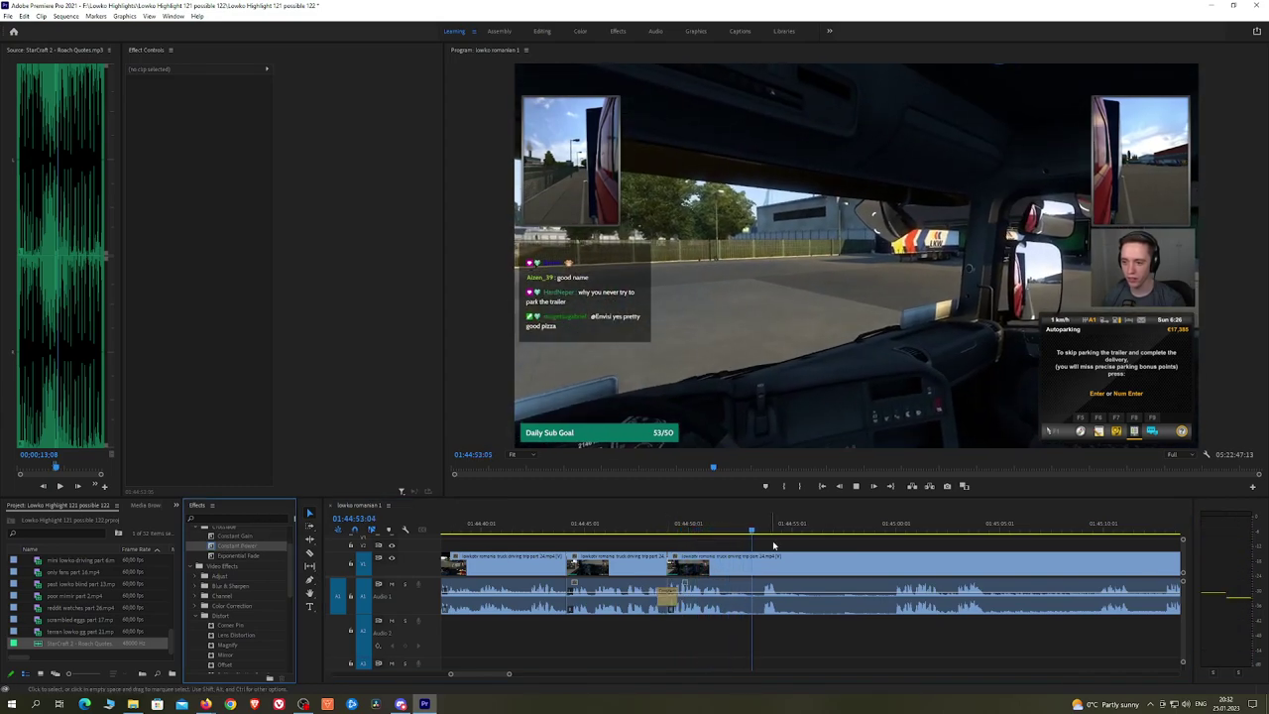
Step: Pan the timeline and move the playhead to about 01:44:59
key("h")
left_click_drag(799, 539, 742, 535)
left_click(833, 528)
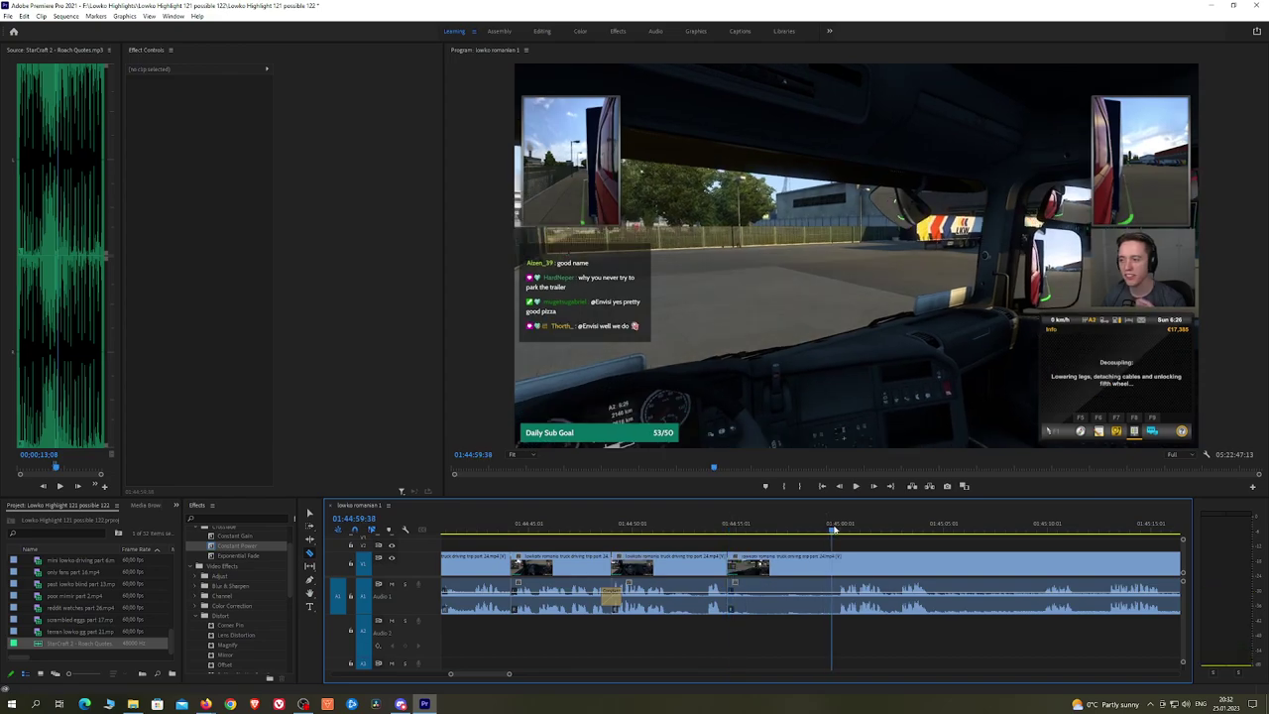
Step: Ripple-delete the unwanted piece before the cut and add a Constant Power crossfade on the audio
left_click(835, 565)
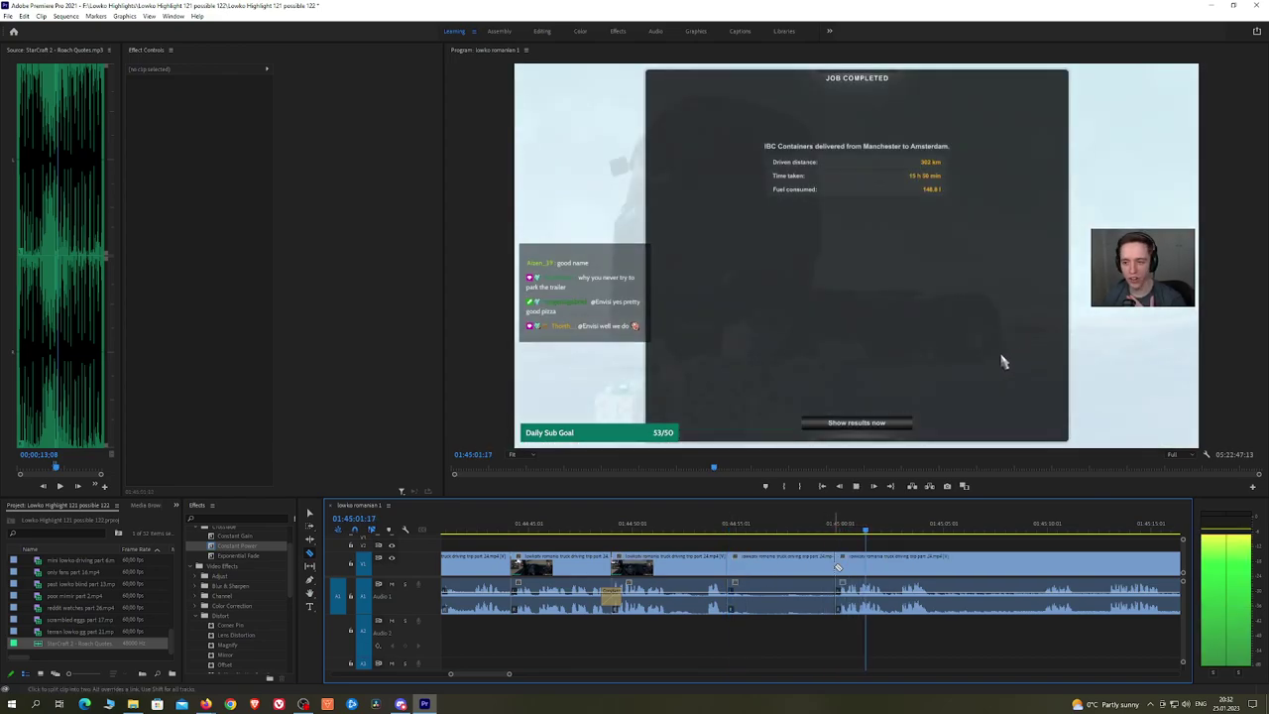
key("v")
left_click(815, 570)
key("shift+Delete")
key("space")
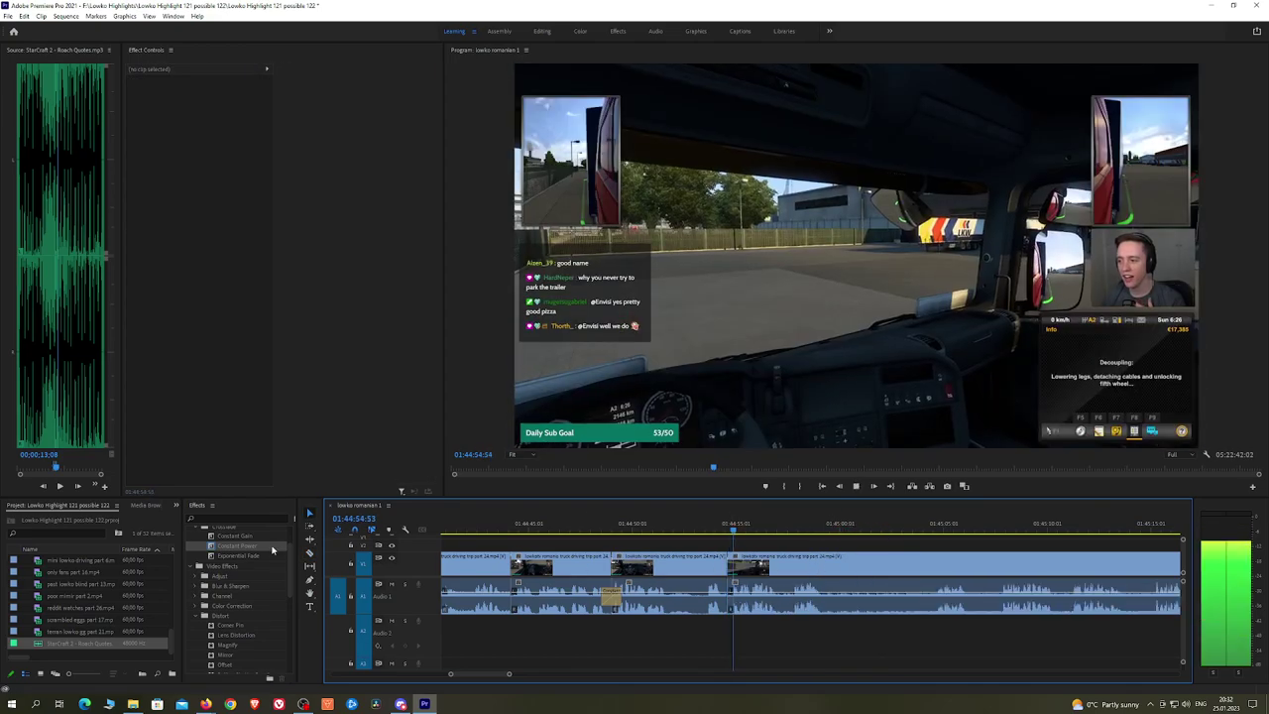
left_click_drag(271, 547, 734, 613)
key("h")
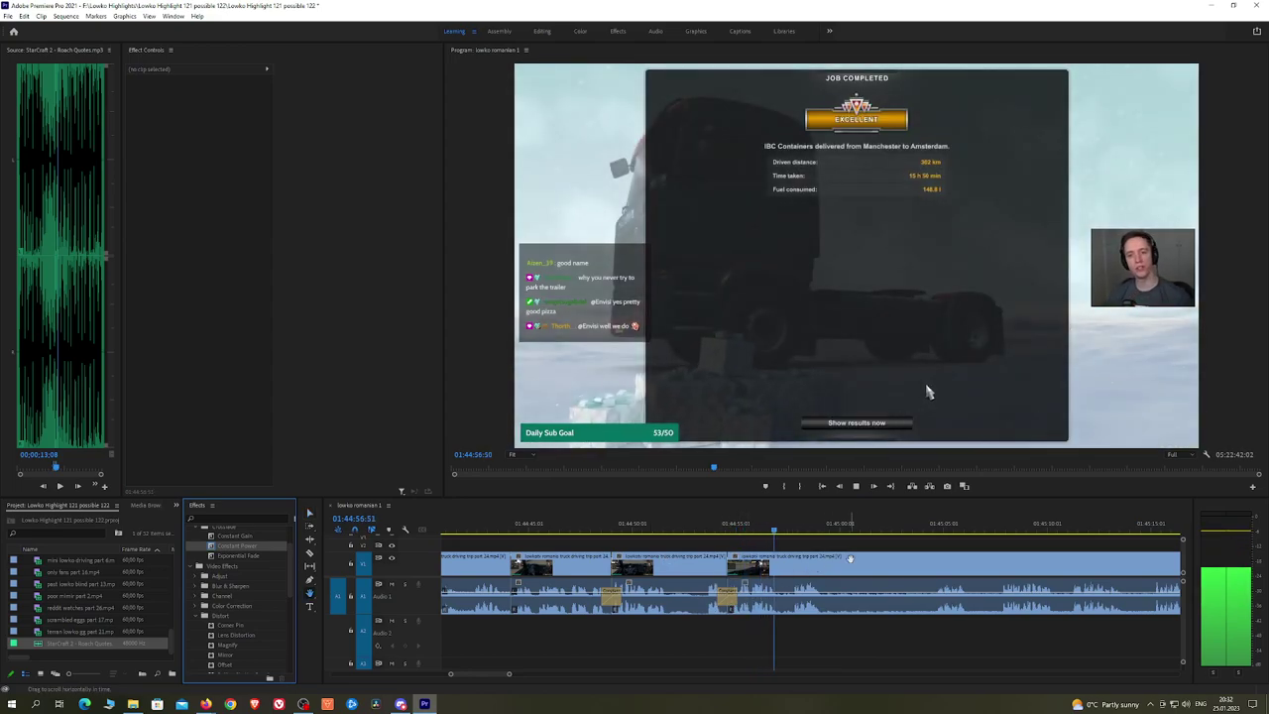
left_click_drag(850, 561, 771, 551)
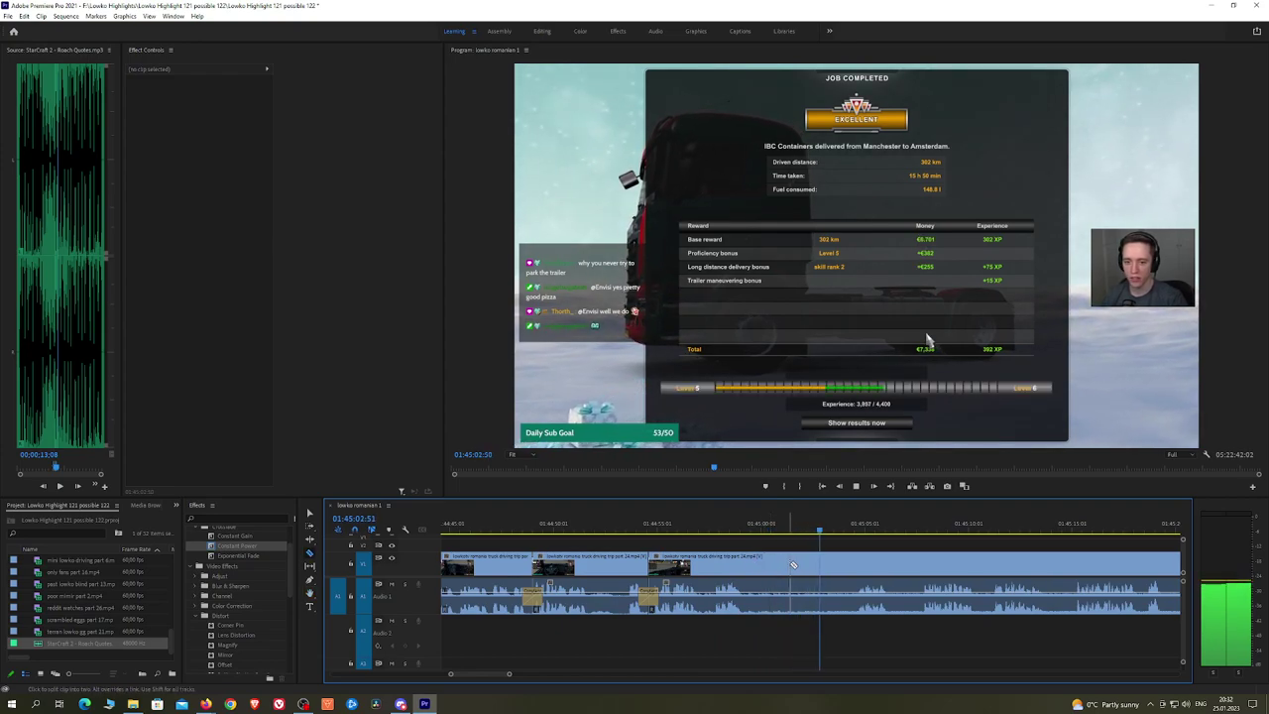
Step: Remove the stretch around 01:44:59–01:45:04 and smooth the audio join with Constant Power
left_click(751, 526)
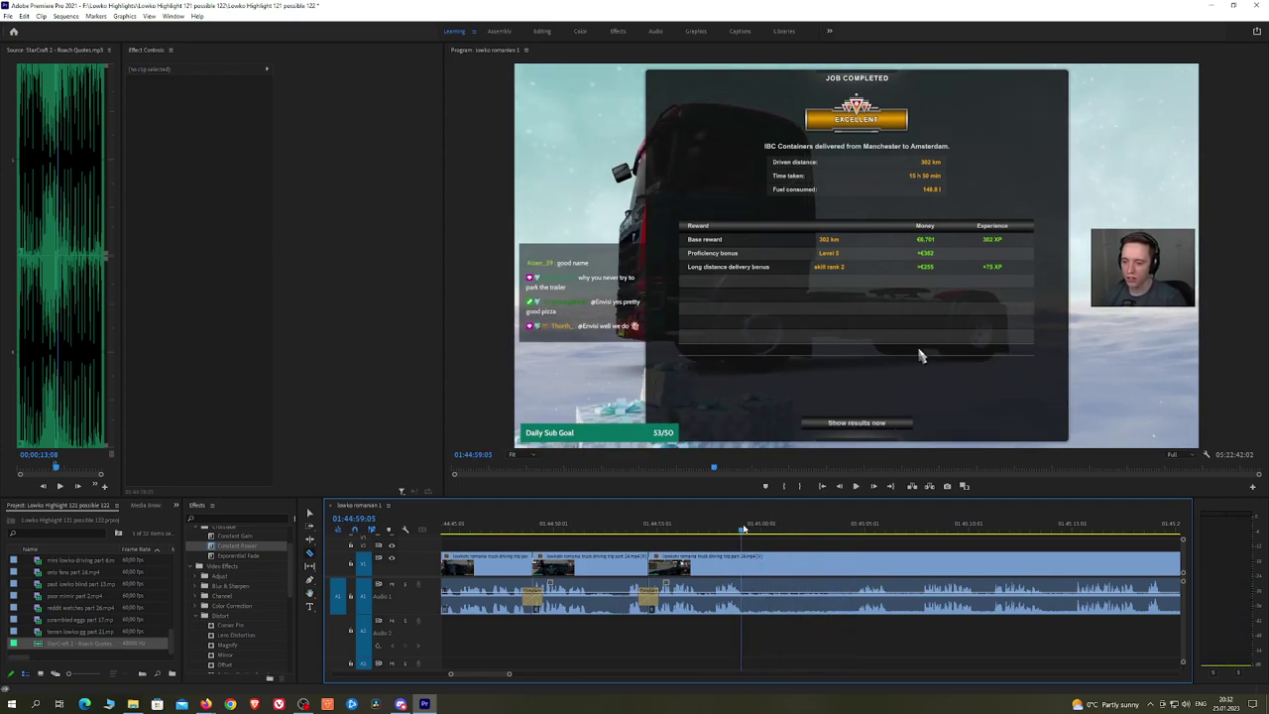
left_click(846, 525)
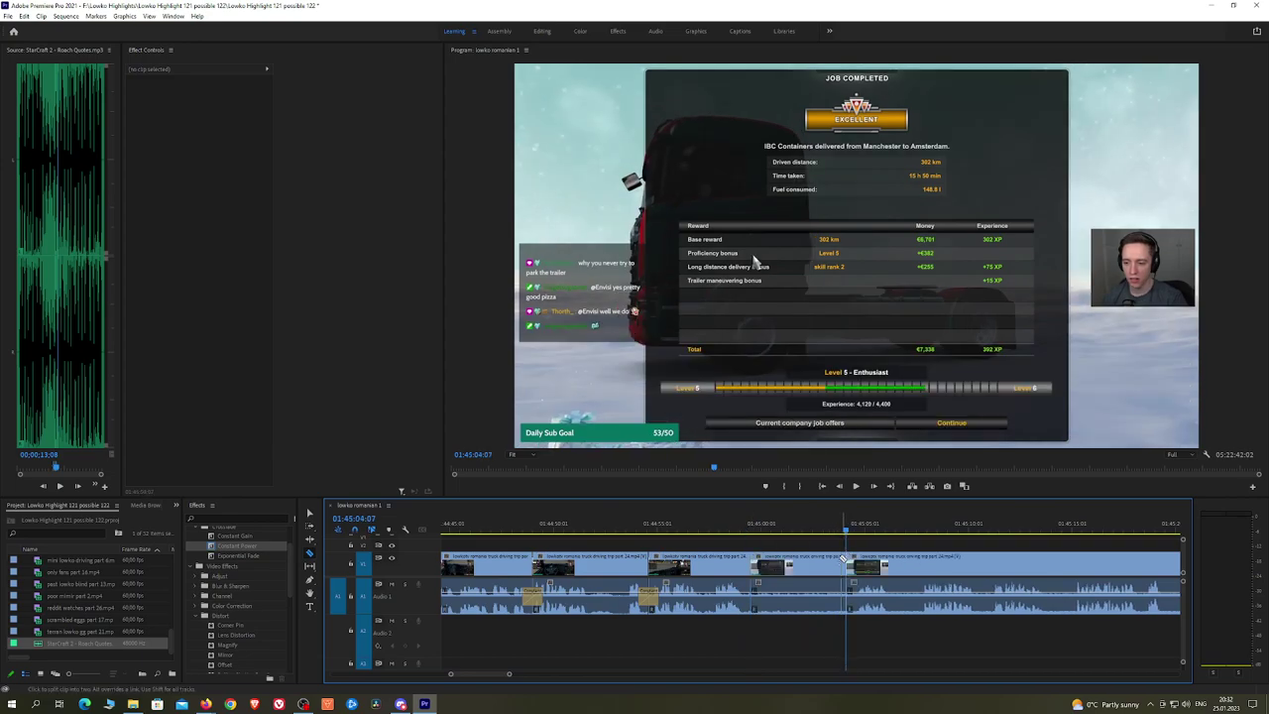
key("v")
left_click(831, 564)
key("shift+Delete")
key("space")
left_click_drag(238, 546, 752, 597)
key("h")
left_click_drag(886, 539, 778, 535)
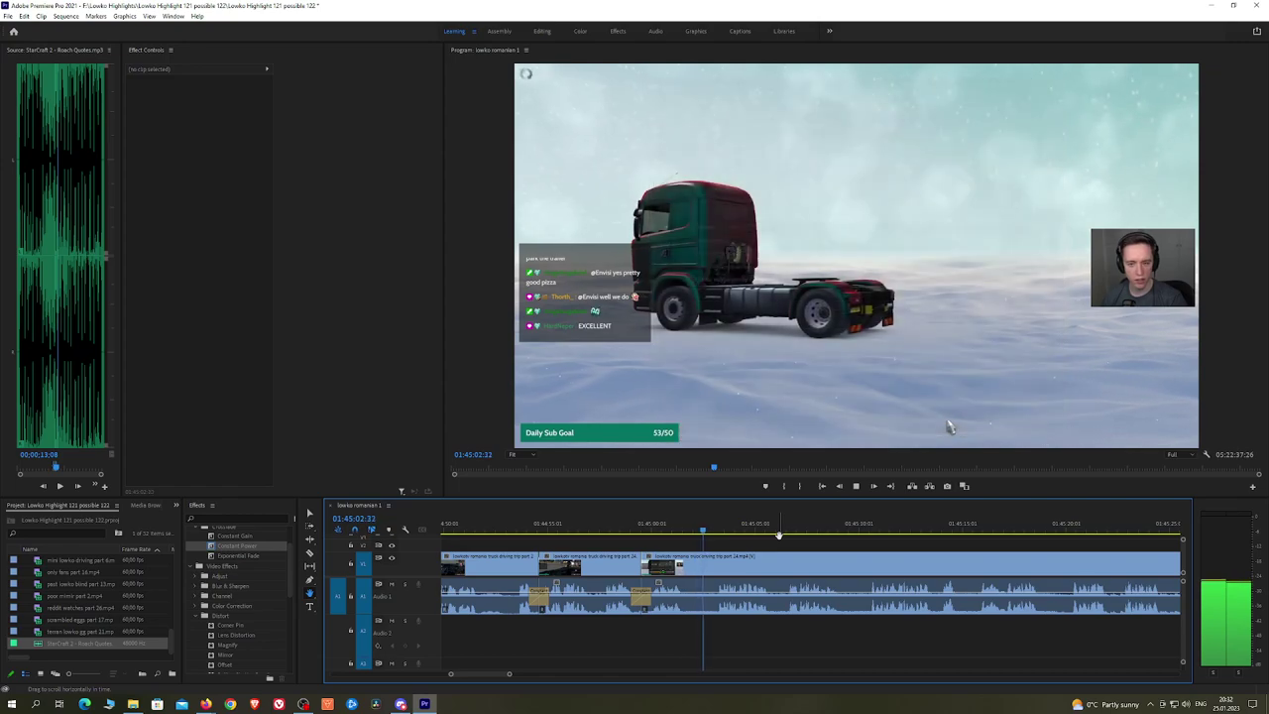
Step: Split the clip at about 01:45:05 on the quick-travel map
scroll(831, 544, "down", 2)
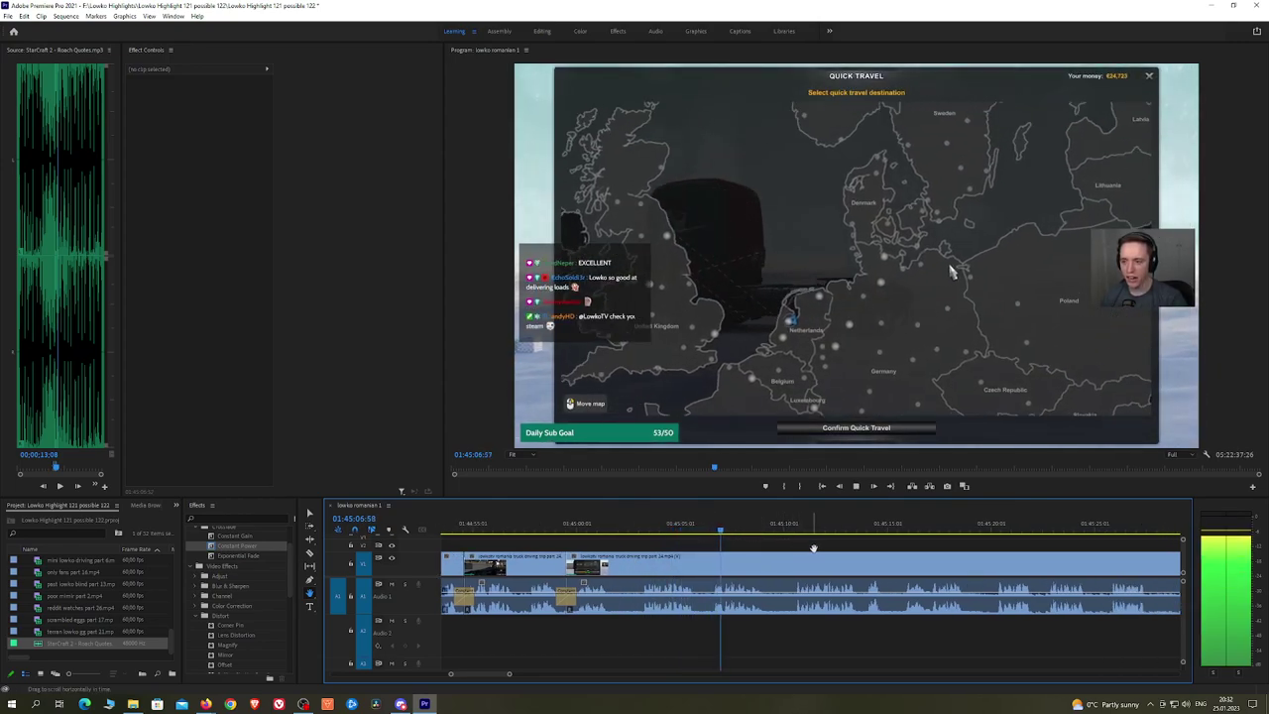
scroll(762, 547, "down", 2)
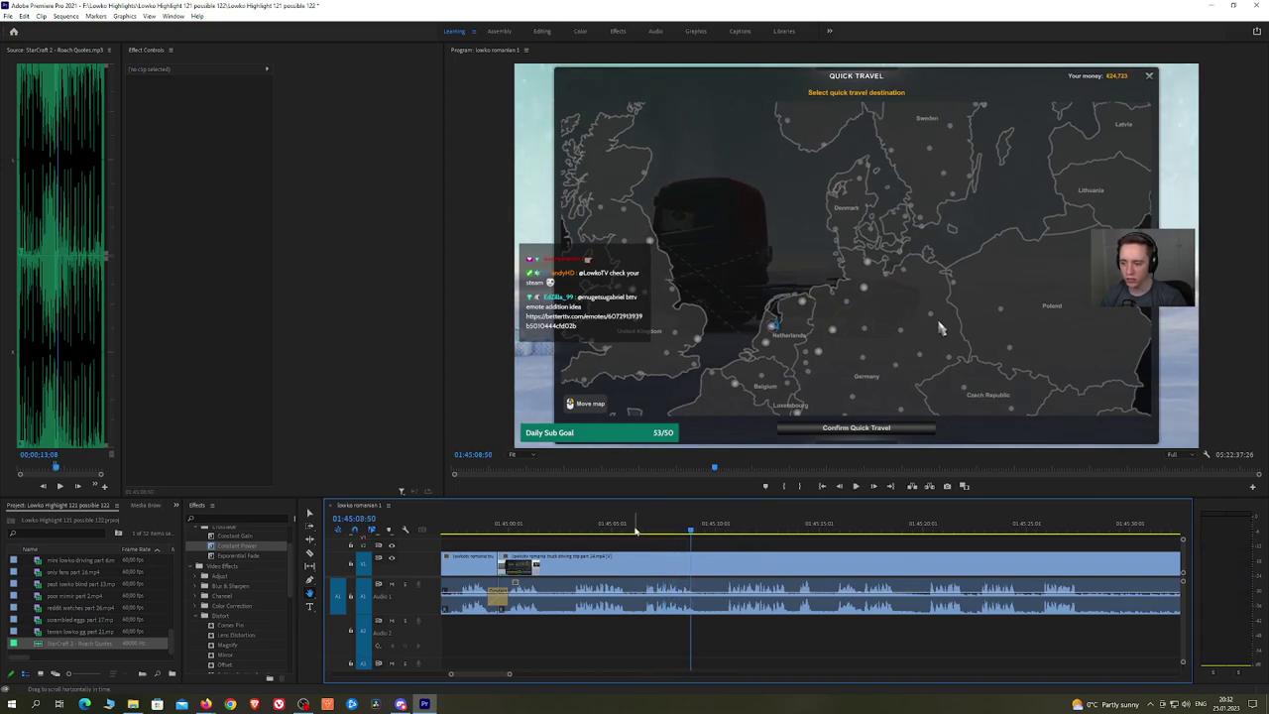
left_click_drag(634, 529, 618, 528)
key("space")
key("c")
left_click(632, 560)
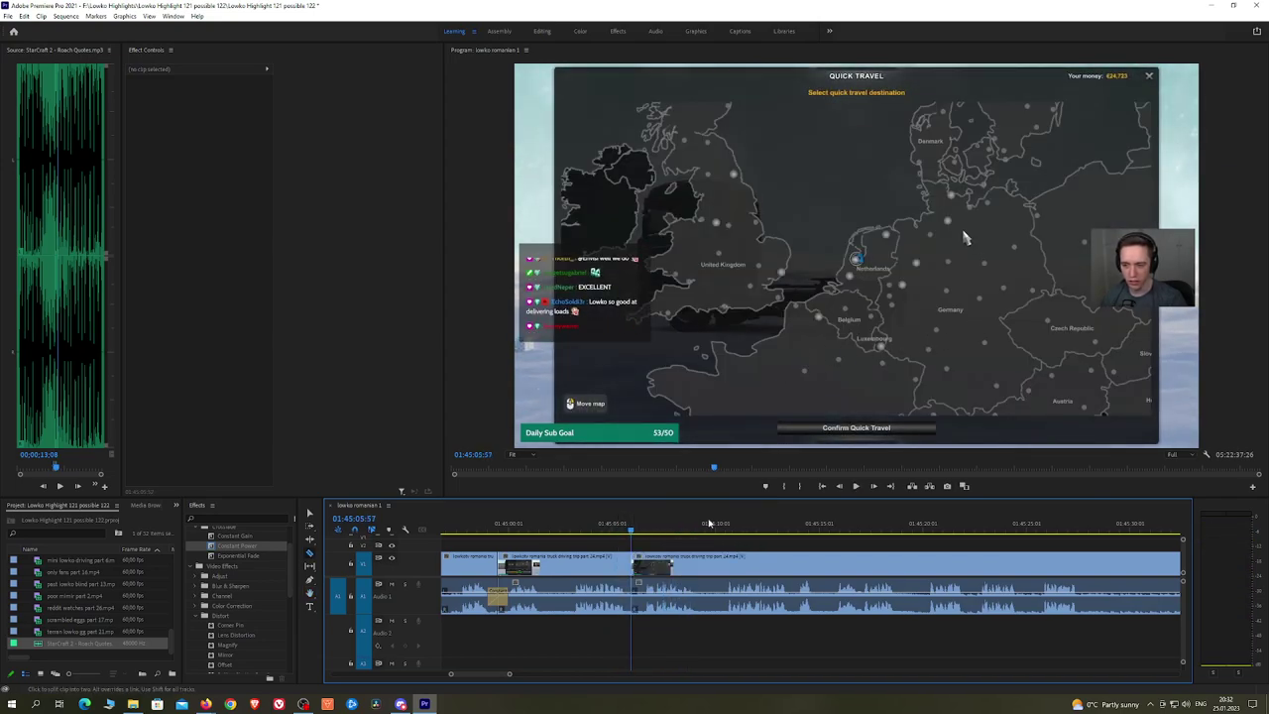
Step: Cut again once Bucharest is picked, ripple-delete between cuts, and add Exponential Fade and Constant Power
left_click_drag(710, 522, 727, 521)
key("space")
left_click(727, 557)
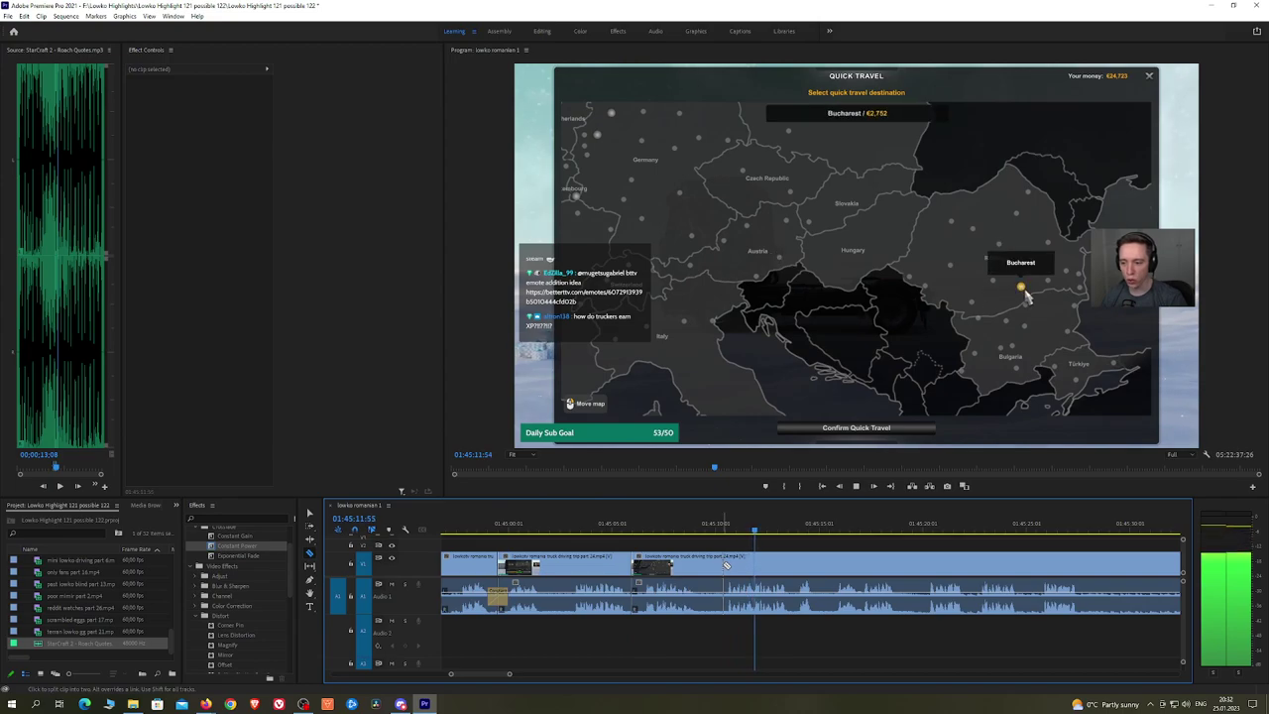
key("v")
left_click(702, 567)
key("shift+Delete")
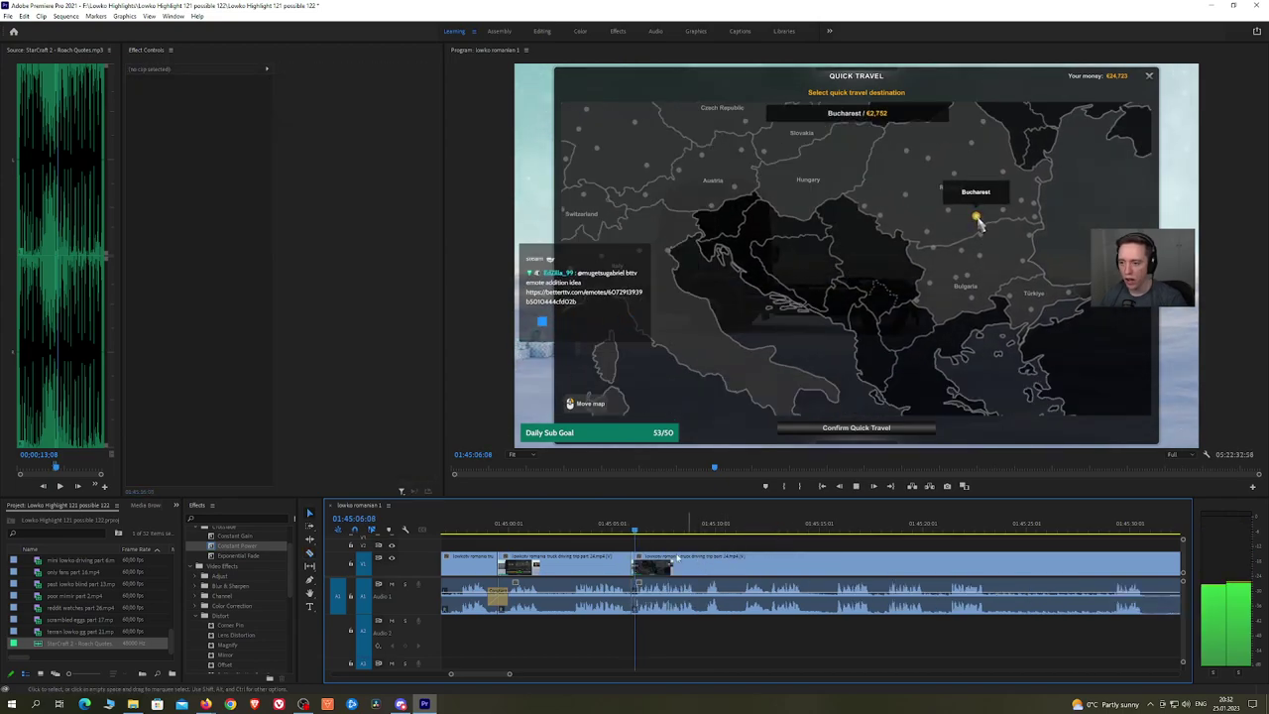
left_click_drag(259, 556, 634, 617)
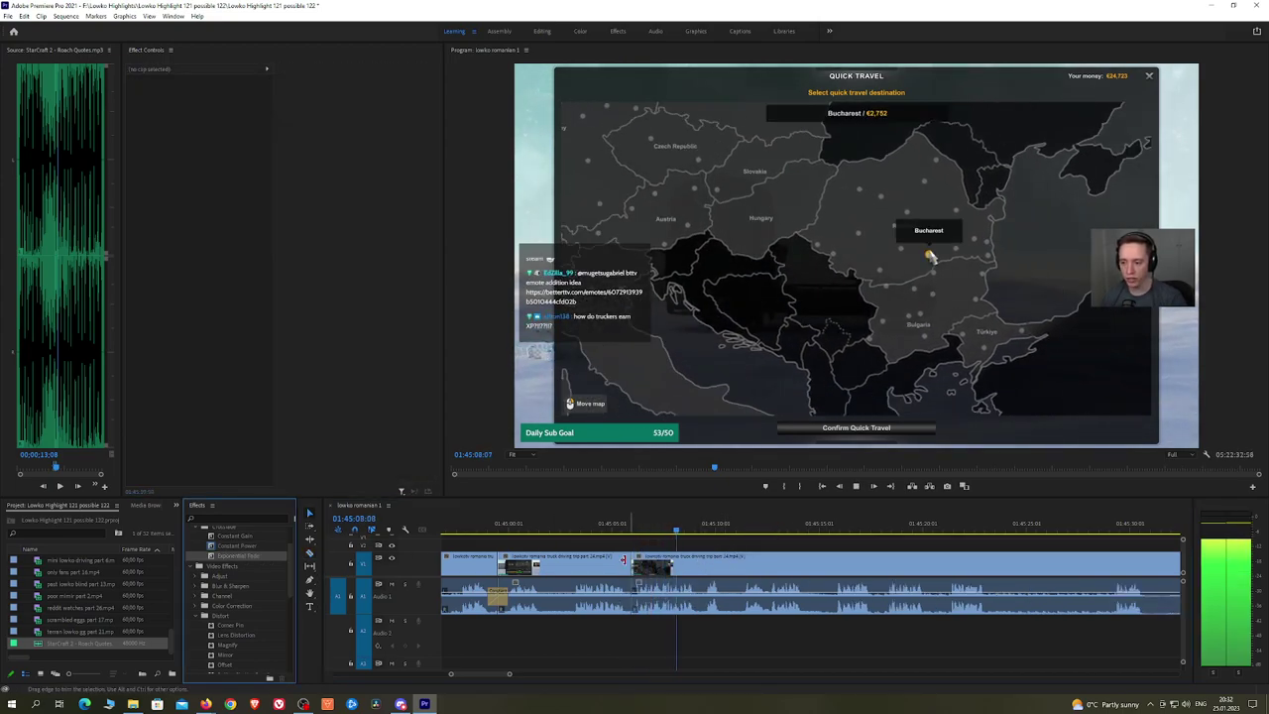
left_click_drag(259, 548, 630, 601)
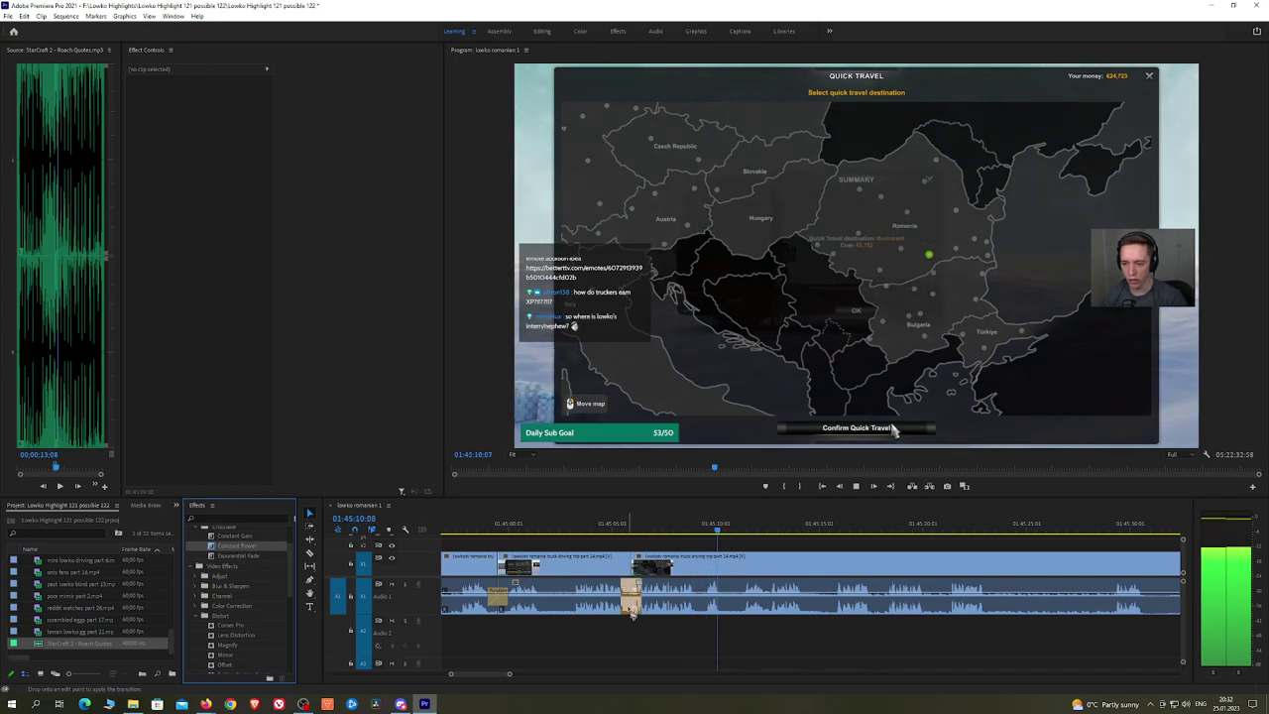
key("h")
left_click_drag(795, 540, 751, 539)
Step: Review ahead toward the loading screen, split the clip, and scrub to about 01:45:35
scroll(738, 538, "down", 1)
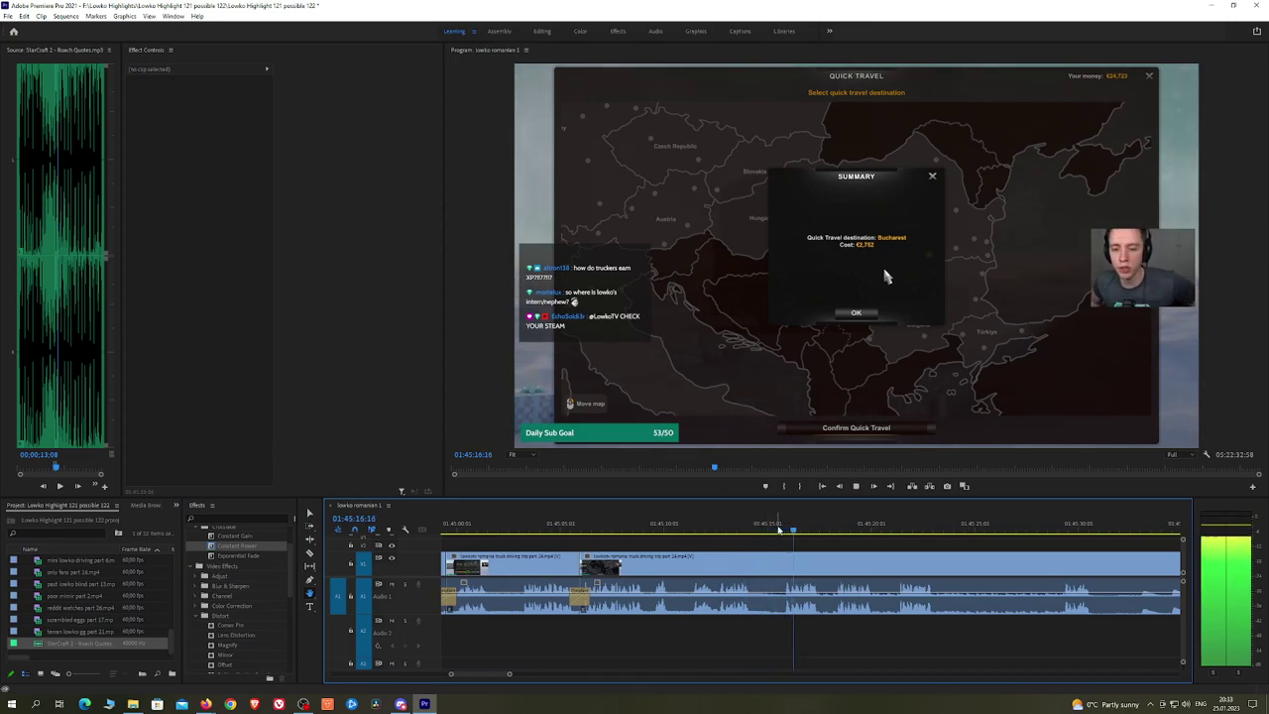
scroll(816, 538, "down", 3)
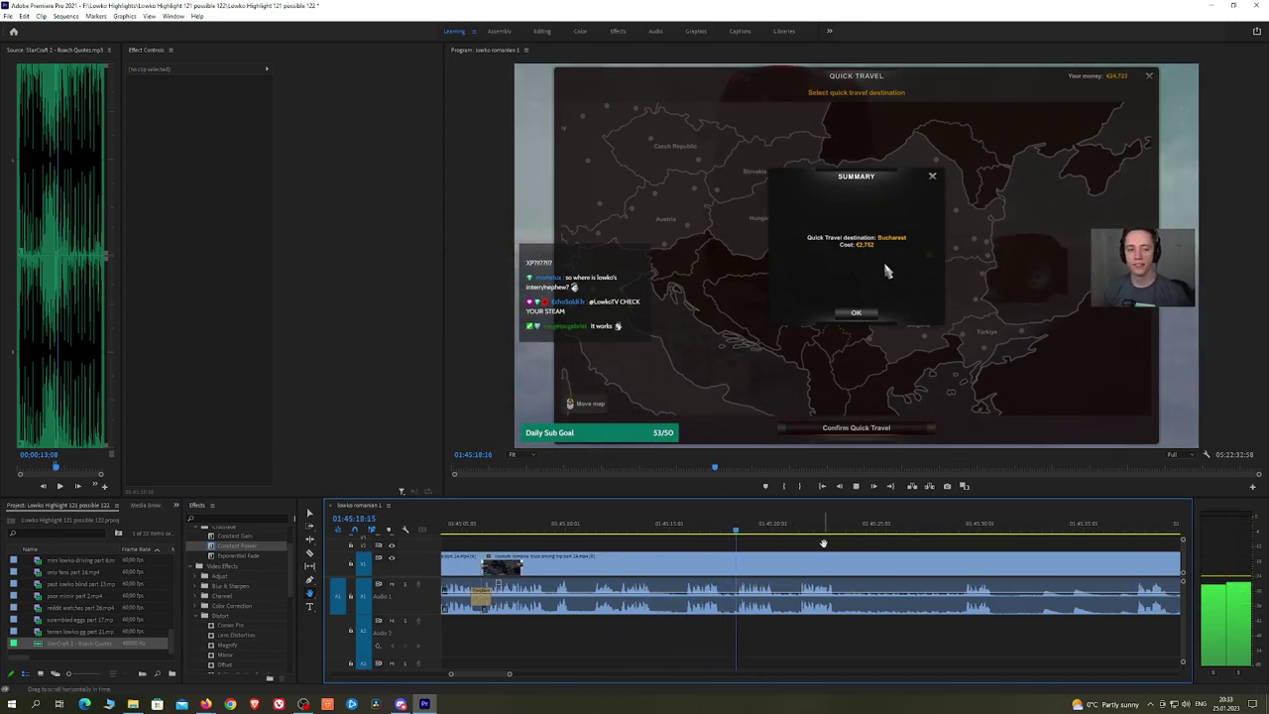
scroll(833, 538, "down", 3)
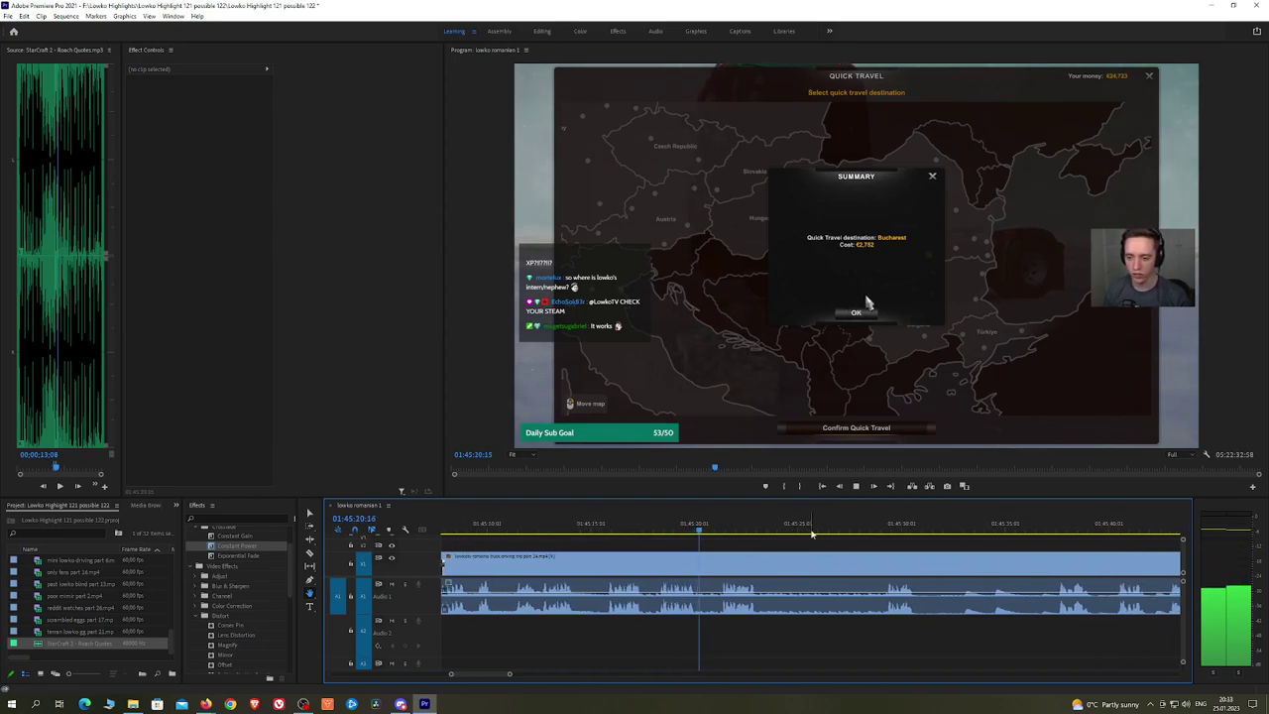
scroll(841, 543, "down", 1)
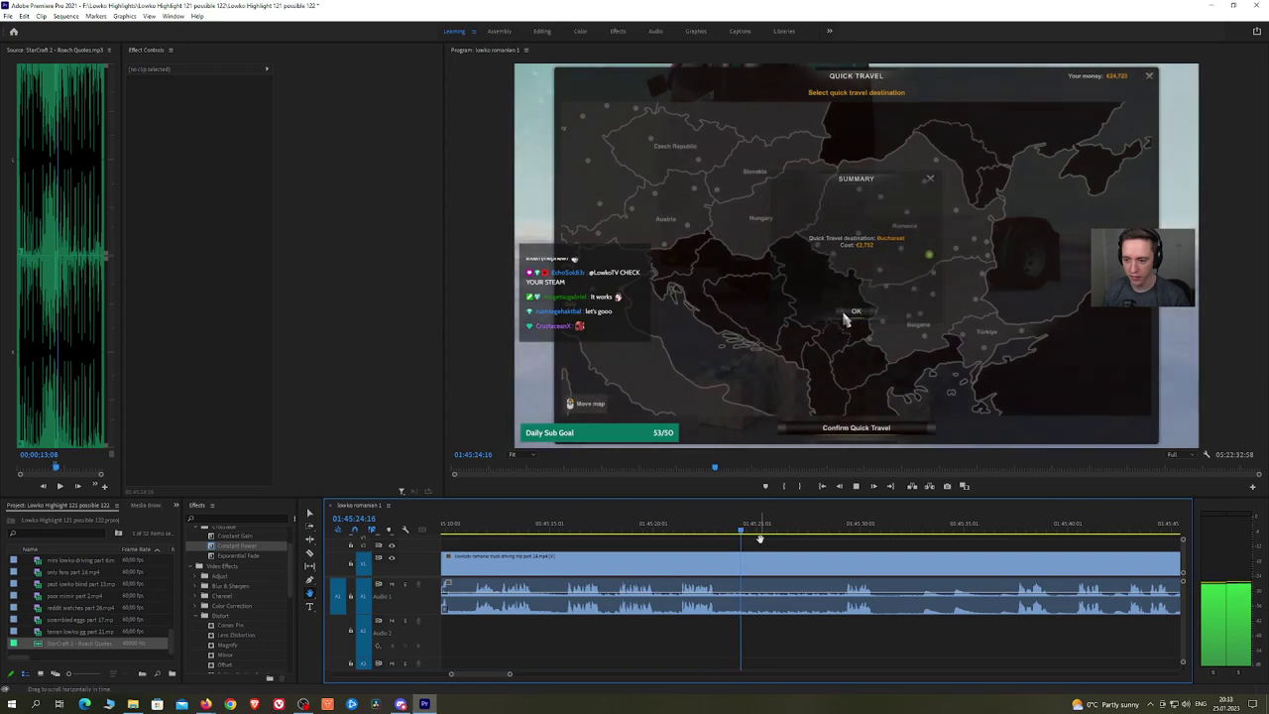
left_click(822, 531)
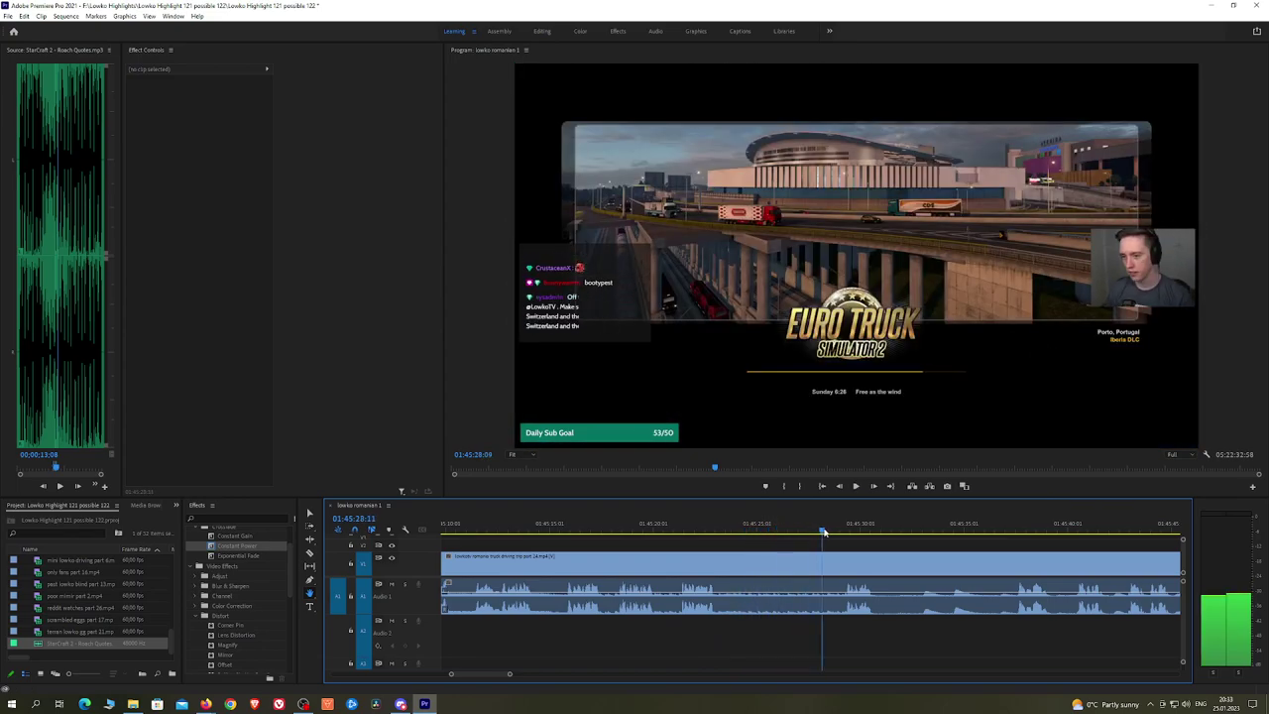
scroll(831, 546, "down", 2)
scroll(829, 546, "down", 3)
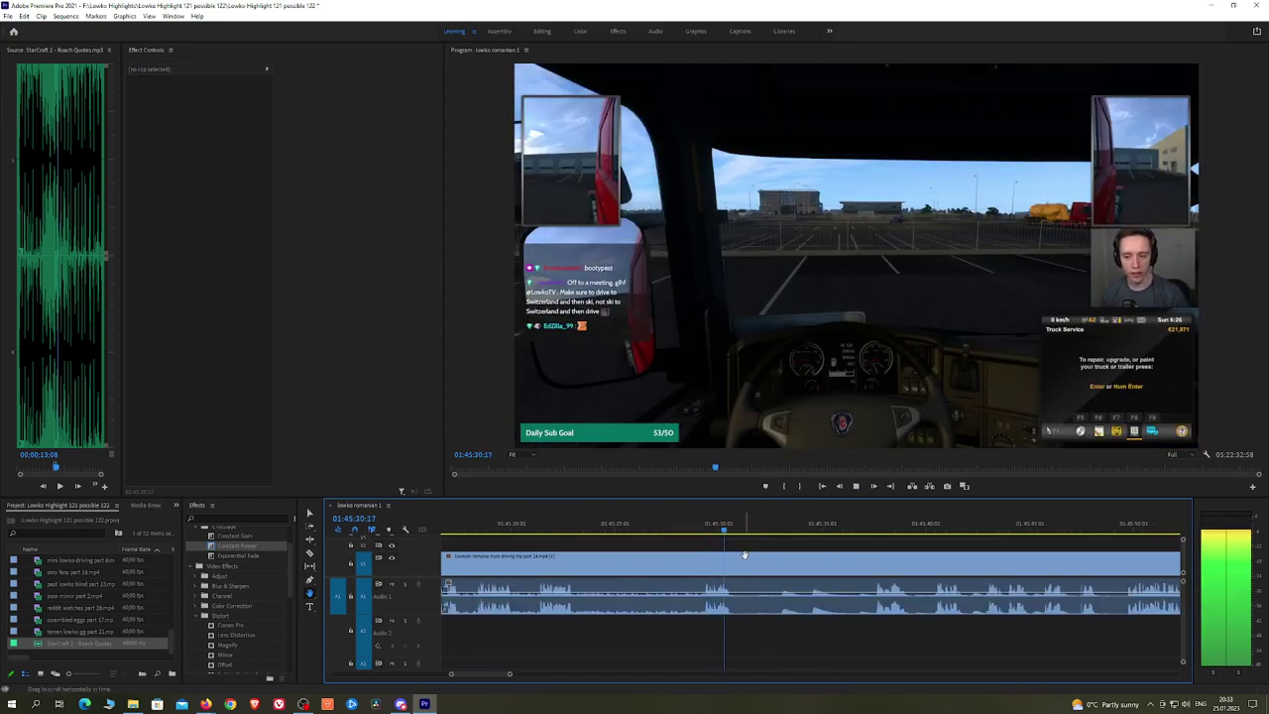
left_click(737, 563)
left_click_drag(738, 534, 622, 531)
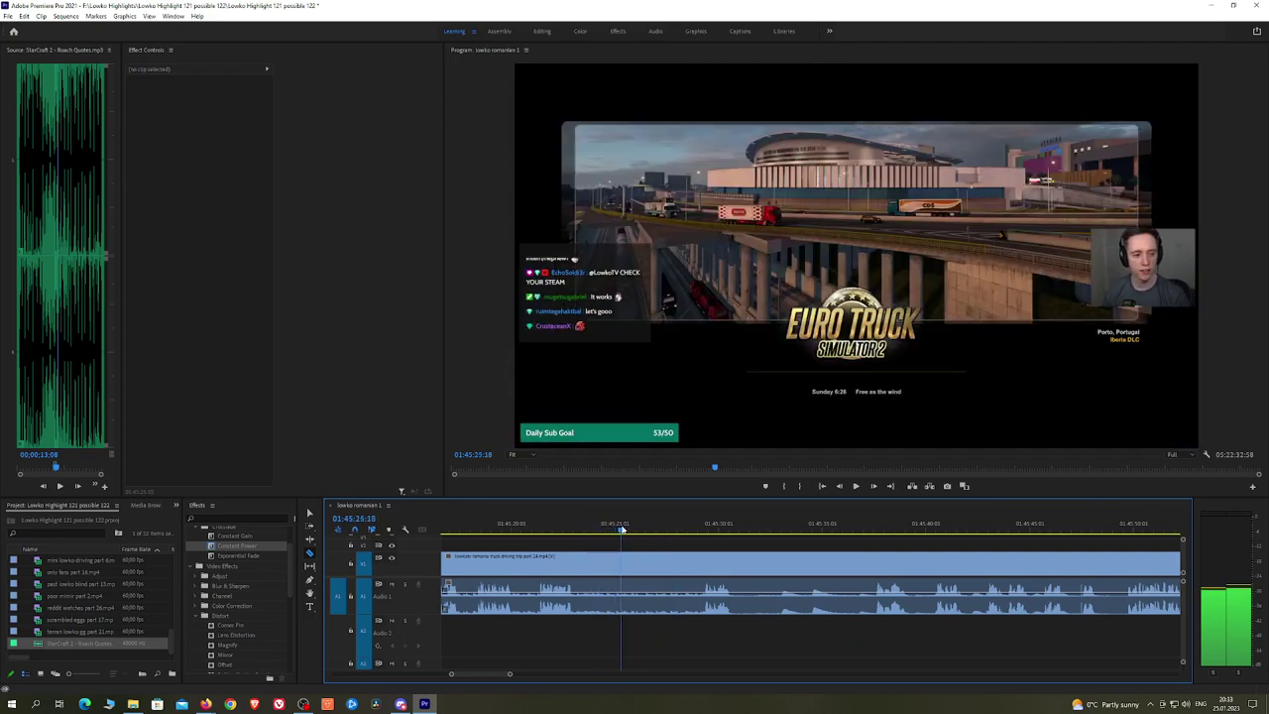
Step: Ripple-delete the segment before the cab view returns, review the edit, and save the project
left_click(626, 564)
key("v")
left_click(694, 561)
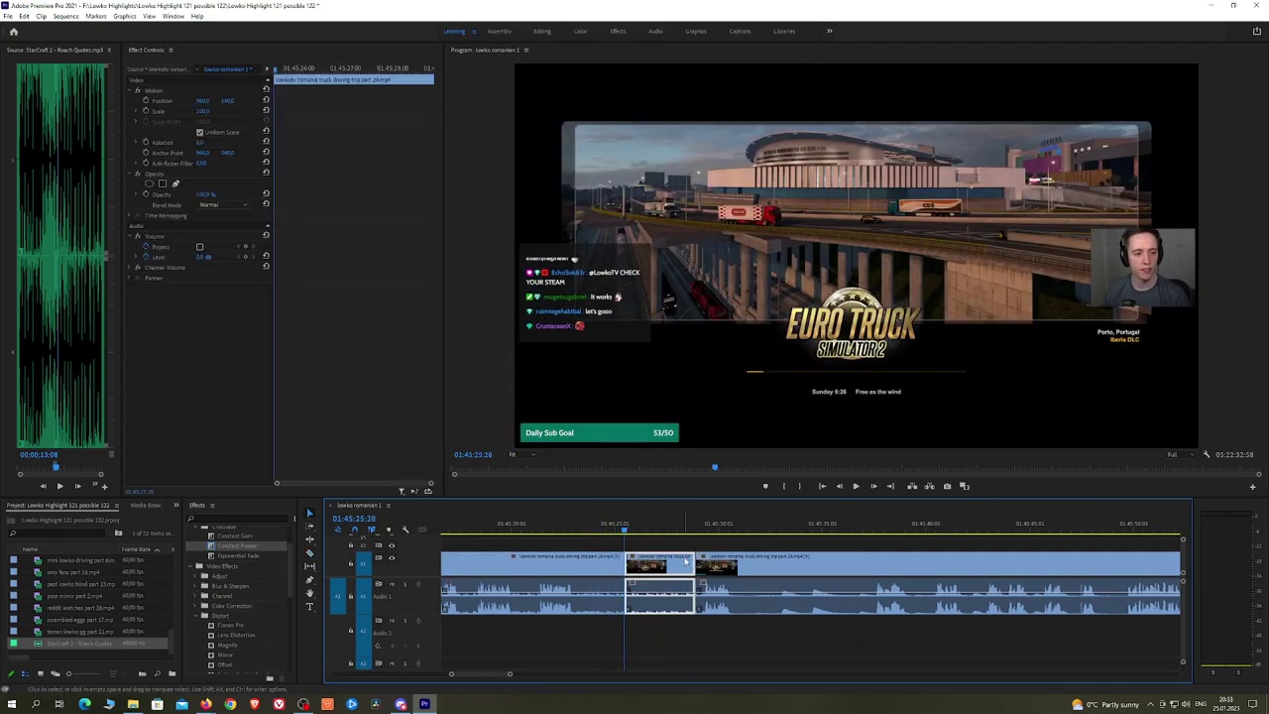
key("shift+Delete")
key("space")
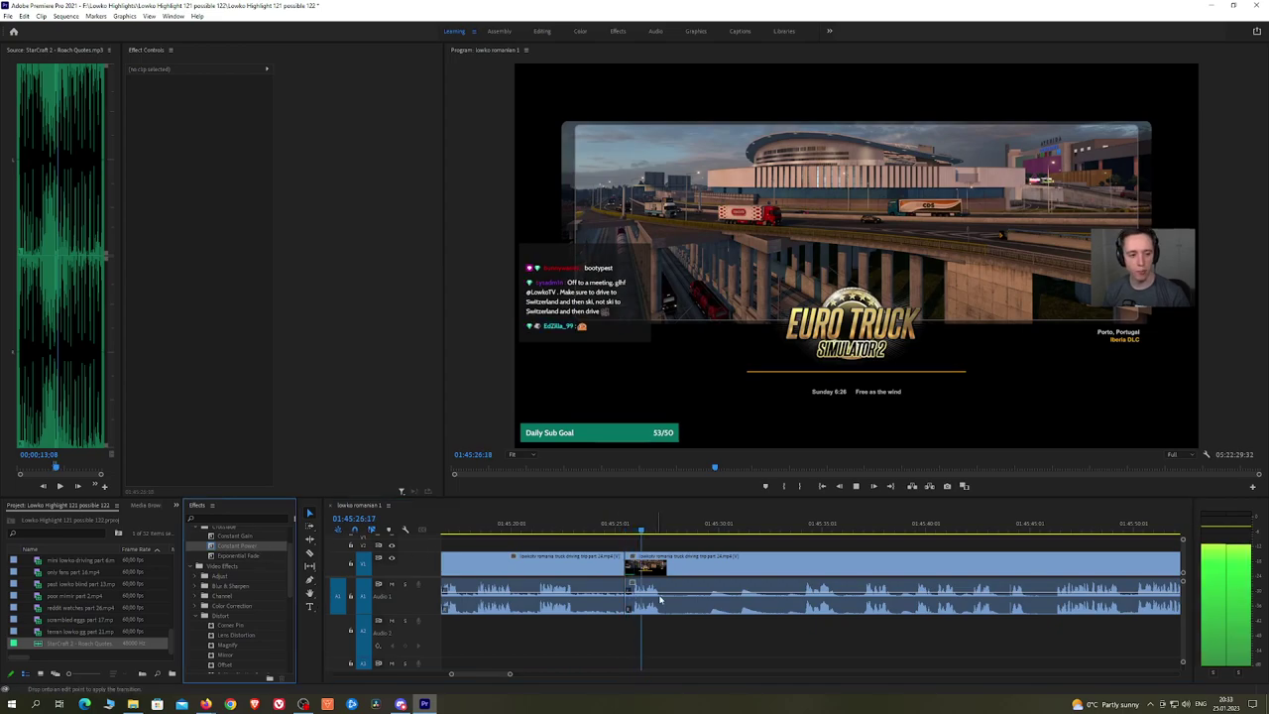
left_click(789, 529)
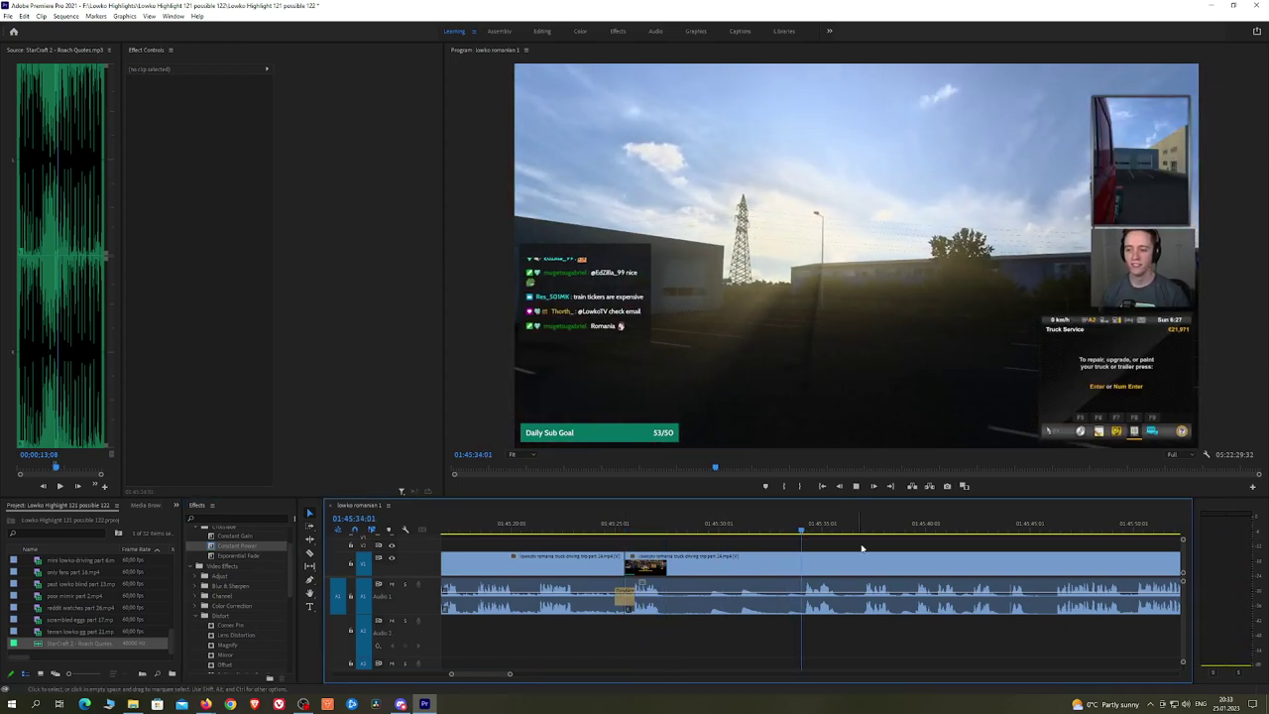
key("h")
left_click_drag(914, 549, 764, 548)
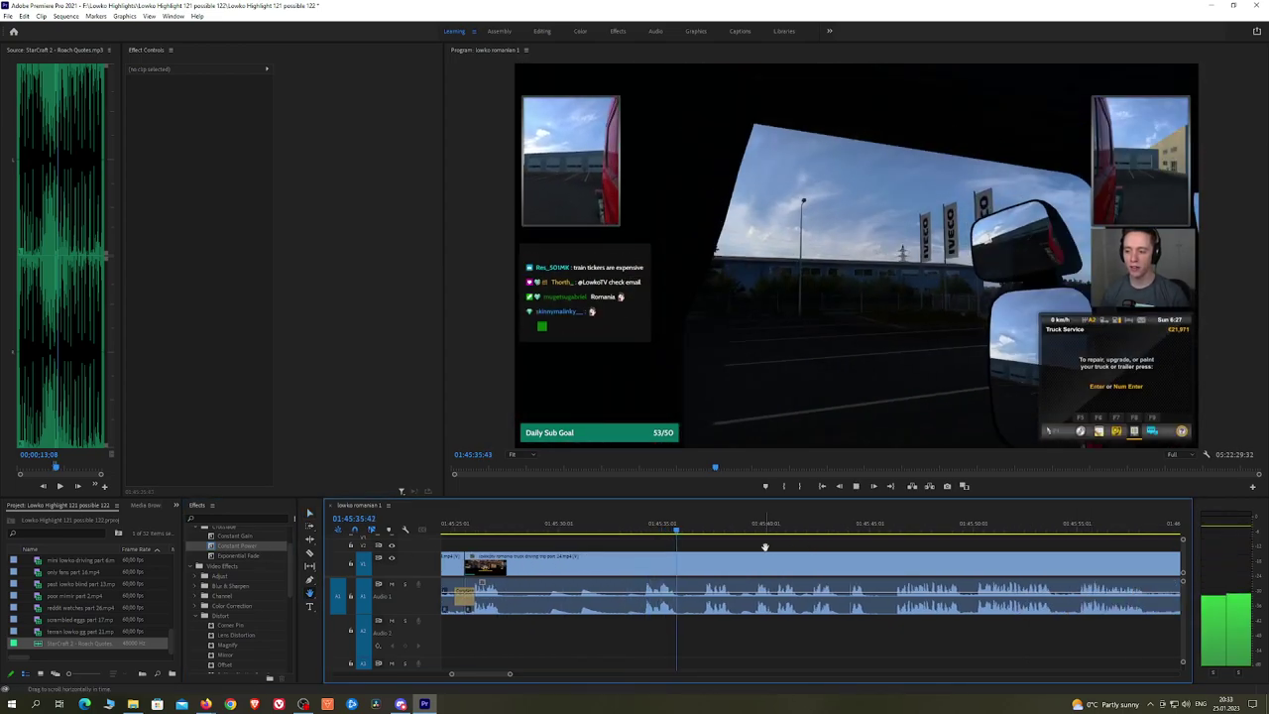
left_click(699, 533)
key("space")
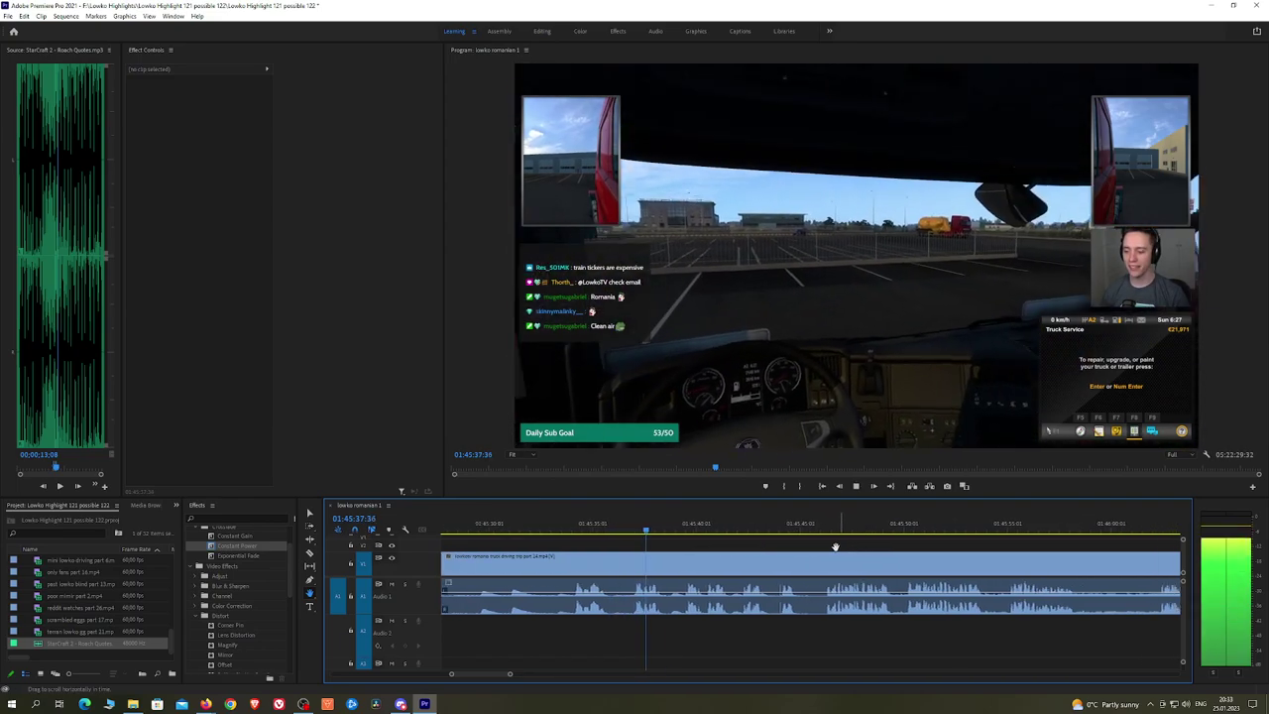
key("ctrl+s")
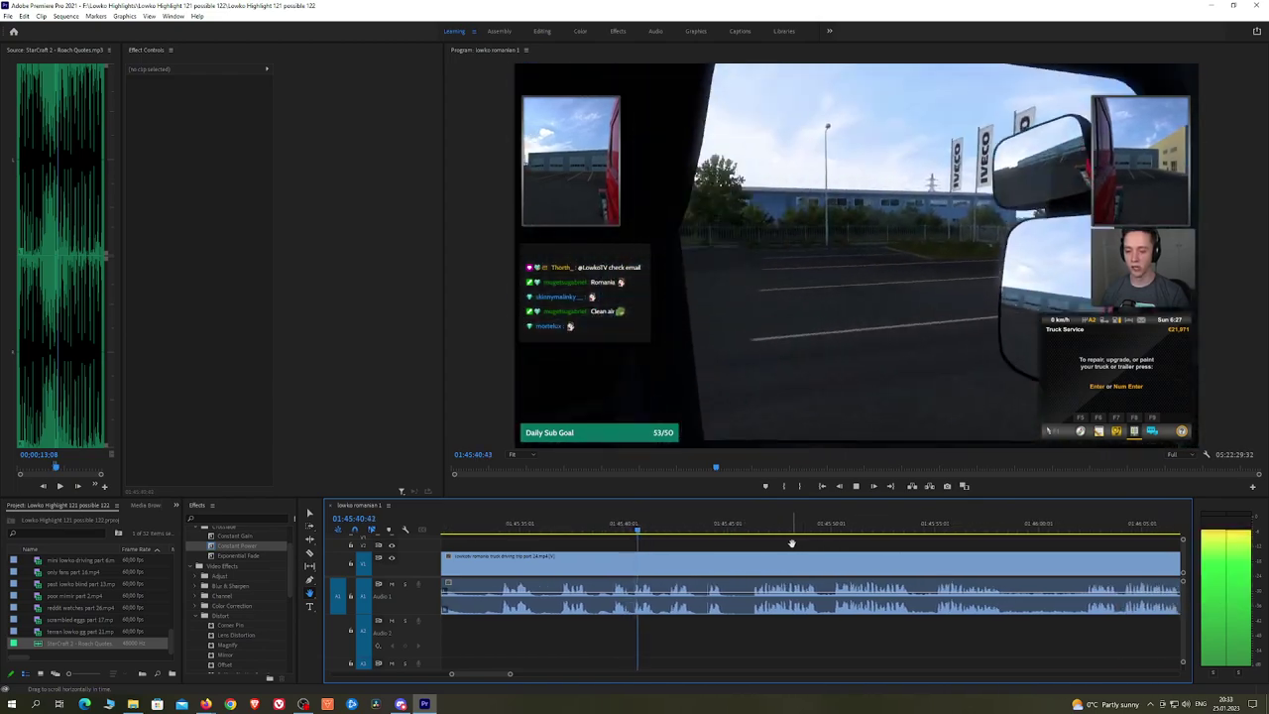
Step: Cut out a short unwanted piece of the stream clip and replay the edit
scroll(738, 555, "up", 2)
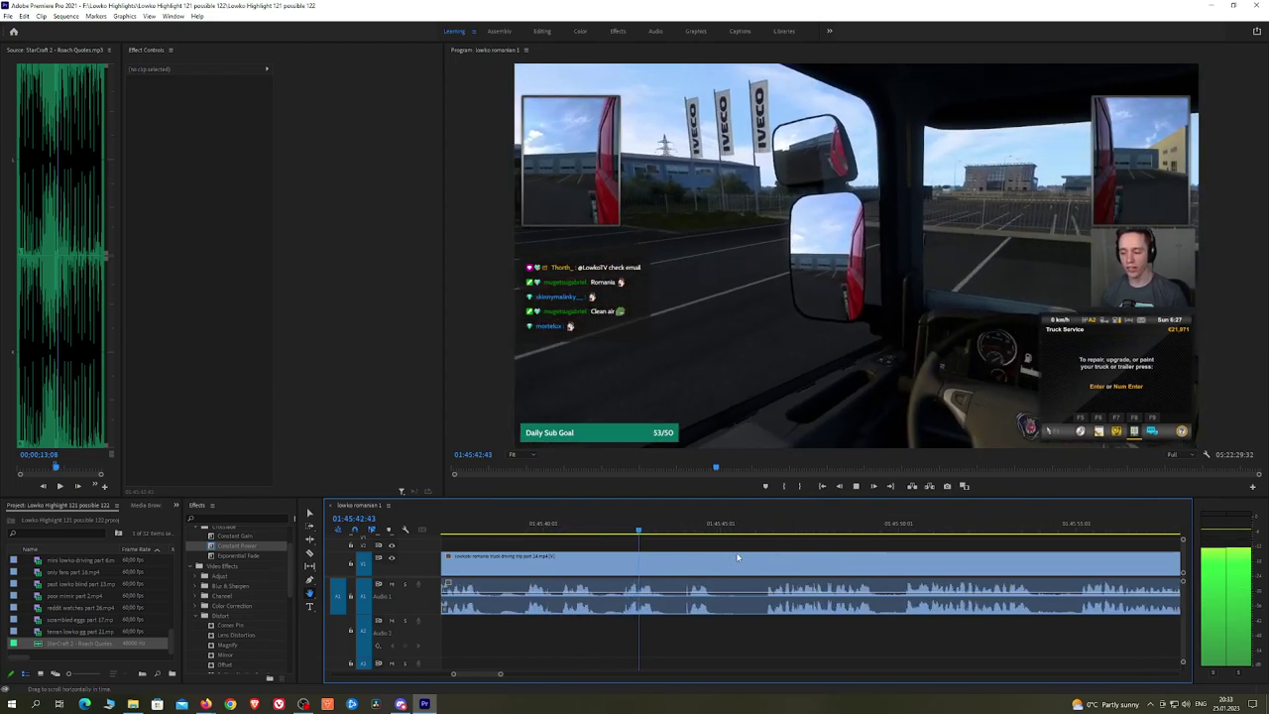
key("c")
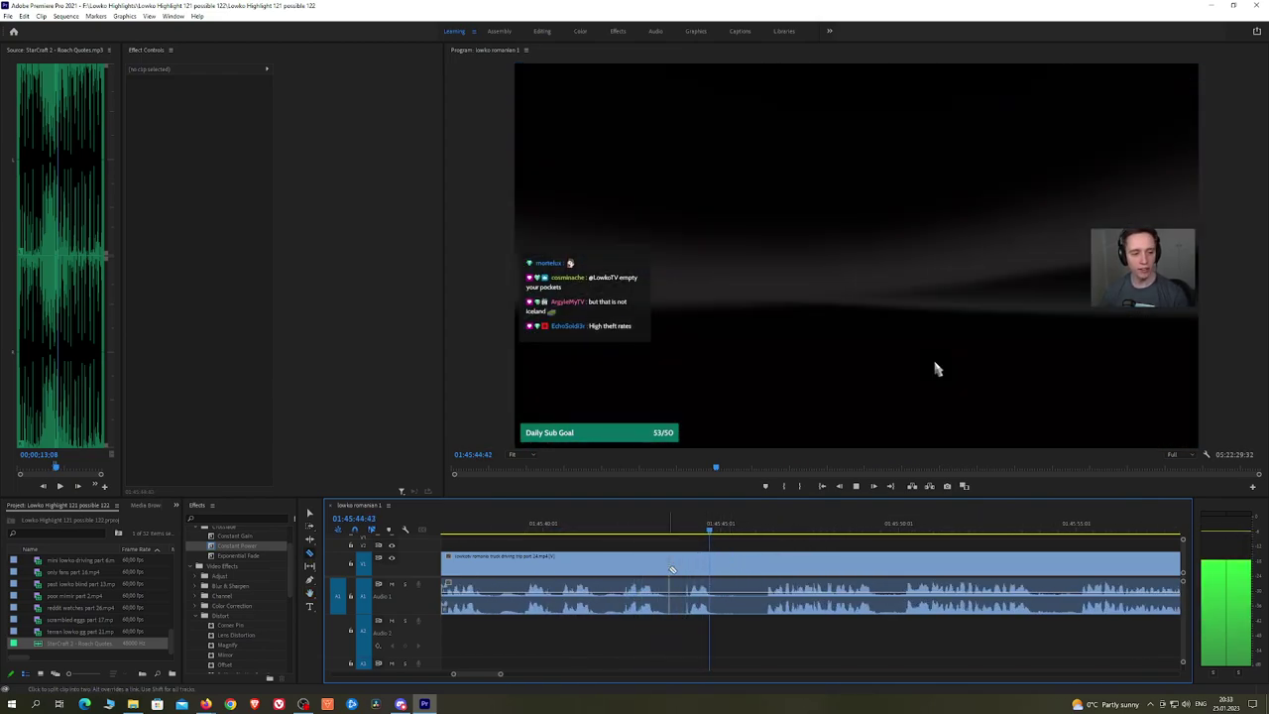
left_click(669, 566)
key("v")
left_click(679, 565)
key("shift+Delete")
key("Up")
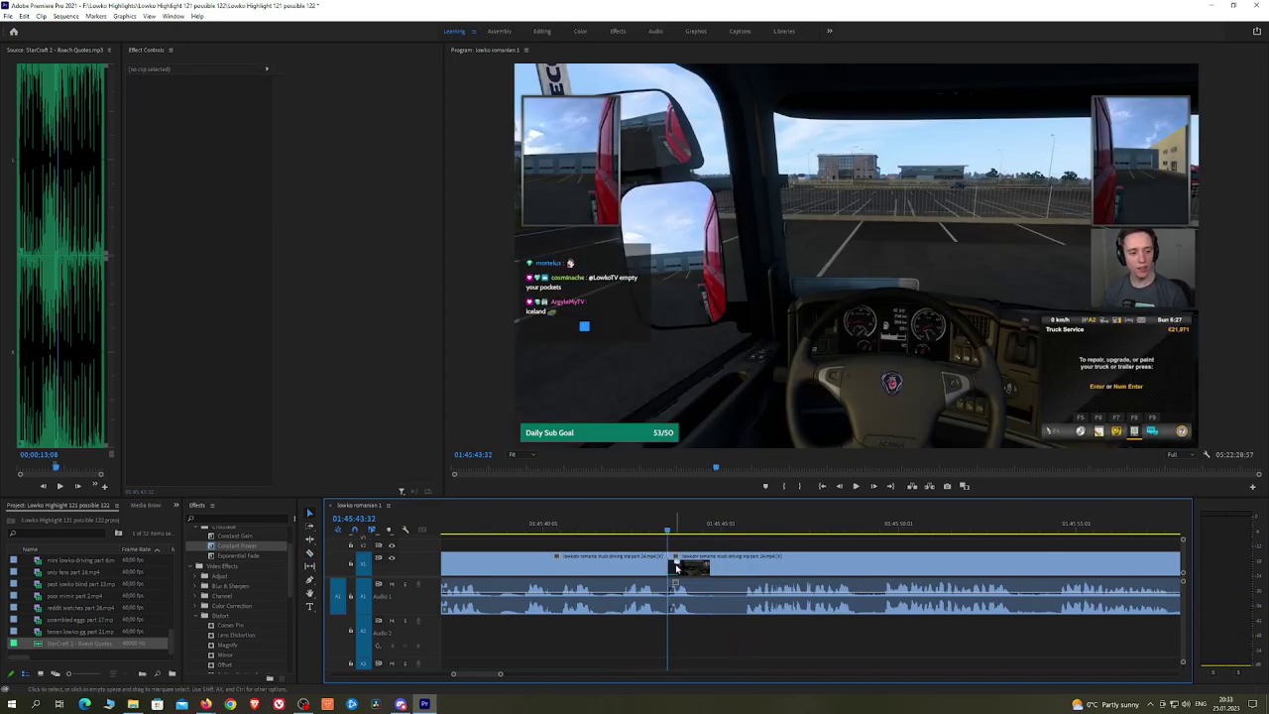
key("space")
Step: Remove the next short unwanted piece and add a Constant Power crossfade to the audio cut
key("c")
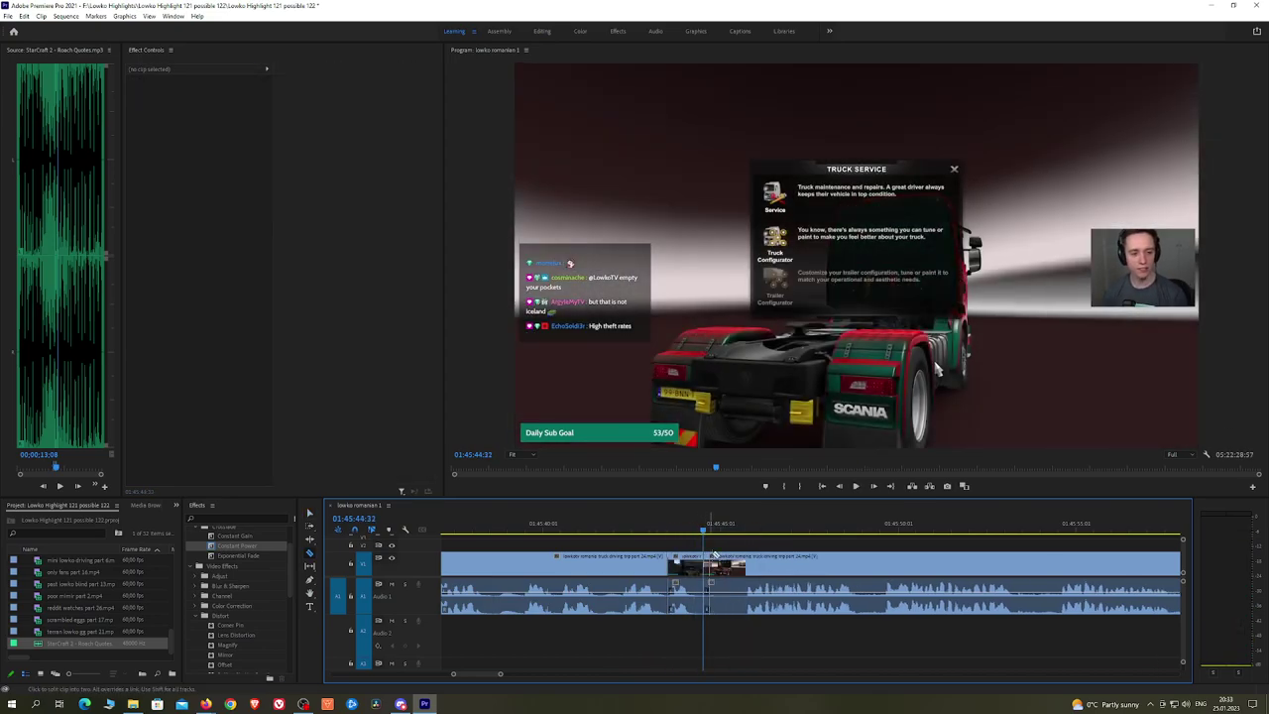
left_click(742, 563)
key("v")
left_click(734, 563)
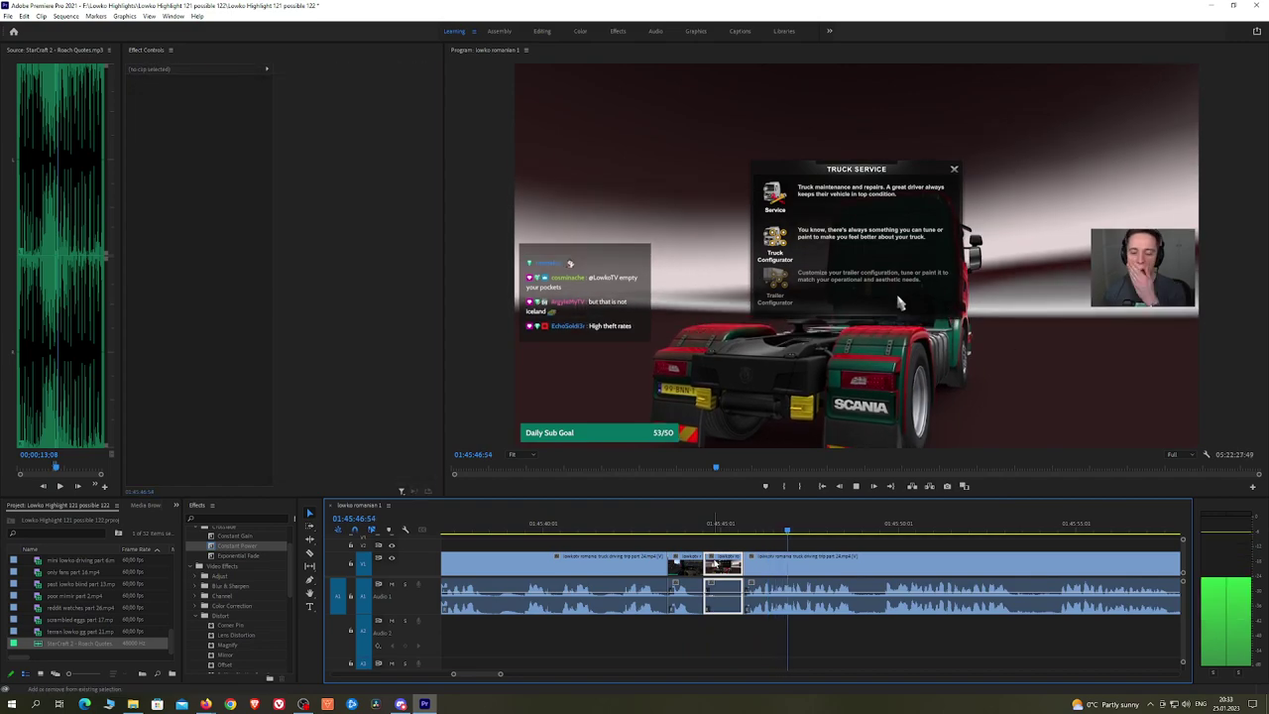
key("shift+Delete")
left_click_drag(262, 550, 704, 592)
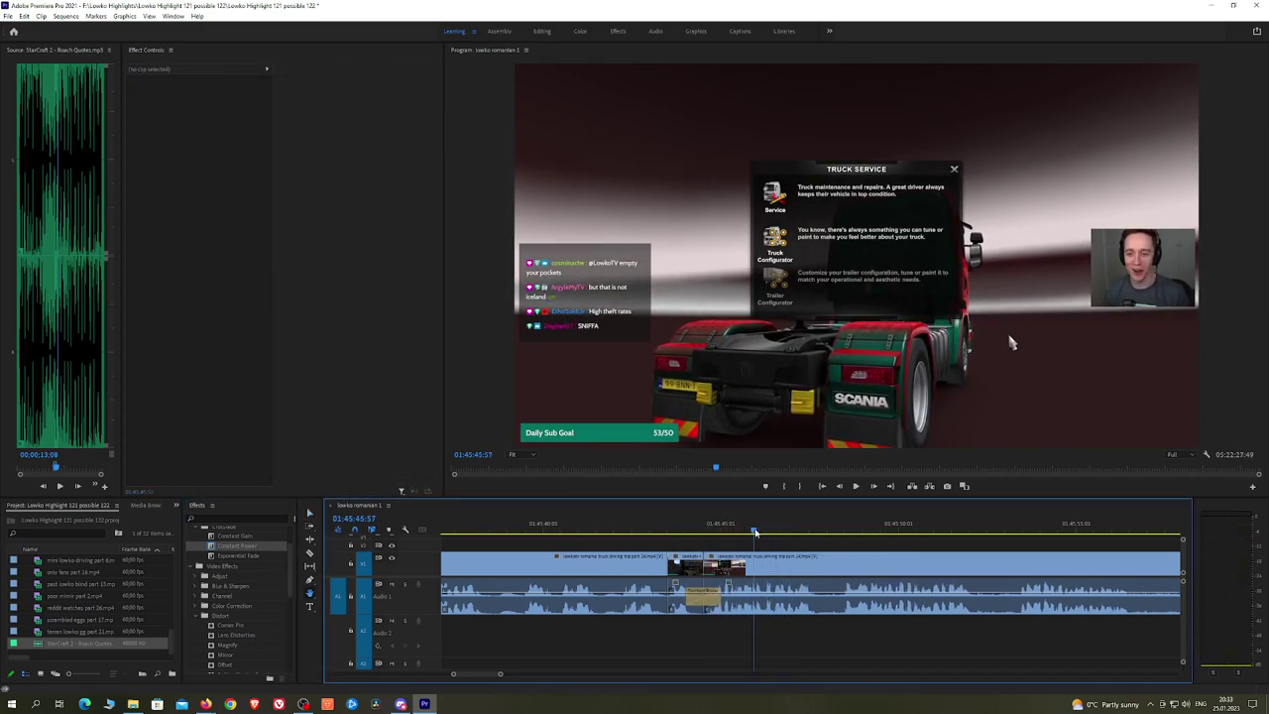
key("space")
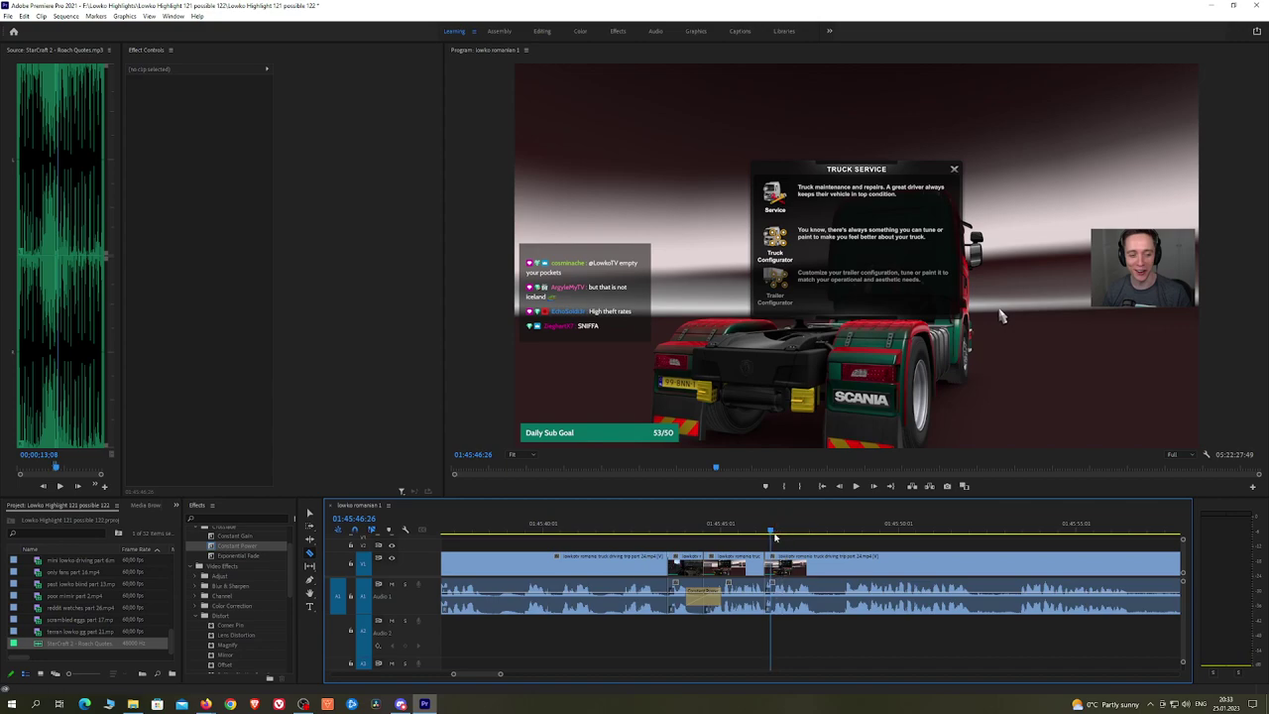
Step: Place the StarCraft 2 Roach Quotes sound on audio track 2 and lower its volume level
left_click(771, 600)
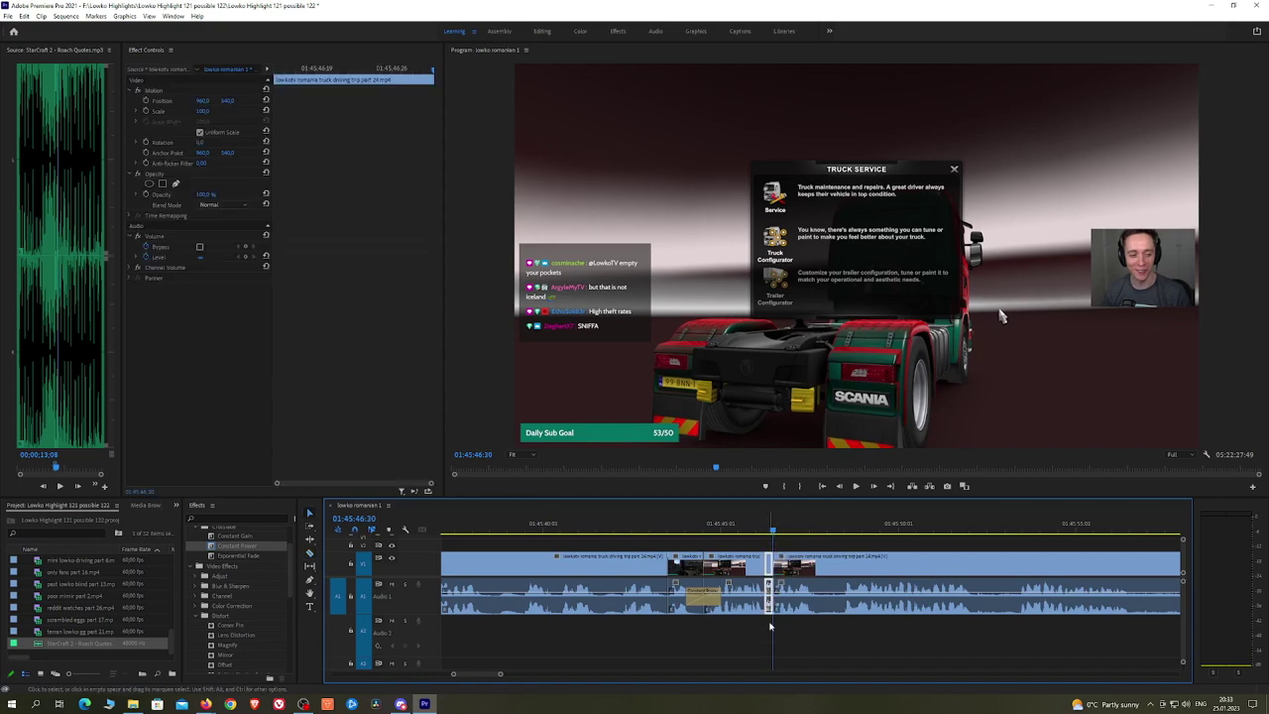
left_click_drag(117, 639, 773, 640)
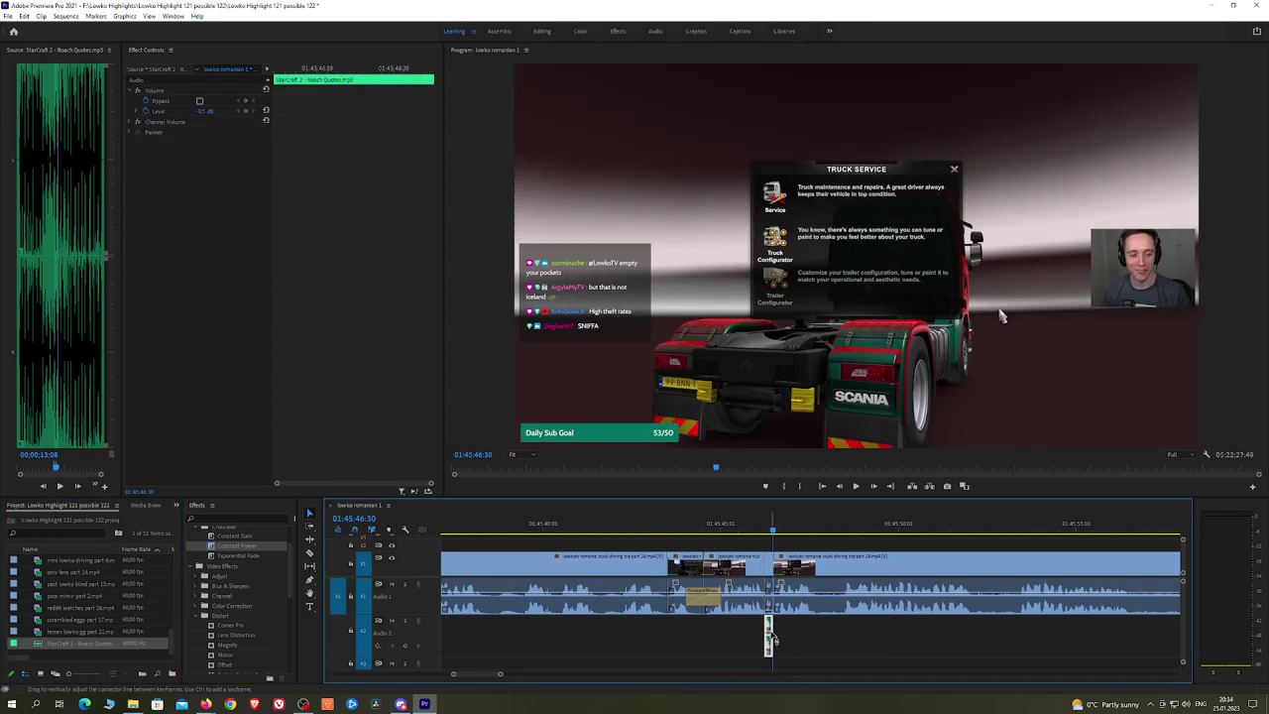
left_click(207, 110)
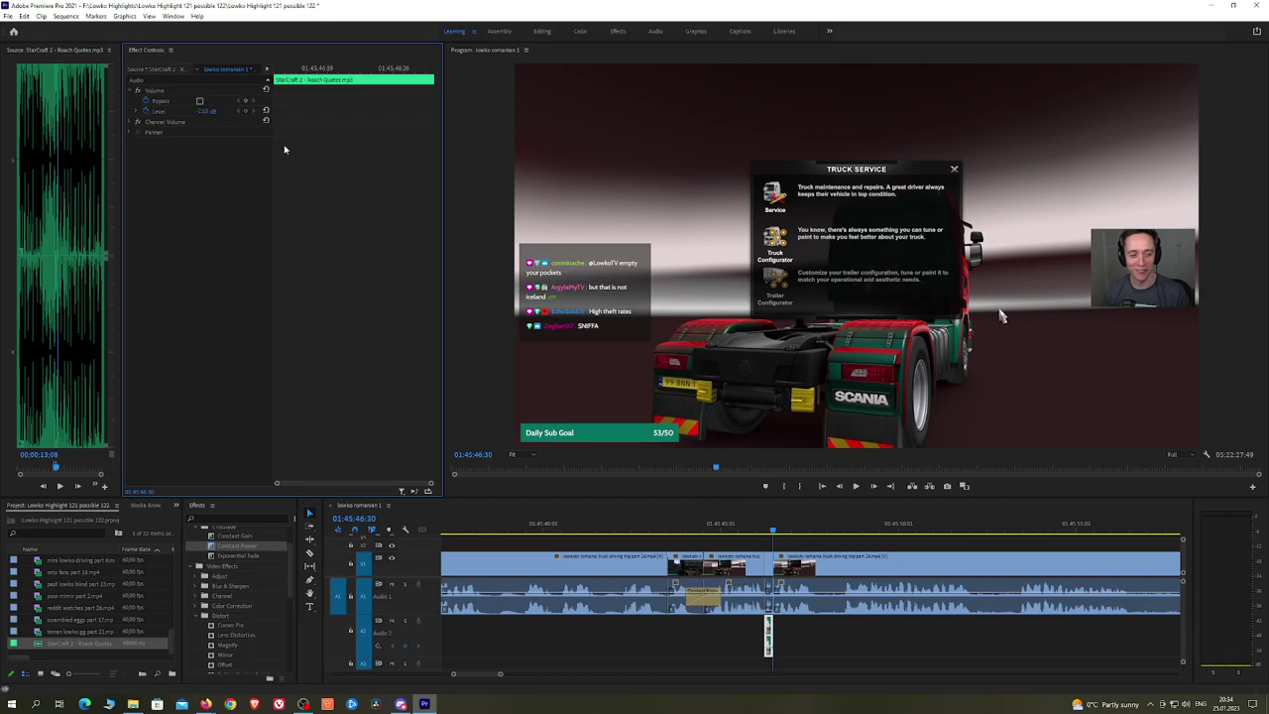
left_click_drag(770, 536, 766, 535)
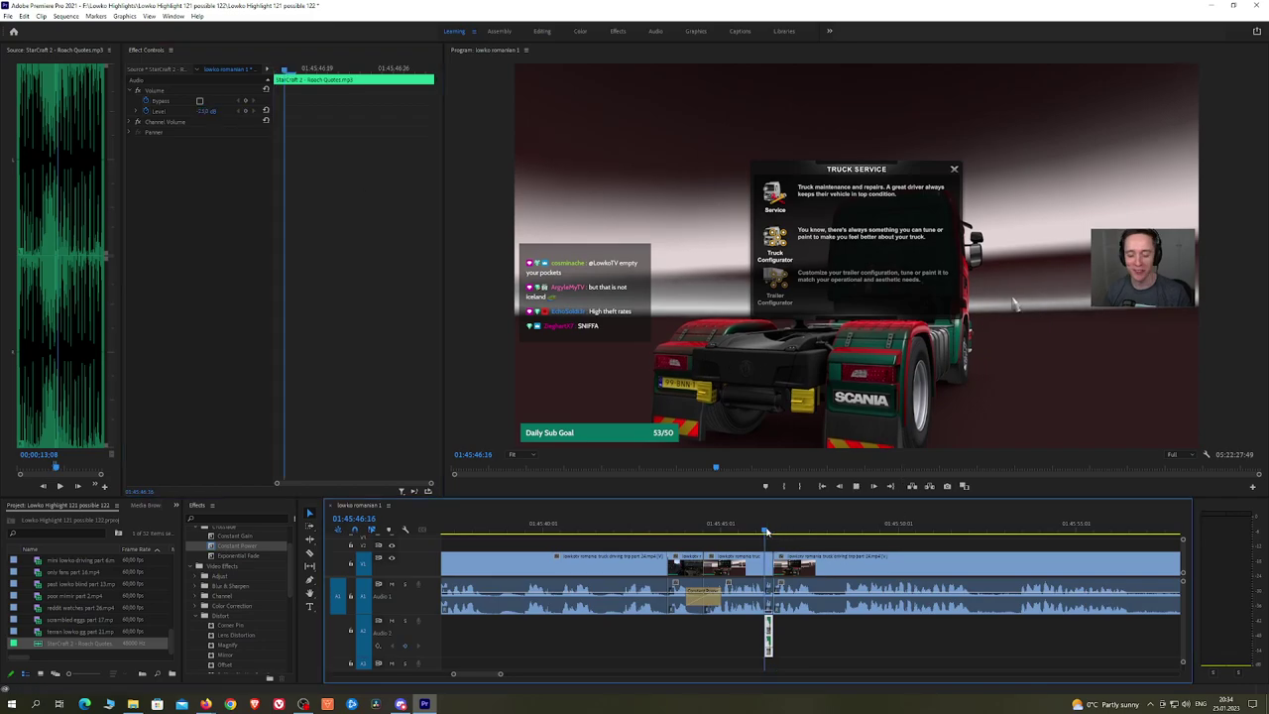
key("space")
key("h")
left_click_drag(932, 542, 836, 542)
scroll(855, 548, "down", 2)
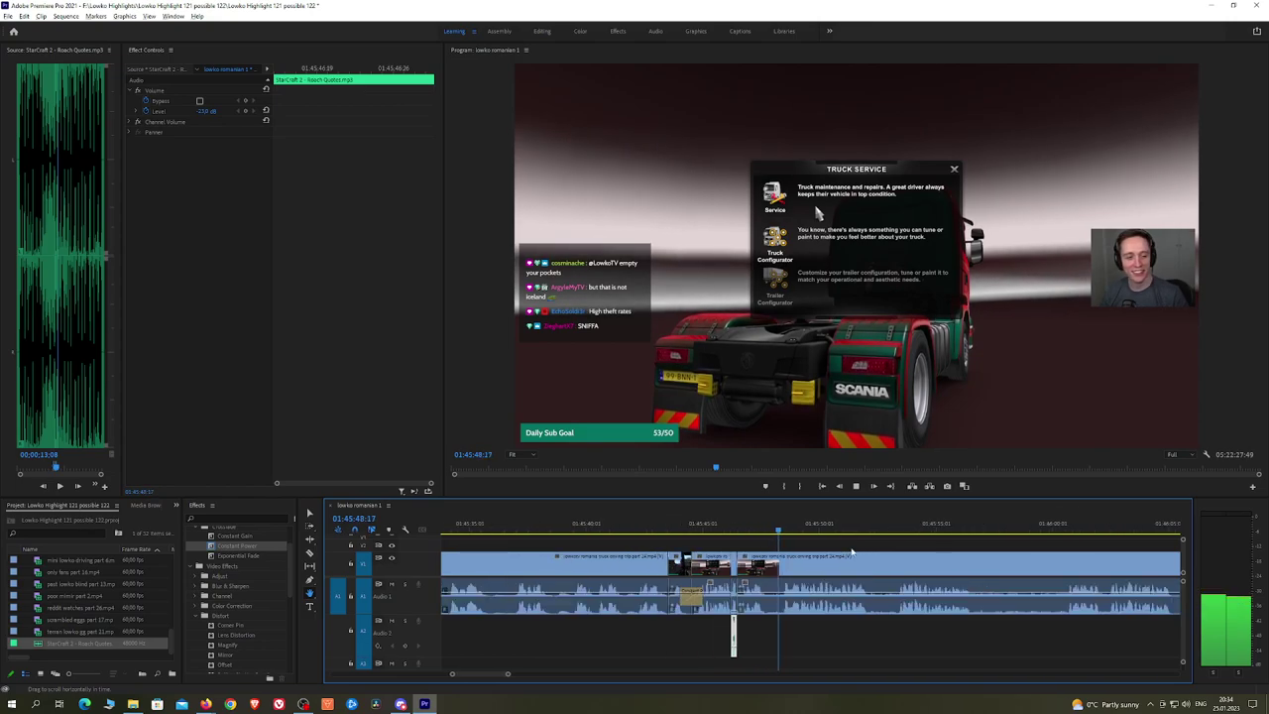
left_click(899, 549)
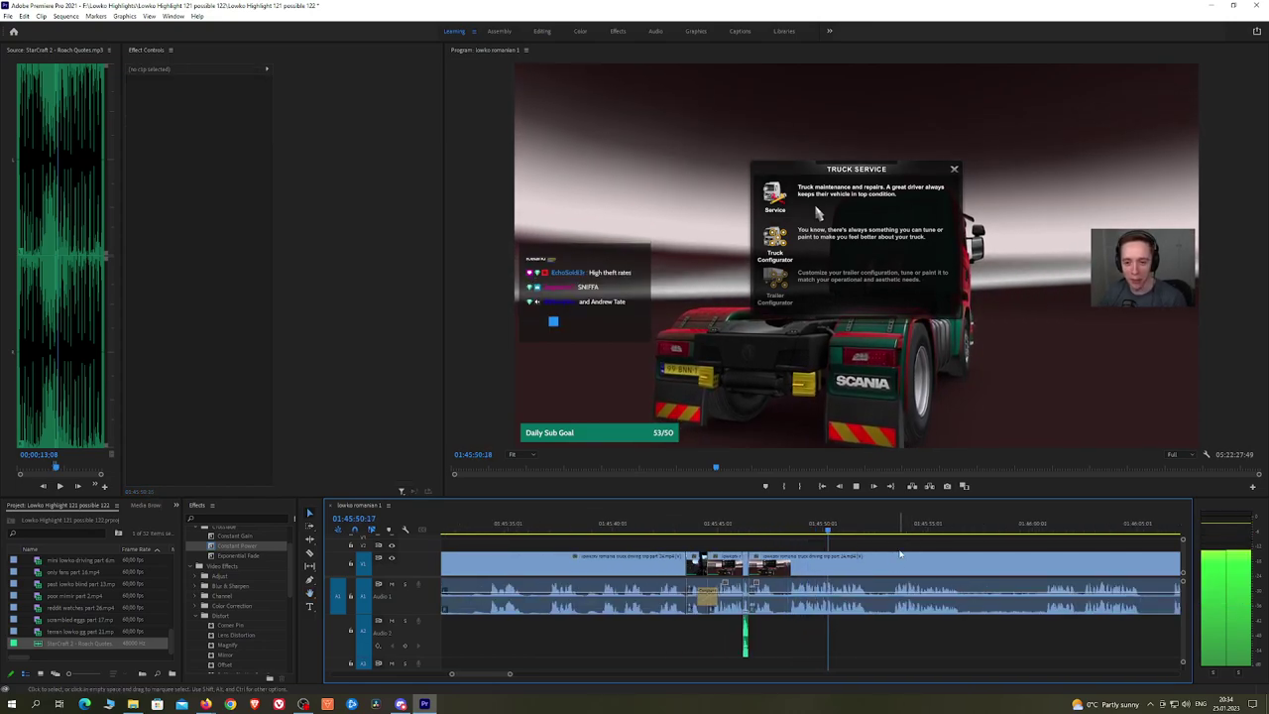
Step: Split the truck footage at 01:45:52:13 and play on from there
left_click_drag(900, 549, 726, 546)
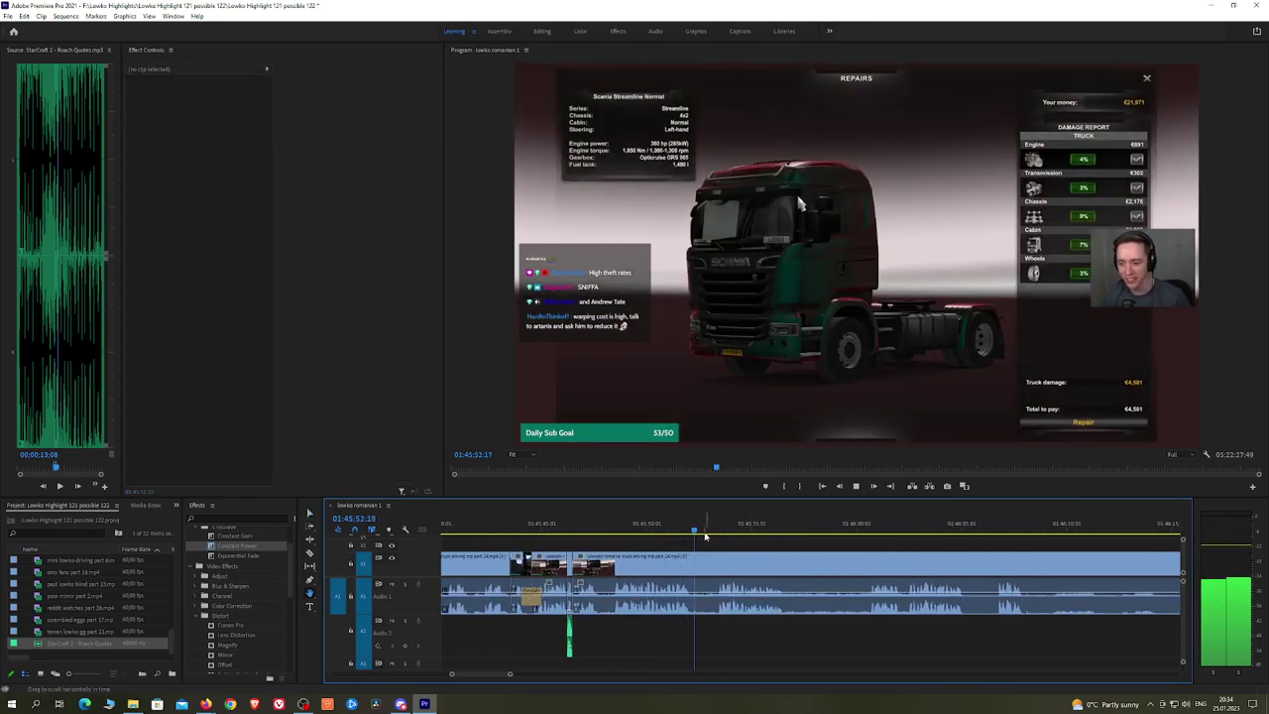
left_click_drag(813, 543, 778, 545)
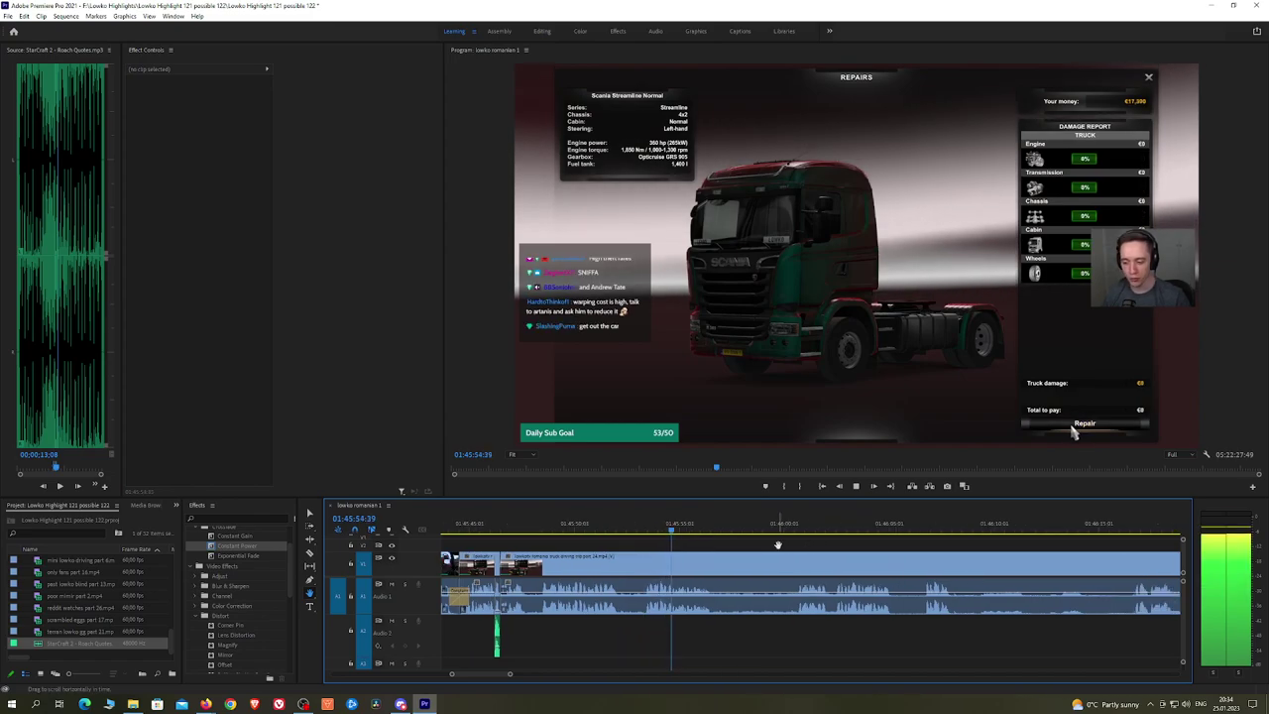
left_click_drag(625, 523, 621, 526)
key("c")
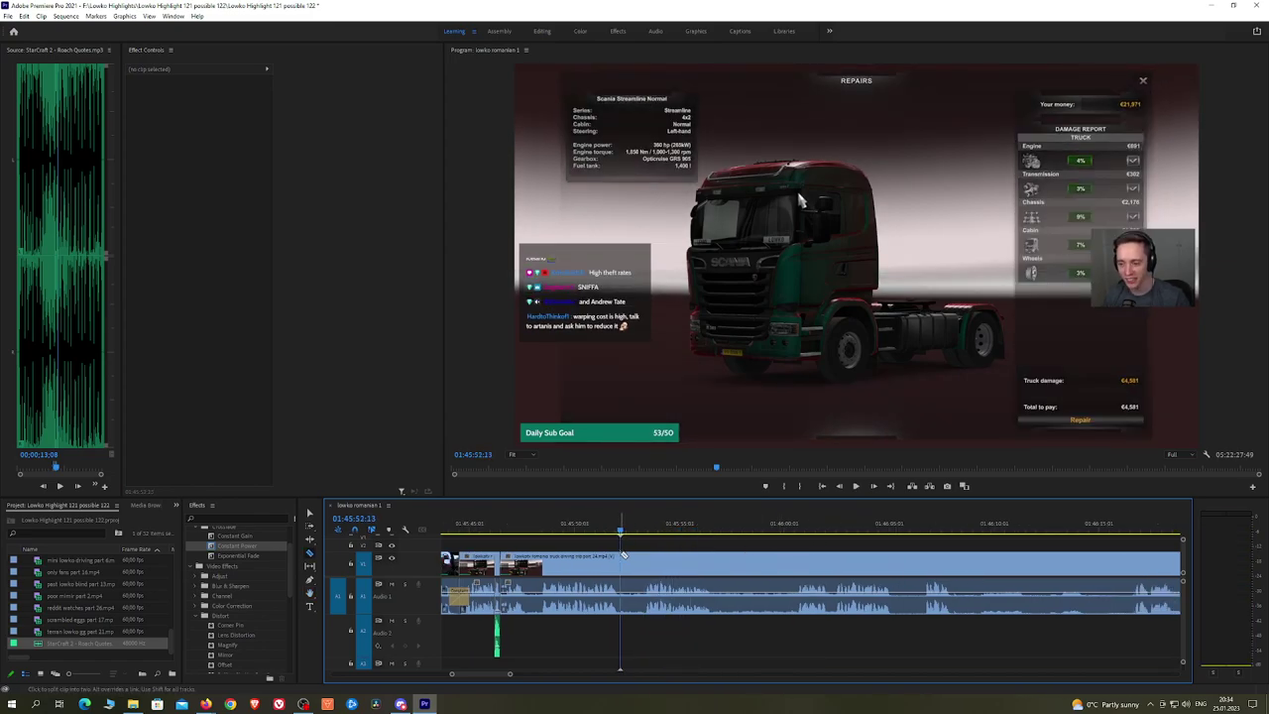
left_click(622, 555)
left_click(781, 524)
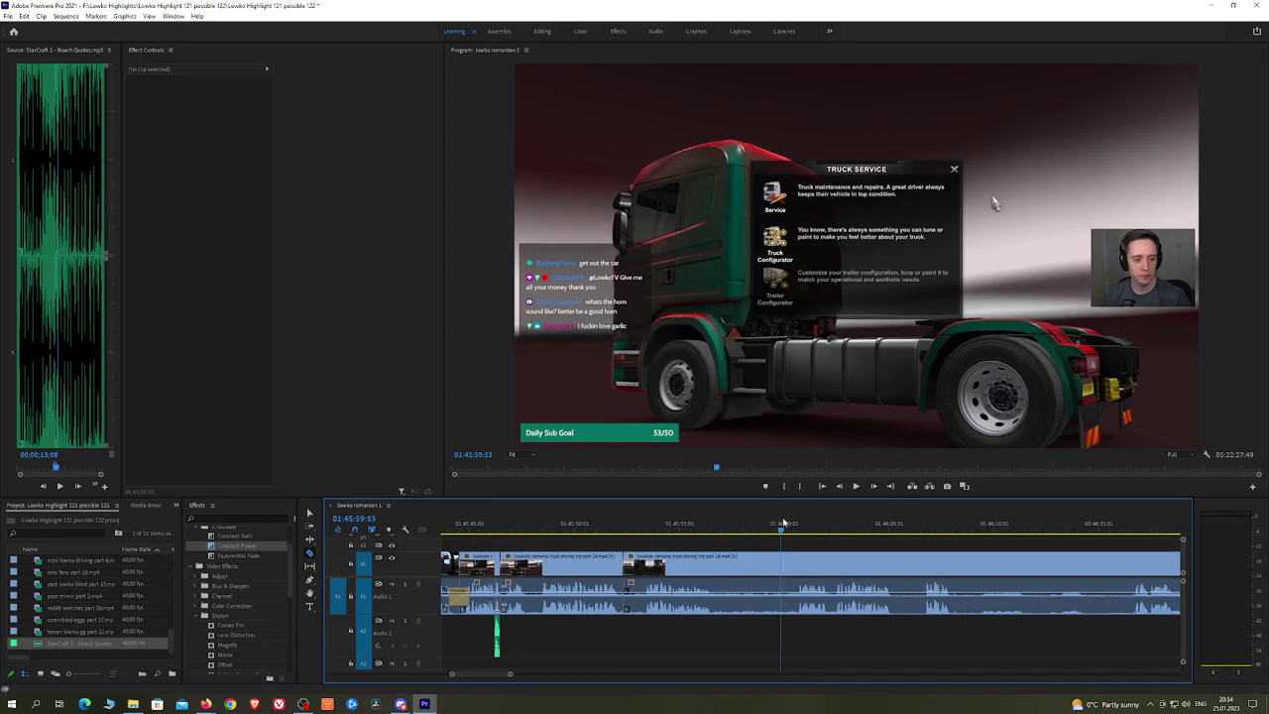
key("space")
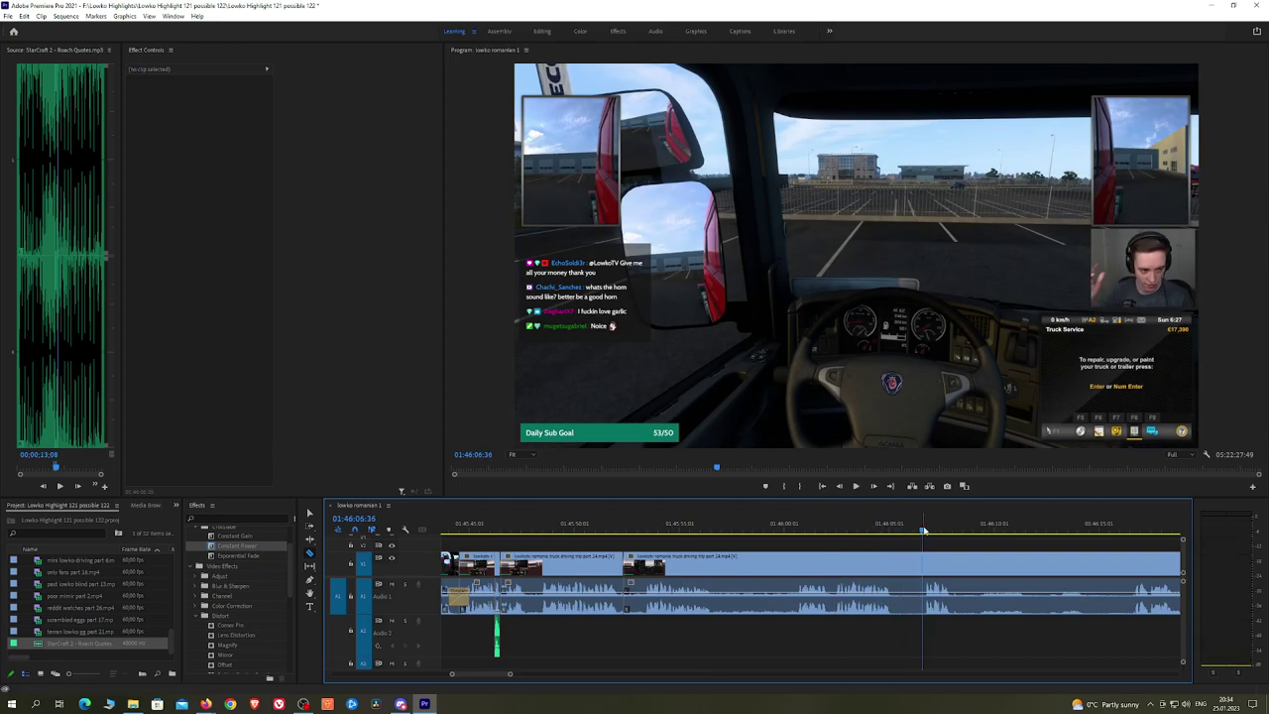
Step: Ripple-delete the stretch before the good part near 01:46:14 and add an Exponential Fade
left_click_drag(923, 532, 1128, 533)
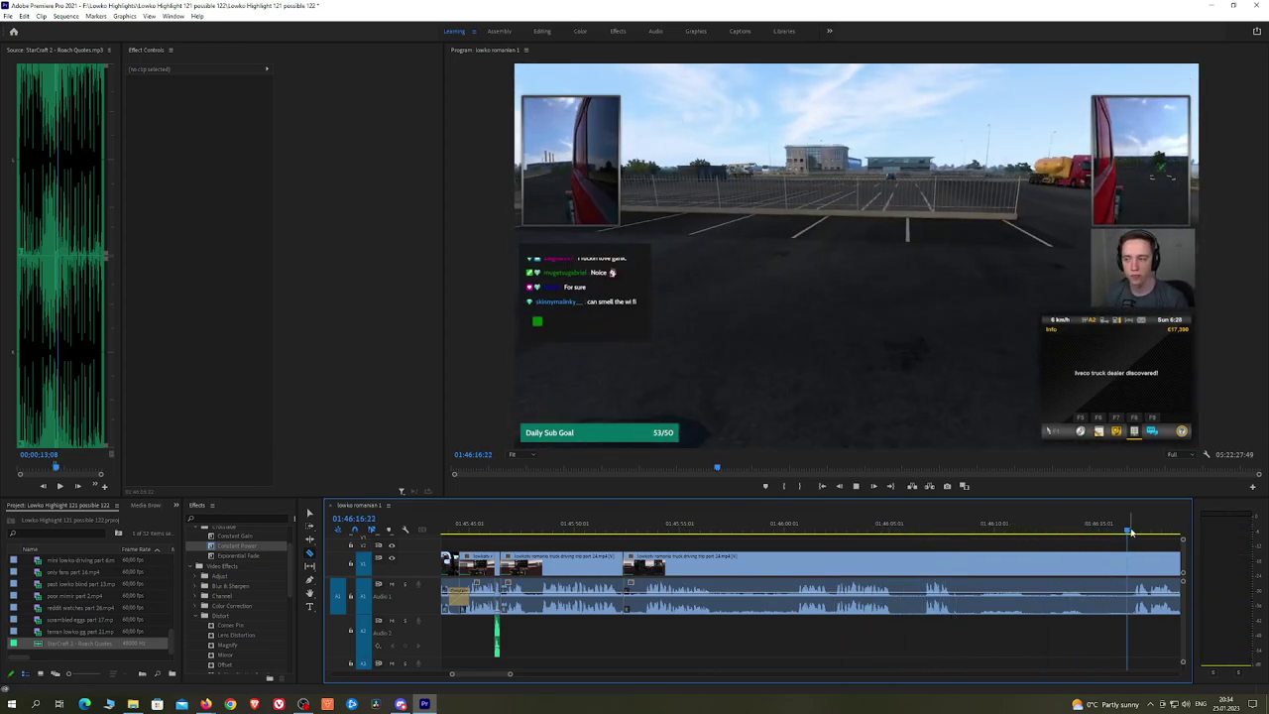
scroll(1119, 565, "down", 2)
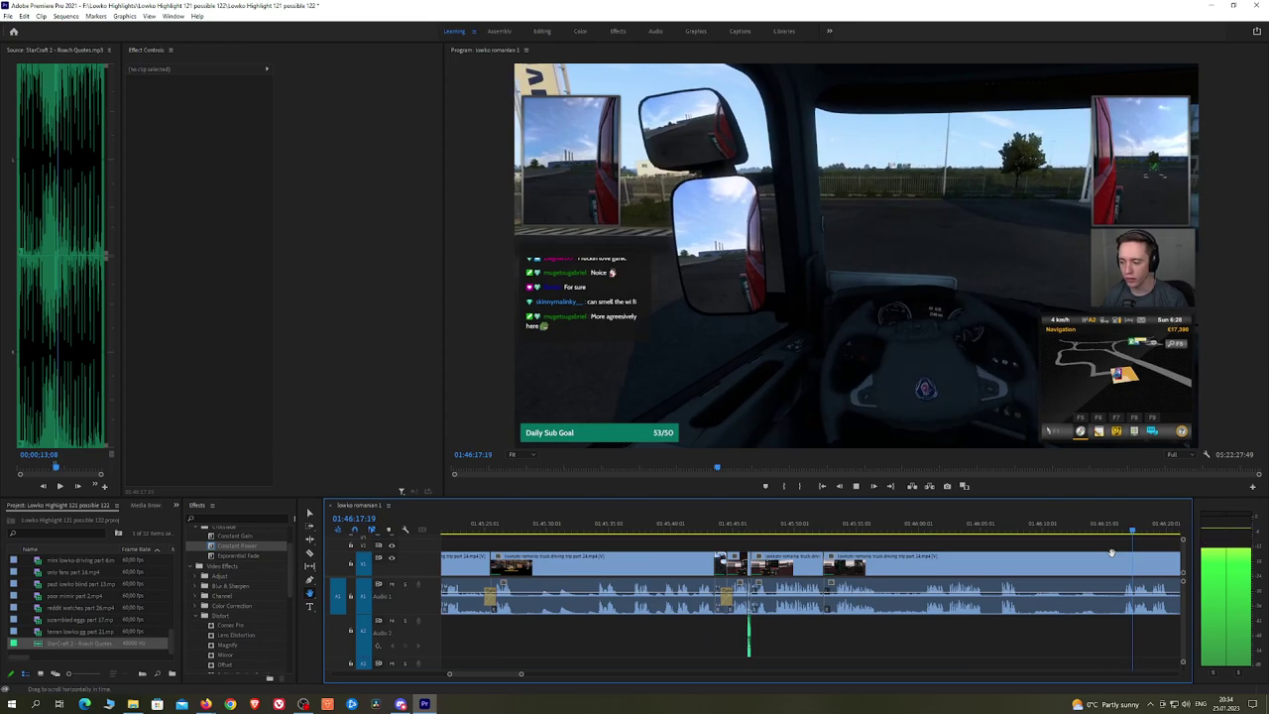
scroll(1116, 572, "down", 5)
key("h")
scroll(787, 561, "down", 2)
key("c")
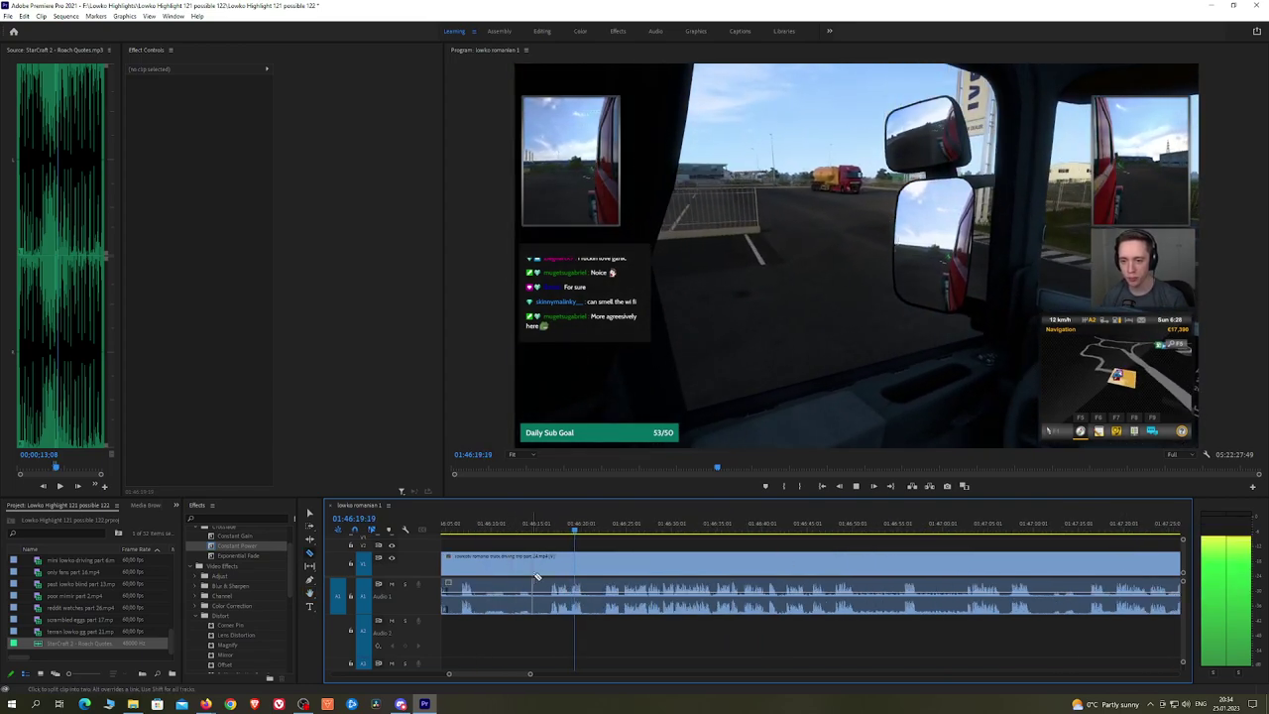
left_click(548, 577)
key("v")
left_click(535, 571)
key("shift+Delete")
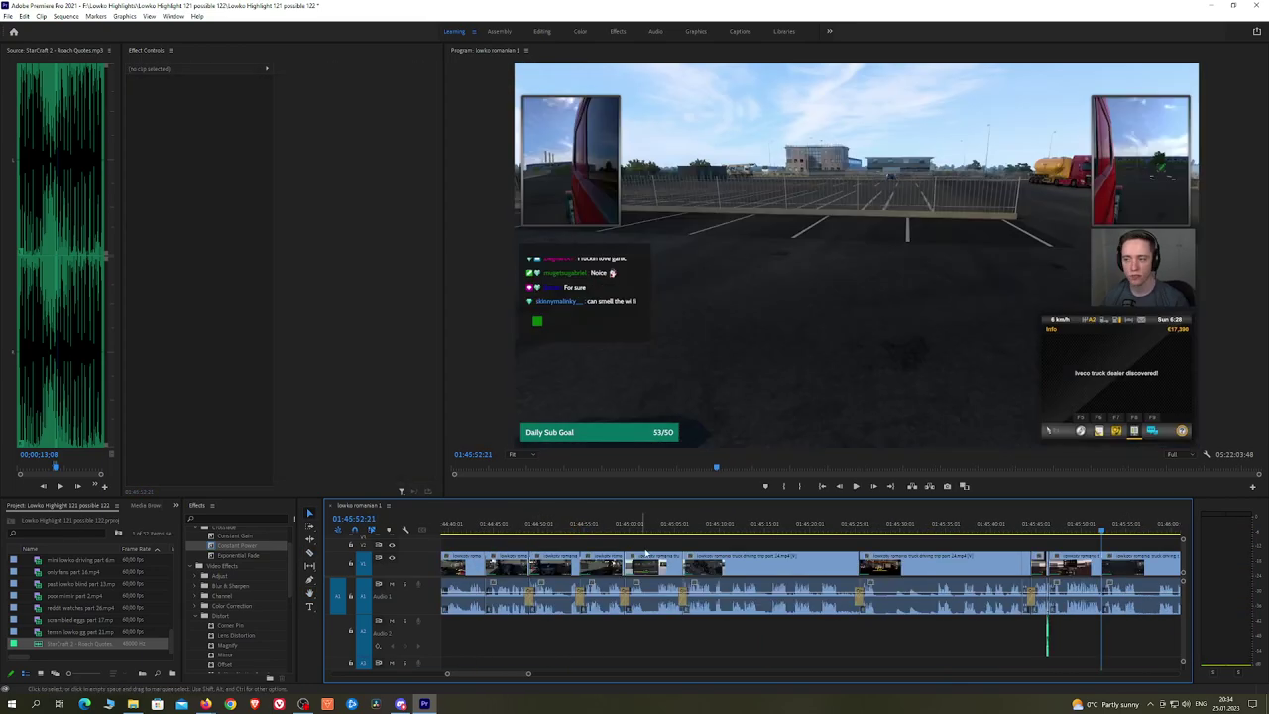
left_click(258, 558)
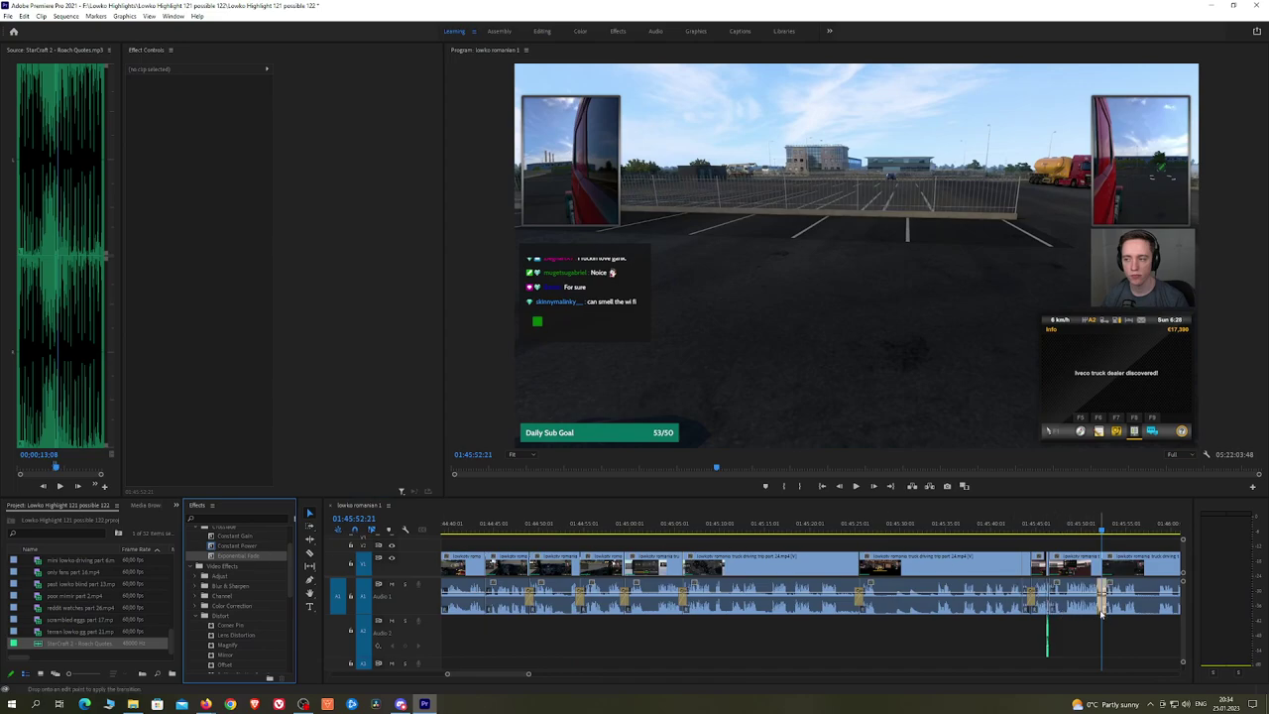
left_click_drag(1102, 613, 1101, 613)
key("space")
Step: Remove another short unwanted piece and smooth its audio cut with Constant Power
key("h")
left_click_drag(1127, 565, 694, 557)
scroll(796, 562, "up", 2)
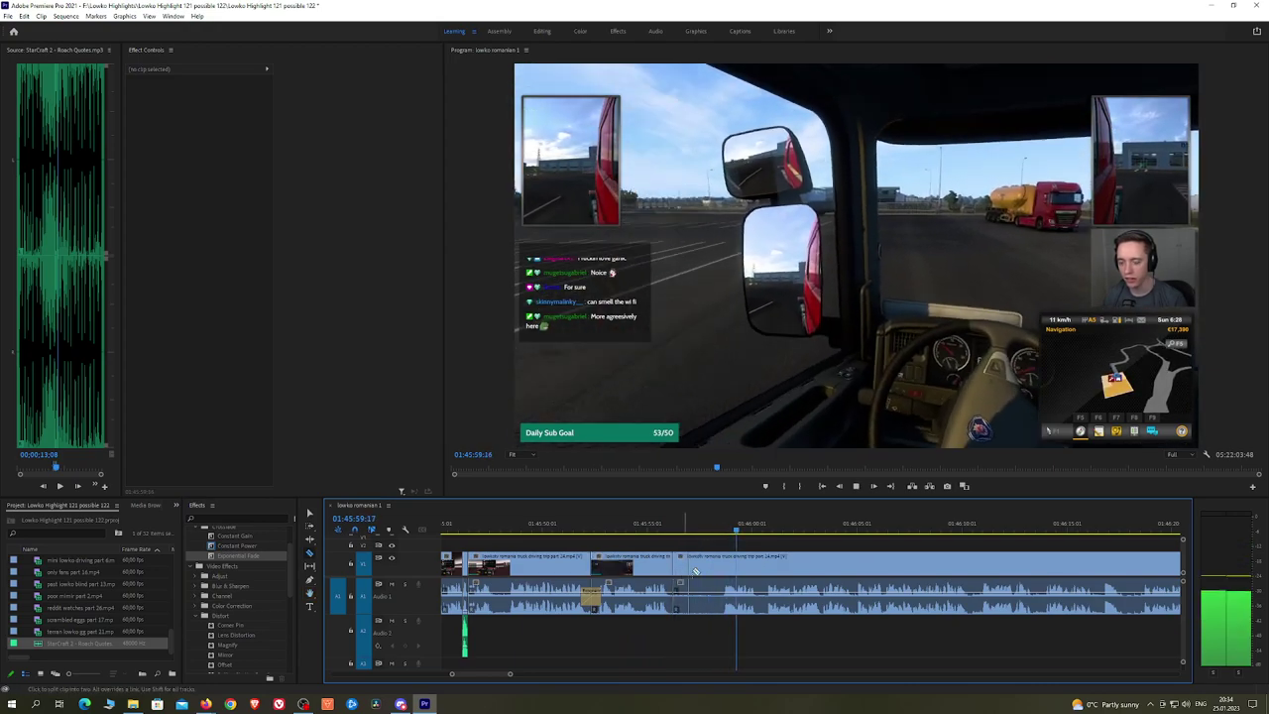
left_click(720, 571)
key("v")
left_click(709, 571)
key("shift+Delete")
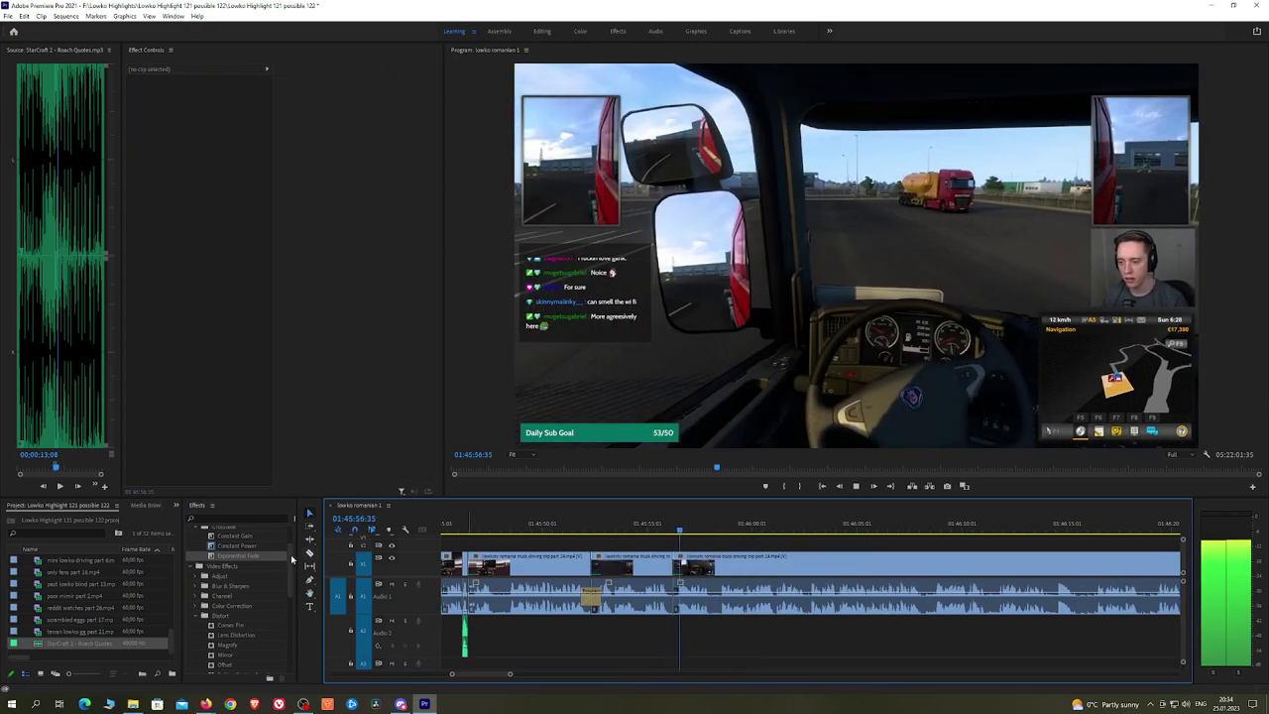
left_click_drag(262, 546, 676, 597)
key("h")
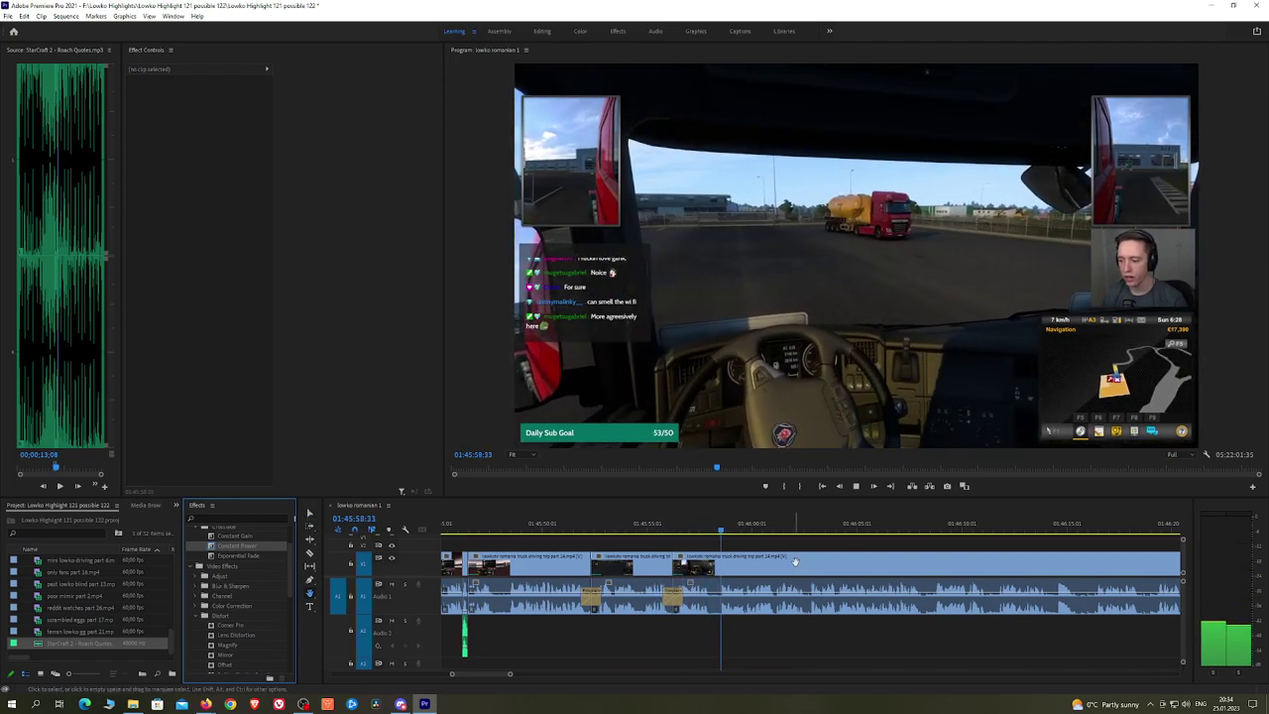
scroll(795, 561, "down", 2)
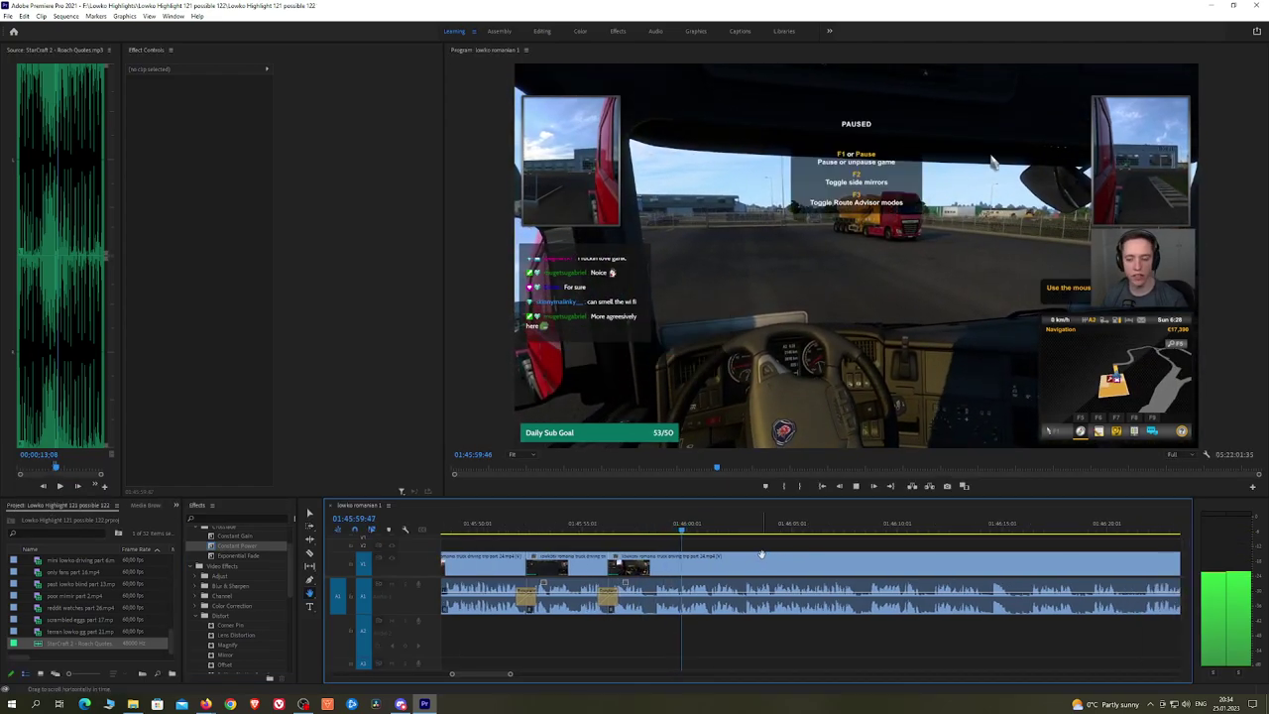
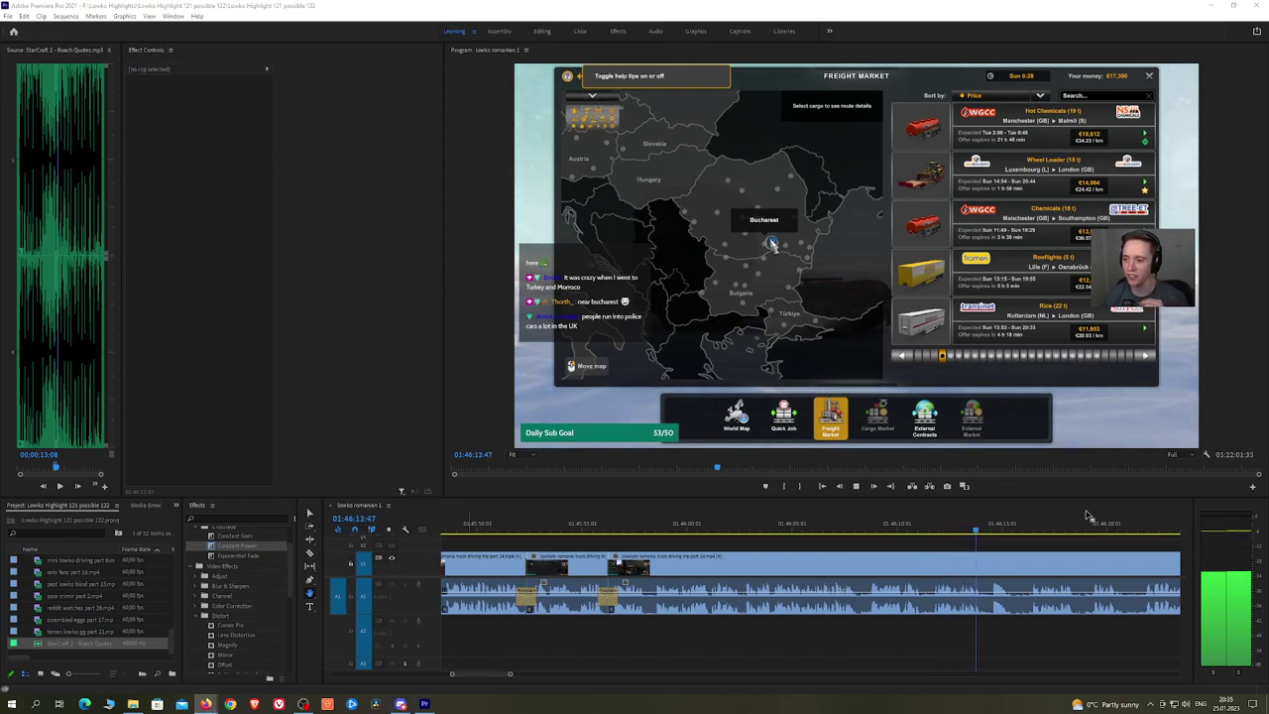
Step: Razor out a short unwanted piece, close the gap, and add a Constant Power crossfade
left_click_drag(1026, 550, 749, 543)
left_click(750, 566)
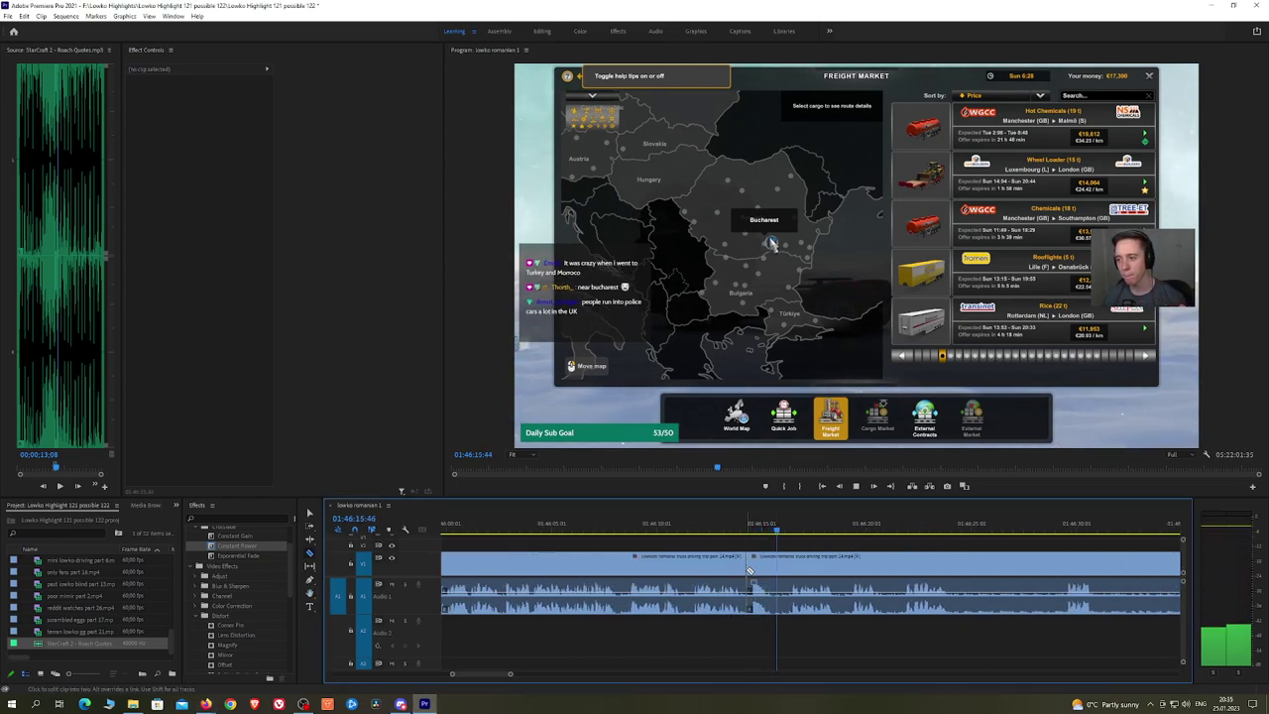
left_click(793, 567)
left_click(782, 566)
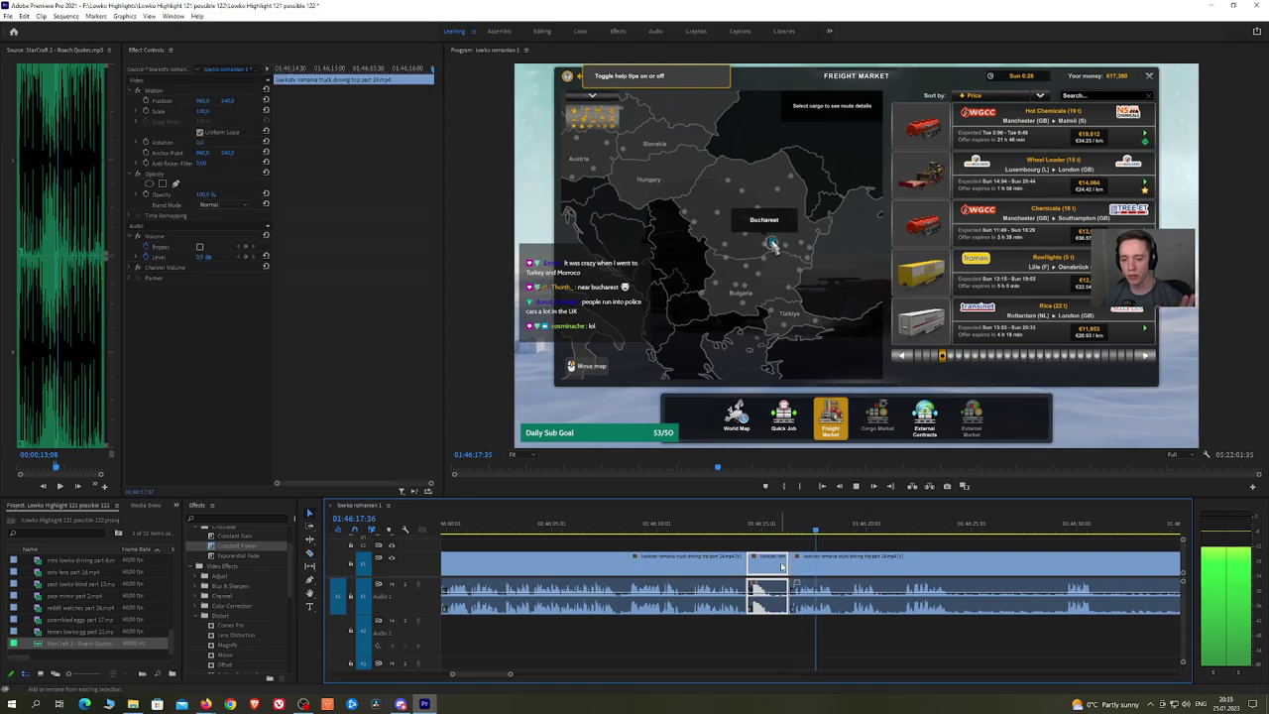
key("shift+Delete")
left_click(238, 547)
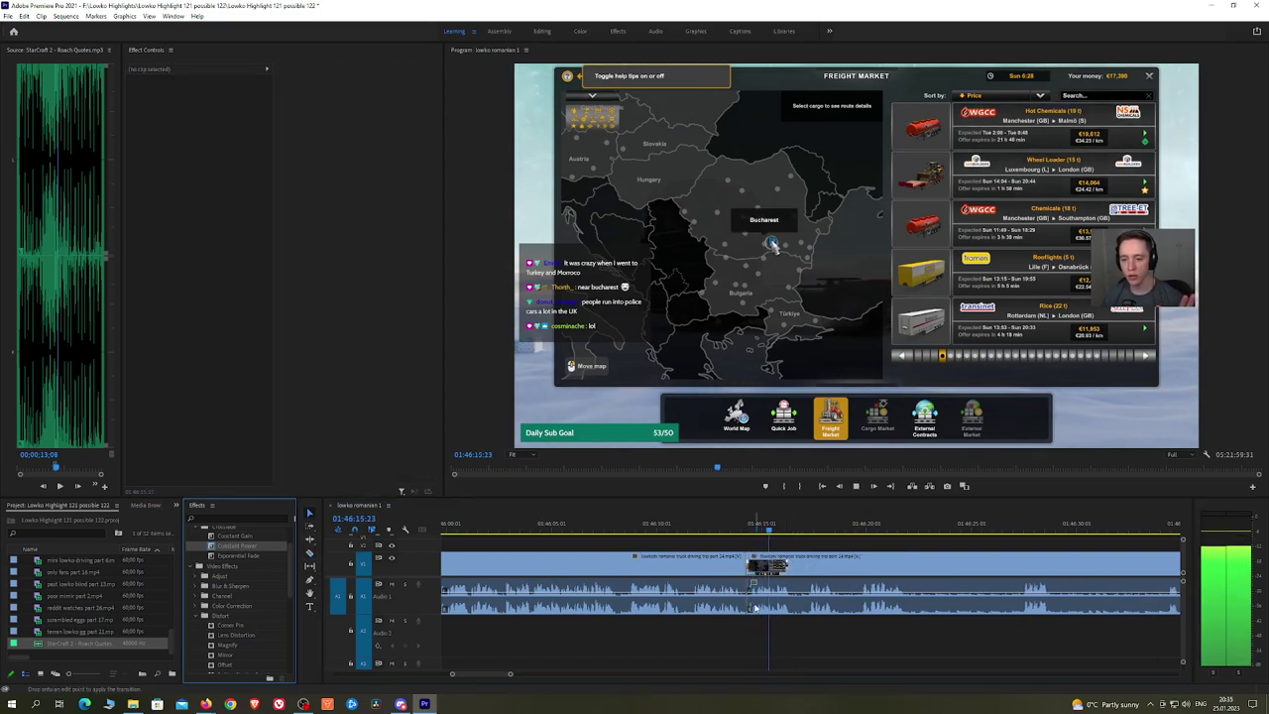
Step: Split the clip with Ctrl+K and review the footage back to the truck menu screen
scroll(763, 555, "down", 3)
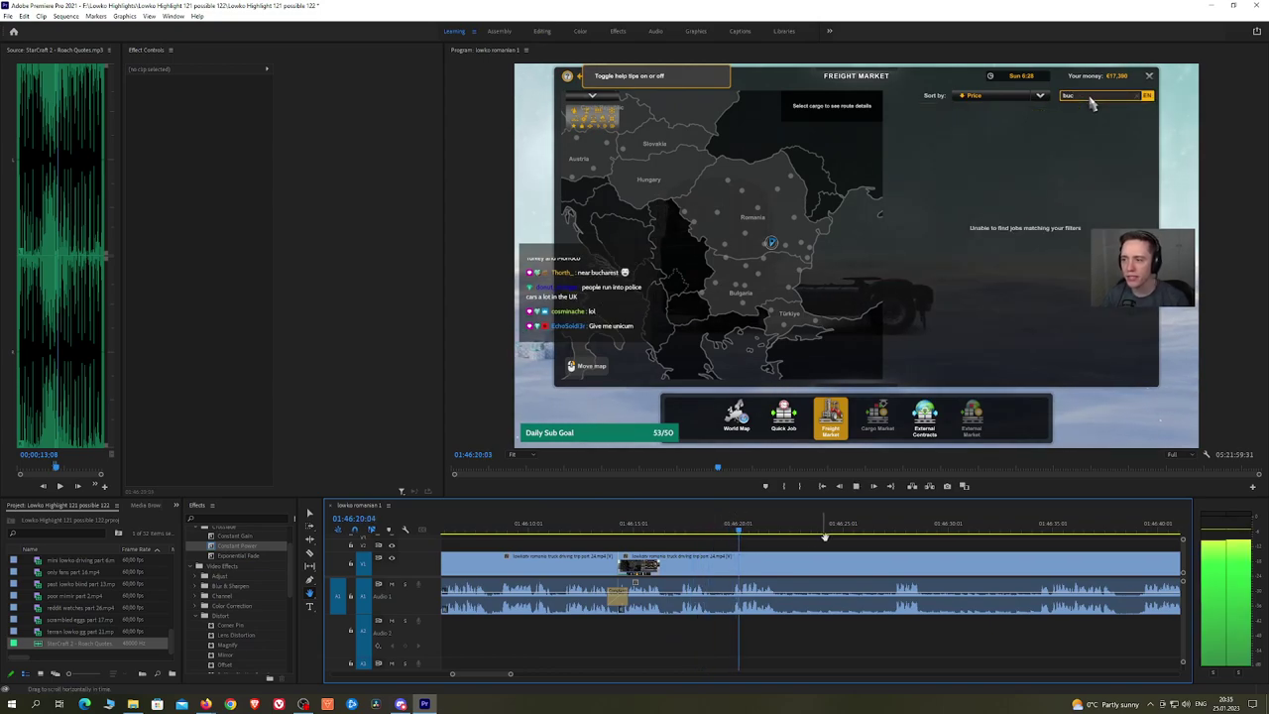
scroll(709, 532, "down", 3)
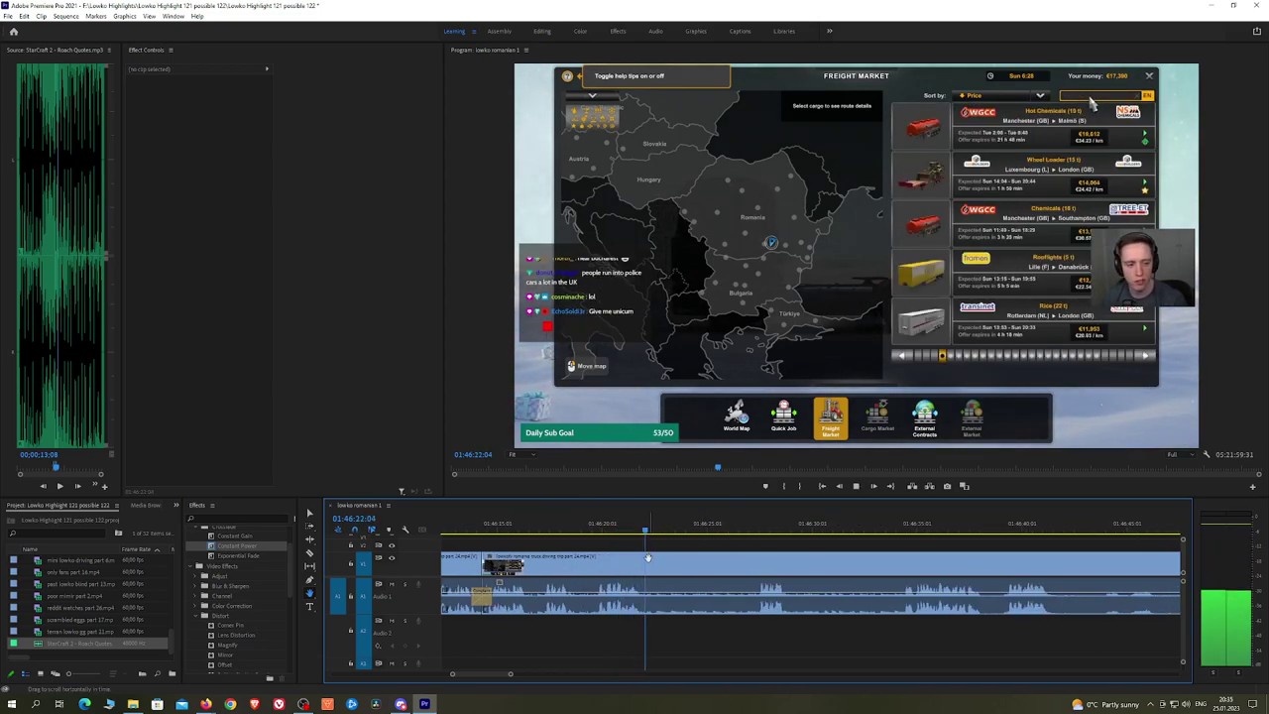
key("ctrl+k")
left_click(755, 526)
mouse_move(756, 527)
left_mouse_down()
mouse_move(892, 525)
mouse_move(750, 539)
left_mouse_up()
key("h")
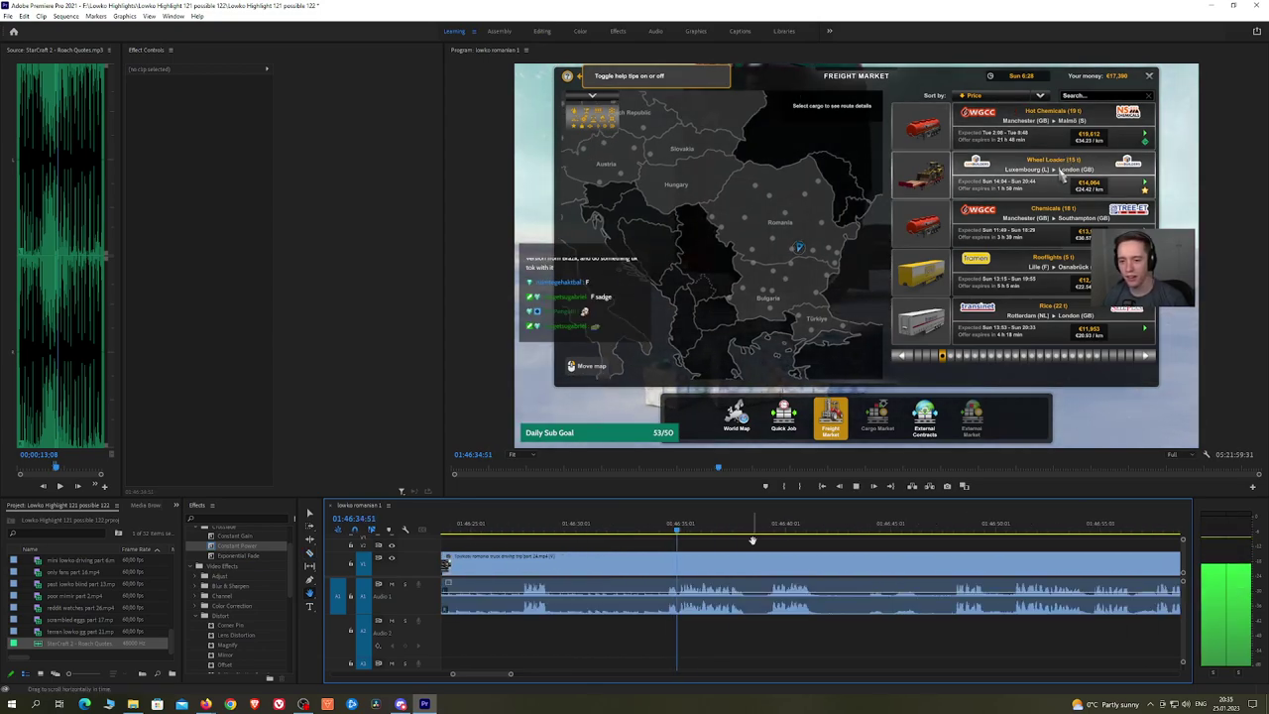
left_click(772, 530)
key("space")
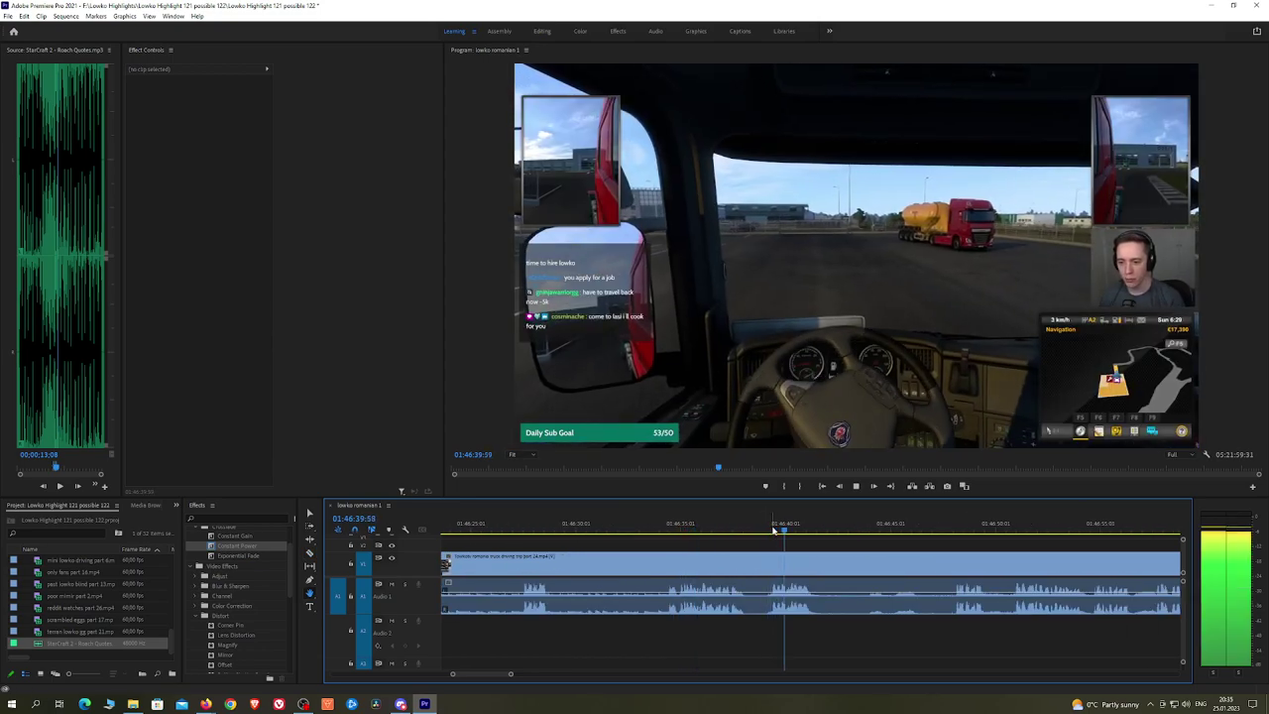
left_click(708, 530)
key("space")
Step: Cut at the truck menu screen, ripple-delete the segment before it, and add Constant Power
key("c")
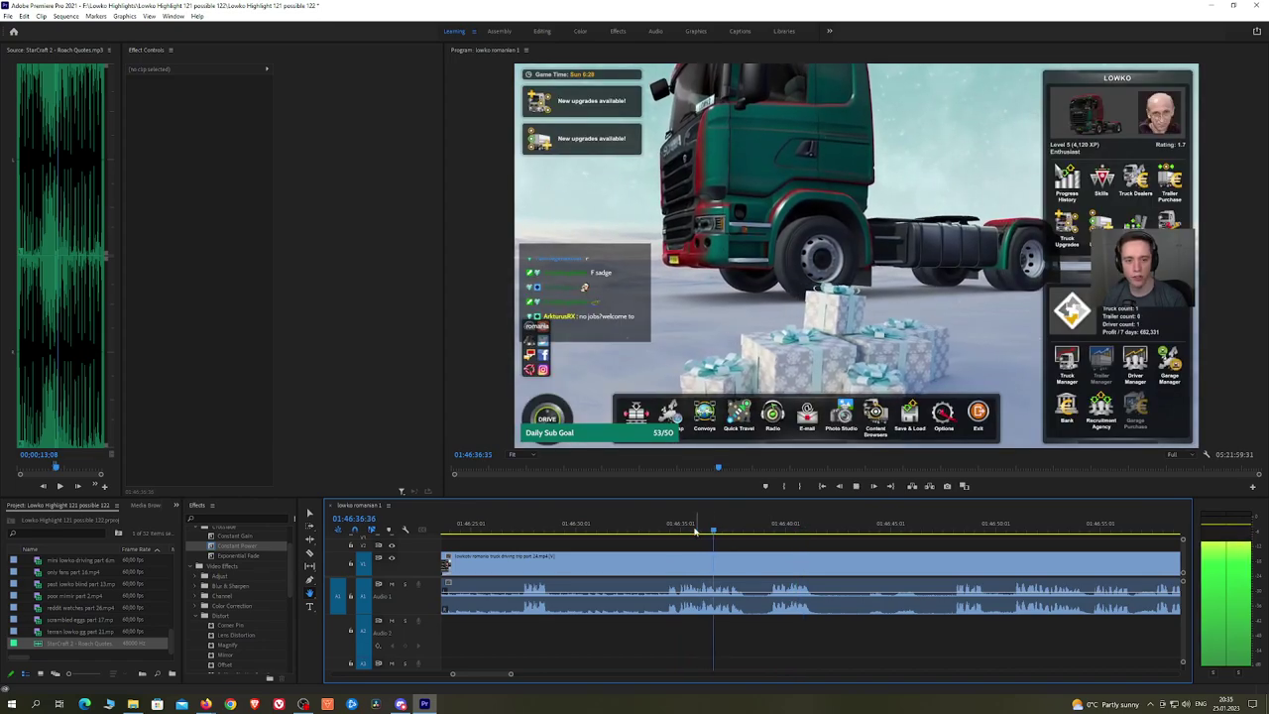
left_click(664, 563)
key("v")
left_click(638, 568)
key("shift+Delete")
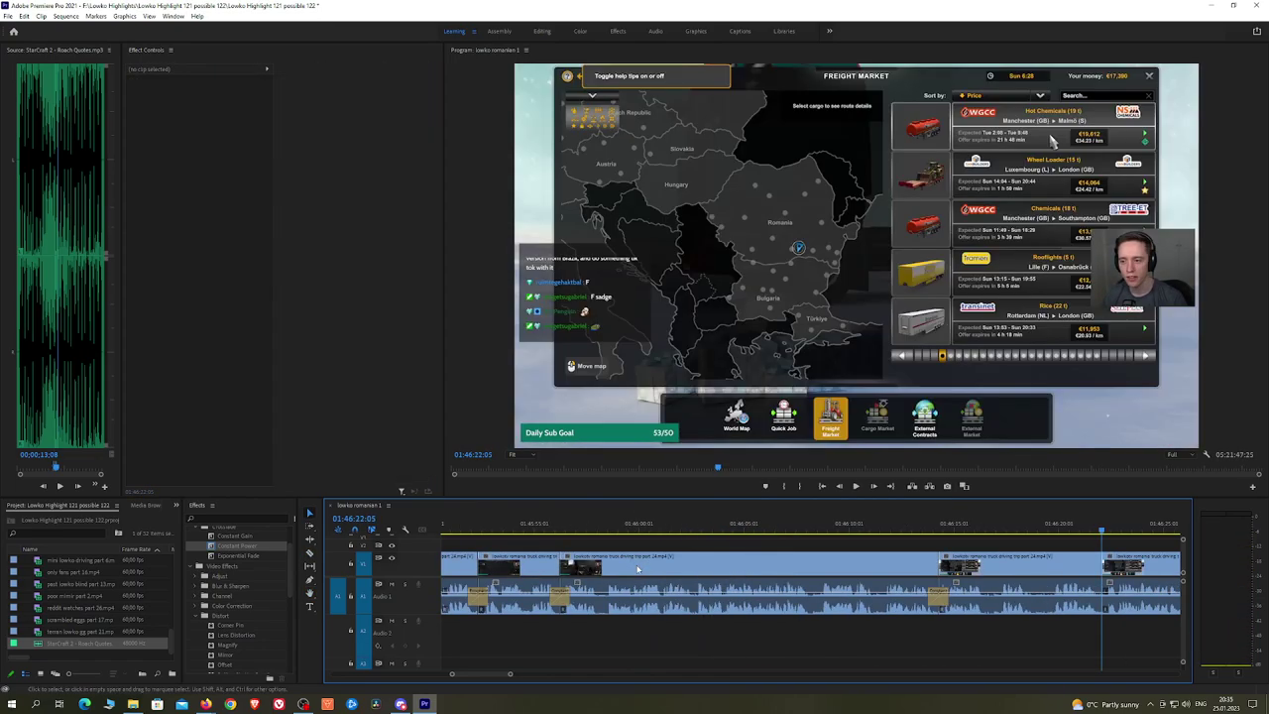
key("space")
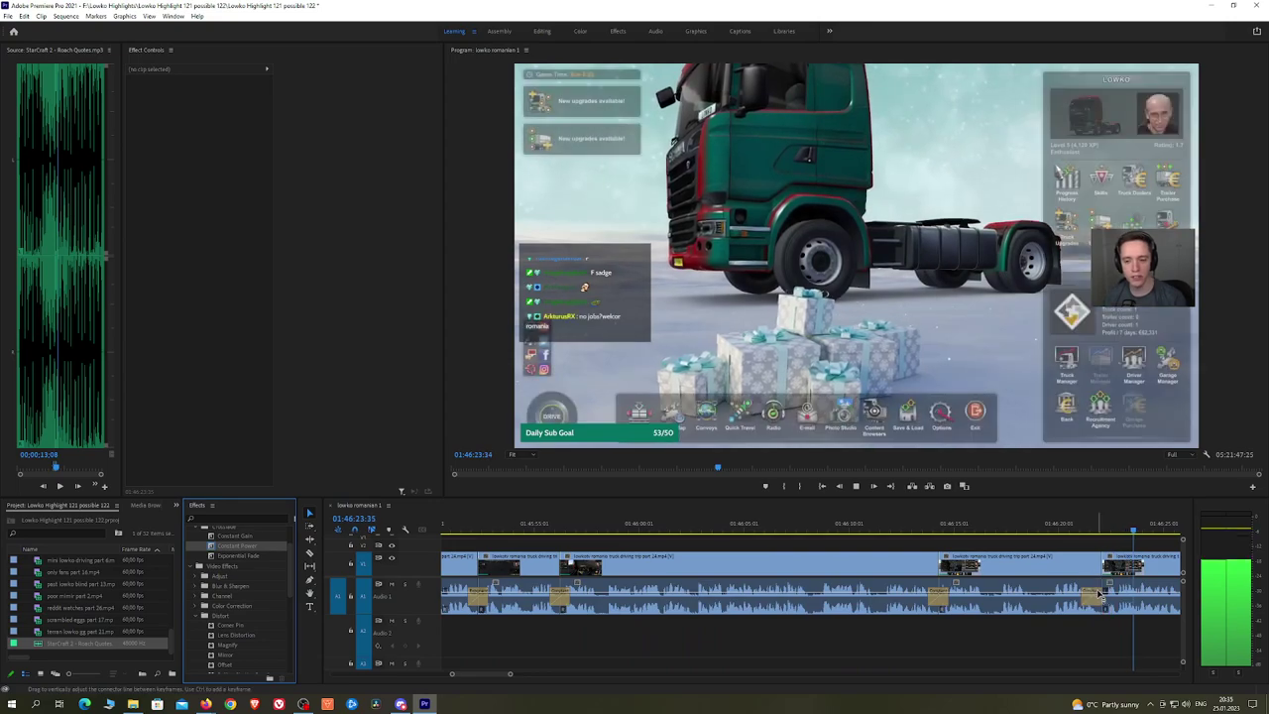
scroll(605, 578, "down", 3)
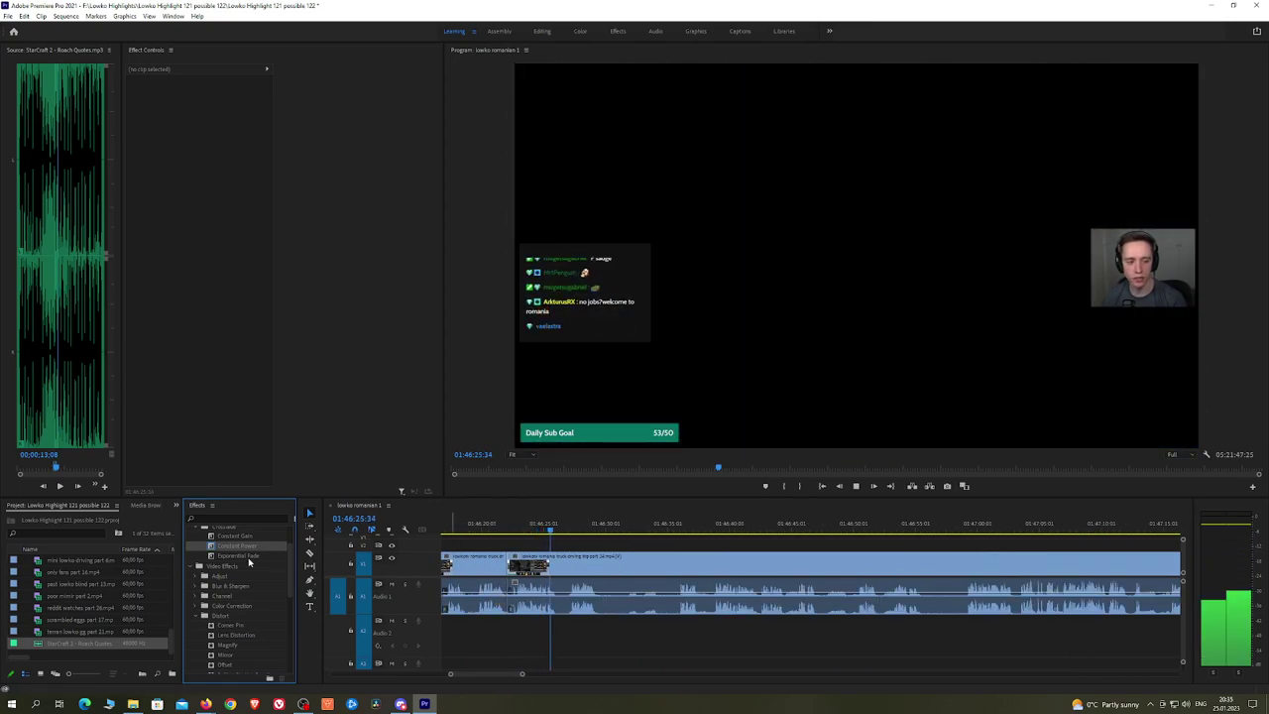
left_click_drag(243, 547, 511, 607)
Step: Razor the in-cab footage at two points, ripple-delete the middle, and crossfade A1 with Constant Power
key("h")
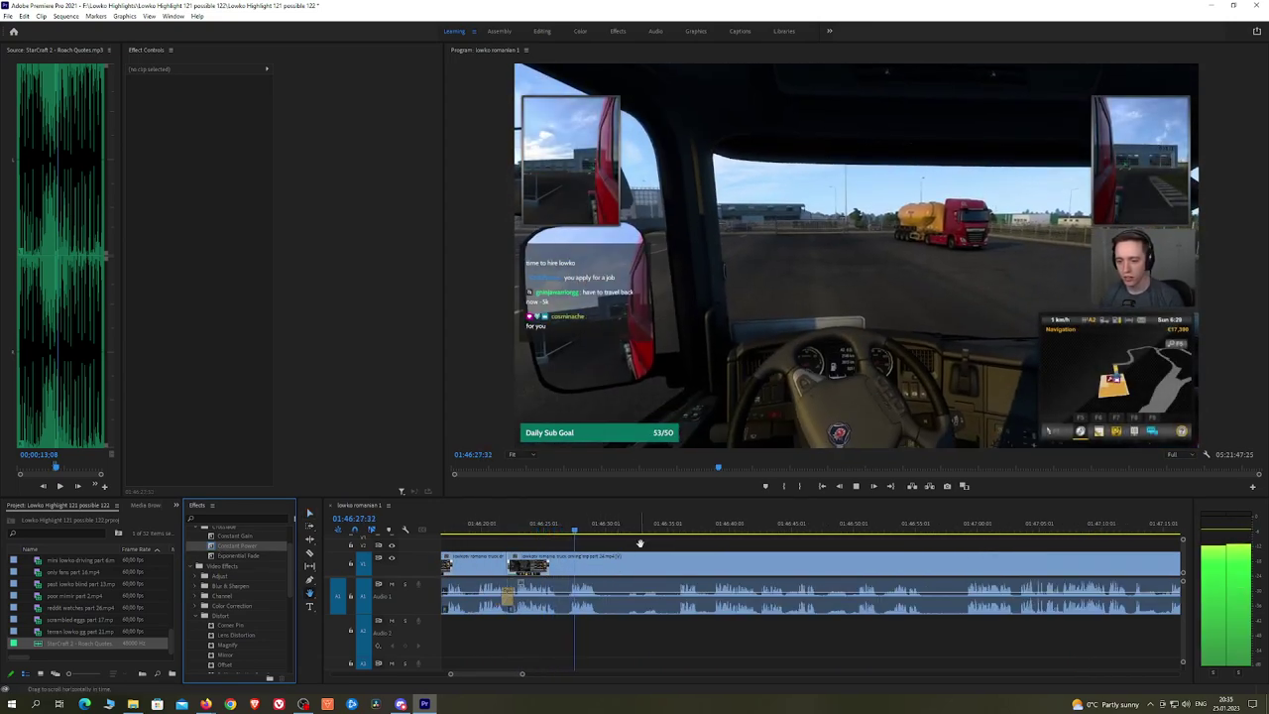
mouse_move(634, 544)
left_mouse_down()
mouse_move(585, 546)
mouse_move(634, 526)
left_mouse_up()
key("c")
left_click(552, 567)
key("space")
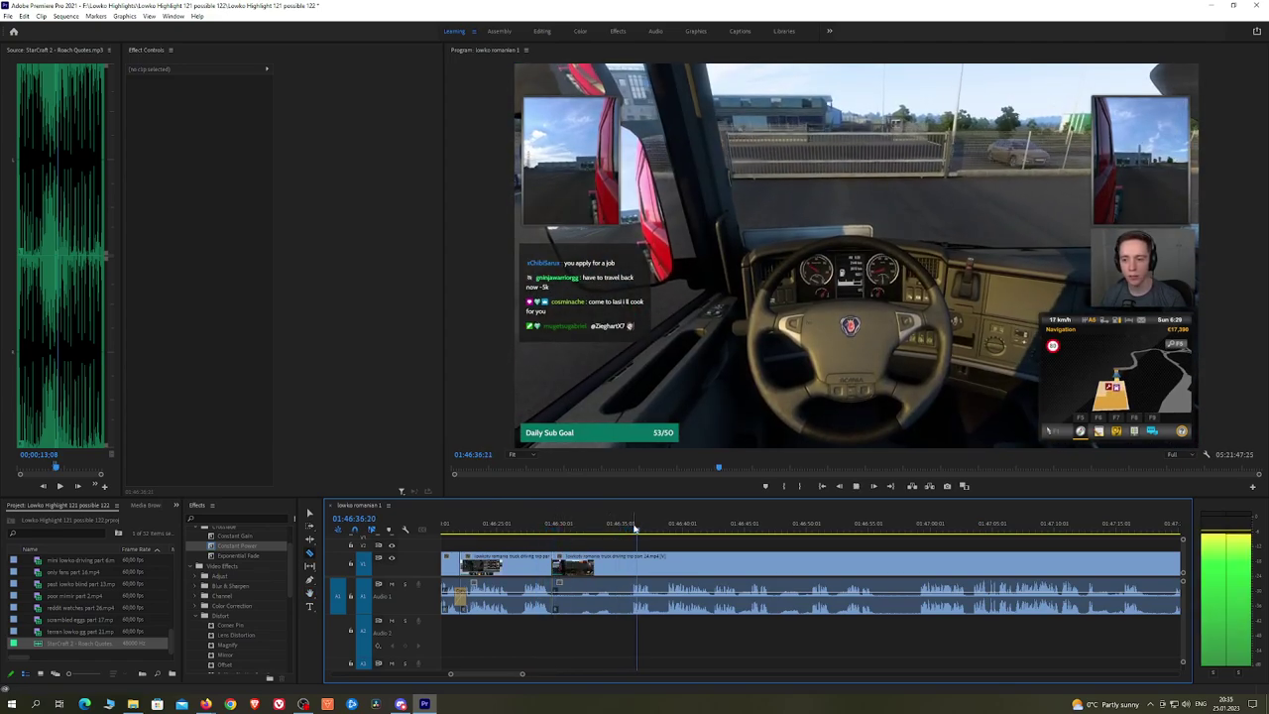
left_click(635, 564)
key("v")
left_click(621, 567)
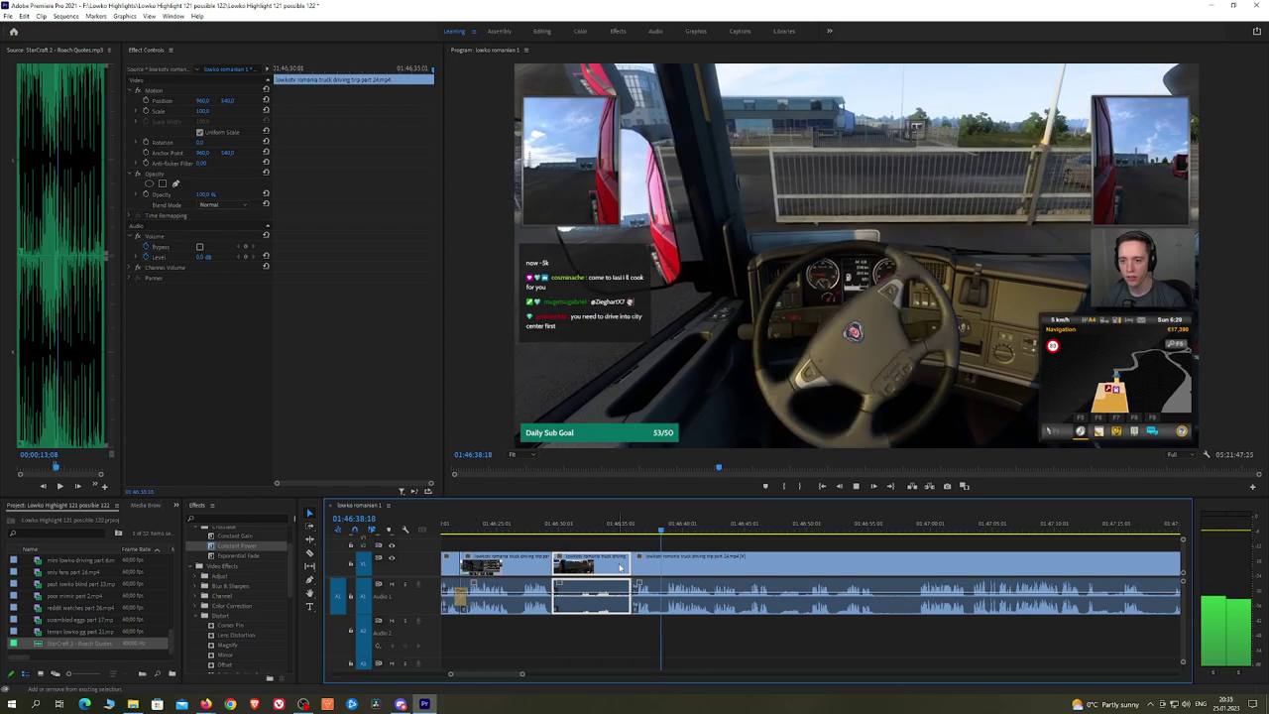
key("shift+Delete")
left_click_drag(273, 553, 602, 566)
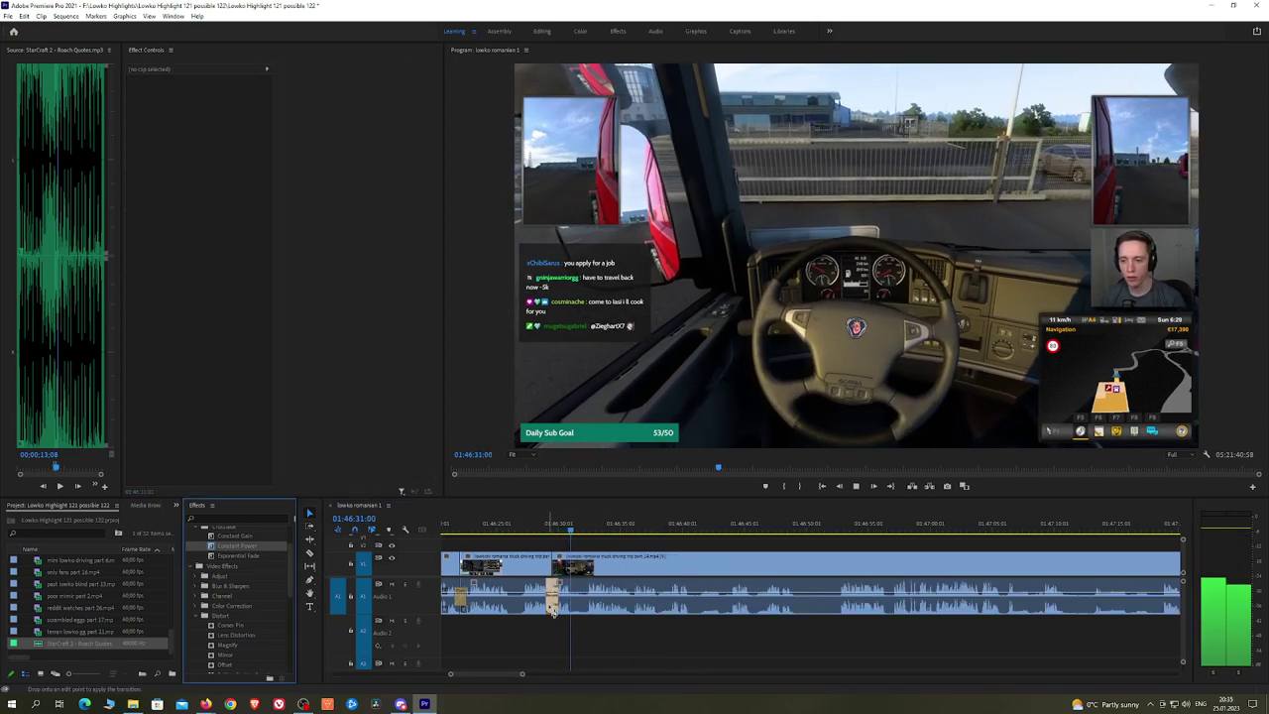
left_click_drag(553, 610, 552, 606)
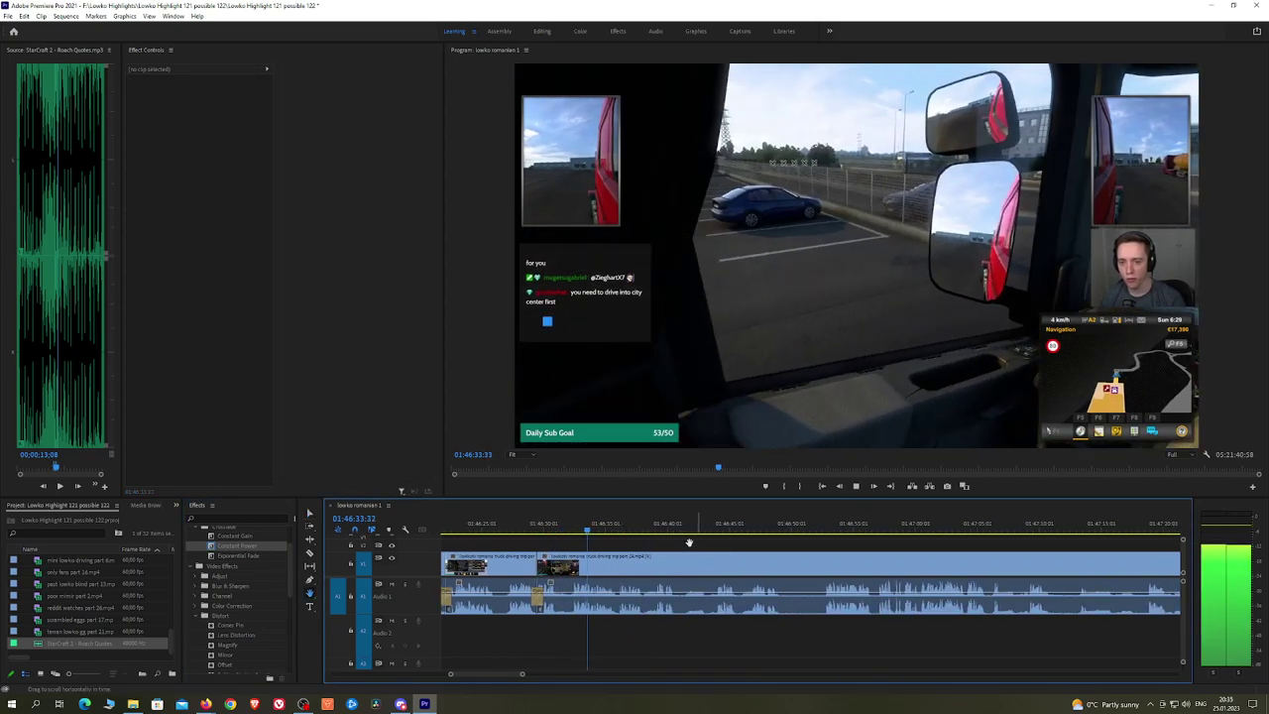
Step: Scrub ahead through the rural road driving to the spot around 01:47:04
scroll(689, 543, "up", 2)
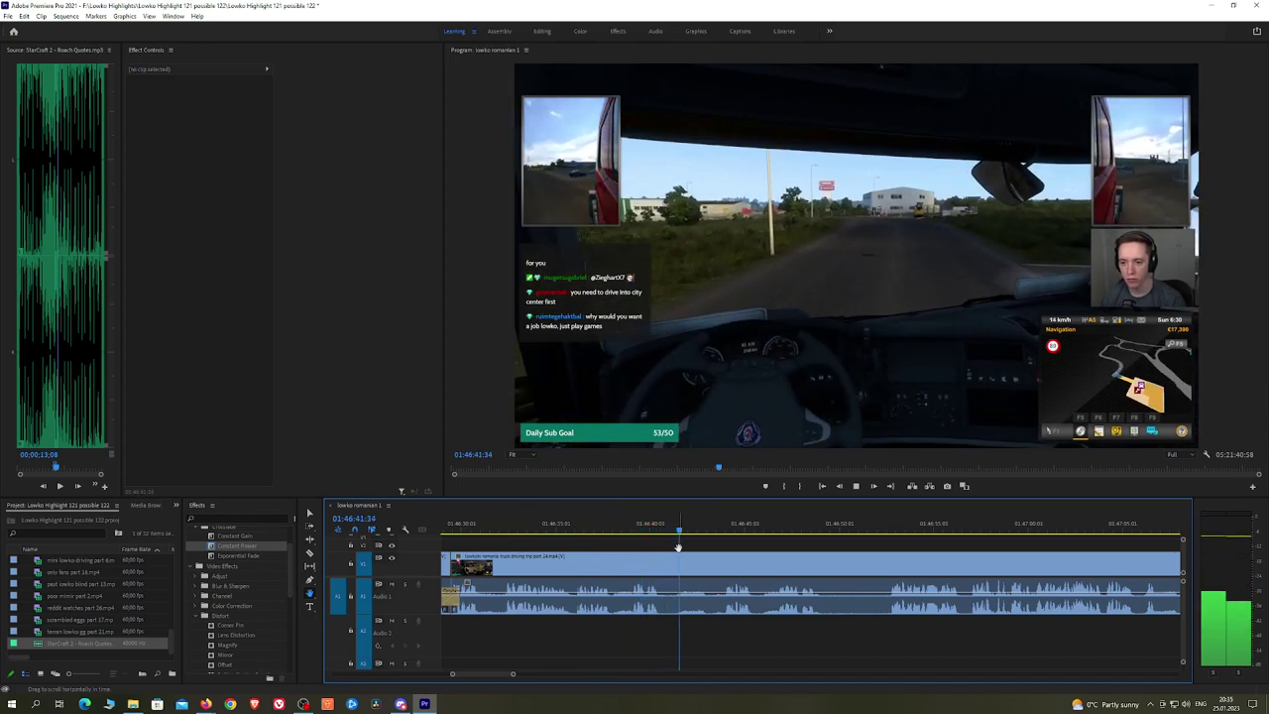
left_click(720, 531)
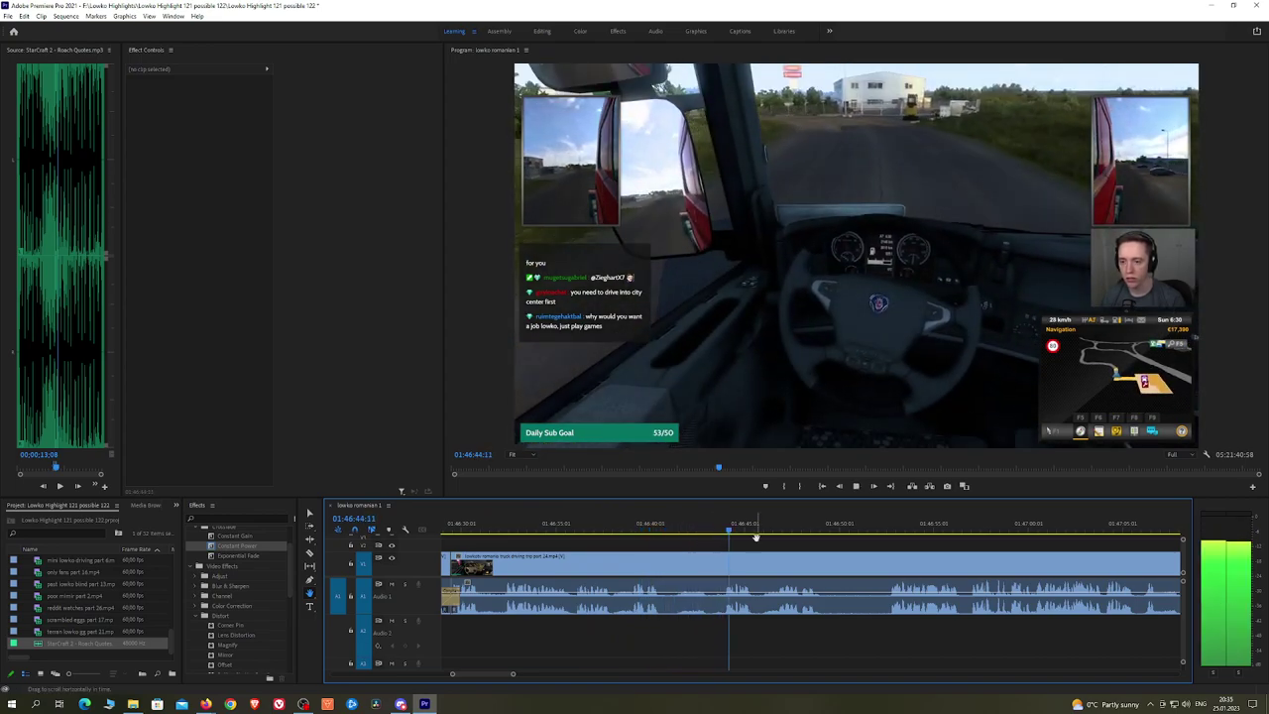
left_click_drag(804, 544, 770, 545)
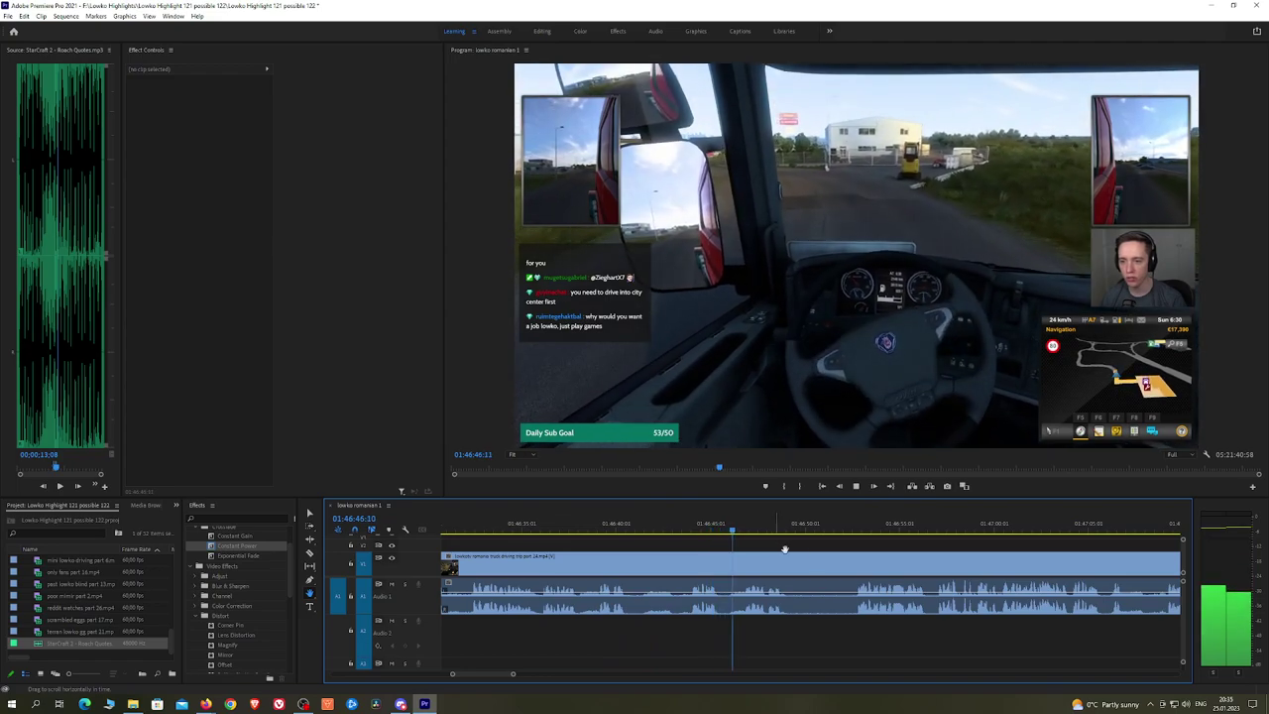
scroll(796, 553, "down", 2)
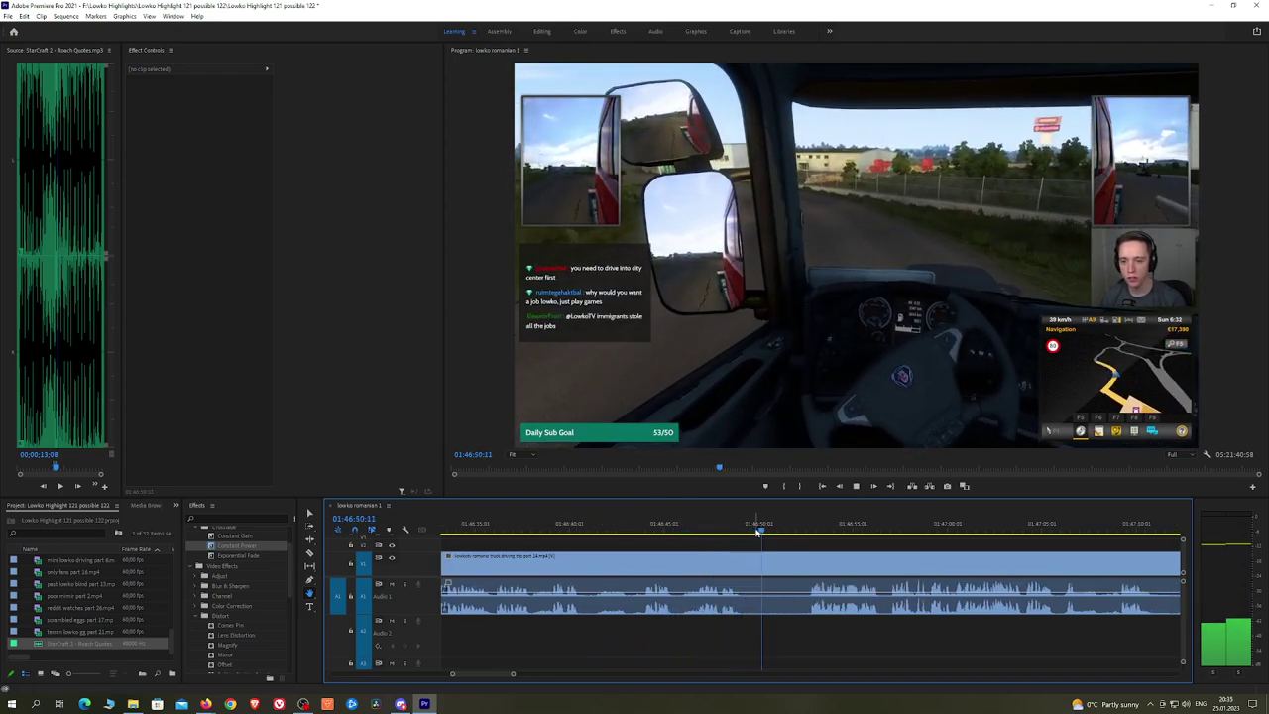
left_click(785, 529)
left_click_drag(912, 544, 851, 547)
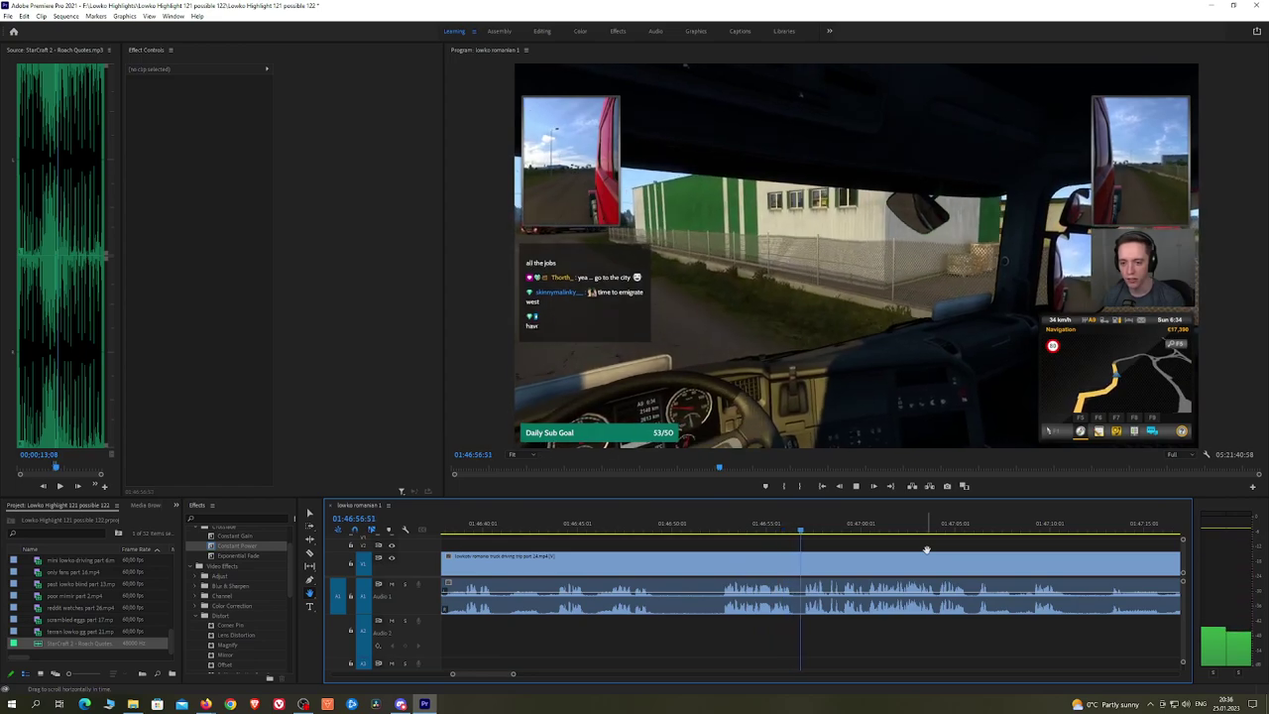
left_click_drag(926, 548, 896, 548)
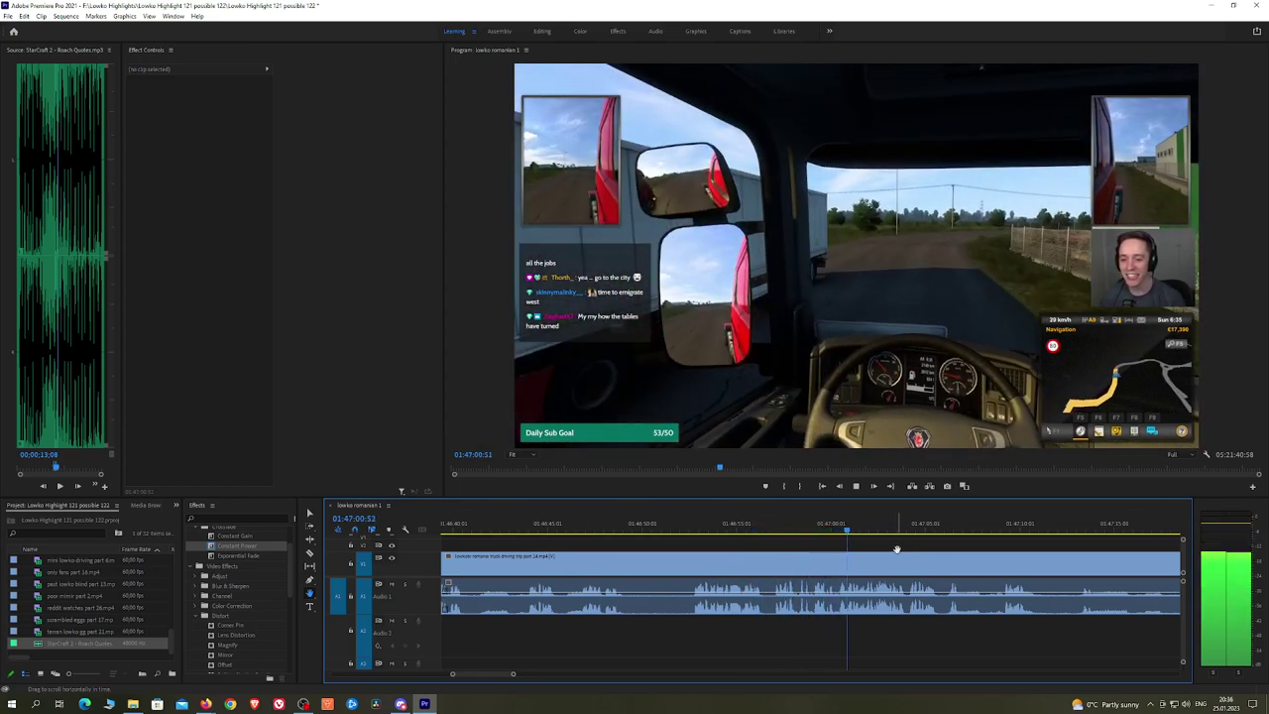
left_click_drag(935, 547, 889, 544)
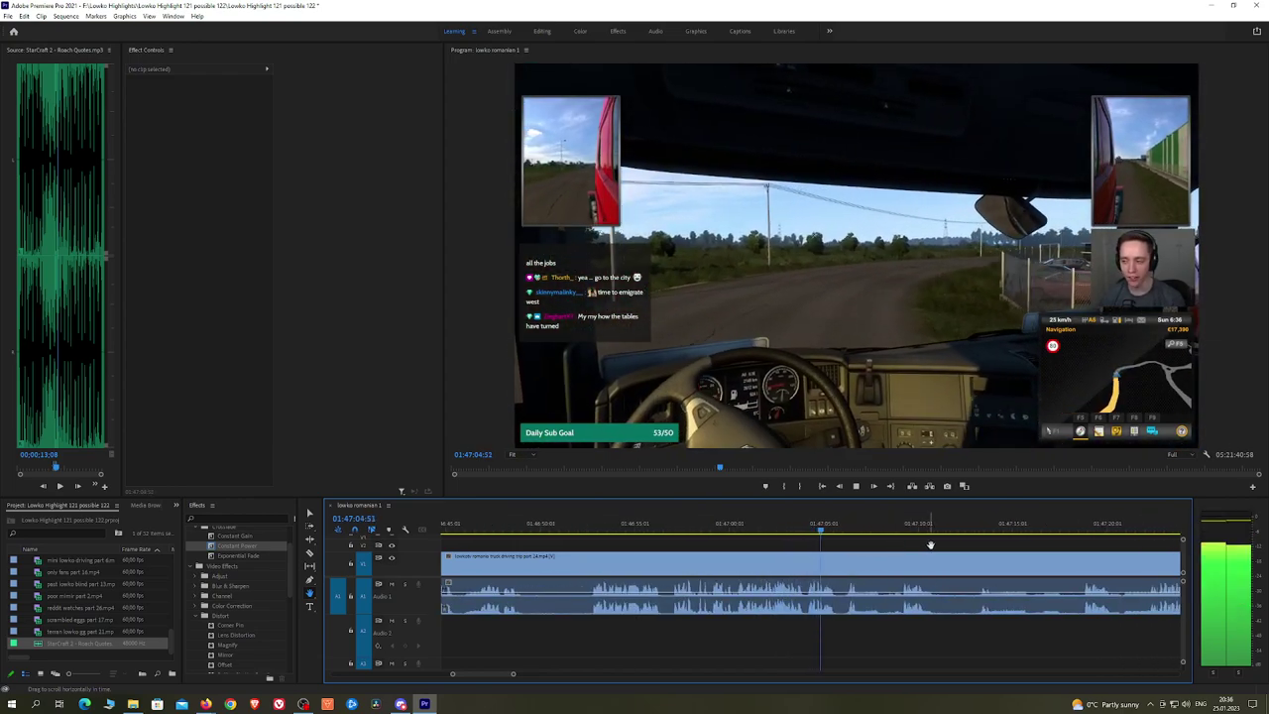
left_click(793, 524)
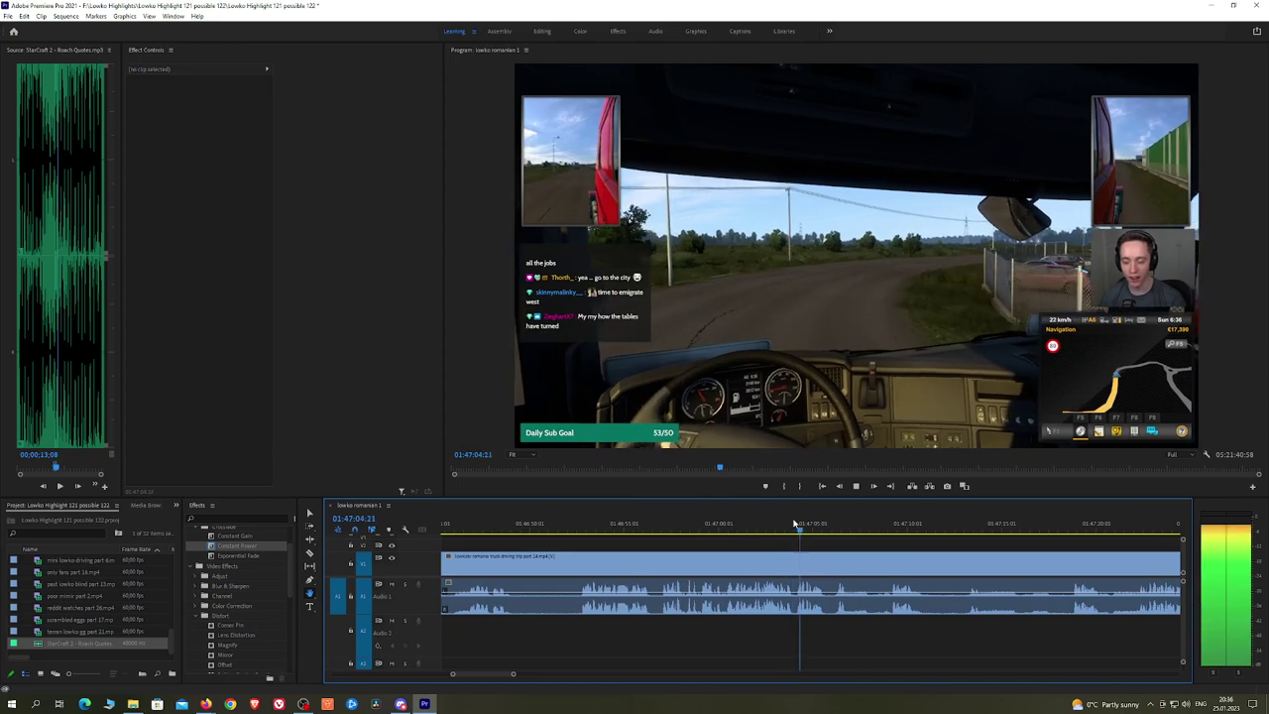
key("space")
scroll(813, 545, "up", 3)
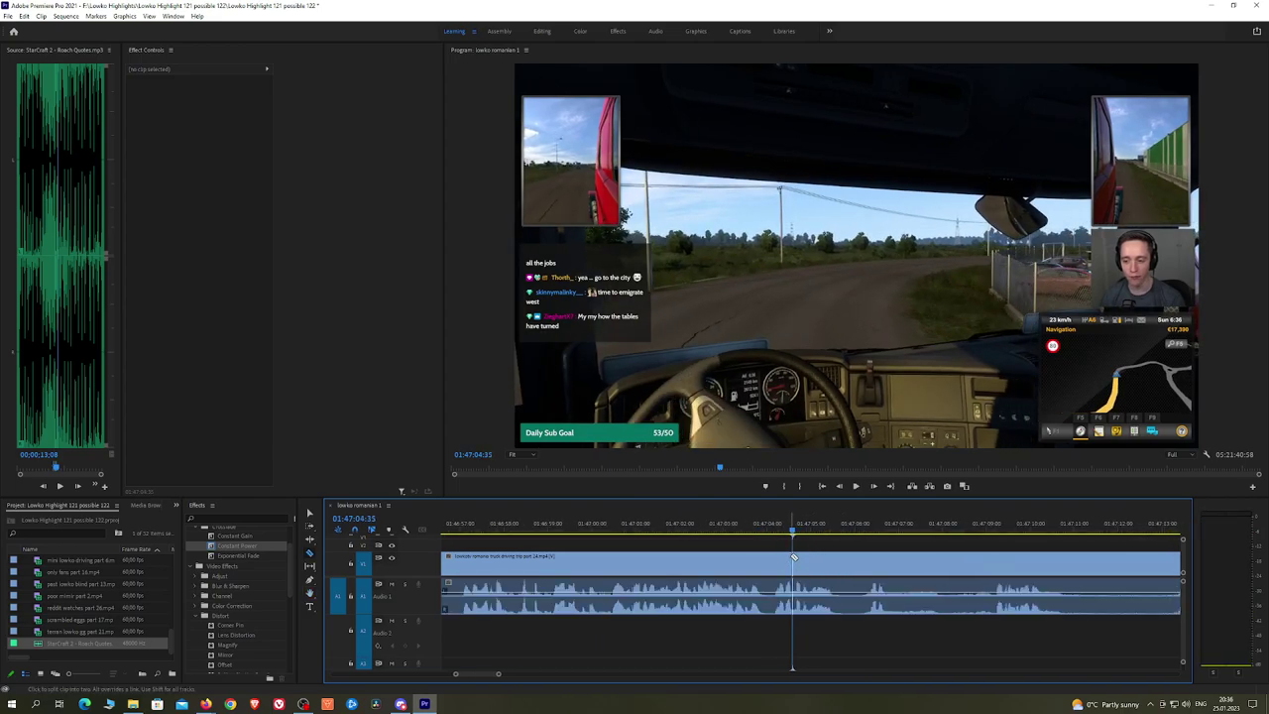
Step: Drop the StarCraft 2 - Roach Quotes sound onto the second audio track at 01:47:04 and lower its volume
left_click(799, 529)
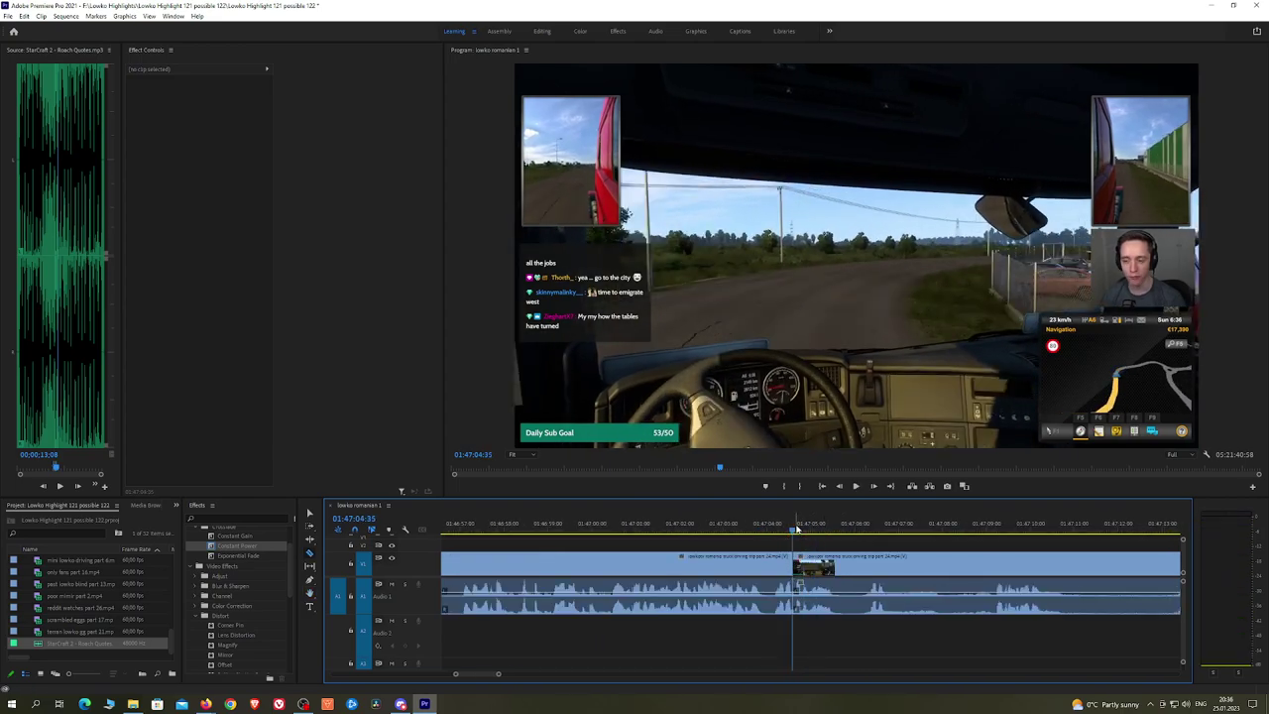
left_click(793, 530)
key("space")
key("space")
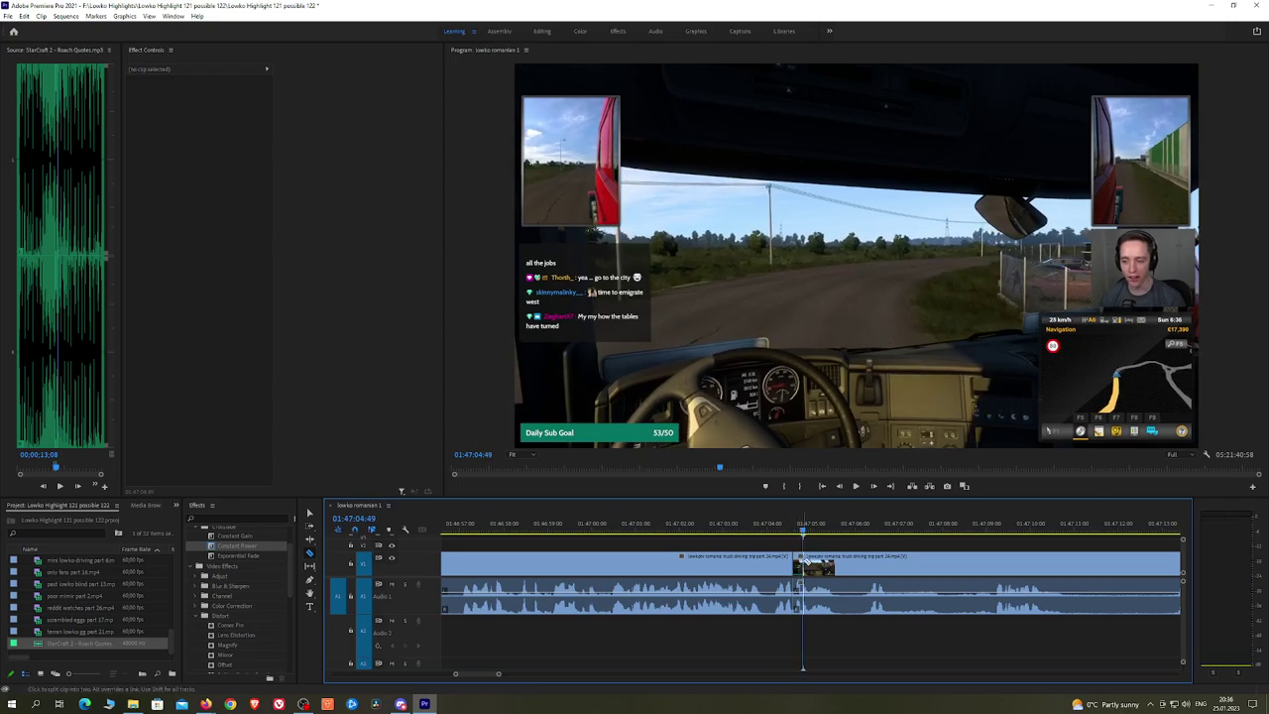
left_click_drag(798, 613, 798, 615)
left_click_drag(94, 646, 798, 640)
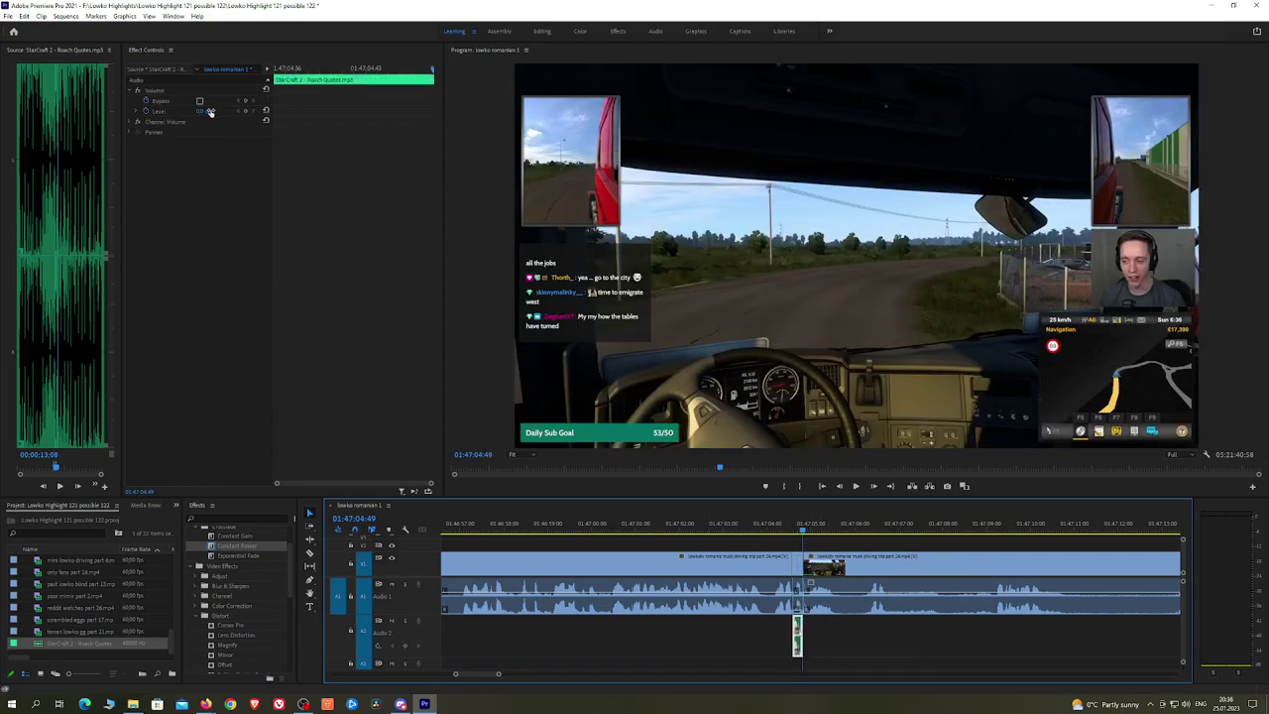
left_click_drag(210, 112, 207, 115)
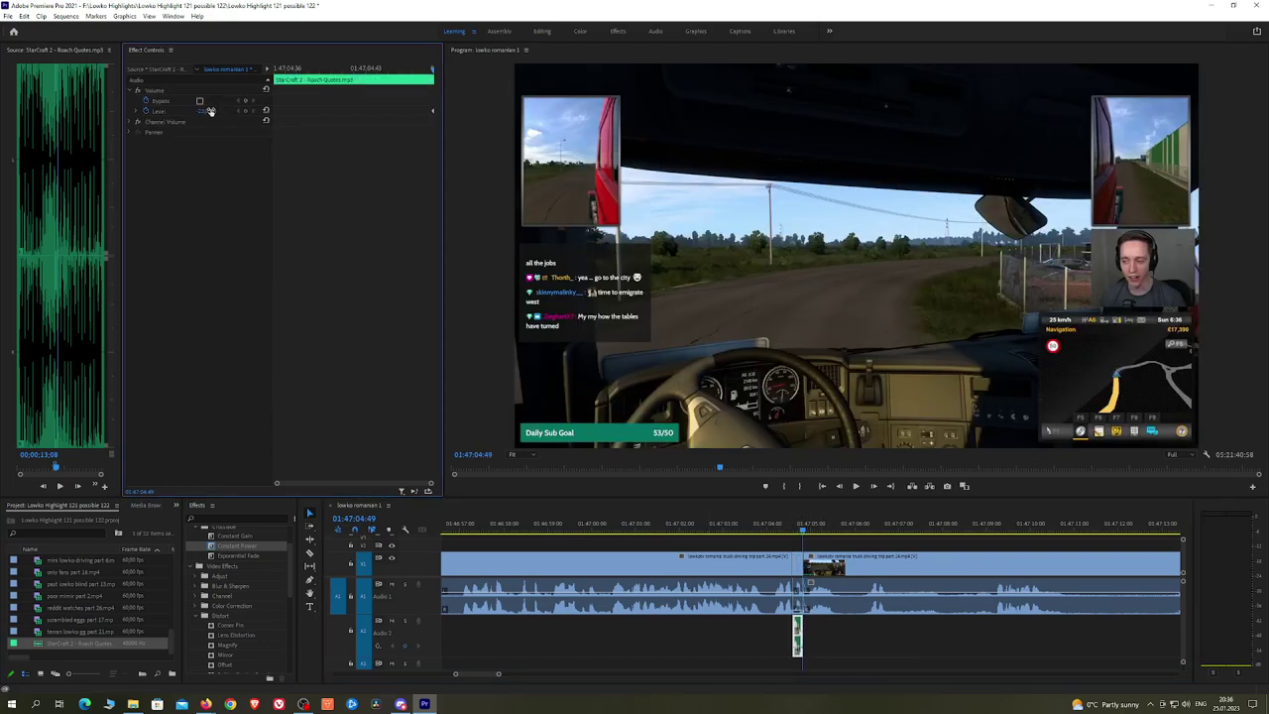
Step: Play back across the inserted quote, then pan the timeline to later footage
left_click(770, 526)
key("space")
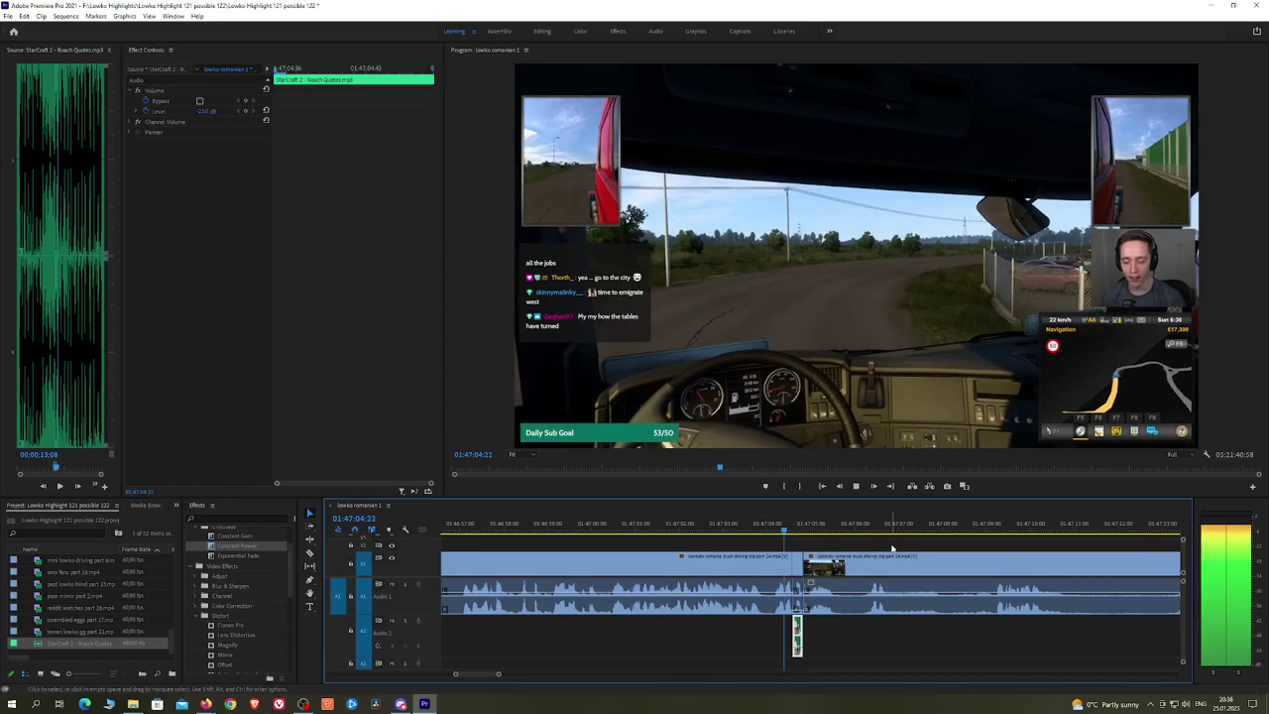
left_click(892, 546)
scroll(914, 536, "down", 1)
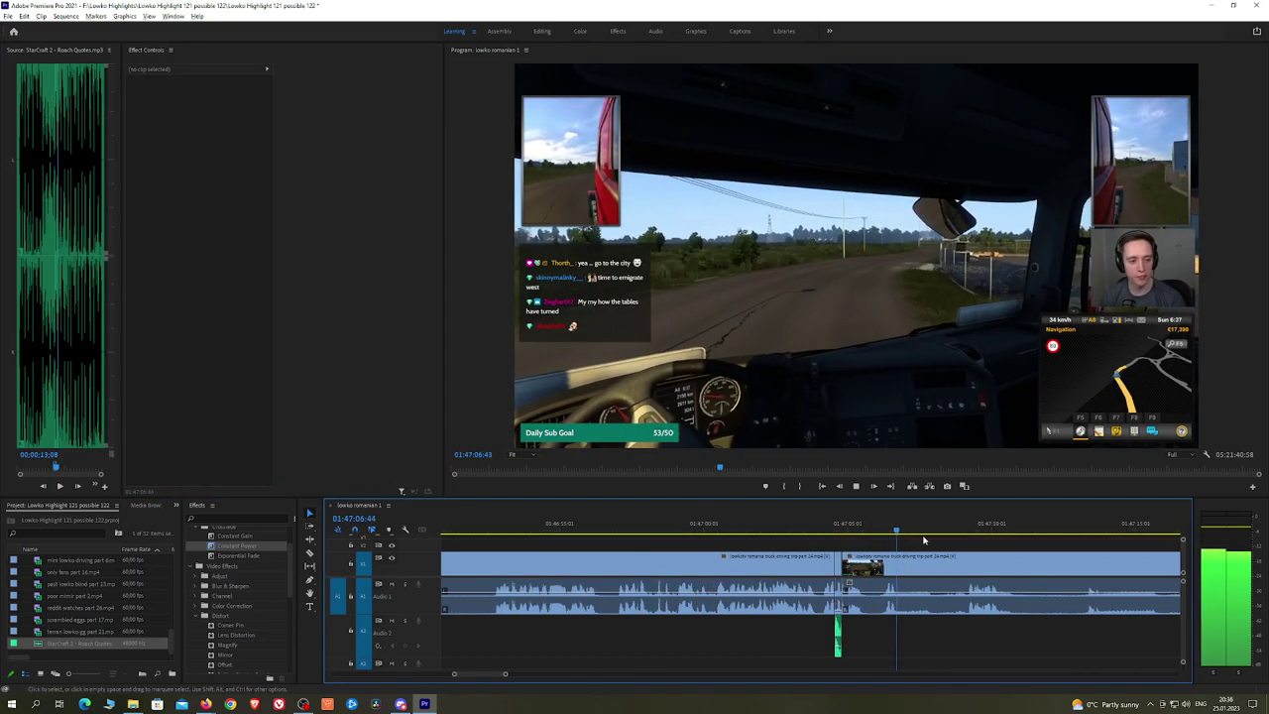
key("h")
left_click_drag(972, 543, 790, 536)
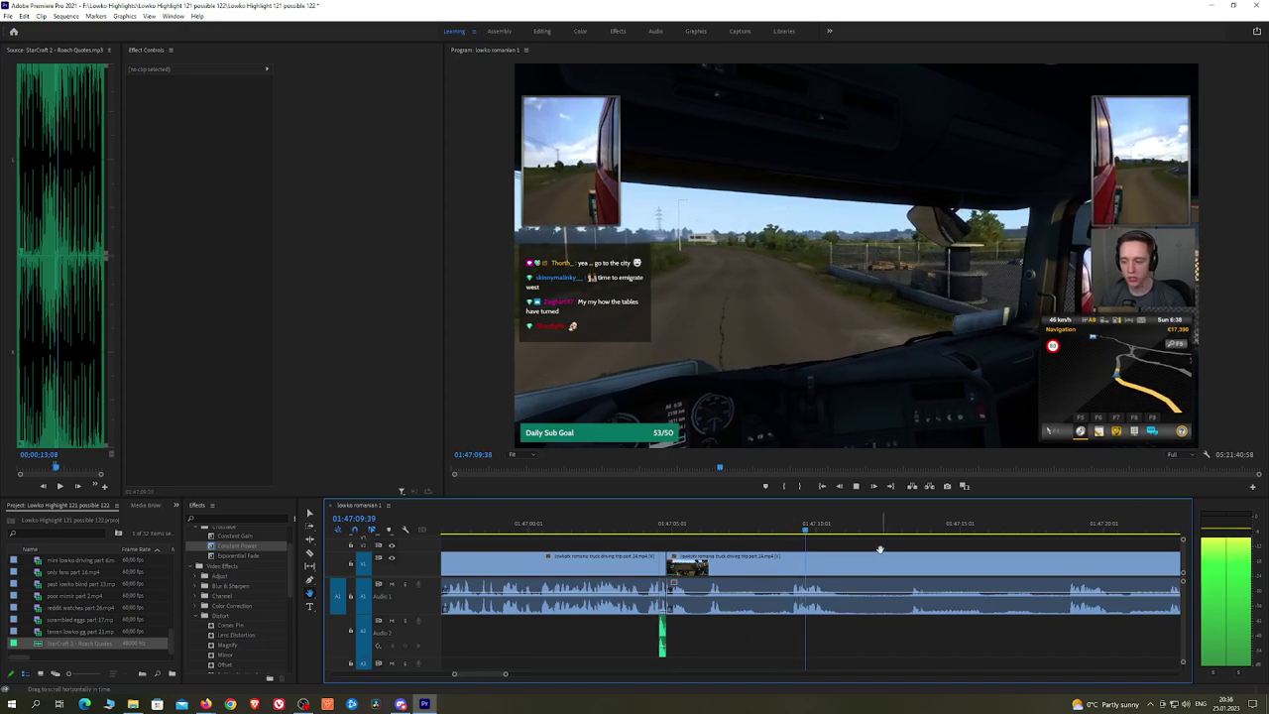
Step: Razor the driving clip at the start of the unwanted part and skip ahead through the footage
scroll(771, 539, "down", 2)
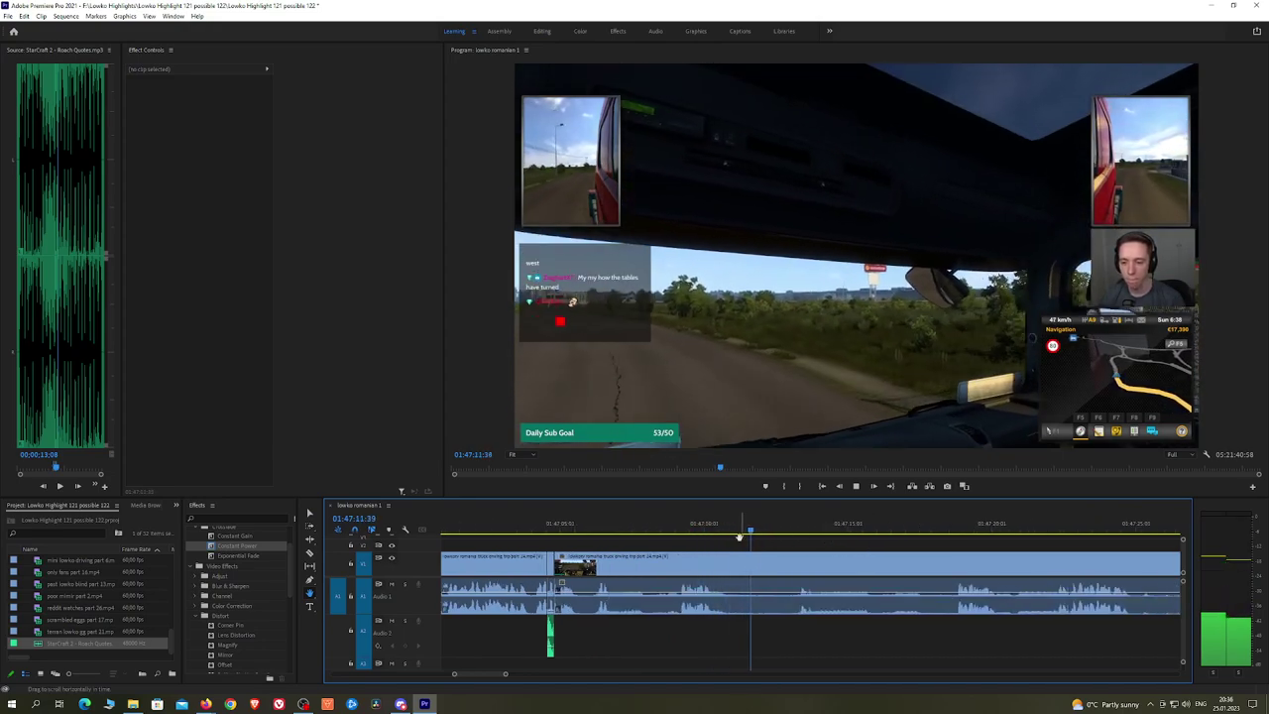
key("c")
left_click(729, 566)
left_click_drag(801, 534, 950, 534)
key("space")
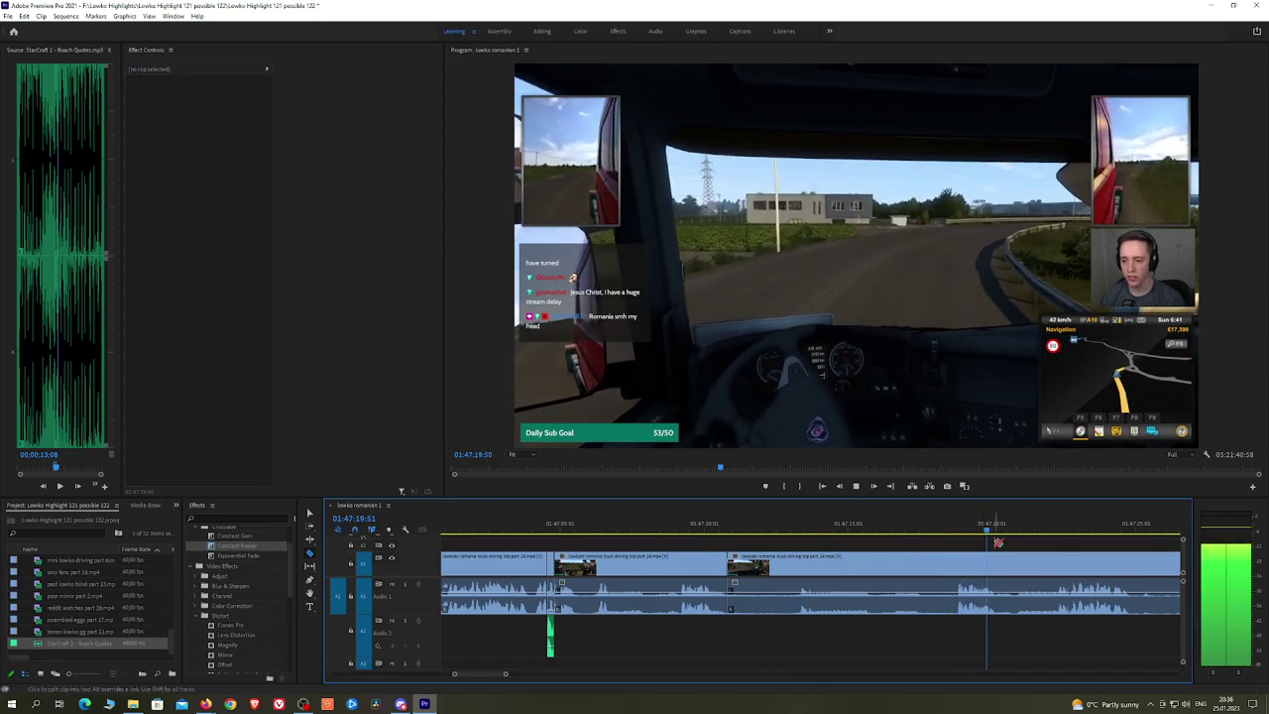
left_click_drag(1026, 531, 976, 550)
key("space")
scroll(1045, 538, "down", 2)
key("h")
Step: Cut at the end of the unwanted stretch, ripple-delete it, and apply Constant Power to the A1 join
key("c")
left_click(966, 576)
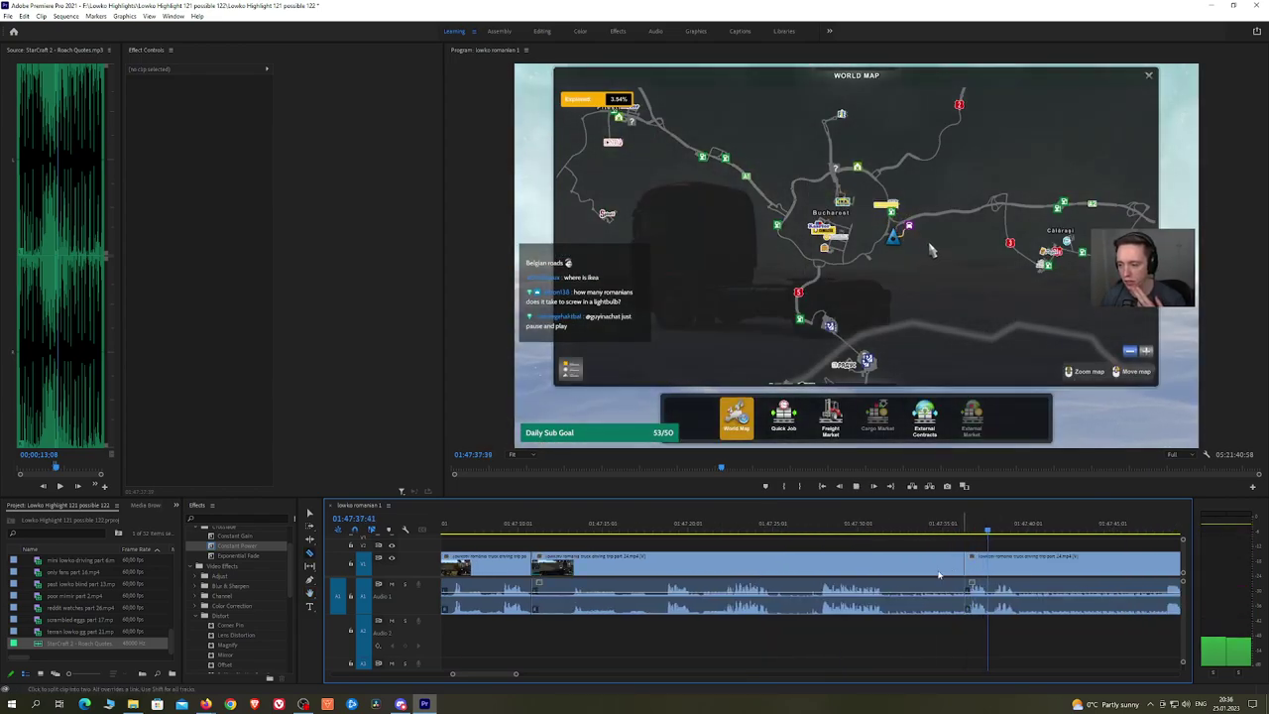
key("v")
left_click(938, 574)
key("shift+Delete")
key("space")
left_click(242, 547)
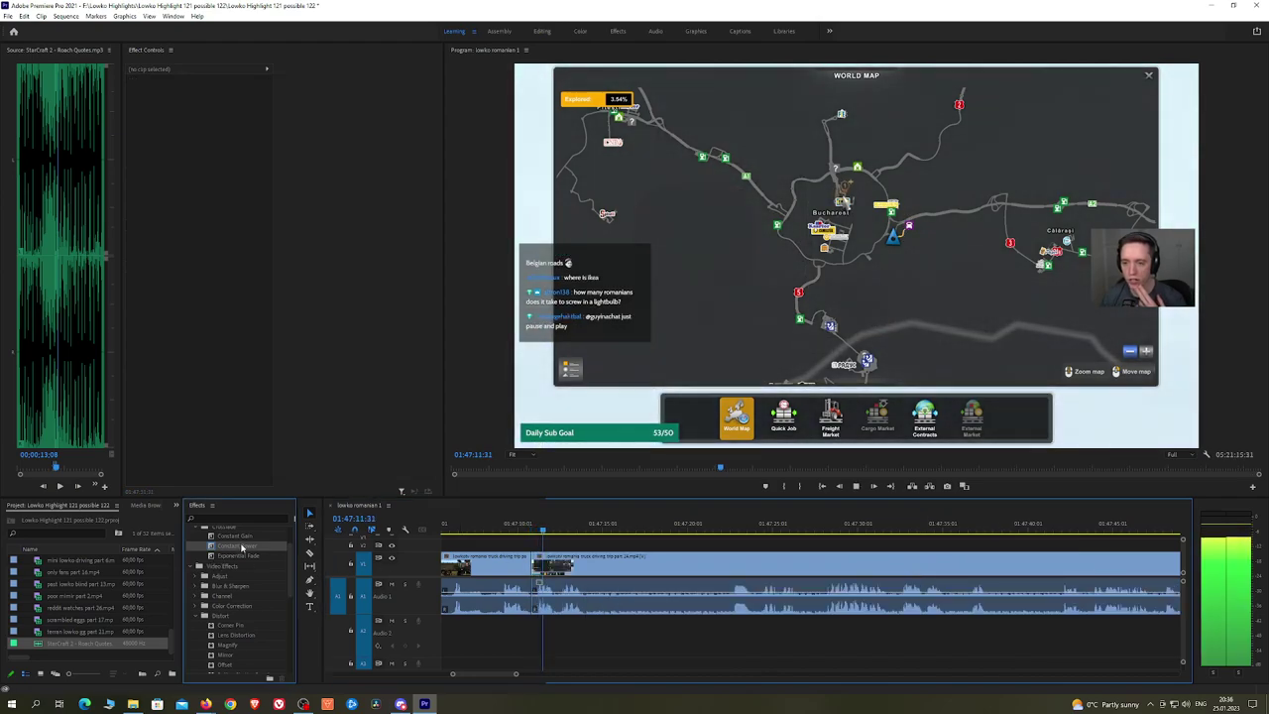
left_click_drag(241, 548, 533, 595)
Step: Split the clip after the new join and skim ahead to about 01:48:29
left_click(513, 532)
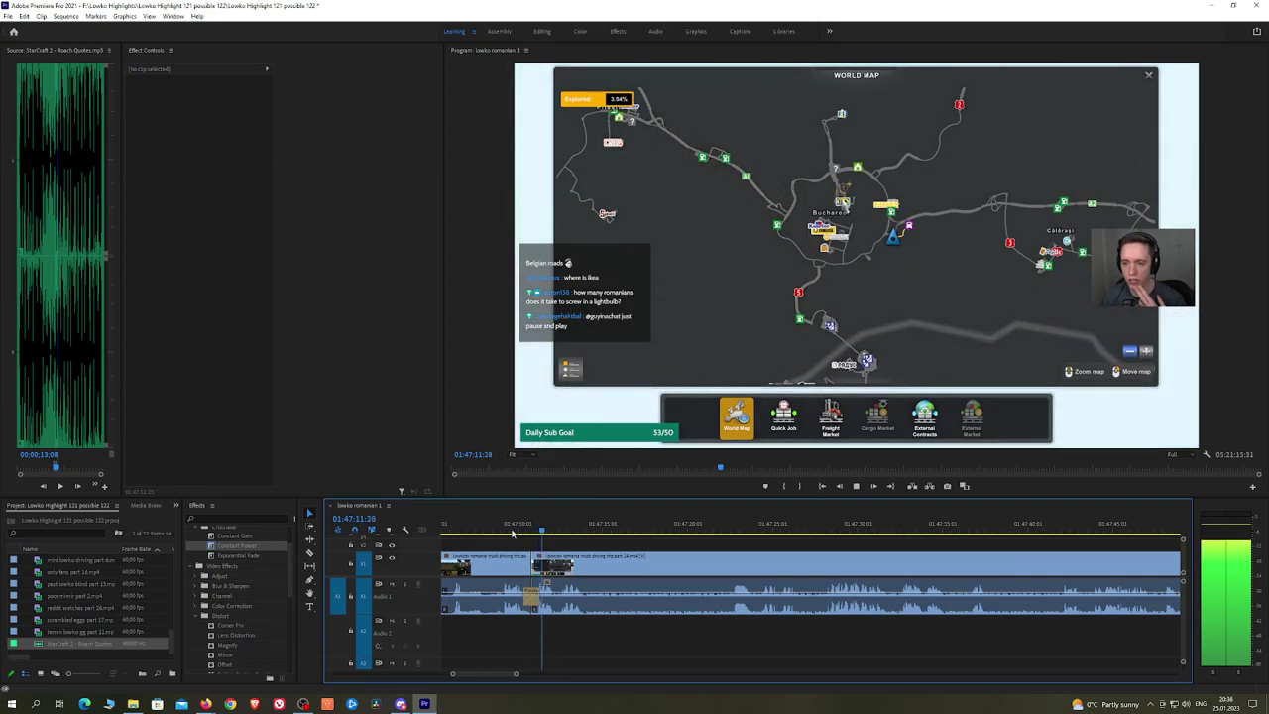
left_click(587, 568)
left_click_drag(714, 533, 817, 529)
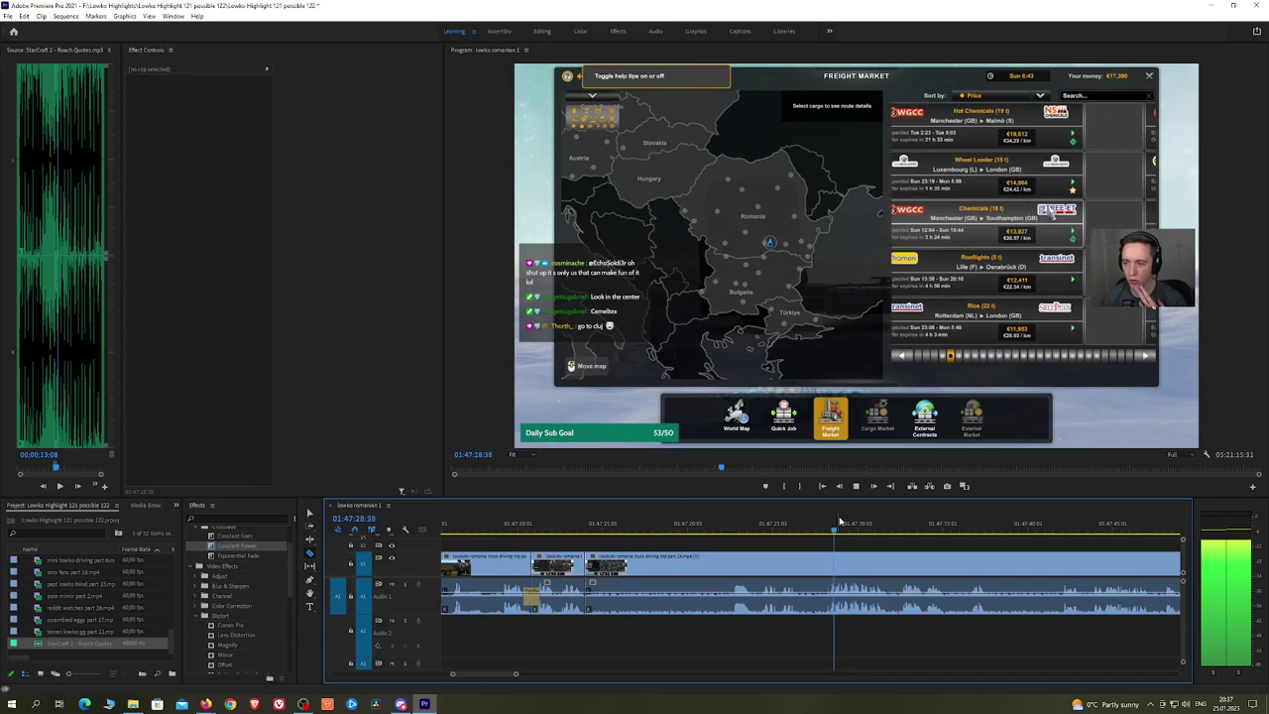
left_click(898, 522)
left_click_drag(1034, 528, 784, 540)
key("h")
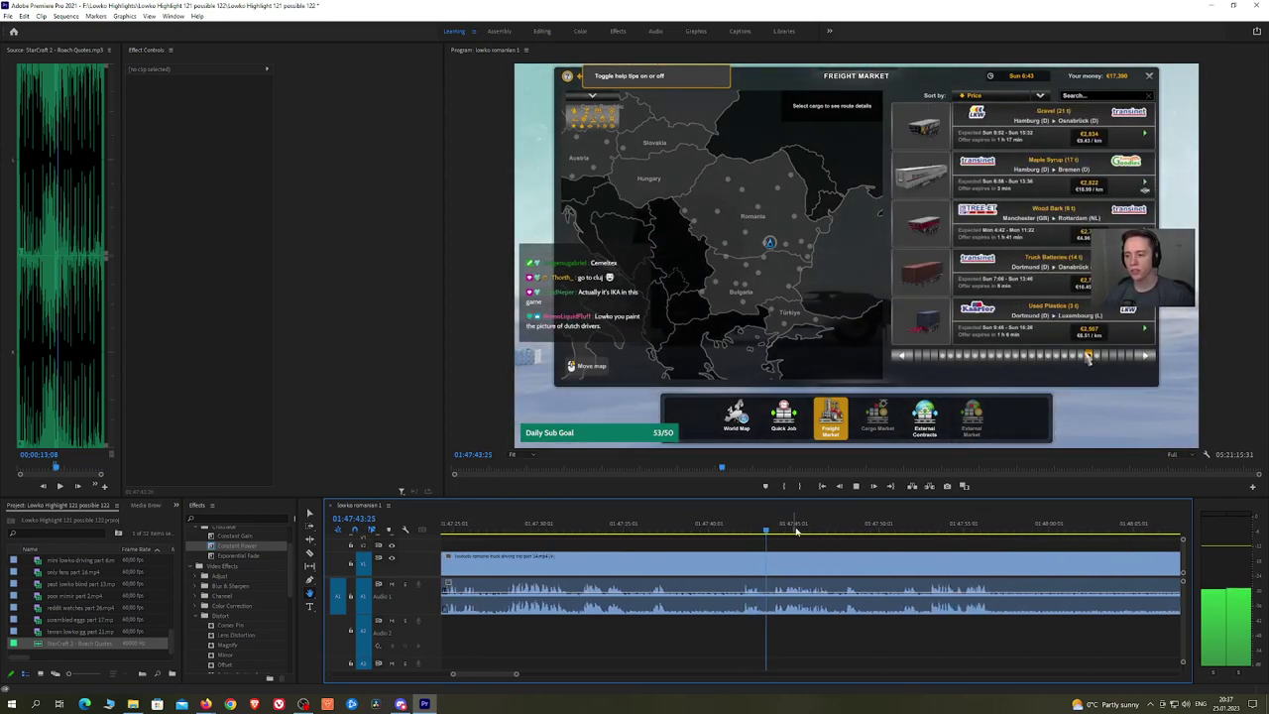
left_click(928, 527)
left_click_drag(1000, 545, 794, 546)
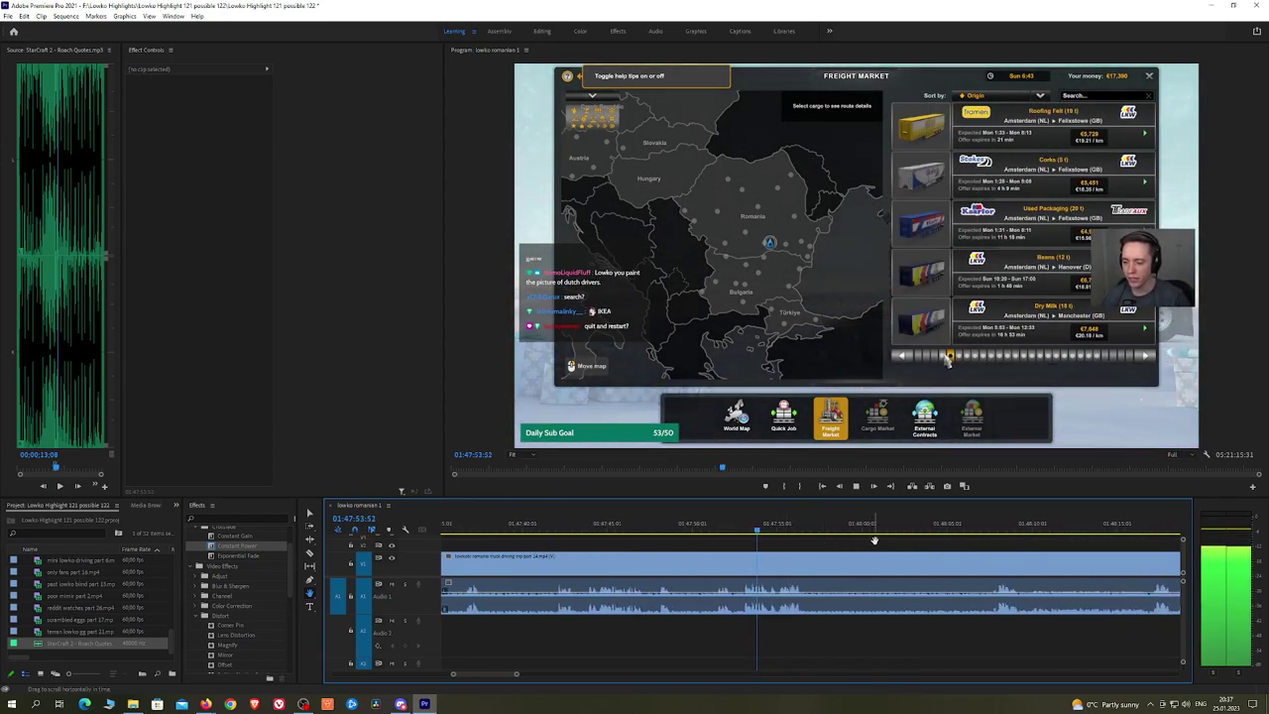
left_click_drag(1024, 527, 698, 544)
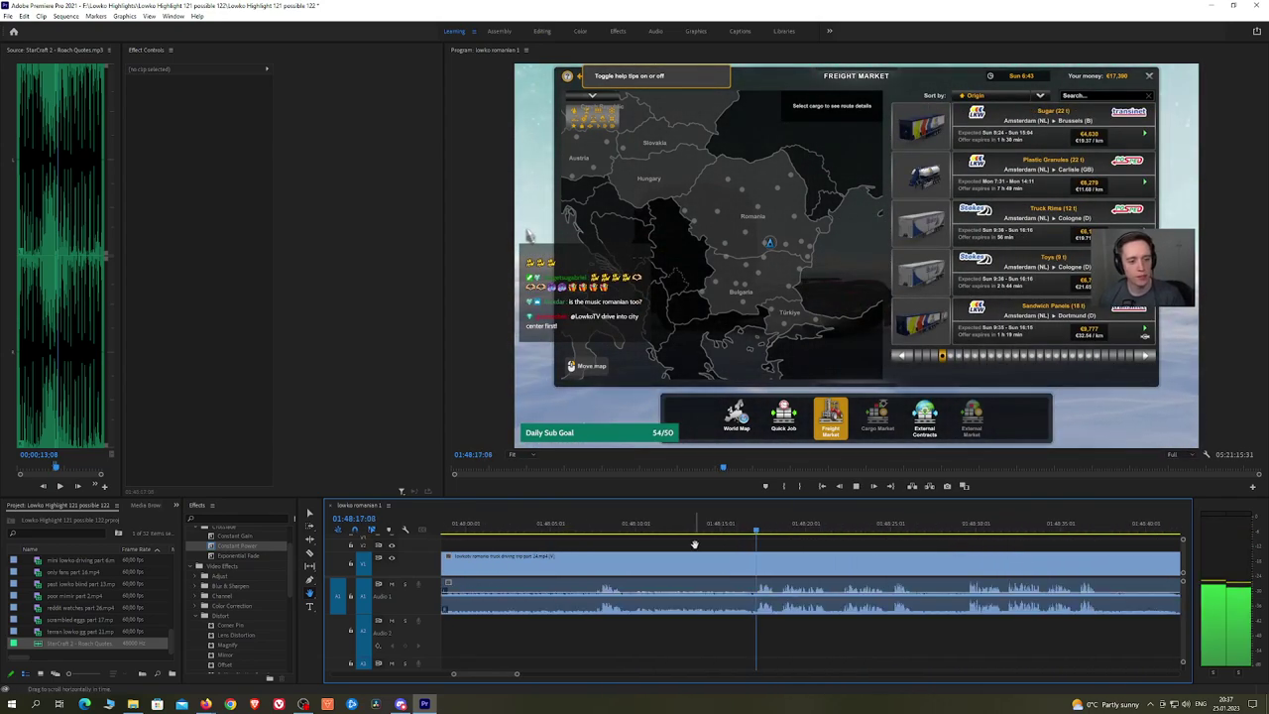
left_click_drag(788, 531, 839, 529)
left_click(963, 530)
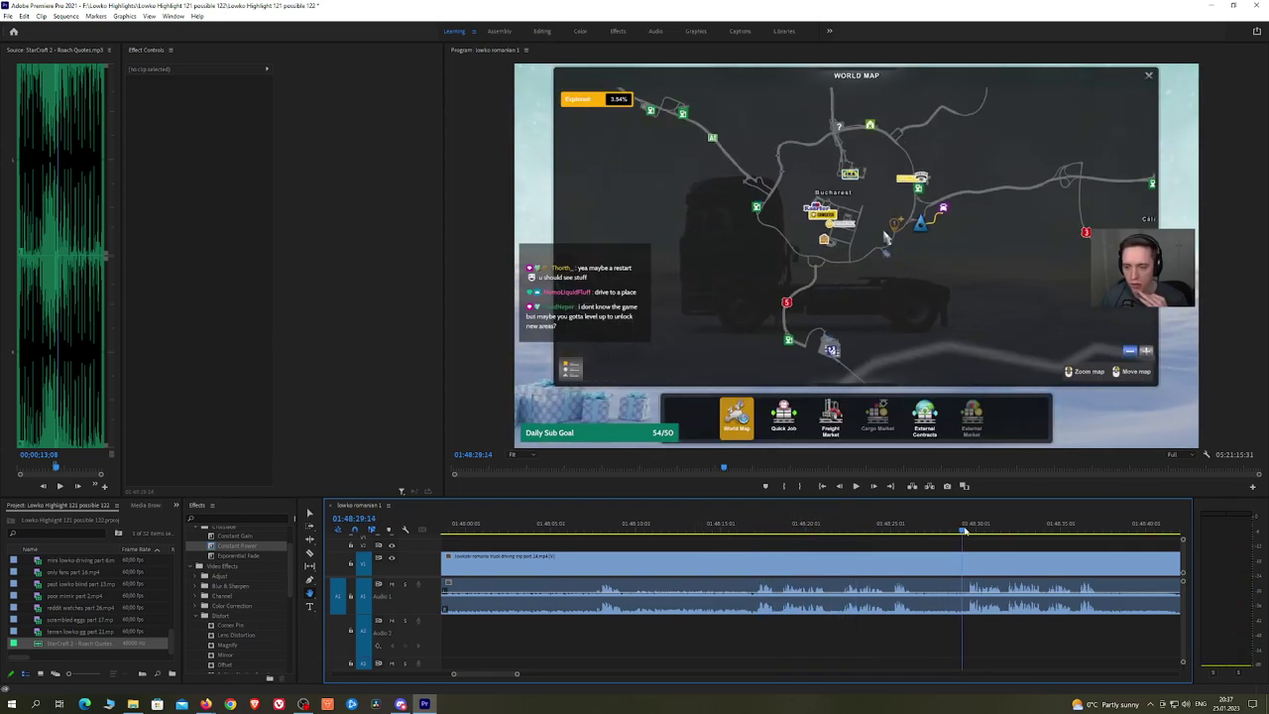
left_click_drag(1006, 547, 827, 550)
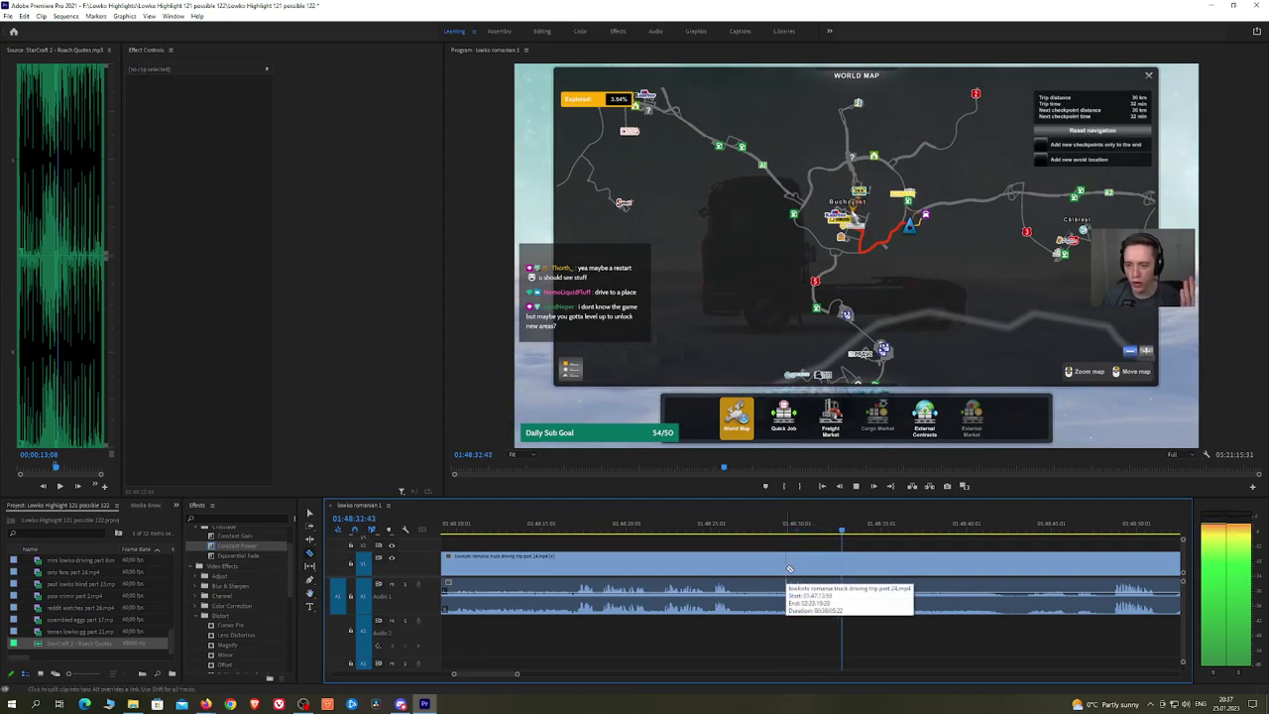
Step: Cut where the map browsing ends and ripple-delete the stretch before it
left_click(789, 570)
key("v")
left_click(767, 570)
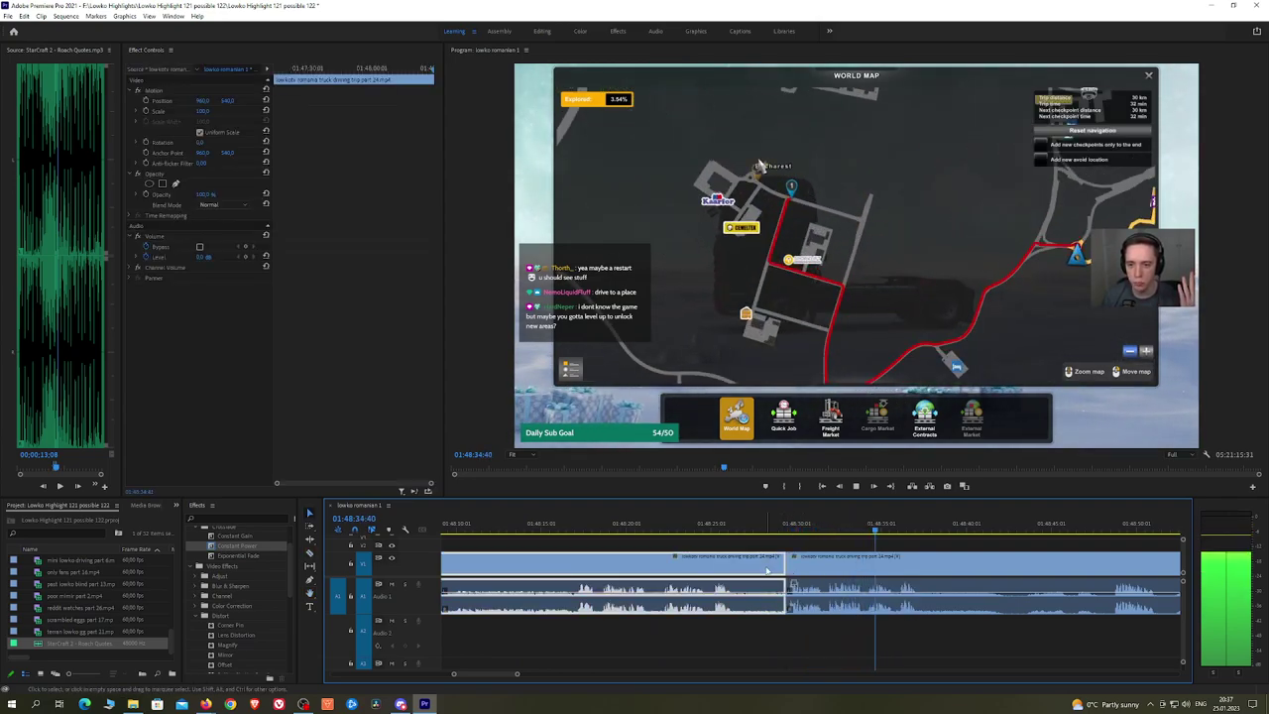
key("shift+Delete")
key("space")
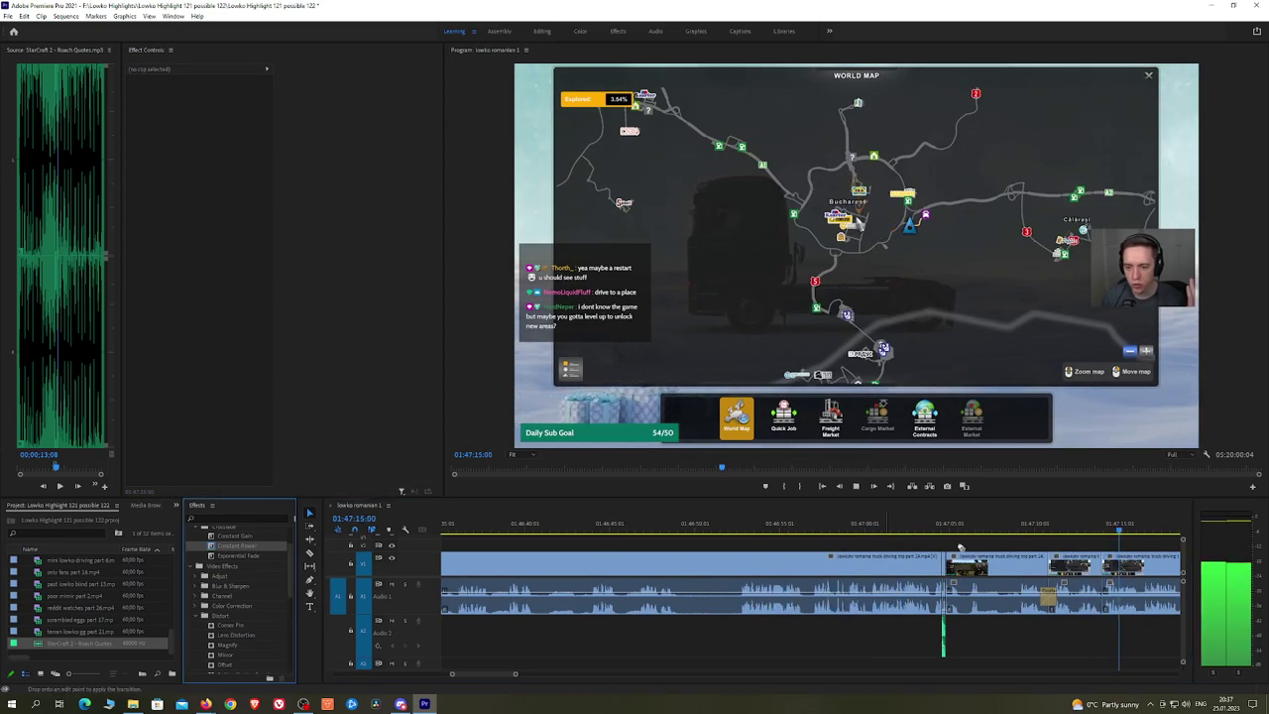
Step: Razor the clip at another point and skip ahead to where the browsing ends
key("h")
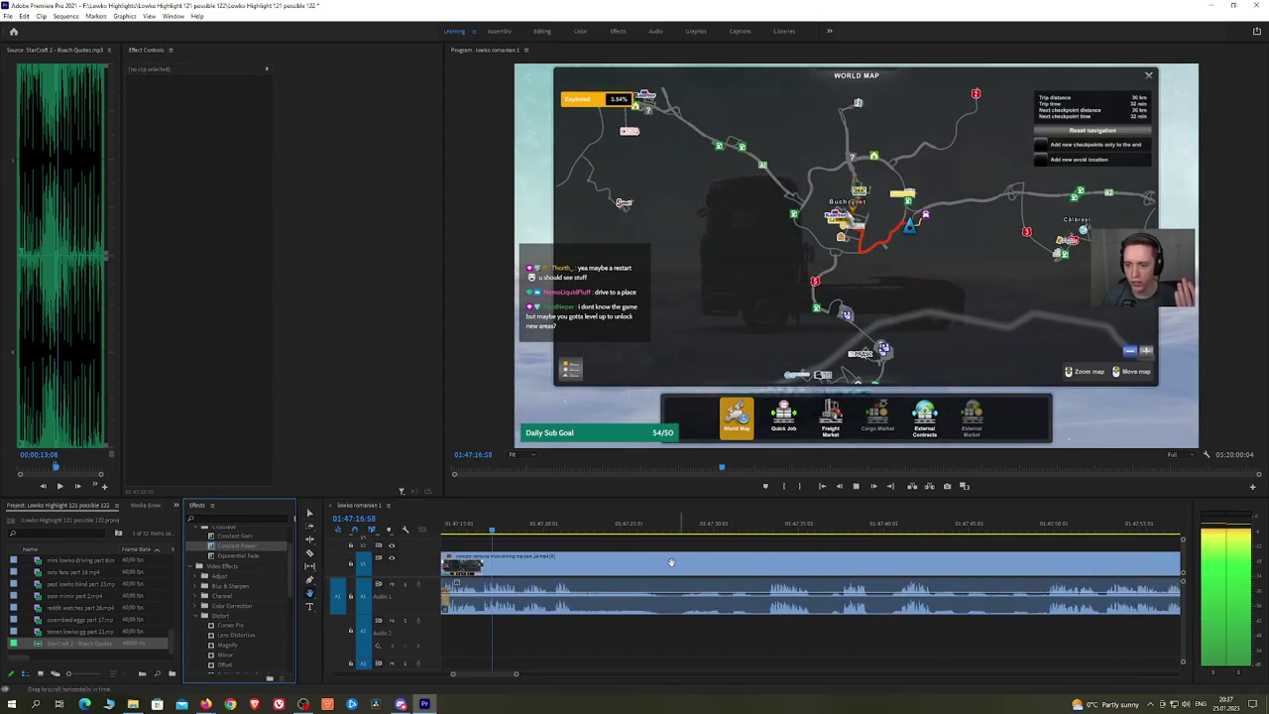
left_click(670, 561)
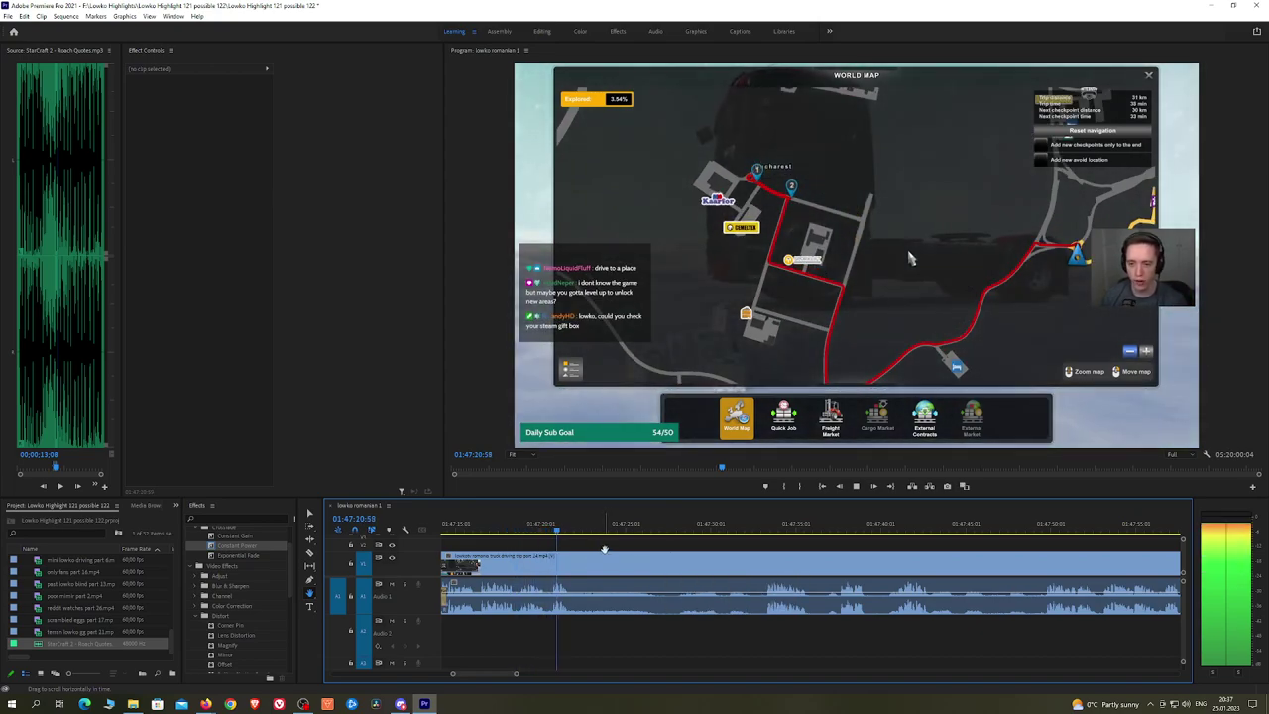
key("c")
left_click(577, 561)
left_click_drag(694, 527, 758, 528)
Step: Ripple-delete the middle stretch and apply an Exponential Fade to the audio join
key("v")
left_click(740, 565)
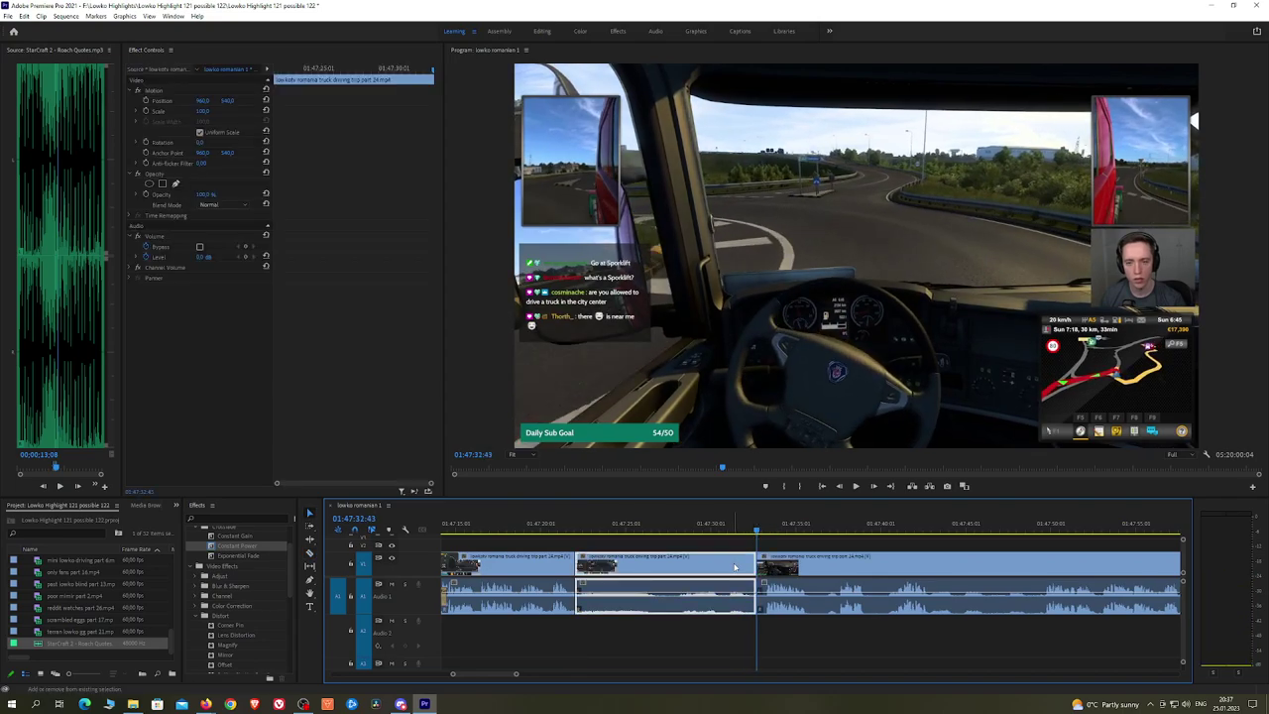
key("shift+Delete")
key("space")
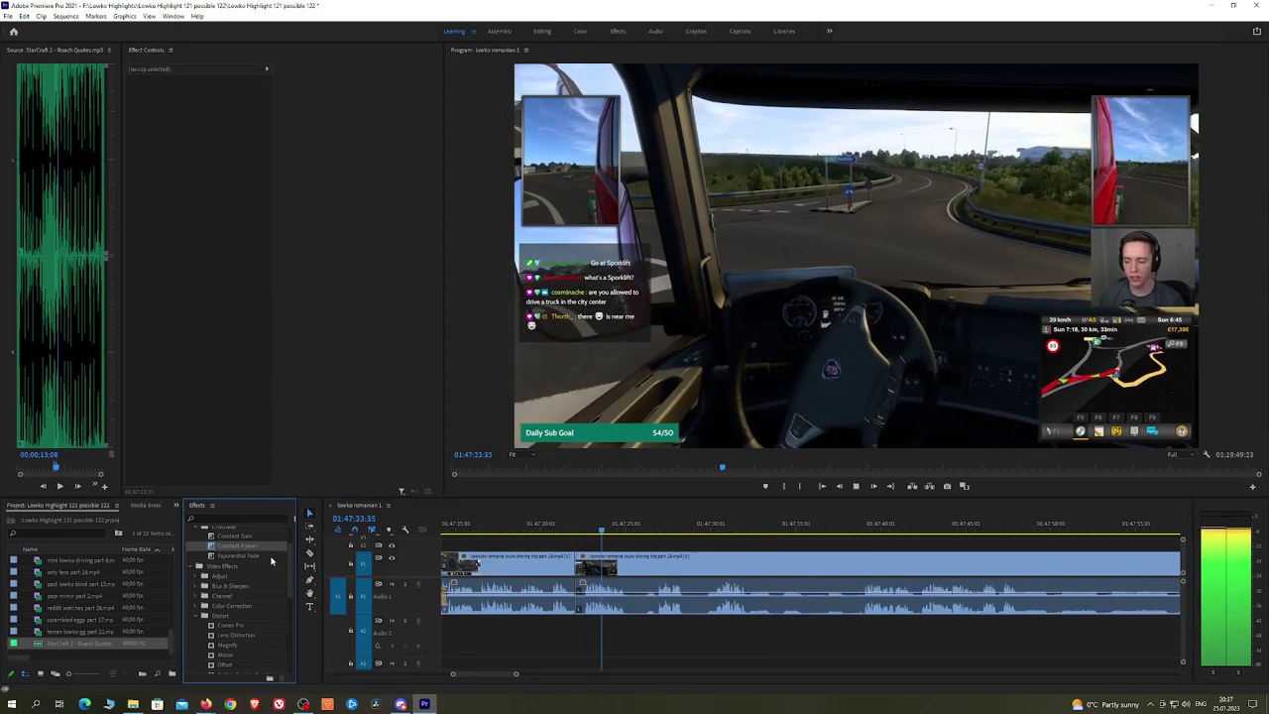
left_click_drag(253, 555, 579, 595)
Step: Play through the following driving footage, panning the timeline to keep it in view
scroll(696, 544, "down", 2)
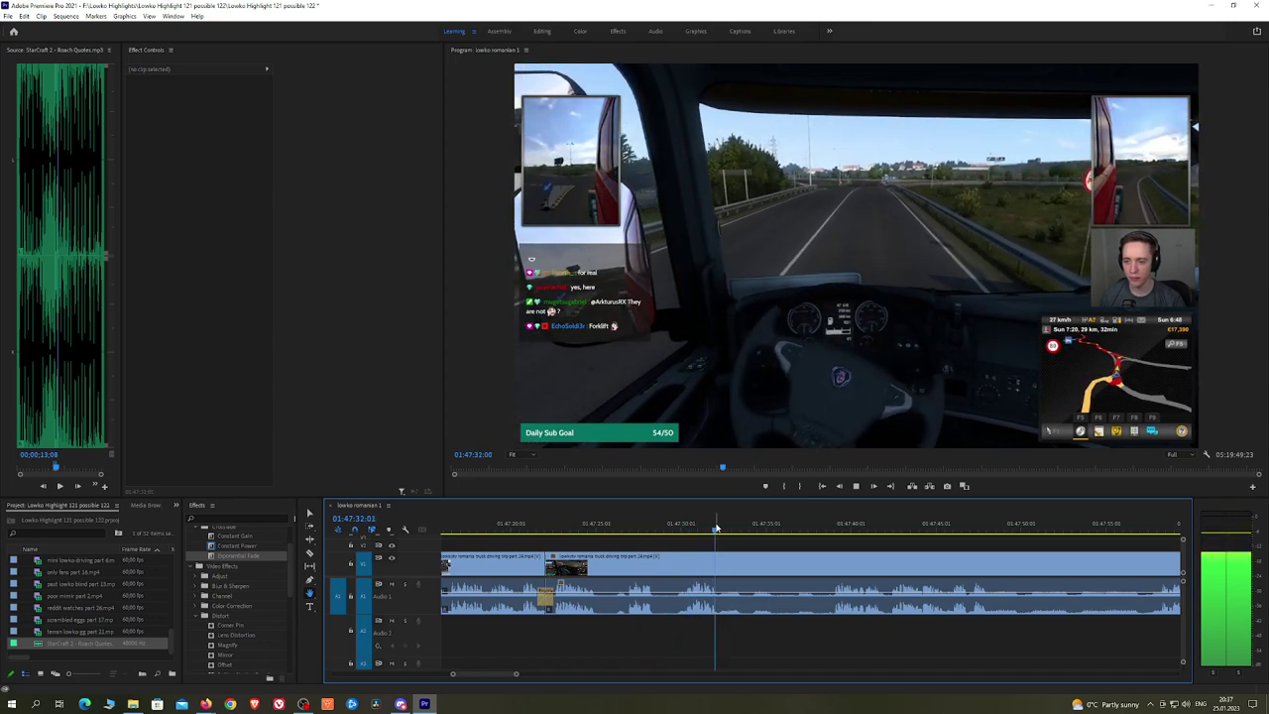
left_click_drag(716, 529, 819, 529)
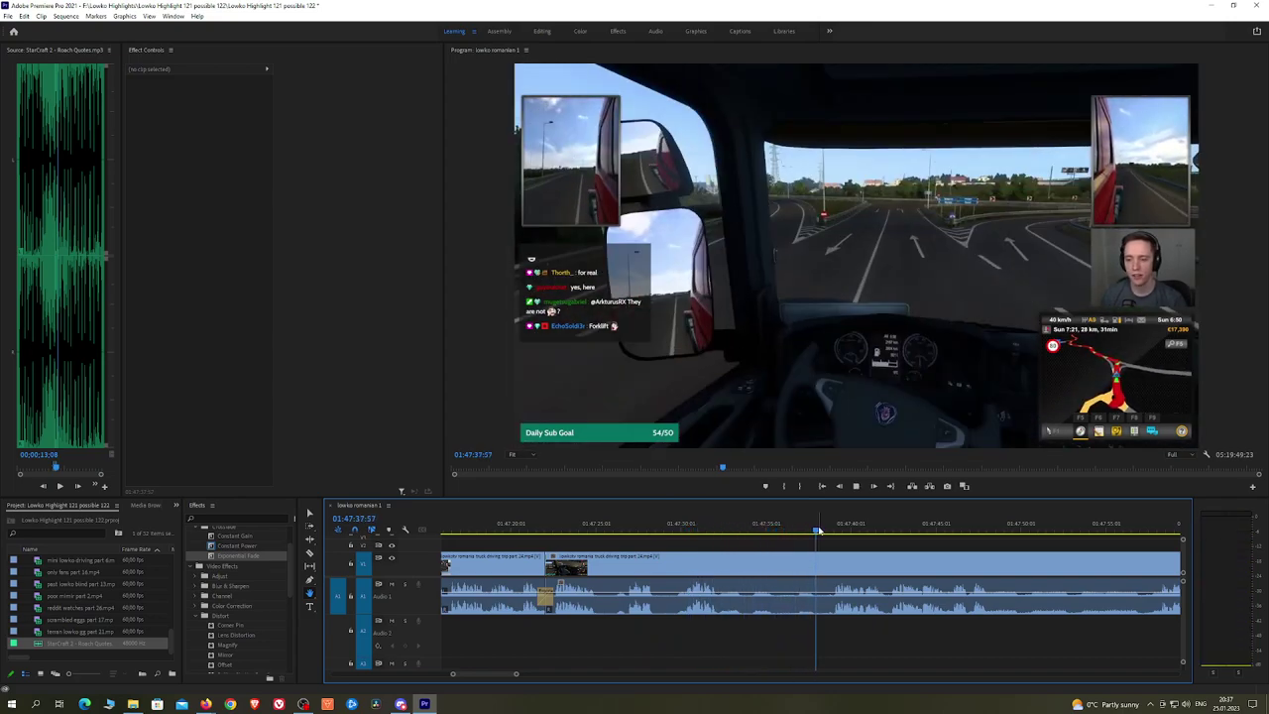
key("space")
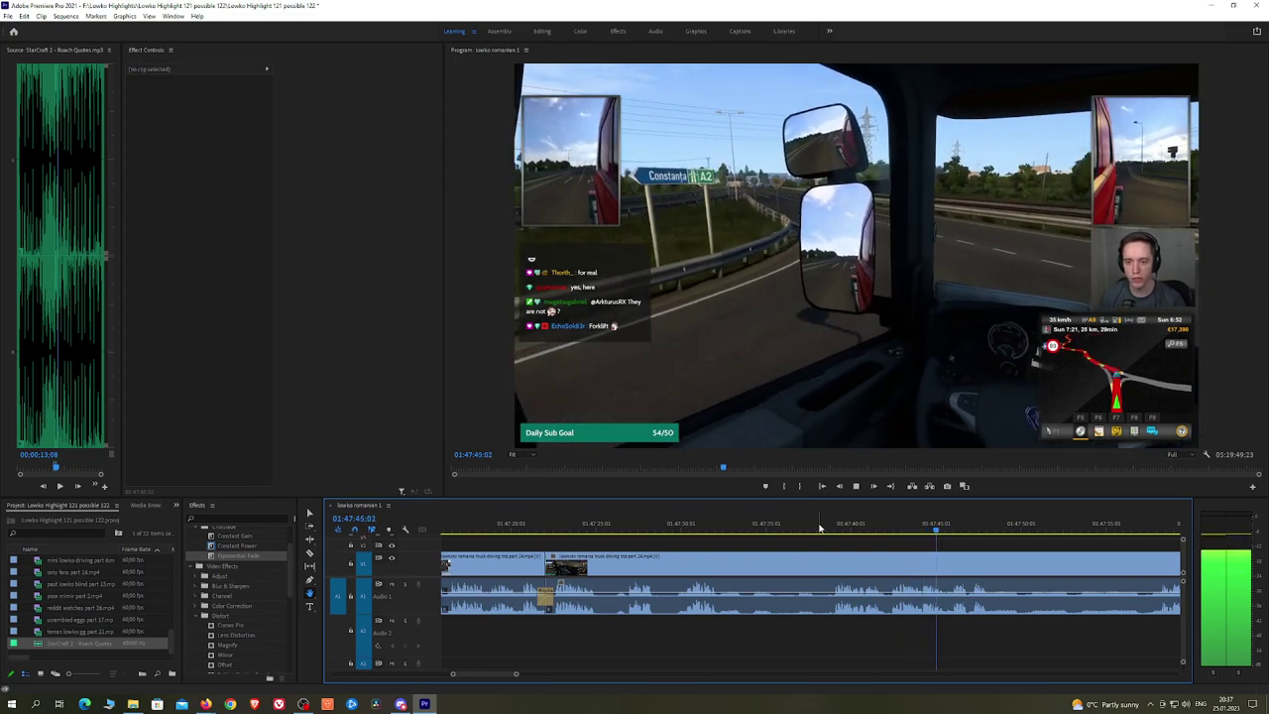
left_click_drag(1023, 540, 898, 532)
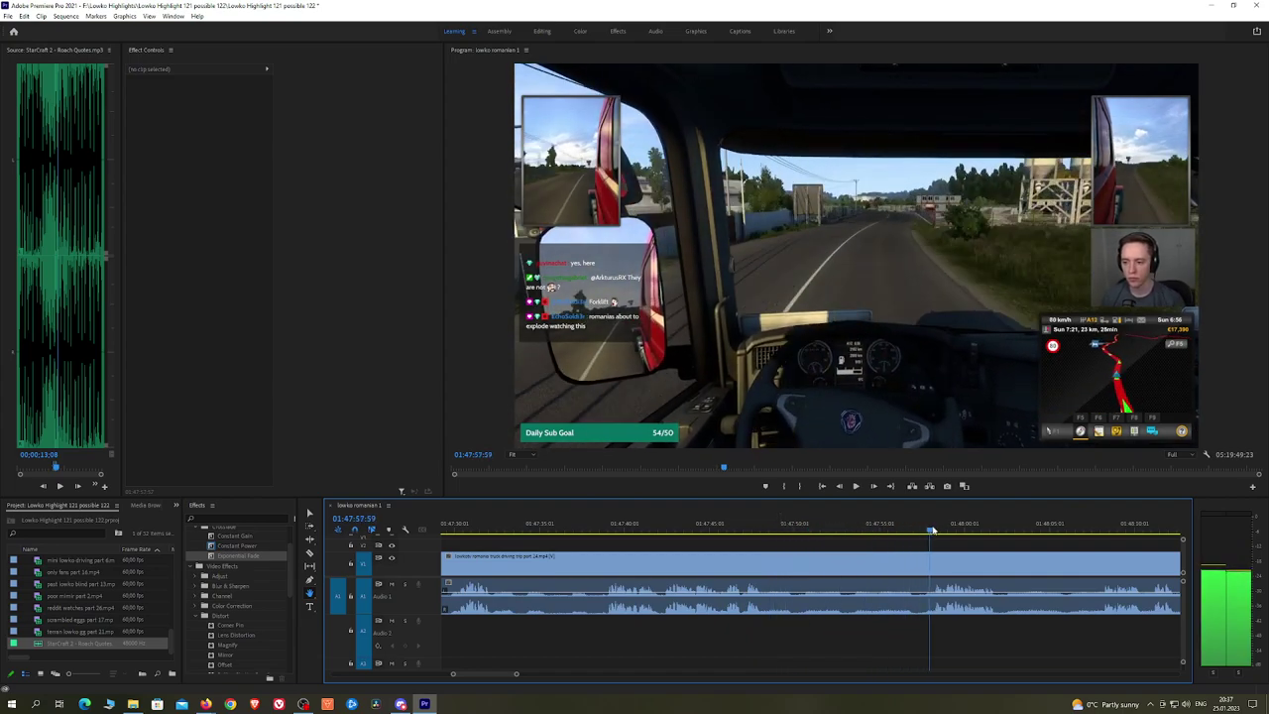
key("space")
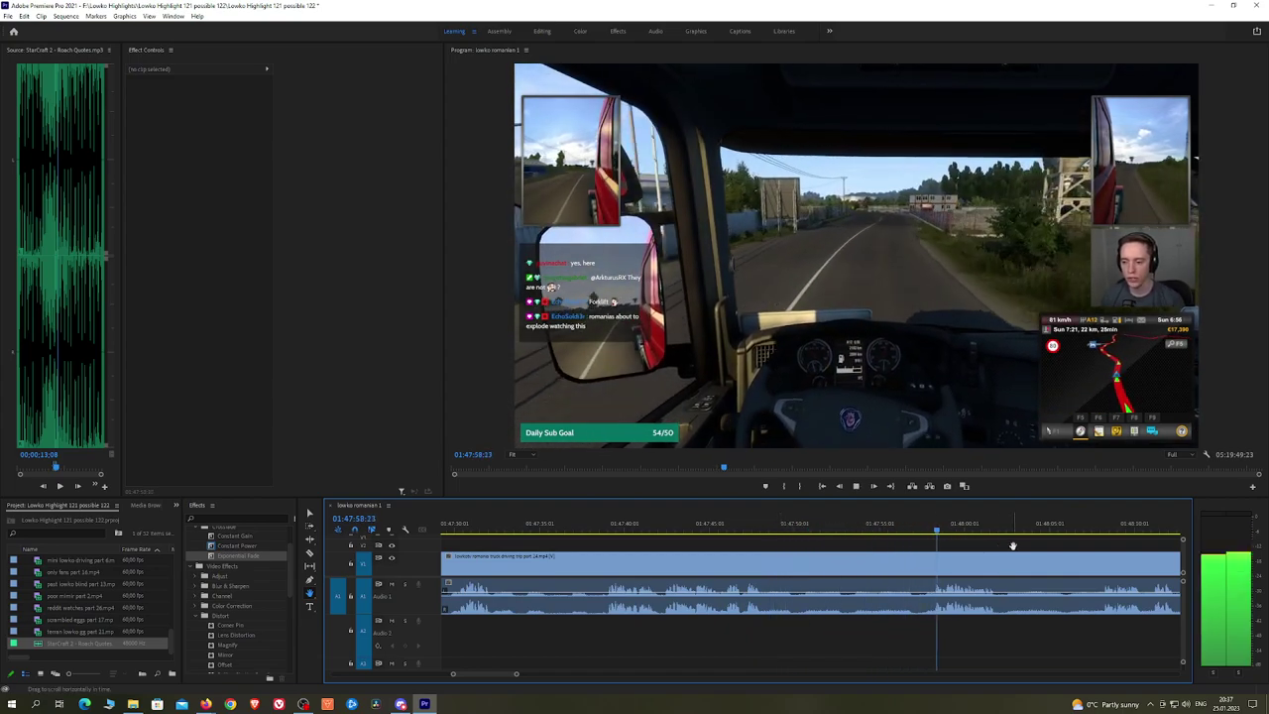
scroll(849, 539, "down", 3)
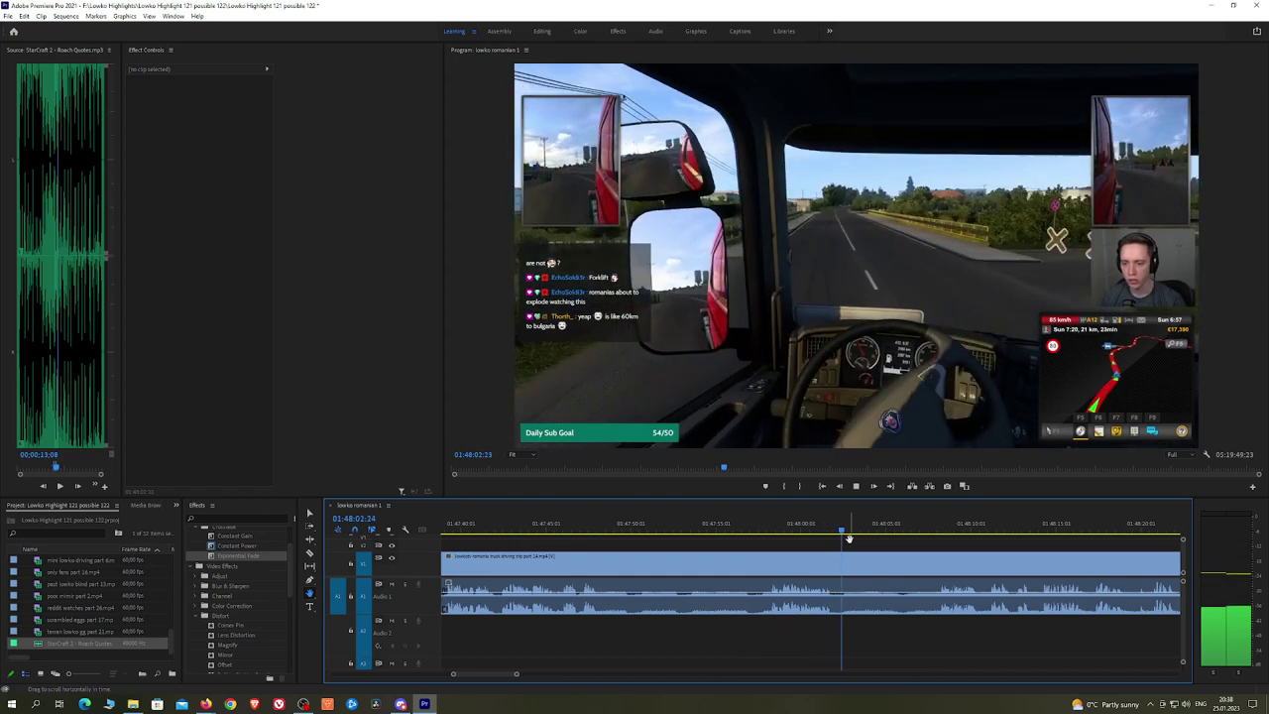
left_click_drag(886, 532, 926, 532)
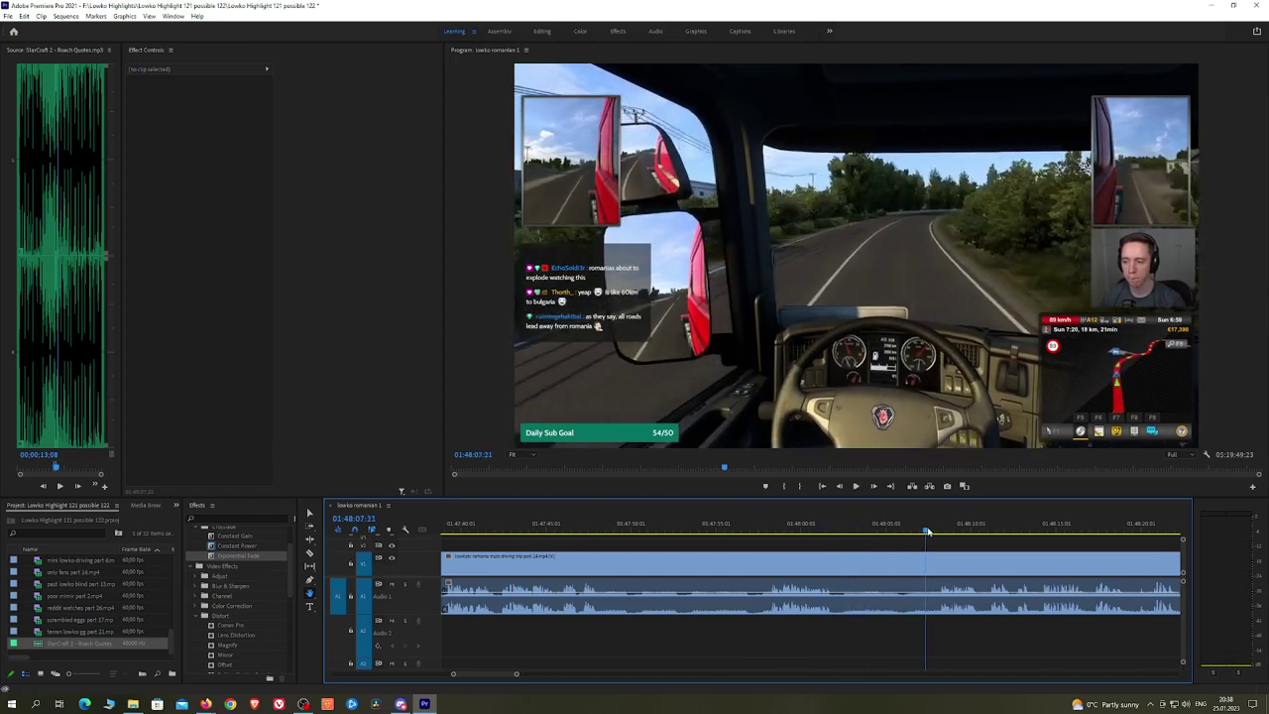
key("space")
left_click_drag(1006, 549, 767, 544)
scroll(799, 540, "down", 1)
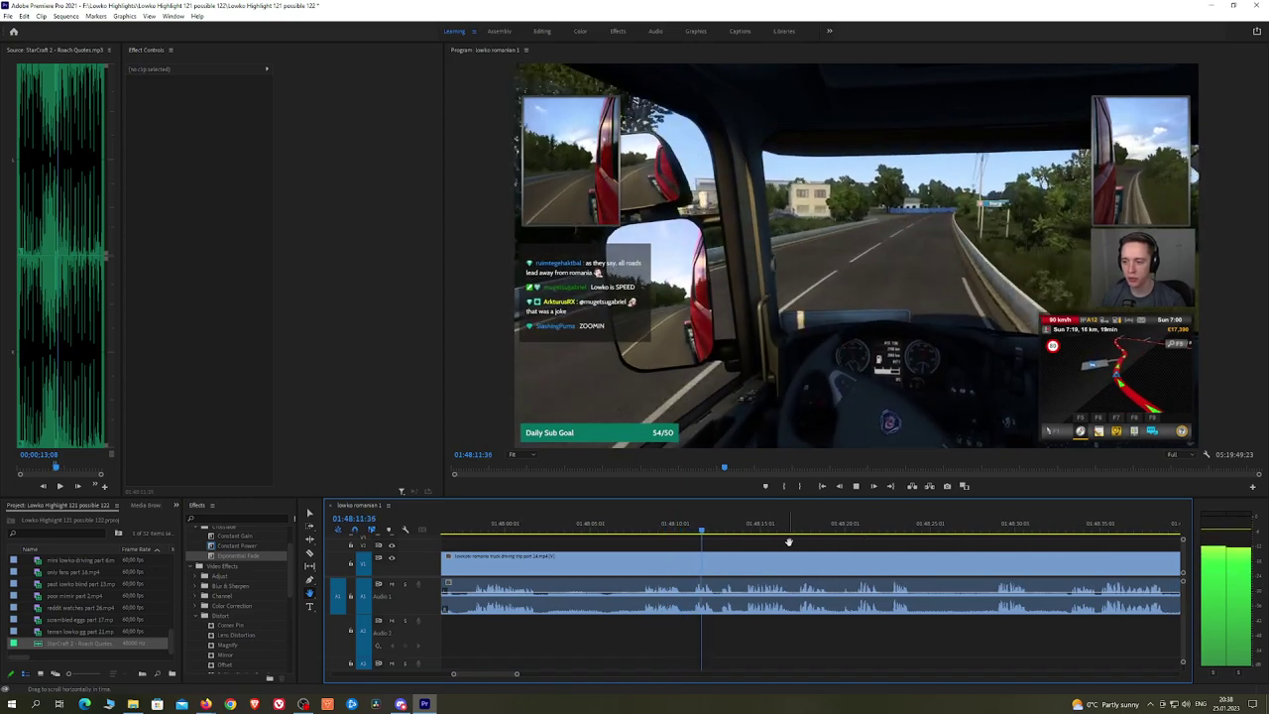
scroll(857, 545, "down", 1)
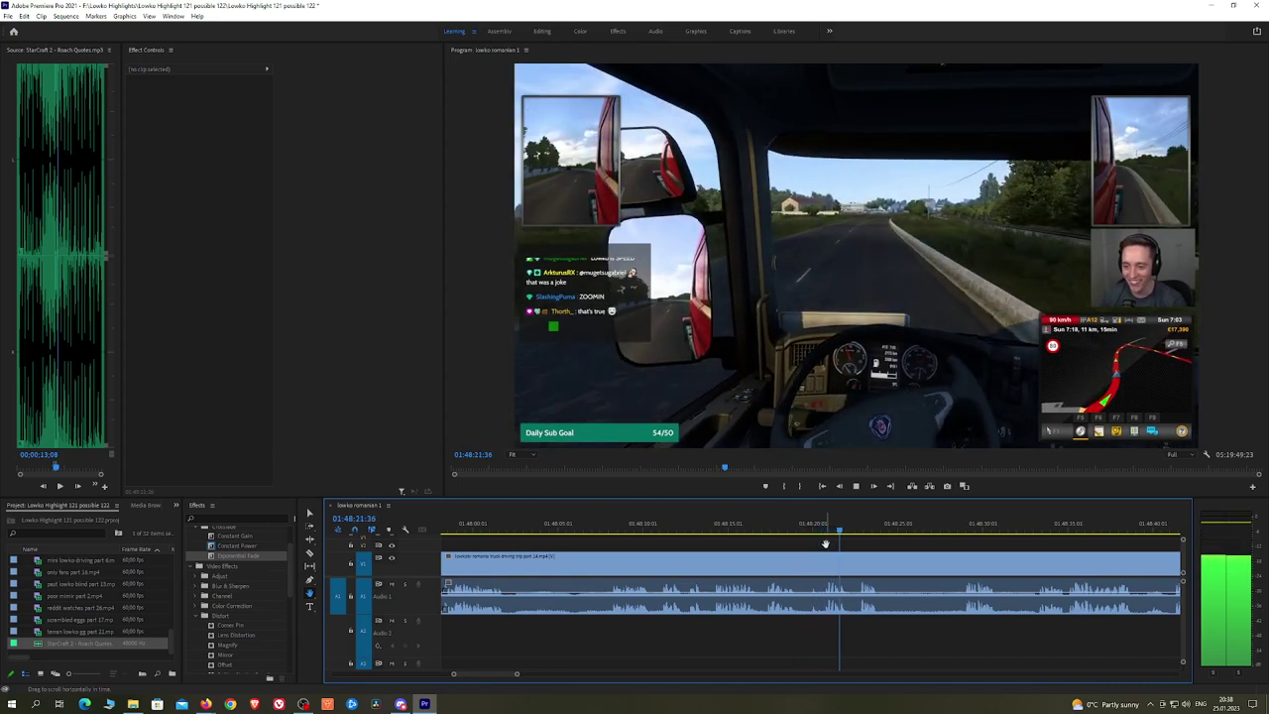
left_click_drag(952, 554, 854, 530)
Step: Stop playback and razor the clip at the new point near 01:48:24
key("space")
key("c")
left_click(775, 559)
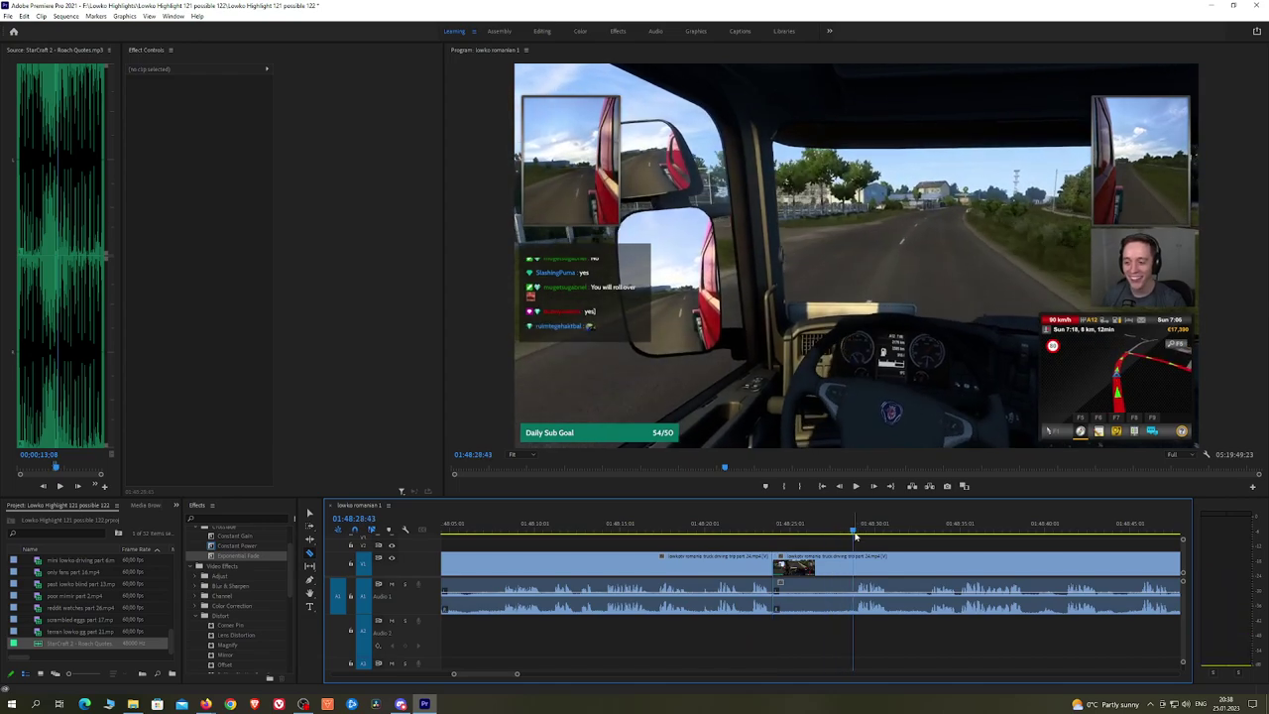
Step: Ripple delete the stretch at the current cut and put a Constant Power crossfade on the audio join
left_click(854, 563)
key("v")
left_click(829, 565)
key("shift+Delete")
key("space")
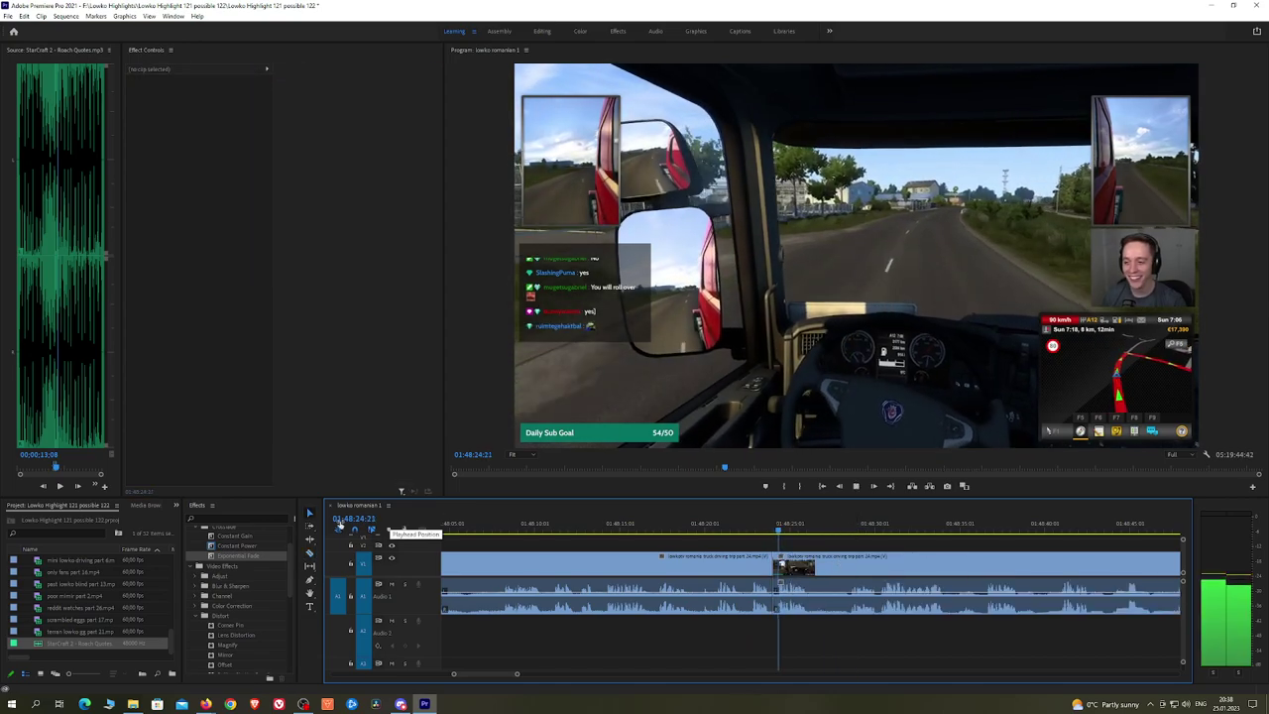
left_click_drag(245, 546, 774, 599)
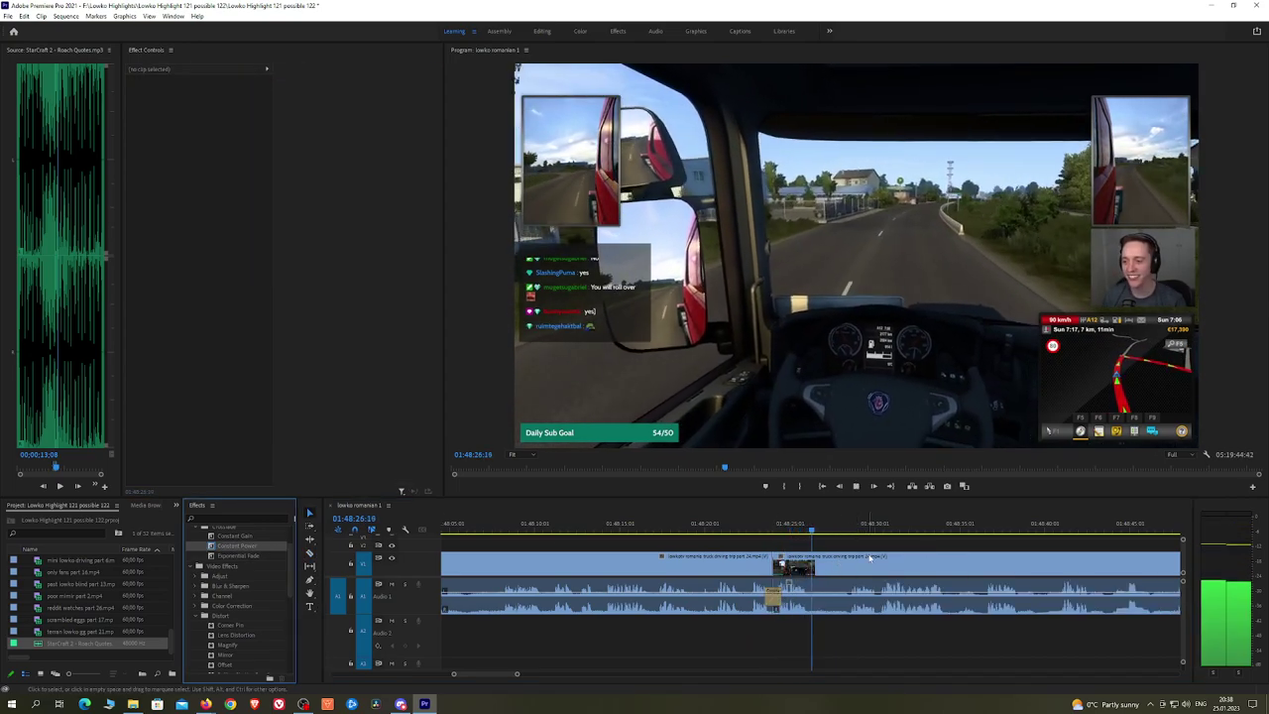
left_click_drag(894, 542, 830, 542)
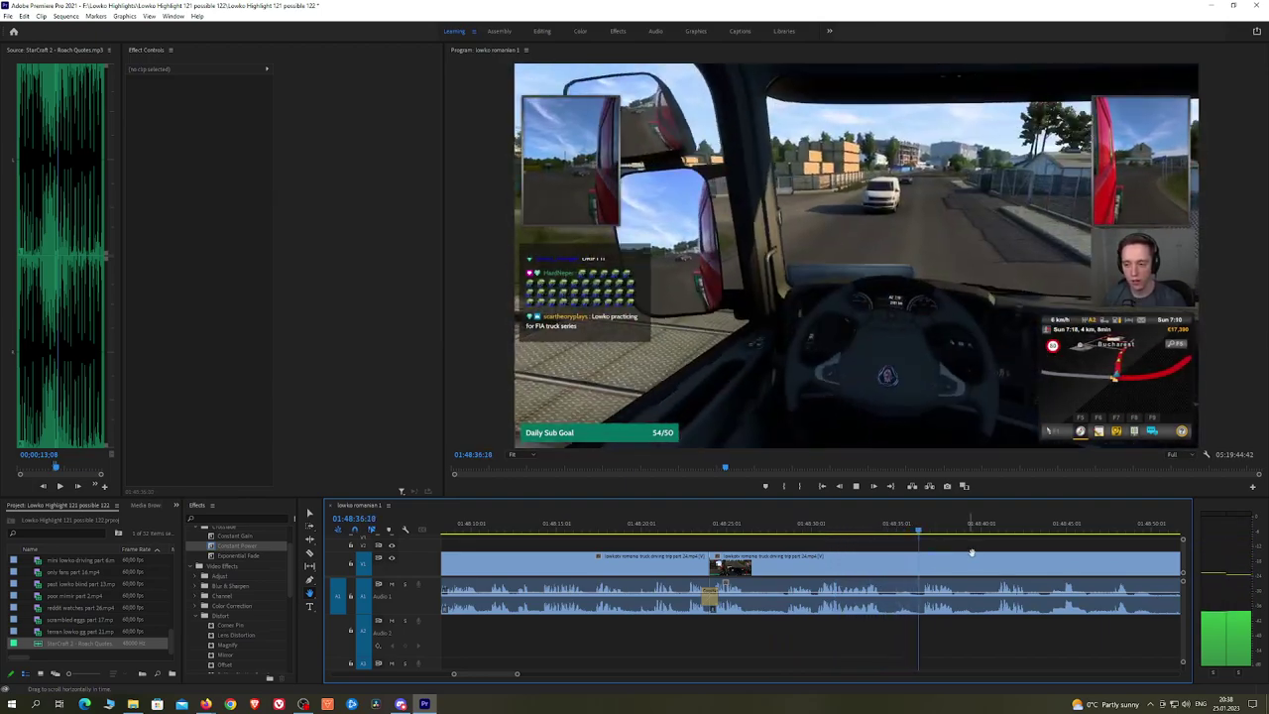
scroll(931, 546, "down", 2)
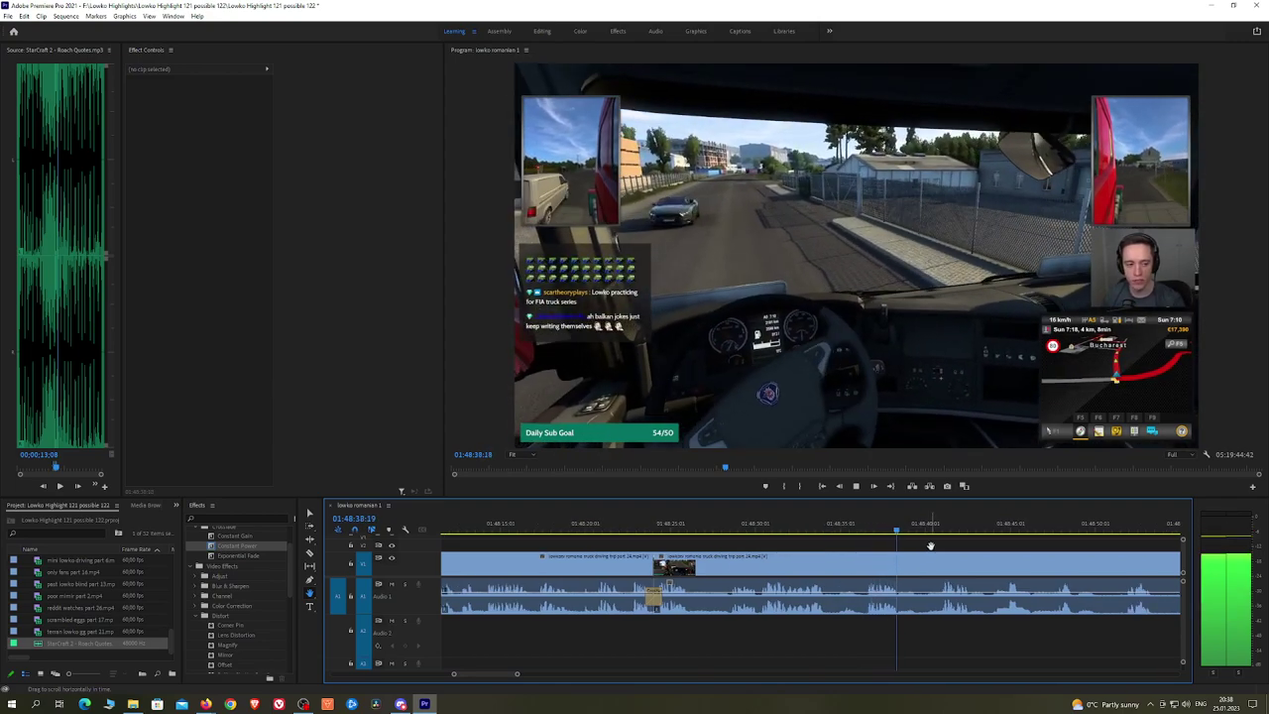
scroll(924, 545, "down", 1)
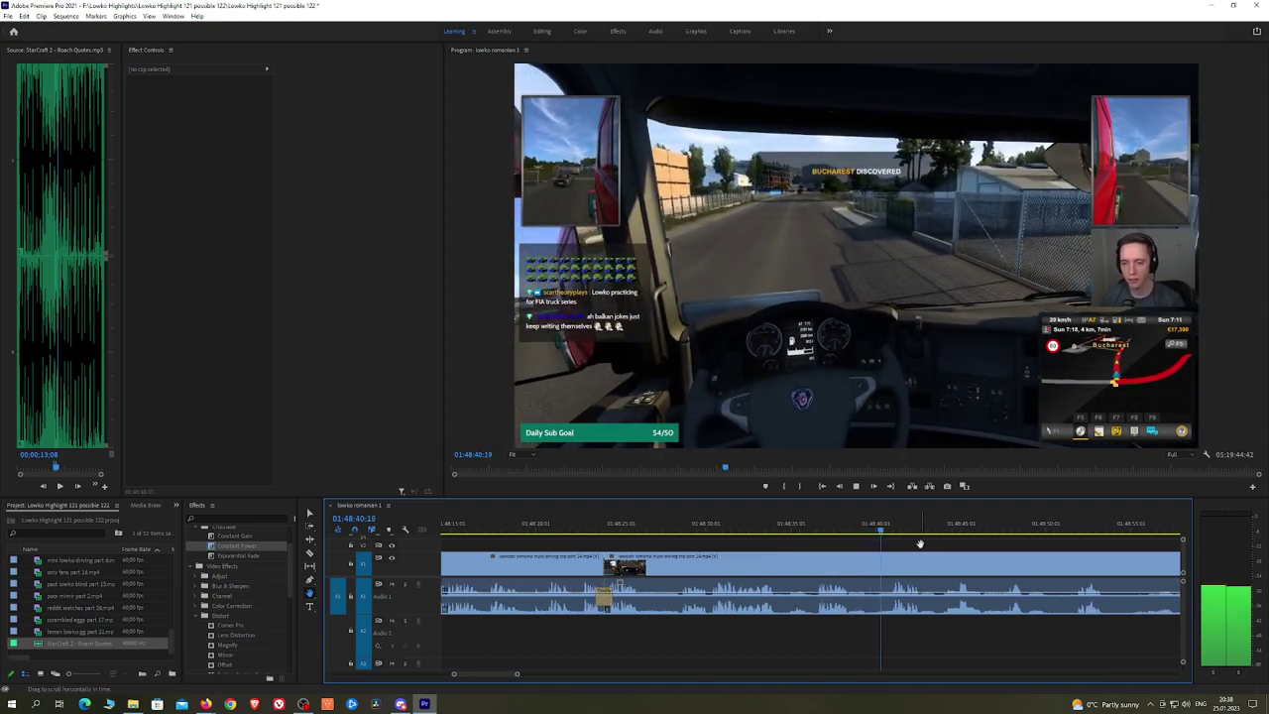
scroll(920, 545, "down", 2)
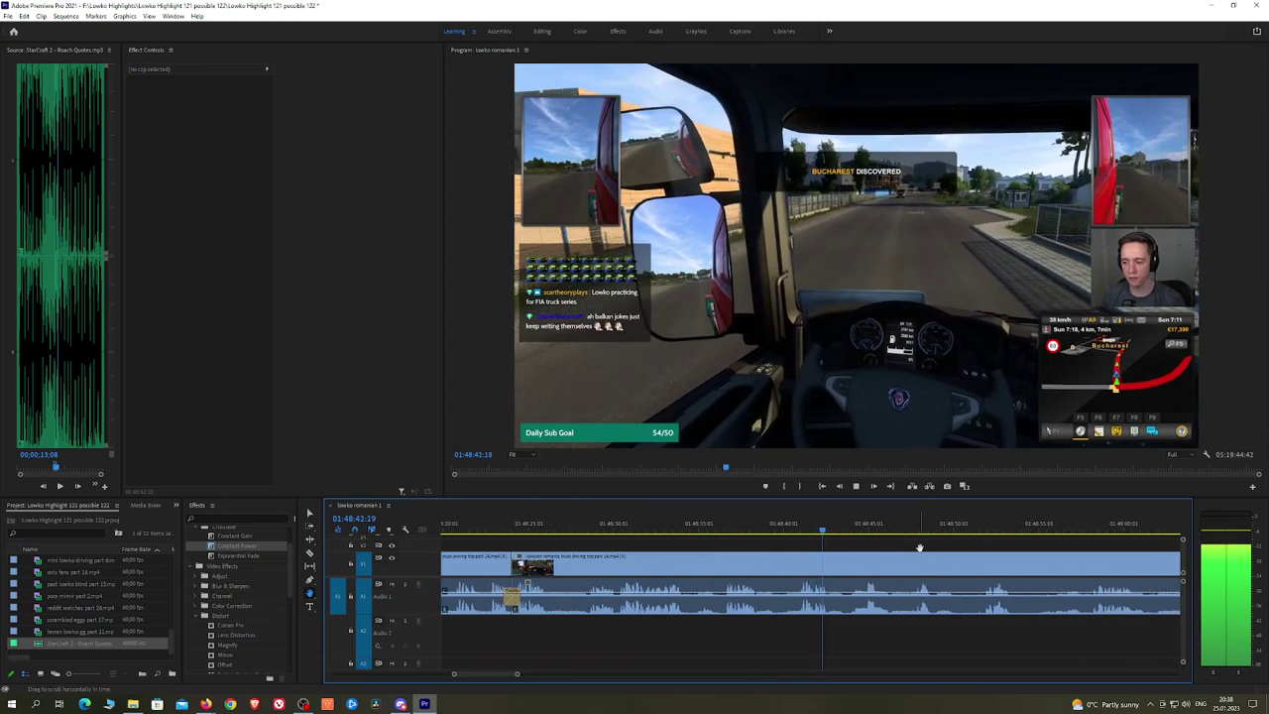
left_click_drag(919, 547, 865, 547)
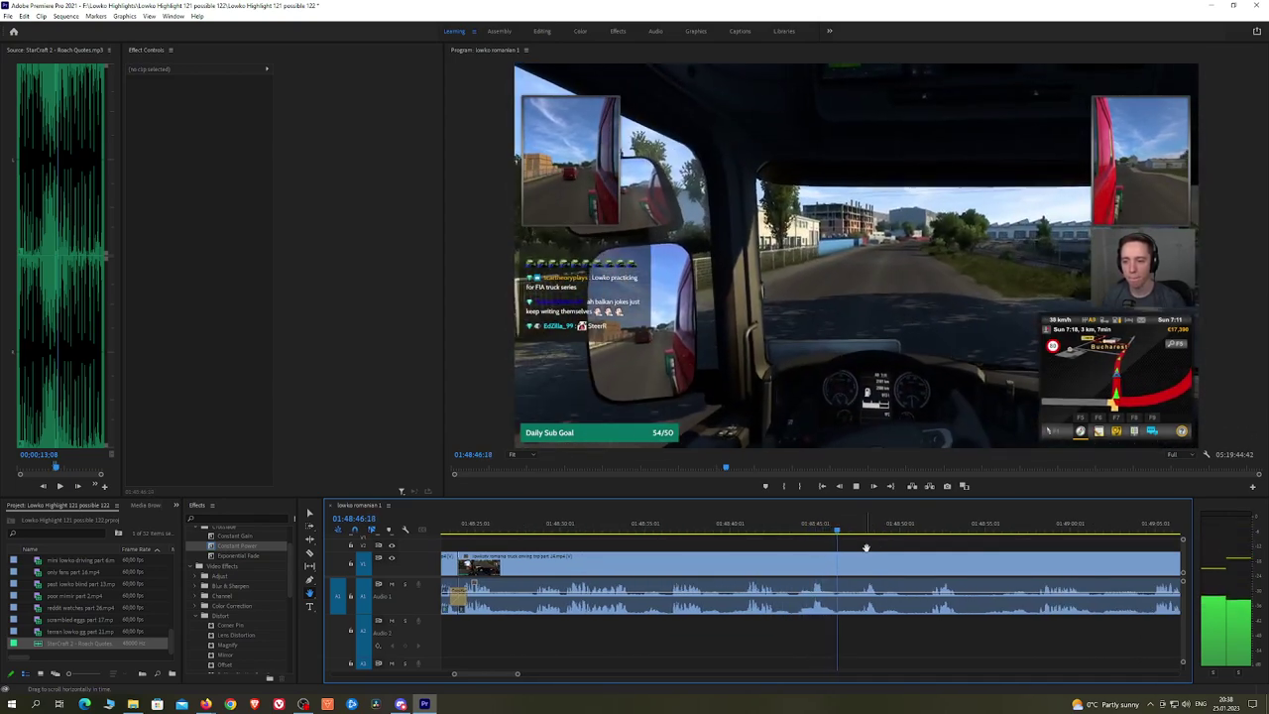
Step: Further along, split around an unwanted stretch and ripple delete the middle piece
left_click(855, 530)
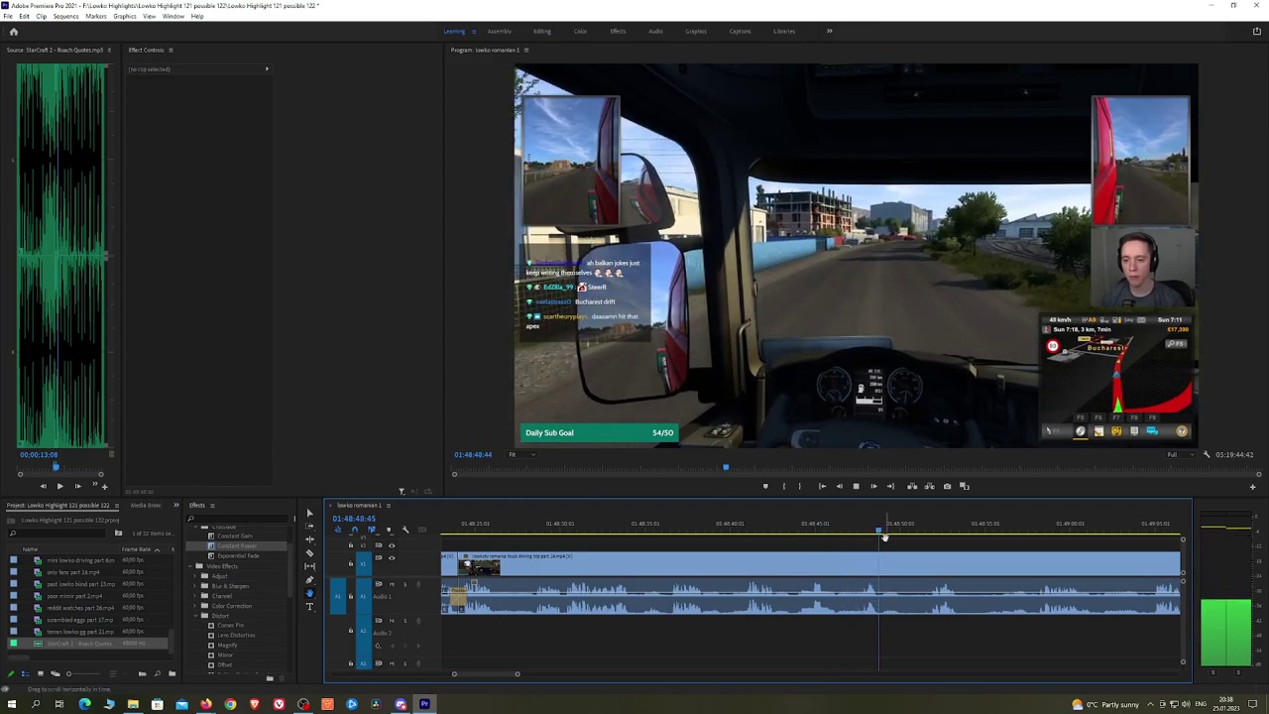
left_click_drag(955, 536, 823, 532)
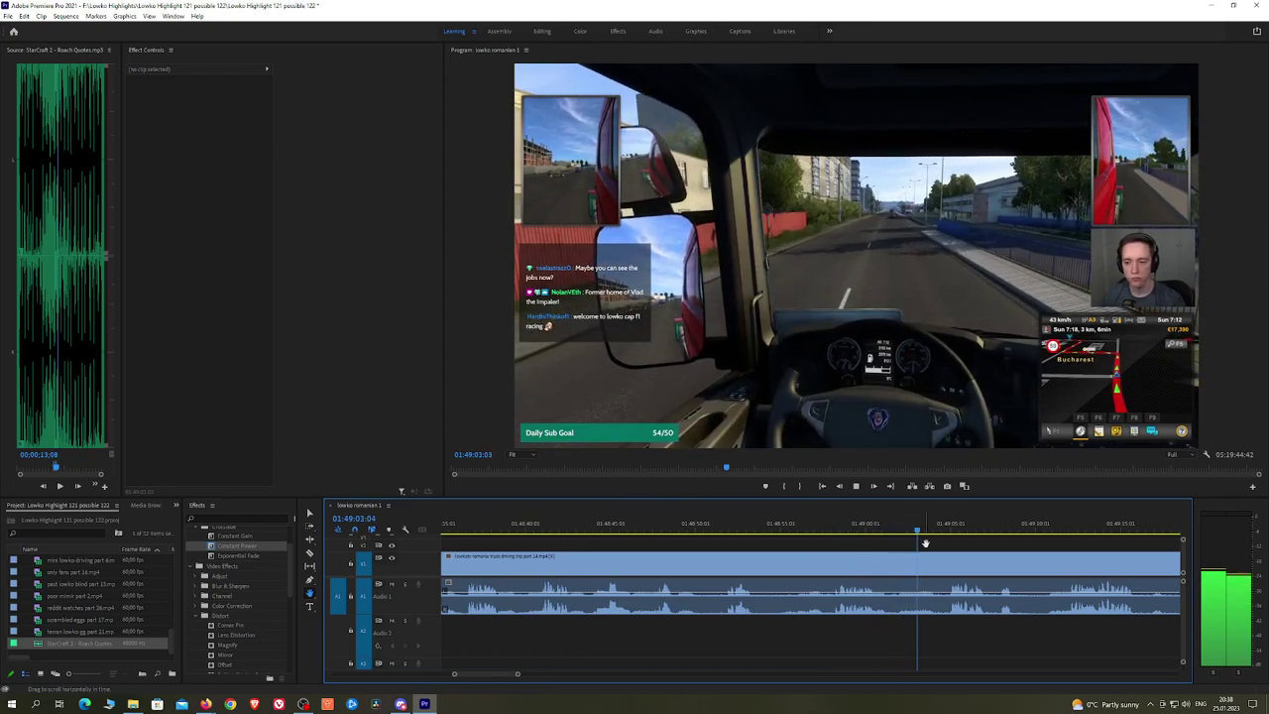
left_click_drag(974, 542, 910, 543)
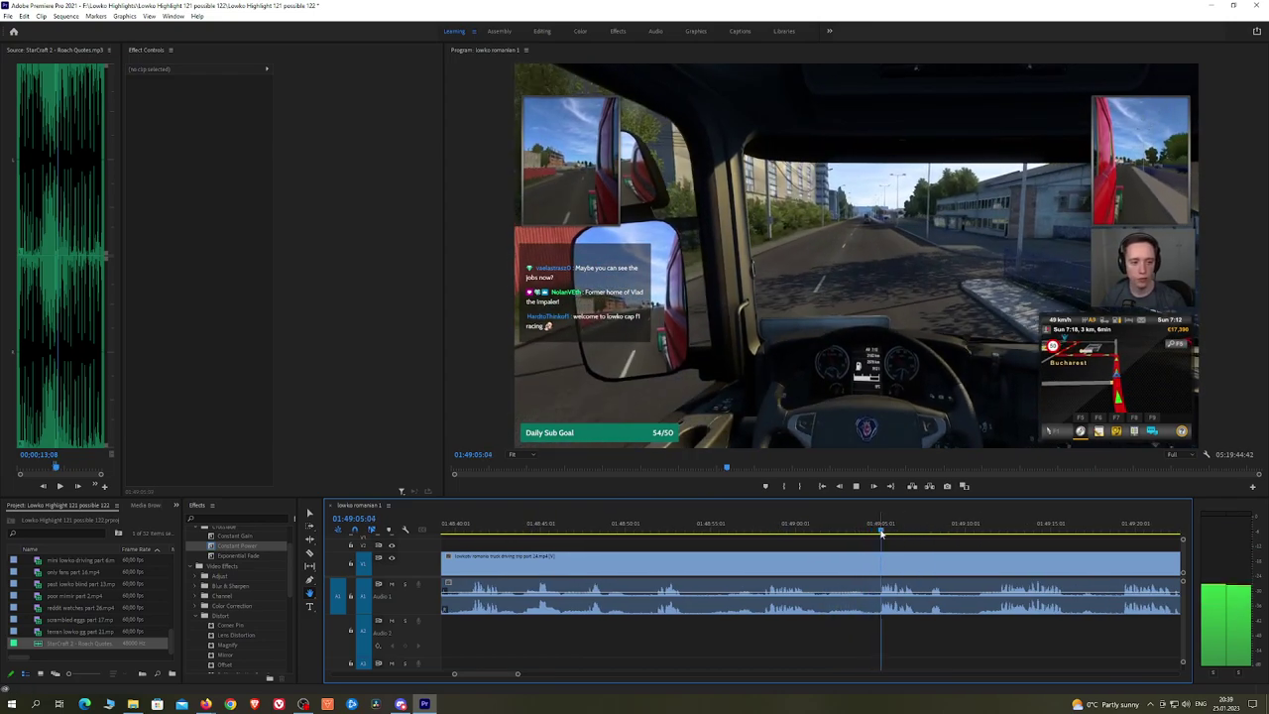
left_click(819, 560)
left_click(880, 557)
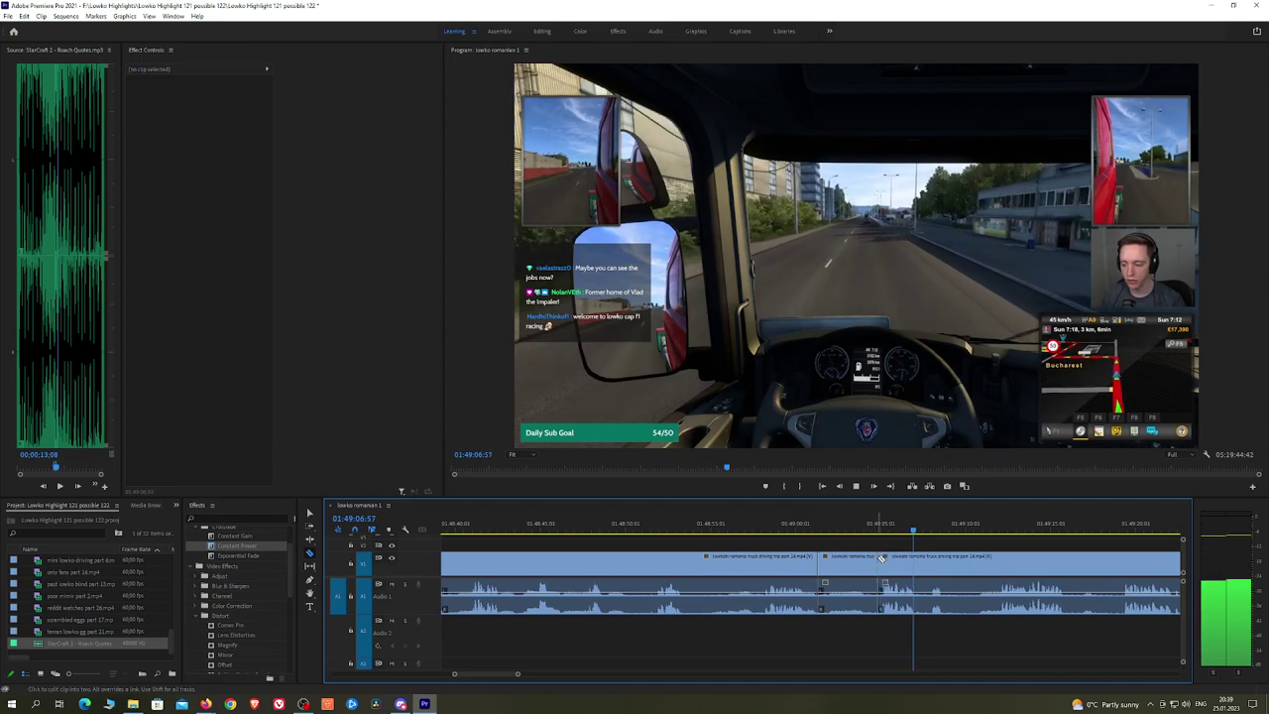
key("v")
left_click(861, 562)
key("shift+Delete")
key("space")
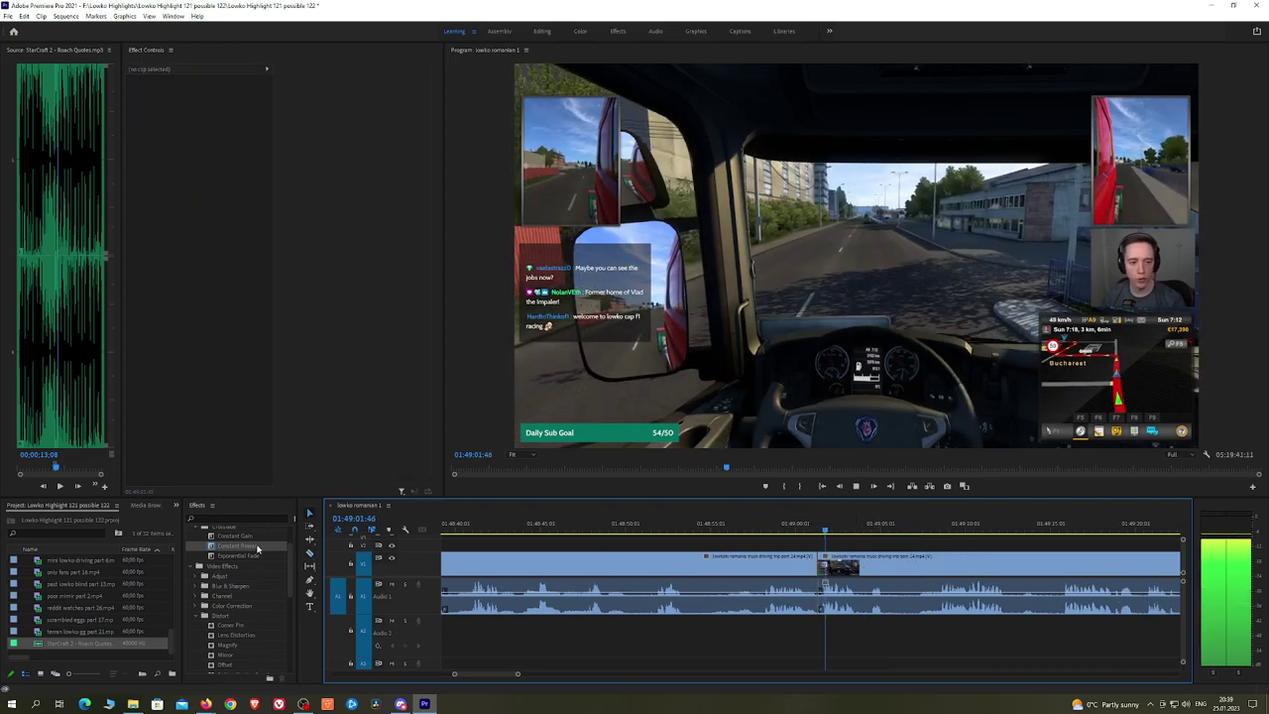
Step: Ripple delete a short unwanted piece and crossfade its audio join with Constant Power
scroll(938, 544, "down", 5)
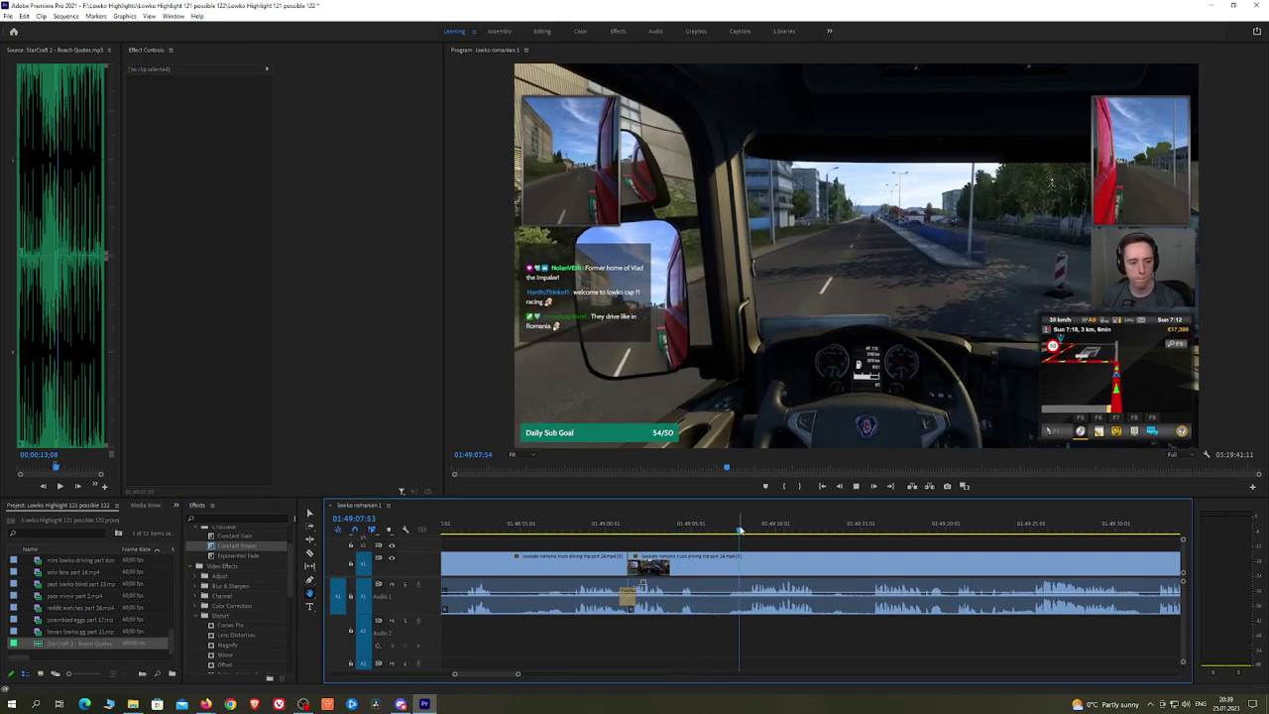
left_click(745, 564)
key("v")
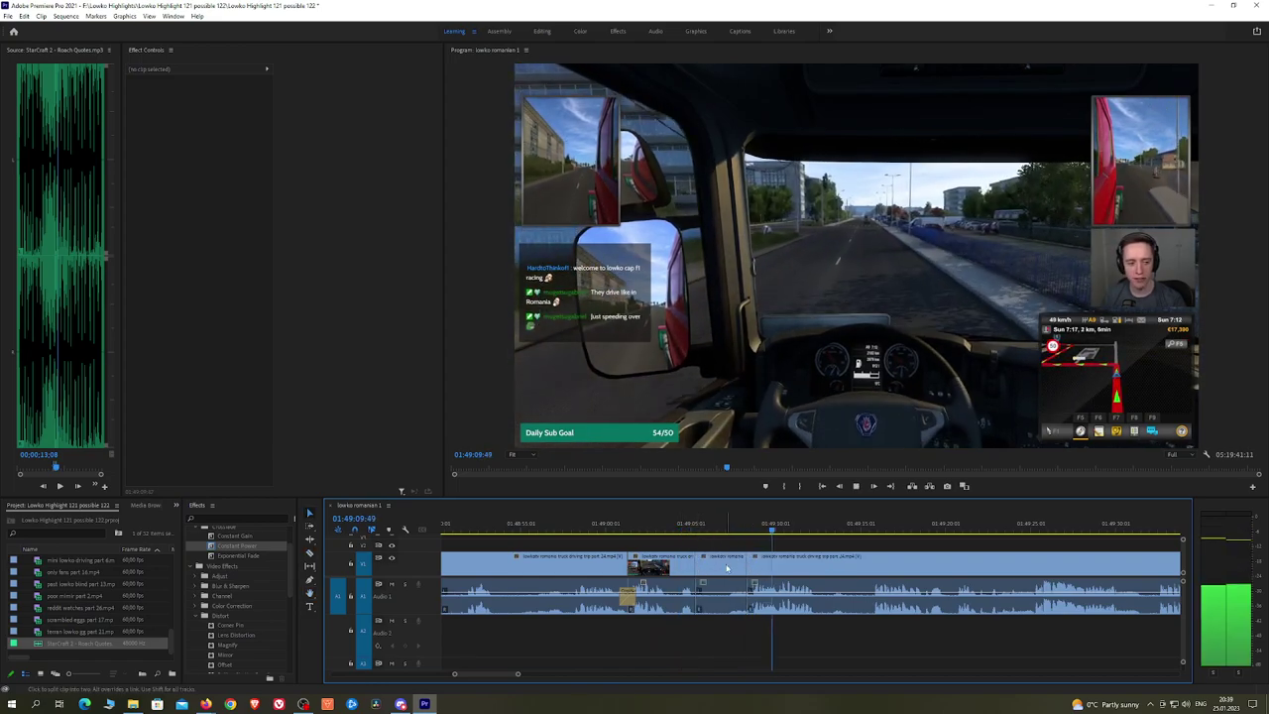
left_click(727, 566)
key("shift+Delete")
left_click_drag(284, 557, 698, 595)
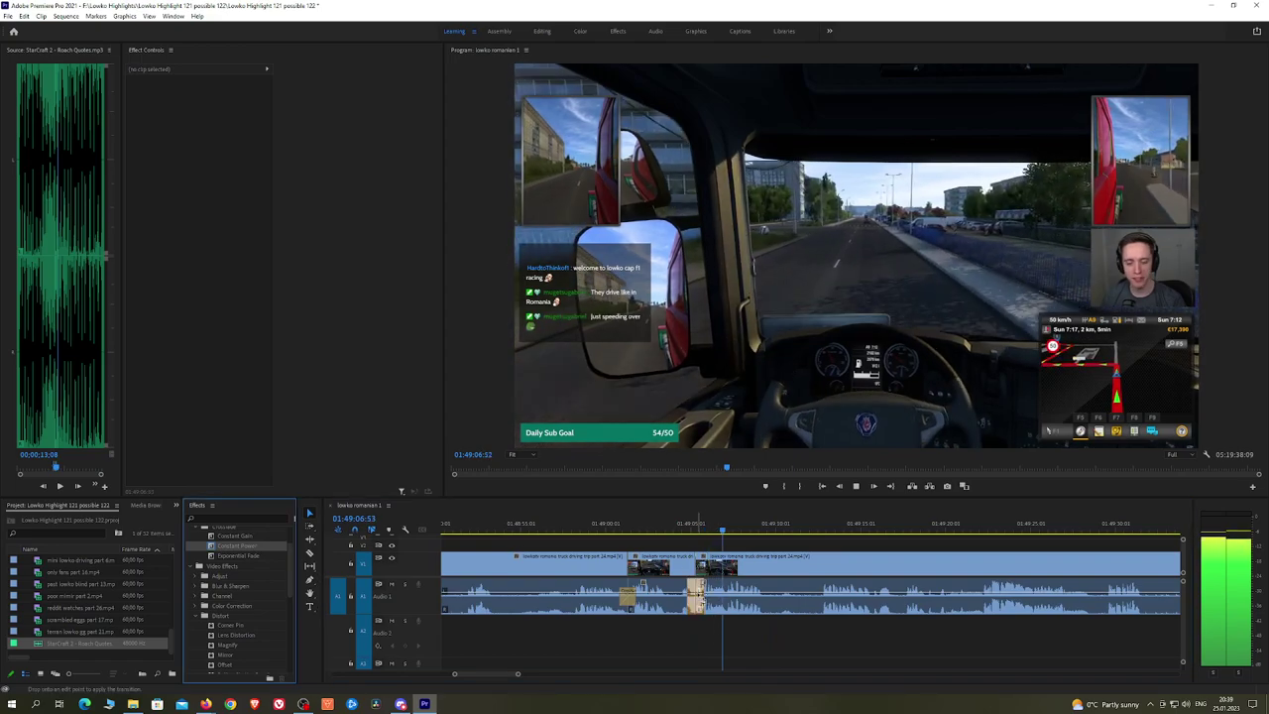
Step: Skip ahead and play the footage from just before the game menu opens
left_click(787, 528)
key("space")
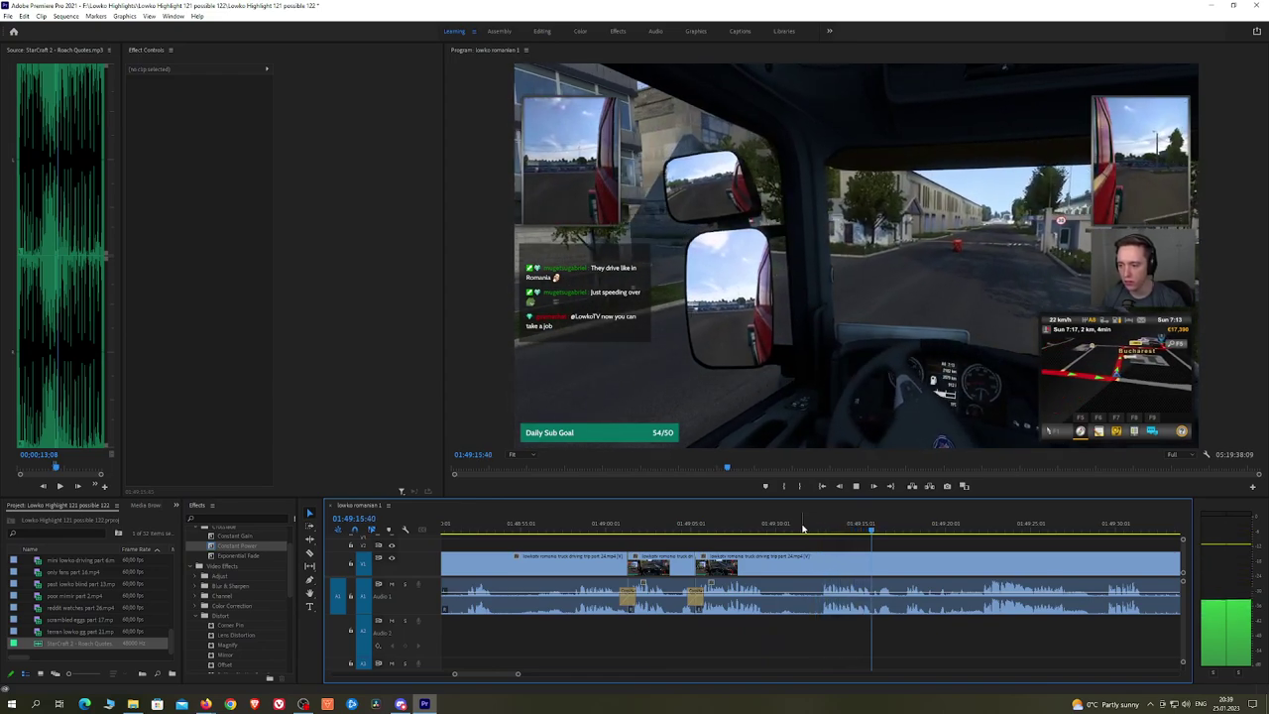
left_click_drag(998, 545, 867, 543)
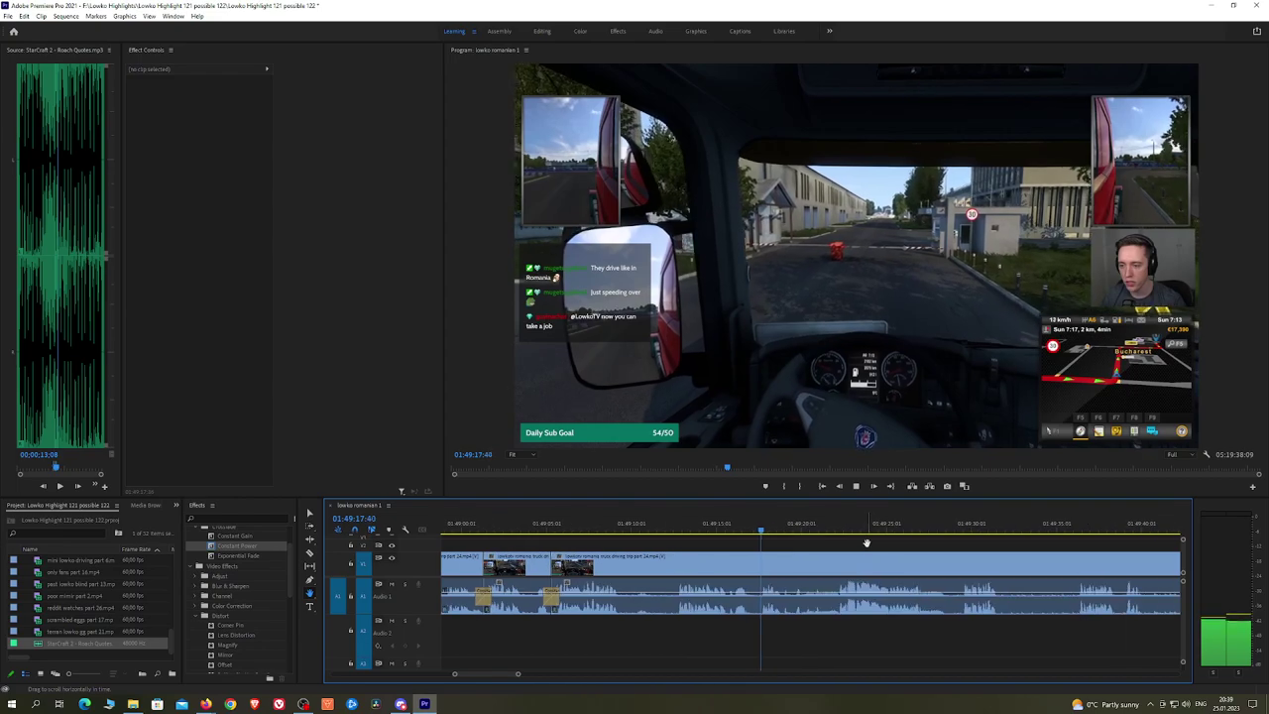
left_click(829, 528)
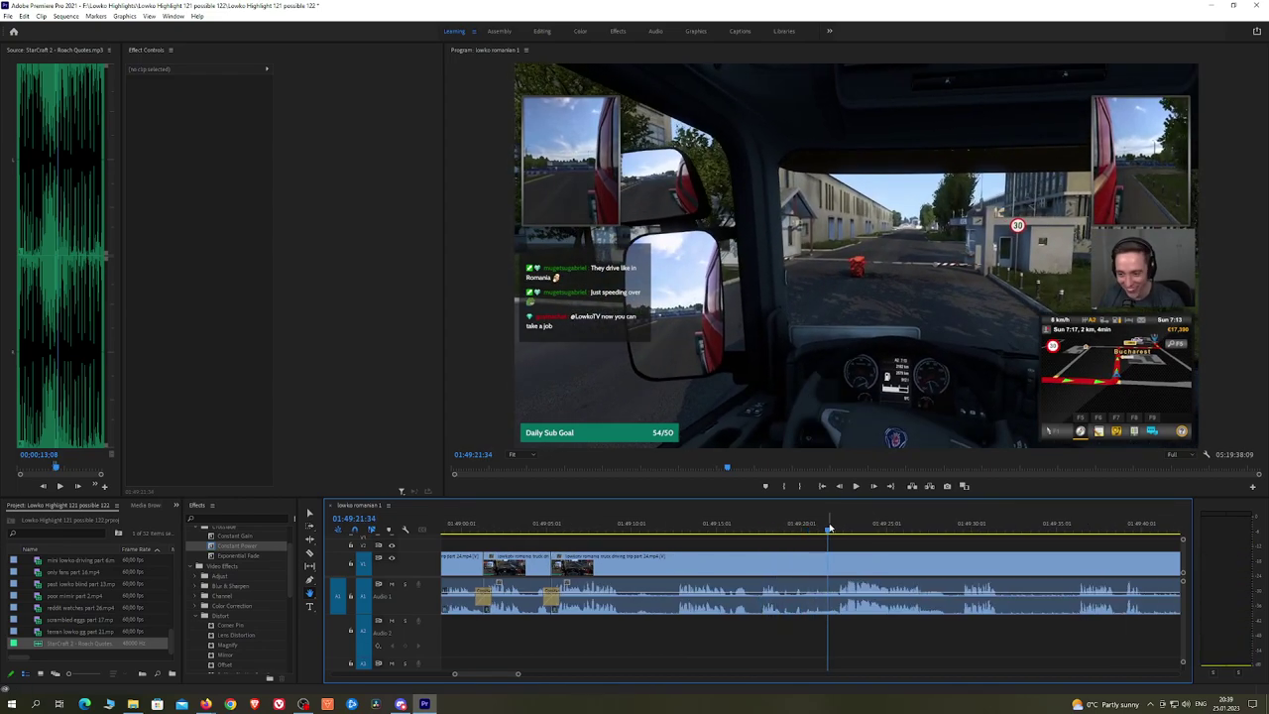
left_click_drag(955, 542, 888, 541)
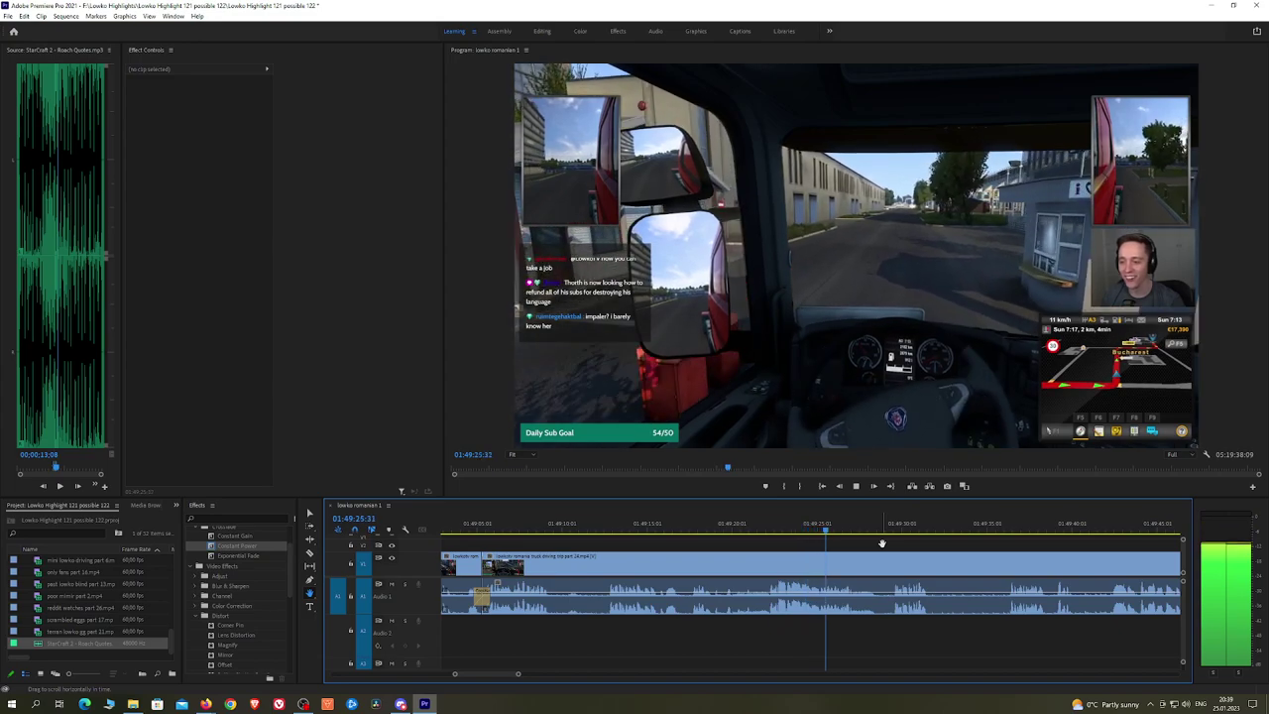
left_click(891, 527)
key("space")
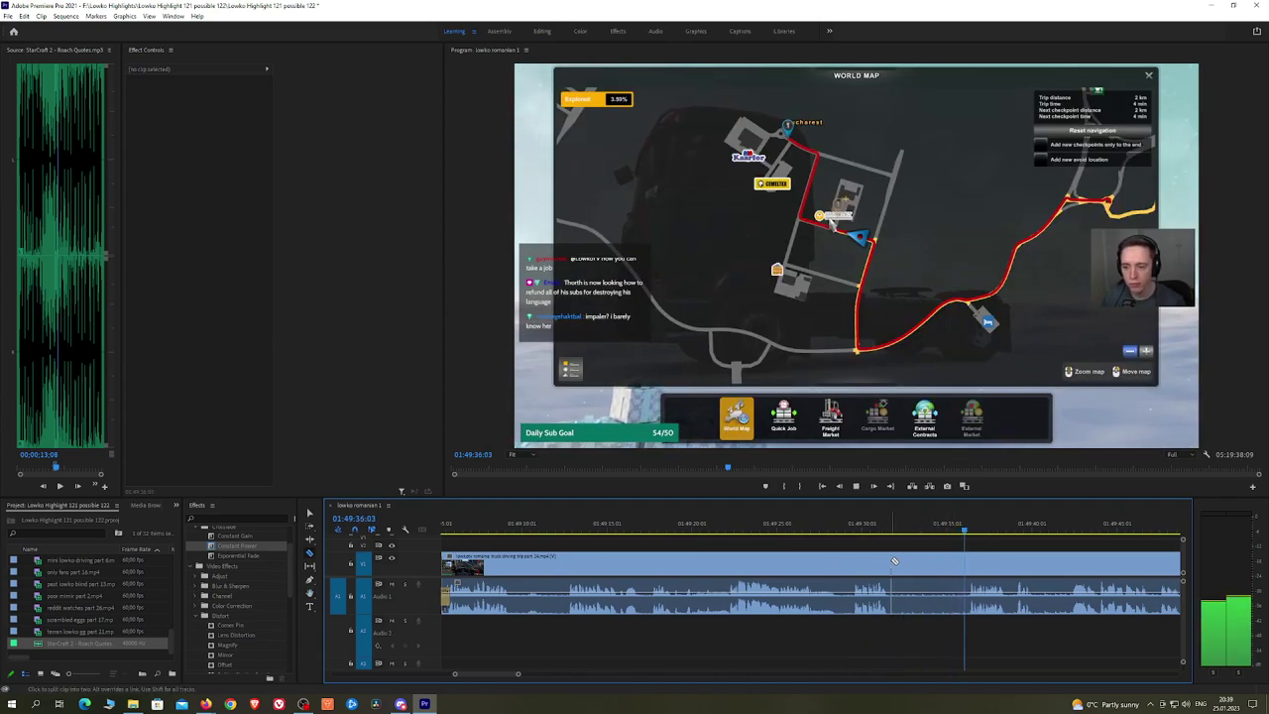
Step: Split the clip where the world map appears and crossfade that audio cut with Constant Power
left_click(895, 562)
key("space")
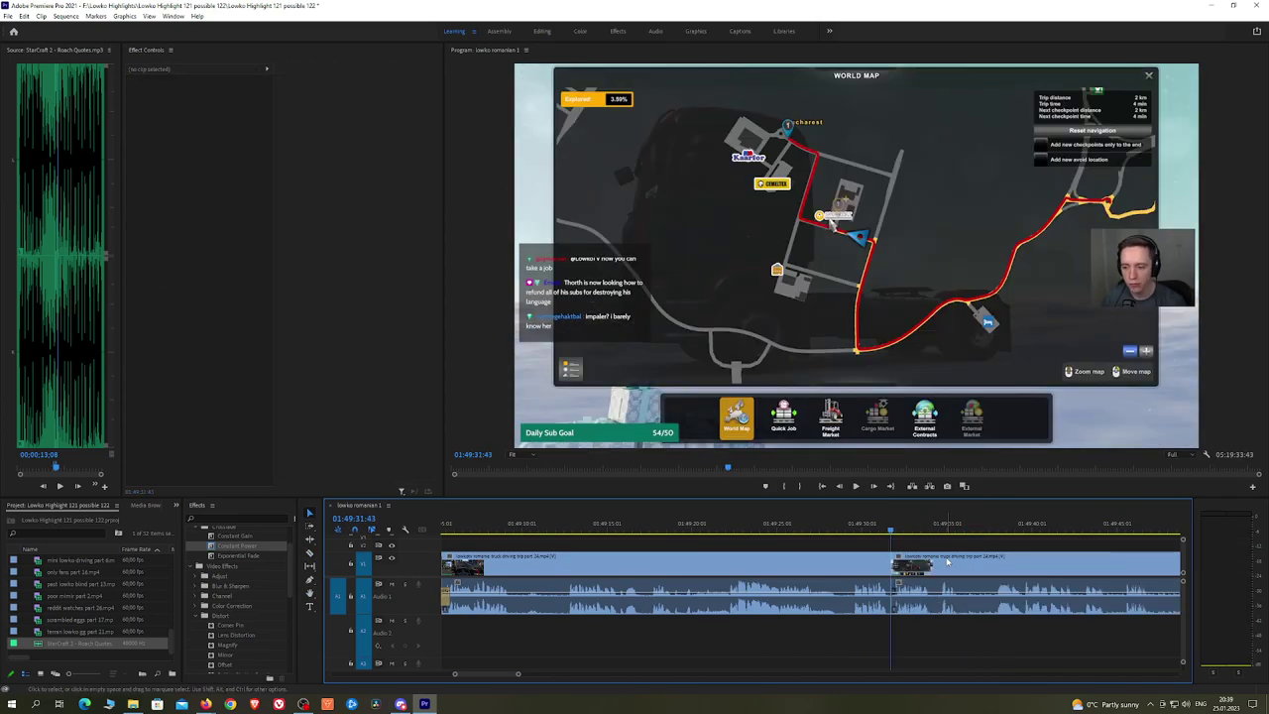
key("space")
left_click_drag(260, 547, 893, 604)
key("h")
left_click_drag(1012, 545, 873, 540)
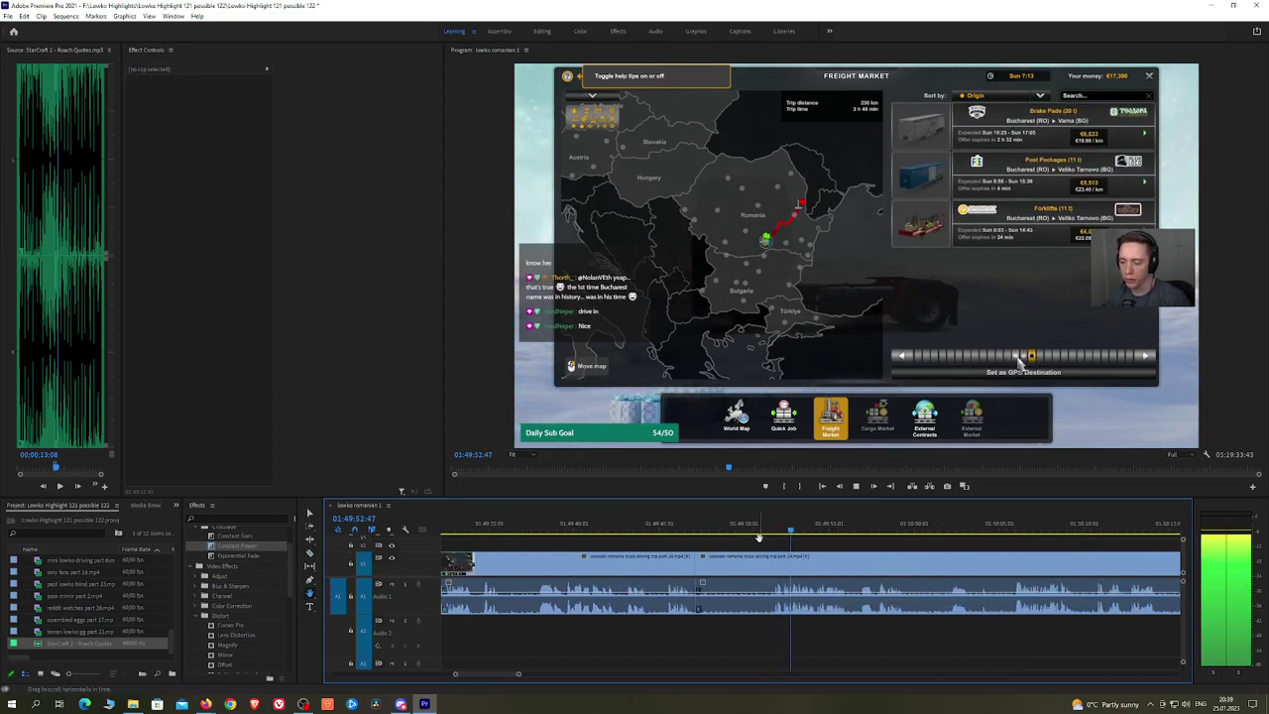
Step: Ripple delete the world map footage up to where browsing ends and crossfade the join
key("c")
left_click(772, 562)
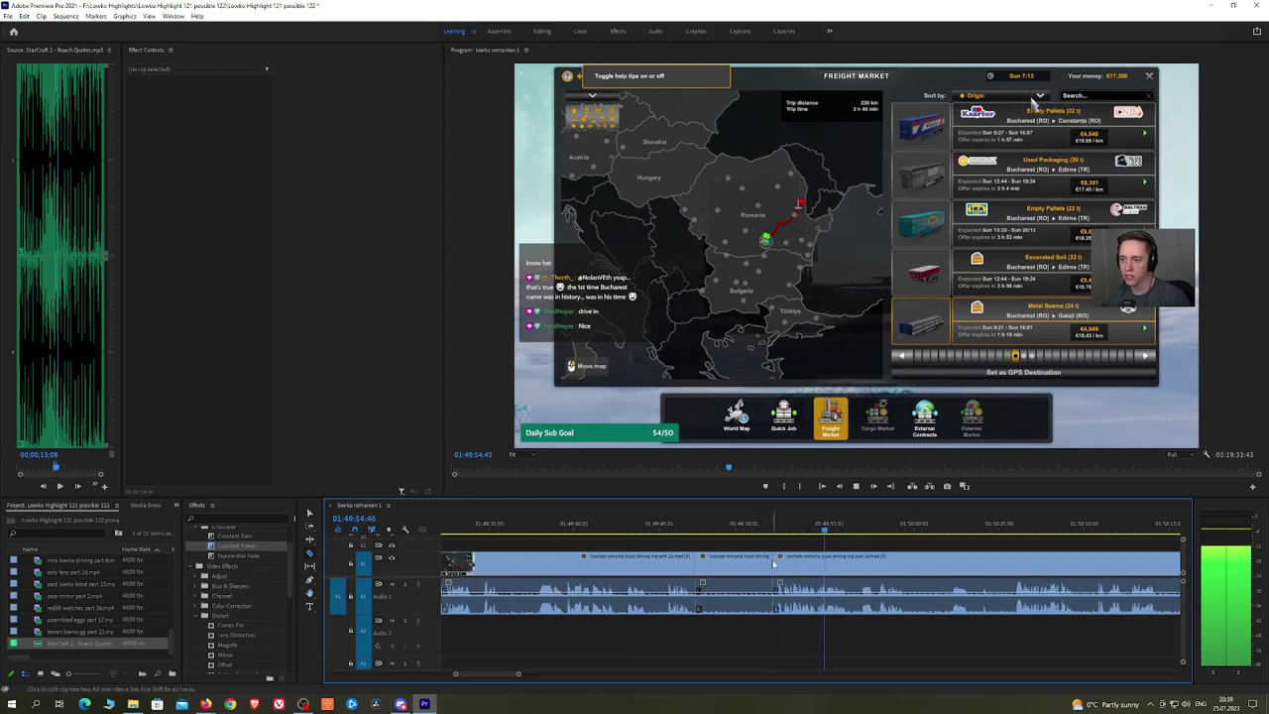
key("v")
left_click(760, 566)
key("shift+Delete")
key("space")
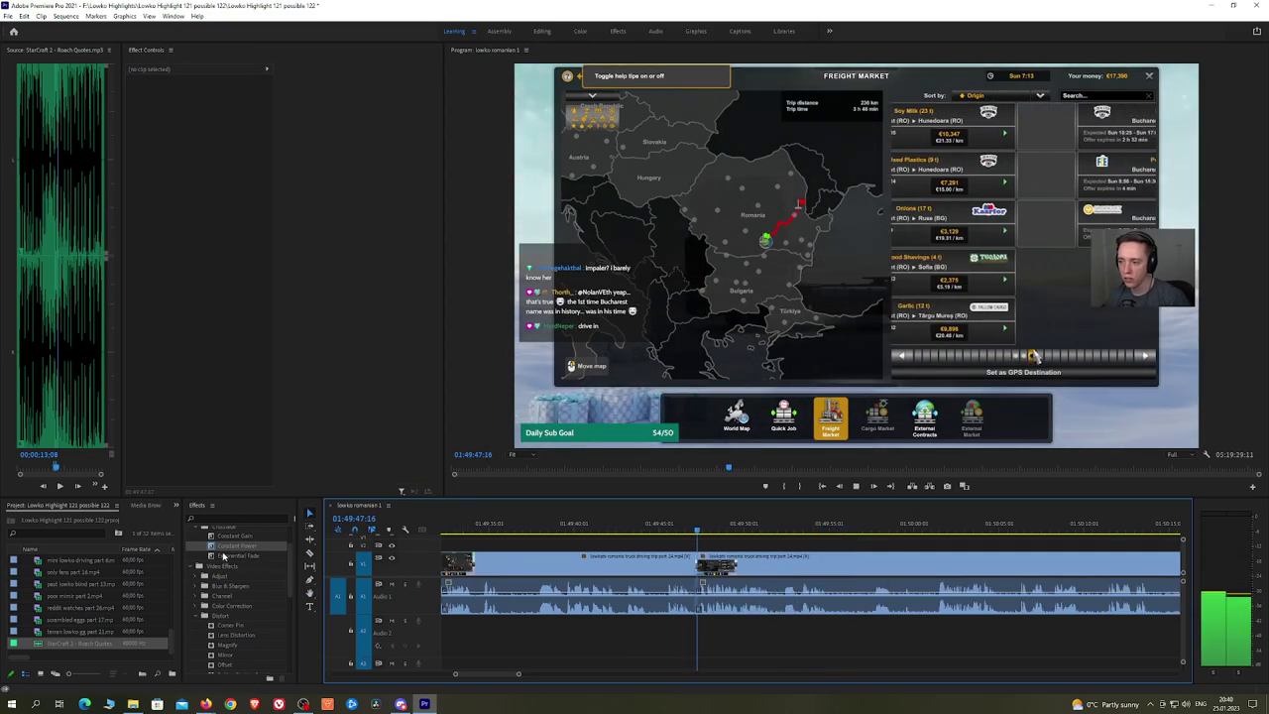
left_click_drag(237, 546, 696, 605)
left_click(762, 530)
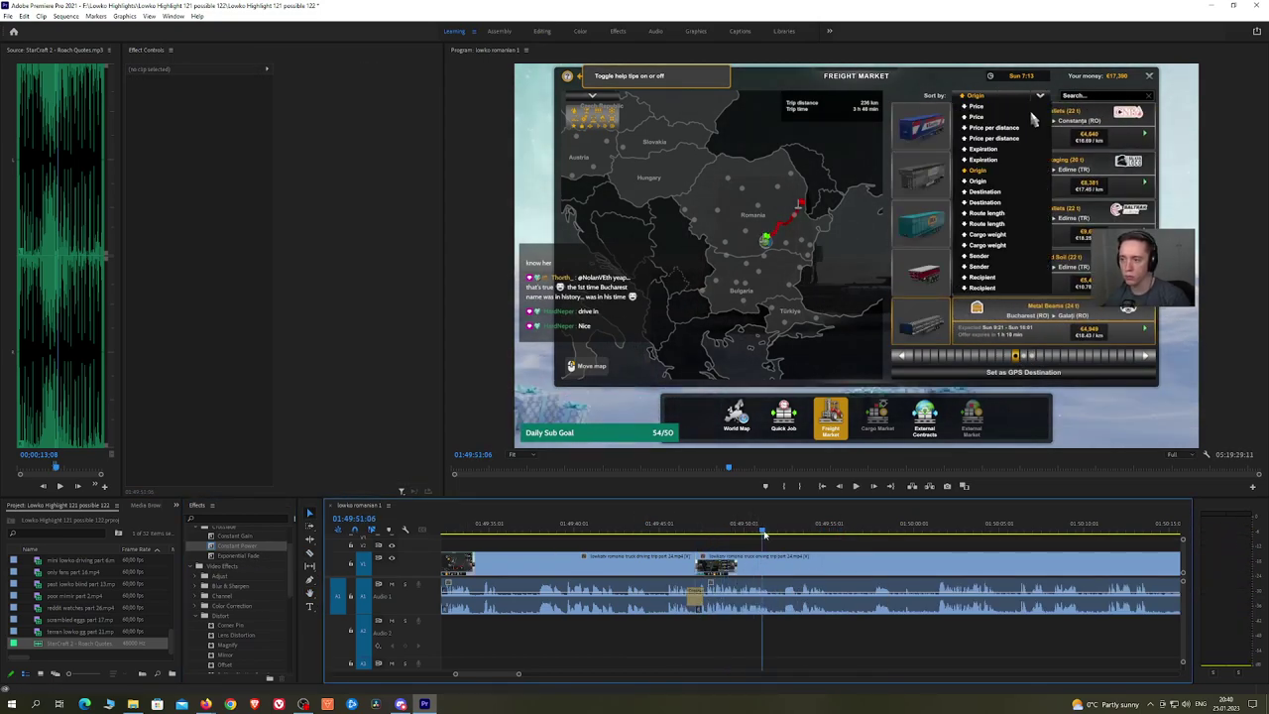
key("space")
Step: Skip ahead through the freight market footage and ripple delete the unwanted piece
key("space")
key("c")
key("space")
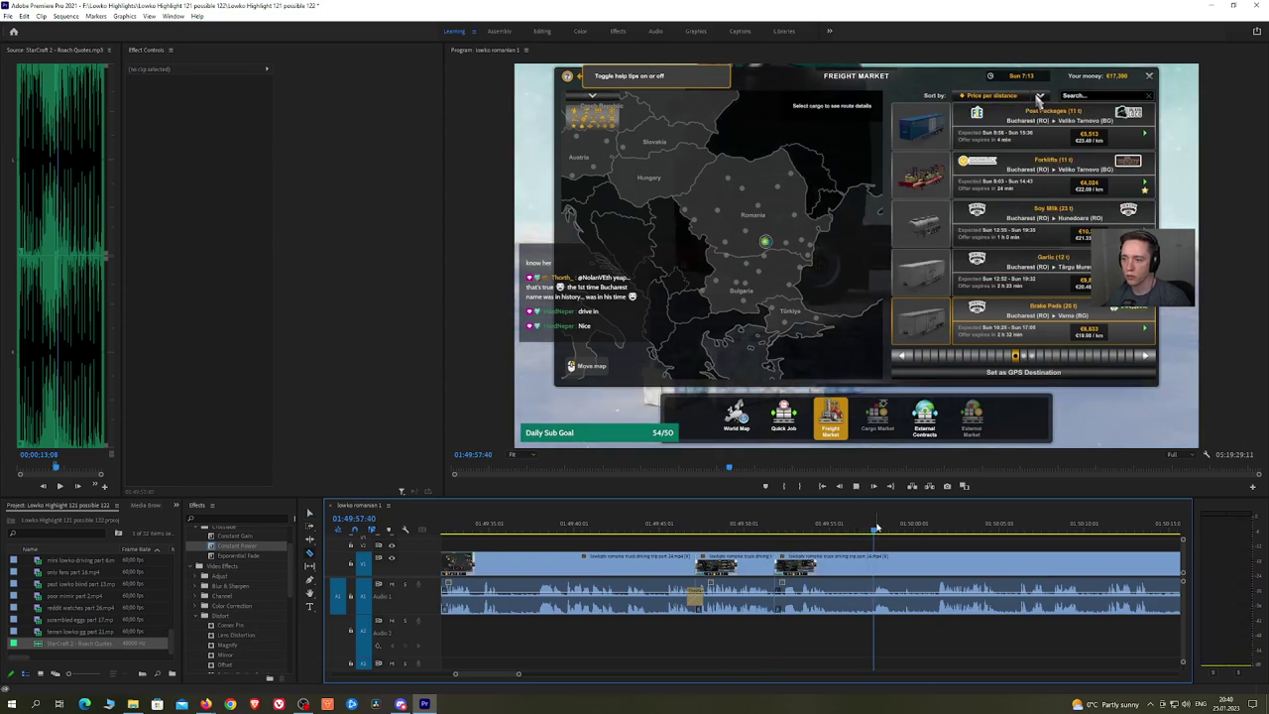
left_click(932, 522)
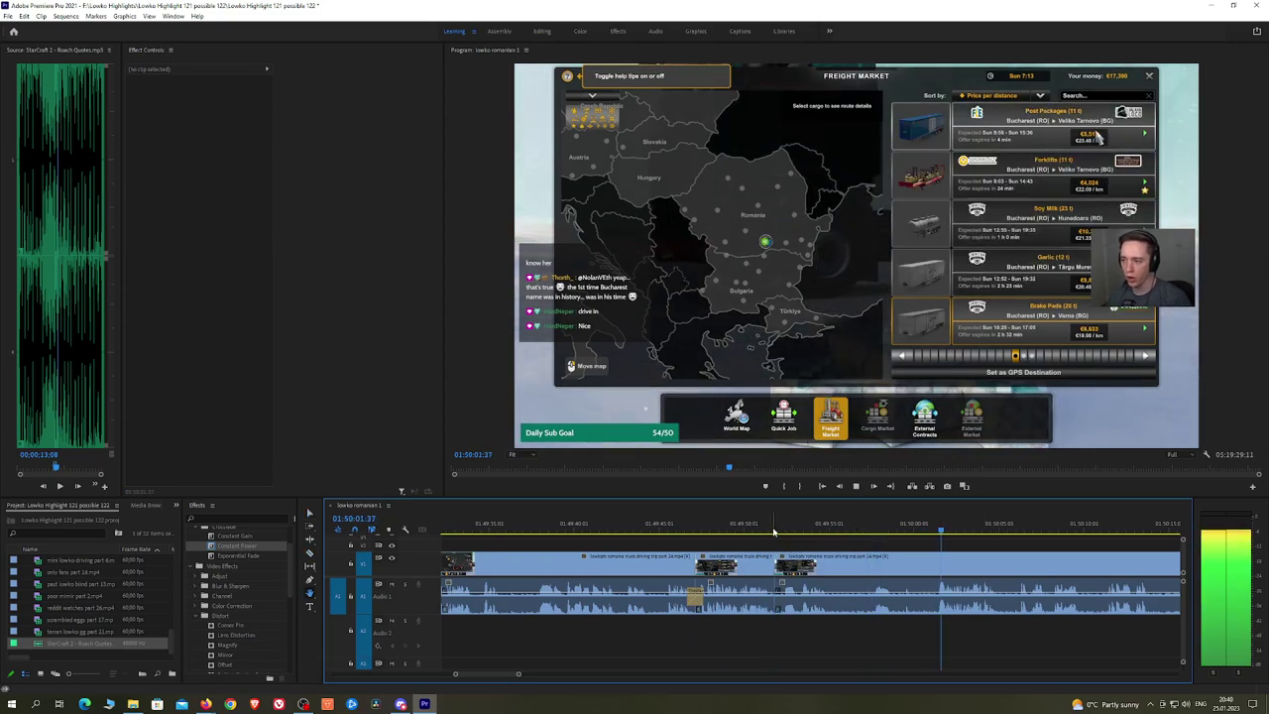
key("h")
left_click_drag(1044, 537, 741, 538)
left_click(706, 527)
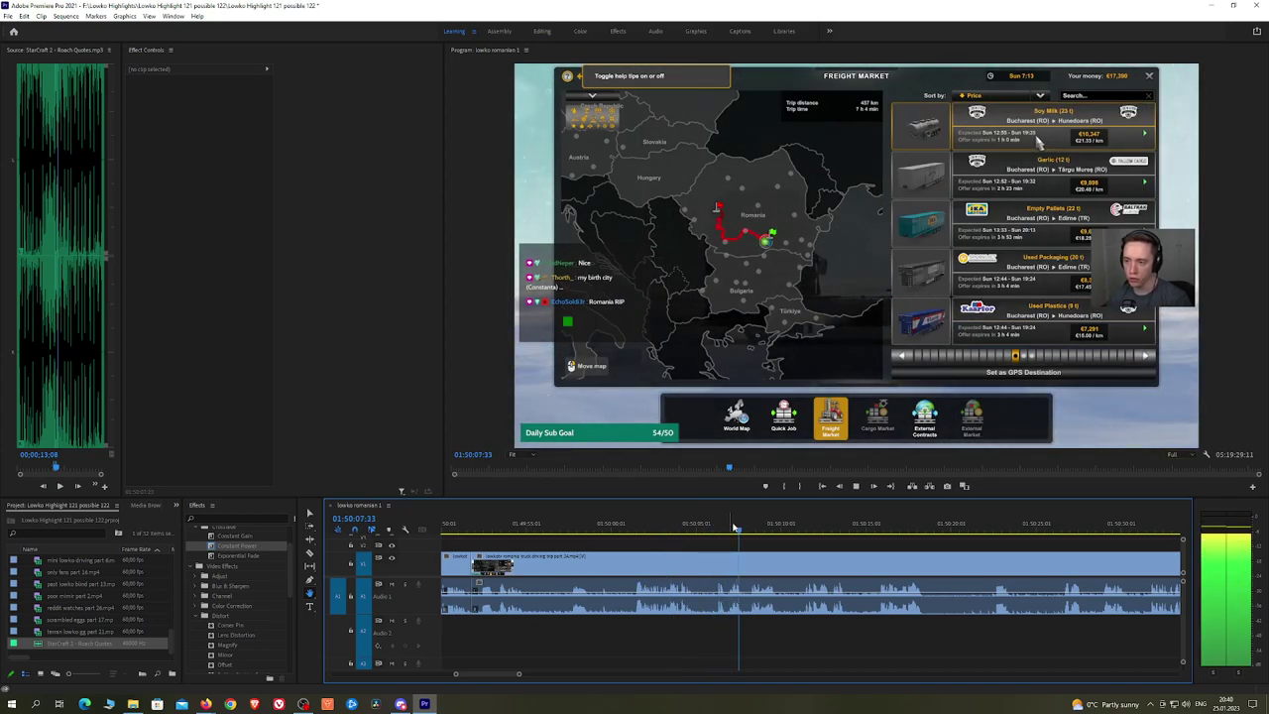
key("v")
left_click(684, 570)
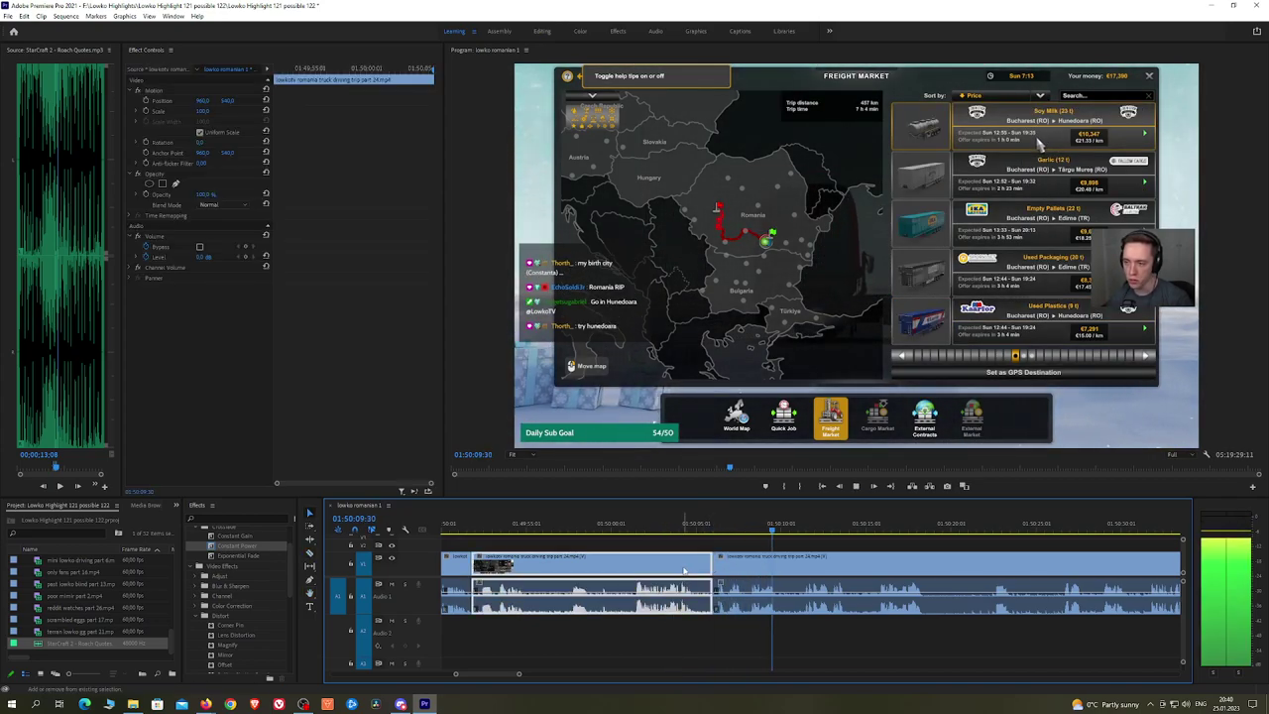
key("shift+Delete")
key("space")
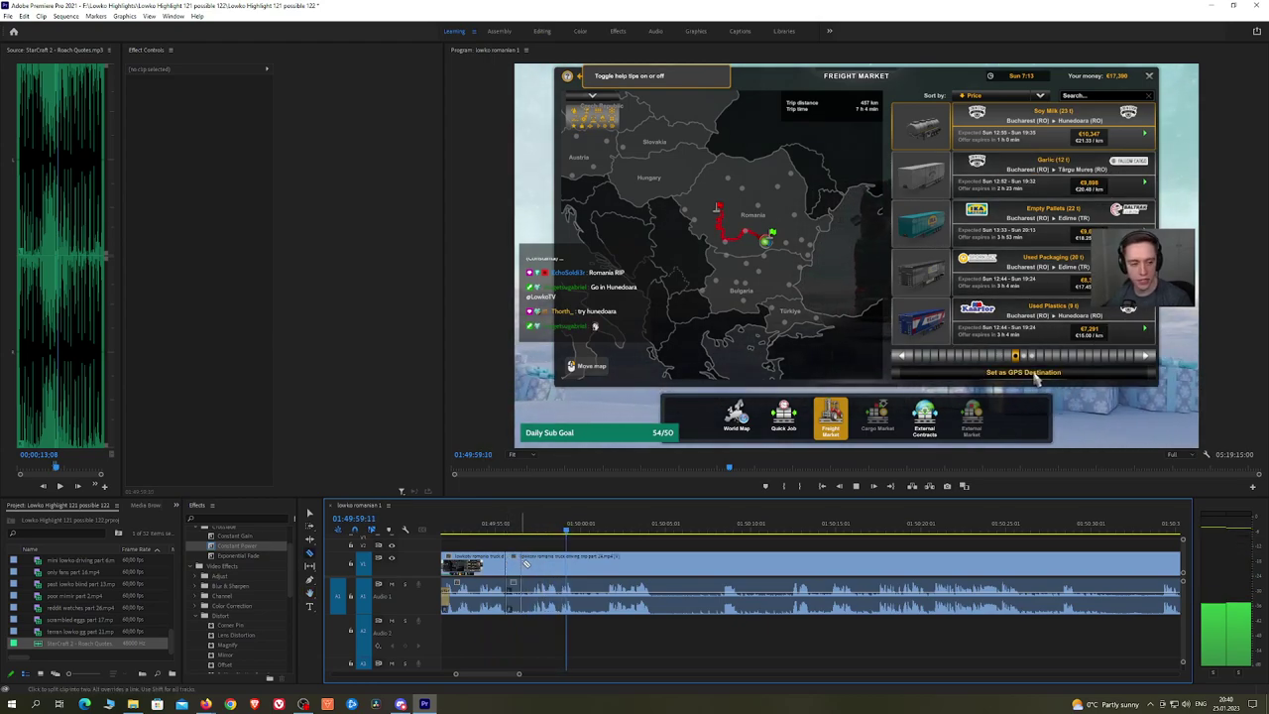
Step: Ripple delete the short leftover menu piece, crossfade its audio join, and split further on
key("v")
left_click(520, 565)
key("shift+Delete")
key("space")
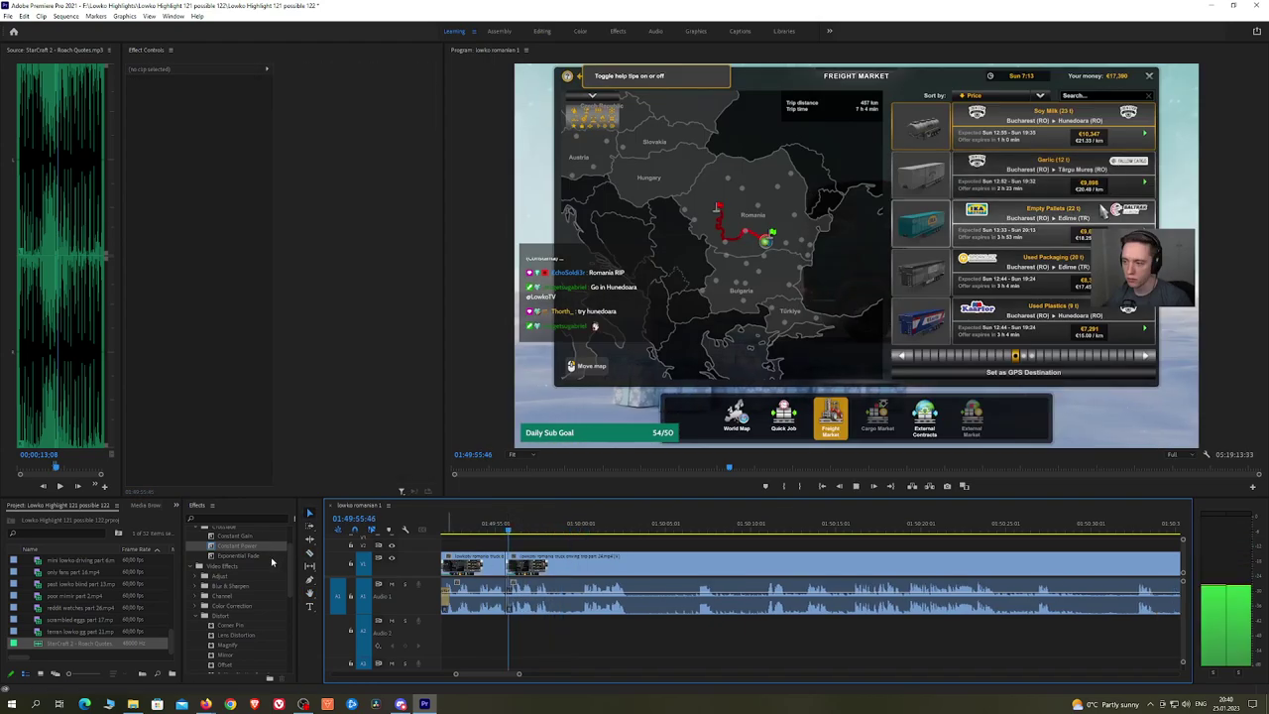
left_click_drag(238, 546, 525, 565)
left_click(577, 528)
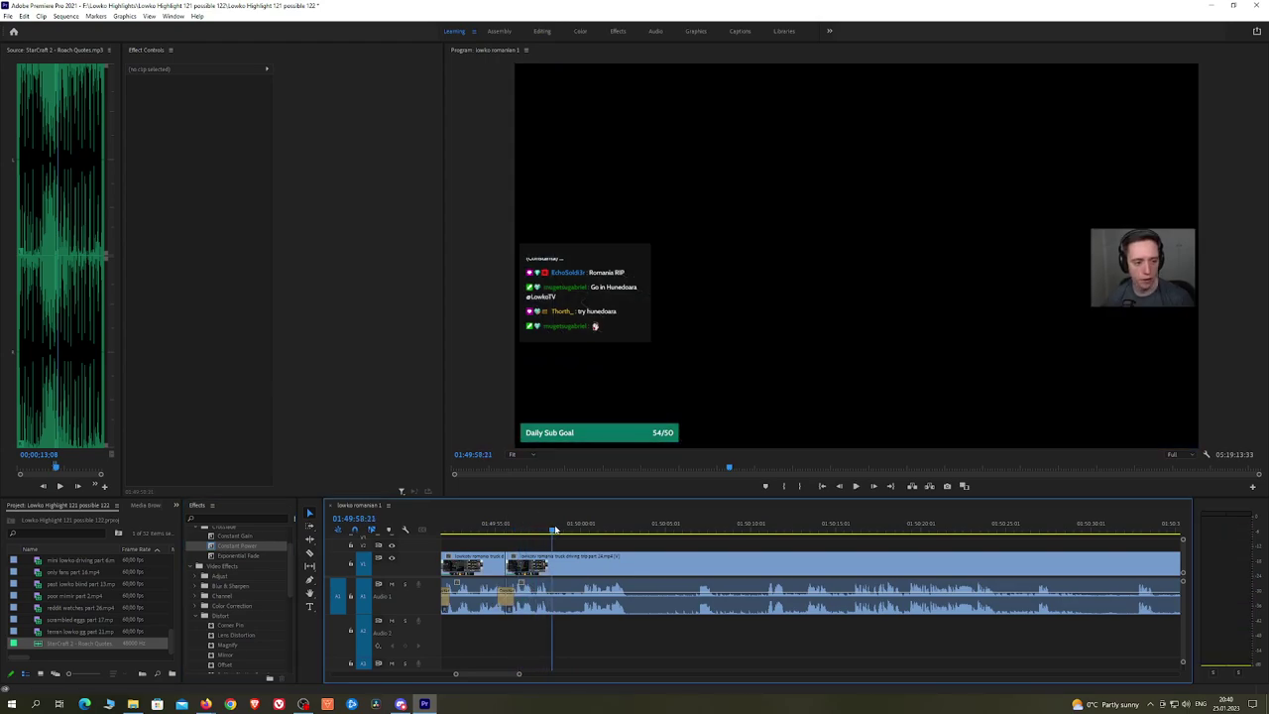
key("space")
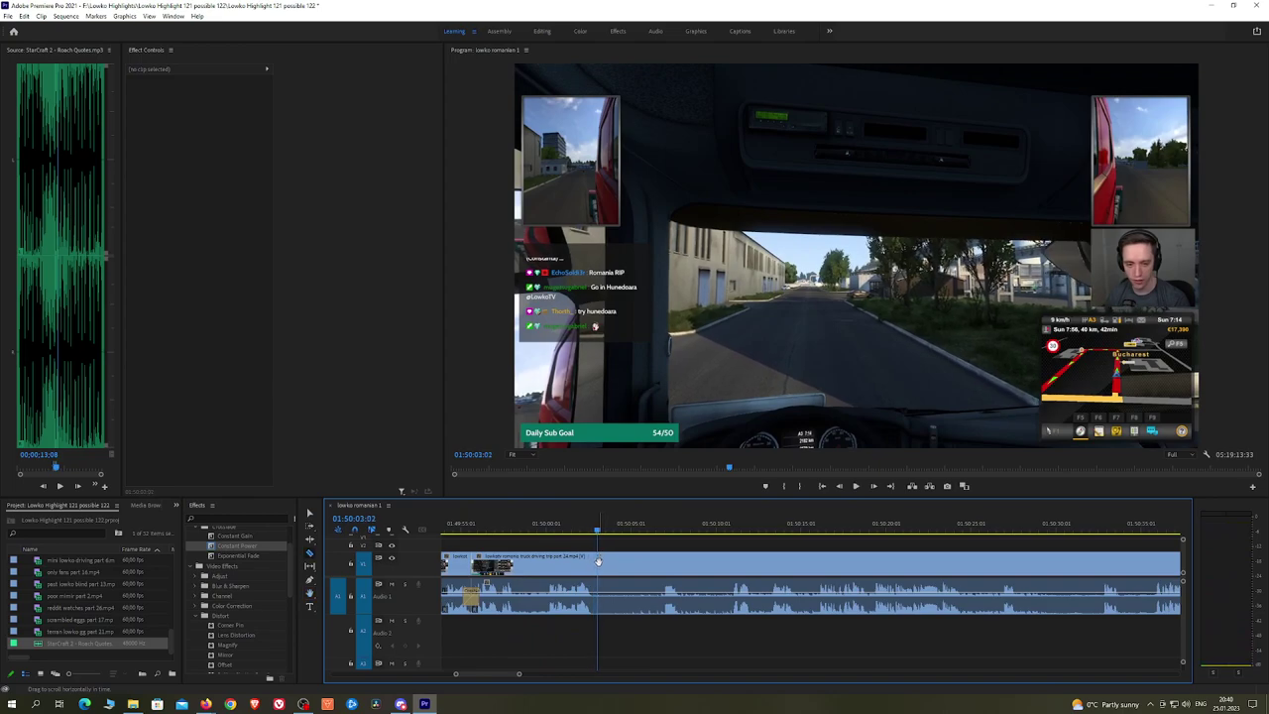
key("ctrl+k")
Step: Ripple delete the job offers browsing footage and apply a Constant Power crossfade to the audio cut
left_click(656, 527)
left_click(726, 525)
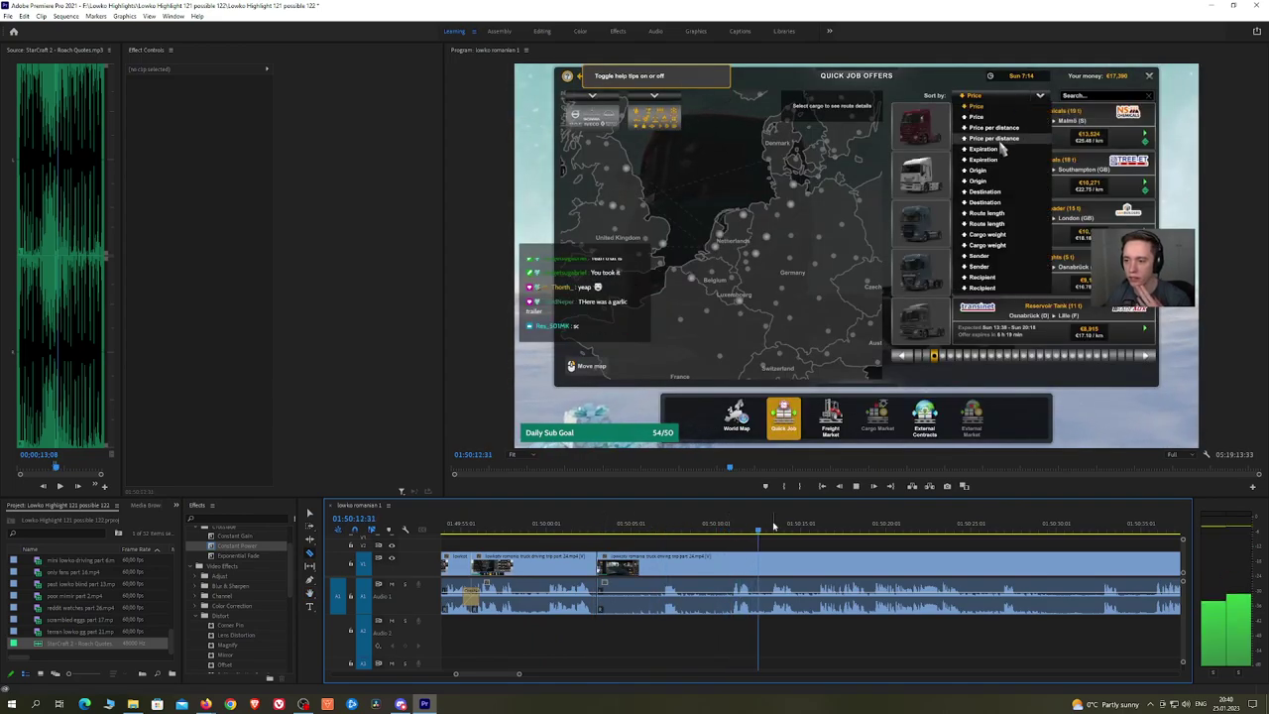
left_click(775, 525)
left_click(771, 563)
key("v")
left_click(741, 567)
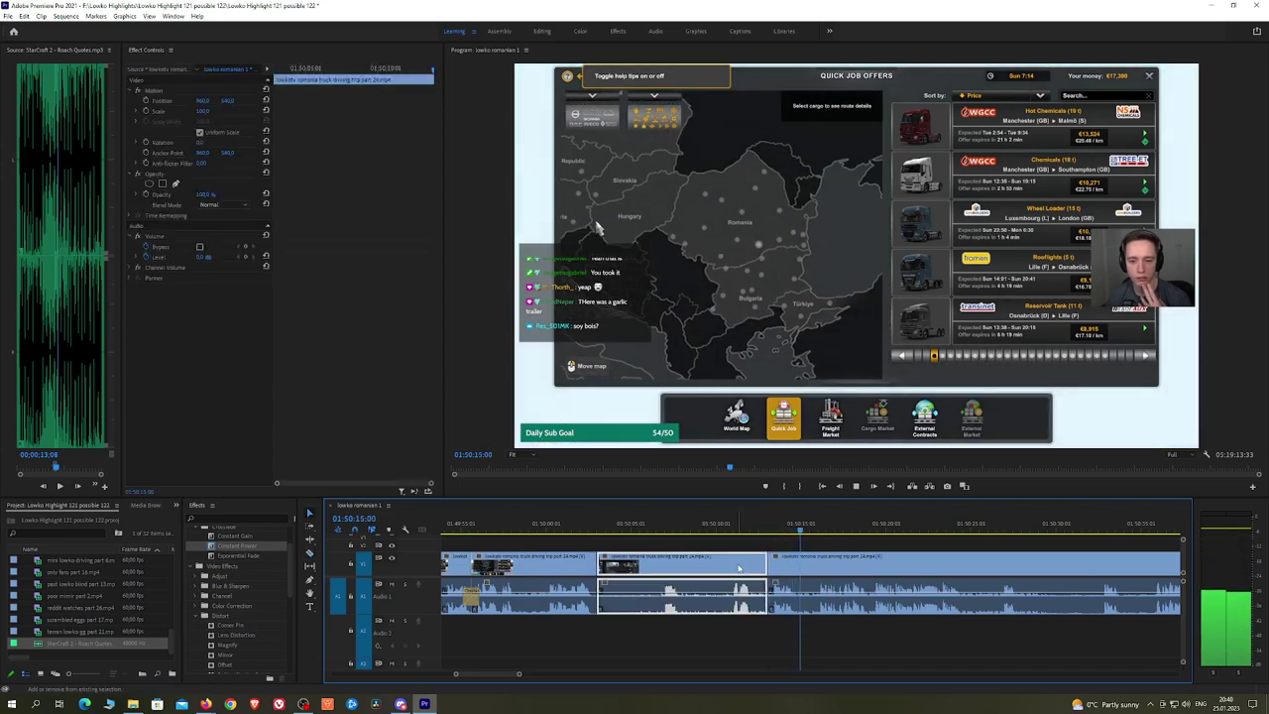
key("shift+Delete")
key("space")
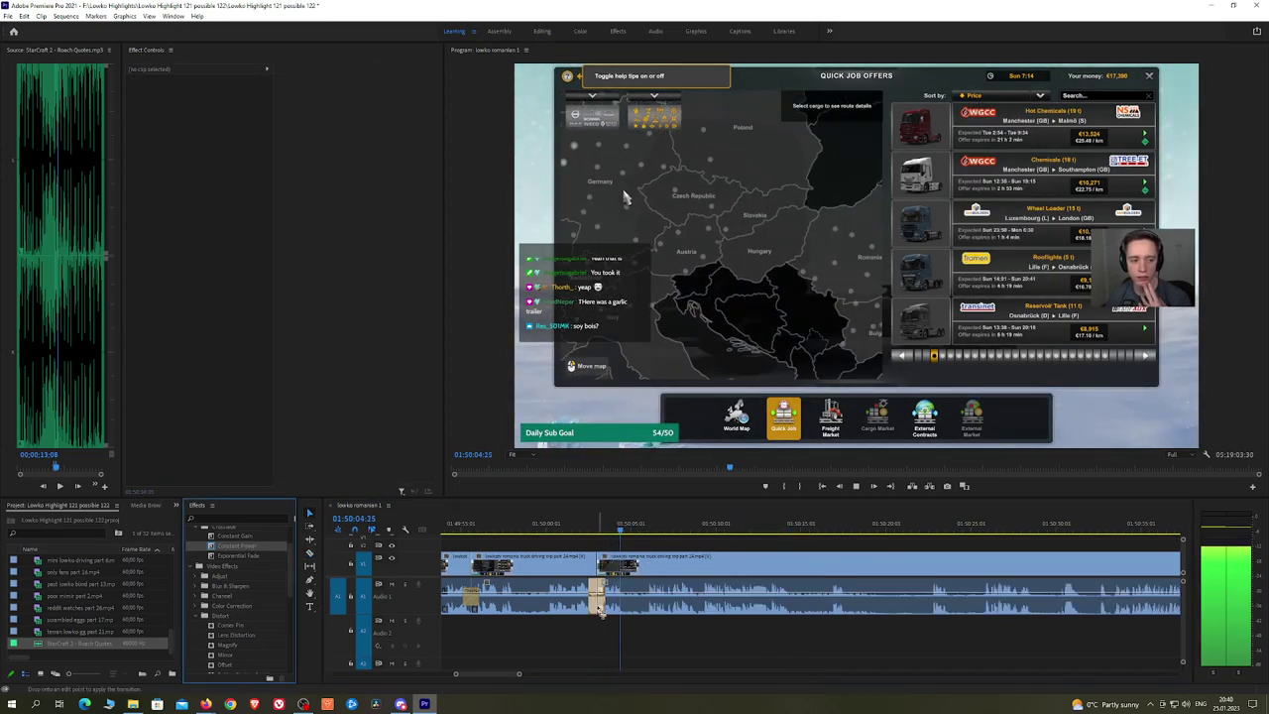
left_click_drag(596, 605, 597, 603)
left_click(653, 531)
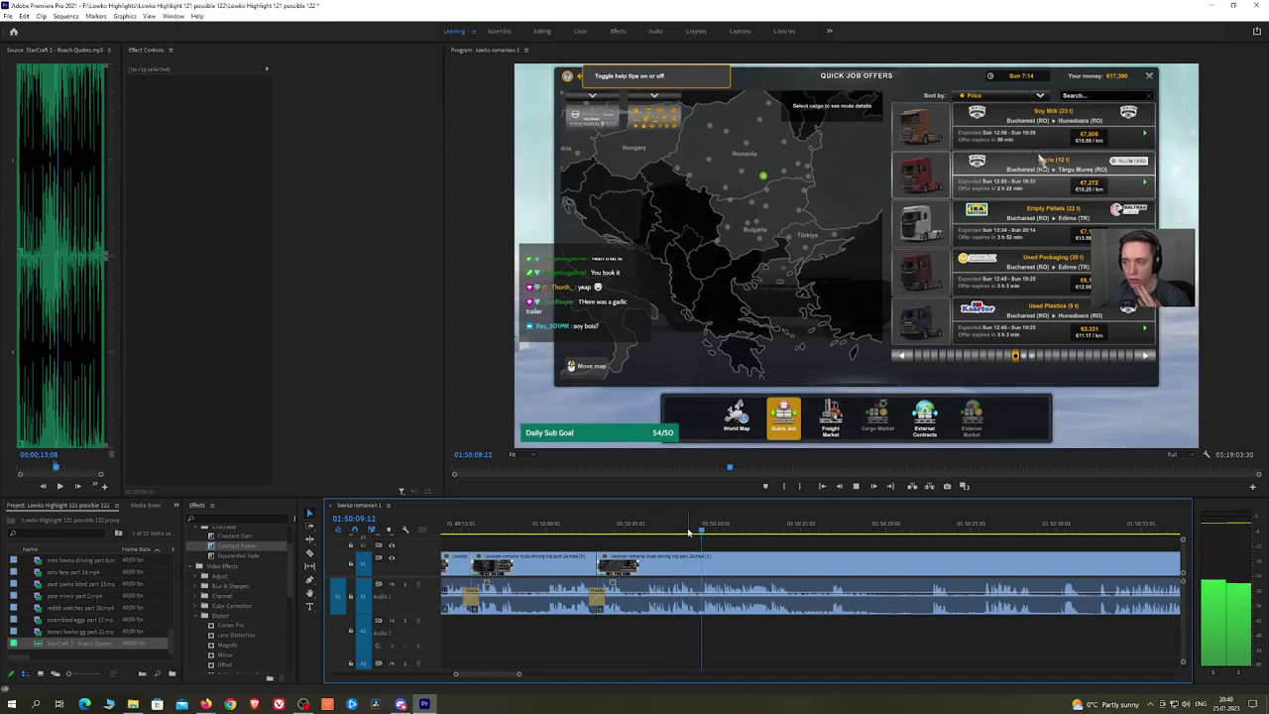
Step: Play through the later driving footage to find the next unwanted stretch
key("h")
left_click_drag(836, 546, 766, 544)
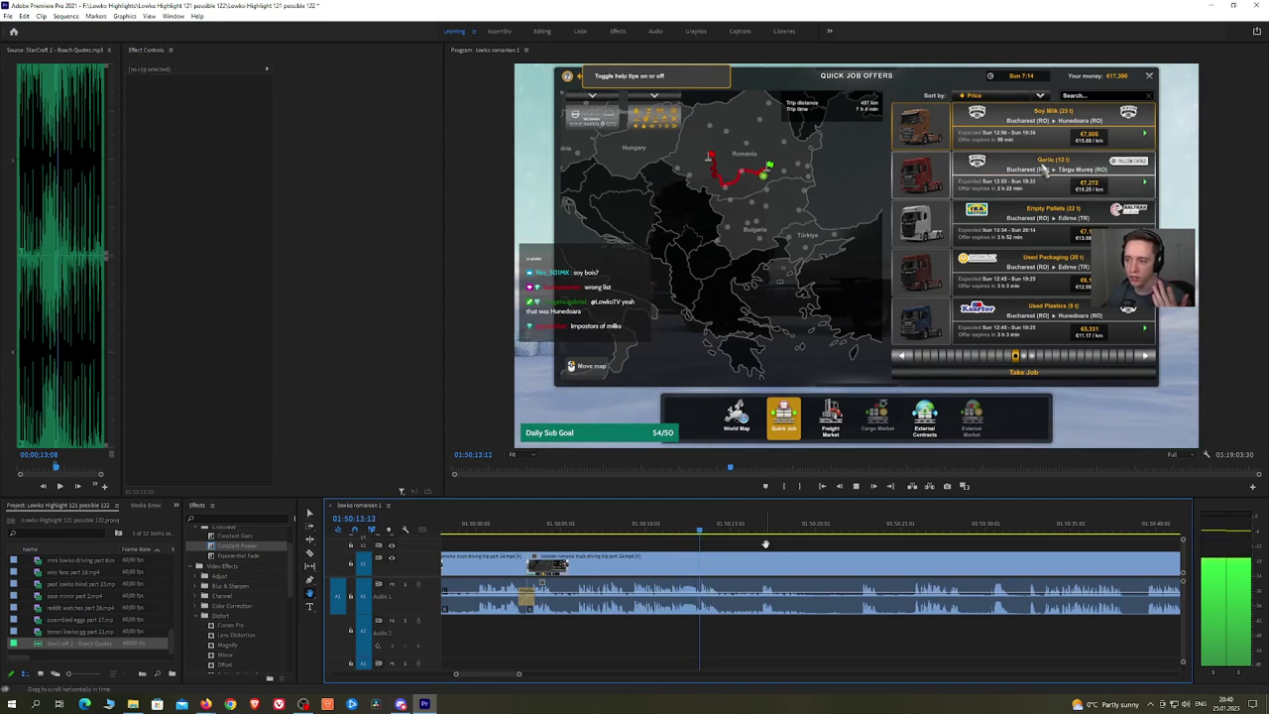
left_click(744, 532)
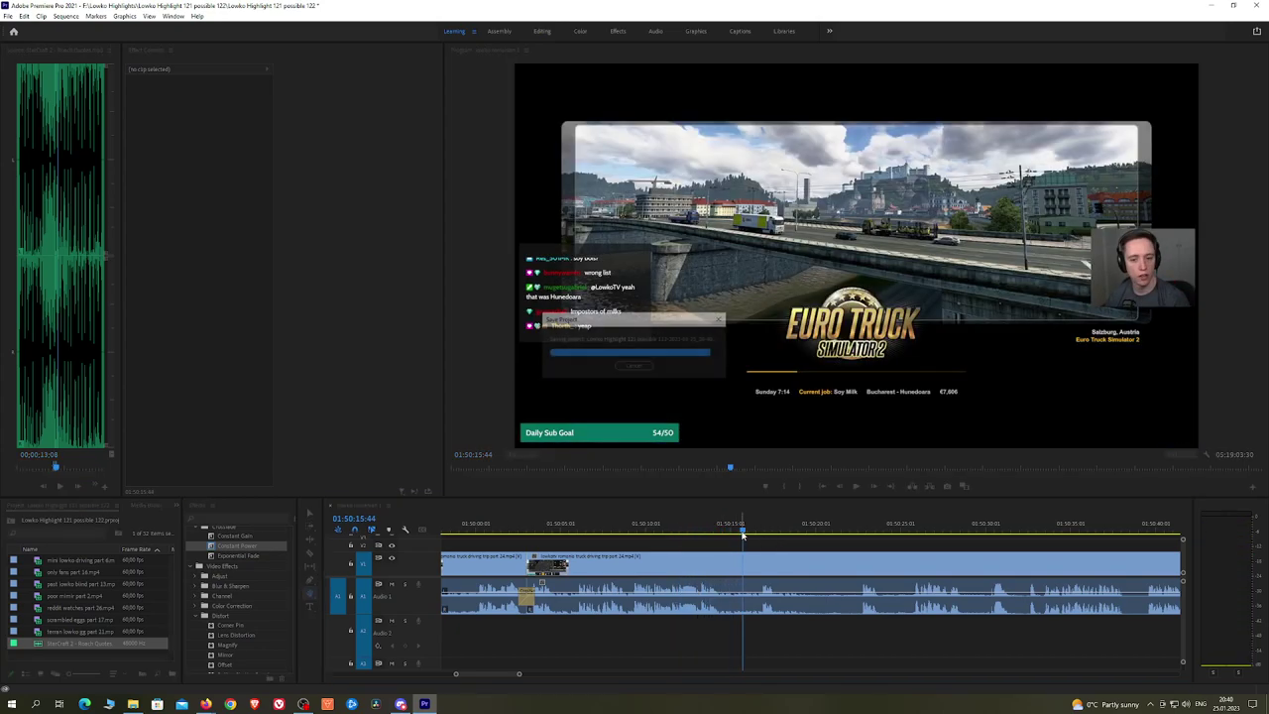
key("space")
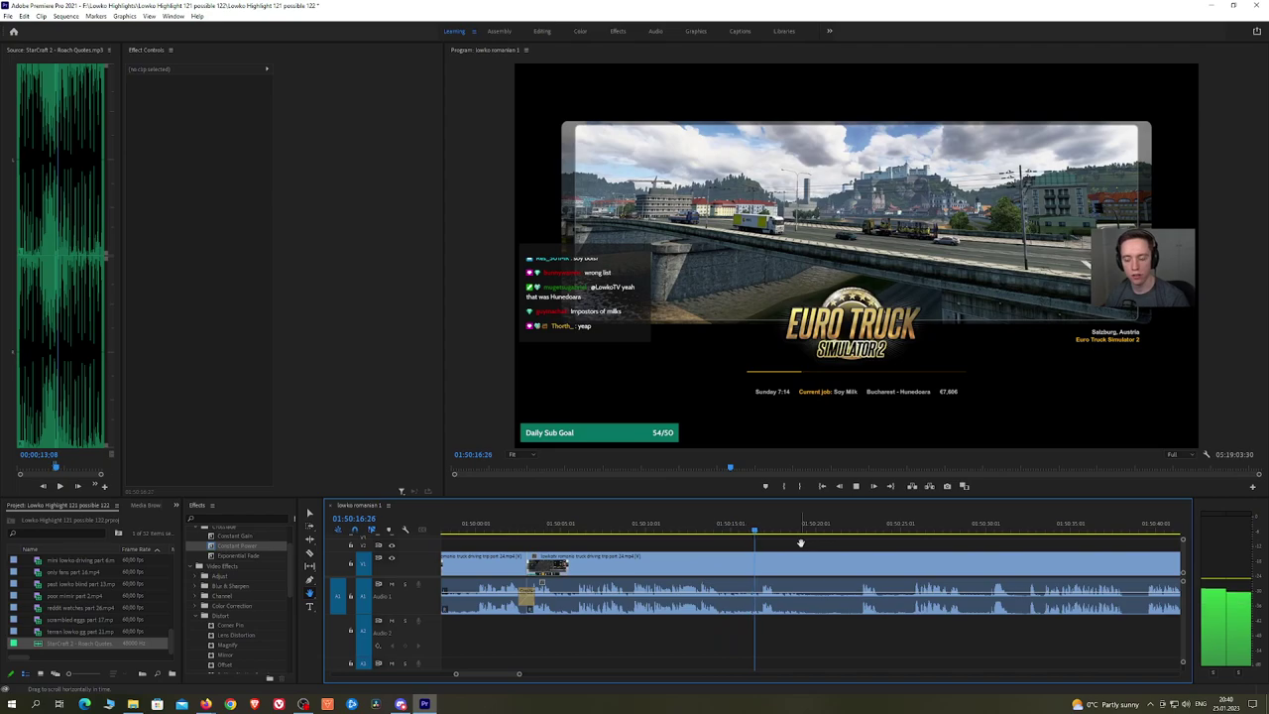
left_click_drag(800, 543, 768, 537)
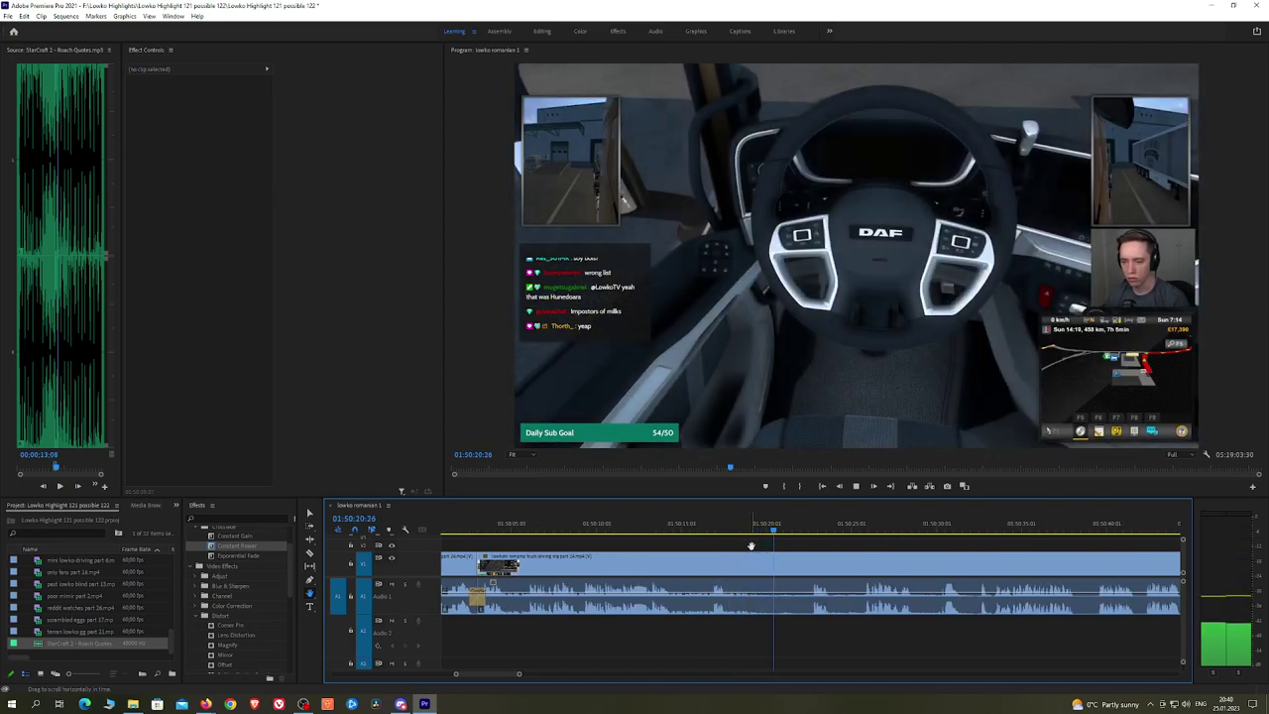
left_click(806, 529)
key("space")
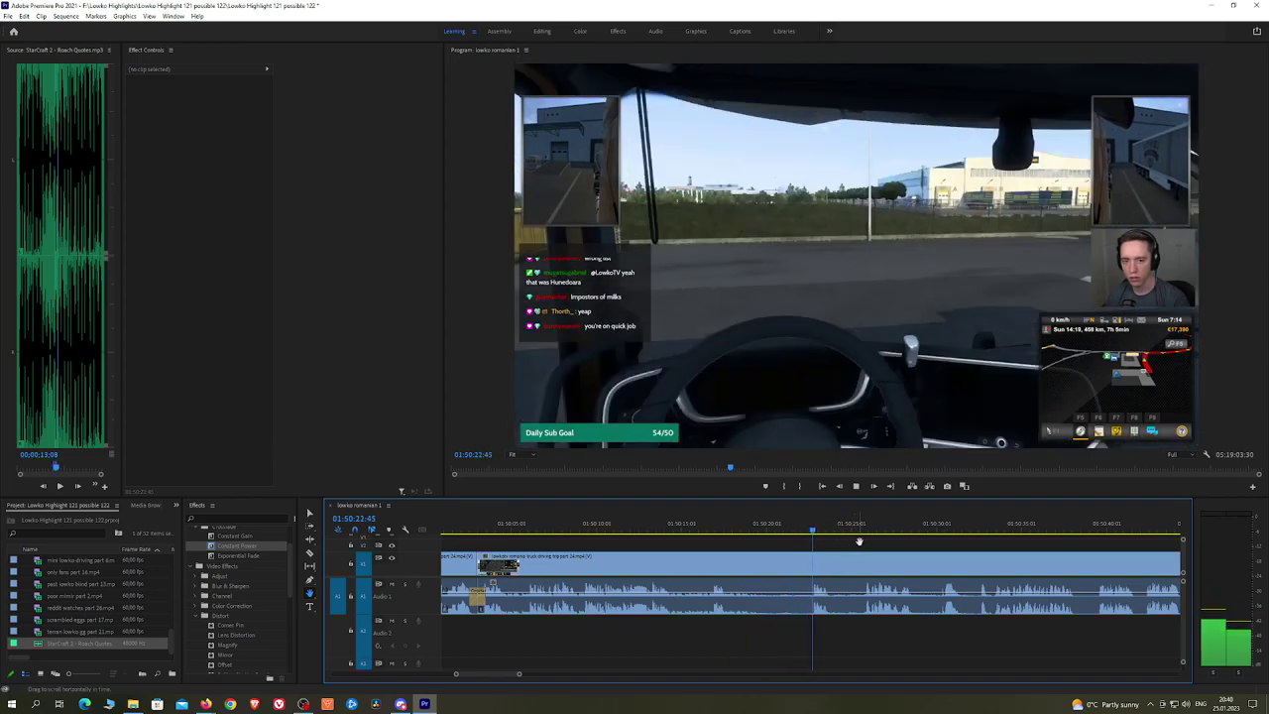
left_click_drag(863, 541, 822, 544)
key("space")
Step: Razor out a short driving stretch, ripple delete it, and crossfade the new join
key("c")
left_click(771, 559)
left_click(799, 531)
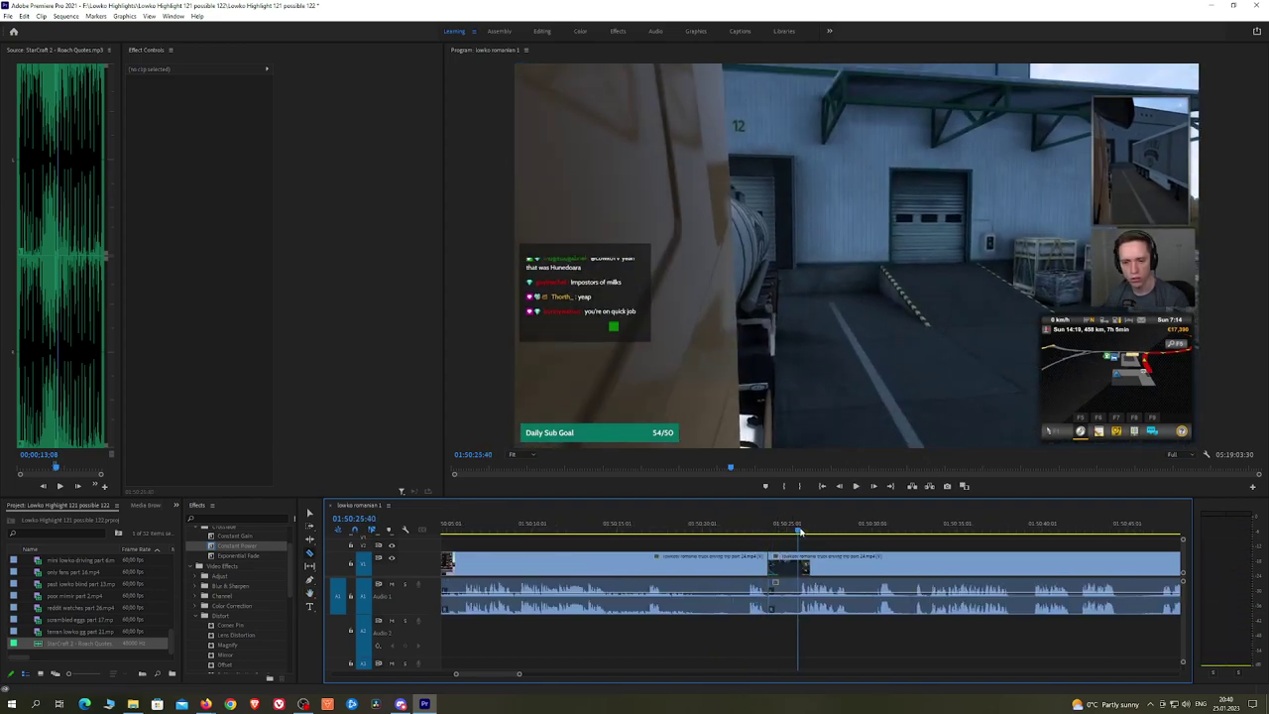
key("space")
left_click(804, 566)
key("v")
left_click(782, 564)
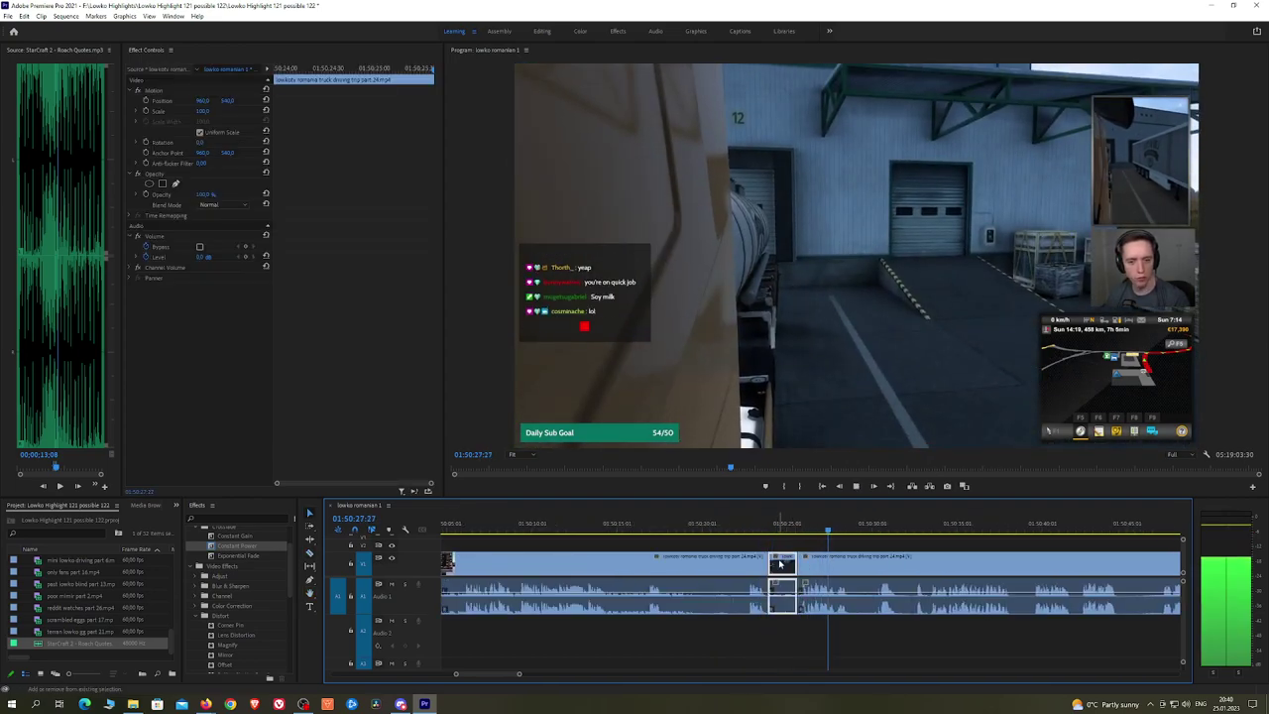
key("shift+Delete")
key("space")
left_click_drag(261, 548, 771, 595)
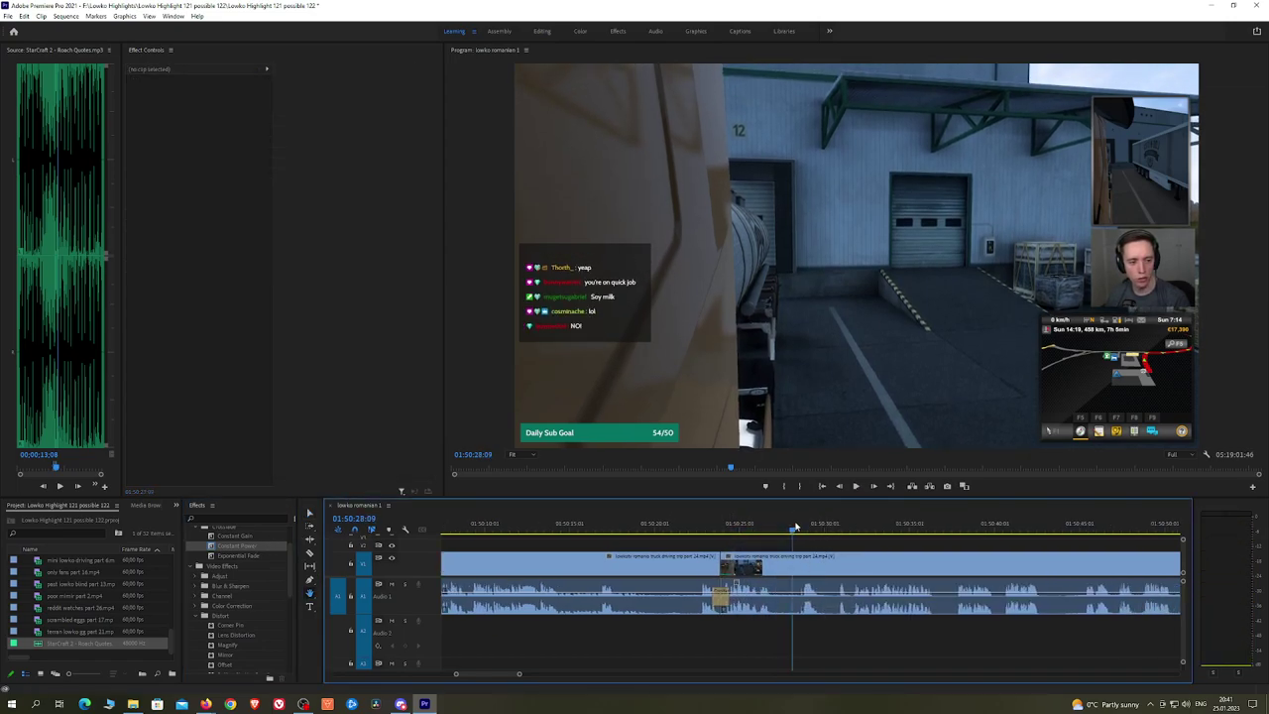
Step: Split the clip where the next unwanted footage starts and play ahead to find its end
key("c")
left_click(773, 563)
left_click(836, 529)
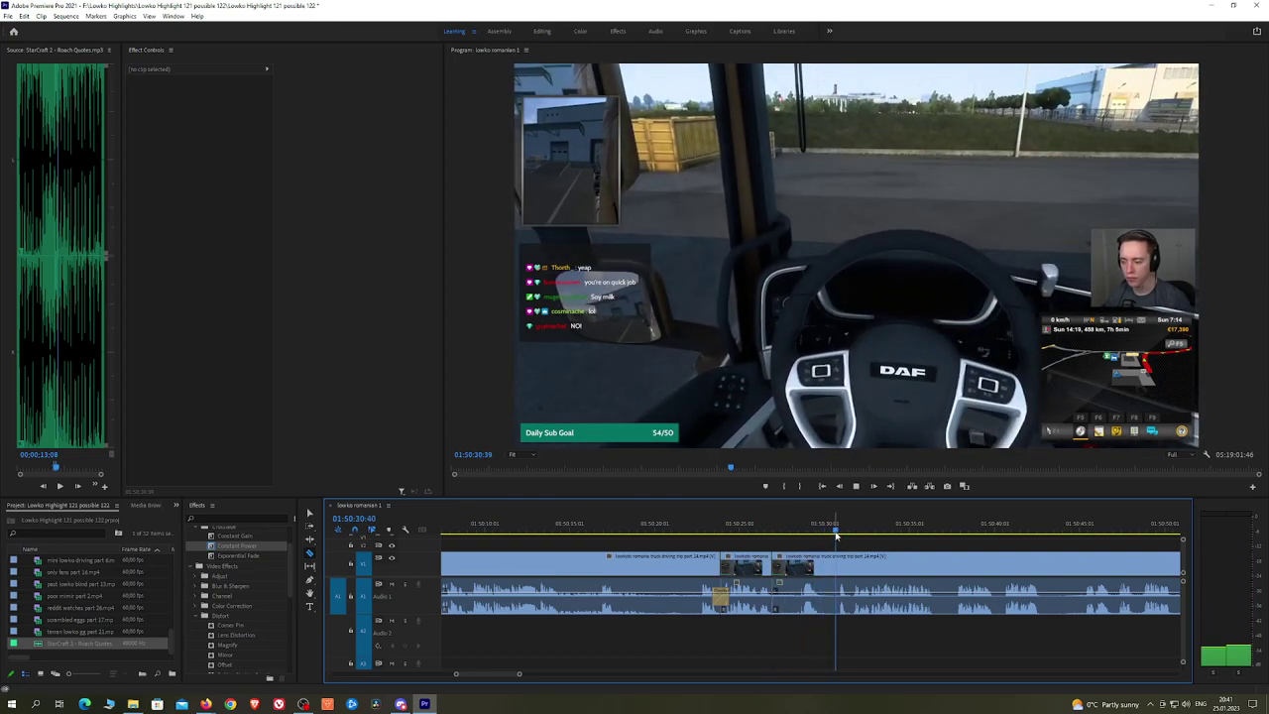
key("space")
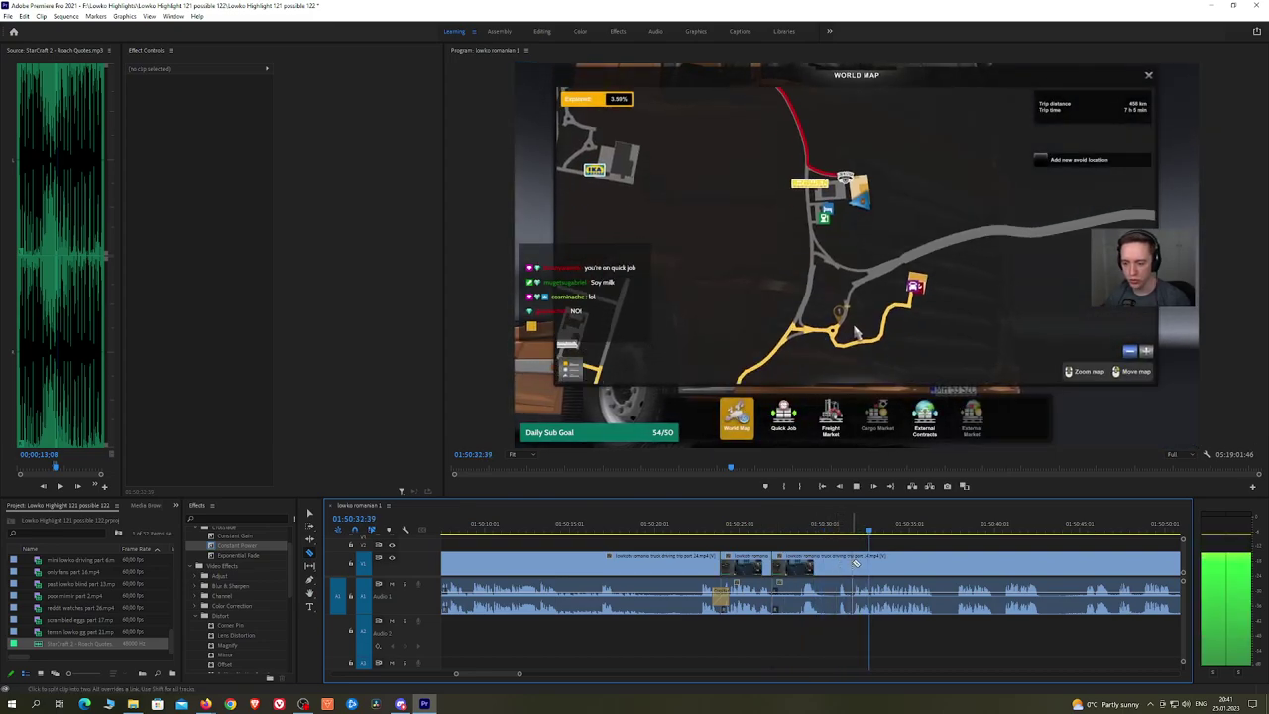
Step: Ripple delete the piece between the two cuts, crossfade the join, and review it
left_click(855, 563)
key("v")
left_click(824, 558)
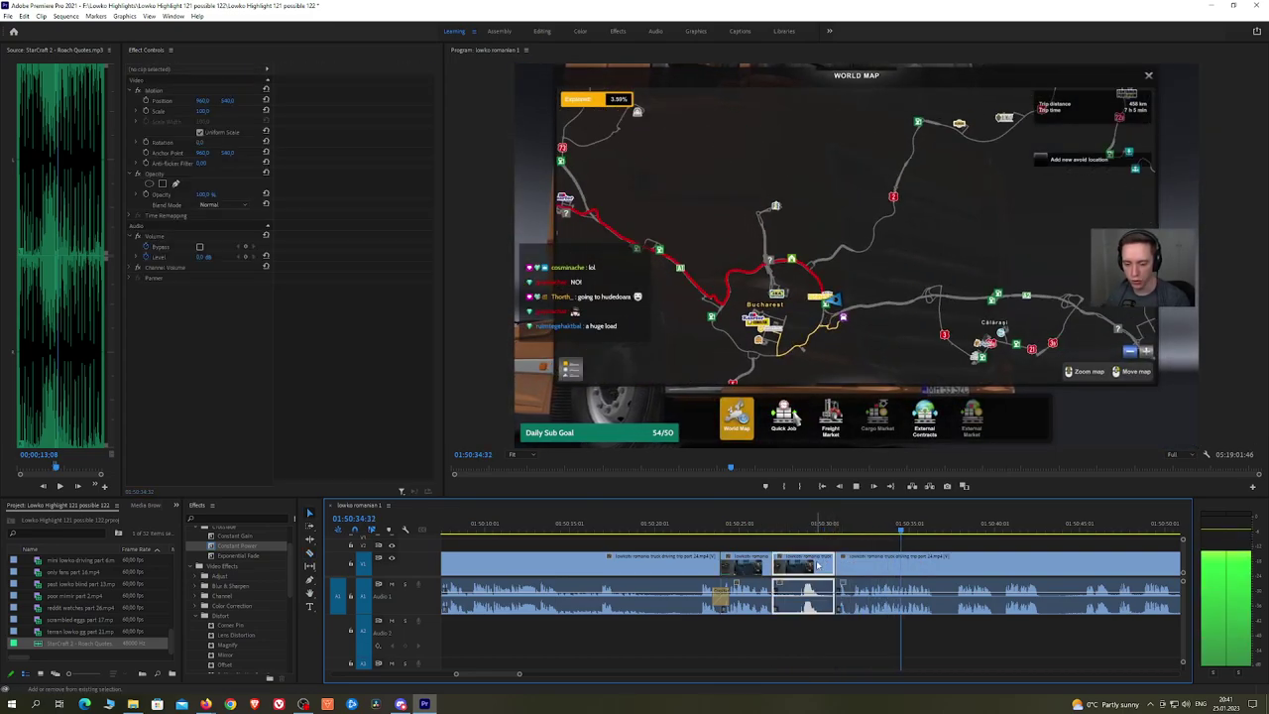
key("shift+Delete")
left_click_drag(238, 545, 622, 541)
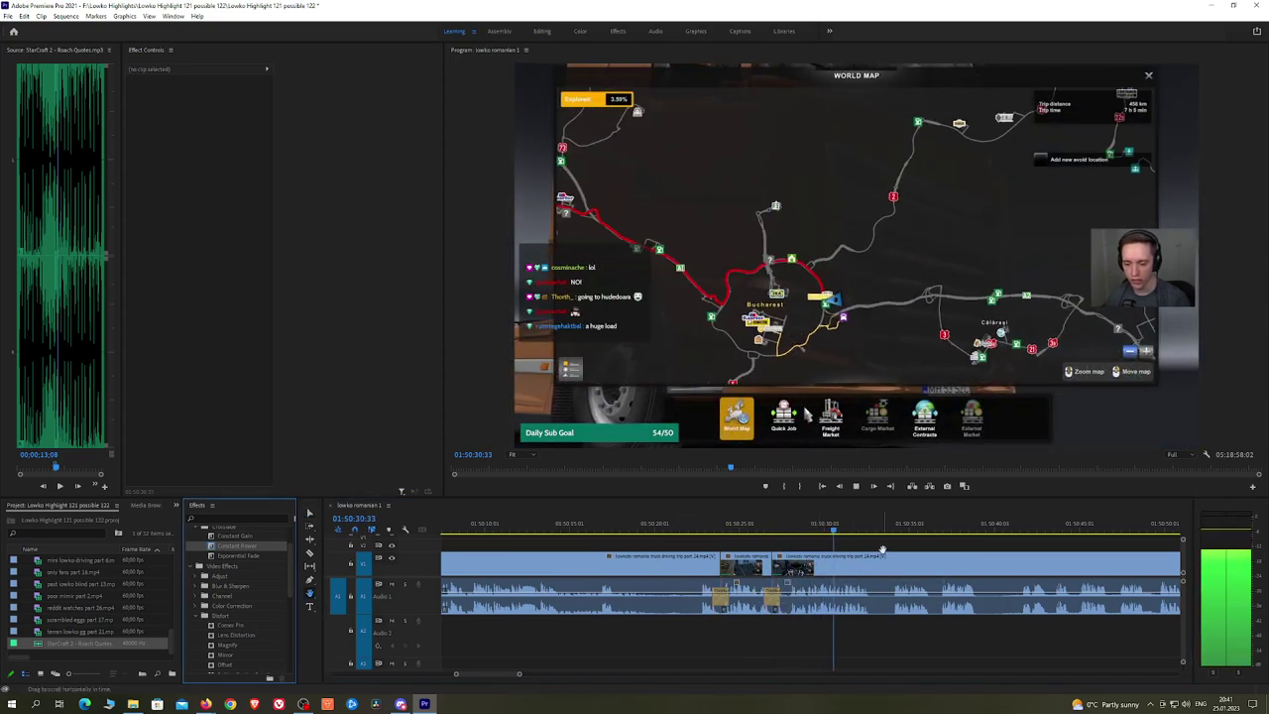
left_click_drag(885, 548, 842, 531)
key("space")
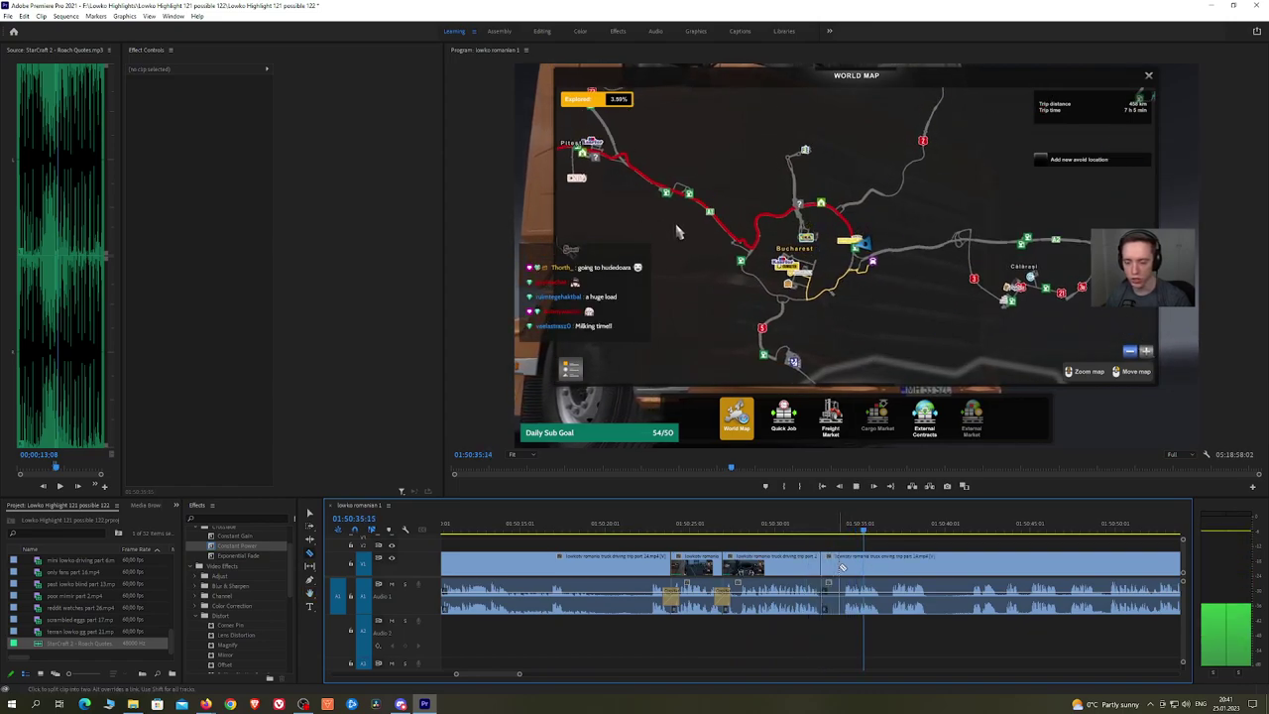
Step: Ripple delete another short piece and put a Constant Power crossfade on its audio join
key("v")
left_click(833, 565)
key("shift+Delete")
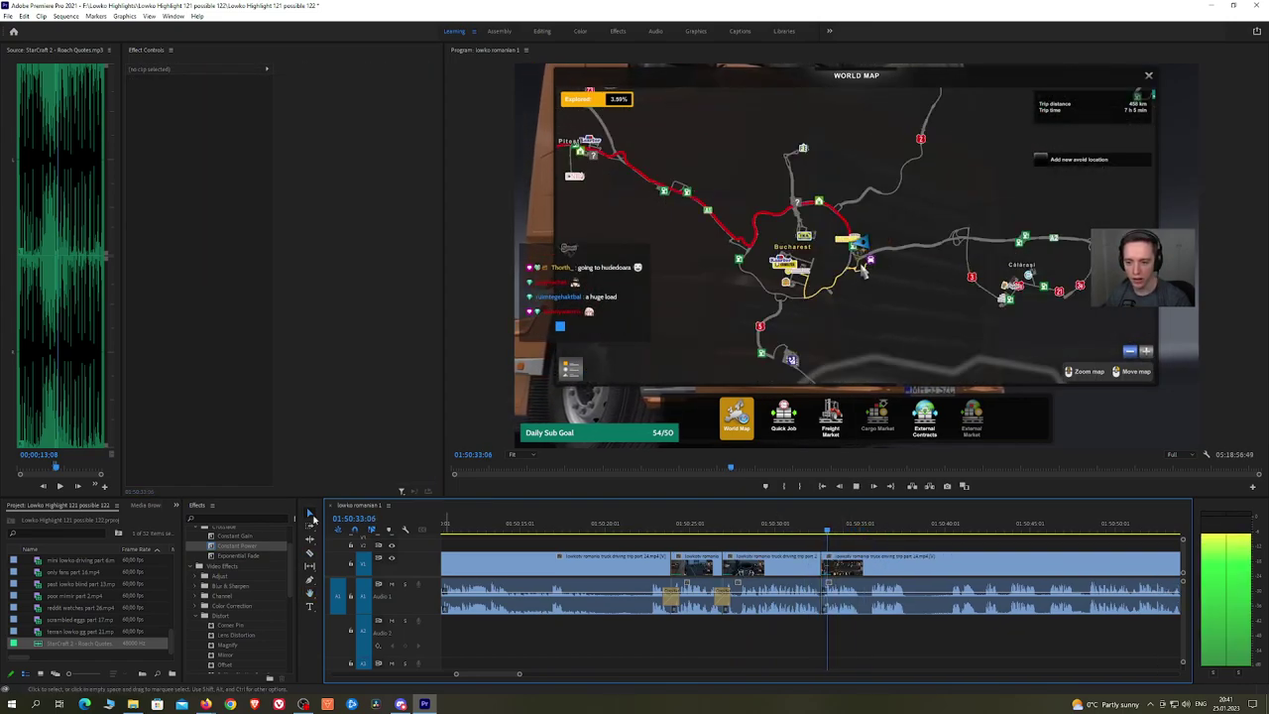
left_click_drag(247, 551, 822, 597)
key("h")
left_click_drag(914, 551, 703, 523)
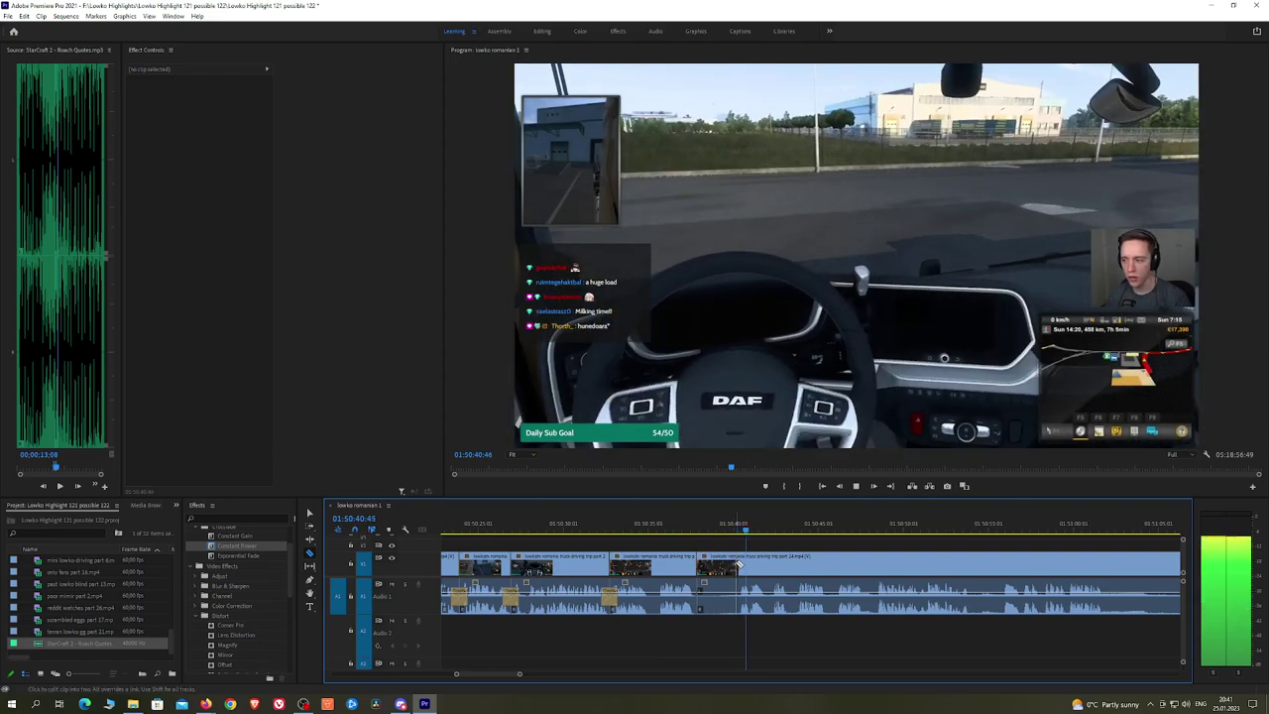
Step: Ripple delete the next short unwanted piece and crossfade the join near 01:50:40
left_click(722, 566)
key("shift+Delete")
key("space")
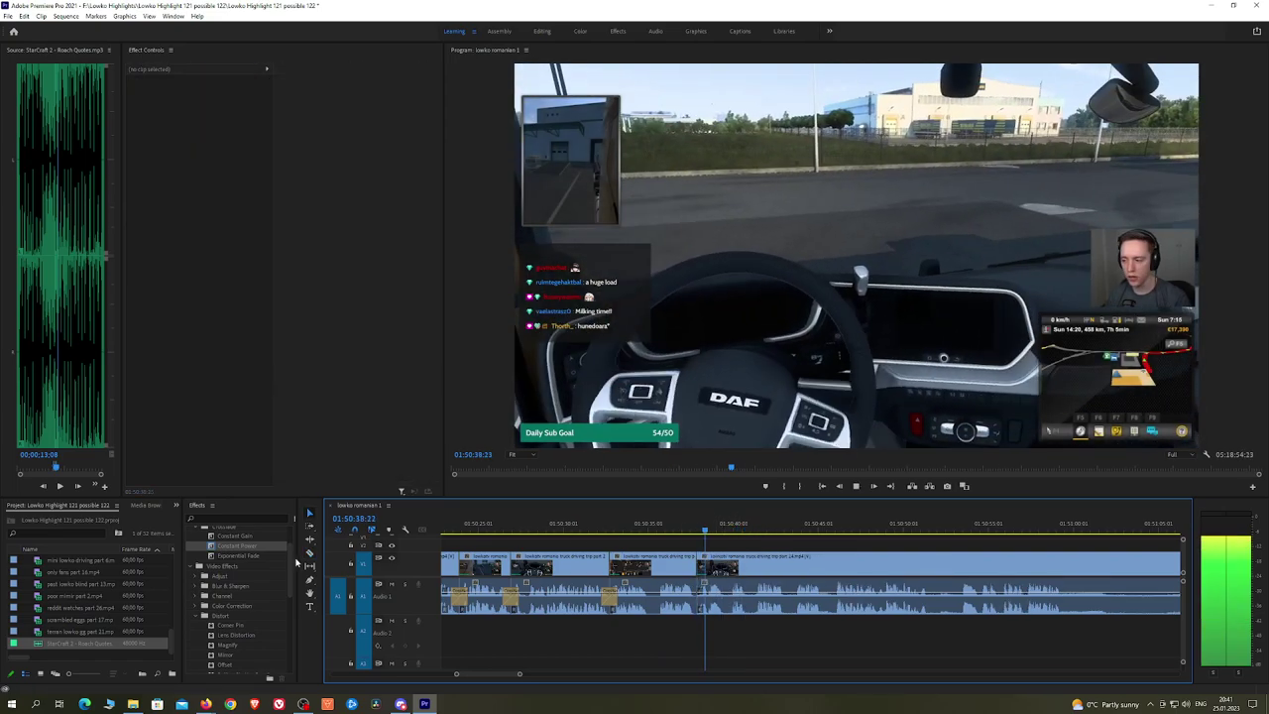
left_click_drag(238, 546, 563, 552)
left_click_drag(702, 608, 702, 607)
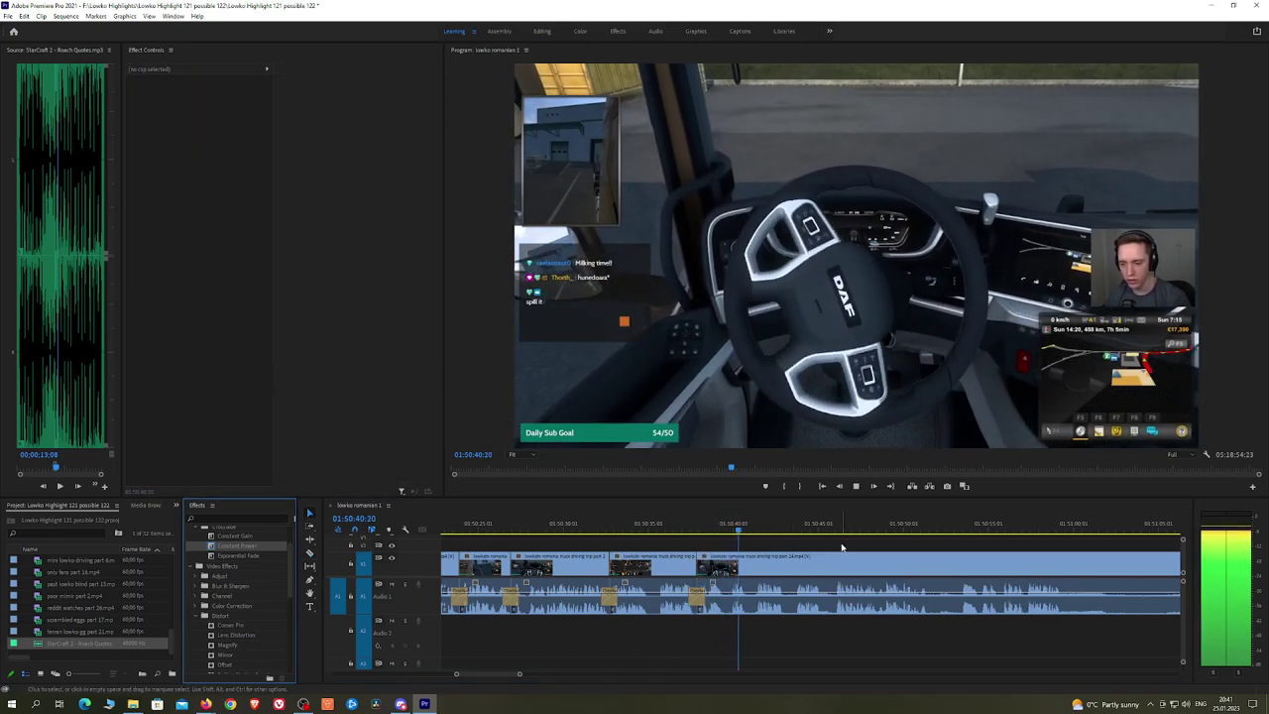
key("h")
left_click_drag(844, 545, 795, 542)
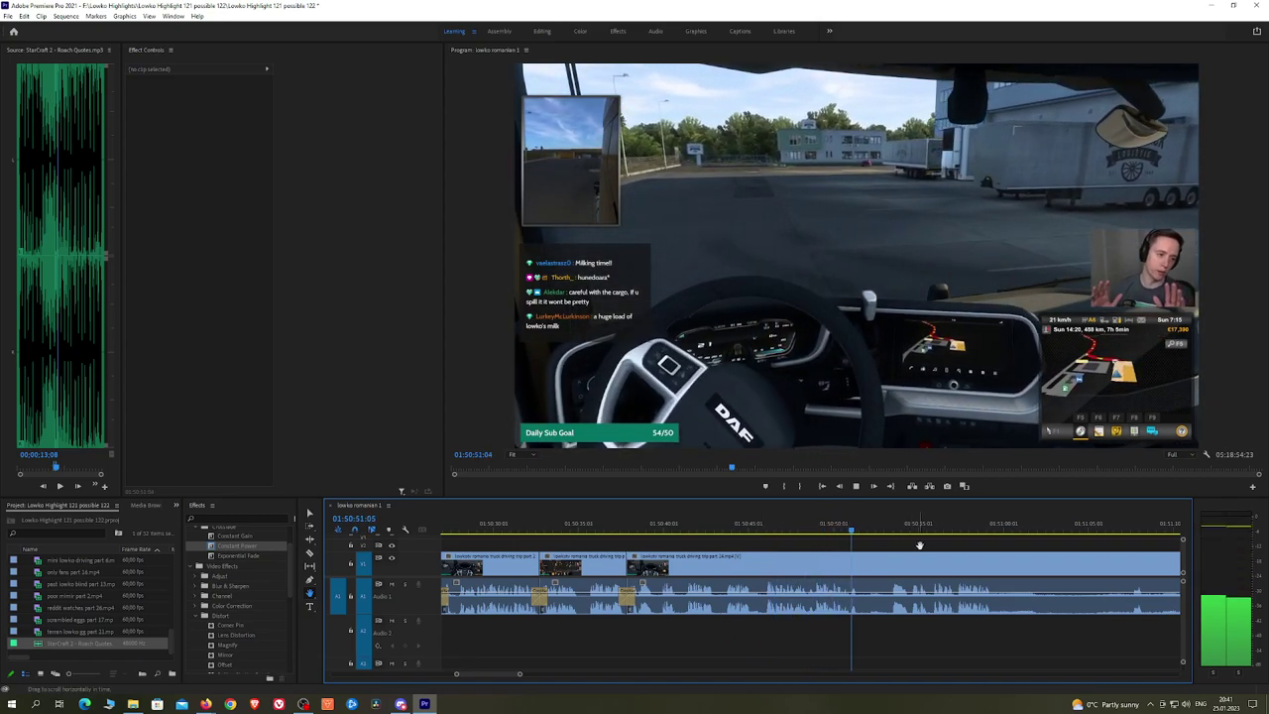
Step: Ripple delete a short piece of the driving clip and add a Constant Power crossfade on the join
left_click_drag(921, 545, 853, 539)
key("c")
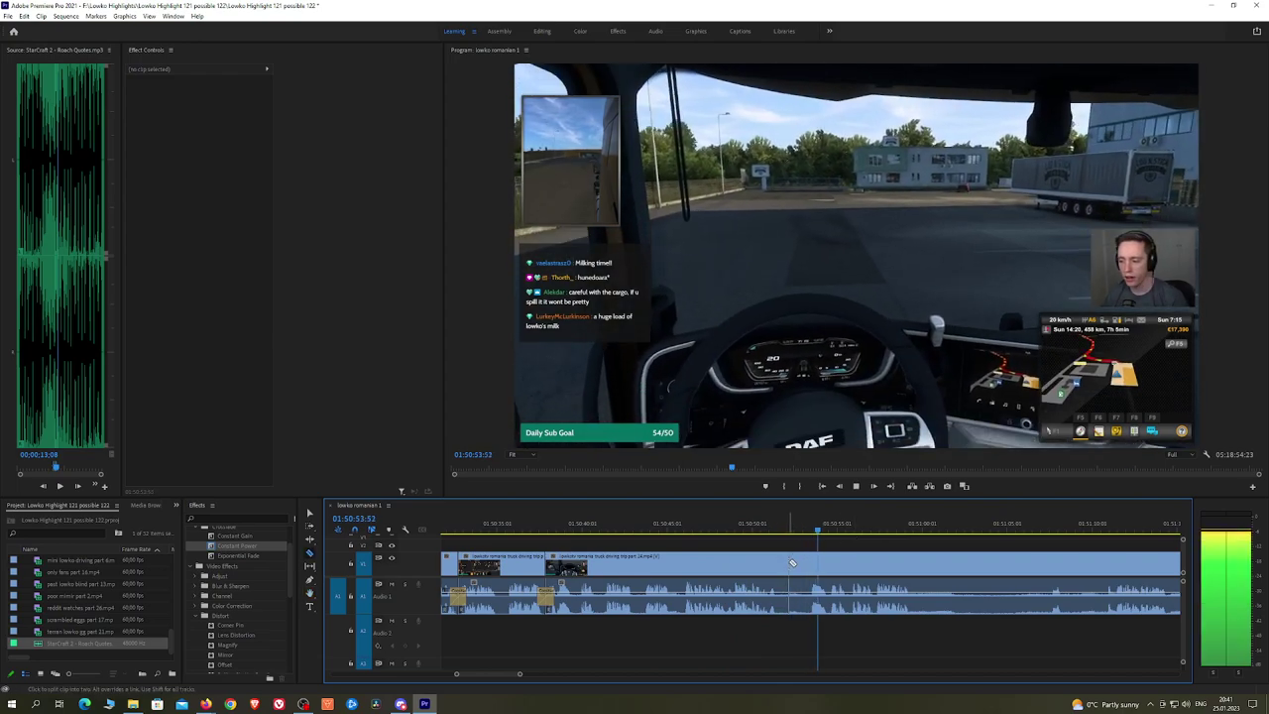
left_click(831, 562)
key("v")
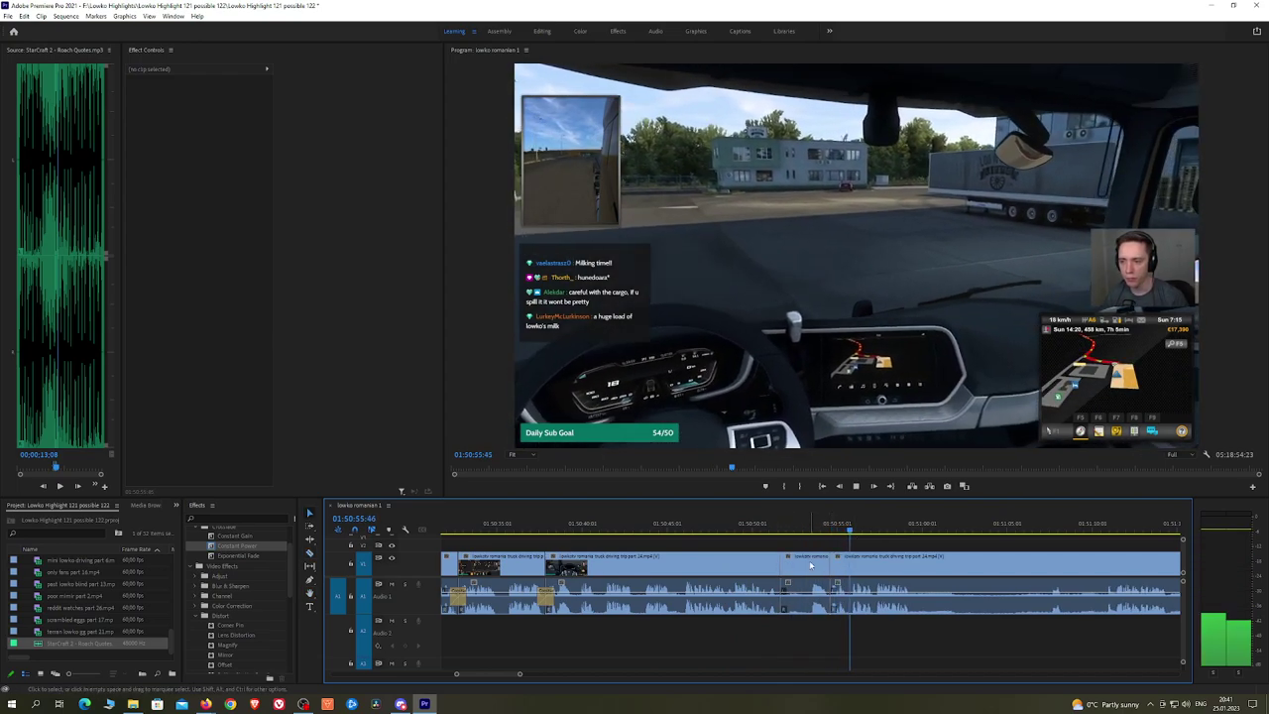
left_click(813, 563)
key("shift+Delete")
left_click_drag(264, 551, 781, 595)
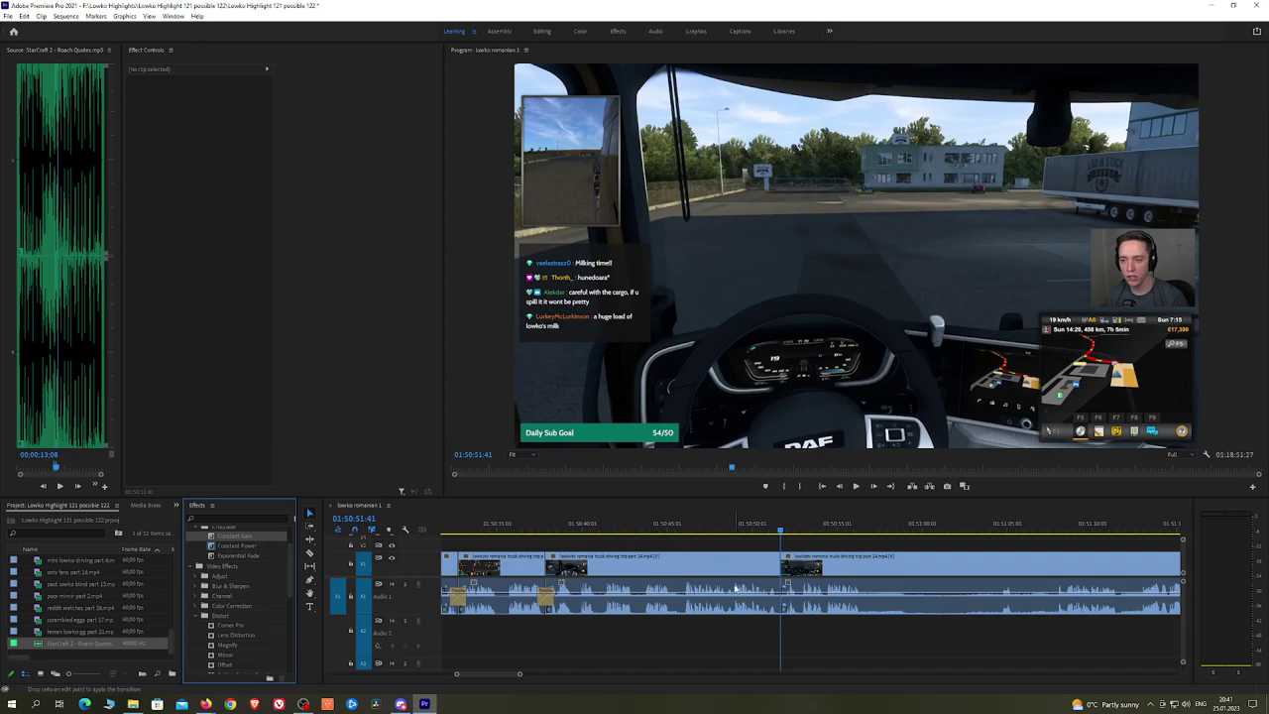
key("space")
Step: Cut out another unwanted stretch between two razor cuts and close the gap
left_click_drag(924, 545, 788, 542)
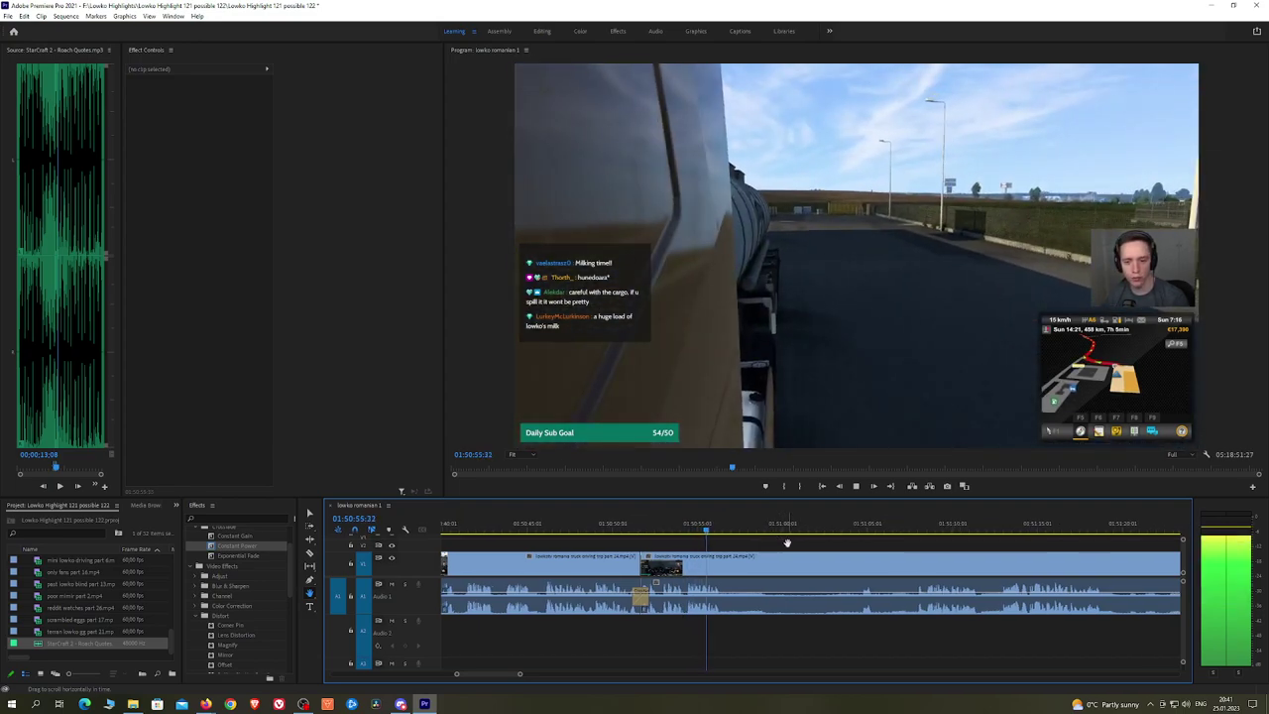
left_click(730, 559)
left_click(858, 523)
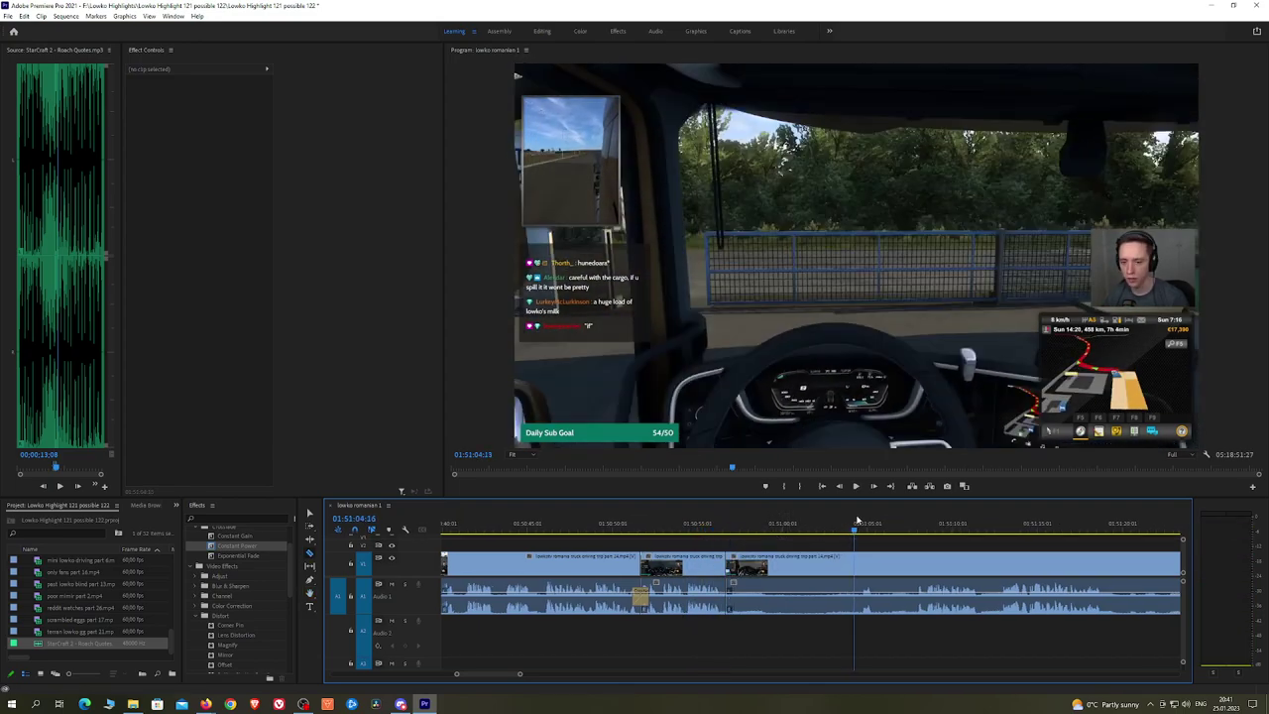
left_click(910, 524)
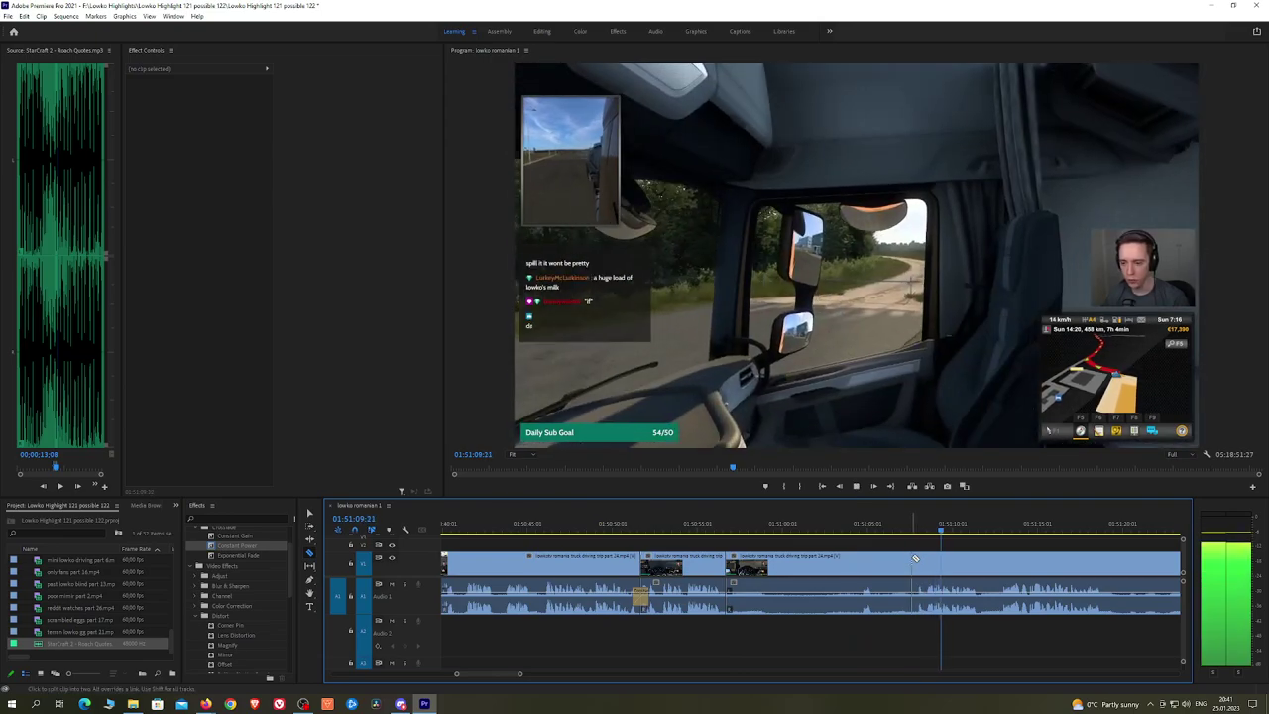
left_click(913, 558)
key("v")
left_click(892, 561)
key("shift+Delete")
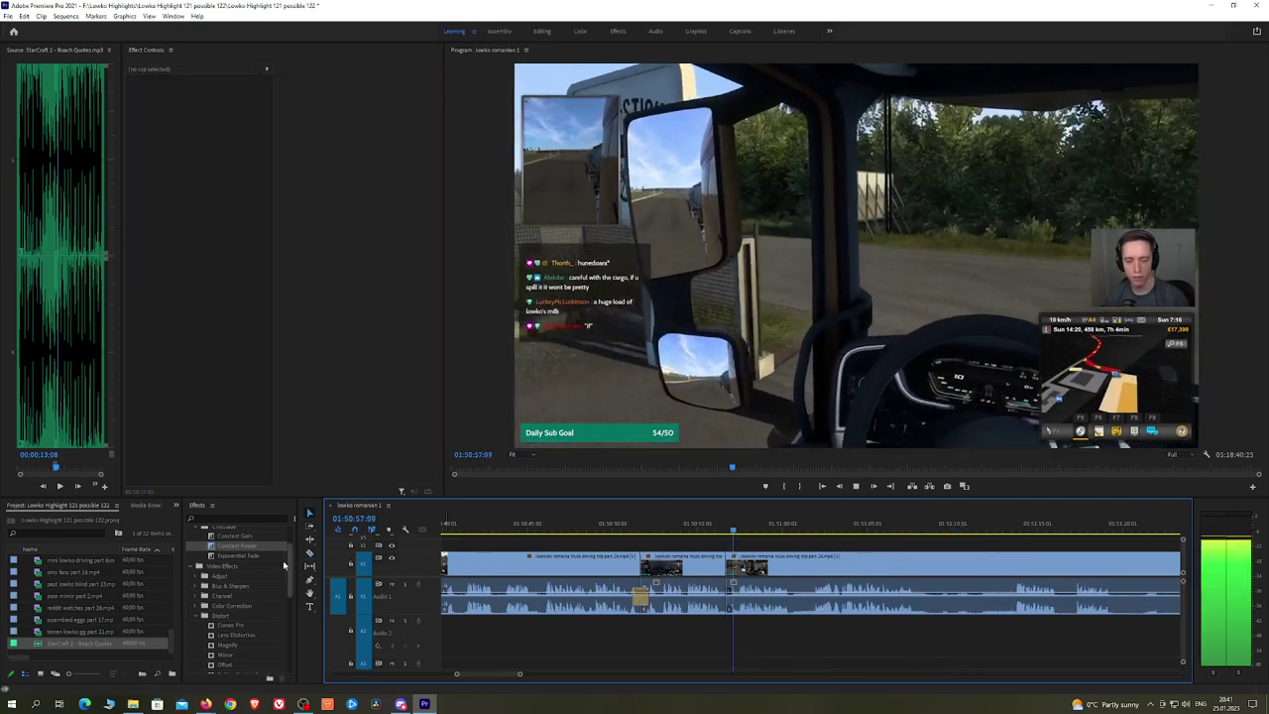
Step: Split the driving clip, then preview later footage to find the next dull stretch
scroll(765, 528, "down", 3)
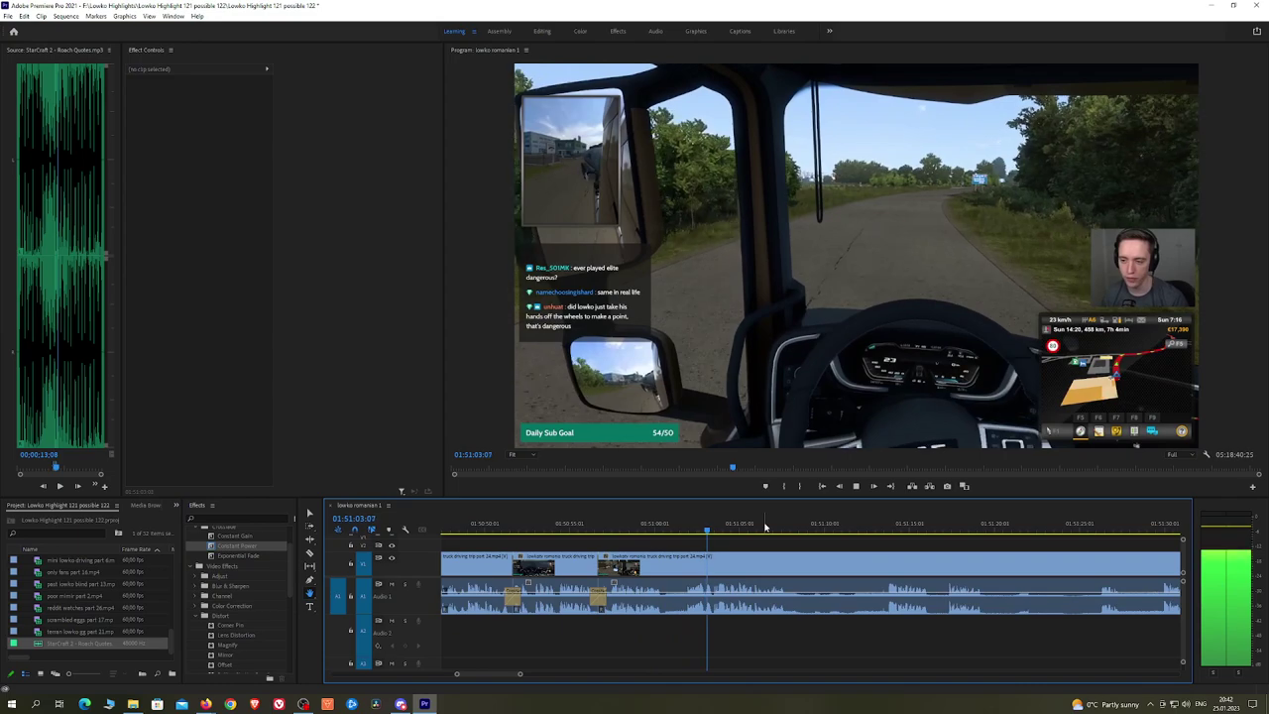
scroll(841, 543, "down", 1)
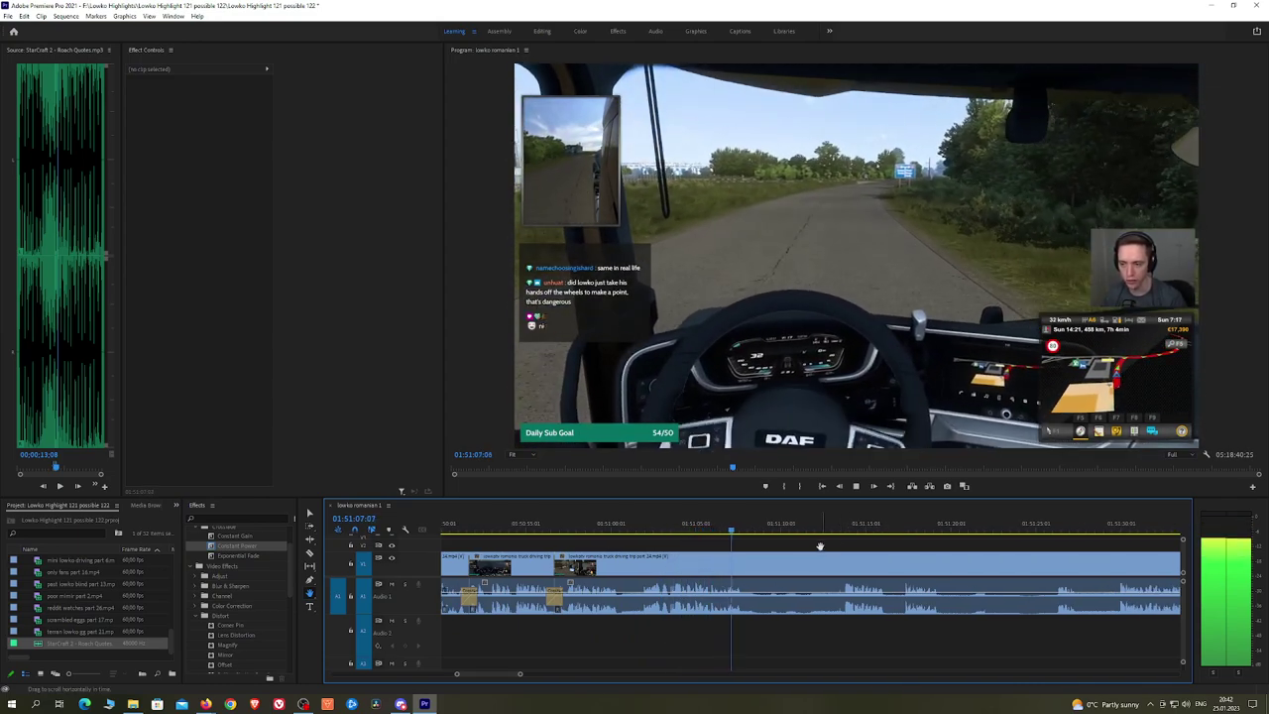
left_click(750, 562)
left_click(839, 527)
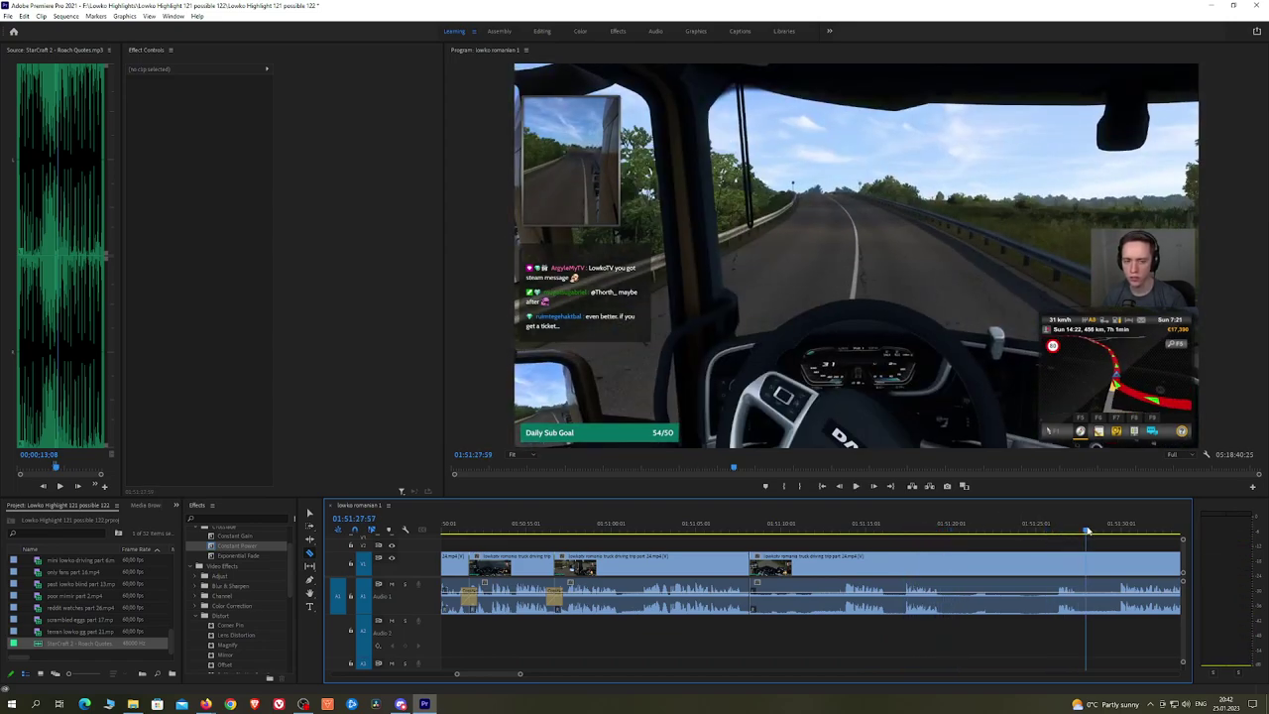
key("space")
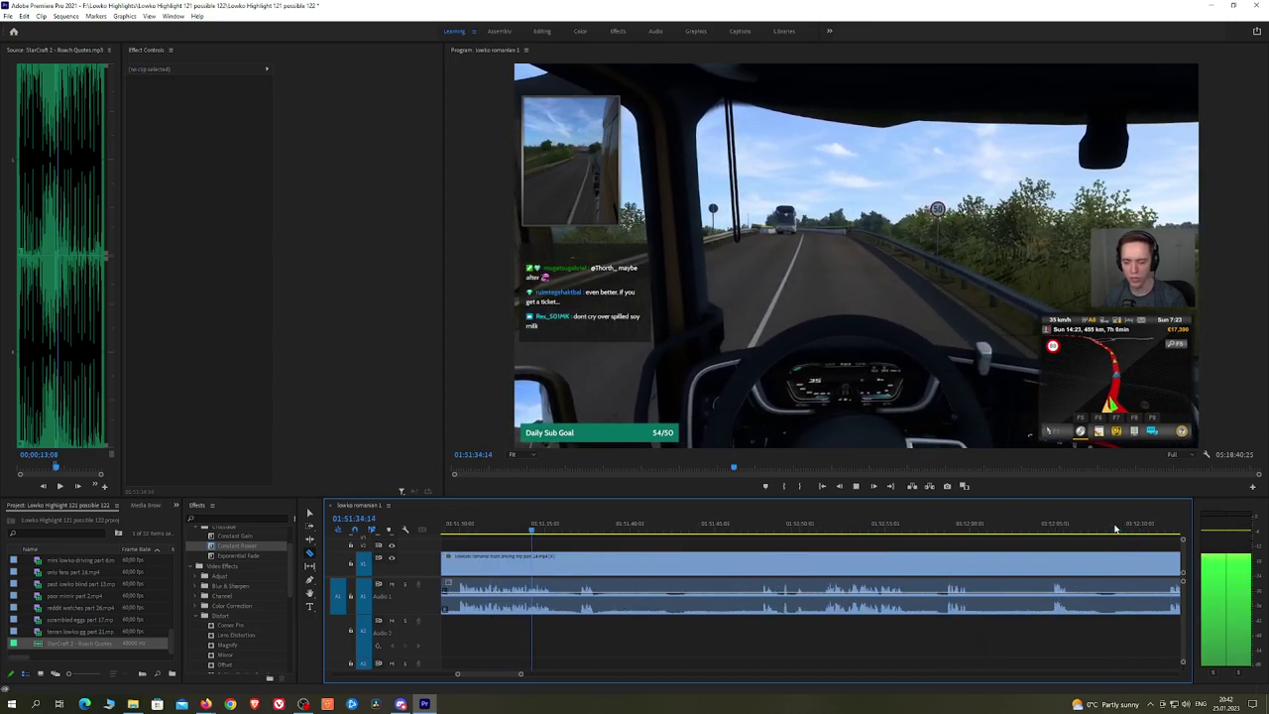
left_click(763, 528)
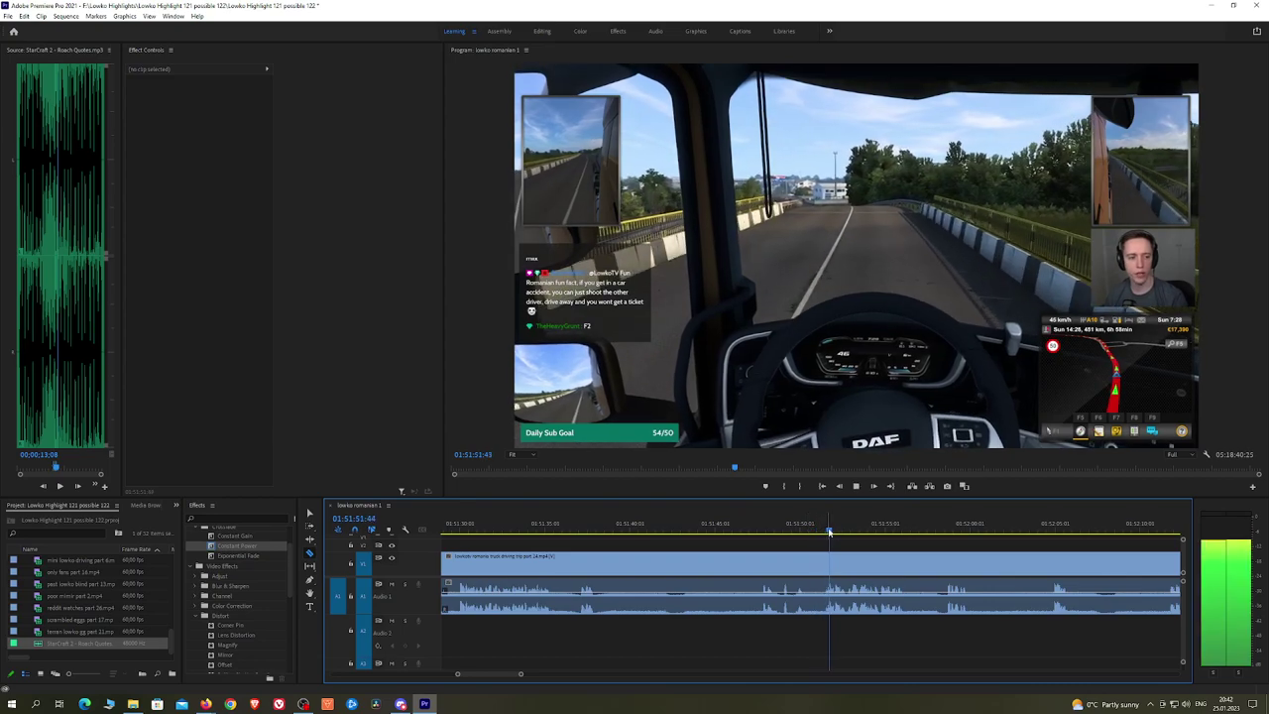
scroll(942, 539, "down", 4)
left_click(552, 523)
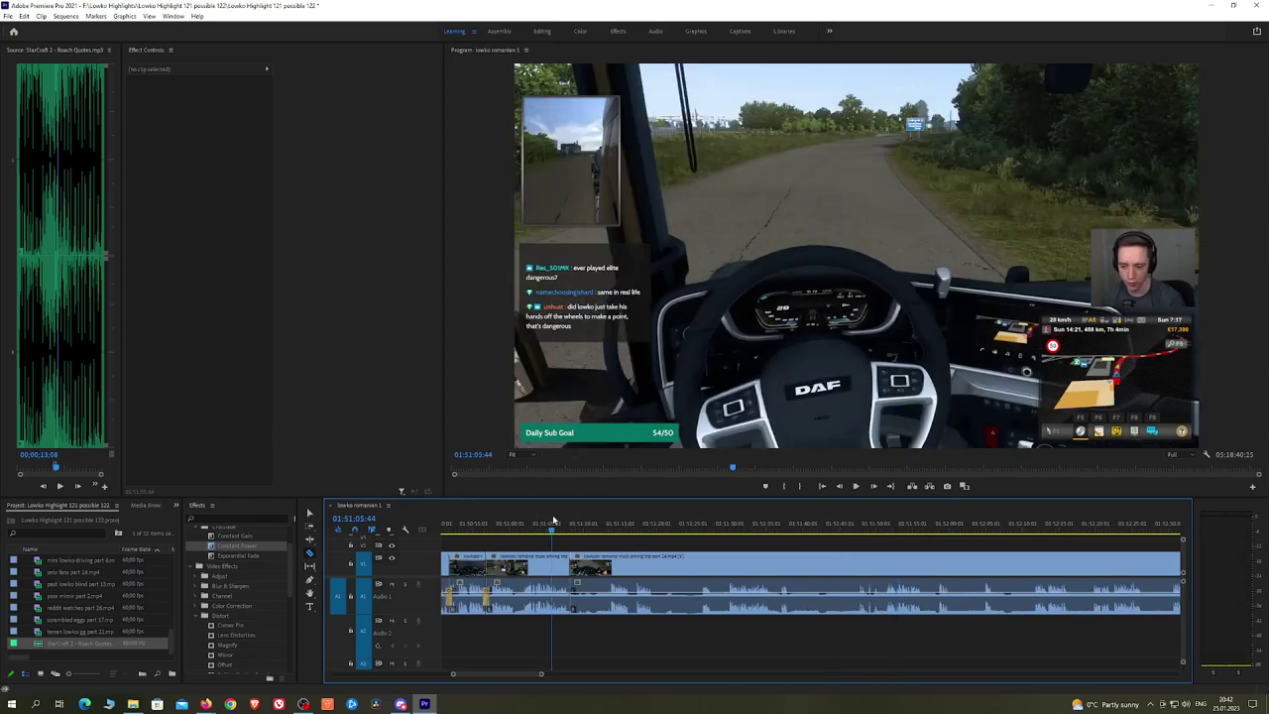
left_click_drag(674, 524, 1089, 529)
key("space")
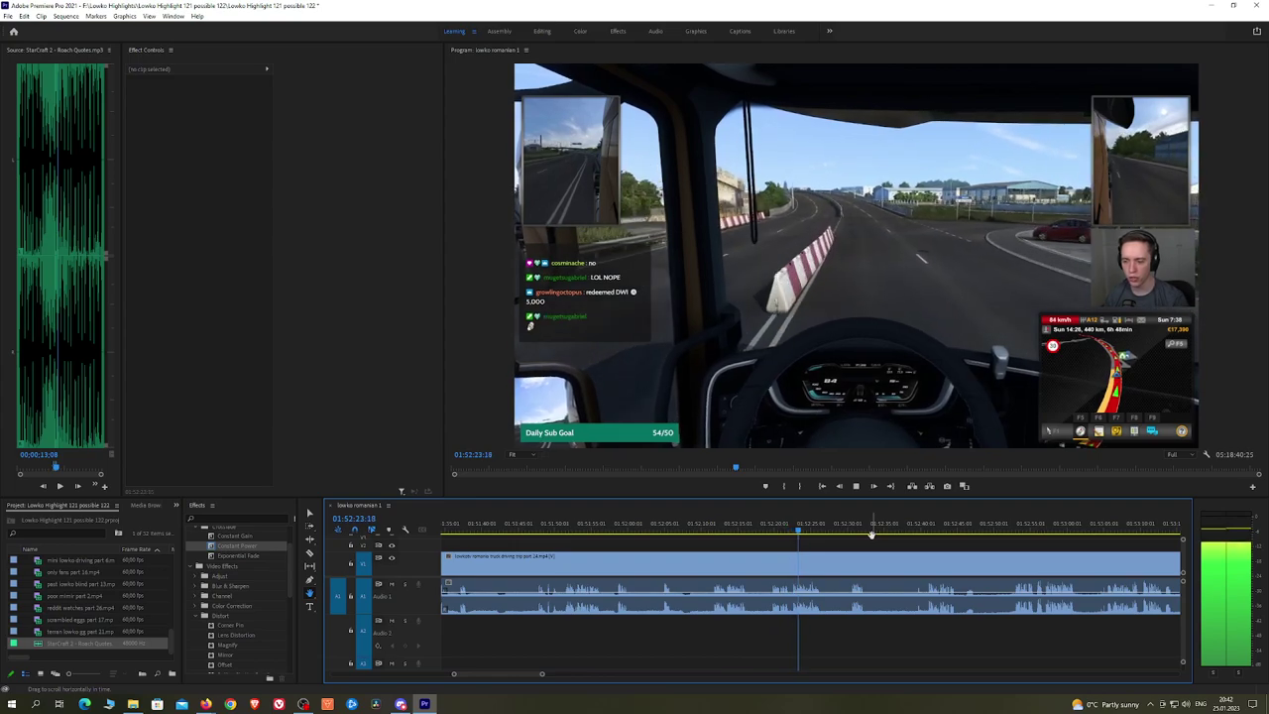
scroll(819, 539, "up", 1)
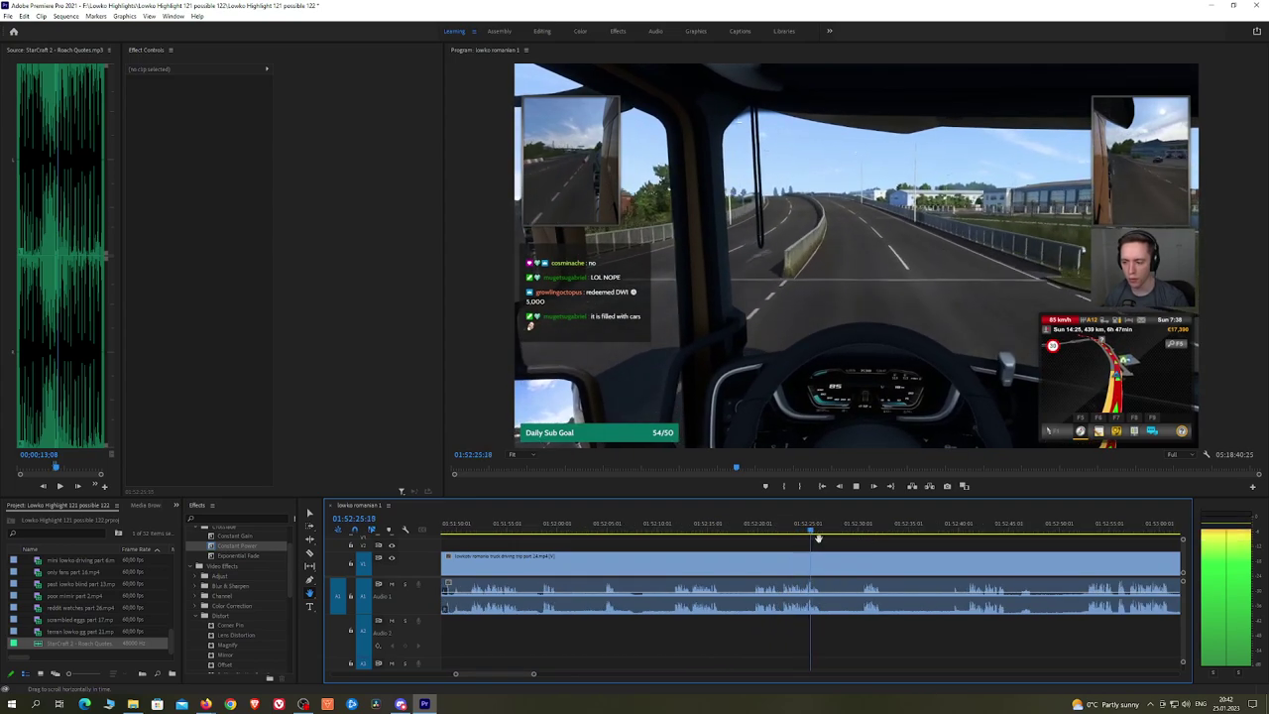
Step: Ripple delete the piece before 01:52:19:22 and add a Constant Power crossfade on the join
left_click(752, 529)
key("c")
left_click(752, 562)
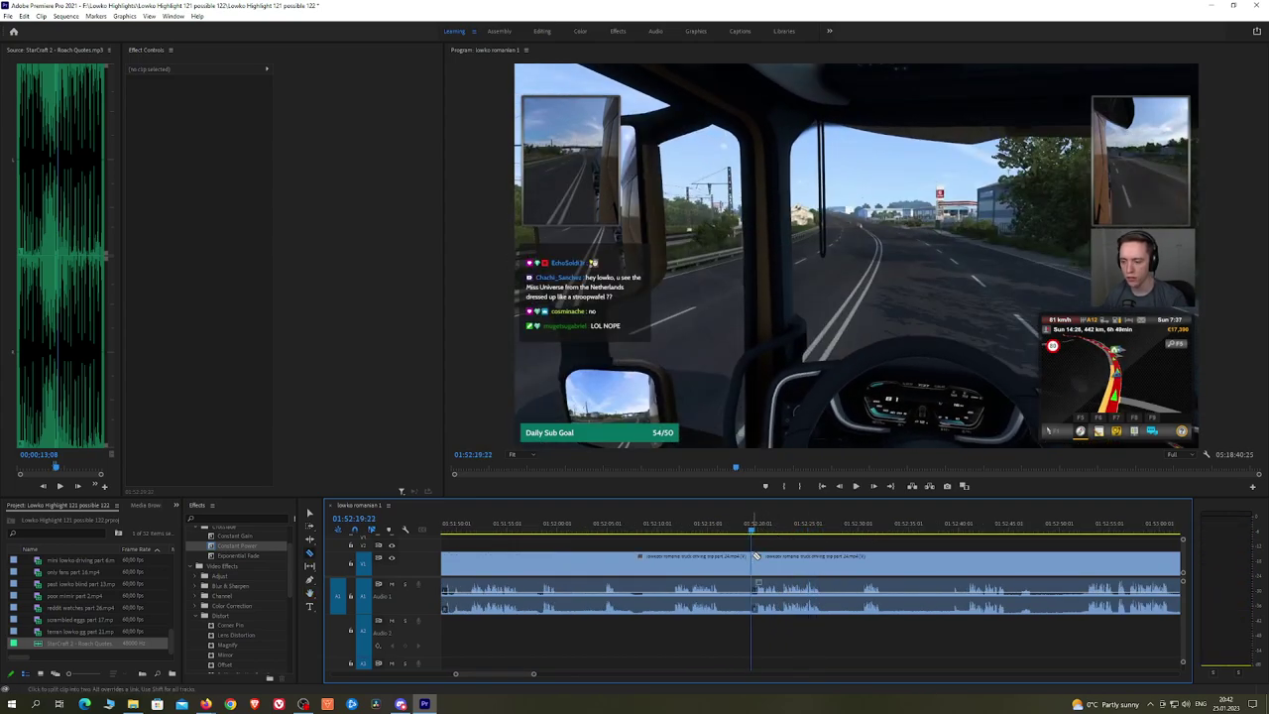
key("v")
left_click(737, 559)
key("shift+Delete")
key("space")
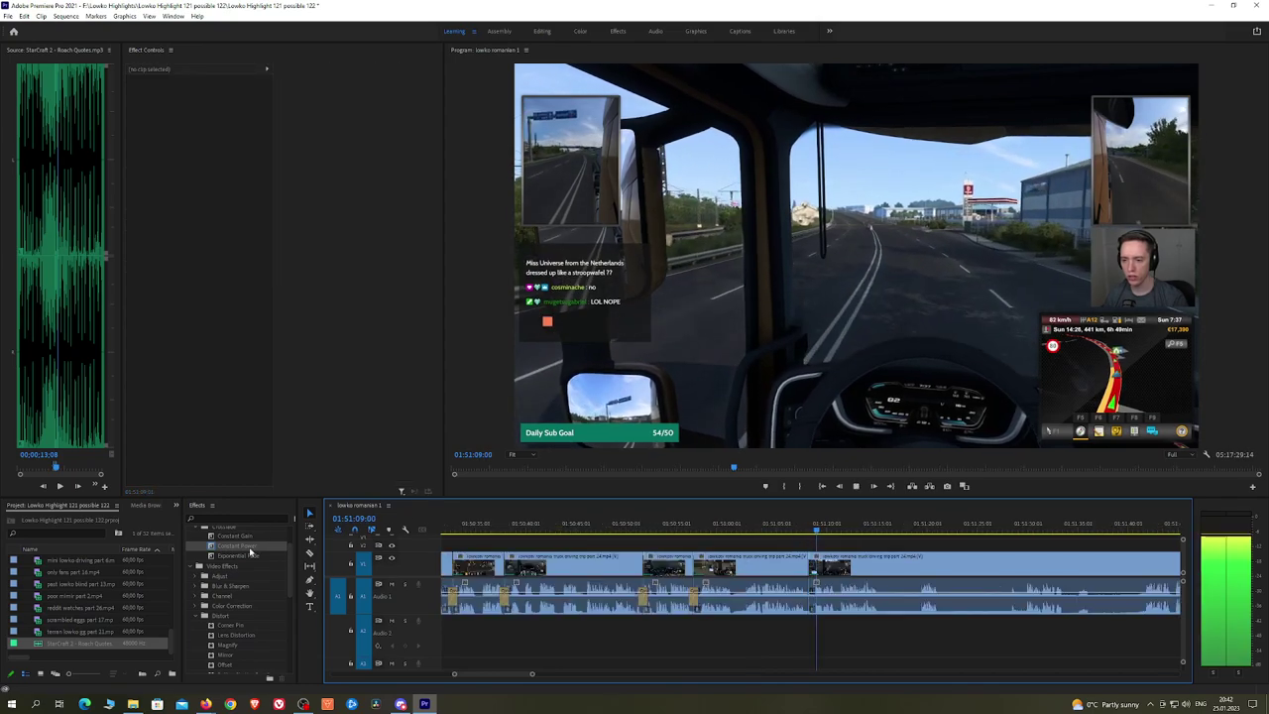
left_click_drag(238, 545, 812, 604)
Step: Follow playback to the next cut point and split the clip there
key("h")
left_click_drag(935, 548, 811, 543)
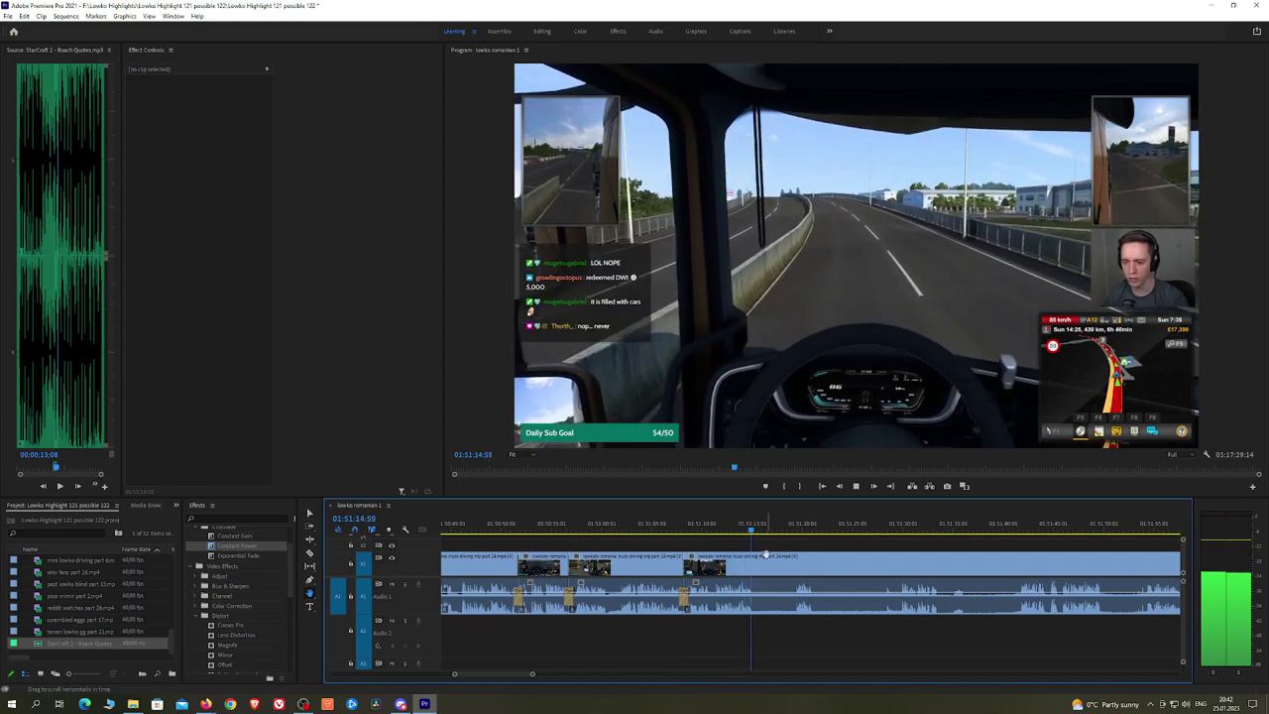
key("space")
key("c")
left_click(756, 566)
key("space")
left_click(800, 525)
key("space")
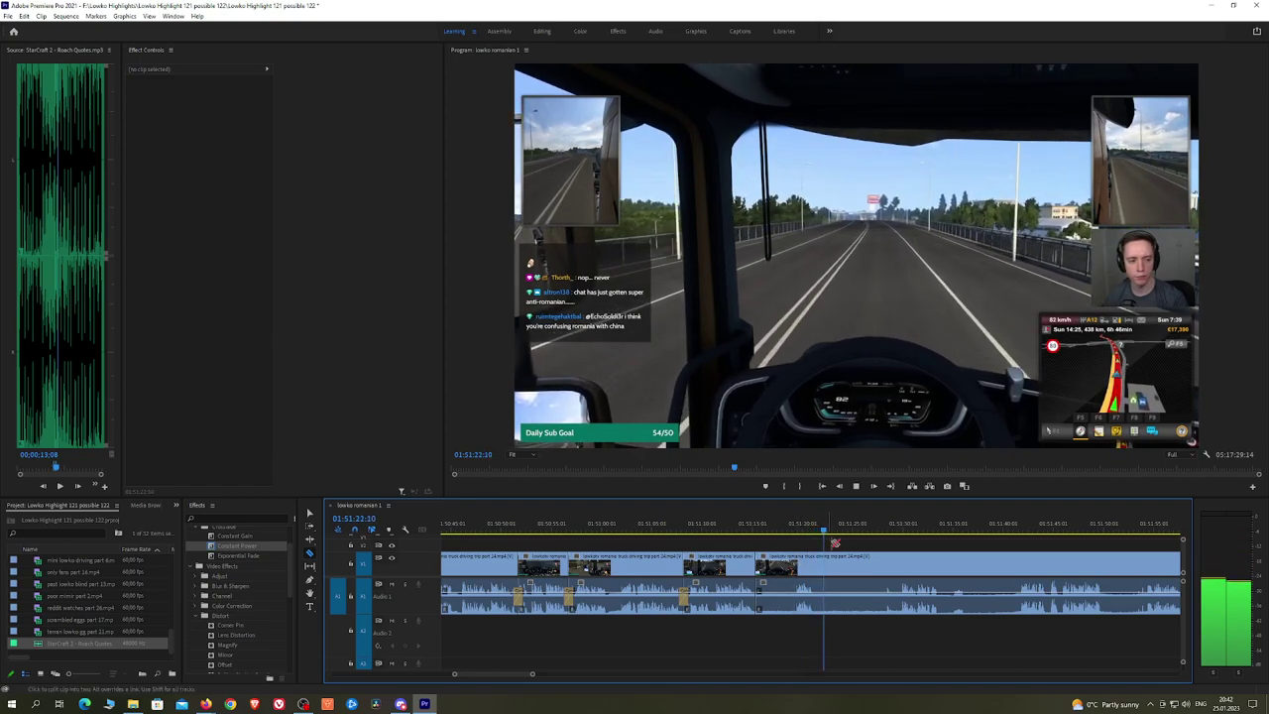
Step: Cut at 01:51:29, ripple delete the stretch before it, and add a Constant Power crossfade
left_click(898, 529)
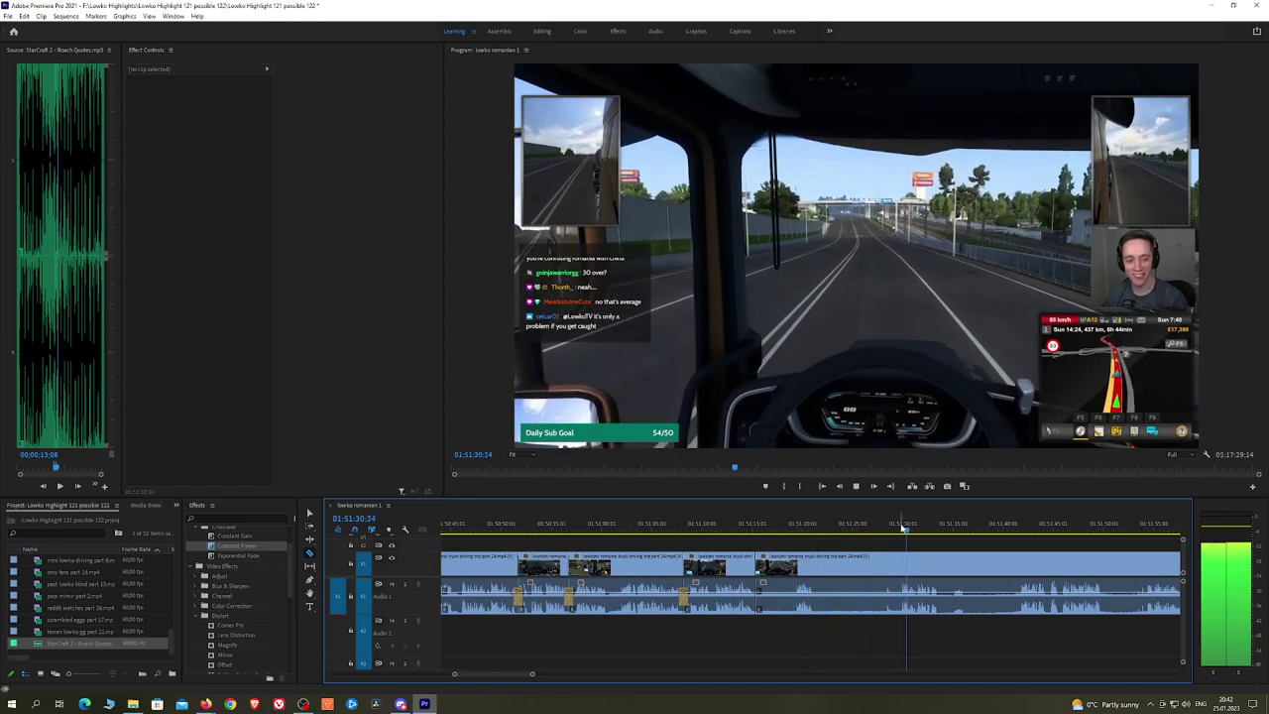
left_click(899, 562)
key("v")
left_click(879, 566)
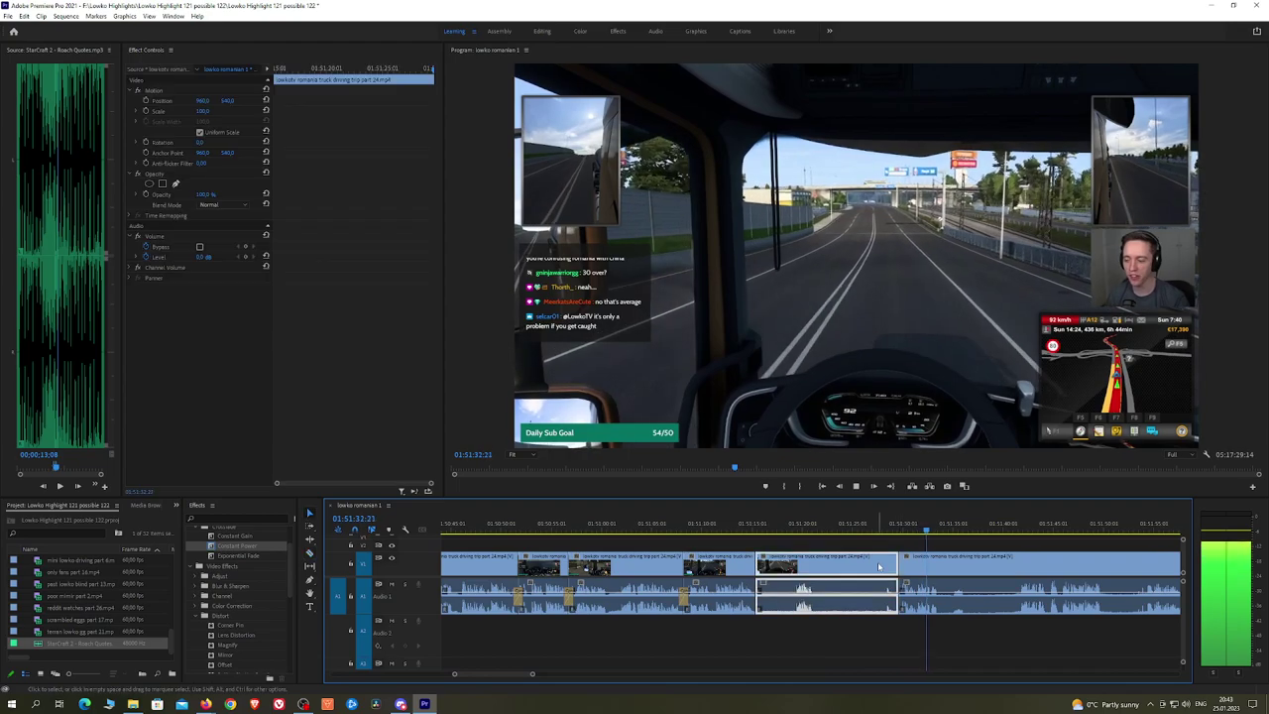
key("shift+Delete")
left_click_drag(252, 546, 764, 598)
Step: Cut near 01:51:27, ripple delete the piece before it, and crossfade the audio join
key("h")
left_click_drag(846, 548, 797, 541)
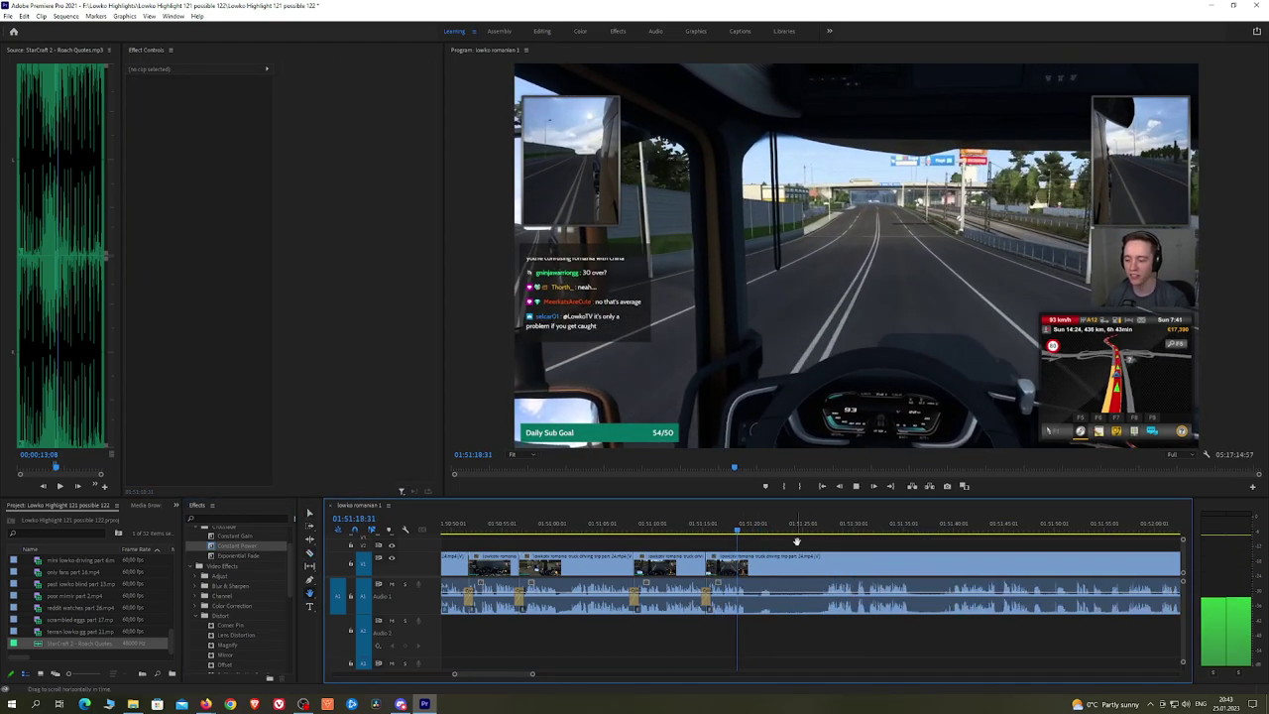
left_click(827, 520)
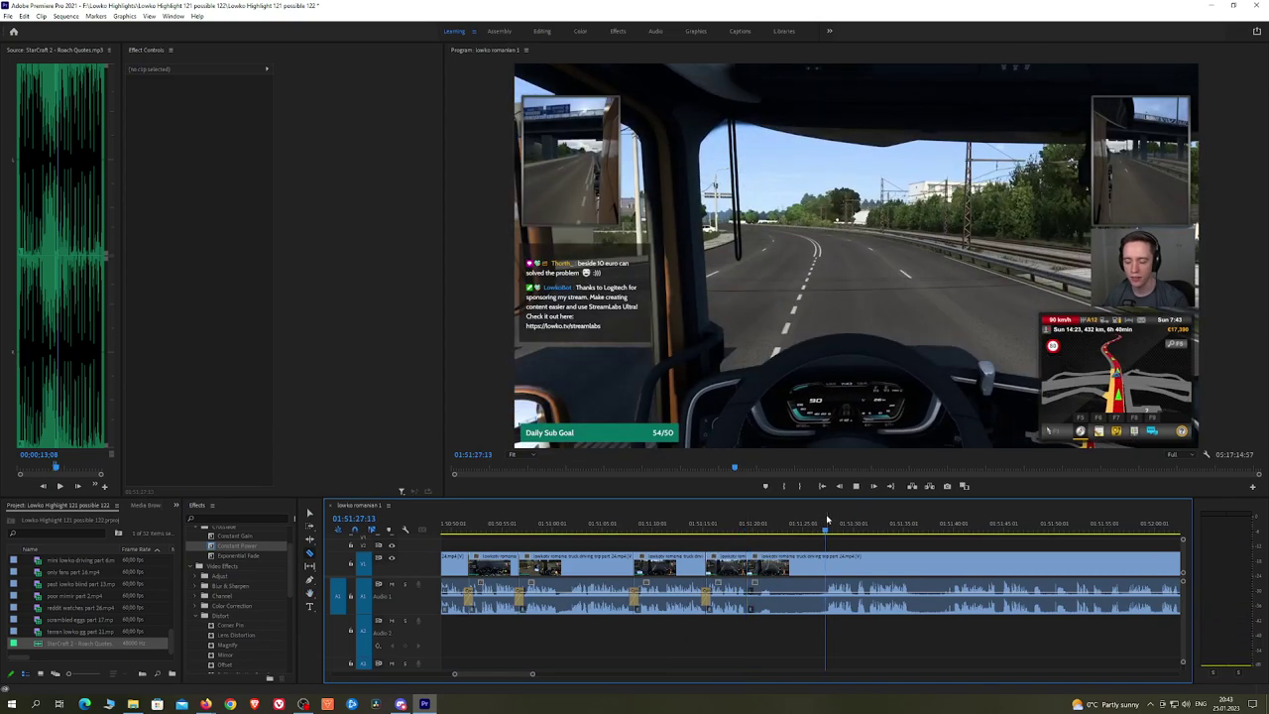
left_click_drag(972, 546, 901, 548)
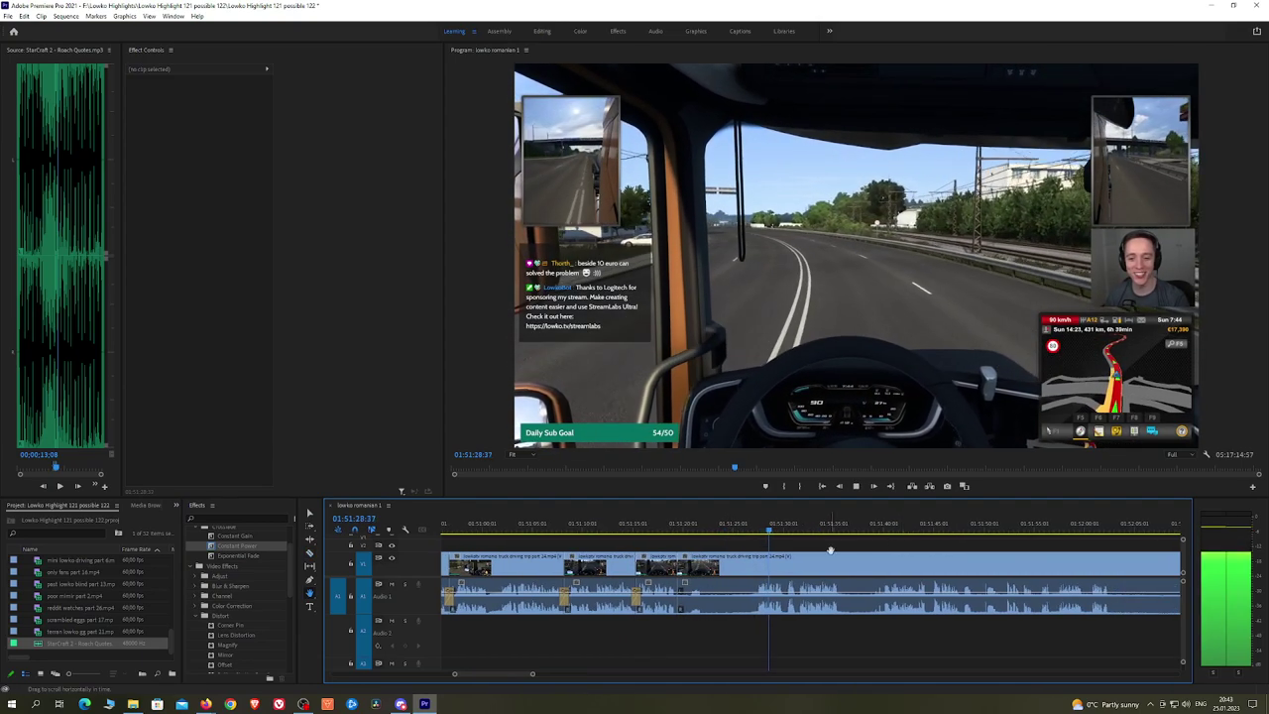
key("c")
left_click(758, 567)
key("v")
left_click(733, 568)
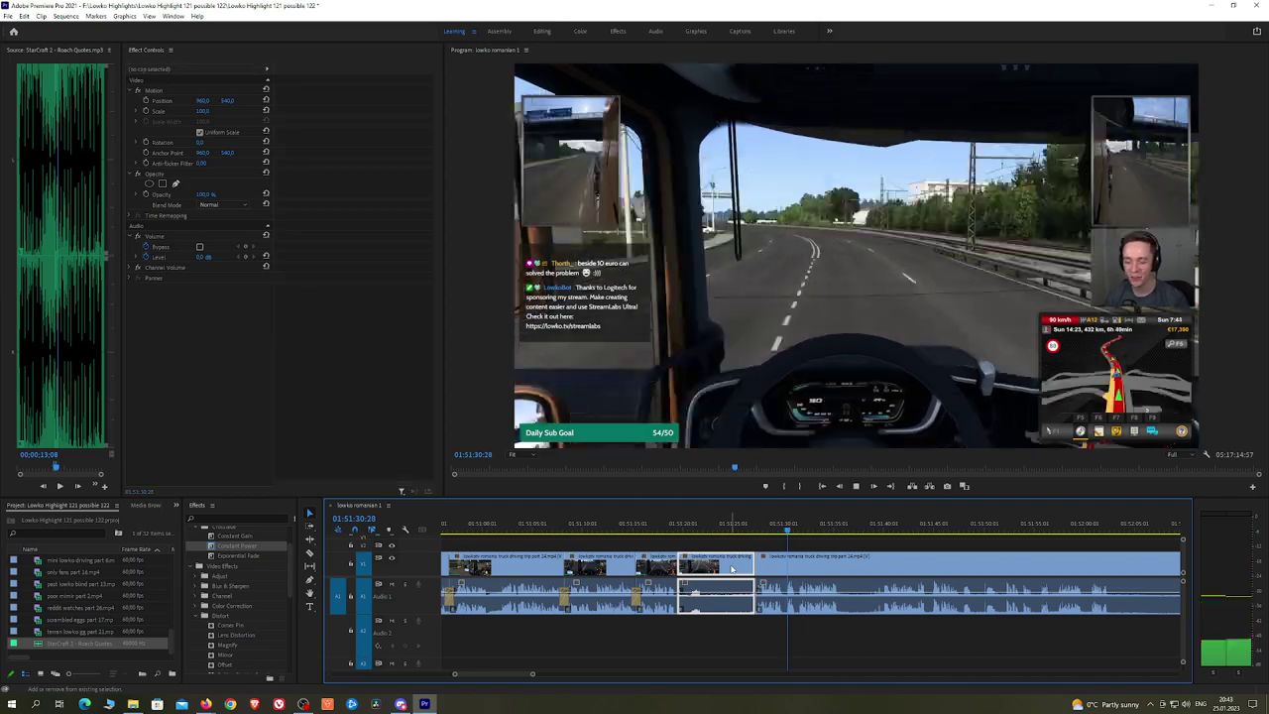
key("shift+Delete")
left_click(253, 548)
left_click_drag(253, 548, 681, 598)
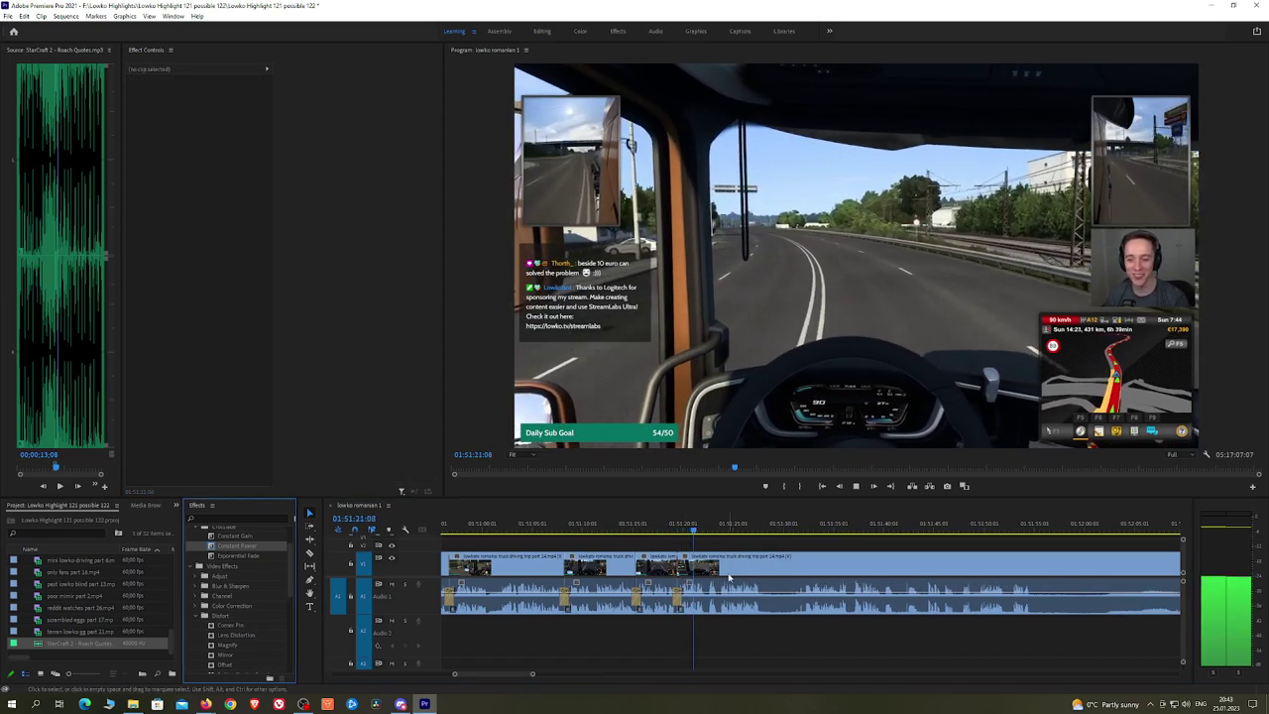
Step: Split the video clip further on and ripple delete the unwanted stretch
key("h")
left_click_drag(775, 552, 772, 551)
scroll(772, 550, "down", 2)
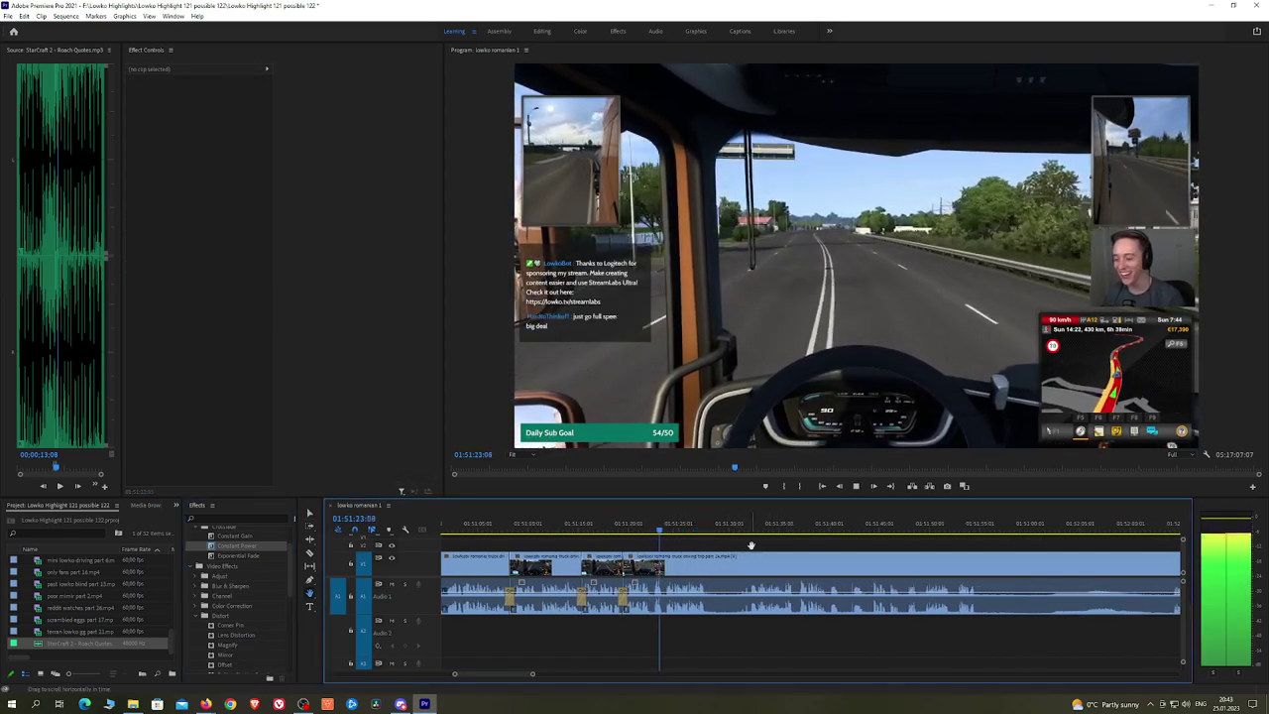
scroll(790, 551, "down", 2)
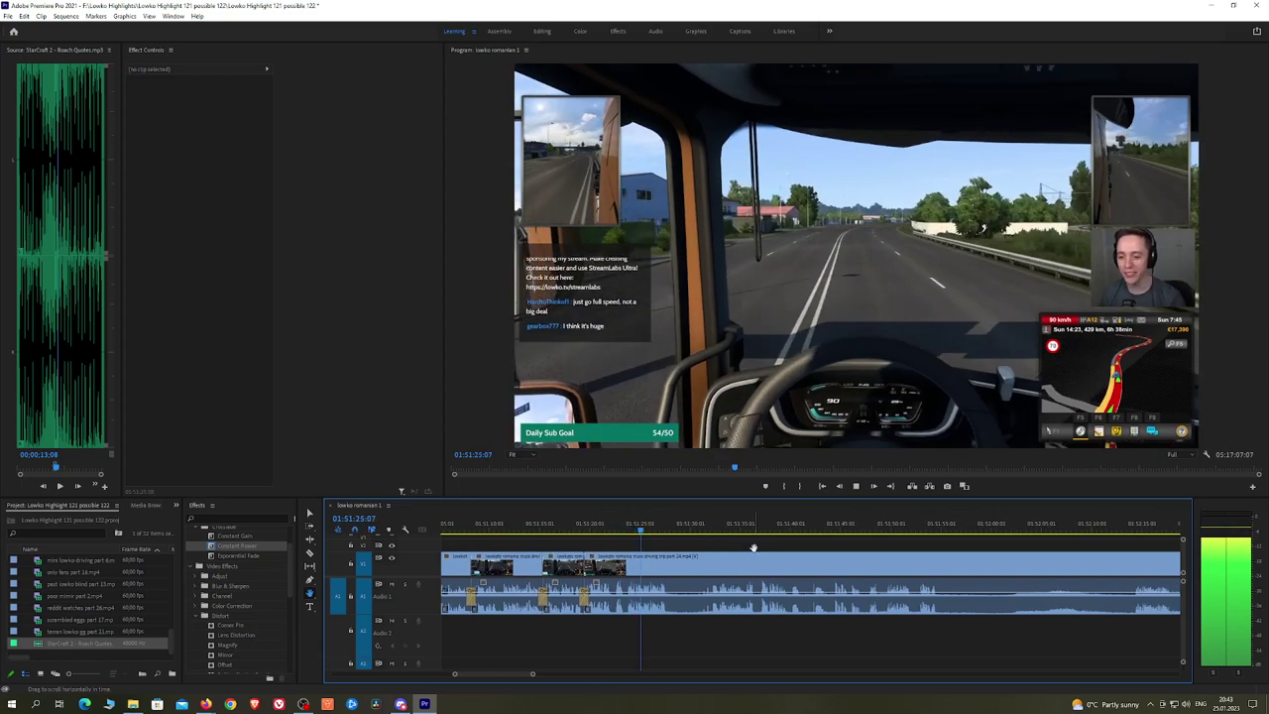
key("c")
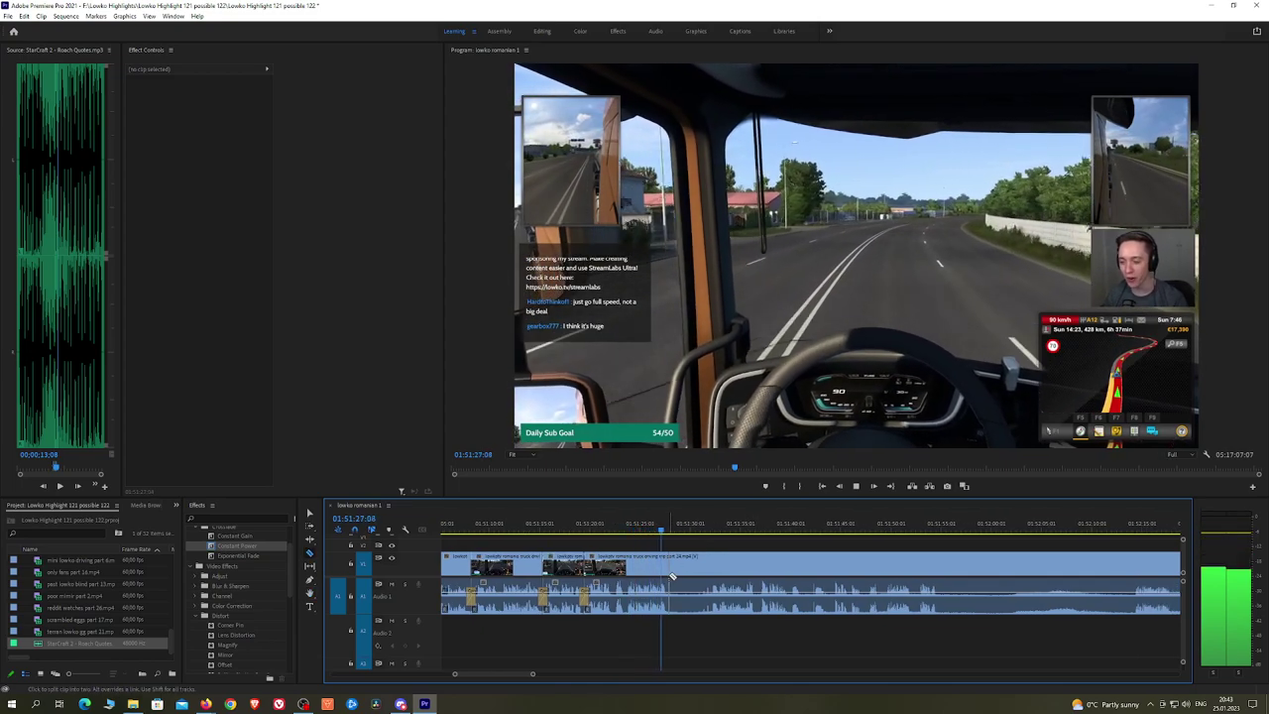
left_click(672, 575)
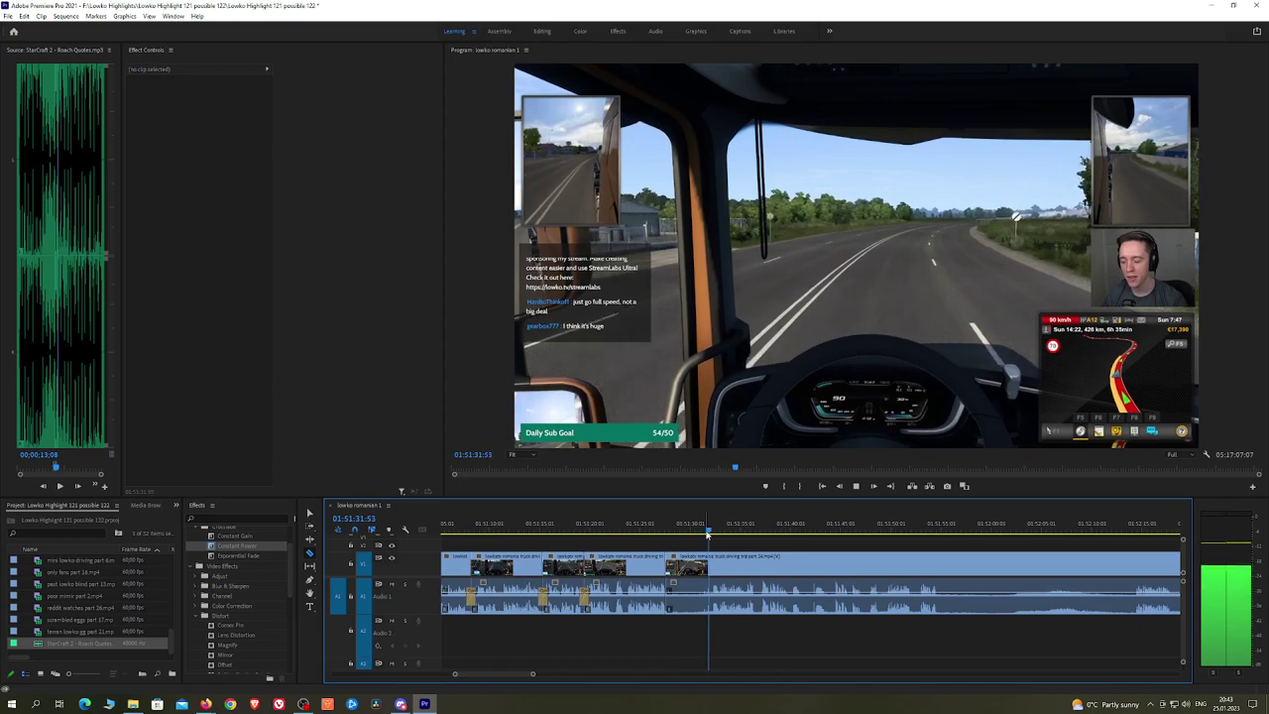
scroll(717, 548, "up", 2)
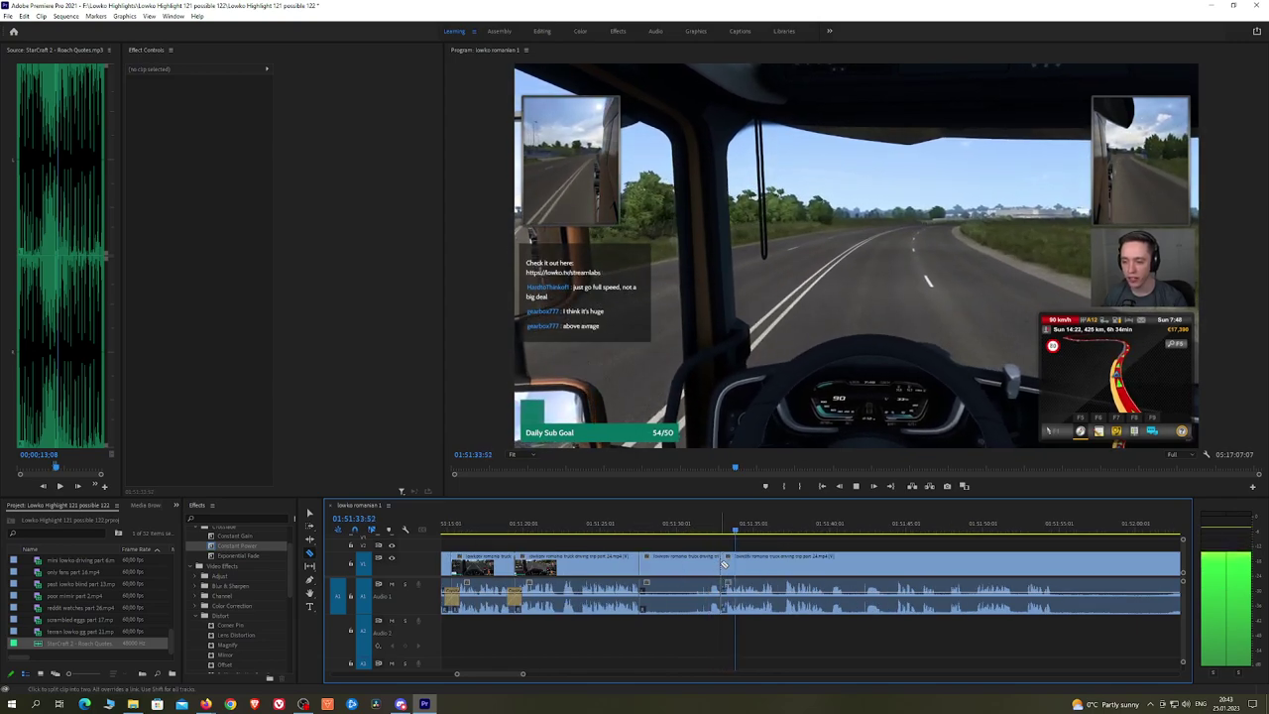
key("v")
left_click(675, 568)
key("shift+Delete")
Step: Place a Constant Power crossfade on the previous audio join and check its settings
left_click_drag(305, 554, 609, 549)
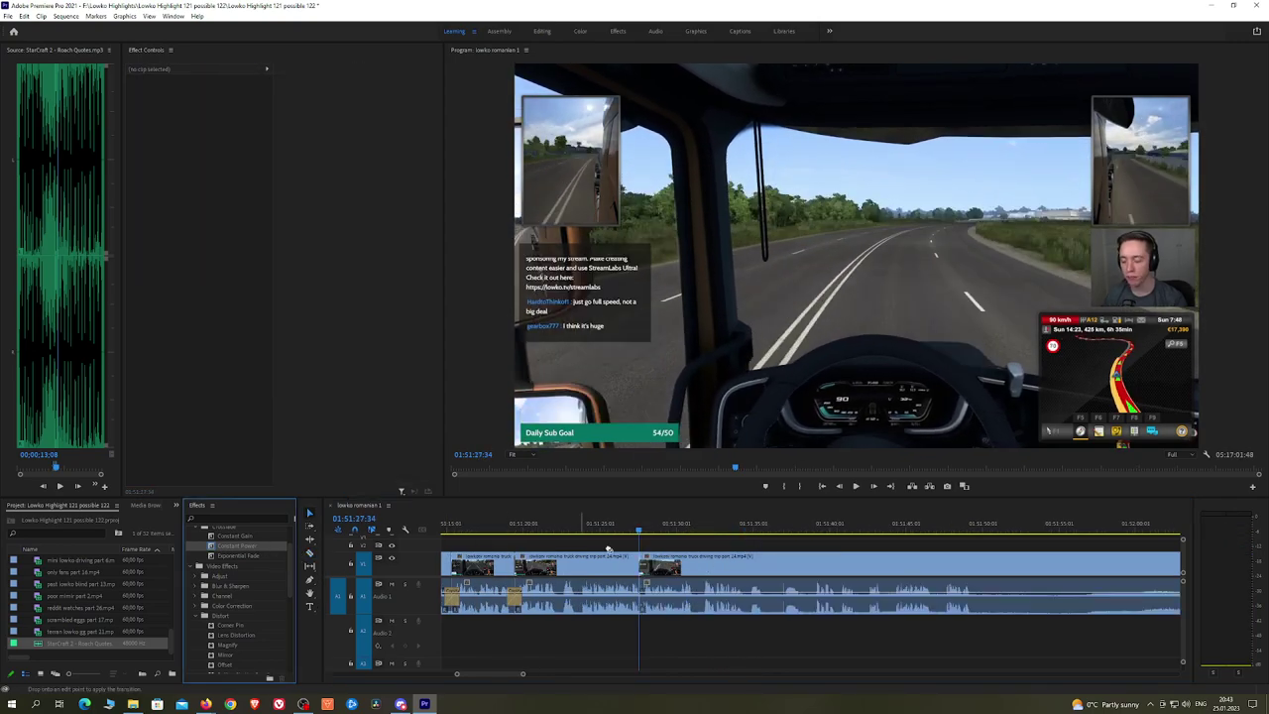
left_click_drag(640, 596, 640, 596)
key("space")
left_click(629, 524)
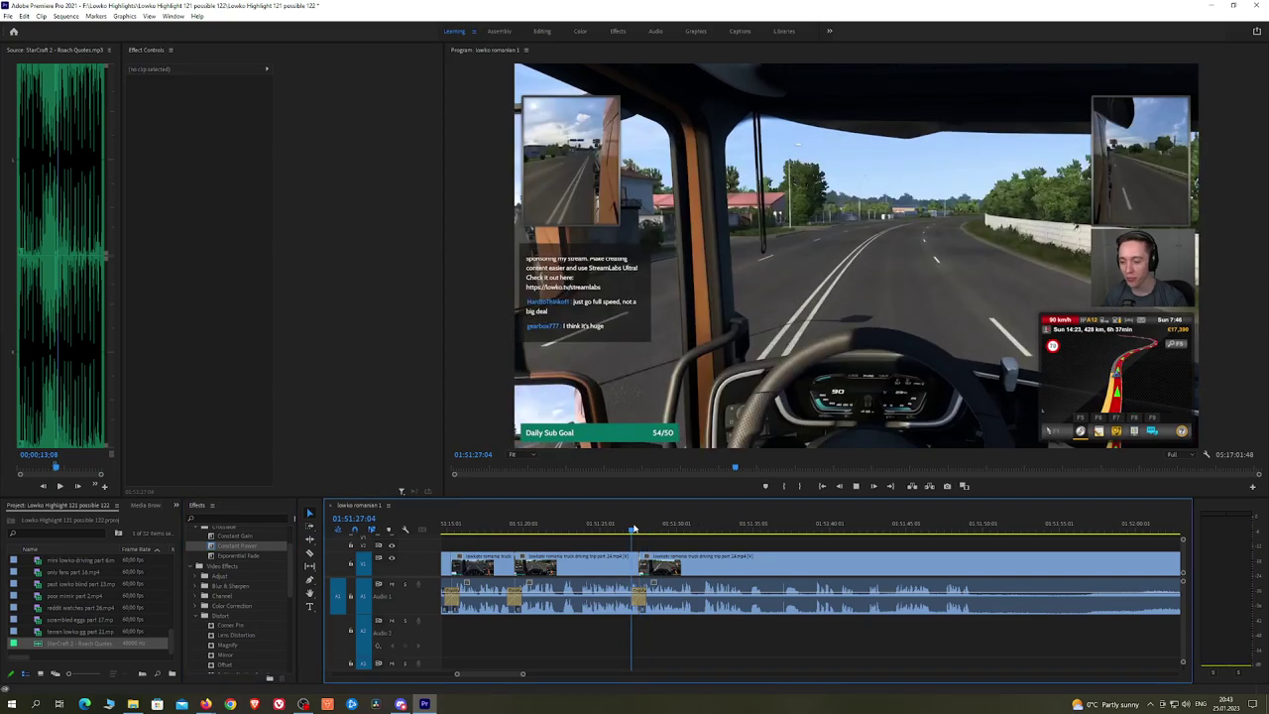
left_click(639, 596)
left_click(632, 524)
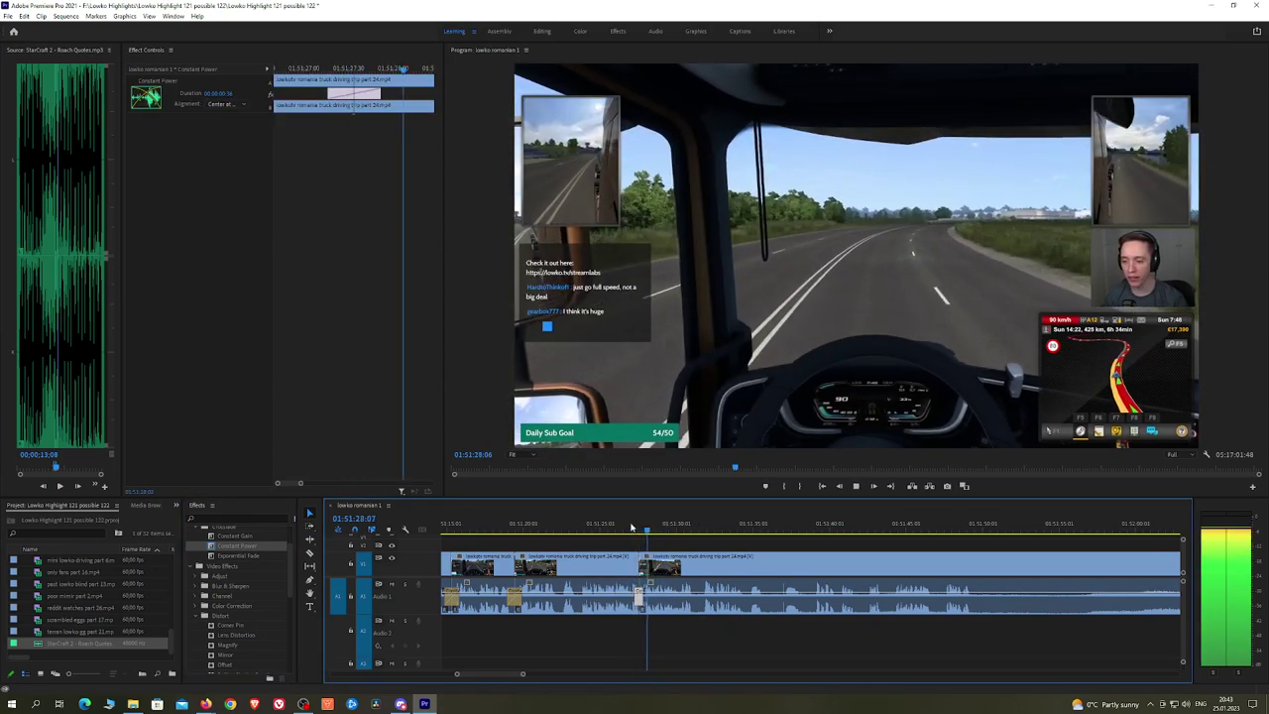
left_click(730, 546)
Step: Split the clip with Ctrl+K at the playhead and at 01:51:38:40, then ripple delete the stretch between
key("h")
left_click_drag(810, 543, 739, 539)
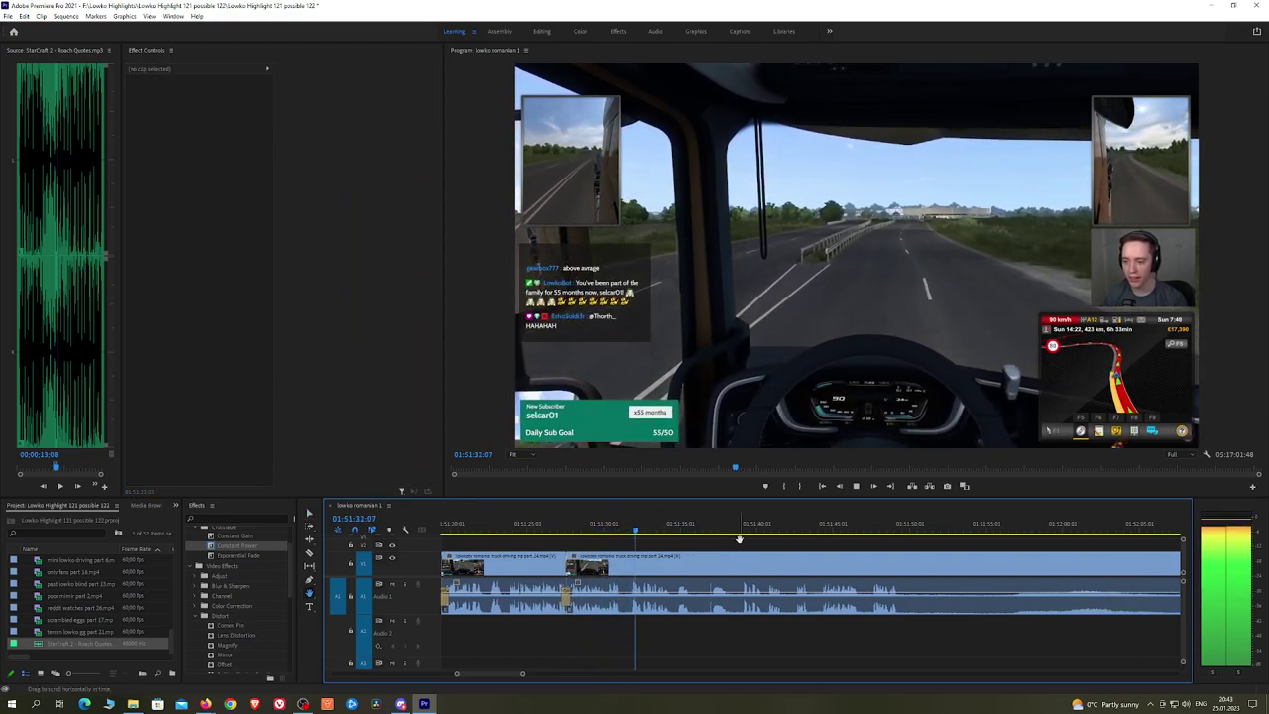
scroll(772, 542, "down", 1)
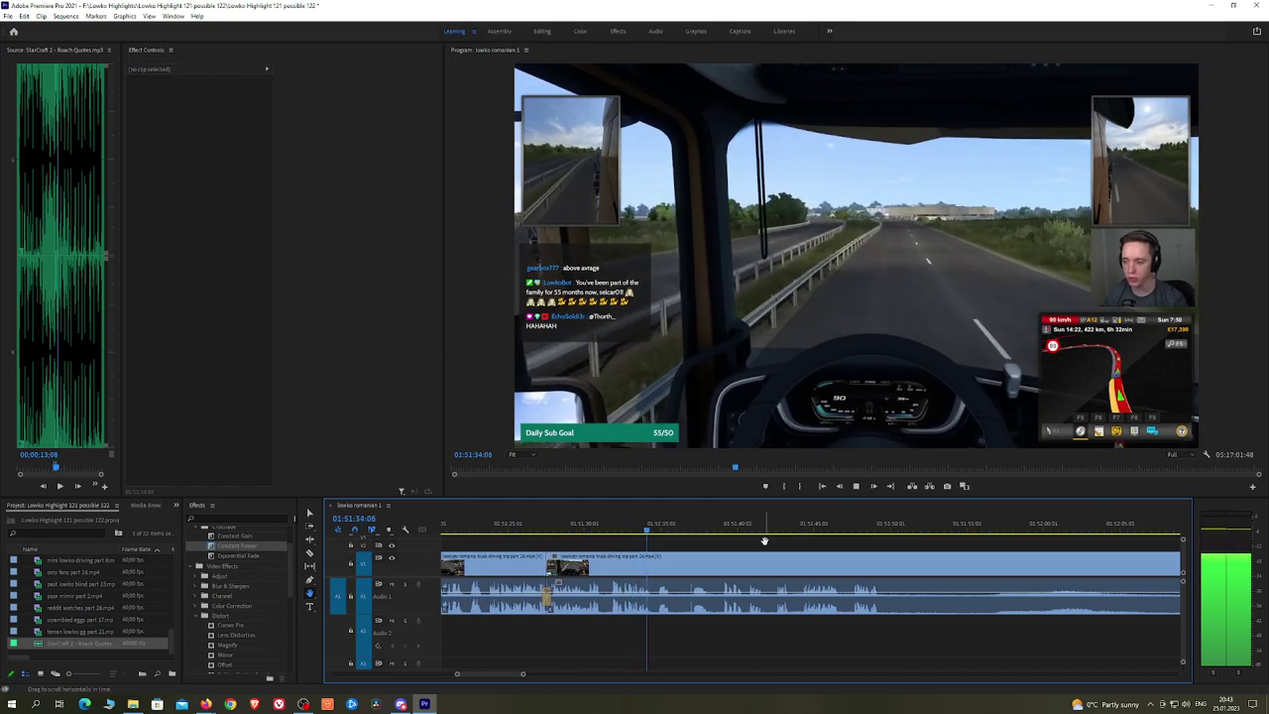
key("ctrl+k")
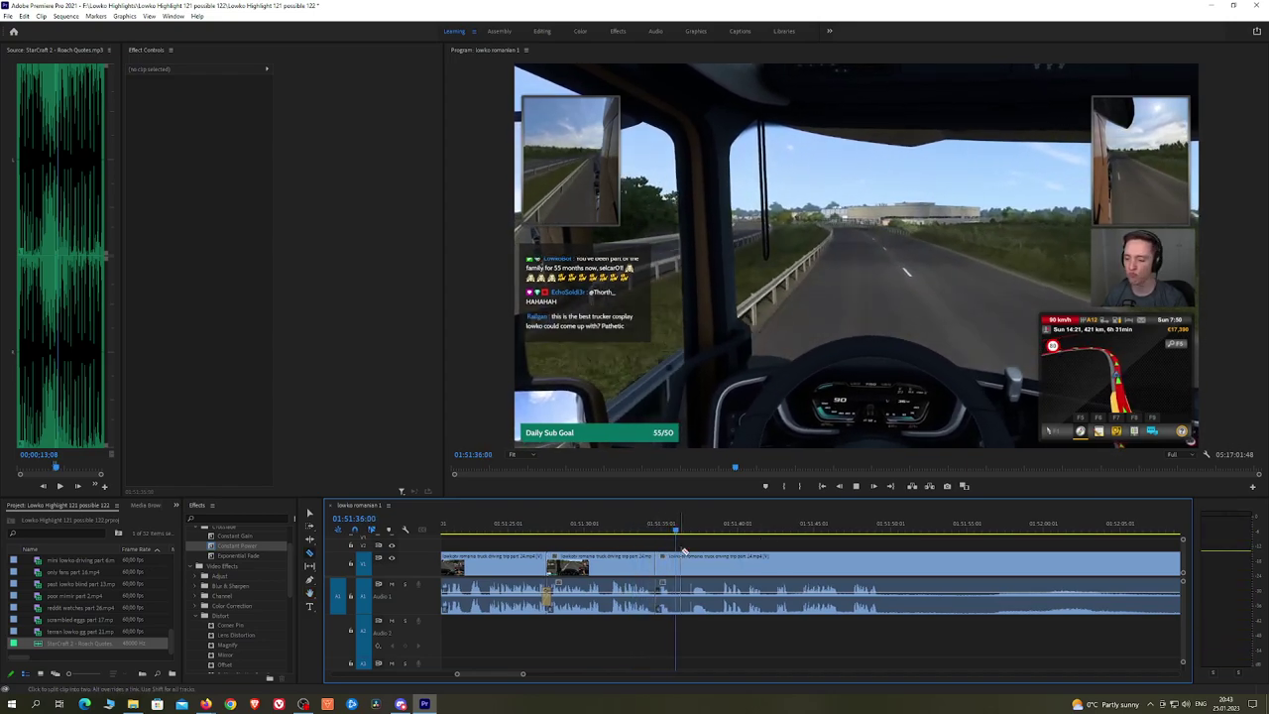
left_click(716, 532)
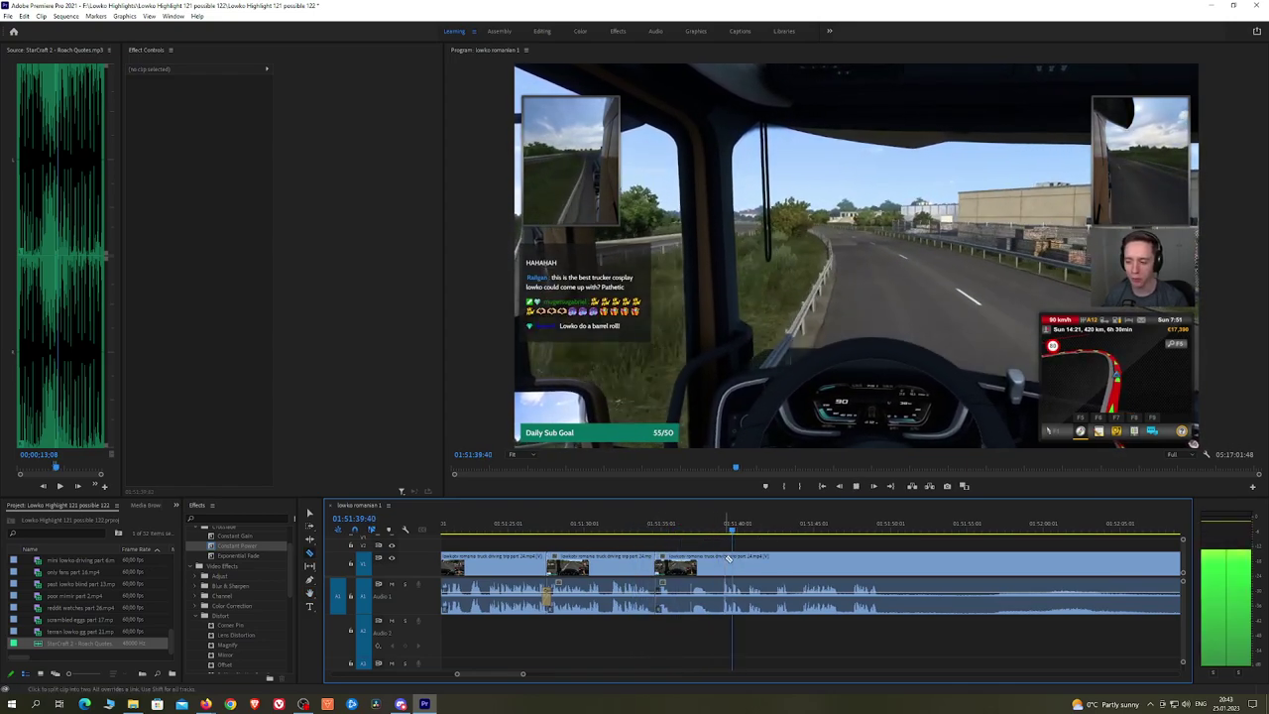
key("ctrl+k")
left_click(711, 566)
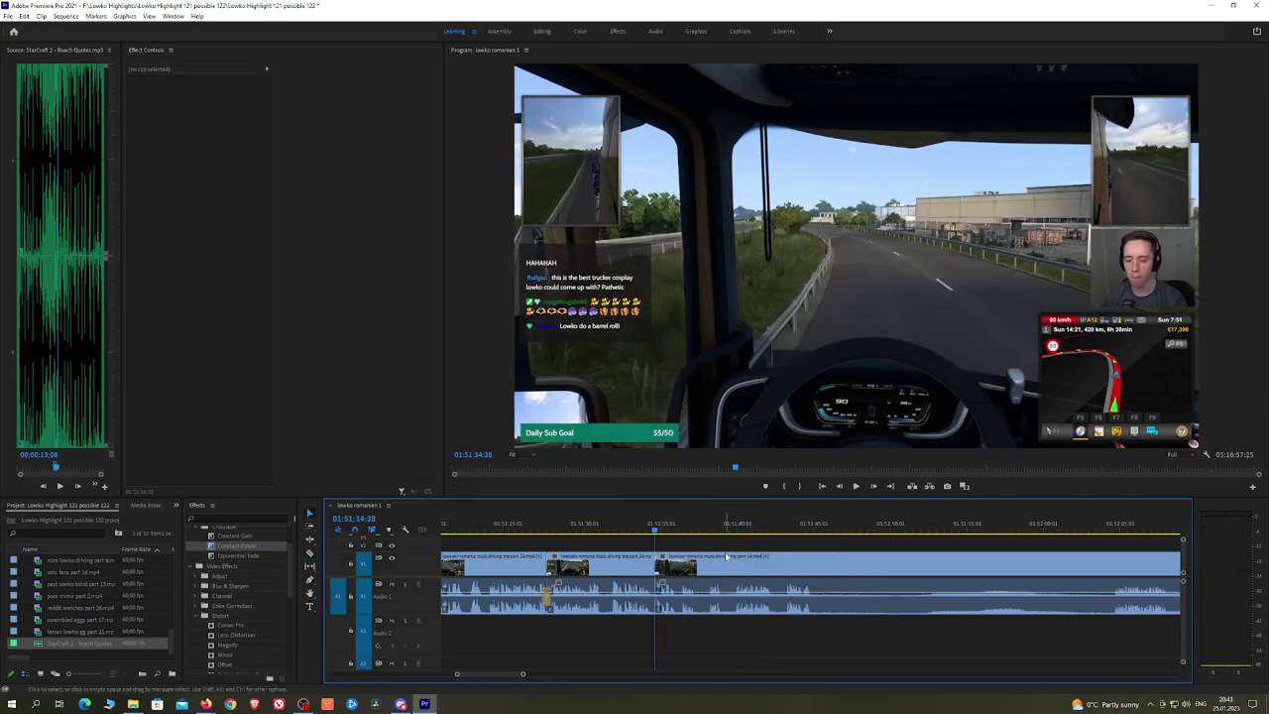
key("shift+Delete")
Step: Play back over the new join and inspect its crossfade
left_click(647, 546)
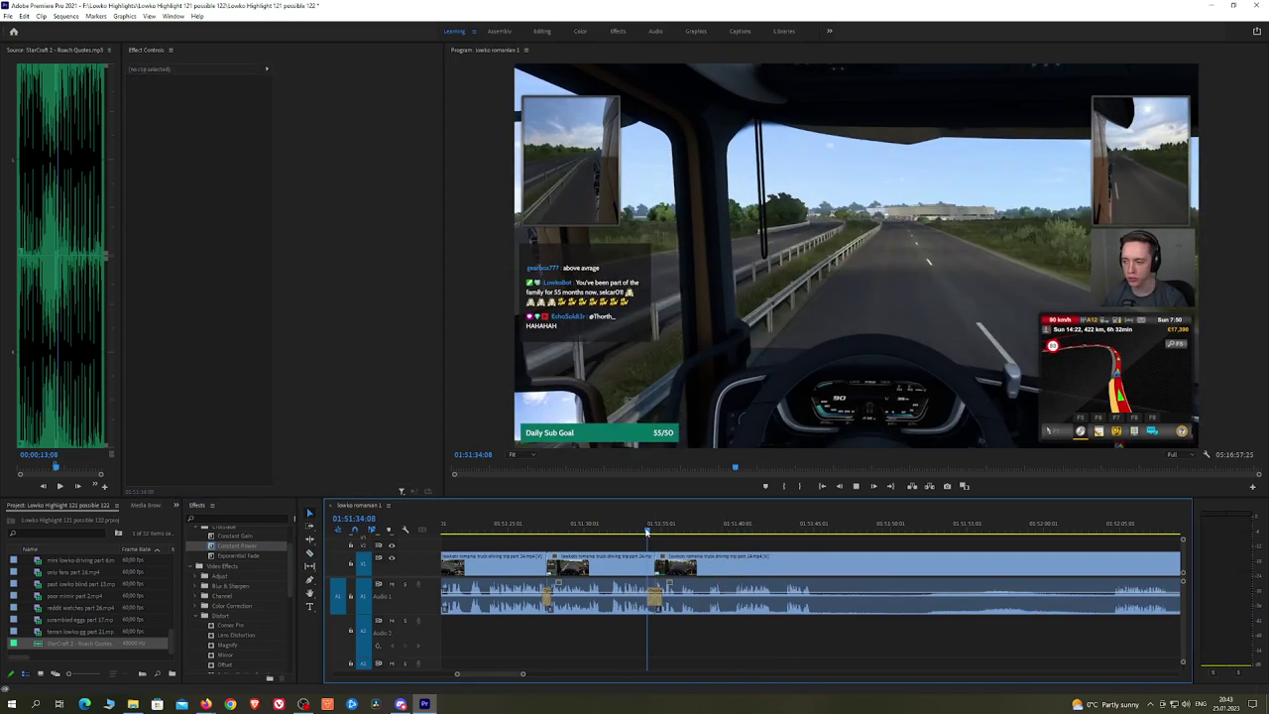
key("space")
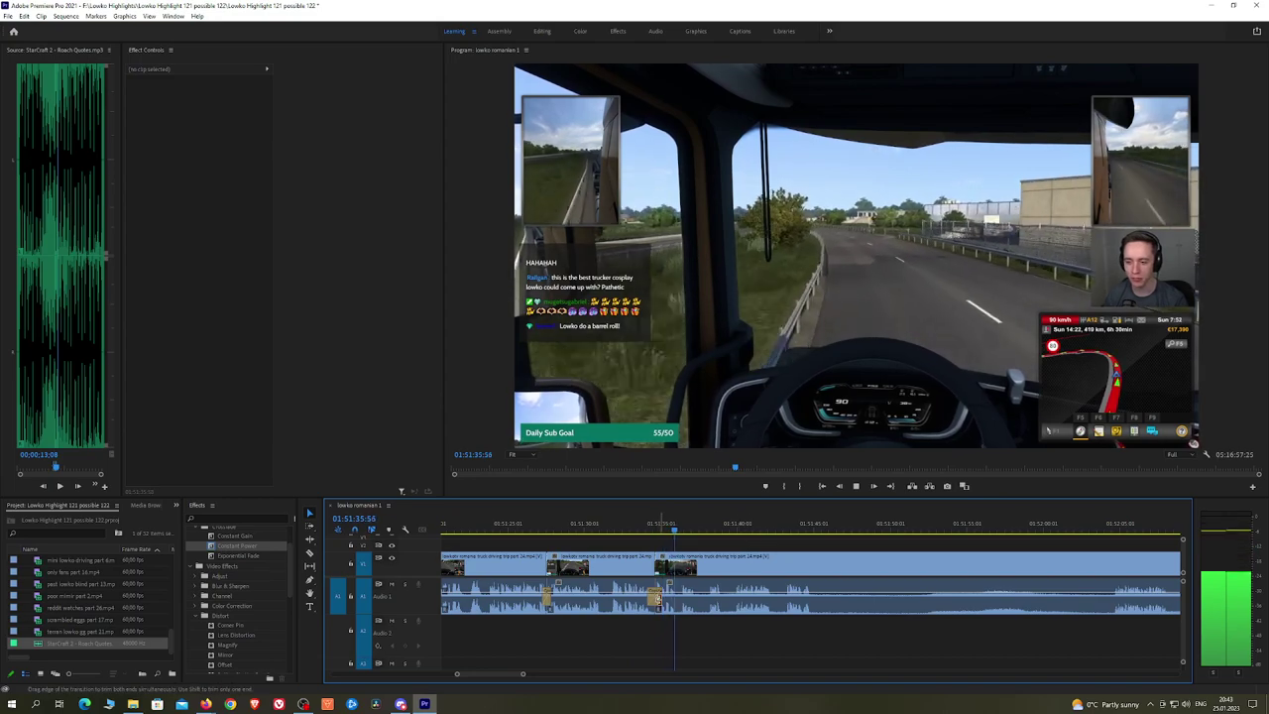
left_click(655, 595)
left_click(649, 532)
key("space")
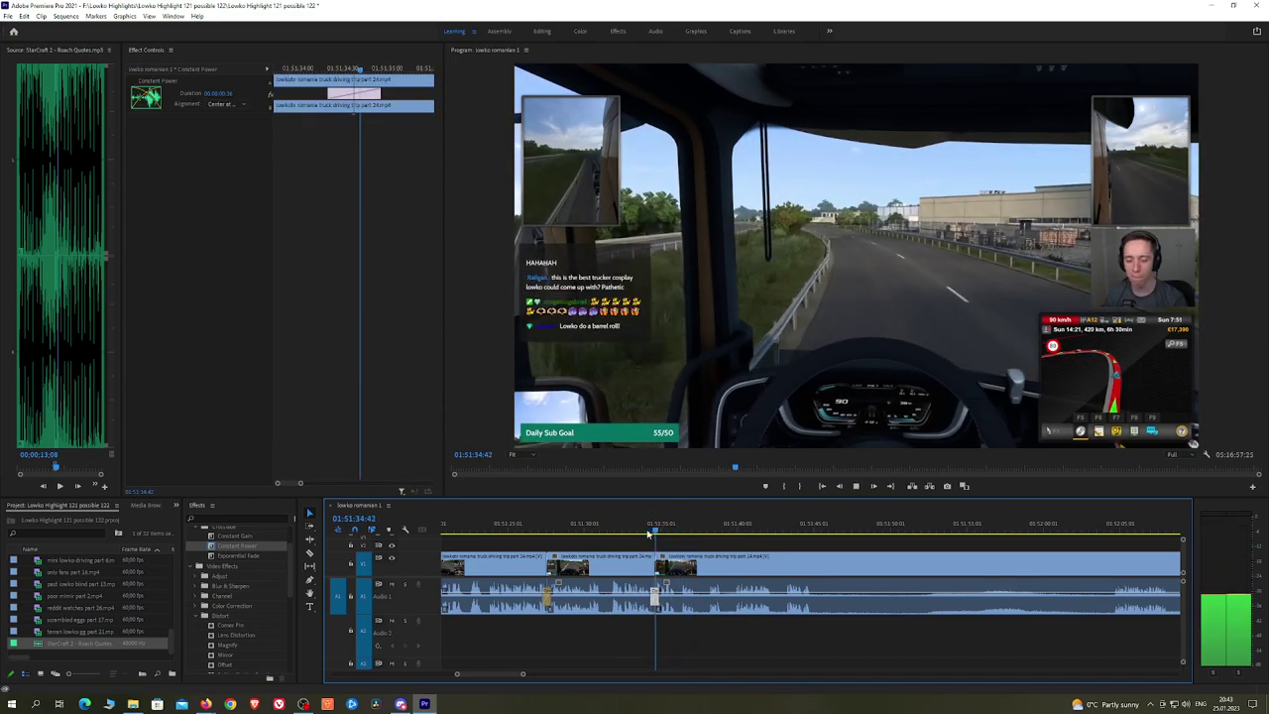
Step: Split the truck-driving clip, then scrub and play later footage to find dull parts
scroll(753, 535, "down", 1)
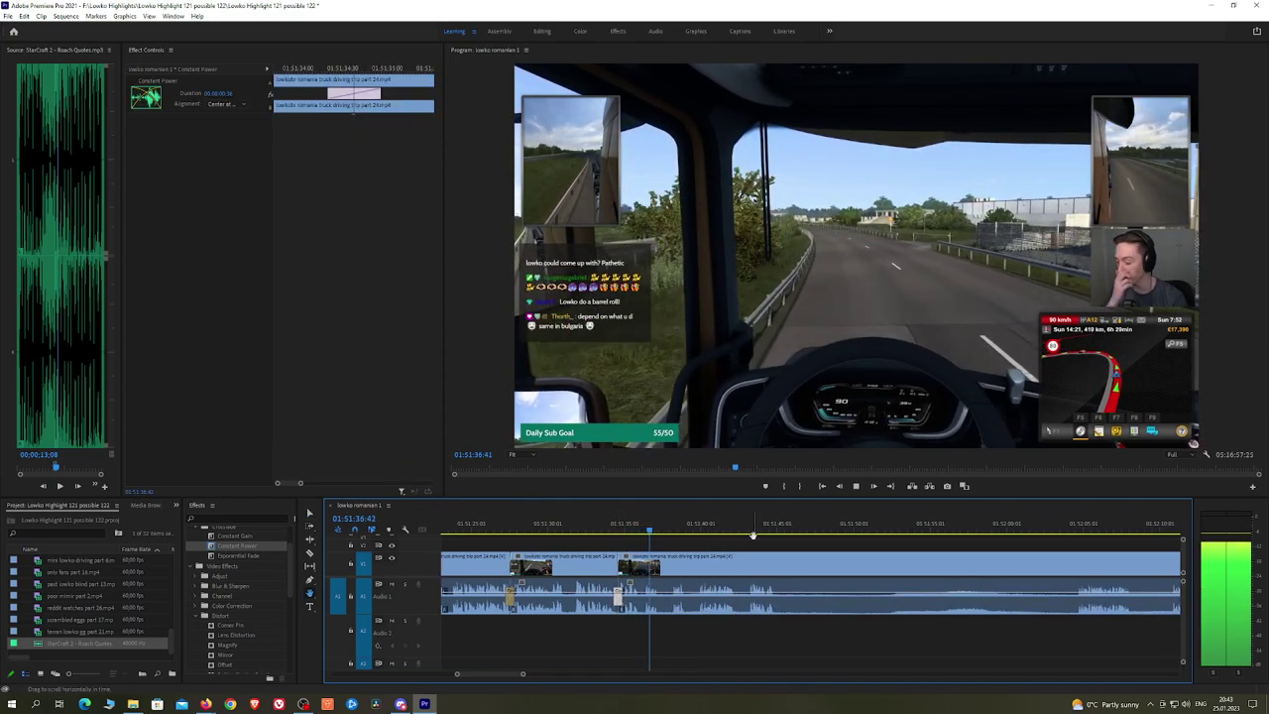
scroll(647, 576, "down", 1)
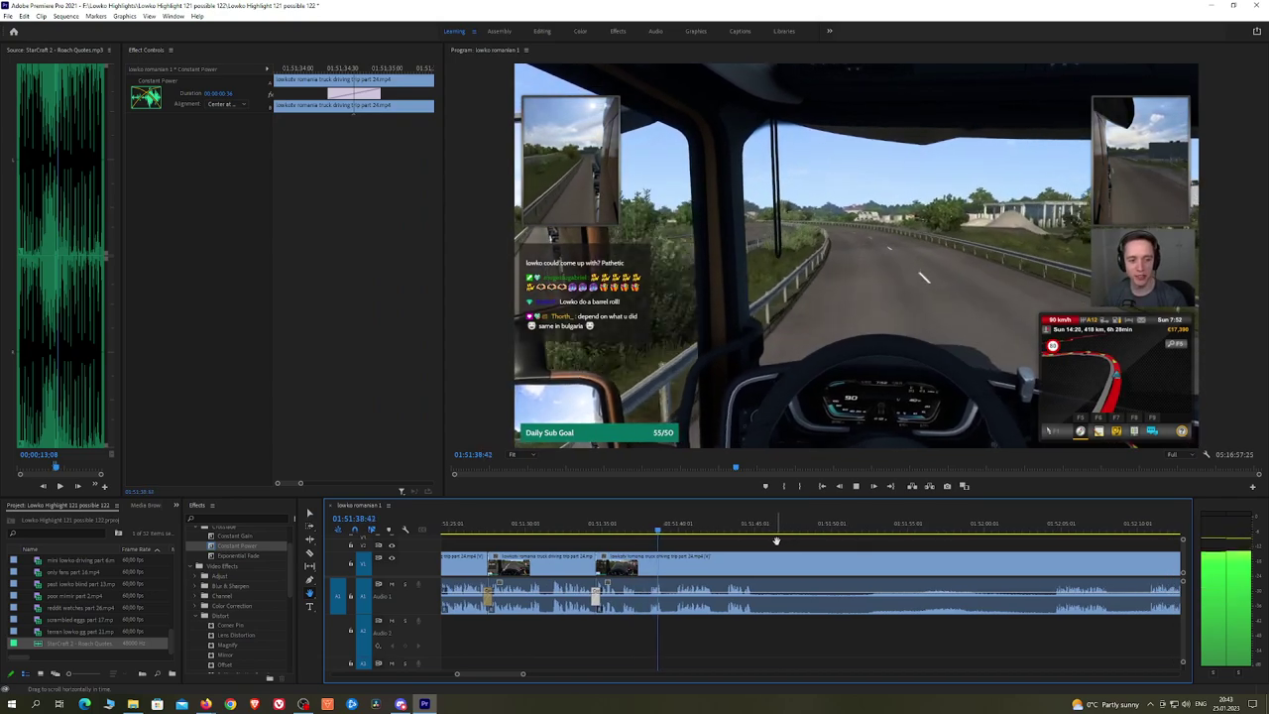
left_click(647, 576)
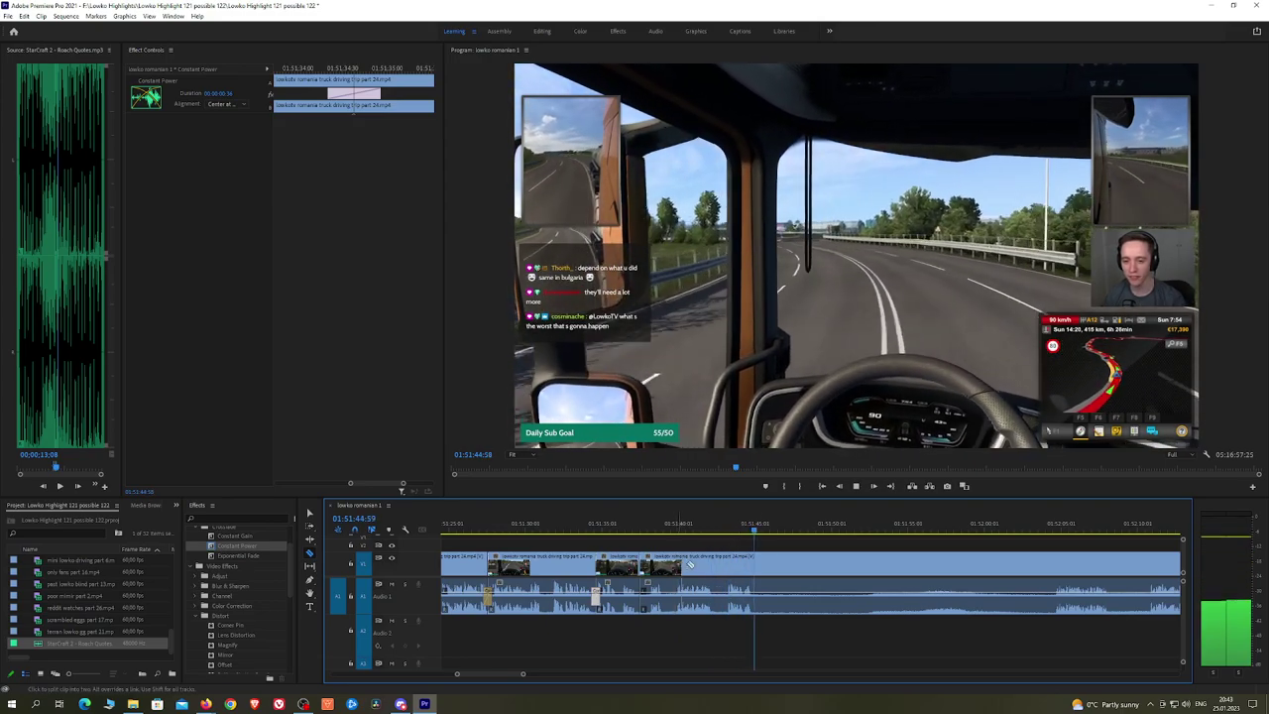
left_click_drag(1002, 525, 1050, 528)
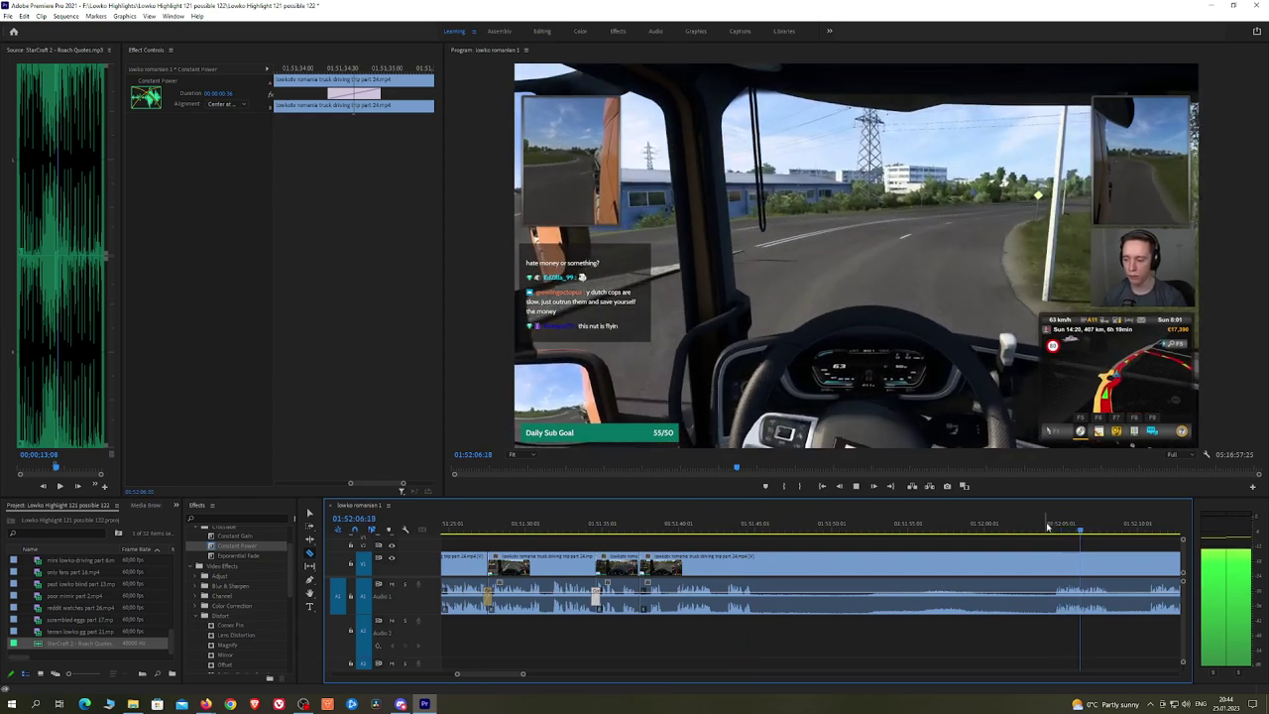
left_click(1146, 533)
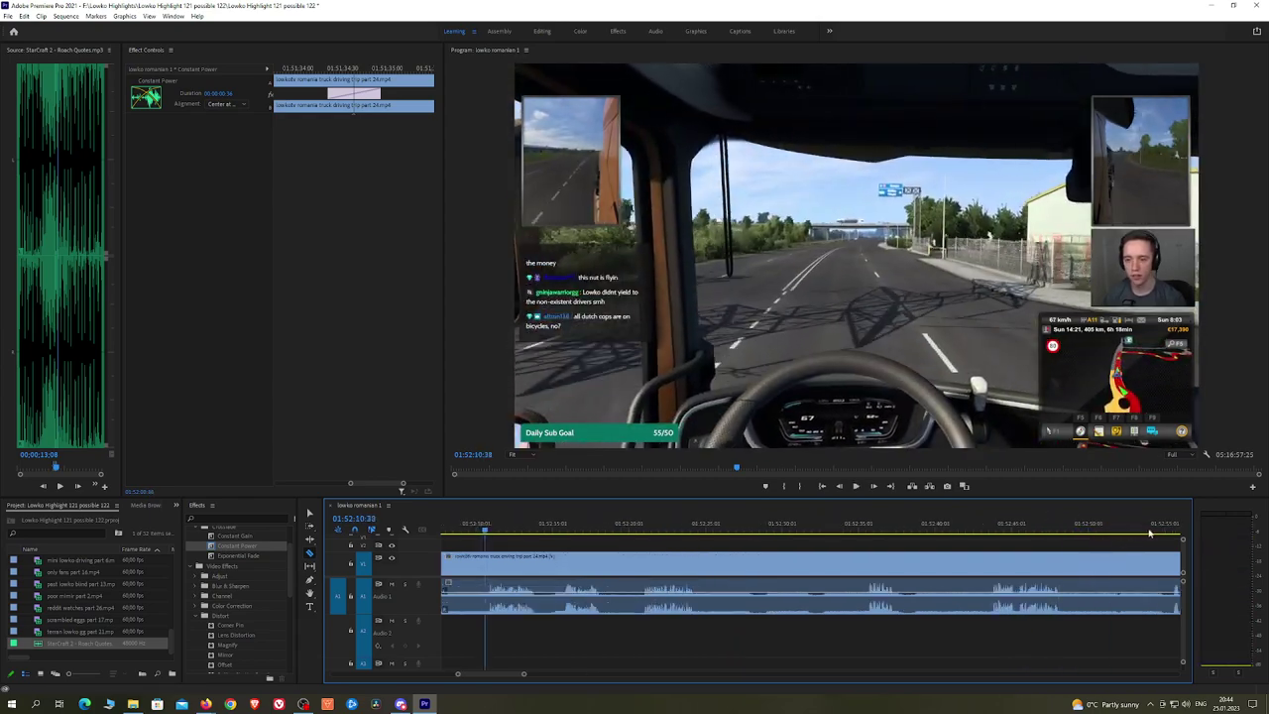
scroll(920, 545, "down", 2)
key("space")
scroll(831, 538, "down", 3)
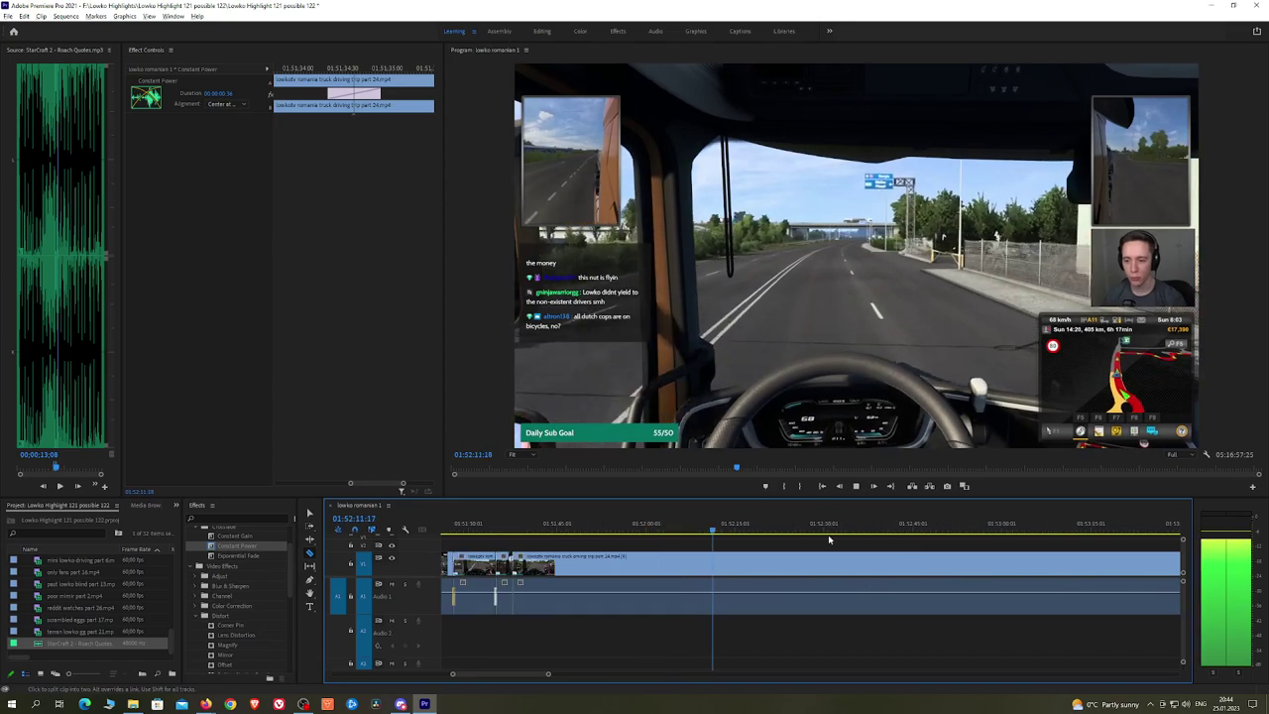
left_click(748, 532)
left_click_drag(749, 529, 771, 529)
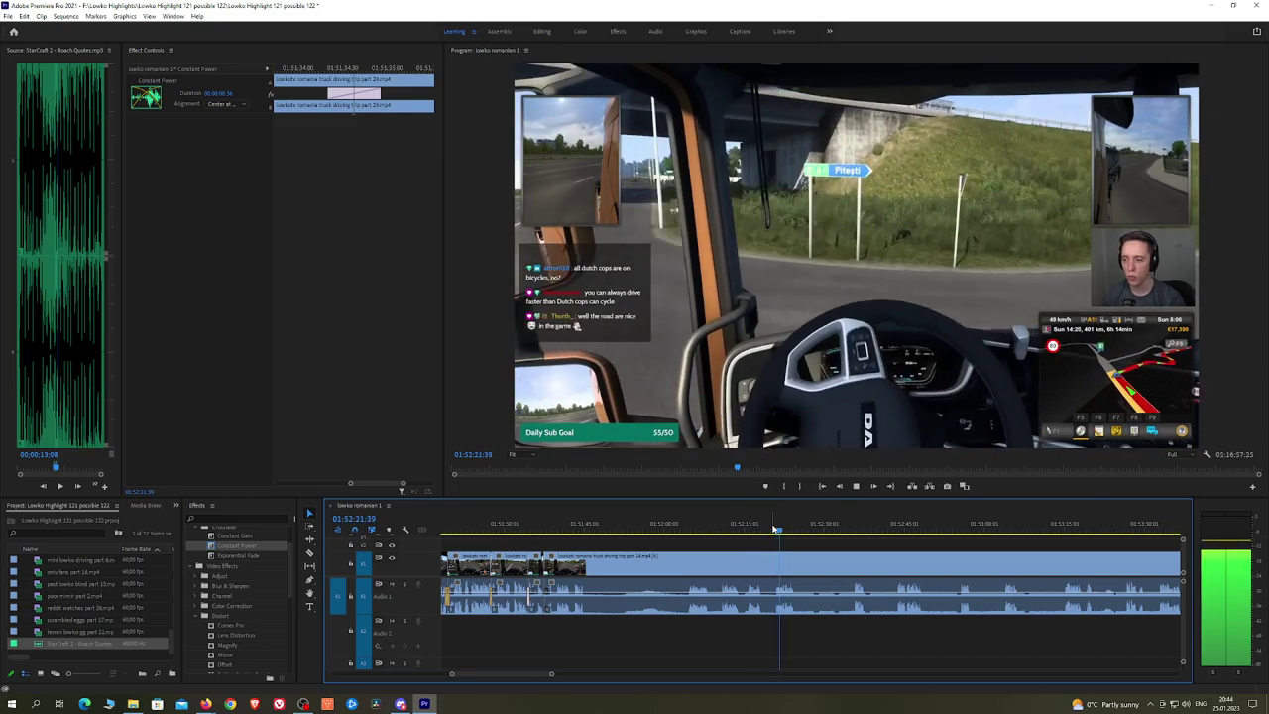
left_click(749, 529)
key("space")
Step: Cut at 01:52:01:48, ripple delete the unwanted piece, and review the edit
left_click(684, 528)
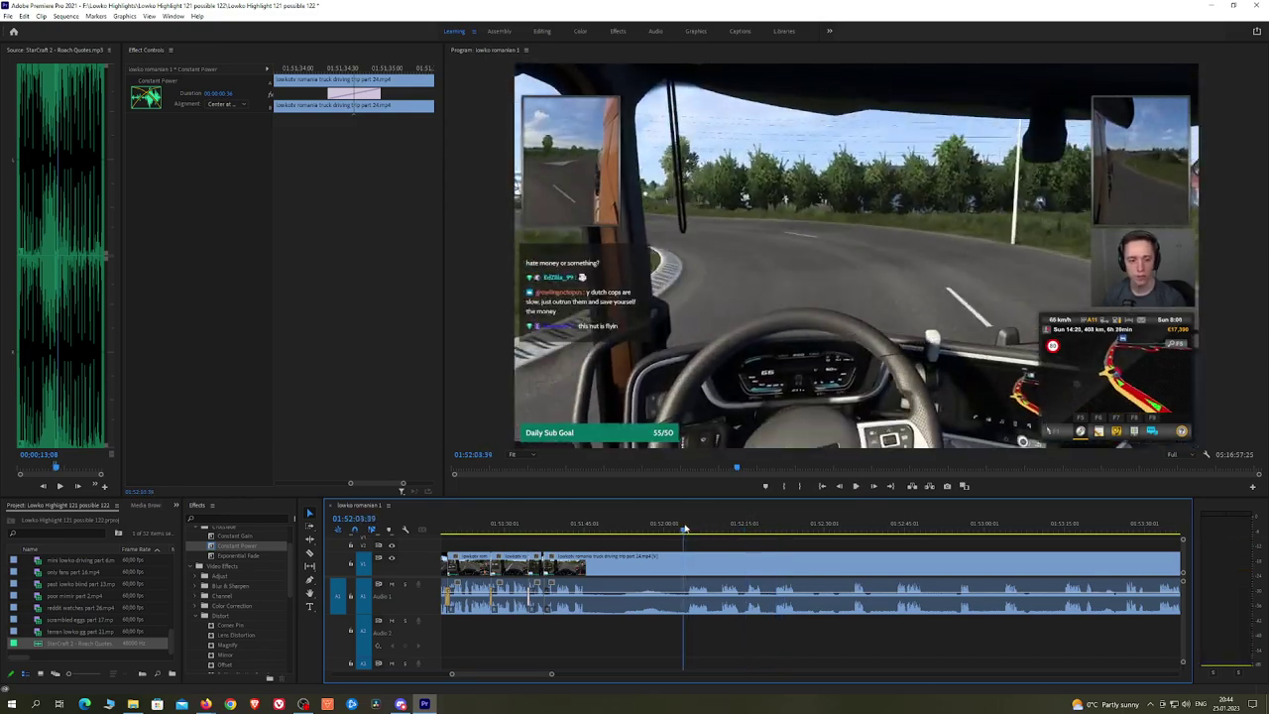
left_click_drag(681, 529, 675, 529)
key("c")
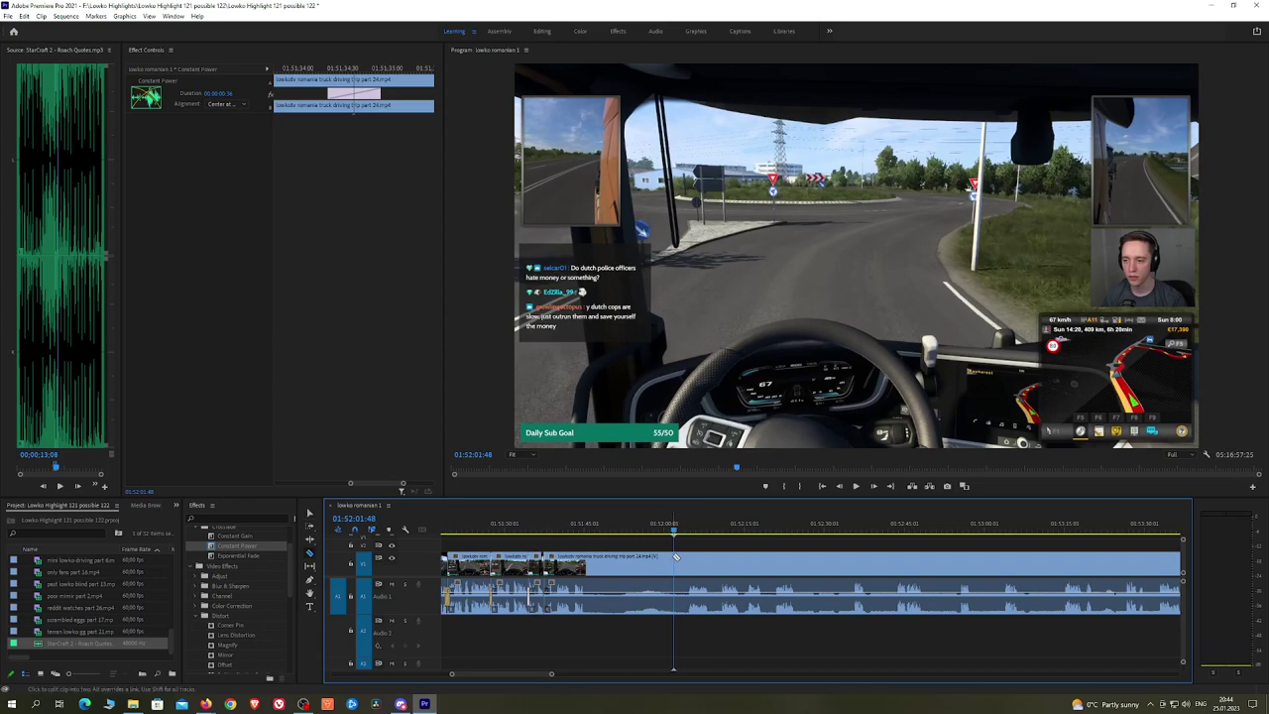
left_click(674, 563)
key("v")
left_click(665, 563)
key("shift+Delete")
key("Up")
key("space")
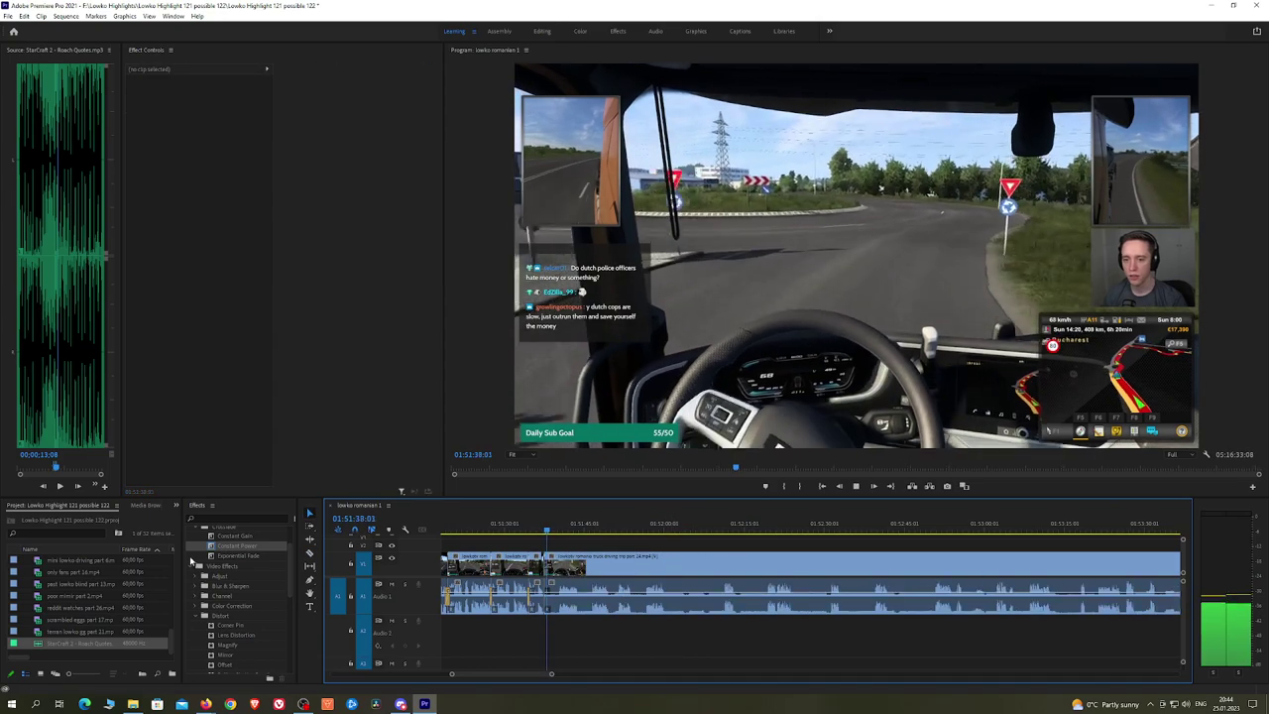
left_click_drag(238, 545, 544, 598)
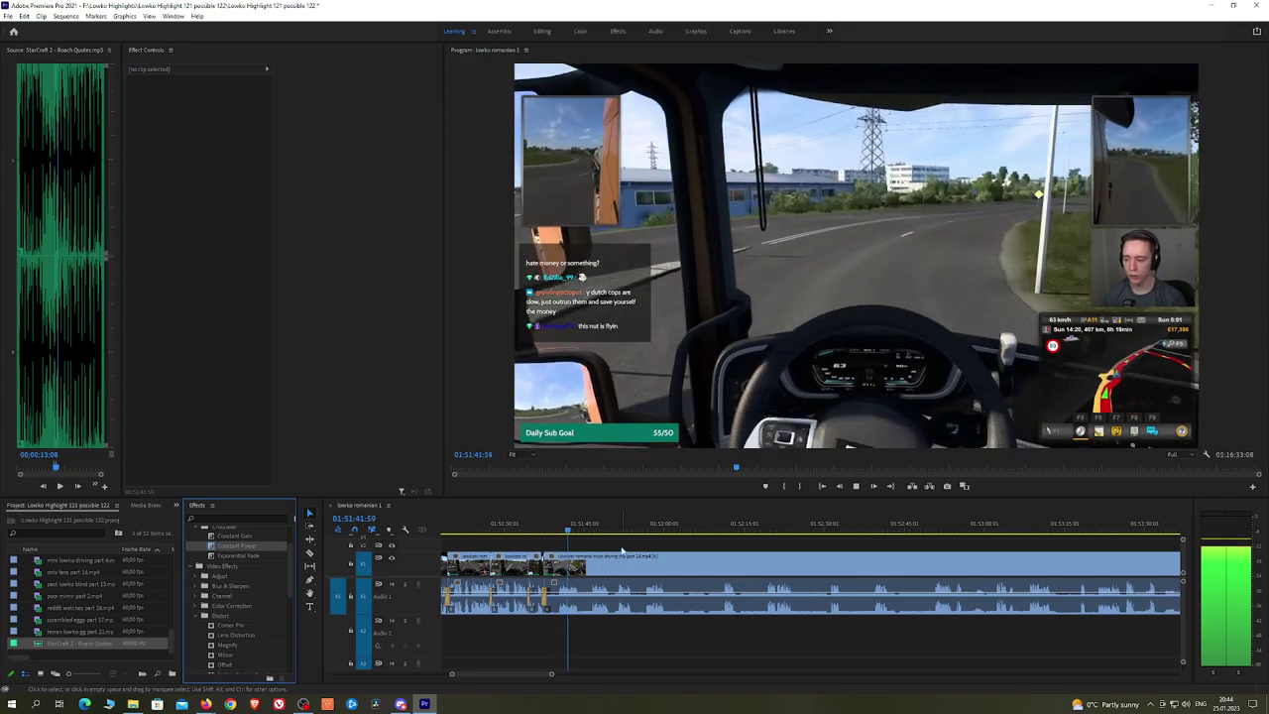
Step: Remove the dull part starting near 01:51:47 between two cuts and close the gap
left_click(600, 528)
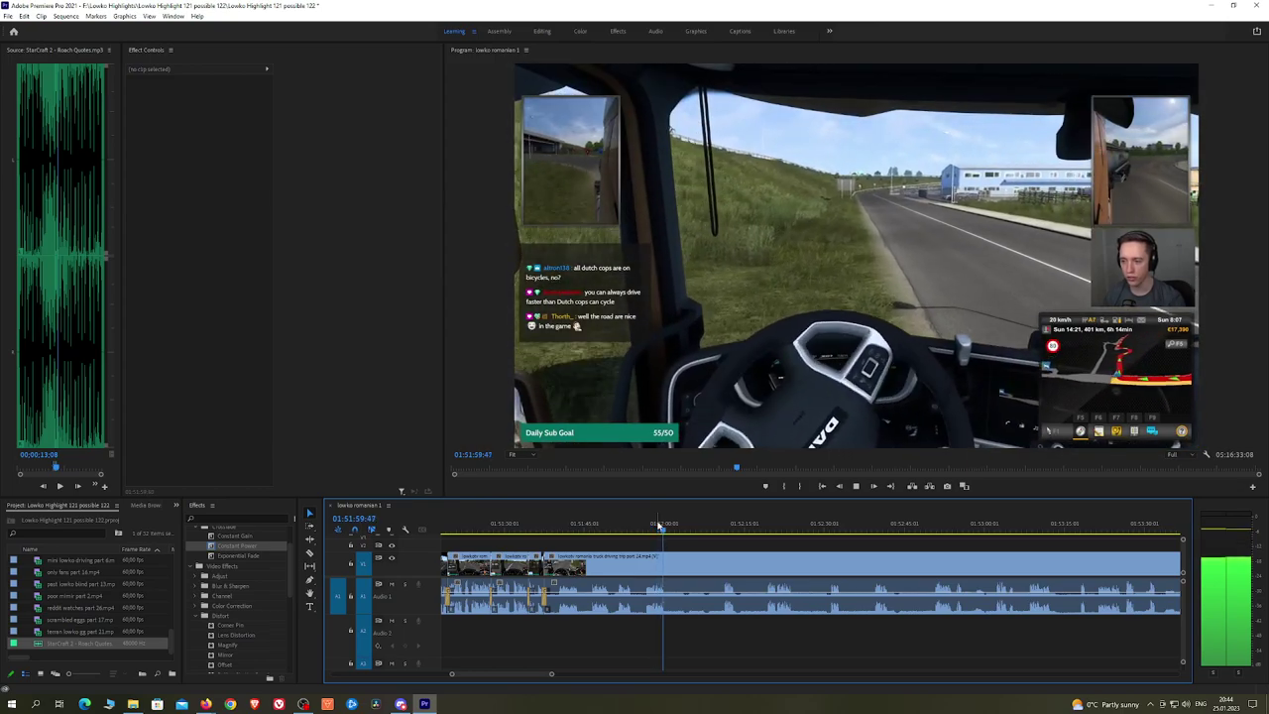
scroll(695, 542, "up", 3)
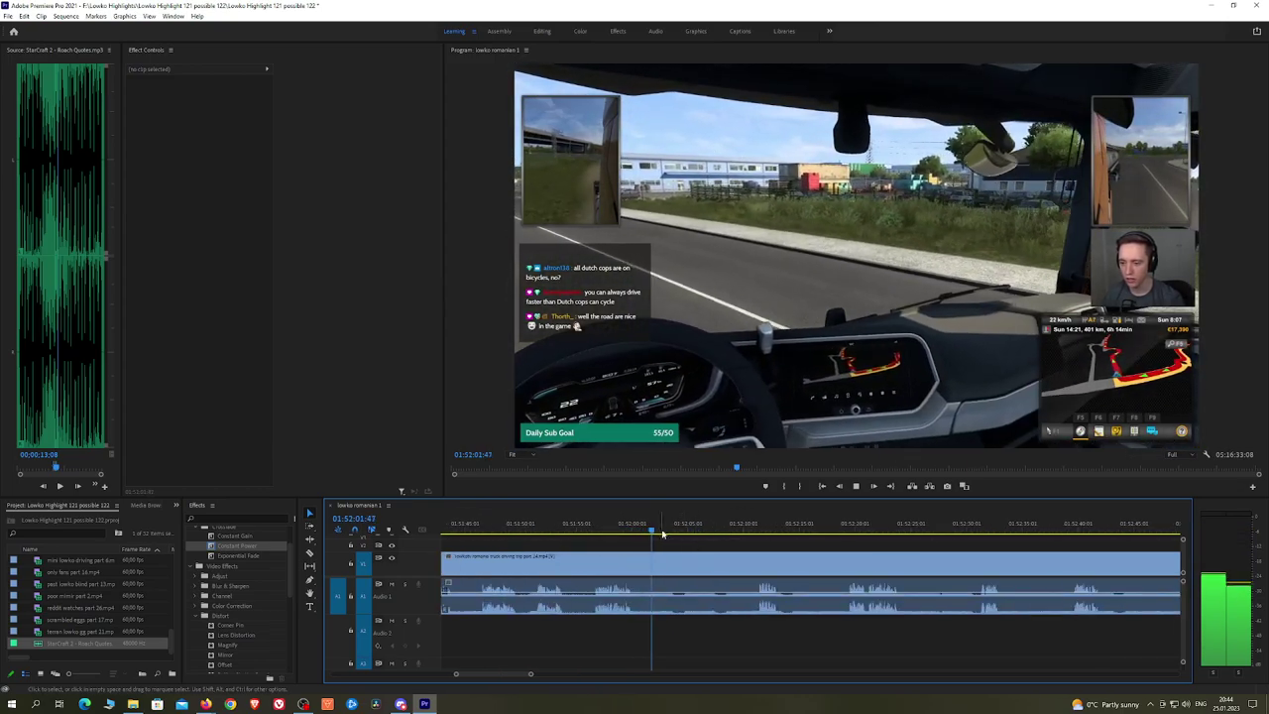
key("ctrl+k")
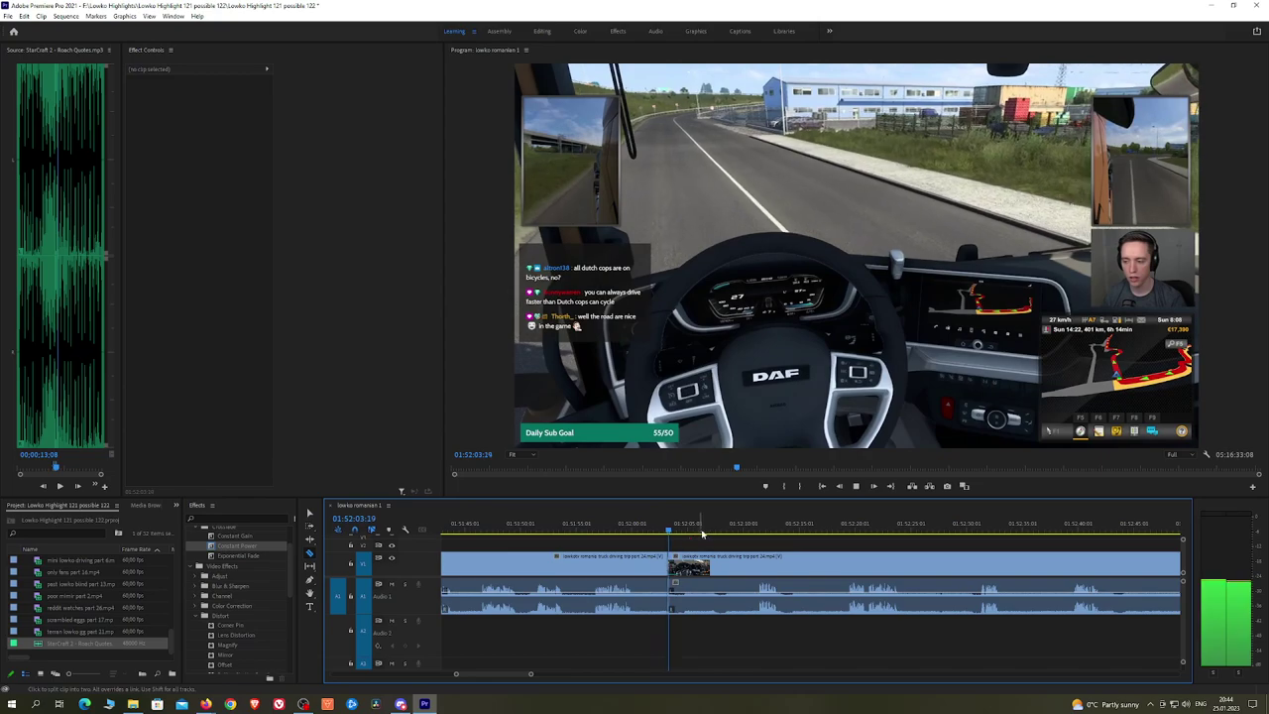
left_click(741, 525)
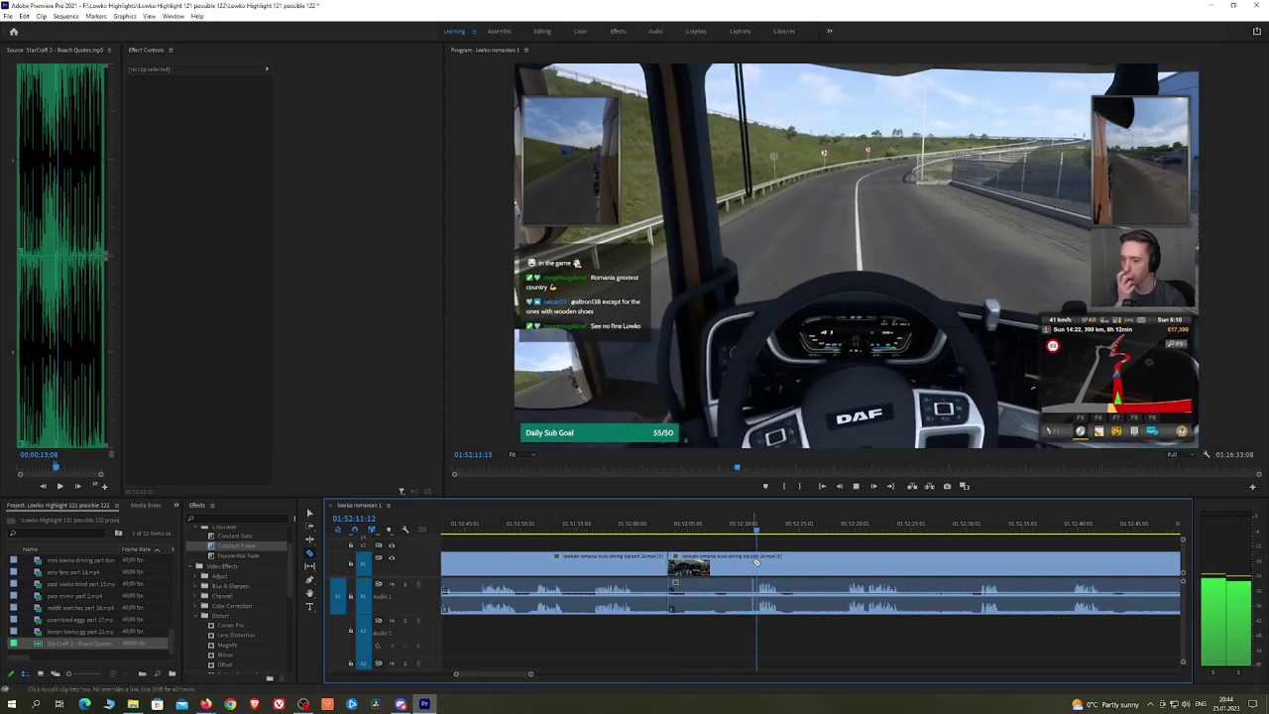
key("ctrl+k")
left_click(759, 567)
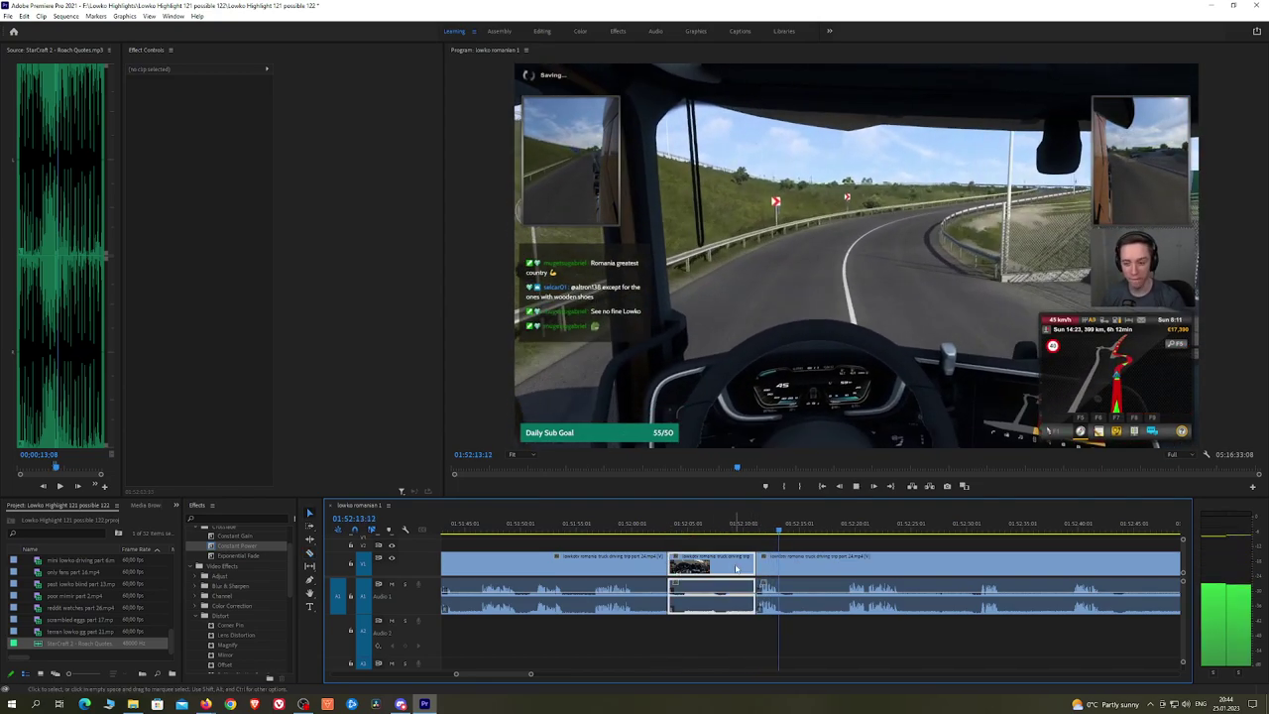
key("shift+Delete")
left_click(268, 546)
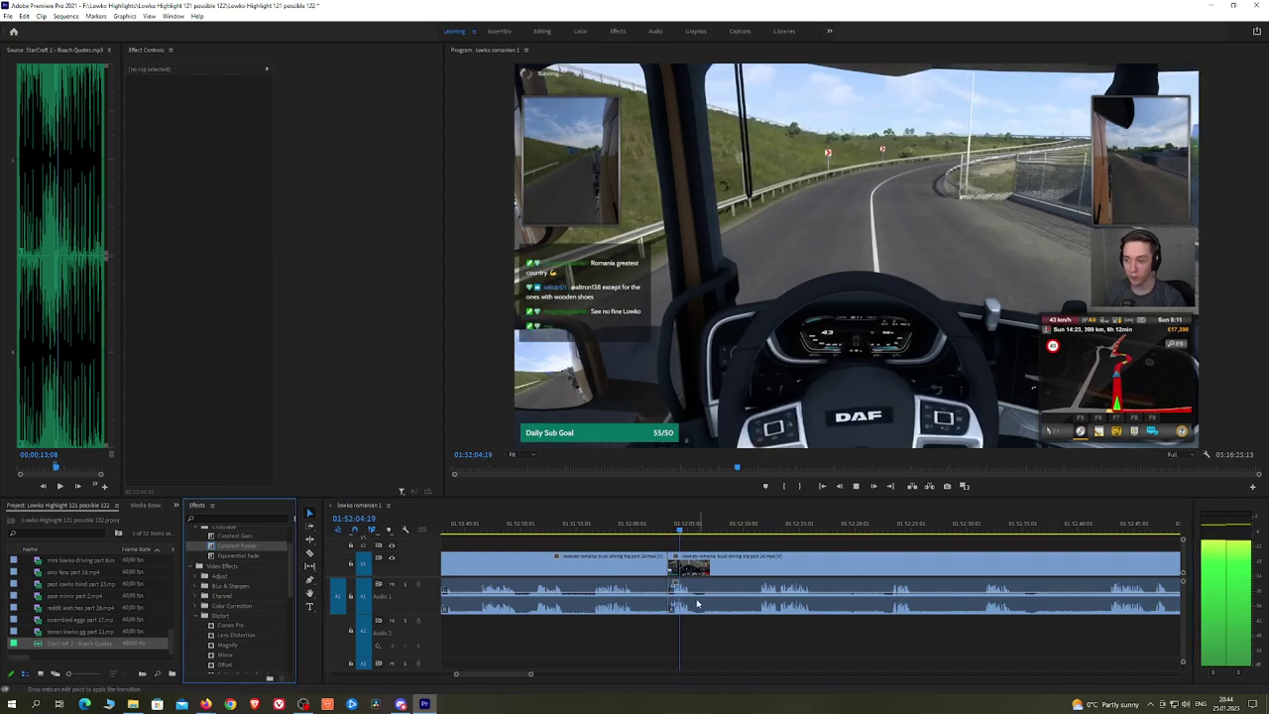
Step: Cut near 01:52:10, ripple delete the piece before it, and play back the edit
left_click_drag(697, 528, 765, 528)
key("space")
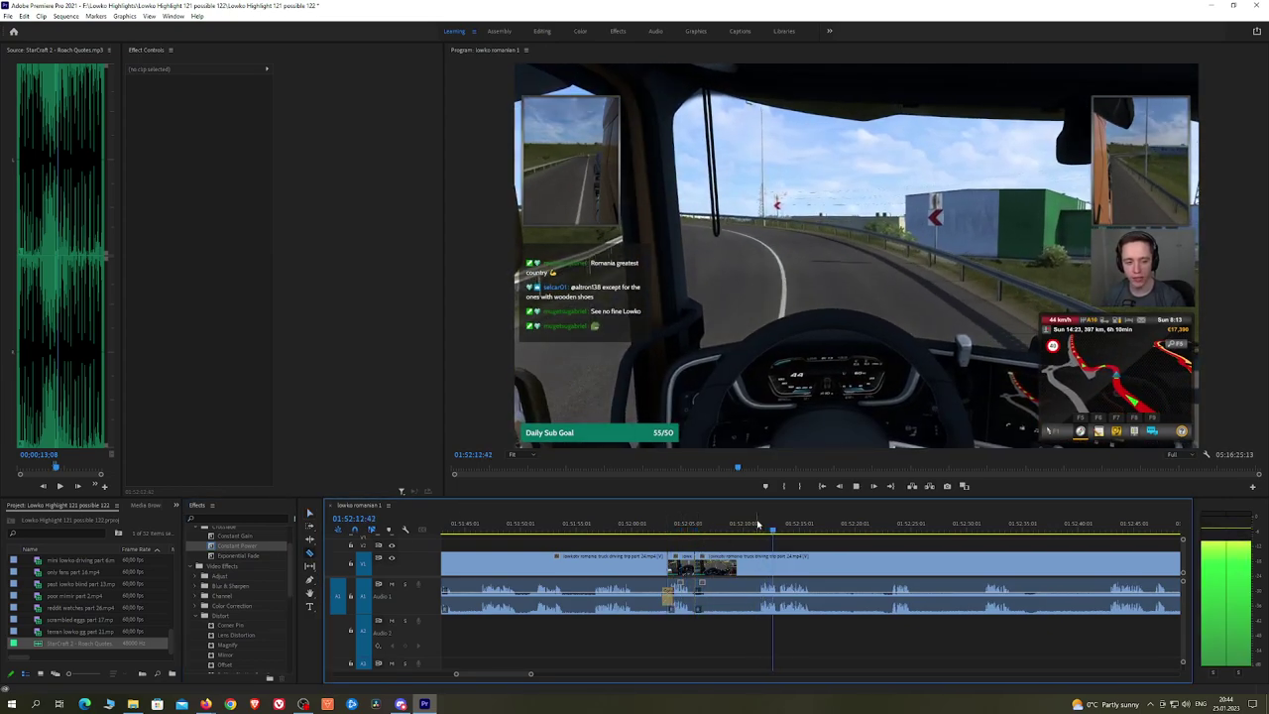
left_click(758, 566)
key("v")
left_click(741, 569)
key("shift+Delete")
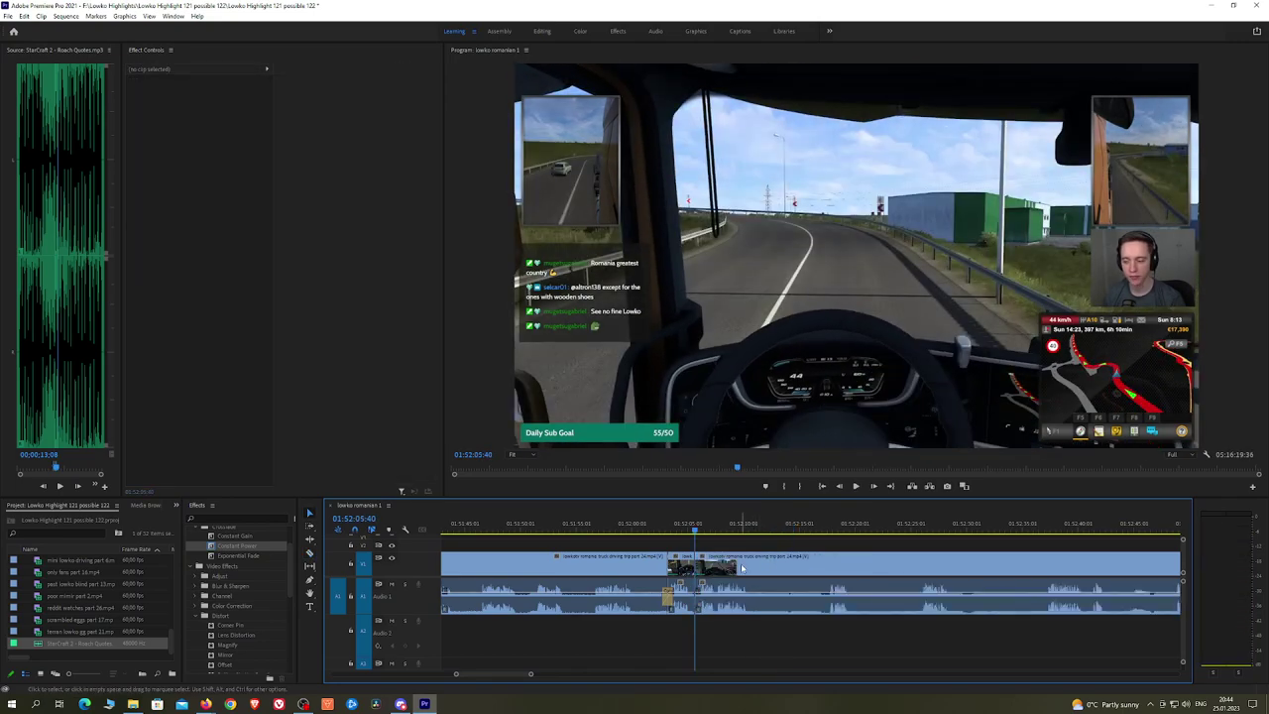
key("space")
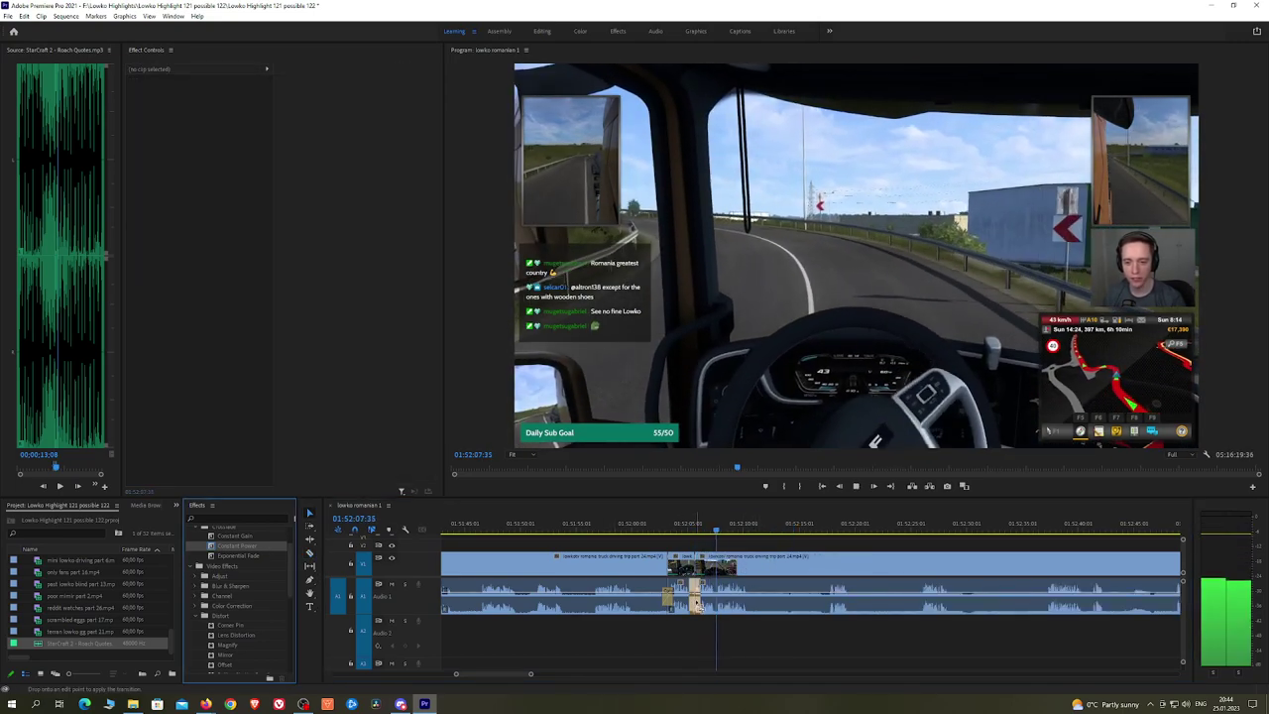
Step: Scrub through the footage from 01:52:18 to 01:52:54 to review the edits
left_click_drag(794, 545, 742, 539)
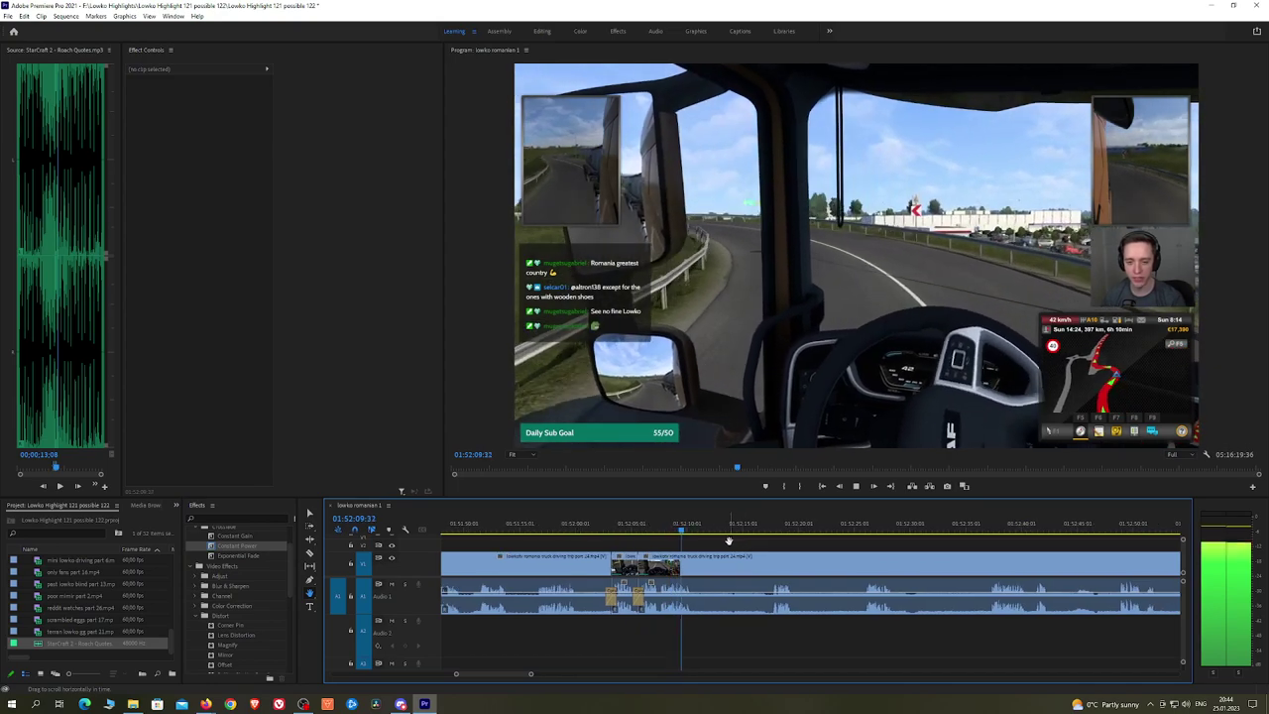
left_click(781, 525)
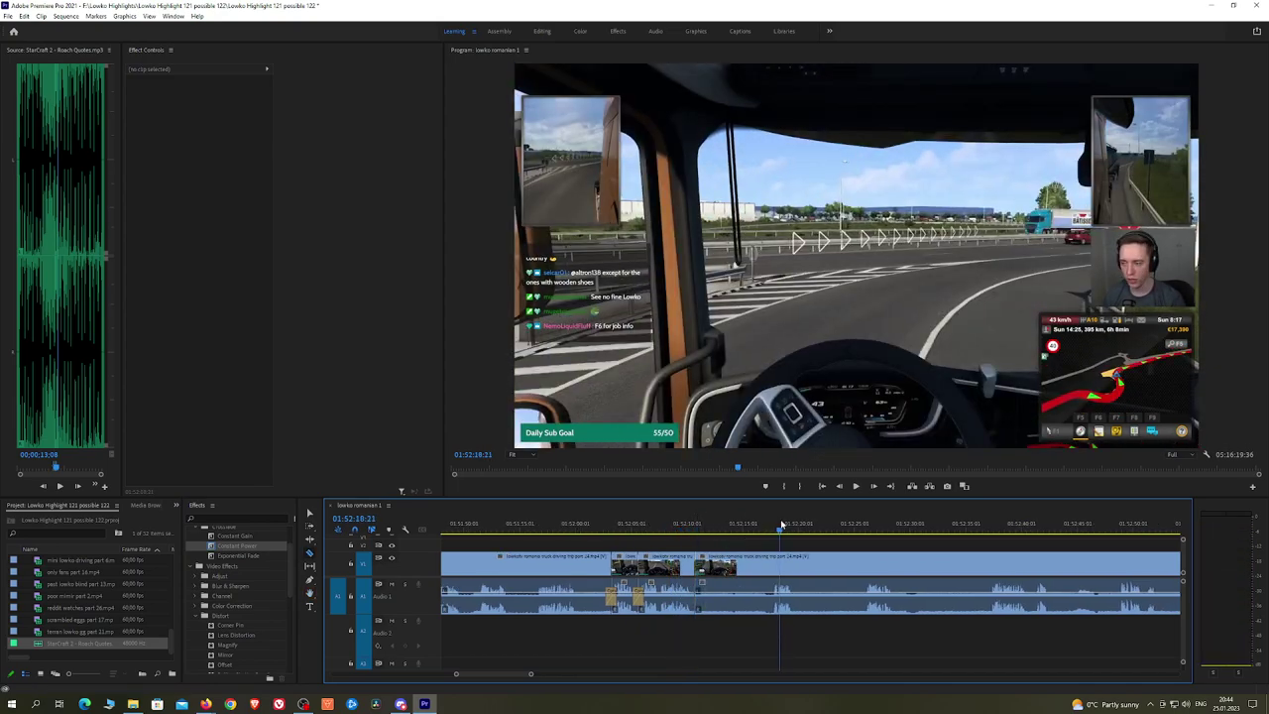
key("space")
left_click_drag(859, 532, 889, 528)
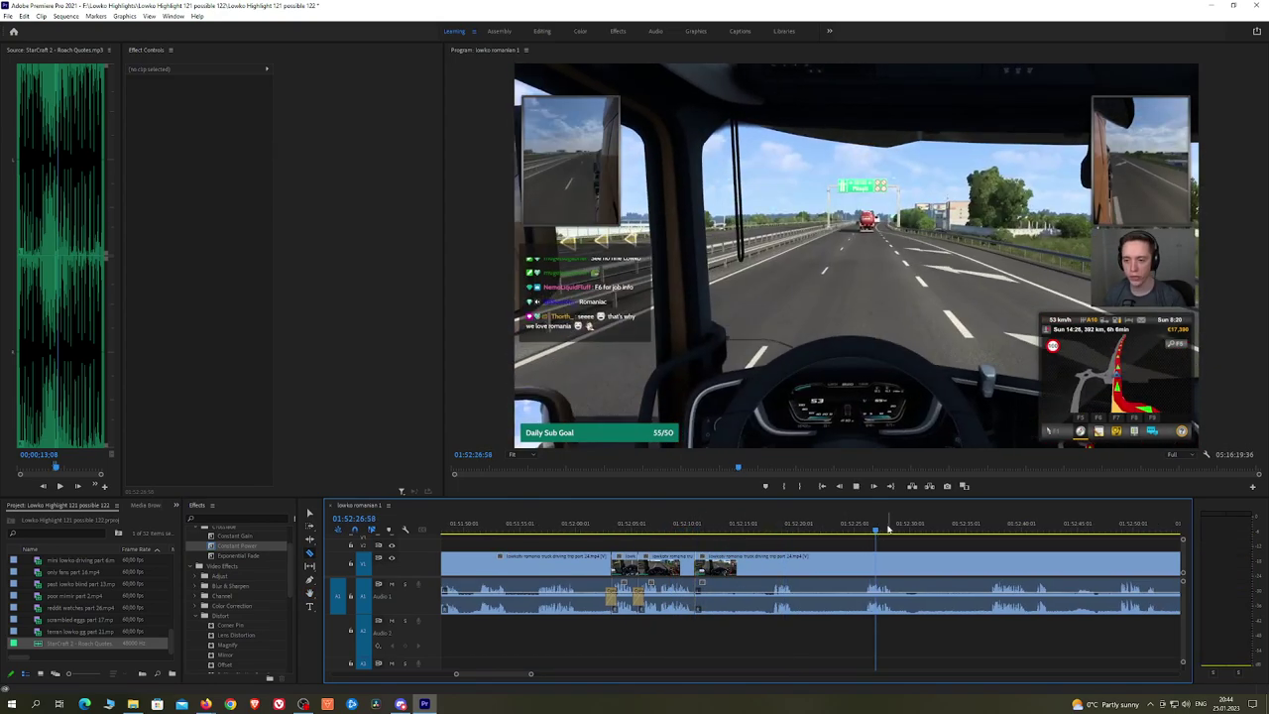
scroll(966, 543, "down", 2)
key("h")
left_click_drag(1000, 545, 823, 533)
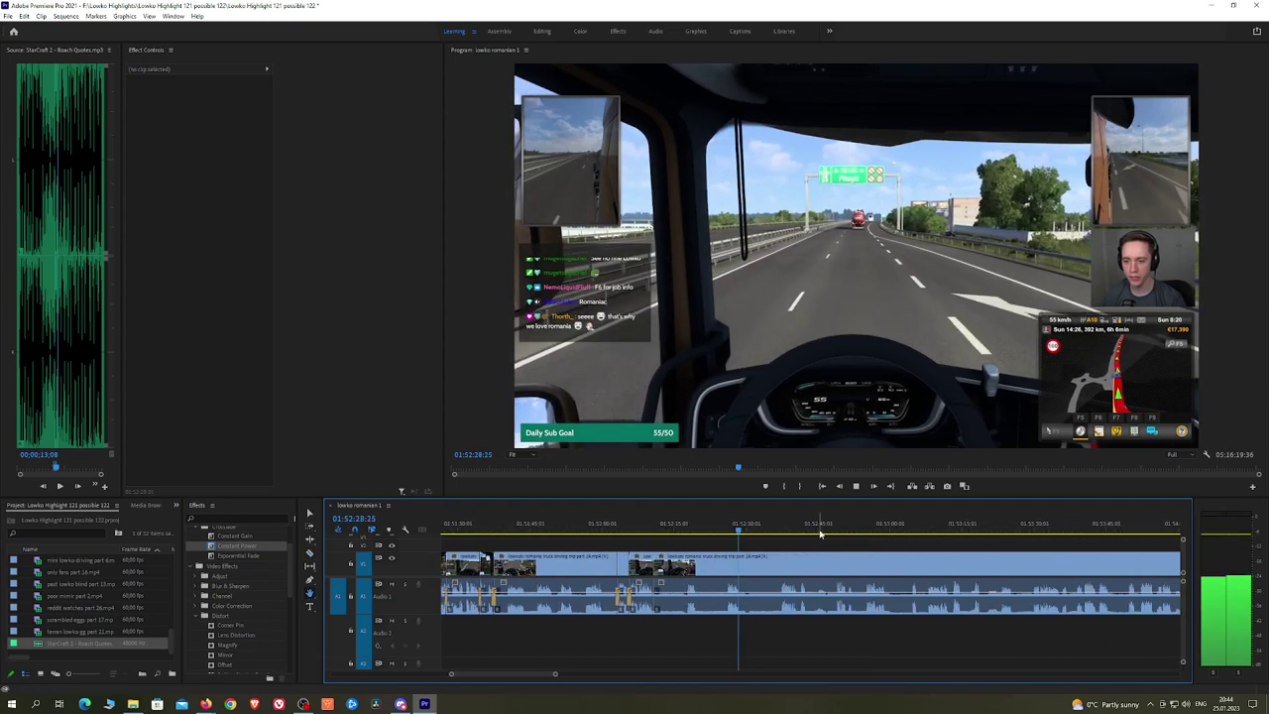
left_click(781, 527)
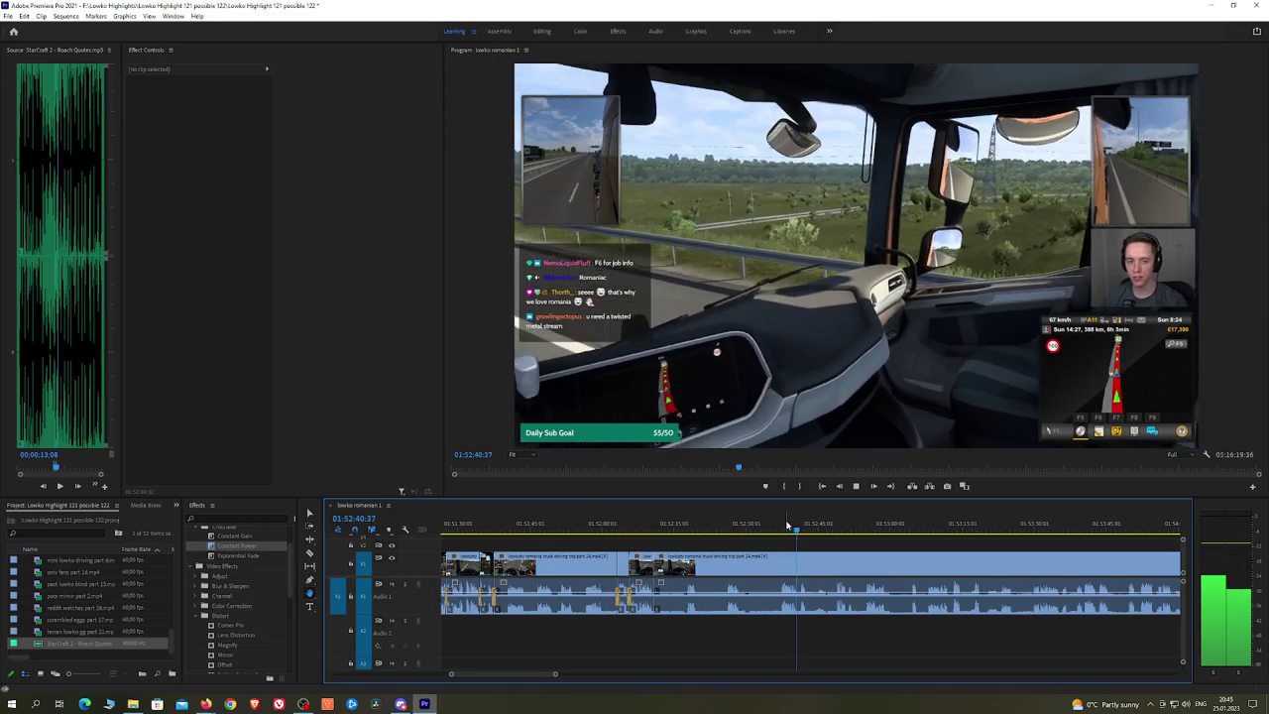
left_click_drag(803, 531, 840, 533)
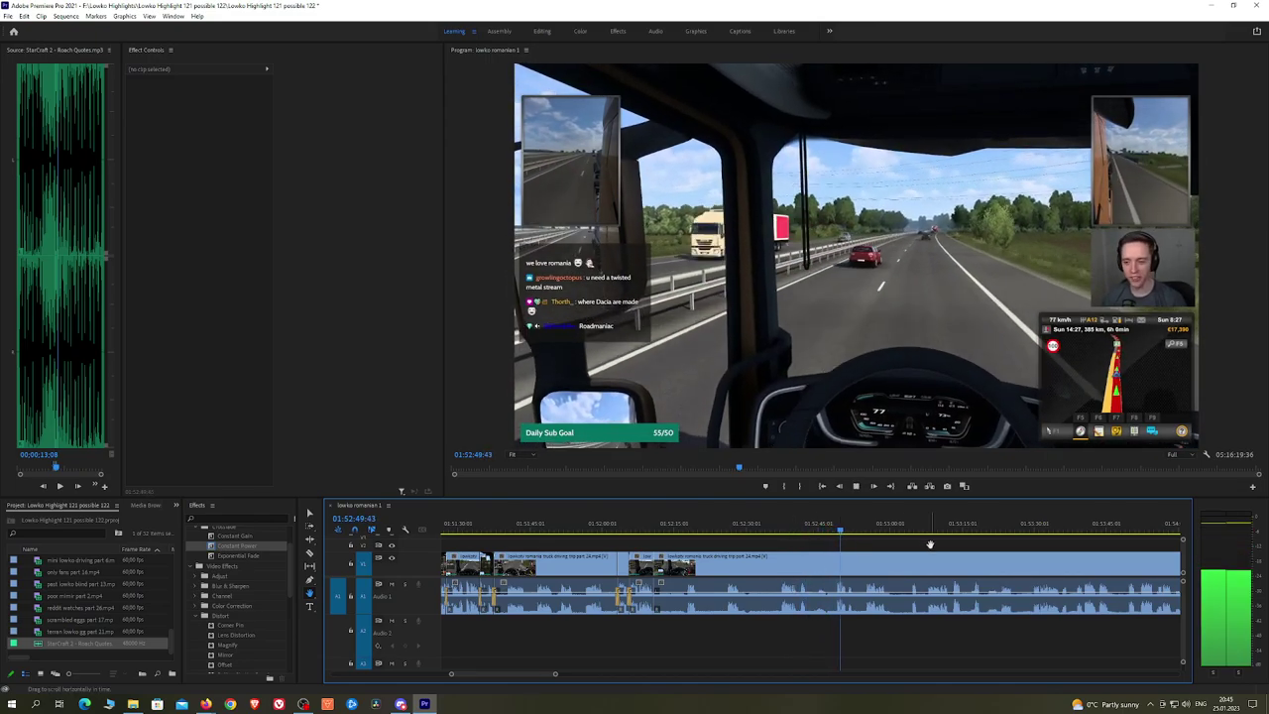
scroll(782, 528, "down", 3)
left_click_drag(712, 526, 718, 528)
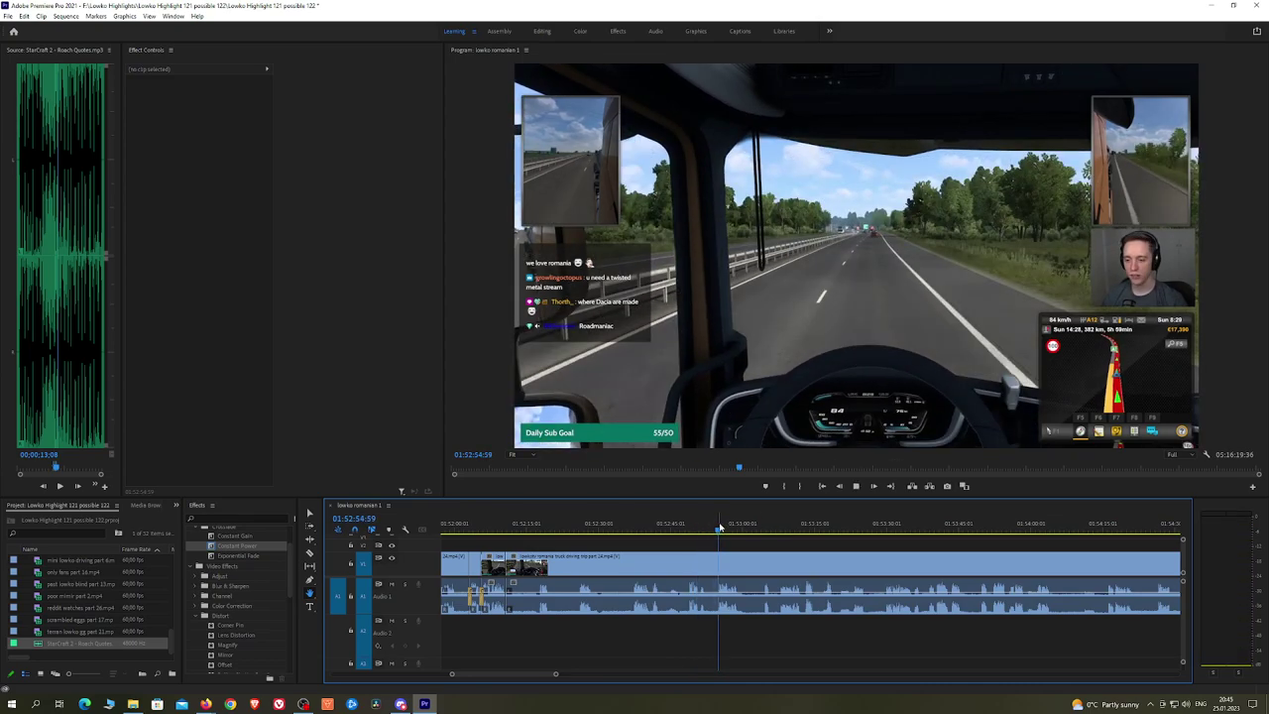
key("space")
scroll(767, 544, "up", 1)
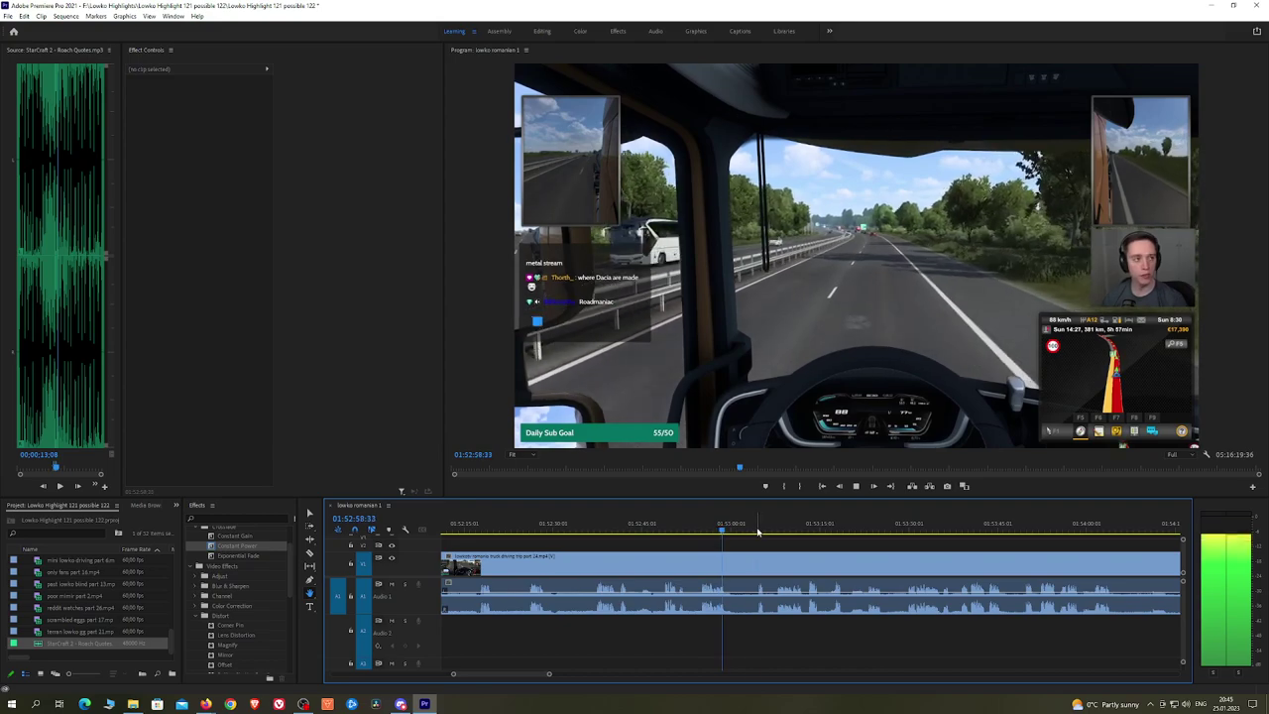
left_click_drag(757, 533, 778, 531)
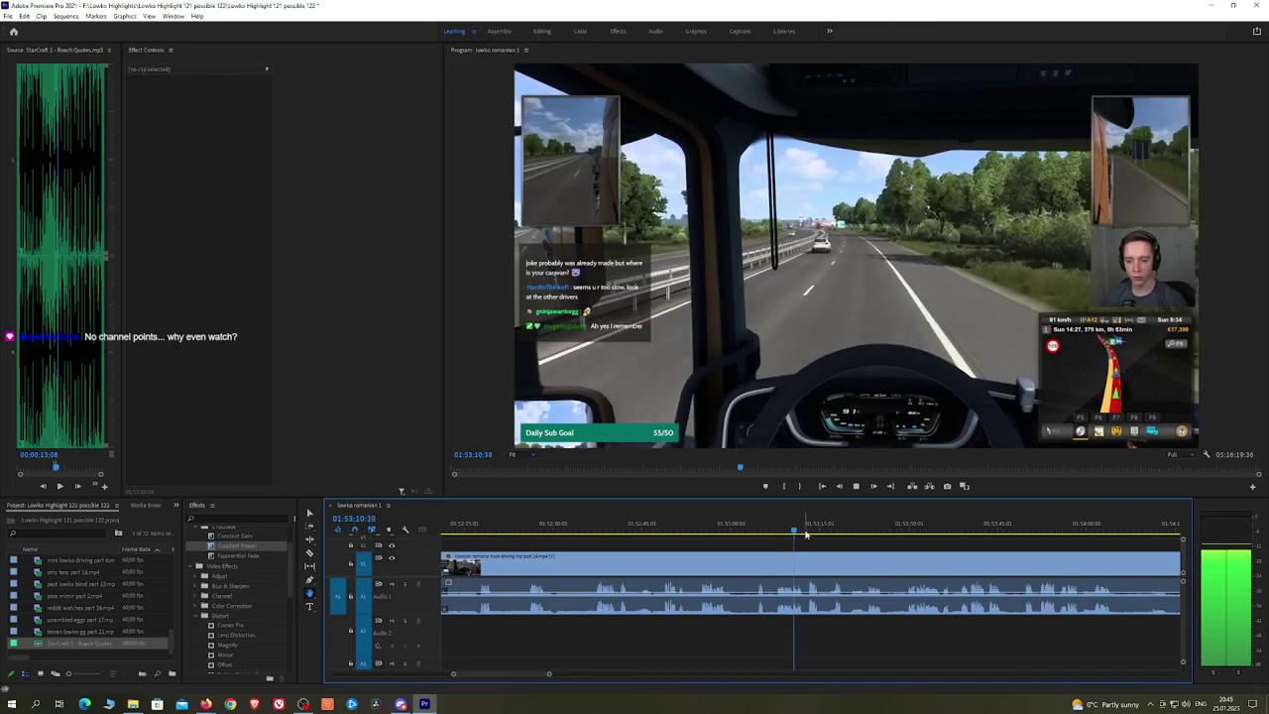
left_click_drag(806, 532, 913, 540)
key("ctrl+s")
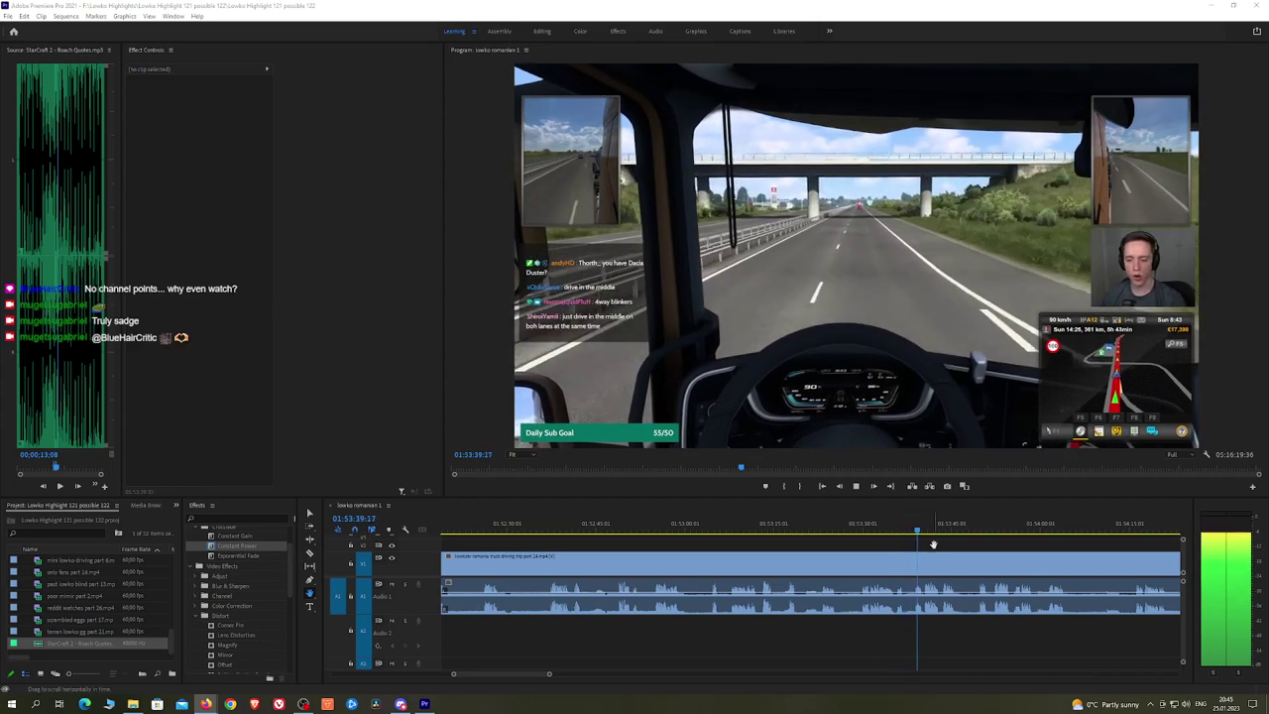
scroll(848, 534, "right", 4)
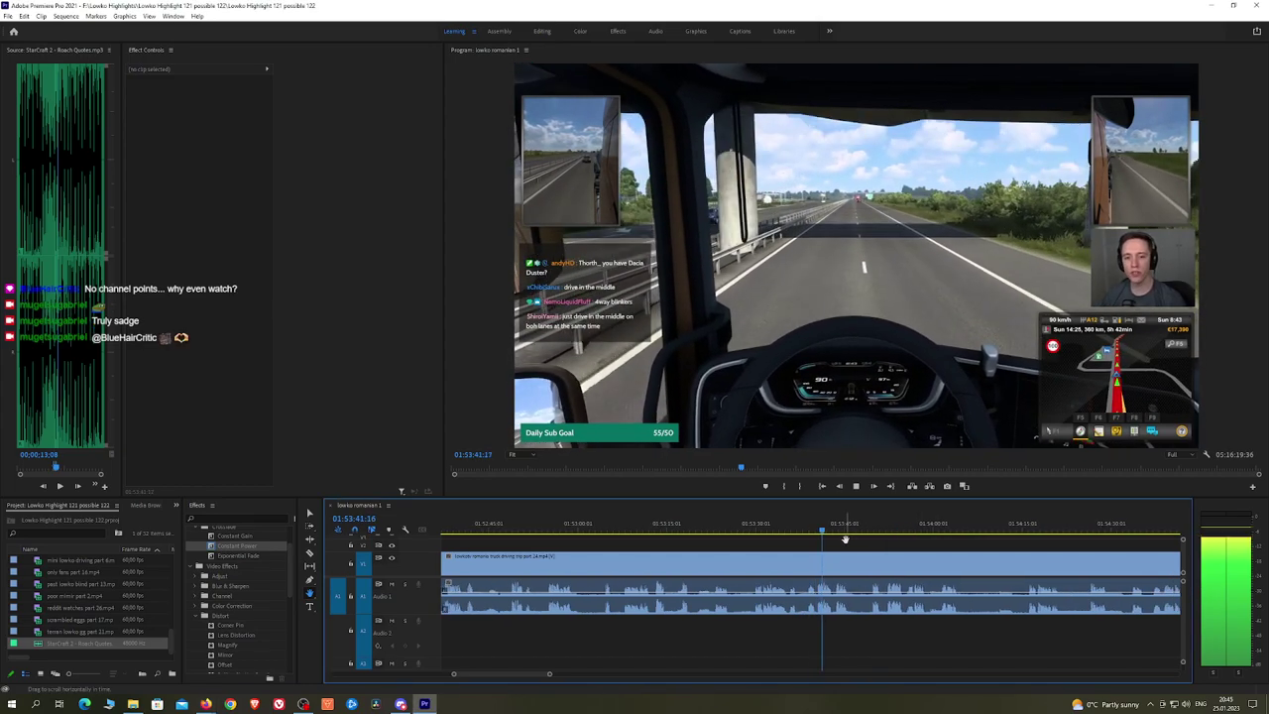
scroll(859, 543, "right", 3)
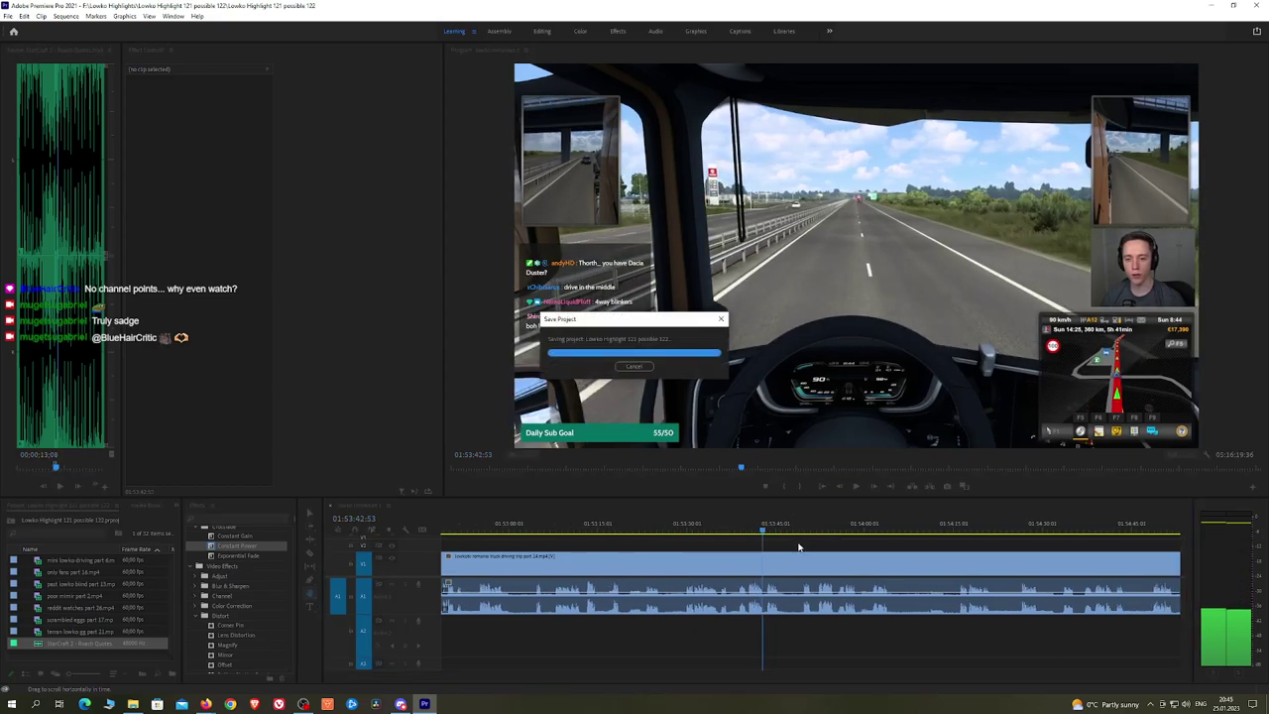
mouse_move(801, 530)
left_mouse_down()
mouse_move(1102, 531)
mouse_move(766, 539)
mouse_move(807, 528)
mouse_move(796, 527)
left_mouse_up()
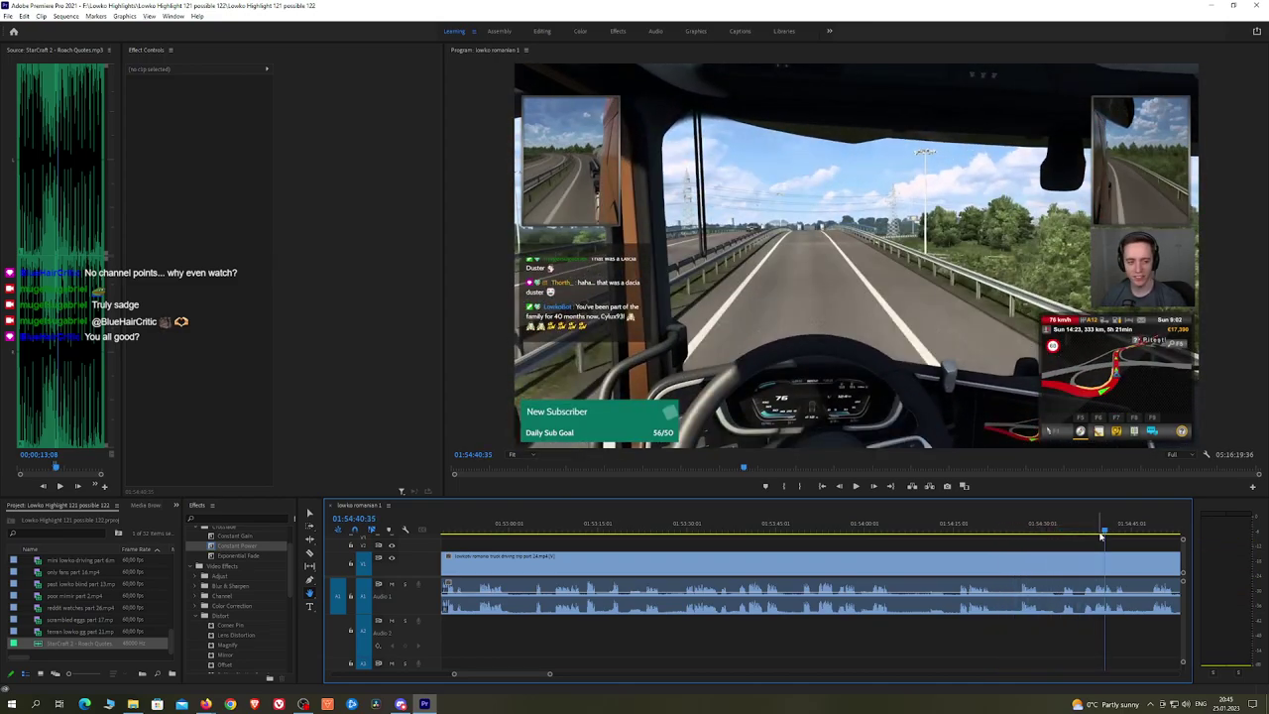
scroll(1103, 532, "down", 2)
key("space")
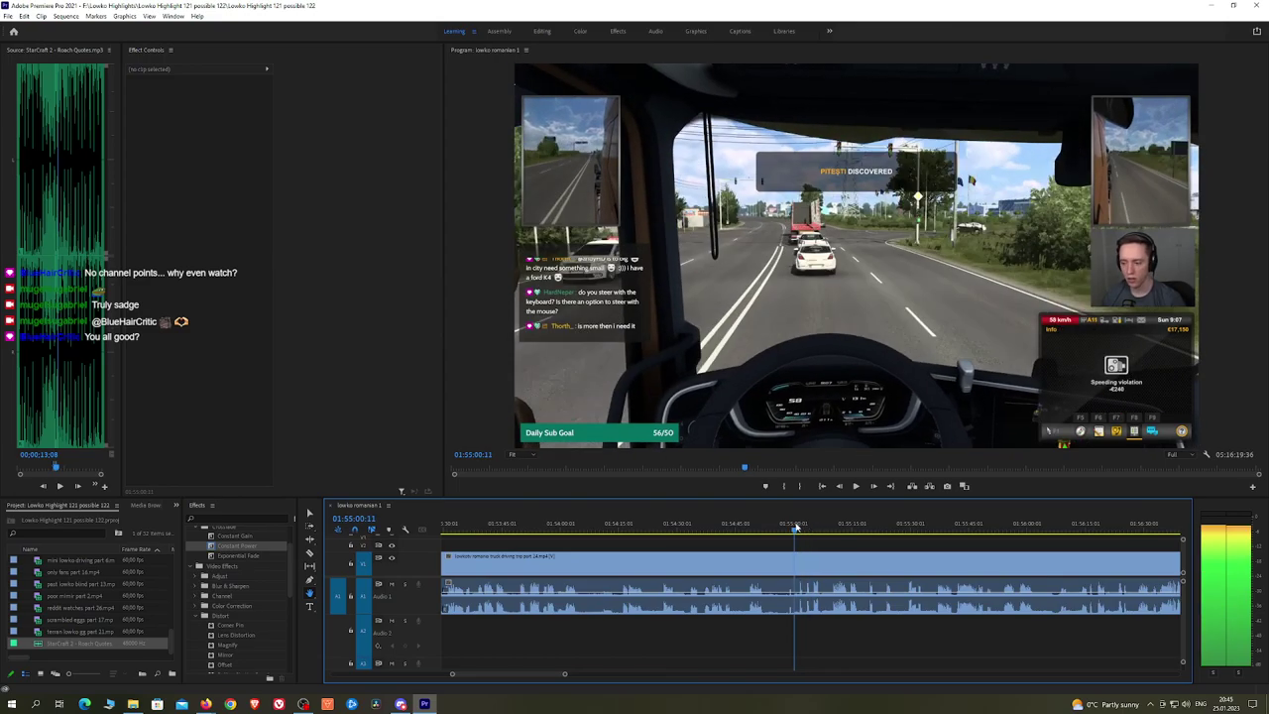
key("space")
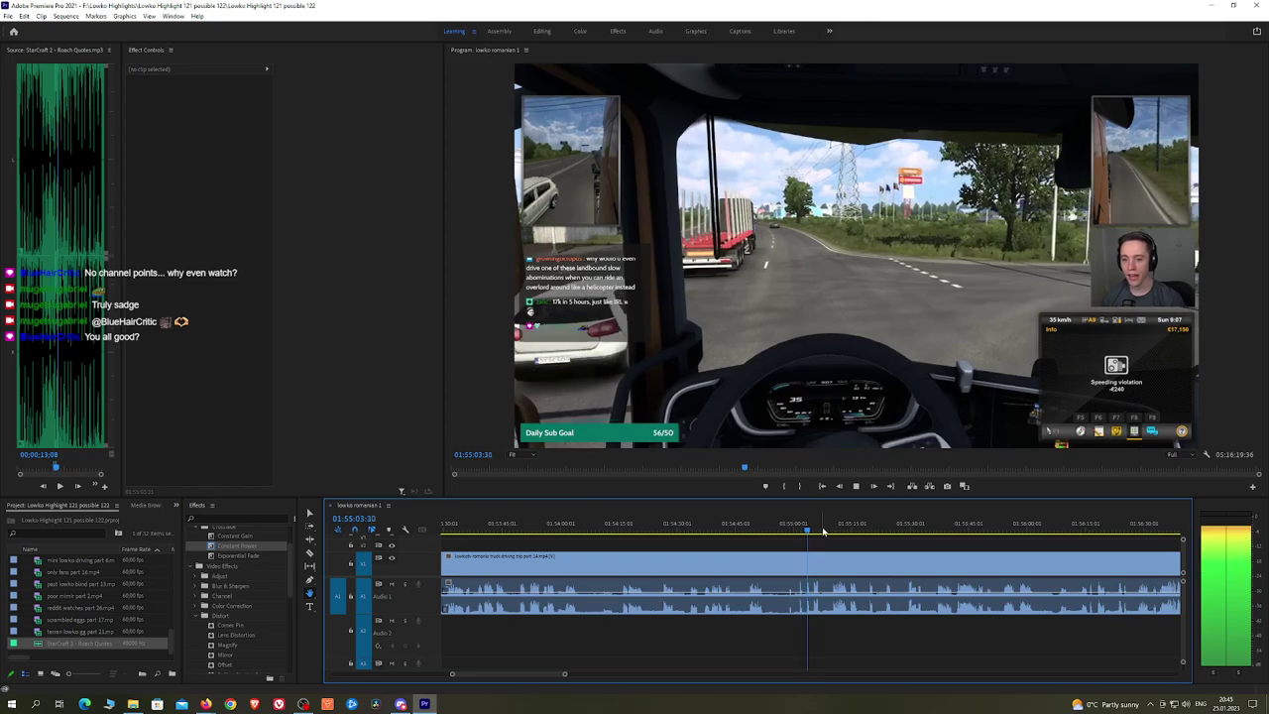
left_click_drag(820, 533, 927, 529)
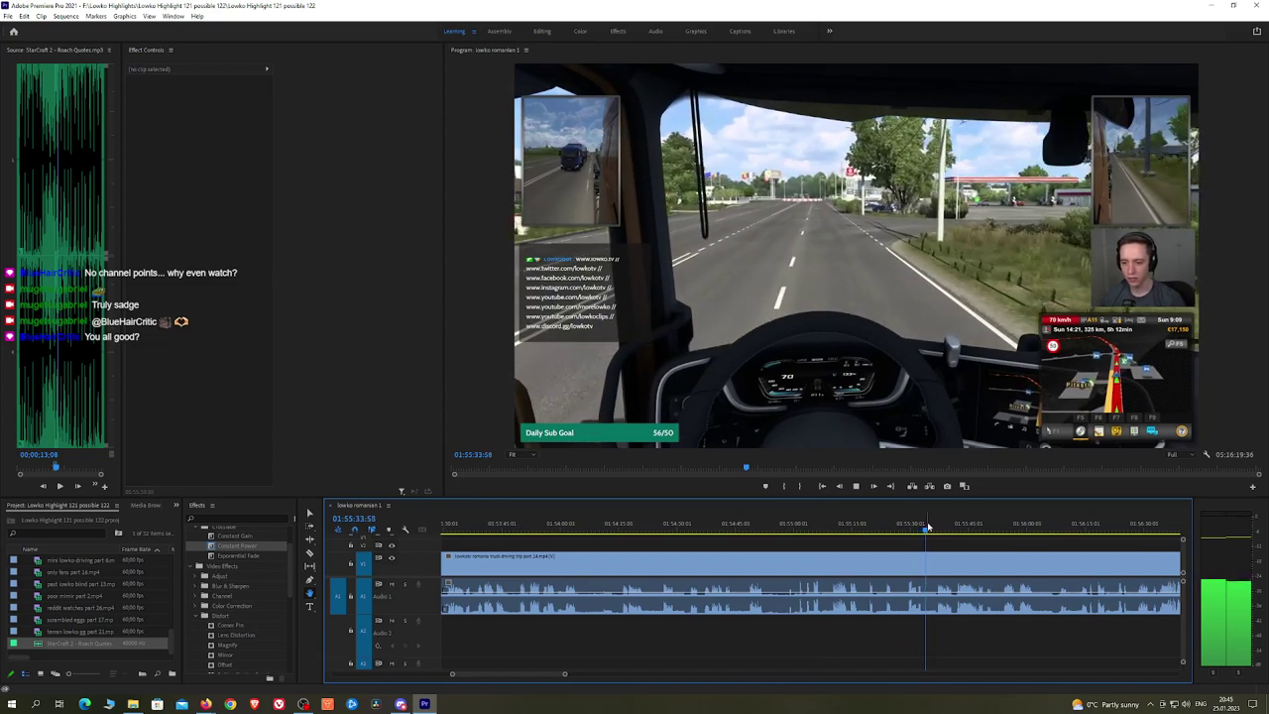
left_click_drag(930, 532, 948, 532)
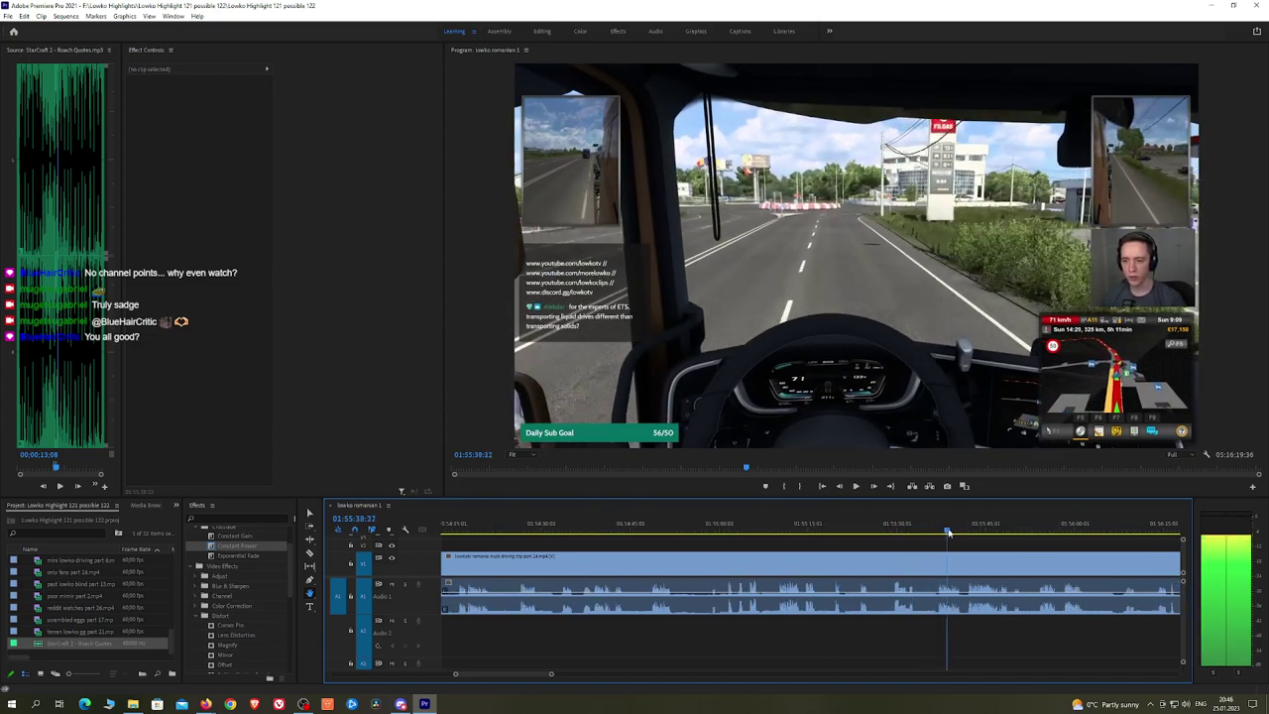
key("space")
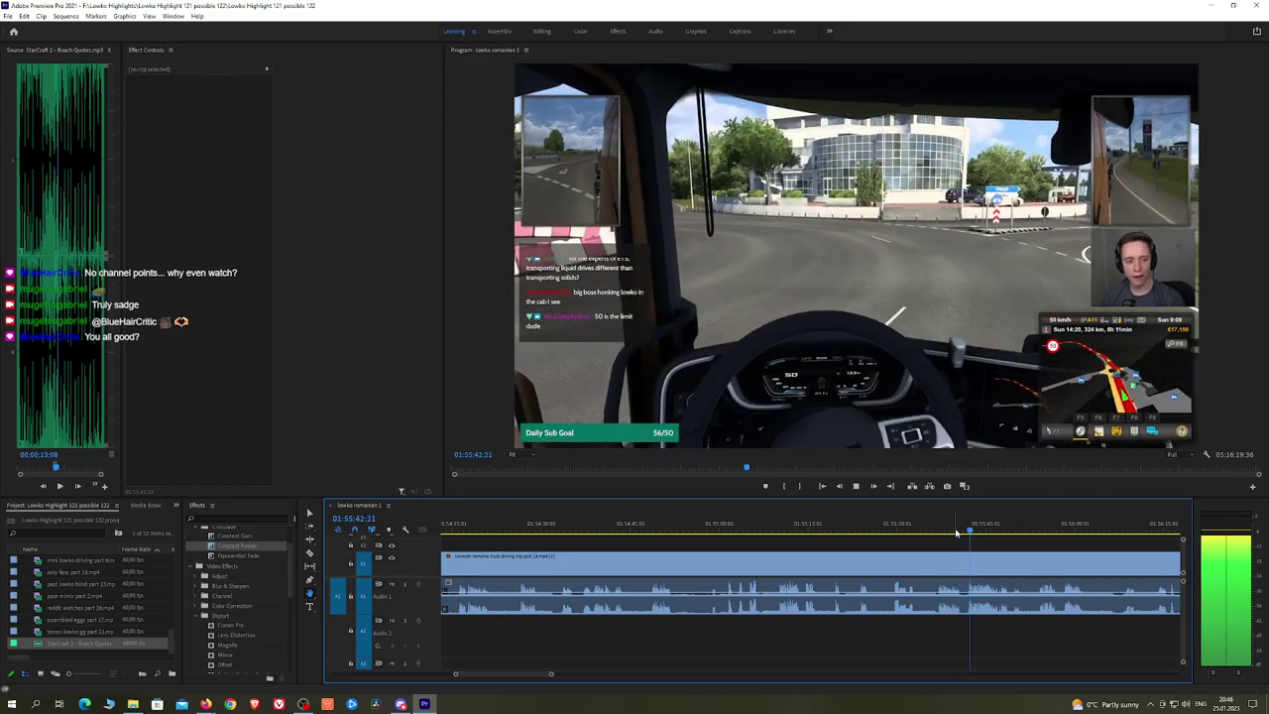
left_click(999, 533)
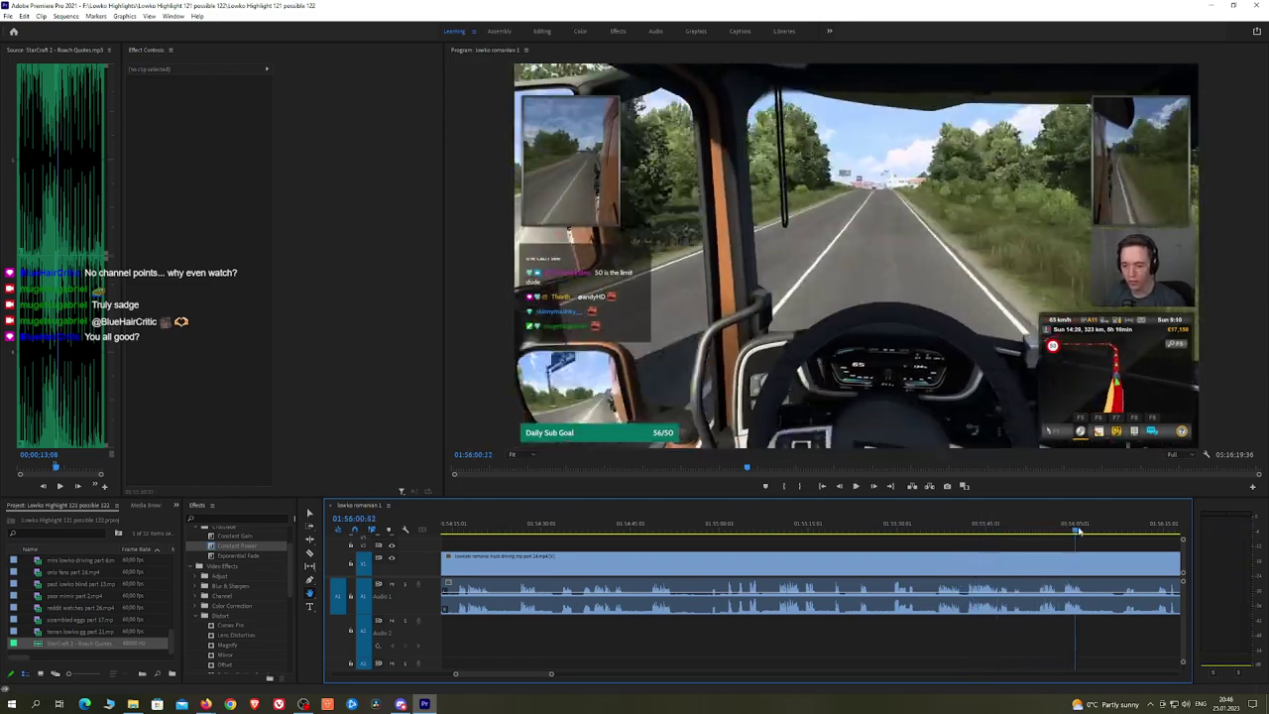
scroll(1121, 533, "right", 5)
key("space")
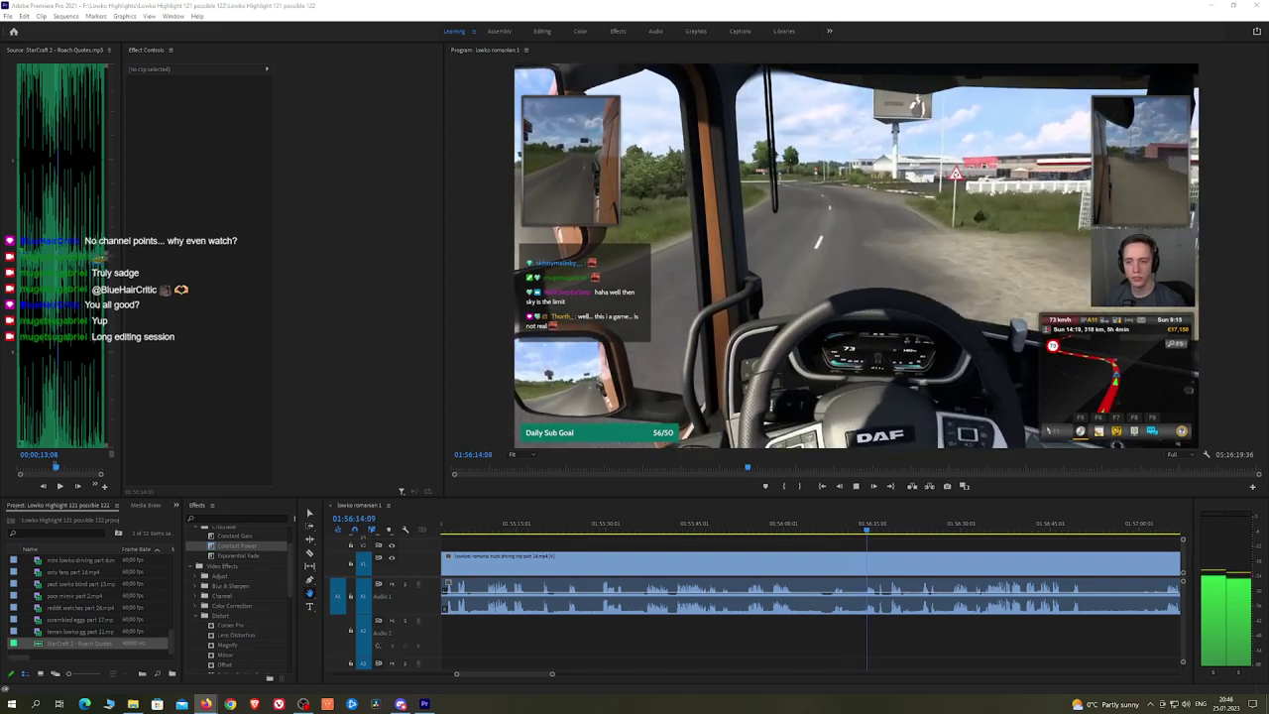
Step: Scroll the timeline and preview the footage around 01:56:17 to find the cut point
scroll(933, 558, "down", 5)
scroll(935, 558, "down", 6)
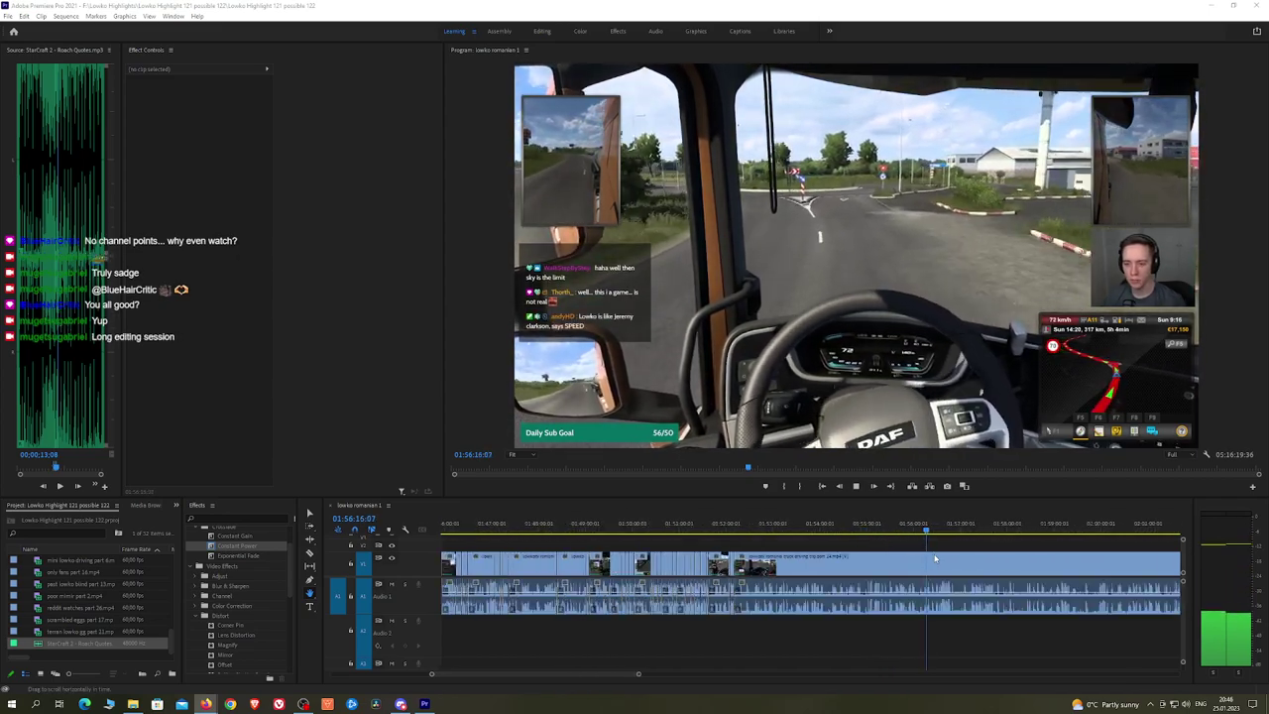
scroll(935, 558, "down", 2)
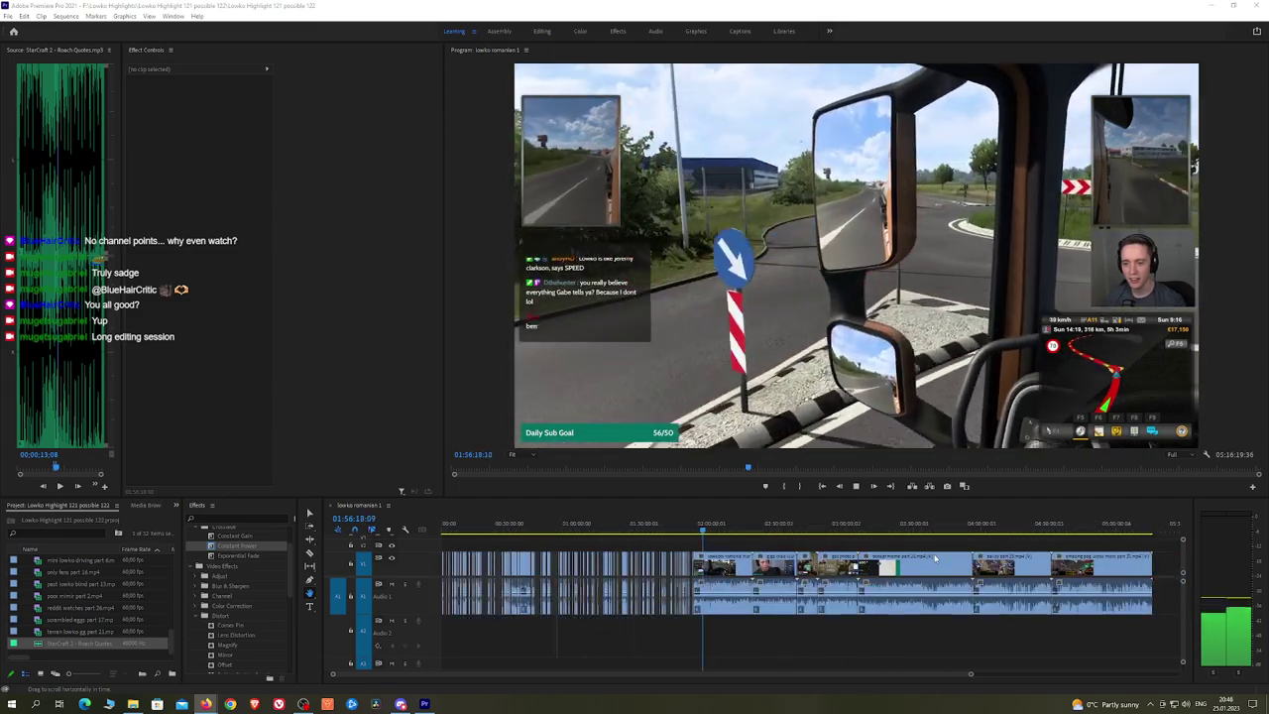
scroll(649, 546, "up", 5)
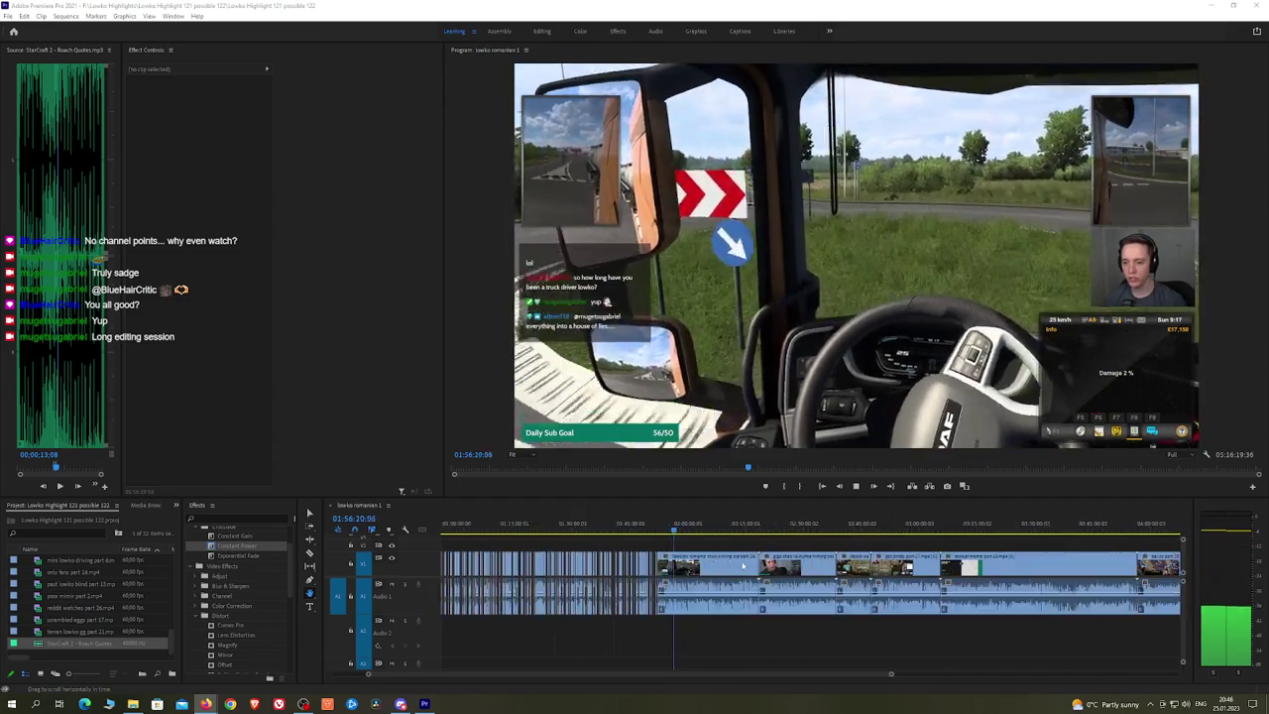
scroll(648, 546, "up", 5)
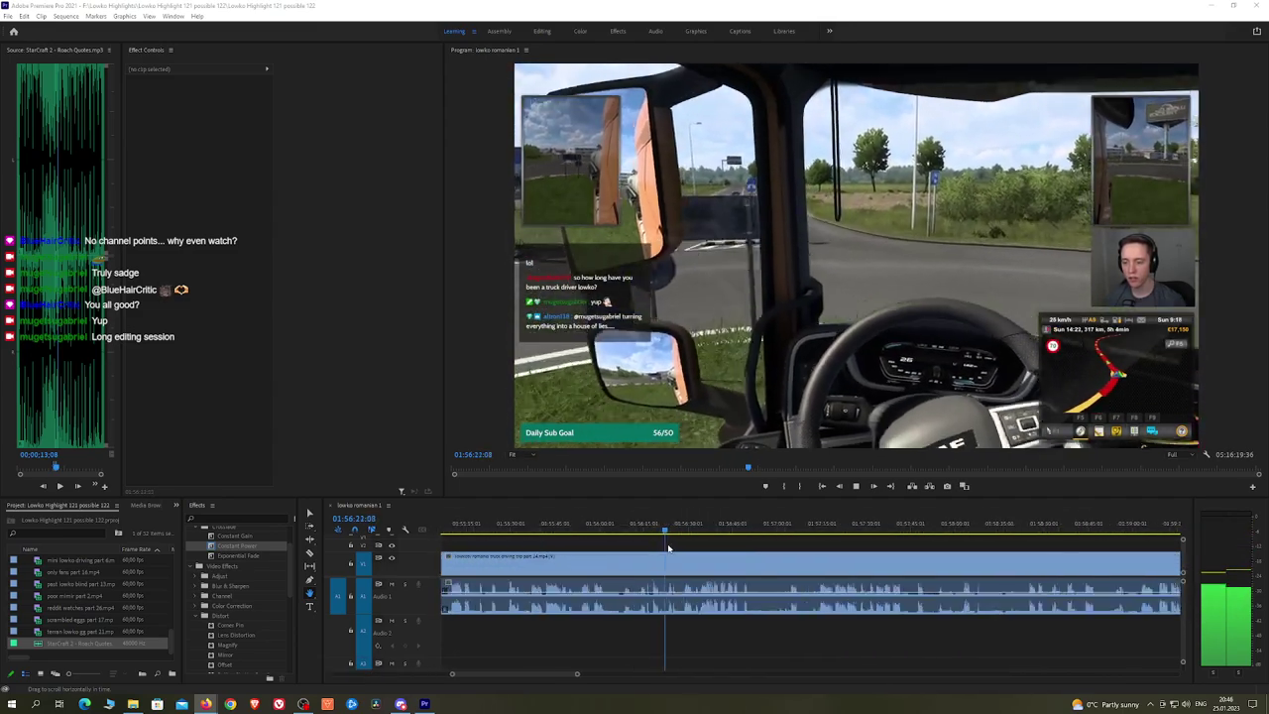
left_click(619, 531)
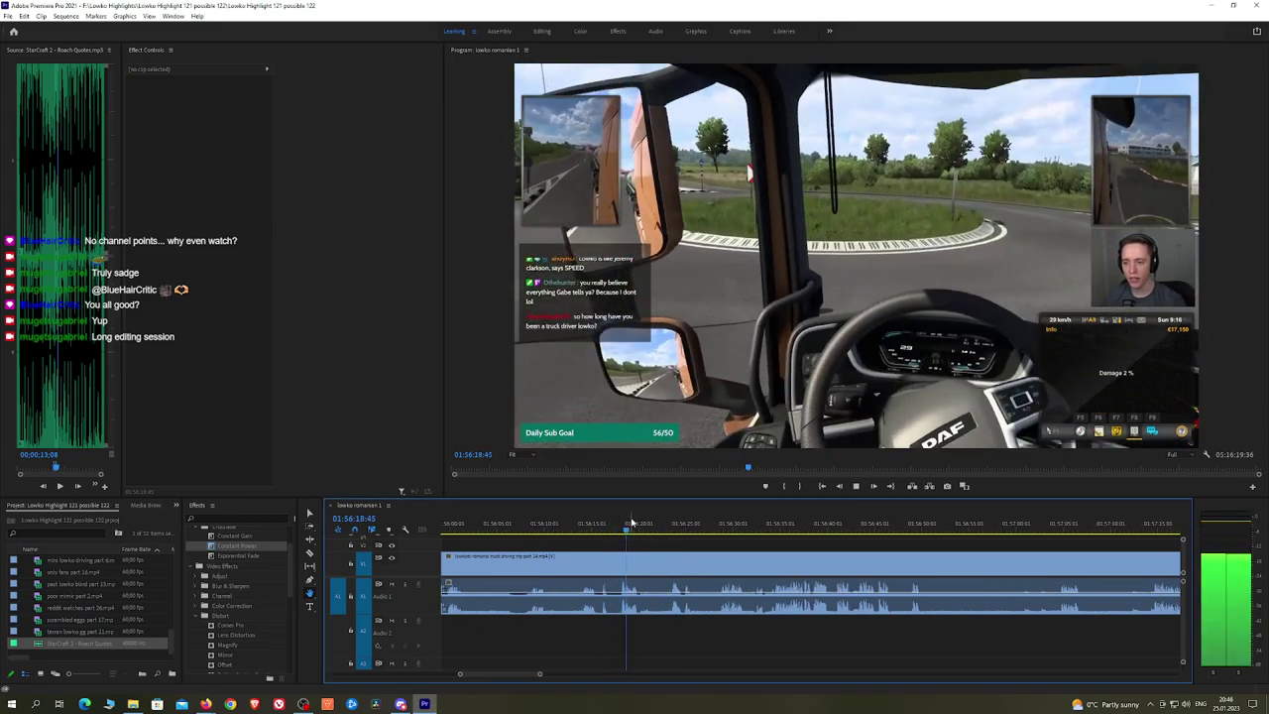
key("space")
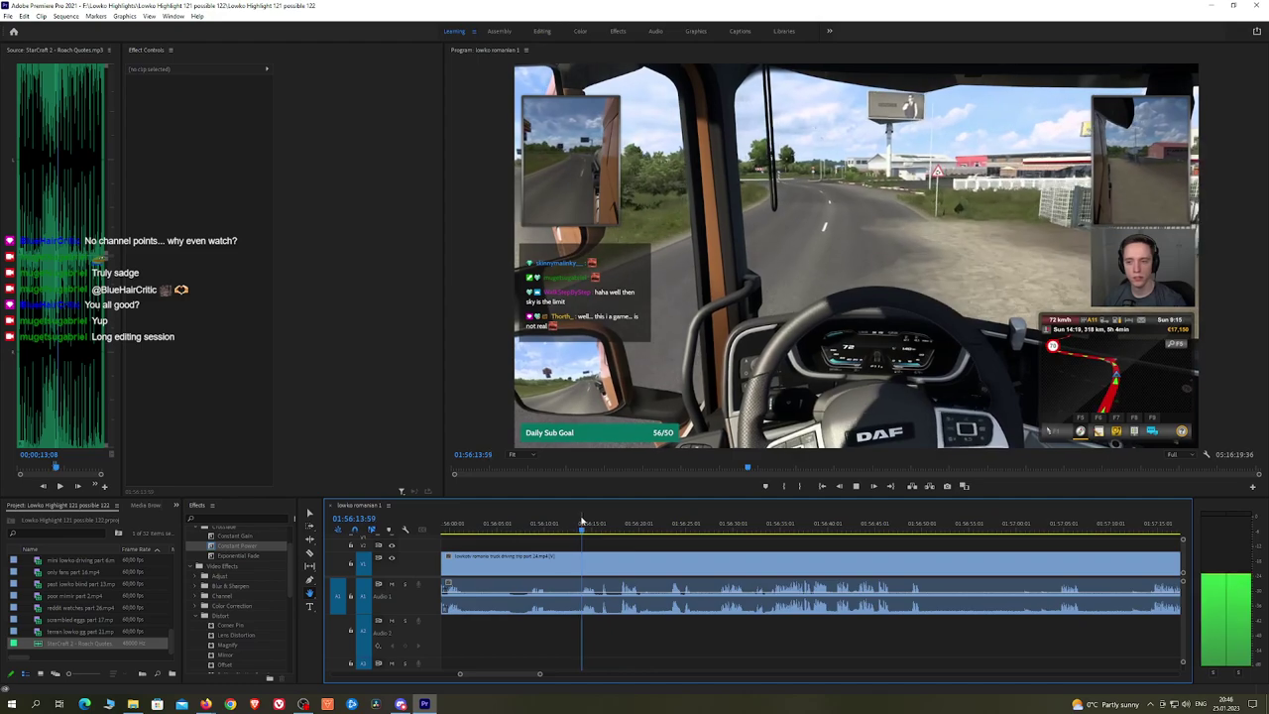
scroll(585, 520, "up", 1)
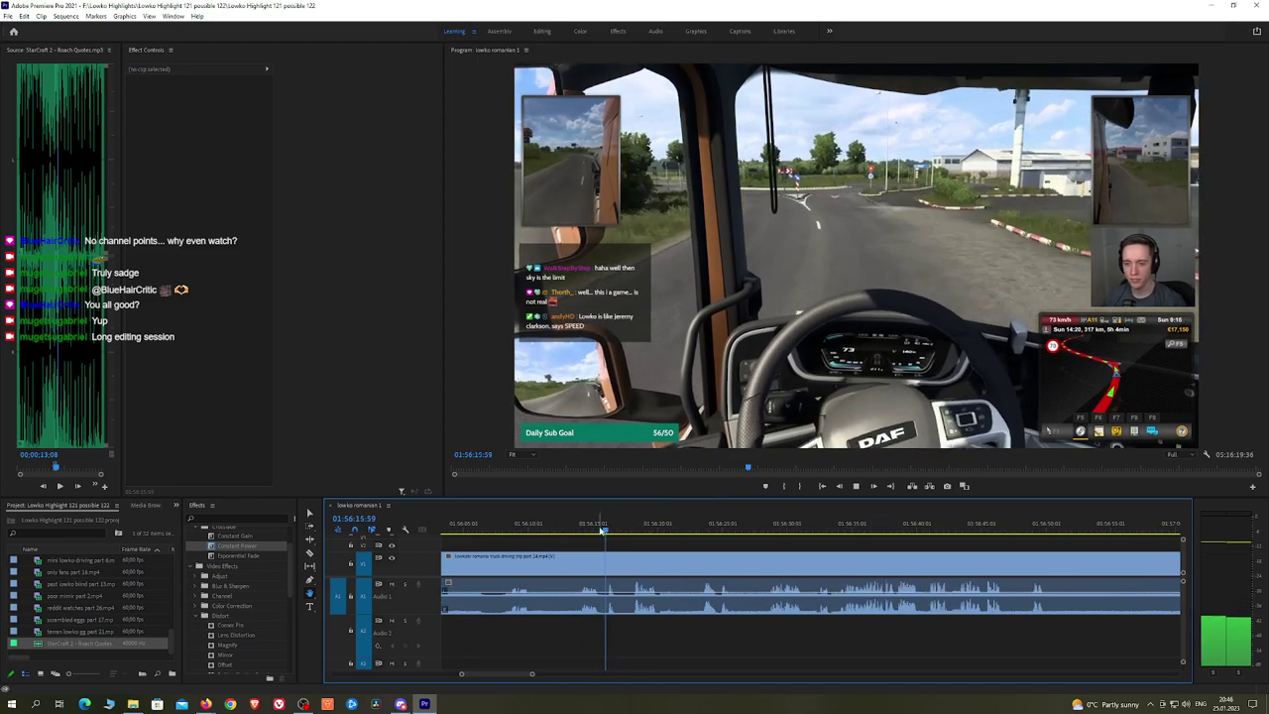
Step: Razor the clip at 01:56:13:36 and ripple delete the footage before the cut
key("c")
left_click(510, 529)
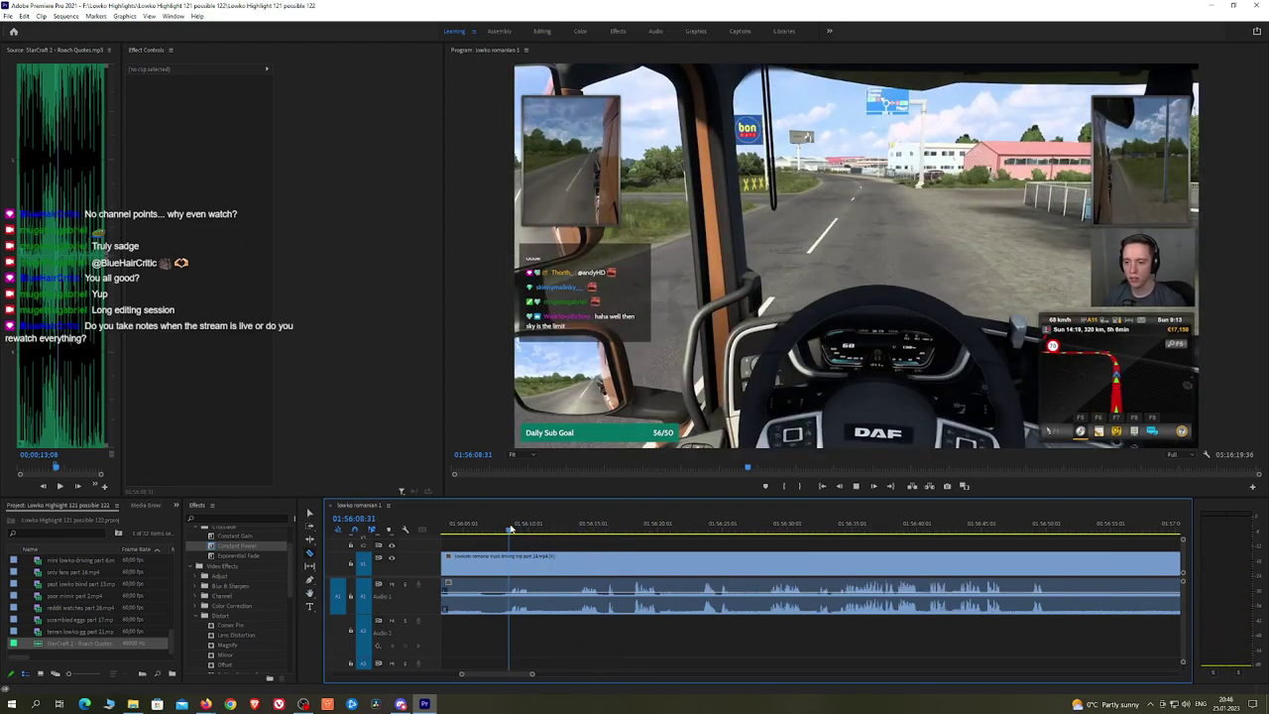
key("h")
left_click_drag(565, 544, 650, 542)
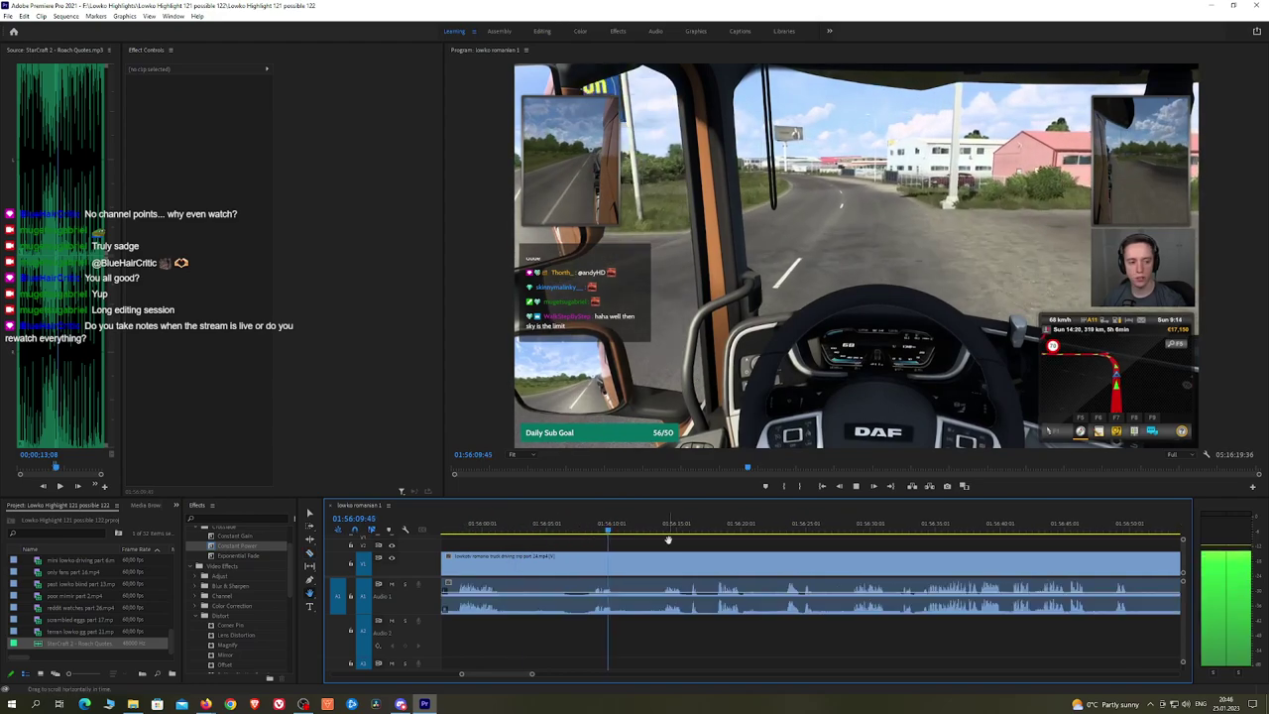
left_click(659, 528)
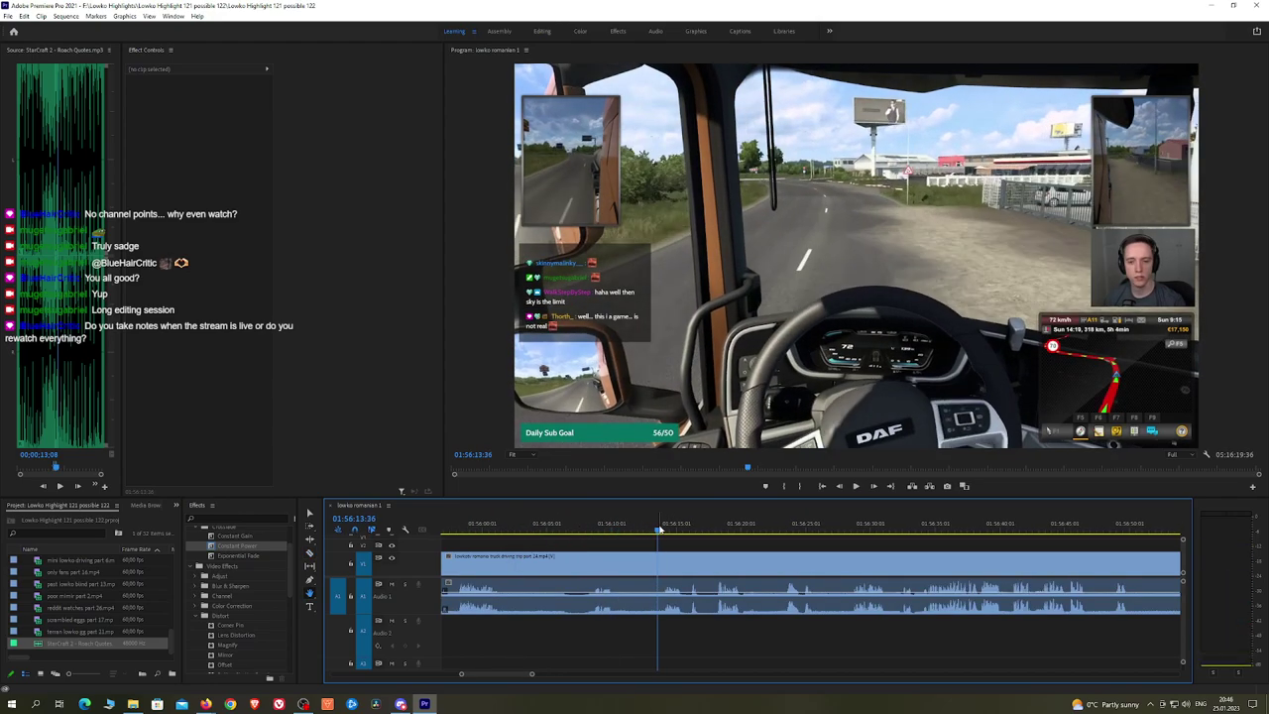
left_click(660, 561)
key("v")
left_click(627, 567)
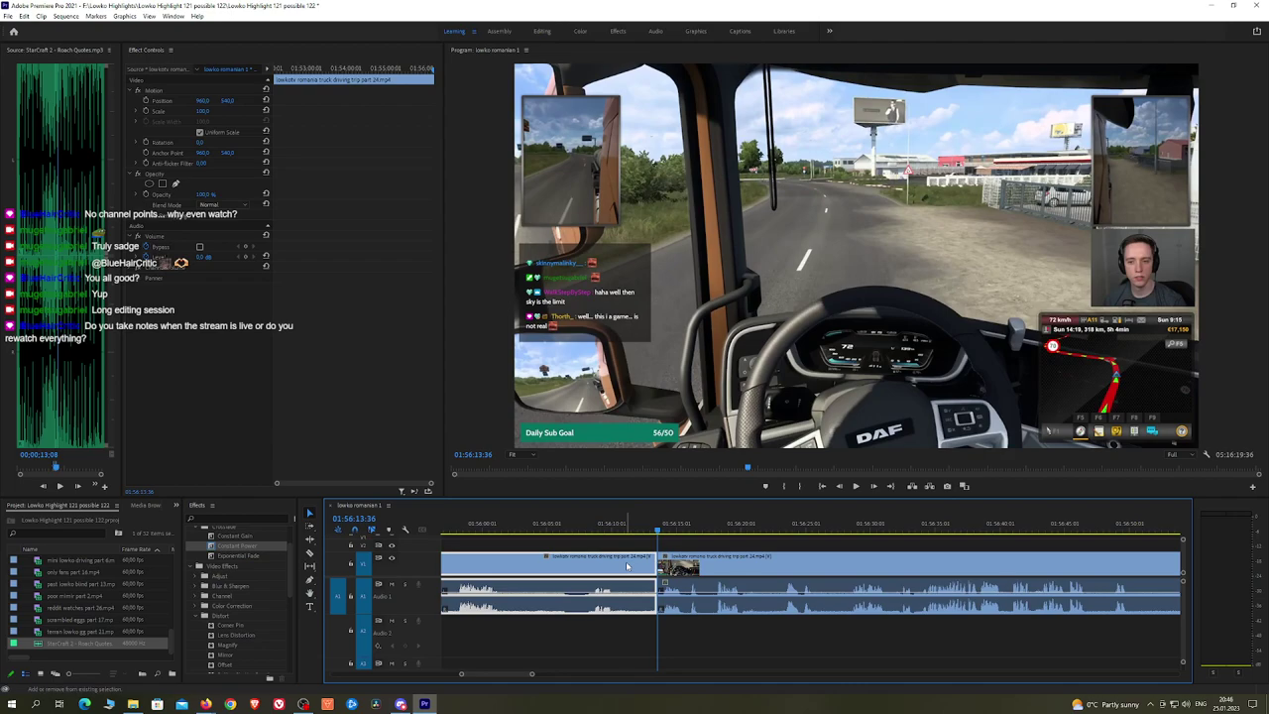
key("shift+Delete")
Step: Apply an Exponential Fade to the new audio join and save the project
key("ctrl+s")
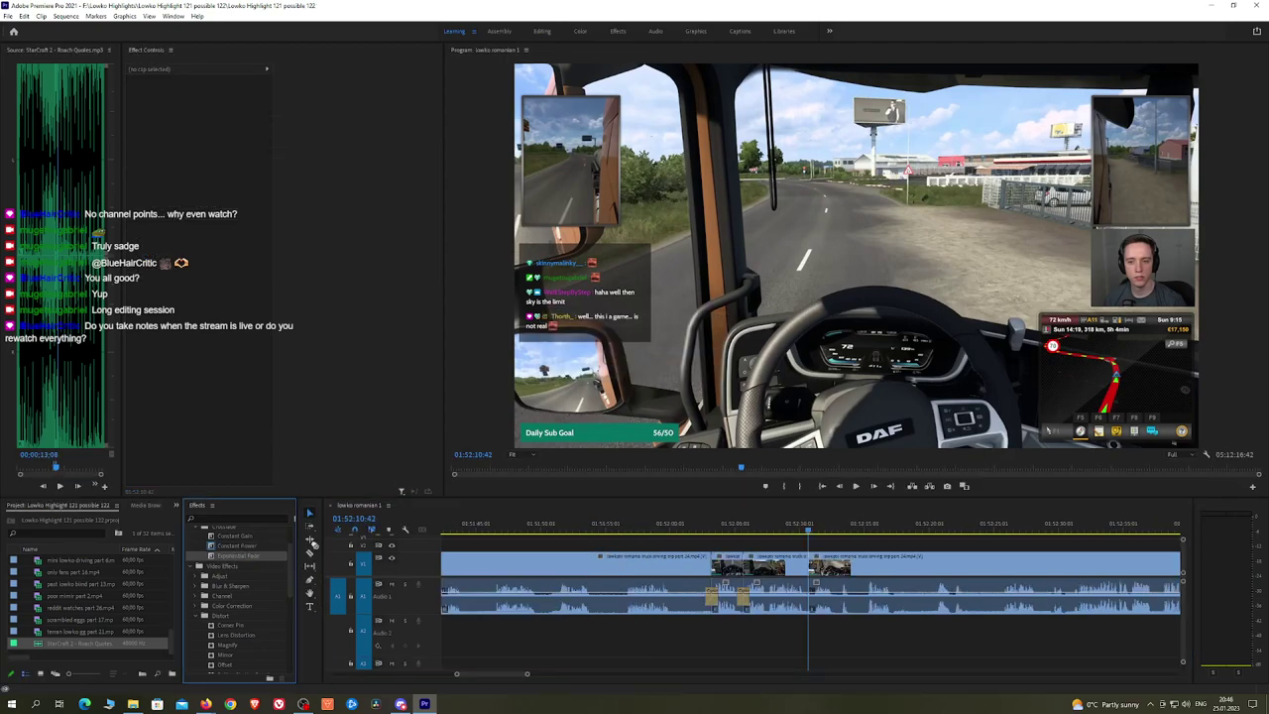
left_click_drag(819, 599, 811, 597)
left_click(843, 545)
key("ctrl+s")
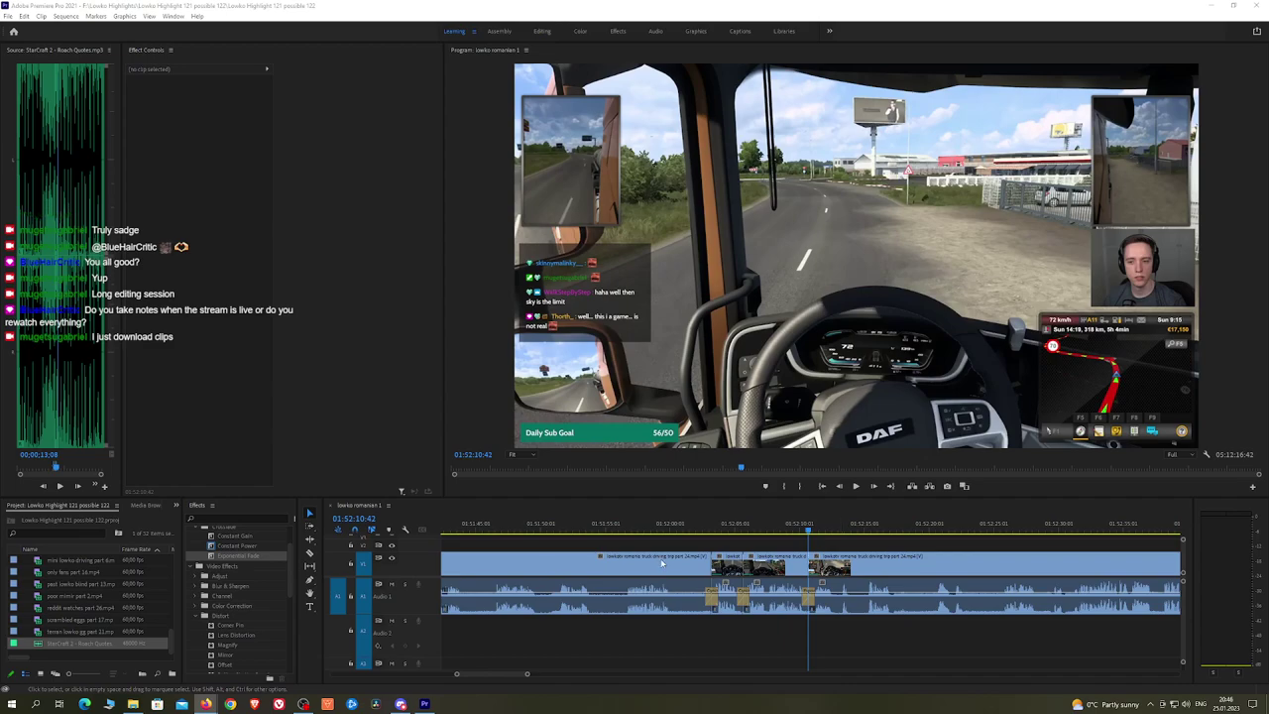
key("space")
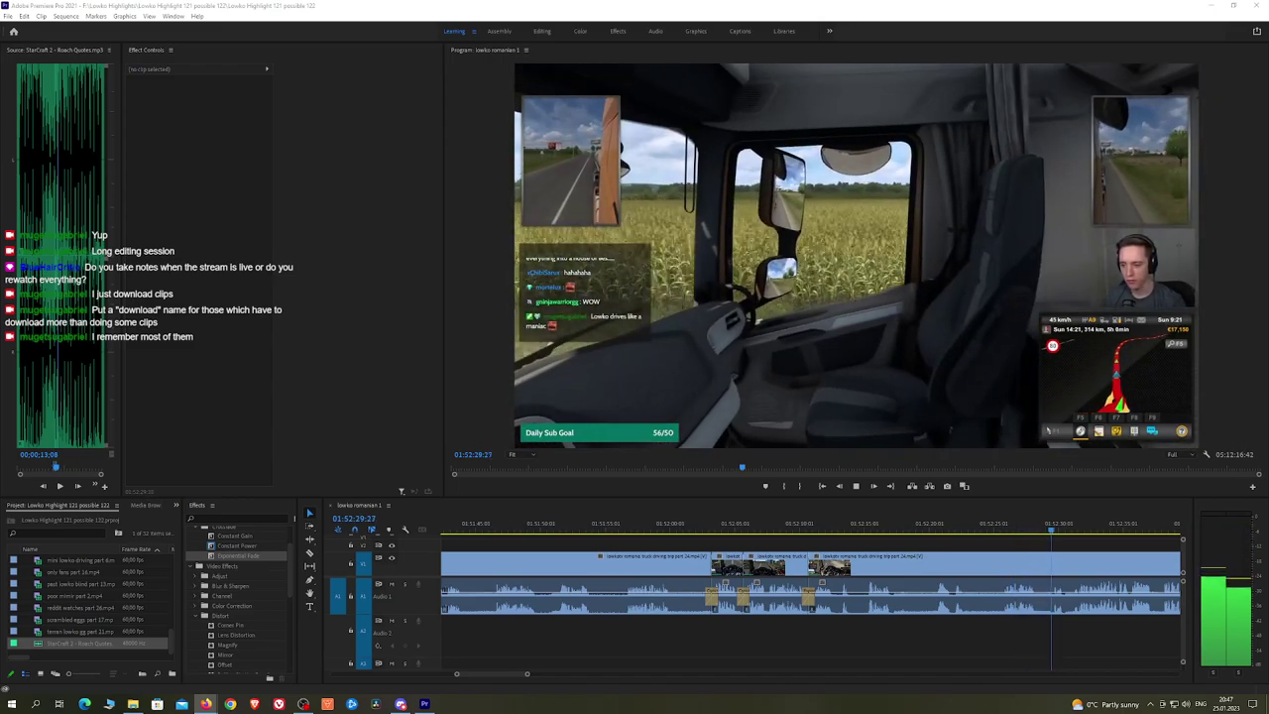
Step: Pan back to 01:52:34, preview the footage and razor the clip at that moment
left_click(1118, 545)
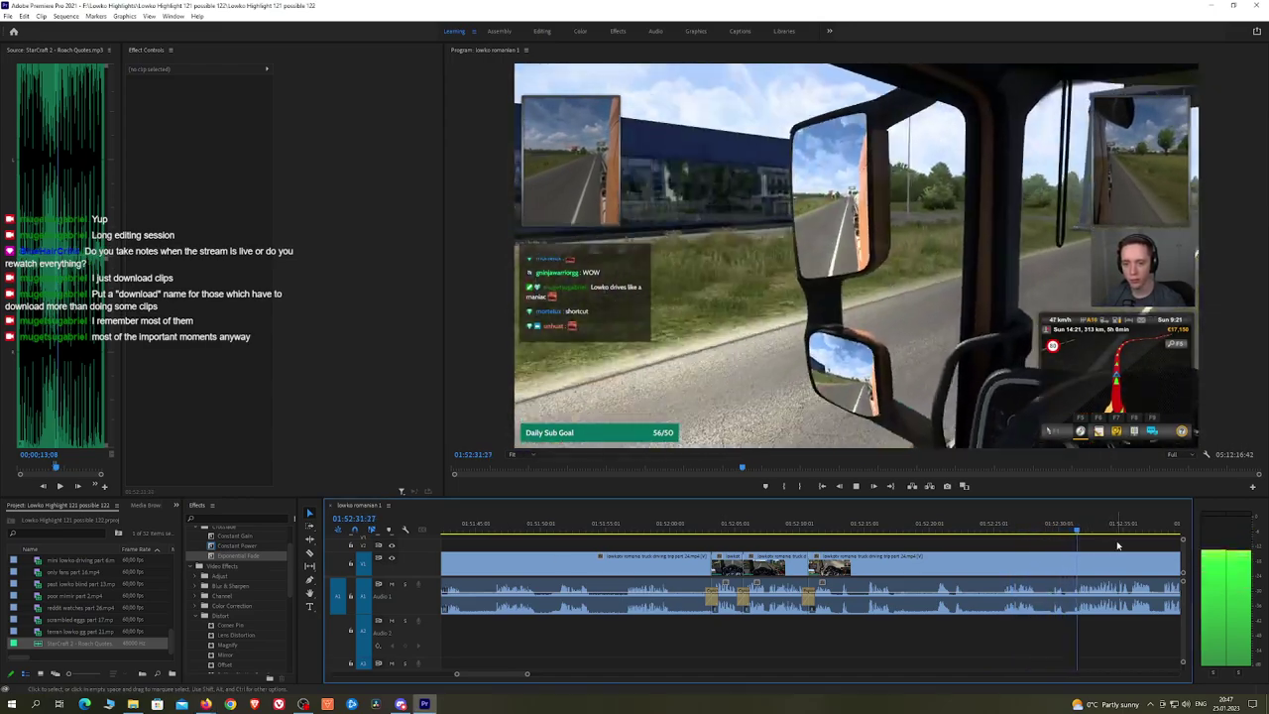
key("h")
left_click_drag(1119, 546, 625, 533)
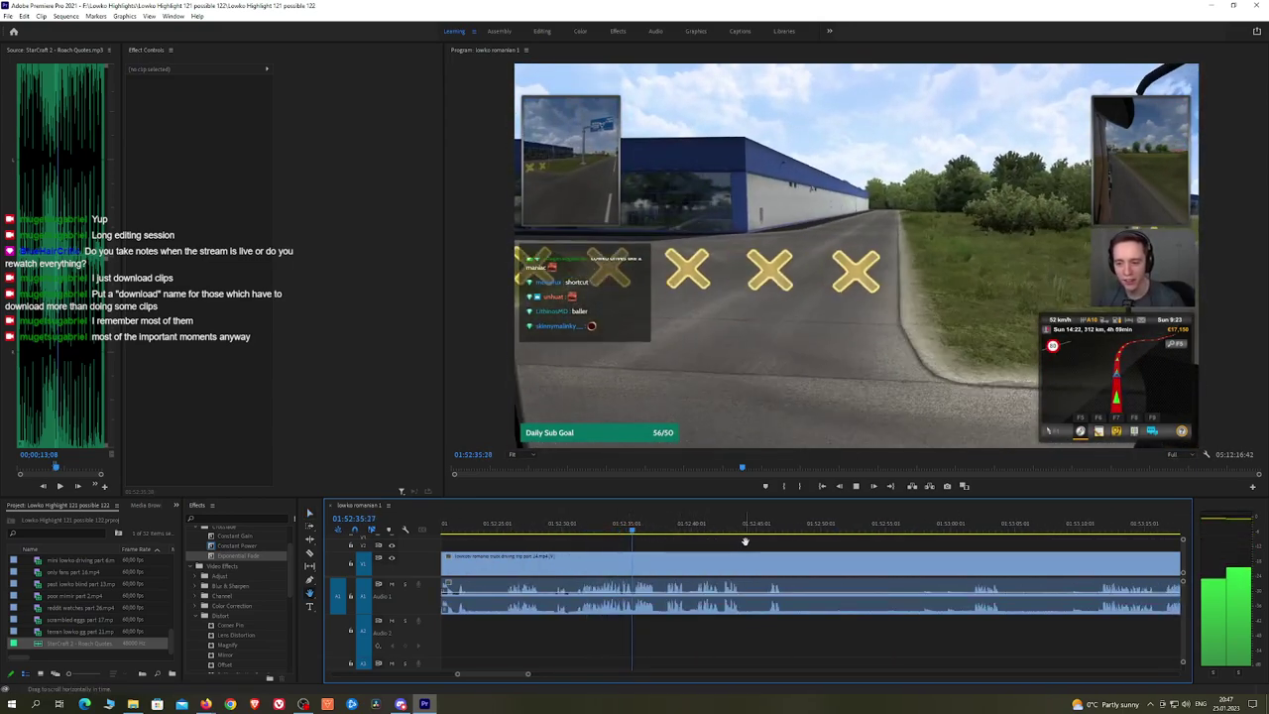
left_click(615, 526)
scroll(626, 531, "up", 3)
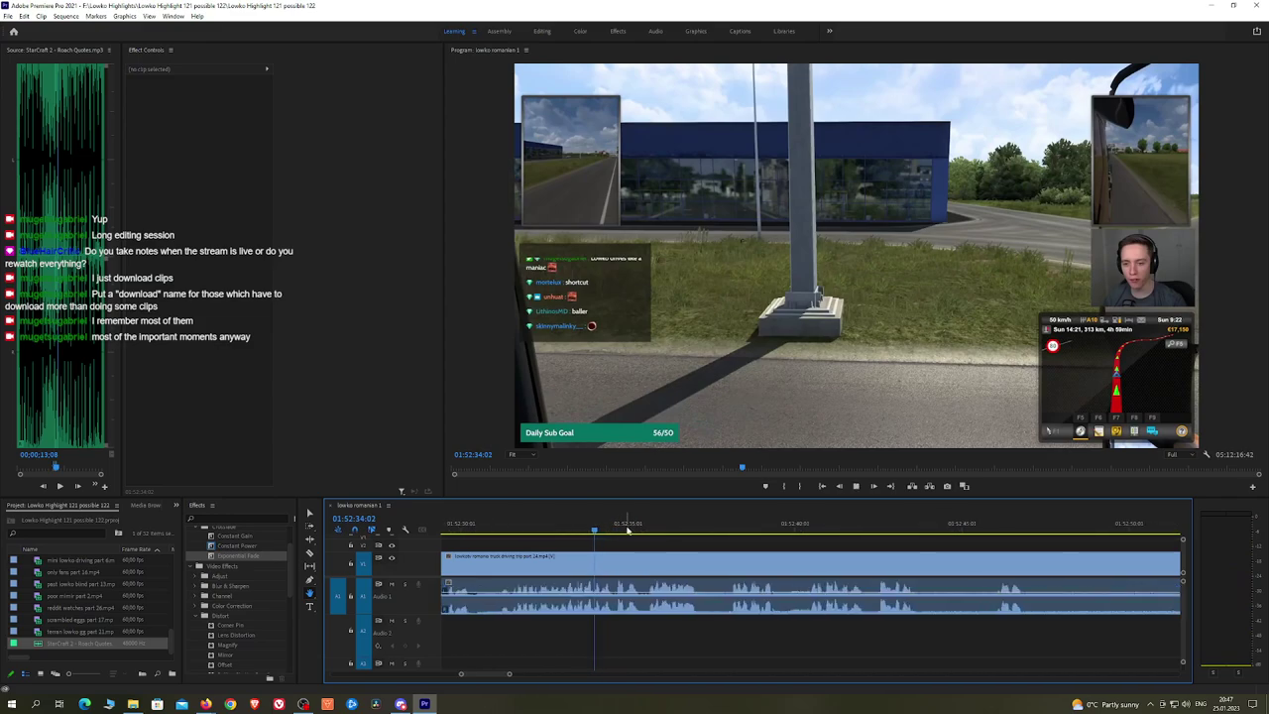
key("space")
key("c")
left_click(616, 562)
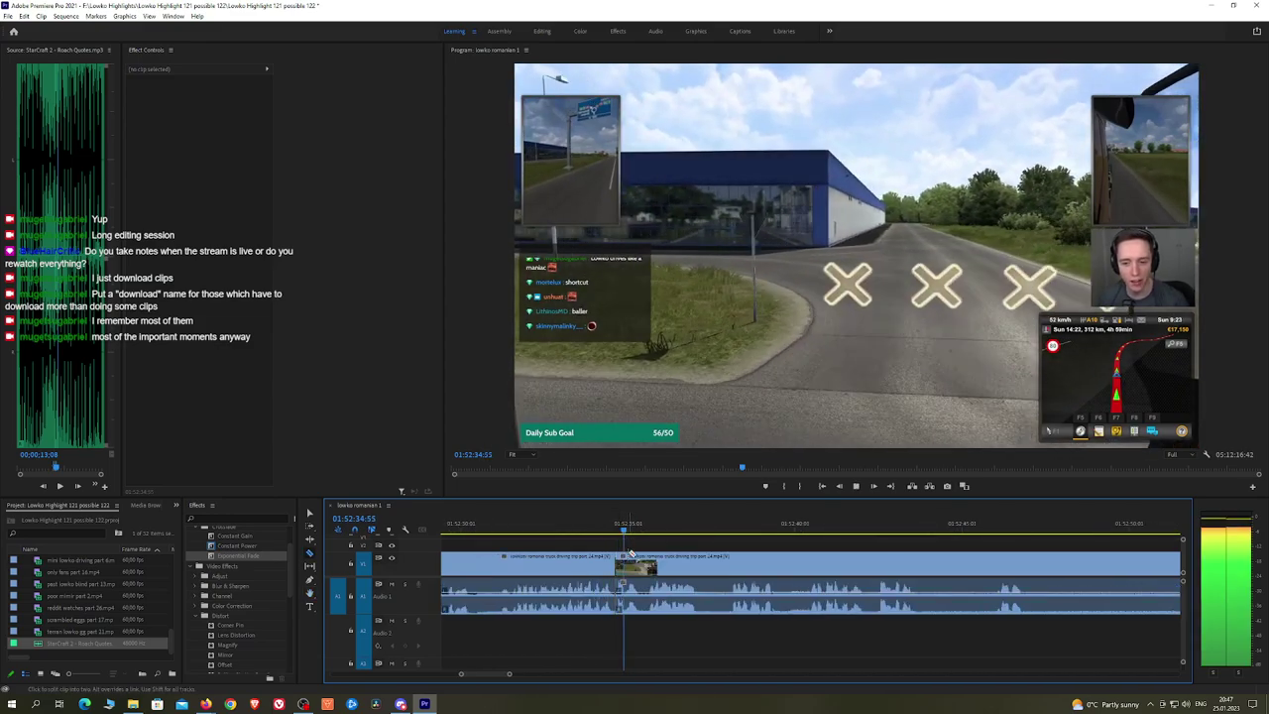
key("space")
left_click(618, 529)
key("space")
key("space")
left_click(625, 565)
key("v")
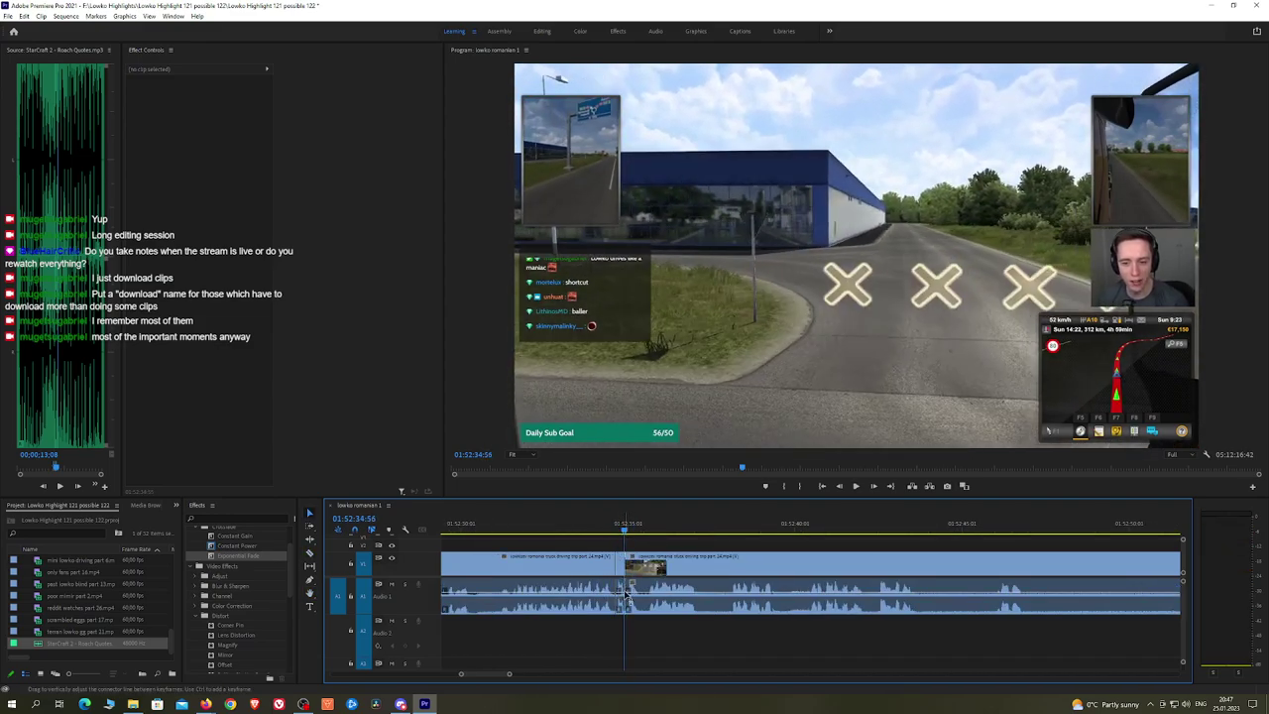
Step: Place the StarCraft 2 - Roach Quotes sound at the cut and lower its volume level
left_click(623, 620)
left_click_drag(103, 646, 621, 627)
left_click(208, 111)
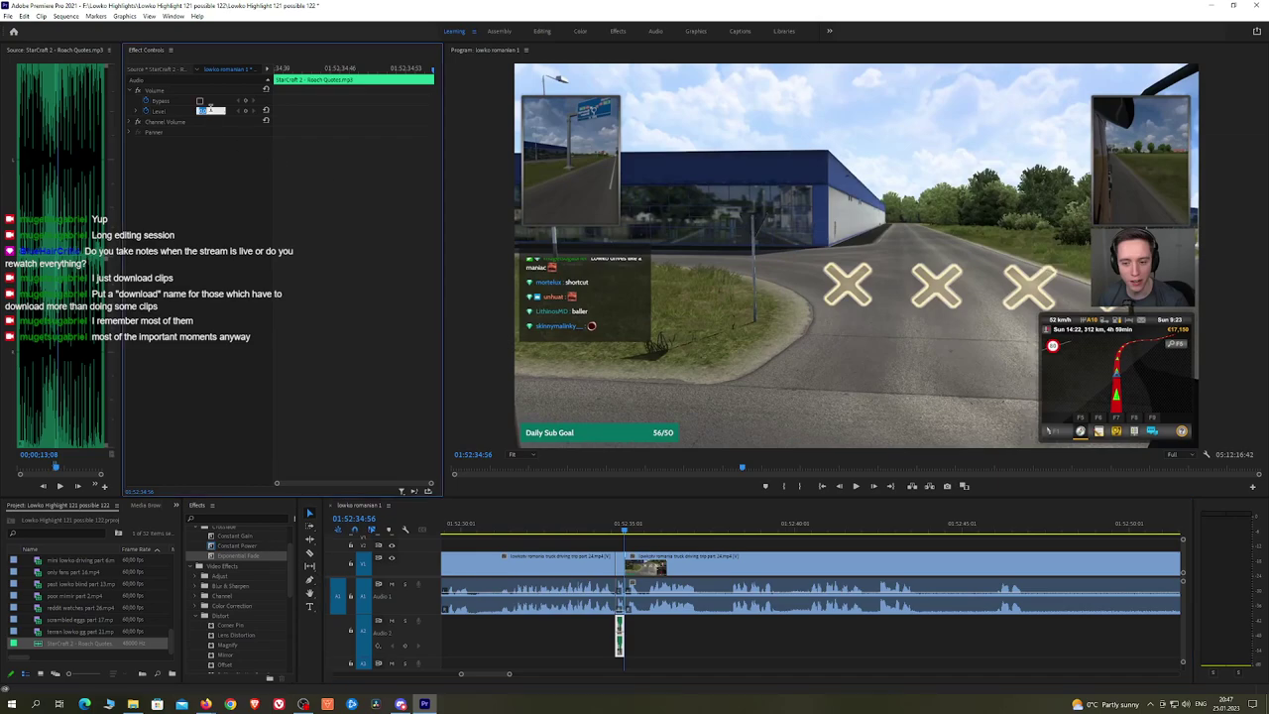
key("space")
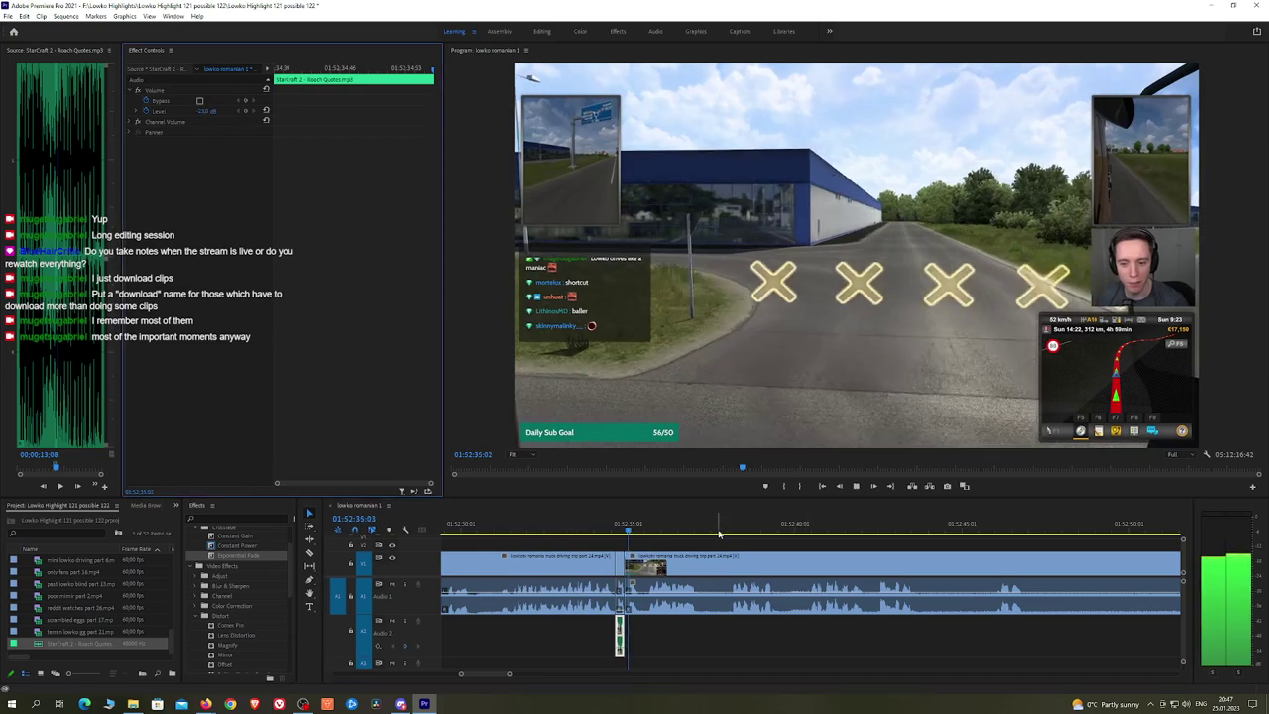
left_click(742, 541)
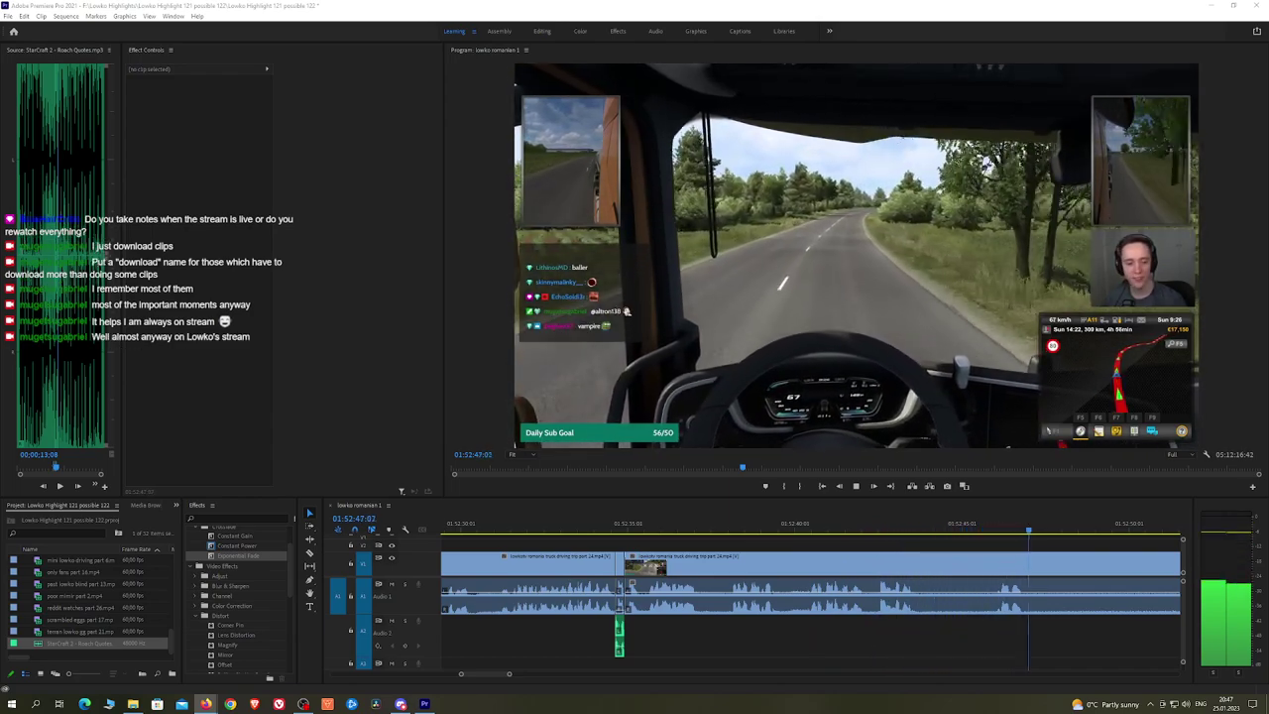
Step: Replay the footage from 01:52:41 to pick the next cut moment
left_click(801, 530)
key("space")
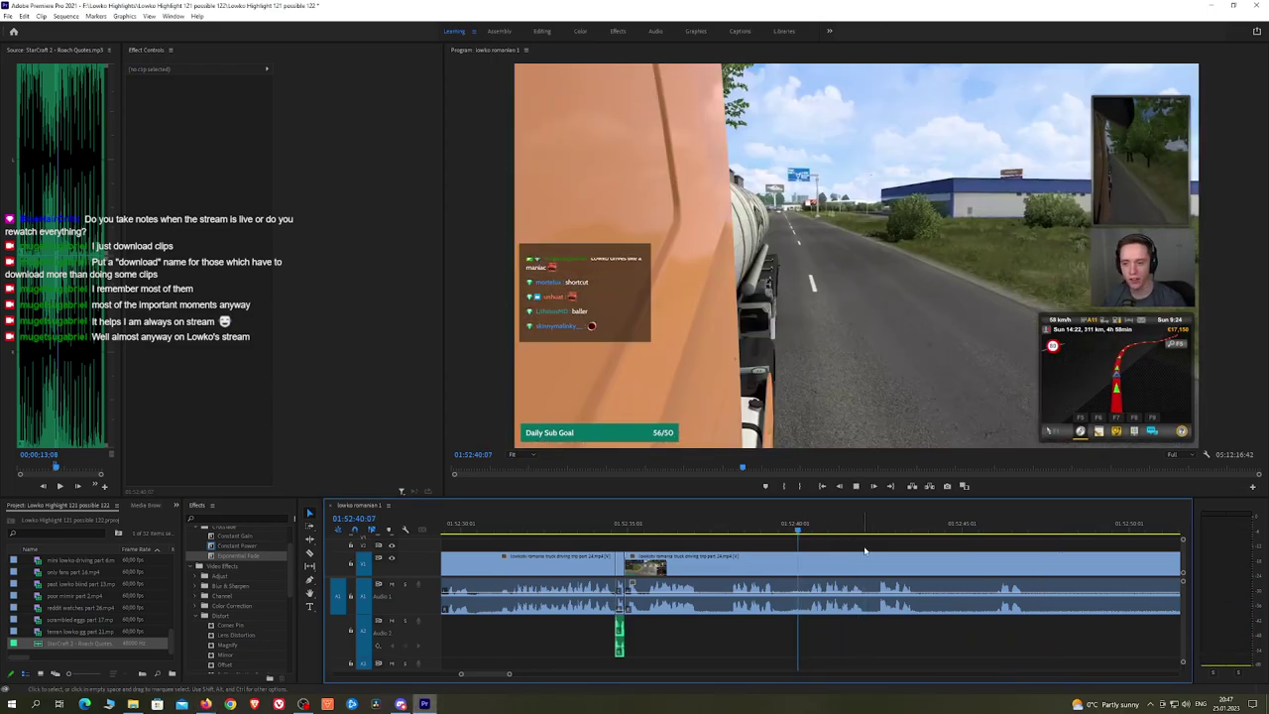
scroll(775, 541, "down", 3)
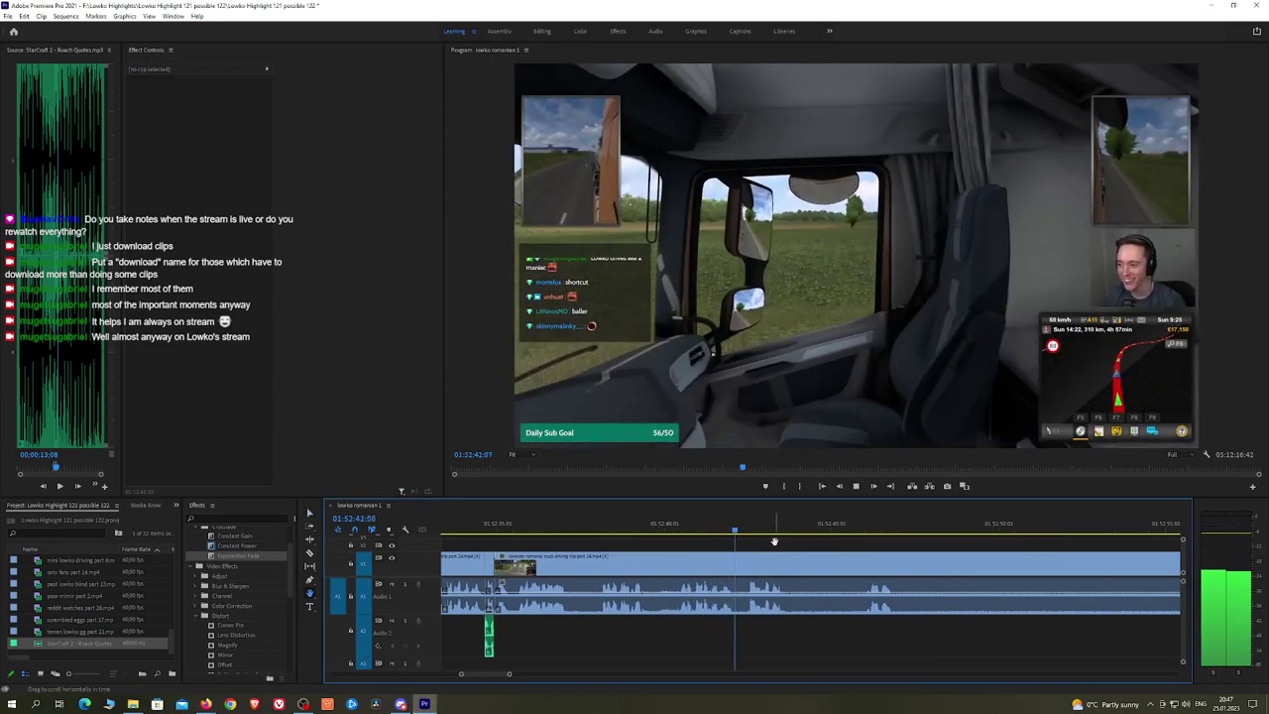
key("space")
left_click(754, 531)
key("space")
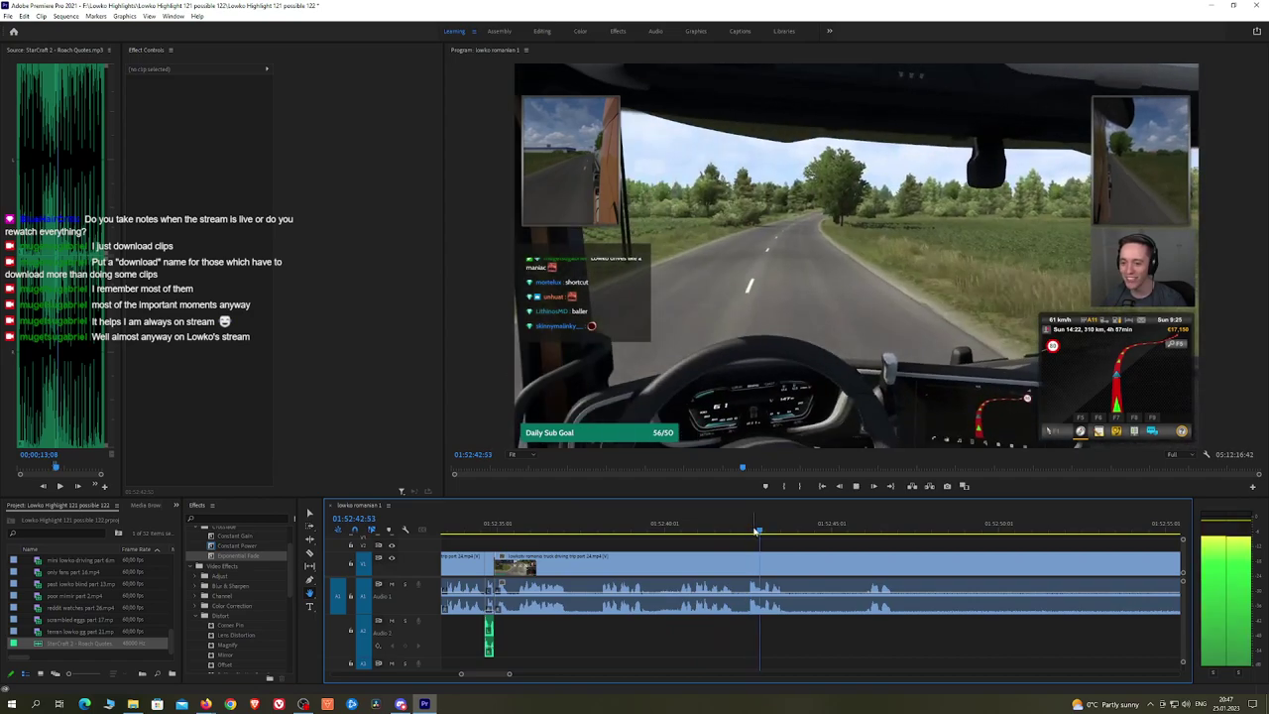
Step: Cut the driving clip twice near 01:52:43 and select the short piece between the cuts
key("ctrl+k")
key("space")
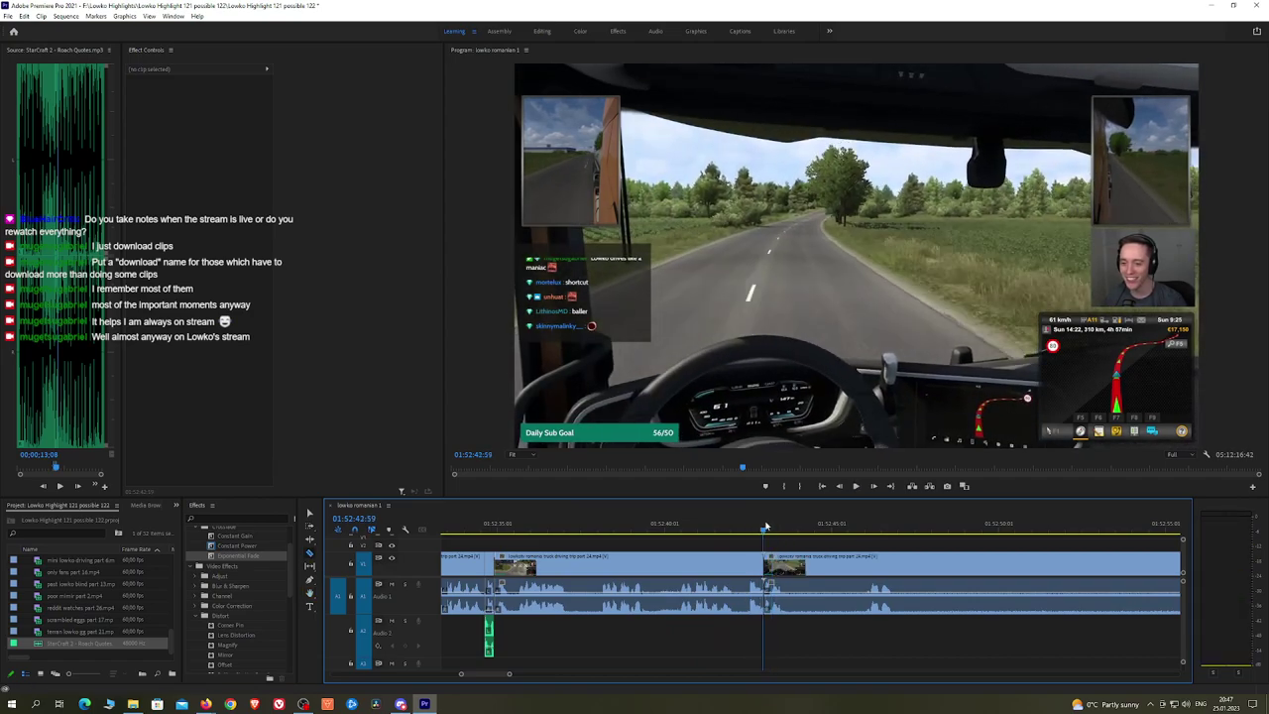
left_click(771, 532)
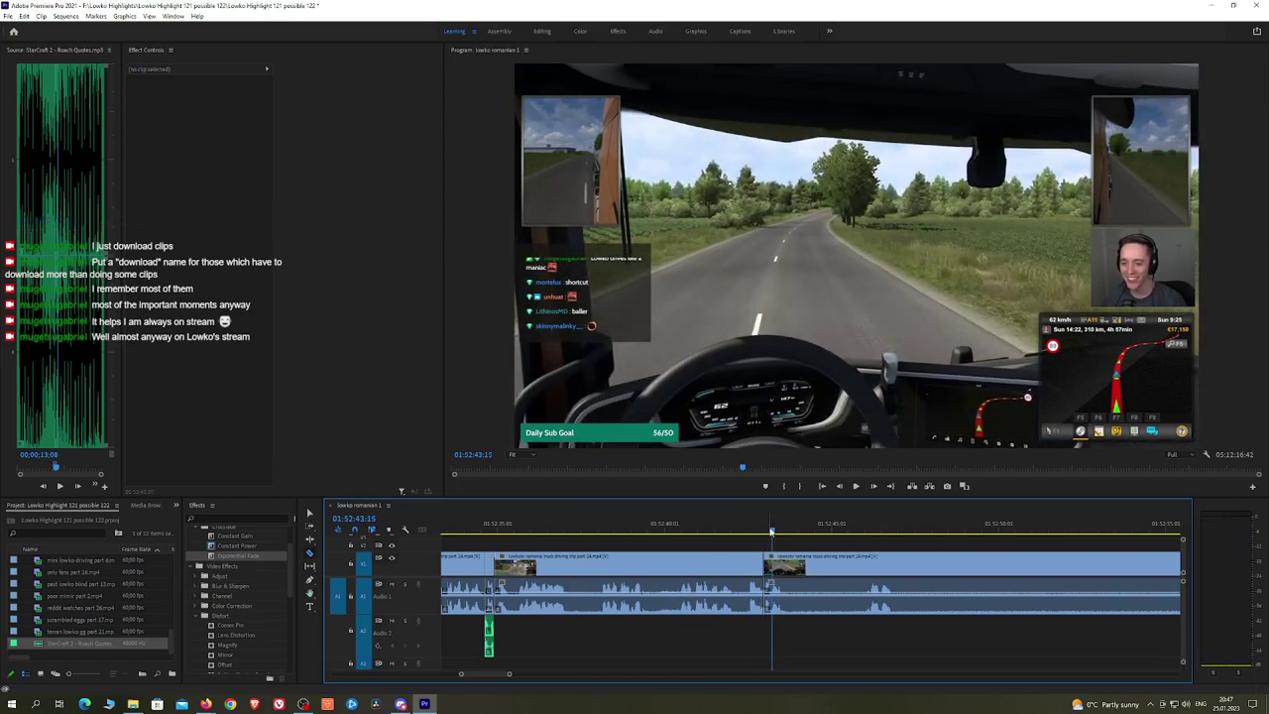
scroll(784, 547, "up", 3)
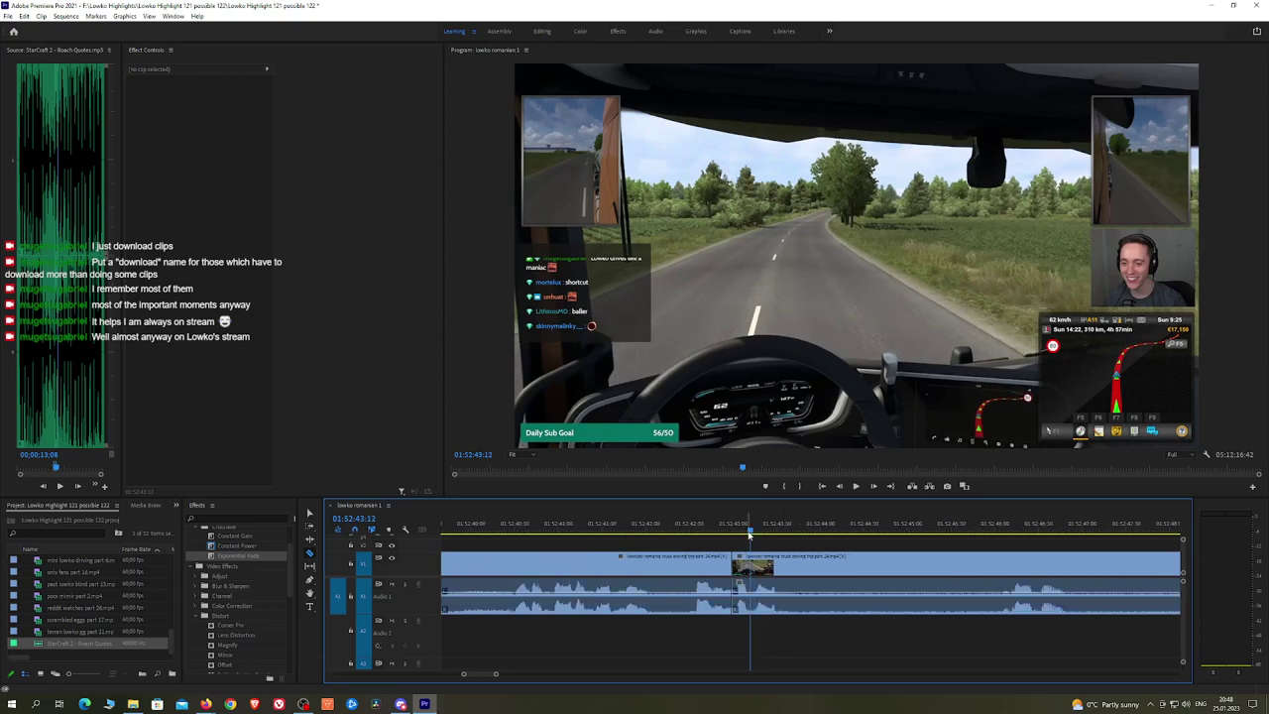
left_click(750, 561)
key("v")
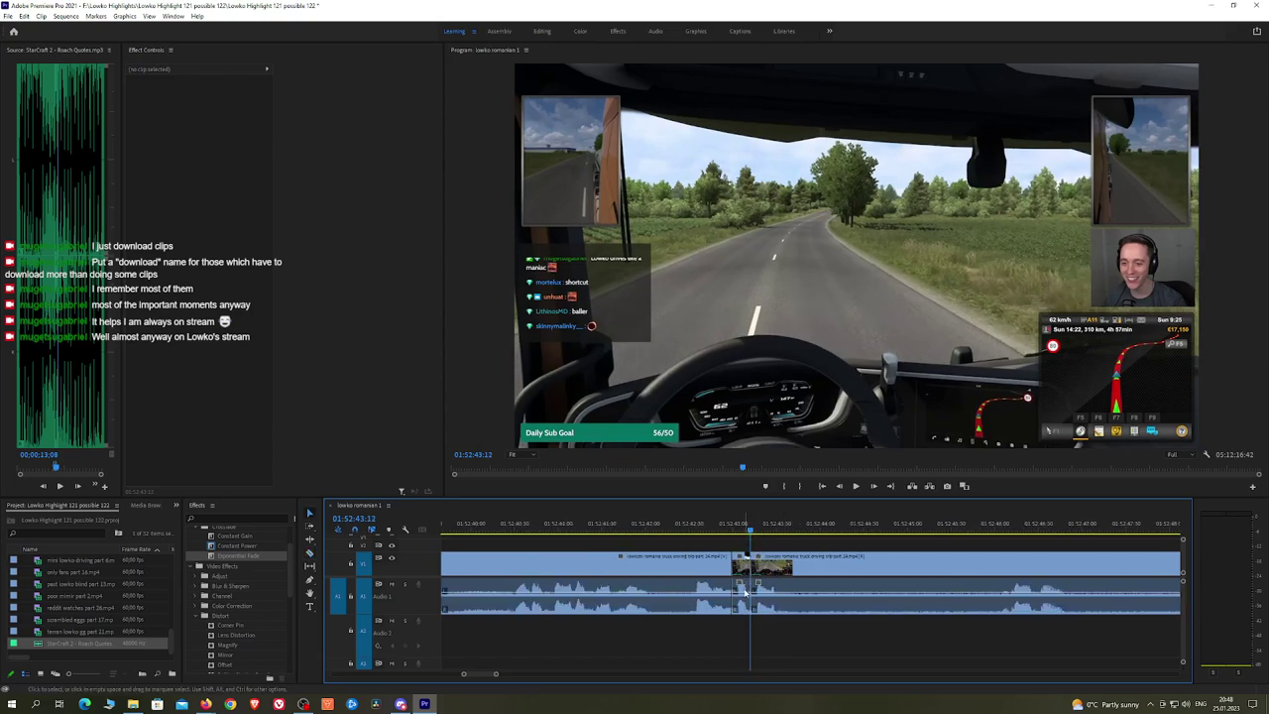
left_click(743, 597)
Step: Place the Roach Quotes sound on audio track 2 at the cut, lower its volume, and play it back
left_click_drag(103, 644, 751, 643)
left_click(205, 110)
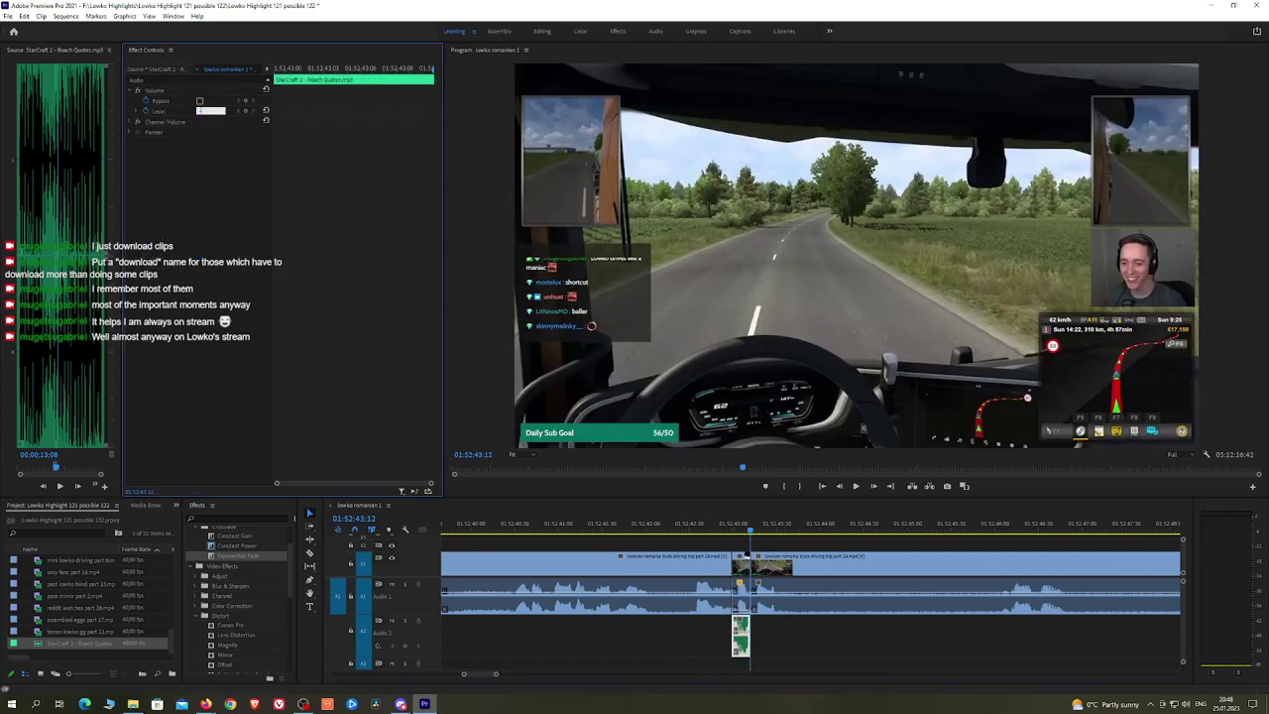
left_click(700, 530)
key("space")
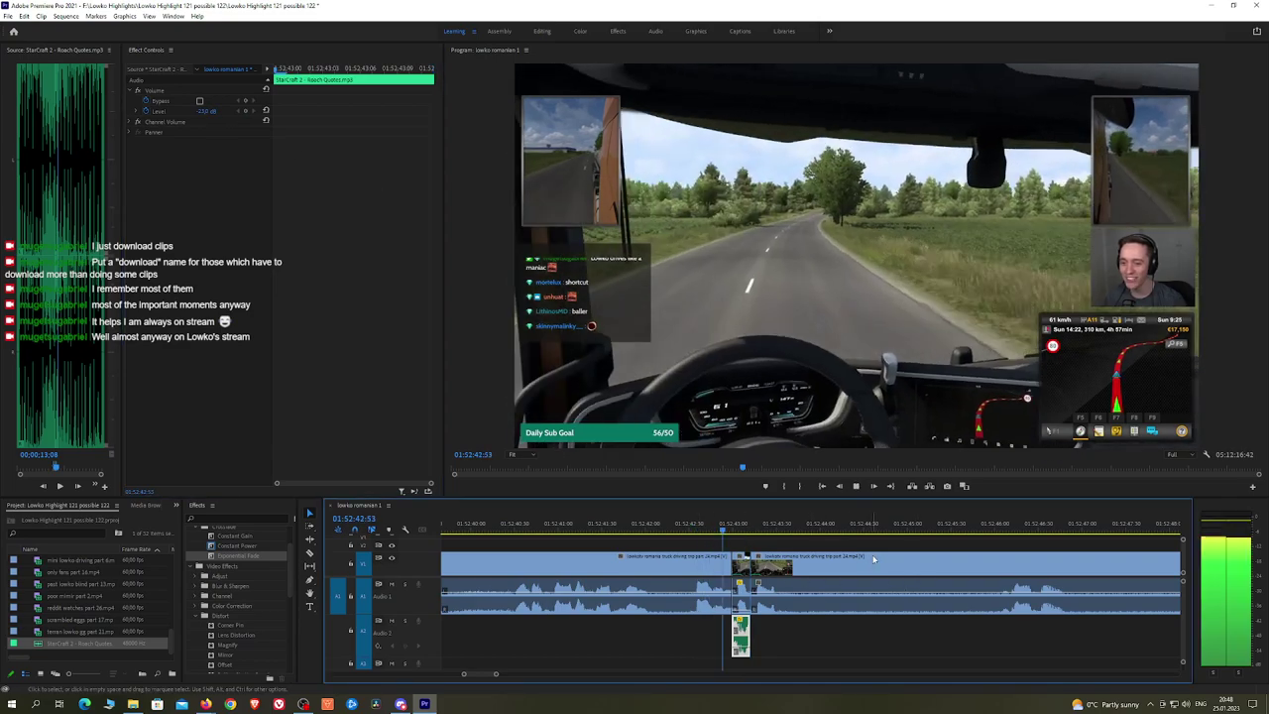
left_click(866, 546)
scroll(880, 547, "down", 3)
key("minus")
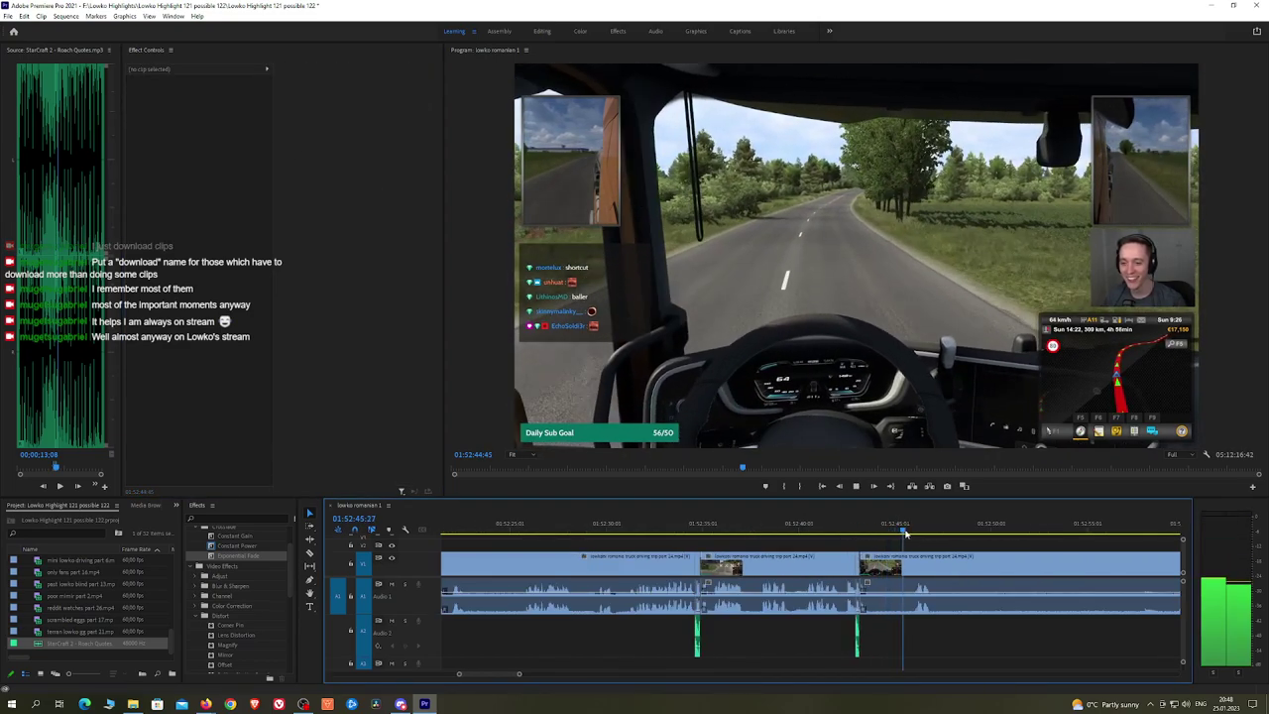
key("minus")
key("equal")
key("equal")
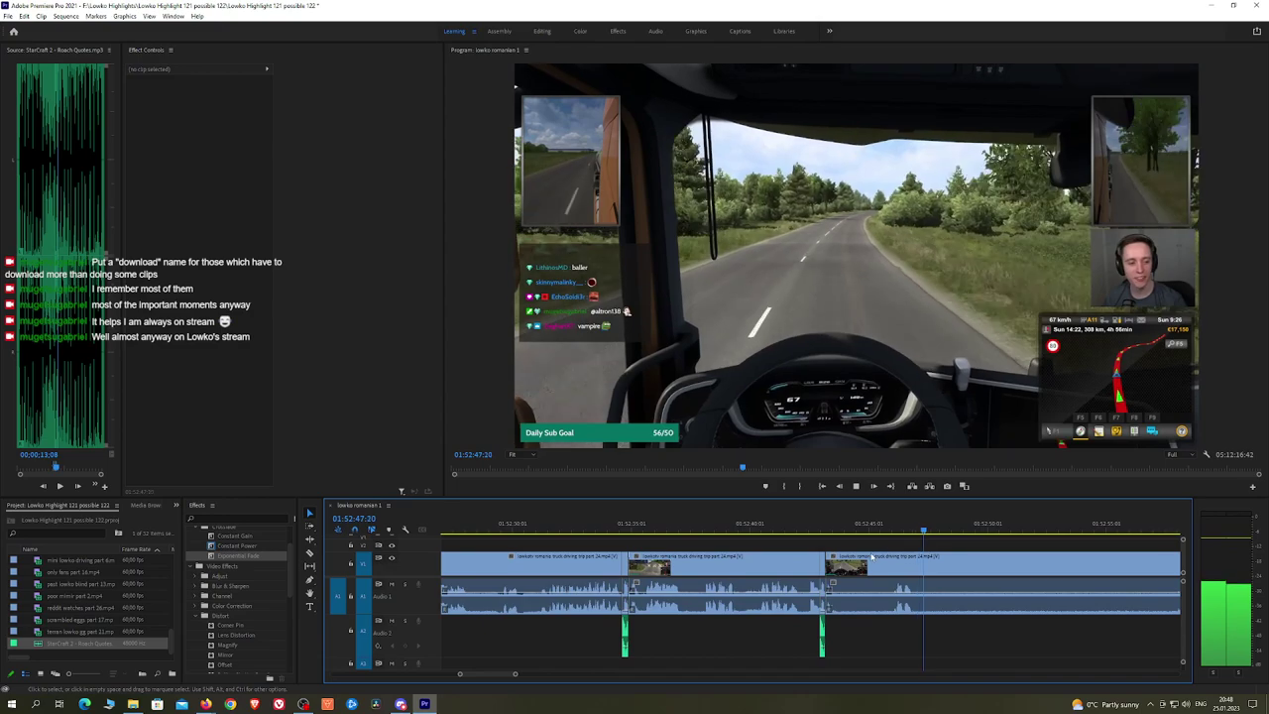
Step: Ripple delete the short unwanted piece and crossfade the audio join with Constant Power
left_click(881, 557)
key("v")
left_click(866, 557)
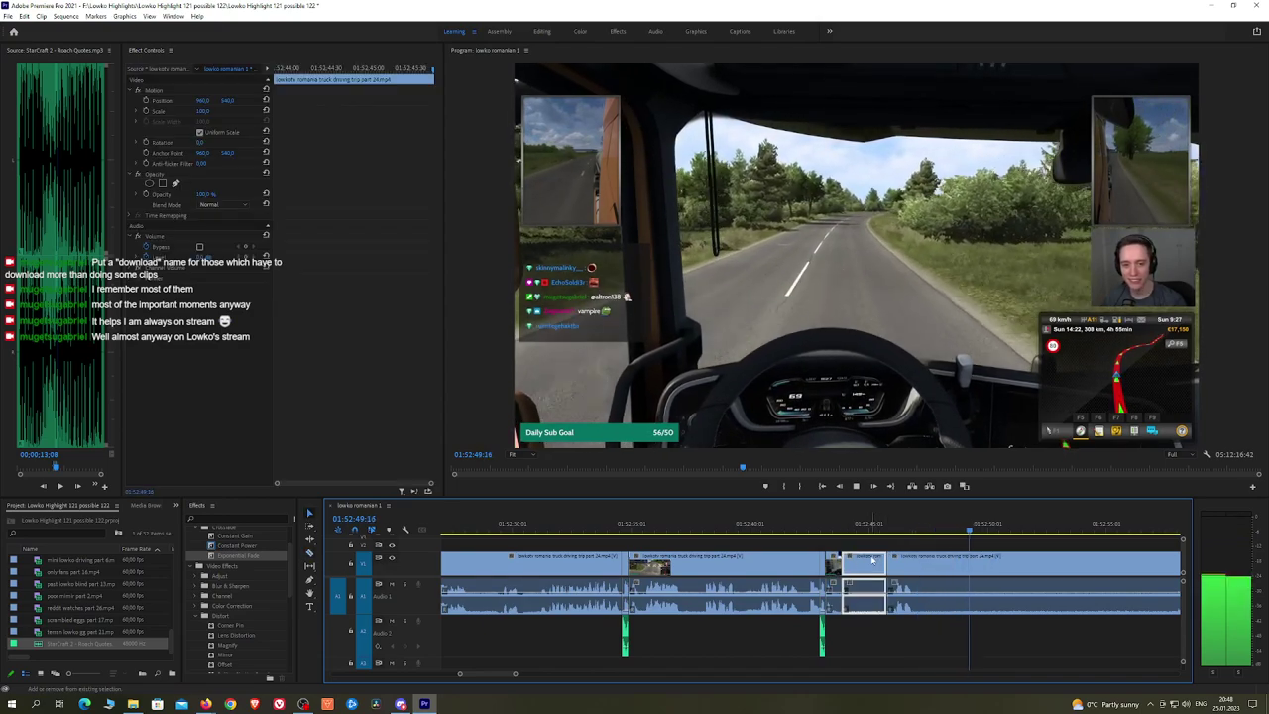
key("shift+Delete")
left_click_drag(261, 552, 841, 598)
key("space")
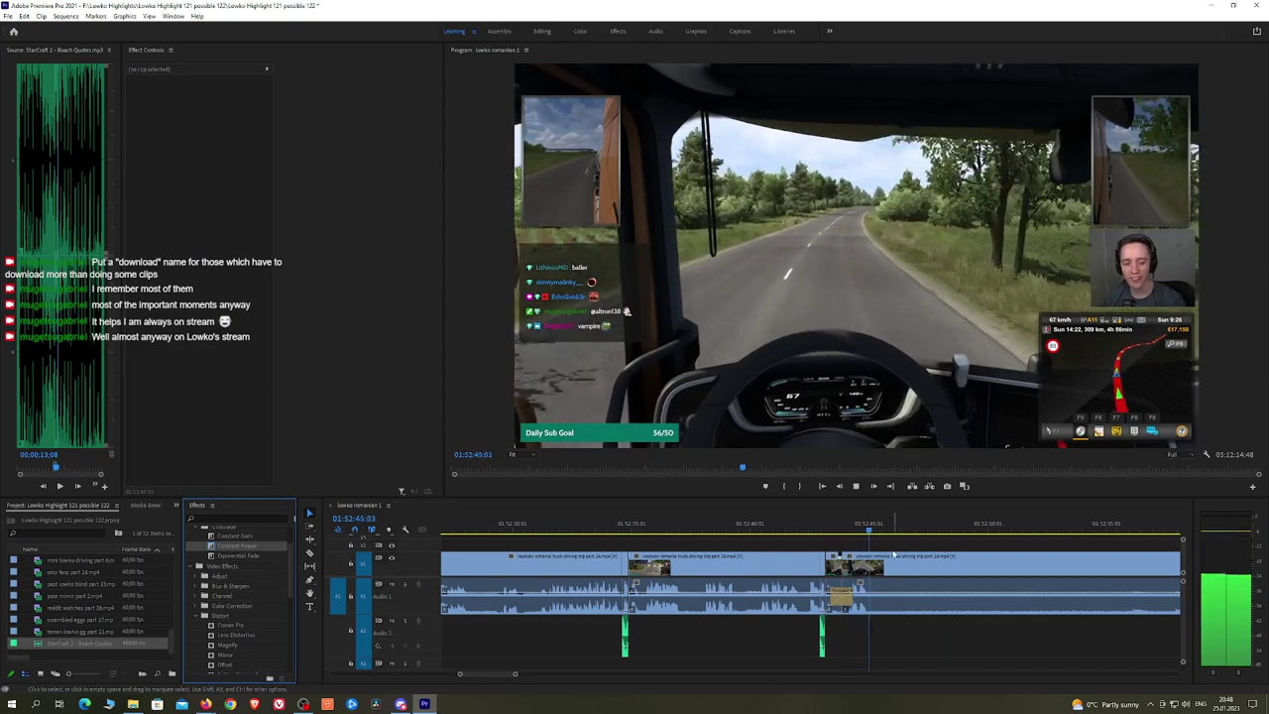
Step: Cut the clip again and skim ahead through the footage from 01:53:08 to about 01:53:53
left_click(879, 562)
scroll(928, 547, "down", 4)
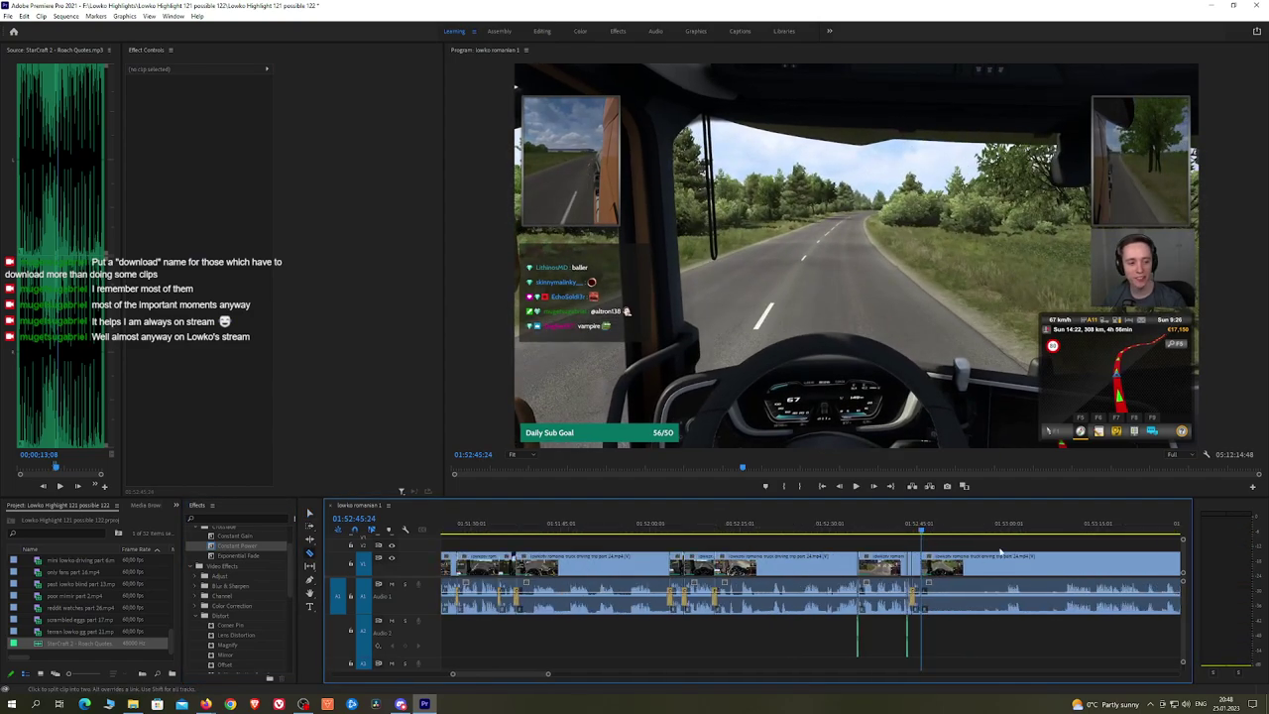
key("h")
left_click_drag(1006, 549, 690, 545)
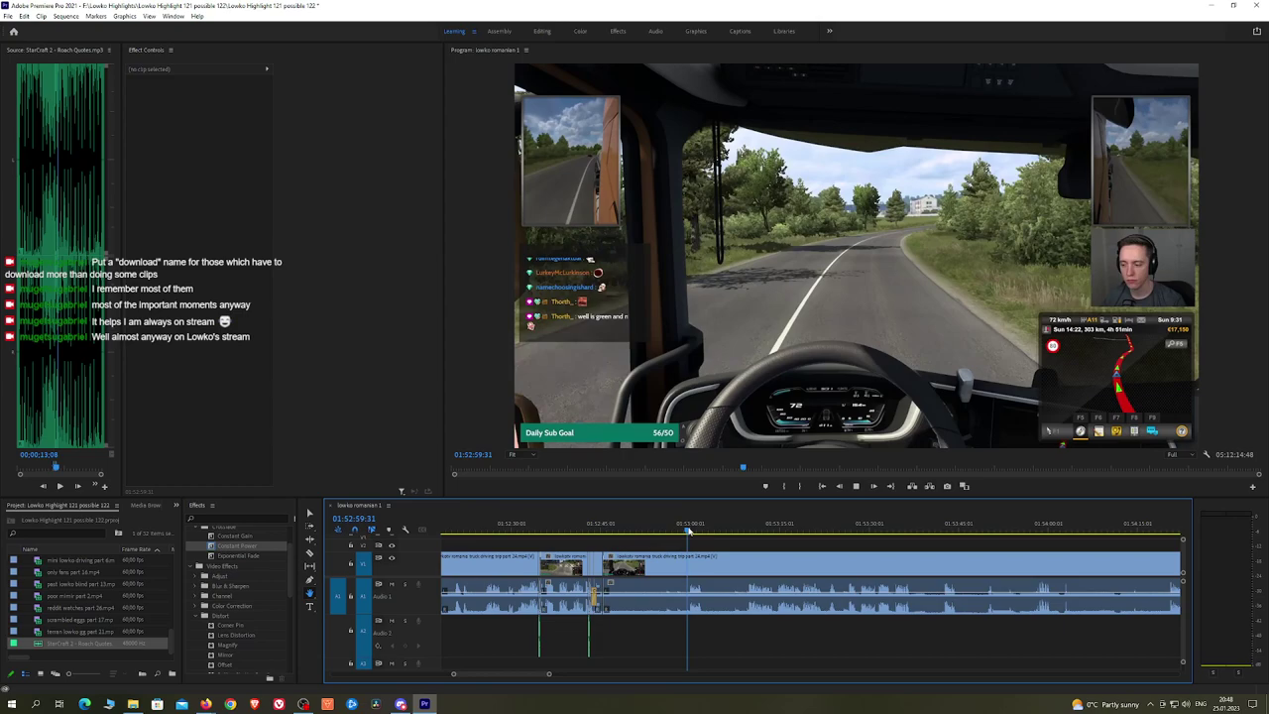
left_click_drag(689, 531, 744, 530)
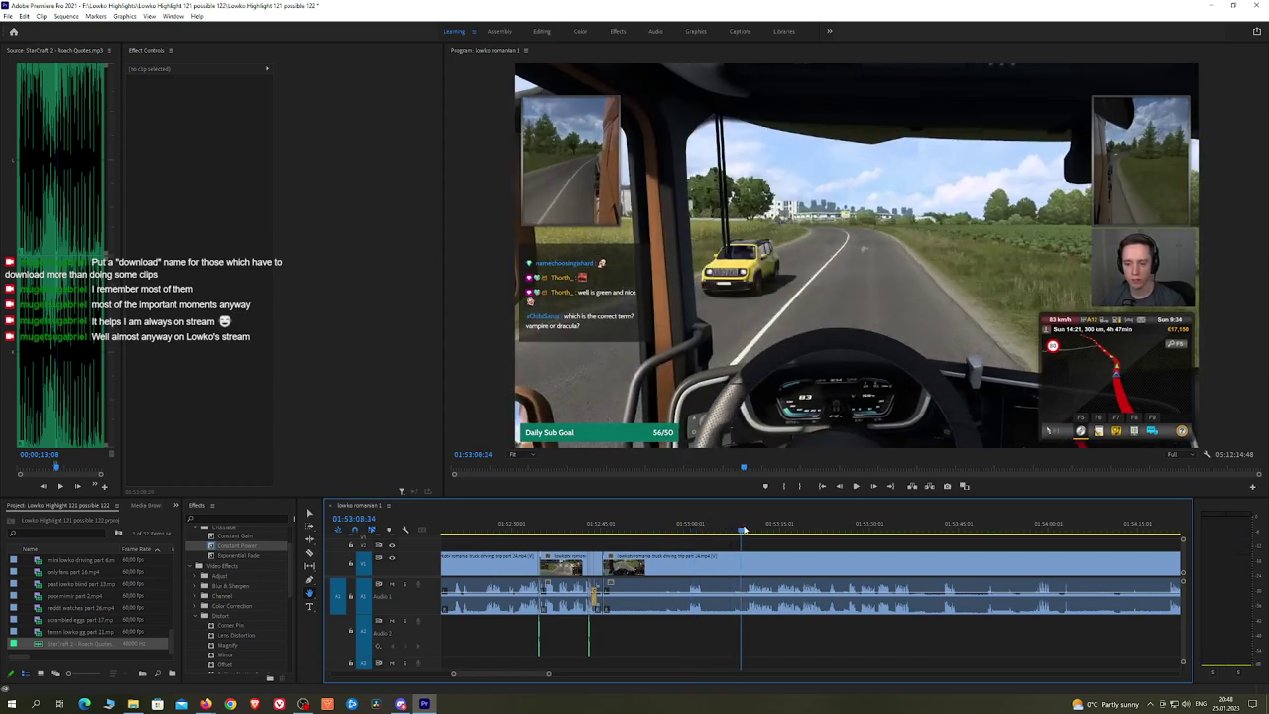
key("space")
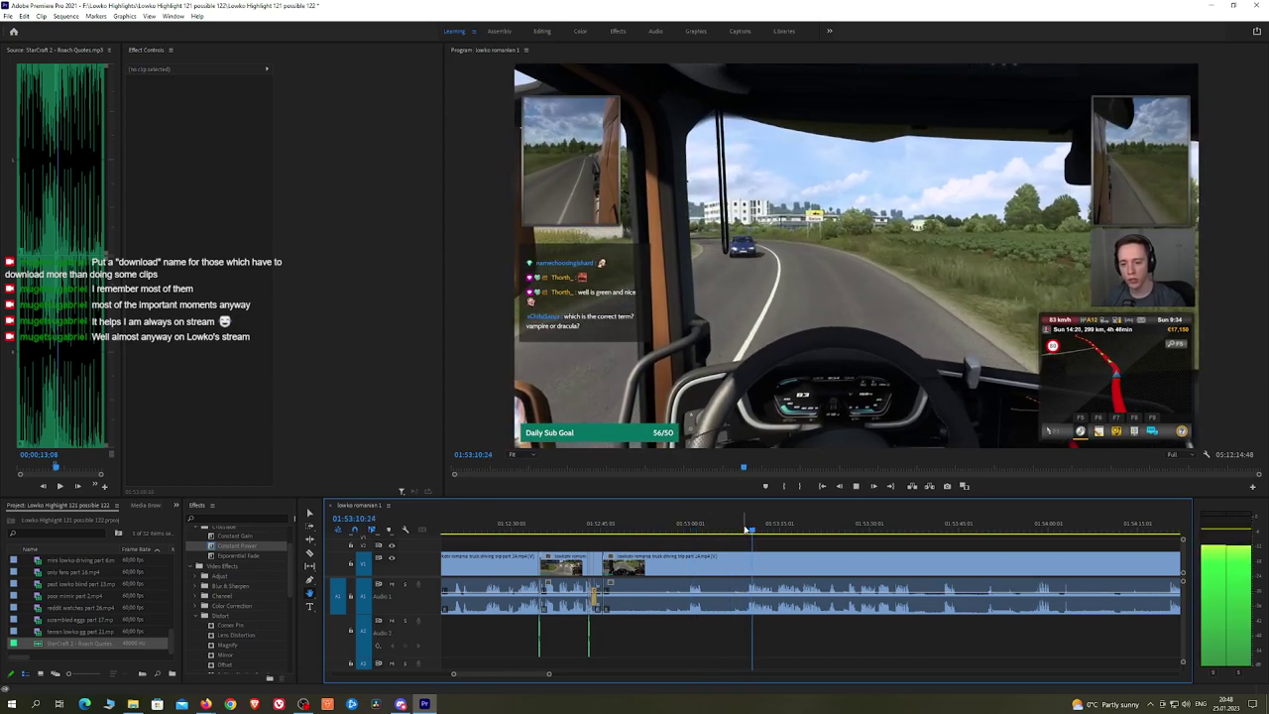
left_click(784, 533)
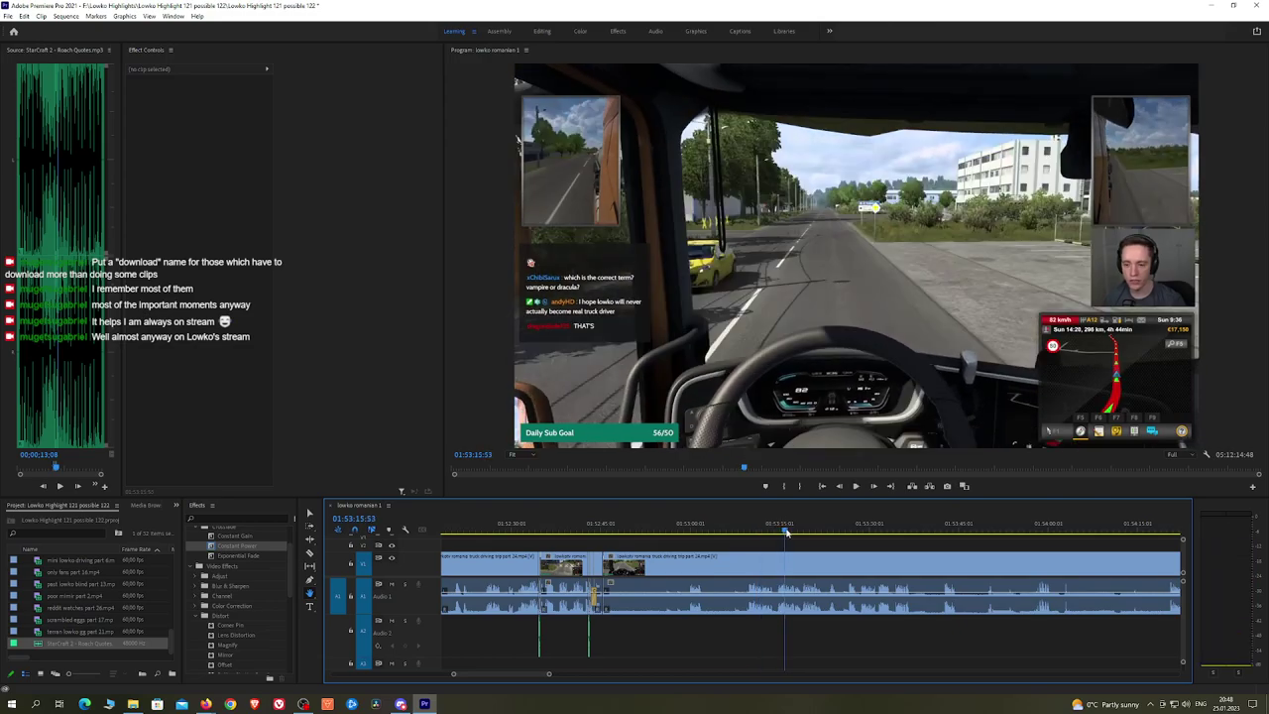
left_click_drag(784, 532, 947, 533)
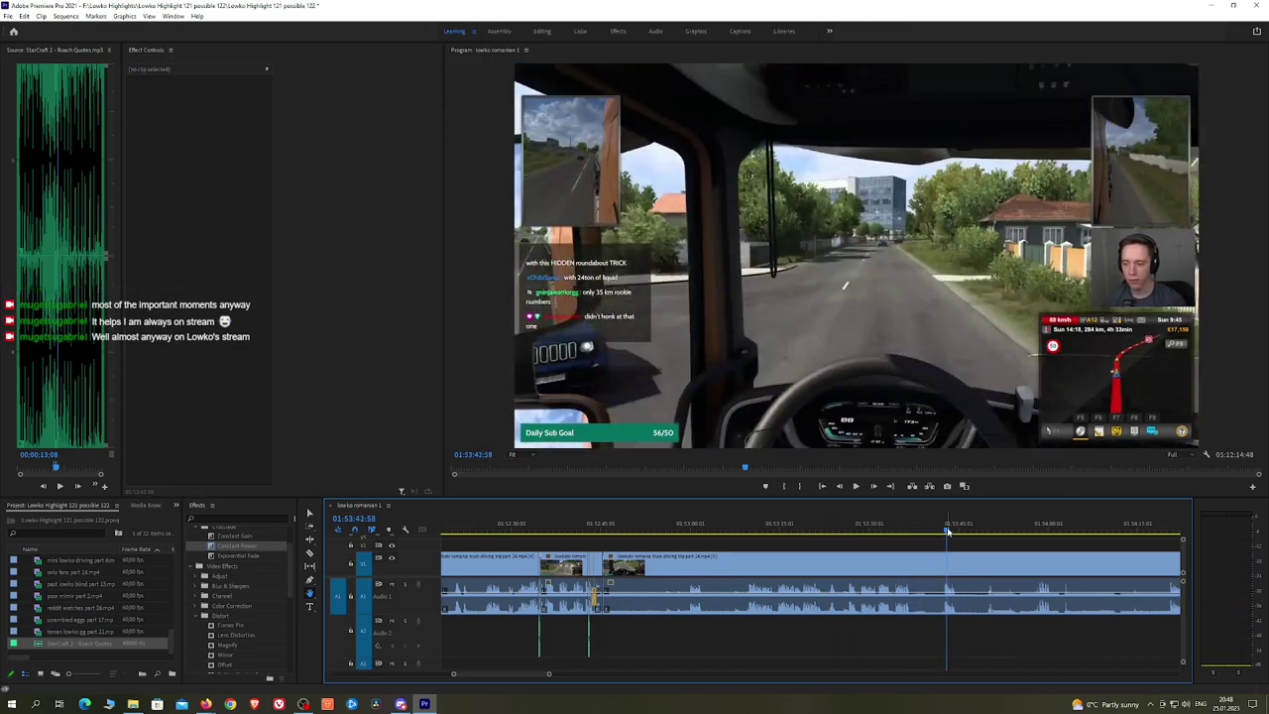
key("space")
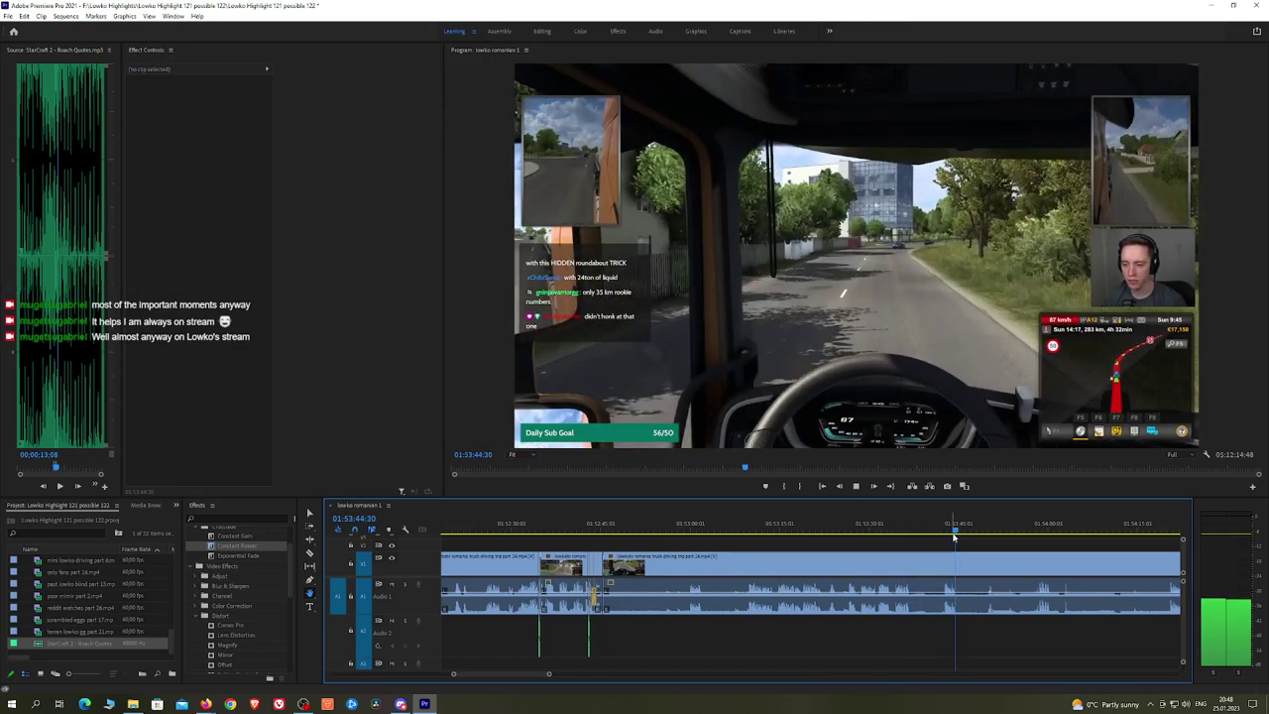
left_click_drag(976, 532, 985, 532)
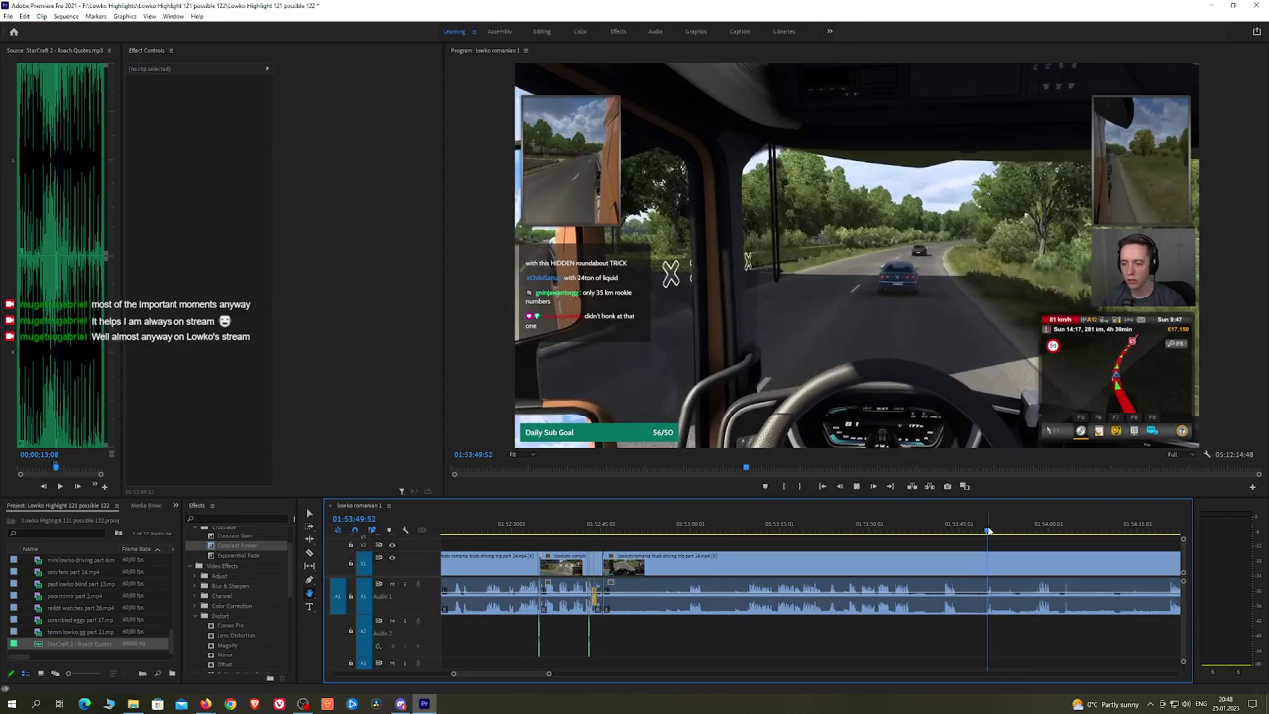
key("space")
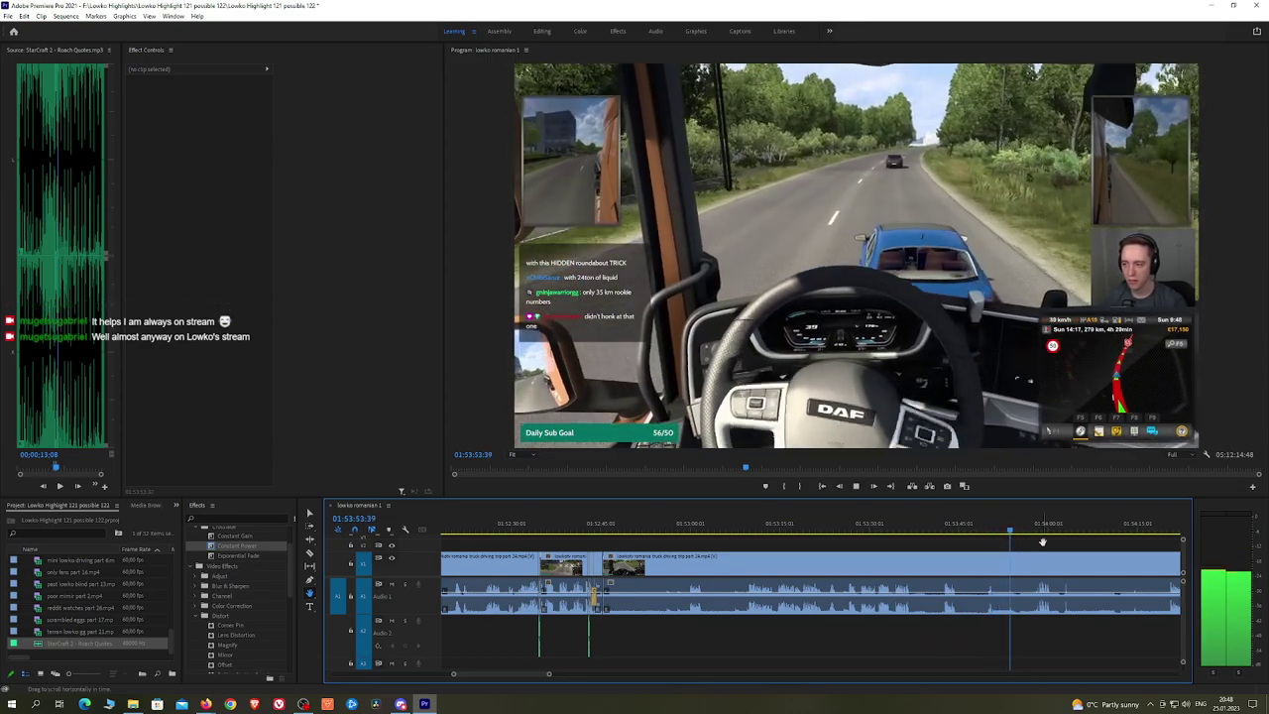
Step: Pan the timeline and preview the footage between 01:53:00 and 01:53:09
left_click_drag(1042, 542, 926, 534)
scroll(902, 536, "up", 3)
scroll(870, 547, "down", 4)
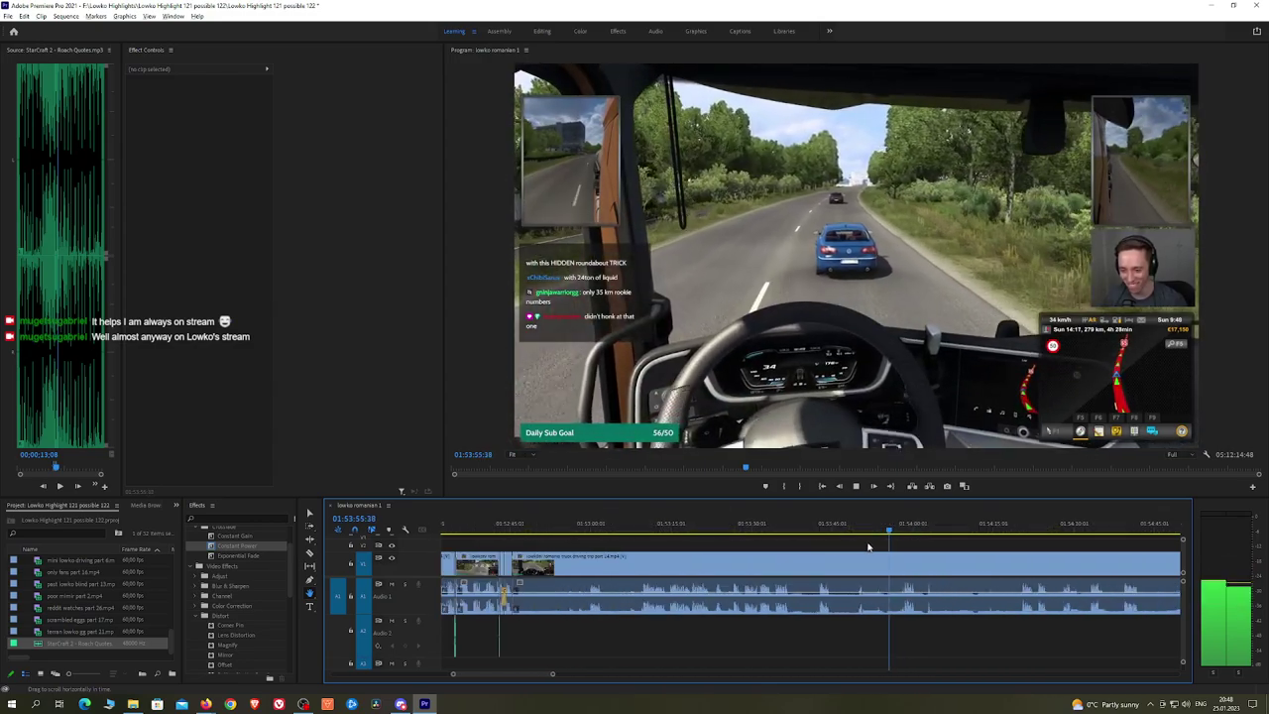
left_click(593, 526)
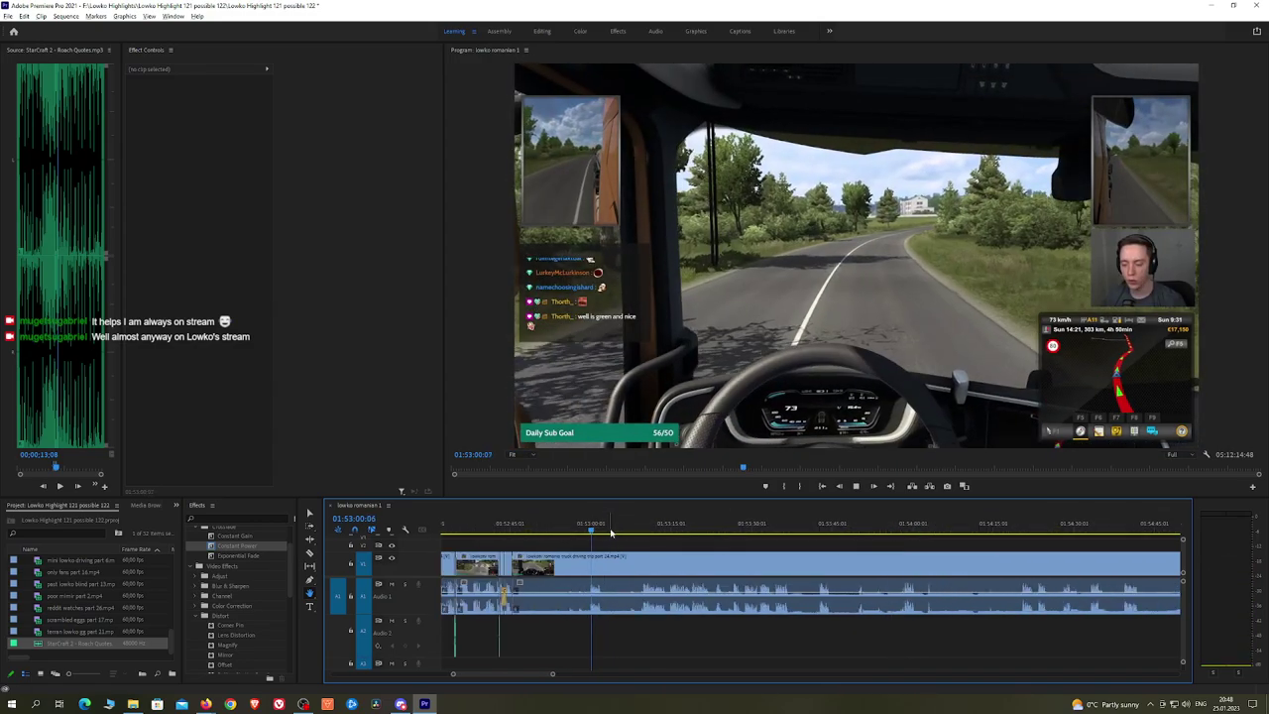
key("space")
scroll(621, 544, "up", 2)
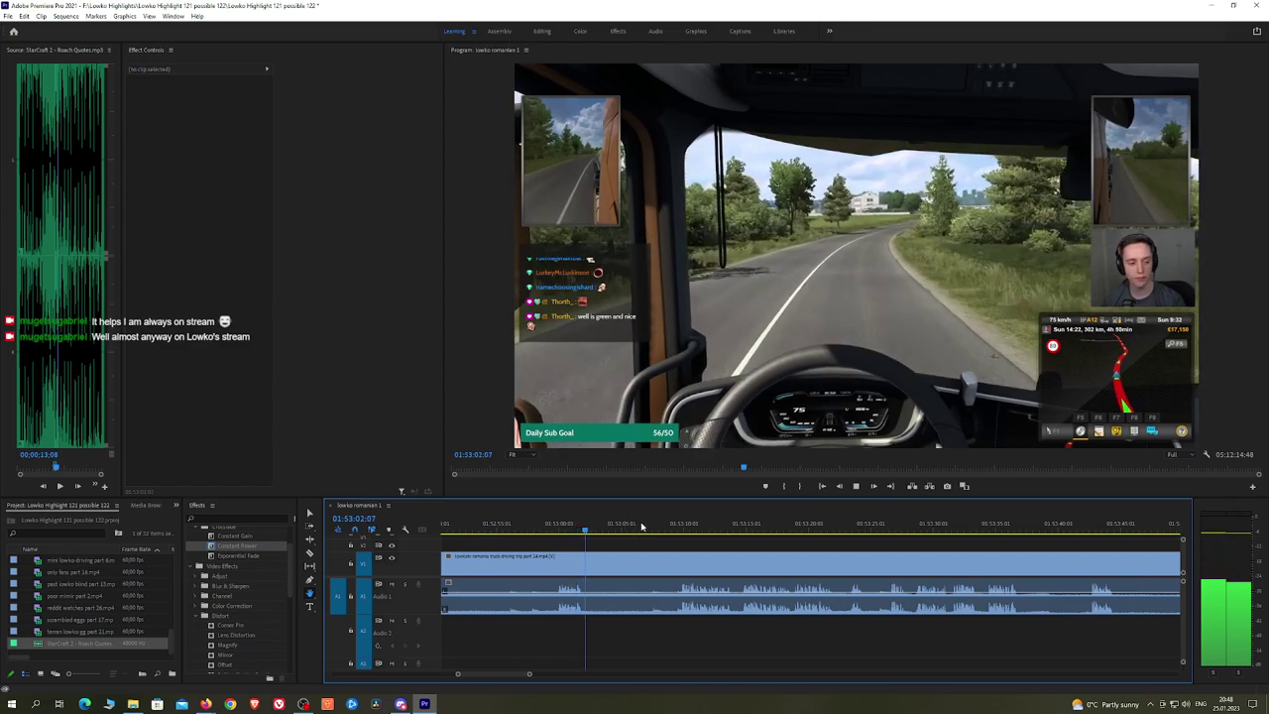
left_click(678, 527)
key("space")
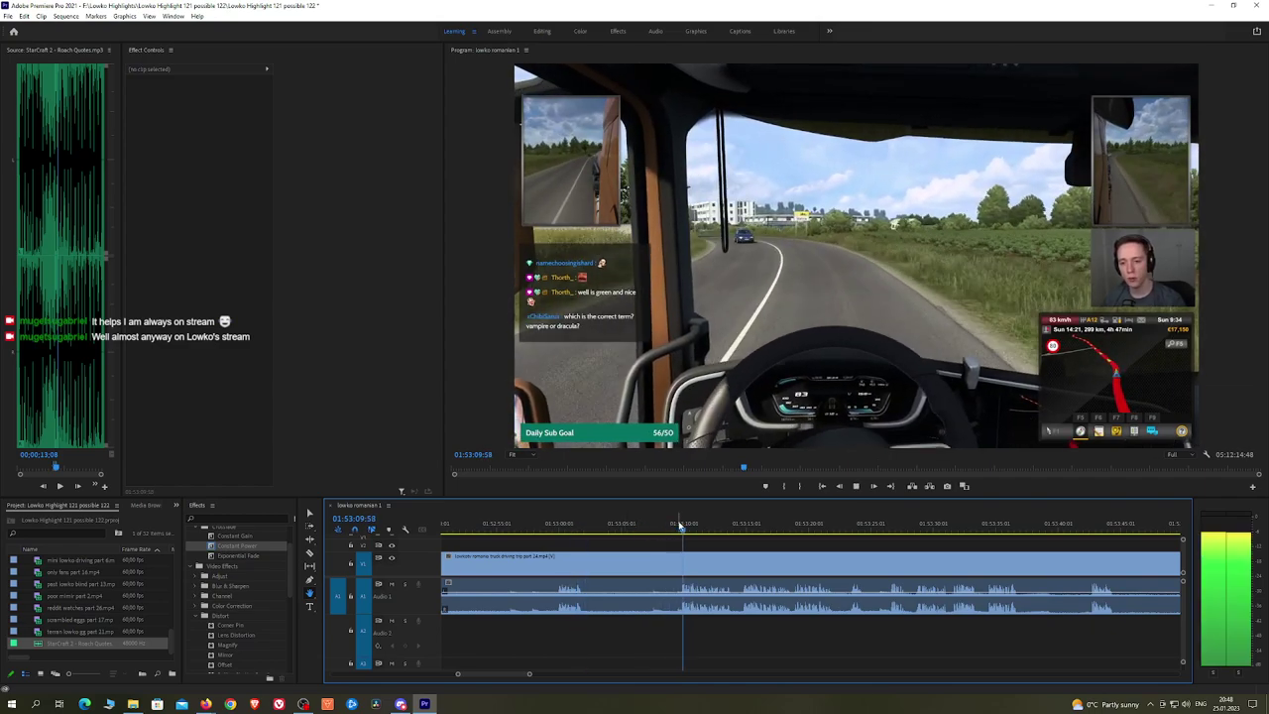
left_click(647, 527)
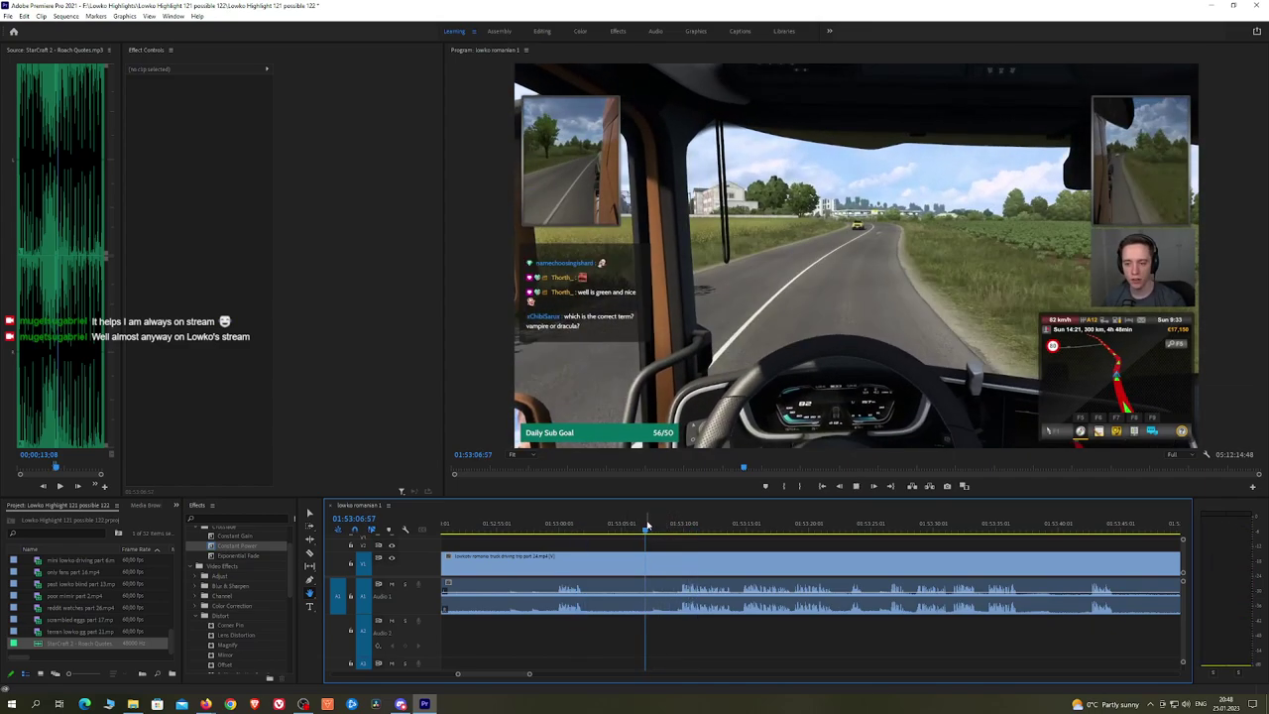
key("space")
Step: Split the V1 clip at 01:53:07 and select the part before the cut
left_click(650, 561)
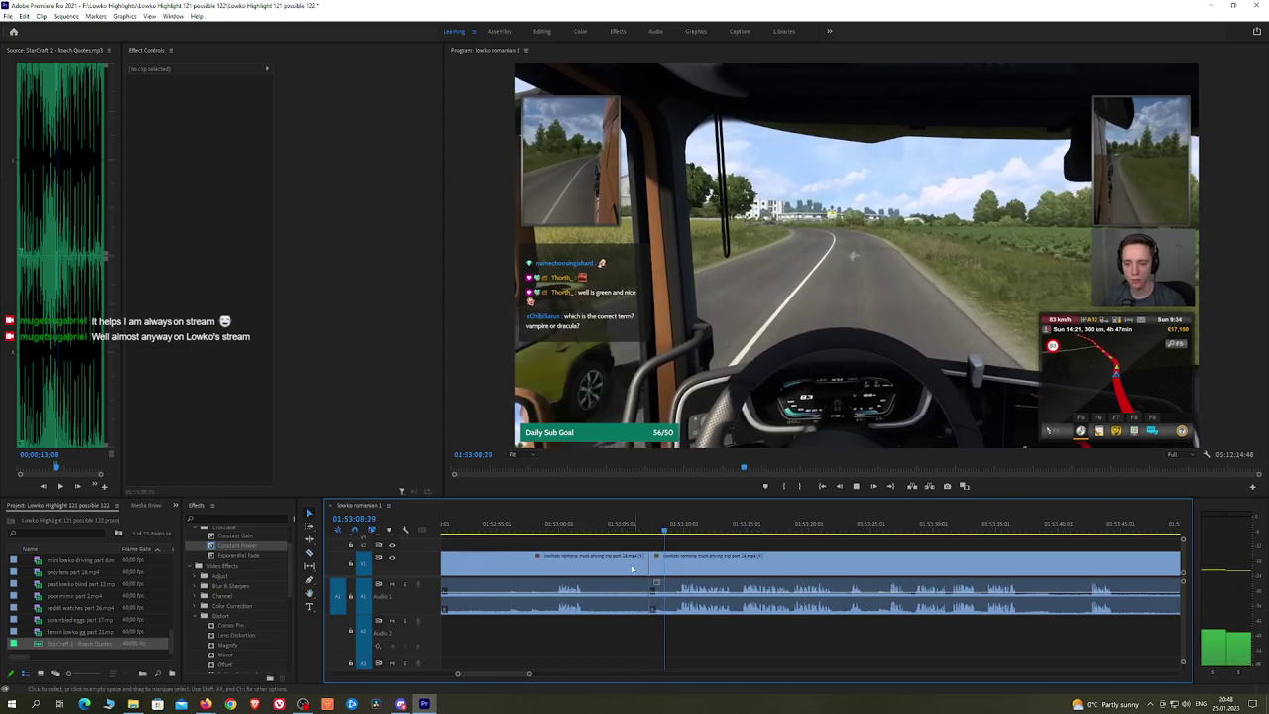
key("v")
left_click(623, 566)
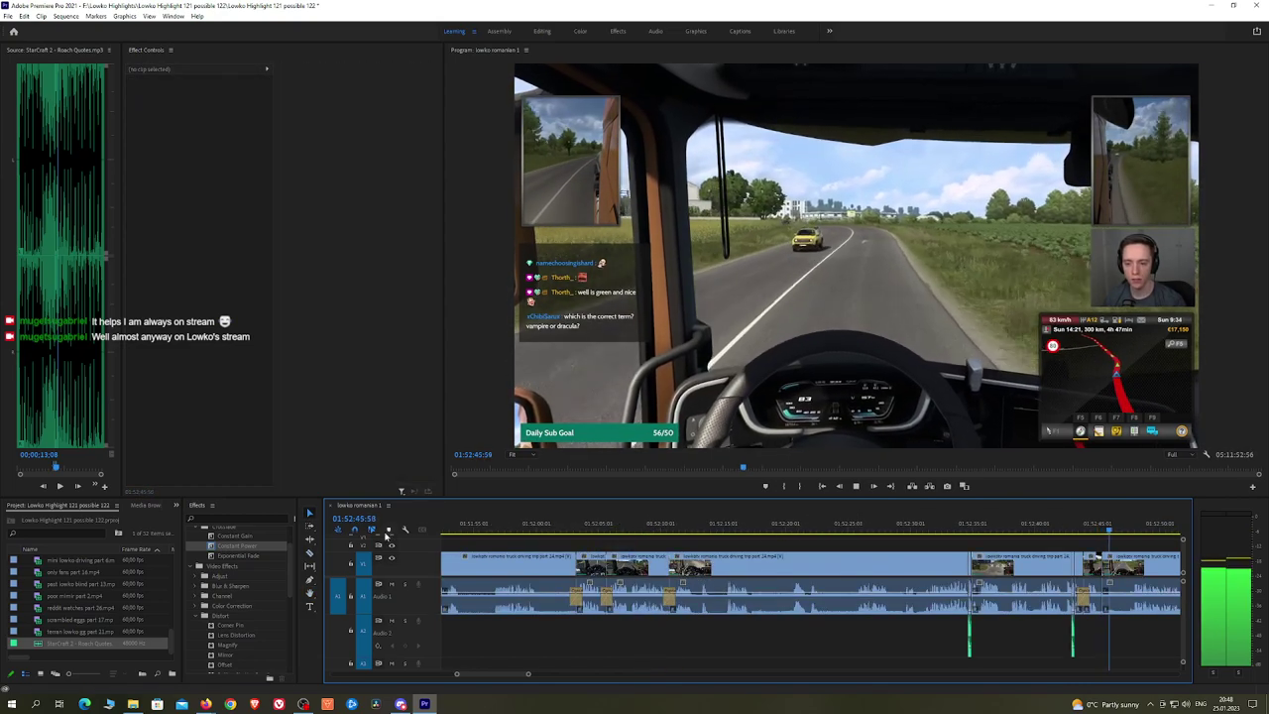
left_click(288, 563)
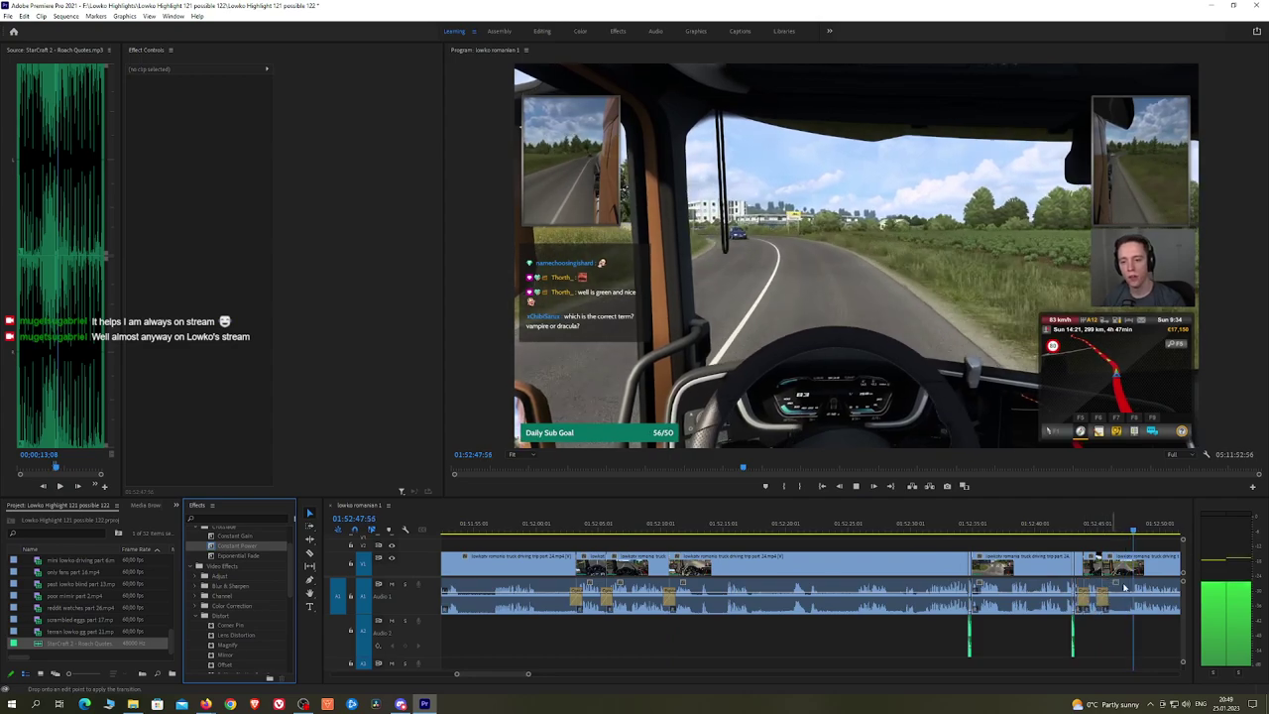
left_click(618, 562)
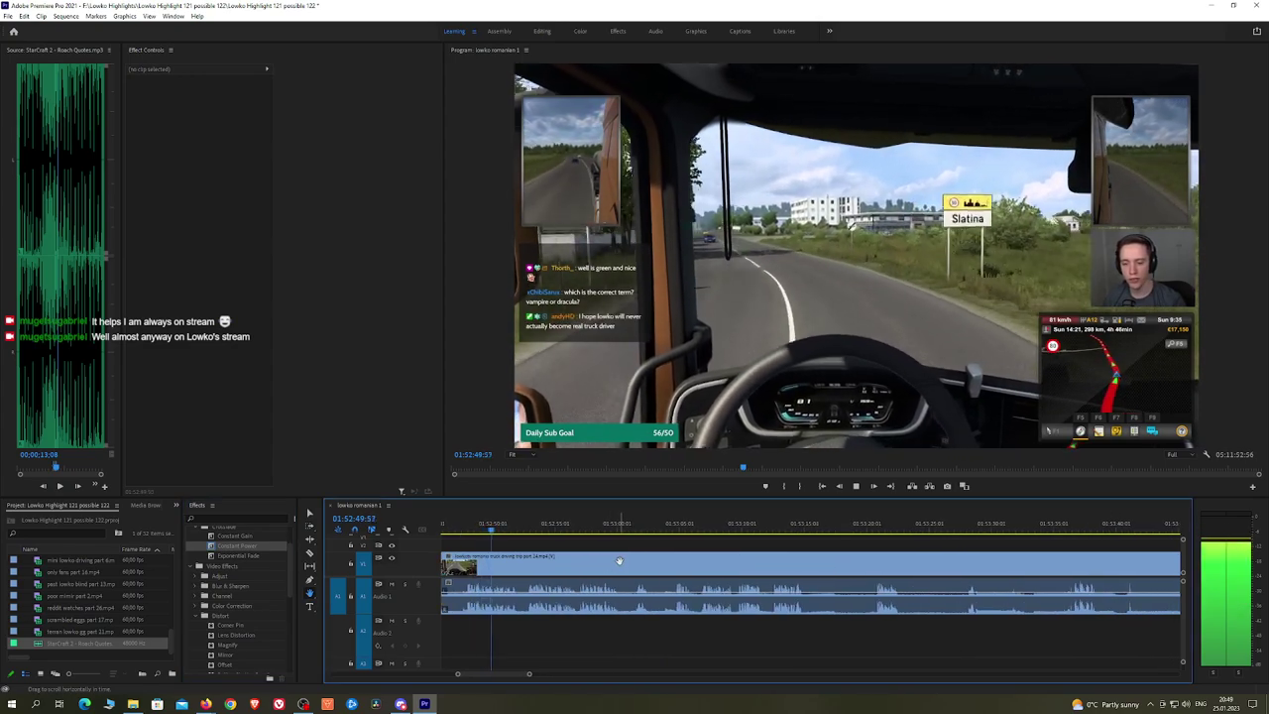
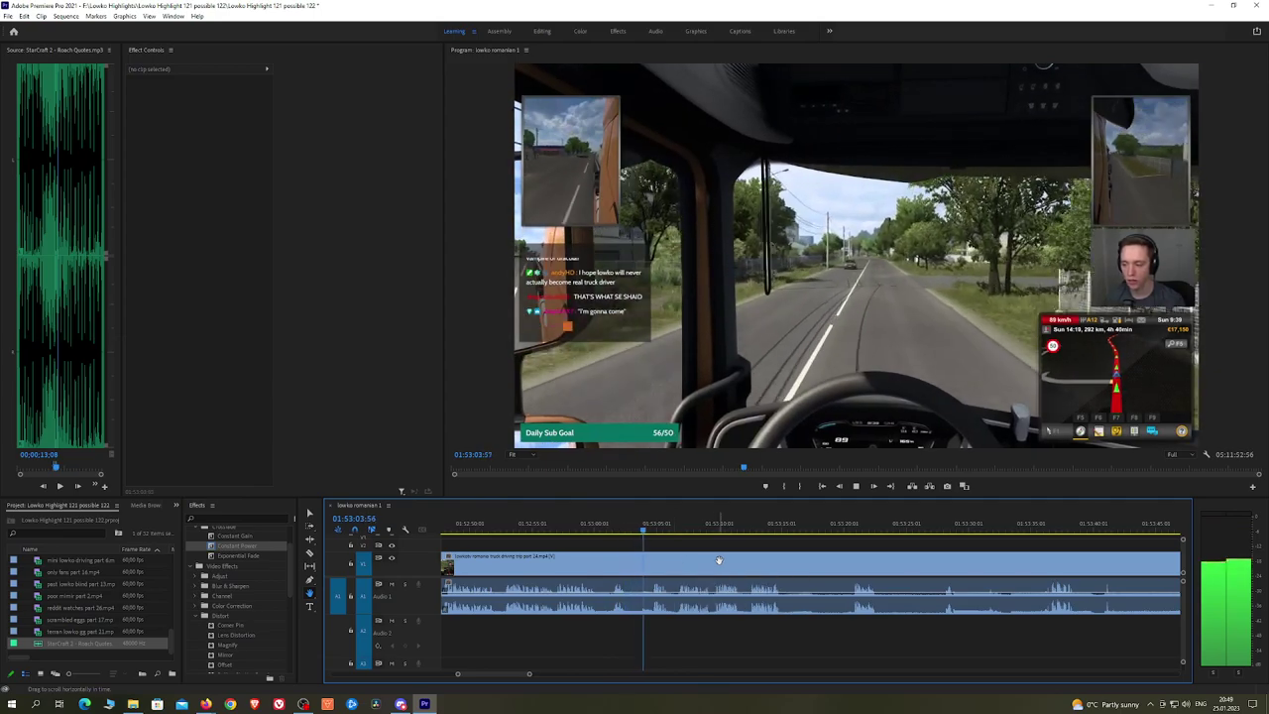
Step: Scroll along the timeline and split the truck clip at the playhead
left_click_drag(719, 560, 709, 561)
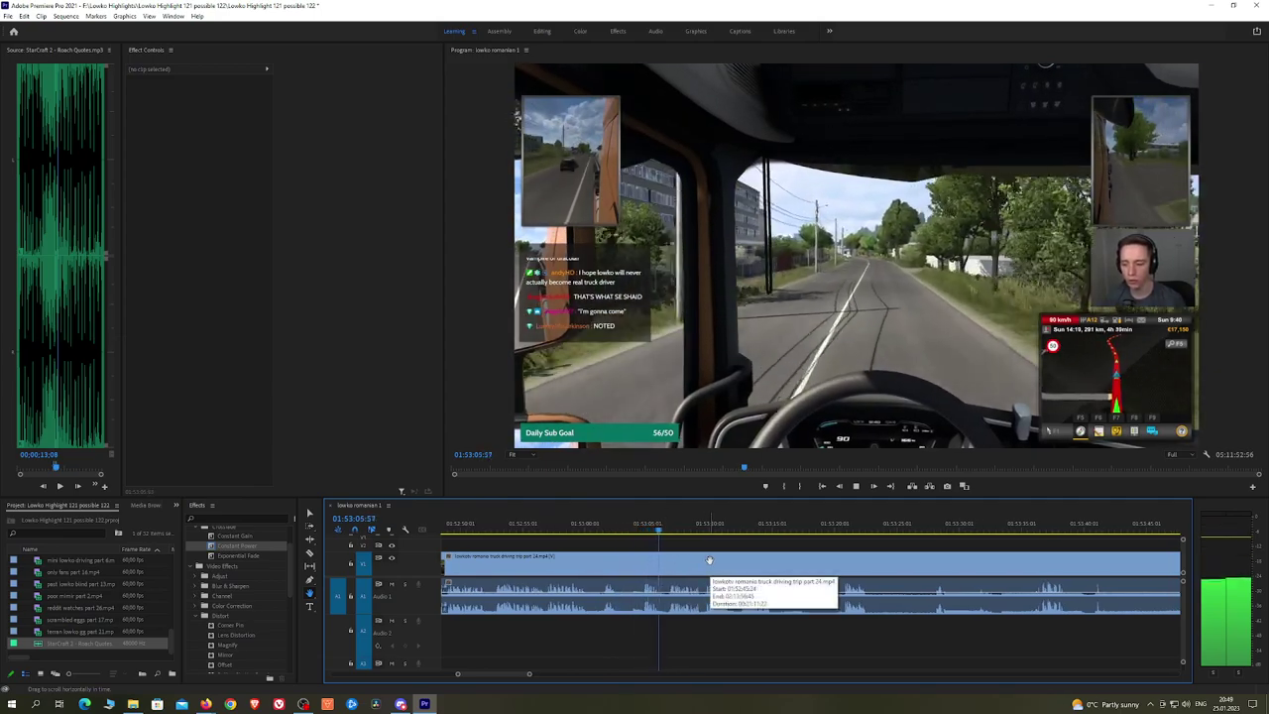
scroll(755, 562, "down", 1)
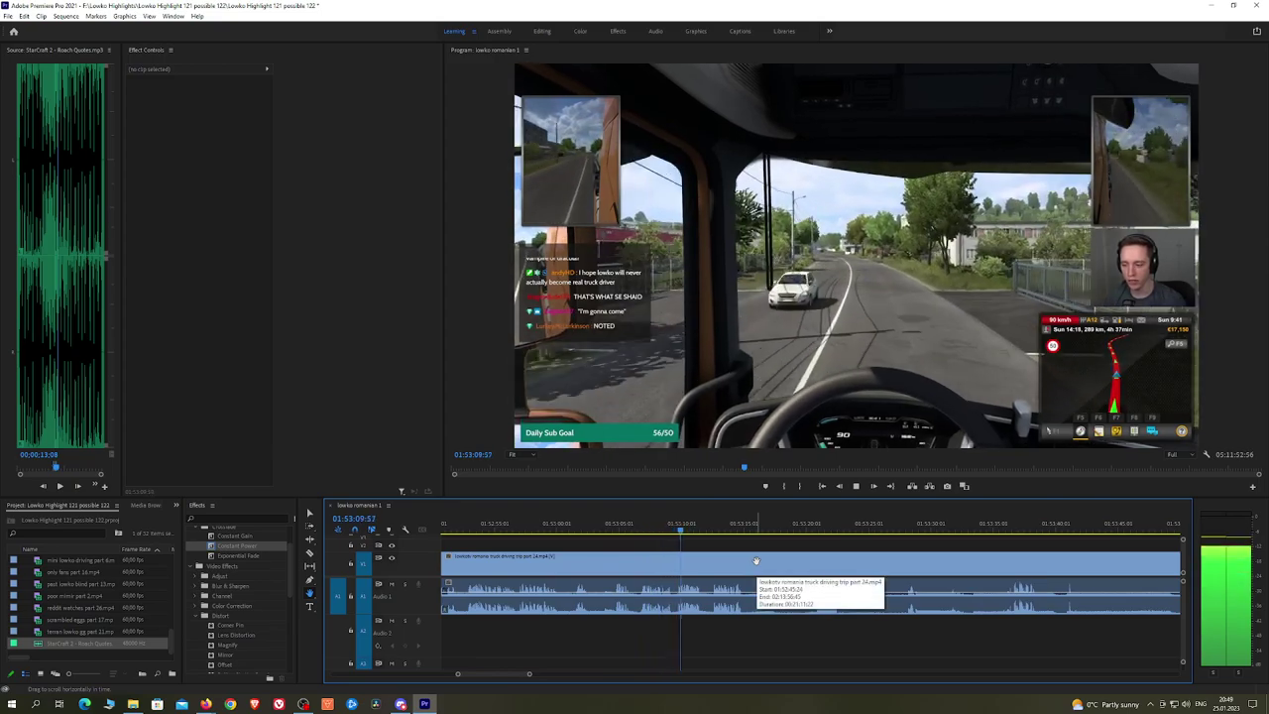
scroll(770, 558, "down", 1)
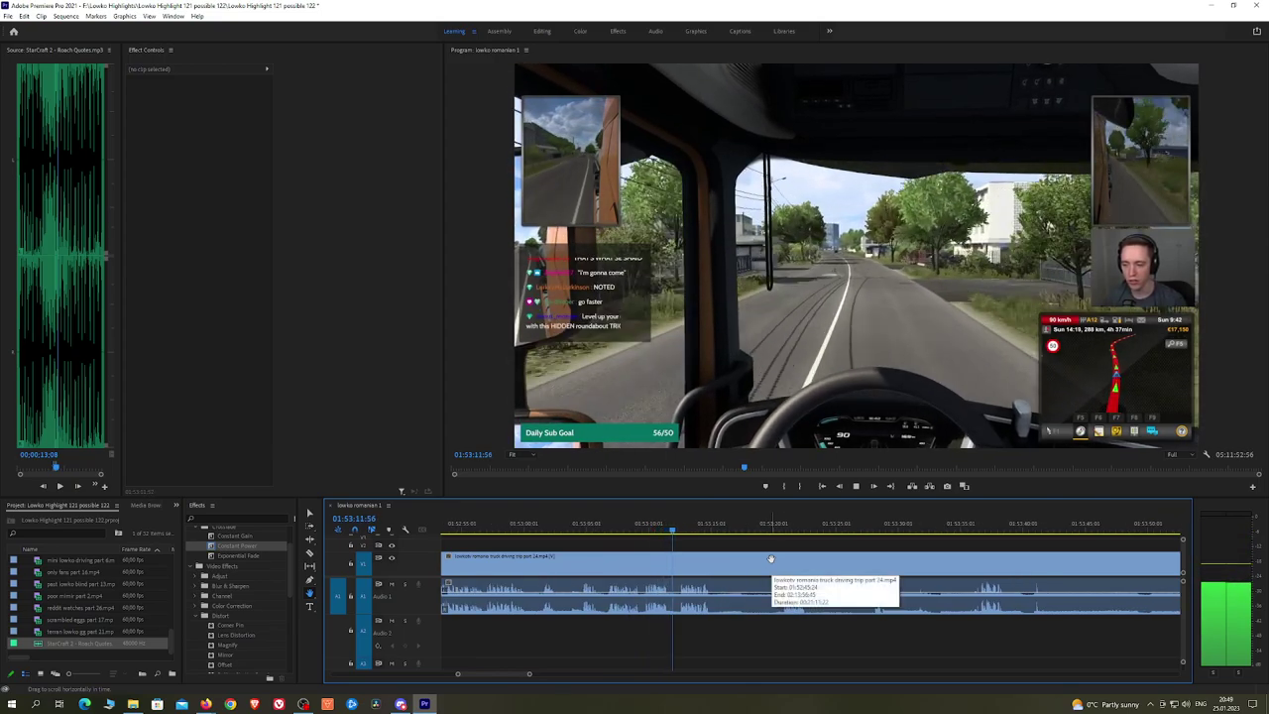
scroll(756, 560, "down", 1)
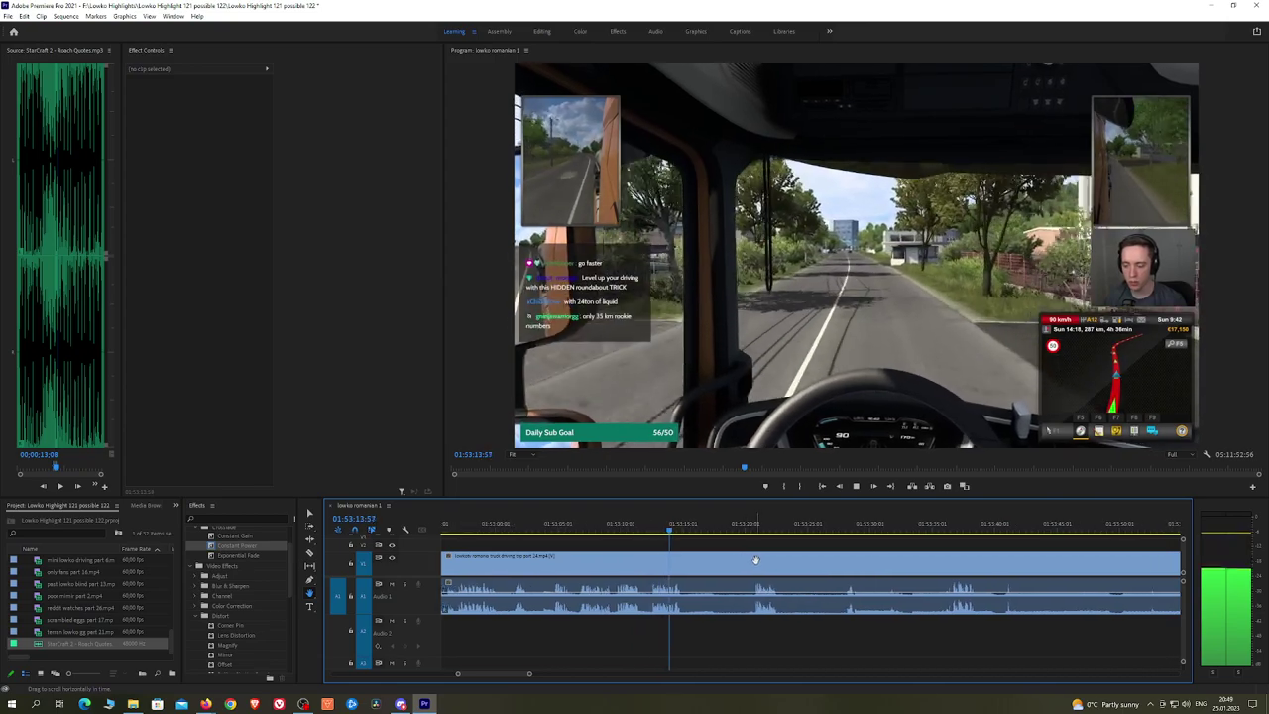
key("ctrl+k")
Step: Cut again at 01:53:20:32 and ripple delete the middle piece, then undo both edits
left_click(746, 524)
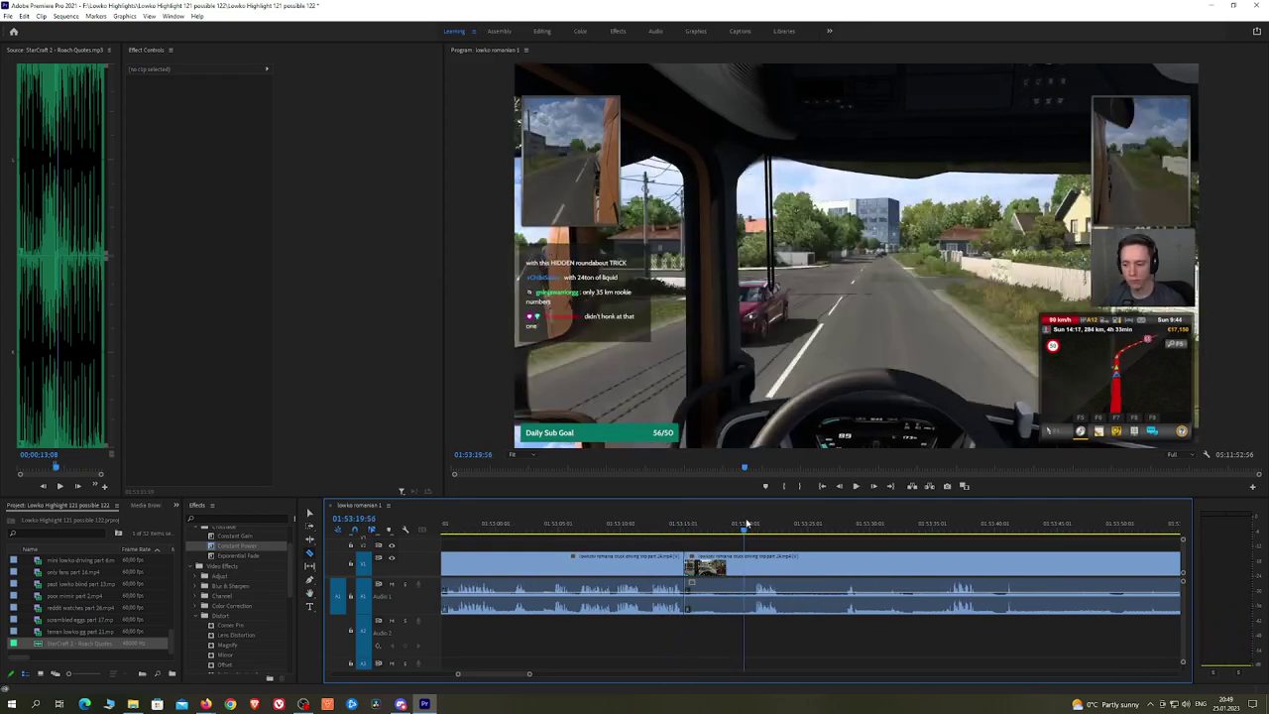
left_click_drag(747, 523, 751, 525)
left_click(752, 561)
key("v")
left_click(728, 566)
key("shift+Delete")
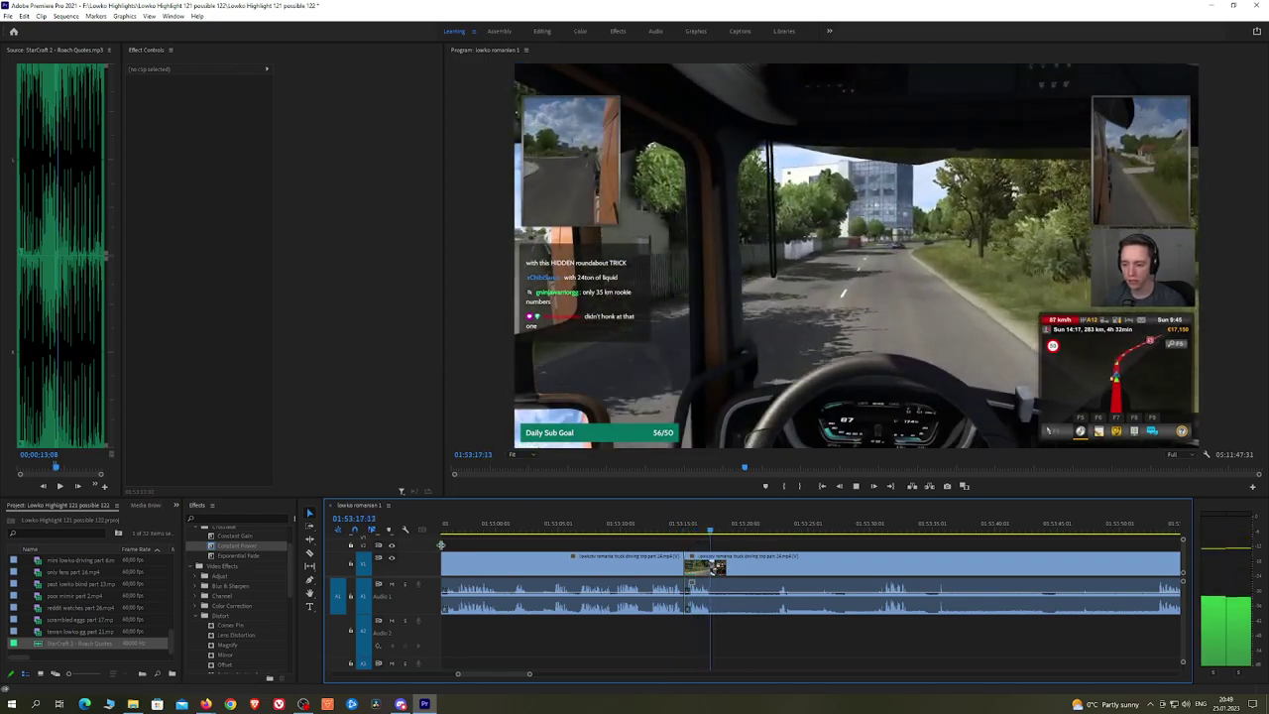
key("ctrl+z")
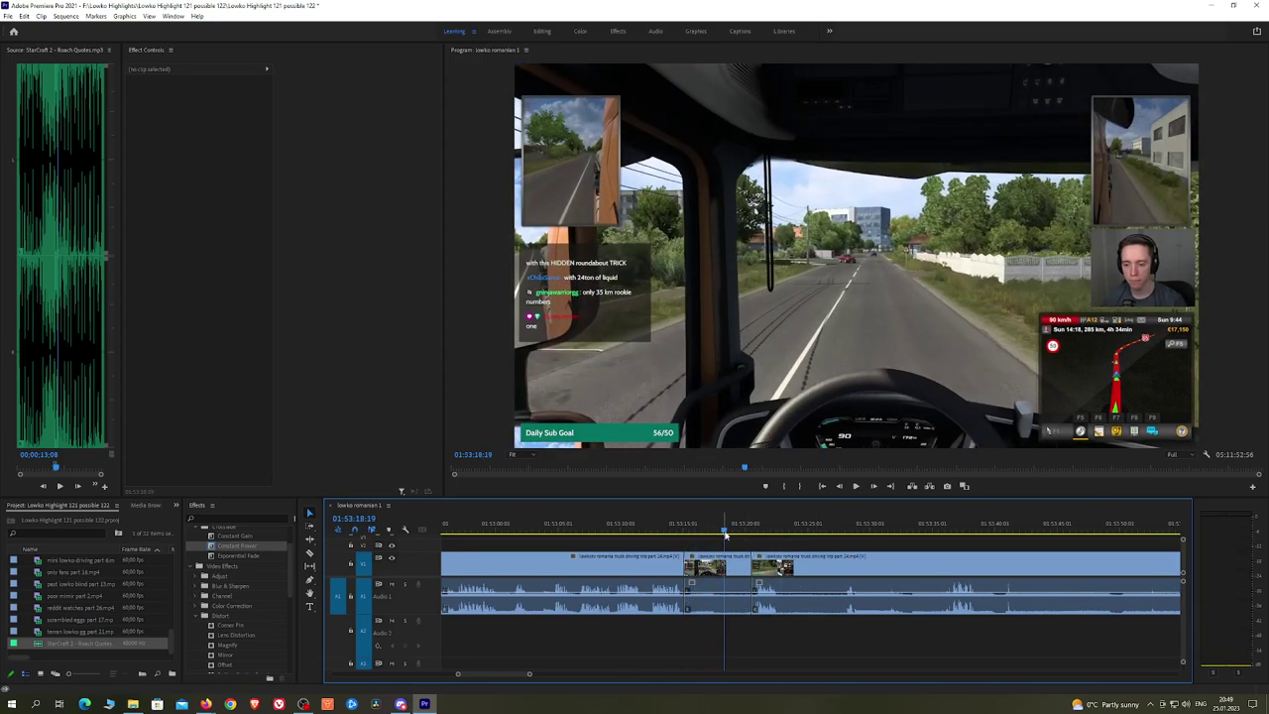
key("ctrl+z")
Step: Re-cut the clip, ripple delete the piece before the cut, and crossfade the audio join with Constant Power
key("c")
left_click(725, 562)
key("v")
left_click(711, 566)
key("shift+Delete")
key("space")
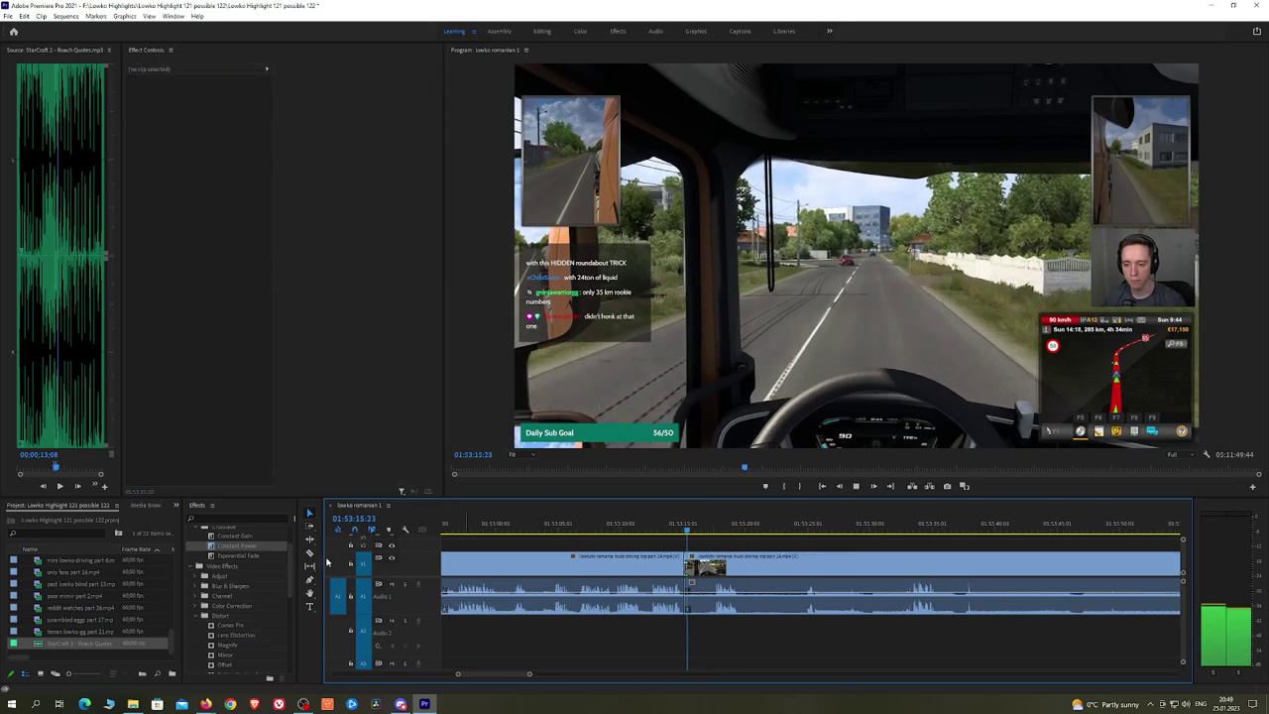
left_click_drag(239, 548, 684, 597)
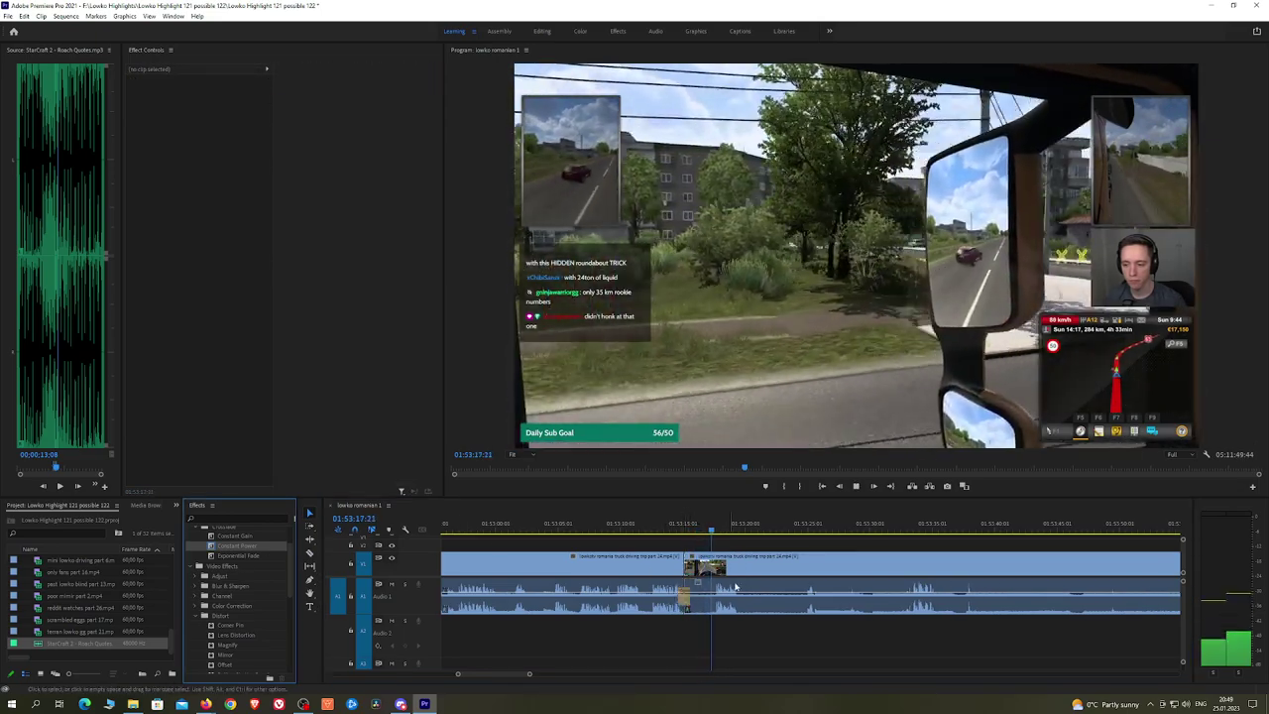
Step: Remove a roughly four-second stretch and add a Constant Power crossfade at the new audio join
scroll(694, 561, "down", 2)
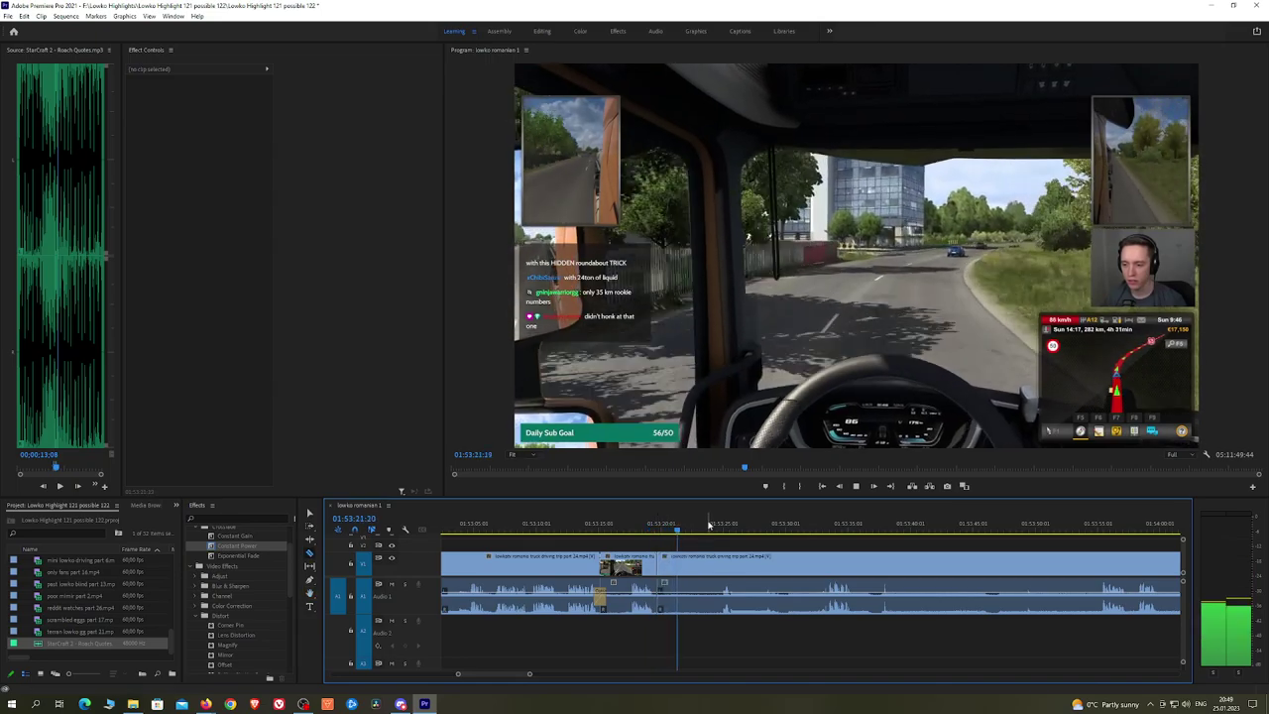
left_click(660, 565)
left_click(721, 523)
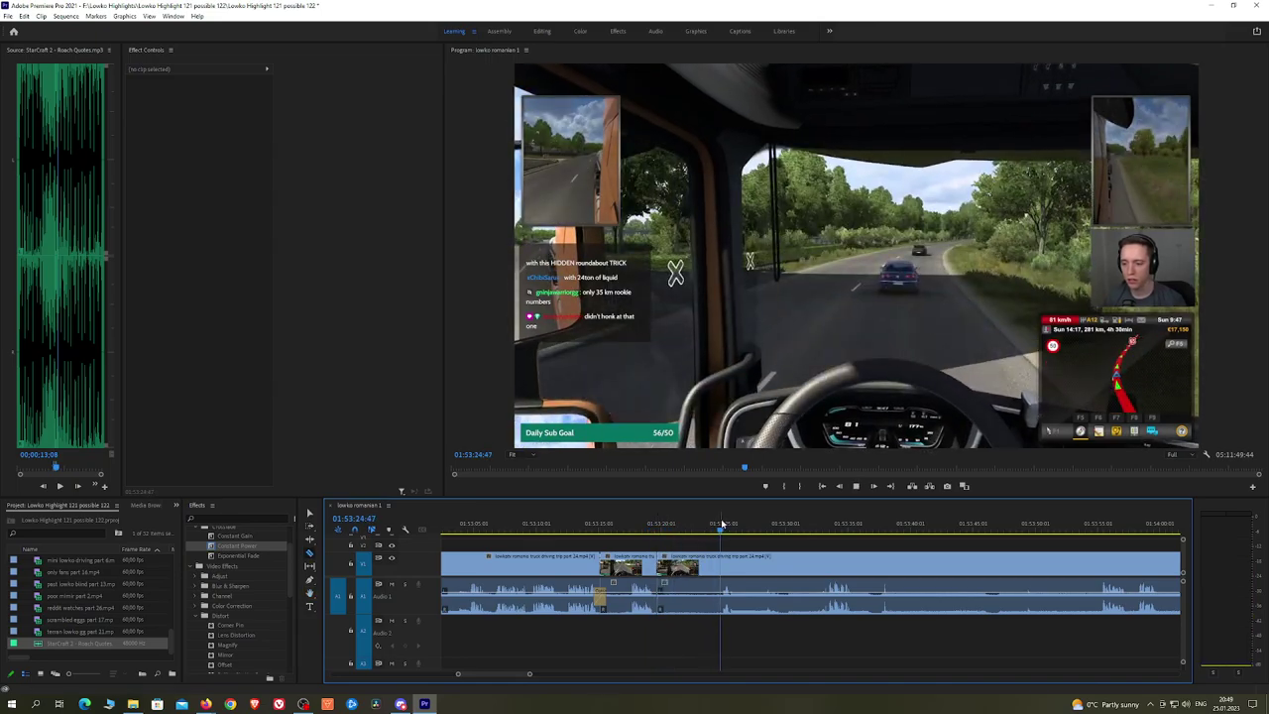
left_click(688, 566)
key("shift+Delete")
key("Up")
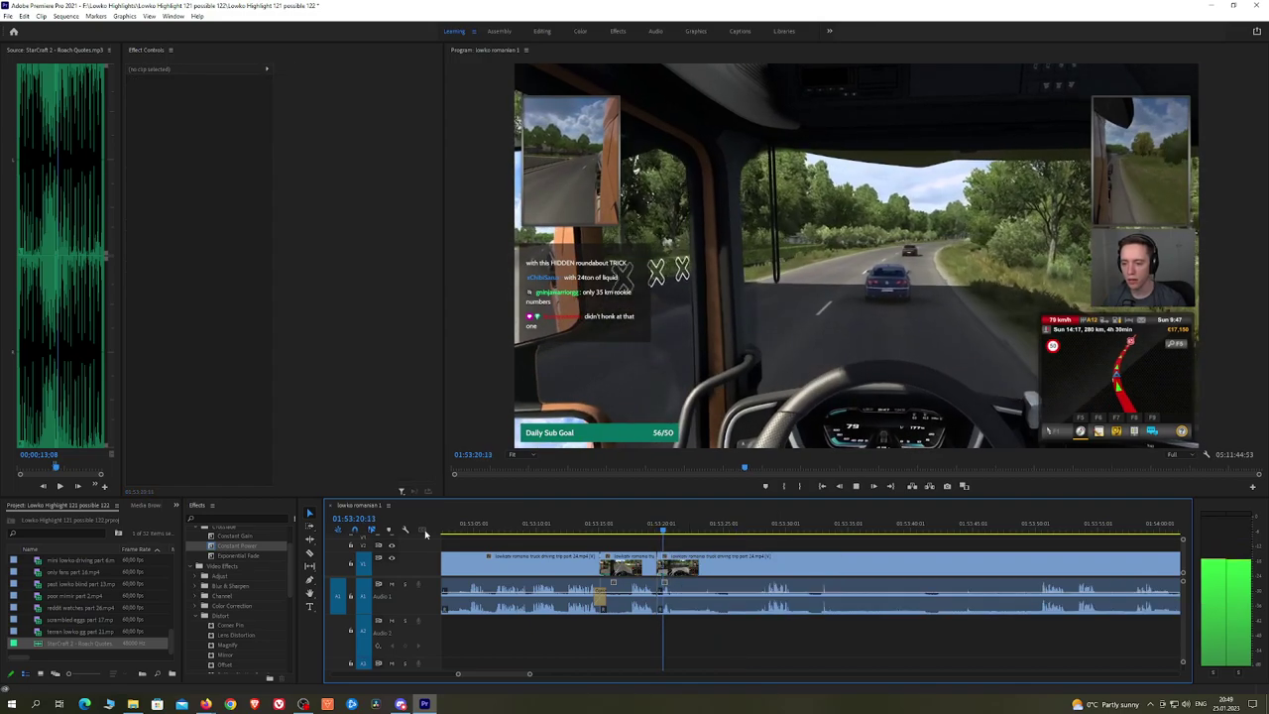
left_click_drag(235, 546, 658, 596)
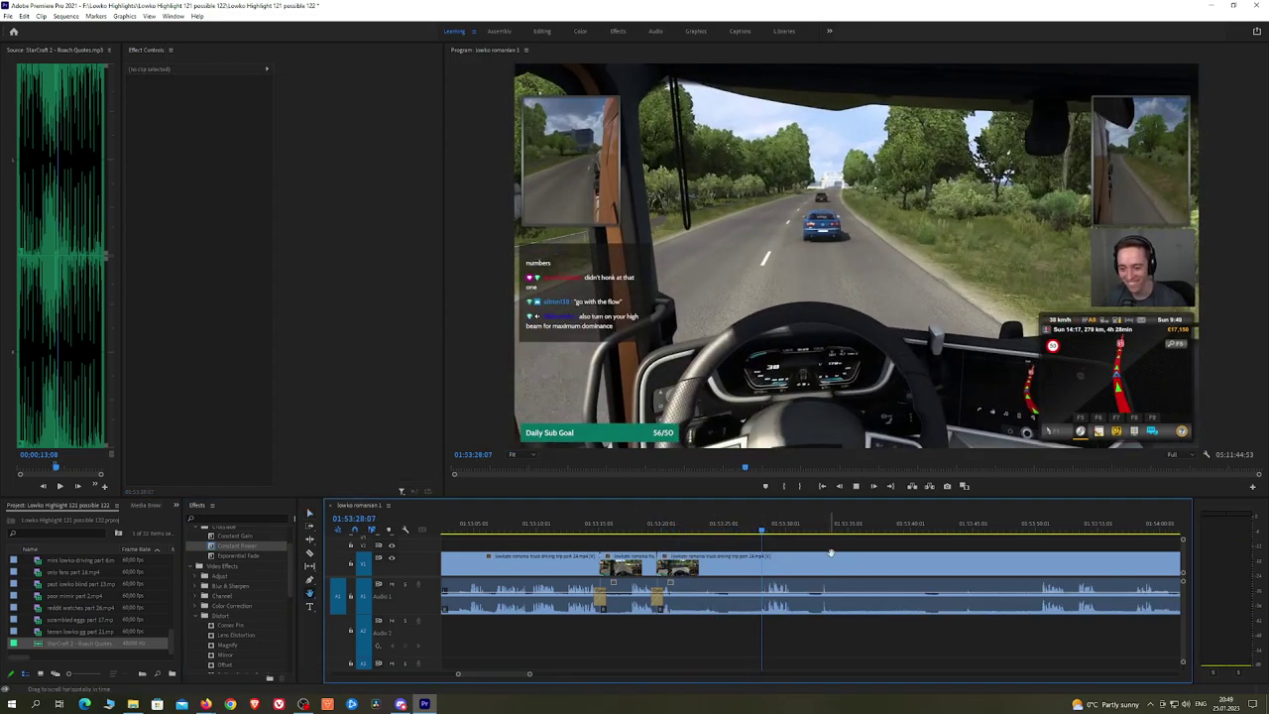
Step: Razor around the next dull stretch, ripple delete it, and add a Constant Power crossfade
left_click_drag(841, 551, 747, 536)
scroll(752, 541, "down", 2)
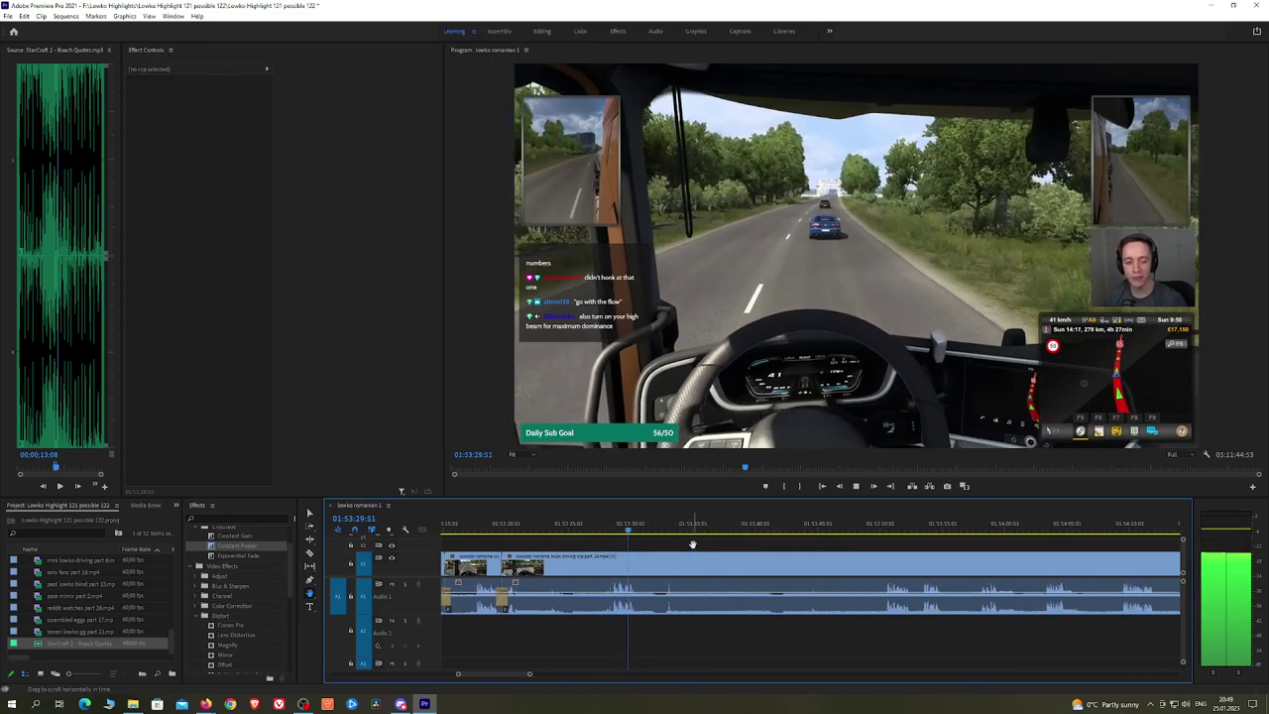
key("c")
left_click(643, 564)
left_click_drag(829, 525, 870, 526)
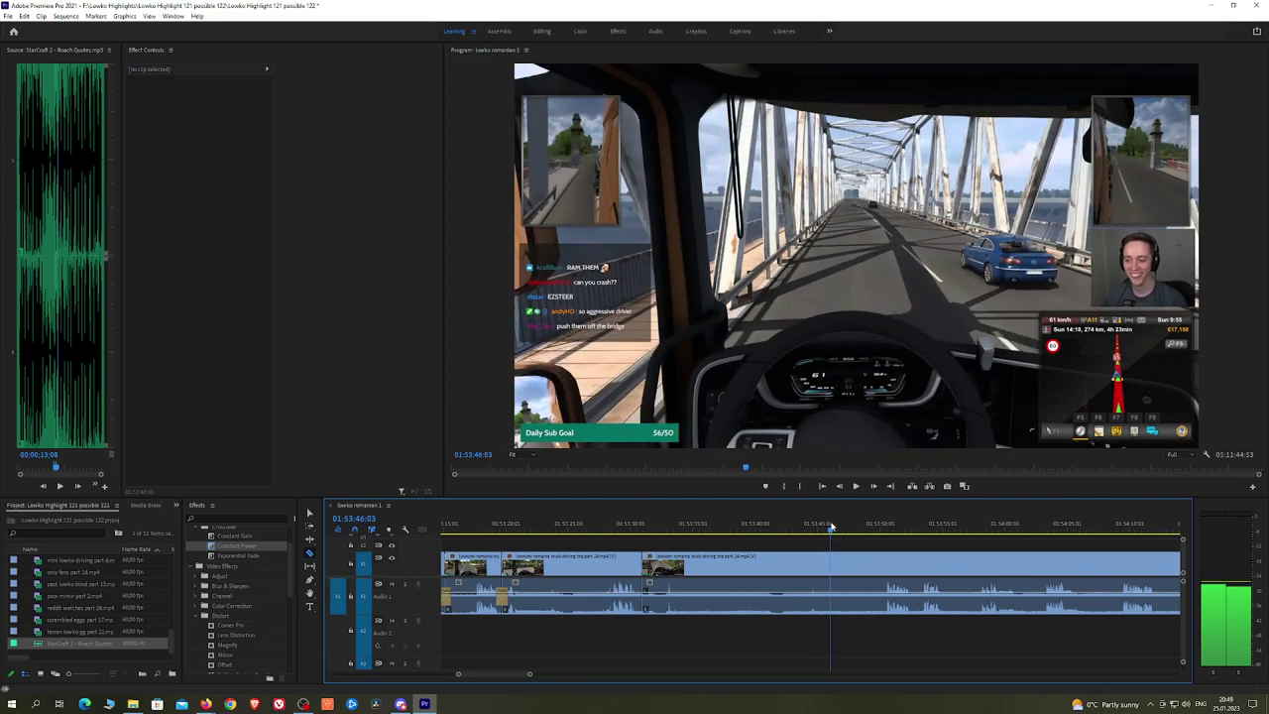
left_click_drag(783, 528, 721, 530)
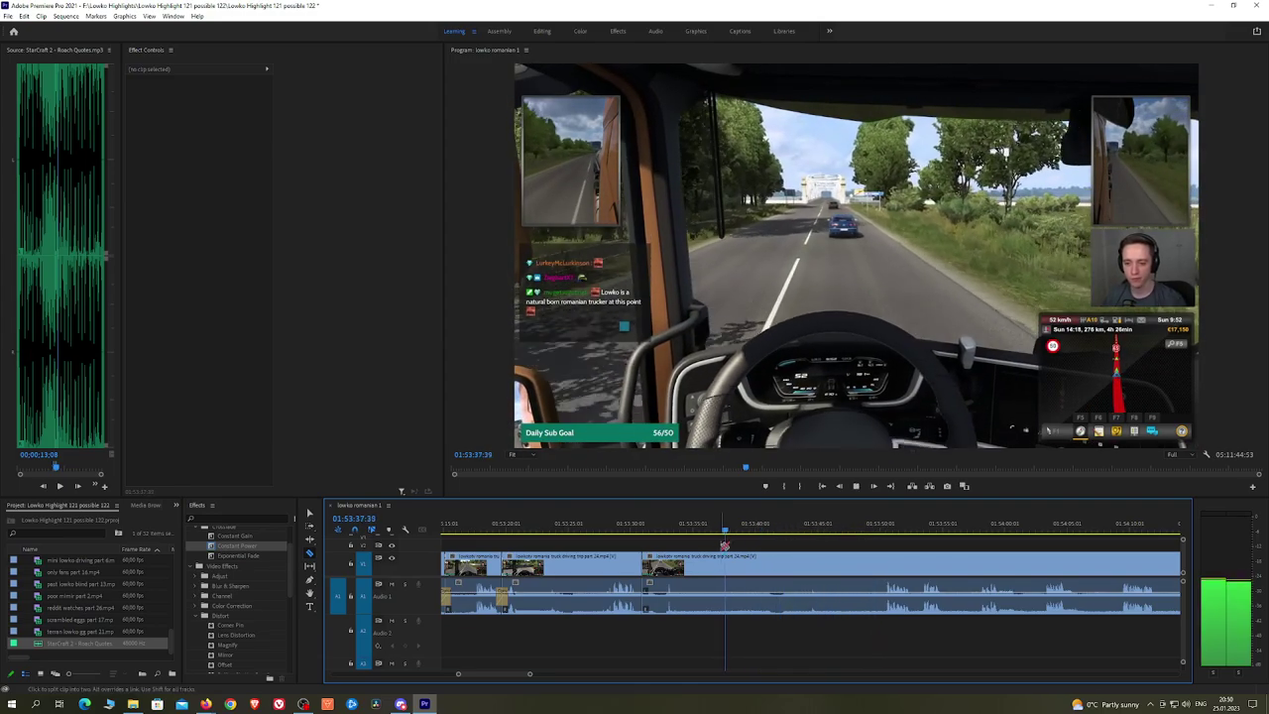
left_click(742, 568)
key("v")
left_click(727, 569)
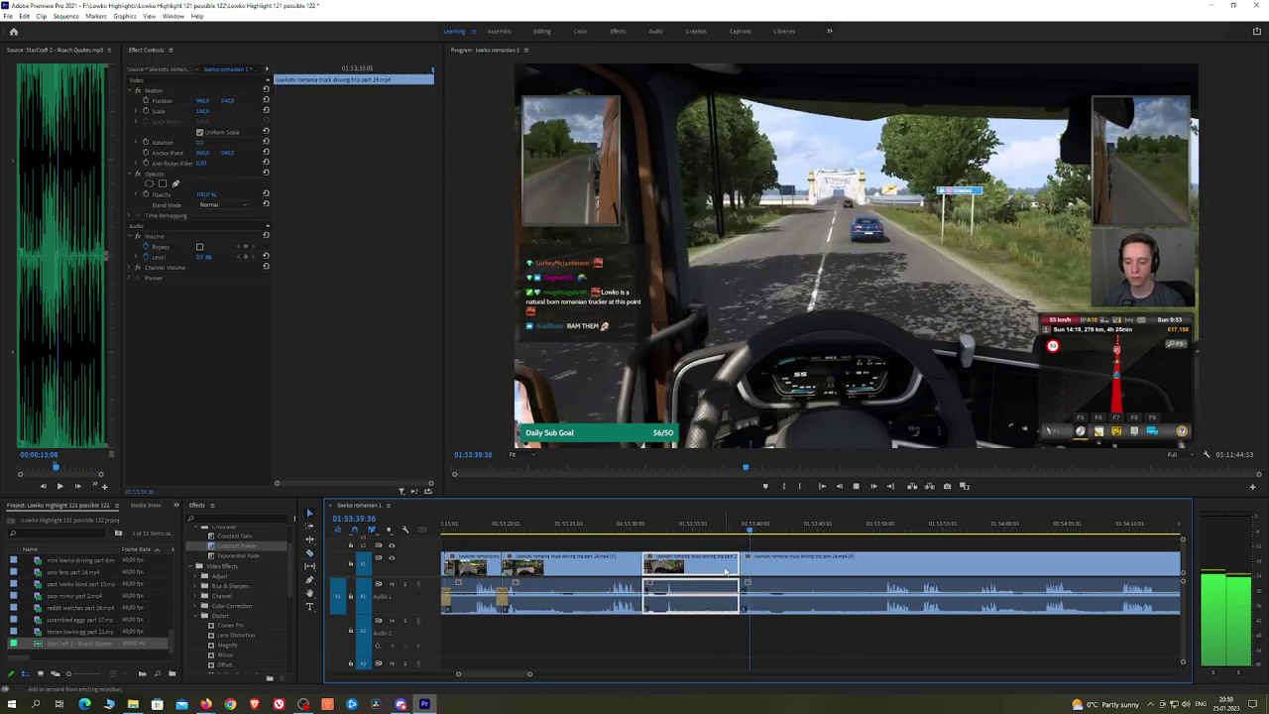
key("shift+Delete")
left_click_drag(260, 549, 720, 602)
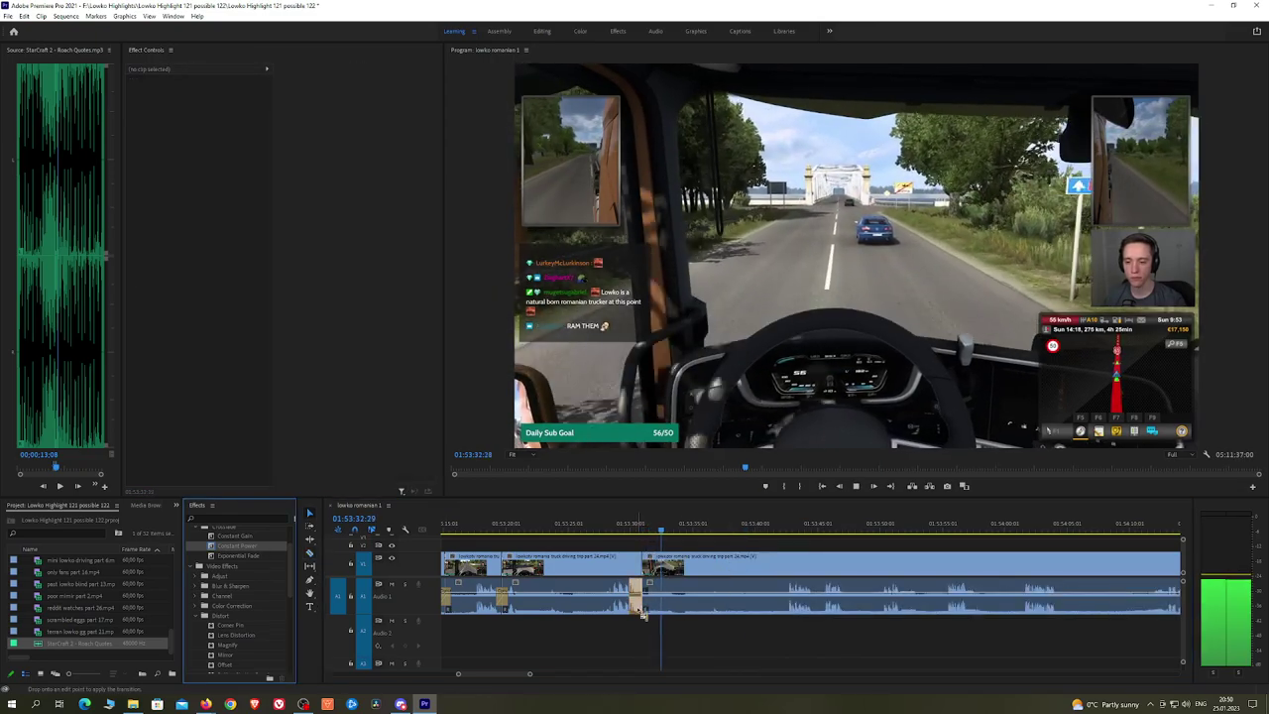
left_click_drag(643, 614, 641, 613)
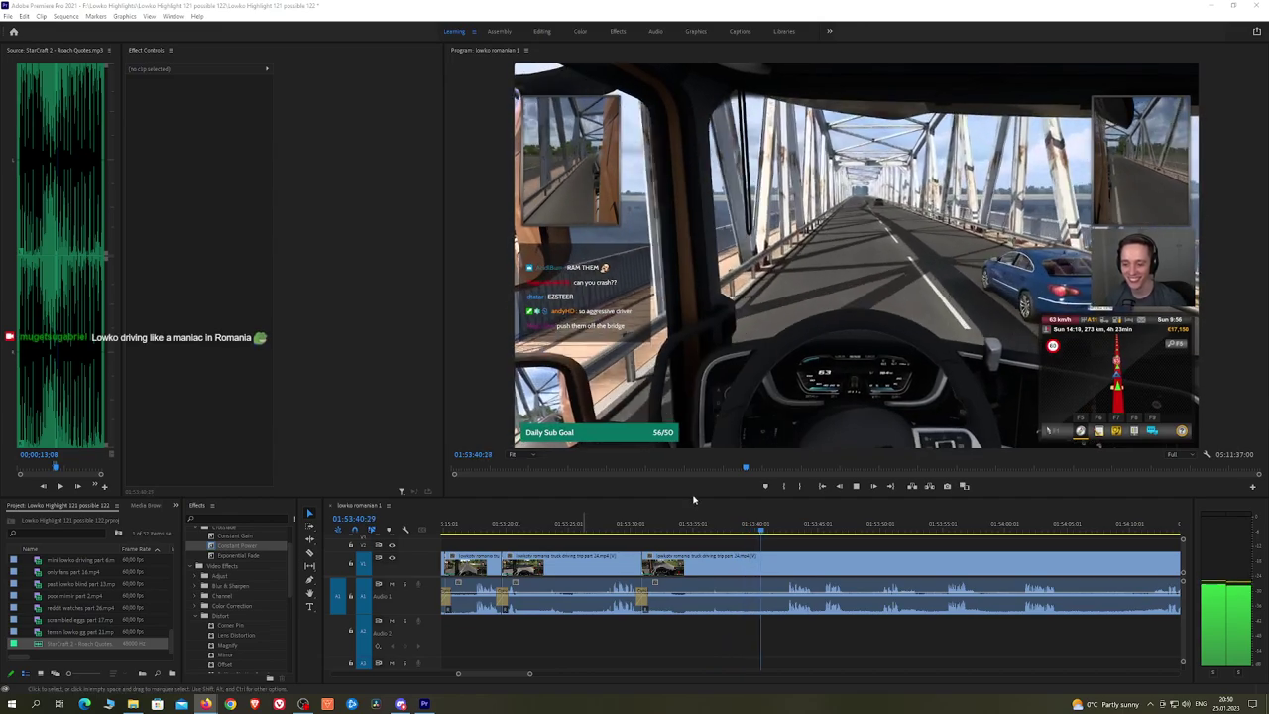
Step: Cut out a roughly two-second segment further along and crossfade its audio join with Constant Power
left_click(796, 544)
key("h")
scroll(716, 536, "down", 2)
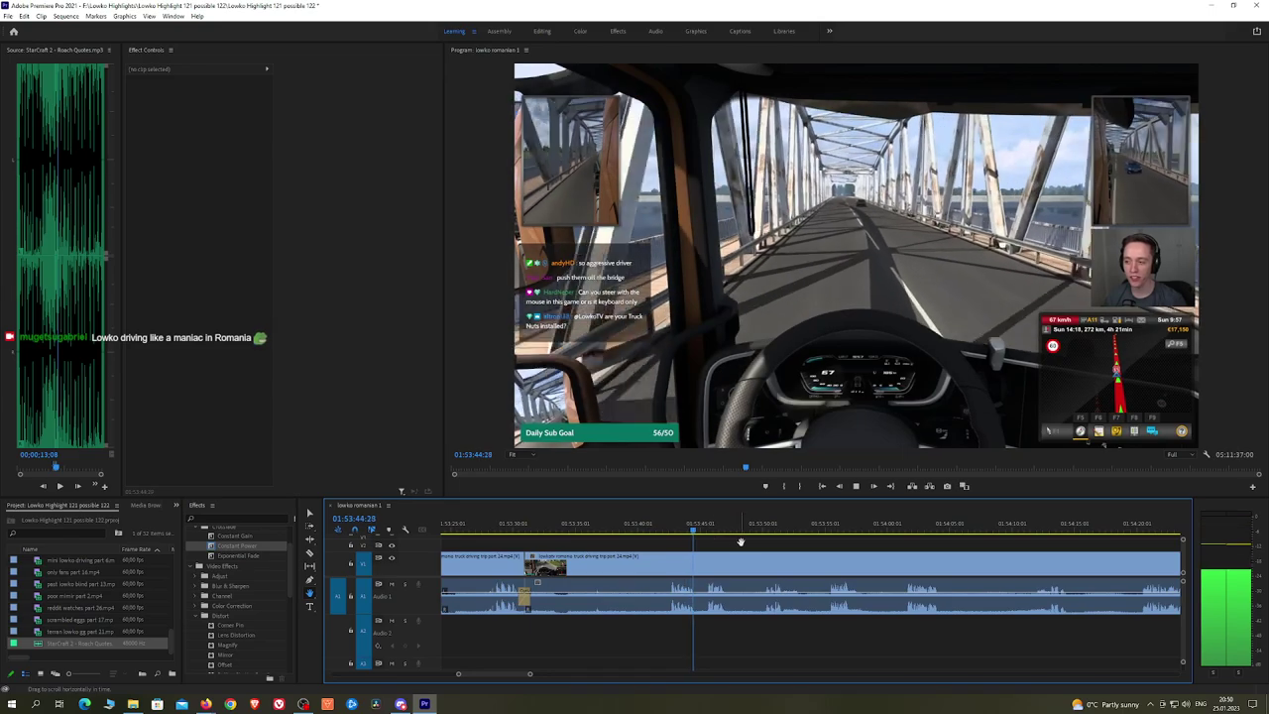
scroll(709, 540, "down", 1)
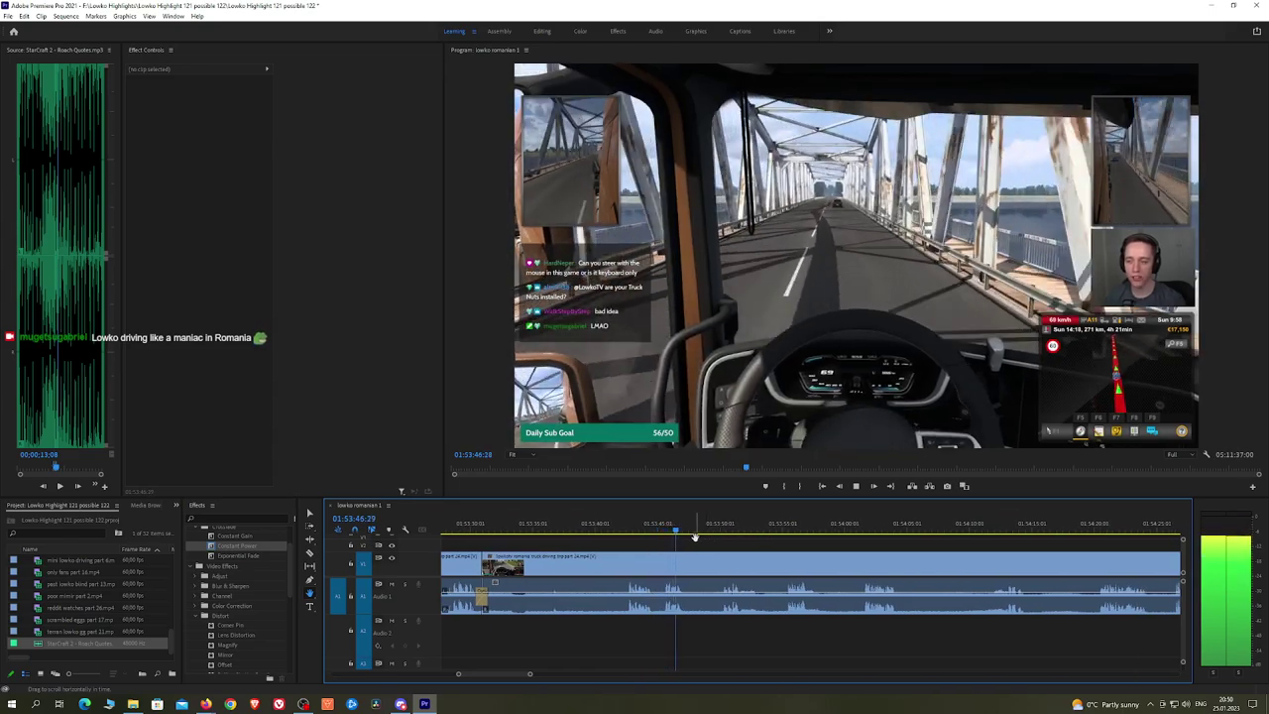
key("ctrl+k")
left_click(714, 530)
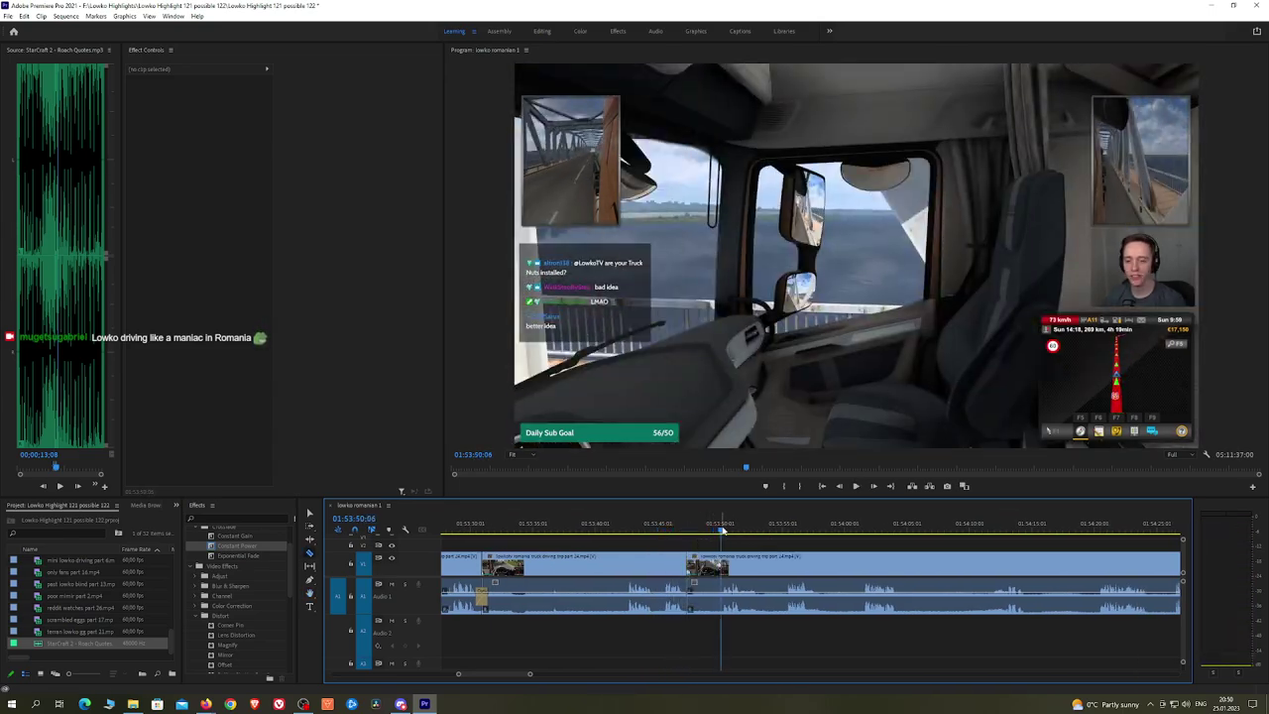
left_click(719, 564)
key("v")
left_click(711, 564)
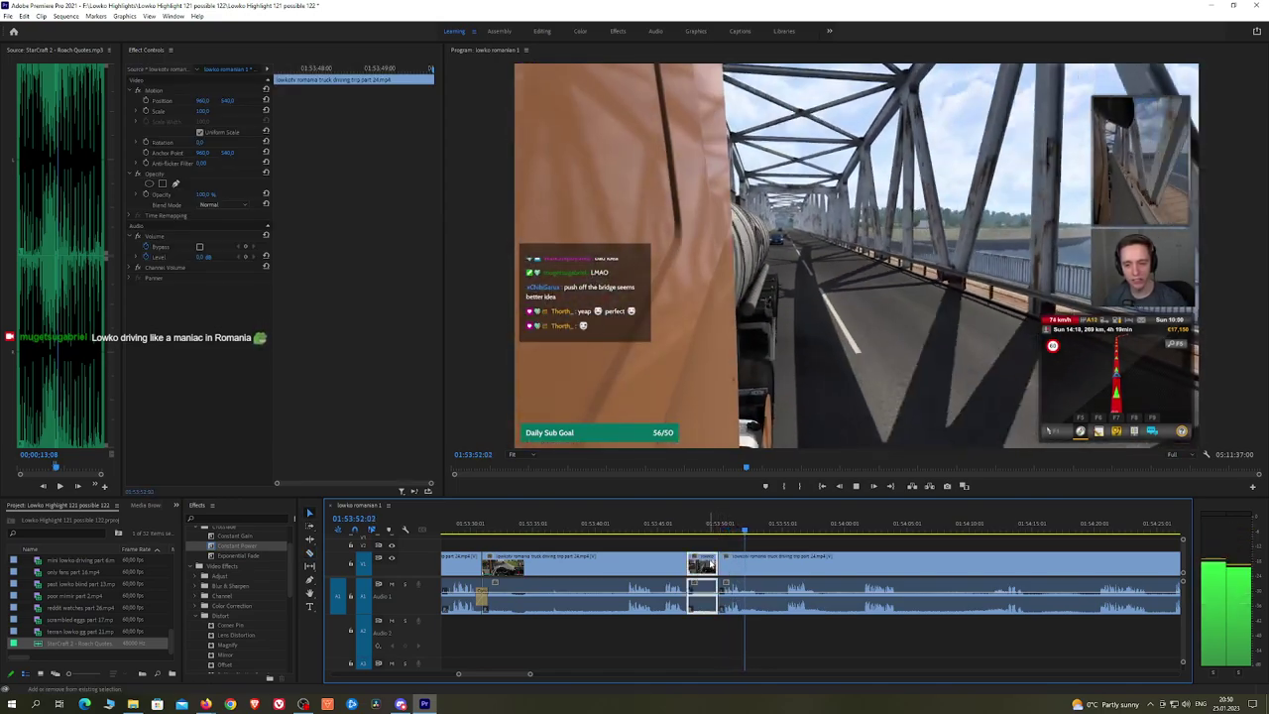
key("shift+Delete")
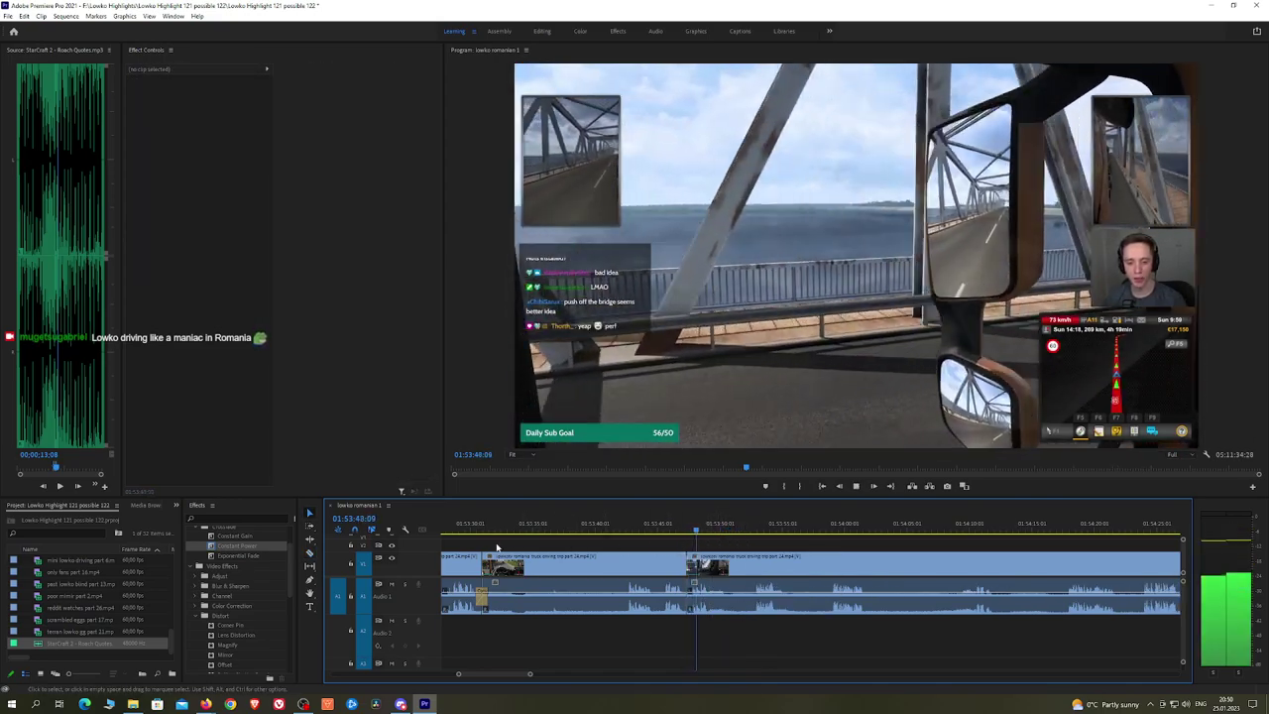
left_click_drag(262, 548, 757, 579)
left_click_drag(693, 607, 691, 600)
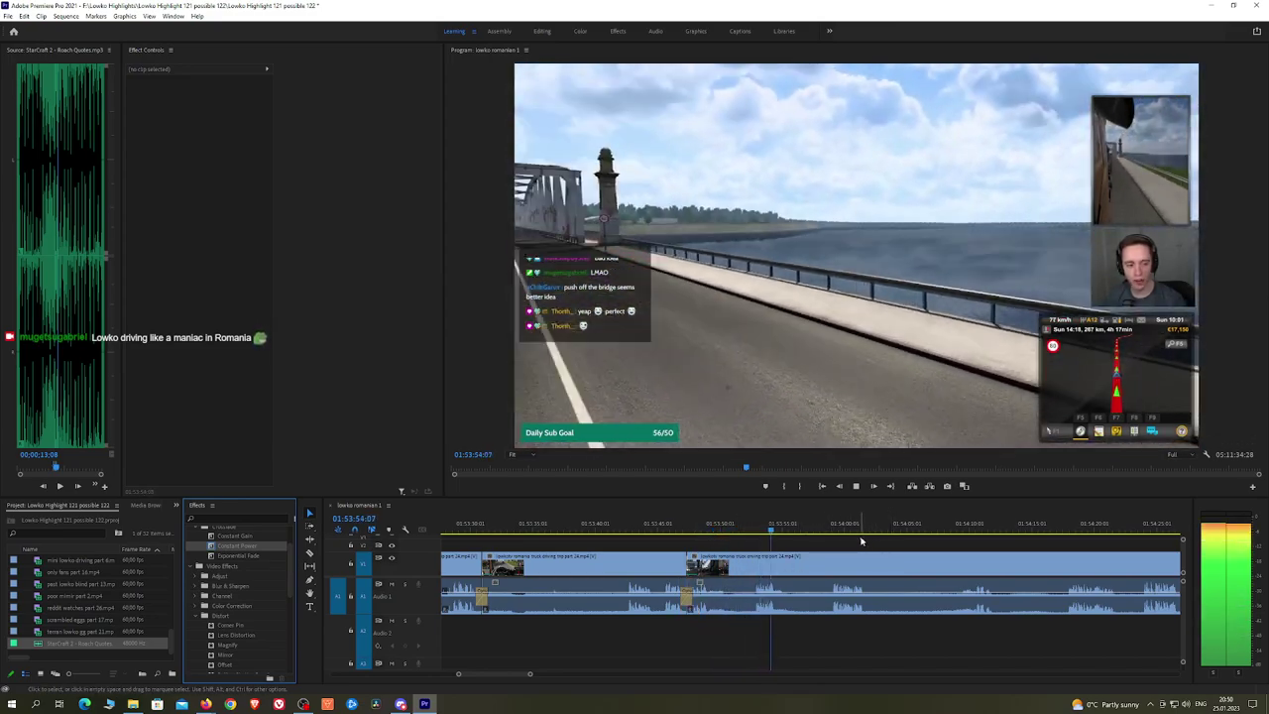
Step: Remove a third short stretch near 01:53:55, crossfade the join with Constant Power, and review playback
scroll(851, 543, "down", 2)
key("ctrl+k")
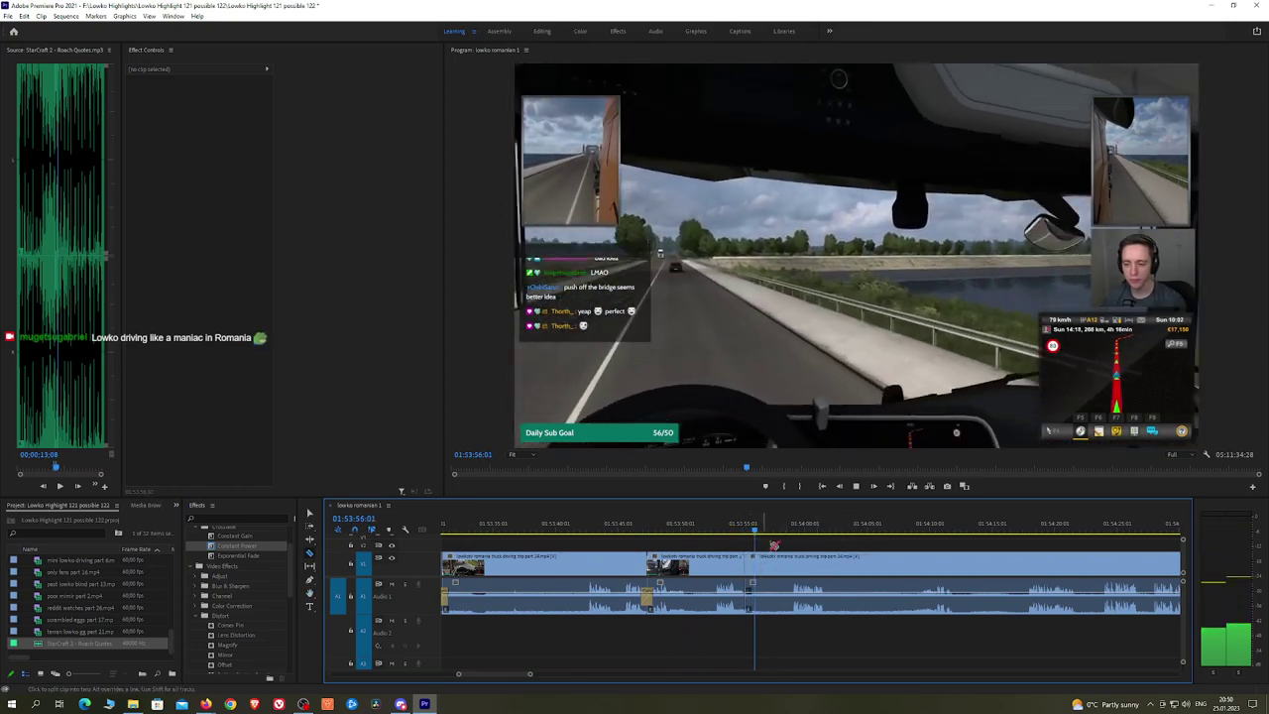
left_click(790, 529)
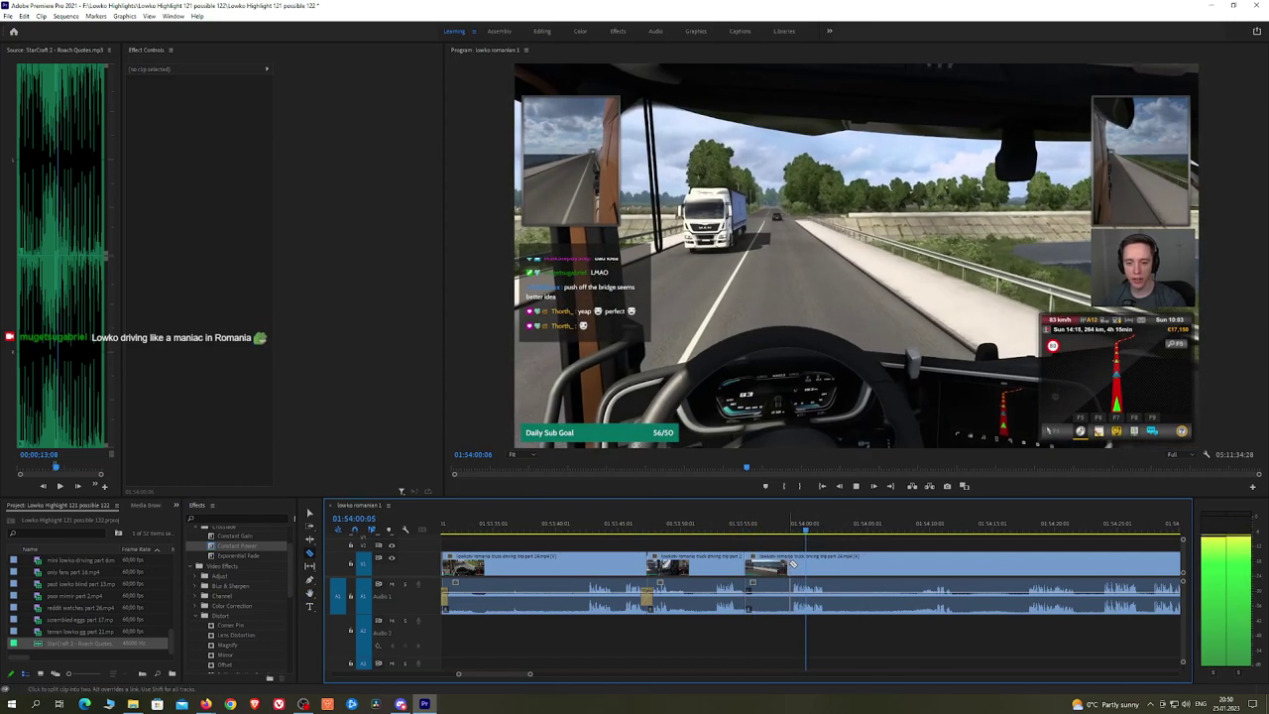
left_click(792, 564)
left_click(828, 565)
key("v")
left_click(769, 566)
key("shift+Delete")
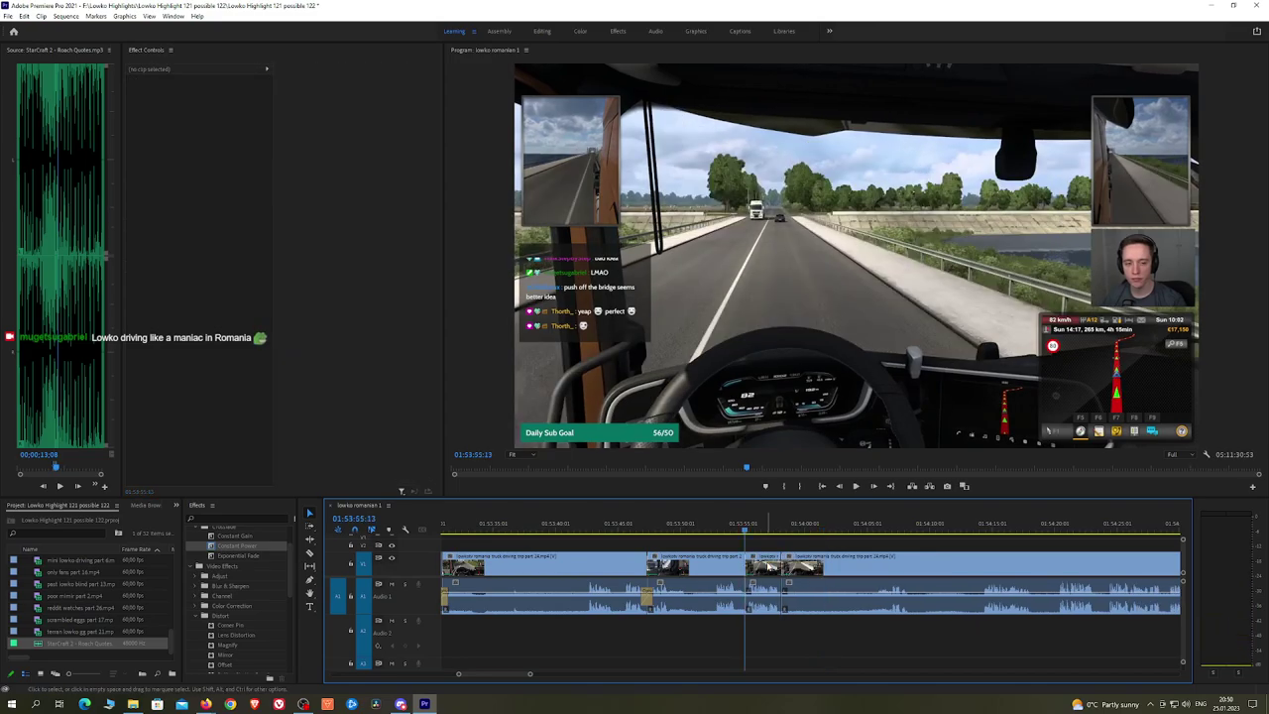
key("space")
left_click(234, 546)
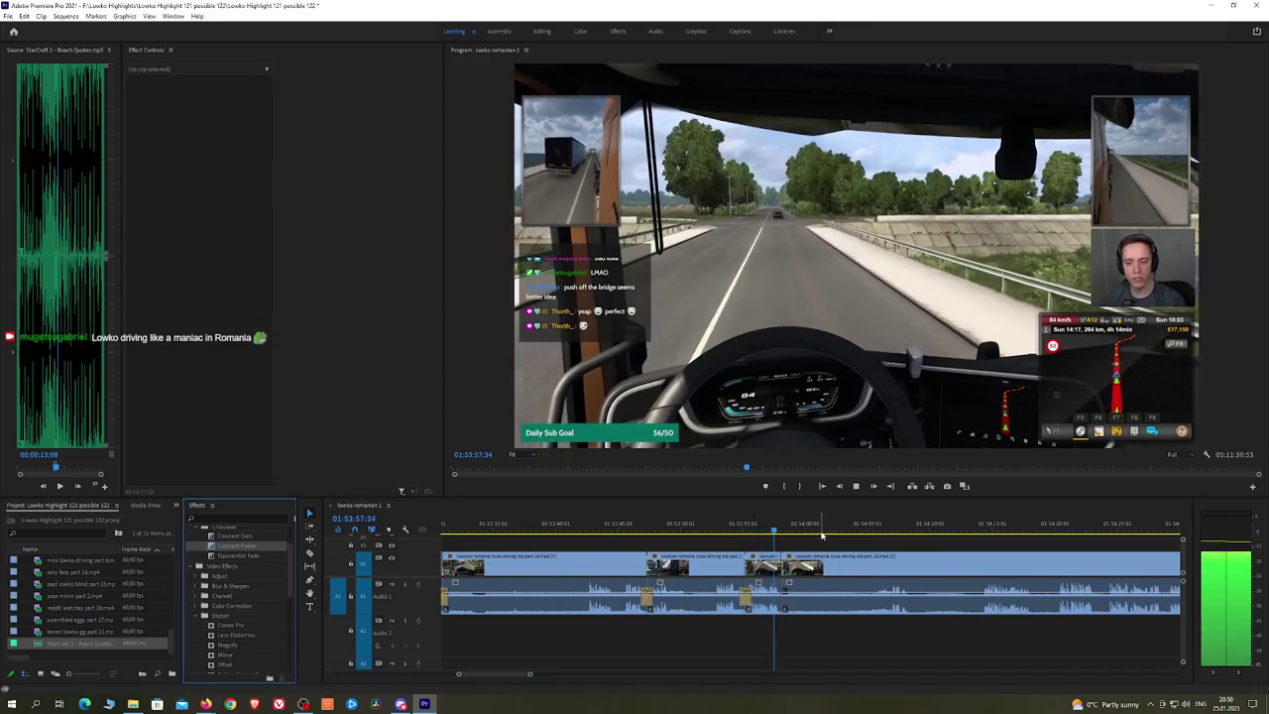
left_click_drag(838, 525, 981, 525)
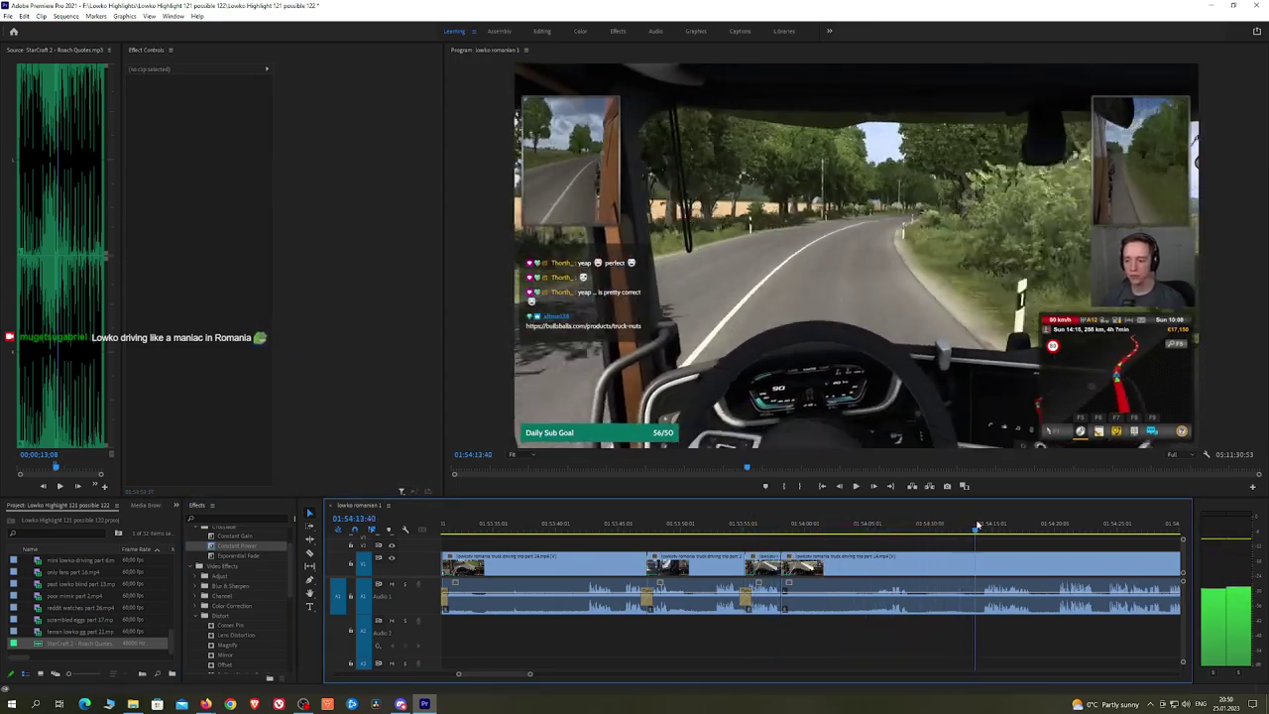
key("space")
Step: Preview the footage from about 01:54:28 to 01:55:16, then split the clip at 01:54:49
scroll(1043, 535, "down", 5)
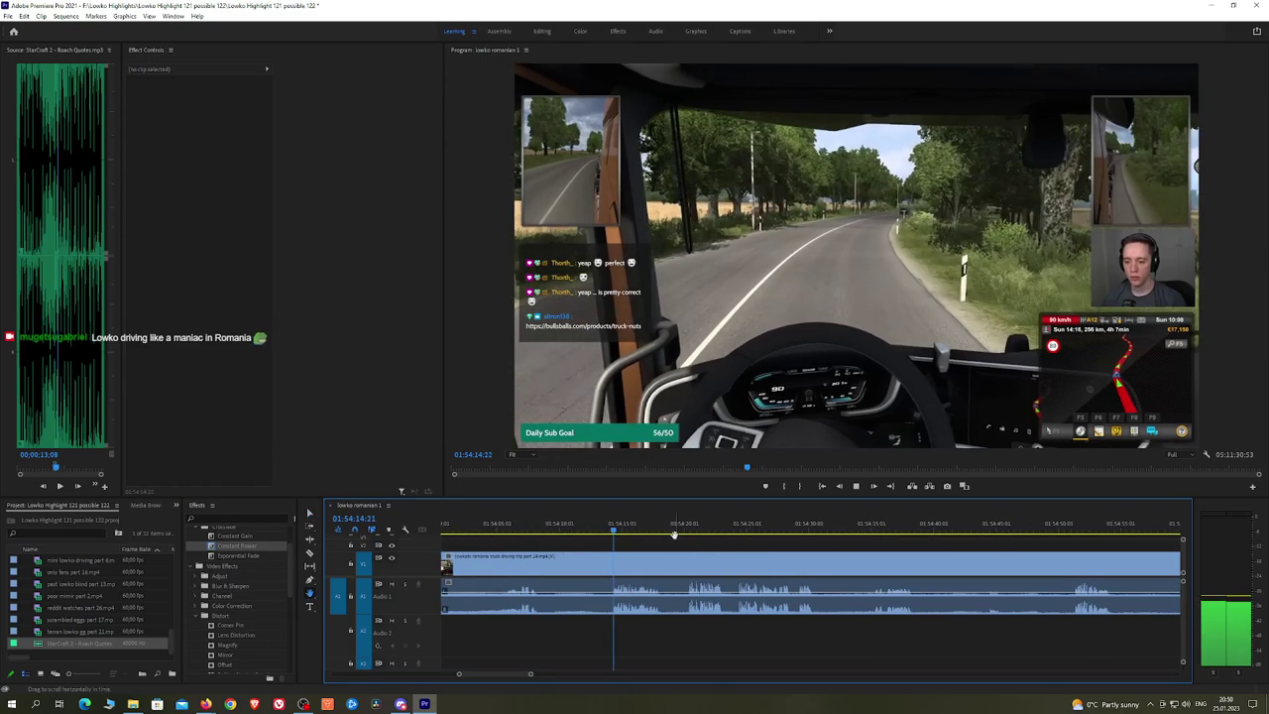
left_click_drag(675, 535, 688, 529)
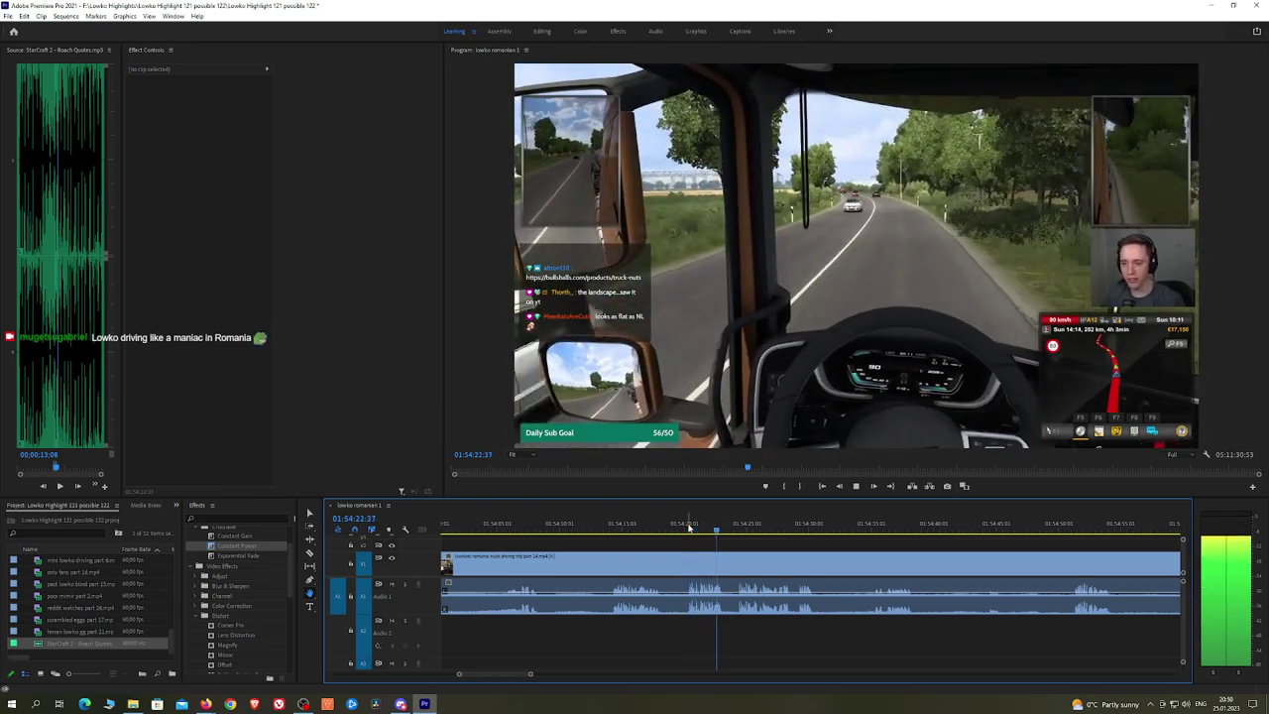
left_click_drag(750, 533, 805, 528)
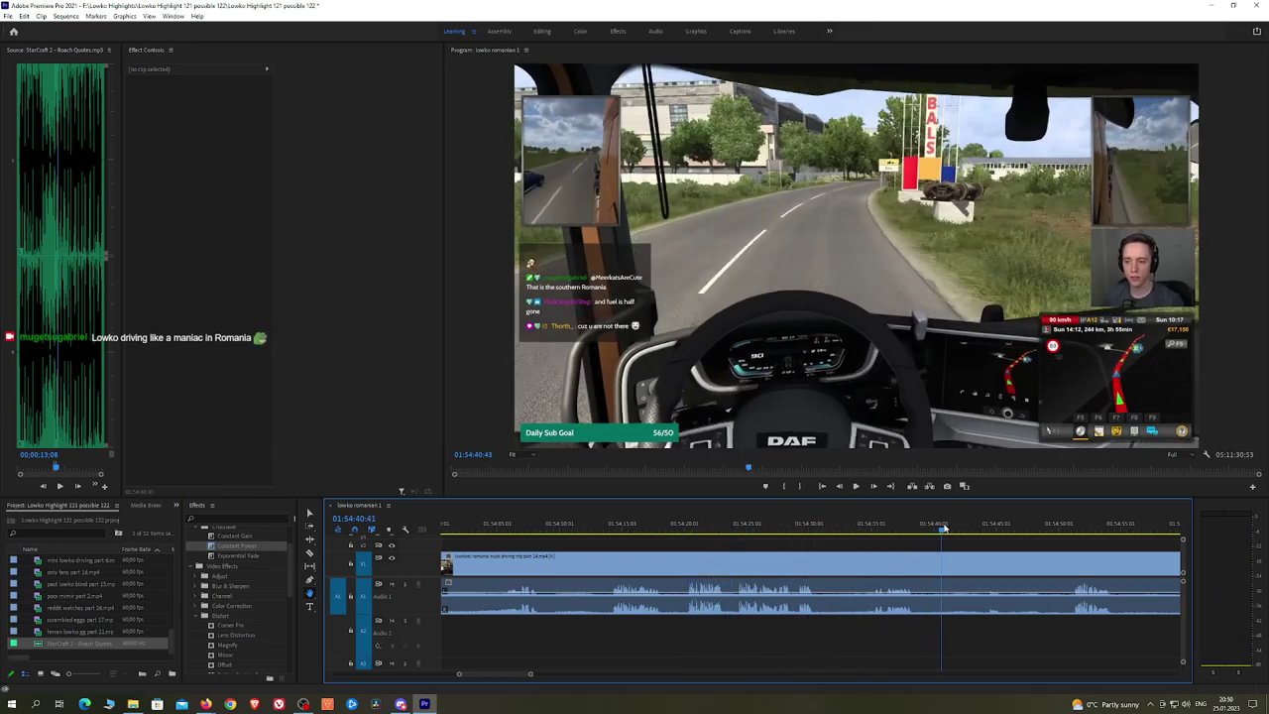
left_click_drag(945, 528, 1073, 527)
key("space")
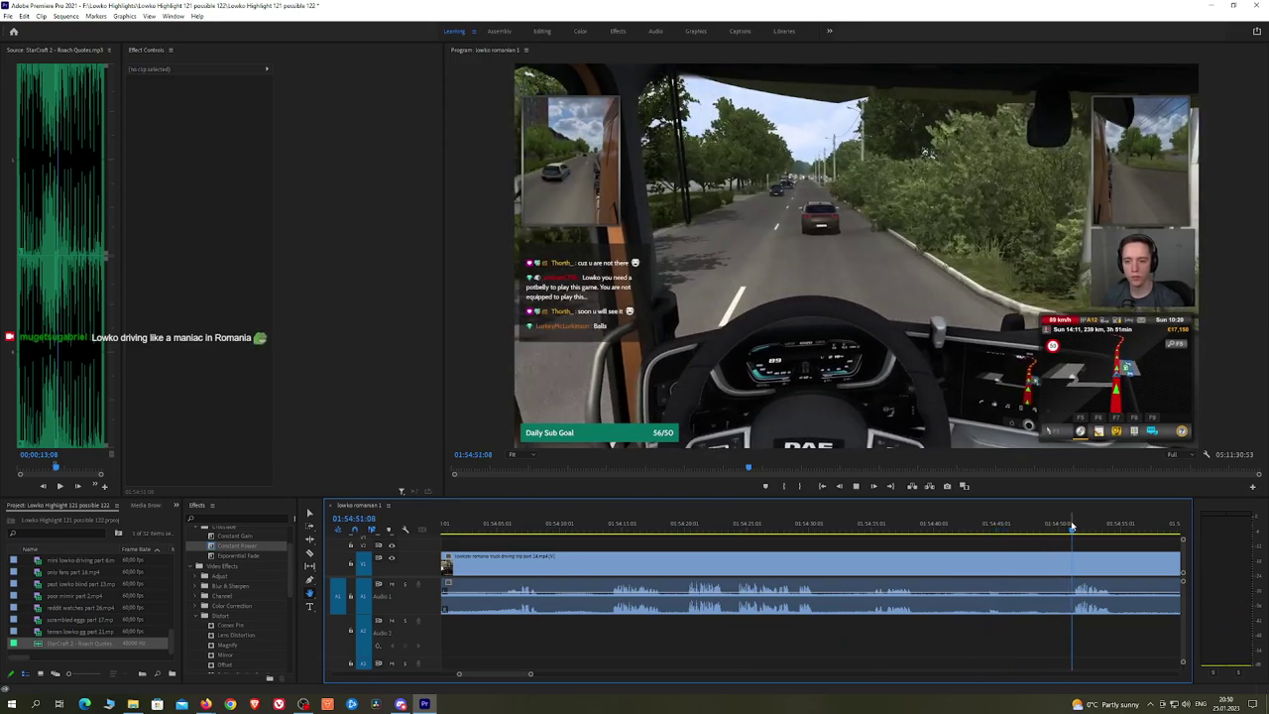
scroll(851, 535, "down", 5)
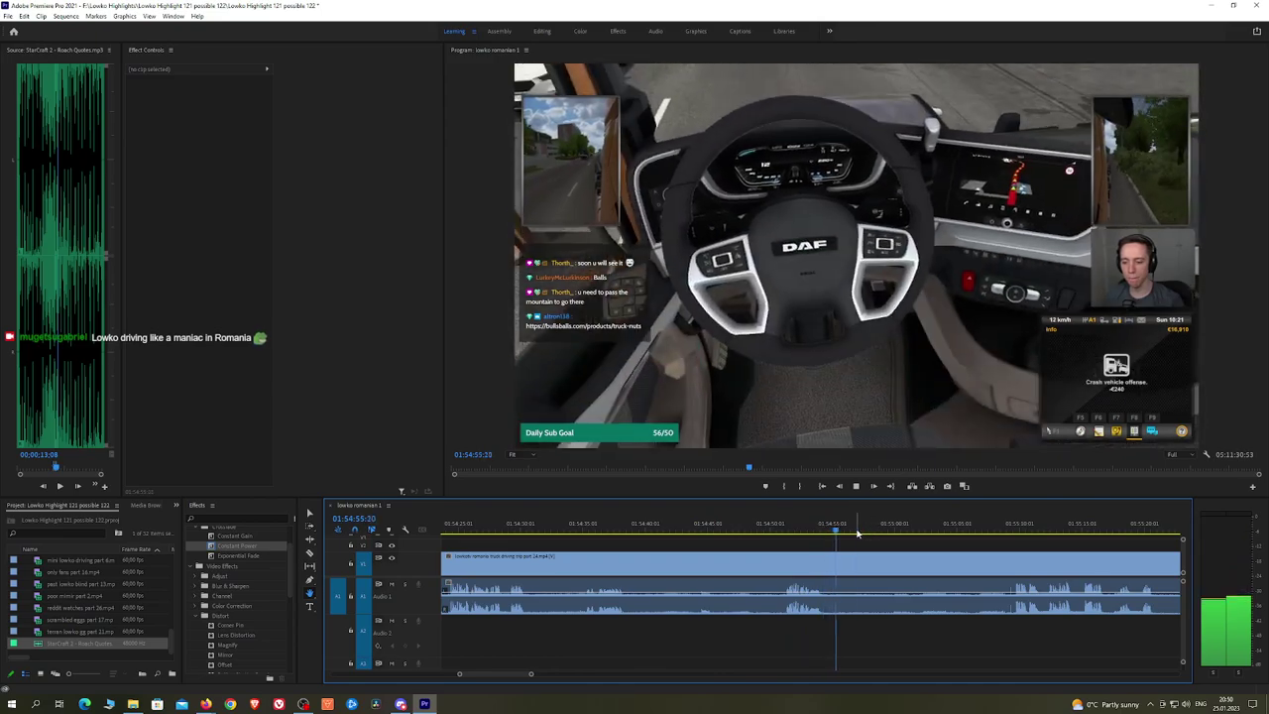
left_click_drag(860, 531, 805, 533)
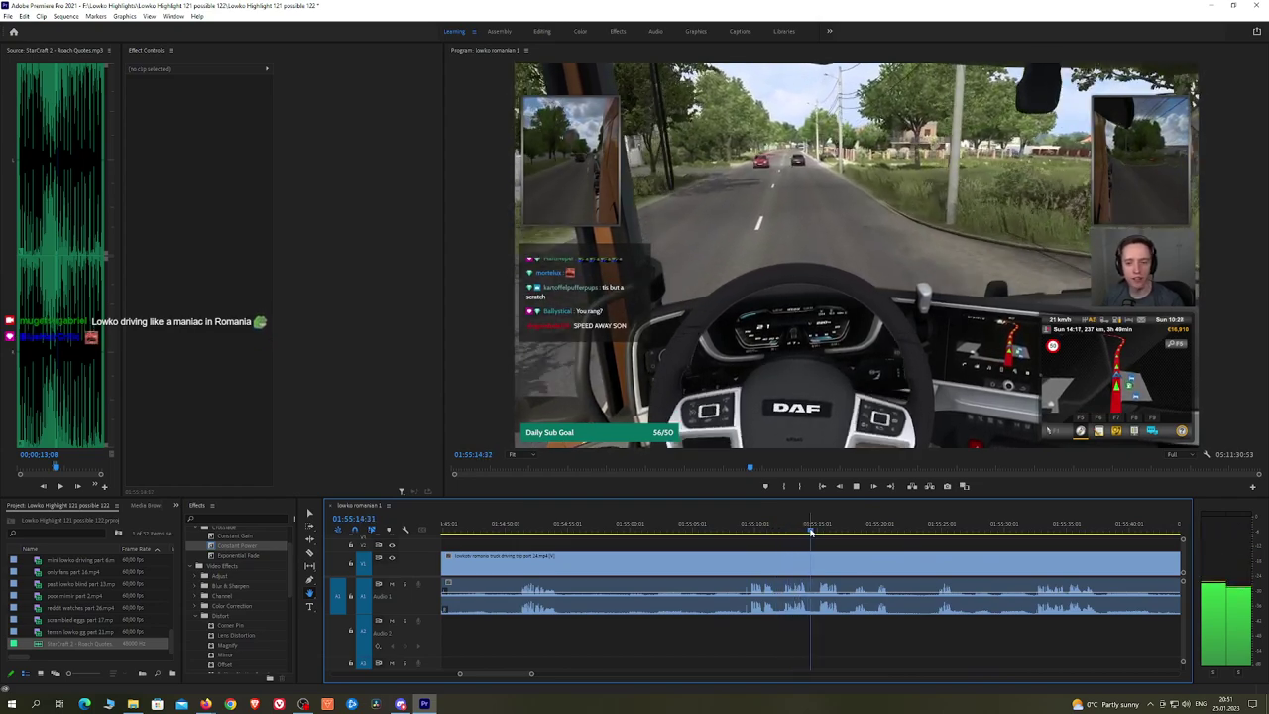
left_click_drag(675, 541, 809, 543)
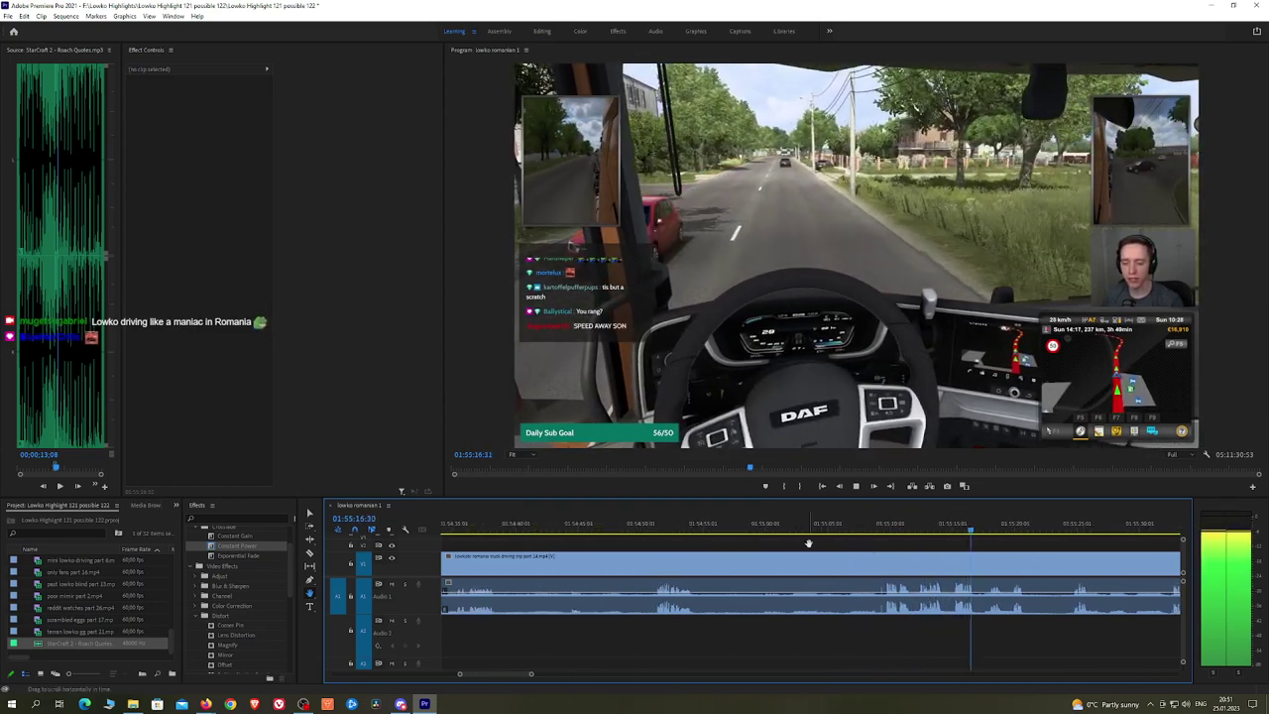
key("space")
left_click_drag(647, 533, 637, 527)
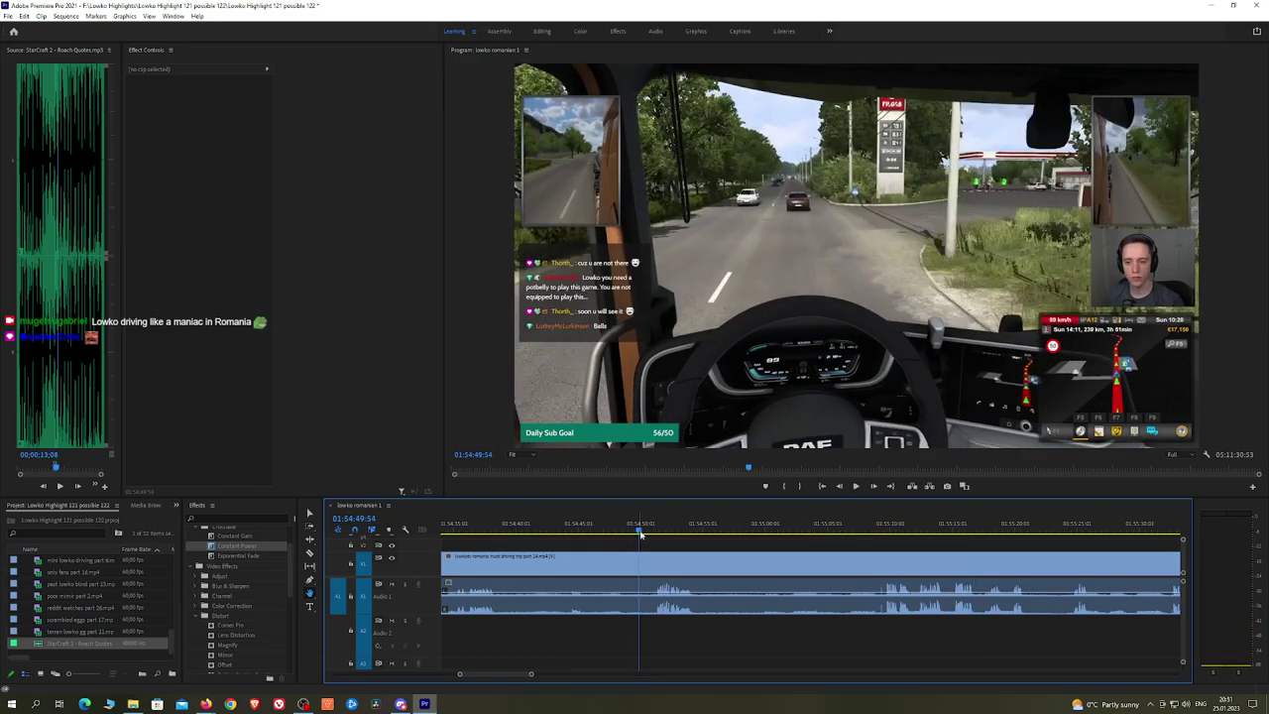
key("ctrl+k")
Step: Ripple delete the selected piece and crossfade its audio cut with Constant Power
left_click(626, 562)
key("shift+Delete")
key("space")
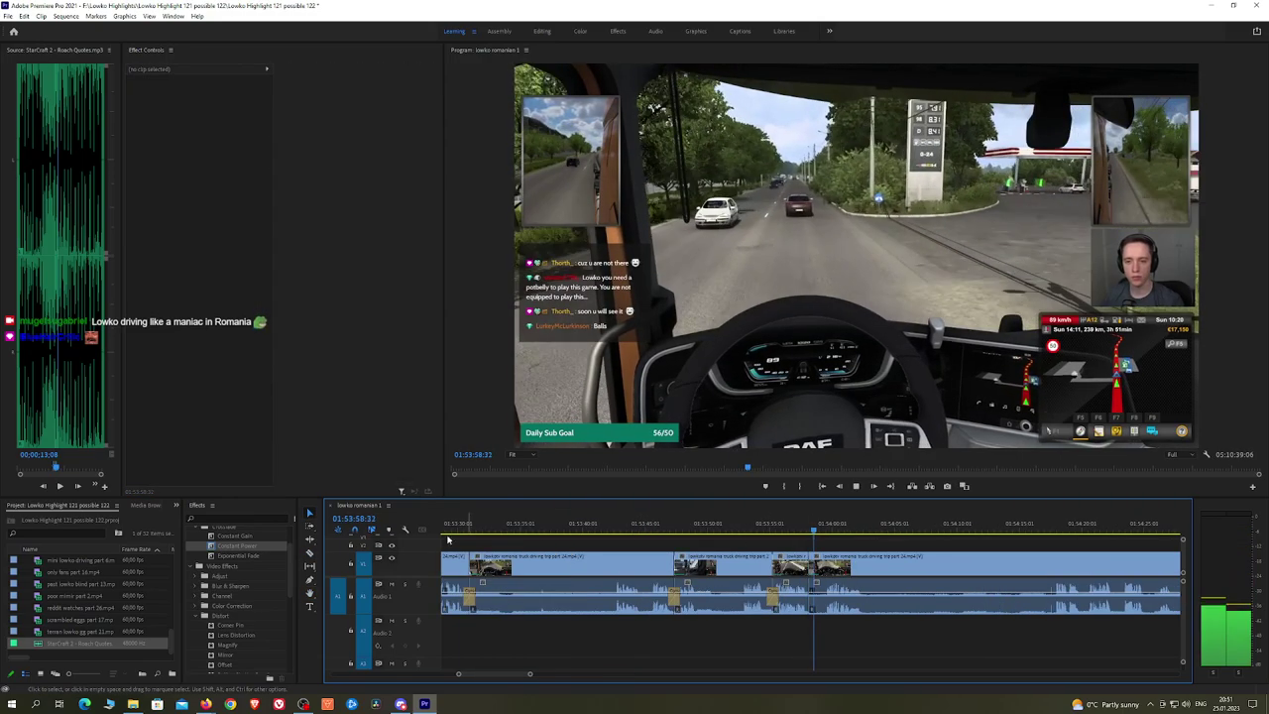
left_click_drag(252, 548, 736, 592)
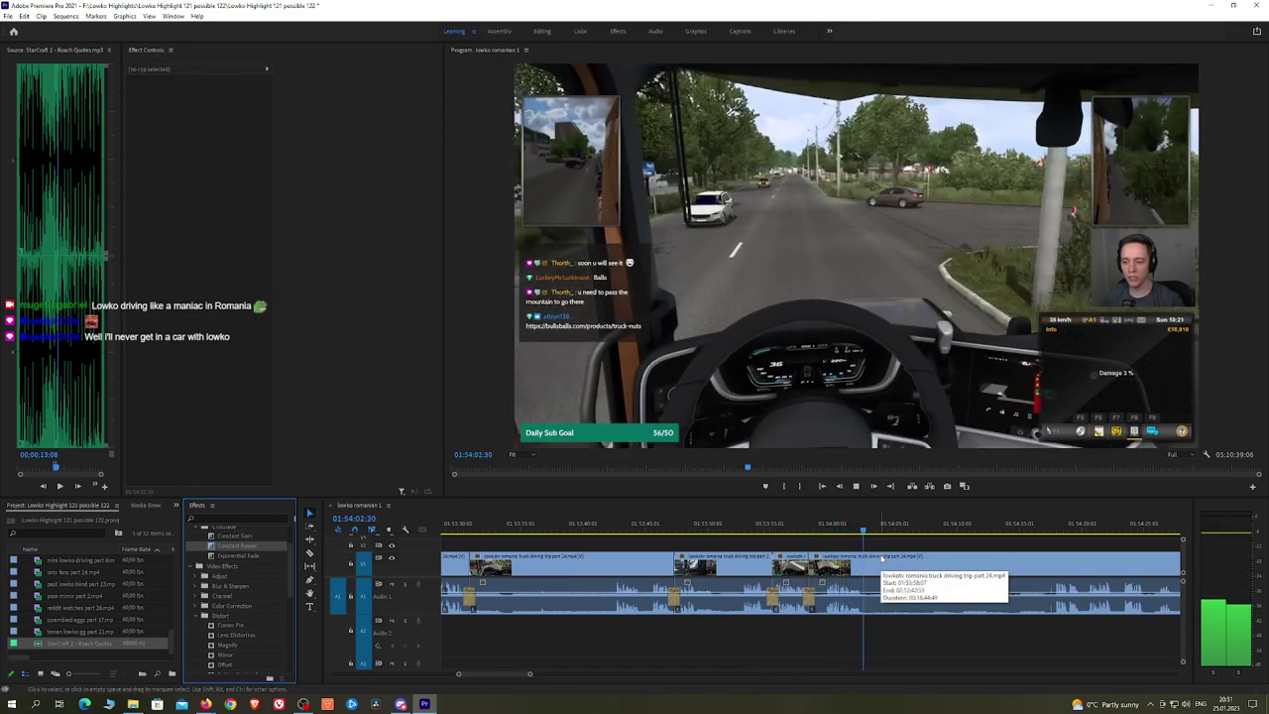
Step: Remove the stretch between 01:54:04 and 01:54:11 and play back the edited section
key("space")
key("c")
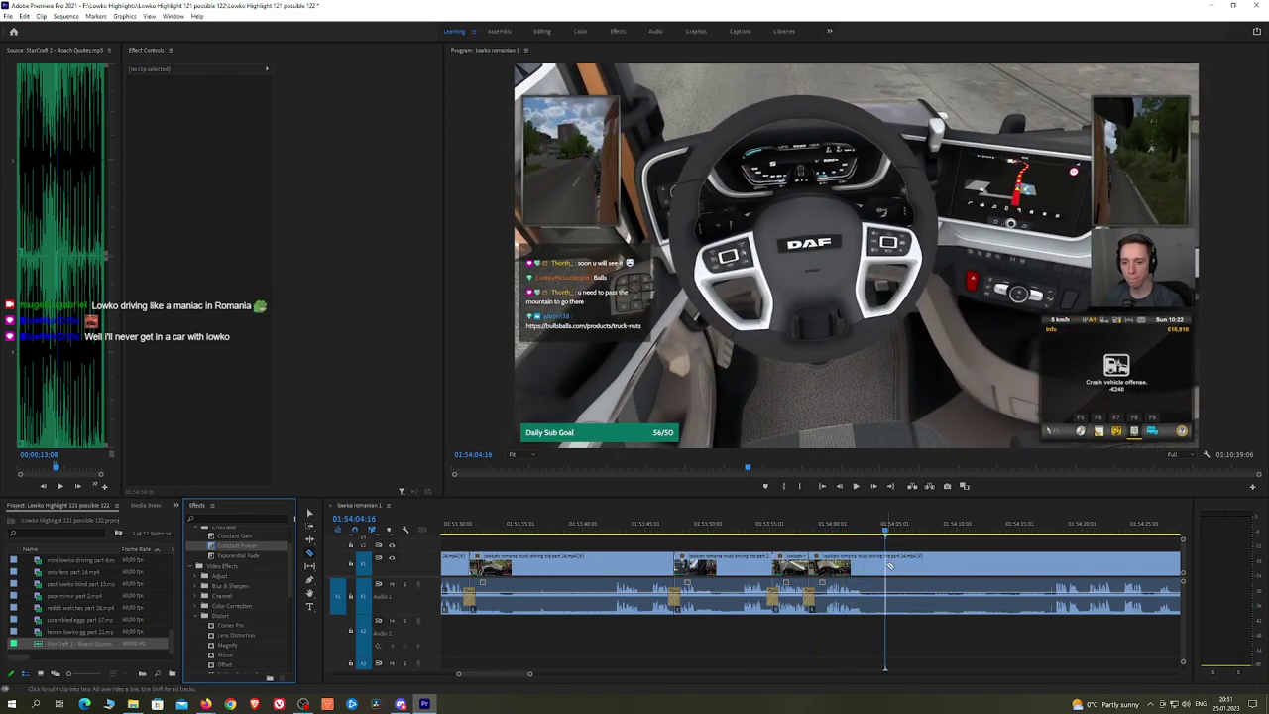
left_click(887, 559)
key("space")
left_click(1023, 524)
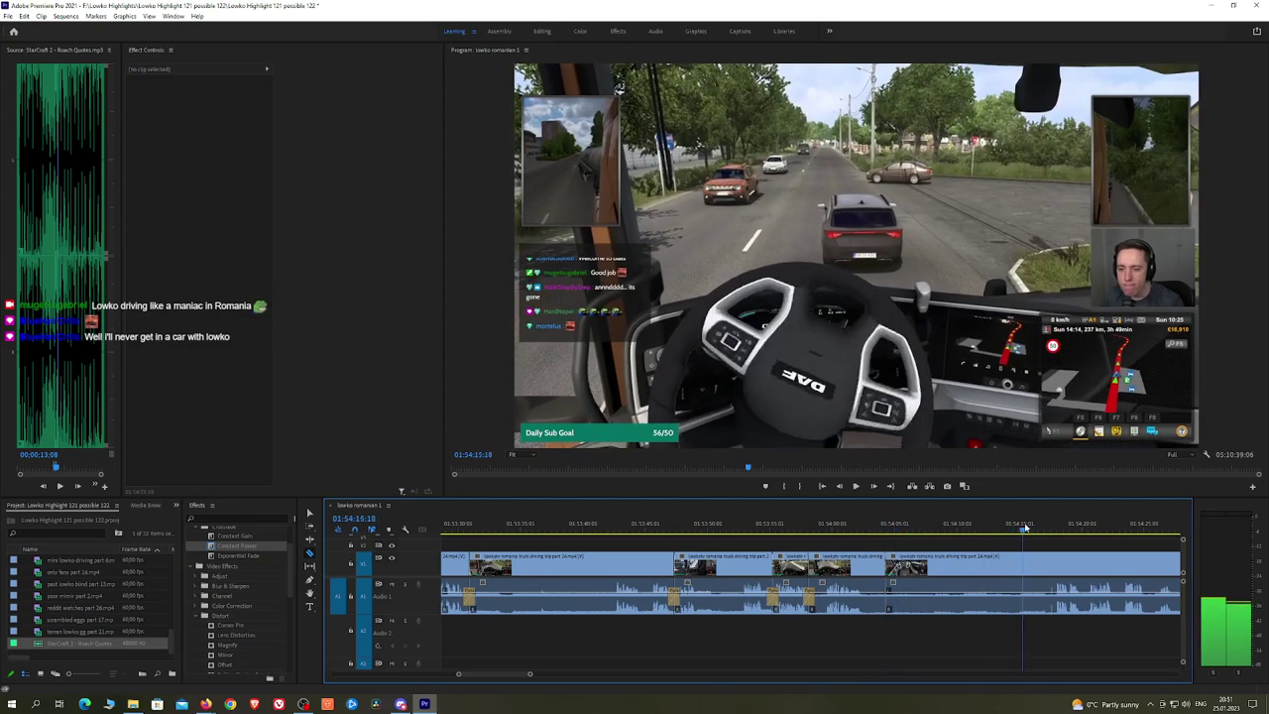
left_click_drag(1013, 531, 978, 532)
left_click(979, 571)
key("v")
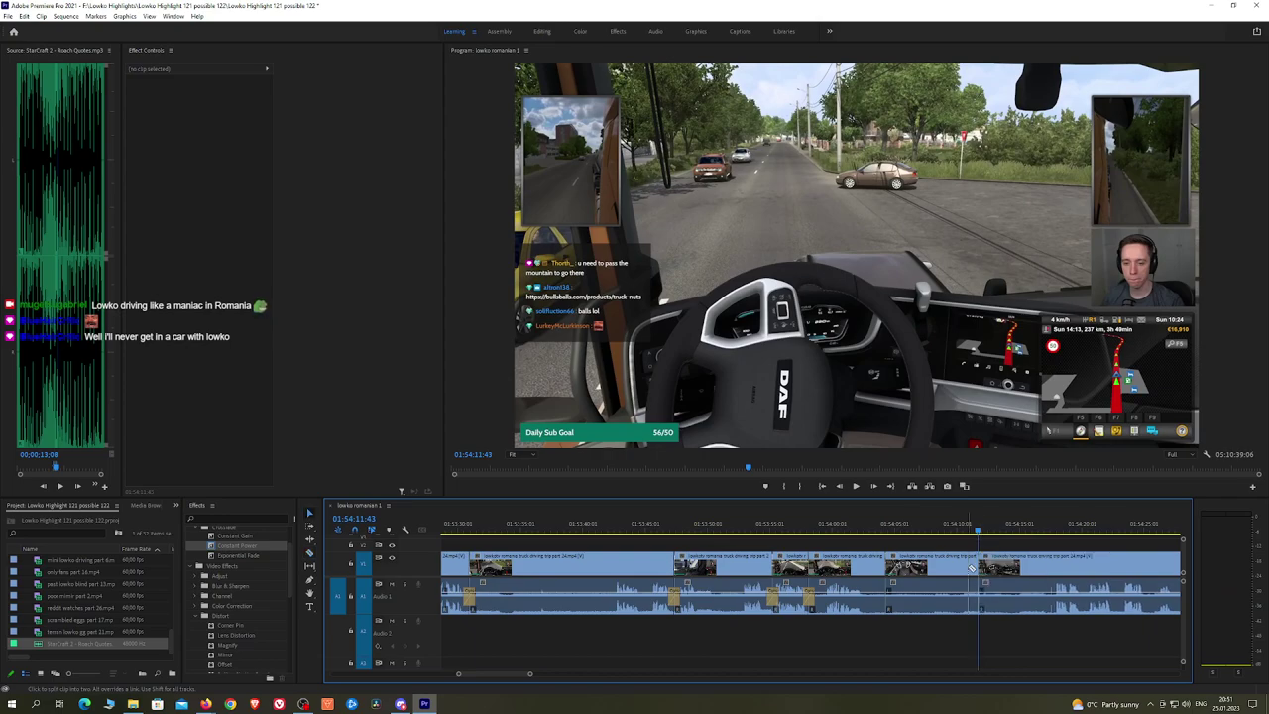
left_click(969, 571)
key("shift+Delete")
key("space")
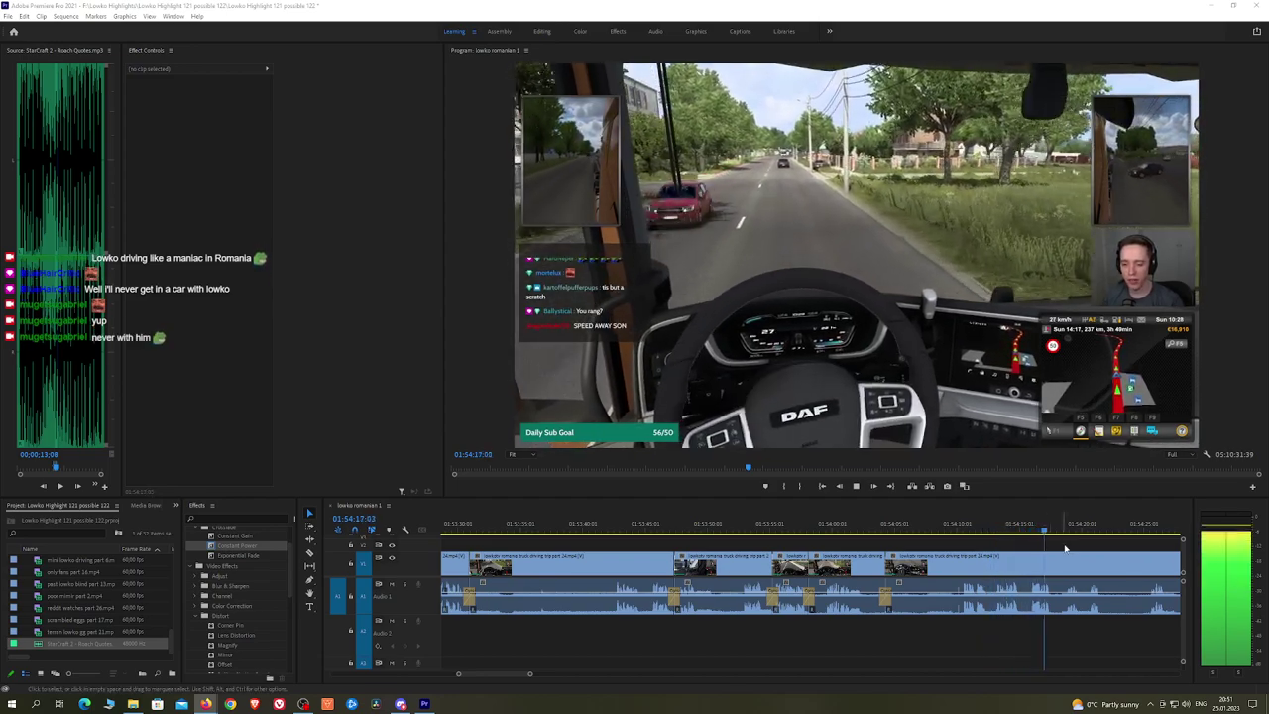
Step: Ripple delete the tiny leftover sliver at the cut
left_click(1105, 543)
key("h")
scroll(1109, 542, "down", 5)
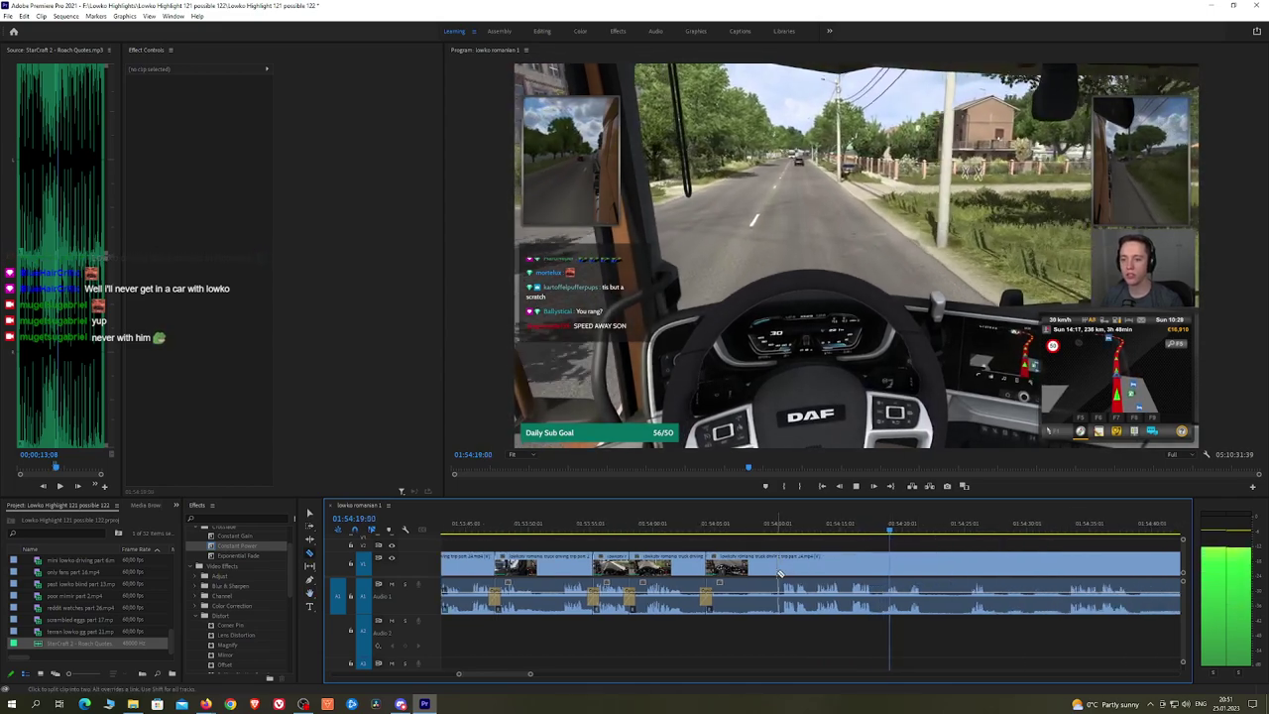
scroll(780, 573, "up", 3)
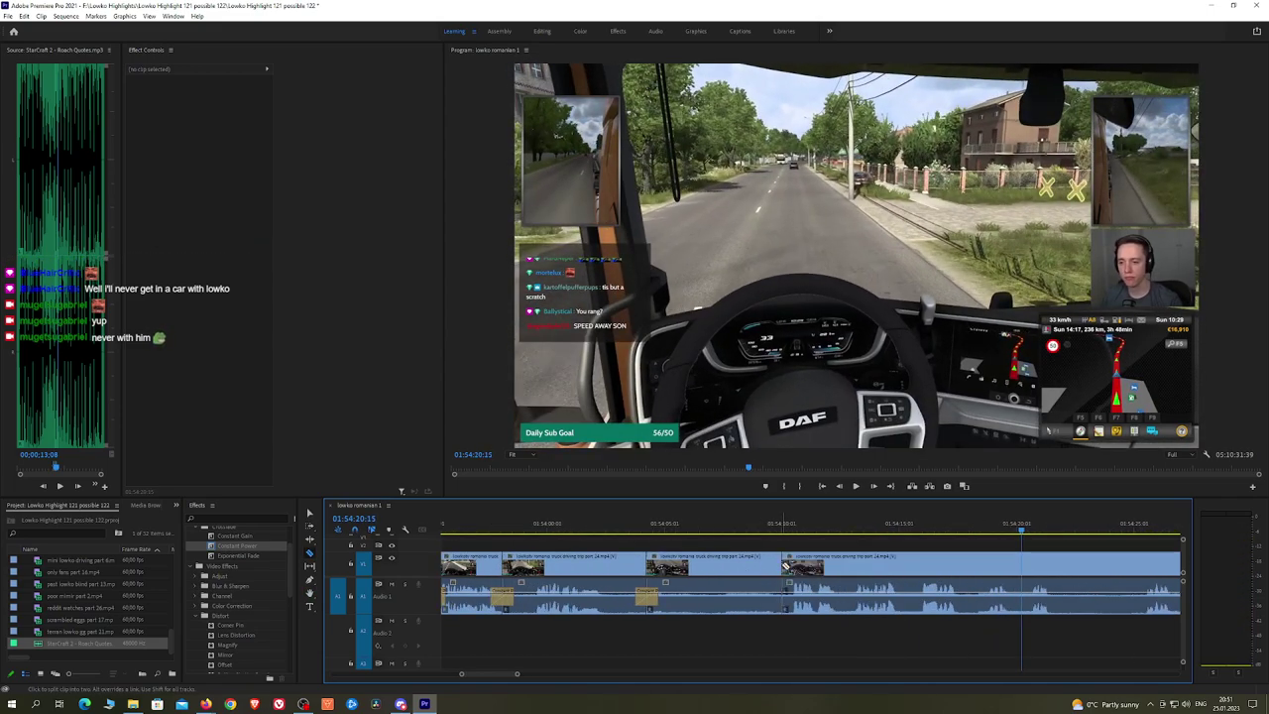
key("v")
left_click(790, 566)
key("shift+Delete")
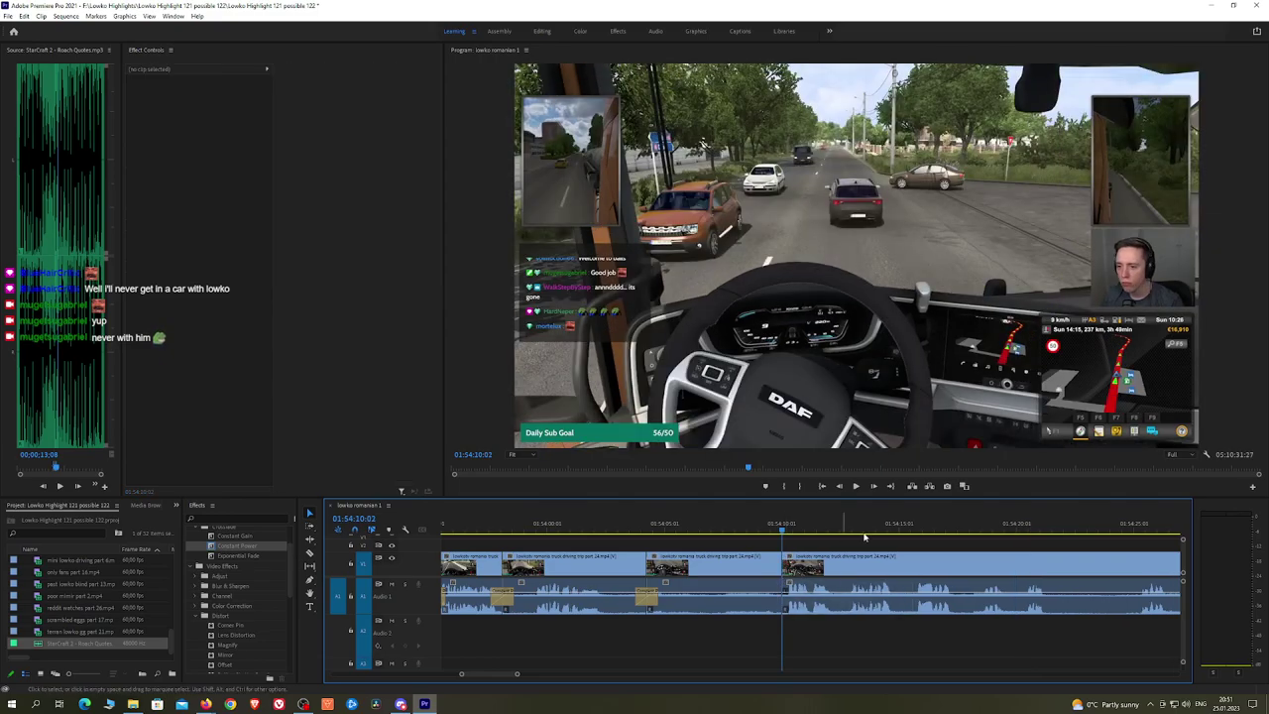
Step: Cut out the dull stretch ending near 01:54:32 and add a Constant Power crossfade at the join
left_click(1034, 525)
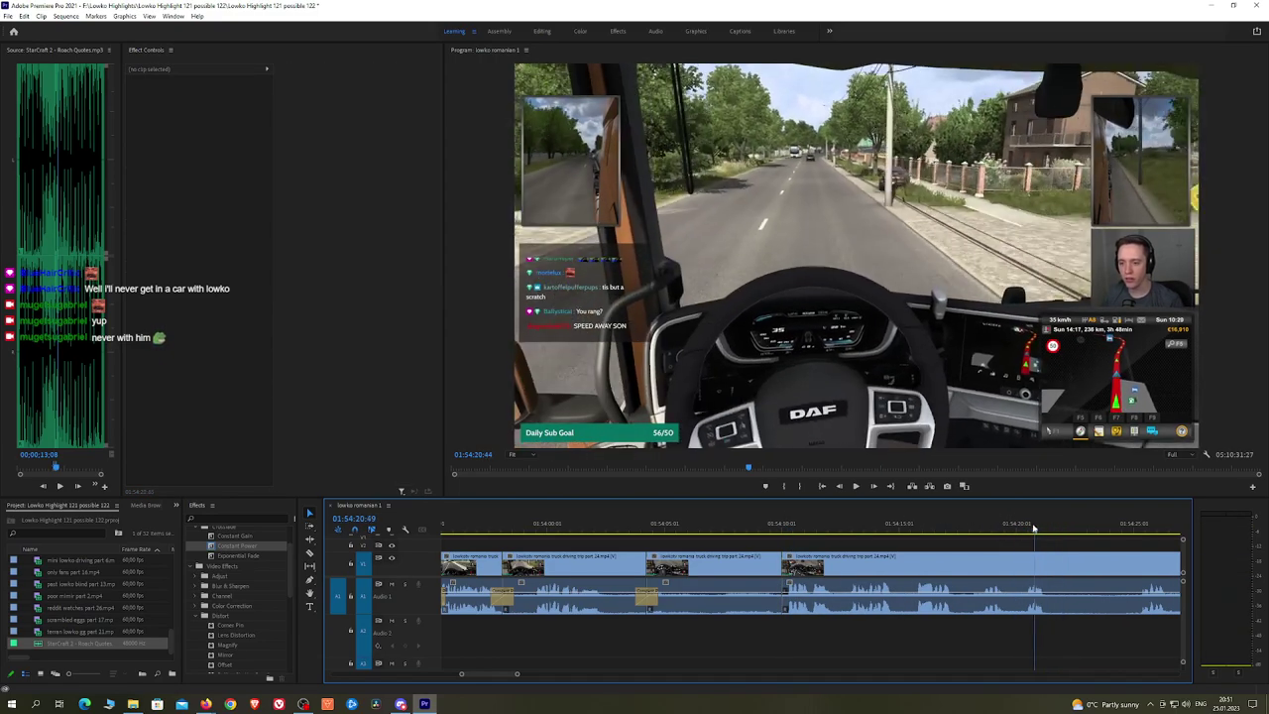
key("h")
left_click_drag(1029, 530, 895, 532)
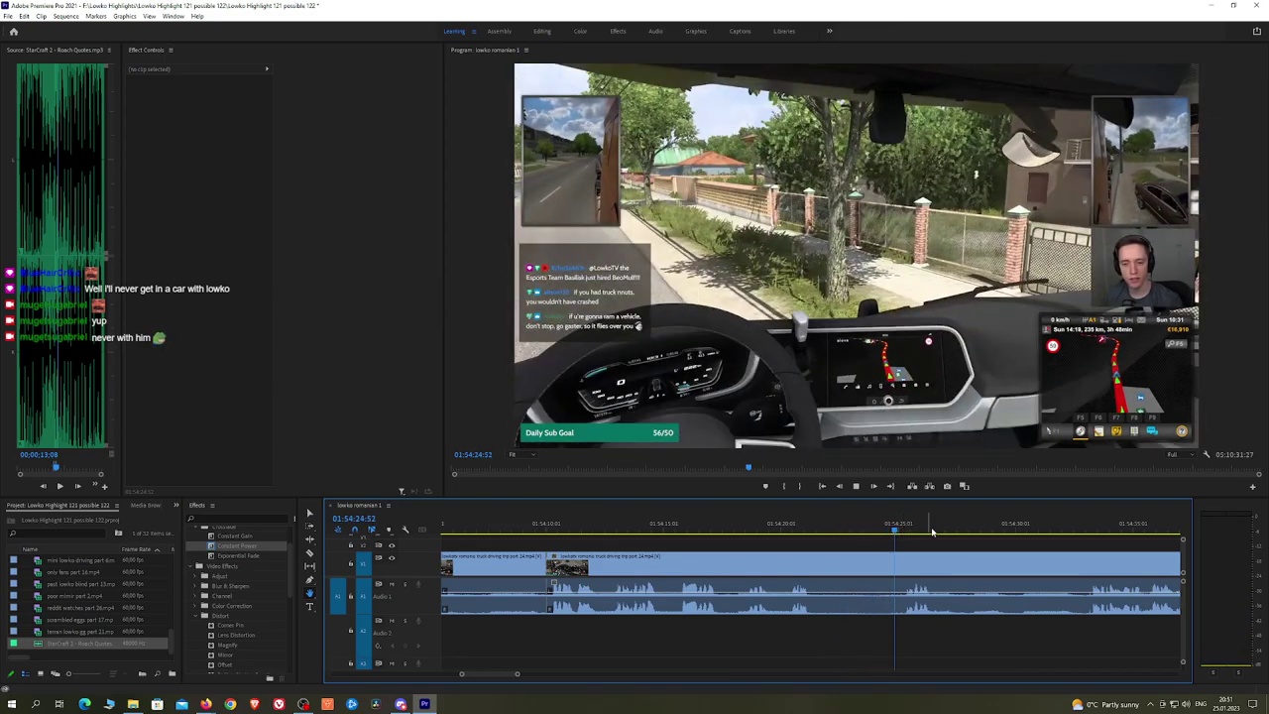
left_click_drag(980, 540, 875, 537)
scroll(873, 541, "down", 2)
key("c")
left_click(810, 562)
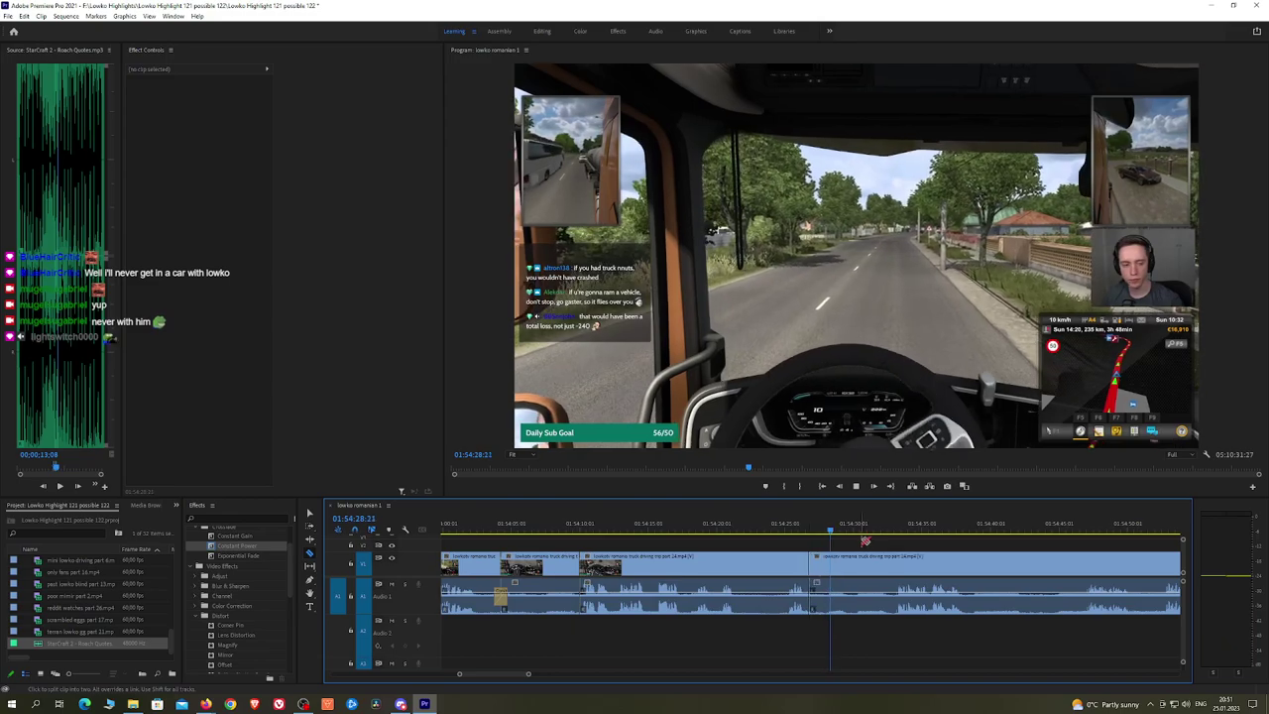
left_click(883, 530)
key("space")
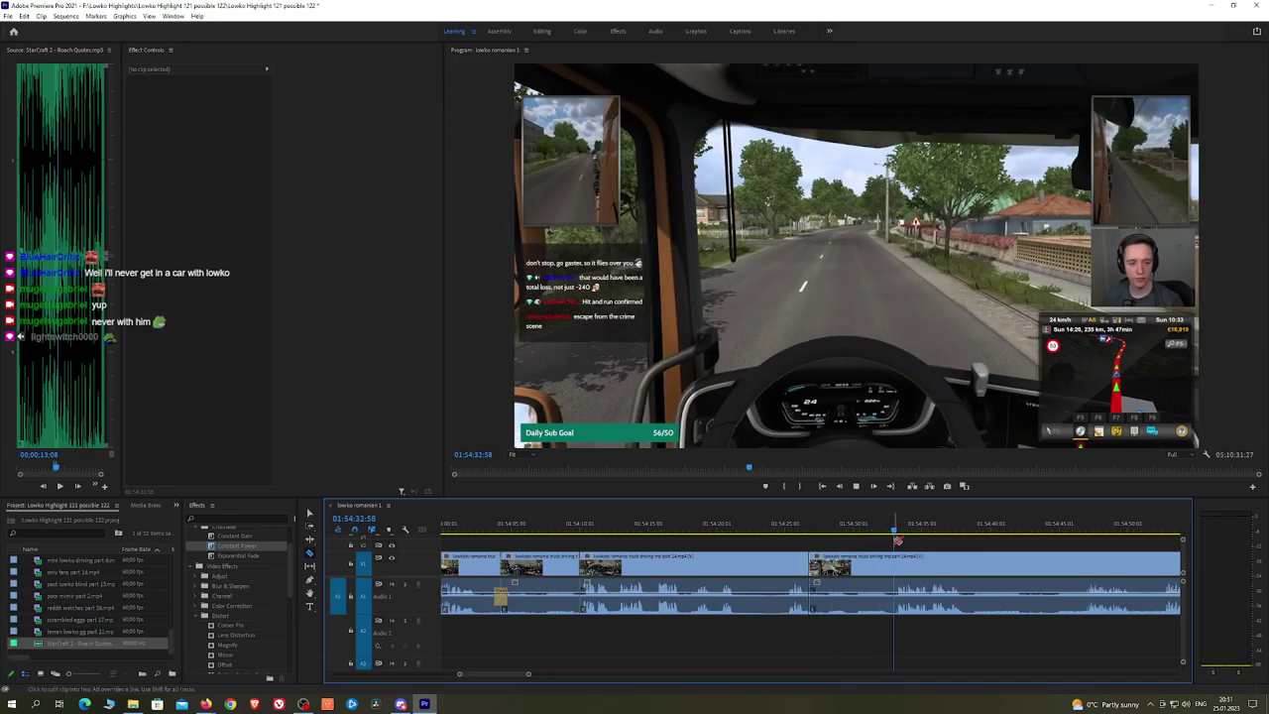
left_click(893, 561)
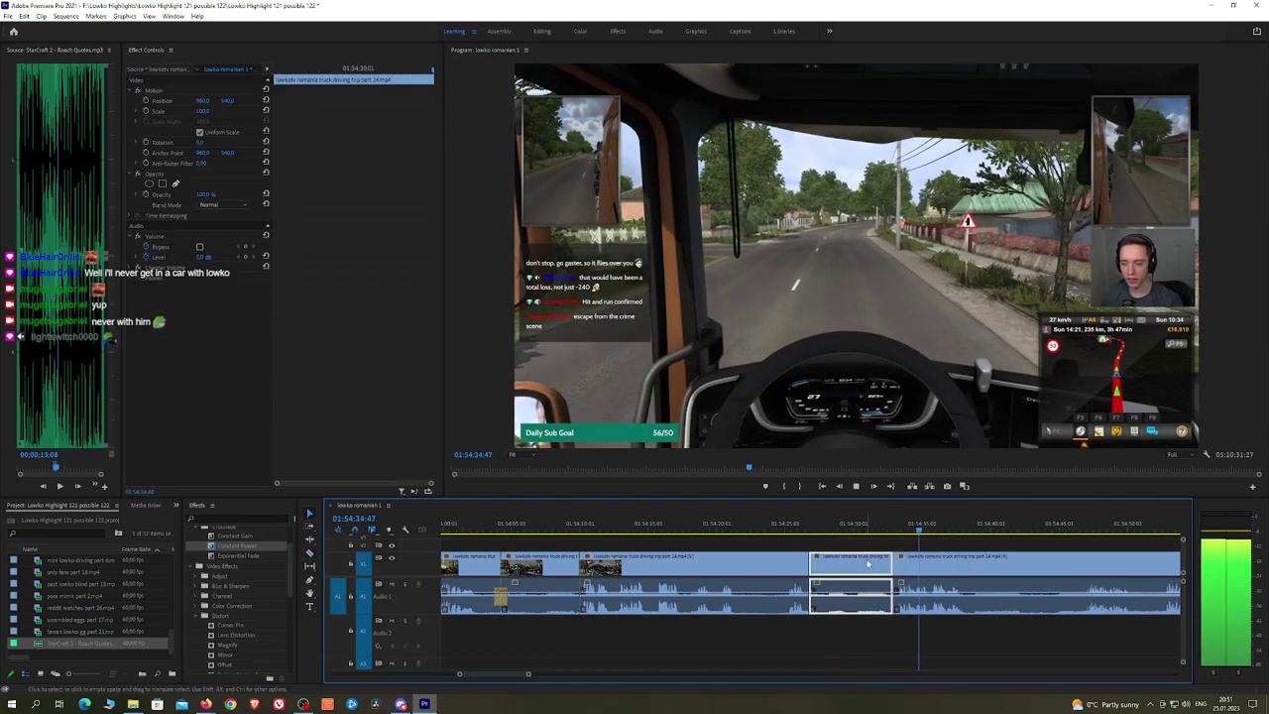
key("shift+Delete")
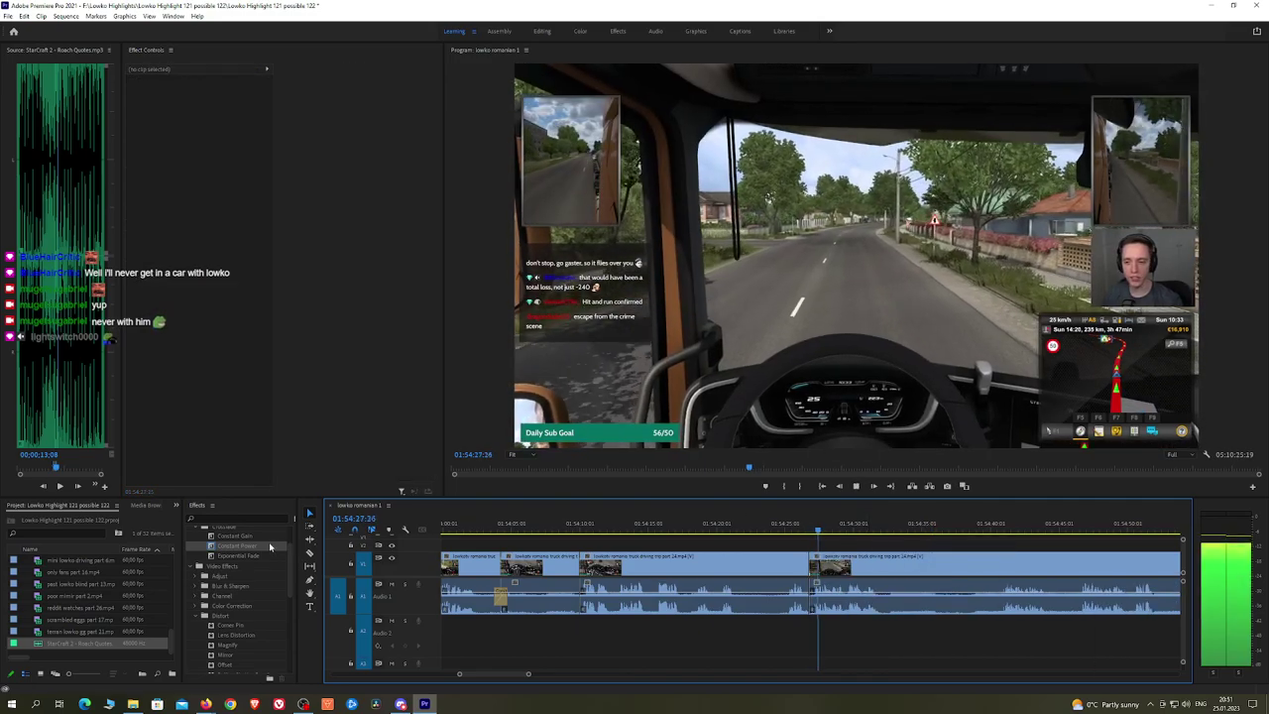
left_click_drag(248, 546, 810, 597)
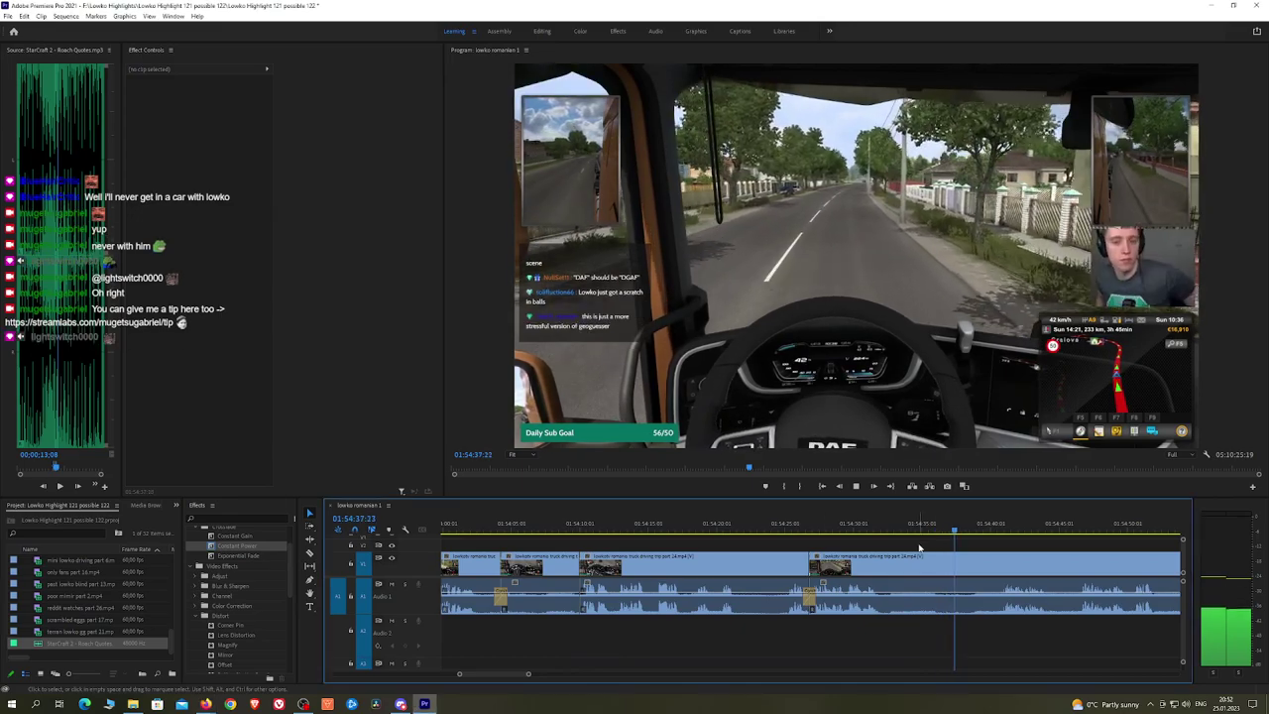
Step: Split the clip at 01:54:32 and resume playback
left_click(889, 532)
left_click_drag(892, 532, 886, 533)
key("c")
left_click(888, 562)
key("space")
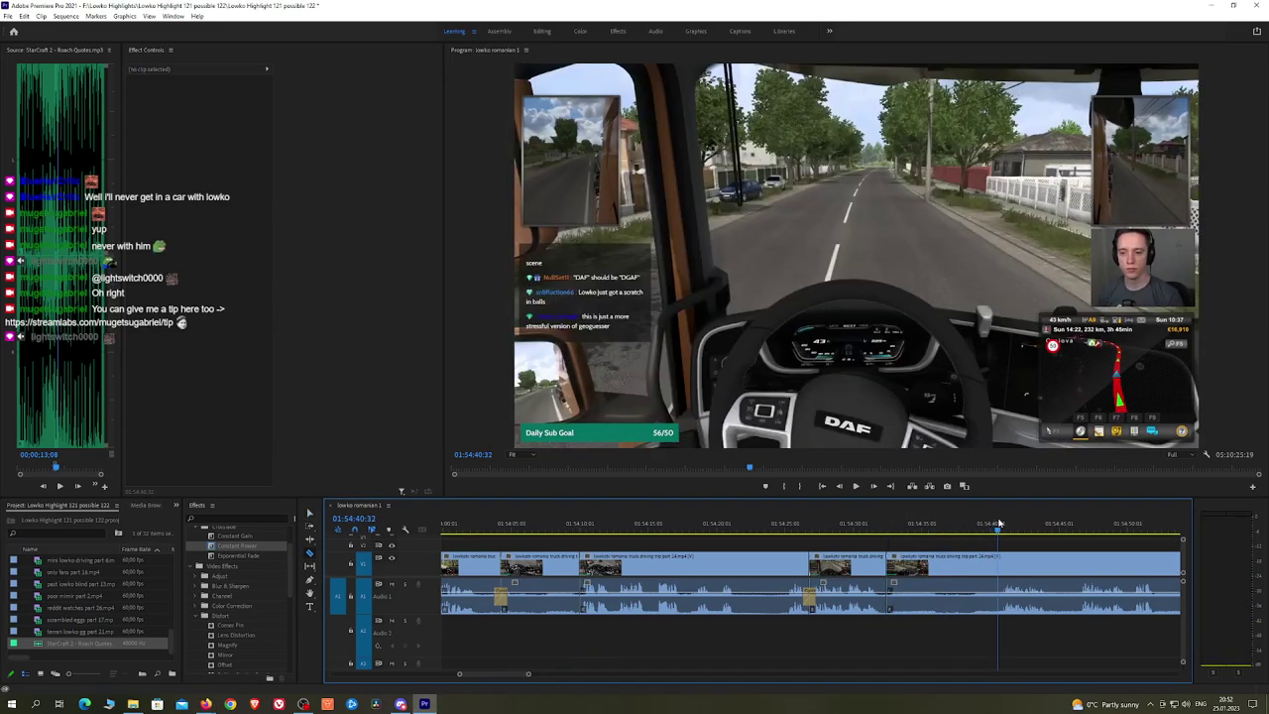
key("space")
Step: Move ahead to about 01:54:50, zoom the timeline in, and play the footage
key("h")
left_click_drag(984, 549, 754, 544)
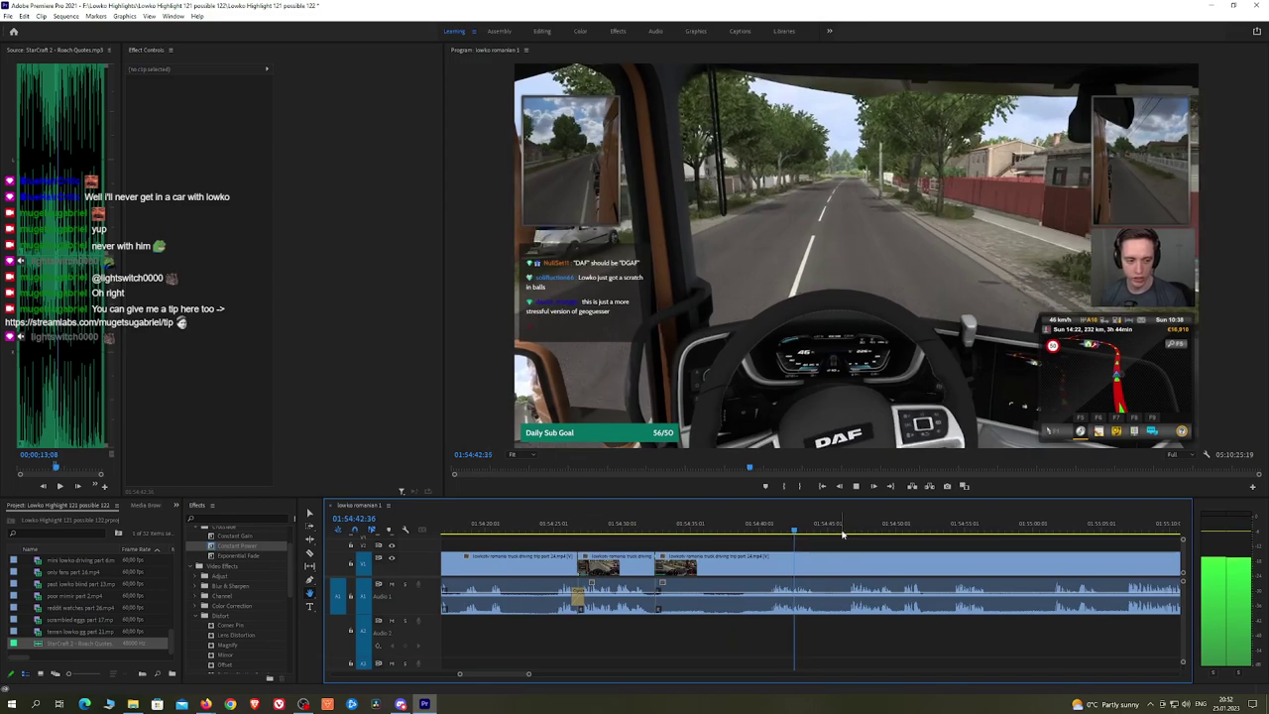
left_click(850, 531)
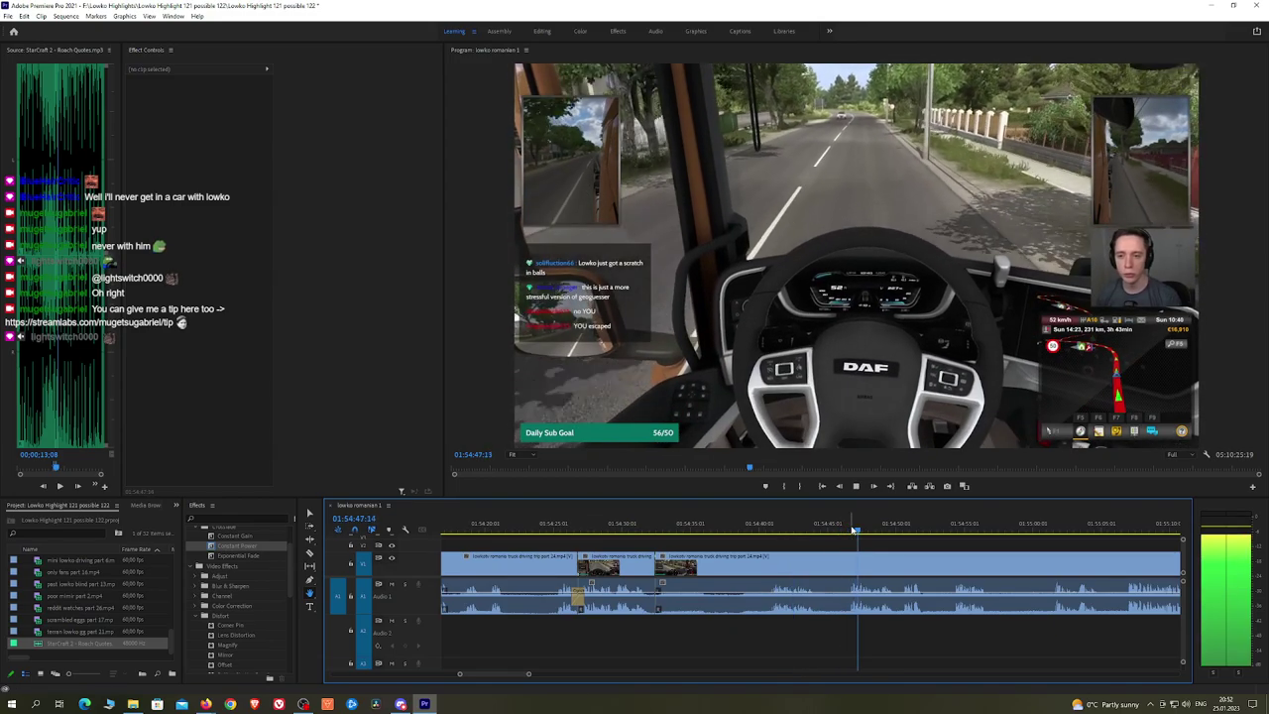
left_click_drag(878, 530, 1124, 530)
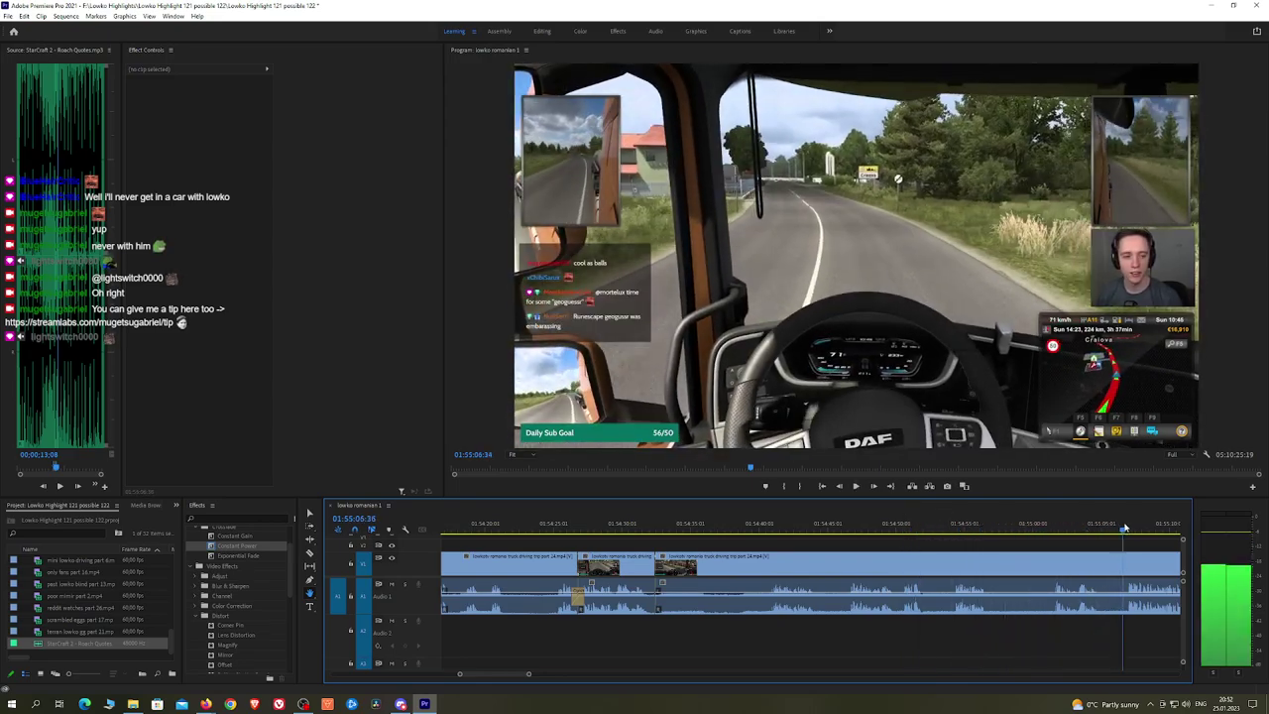
scroll(1124, 550, "down", 2)
scroll(1129, 548, "down", 1)
key("equal")
key("equal")
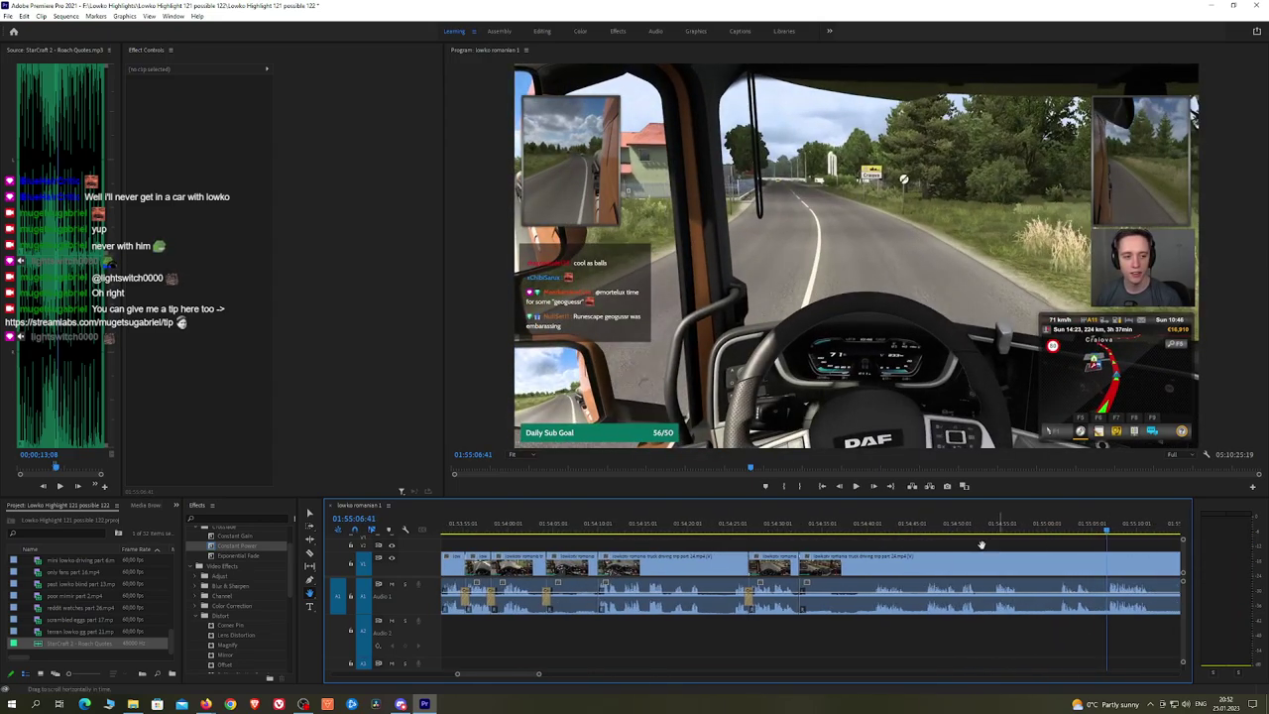
key("space")
Step: Cut the driving clip near 01:55:16 and ripple-delete the dull piece before the cut
left_click_drag(784, 518, 888, 533)
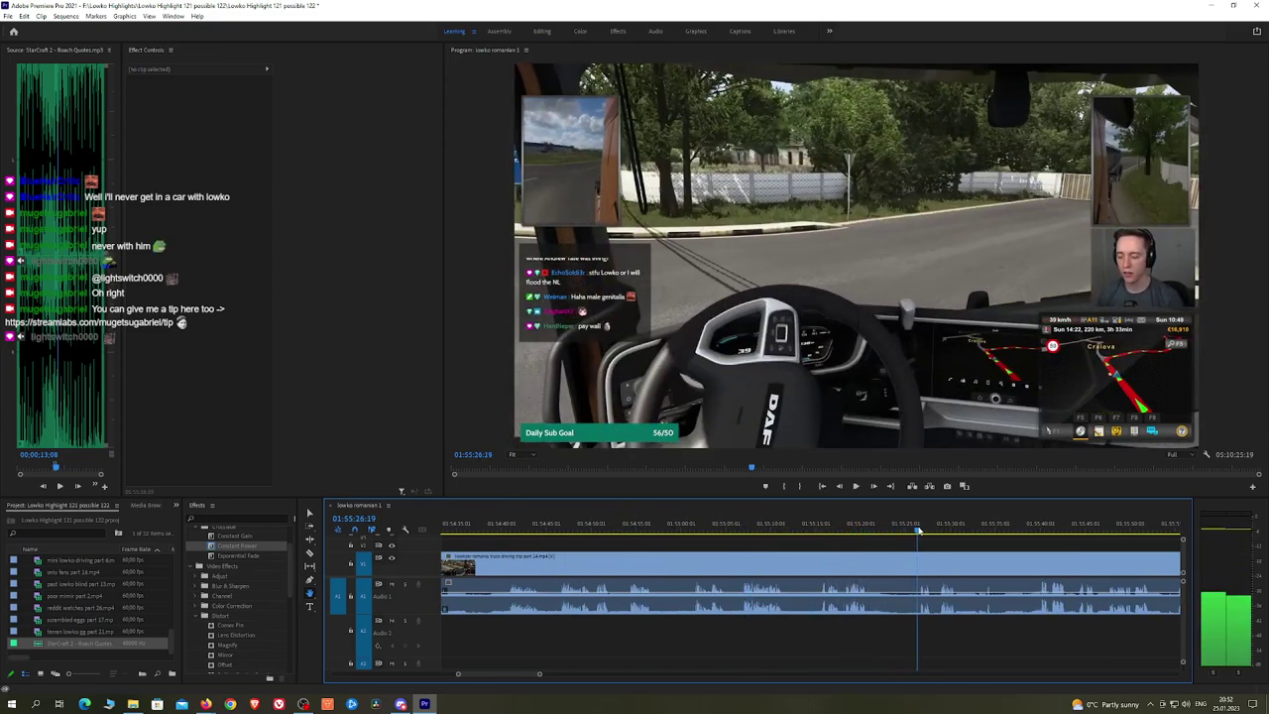
key("space")
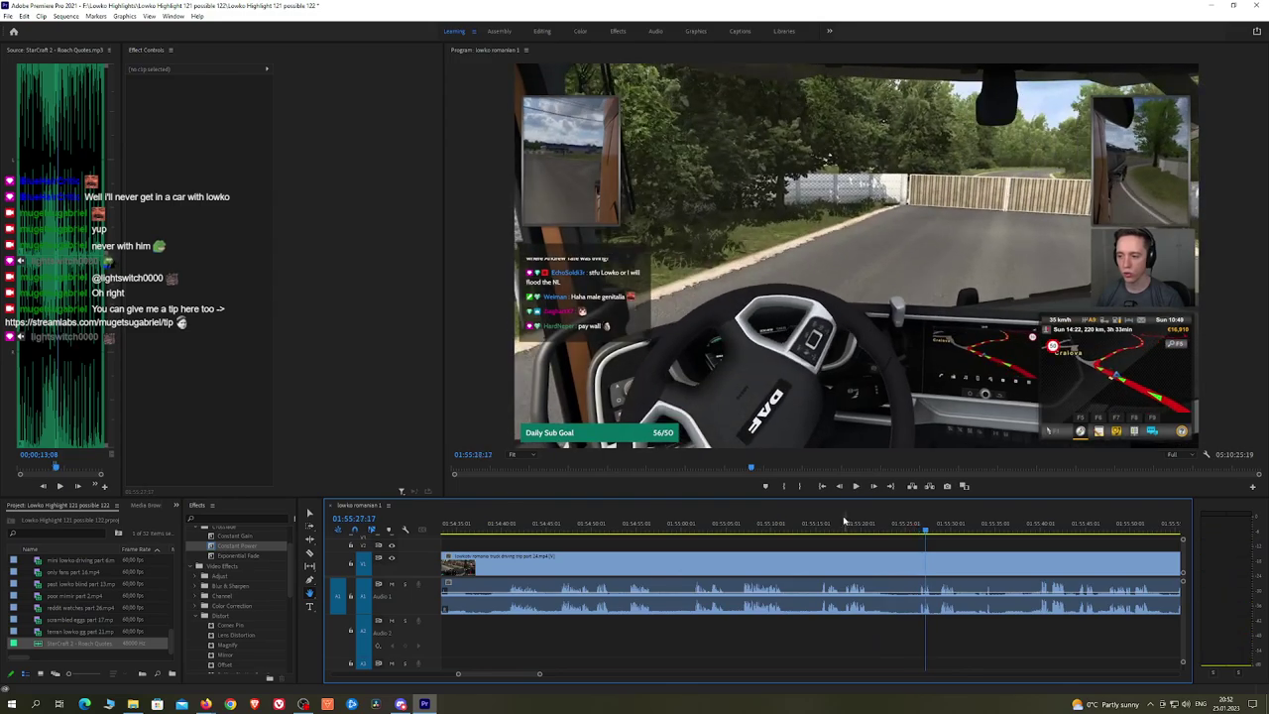
left_click_drag(832, 525, 822, 526)
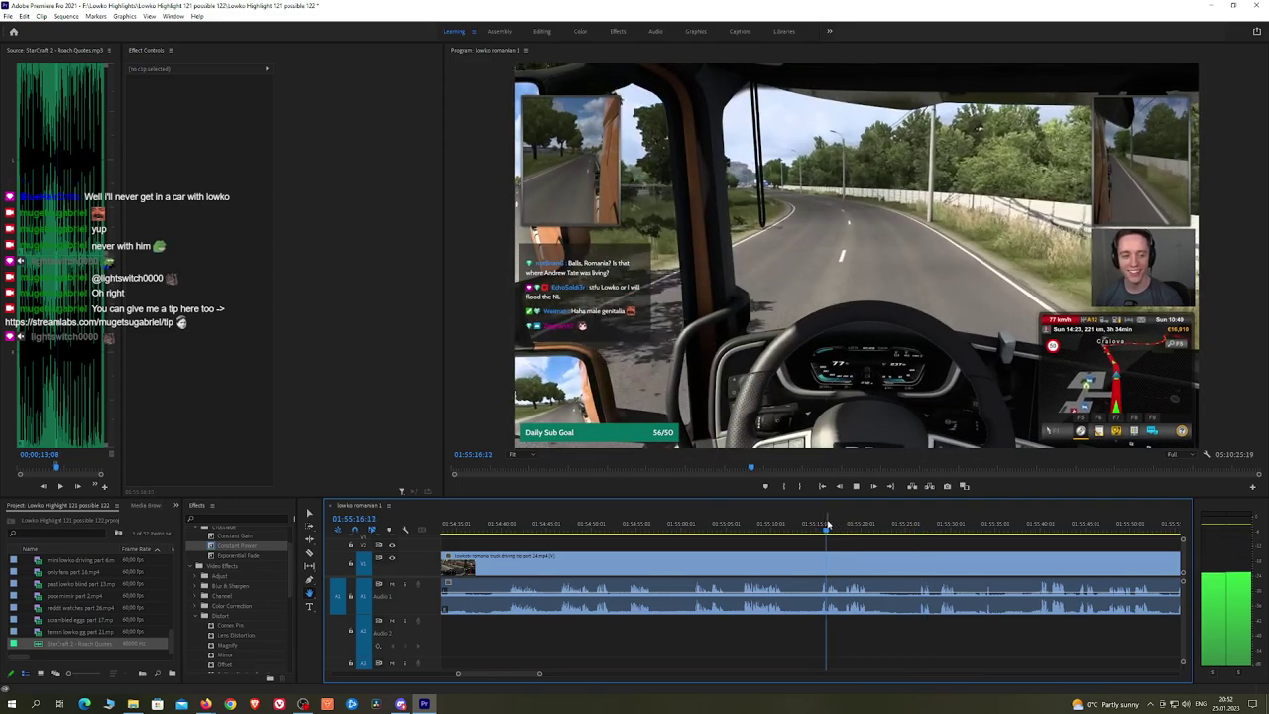
left_click(846, 524)
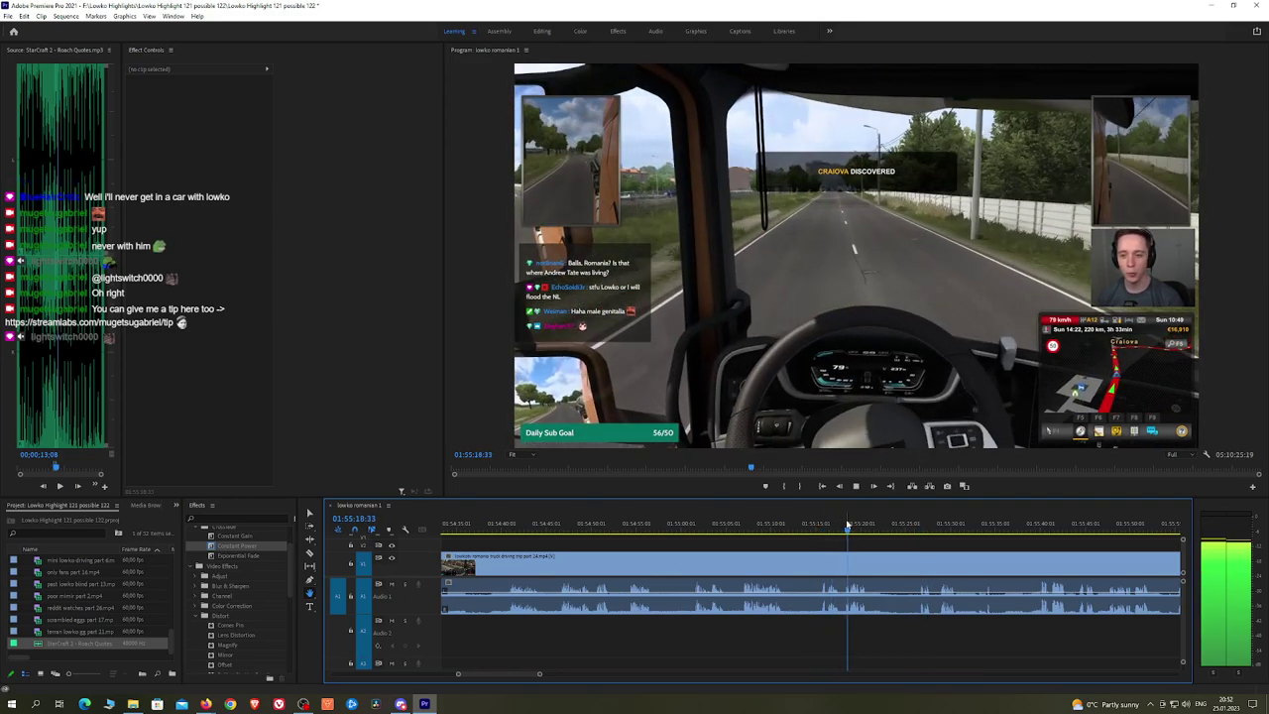
scroll(849, 527, "up", 2)
key("space")
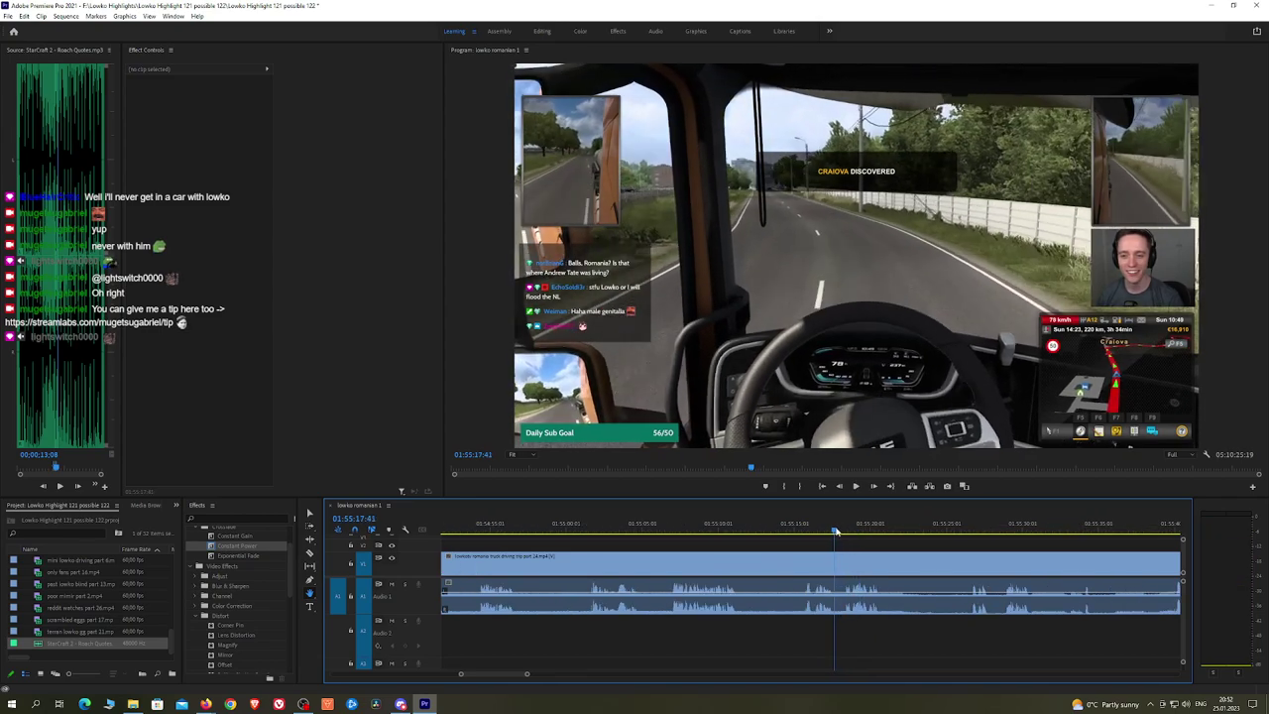
mouse_move(836, 531)
left_mouse_down()
mouse_move(821, 532)
mouse_move(839, 531)
left_mouse_up()
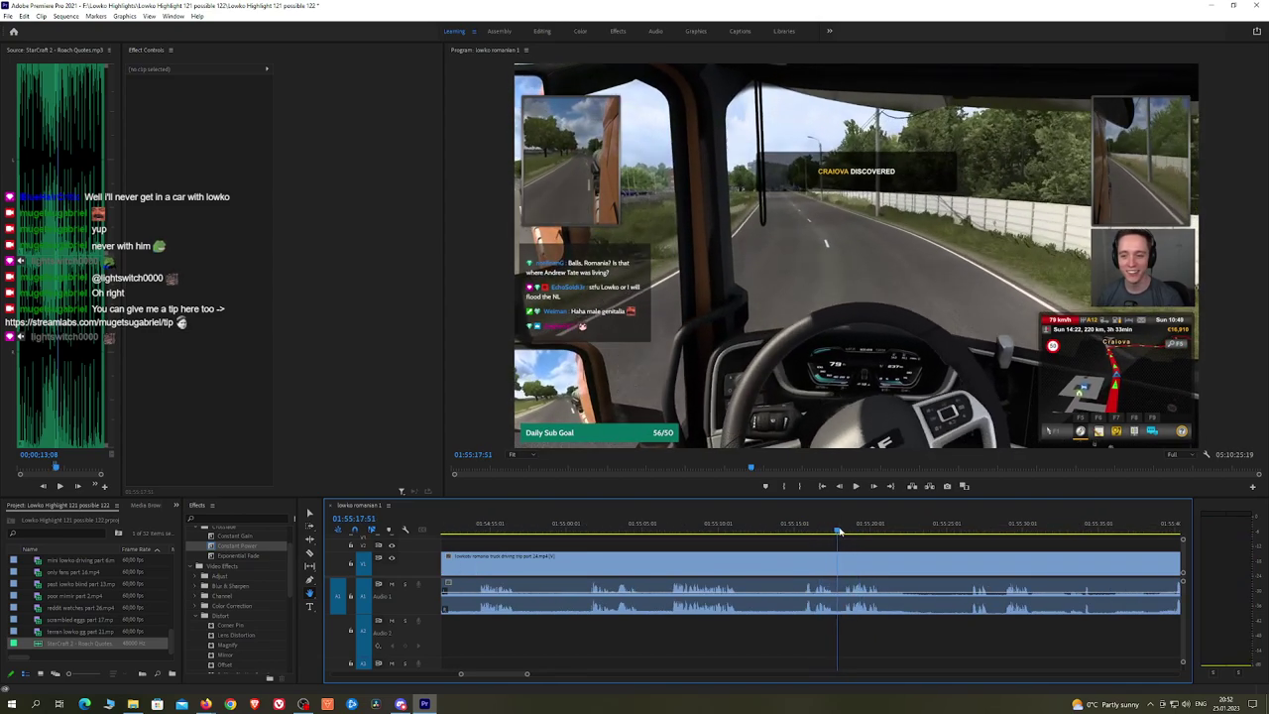
key("c")
left_click(838, 567)
key("v")
left_click(802, 568)
key("shift+Delete")
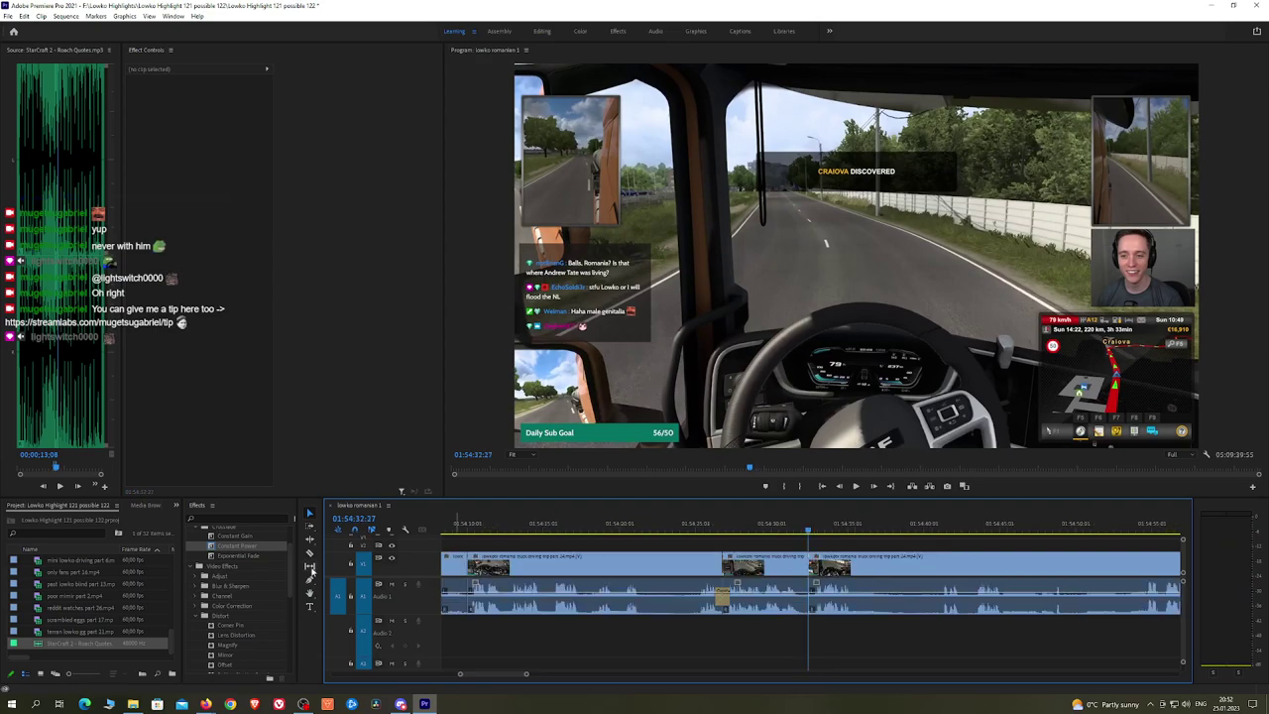
Step: Apply an Exponential Fade to the resulting audio join and play it back
left_click(251, 558)
left_click_drag(809, 608, 810, 606)
key("space")
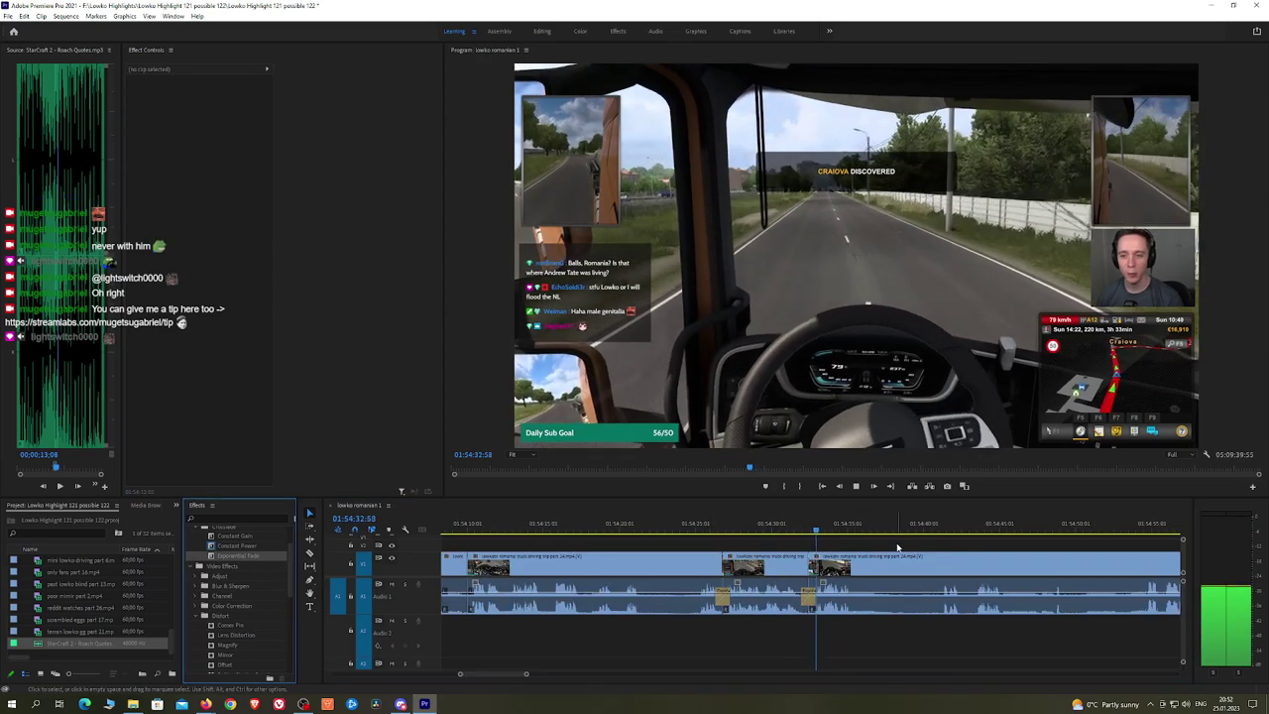
Step: Razor out a second dull stretch further along and ripple-delete it
key("h")
left_click_drag(898, 547, 802, 522)
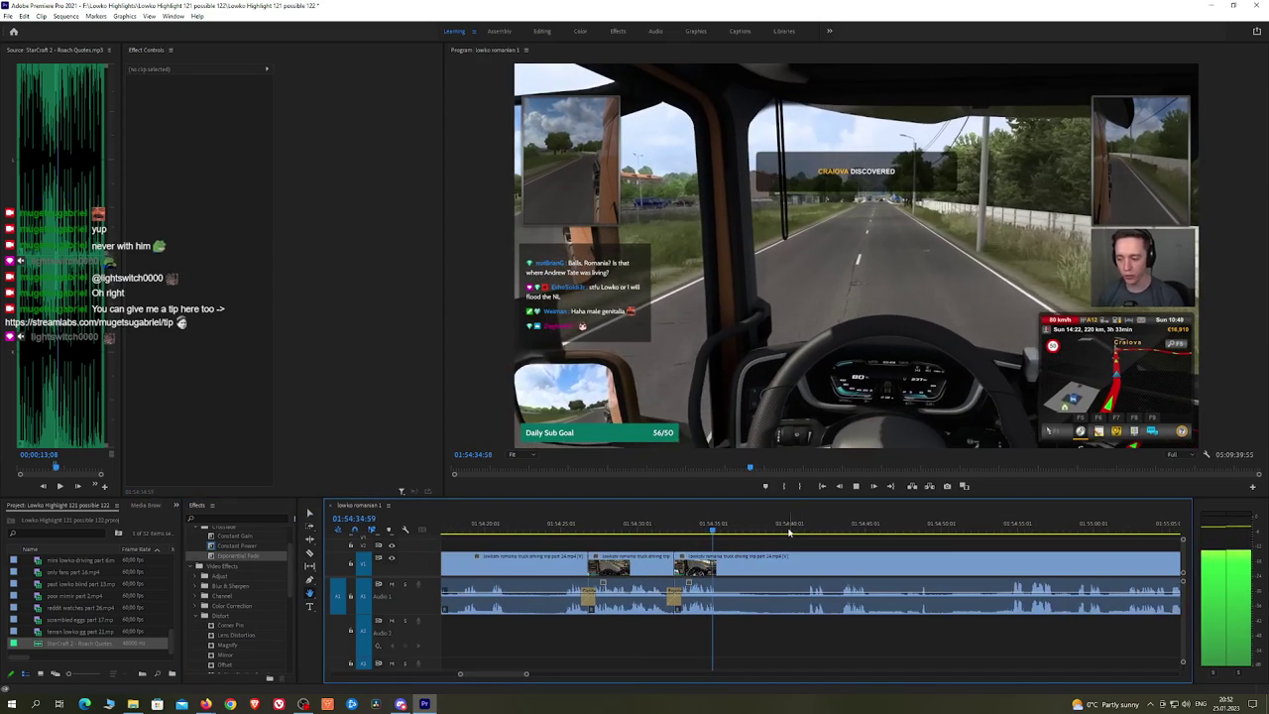
left_click(748, 533)
left_click_drag(747, 532, 766, 532)
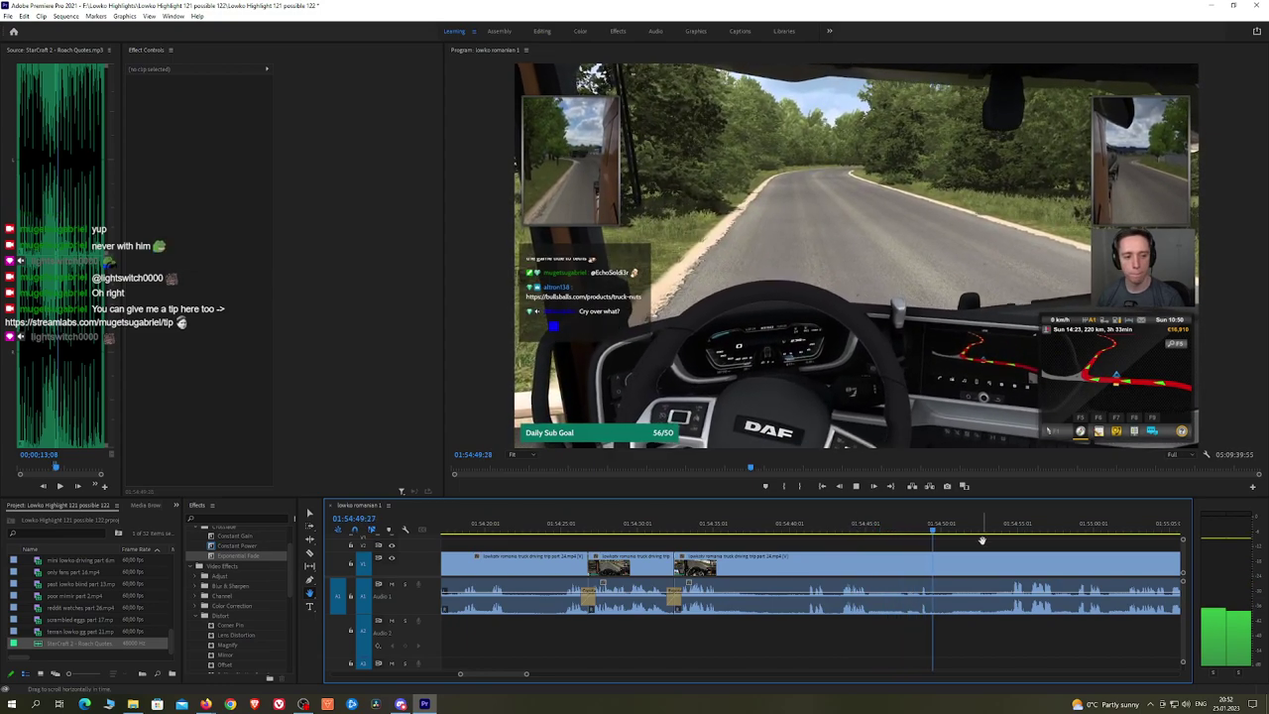
left_click_drag(983, 541, 846, 529)
key("c")
left_click(797, 566)
left_click(863, 531)
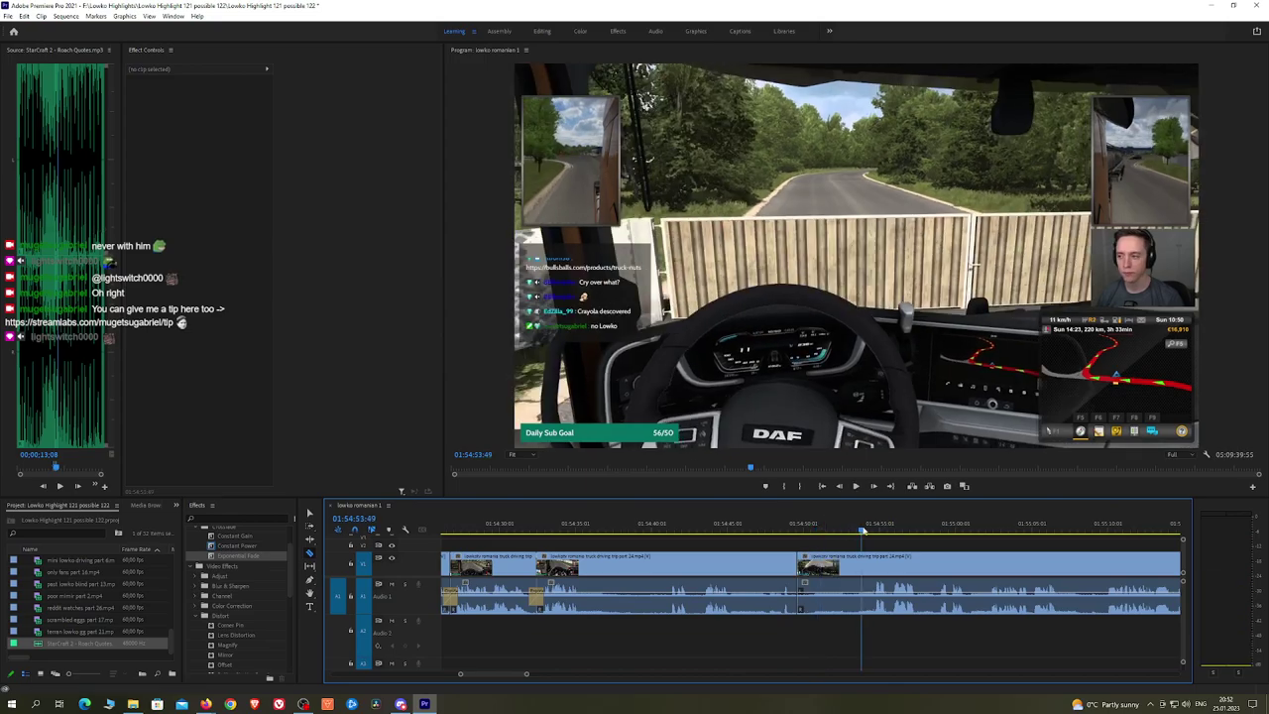
left_click(870, 562)
key("v")
left_click(854, 567)
key("shift+Delete")
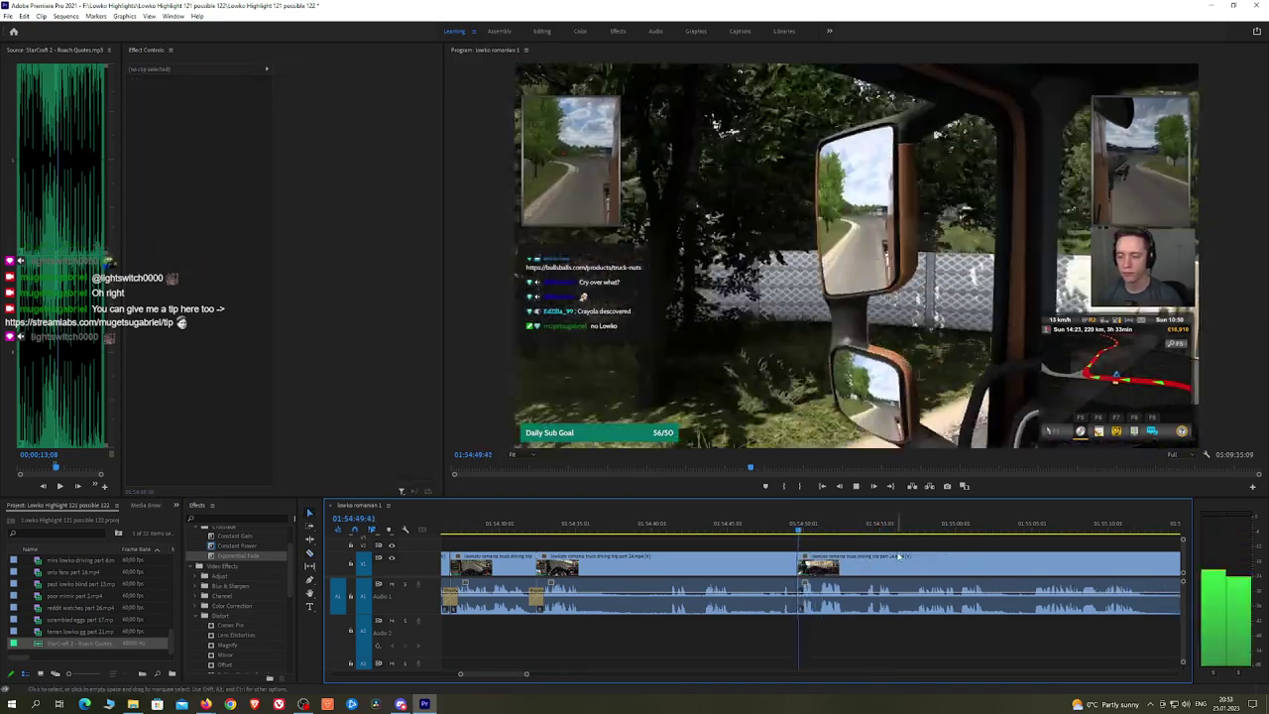
Step: Add a Constant Power crossfade to the new audio join
left_click_drag(236, 545, 717, 544)
left_click_drag(813, 613, 799, 601)
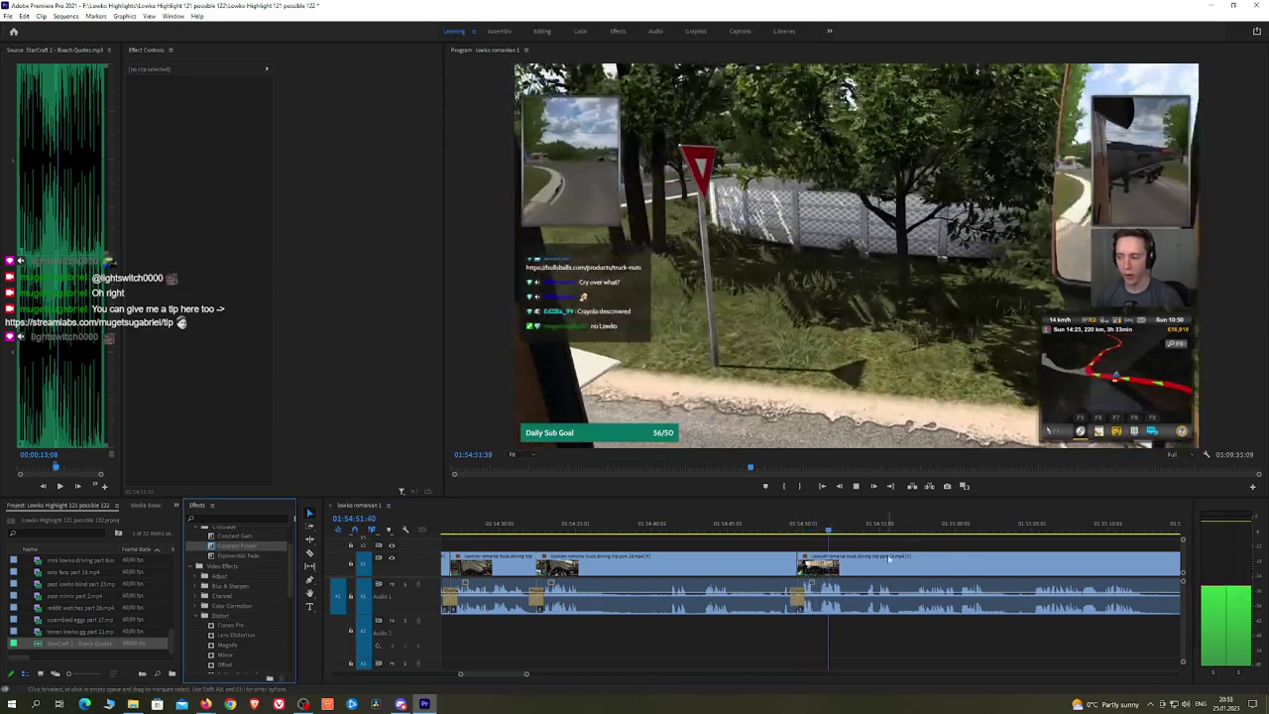
key("h")
left_click_drag(929, 542, 882, 541)
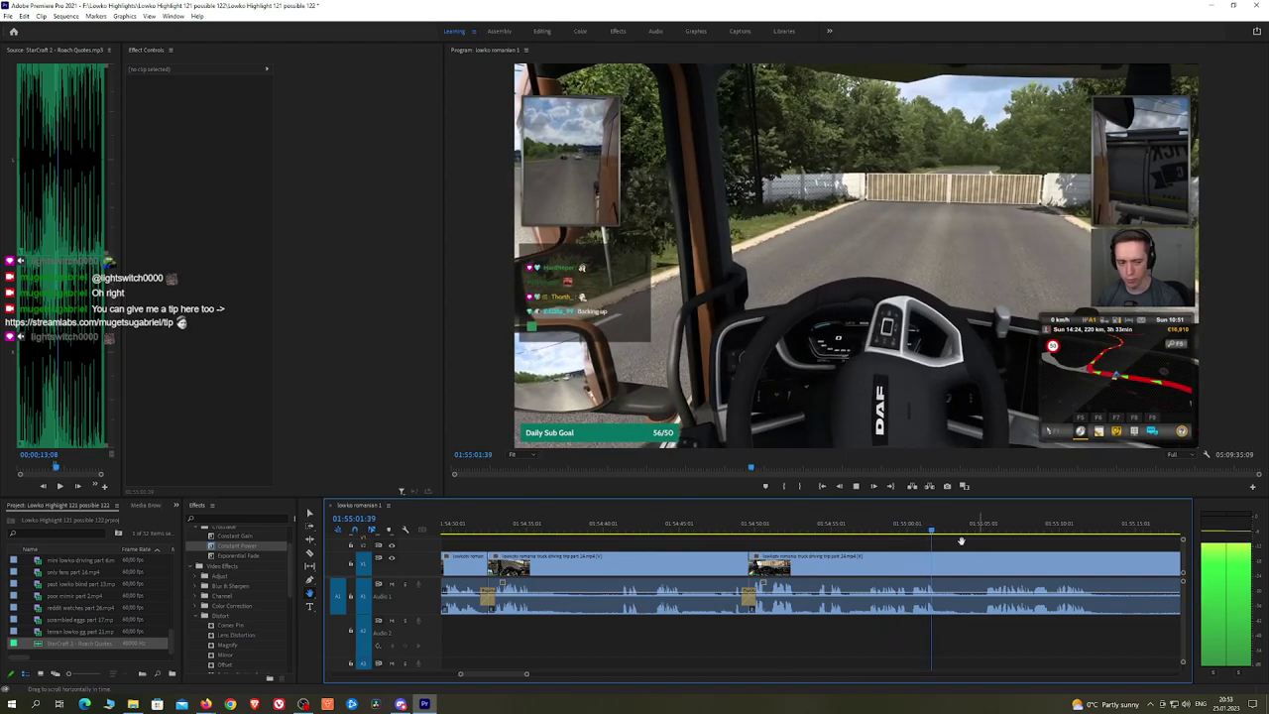
Step: Cut out the next dull stretch, ripple-delete it, and add a Constant Power crossfade
left_click_drag(961, 541, 768, 545)
key("c")
key("space")
left_click(751, 564)
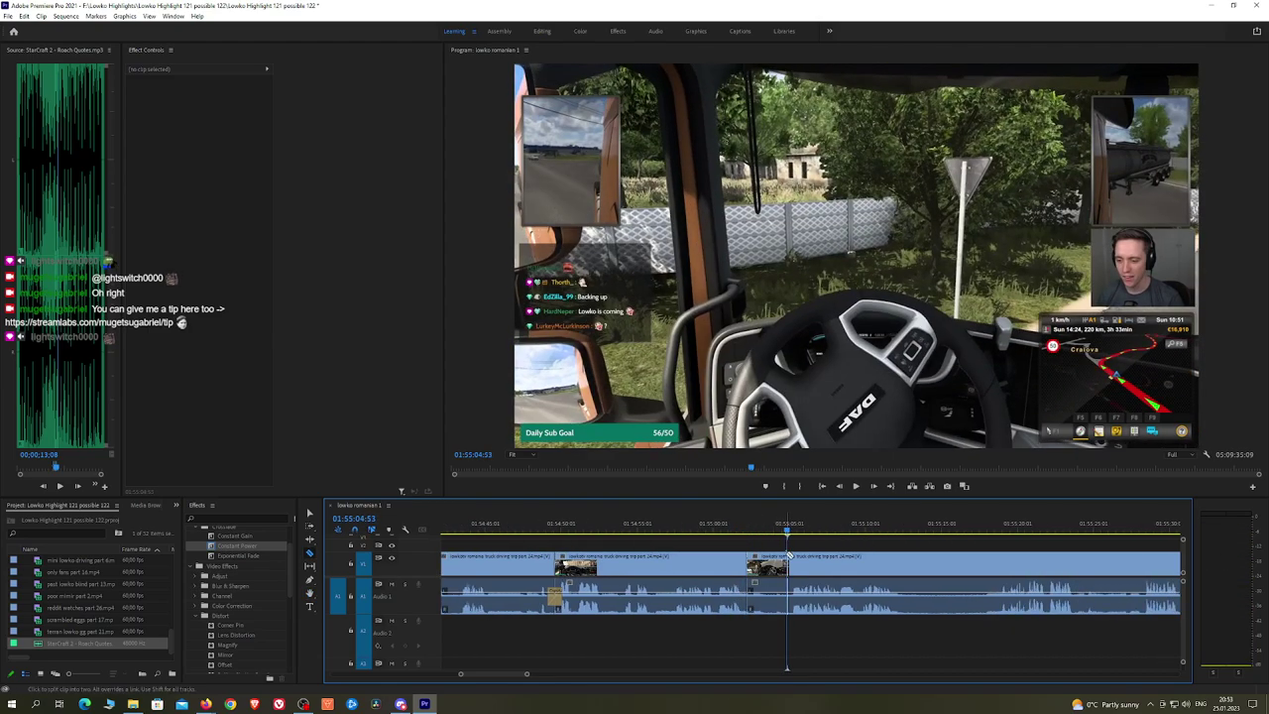
left_click(790, 556)
key("v")
left_click(774, 562)
key("shift+Delete")
key("space")
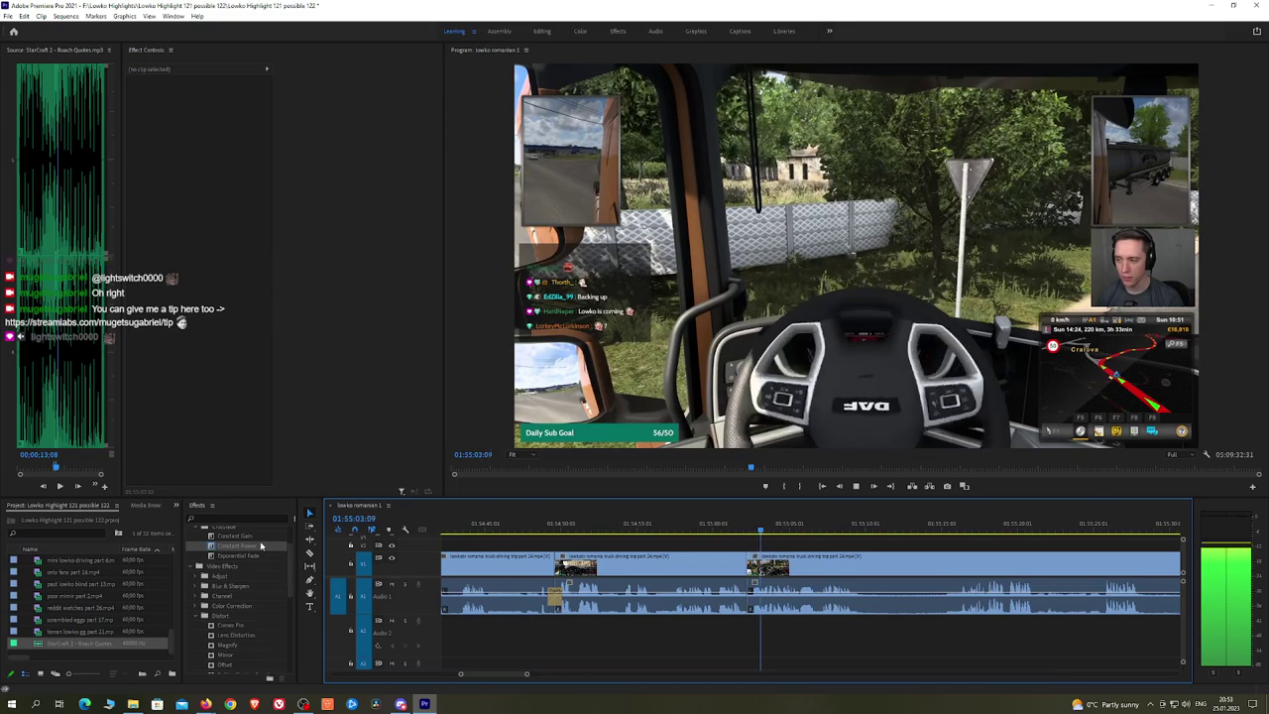
left_click_drag(261, 545, 750, 602)
Step: Remove another unwanted segment between two razor cuts and close the gap
key("h")
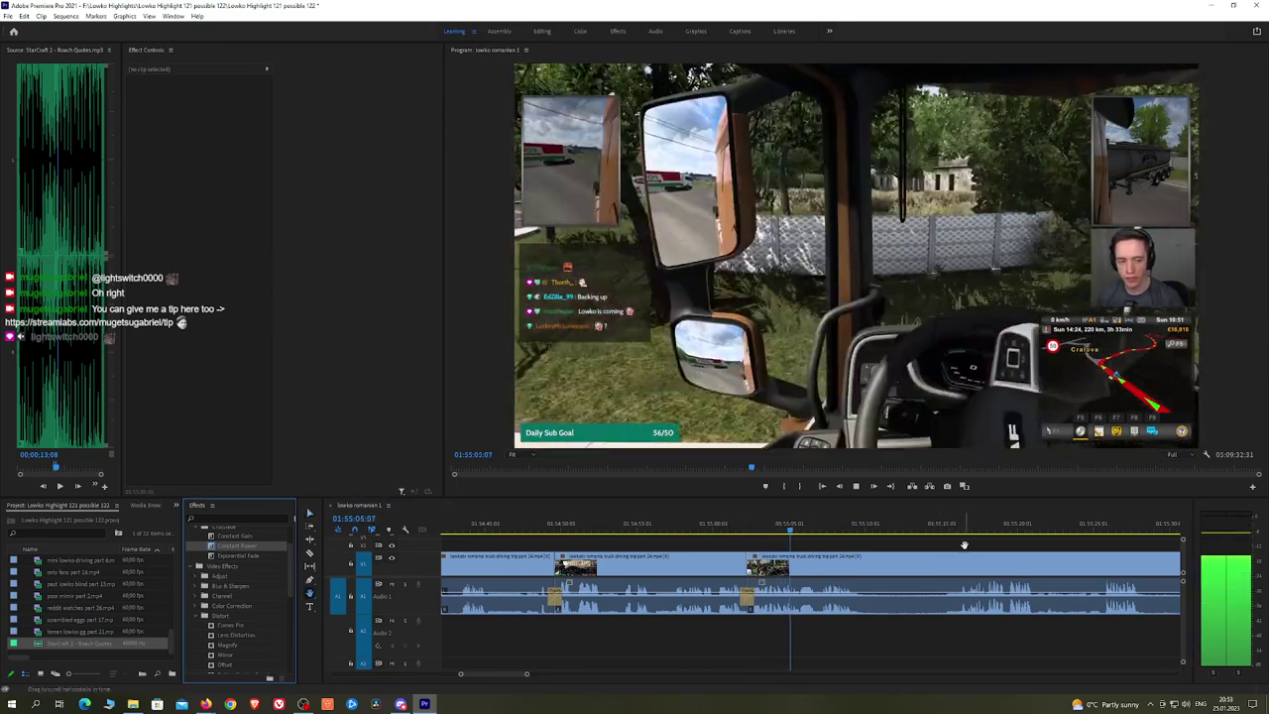
left_click_drag(964, 544, 893, 534)
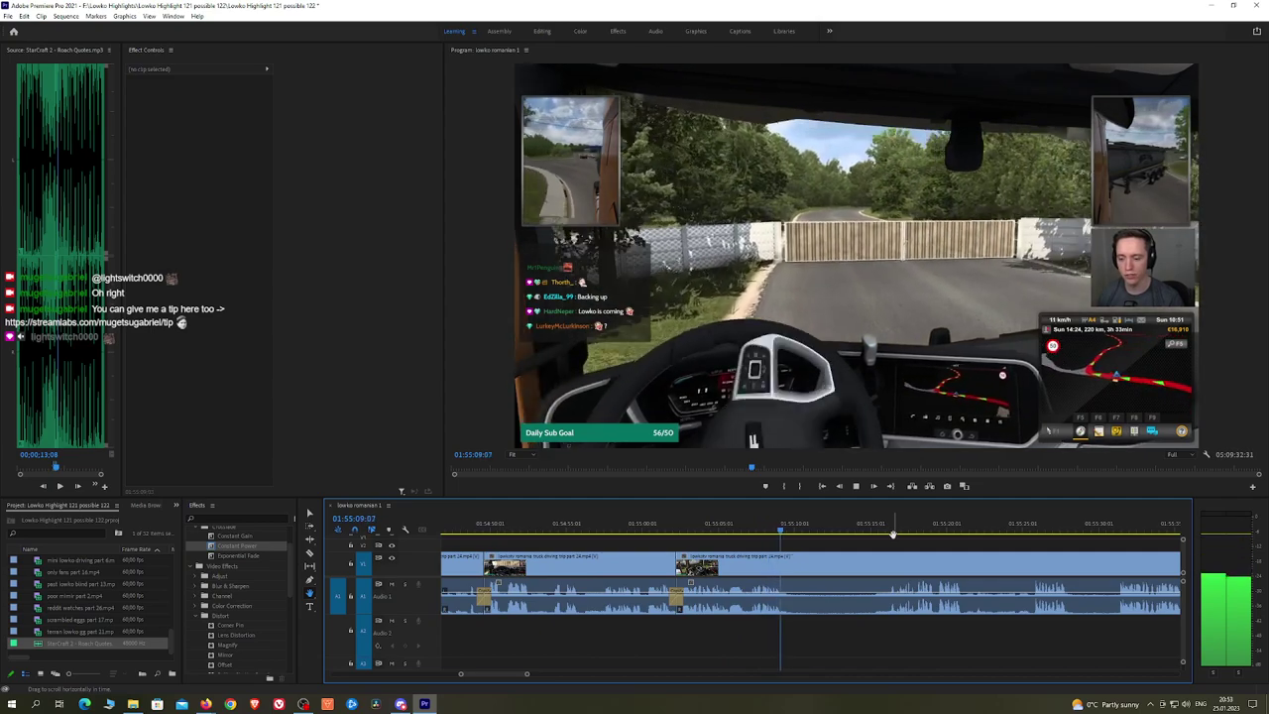
key("c")
left_click(798, 557)
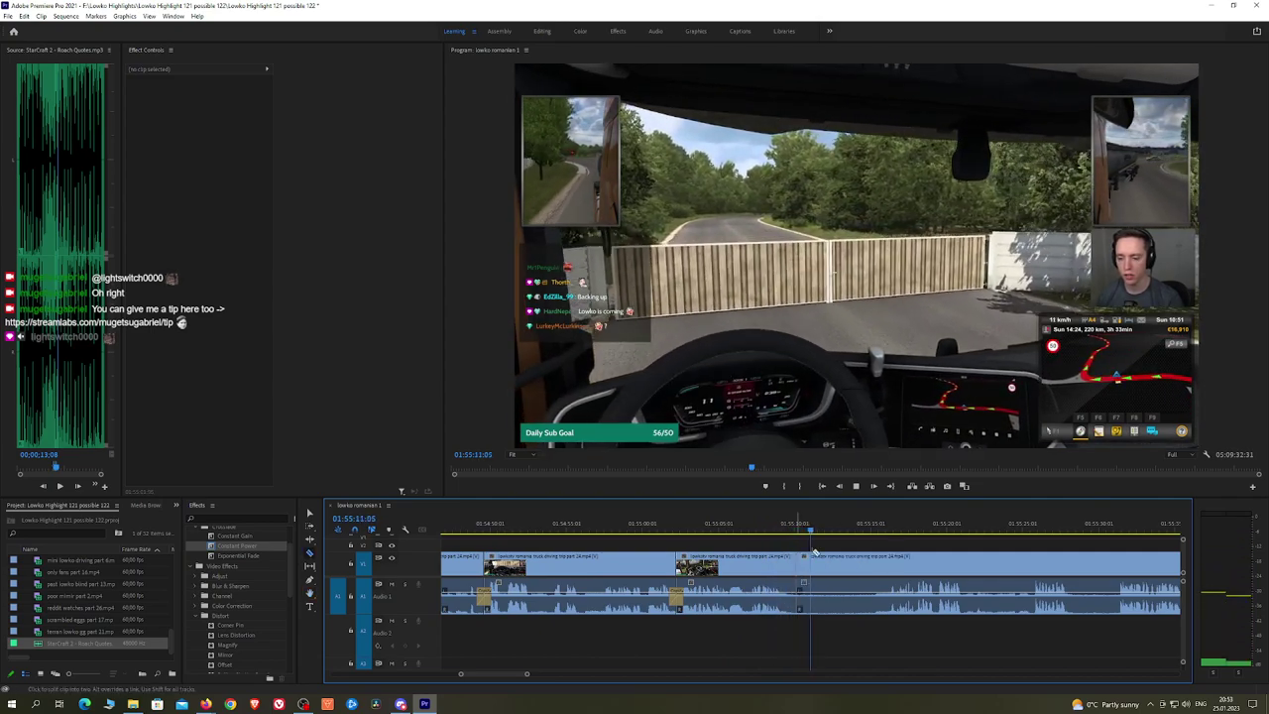
left_click(881, 528)
left_click(884, 559)
key("v")
left_click(872, 562)
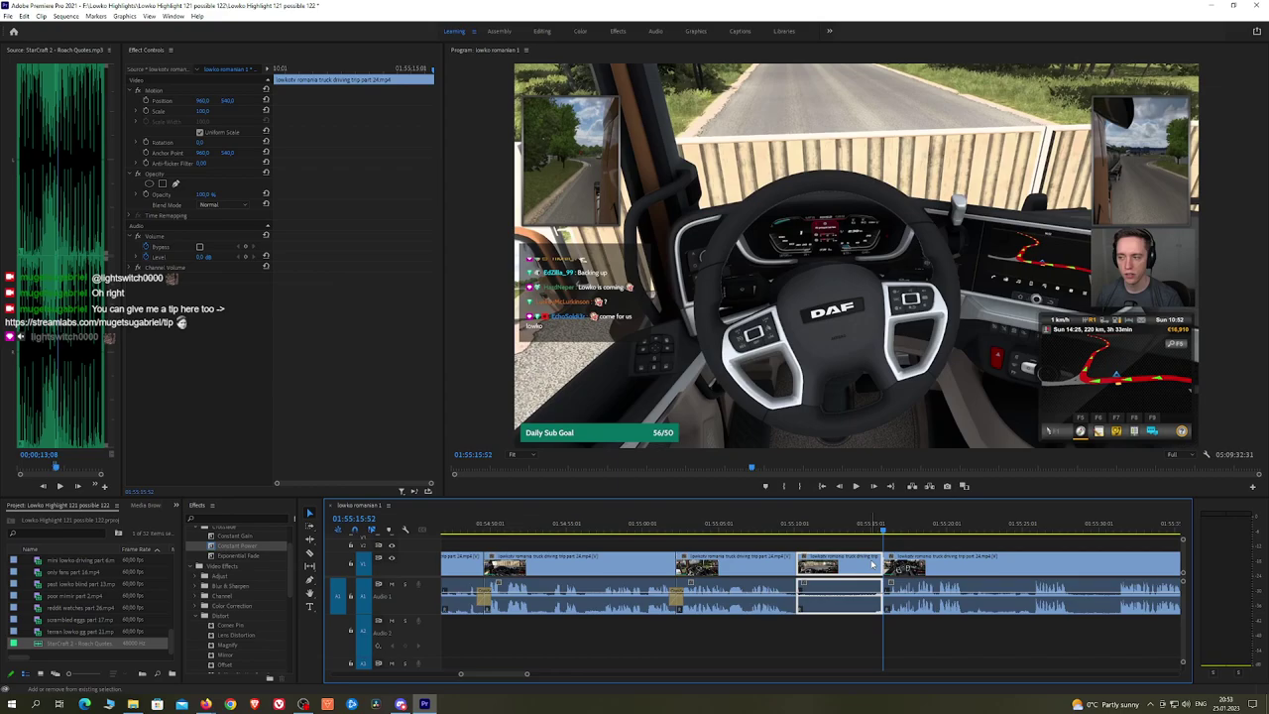
key("shift+Delete")
key("space")
left_click(281, 563)
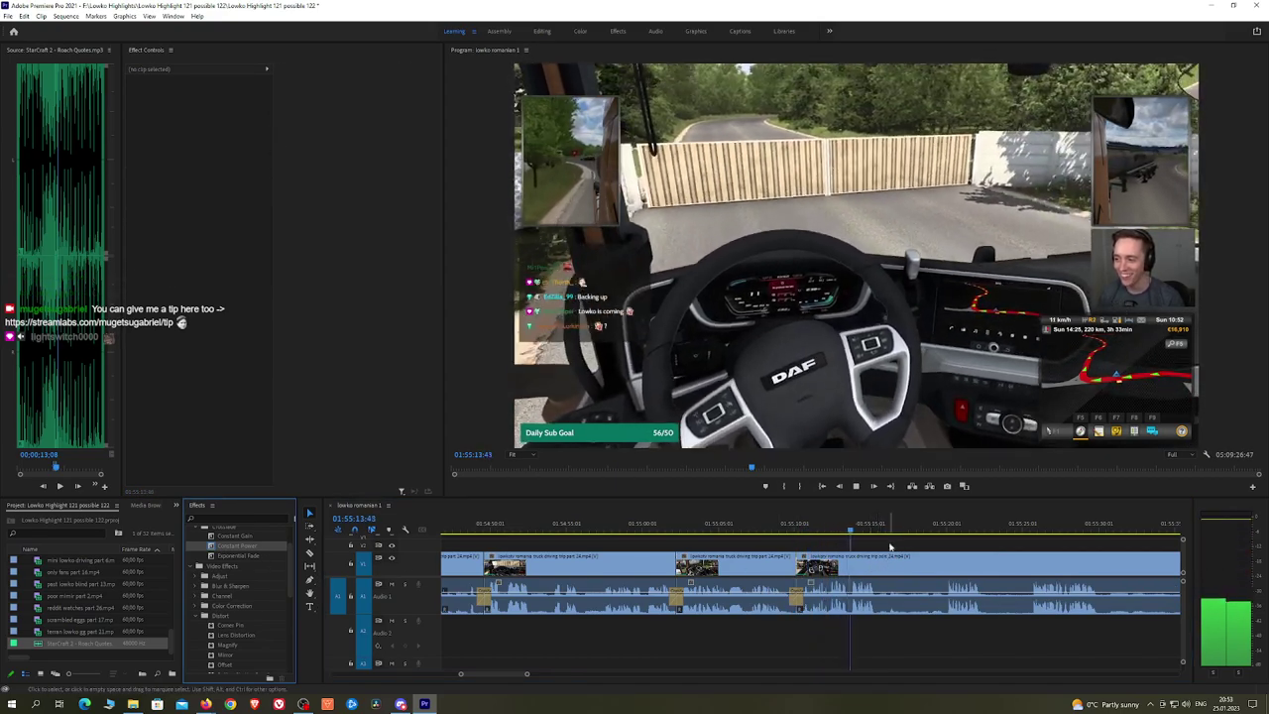
Step: Ripple-delete the piece before a new cut and crossfade the audio edit
left_click(938, 532)
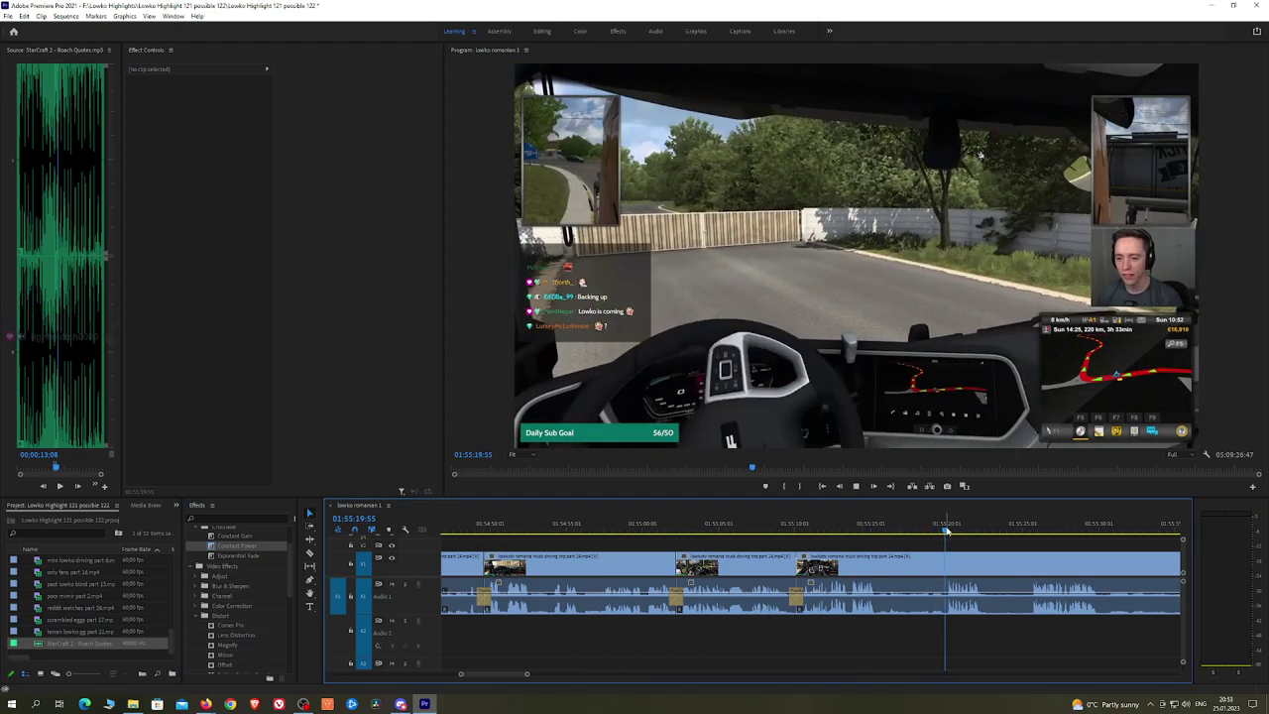
key("space")
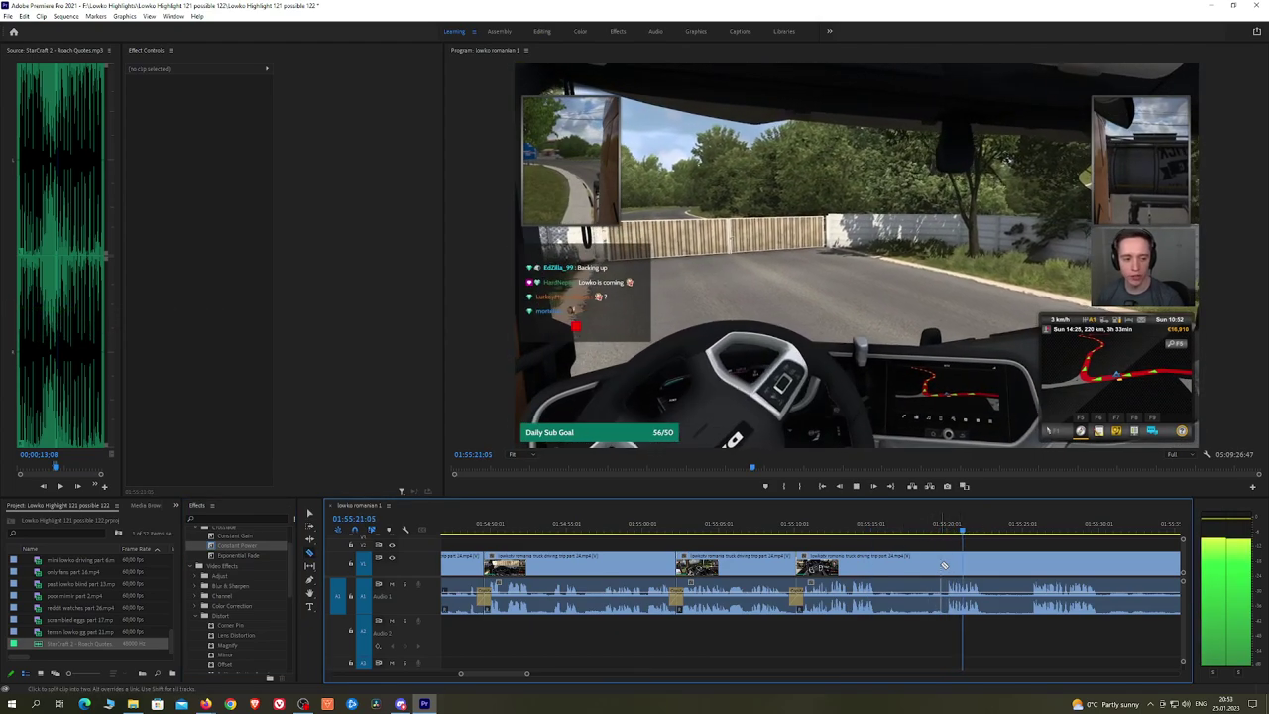
left_click(947, 566)
key("v")
left_click(917, 566)
key("shift+Delete")
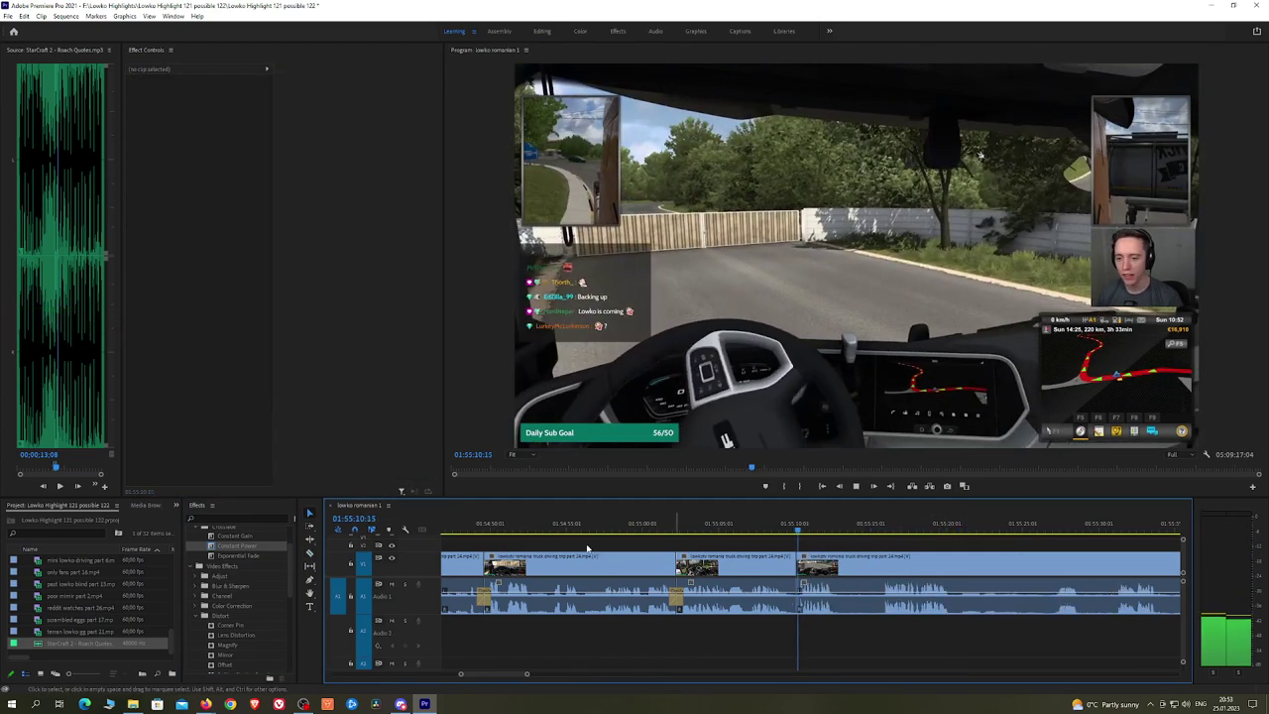
left_click_drag(251, 548, 798, 595)
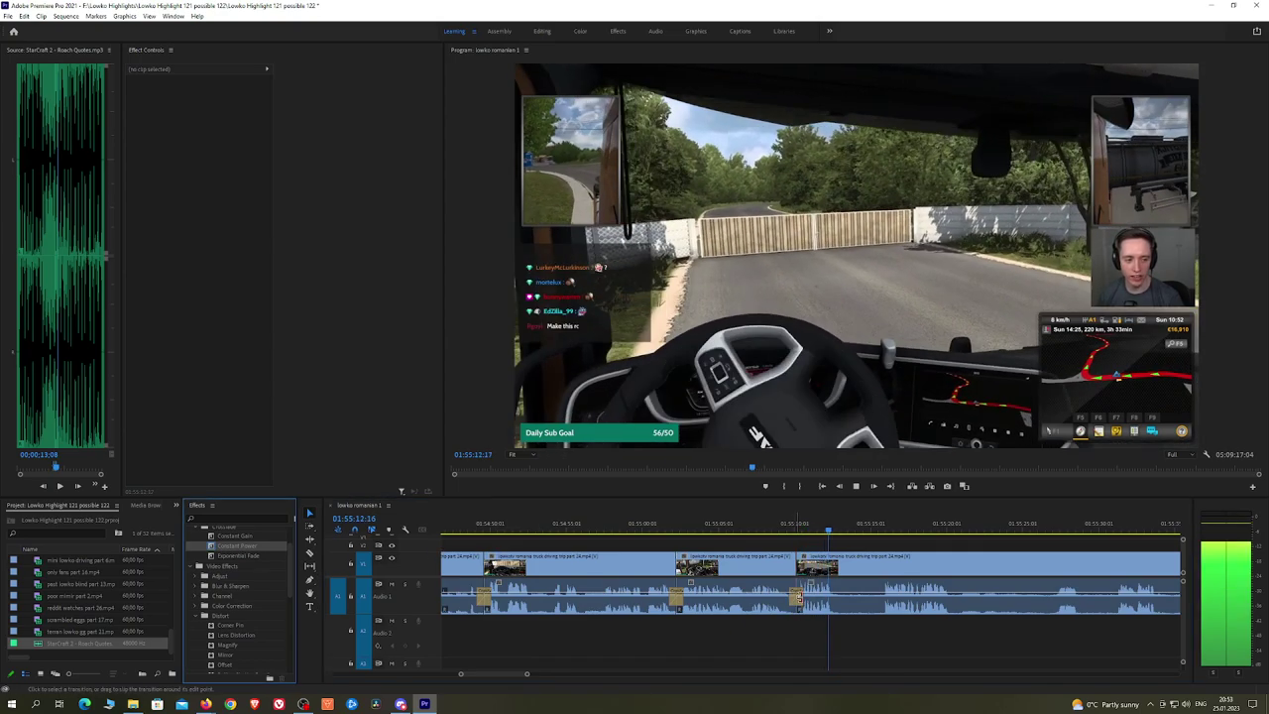
Step: Razor a short middle piece at two points and crossfade the audio at the edit
key("c")
left_click(838, 565)
left_click(881, 565)
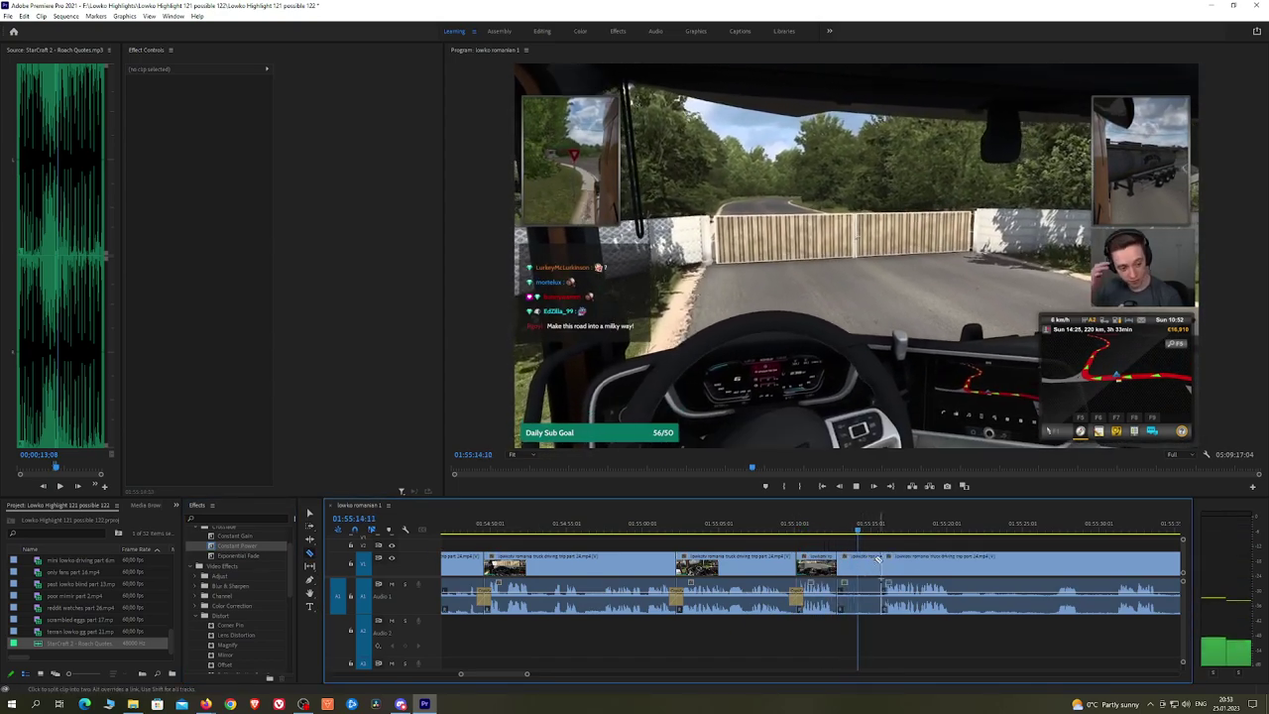
key("v")
left_click(865, 565)
key("ctrl+z")
left_click_drag(251, 546, 523, 546)
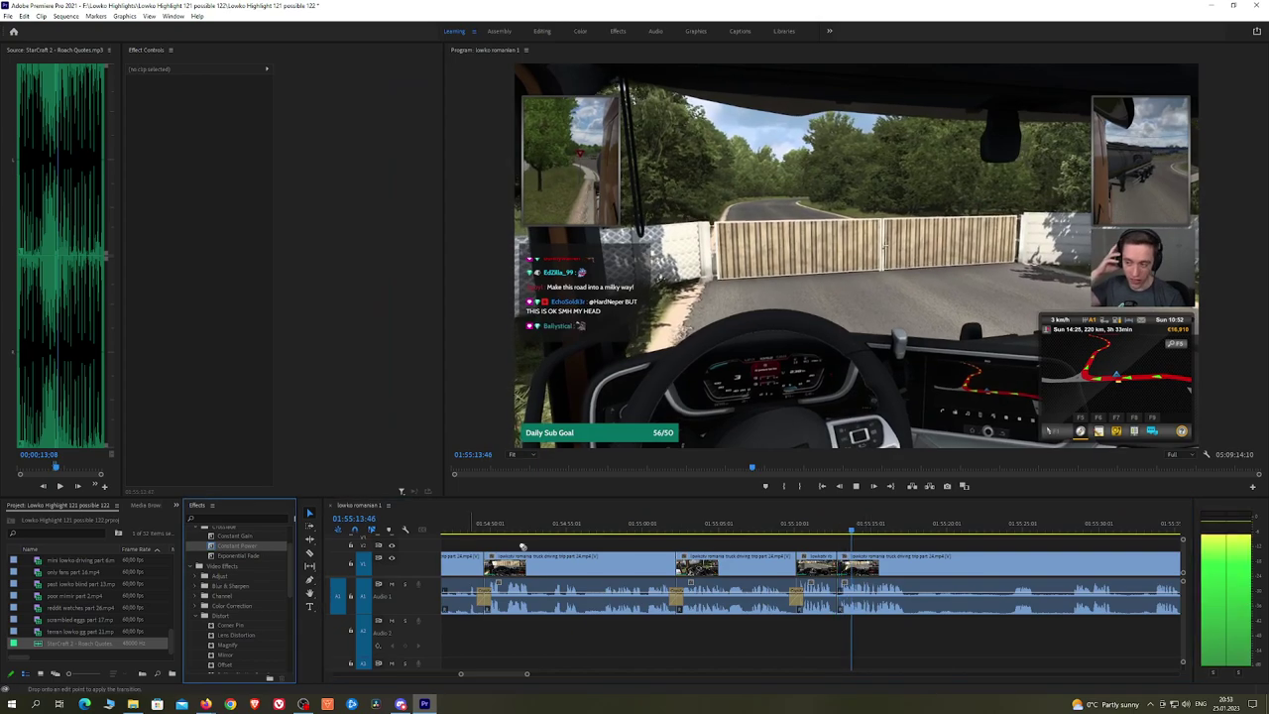
left_click_drag(838, 607, 840, 601)
scroll(845, 566, "down", 4)
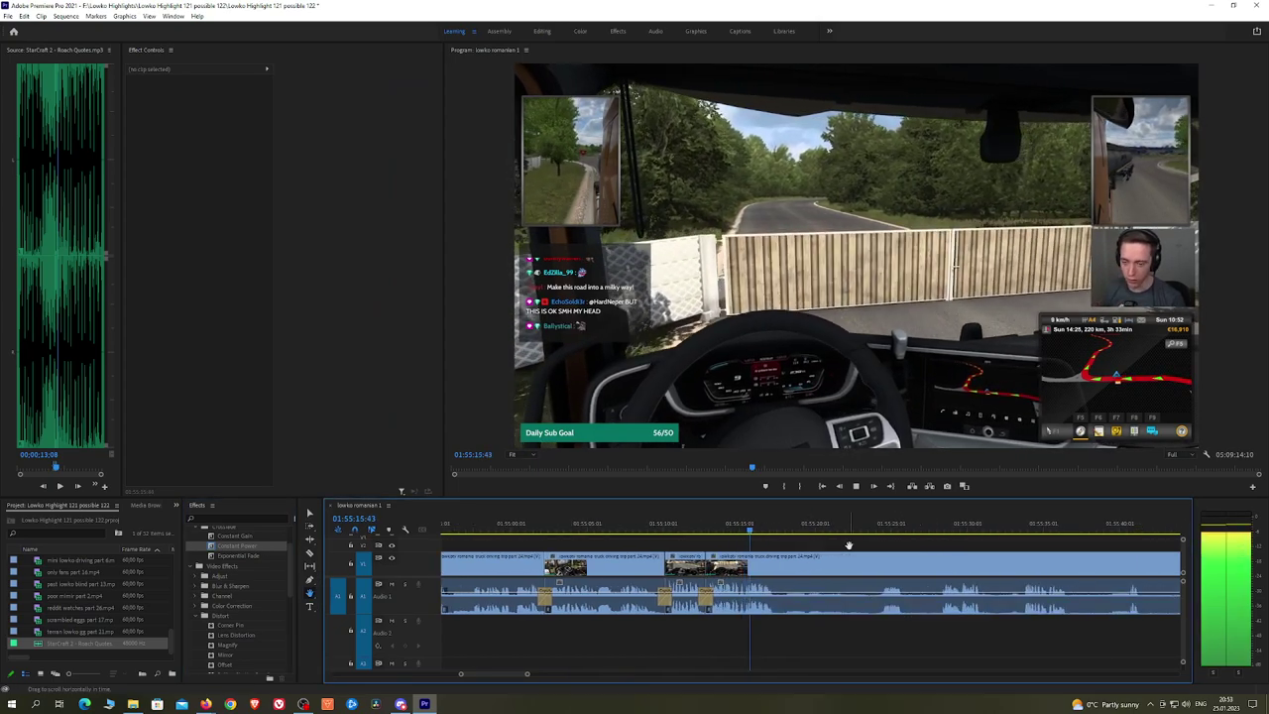
key("space")
Step: Cut and ripple-delete the next dull stretch, then add a Constant Power crossfade
key("c")
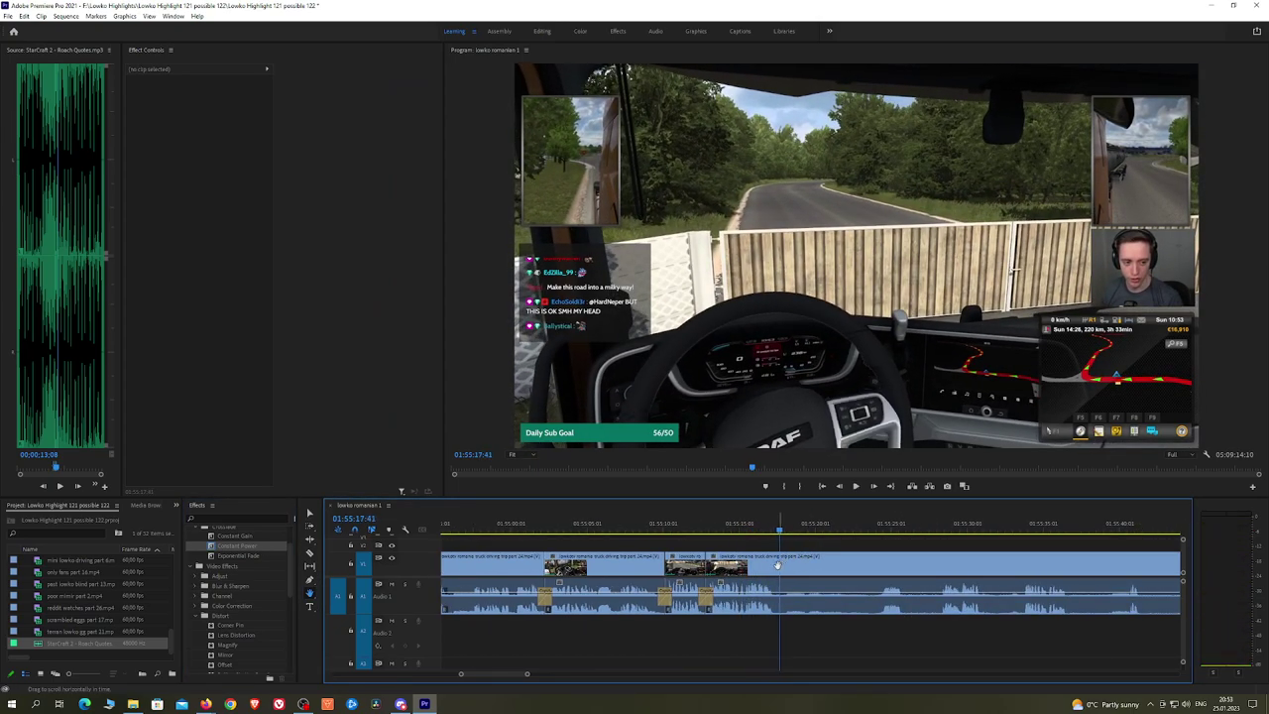
left_click(780, 567)
left_click_drag(865, 527, 942, 531)
key("space")
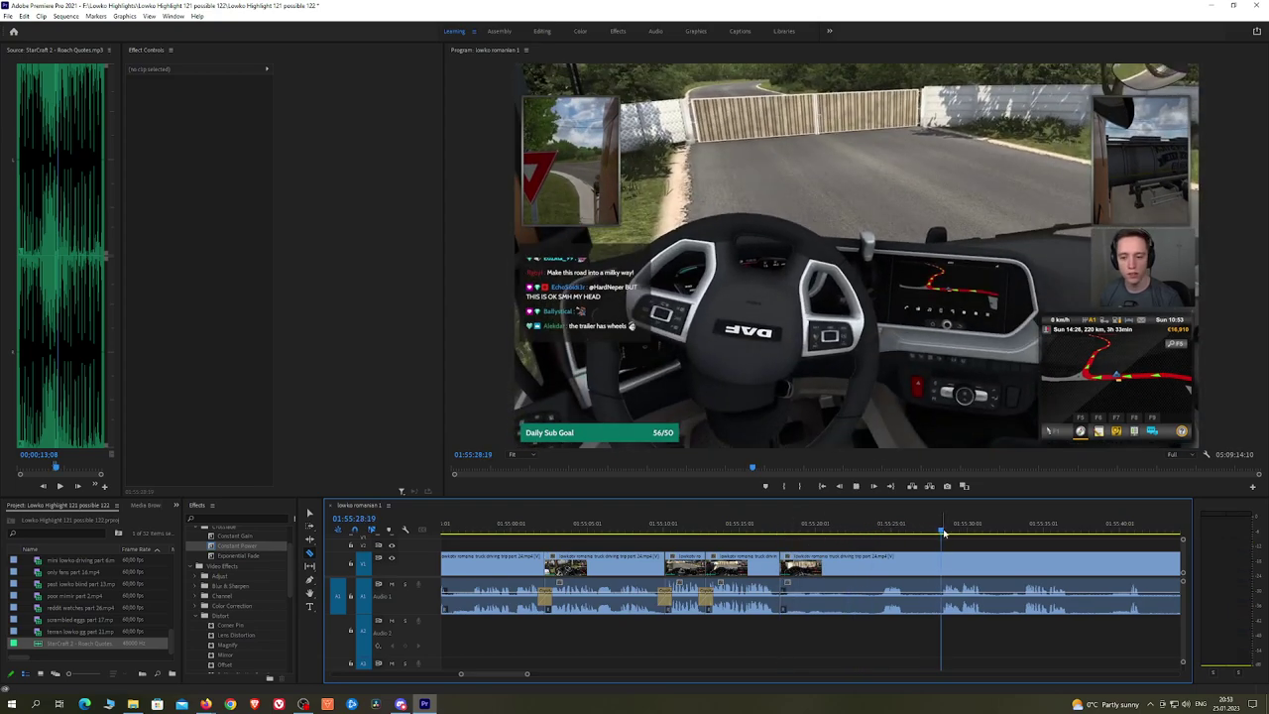
scroll(886, 533, "down", 2)
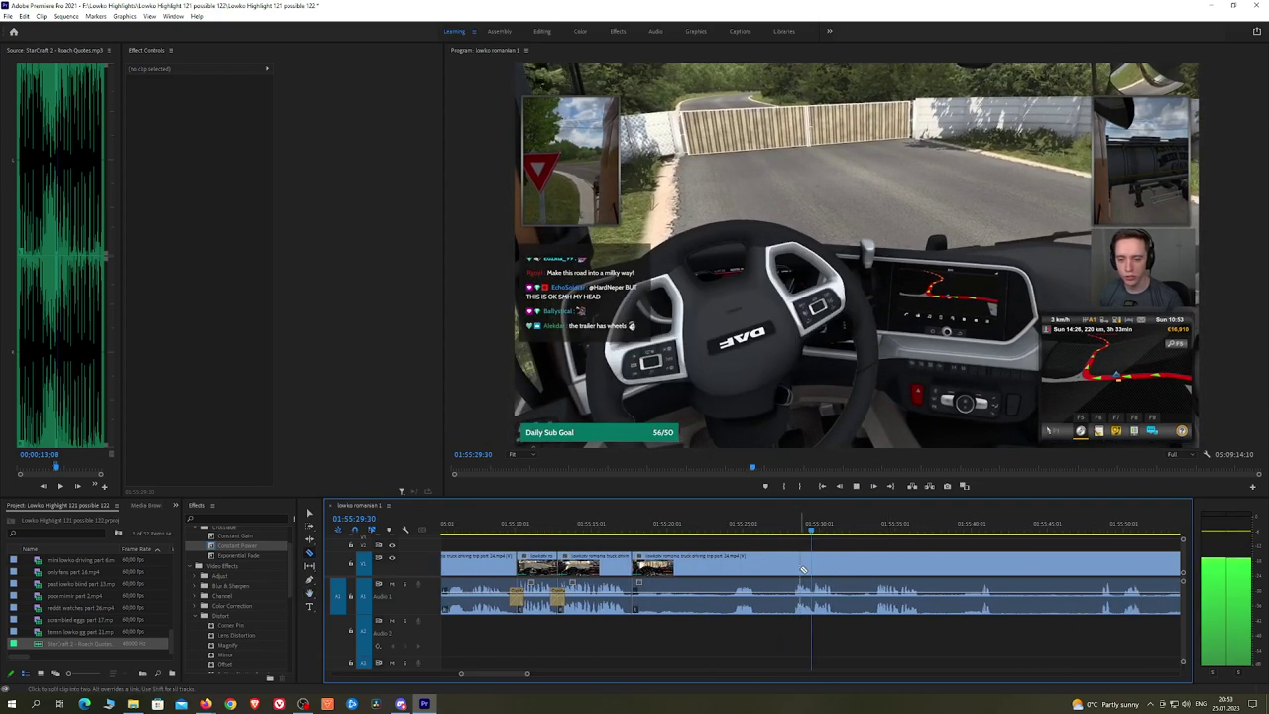
left_click(789, 569)
key("shift+Delete")
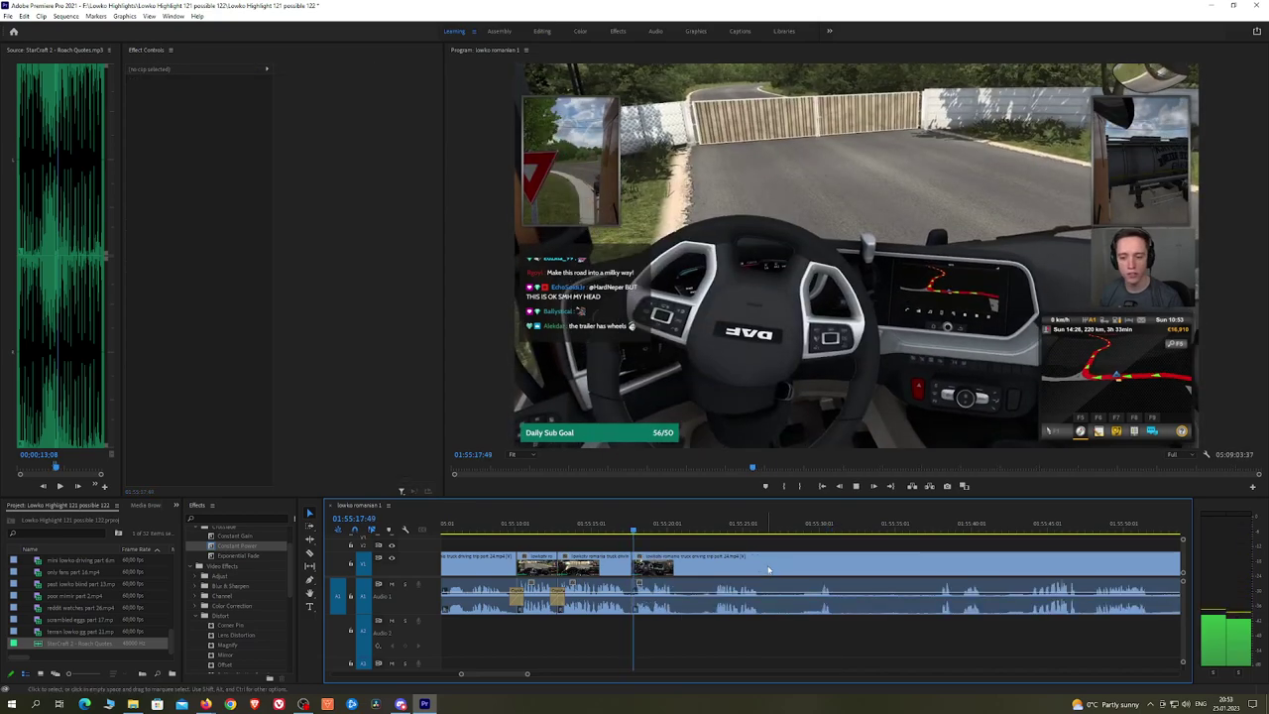
left_click_drag(264, 547, 633, 597)
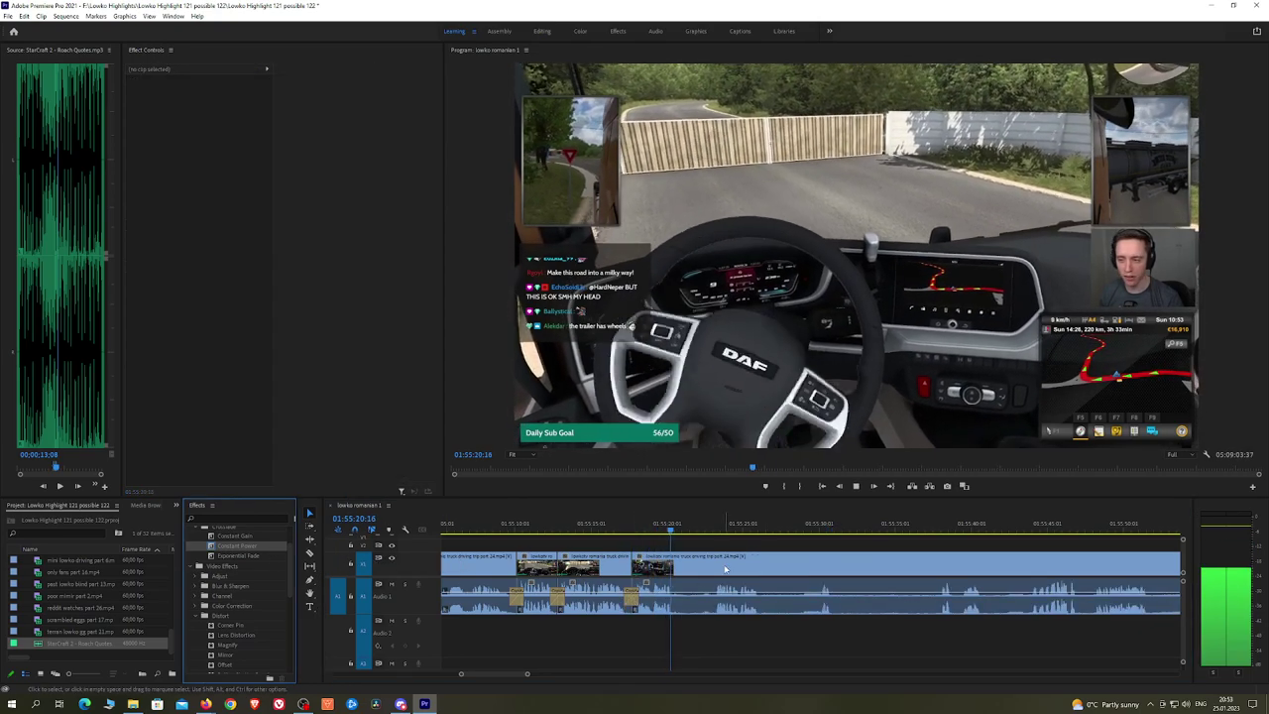
Step: Remove one more unwanted segment and smooth the join with Constant Power
left_click(694, 526)
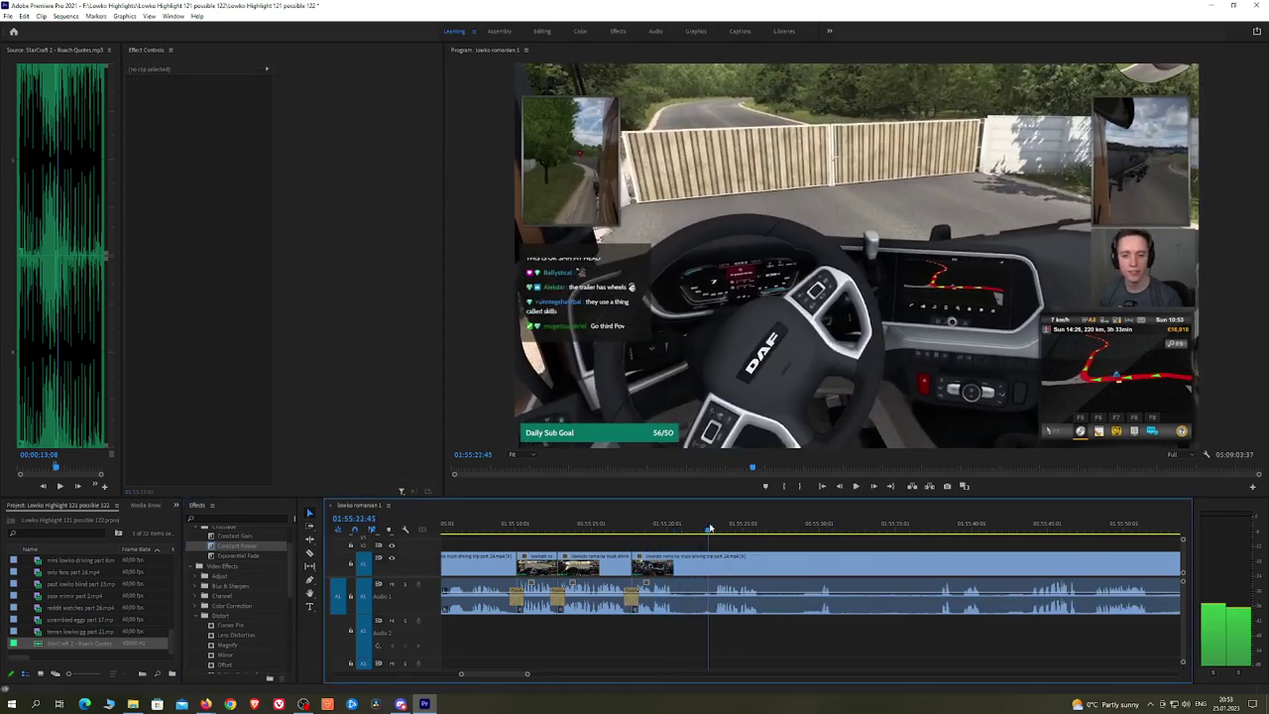
left_click(681, 564)
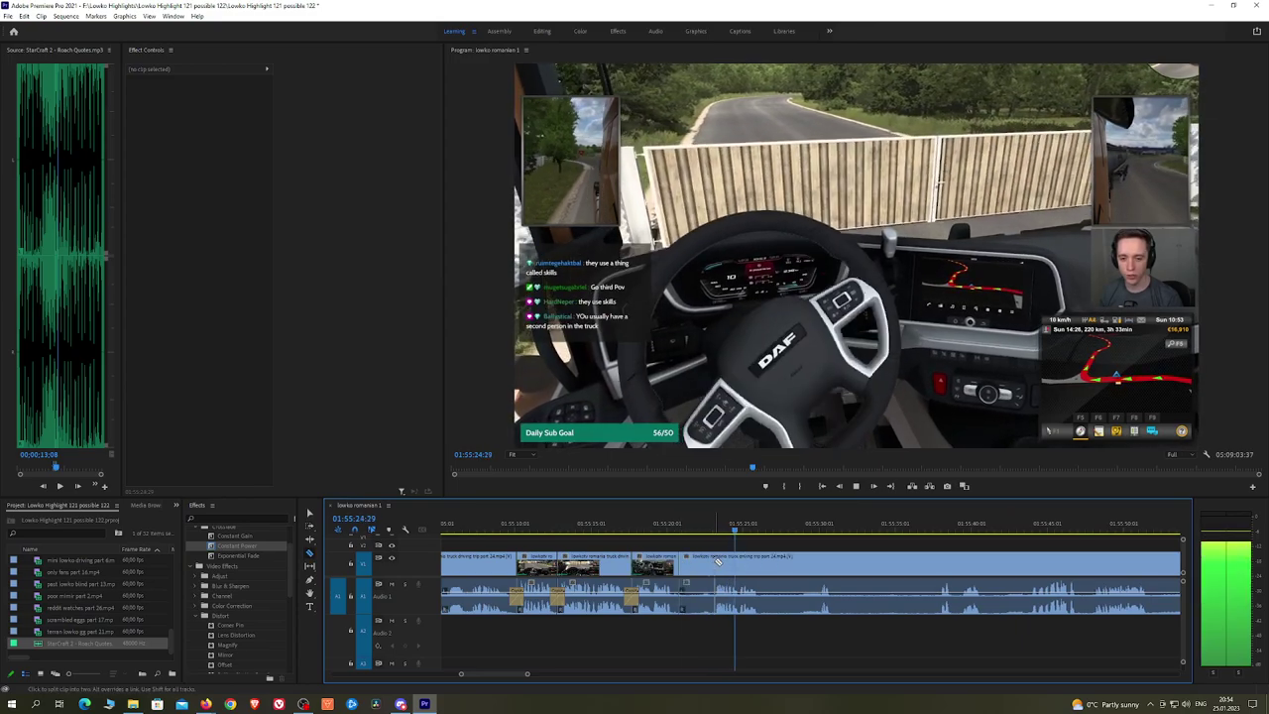
left_click(715, 564)
key("v")
left_click(702, 564)
key("shift+Delete")
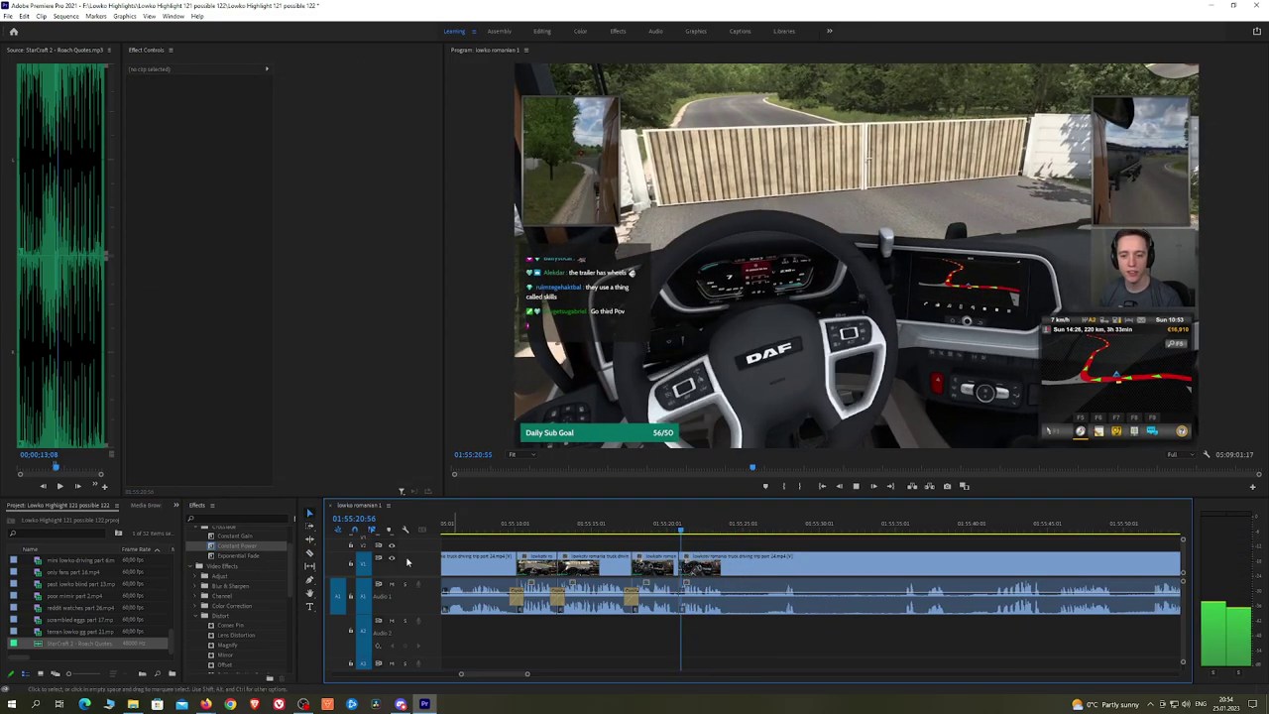
left_click_drag(256, 547, 679, 596)
Step: Razor the stream clip at the playhead and drop Roach Quotes audio onto Audio 2 there
key("h")
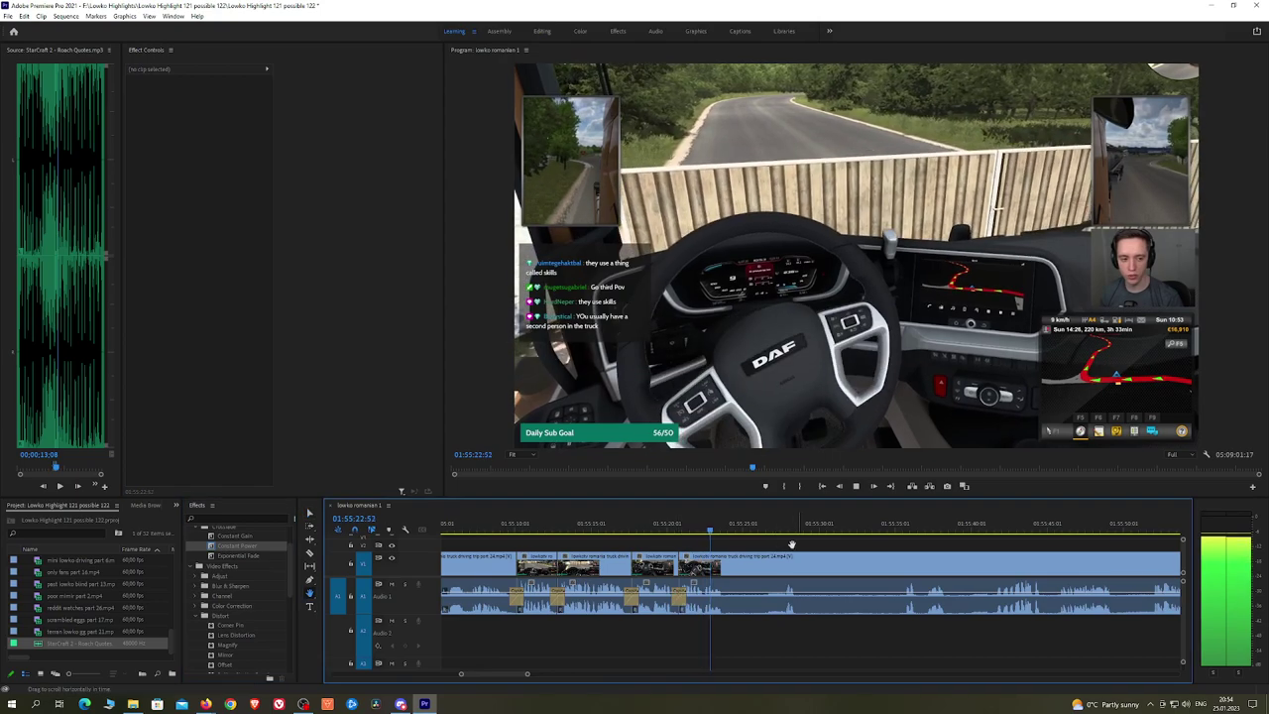
left_click_drag(794, 544, 727, 540)
key("space")
key("c")
left_click(671, 557)
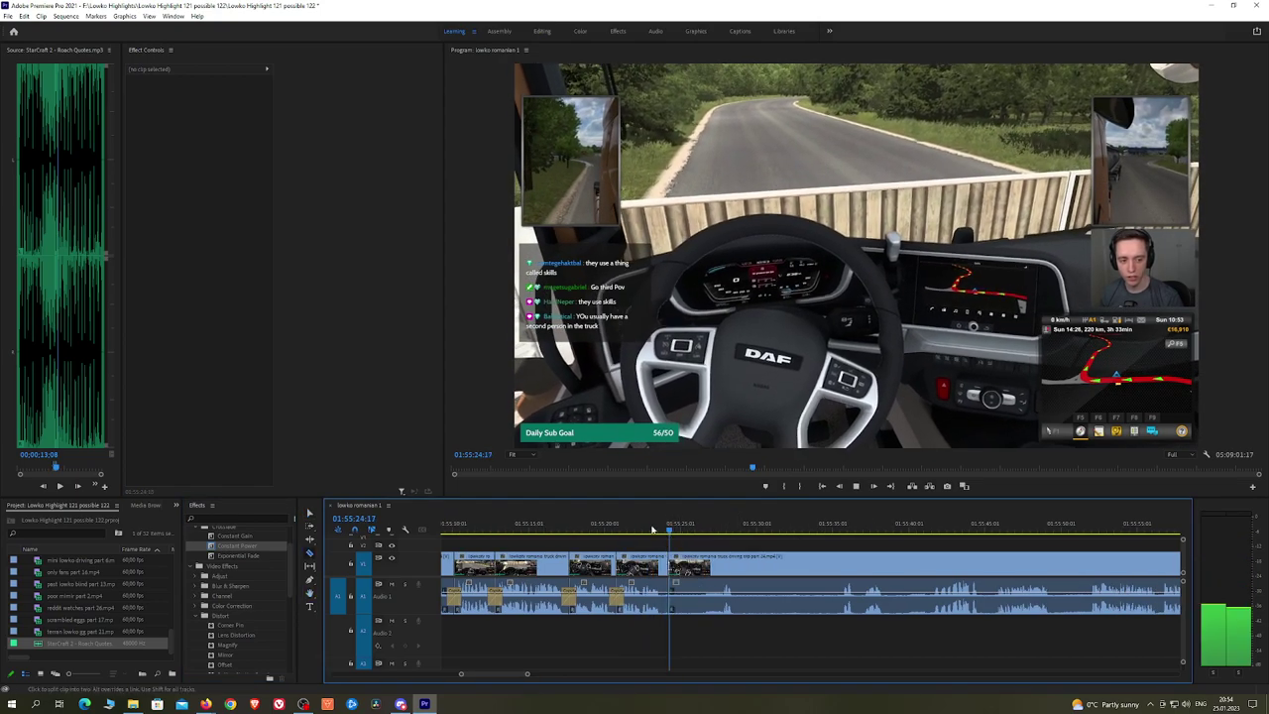
left_click(643, 527)
key("space")
key("space")
scroll(657, 546, "up", 2)
scroll(652, 544, "up", 2, "alt")
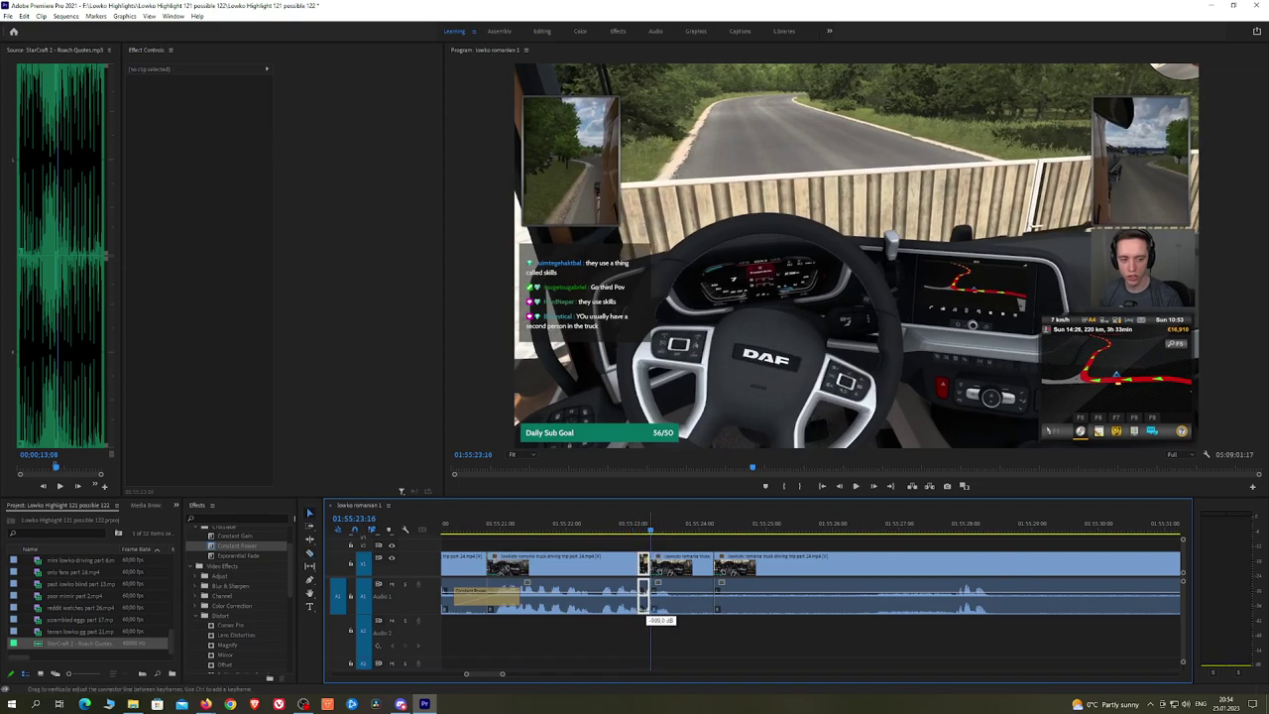
left_click_drag(105, 645, 650, 645)
Step: Lower the first Roach Quotes clip's Volume Level in Effect Controls
left_click(203, 110)
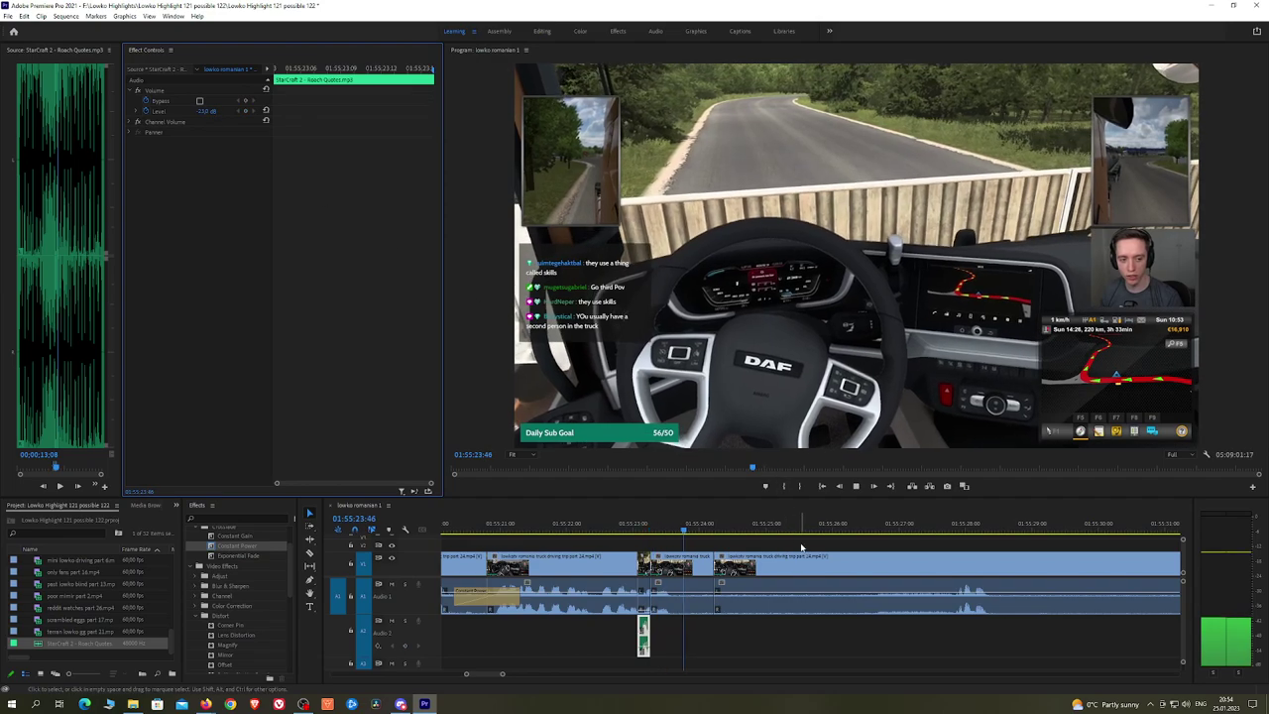
left_click(810, 622)
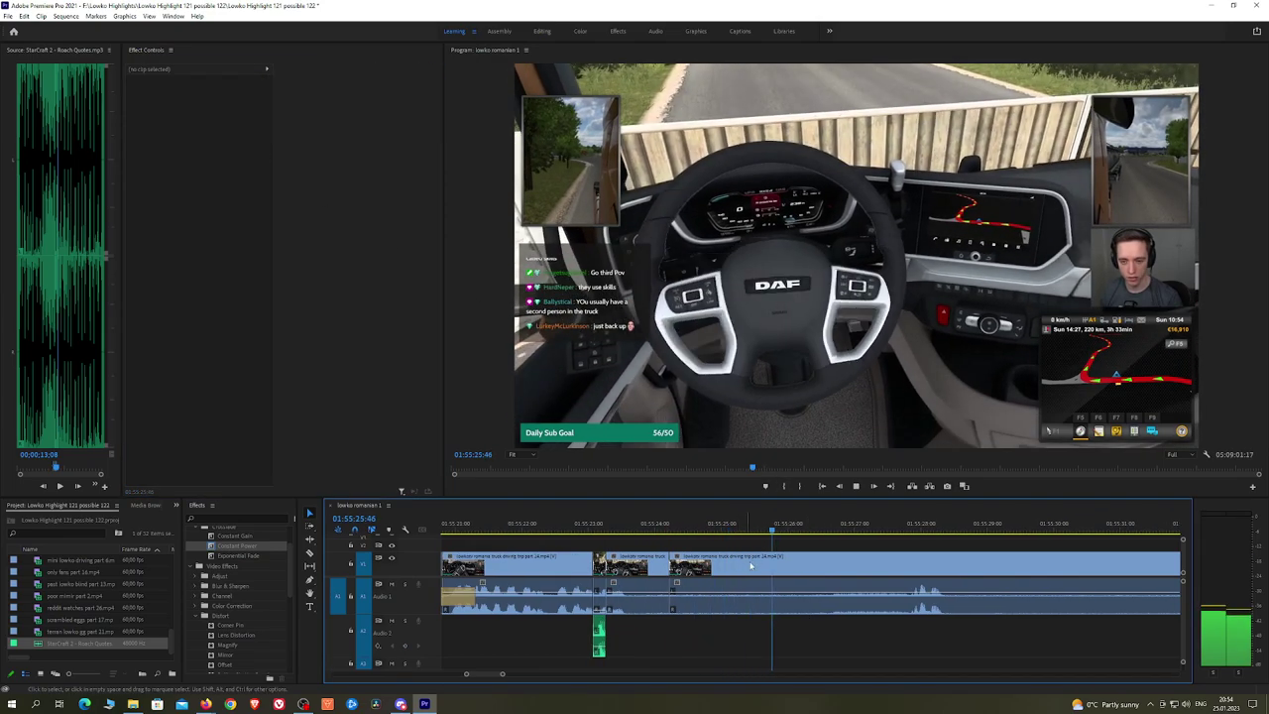
scroll(836, 611, "down", 3)
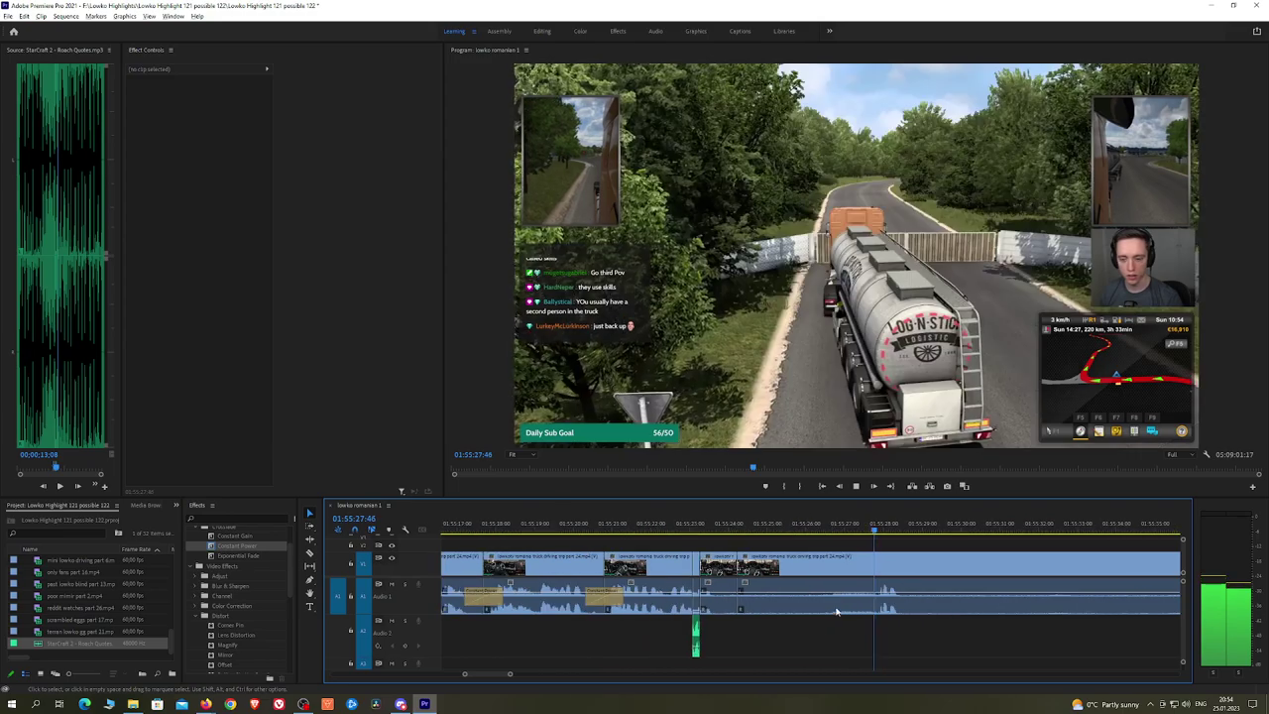
Step: Cut out a short stretch of stream footage, ripple-delete it, and review playback
key("c")
left_click(855, 571)
key("v")
left_click(835, 573)
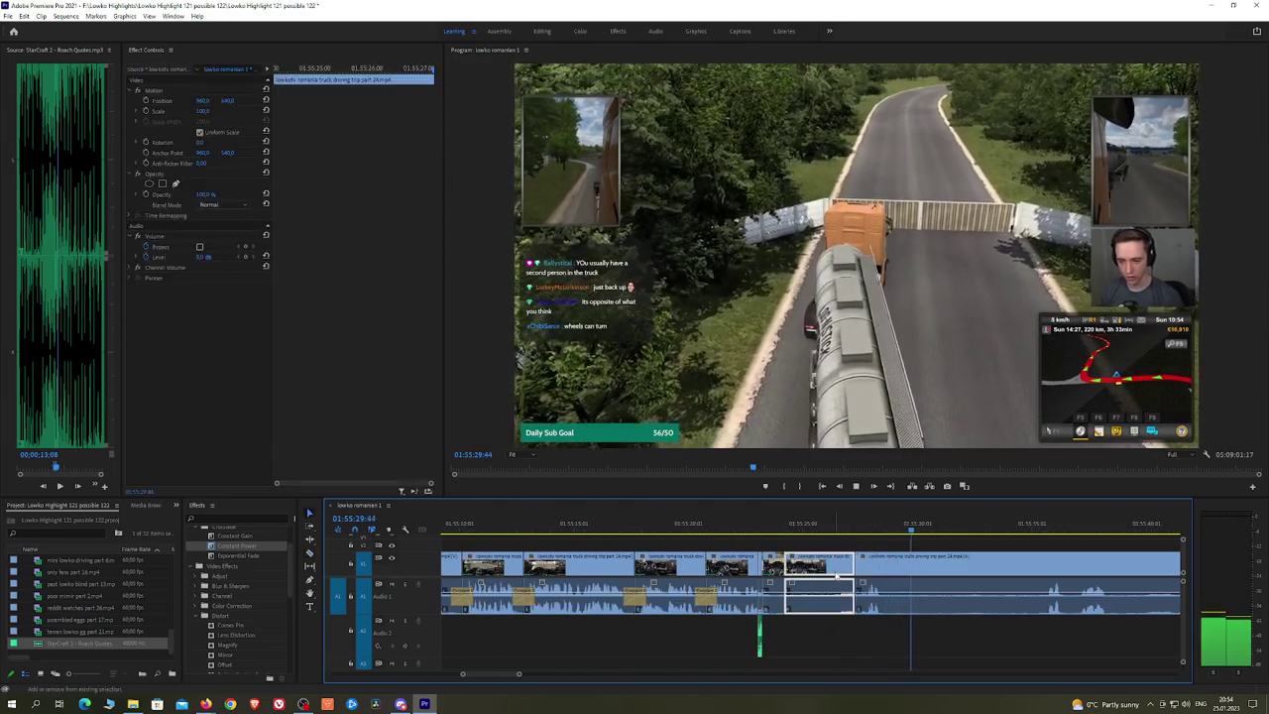
key("shift+Delete")
key("space")
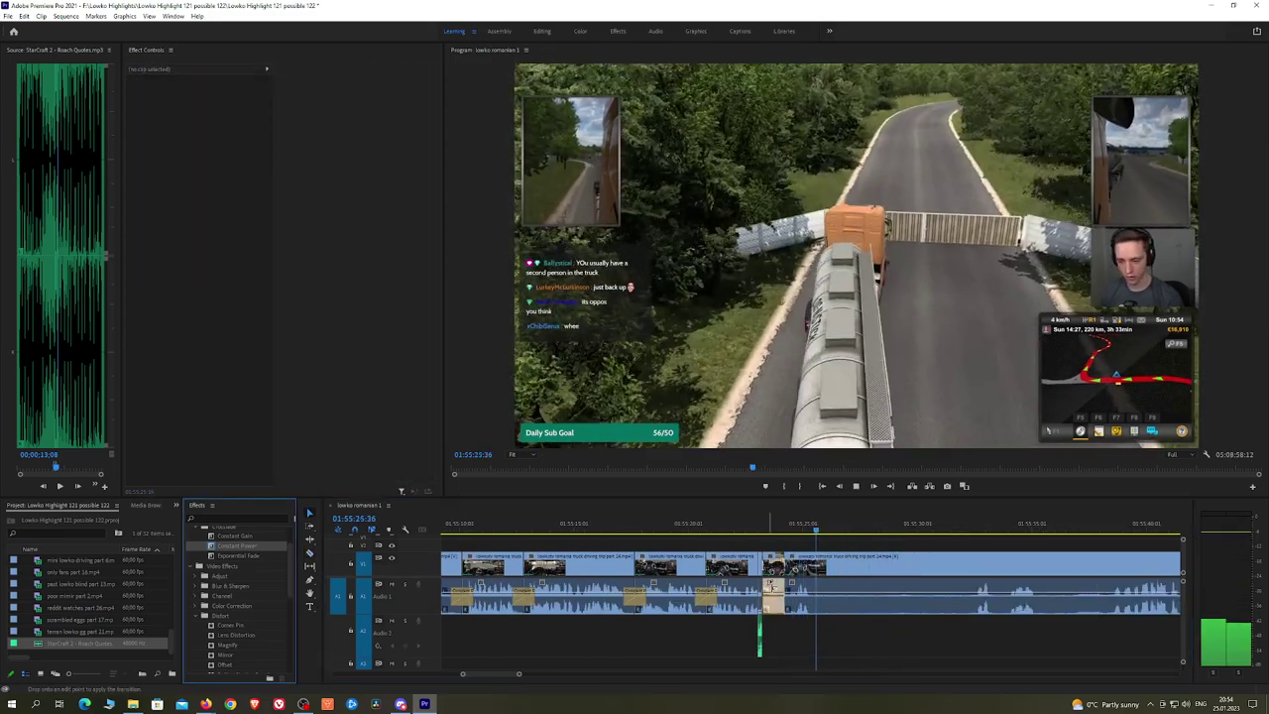
scroll(769, 535, "down", 2)
left_click_drag(769, 535, 864, 536)
key("space")
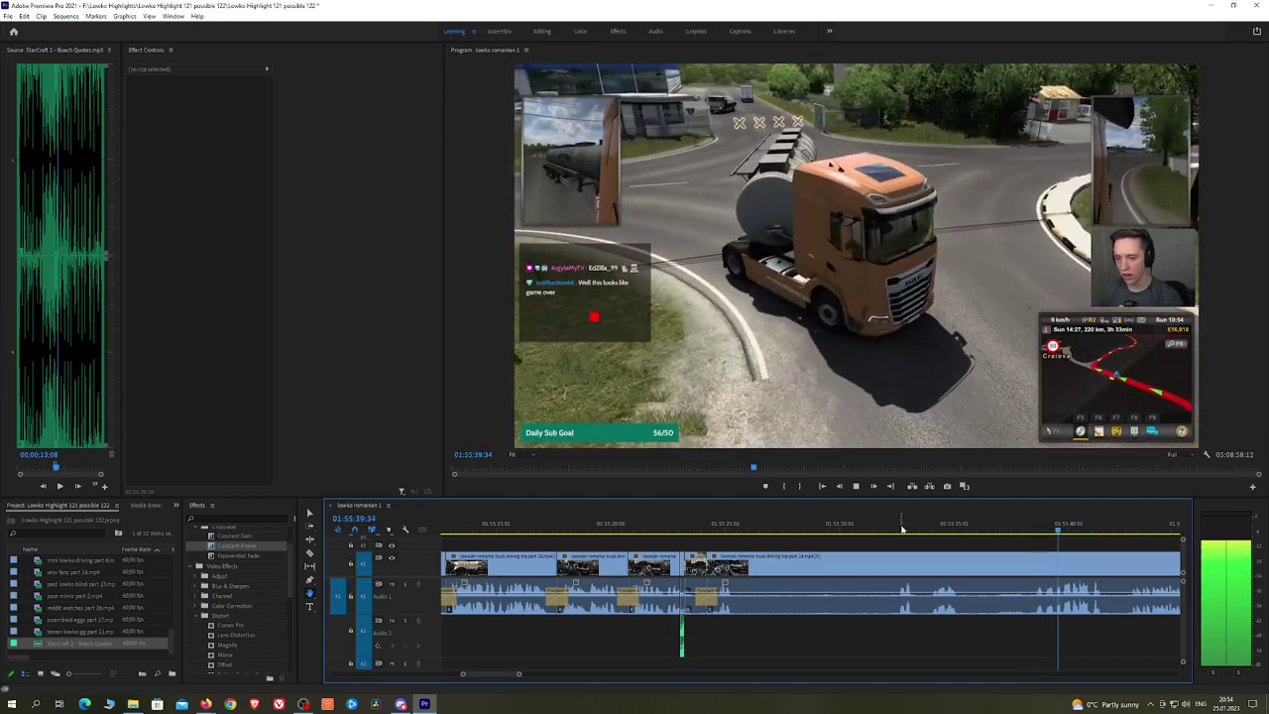
key("space")
Step: Razor the stream clip at 01:55:39:24 and again at 01:55:39:47
left_click_drag(1111, 547, 843, 548)
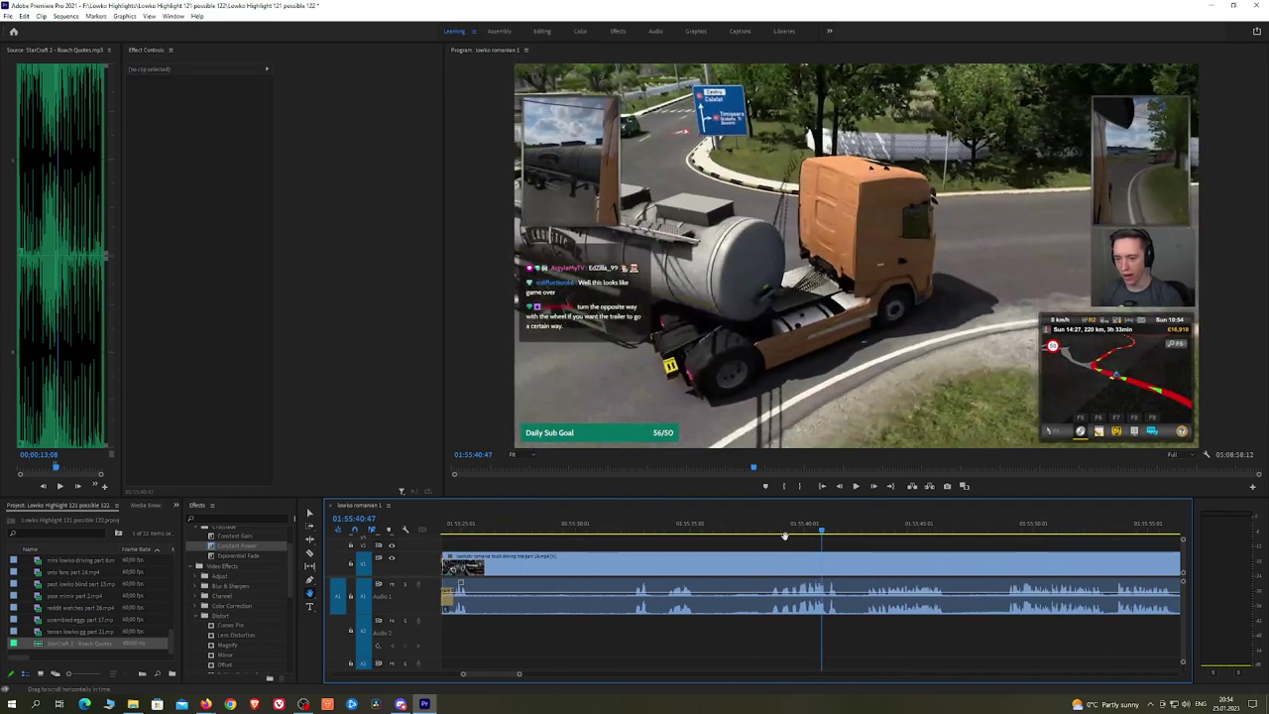
left_click(771, 531)
left_click(791, 531)
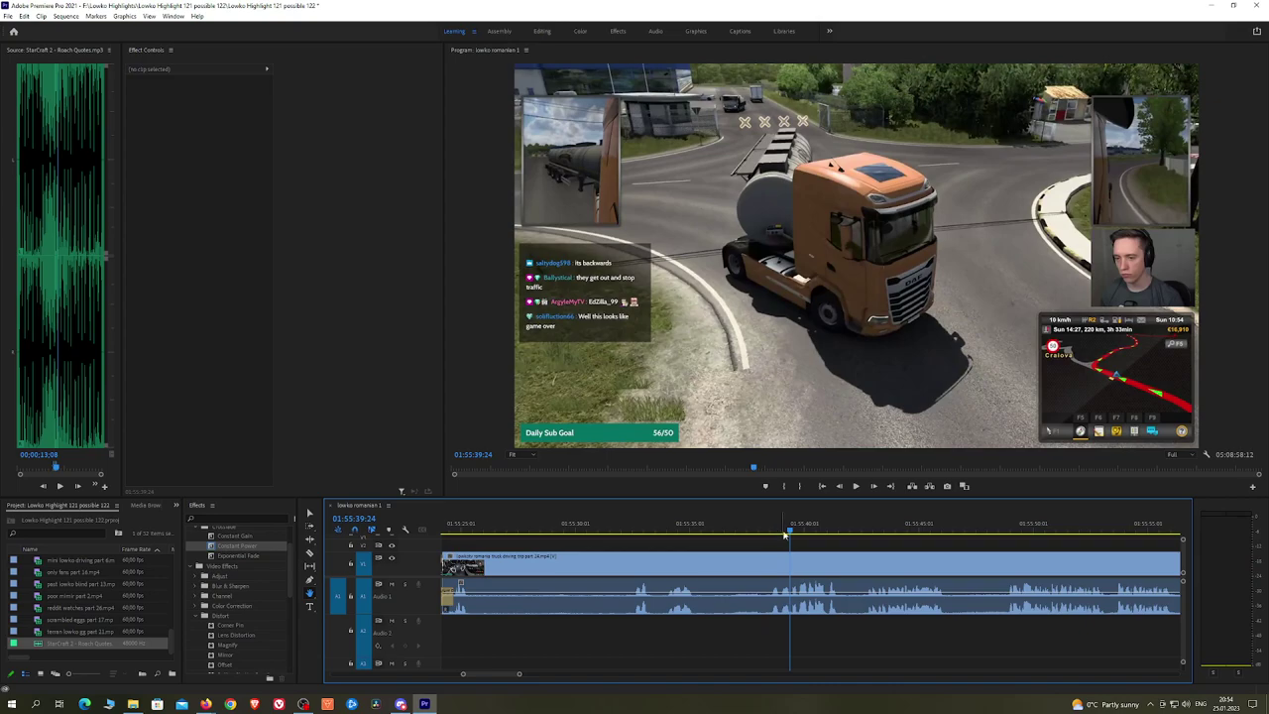
key("c")
left_click(793, 561)
key("space")
key("space")
left_click(801, 563)
key("v")
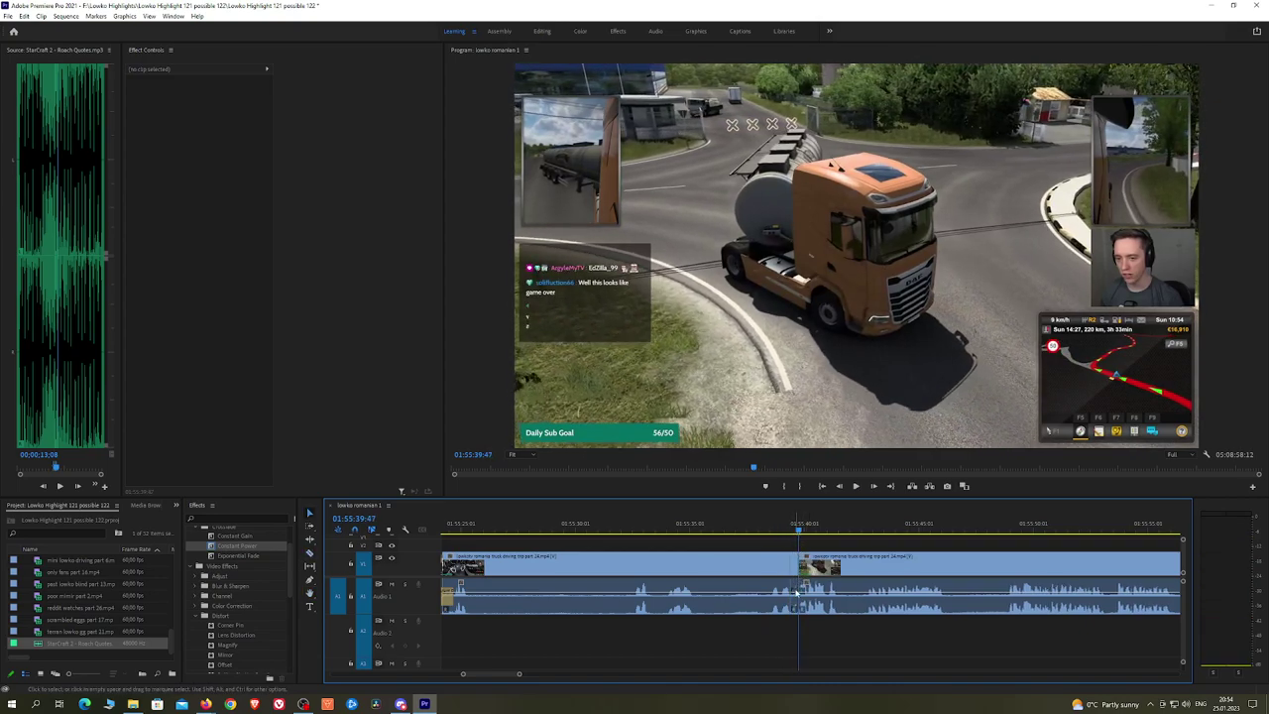
left_click(797, 613)
Step: Place a second Roach Quotes clip on Audio 2, nudge it earlier, and lower its volume
left_click_drag(109, 647, 793, 628)
key("=")
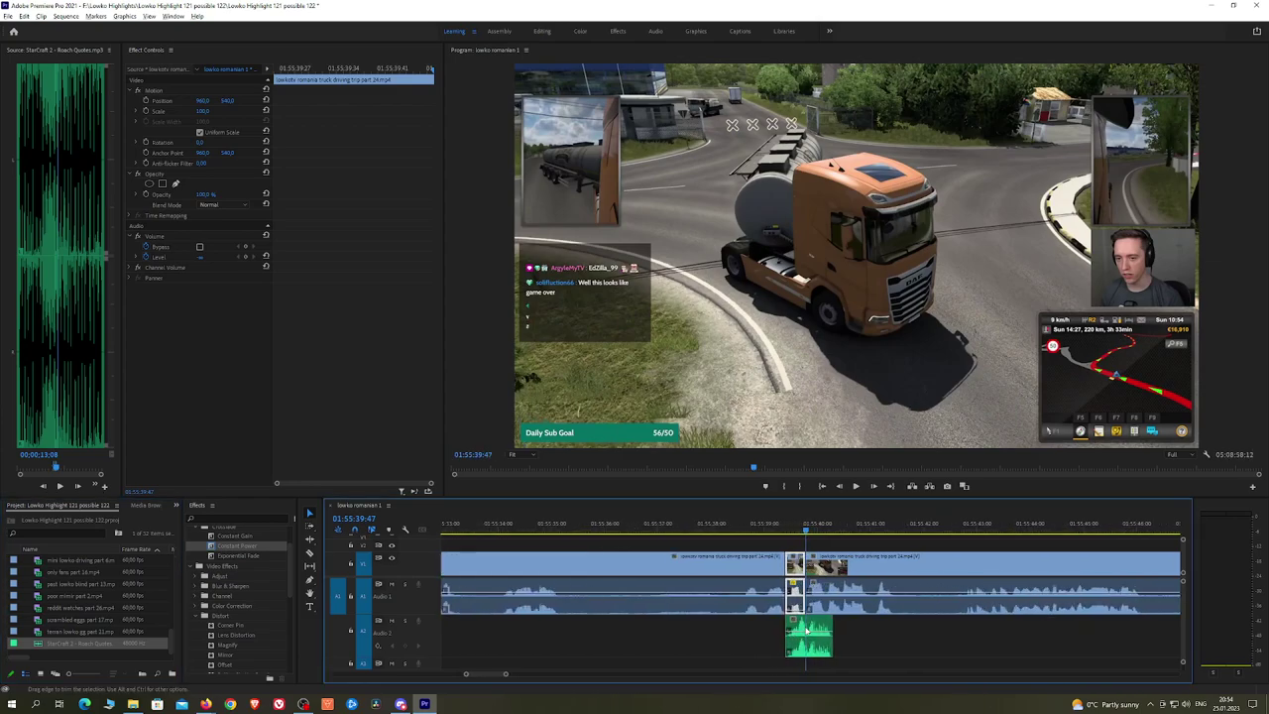
left_click_drag(795, 628, 805, 637)
left_click(208, 110)
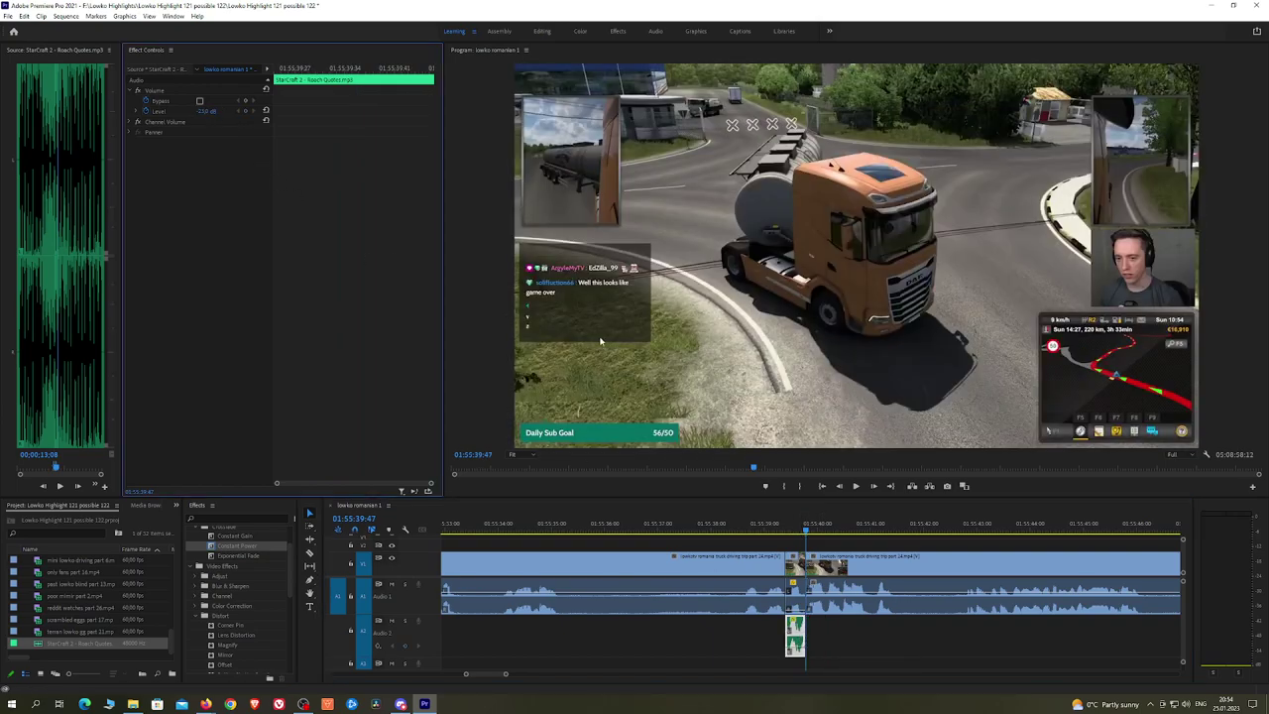
left_click(789, 544)
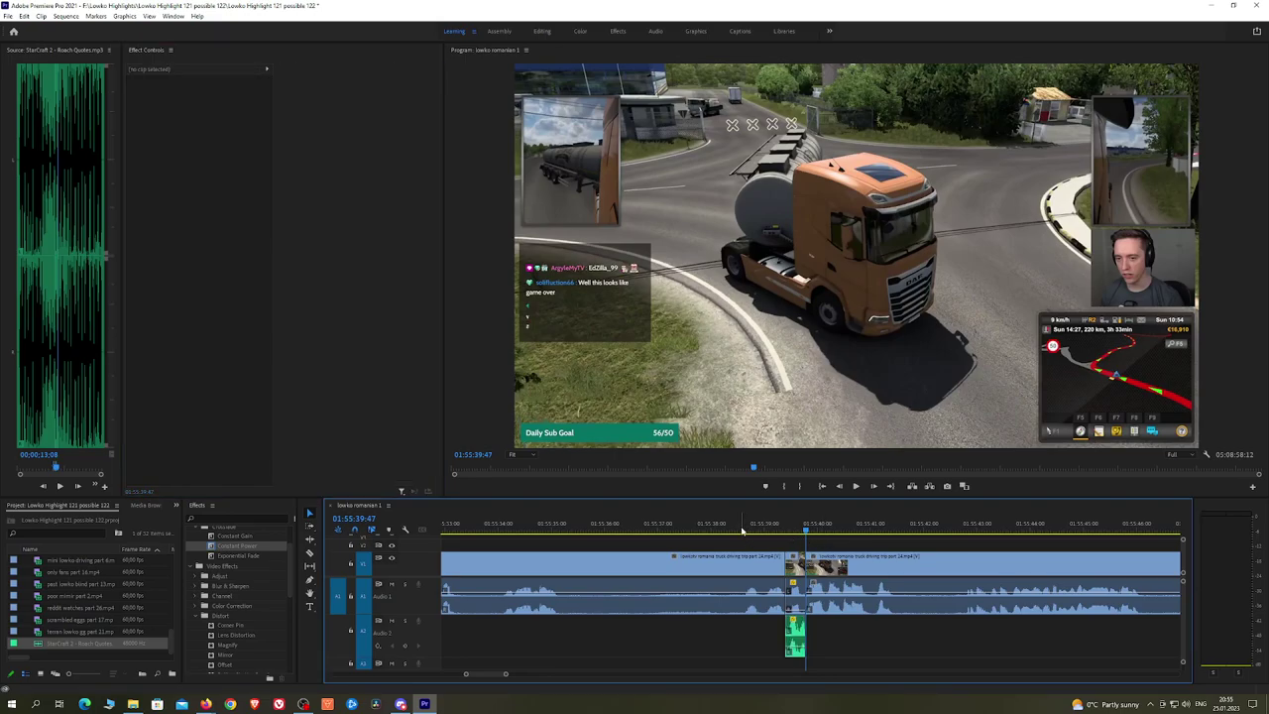
left_click(743, 527)
key("space")
scroll(904, 549, "down", 3)
scroll(919, 550, "down", 2)
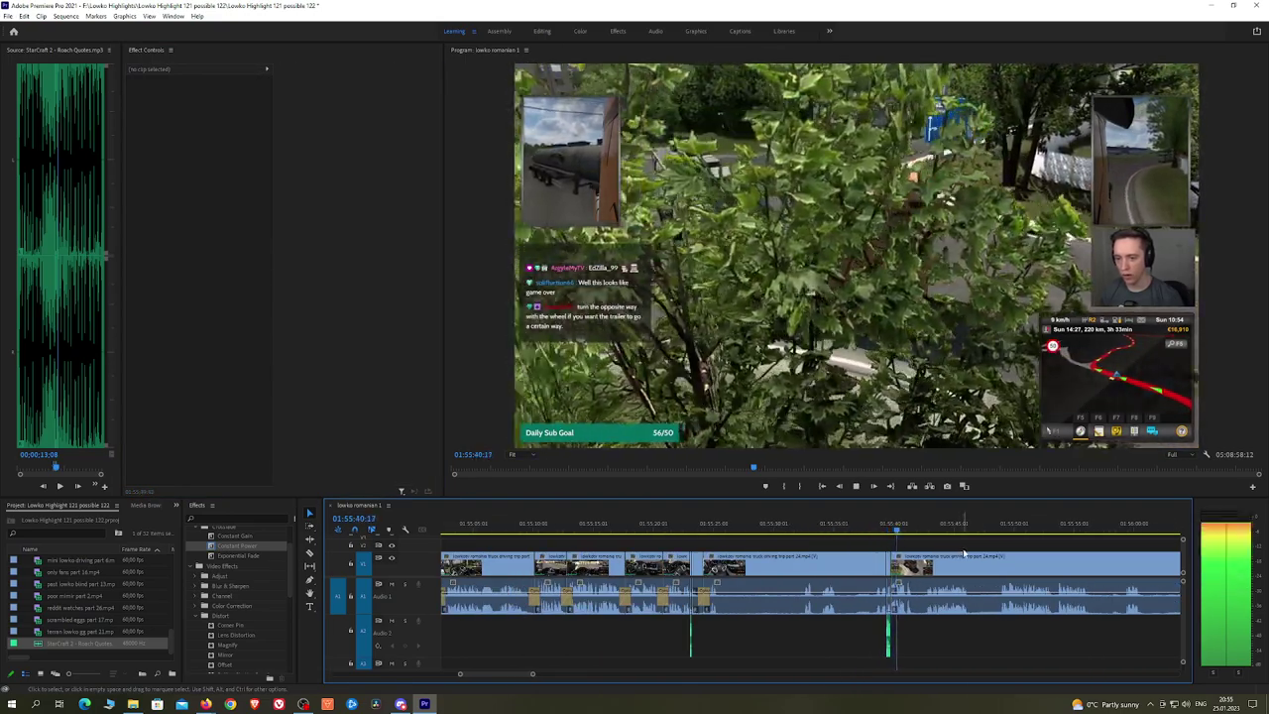
Step: Razor the driving clip near 01:55:59 and ripple-delete the unwanted piece before the cut
left_click_drag(975, 548, 667, 540)
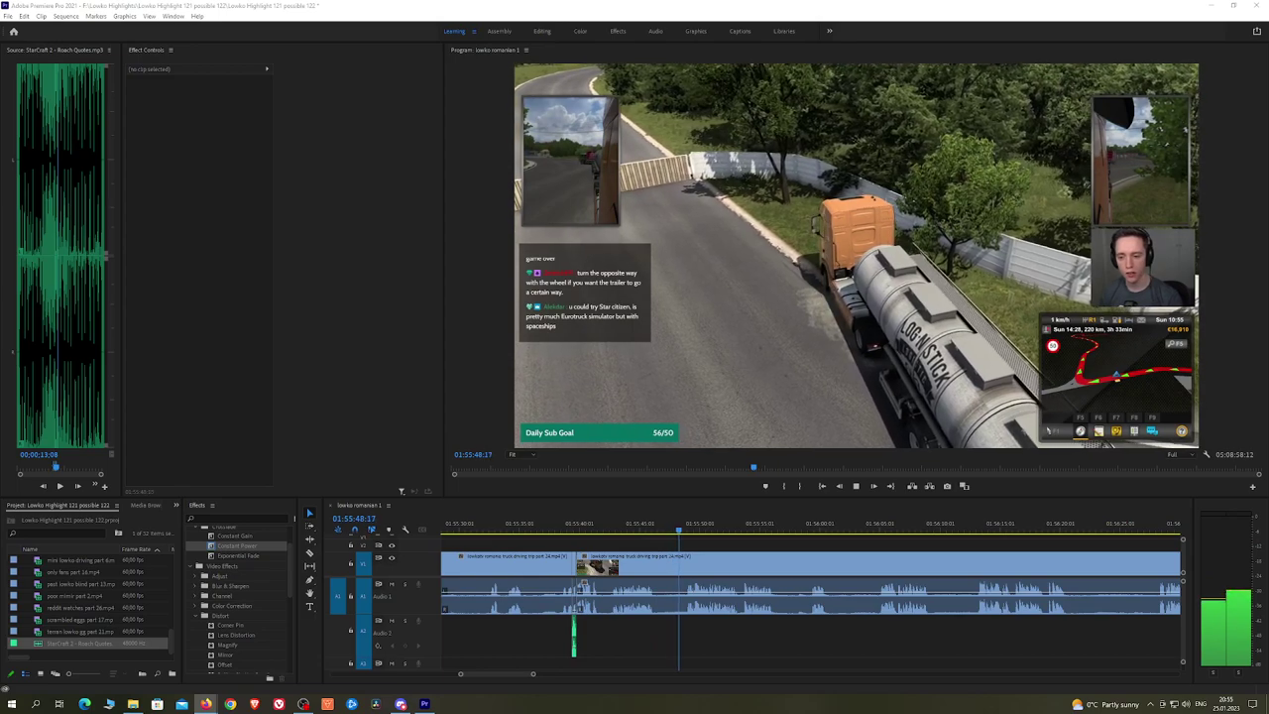
left_click(813, 548)
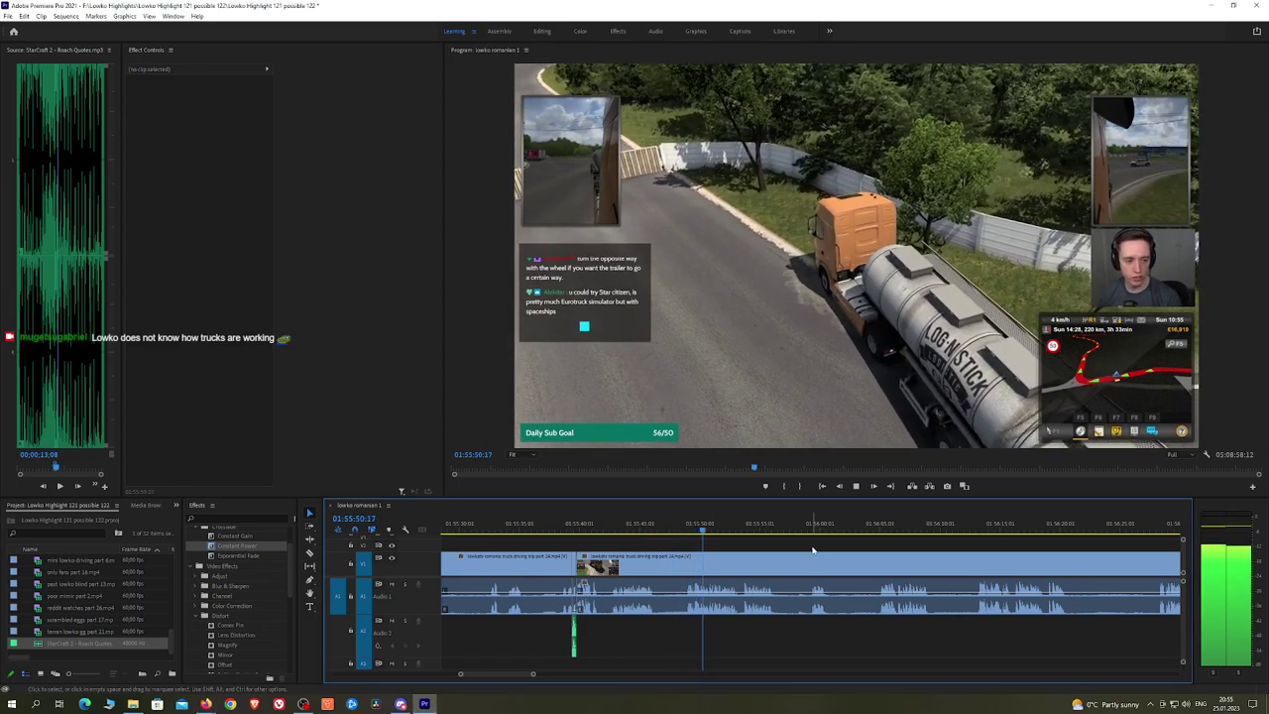
scroll(813, 556, "down", 3)
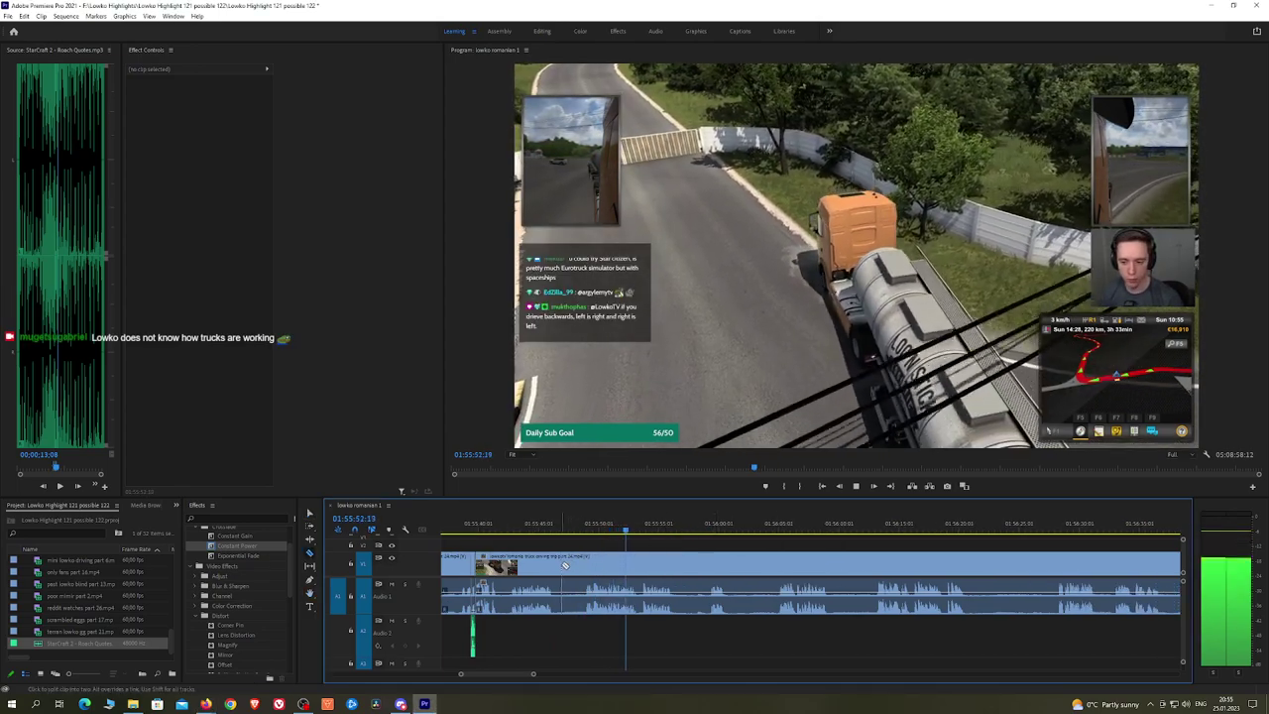
left_click(565, 566)
left_click(708, 527)
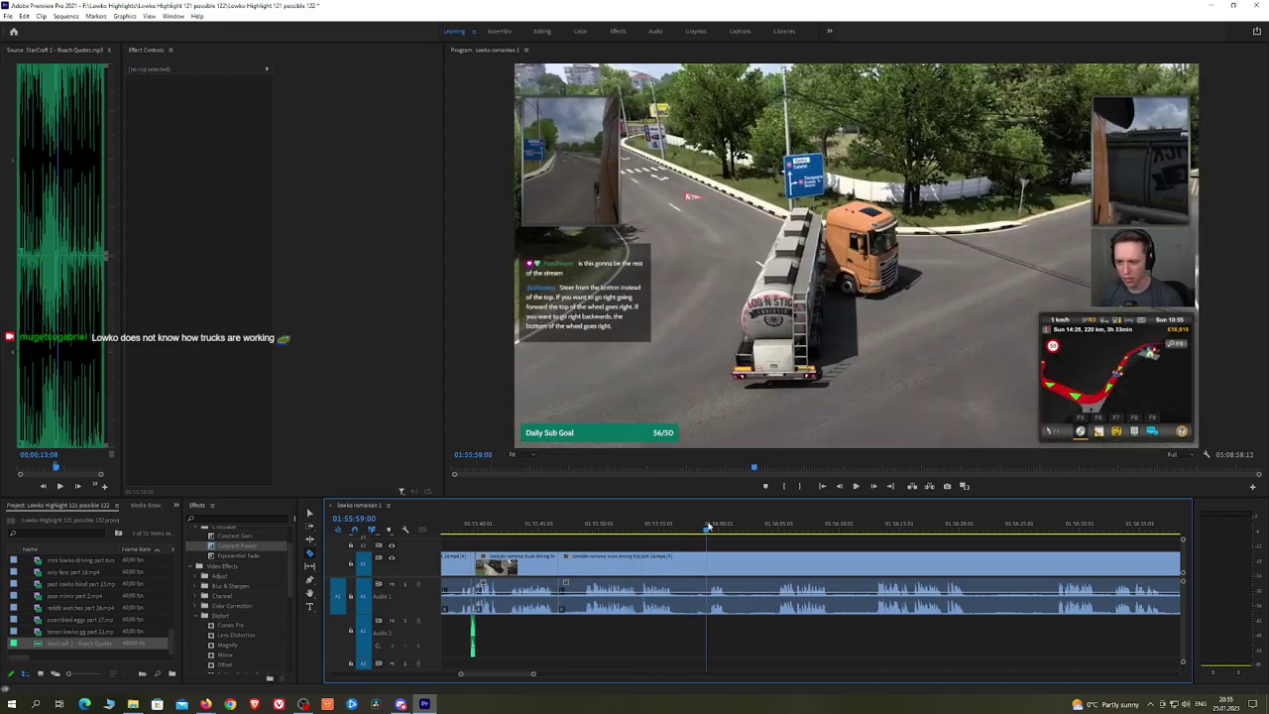
key("space")
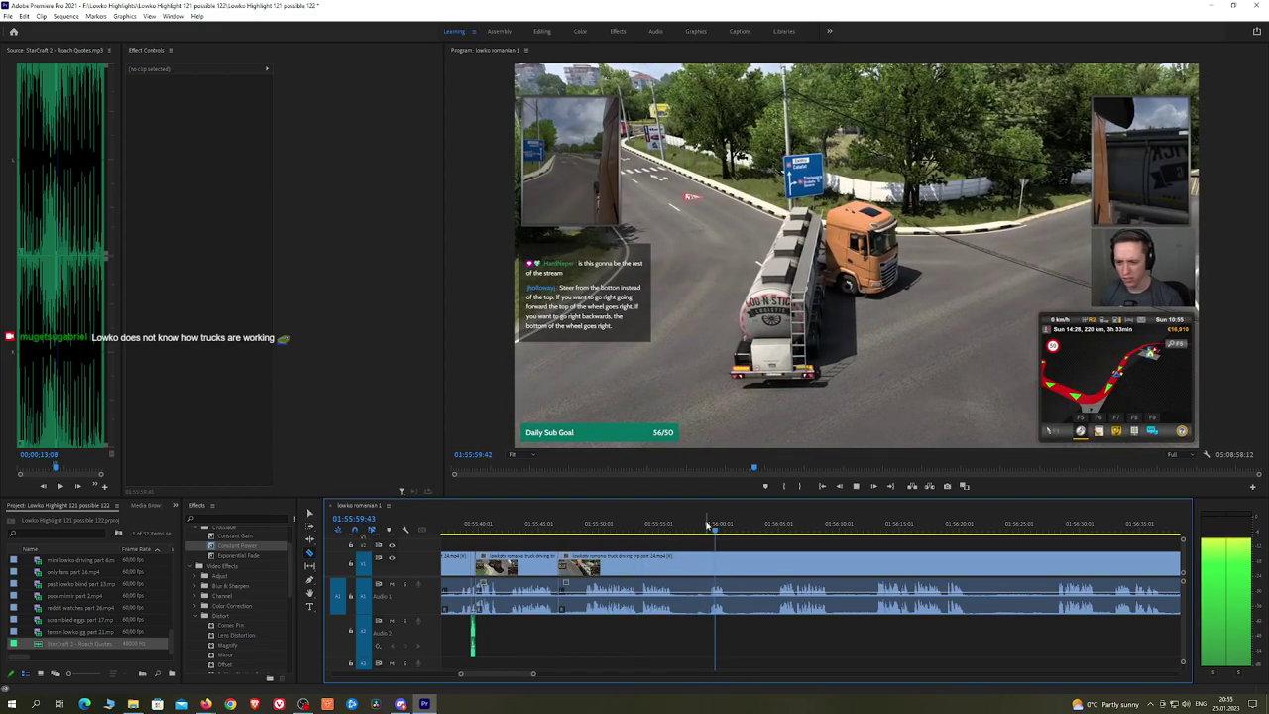
left_click_drag(707, 527, 680, 526)
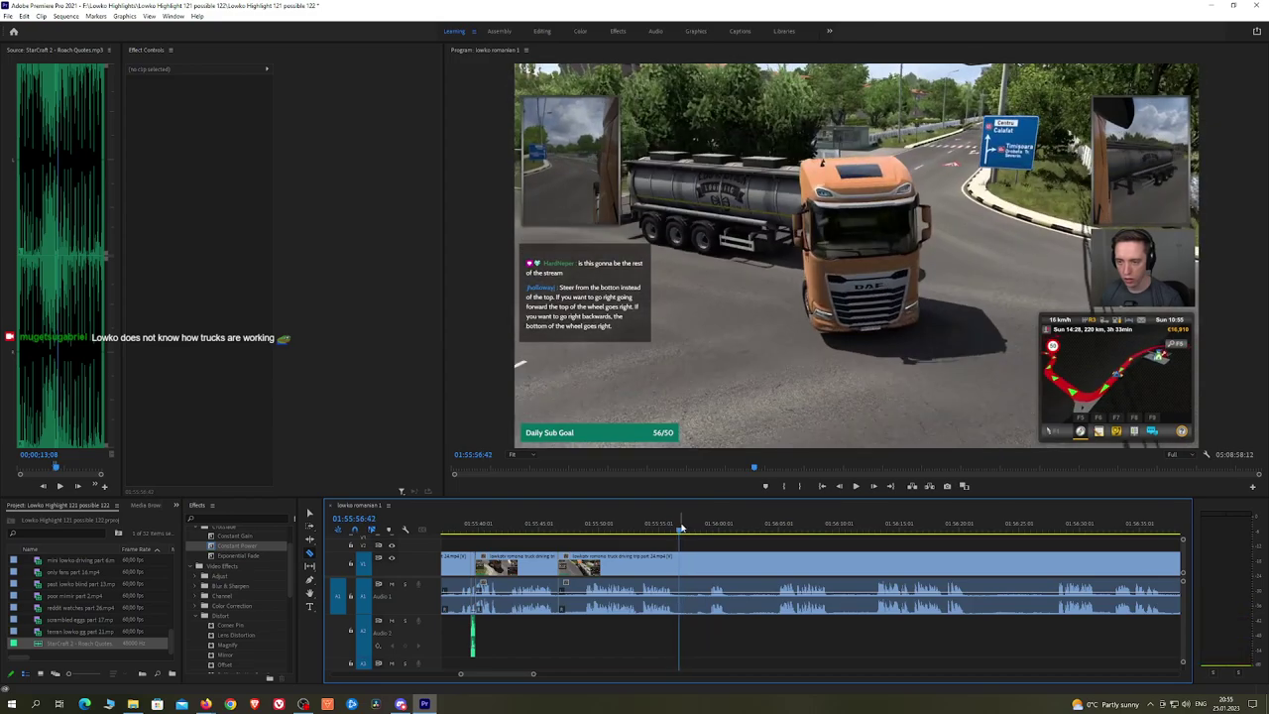
left_click(682, 561)
key("v")
left_click(664, 561)
key("shift+Delete")
key("space")
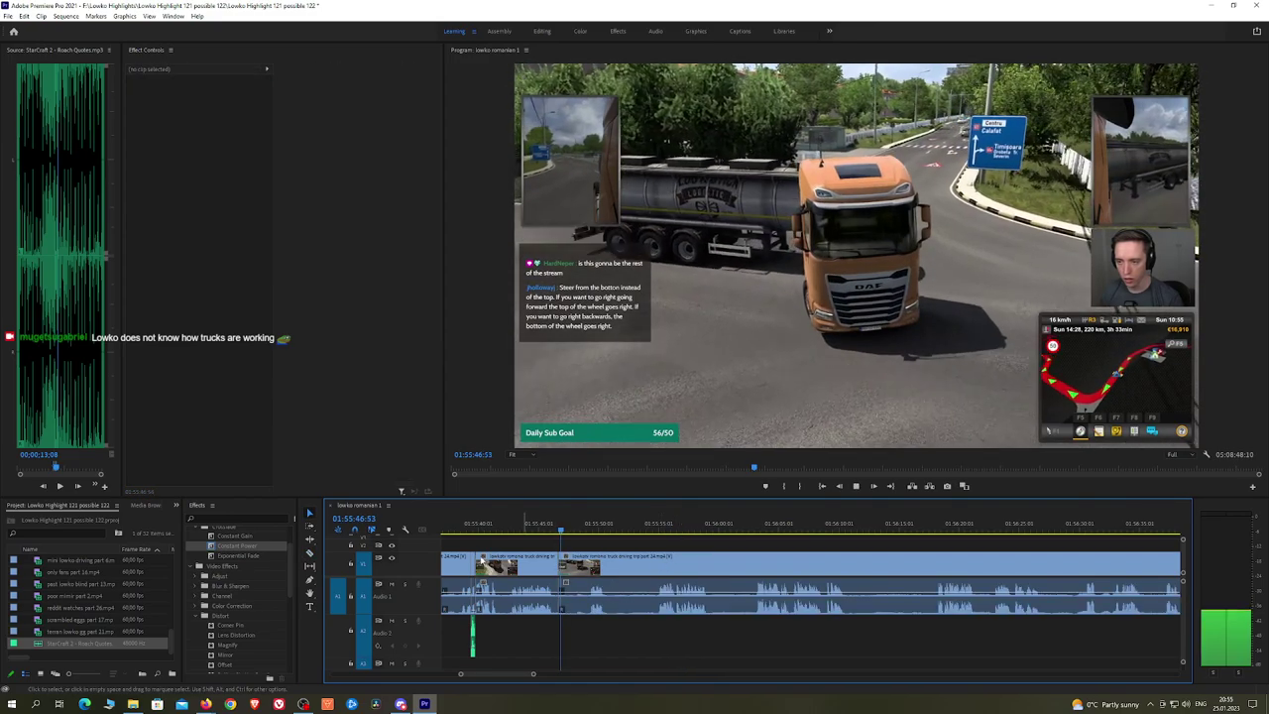
Step: Add a Constant Power crossfade on the audio cut and review from 01:55:46
left_click_drag(247, 549, 559, 597)
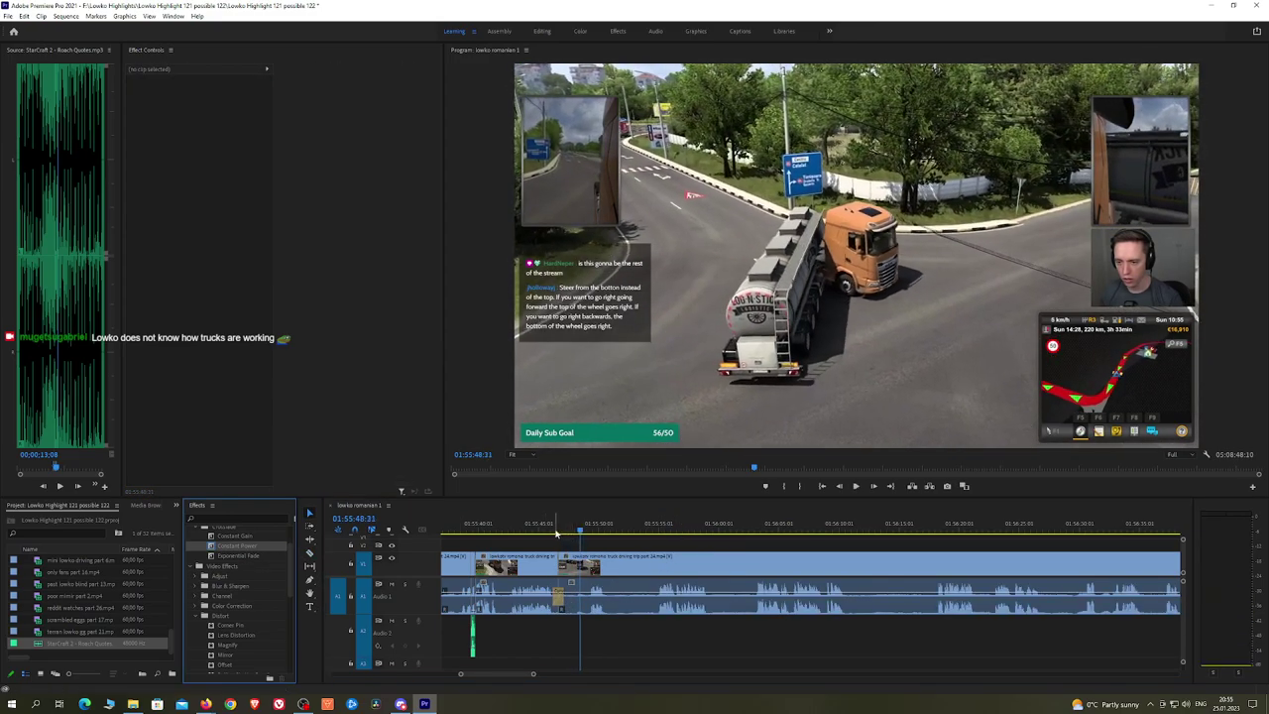
left_click(554, 529)
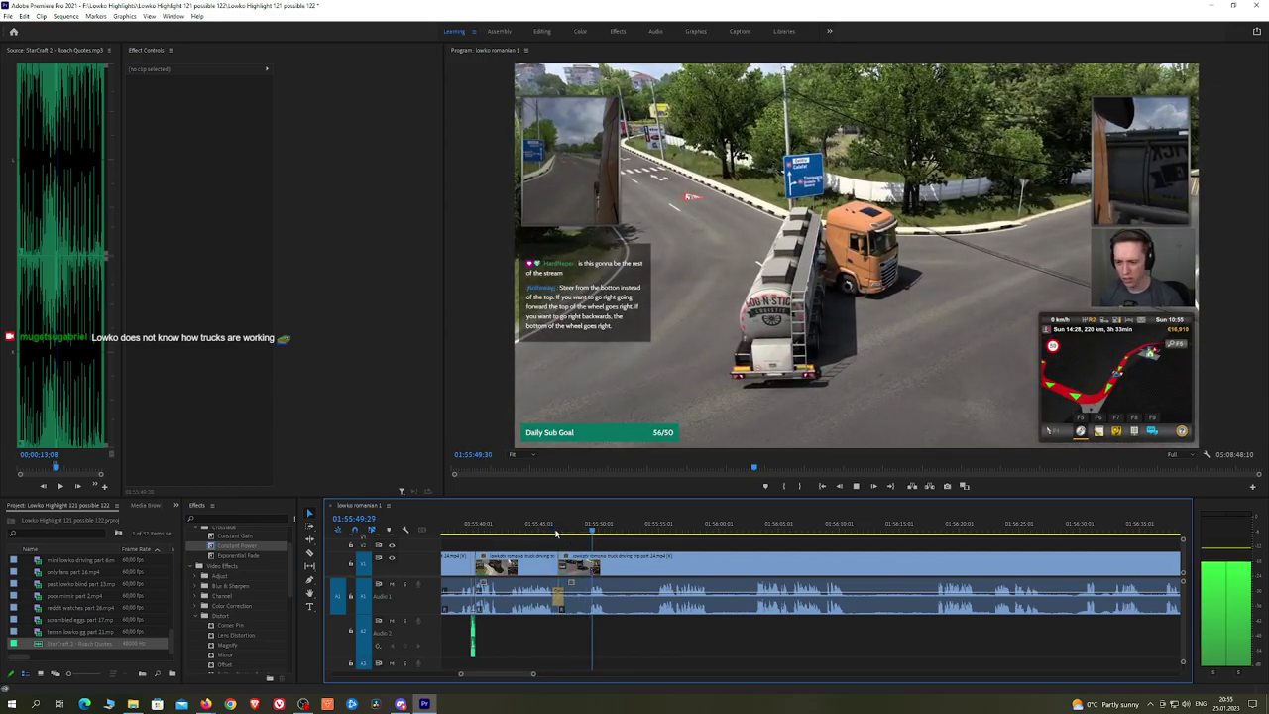
left_click(651, 528)
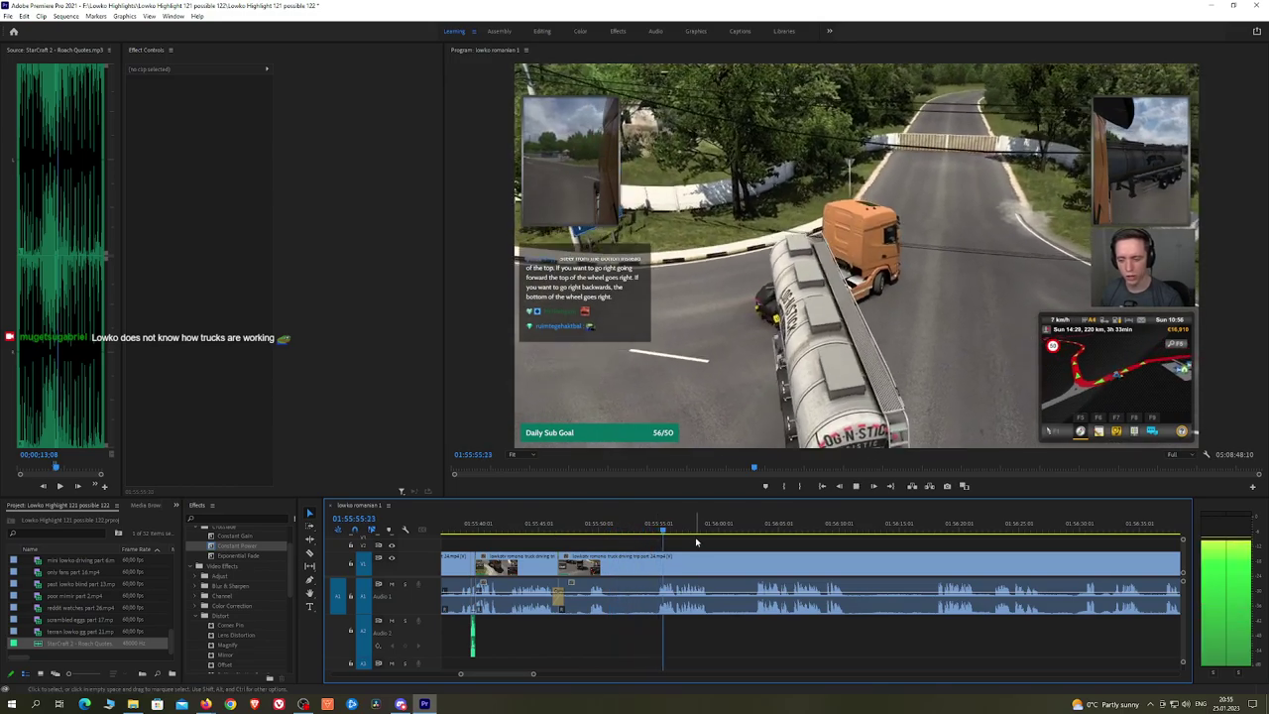
left_click(699, 529)
Step: Razor out the stretch around 01:56:01 between two cuts and ripple-delete it
key("space")
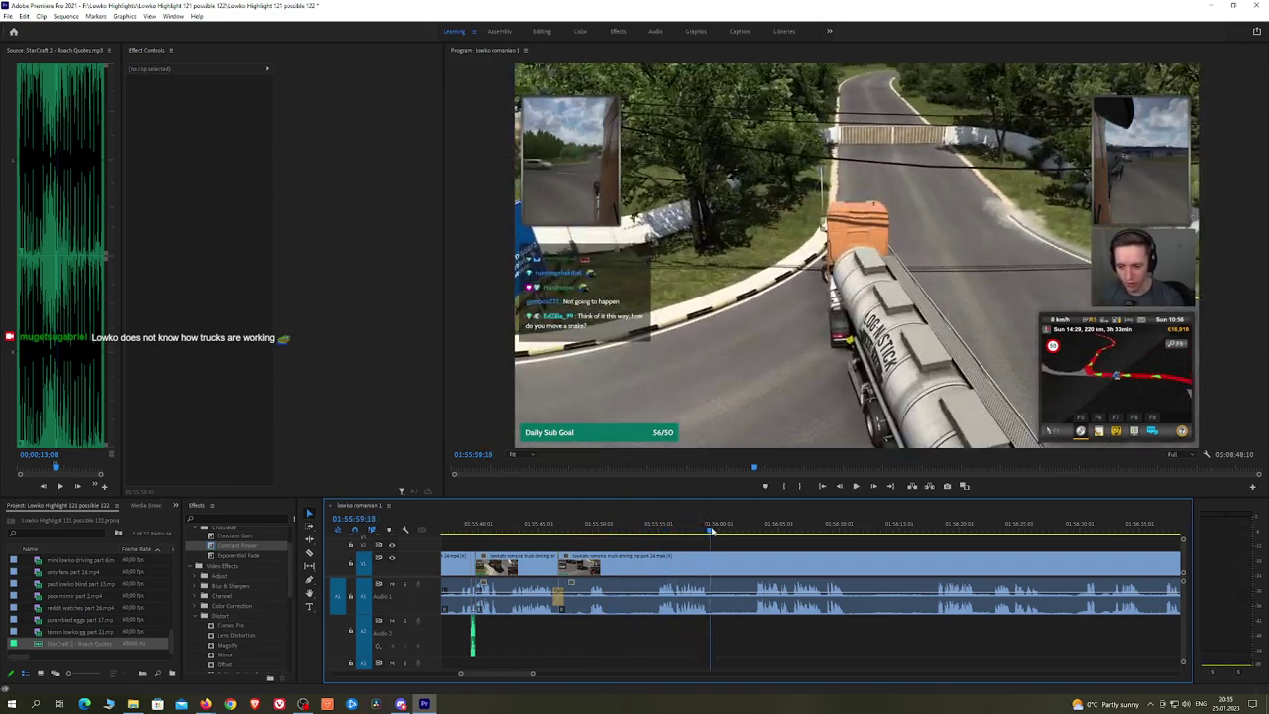
key("c")
left_click(711, 561)
left_click(734, 525)
key("space")
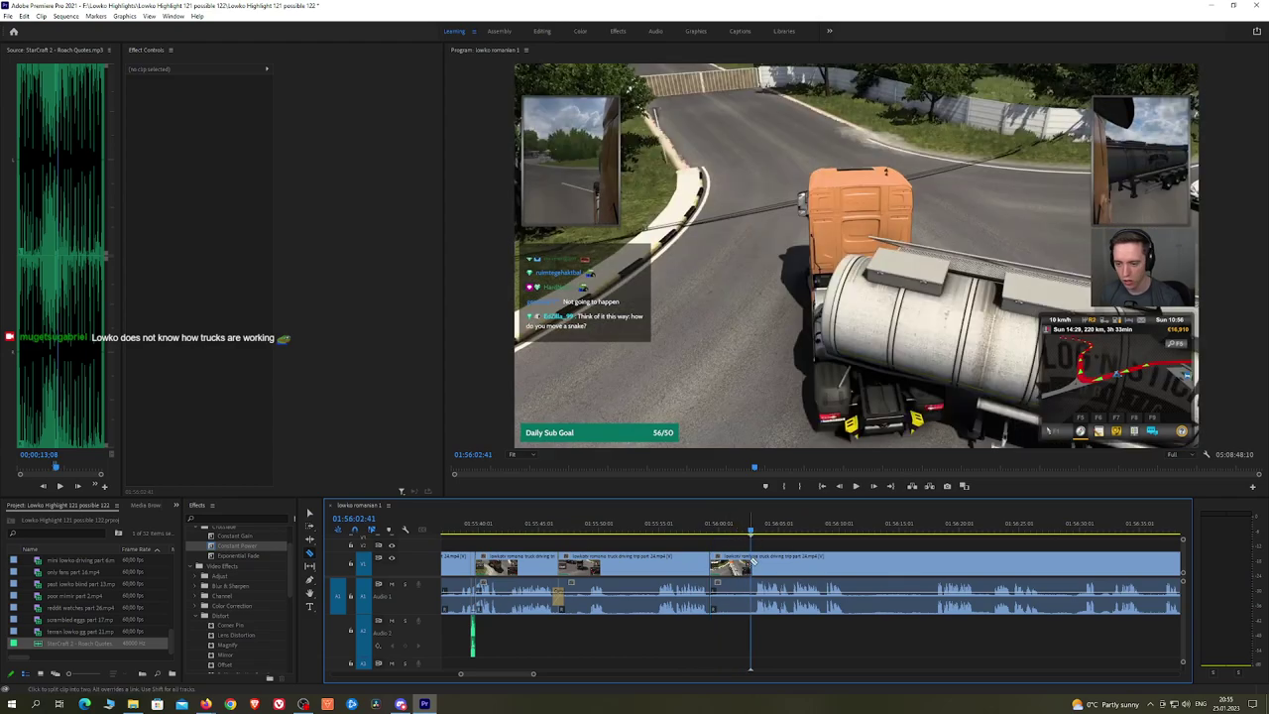
left_click(751, 563)
key("v")
left_click(724, 564)
key("shift+Delete")
key("space")
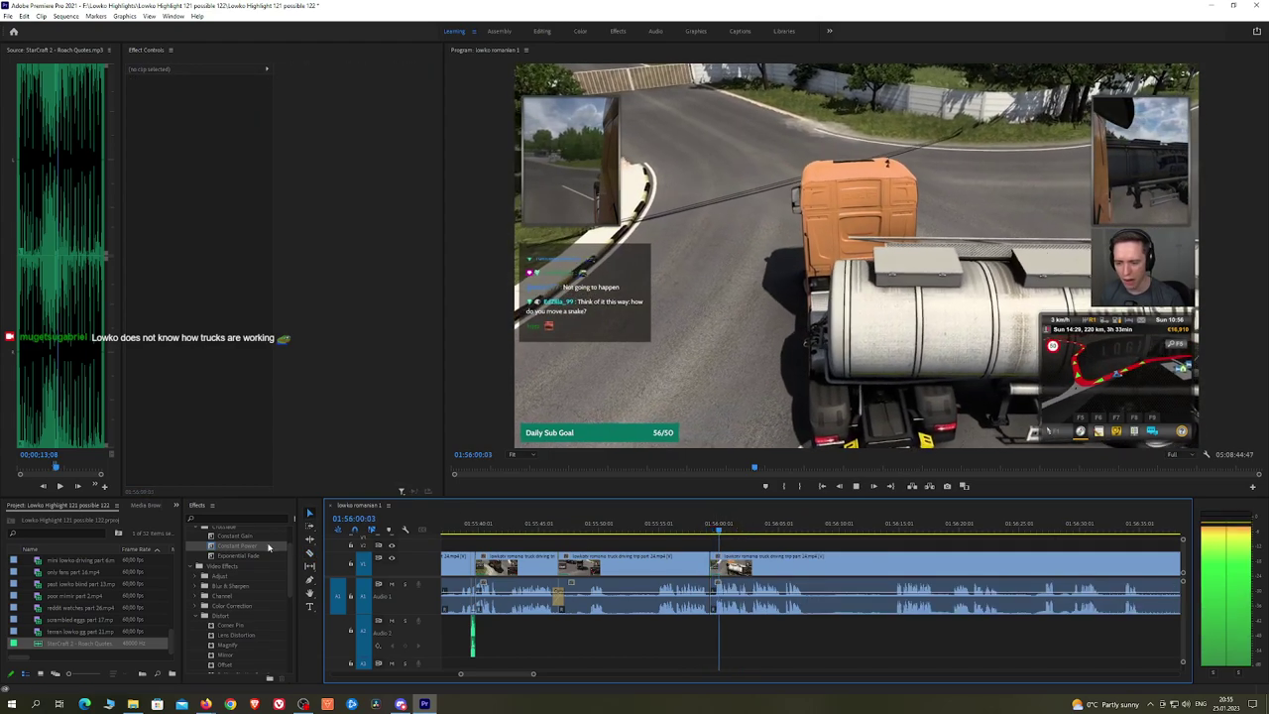
Step: Undo that deletion and both cuts, then retry a split and undo the misplaced one
key("ctrl+z")
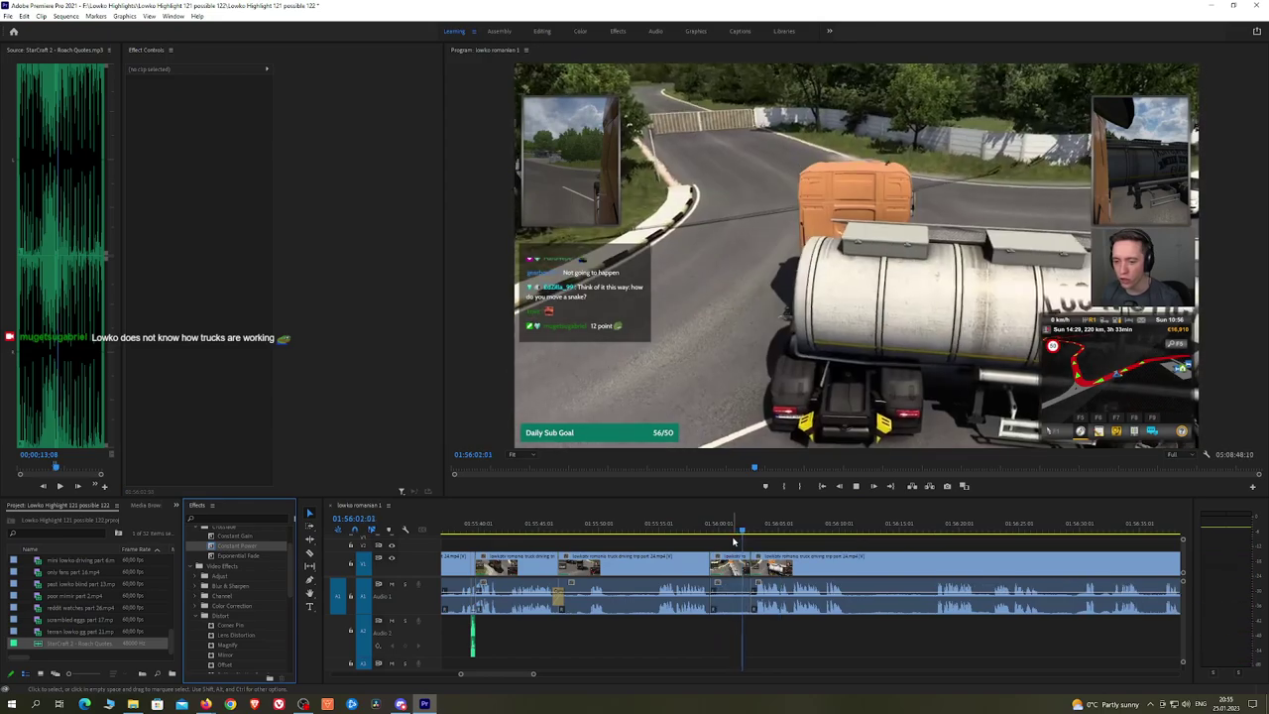
key("ctrl+z")
key("ctrl+z")
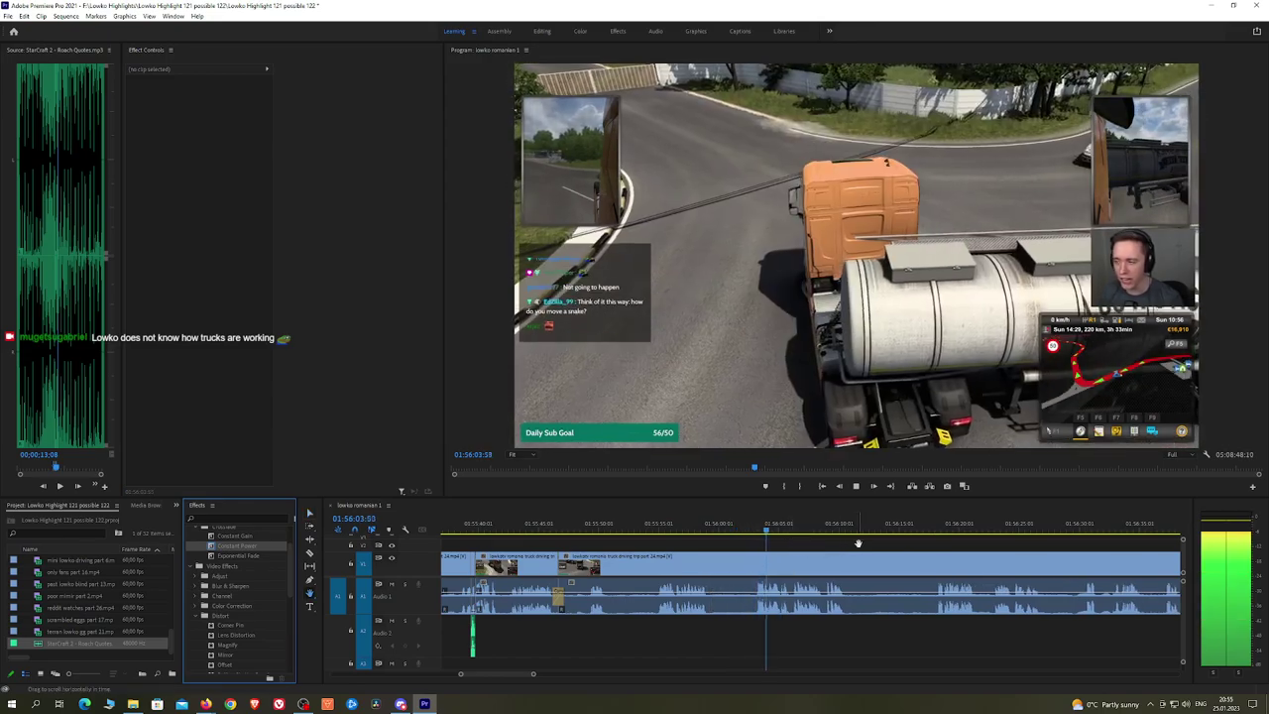
scroll(778, 540, "down", 2)
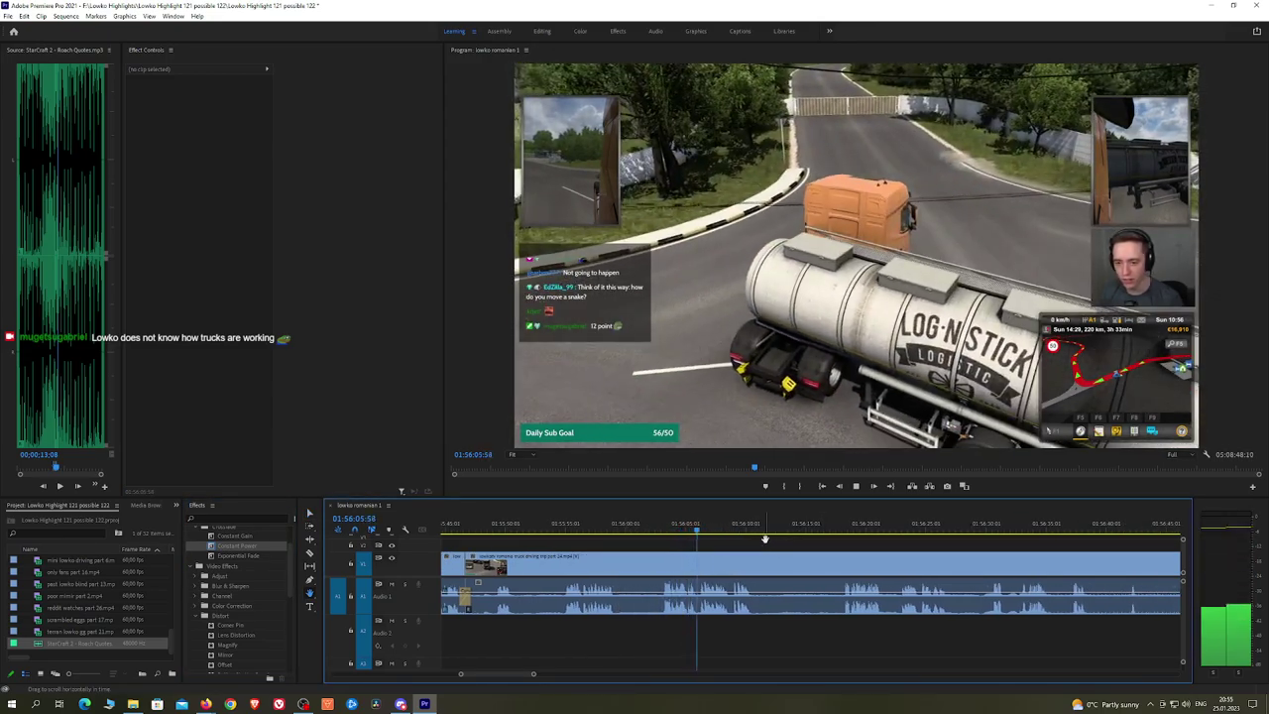
scroll(731, 533, "down", 2)
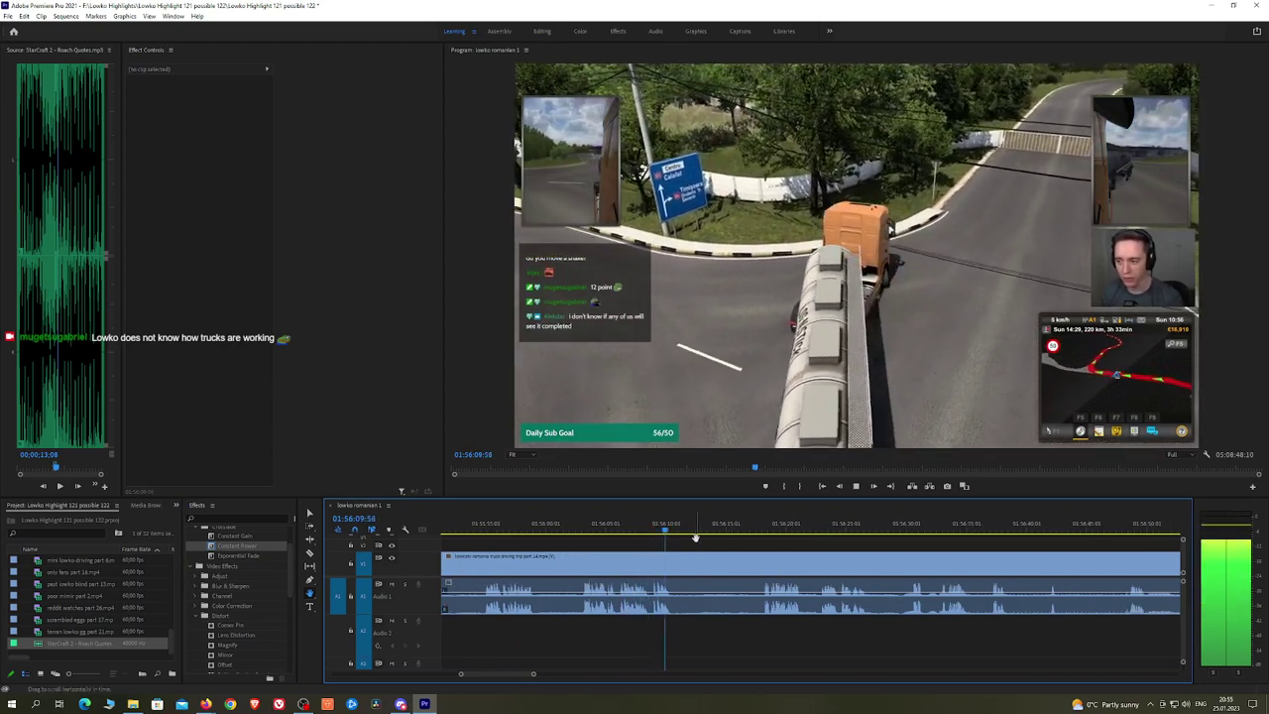
key("space")
left_click(759, 529)
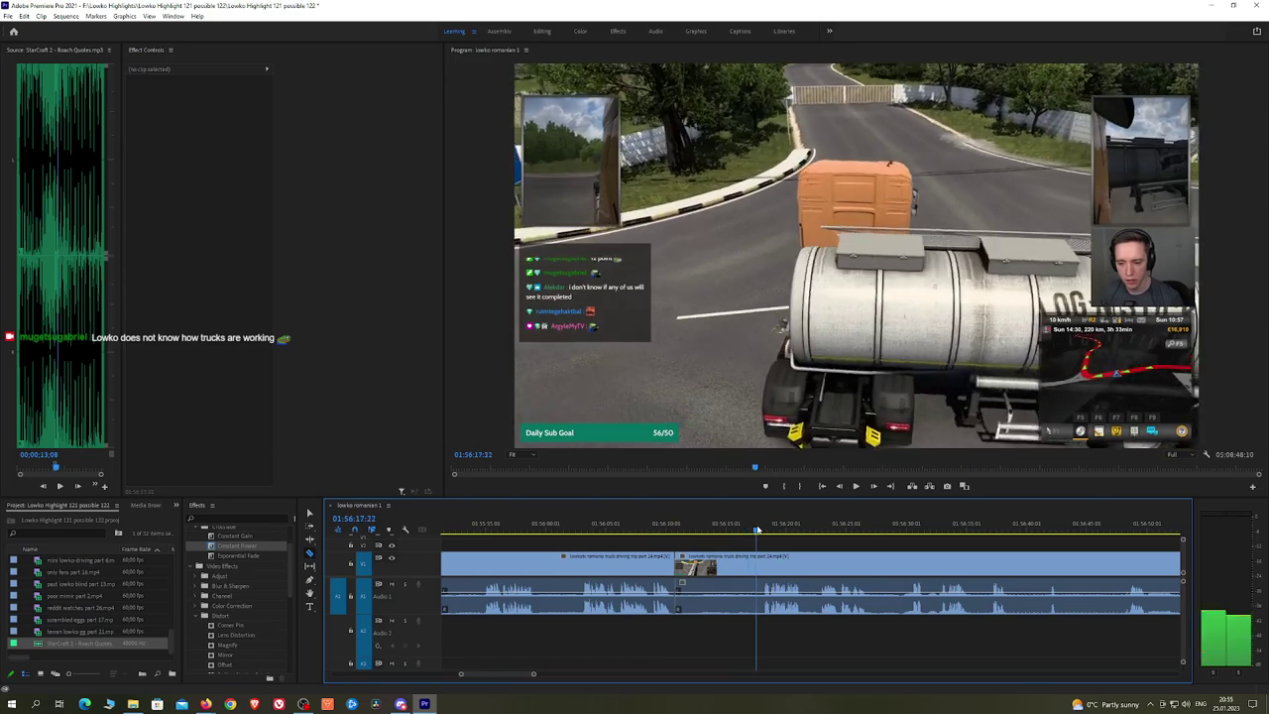
key("ctrl+k")
left_click(736, 568)
key("ctrl+z")
Step: Split at the corrected point, ripple-delete the footage before it, and add a Constant Power crossfade on A1
left_click_drag(759, 528, 724, 528)
key("ctrl+k")
left_click(713, 565)
key("shift+Delete")
key("space")
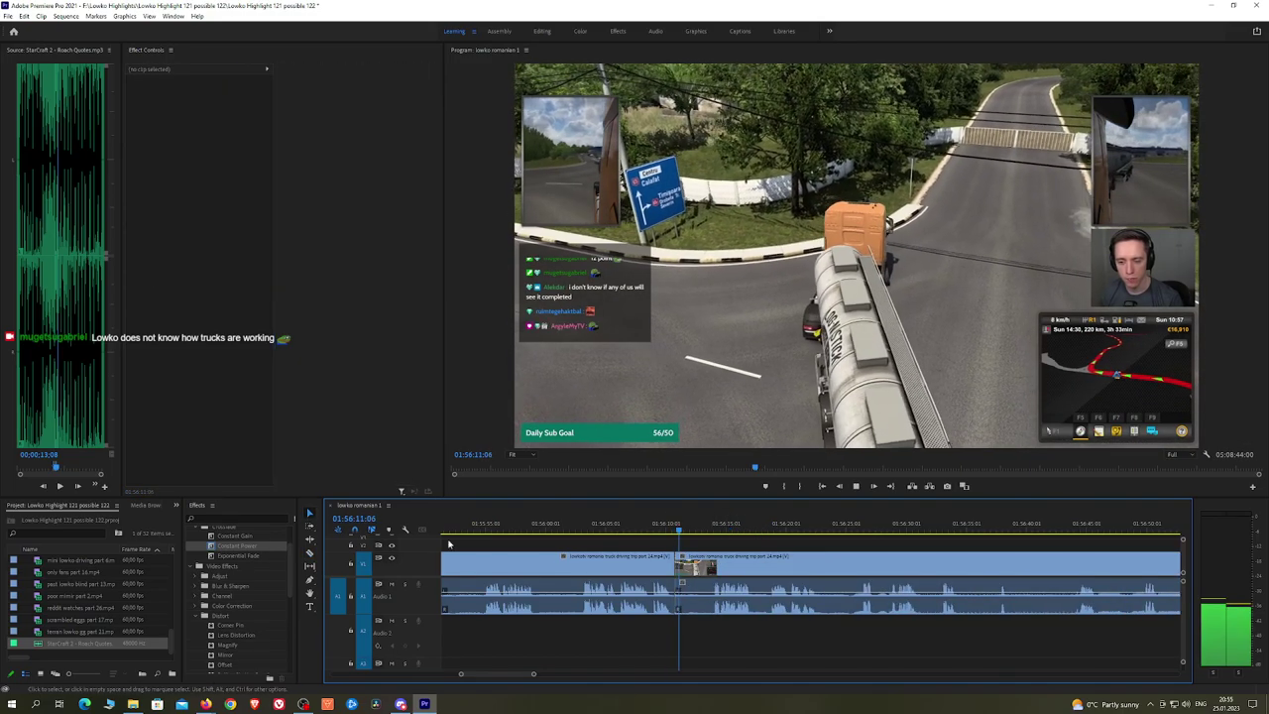
left_click_drag(247, 548, 679, 612)
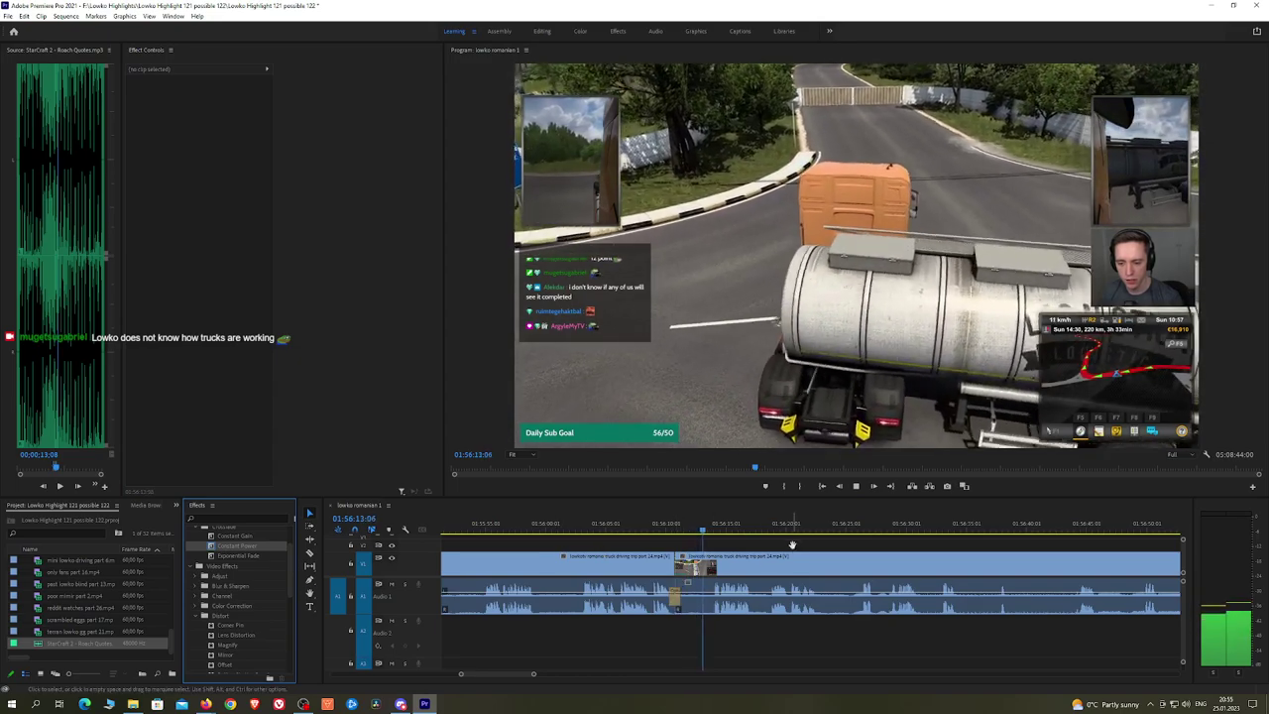
scroll(729, 535, "right", 2)
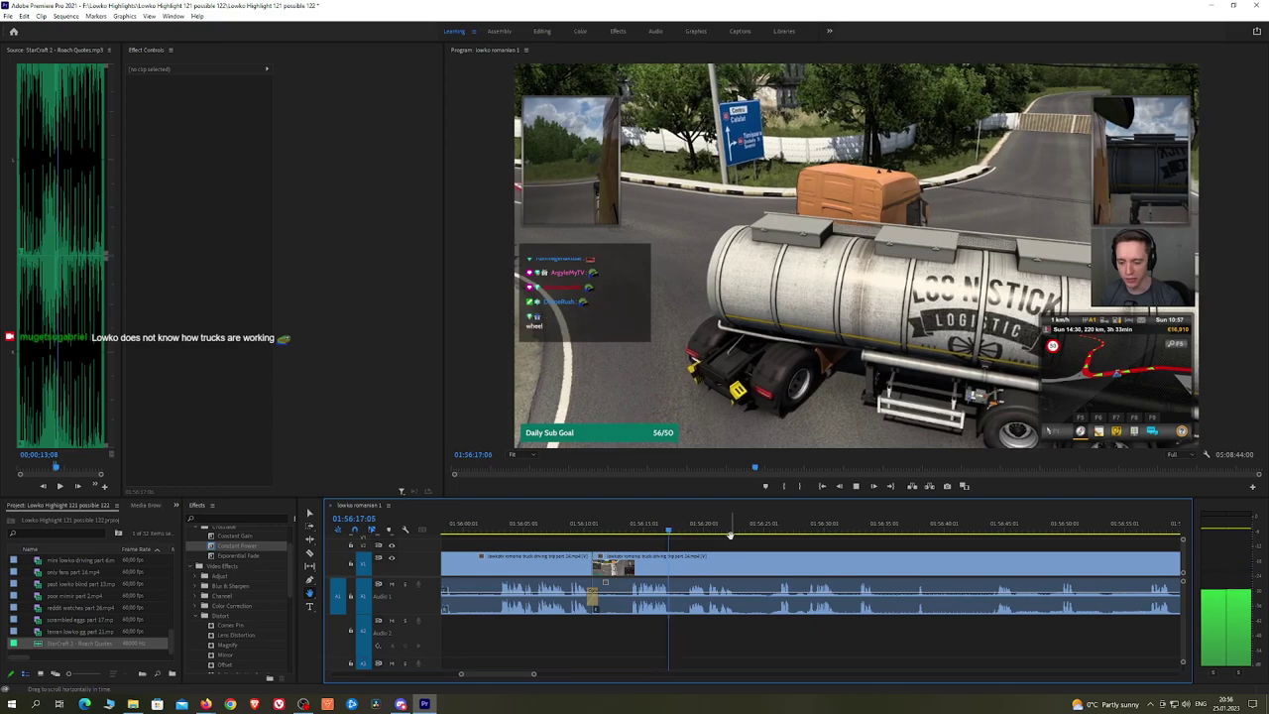
Step: Replay the previous join to check the crossfade
key("space")
mouse_move(687, 533)
left_mouse_down()
mouse_move(706, 533)
mouse_move(684, 532)
left_mouse_up()
key("space")
scroll(755, 546, "down", 2)
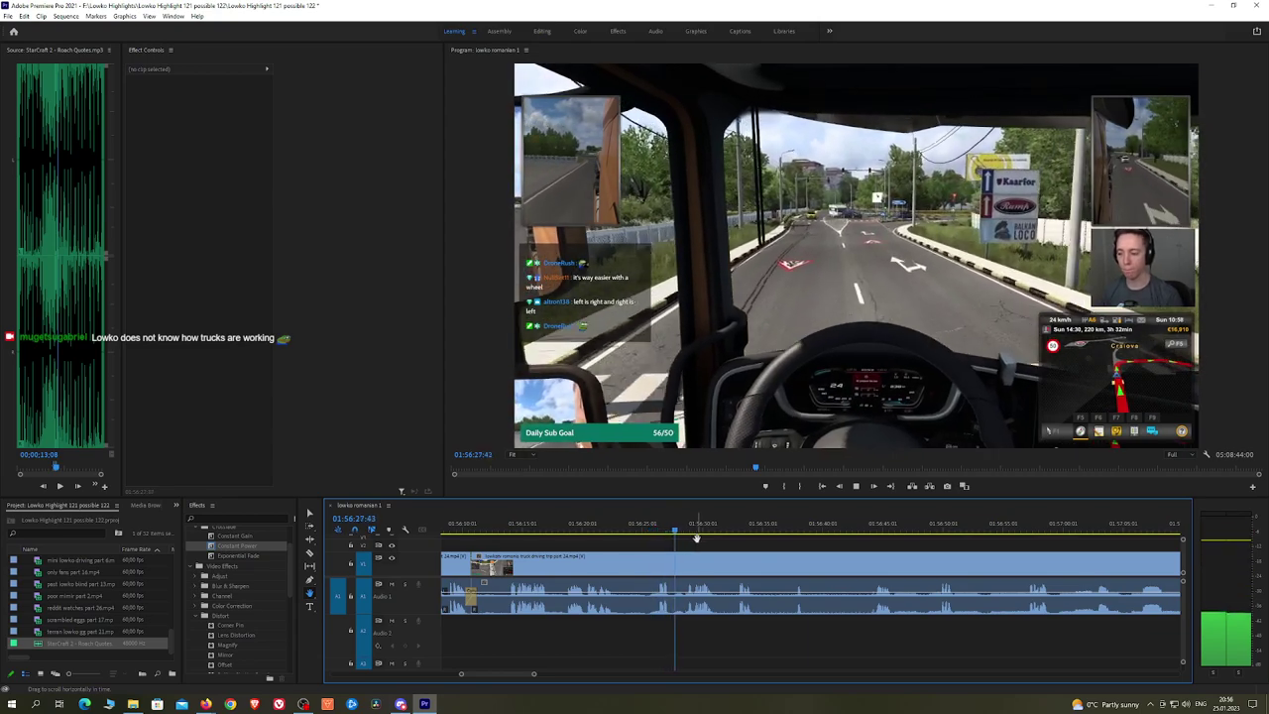
scroll(694, 536, "down", 1)
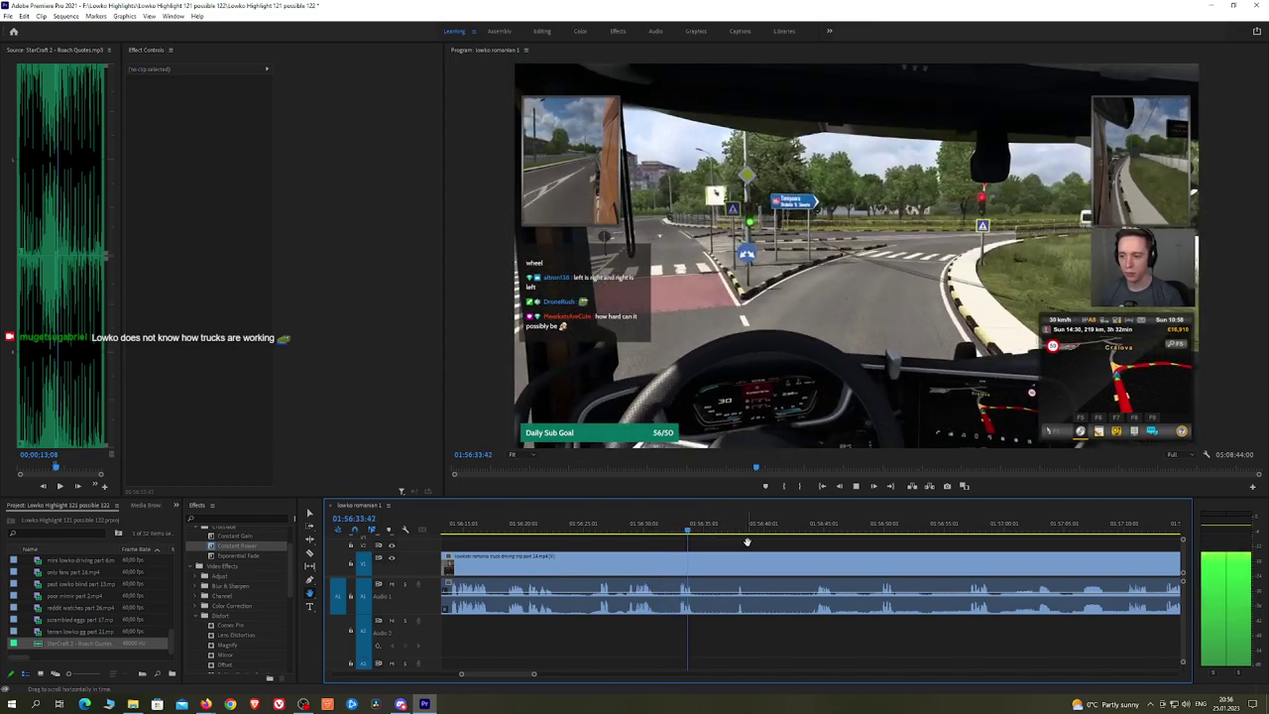
Step: Split the clip where the dull section starts and scan ahead for its end
left_click(700, 561)
left_click_drag(789, 529, 806, 531)
key("space")
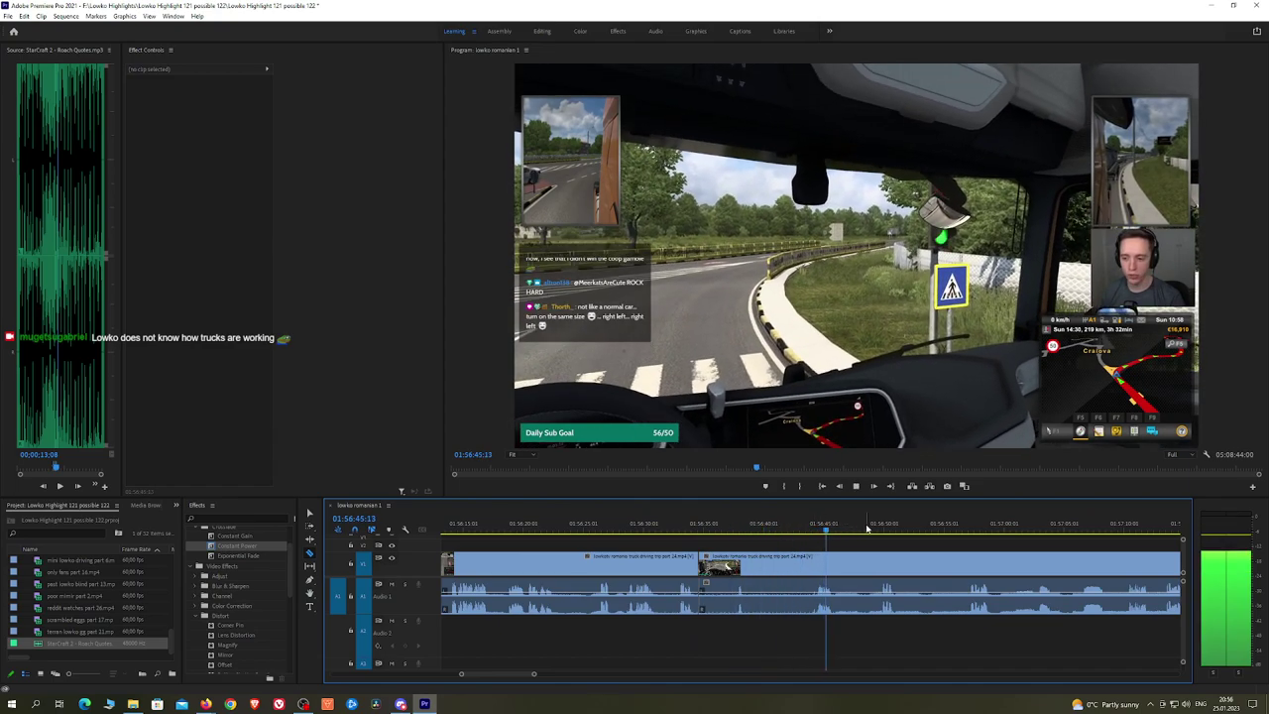
left_click_drag(873, 529, 884, 530)
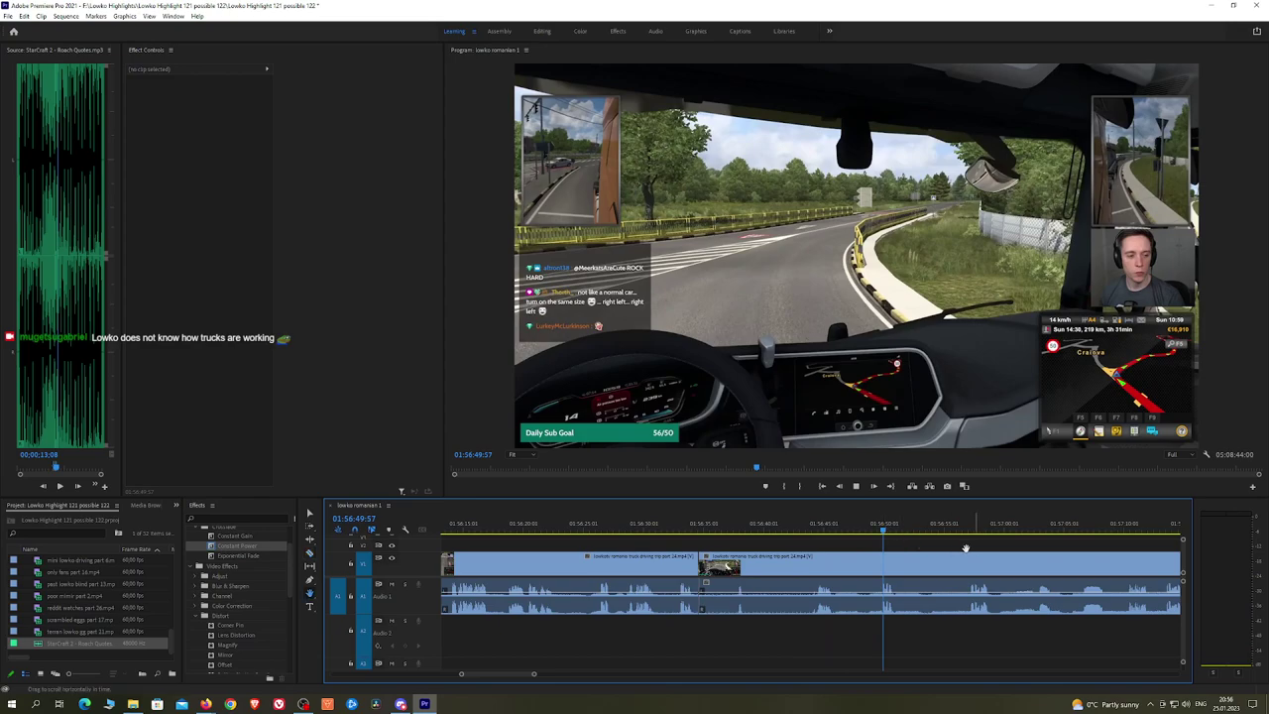
scroll(966, 548, "down", 3)
left_click(789, 531)
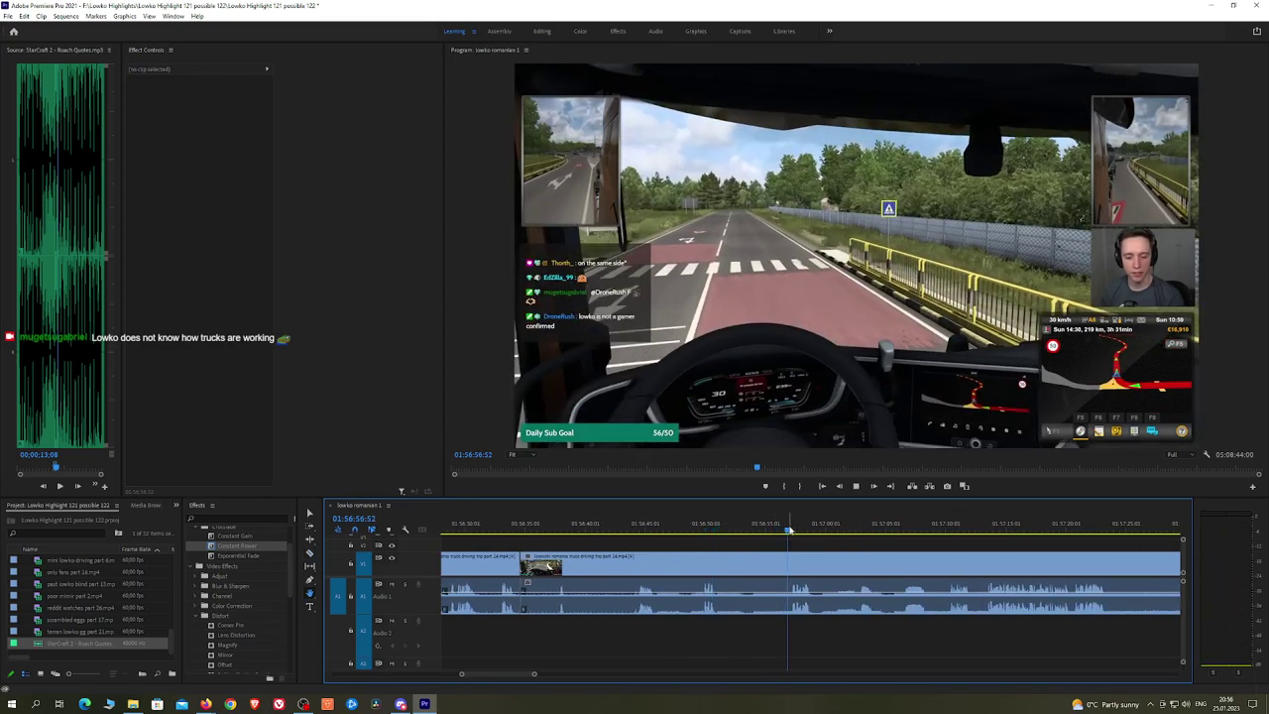
key("space")
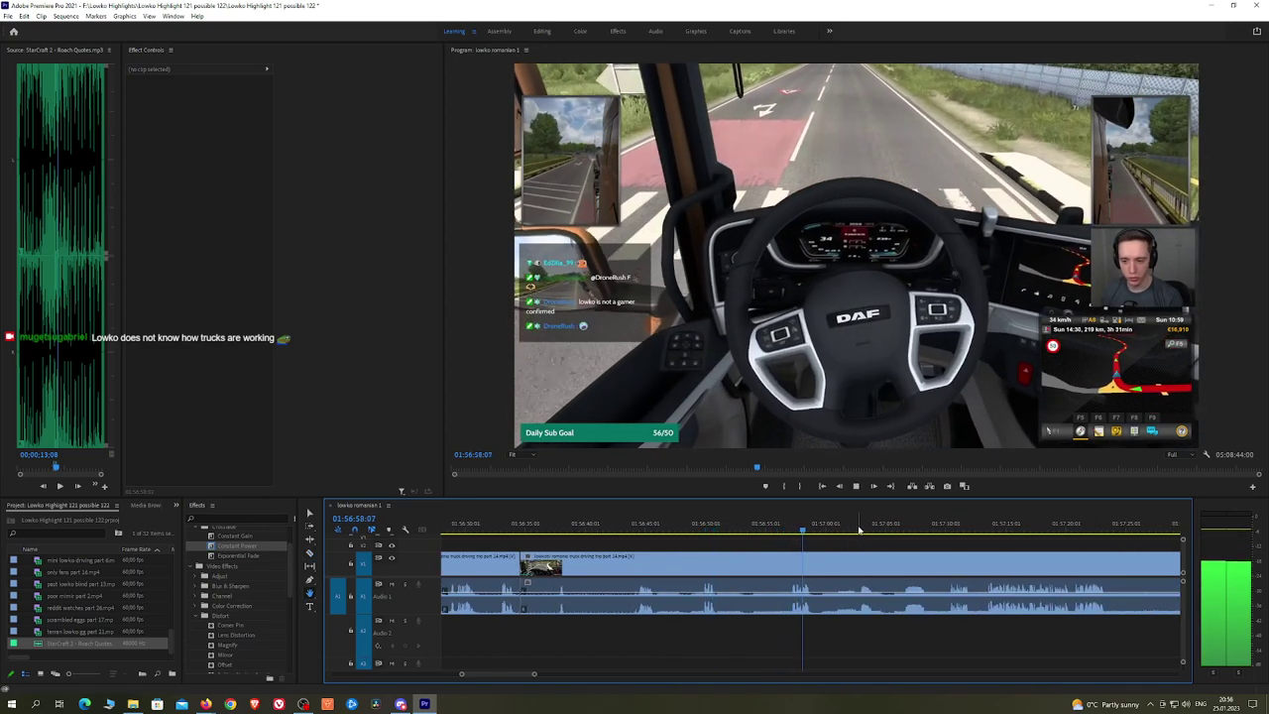
left_click_drag(860, 530, 947, 529)
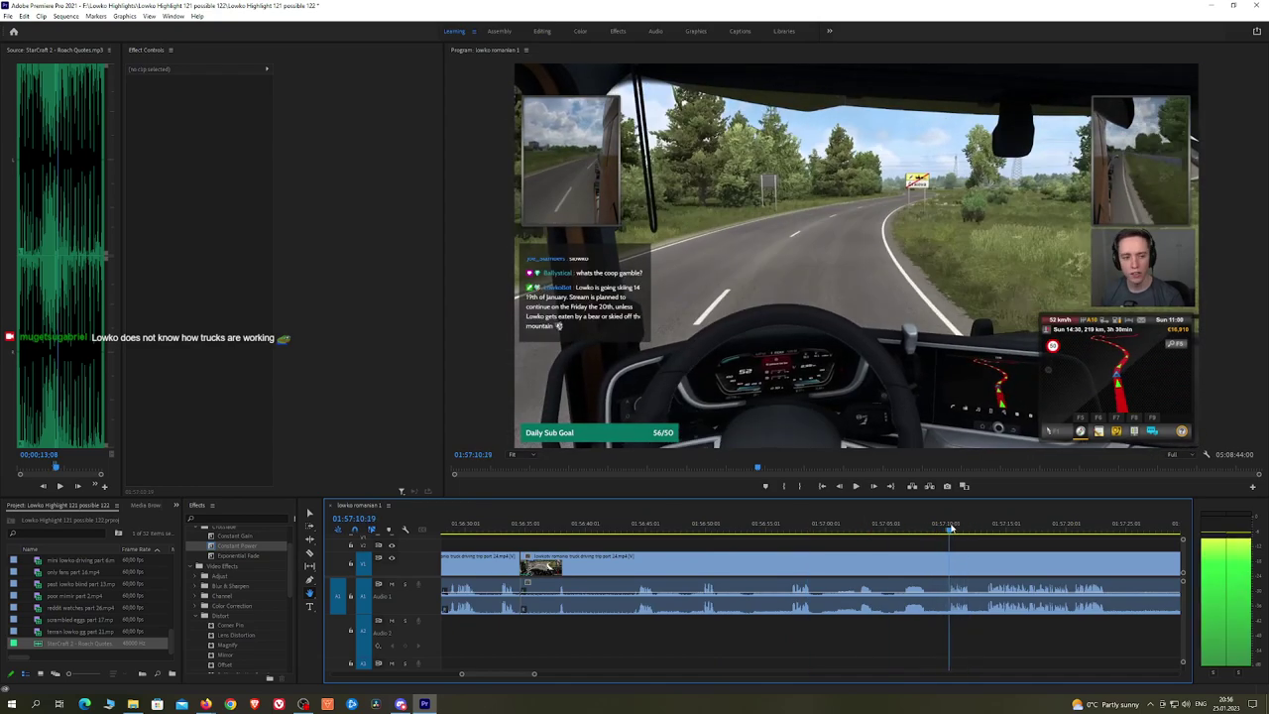
scroll(893, 536, "down", 4)
key("space")
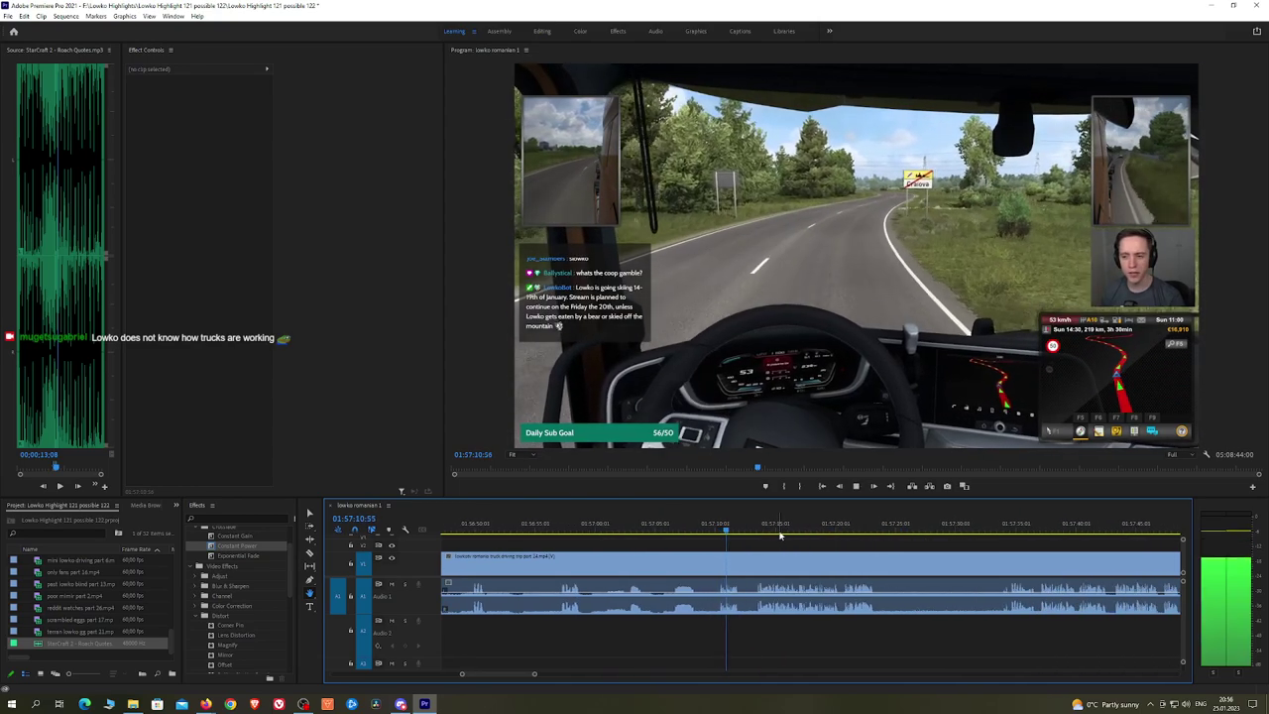
left_click_drag(868, 535, 813, 537)
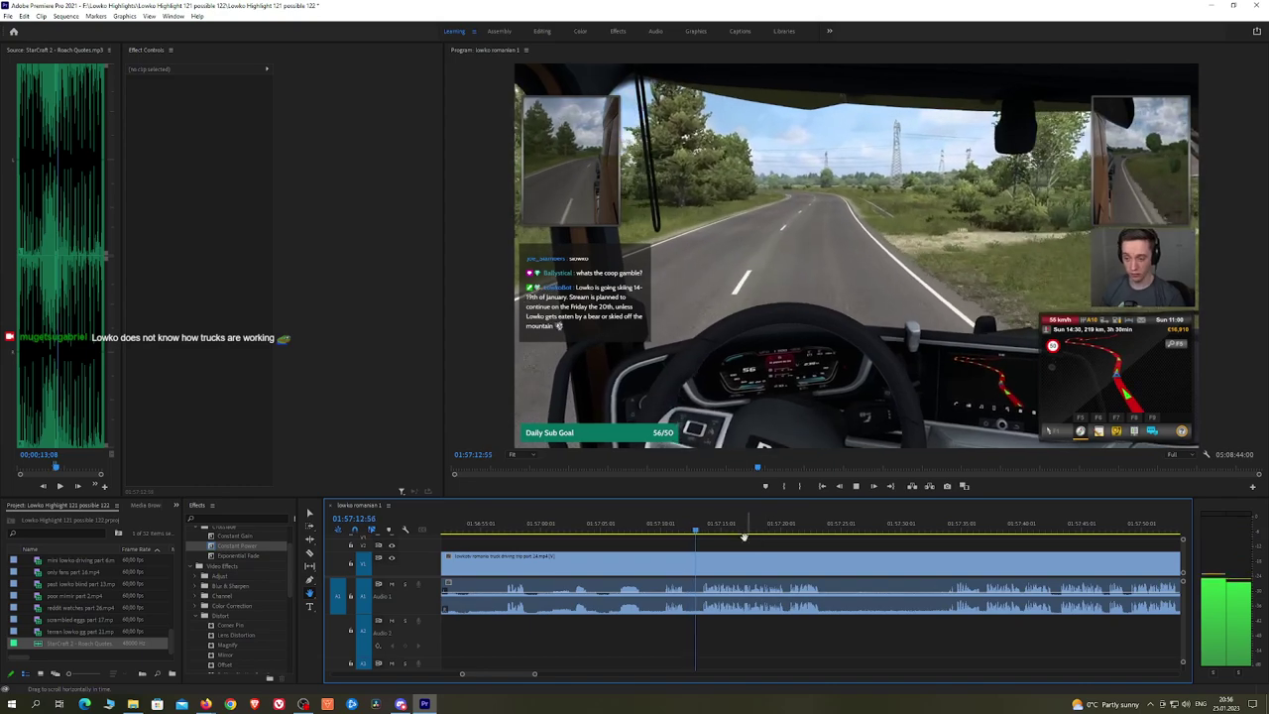
Step: Redo that cut at a better point, ripple-delete the footage before it, and add an Exponential Fade on A1
left_click(506, 530)
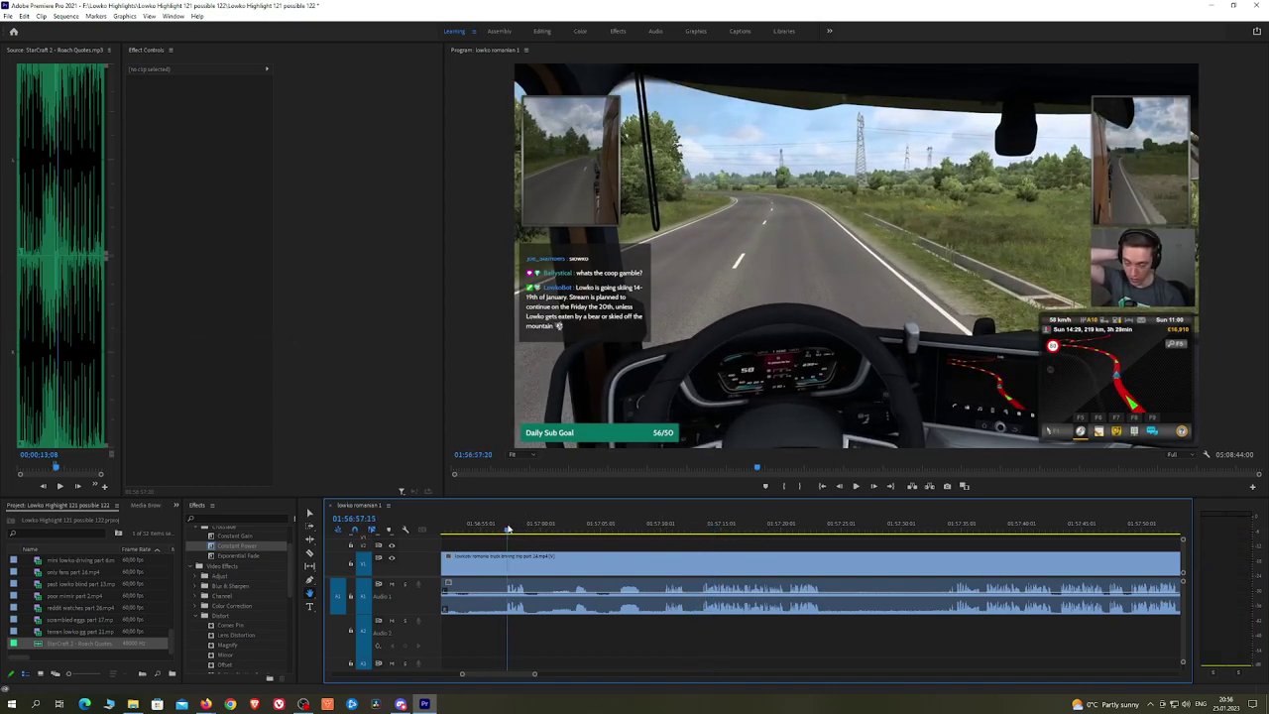
key("ctrl+z")
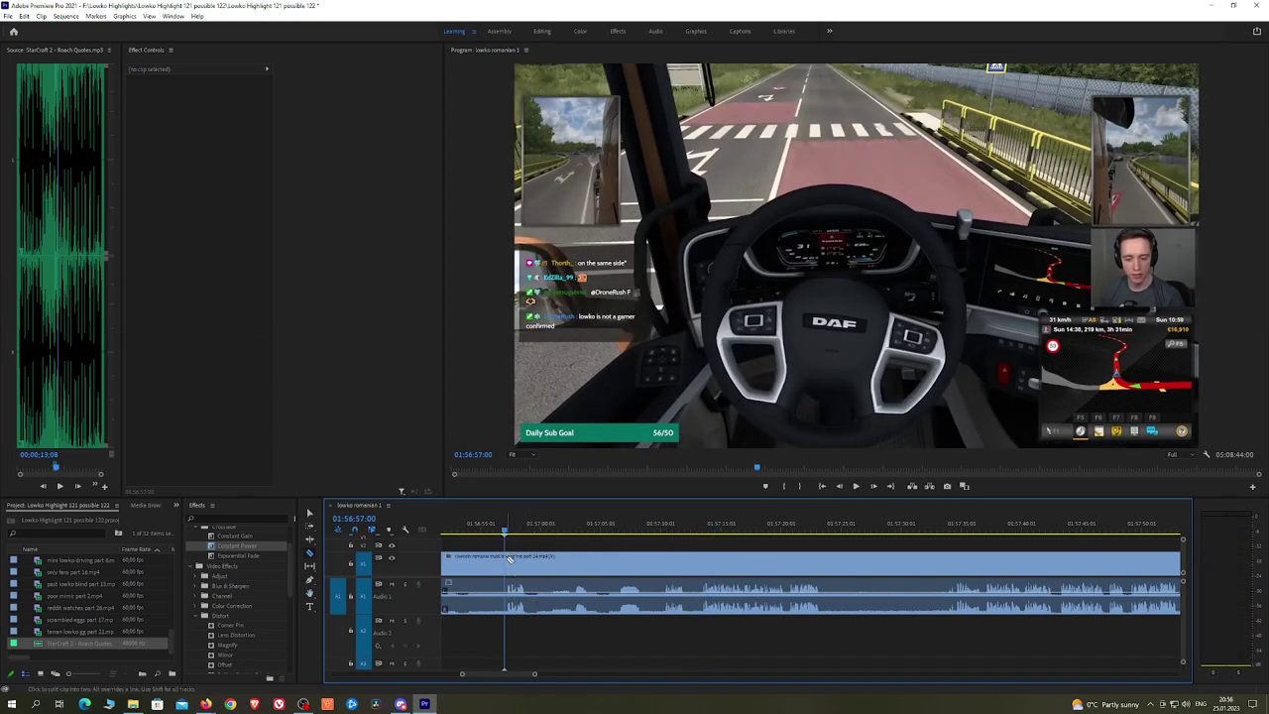
left_click(530, 563)
key("v")
left_click(490, 561)
key("shift+Delete")
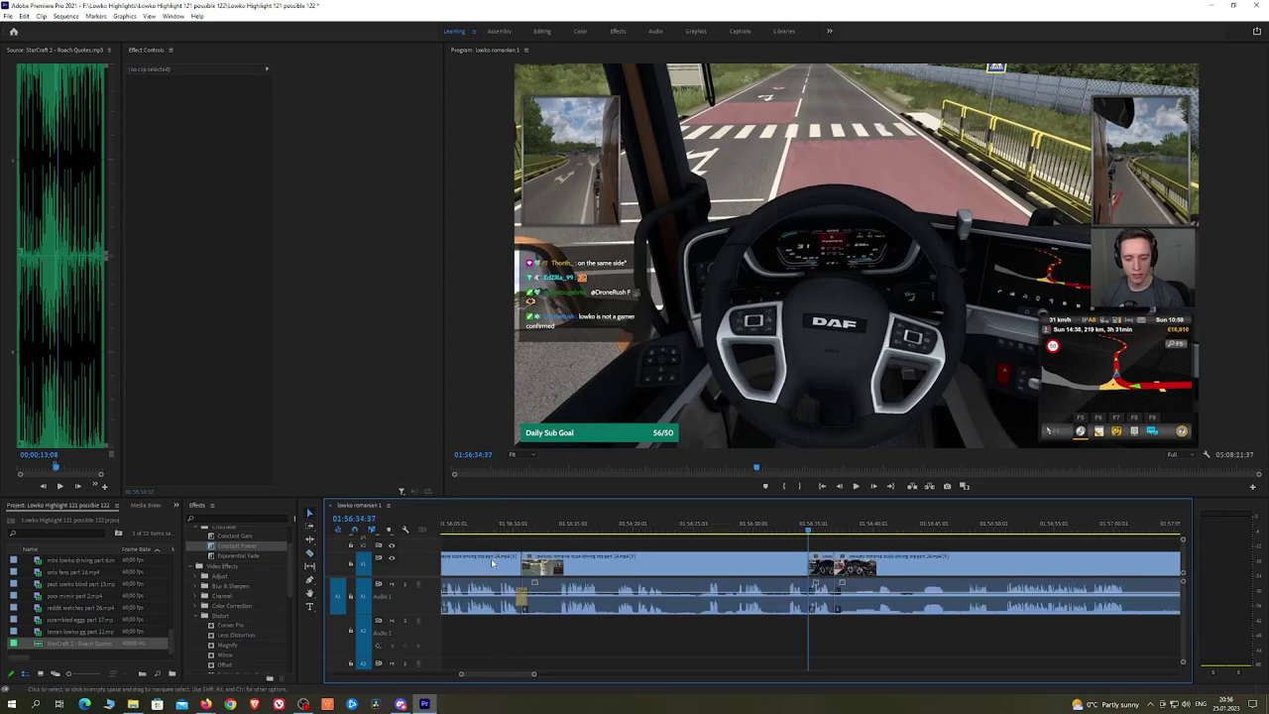
key("space")
left_click_drag(238, 555, 809, 607)
Step: Razor the clip further along and ripple-delete the unwanted stretch before the cut
left_click(969, 529)
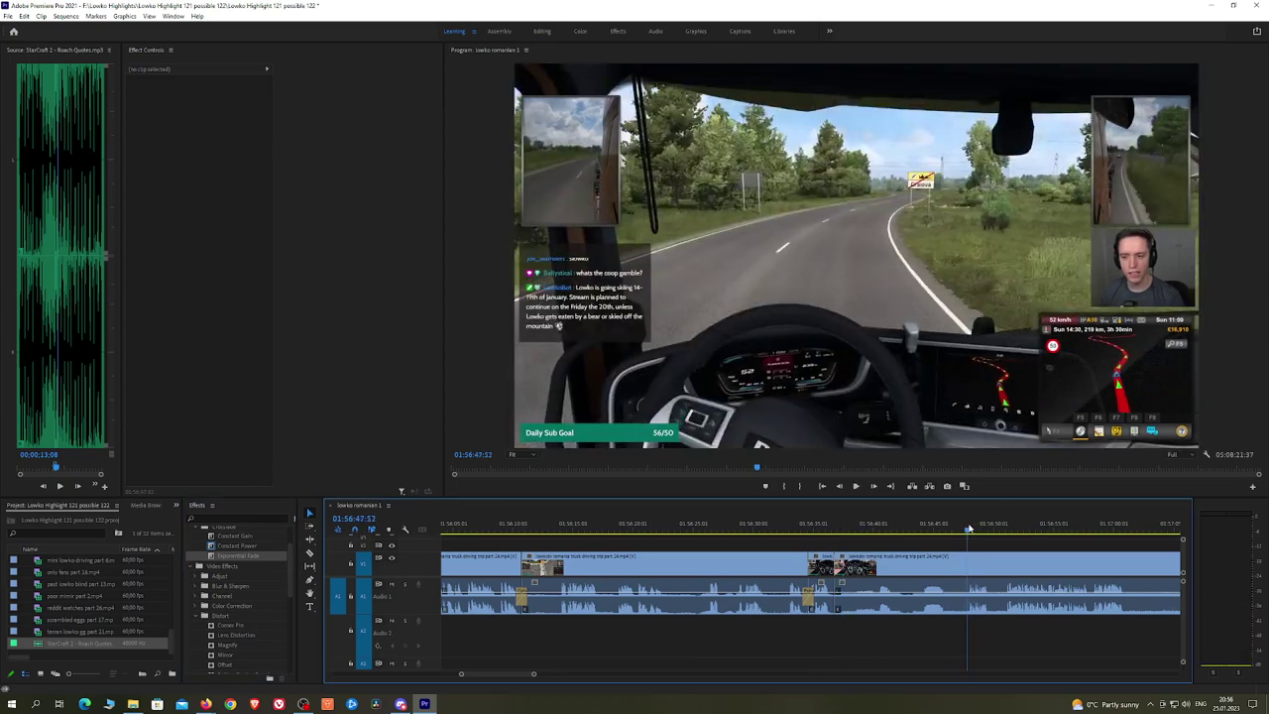
left_click(968, 558)
key("v")
left_click(939, 566)
key("shift+Delete")
key("space")
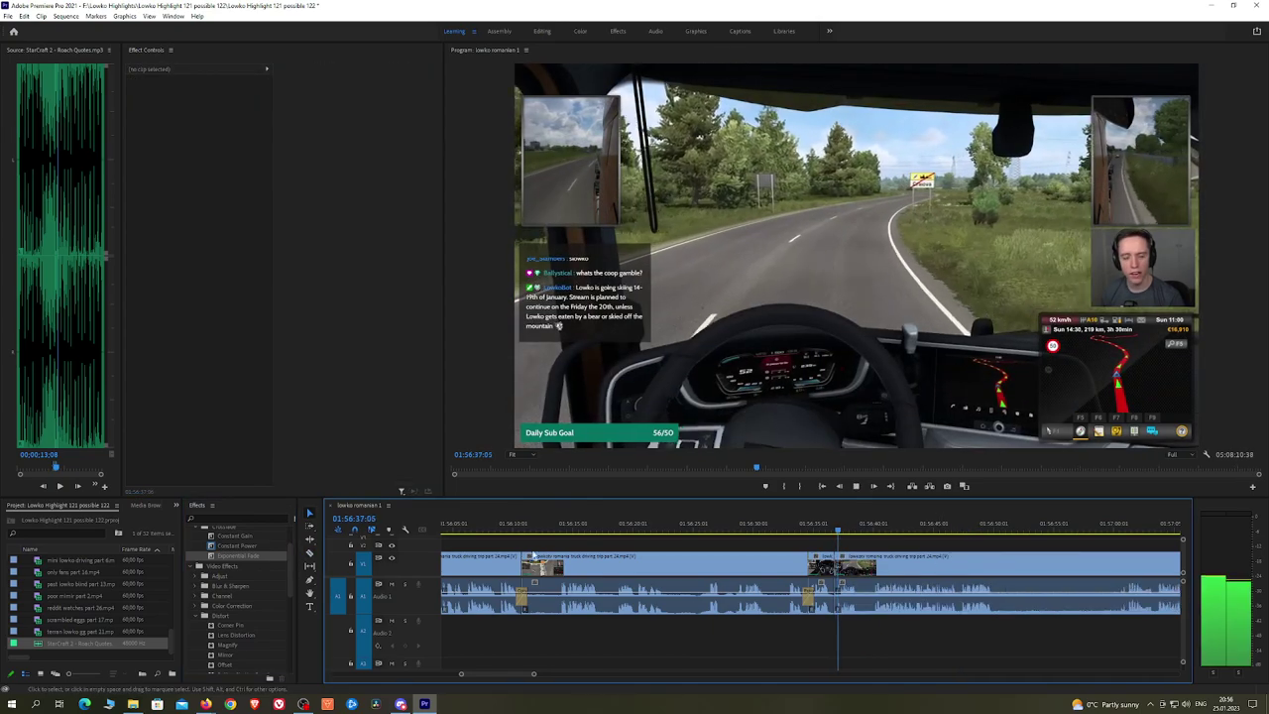
Step: Cut a third unwanted stretch out between two razor points and close the gap
scroll(771, 548, "down", 5)
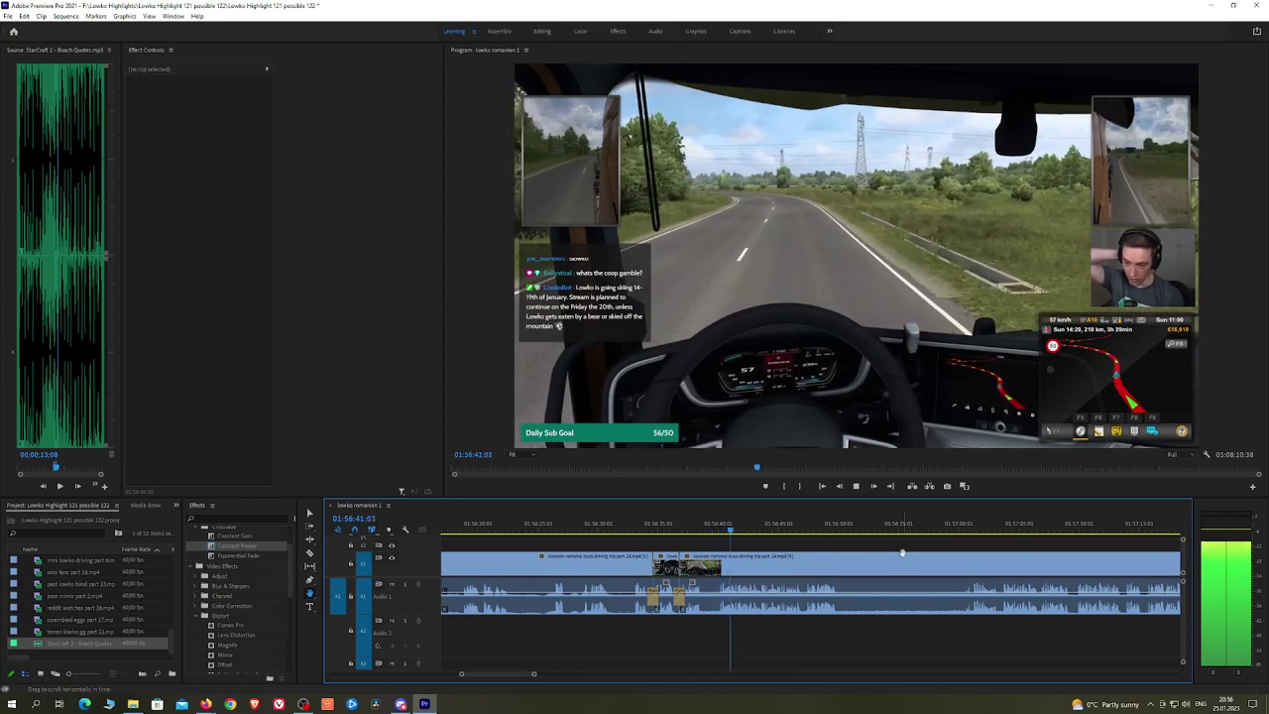
scroll(794, 549, "down", 3)
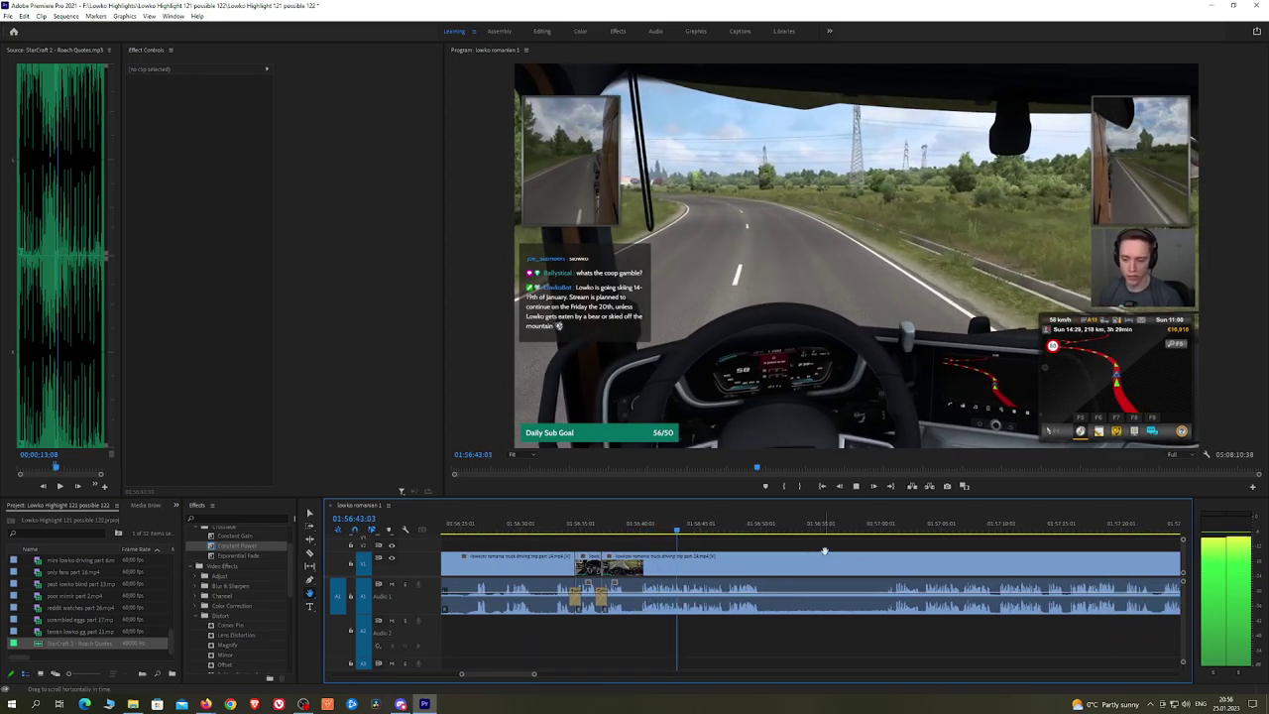
scroll(818, 545, "down", 2)
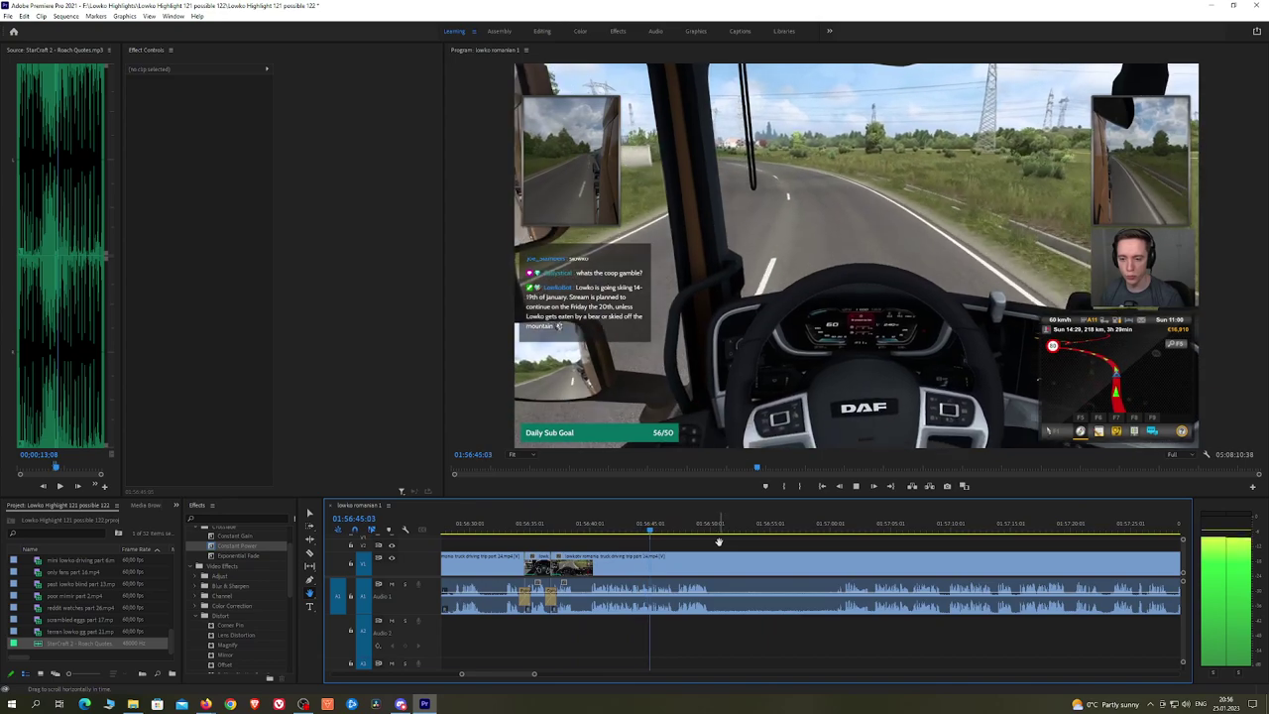
scroll(763, 546, "down", 2)
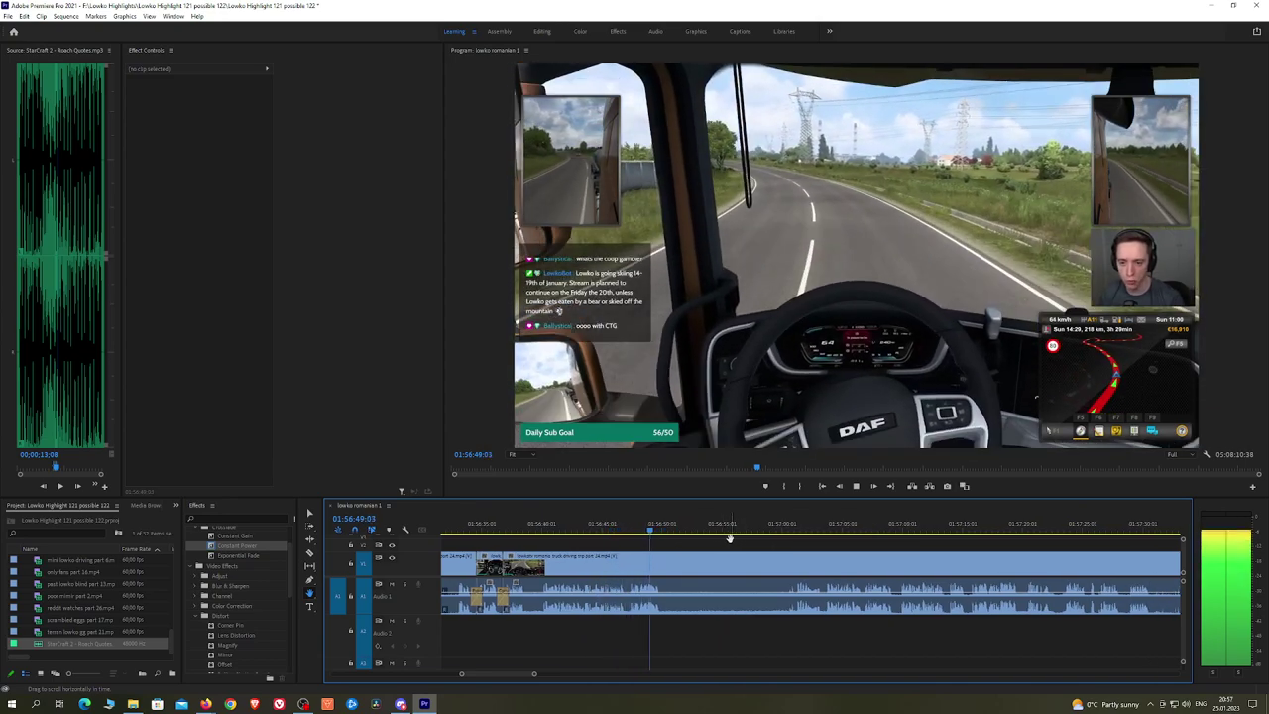
key("c")
left_click(666, 556)
left_click_drag(760, 522, 787, 520)
key("space")
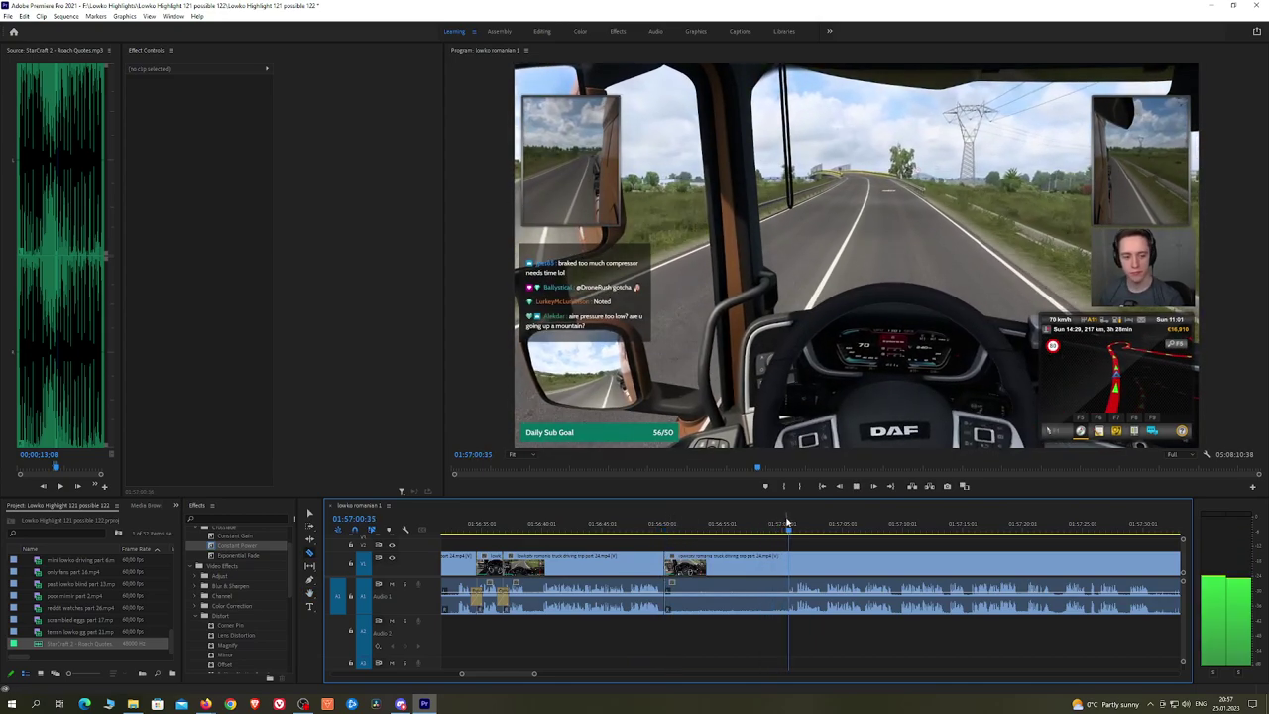
left_click(790, 561)
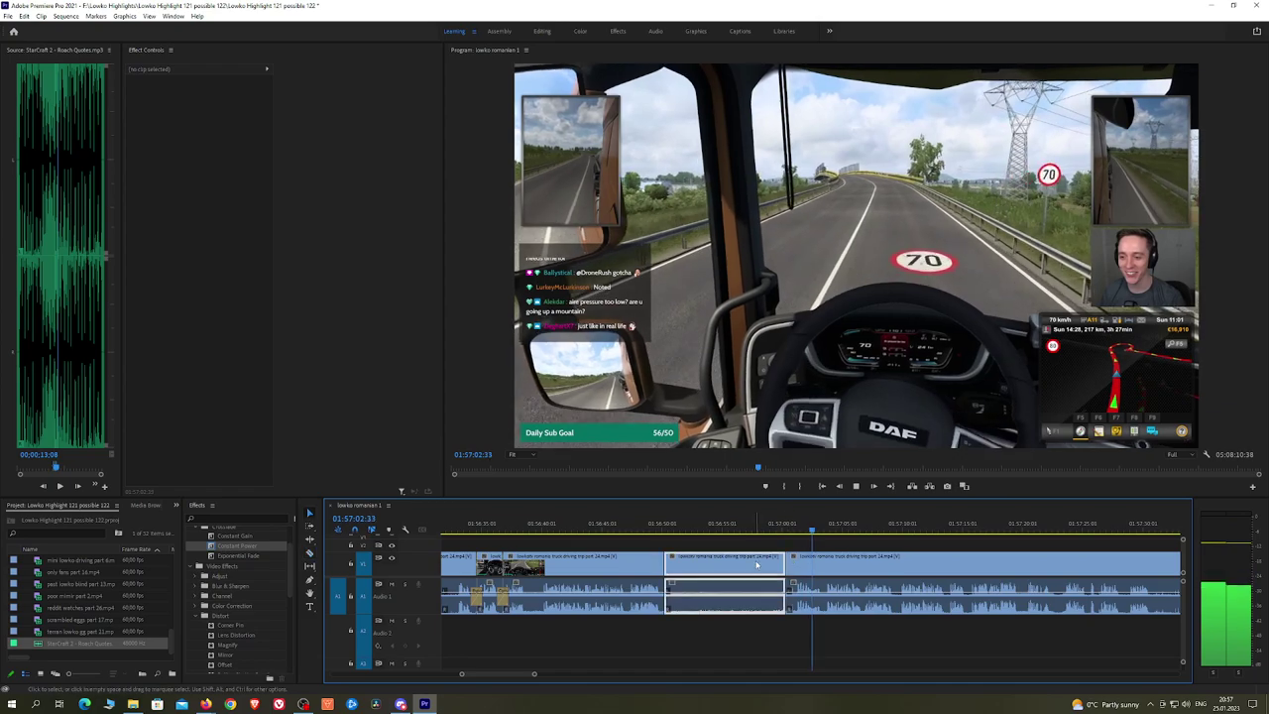
key("shift+Delete")
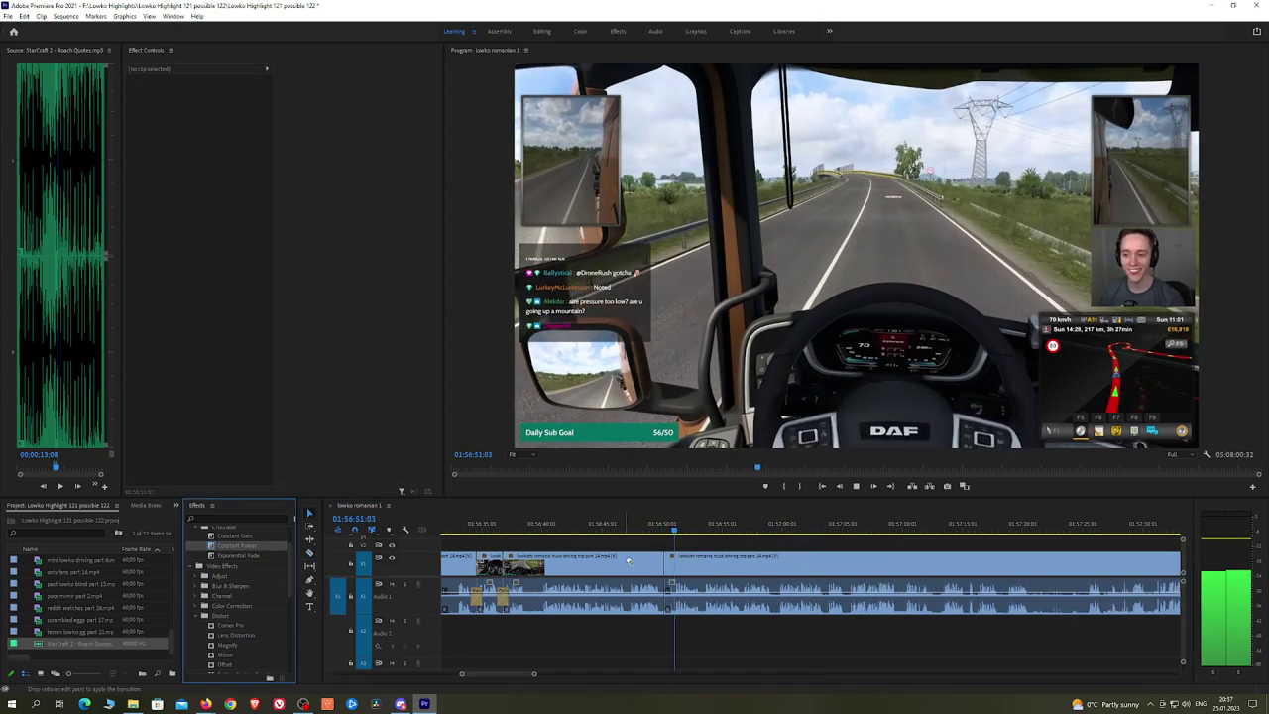
Step: Scroll along the timeline to review the footage around 01:57 after the edits
scroll(663, 542, "down", 3)
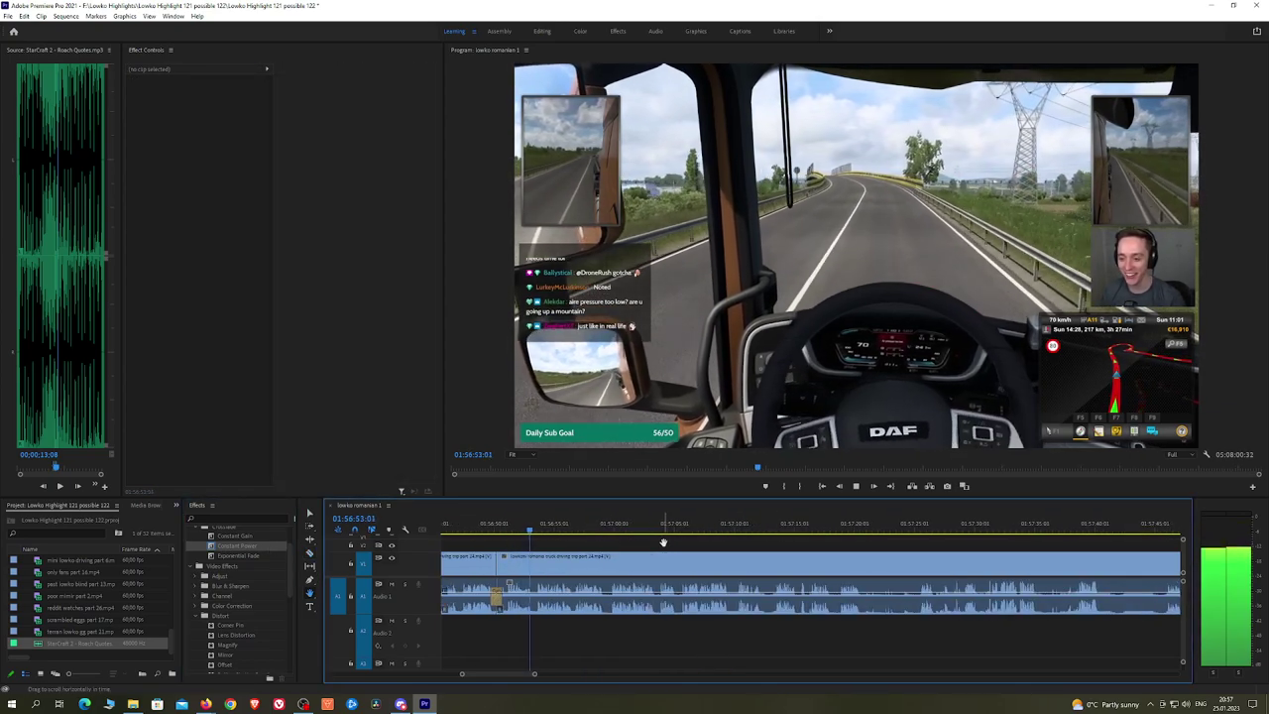
scroll(663, 542, "down", 1)
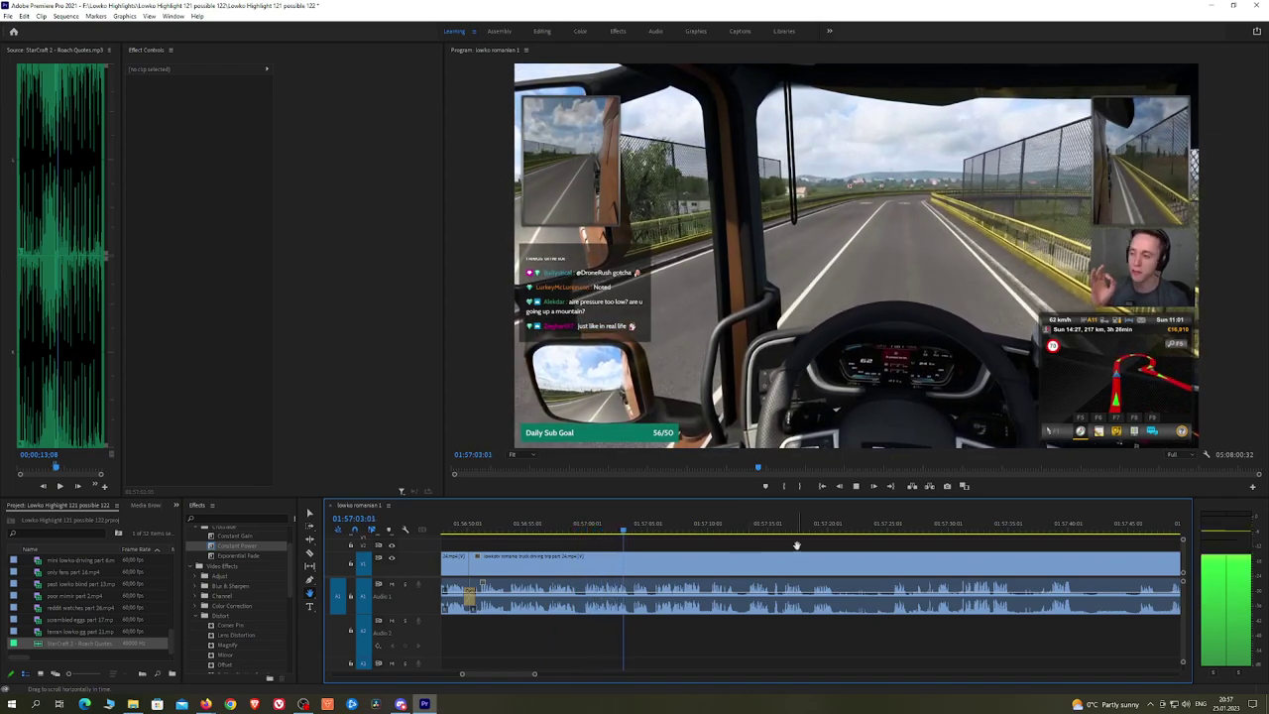
left_click_drag(796, 545, 770, 542)
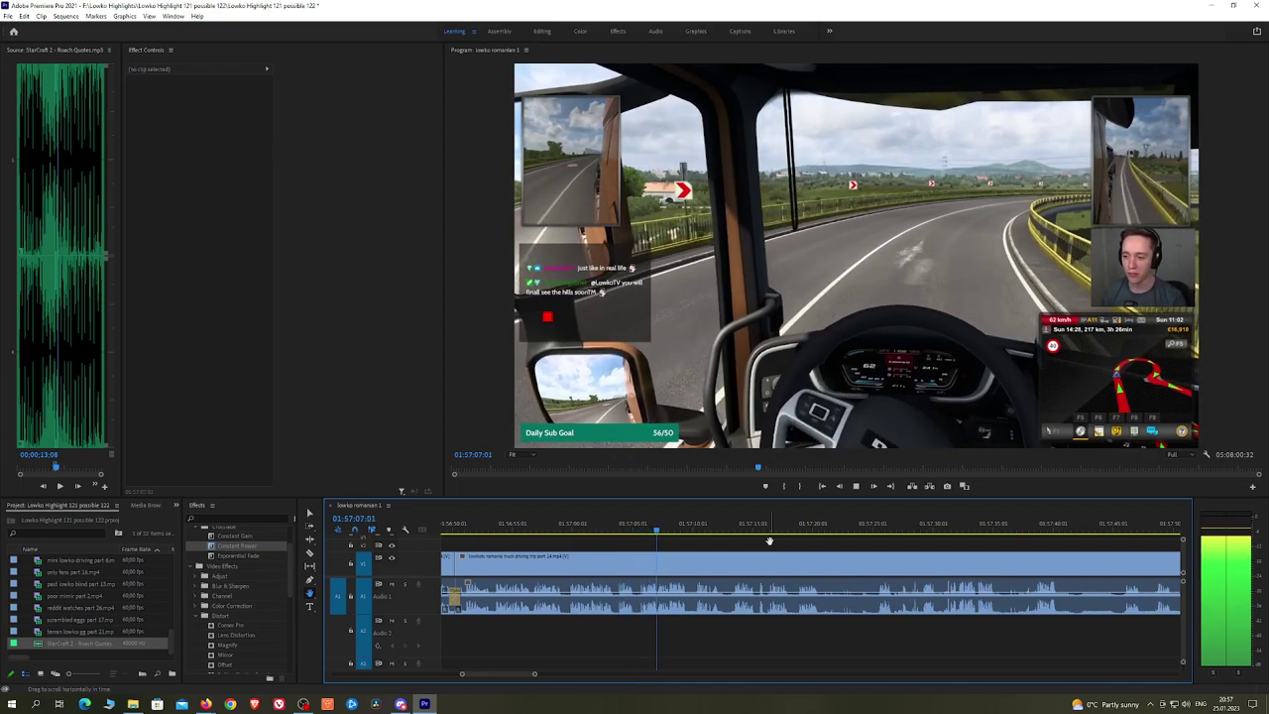
scroll(794, 543, "down", 1)
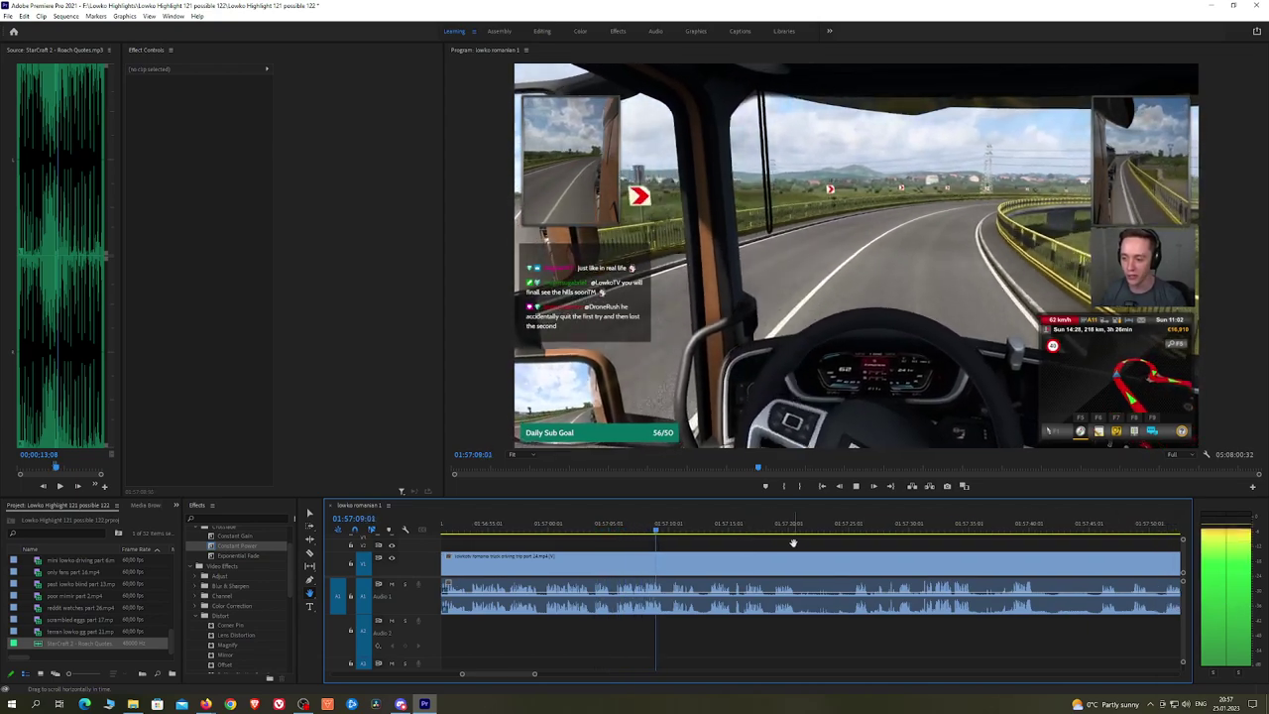
scroll(803, 545, "down", 1)
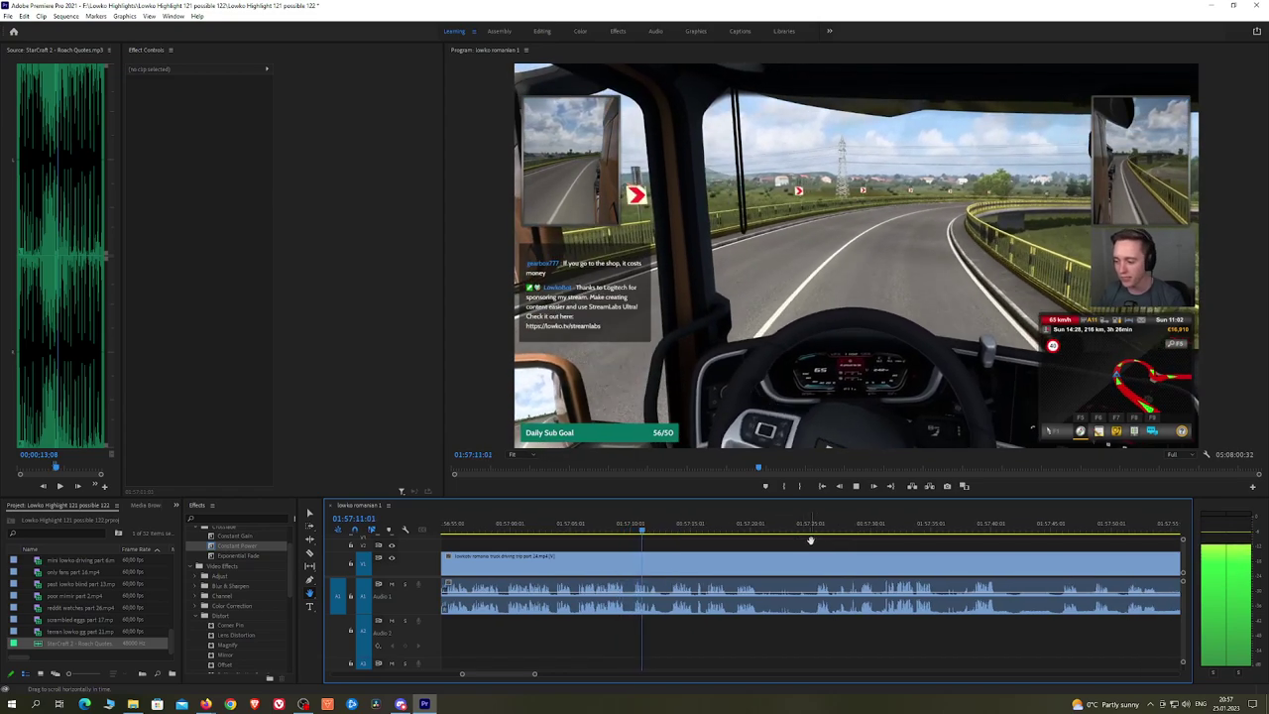
scroll(815, 546, "down", 2)
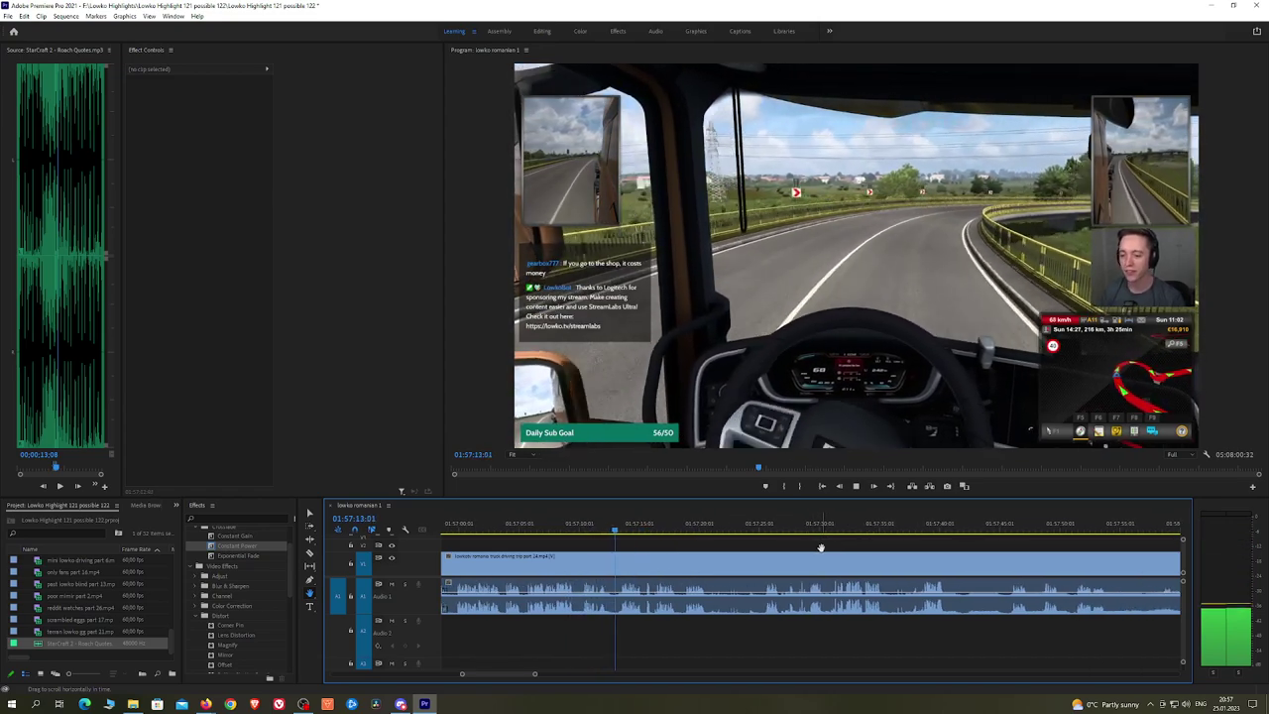
scroll(808, 547, "down", 1)
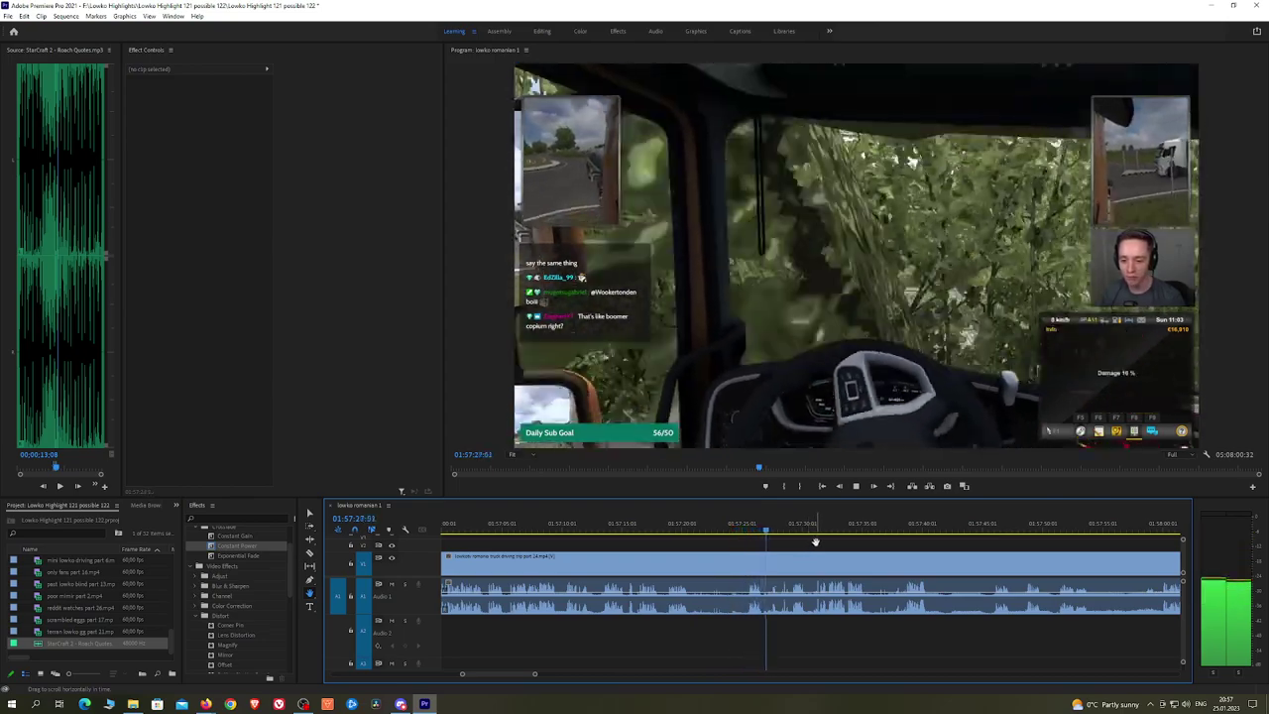
Step: Zoom into the timeline and razor the stream clip near 01:57:31, correcting a misplaced cut
left_click_drag(844, 547, 801, 545)
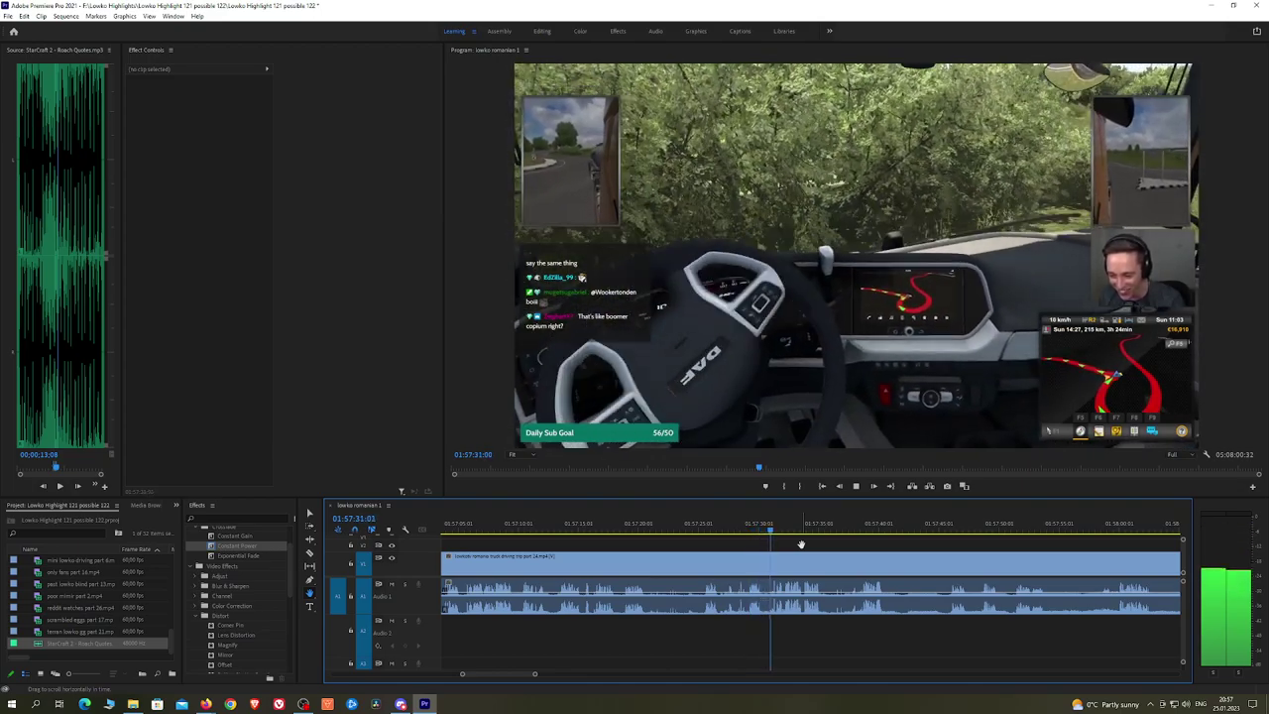
key("equal")
key("space")
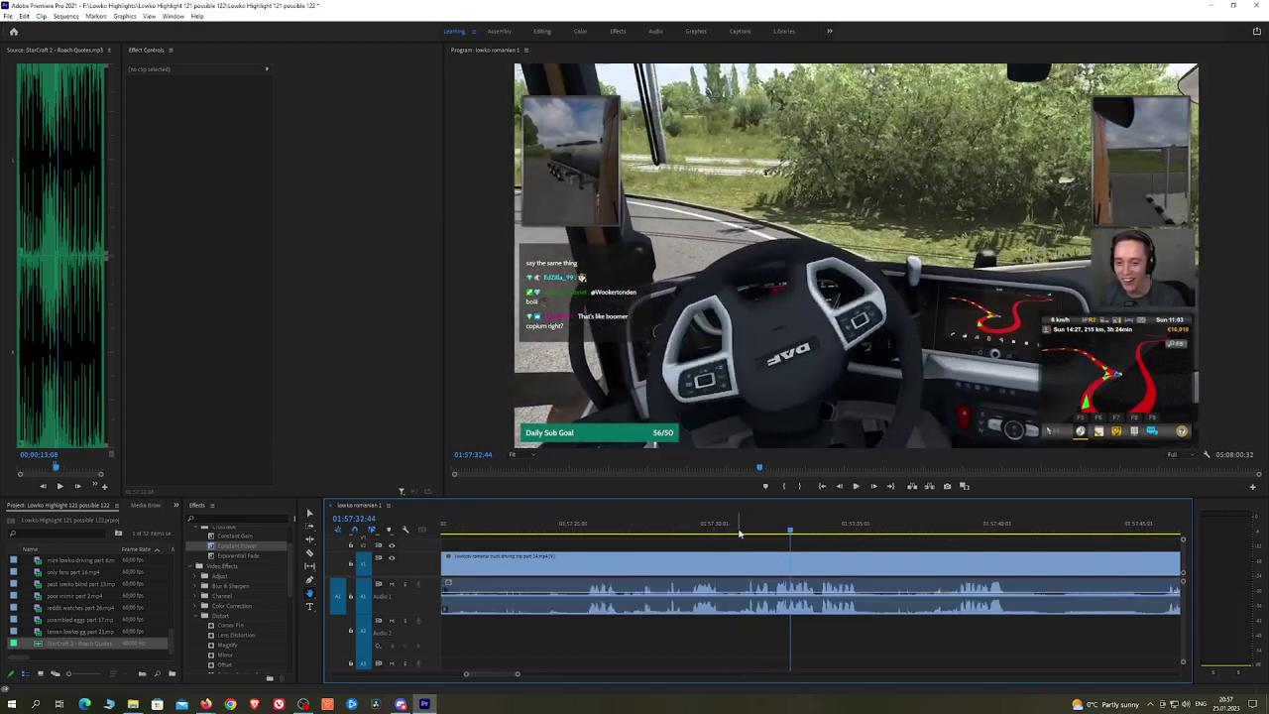
left_click(745, 557)
key("space")
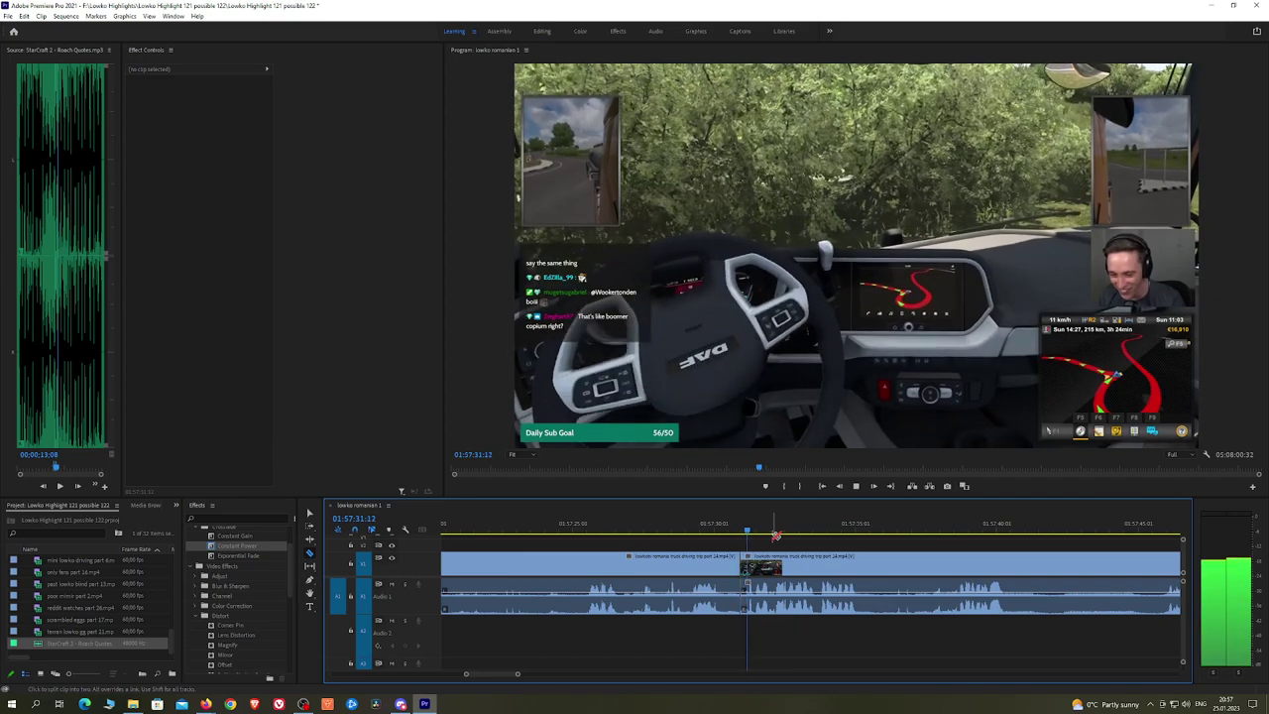
key("ctrl+z")
left_click(737, 529)
key("space")
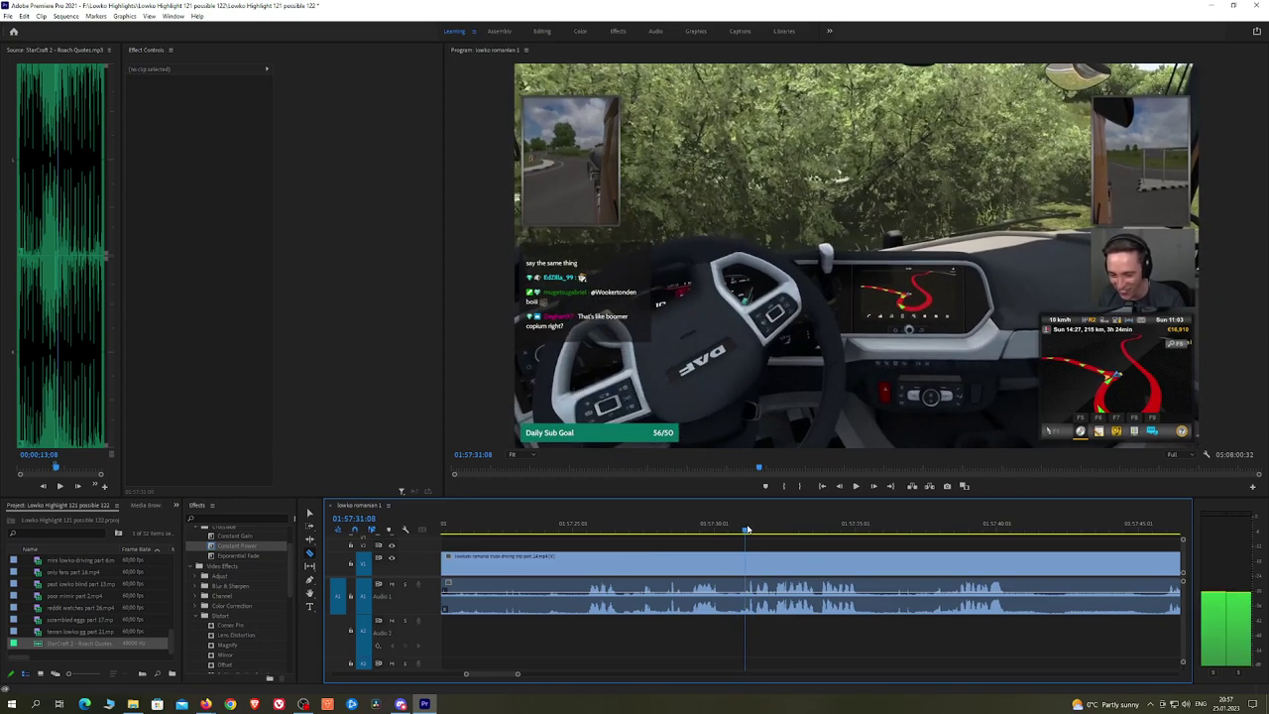
key("space")
left_click(746, 558)
key("space")
key("space")
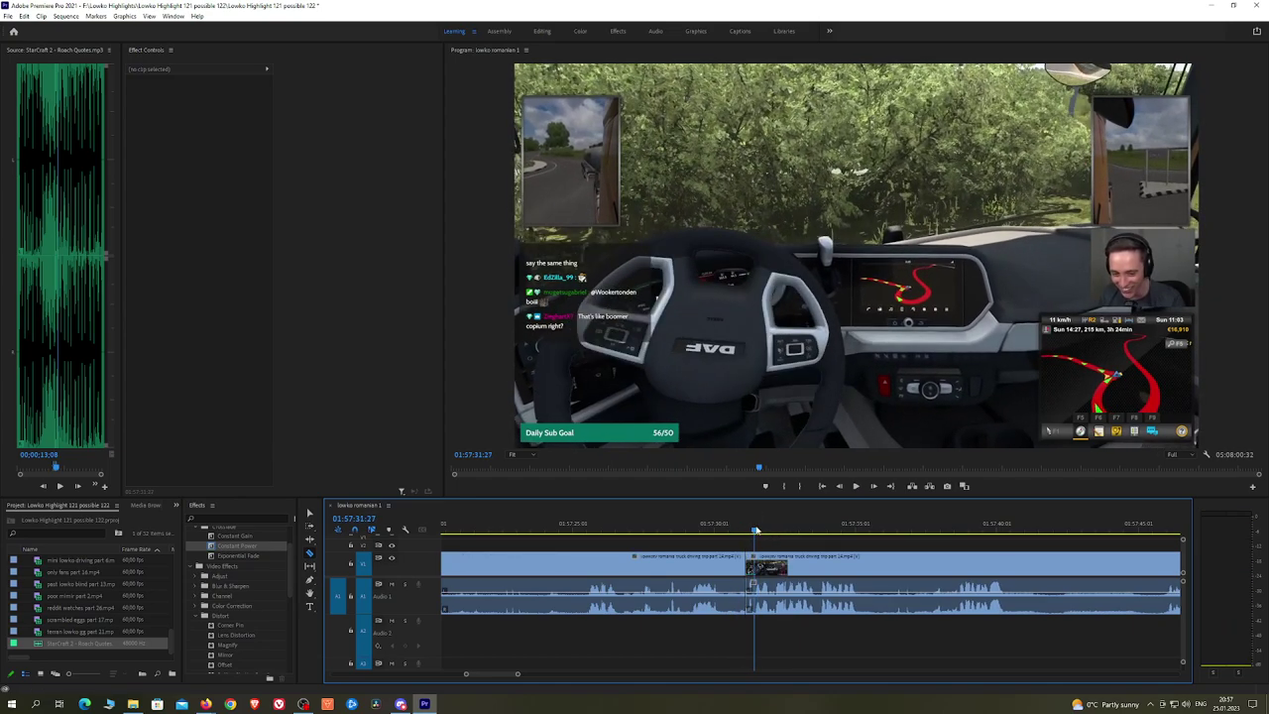
key("v")
left_click(753, 575)
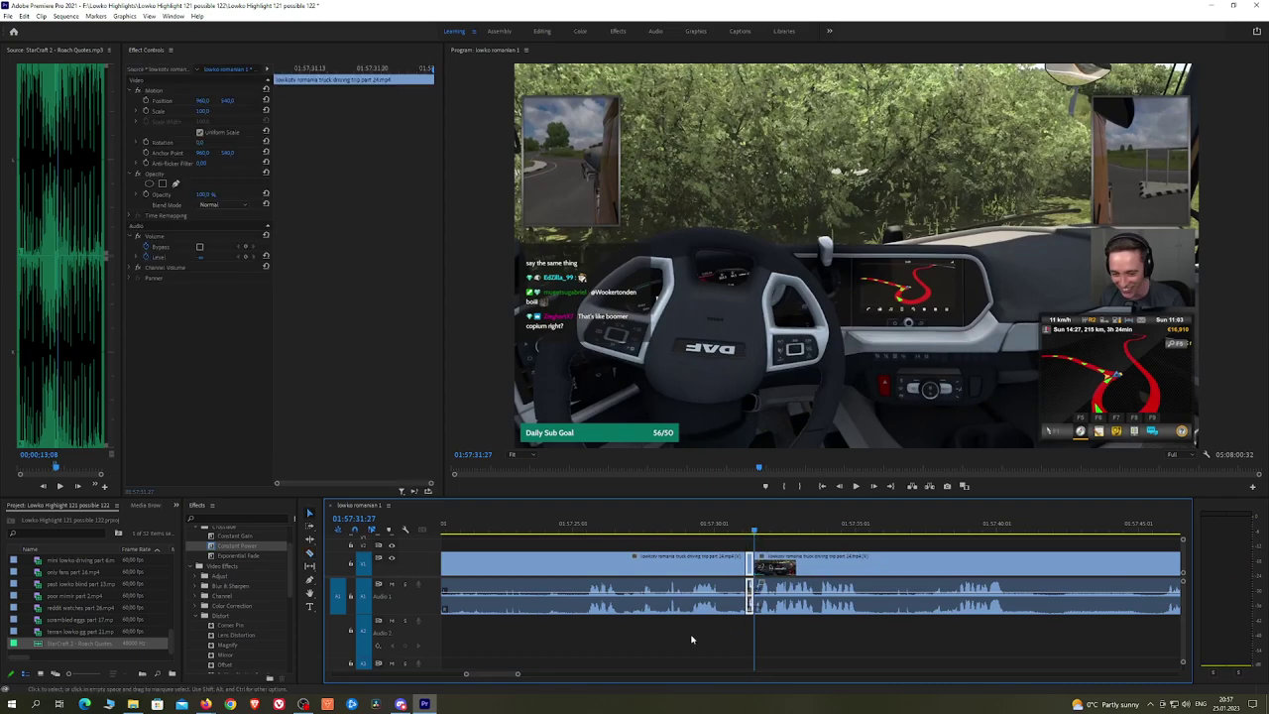
Step: Place StarCraft 2 - Roach Quotes.mp3 on A2 at the cut, lower it to about -10 dB, and review
left_click_drag(109, 653, 749, 640)
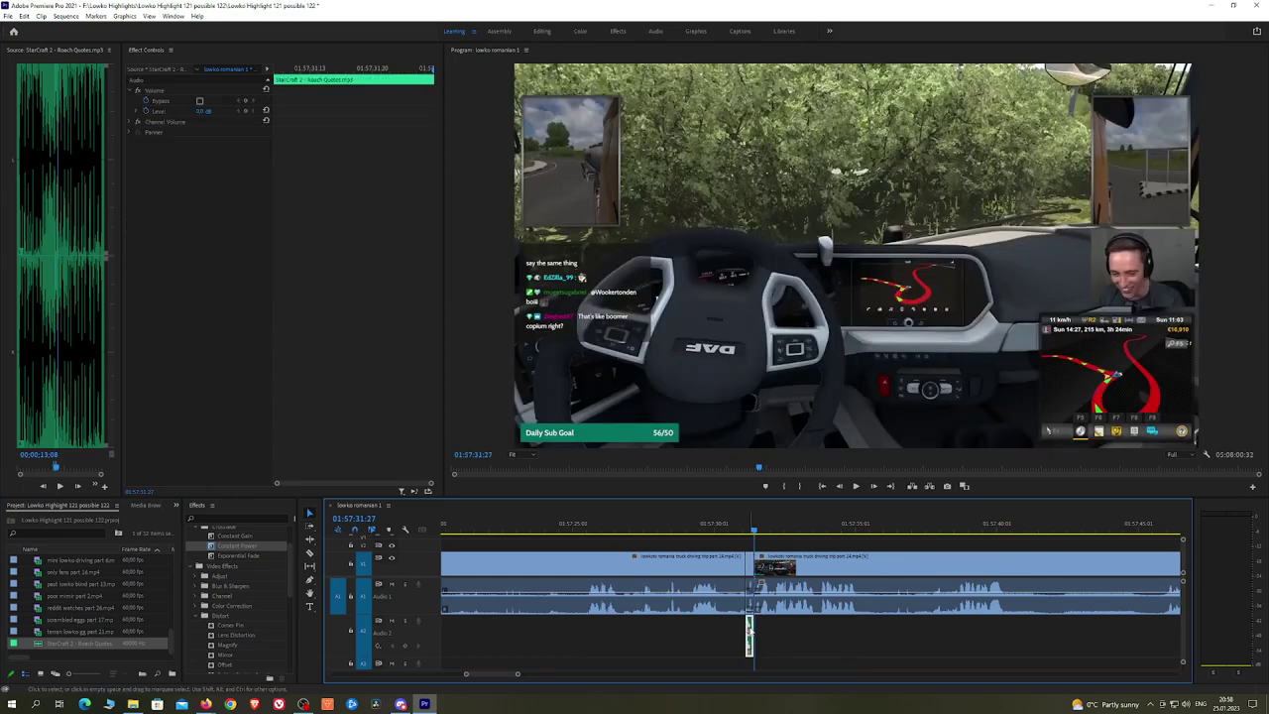
left_click(205, 111)
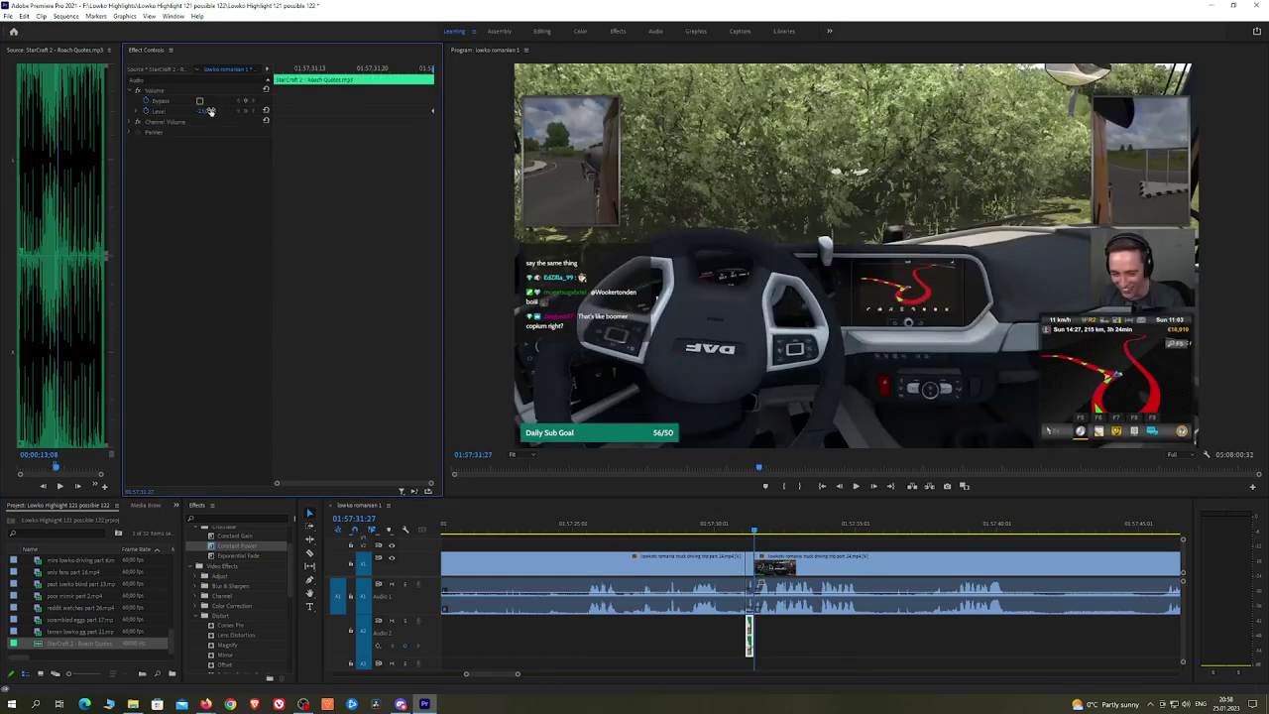
left_click(726, 530)
key("space")
key("h")
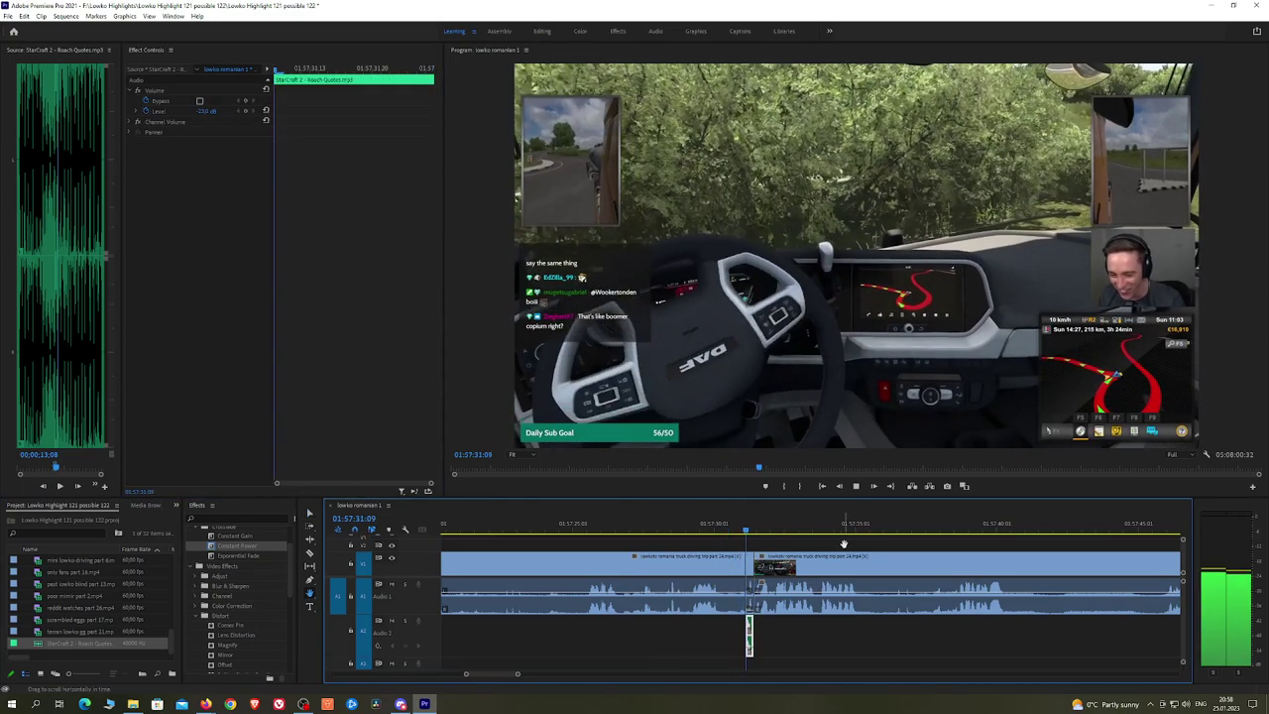
left_click_drag(847, 543, 643, 546)
left_click(794, 552)
key("h")
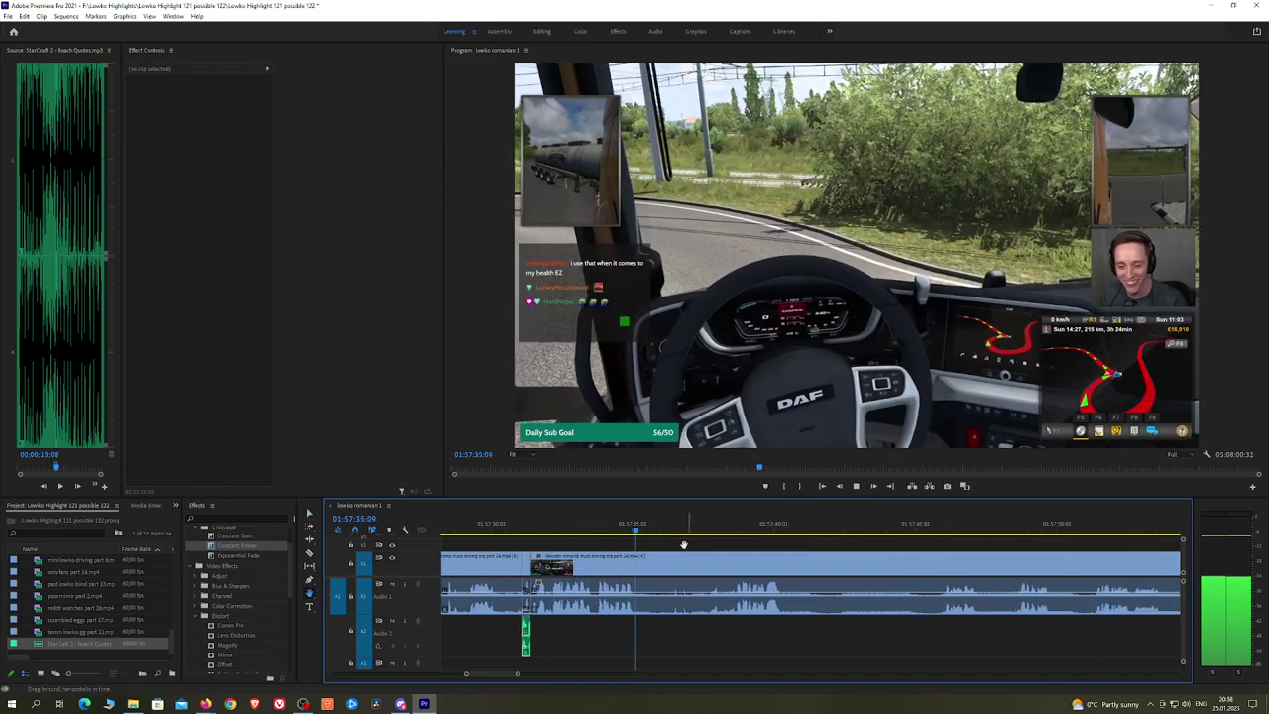
Step: Split the driving clip at the playhead and ripple-delete the unwanted middle section
left_click(705, 528)
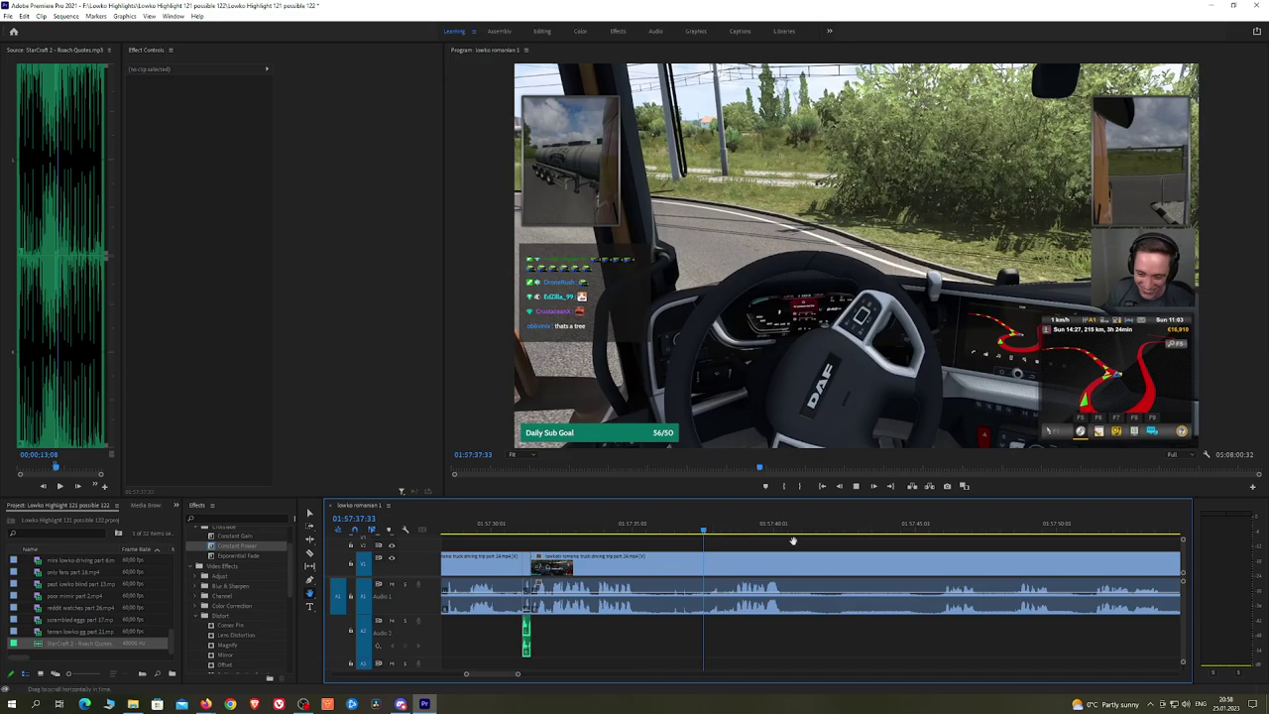
scroll(749, 546, "down", 1)
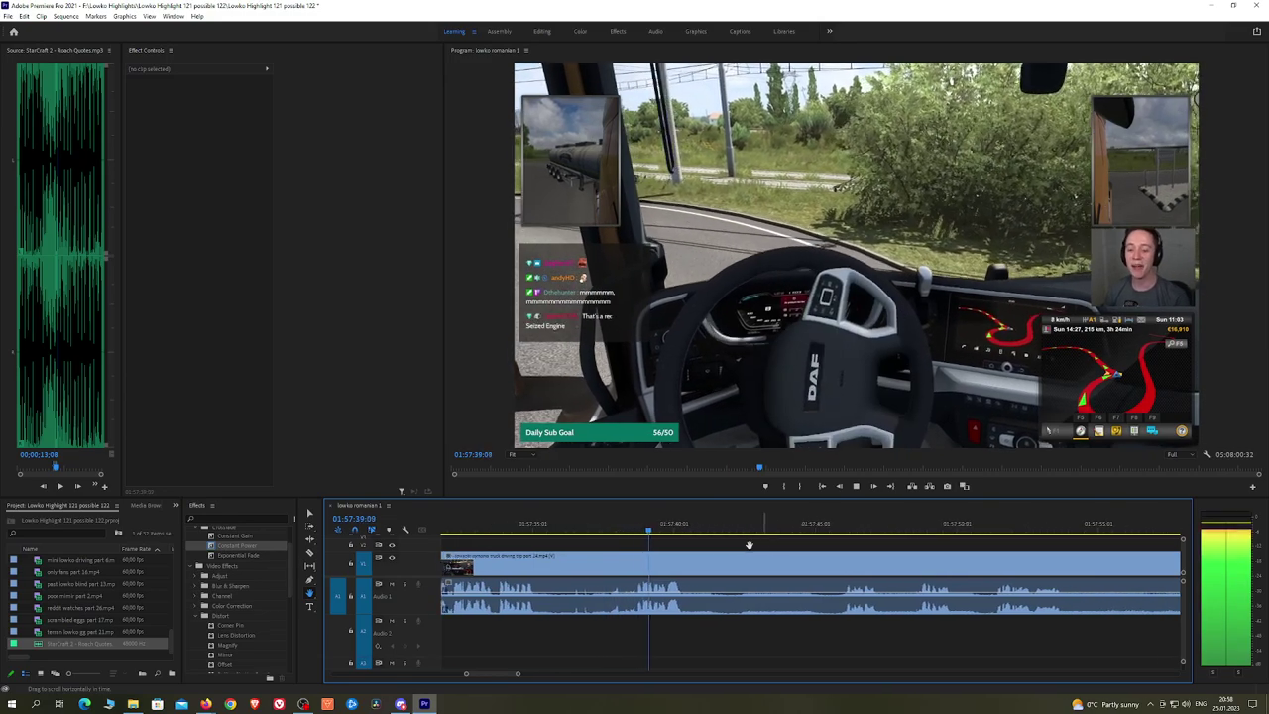
left_click_drag(749, 545, 731, 546)
key("space")
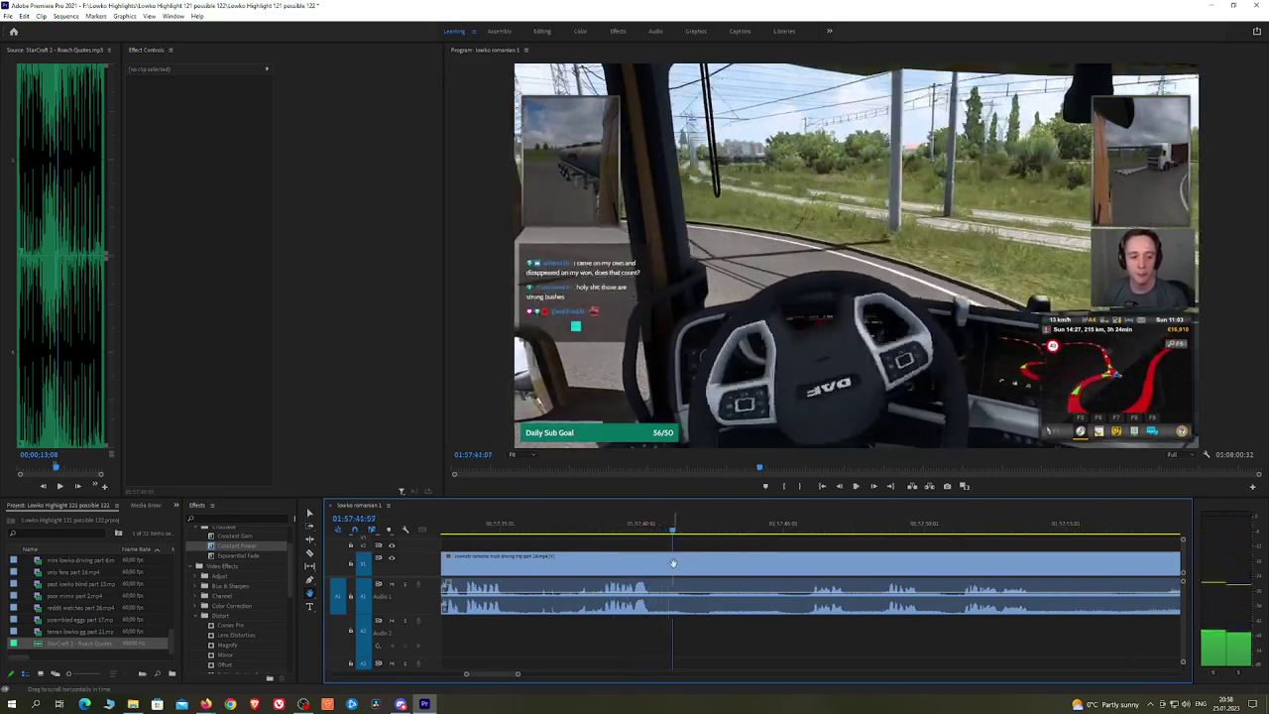
key("ctrl+k")
key("ctrl+k")
left_click(759, 573)
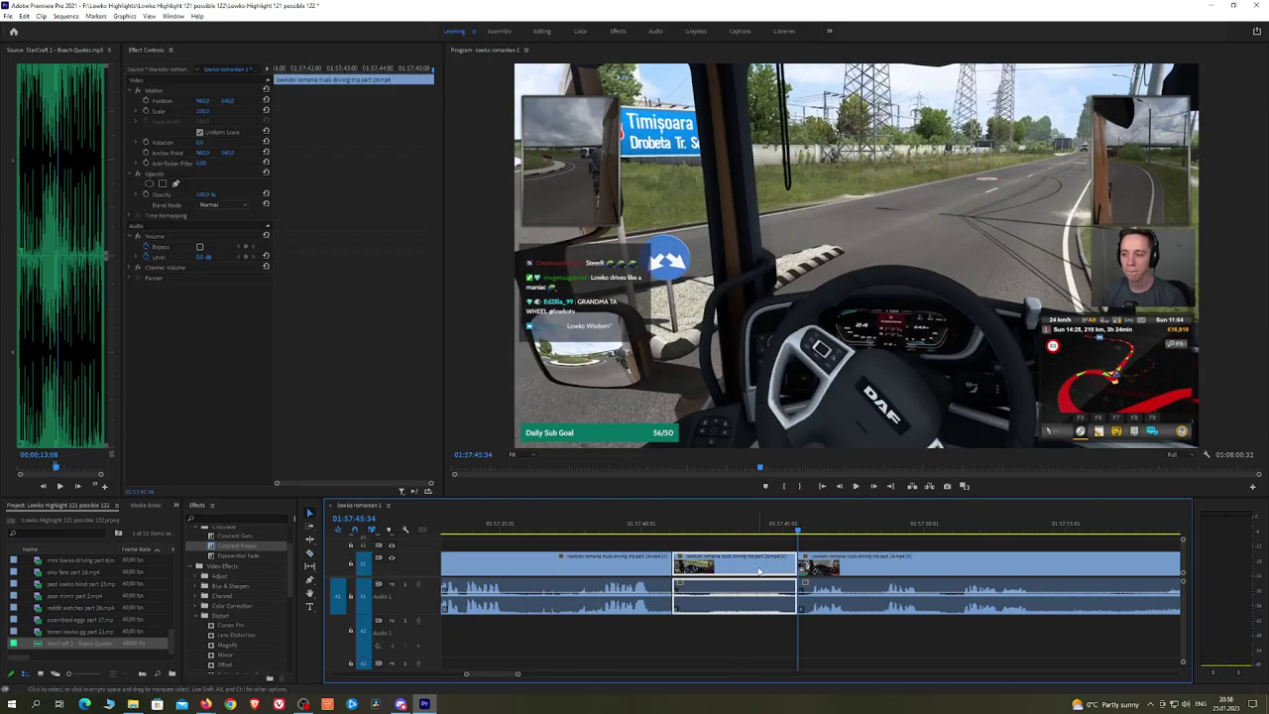
key("shift+Delete")
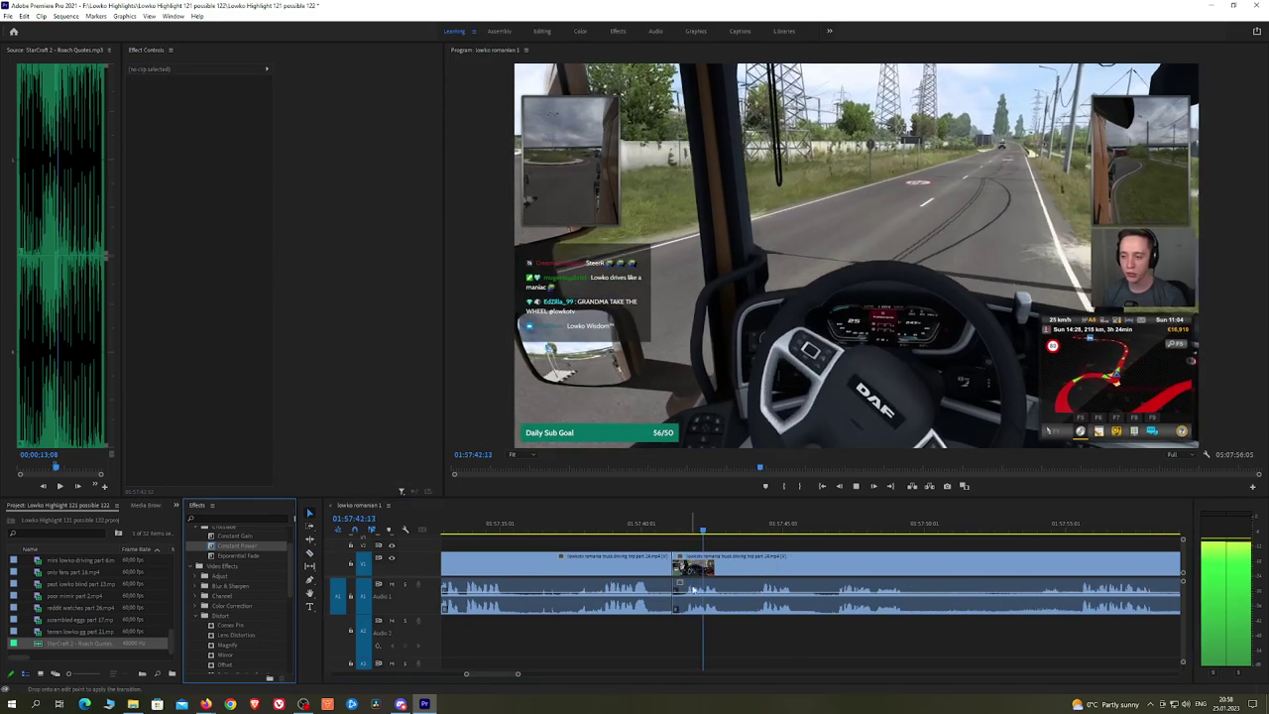
Step: Razor-split the driving clip at another point and scrub ahead to the next cut
scroll(774, 546, "down", 1)
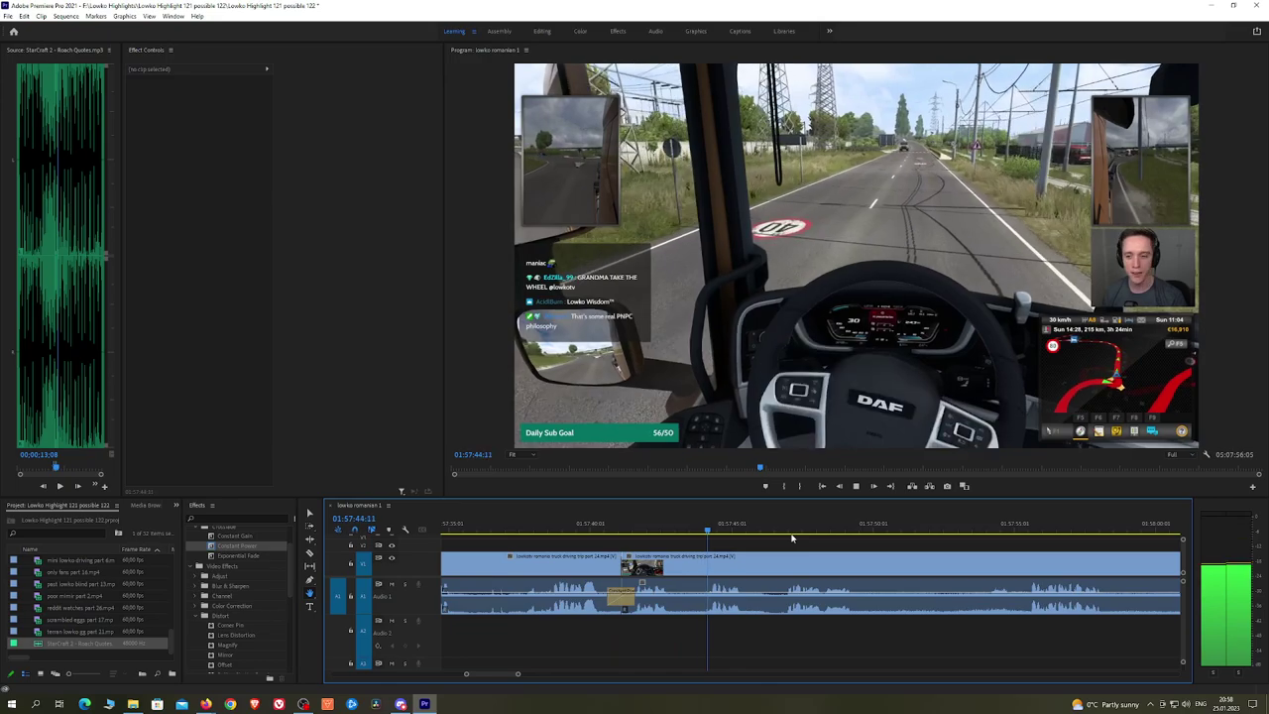
scroll(789, 537, "down", 1)
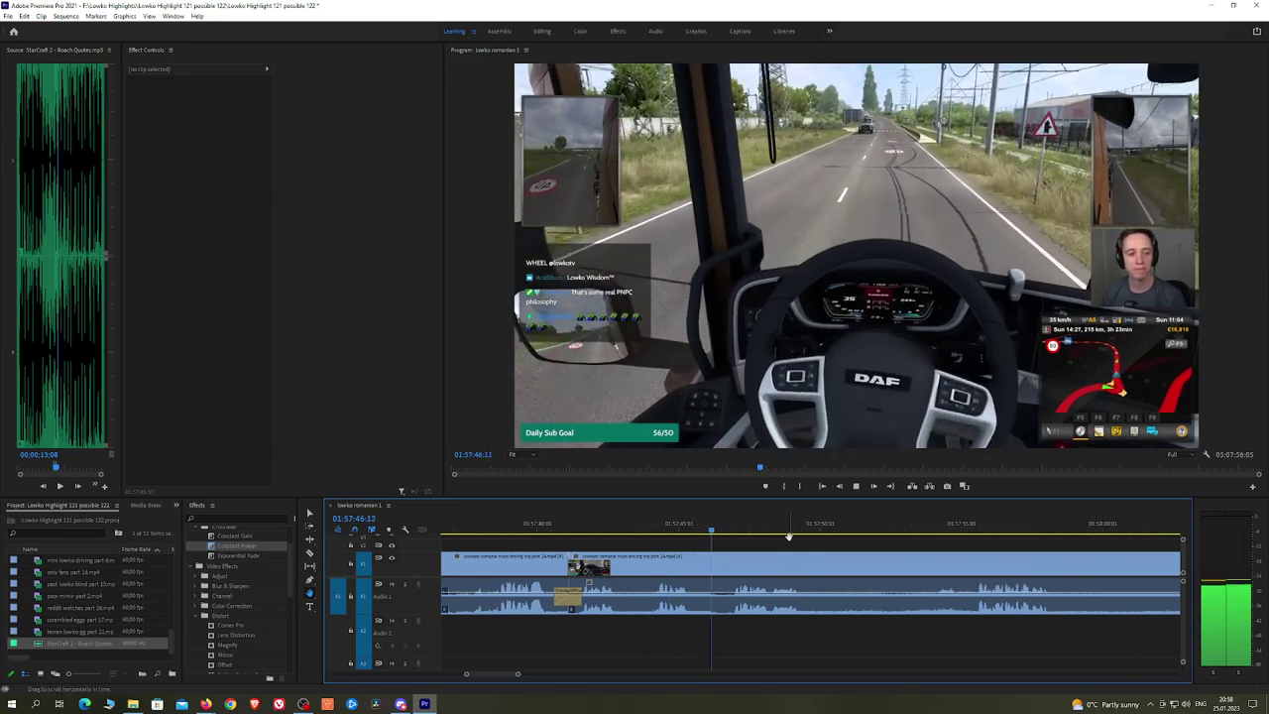
scroll(789, 538, "down", 1)
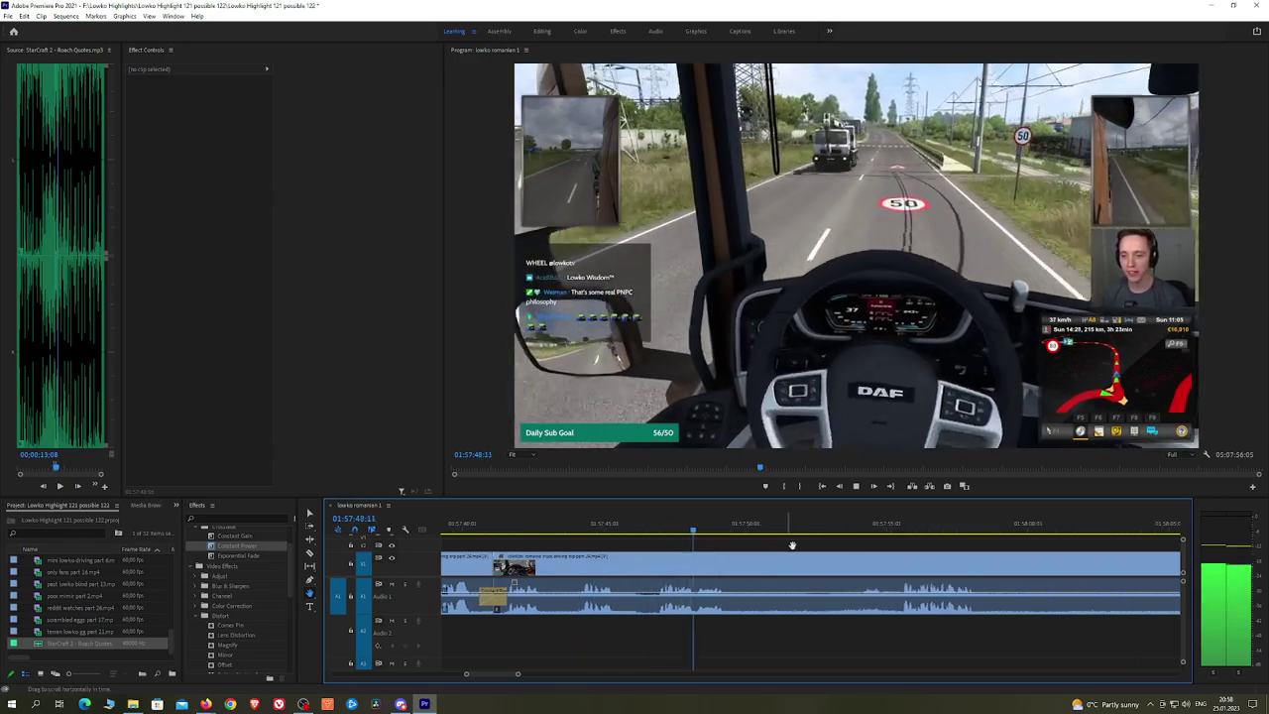
scroll(783, 545, "down", 1)
key("c")
left_click(684, 562)
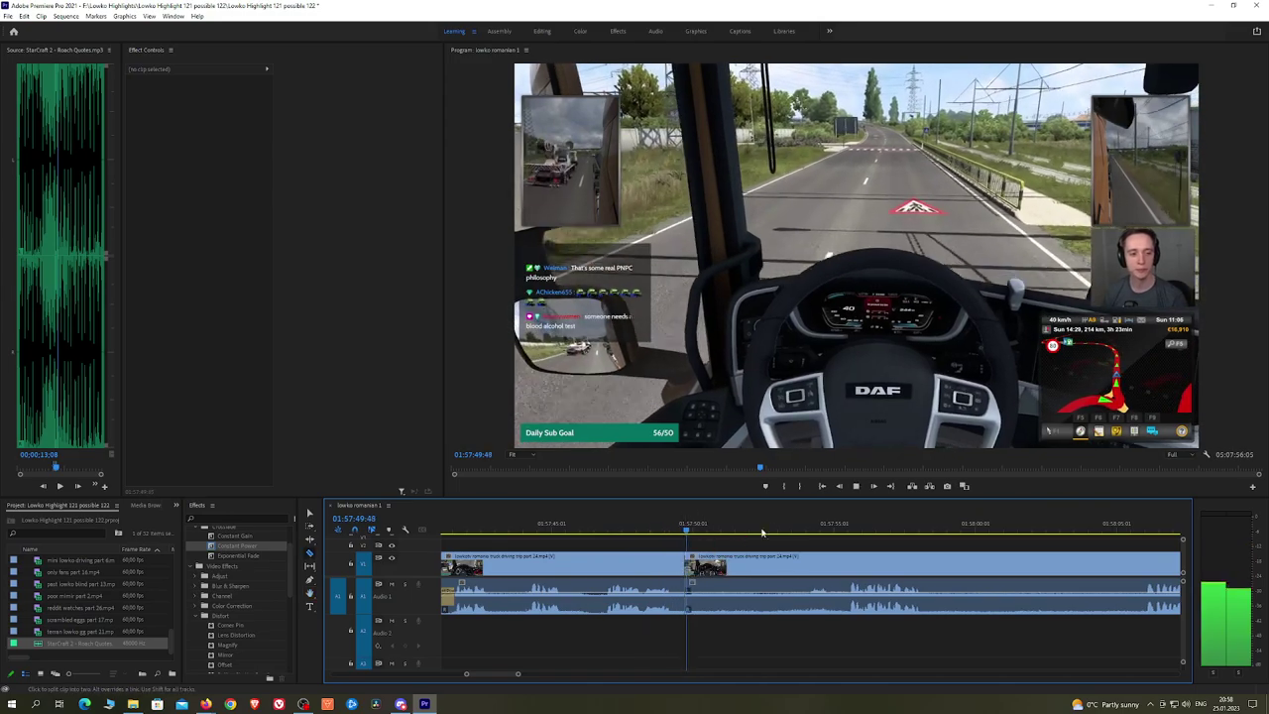
left_click_drag(765, 529, 844, 522)
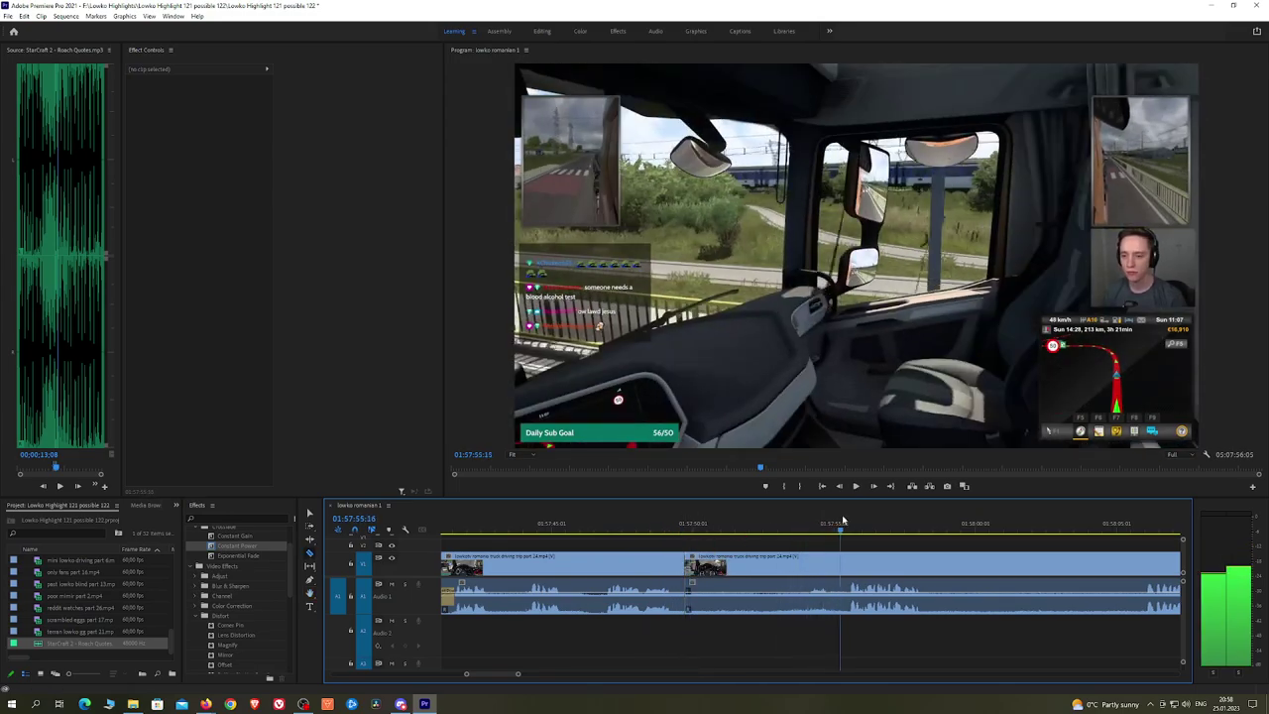
key("space")
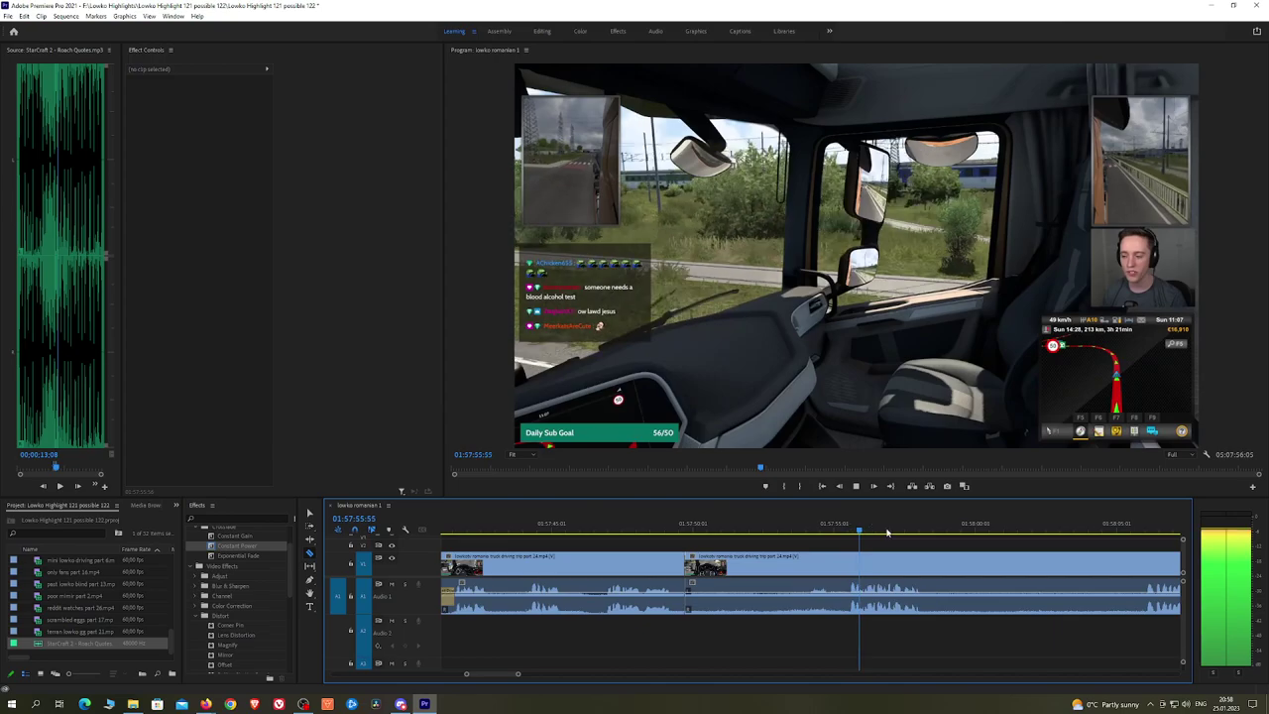
Step: Ripple-delete the segment near 01:58:04:40 and add a Constant Power crossfade on the audio cut
scroll(944, 544, "down", 2)
left_click_drag(991, 540, 700, 538)
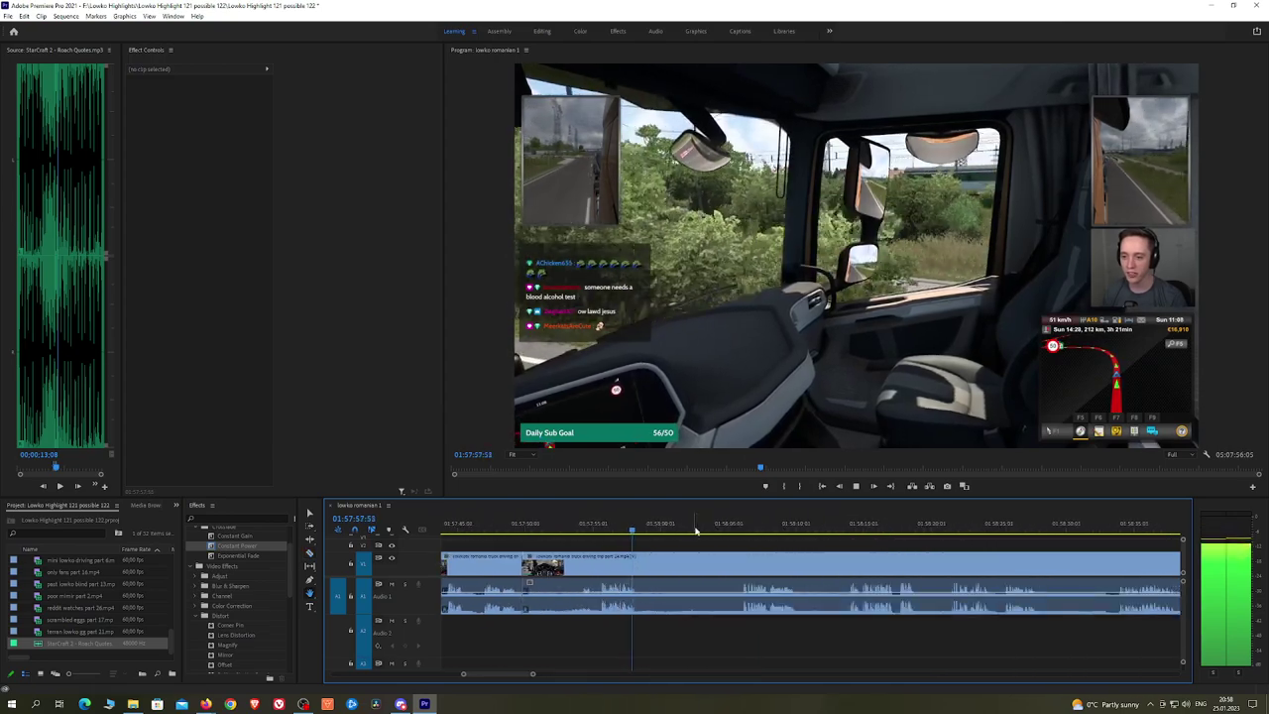
left_click(724, 529)
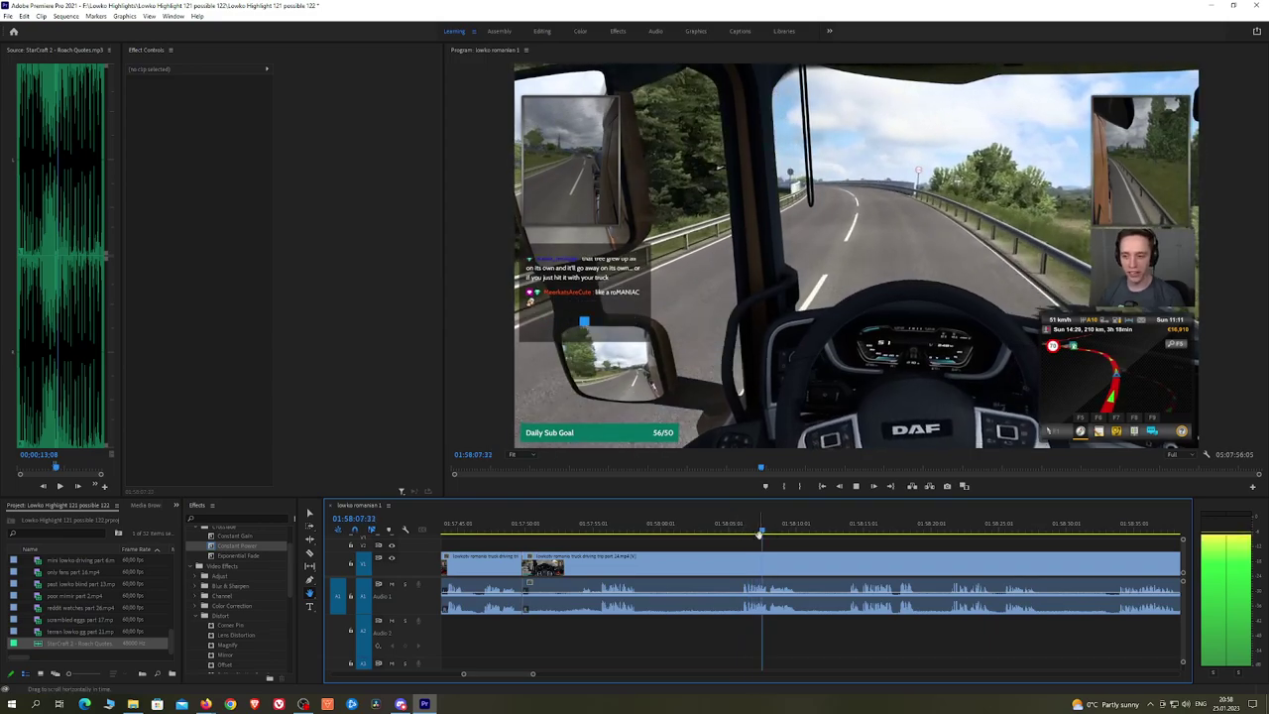
left_click(728, 566)
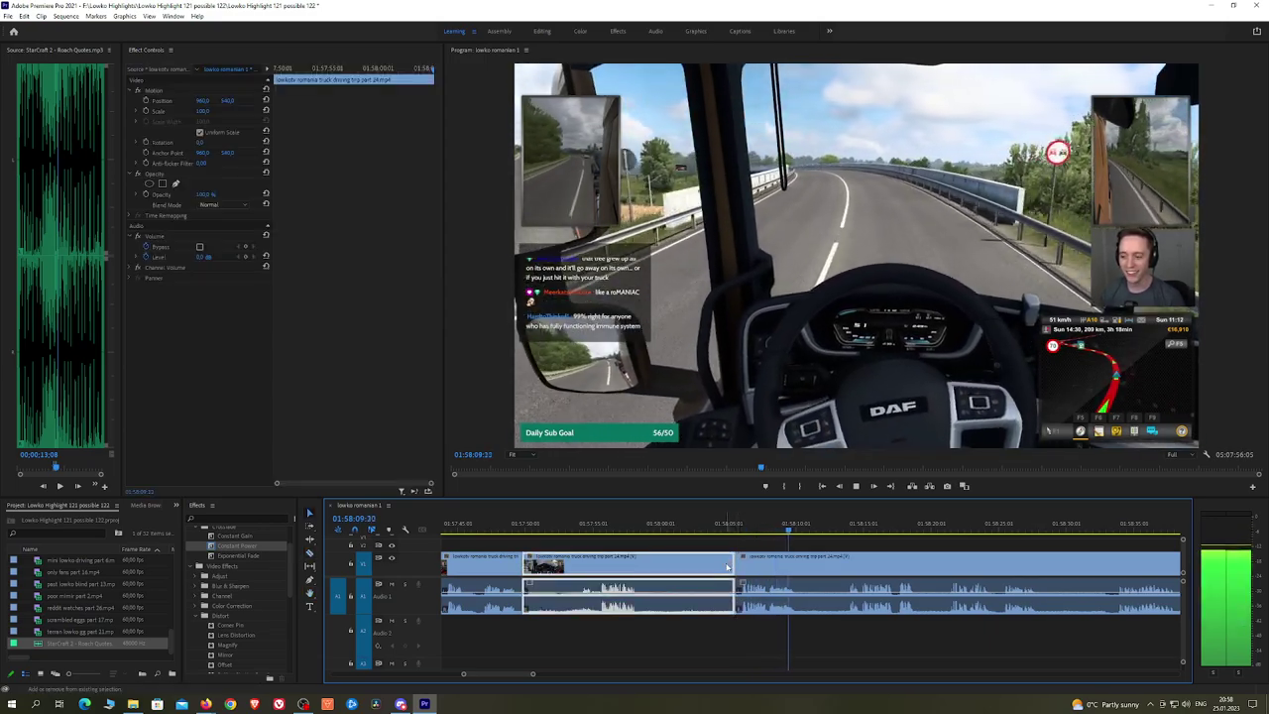
key("shift+Delete")
left_click_drag(272, 547, 526, 607)
Step: Cut out a short piece around 01:57:57:59 and crossfade the Audio 1 join with Constant Power
key("h")
left_click_drag(623, 545, 607, 544)
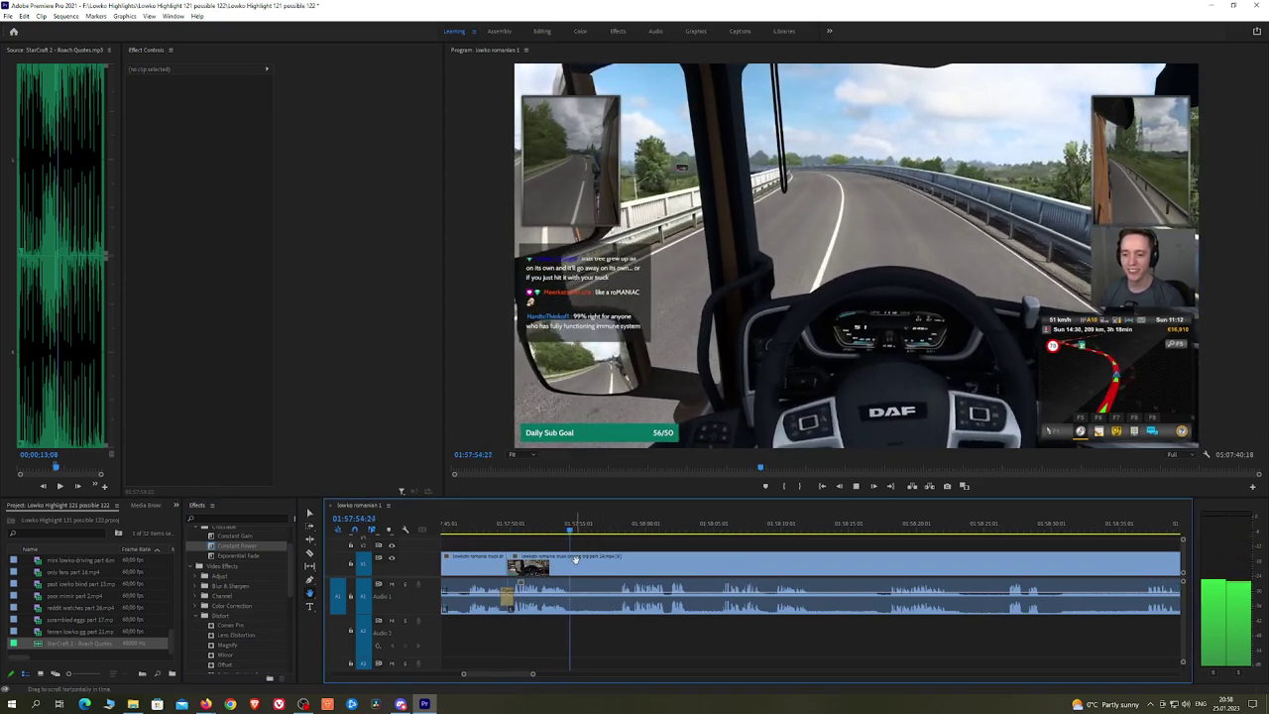
key("c")
left_click(576, 562)
left_click(619, 529)
left_click(618, 563)
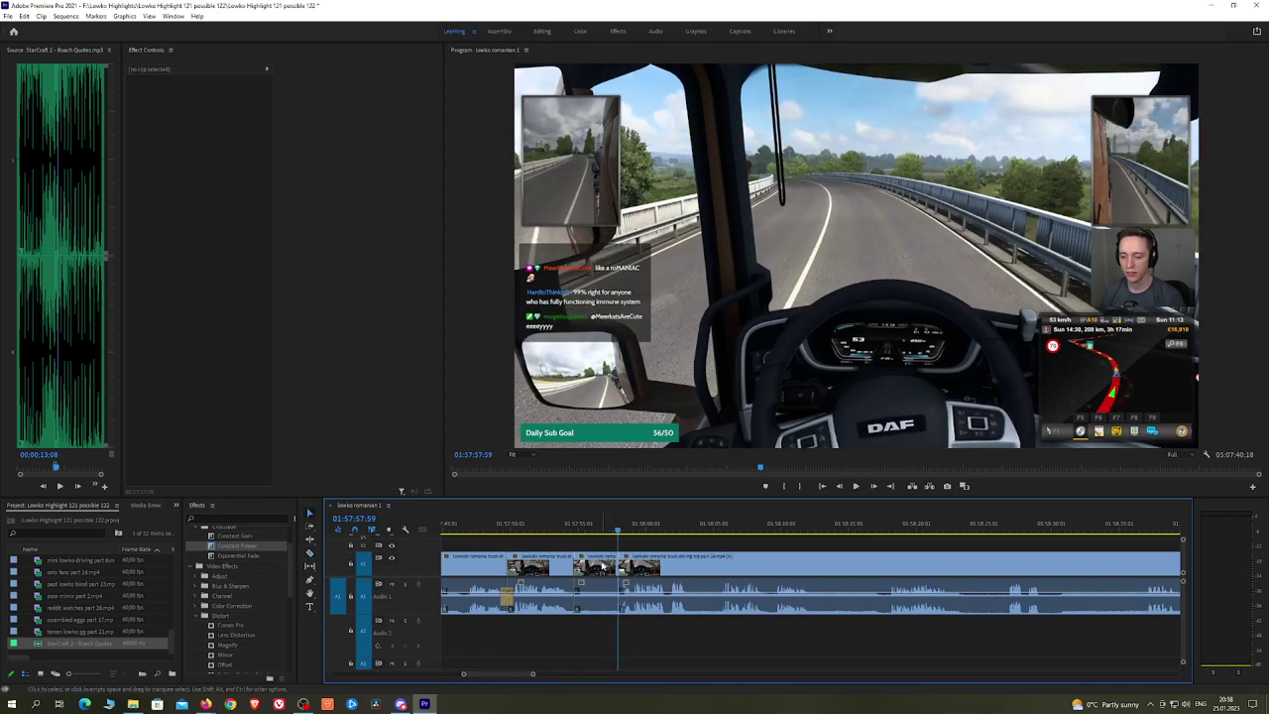
key("v")
left_click(607, 562)
key("shift+Delete")
key("space")
left_click_drag(241, 548, 574, 598)
Step: Remove another short piece between two razor cuts and pick the Constant Power crossfade
key("h")
left_click_drag(685, 544, 619, 539)
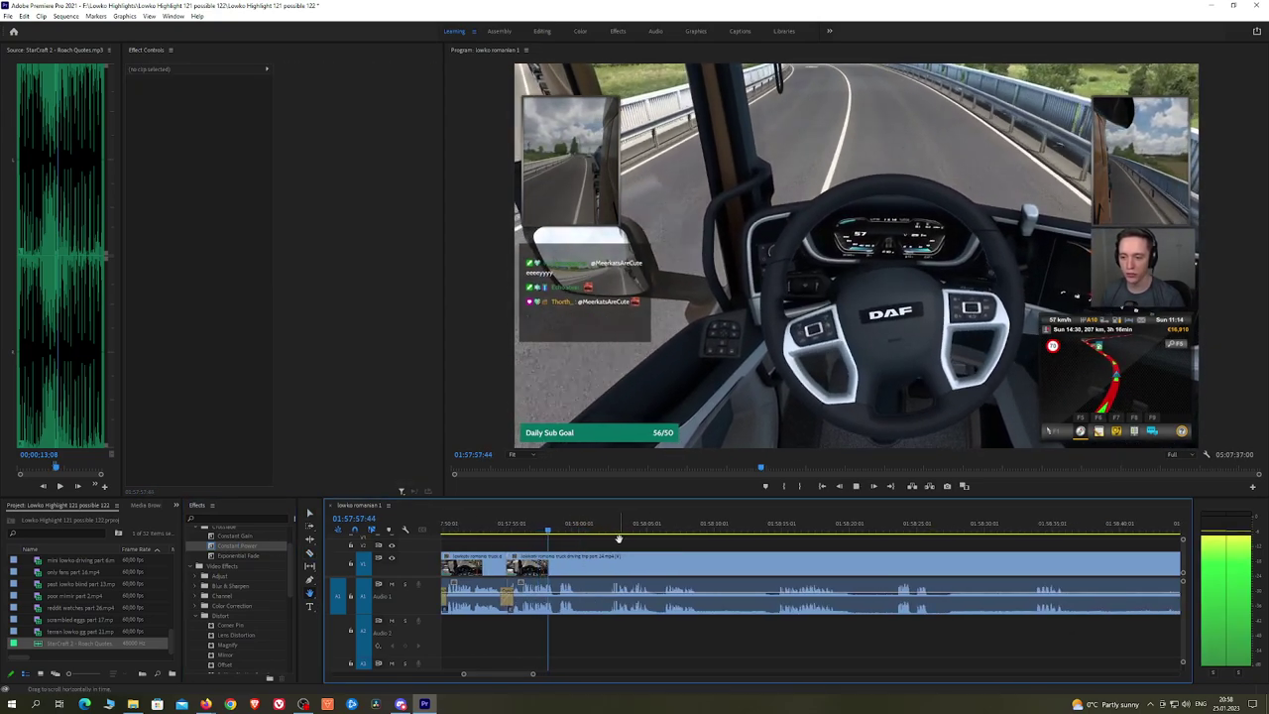
key("c")
left_click(581, 564)
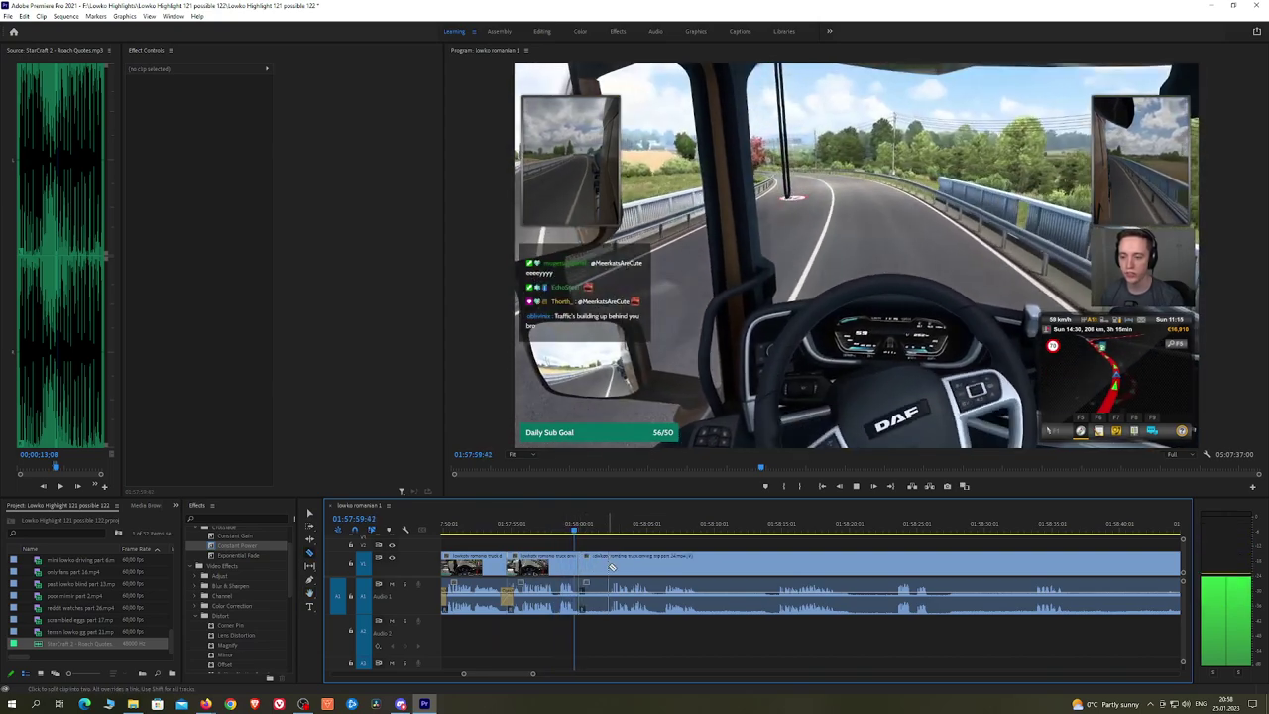
left_click(610, 566)
key("v")
left_click(605, 562)
key("shift+Delete")
key("space")
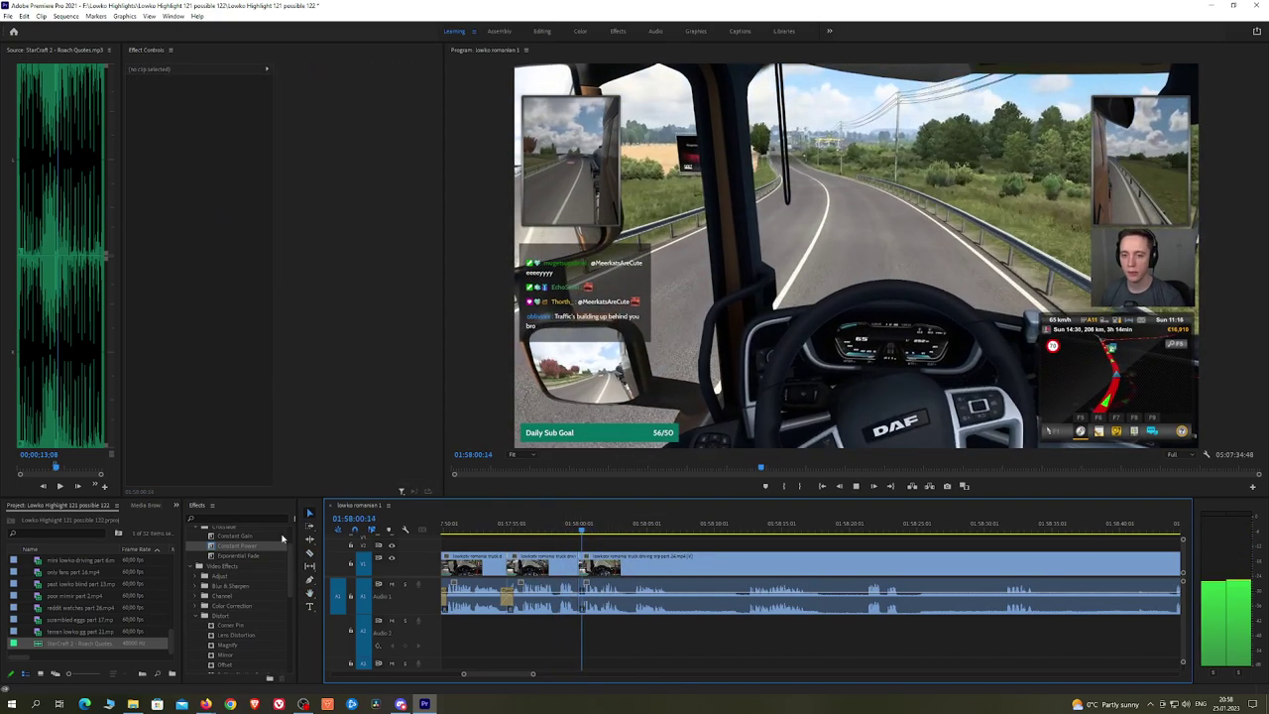
left_click(254, 547)
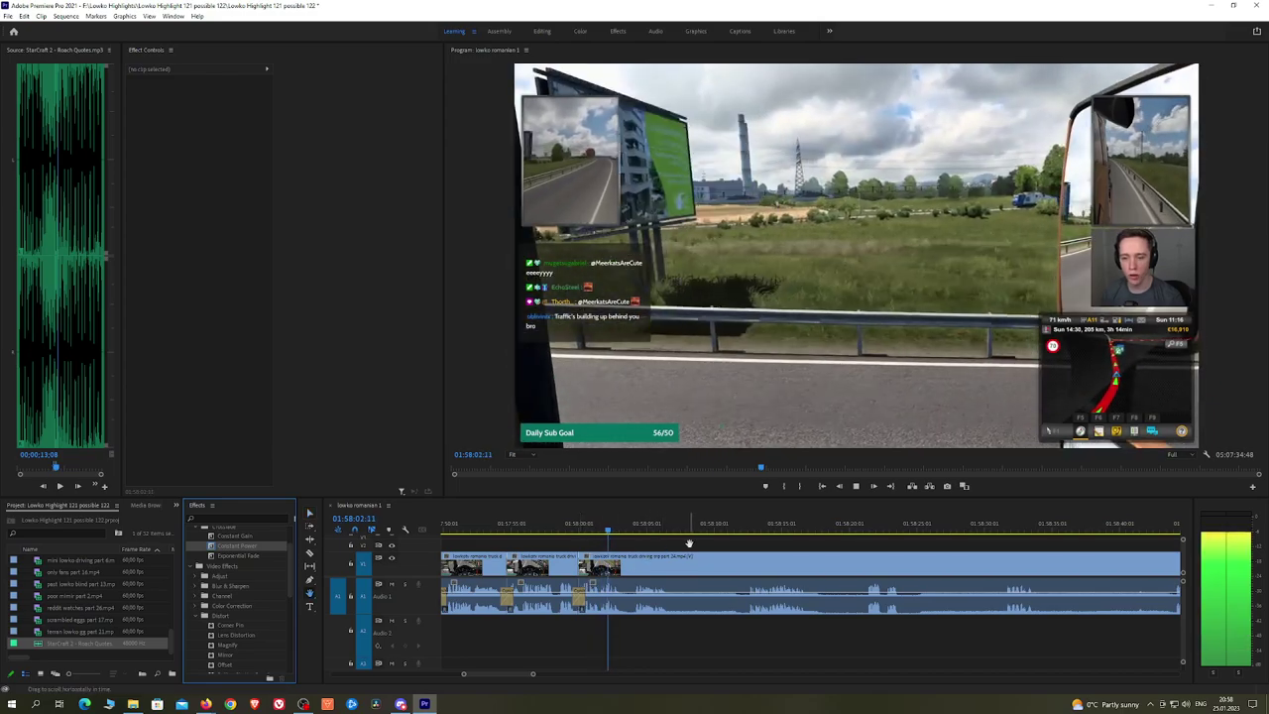
Step: Split the driving clip at the chosen moment and check the footage just after the cut
scroll(640, 544, "down", 2)
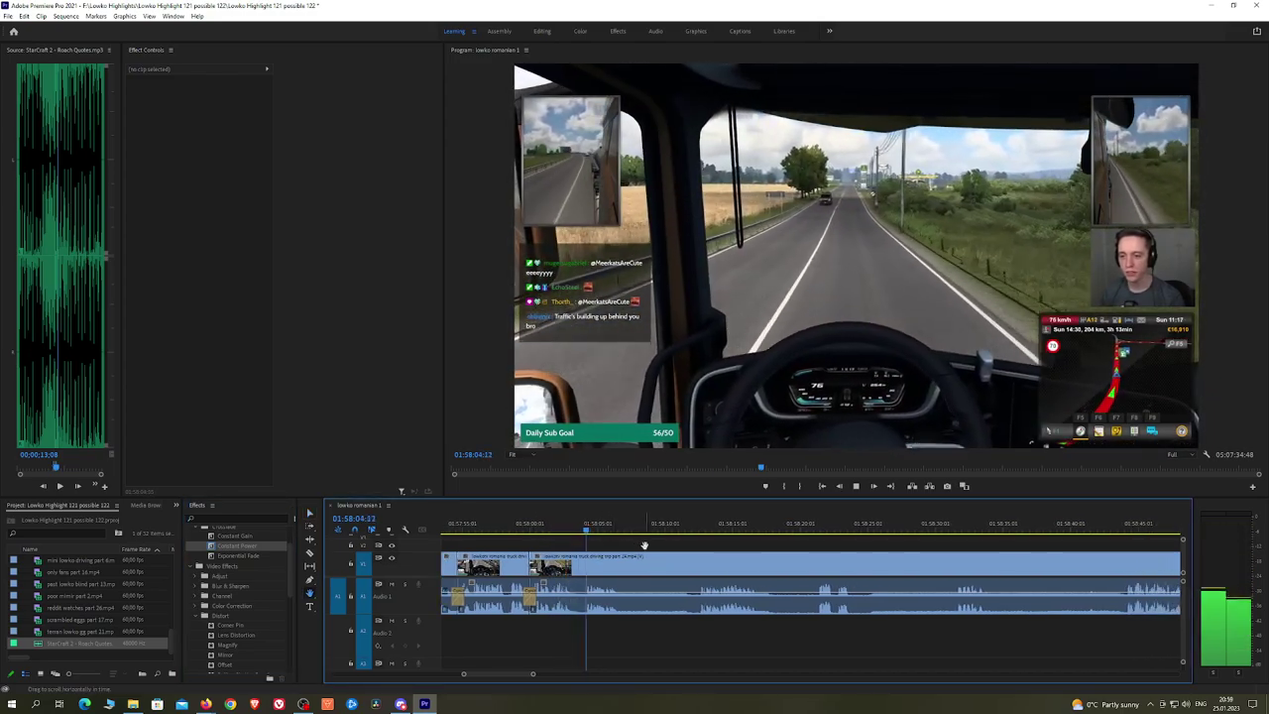
scroll(643, 546, "down", 1)
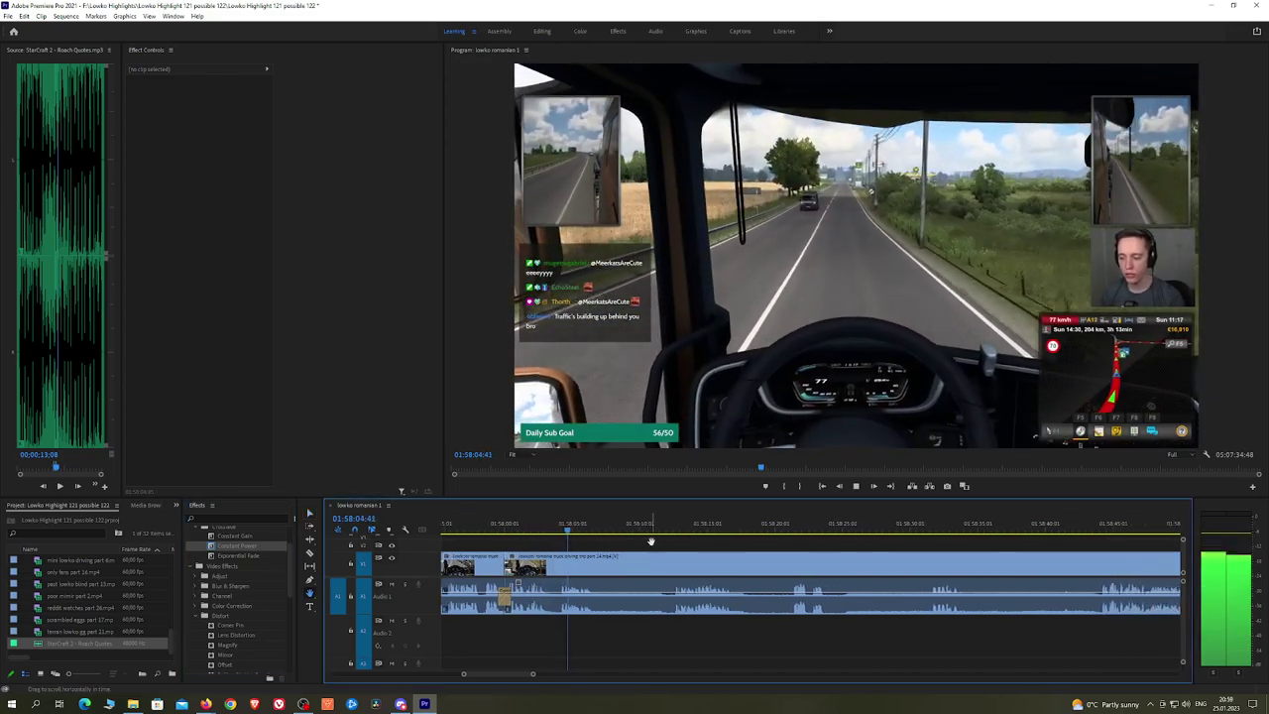
left_click(598, 560)
left_click(670, 535)
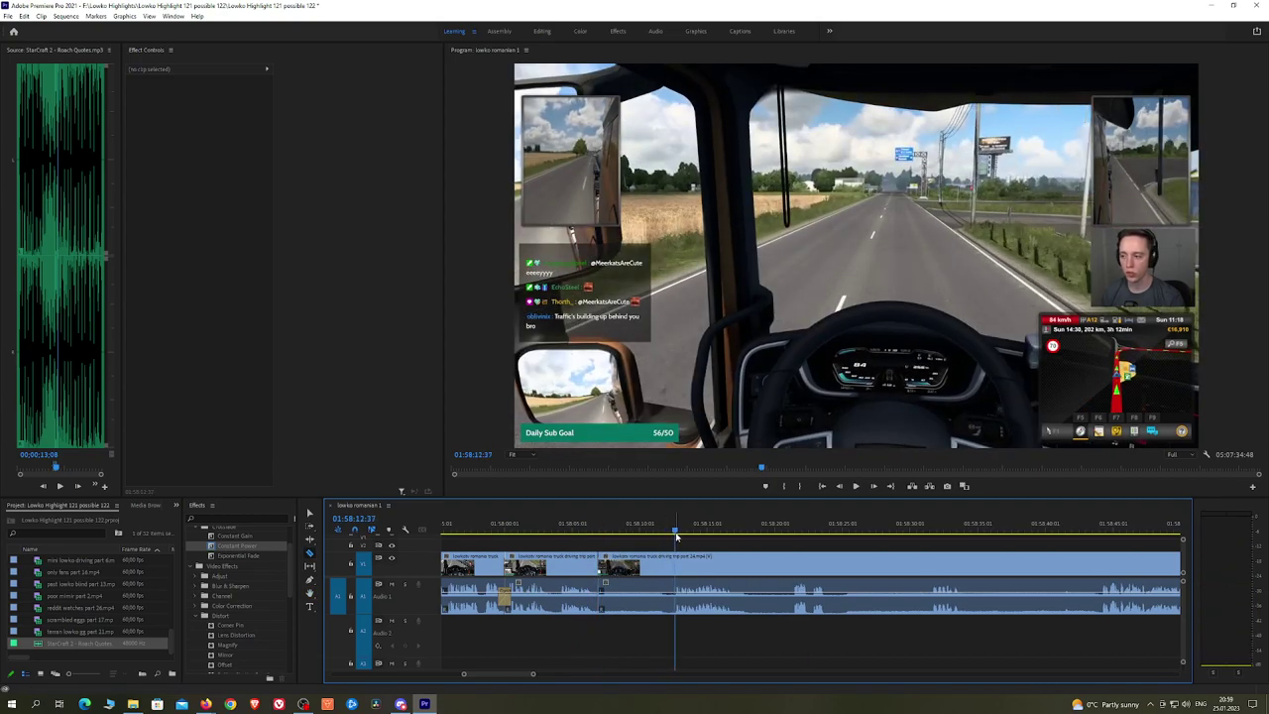
scroll(801, 548, "down", 4)
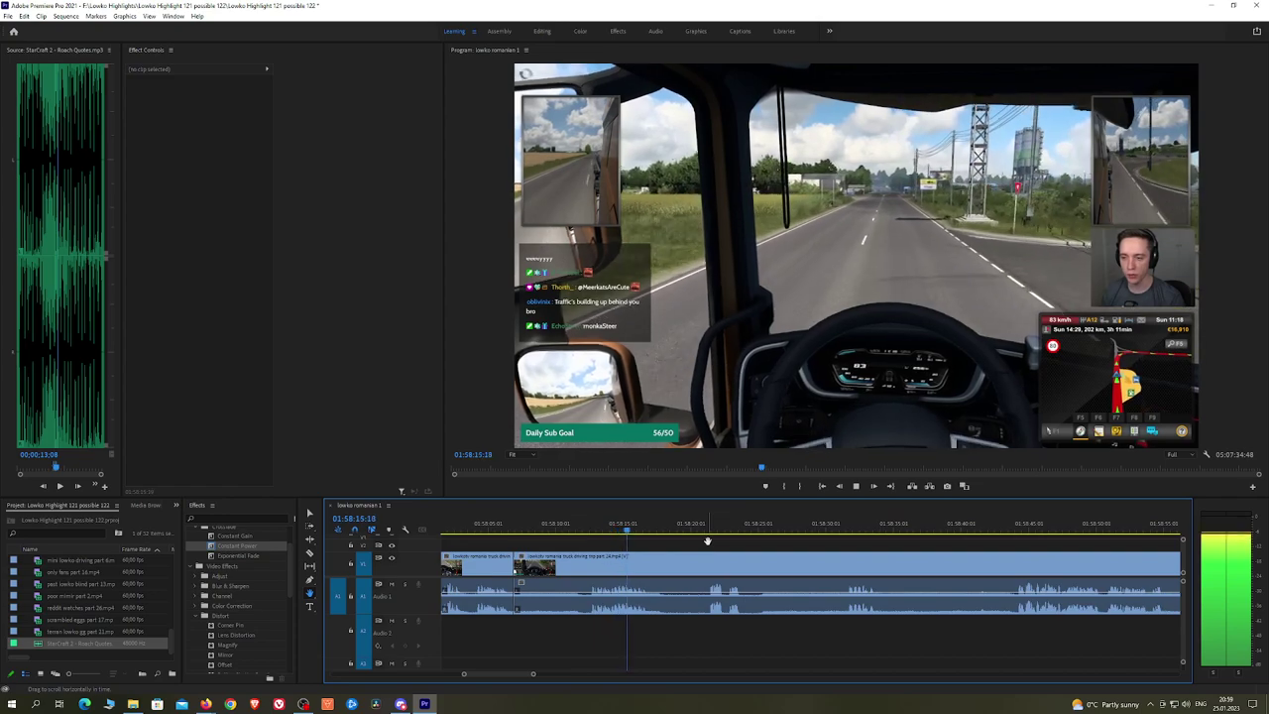
Step: Review the following footage, skipping through 01:58:21, 01:58:30 and 01:58:43
left_click(705, 527)
scroll(741, 538, "right", 2)
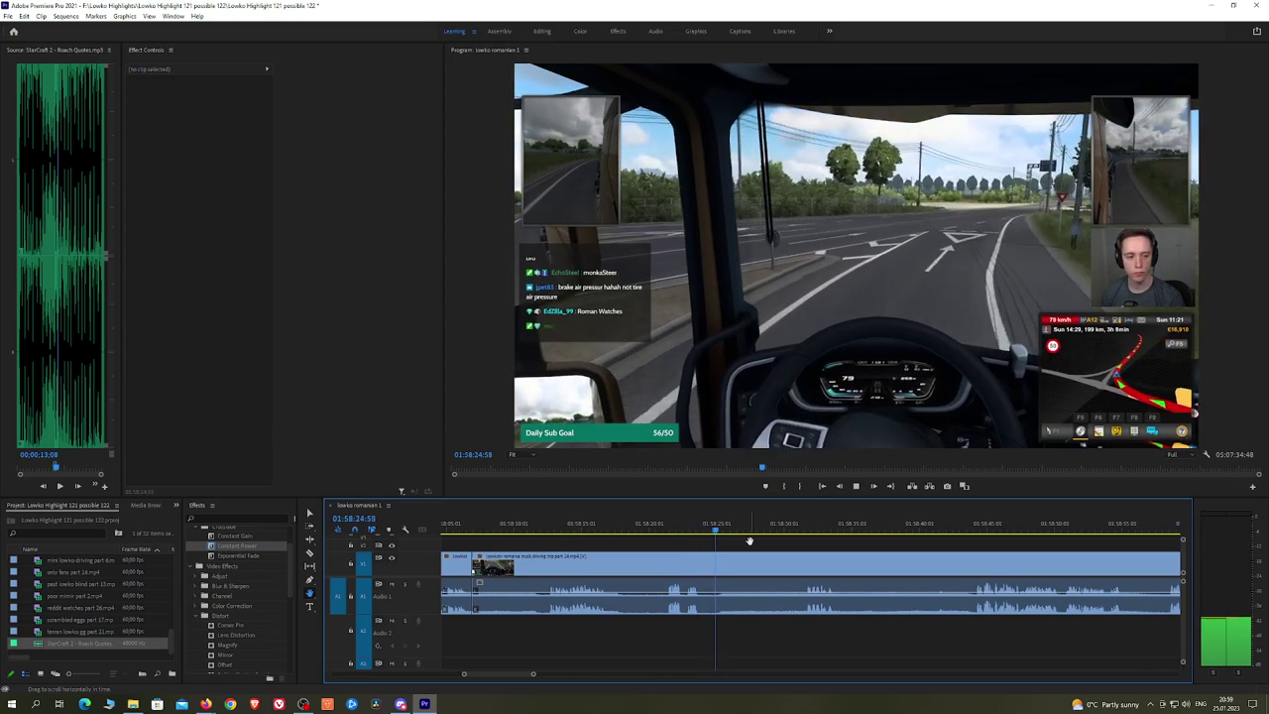
left_click(795, 530)
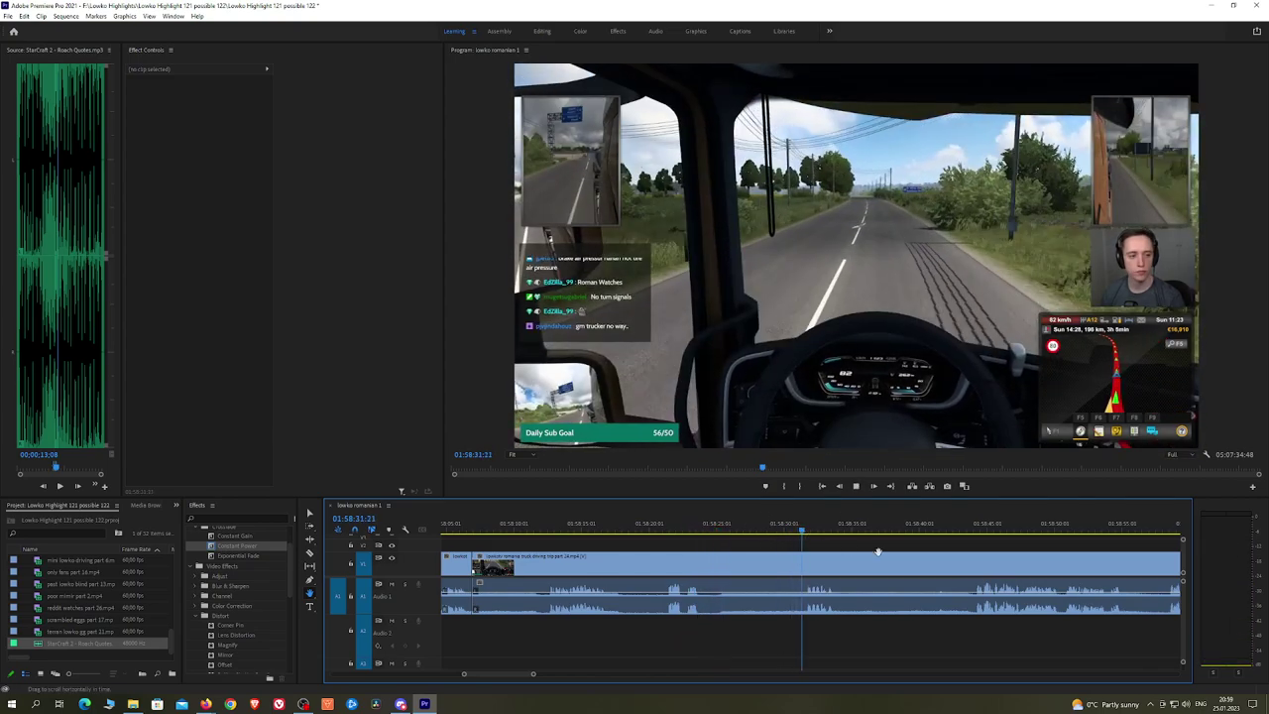
left_click_drag(878, 551, 778, 547)
key("space")
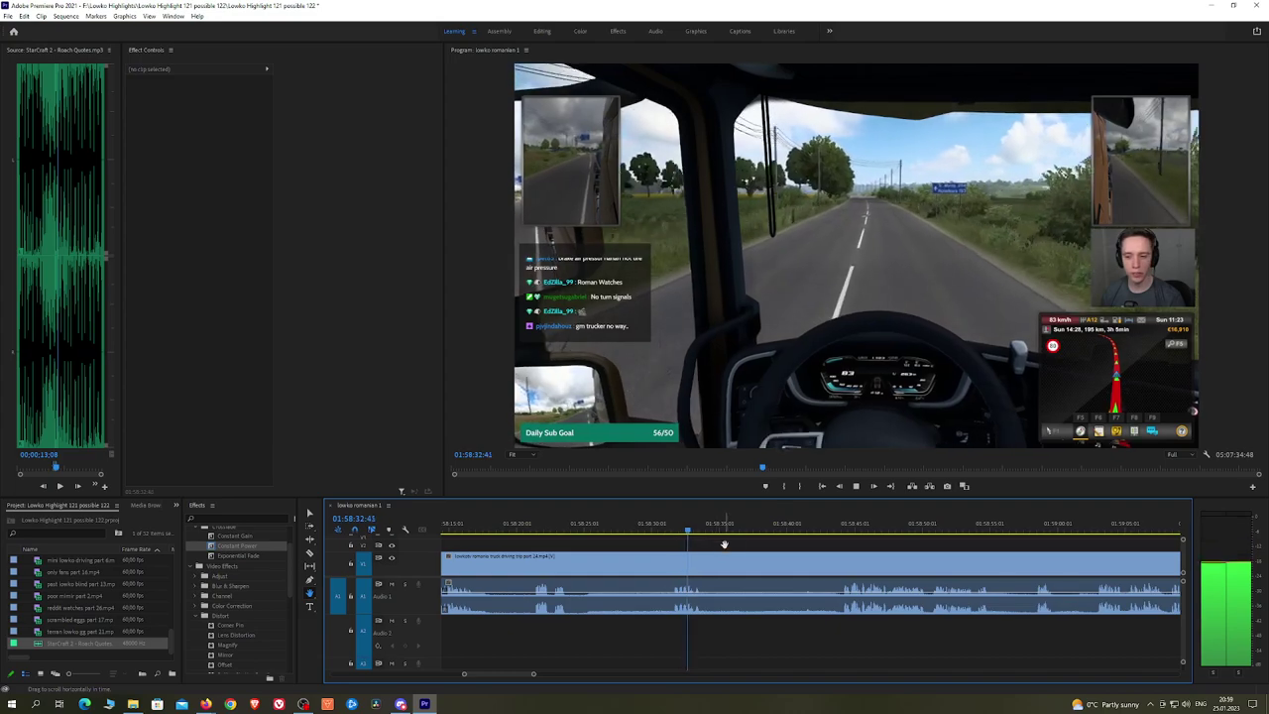
left_click(838, 529)
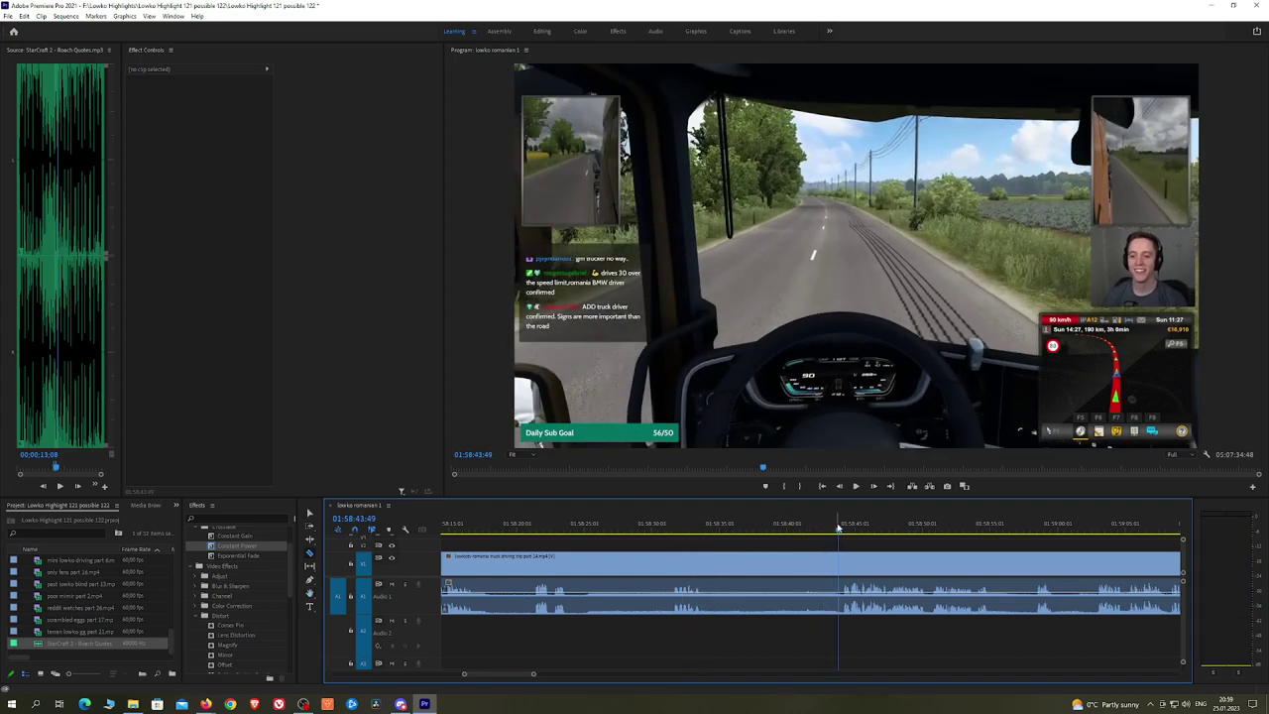
key("space")
key("h")
left_click_drag(926, 546, 749, 537)
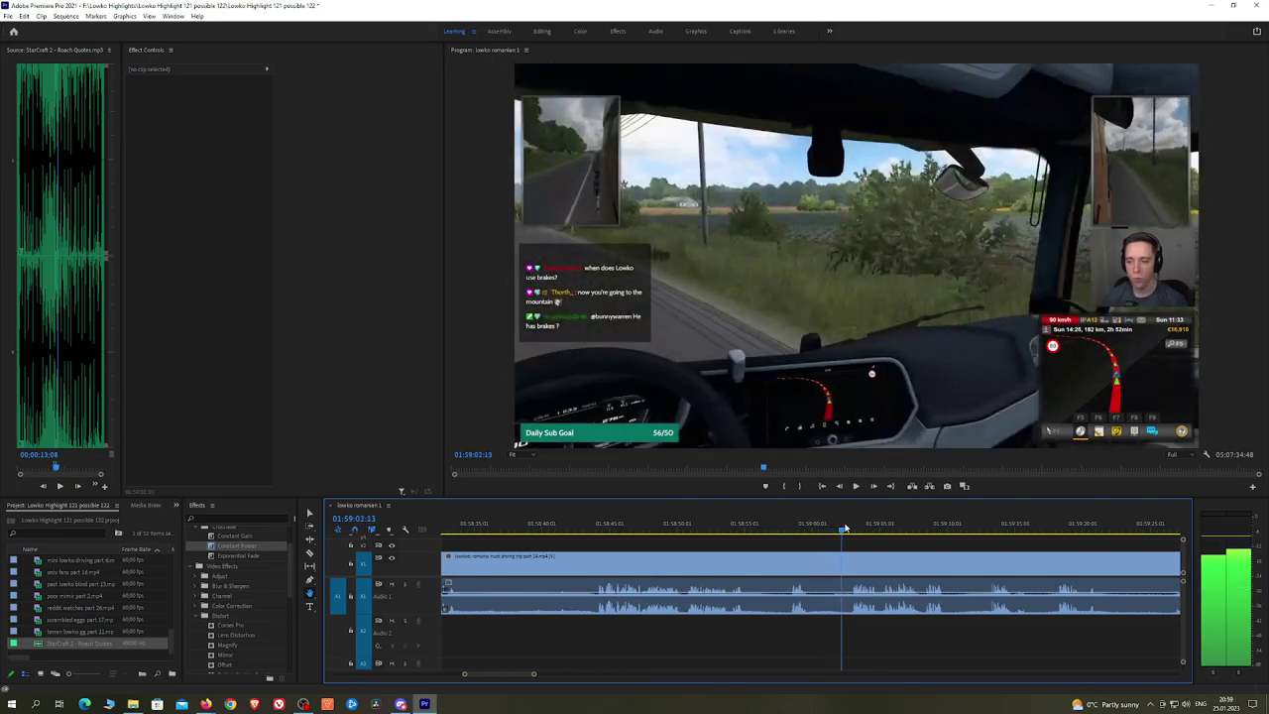
Step: Keep reviewing the uncut driving footage from 01:59:13 through 01:59:31
scroll(873, 545, "right", 1)
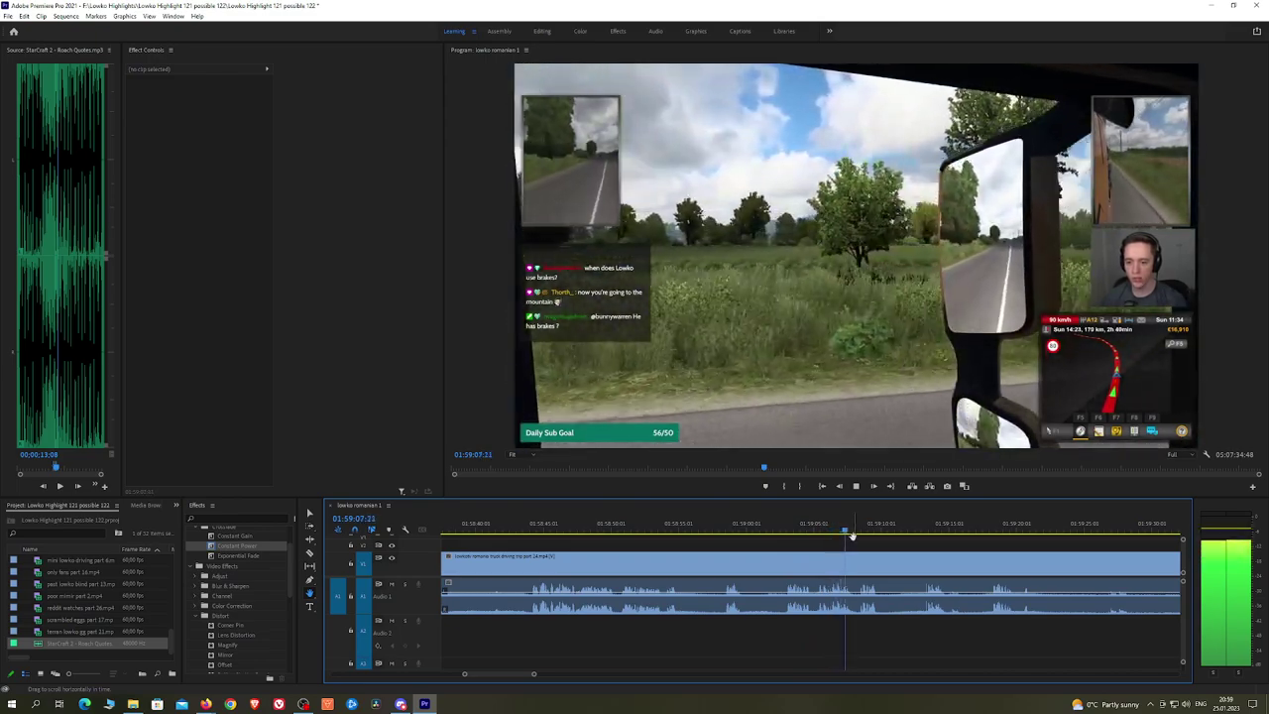
left_click_drag(932, 544, 897, 539)
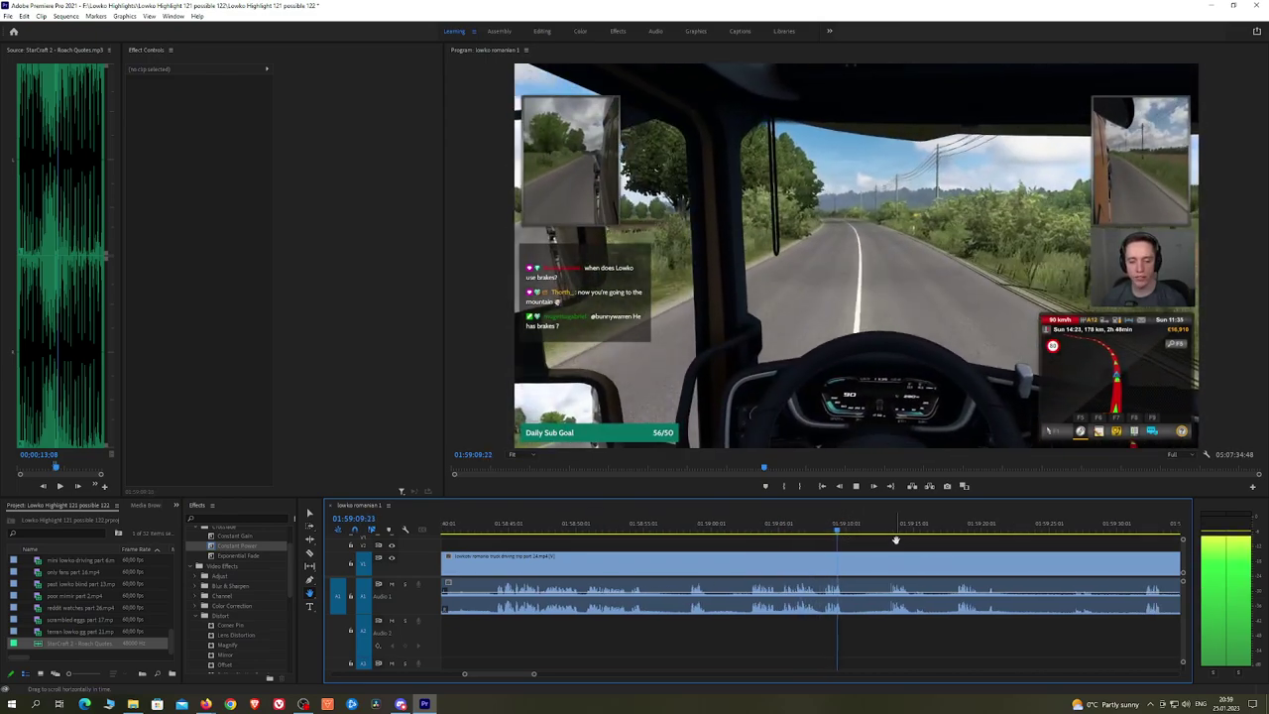
left_click(889, 528)
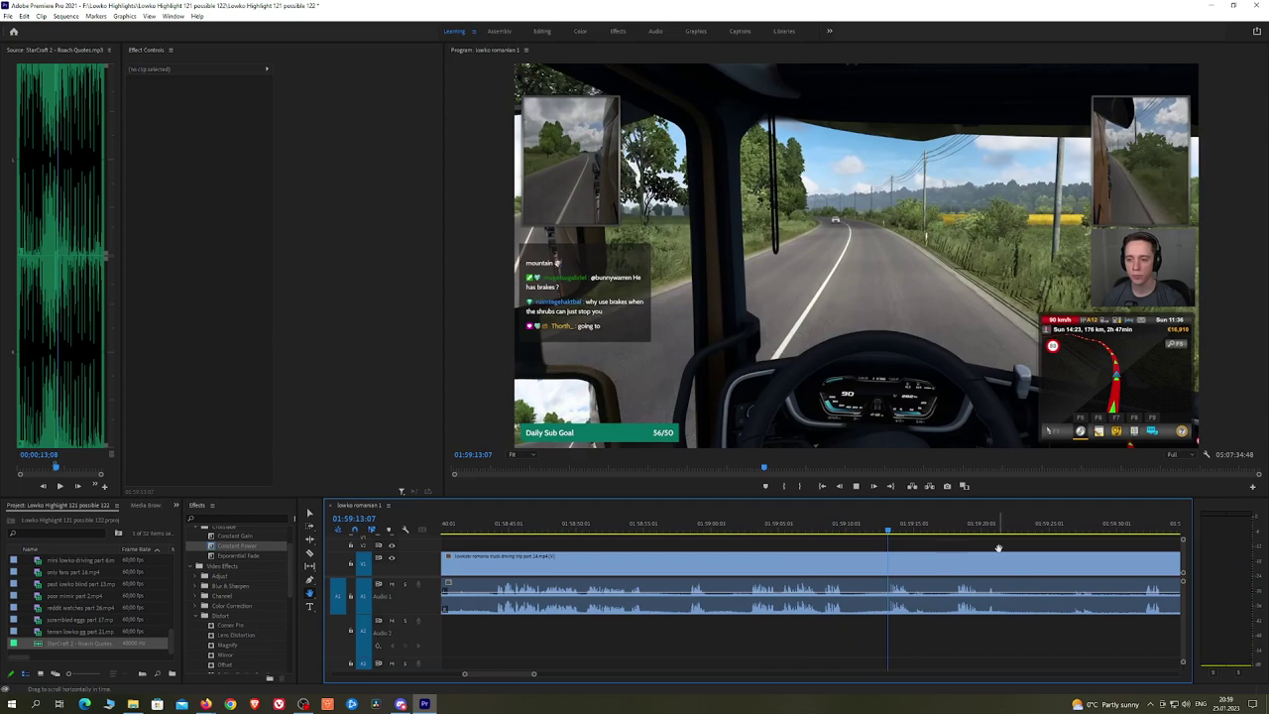
scroll(998, 549, "right", 5)
key("space")
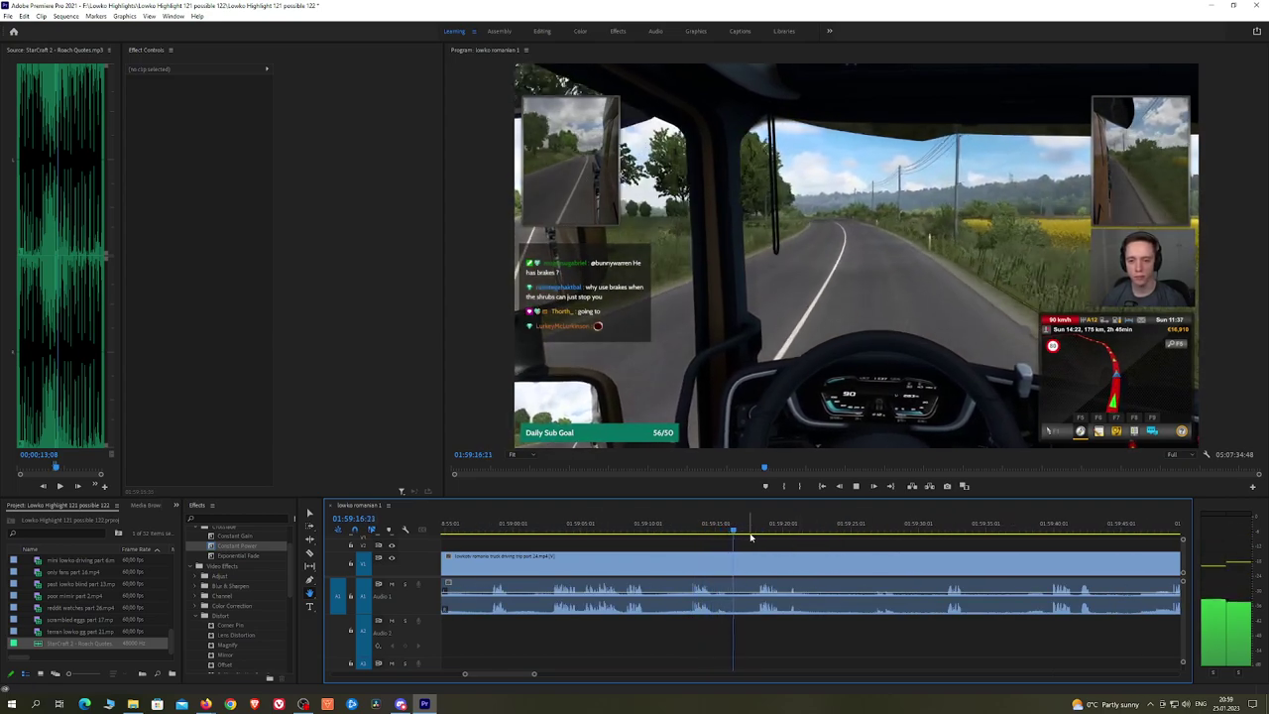
left_click(755, 528)
scroll(828, 552, "right", 3)
key("space")
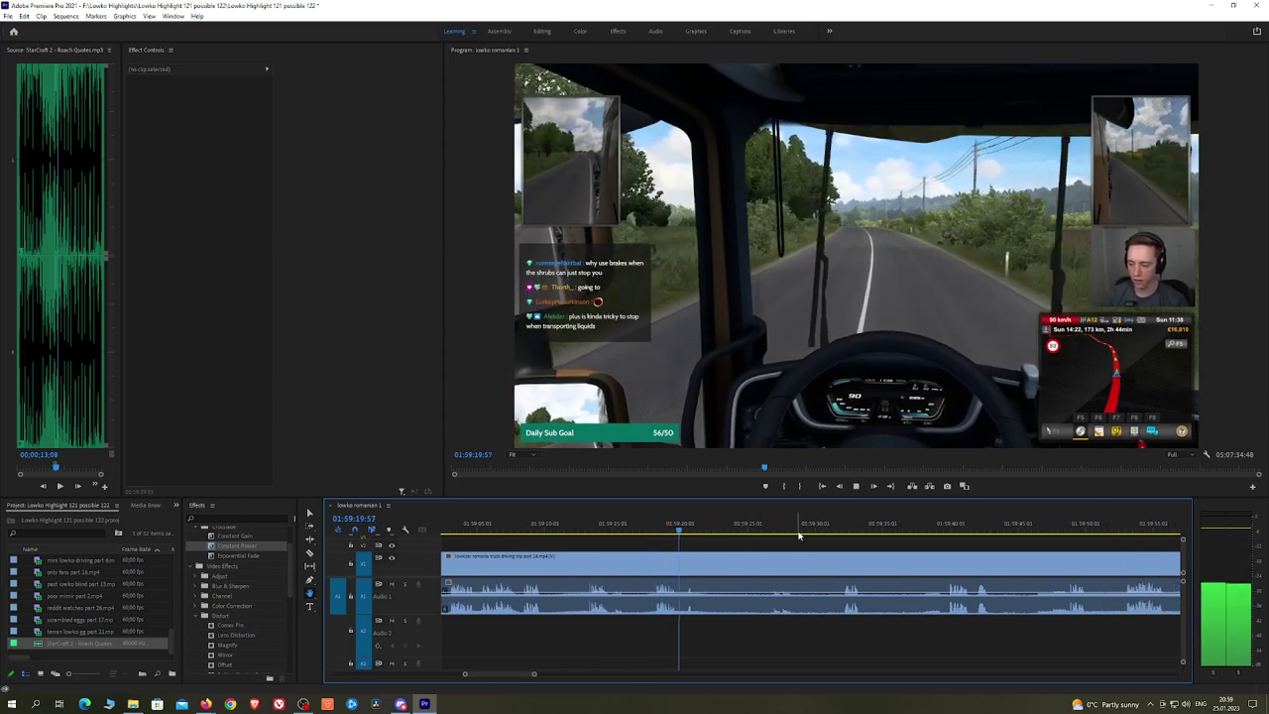
left_click_drag(818, 526, 839, 528)
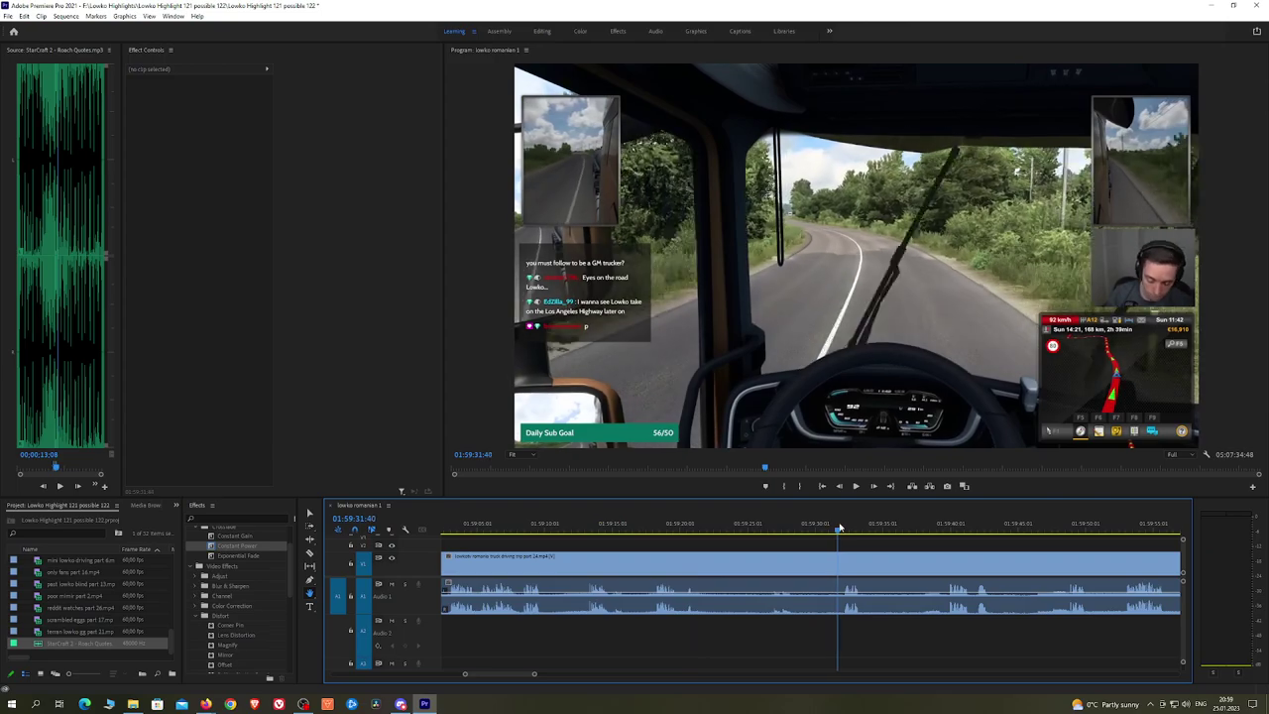
scroll(880, 550, "down", 2)
key("space")
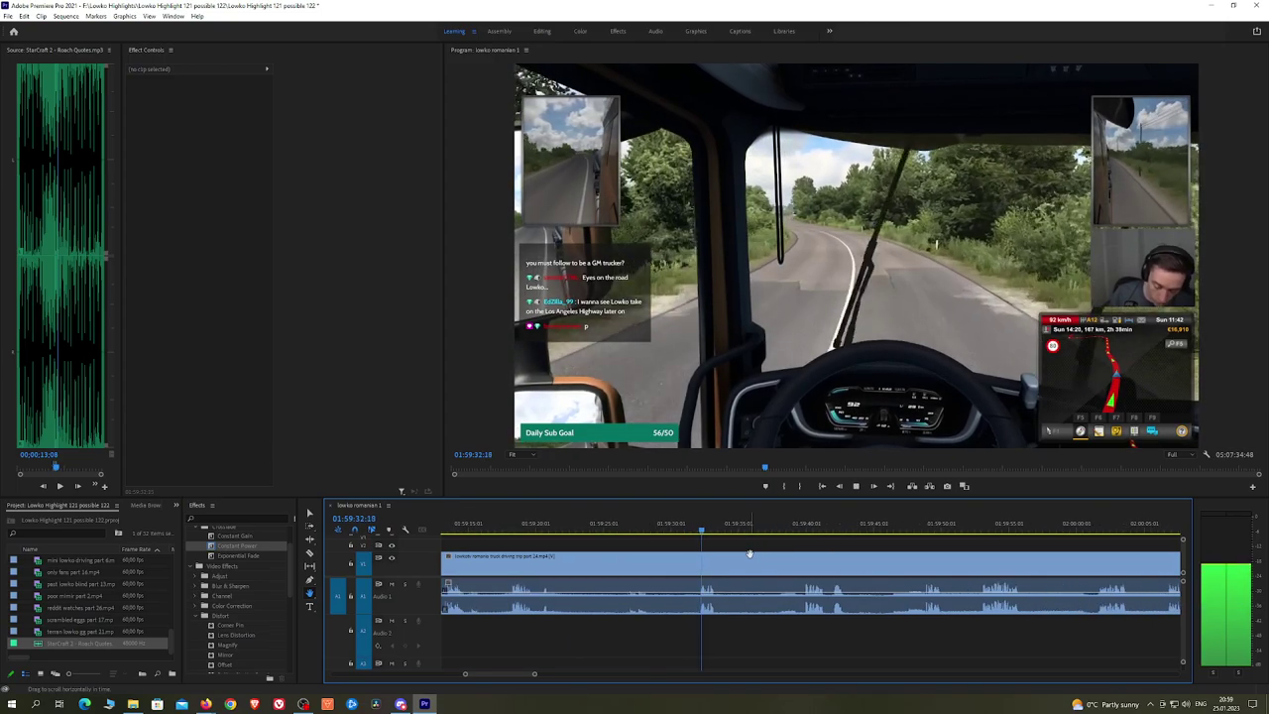
left_click(801, 526)
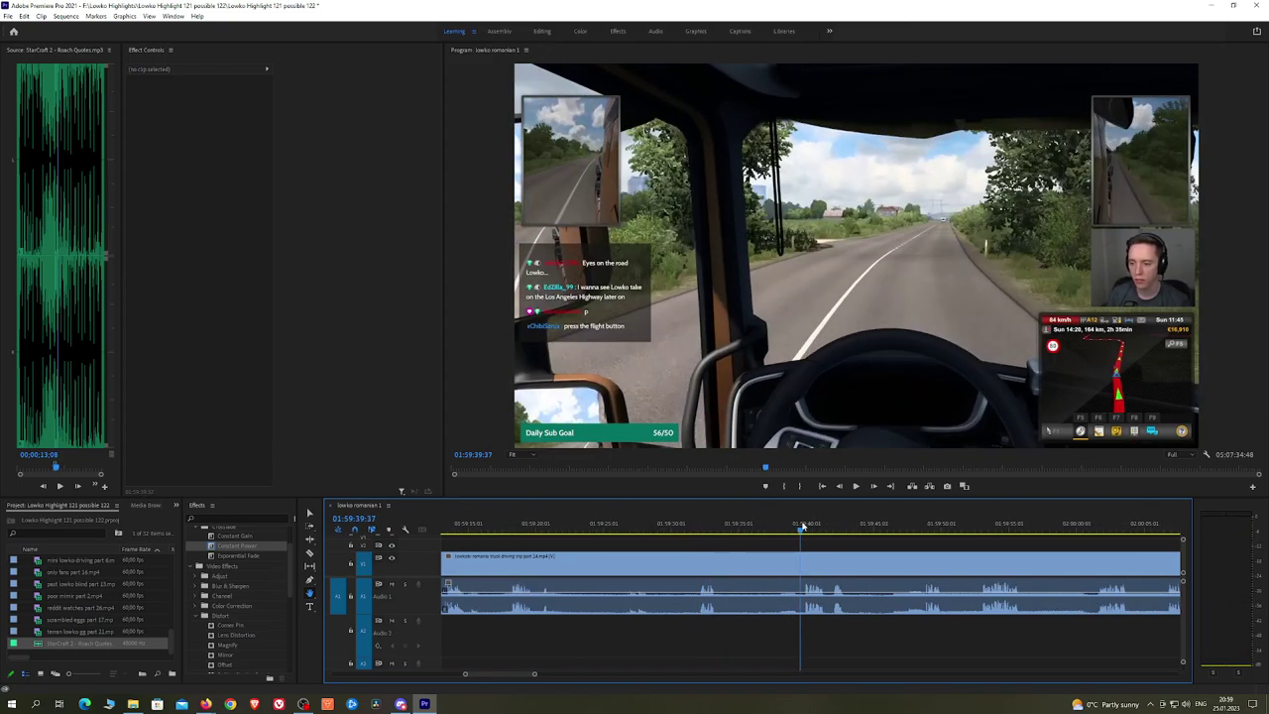
scroll(880, 545, "down", 2)
key("space")
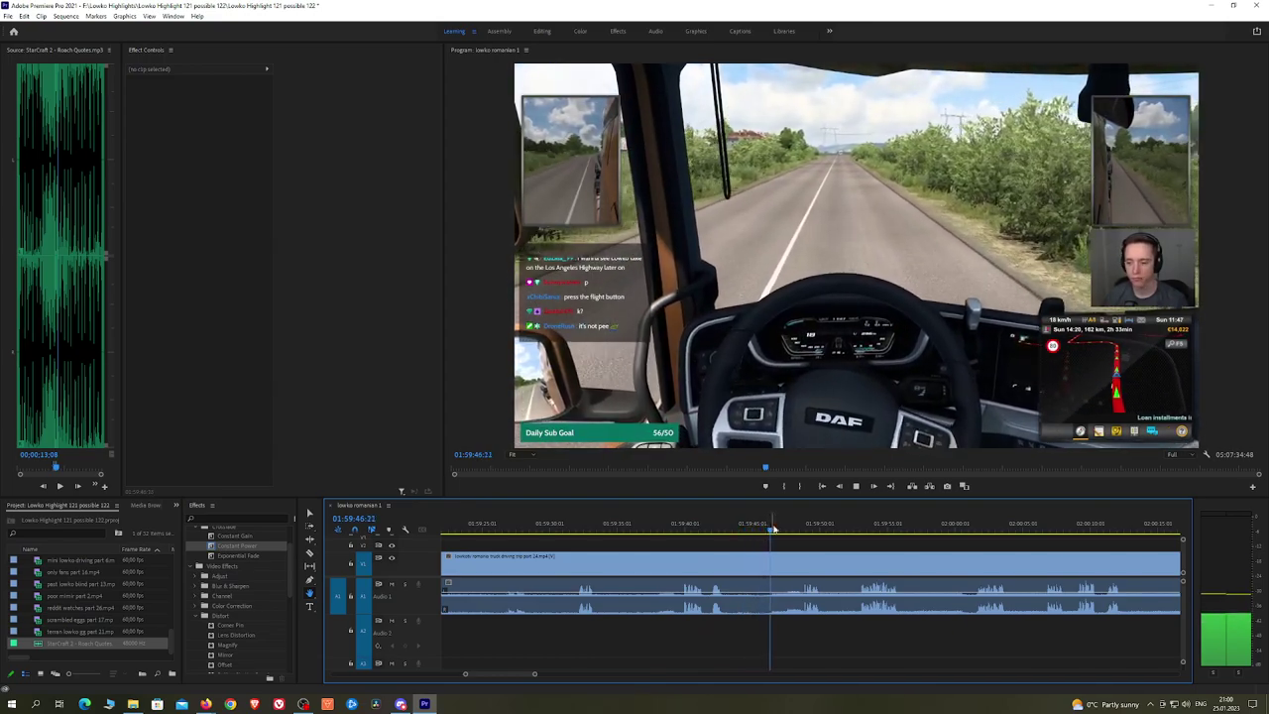
scroll(769, 532, "down", 3)
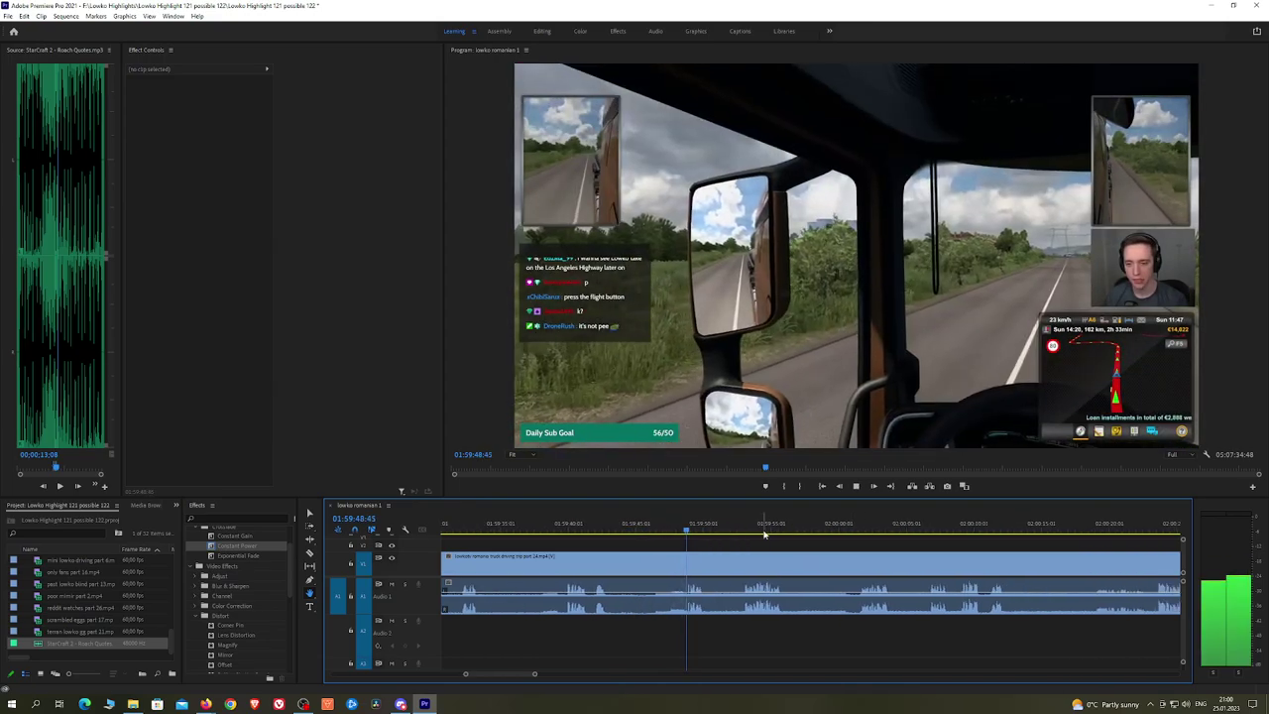
left_click(742, 528)
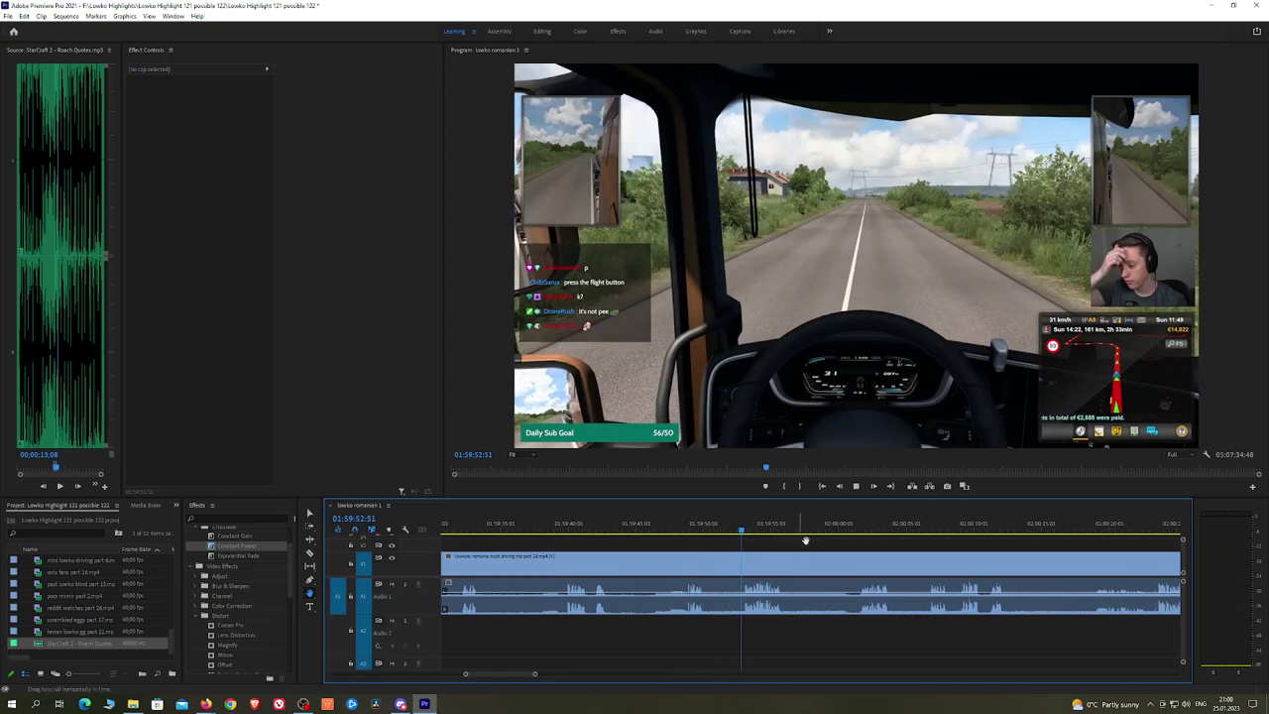
scroll(806, 541, "down", 2)
key("space")
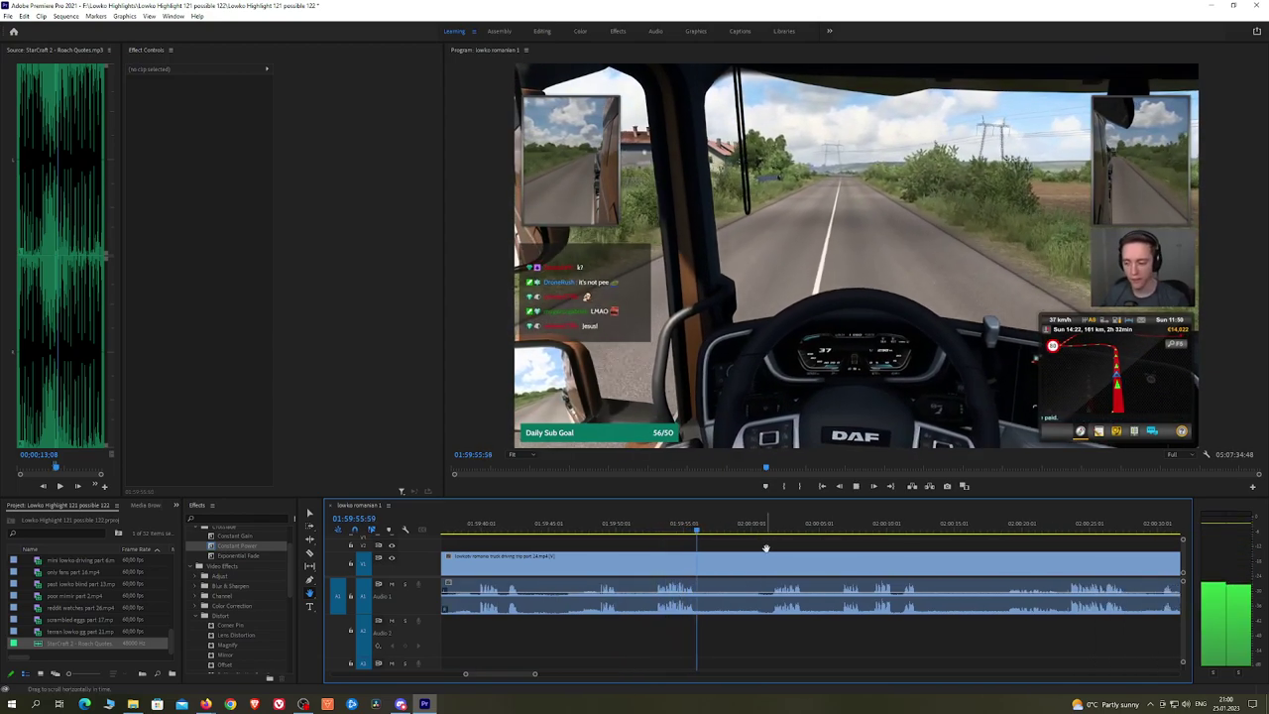
left_click(768, 528)
left_click_drag(846, 536, 744, 536)
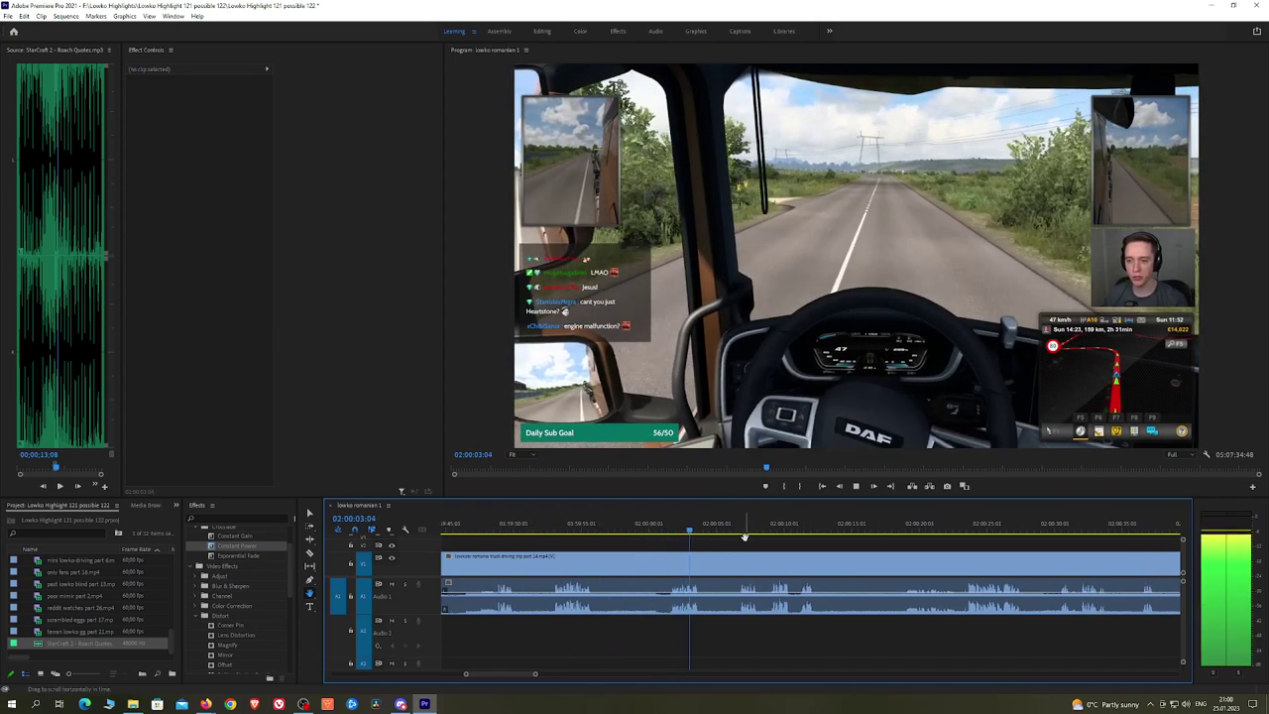
scroll(783, 540, "right", 2)
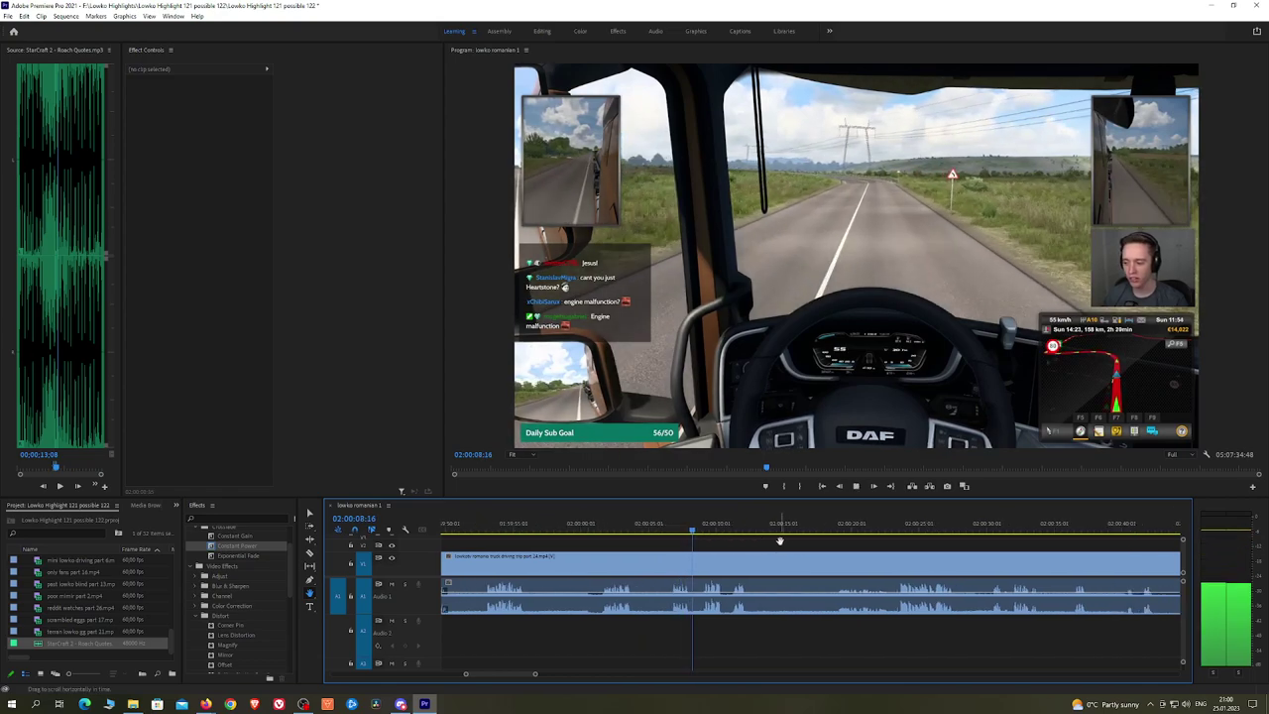
scroll(823, 540, "right", 3)
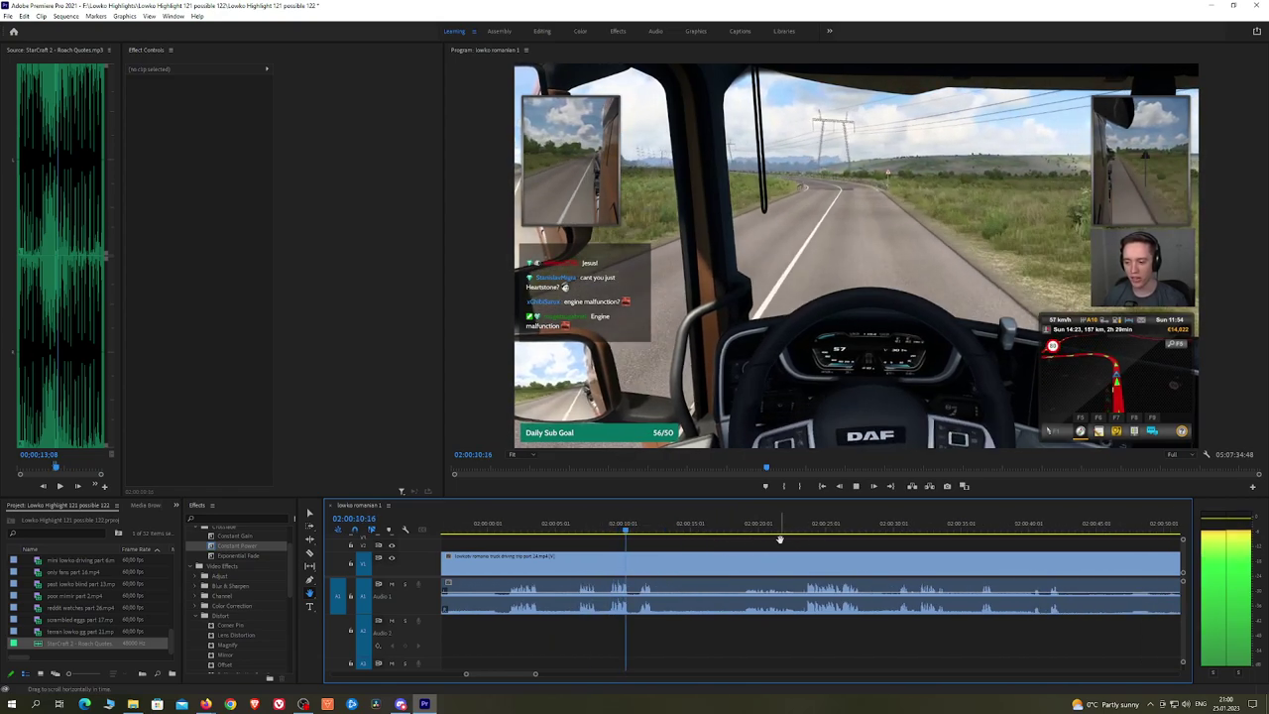
left_click_drag(746, 533, 691, 545)
scroll(1071, 563, "down", 3)
left_click(728, 527)
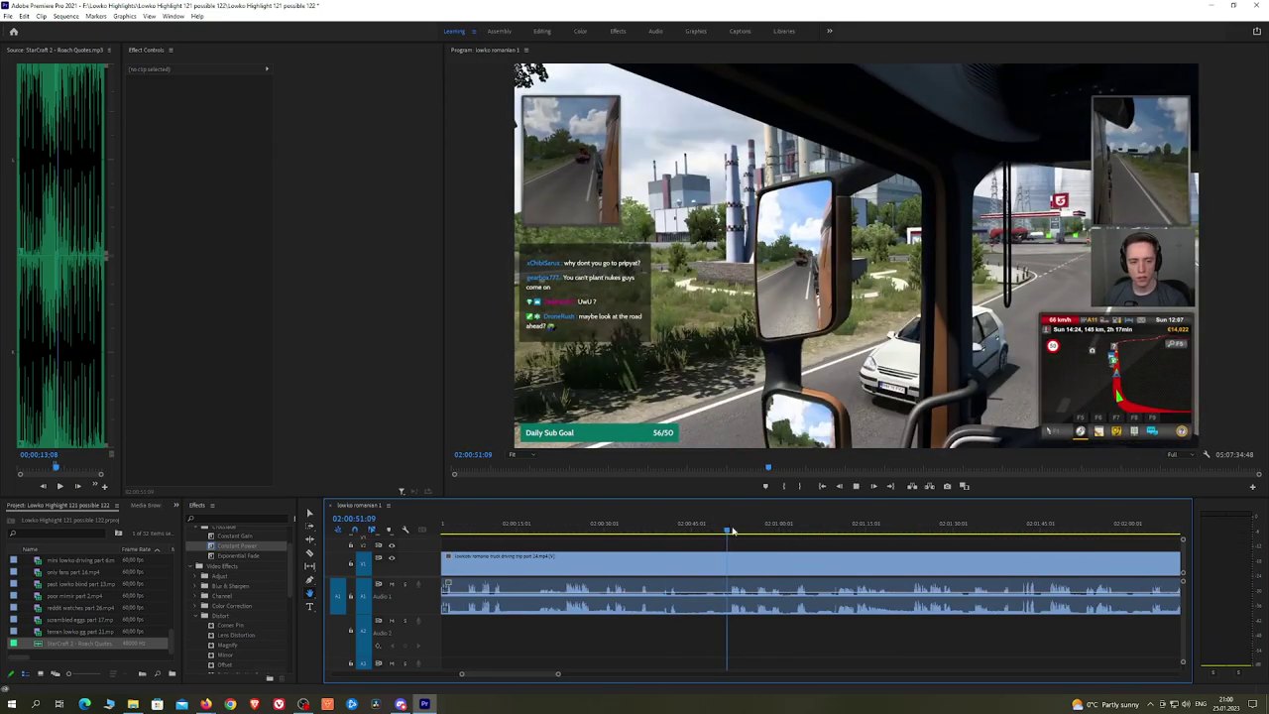
key("space")
key("equal")
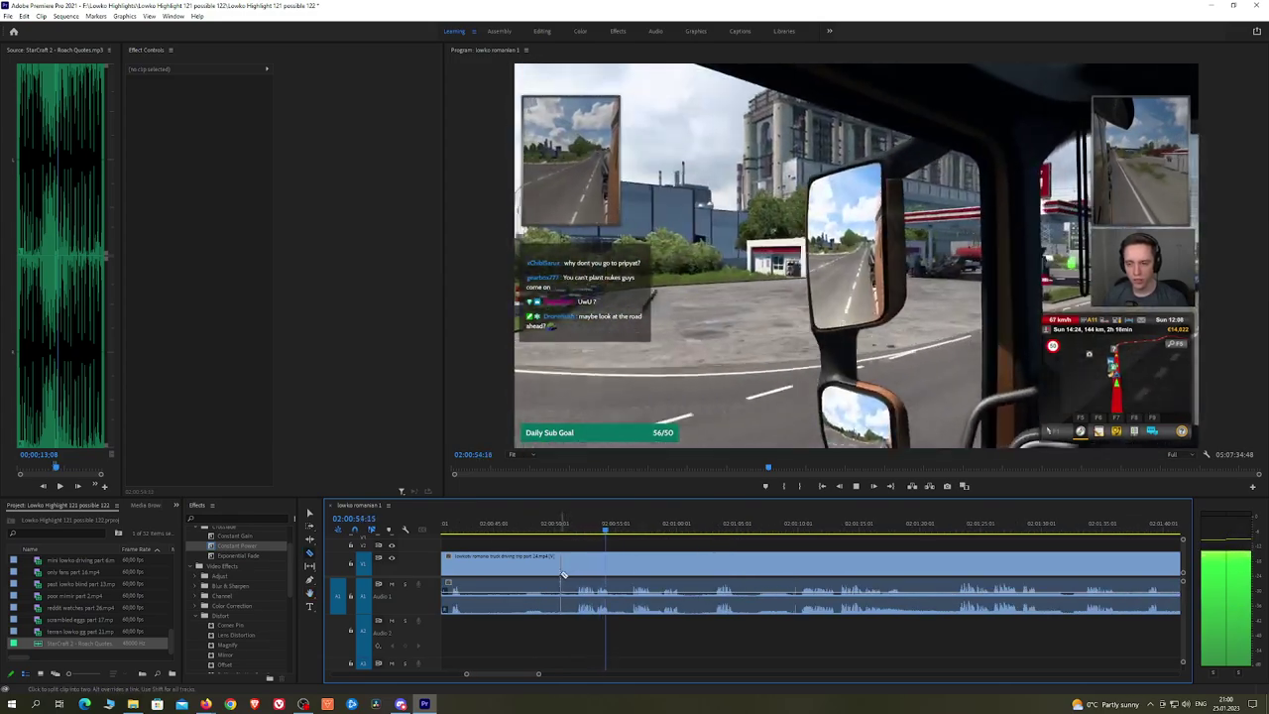
Step: Revisit the cut near 01:58:06 and look at the Exponential Fade audio transition
left_click(563, 575)
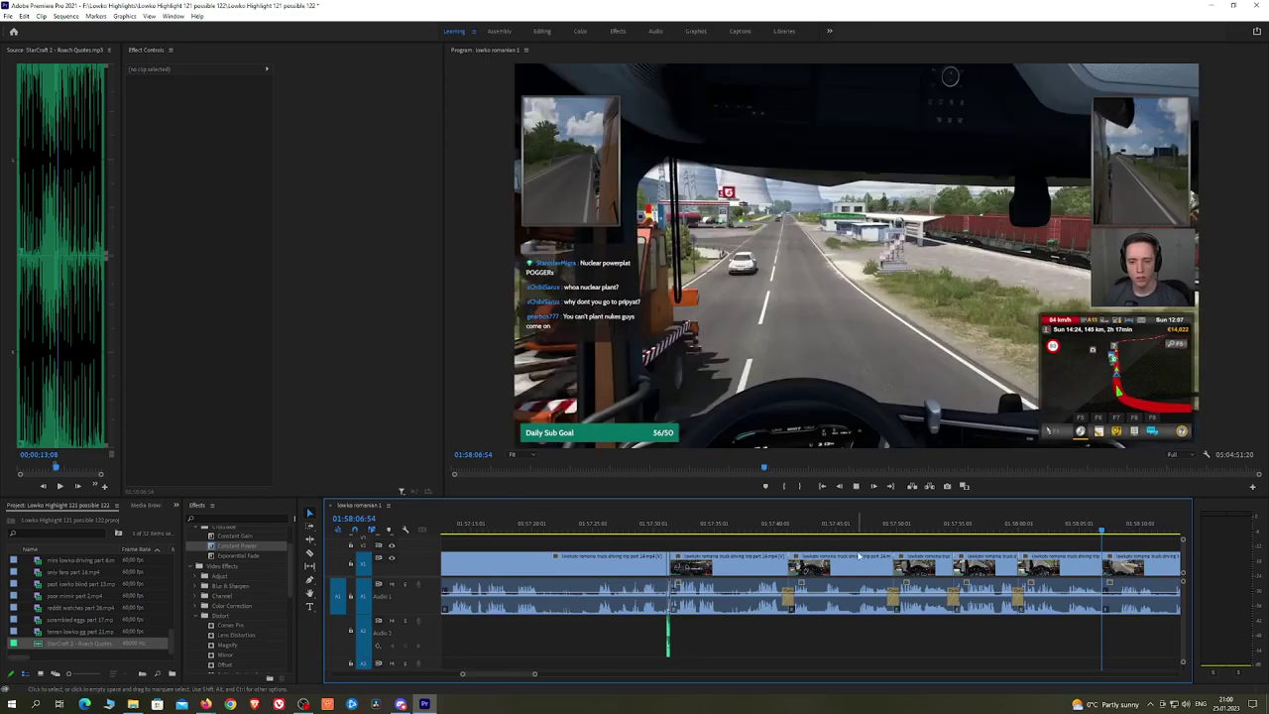
left_click(270, 557)
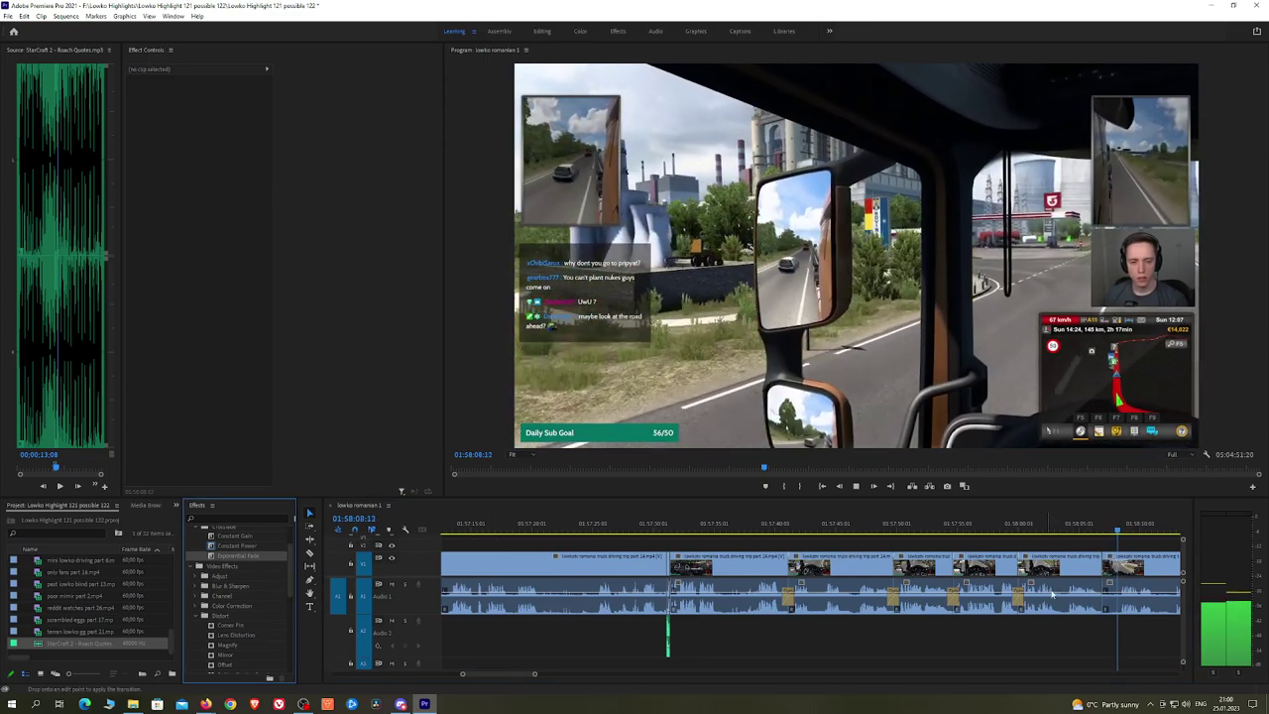
left_click_drag(1129, 550, 875, 562)
scroll(906, 566, "up", 2)
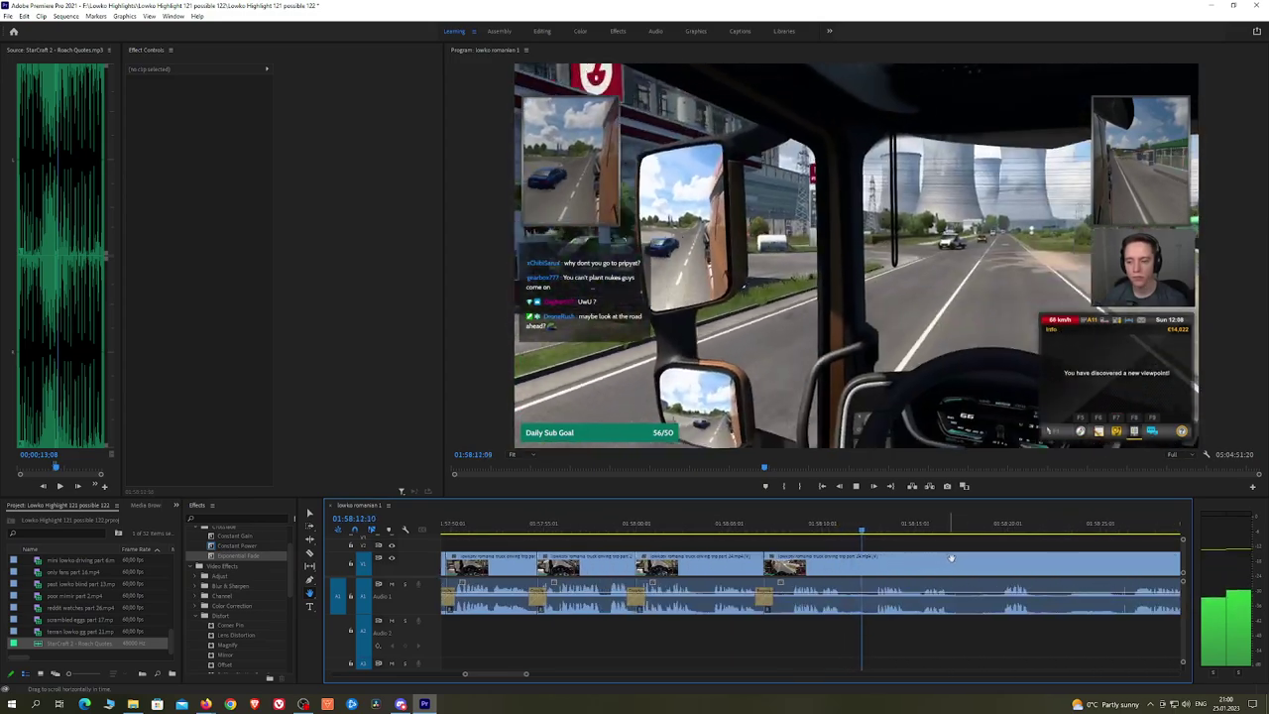
scroll(950, 558, "down", 3)
scroll(871, 559, "down", 1)
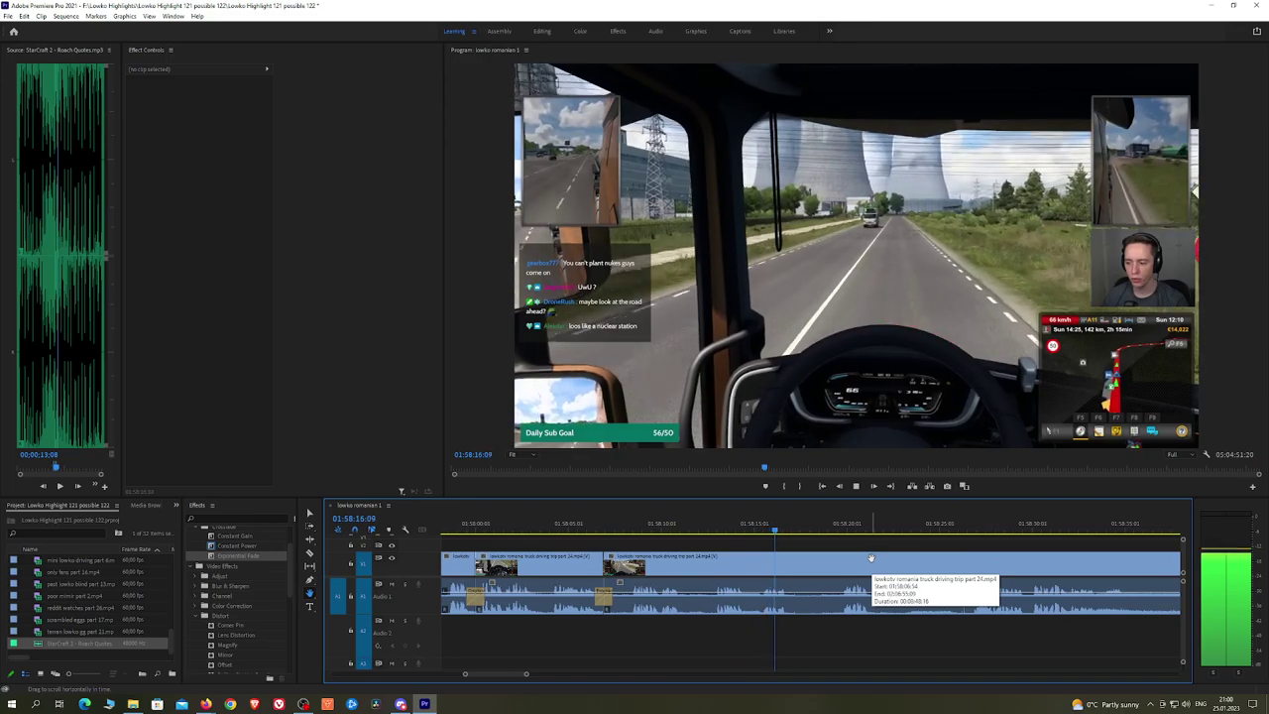
scroll(883, 555, "down", 1)
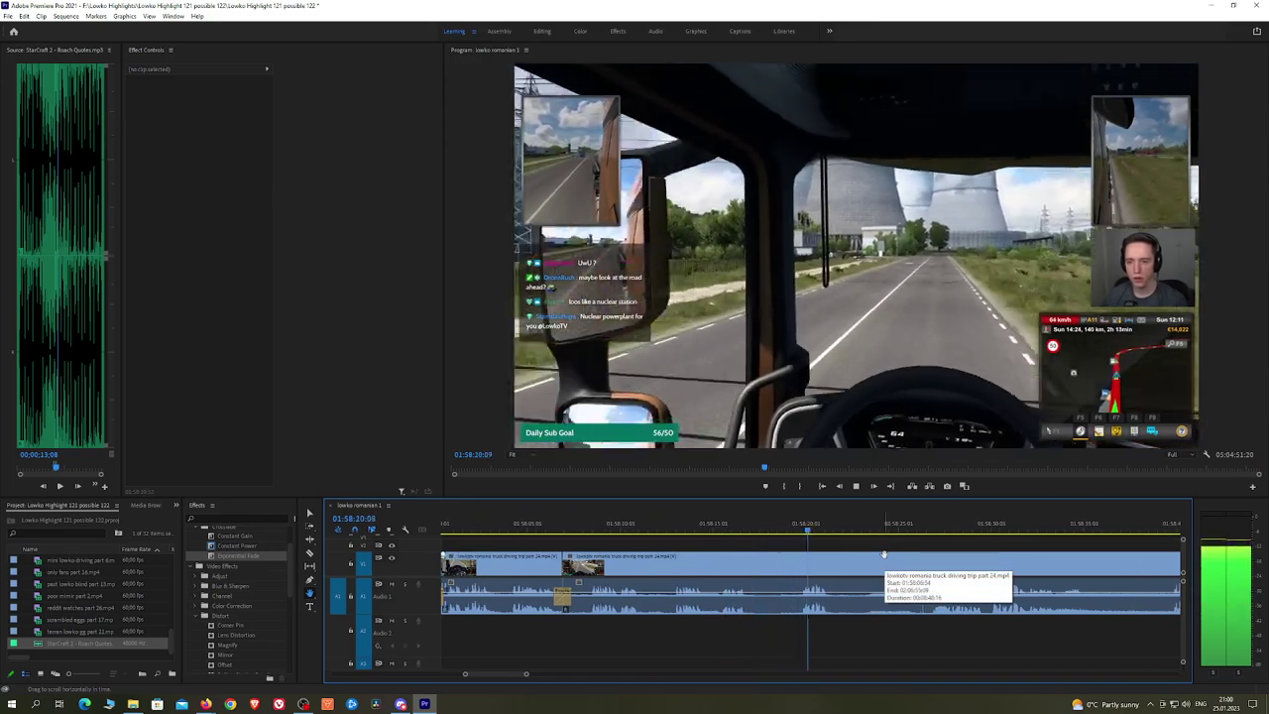
scroll(883, 551, "down", 2)
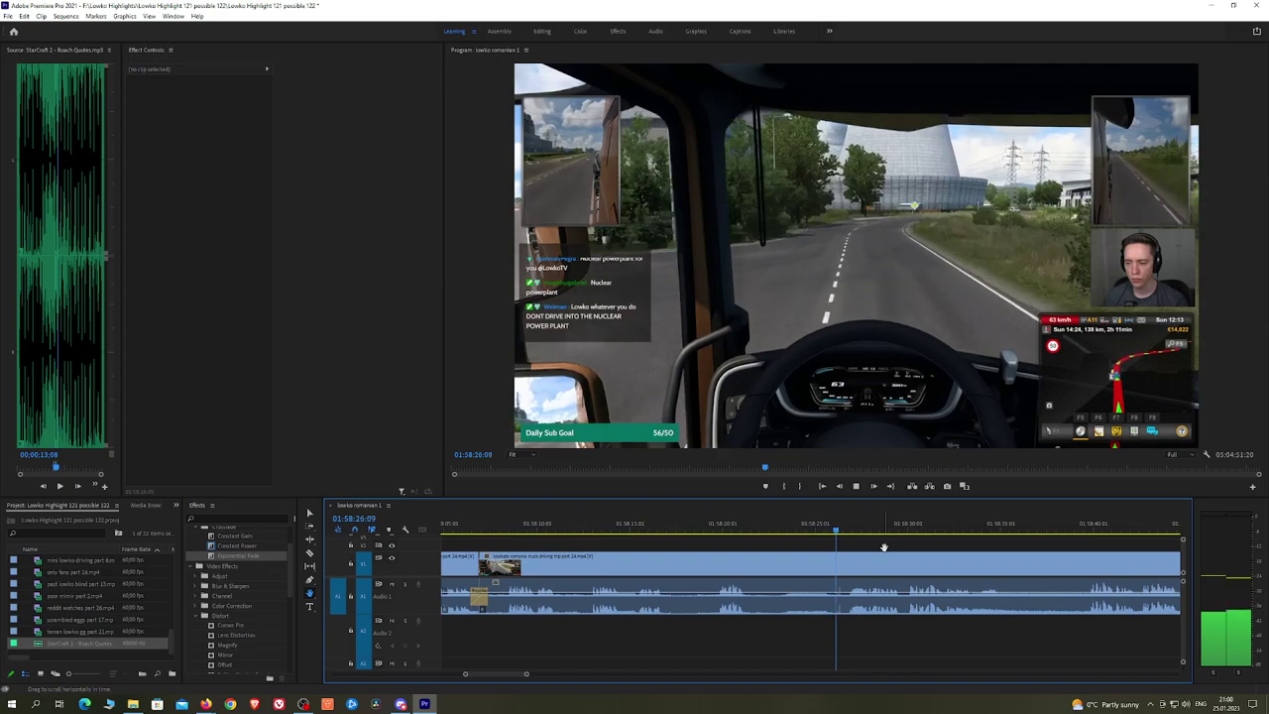
Step: Move ahead along the timeline and split the driving clip at 01:58:50
key("c")
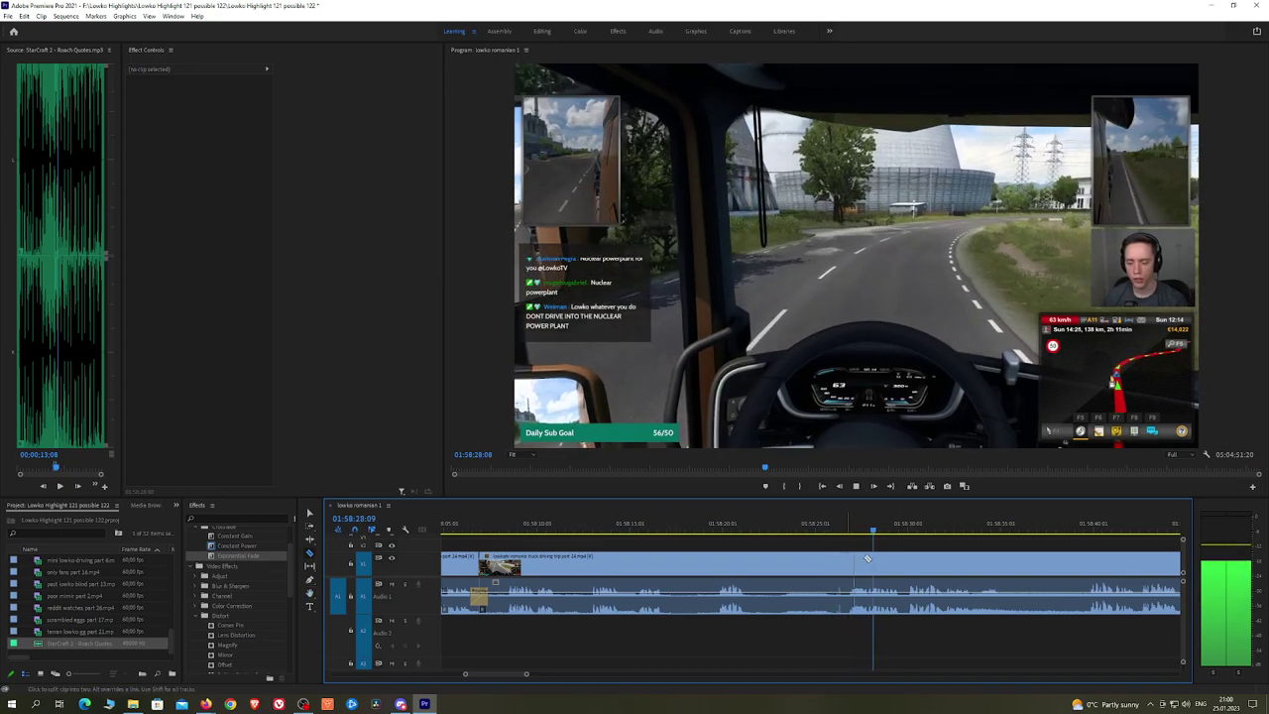
key("h")
left_click_drag(957, 558, 816, 553)
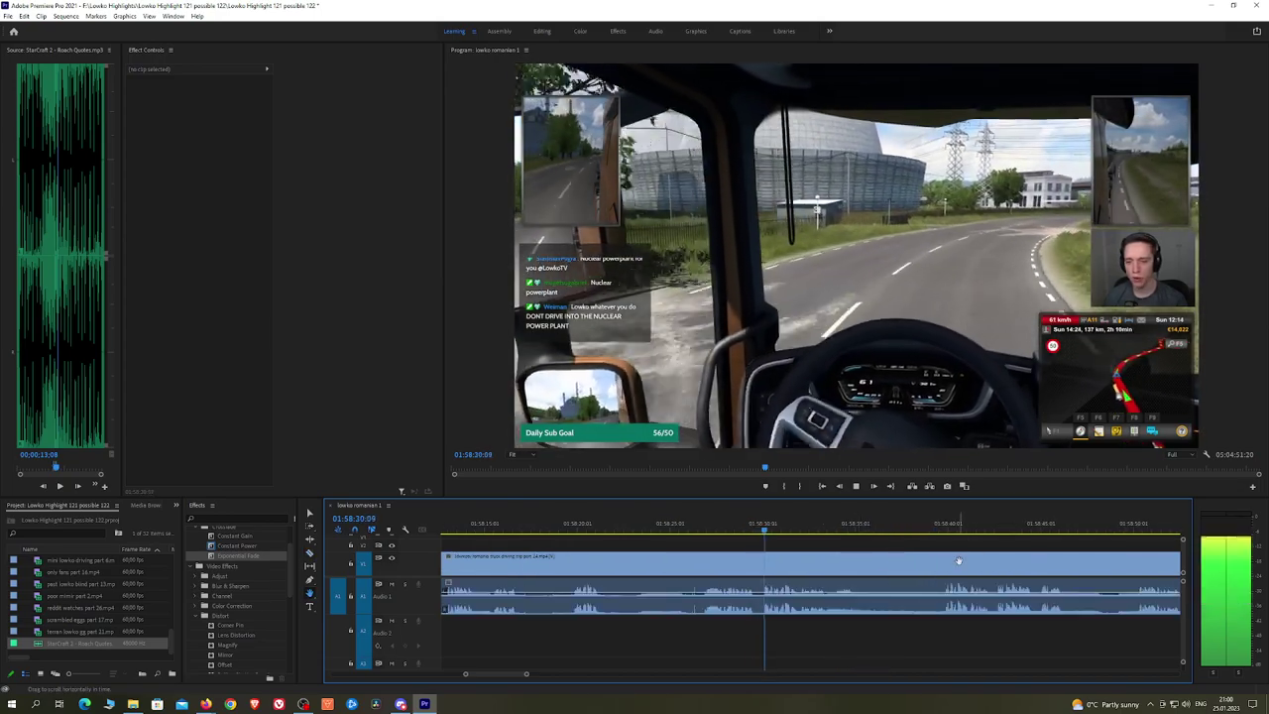
left_click_drag(959, 561, 880, 560)
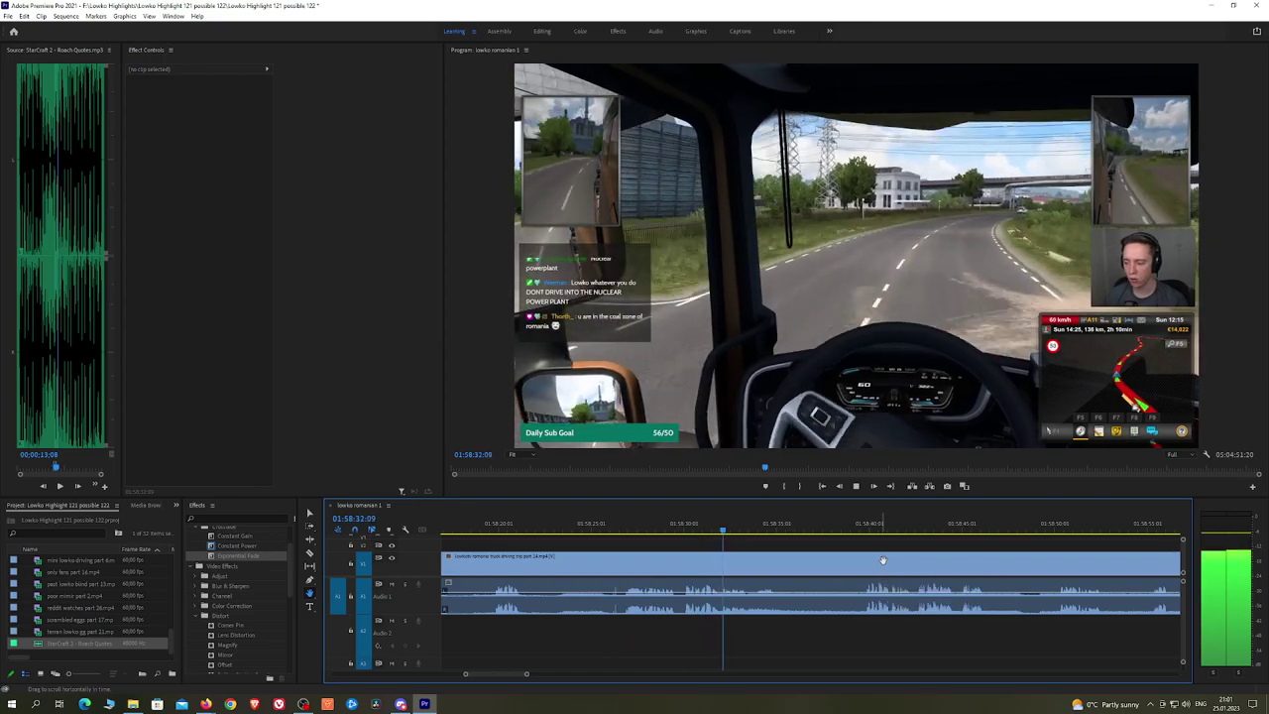
scroll(843, 560, "down", 2)
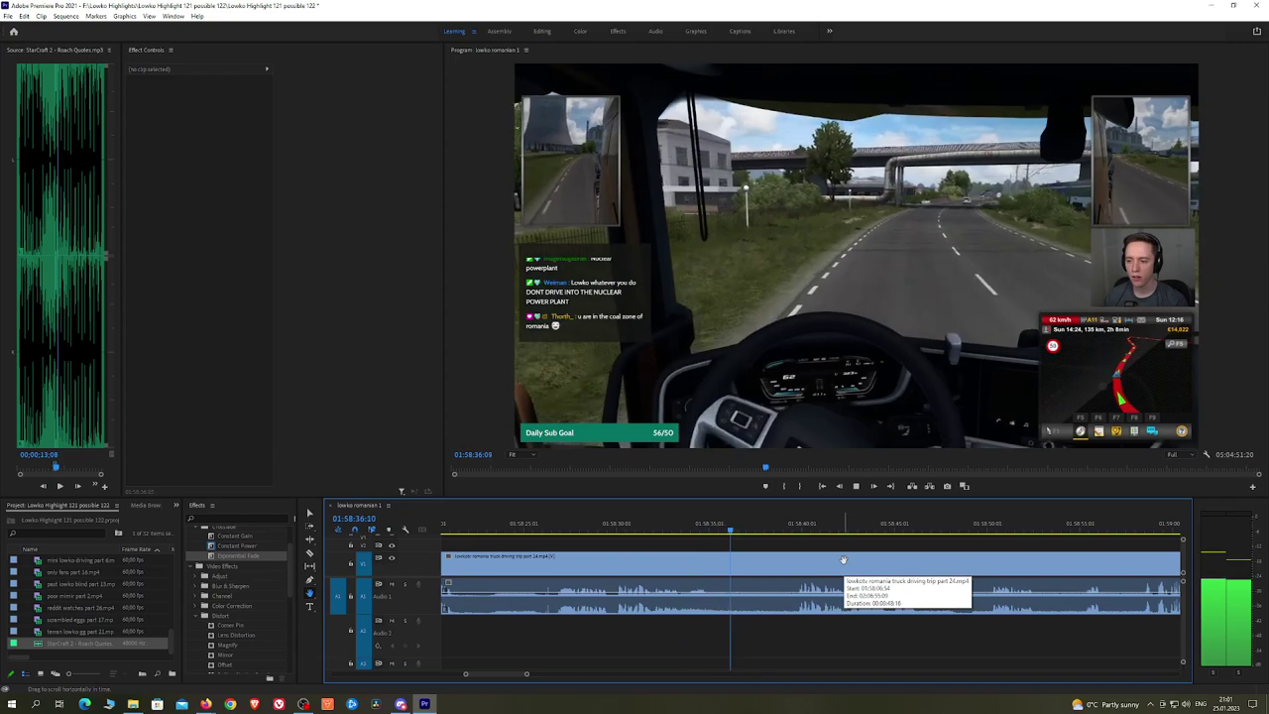
left_click(785, 532)
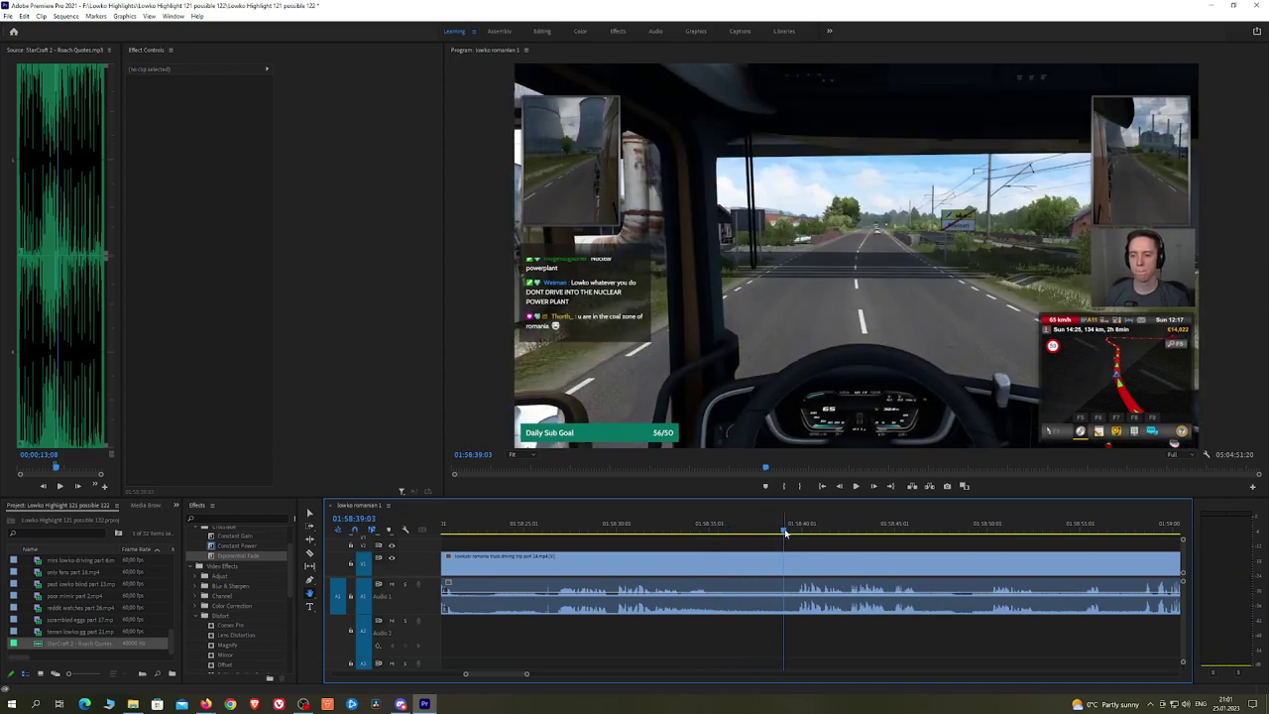
left_click_drag(915, 548, 847, 547)
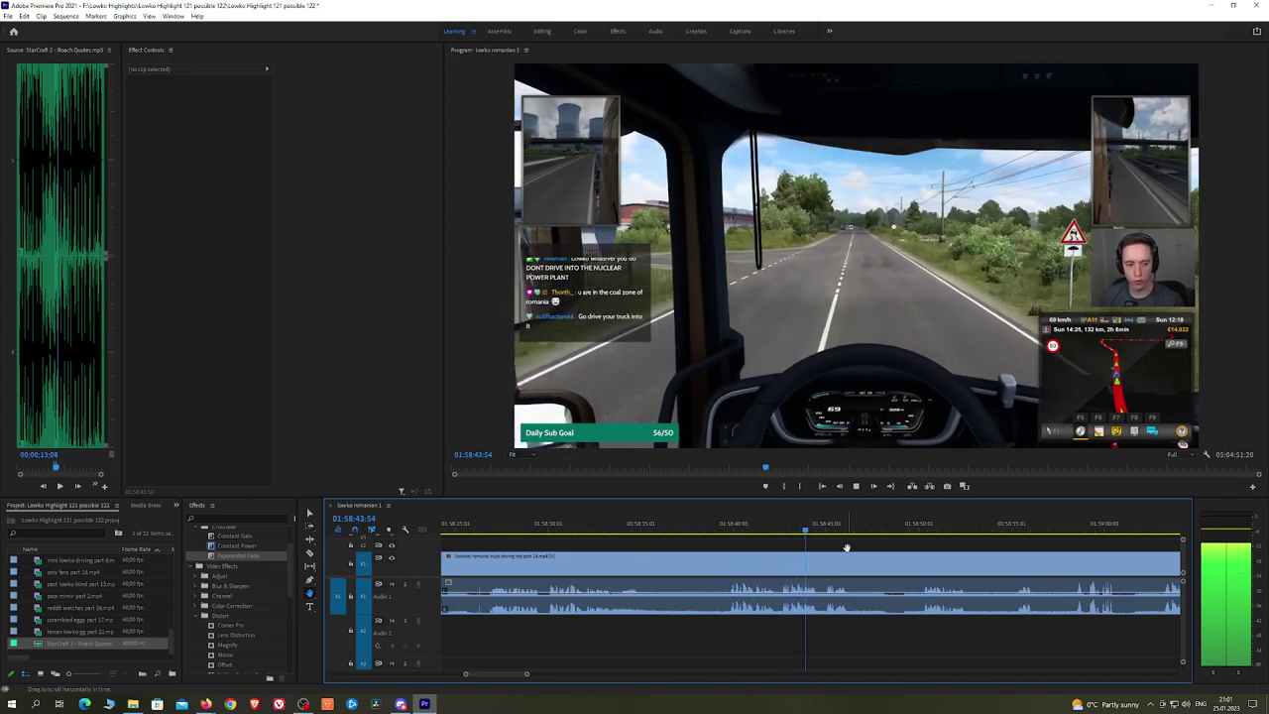
key("c")
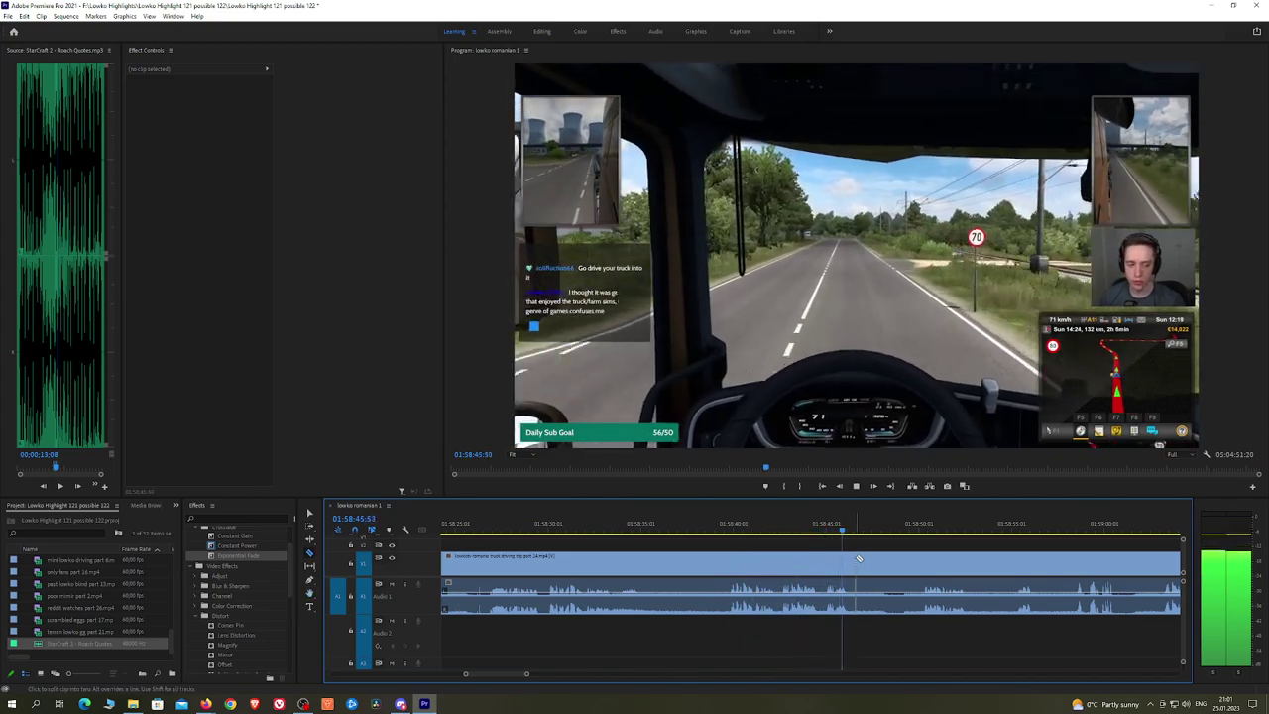
left_click(856, 557)
Step: Play back the footage after the new cut, checking 01:58:55 and 01:58:58
left_click(920, 528)
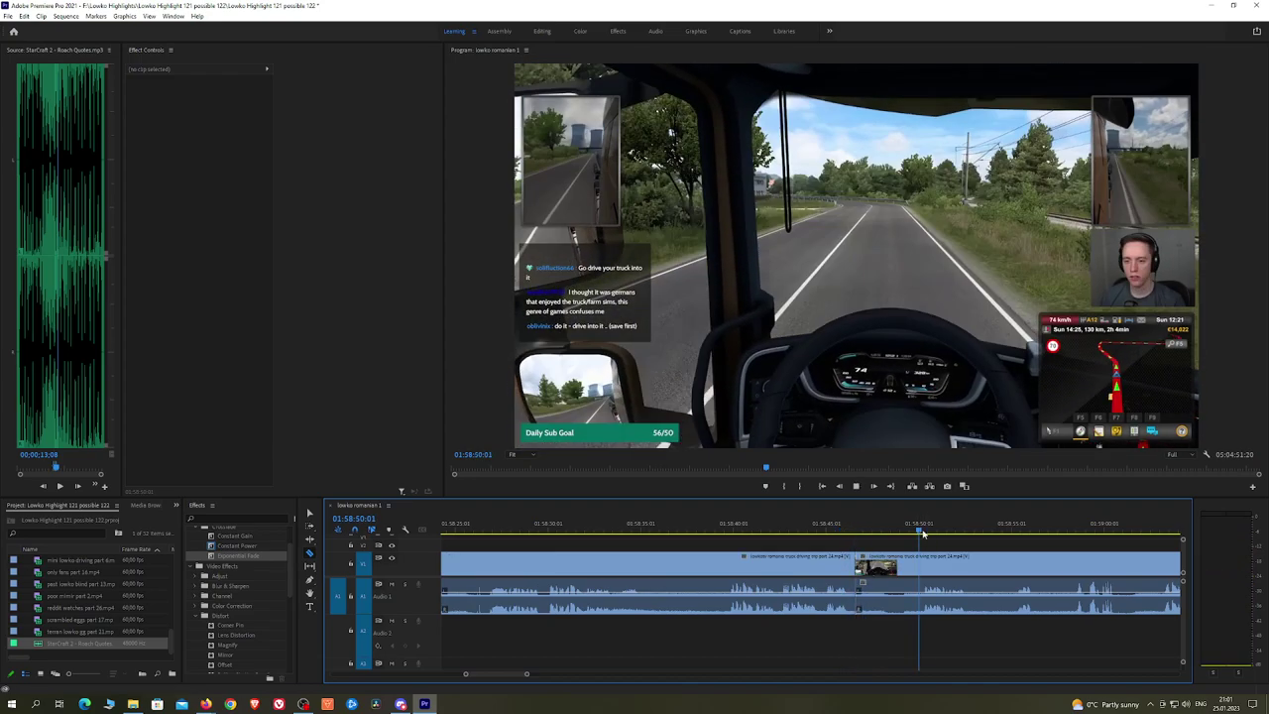
scroll(893, 541, "down", 2)
key("space")
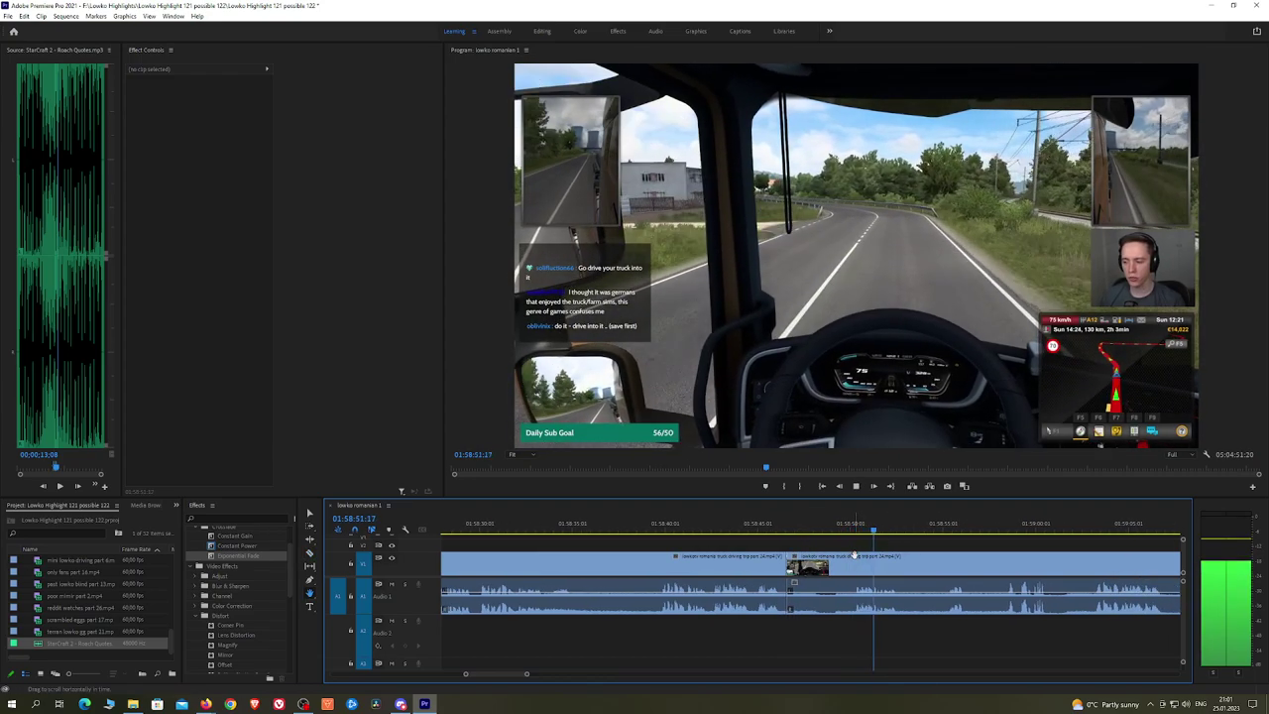
left_click(952, 527)
scroll(1015, 539, "down", 3)
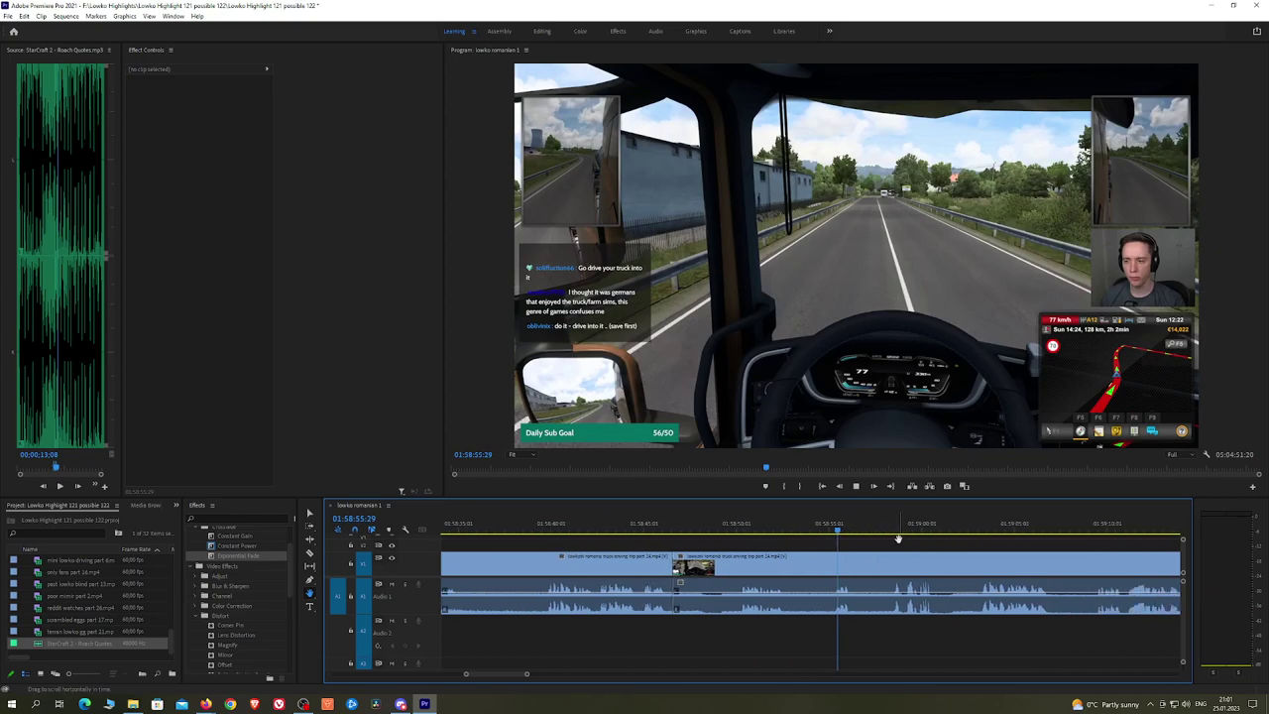
key("space")
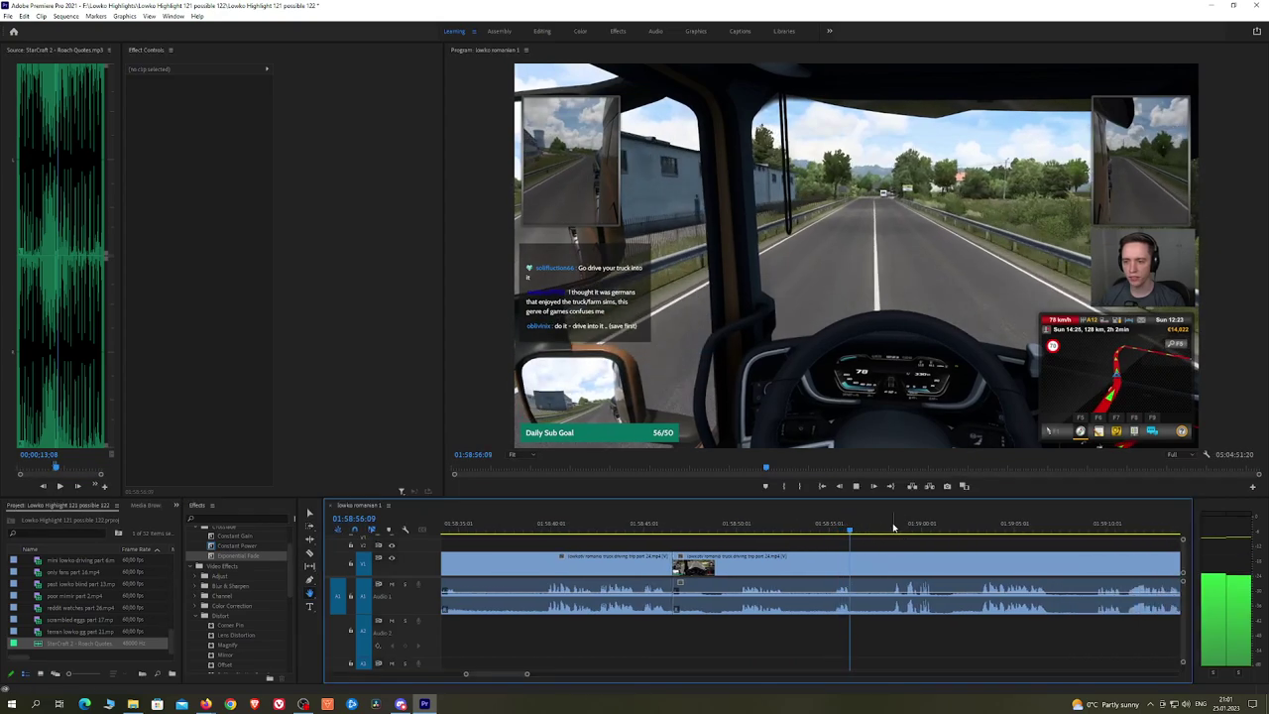
left_click(893, 528)
scroll(961, 543, "down", 3)
key("space")
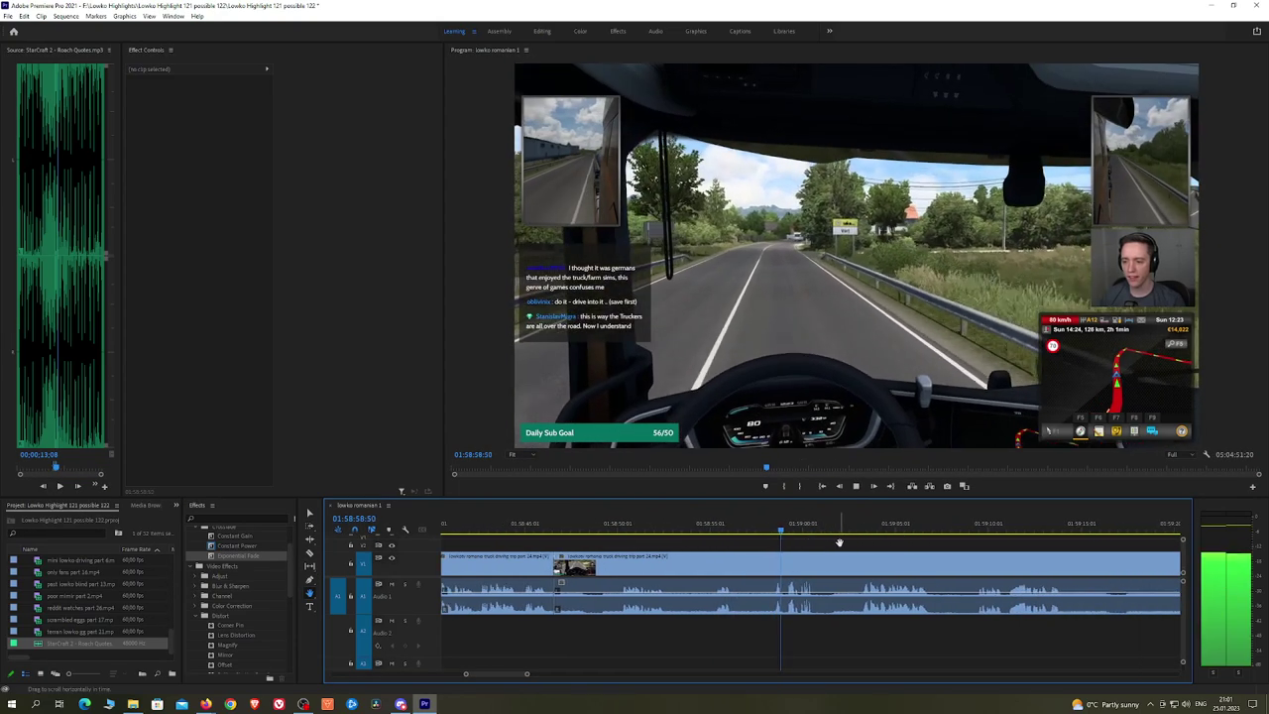
Step: Review the footage further ahead from 01:59:03 to 01:59:24
left_click(861, 529)
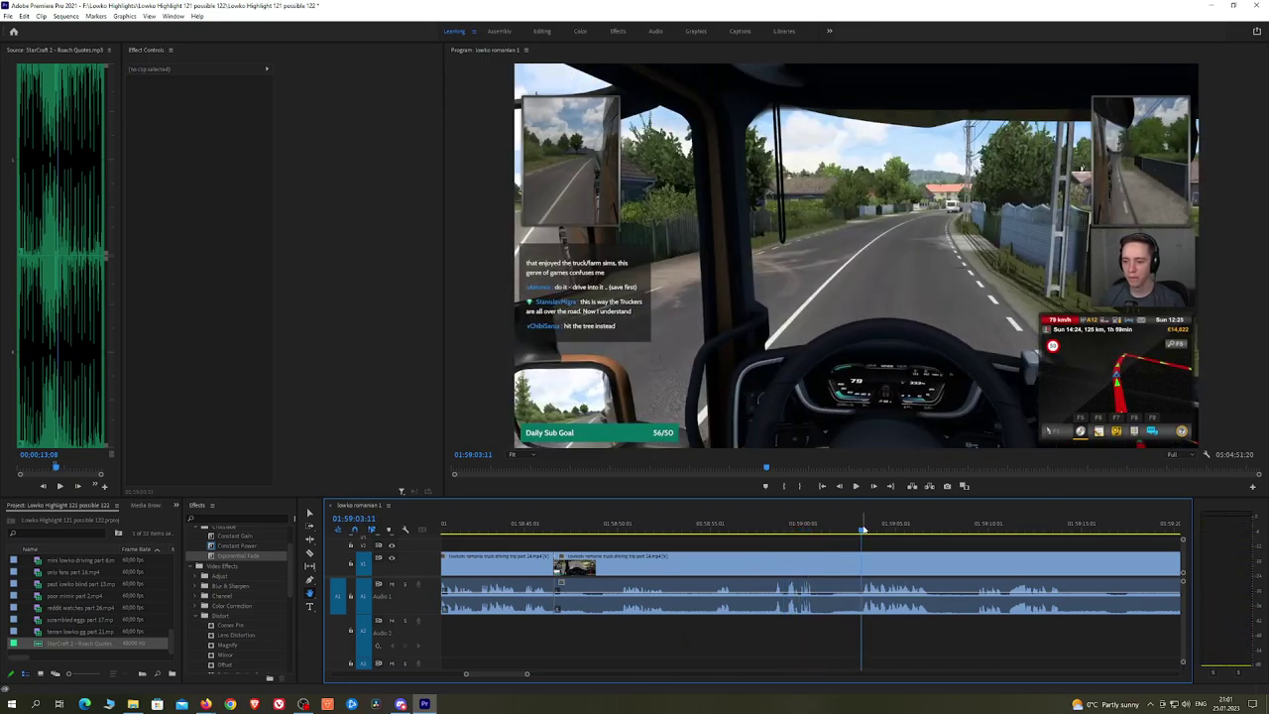
scroll(956, 545, "down", 2)
key("space")
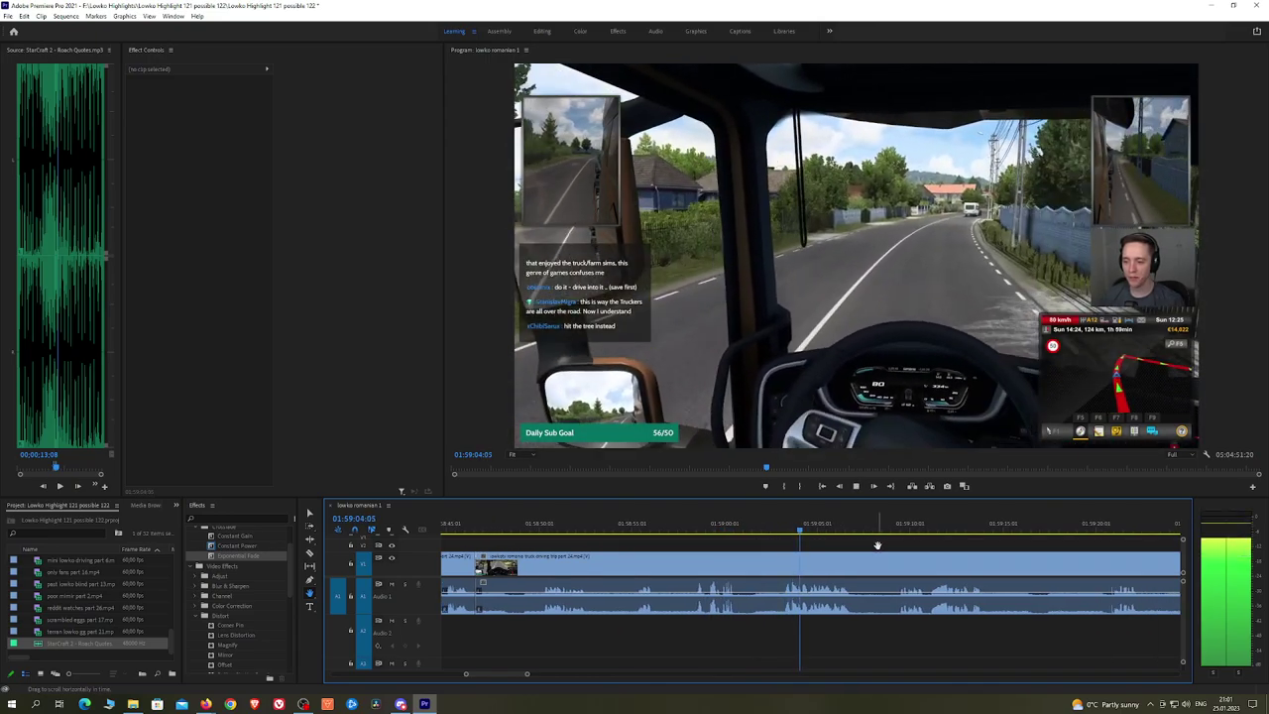
left_click(896, 529)
left_click_drag(971, 545, 870, 542)
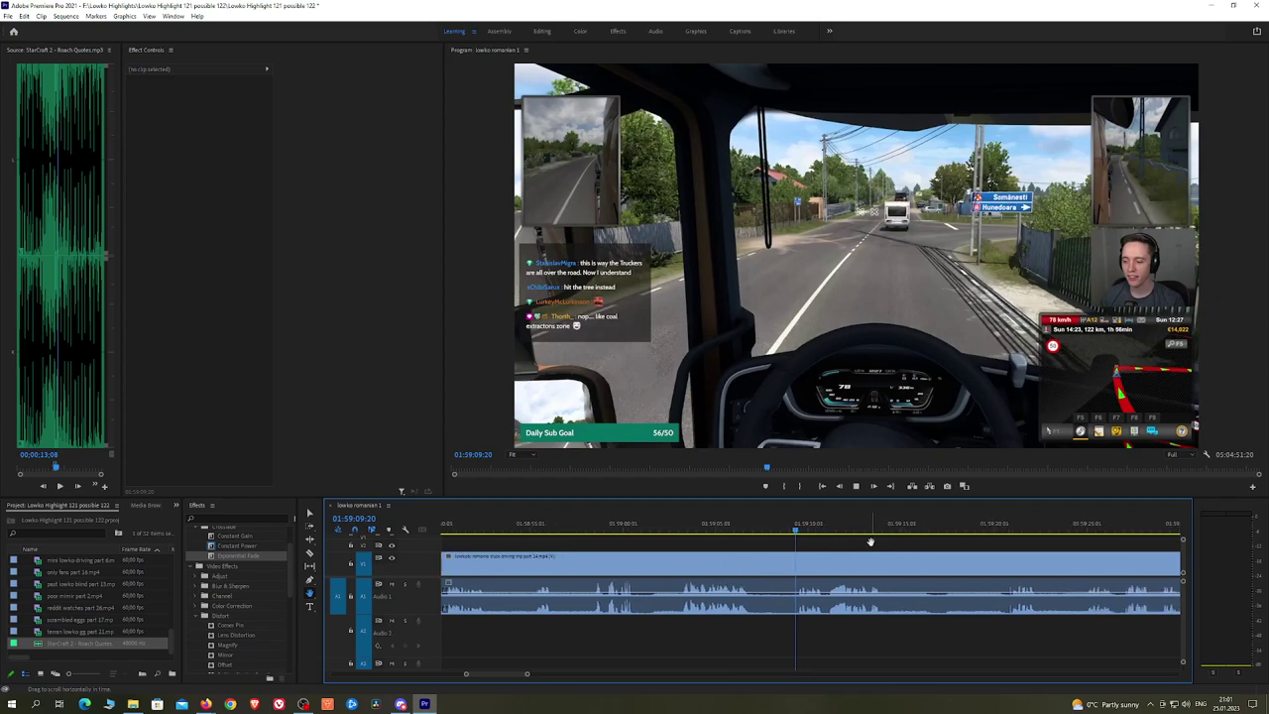
key("space")
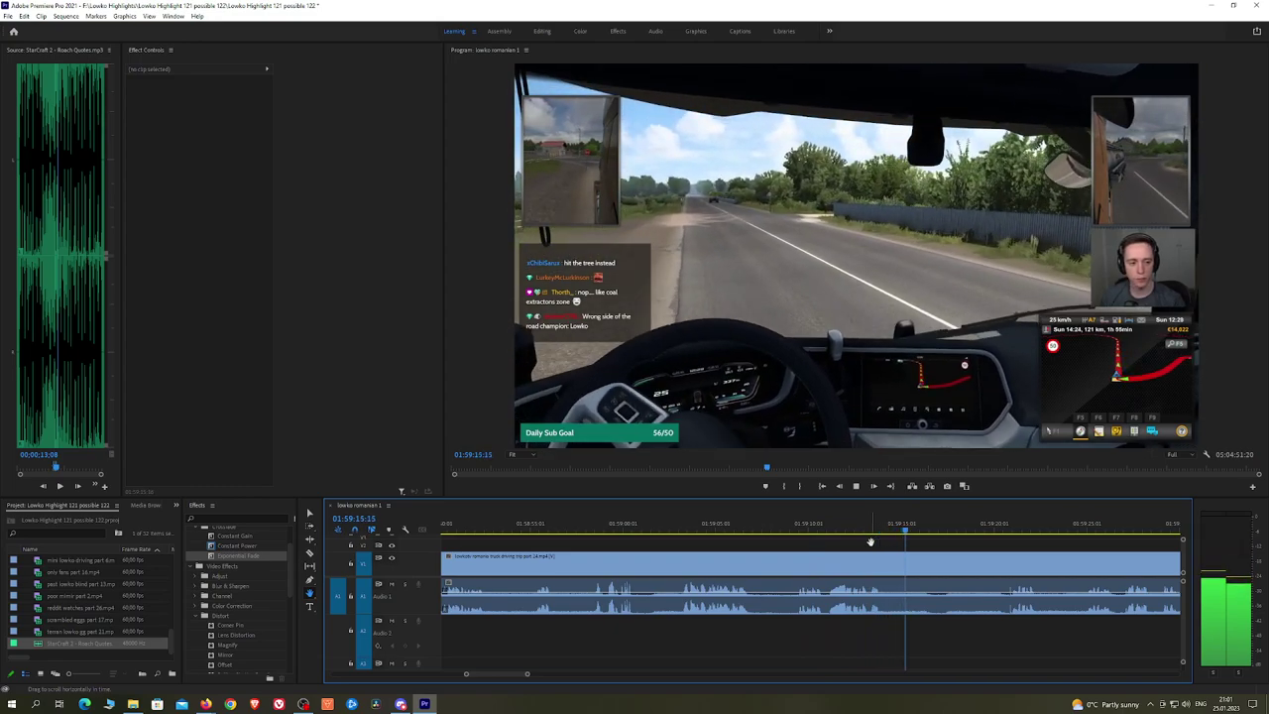
left_click_drag(982, 528, 768, 548)
Step: Ripple-delete the dull stretch up to a new cut and crossfade the audio join with Constant Power
scroll(1080, 539, "down", 3)
scroll(793, 550, "up", 3)
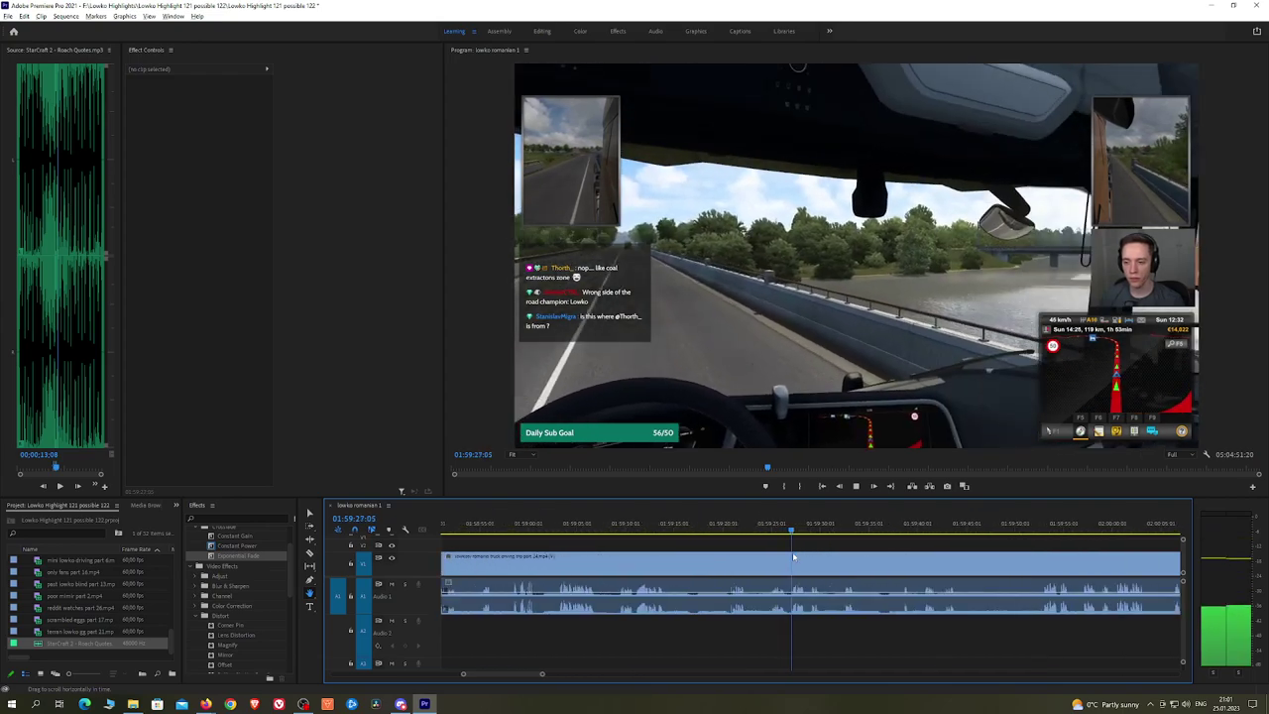
key("c")
left_click(752, 566)
key("v")
left_click(736, 566)
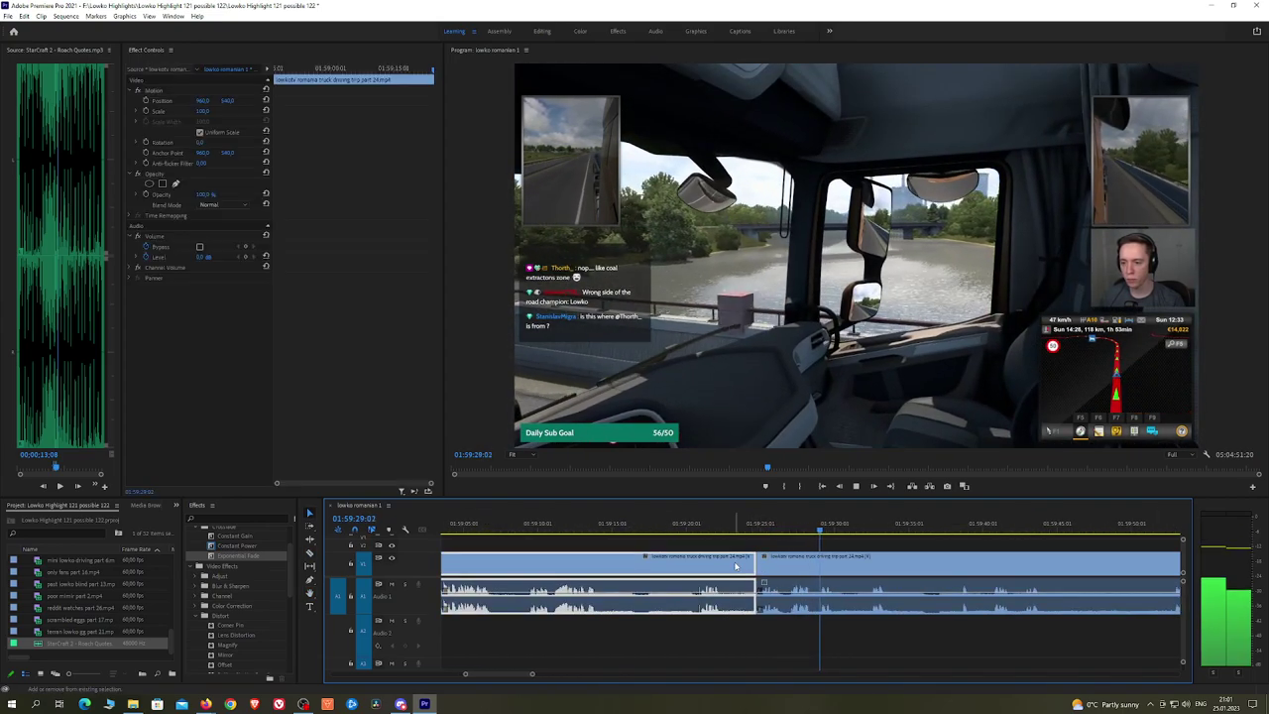
key("shift+Delete")
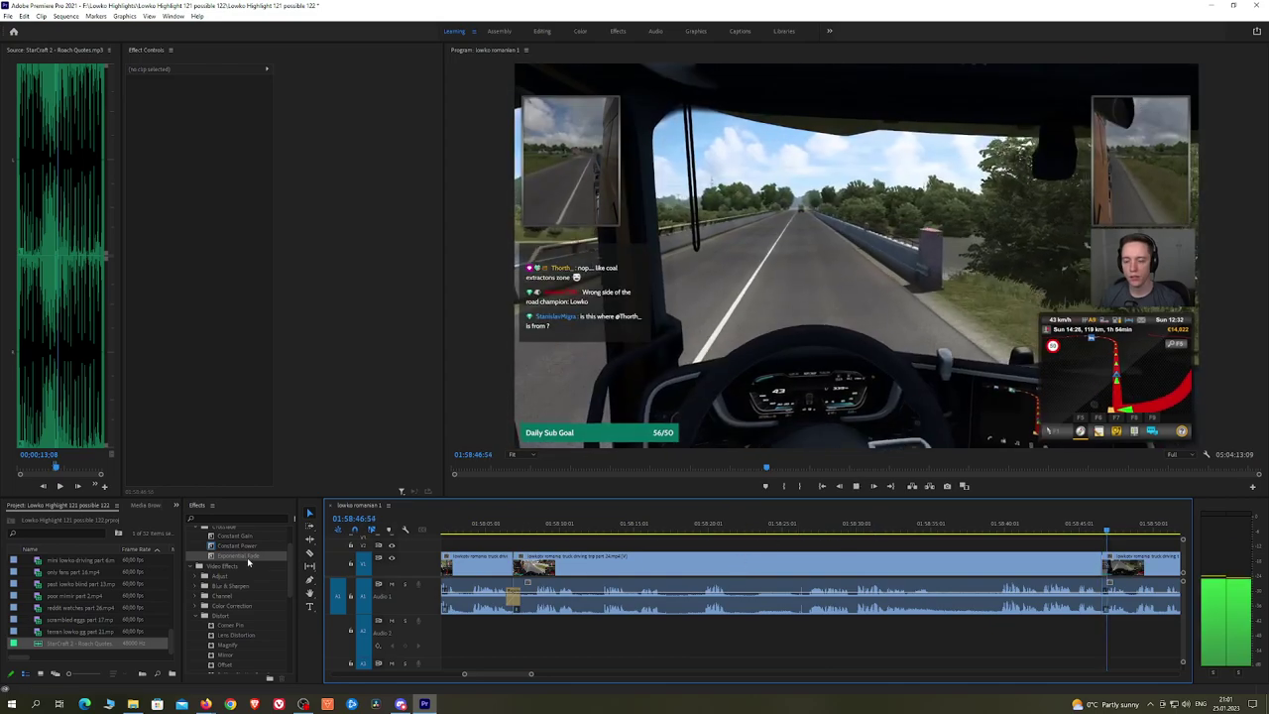
left_click_drag(238, 546, 1103, 599)
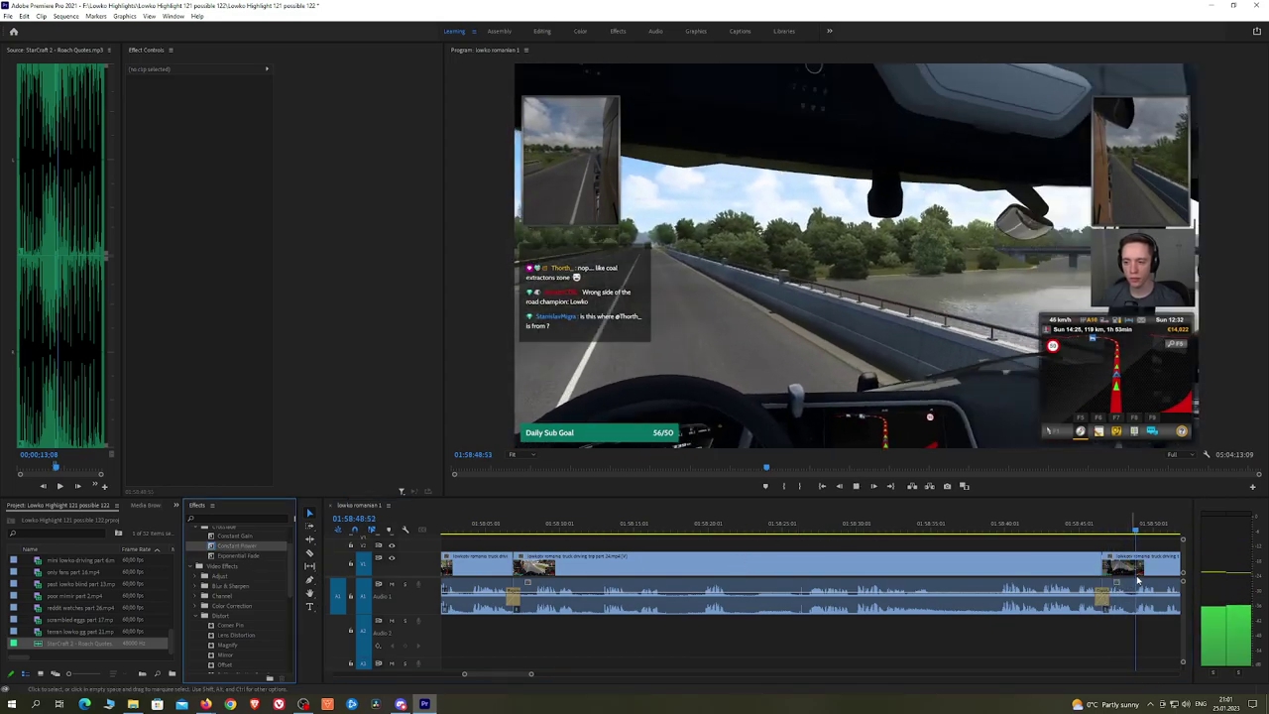
Step: Split the clip again at the playhead and play on from 01:59:01
key("h")
left_click_drag(768, 566, 711, 561)
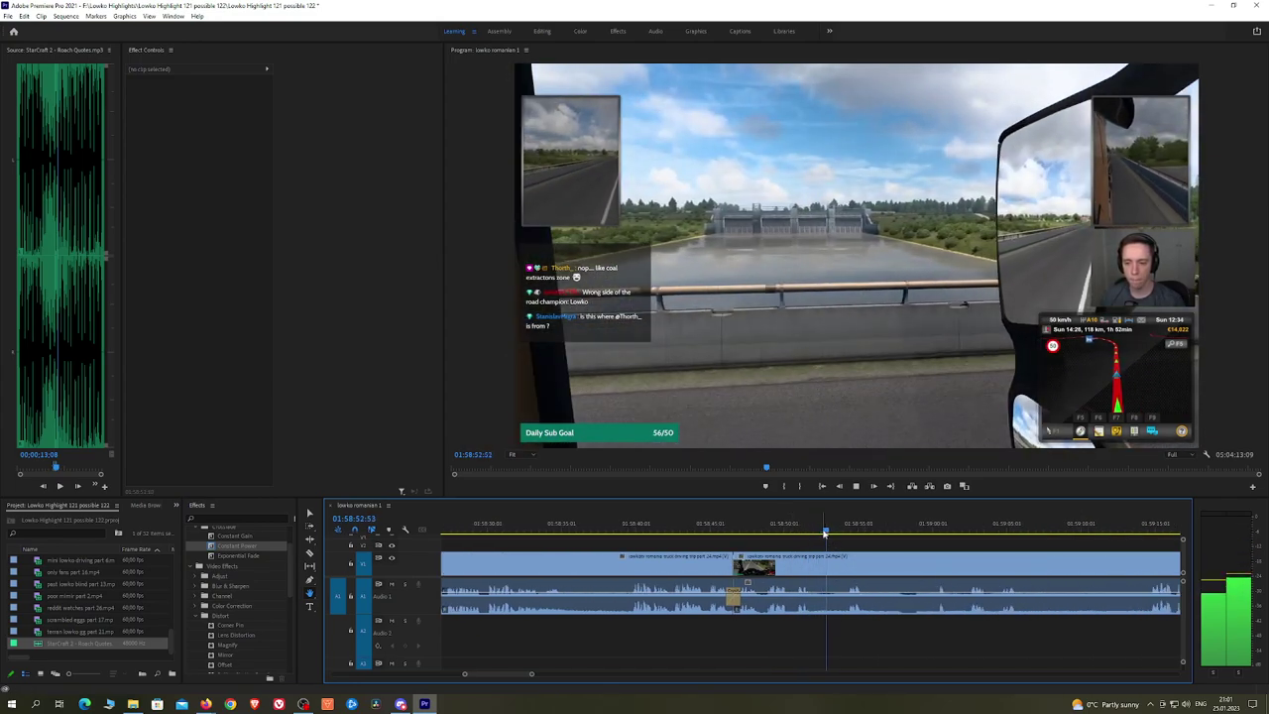
left_click_drag(923, 561, 834, 555)
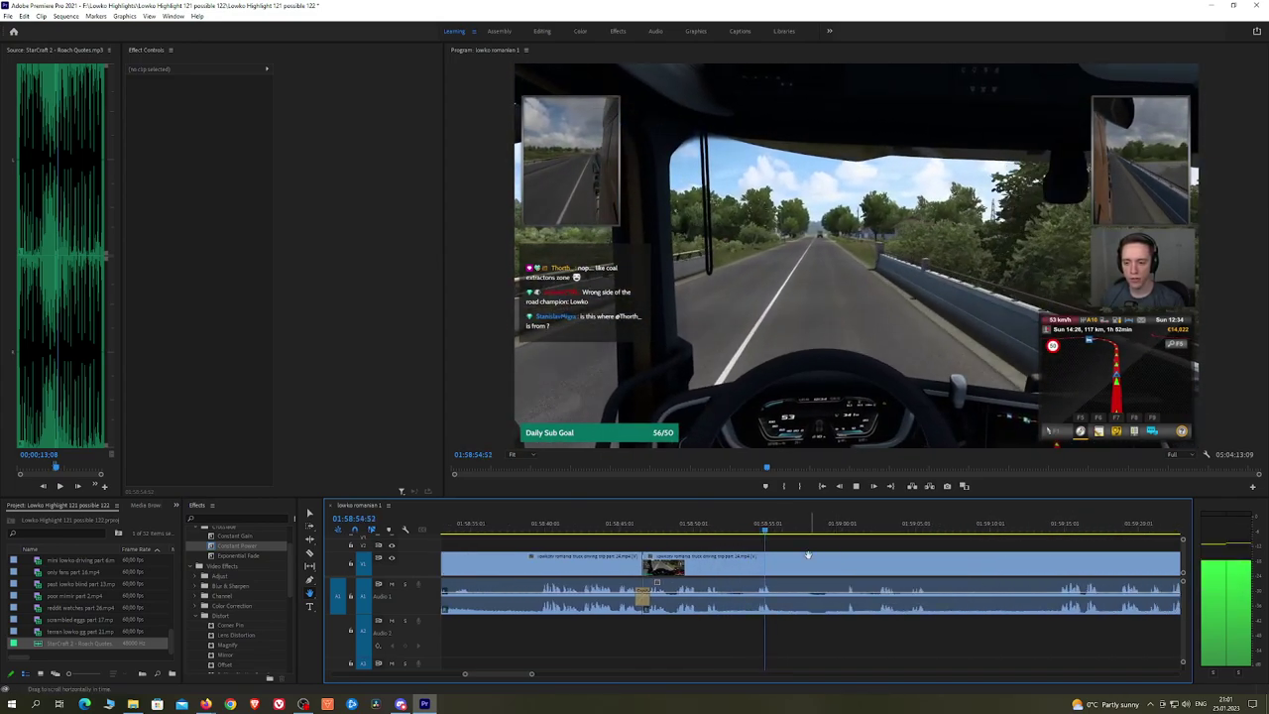
key("ctrl+k")
left_click(866, 524)
key("space")
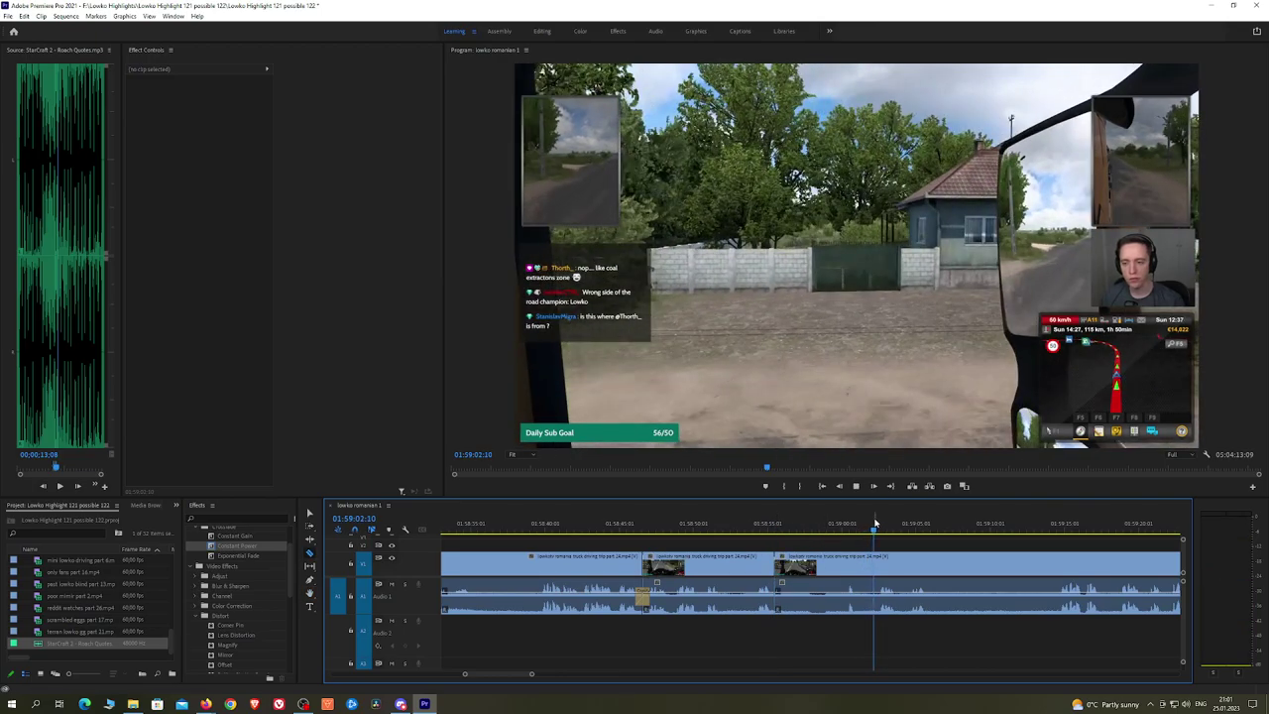
scroll(903, 531, "down", 2)
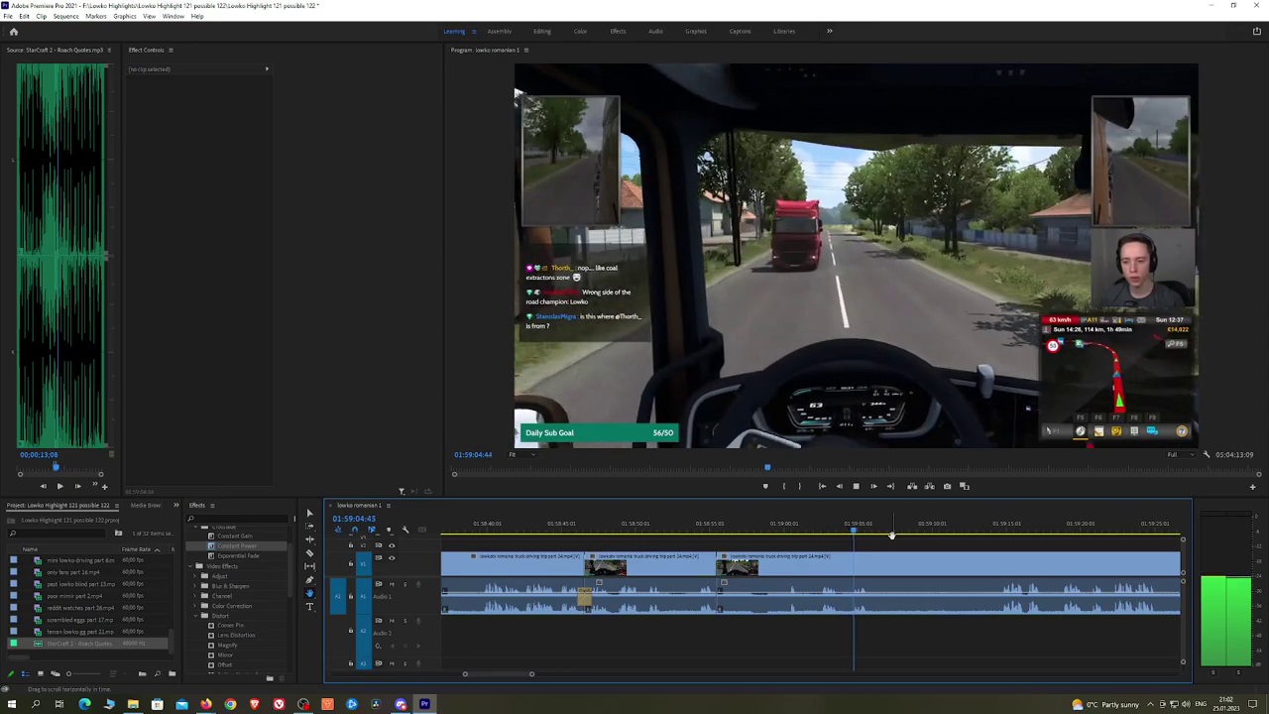
Step: Play back from about 01:58:55 to check the latest edit
left_click(995, 528)
left_click(716, 529)
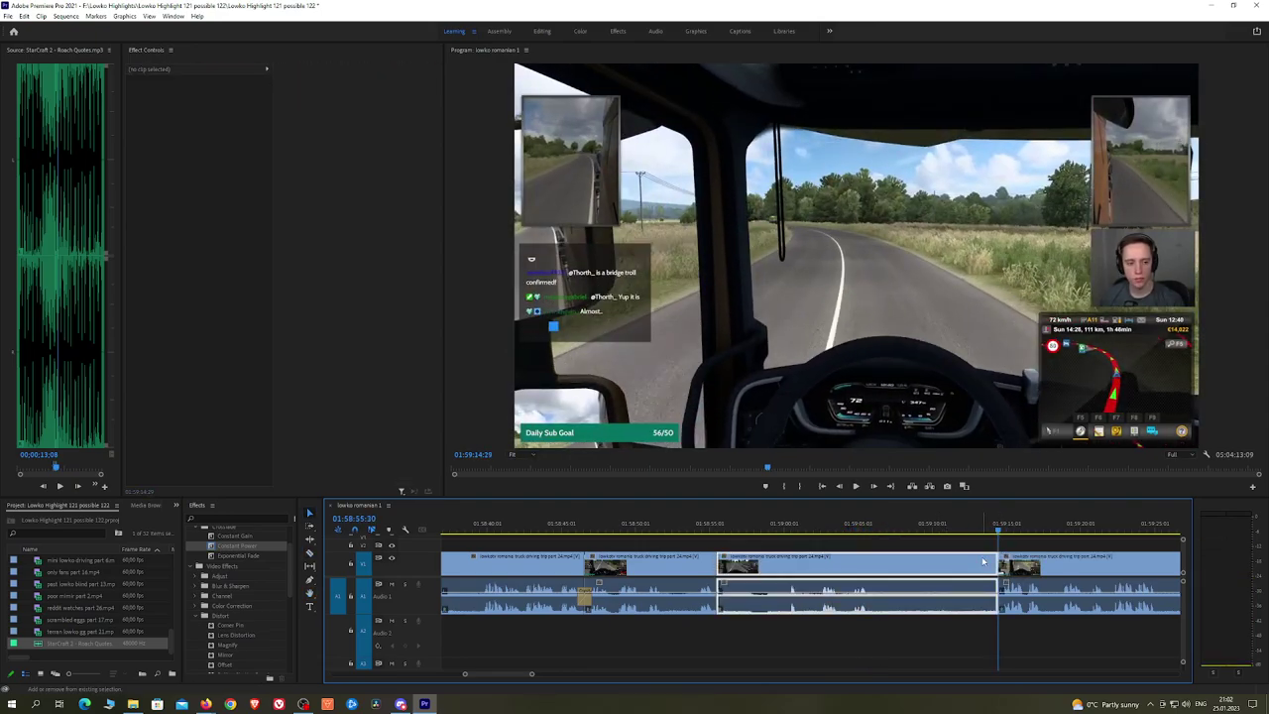
key("space")
left_click(270, 563)
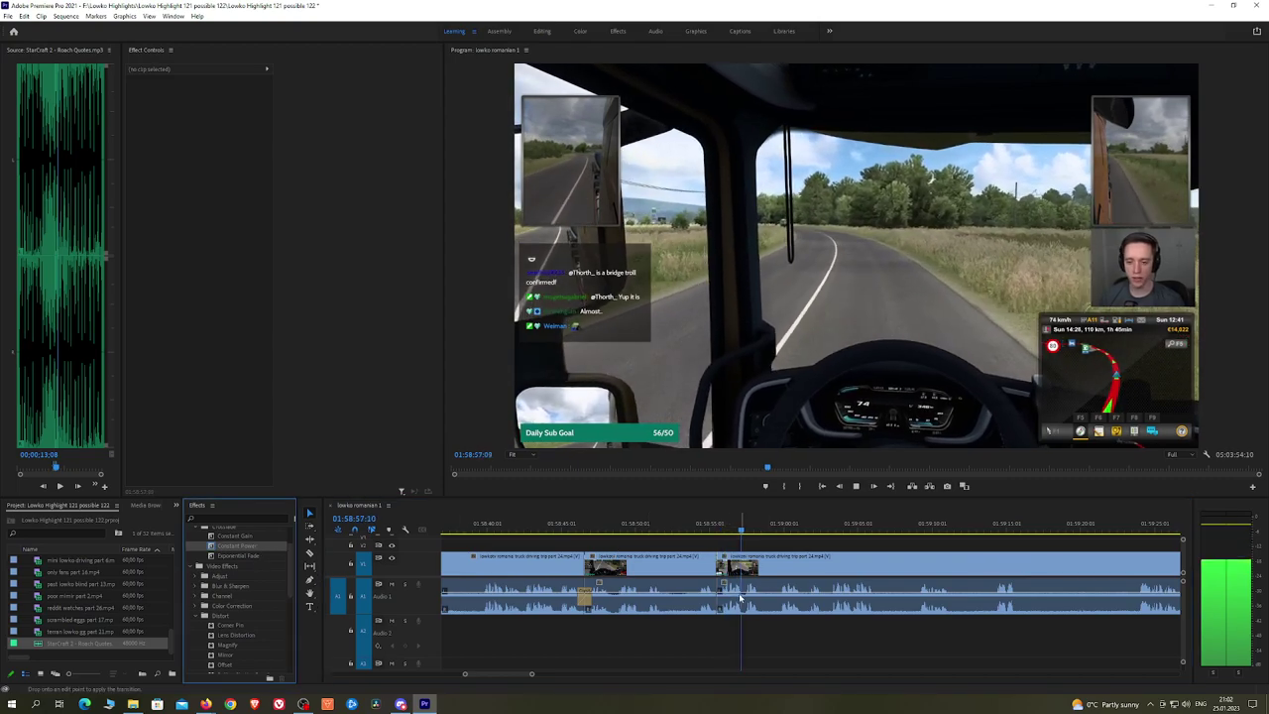
left_click(853, 547)
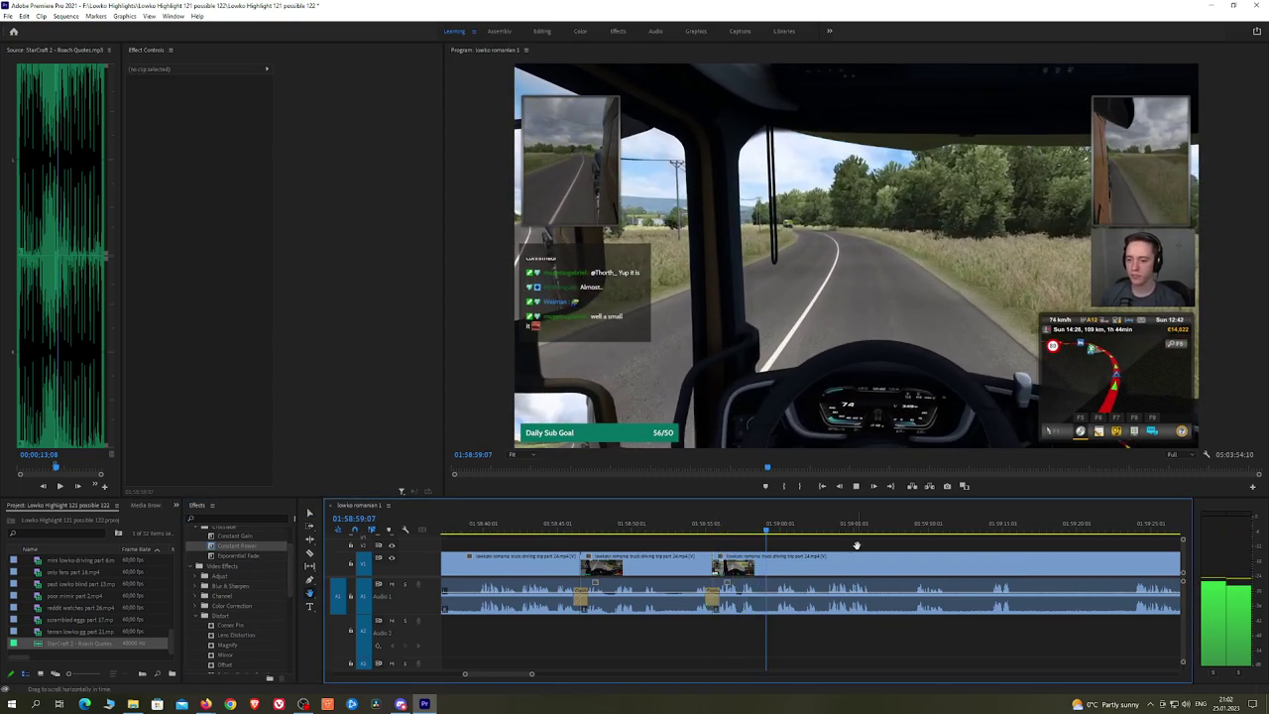
left_click_drag(927, 540, 882, 538)
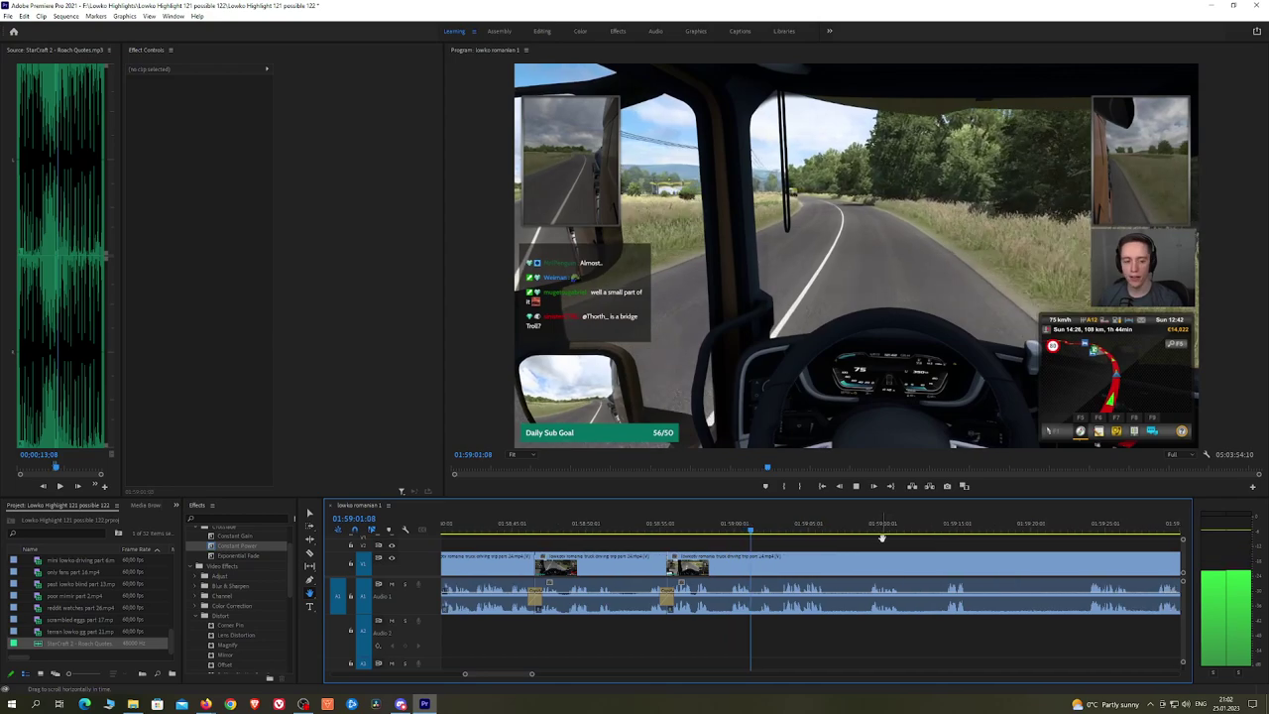
scroll(888, 540, "down", 1)
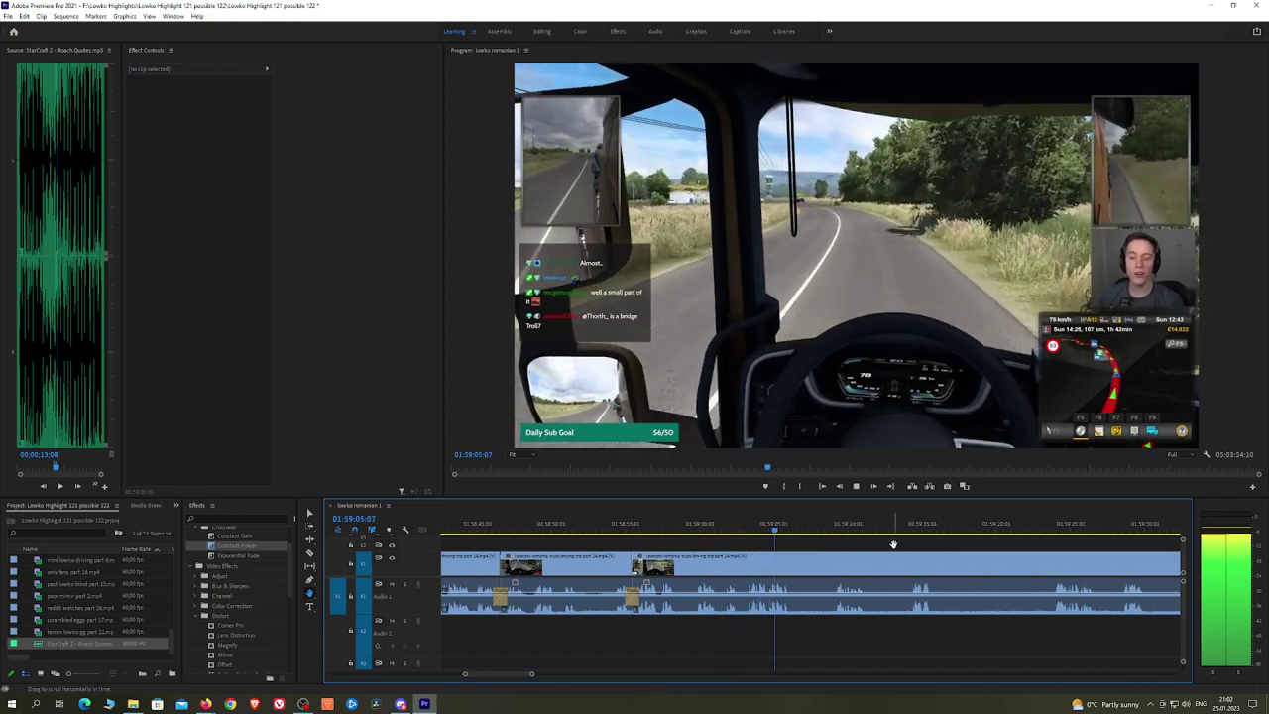
Step: Split the clip at about 01:59:08 and add a Constant Power crossfade there
key("c")
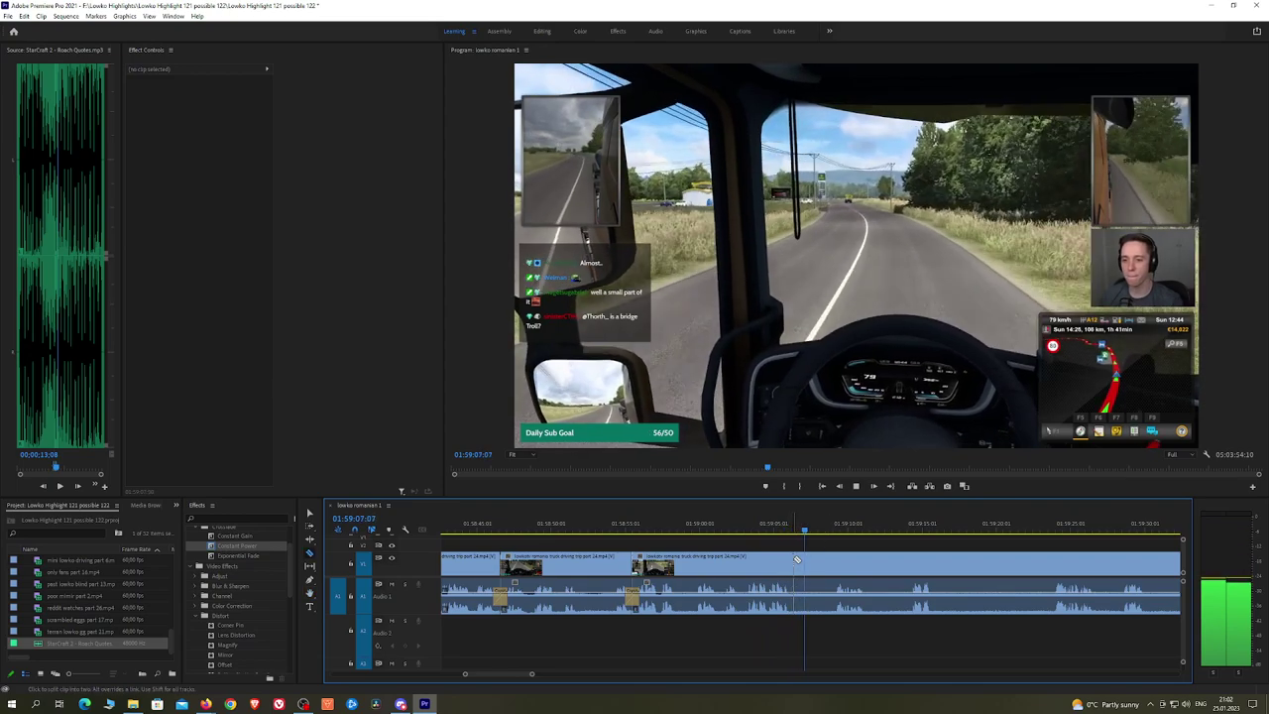
left_click(798, 560)
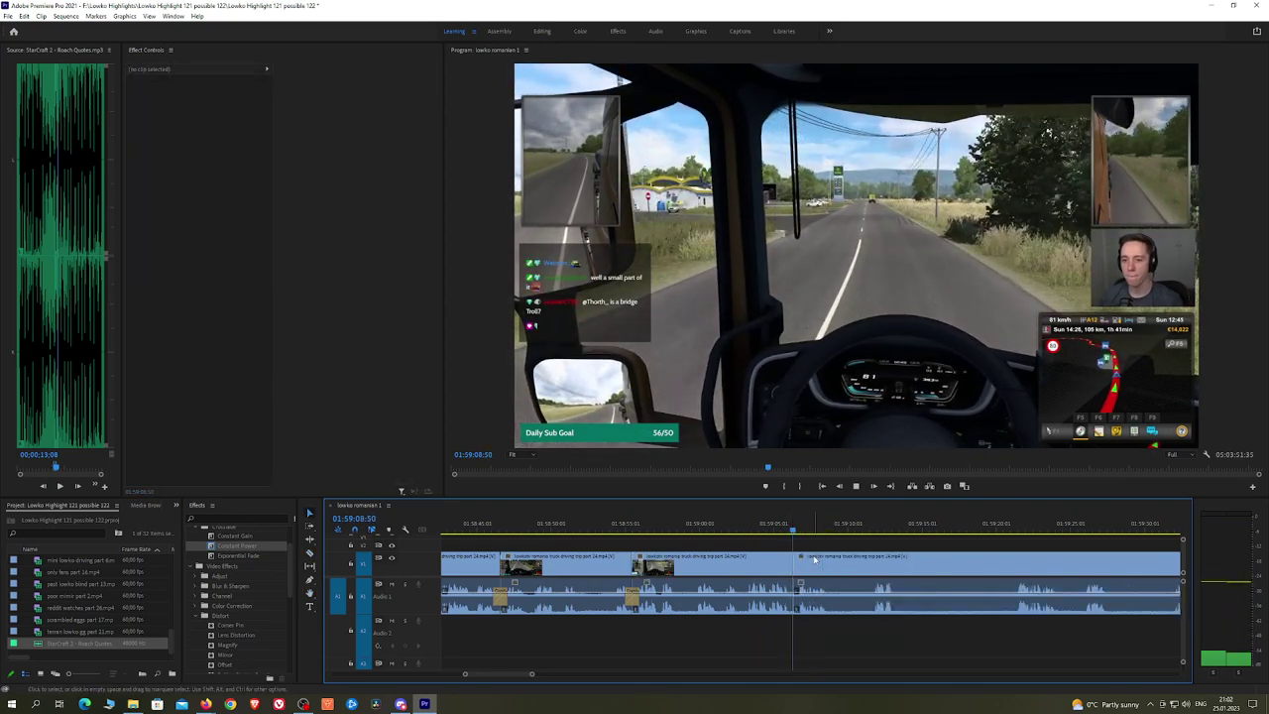
left_click_drag(263, 547, 797, 599)
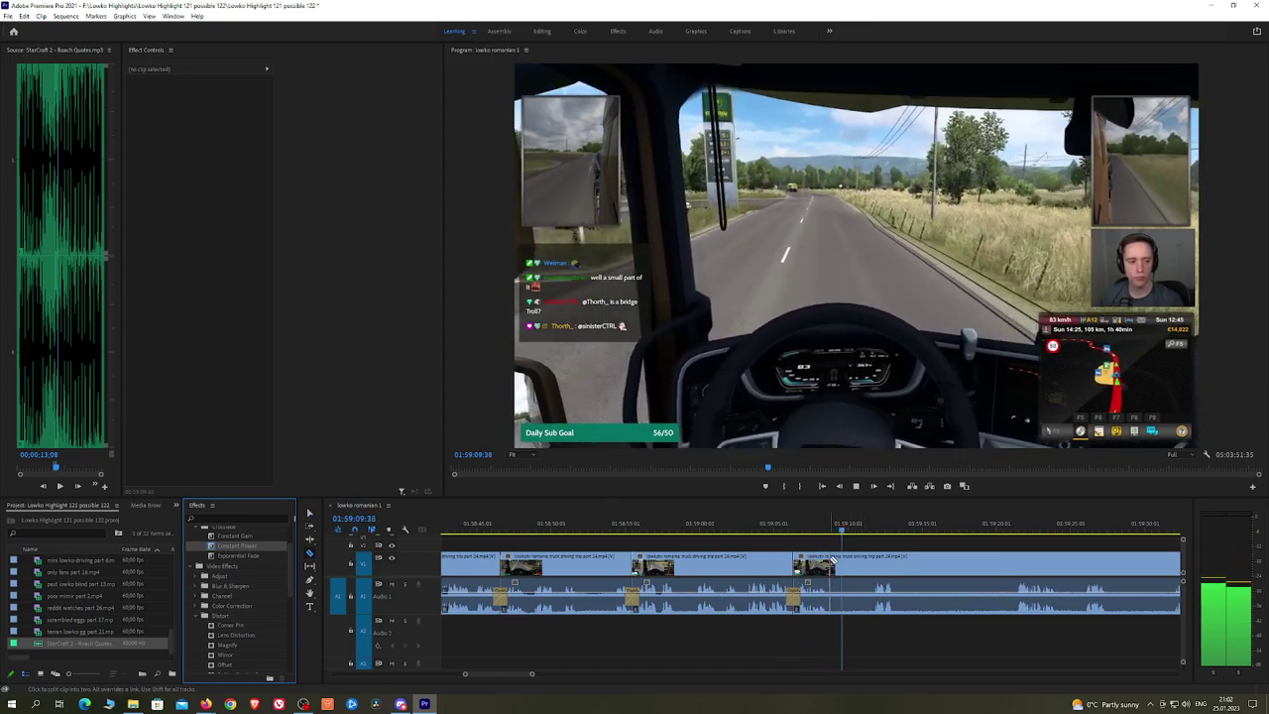
Step: Ripple-delete the unwanted stretch between two later cuts and crossfade that audio cut with Constant Power
left_click(833, 561)
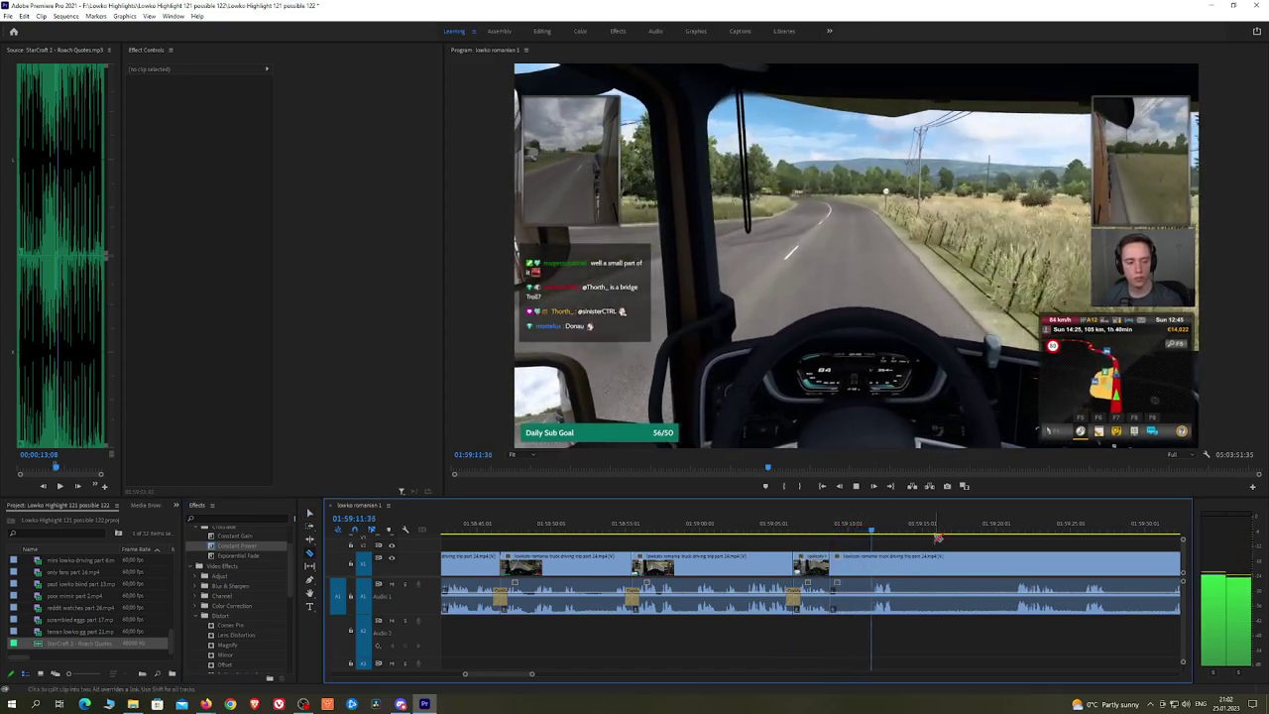
left_click(1013, 562)
key("v")
left_click(971, 565)
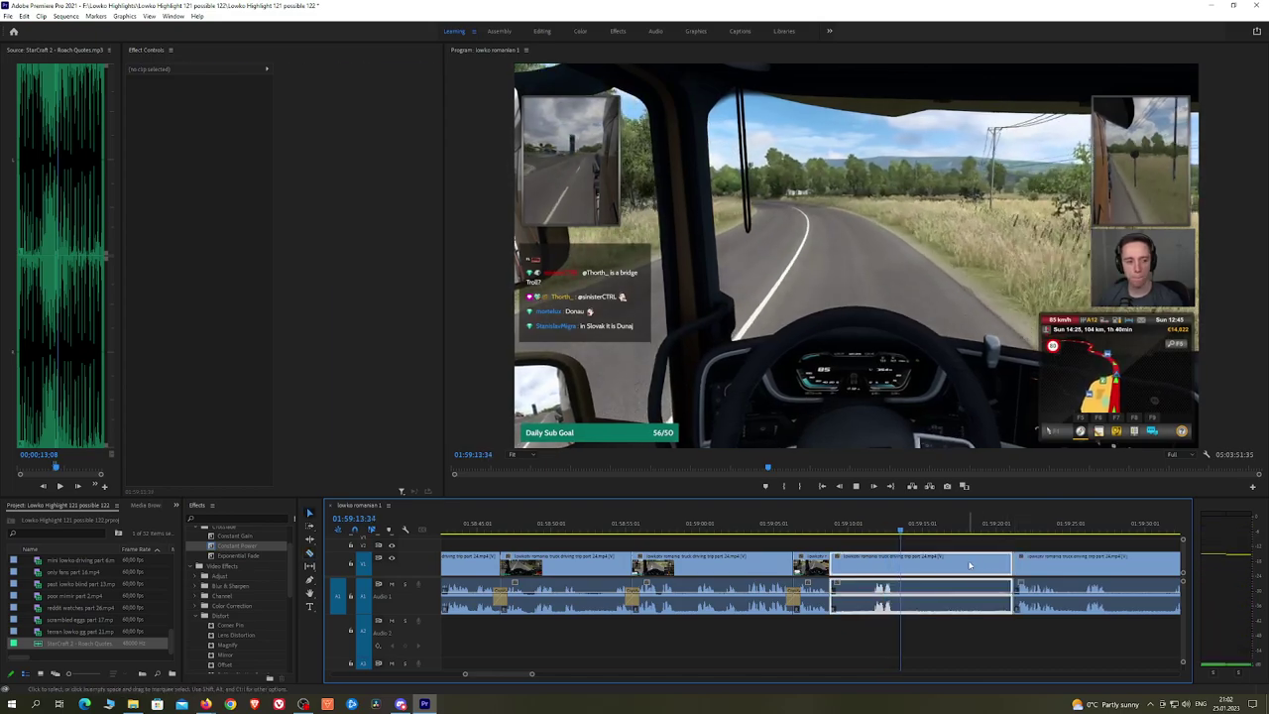
key("shift+Delete")
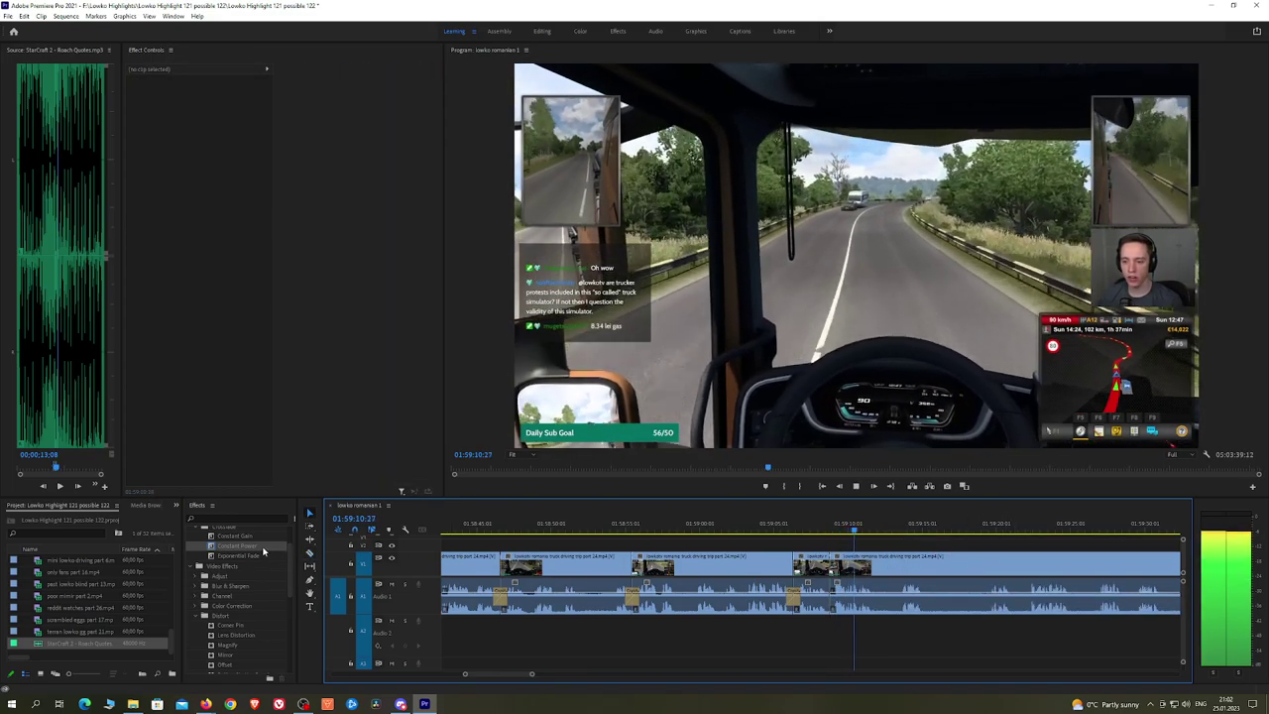
left_click_drag(262, 546, 832, 607)
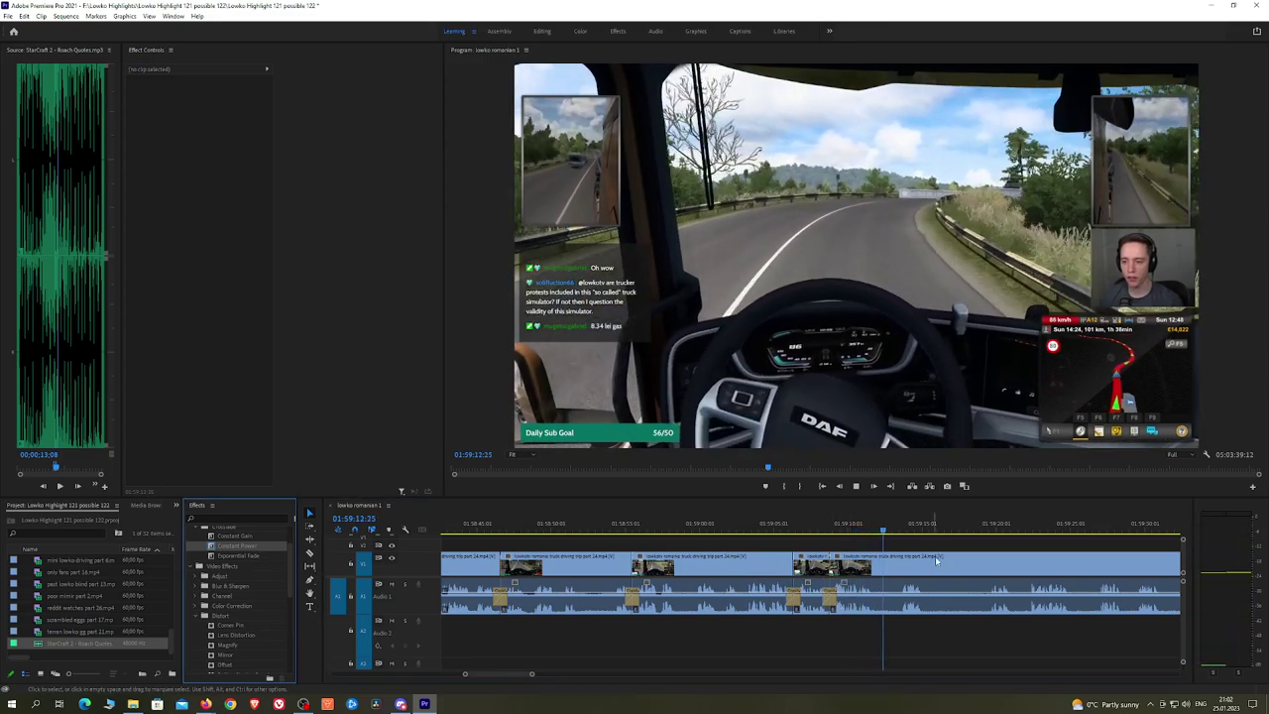
Step: Pan the timeline ahead and move the playhead to 01:59:19:12
key("h")
left_click_drag(972, 541, 854, 543)
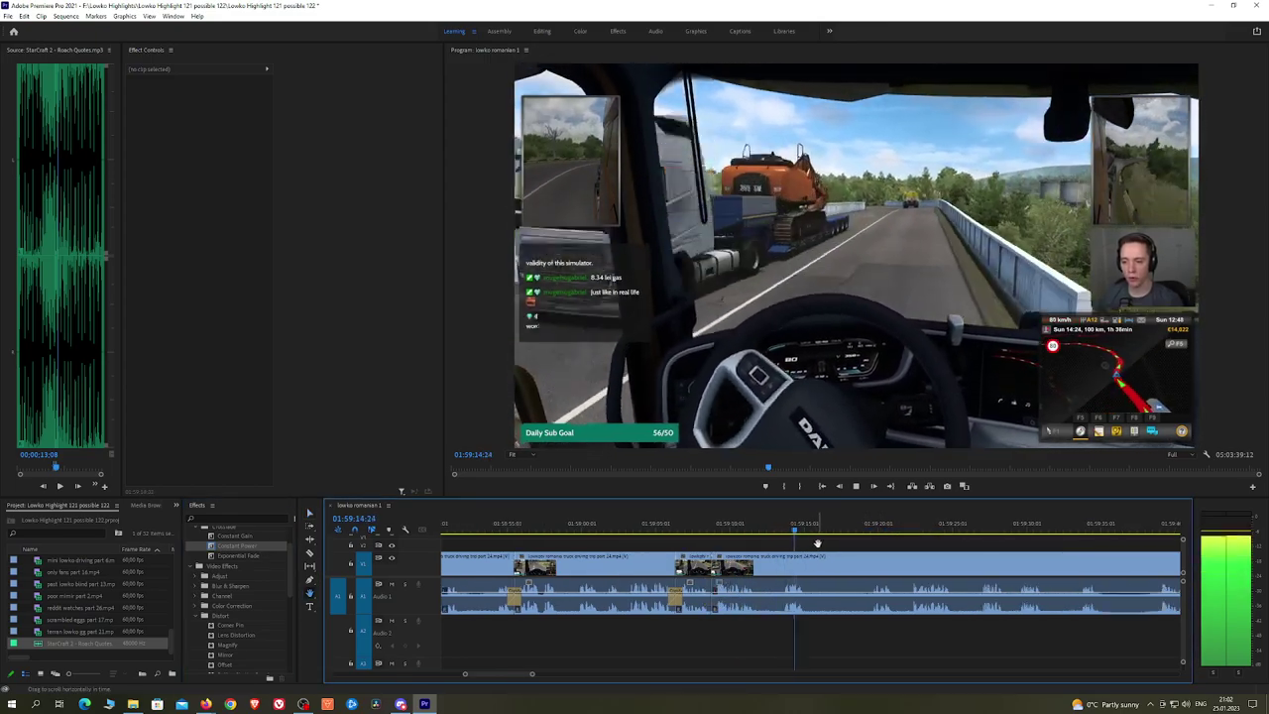
left_click(866, 533)
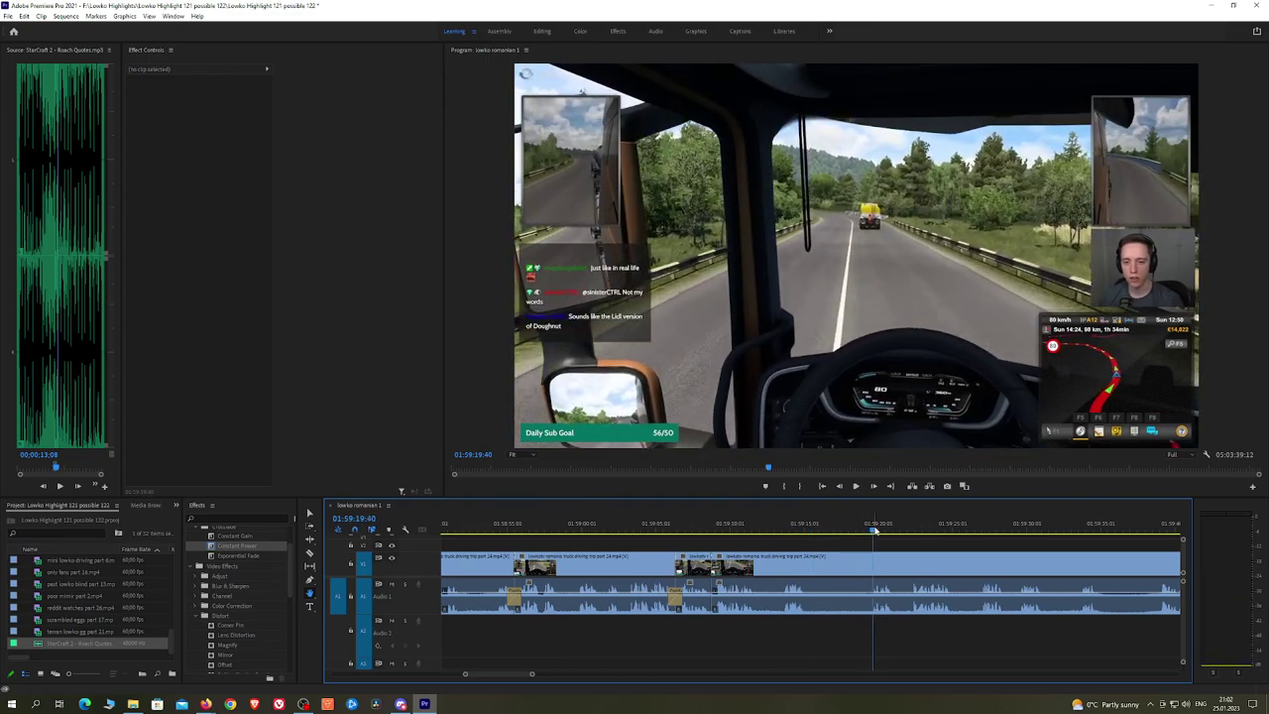
scroll(926, 551, "down", 2)
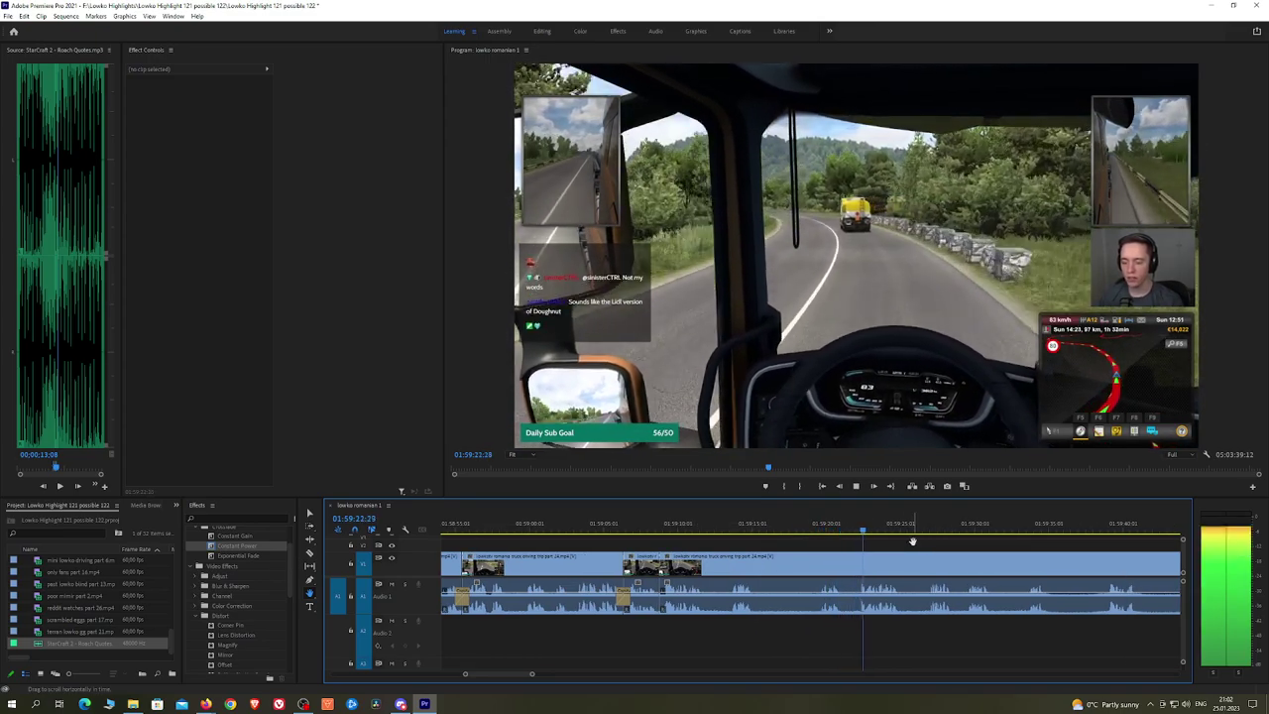
scroll(820, 539, "down", 4)
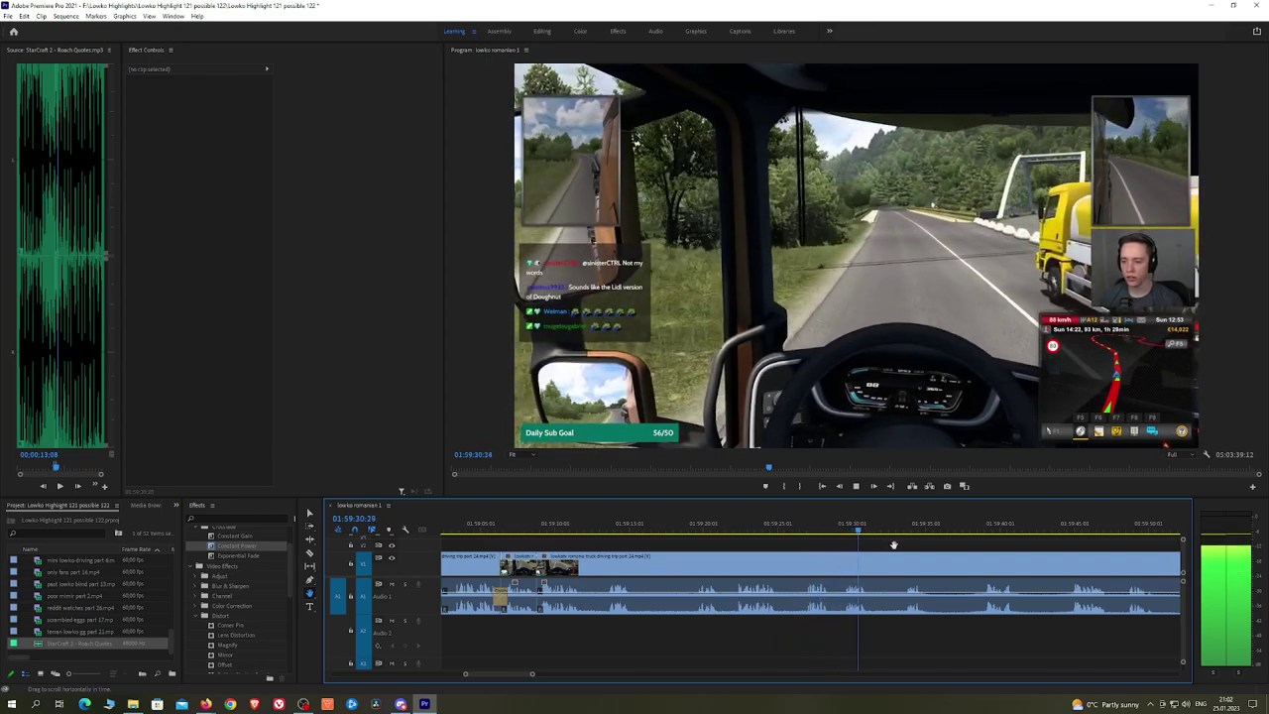
left_click_drag(960, 545, 954, 546)
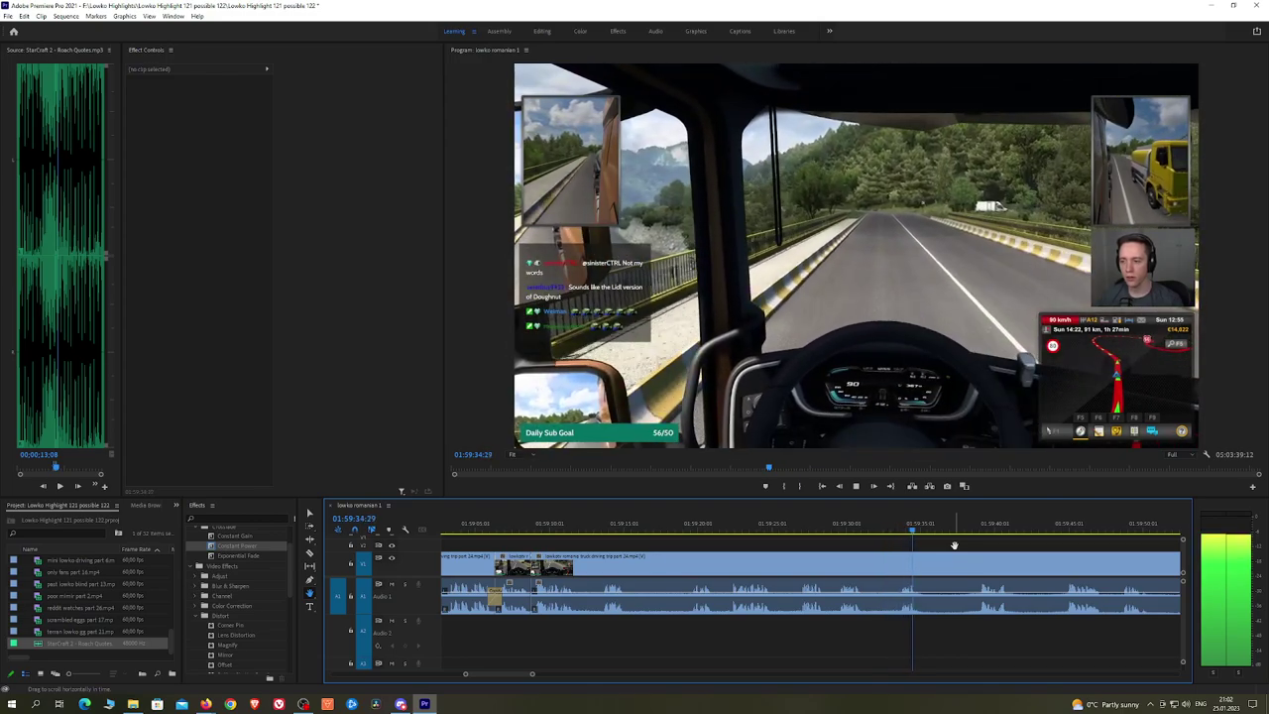
left_click_drag(981, 544, 918, 547)
left_click(892, 531)
key("space")
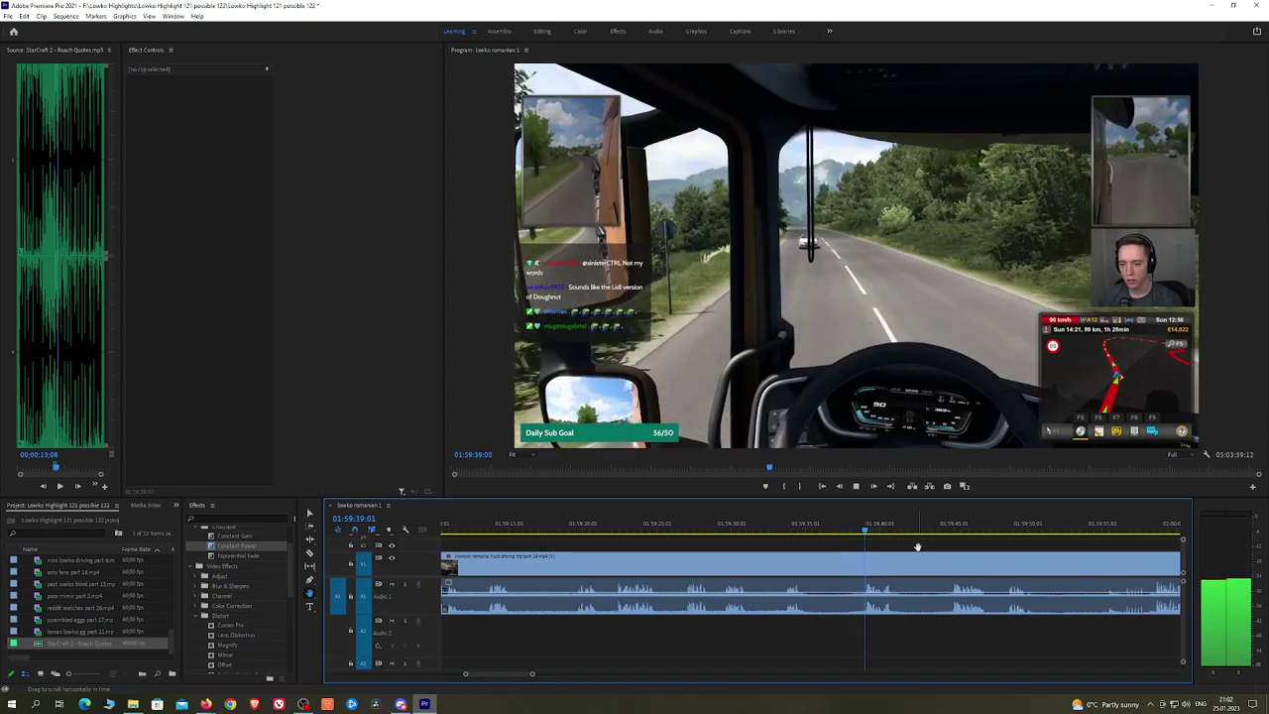
left_click(943, 528)
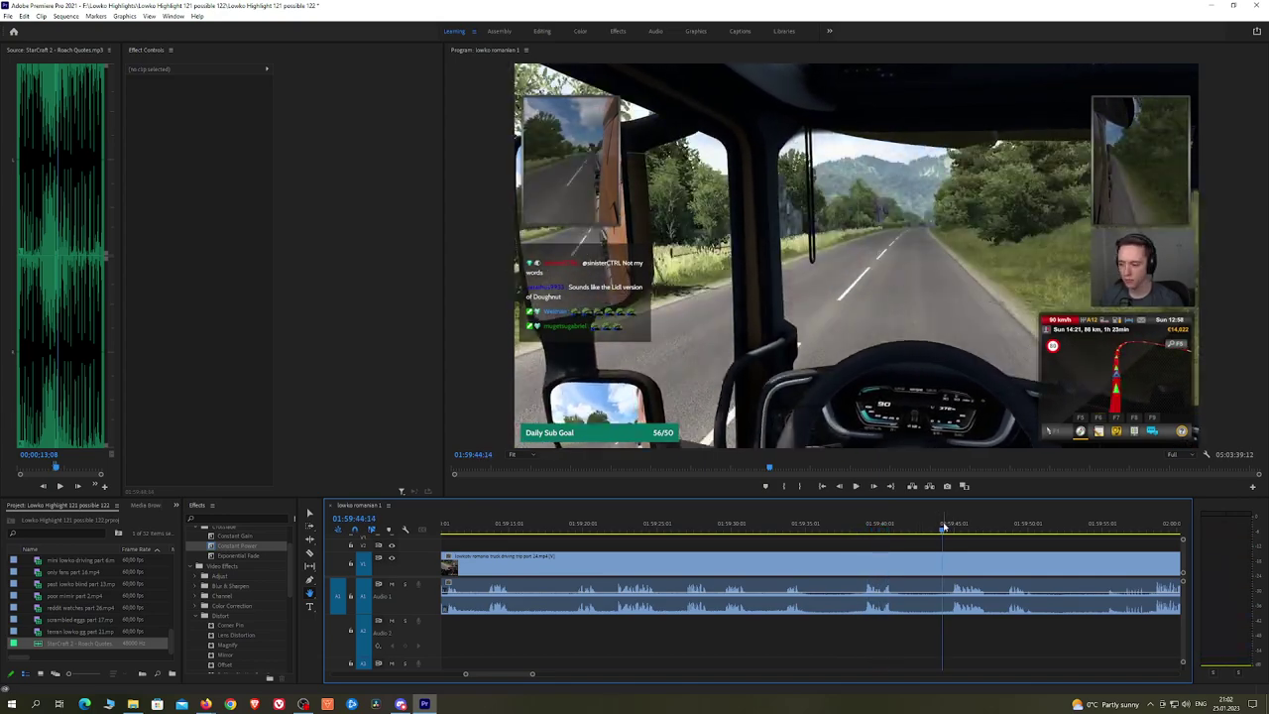
left_click_drag(1005, 547, 872, 545)
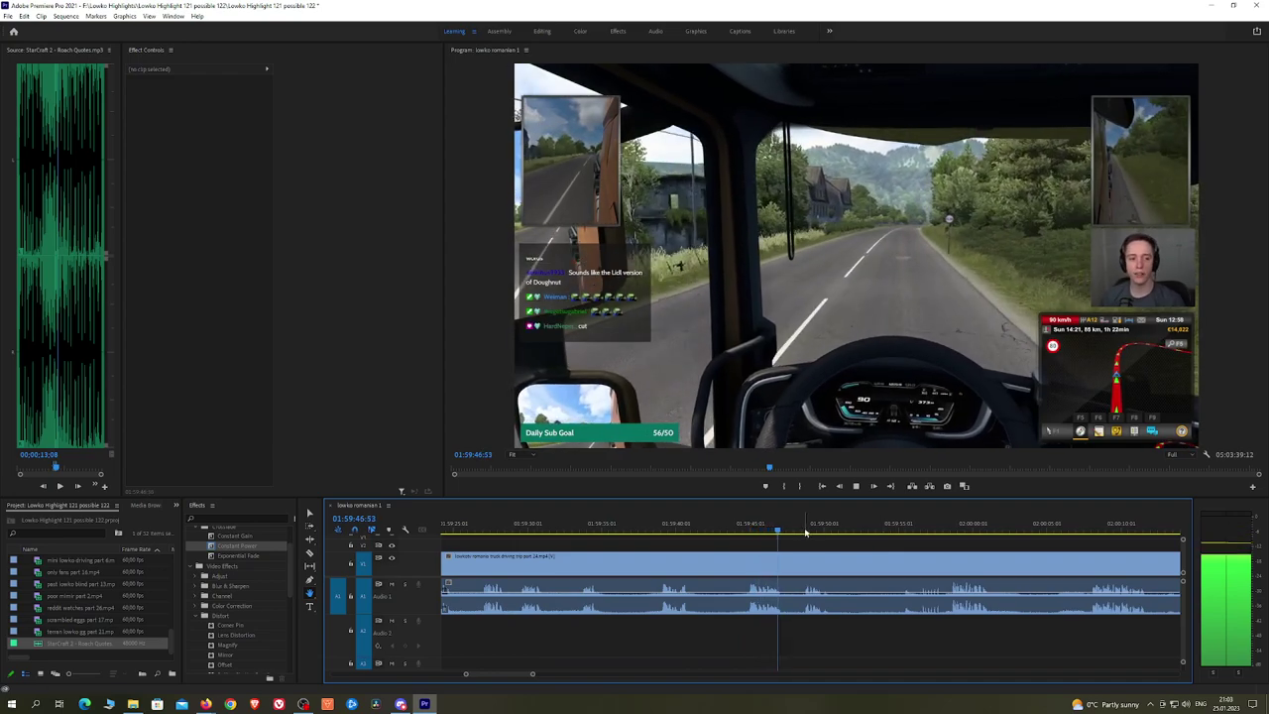
left_click(806, 531)
left_click_drag(880, 538, 812, 539)
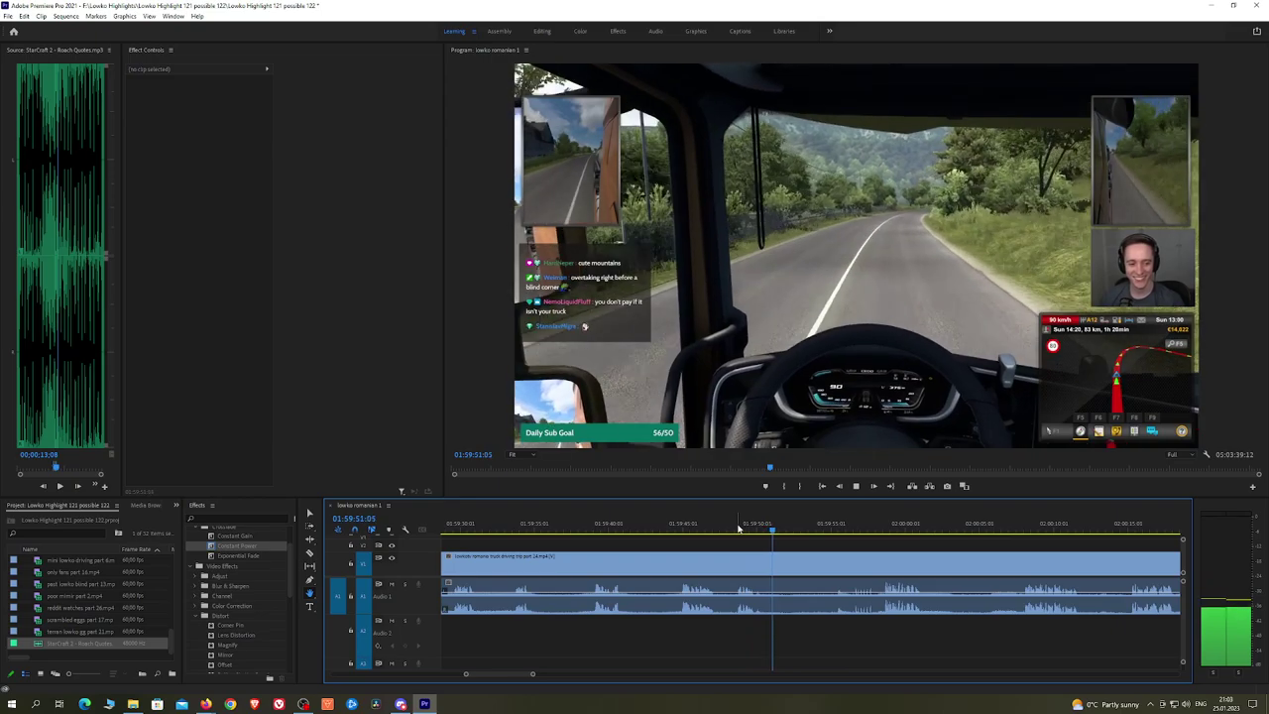
left_click_drag(777, 529, 887, 522)
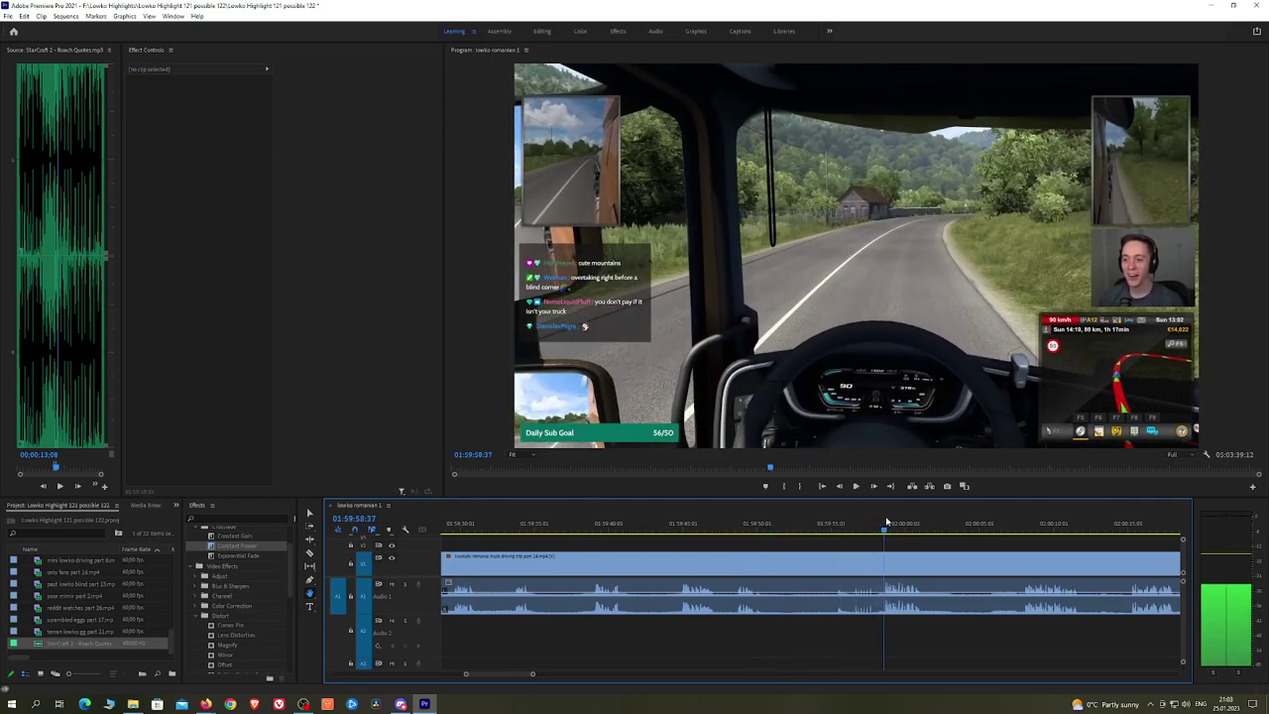
left_click_drag(969, 542, 860, 545)
key("space")
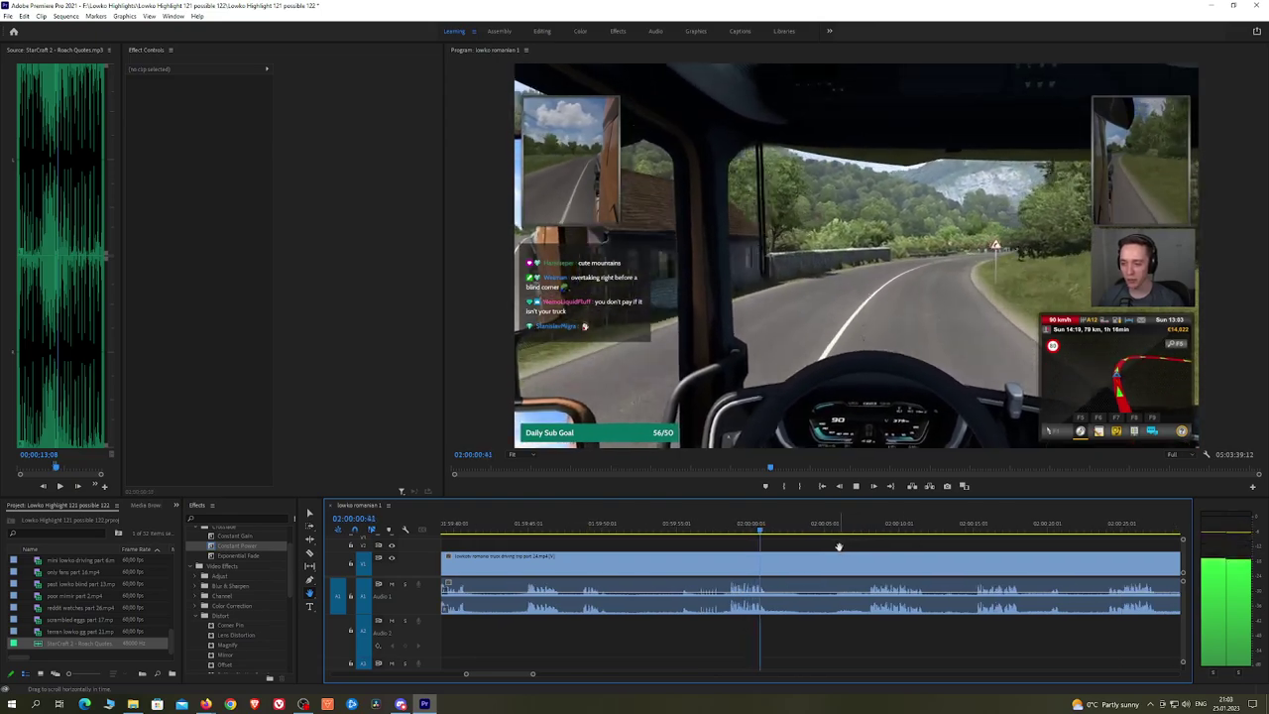
scroll(805, 546, "down", 3)
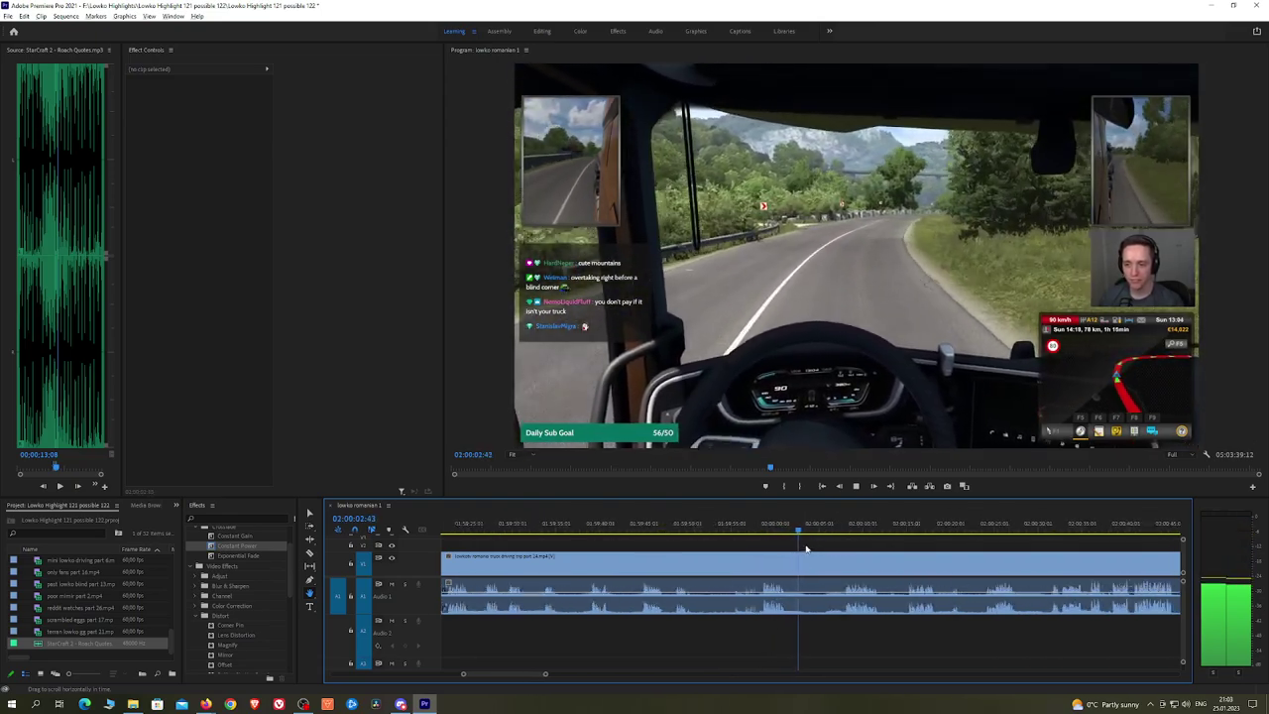
left_click_drag(581, 527, 552, 528)
Step: Apply a Constant Power crossfade to the next audio cut in the driving footage
key("equal")
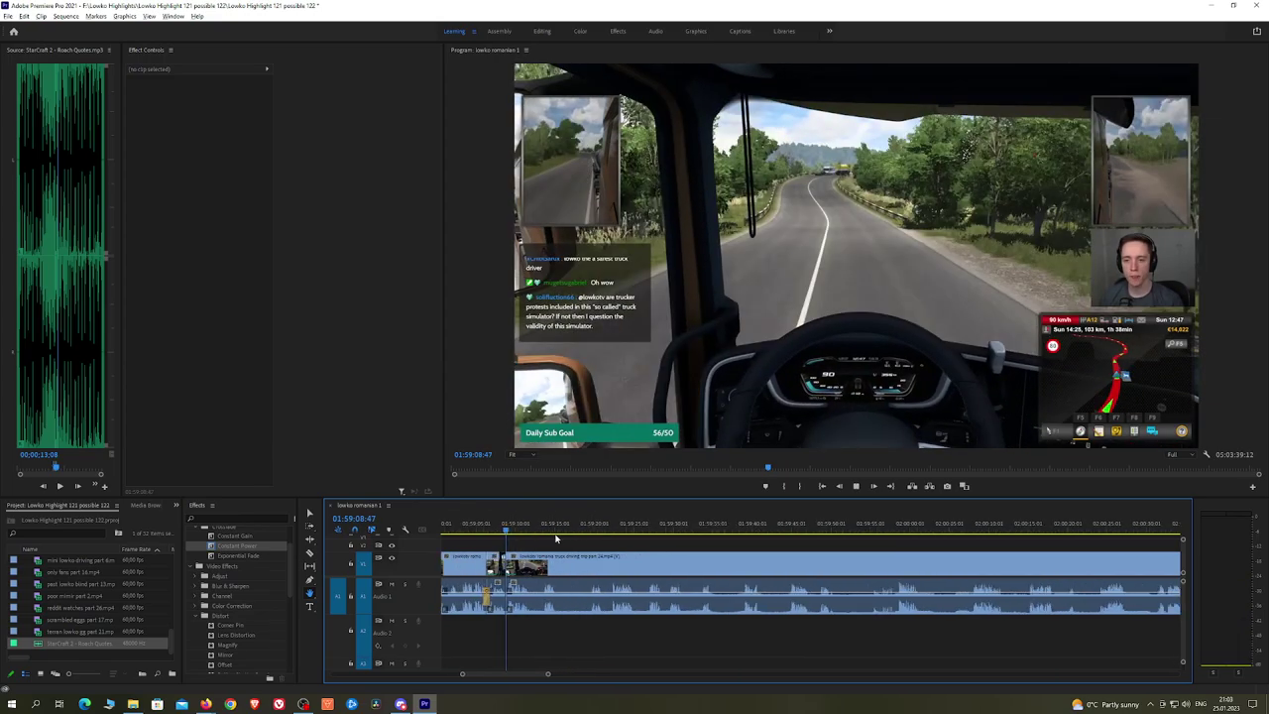
scroll(561, 535, "up", 5)
key("space")
left_click_drag(1138, 549, 929, 548)
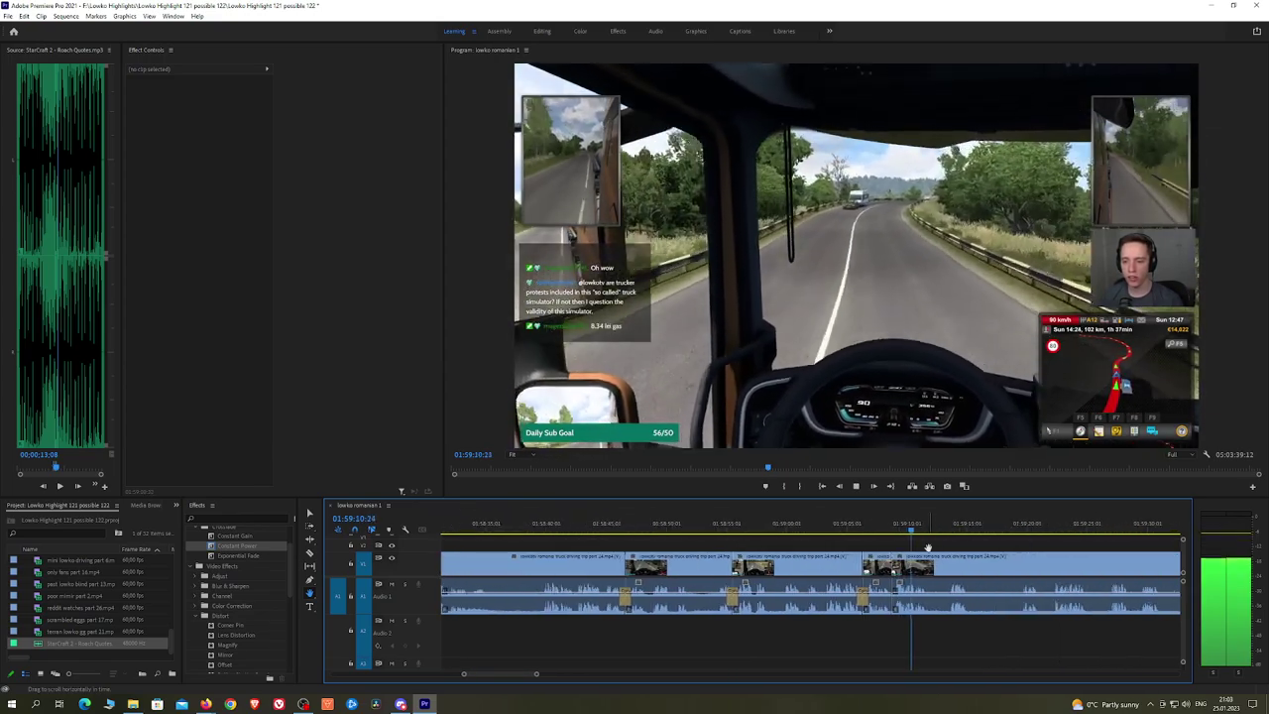
left_click_drag(249, 547, 897, 596)
Step: Play back the crossfaded cut to review it while zooming the timeline out
scroll(1028, 561, "down", 2)
scroll(1031, 561, "down", 5)
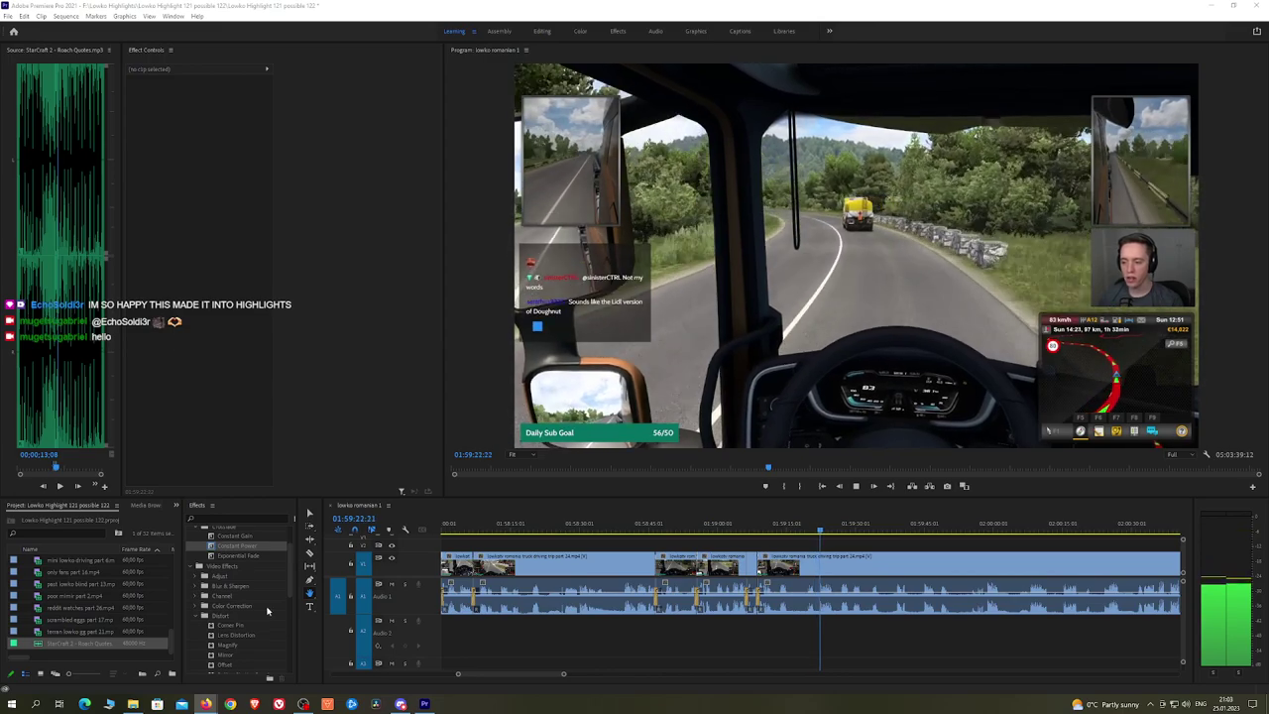
scroll(810, 542, "down", 2)
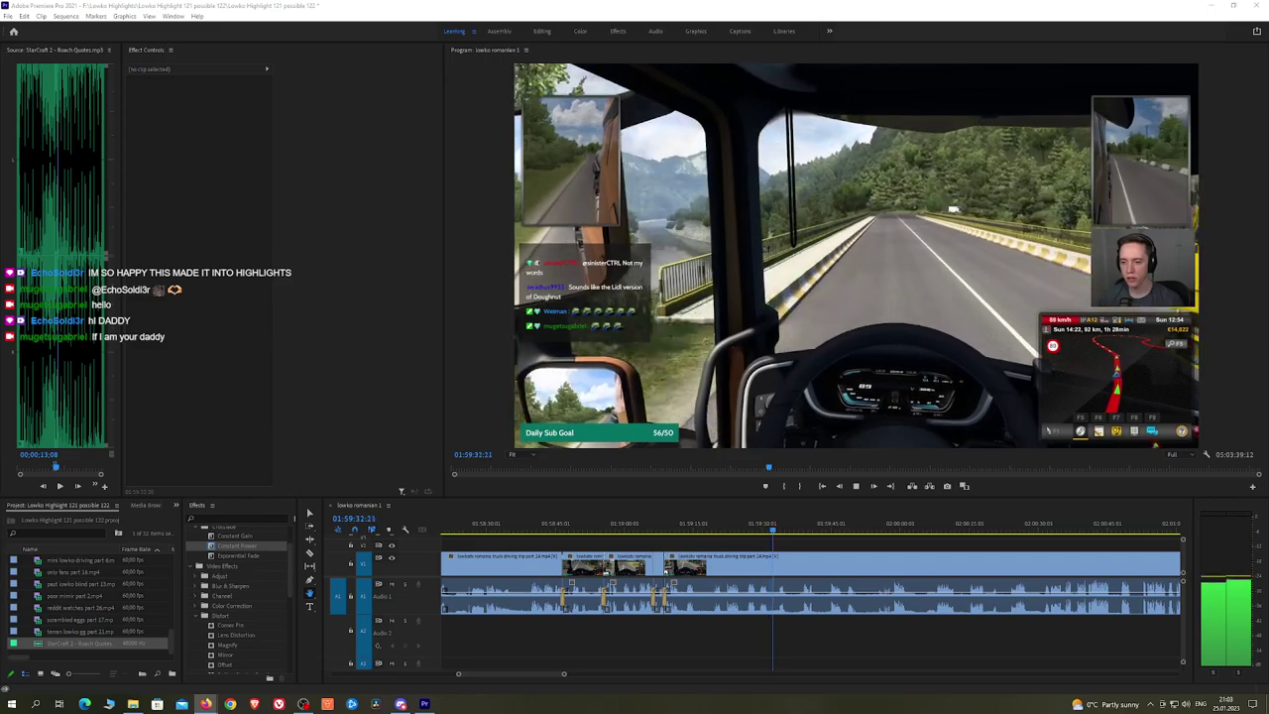
scroll(803, 555, "down", 2)
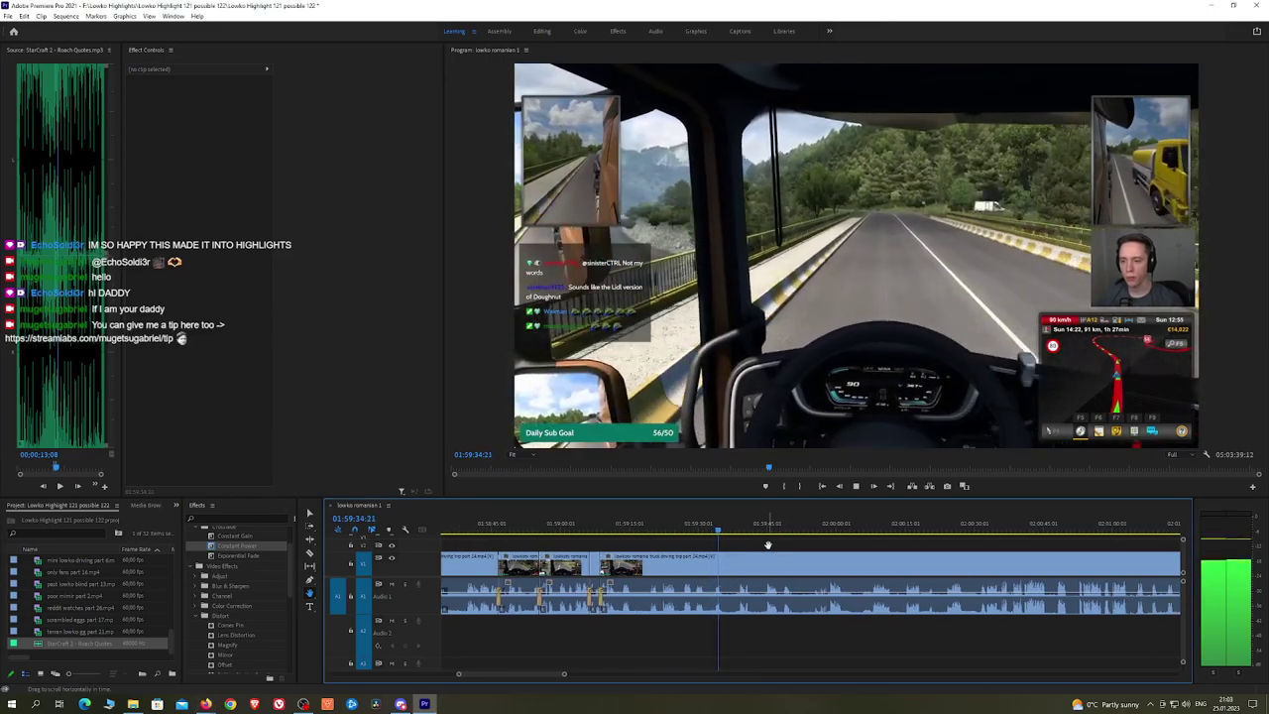
scroll(768, 544, "down", 1)
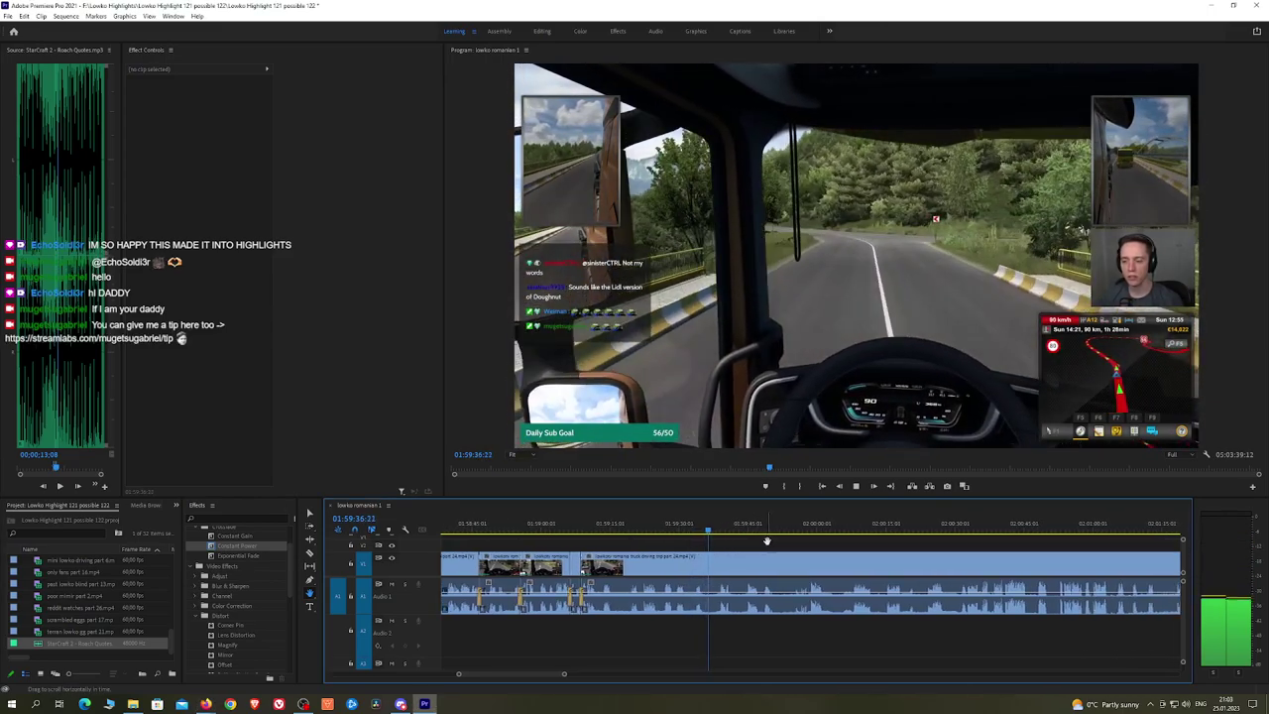
left_click_drag(735, 531, 788, 527)
scroll(847, 543, "down", 1)
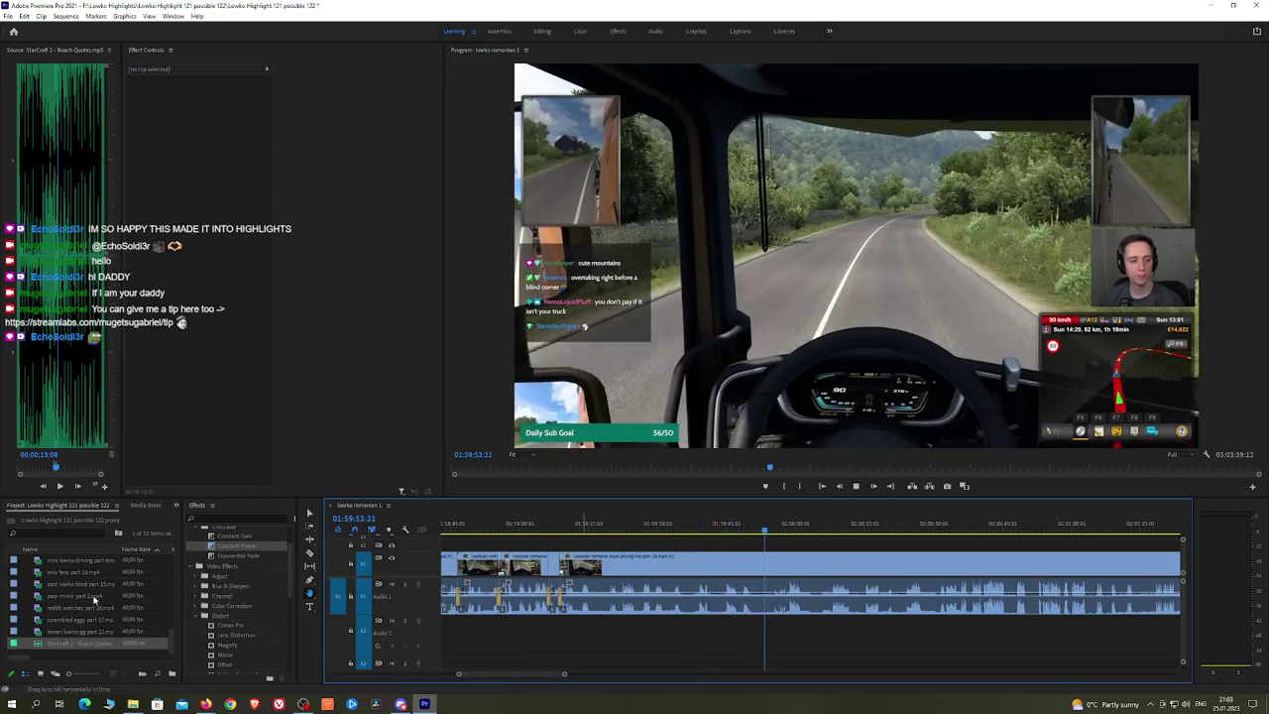
key("space")
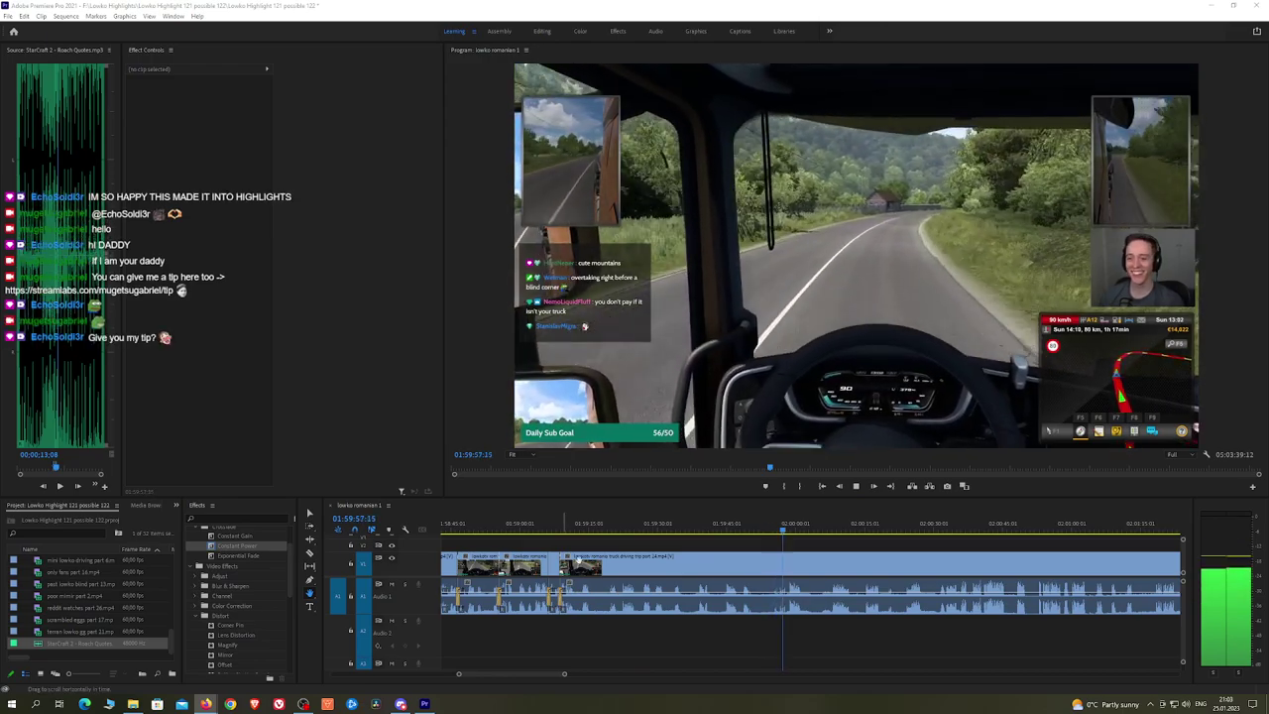
scroll(836, 519, "down", 2)
scroll(836, 518, "down", 6)
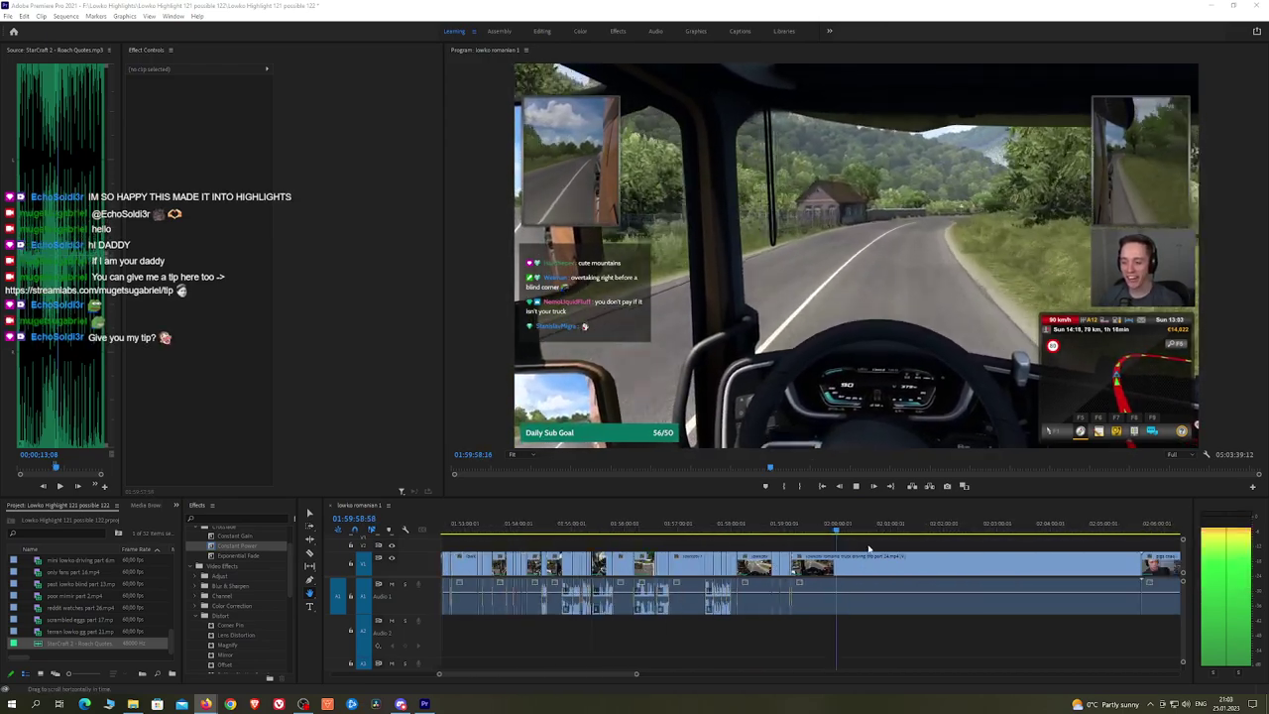
Step: Save the 'Lowko Highlight 121 possible 122' project with Ctrl+S and resume playback
scroll(880, 546, "down", 3)
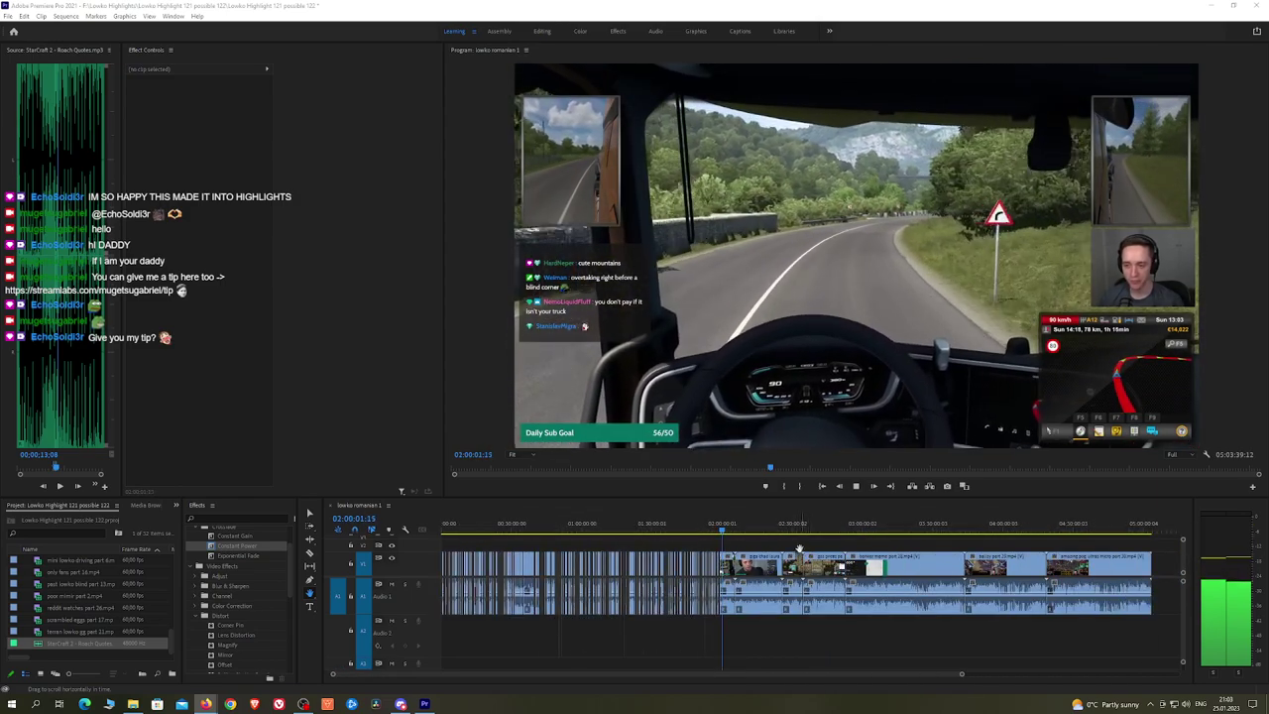
key("ctrl+s")
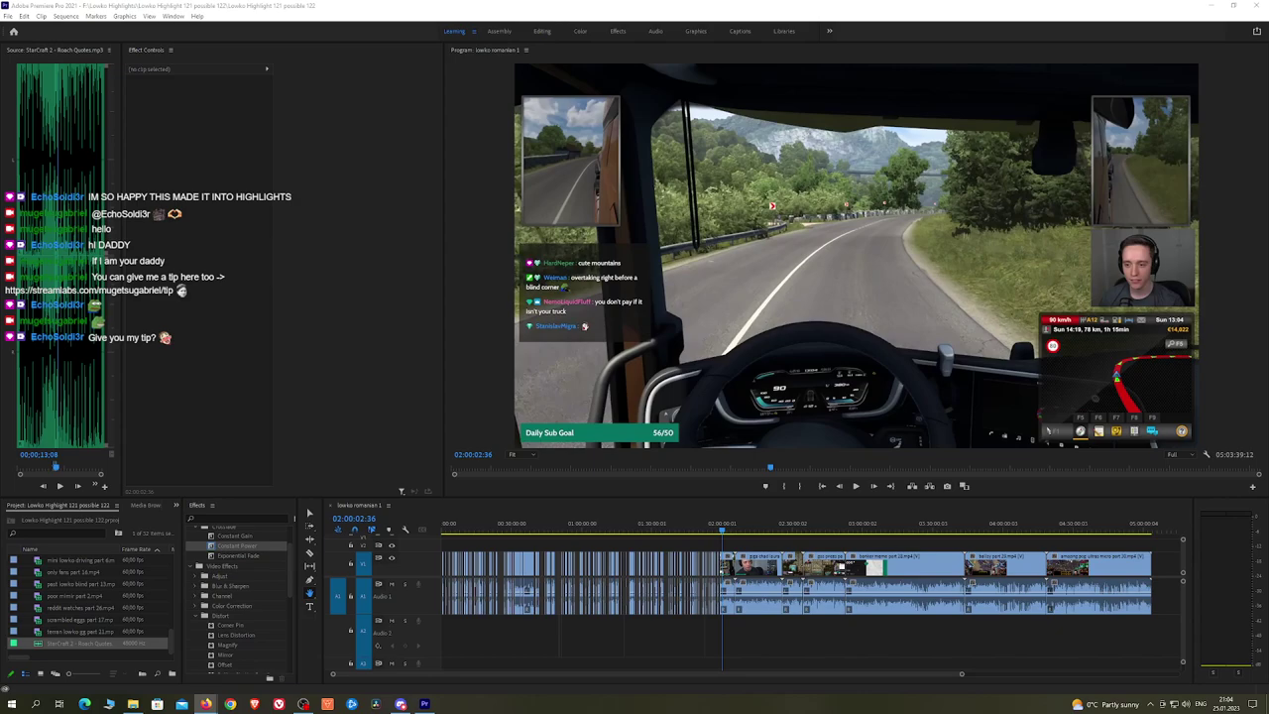
key("space")
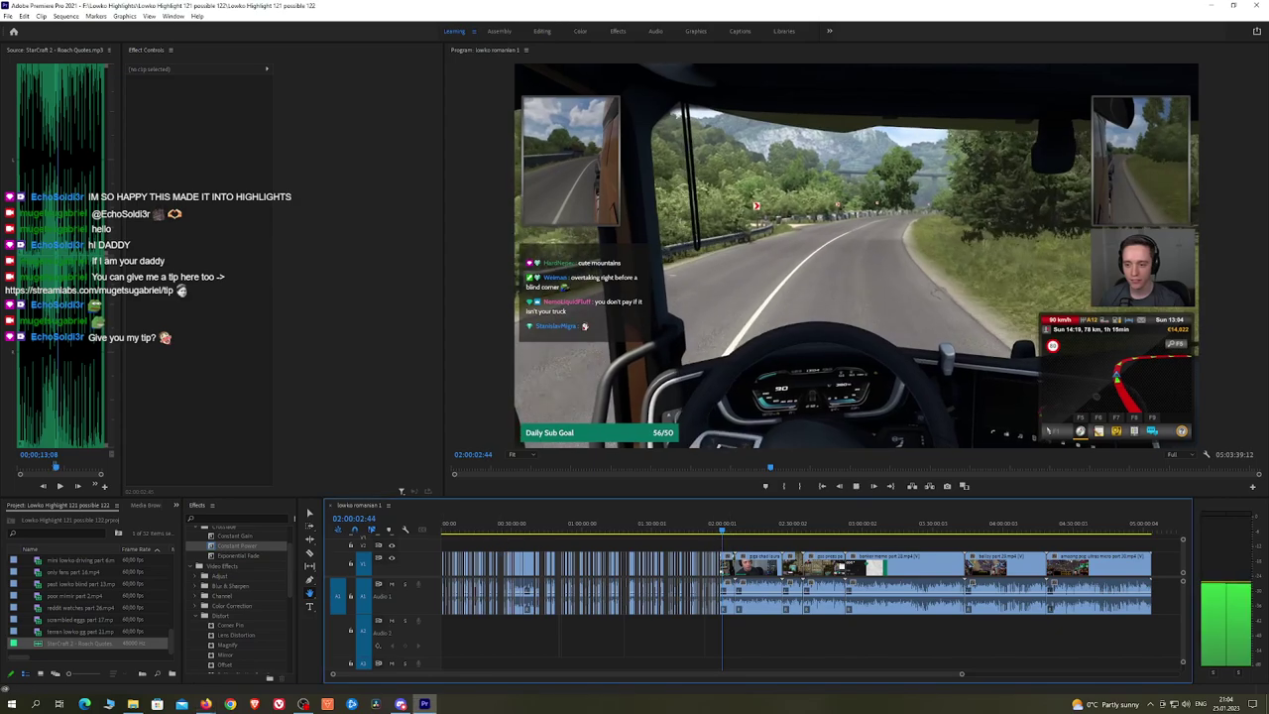
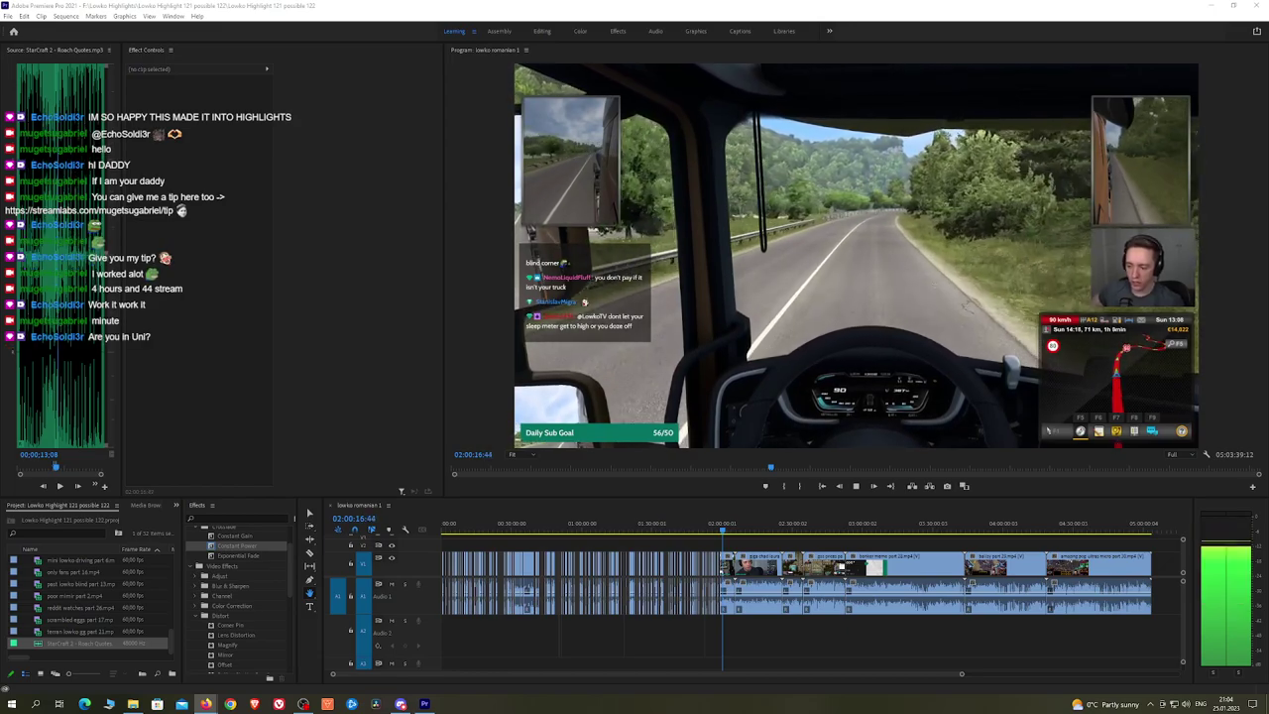
Step: Zoom into the sequence timeline around the current edit
left_click(831, 538)
scroll(764, 547, "up", 7)
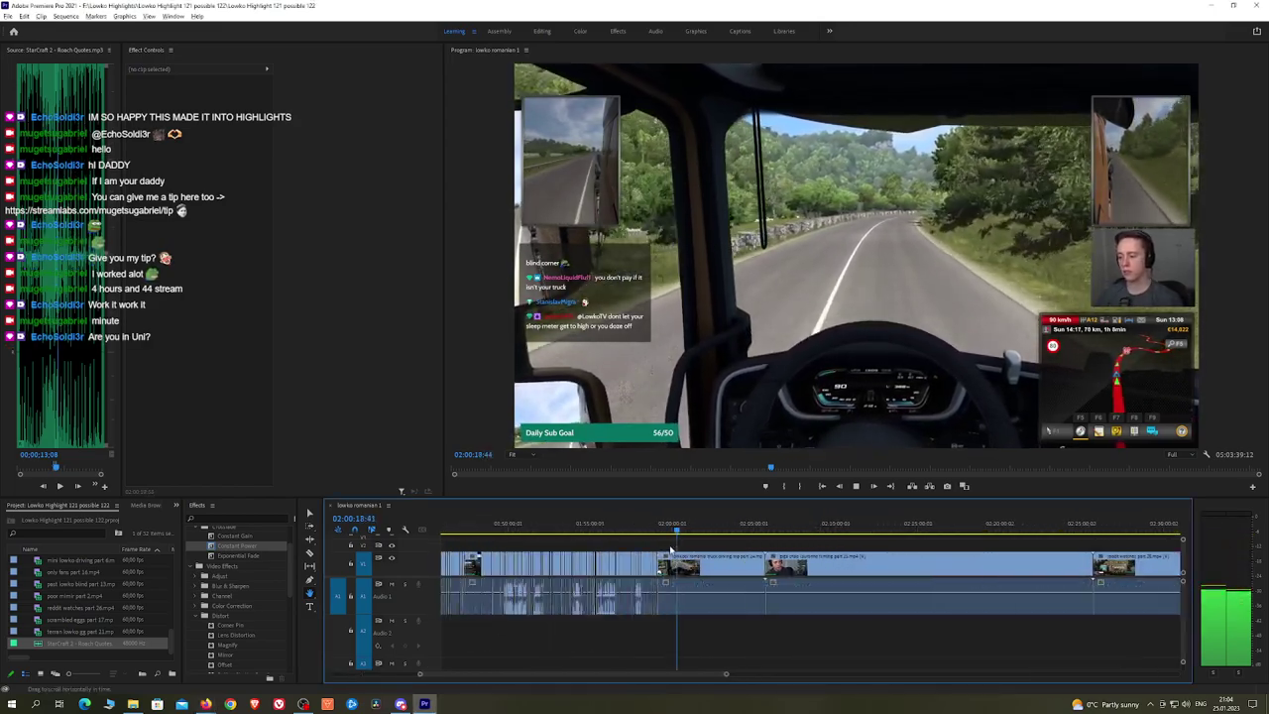
left_click_drag(673, 675, 595, 674)
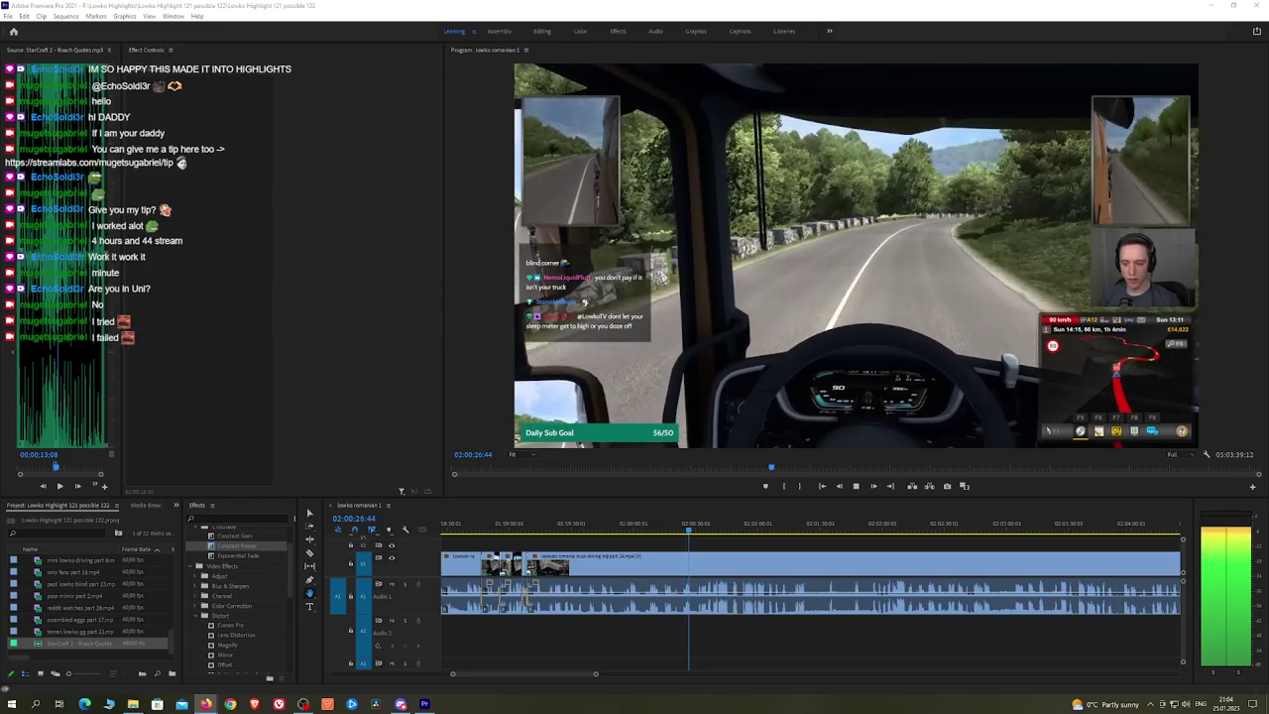
left_click(724, 549)
scroll(724, 550, "up", 2)
scroll(724, 551, "up", 1)
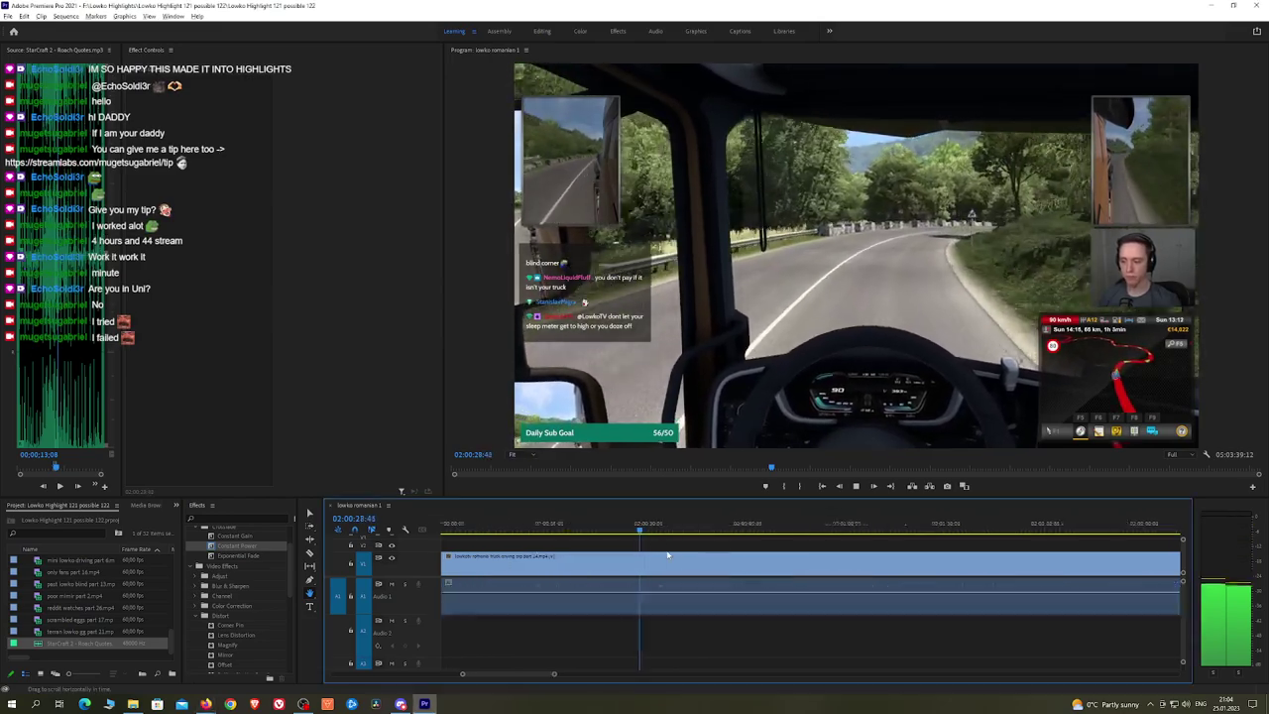
scroll(697, 547, "up", 1)
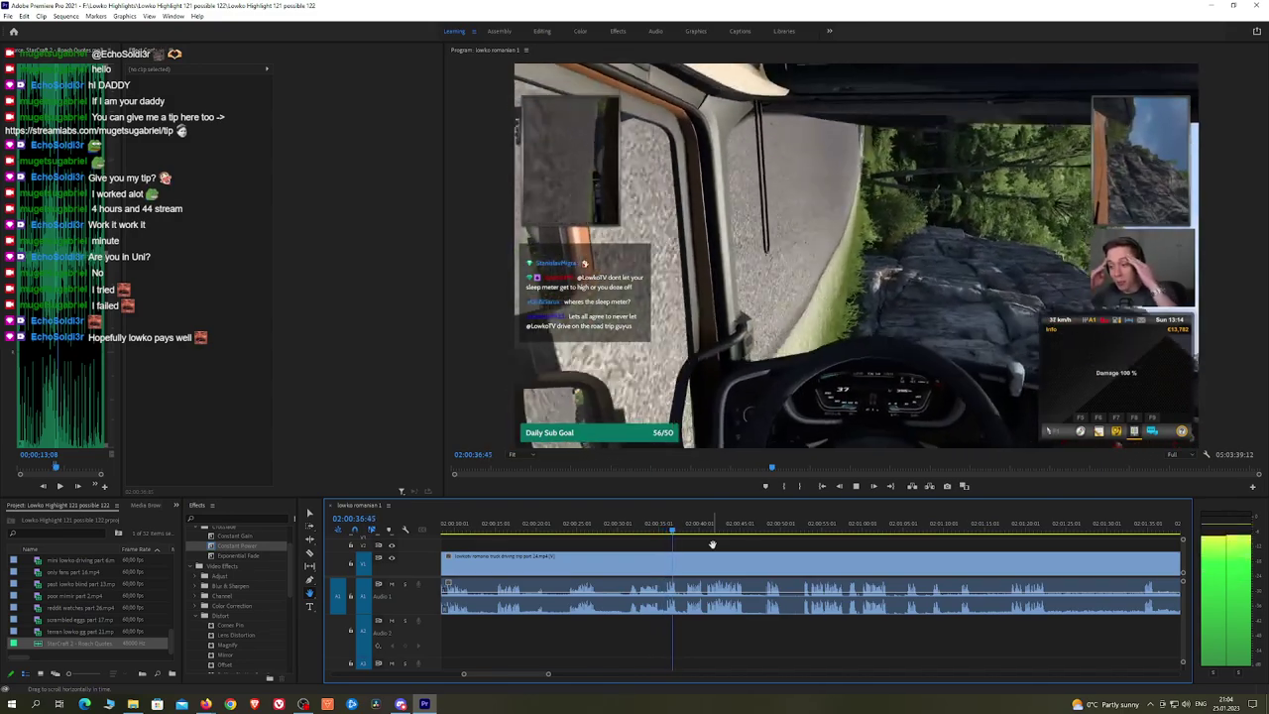
Step: Save the project, then bring earlier footage into view and put the playhead at 01:59:48
key("ctrl+s")
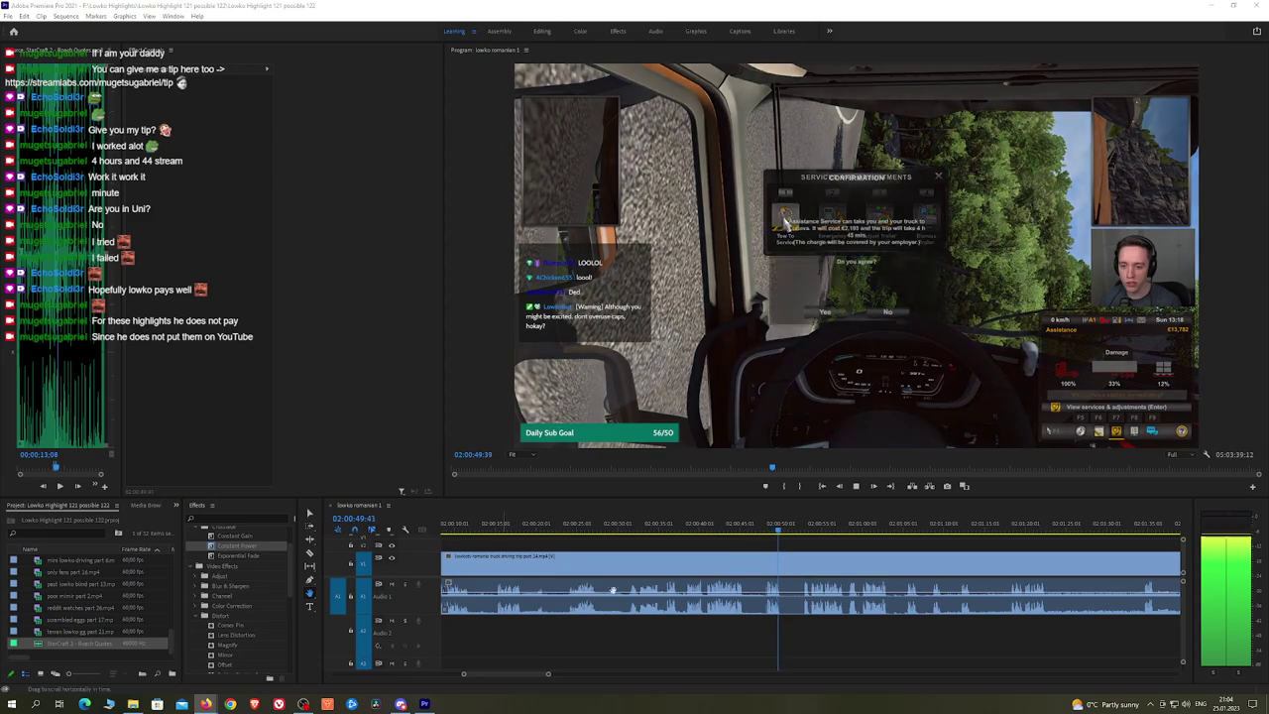
left_click_drag(720, 547, 959, 547)
left_click(513, 531)
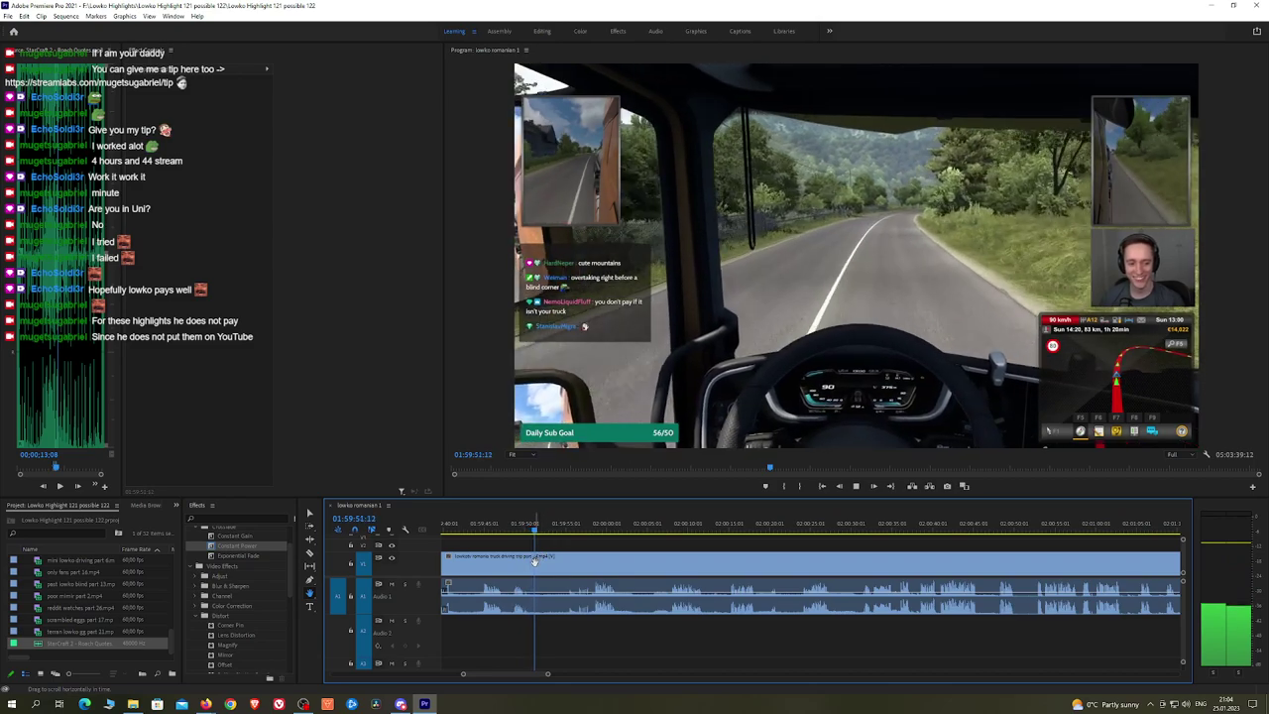
Step: Razor the stream clip at the playhead and moments later, then ripple delete the short piece
key("c")
left_click(536, 560)
left_click(572, 568)
key("v")
left_click(551, 567)
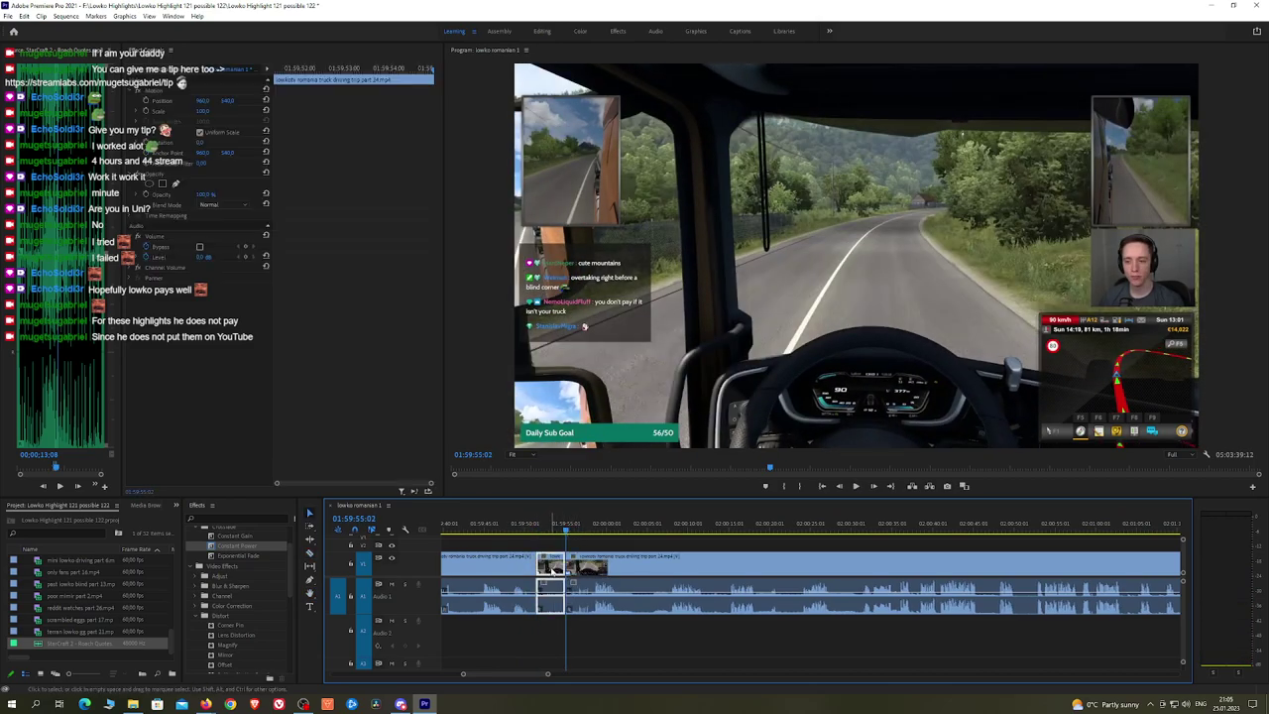
key("shift+Delete")
Step: Play back the edited section while following the footage along the timeline
key("space")
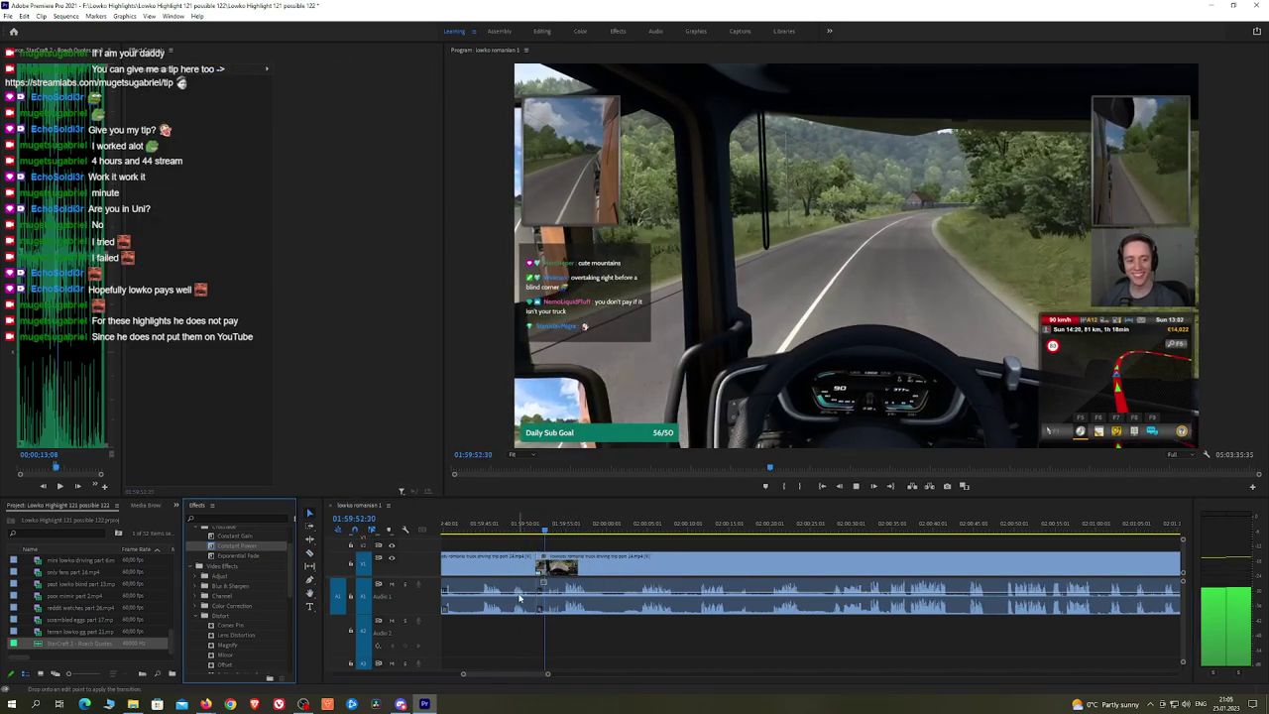
scroll(612, 551, "down", 2)
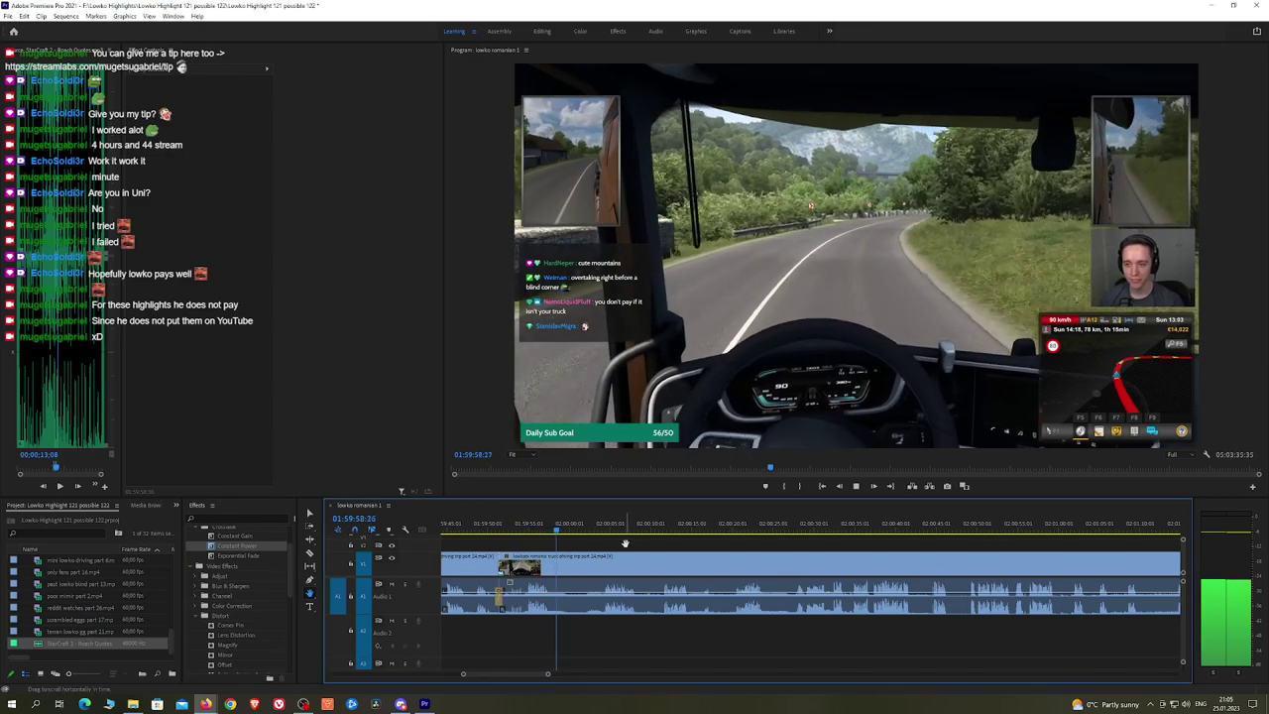
scroll(625, 545, "down", 2)
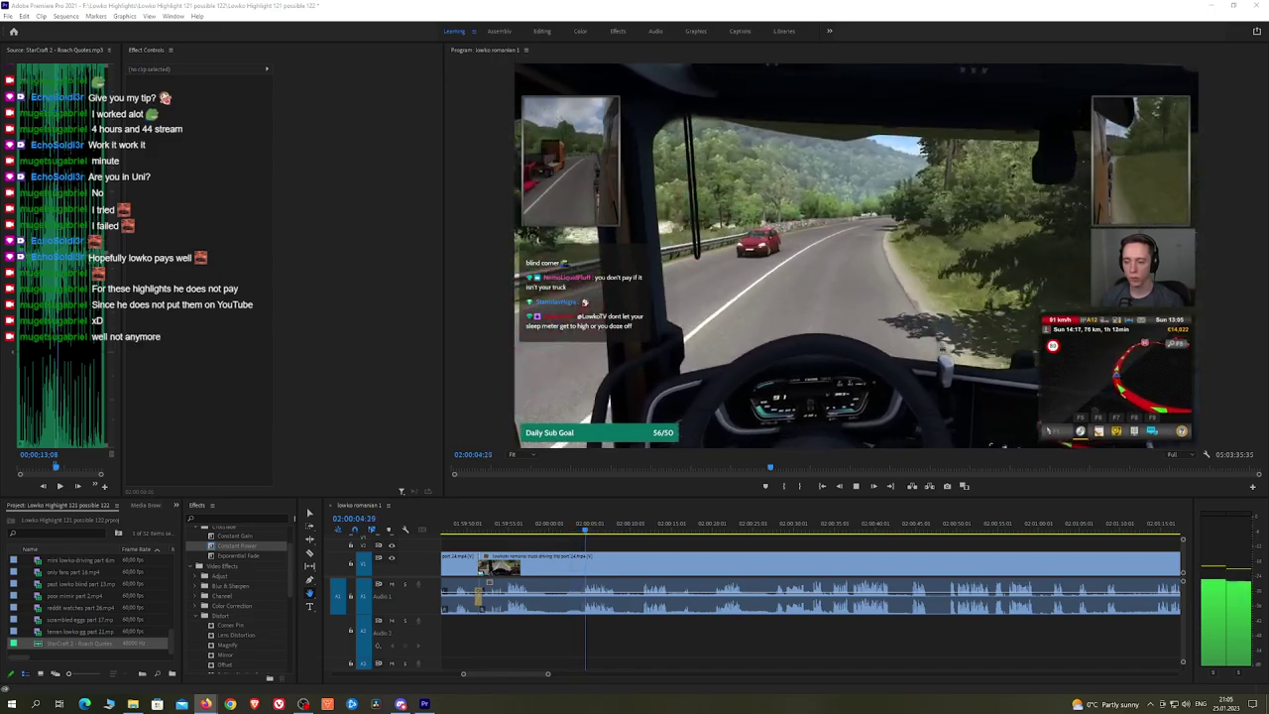
scroll(752, 551, "down", 2)
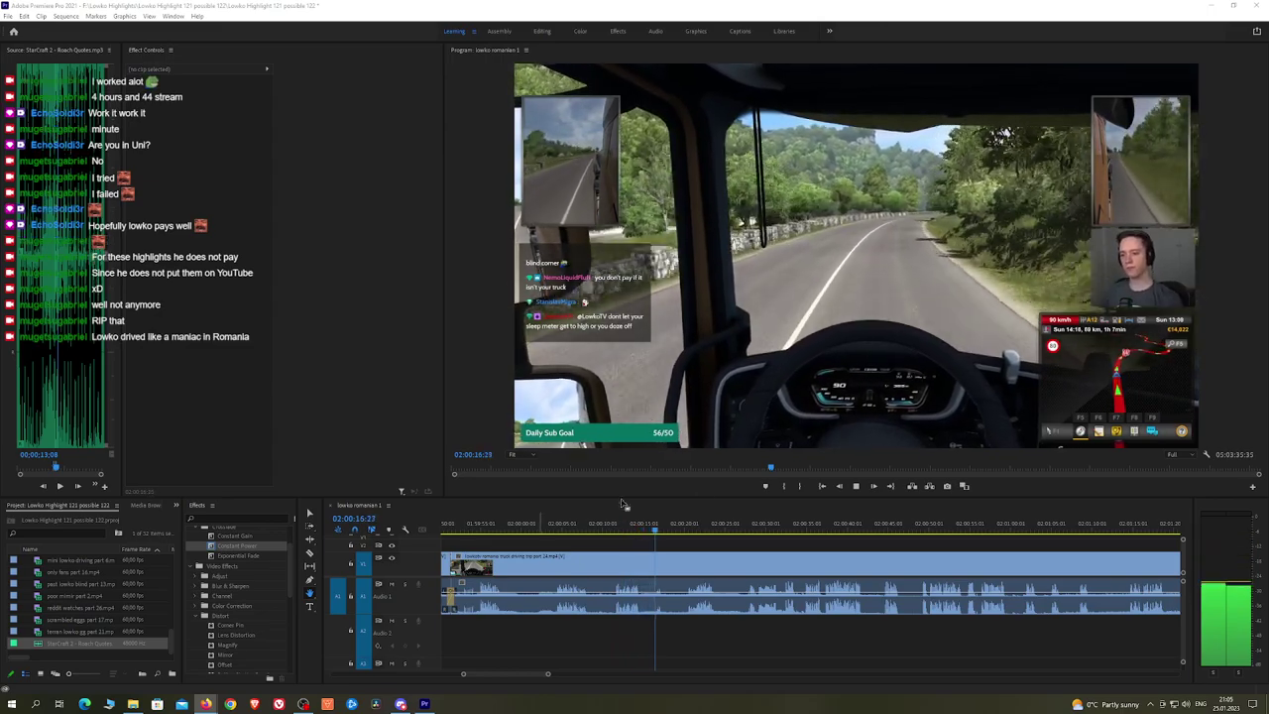
left_click_drag(743, 545, 728, 542)
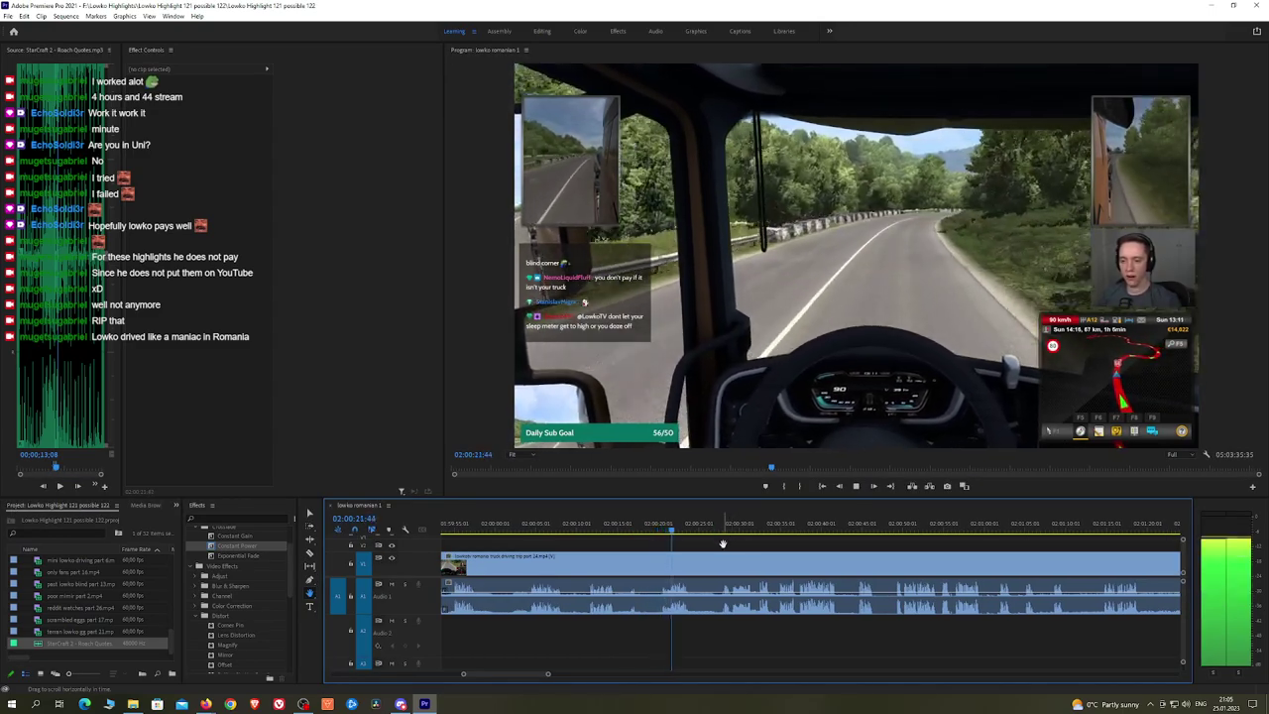
scroll(719, 545, "up", 1)
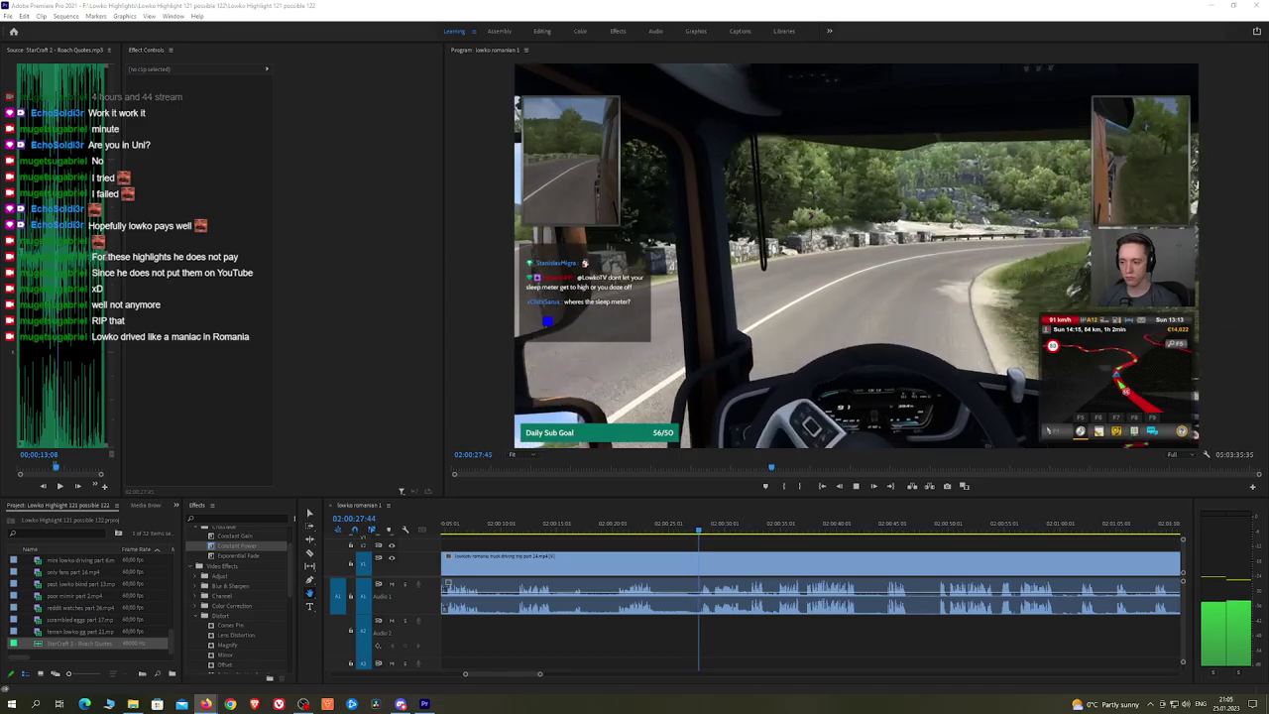
left_click_drag(784, 539, 763, 540)
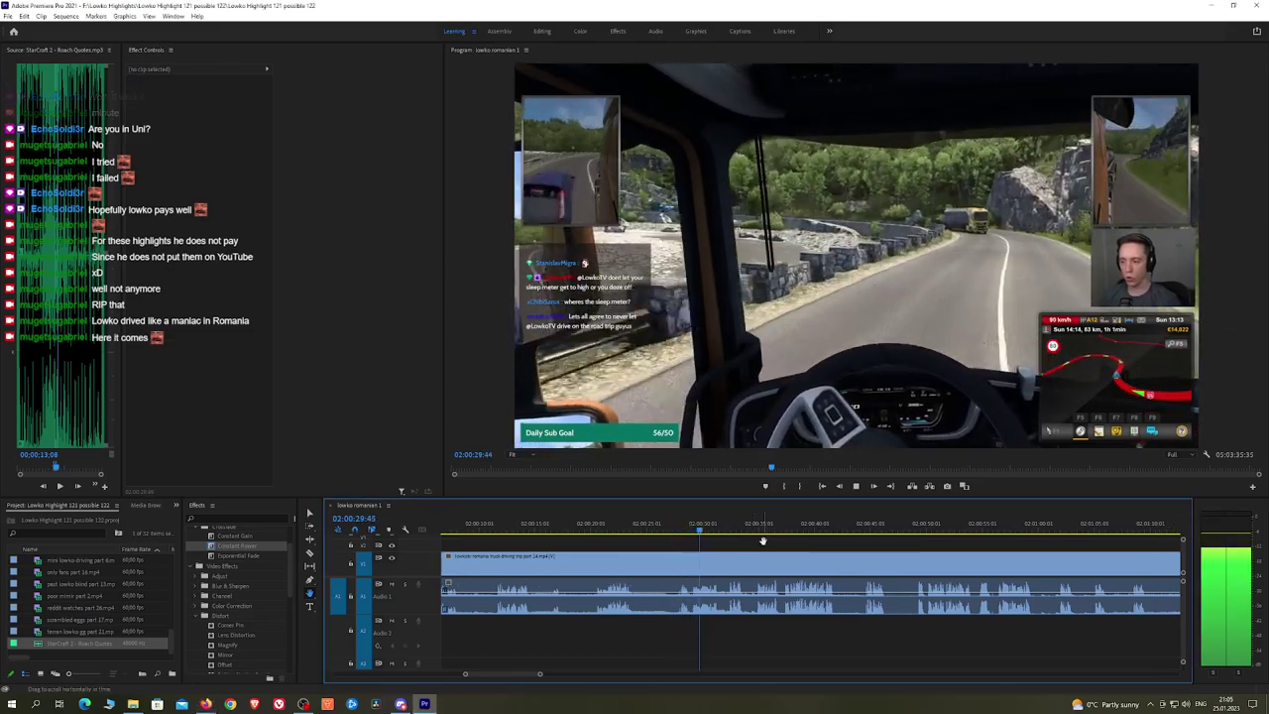
Step: Rewatch from 02:00:27:34 with the program monitor maximized, past the truck crash
key("grave")
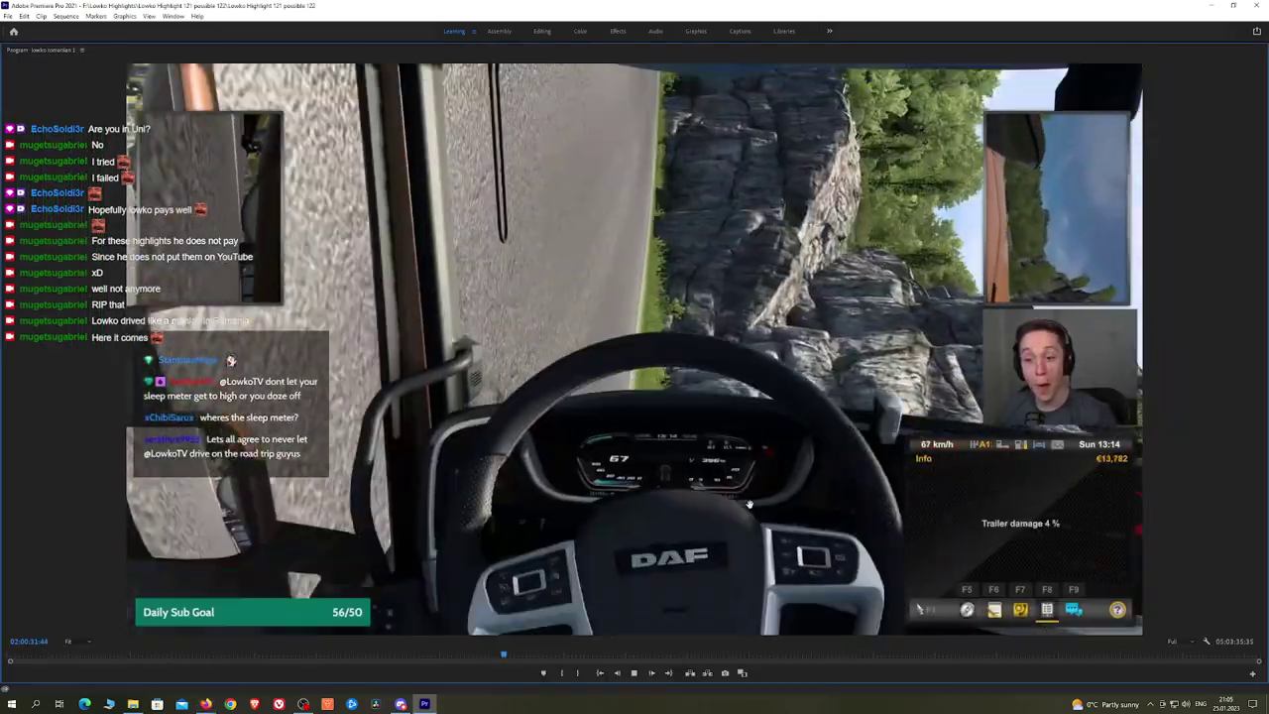
key("grave")
left_click(672, 528)
left_click(814, 427)
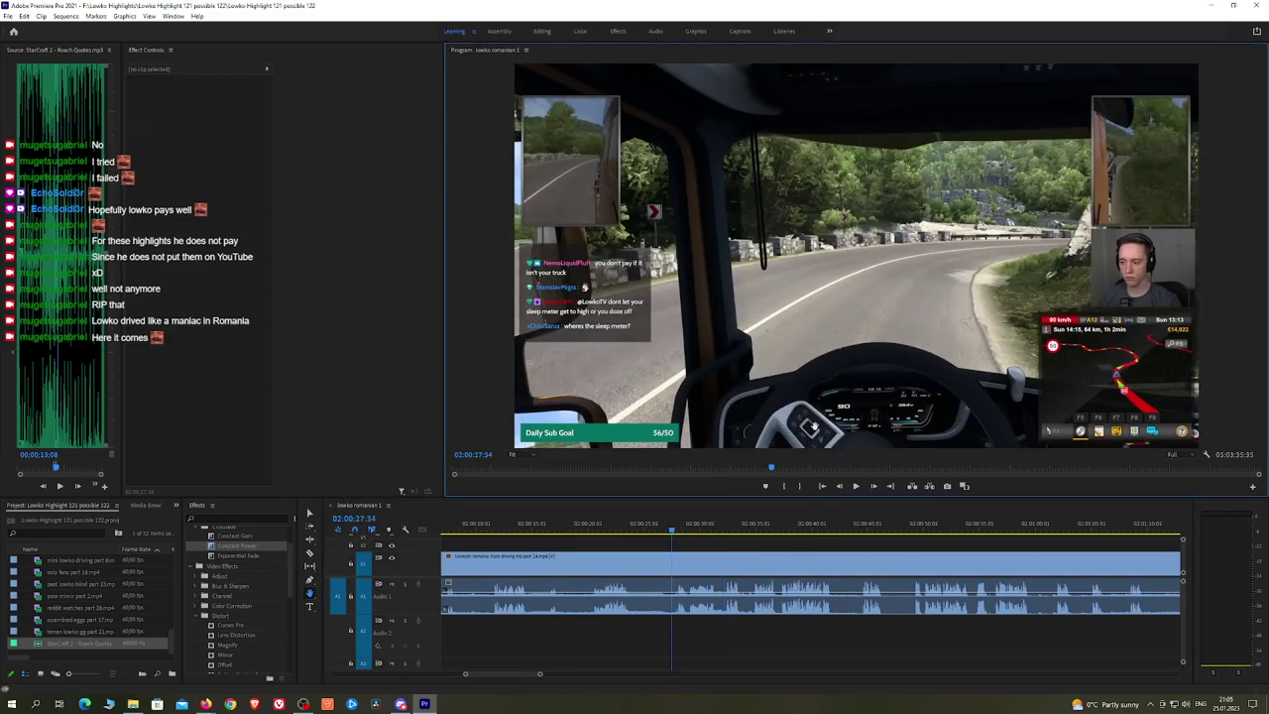
key("grave")
key("space")
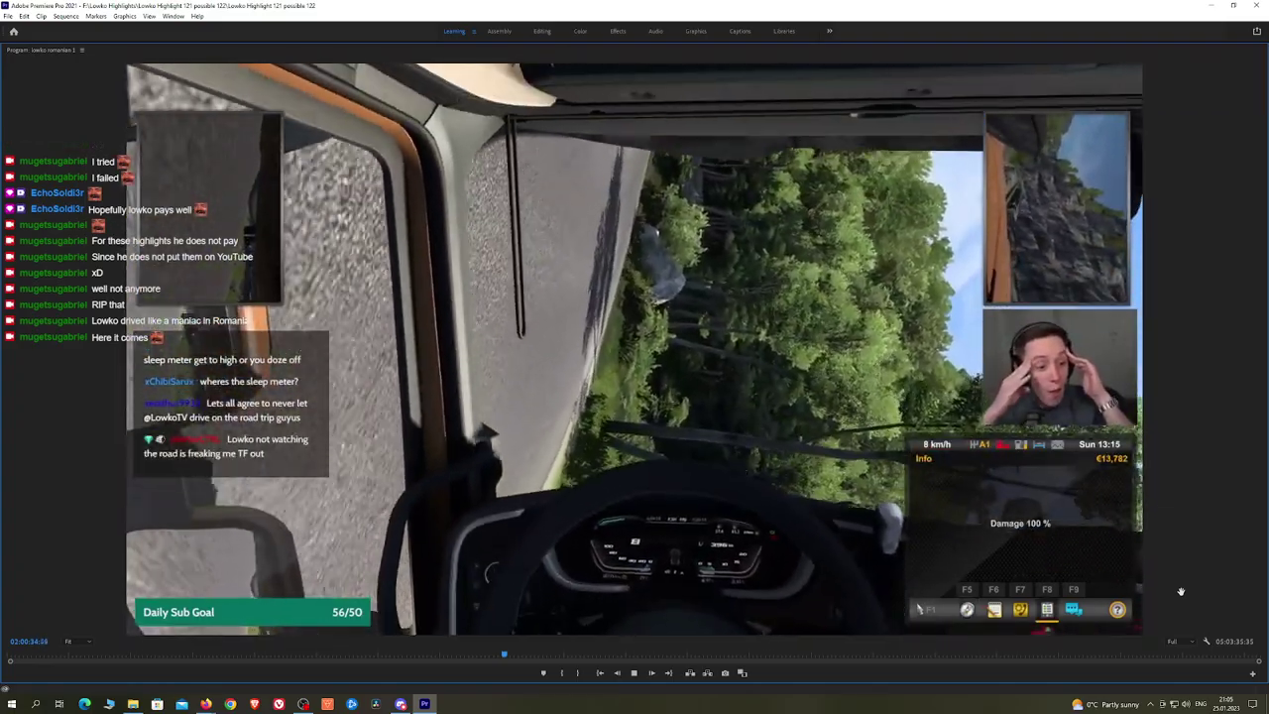
key("grave")
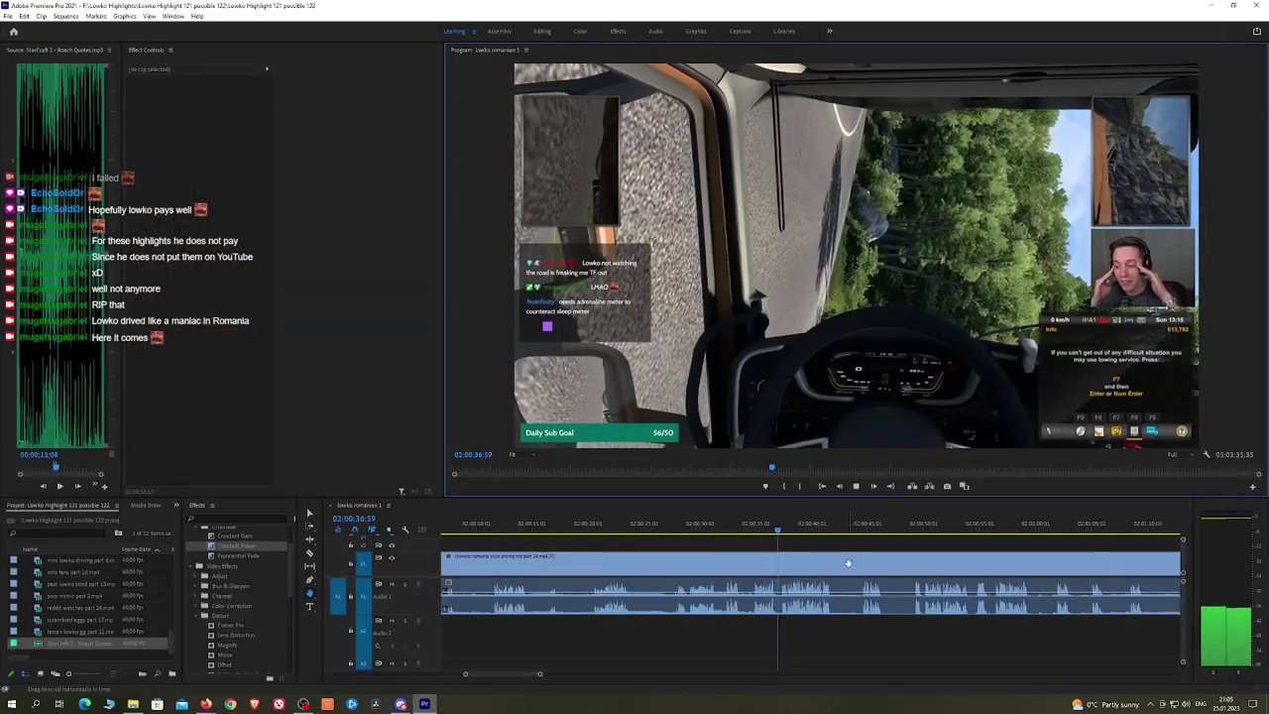
scroll(855, 546, "up", 5)
Step: Split the stream clip at 02:00:37:12
scroll(707, 544, "up", 1)
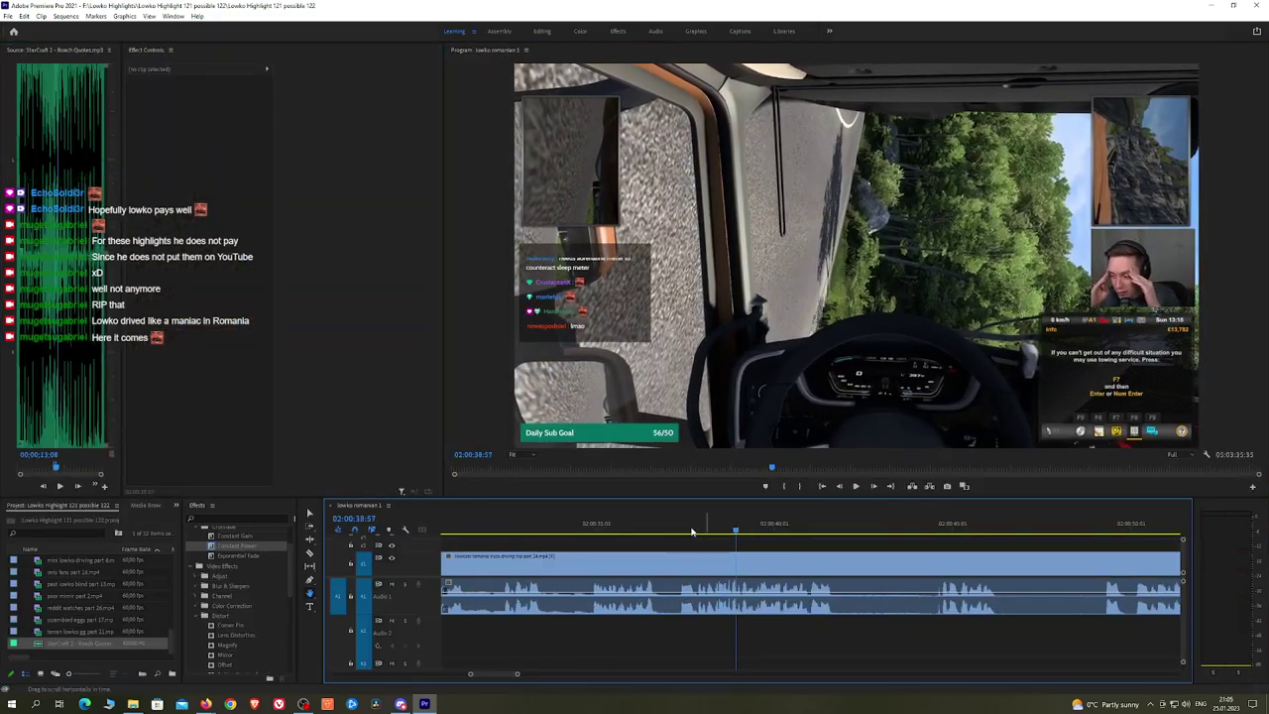
left_click(675, 529)
left_click(697, 557)
key("v")
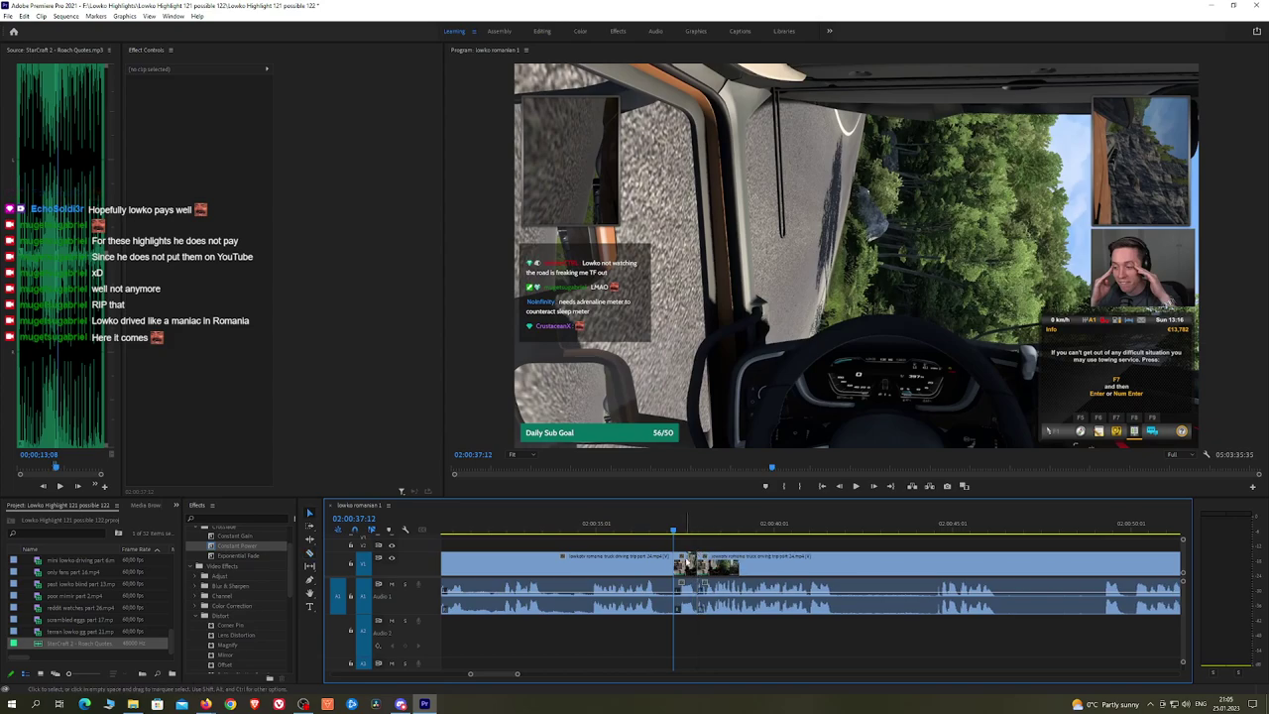
left_click(688, 591)
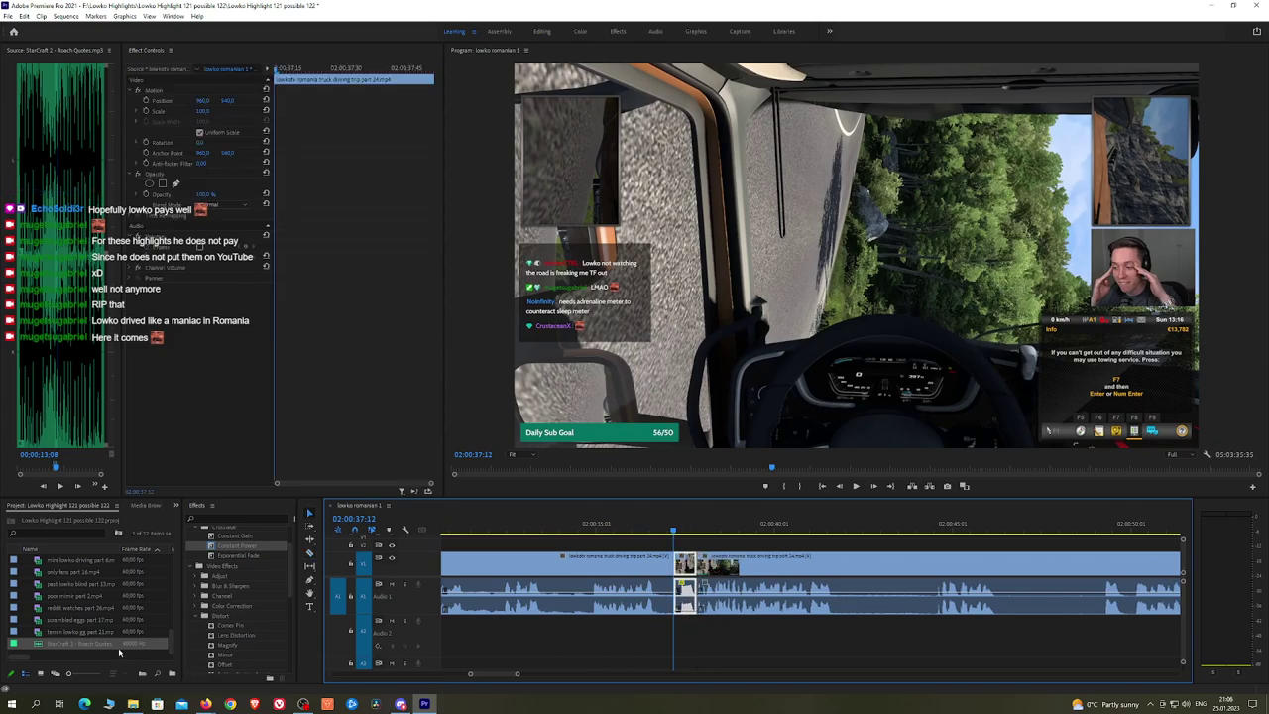
Step: Place StarCraft 2 - Roach Quotes.mp3 at the cut, lower its volume level and play it back
left_click_drag(119, 652, 696, 640)
key("=")
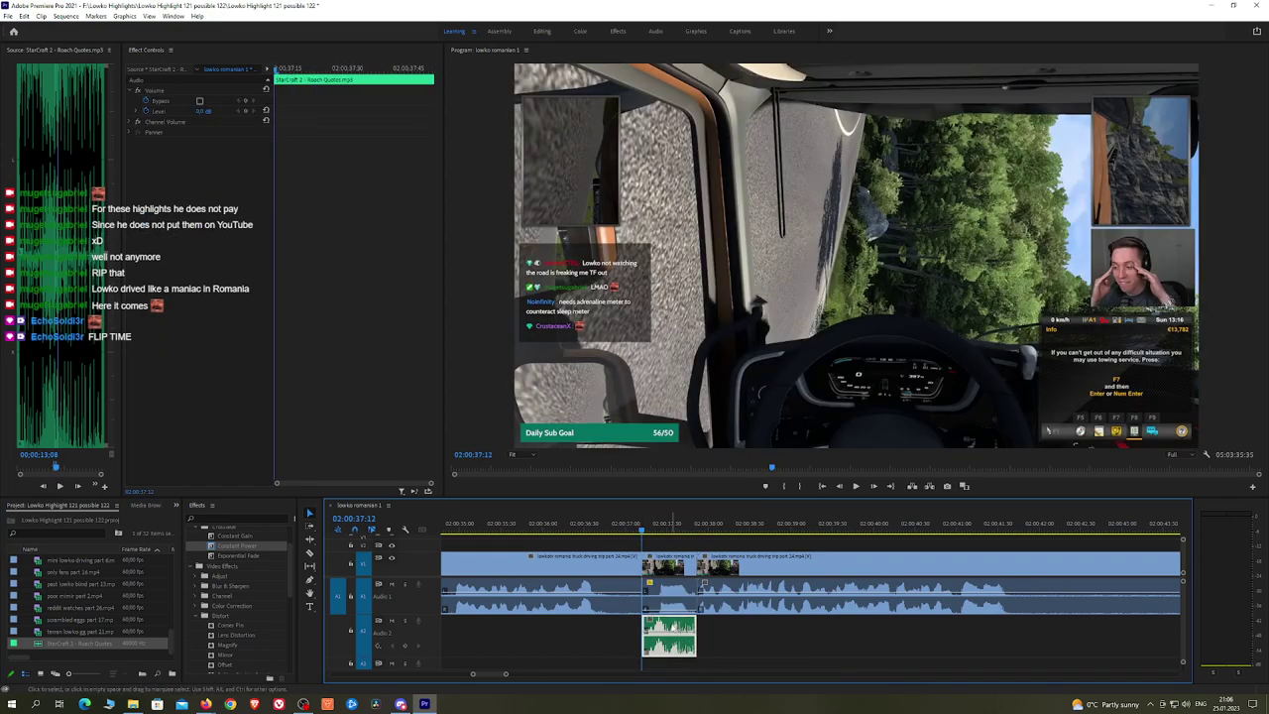
left_click(201, 114)
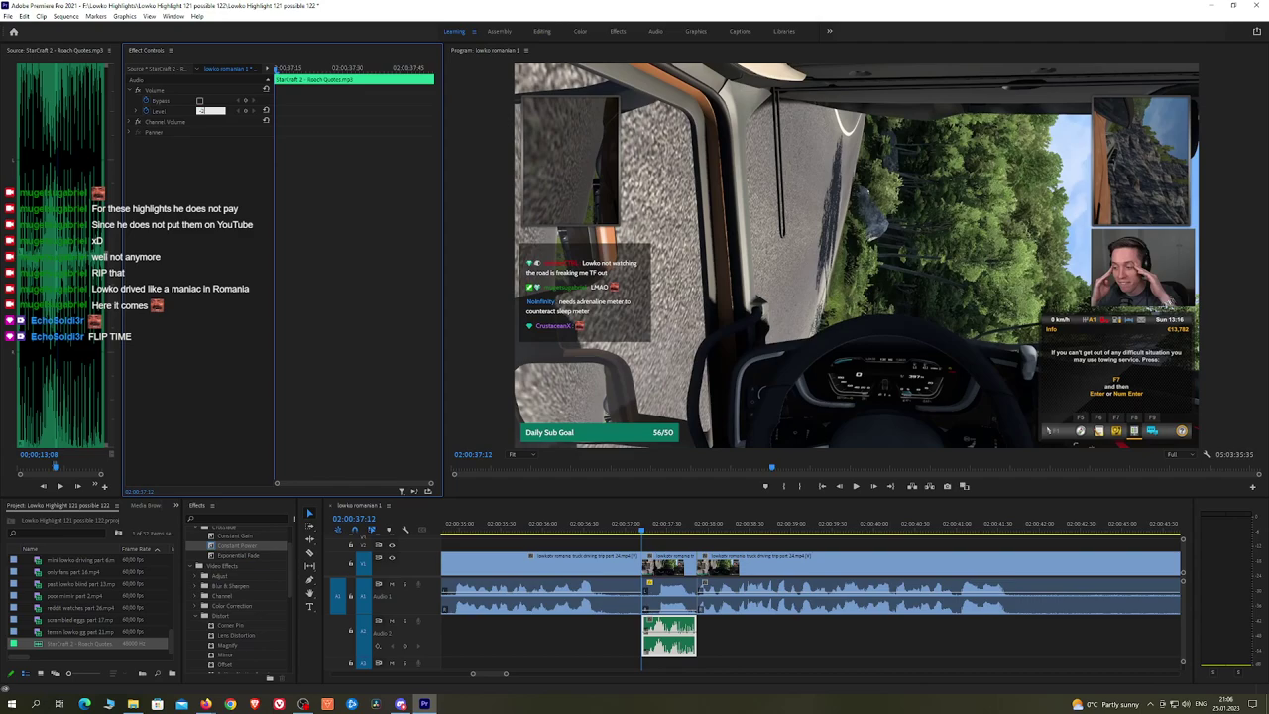
left_click(595, 532)
key("space")
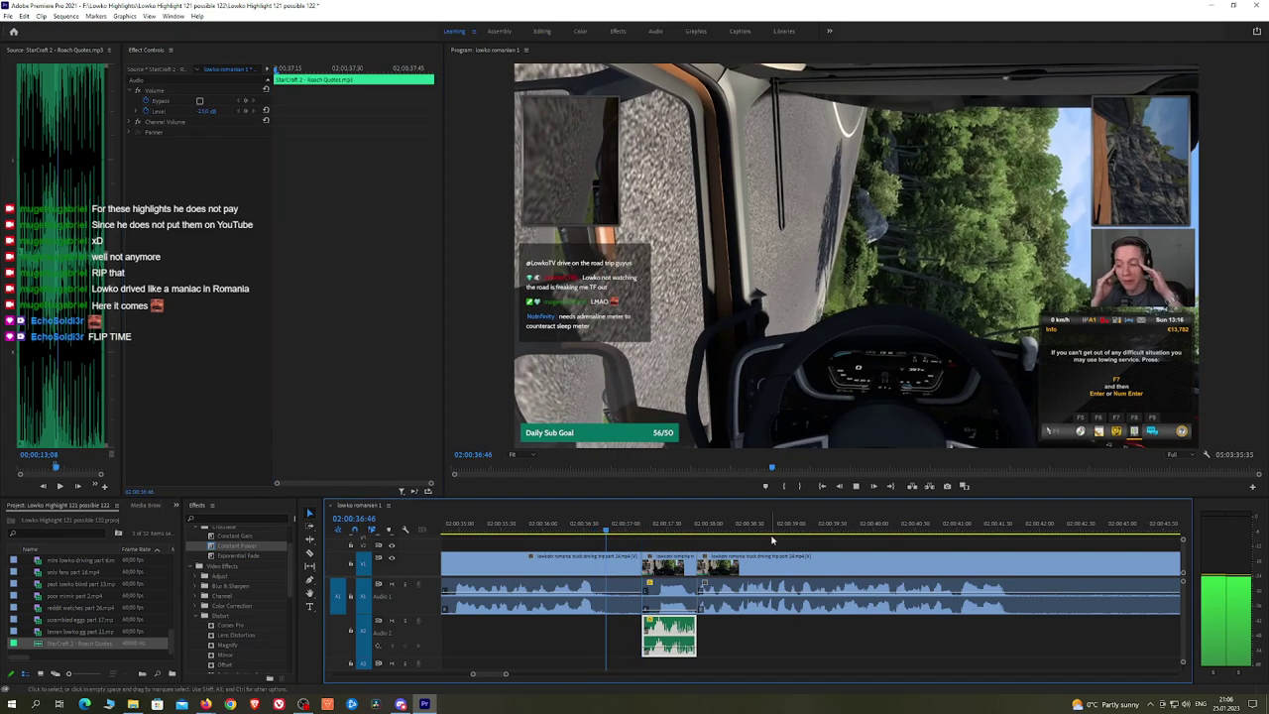
left_click(791, 538)
scroll(839, 539, "down", 4)
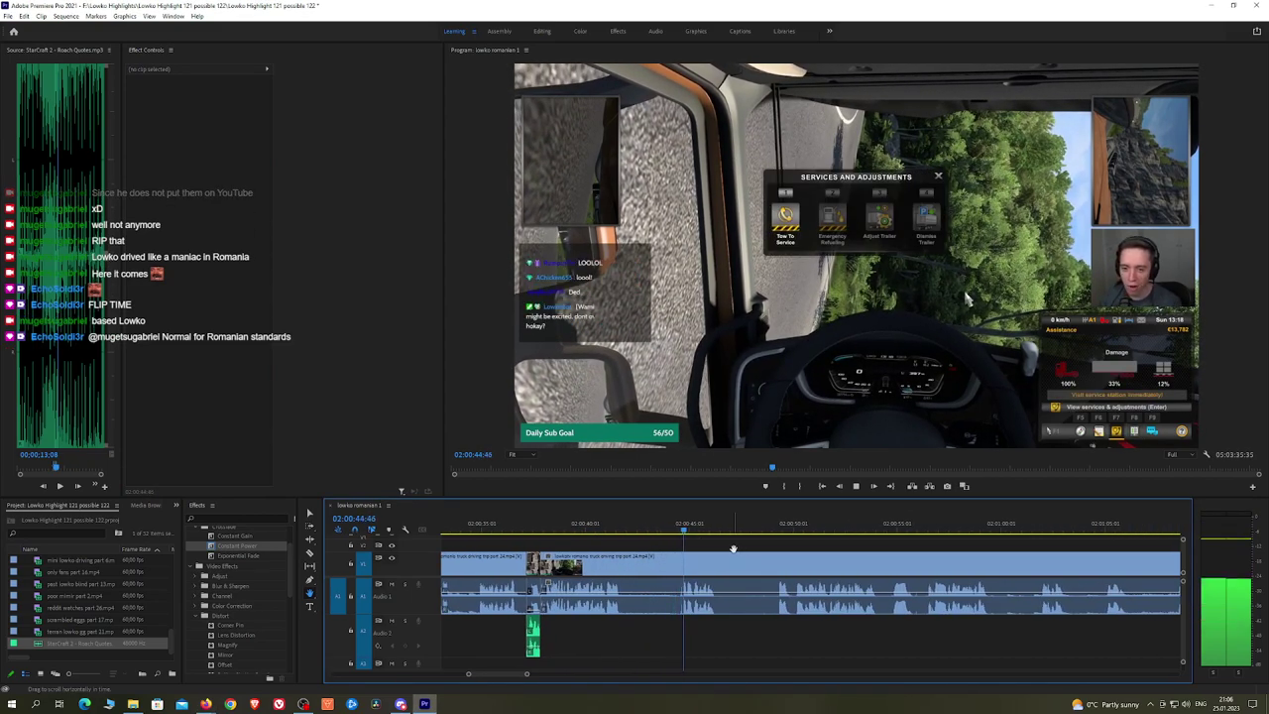
Step: Razor out a short piece around 02:00:44 and ripple delete it
key("c")
left_click(624, 566)
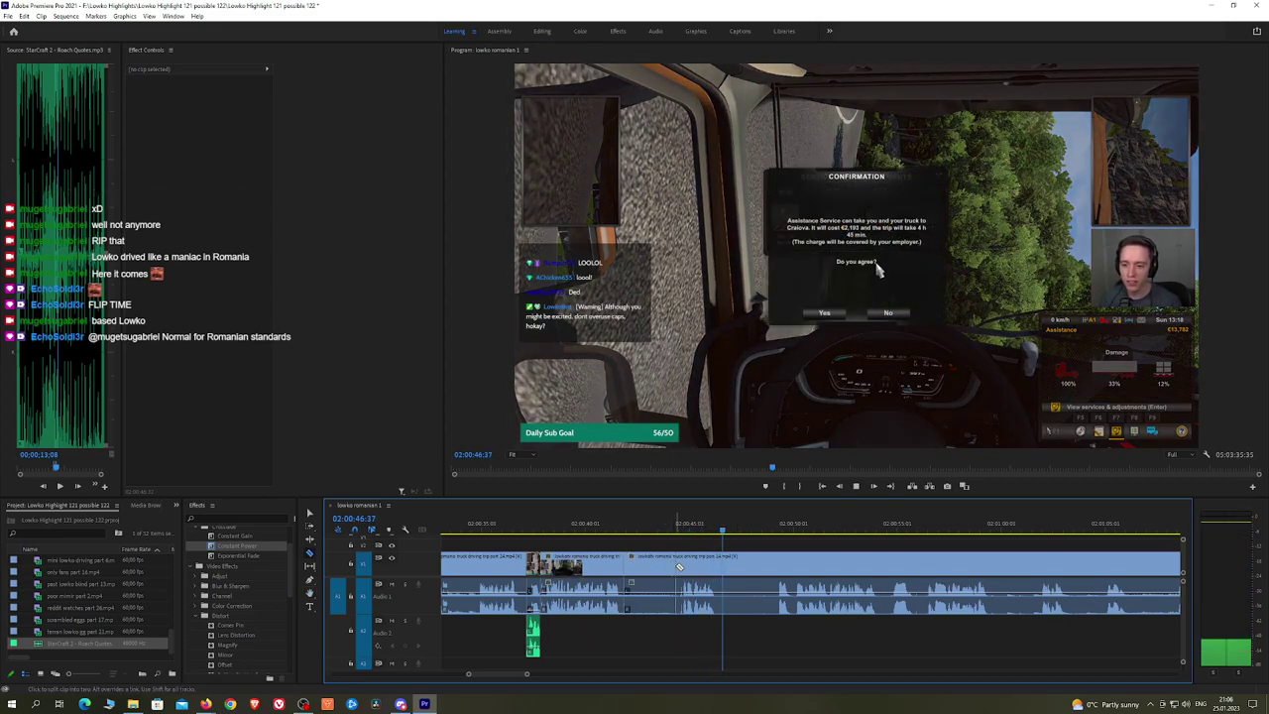
left_click(676, 566)
key("v")
left_click(660, 566)
key("shift+Delete")
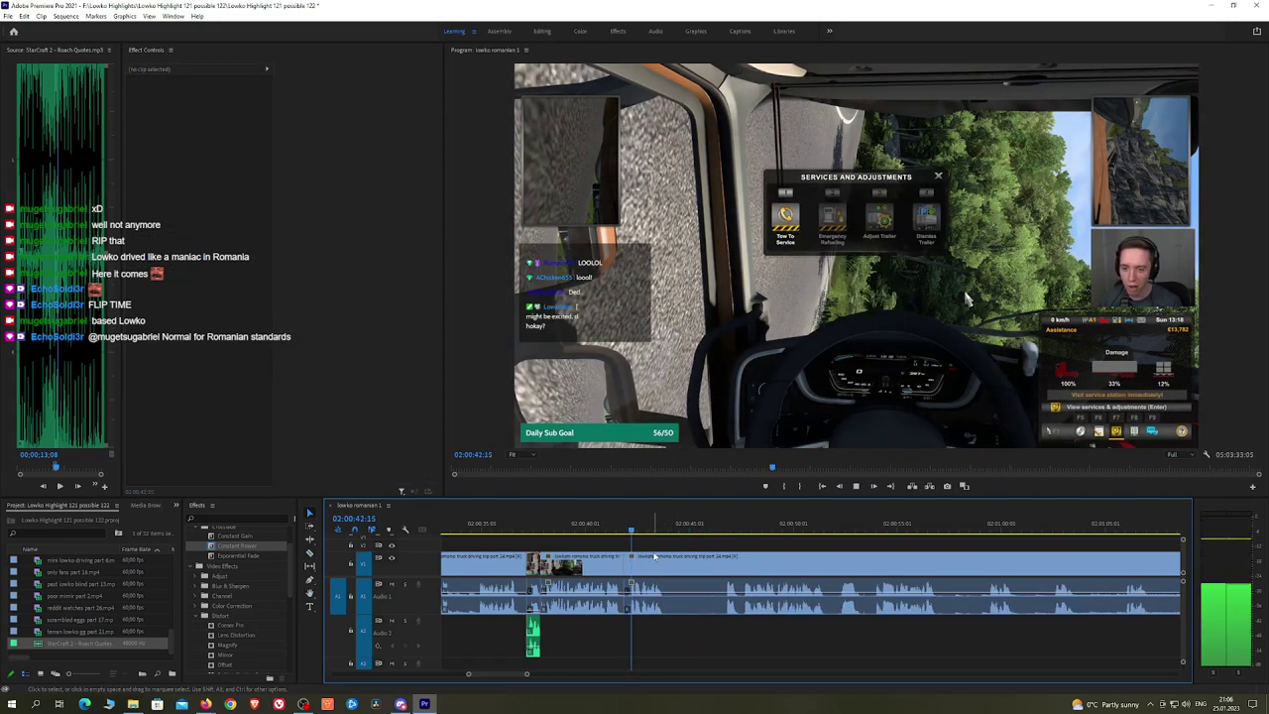
Step: Ripple delete the short leftover piece and replay the join
scroll(656, 564, "up", 3)
key("space")
key("c")
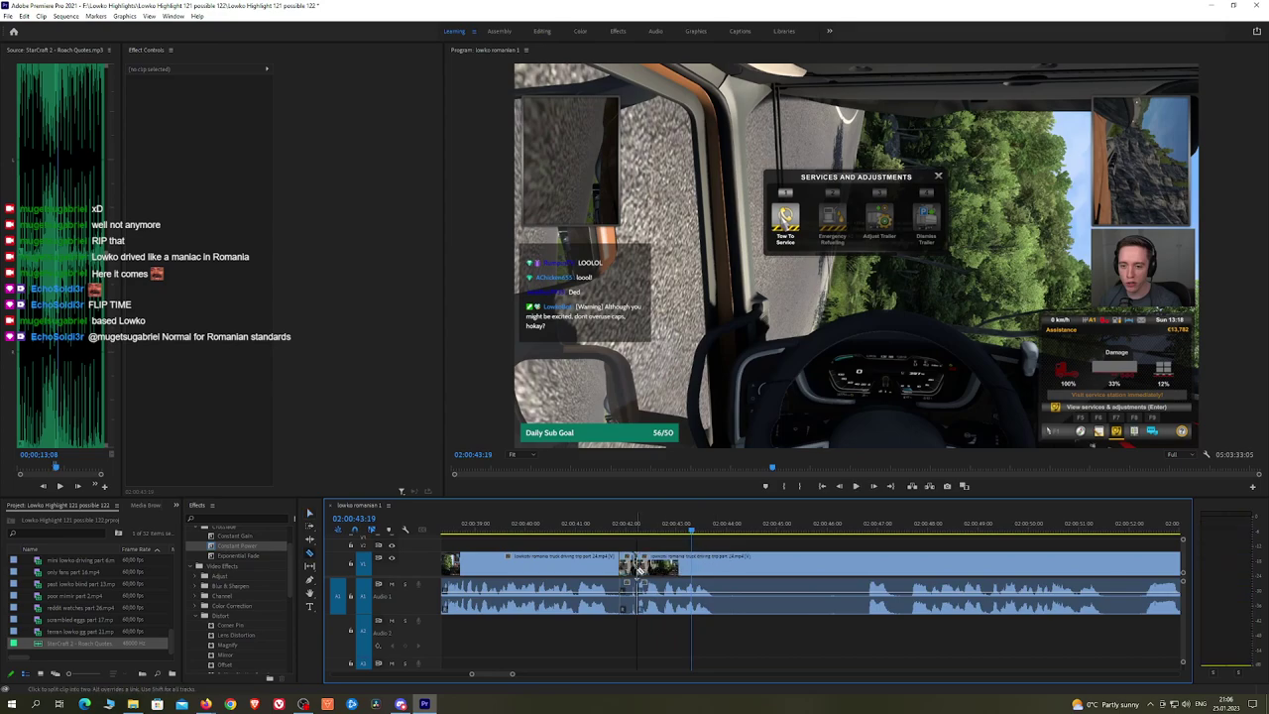
left_click(637, 565)
key("shift+Delete")
key("space")
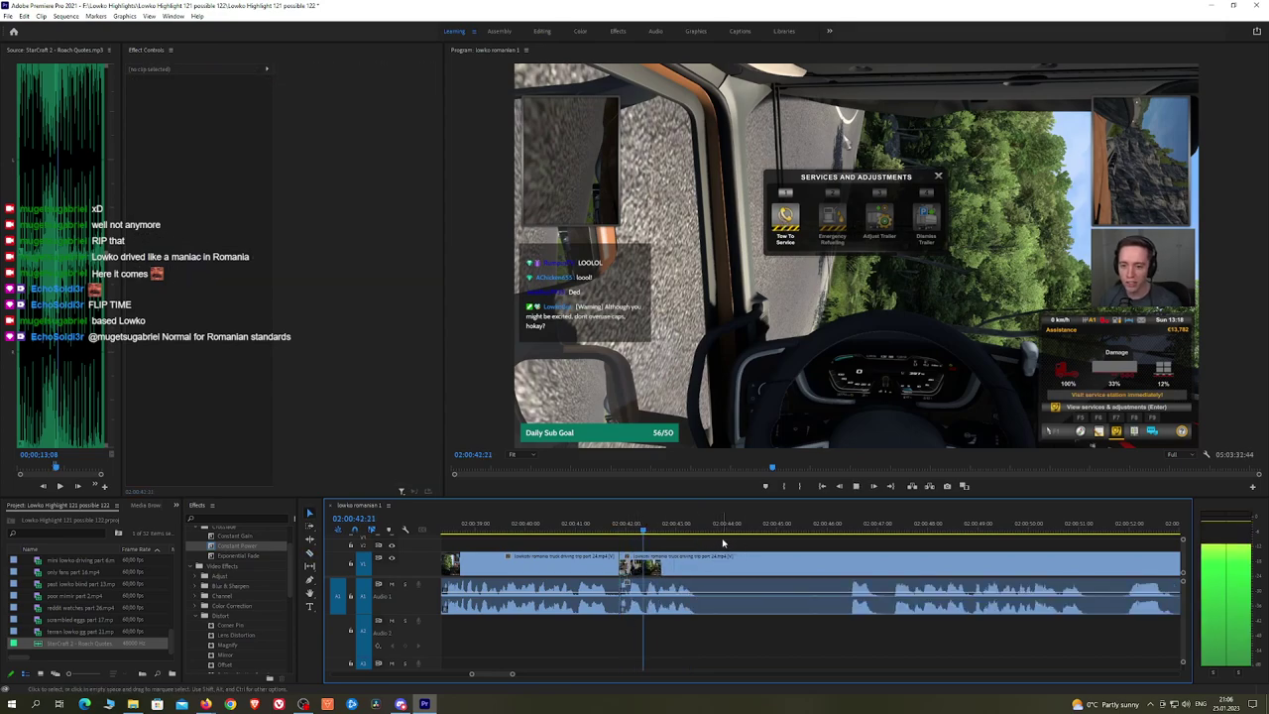
key("minus")
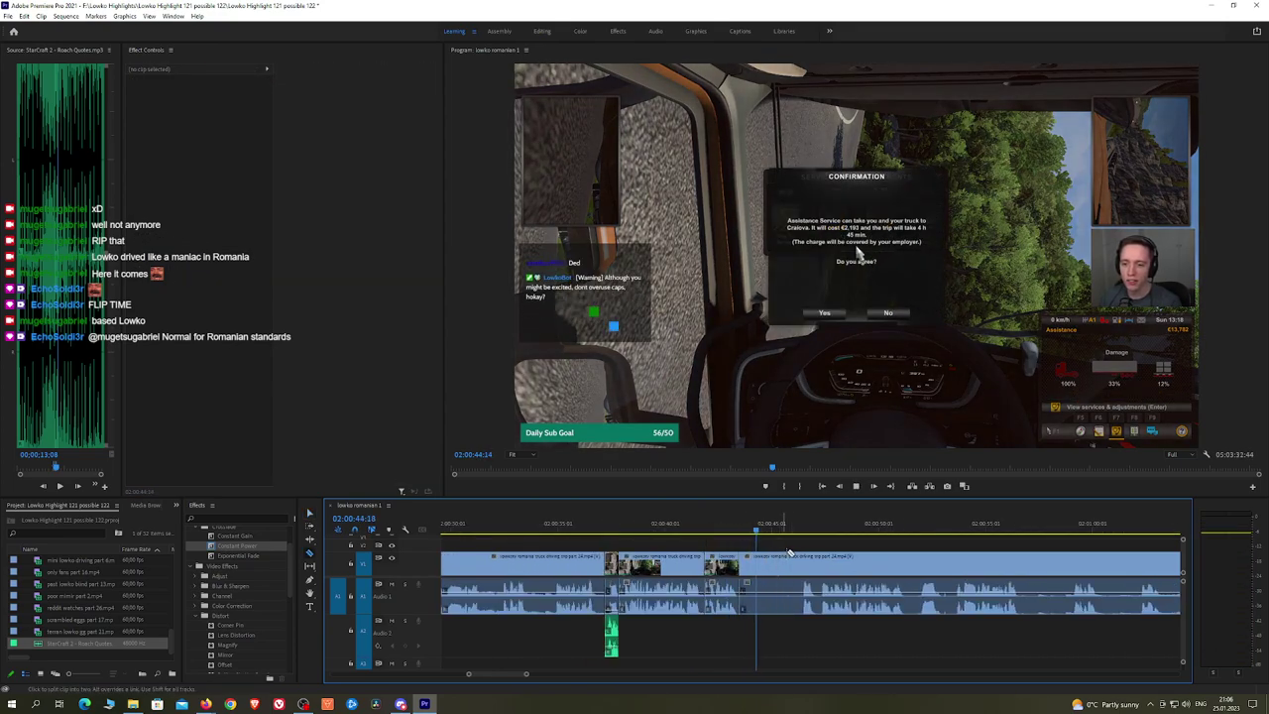
Step: Split the clip again and ripple delete the unwanted part before the cut
left_click(798, 556)
key("v")
left_click(785, 561)
key("shift+Delete")
key("space")
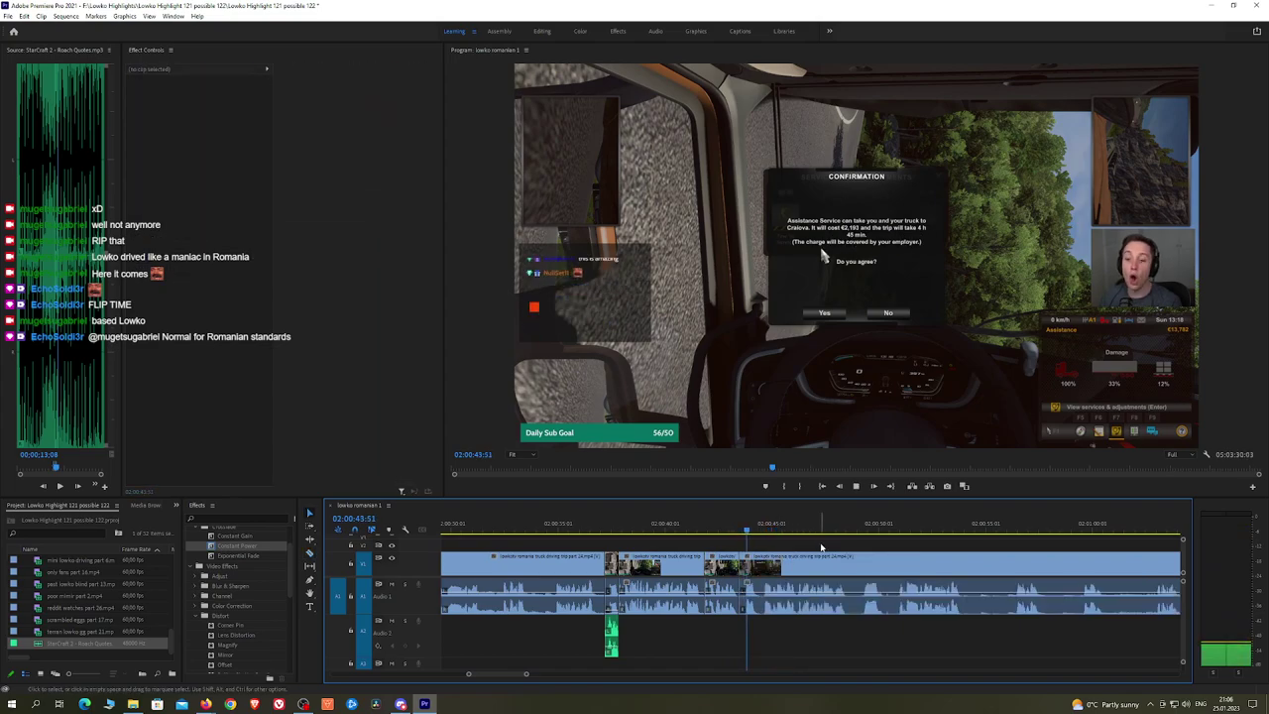
Step: Pan ahead through the truck footage and review it with playback
key("h")
left_click_drag(892, 543, 799, 544)
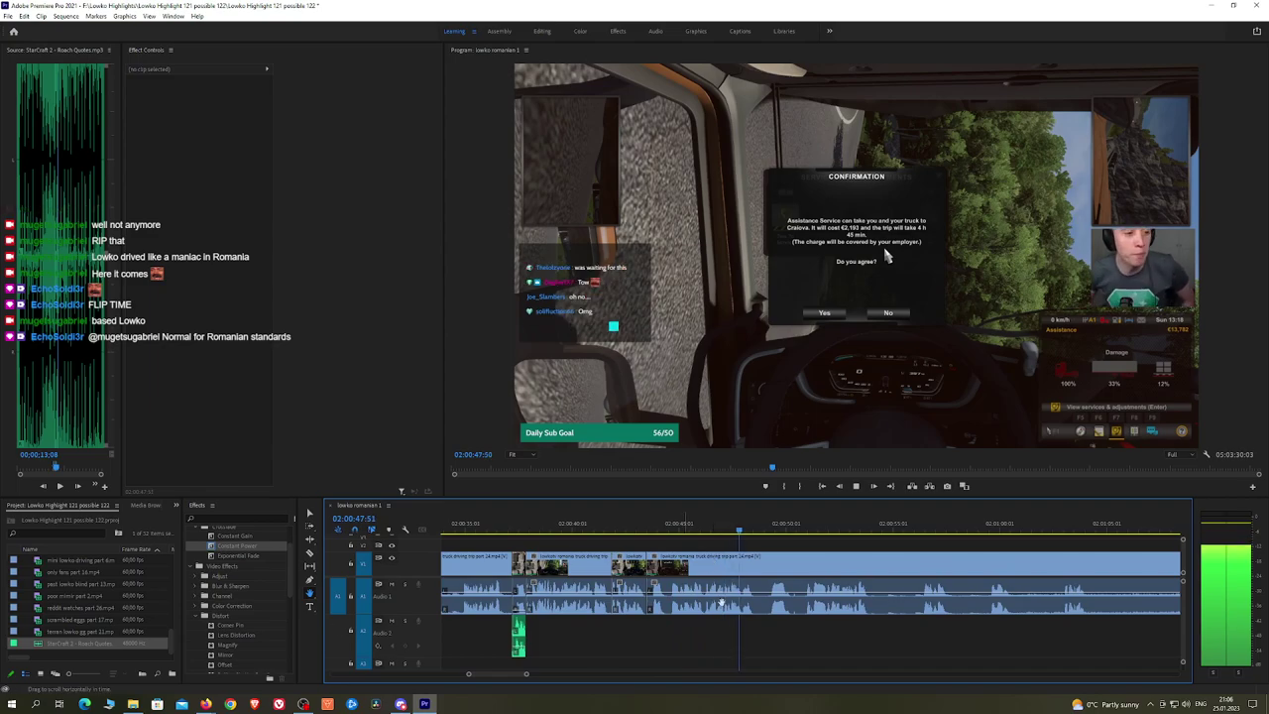
left_click_drag(867, 561, 796, 539)
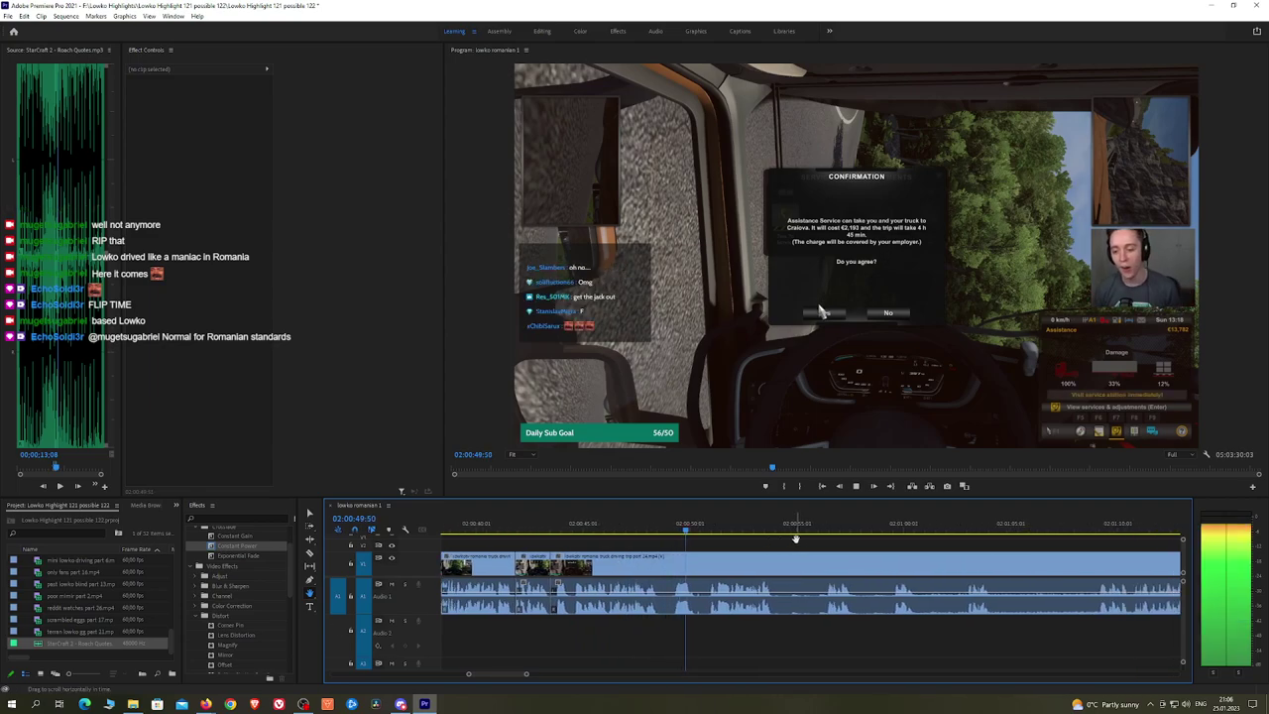
left_click_drag(882, 551, 812, 550)
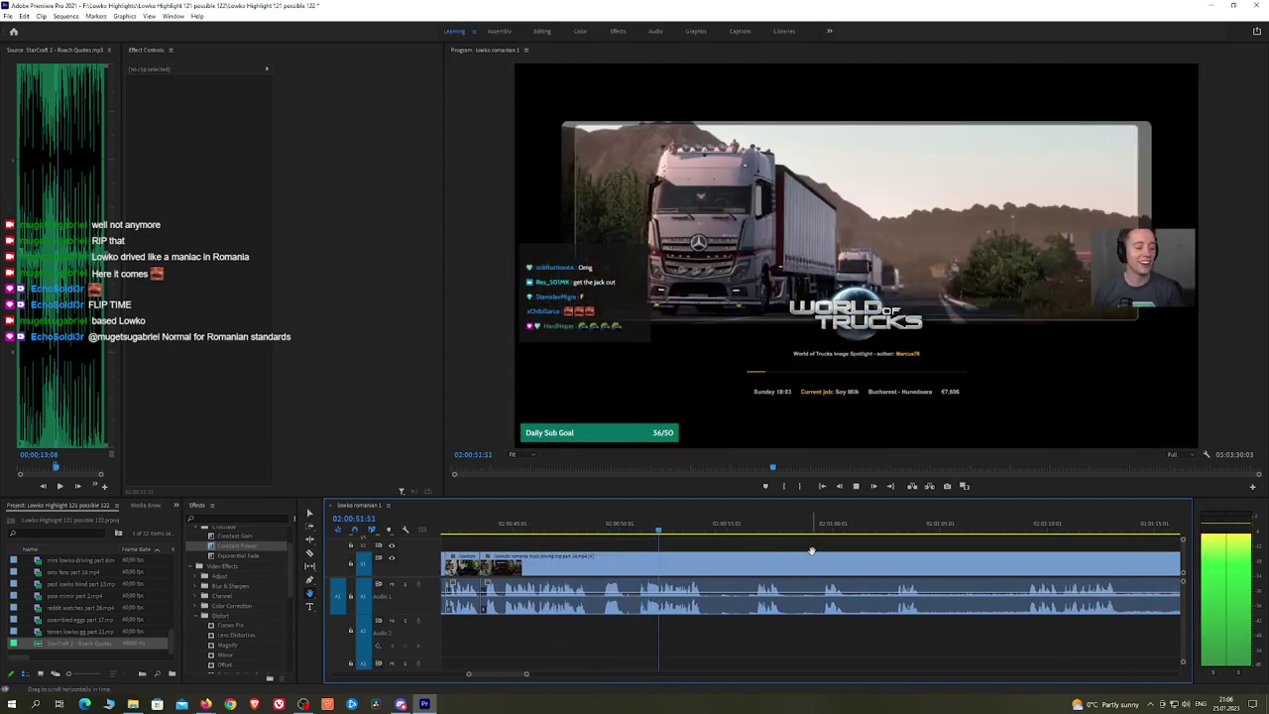
left_click(743, 527)
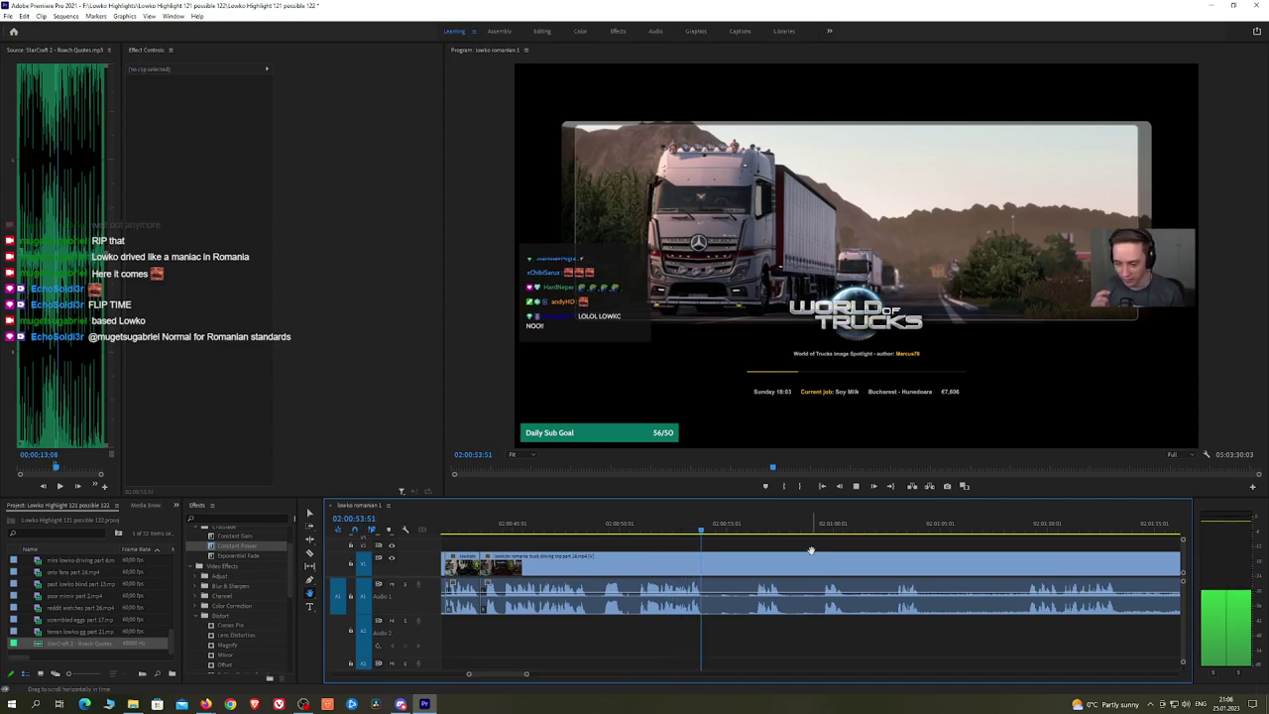
key("space")
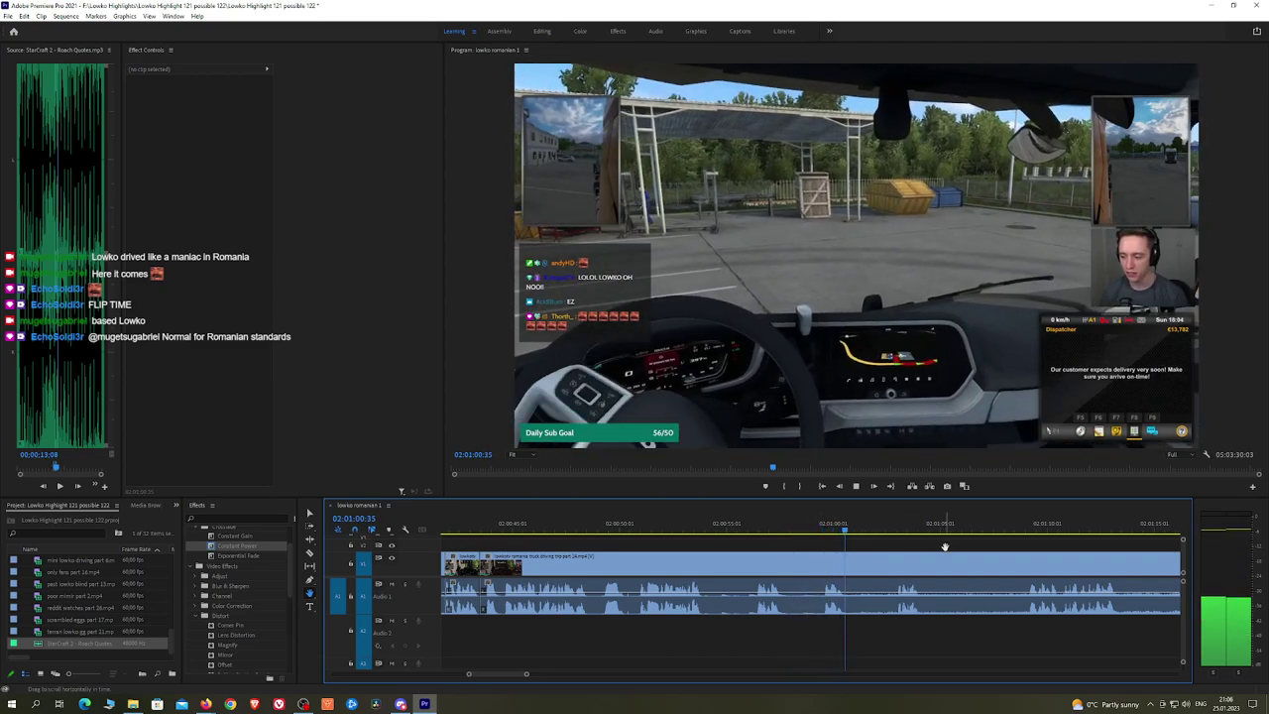
scroll(858, 543, "down", 2)
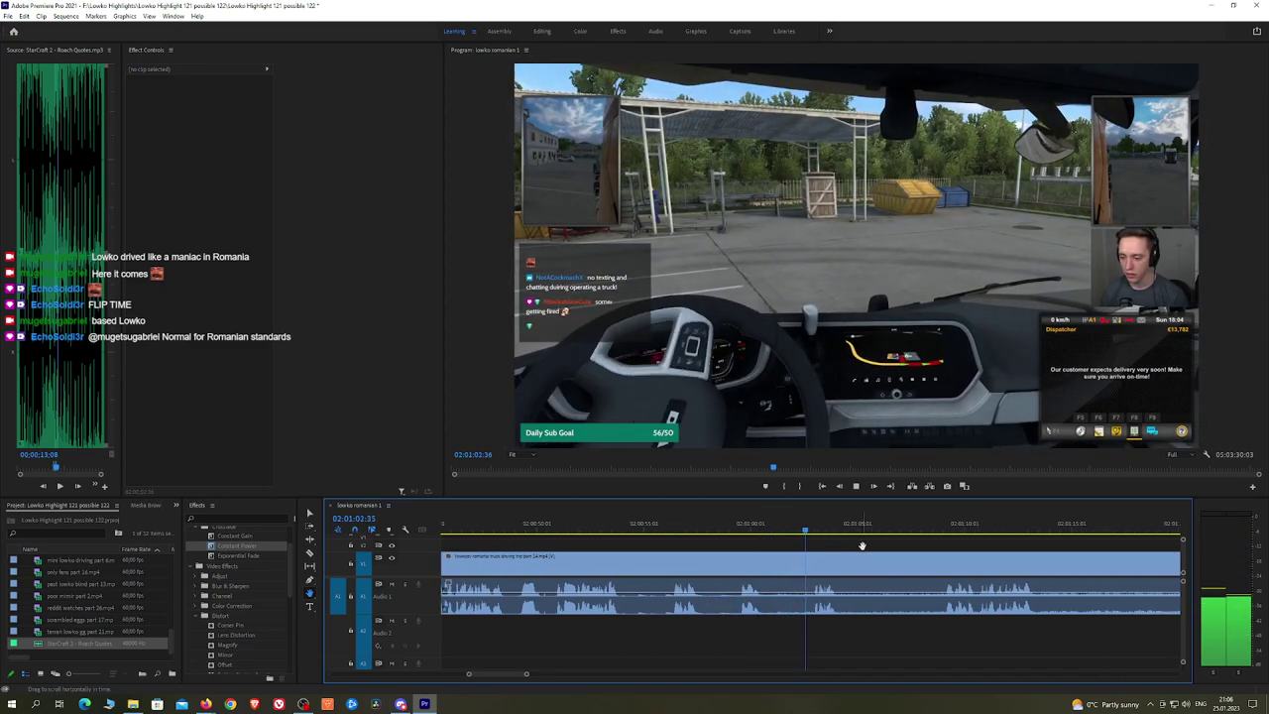
left_click_drag(904, 540, 826, 536)
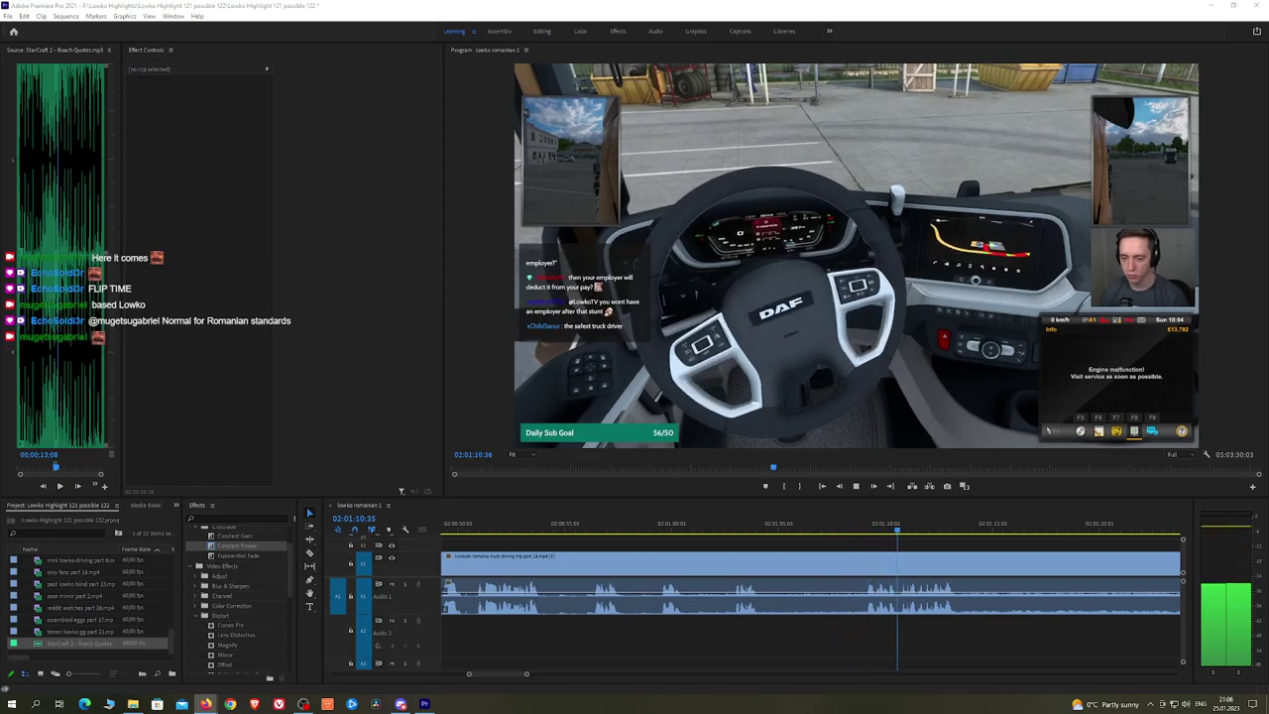
left_click(924, 540)
key("h")
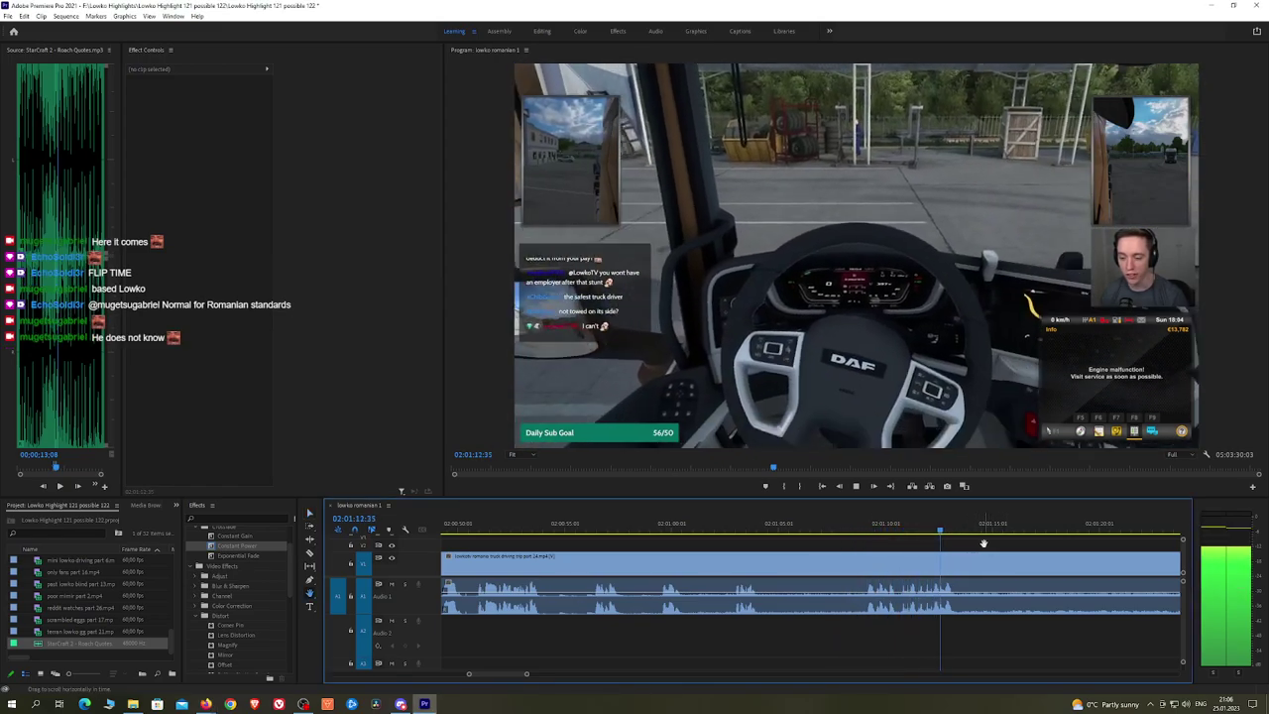
left_click_drag(983, 543, 881, 546)
scroll(881, 545, "down", 2)
Step: Cut out the dull stretch ending at 02:01:25:14 and ripple delete it
key("c")
left_click(873, 559)
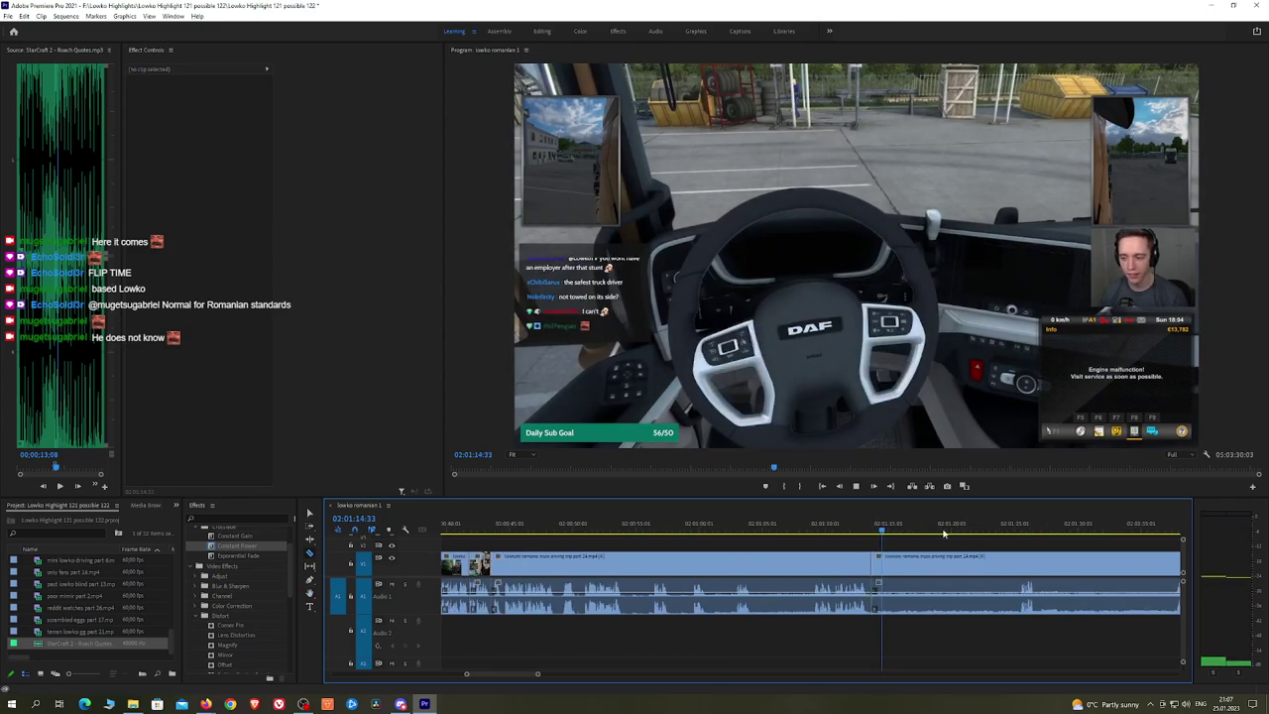
left_click(1008, 526)
left_click_drag(1006, 526, 1017, 527)
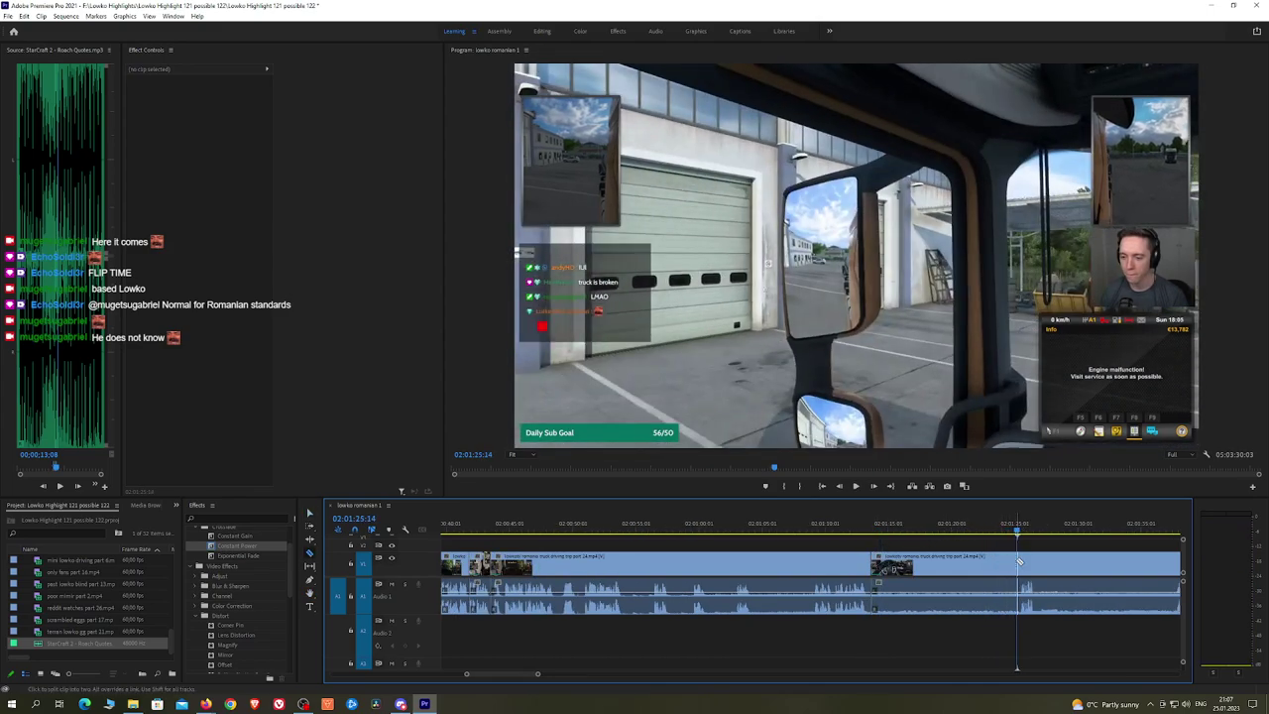
left_click(1020, 561)
key("v")
left_click(993, 563)
key("shift+Delete")
key("space")
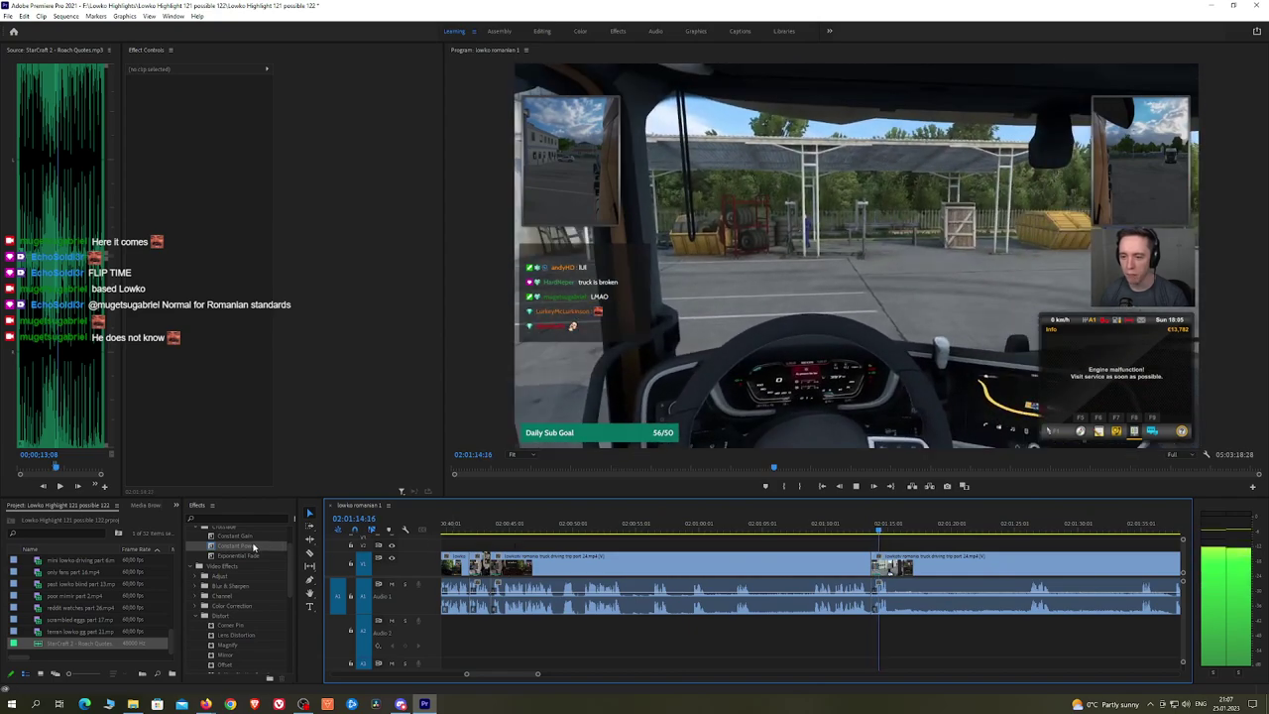
Step: Remove the stretch up to 02:01:26:04 and add a Constant Power crossfade at the audio join
scroll(770, 538, "down", 3)
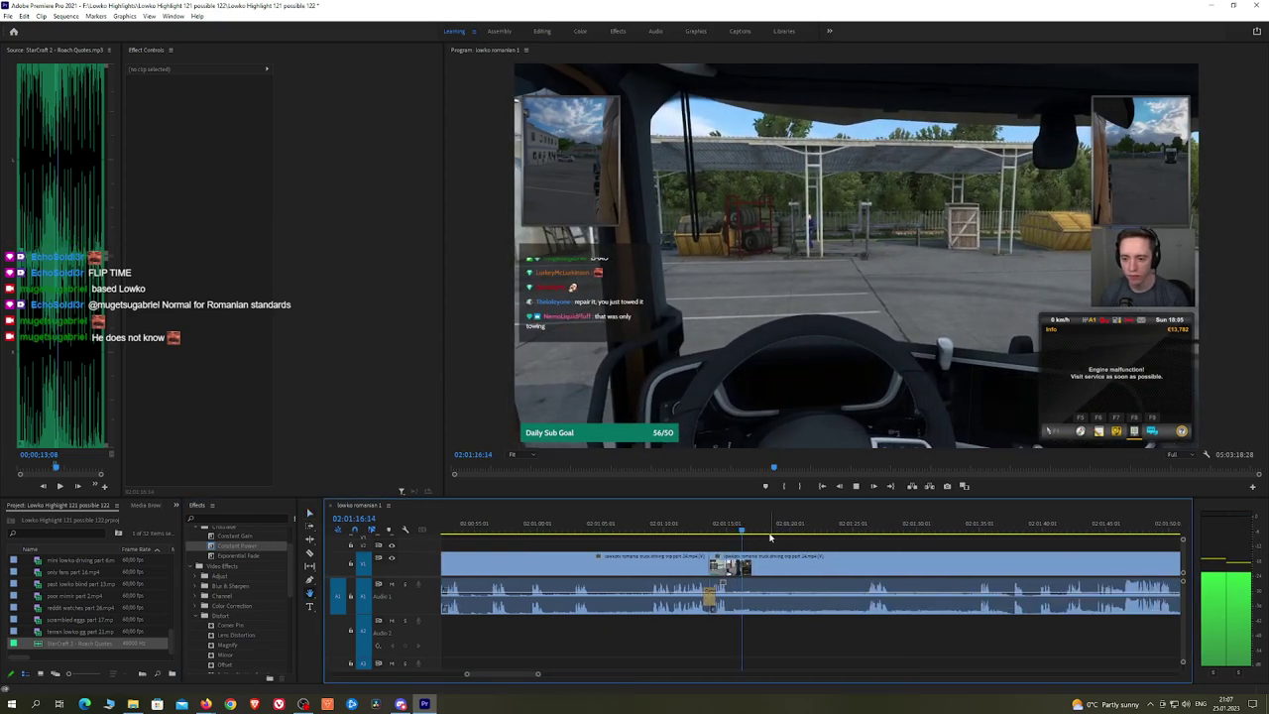
key("space")
key("c")
left_click(758, 561)
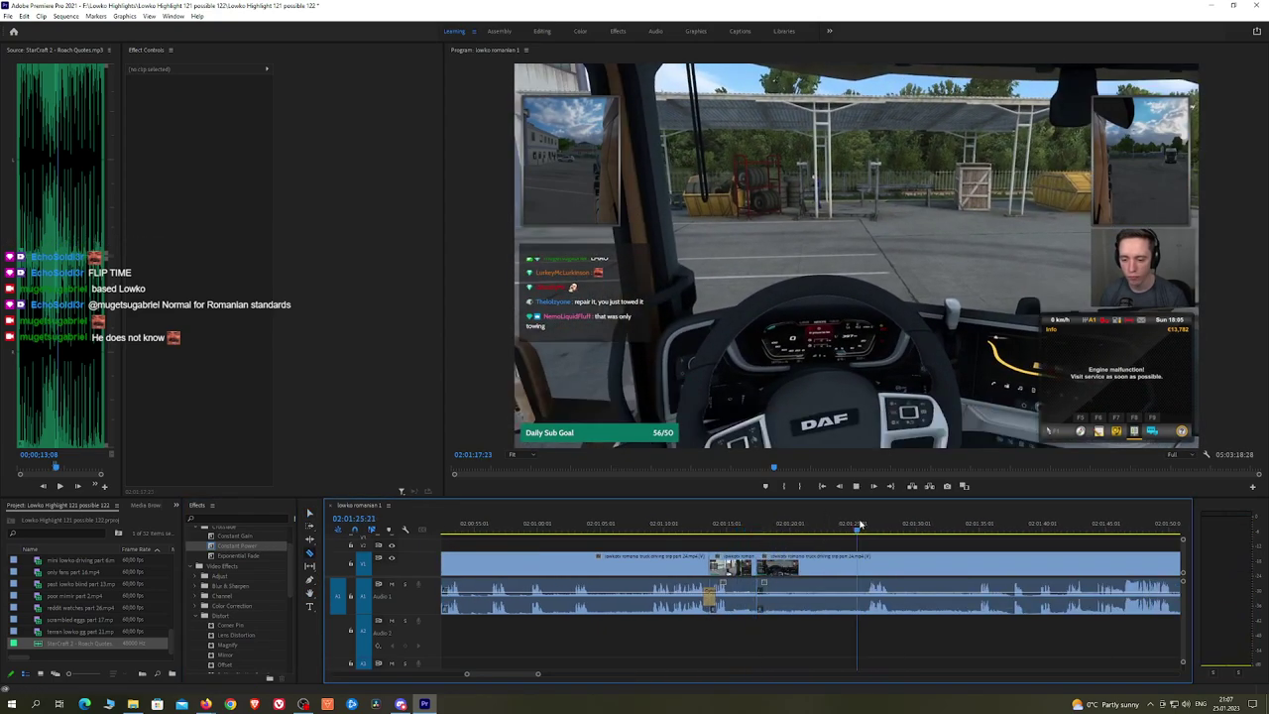
left_click_drag(861, 525, 867, 525)
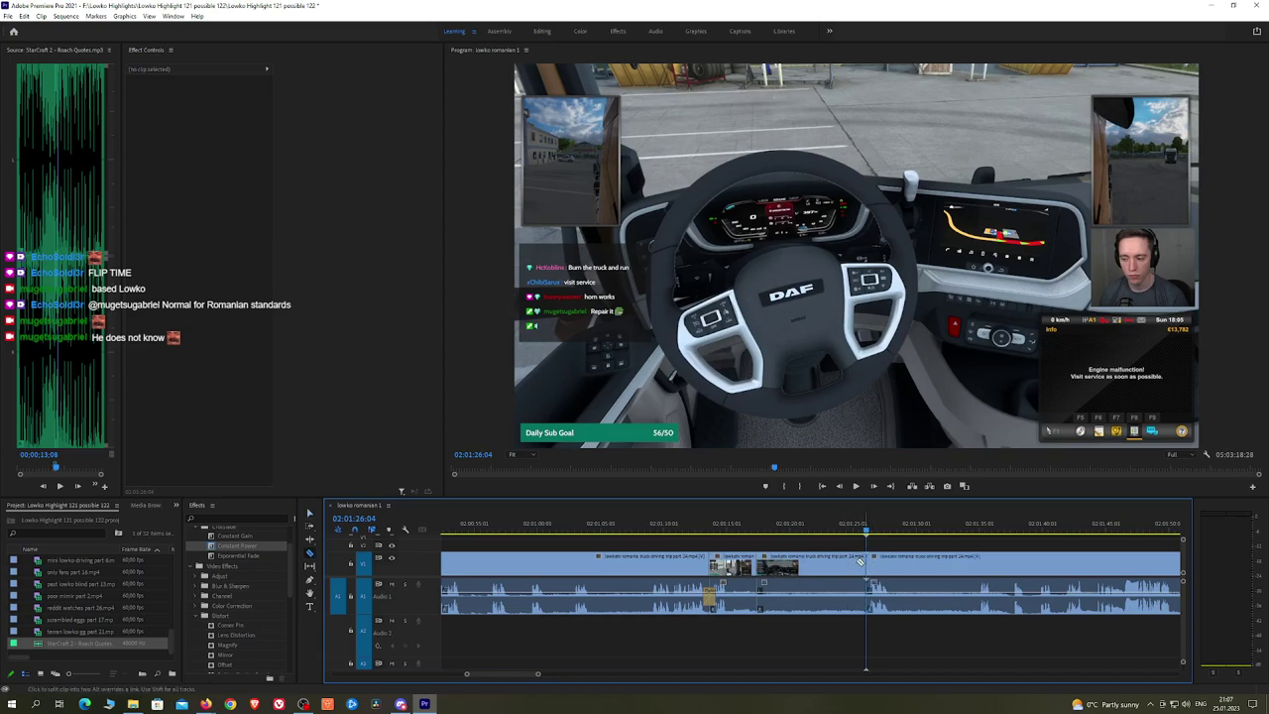
key("v")
left_click(857, 562)
key("shift+Delete")
key("space")
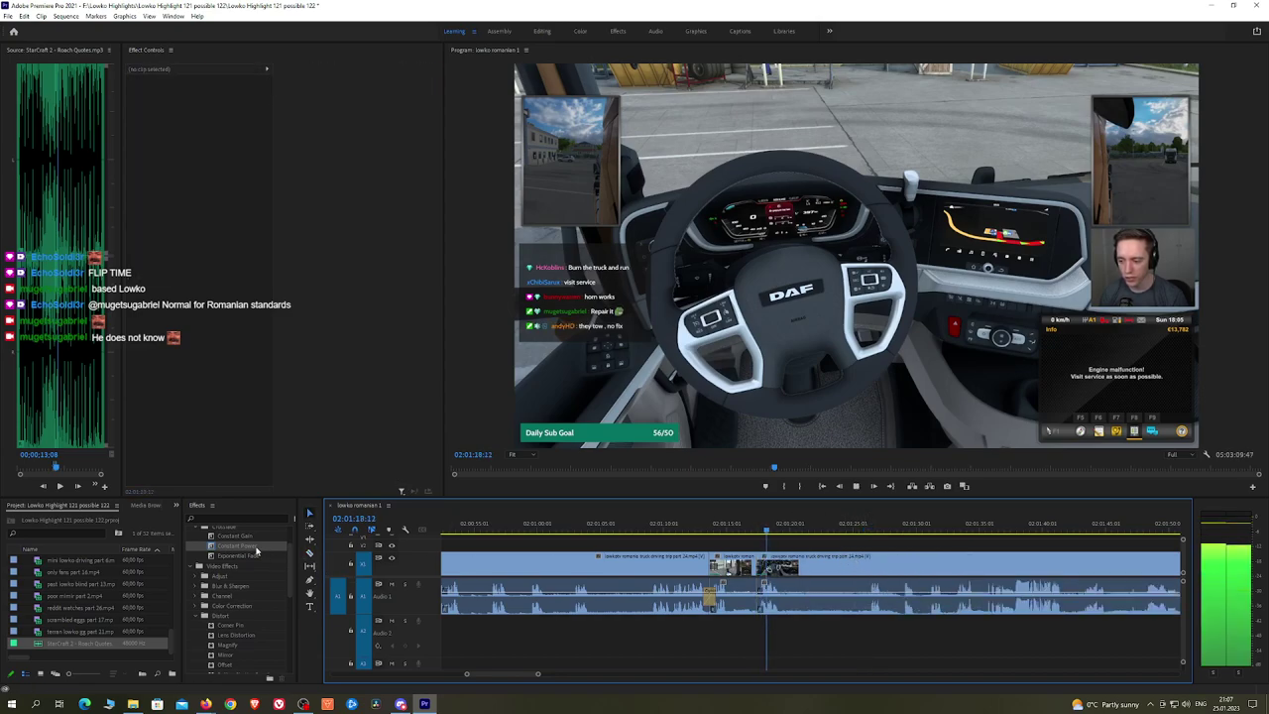
left_click_drag(256, 550, 758, 602)
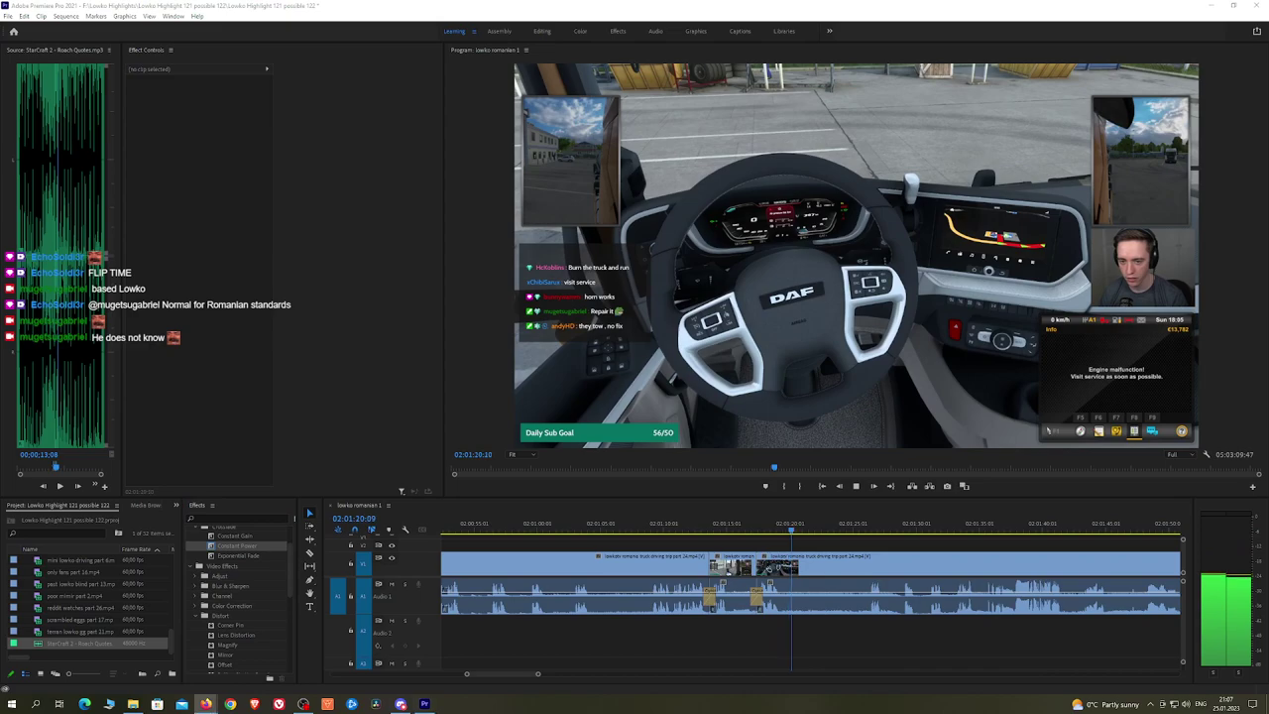
left_click(841, 547)
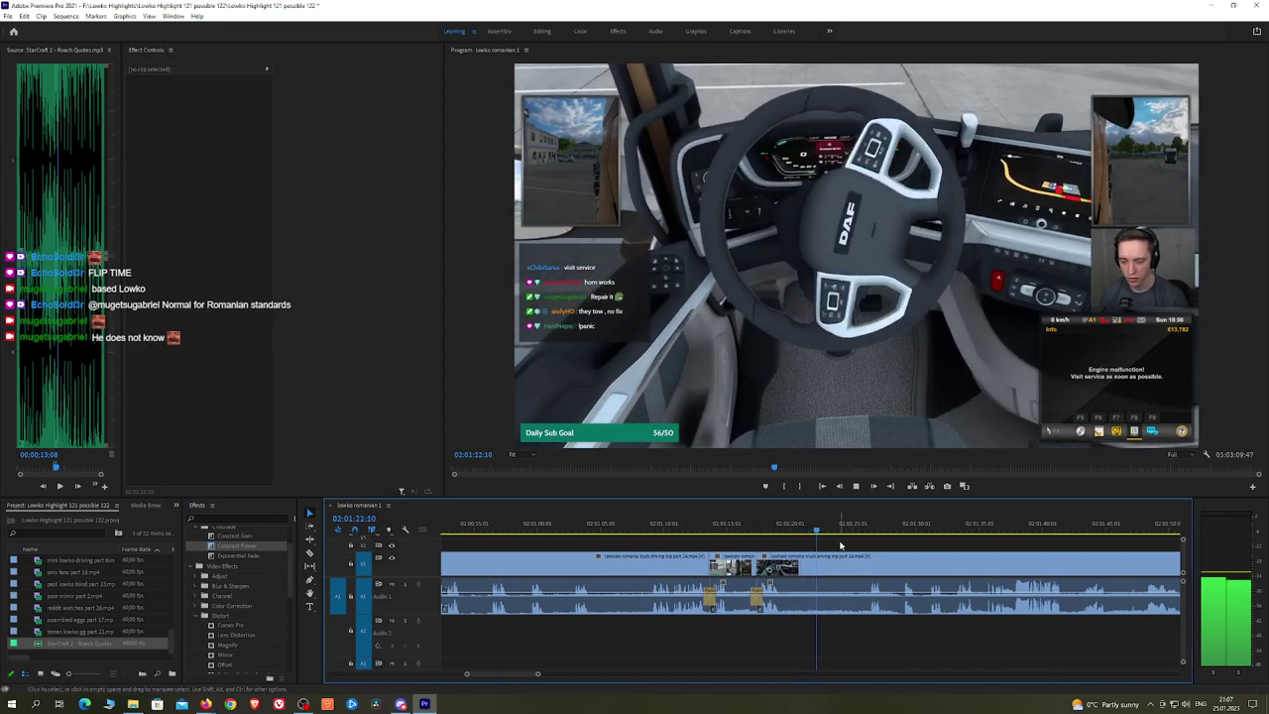
Step: Razor out another dull part, ripple delete it and resume playback from the join
key("c")
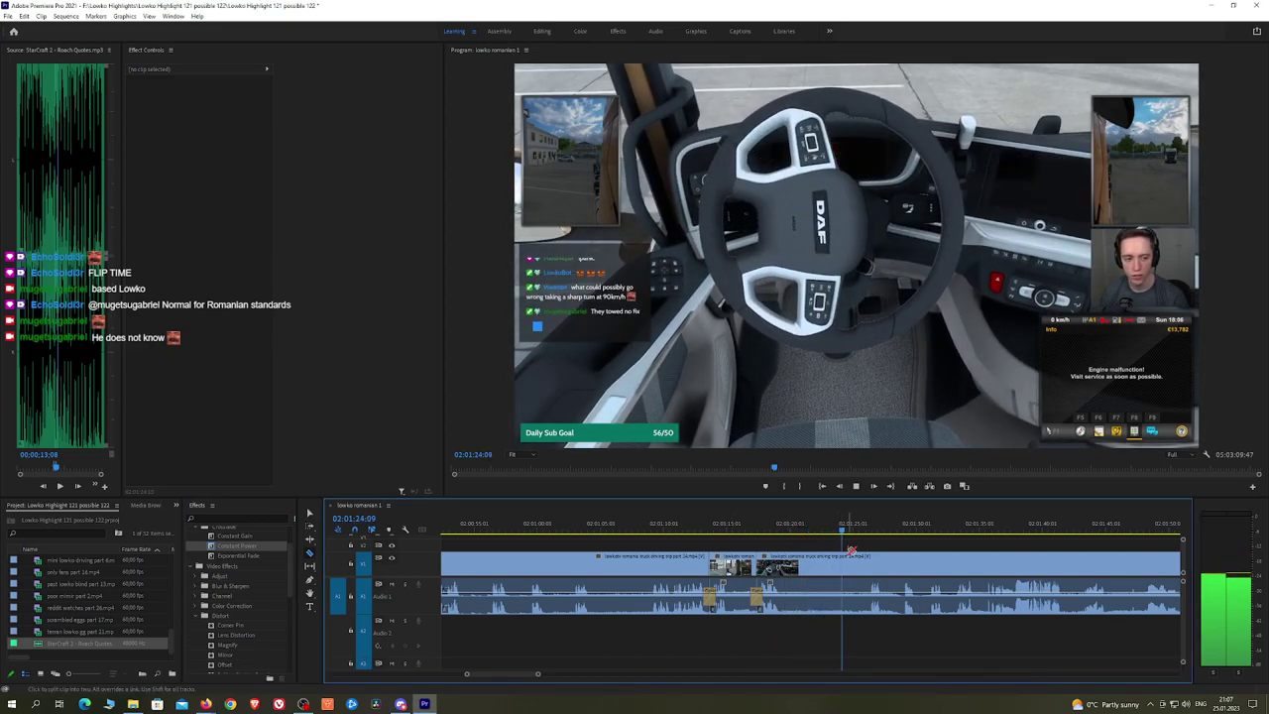
left_click(786, 565)
left_click(868, 563)
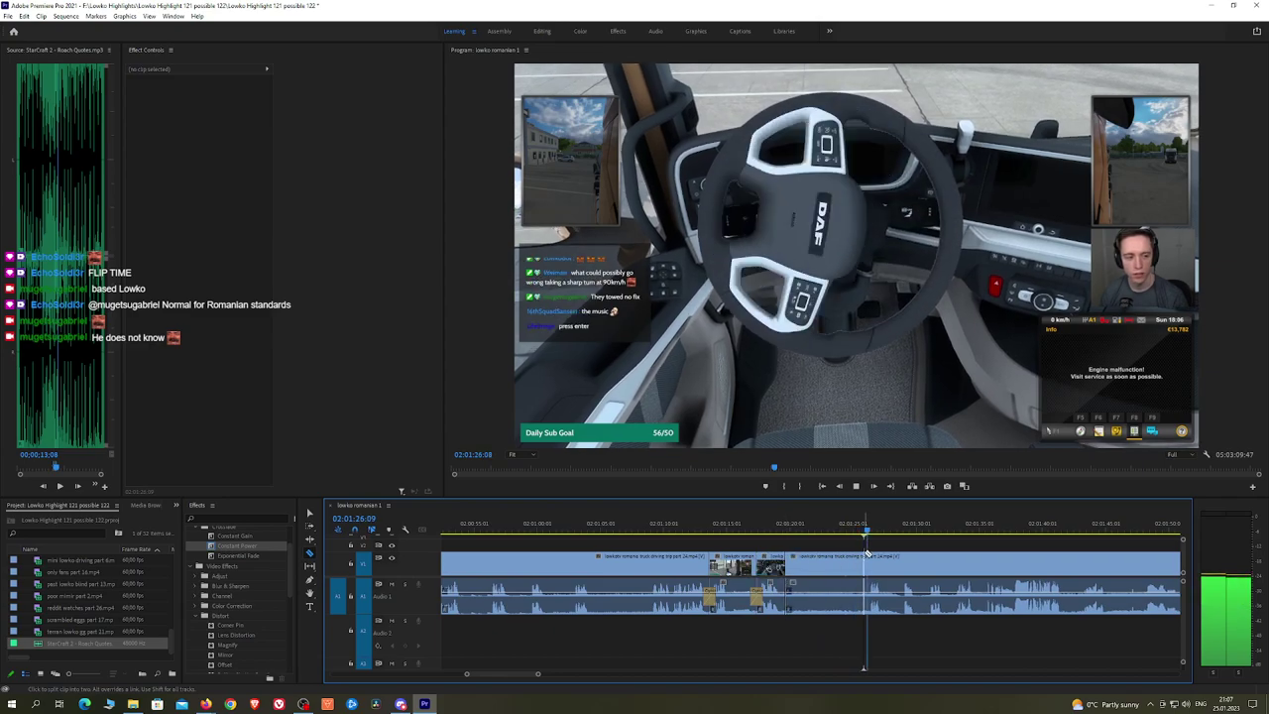
key("v")
left_click(841, 558)
key("shift+Delete")
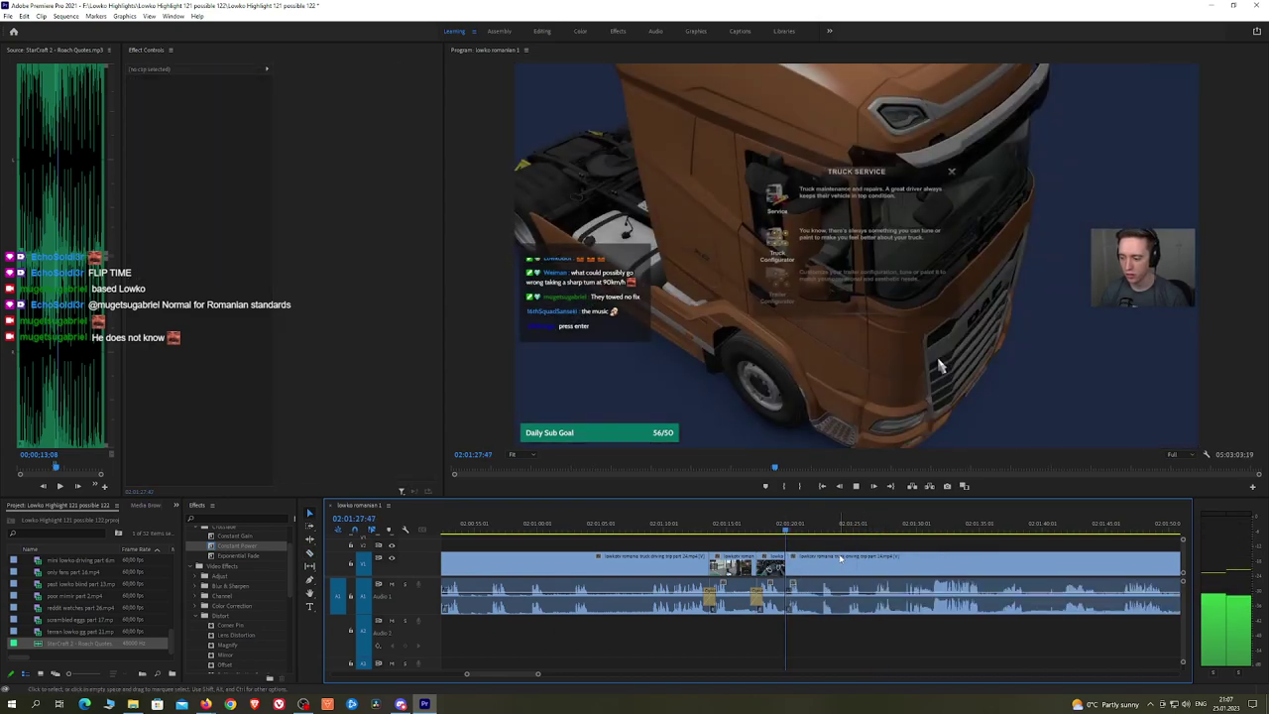
key("space")
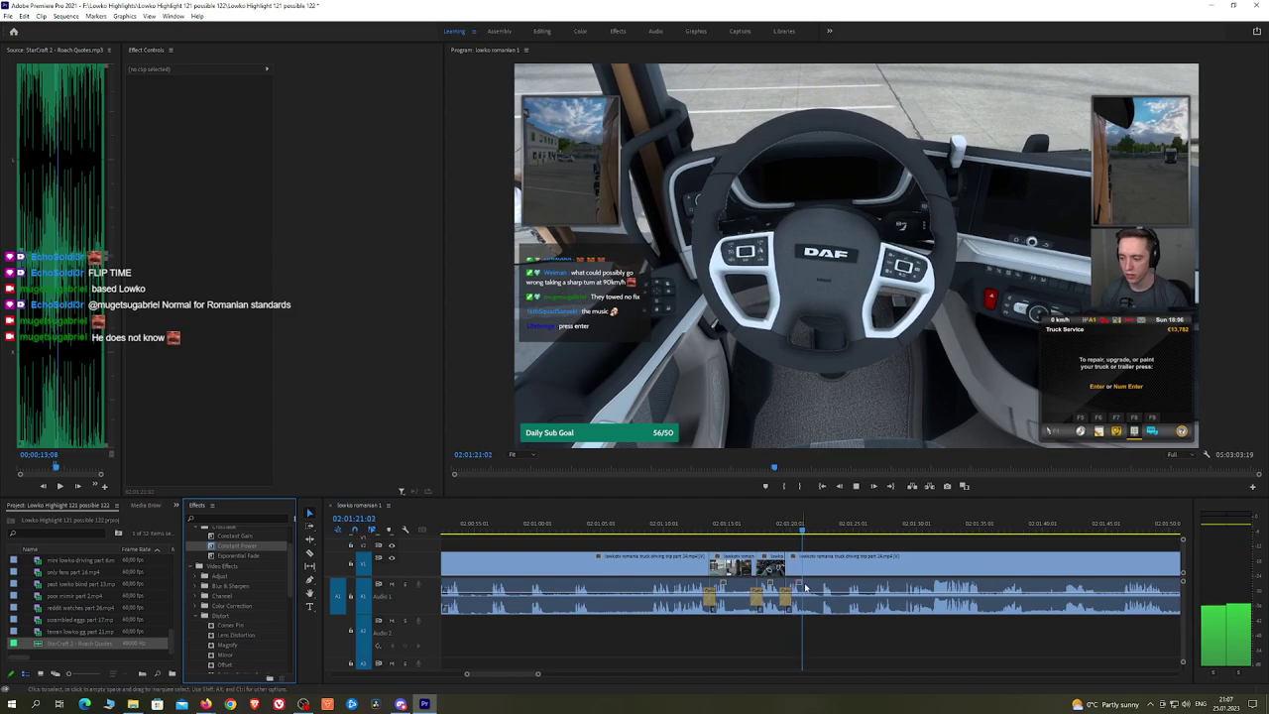
scroll(784, 545, "right", 4)
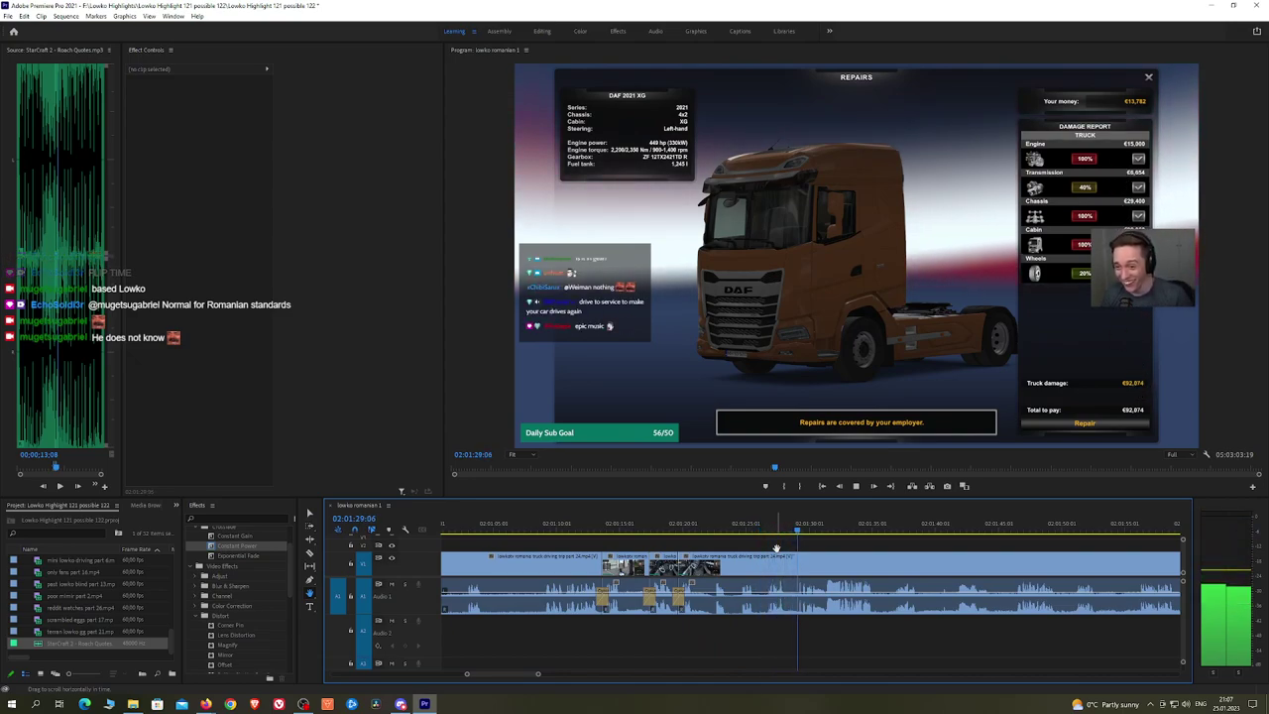
Step: Check the truck repairs screen in the maximized monitor and continue reviewing the footage
scroll(853, 558, "up", 2)
key("space")
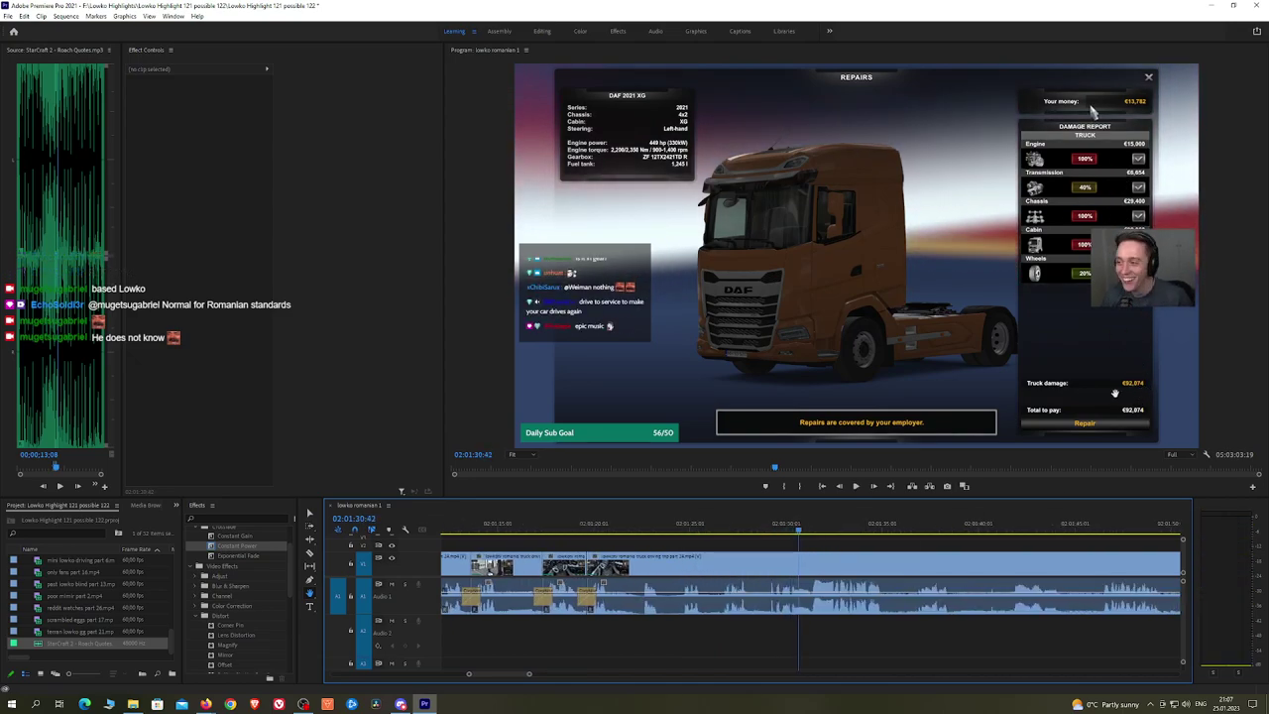
key("grave")
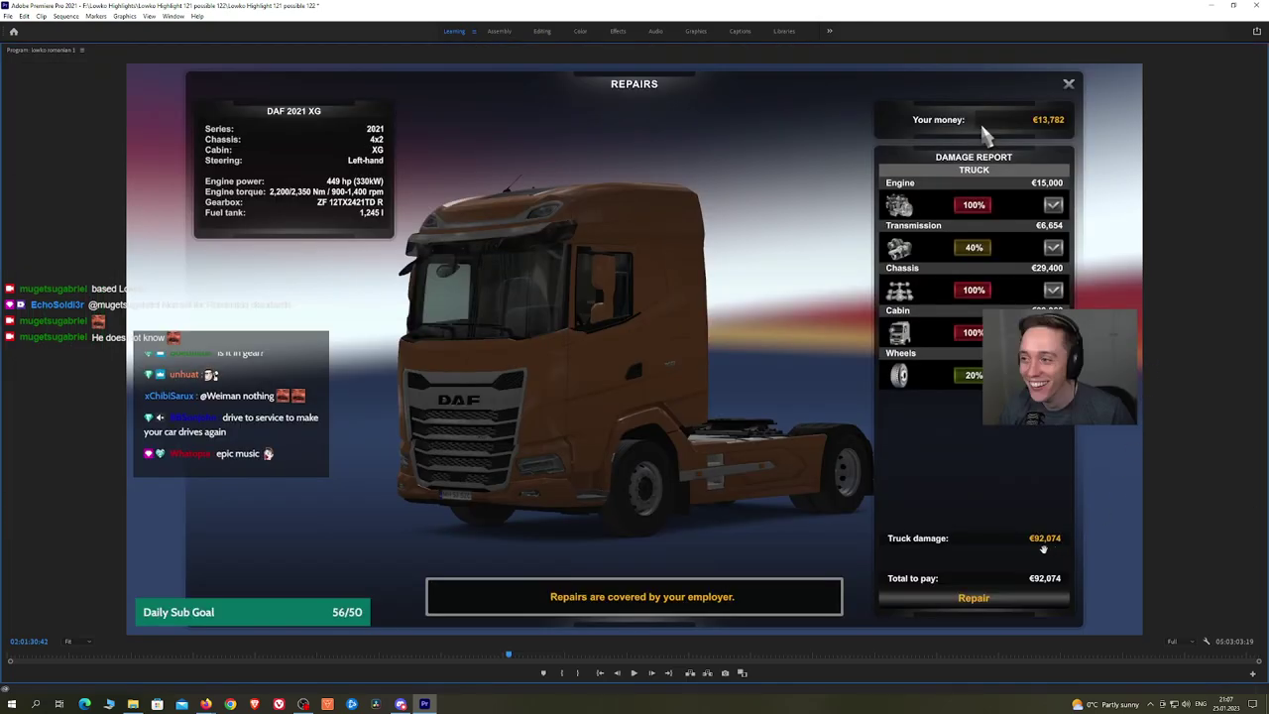
key("grave")
key("space")
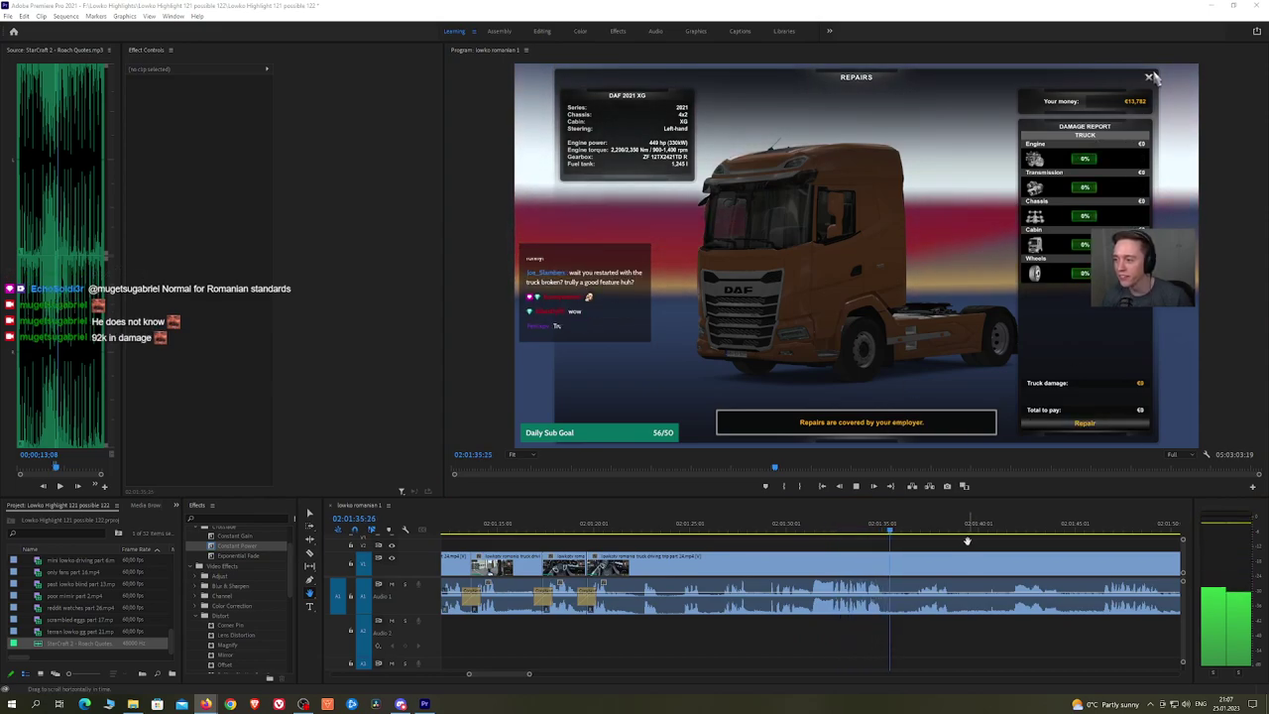
left_click_drag(966, 540, 833, 543)
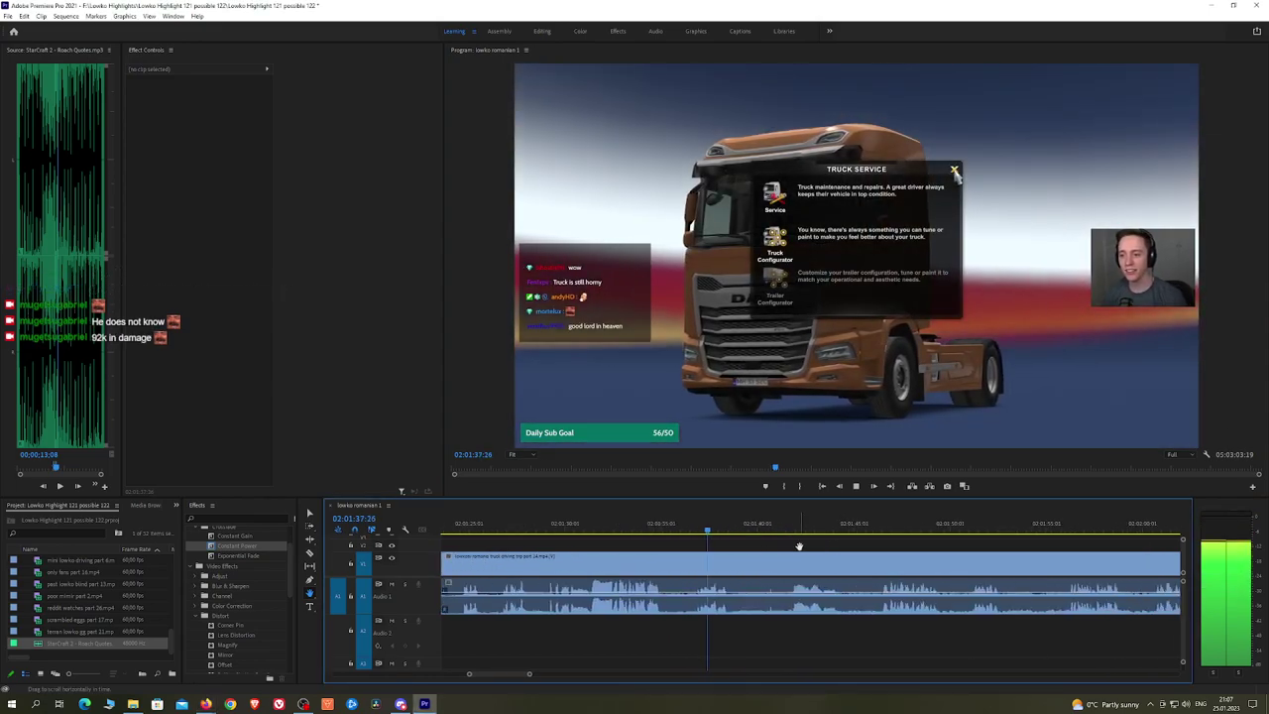
scroll(799, 546, "down", 3)
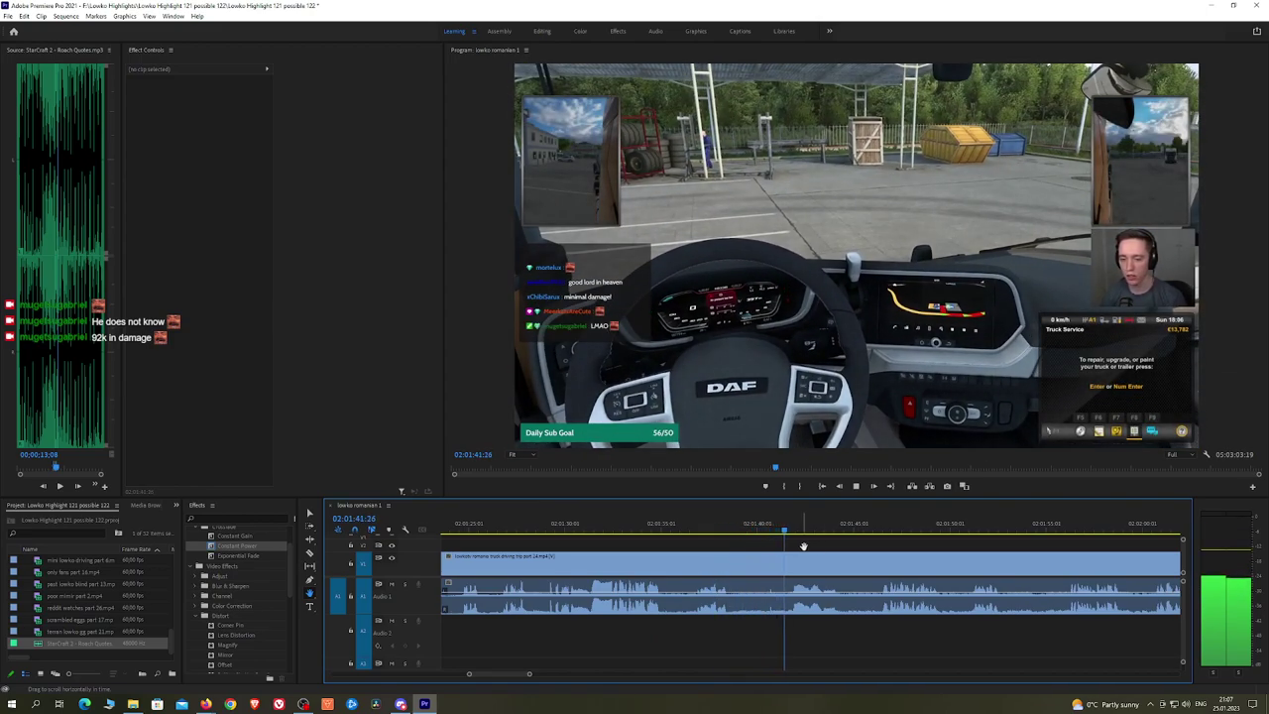
scroll(838, 550, "down", 2)
scroll(789, 563, "down", 3)
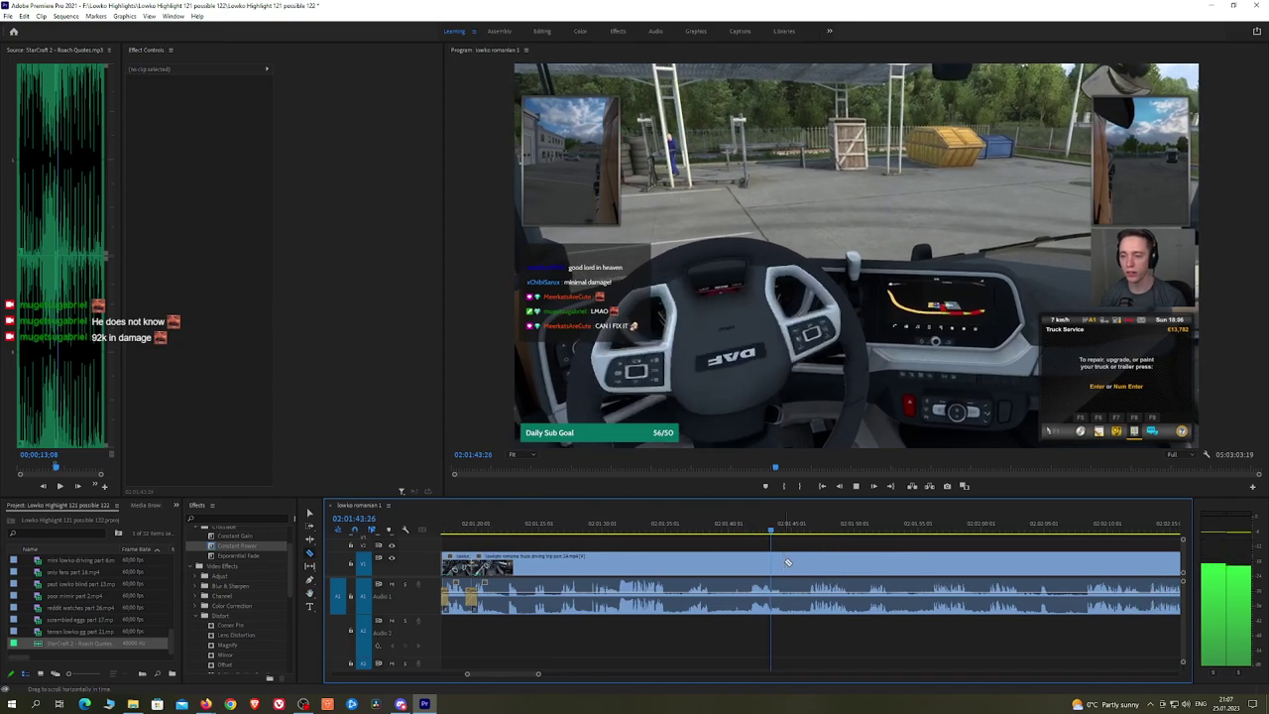
Step: Razor and ripple delete the short piece near 02:01:53, then add a Constant Power audio crossfade
left_click(785, 564)
left_click(806, 563)
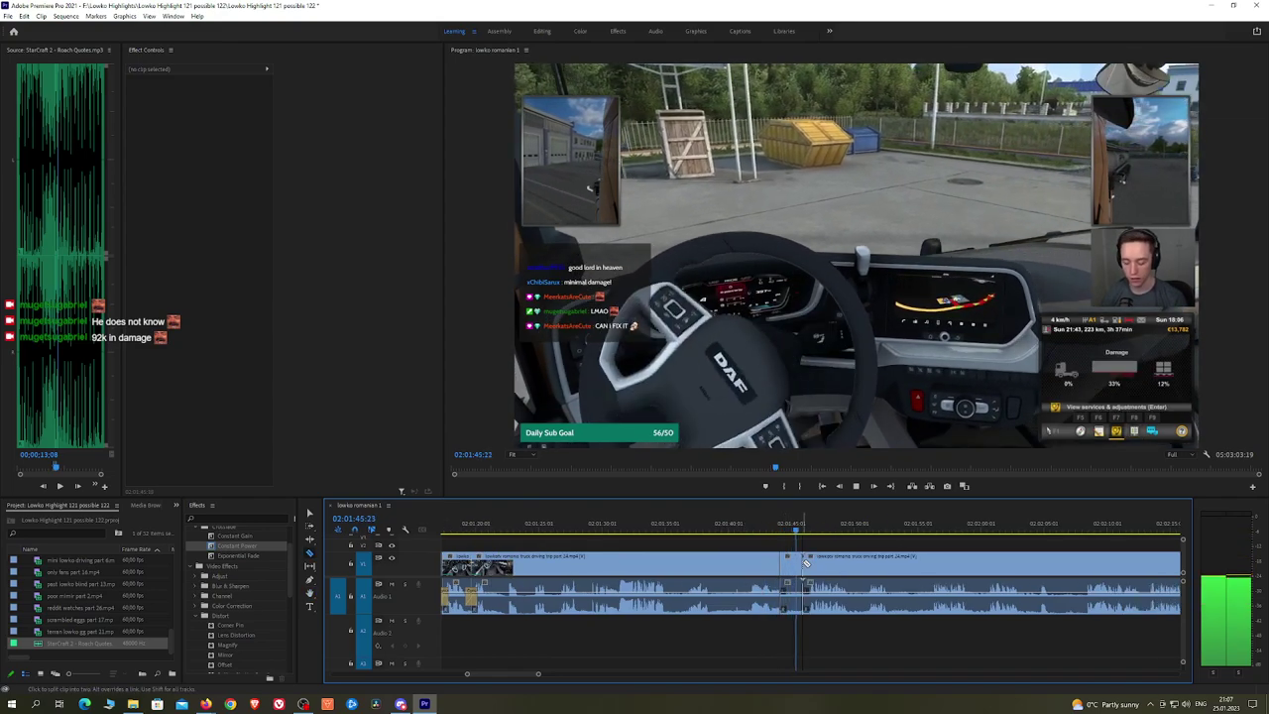
scroll(859, 544, "down", 3)
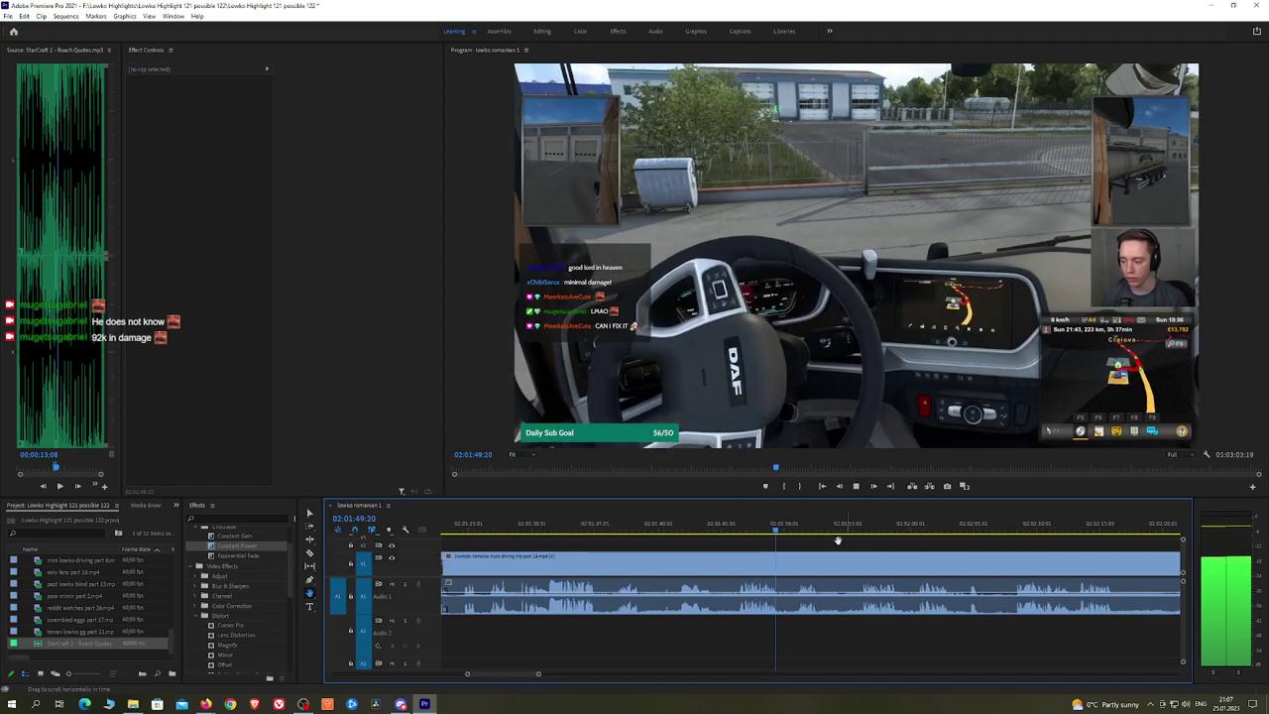
scroll(838, 541, "down", 1)
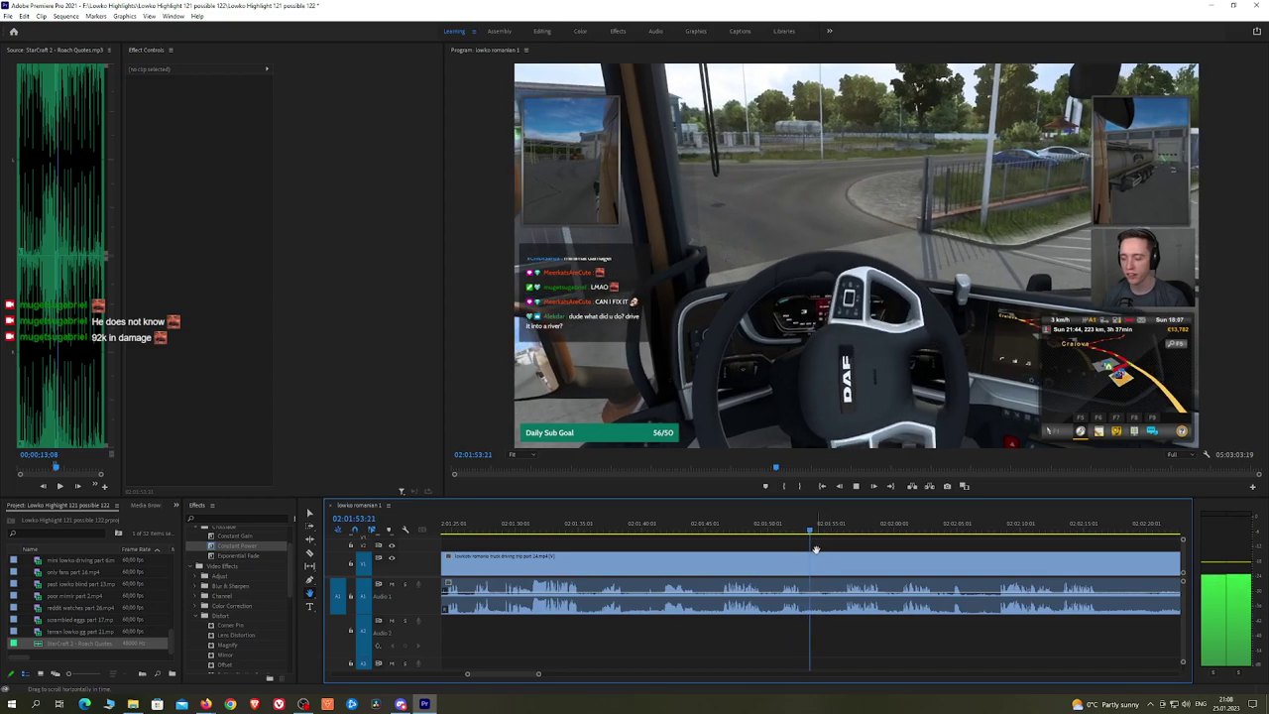
left_click(808, 557)
left_click(844, 559)
key("v")
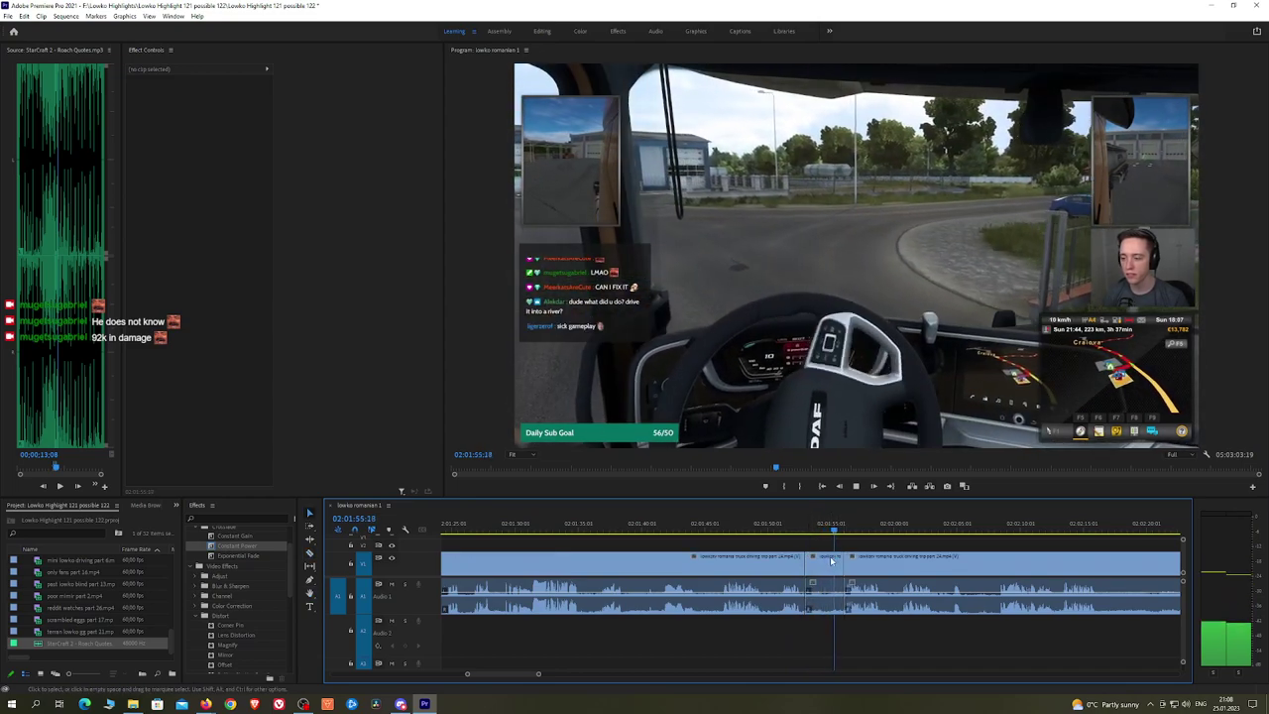
left_click(832, 561)
key("shift+Delete")
left_click_drag(266, 547, 811, 596)
Step: Cut a short stretch near 02:01:57, ripple-delete it, and crossfade the audio join with Constant Power
scroll(756, 549, "down", 2)
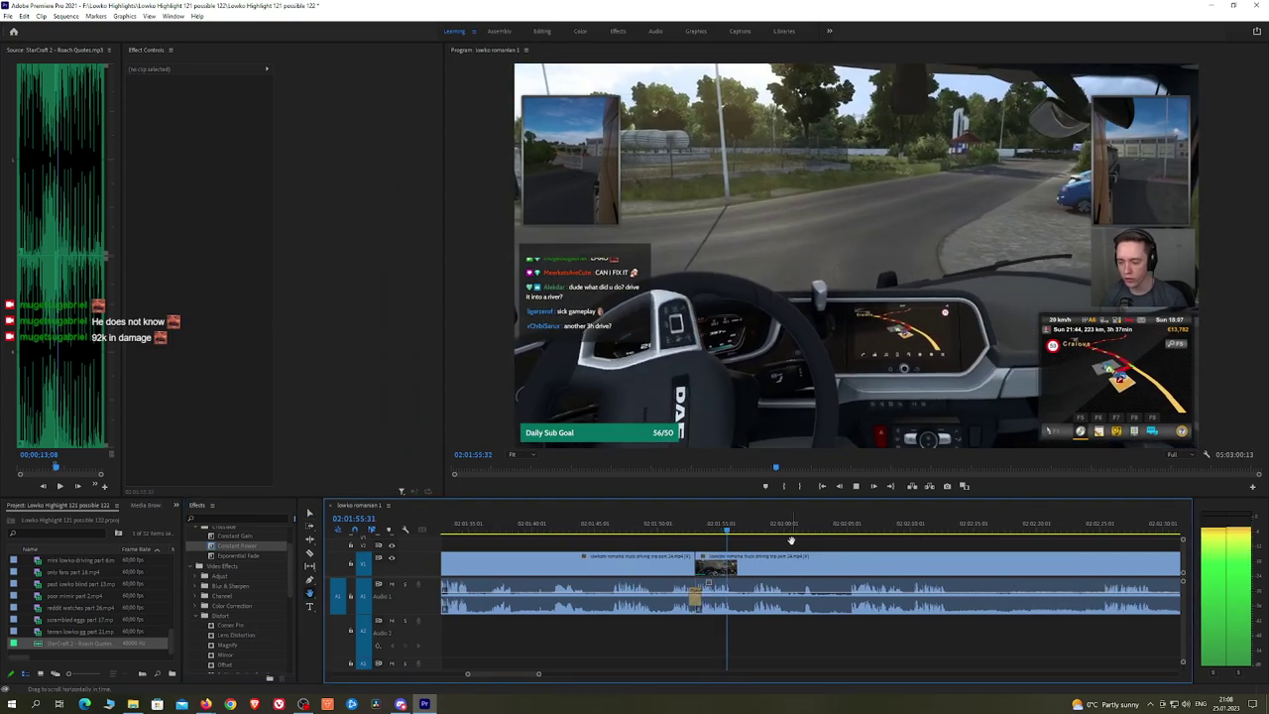
left_click(751, 532)
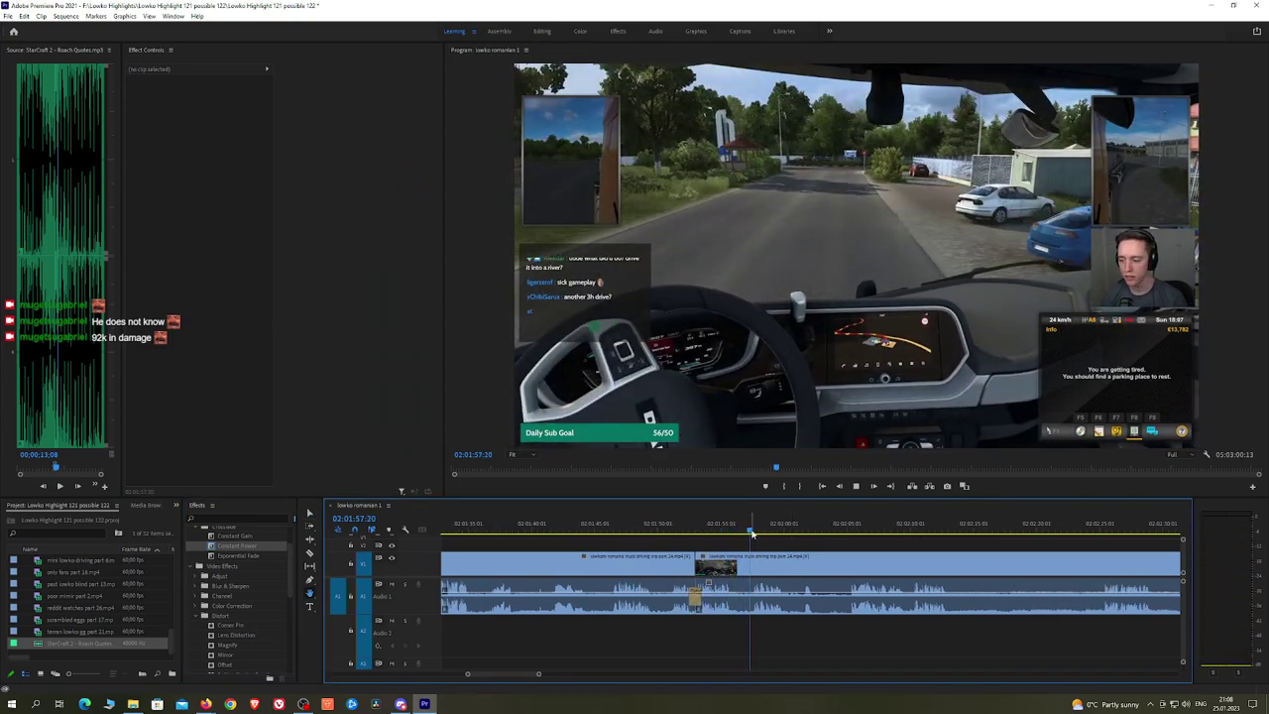
key("space")
key("c")
left_click(739, 570)
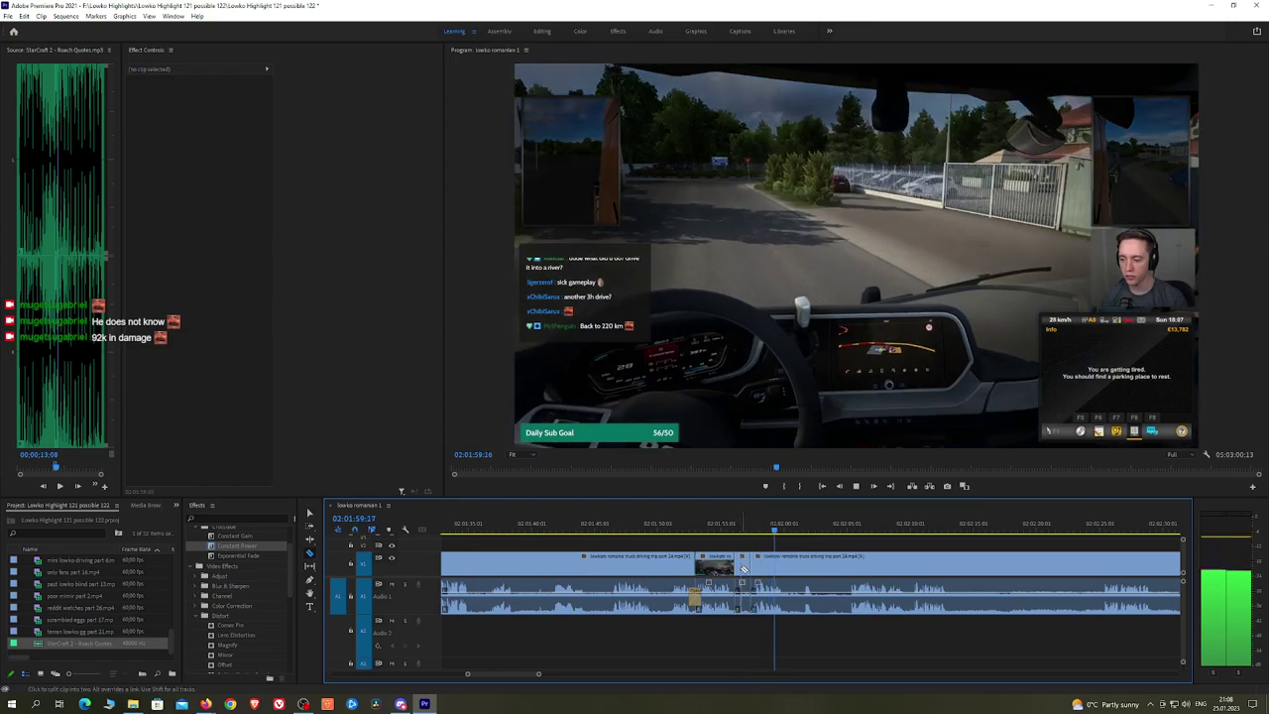
key("v")
left_click(743, 569)
key("shift+Delete")
key("space")
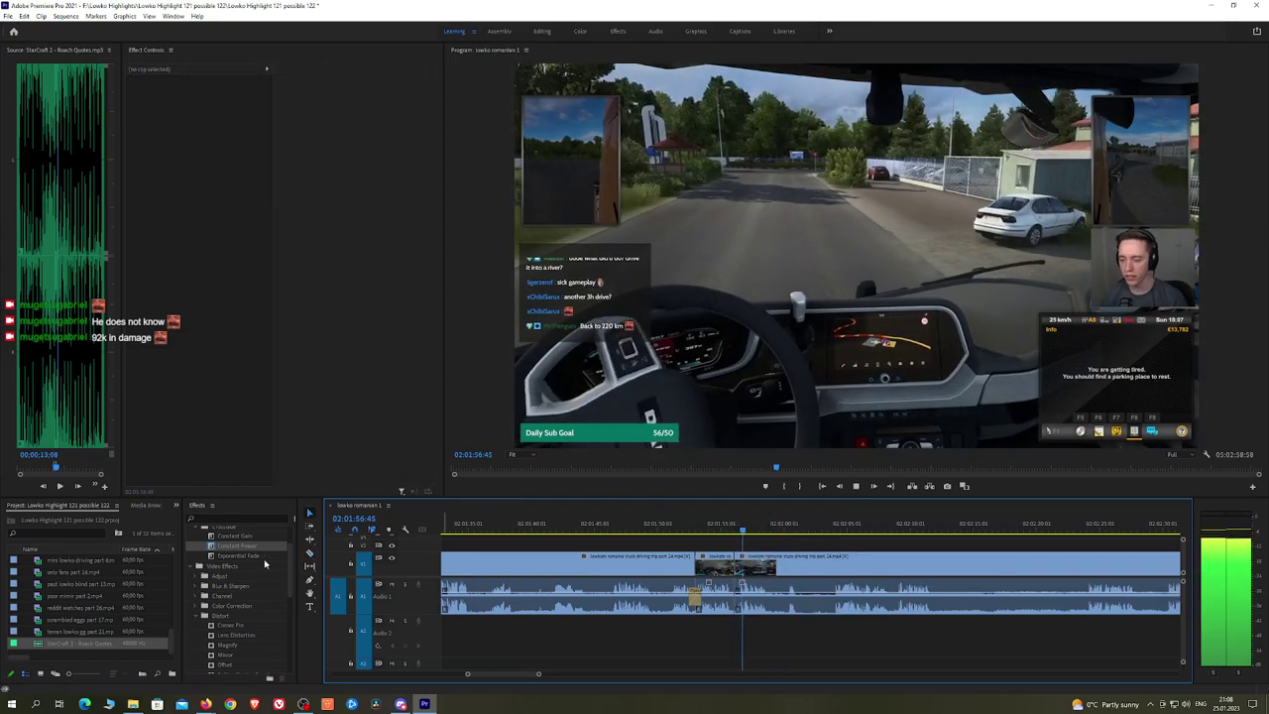
left_click_drag(243, 547, 325, 544)
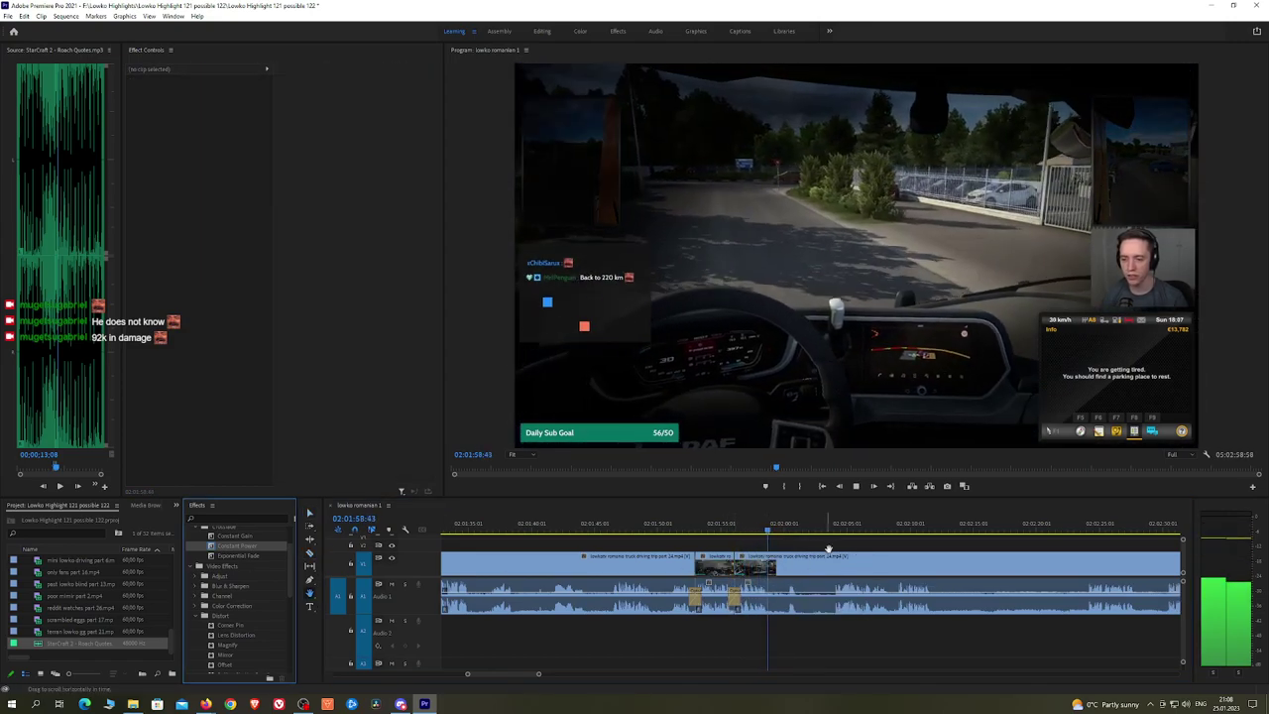
Step: Remove a second short piece between two razor cuts and place a Constant Power crossfade on its audio join
scroll(747, 538, "down", 2)
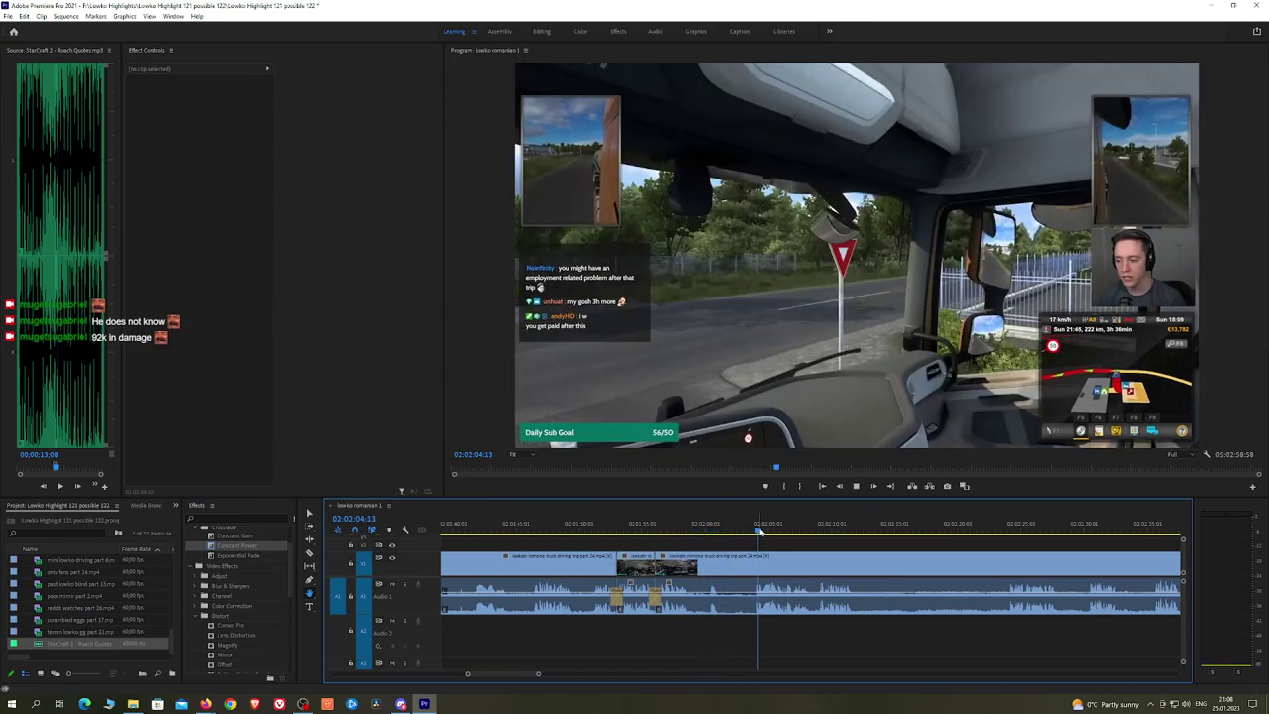
left_click(723, 565)
left_click(752, 565)
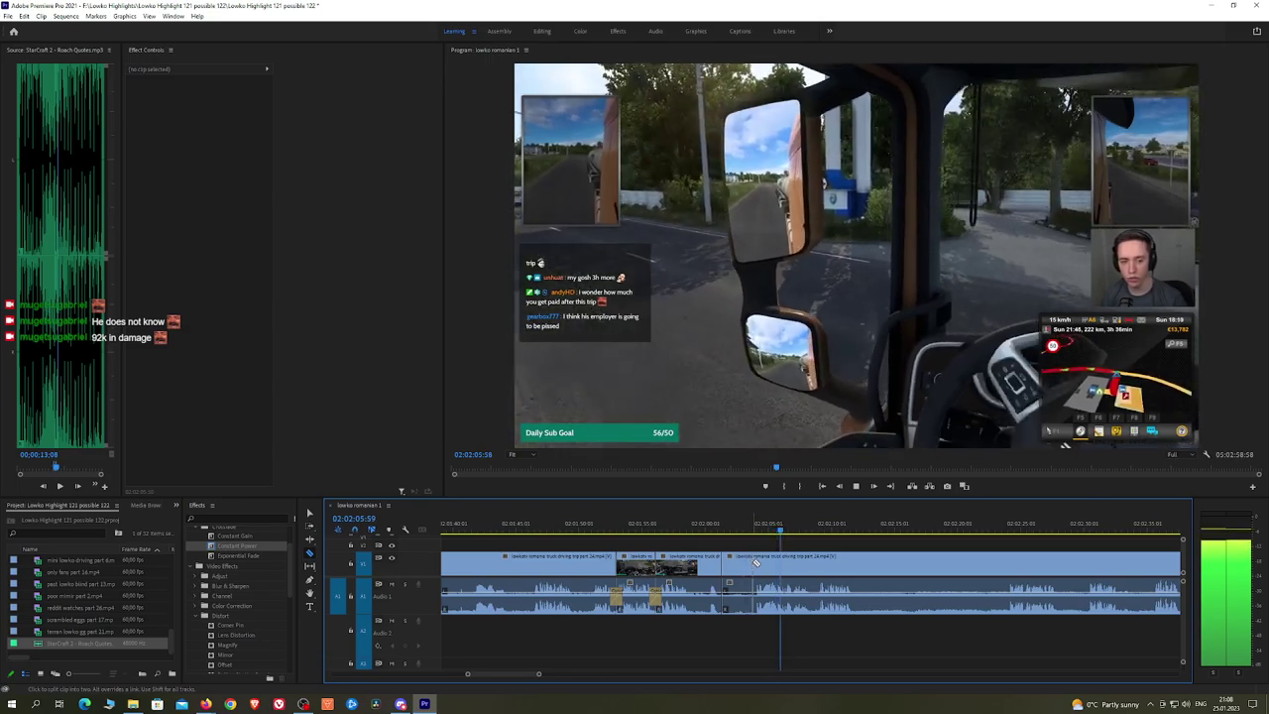
key("v")
left_click(734, 566)
key("shift+Delete")
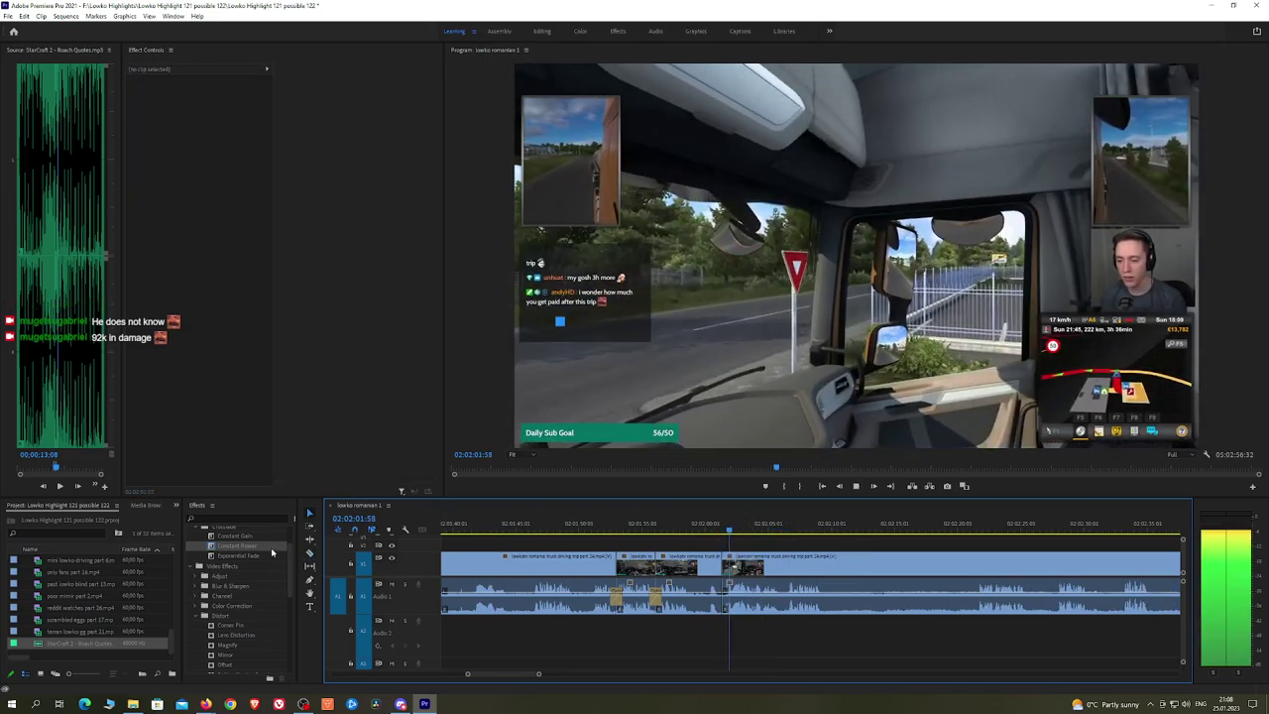
left_click_drag(269, 548, 725, 607)
key("h")
left_click_drag(913, 540, 828, 534)
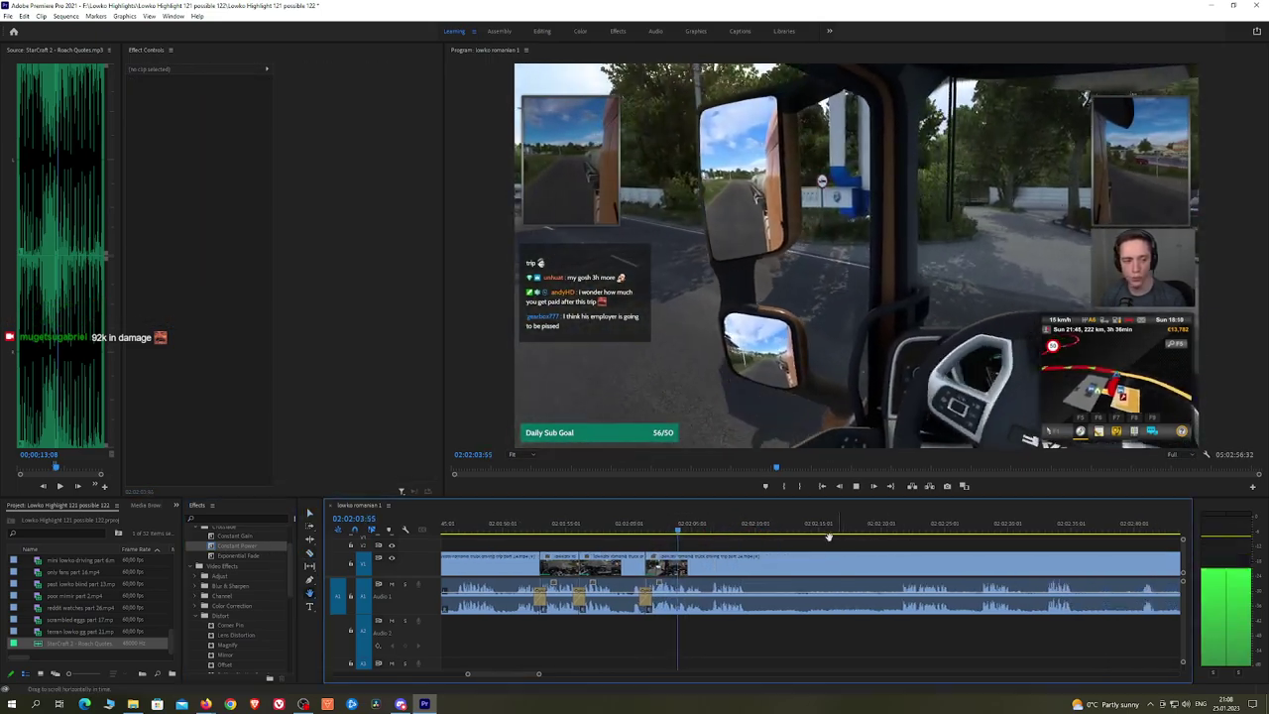
Step: Razor out and ripple-delete another unwanted piece around 02:02:21
scroll(828, 535, "down", 2)
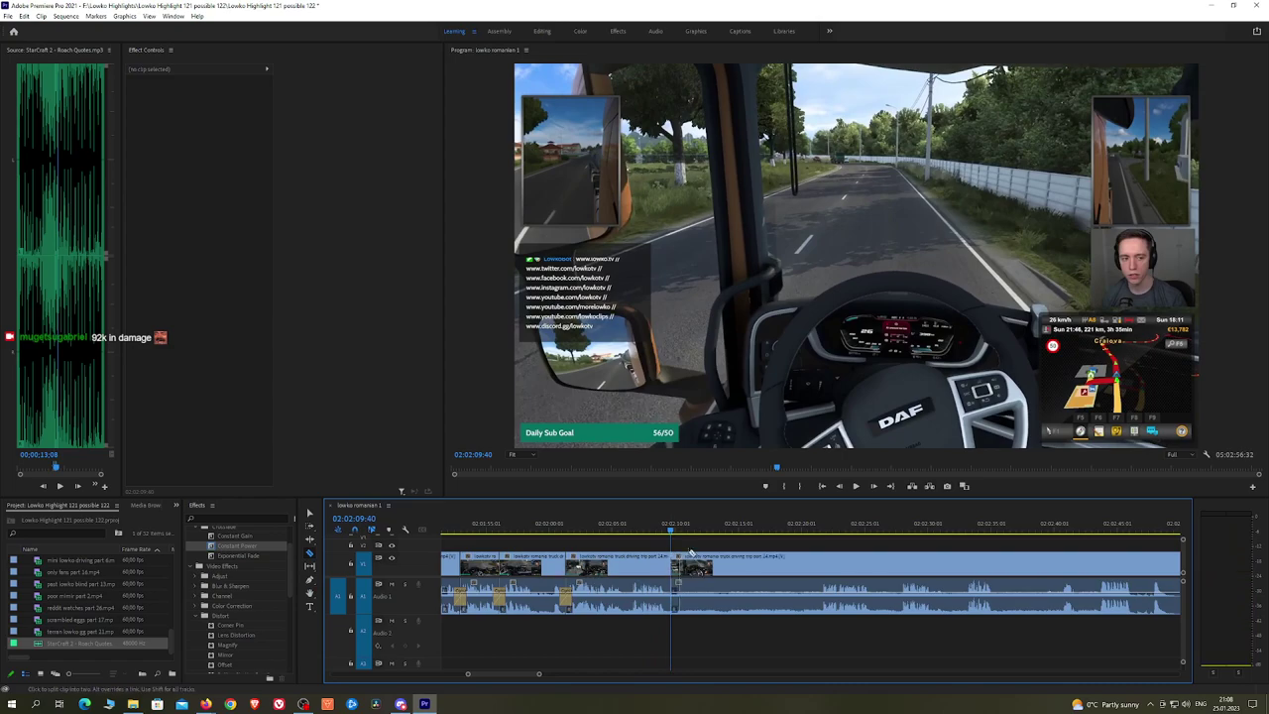
left_click(820, 525)
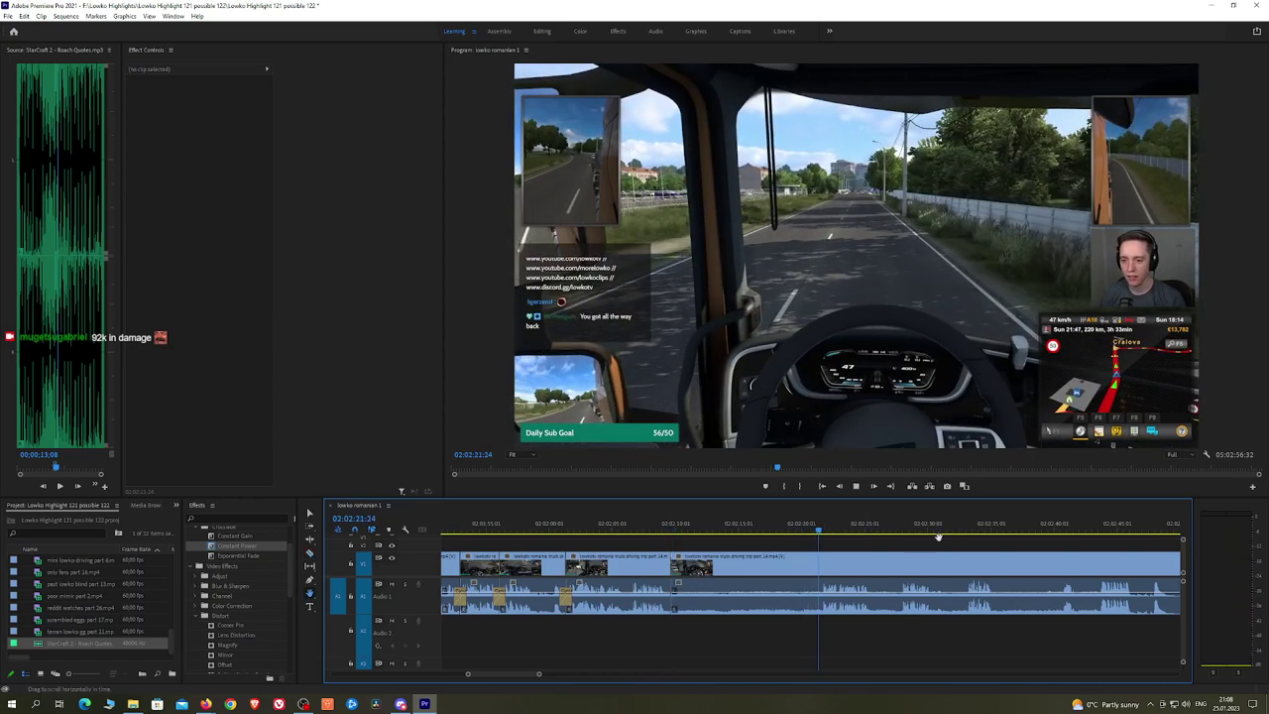
scroll(938, 537, "down", 2)
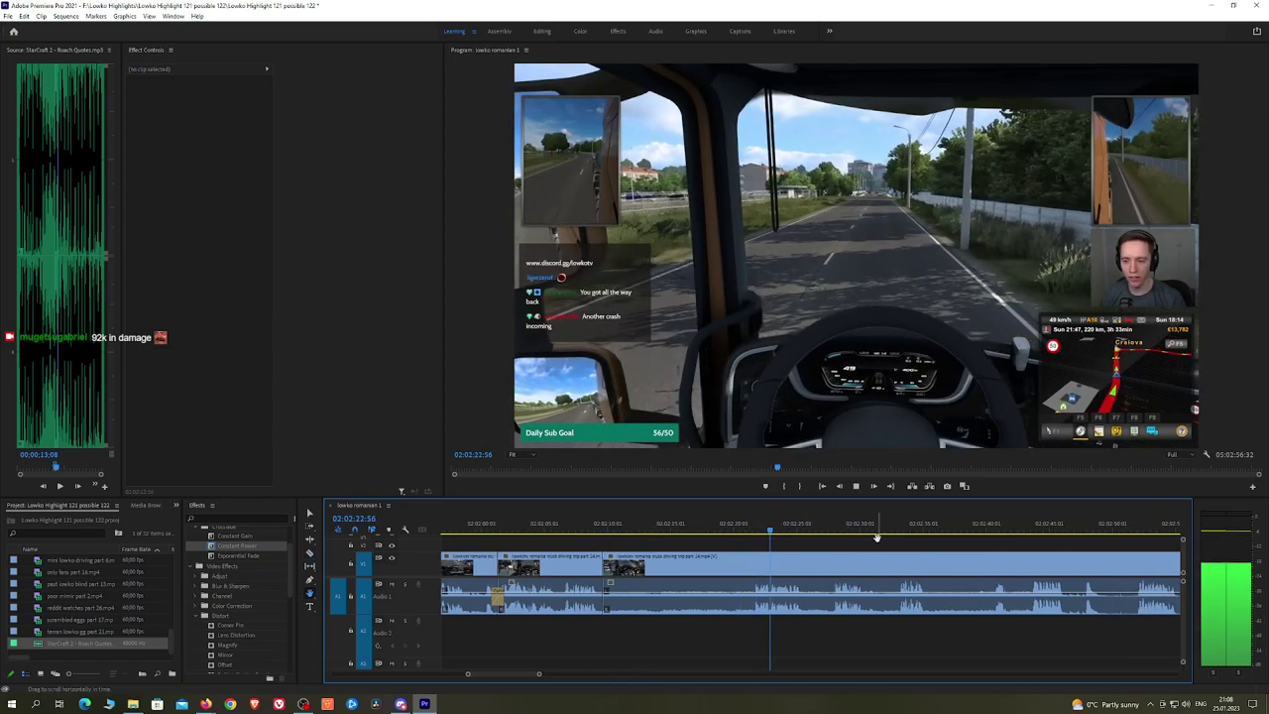
left_click(755, 567)
left_click(805, 562)
key("v")
left_click(732, 563)
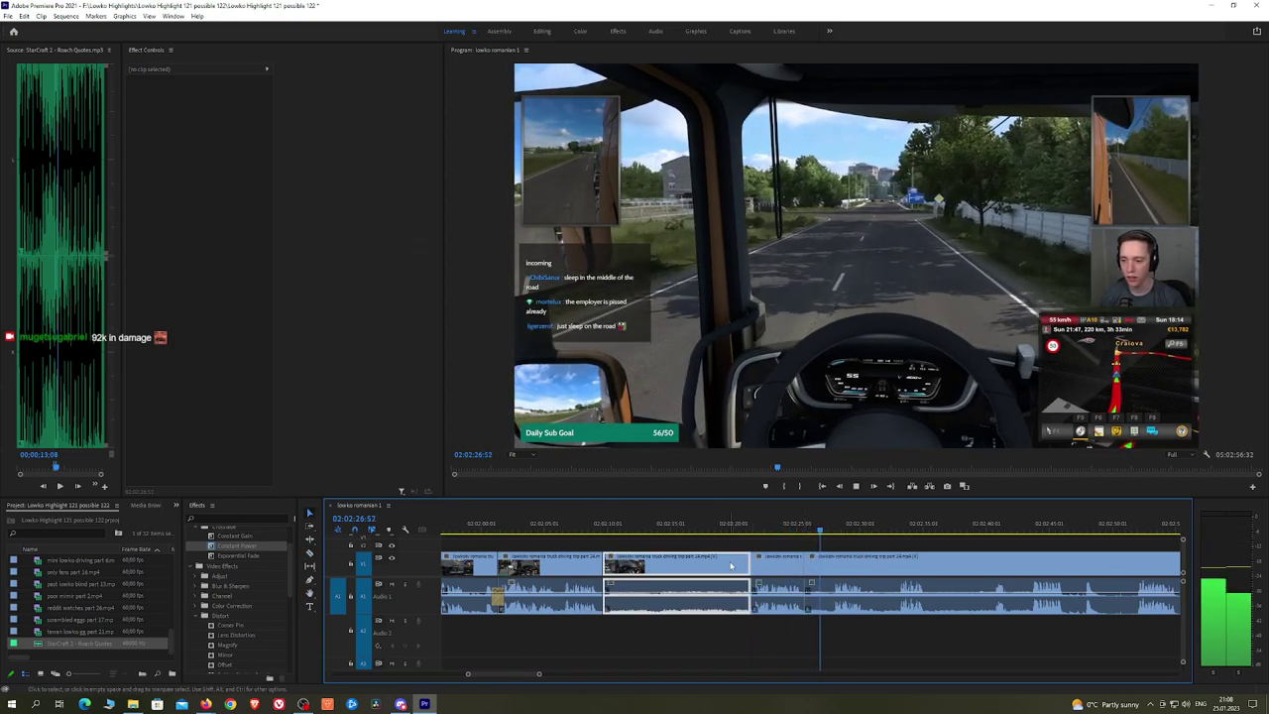
key("shift+Delete")
left_click(278, 532)
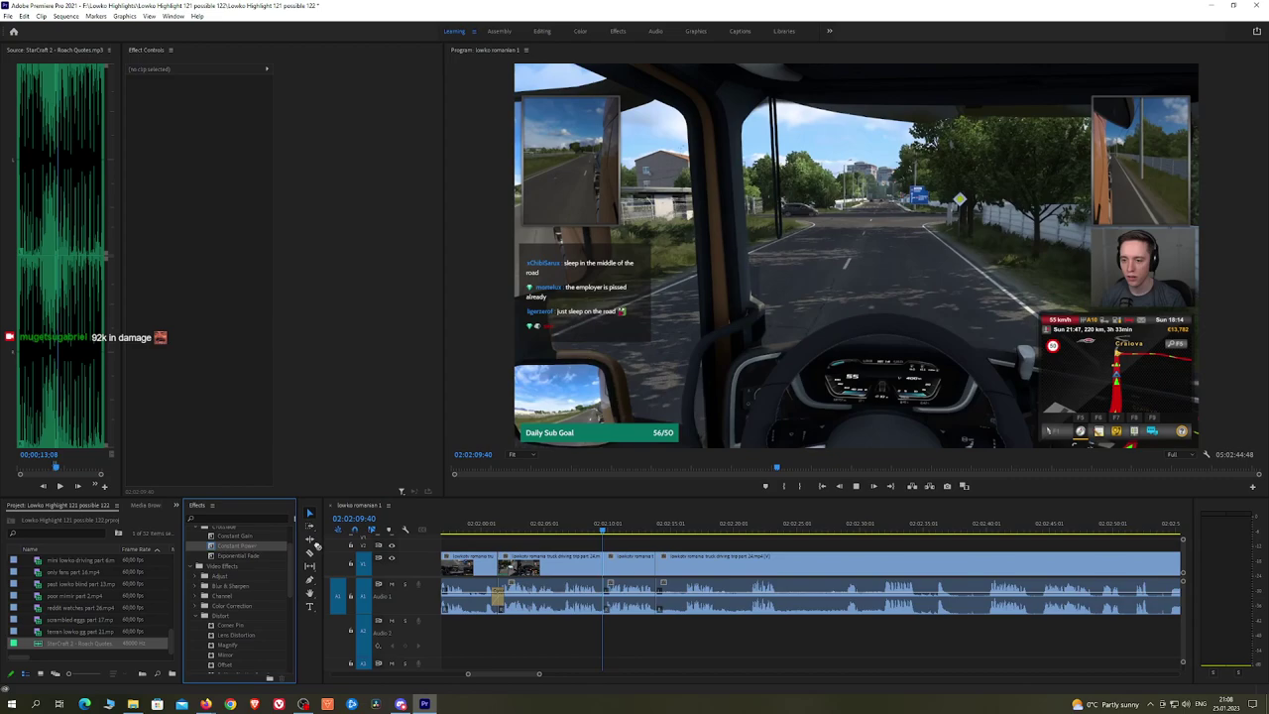
Step: Ripple-delete a short bit near 02:02:15 and add a Constant Power crossfade at the join
left_click_drag(654, 527, 682, 530)
scroll(748, 547, "down", 2)
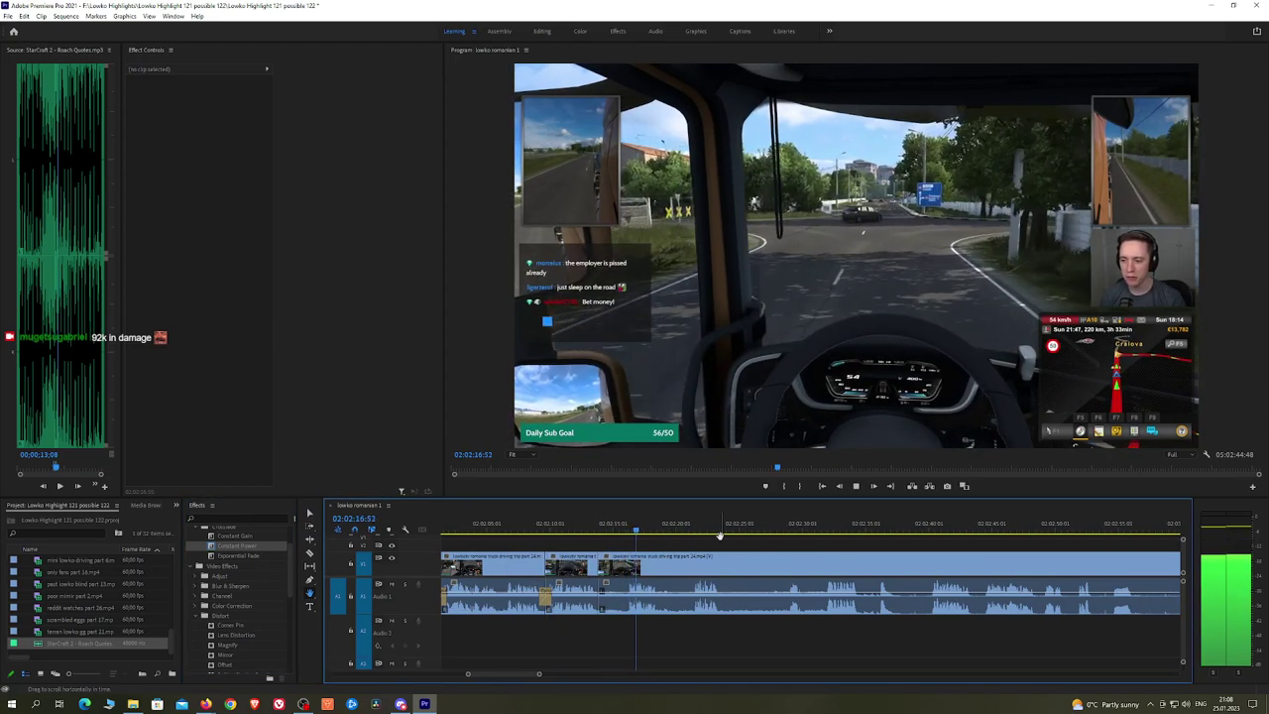
left_click(628, 563)
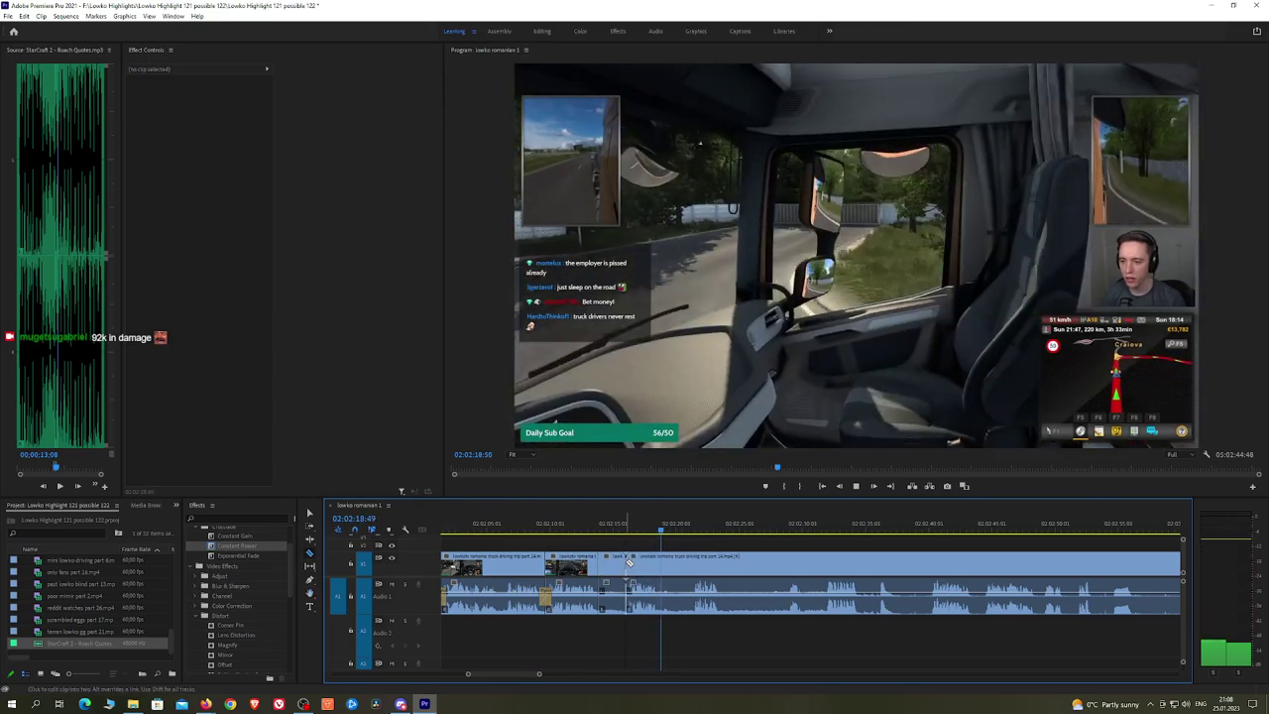
left_click(615, 562)
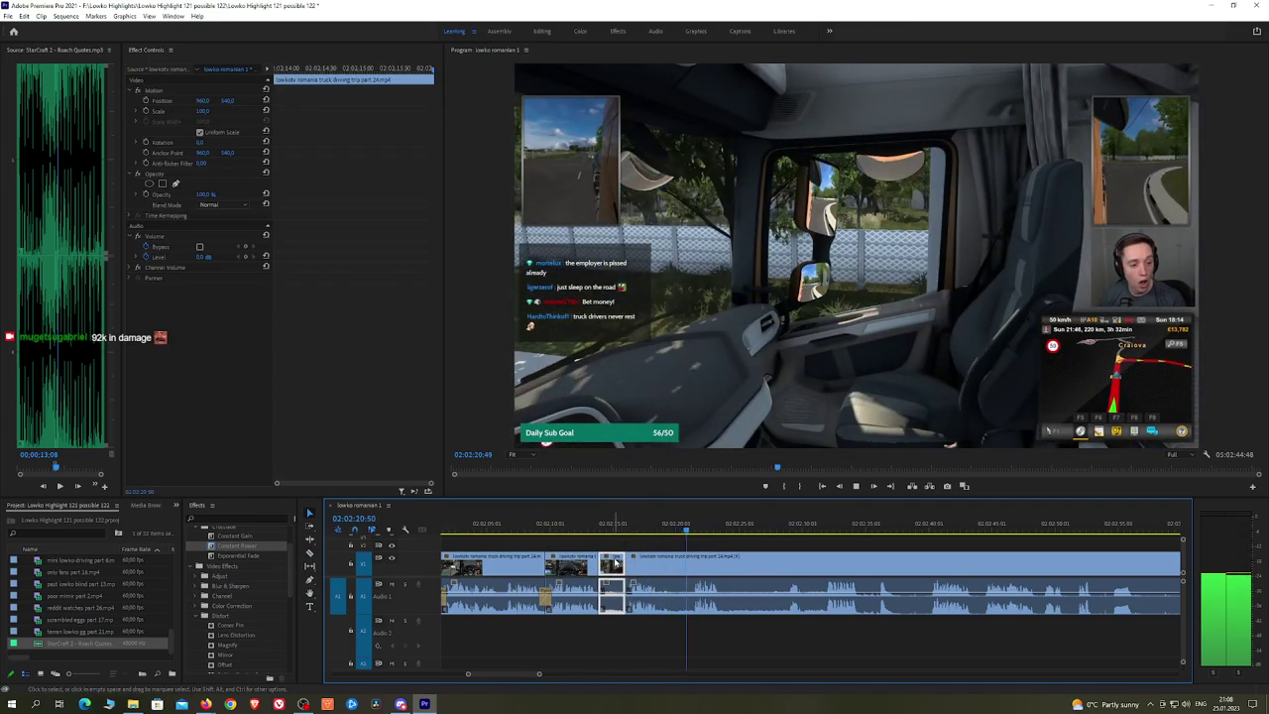
key("shift+Delete")
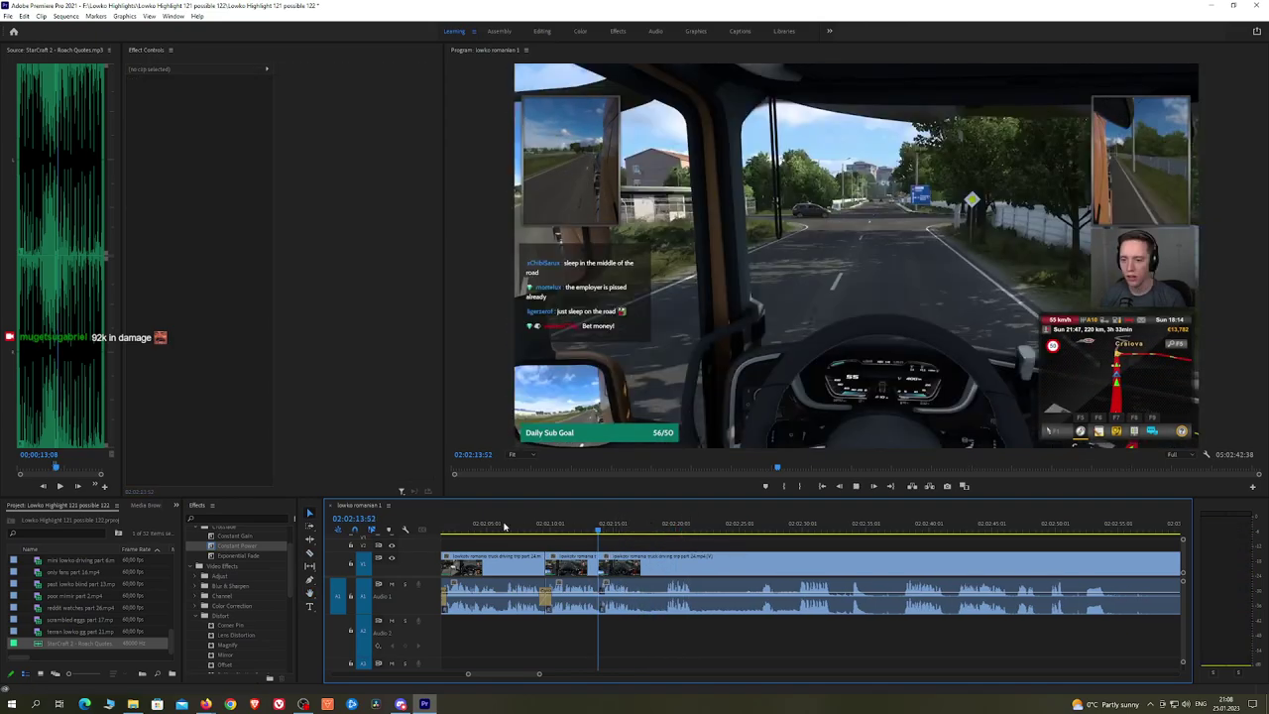
left_click_drag(260, 547, 637, 563)
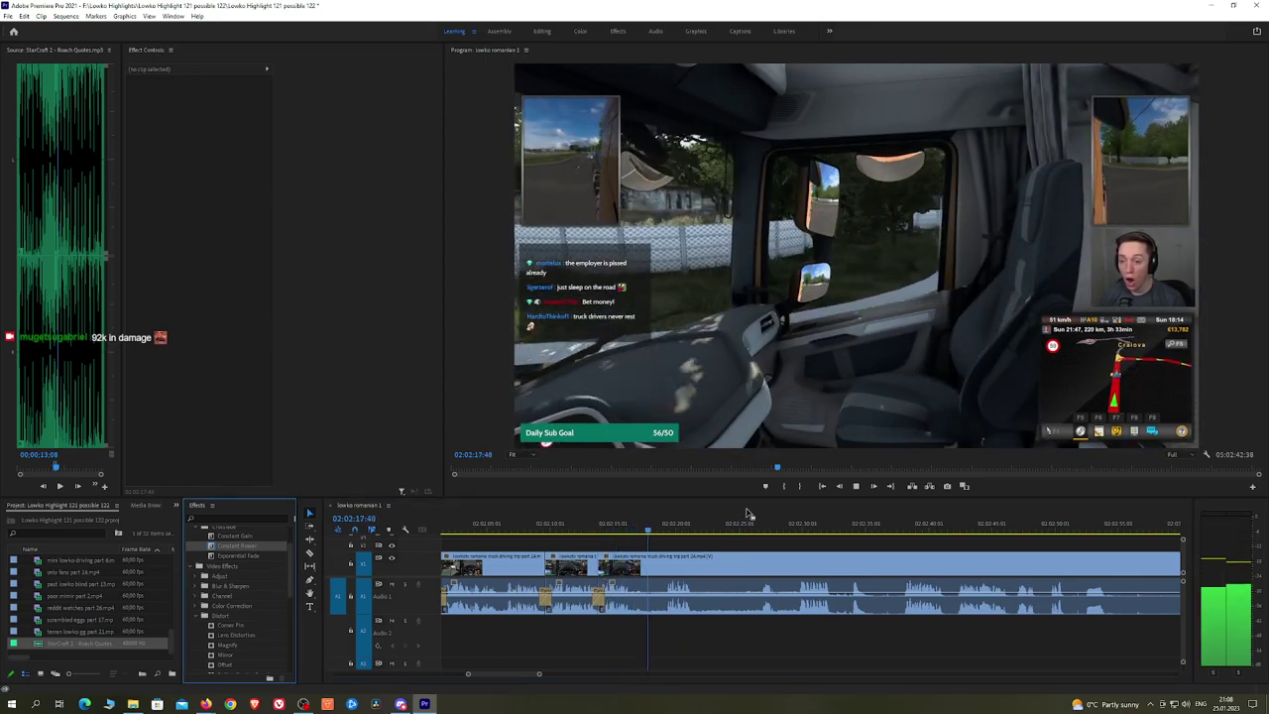
left_click_drag(725, 542, 713, 539)
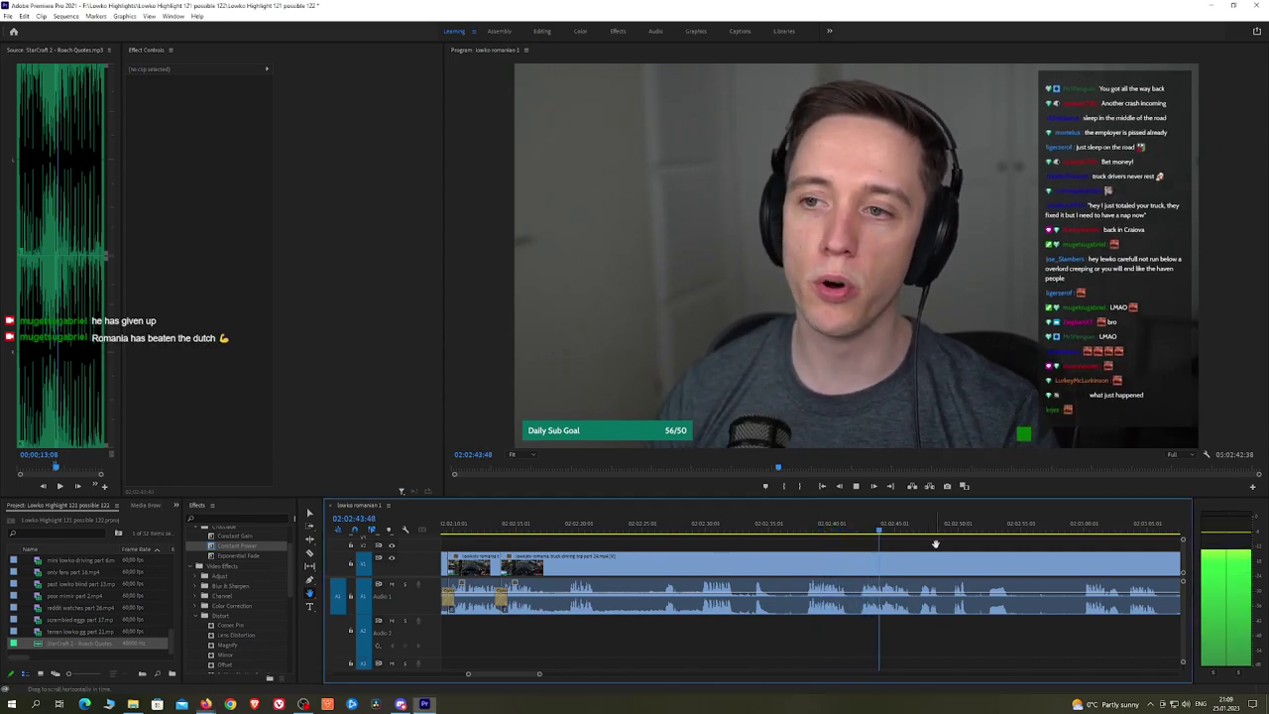
Step: Razor at 02:02:41, ripple-delete the long section after it, and save the project
scroll(825, 544, "down", 3)
left_click(728, 525)
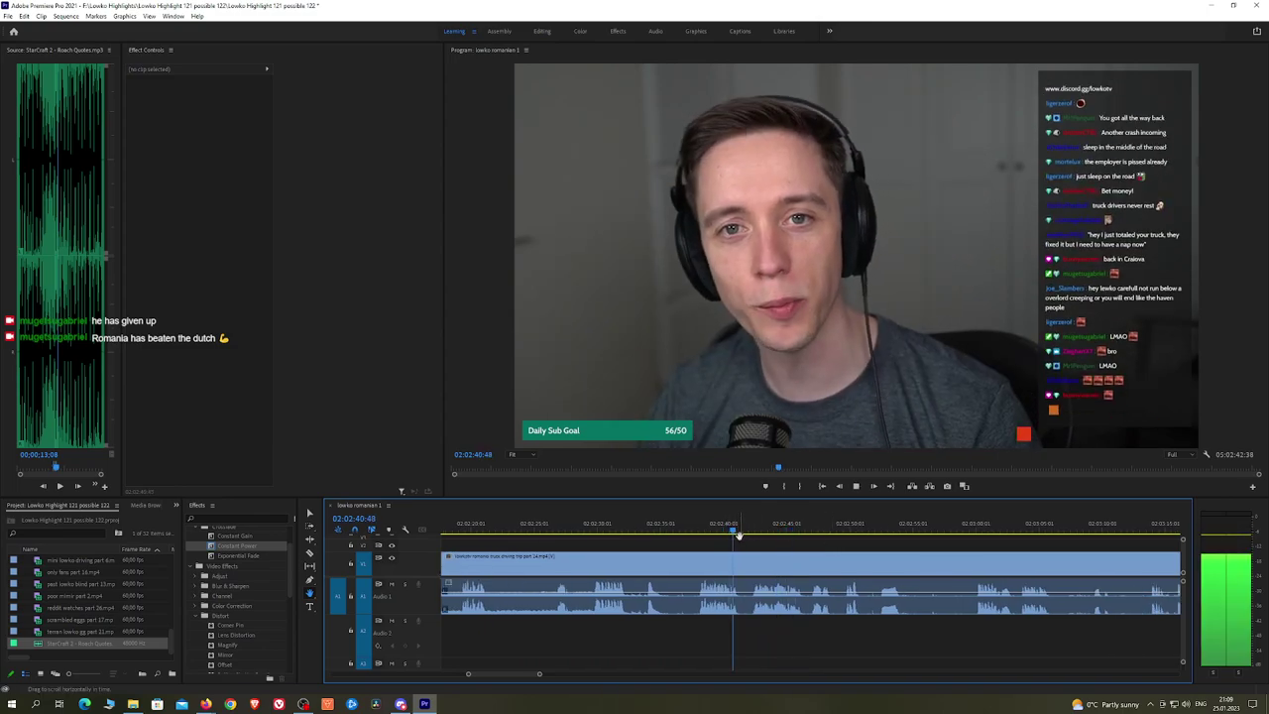
key("c")
left_click(743, 563)
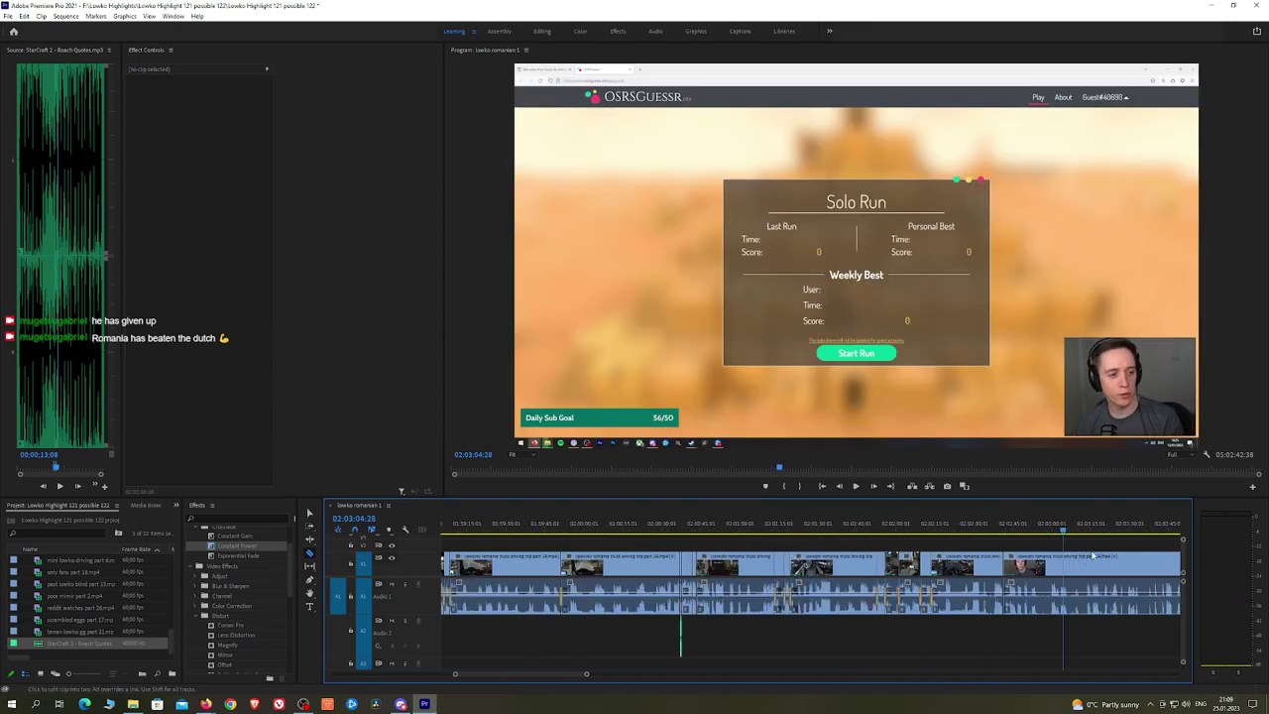
key("h")
left_click_drag(1094, 556, 676, 561)
key("v")
left_click(760, 566)
key("shift+Delete")
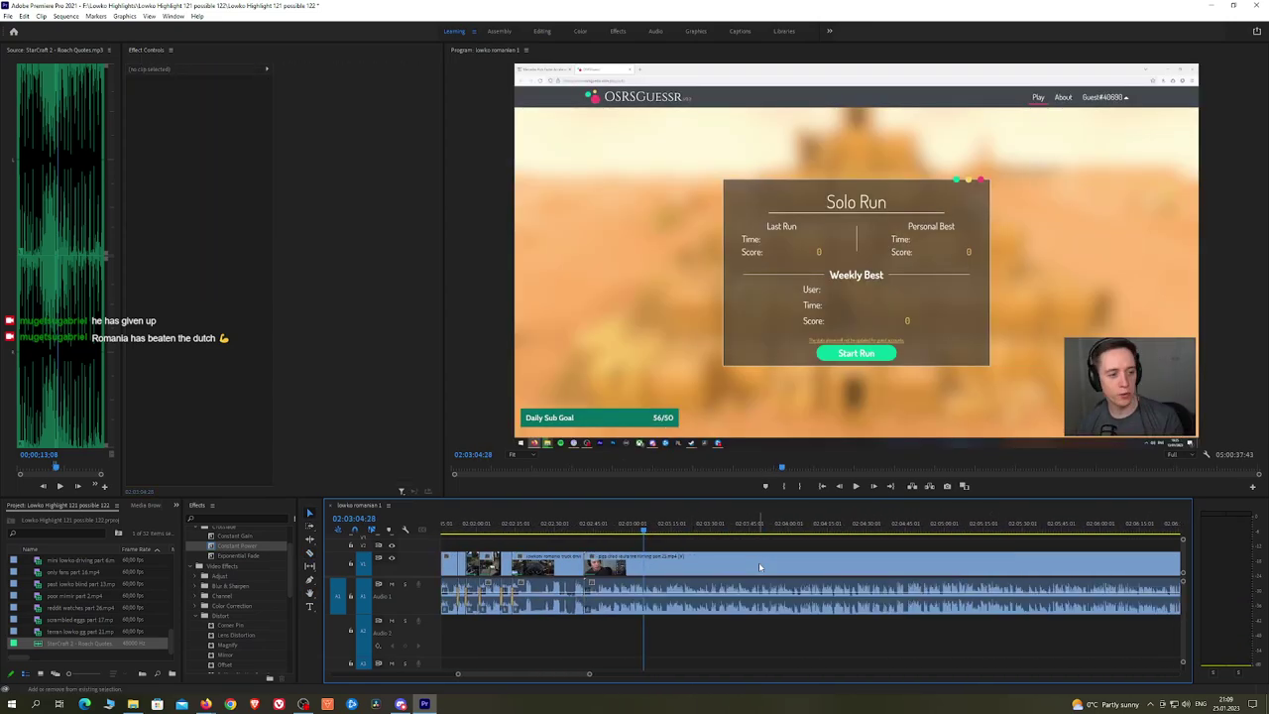
key("Up")
key("ctrl+s")
Step: Play back the new join, then scrub ahead to about 02:04:24 and keep playing
key("space")
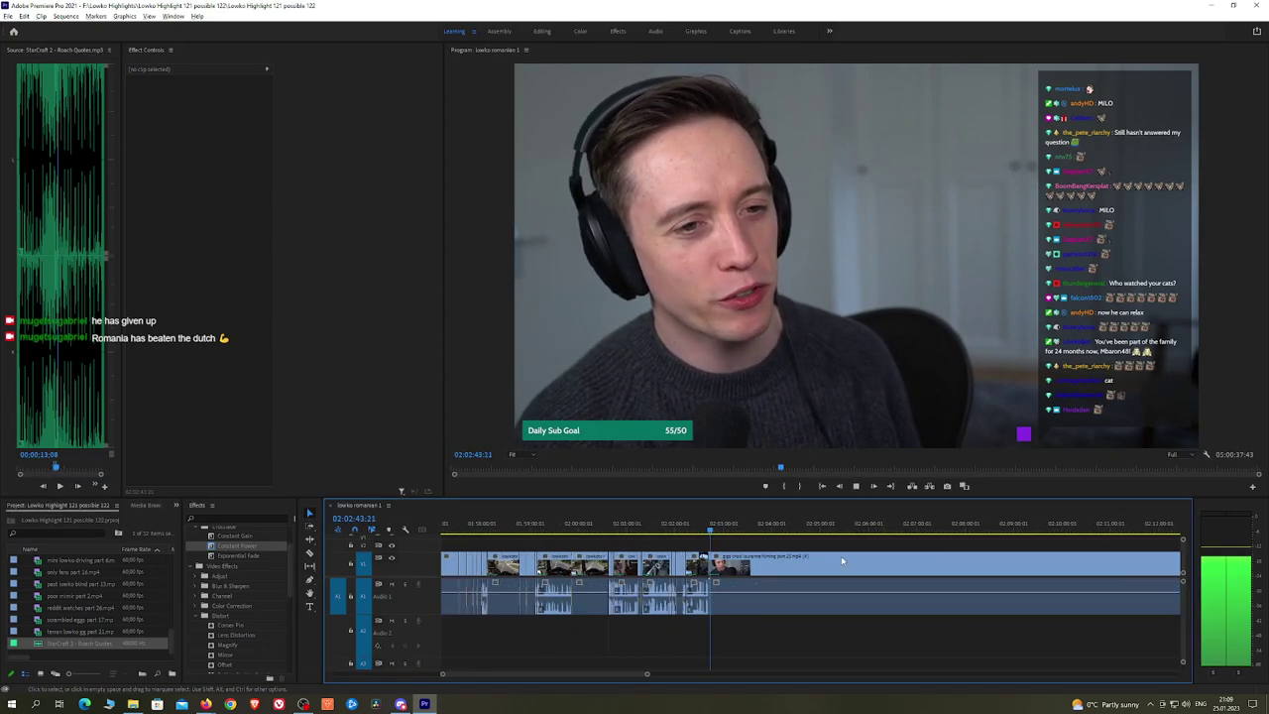
scroll(810, 561, "down", 5)
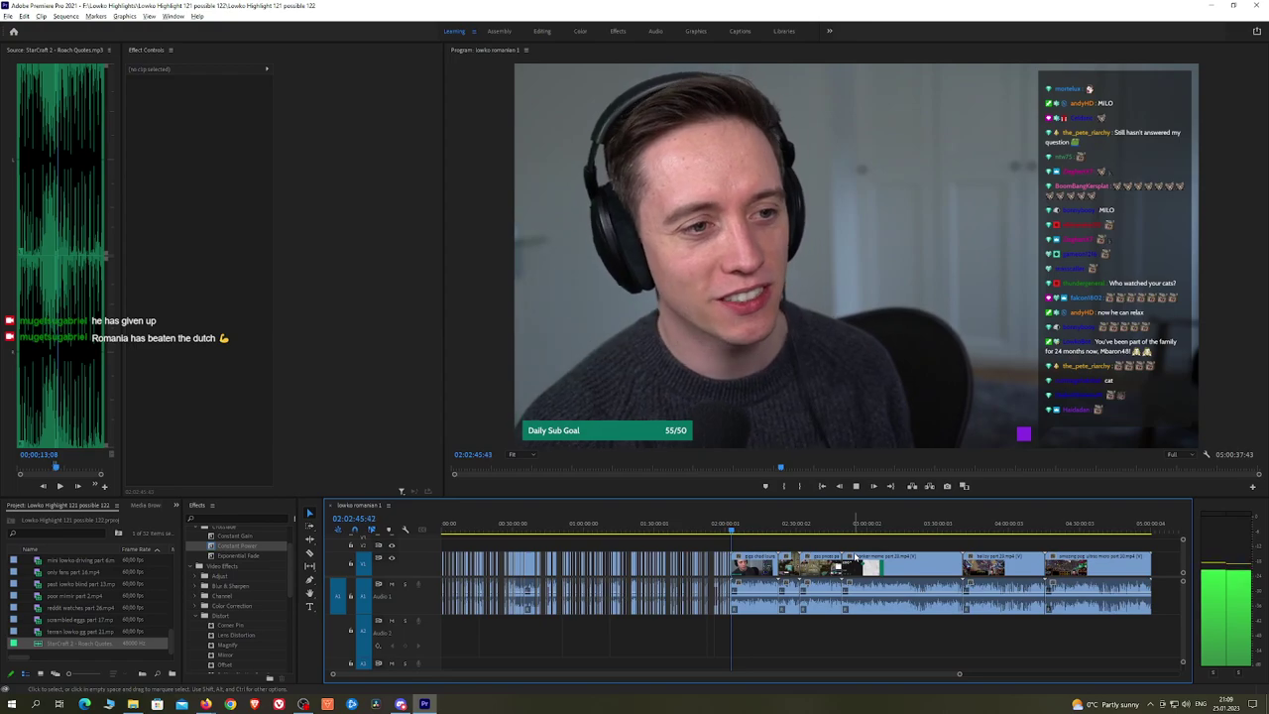
scroll(774, 564, "up", 5)
scroll(1103, 580, "down", 5)
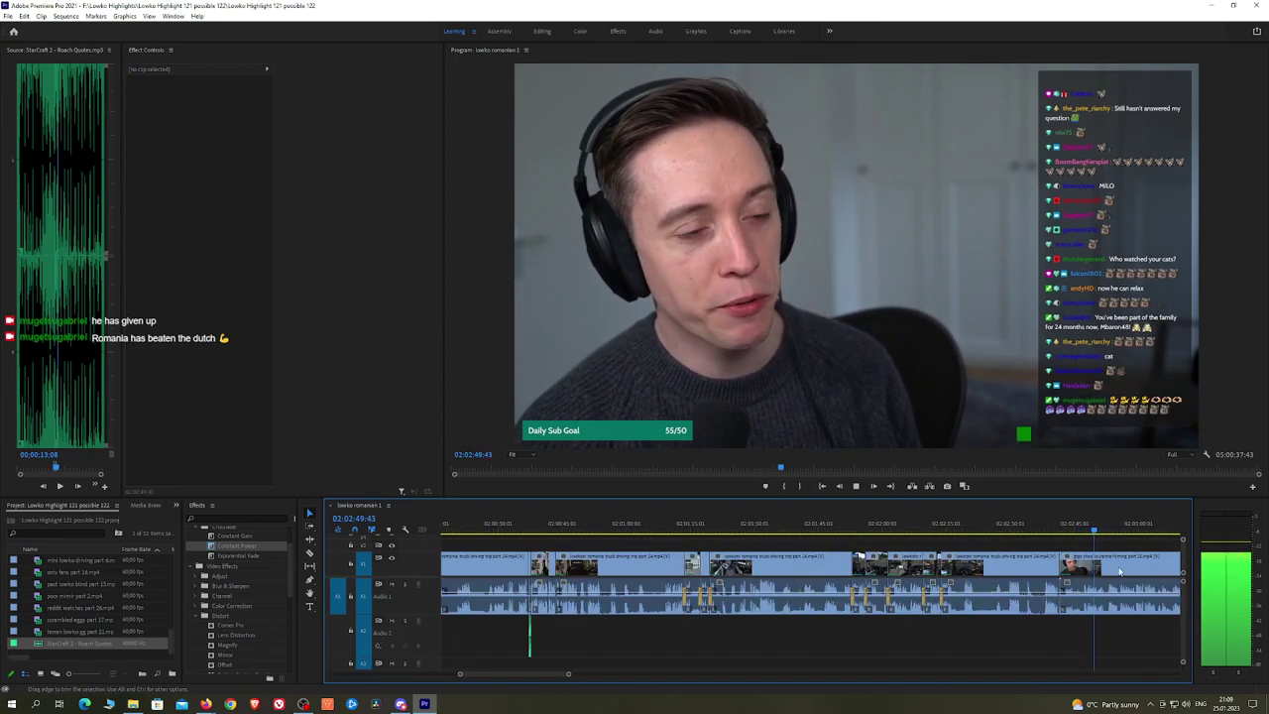
scroll(781, 540, "up", 5)
left_click_drag(745, 533, 919, 532)
key("space")
Step: Locate the cut point at 02:04:41:33 in the stream footage
scroll(929, 544, "up", 3)
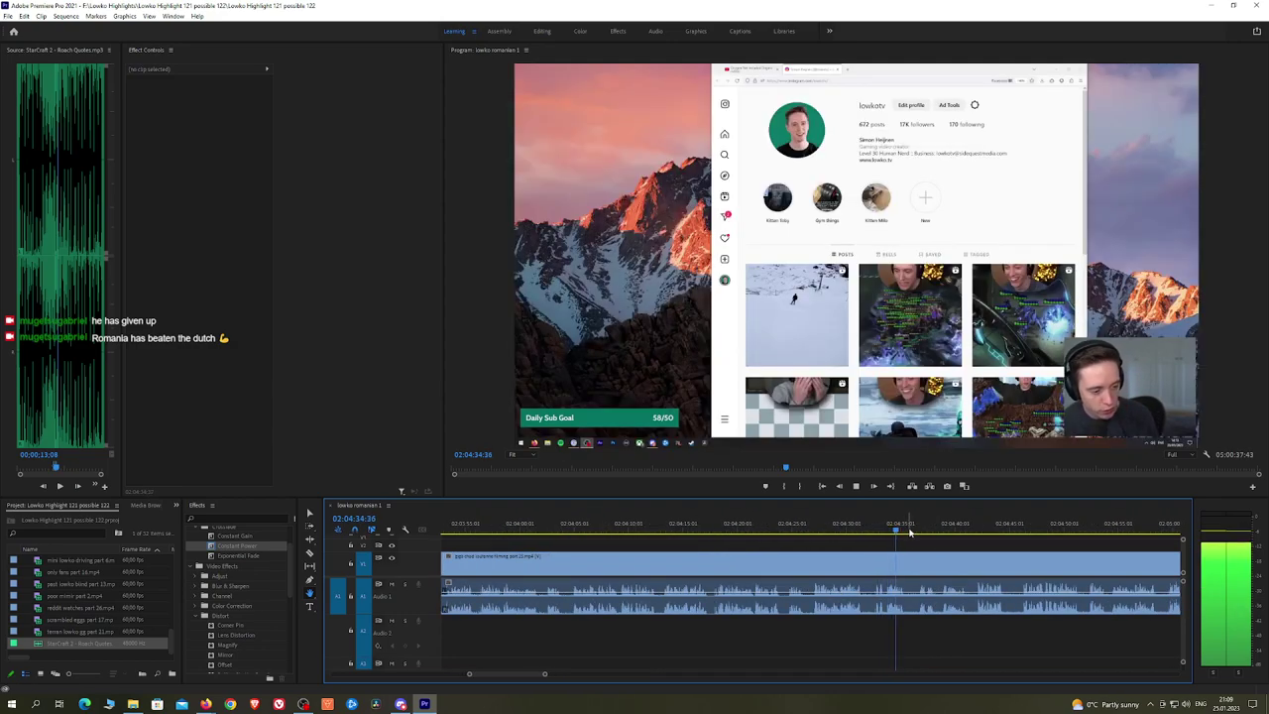
left_click(914, 532)
key("space")
left_click_drag(991, 544, 815, 538)
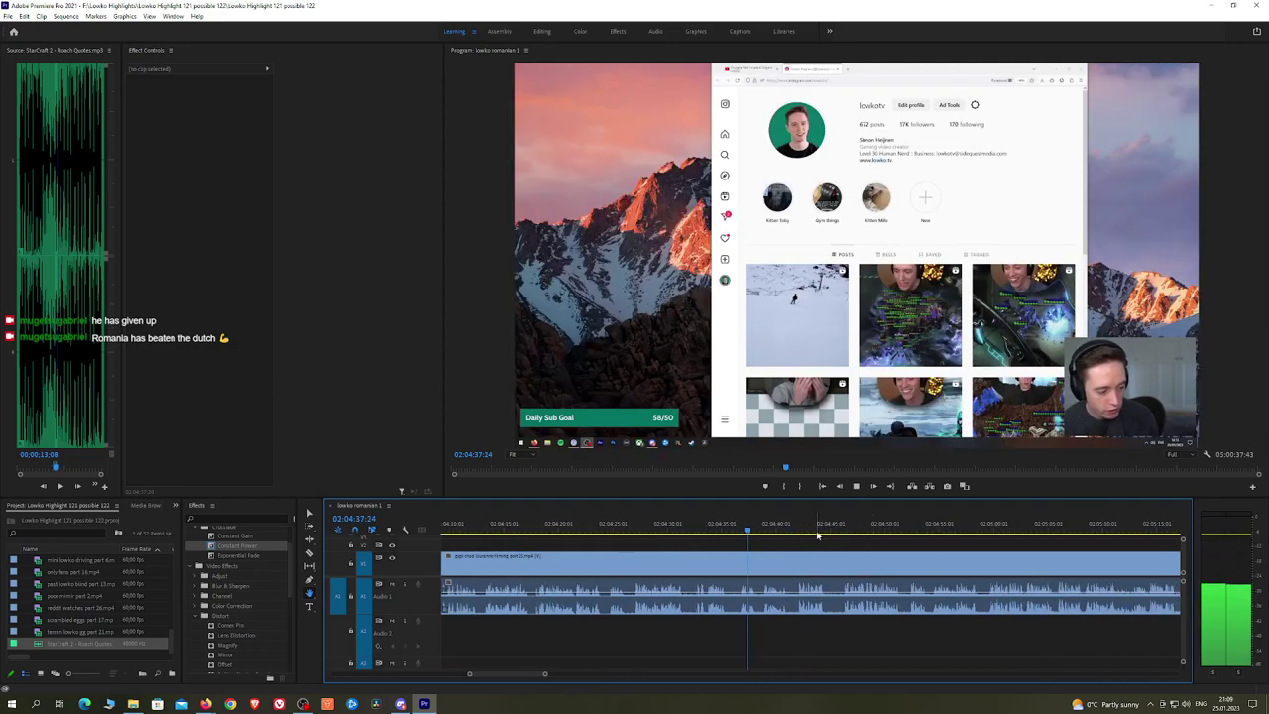
left_click(765, 525)
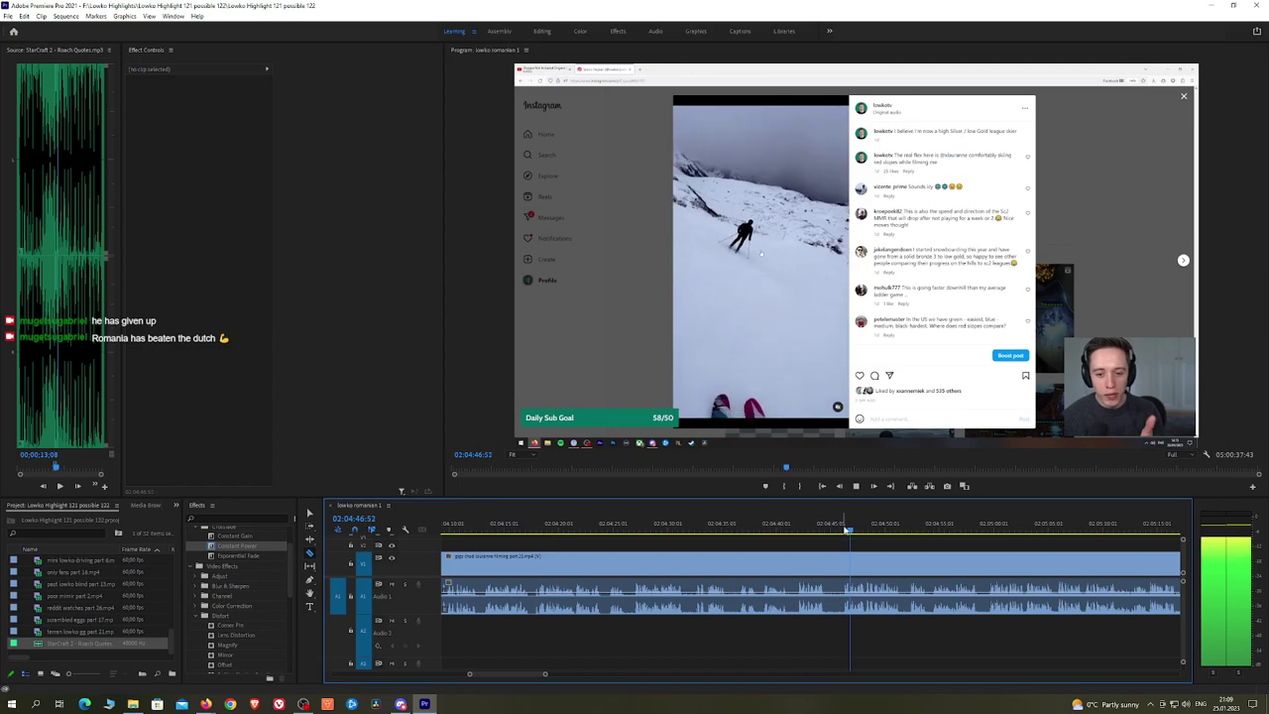
left_click_drag(845, 530, 793, 532)
Step: Split at 02:04:41:33, ripple-delete the two-minute stretch before it, and add an Exponential Fade on the audio join
left_click(794, 565)
key("v")
left_click(779, 568)
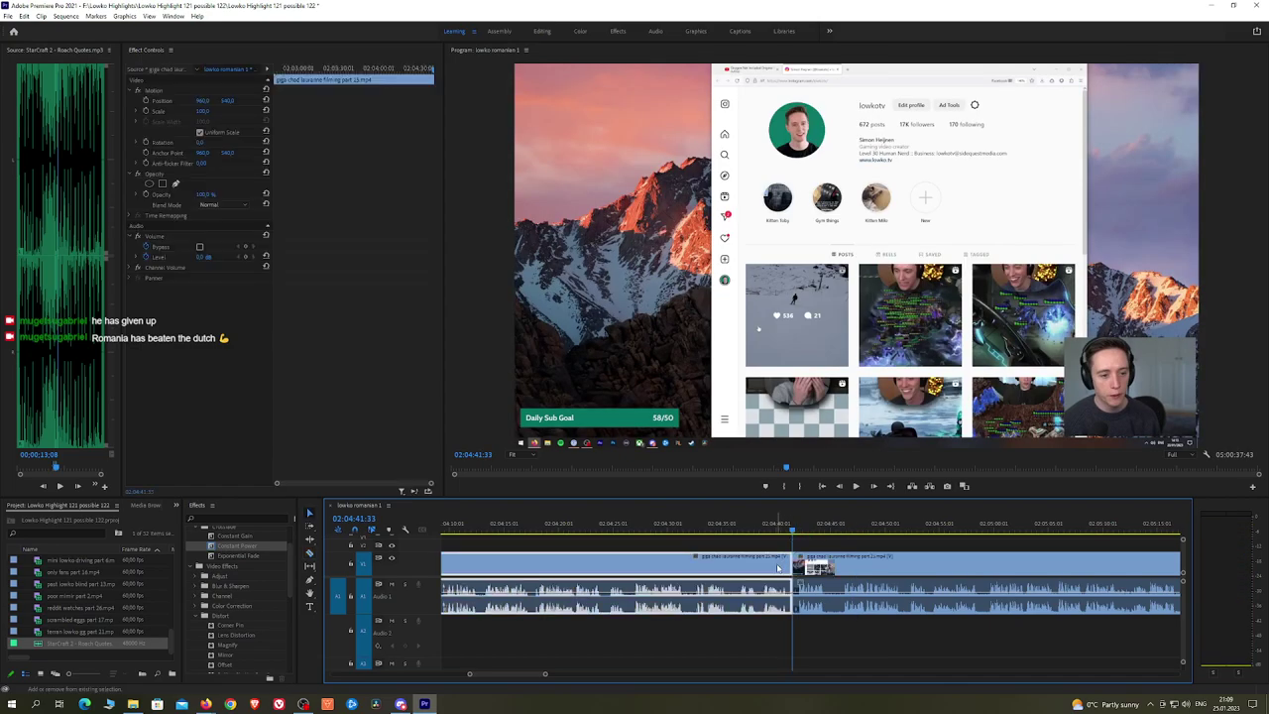
key("shift+Delete")
key("space")
left_click_drag(238, 556, 784, 595)
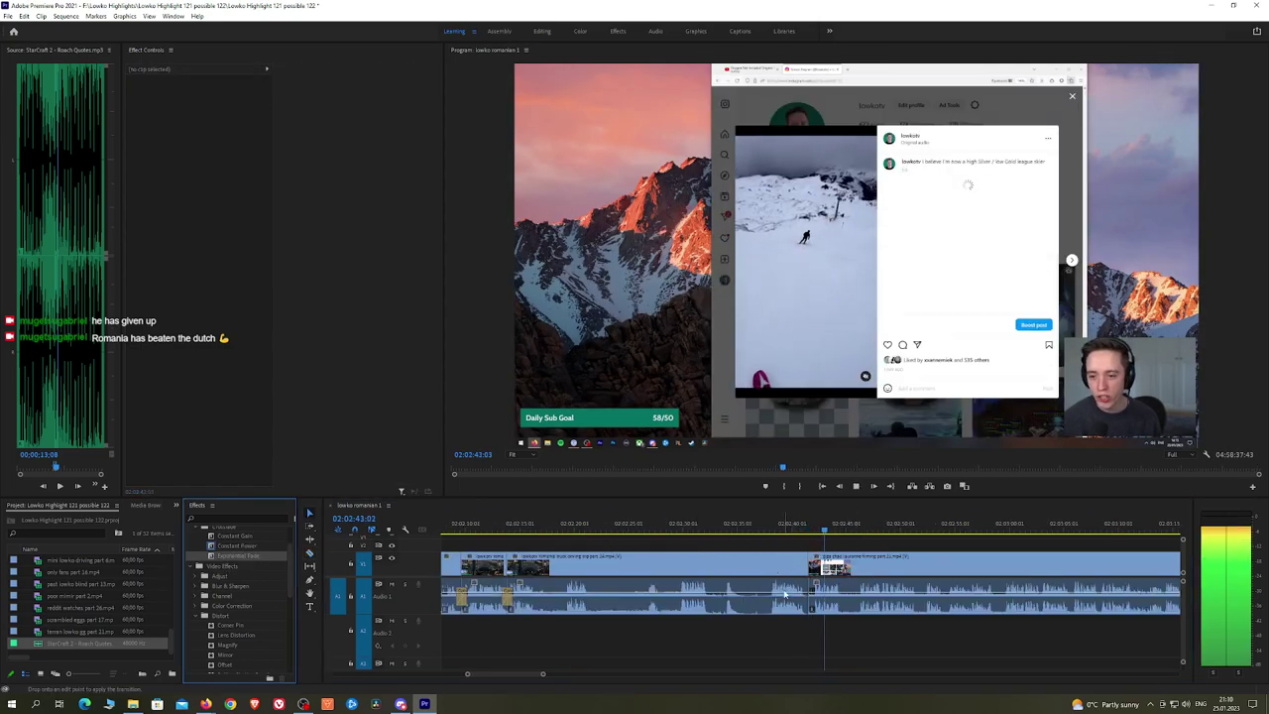
key("h")
left_click_drag(928, 552, 851, 534)
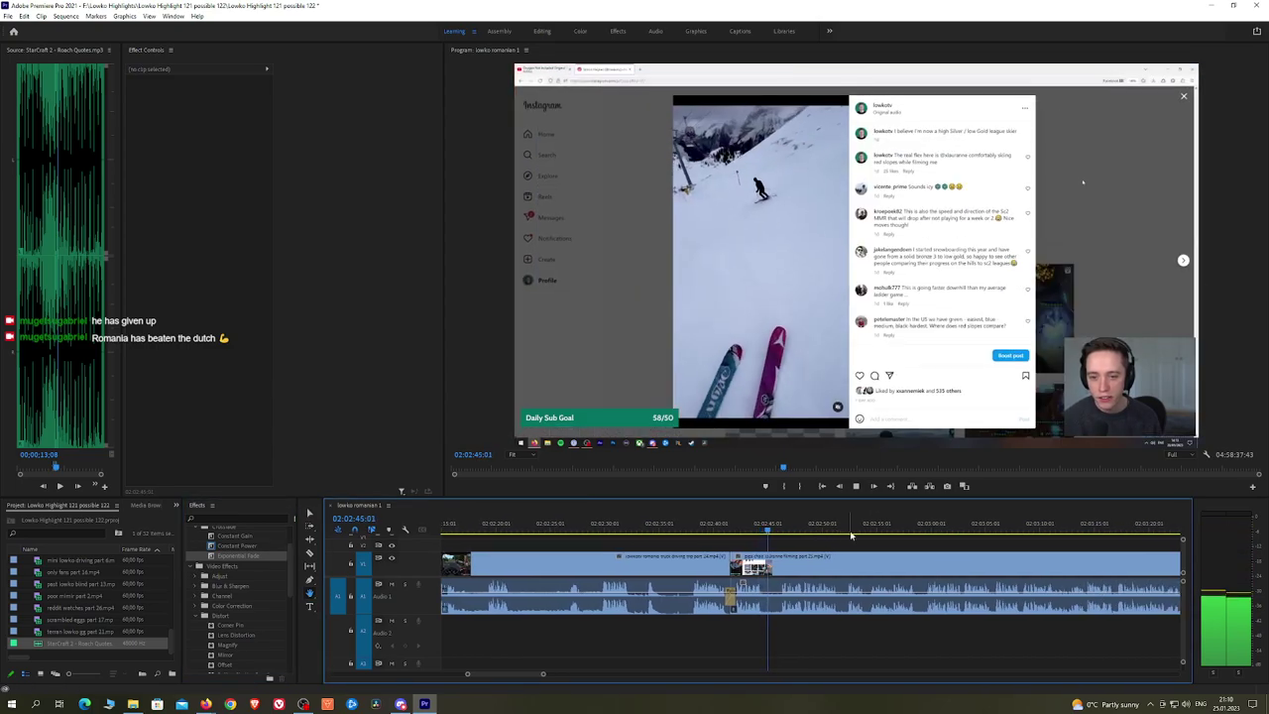
scroll(863, 536, "down", 2)
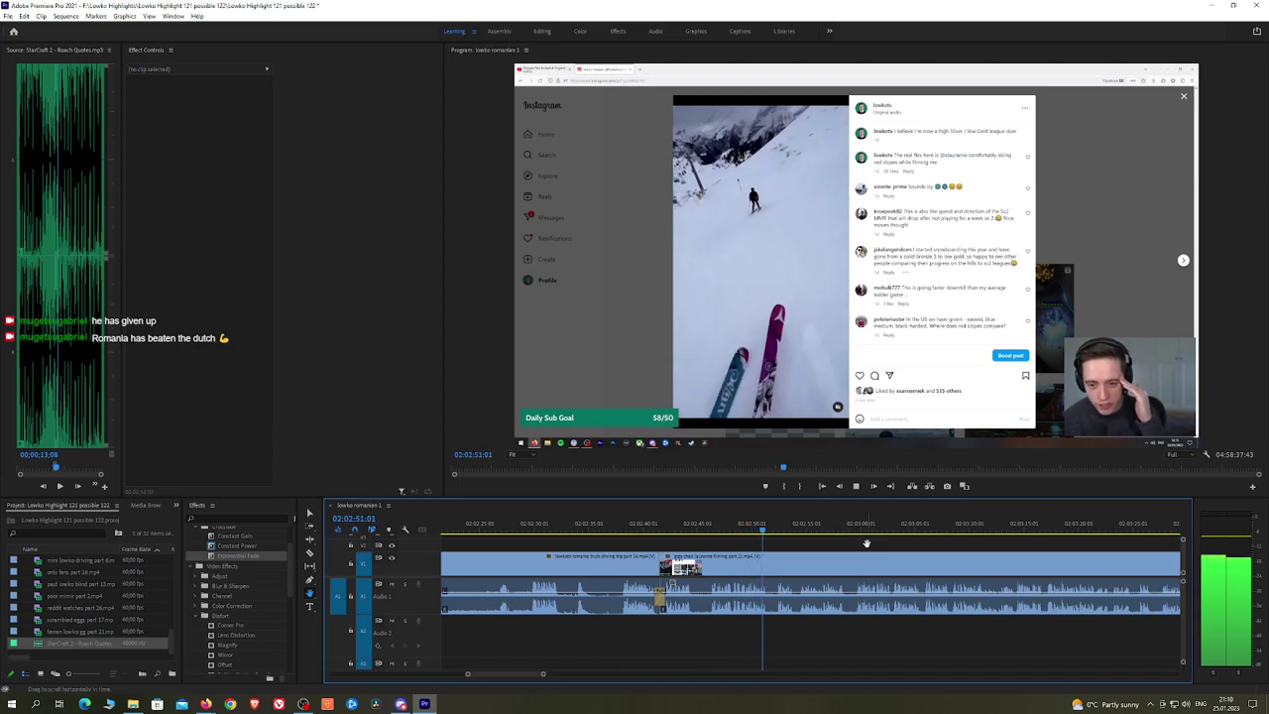
scroll(847, 539, "down", 2)
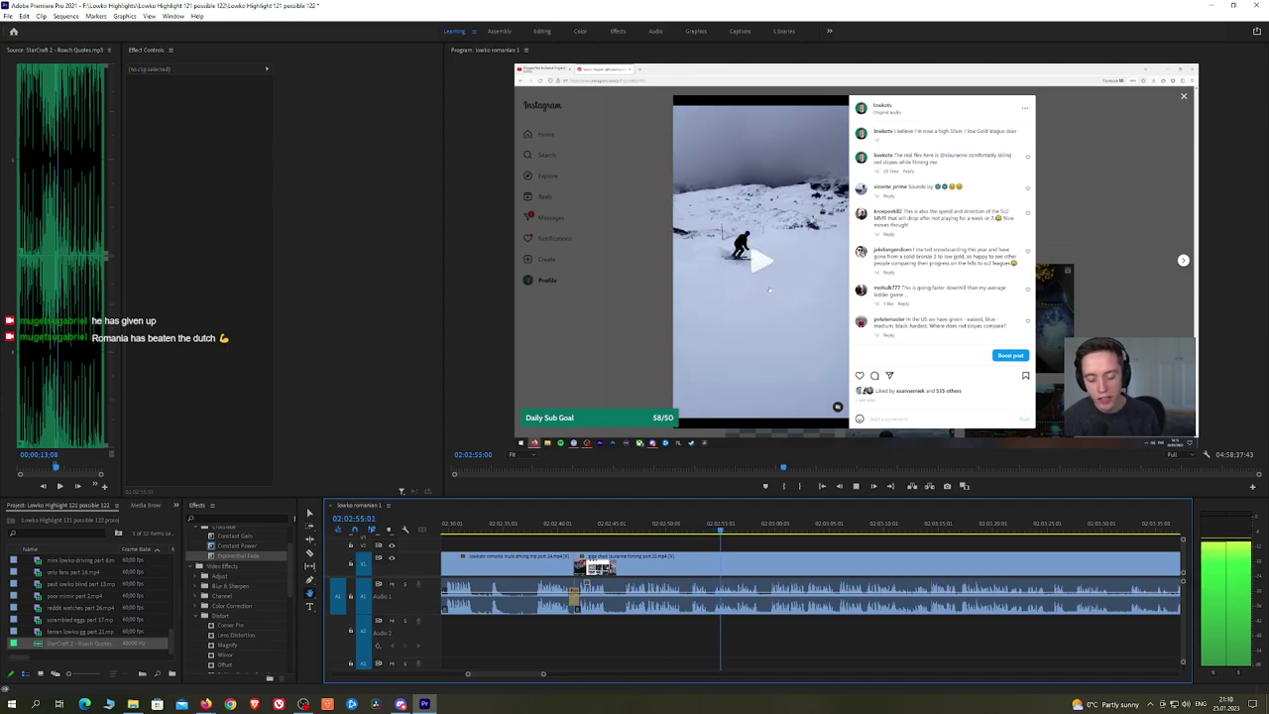
scroll(805, 569, "down", 1)
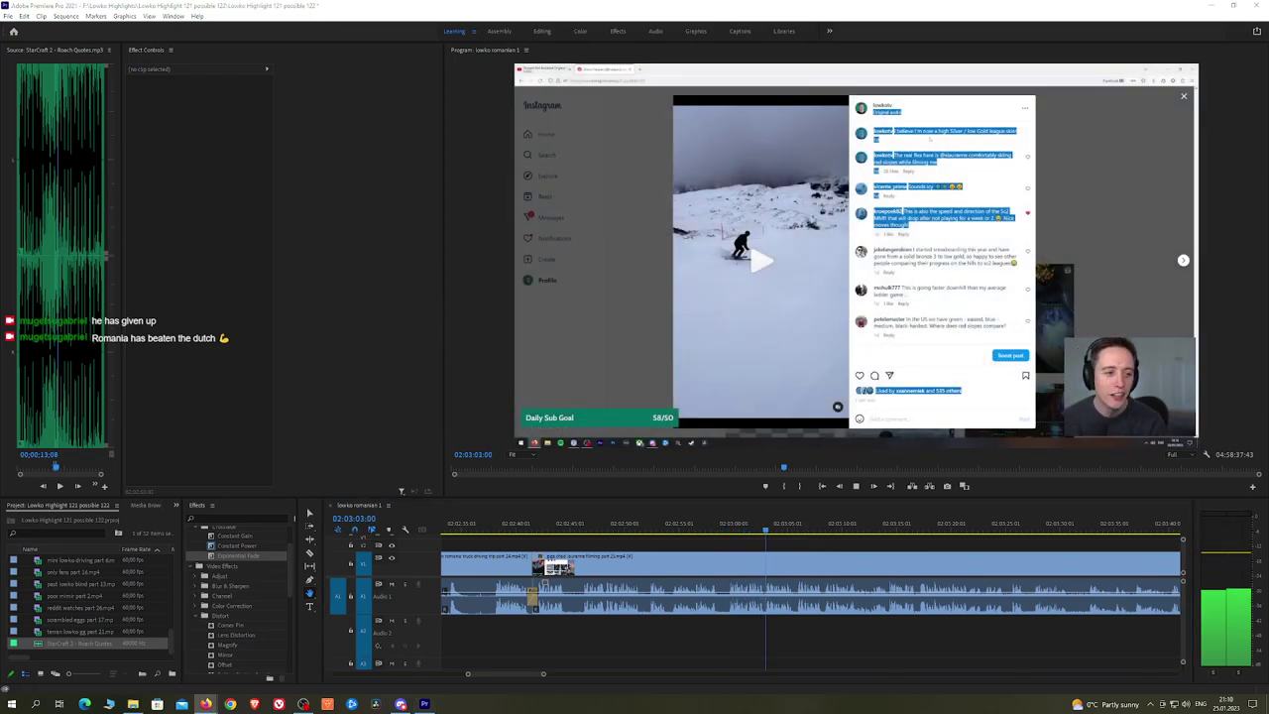
left_click_drag(878, 549, 797, 544)
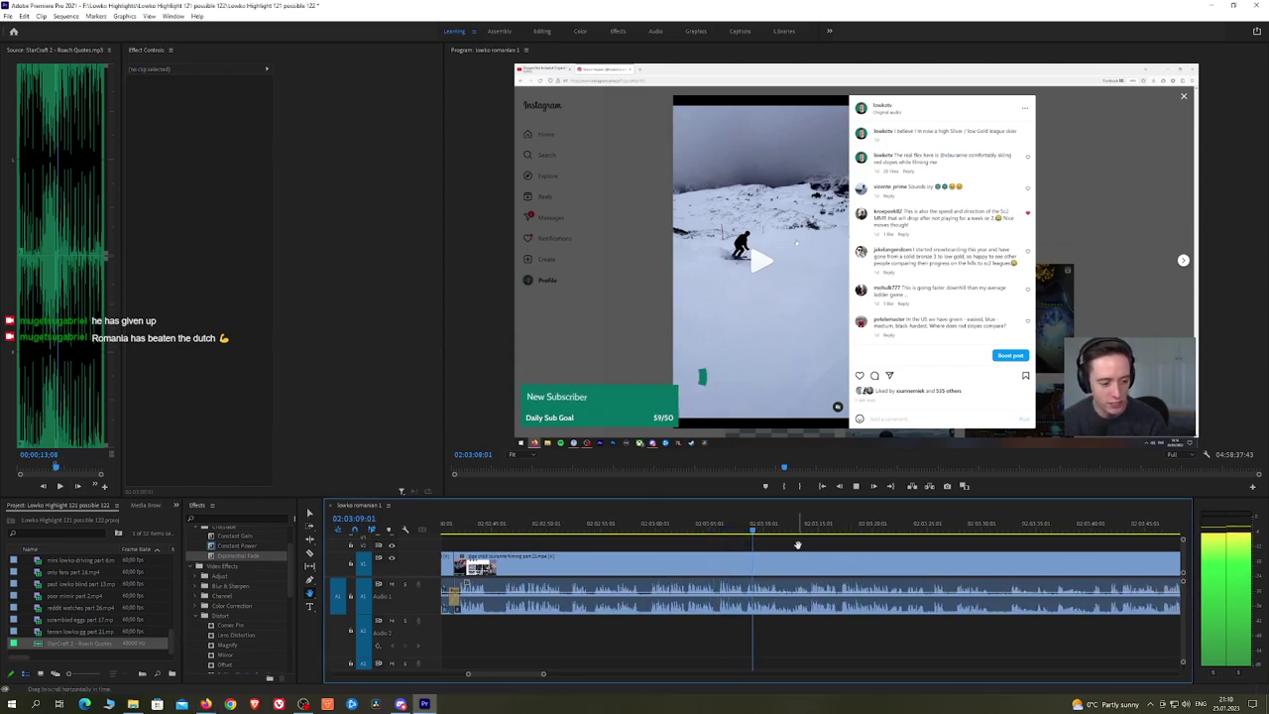
left_click_drag(877, 545, 808, 543)
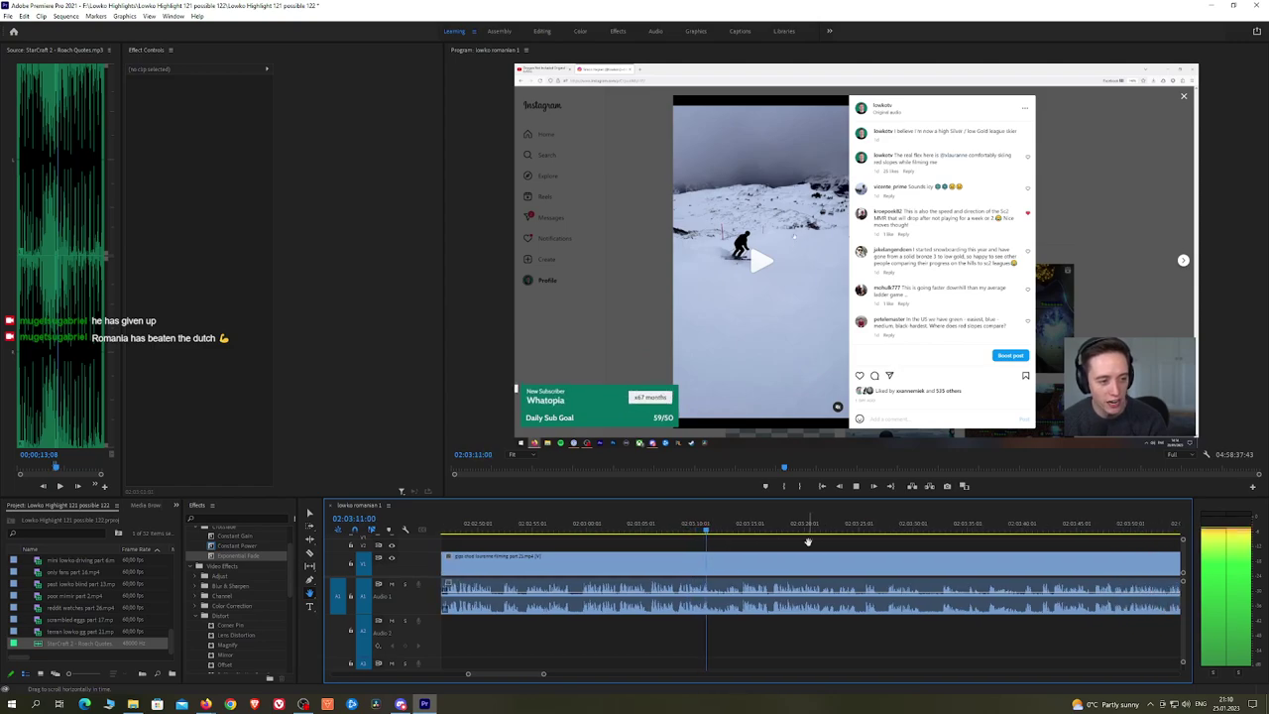
scroll(793, 540, "down", 2)
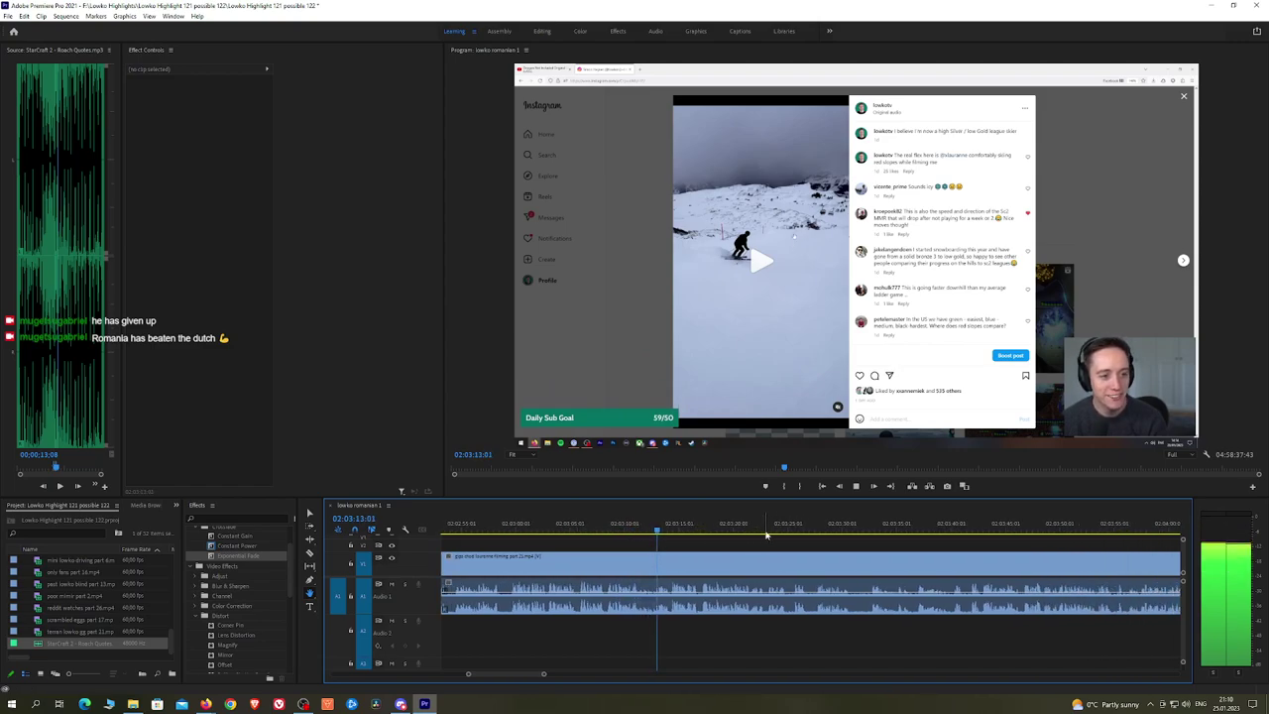
left_click(657, 530)
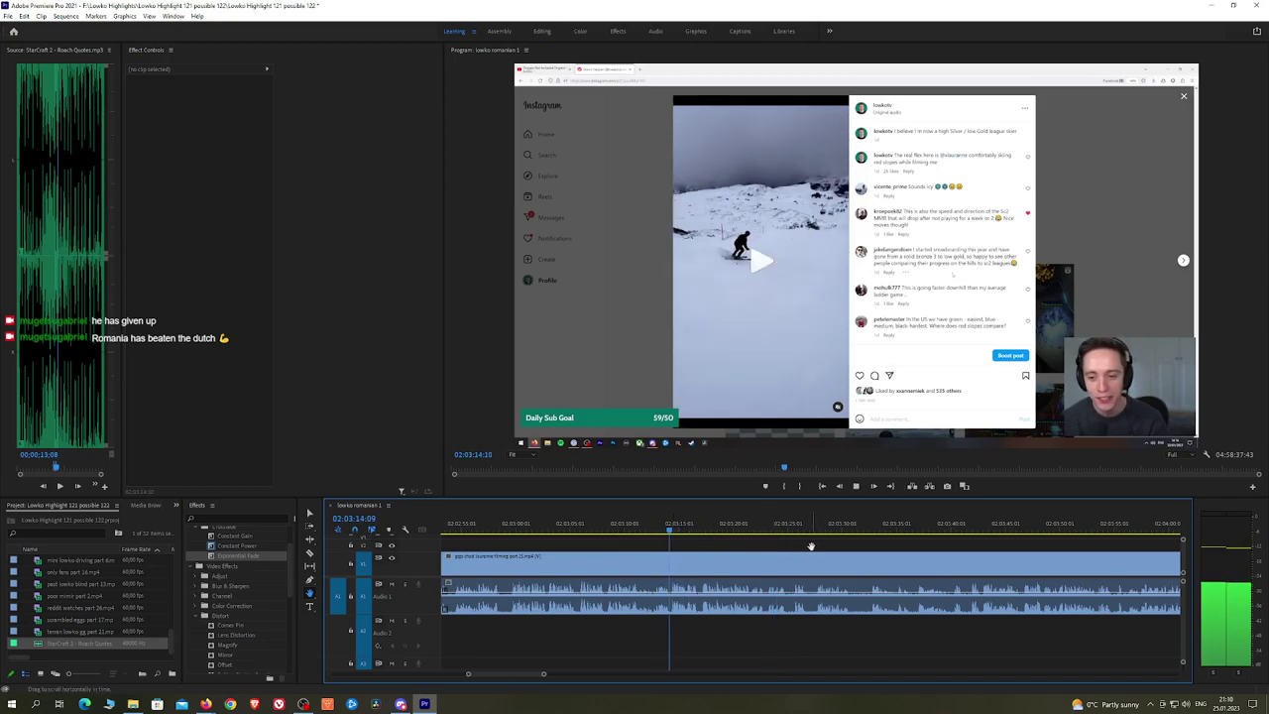
scroll(812, 546, "down", 2)
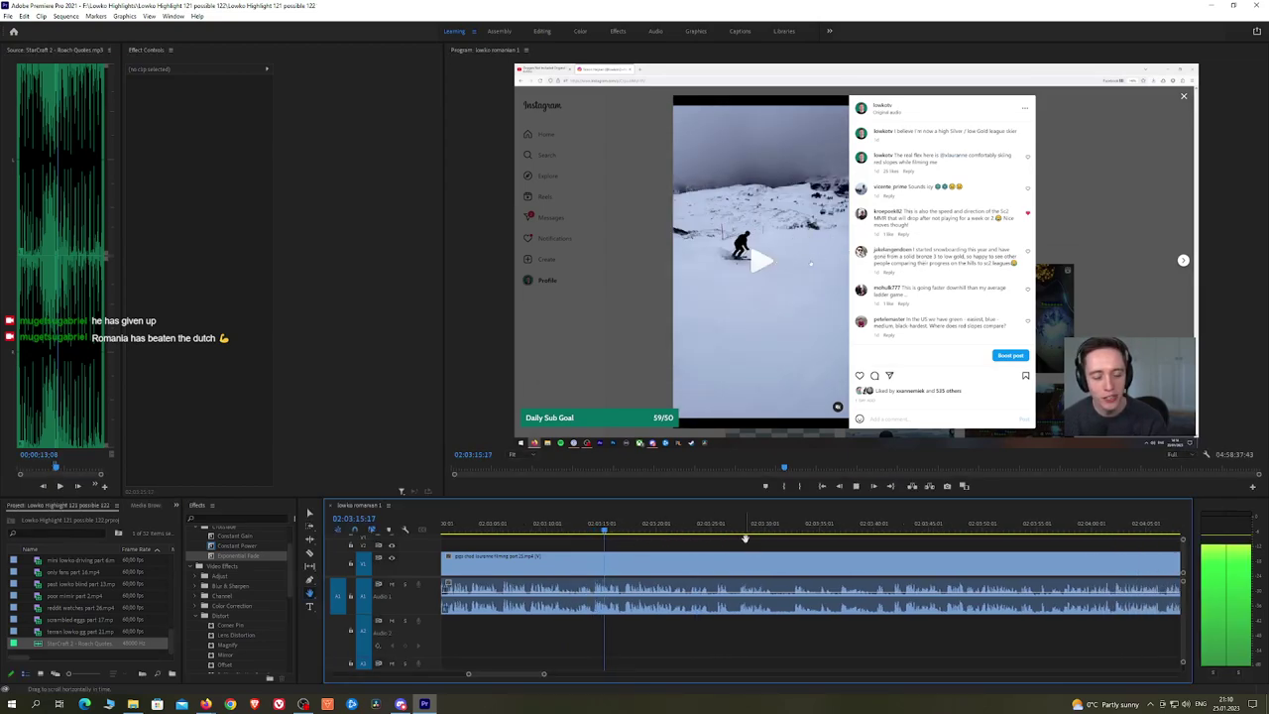
left_click_drag(786, 541, 773, 540)
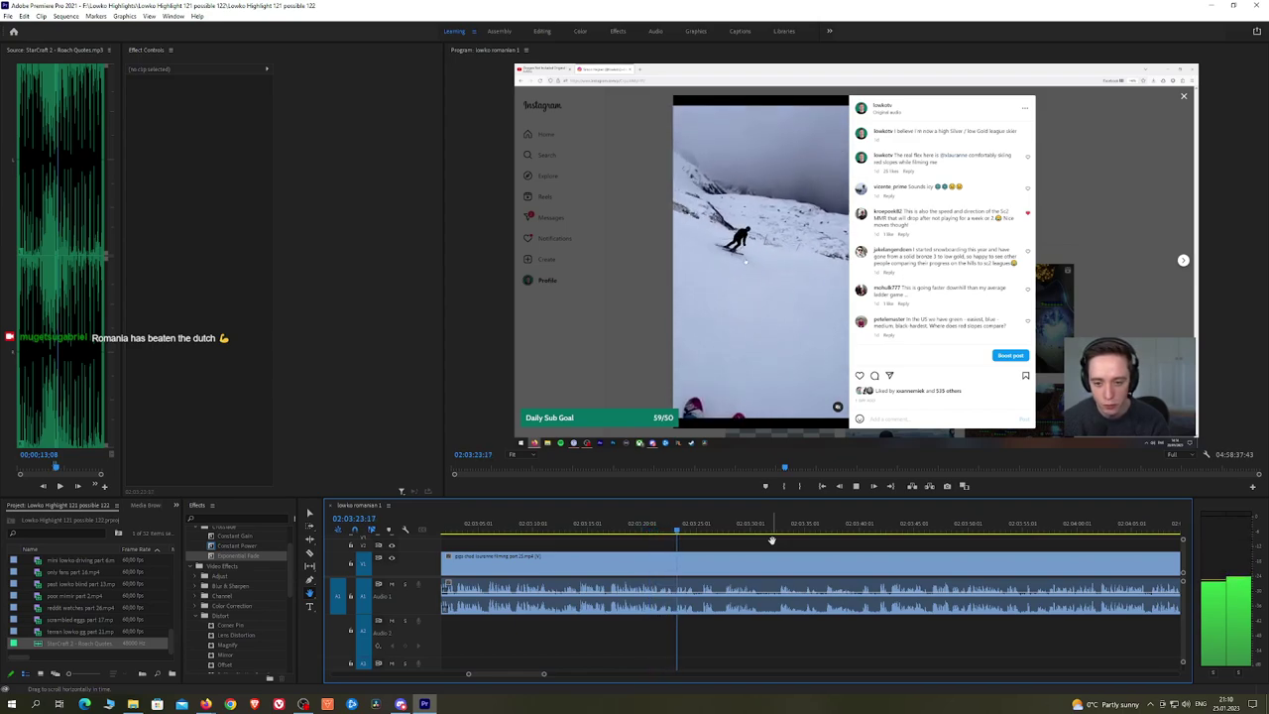
scroll(813, 541, "down", 2)
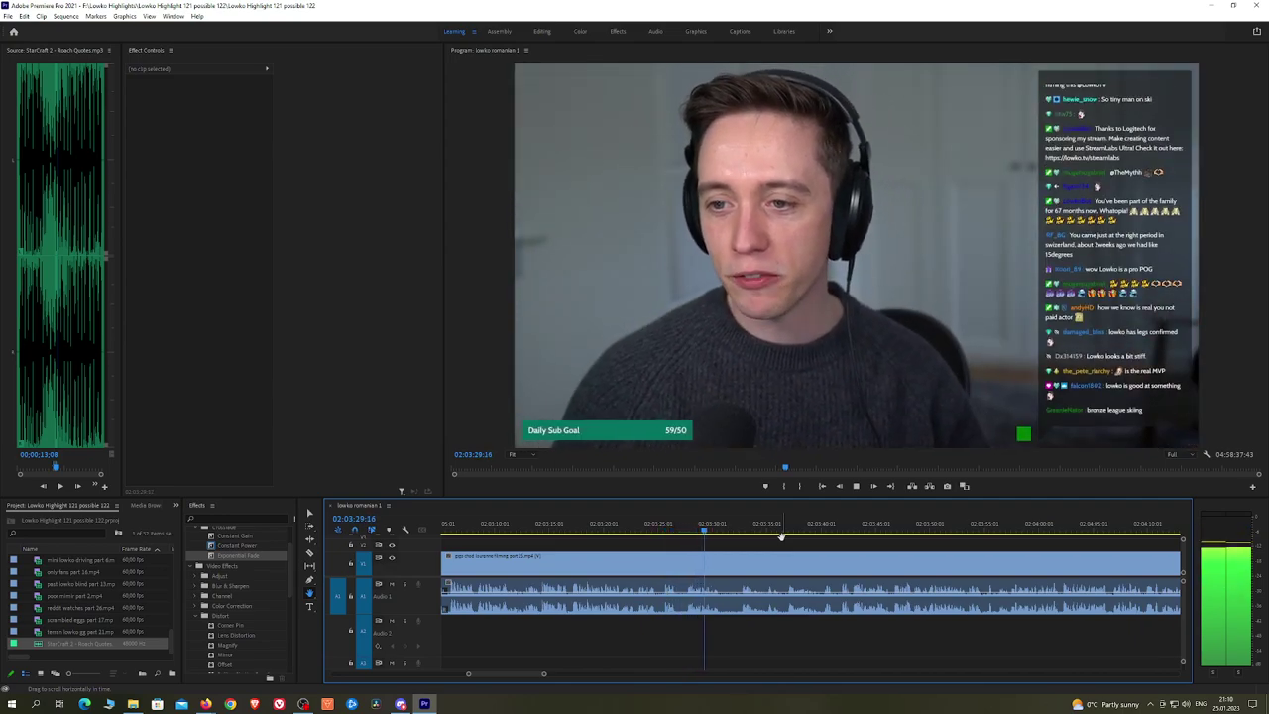
Step: Cut and ripple-delete a short piece near 02:03:32, then add a Constant Power crossfade on the audio join
key("c")
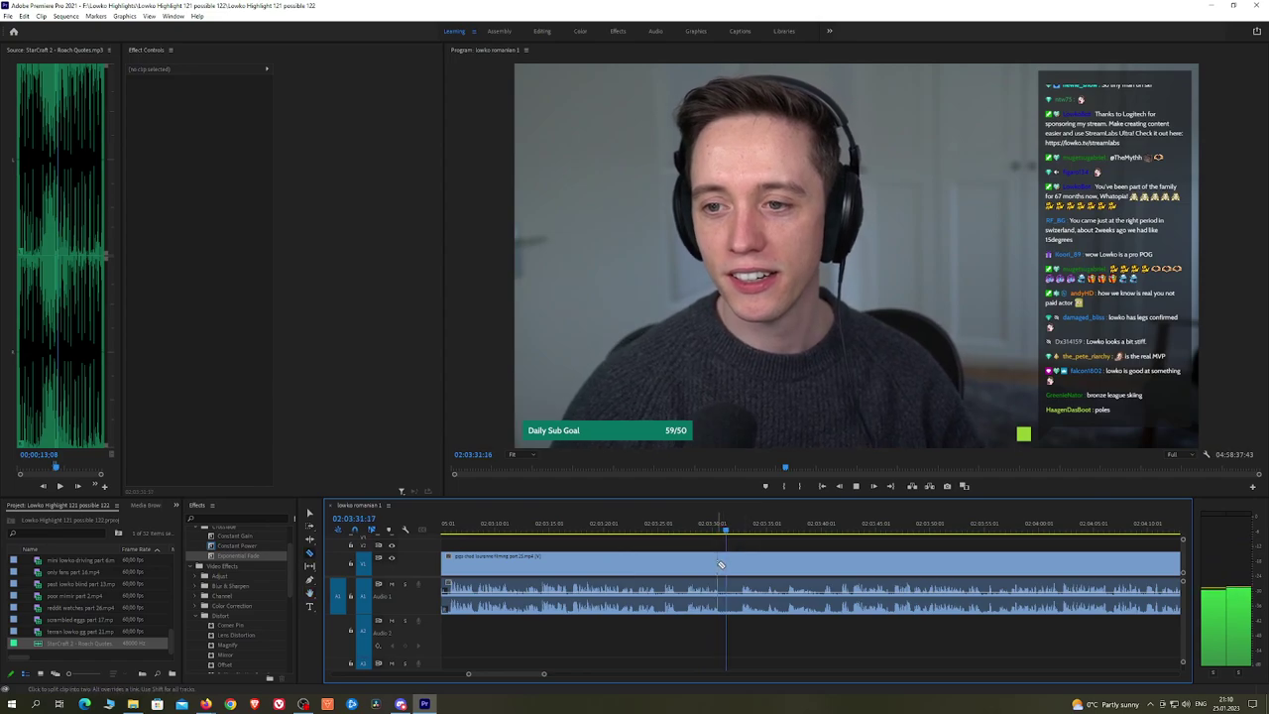
left_click(724, 566)
key("space")
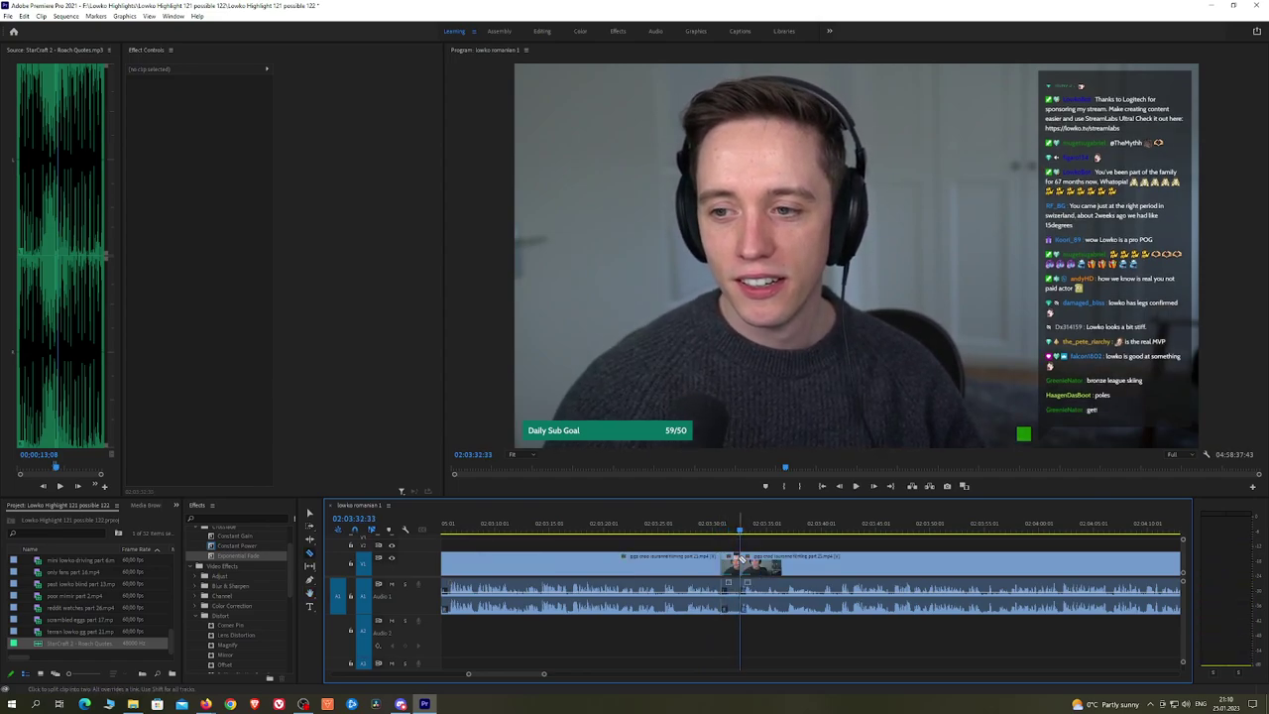
key("v")
left_click(732, 565)
key("shift+Delete")
key("Up")
key("space")
left_click(255, 547)
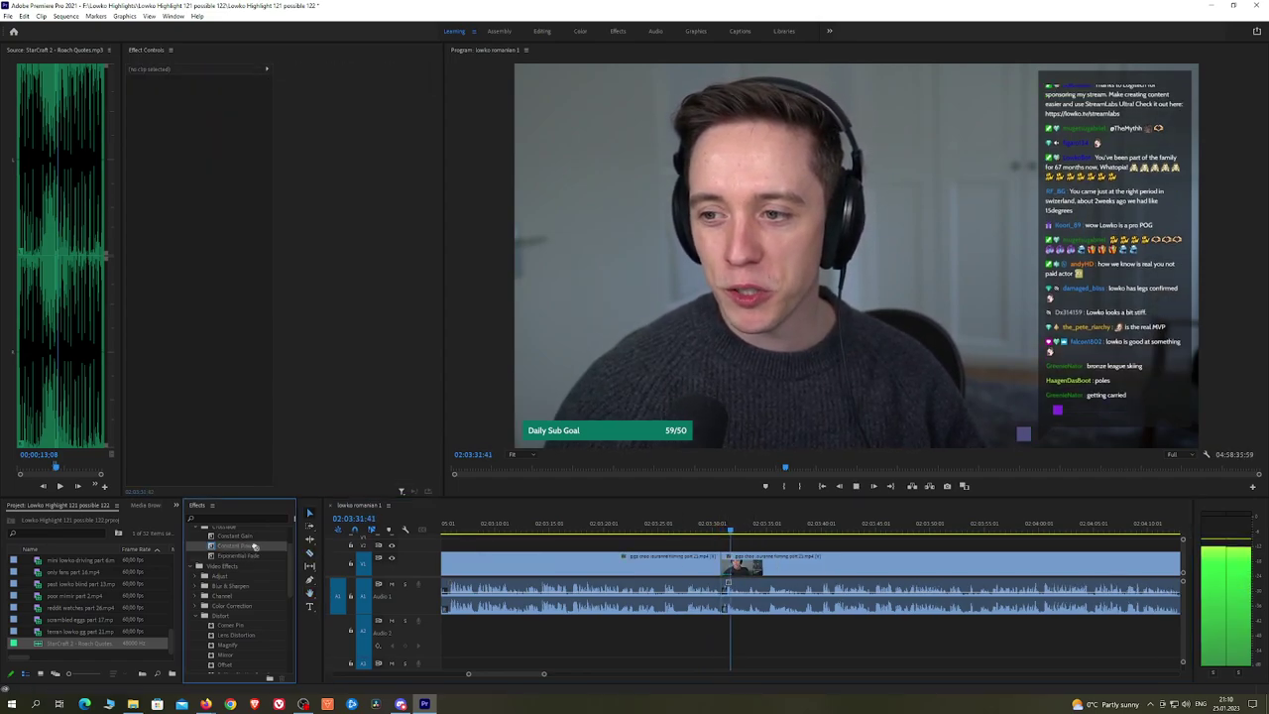
left_click_drag(254, 547, 716, 610)
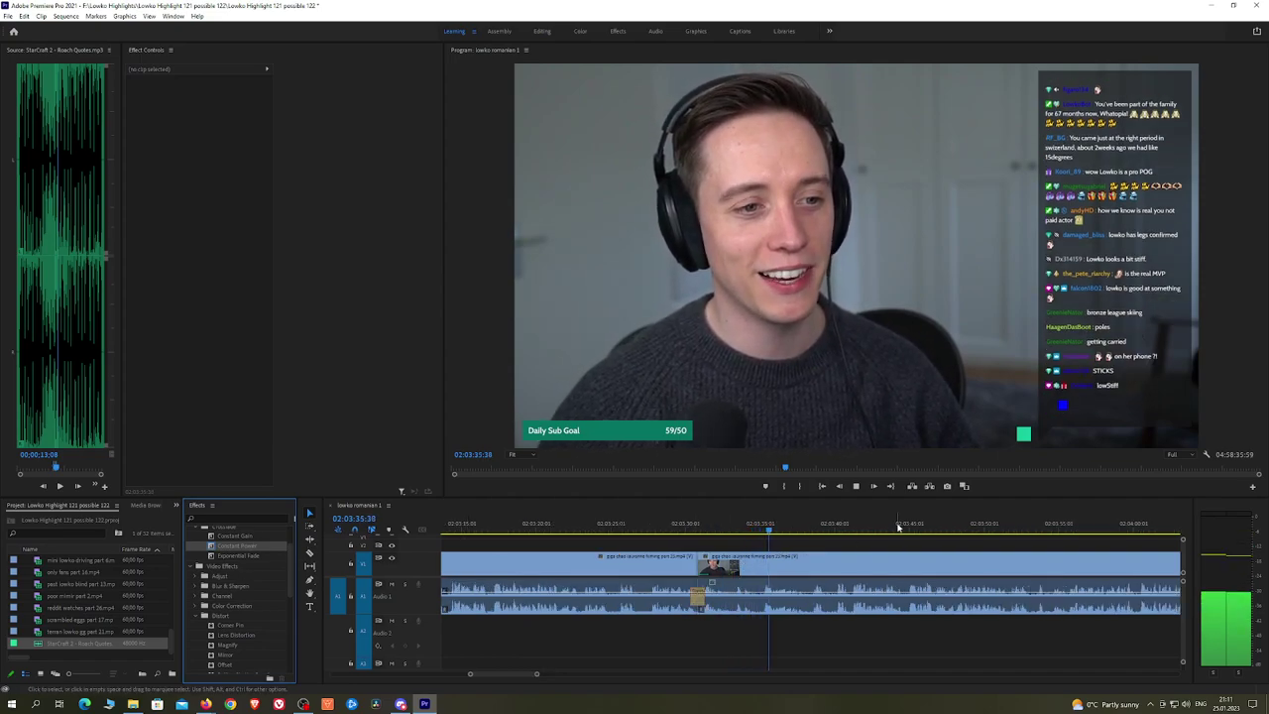
Step: Cut near 02:03:47 and ripple-delete the short leftover piece, following playback along the timeline
left_click_drag(916, 543, 844, 544)
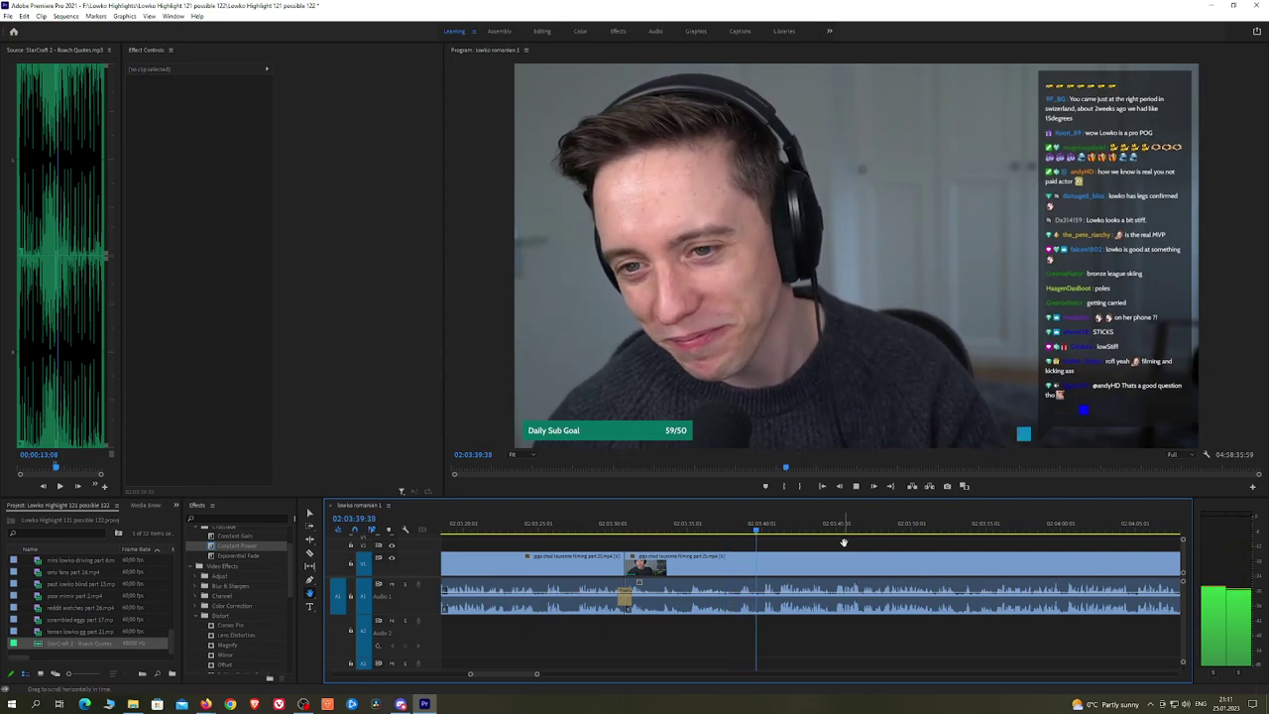
left_click_drag(930, 548, 842, 544)
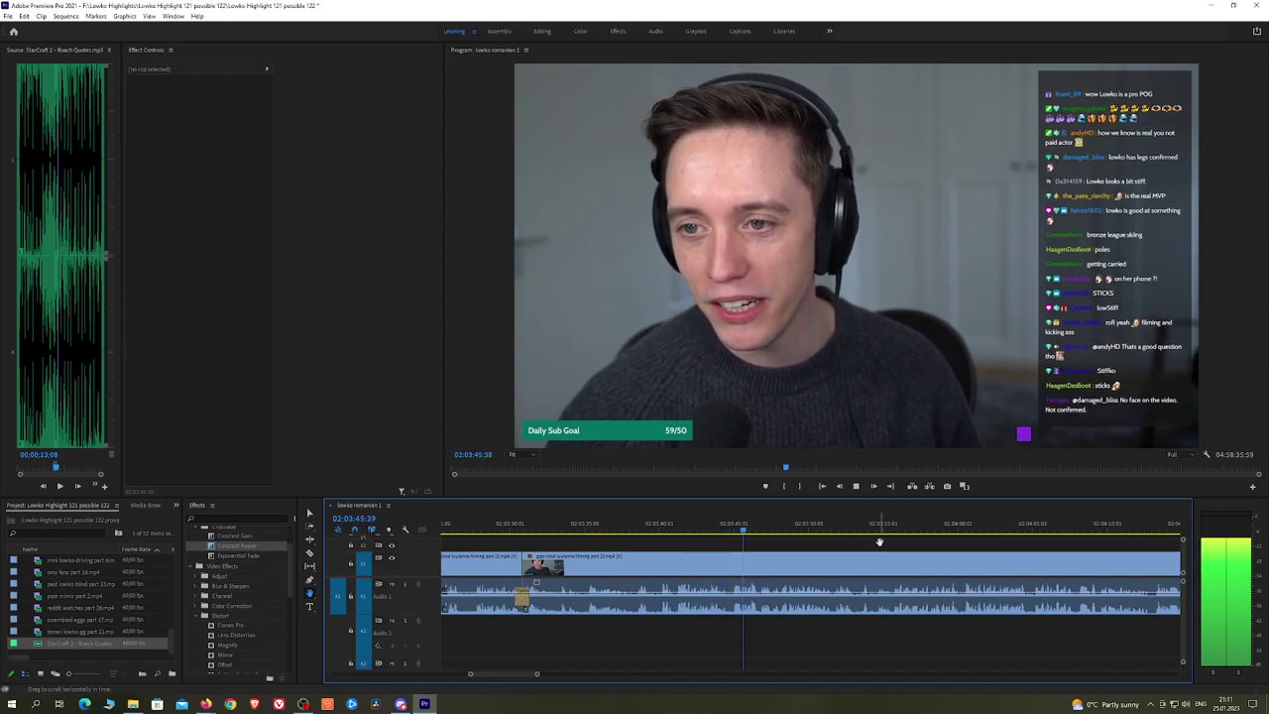
left_click(732, 563)
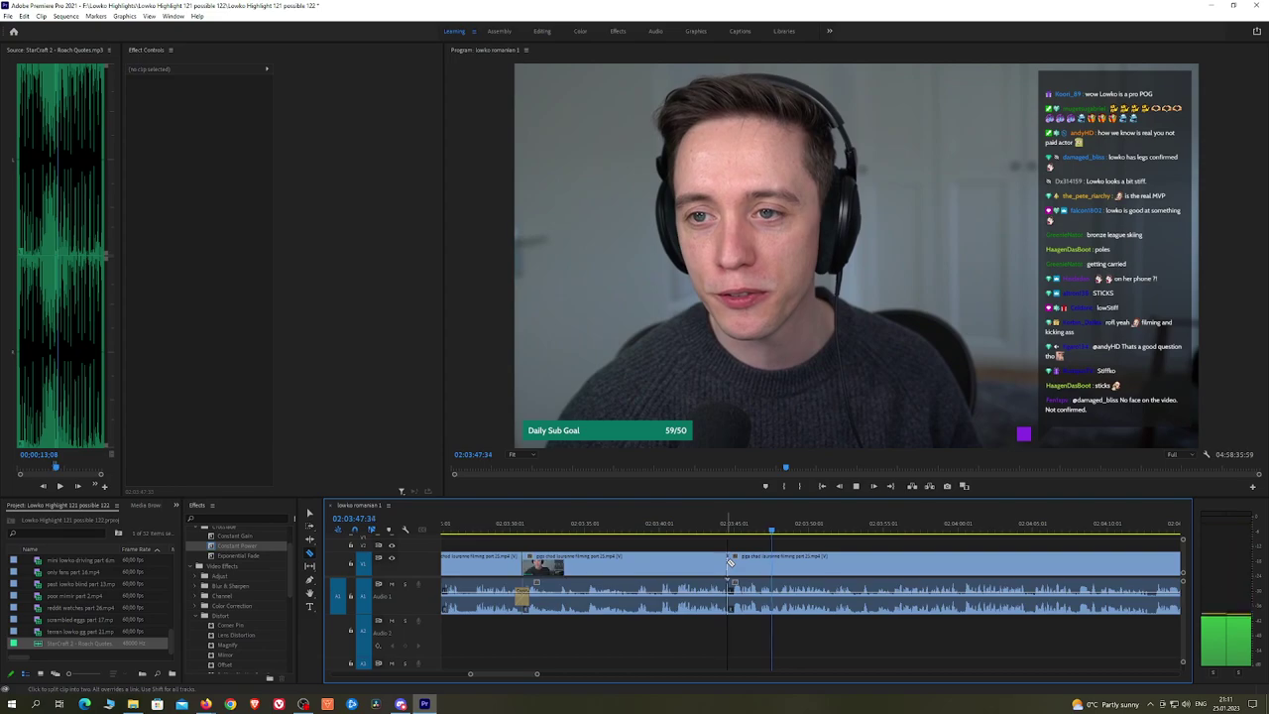
key("shift+Delete")
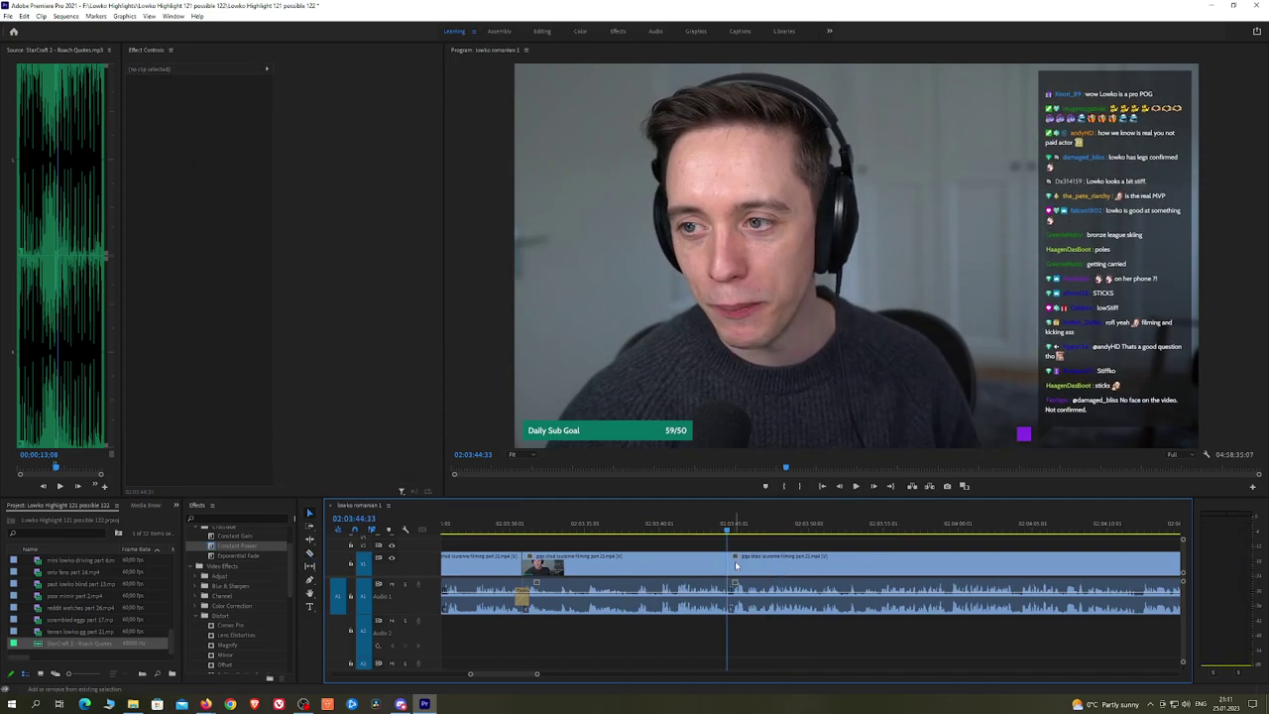
key("h")
left_click_drag(860, 544, 776, 542)
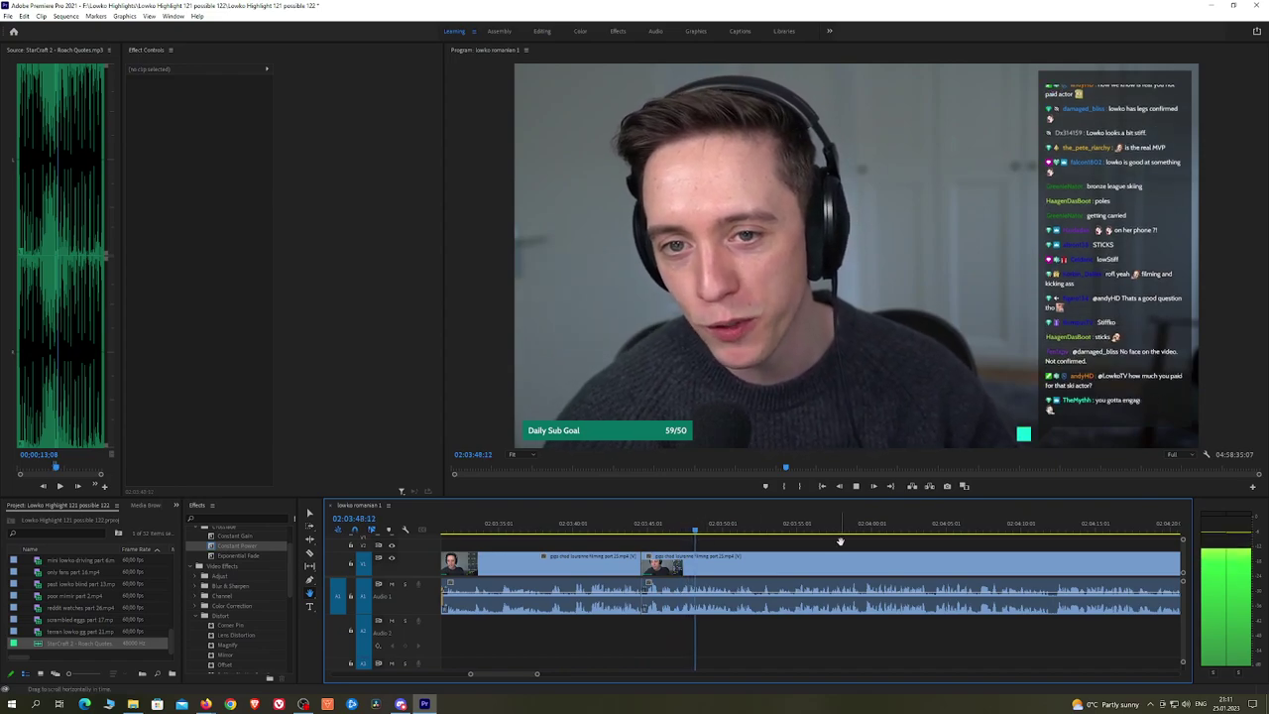
left_click_drag(851, 542, 840, 542)
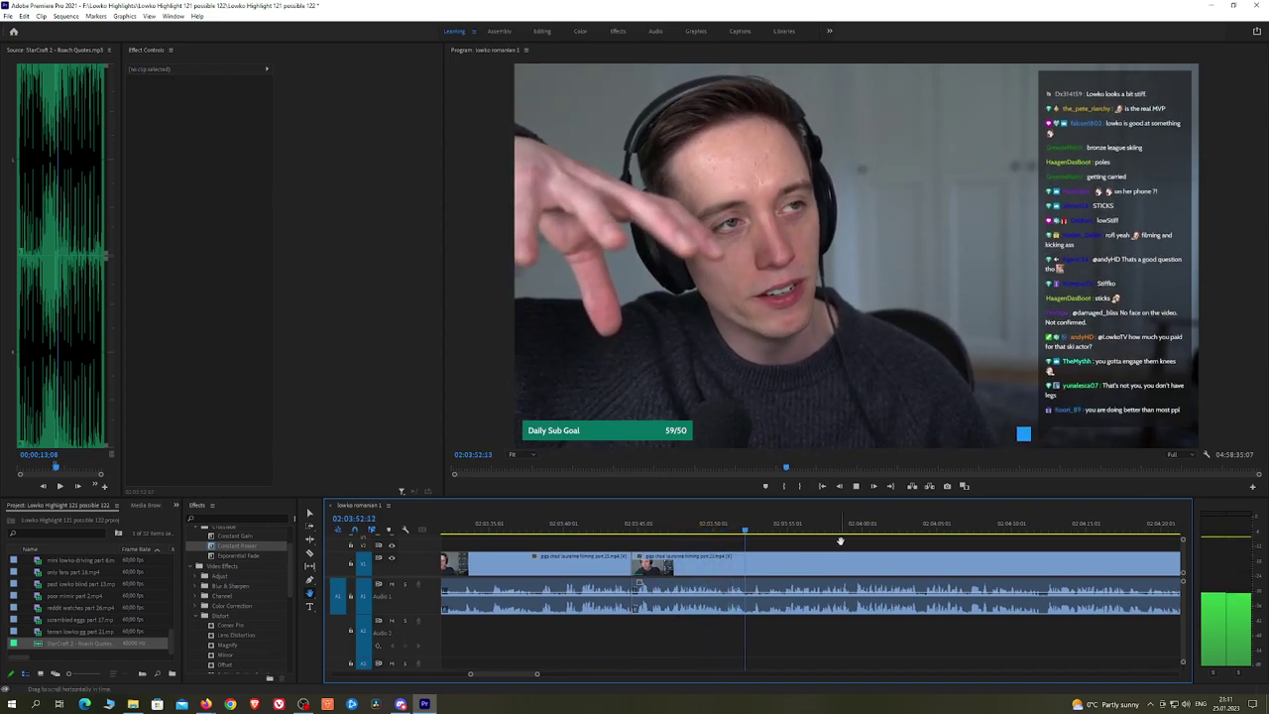
scroll(857, 547, "down", 2)
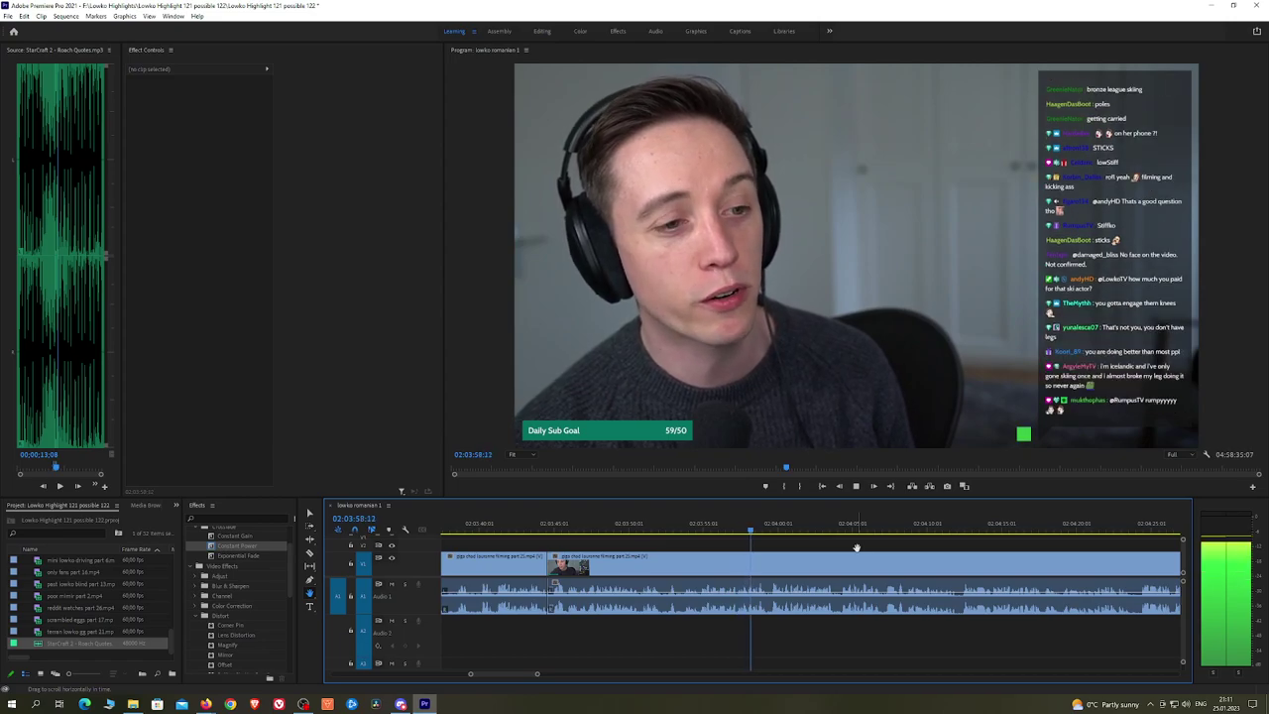
left_click_drag(920, 548, 874, 548)
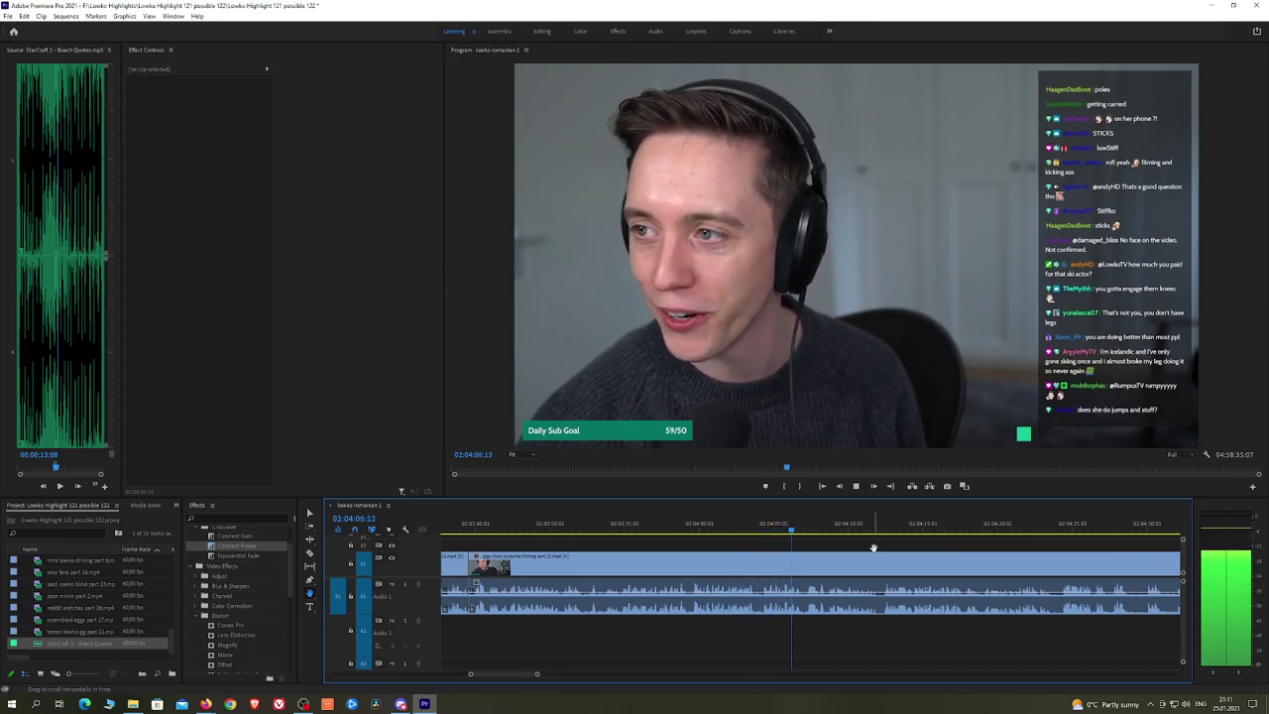
left_click_drag(935, 544, 823, 545)
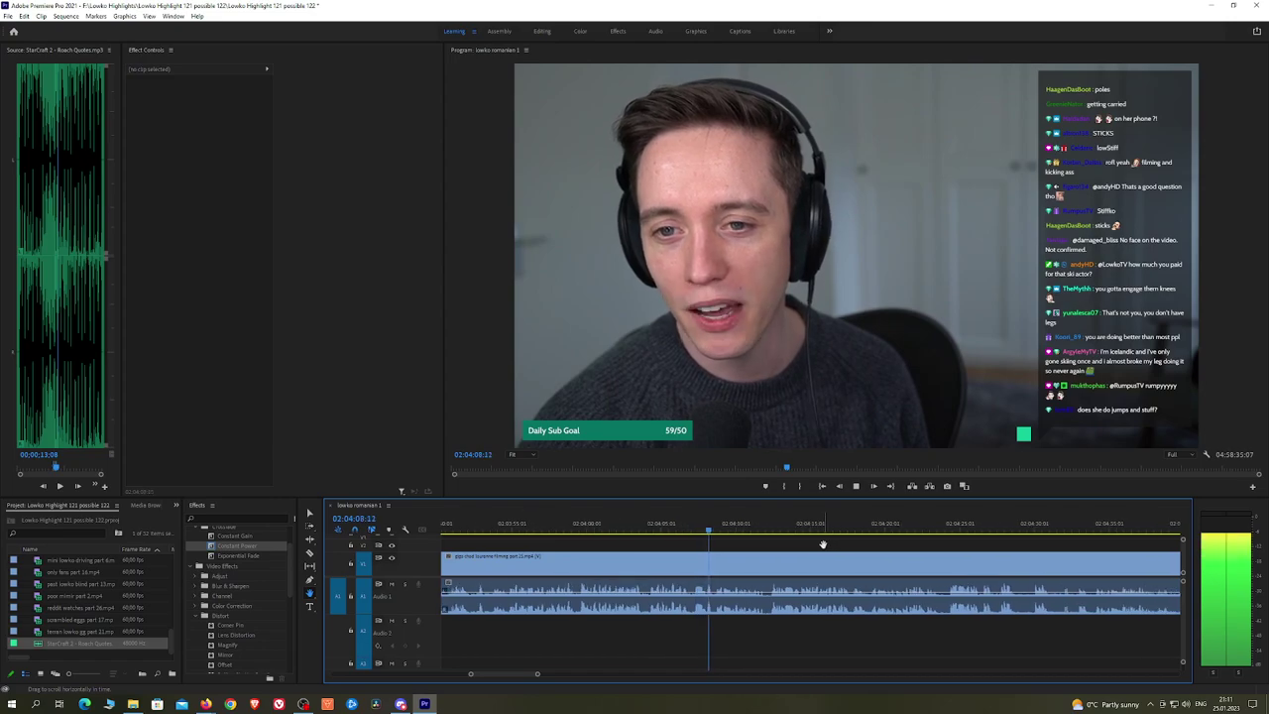
Step: Remove a short piece near 02:04:07 with two razor cuts and a ripple delete
key("c")
left_click(695, 565)
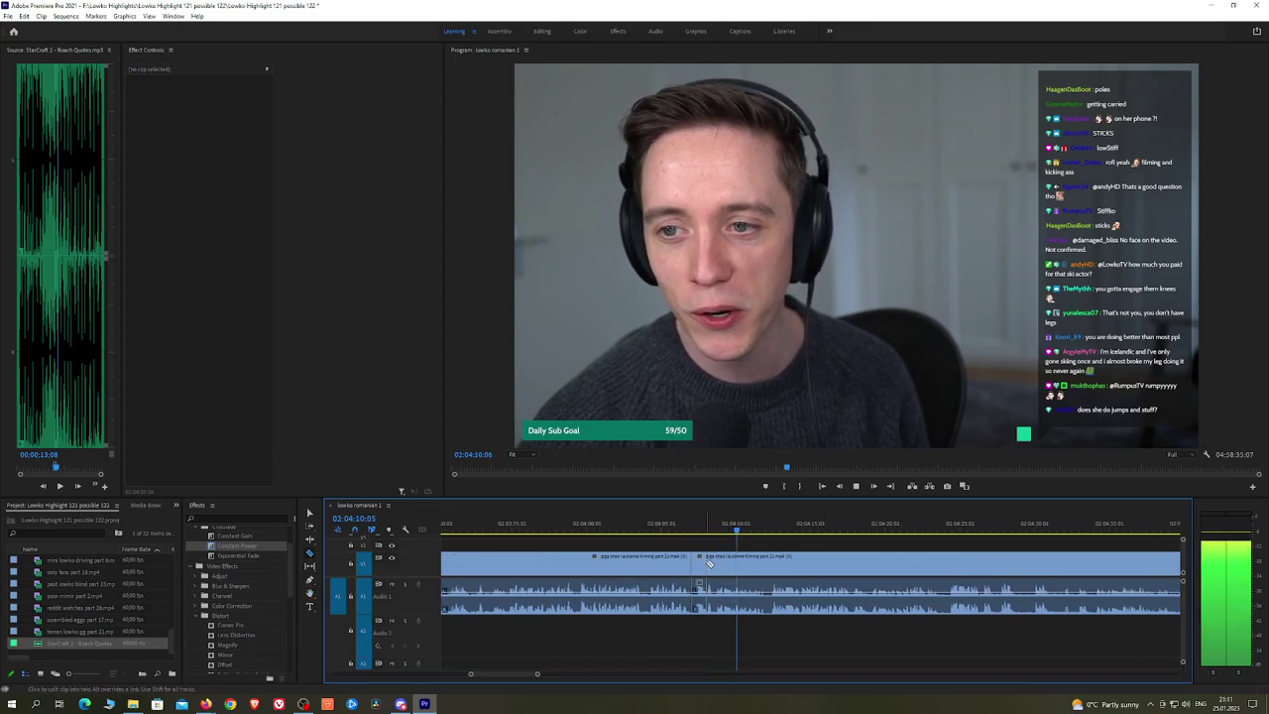
left_click(708, 563)
key("v")
left_click(700, 565)
key("shift+Delete")
left_click(261, 549)
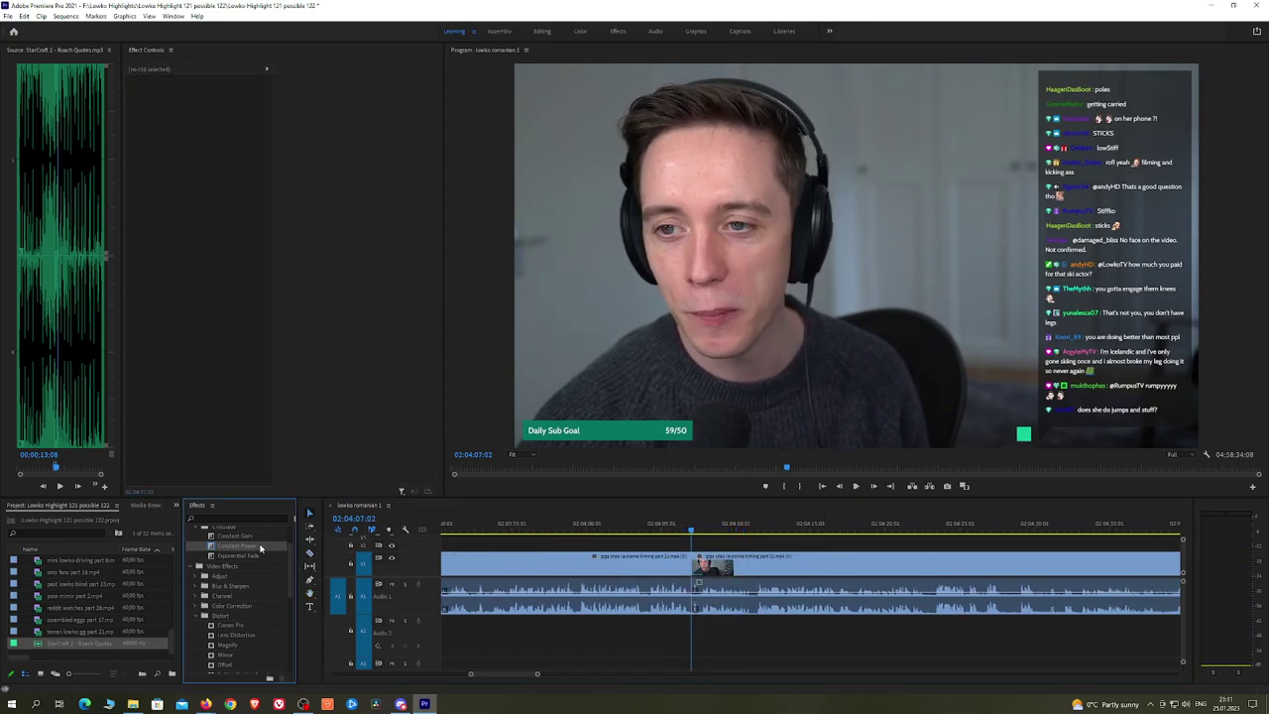
key("space")
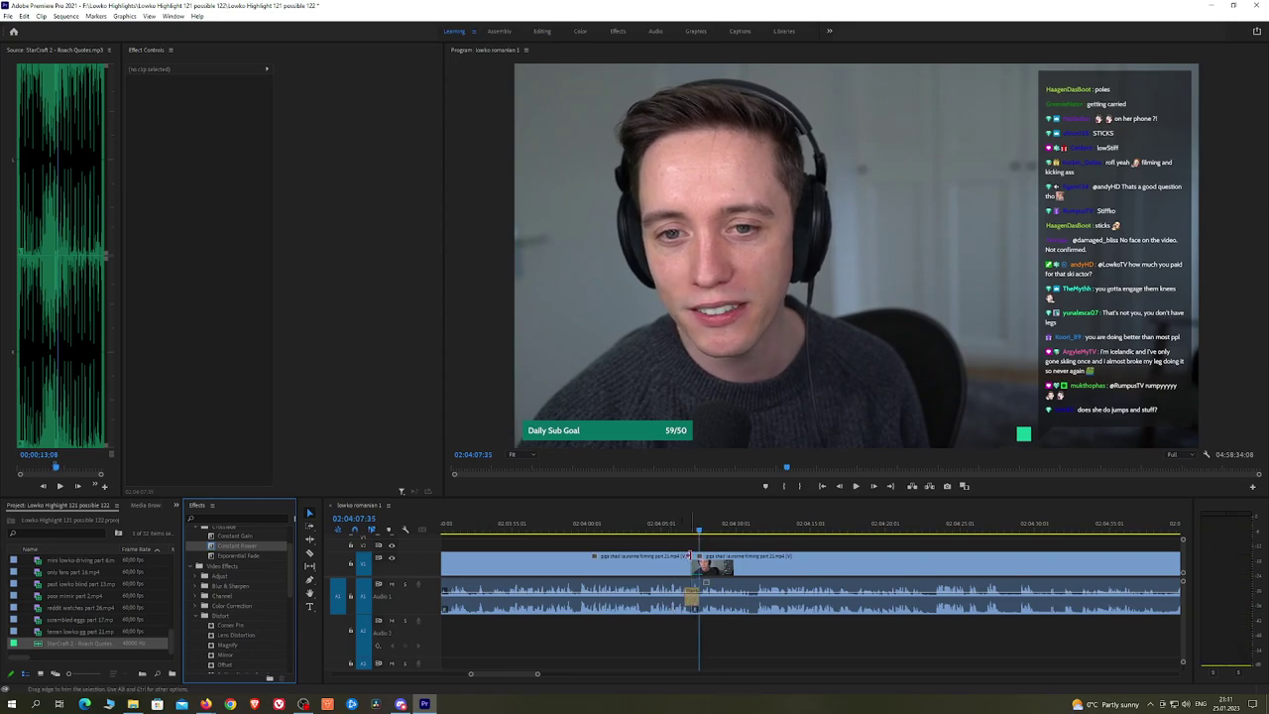
Step: Follow playback along the timeline and split the clip at the playhead with Ctrl+K
left_click_drag(831, 559, 761, 545)
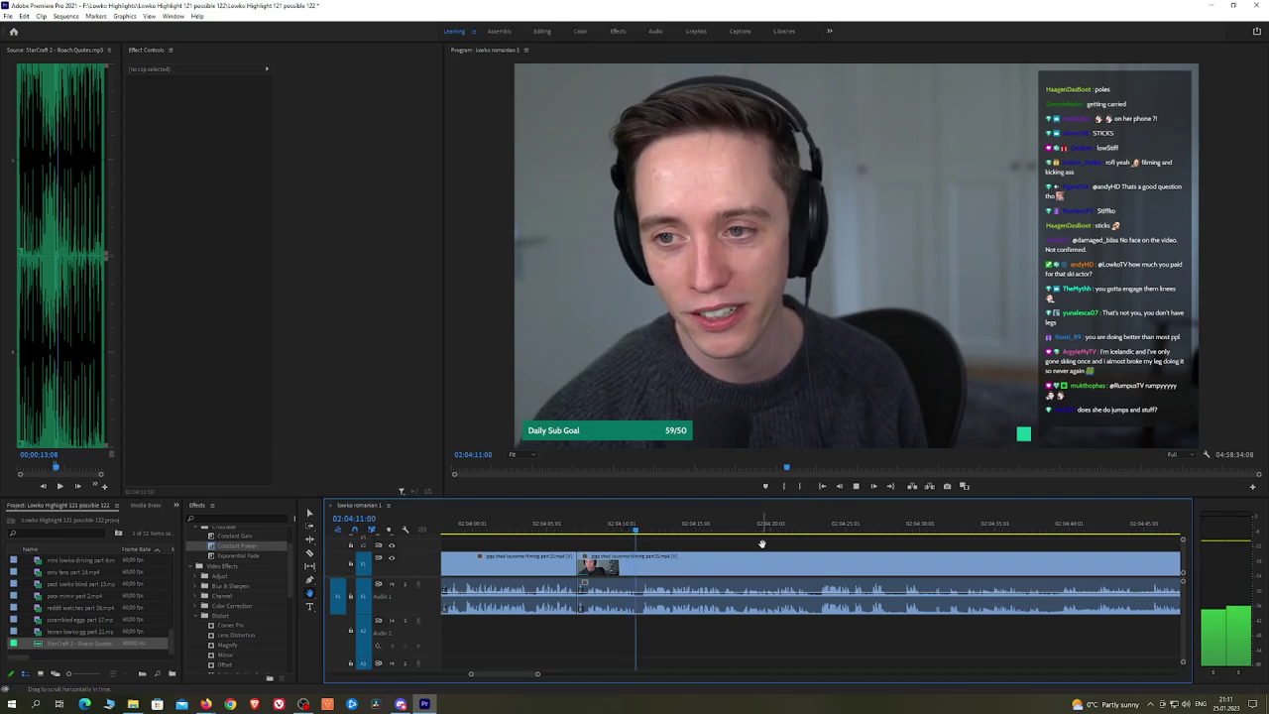
left_click_drag(821, 545, 763, 545)
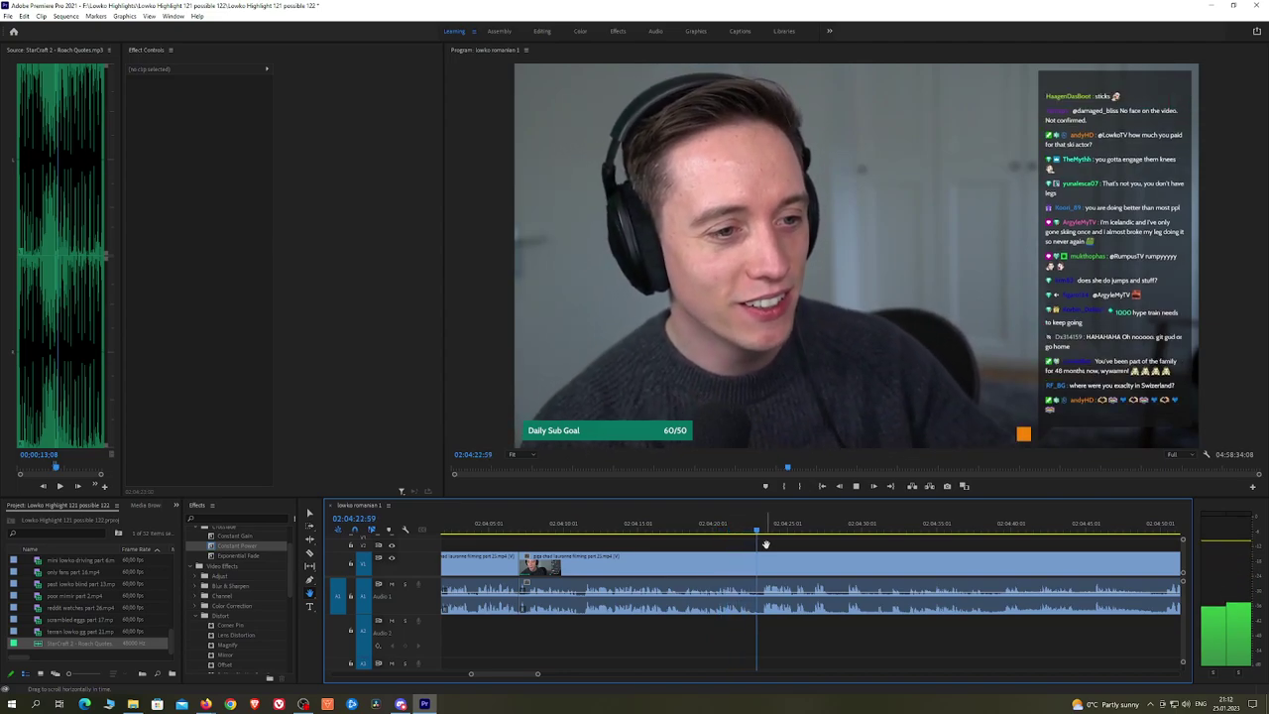
left_click_drag(890, 545, 829, 540)
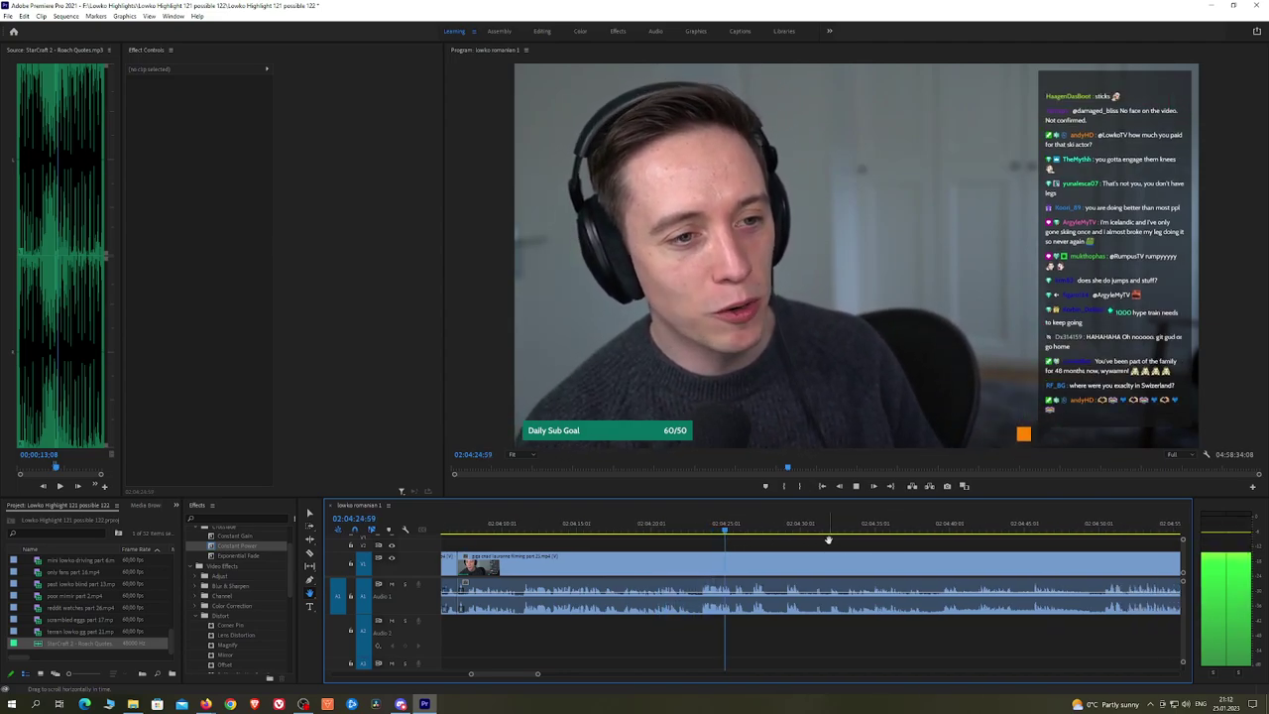
scroll(785, 535, "down", 1)
scroll(793, 536, "down", 1)
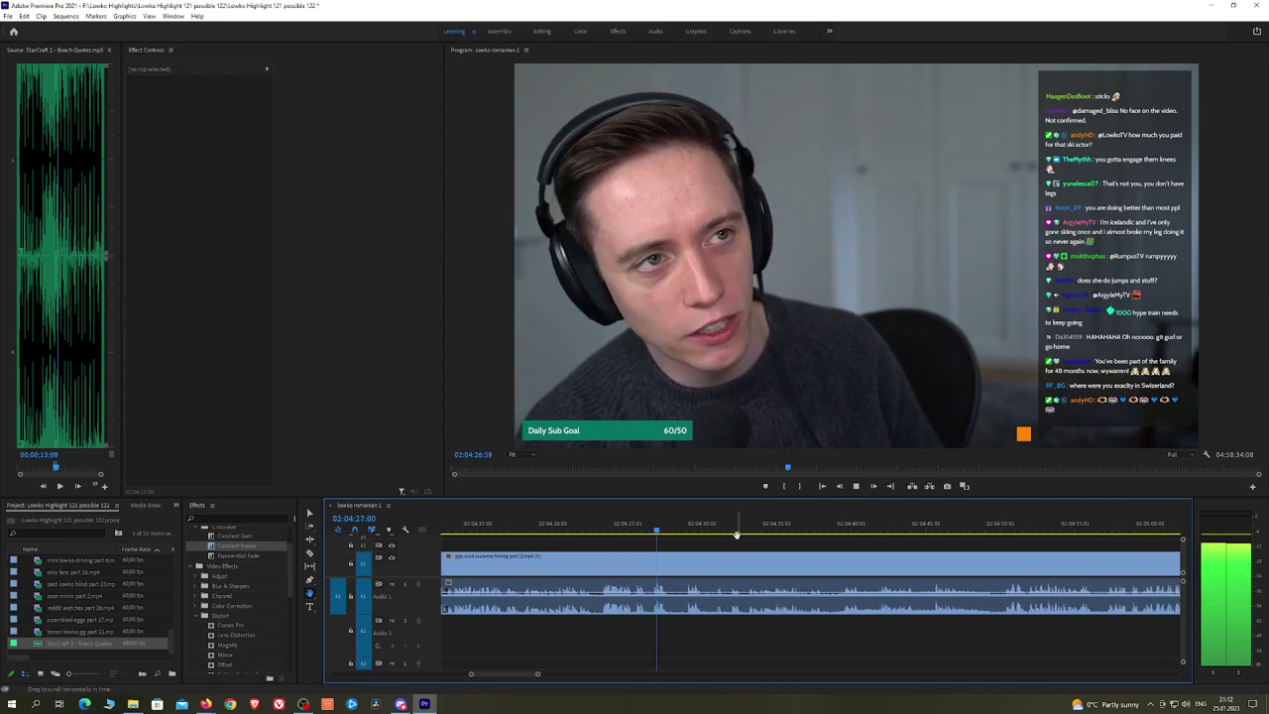
key("ctrl+k")
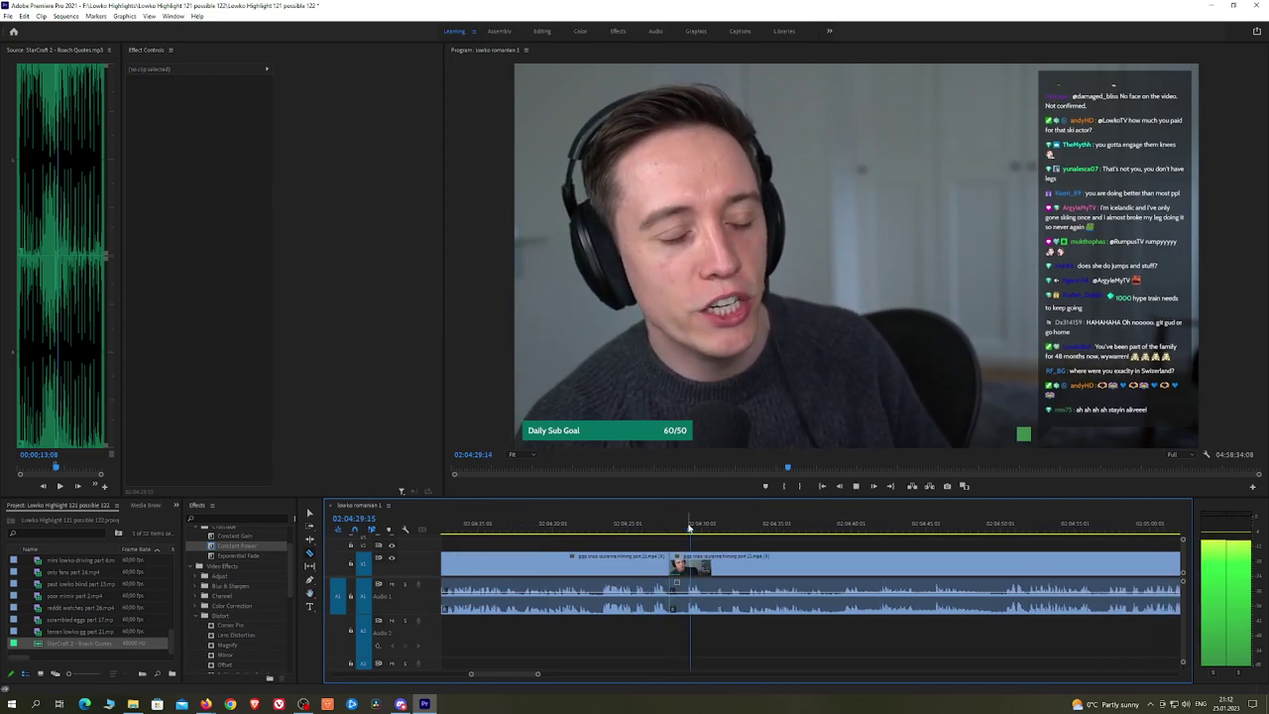
left_click_drag(704, 528, 940, 533)
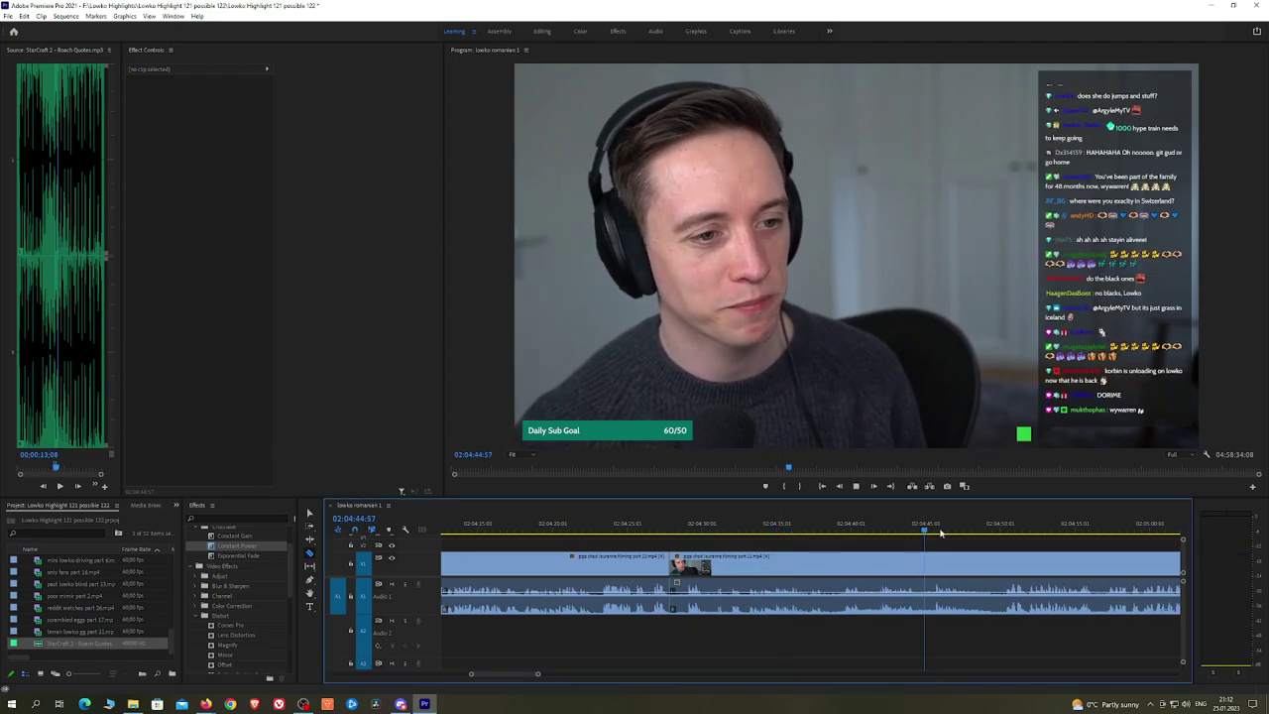
Step: Cut near 02:04:50, ripple-delete the piece before it, and add a Constant Power crossfade on the audio cut
key("h")
left_click_drag(1076, 554, 923, 544)
left_click(853, 529)
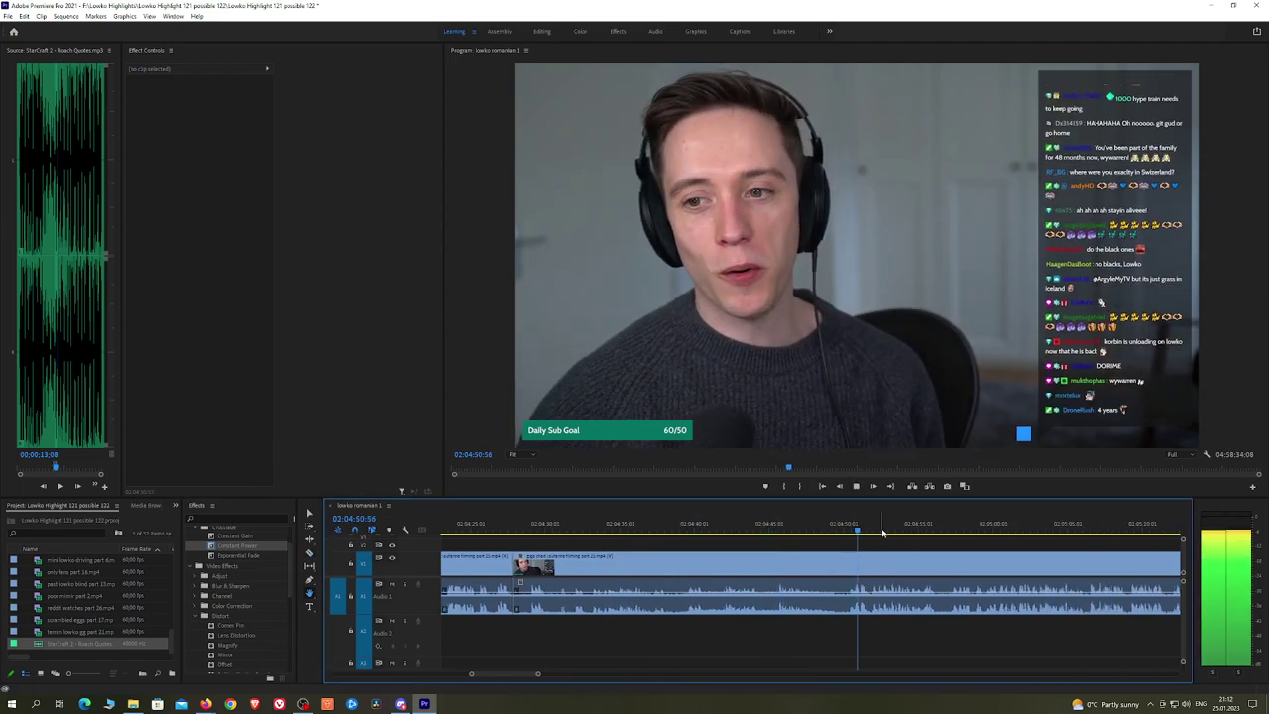
key("c")
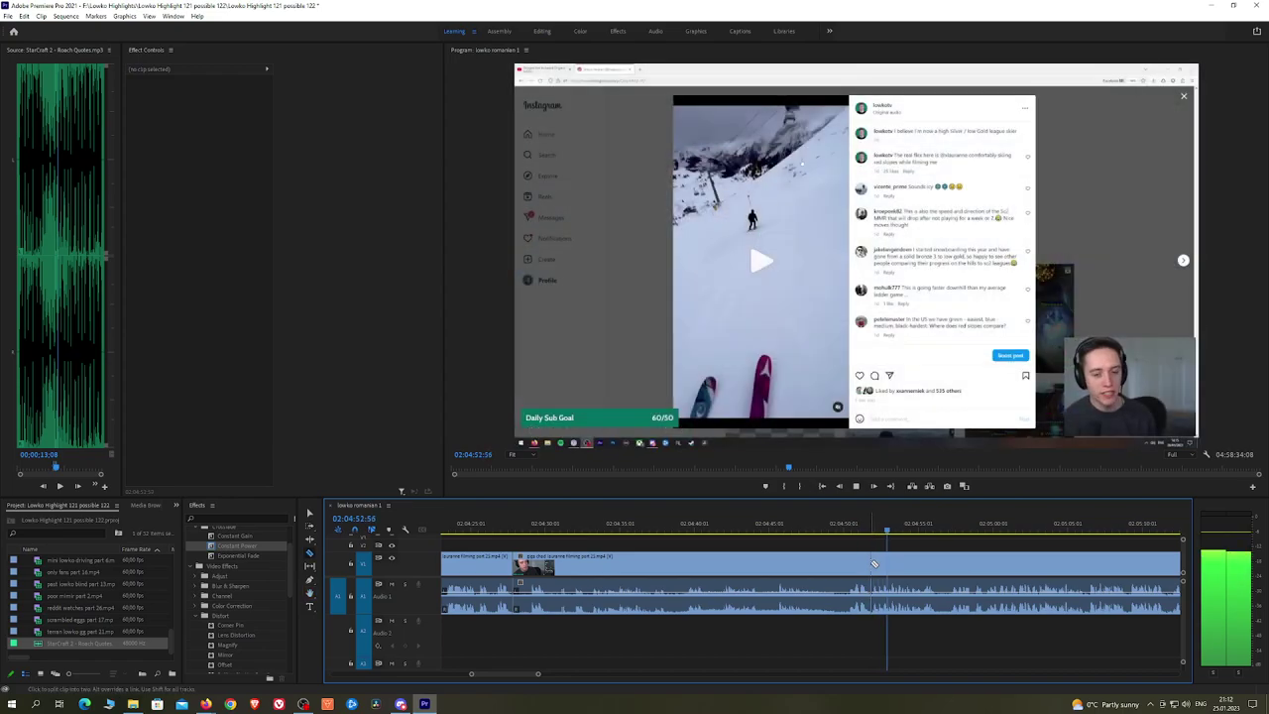
left_click(875, 564)
key("v")
left_click(858, 564)
key("shift+Delete")
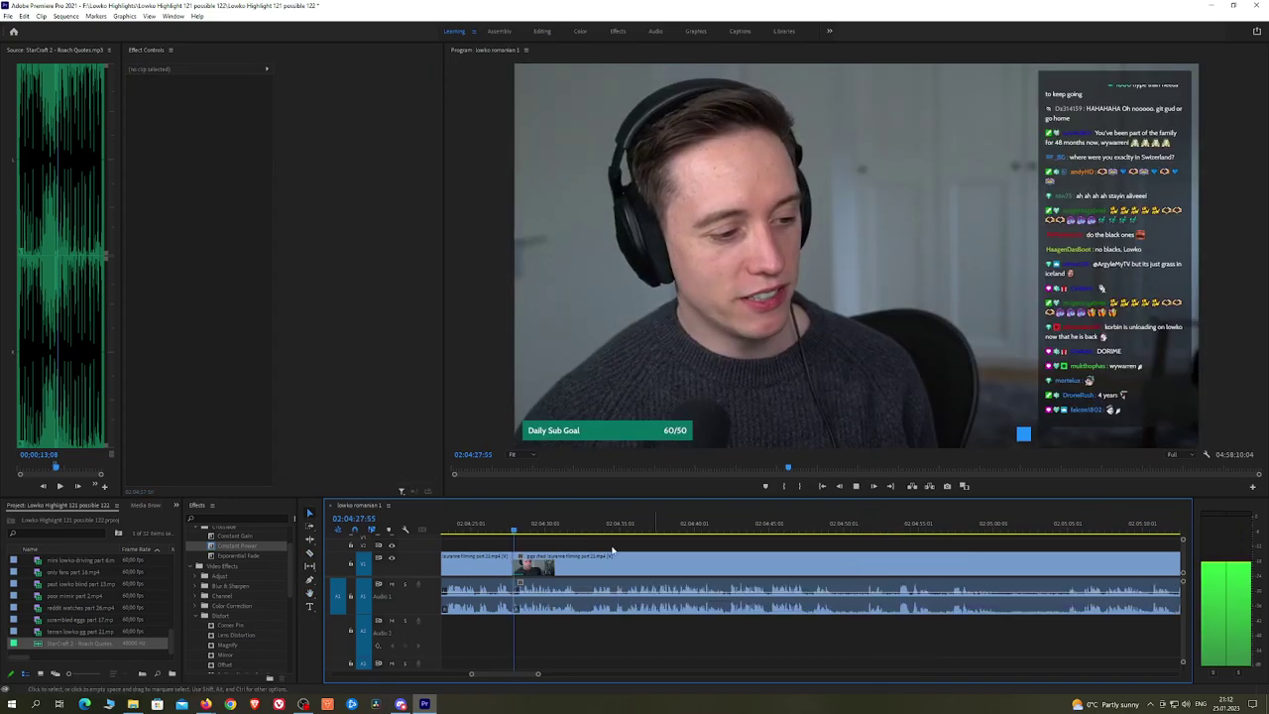
left_click_drag(265, 551, 556, 598)
left_click(513, 530)
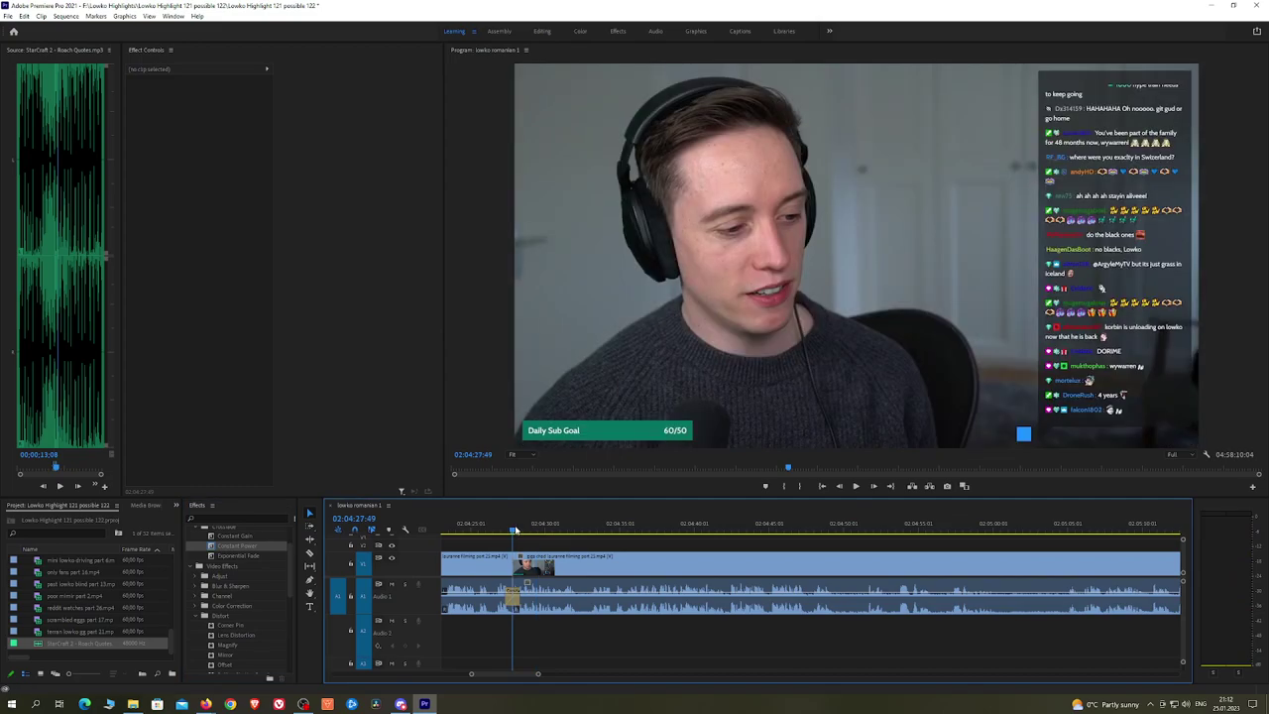
key("space")
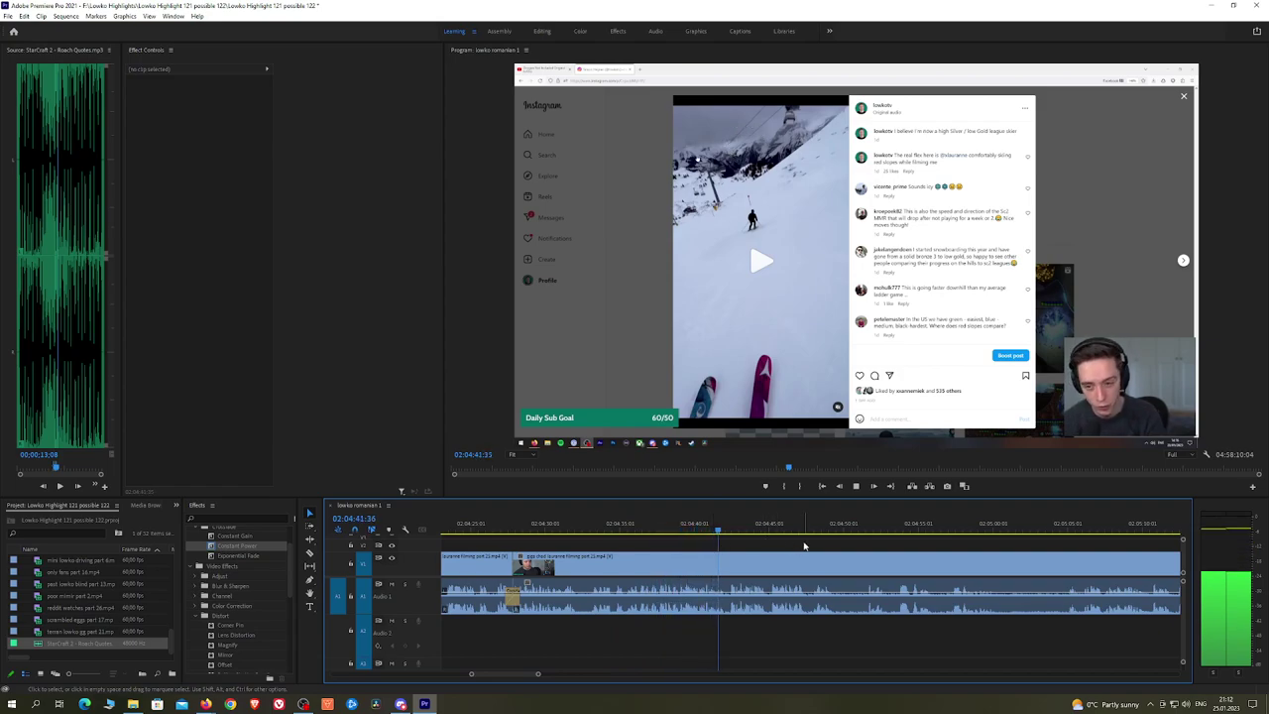
Step: Zoom into the timeline and park the playhead at about 02:04:40:45 near the cut
left_click(724, 530)
left_click(703, 529)
key("space")
key("space")
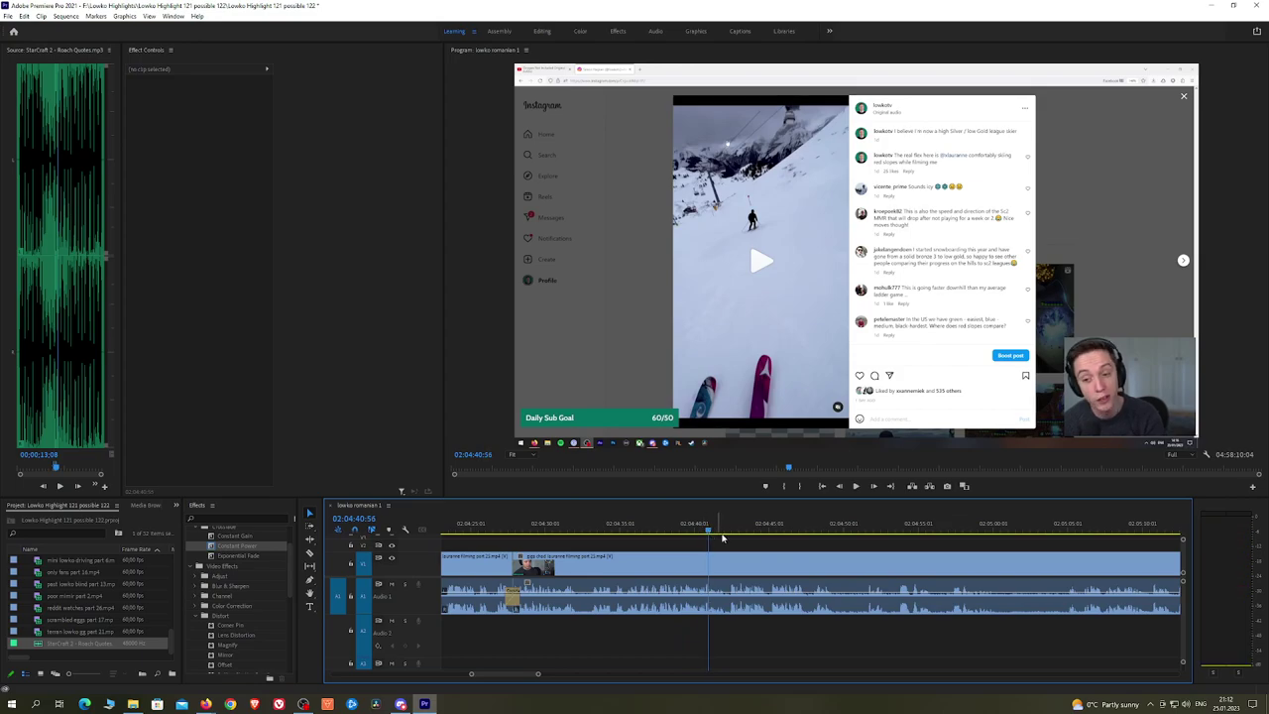
scroll(721, 536, "up", 3)
key("equal")
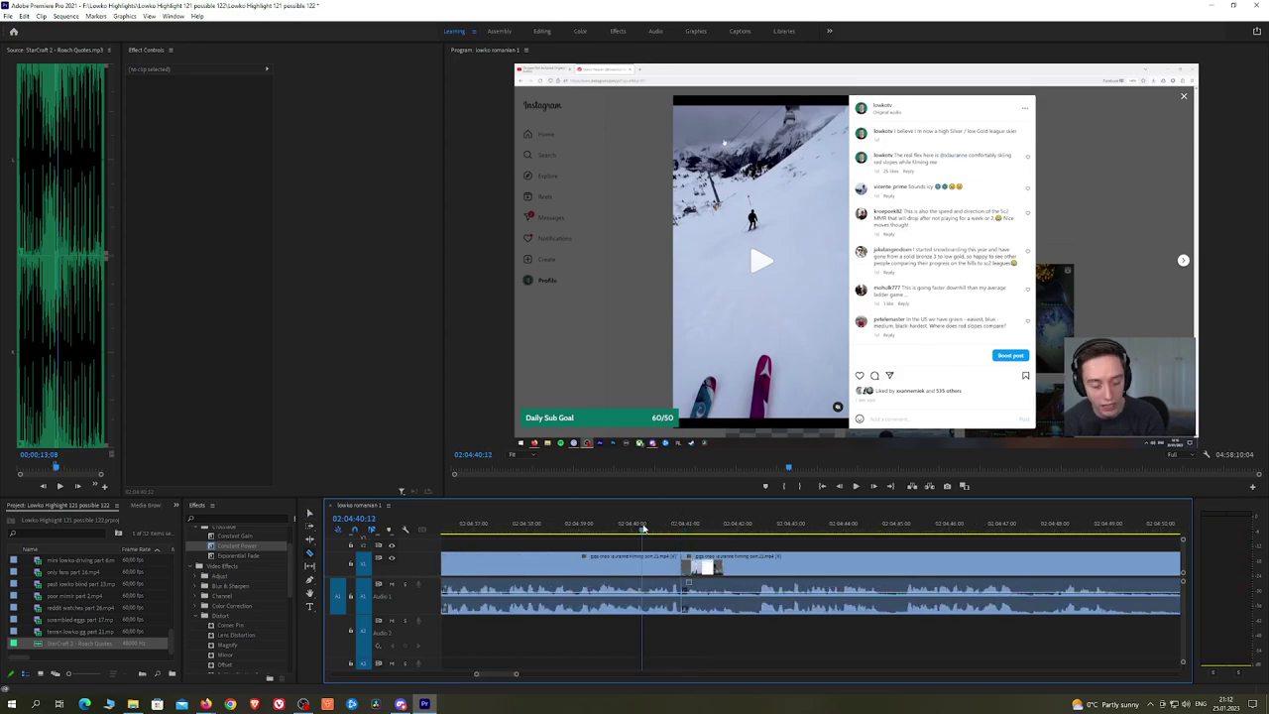
left_click(666, 536)
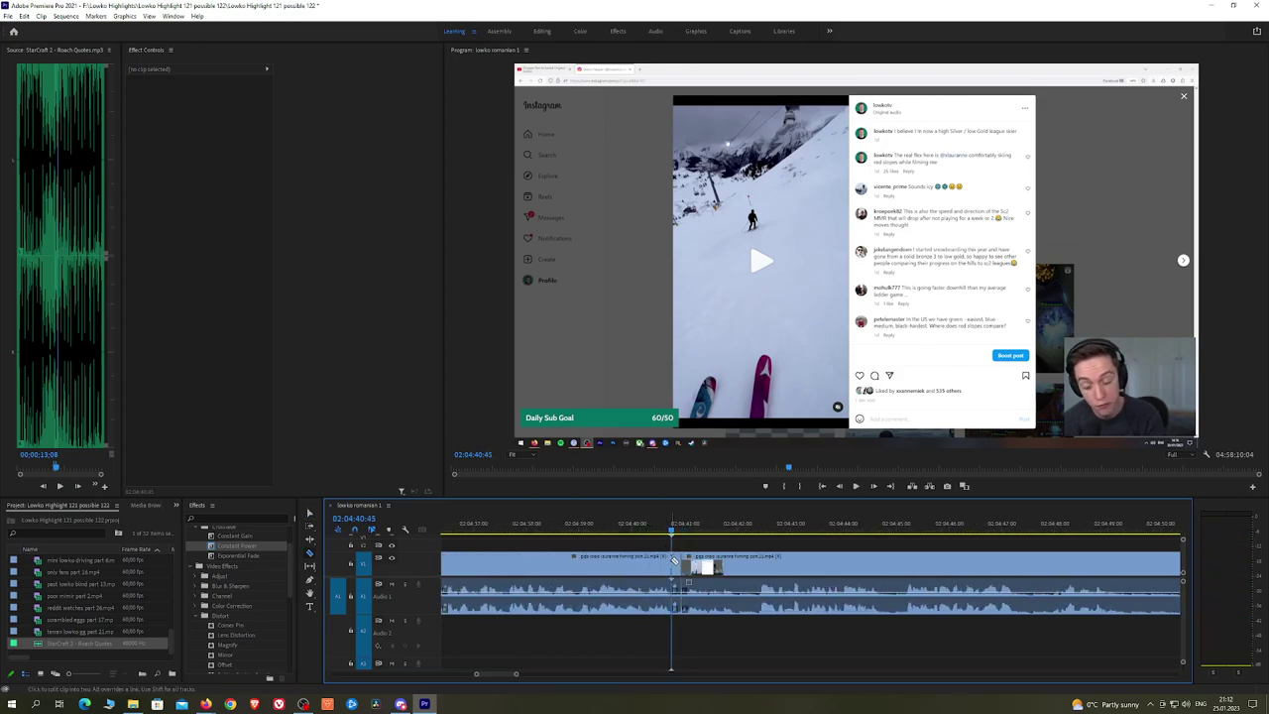
key("space")
key("space")
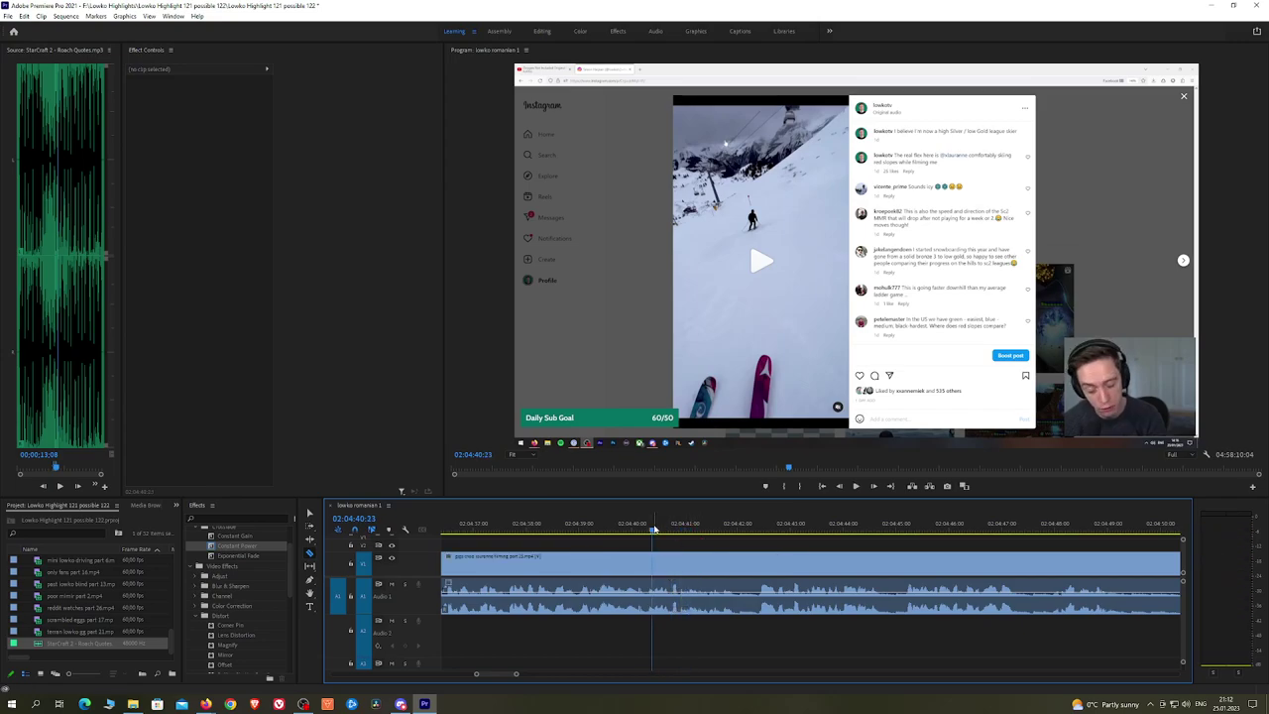
left_click_drag(655, 531, 664, 537)
key("space")
key("space")
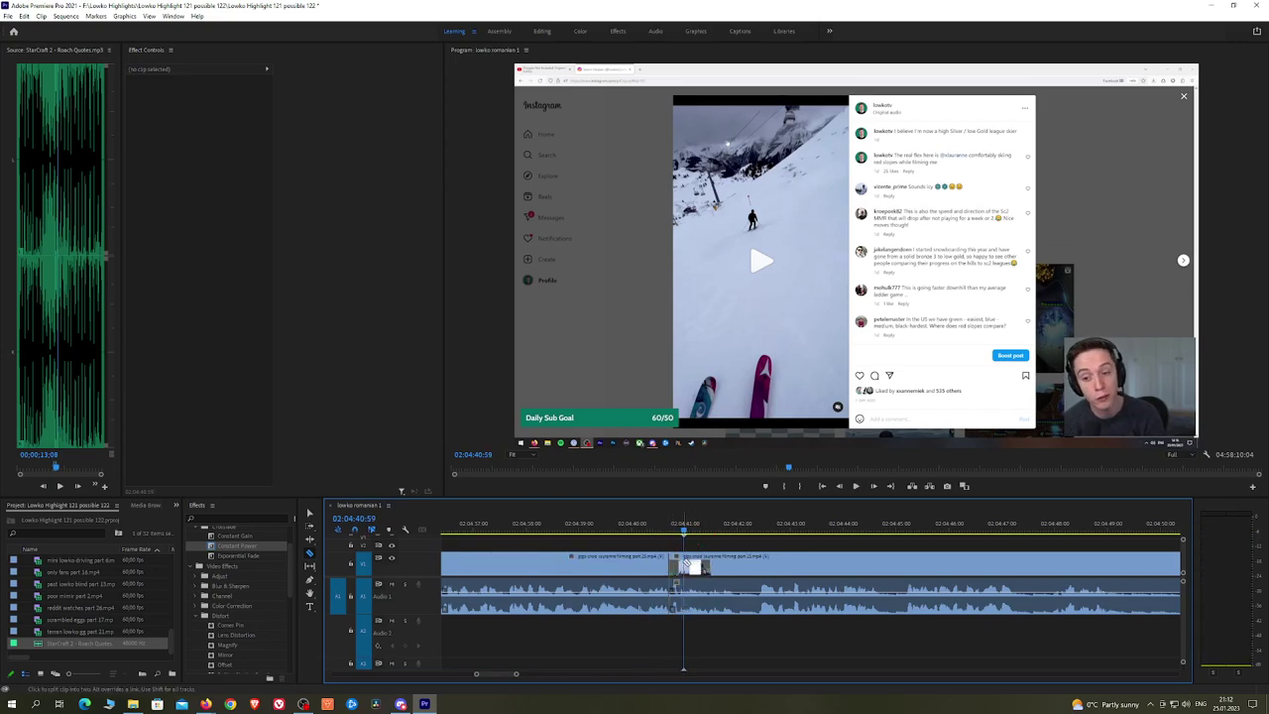
Step: Place StarCraft 2 - Roach Quotes.mp3 on audio track A2 at the cut and play it back
left_click(678, 597)
left_click_drag(98, 649, 677, 641)
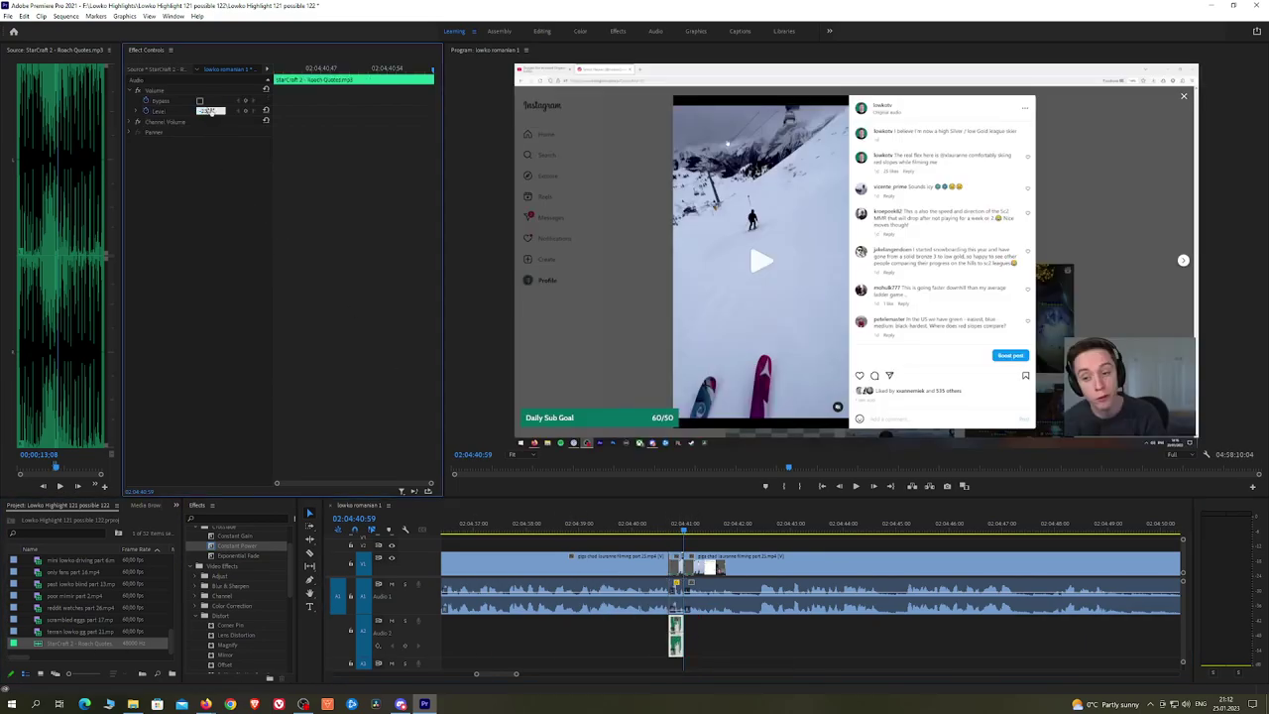
left_click(651, 529)
key("space")
left_click(777, 543)
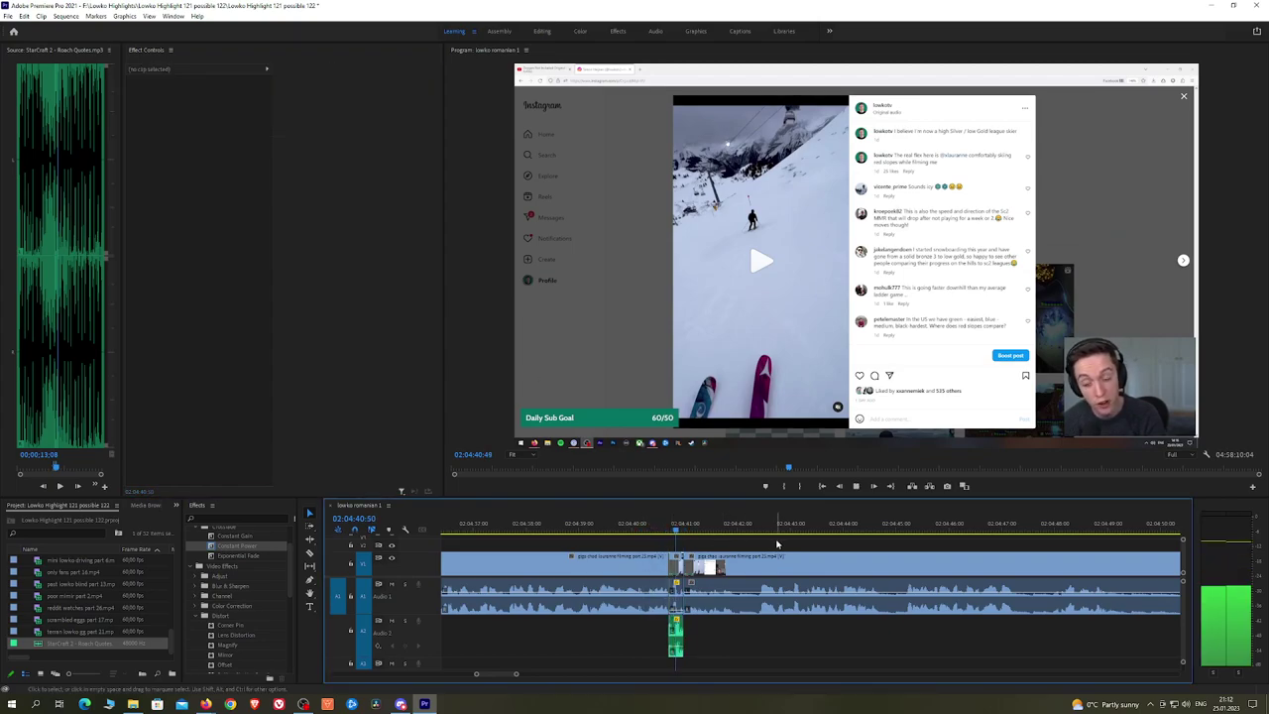
Step: Pan the timeline ahead to review the footage after the inserted quote
scroll(816, 546, "down", 5)
scroll(862, 543, "down", 2)
key("h")
left_click_drag(882, 545, 695, 538)
scroll(665, 540, "up", 3)
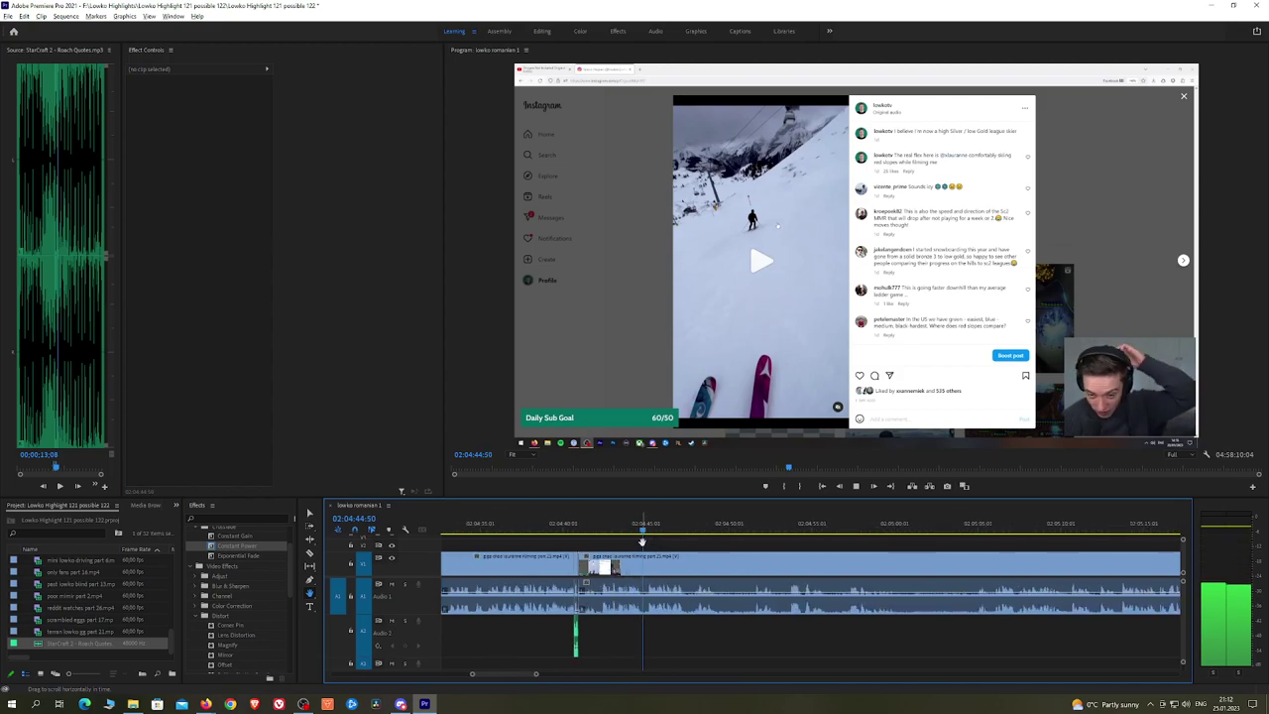
key("alt+h")
key("Escape")
scroll(749, 538, "down", 3)
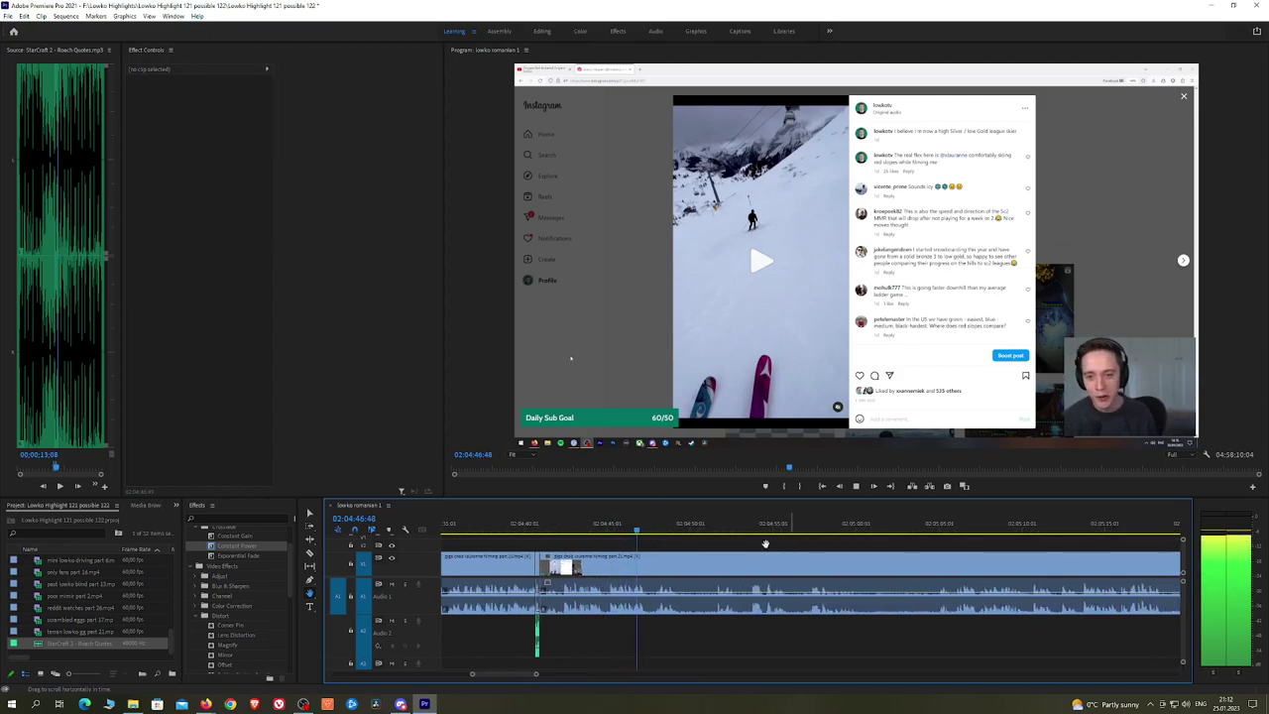
left_click_drag(766, 538, 757, 536)
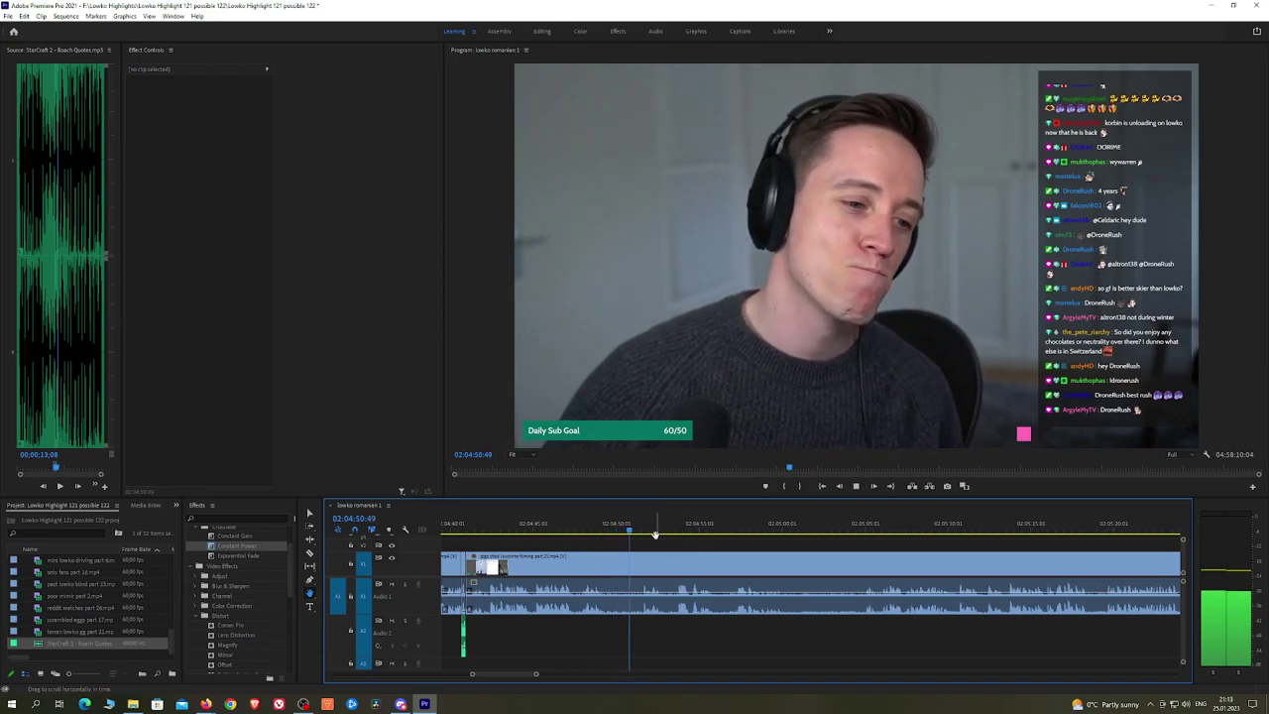
Step: Play and skip ahead through the stream footage to around 02:05:05
scroll(664, 535, "down", 1)
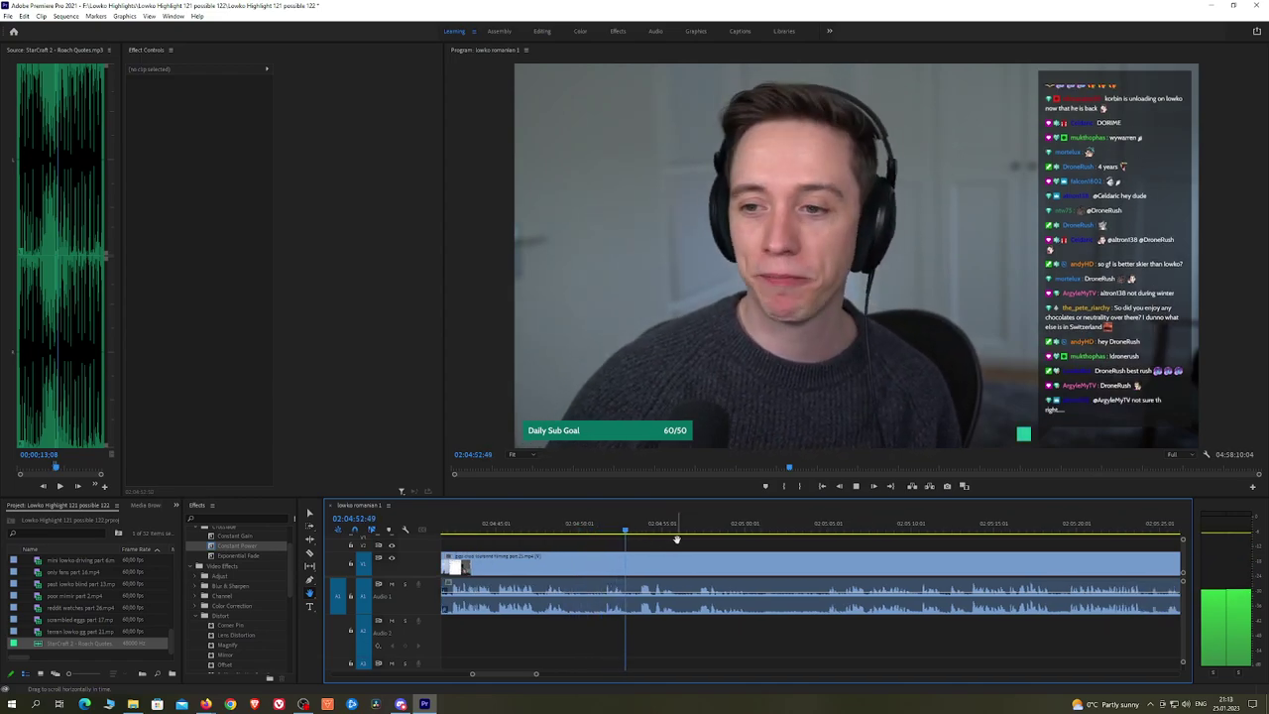
scroll(672, 541, "down", 1)
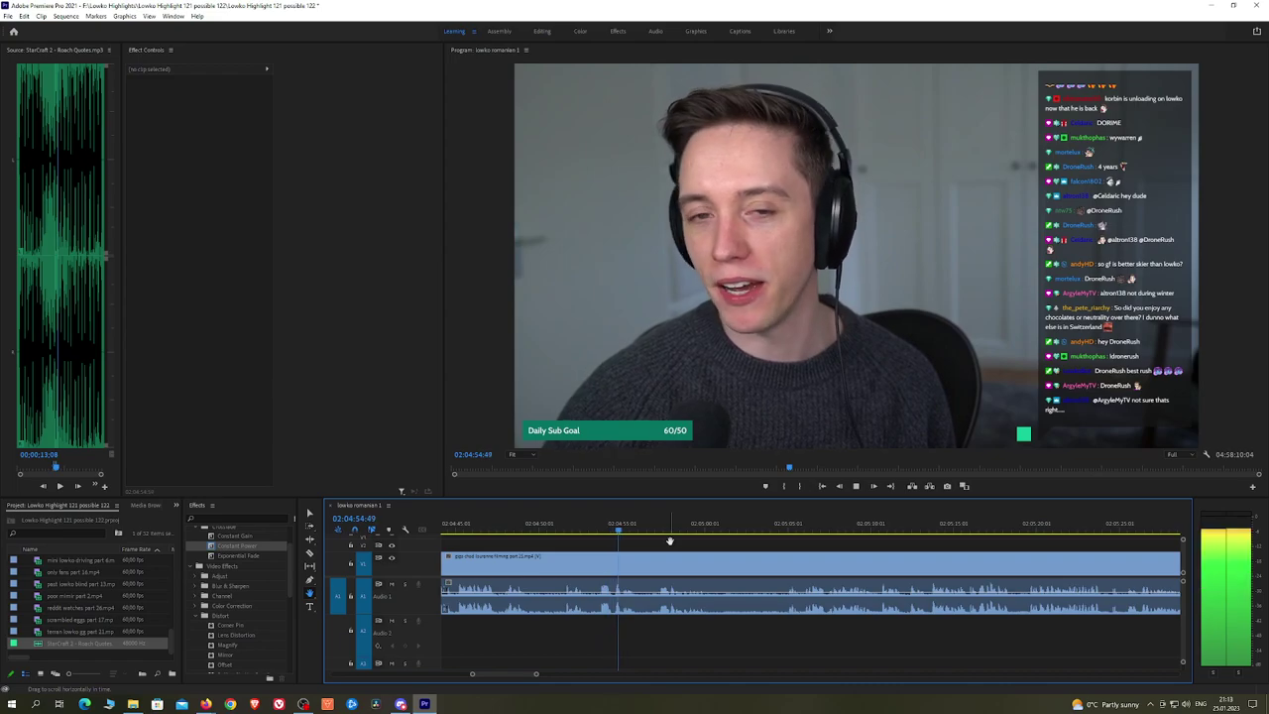
key("space")
left_click(659, 526)
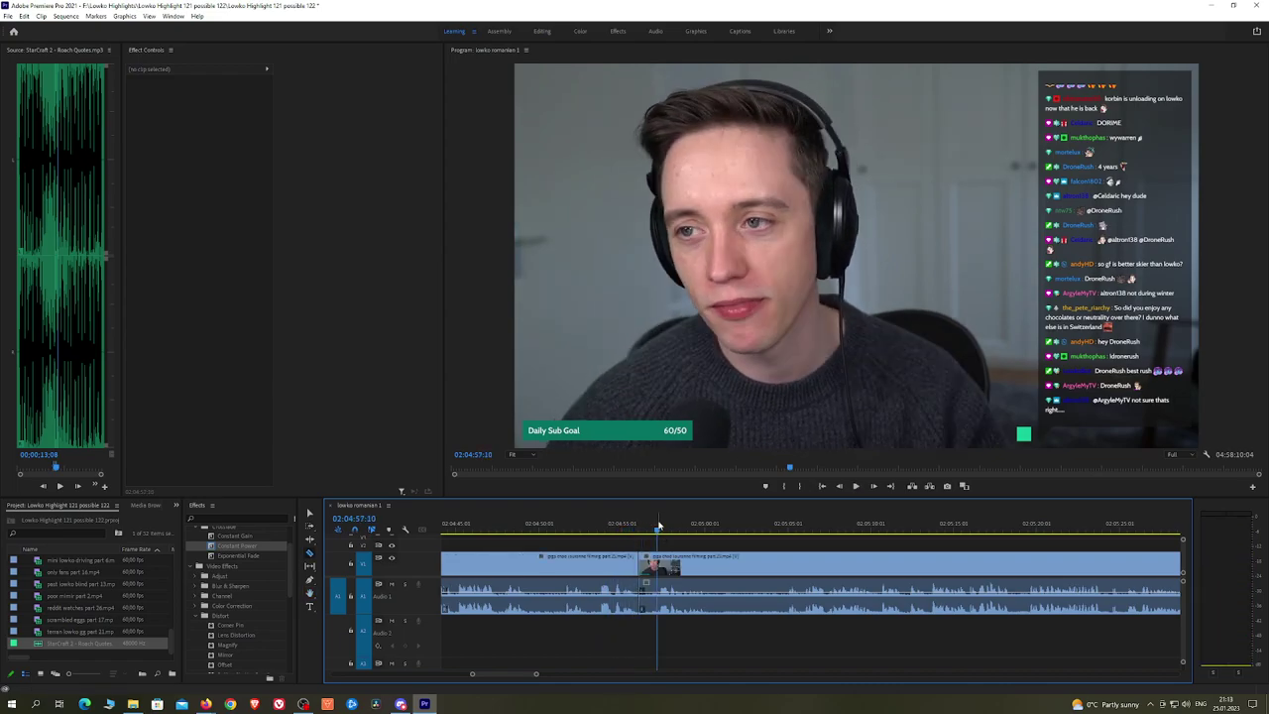
left_click(741, 525)
left_click(790, 524)
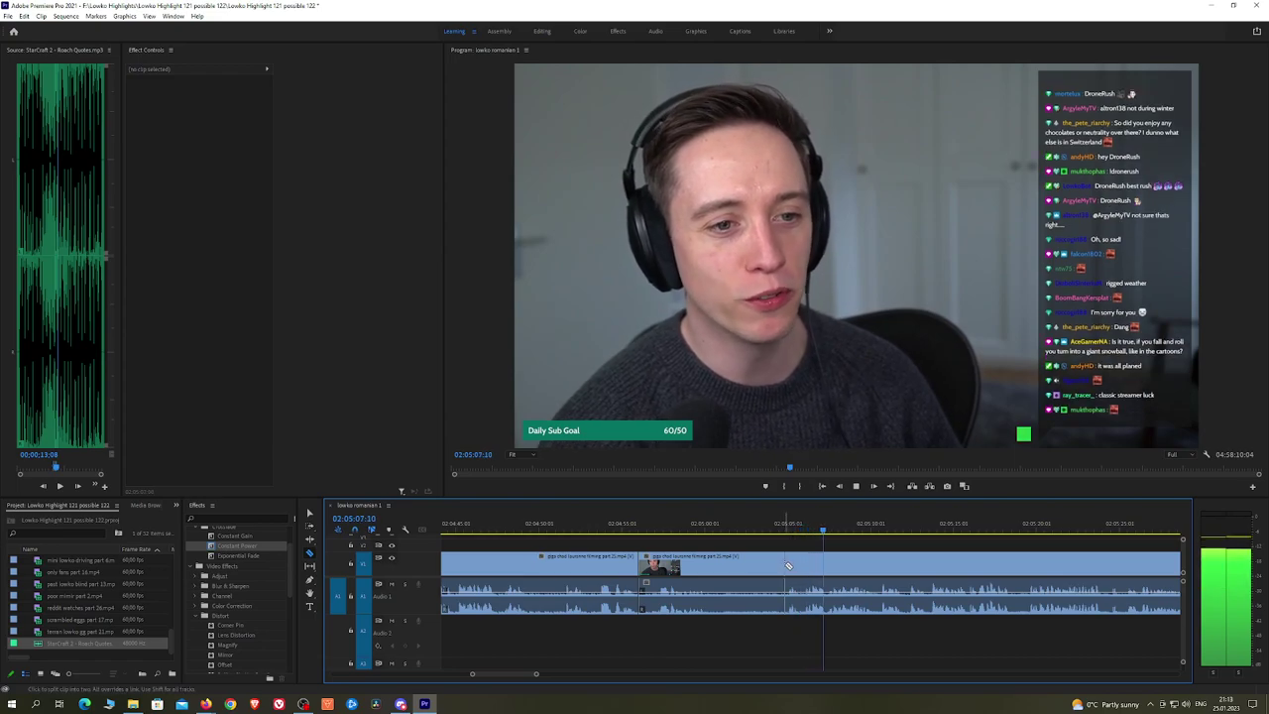
Step: Split the clip at 02:05:05, ripple-delete the piece before it, and crossfade the audio with Constant Power
left_click(788, 566)
key("v")
left_click(760, 567)
key("shift+Delete")
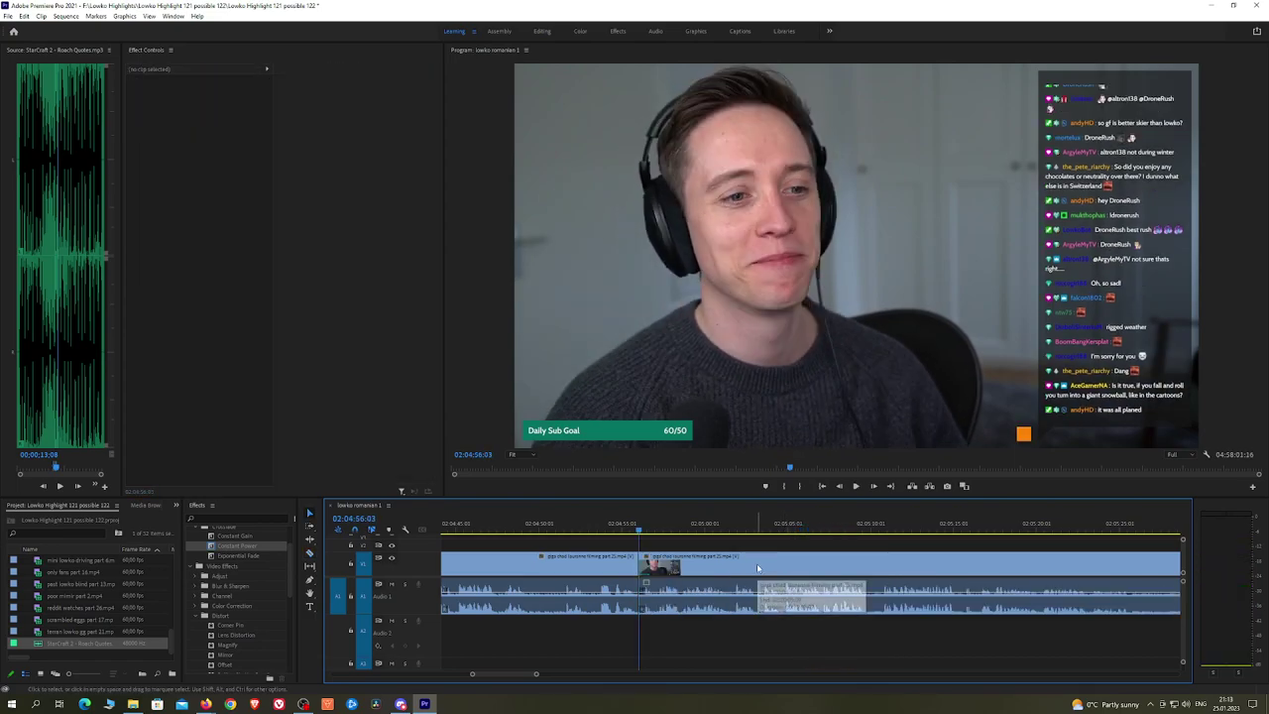
key("space")
left_click_drag(238, 547, 649, 615)
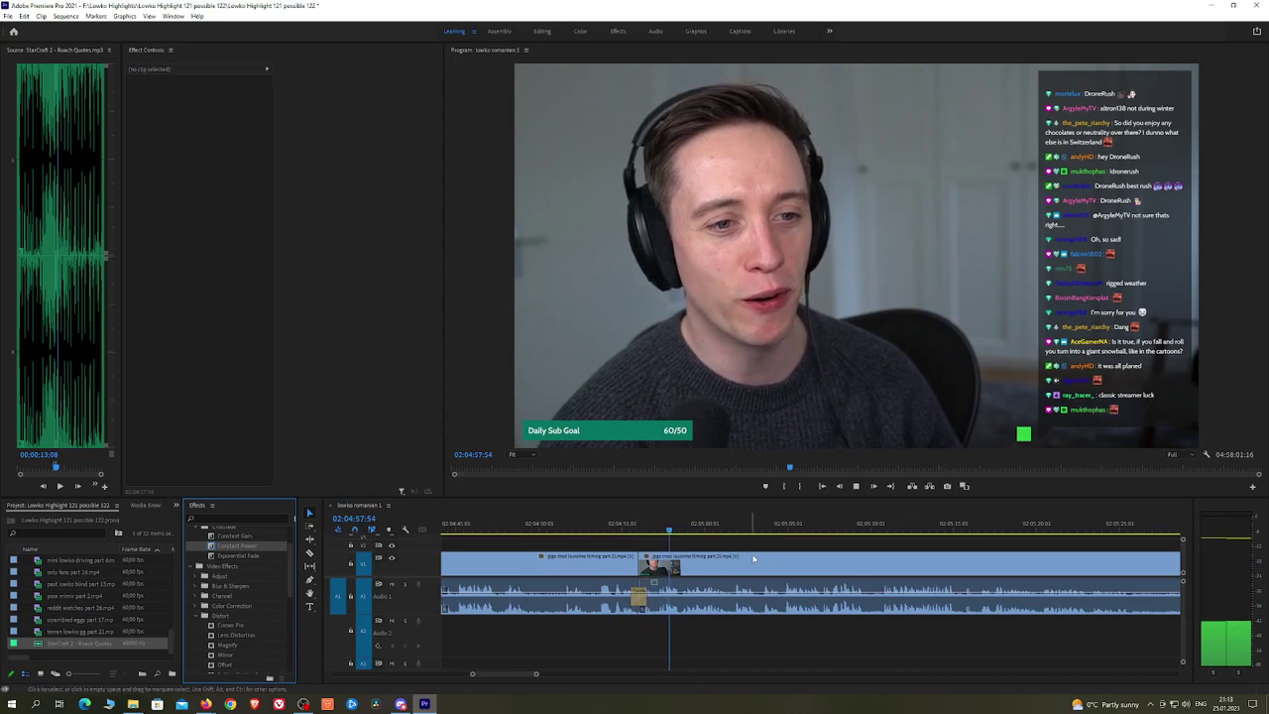
Step: Review the following footage and park the playhead near 02:05:14
scroll(746, 539, "down", 3)
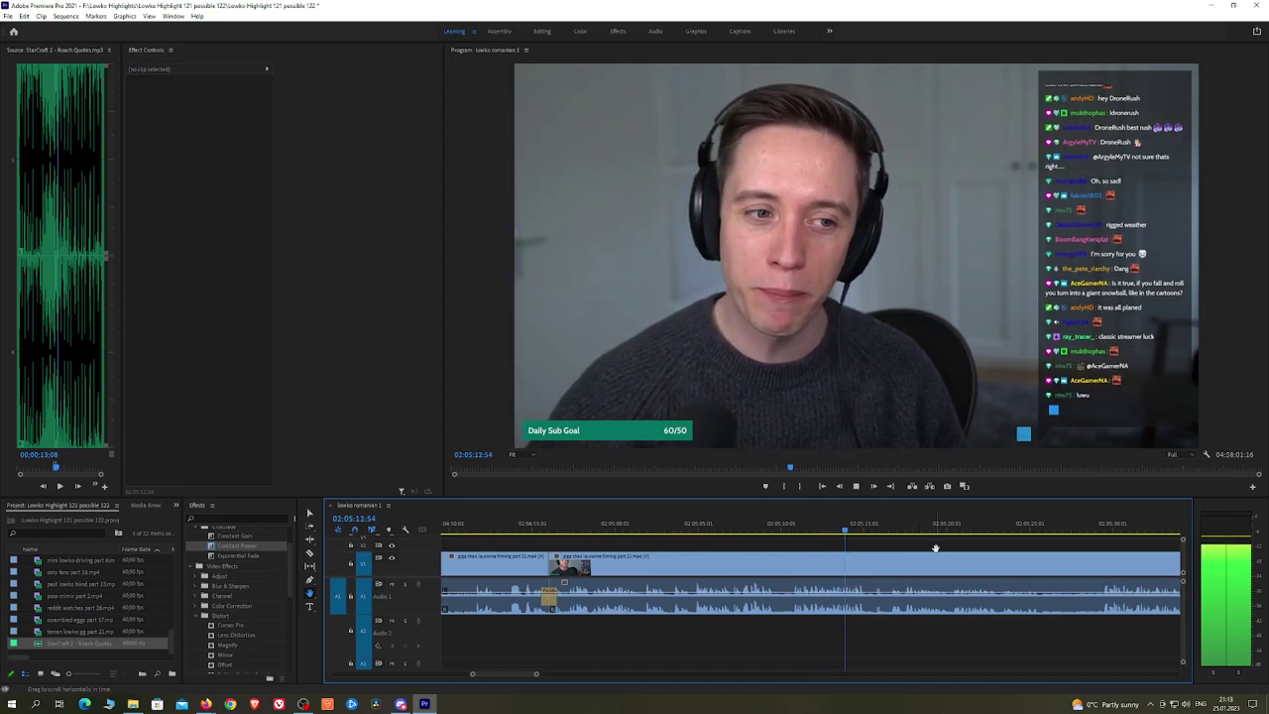
left_click_drag(935, 547, 788, 545)
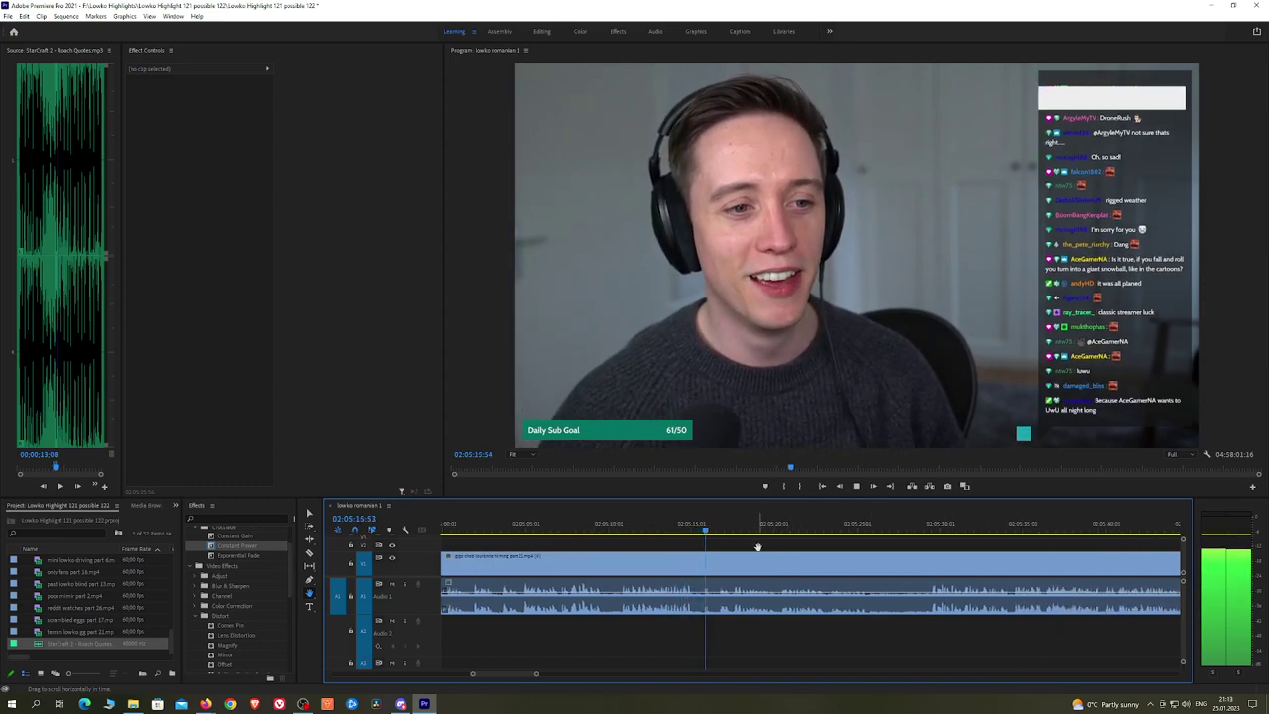
left_click(684, 526)
key("space")
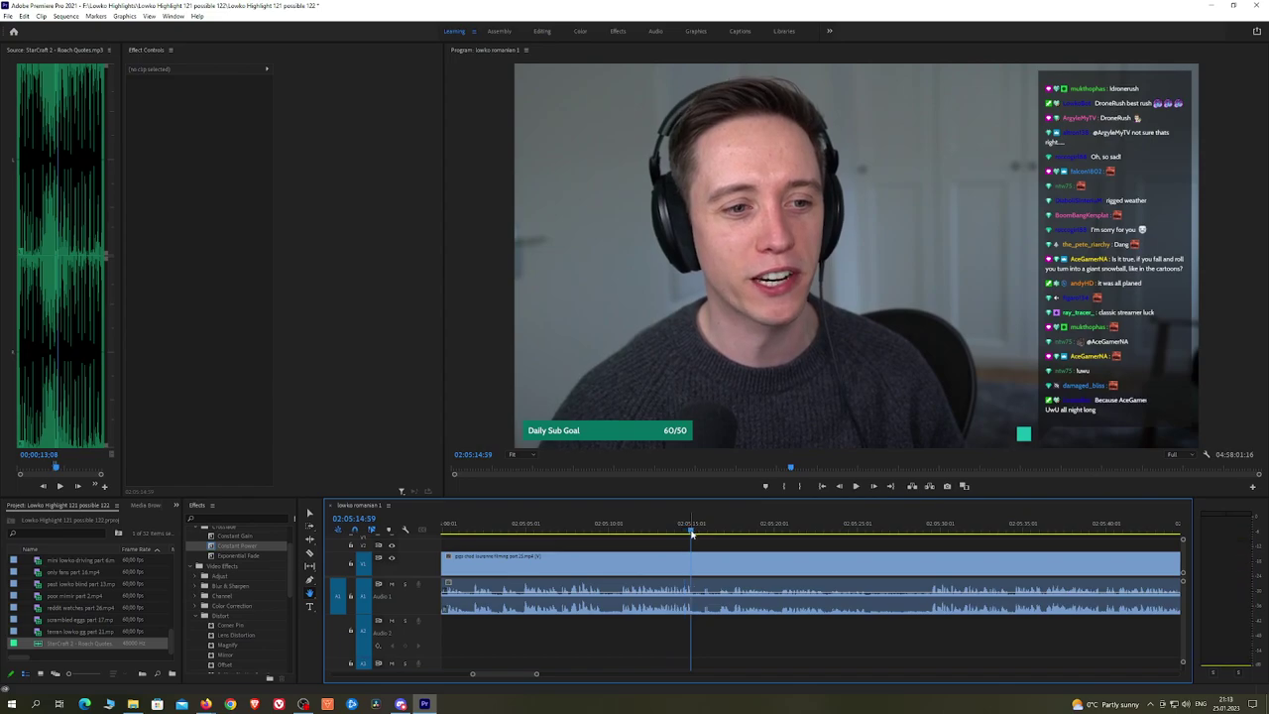
scroll(710, 544, "up", 3)
left_click_drag(625, 525, 653, 527)
Step: Place the StarCraft 2 Roach Quotes audio on A2 at the 02:05:15 cut
key("space")
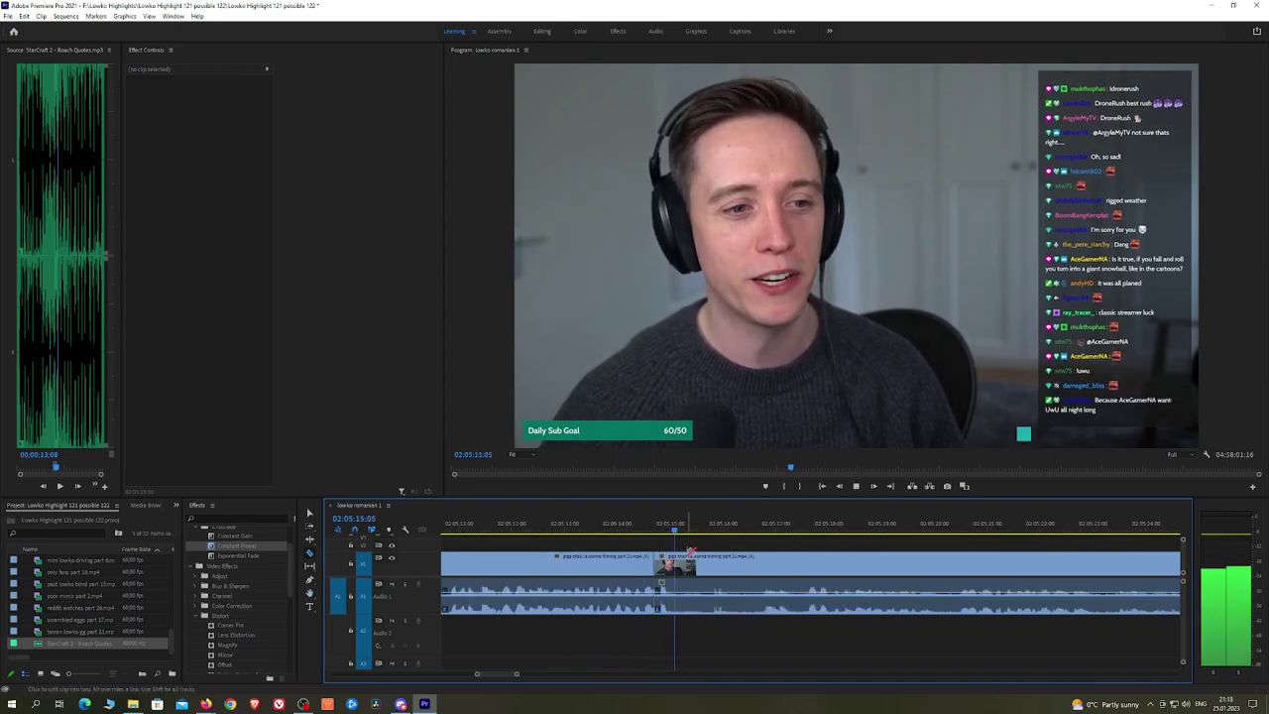
key("space")
left_click(674, 595)
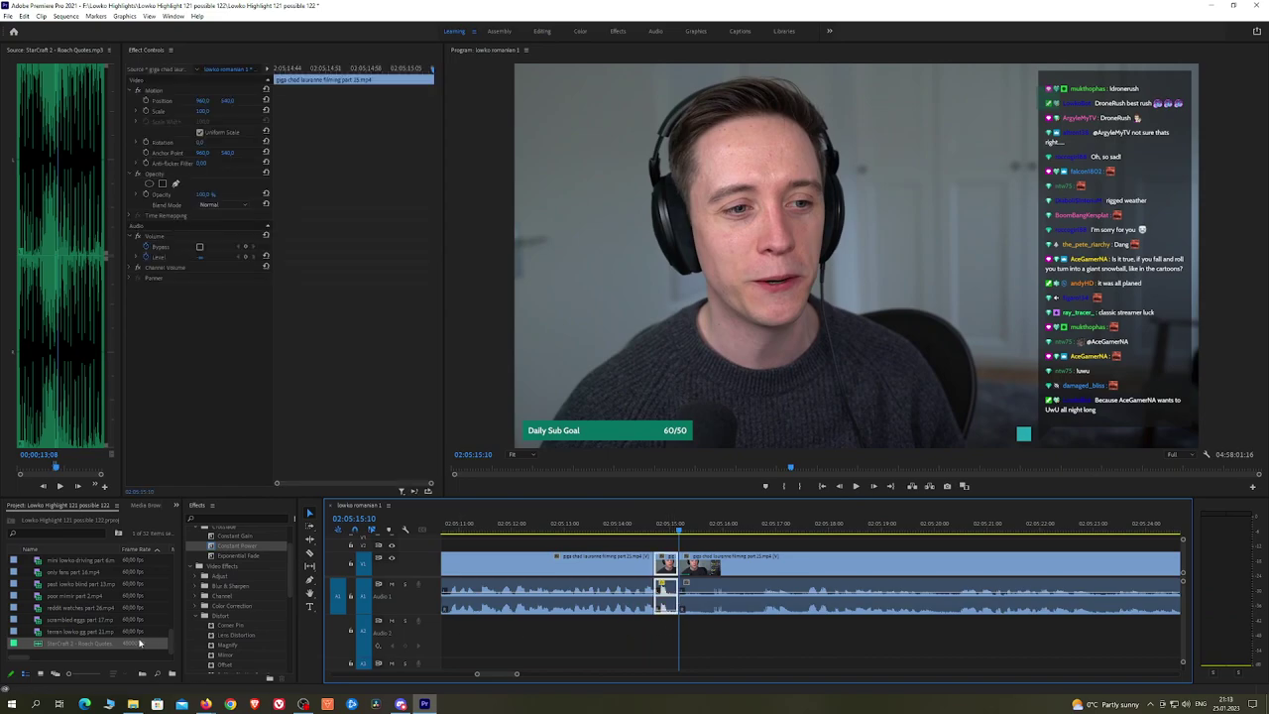
left_click(140, 644)
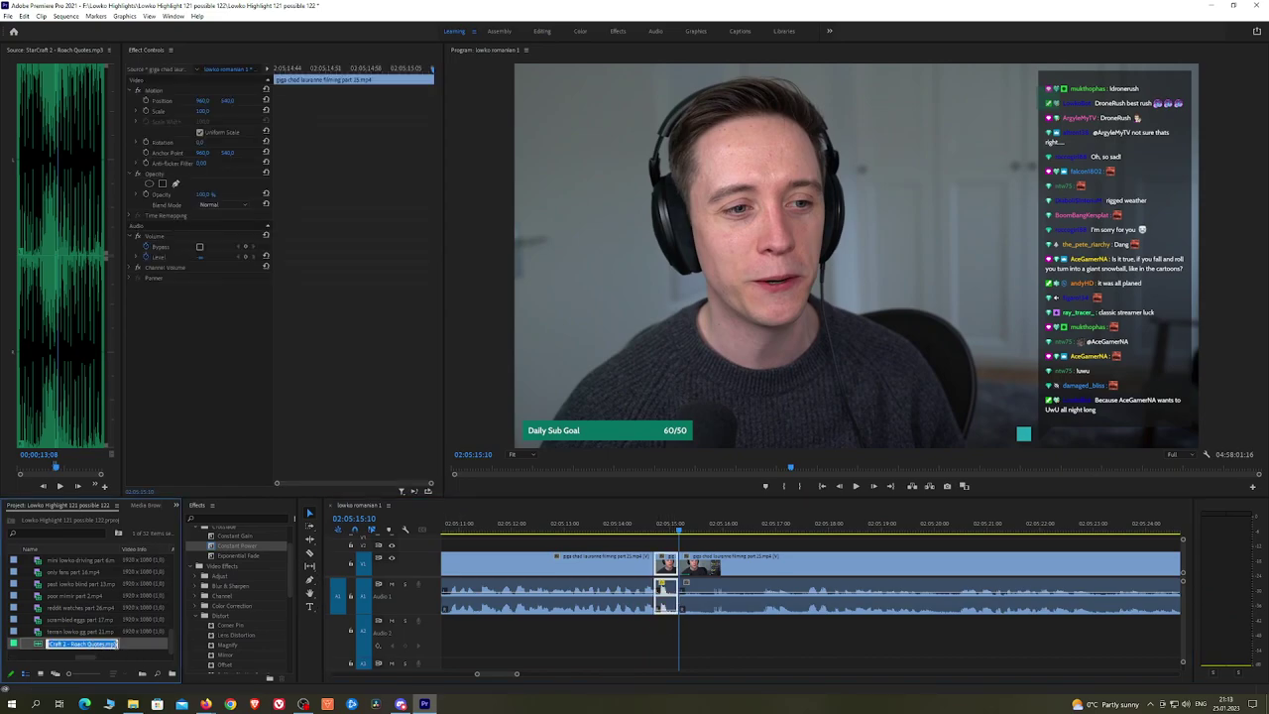
left_click(581, 645)
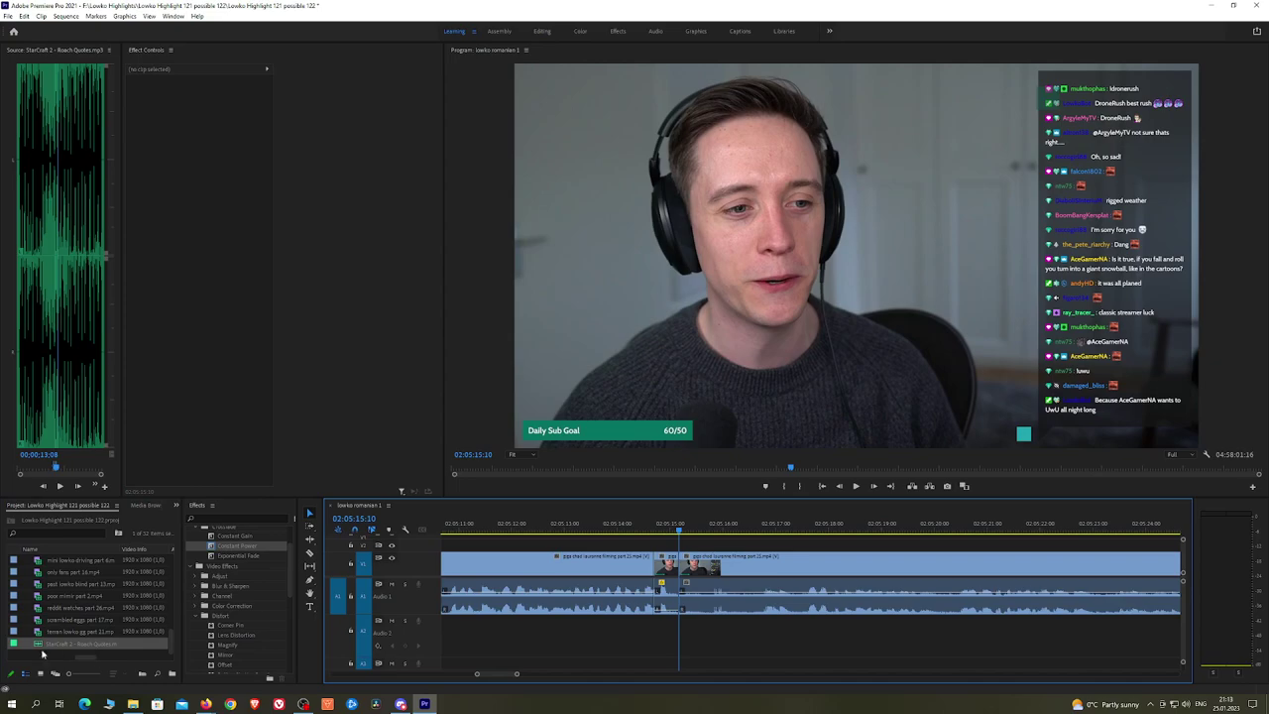
left_click_drag(42, 646, 678, 643)
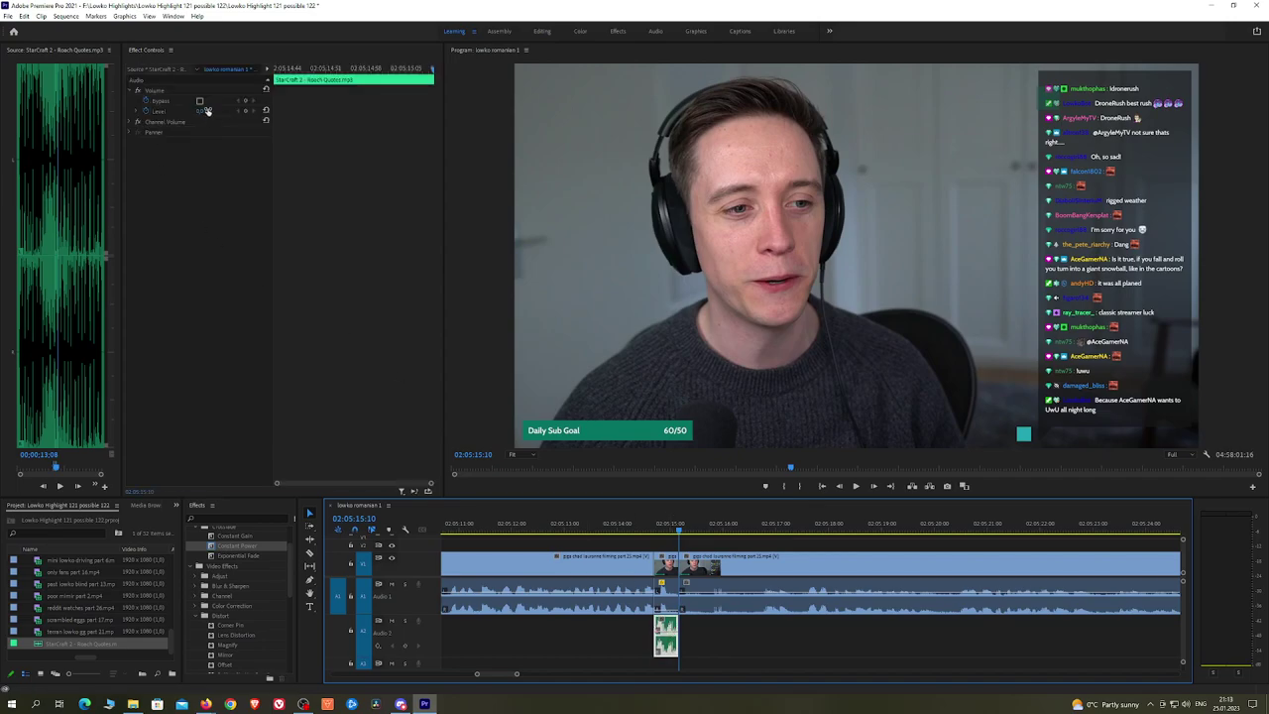
Step: Lower the Roach Quotes volume level and play back to hear the inserted quote
left_click(206, 110)
key("space")
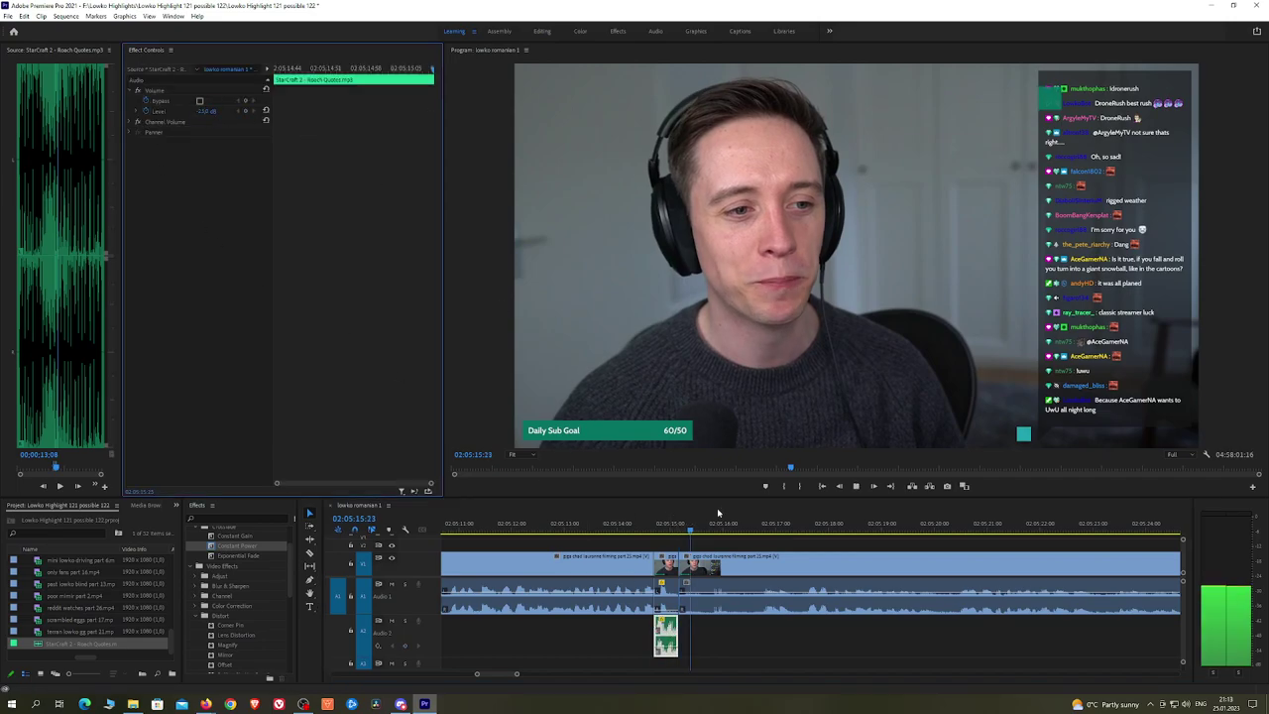
left_click(873, 558)
scroll(881, 558, "down", 3)
left_click(911, 548)
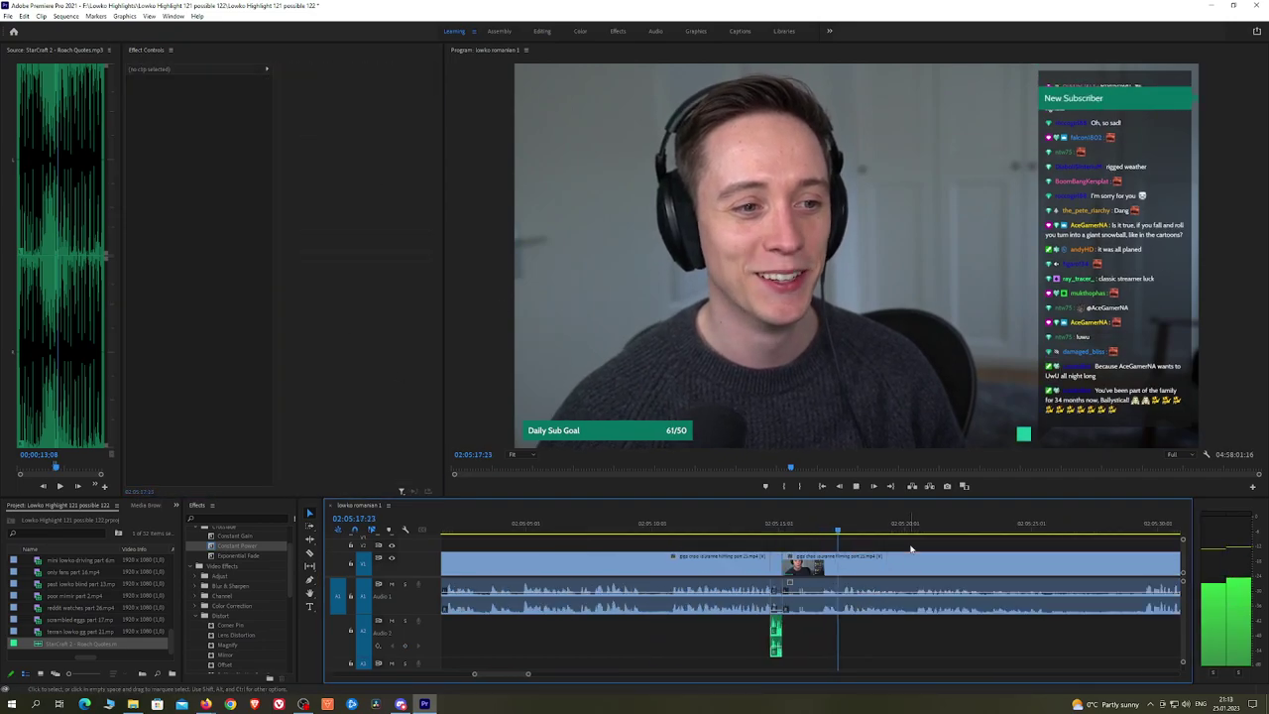
scroll(910, 548, "down", 3)
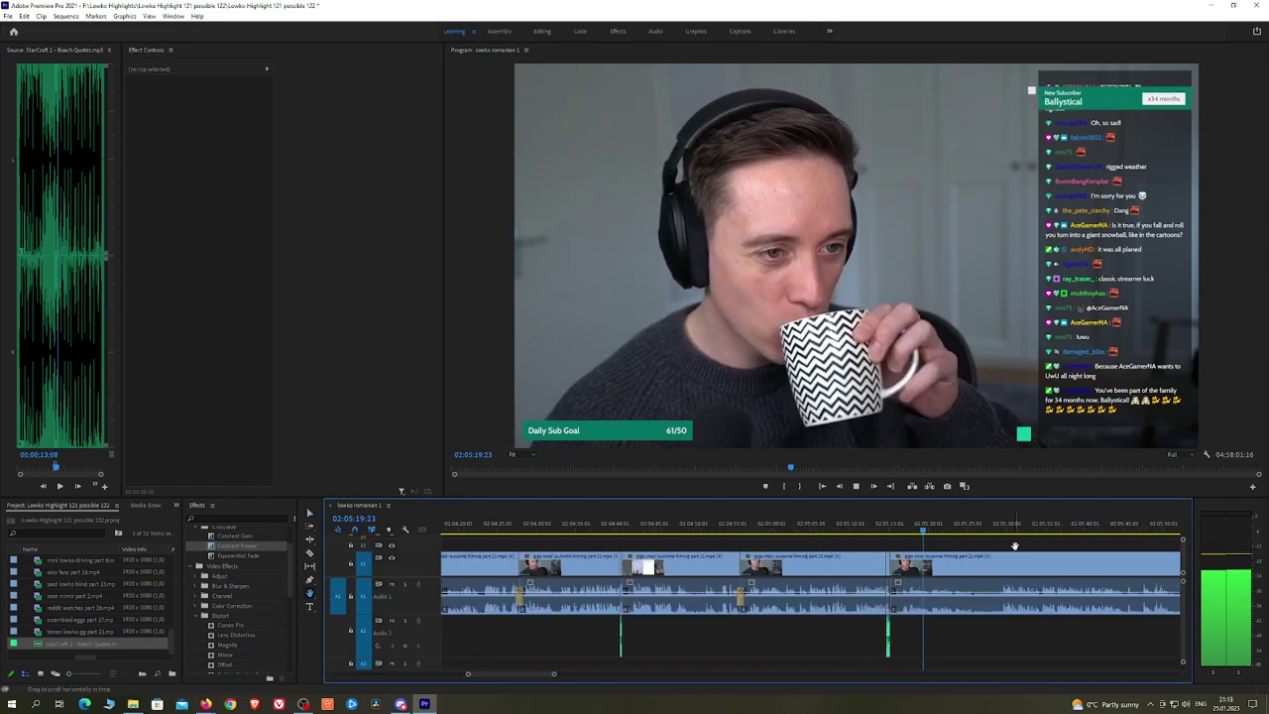
scroll(813, 542, "down", 1)
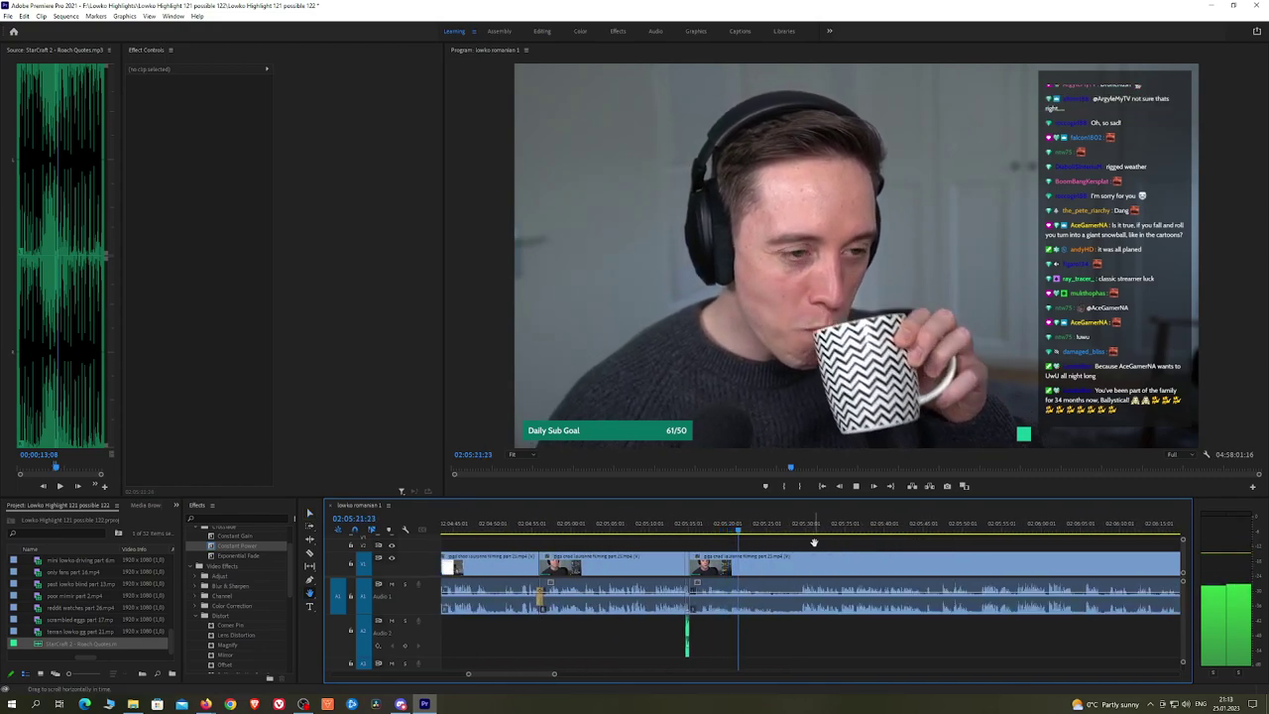
scroll(823, 545, "down", 2)
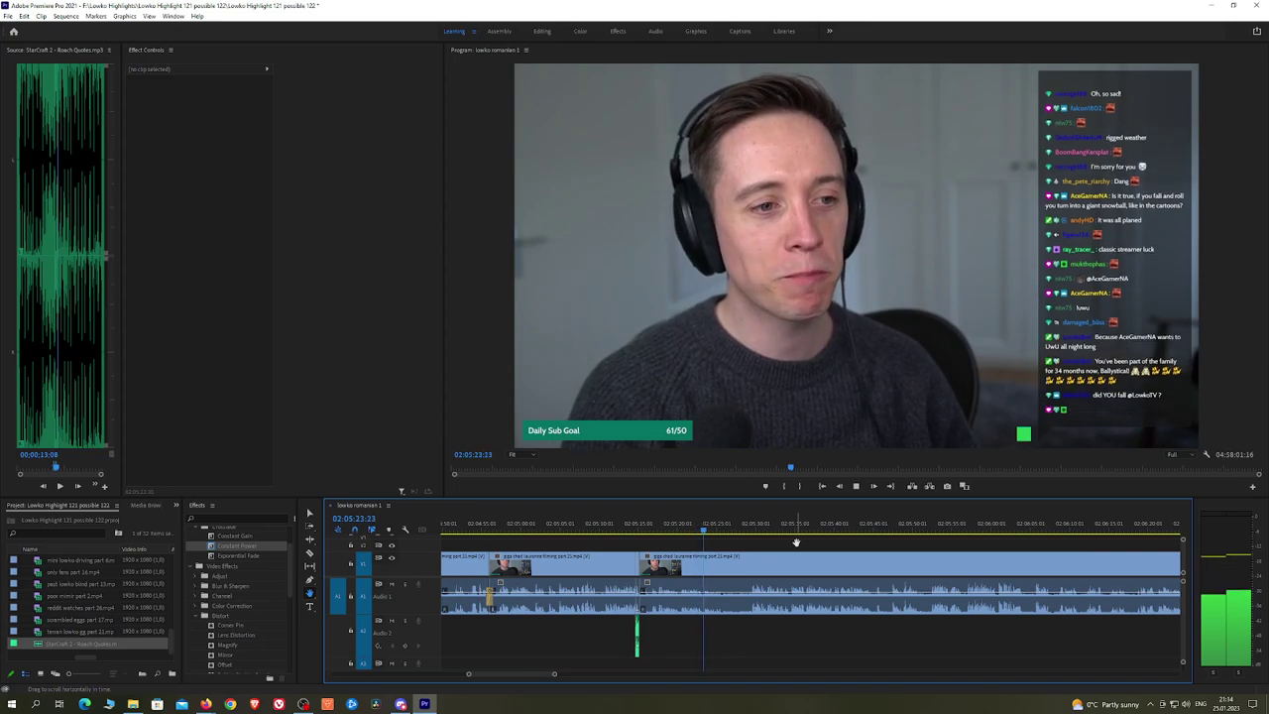
scroll(750, 553, "up", 1)
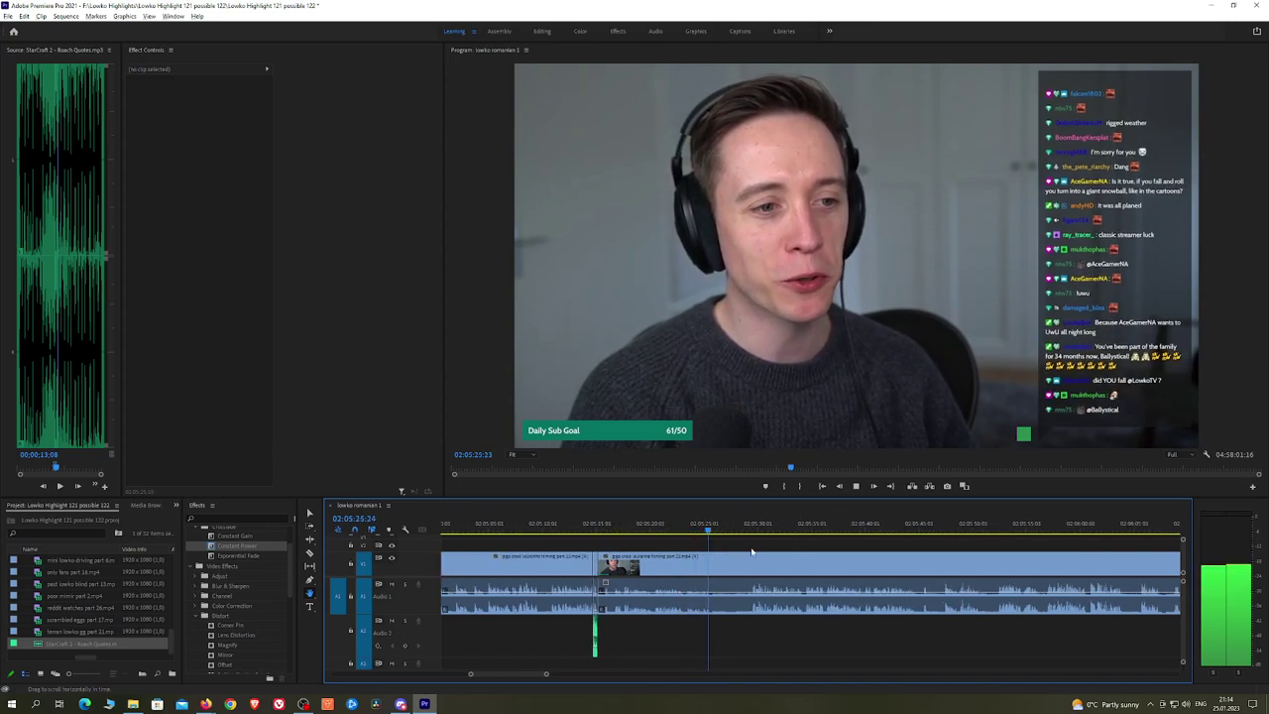
Step: Razor two cuts on V1 and ripple-delete the short stretch between them
key("c")
left_click(718, 564)
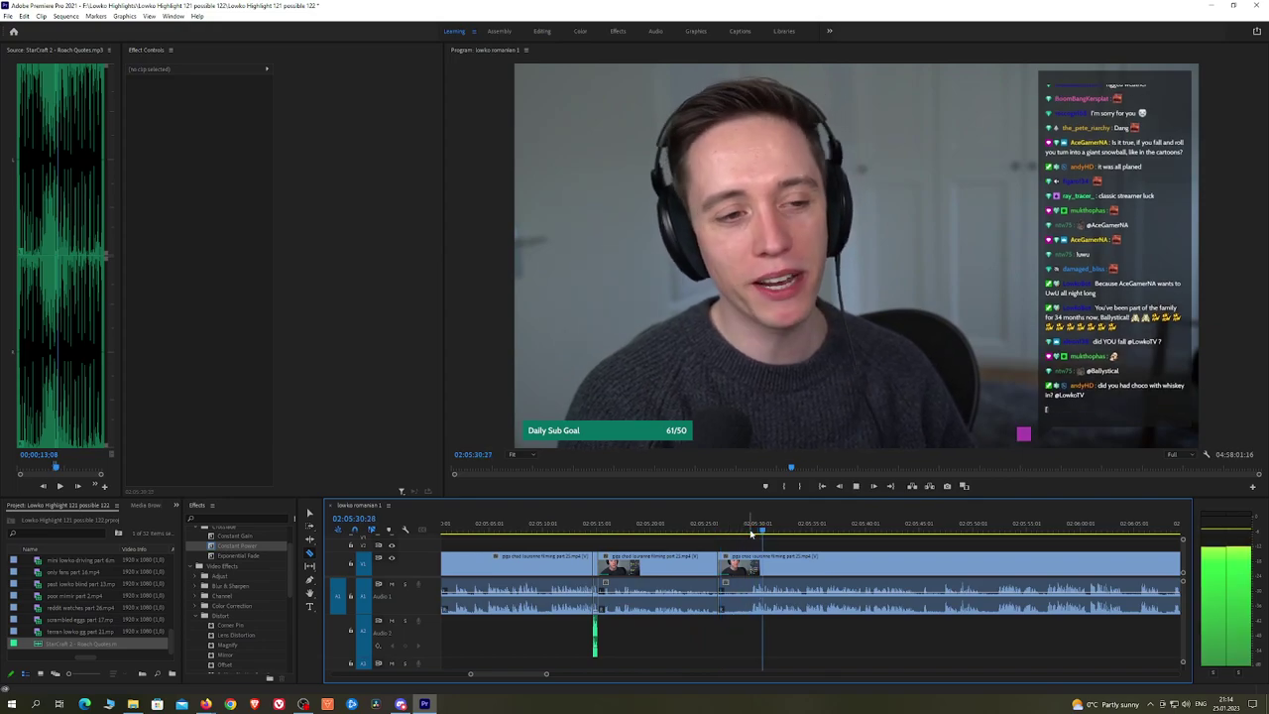
left_click(750, 568)
key("v")
left_click(741, 564)
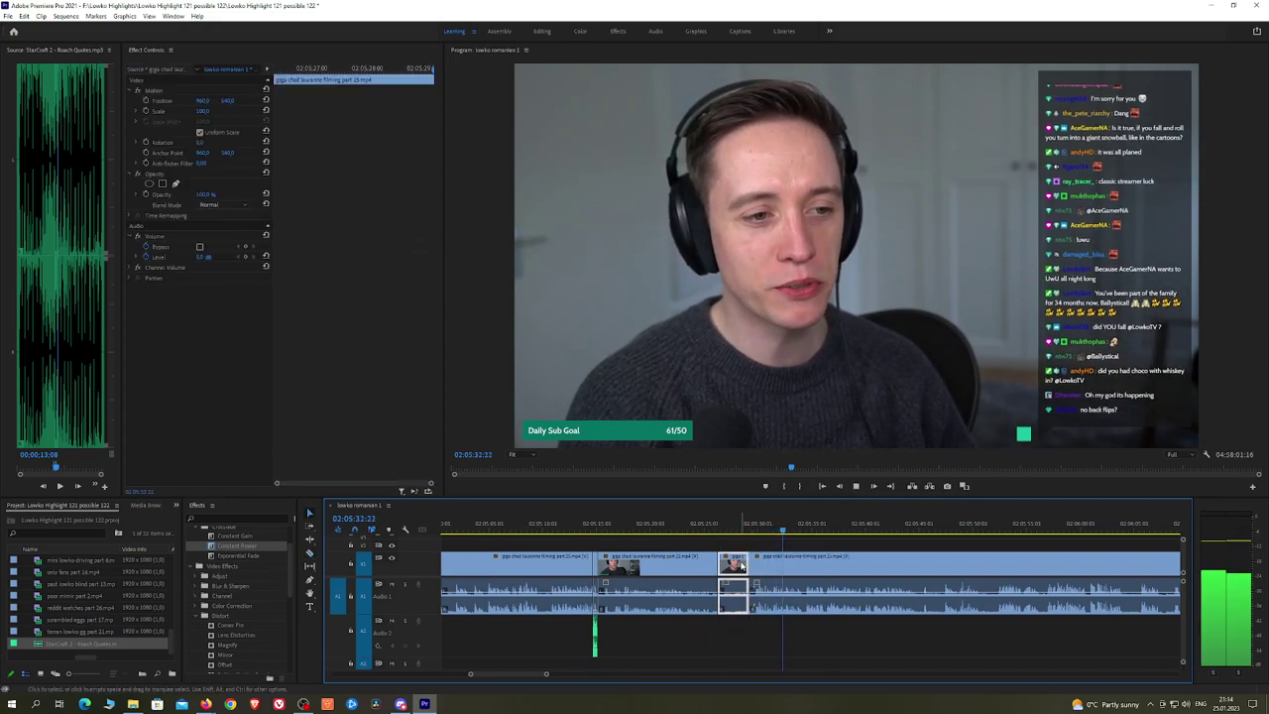
key("shift+Delete")
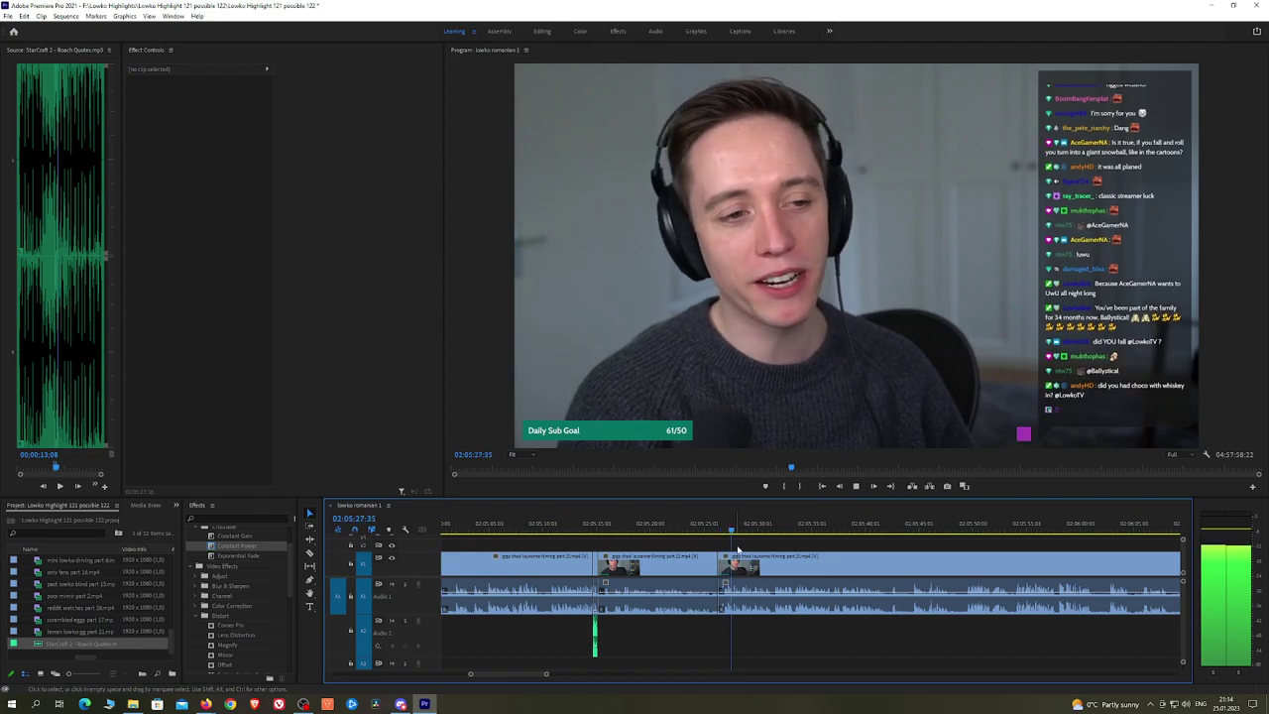
Step: Scrub forward through the footage to around 02:07
left_click_drag(848, 532, 1074, 533)
key("space")
scroll(1077, 544, "down", 5)
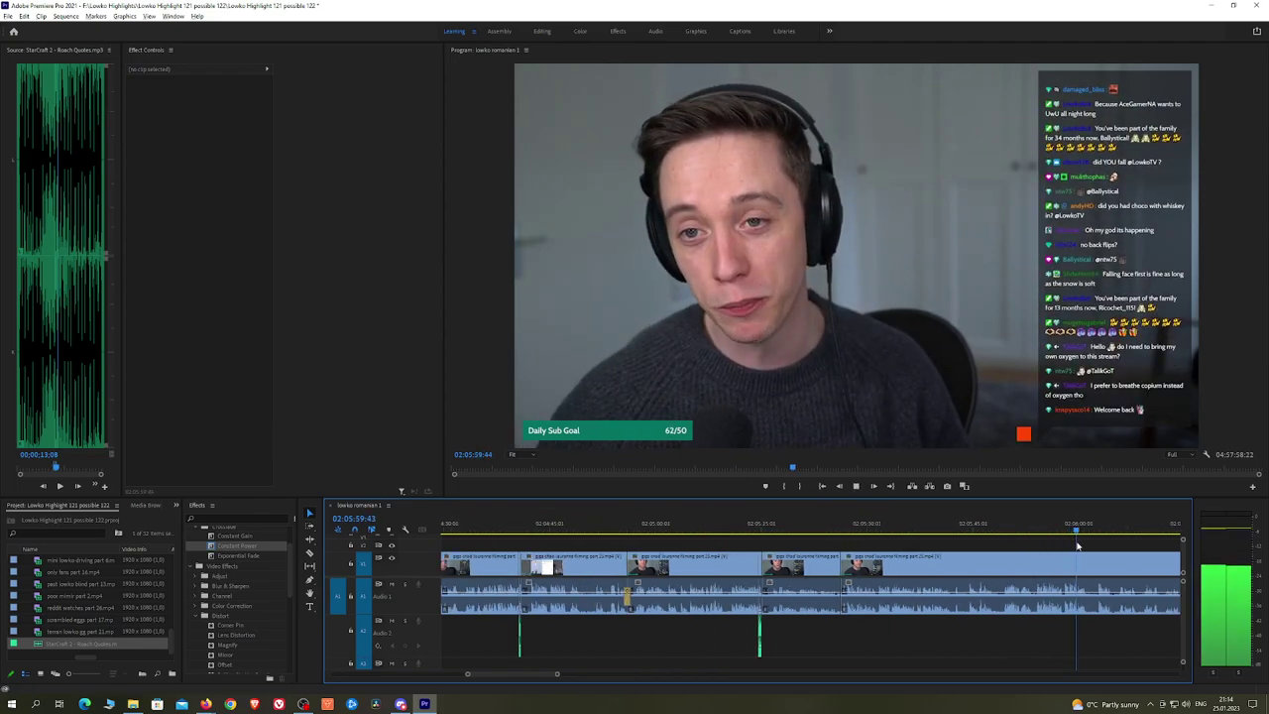
key("equal")
key("equal")
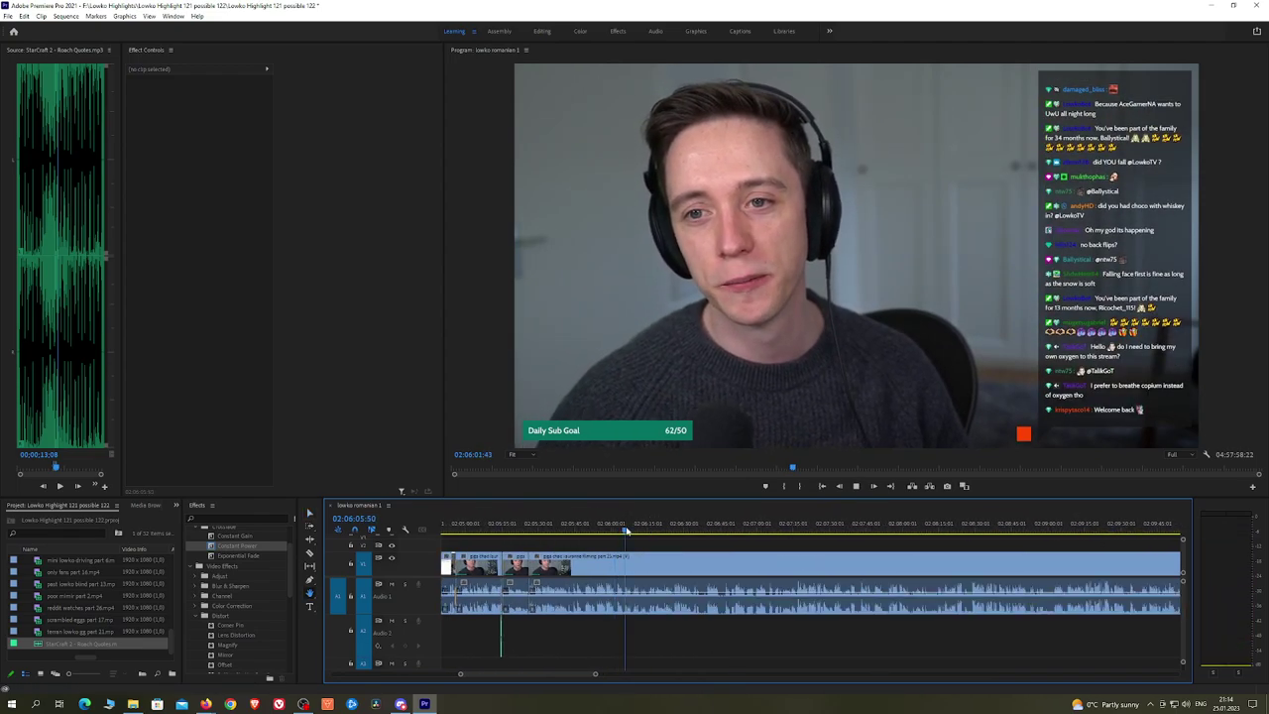
left_click_drag(626, 530, 766, 533)
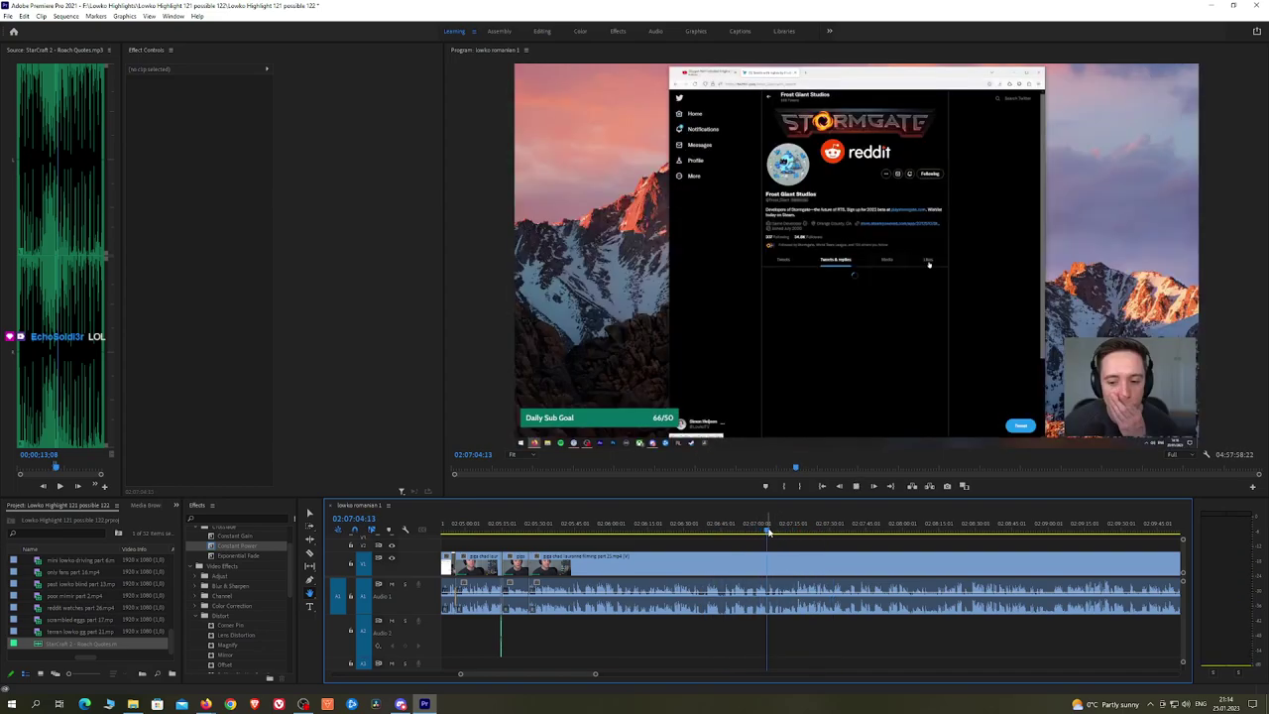
Step: Step from the Beavers FTW tweet moment ahead to about 02:07:41 and resume playback
scroll(793, 546, "up", 2)
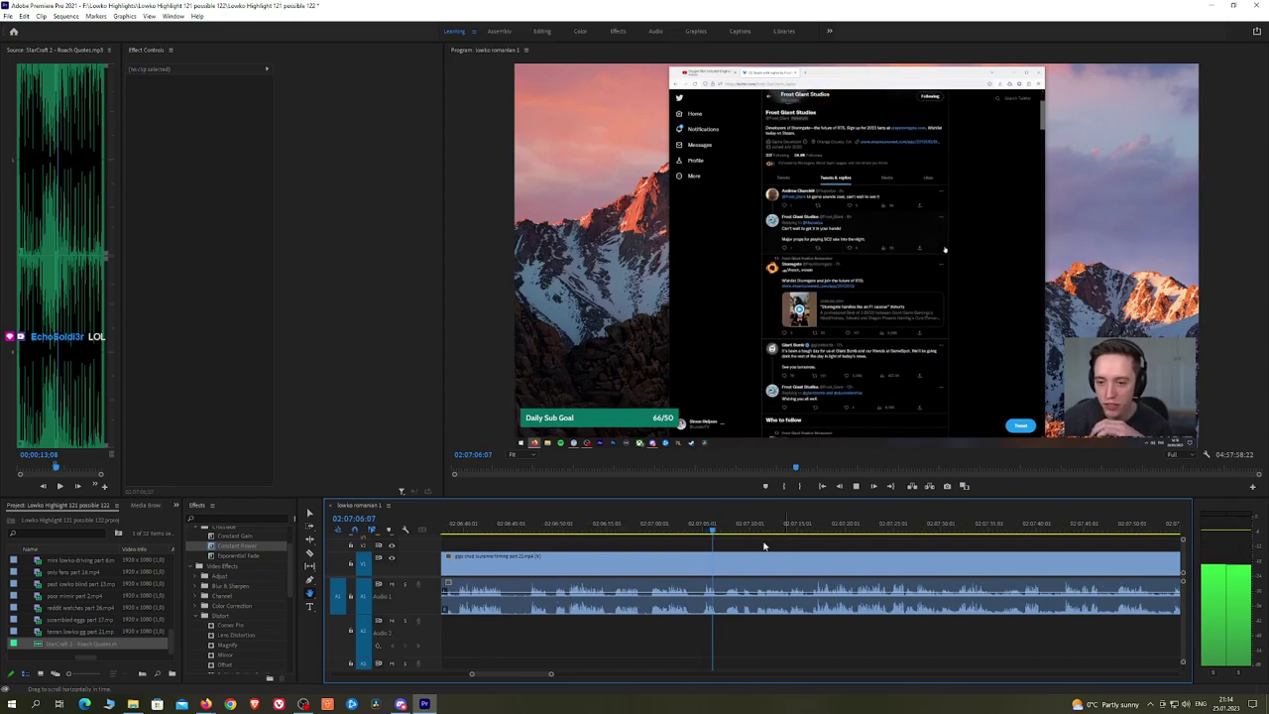
left_click(819, 526)
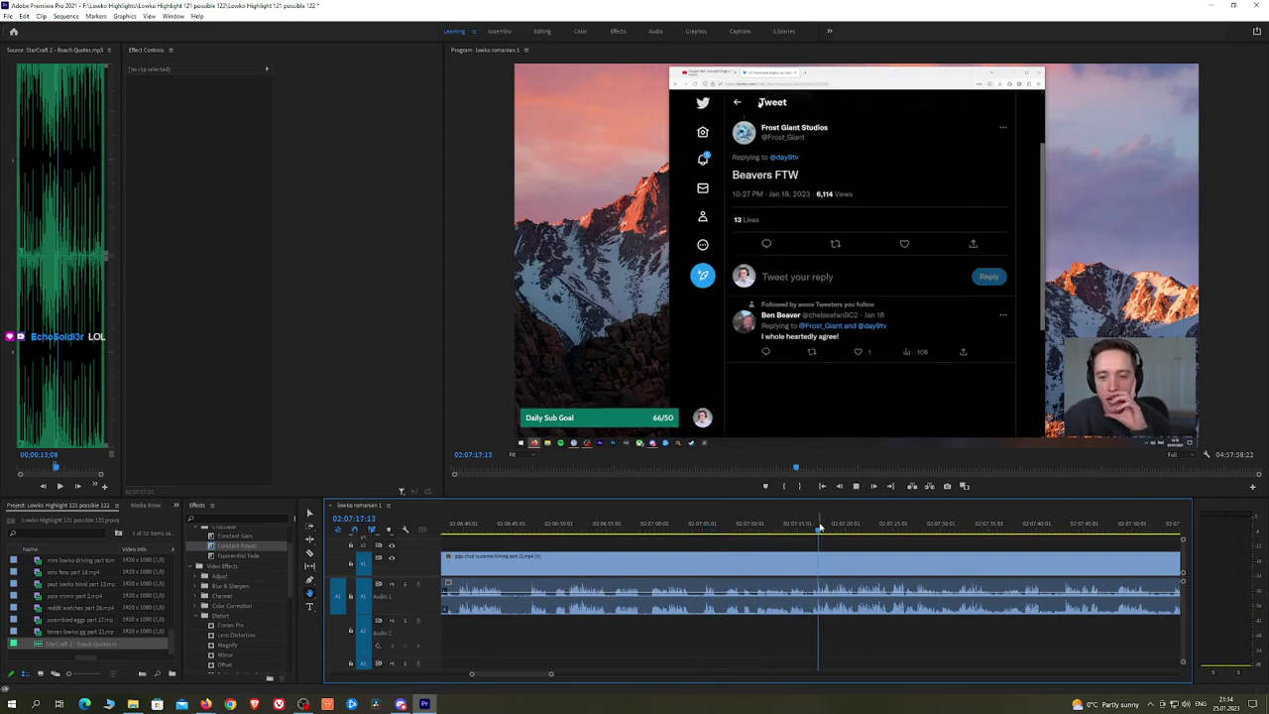
left_click(884, 525)
left_click(900, 522)
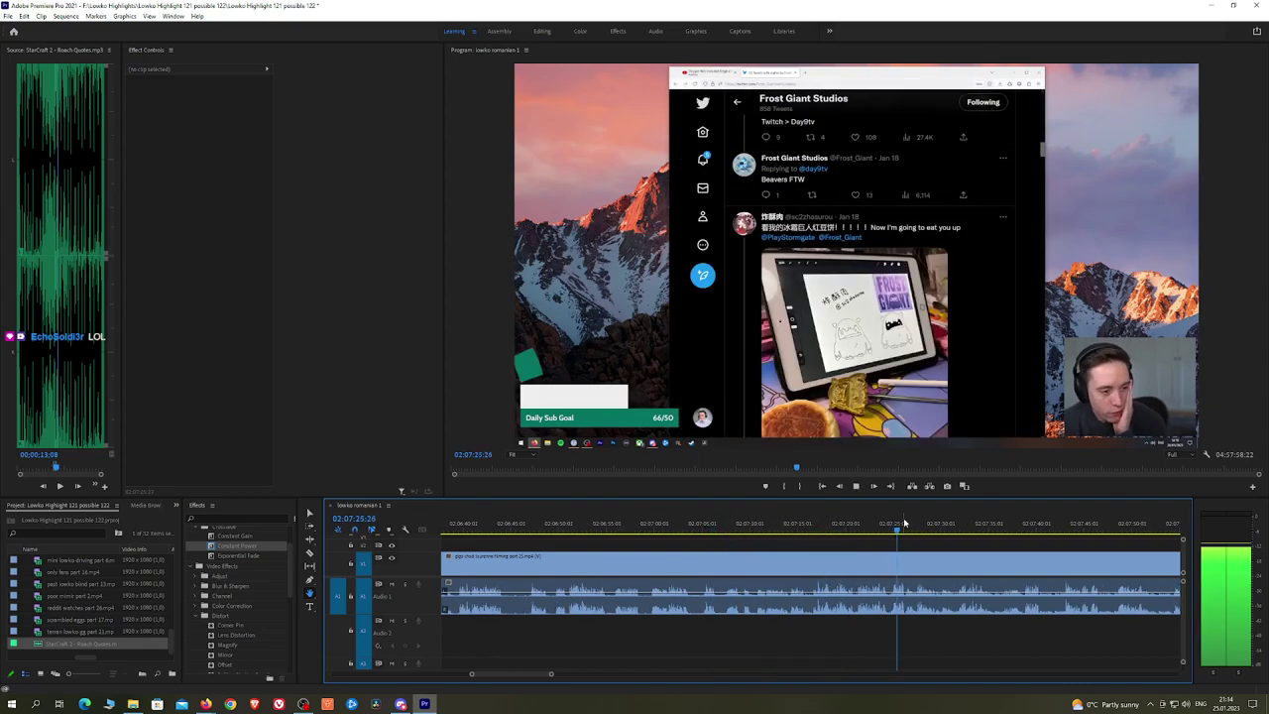
left_click(960, 522)
left_click(1048, 522)
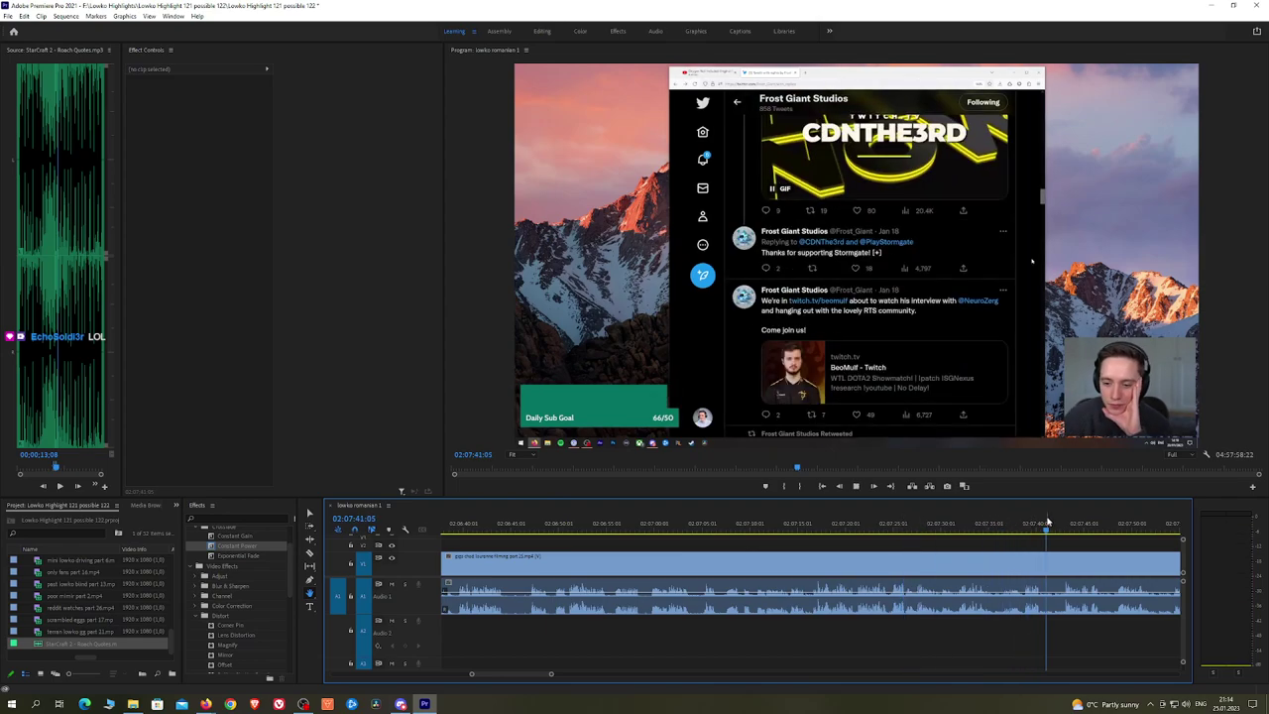
key("space")
scroll(1050, 528, "down", 2)
scroll(1053, 532, "down", 3)
Step: Zoom and scrub forward past 02:13 and 02:15:20 to about 02:17:34
mouse_move(1094, 541)
left_mouse_down()
mouse_move(787, 527)
mouse_move(1110, 531)
left_mouse_up()
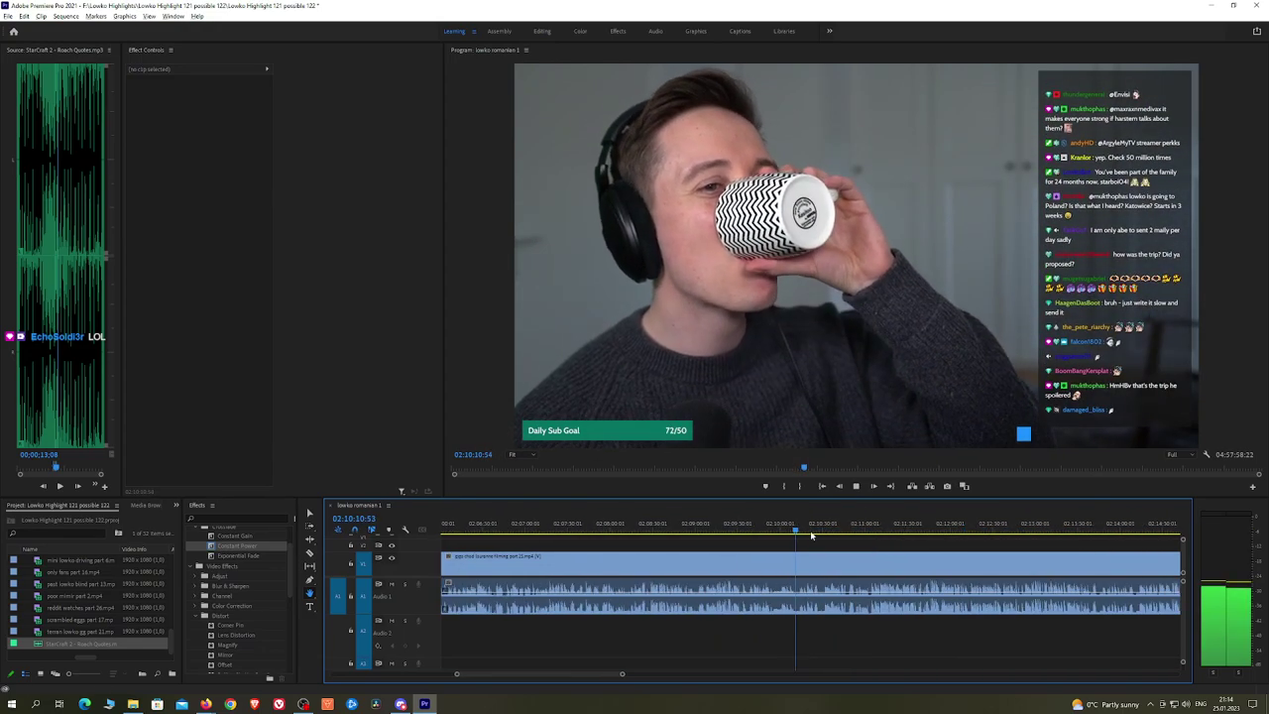
key("minus")
key("minus")
left_click_drag(805, 530, 908, 530)
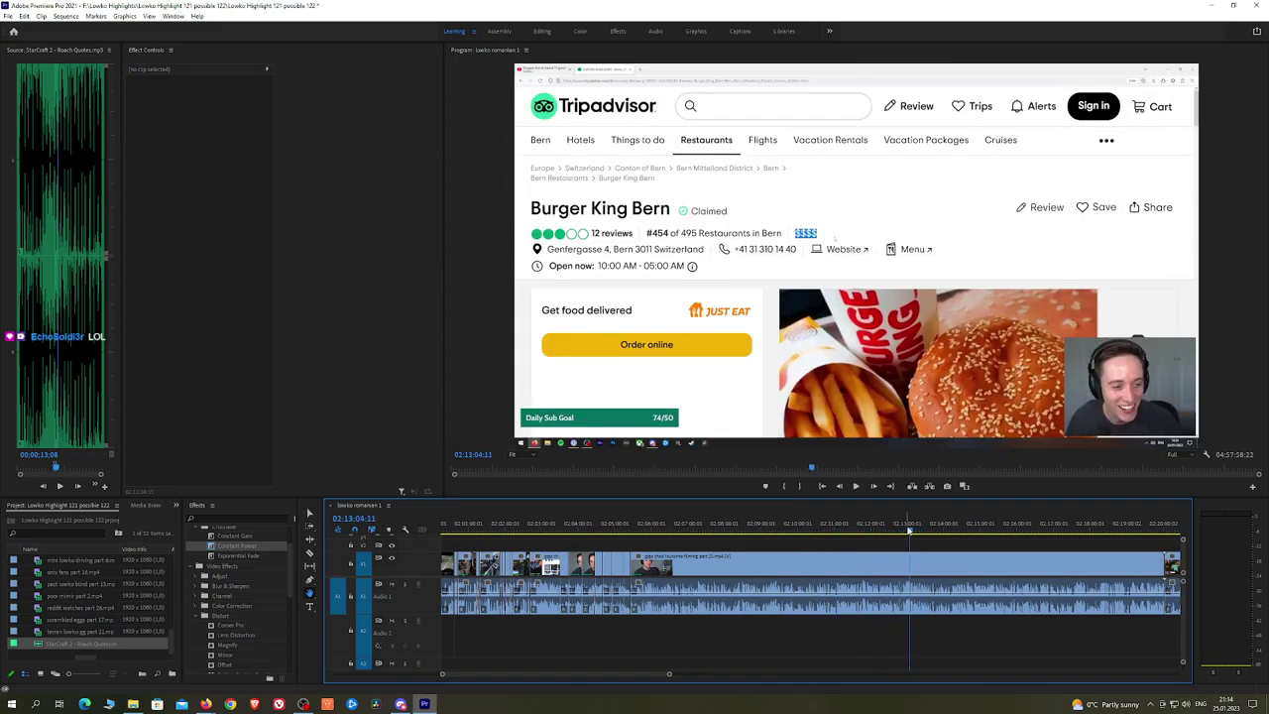
key("space")
key("equal")
key("equal")
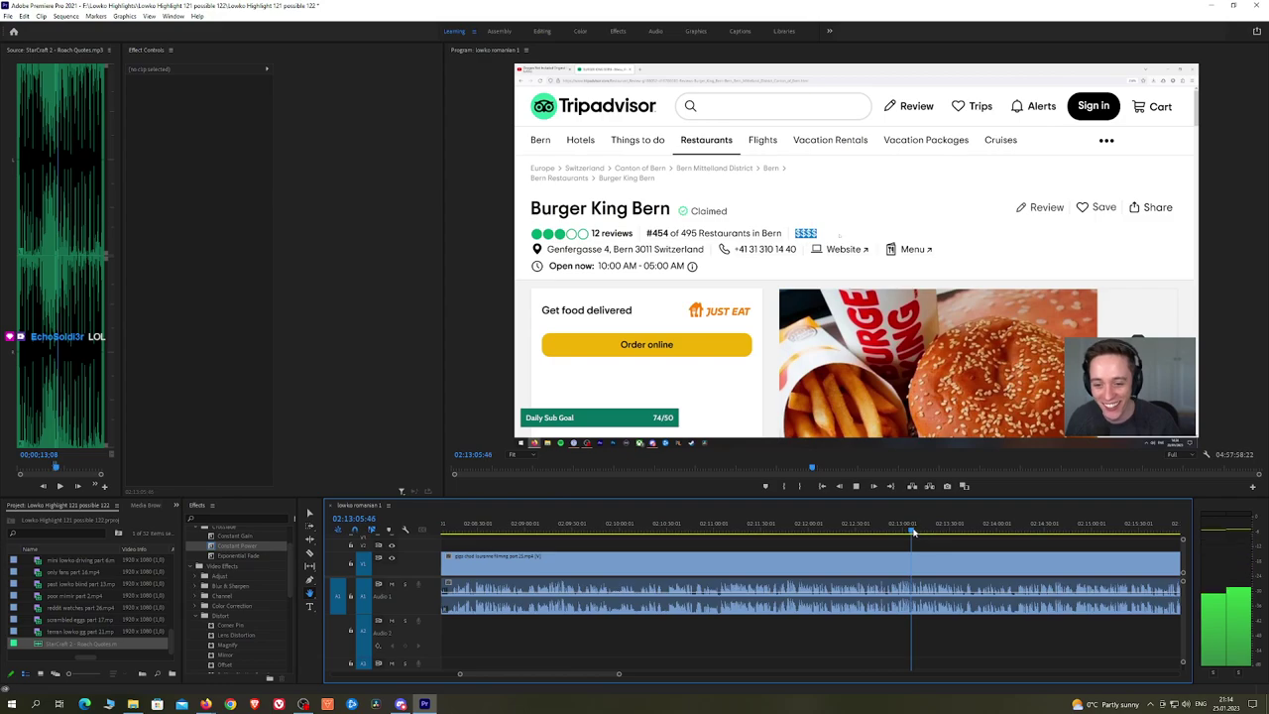
left_click_drag(913, 532, 1125, 533)
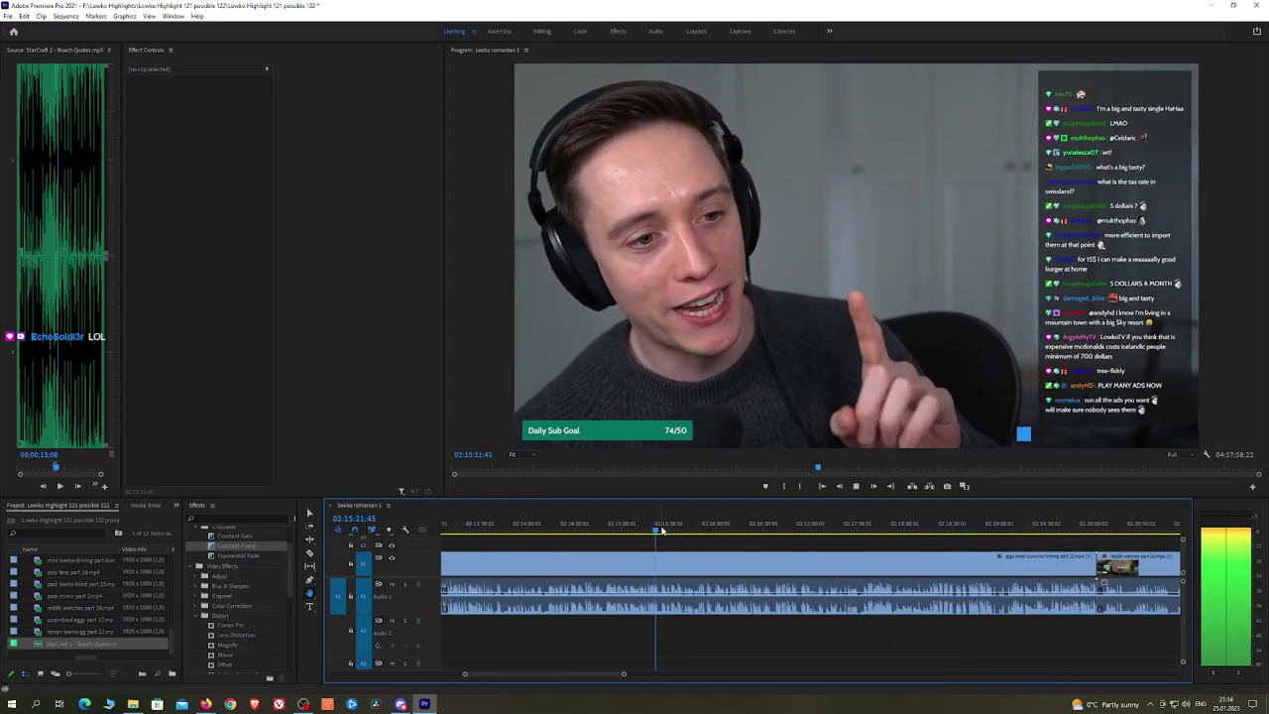
left_click_drag(662, 531, 861, 530)
key("space")
scroll(870, 536, "up", 3)
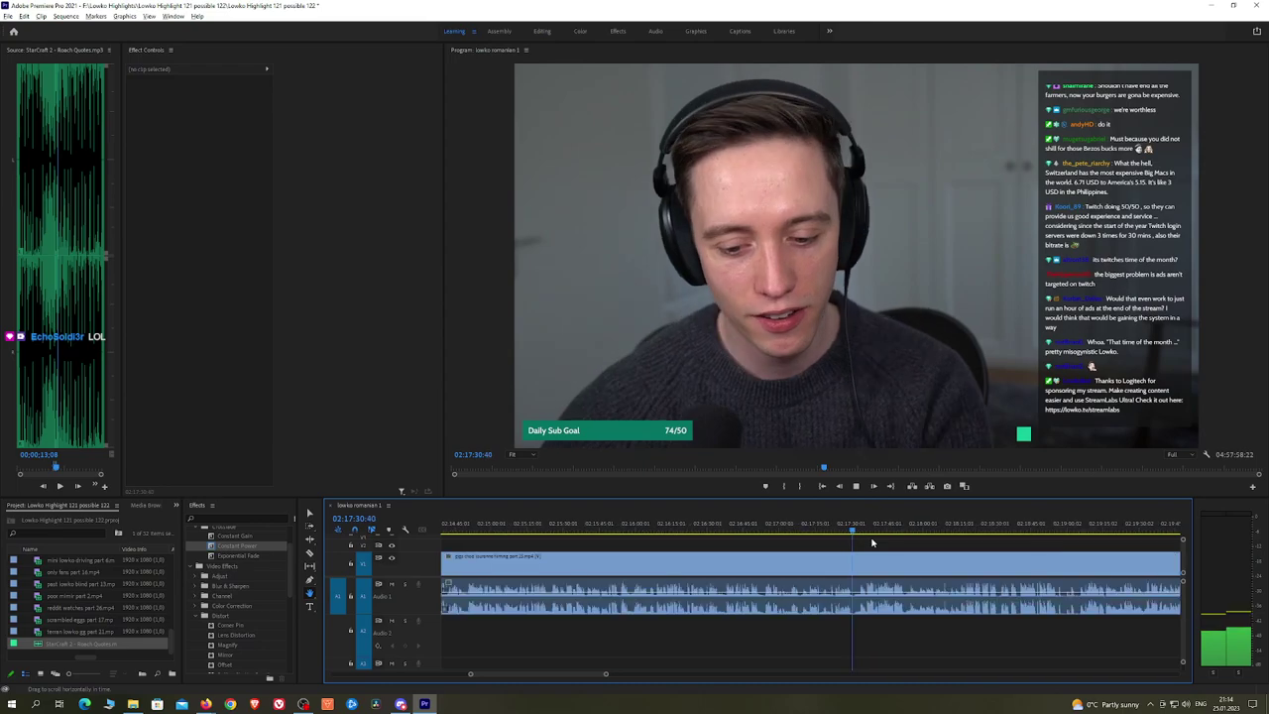
left_click(841, 533)
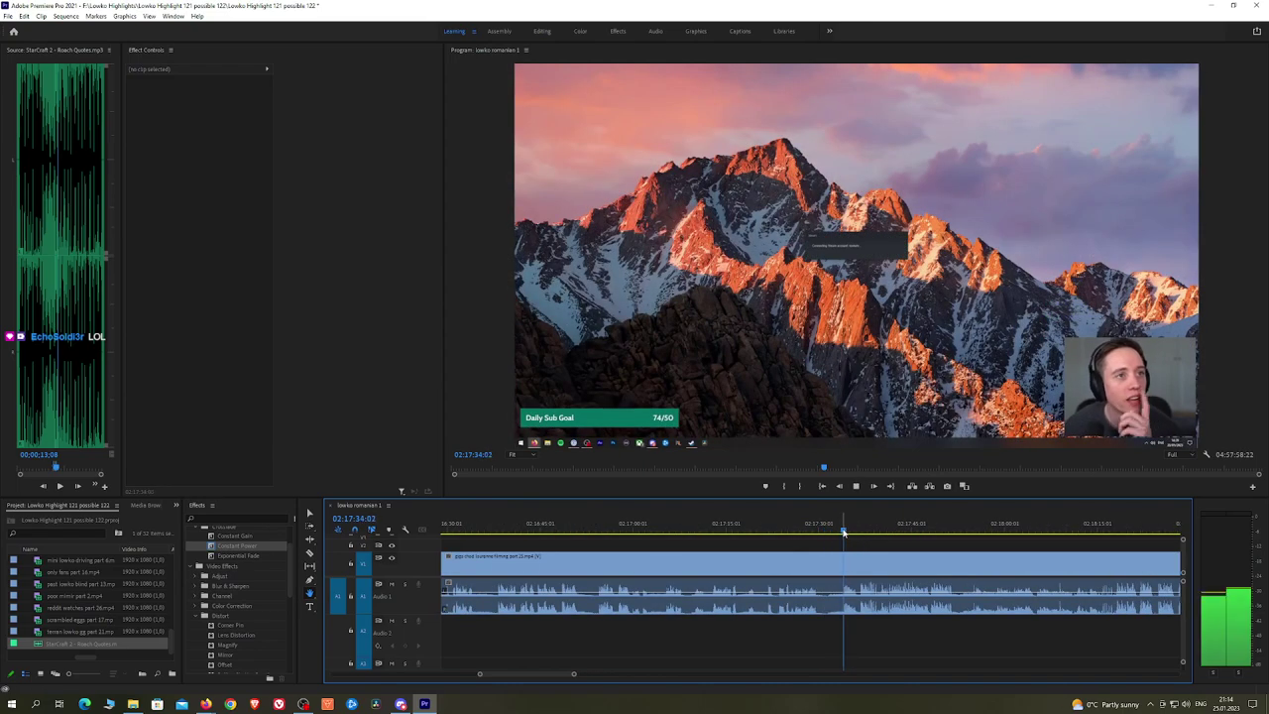
scroll(862, 541, "up", 2)
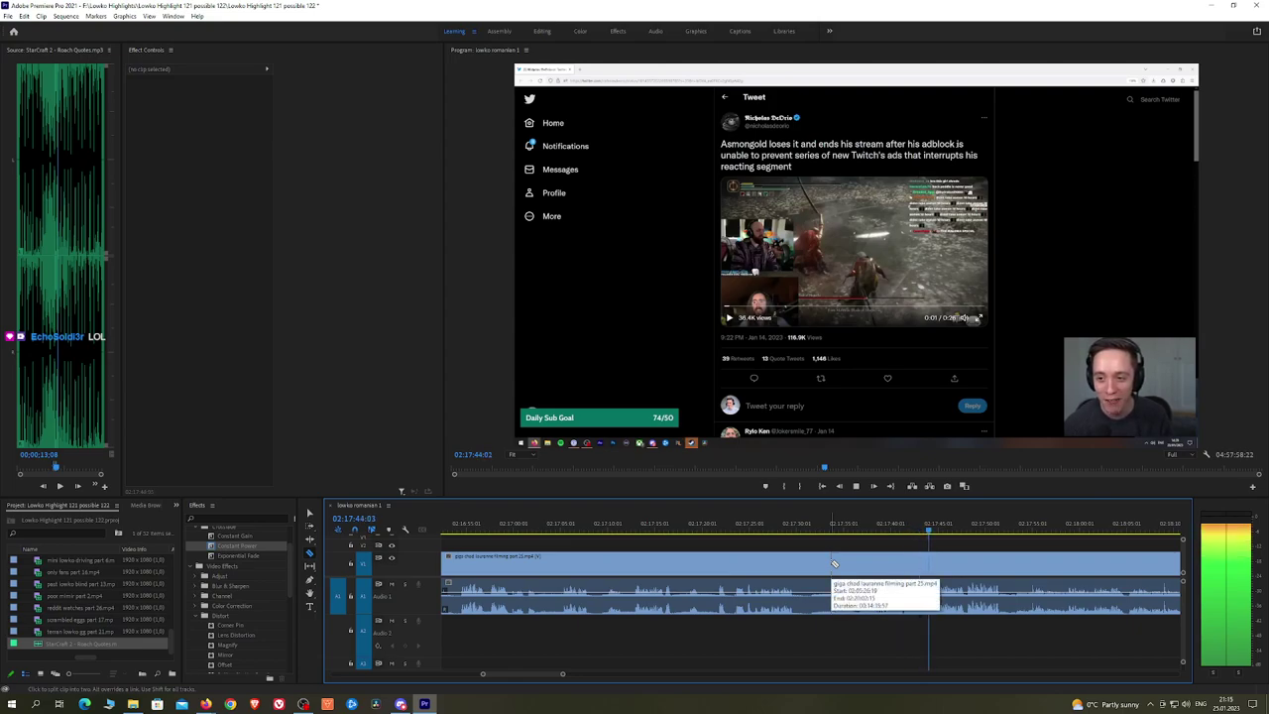
left_click(834, 563)
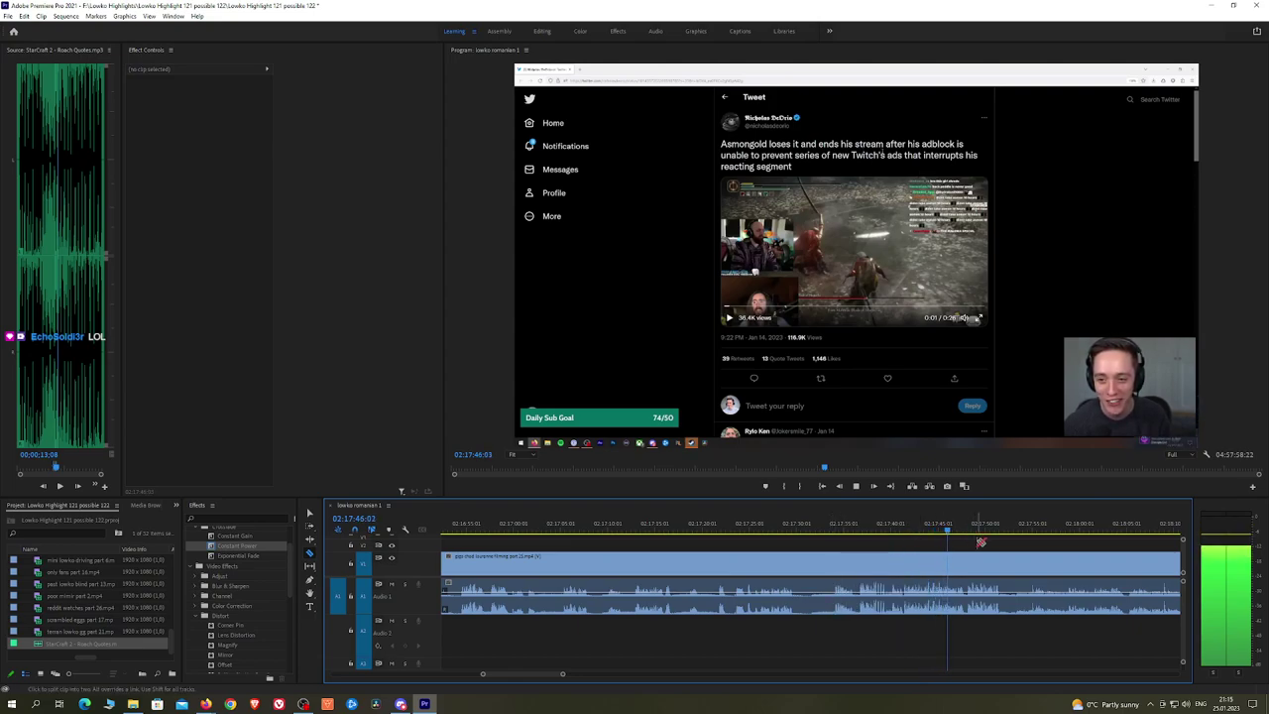
left_click_drag(1017, 540, 890, 536)
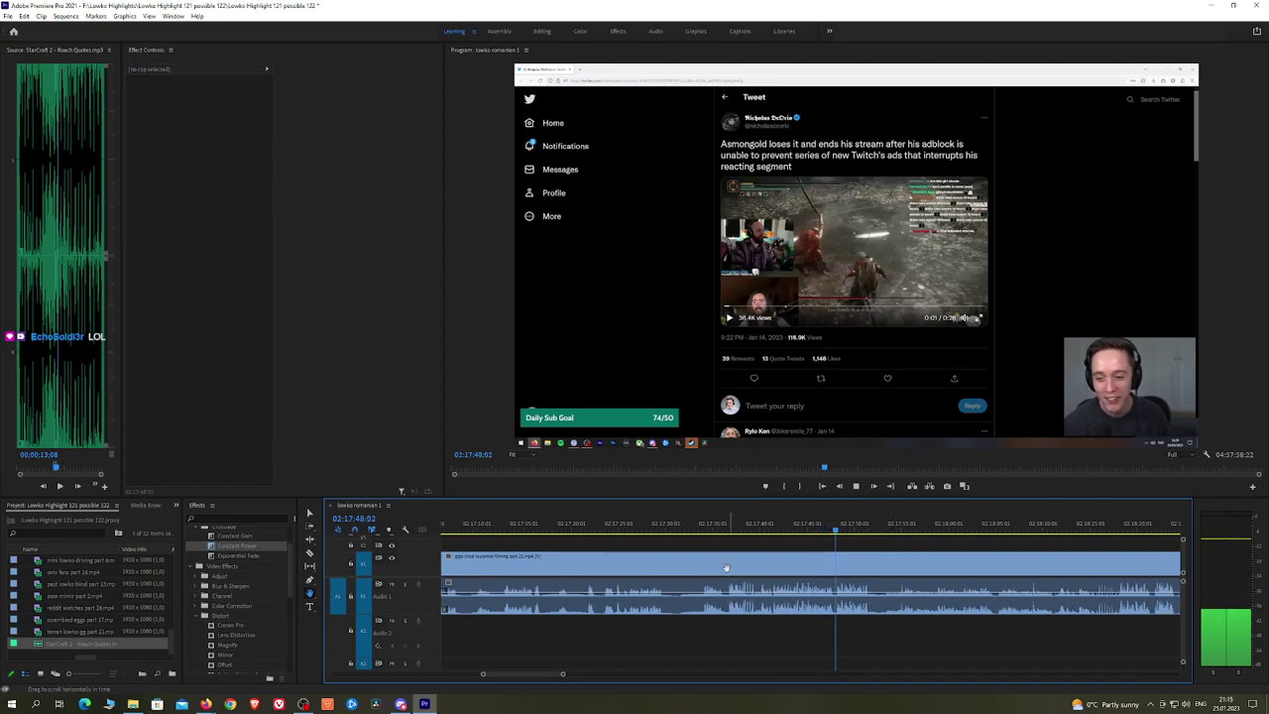
left_click(678, 567)
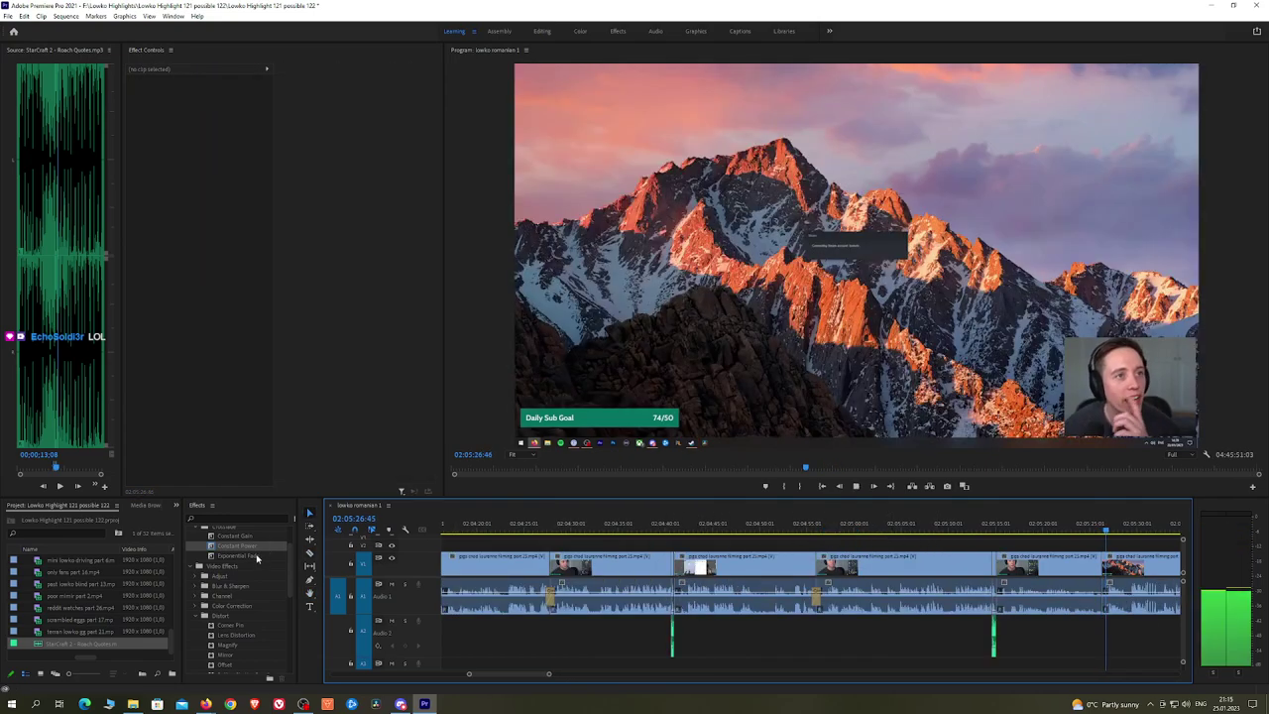
left_click_drag(255, 557, 798, 564)
key("h")
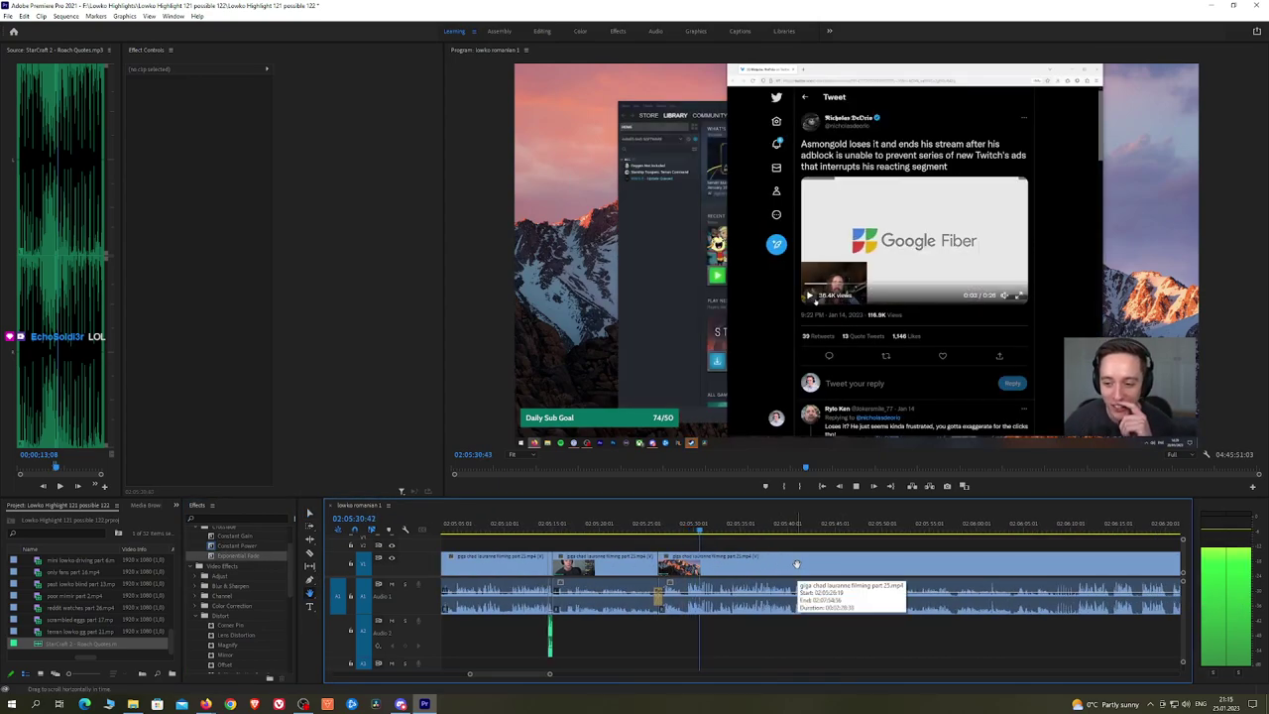
scroll(804, 562, "down", 2)
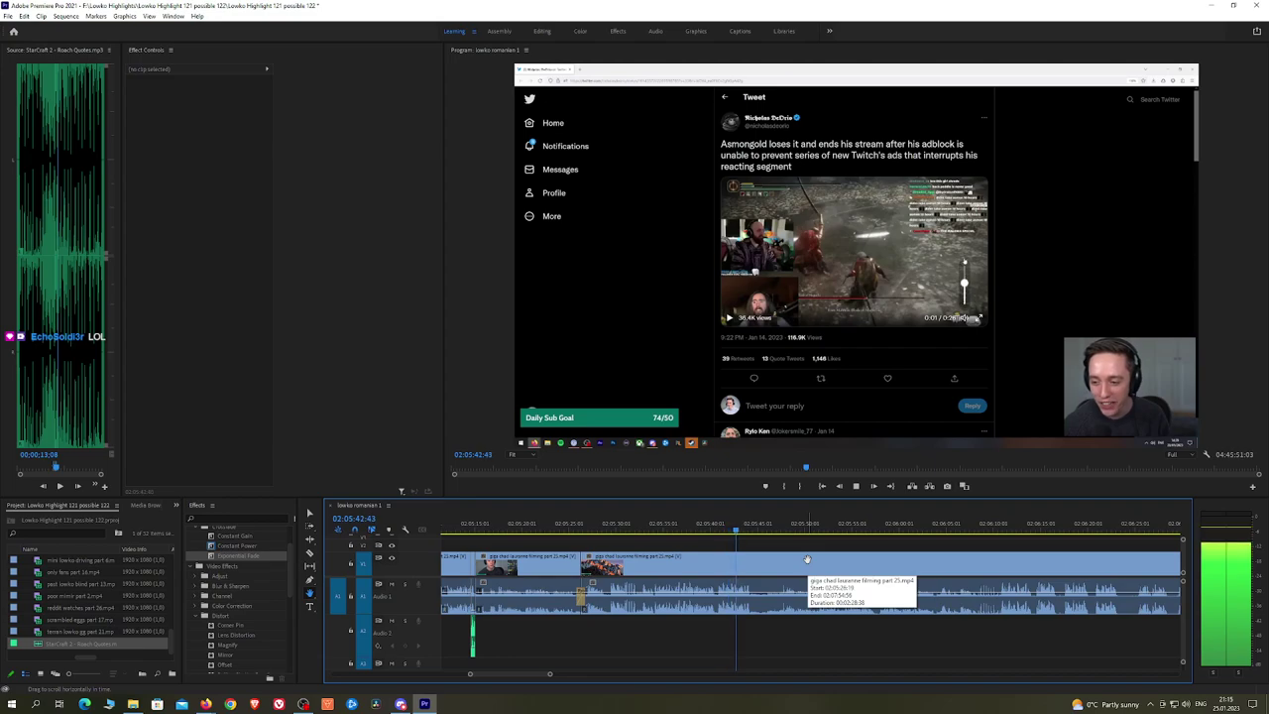
left_click(774, 530)
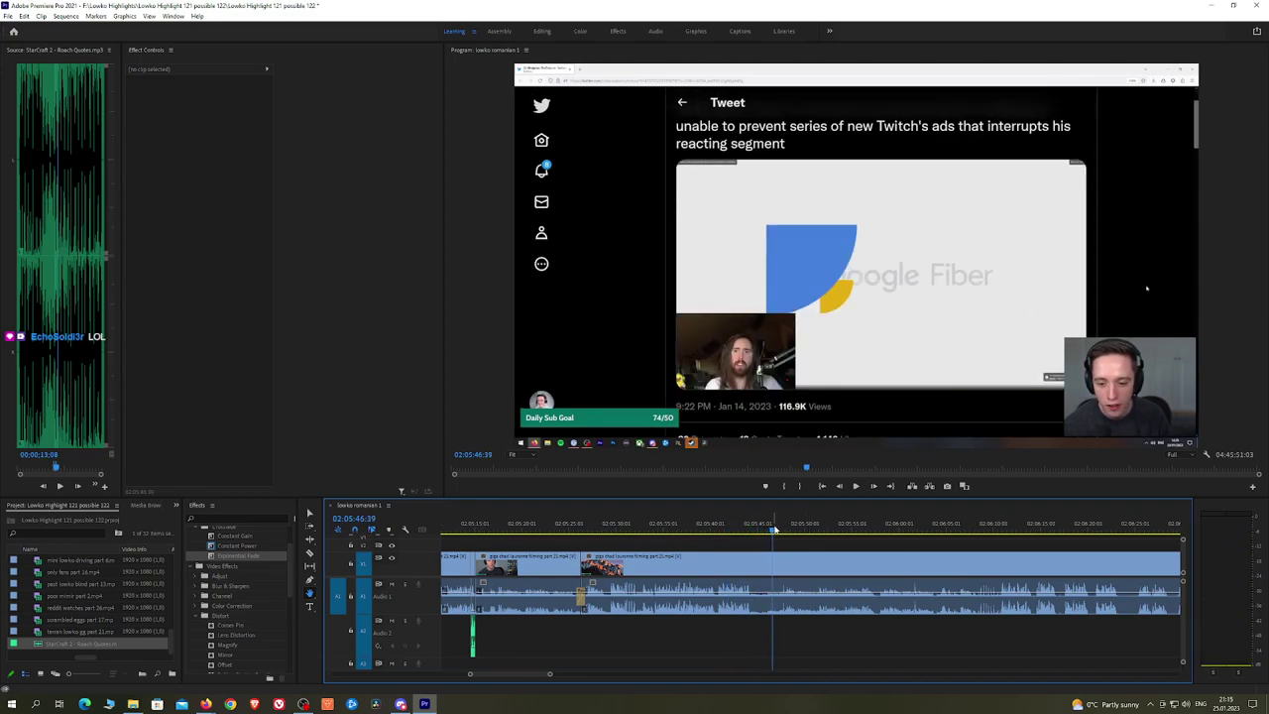
scroll(892, 544, "down", 5)
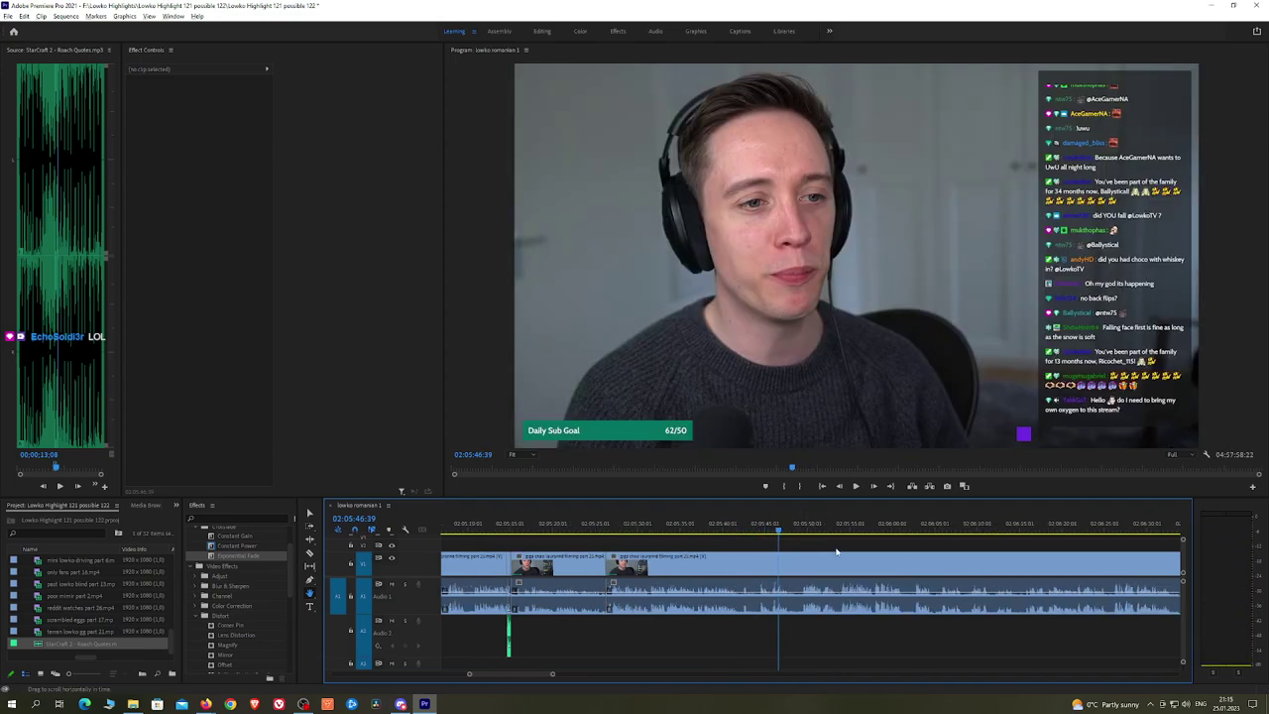
scroll(976, 548, "down", 2)
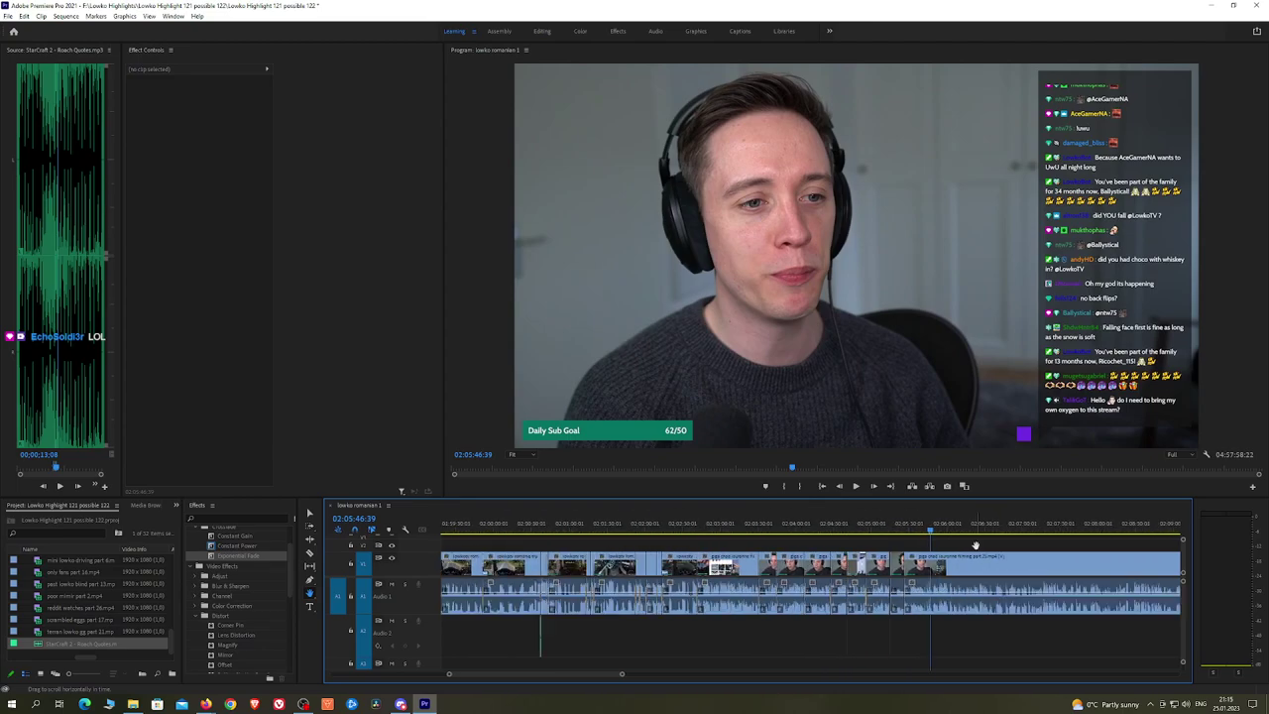
scroll(992, 543, "down", 3)
left_click(1078, 541)
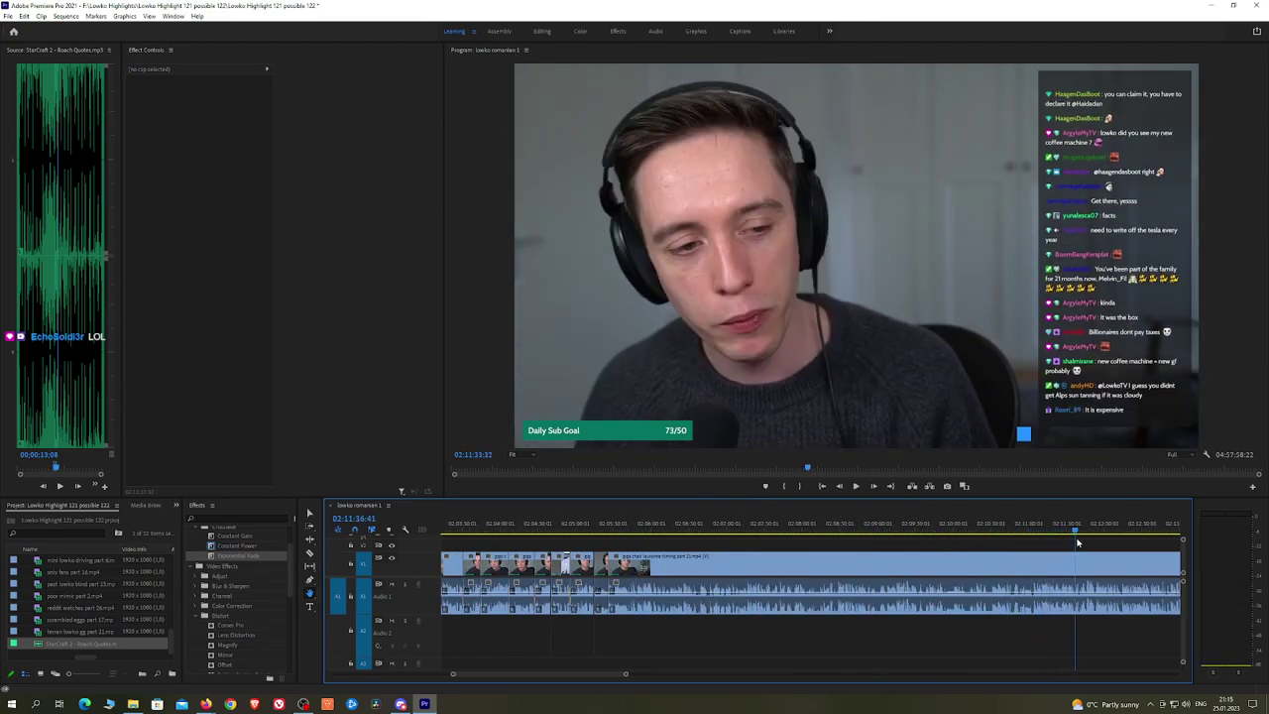
left_click_drag(1078, 541, 653, 530)
key("space")
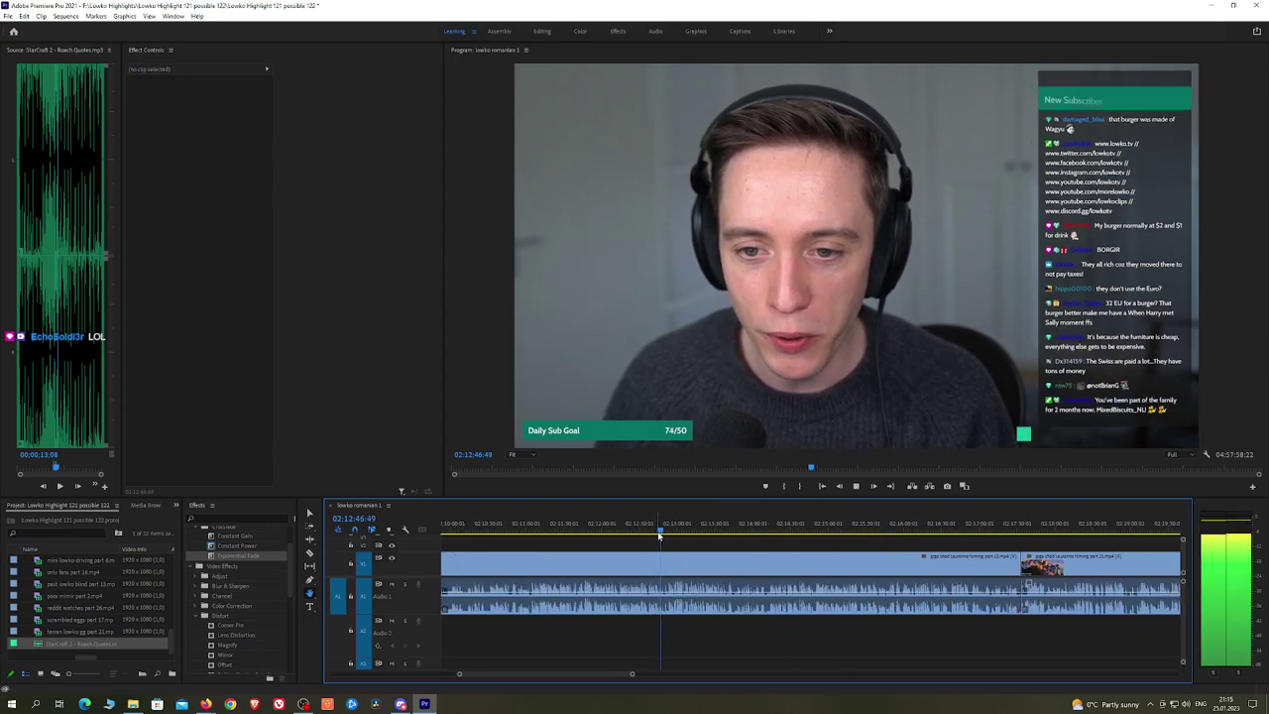
scroll(661, 533, "up", 3)
left_click(695, 529)
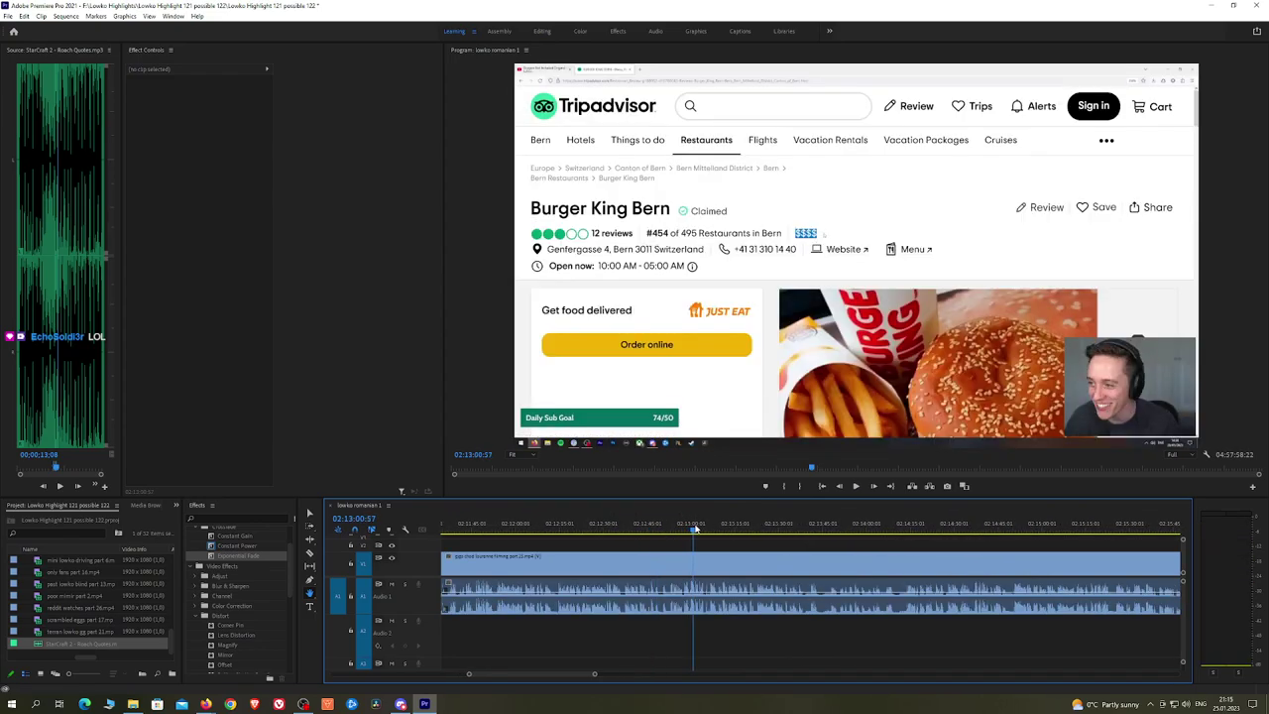
left_click_drag(694, 529, 972, 528)
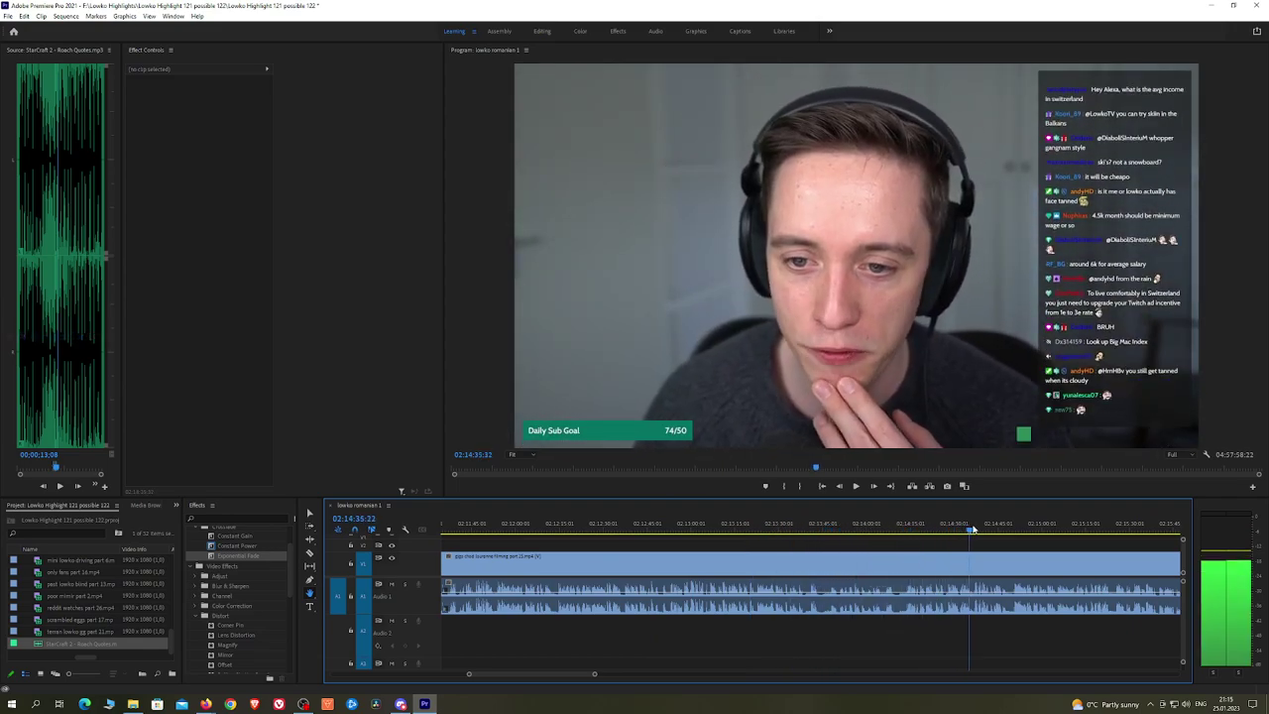
key("space")
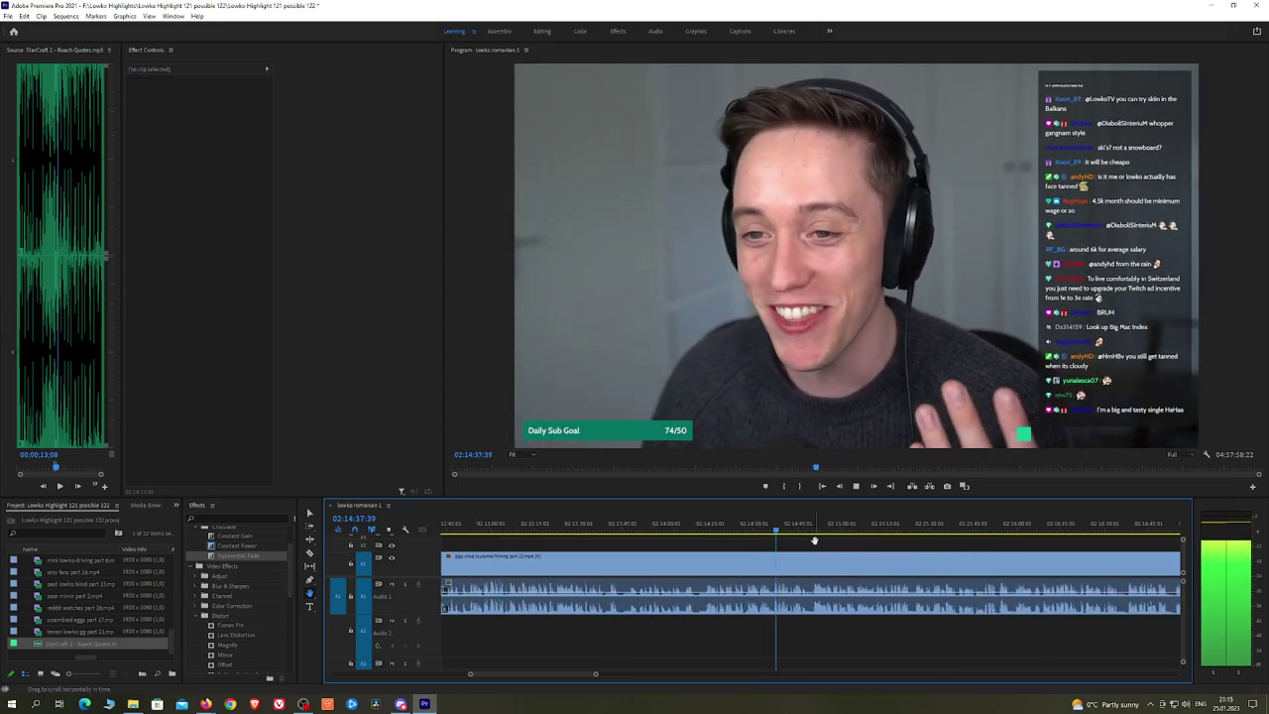
scroll(814, 541, "up", 3)
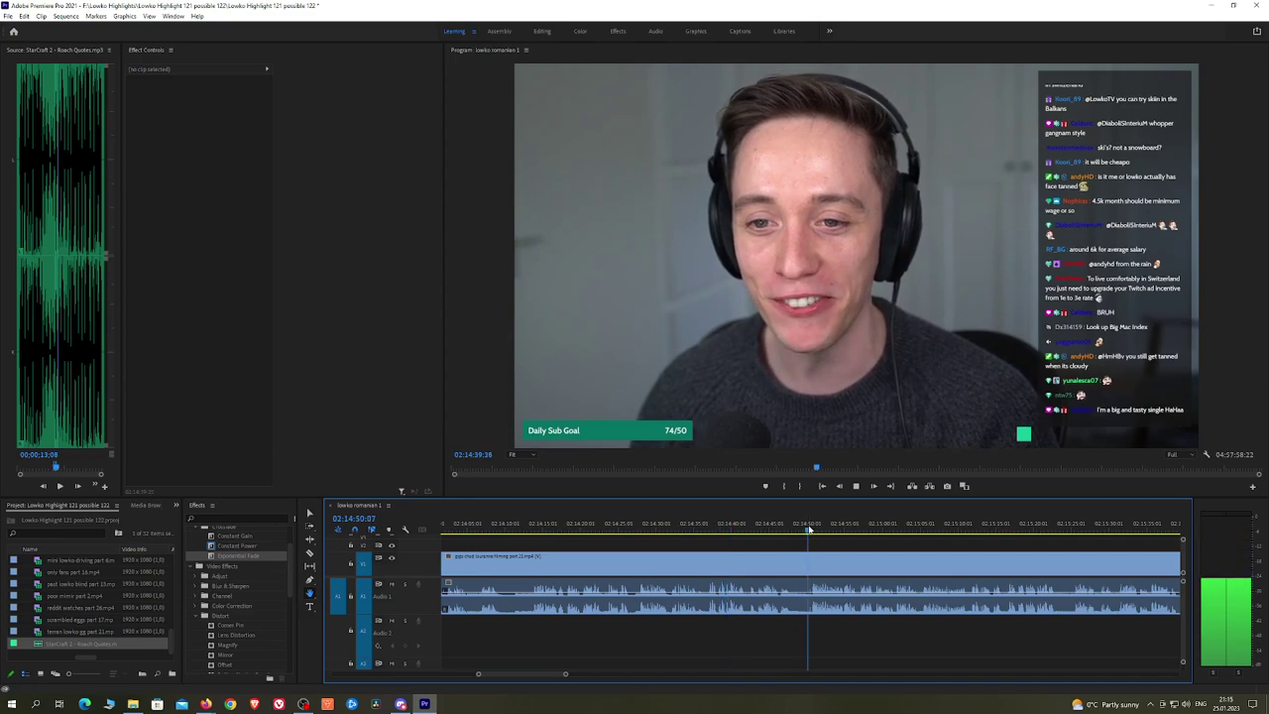
left_click_drag(809, 530, 751, 543)
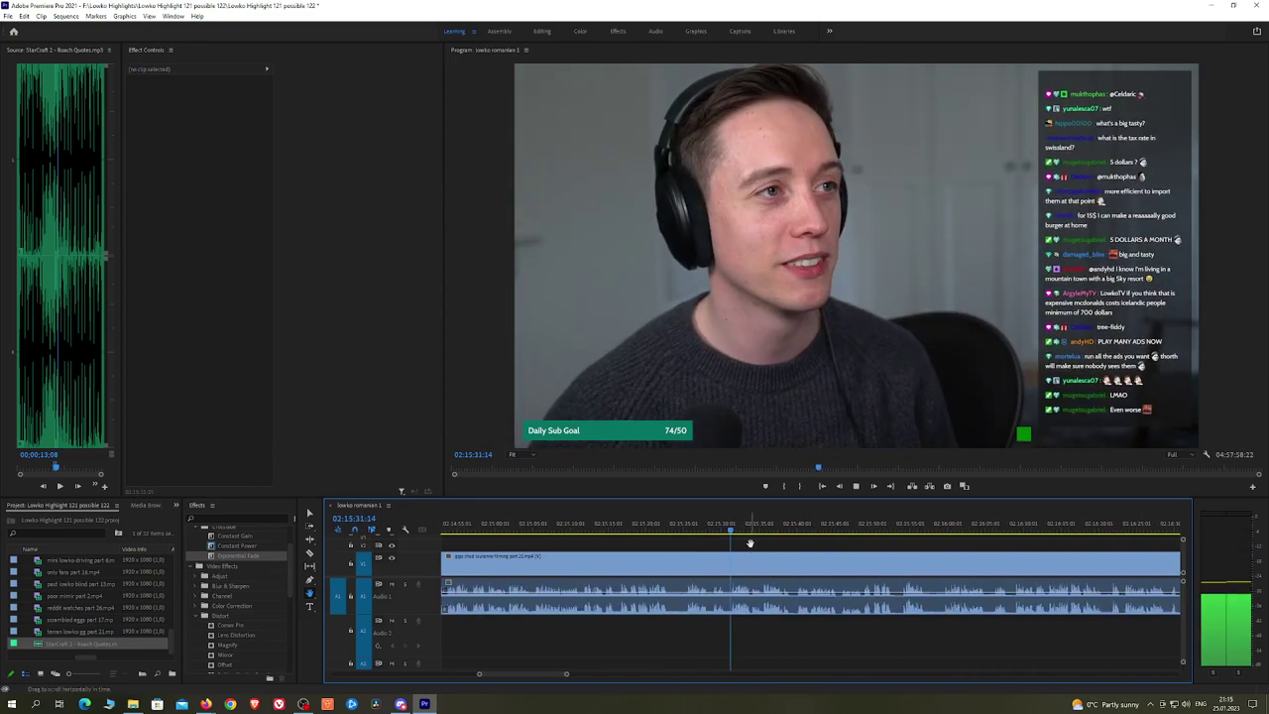
left_click_drag(621, 530, 536, 534)
key("space")
scroll(605, 559, "up", 5)
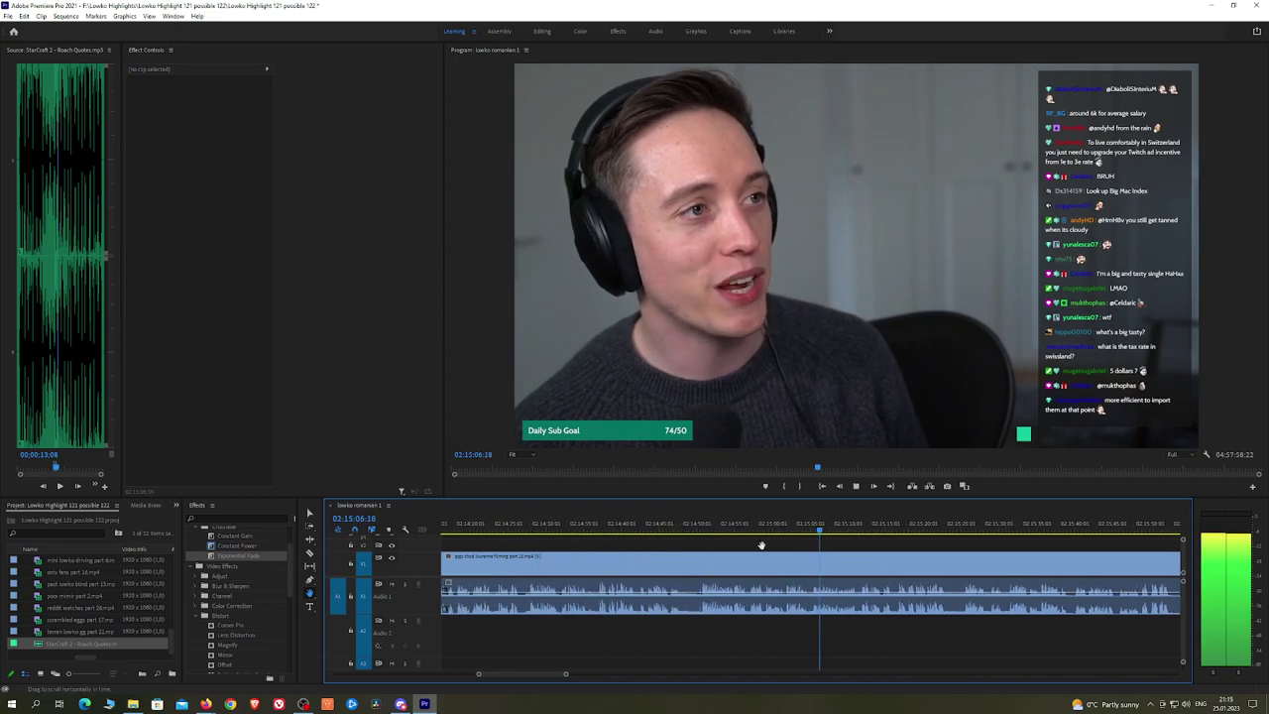
left_click(701, 531)
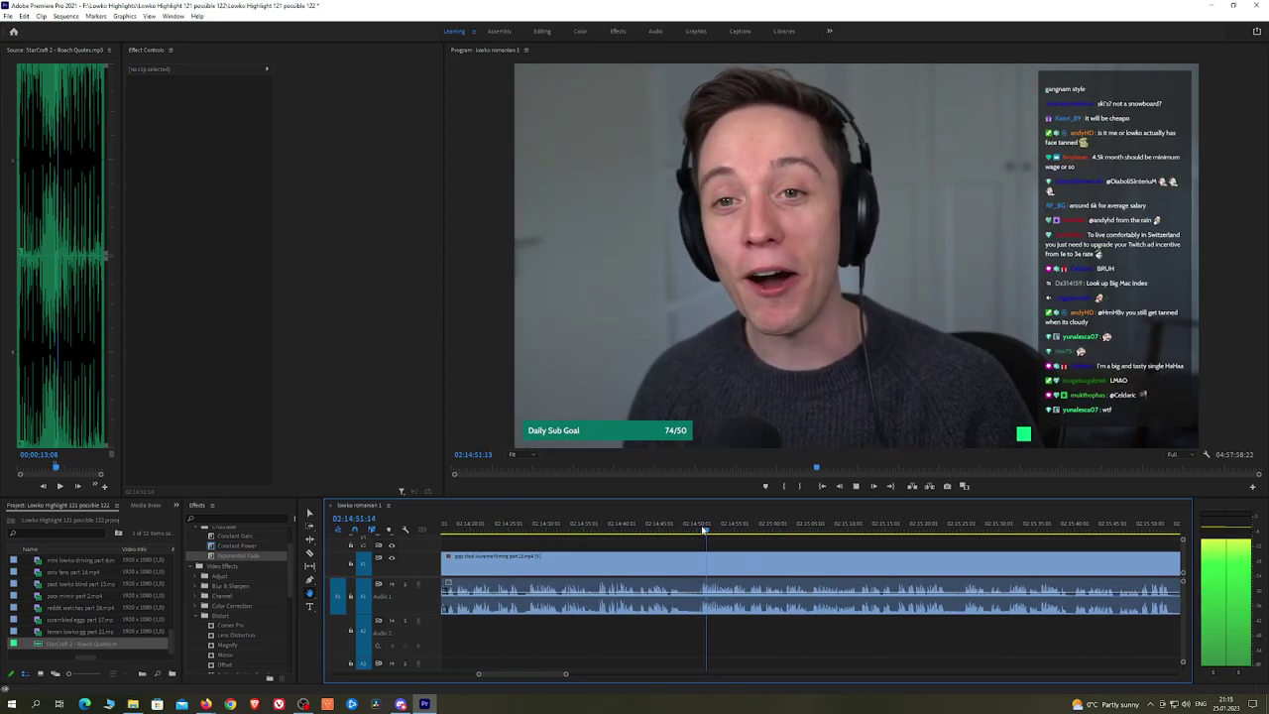
scroll(708, 533, "up", 3, "alt")
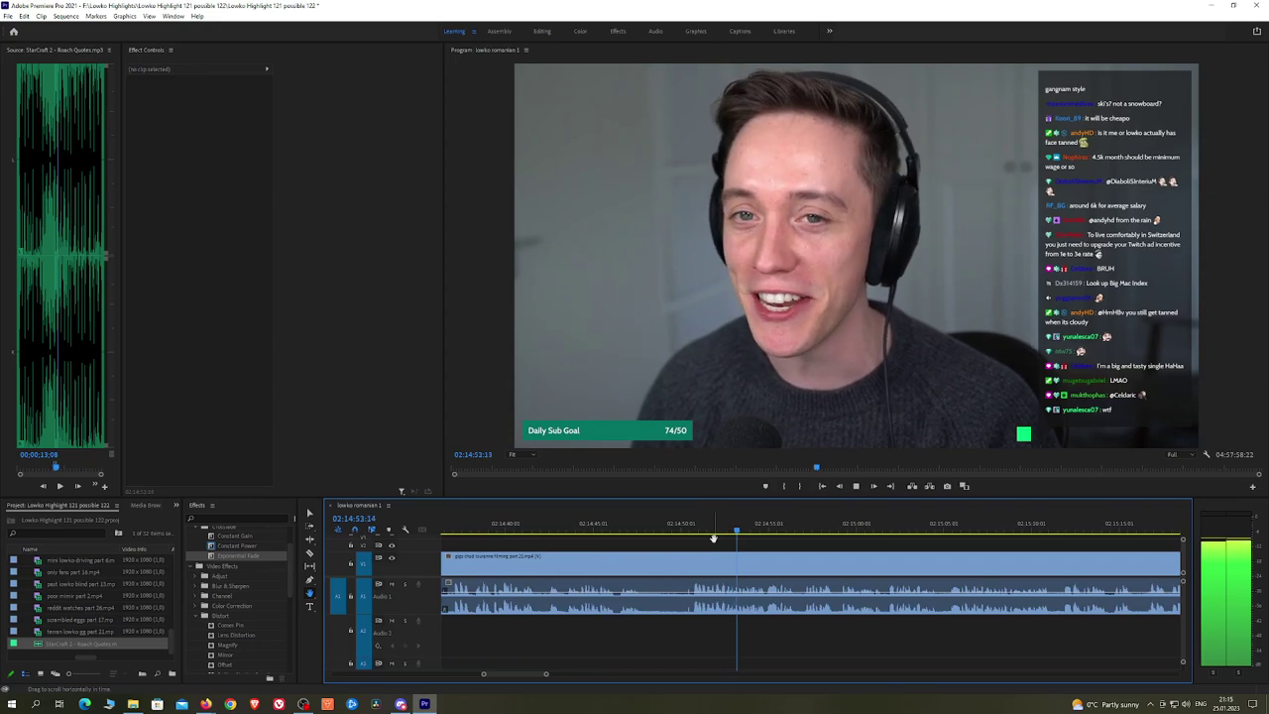
Step: Split at 02:14:53, ripple-delete the earlier footage, and add an Exponential Fade to the audio cut
key("space")
key("c")
left_click(692, 557)
key("v")
left_click(678, 561)
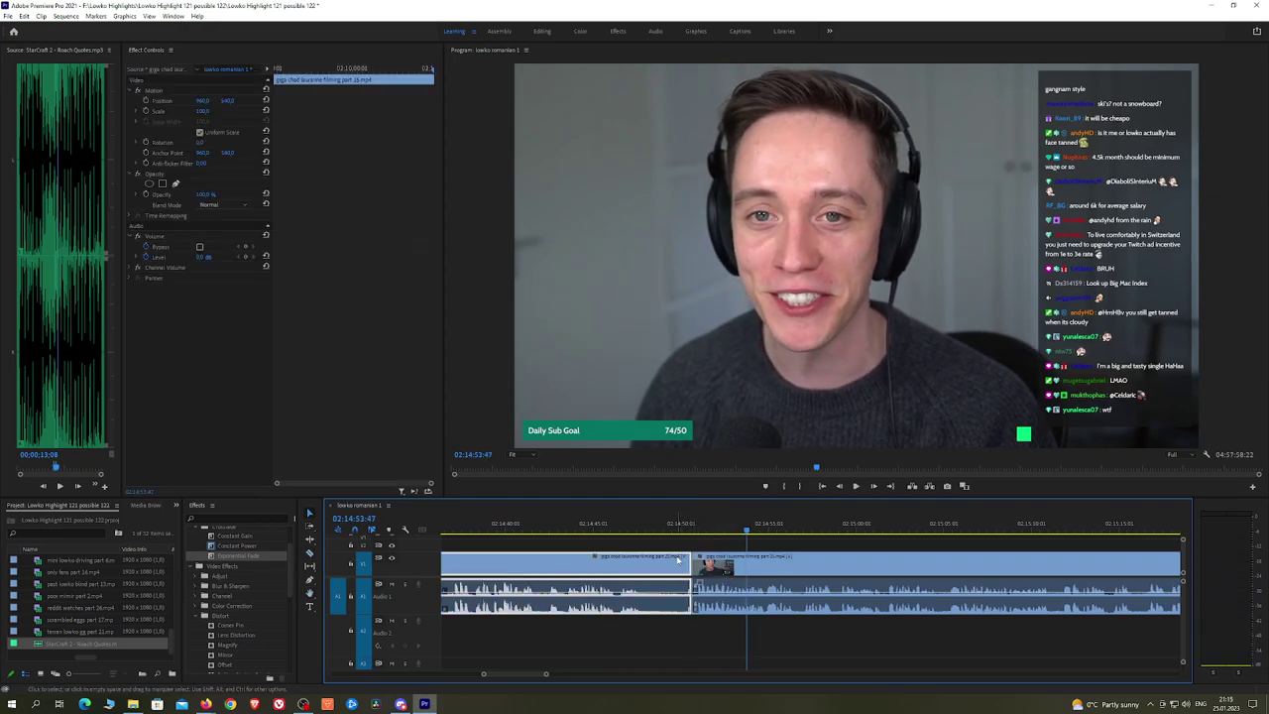
key("shift+Delete")
key("Up")
key("space")
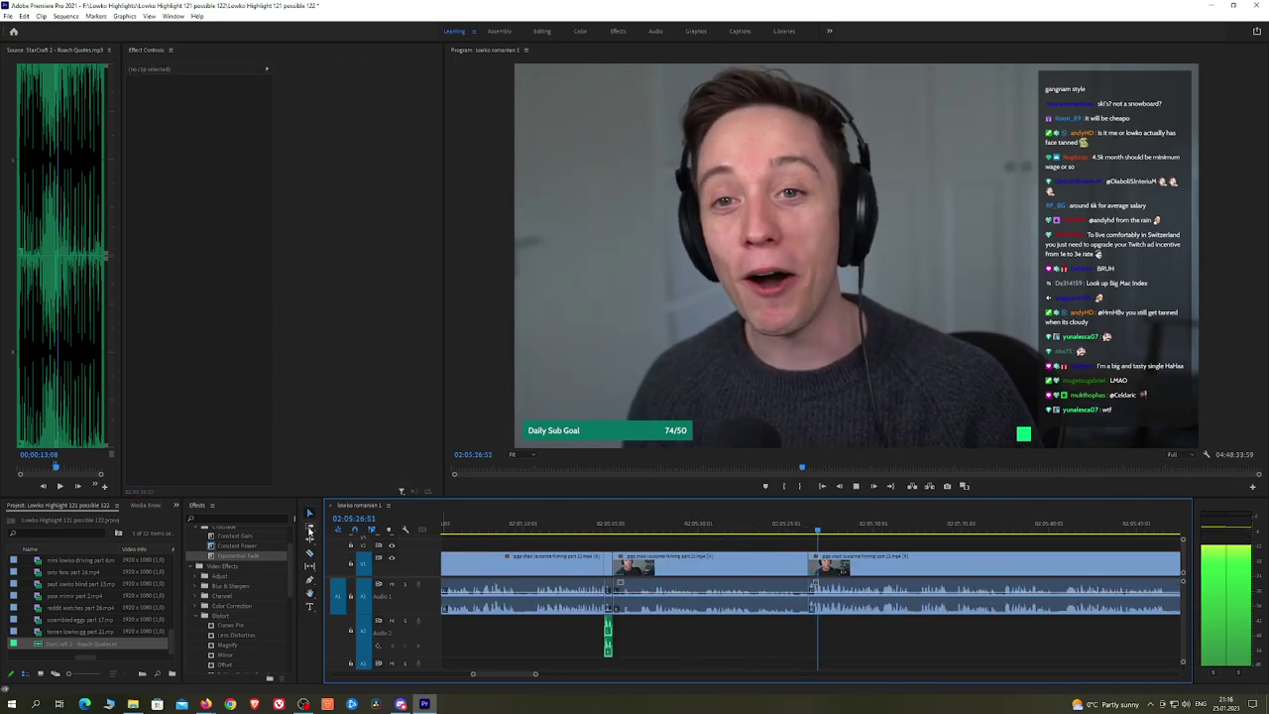
left_click(263, 557)
left_click_drag(263, 557, 811, 595)
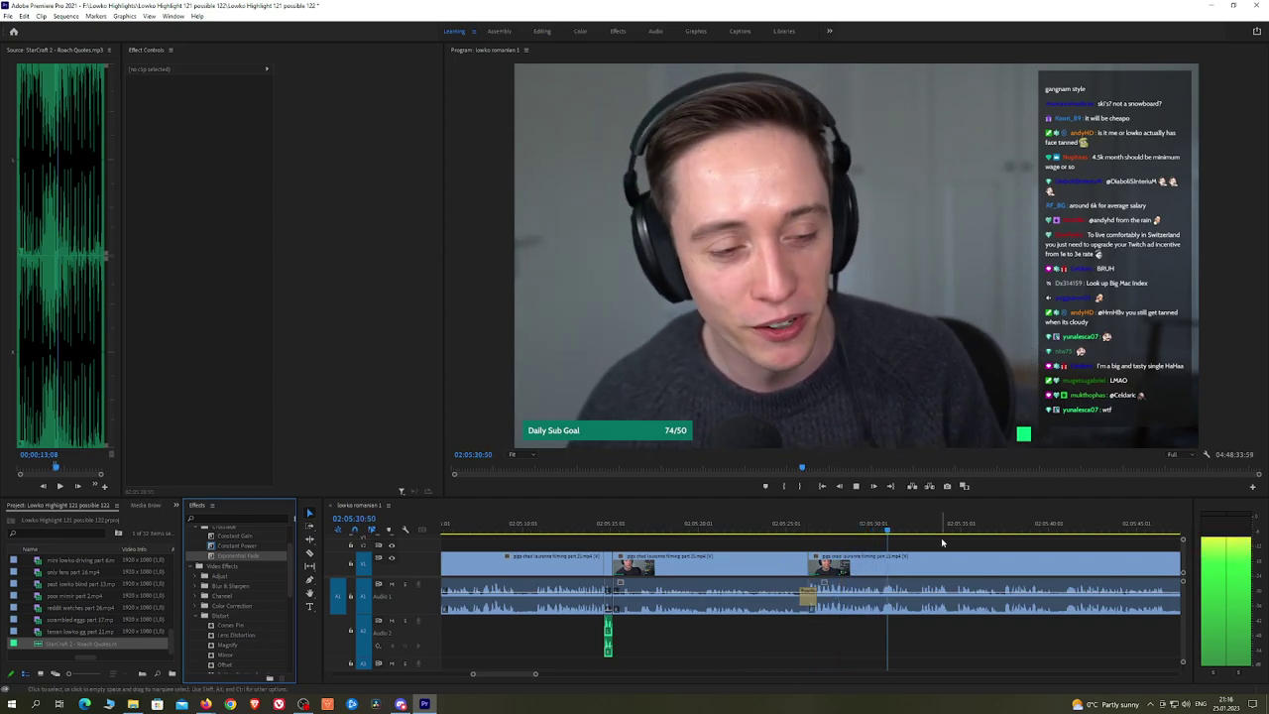
Step: Split the stream clip near 02:05:58 and add a Constant Power crossfade at the audio cut
key("h")
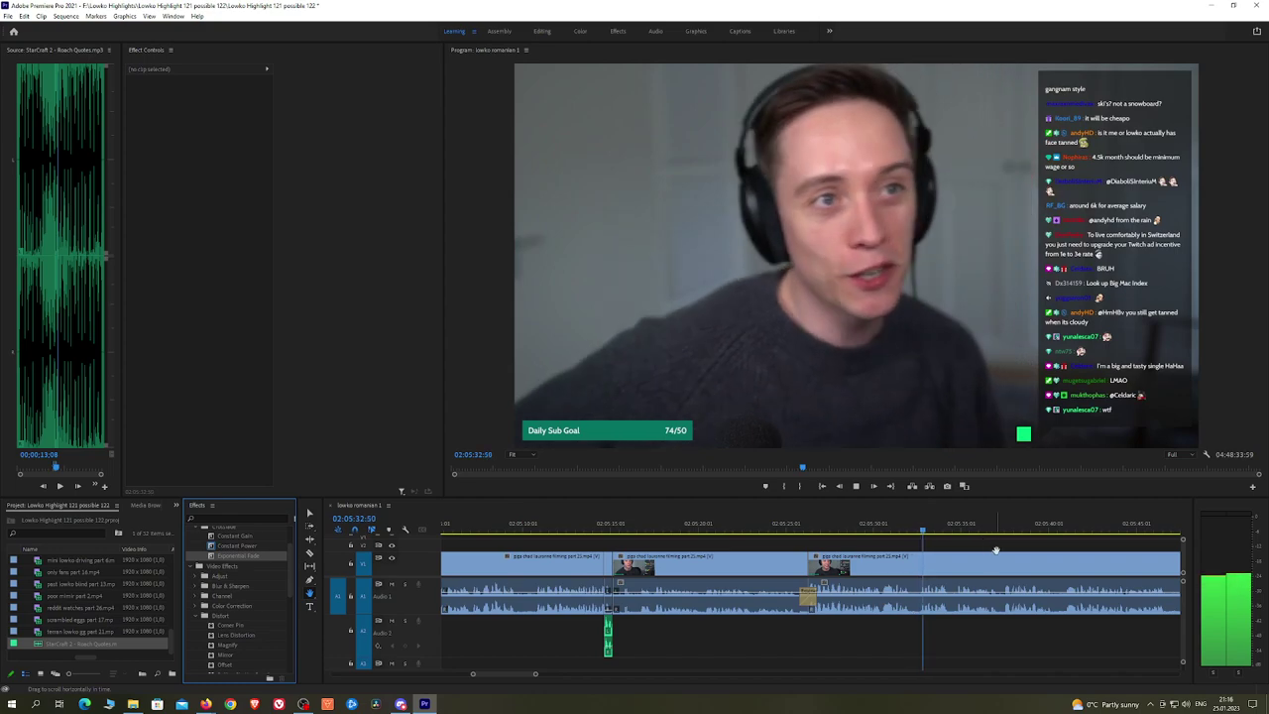
left_click_drag(981, 544, 964, 543)
scroll(964, 544, "down", 5)
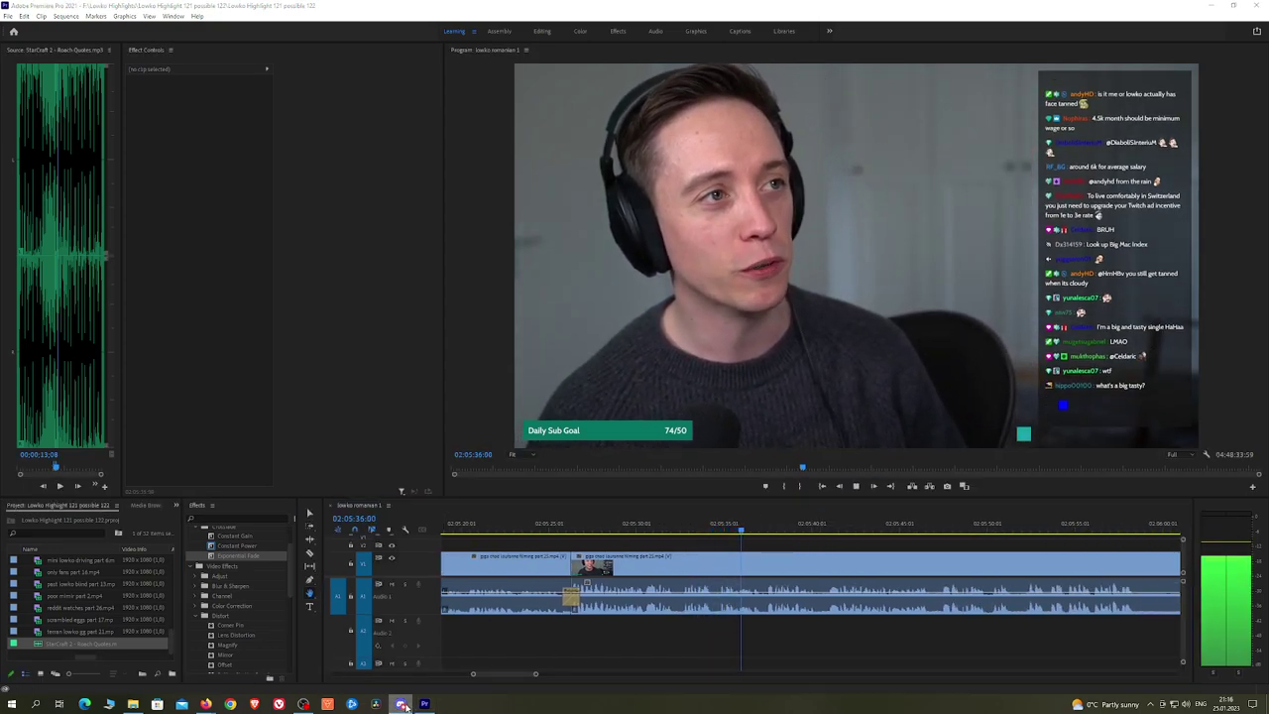
scroll(779, 545, "down", 4)
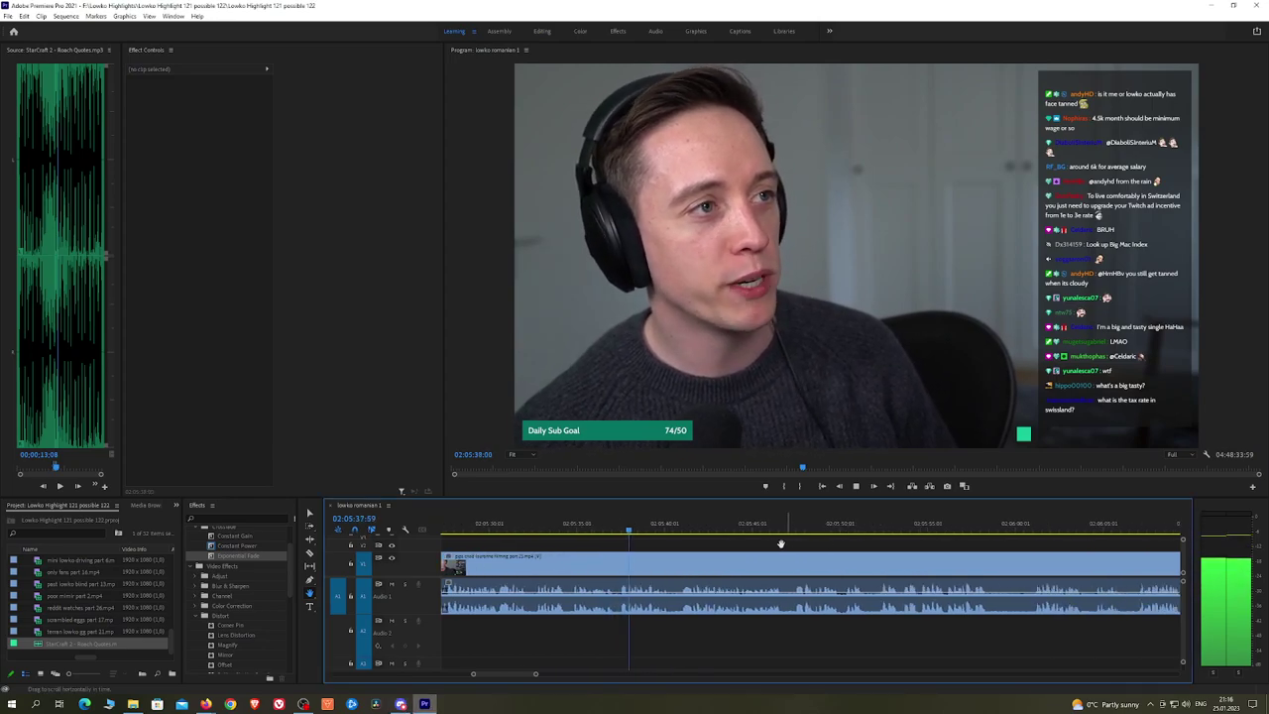
scroll(769, 544, "down", 2)
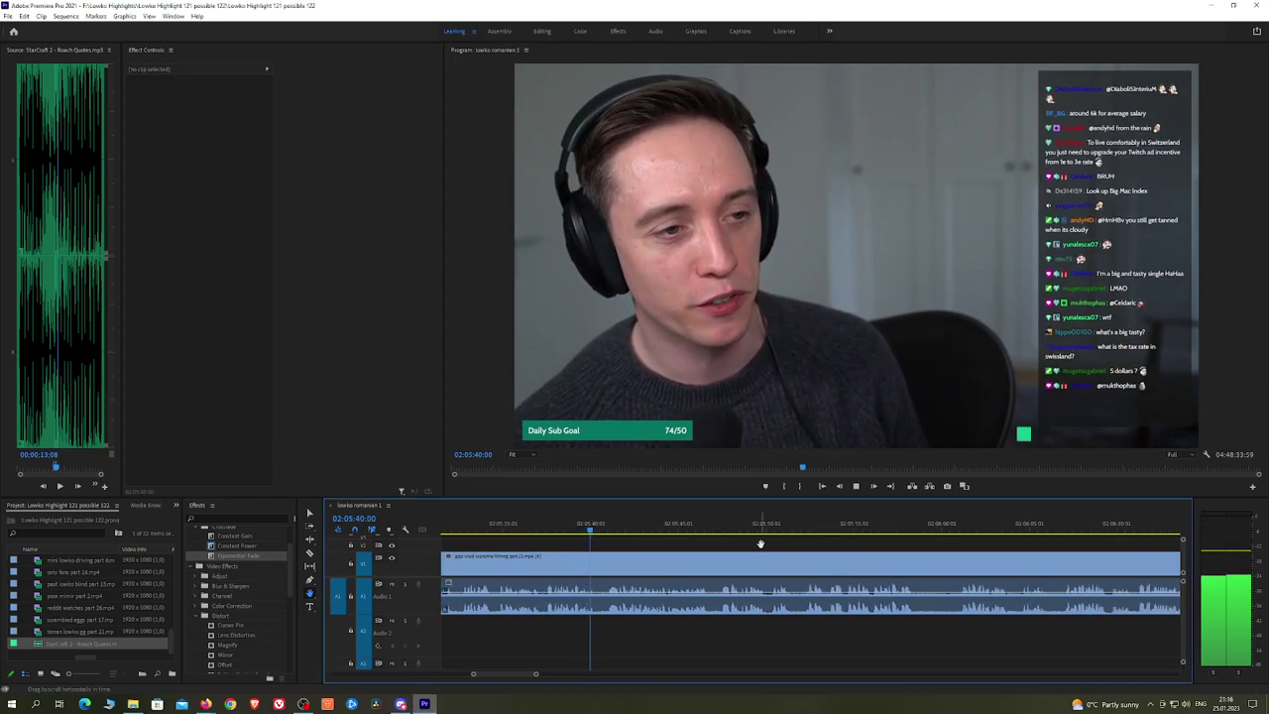
left_click_drag(796, 545, 727, 548)
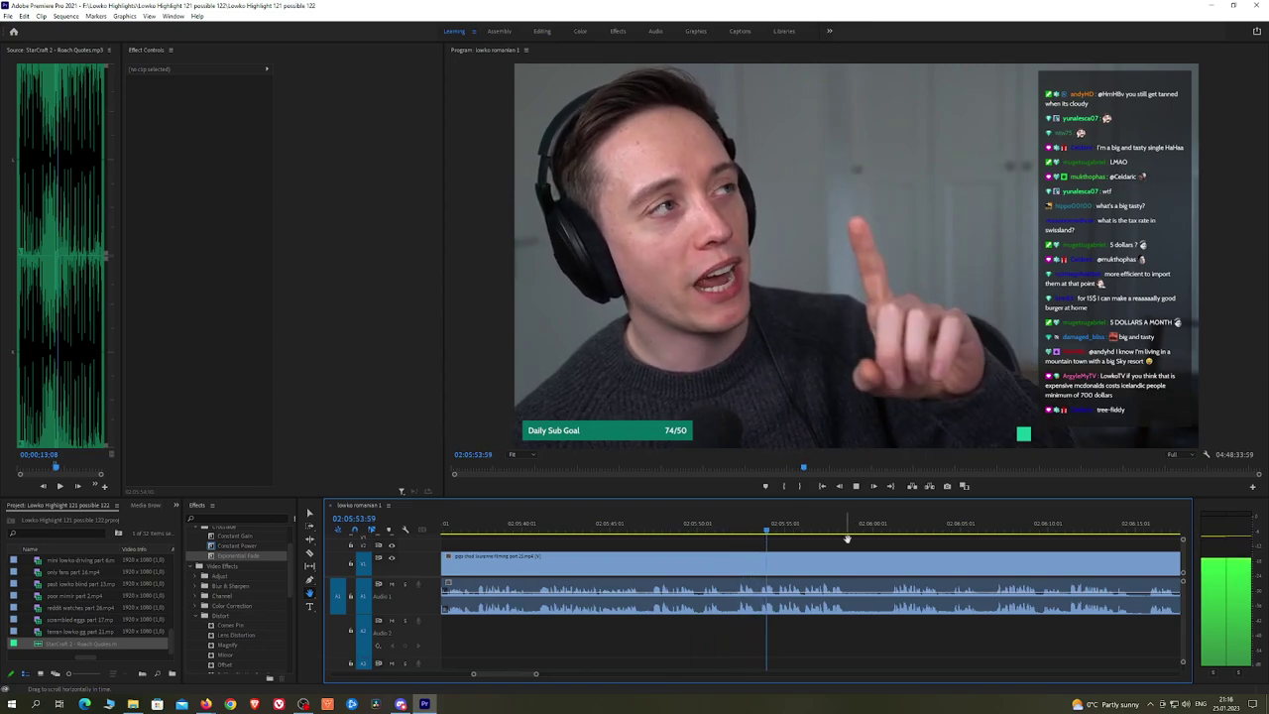
left_click_drag(943, 539, 668, 533)
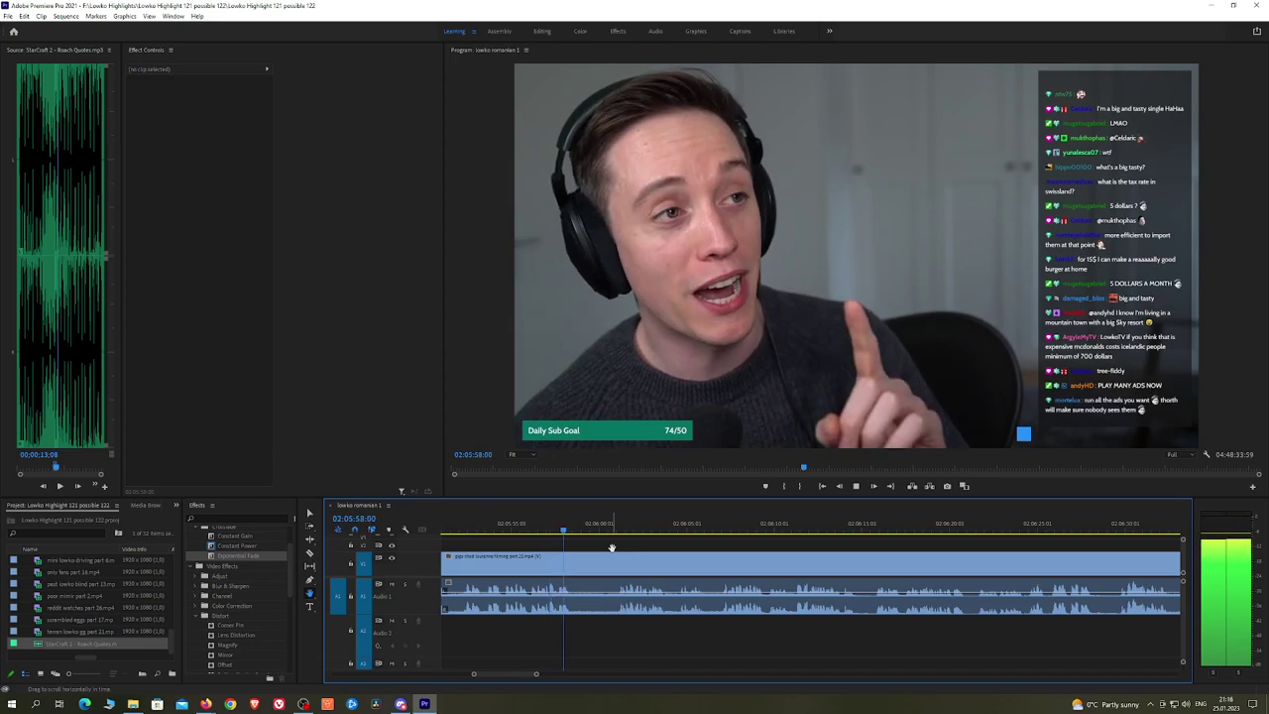
key("c")
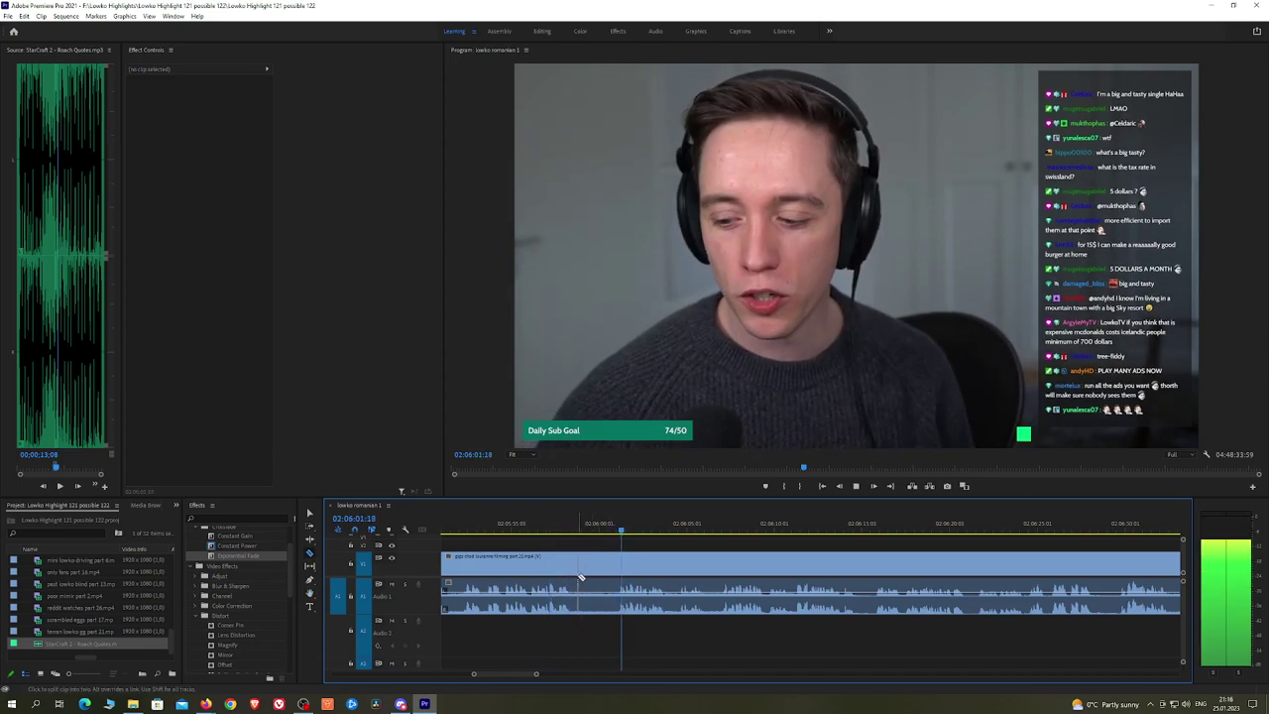
left_click(577, 575)
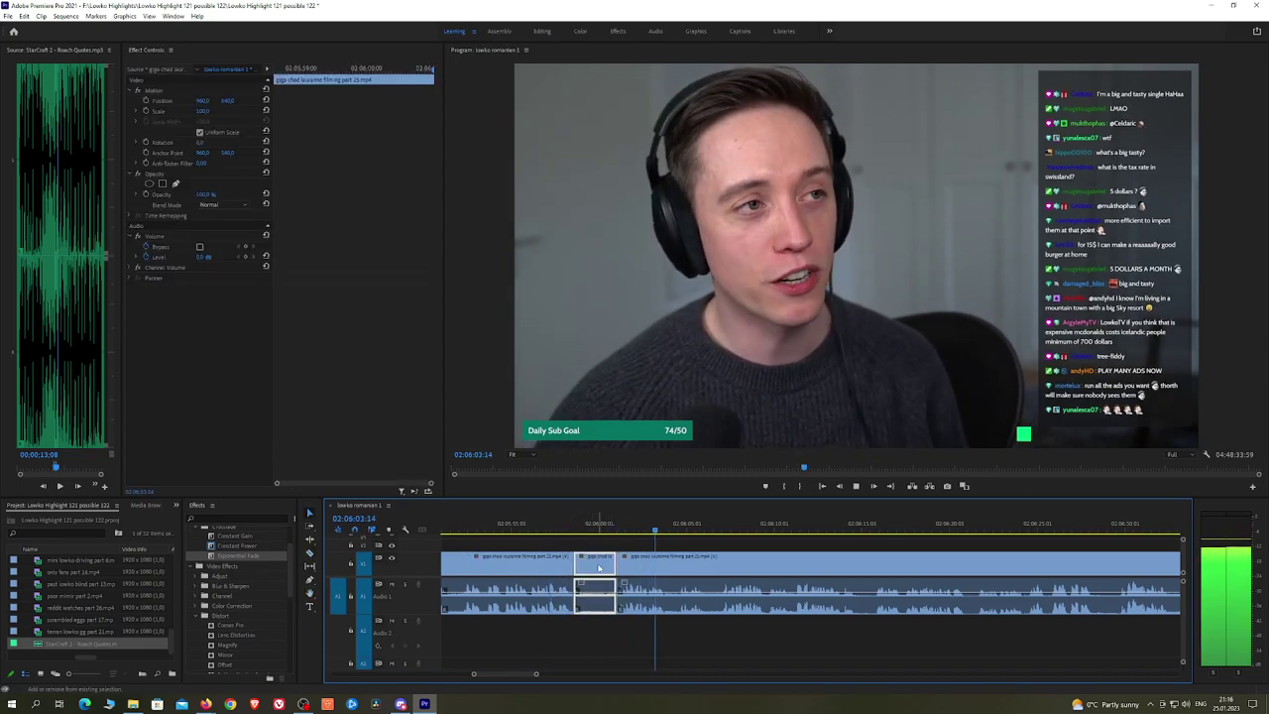
key("space")
left_click_drag(239, 548, 576, 597)
Step: Cut out a short piece near 02:06:15 and crossfade the new audio join with Constant Power
key("h")
left_click_drag(714, 543, 652, 541)
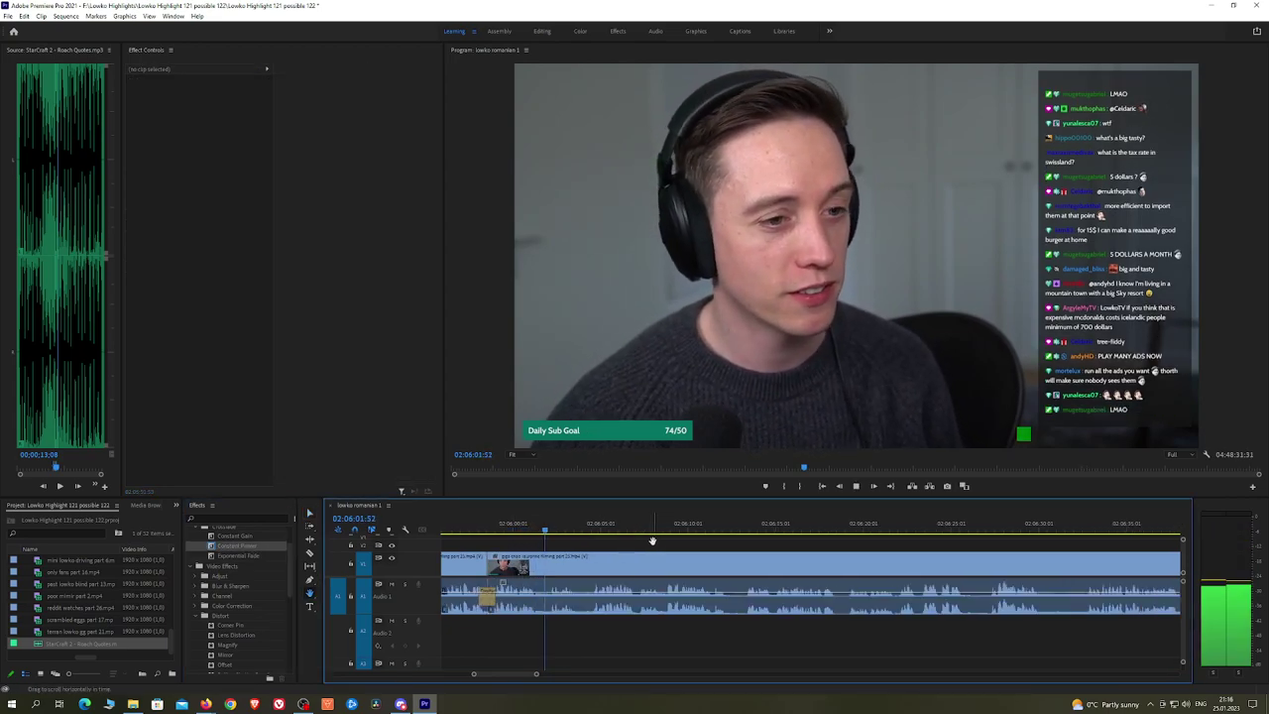
key("alt+Tab")
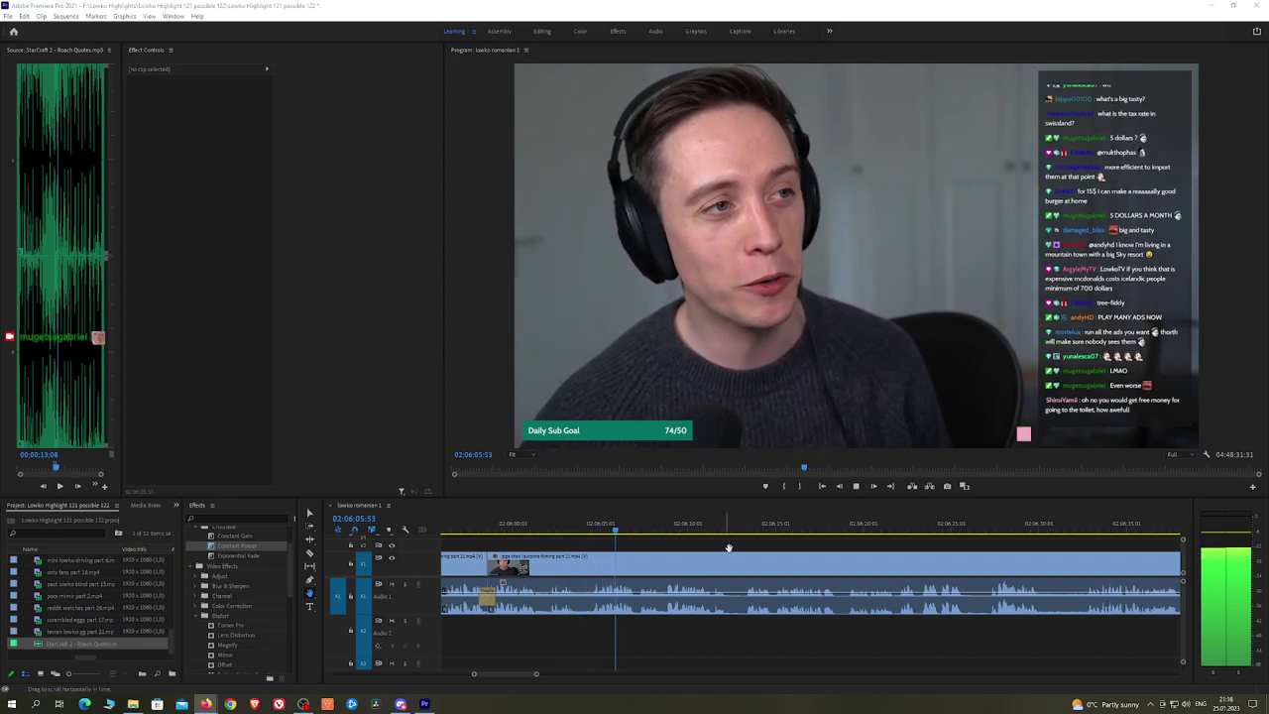
left_click_drag(764, 548, 725, 548)
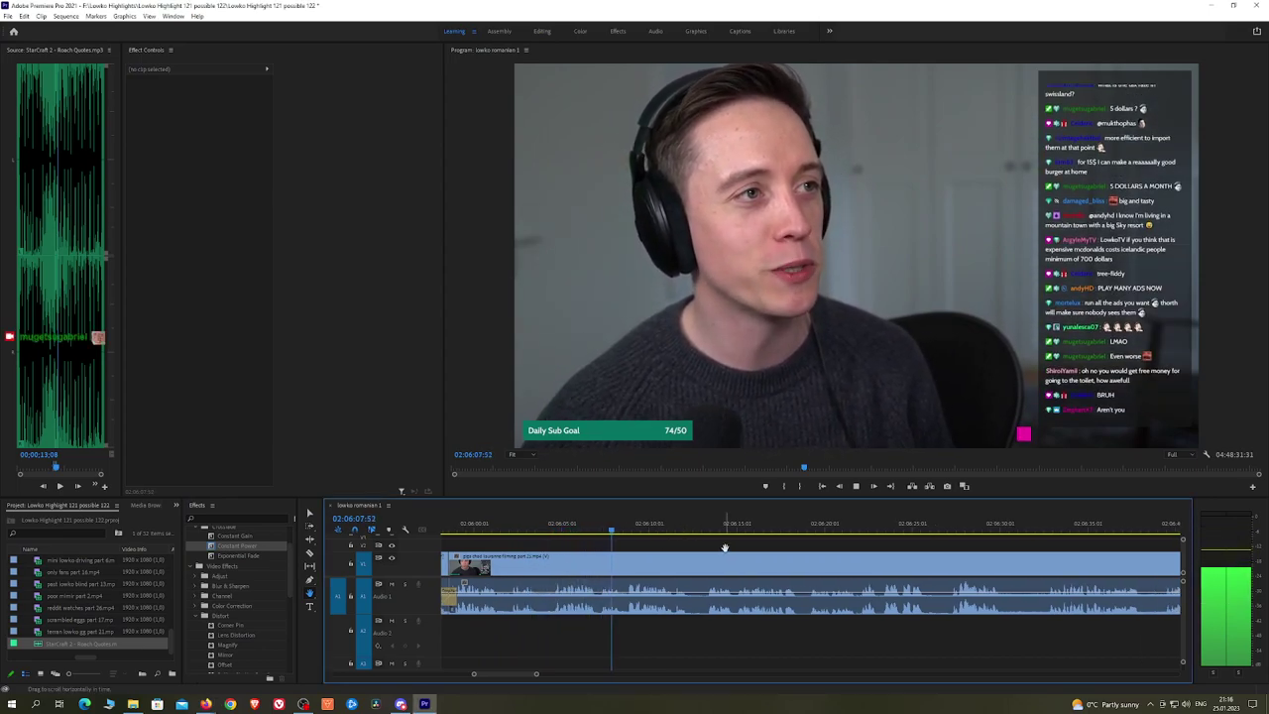
left_click_drag(784, 537, 739, 539)
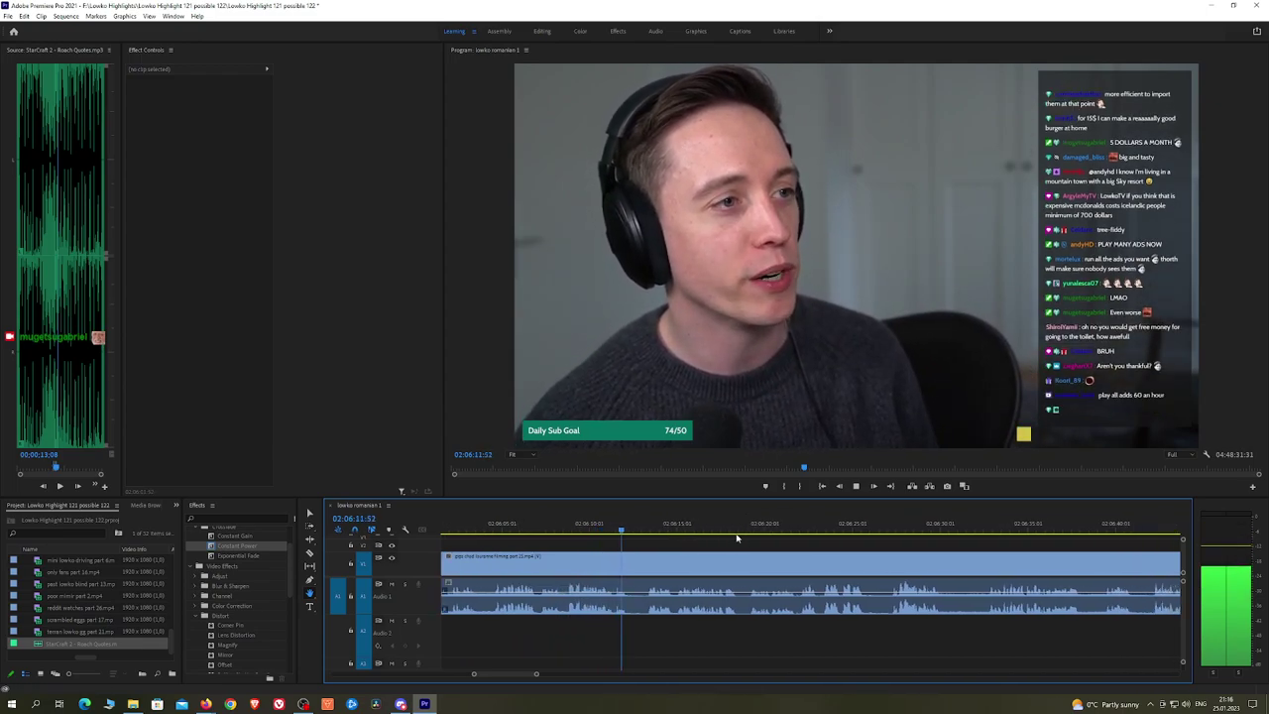
left_click(634, 561)
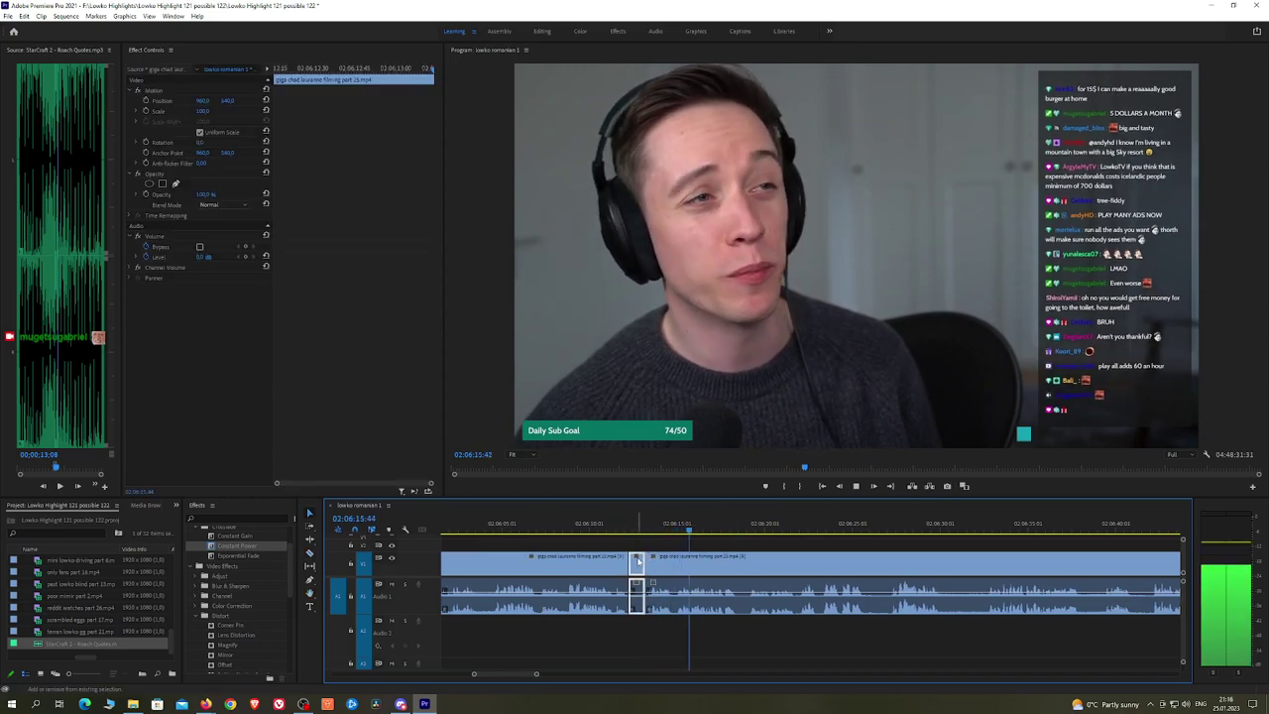
key("shift+Delete")
left_click_drag(231, 547, 628, 597)
scroll(712, 546, "down", 3)
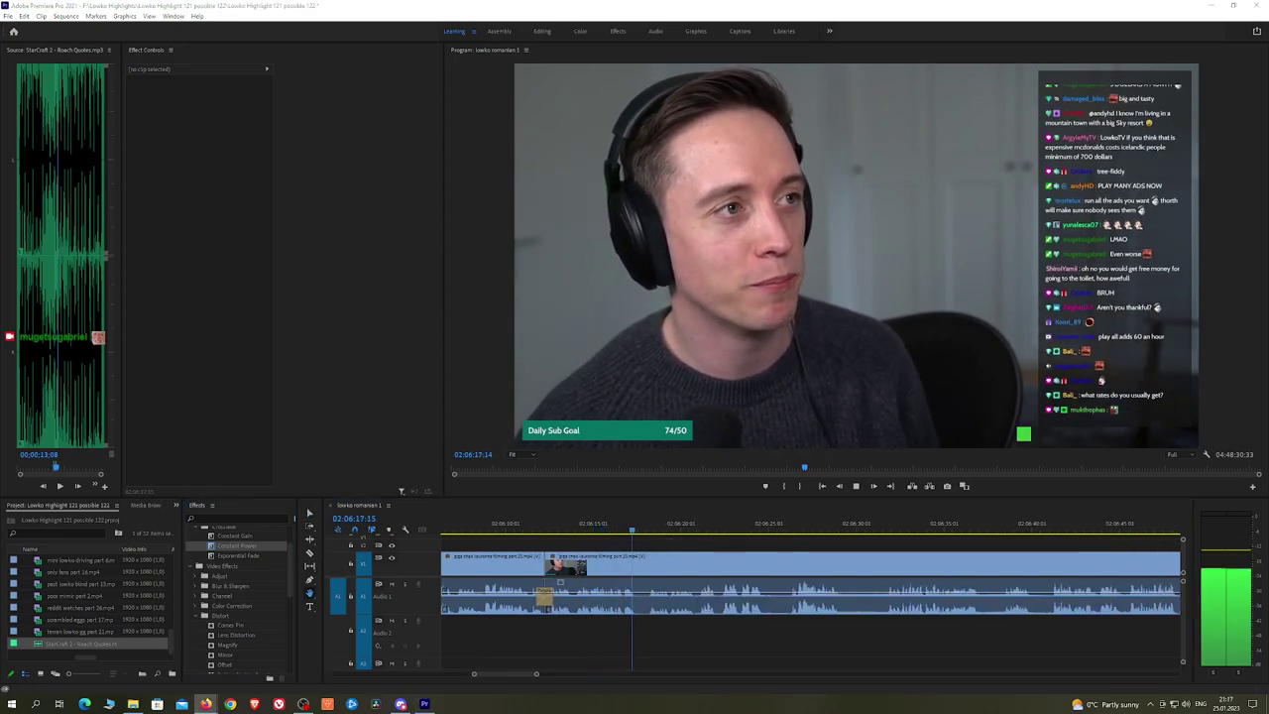
left_click(698, 544)
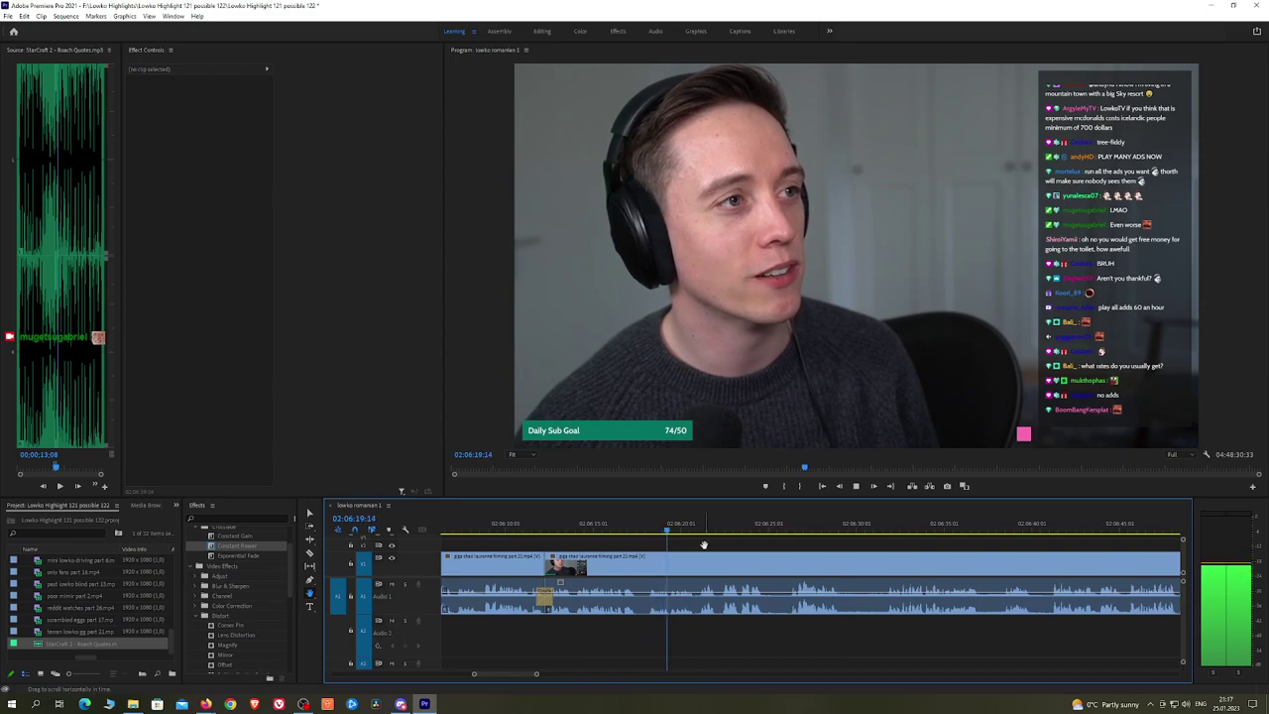
scroll(702, 544, "down", 3)
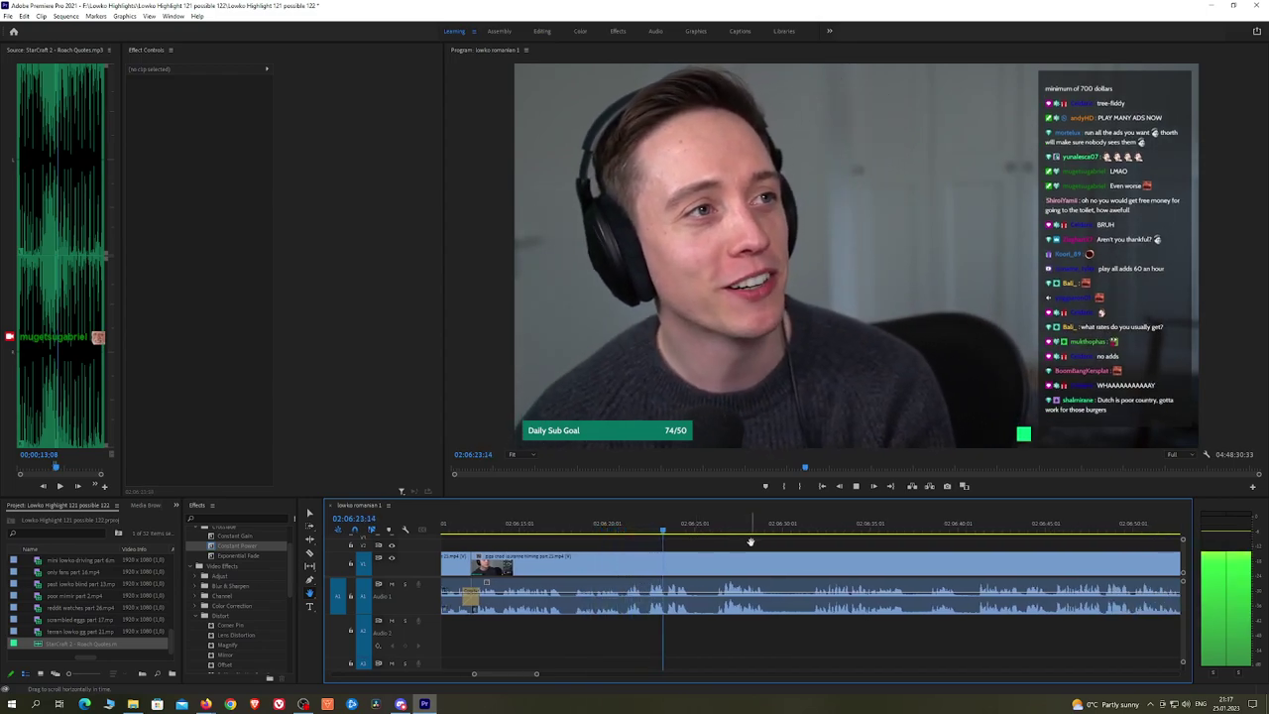
left_click_drag(751, 542, 706, 541)
Step: Razor out the first short unwanted stretch and ripple-delete it to close the gap
key("space")
key("c")
left_click(650, 560)
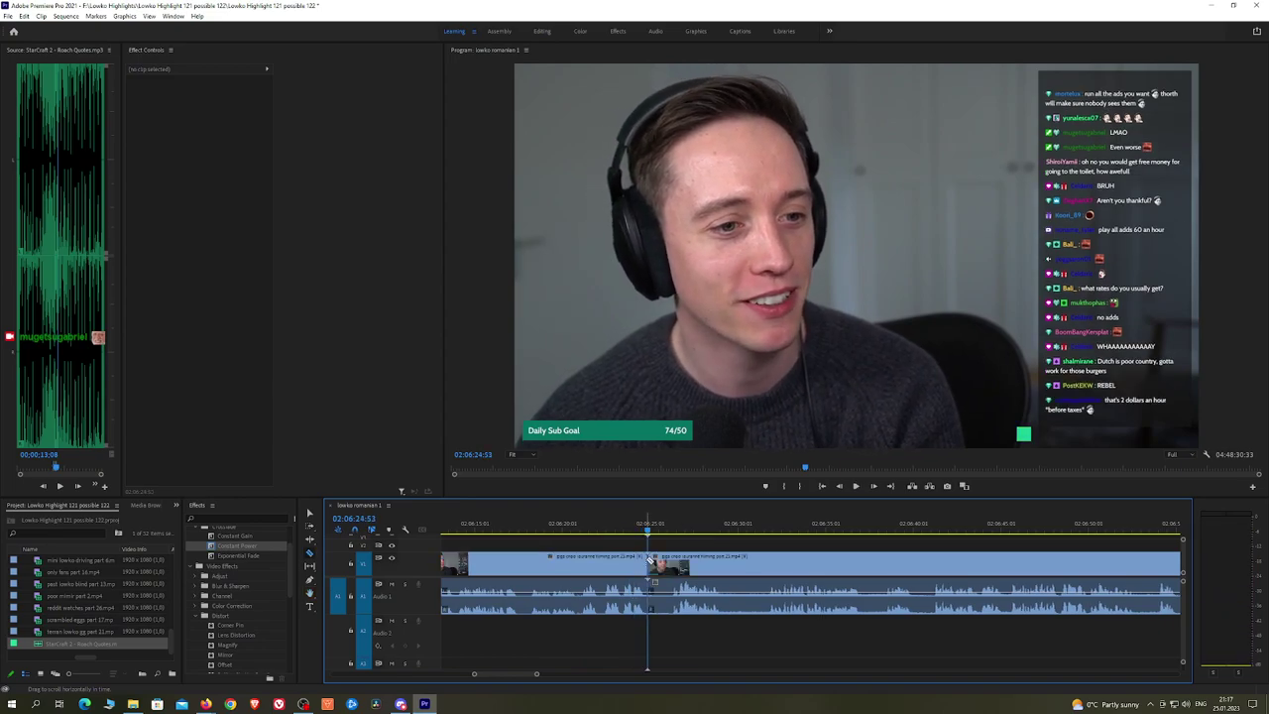
key("space")
left_click(673, 557)
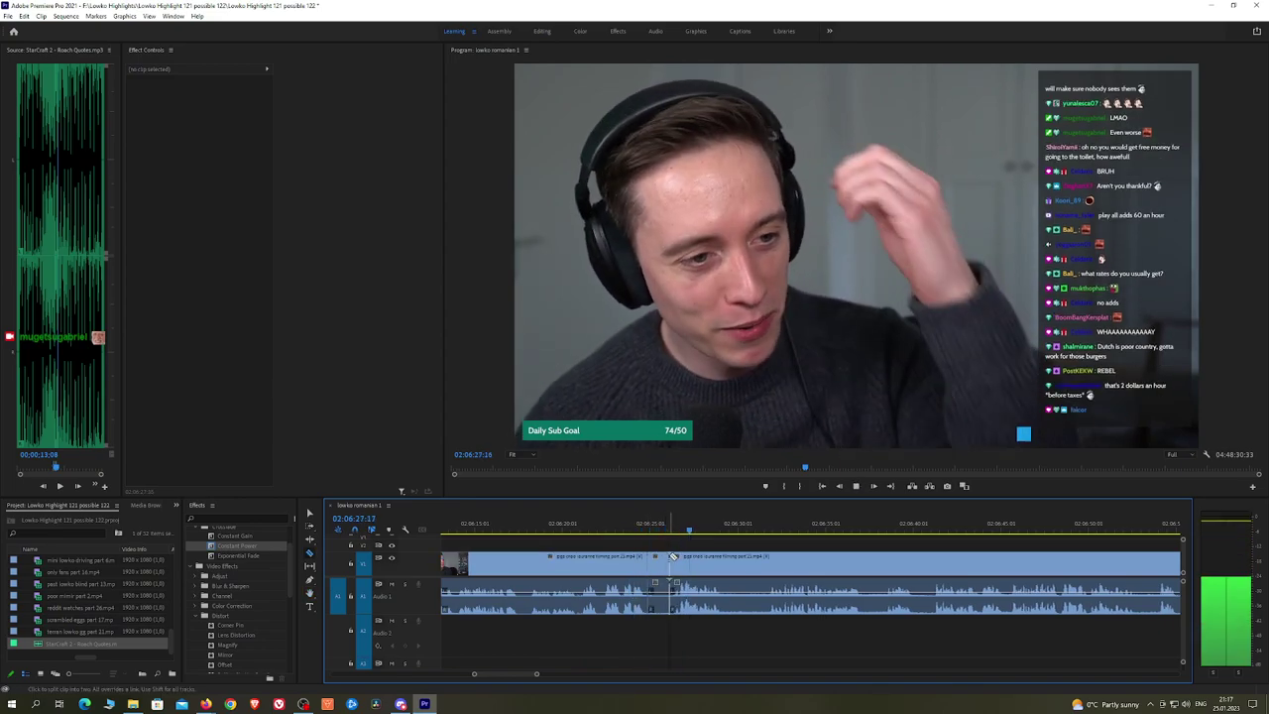
key("v")
left_click(656, 561)
key("shift+Delete")
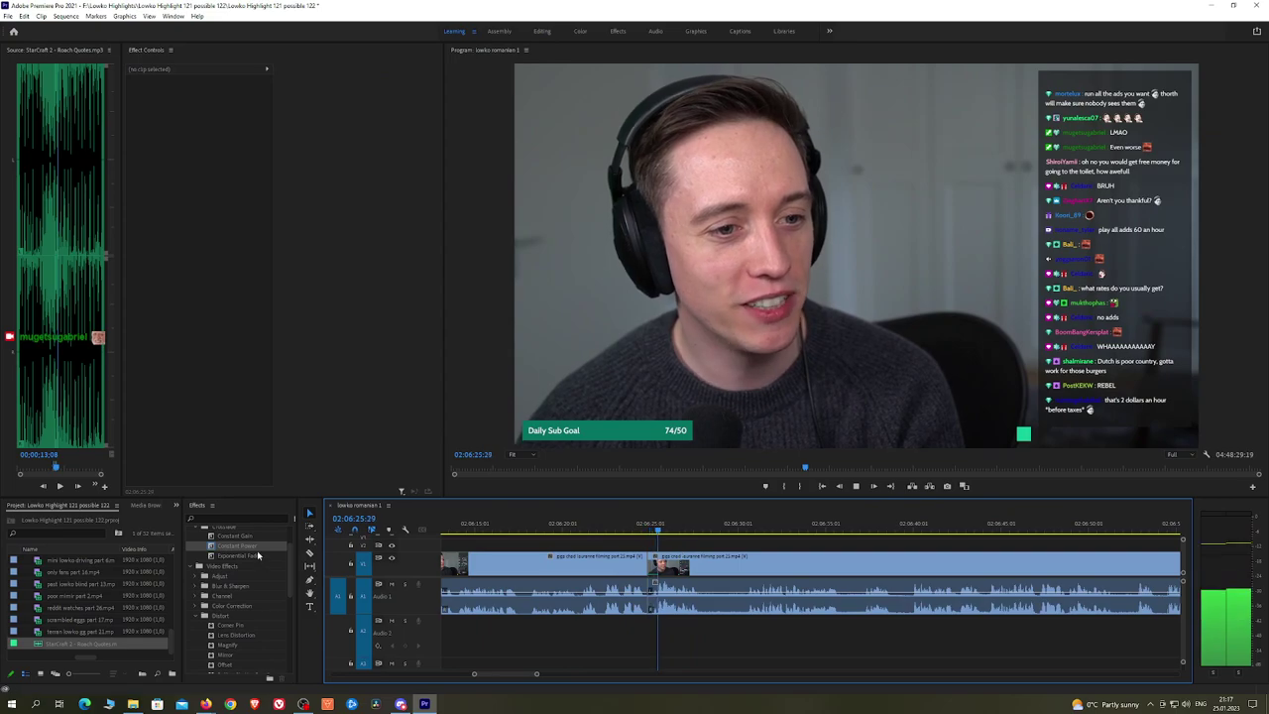
scroll(682, 545, "down", 4)
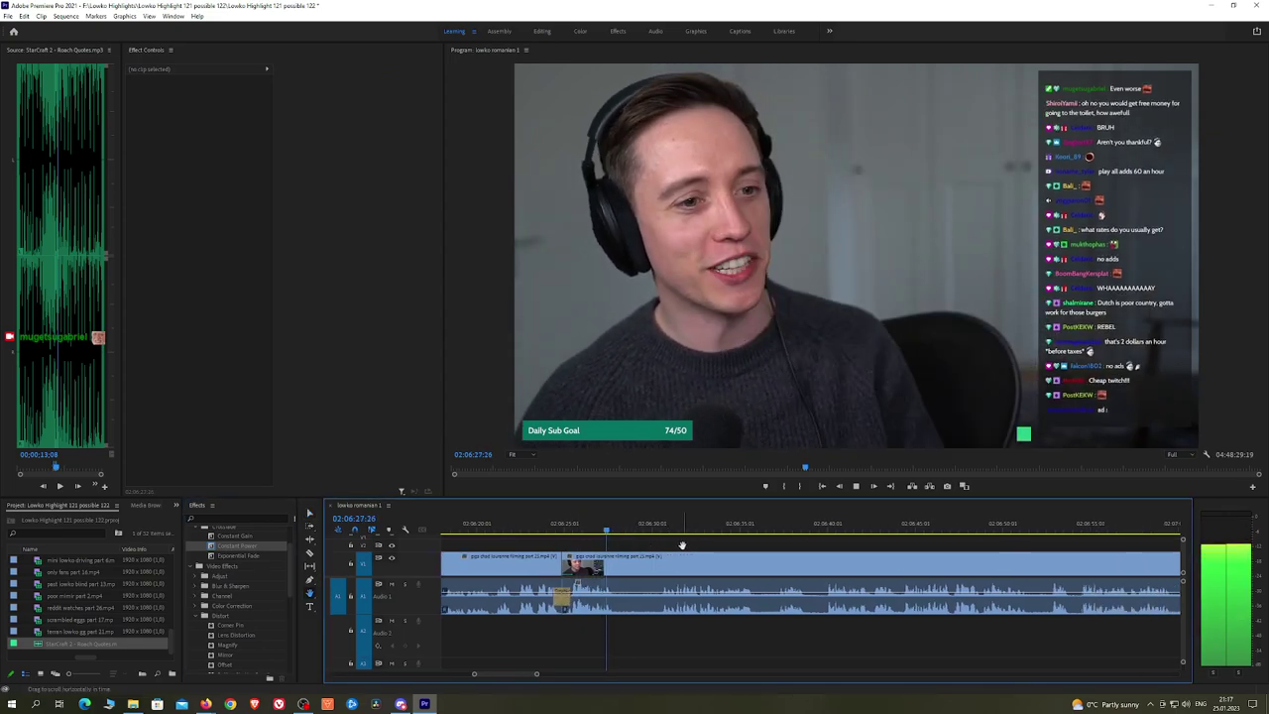
Step: Remove a second short stretch and add a Constant Power crossfade at the audio join
key("c")
left_click(622, 562)
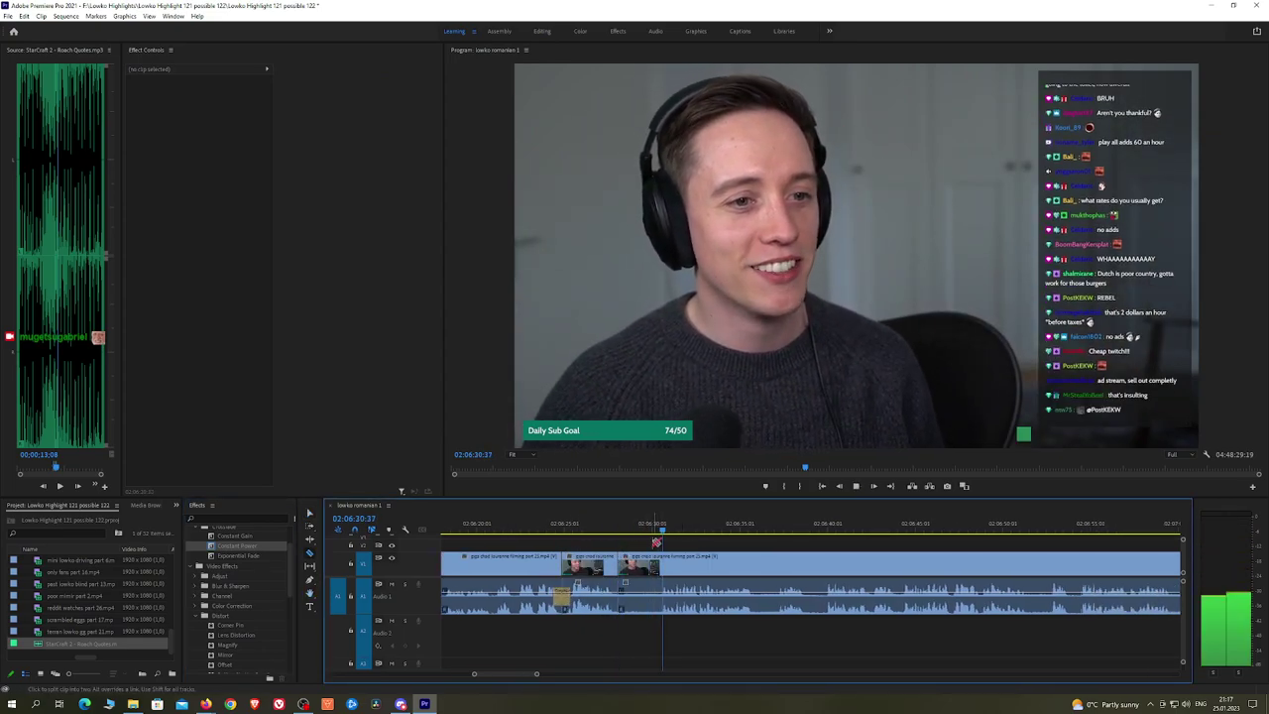
left_click(656, 561)
key("v")
left_click(640, 566)
key("shift+Delete")
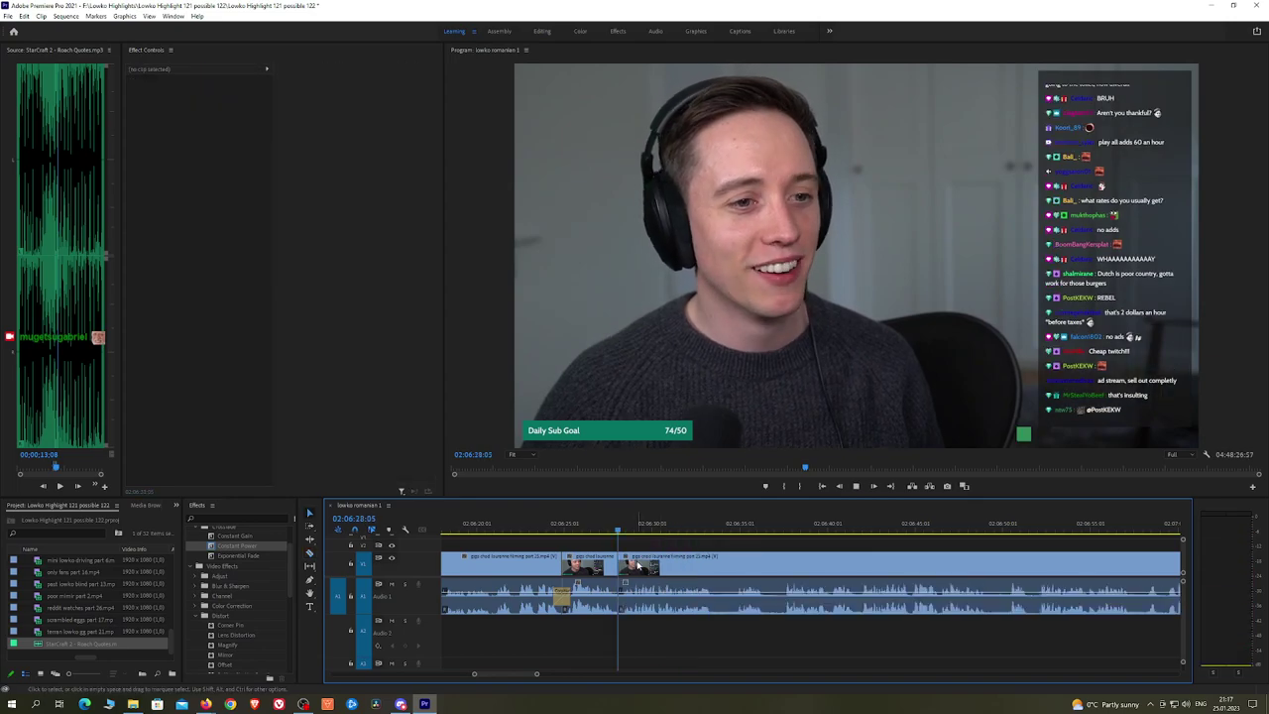
left_click_drag(237, 547, 620, 553)
left_click_drag(619, 607, 619, 607)
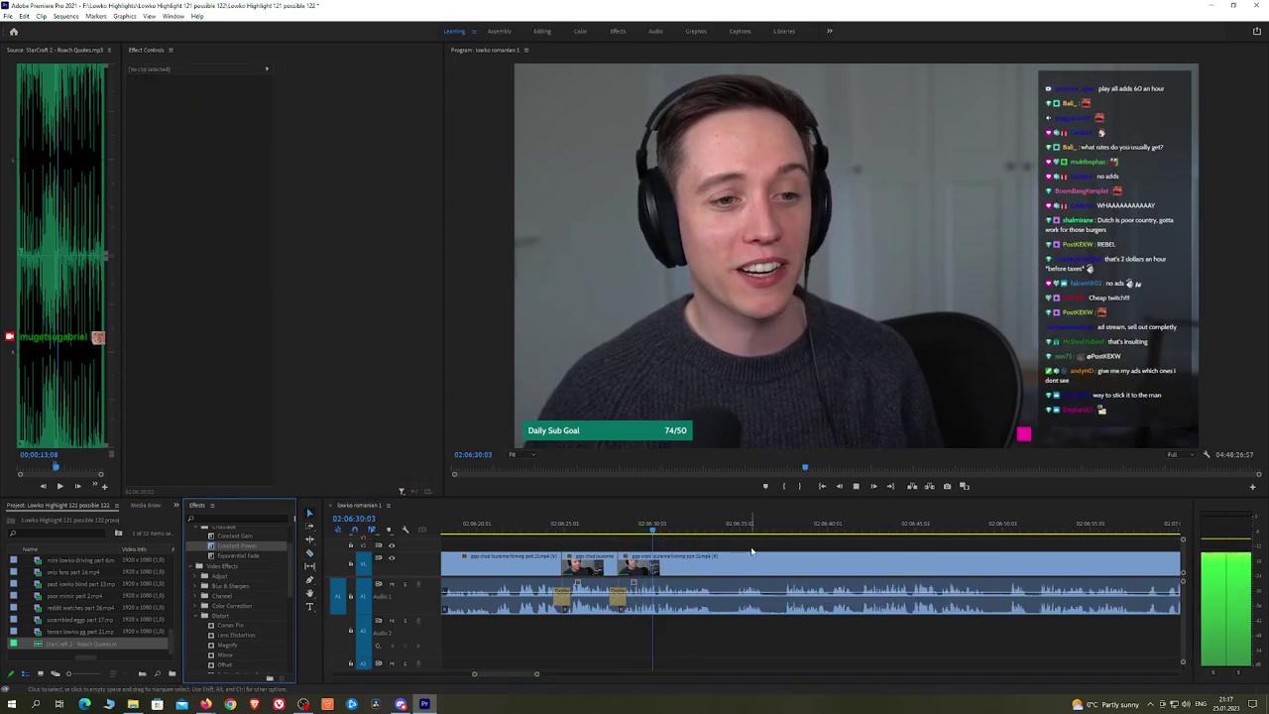
scroll(739, 540, "down", 2)
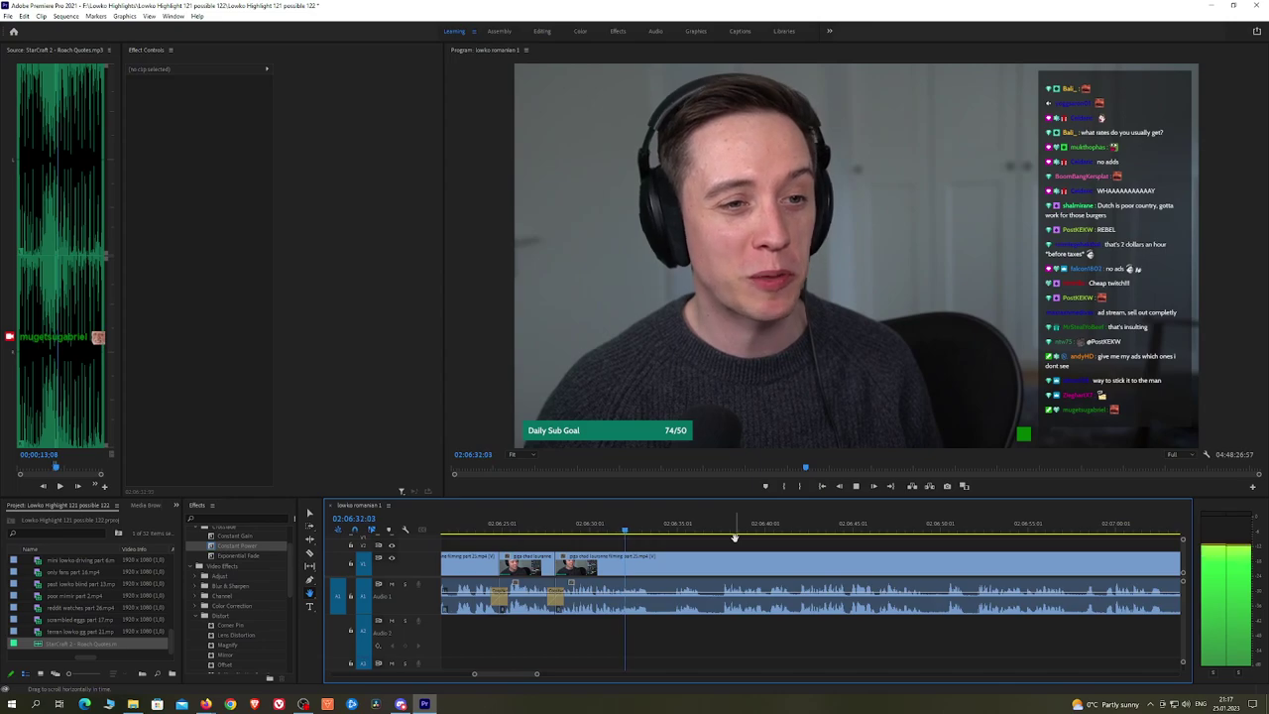
Step: Cut out and ripple-delete a third short aside
left_click(651, 565)
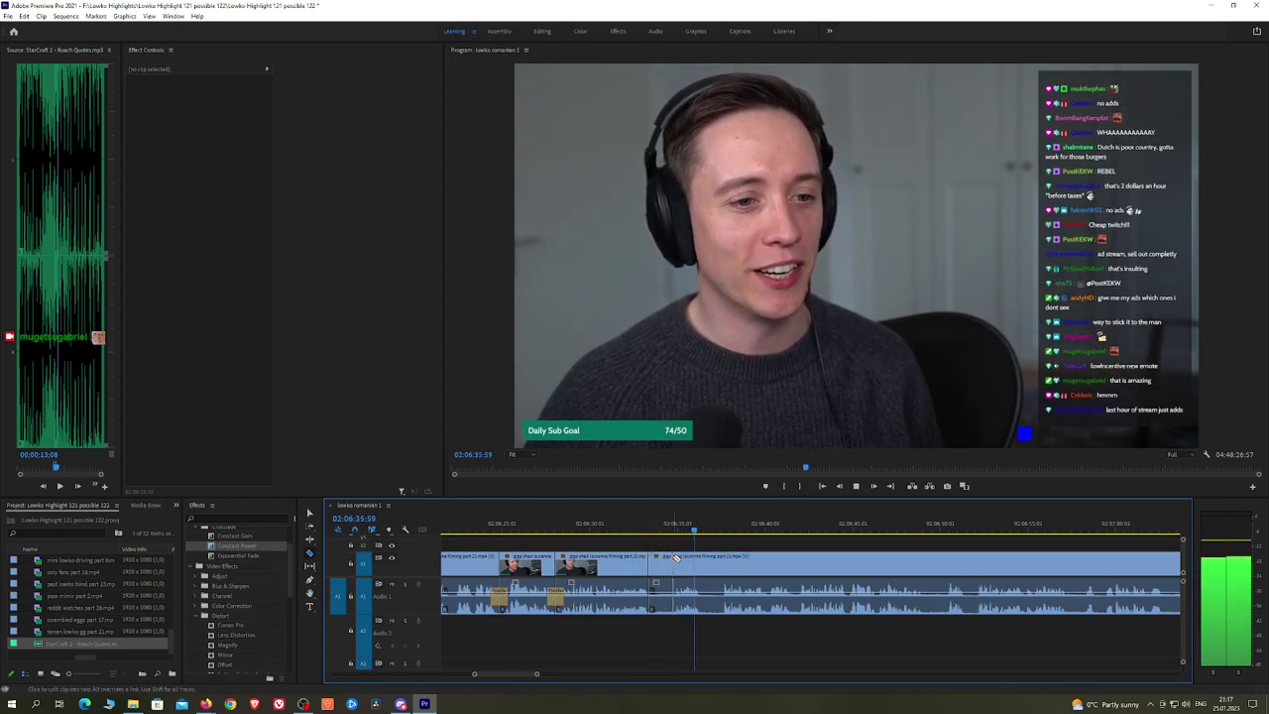
left_click(674, 558)
key("v")
left_click(667, 560)
key("shift+Delete")
Step: Remove a fourth short stretch and crossfade its audio join with Constant Power
key("c")
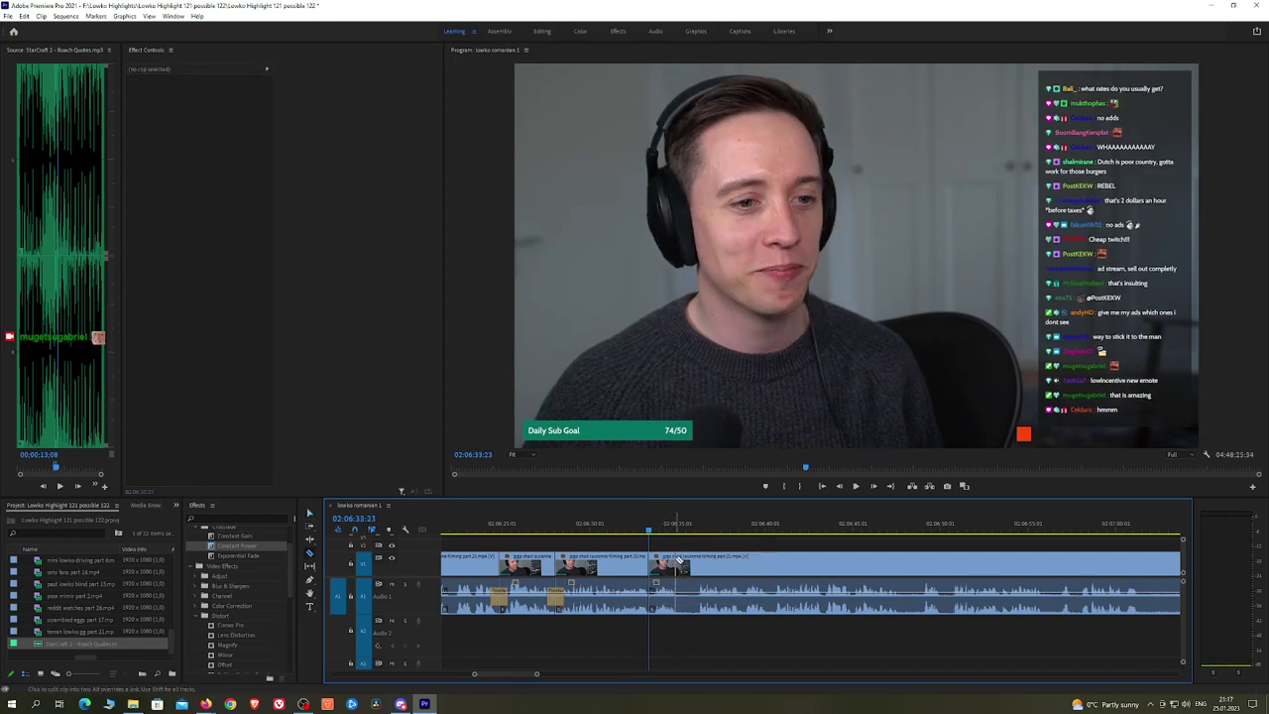
left_click(692, 560)
key("v")
left_click(683, 561)
key("shift+Delete")
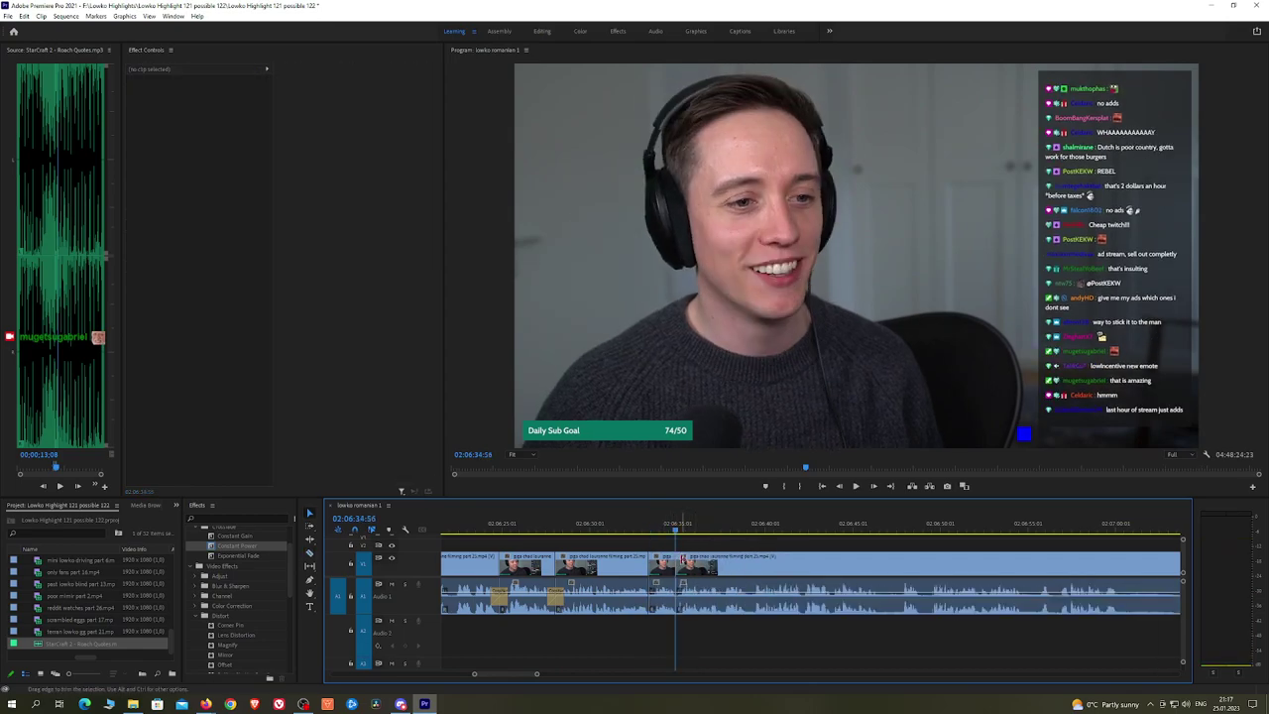
key("space")
left_click_drag(238, 546, 651, 597)
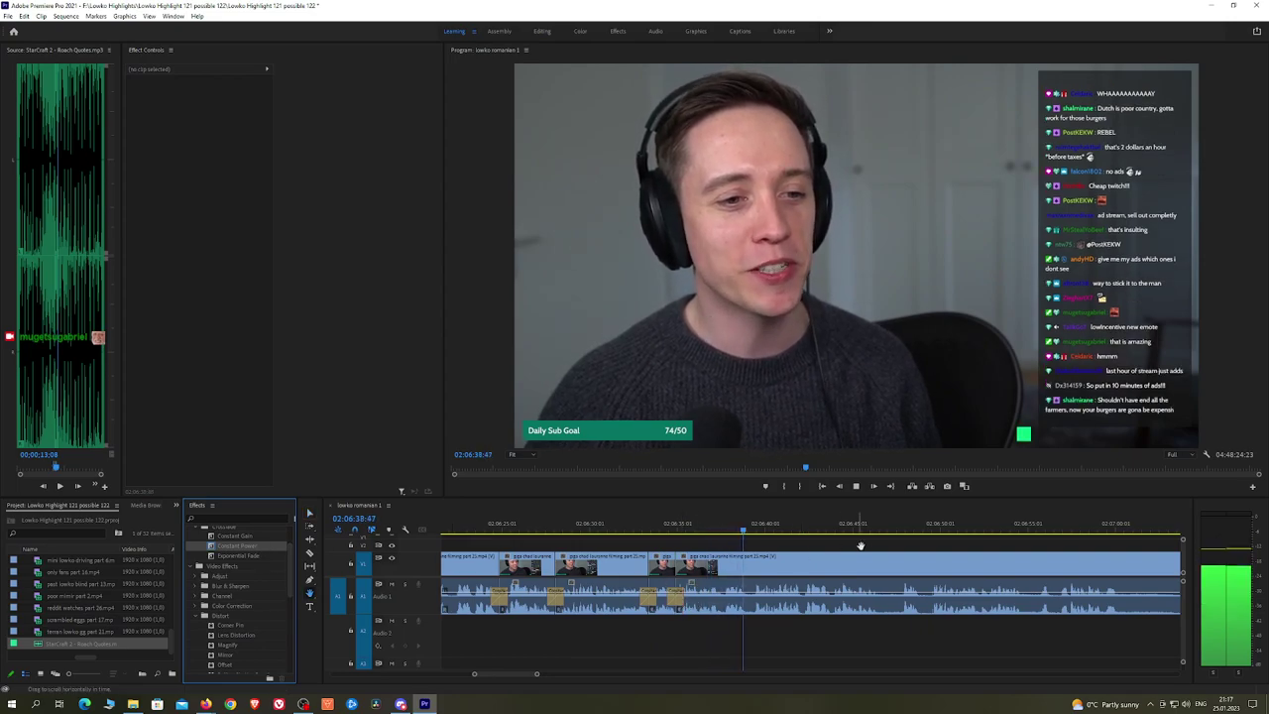
Step: Scroll and pan the timeline to review the stream footage up to about 02:06:58
scroll(790, 555, "down", 2)
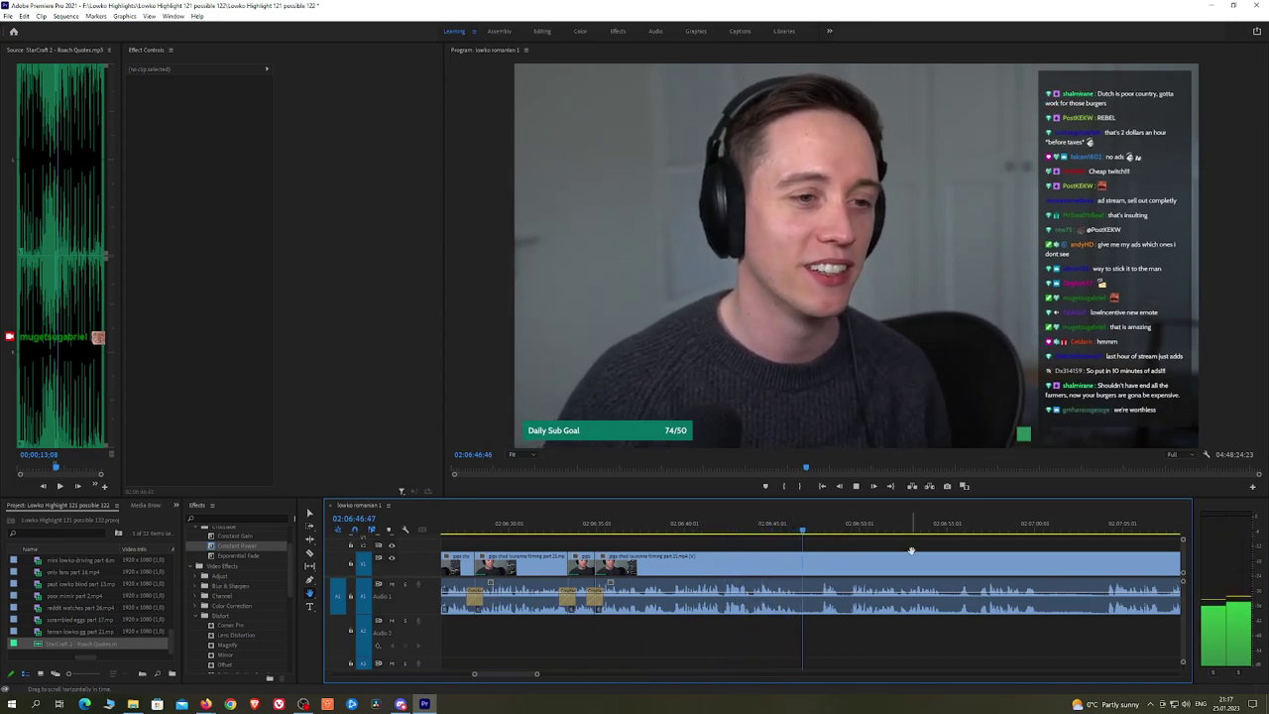
scroll(728, 533, "down", 4)
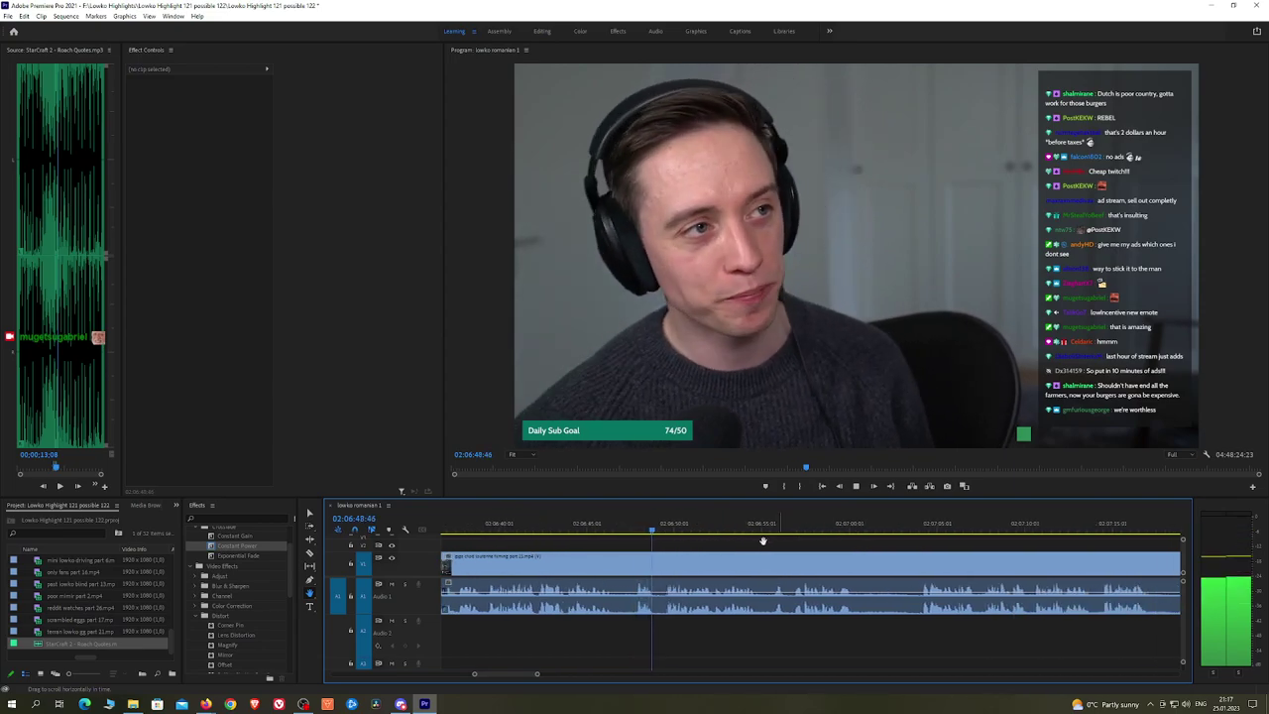
scroll(725, 535, "down", 2)
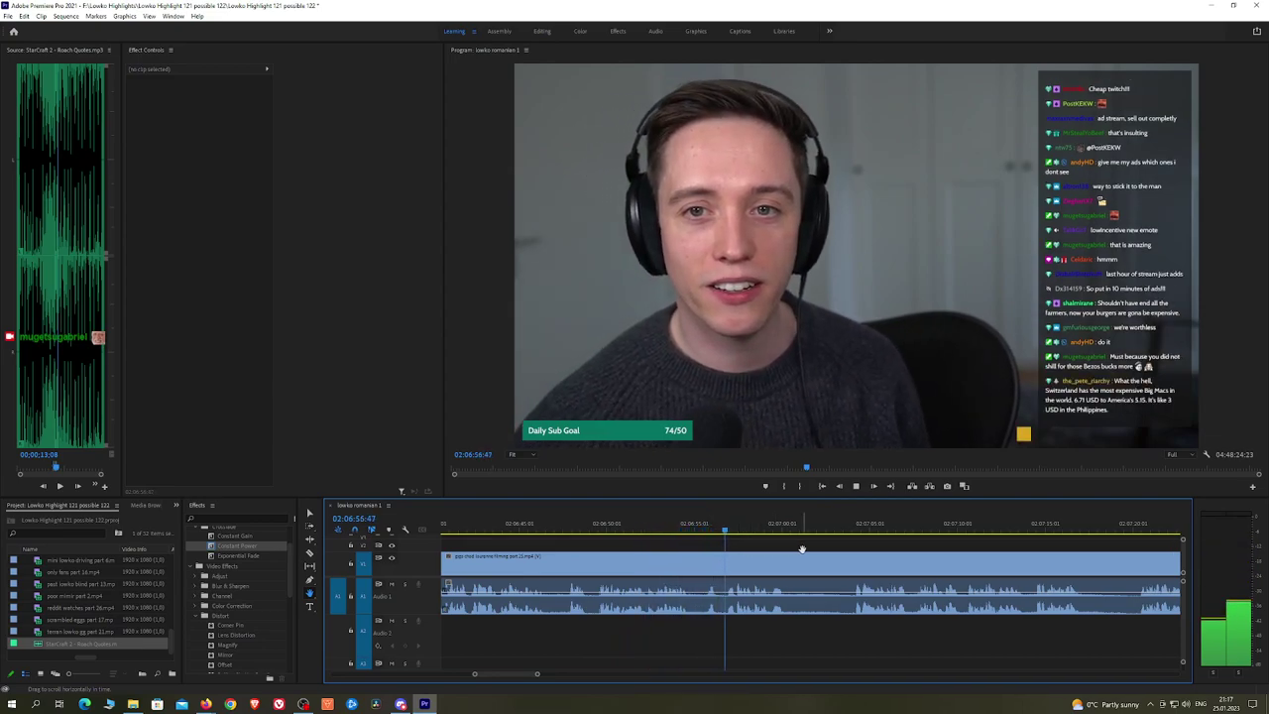
left_click_drag(836, 546, 717, 542)
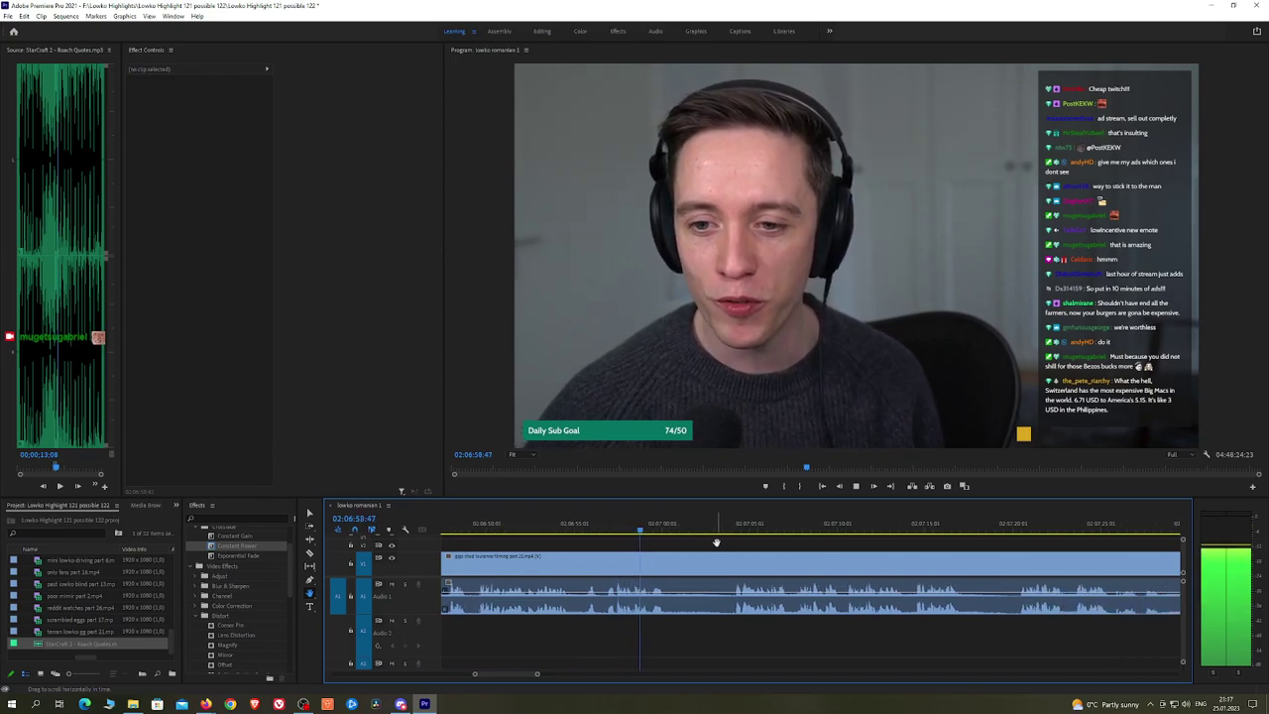
Step: Ripple-delete the short unwanted stretch near 02:07:00 and add a Constant Power crossfade at the audio join
key("c")
left_click(666, 558)
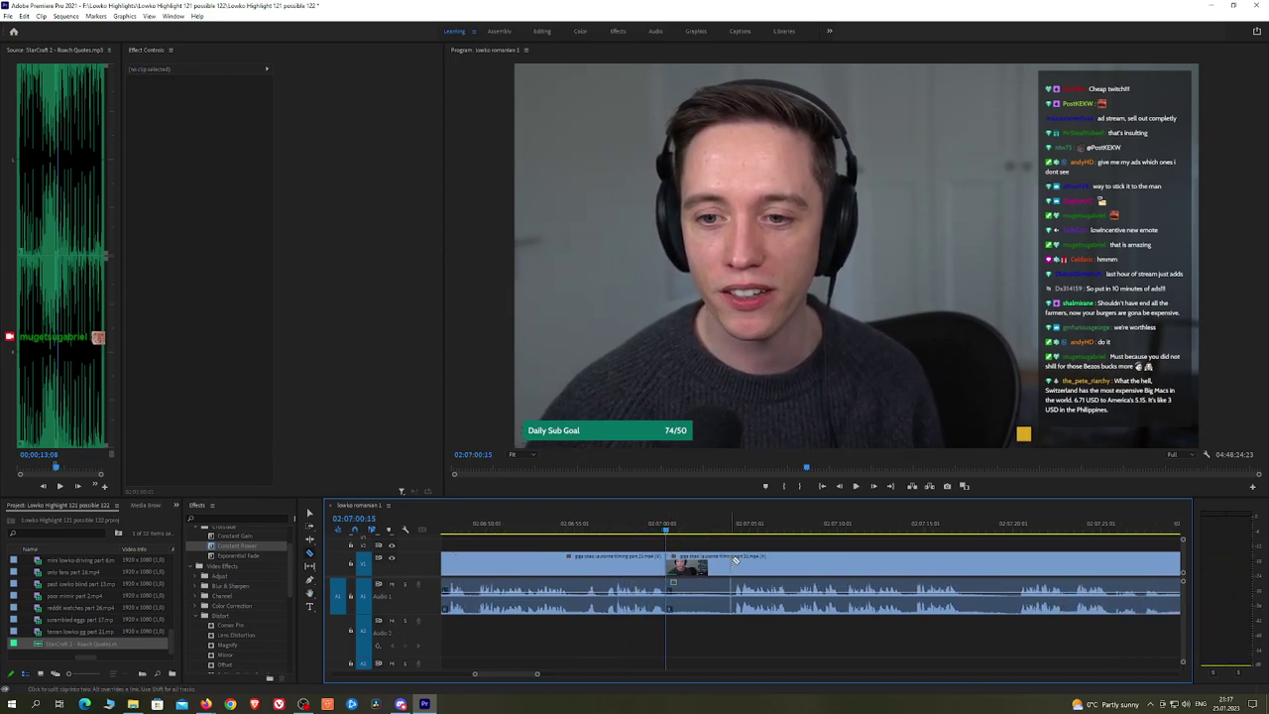
left_click(733, 561)
key("v")
left_click(710, 564)
key("shift+Delete")
key("space")
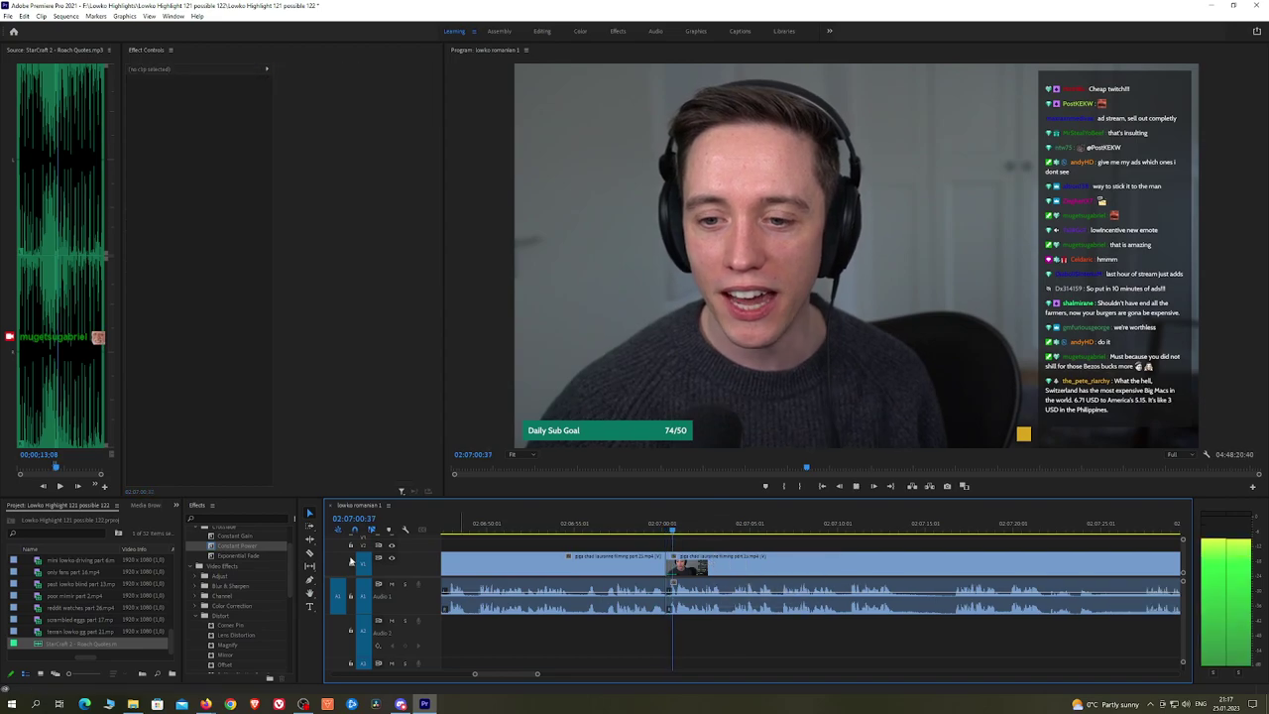
left_click_drag(246, 547, 268, 544)
Step: Ripple-delete the second short stretch near 02:07:14, adding a Constant Power crossfade at its audio join
scroll(817, 546, "down", 2)
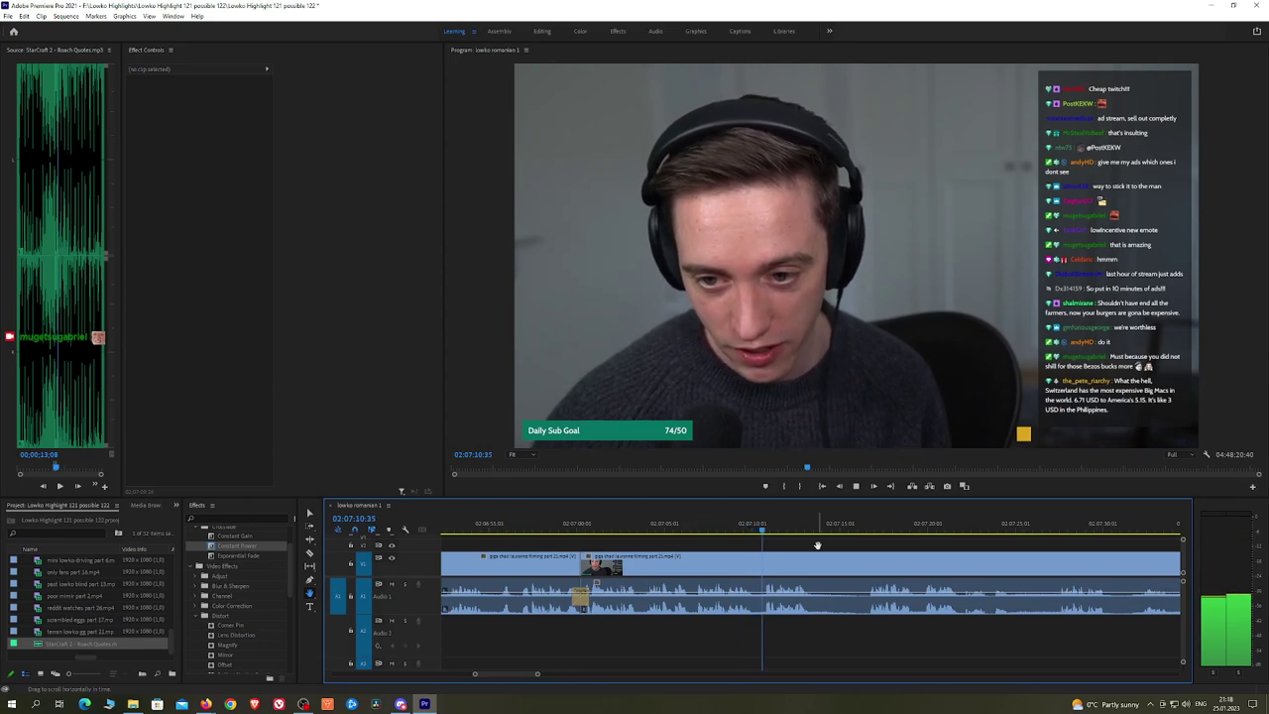
scroll(858, 544, "down", 3)
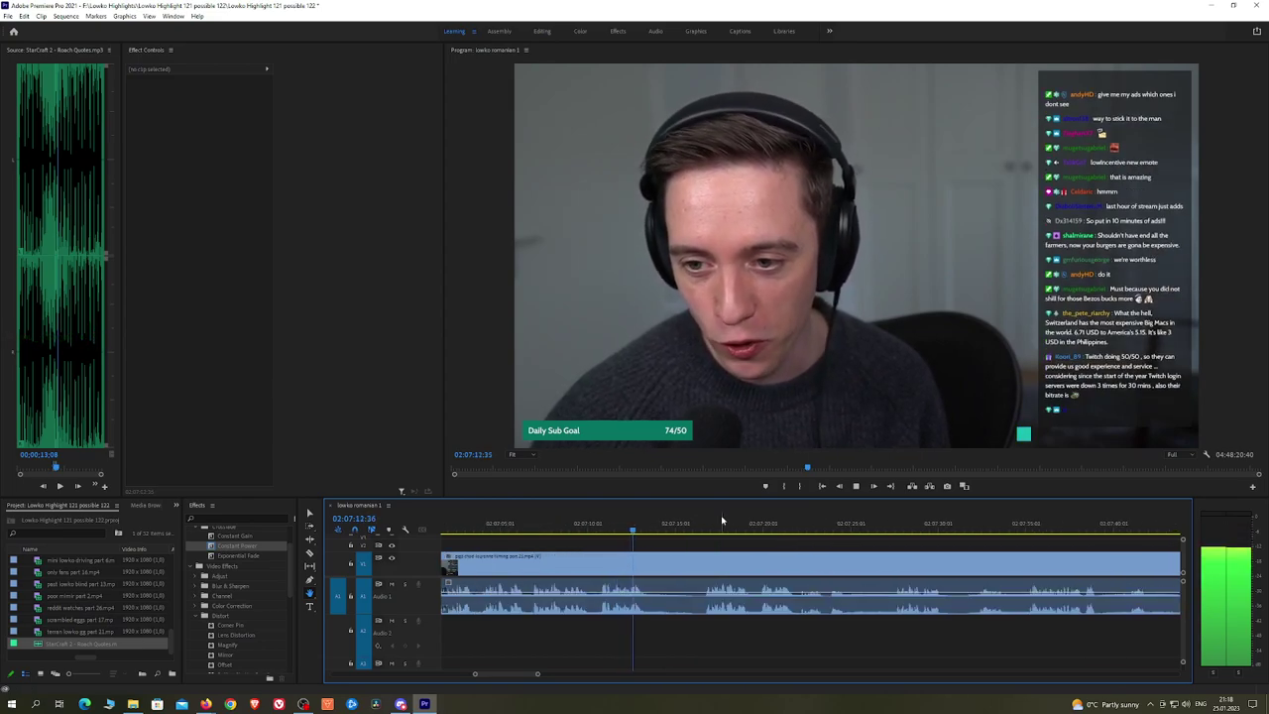
left_click(651, 557)
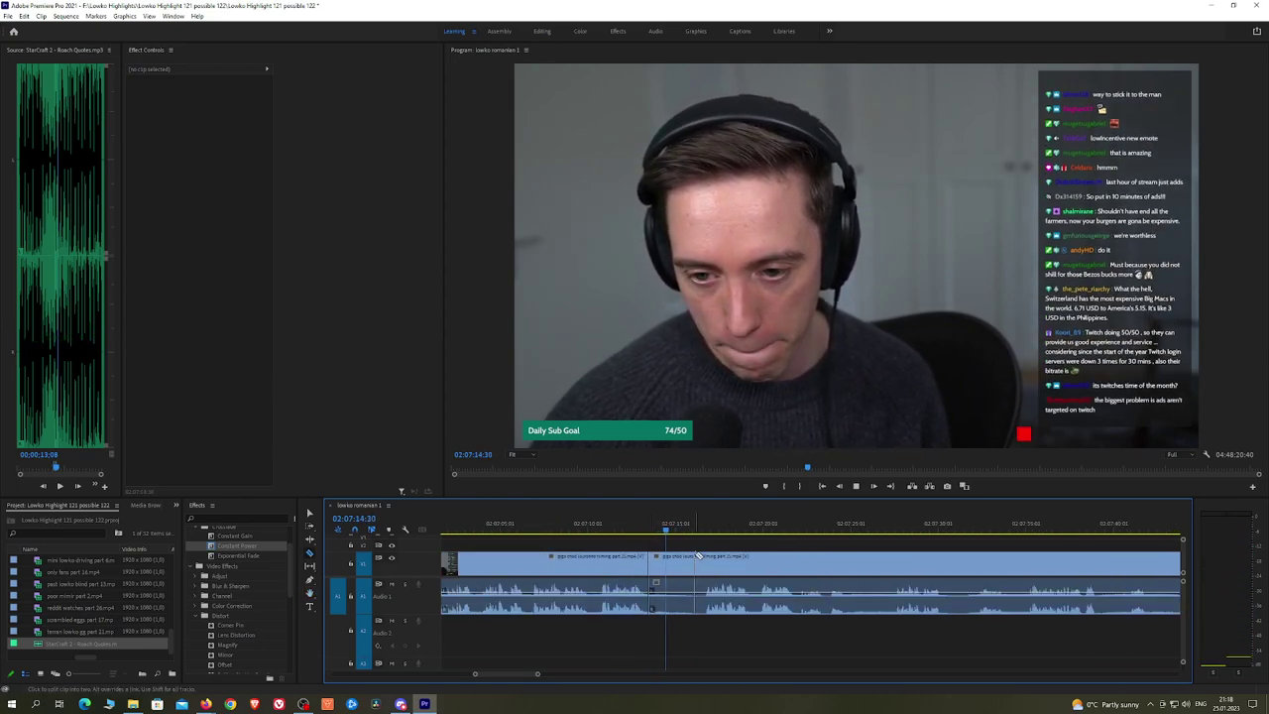
left_click(700, 562)
key("v")
left_click(682, 559)
key("shift+Delete")
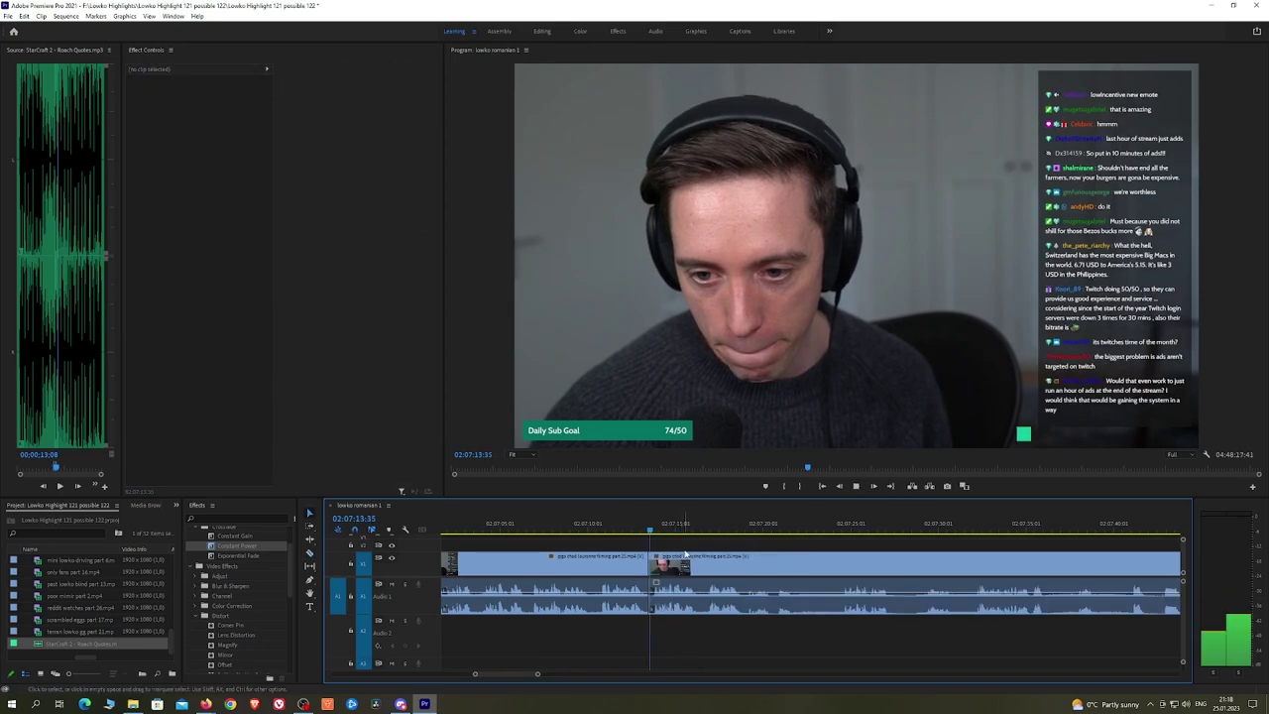
left_click_drag(651, 592, 651, 593)
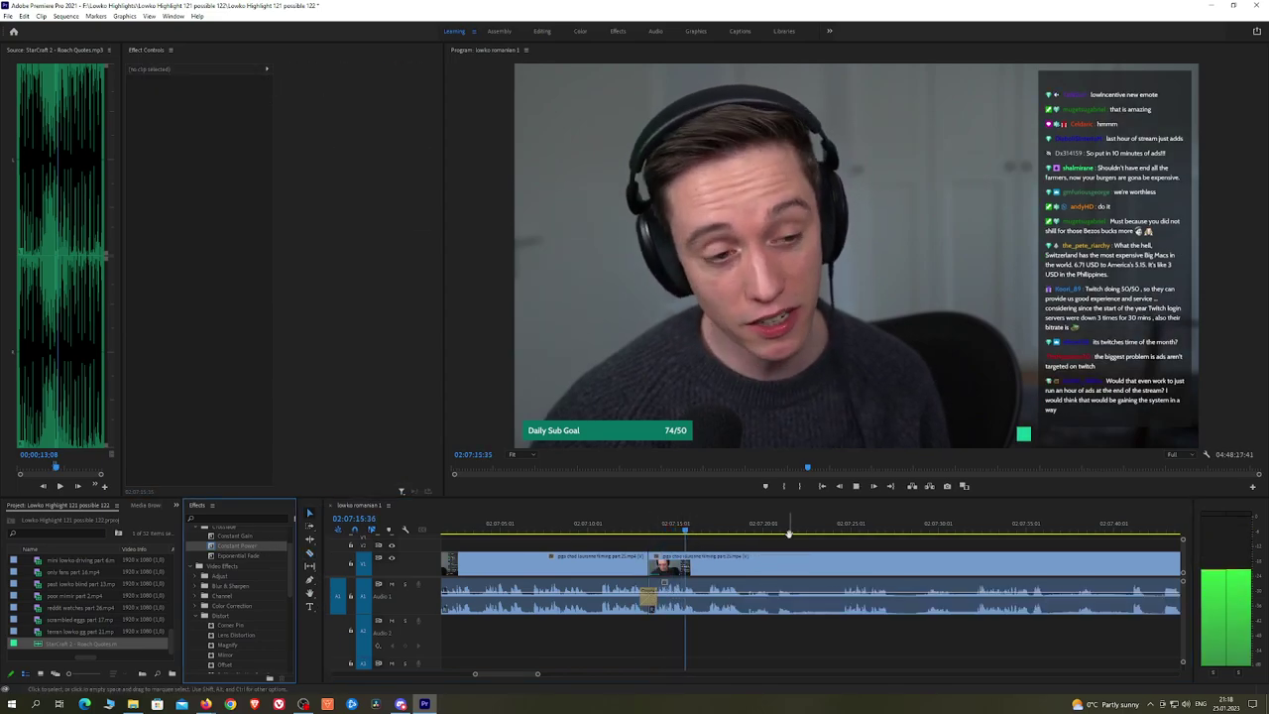
key("h")
left_click_drag(842, 536, 755, 541)
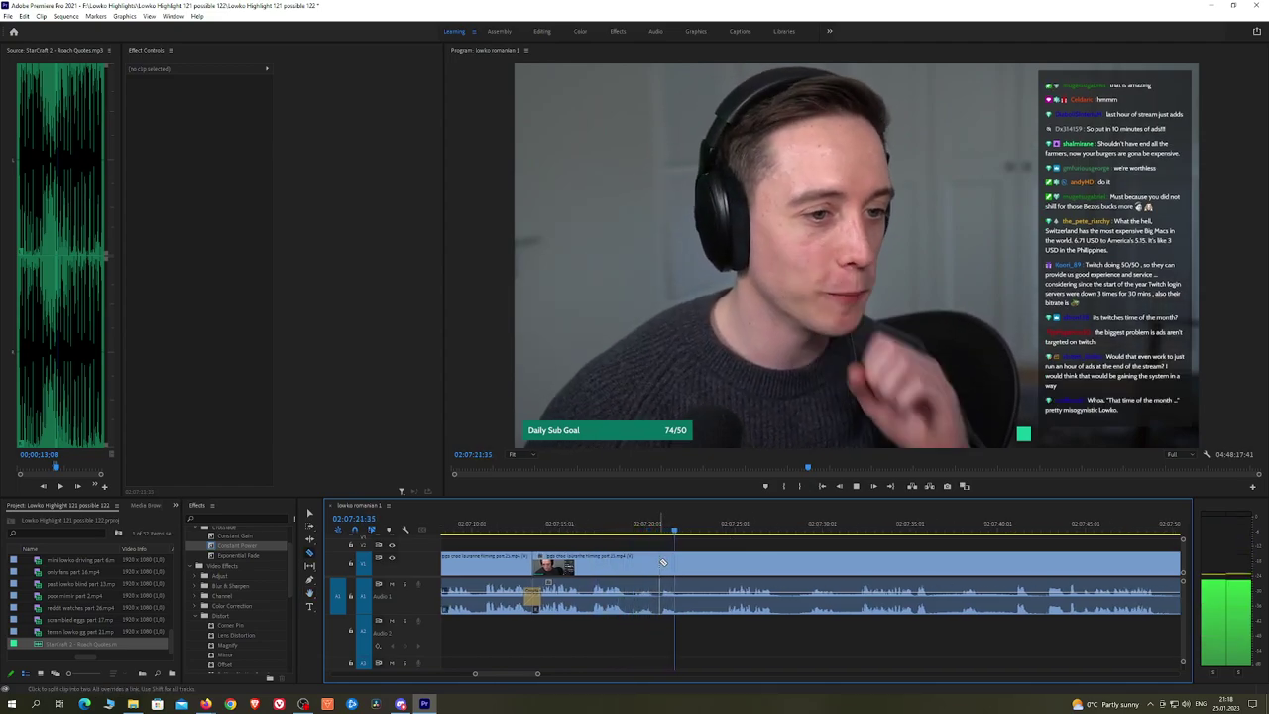
Step: Split the clip where the next aside begins and again at 02:07:25
key("c")
left_click(687, 562)
left_click(735, 528)
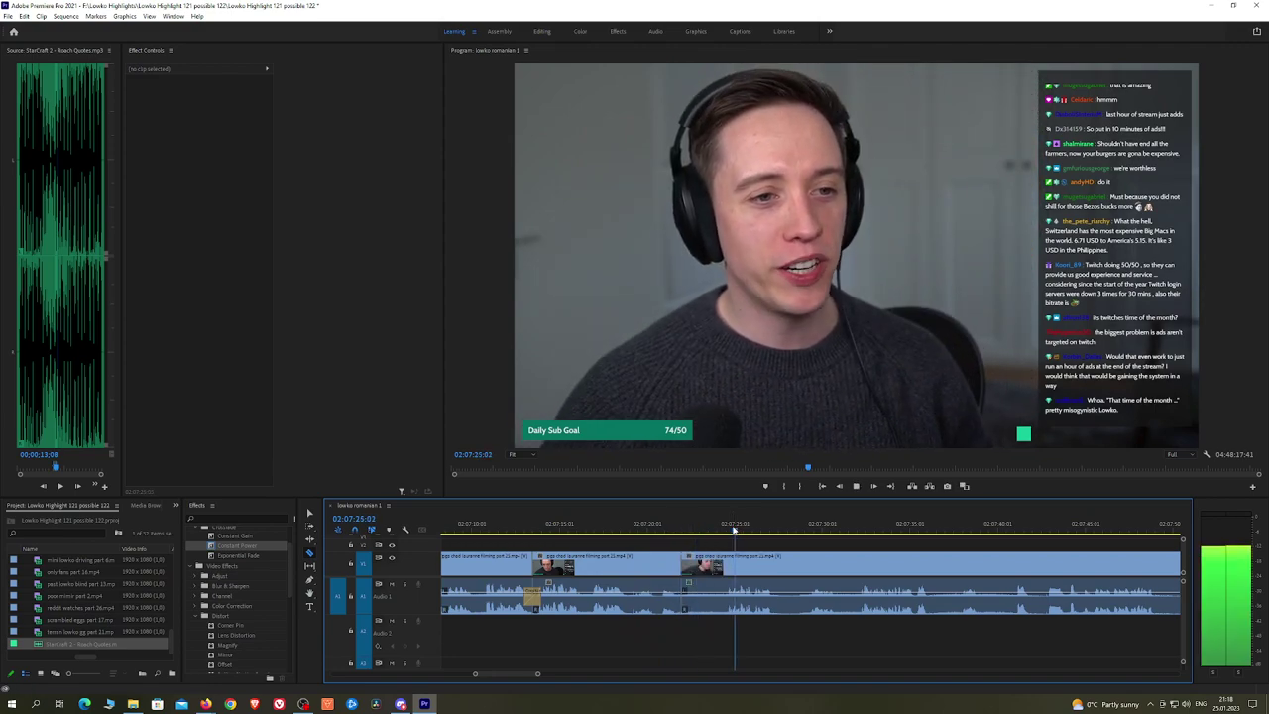
left_click(728, 563)
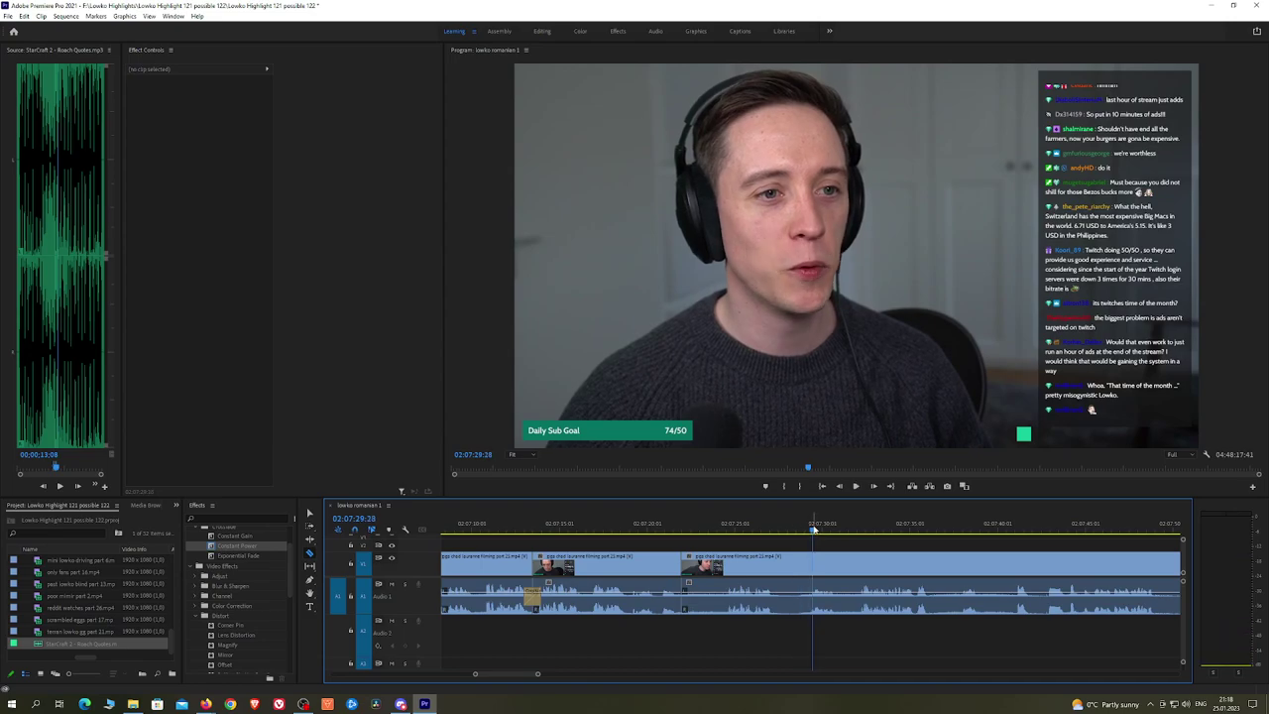
Step: Ripple-delete the long stretch after 02:07:25 and add an Exponential Fade at the audio join
left_click(982, 528)
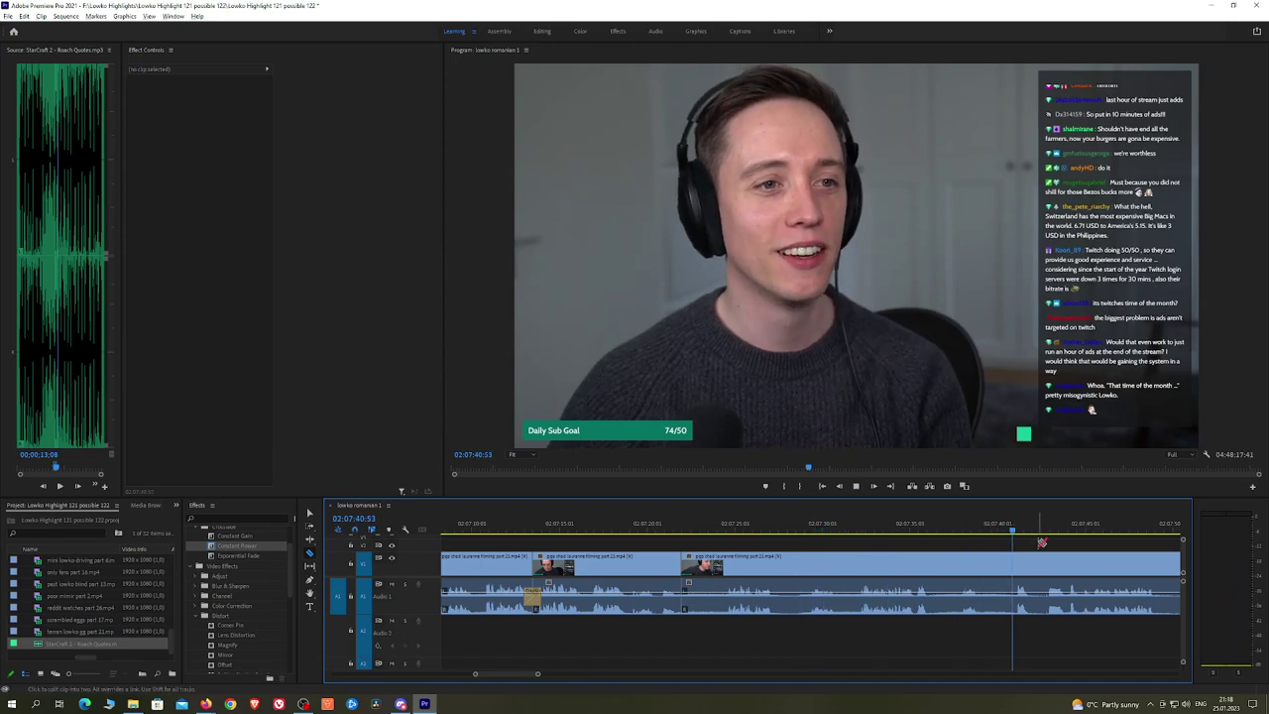
scroll(1042, 543, "down", 1)
scroll(1054, 545, "down", 3)
key("v")
left_click(813, 571)
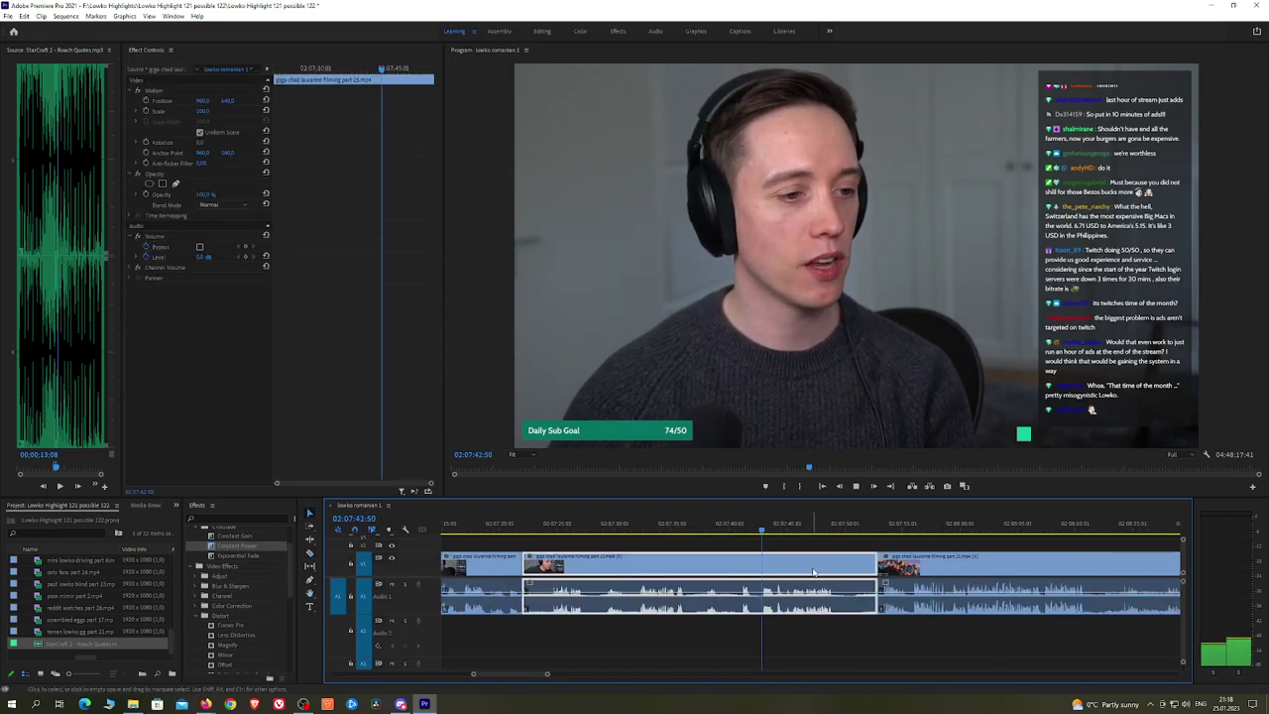
key("Up")
key("shift+Delete")
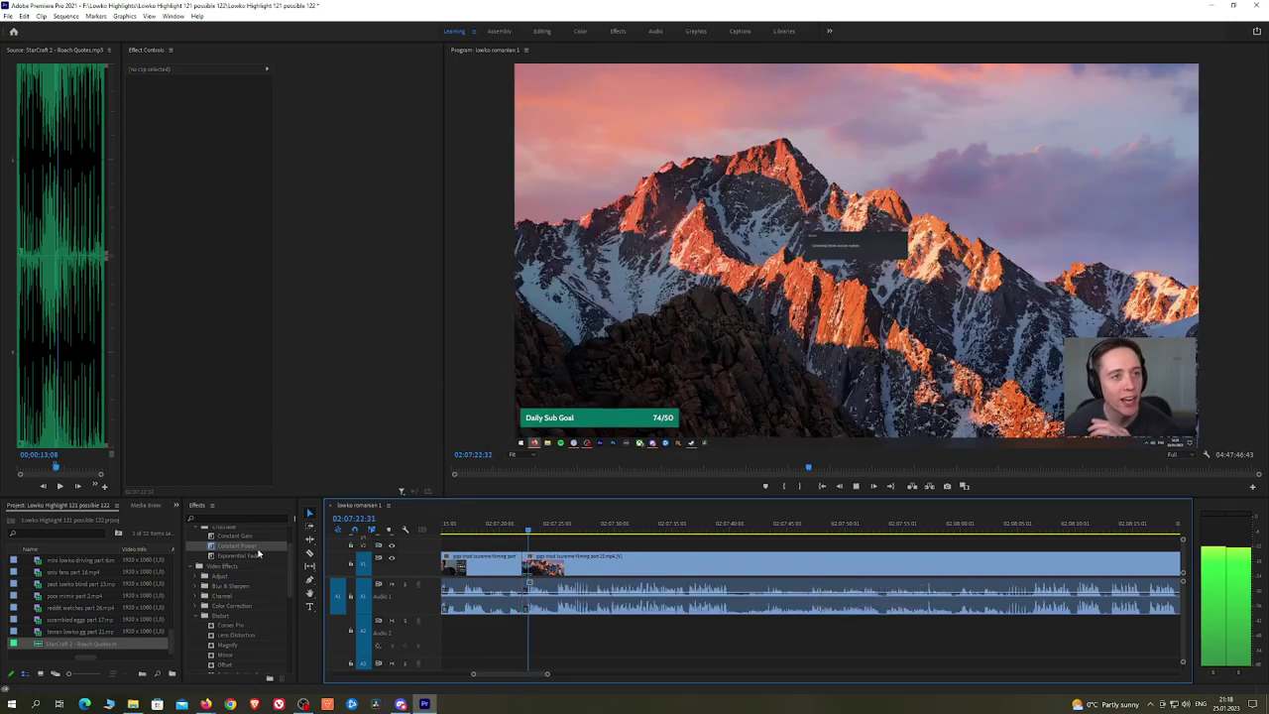
left_click_drag(238, 555, 520, 595)
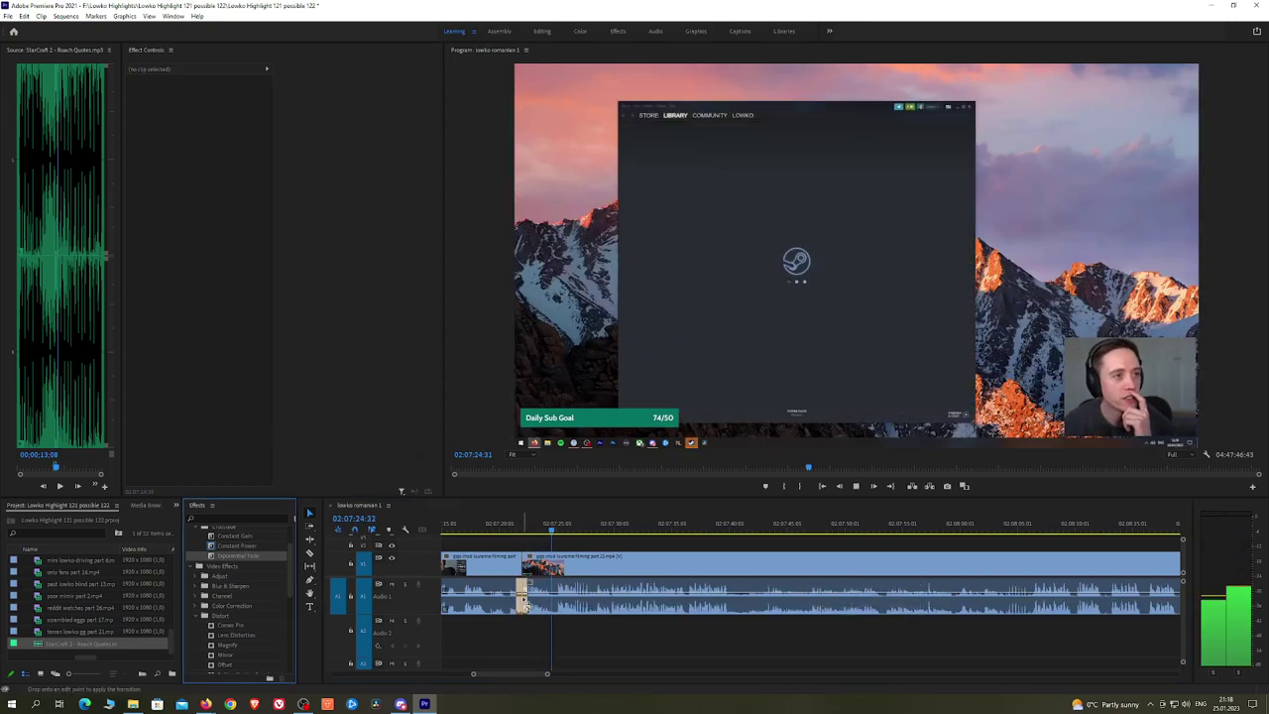
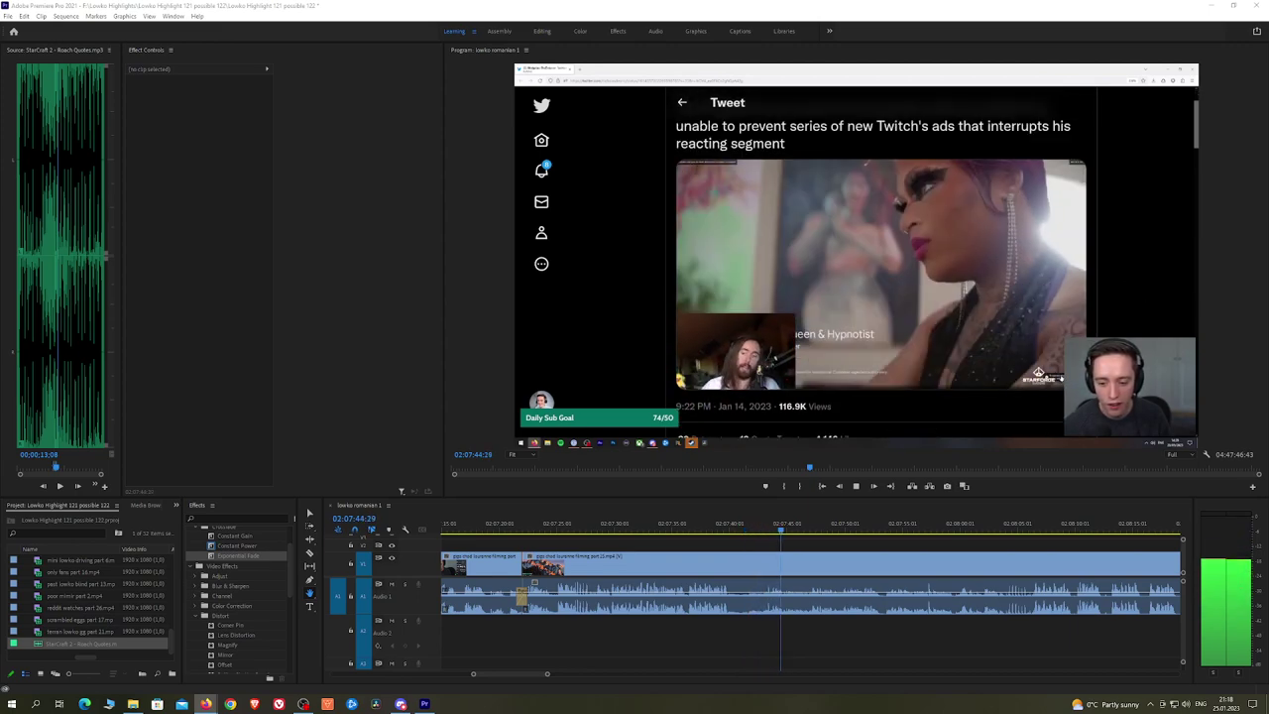
Step: Scrub back to about 02:07:40 and replay the footage to find the cut point
scroll(770, 538, "down", 2)
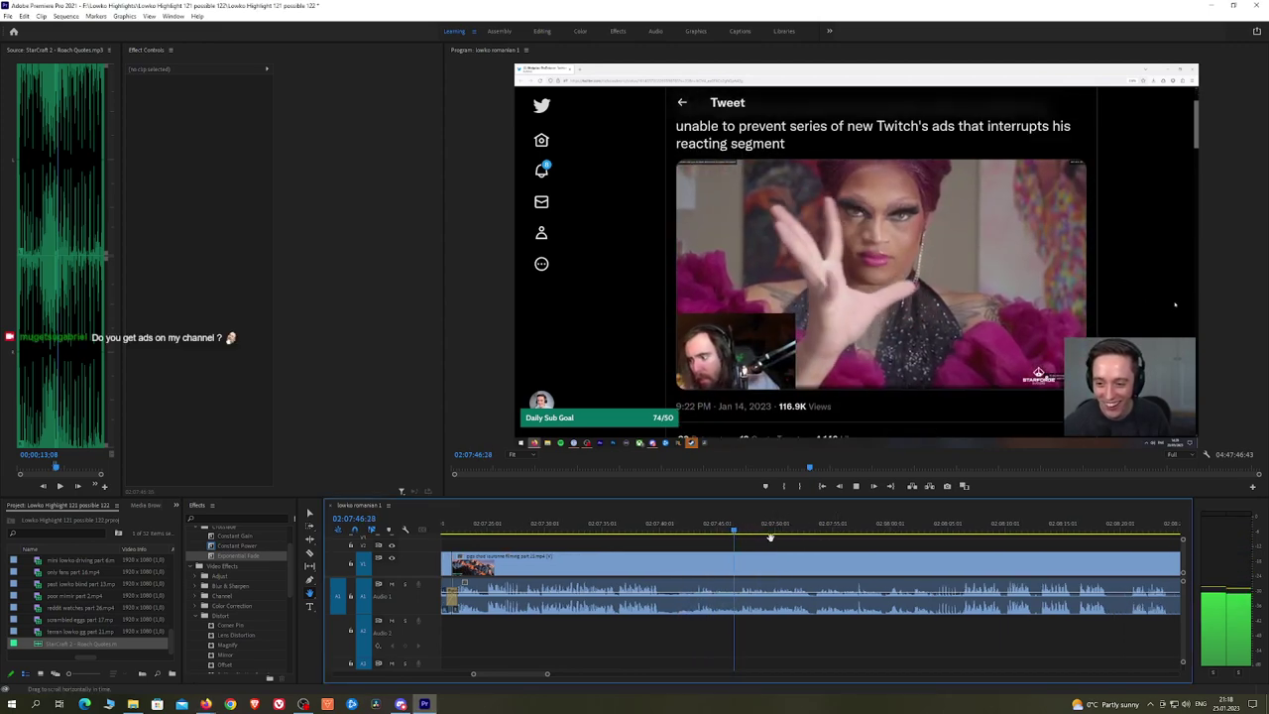
left_click(704, 529)
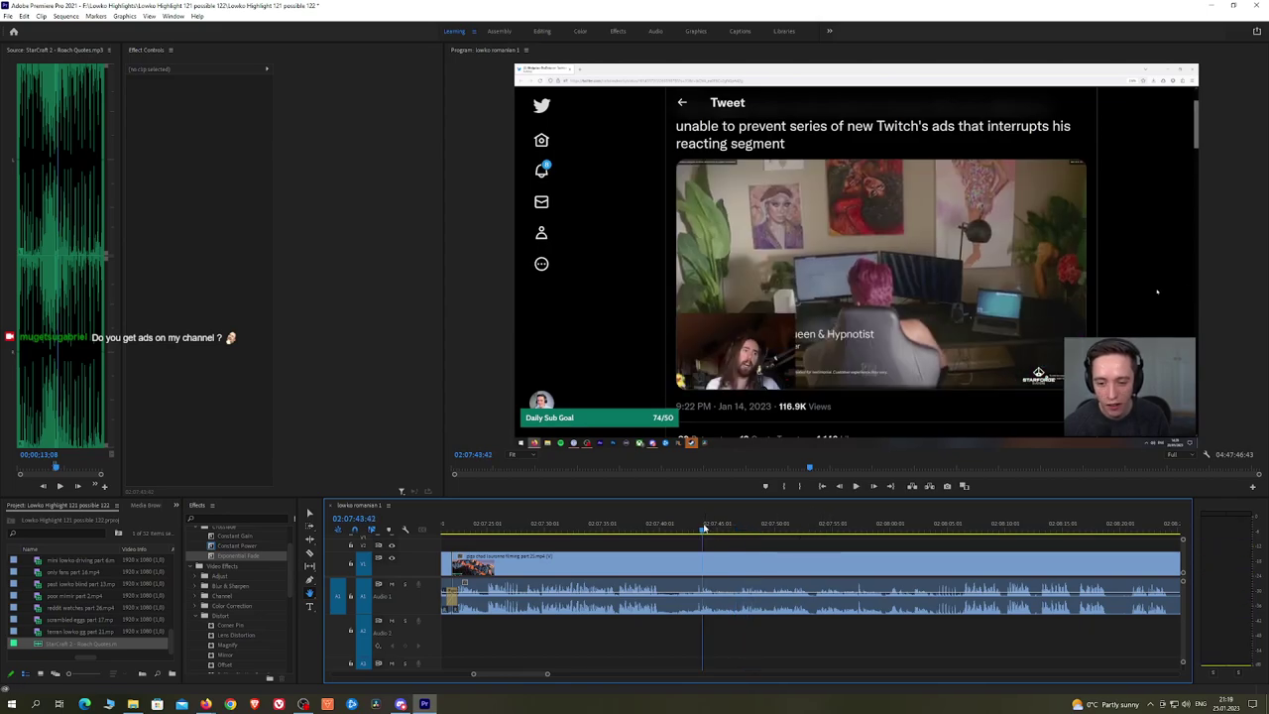
scroll(745, 537, "up", 2)
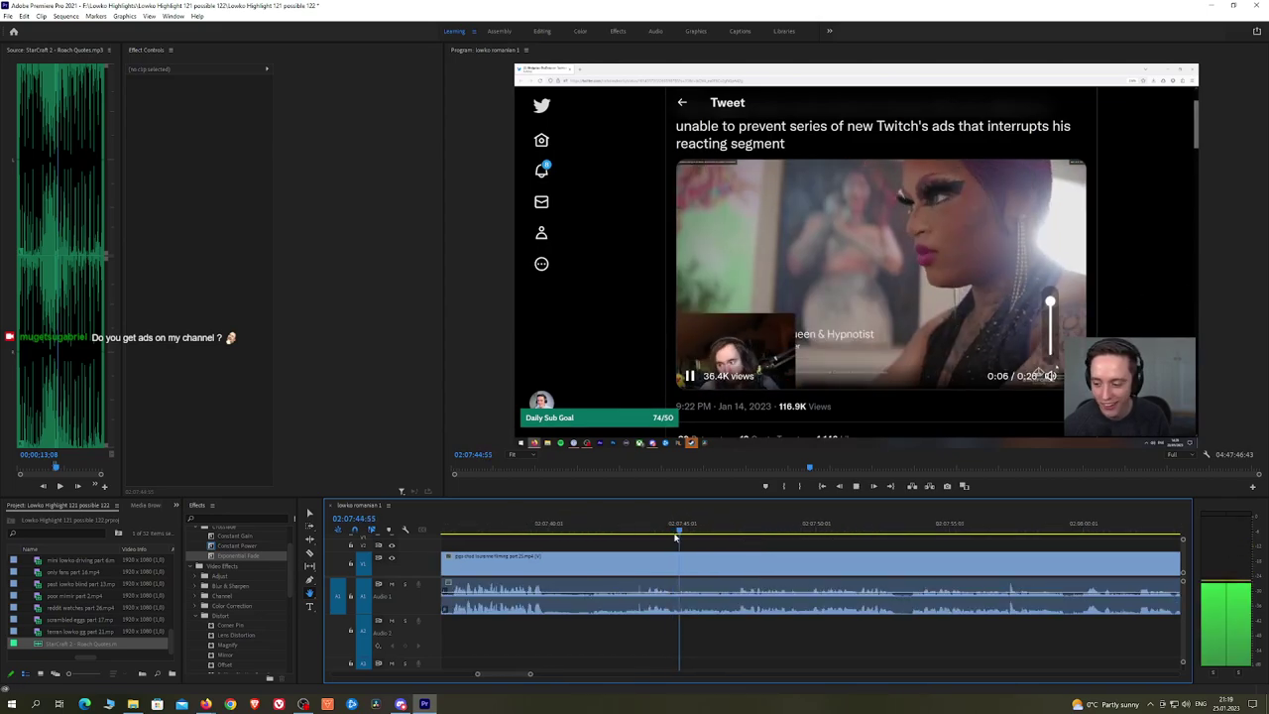
left_click_drag(680, 533, 623, 532)
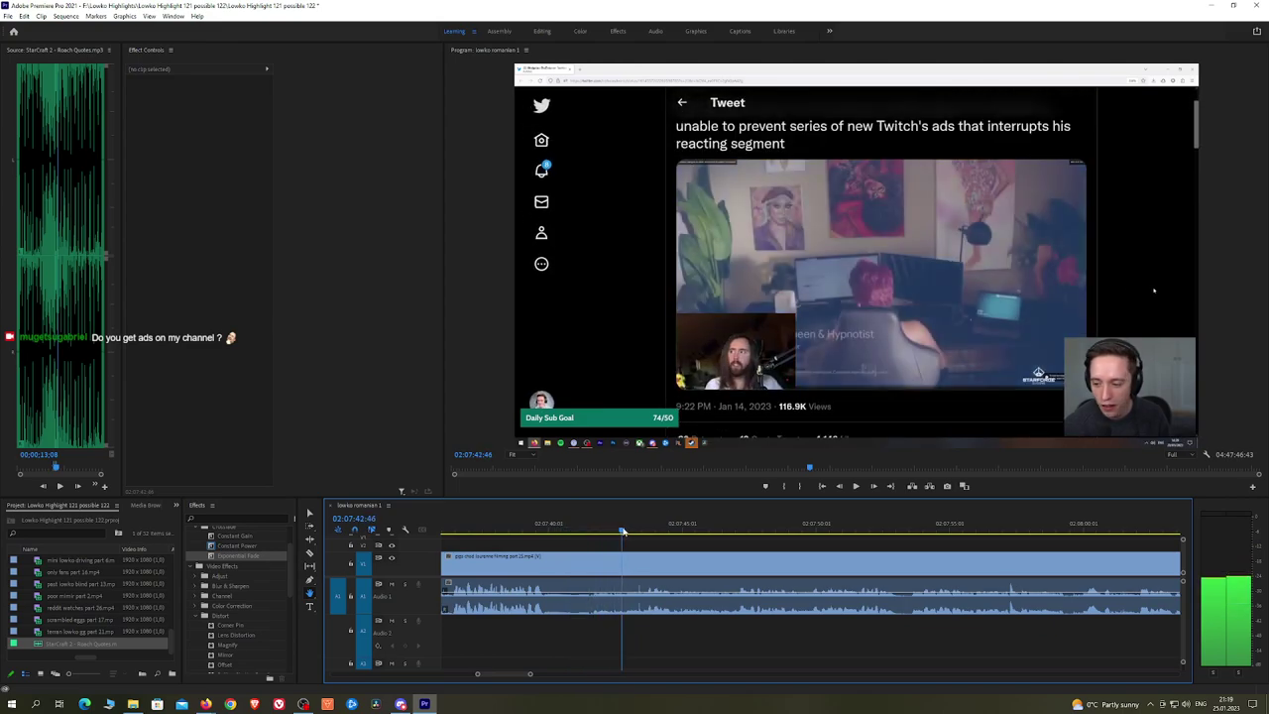
key("space")
mouse_move(739, 547)
left_mouse_down()
mouse_move(711, 542)
mouse_move(724, 543)
left_mouse_up()
scroll(713, 544, "up", 2)
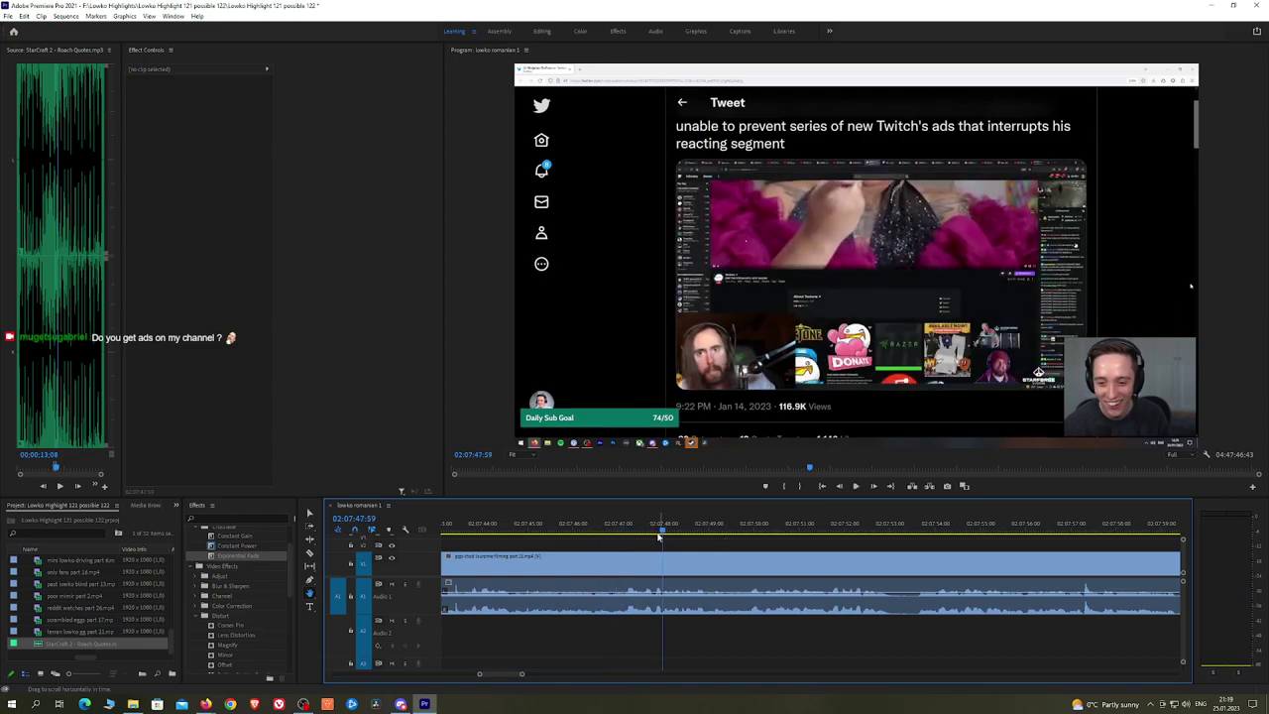
key("Left")
key("Left")
key("Left")
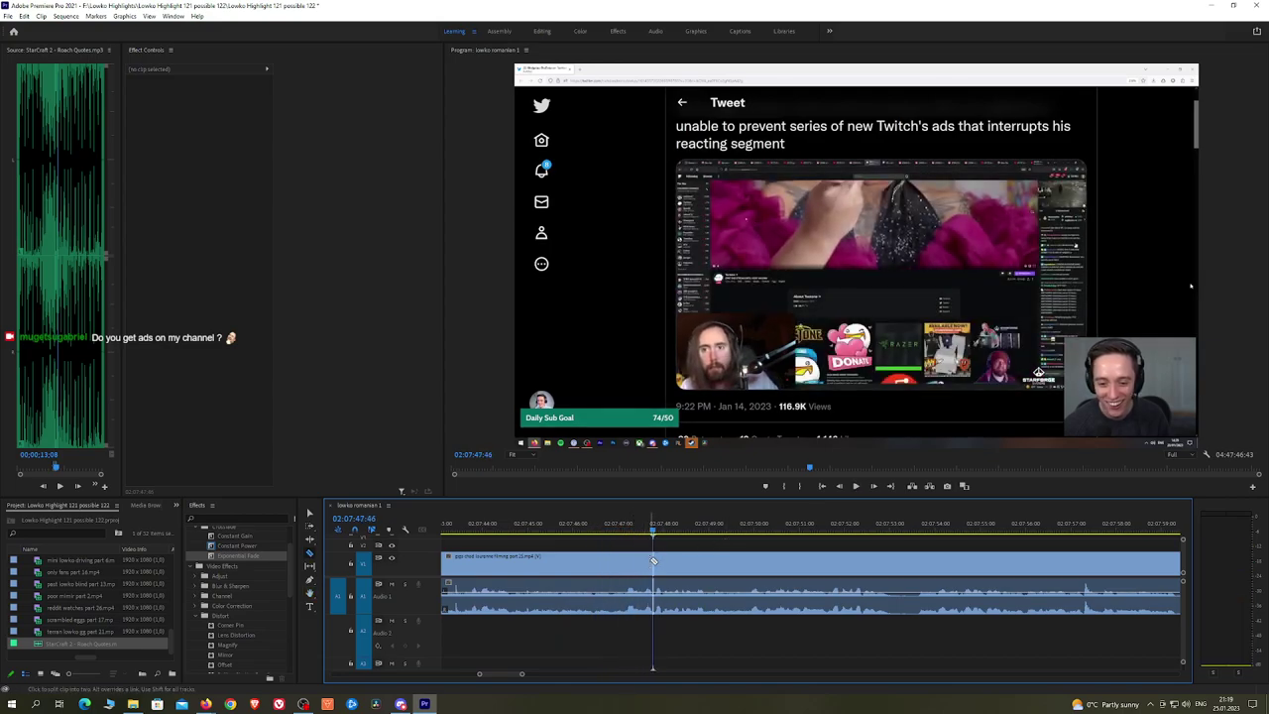
key("space")
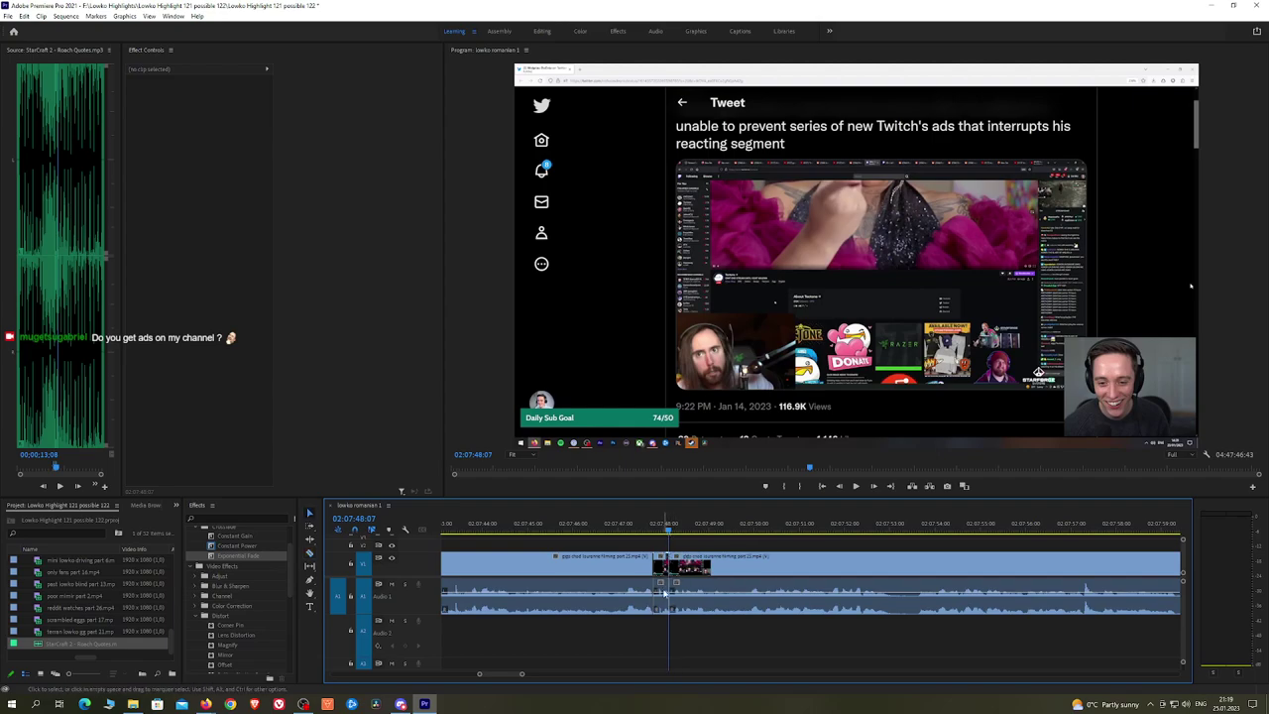
Step: Place a StarCraft 2 - Roach Quotes clip on A2 under the short section, trimmed and quieter
left_click(663, 592)
left_click(134, 645)
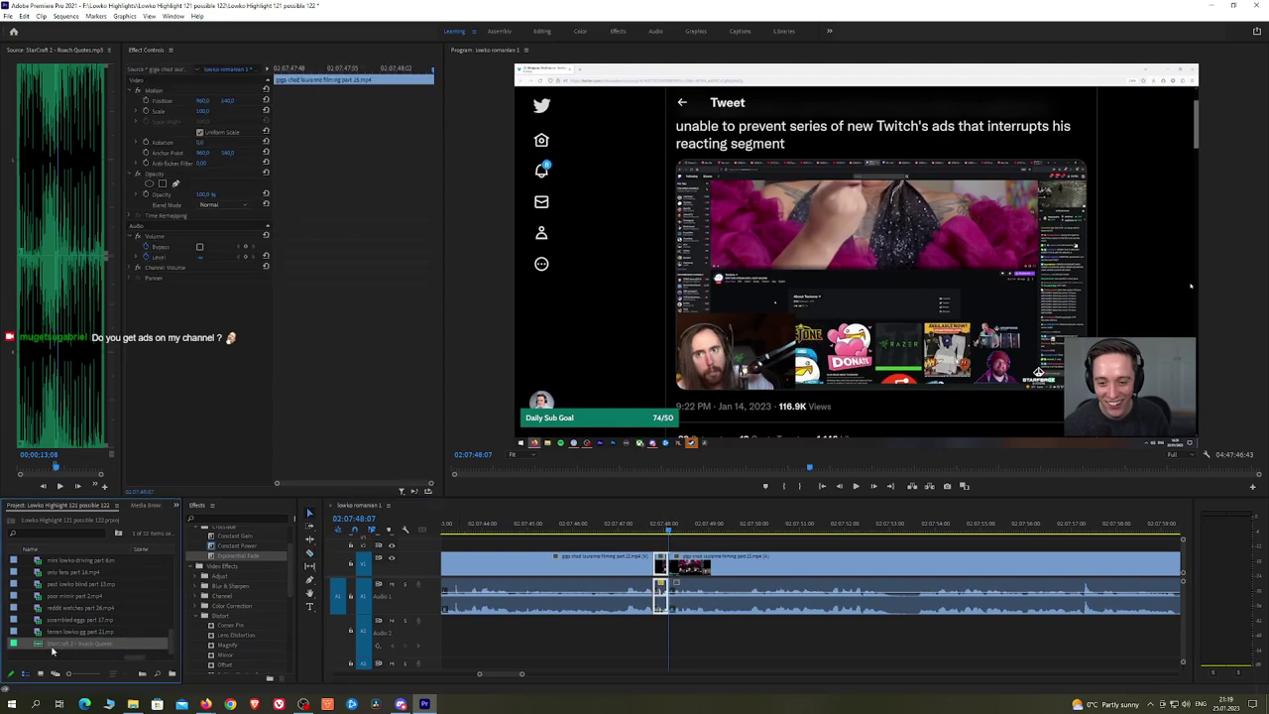
left_click_drag(41, 649, 668, 640)
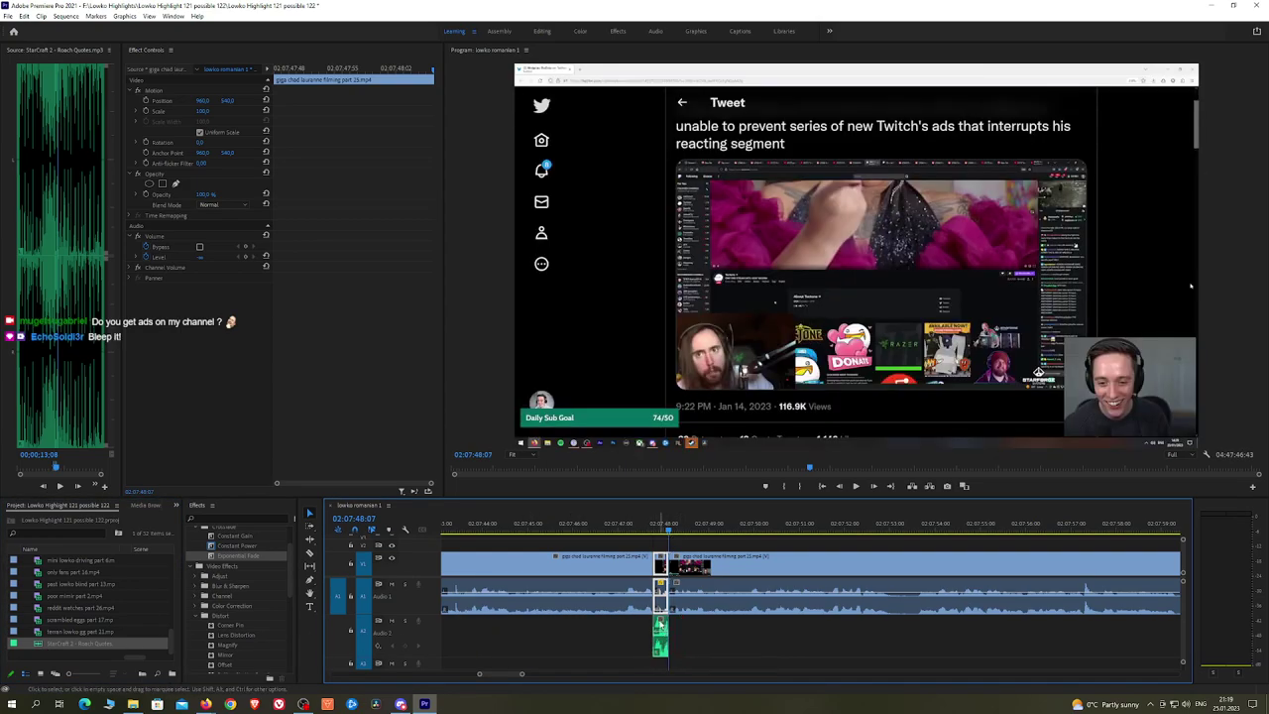
left_click(661, 638)
left_click(205, 110)
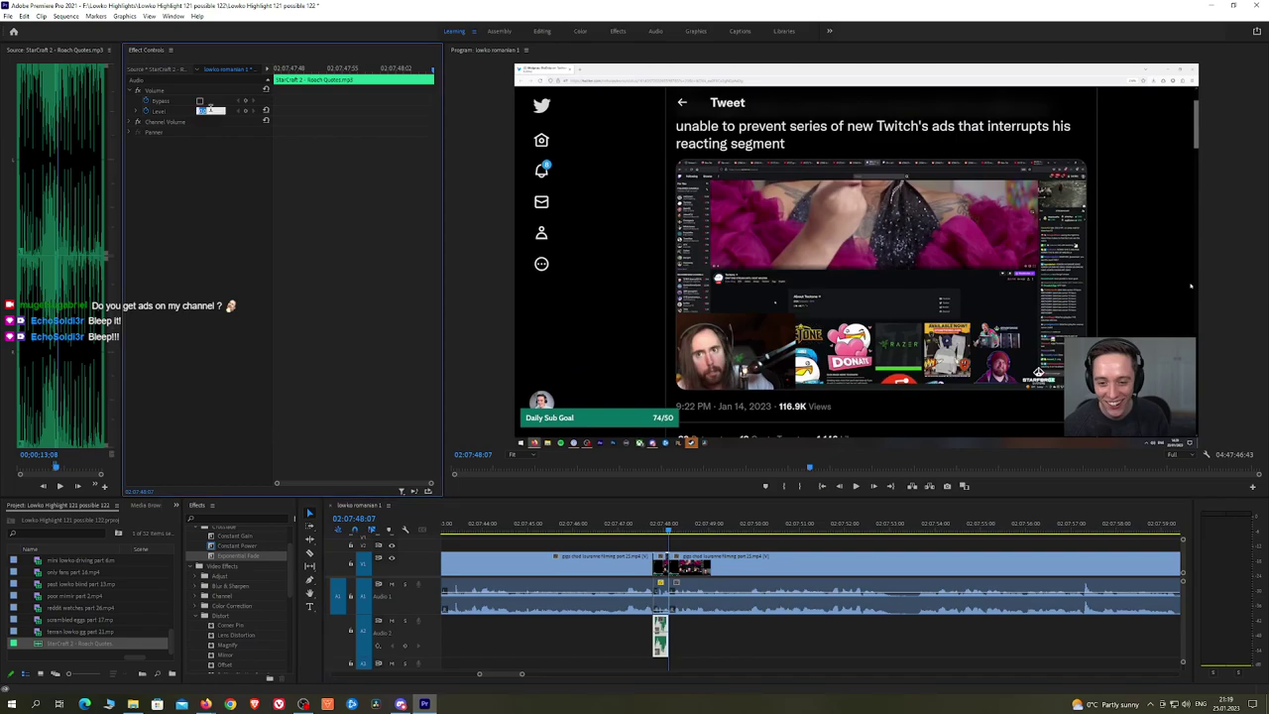
left_click(628, 531)
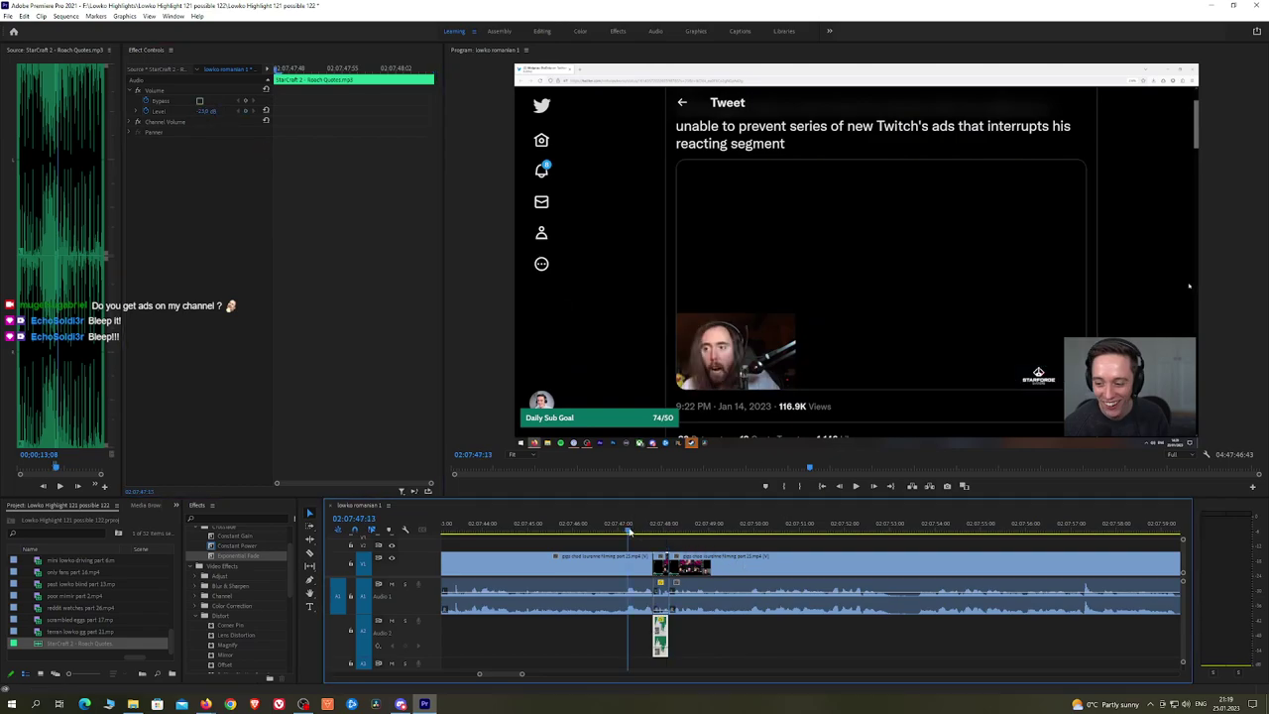
key("space")
Step: Split the stream clip at 02:07:48:43
key("h")
left_click_drag(740, 536, 652, 536)
key("space")
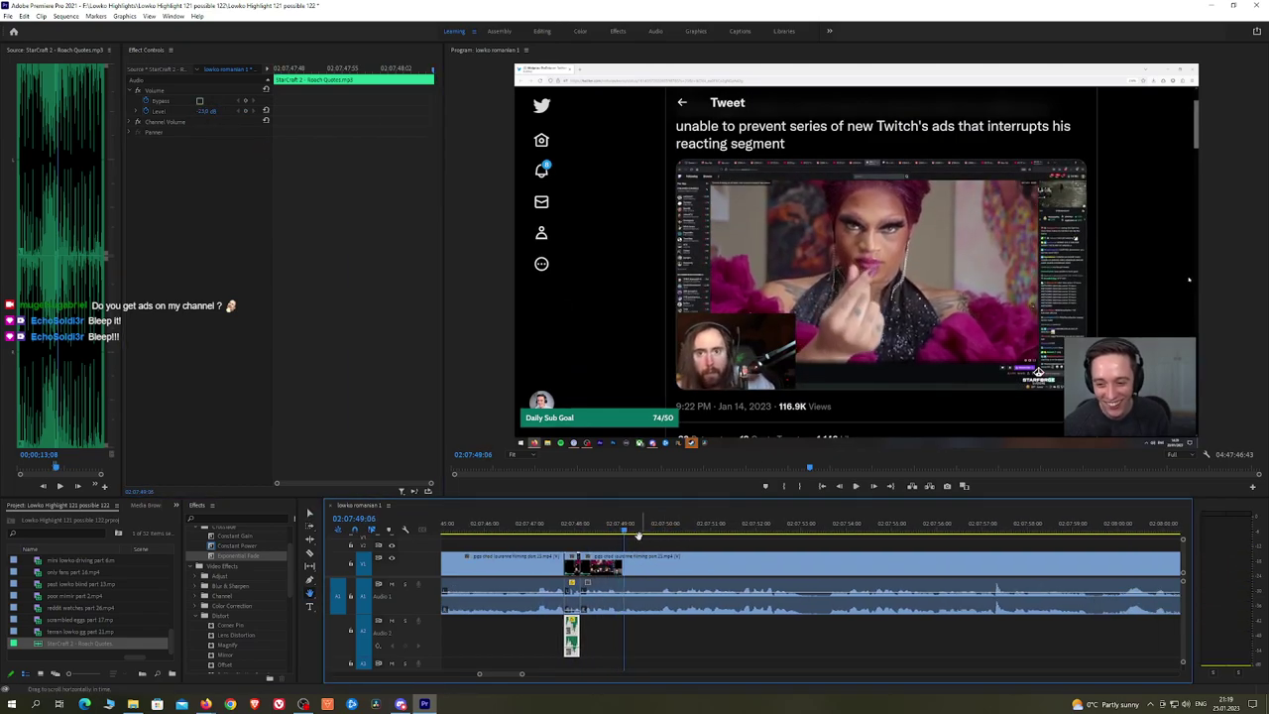
left_click(598, 528)
key("space")
key("space")
left_click(607, 527)
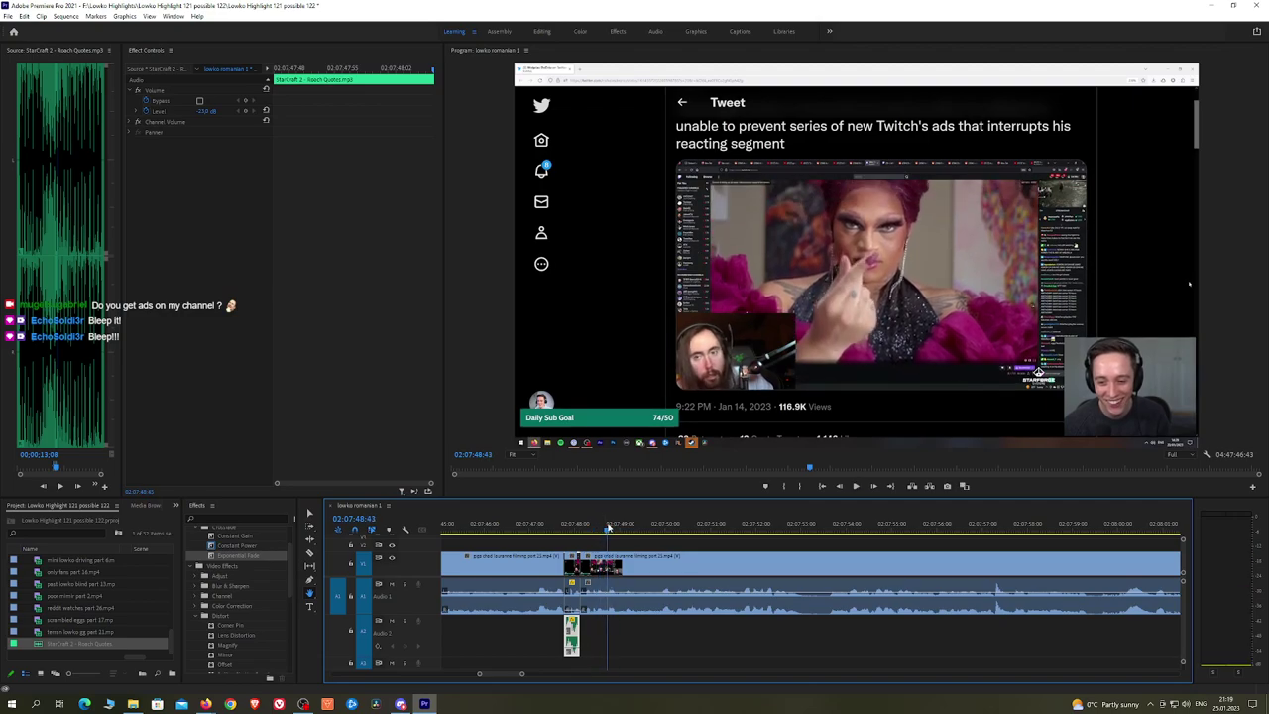
left_click(608, 562)
key("space")
key("space")
Step: Add a second Roach Quotes clip on A2 under the section between the cuts, with lowered level
left_click(613, 600)
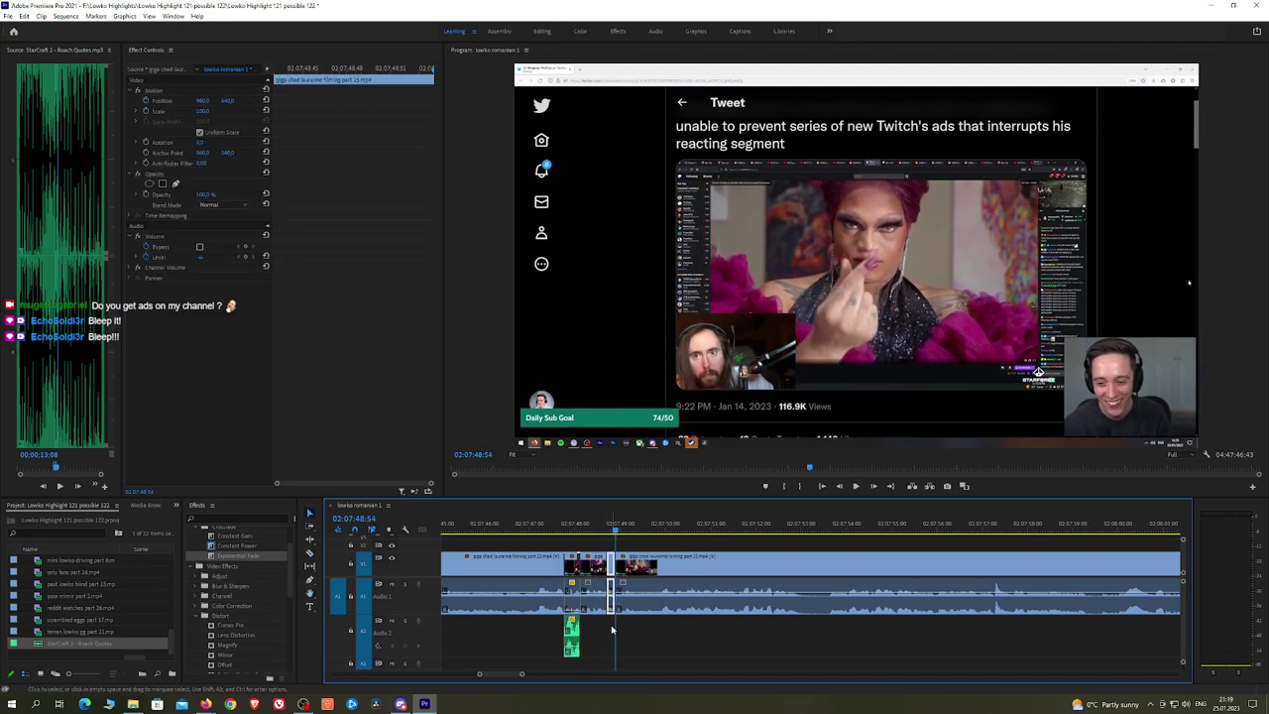
left_click_drag(48, 648, 612, 642)
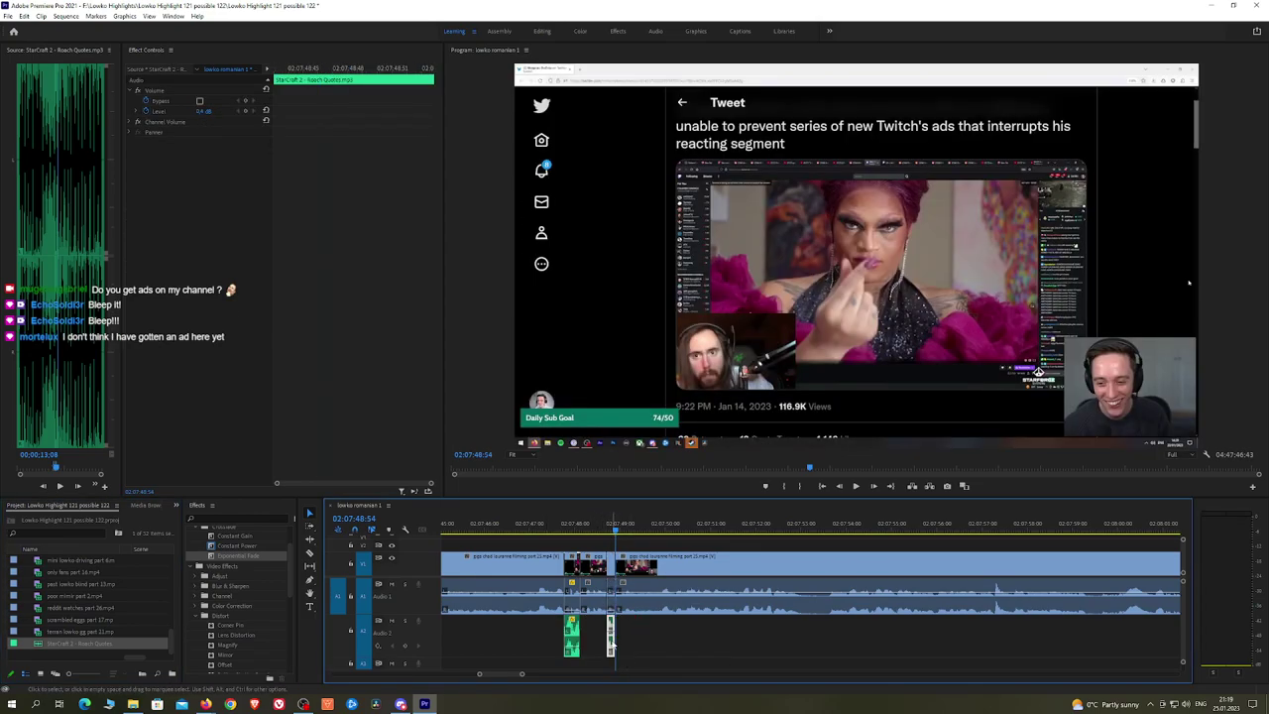
left_click(205, 110)
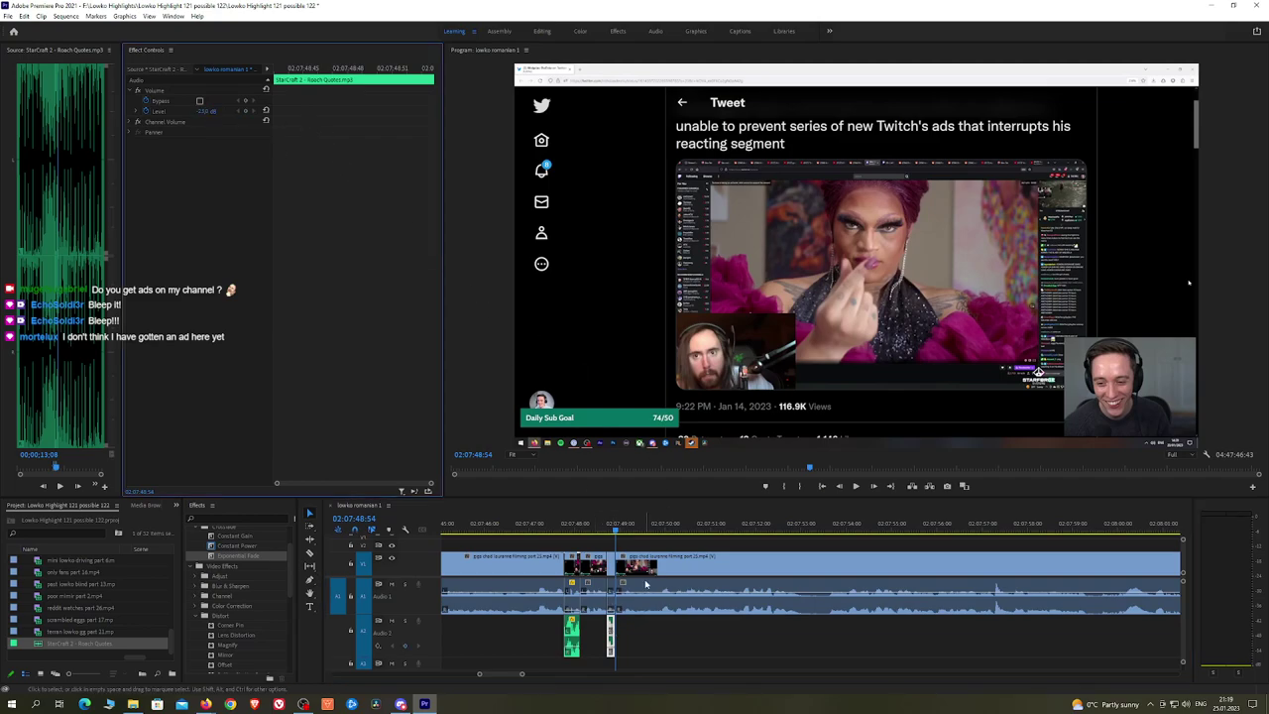
left_click(652, 545)
left_click(562, 525)
key("space")
Step: Find the cut point and split the stream clip at 02:07:51:41
key("h")
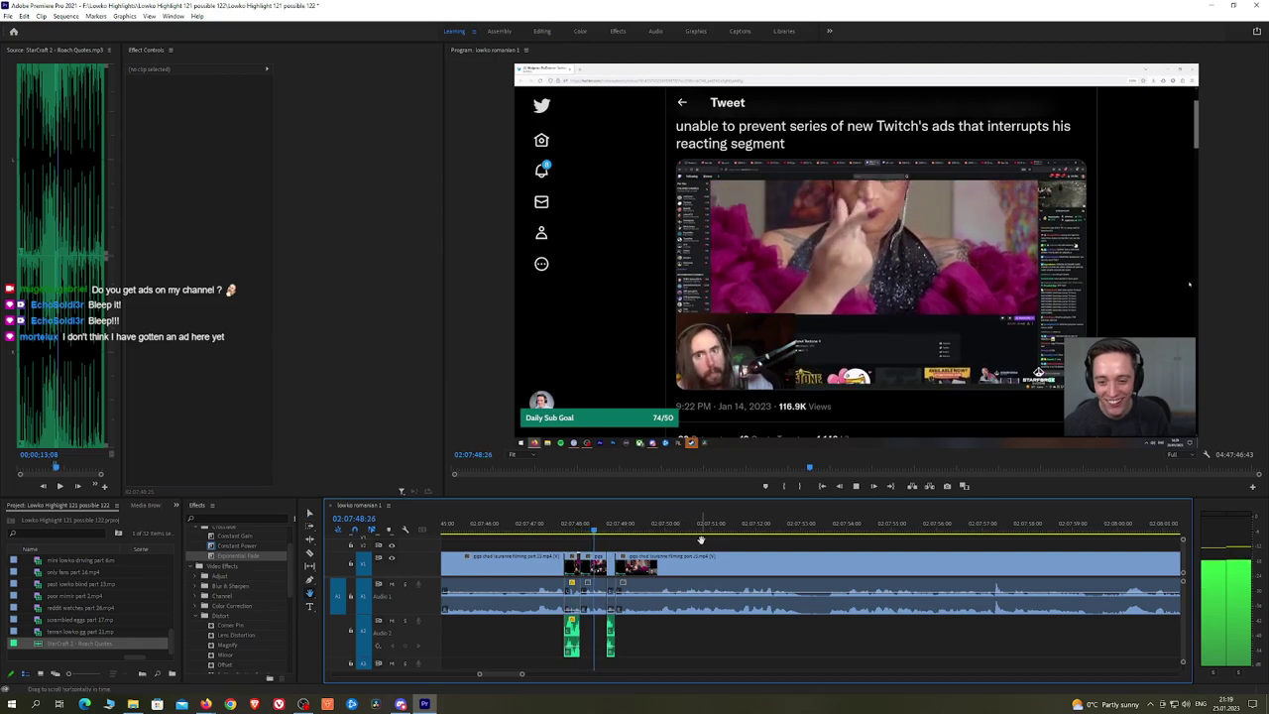
scroll(701, 540, "right", 3)
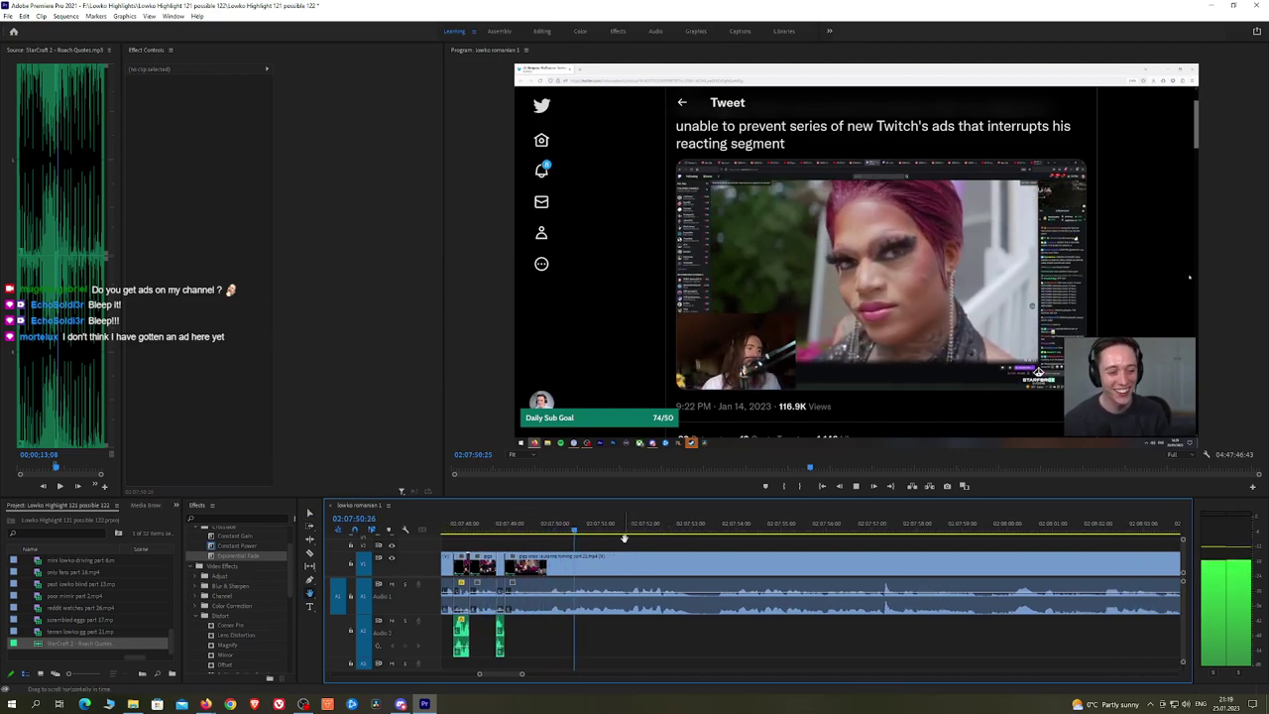
scroll(595, 537, "right", 2)
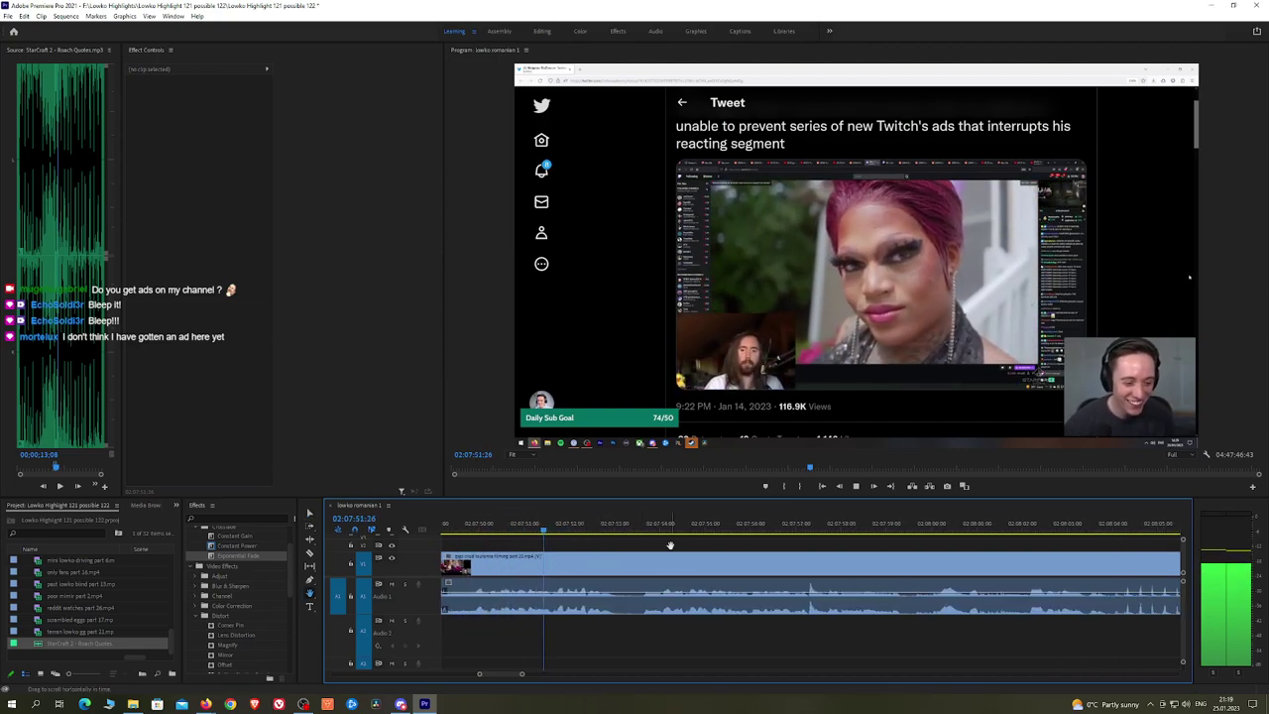
left_click(547, 530)
key("space")
key("space")
left_click(545, 530)
key("space")
key("space")
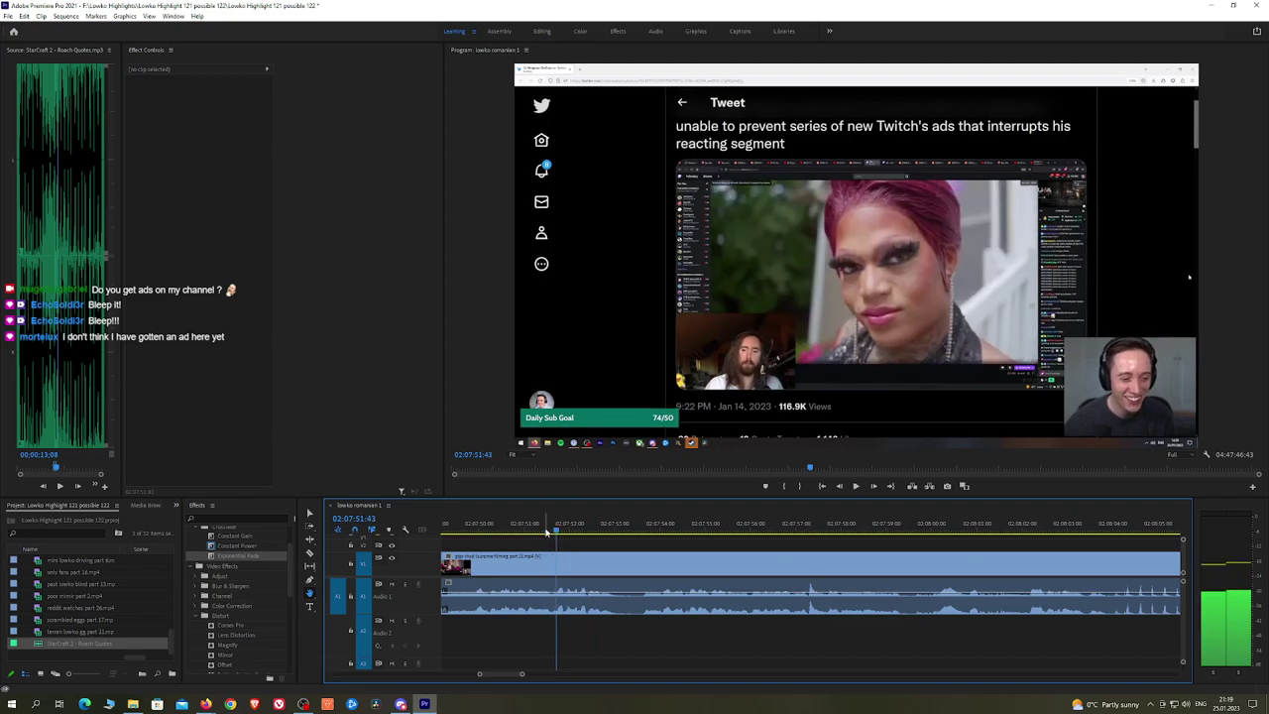
left_click_drag(545, 532, 553, 533)
left_click(552, 563)
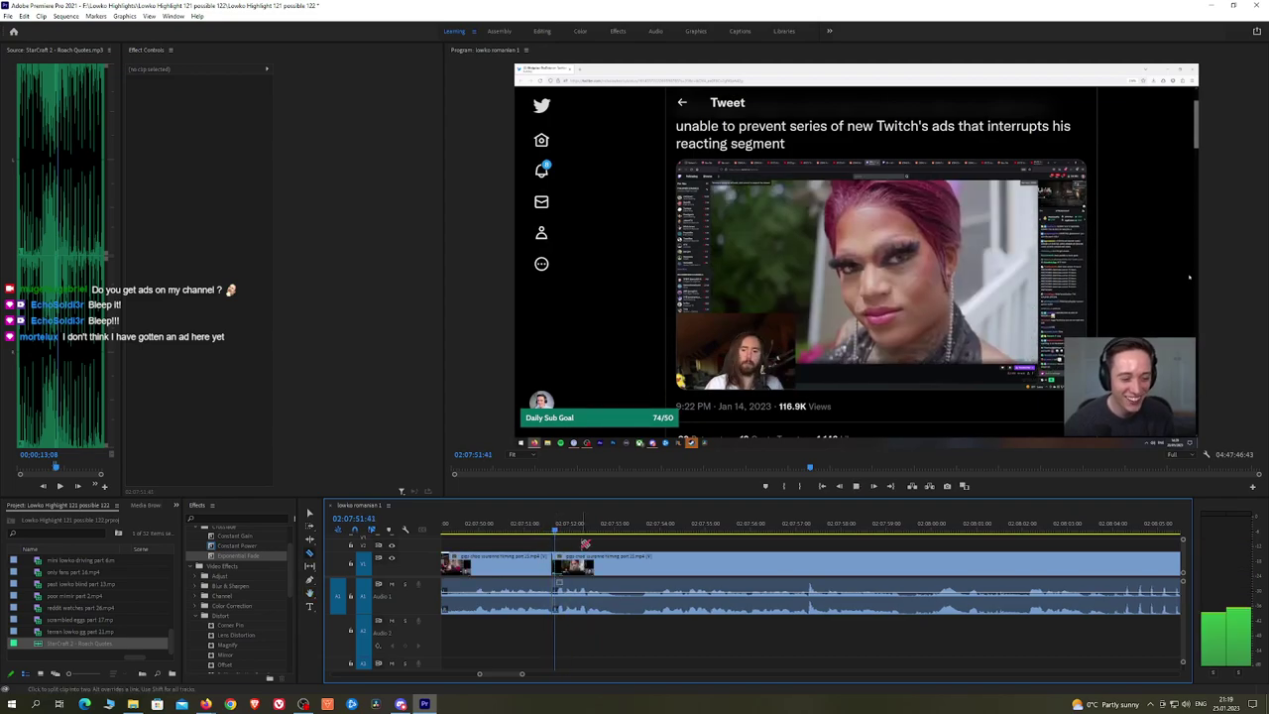
key("space")
Step: Mute the short section's audio and place a quieter Roach Quotes clip on A2 beneath it
left_click_drag(561, 593, 561, 637)
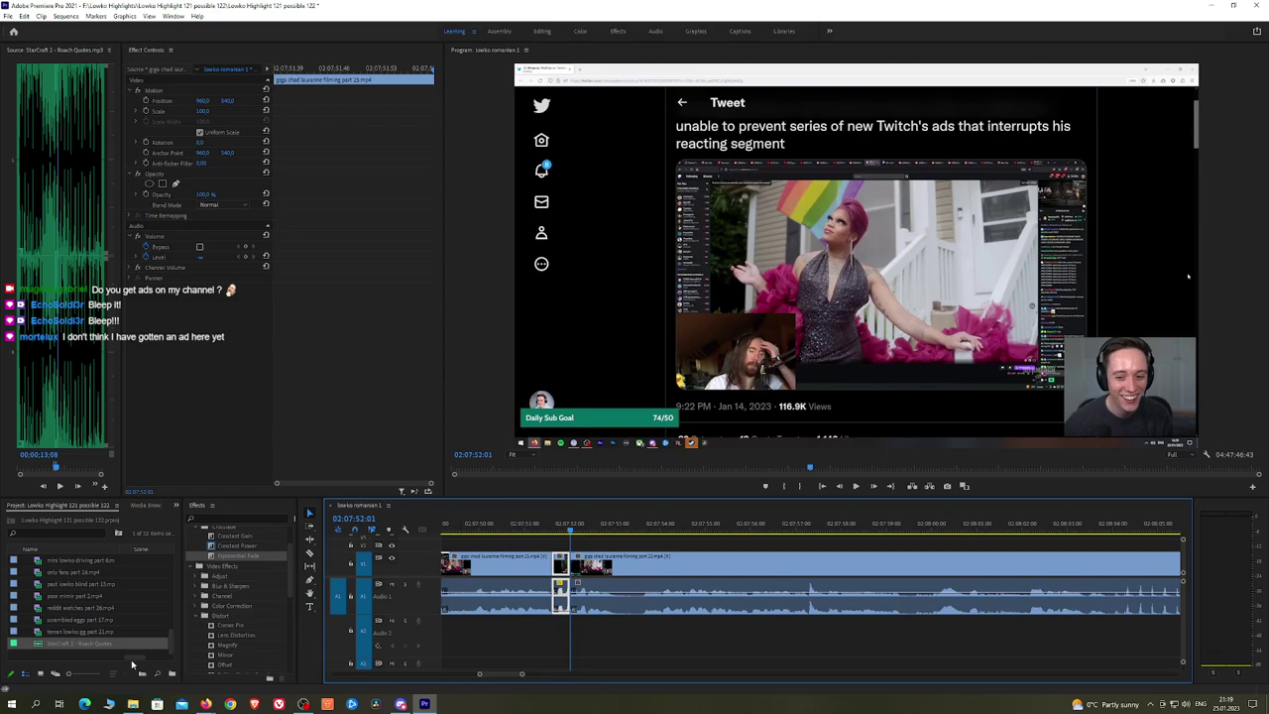
left_click_drag(46, 645, 571, 650)
left_click(202, 112)
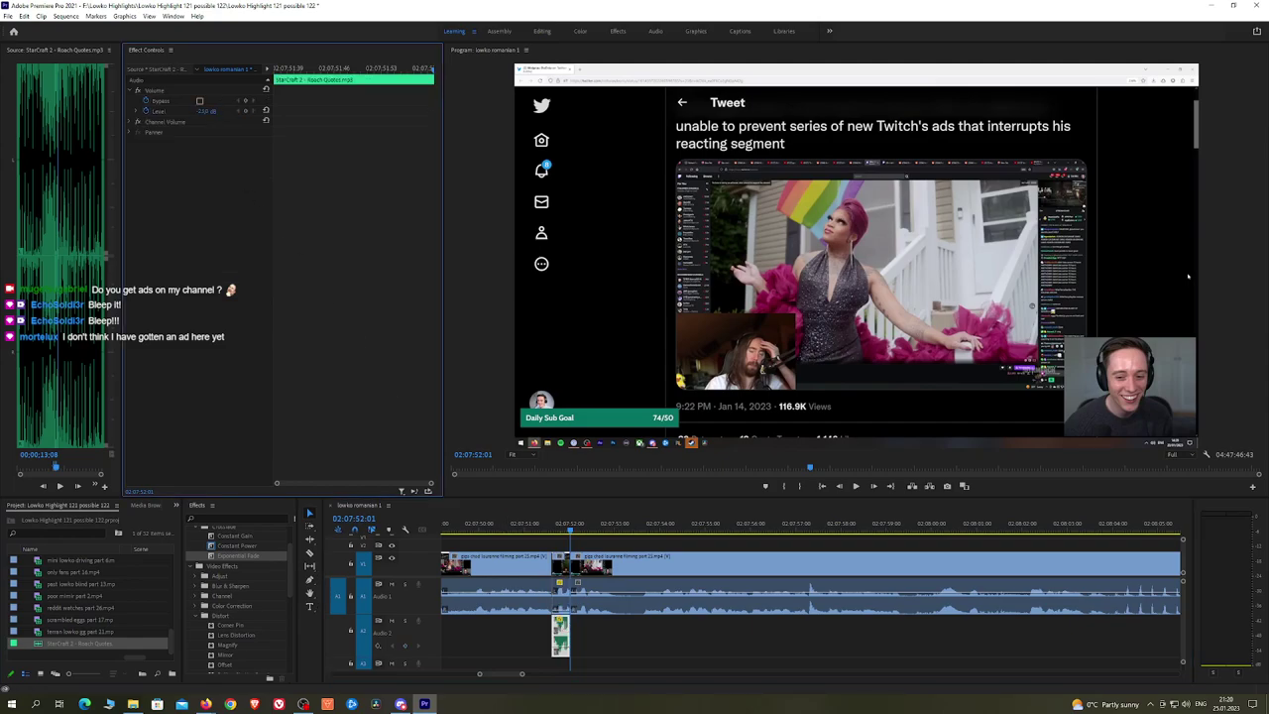
key("alt+Tab")
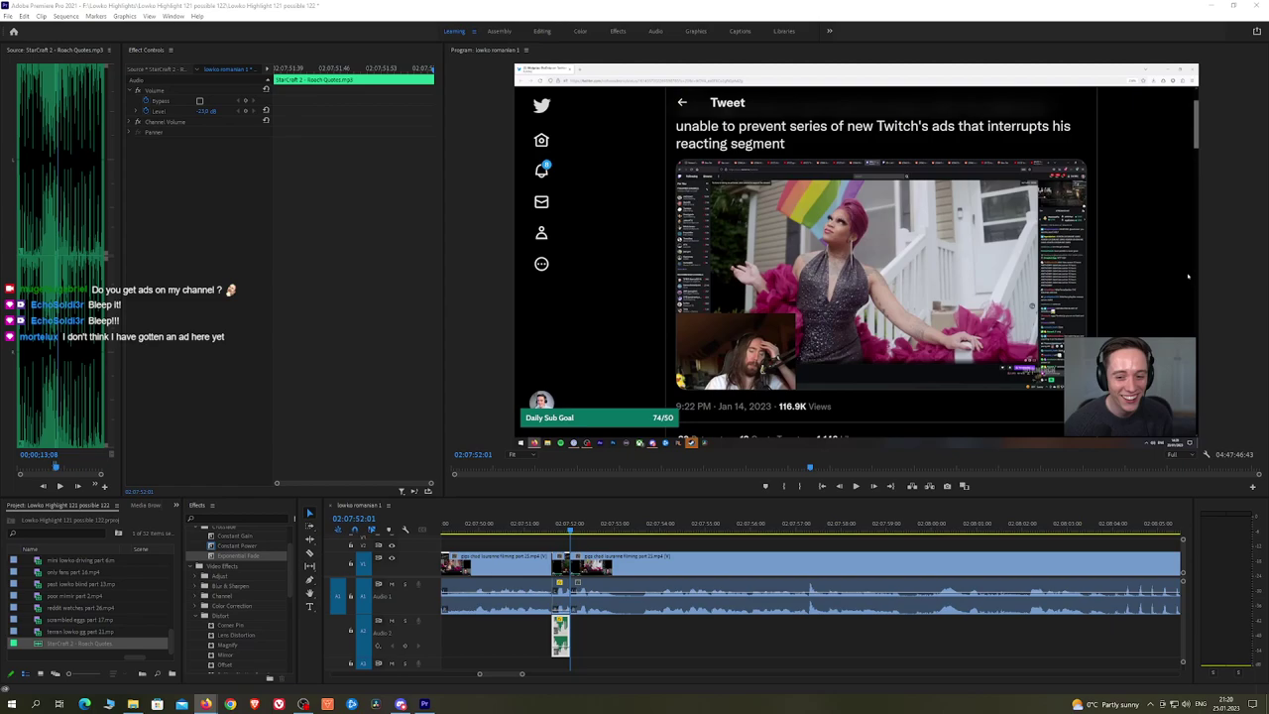
left_click(532, 533)
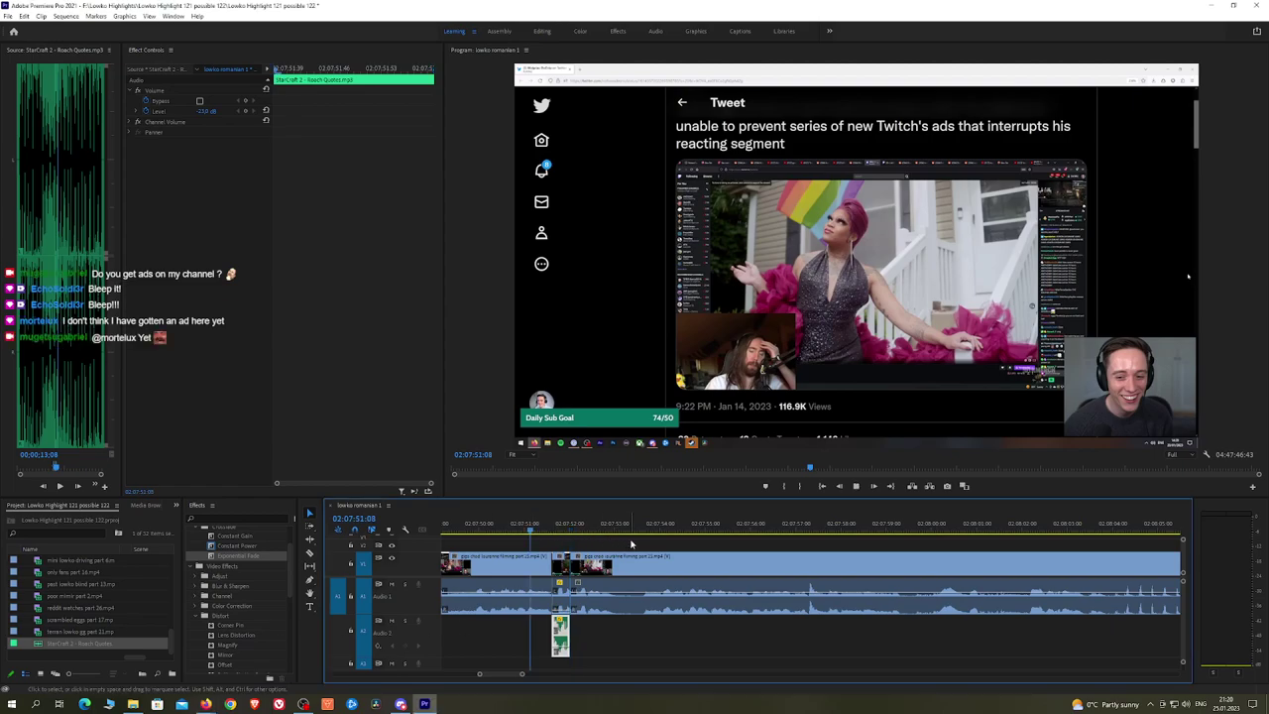
key("space")
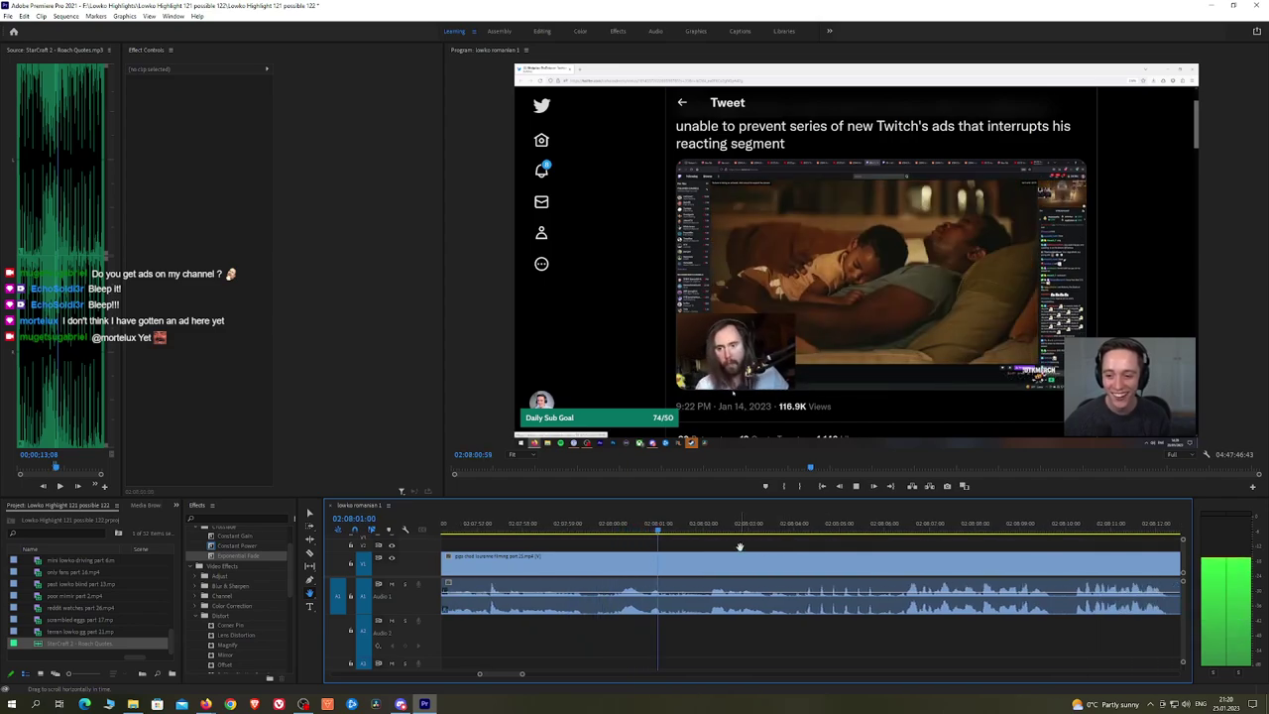
Step: Split near 02:08:00:41, mute that section, and add a trimmed, quieter Roach Quotes clip
left_click(645, 528)
left_click(653, 557)
key("space")
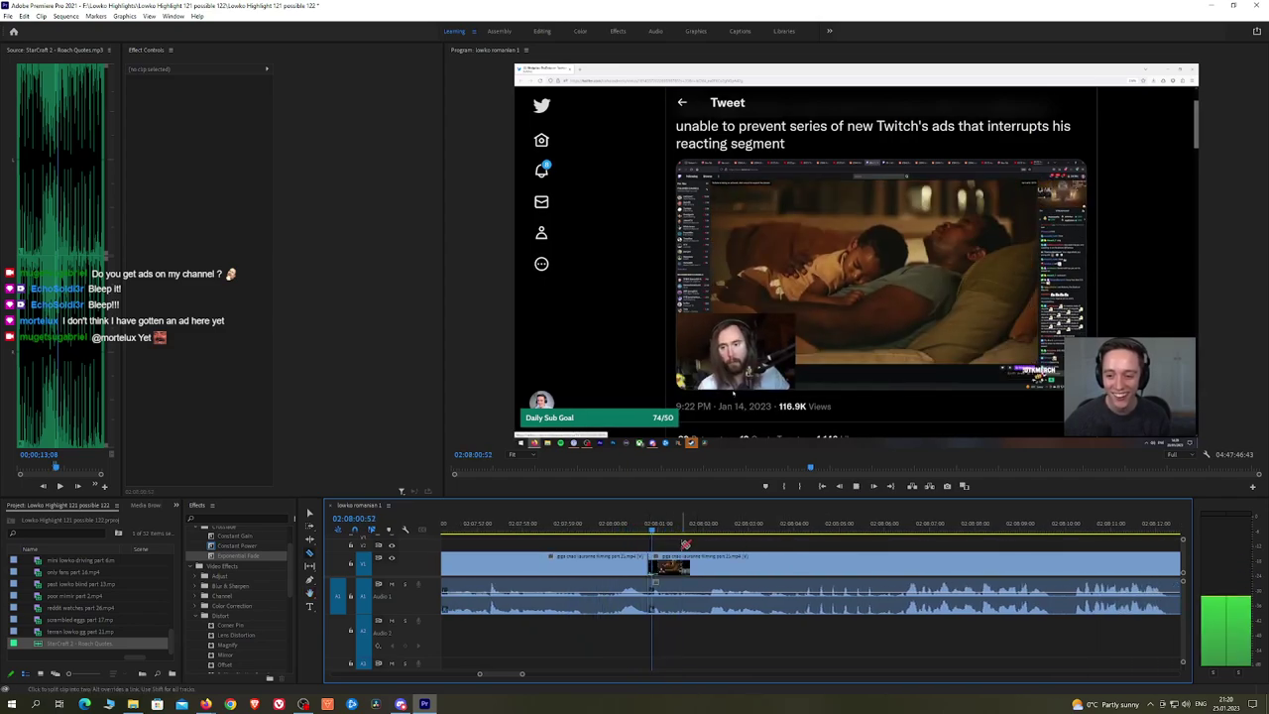
left_click_drag(660, 620, 660, 621)
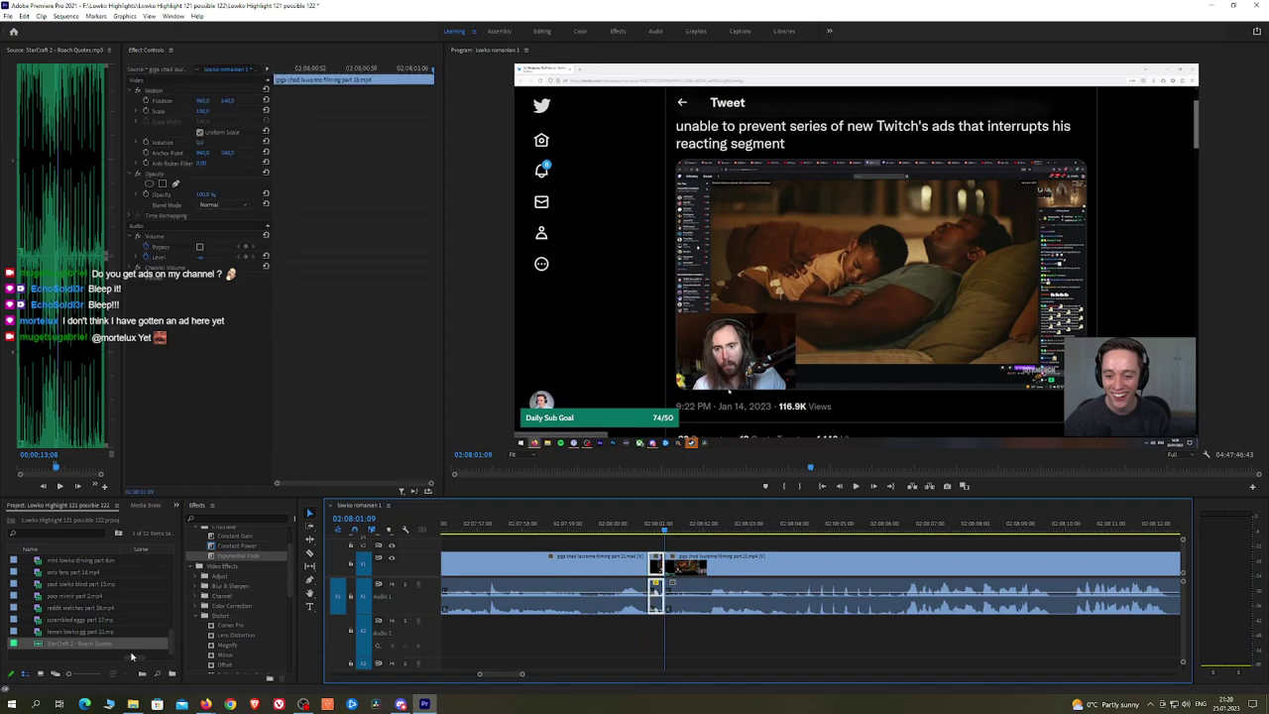
left_click_drag(37, 644, 666, 644)
left_click(656, 642)
left_click(208, 111)
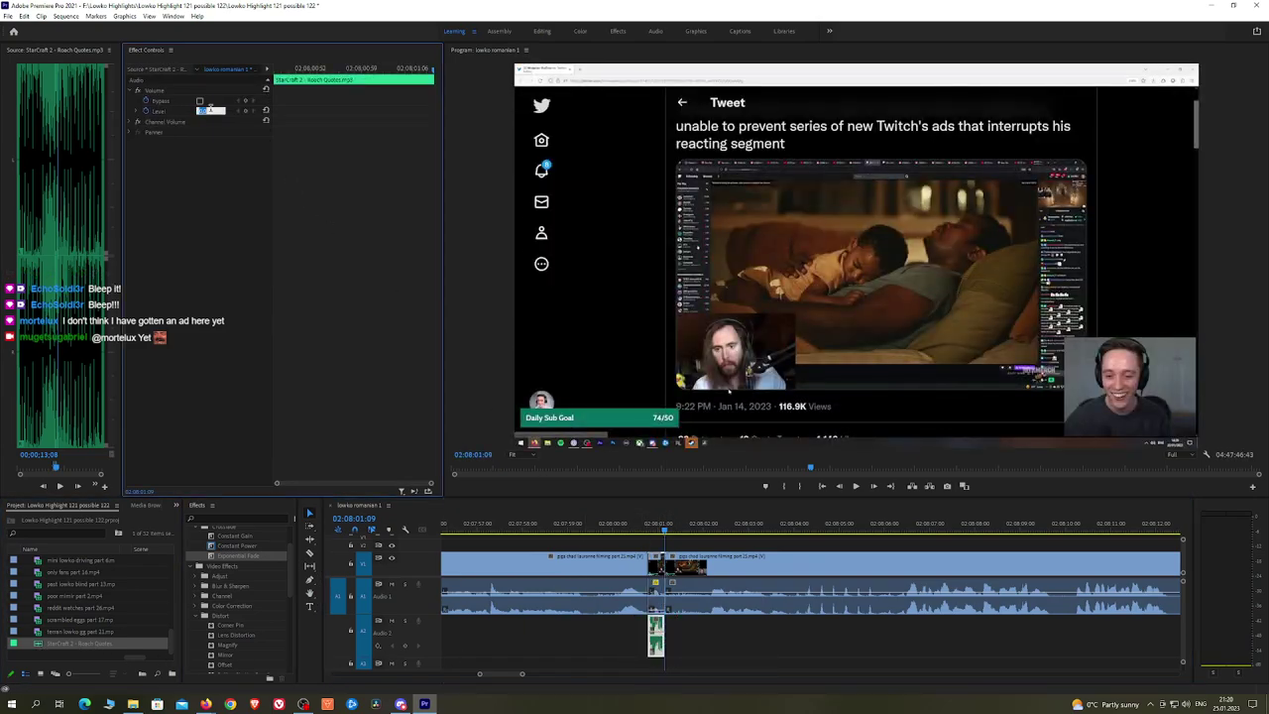
key("space")
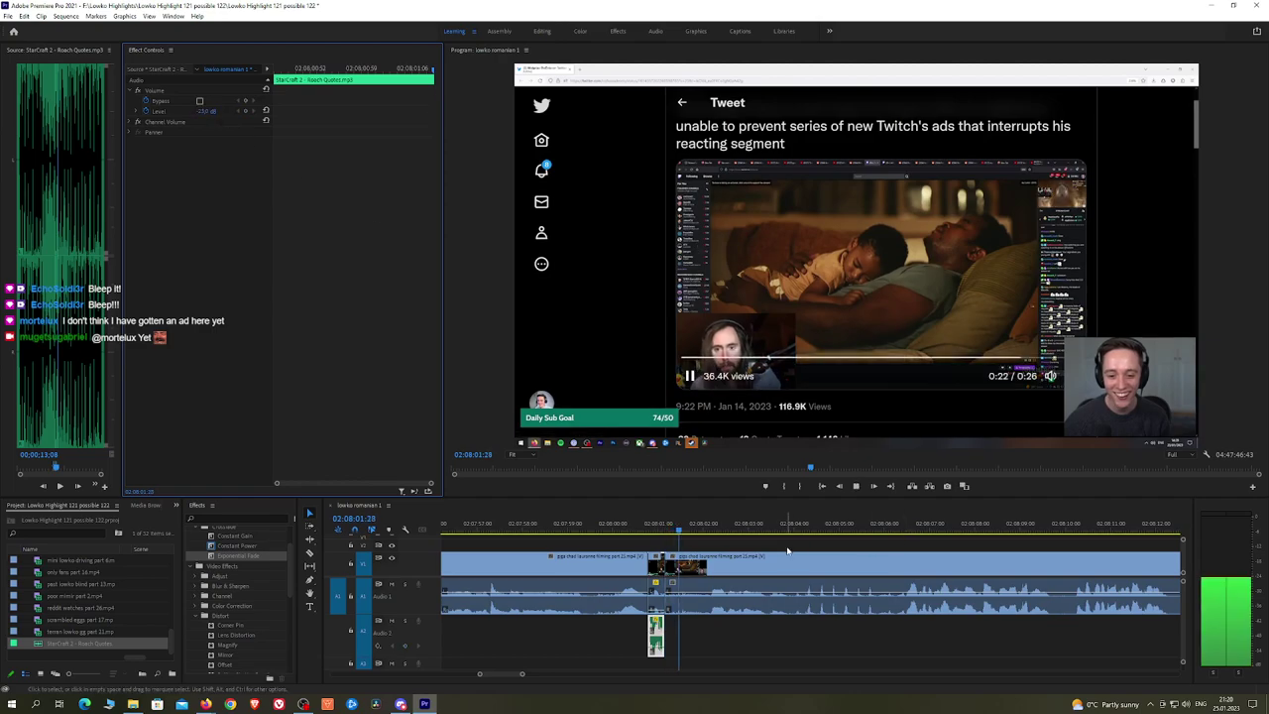
Step: Move ahead in the sequence and preview the footage around 02:08:10:01
left_click(787, 547)
key("h")
left_click_drag(788, 547, 743, 531)
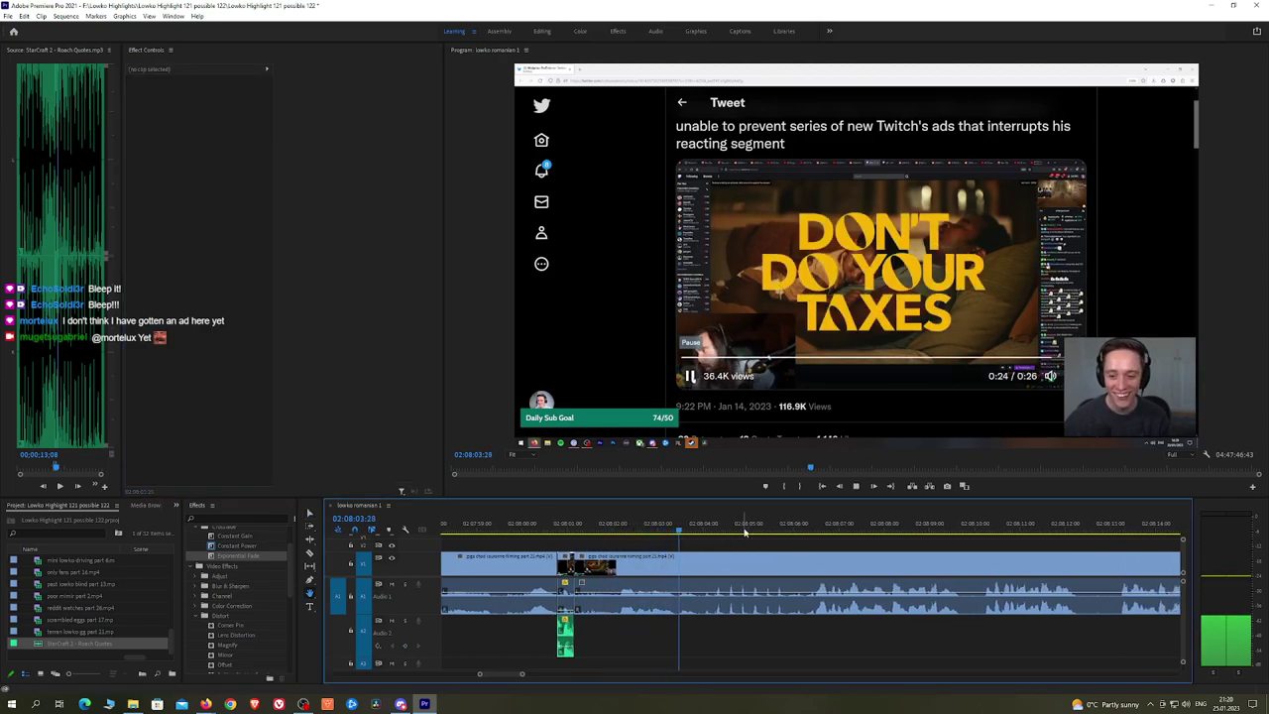
scroll(833, 540, "down", 1)
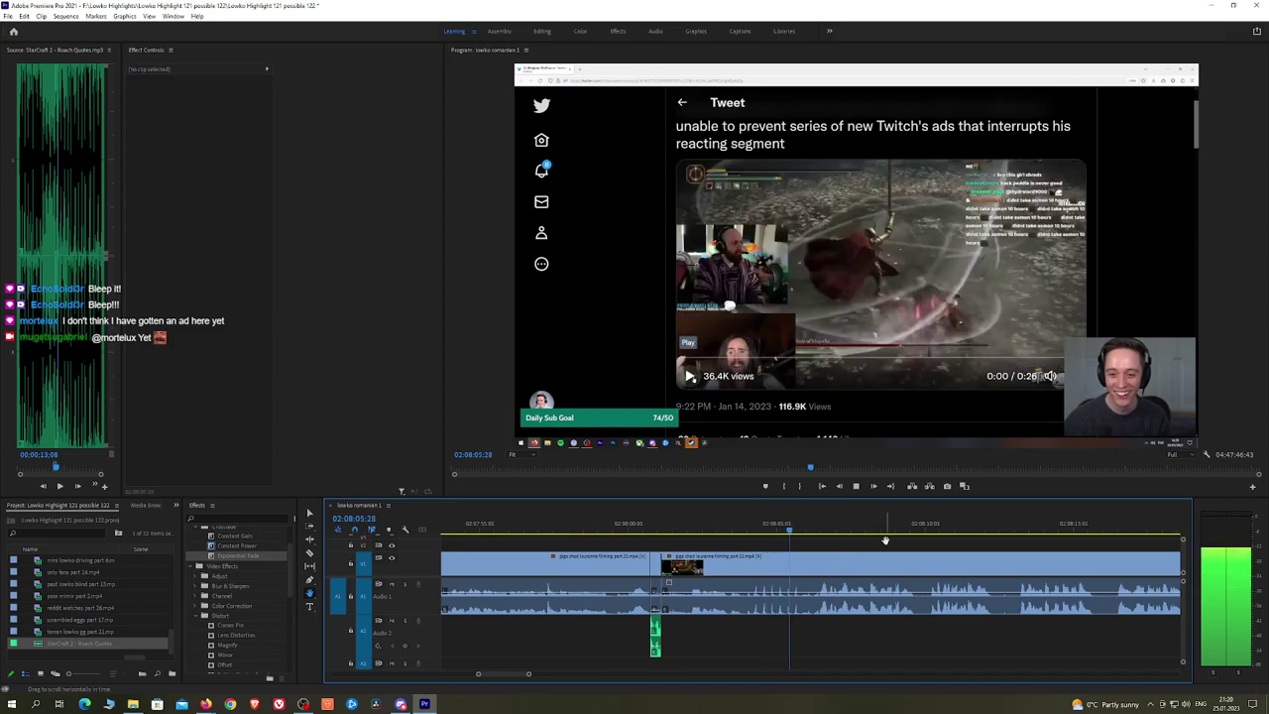
left_click_drag(887, 540, 758, 546)
scroll(837, 553, "down", 2)
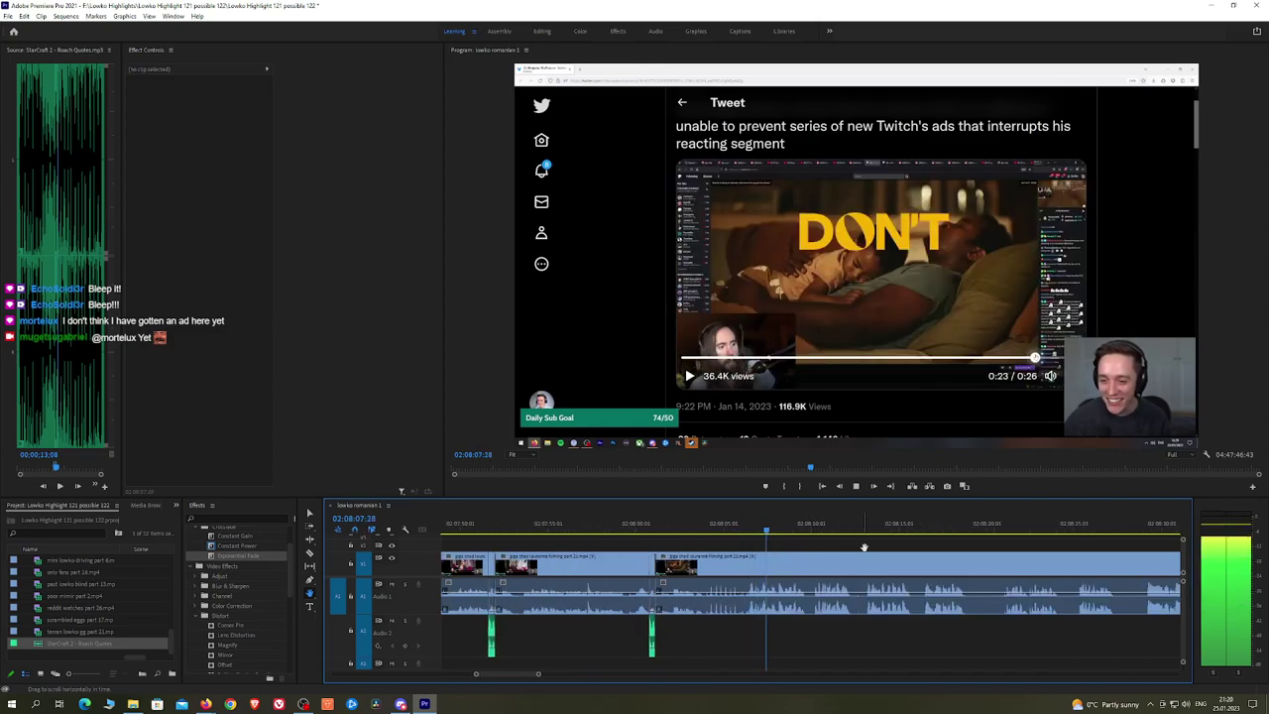
left_click_drag(873, 548, 782, 546)
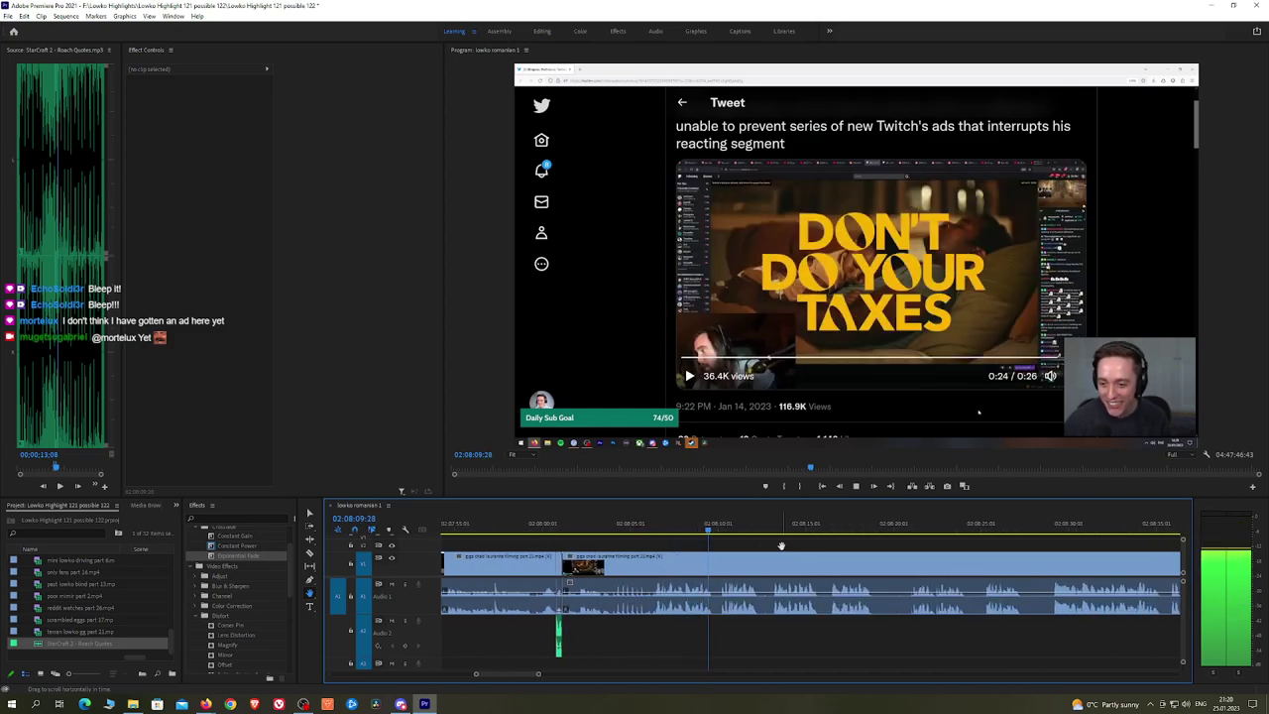
left_click_drag(867, 543, 770, 534)
left_click(622, 528)
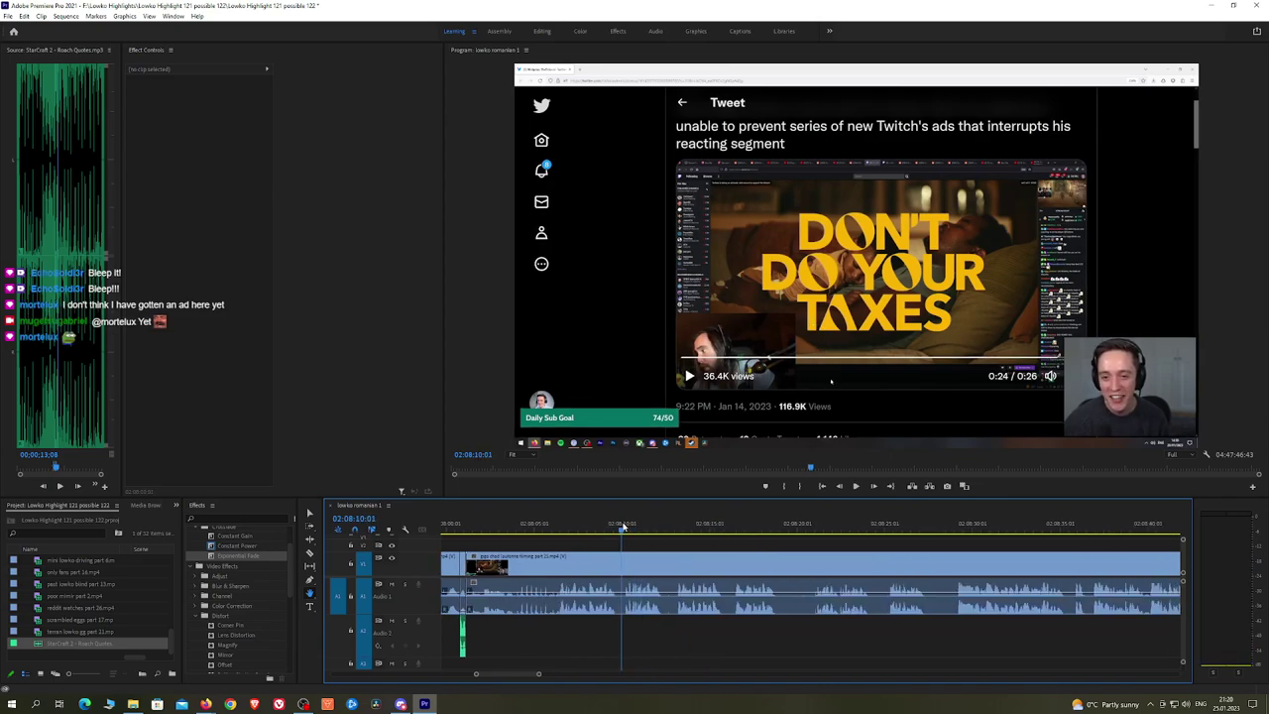
scroll(641, 540, "up", 3)
key("space")
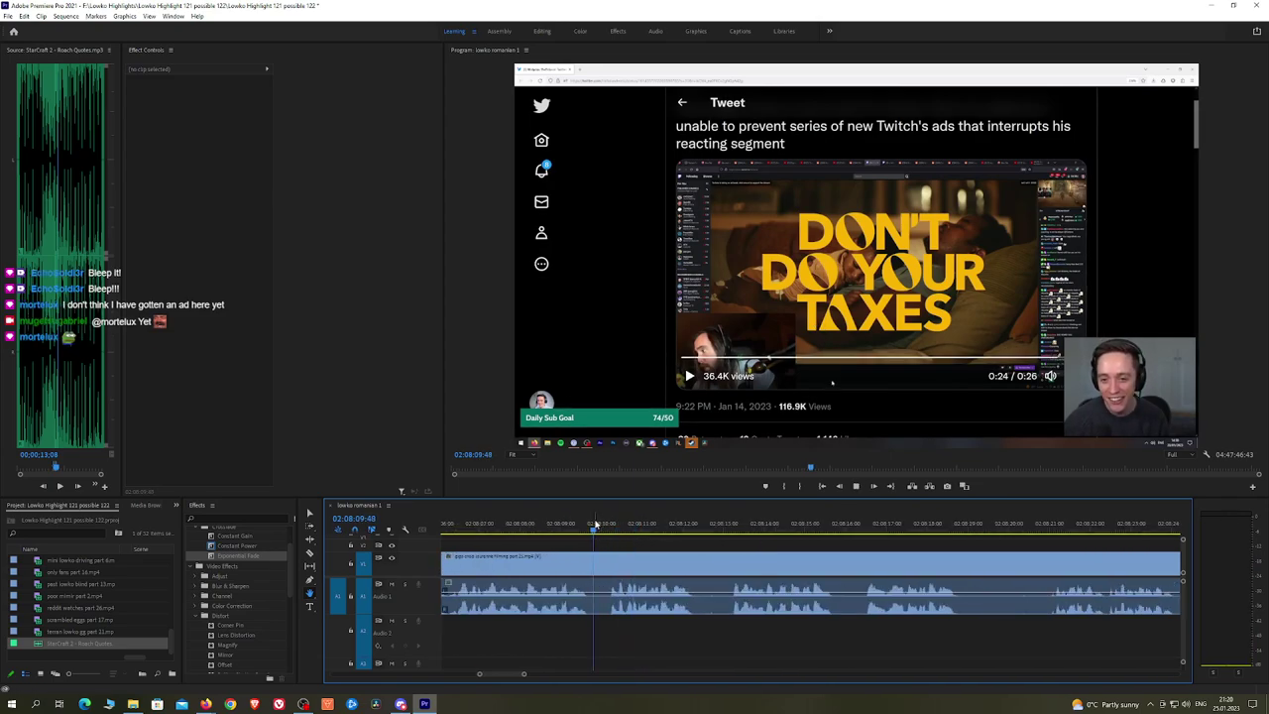
key("space")
Step: Split the footage at two cut points near 02:08:10, isolating a short piece
key("c")
left_click(617, 562)
key("space")
key("space")
left_click(626, 564)
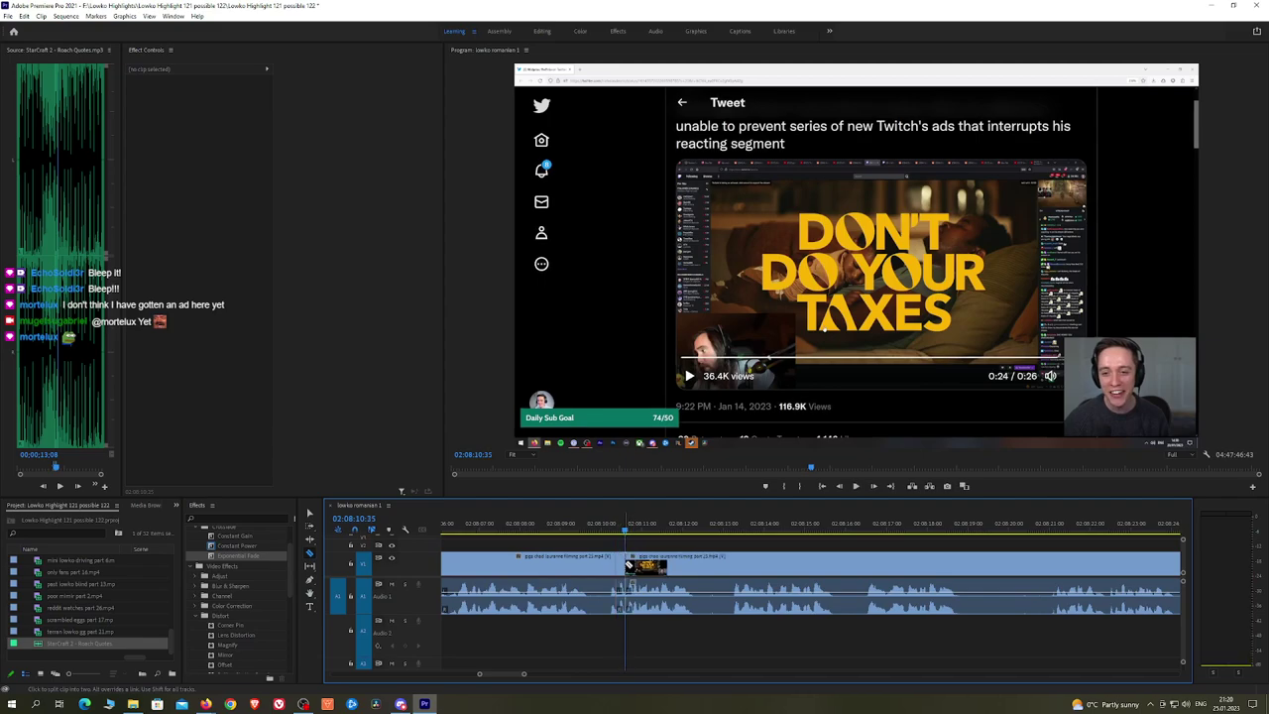
left_click(622, 597)
Step: Place a StarCraft 2 - Roach Quotes clip under that piece and lower its level
left_click_drag(58, 650, 620, 644)
left_click(621, 646)
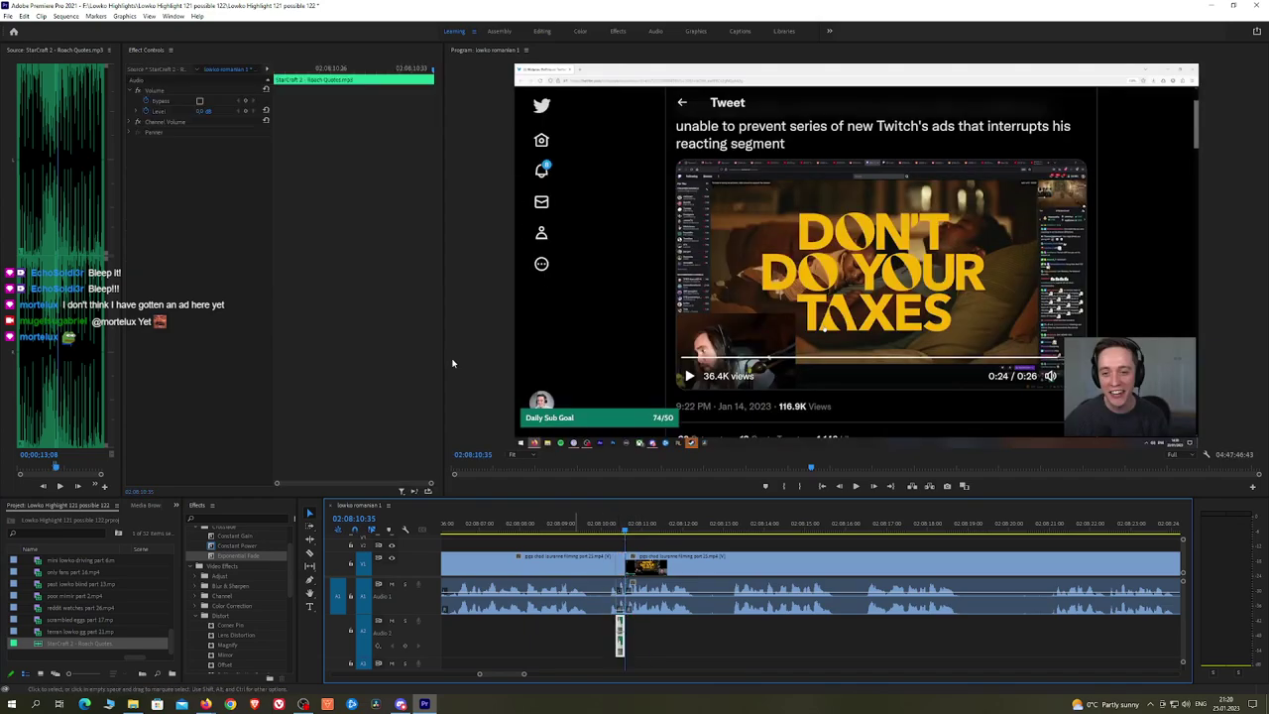
left_click(204, 111)
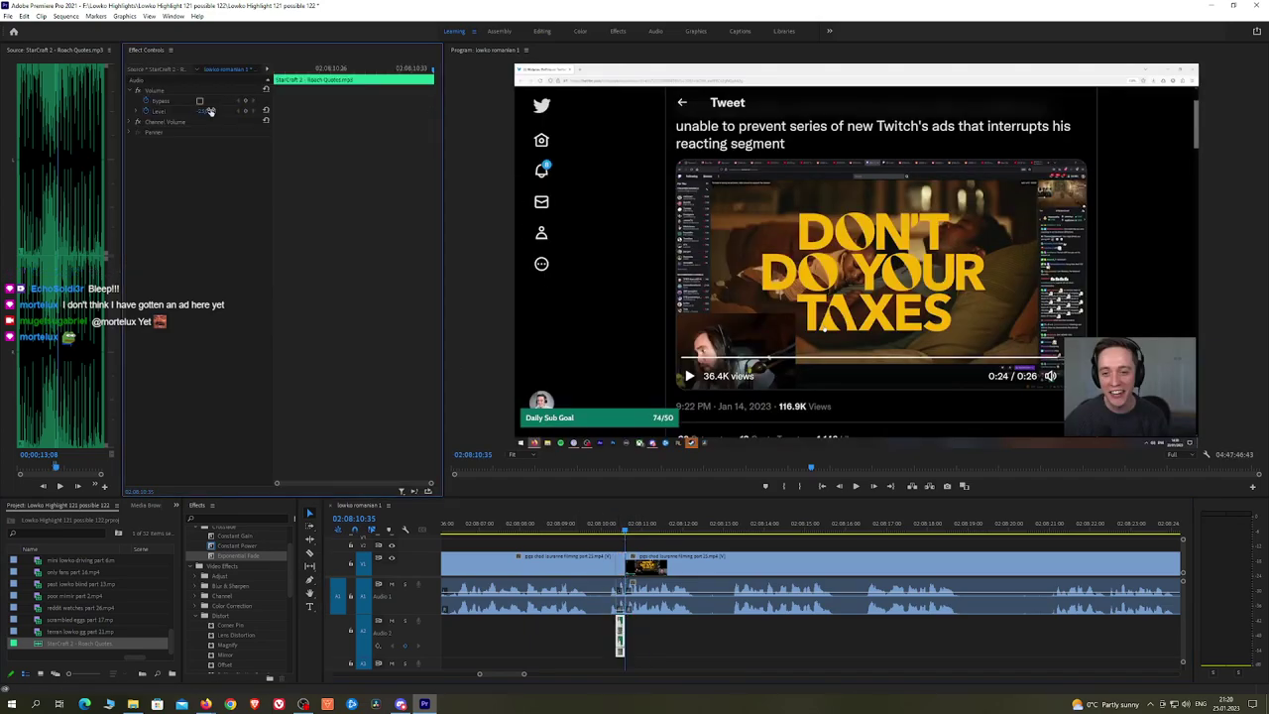
left_click(596, 529)
key("space")
Step: Ripple-delete the stretch after the reaction moment and add a Constant Power crossfade at the audio join
left_click(713, 540)
key("h")
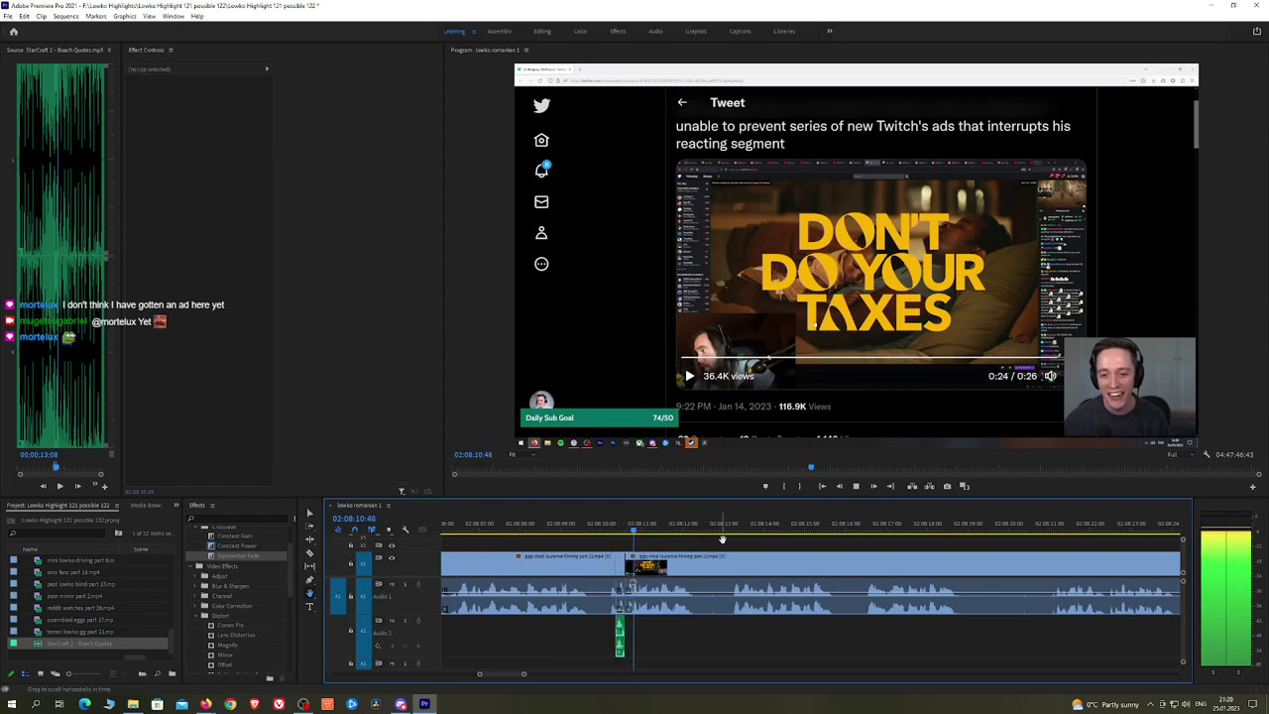
left_click_drag(795, 537, 720, 536)
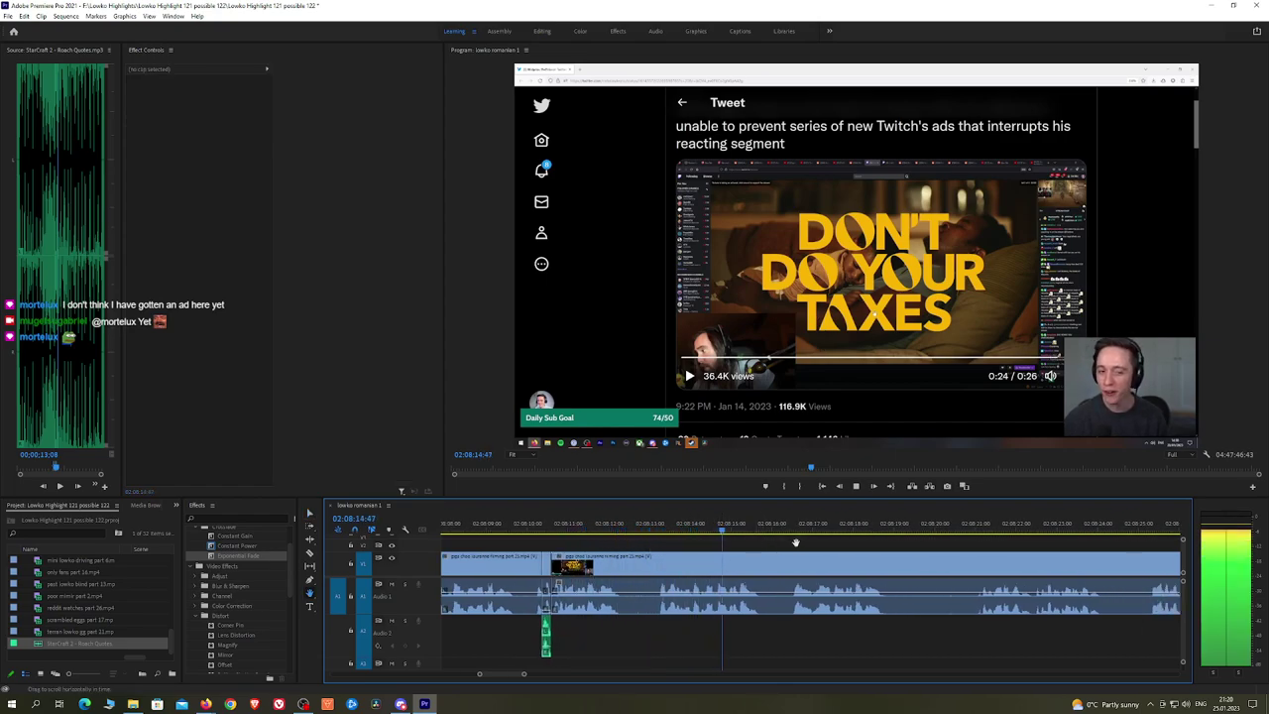
left_click_drag(836, 541, 642, 540)
scroll(738, 551, "down", 2)
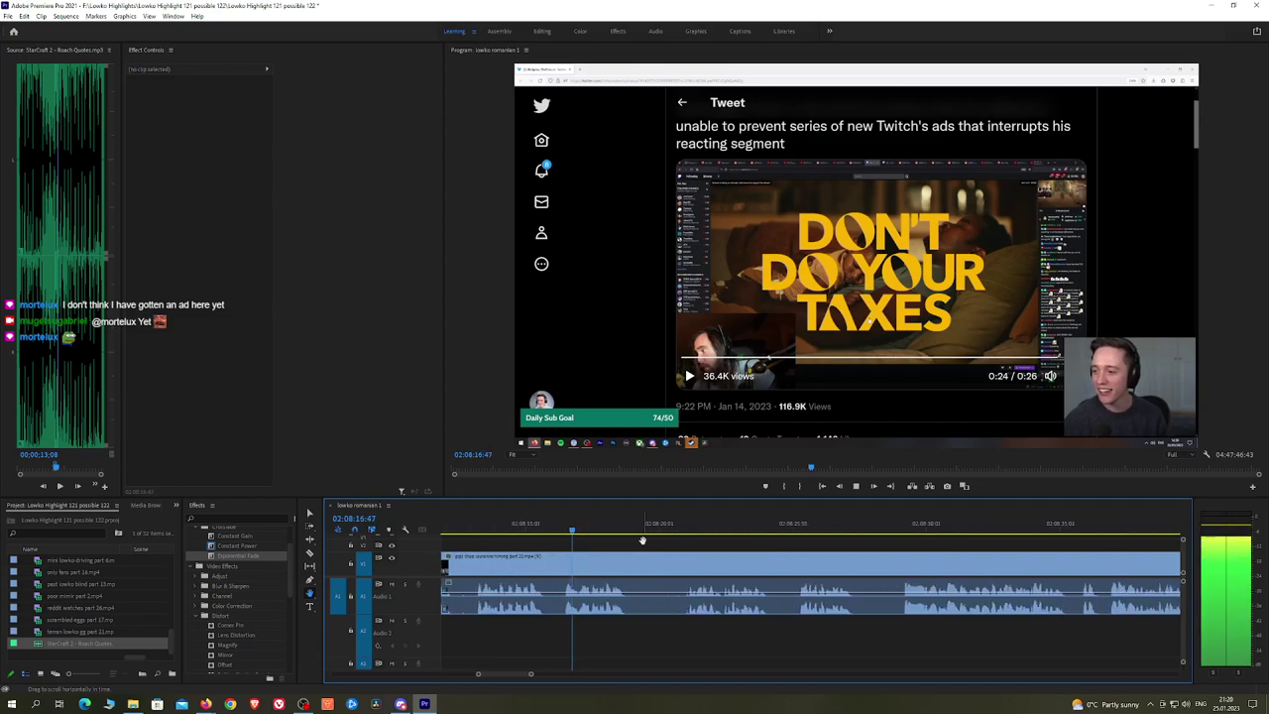
left_click(633, 567)
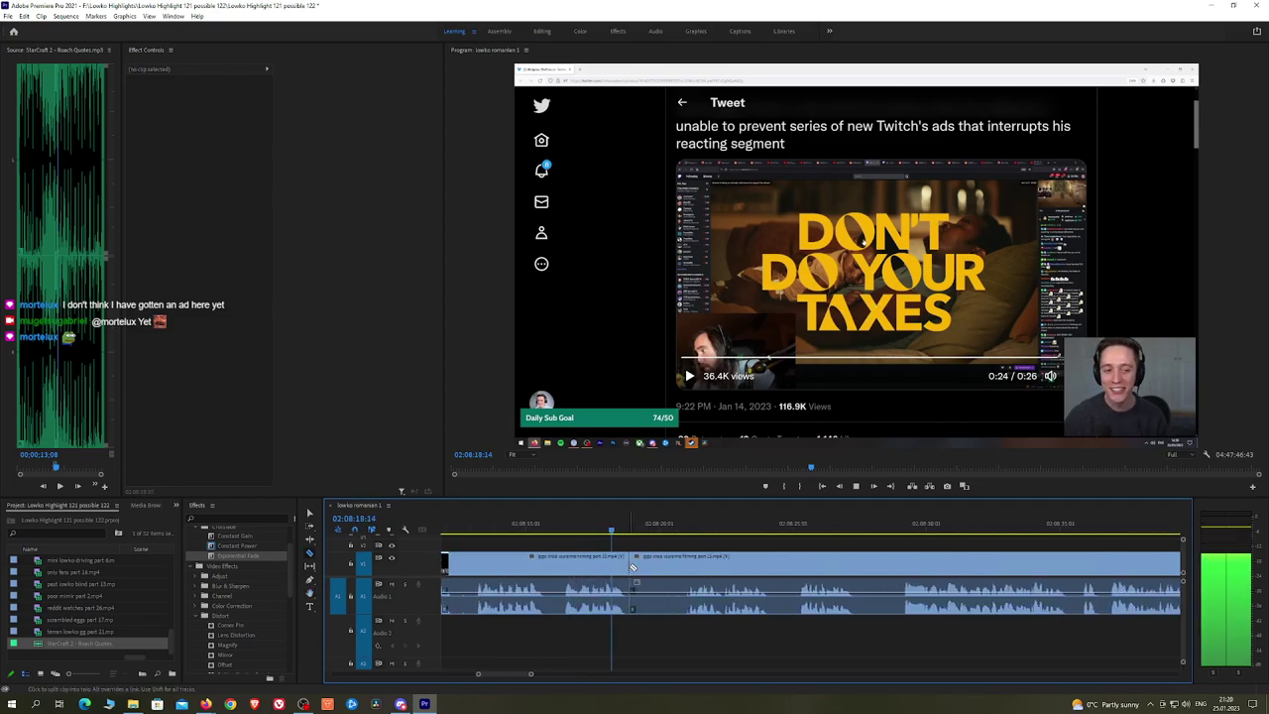
key("space")
left_click(682, 560)
key("shift+Delete")
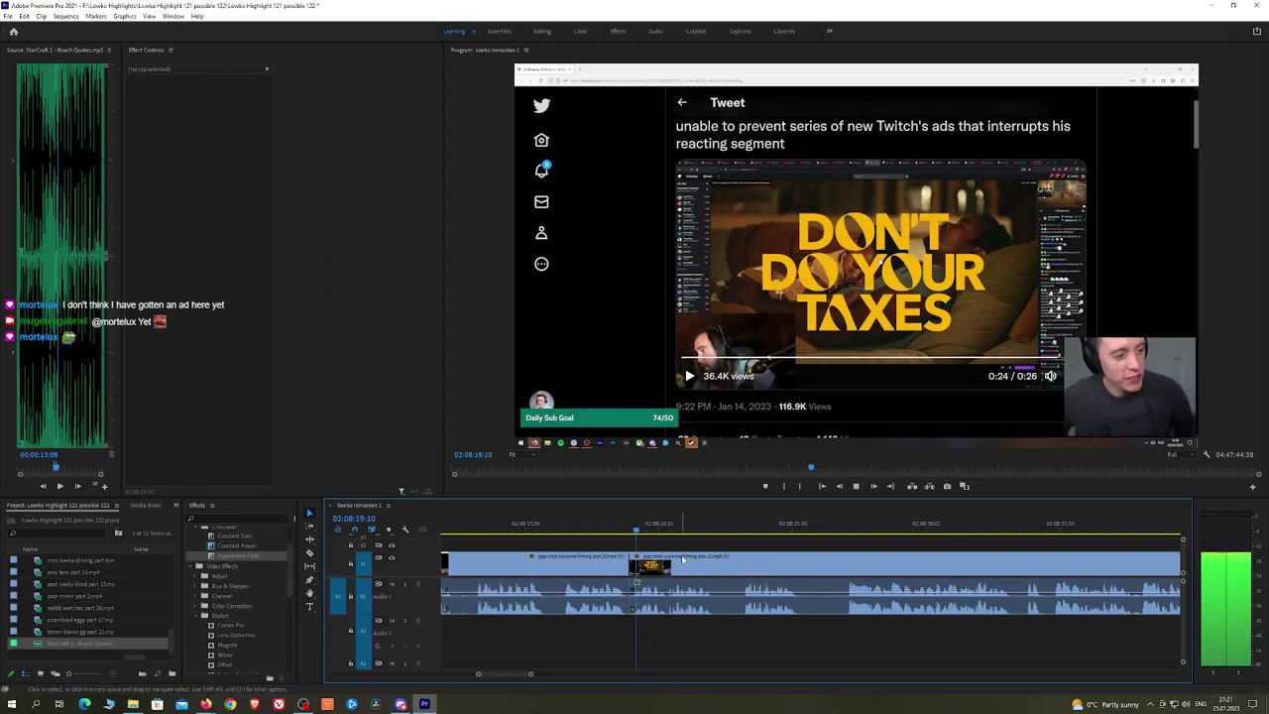
left_click_drag(238, 545, 631, 596)
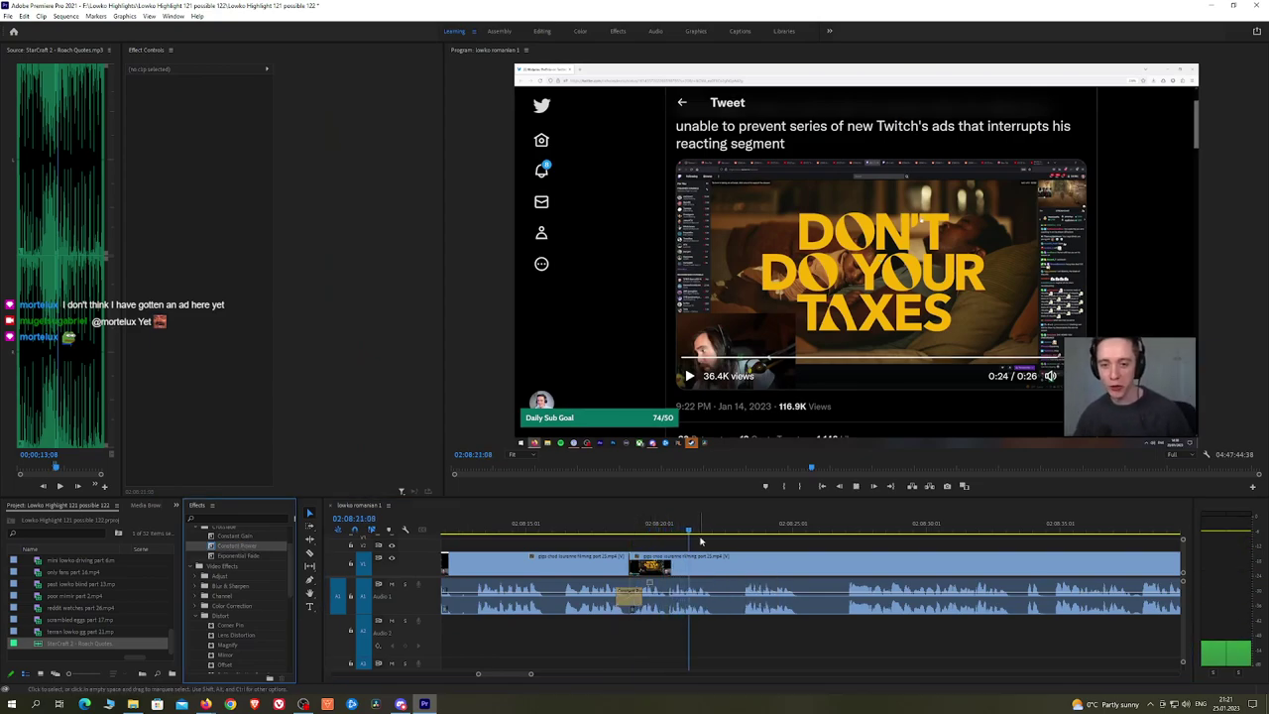
left_click(665, 528)
key("space")
key("space")
Step: Drop another Roach Quotes clip at 02:08:20:37 and lower its volume level
scroll(687, 548, "up", 1)
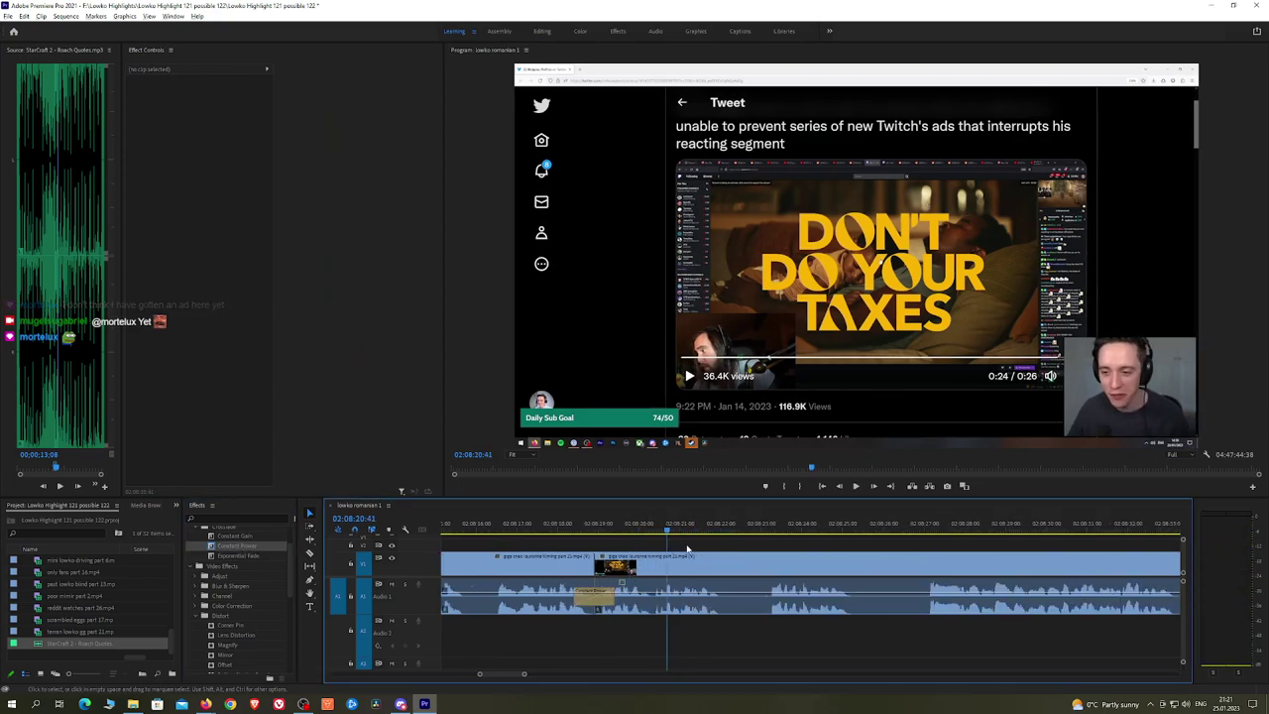
key("=")
left_click_drag(620, 530, 672, 570)
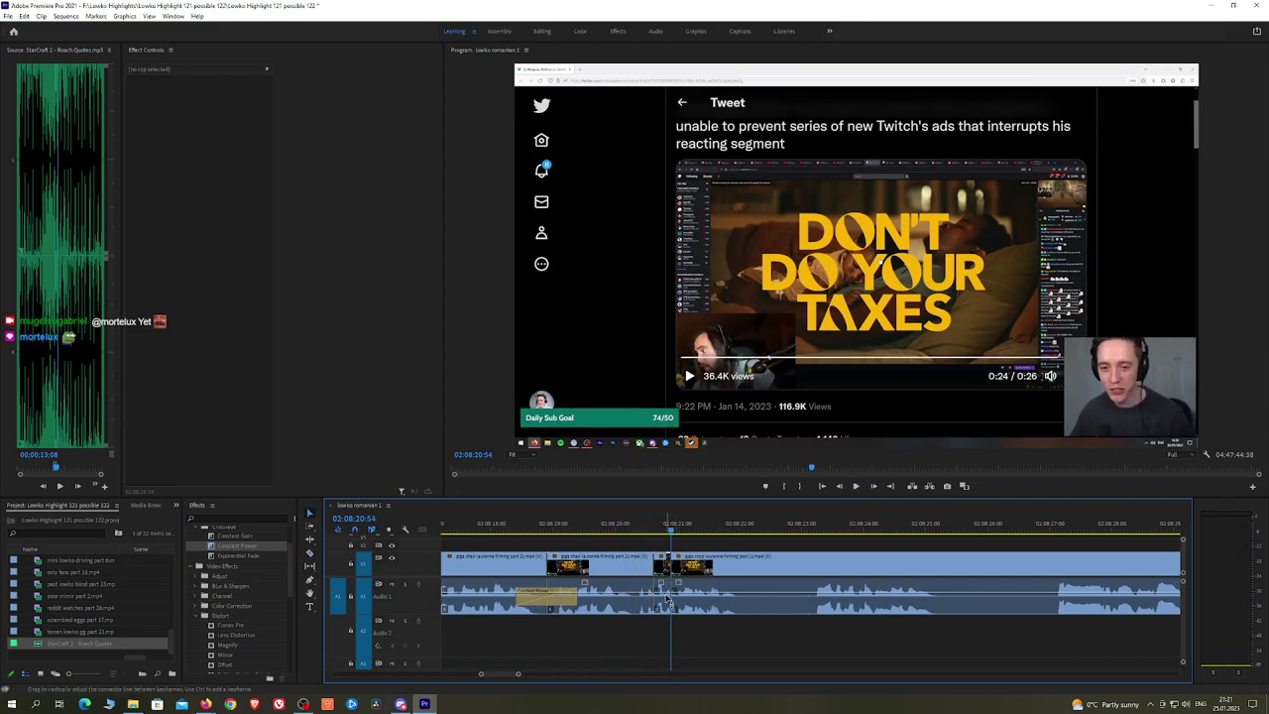
left_click(665, 600)
left_click_drag(54, 644, 671, 649)
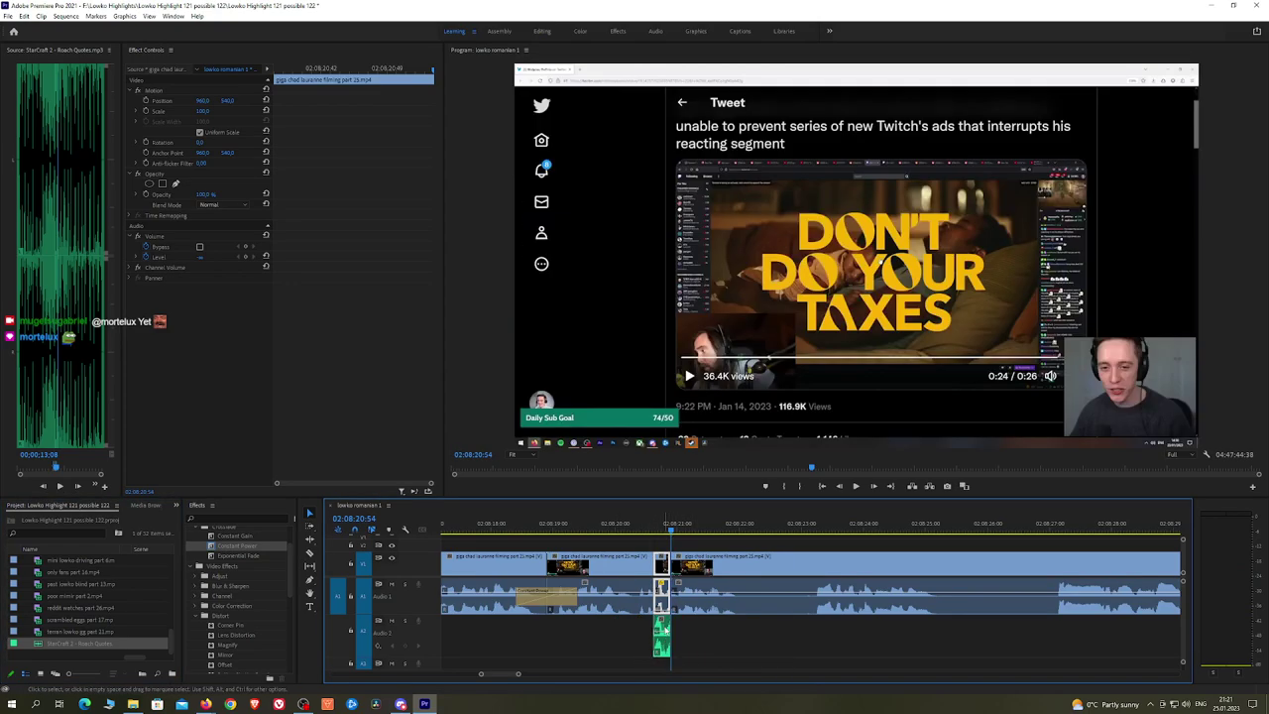
left_click(662, 645)
left_click(205, 111)
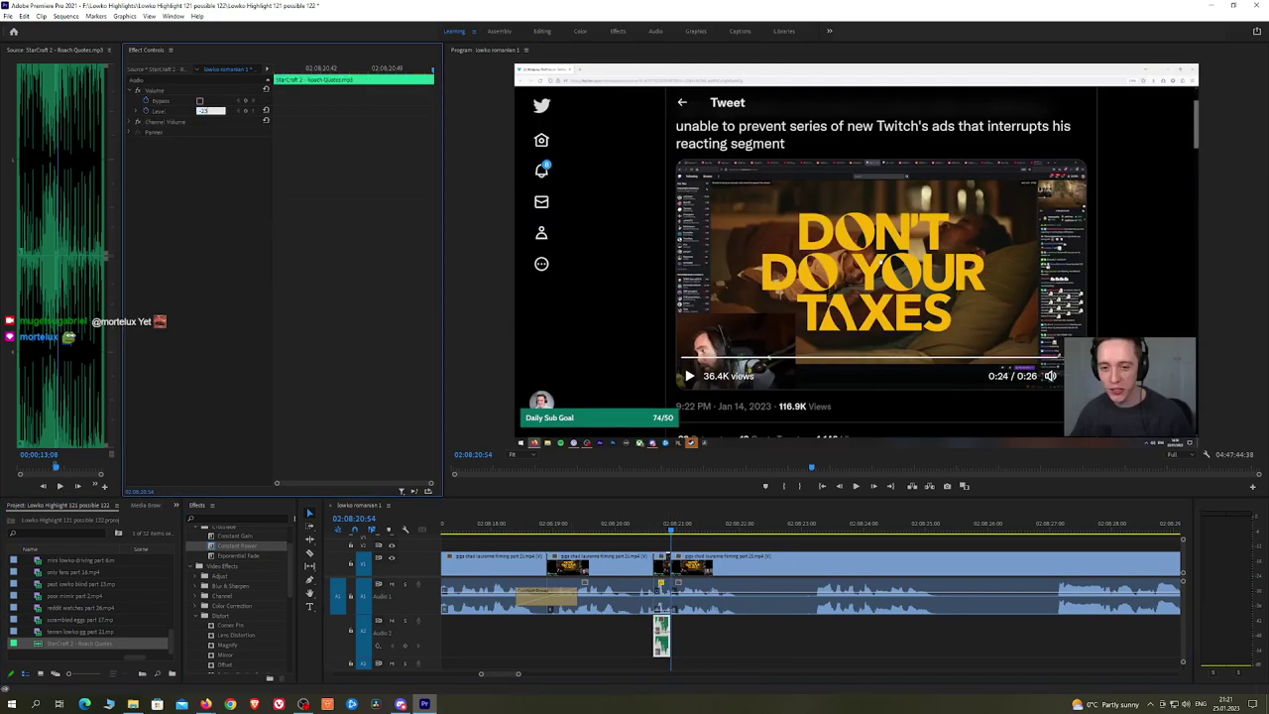
left_click(698, 541)
key("space")
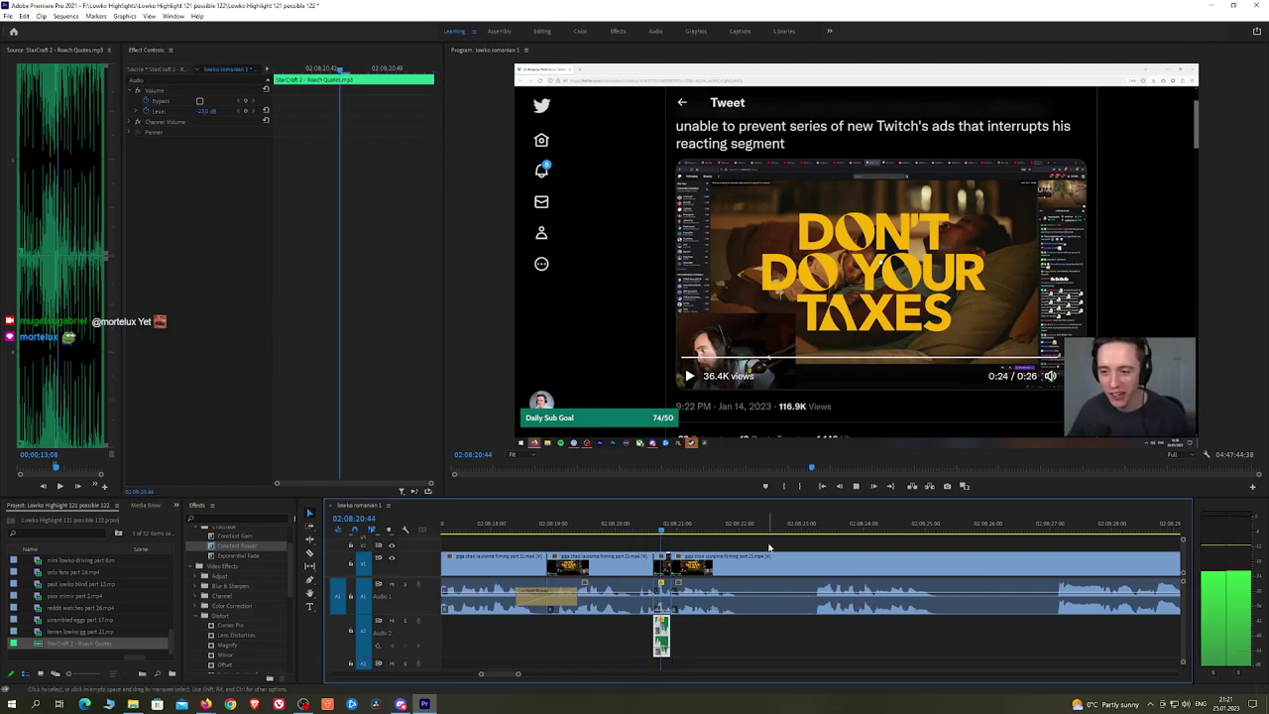
Step: Split out a short piece further along and ripple-delete it
scroll(794, 543, "down", 3)
left_click_drag(797, 543, 751, 555)
scroll(750, 563, "down", 2)
key("c")
left_click(747, 564)
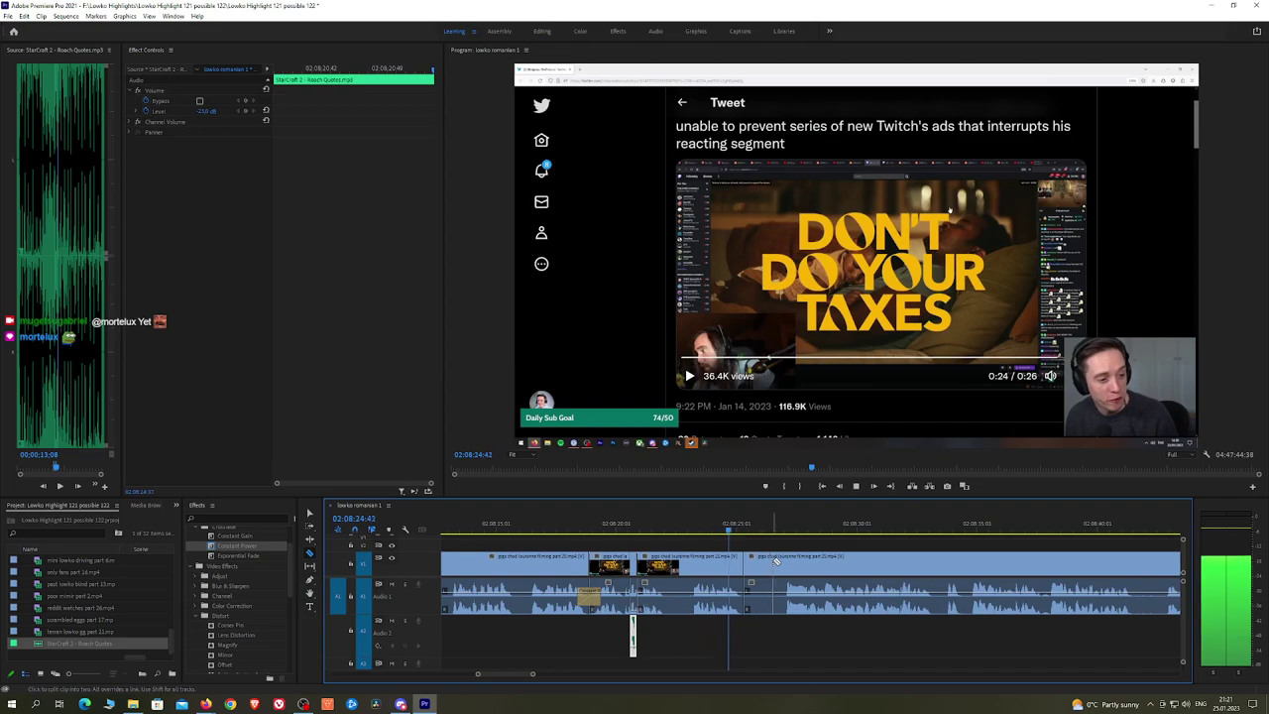
left_click(785, 564)
key("v")
left_click(768, 564)
key("shift+Delete")
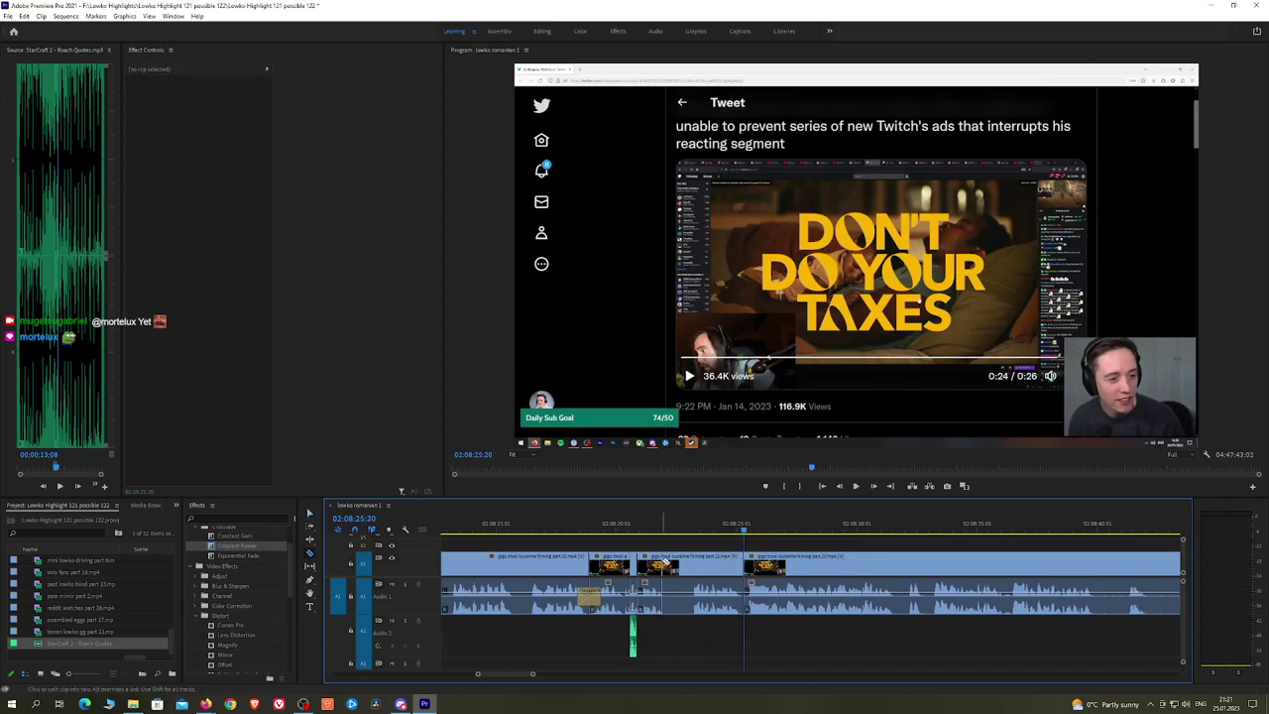
Step: Ripple-delete the piece before another cut point, then move on to later footage
left_click(693, 561)
key("v")
left_click(682, 564)
key("shift+Delete")
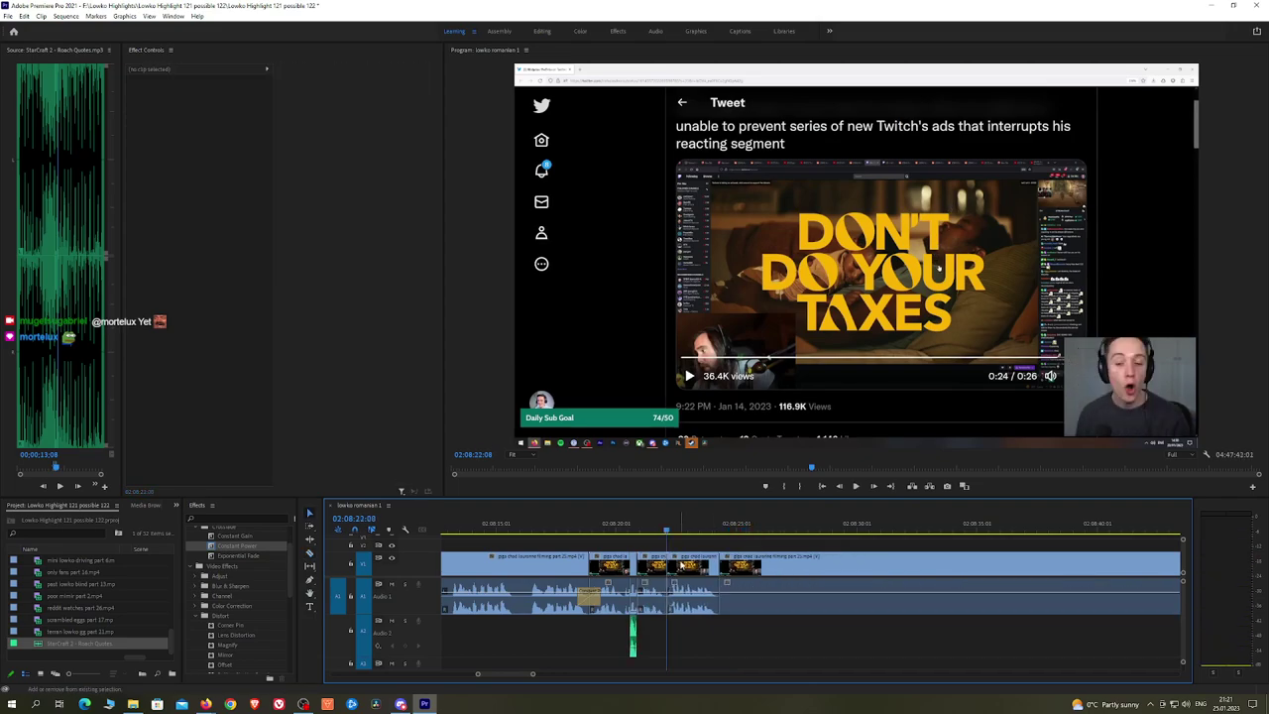
key("space")
key("h")
left_click_drag(777, 541, 722, 539)
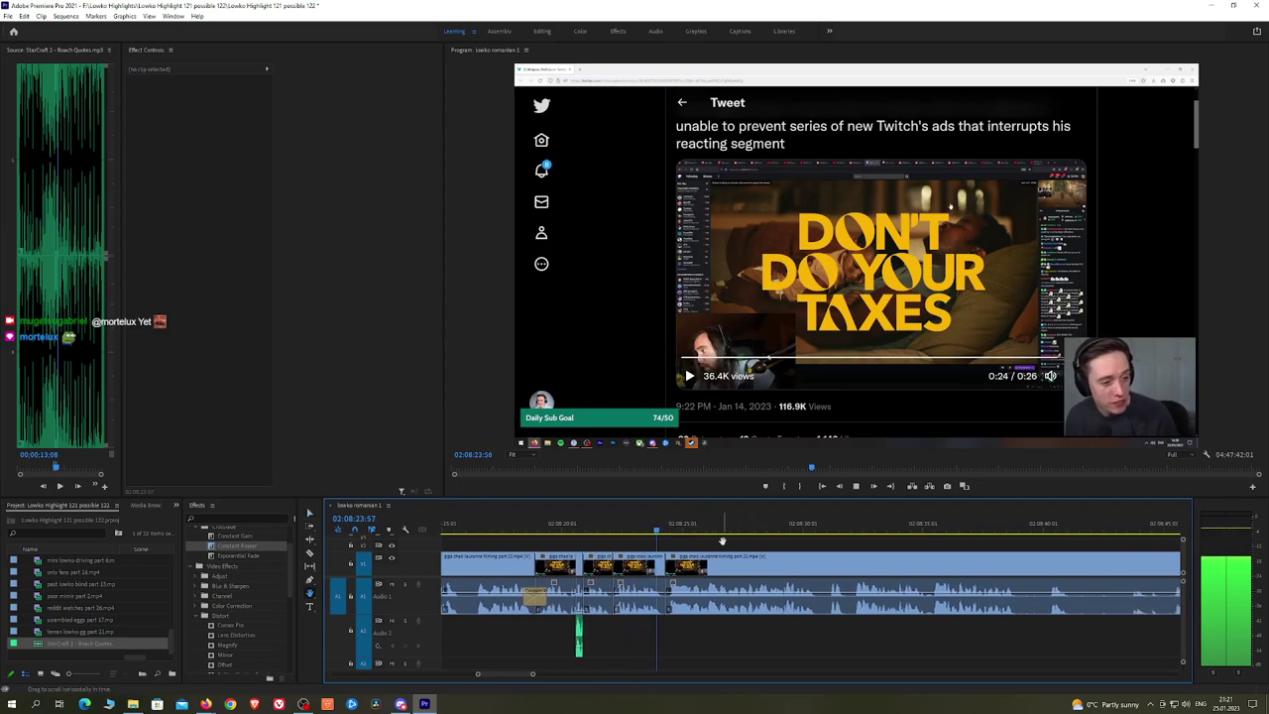
scroll(774, 542, "down", 3)
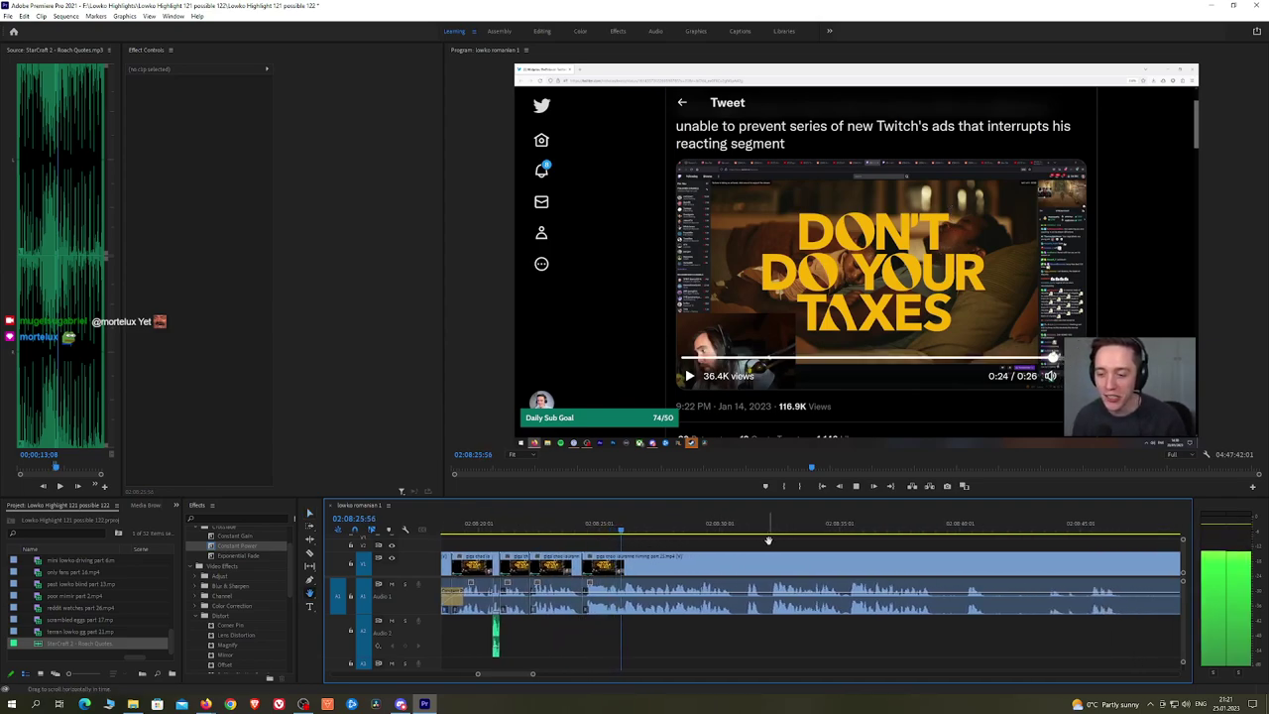
scroll(777, 541, "down", 2)
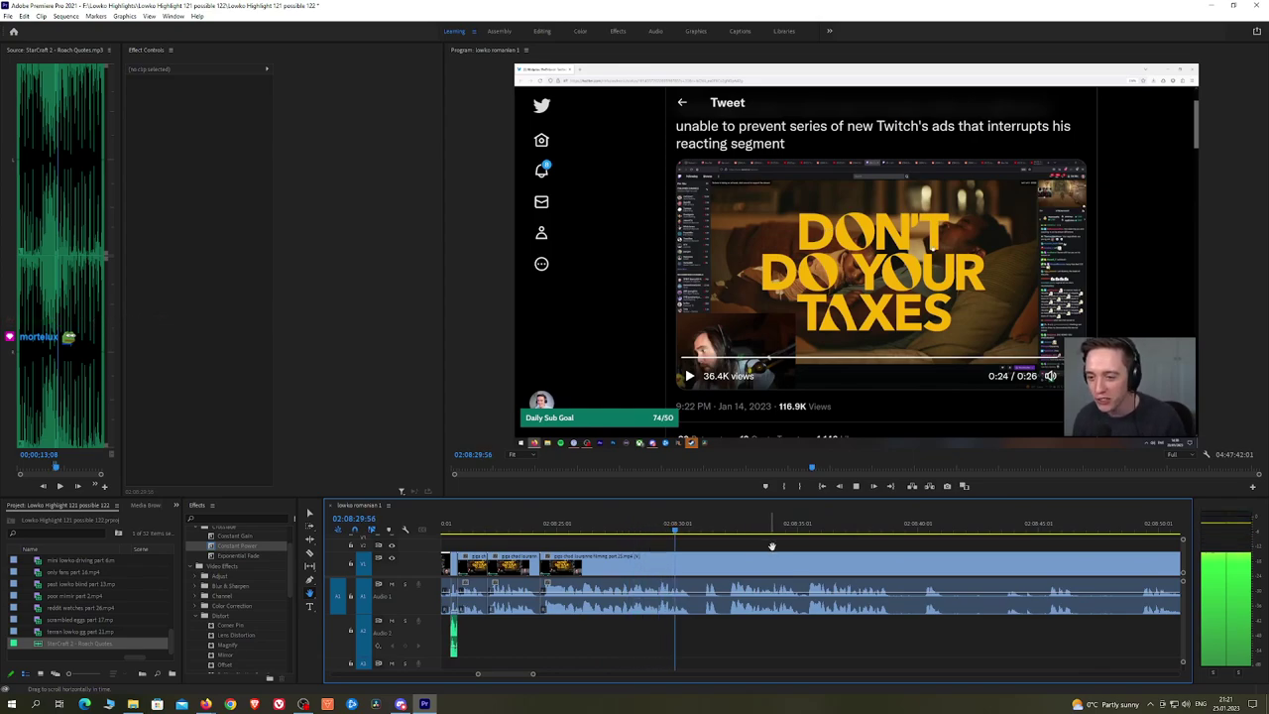
scroll(771, 545, "down", 3)
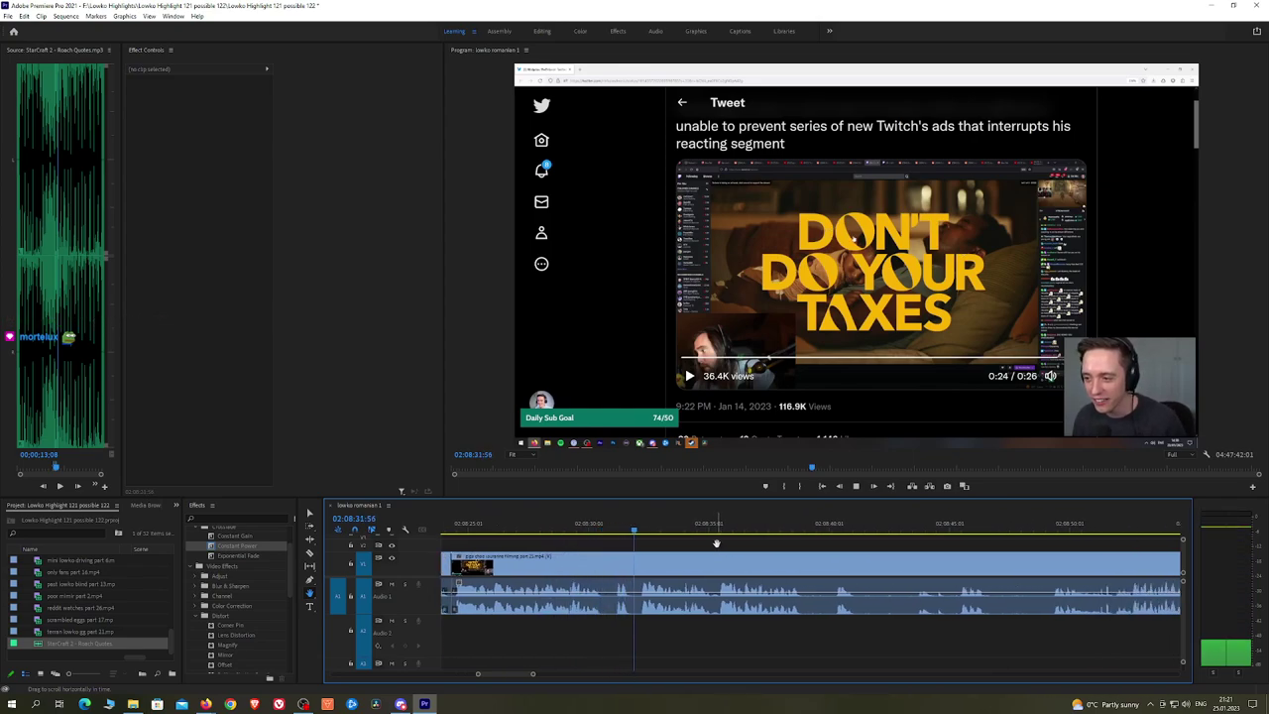
Step: Razor out a short unwanted stretch of the stream clip and ripple-delete it
scroll(746, 546, "down", 3)
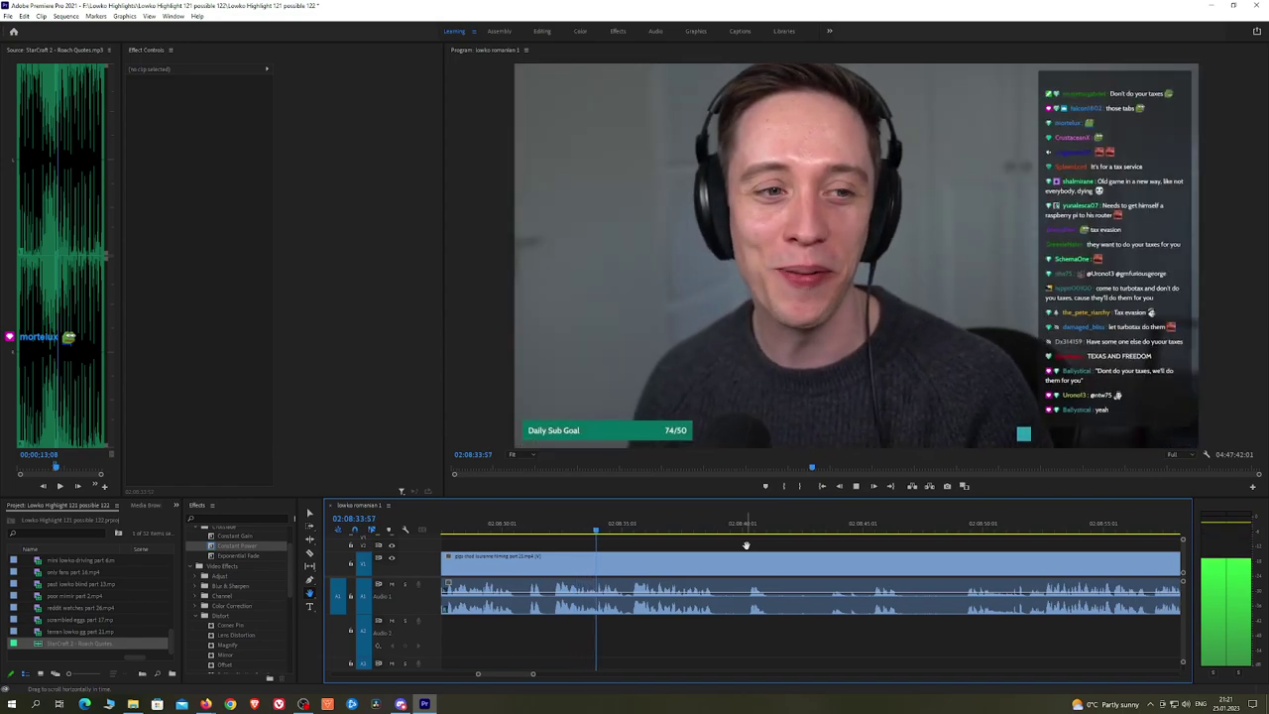
scroll(738, 541, "down", 3)
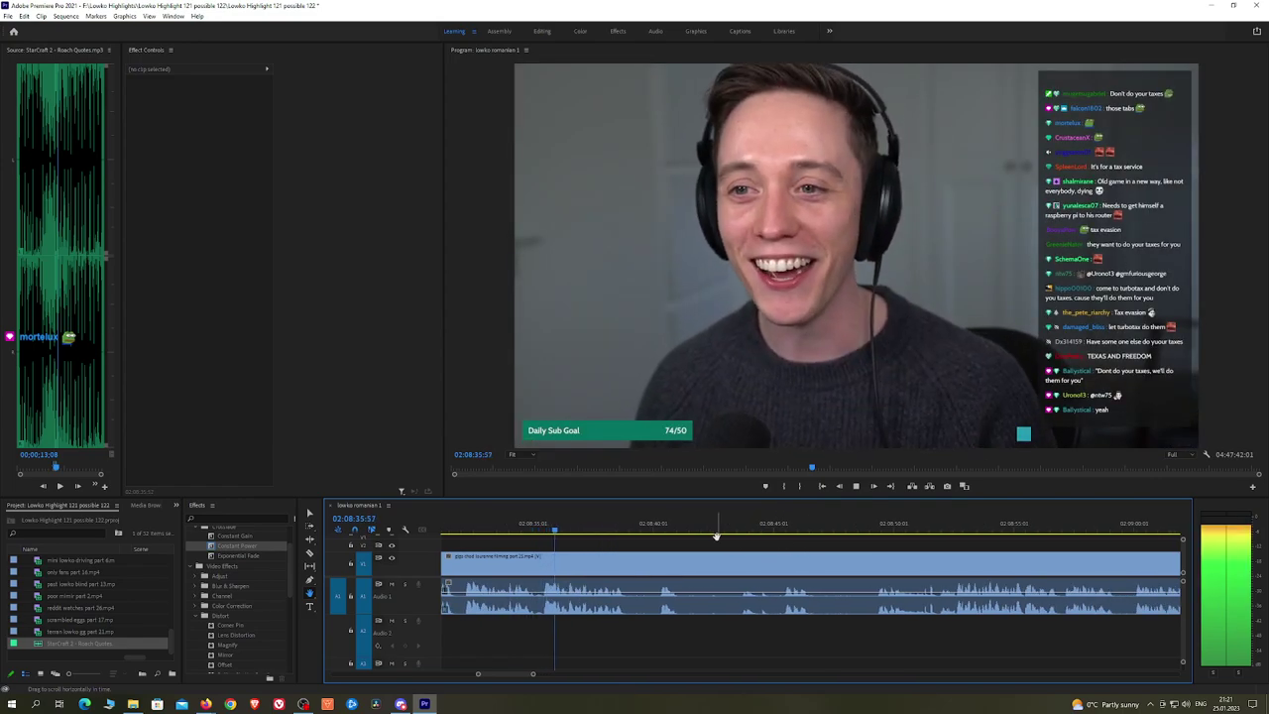
scroll(716, 536, "down", 1)
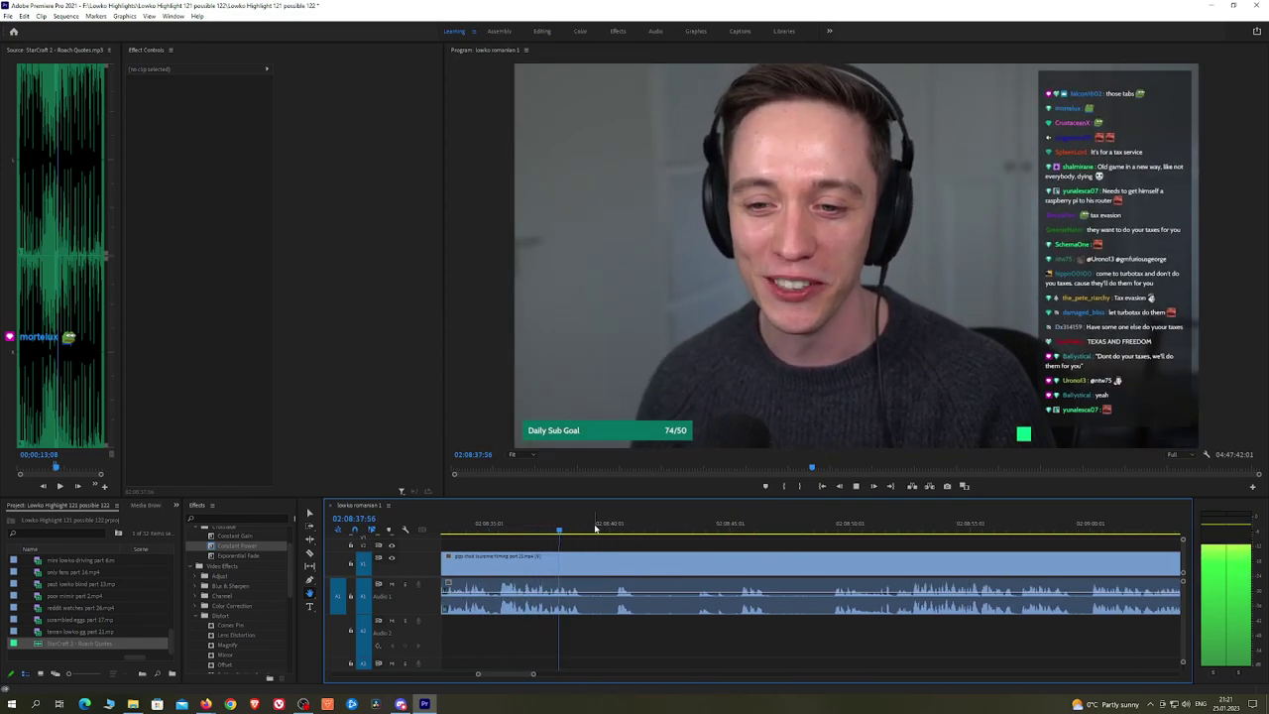
key("ctrl+k")
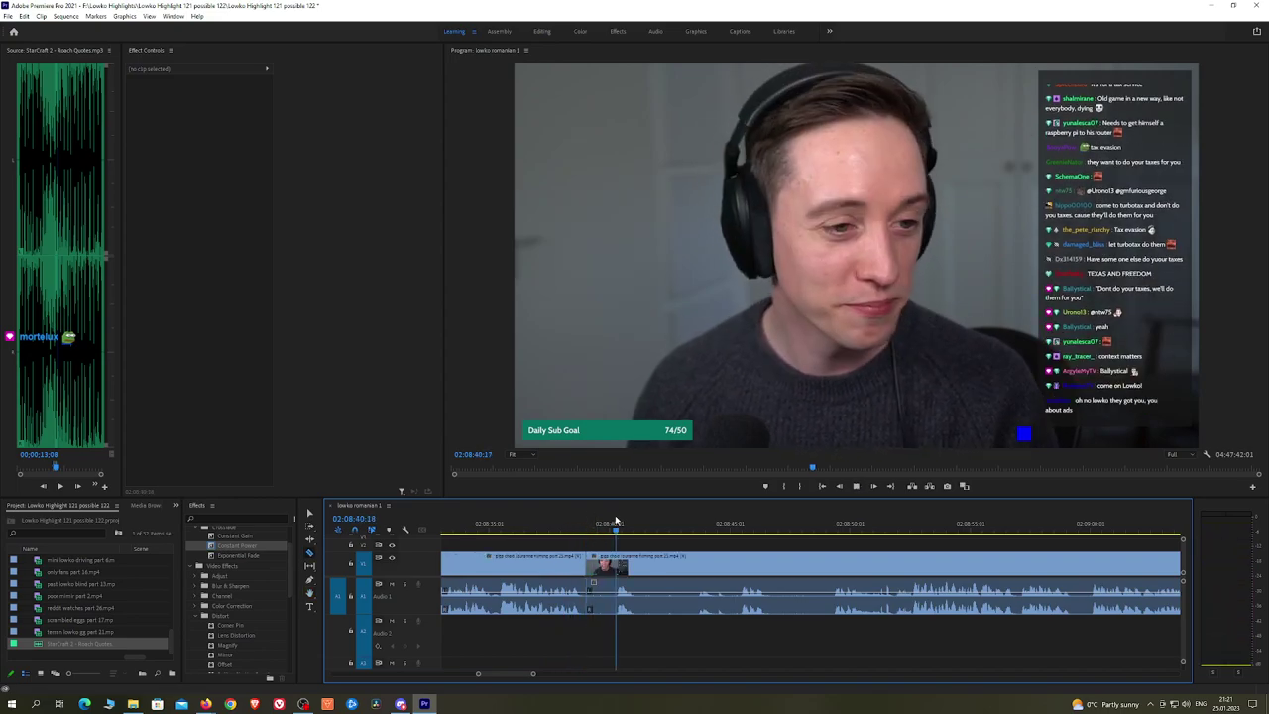
left_click(614, 566)
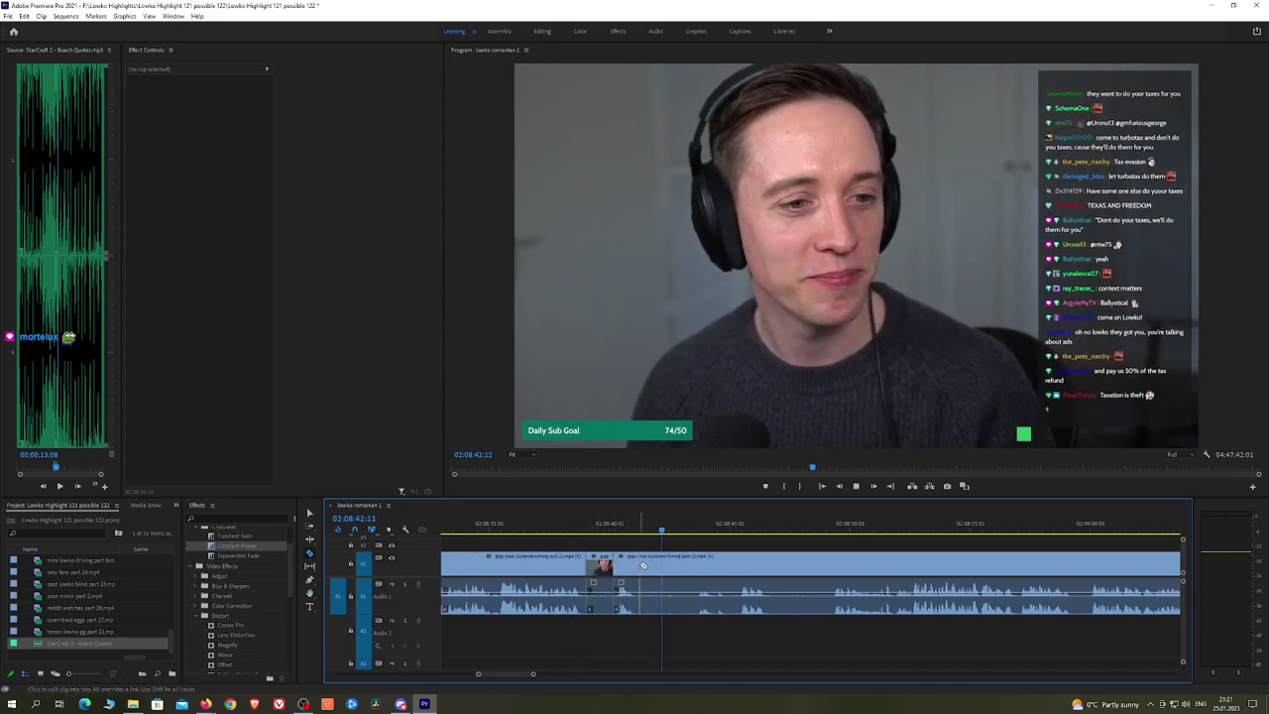
left_click(642, 565)
key("v")
left_click(604, 568)
key("shift+Delete")
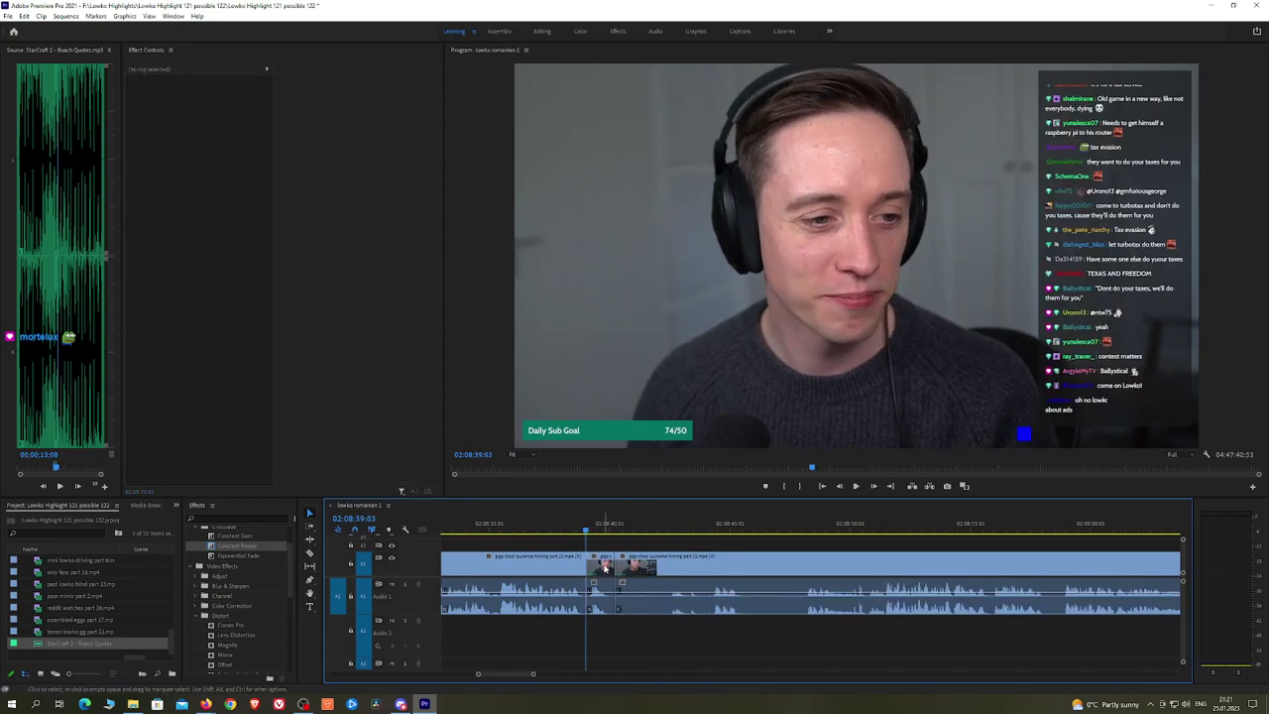
Step: Cut a second unwanted stretch further along the clip and close its gap
left_click(672, 525)
key("space")
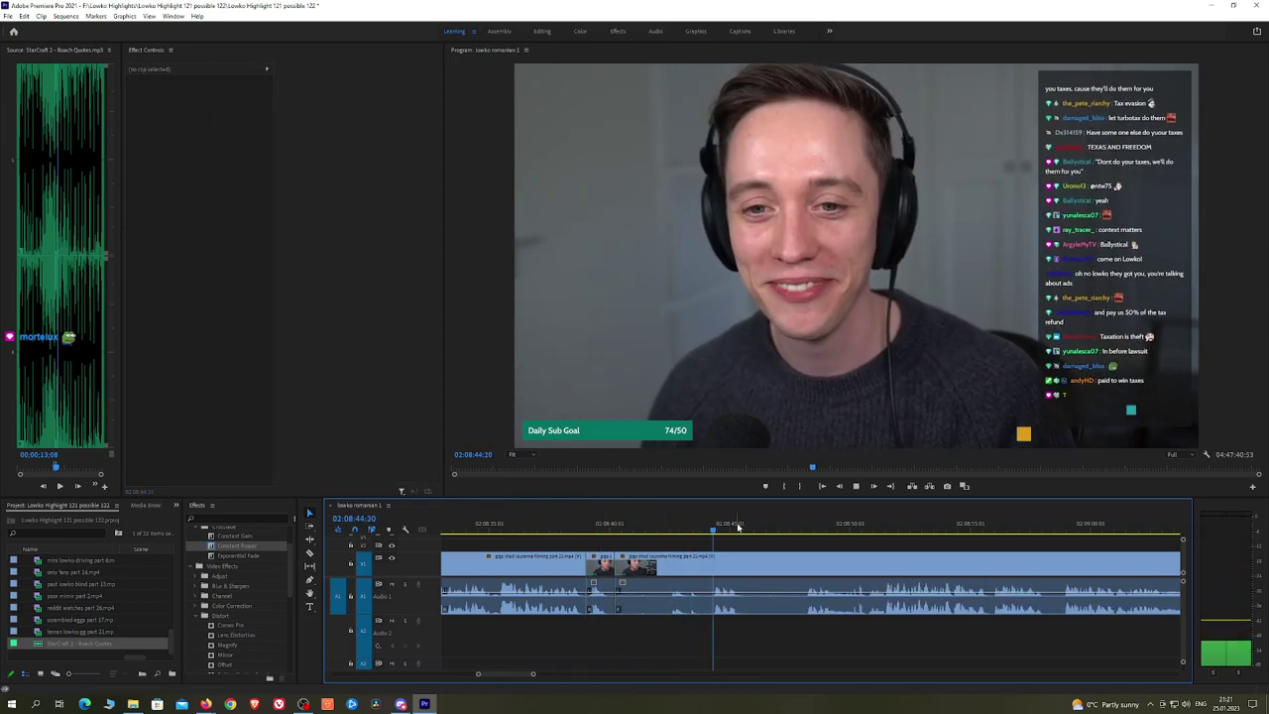
key("ctrl+k")
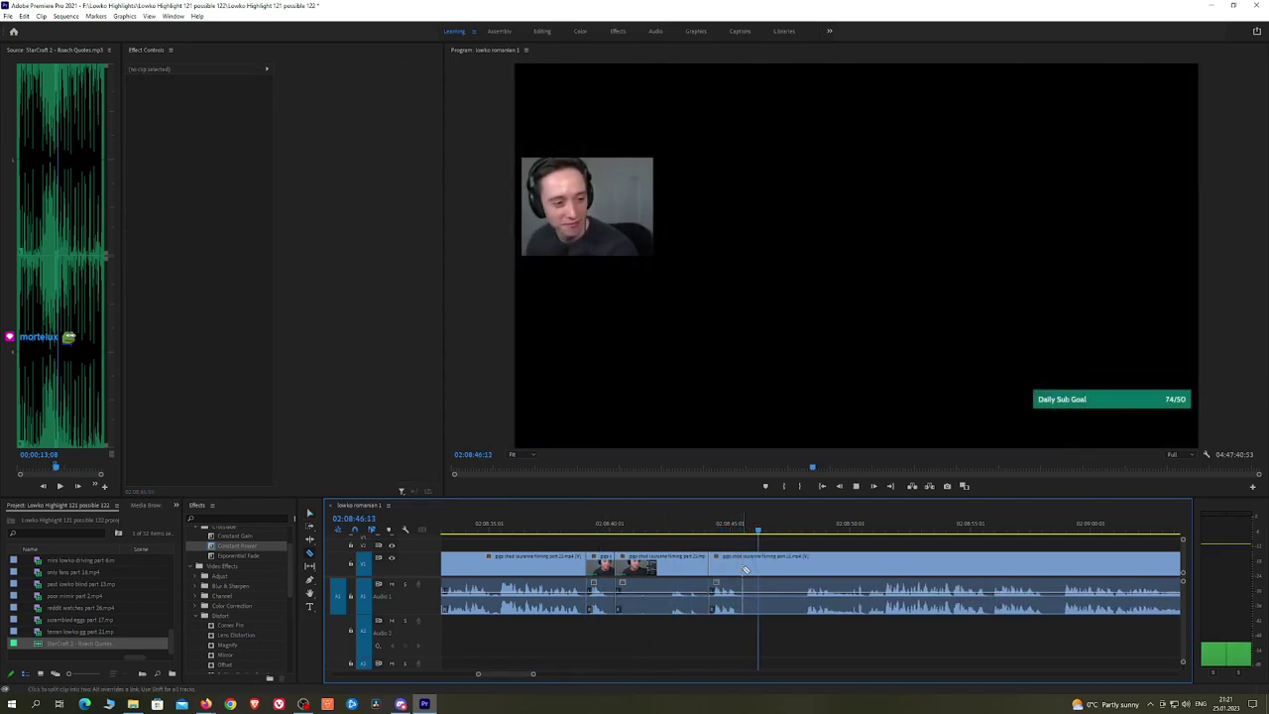
left_click(744, 571)
key("v")
left_click(639, 568)
key("shift+Delete")
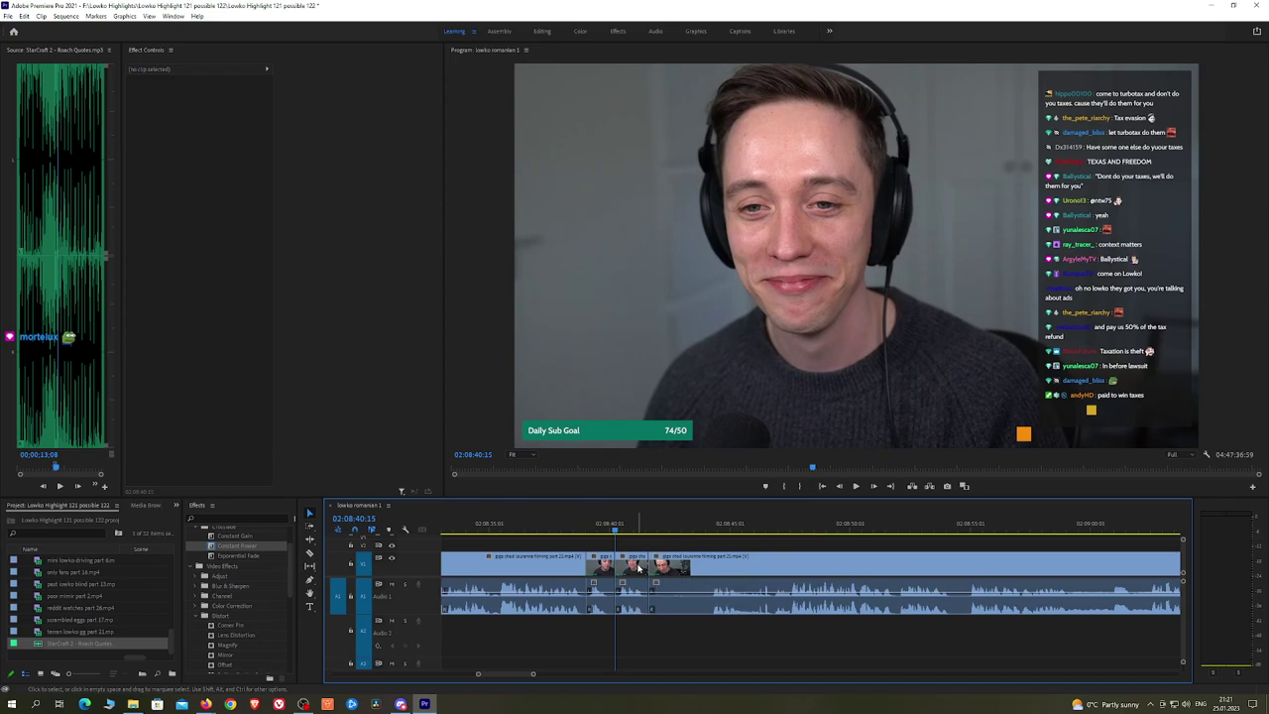
Step: Play back the edits, zooming the timeline out and back in to review them
key("space")
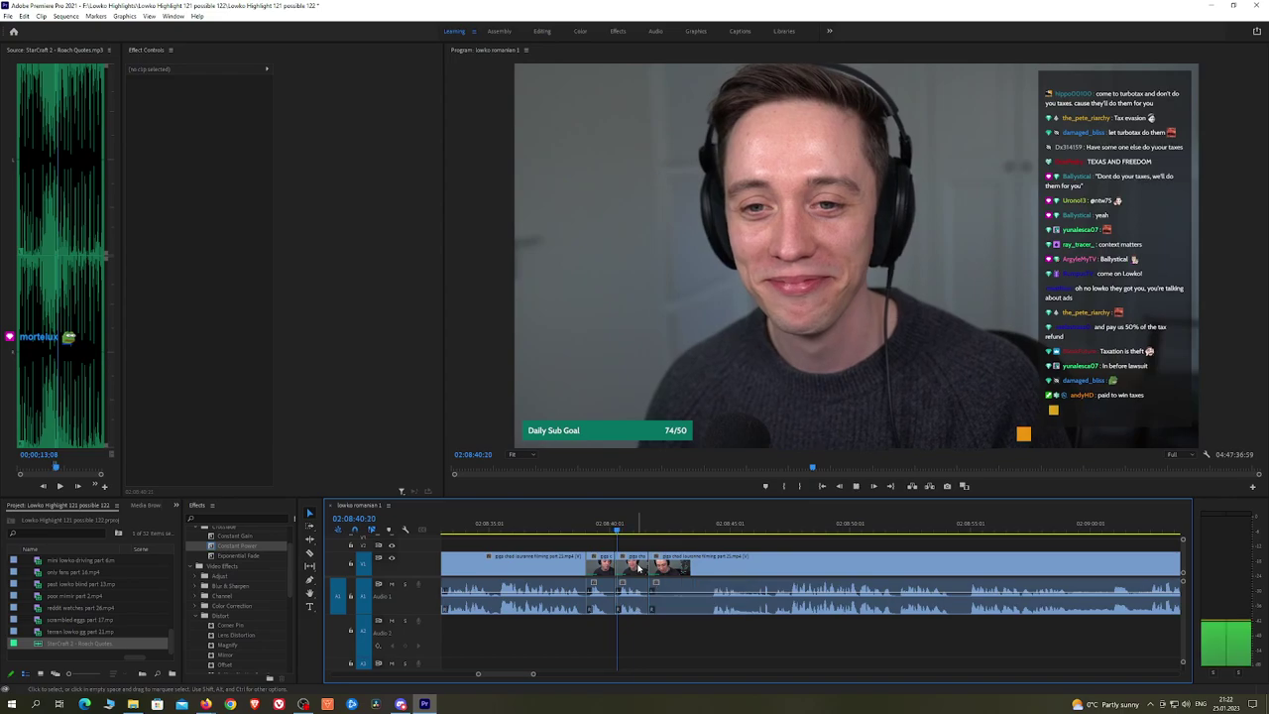
key("minus")
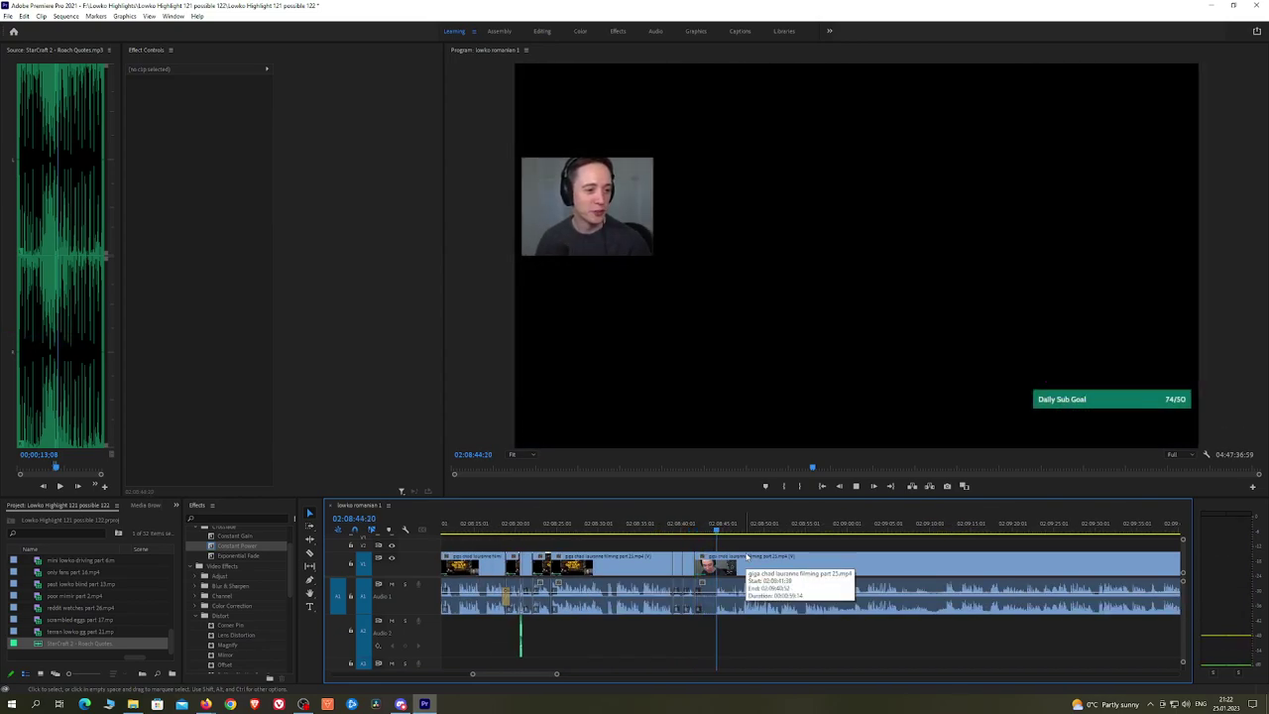
key("space")
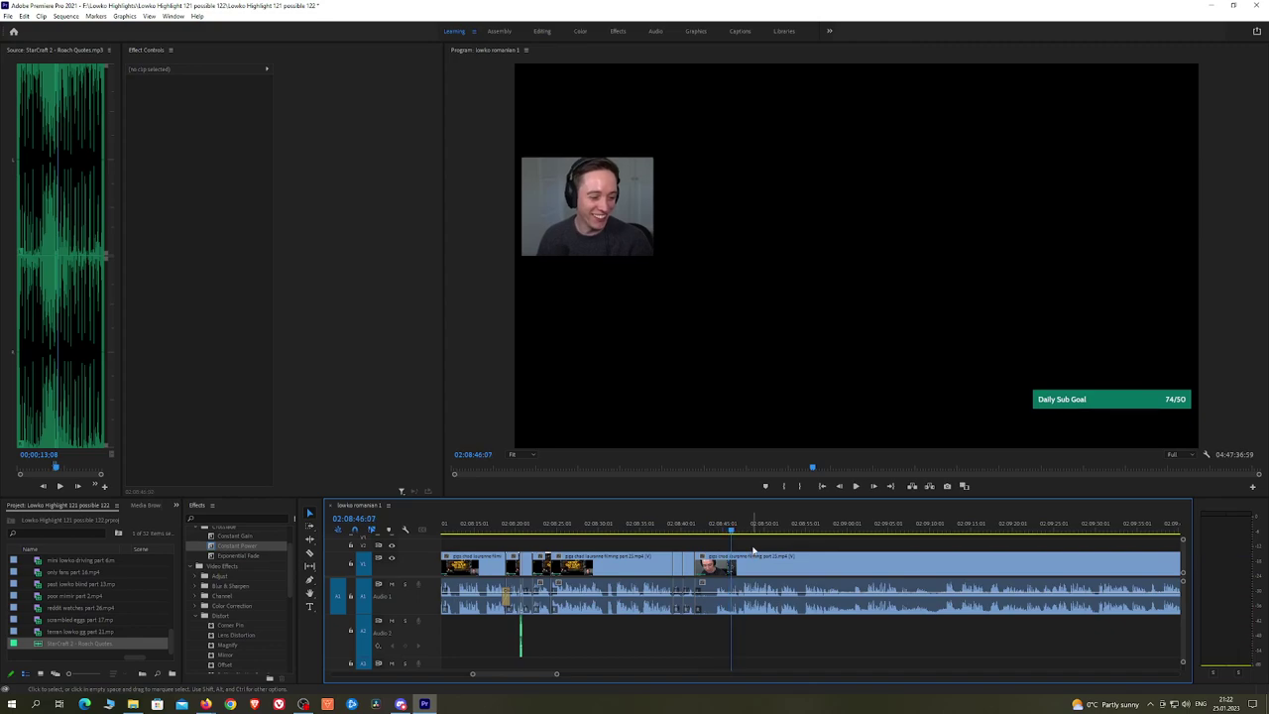
key("space")
key("=")
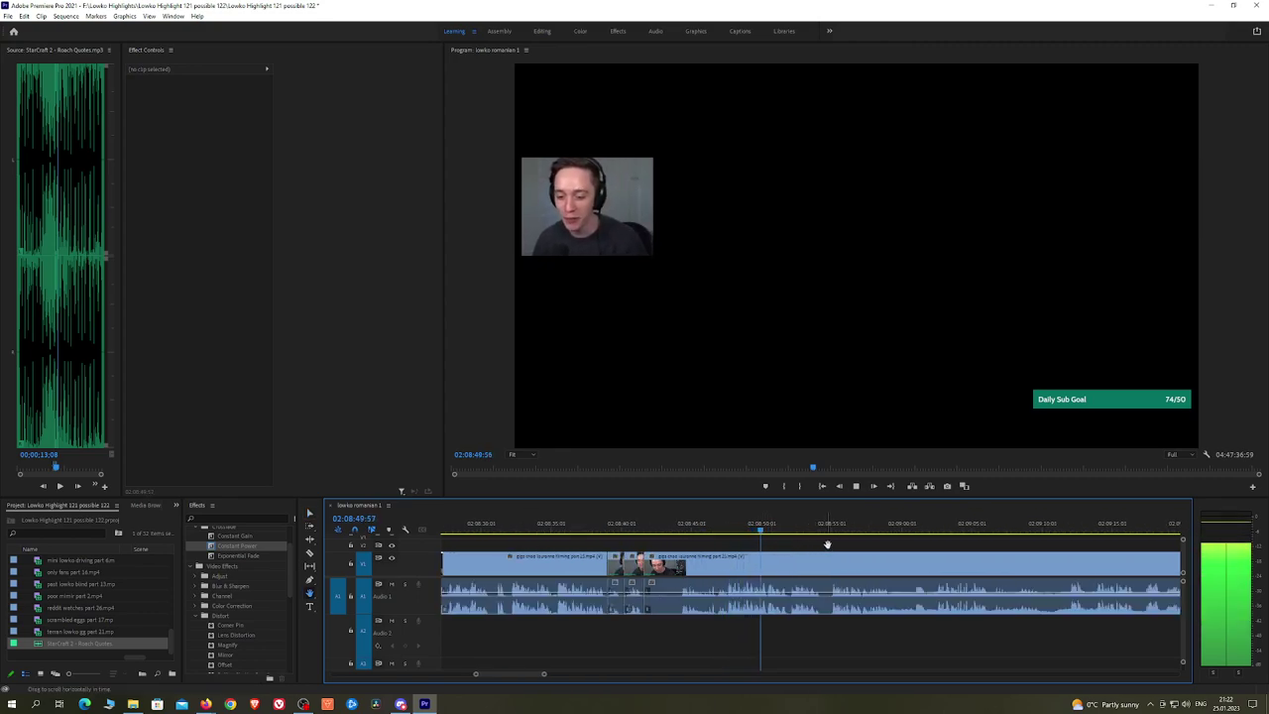
left_click_drag(828, 545, 762, 542)
scroll(761, 544, "down", 4)
scroll(734, 547, "up", 5)
key("space")
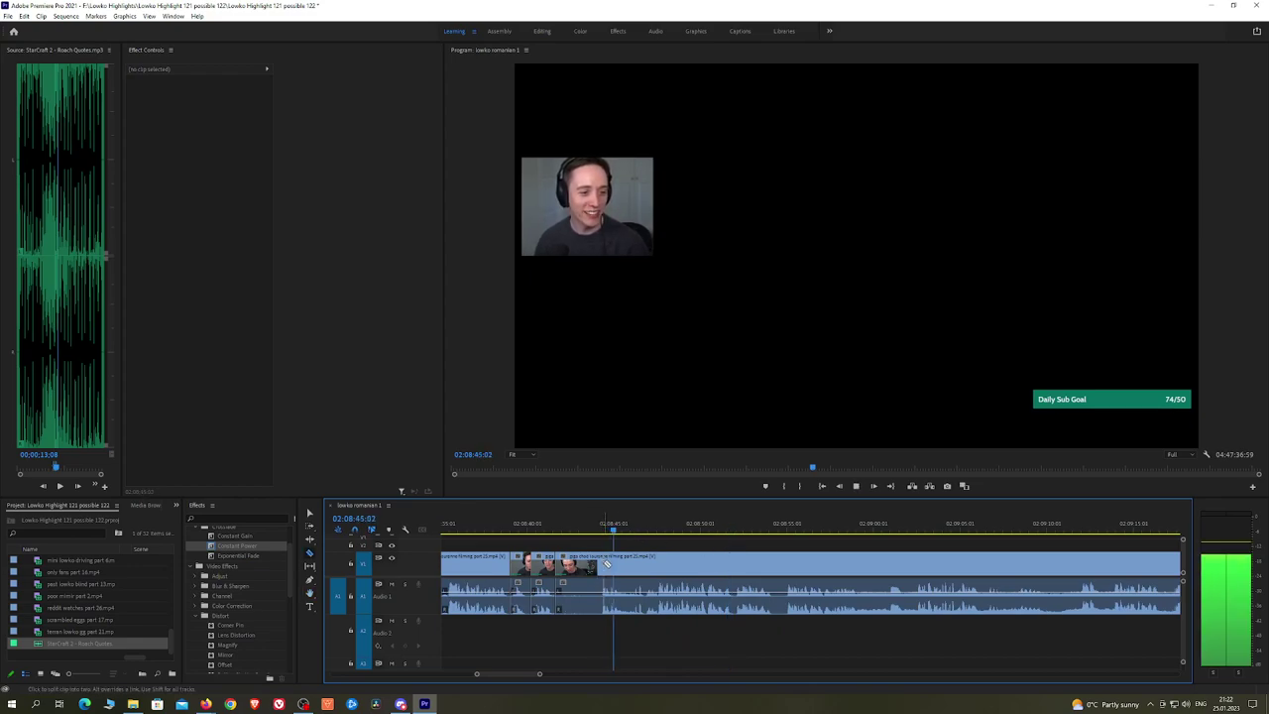
Step: Split the clip and ripple-delete the piece before the new cut
left_click(600, 563)
key("v")
left_click(574, 564)
key("shift+Delete")
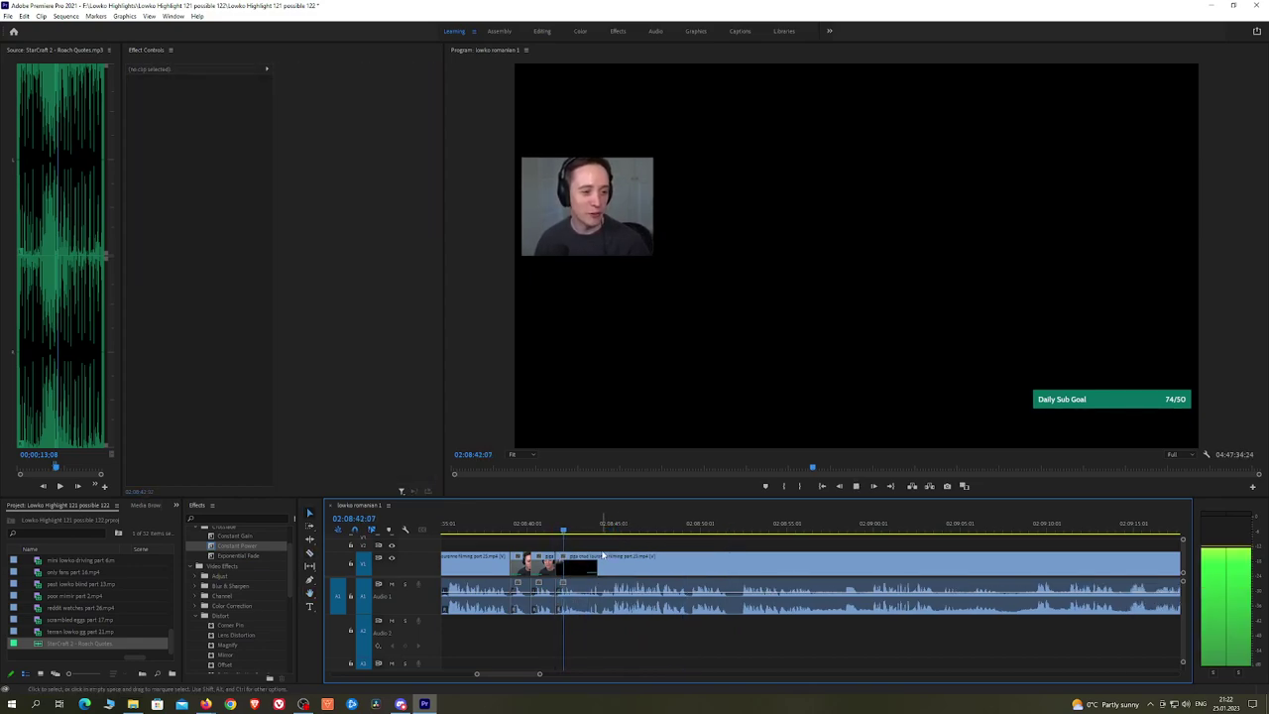
Step: Pan to where the chatting ends and razor the clip there, near 02:08:57
key("h")
left_click_drag(720, 539, 647, 542)
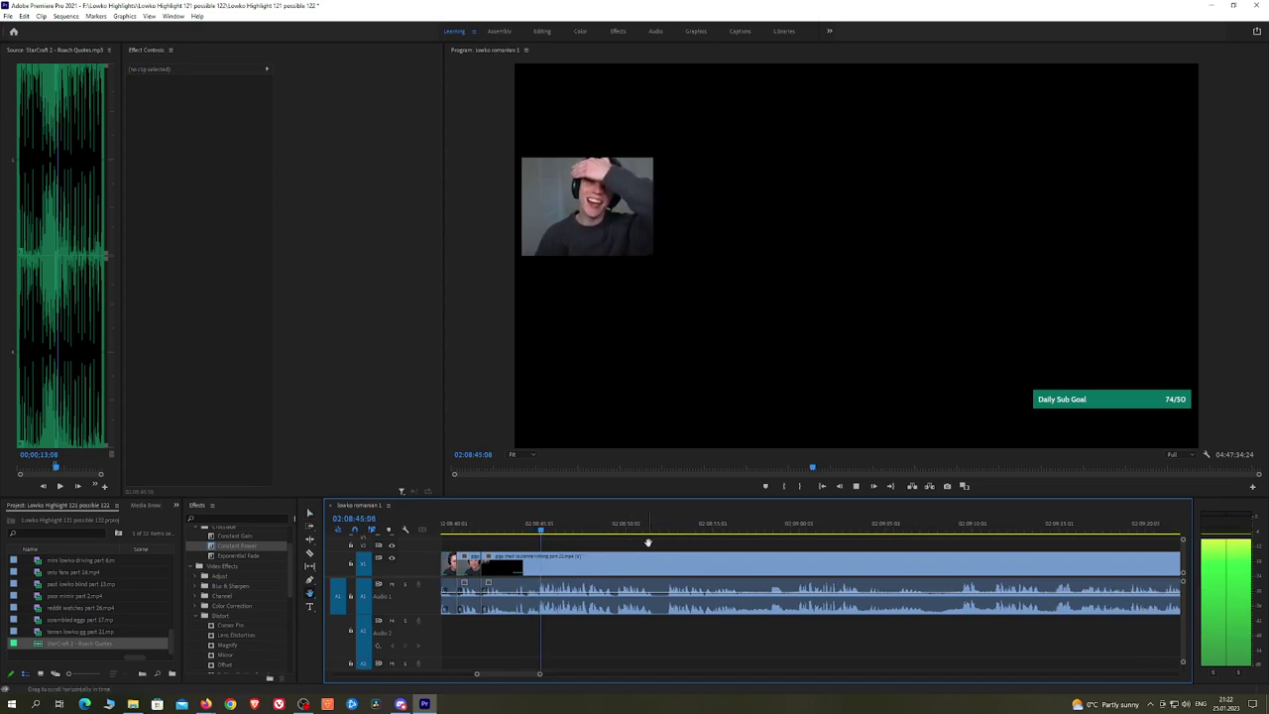
scroll(647, 543, "down", 3)
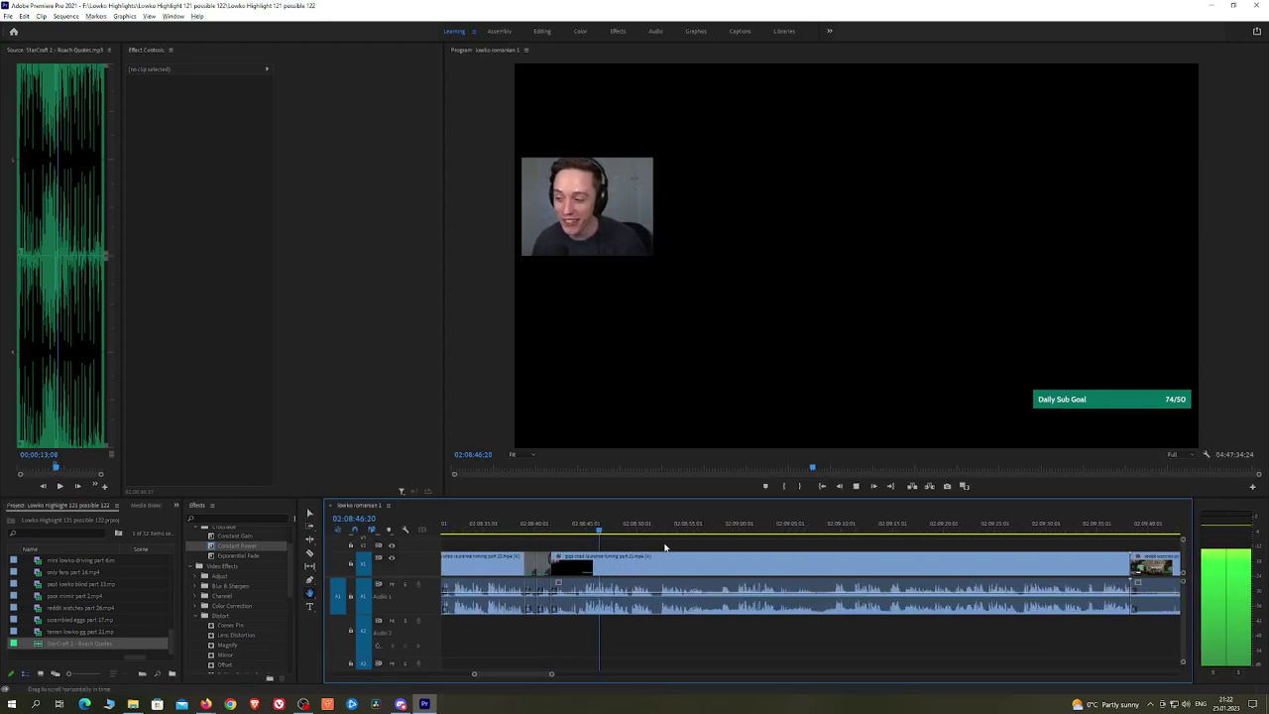
scroll(665, 547, "up", 4)
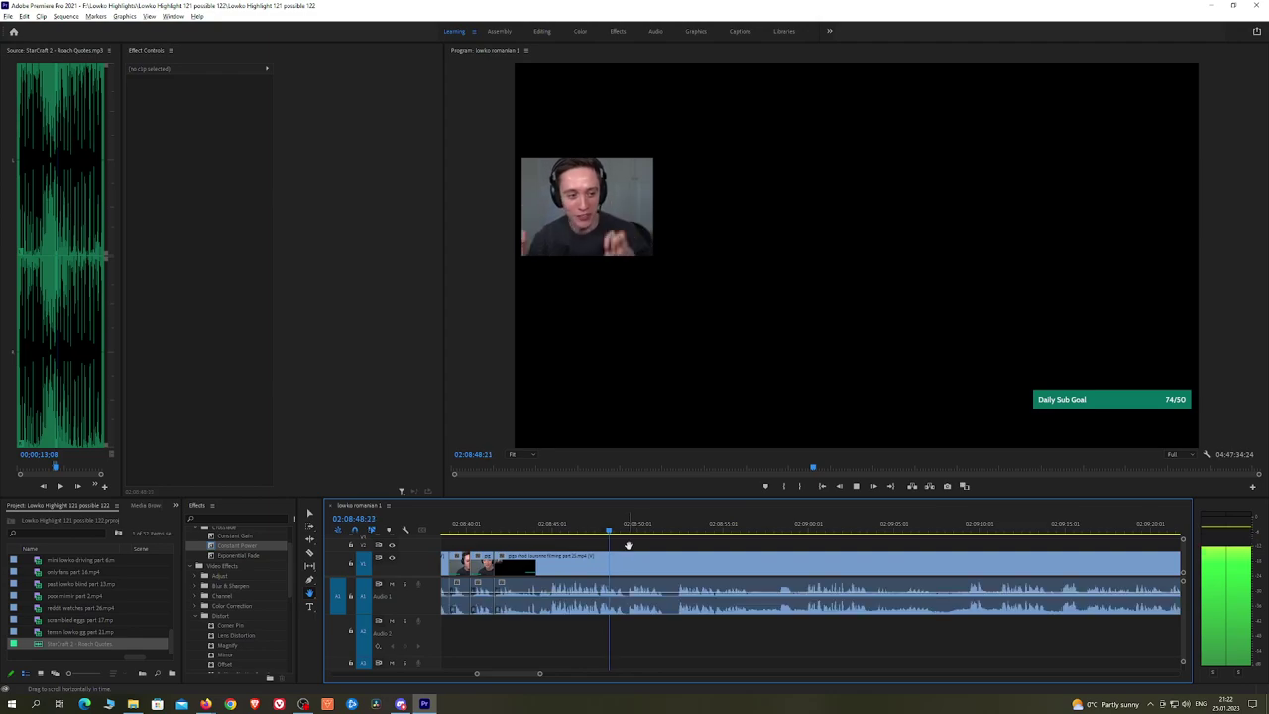
key("h")
left_click(701, 544)
left_click_drag(737, 541, 662, 543)
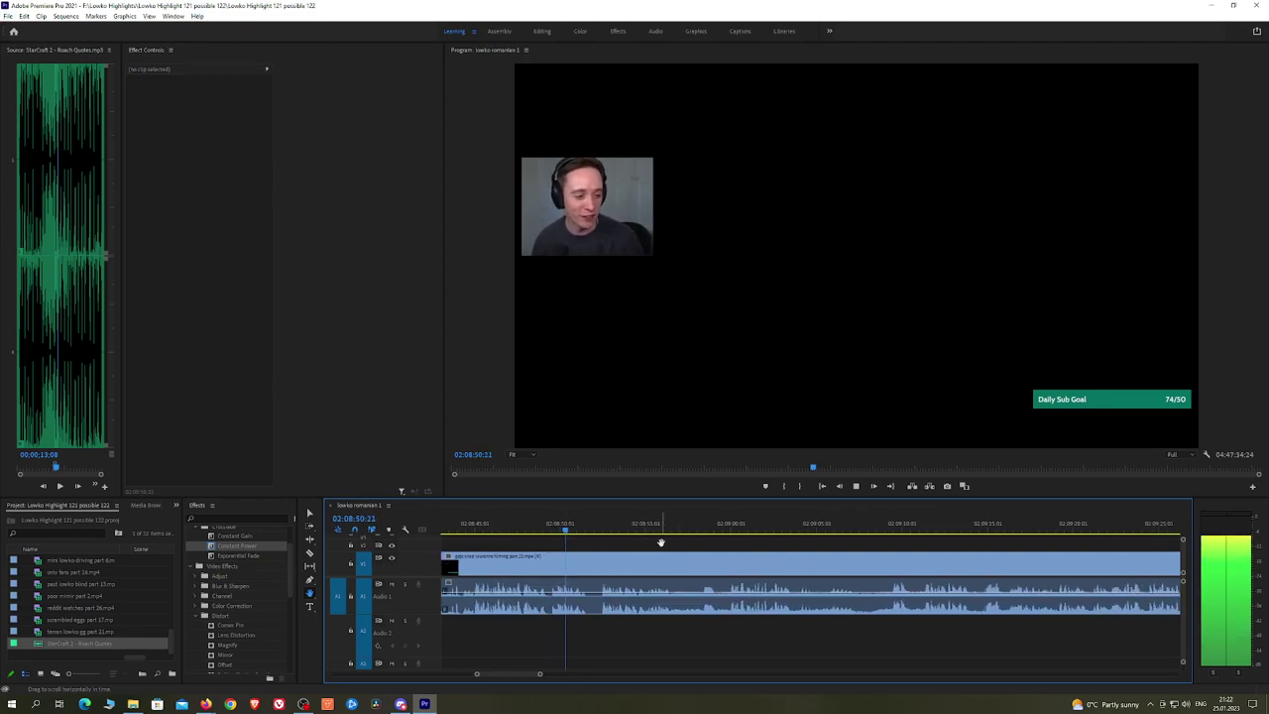
left_click_drag(598, 530, 603, 531)
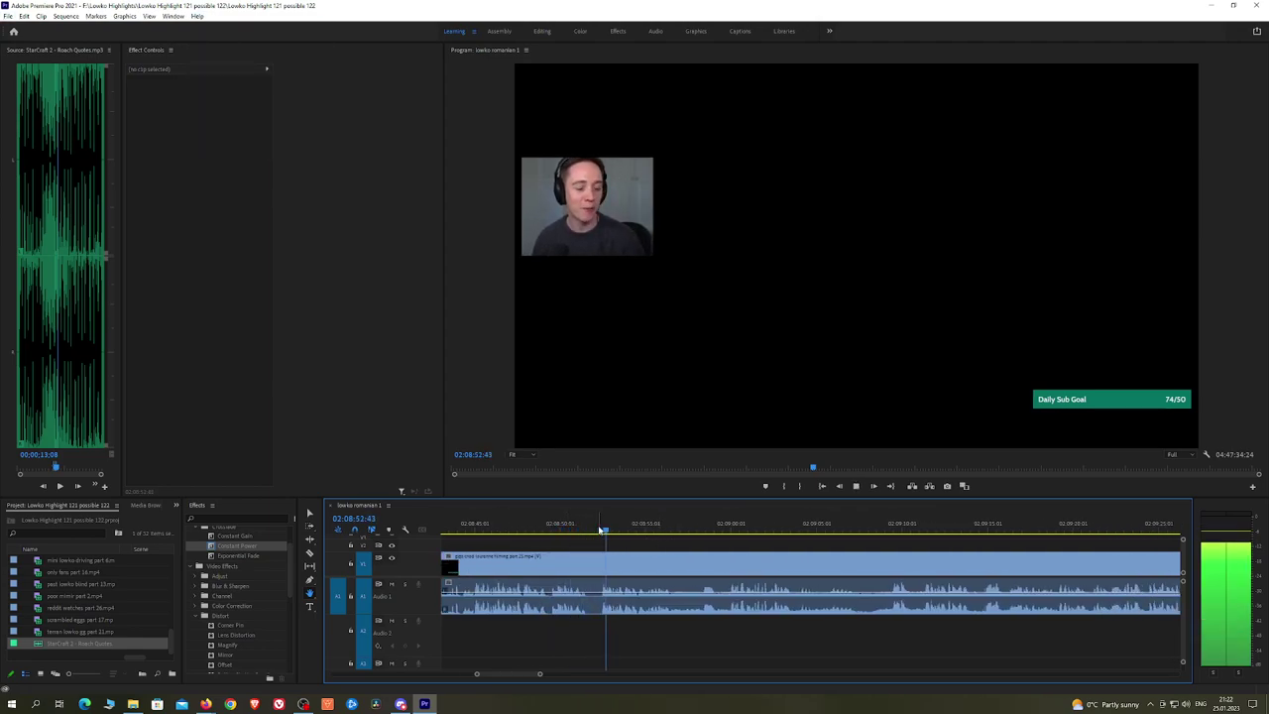
left_click_drag(714, 546, 675, 545)
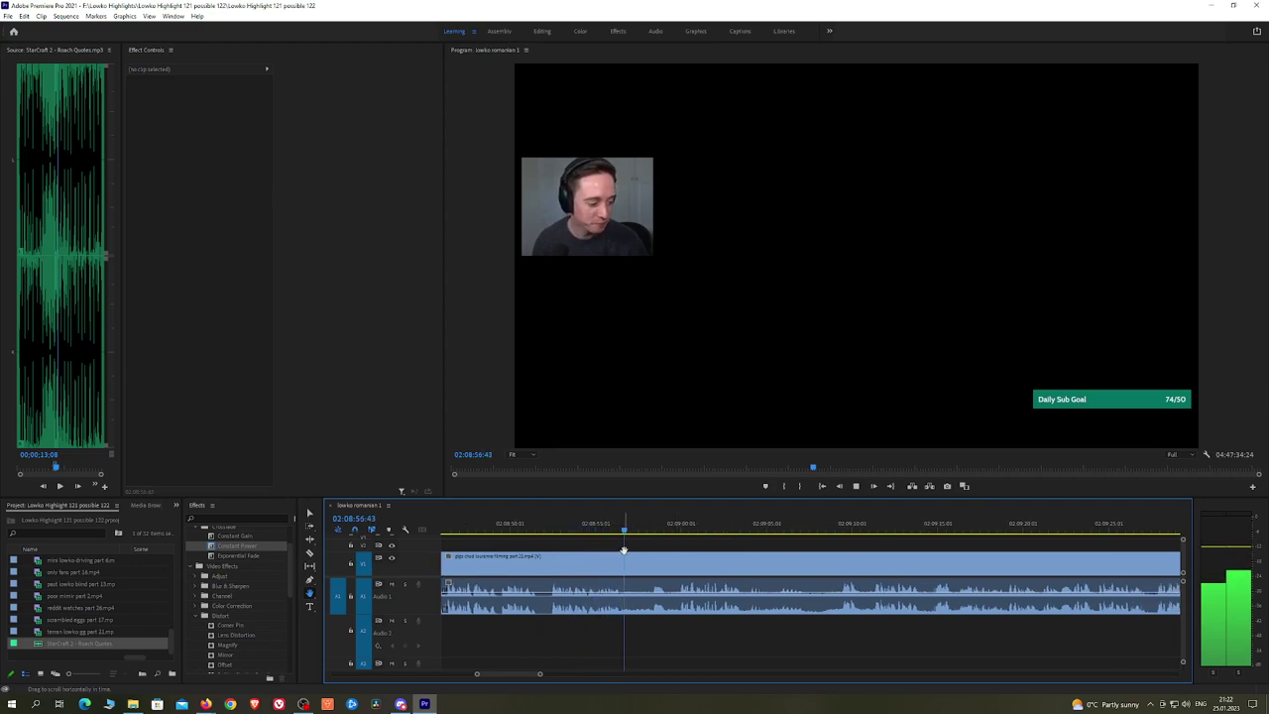
key("c")
left_click(630, 561)
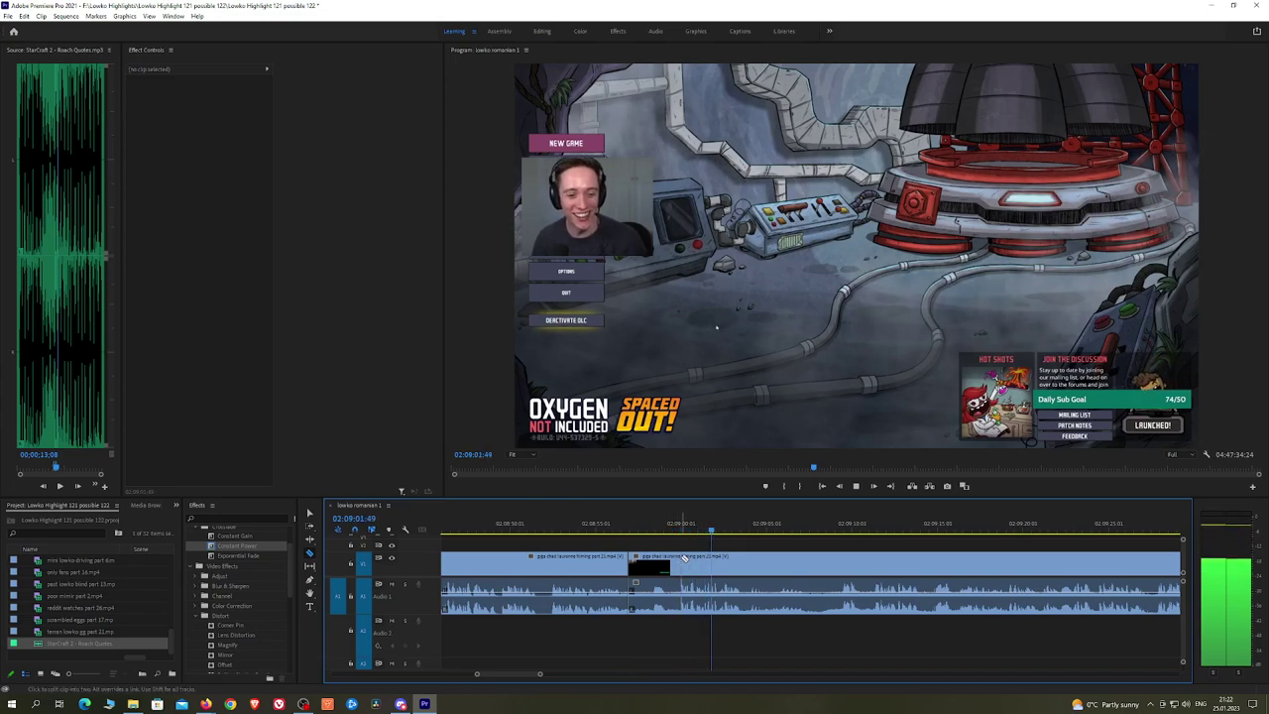
Step: Ripple-delete the long chatting clip so the sequence jumps straight into gameplay
scroll(788, 551, "down", 3)
scroll(831, 548, "up", 1)
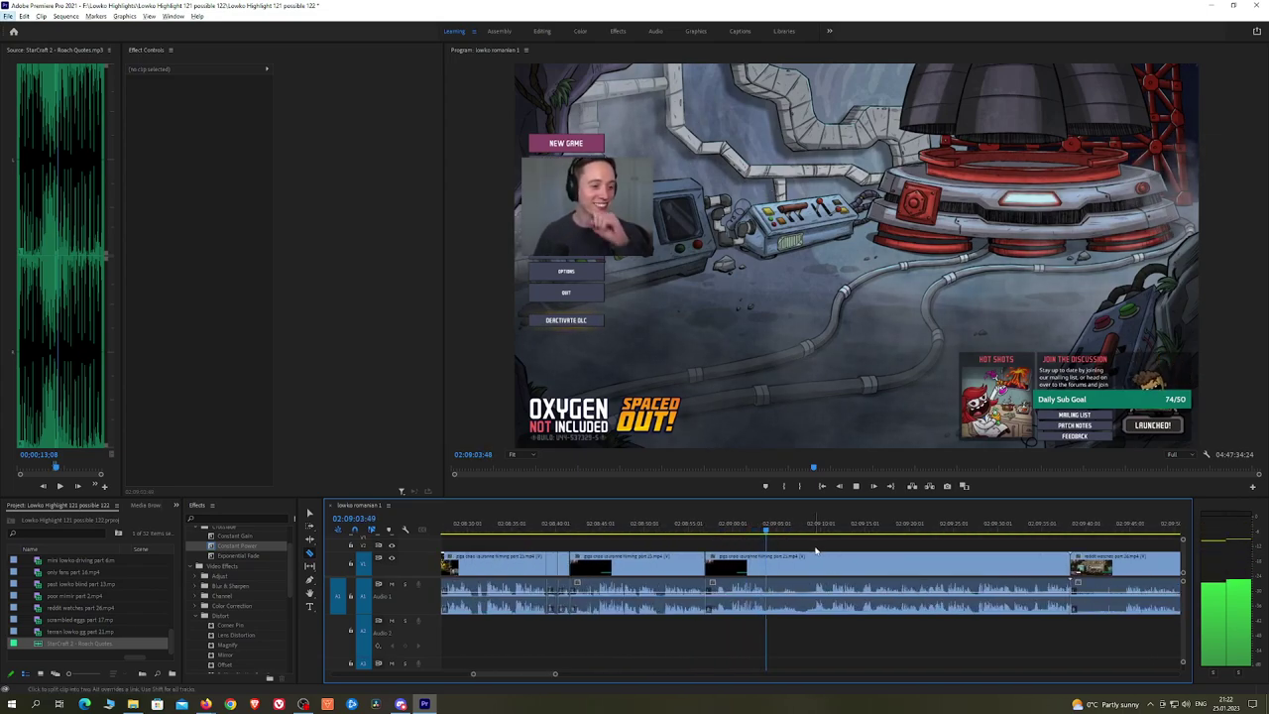
key("v")
left_click(838, 563)
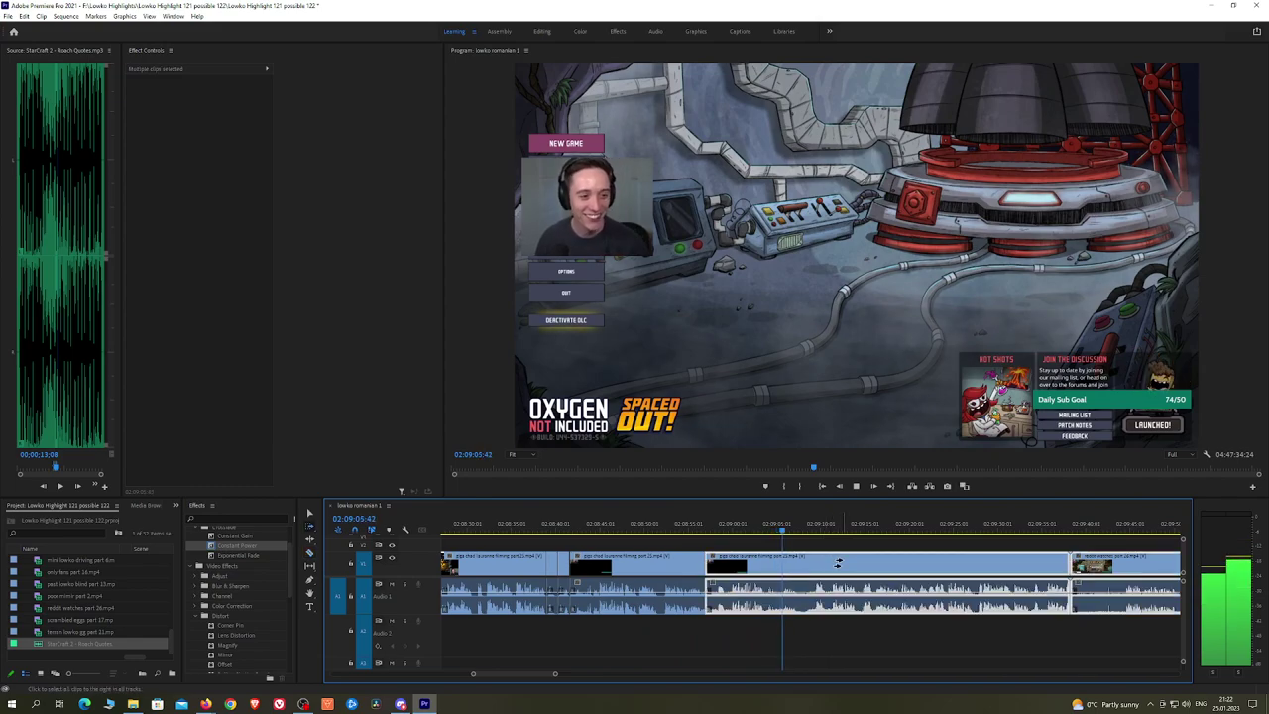
left_click(863, 545)
left_click(863, 563)
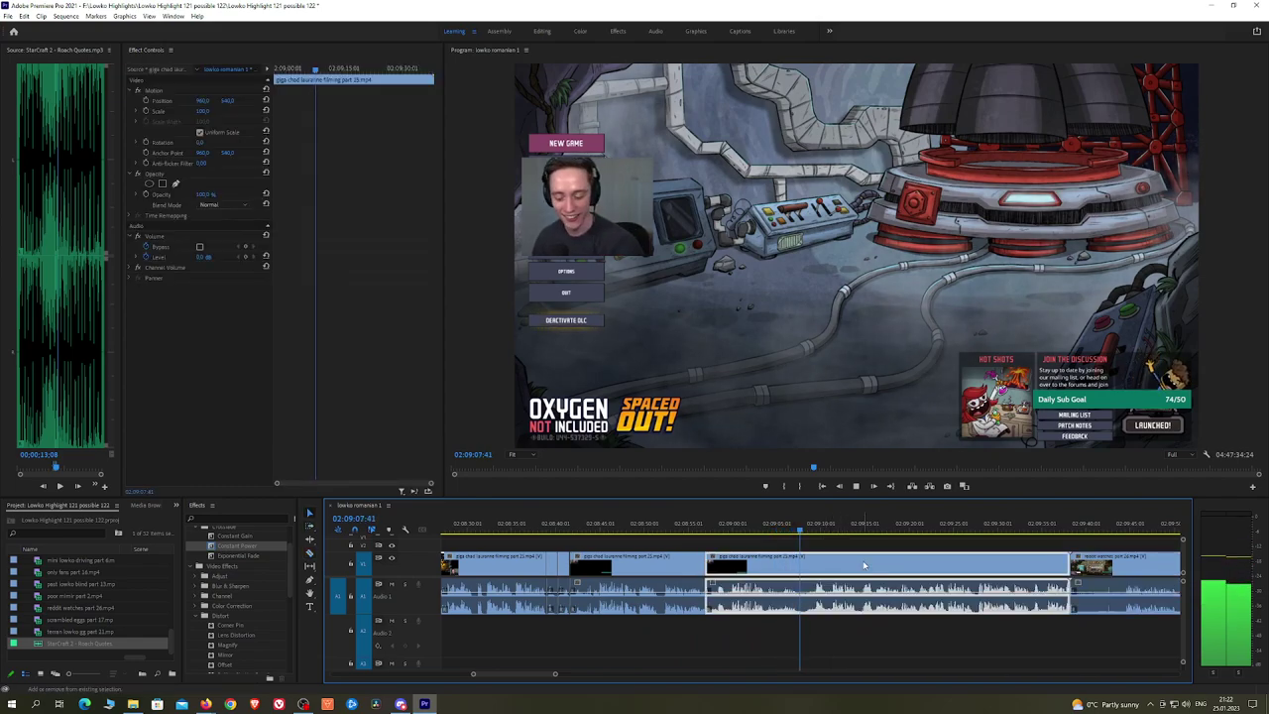
key("shift+Delete")
Step: Scrub and play through the gameplay section, zooming the timeline out and back in
left_click(752, 527)
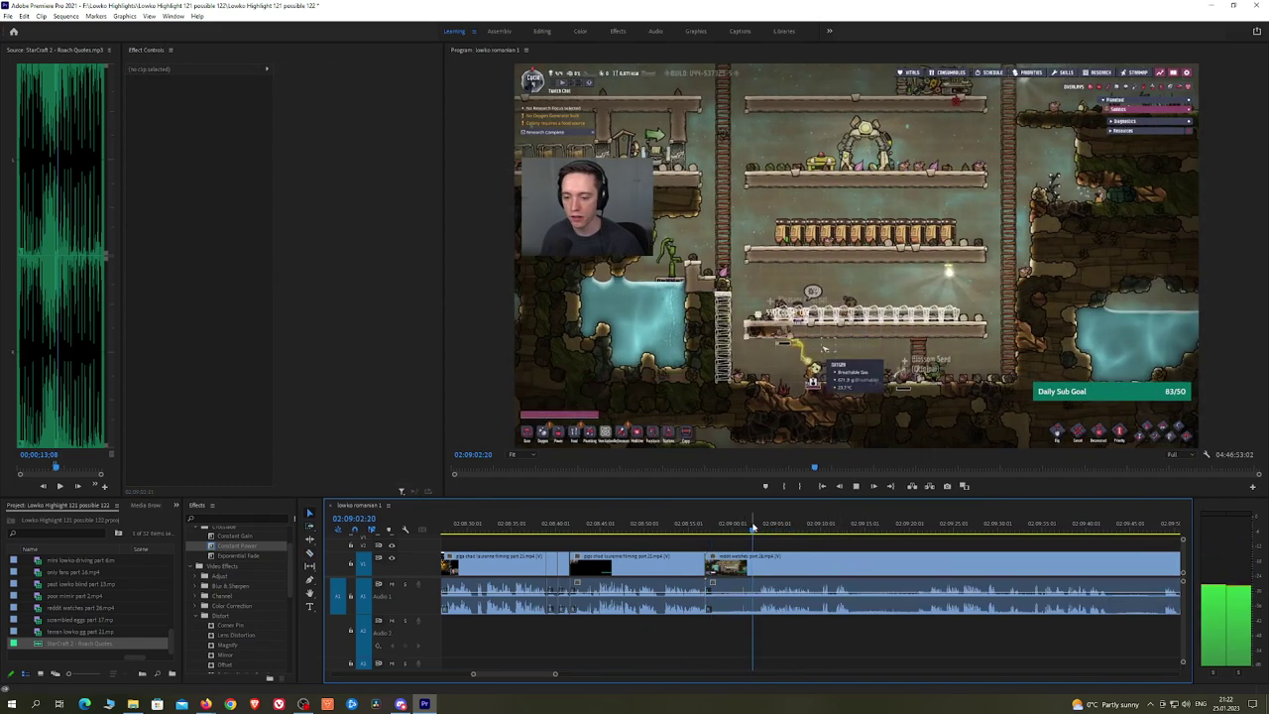
left_click_drag(755, 526, 615, 526)
key("minus")
key("minus")
key("minus")
key("h")
key("minus")
key("minus")
key("space")
key("equal")
key("equal")
key("equal")
key("space")
scroll(804, 543, "up", 2)
key("equal")
key("space")
key("space")
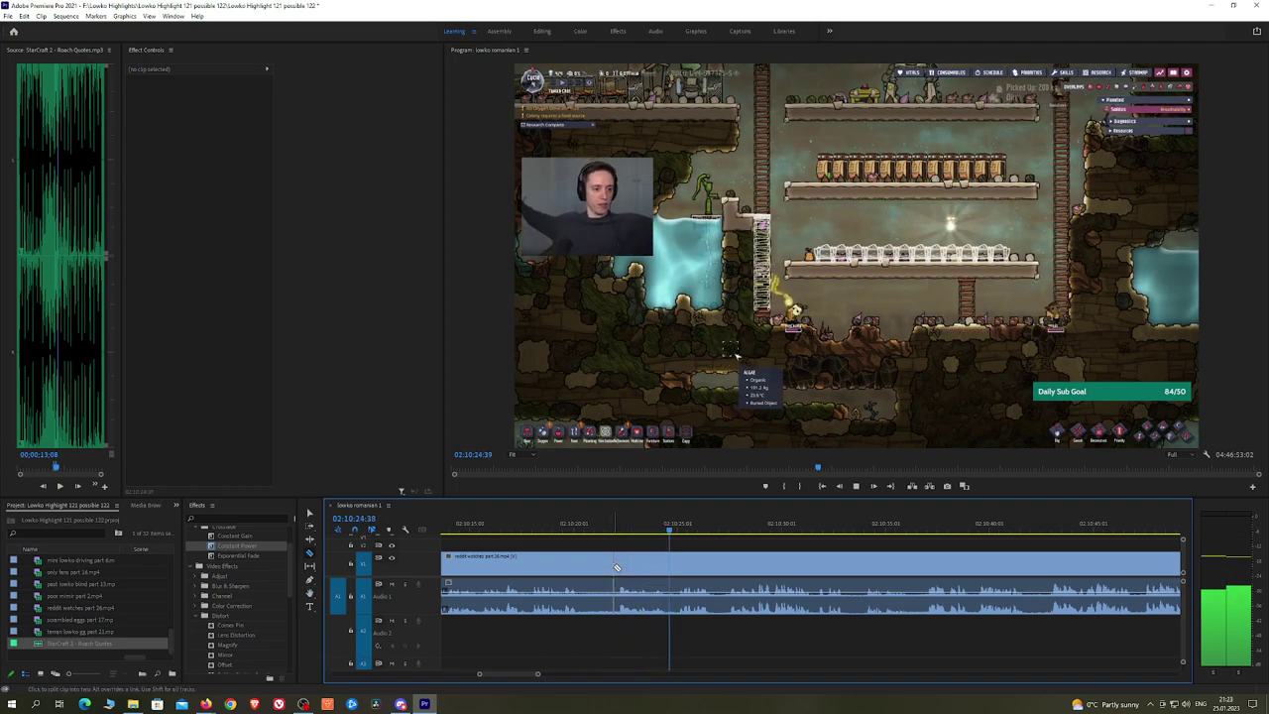
Step: Trim an unwanted piece from the reddit watches footage and close the gap
left_click(616, 567)
left_click(528, 525)
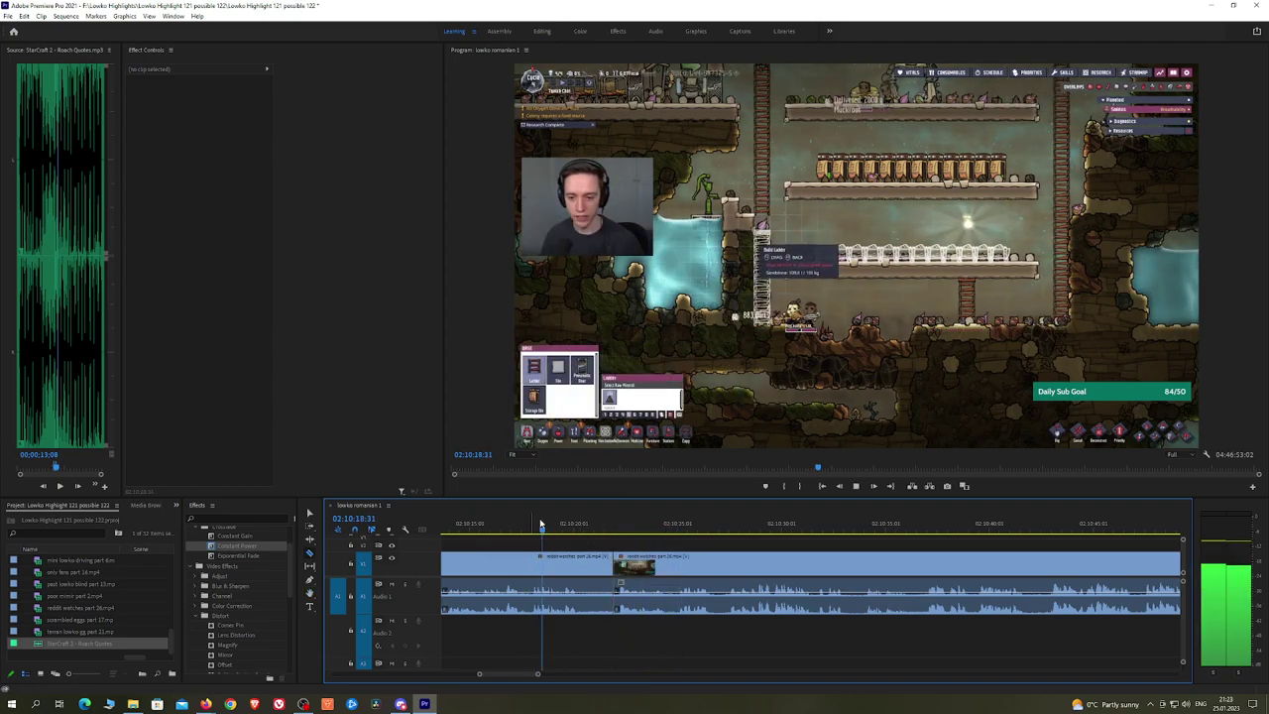
key("v")
left_click(586, 562)
key("shift+Delete")
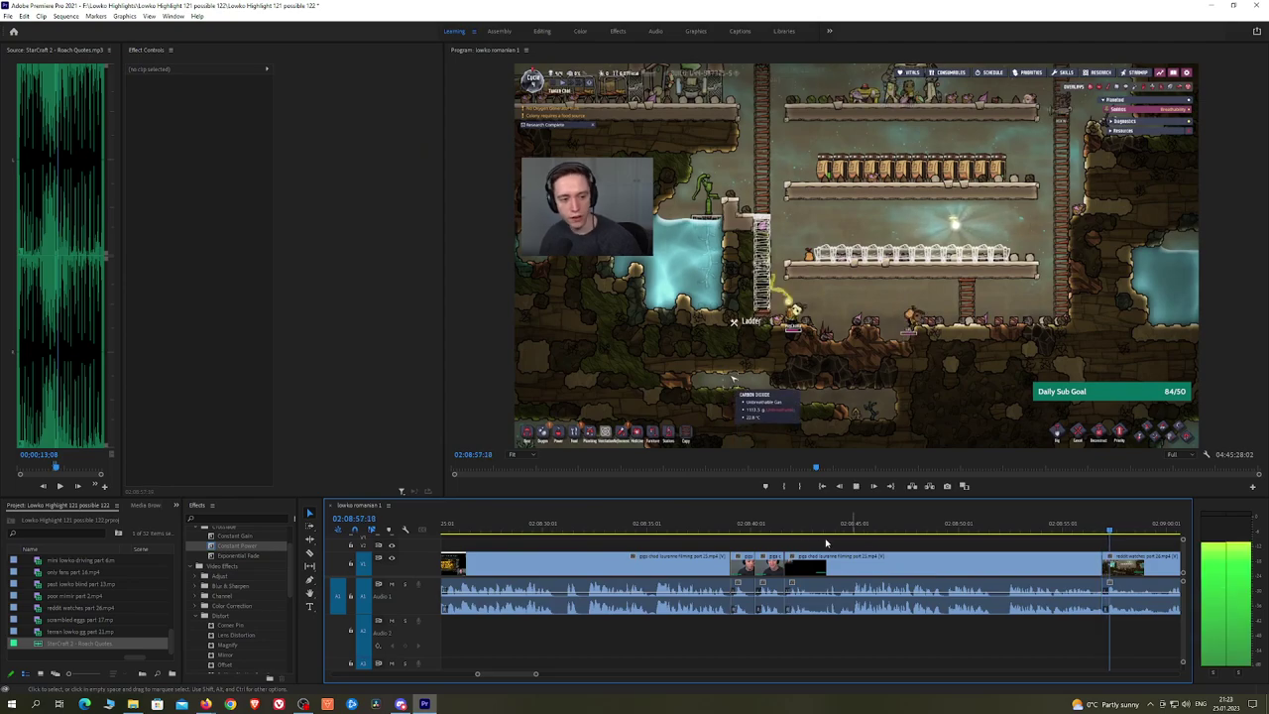
Step: Choose the Exponential Fade transition for the audio cut near 02:09:00
left_click(239, 556)
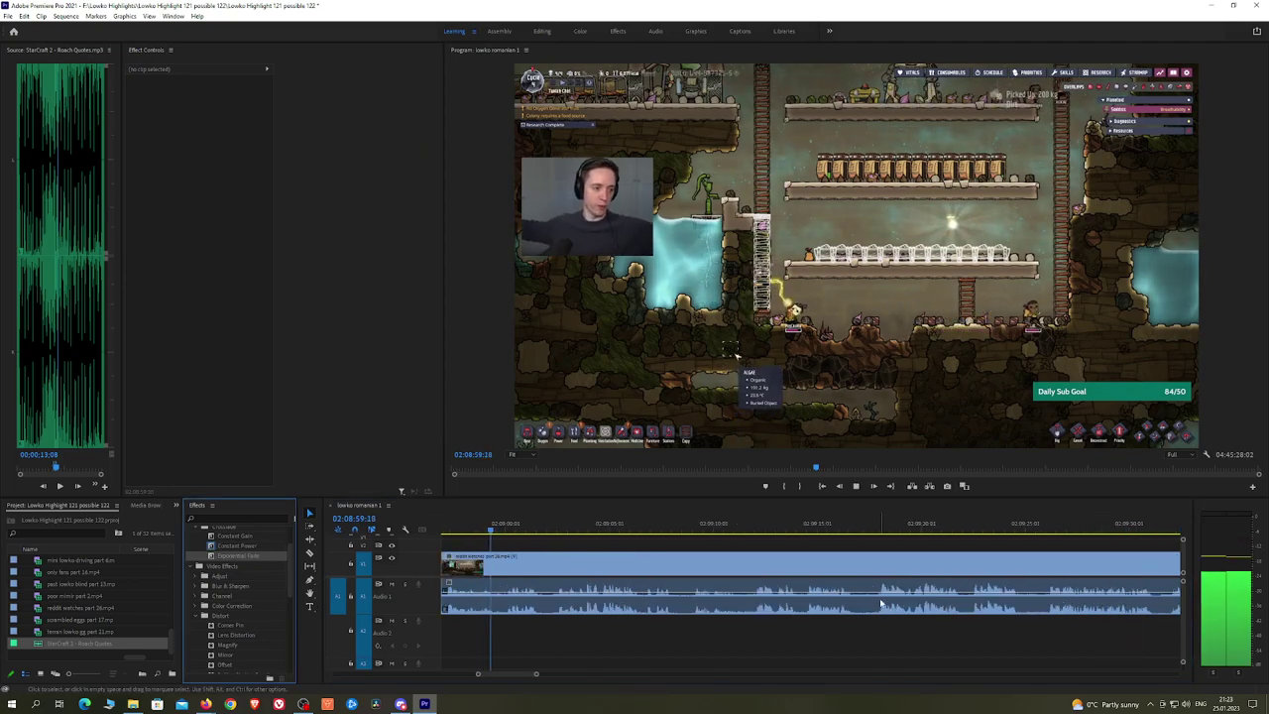
scroll(805, 592, "down", 2)
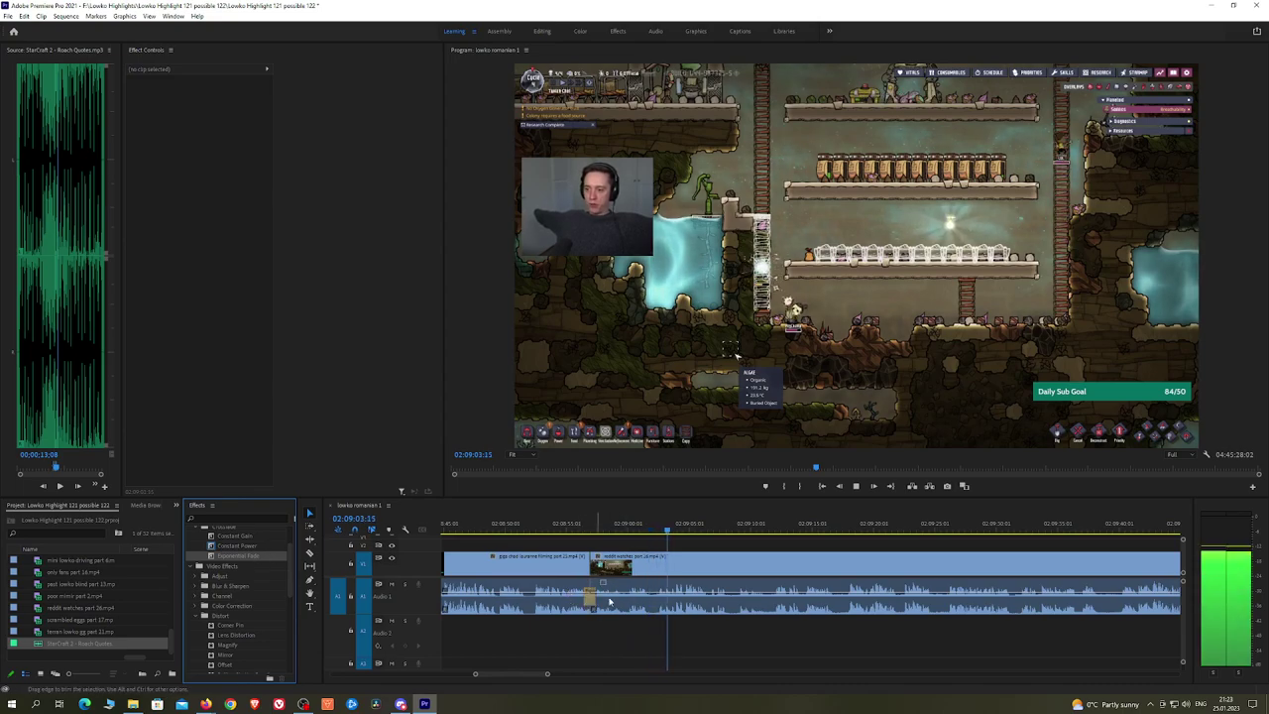
key("h")
left_click(769, 538)
scroll(770, 538, "up", 4)
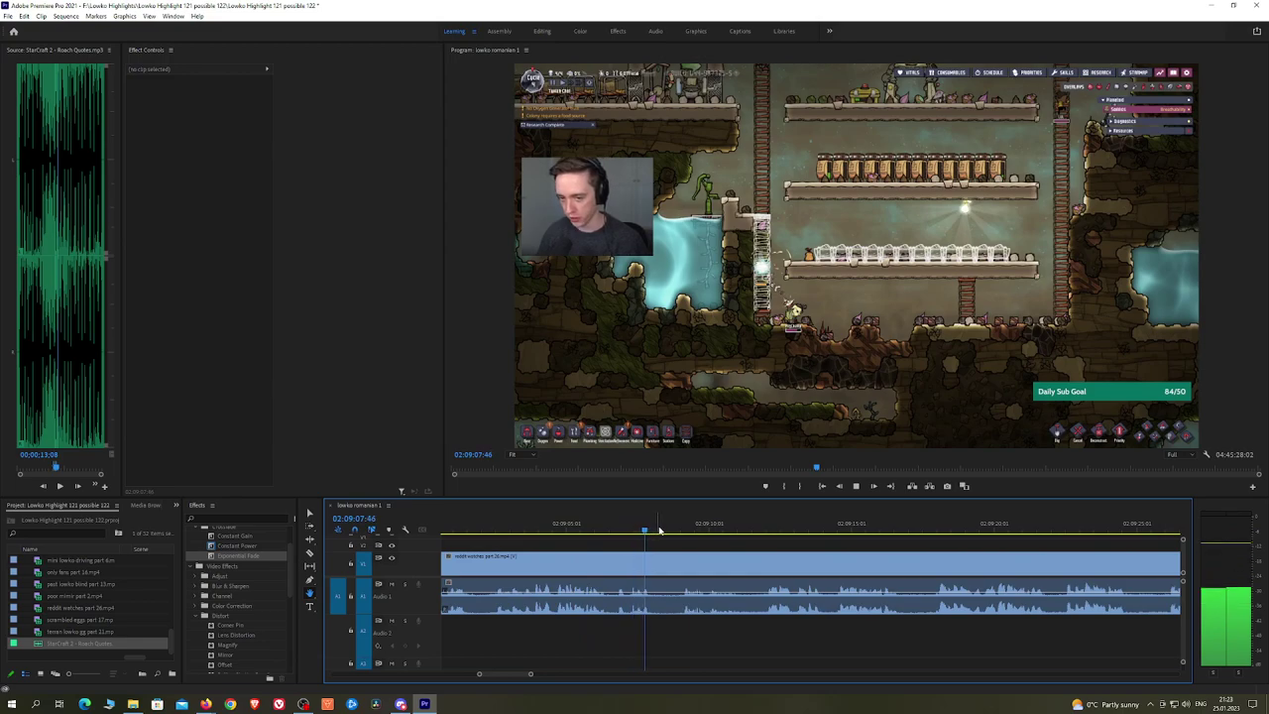
scroll(680, 551, "down", 2)
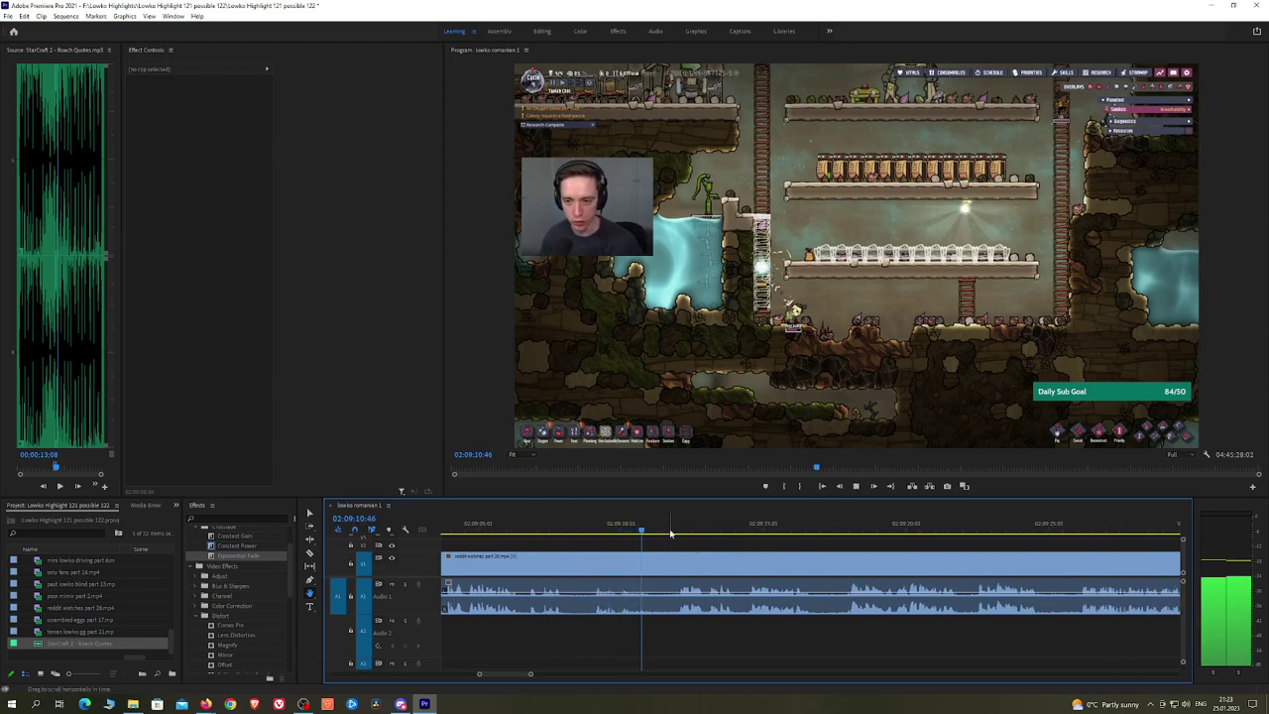
Step: Jump ahead and pan through the reddit watches part 26 footage to review it
left_click(679, 527)
scroll(793, 535, "down", 2)
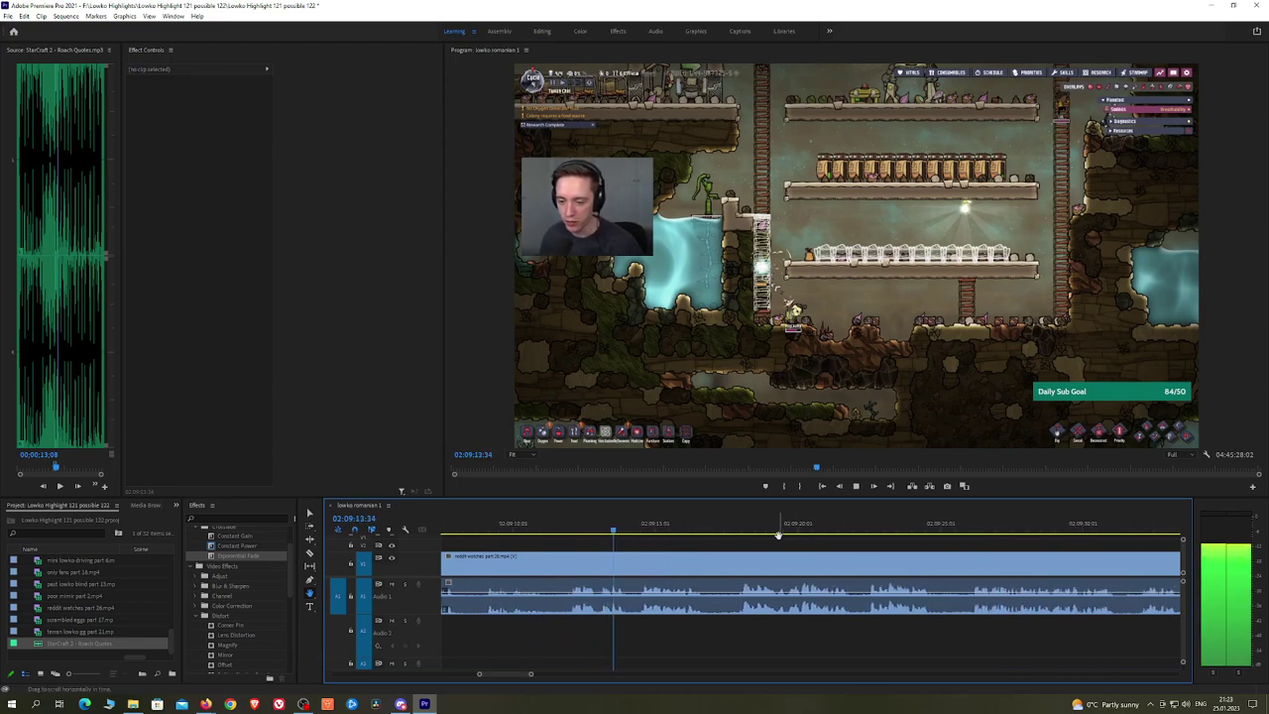
scroll(776, 550, "down", 2)
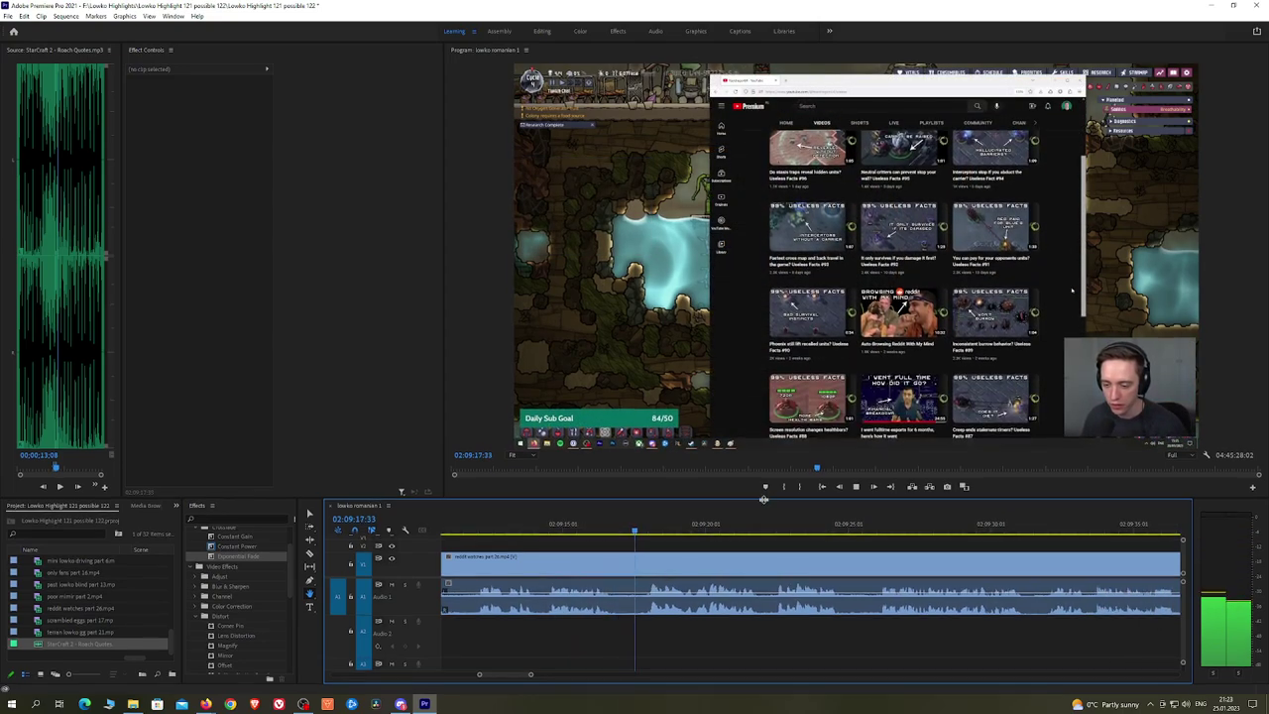
left_click_drag(763, 499, 763, 506)
left_click_drag(836, 551, 773, 549)
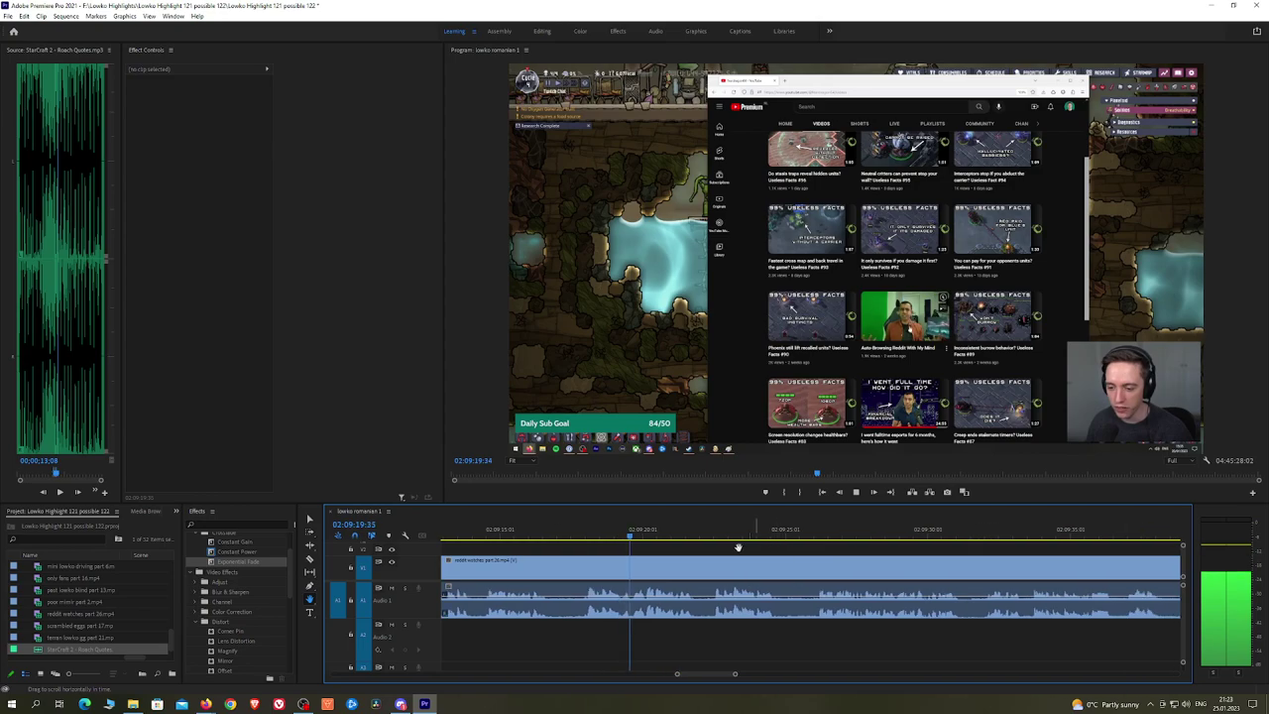
left_click_drag(426, 581, 424, 575)
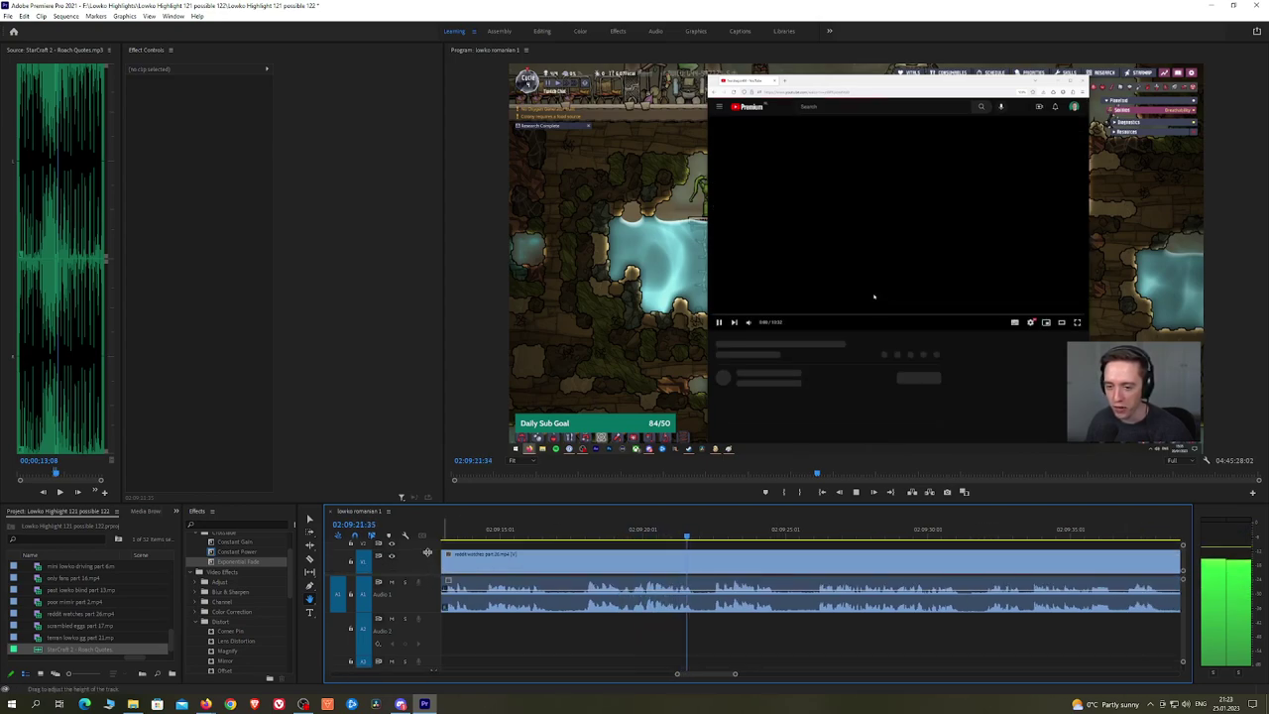
scroll(842, 550, "down", 2)
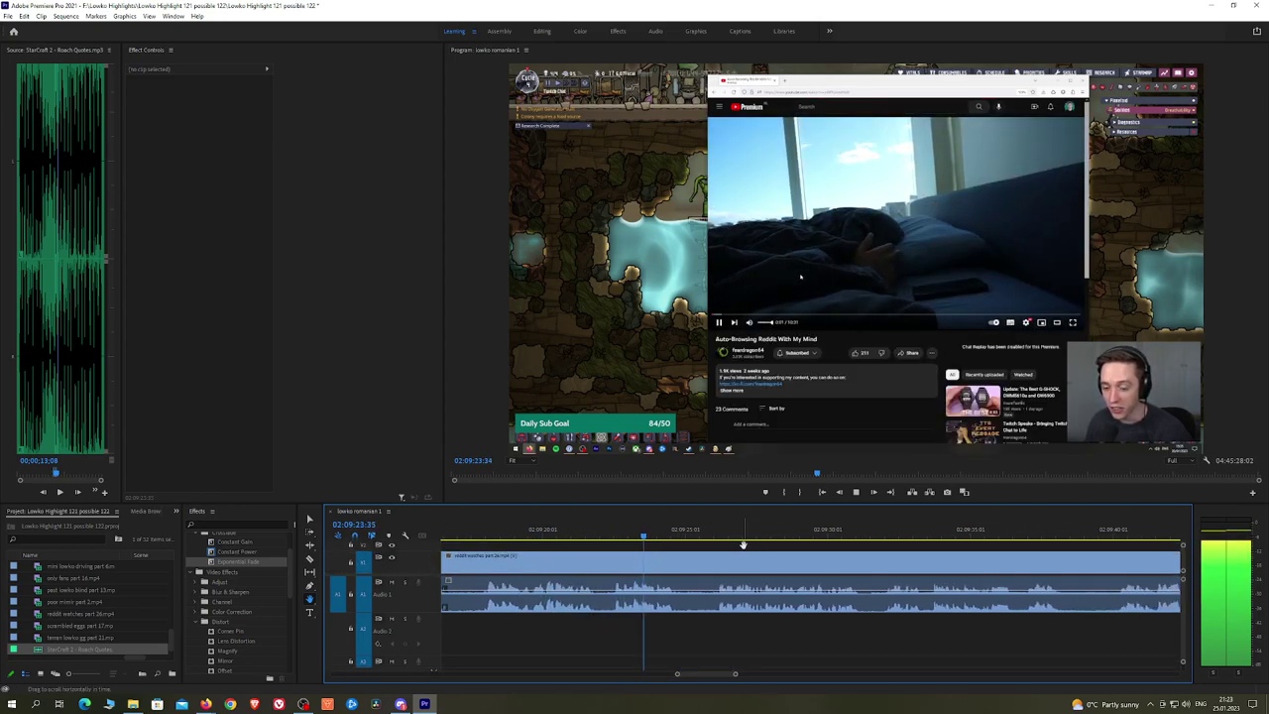
left_click_drag(685, 534, 723, 533)
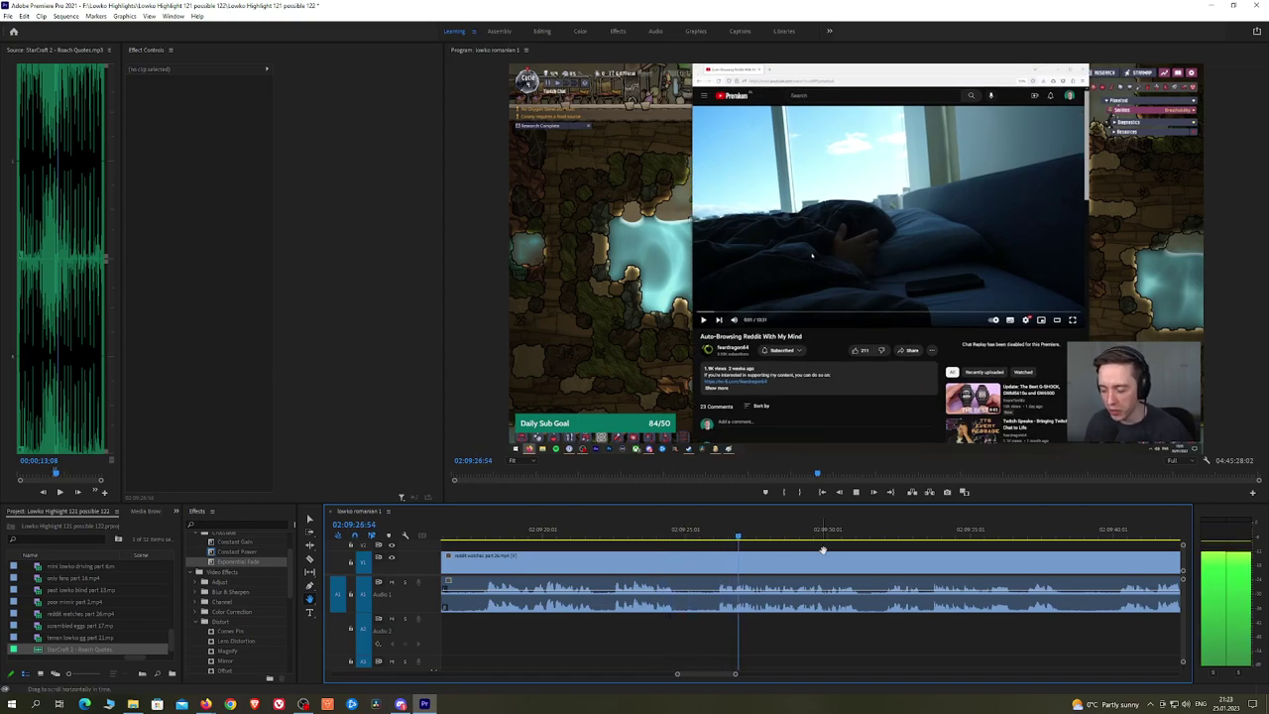
scroll(824, 551, "down", 2)
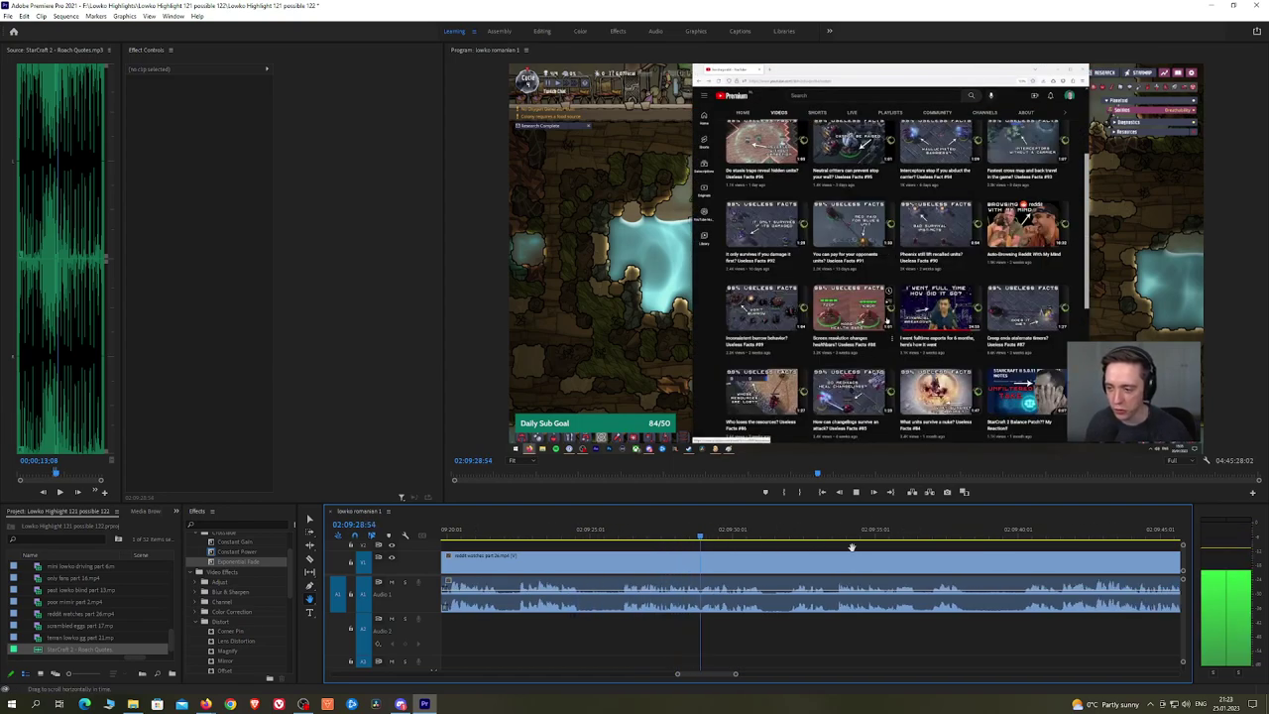
scroll(951, 562, "down", 4)
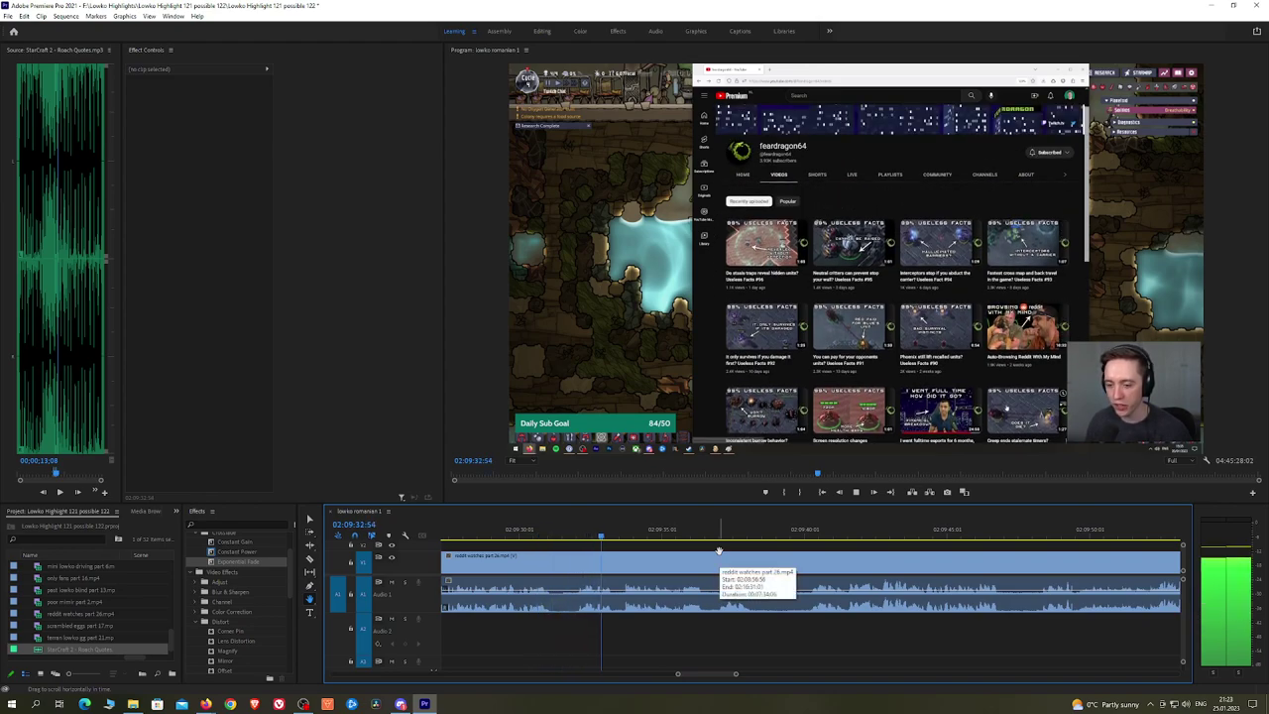
scroll(744, 556, "down", 1)
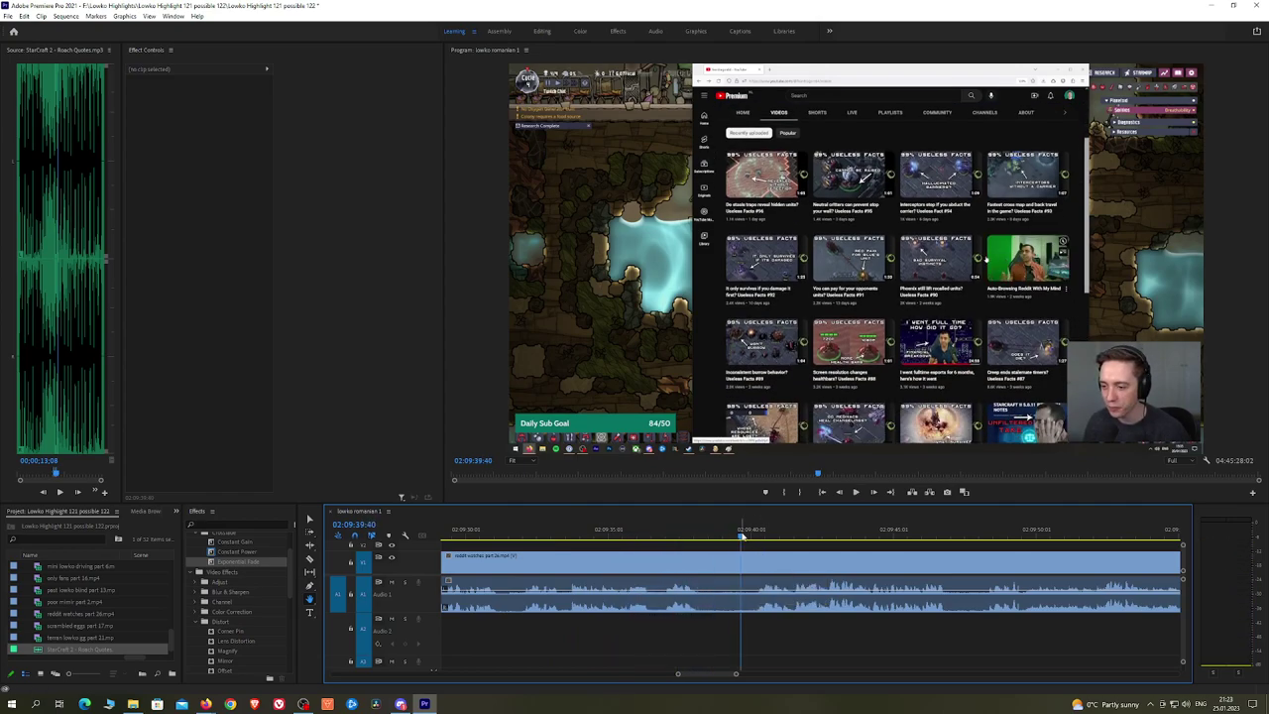
Step: Remove a short piece of the reddit watches clip and add a Constant Power crossfade
left_click(753, 561)
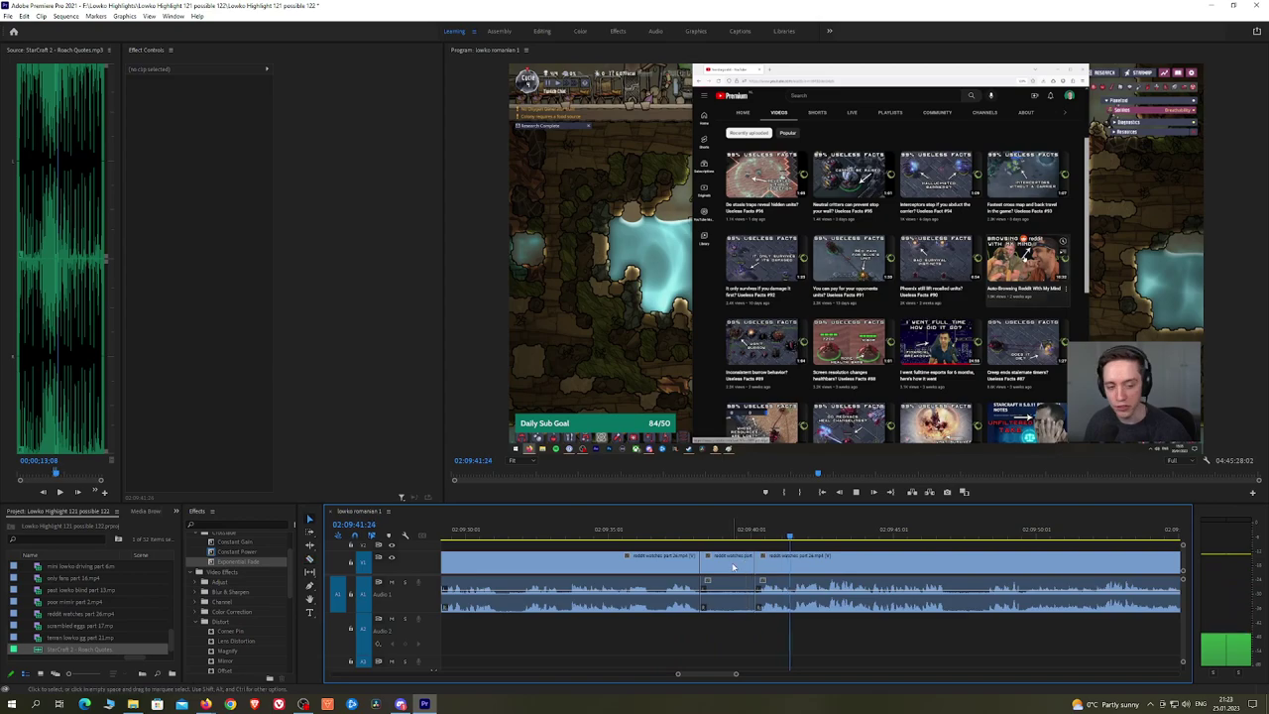
key("v")
left_click(732, 565)
key("shift+Delete")
key("space")
left_click_drag(250, 552, 700, 596)
Step: Cut a second short piece further along, crossfading the audio join with Constant Power
key("h")
left_click_drag(934, 559, 886, 554)
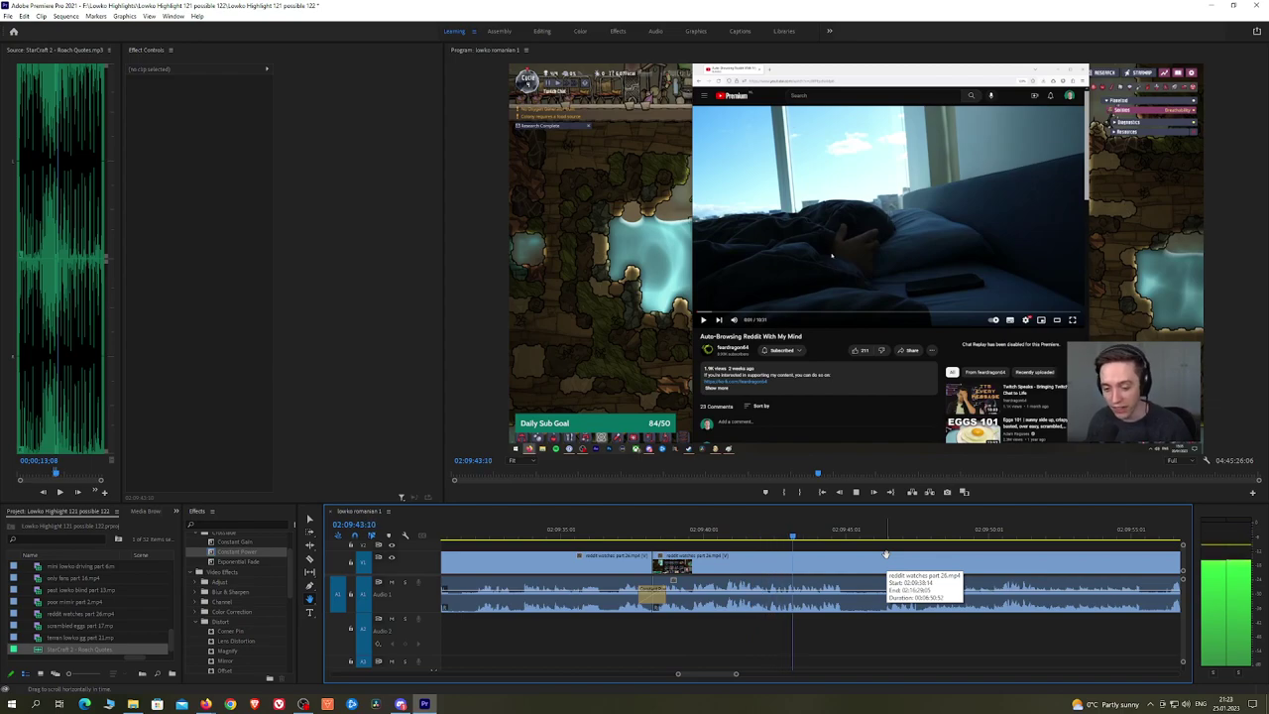
left_click(847, 566)
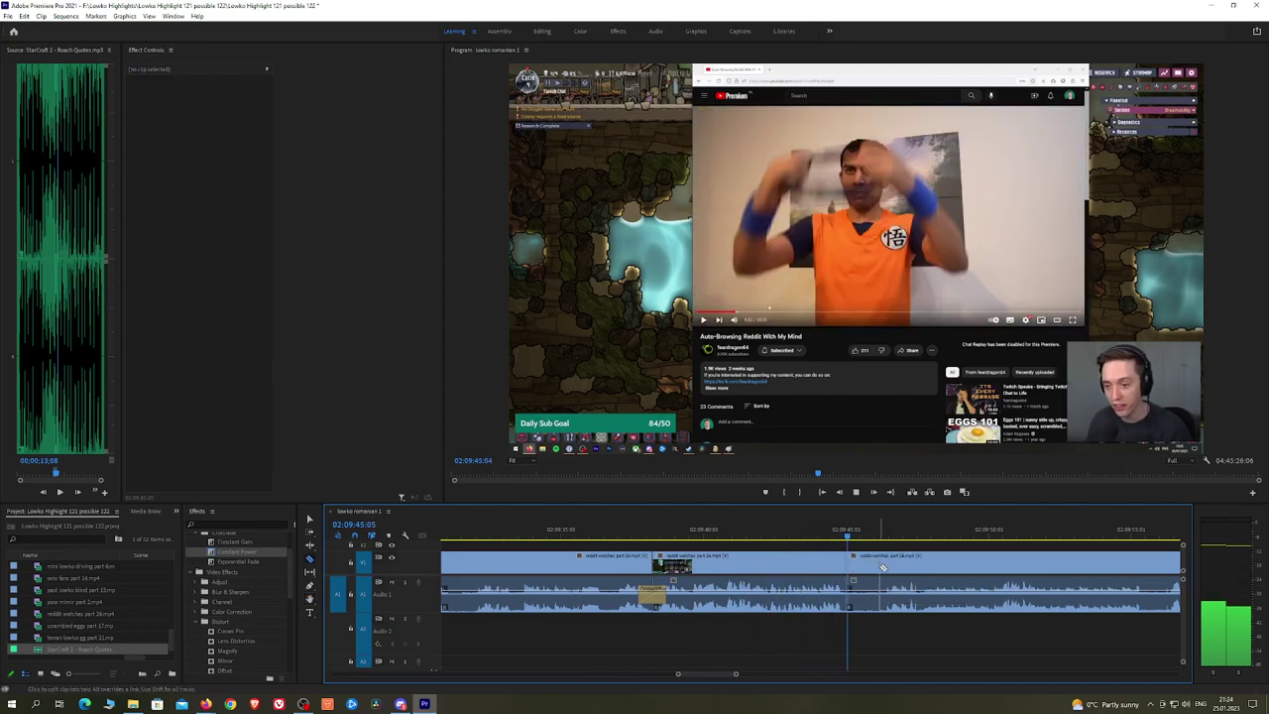
left_click(879, 569)
key("v")
left_click(870, 571)
key("shift+Delete")
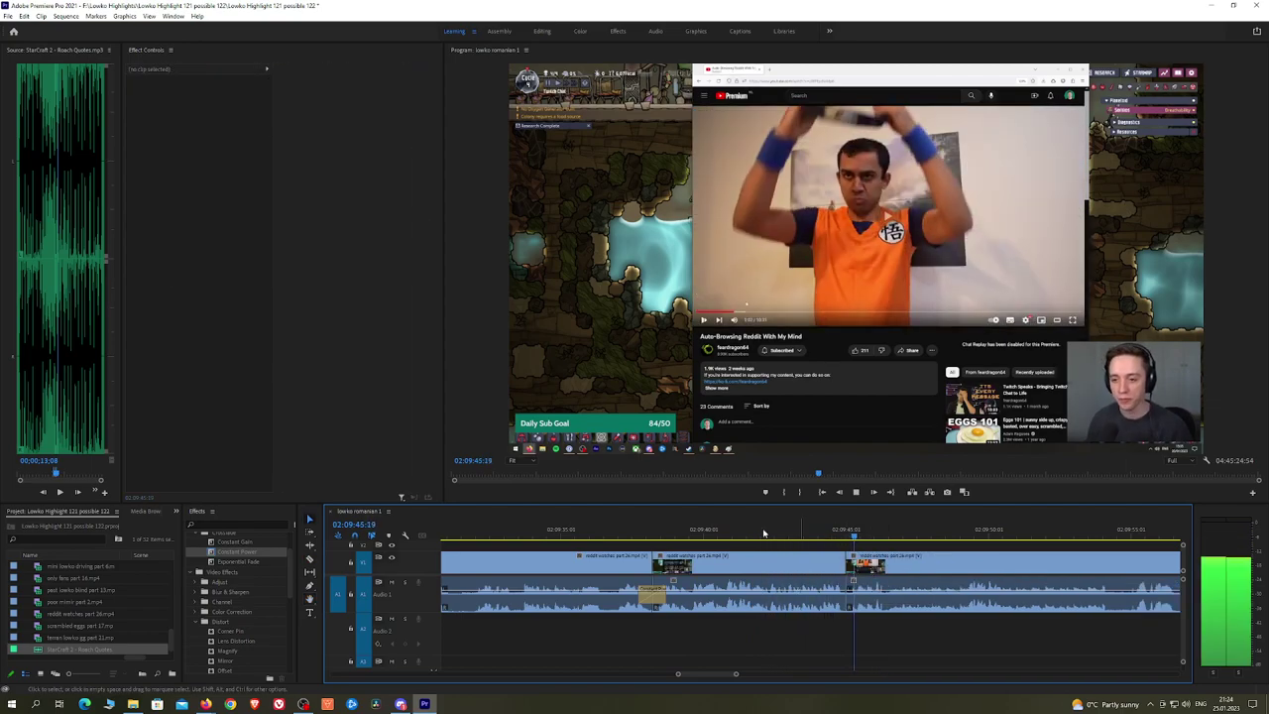
left_click_drag(249, 551, 791, 577)
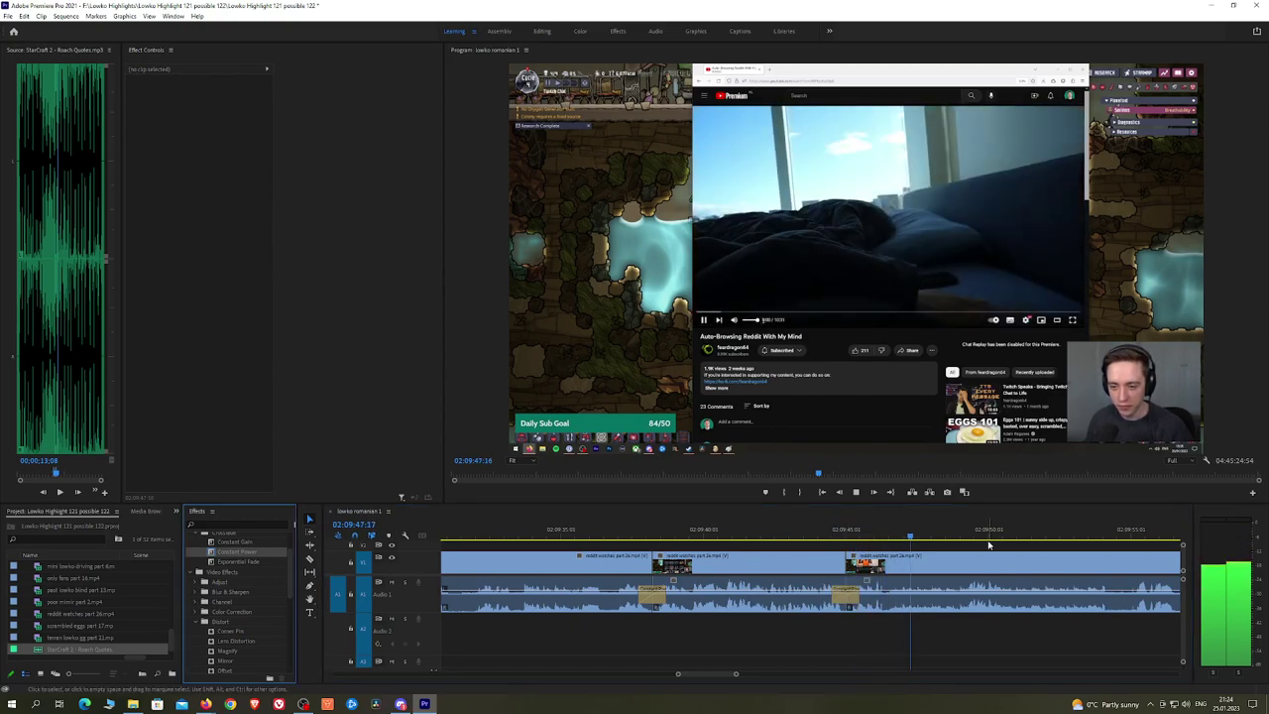
Step: Scroll and pan the timeline forward to the footage past 02:10:13
scroll(811, 535, "down", 3)
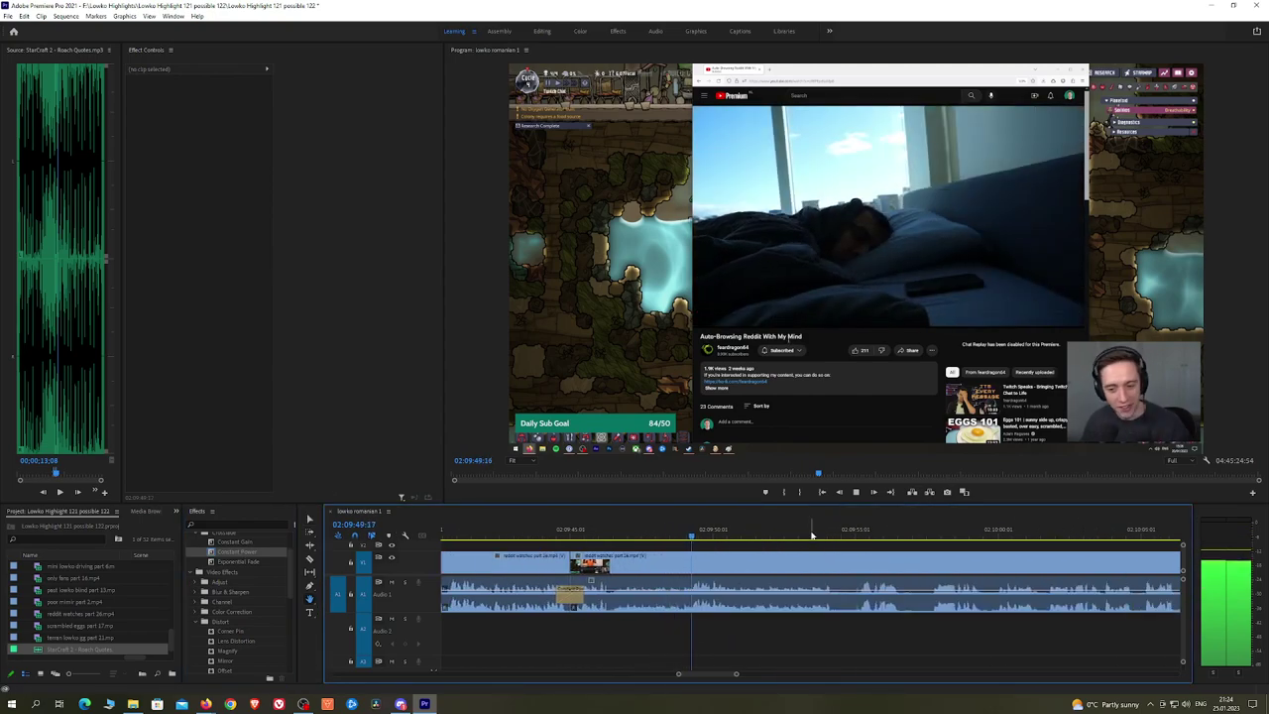
scroll(811, 535, "down", 2)
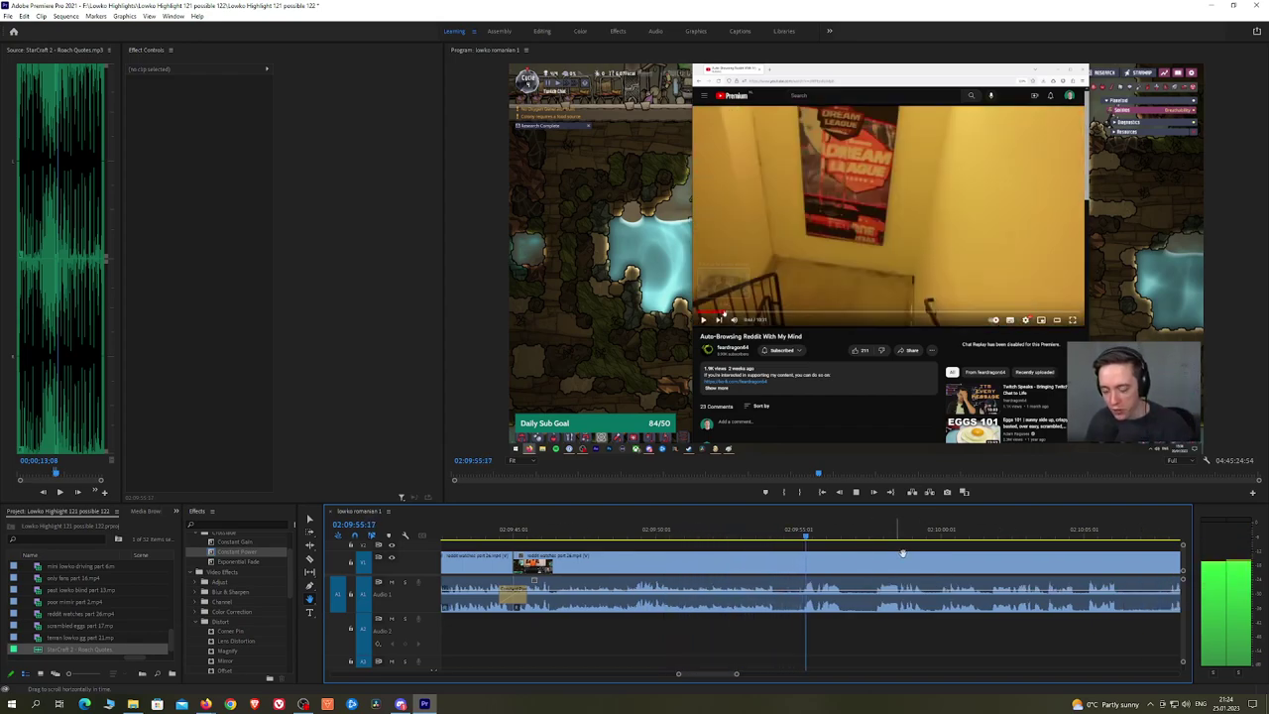
scroll(872, 549, "down", 3)
scroll(883, 546, "down", 2)
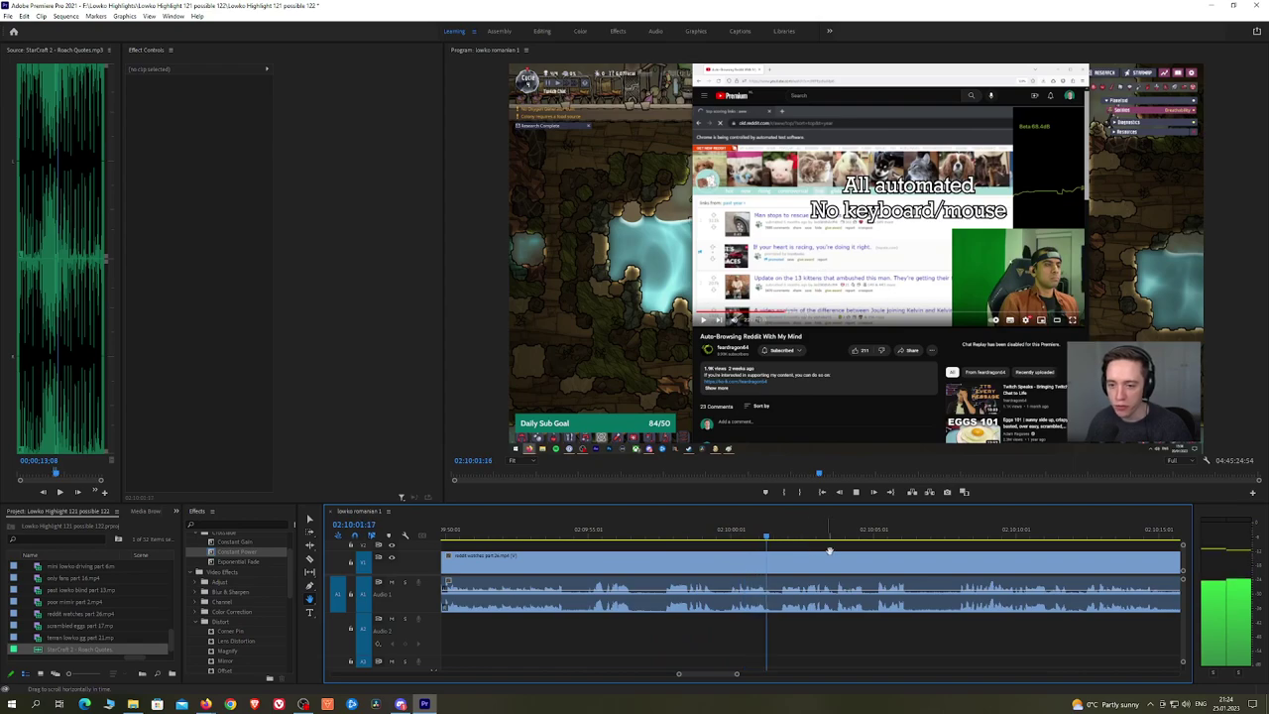
scroll(828, 550, "down", 1)
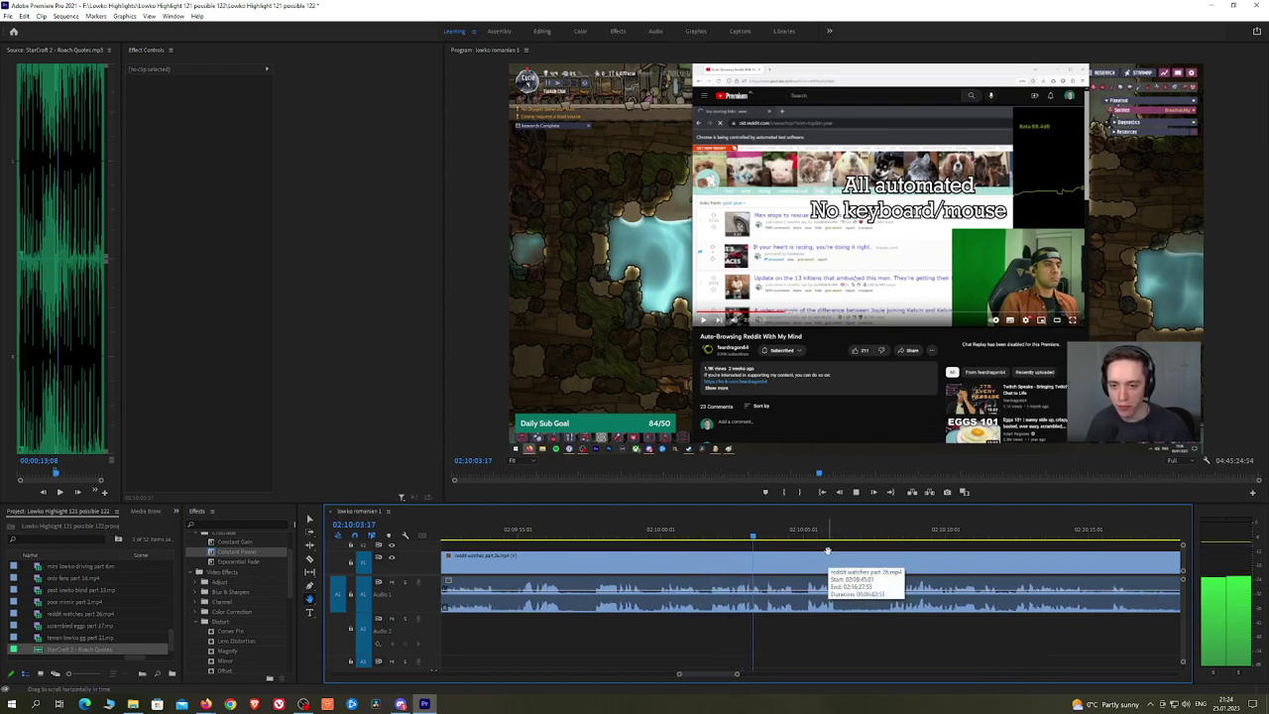
scroll(942, 550, "down", 1)
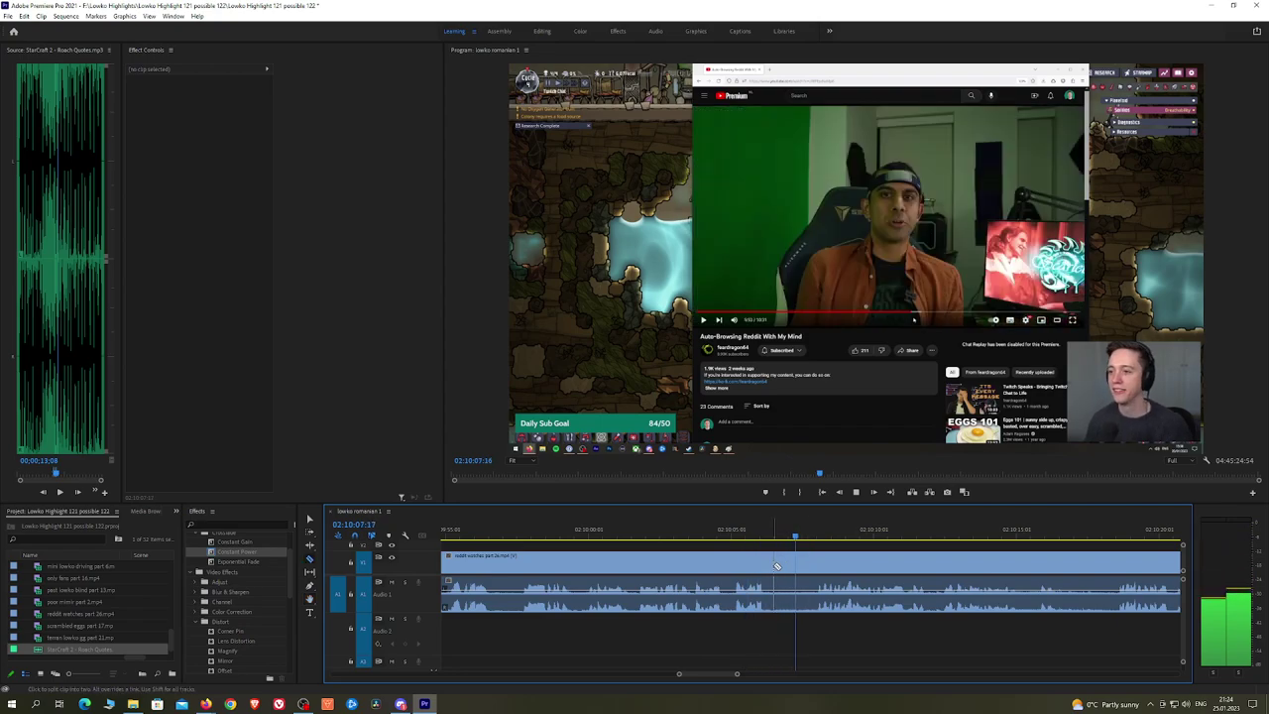
left_click_drag(980, 544, 759, 545)
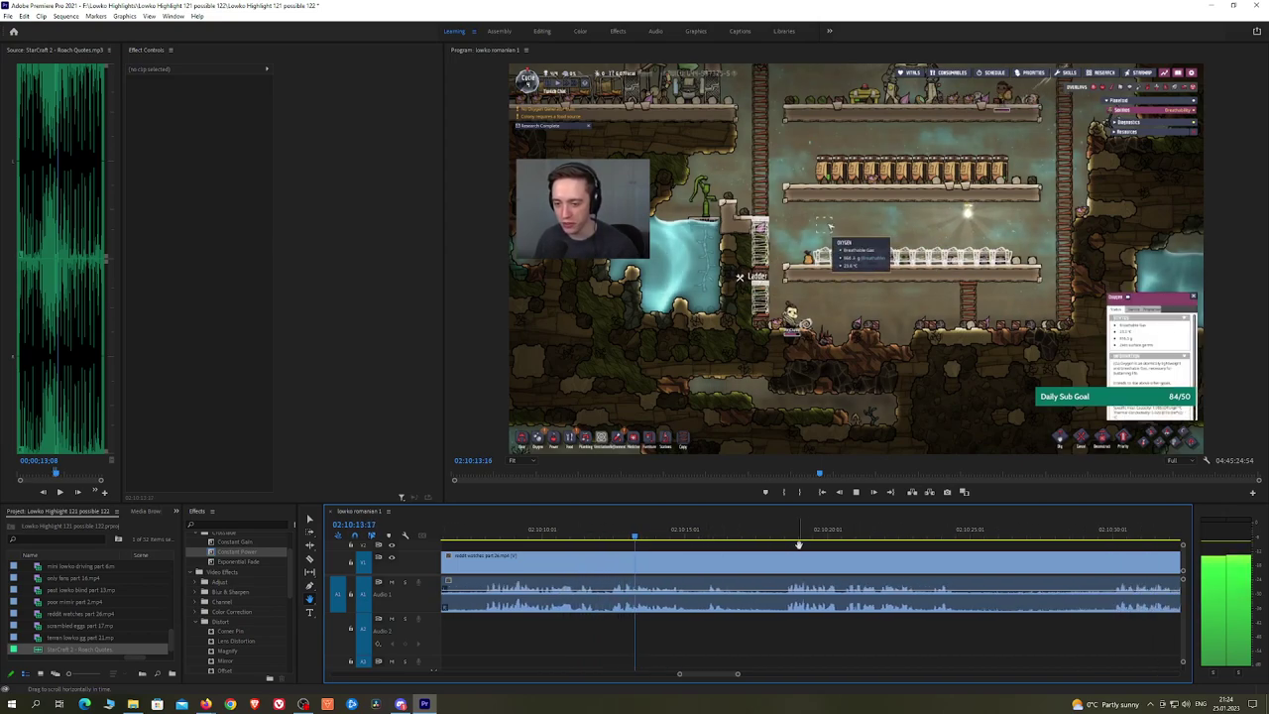
Step: Razor out a short dull piece and add a Constant Power crossfade at the cut
key("c")
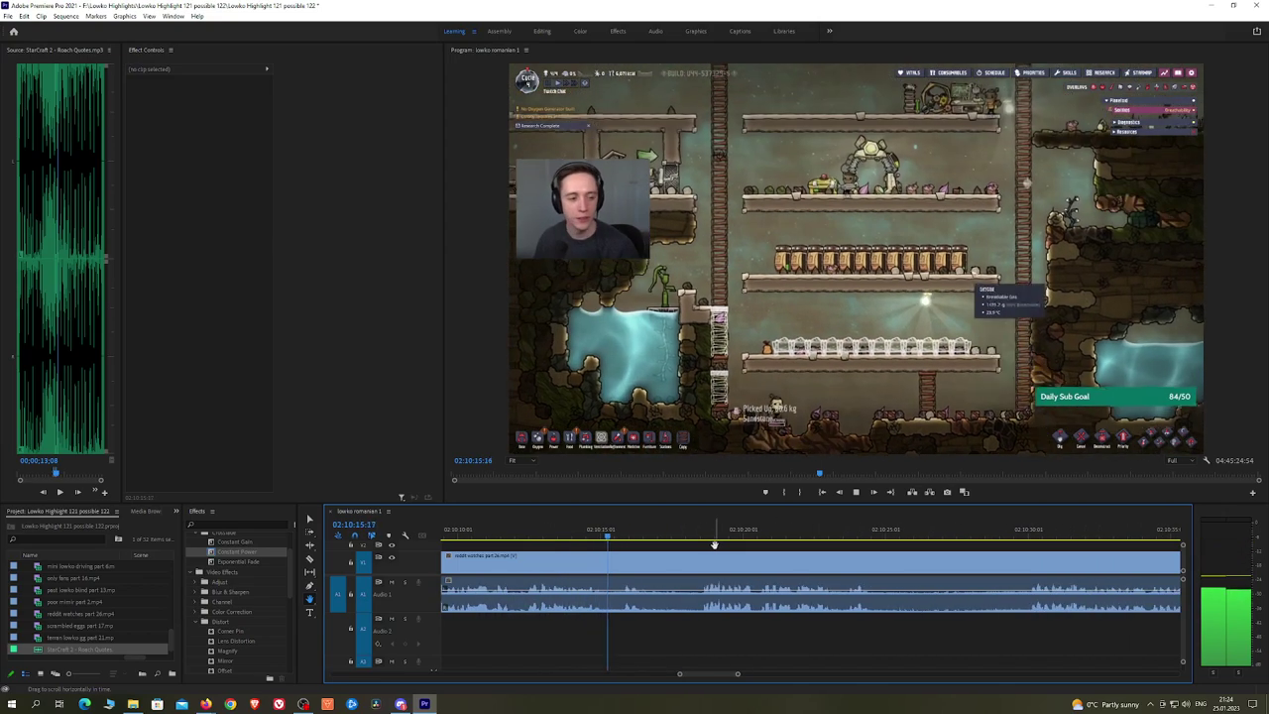
left_click(654, 565)
left_click(700, 562)
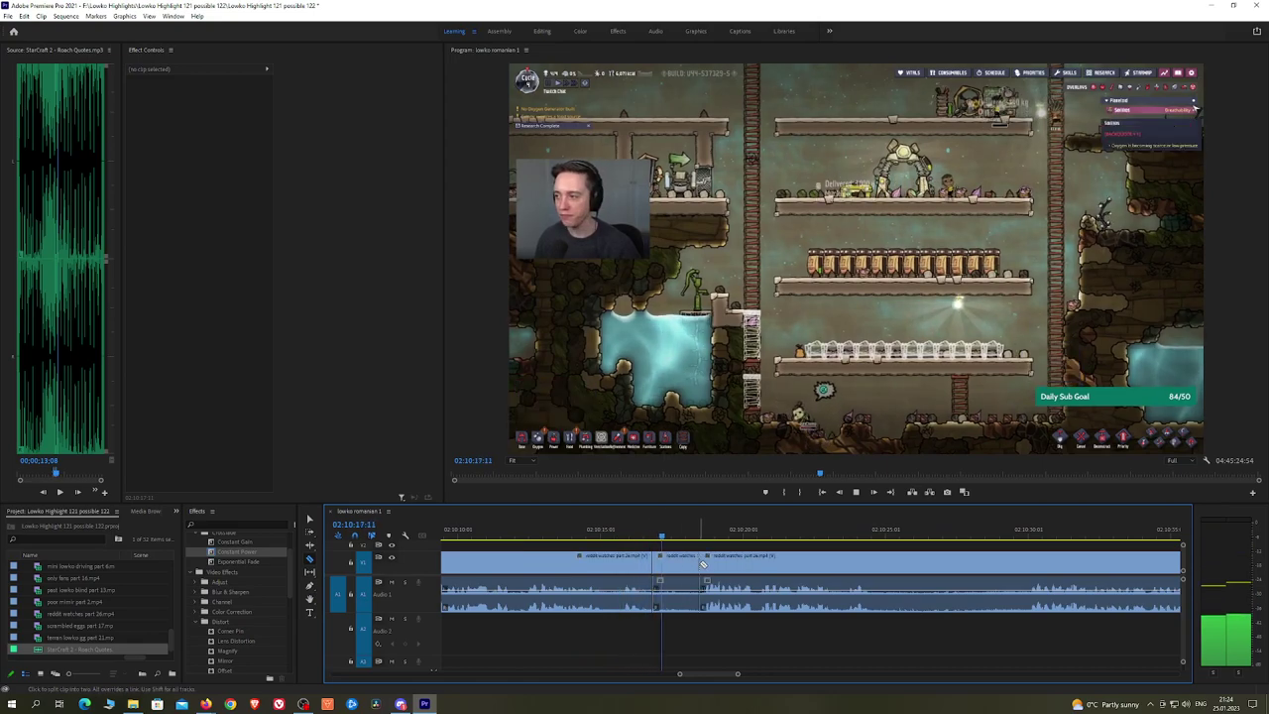
key("v")
left_click(684, 568)
key("shift+Delete")
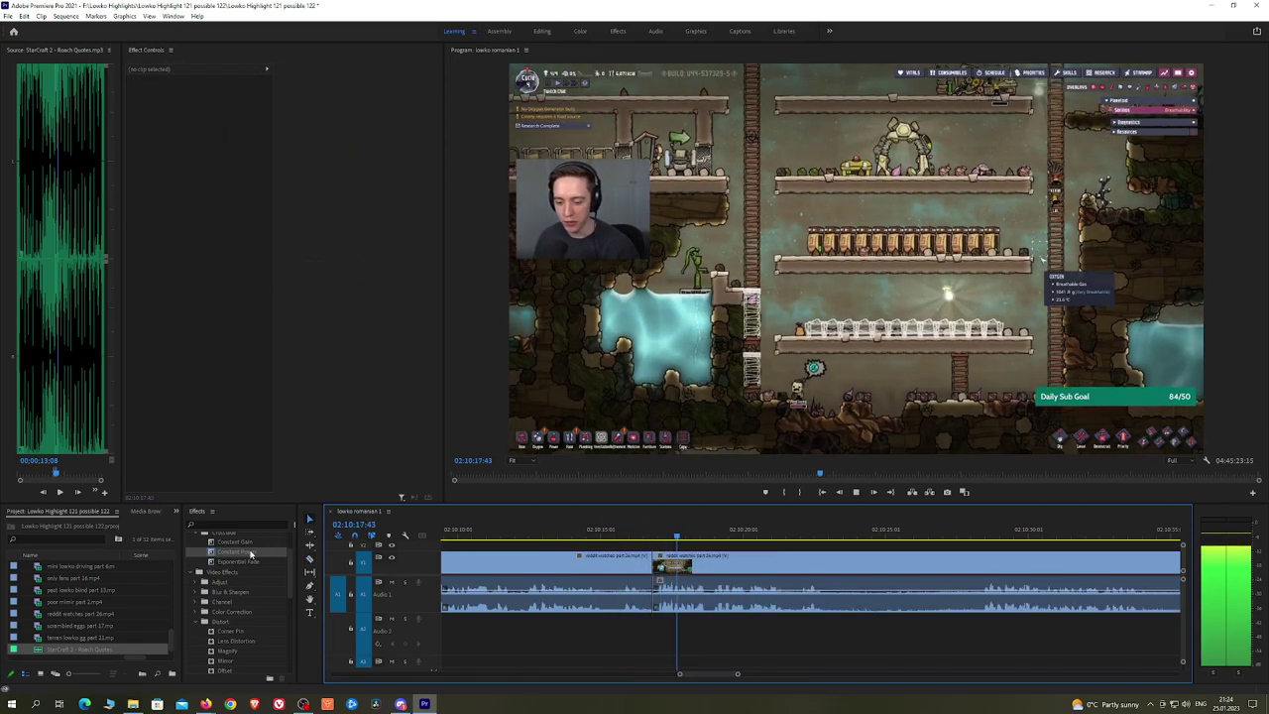
left_click_drag(248, 552, 680, 598)
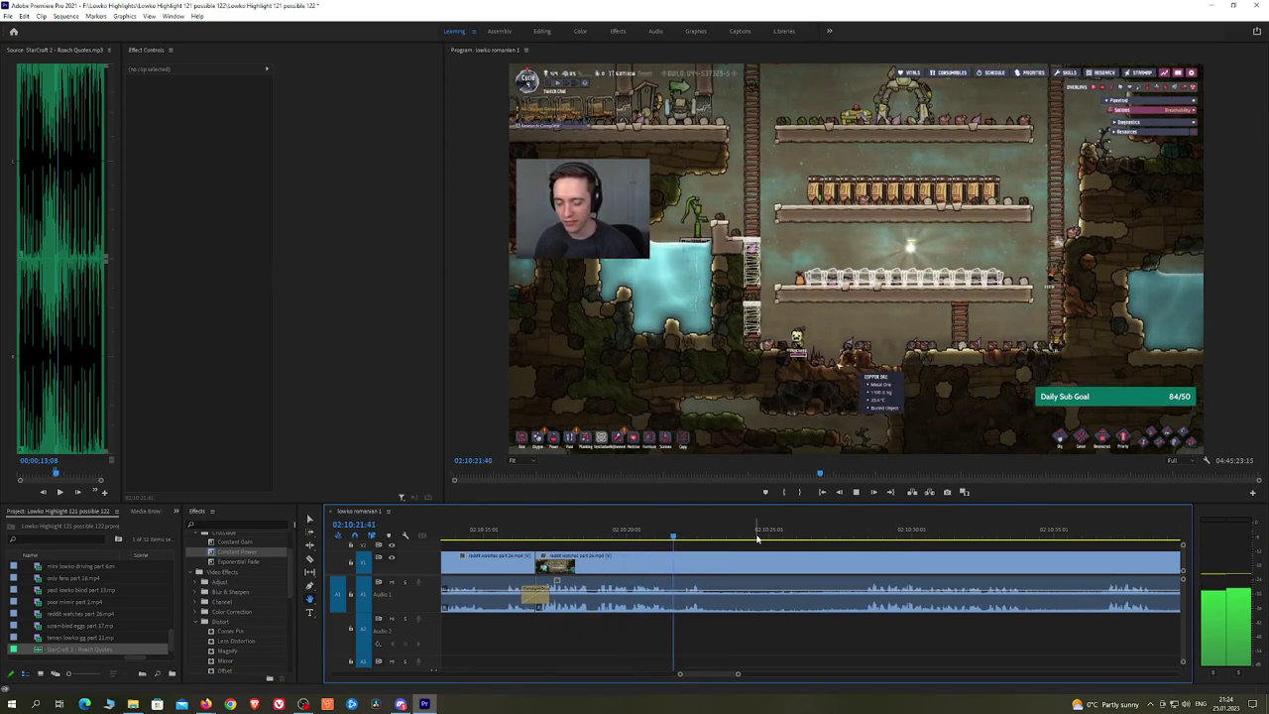
Step: Remove the next dull stretch after reviewing it, crossfading the audio join with Constant Power
key("c")
left_click(714, 557)
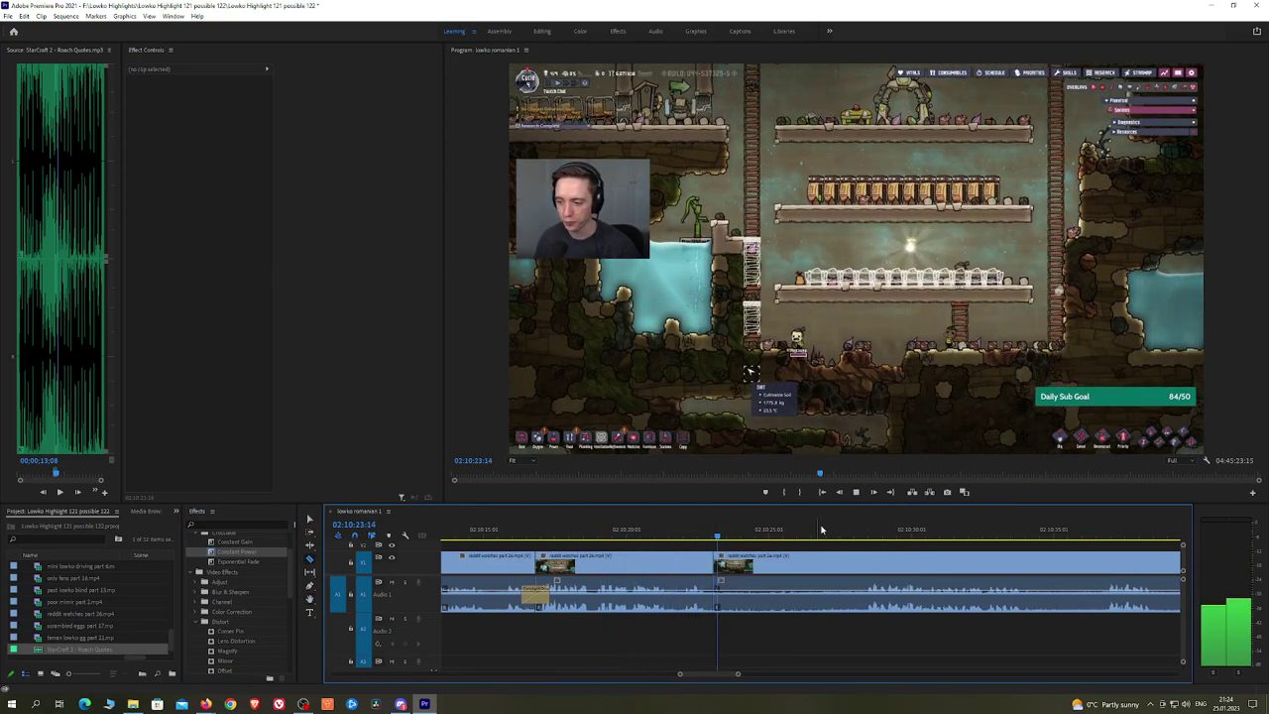
left_click(860, 524)
key("space")
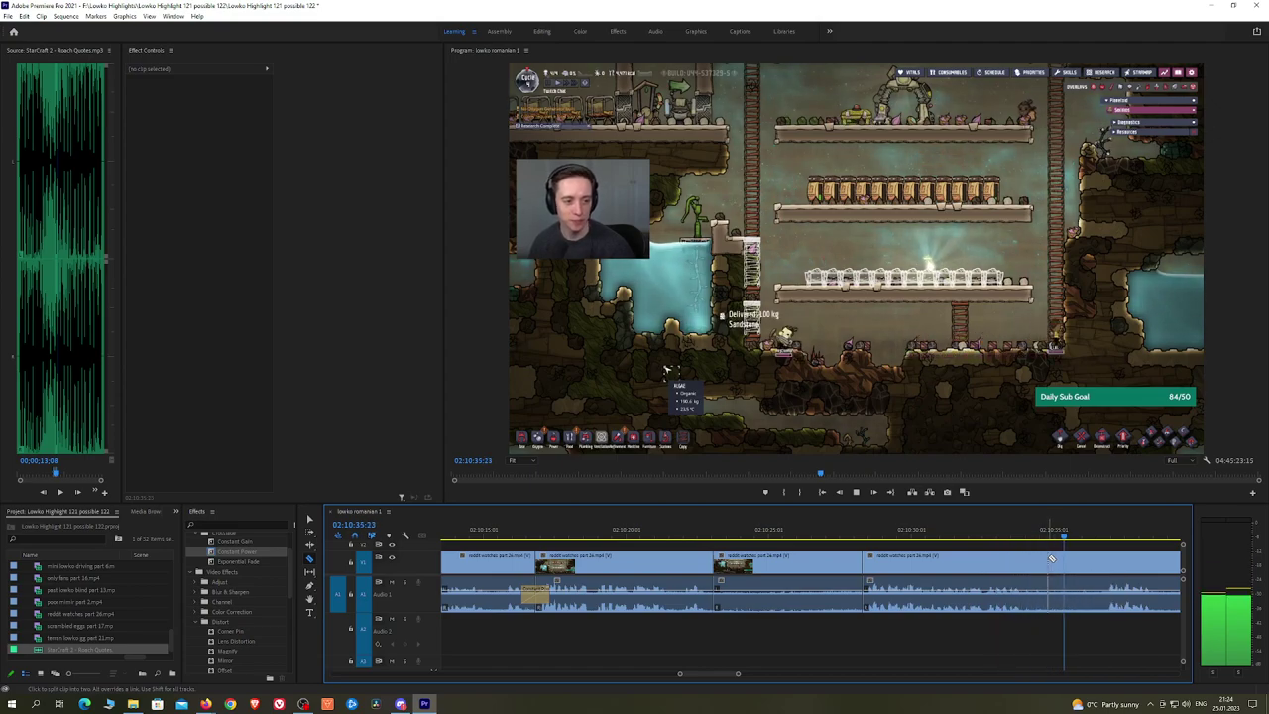
key("v")
left_click(812, 564)
key("shift+Delete")
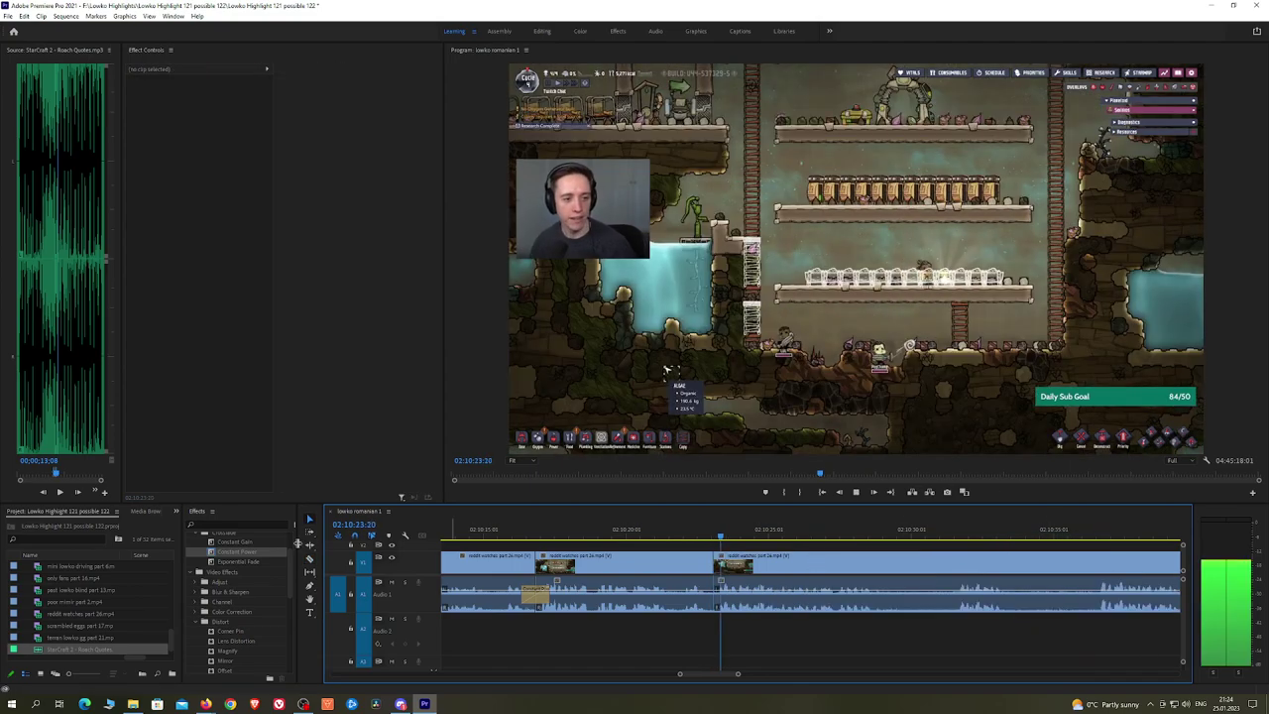
left_click_drag(236, 551, 716, 610)
Step: Split the clip at 02:10:29:27 and ripple-delete the unwanted piece beside it
left_click(897, 529)
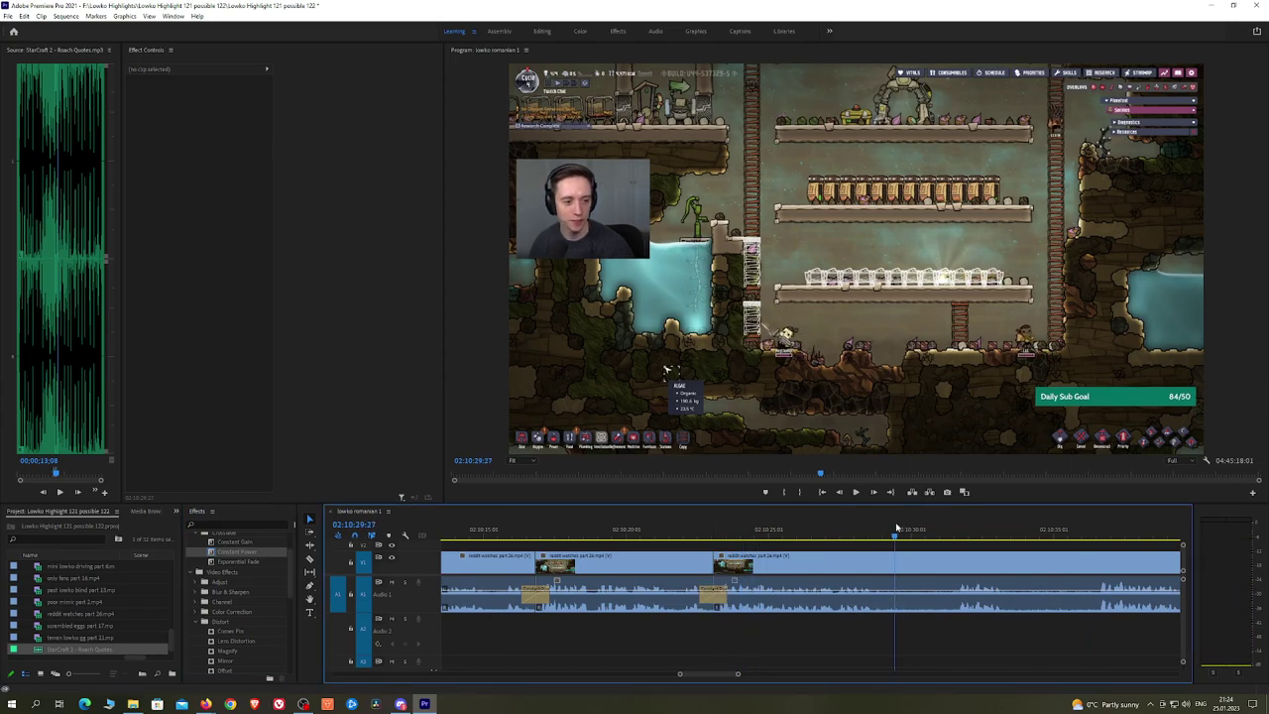
left_click(954, 560)
key("v")
left_click(926, 562)
key("shift+Delete")
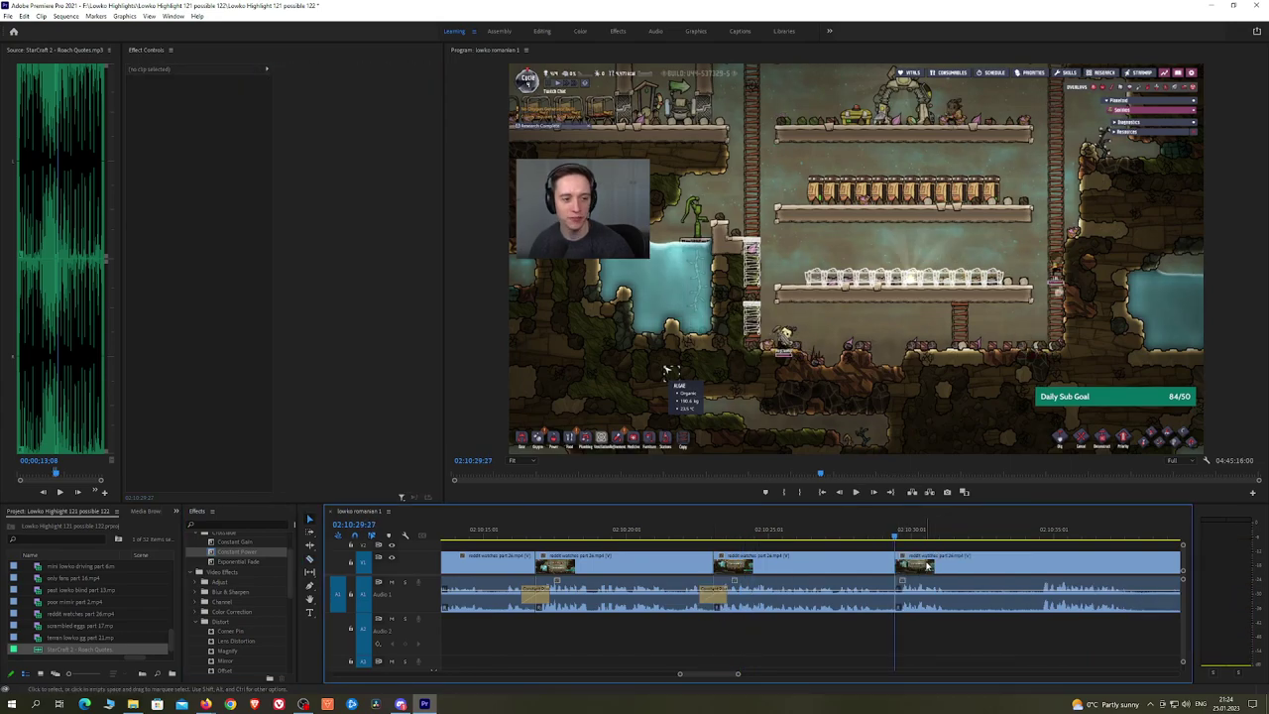
key("space")
Step: Cut out one more dull segment and smooth its audio with a Constant Power crossfade
left_click(266, 552)
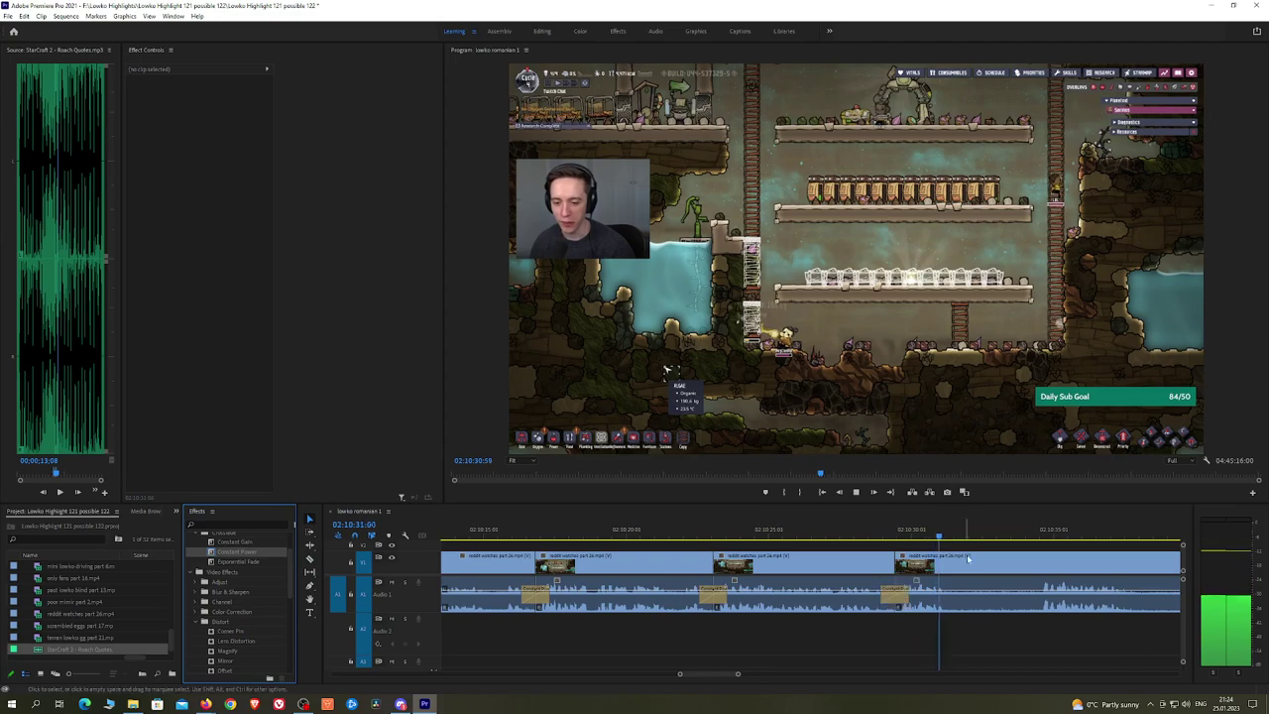
scroll(776, 535, "down", 4)
left_click(739, 566)
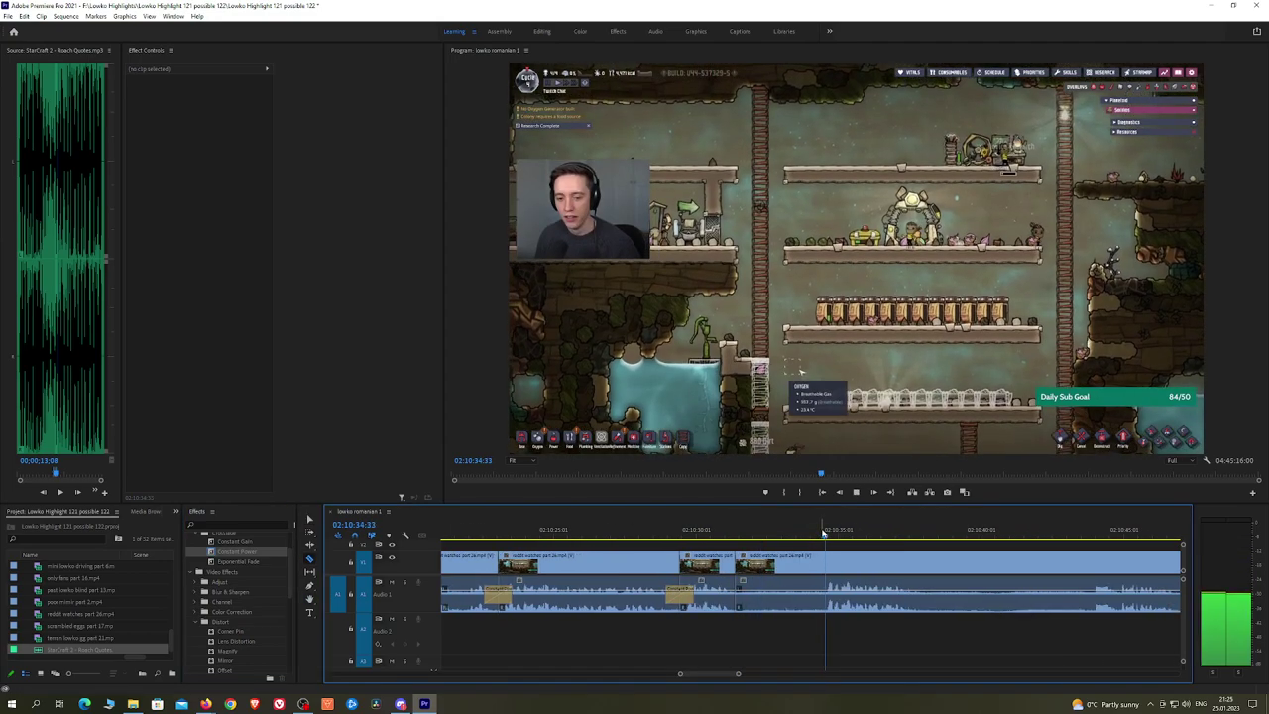
left_click(822, 561)
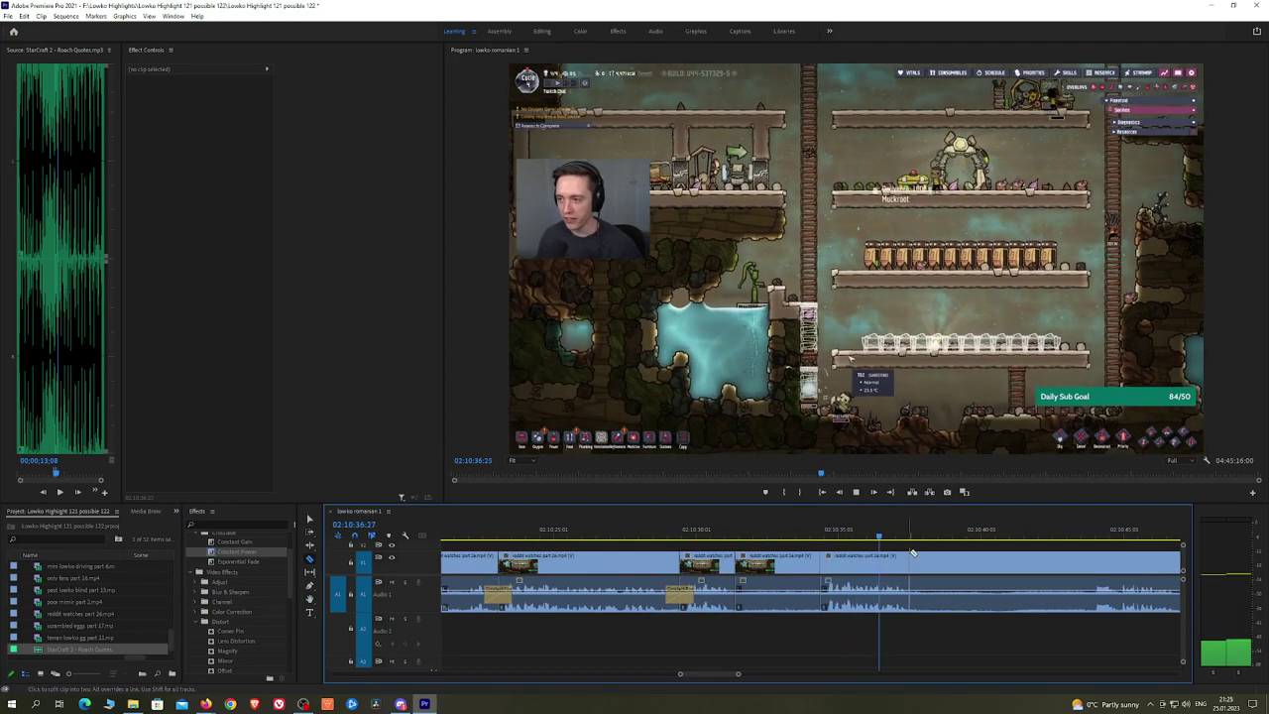
left_click(934, 554)
key("v")
left_click(785, 560)
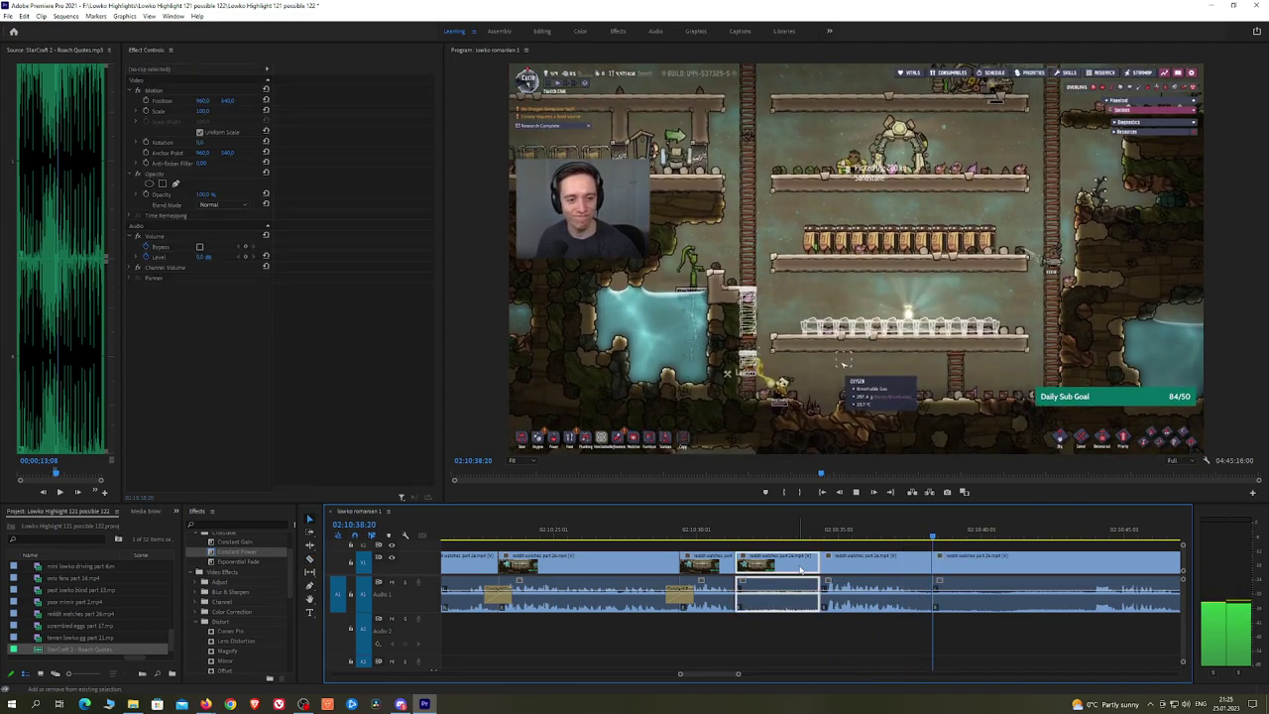
key("shift+Delete")
left_click_drag(267, 552, 737, 595)
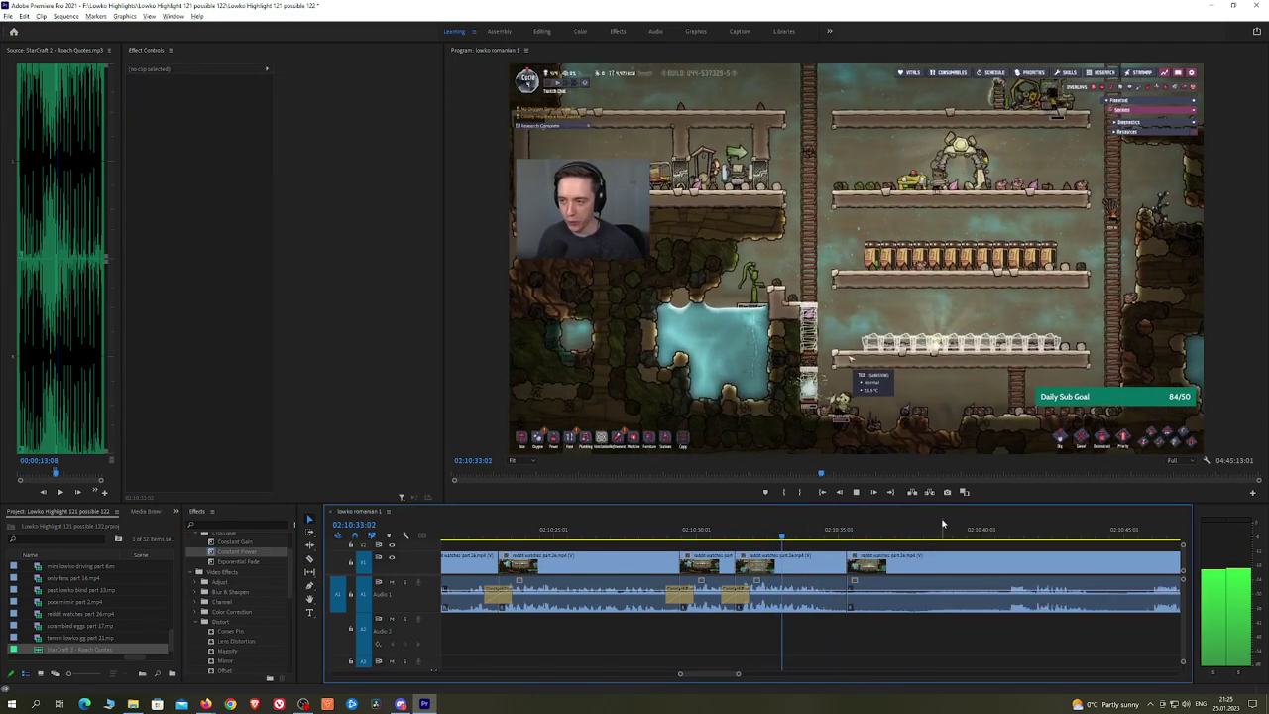
Step: Pan ahead to later footage in the sequence and play it back
scroll(972, 541, "down", 4)
key("h")
left_click_drag(1062, 555, 999, 533)
key("space")
Step: Cut out the dull stretch near 02:12:00, add an Exponential Fade at the audio join, and save
scroll(1014, 536, "down", 4)
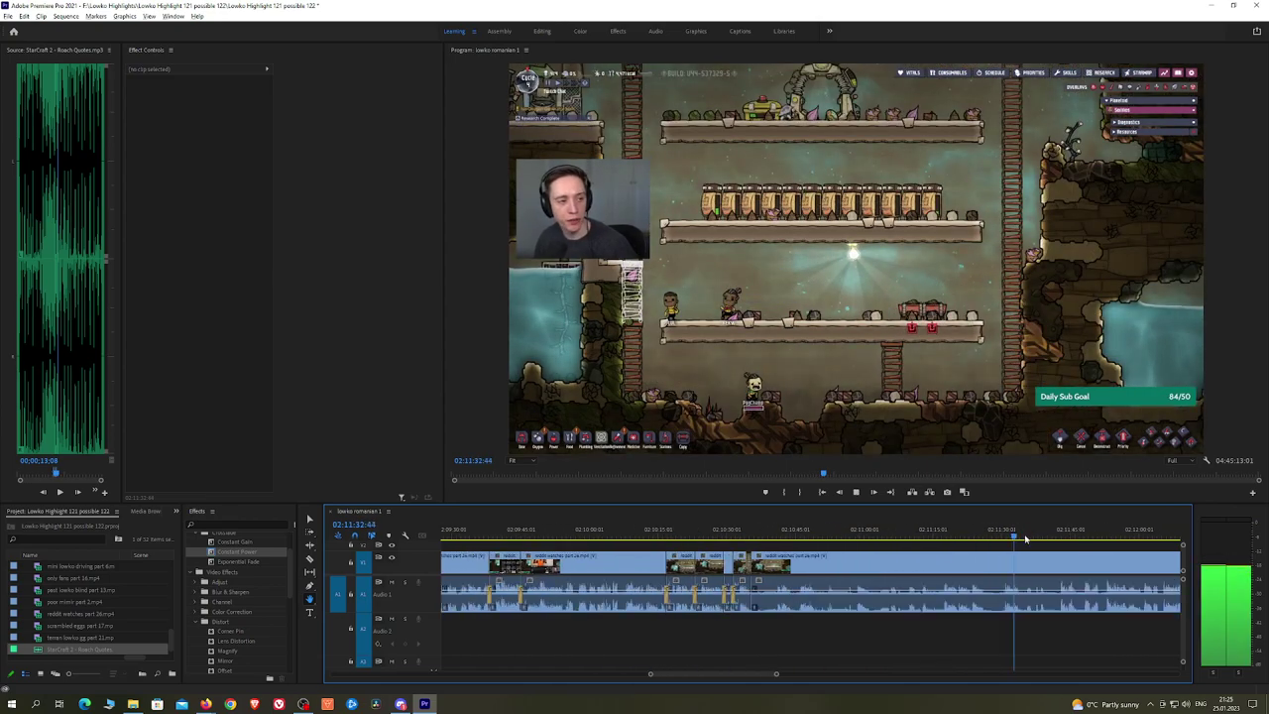
left_click_drag(1088, 551, 777, 549)
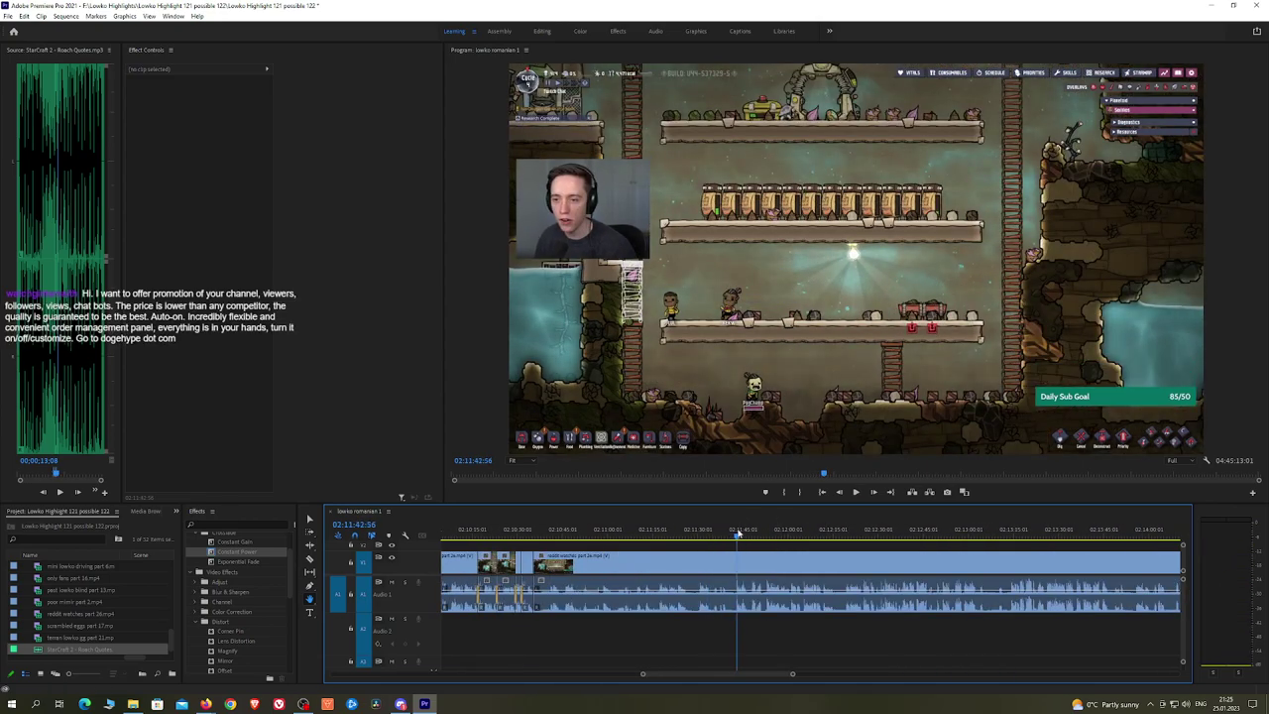
key("equal")
key("equal")
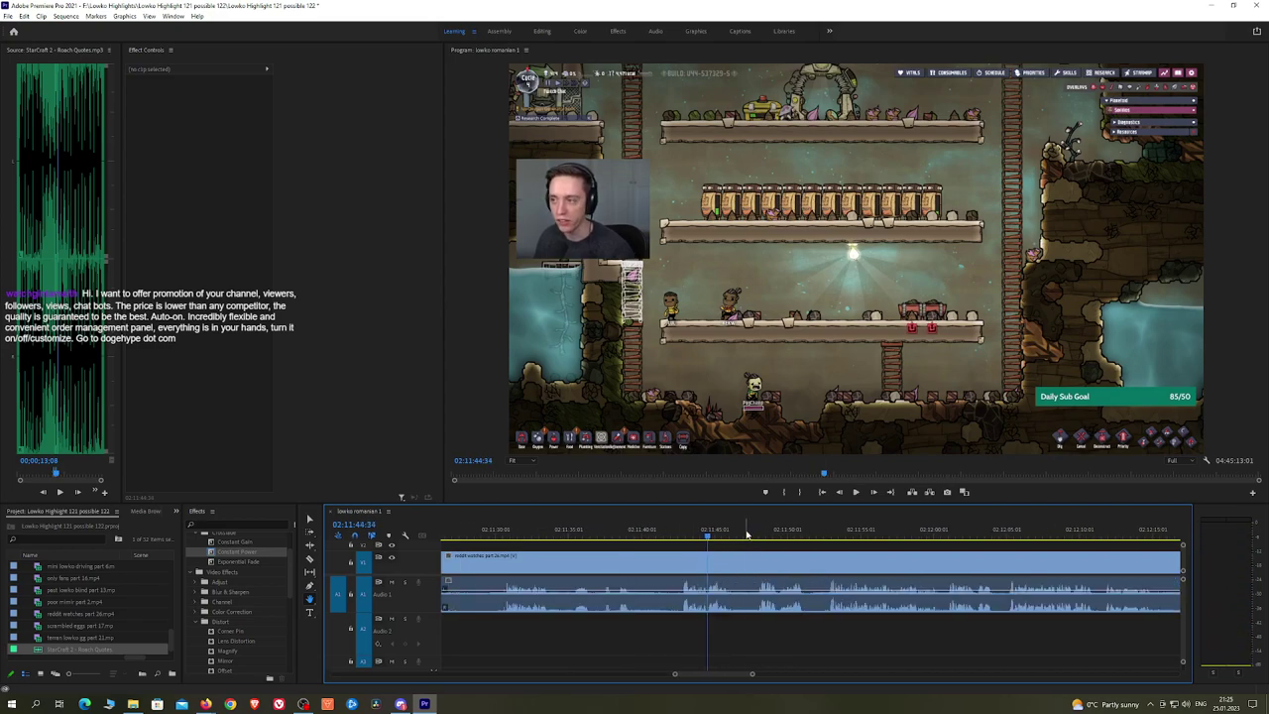
key("space")
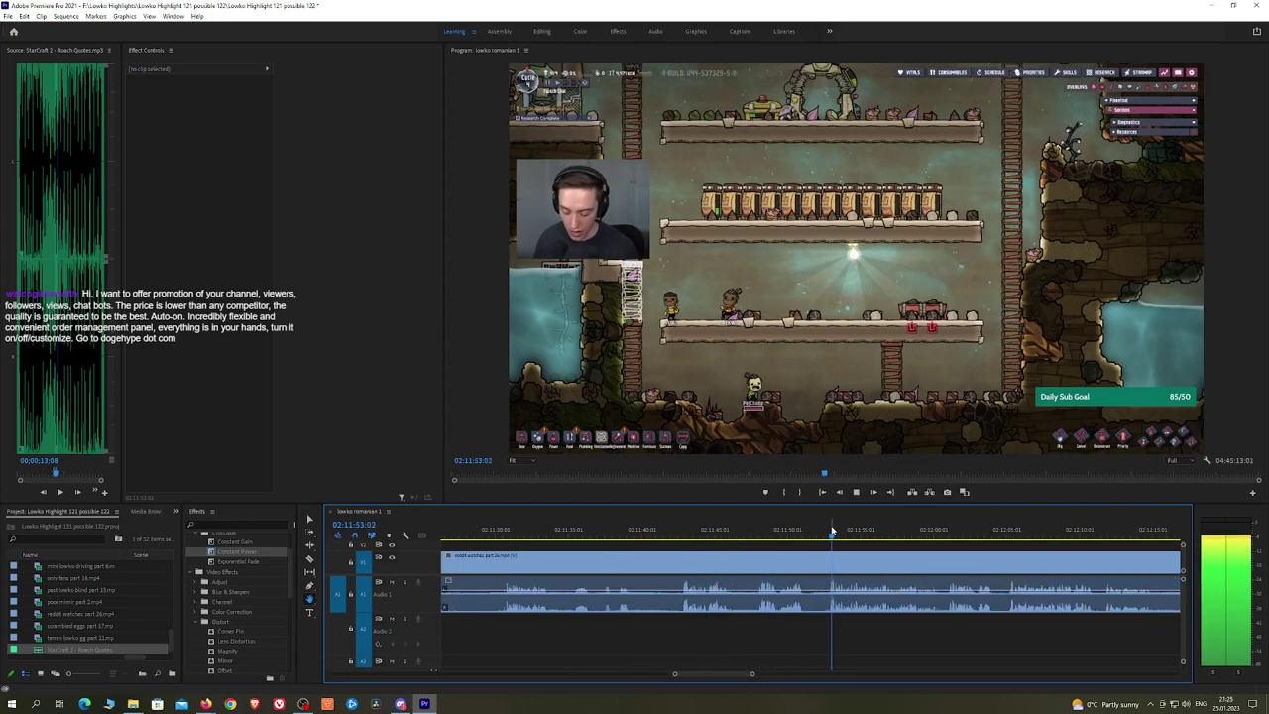
left_click(947, 533)
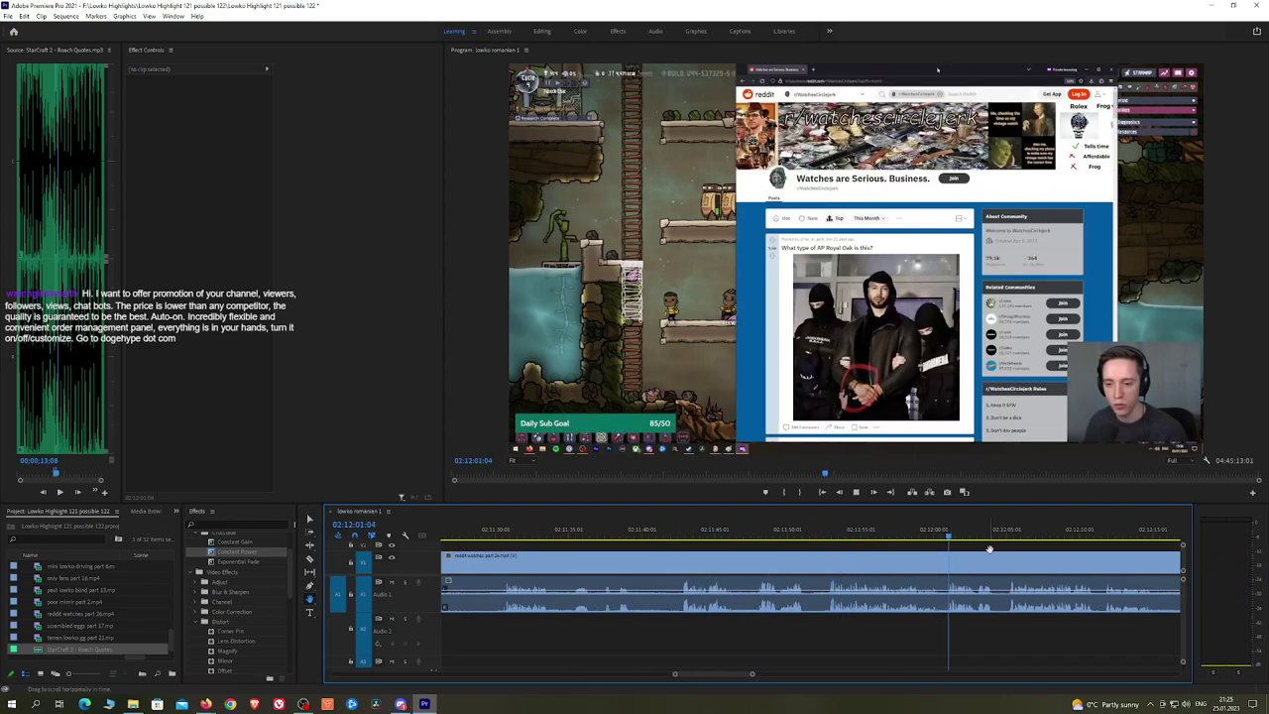
left_click_drag(989, 550, 749, 542)
key("c")
left_click(702, 567)
key("v")
left_click(680, 570)
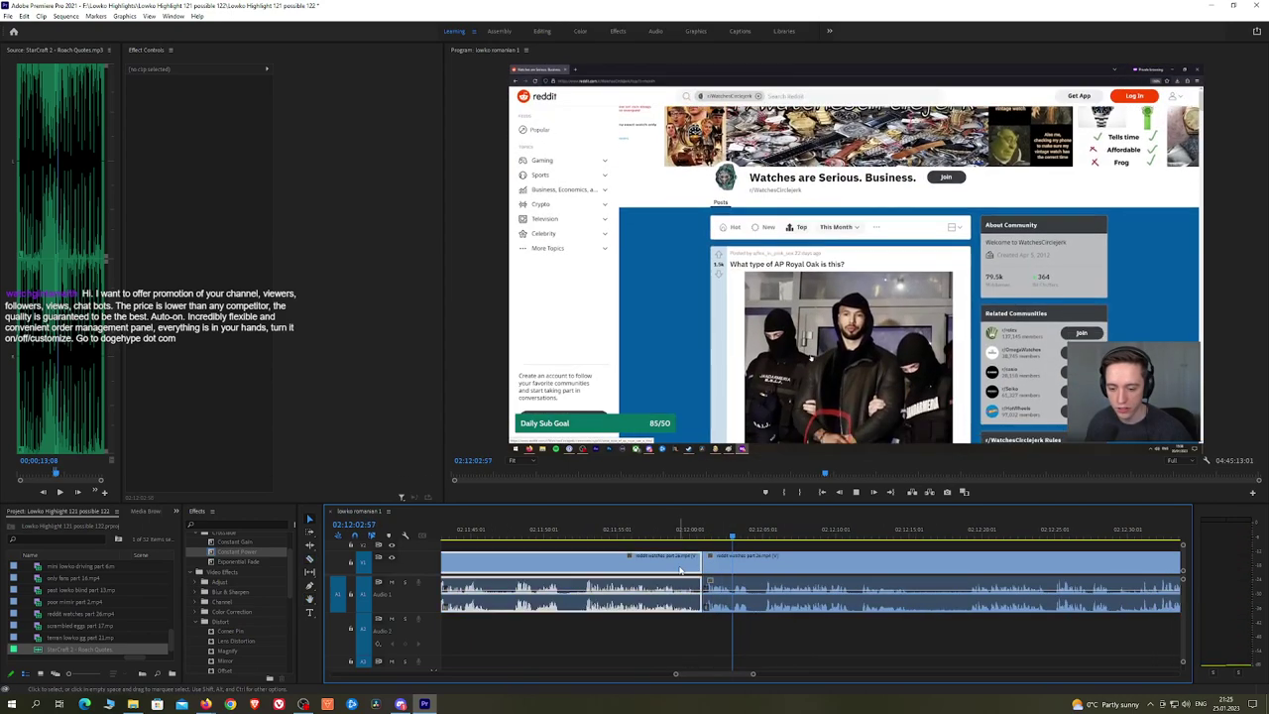
key("shift+Delete")
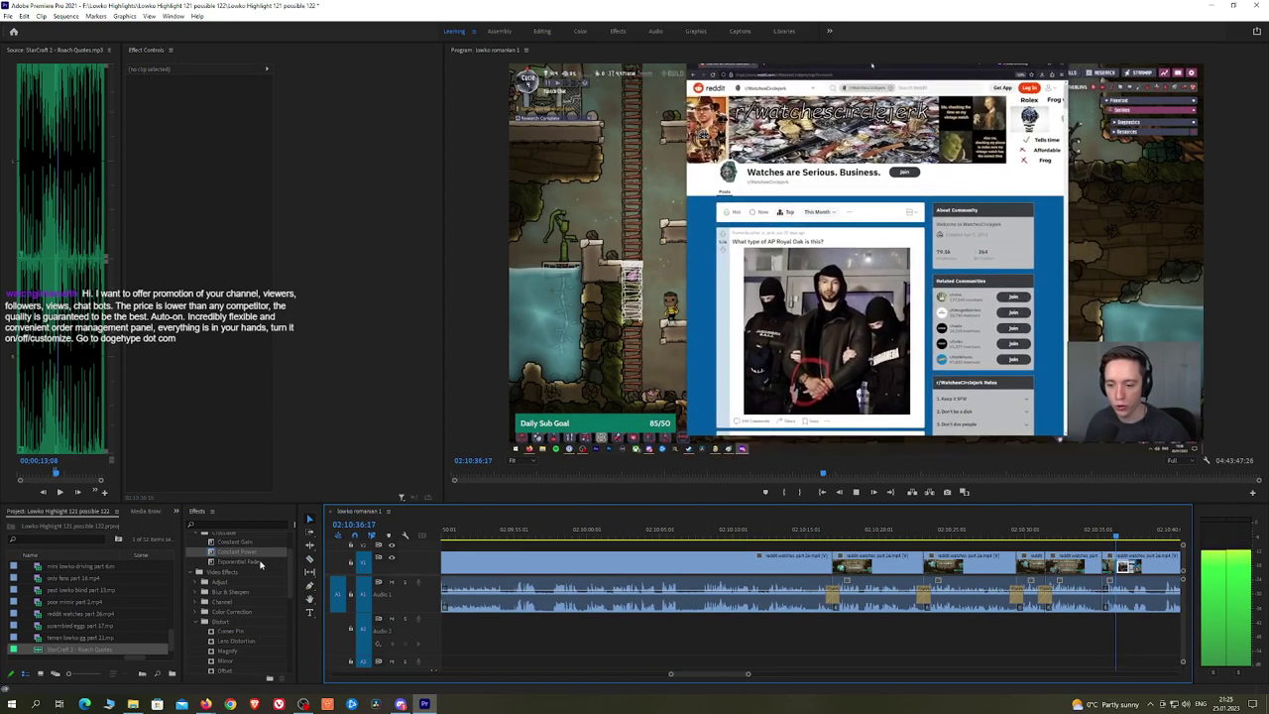
left_click_drag(260, 563, 1105, 594)
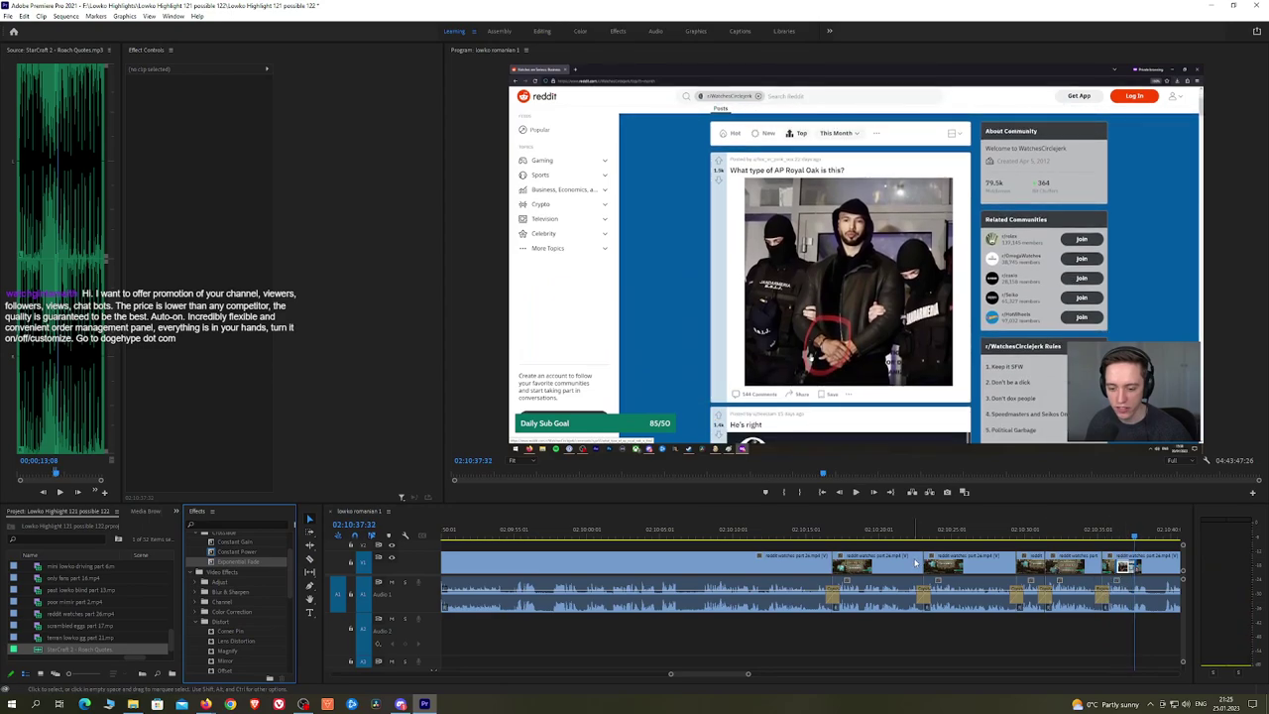
key("ctrl+s")
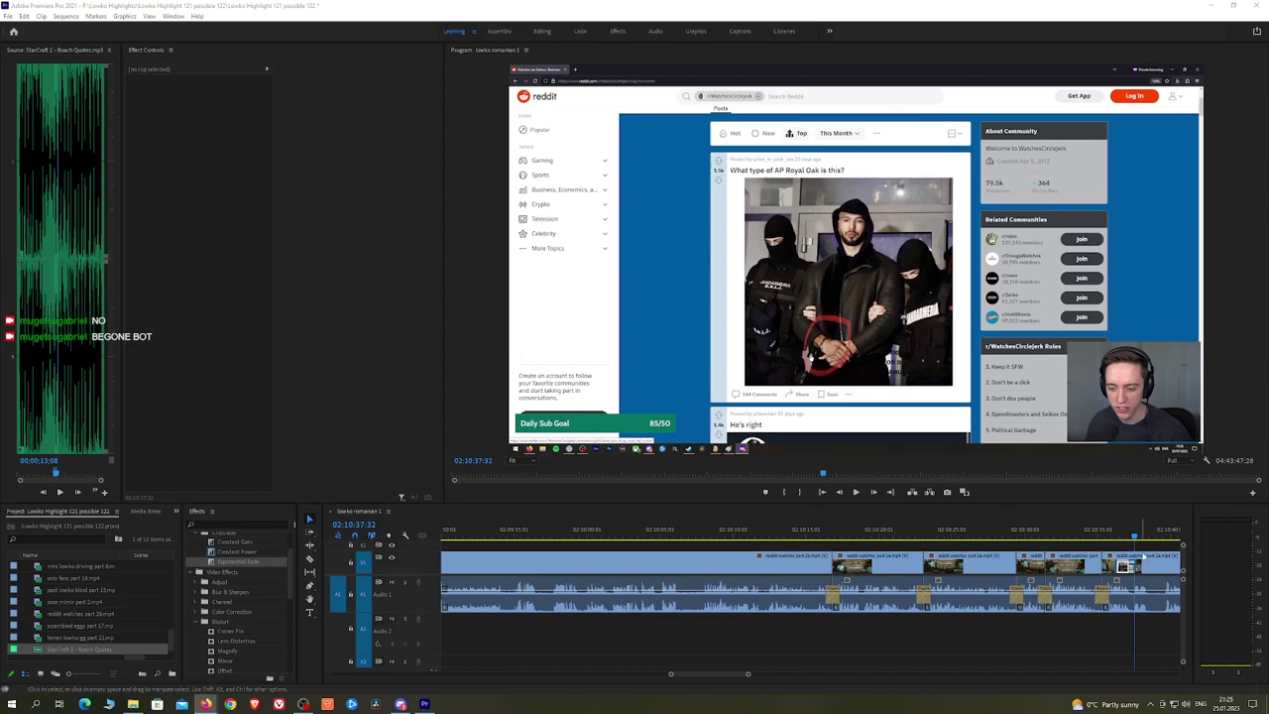
Step: Ripple delete the next dull middle segment and add a Constant Power crossfade at its audio cut
scroll(1140, 556, "up", 3)
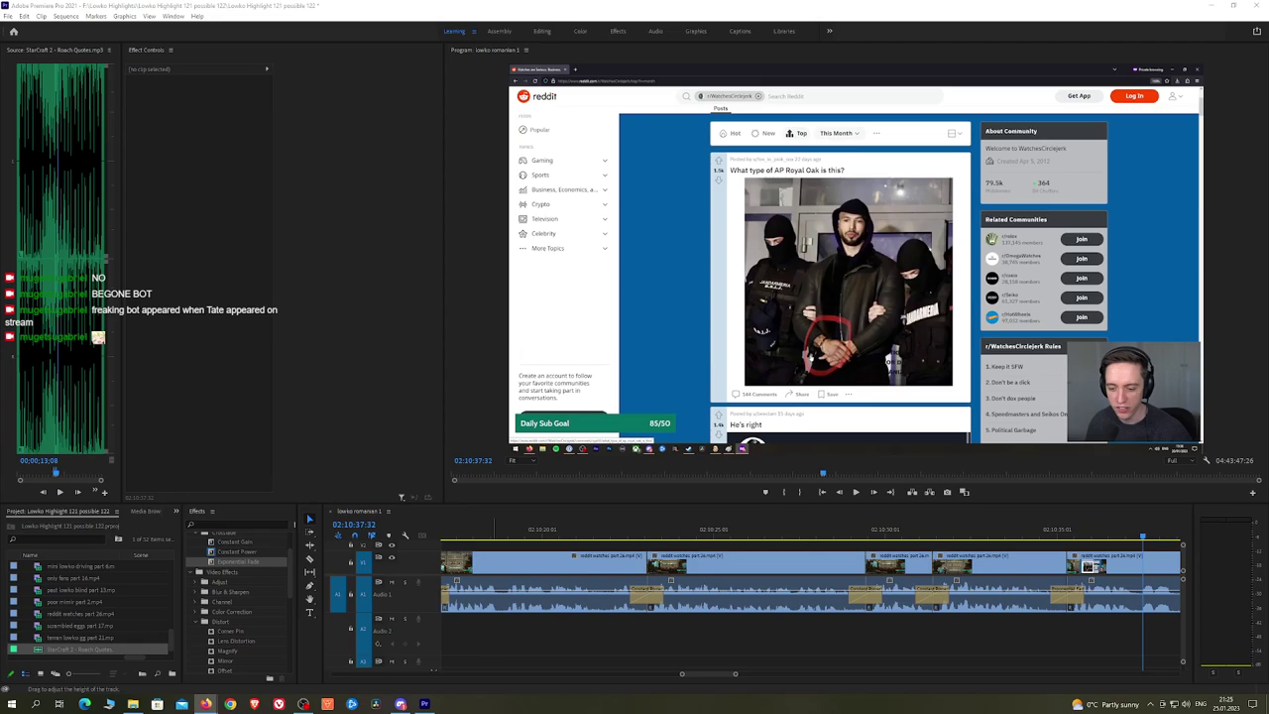
left_click(1068, 541)
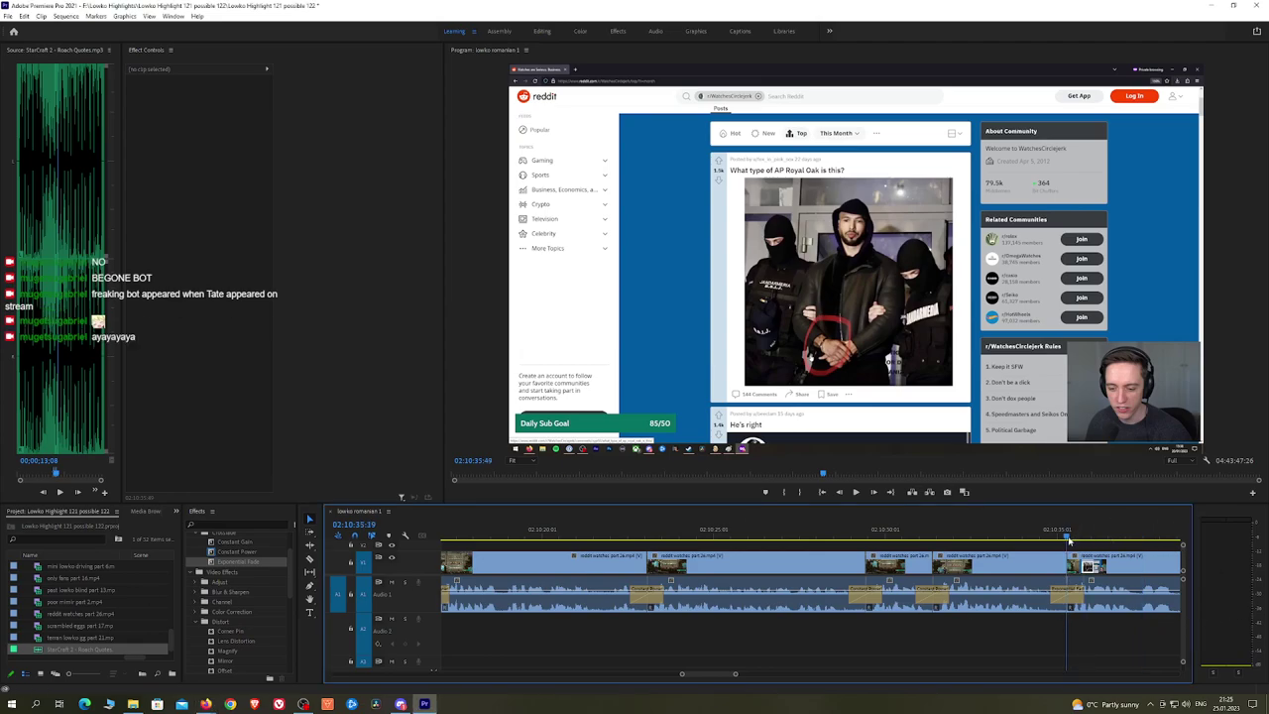
key("space")
key("h")
left_click_drag(1116, 545, 771, 542)
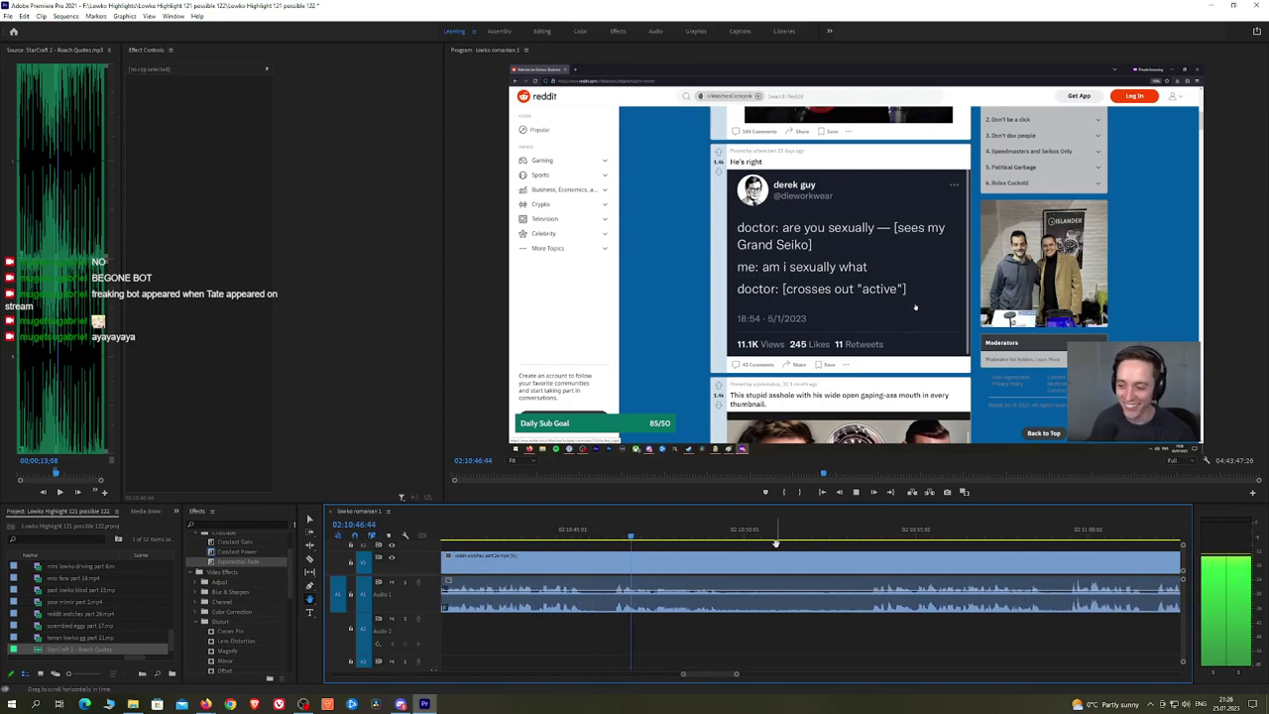
left_click(864, 565)
key("v")
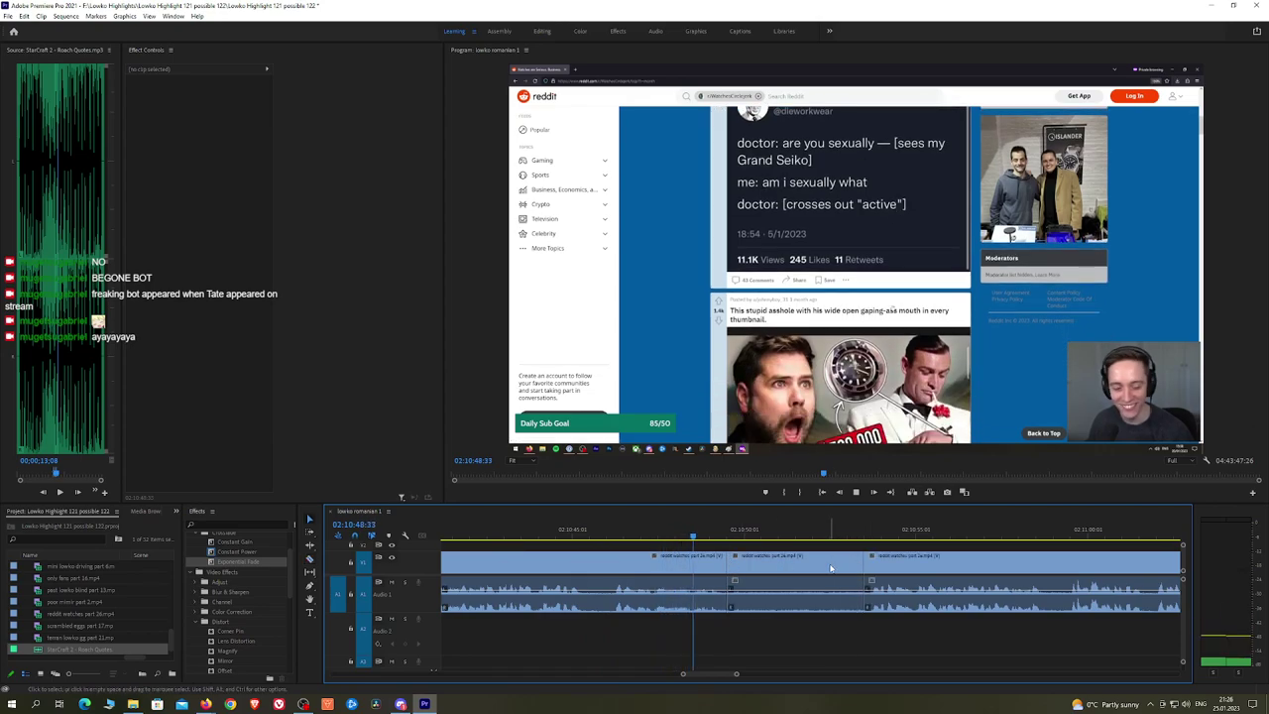
left_click(831, 568)
key("shift+Delete")
key("space")
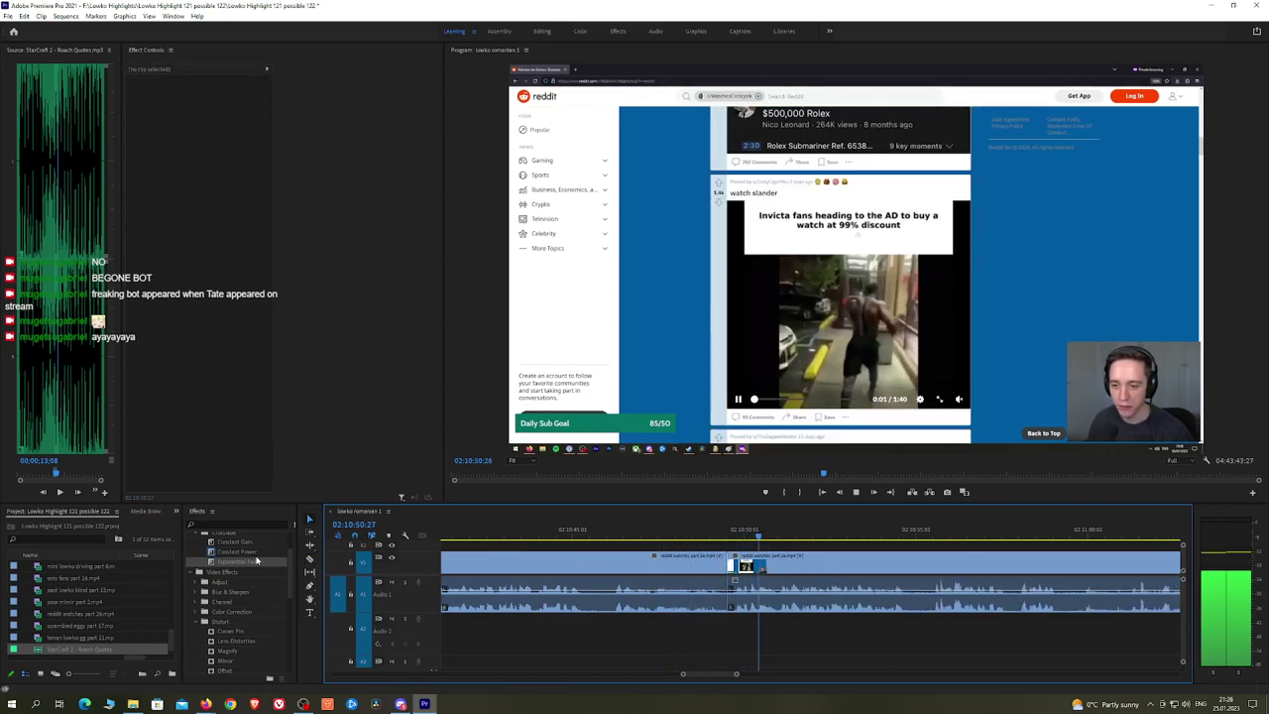
left_click_drag(248, 553, 732, 601)
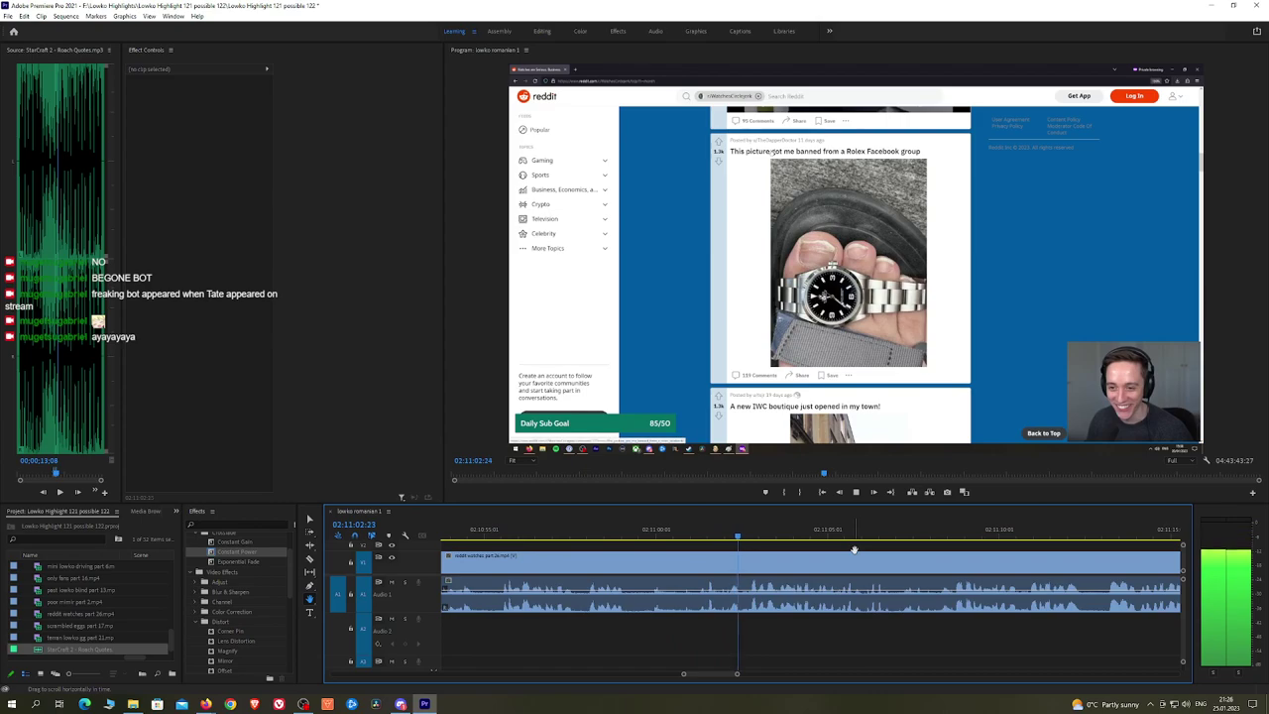
Step: Review later footage in a full-screen program monitor and split the clip where the next unwanted part starts
left_click_drag(1028, 551, 838, 543)
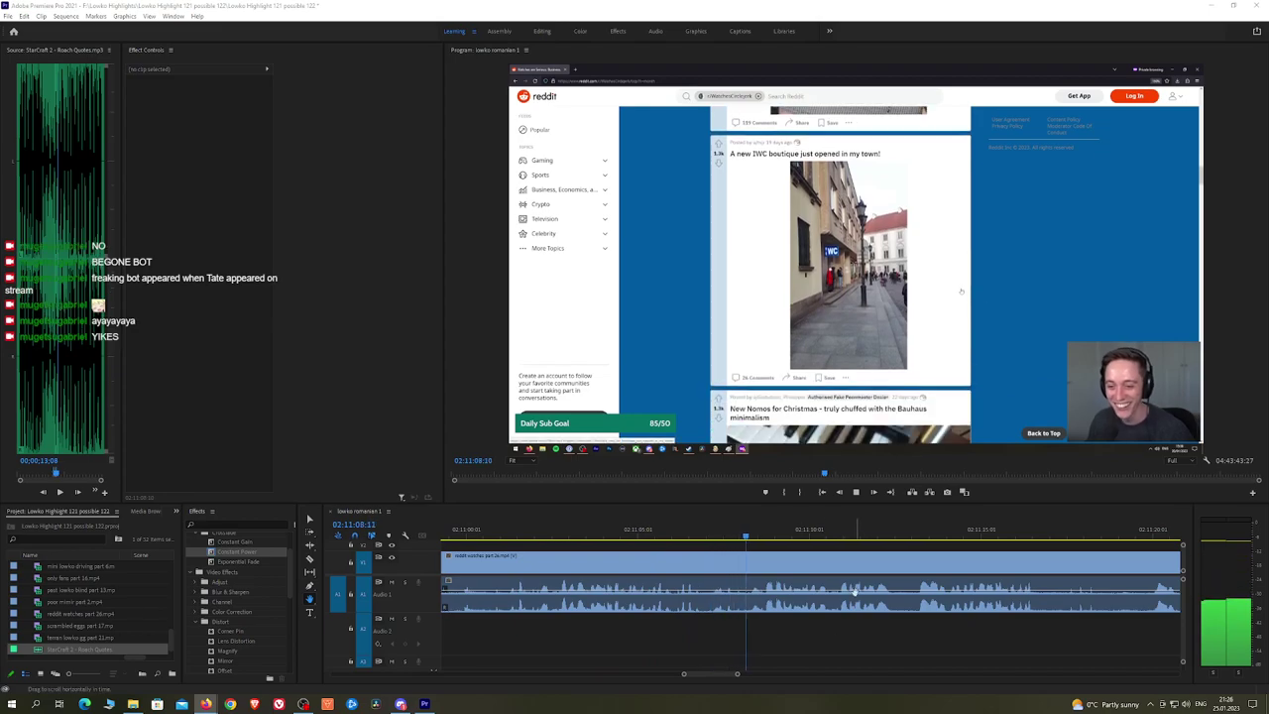
left_click_drag(864, 562, 821, 559)
left_click_drag(902, 559, 805, 559)
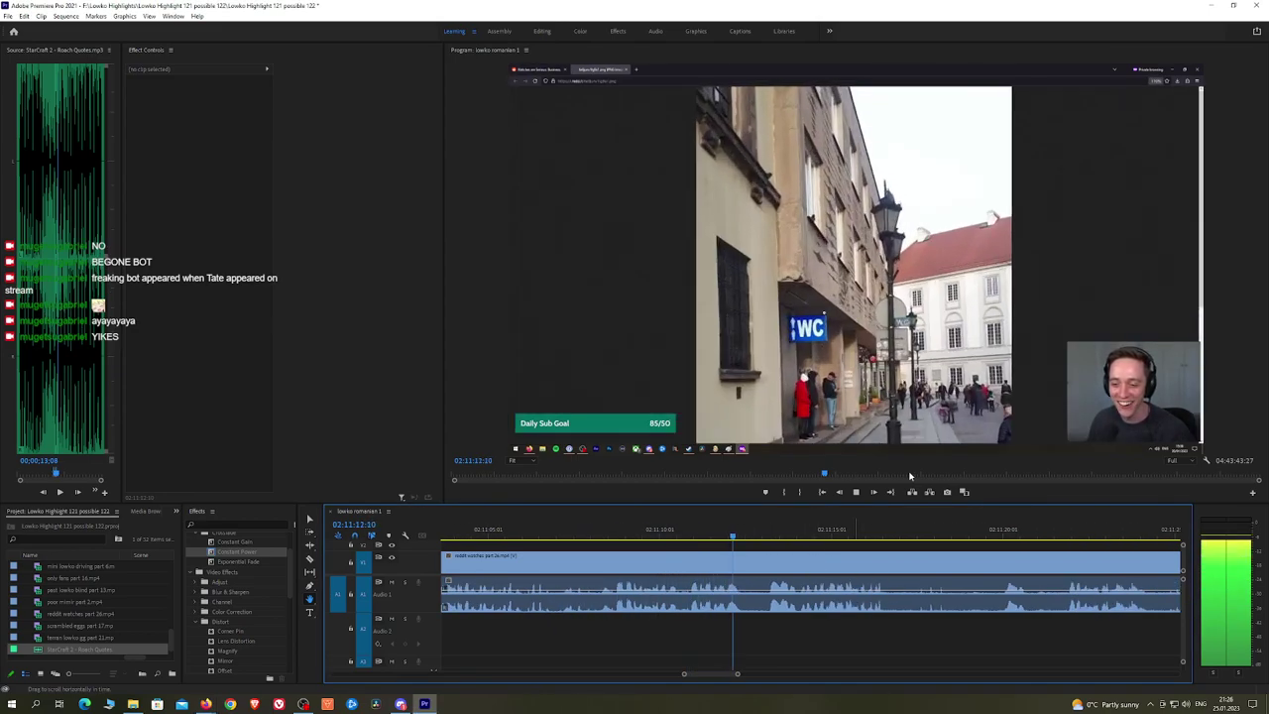
key("grave")
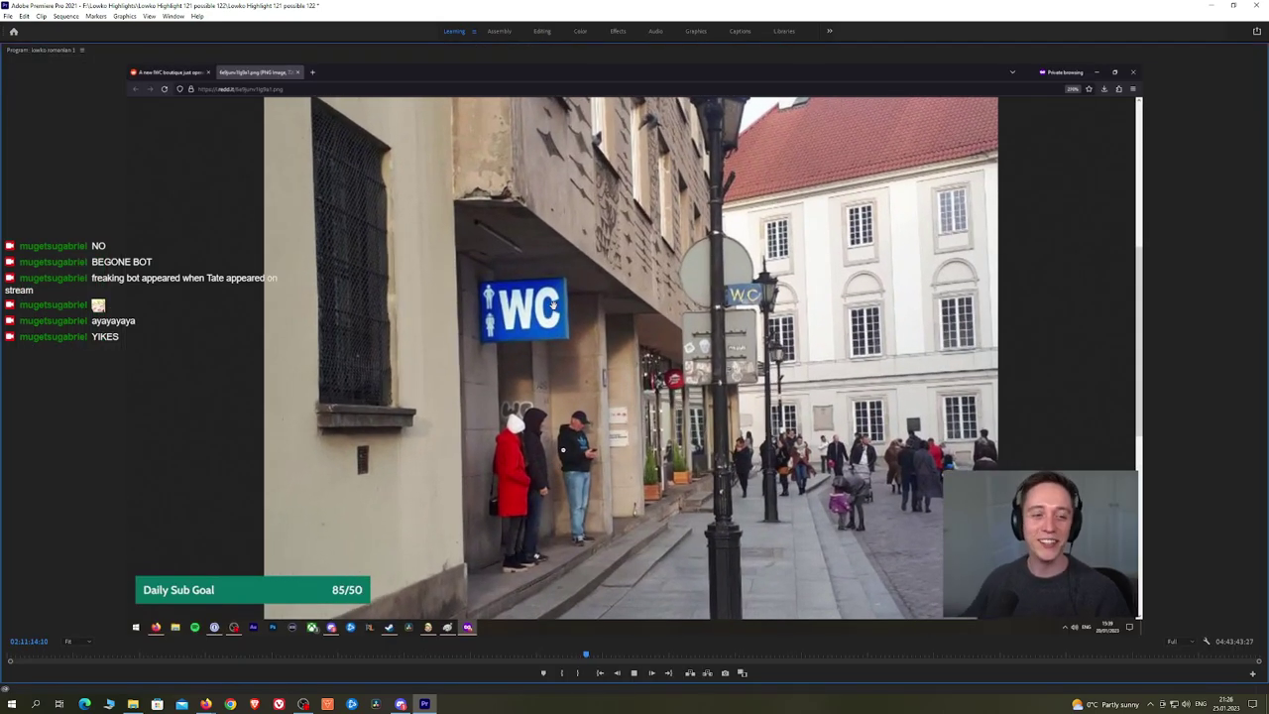
key("grave")
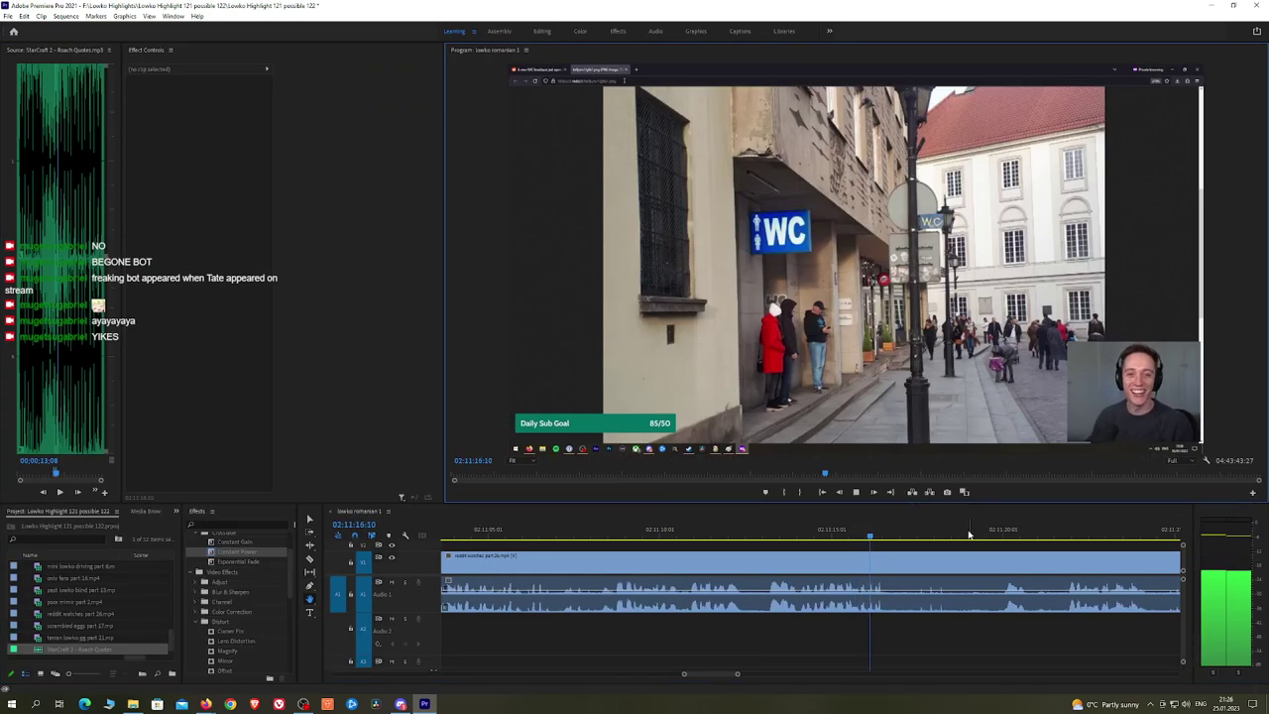
left_click(928, 536)
key("space")
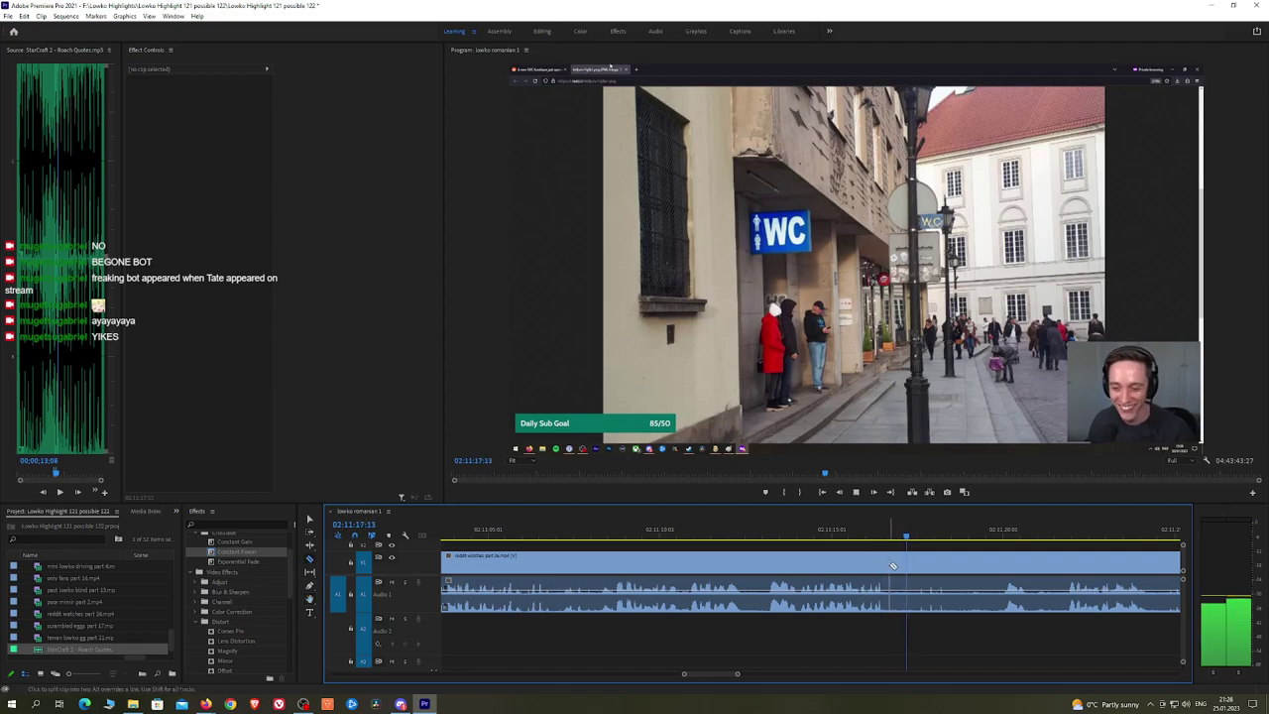
left_click(893, 564)
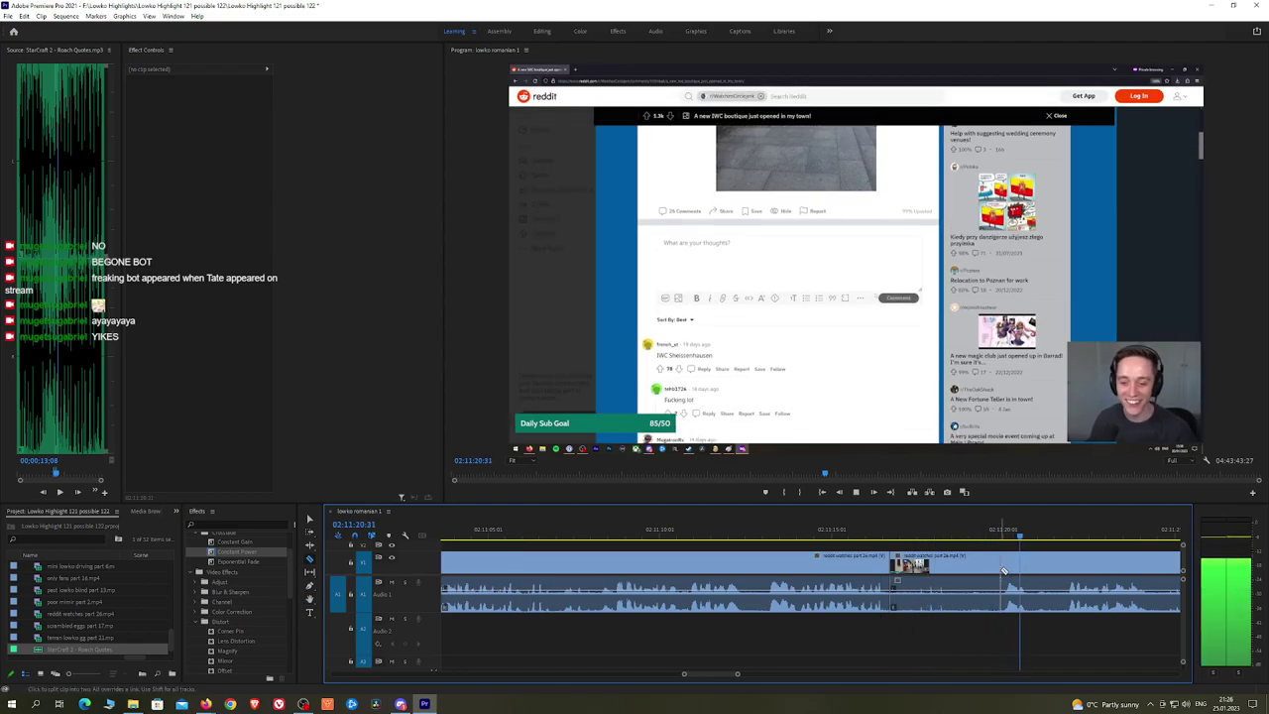
Step: Ripple delete the isolated unwanted segment and put a Constant Power crossfade on the audio join
left_click(1004, 570)
key("v")
left_click(947, 563)
key("shift+Delete")
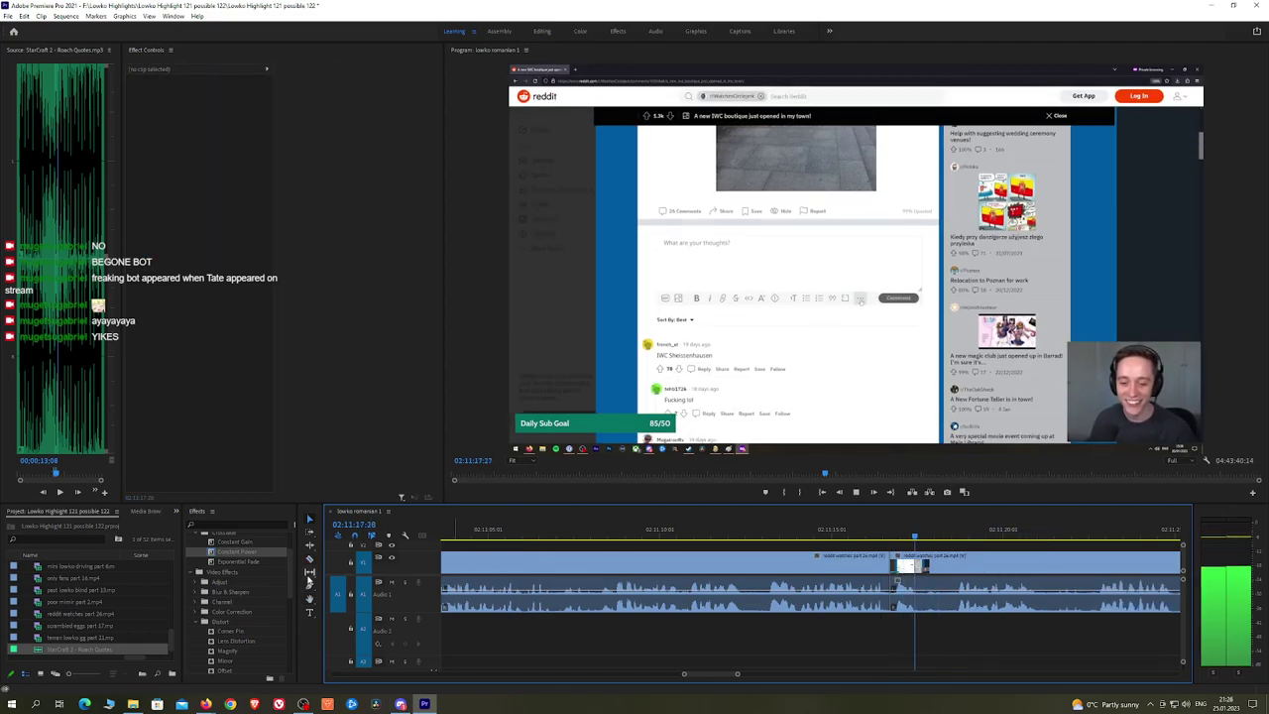
left_click(273, 548)
left_click_drag(241, 554, 890, 597)
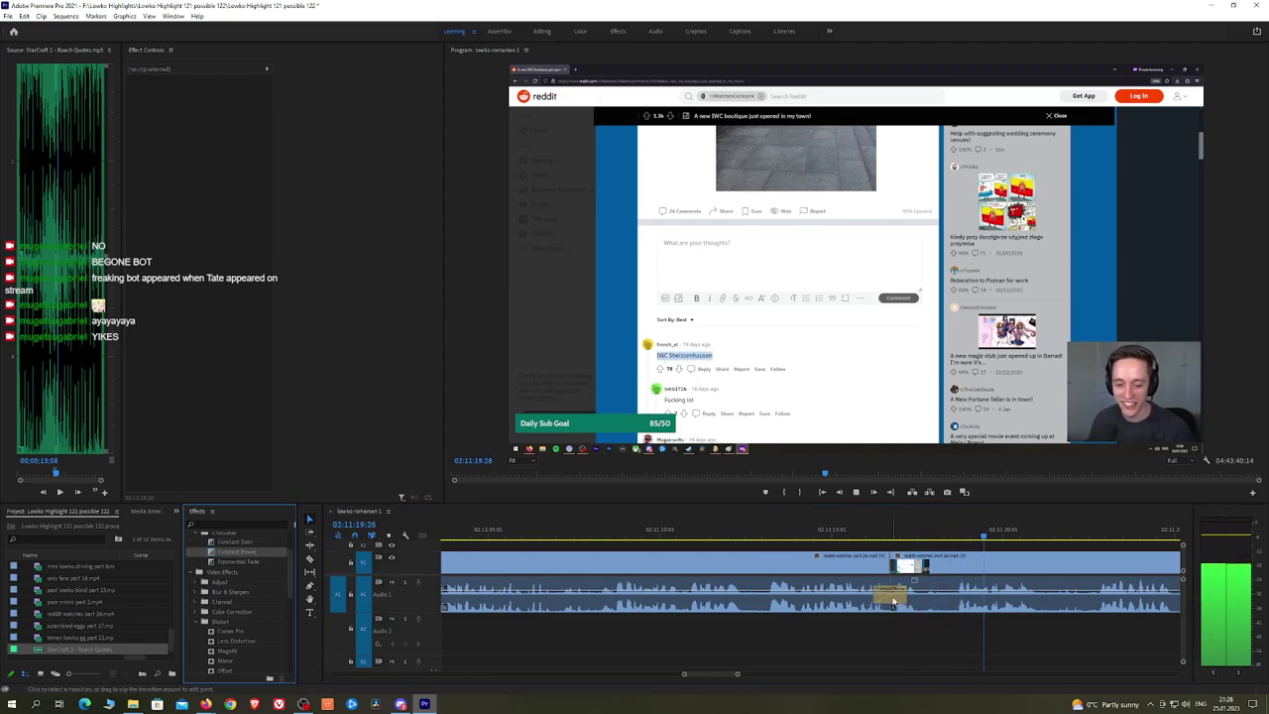
Step: Cut out a short dull piece near 02:11:31 and smooth its audio join with Constant Power
key("h")
left_click_drag(1102, 566, 692, 555)
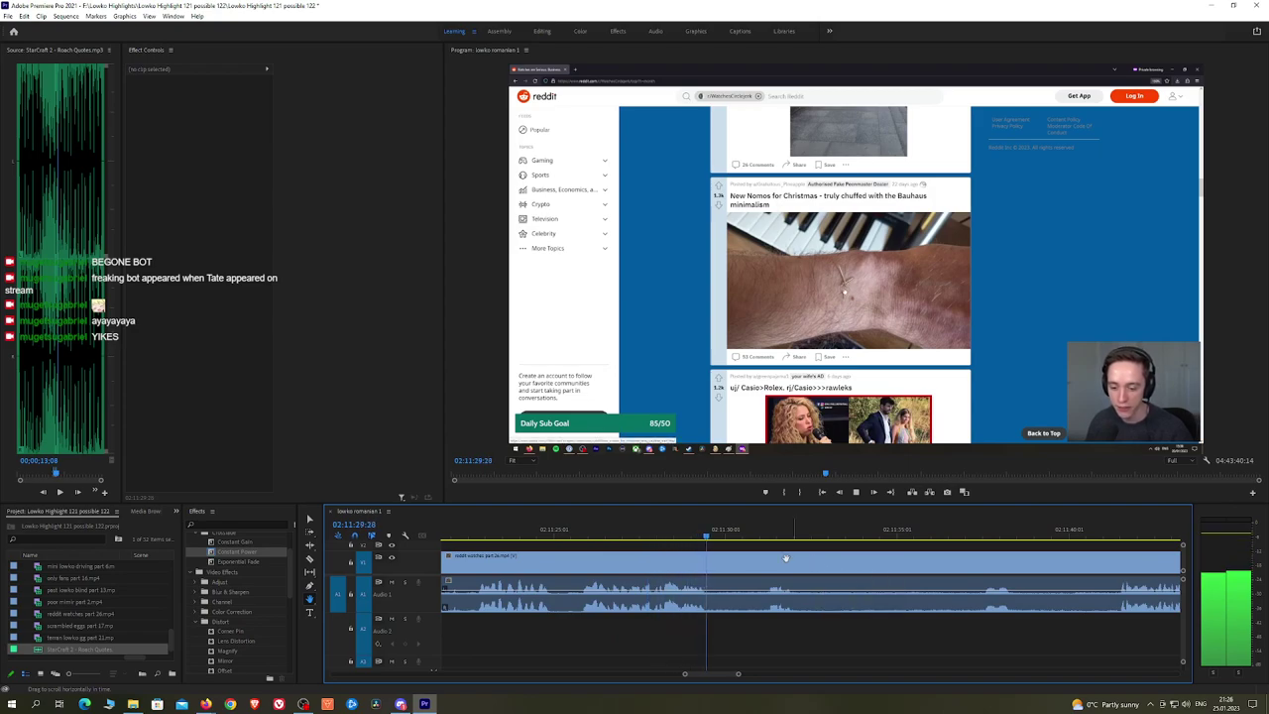
left_click(754, 537)
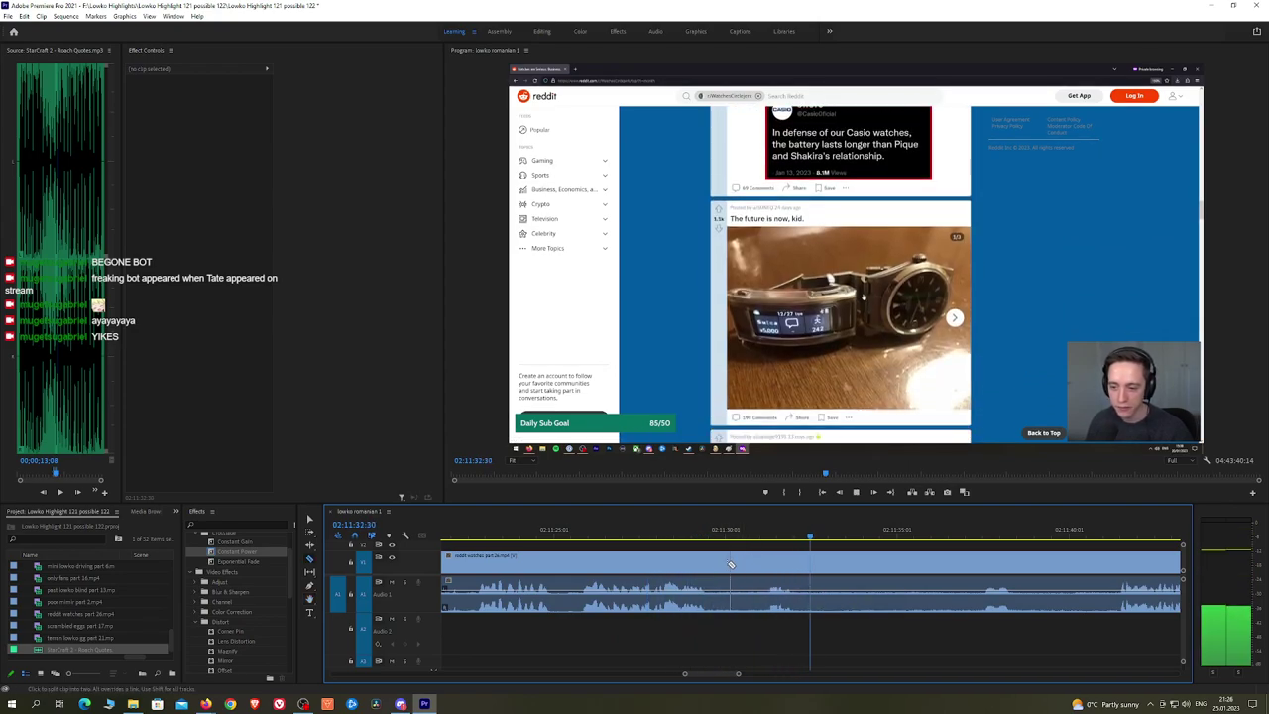
left_click(719, 562)
left_click(770, 562)
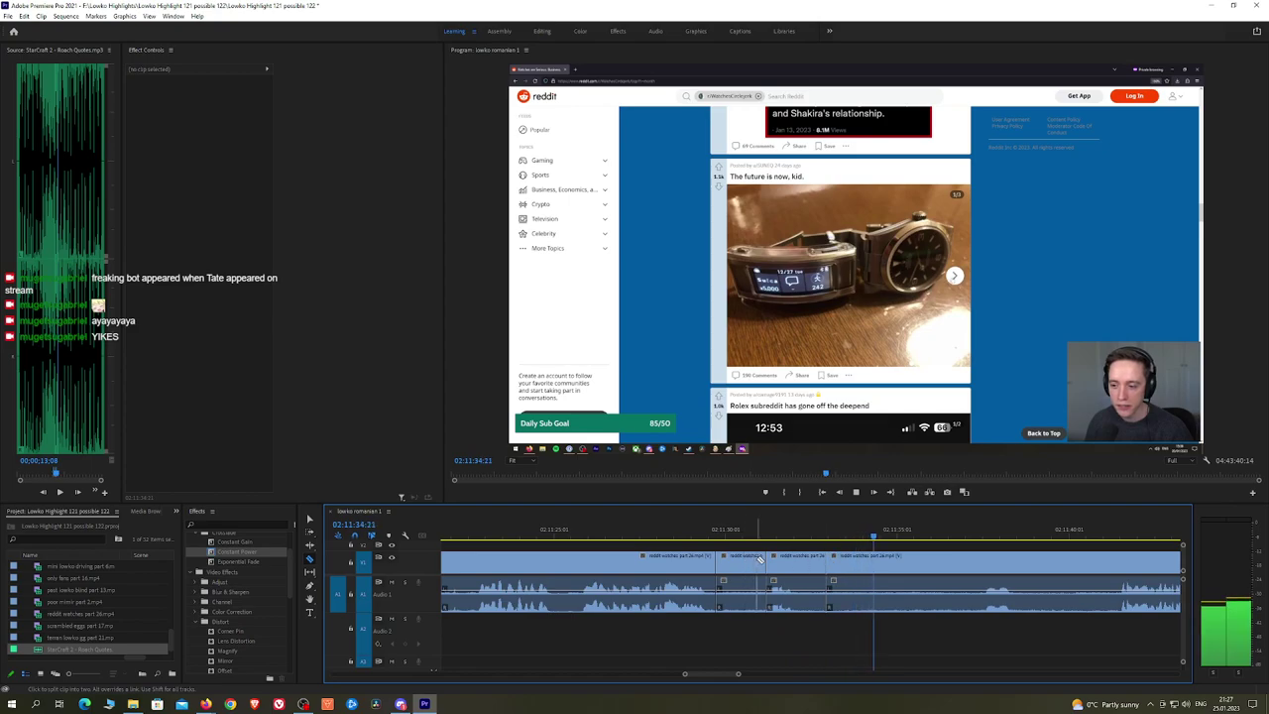
key("ctrl+z")
key("ctrl+z")
left_click(754, 562)
left_click(806, 562)
key("v")
left_click(741, 564)
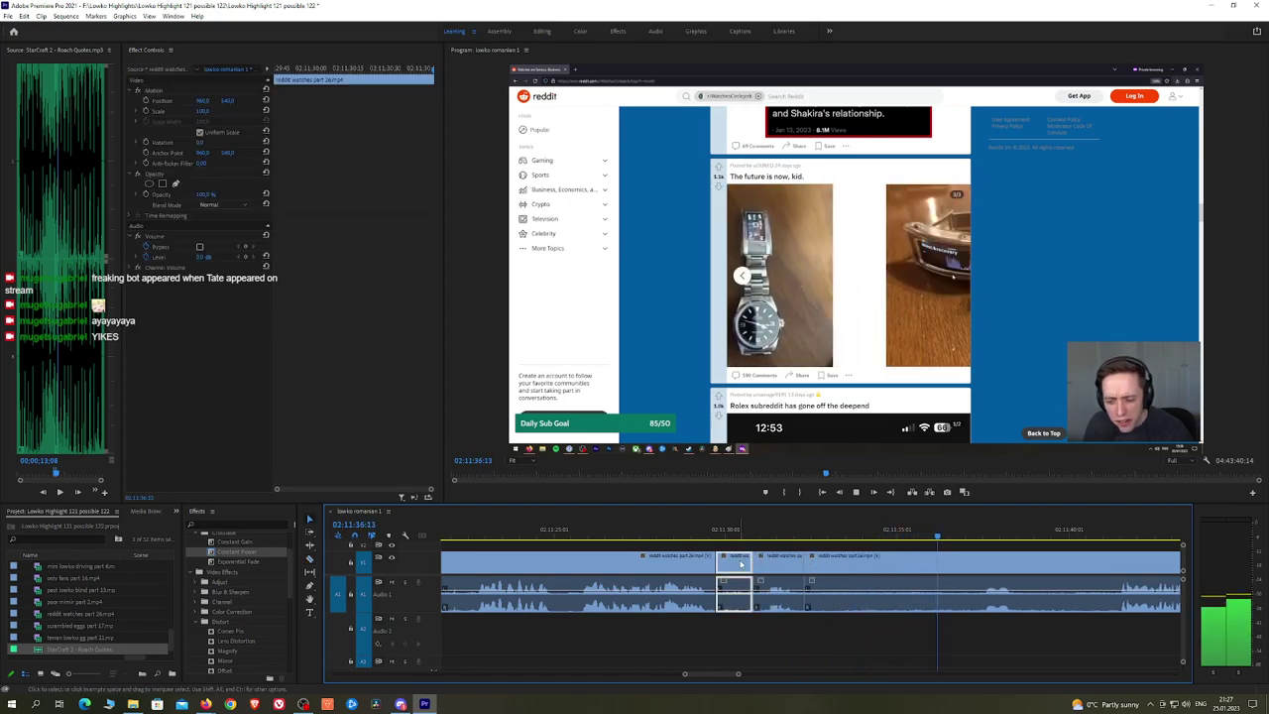
key("shift+Delete")
key("space")
left_click_drag(243, 552, 721, 598)
Step: Remove the unwanted stretch further ahead and add a Constant Power crossfade at the new audio cut
left_click(947, 533)
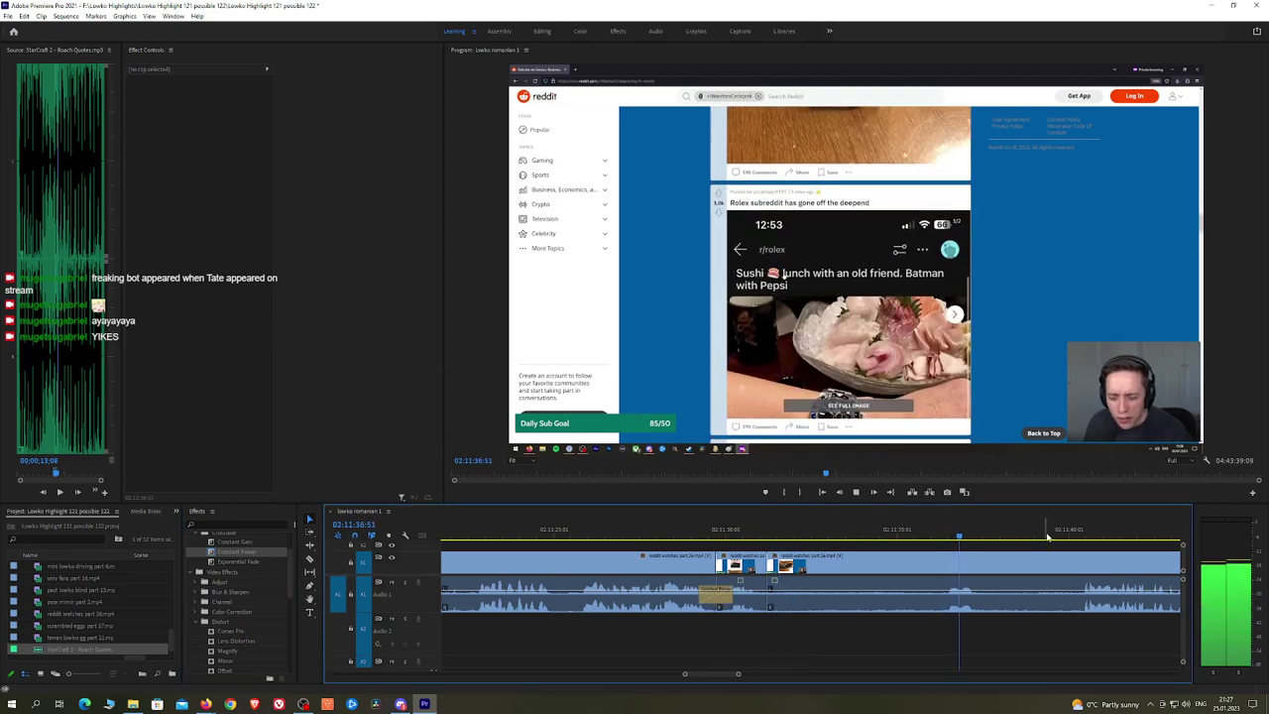
left_click(1066, 536)
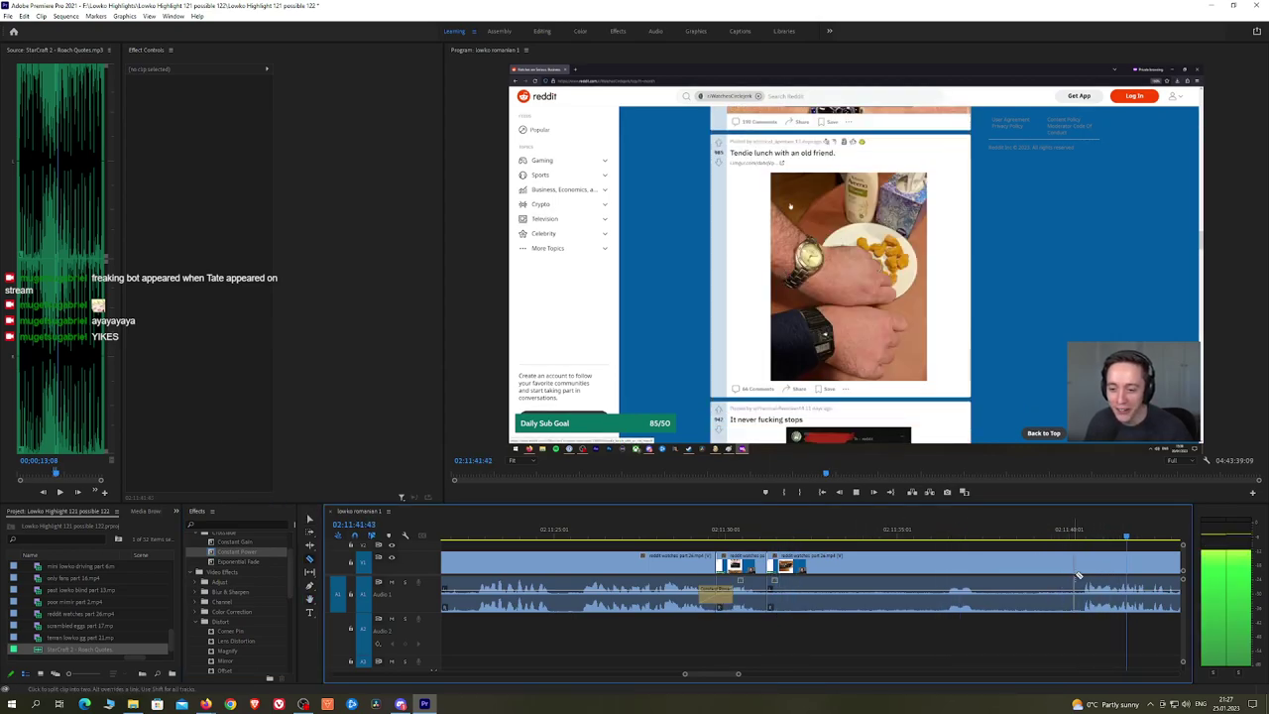
key("v")
left_click(1079, 573)
scroll(1079, 574, "down", 5)
scroll(706, 548, "down", 5)
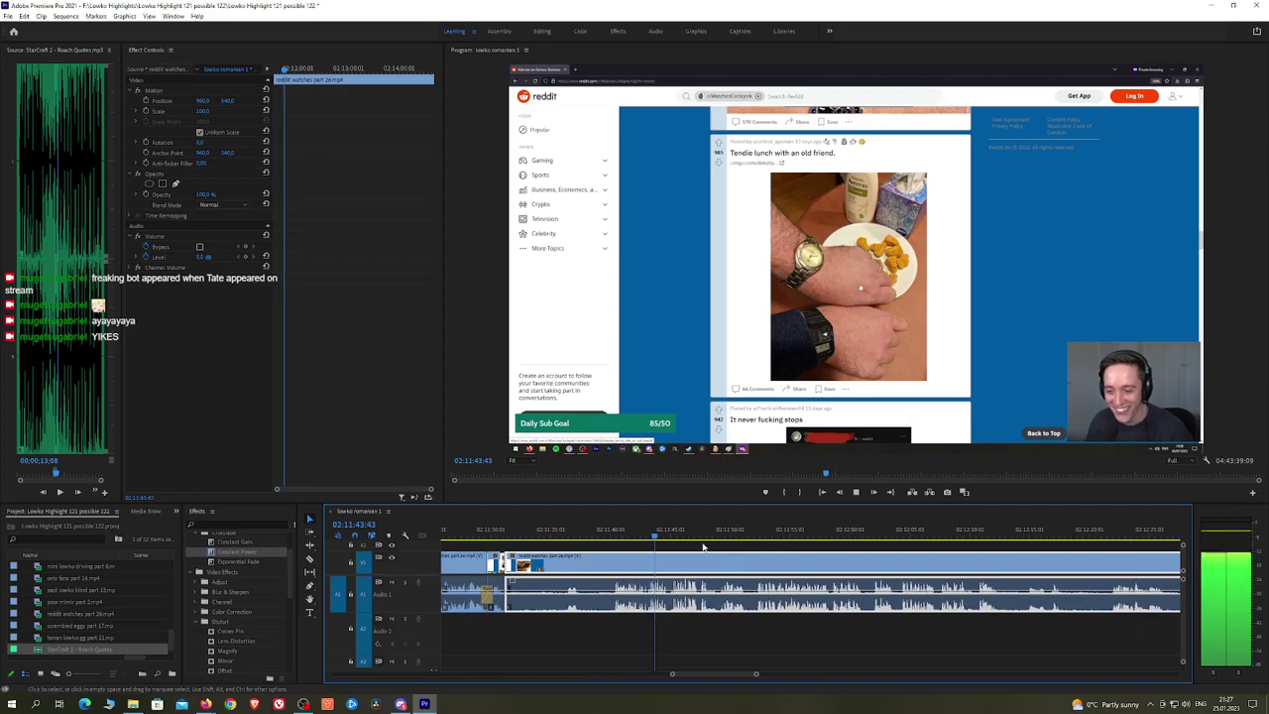
left_click(648, 546)
key("c")
left_click(609, 564)
key("v")
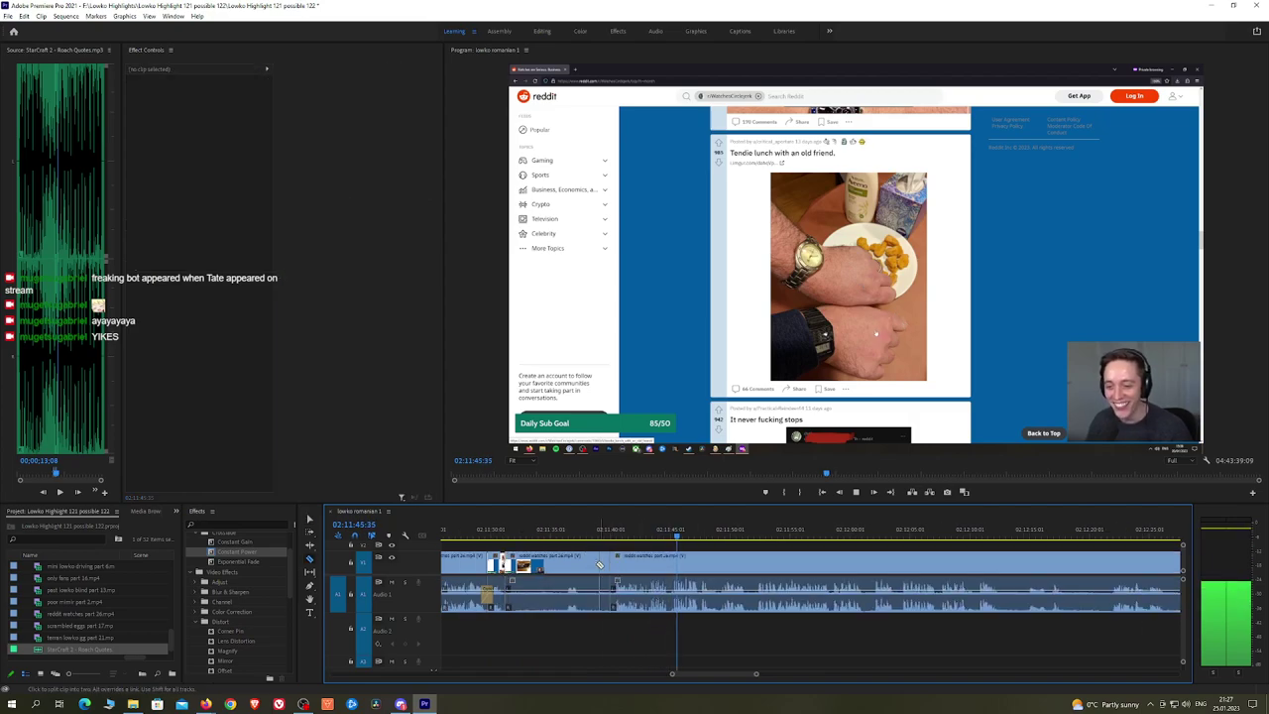
left_click(596, 566)
key("shift+Delete")
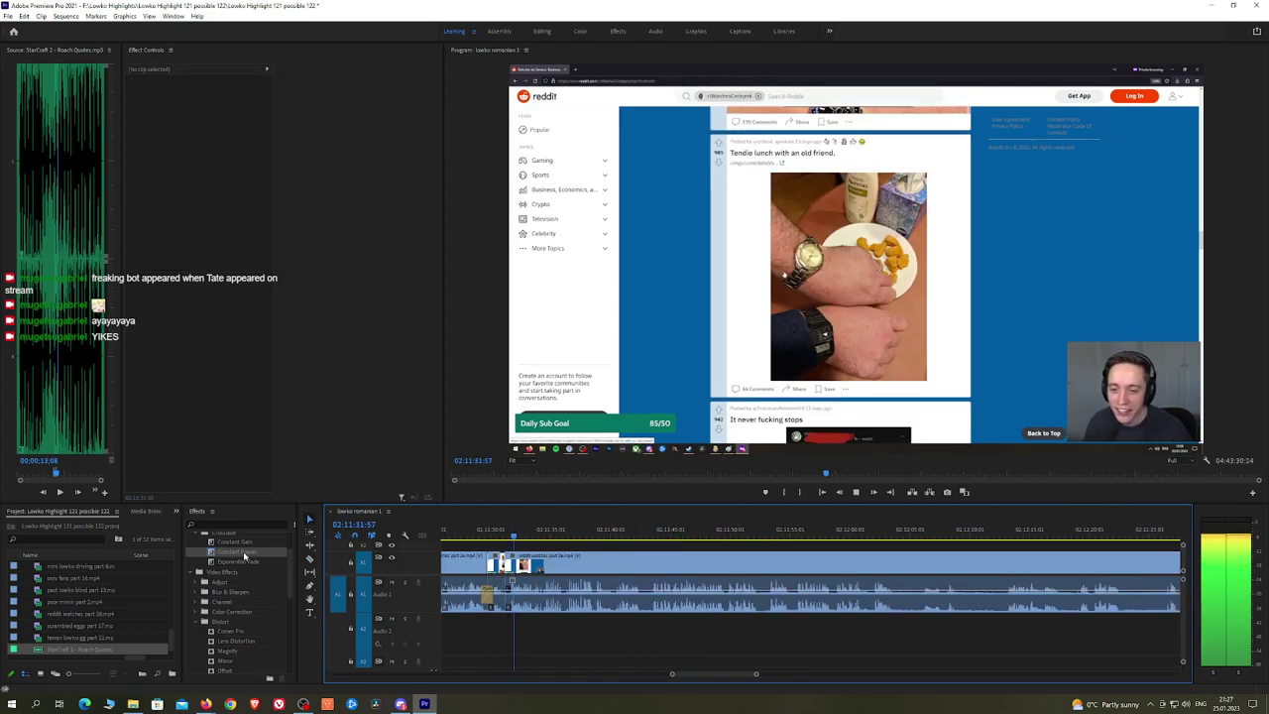
left_click_drag(245, 556, 520, 599)
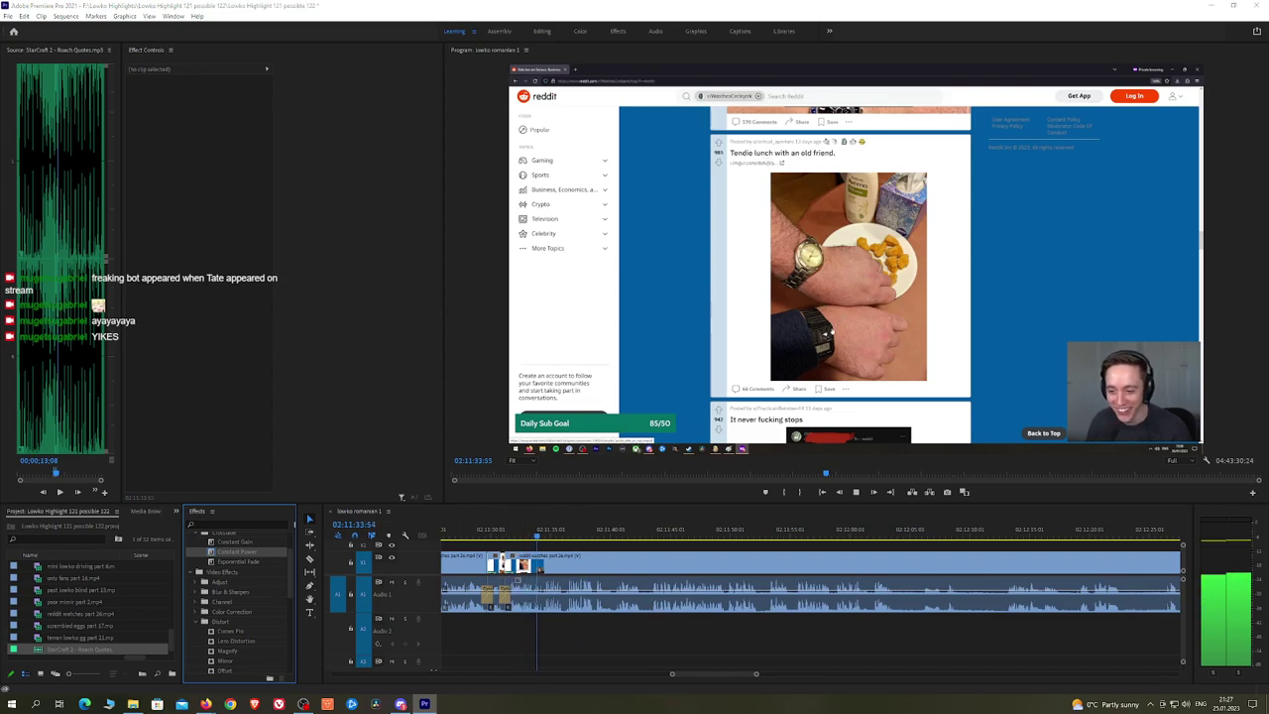
Step: Check the web browser, then stop playback and park the playhead at 02:11:59
key("alt+Tab")
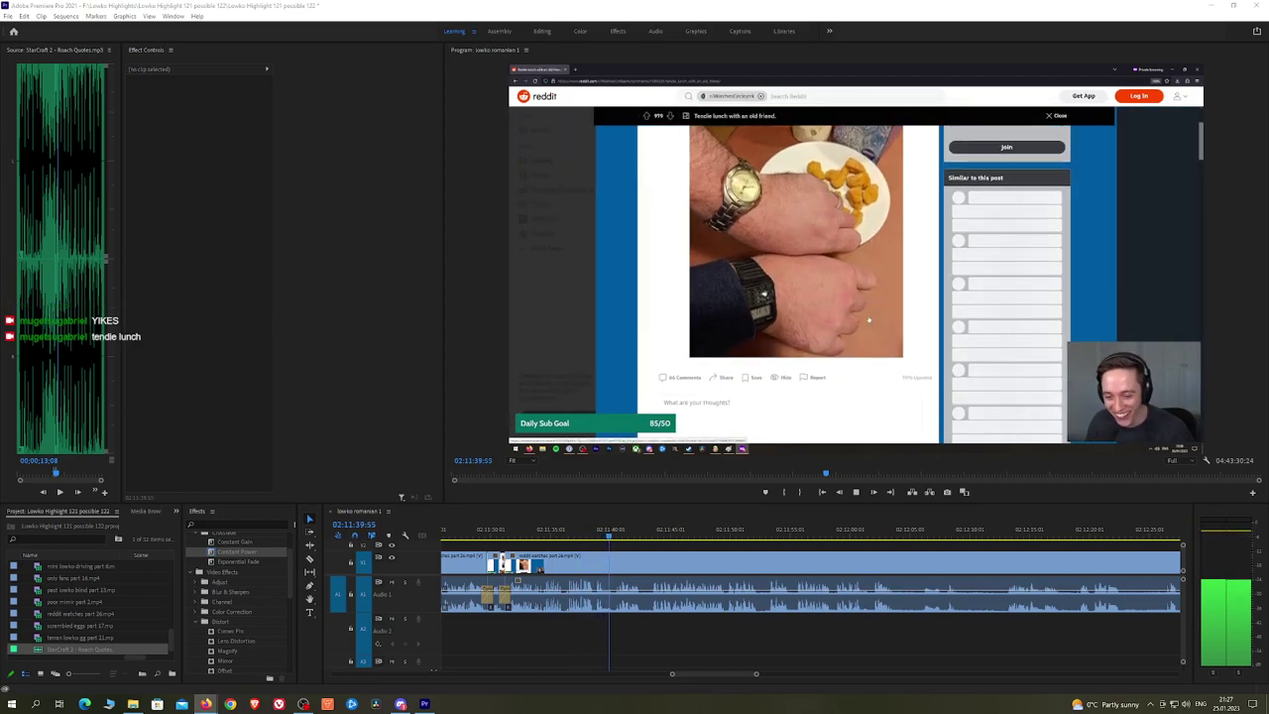
left_click(589, 549)
scroll(658, 553, "up", 1)
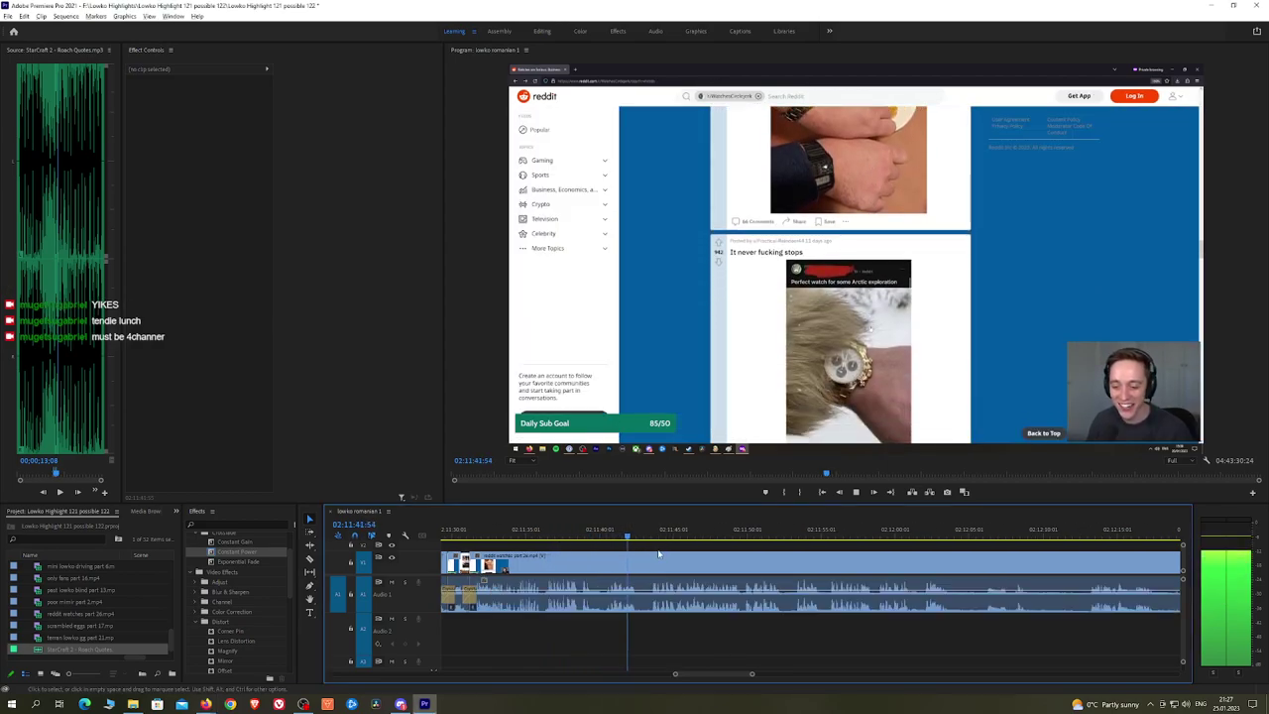
scroll(658, 553, "up", 1)
key("alt+Tab")
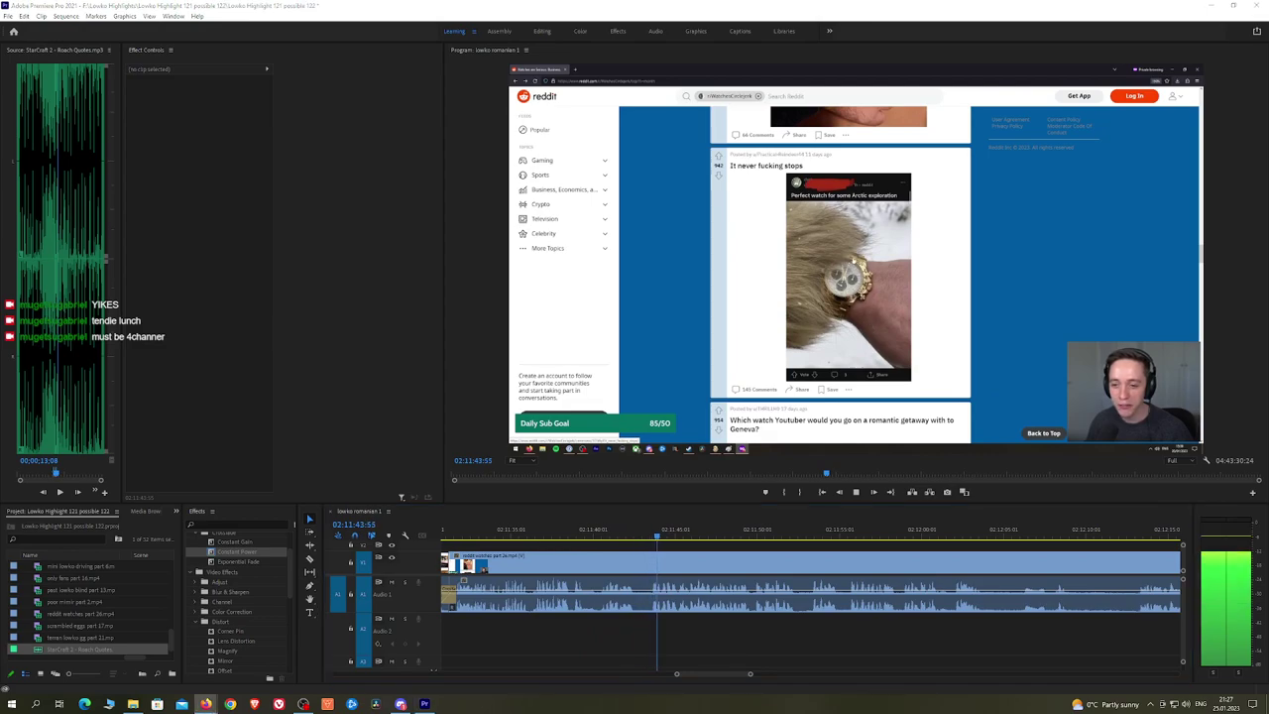
scroll(737, 549, "up", 2)
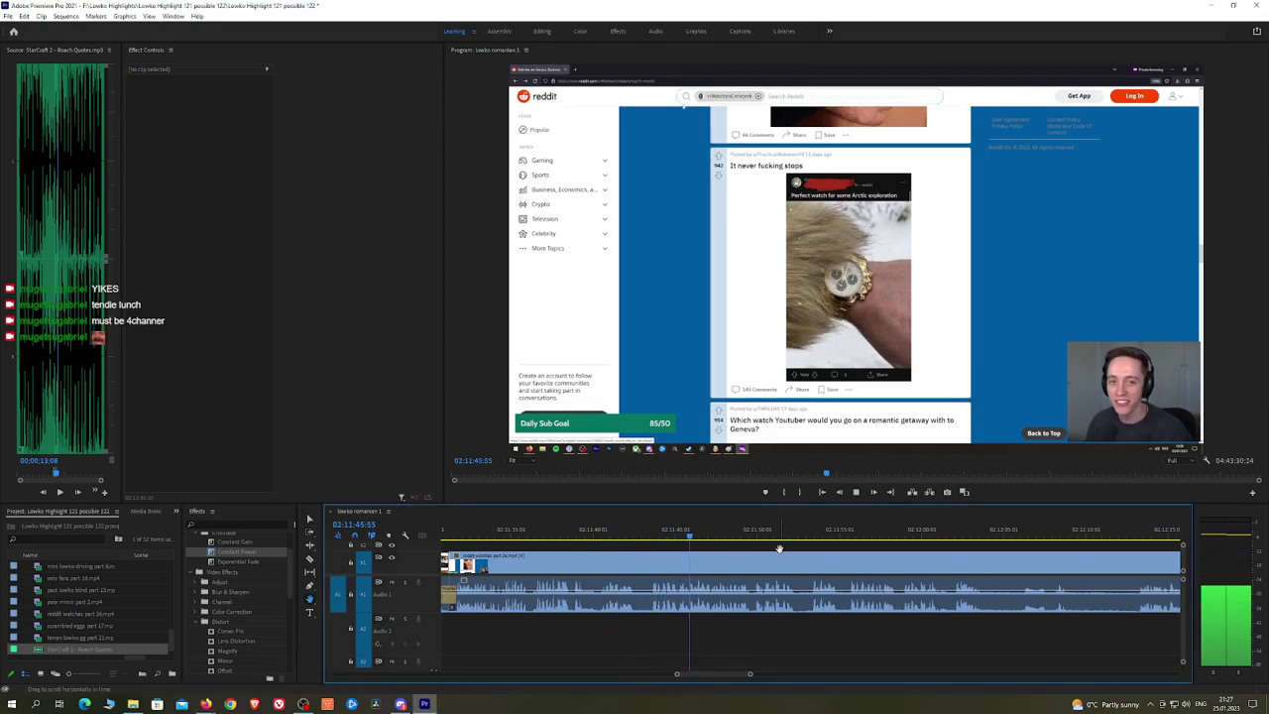
scroll(748, 546, "down", 2)
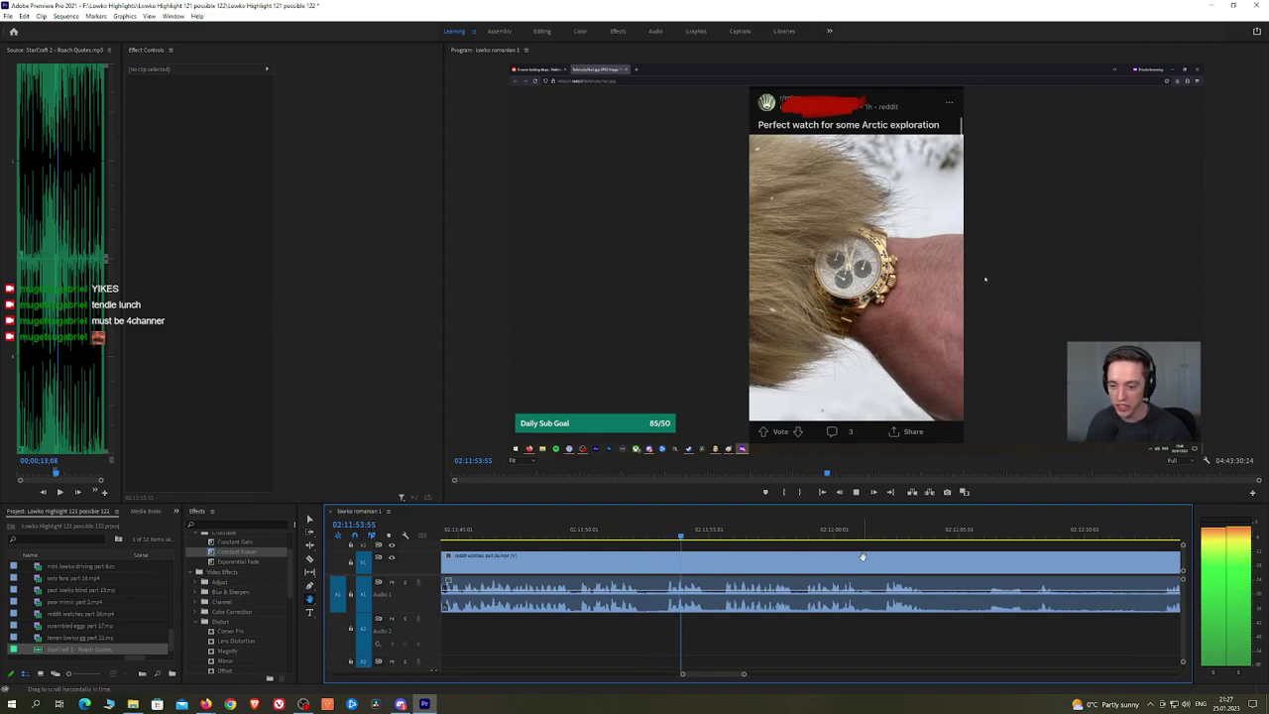
left_click_drag(863, 558, 797, 558)
scroll(799, 558, "right", 3)
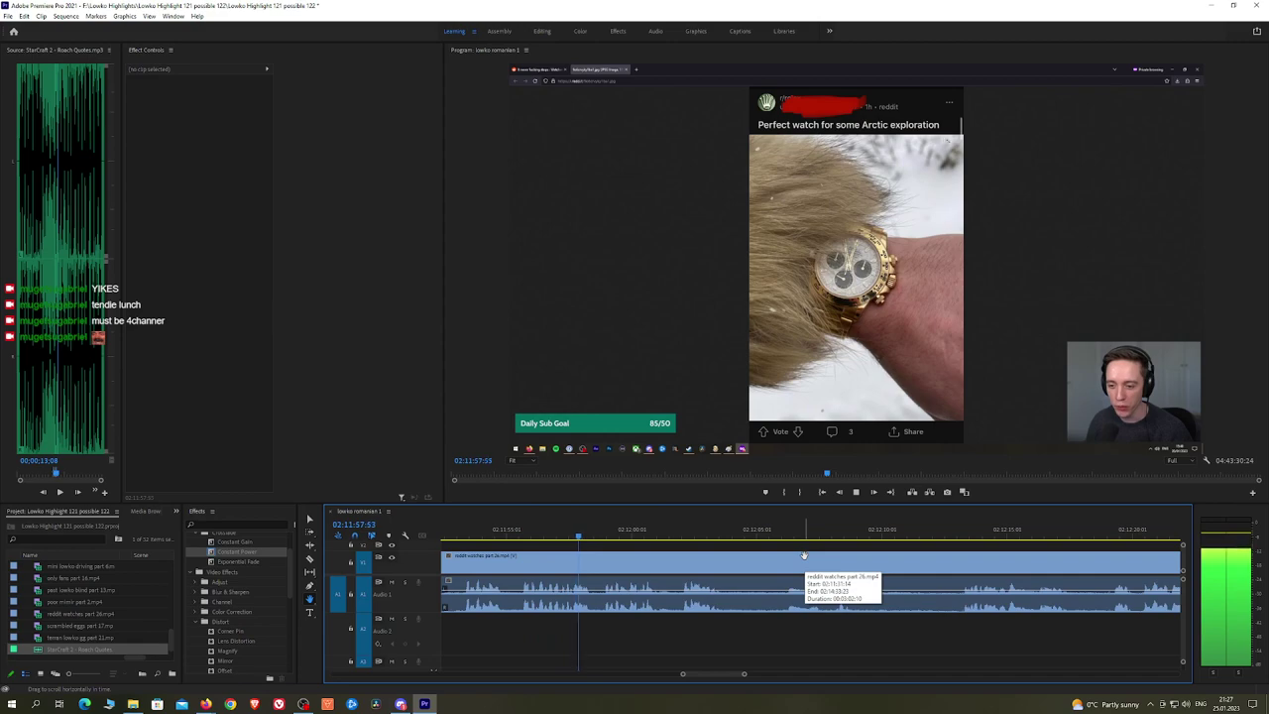
left_click_drag(804, 556, 792, 554)
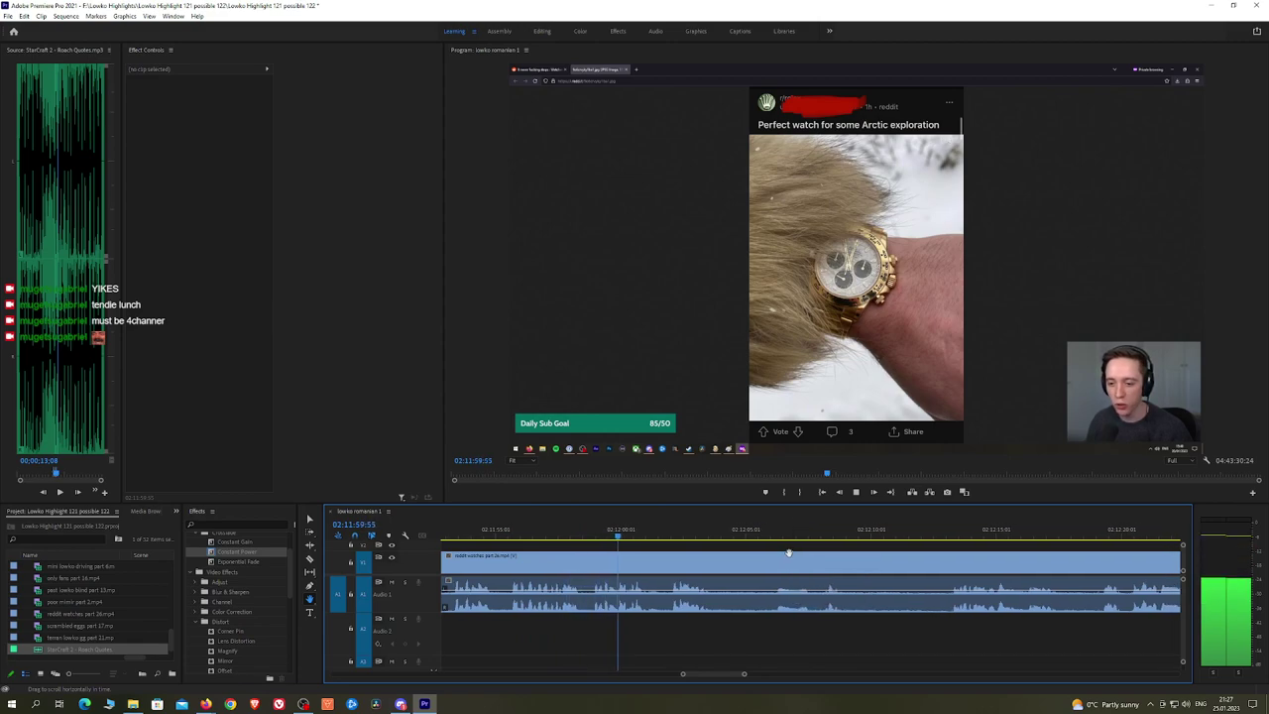
key("space")
left_click_drag(593, 531, 604, 534)
Step: Split the clip at 02:11:59 and pull the short piece's volume down to silence
key("c")
left_click(603, 555)
key("space")
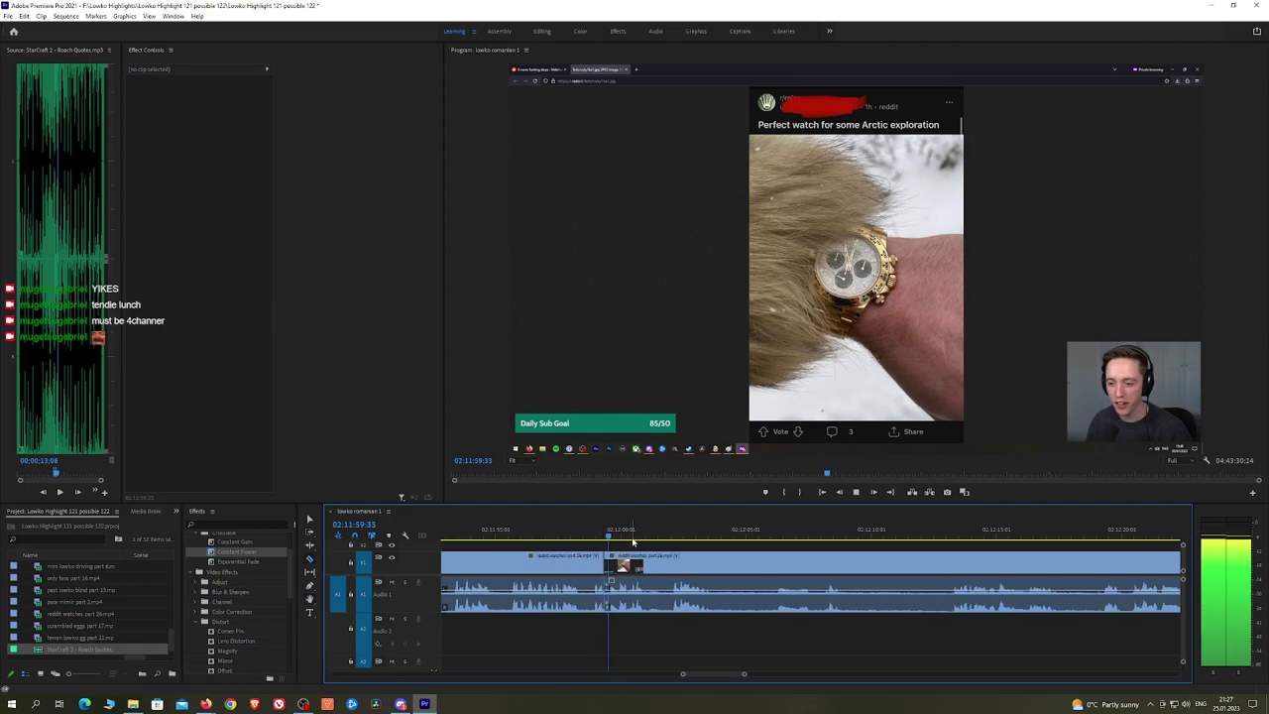
key("space")
left_click_drag(611, 614, 611, 613)
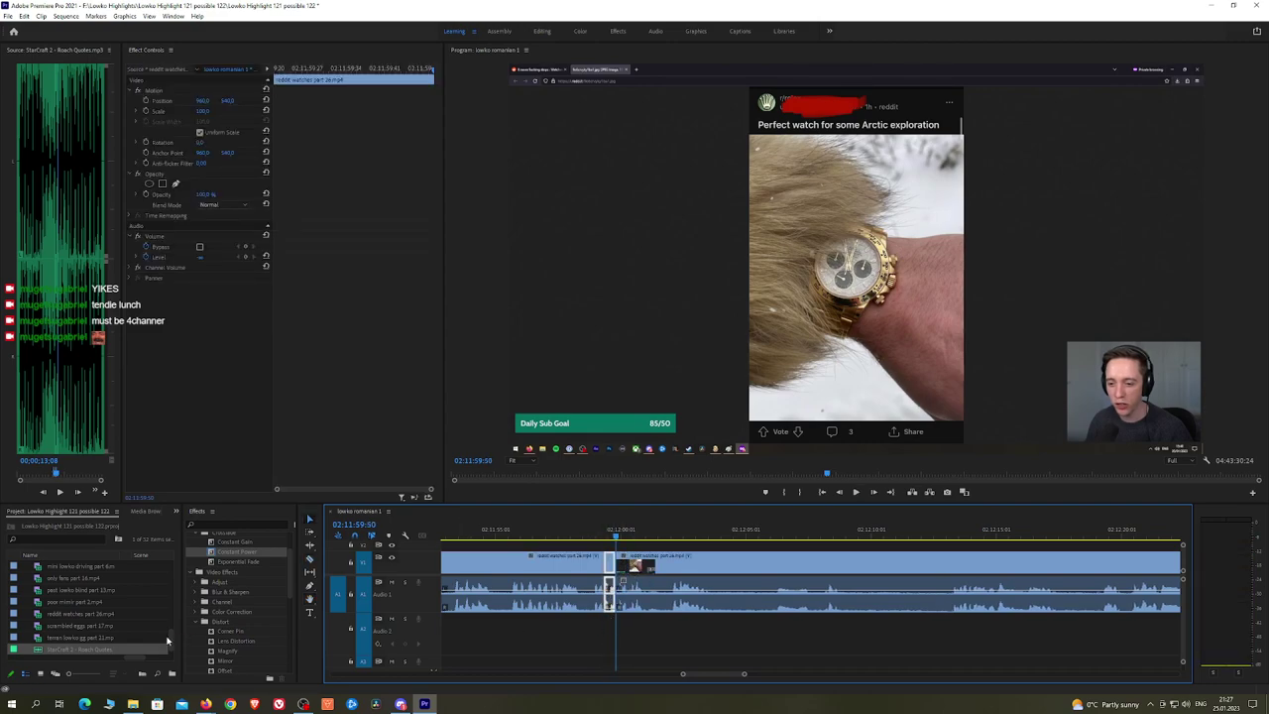
Step: Lay 'StarCraft 2 - Roach Quotes.mp3' on A2 at the cut, trim it shorter, and lower its level
left_click_drag(43, 652, 612, 626)
left_click(672, 537)
scroll(613, 626, "up", 2)
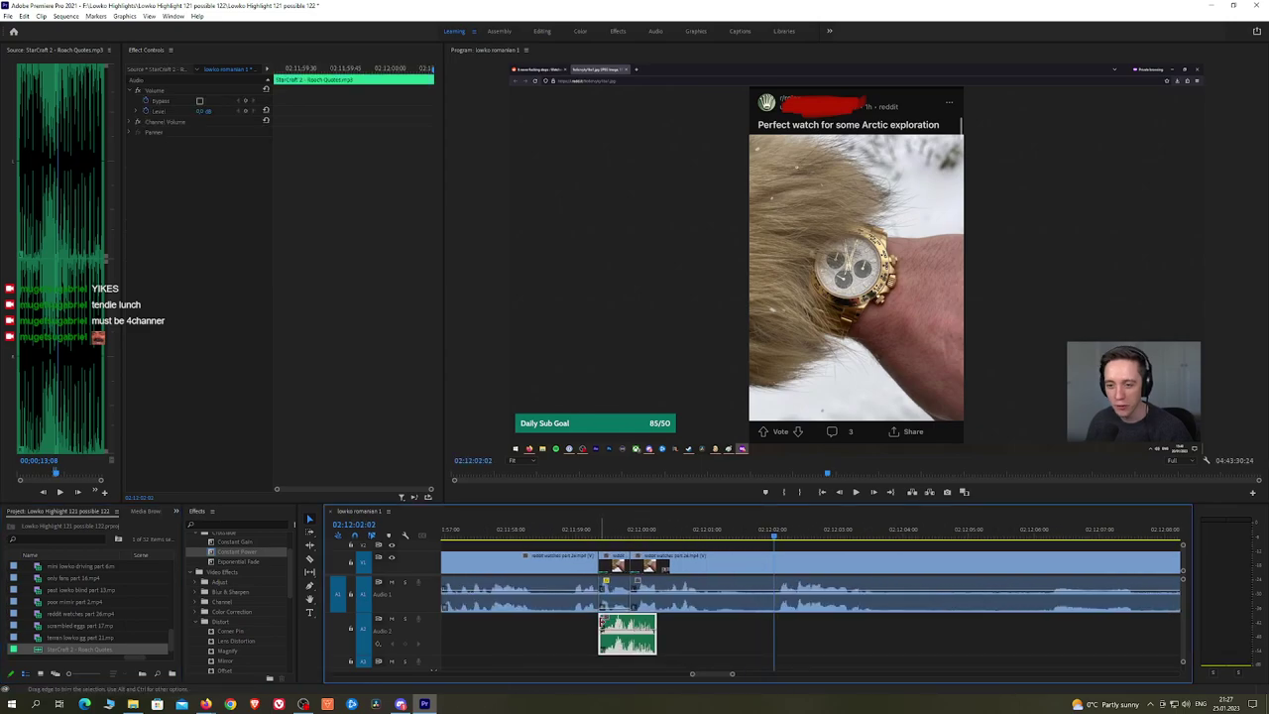
left_click(667, 632)
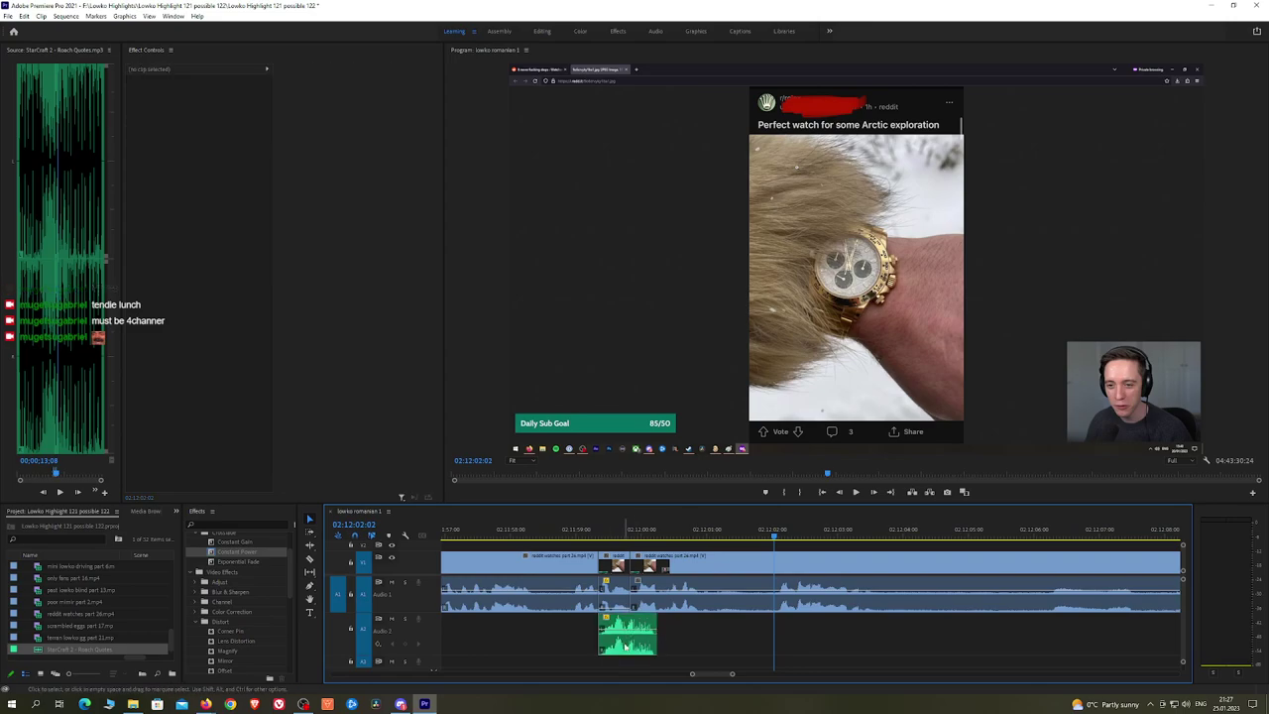
mouse_move(649, 635)
left_mouse_down()
mouse_move(599, 639)
mouse_move(630, 636)
left_mouse_up()
left_click(210, 110)
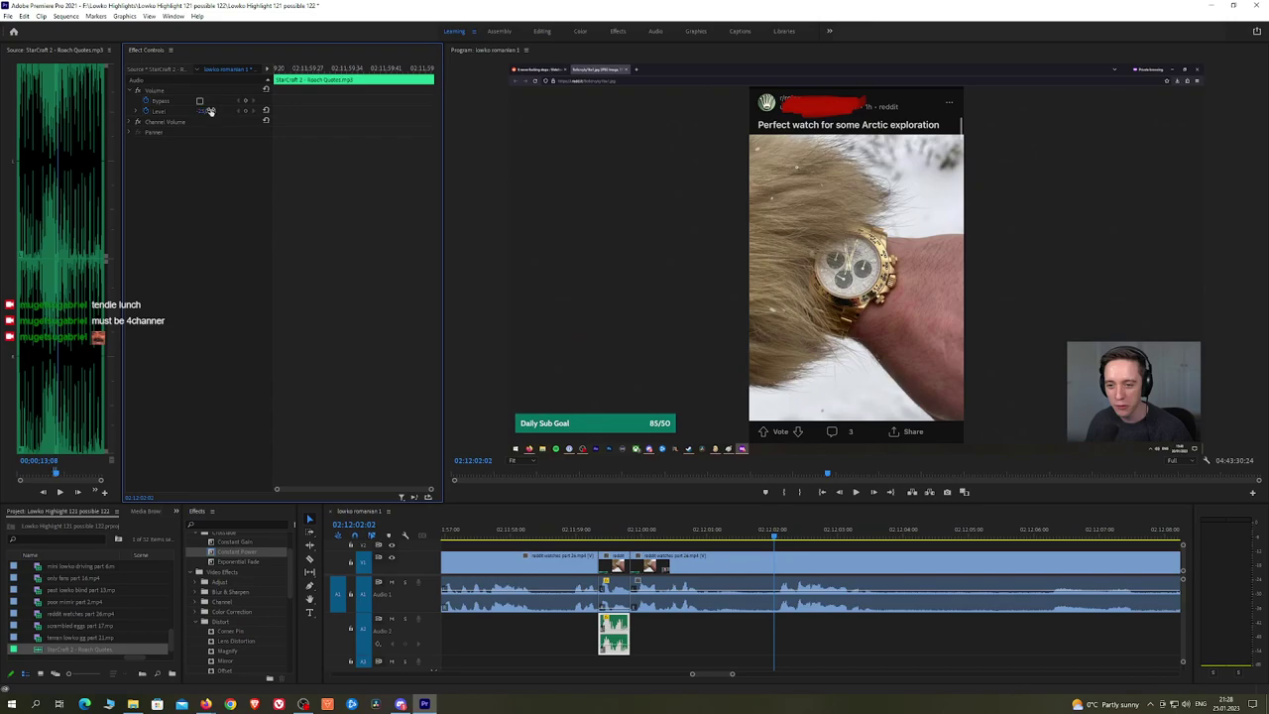
Step: Play back the new Roach Quotes edit from just before the cut, then move on to later footage
left_click(740, 544)
left_click_drag(611, 534, 583, 533)
key("space")
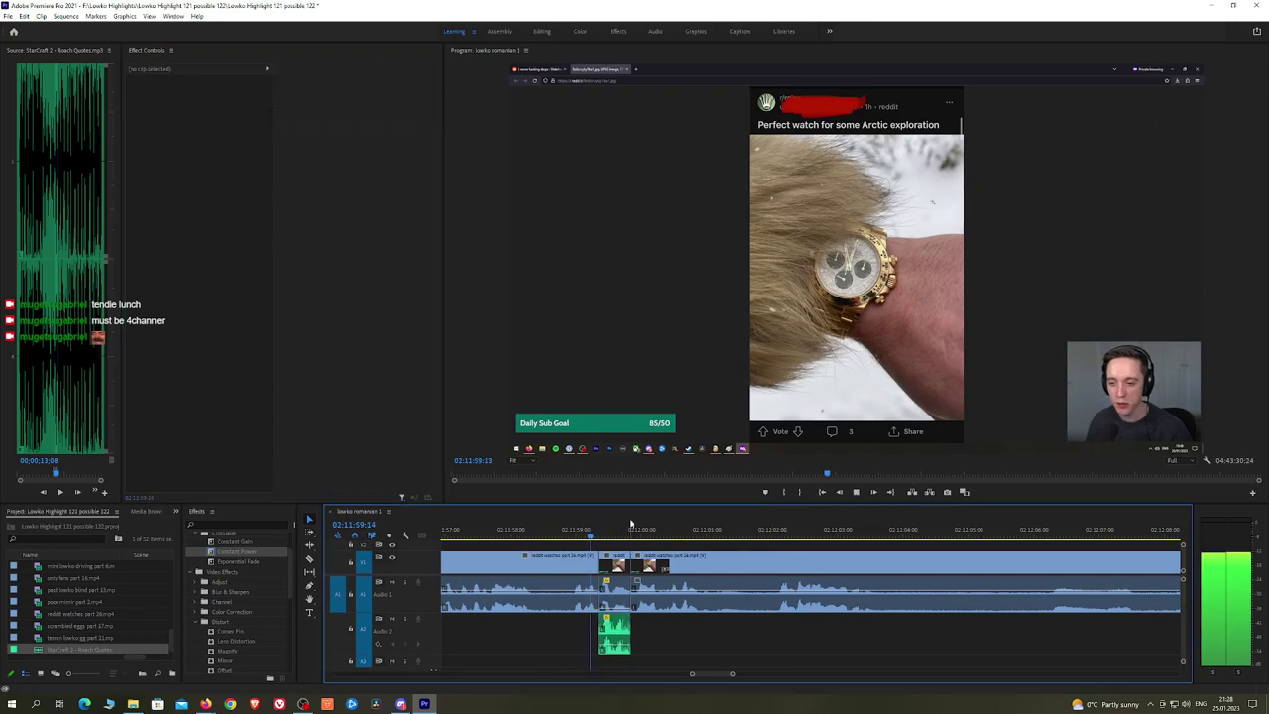
scroll(802, 550, "down", 2)
scroll(833, 555, "down", 2)
key("h")
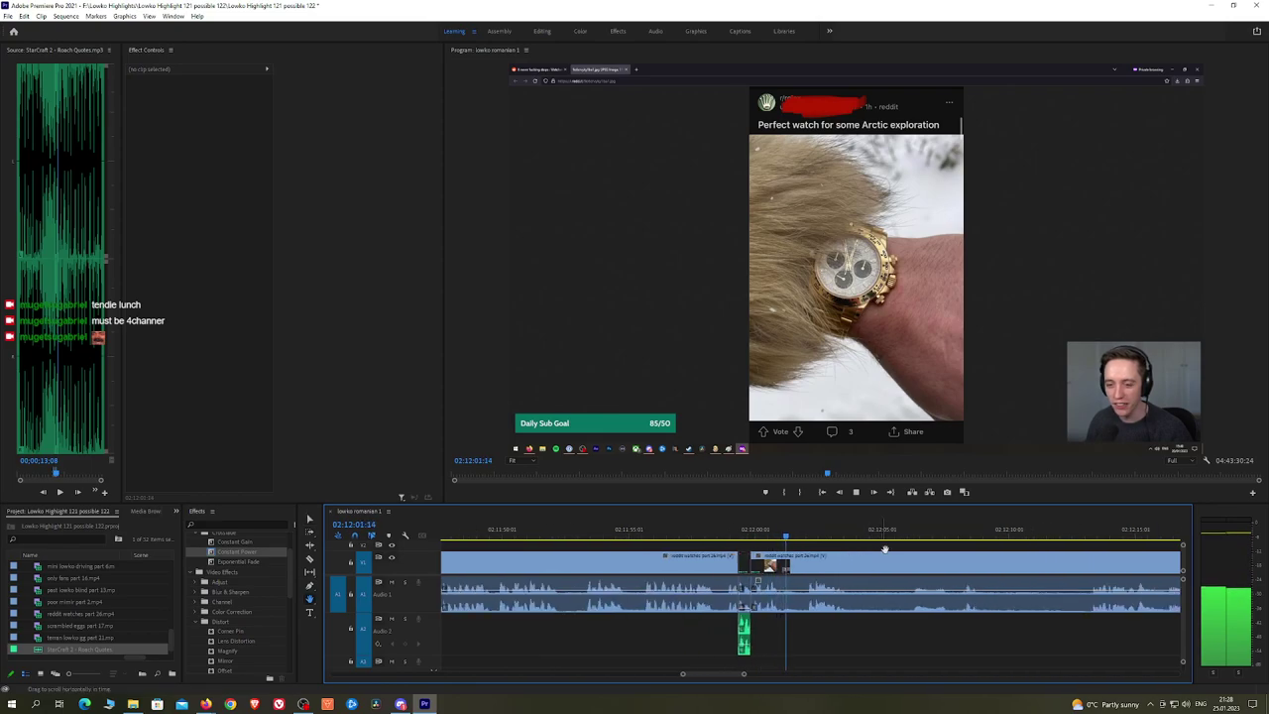
left_click_drag(885, 547, 687, 548)
scroll(753, 542, "down", 1)
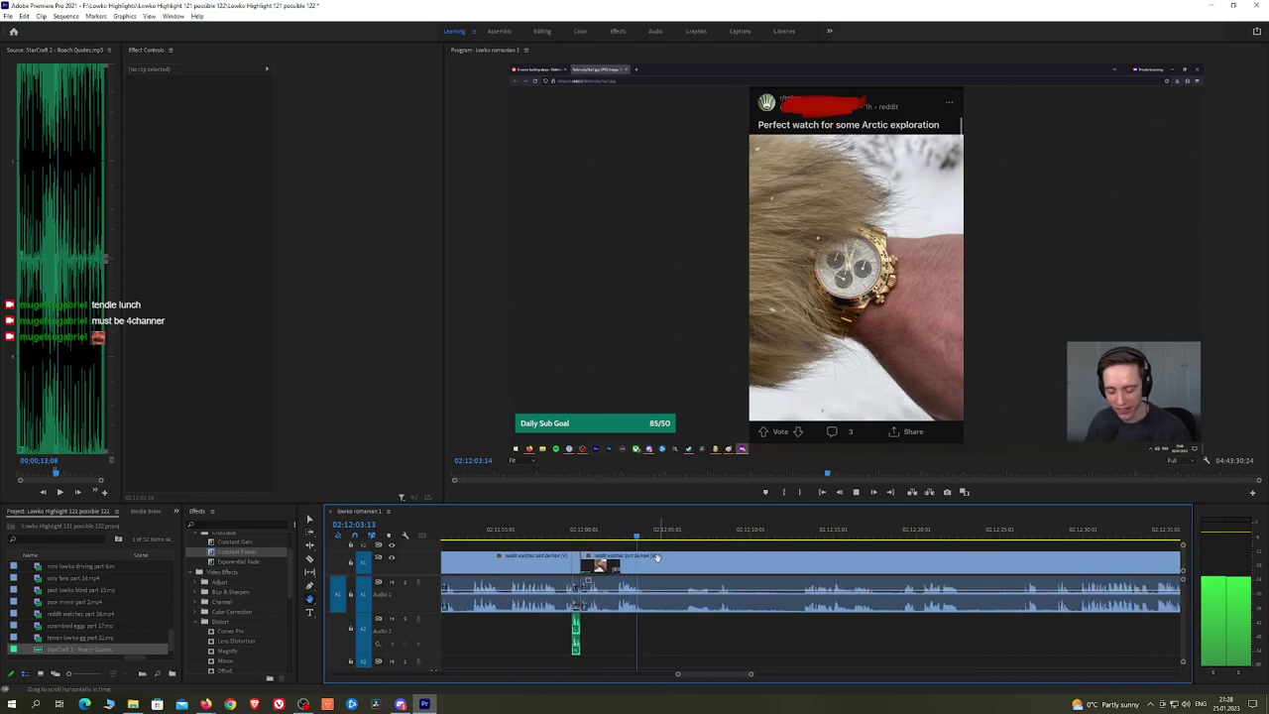
Step: Razor out a middle piece, ripple delete it, and add a Constant Power crossfade on the audio cut
key("c")
key("space")
left_click(653, 563)
left_click(683, 534)
key("space")
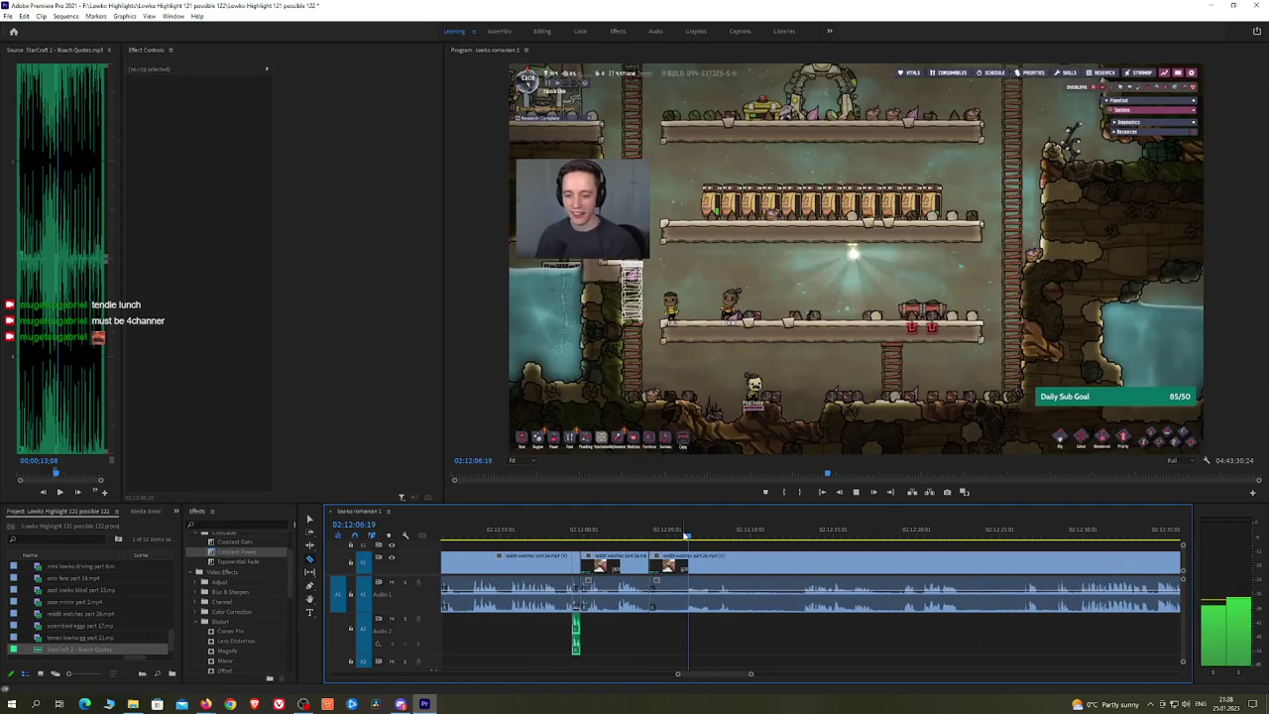
left_click(684, 563)
key("v")
left_click(669, 570)
key("shift+Delete")
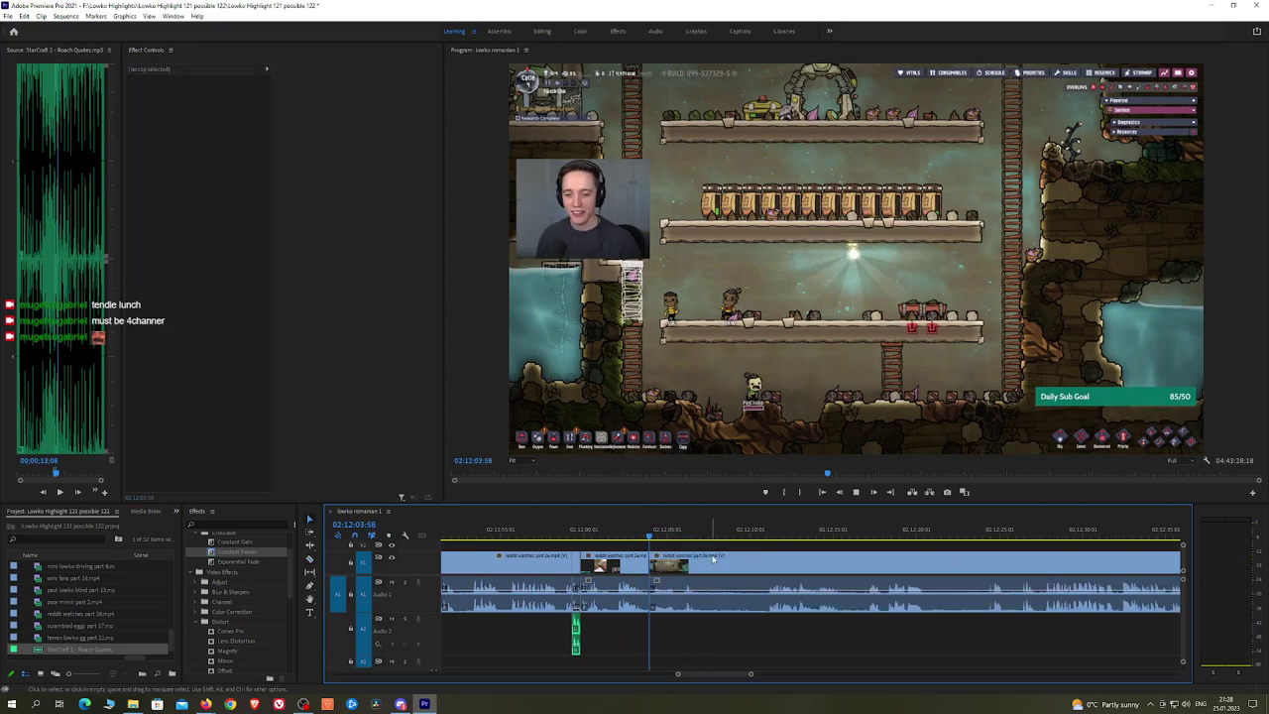
key("space")
left_click_drag(238, 552, 276, 555)
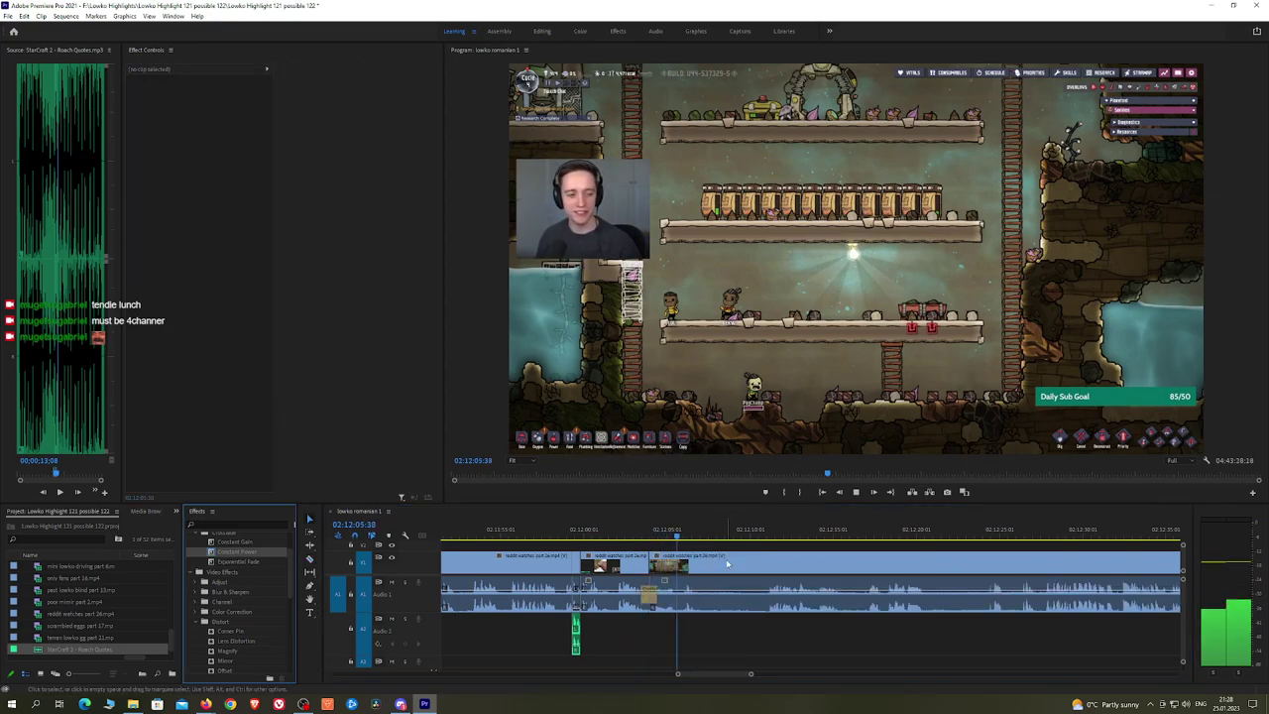
key("h")
Step: Cut where the next unwanted part starts and ripple delete that piece
left_click_drag(739, 563, 652, 558)
key("c")
key("space")
left_click(612, 561)
left_click(678, 533)
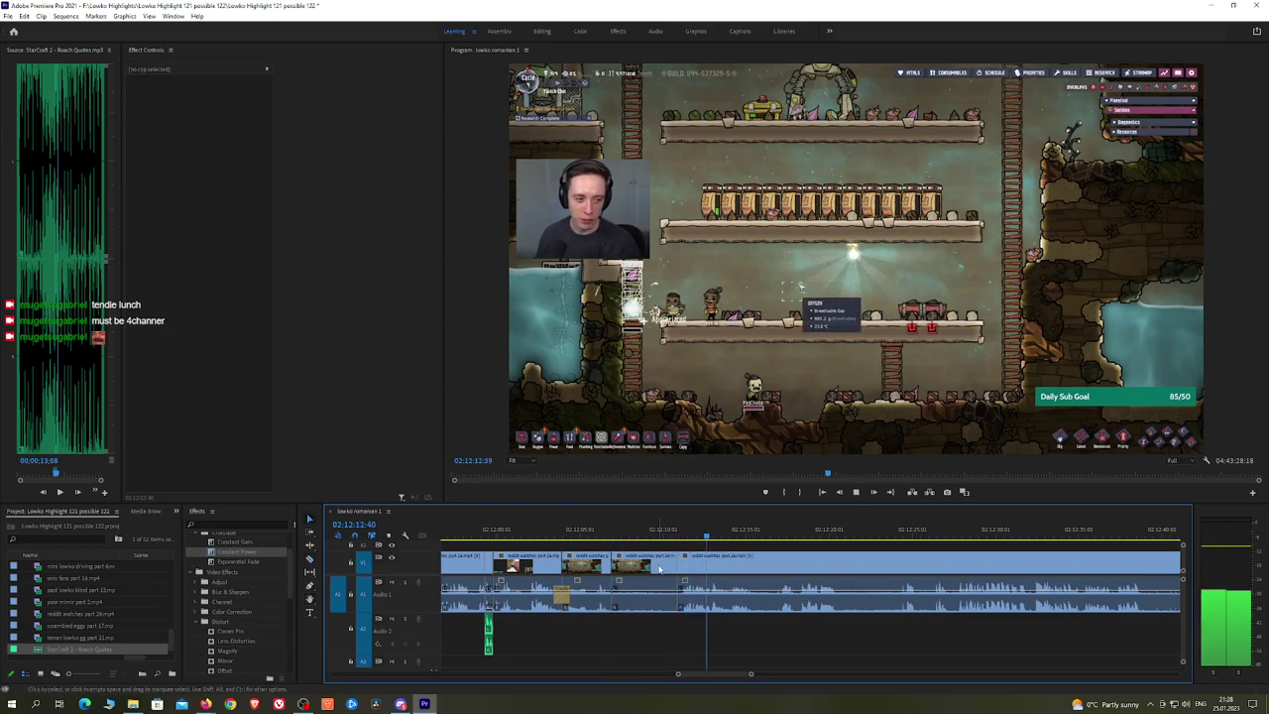
left_click(674, 563)
key("shift+Delete")
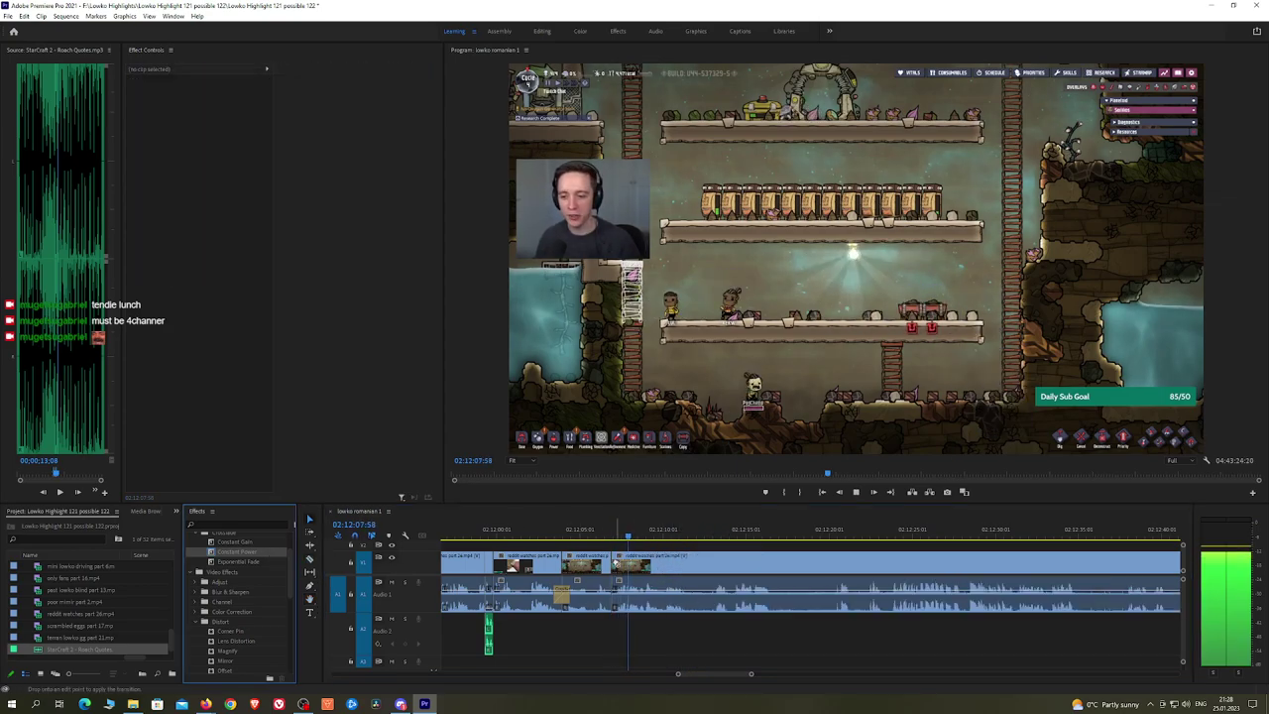
scroll(648, 541, "down", 2)
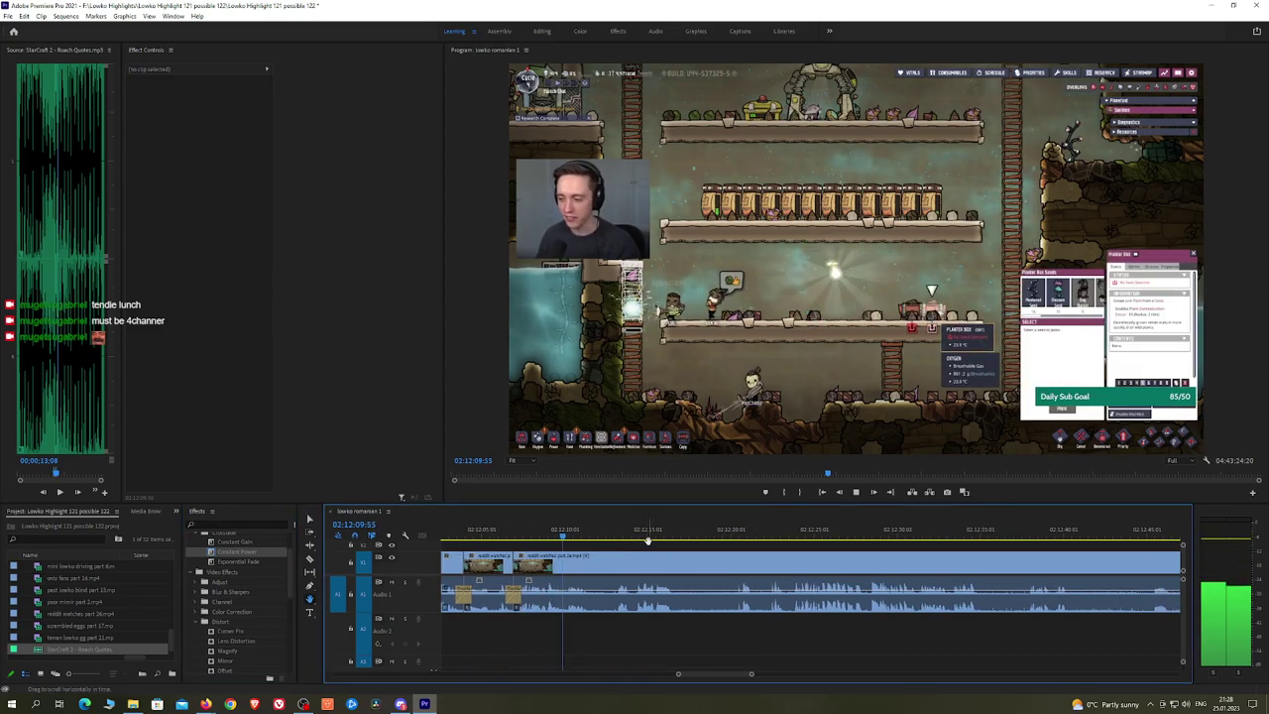
Step: Cut near the playhead and ripple delete the 'reddit watches part 28' clip
key("c")
left_click(591, 563)
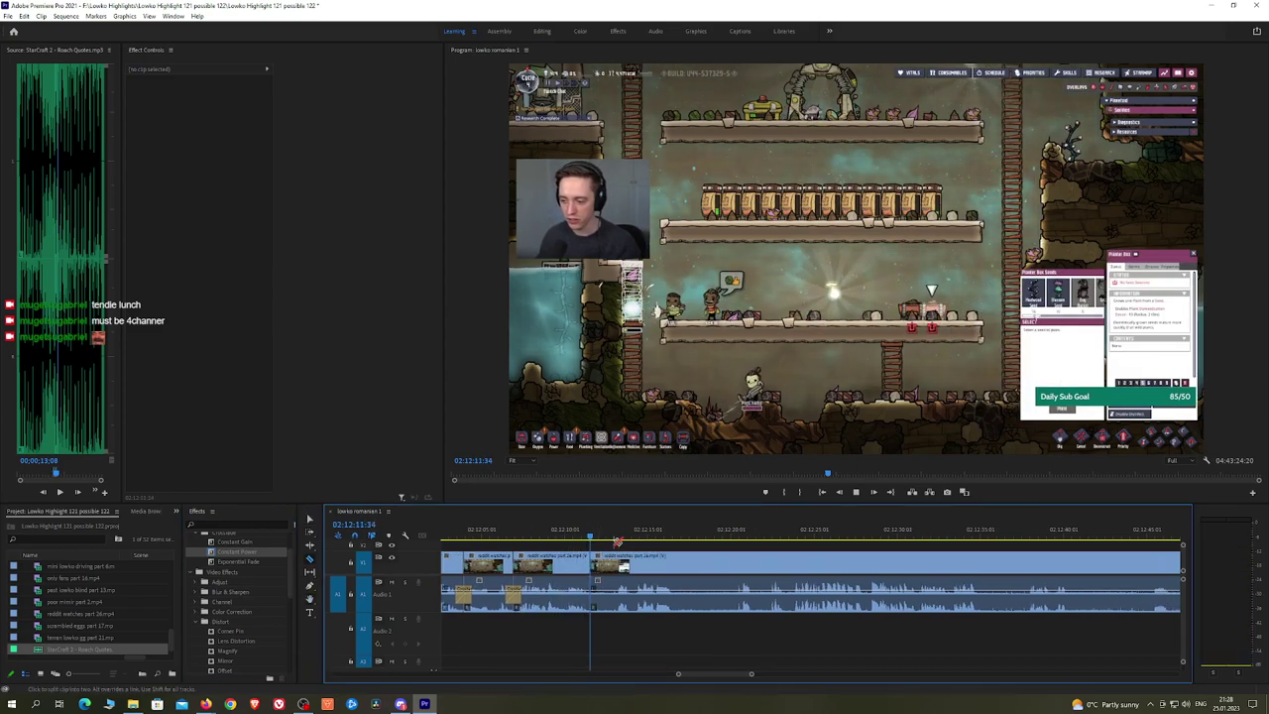
left_click(619, 538)
left_click(763, 537)
left_click(799, 536)
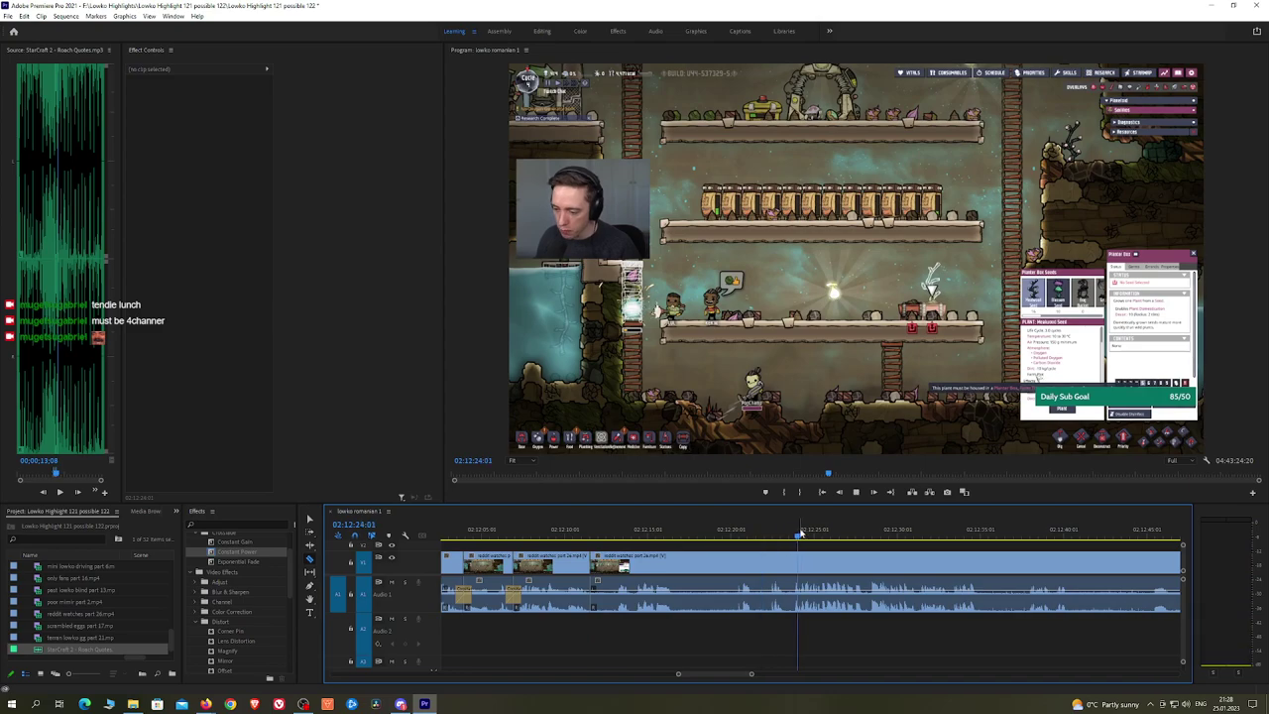
scroll(948, 561, "down", 6)
key("minus")
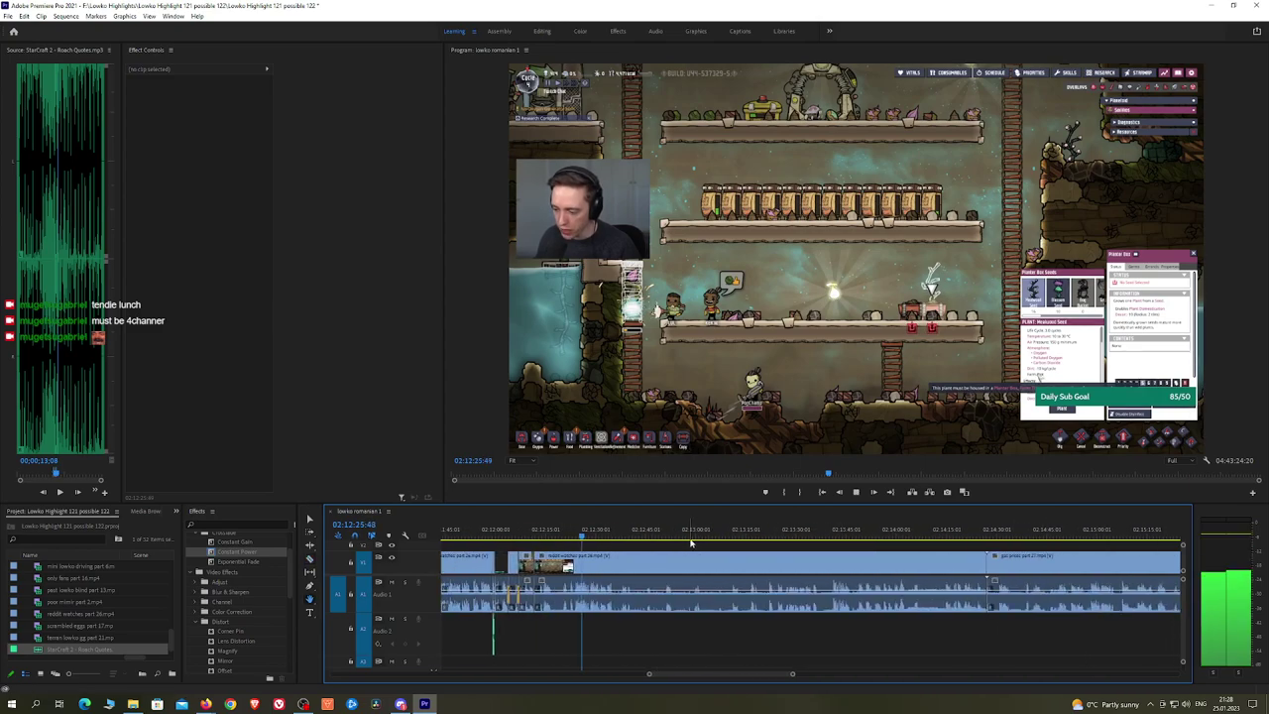
key("h")
left_click(810, 572)
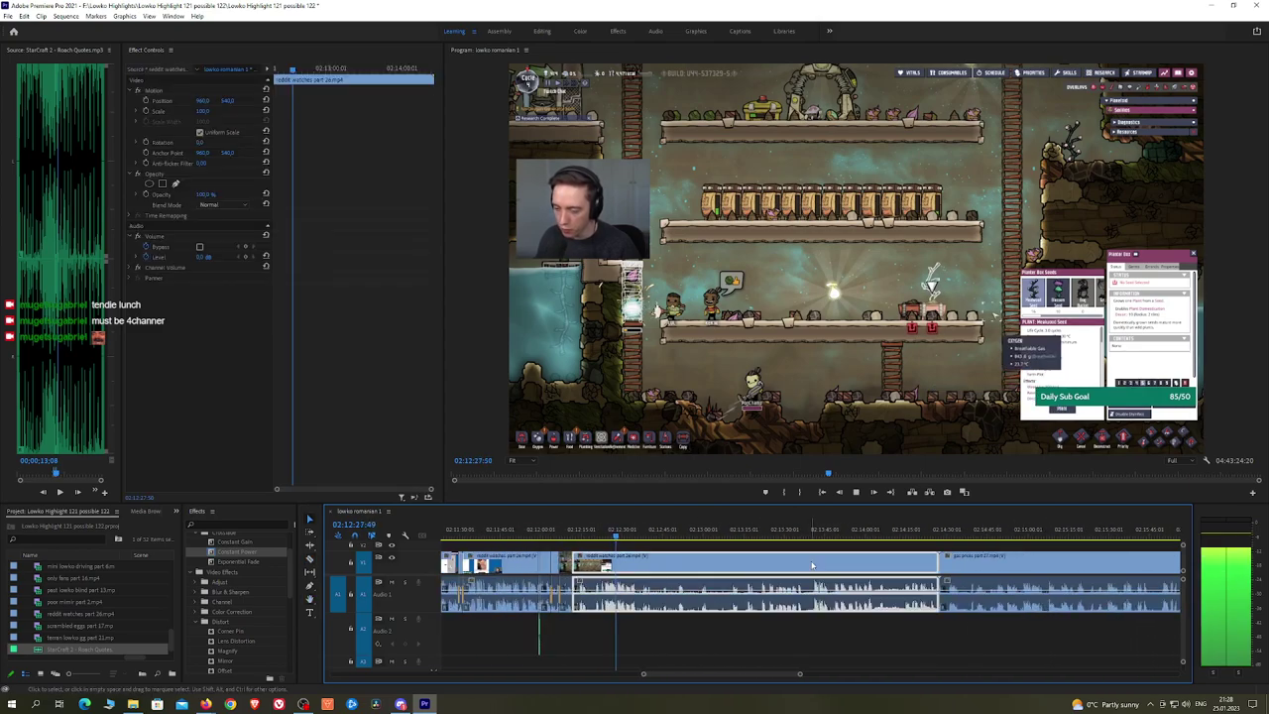
key("shift+Delete")
Step: Scrub through the sequence to preview footage up to 02:14:24
left_click_drag(584, 534, 820, 532)
scroll(879, 560, "down", 7)
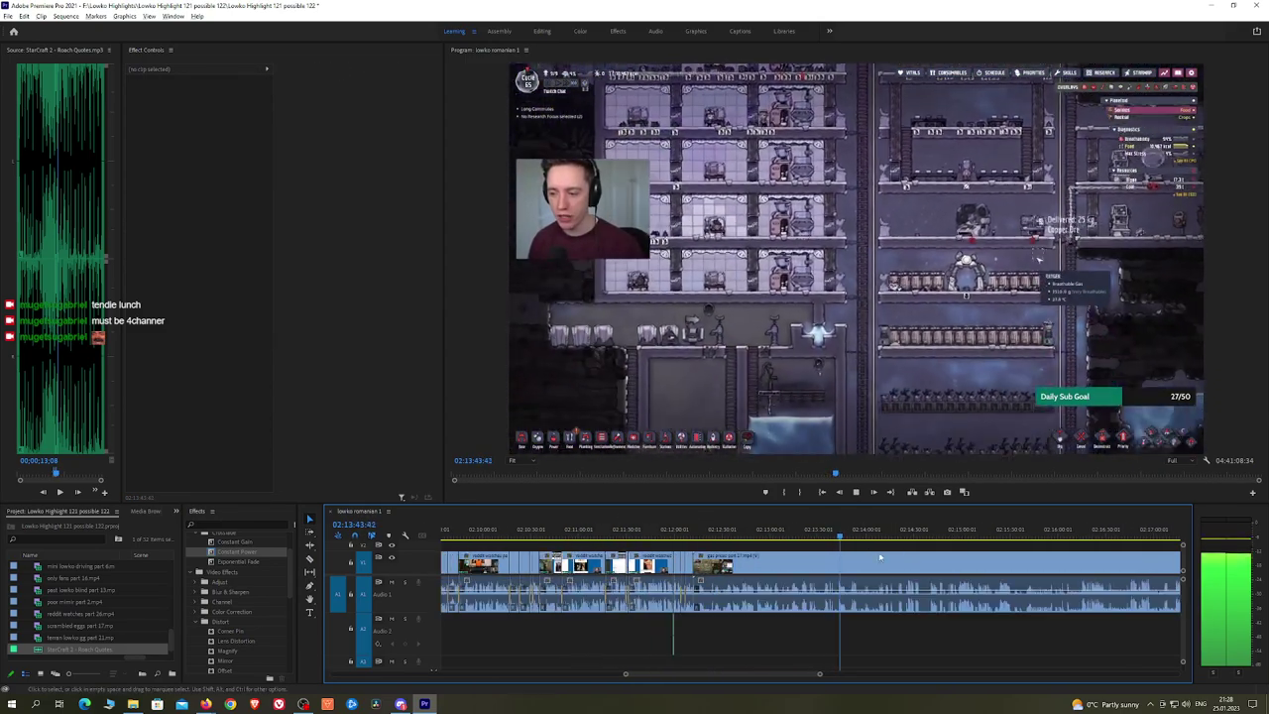
scroll(893, 551, "down", 2)
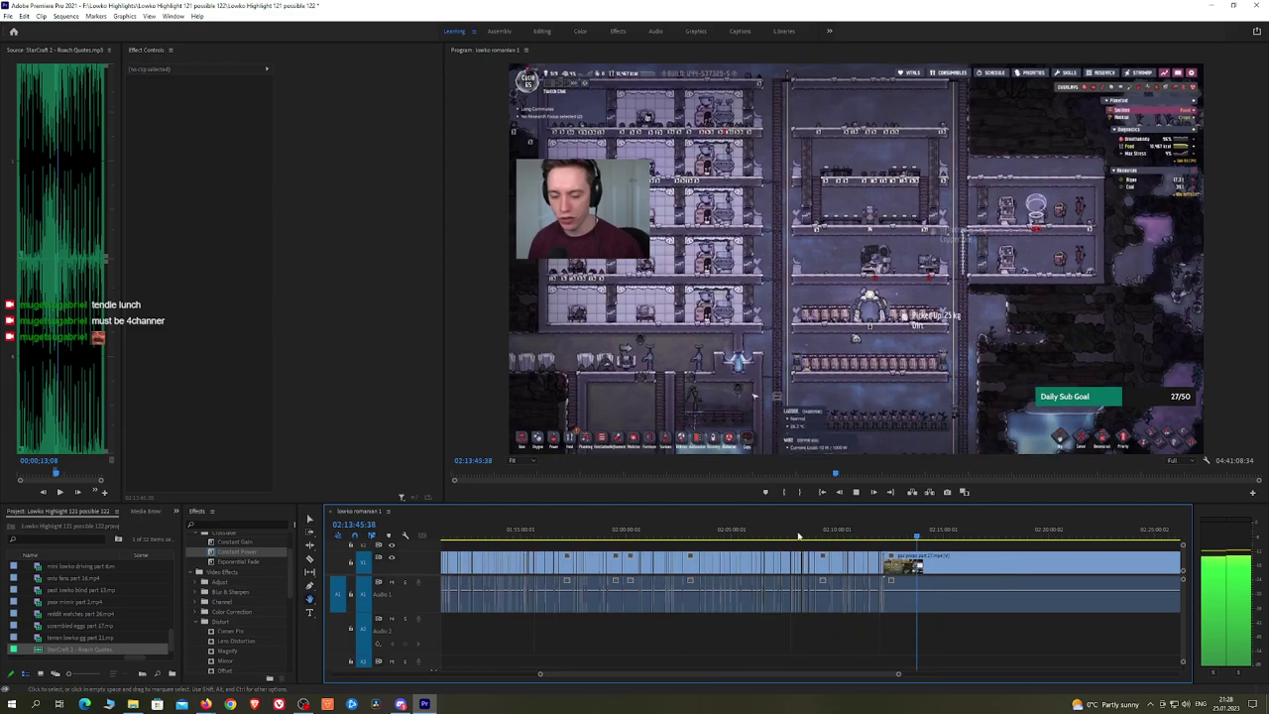
key("h")
left_click_drag(981, 561, 728, 543)
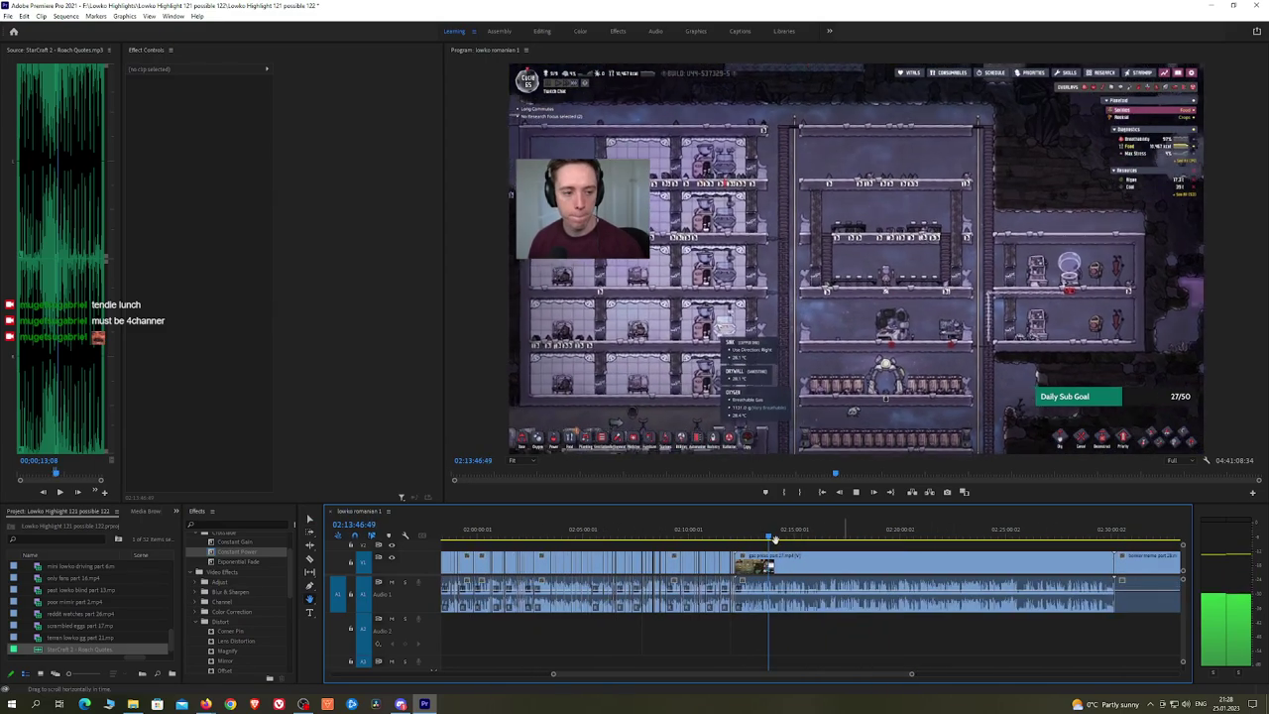
left_click_drag(844, 558, 894, 535)
scroll(921, 555, "up", 3)
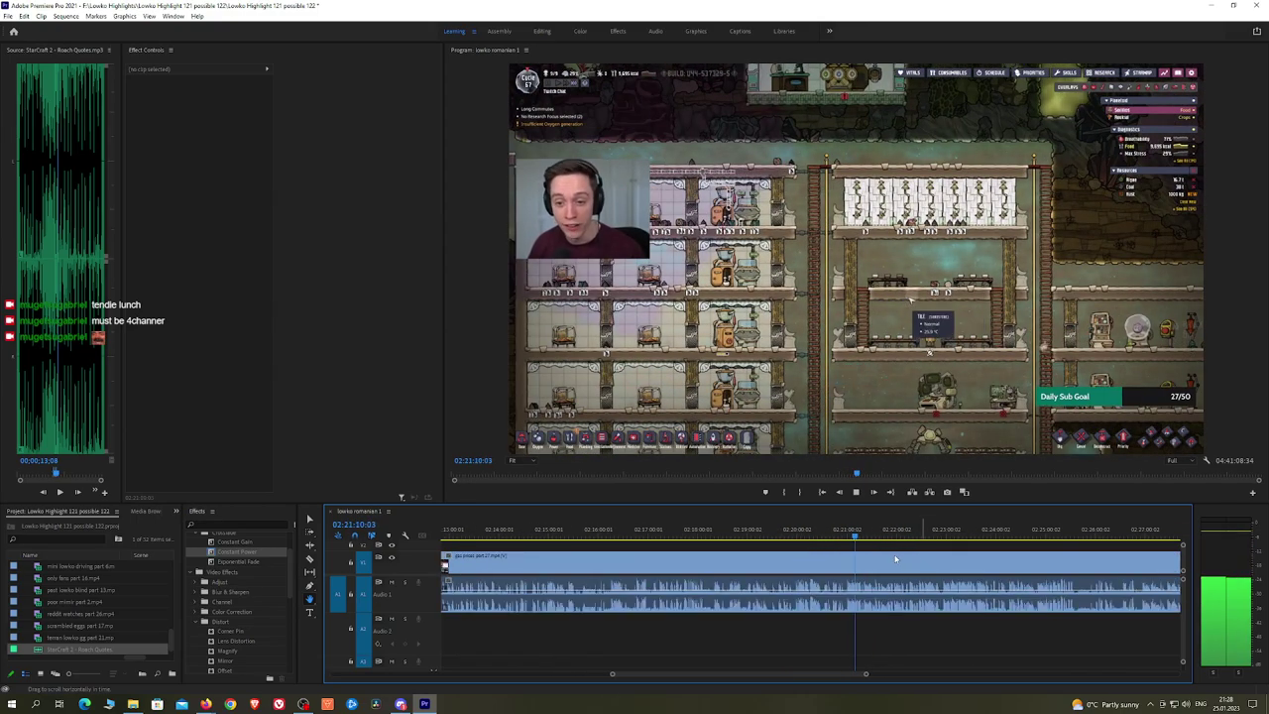
key("=")
key("=")
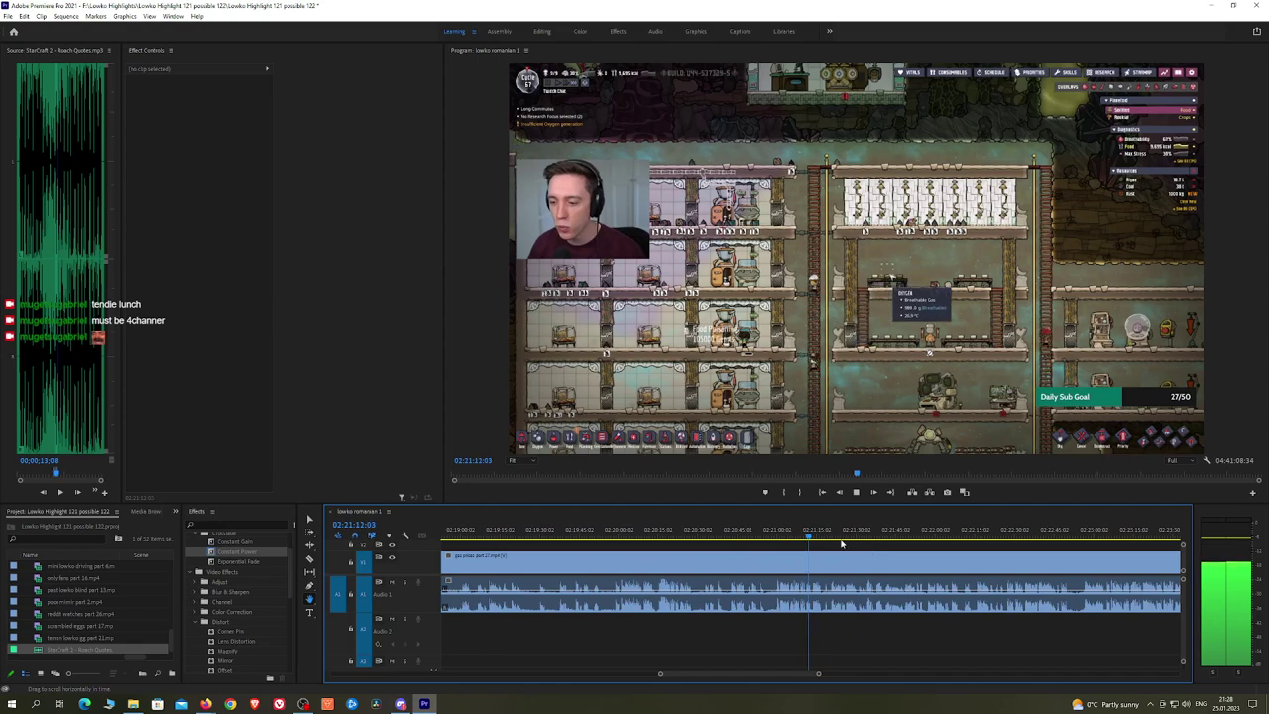
Step: Rewatch footage around 02:19:59 and 02:23:28, then ripple delete the clip starting at 02:12:11
left_click(779, 534)
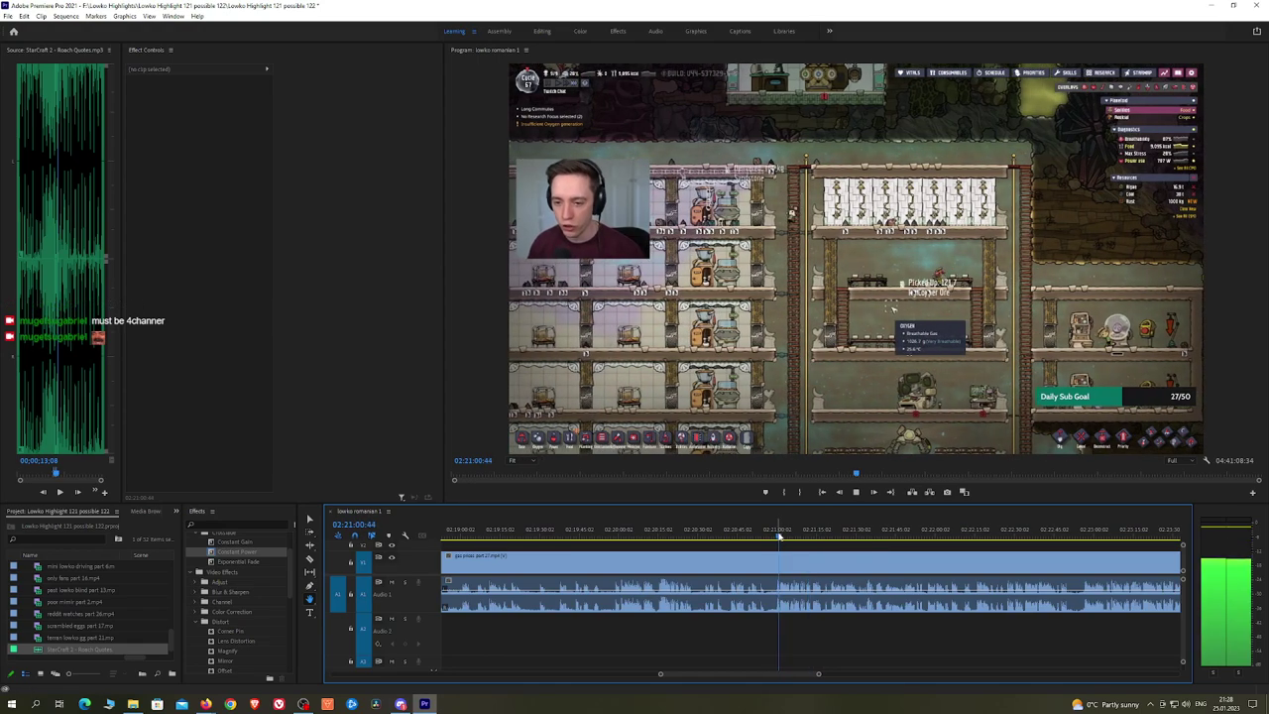
key("=")
key("=")
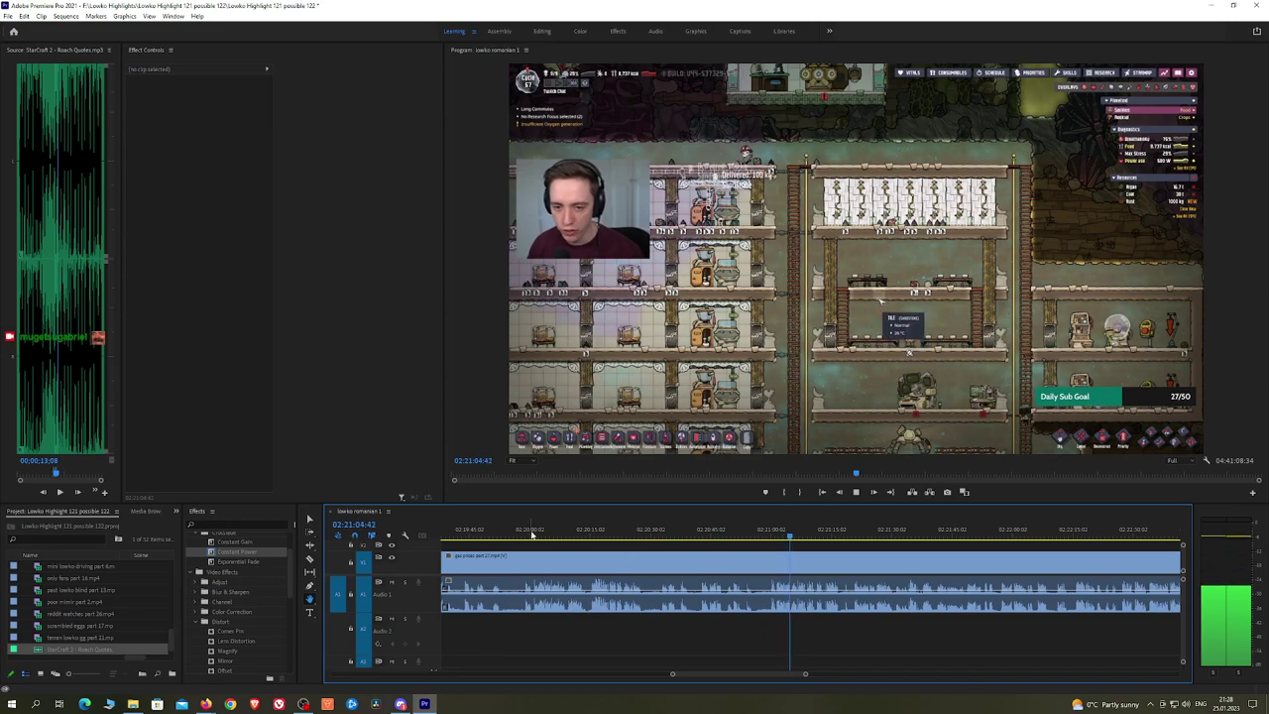
left_click(527, 532)
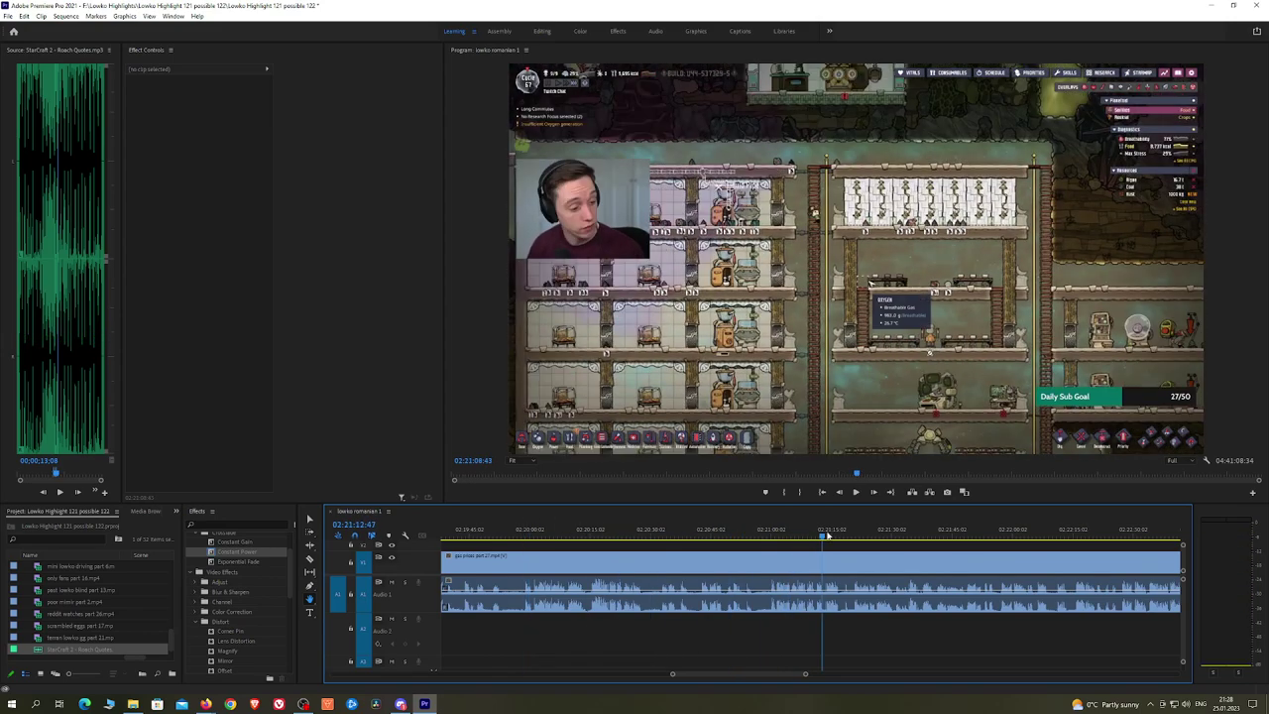
left_click(1096, 536)
key("minus")
key("minus")
key("minus")
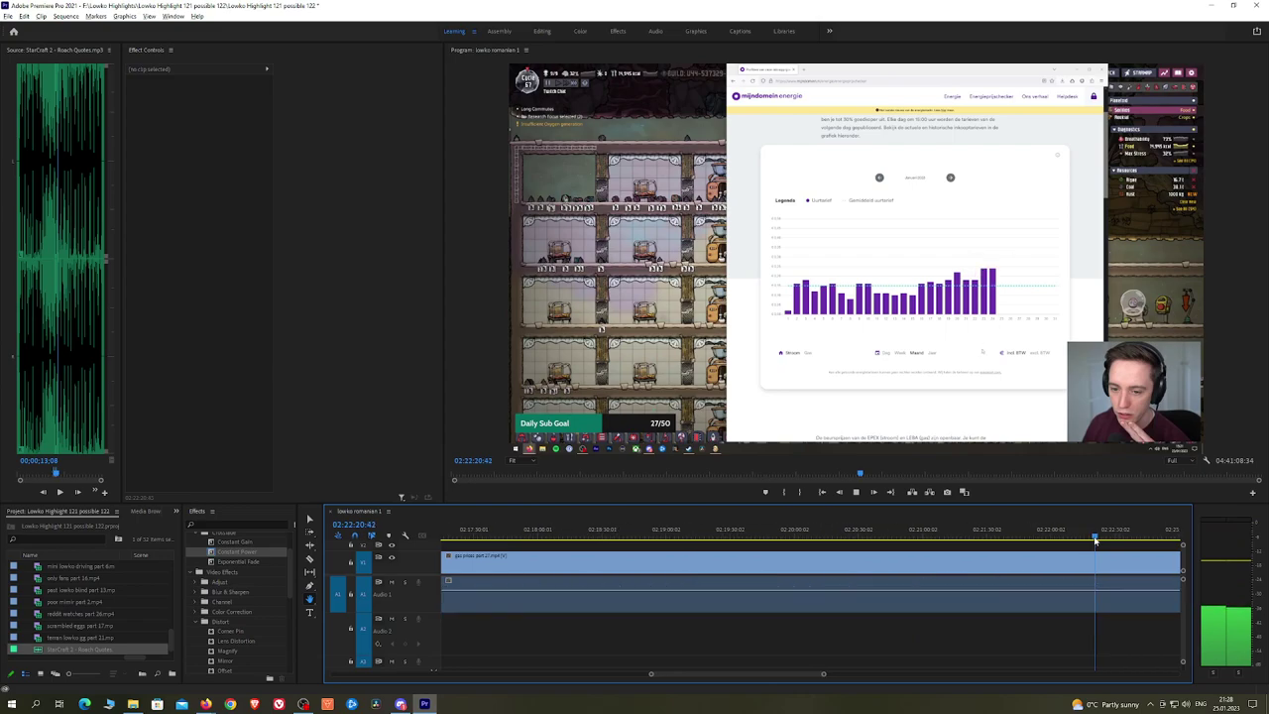
left_click_drag(765, 542, 1052, 536)
scroll(987, 539, "down", 4)
key("Up")
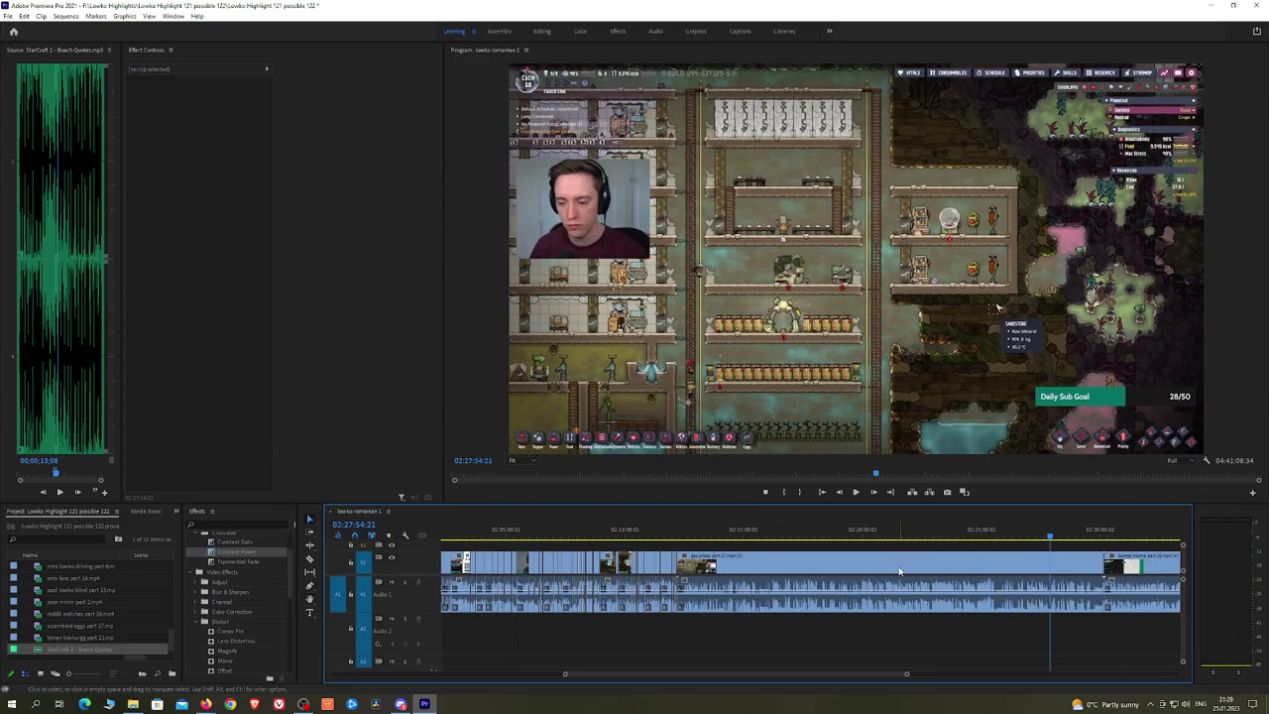
left_click(900, 571)
key("shift+Delete")
Step: Confirm the save, then save the project again with Ctrl+S
key("Return")
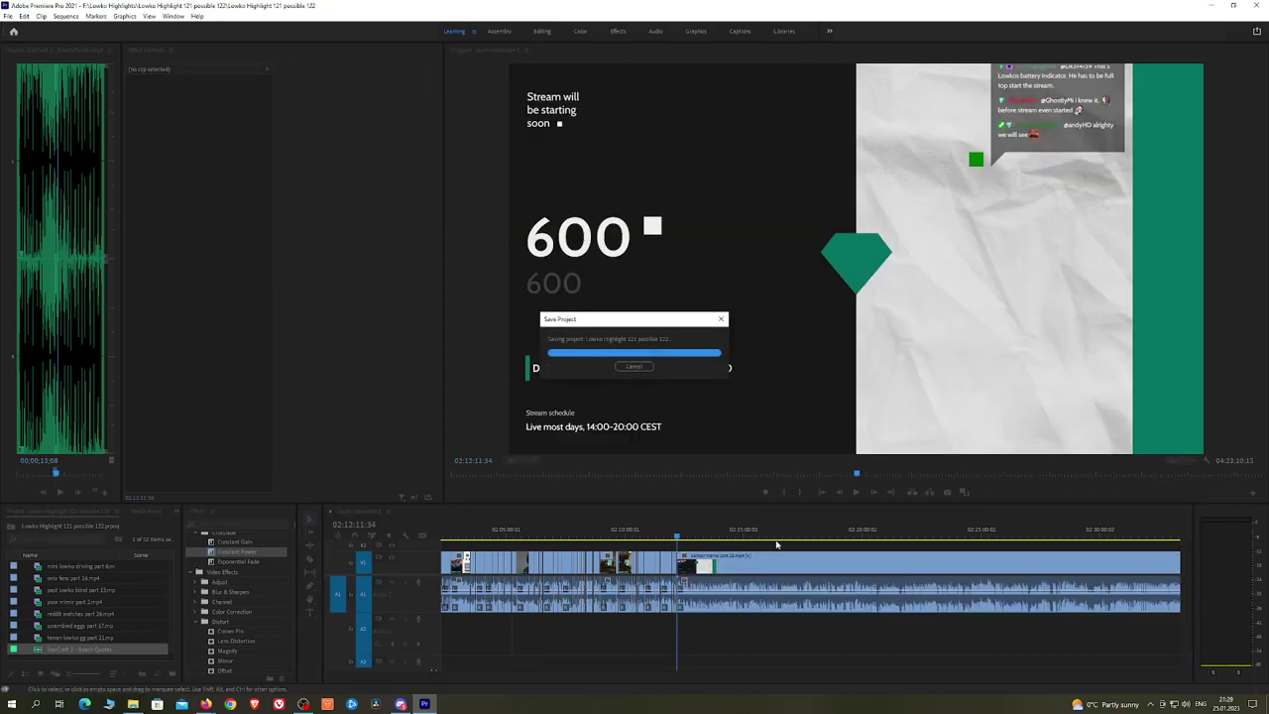
scroll(923, 552, "down", 5)
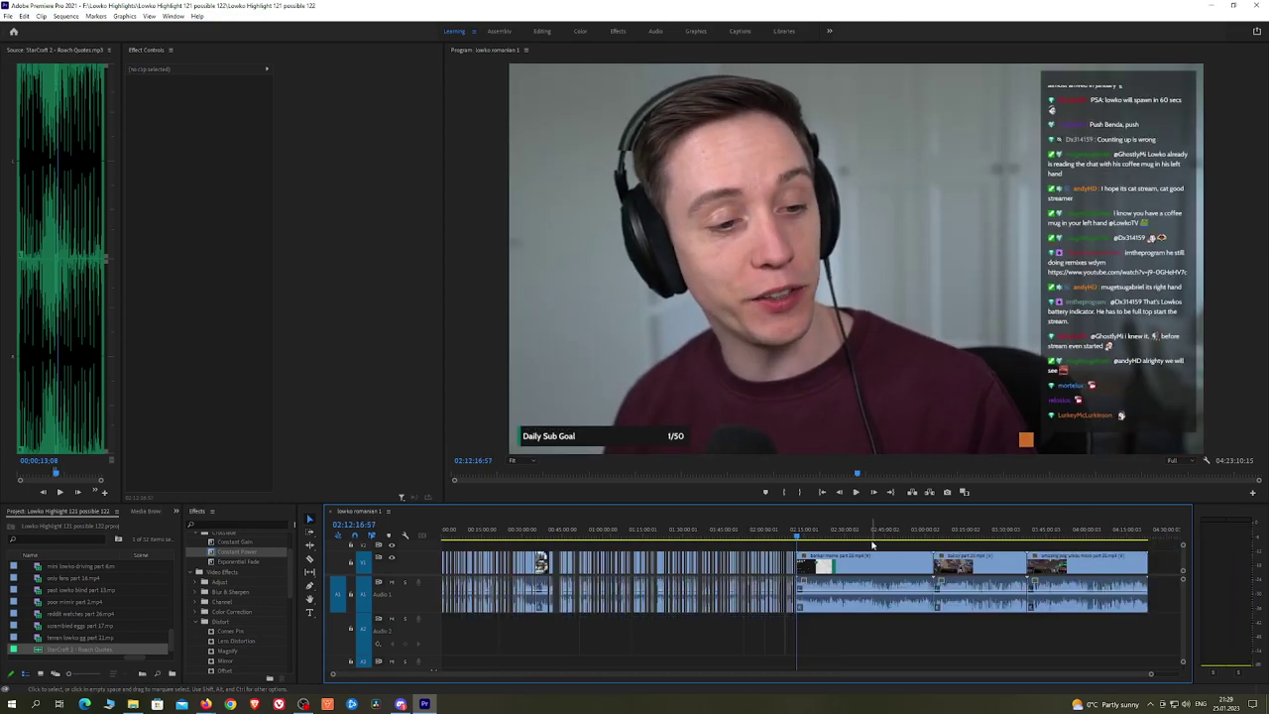
scroll(868, 548, "up", 2)
key("ctrl+s")
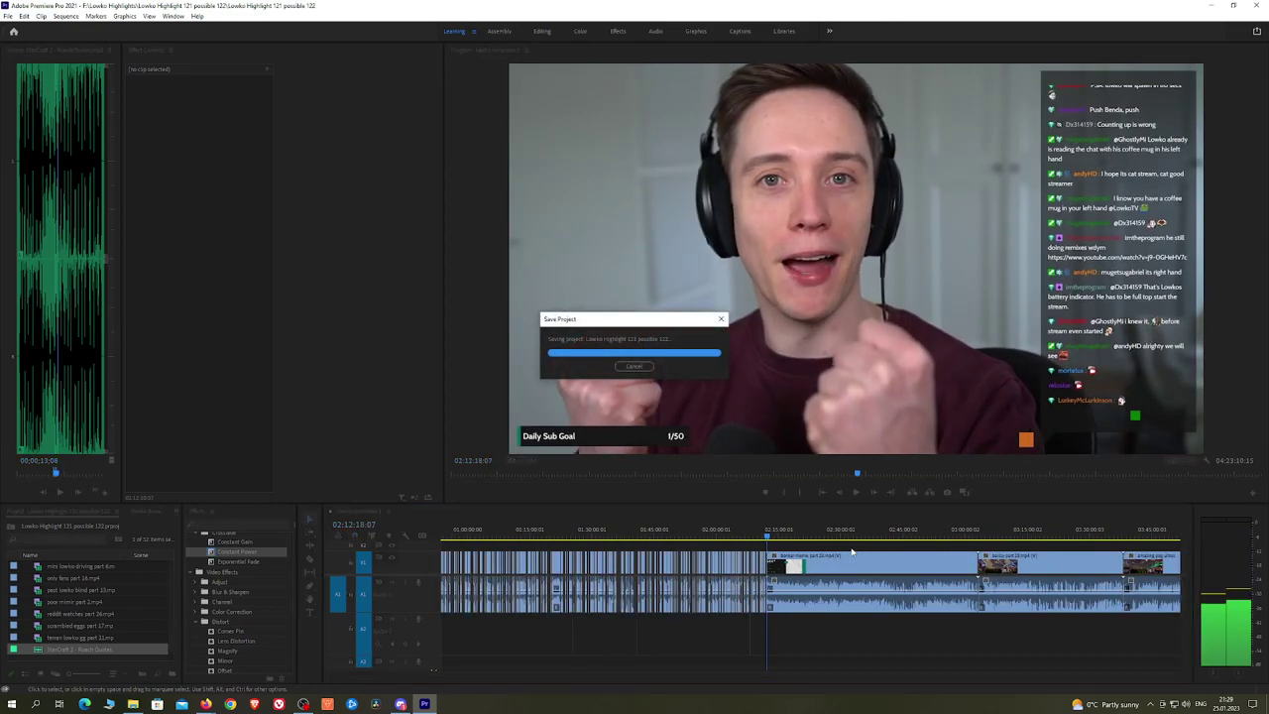
Step: Play the sequence from 02:12:56, scrubbing ahead to 02:14:04
scroll(852, 551, "up", 5)
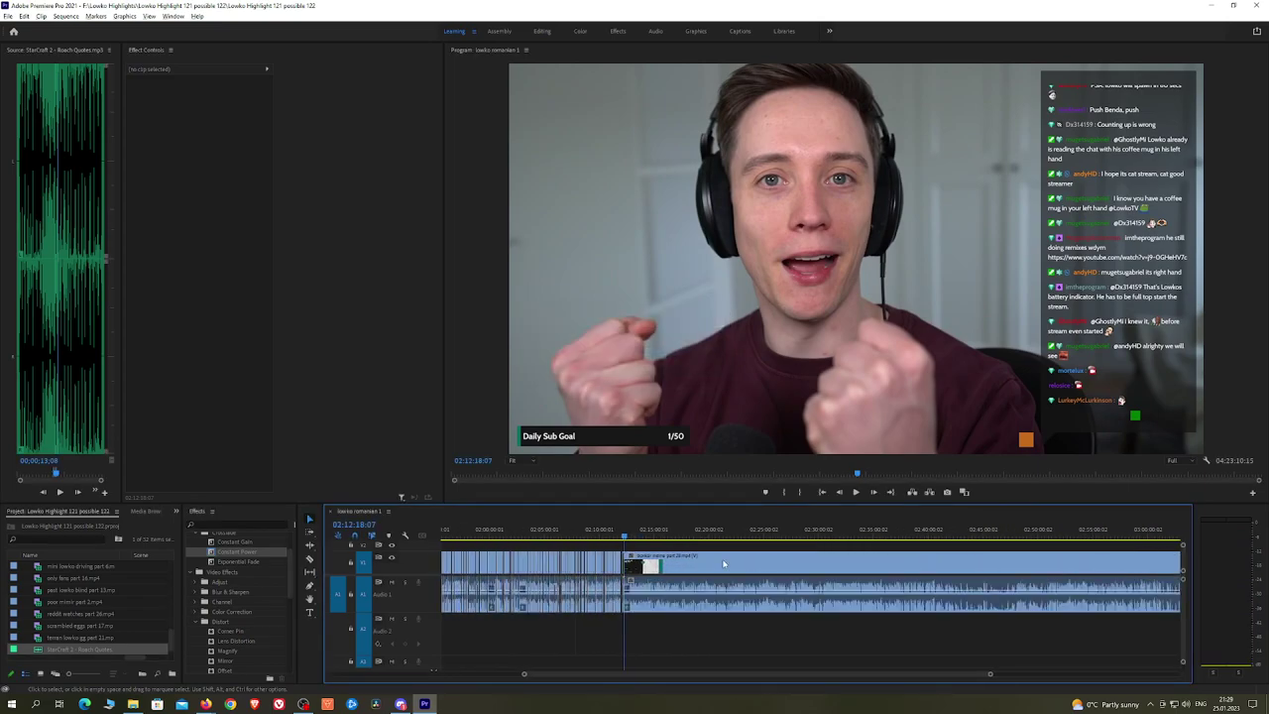
scroll(724, 564, "up", 4)
key("space")
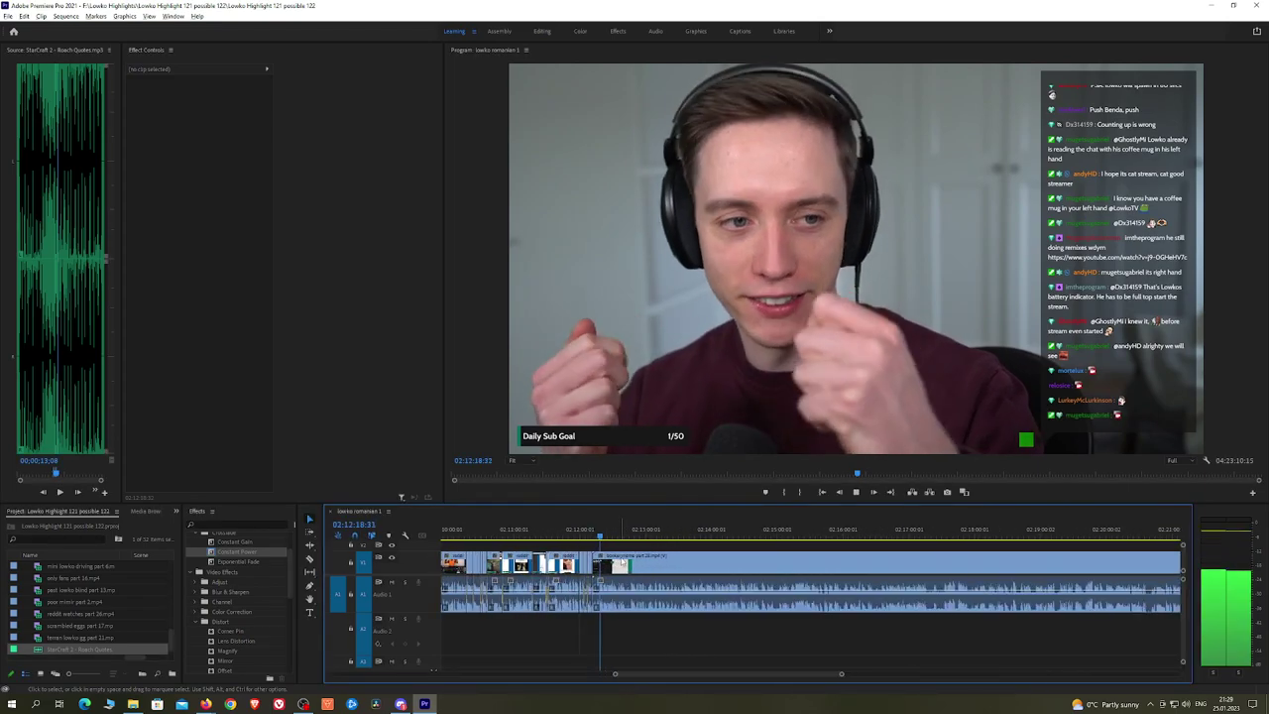
scroll(623, 564, "up", 3)
left_click(722, 530)
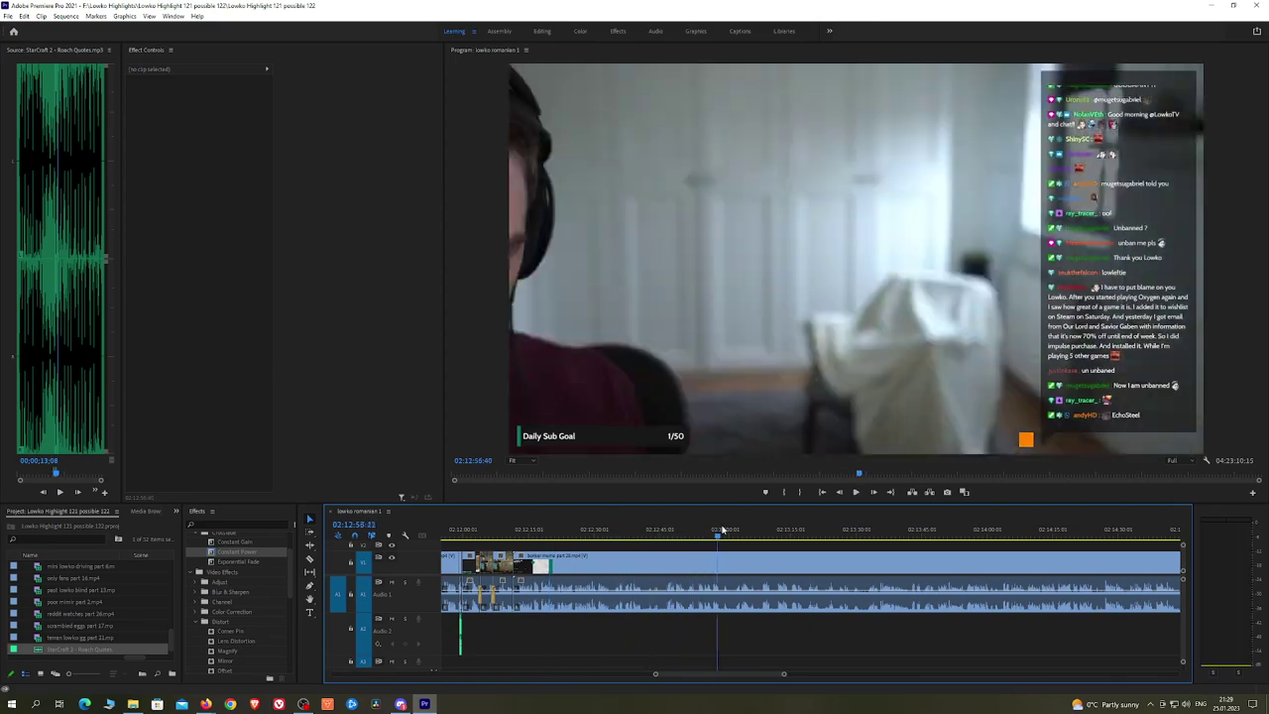
left_click_drag(722, 530, 903, 537)
key("space")
scroll(928, 553, "up", 3)
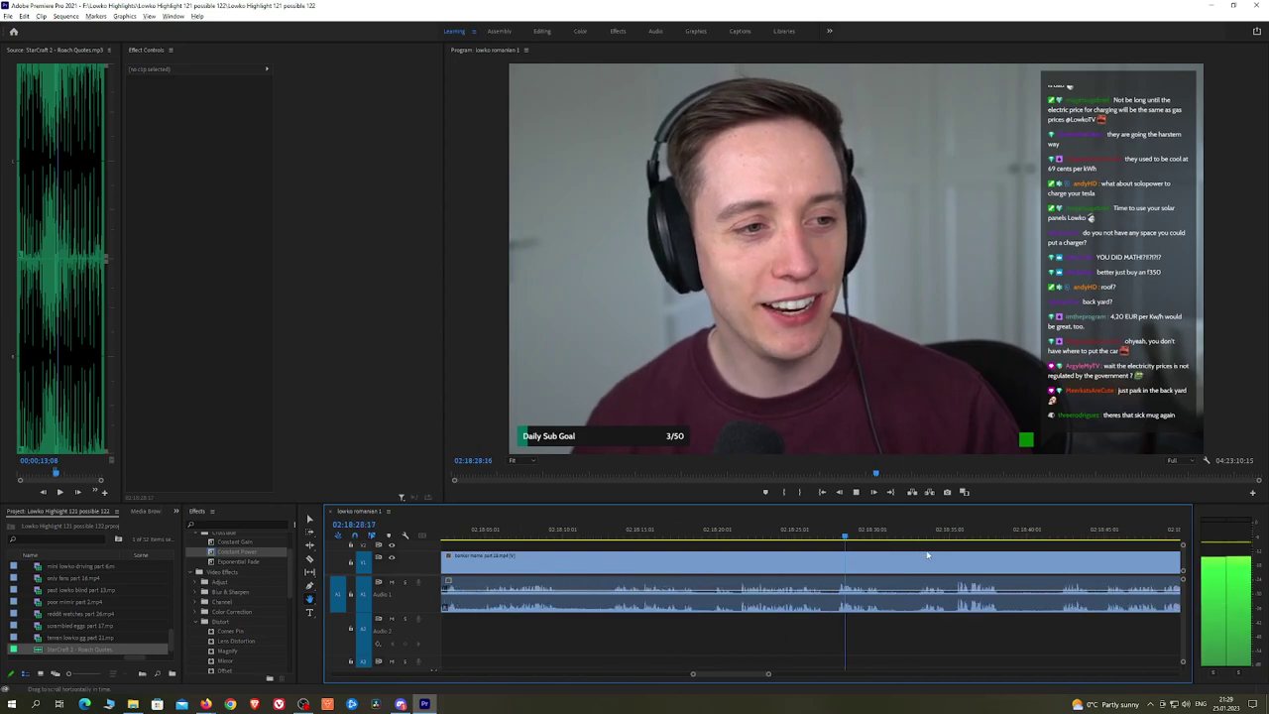
Step: Split where the Reddit footage starts, ripple delete the left part, and add an Exponential Fade
left_click(919, 543)
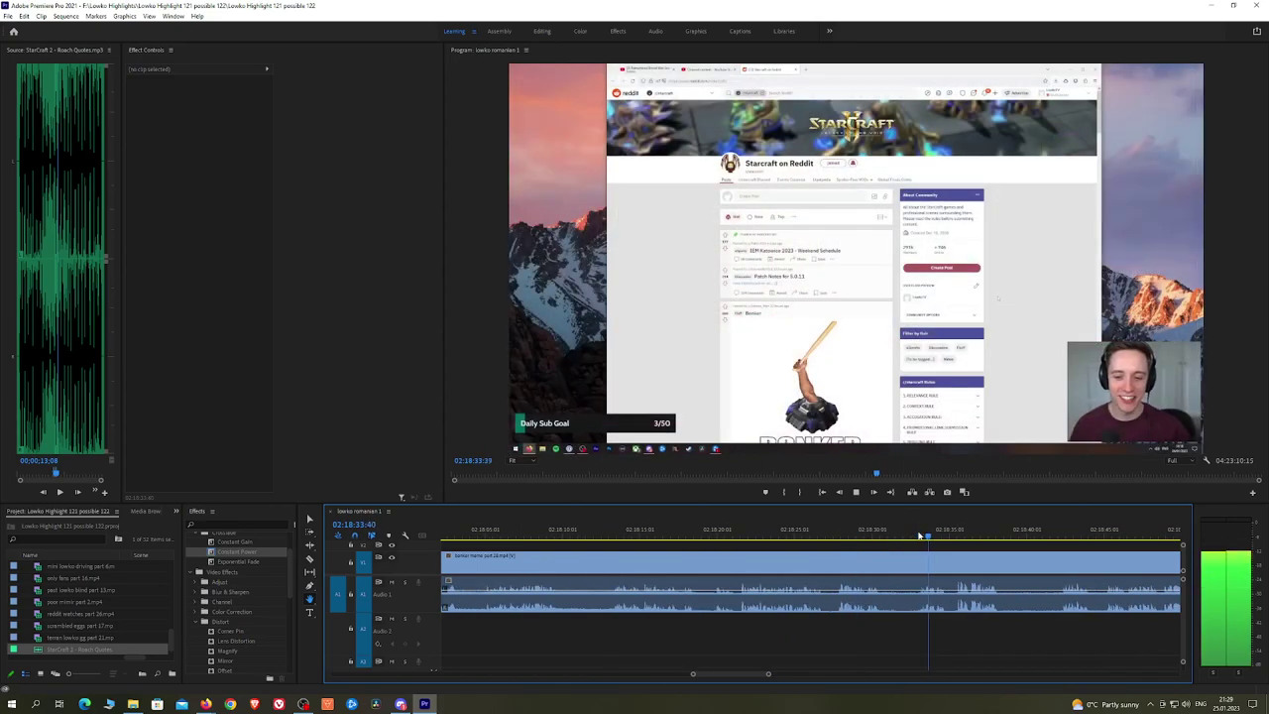
key("ctrl+k")
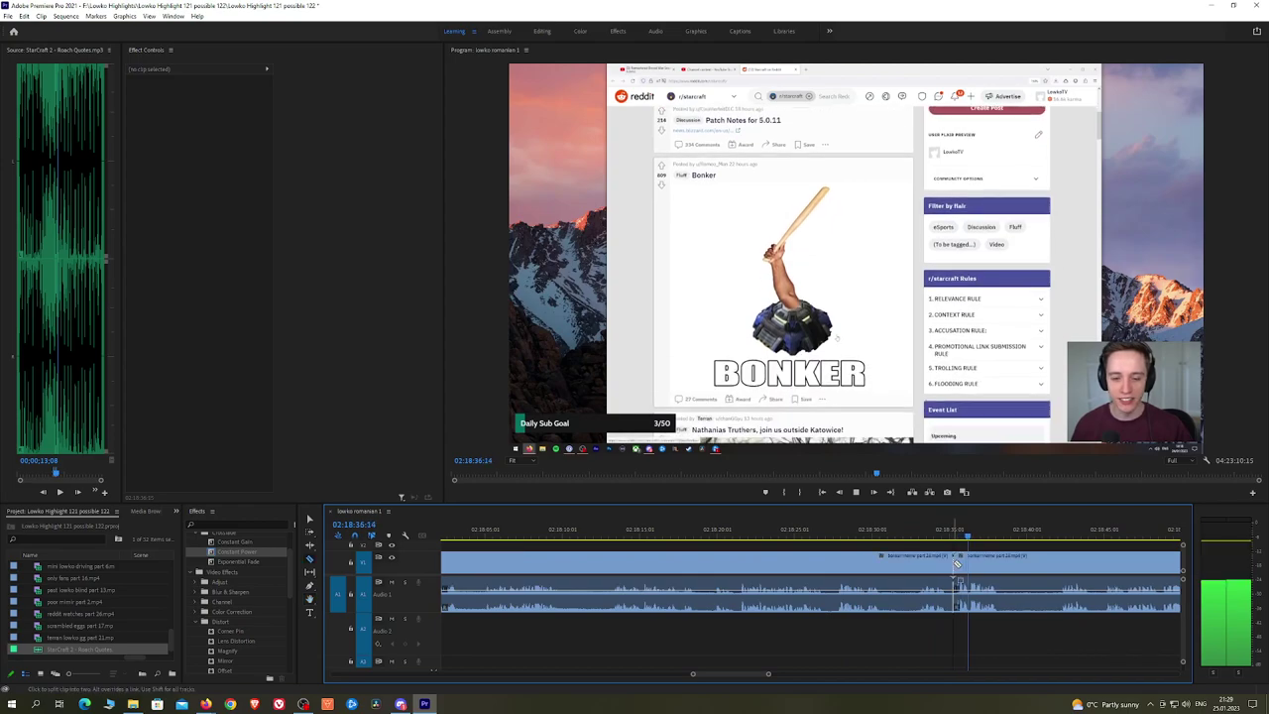
left_click(929, 565)
key("shift+Delete")
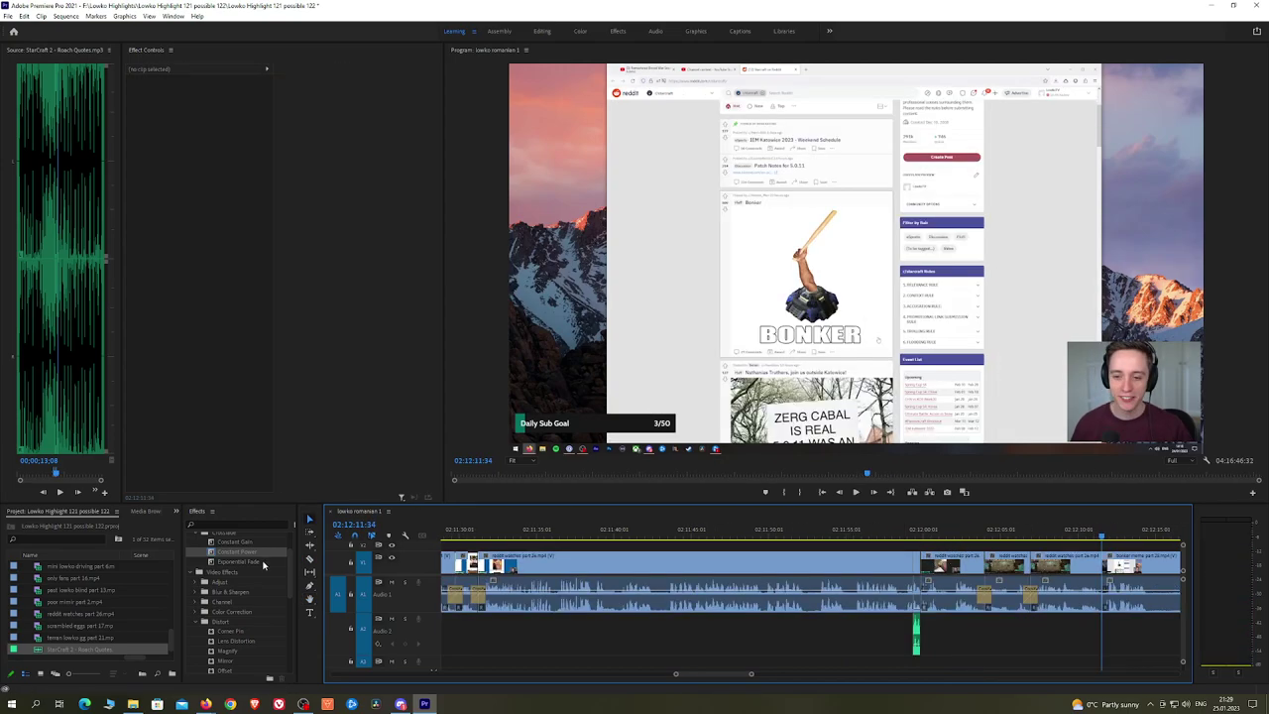
left_click_drag(263, 564, 787, 548)
key("space")
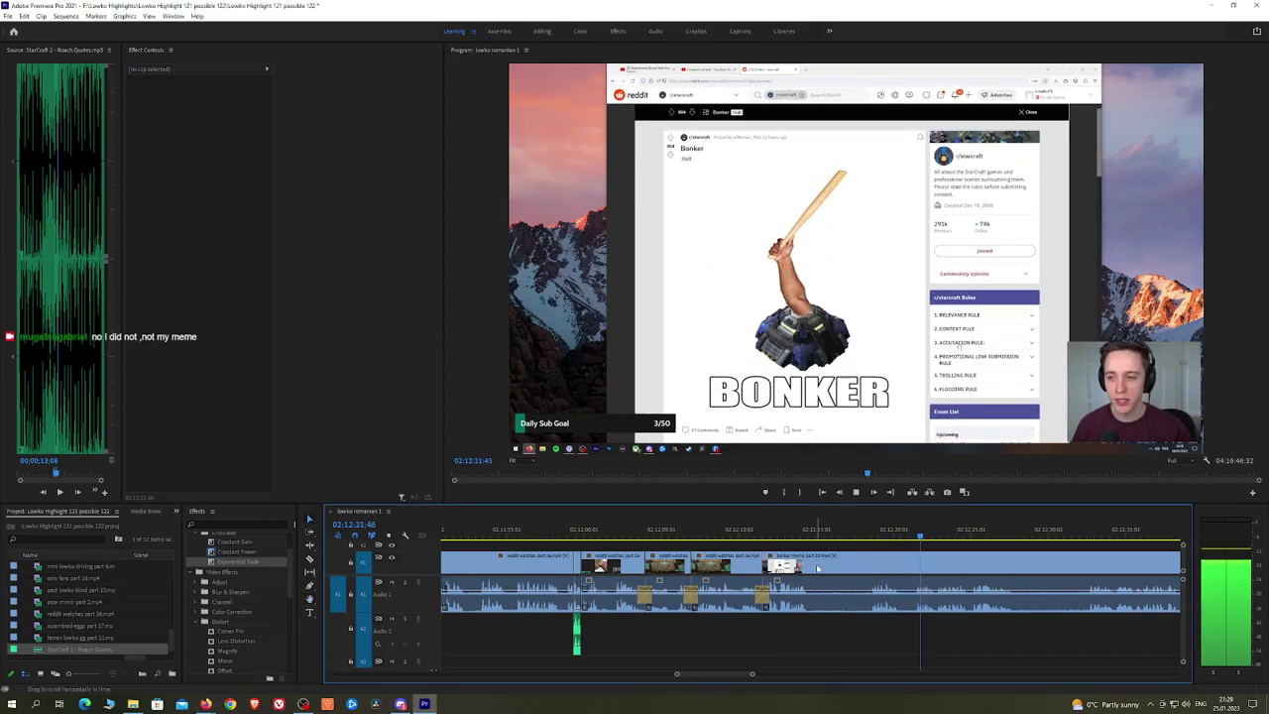
Step: Cut at the end of the unwanted part and ripple delete the piece between the cuts
left_click(867, 562)
key("v")
left_click(848, 562)
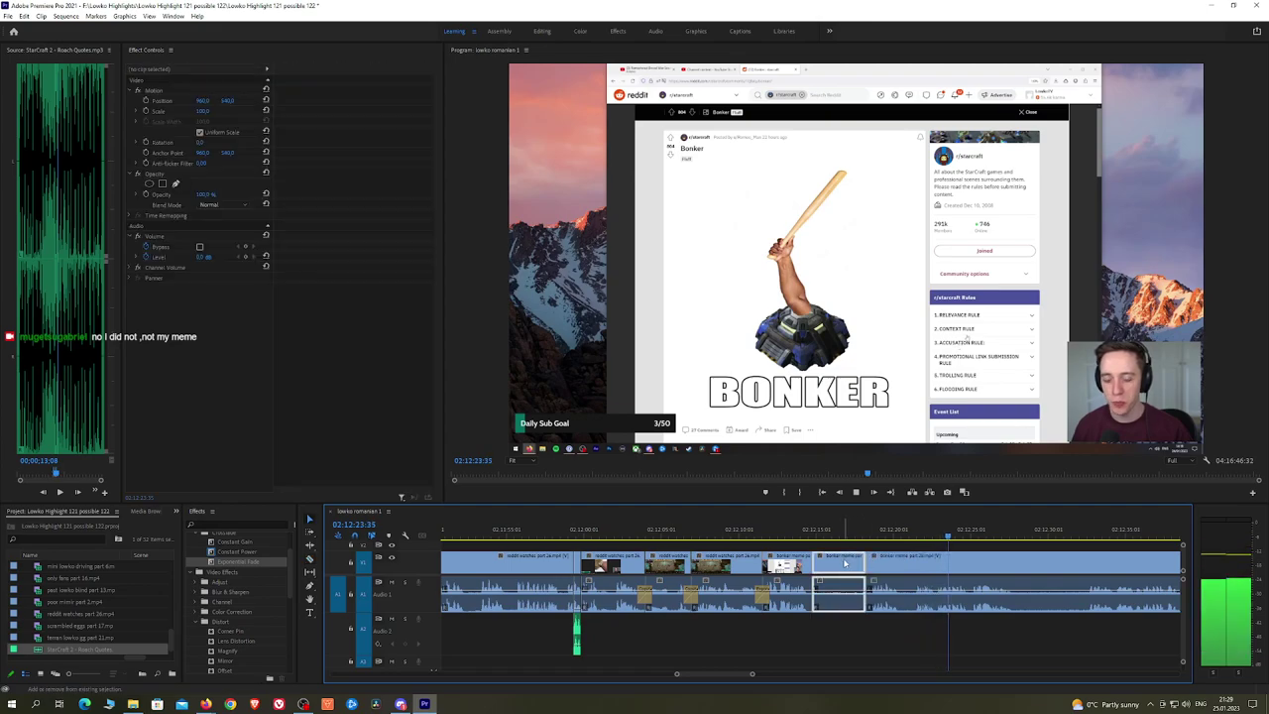
key("shift+Delete")
key("space")
key("shift+7")
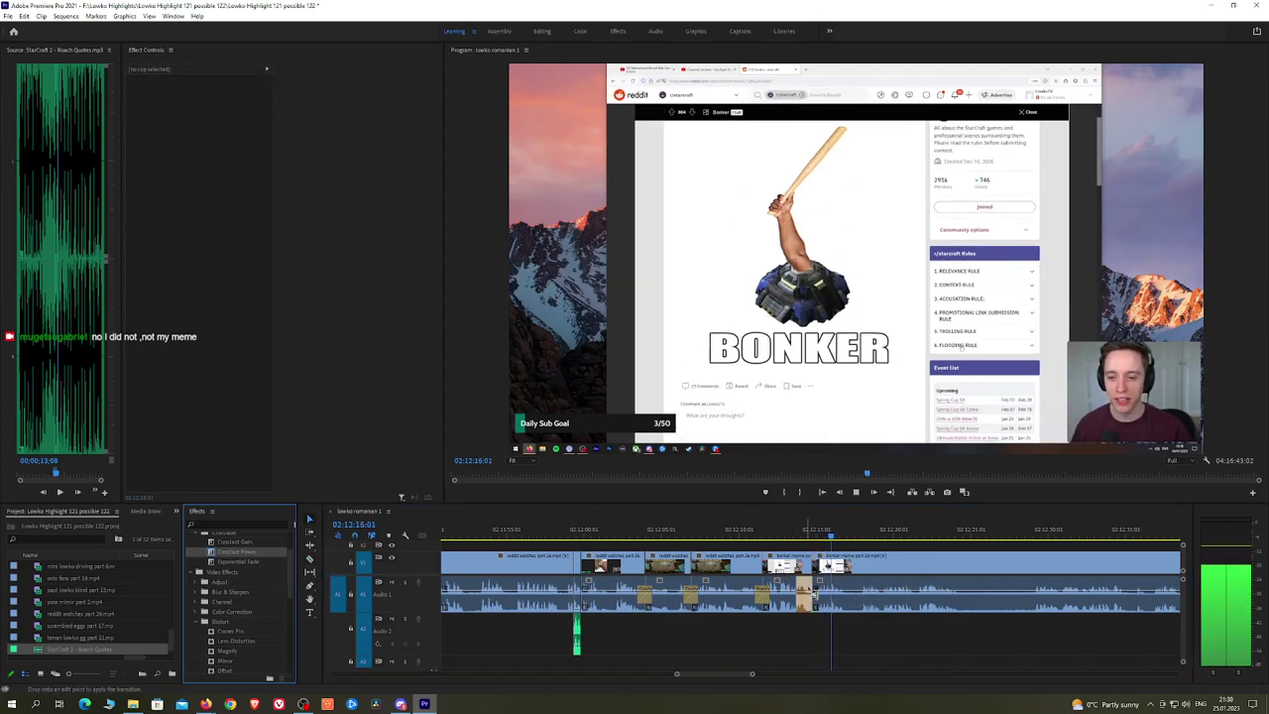
Step: Trim a piece from the bonker meme clip and add Constant Power crossfades at the audio cut
key("h")
left_click_drag(929, 561, 842, 560)
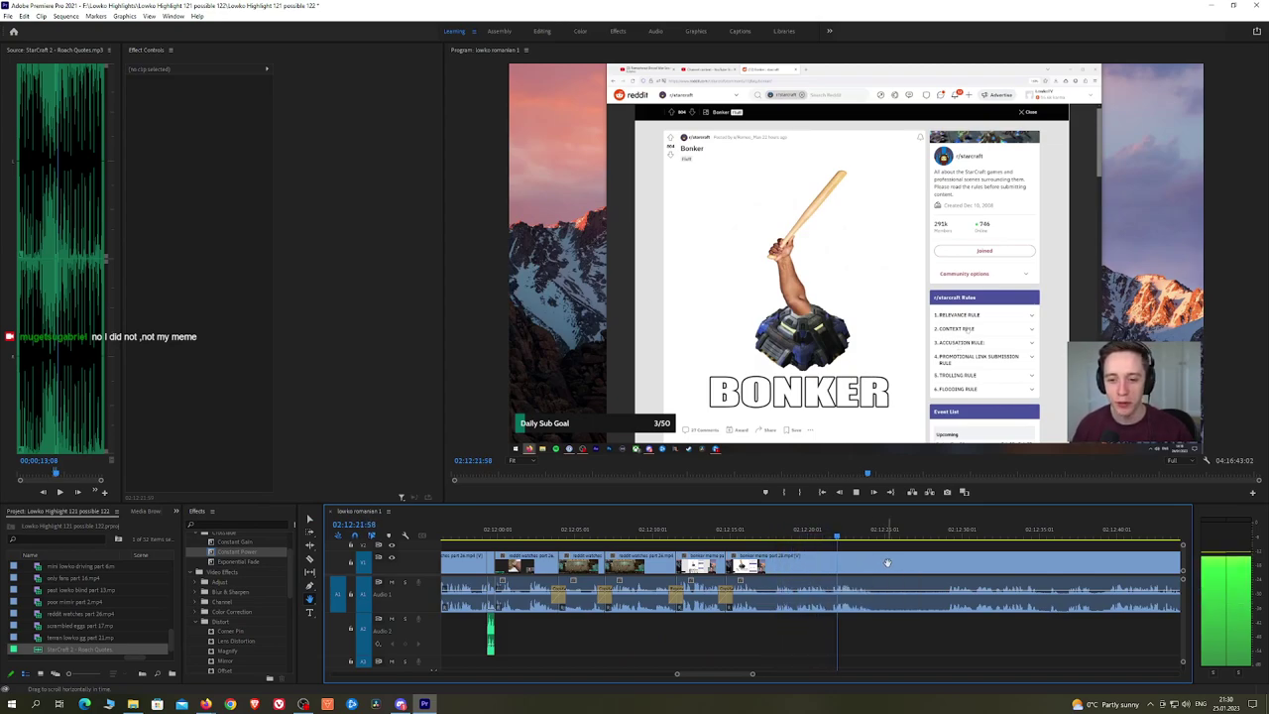
left_click(881, 563)
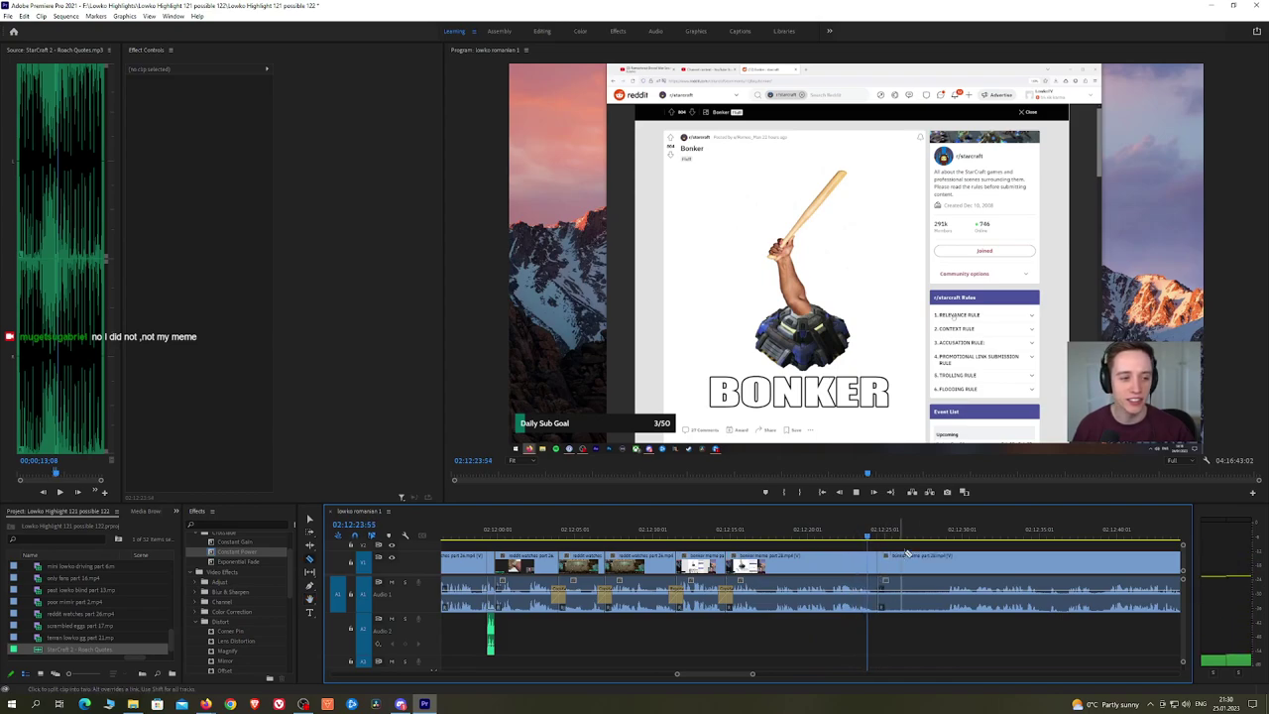
left_click(938, 534)
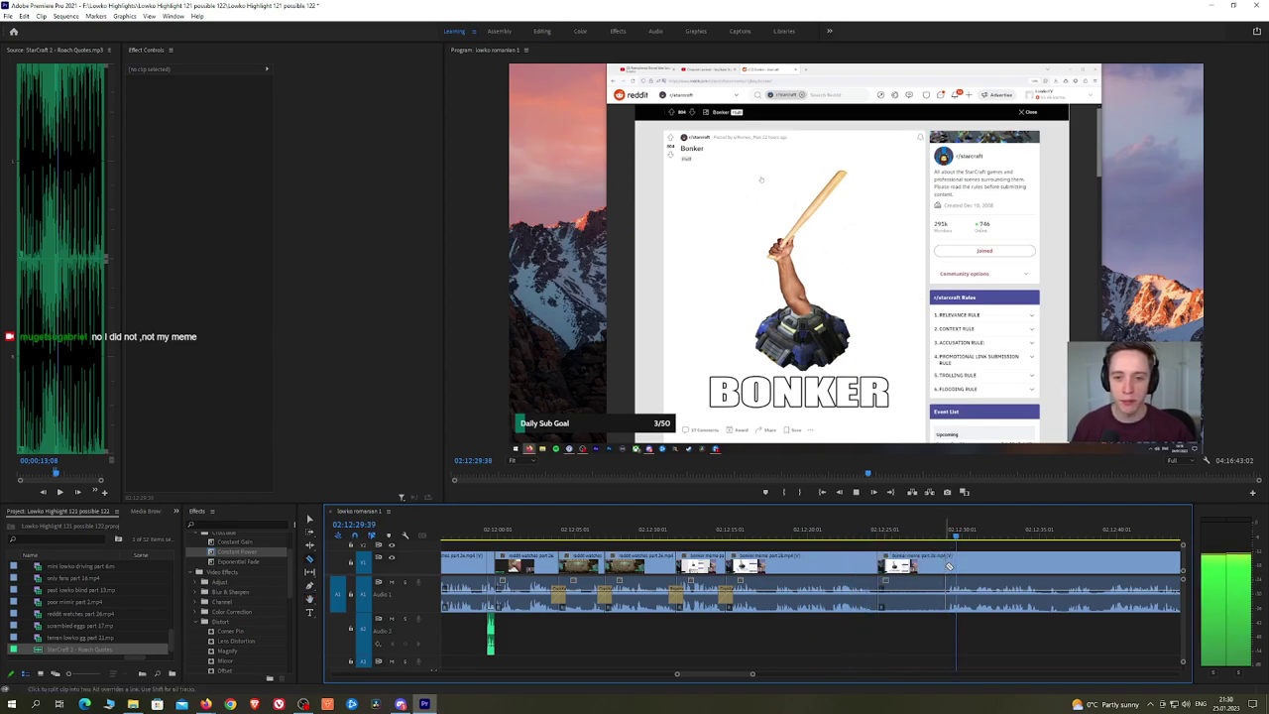
left_click(930, 565)
key("shift+Delete")
key("space")
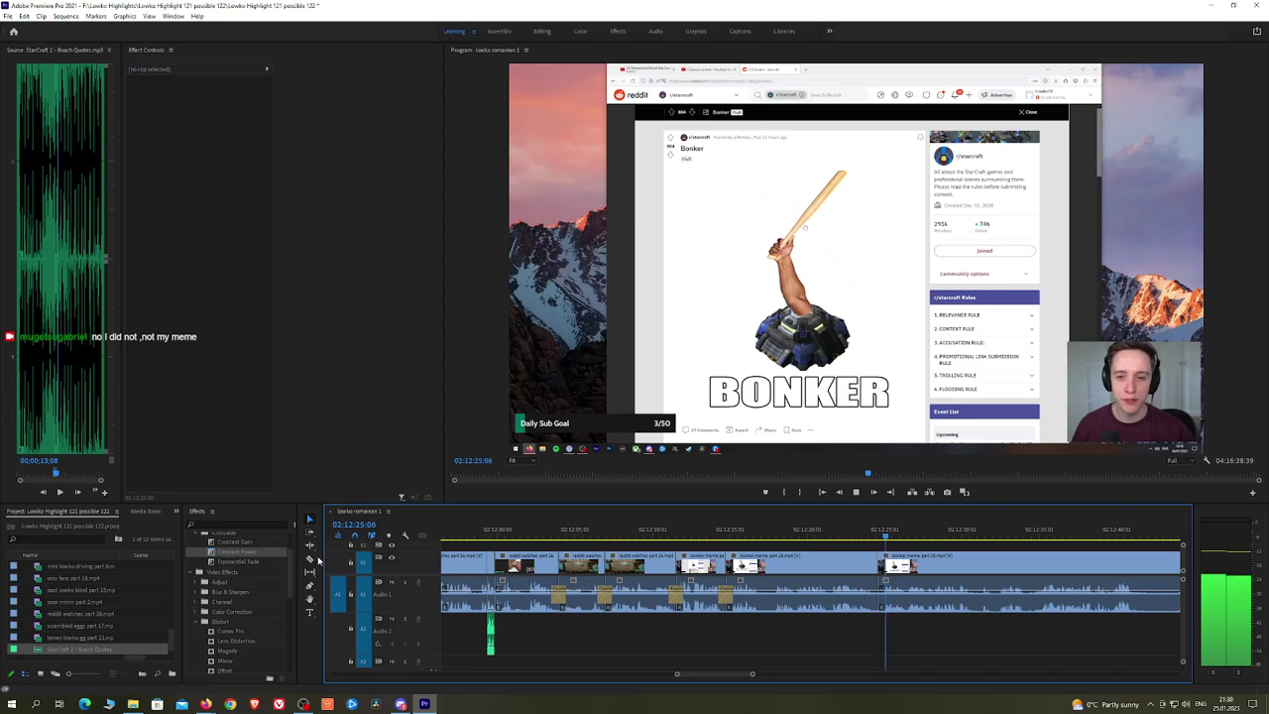
left_click_drag(237, 551, 566, 543)
left_click_drag(887, 599, 880, 598)
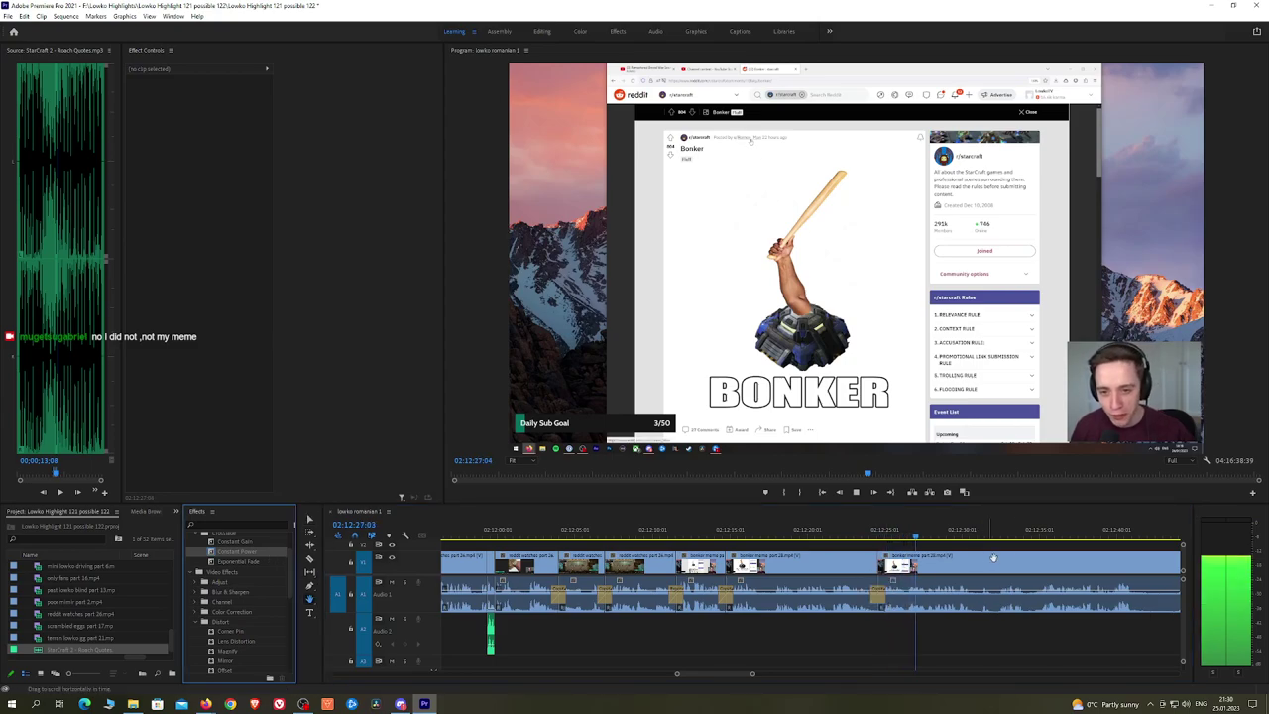
Step: Cut out the unwanted stretch ending at 02:12:46:29 and add a Constant Power audio crossfade
key("h")
left_click_drag(1032, 556, 778, 553)
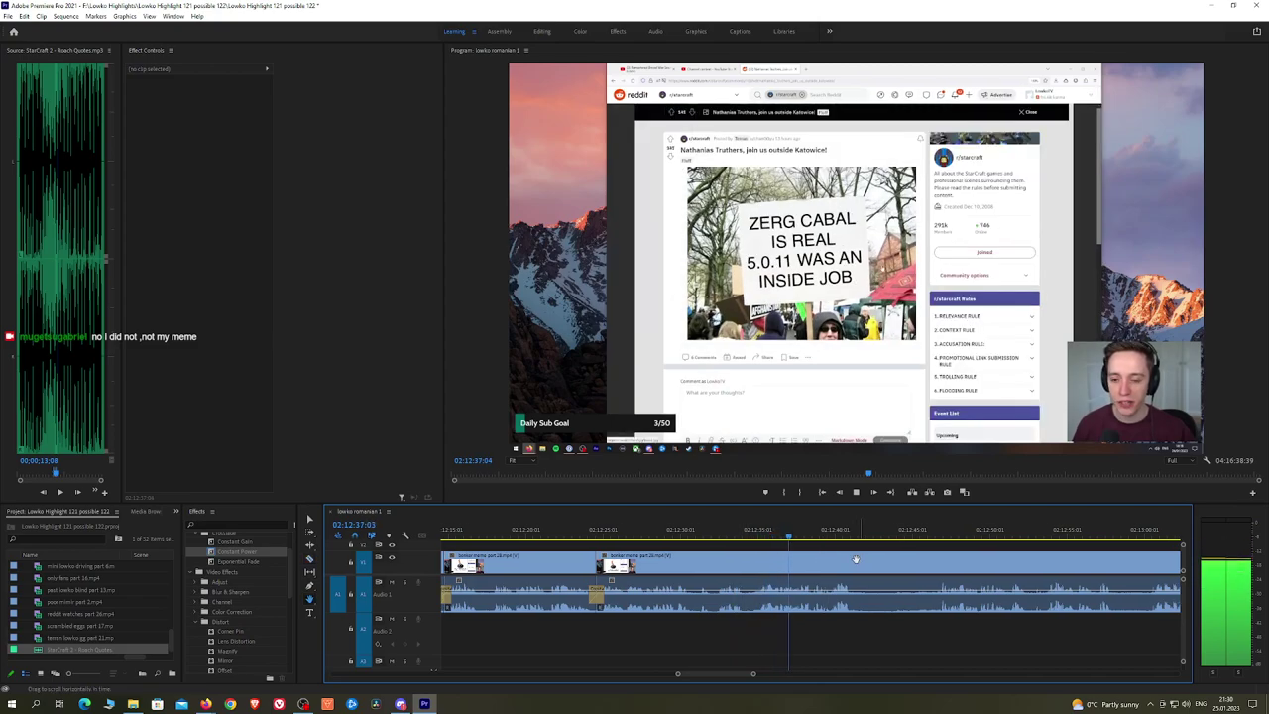
left_click_drag(914, 566, 860, 554)
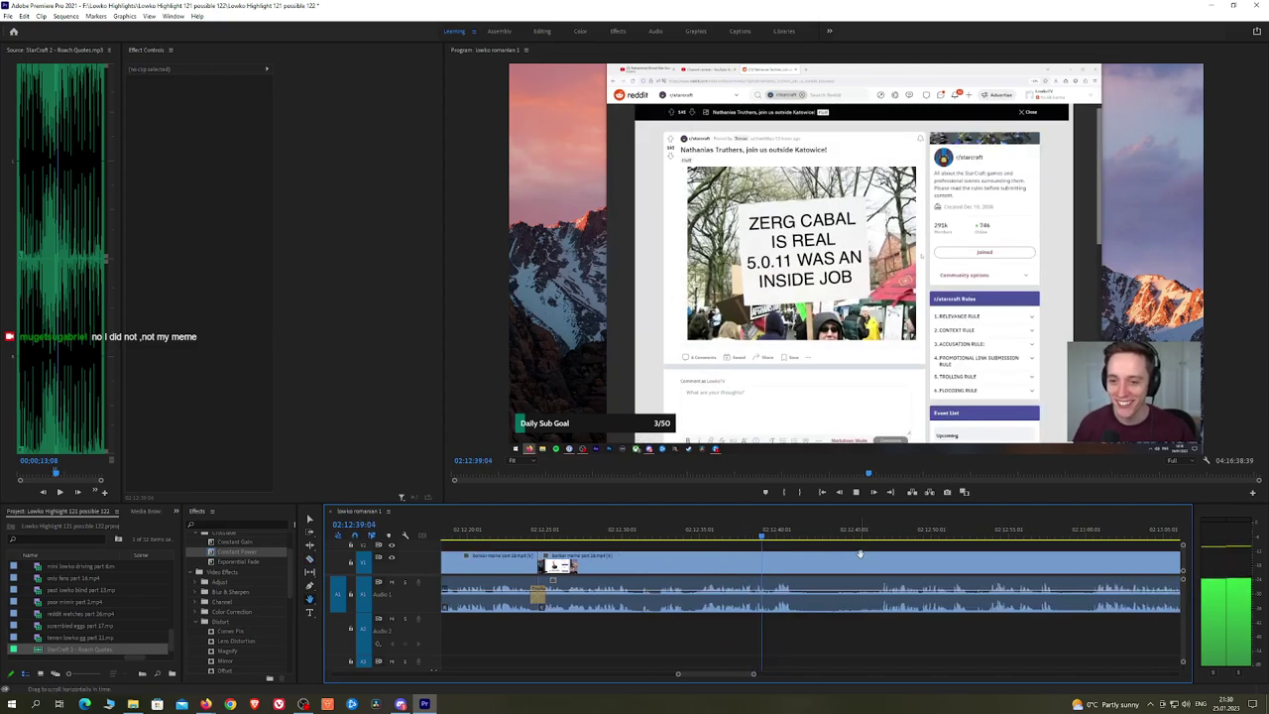
scroll(860, 556, "up", 2)
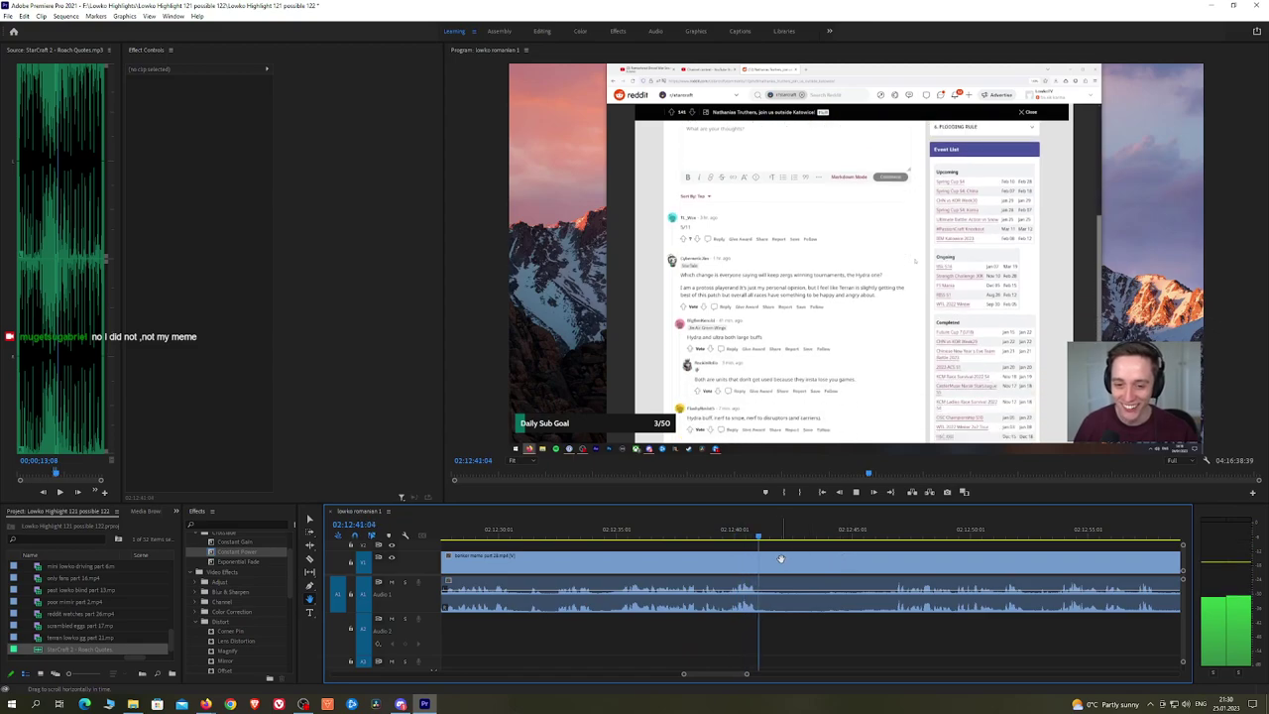
key("space")
key("c")
left_click(767, 562)
left_click_drag(805, 533, 886, 533)
left_click(888, 561)
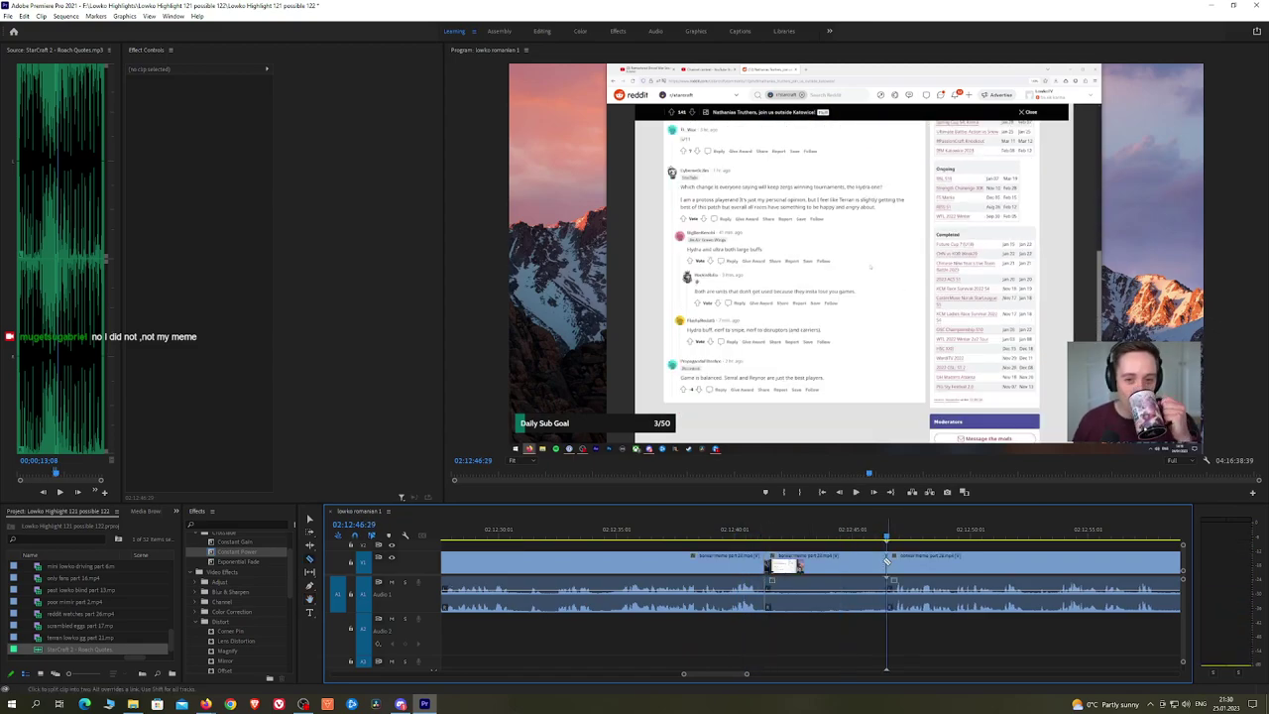
key("v")
left_click(859, 564)
key("shift+Delete")
key("space")
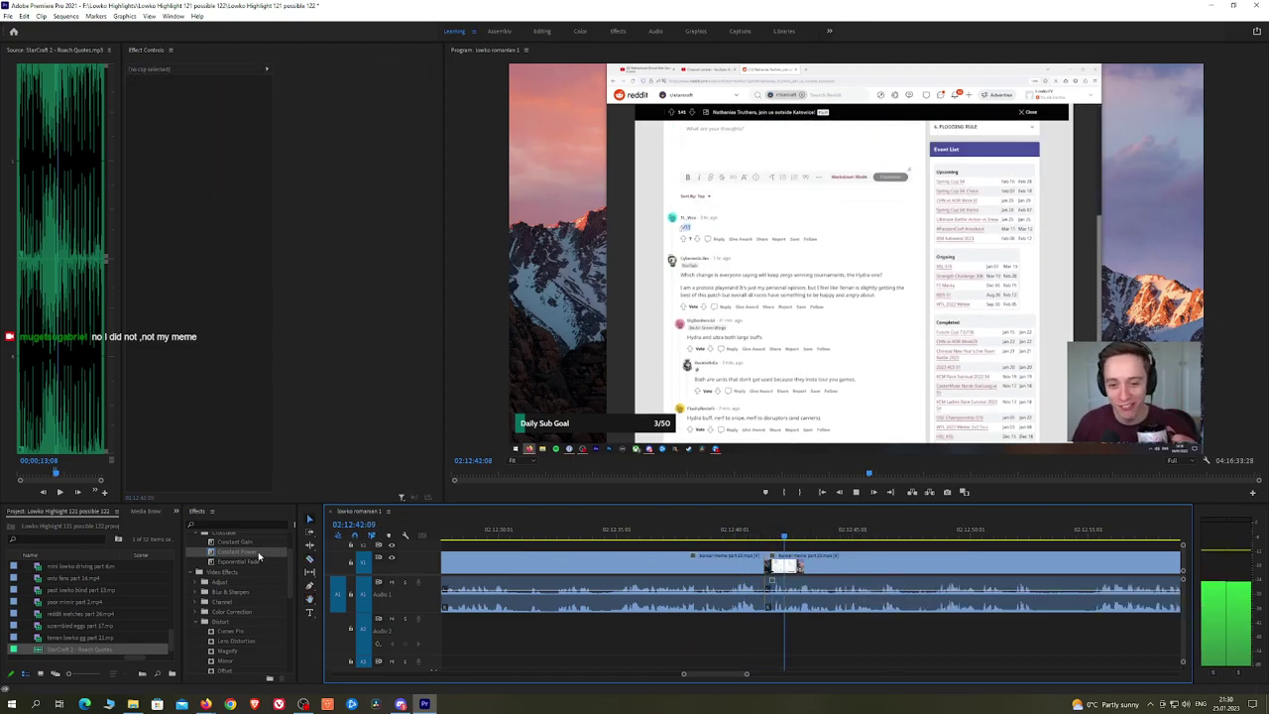
left_click_drag(258, 554, 767, 595)
Step: Split the clip at the playhead near 02:12:52 and move ahead to 02:12:55
key("h")
left_click_drag(998, 558, 916, 557)
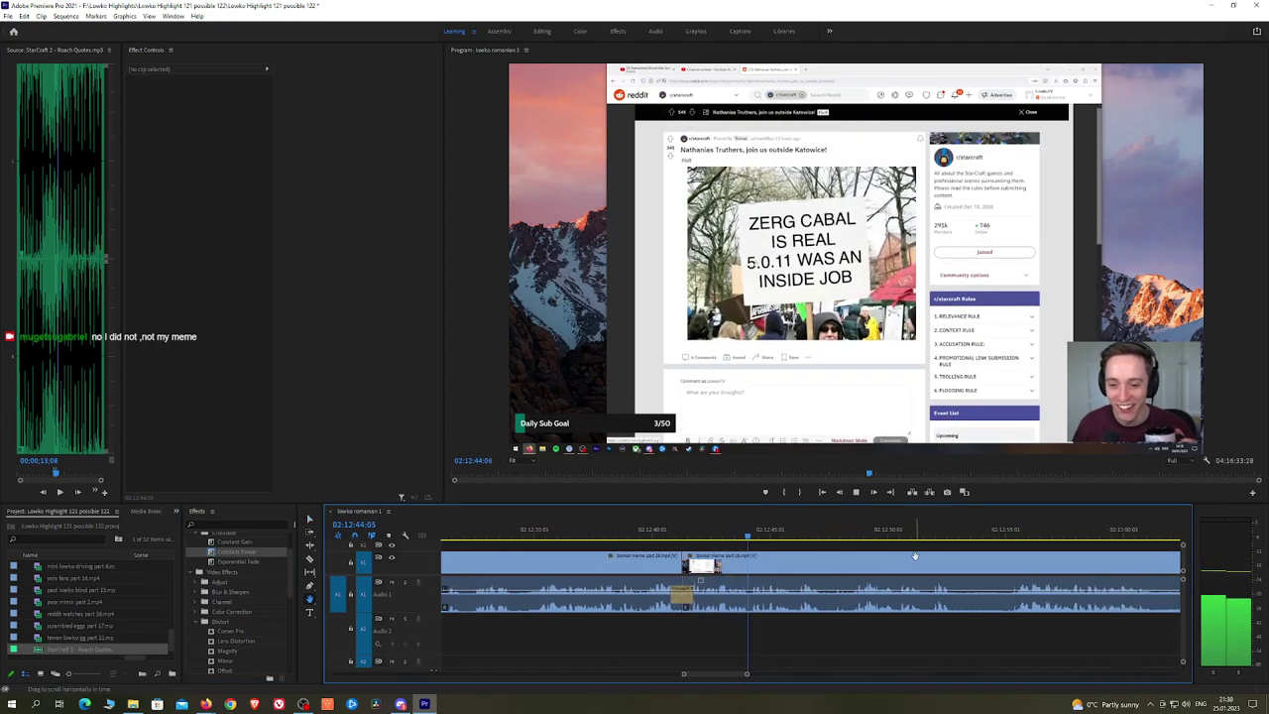
scroll(915, 556, "down", 2)
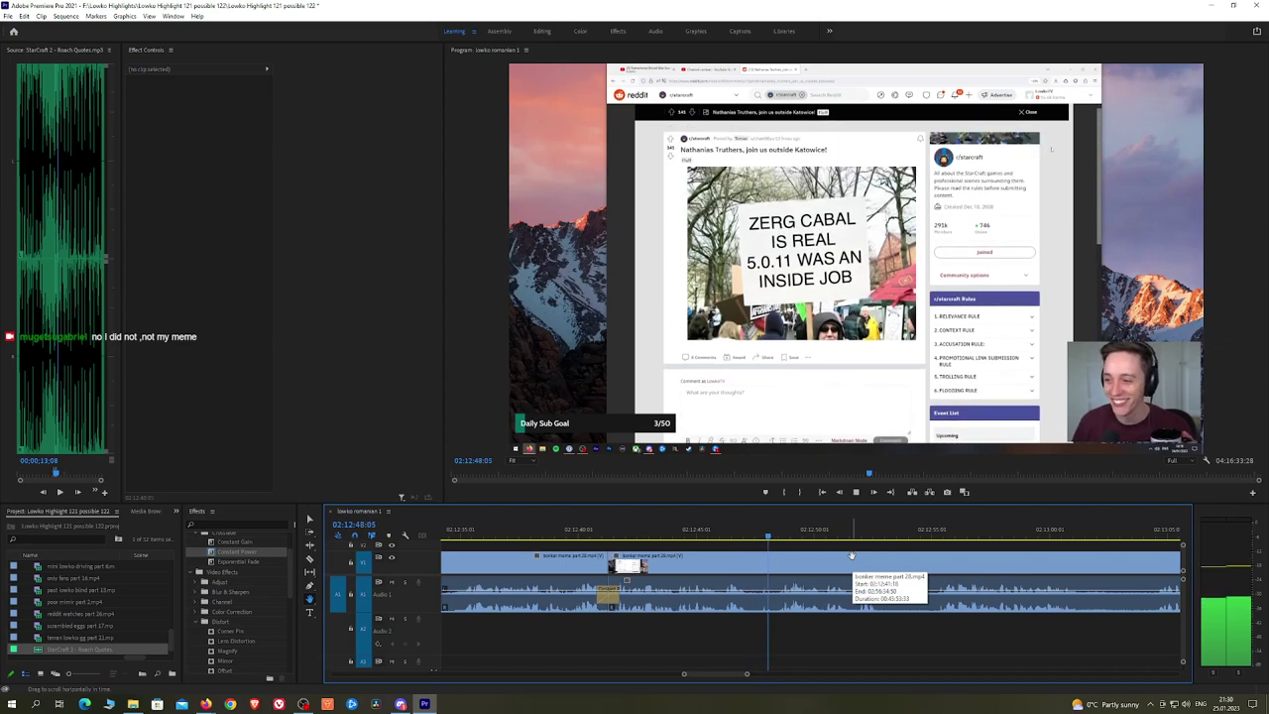
scroll(859, 558, "down", 2)
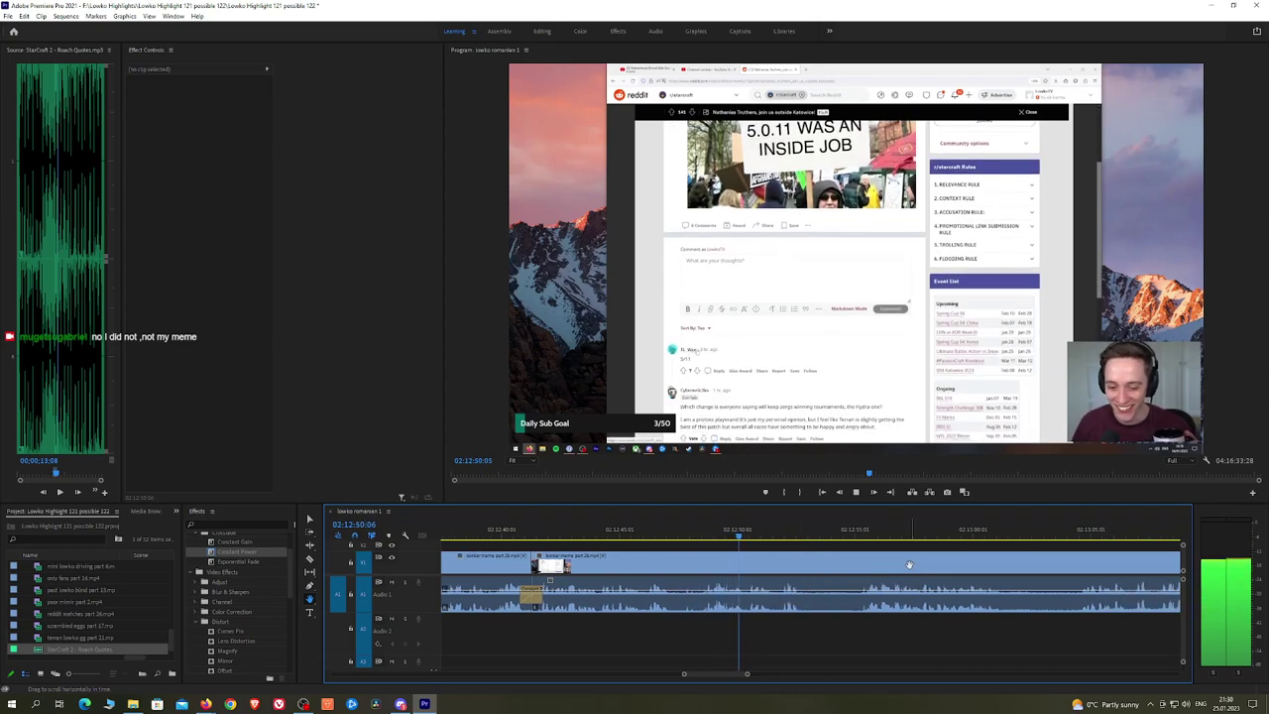
left_click_drag(910, 564, 845, 561)
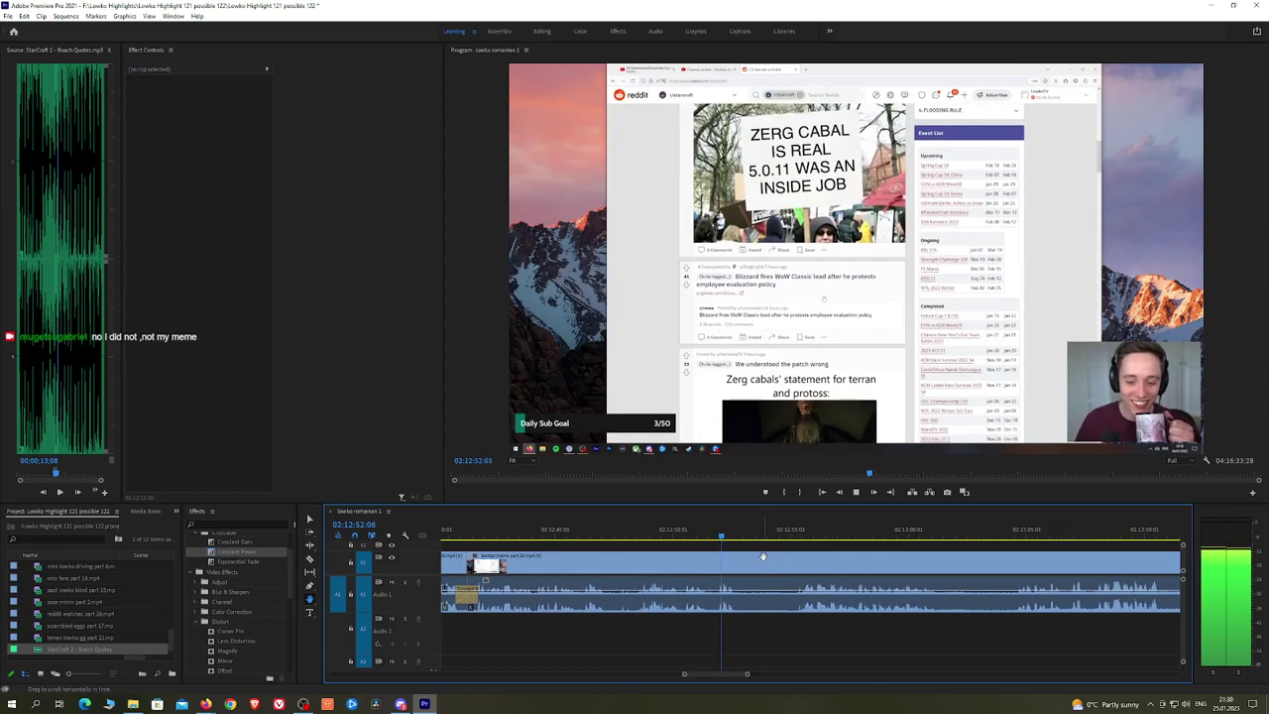
key("ctrl+k")
left_click(800, 535)
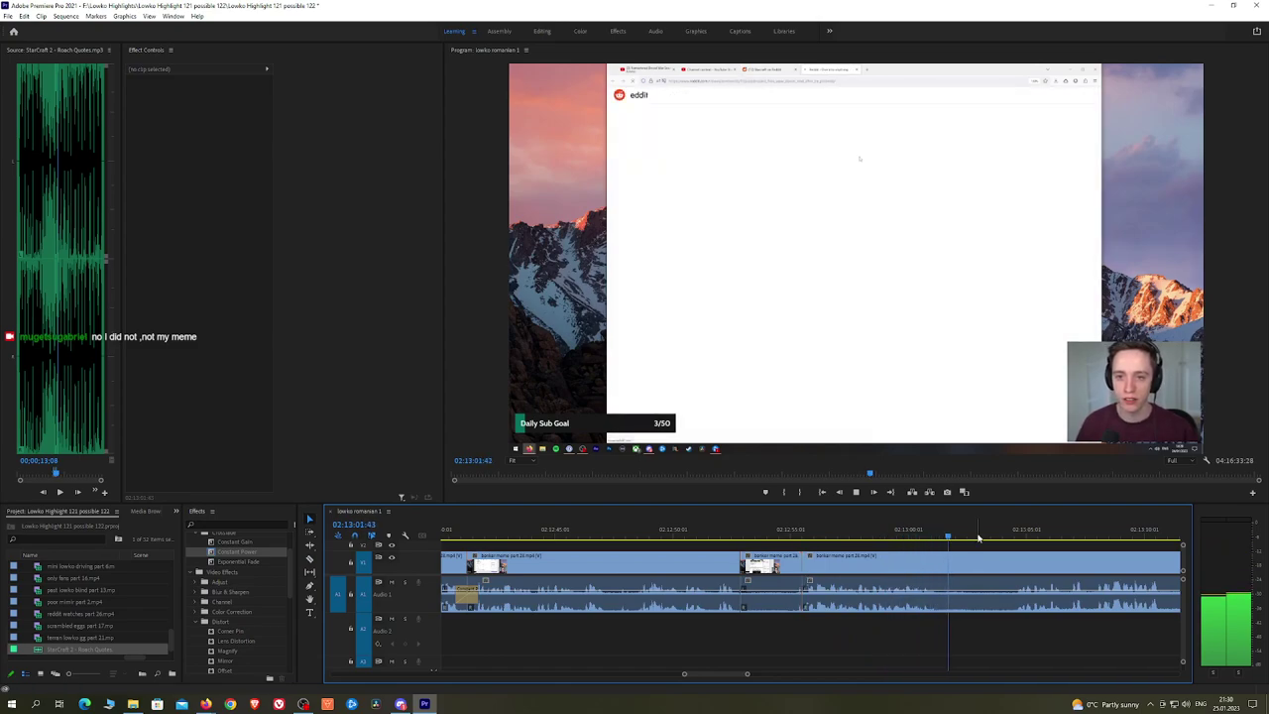
left_click(1022, 535)
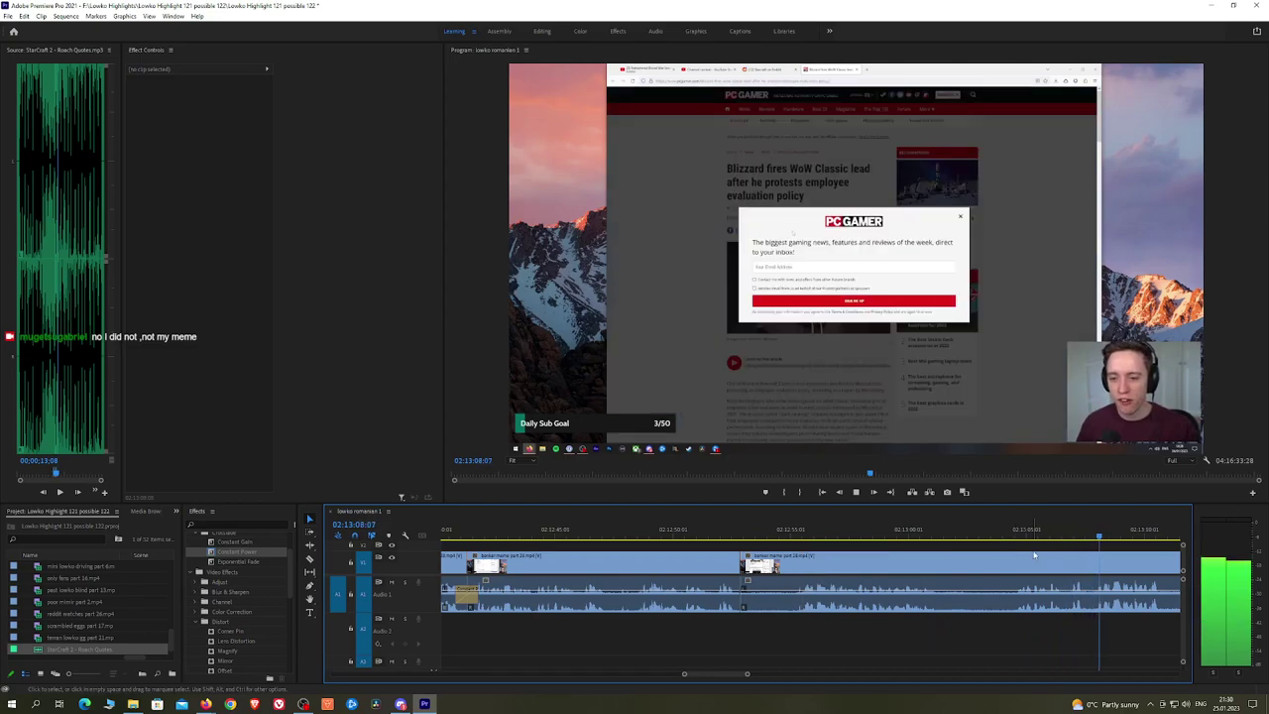
scroll(1084, 552, "down", 4)
scroll(1098, 560, "up", 4)
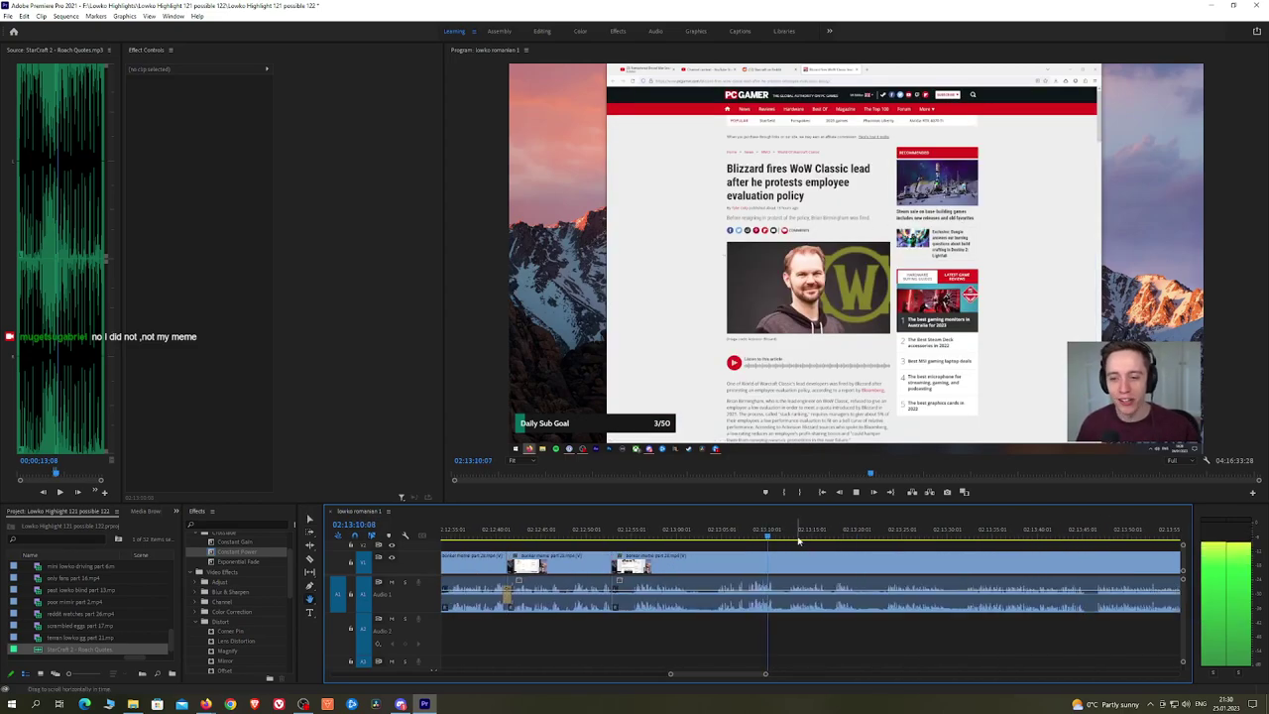
left_click(798, 535)
left_click_drag(808, 533, 968, 533)
key("space")
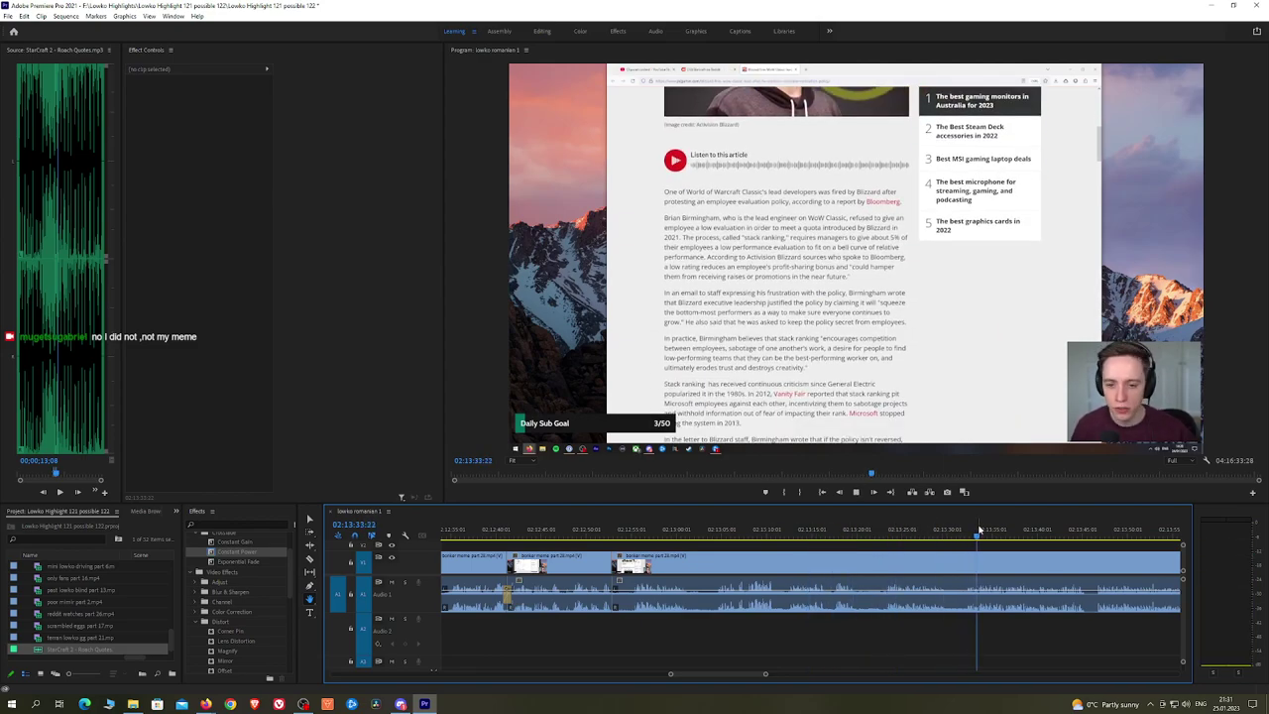
key("space")
scroll(731, 544, "down", 4)
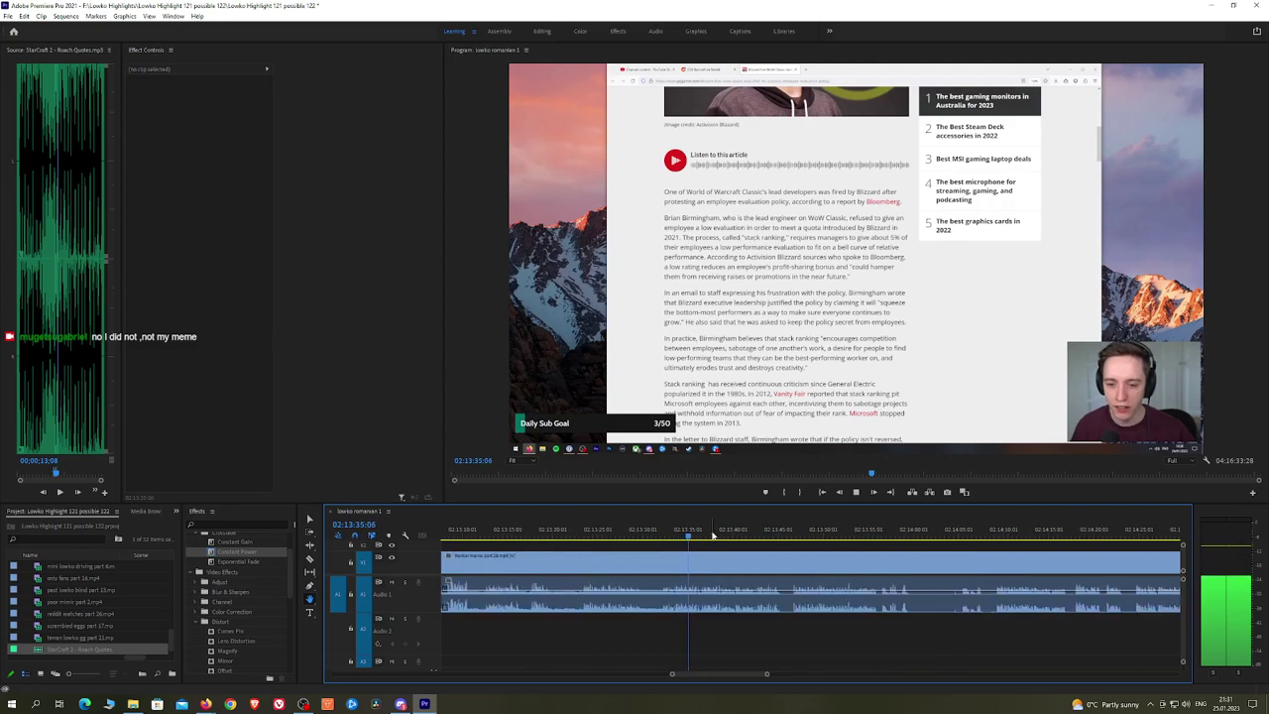
left_click_drag(712, 535, 747, 549)
left_click(1022, 529)
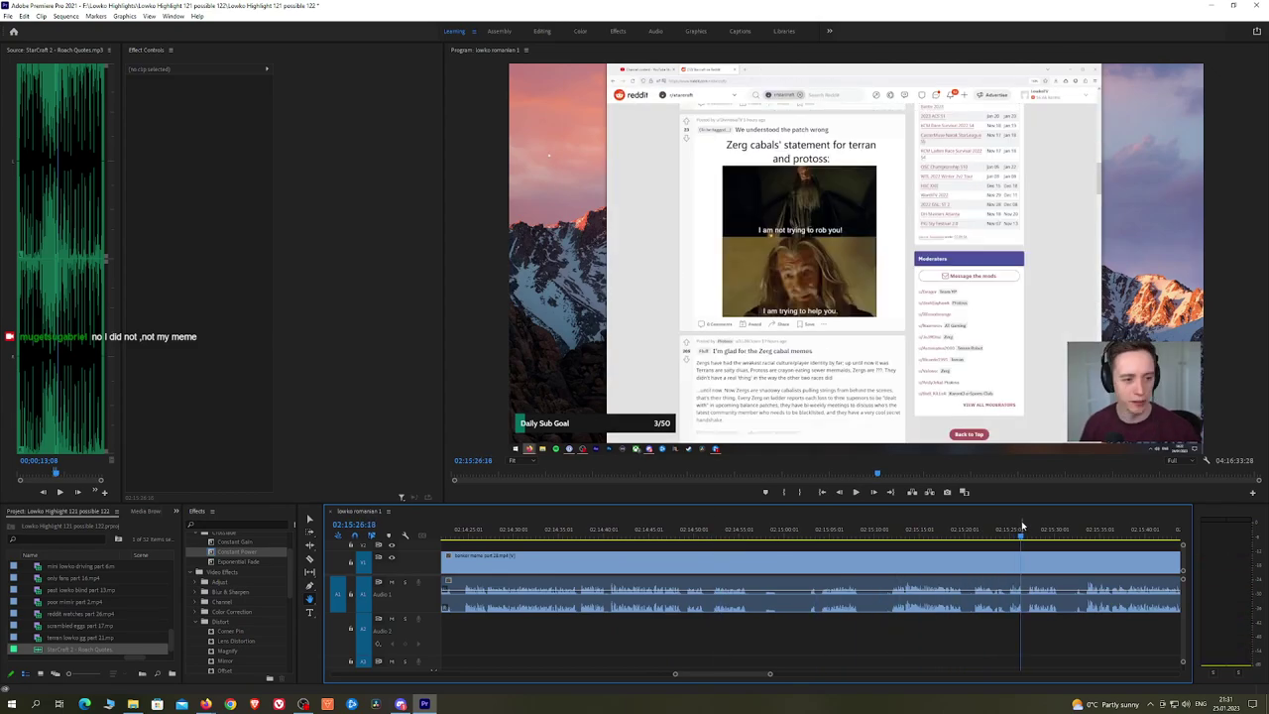
left_click(841, 531)
left_click(964, 531)
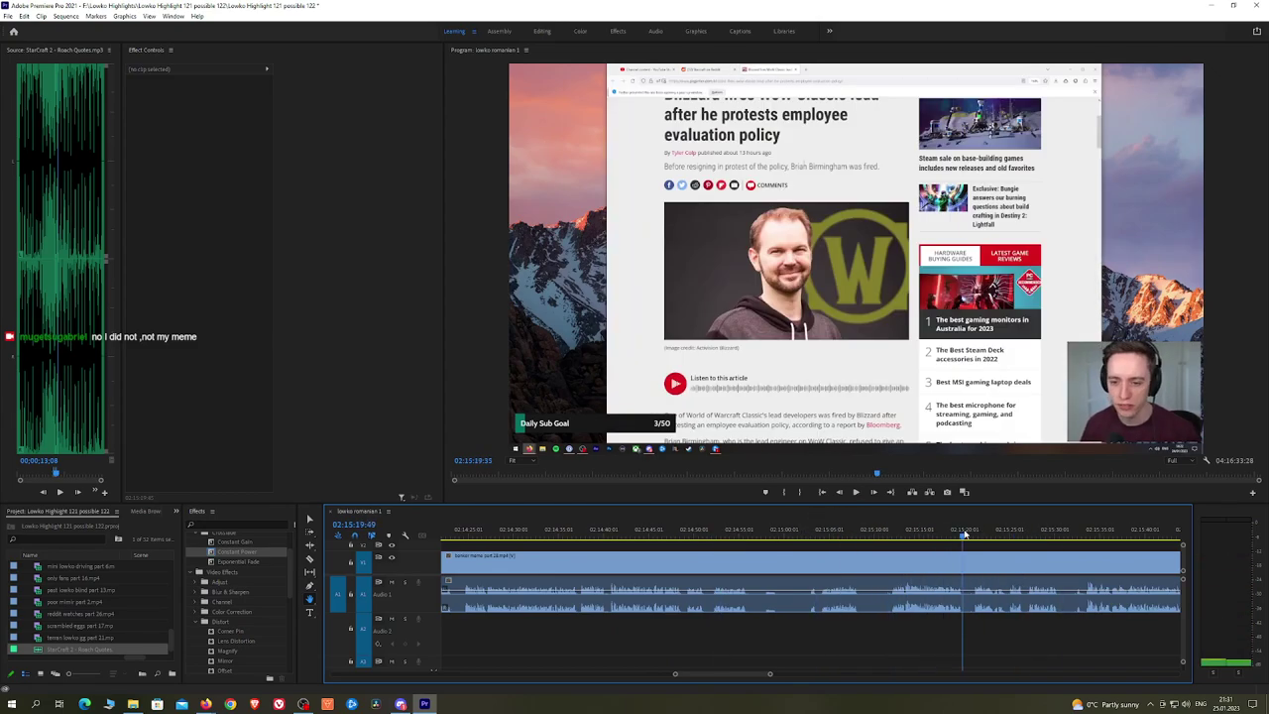
left_click_drag(1008, 549, 833, 545)
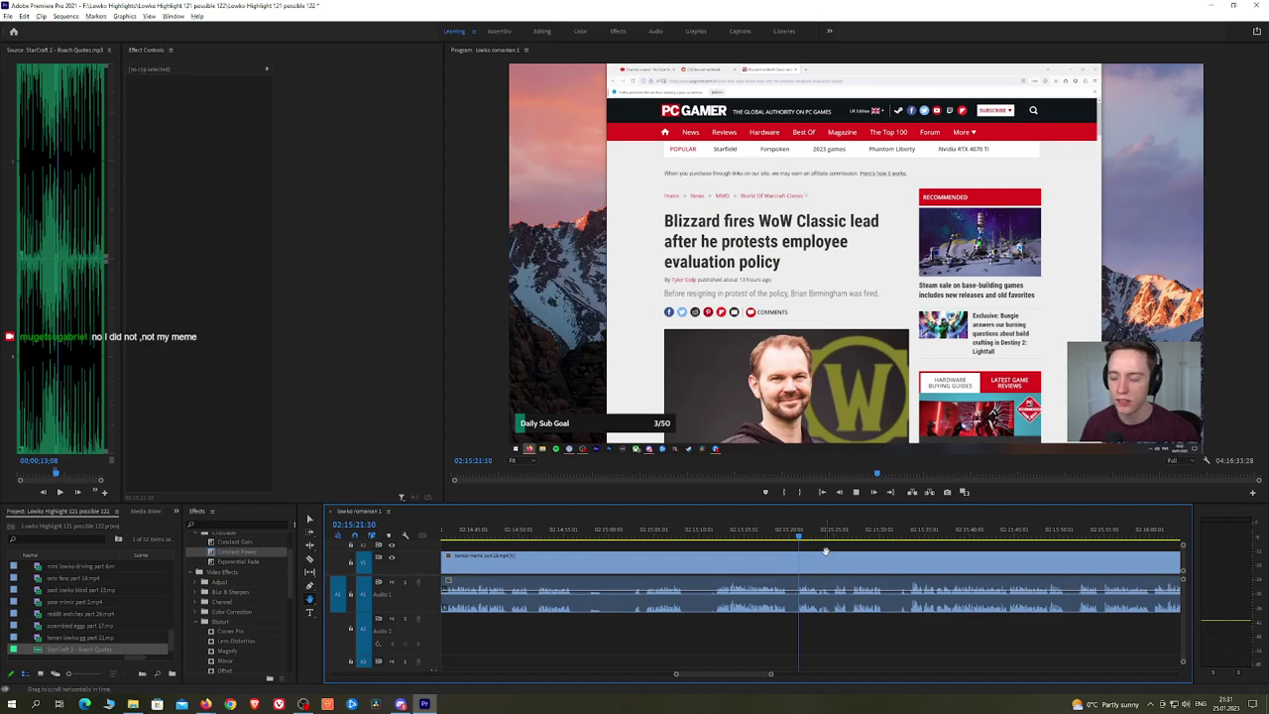
scroll(827, 551, "up", 3)
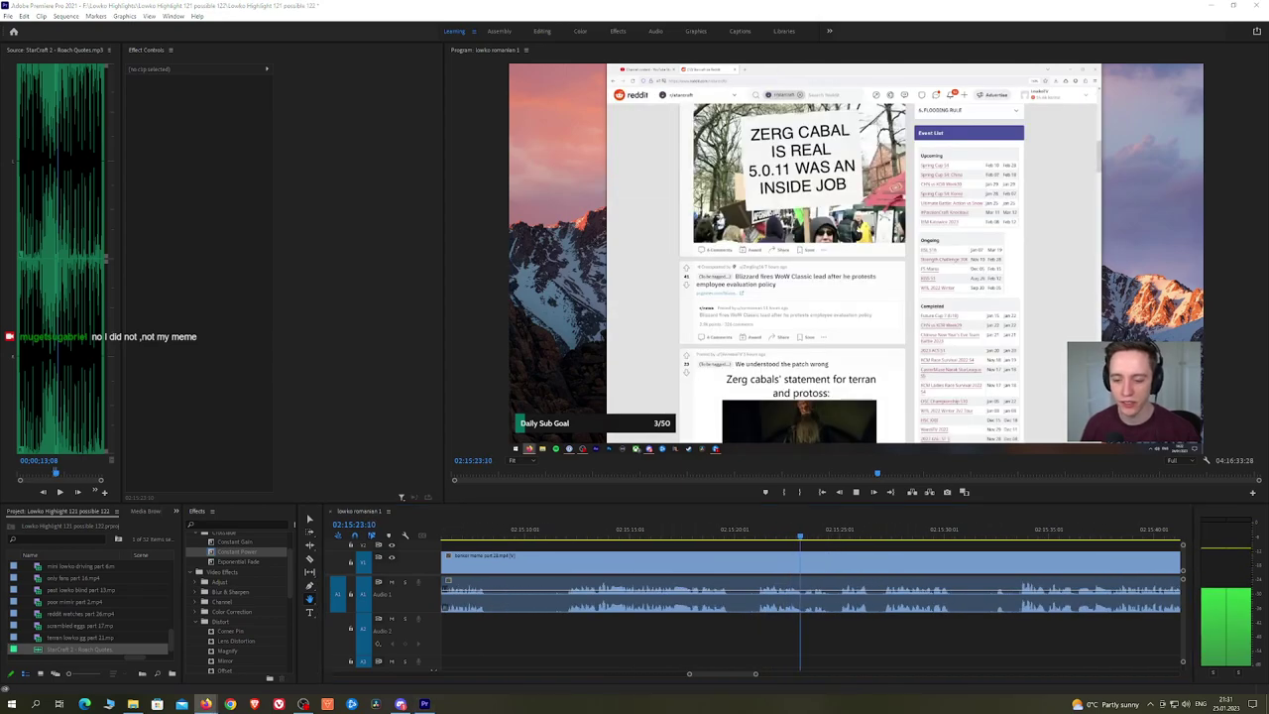
left_click(887, 539)
key("space")
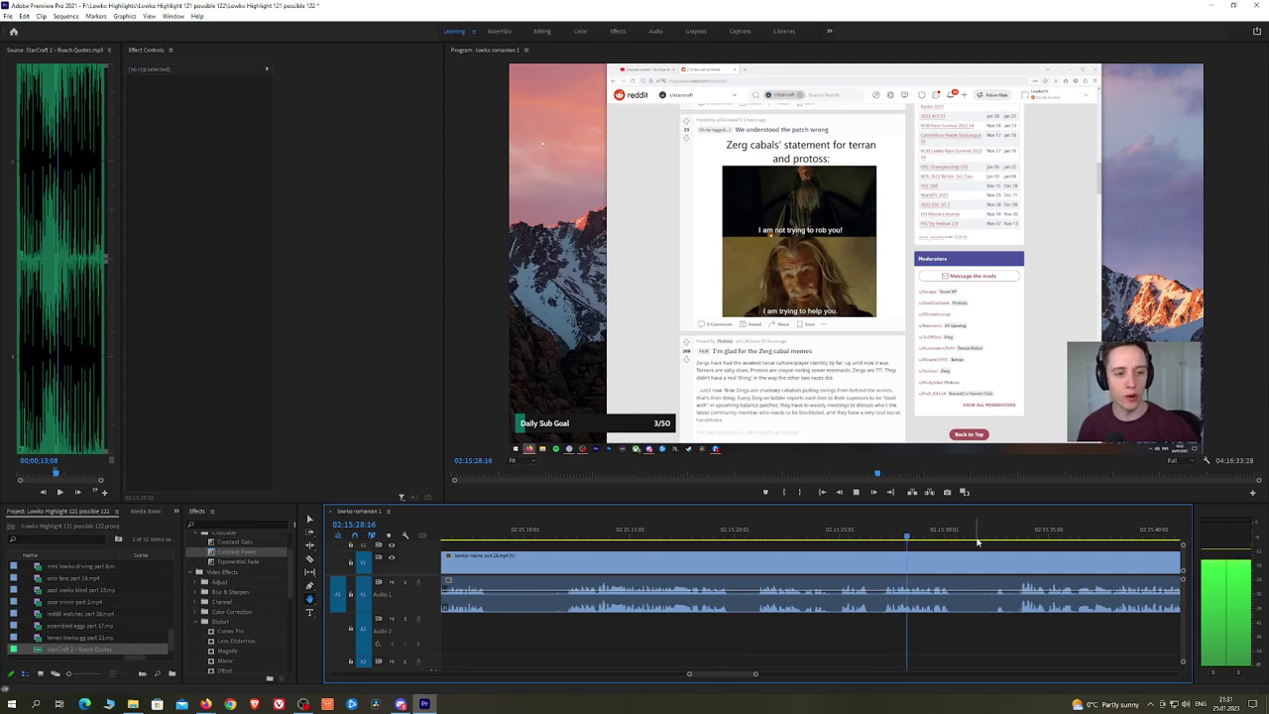
scroll(863, 540, "down", 3)
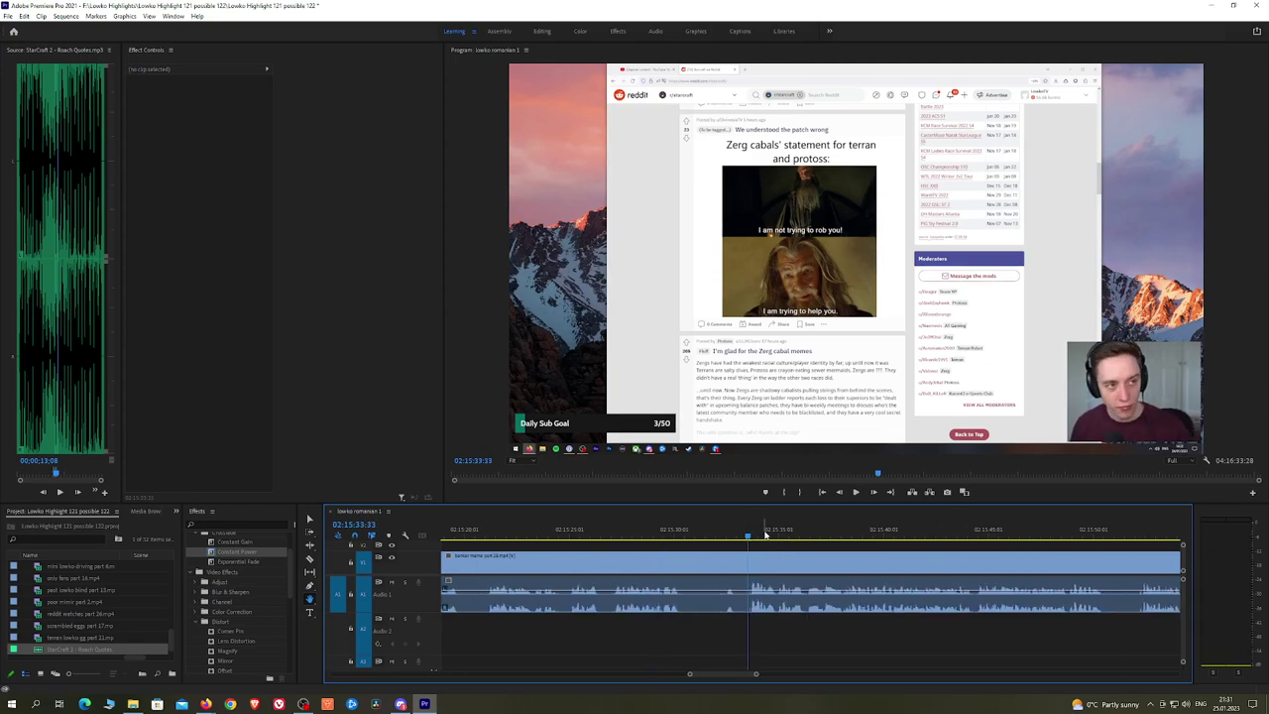
key("space")
scroll(917, 558, "down", 4)
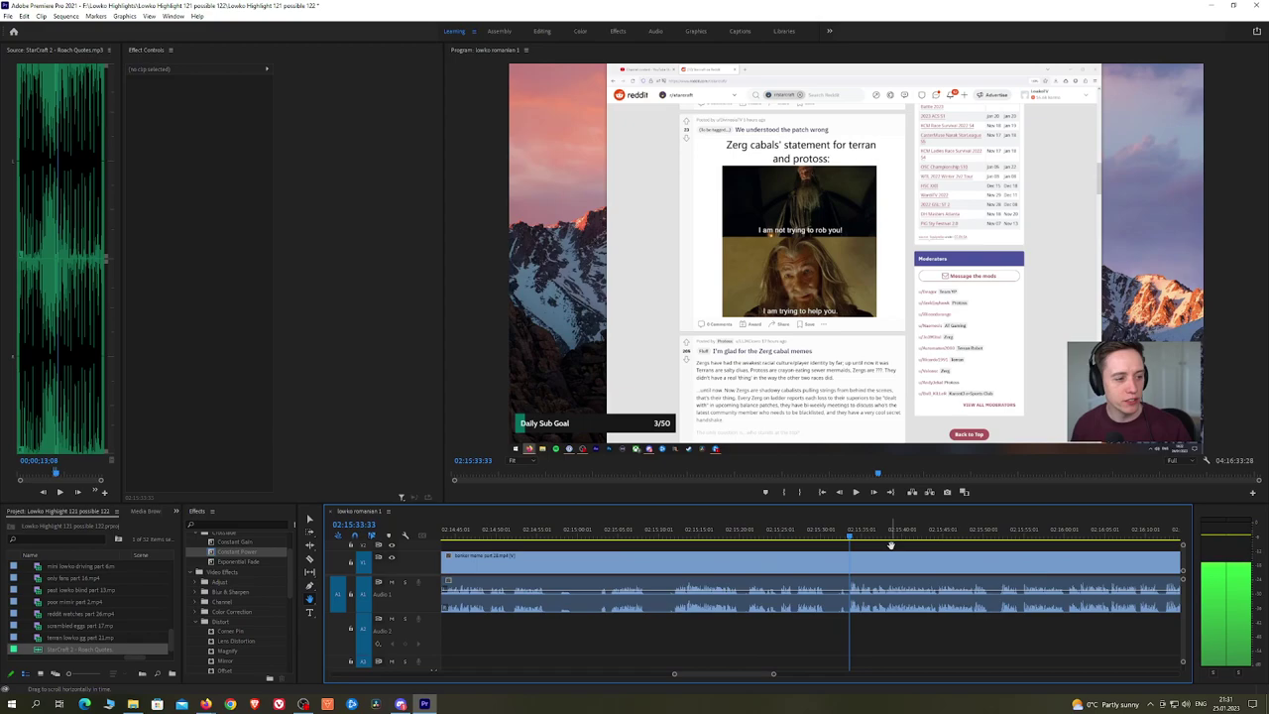
key("space")
scroll(915, 556, "up", 2)
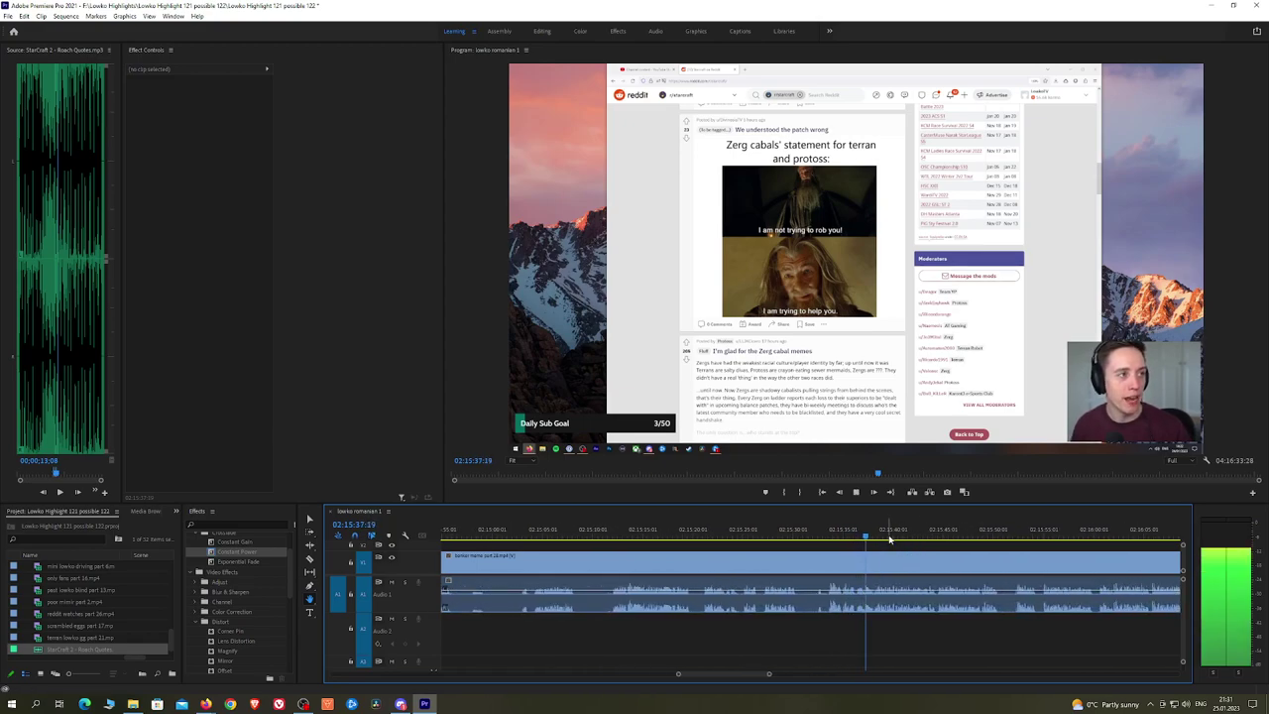
left_click_drag(921, 538, 832, 544)
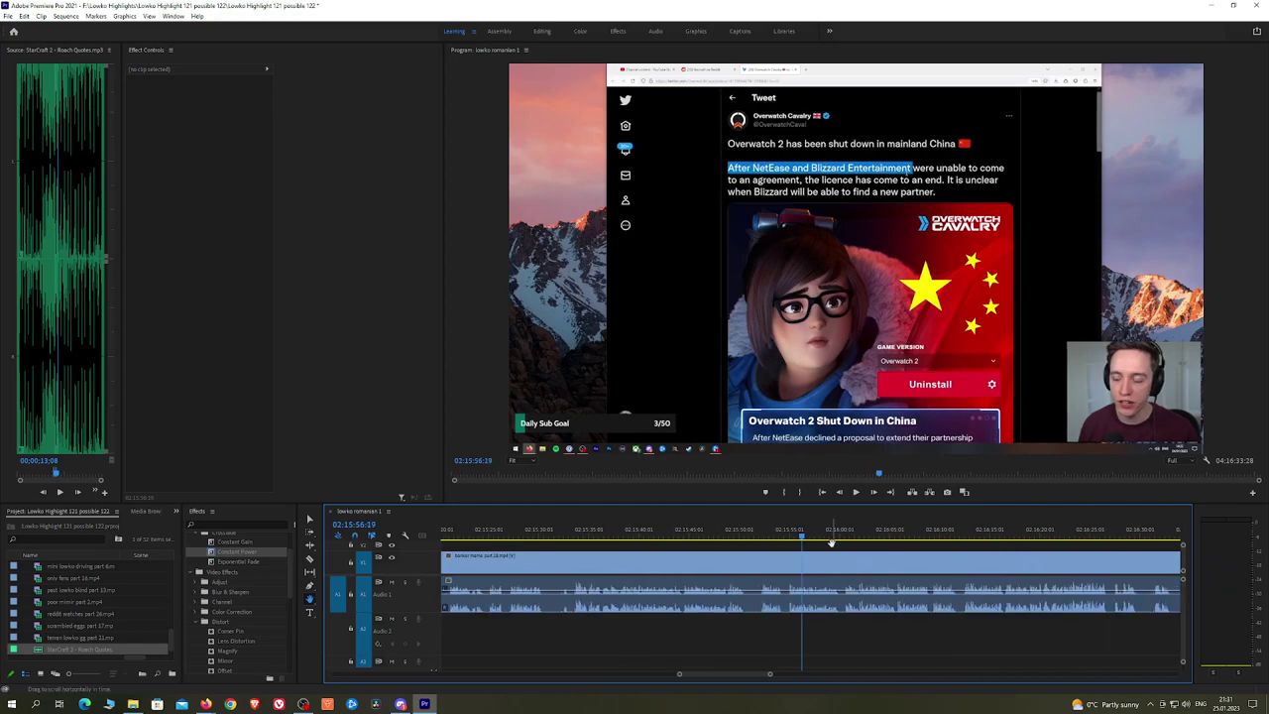
left_click(764, 529)
key("space")
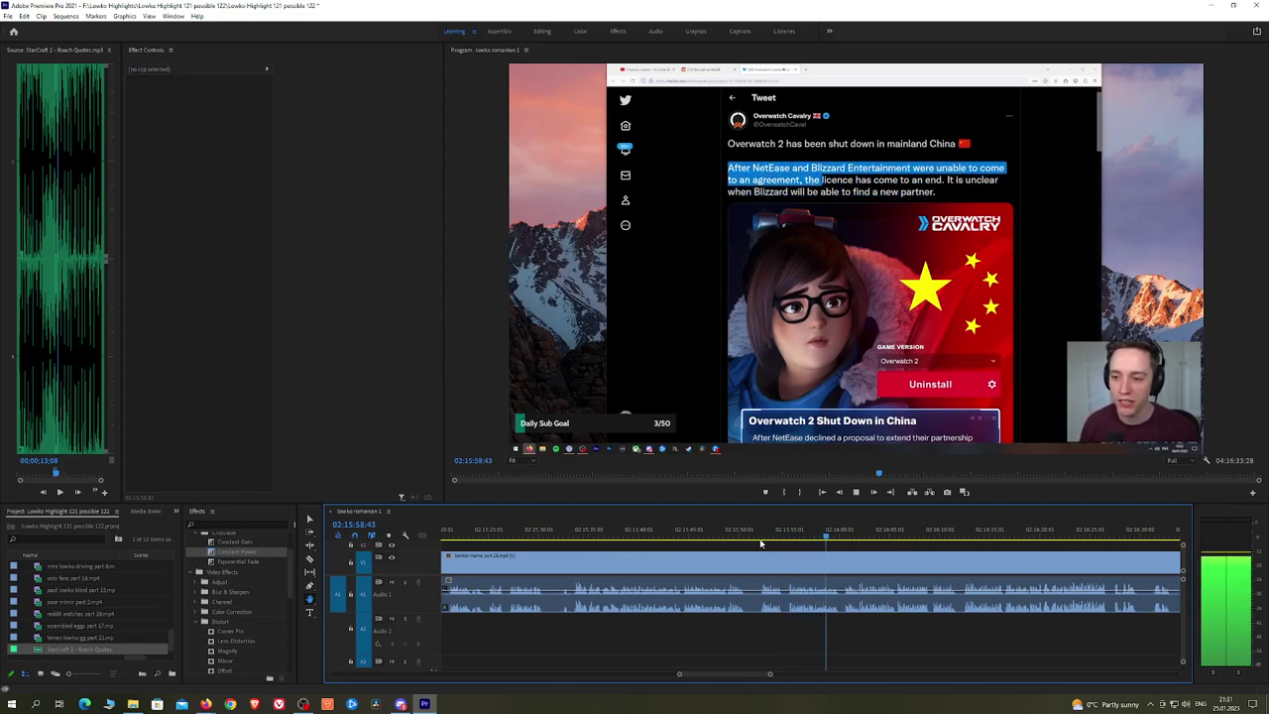
Step: Cut the clip and ripple delete the piece before the cut
left_click(577, 571)
key("v")
left_click(559, 573)
key("shift+Delete")
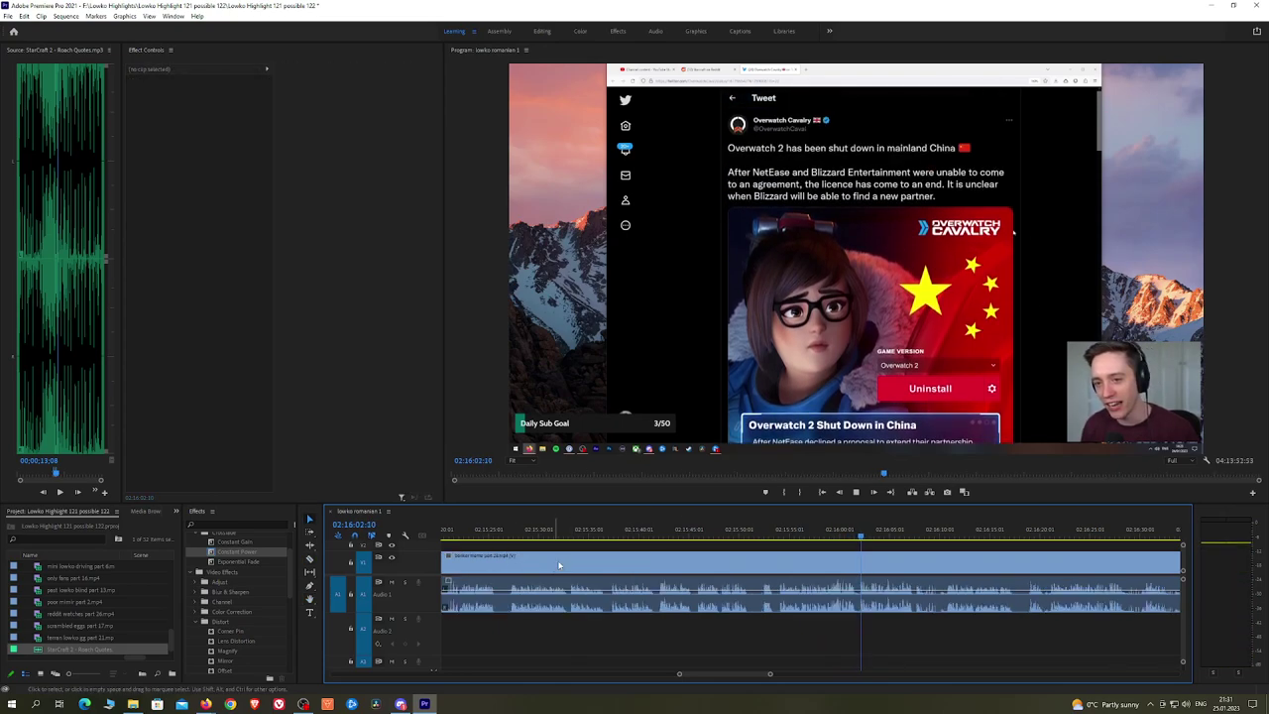
key("Up")
key("space")
Step: Zoom in on the edit and ripple delete the short piece left of the cut
key("h")
left_click_drag(1145, 562, 831, 547)
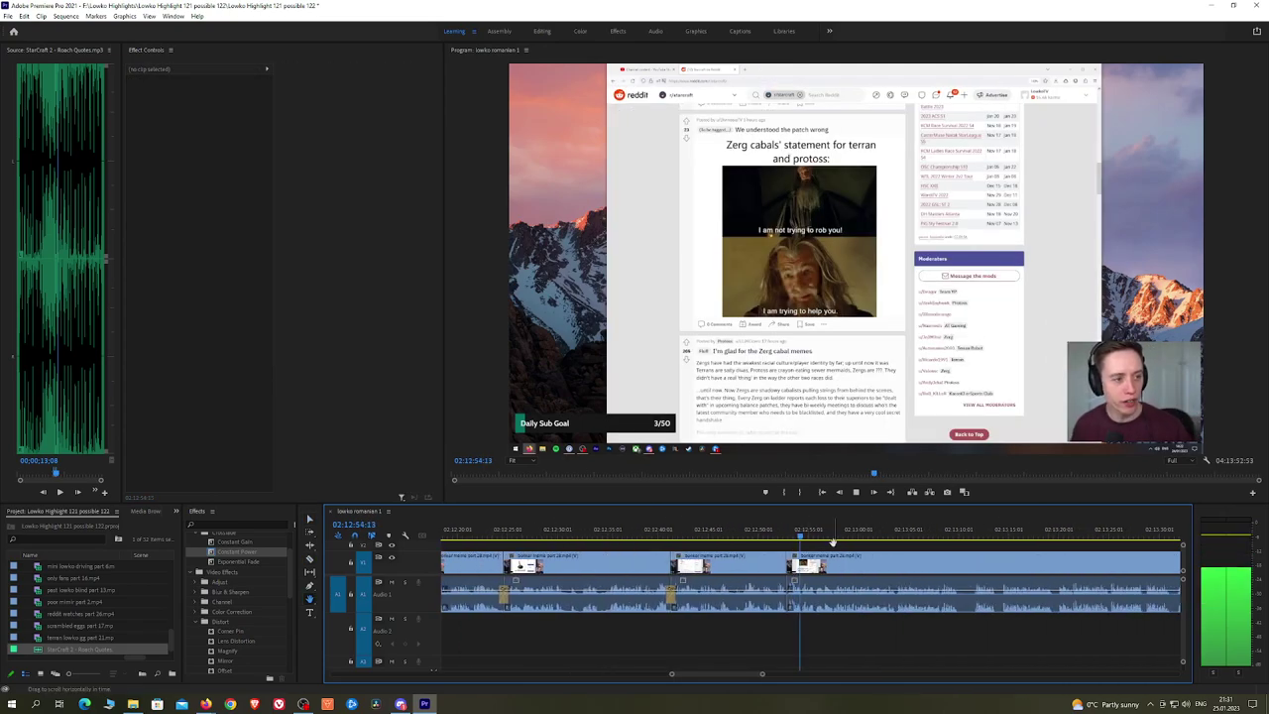
scroll(819, 552, "up", 2)
key("equal")
key("equal")
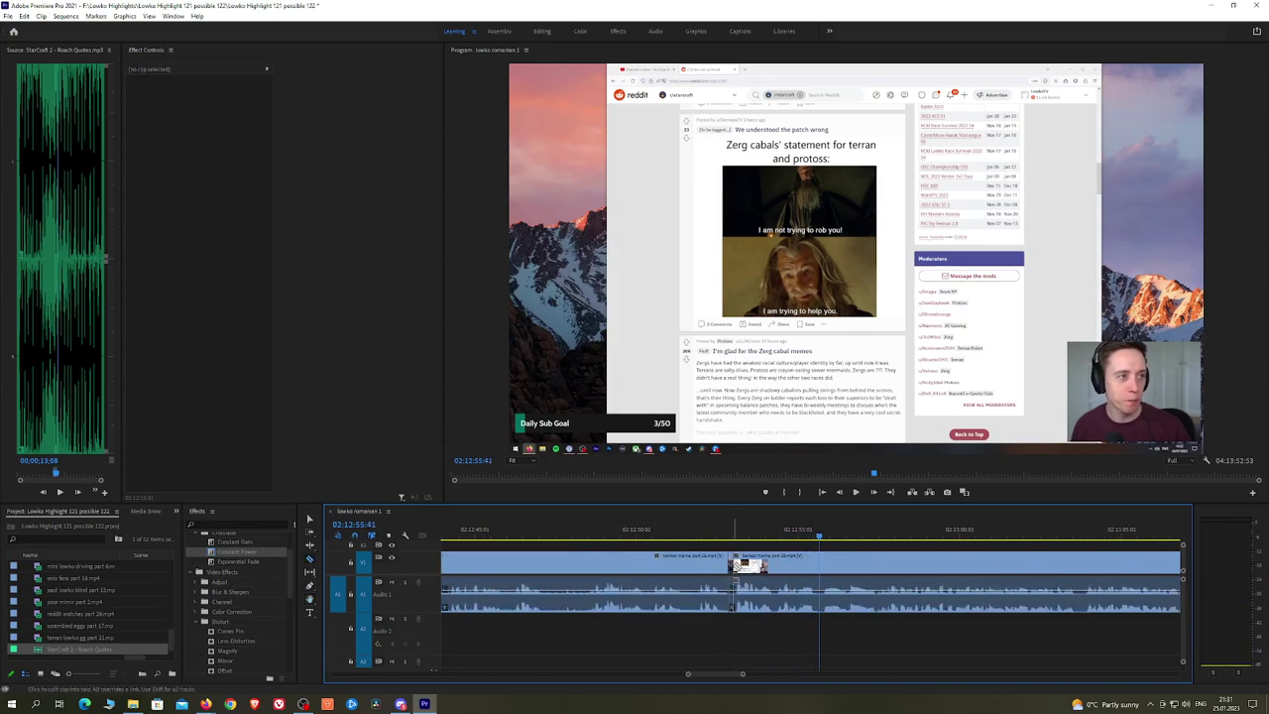
left_click(733, 567)
key("shift+Delete")
key("Up")
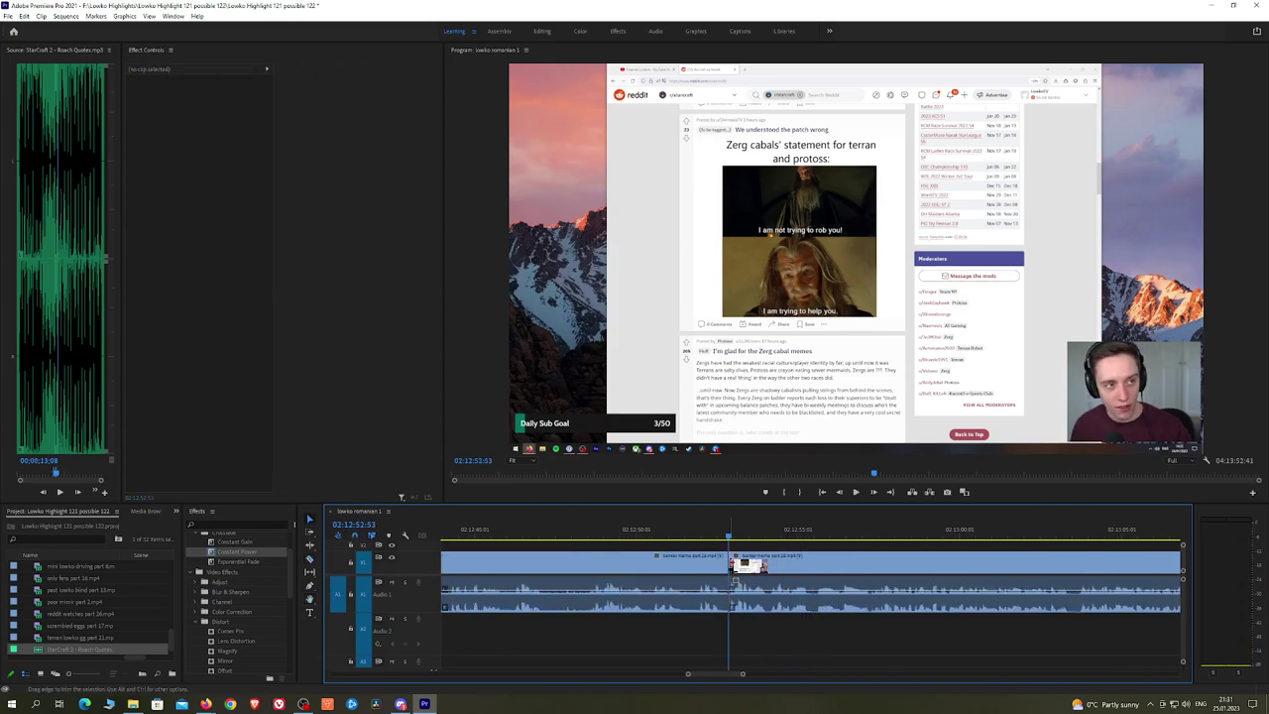
Step: Apply an Exponential Fade to the audio edit point and play back the reddit browsing section
left_click_drag(238, 561, 438, 561)
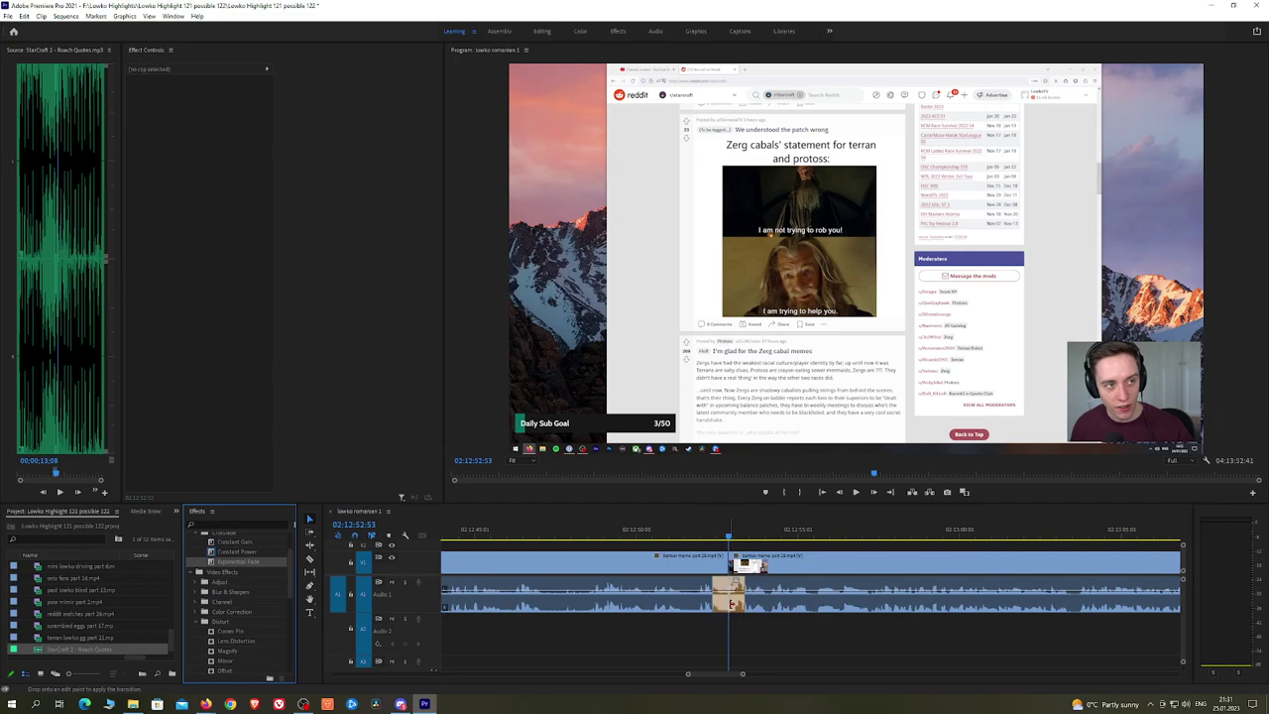
left_click_drag(732, 604, 732, 604)
key("space")
scroll(858, 558, "down", 3)
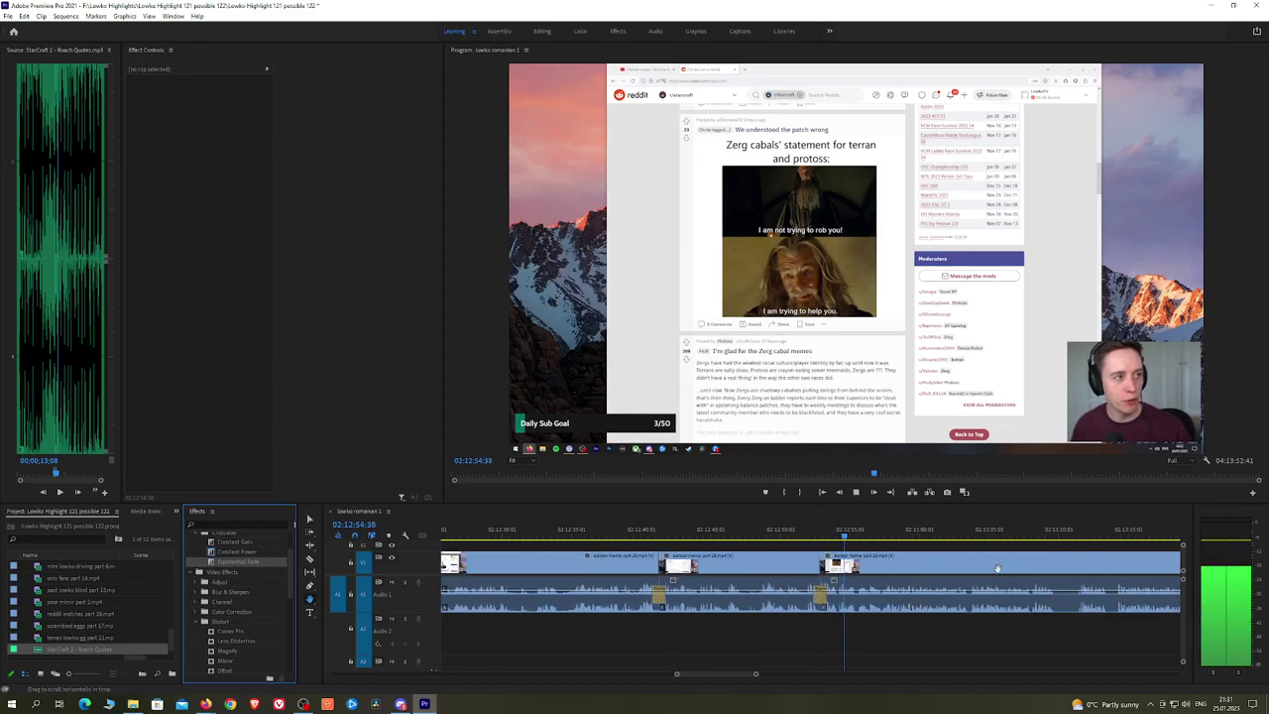
scroll(998, 568, "down", 5)
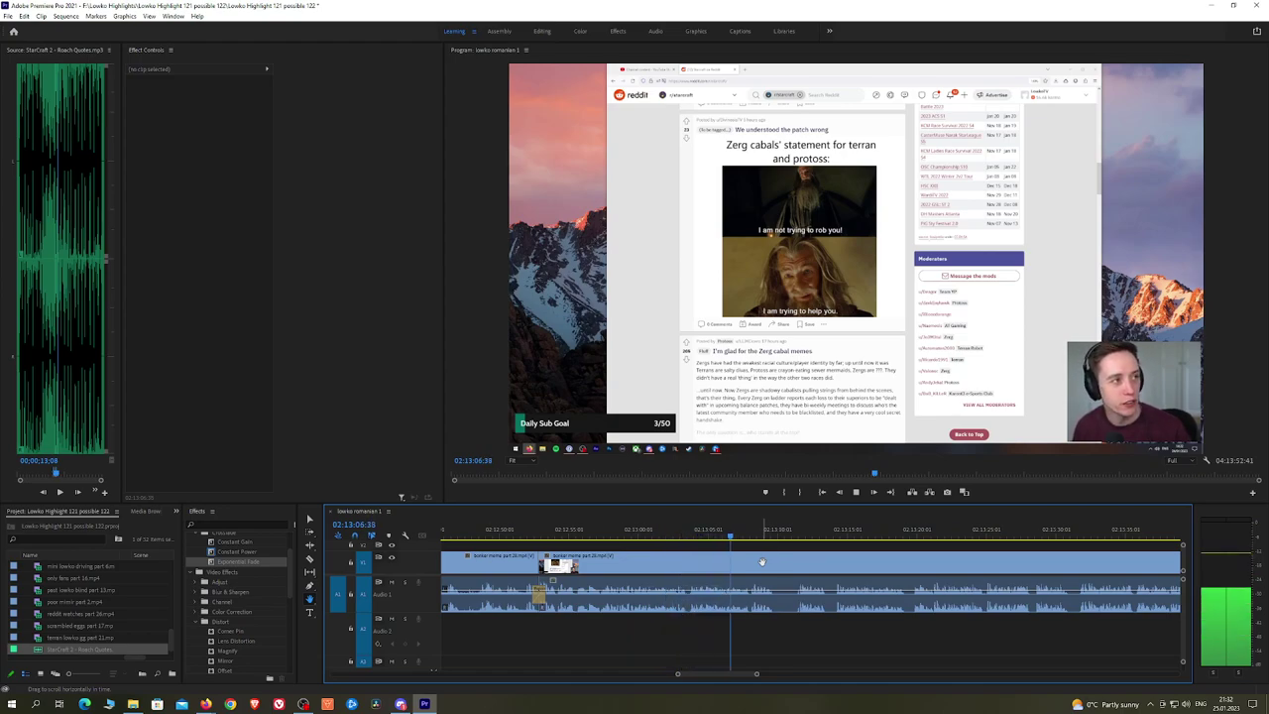
scroll(762, 563, "up", 3)
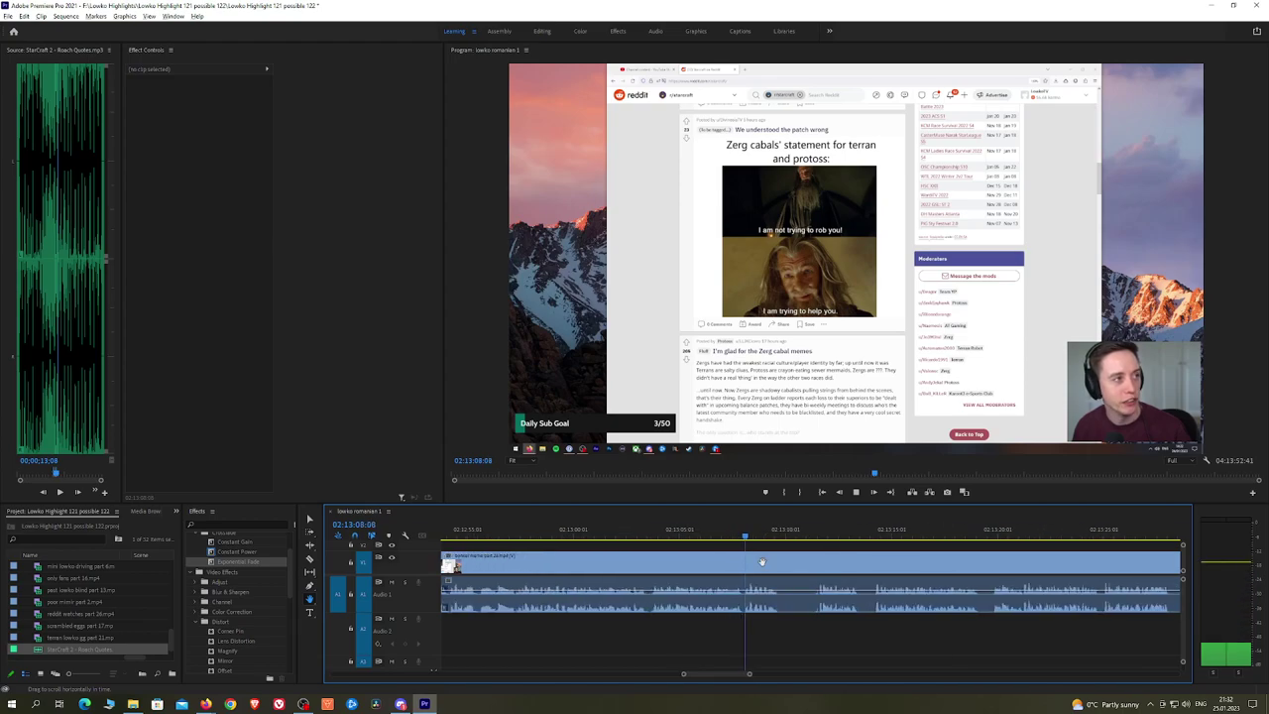
Step: Ripple-delete the first two short dead bits from the Overwatch 2 China tweet footage
key("ctrl+k")
left_click(828, 562)
key("shift+Delete")
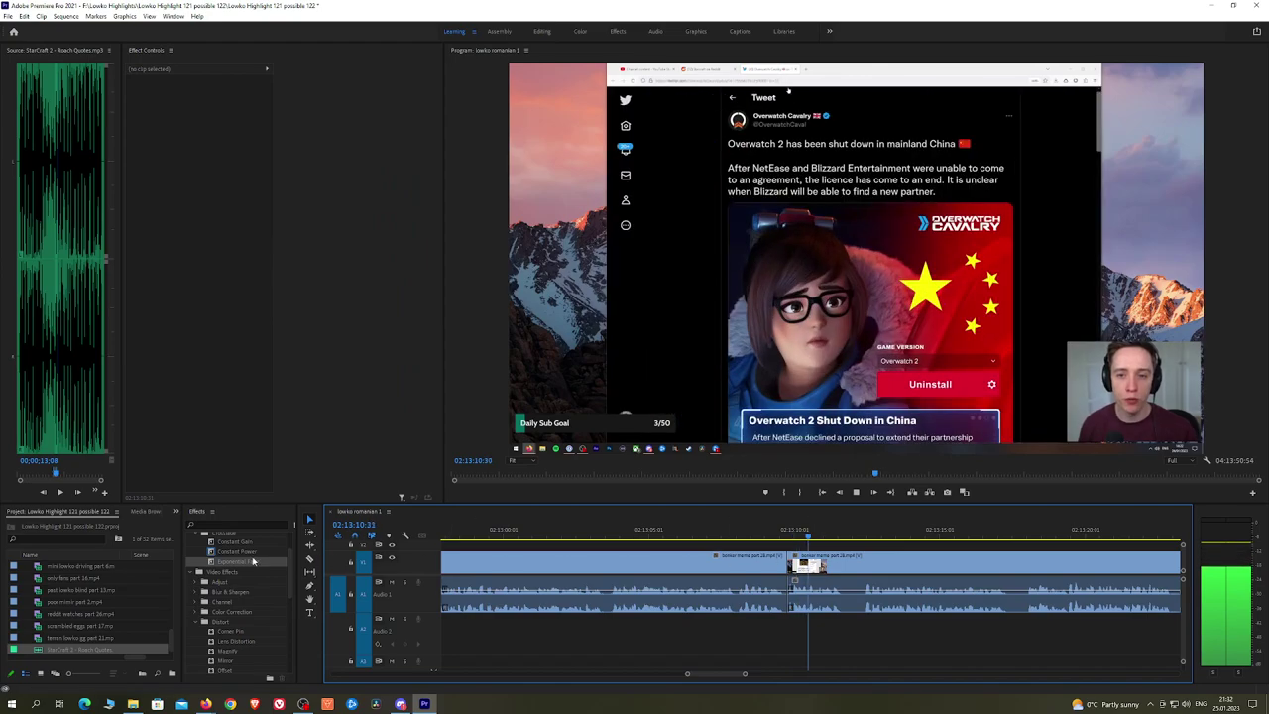
key("c")
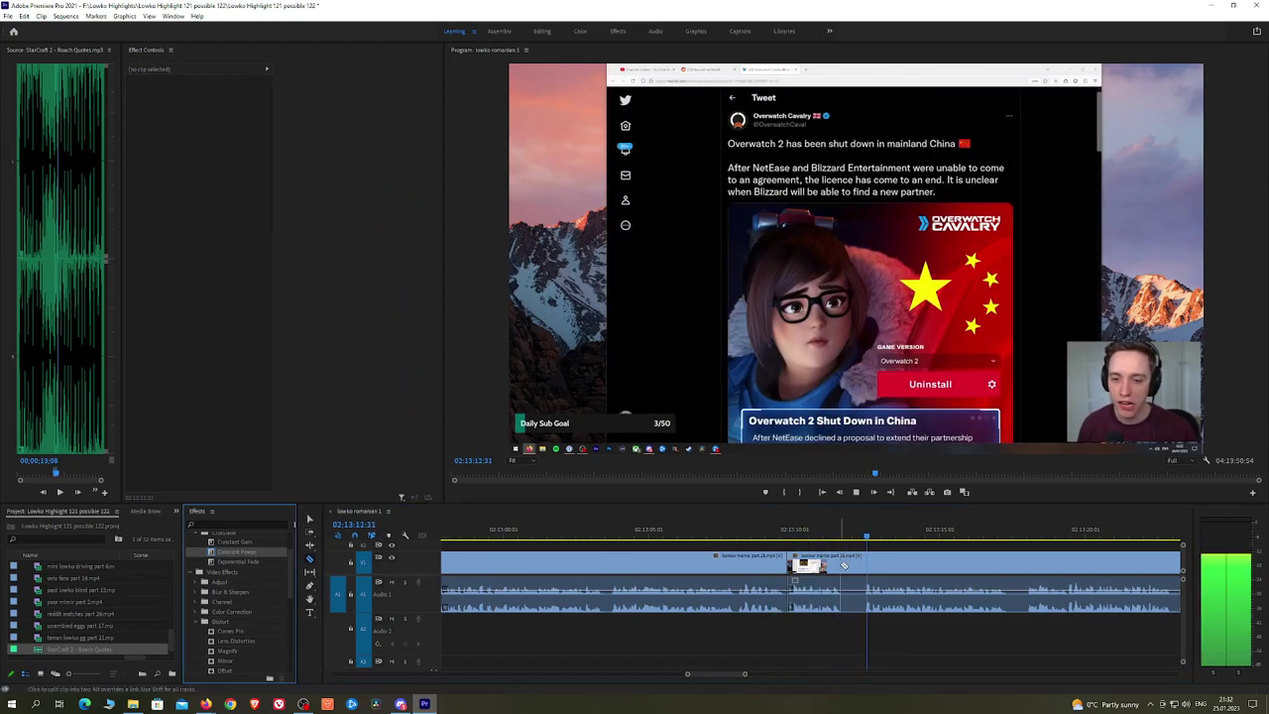
left_click(846, 562)
left_click(867, 565)
key("v")
left_click(853, 562)
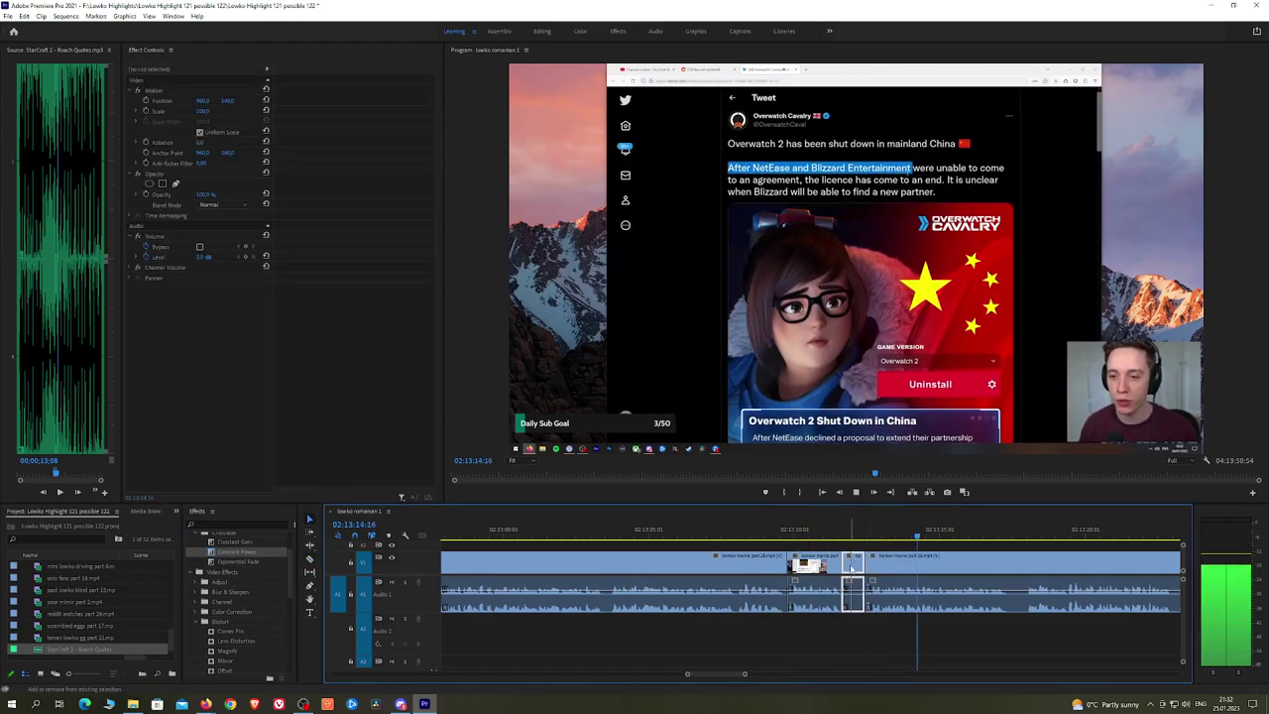
key("shift+Delete")
Step: Move along the timeline and ripple-delete another short unwanted piece
key("h")
left_click_drag(970, 544, 691, 548)
key("space")
key("c")
left_click(702, 562)
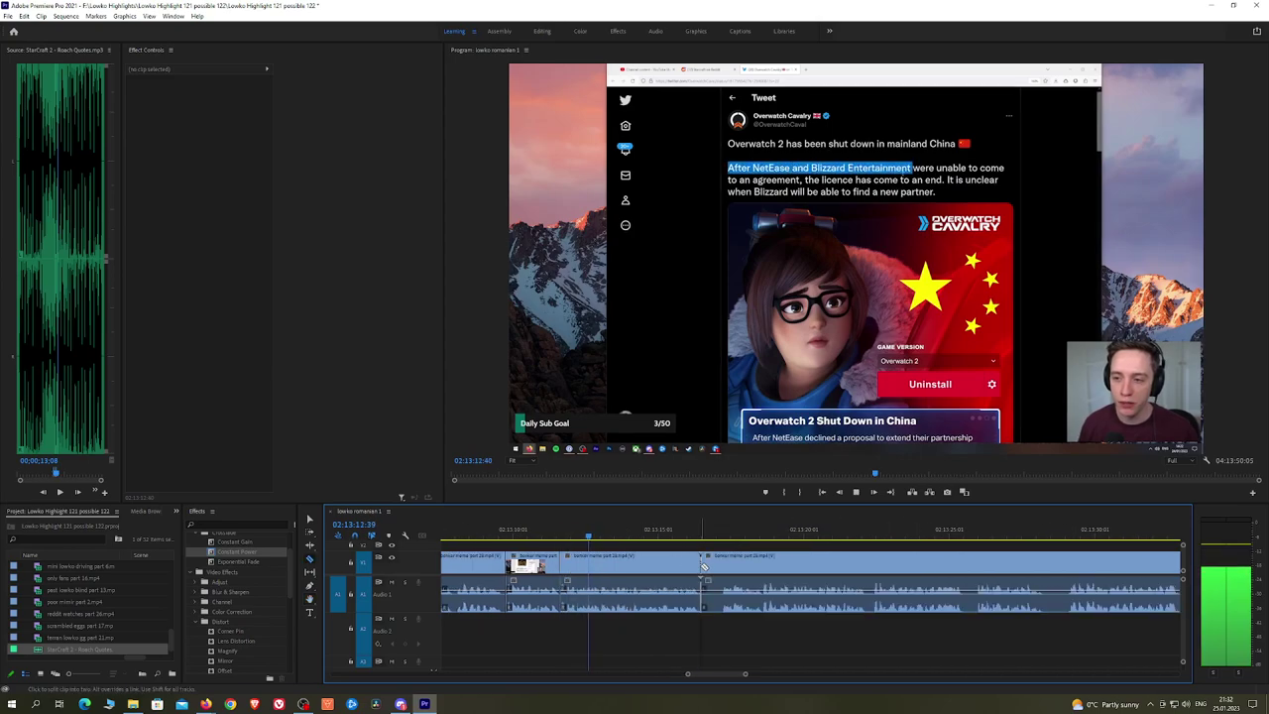
key("v")
left_click(712, 562)
key("shift+Delete")
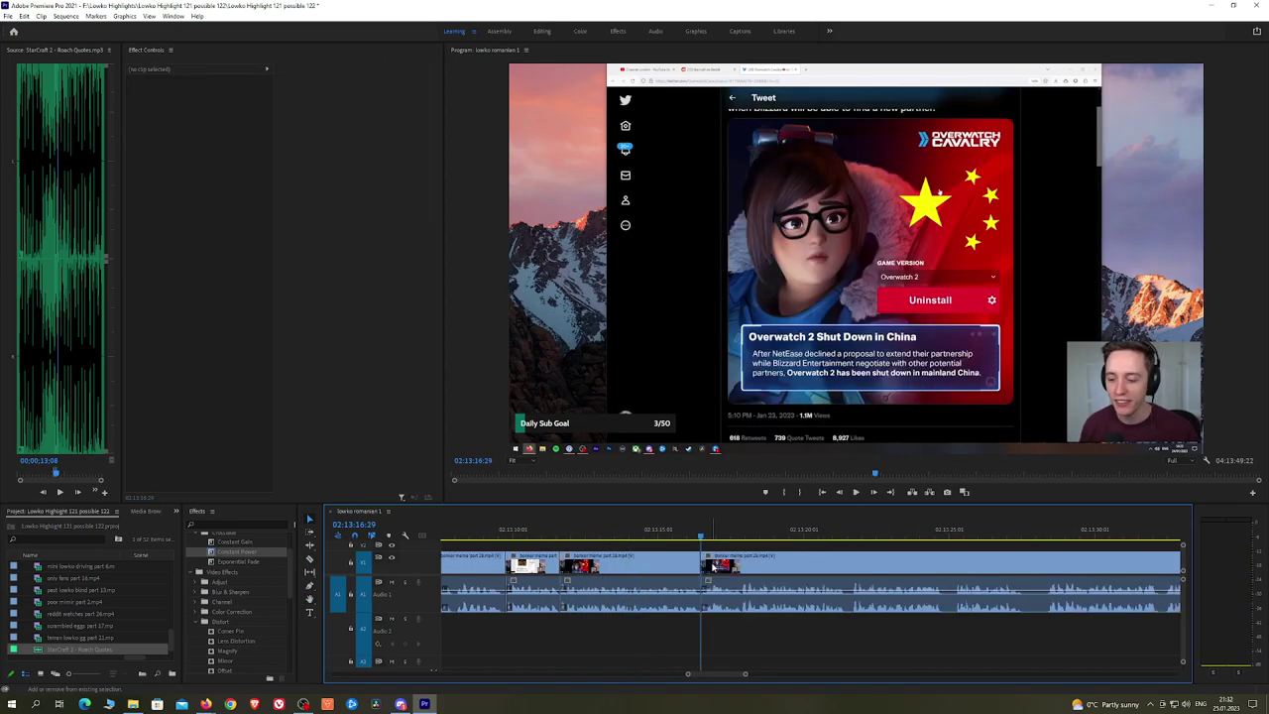
Step: Cut out a further short gap between two splits and play back from before it
scroll(880, 562, "down", 3)
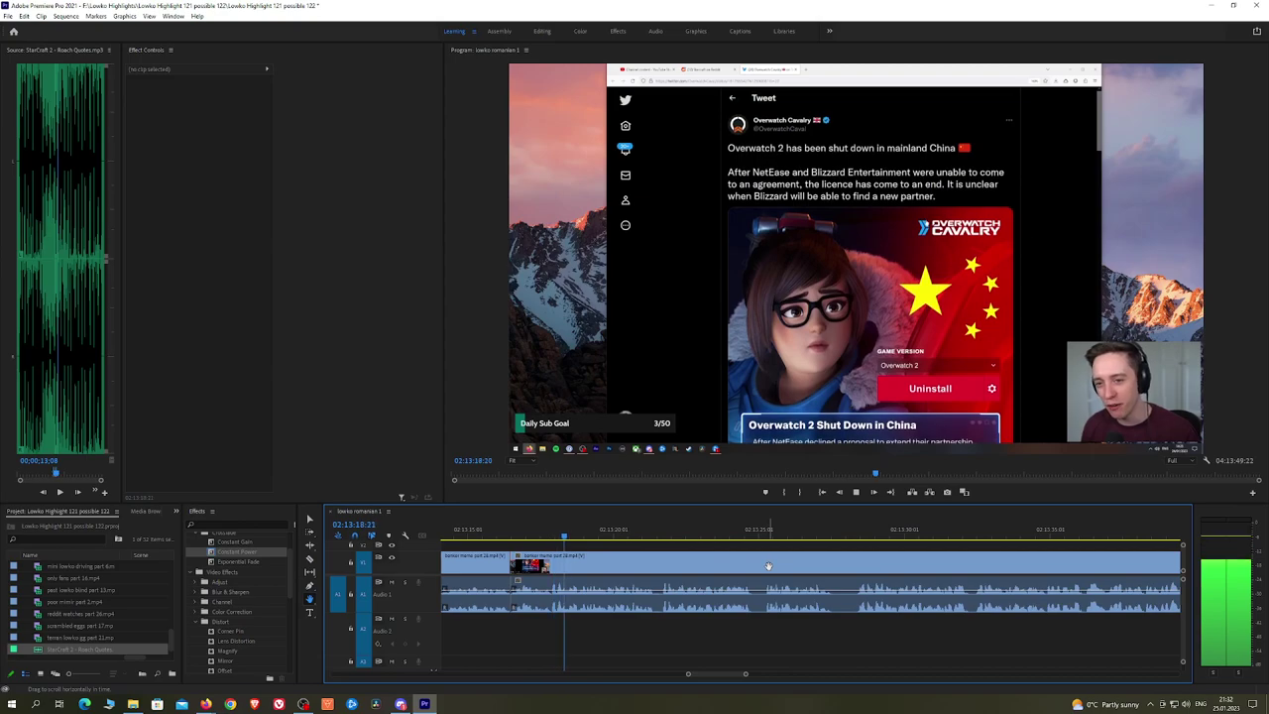
scroll(839, 566, "down", 1)
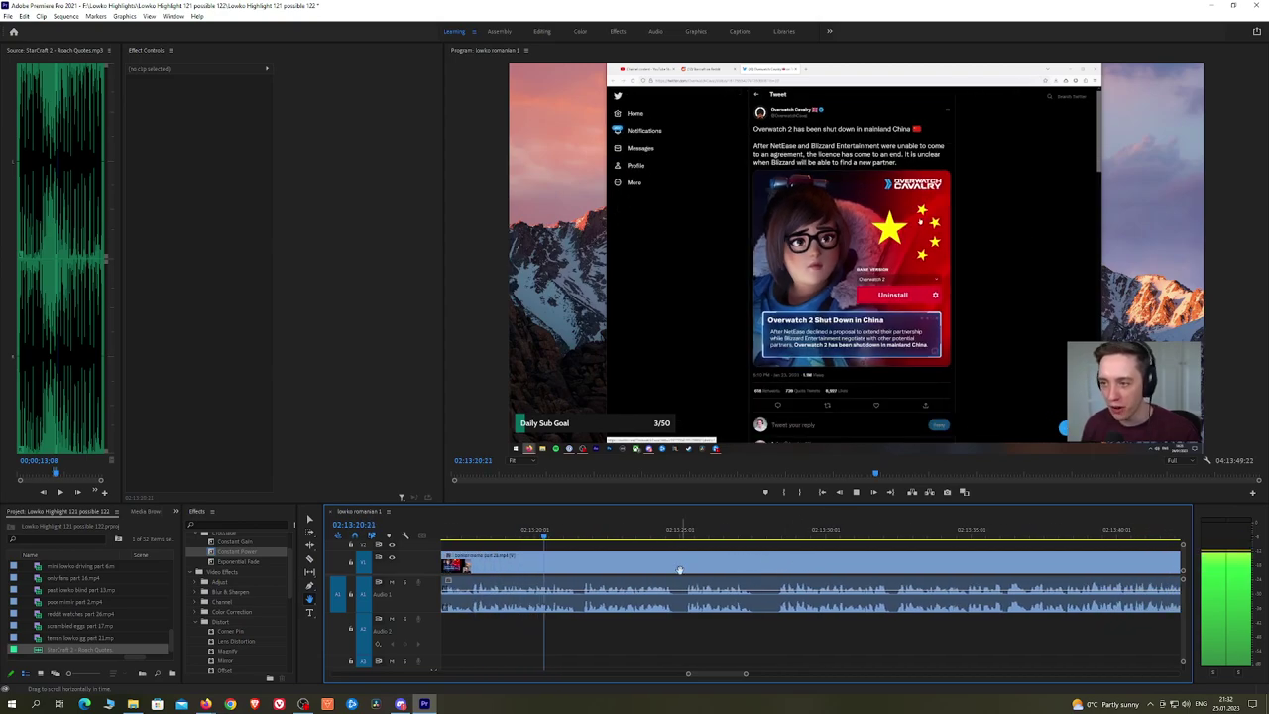
key("c")
left_click(756, 568)
left_click(781, 568)
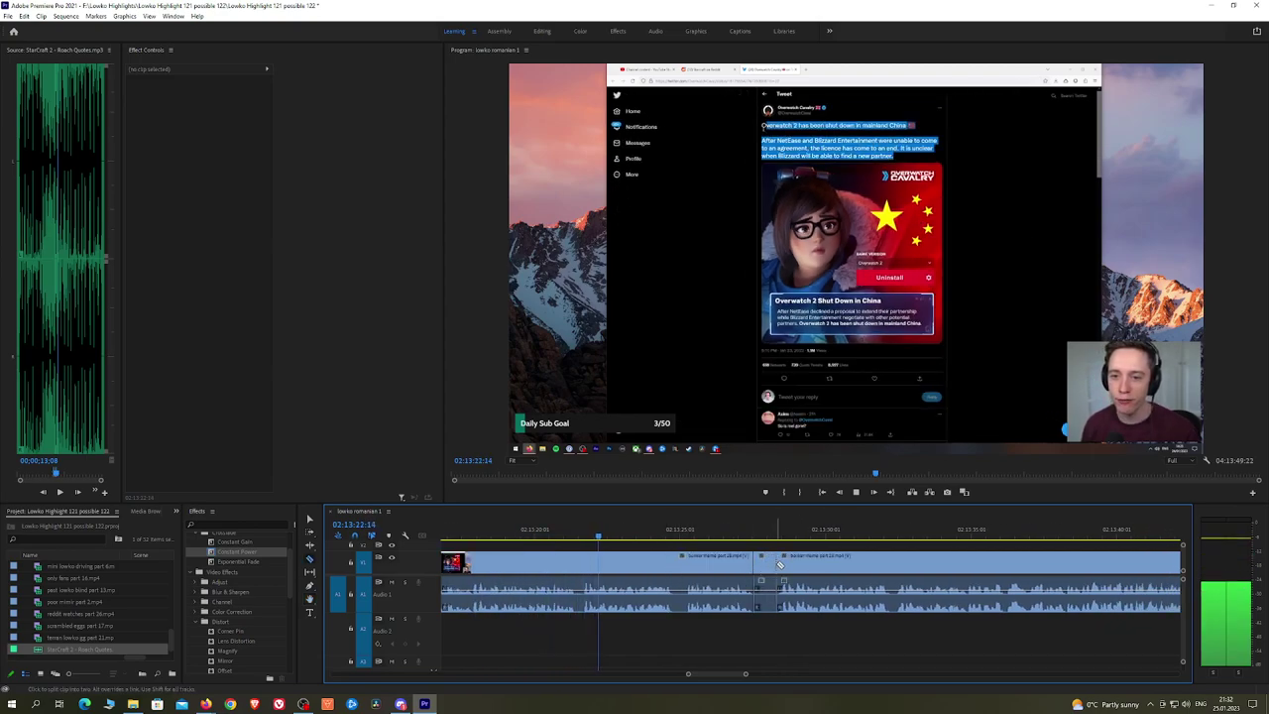
key("v")
left_click(764, 568)
key("shift+Delete")
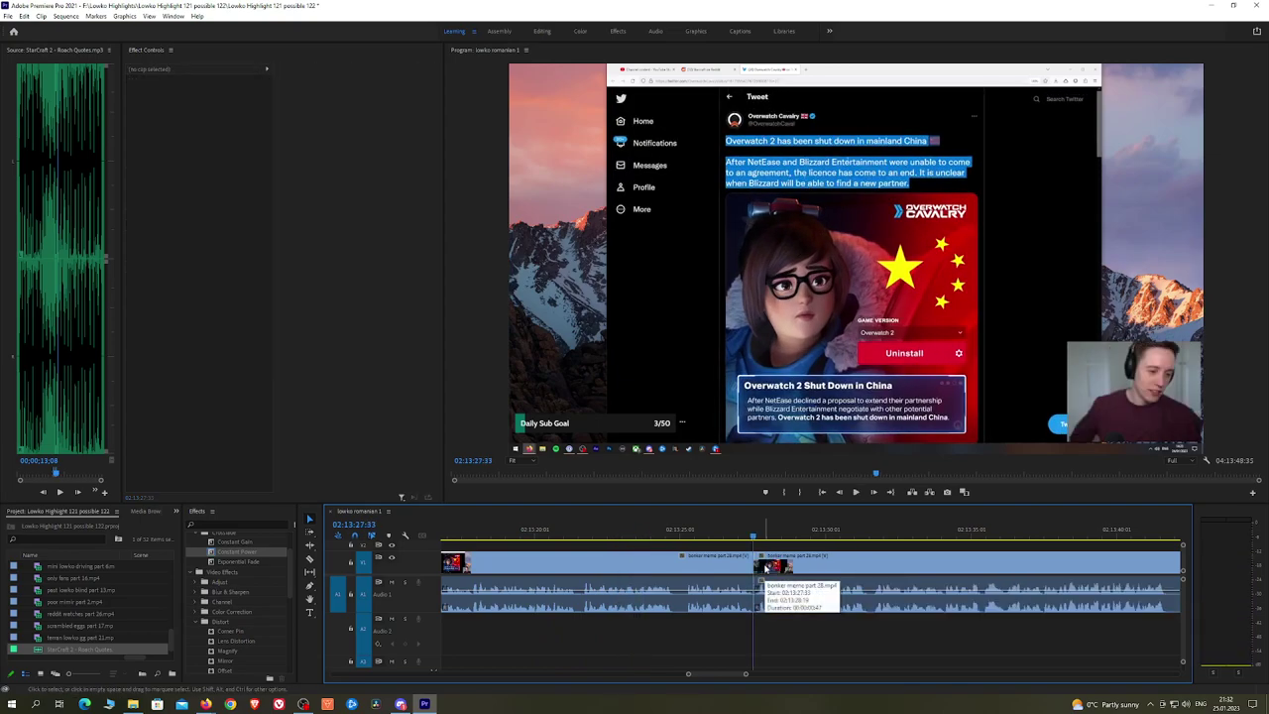
left_click(660, 532)
key("space")
scroll(761, 556, "down", 3)
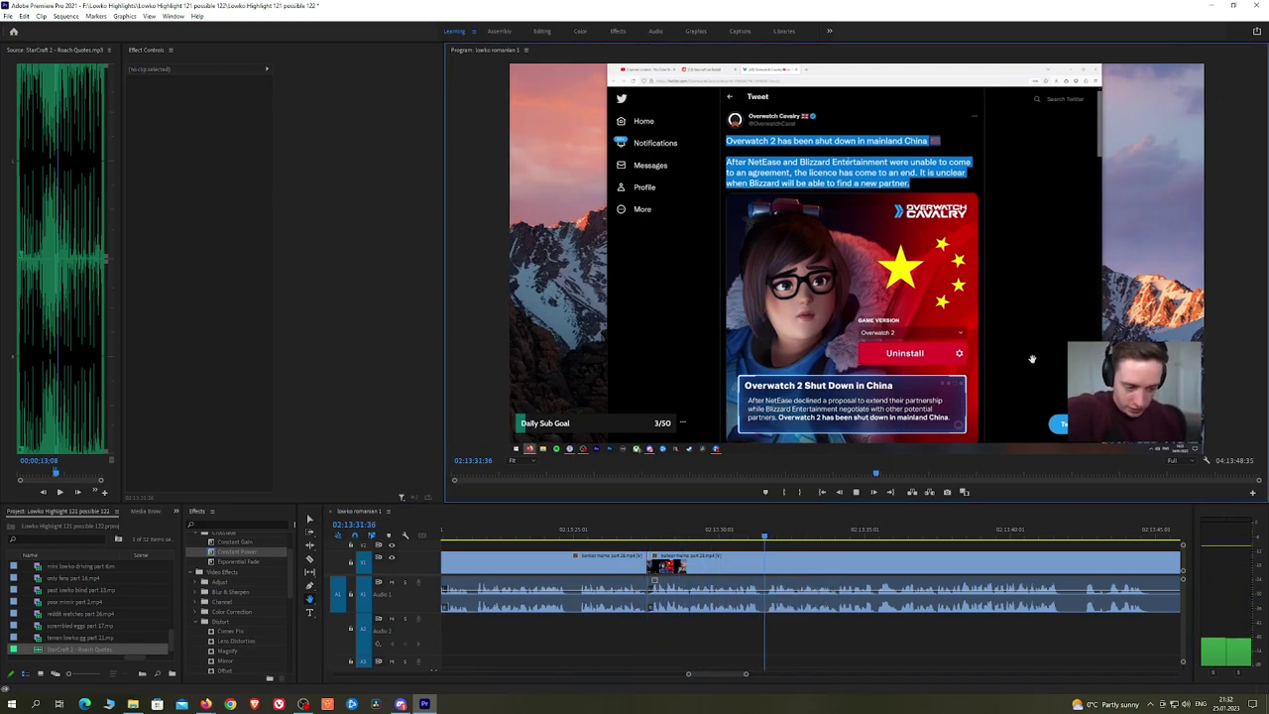
Step: Review playback in the enlarged program view, then split the clip further along
key("grave")
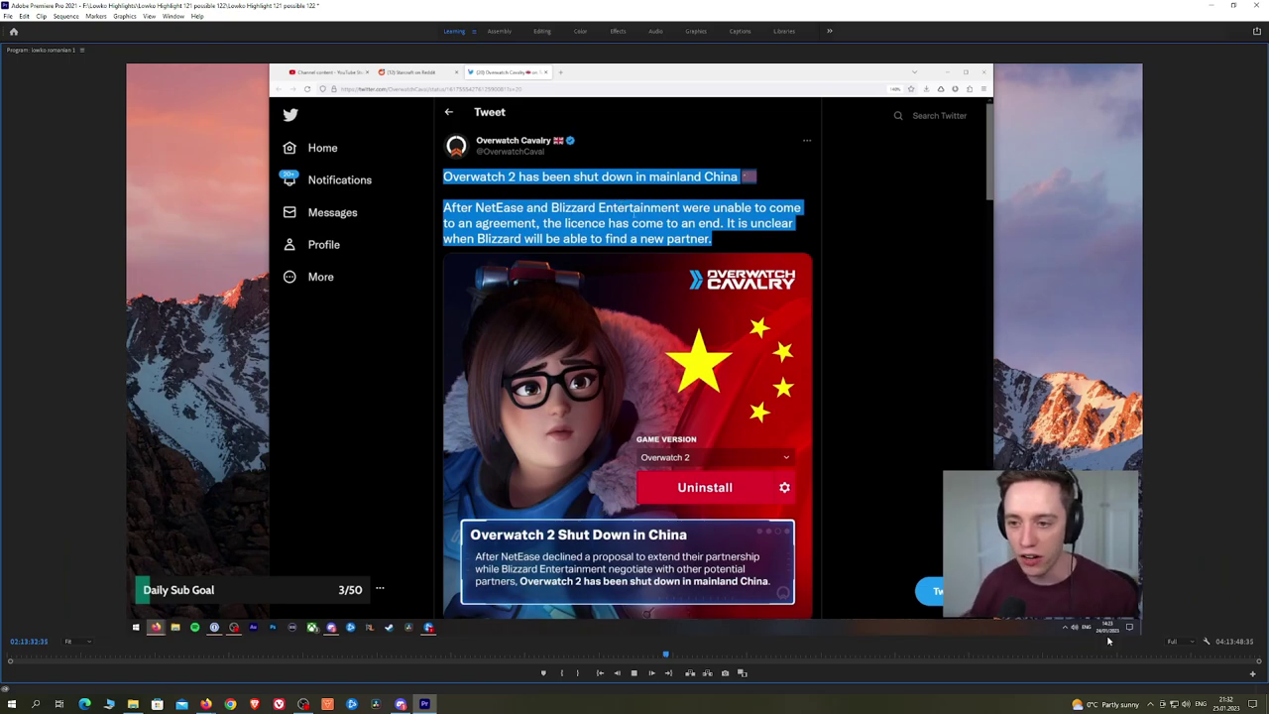
key("grave")
left_click_drag(1014, 565, 832, 568)
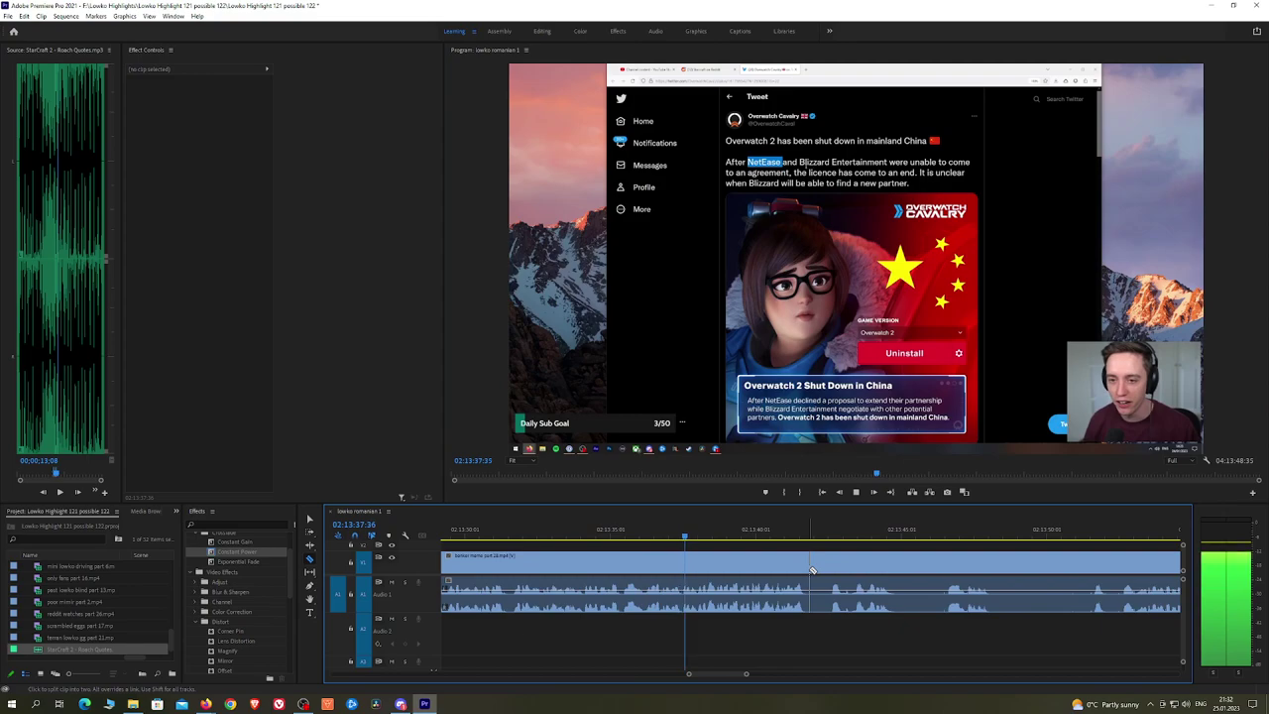
left_click(812, 572)
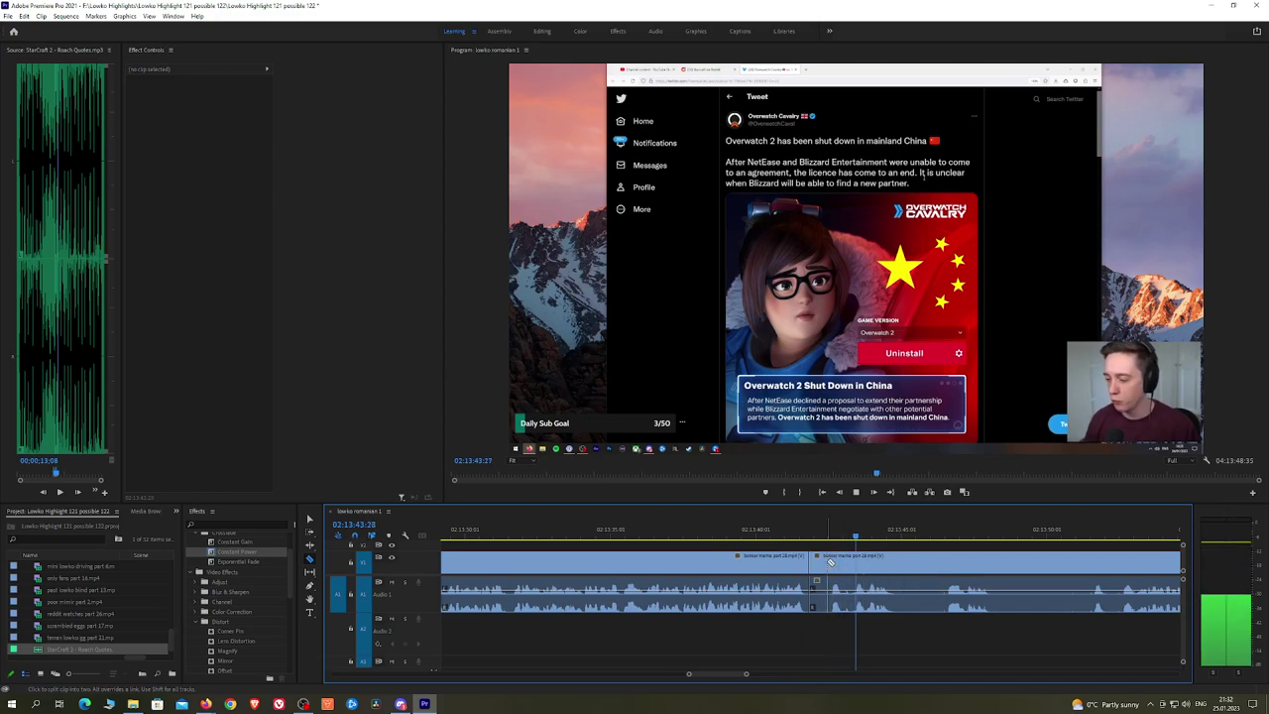
key("space")
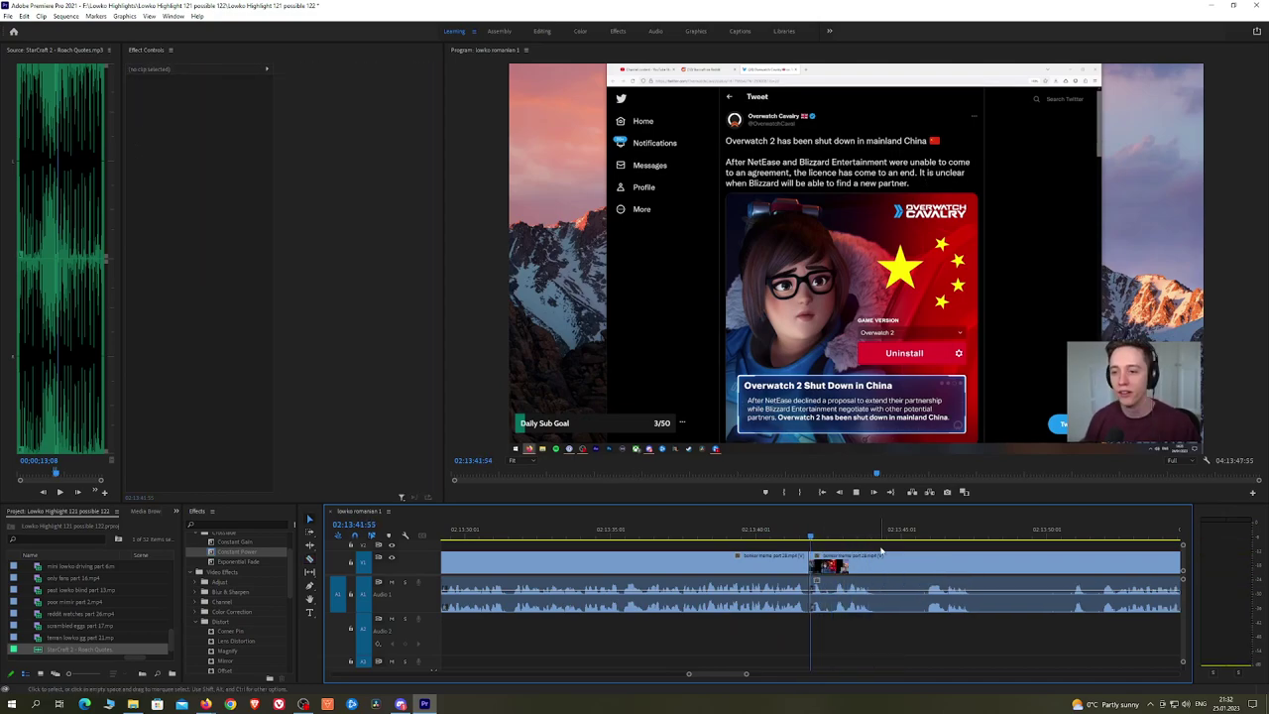
key("space")
scroll(853, 557, "down", 2)
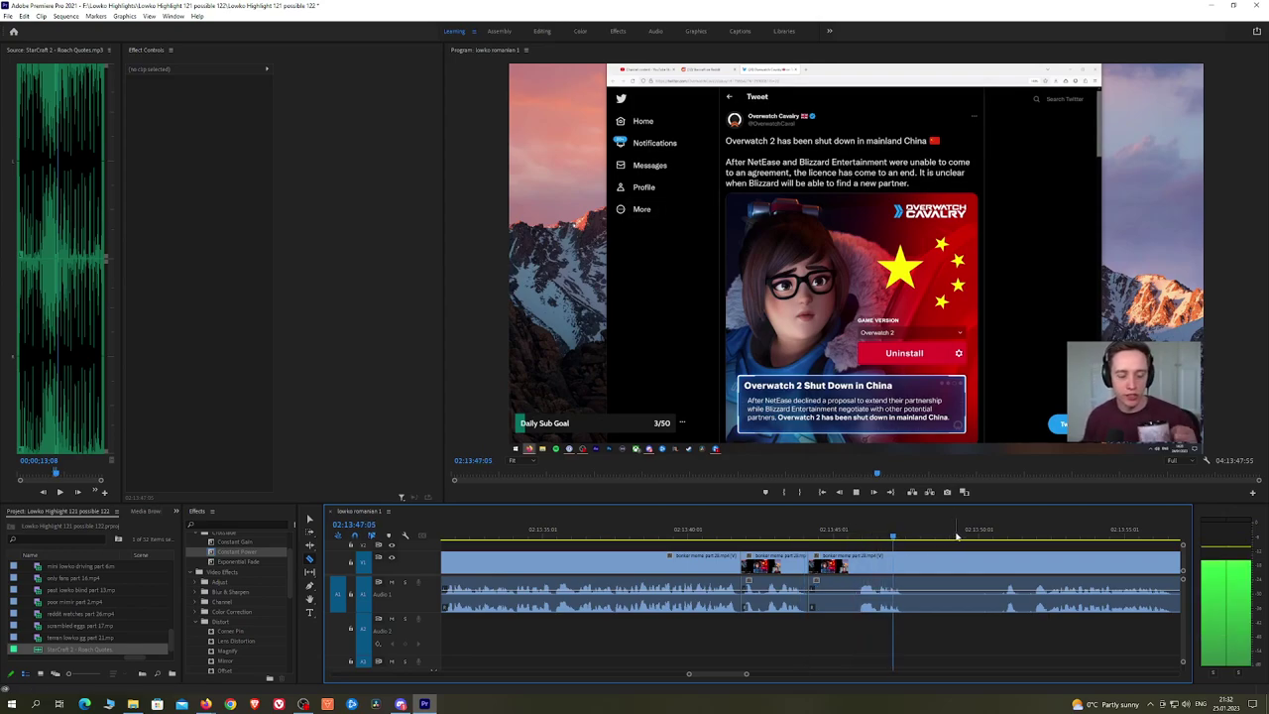
Step: Scrub and play ahead through the stream clip to find the next dead stretch near 02:13:55
left_click_drag(978, 535, 810, 558)
key("space")
key("h")
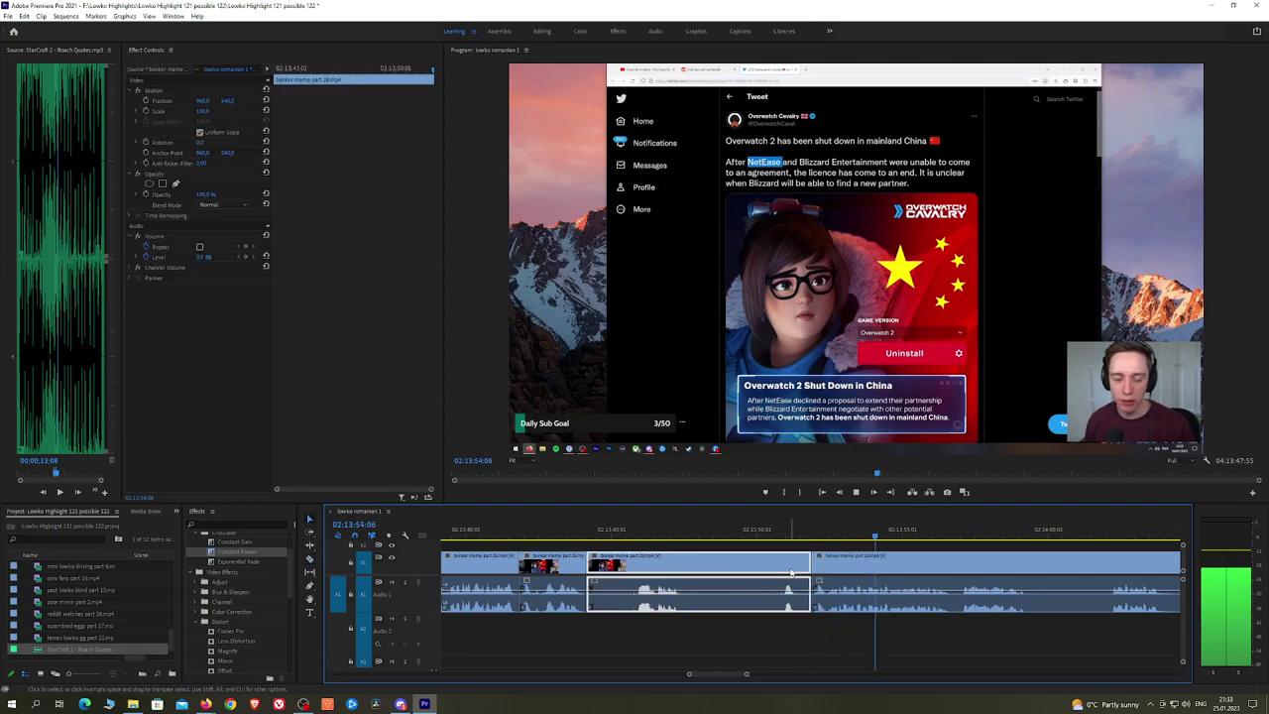
key("space")
key("h")
left_click_drag(809, 565, 763, 561)
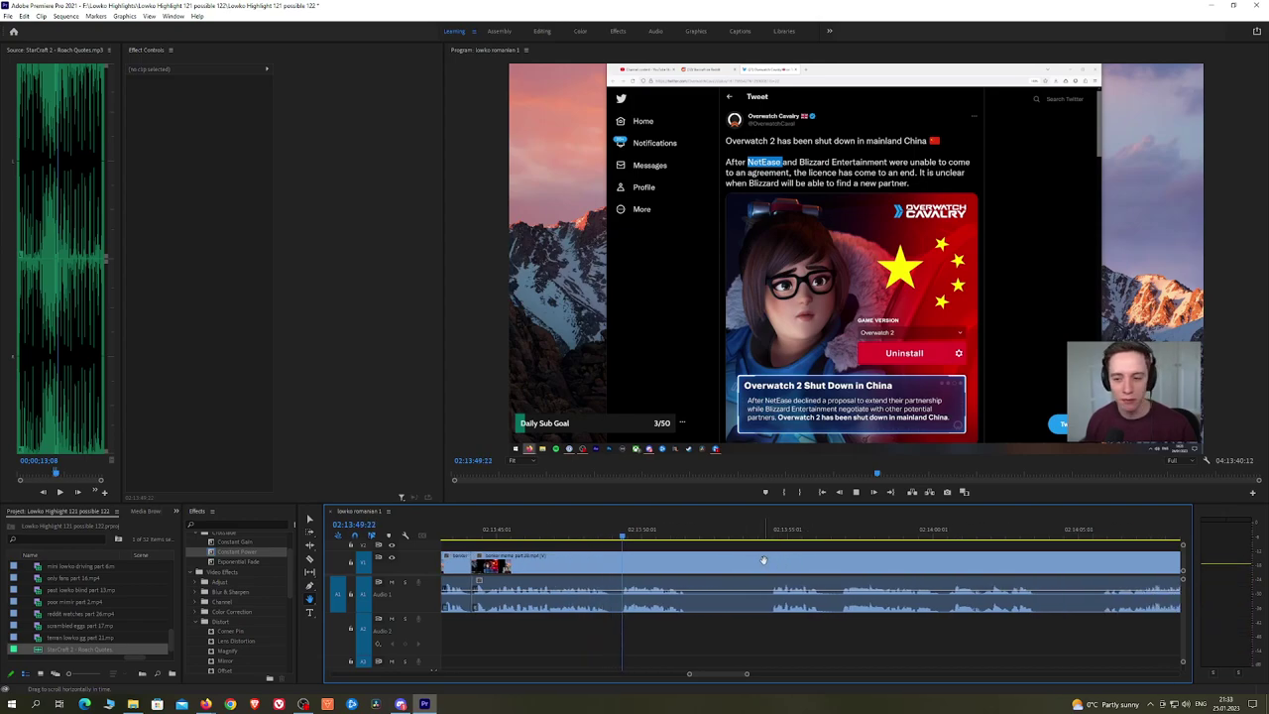
key("c")
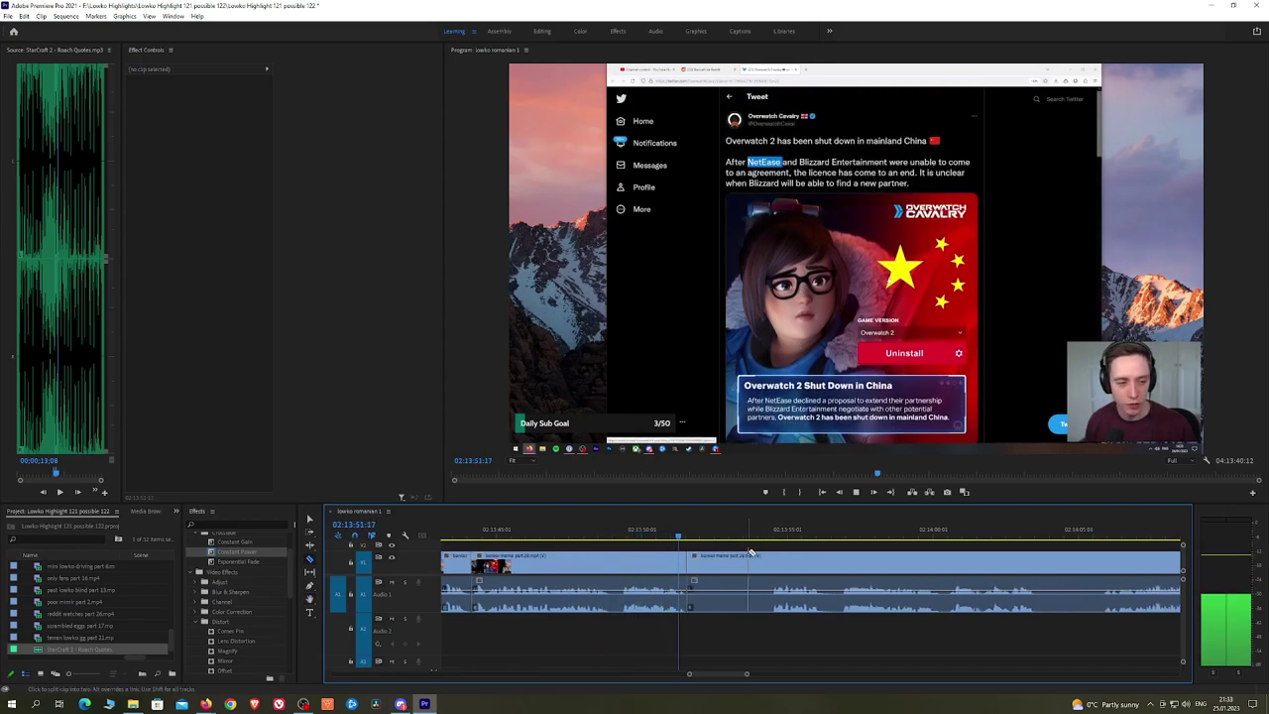
left_click(777, 542)
Step: Ripple-delete a dull stretch of reddit browsing, then play on toward 02:13:58
left_click(776, 561)
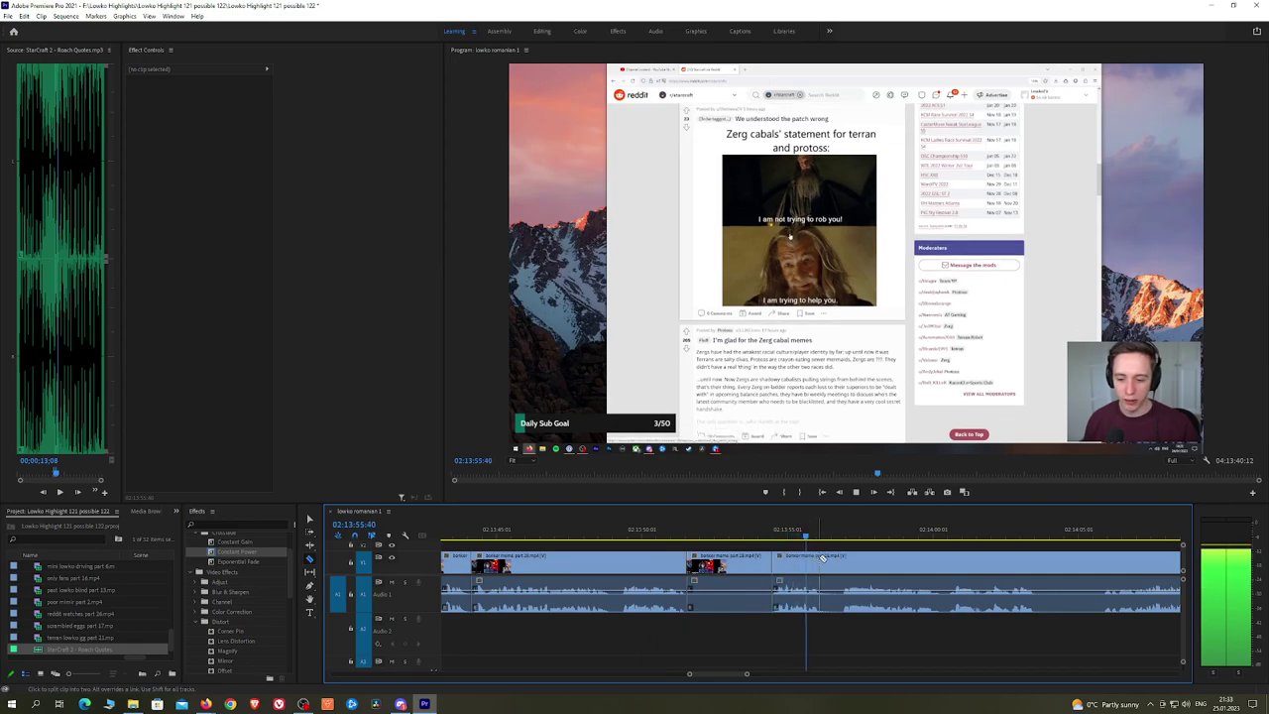
left_click(828, 561)
key("v")
left_click(744, 561)
key("shift+Delete")
key("space")
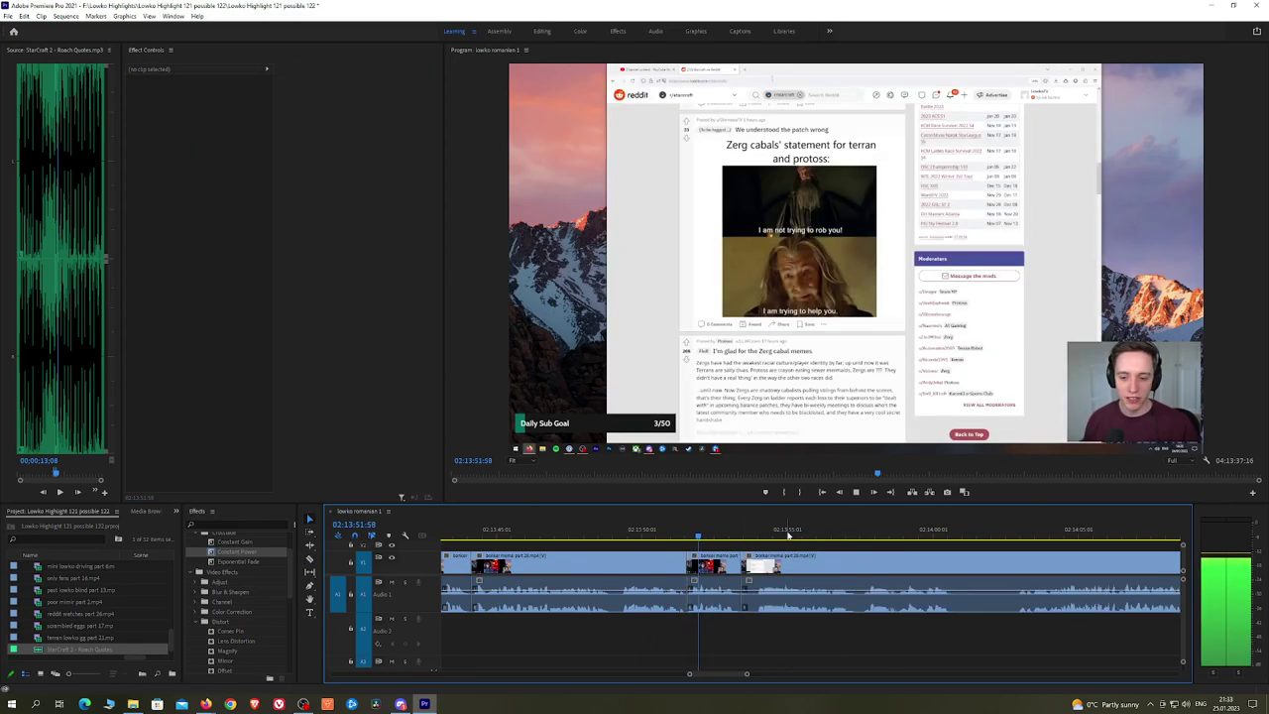
left_click(879, 529)
Step: Remove the footage leading up to the 'Odd timing' meme post near 02:14:00 and review it
key("h")
left_click_drag(988, 548, 786, 547)
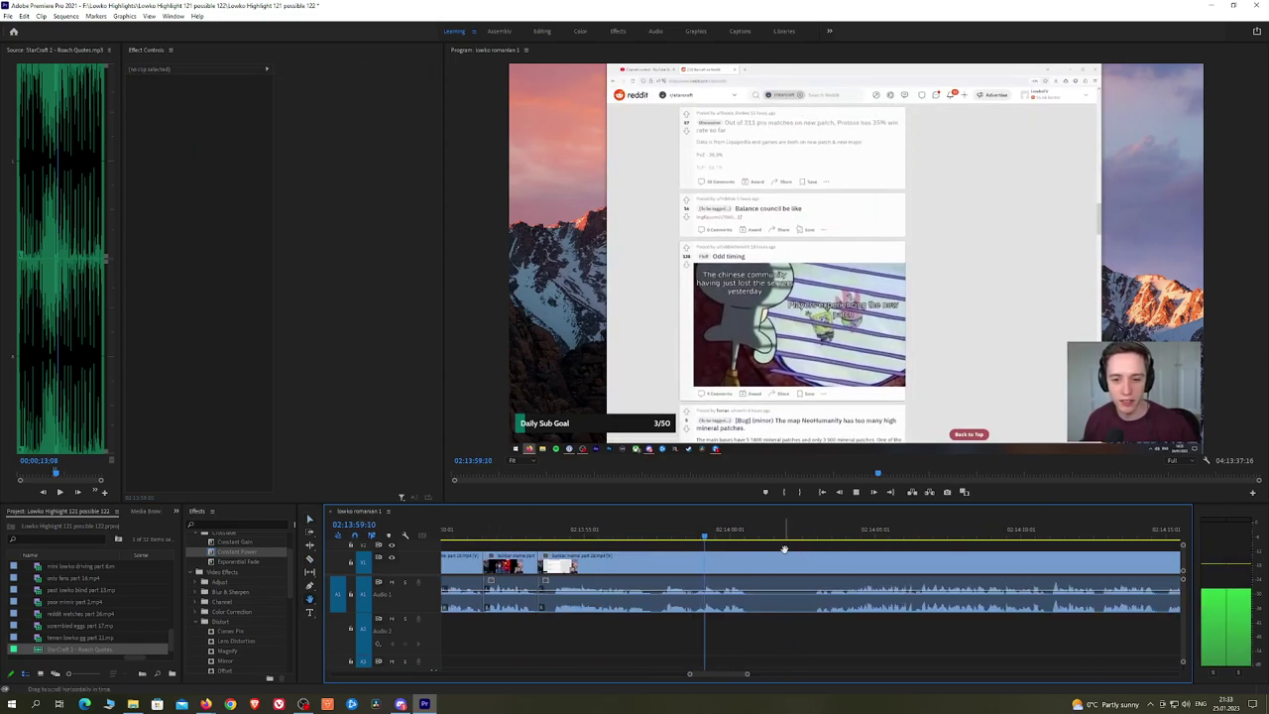
key("space")
key("c")
left_click(755, 569)
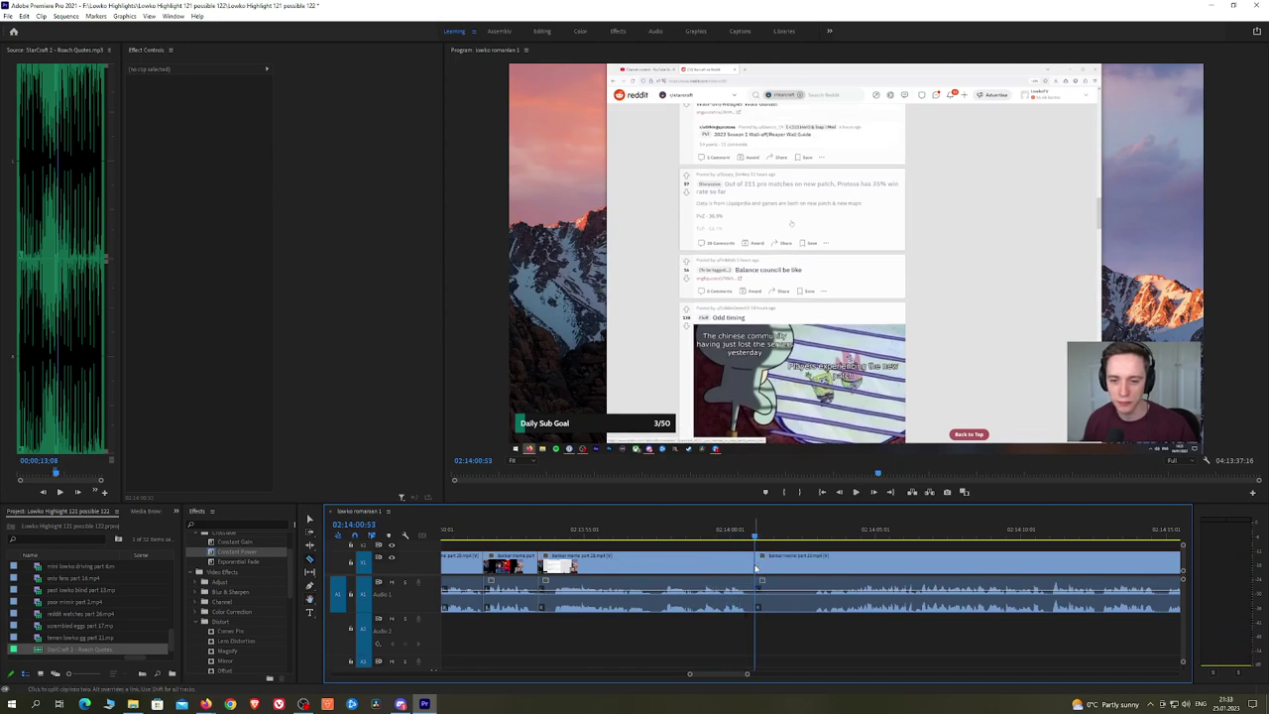
left_click_drag(805, 532, 812, 533)
left_click(811, 563)
key("v")
left_click(798, 563)
key("shift+Delete")
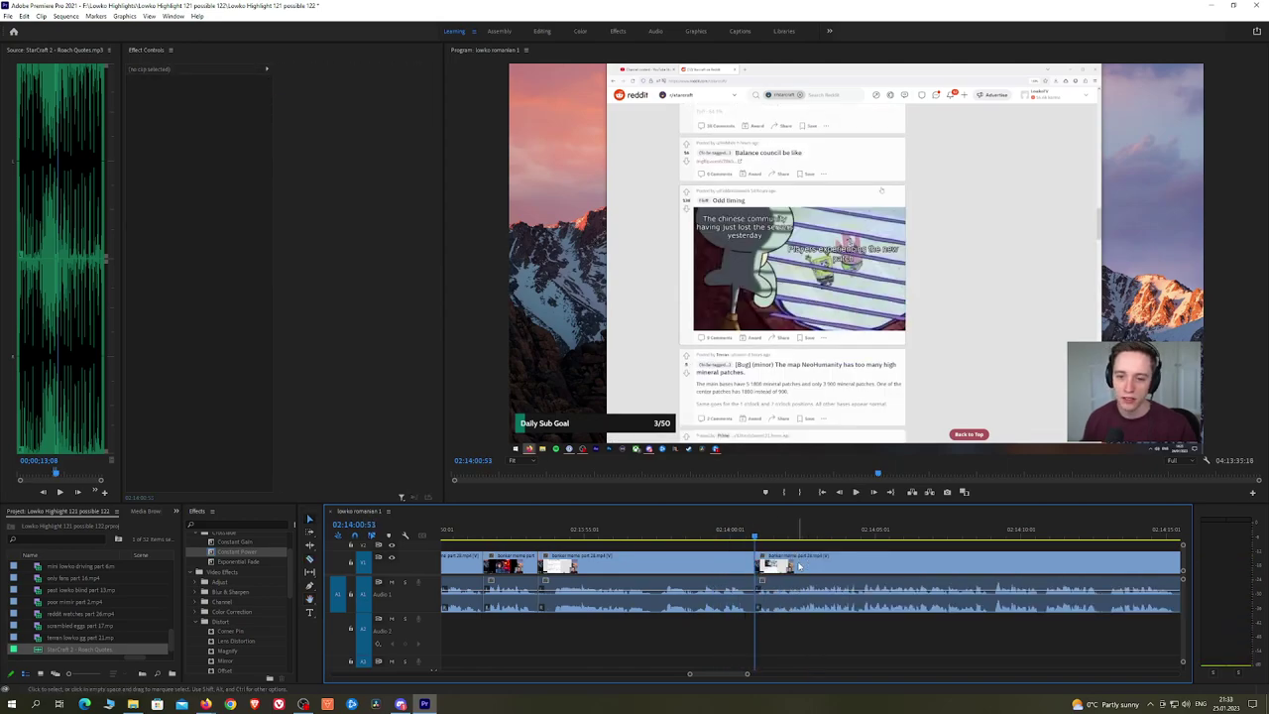
key("space")
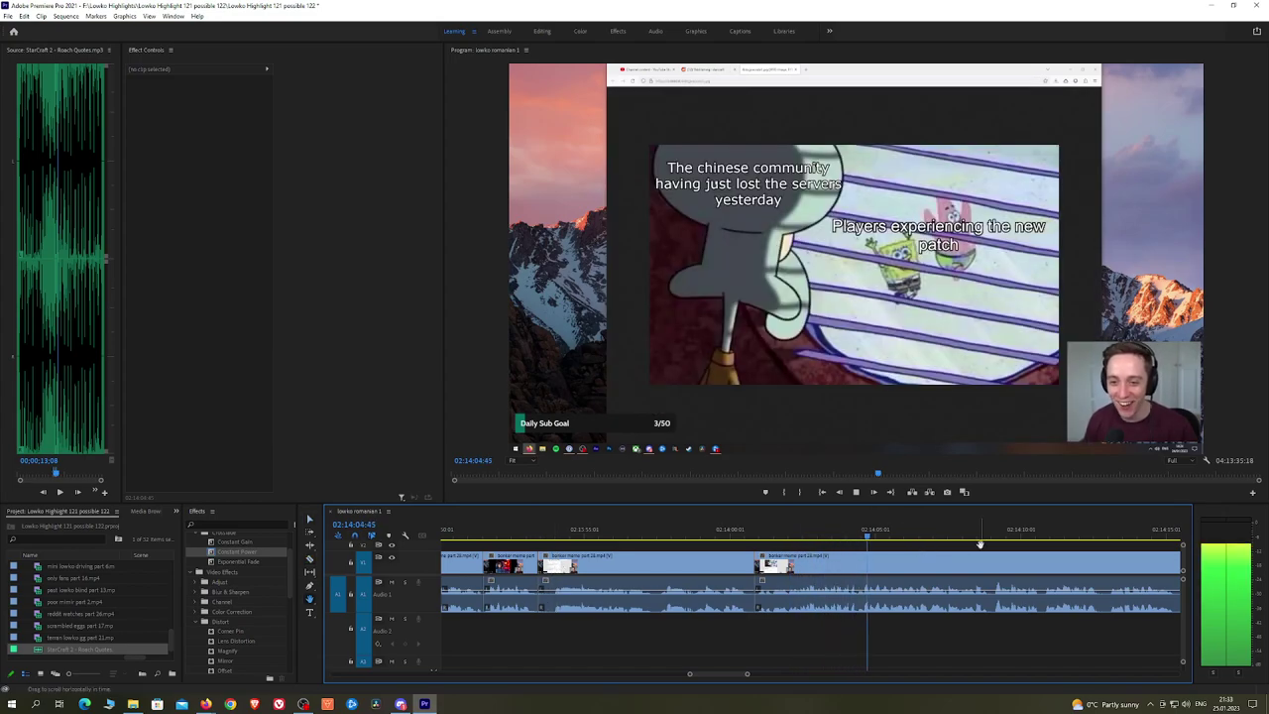
left_click_drag(980, 544, 771, 544)
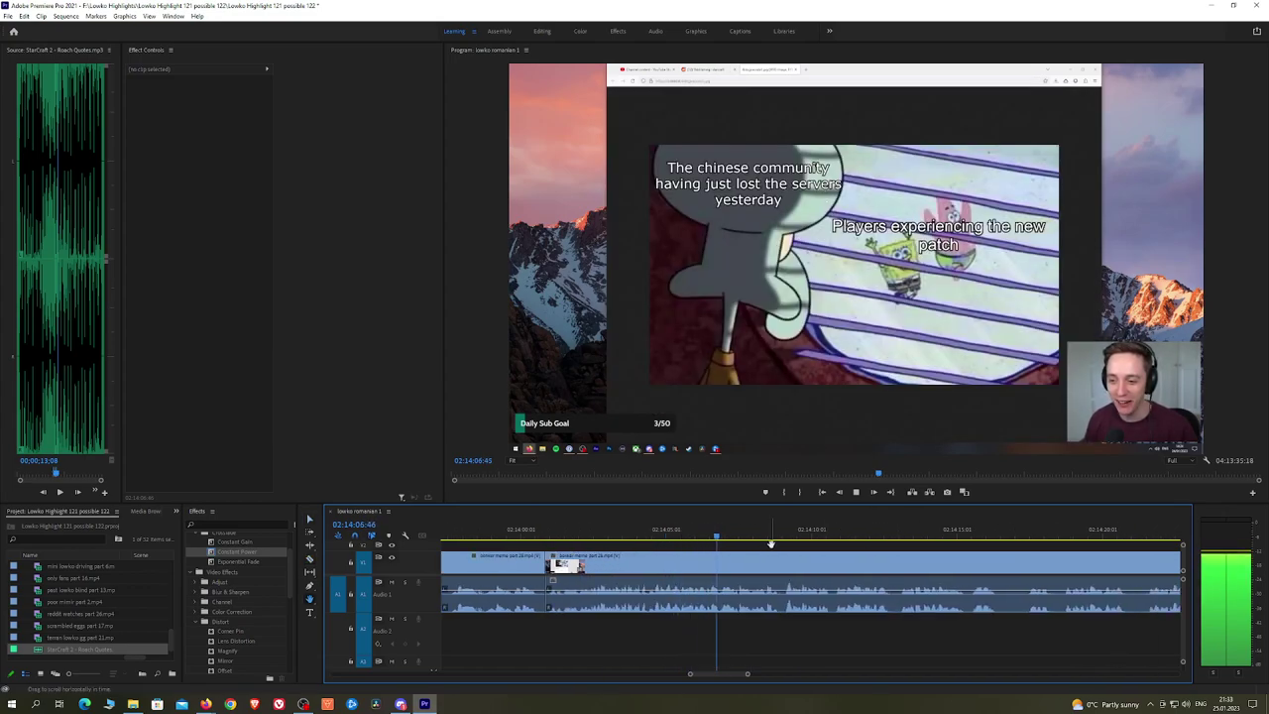
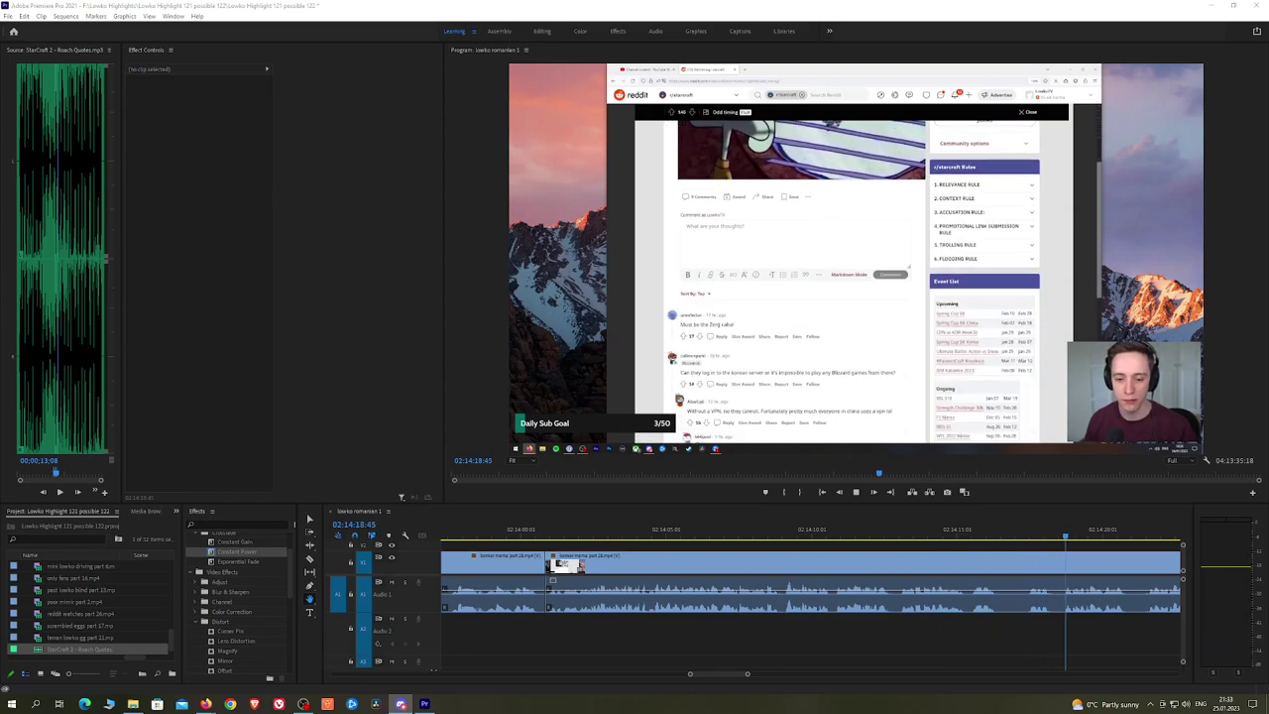
Step: Review the footage around 02:14:20–02:14:25 to find the unwanted stretch
left_click_drag(1131, 585, 660, 516)
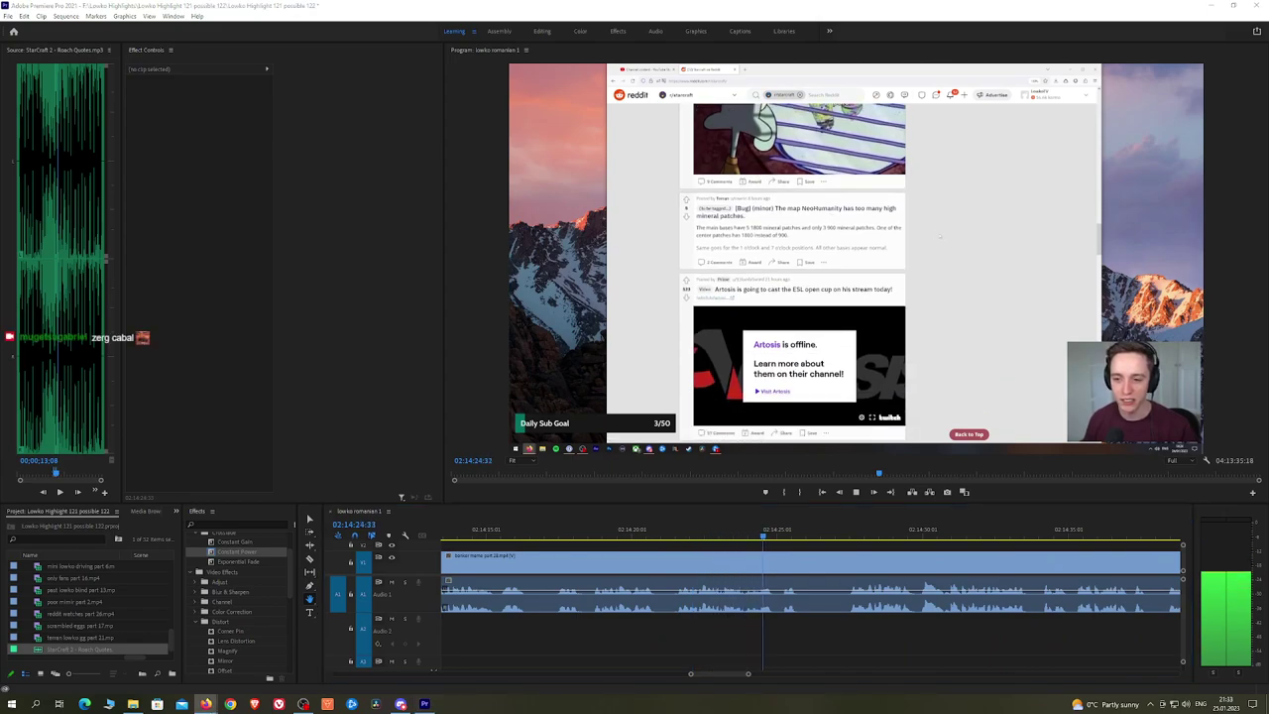
left_click_drag(843, 562, 705, 553)
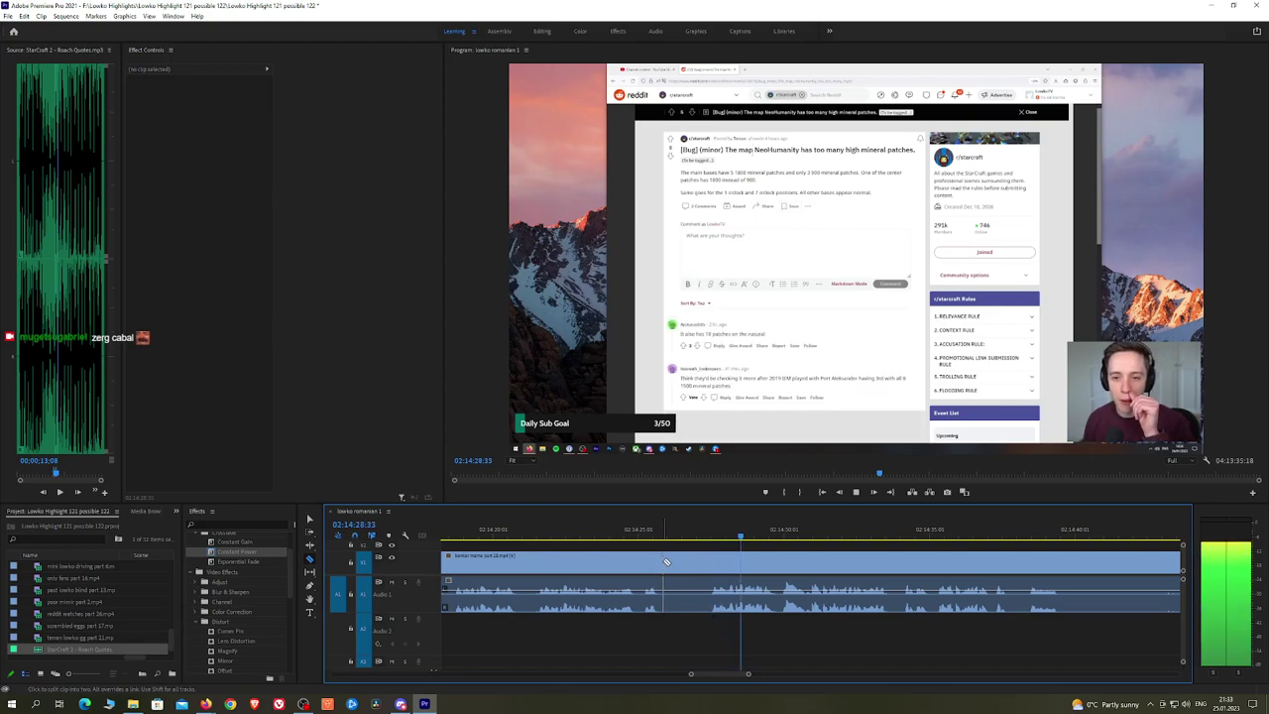
left_click(686, 562)
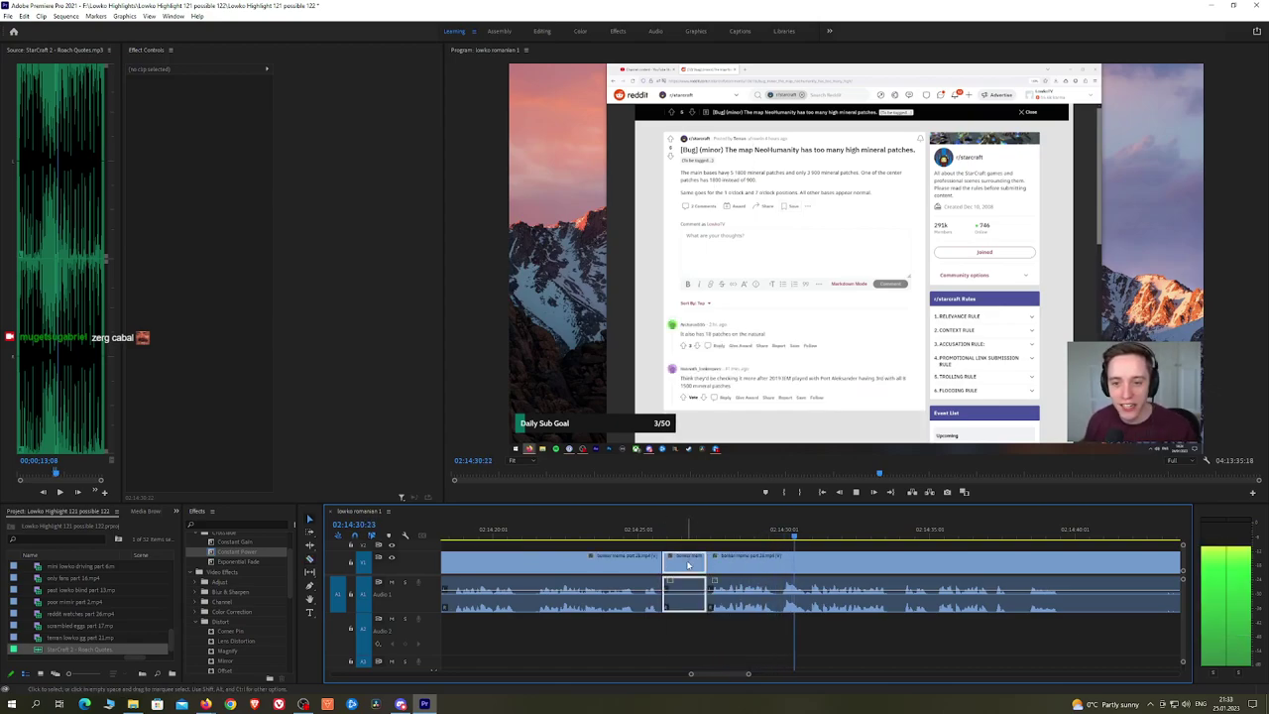
left_click(641, 528)
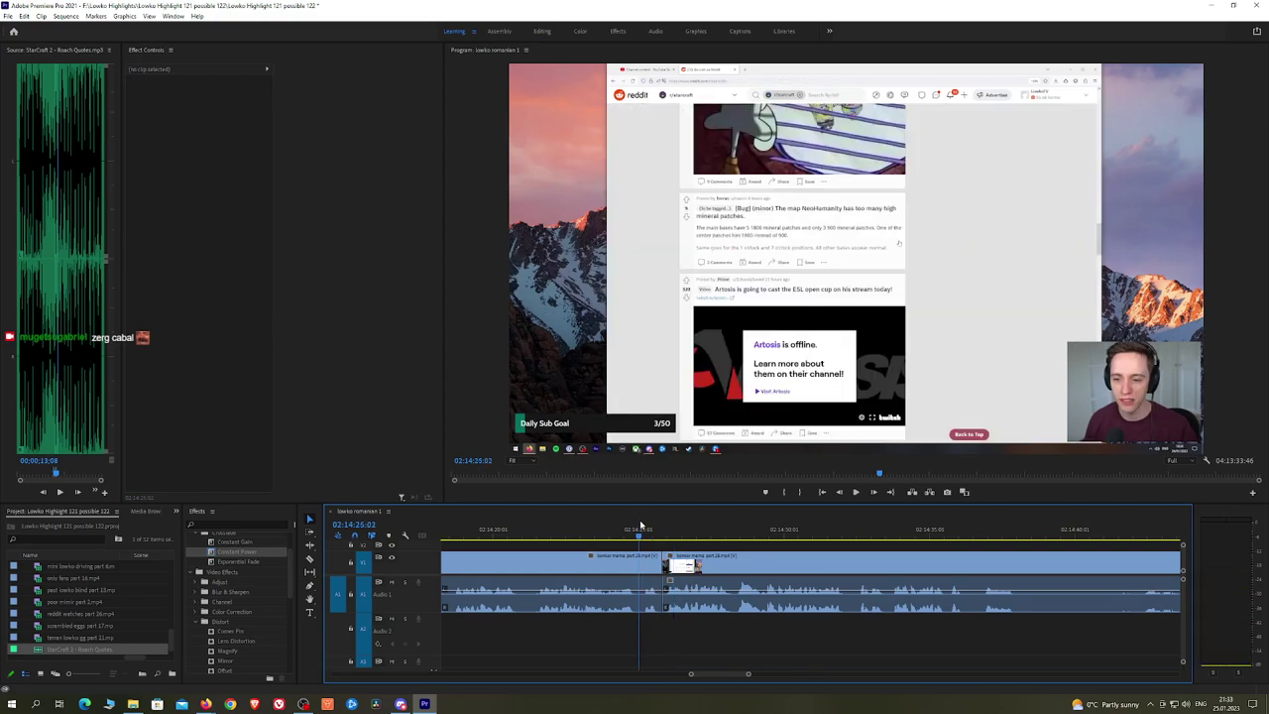
key("space")
left_click(499, 529)
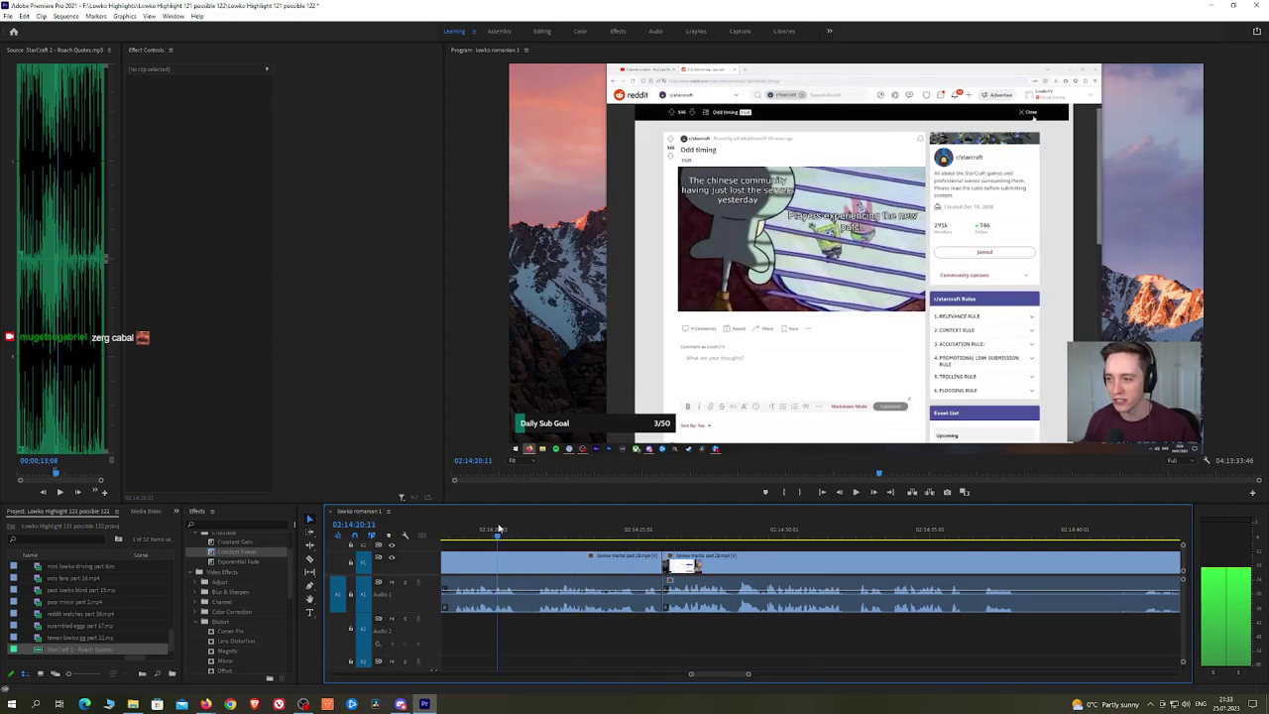
Step: Razor the stream clip near 02:14:21 and ripple-delete the unwanted piece
key("c")
left_click(527, 561)
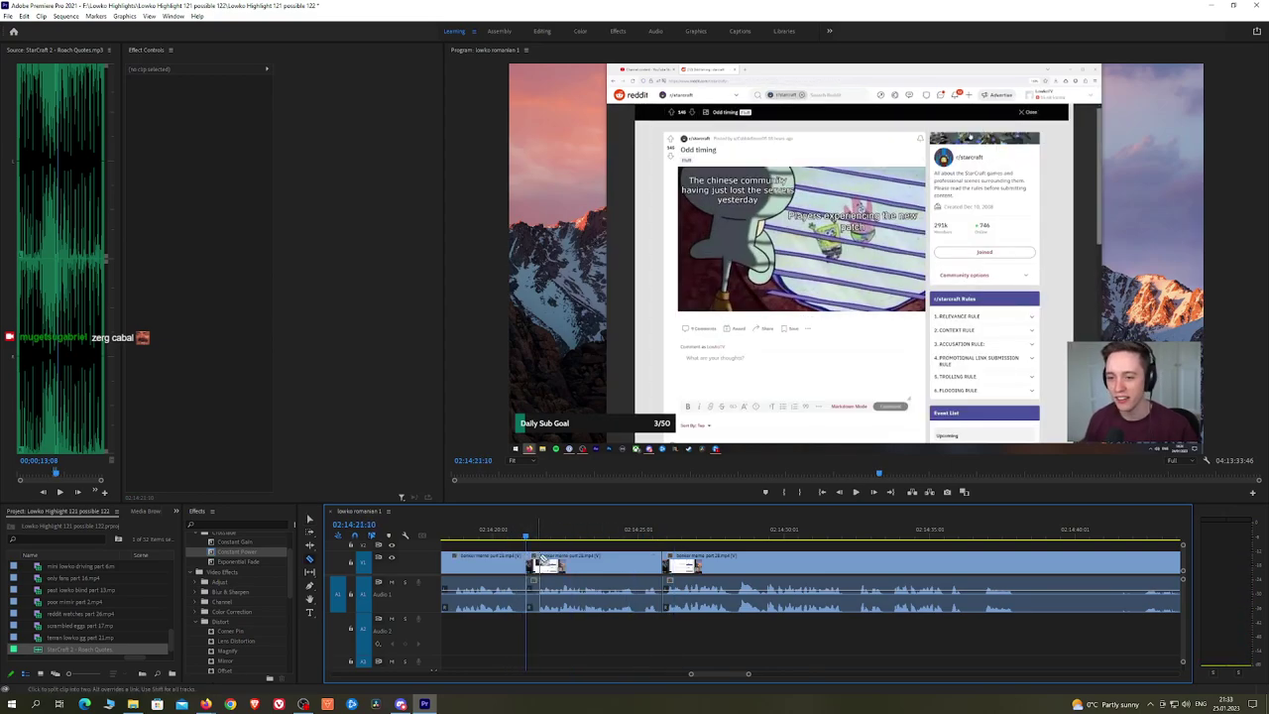
key("v")
left_click(584, 562)
key("shift+Delete")
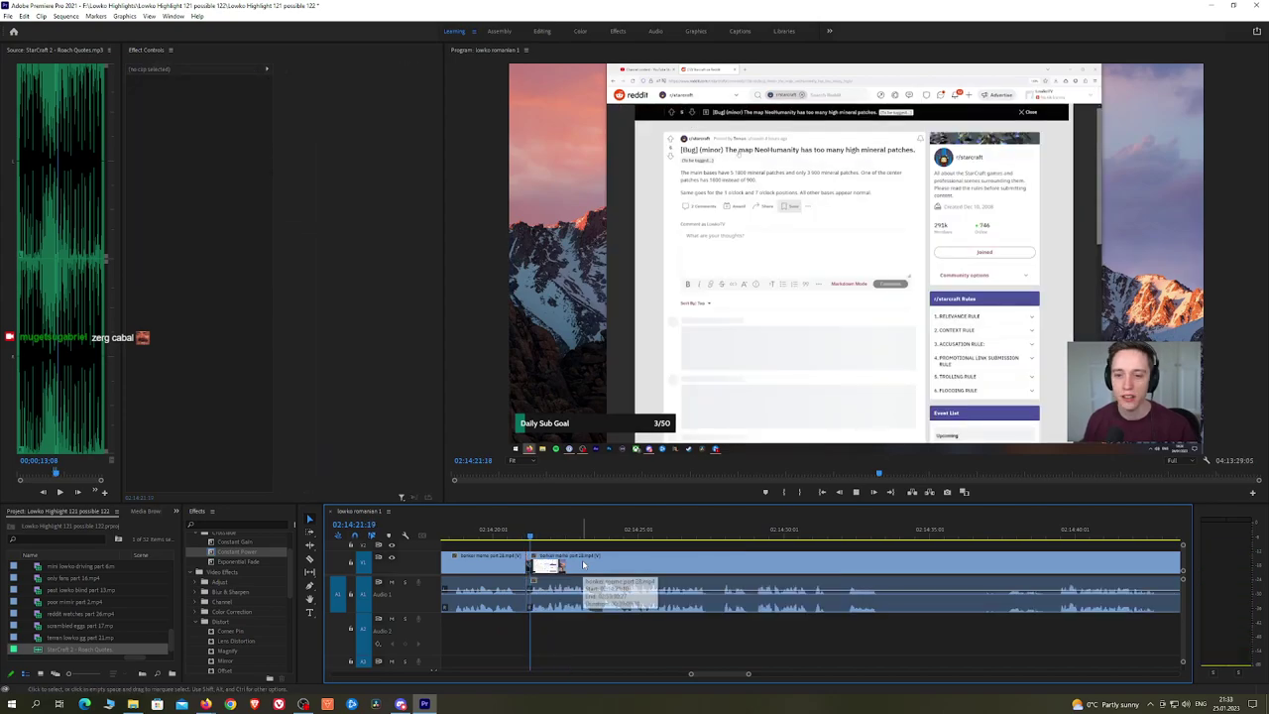
Step: Scrub past the cut and zoom the timeline out to find the next stretch to remove
left_click(601, 537)
left_click_drag(828, 537, 907, 547)
key("minus")
key("minus")
left_click_drag(1043, 557, 801, 529)
left_click_drag(993, 524, 772, 529)
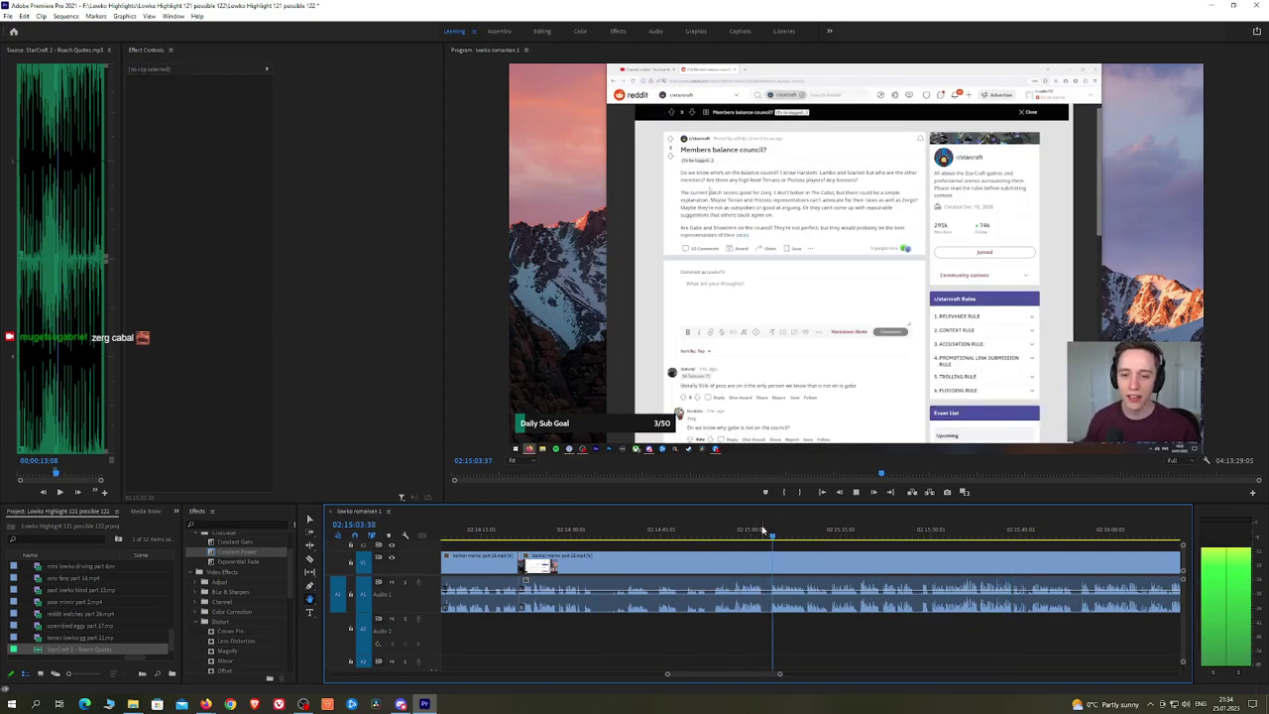
Step: Cut the clip near 02:14:53, ripple-delete the piece before it, and save
left_click(740, 531)
scroll(736, 532, "up", 4, "alt")
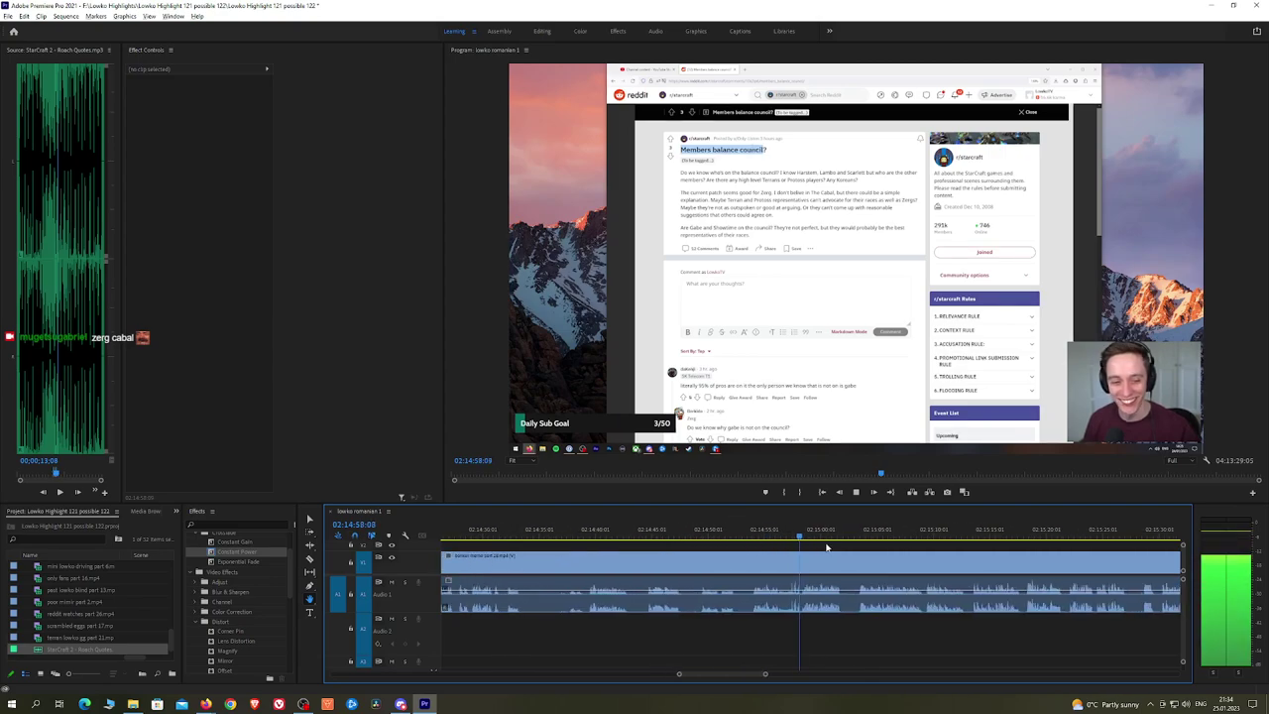
left_click(736, 530)
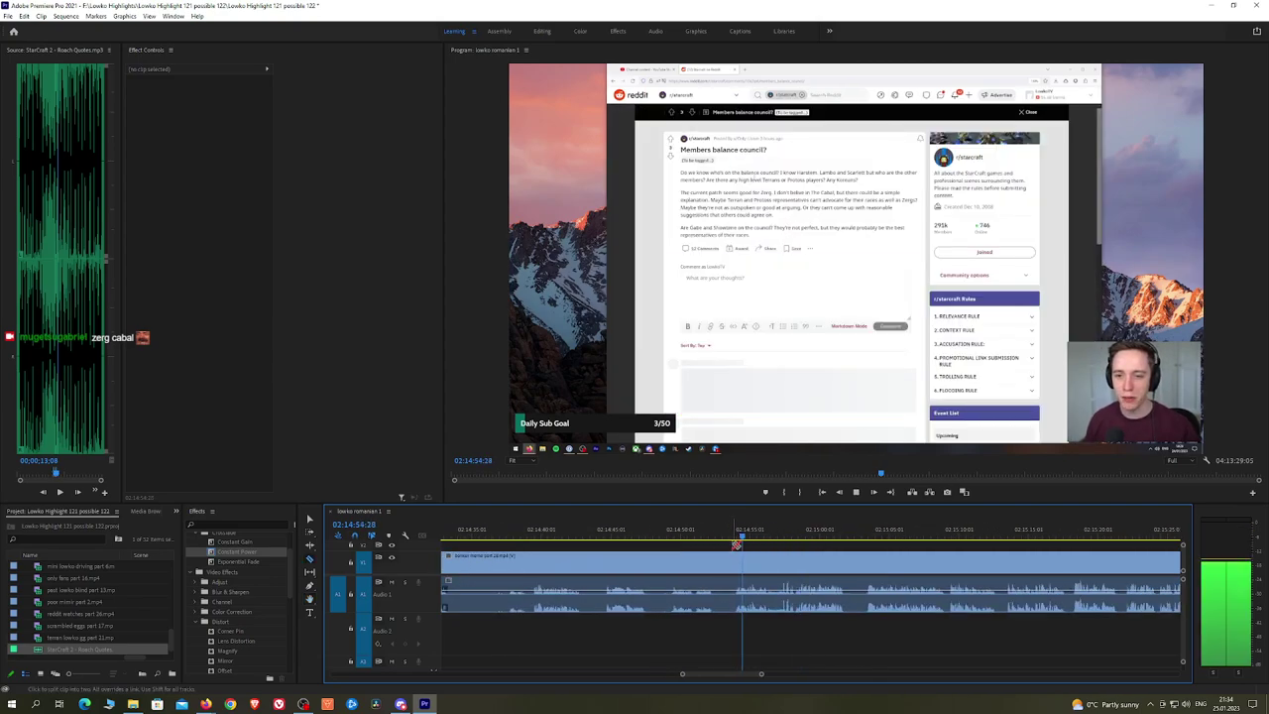
key("c")
left_click(733, 559)
key("v")
left_click(714, 562)
key("shift+Delete")
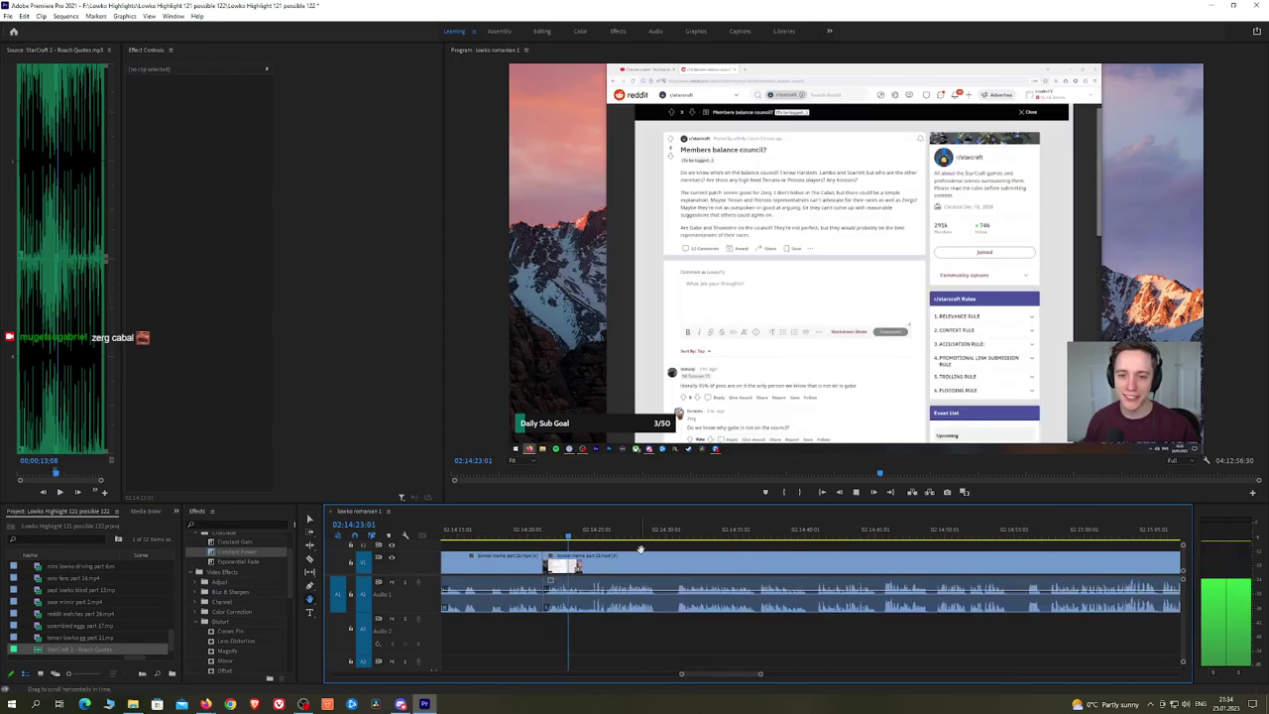
key("ctrl+s")
Step: Razor out a short unwanted piece of the stream clip and close the gap
key("c")
left_click(659, 560)
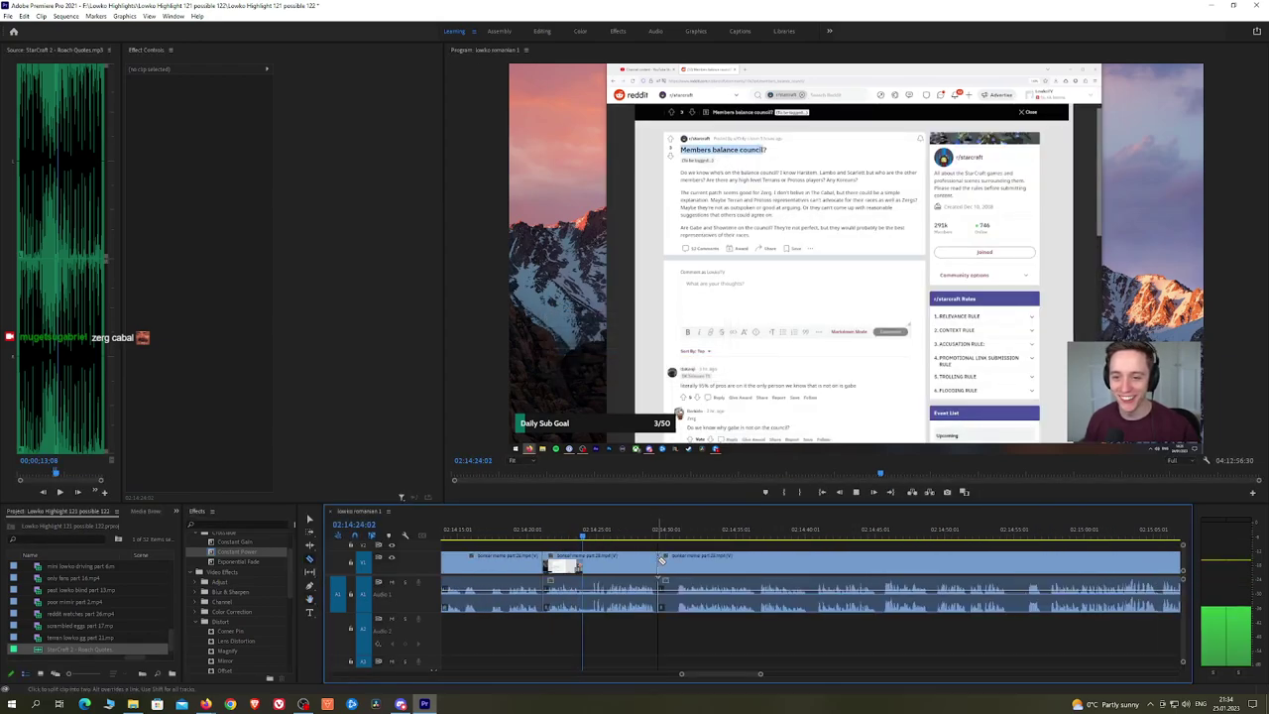
left_click(675, 563)
key("v")
left_click(669, 563)
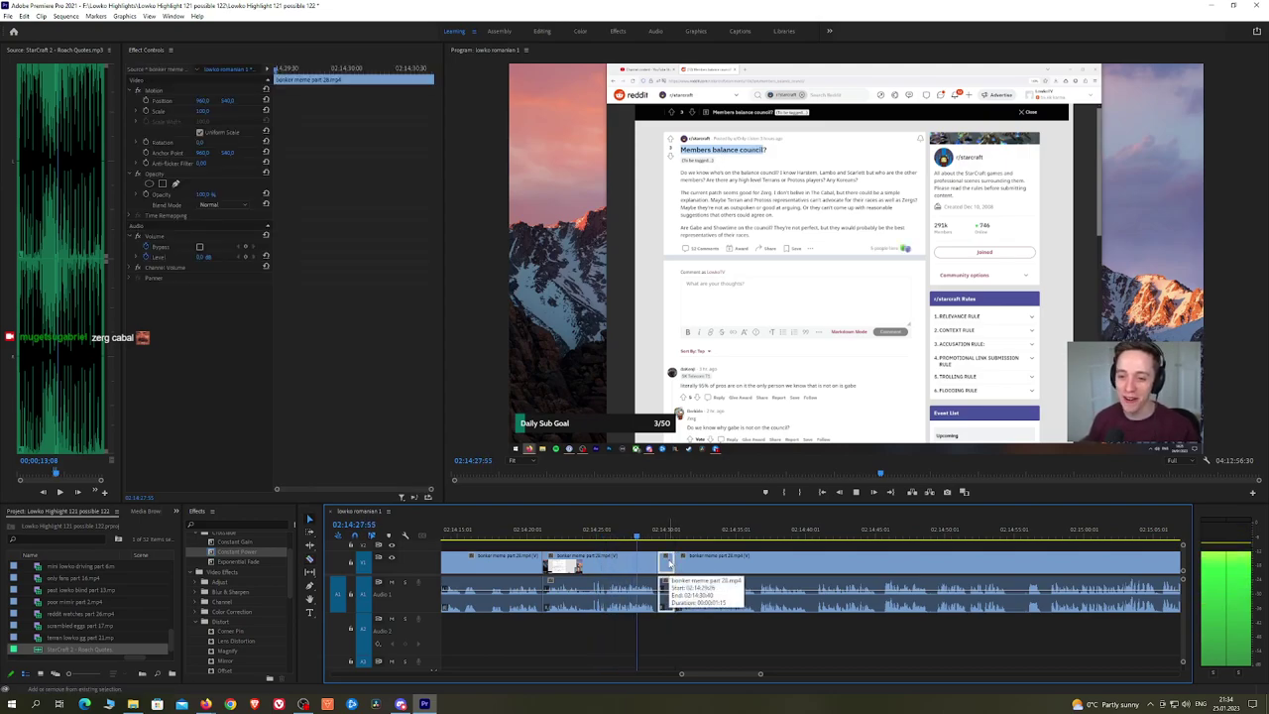
key("shift+Delete")
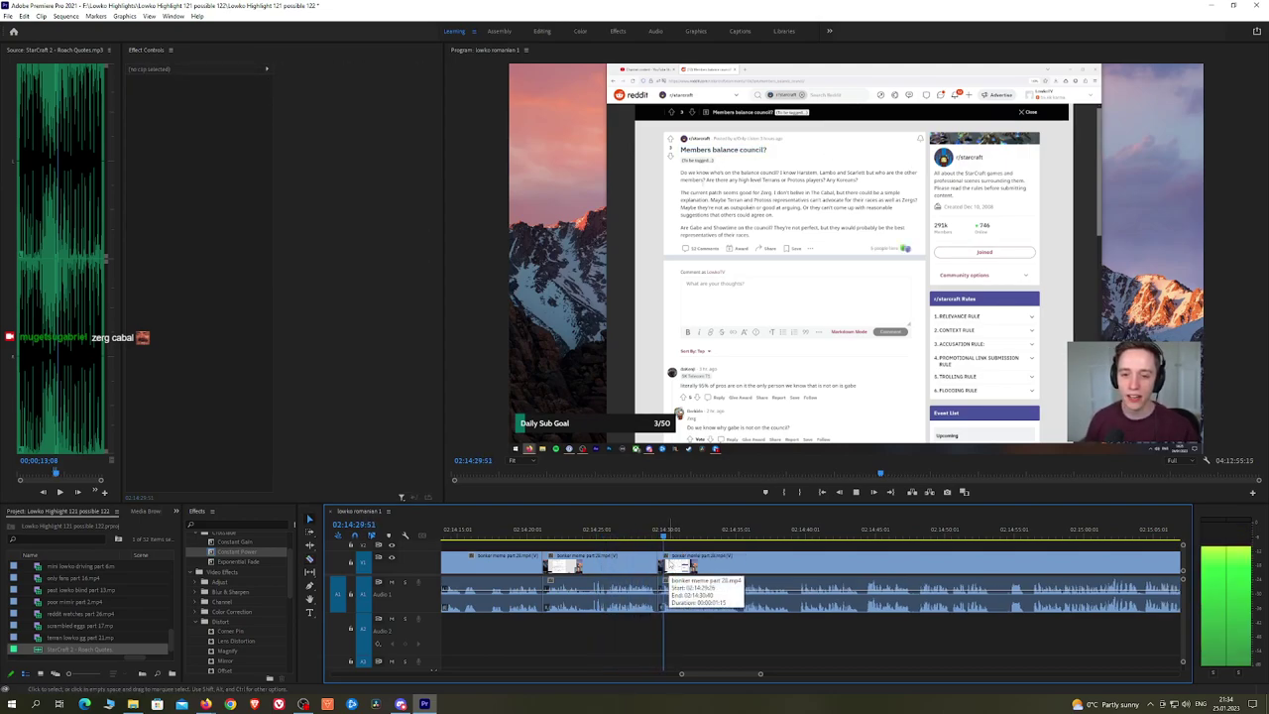
Step: Pan to later footage and ripple-delete another short clip piece
key("h")
left_click_drag(754, 562, 571, 553)
scroll(621, 555, "up", 1)
scroll(575, 563, "down", 2)
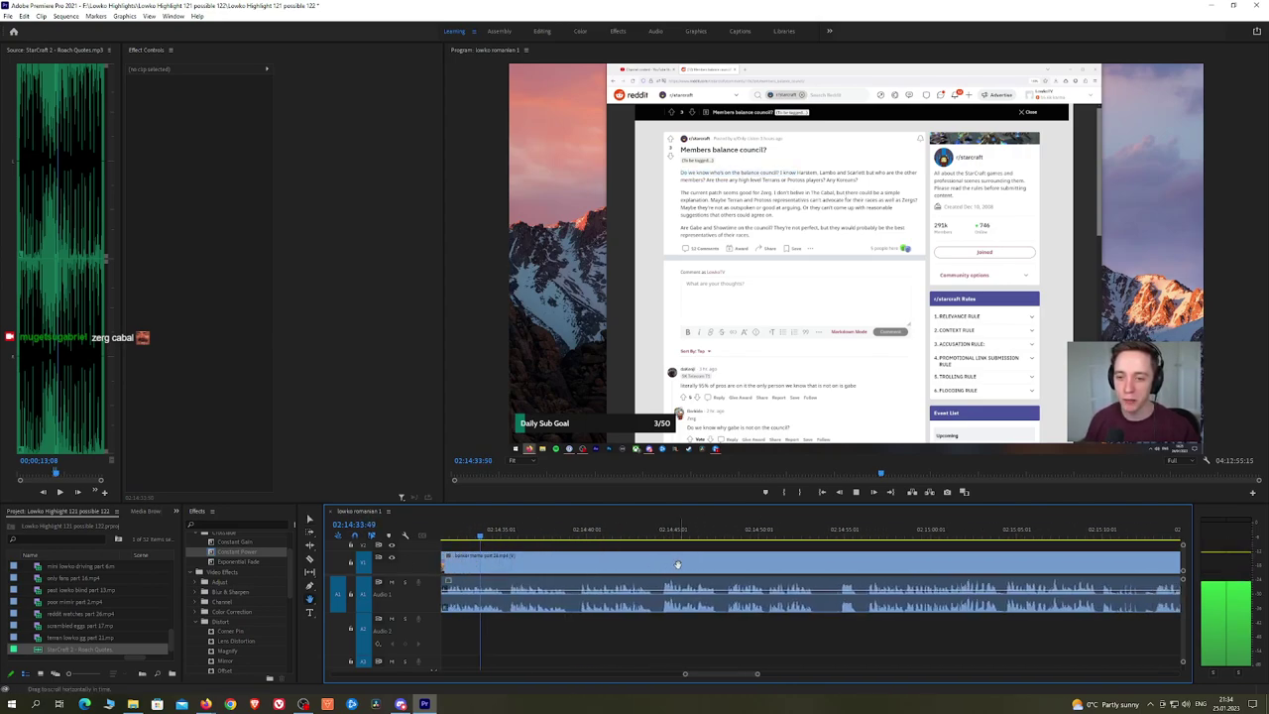
left_click(571, 573)
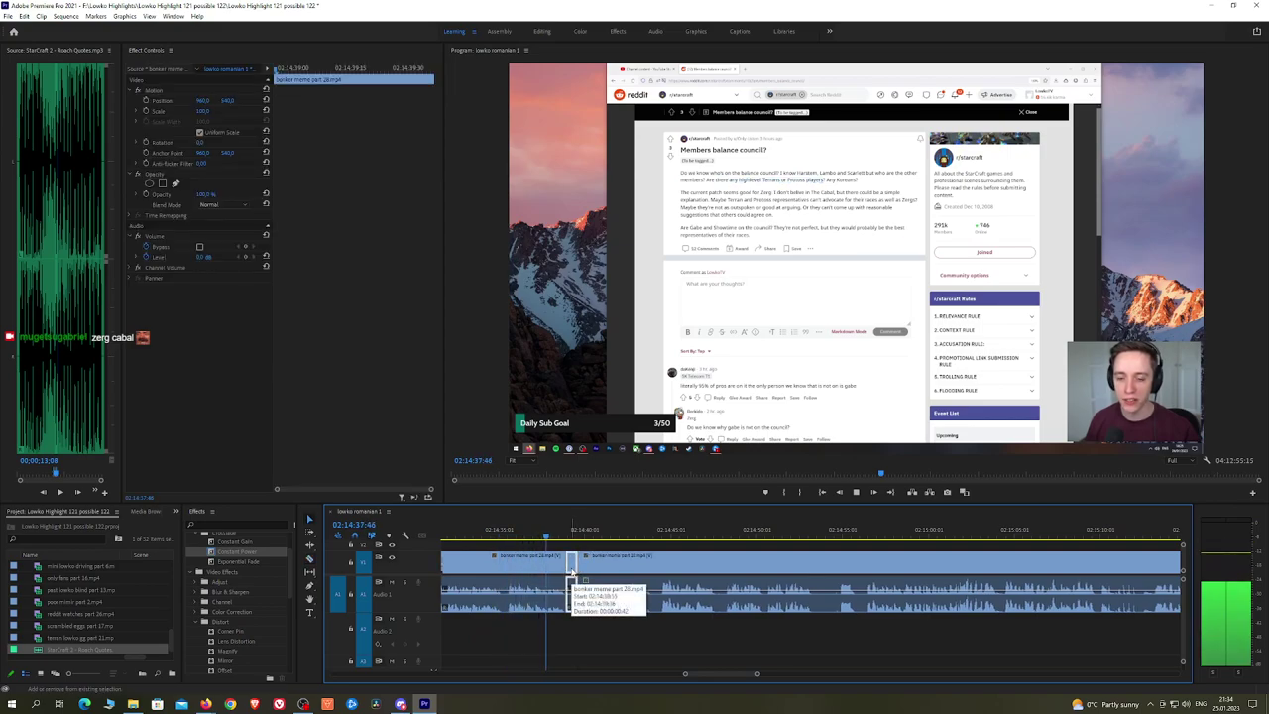
key("shift+Delete")
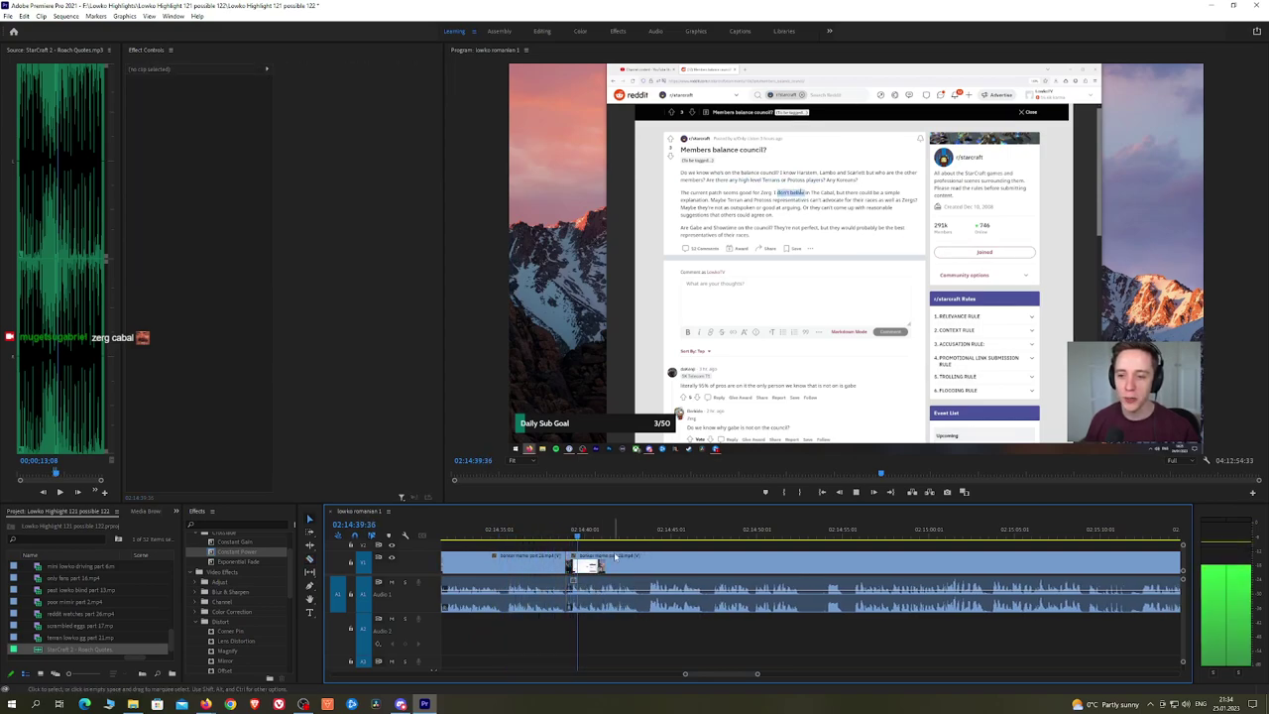
Step: Razor several cuts through the stream clip around the next dull stretch
scroll(644, 558, "down", 1)
key("c")
left_click(628, 563)
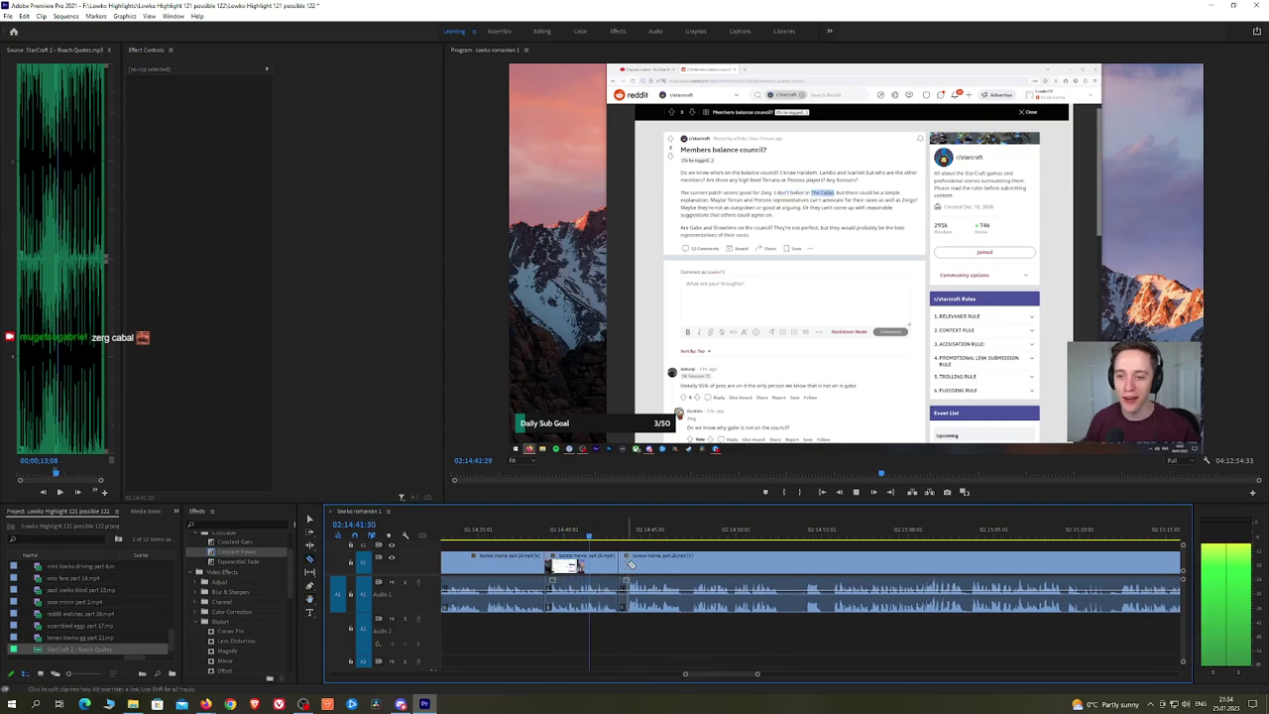
left_click(657, 561)
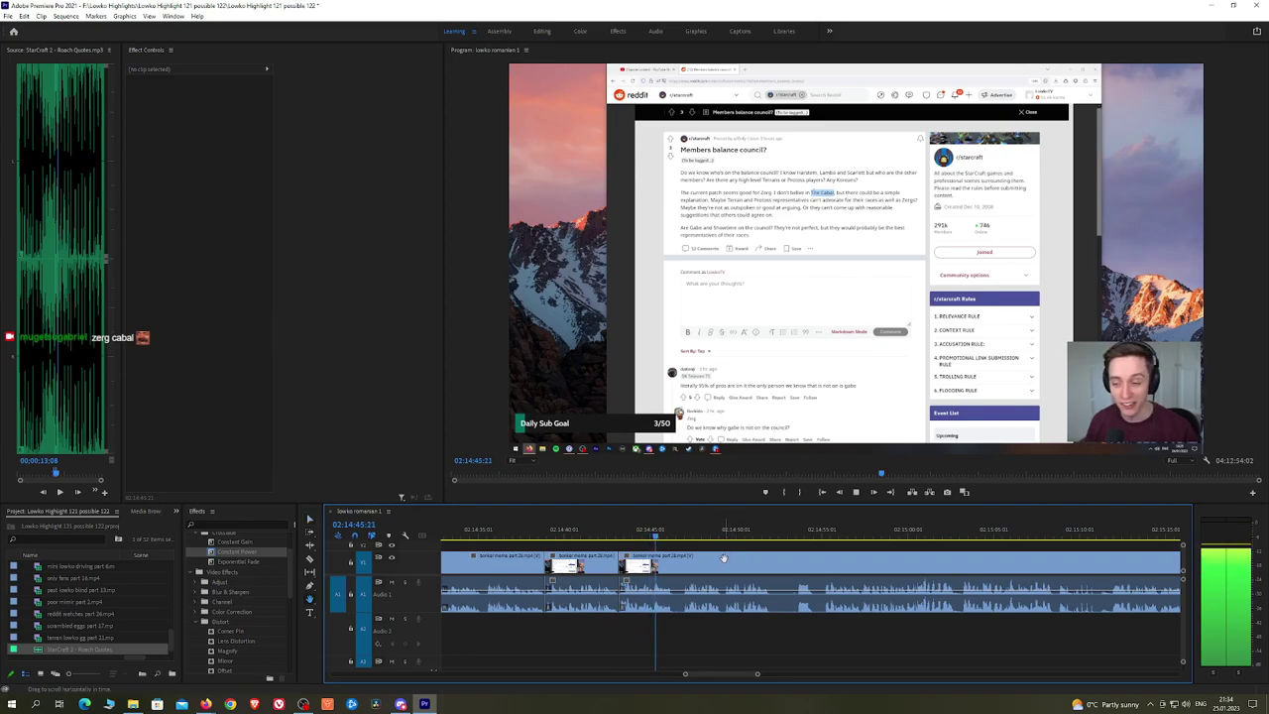
scroll(724, 558, "down", 4)
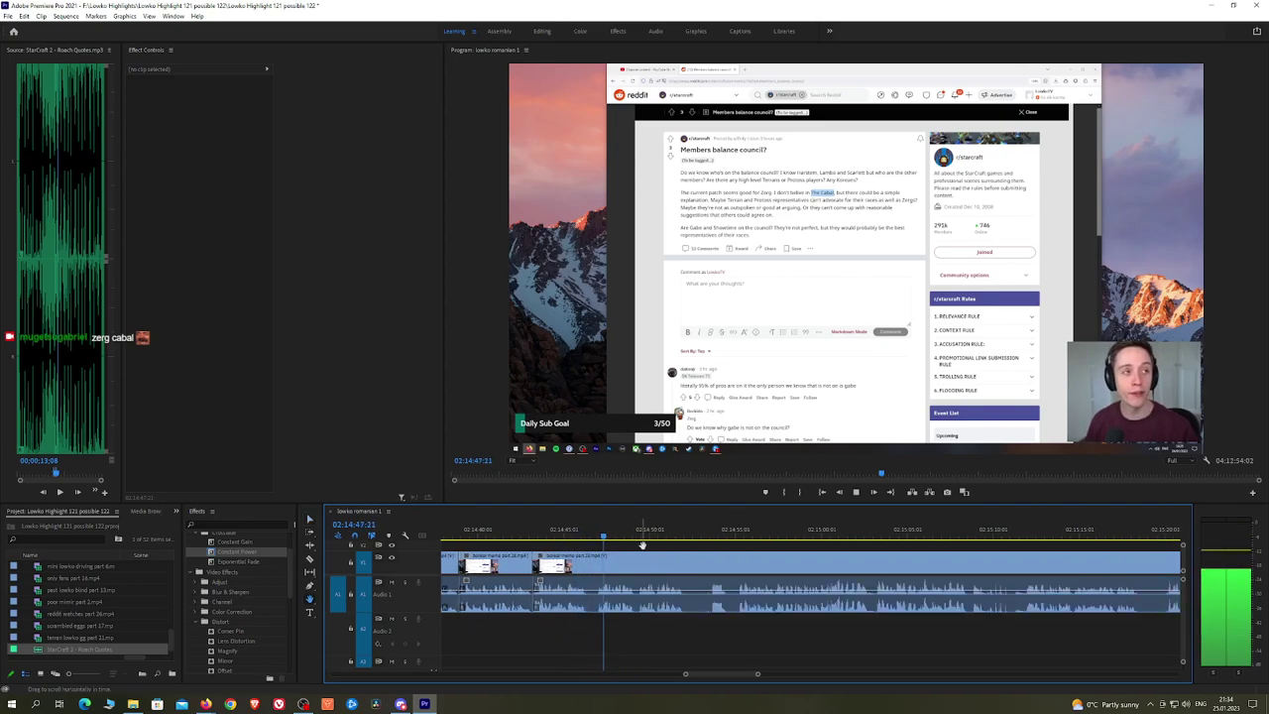
scroll(694, 552, "down", 2)
left_click(649, 563)
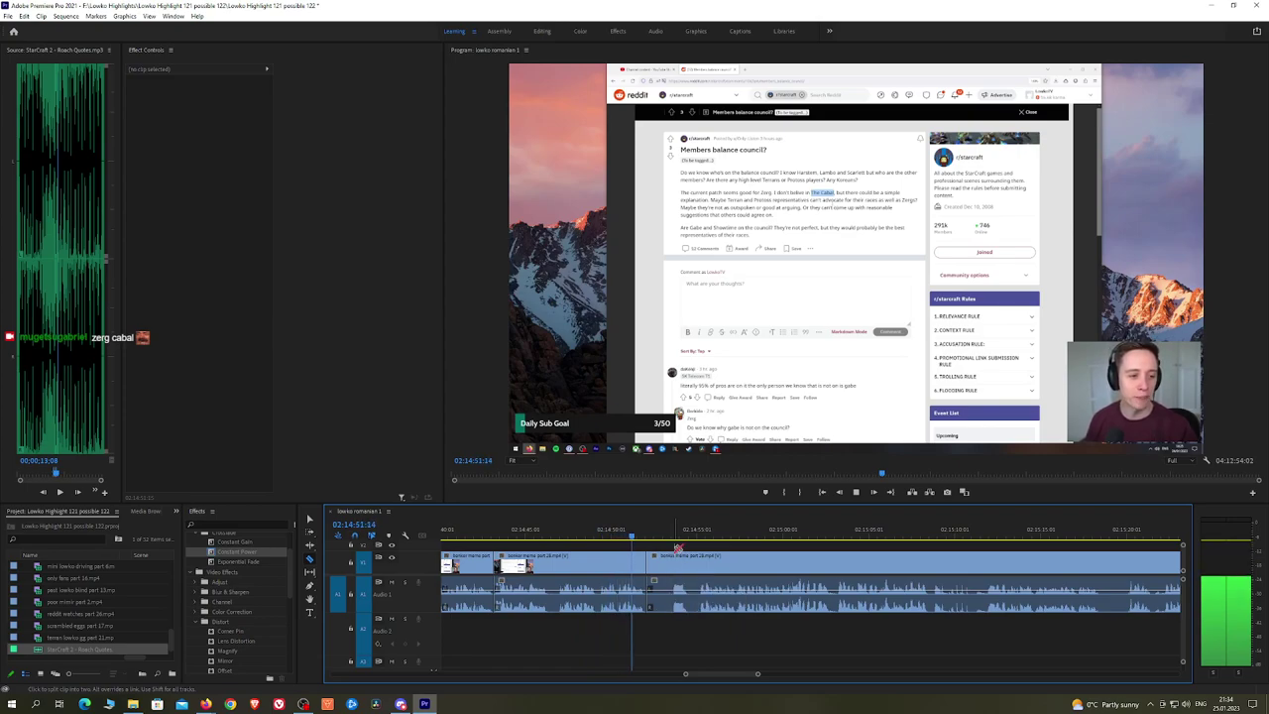
Step: Cut at the end of the dull stretch, ripple-delete the piece between cuts, and save
left_click(670, 532)
left_click(698, 565)
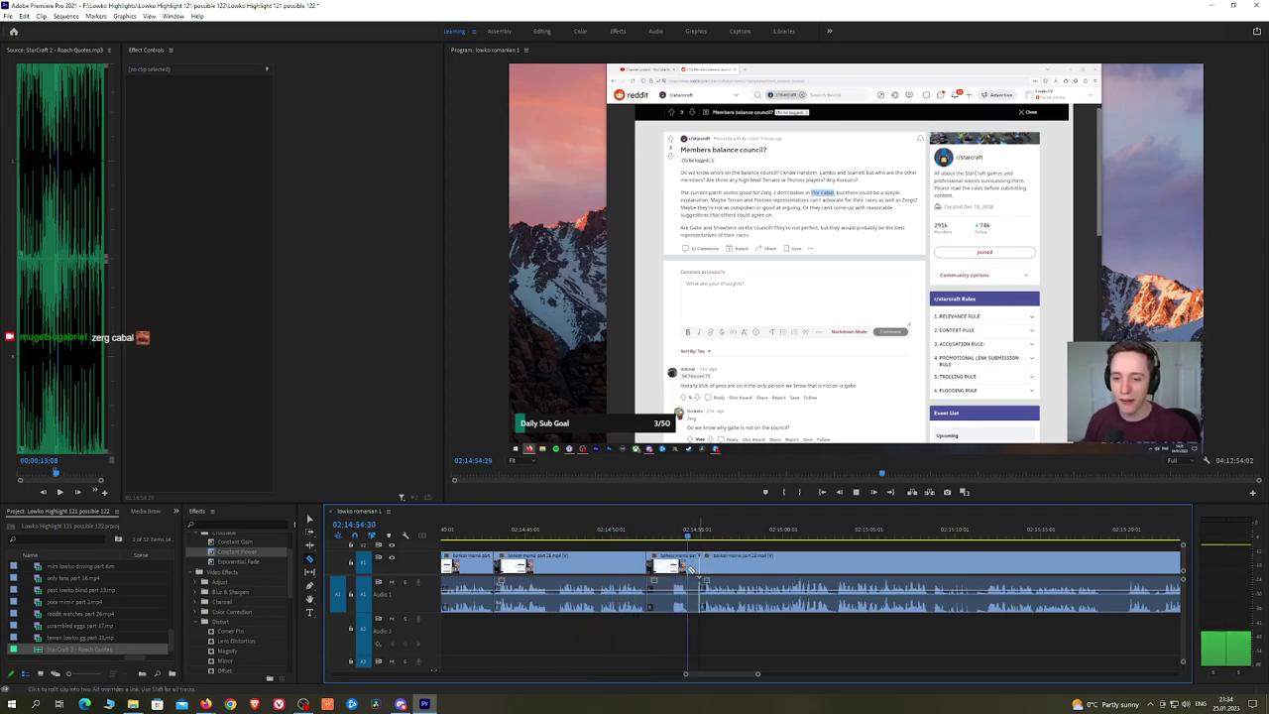
key("v")
left_click(682, 569)
key("shift+Delete")
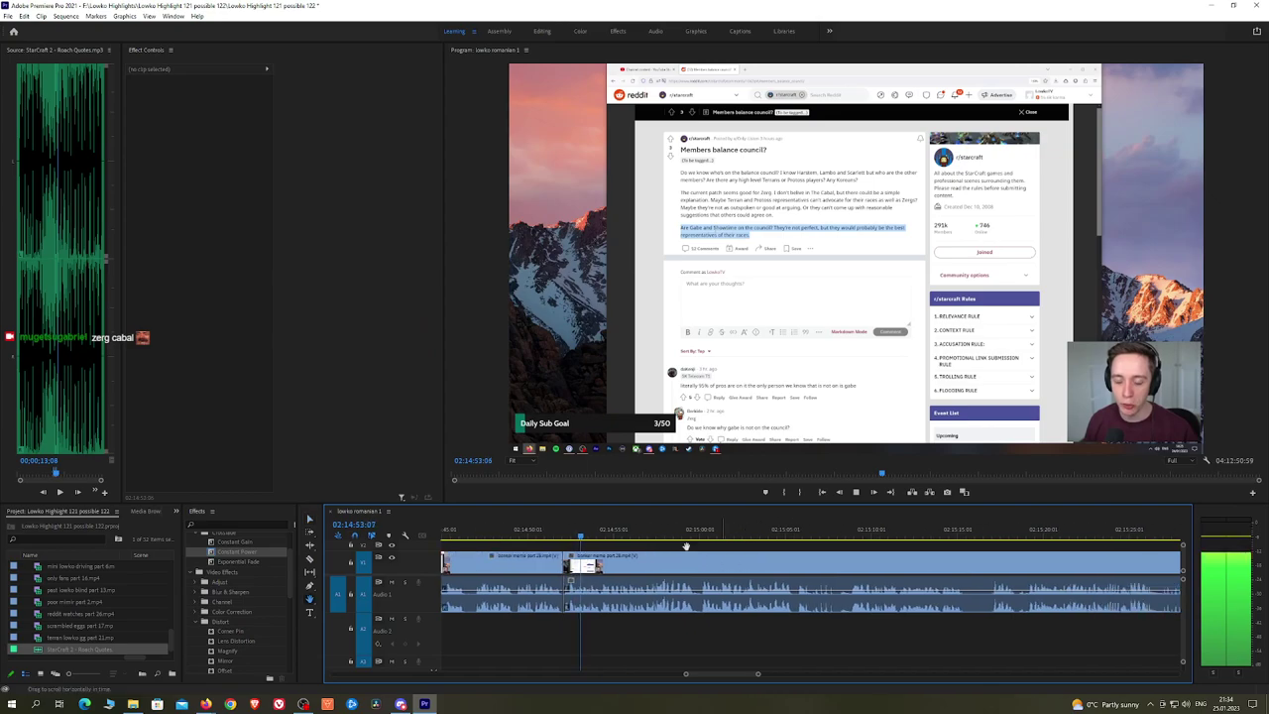
key("ctrl+s")
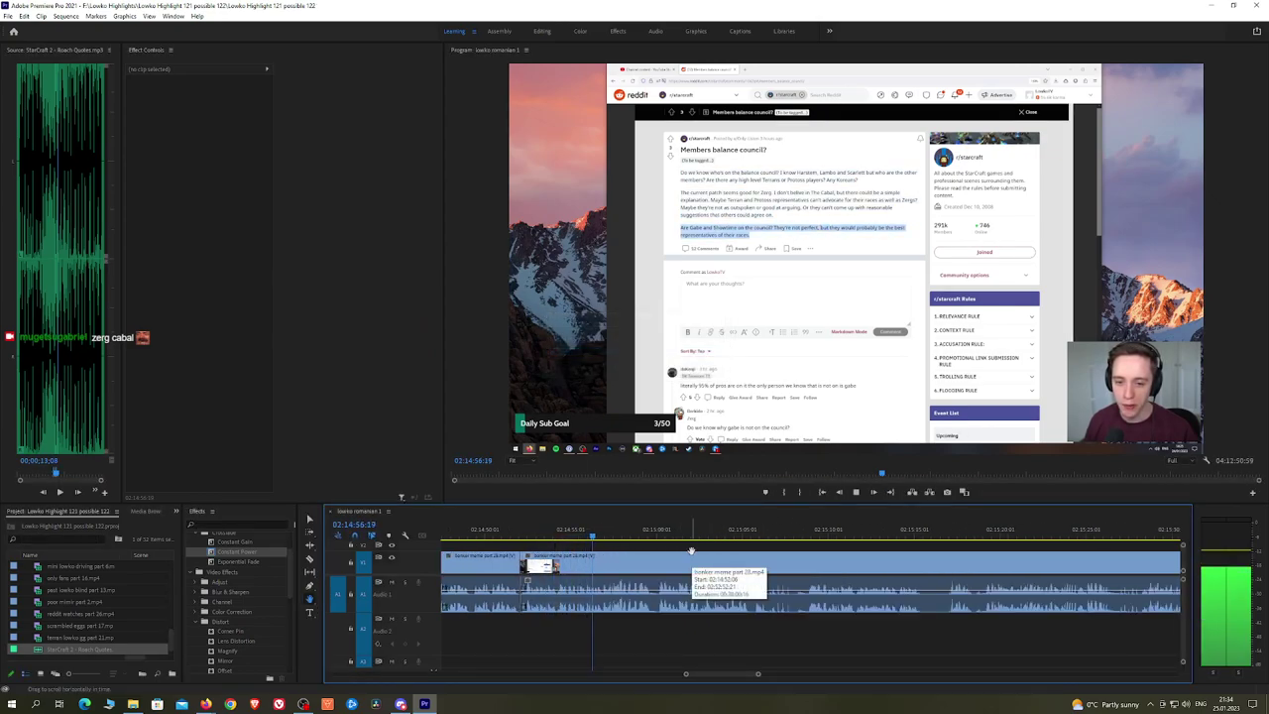
Step: Razor out and ripple-delete another short unwanted piece further along the stream
left_click_drag(754, 560, 719, 558)
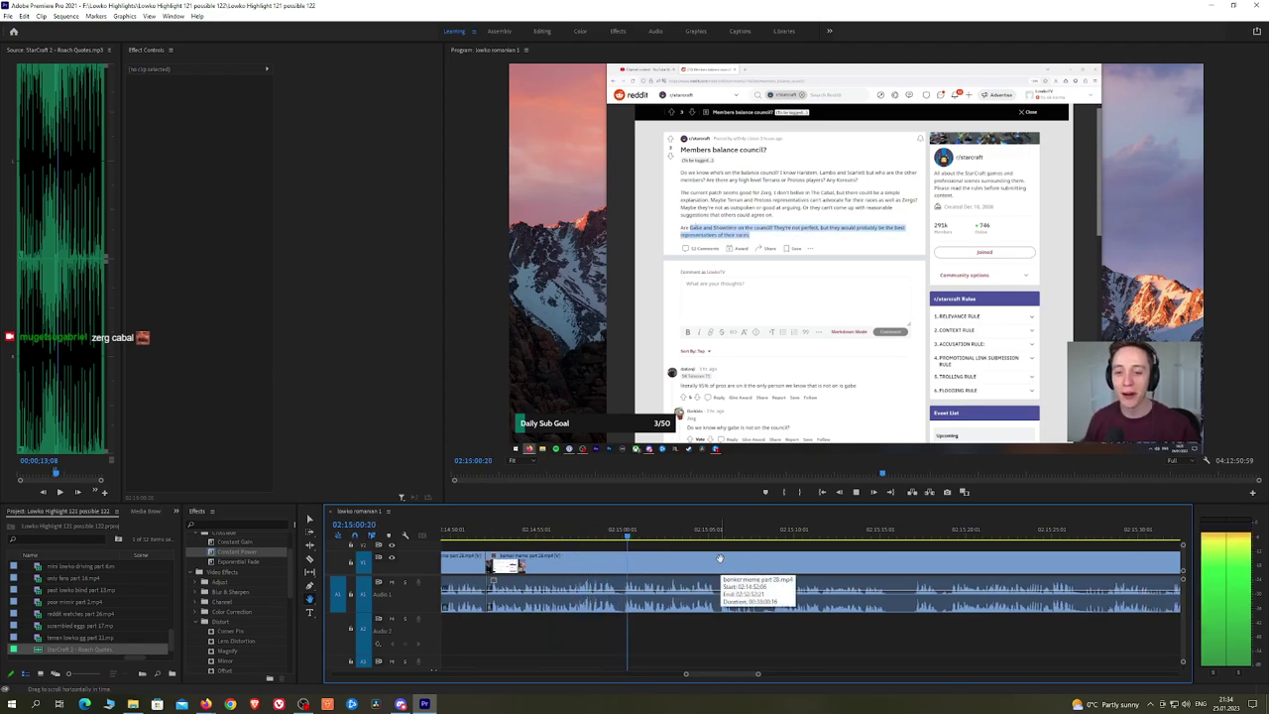
left_click_drag(757, 561, 749, 560)
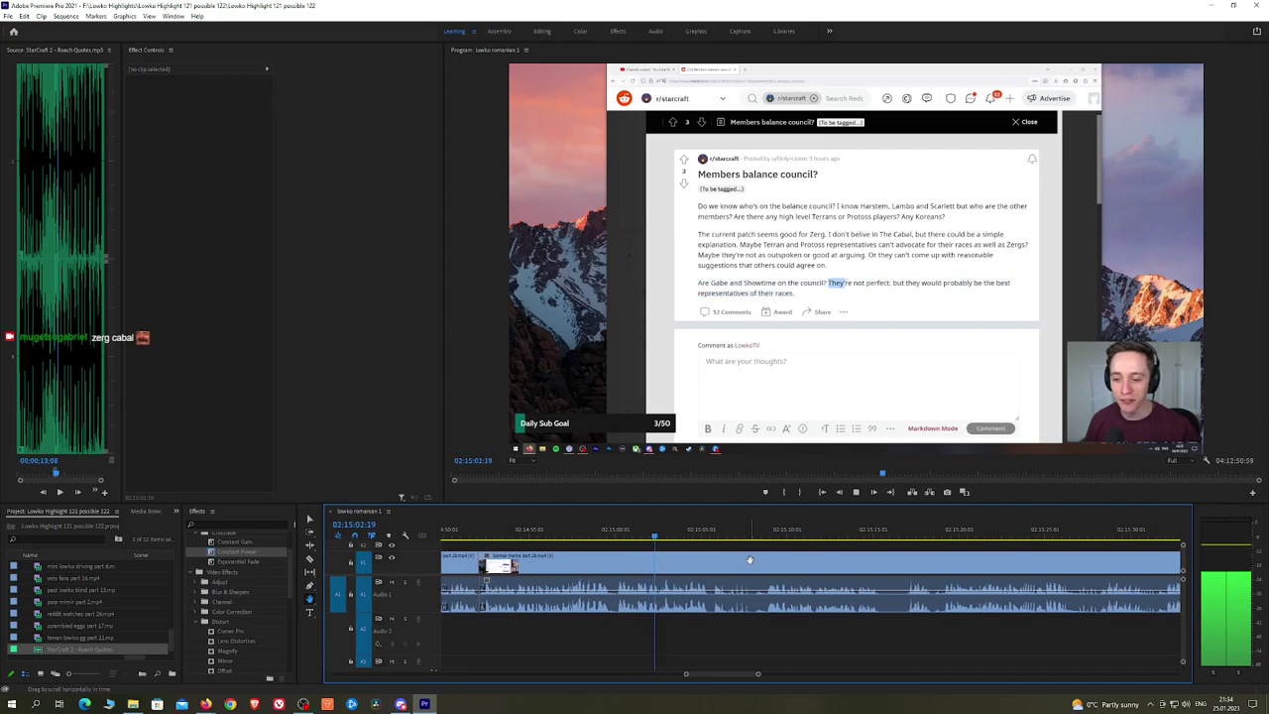
scroll(749, 561, "down", 2)
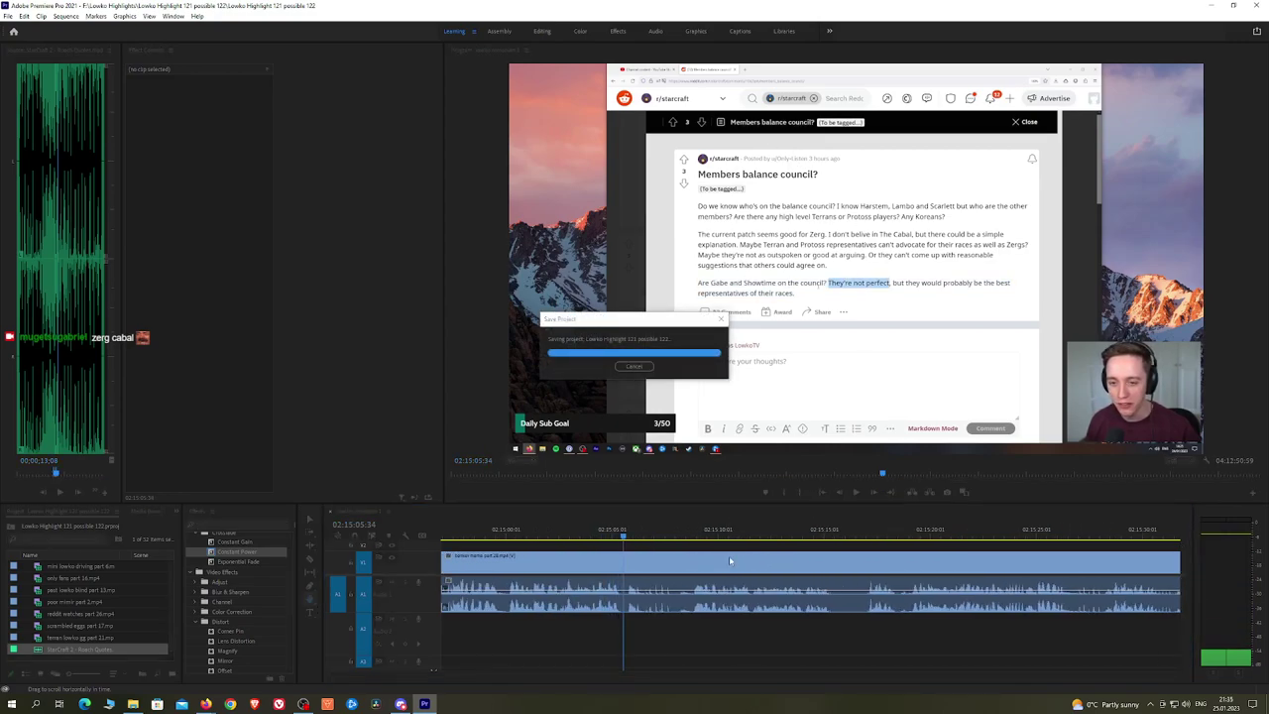
scroll(810, 558, "down", 2)
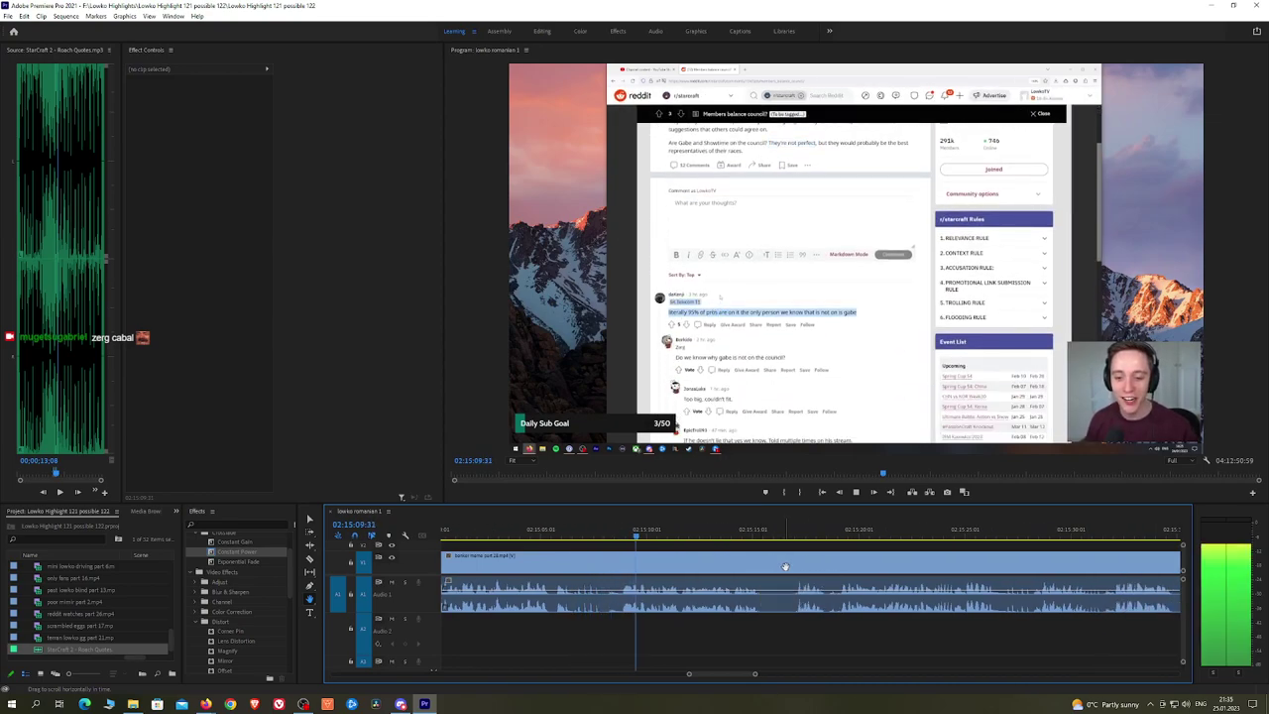
scroll(744, 565, "down", 2)
key("c")
left_click(701, 567)
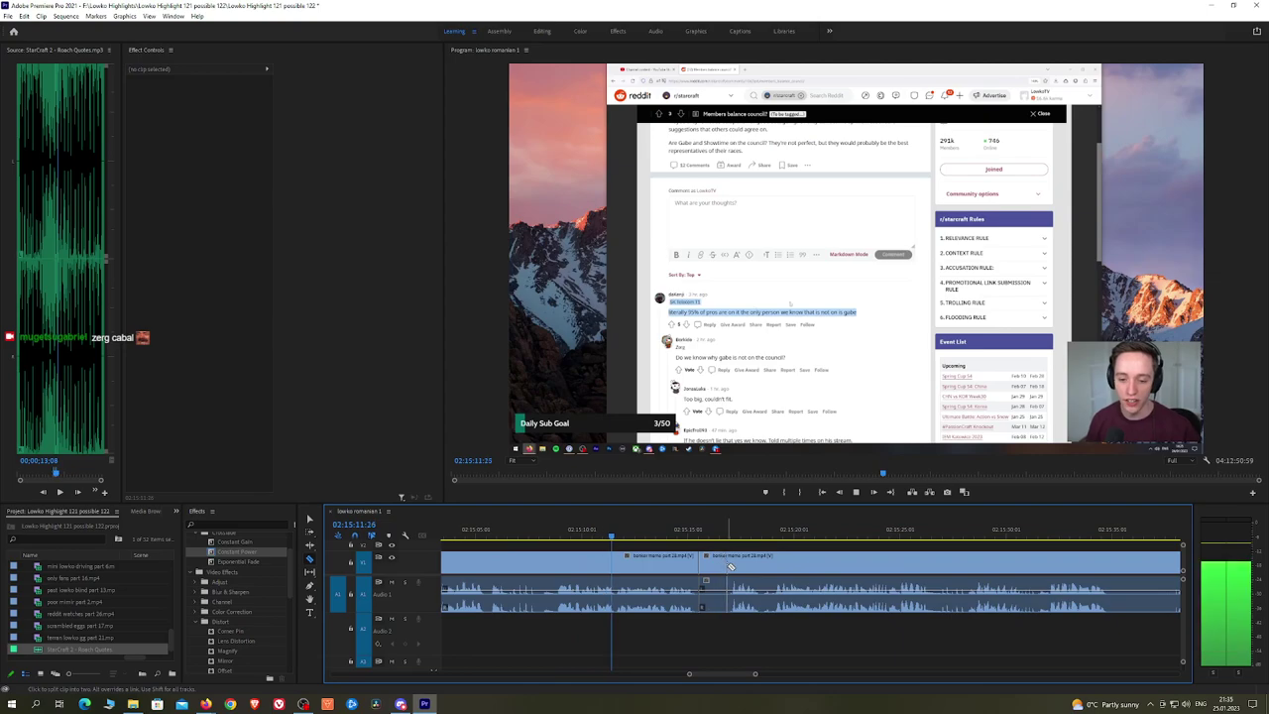
left_click(735, 567)
key("v")
left_click(721, 566)
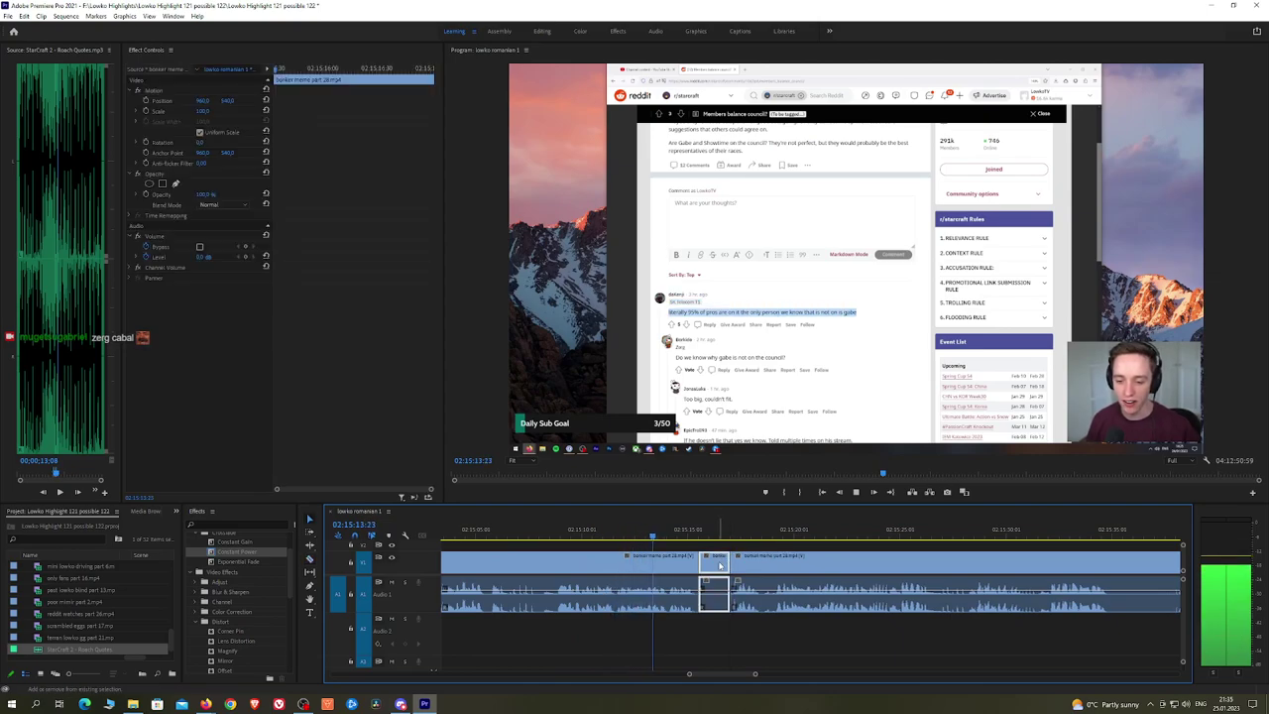
key("shift+Delete")
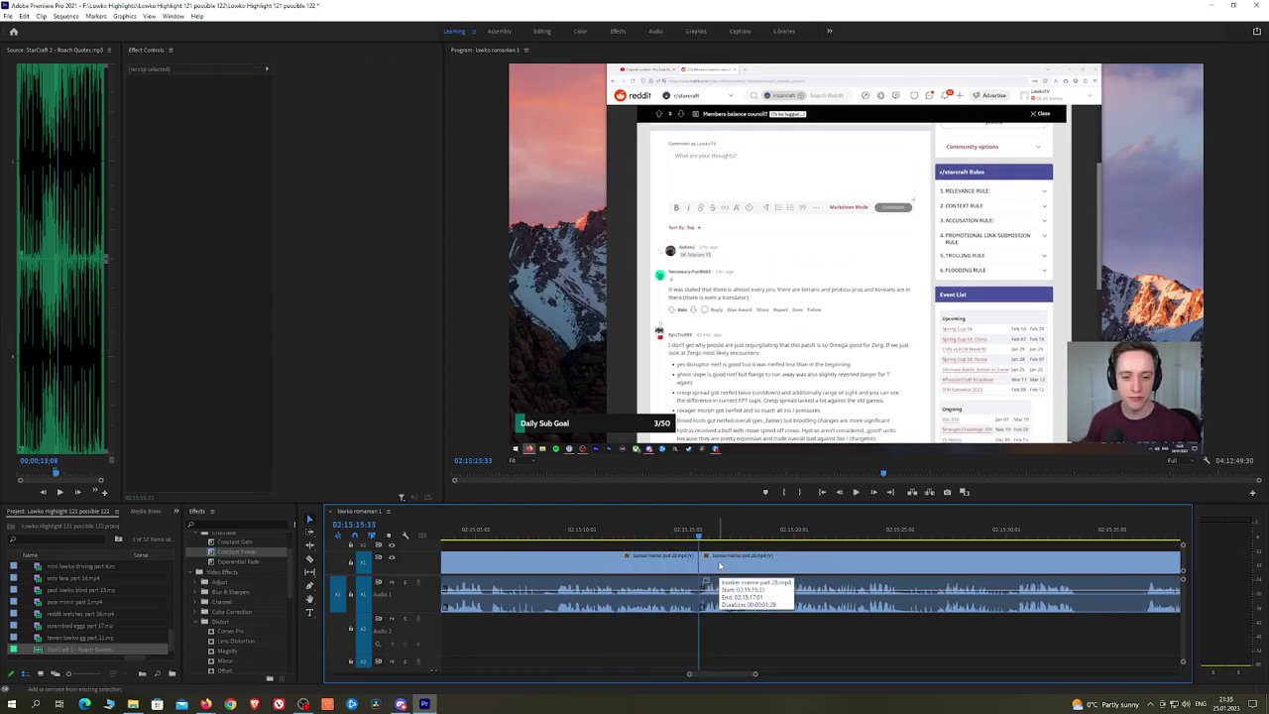
Step: Preview the audio ahead and cut the recording at 02:15:18:20
key("h")
left_click_drag(896, 552, 763, 547)
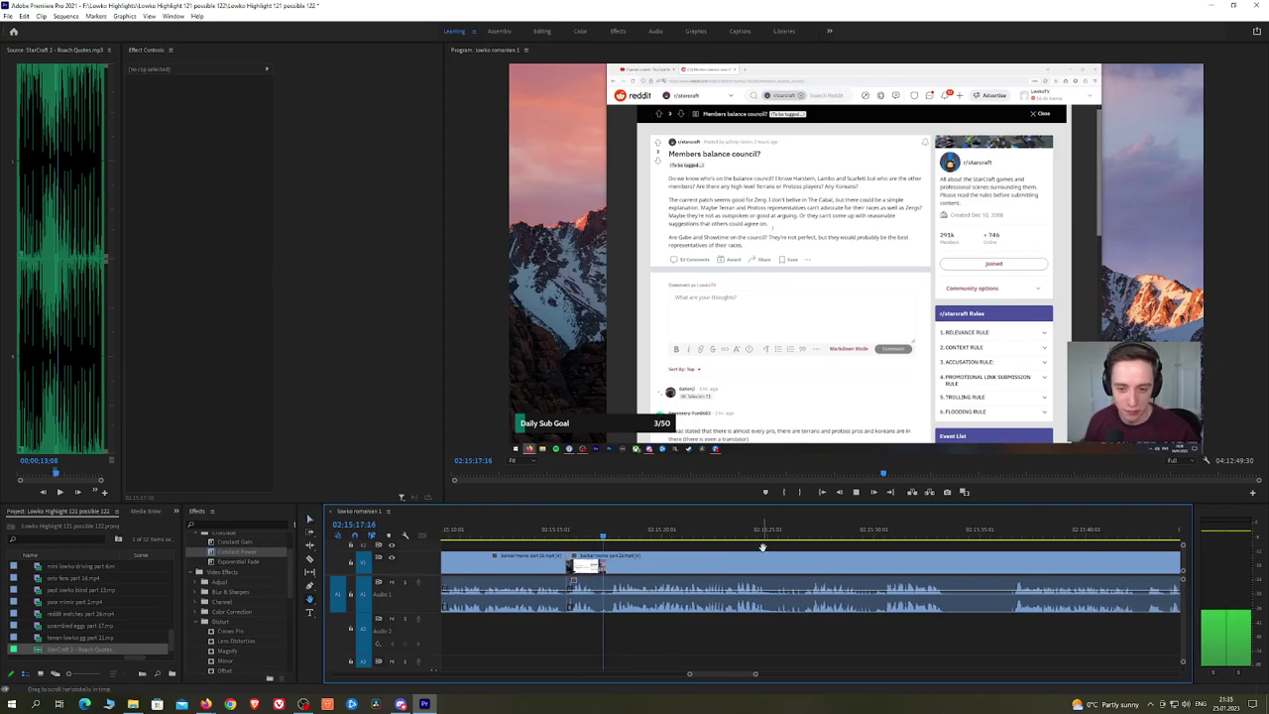
left_click(610, 534)
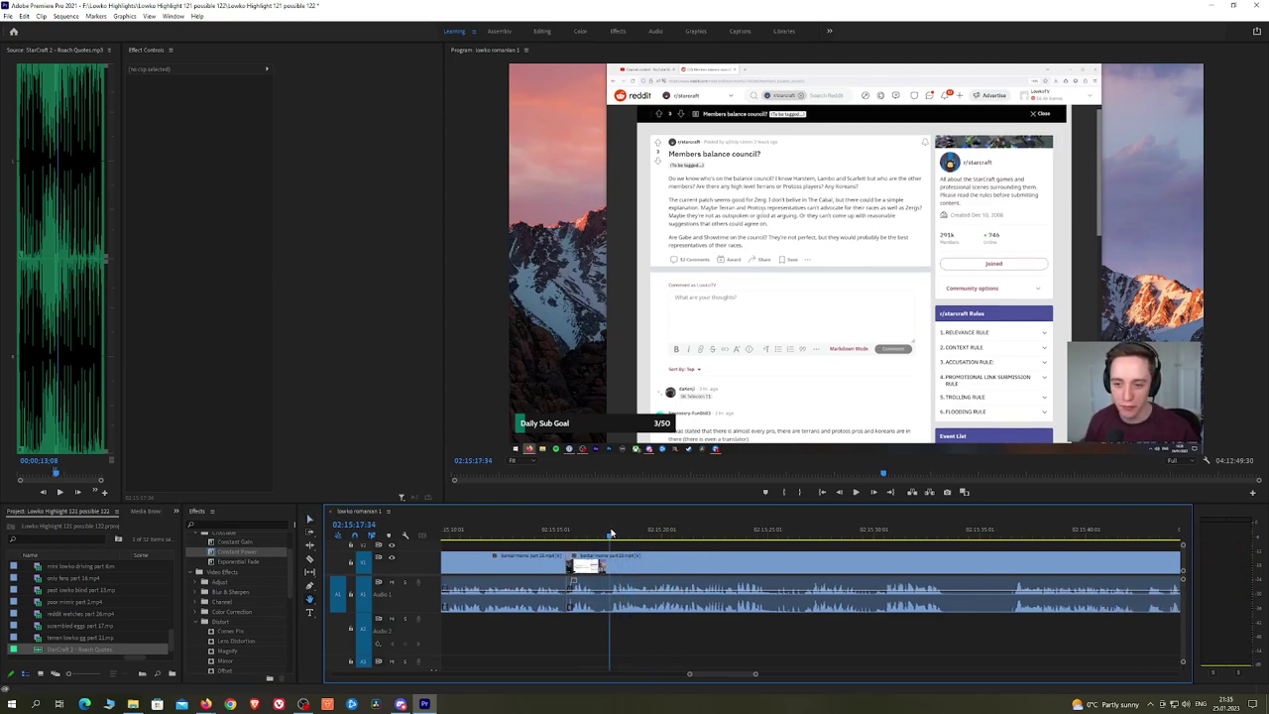
key("space")
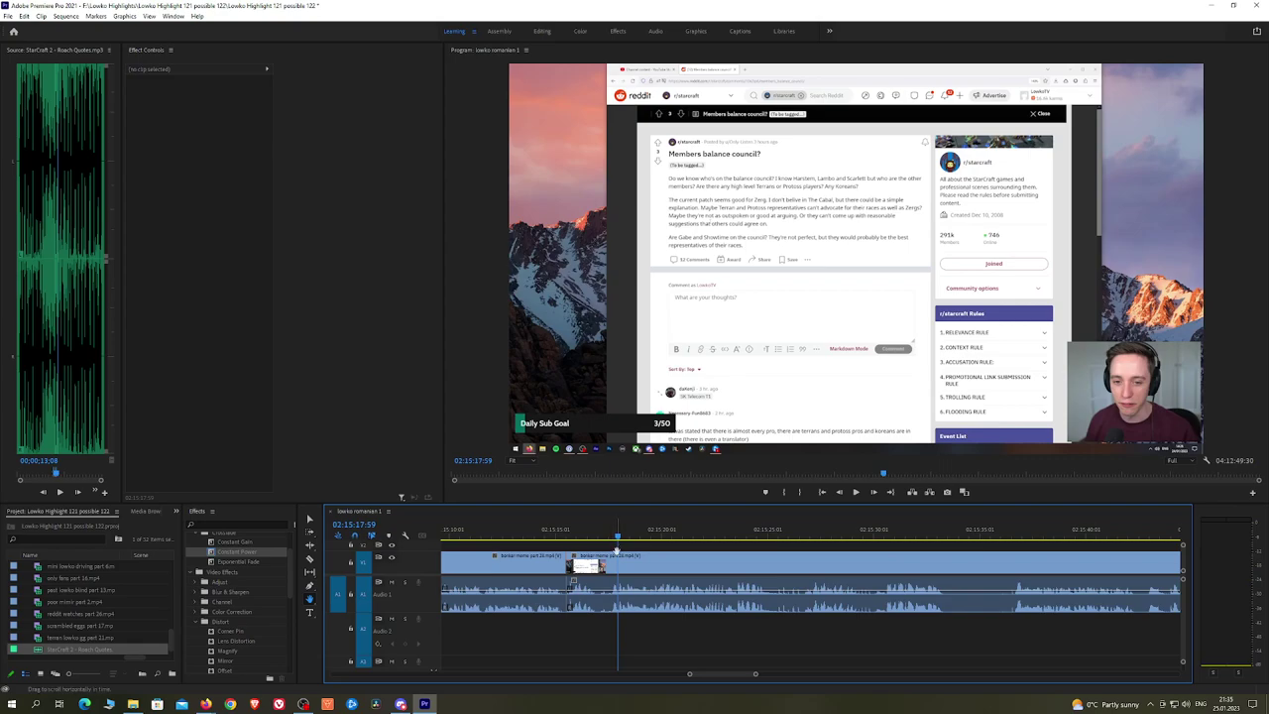
key("space")
key("space")
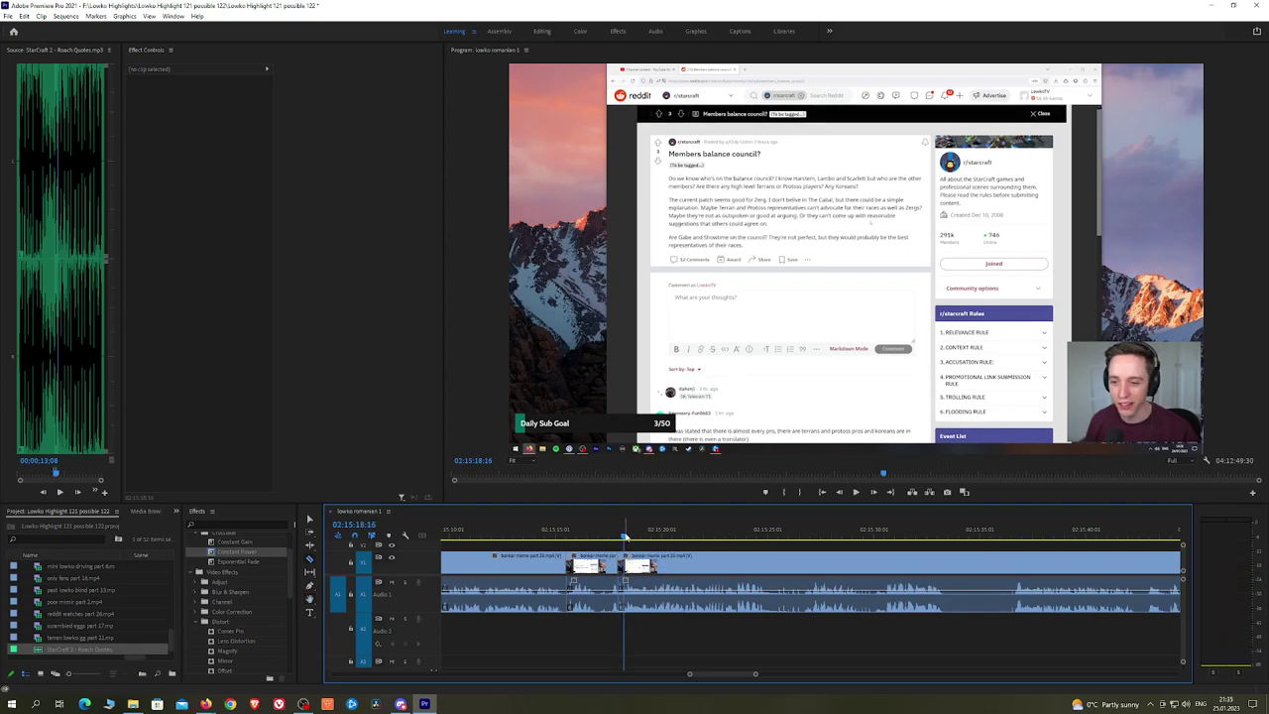
left_click(625, 537)
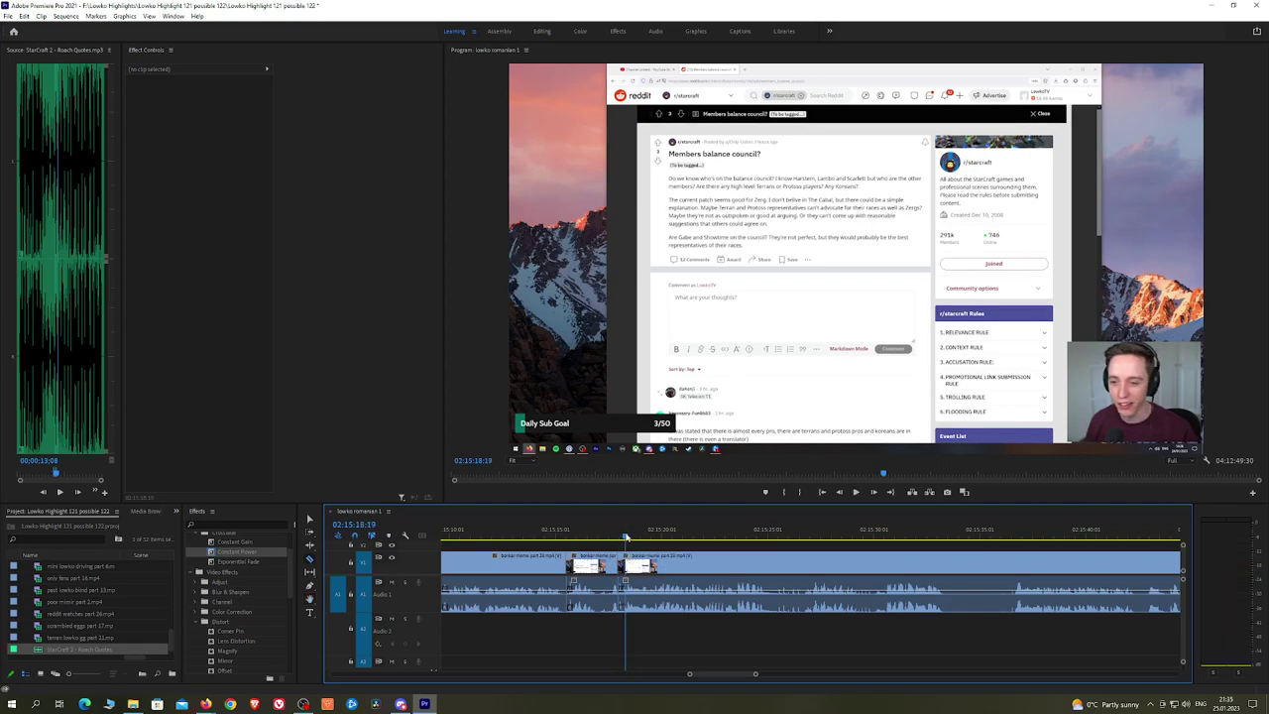
left_click(625, 595)
Step: Drop Roach Quotes onto A2 at the 02:15:18:20 cut, trim it to fit, lower its volume, and preview
left_click_drag(42, 655, 630, 646)
scroll(615, 639, "up", 5)
left_click_drag(711, 643, 669, 635)
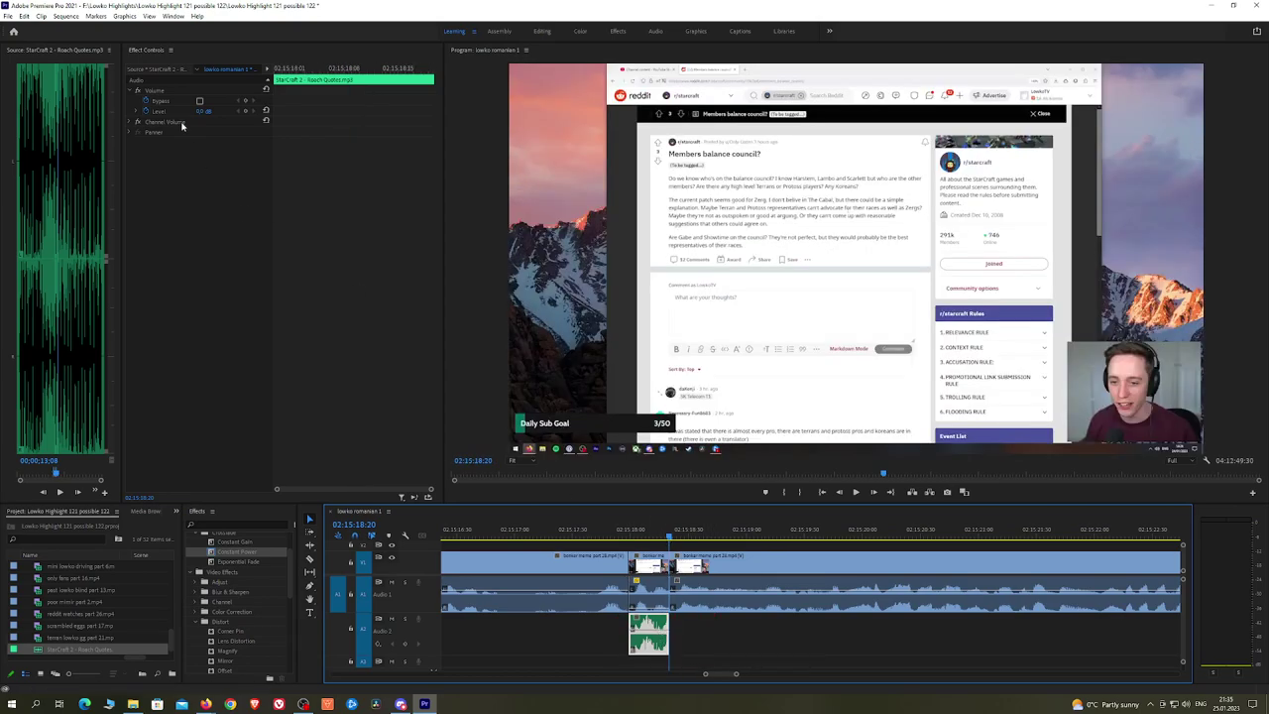
left_click(208, 110)
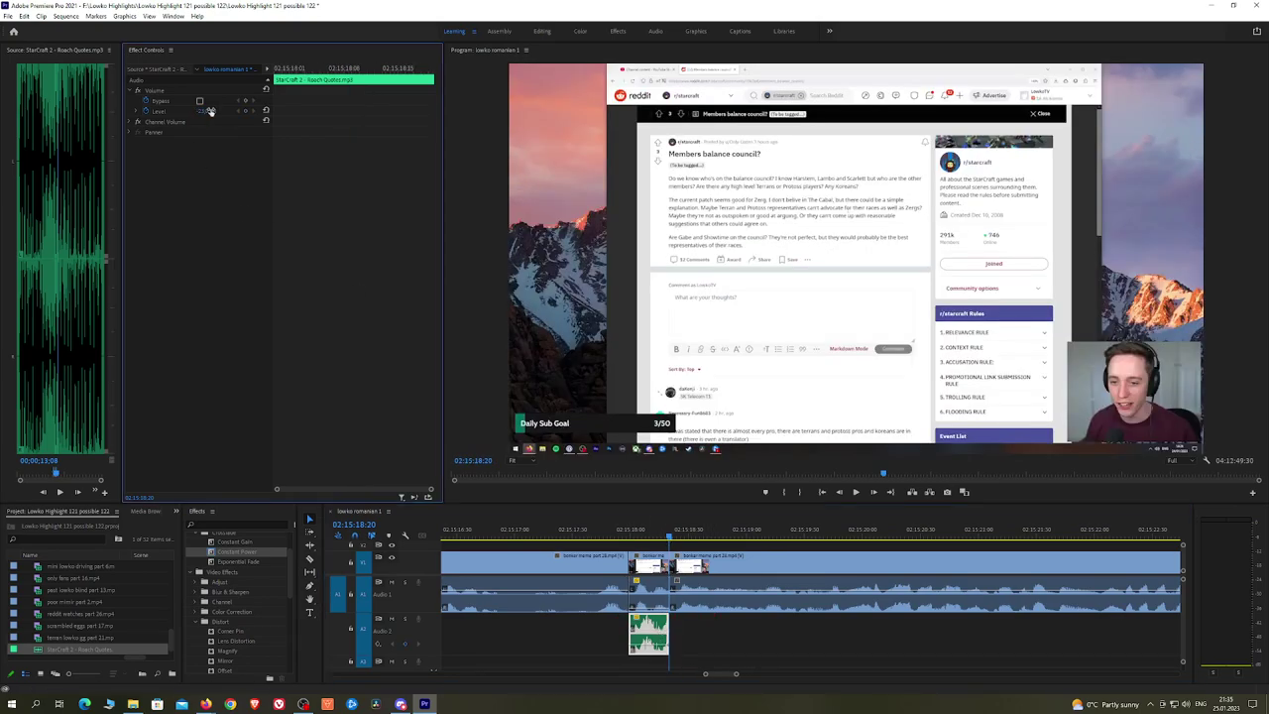
left_click(629, 532)
key("space")
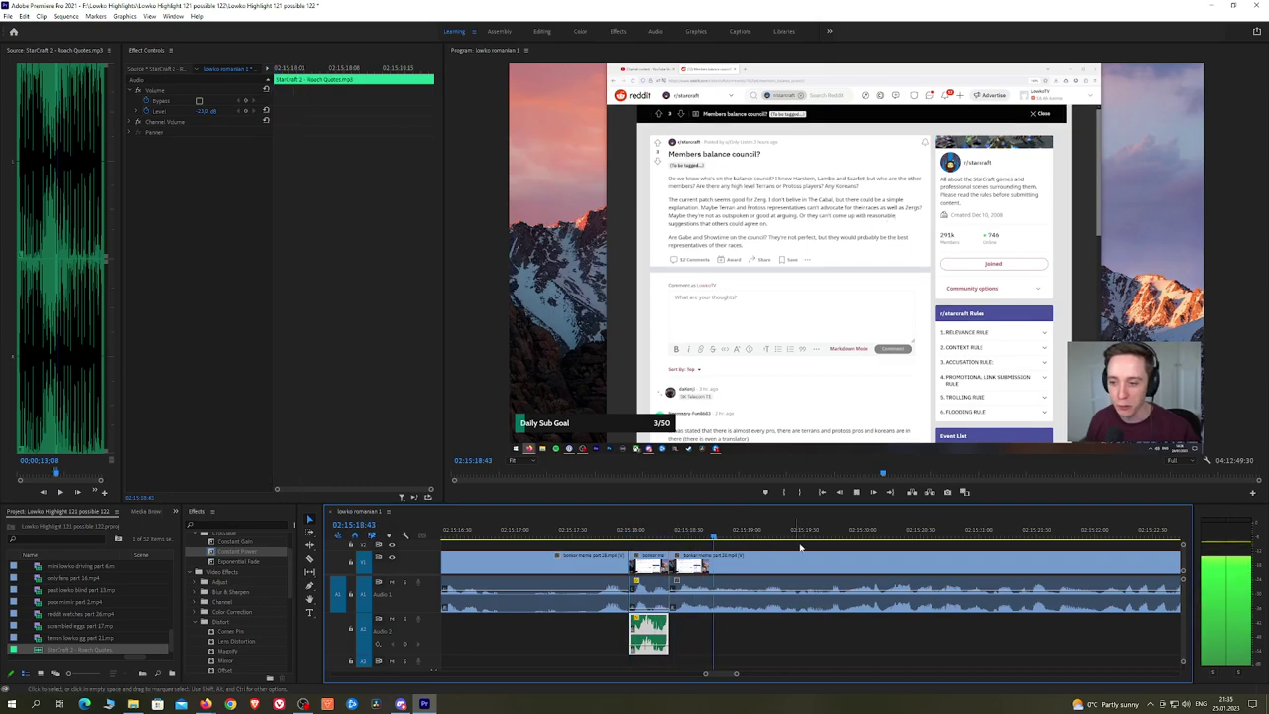
scroll(881, 557, "down", 2)
left_click(959, 637)
scroll(968, 630, "down", 4)
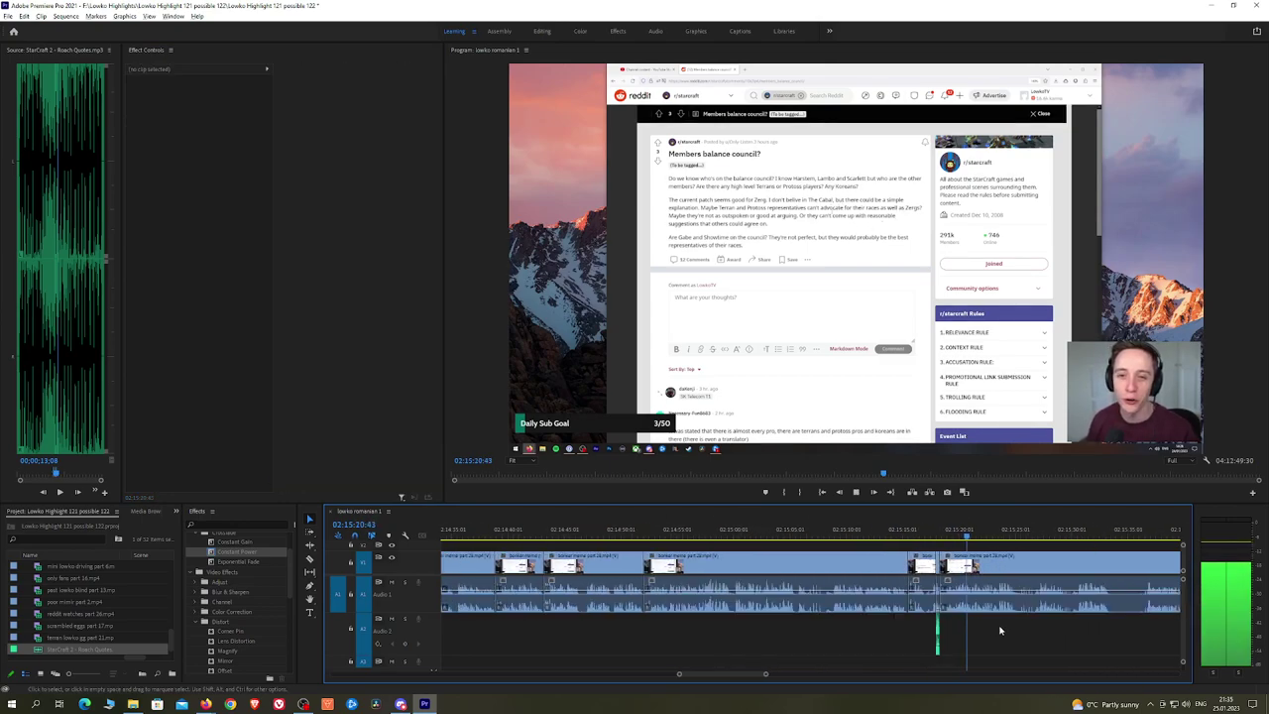
key("h")
left_click_drag(1031, 617, 746, 586)
scroll(734, 579, "up", 2)
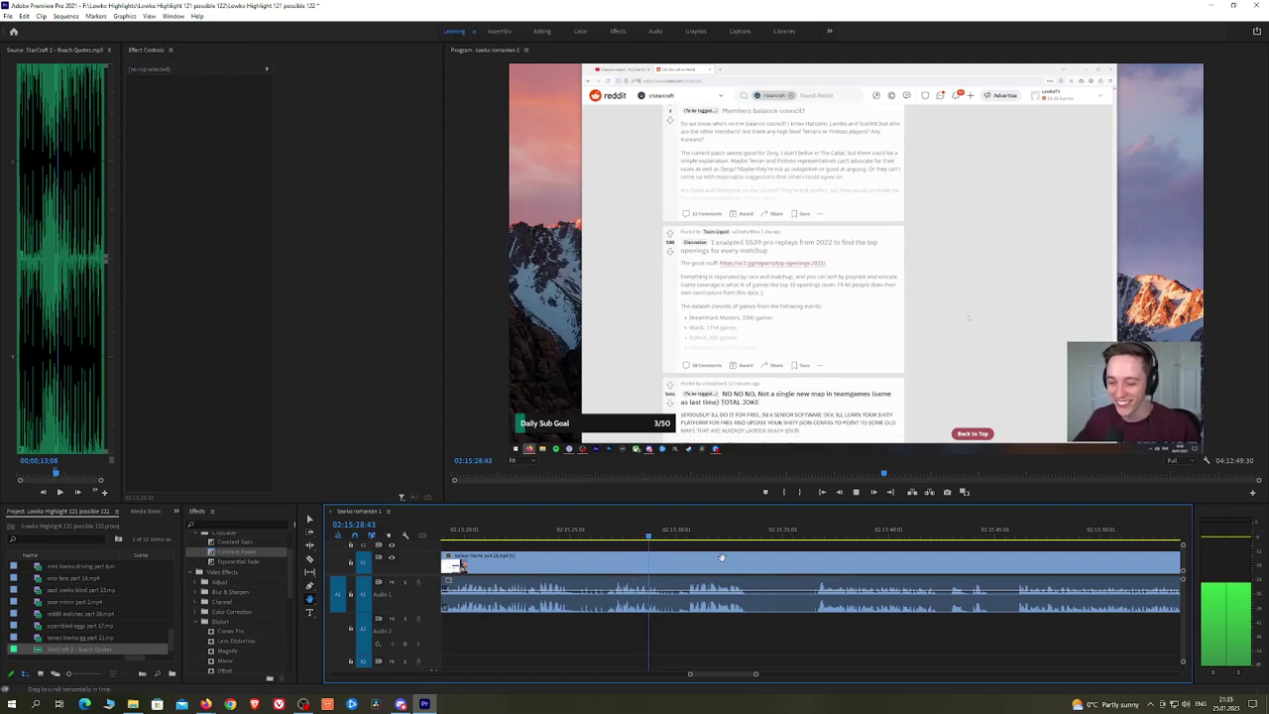
Step: Ripple-delete a short clip, then split at the playhead and ripple-delete another short piece
left_click_drag(743, 558, 708, 557)
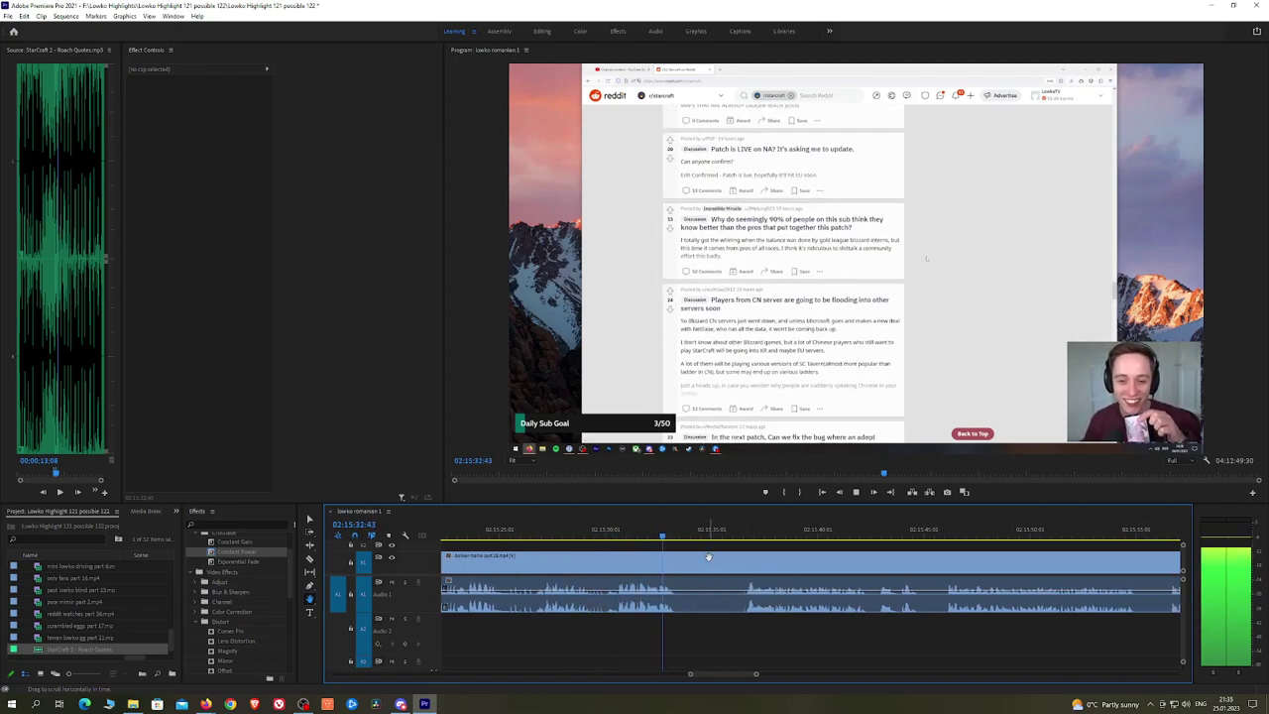
key("space")
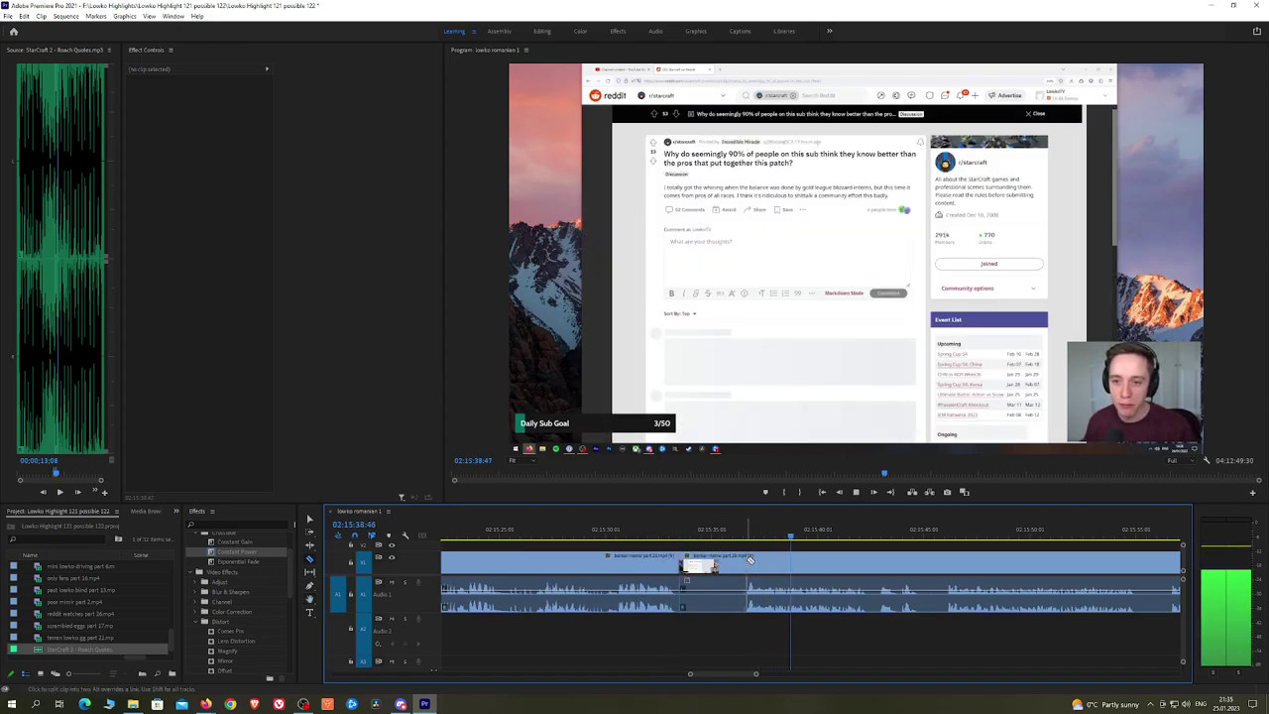
left_click(724, 563)
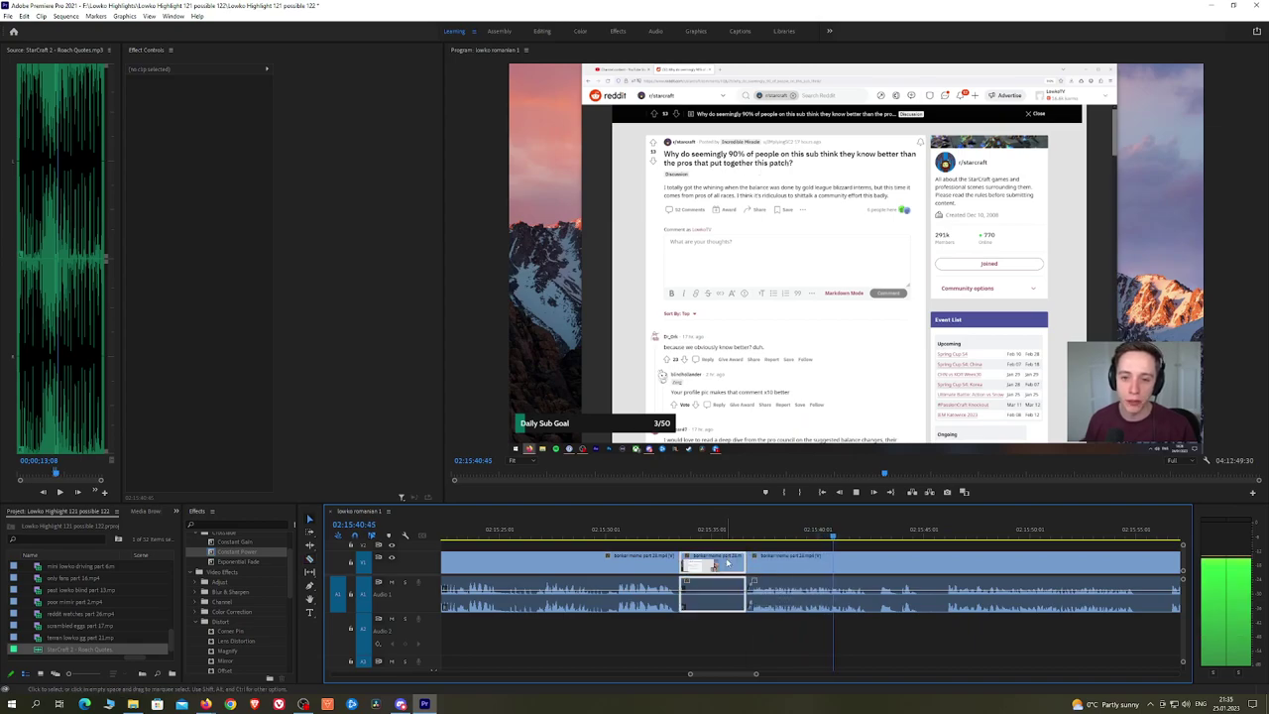
key("shift+Delete")
key("h")
left_click_drag(901, 553, 711, 548)
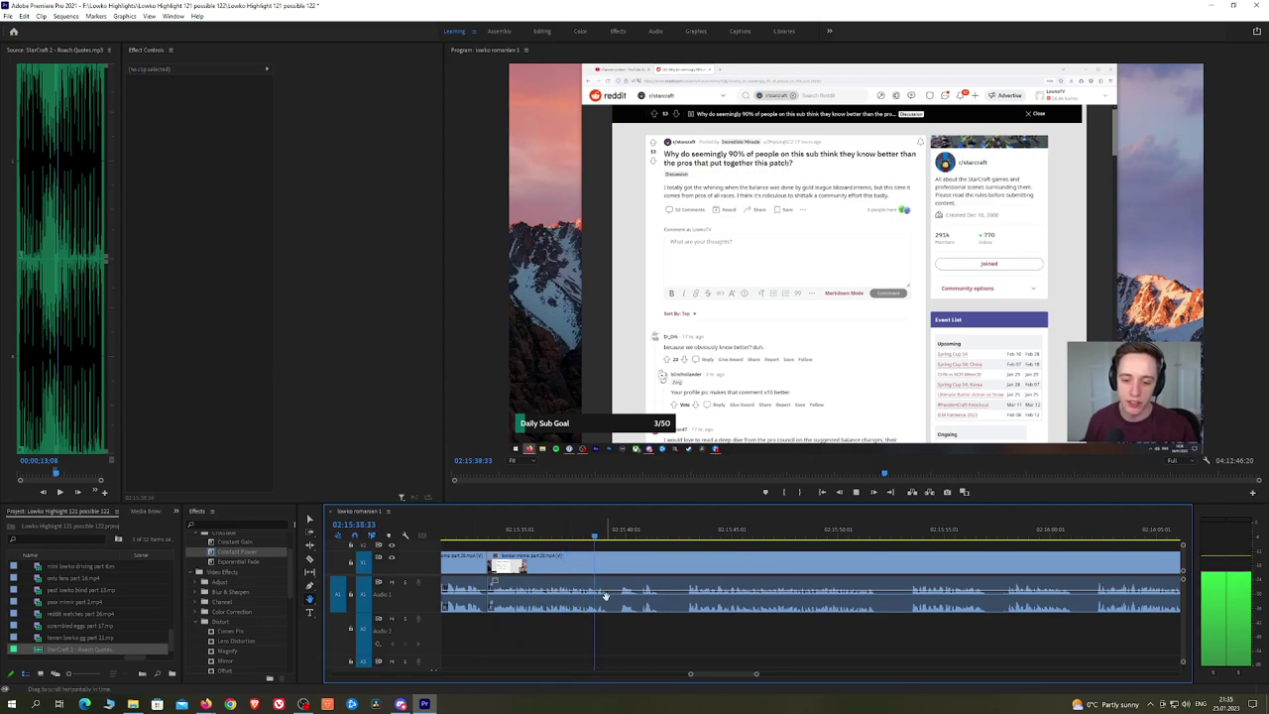
left_click(651, 565)
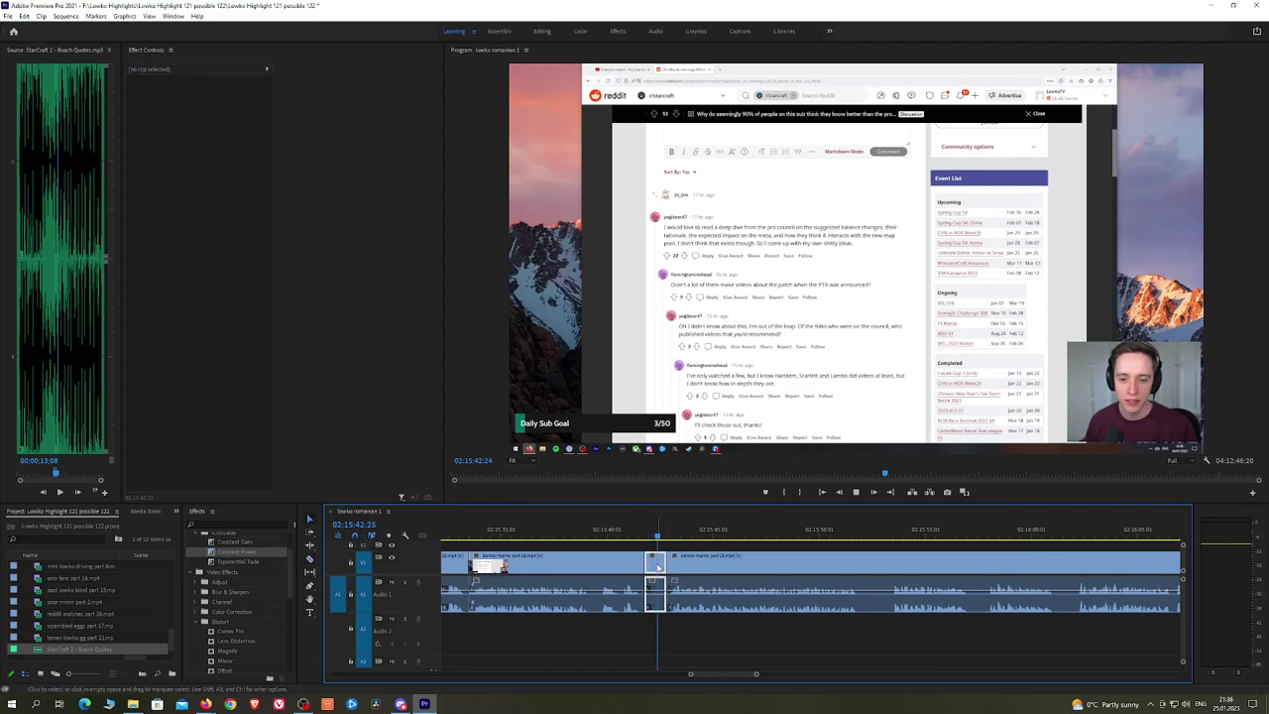
left_click(656, 565)
key("shift+Delete")
Step: Pan ahead and ripple-delete two more short clips from the stream
key("h")
left_click_drag(853, 562, 766, 561)
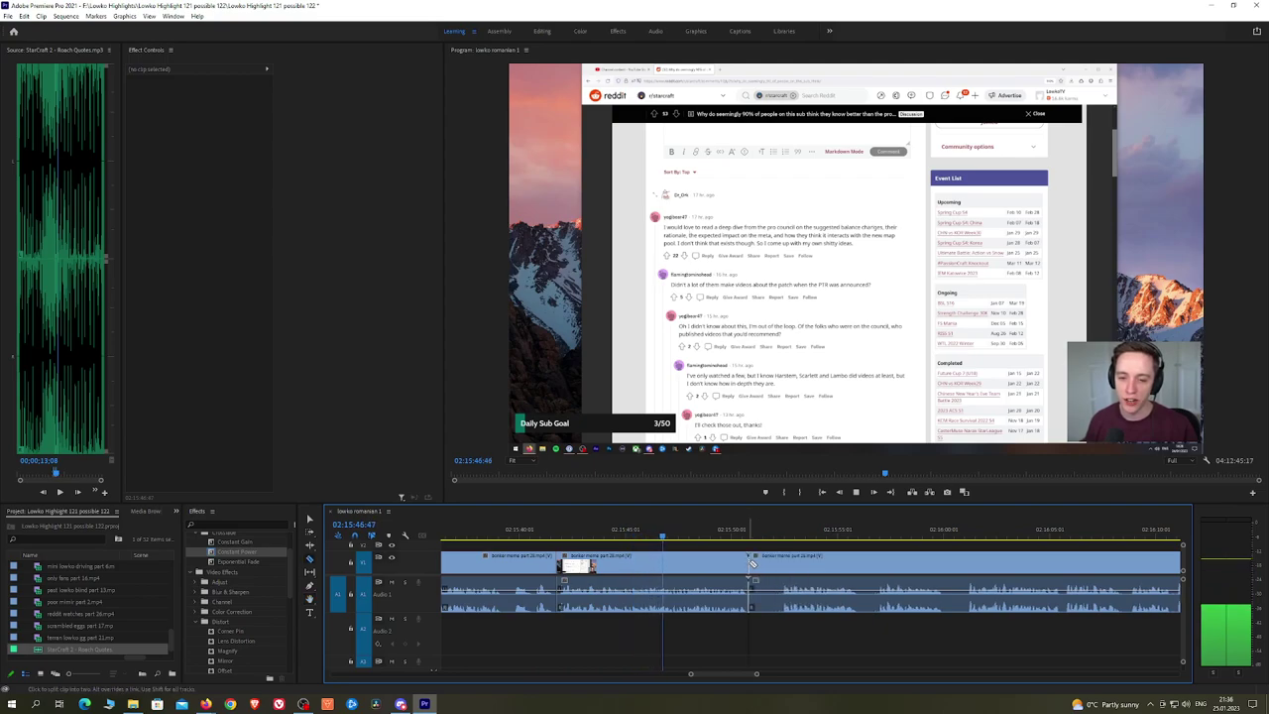
left_click(773, 564)
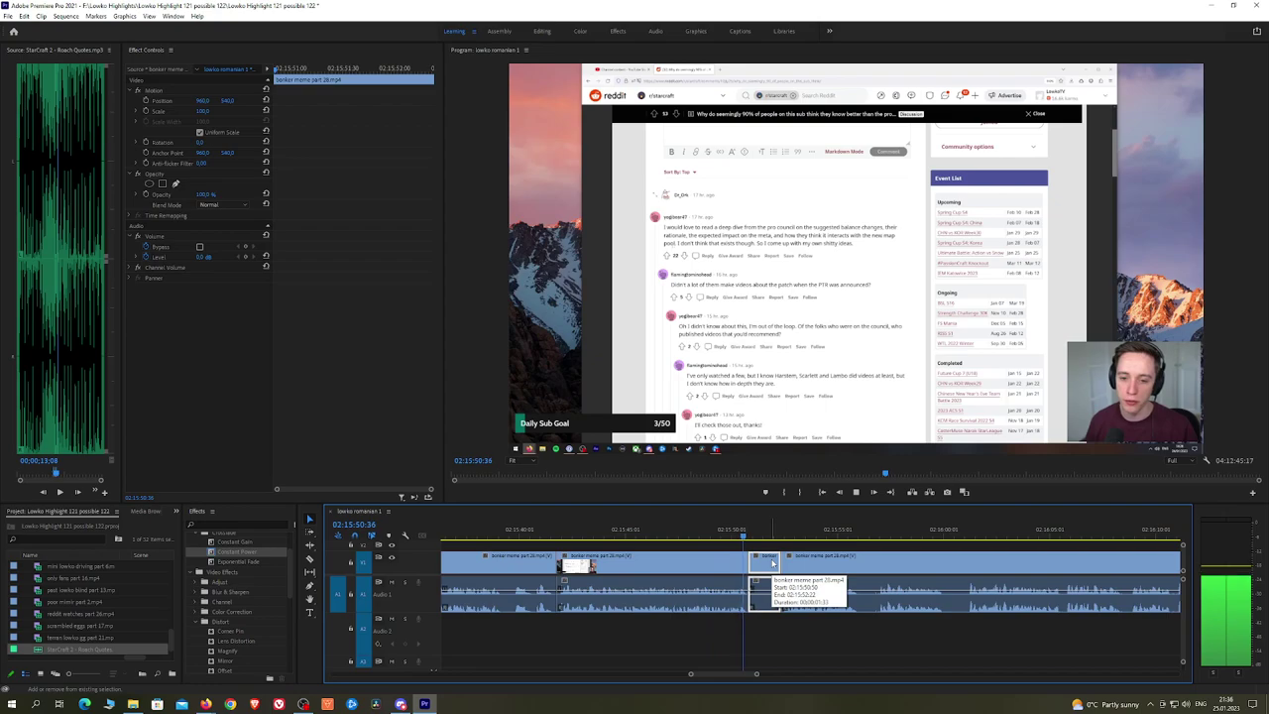
key("shift+Delete")
key("h")
left_click_drag(860, 559, 723, 561)
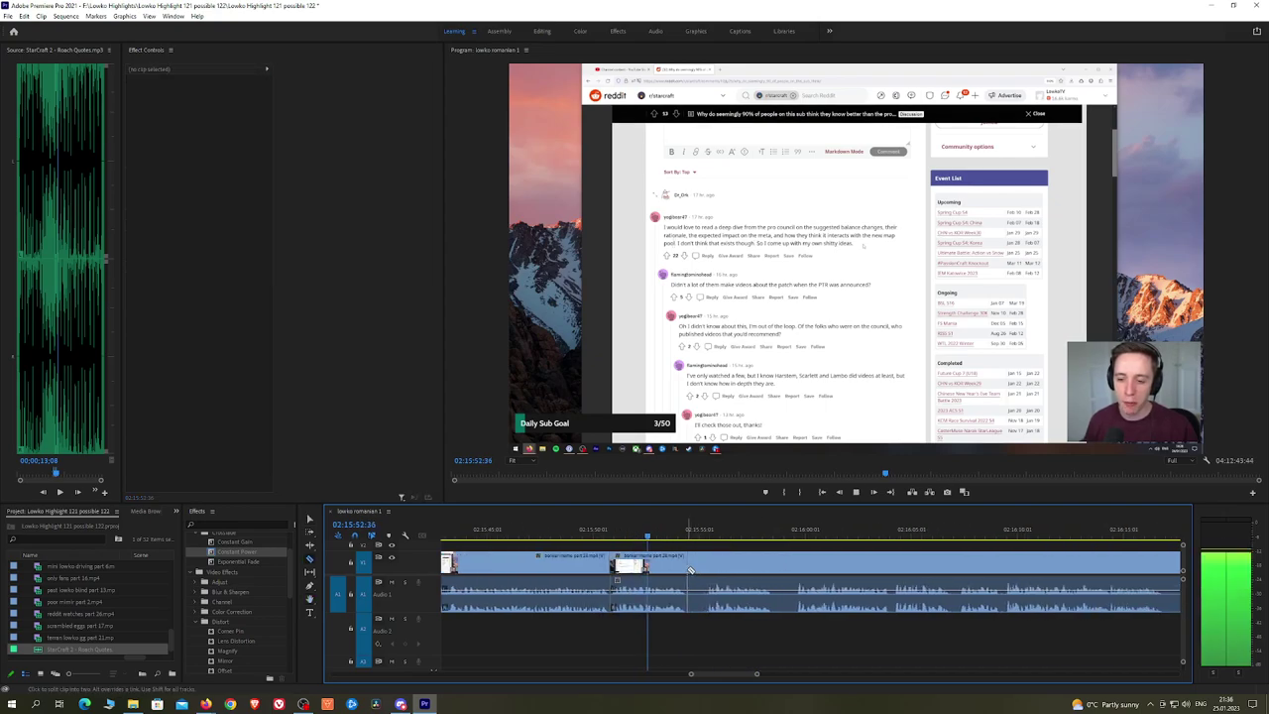
left_click(698, 565)
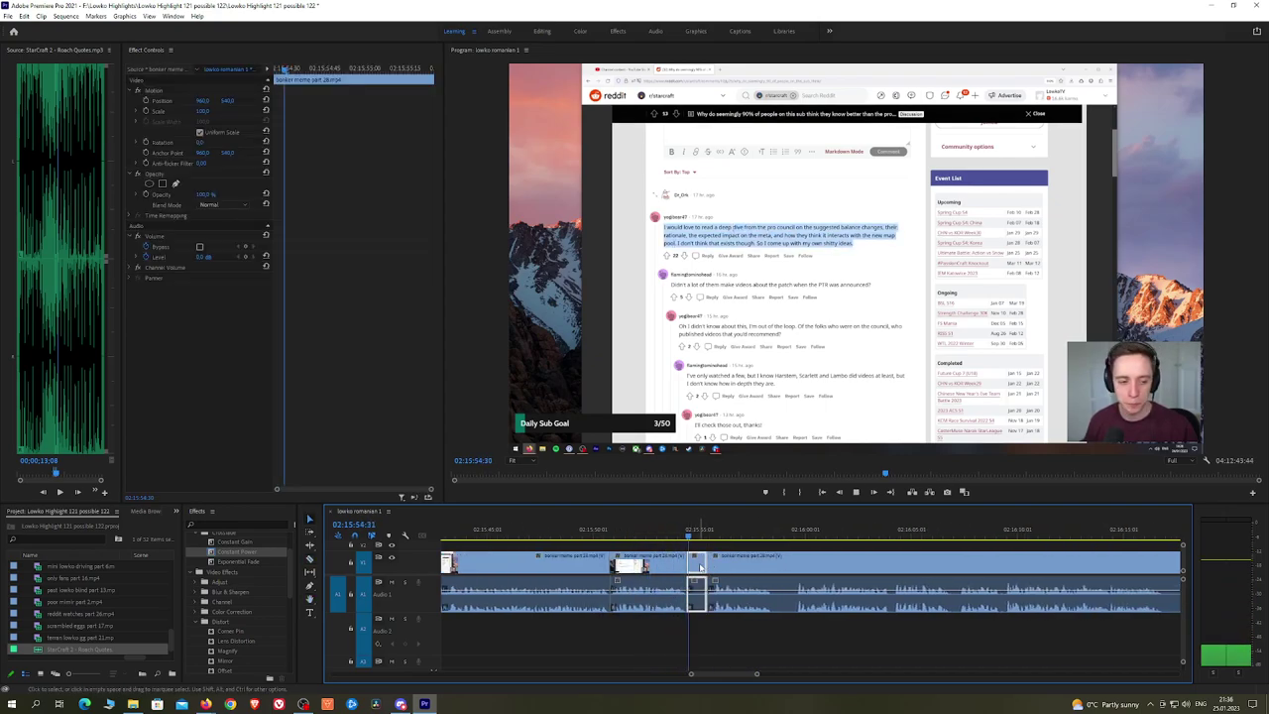
key("shift+Delete")
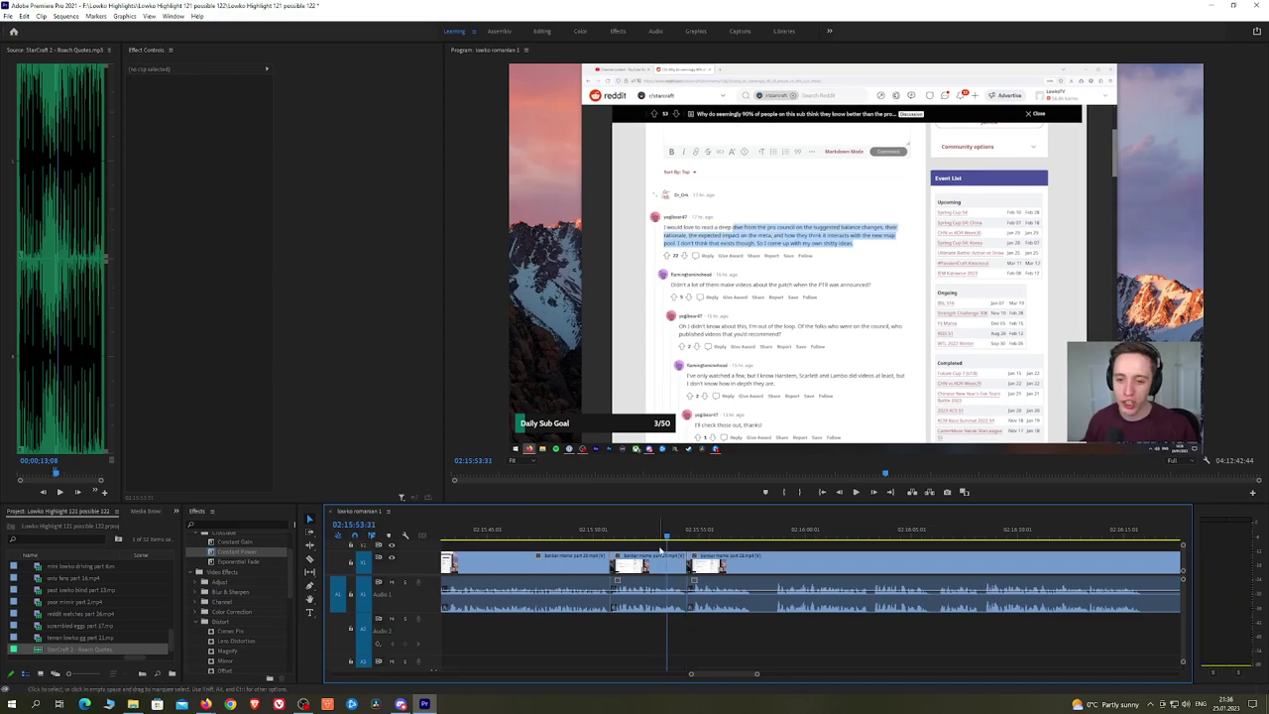
Step: Cut the stream at 02:15:53:17 and place another Roach Quotes sound on A2 there
scroll(661, 549, "up", 5)
left_click_drag(616, 536, 631, 535)
key("c")
left_click(636, 559)
key("space")
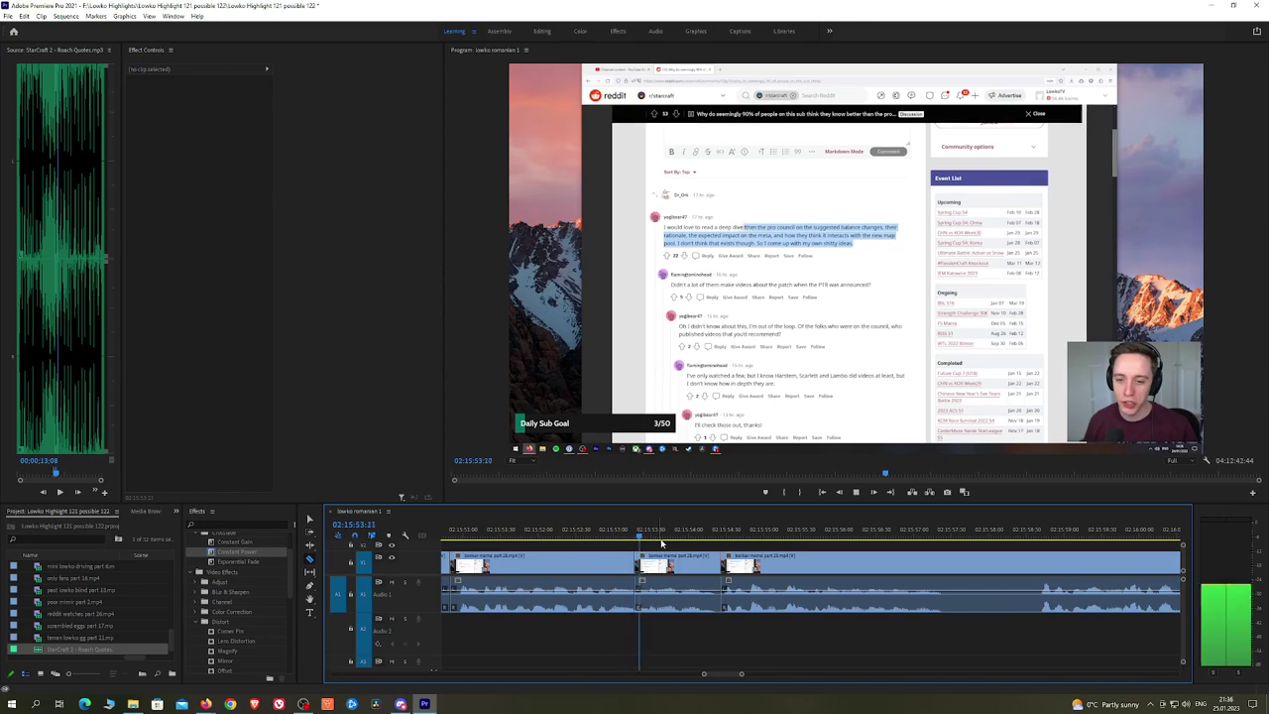
key("space")
left_click(663, 536)
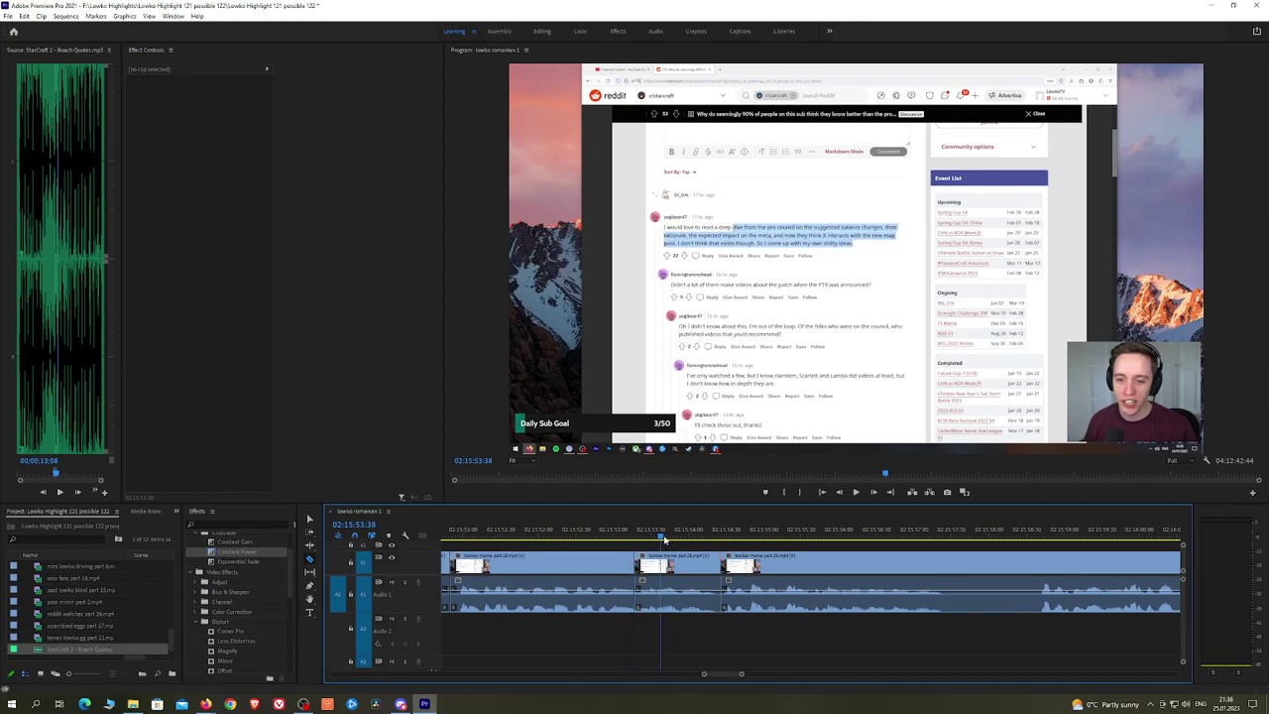
left_click_drag(654, 592, 656, 622)
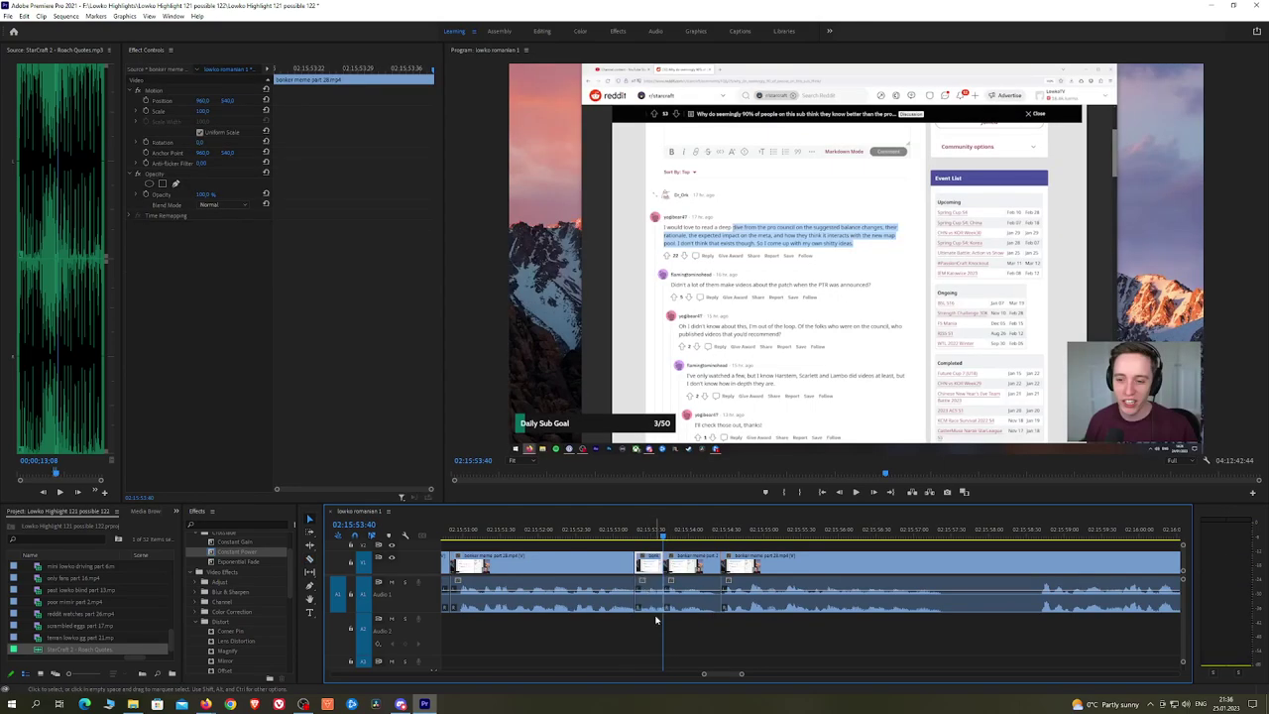
left_click_drag(44, 649, 662, 645)
Step: Shorten the new Roach Quotes clip's end, preview it, and undo an unwanted edit
left_click(651, 635)
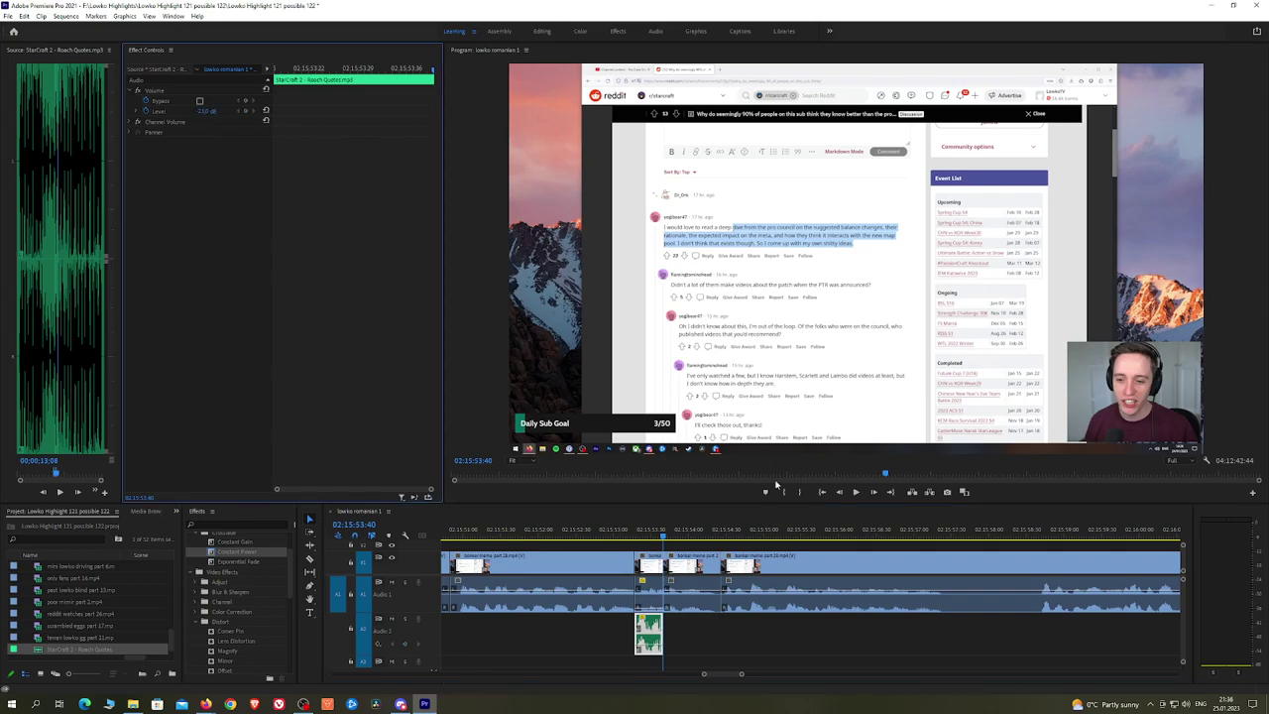
key("space")
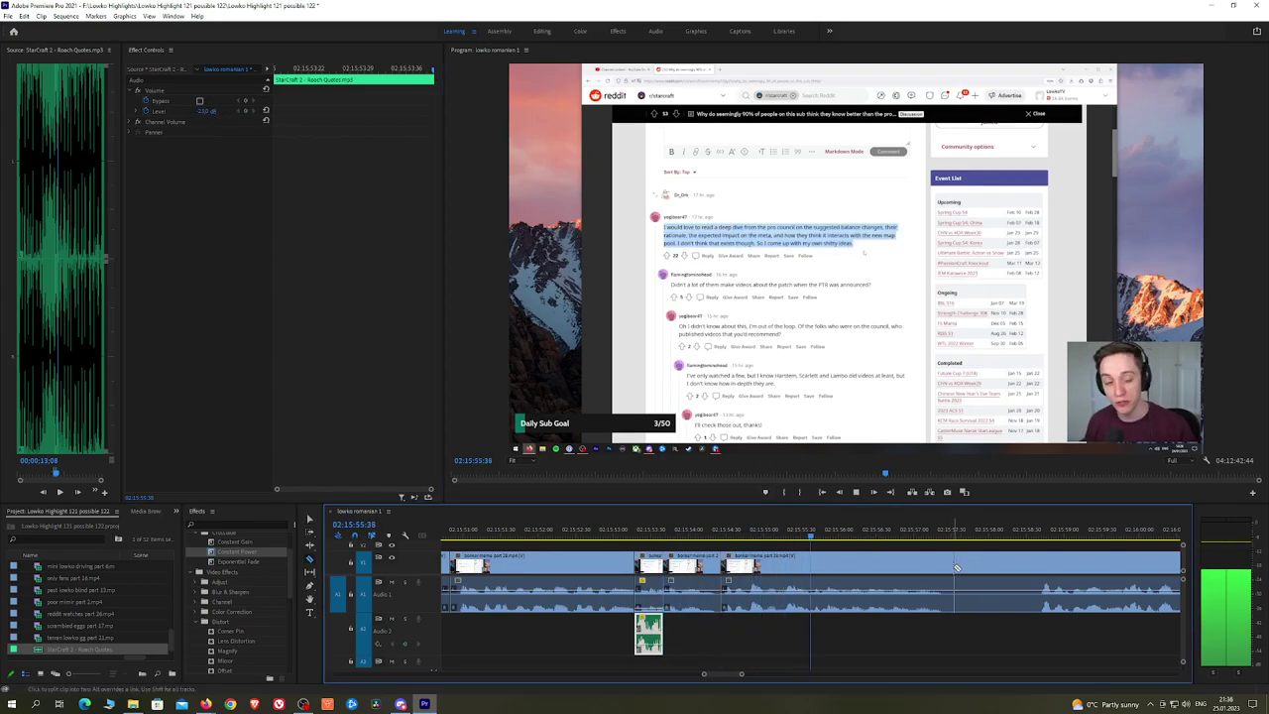
left_click(956, 566)
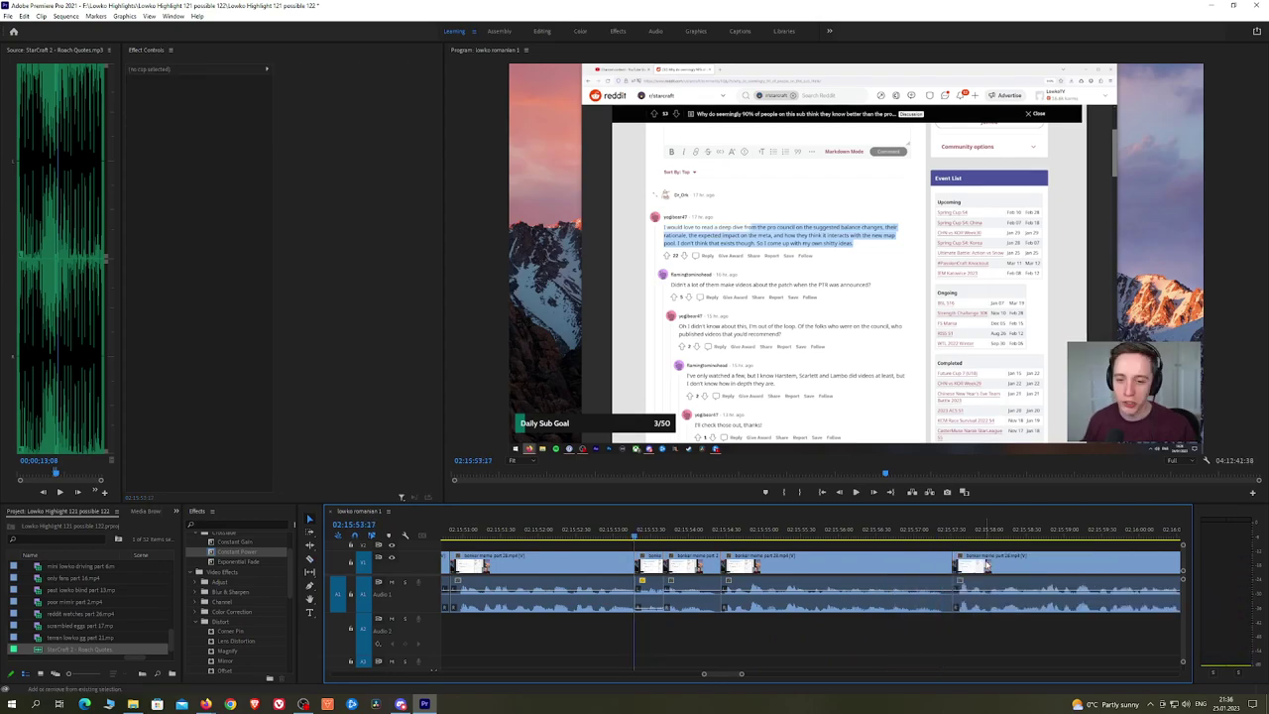
key("space")
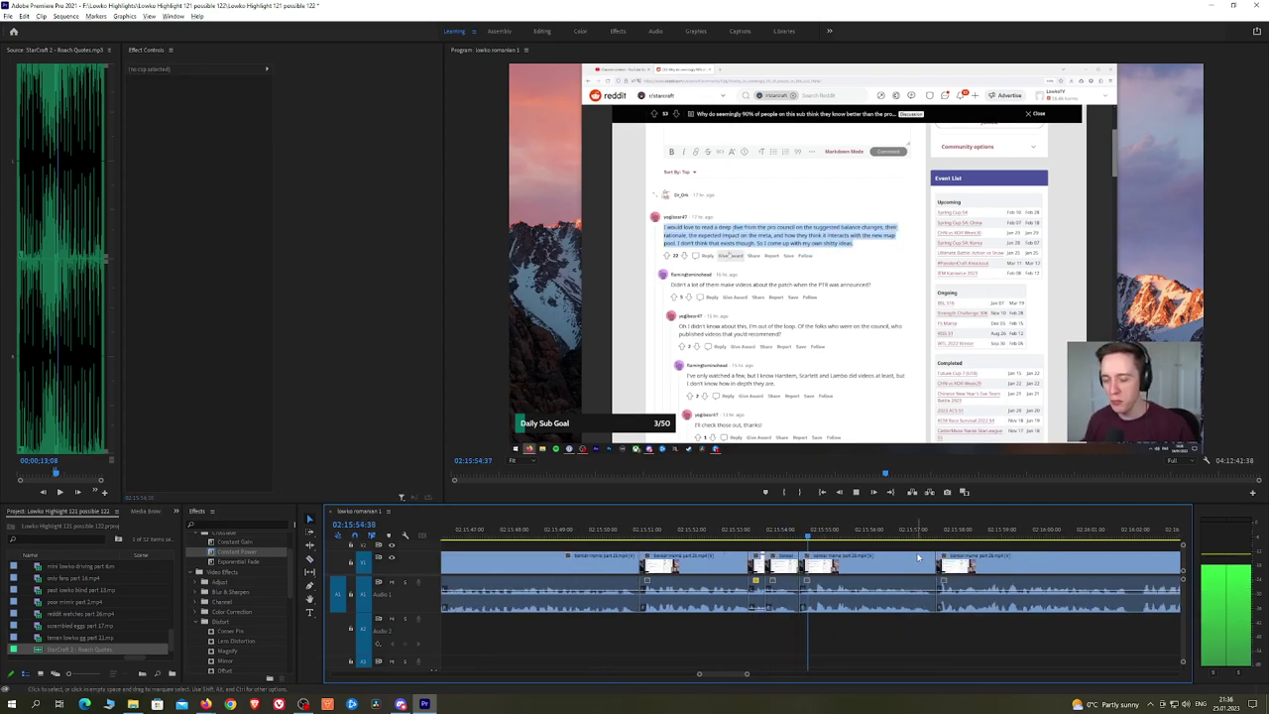
key("space")
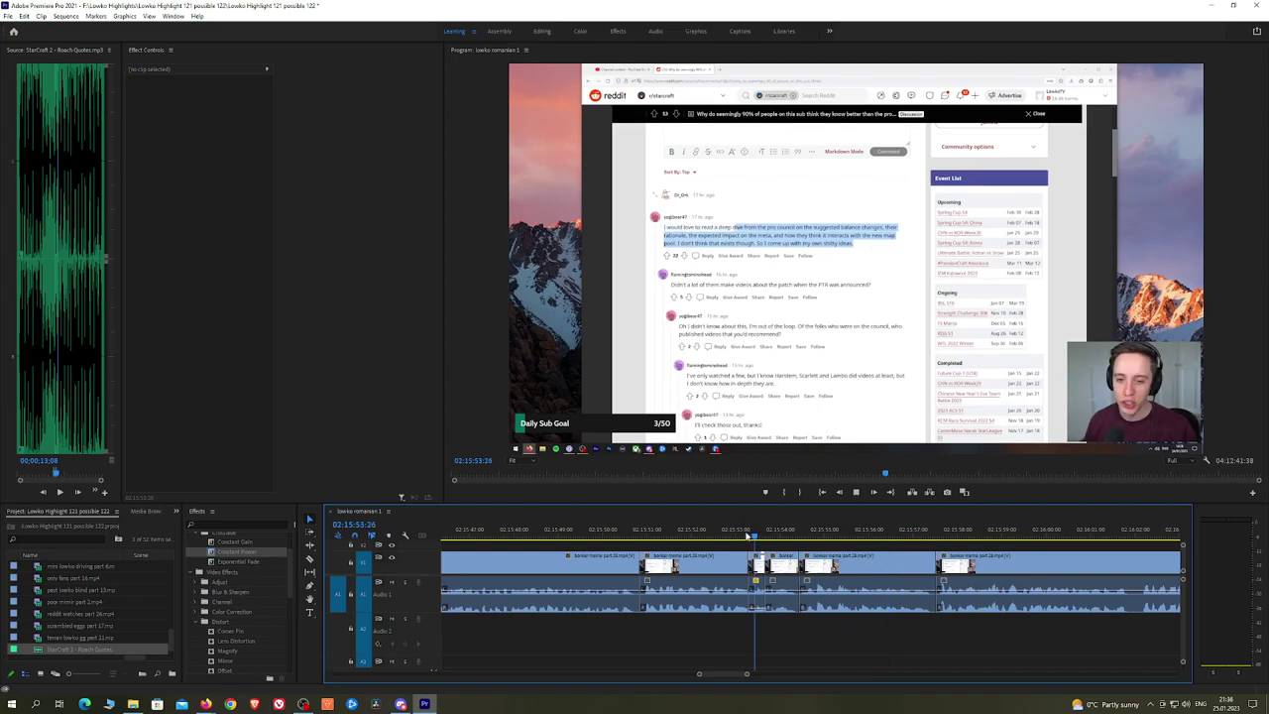
key("ctrl+z")
key("space")
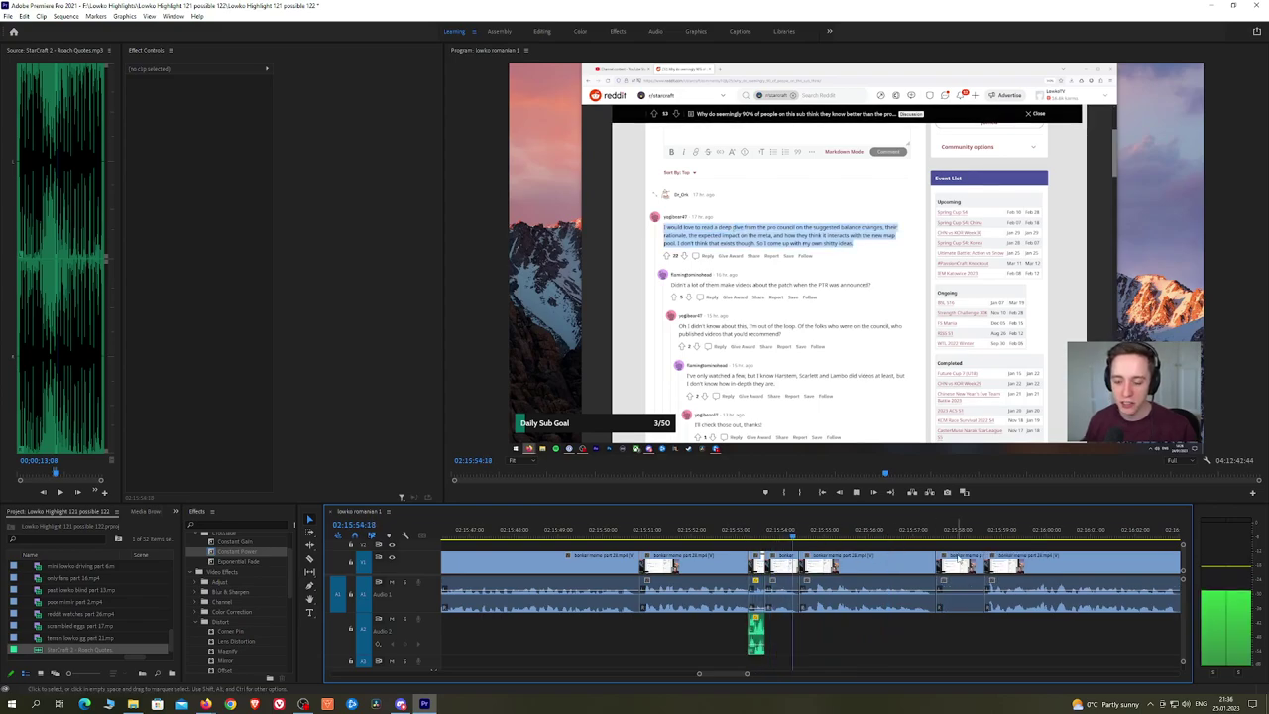
Step: Pan to later footage and save the project with Ctrl+S
key("h")
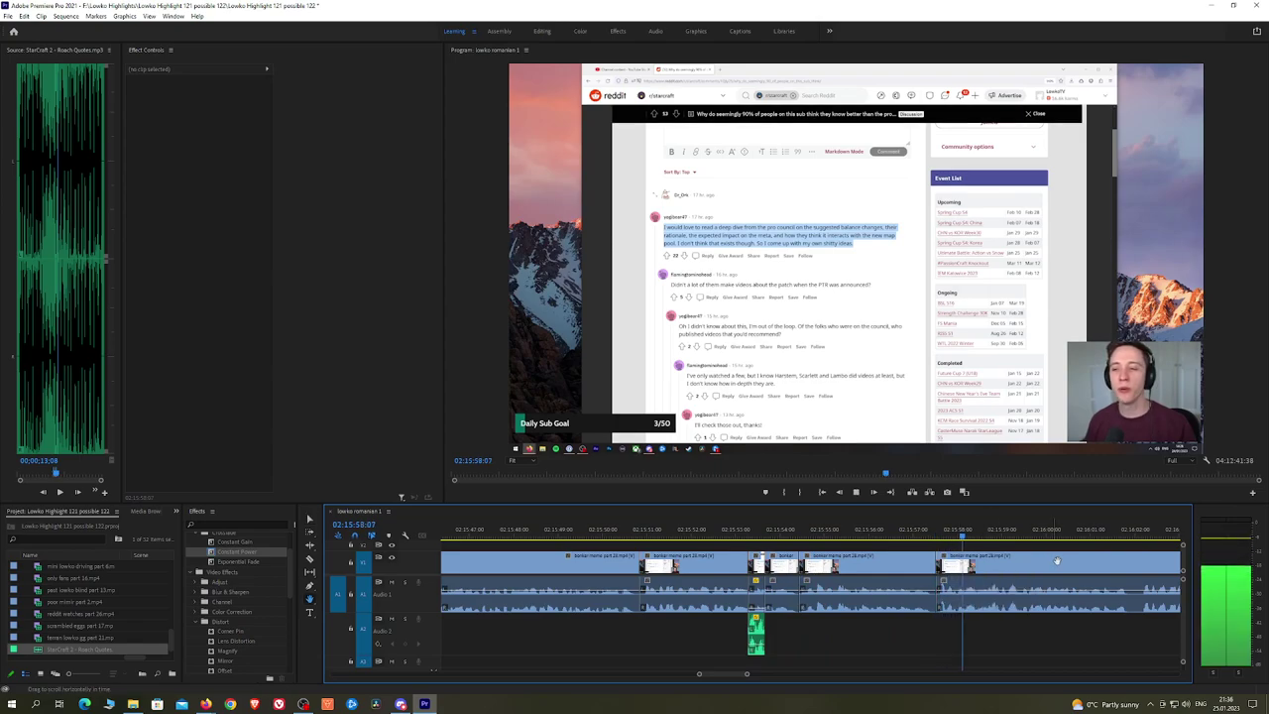
left_click_drag(1069, 558, 755, 543)
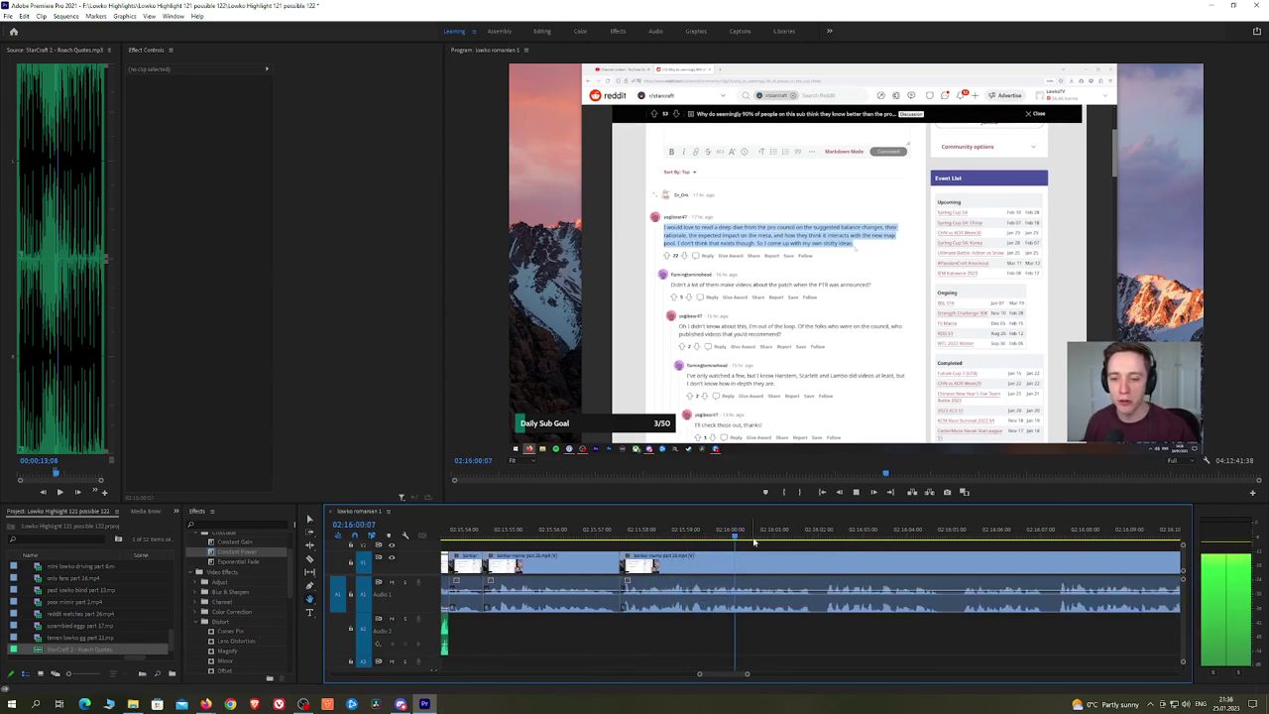
key("ctrl+s")
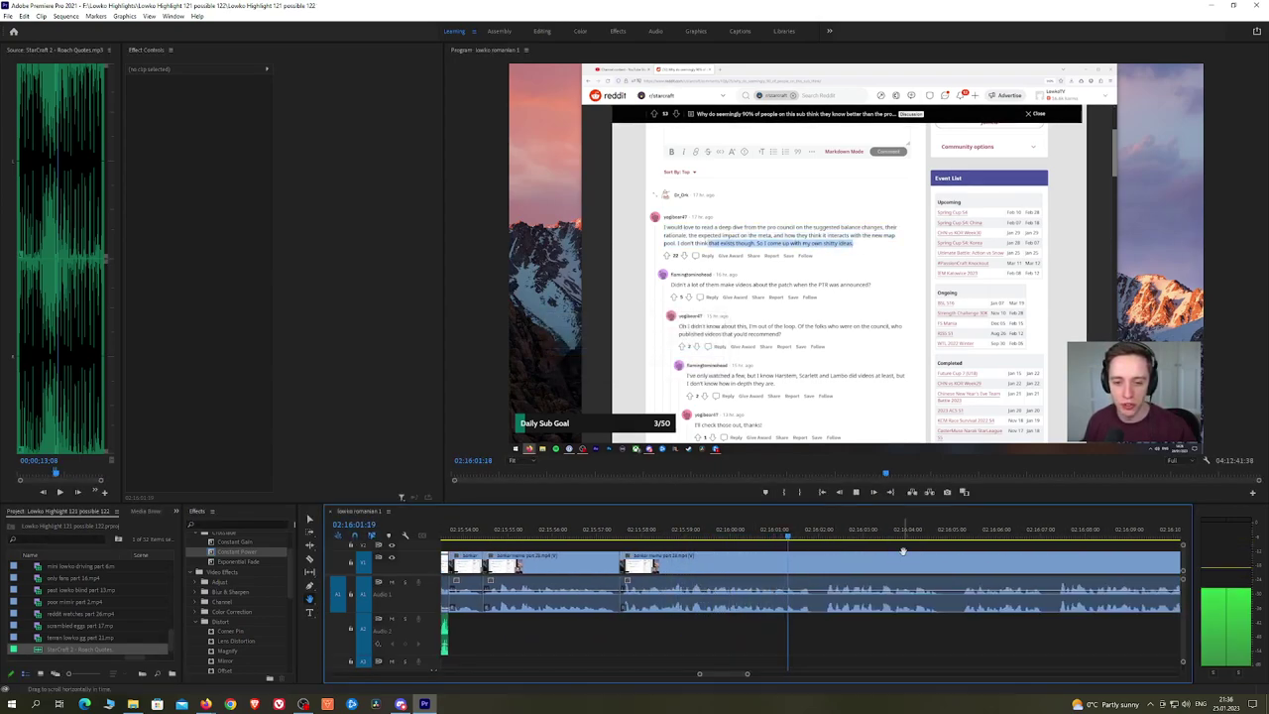
Step: Razor the stream footage near 02:16:14 and ripple-delete the short piece
scroll(904, 556, "down", 4)
left_click_drag(960, 560, 778, 565)
scroll(885, 561, "right", 2)
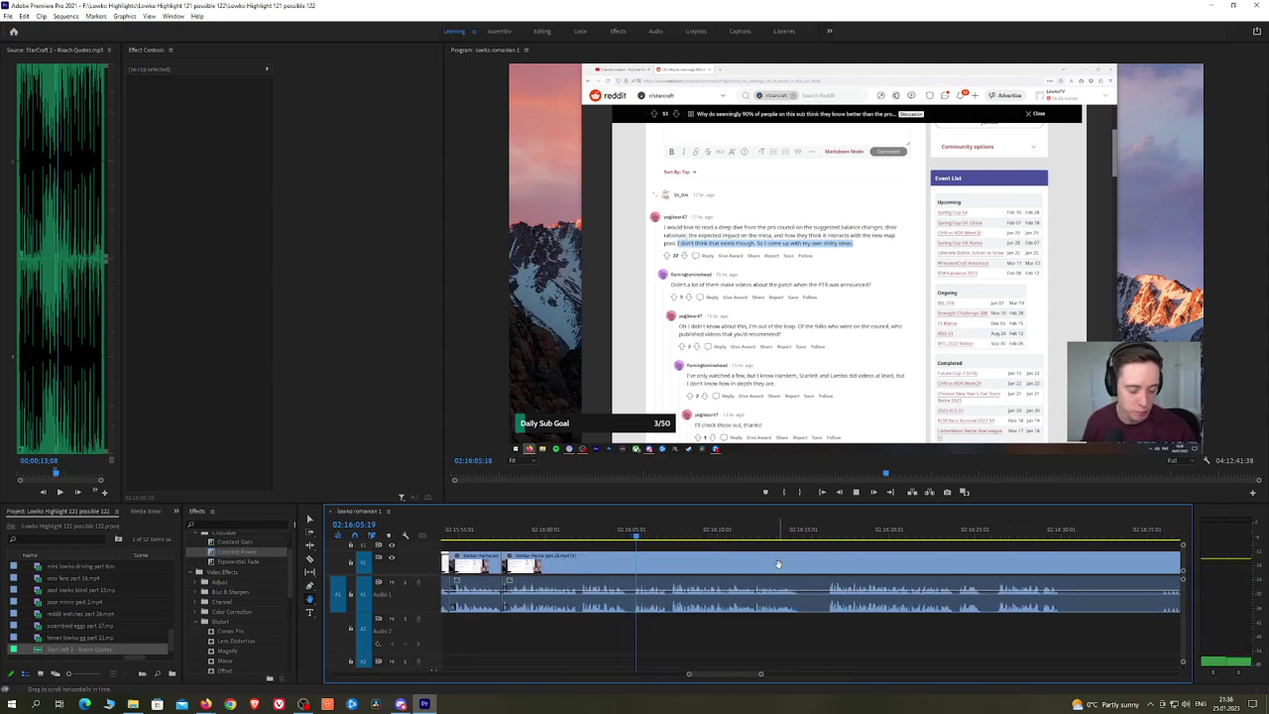
key("c")
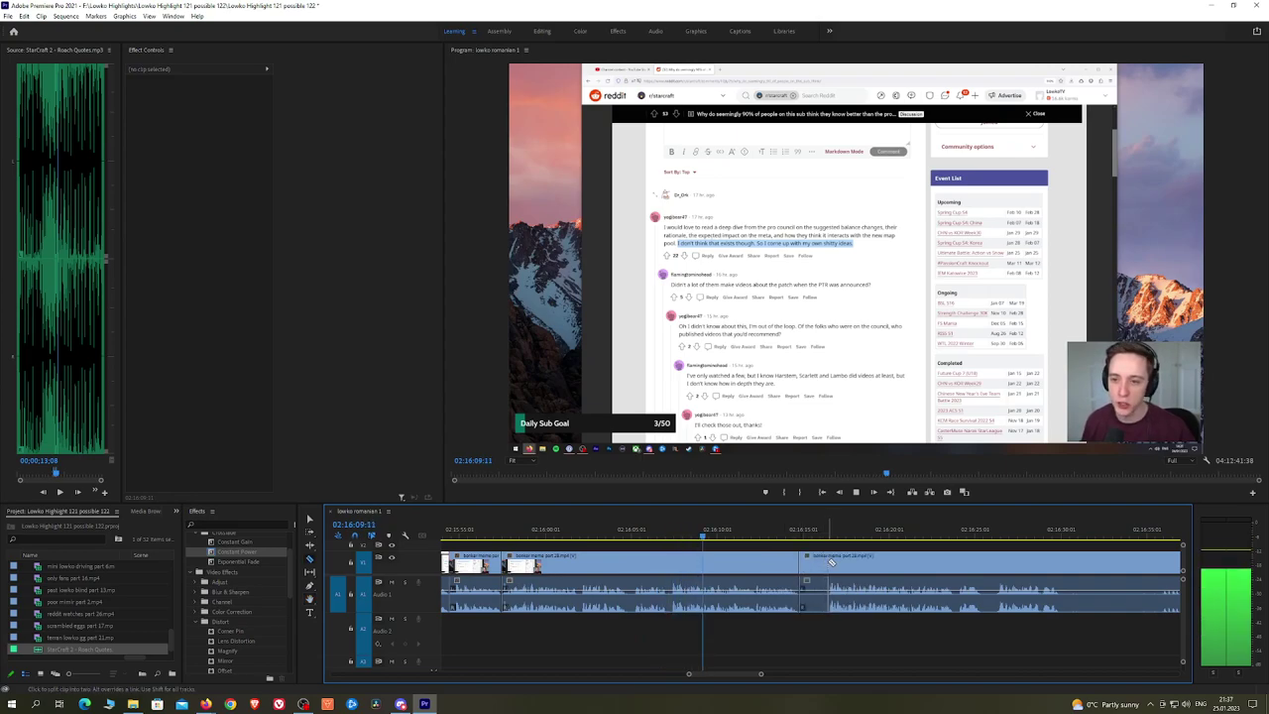
left_click(822, 564)
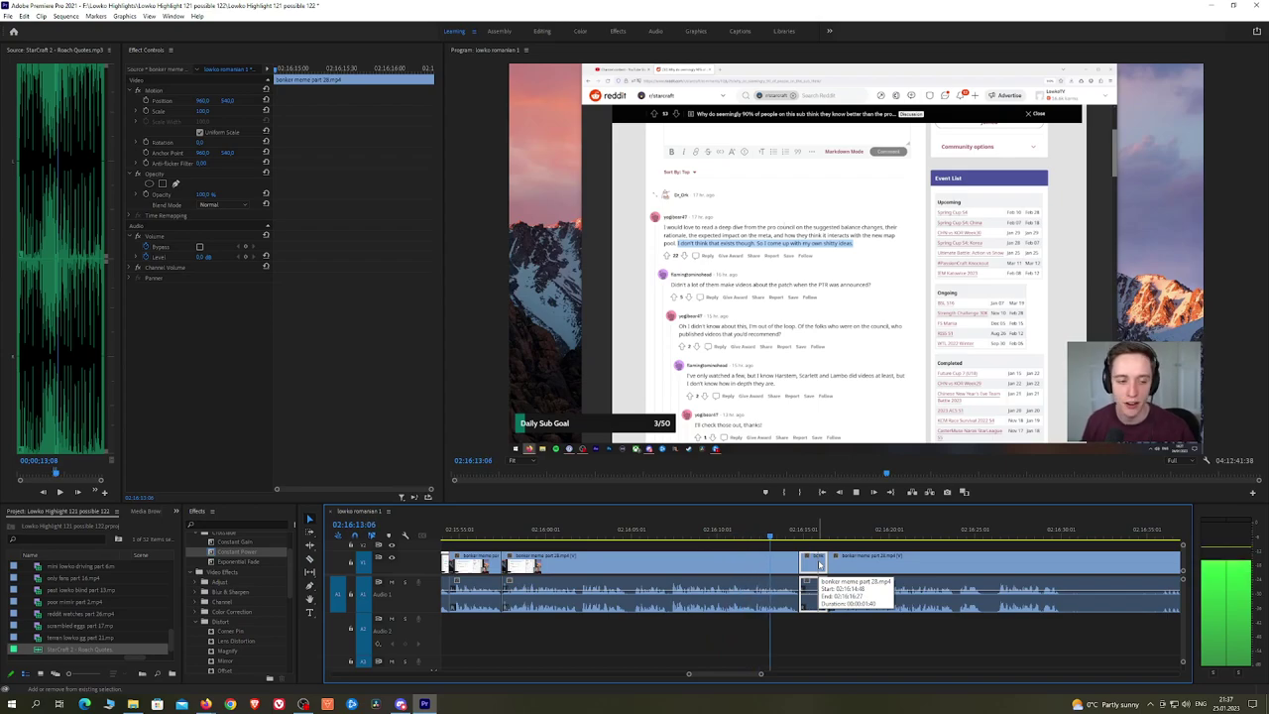
key("shift+Delete")
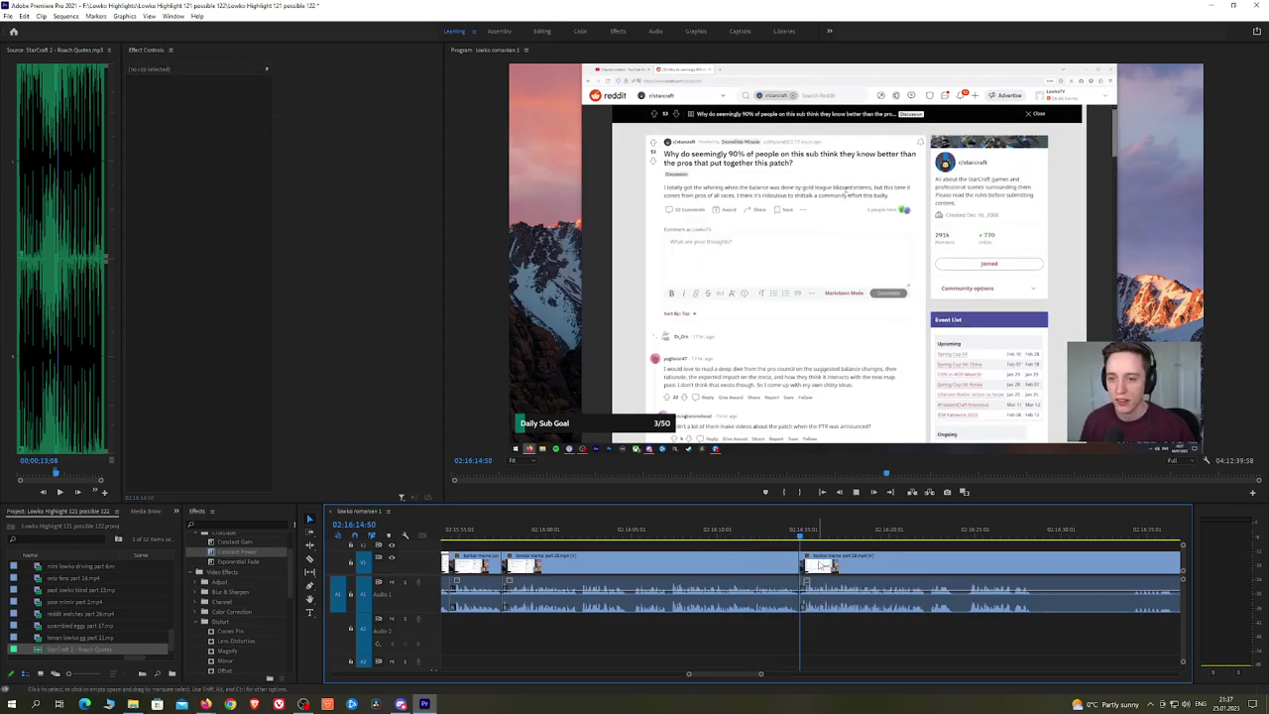
Step: Razor three more splits in the footage shortly after, then jump ahead to 02:16:36
key("h")
left_click_drag(959, 566, 824, 543)
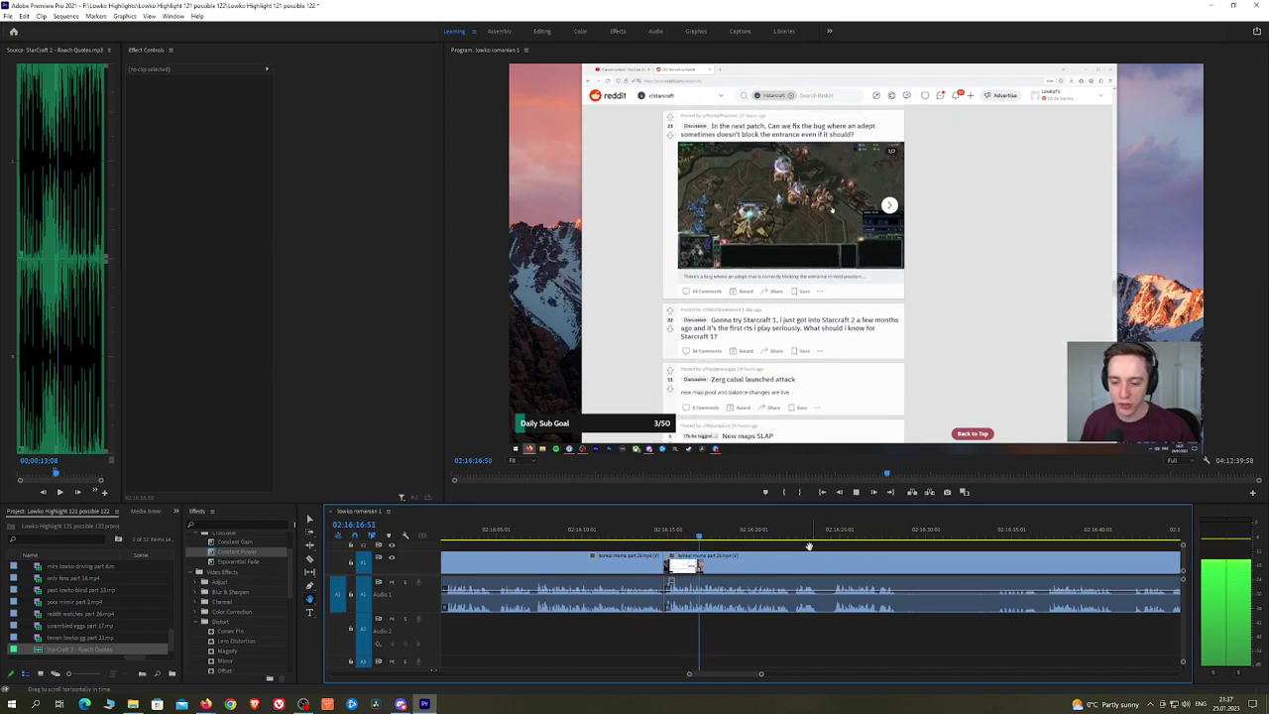
scroll(826, 550, "down", 2)
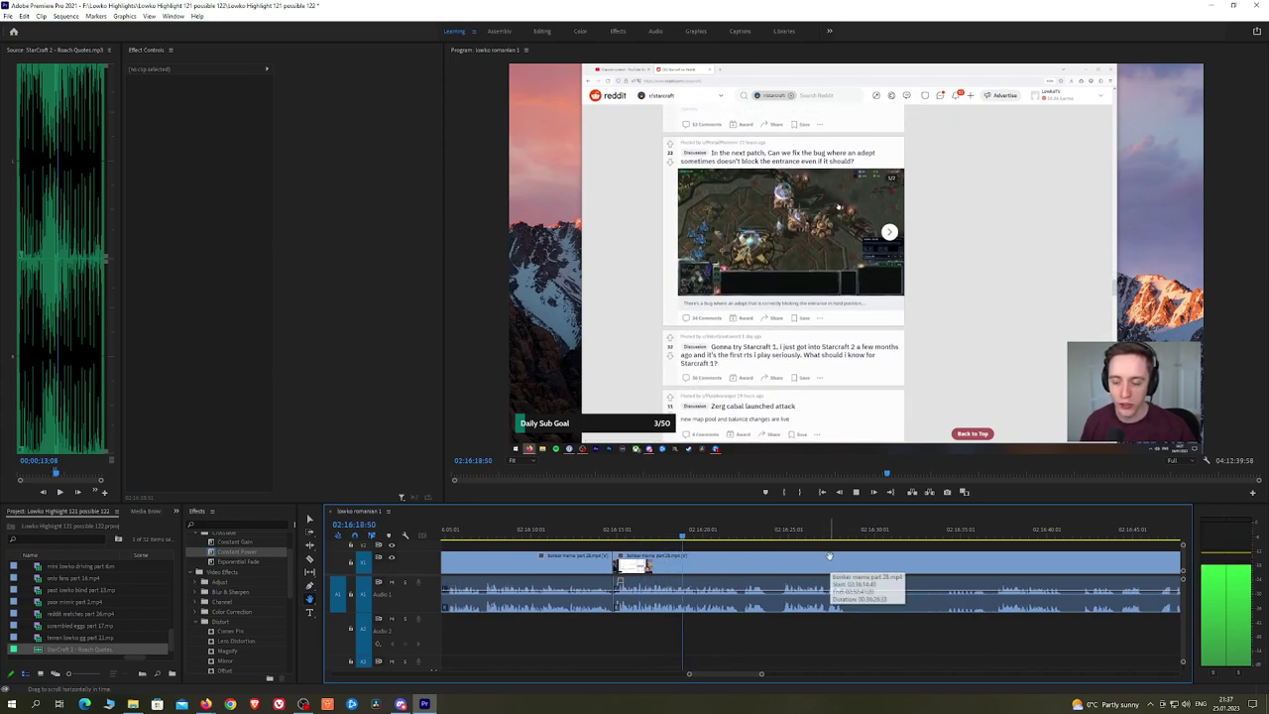
scroll(808, 555, "down", 1)
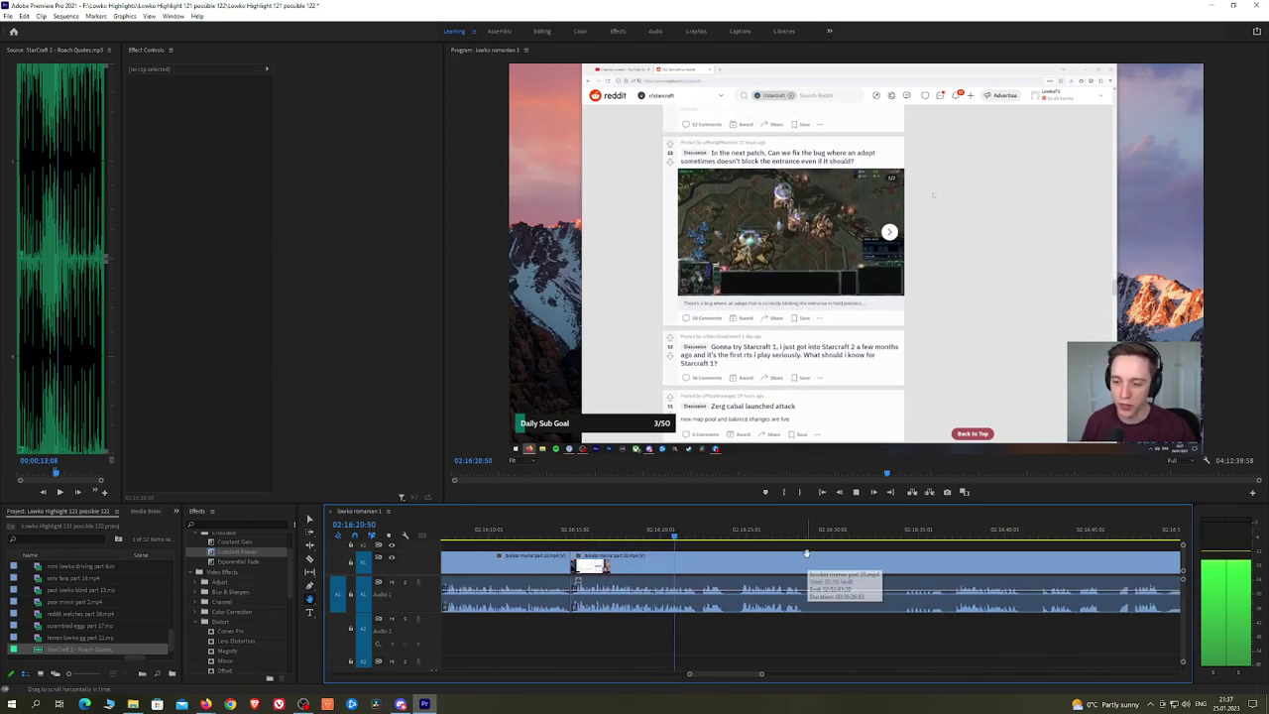
key("c")
left_click(724, 561)
left_click(741, 561)
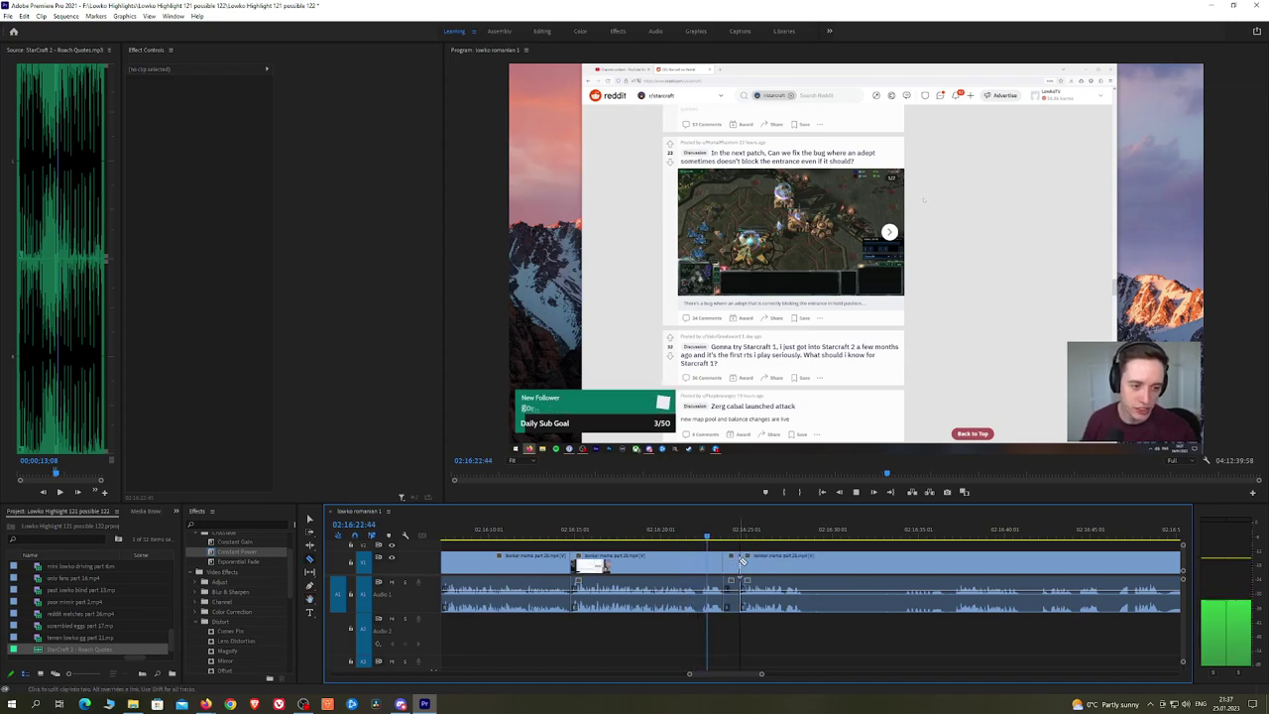
key("c")
left_click(791, 564)
key("h")
left_click_drag(835, 553, 756, 554)
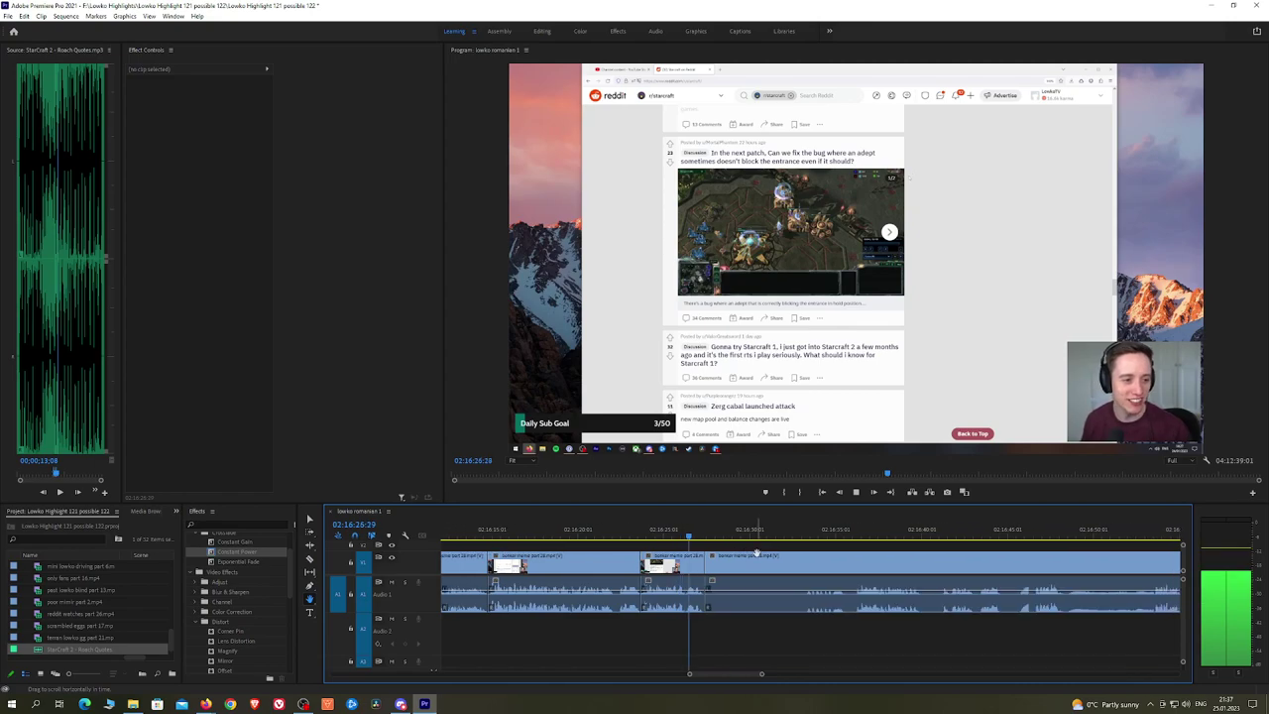
left_click(858, 535)
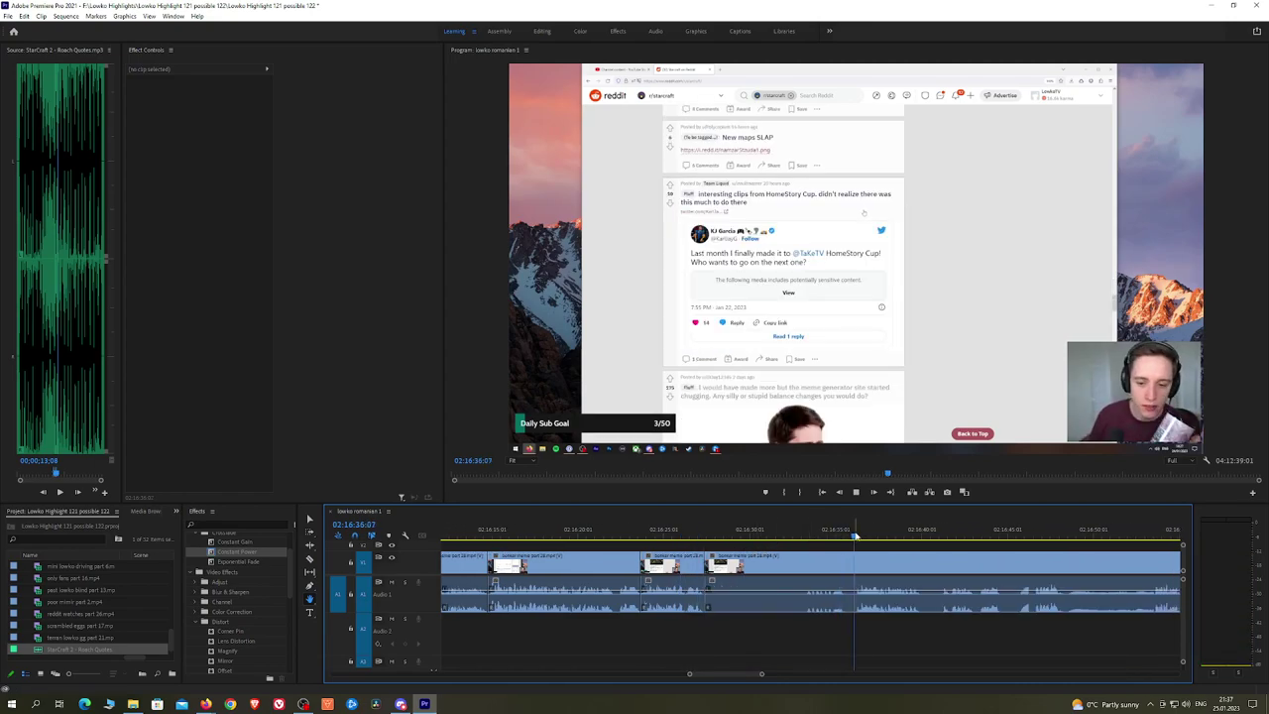
Step: Scrub ahead in the stream footage and play it back around 02:20:55 for review
left_click_drag(922, 538, 1058, 536)
scroll(1079, 556, "down", 5)
key("space")
scroll(1066, 551, "down", 7)
key("space")
scroll(1093, 571, "up", 3)
Step: Zoom out the timeline and scrub ahead to the StarCraft menu footage near 02:30:11
key("space")
key("minus")
key("minus")
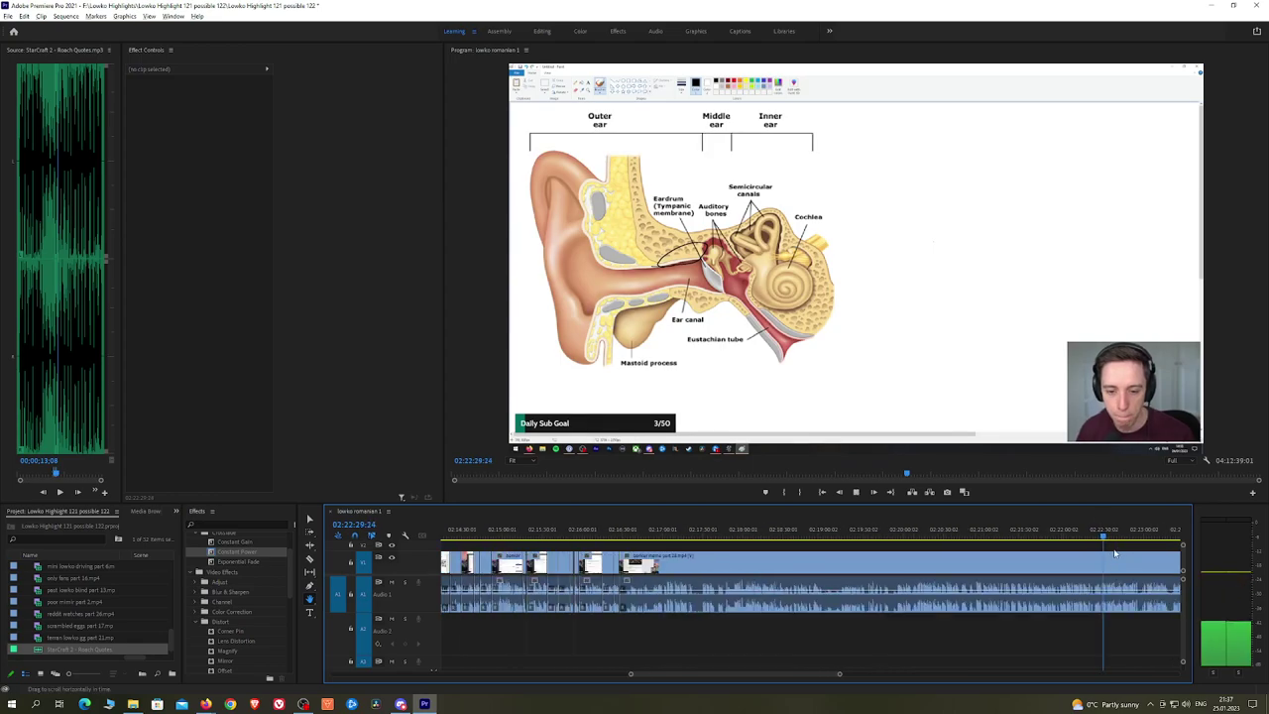
scroll(846, 540, "right", 5)
key("space")
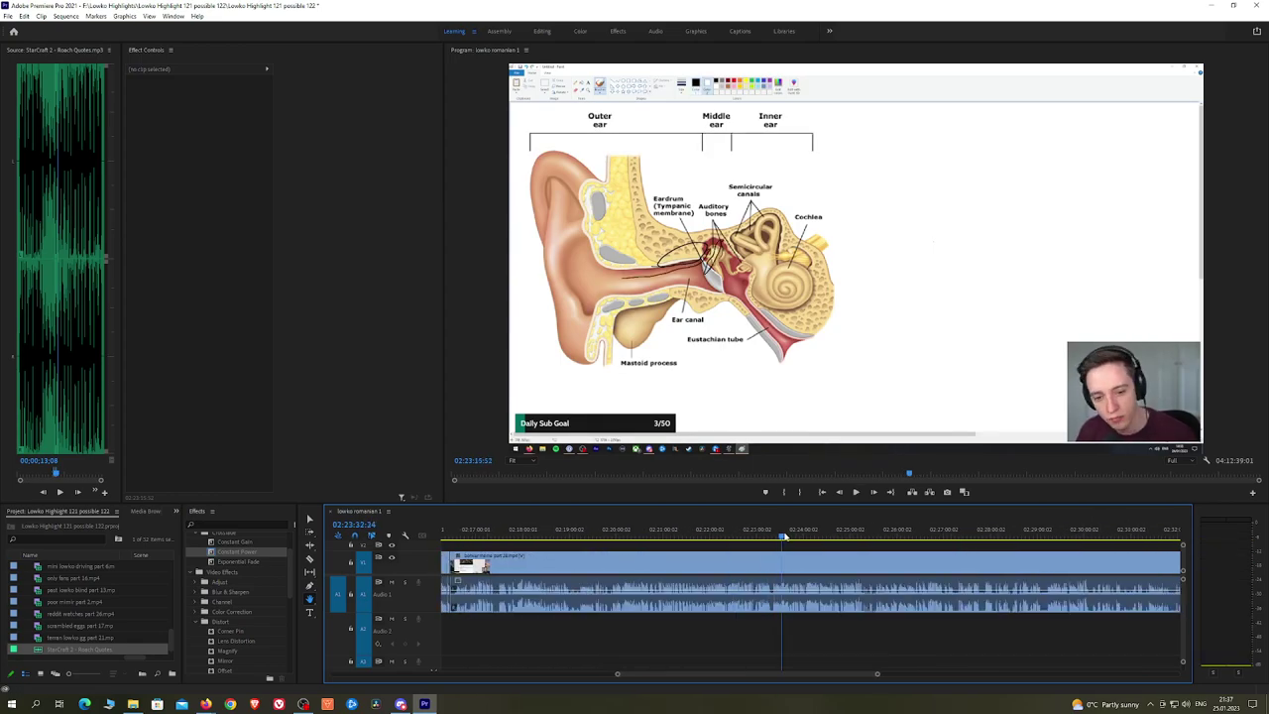
left_click_drag(871, 537, 742, 559)
scroll(961, 561, "down", 8)
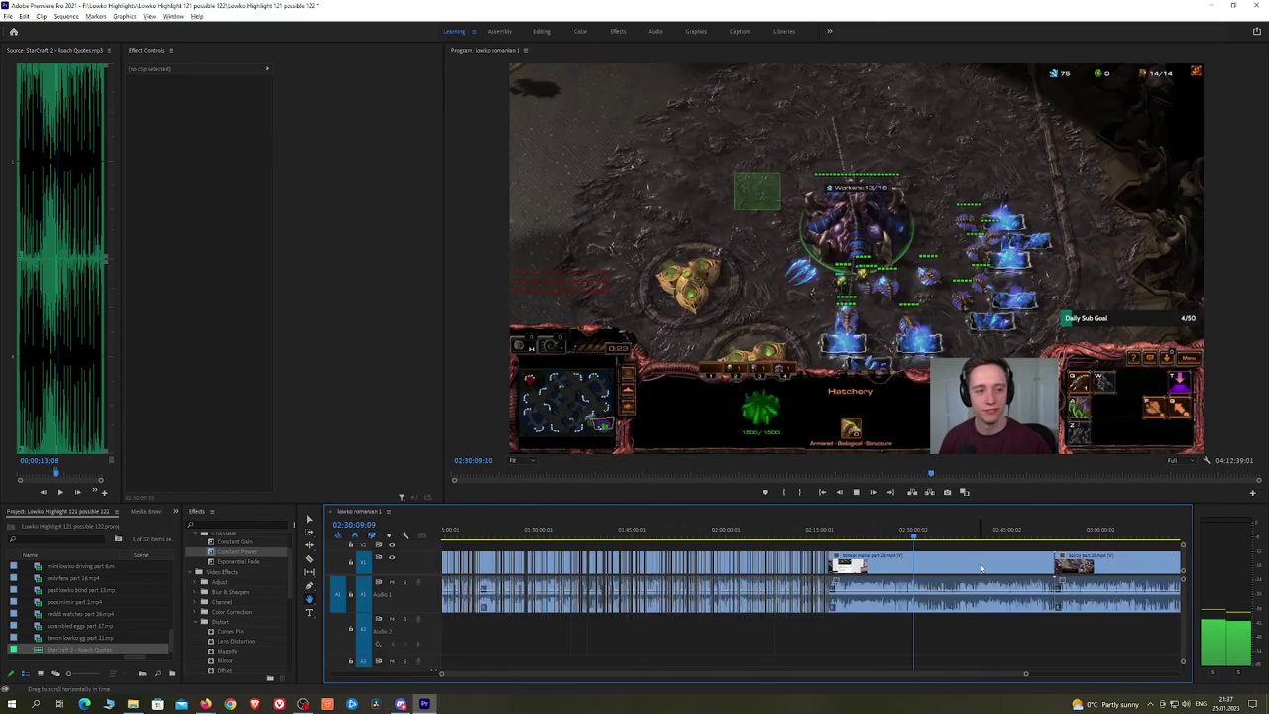
scroll(980, 568, "up", 6)
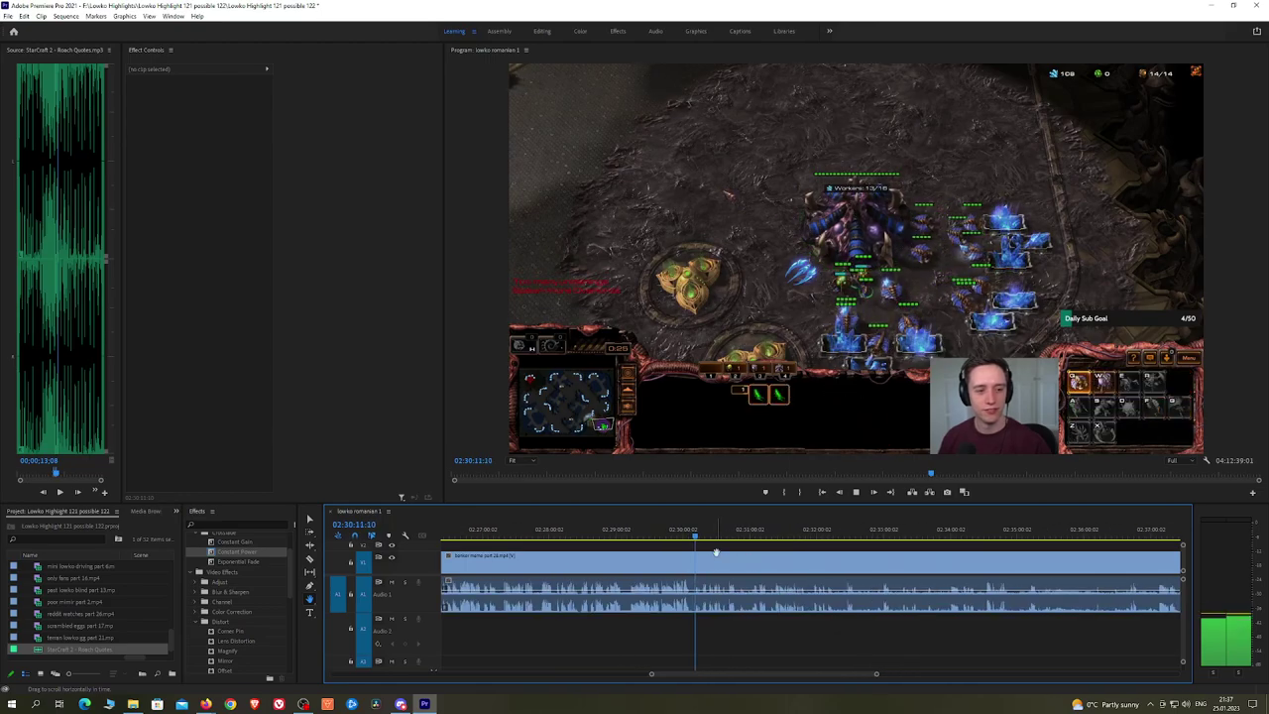
Step: Skip ahead to a later game scene and play the footage around 02:43:33, zooming in
left_click_drag(698, 534, 1091, 533)
scroll(1099, 538, "up", 3)
key("space")
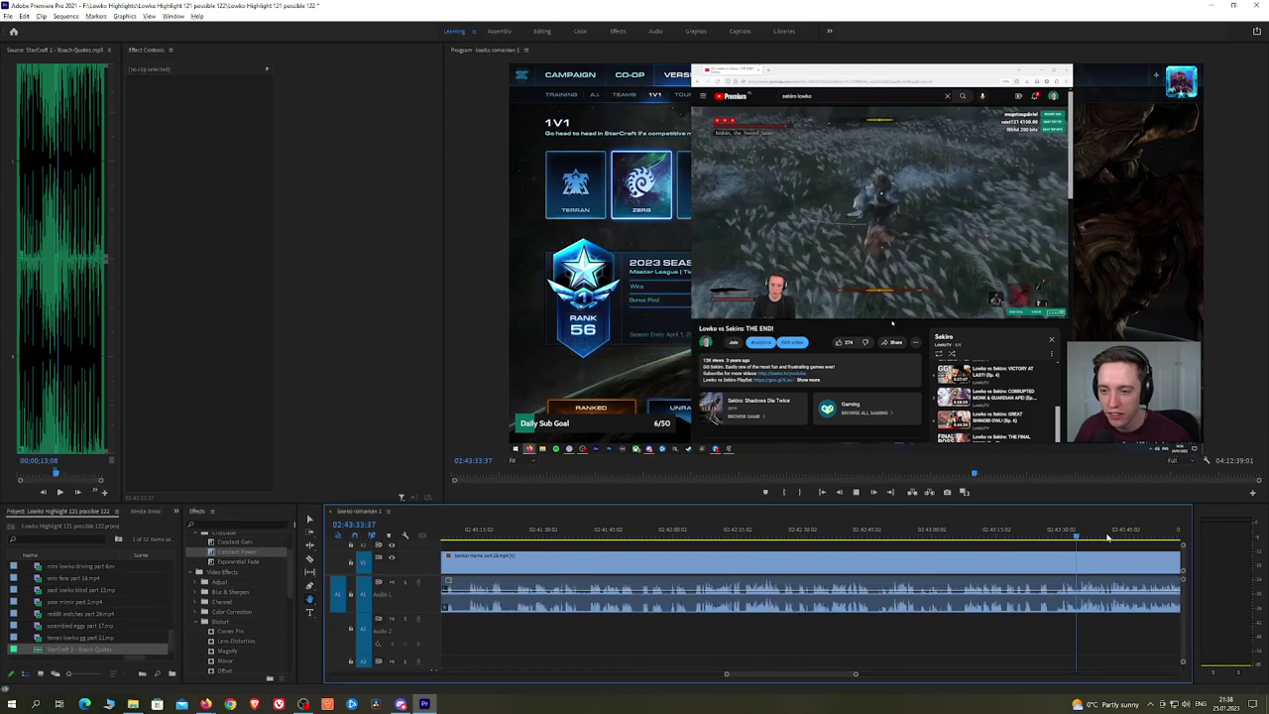
key("space")
key("=")
key("=")
key("space")
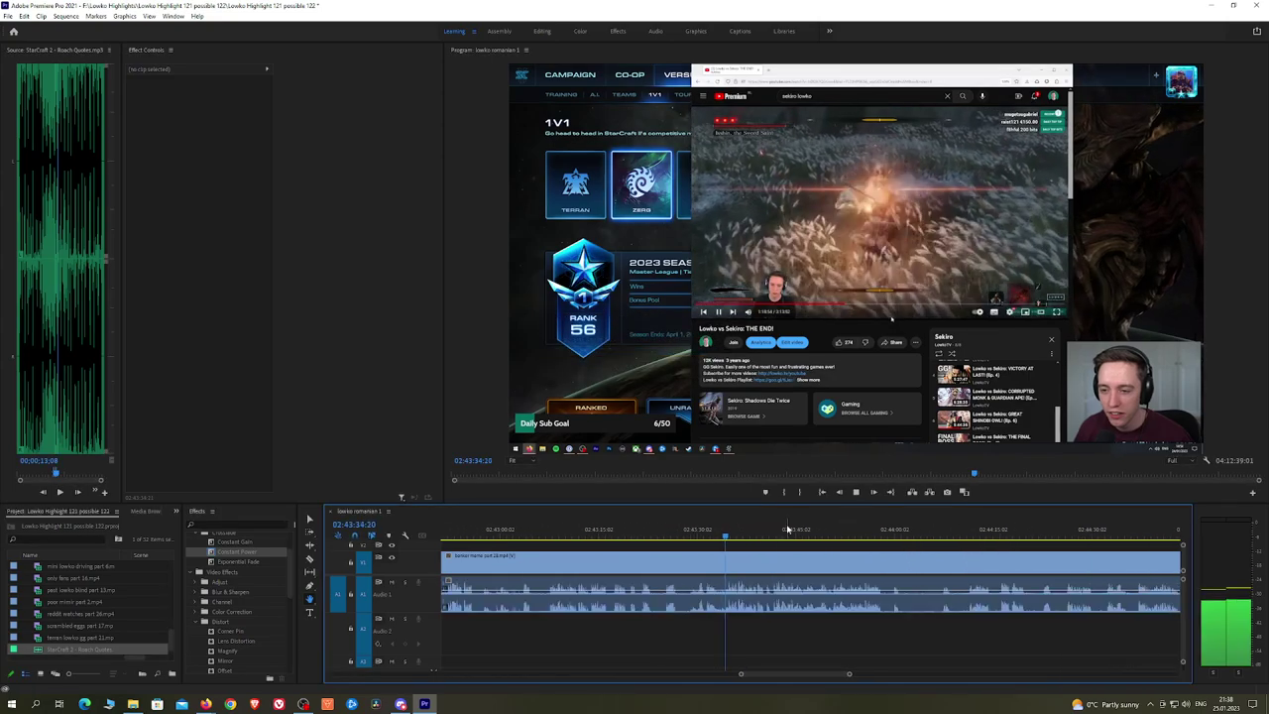
Step: Zoom in further and scrub past 02:45:25 to the StarCraft gameplay near 02:52:40
scroll(788, 530, "down", 6)
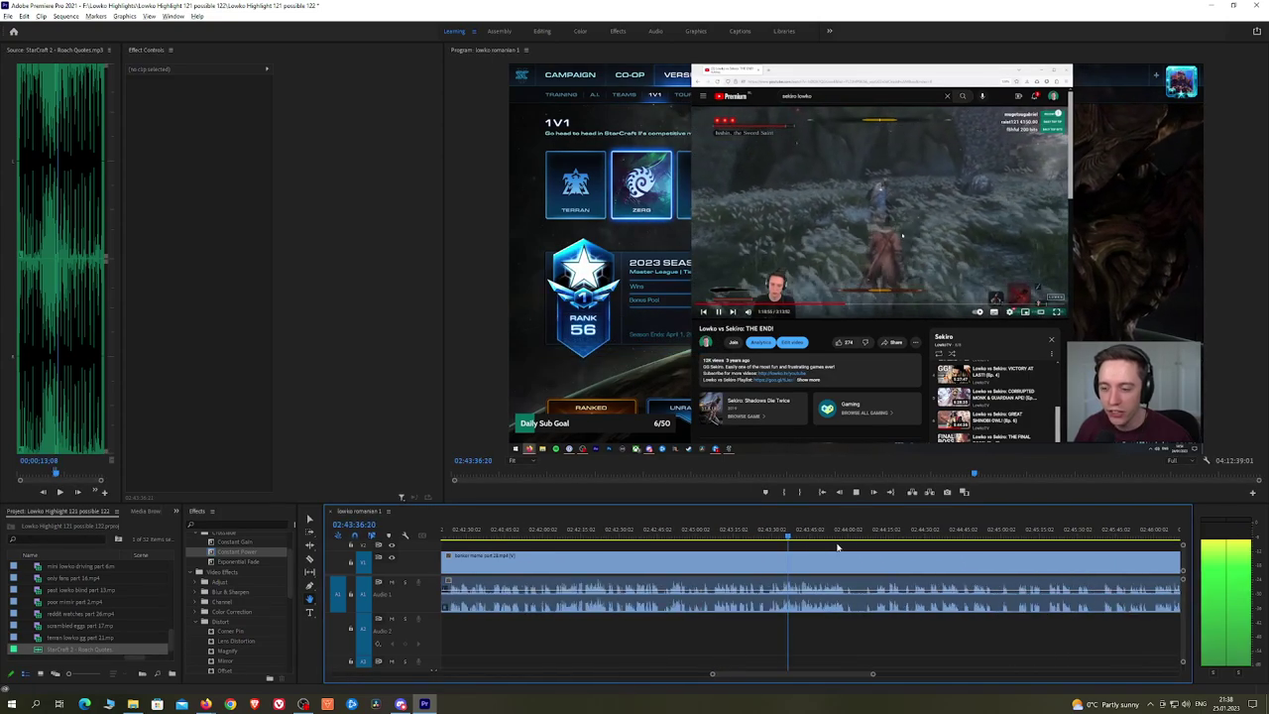
scroll(940, 558, "down", 3)
scroll(943, 556, "up", 5)
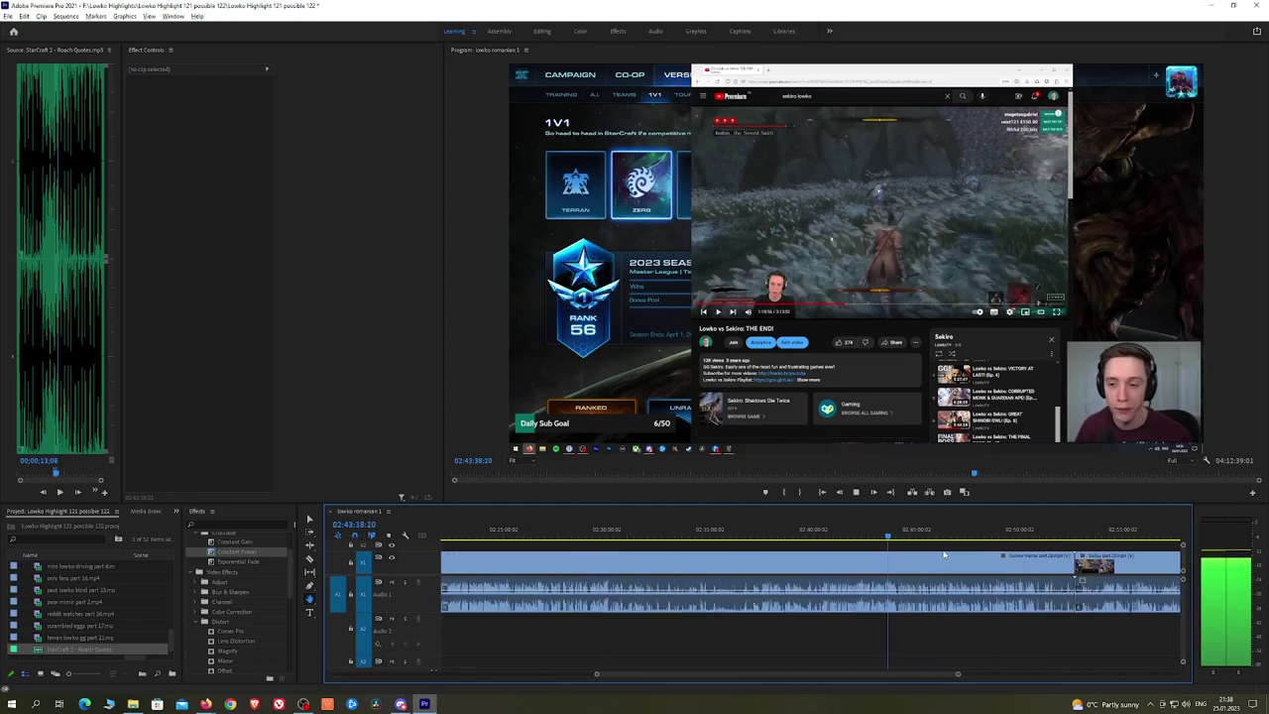
key("=")
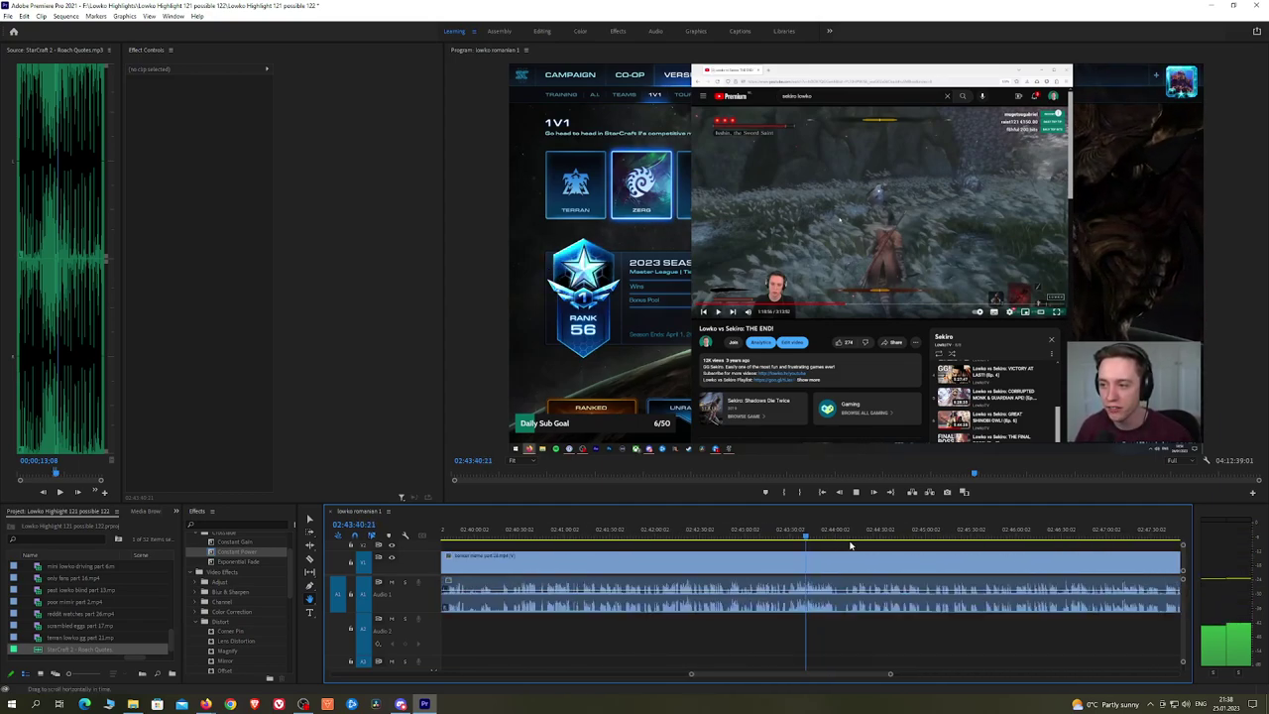
left_click_drag(863, 537, 1099, 536)
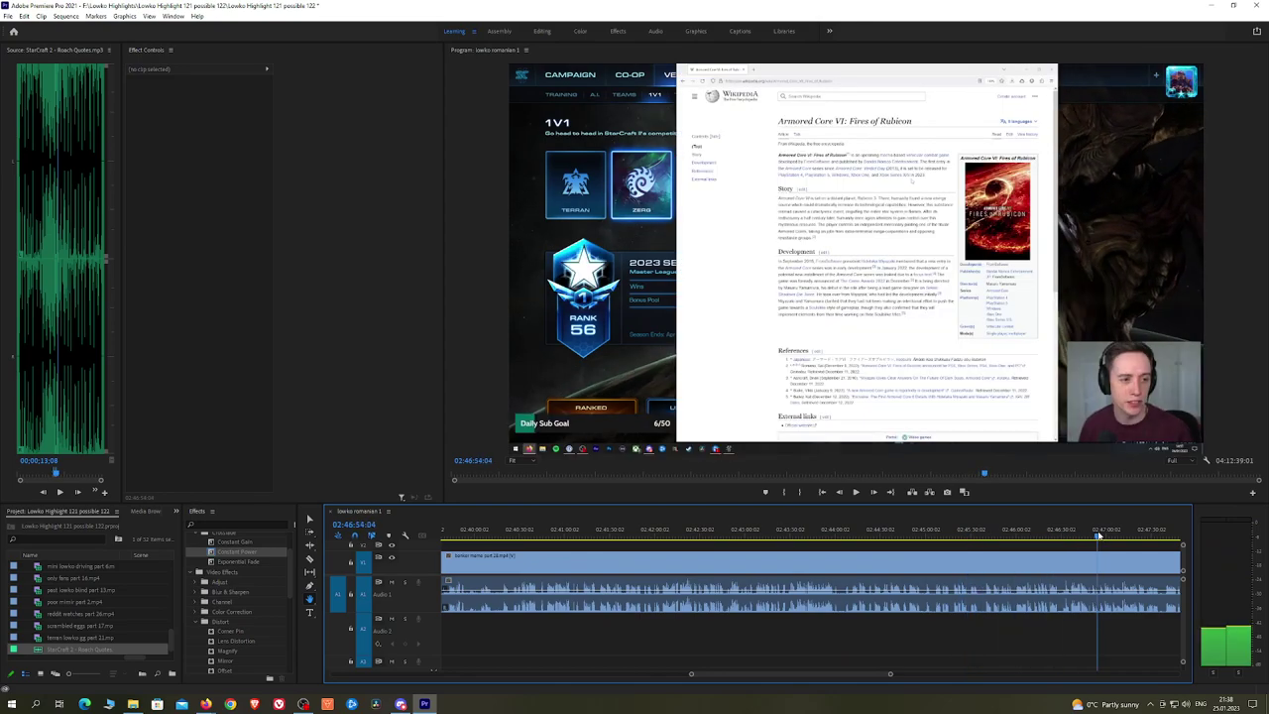
scroll(1112, 555, "down", 3)
left_click_drag(765, 536, 861, 536)
Step: Ripple delete the long unwanted stretch of footage and play from the new edit point
left_click(836, 567)
key("shift+Delete")
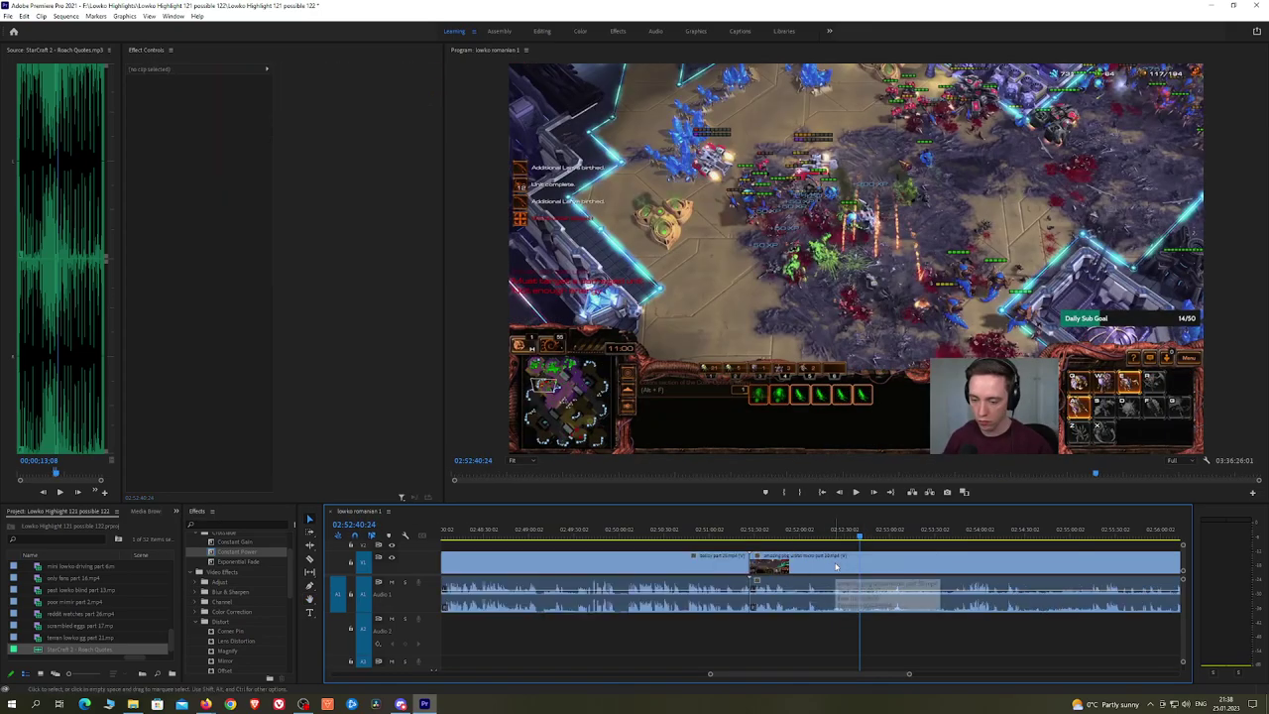
key("Up")
key("space")
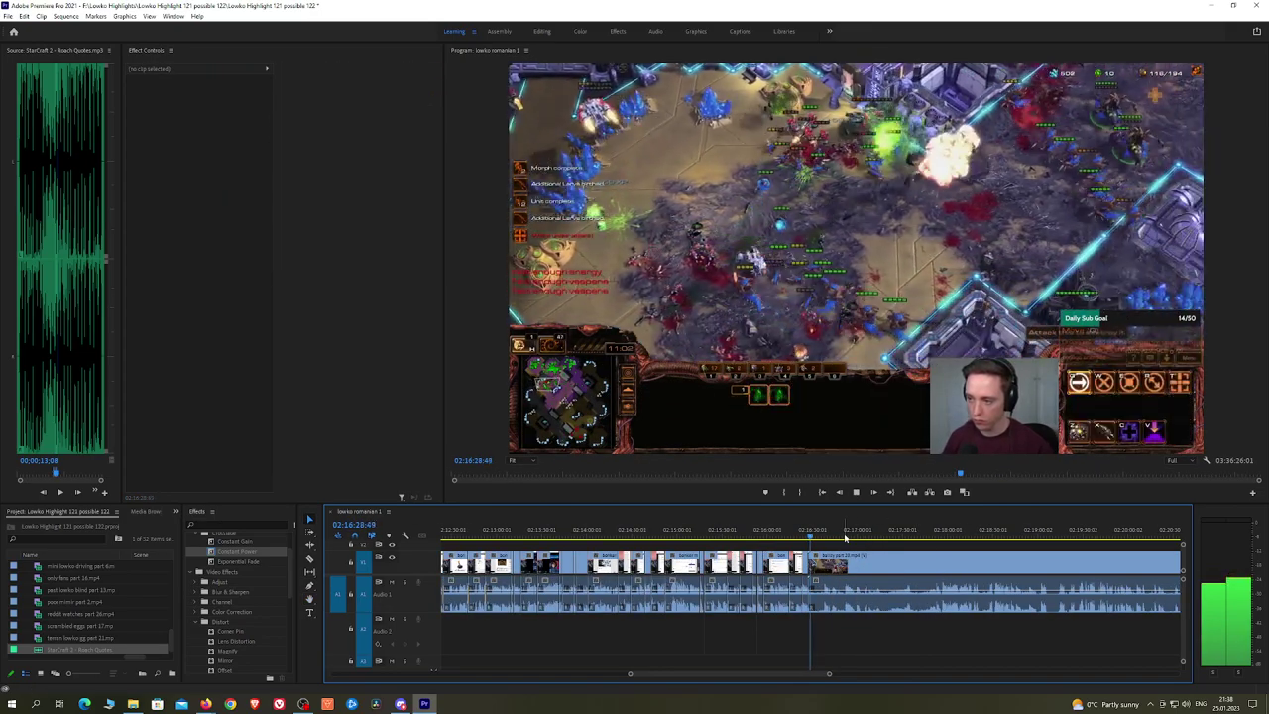
Step: Review the gameplay between 02:18:30 and 02:18:41, zooming the timeline out
left_click_drag(848, 533, 957, 538)
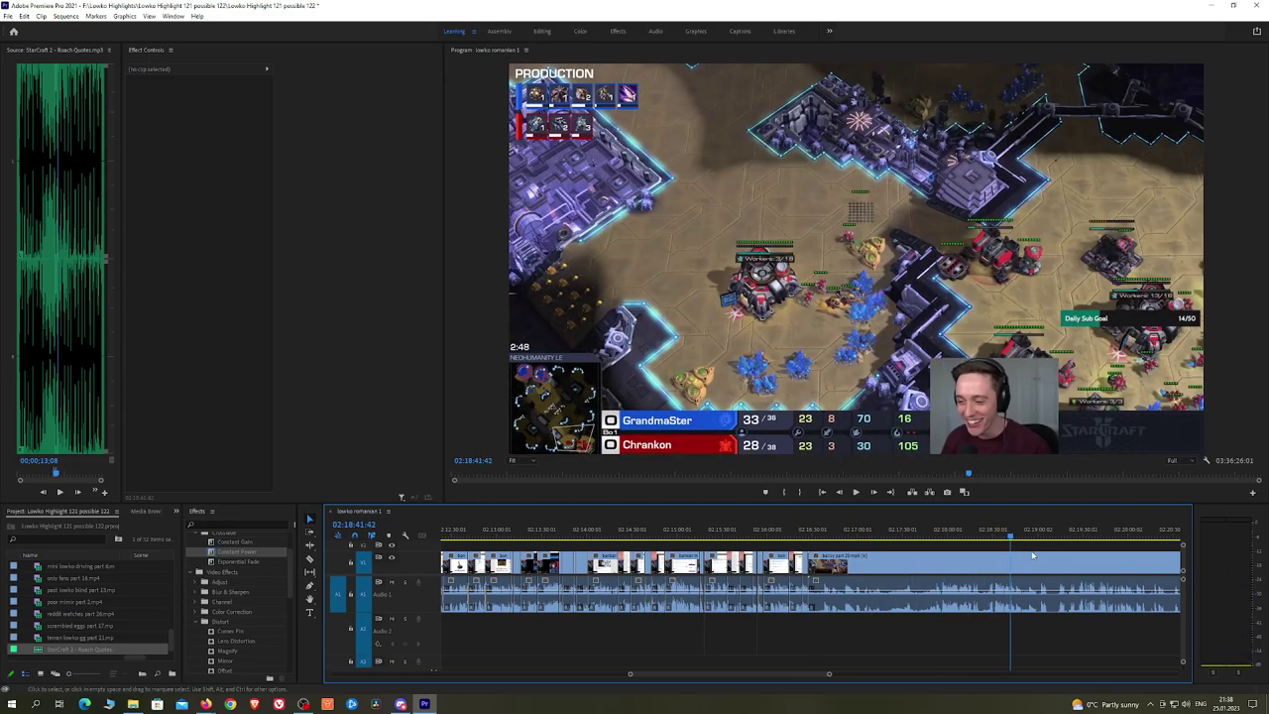
key("space")
key("h")
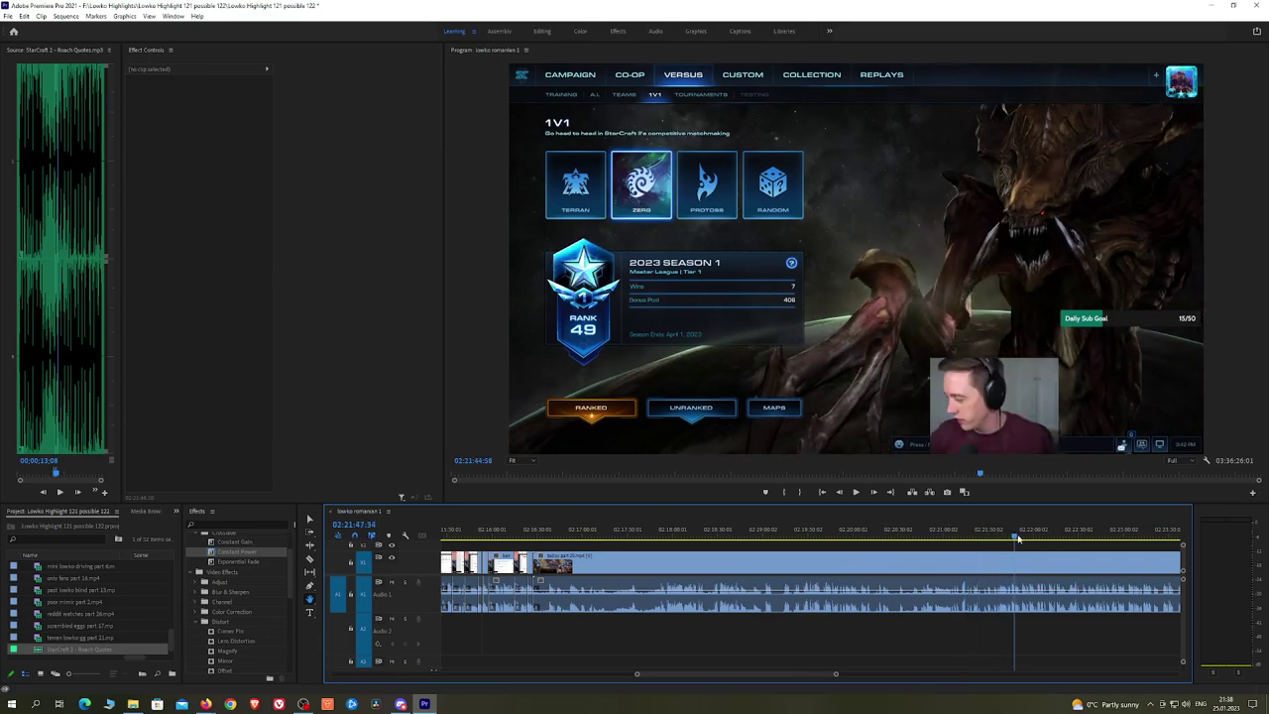
left_click_drag(1094, 539, 774, 535)
key("minus")
key("minus")
key("minus")
key("space")
Step: Skim the footage from 02:34:55 to about 02:35:11 to find the main base scene
left_click_drag(822, 535, 825, 541)
key("space")
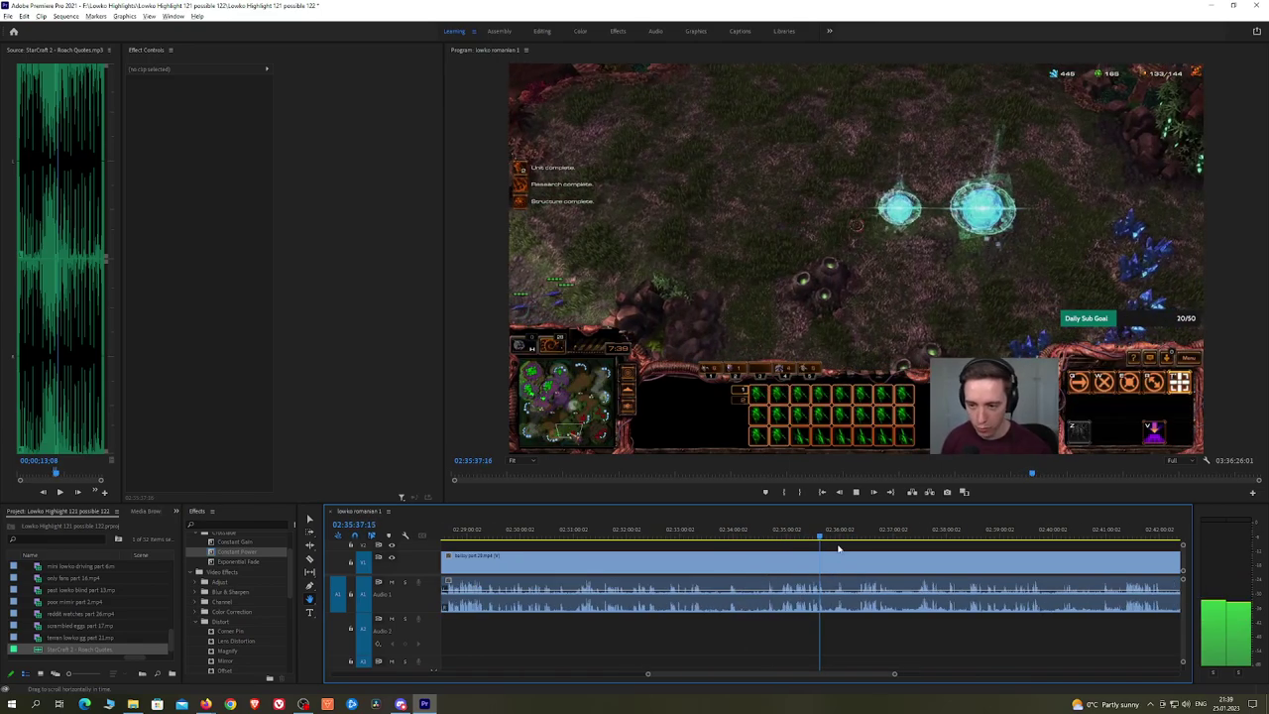
scroll(841, 545, "up", 5)
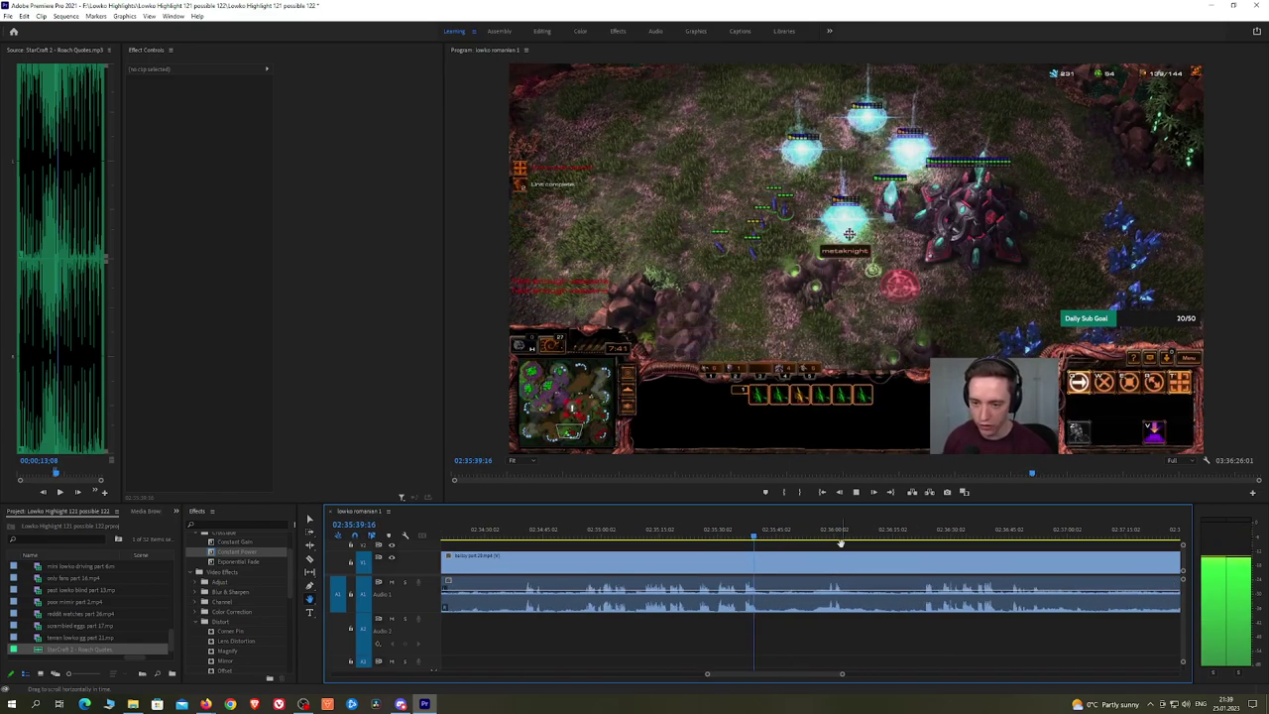
left_click(825, 533)
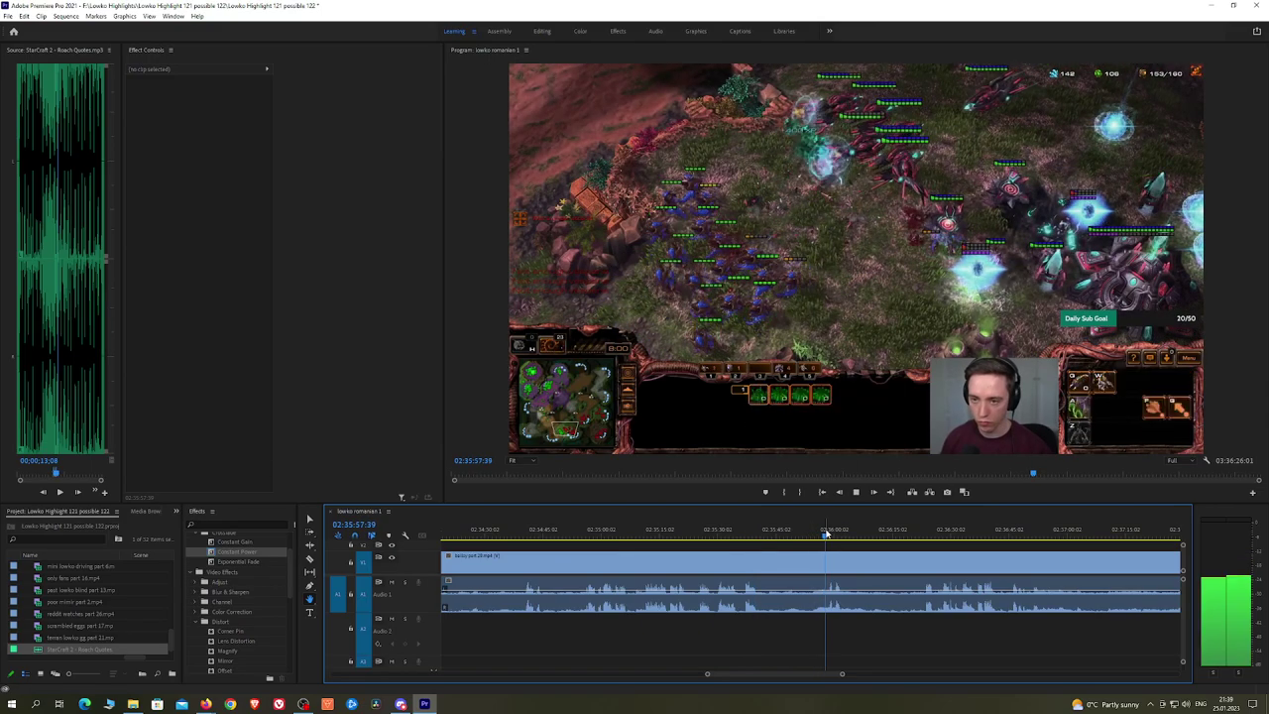
left_click_drag(825, 534, 585, 540)
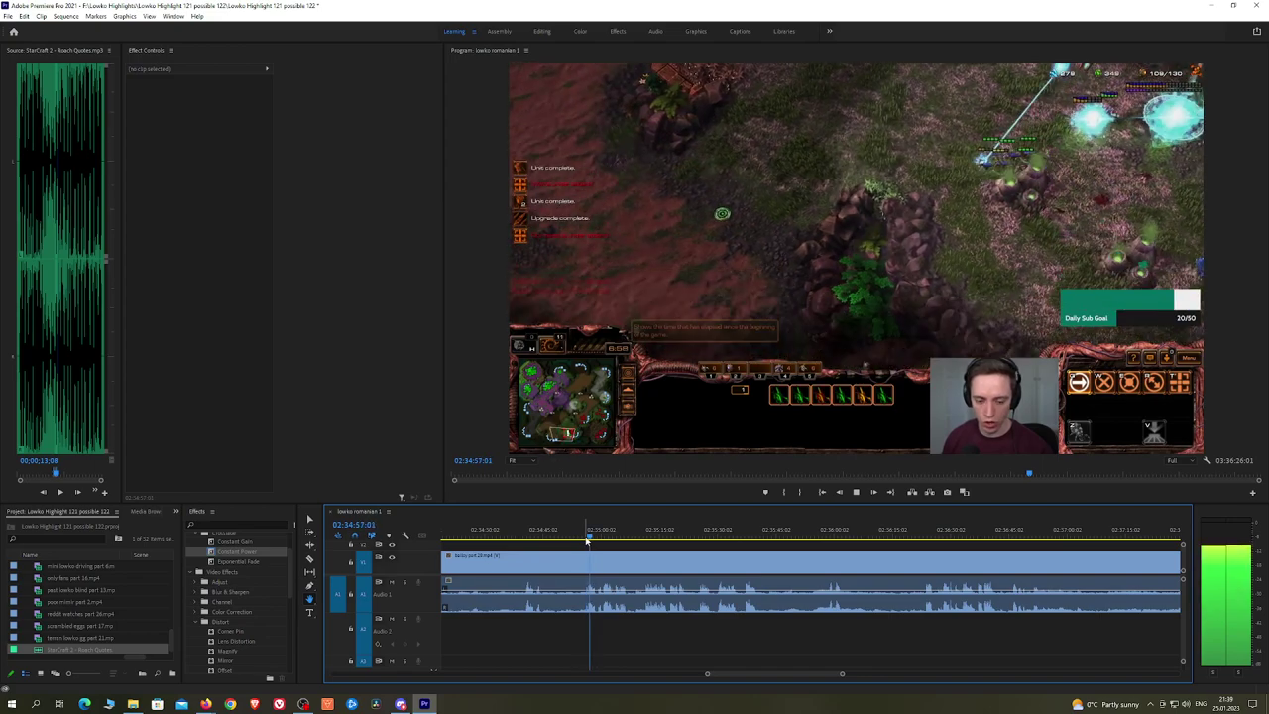
scroll(642, 551, "up", 3)
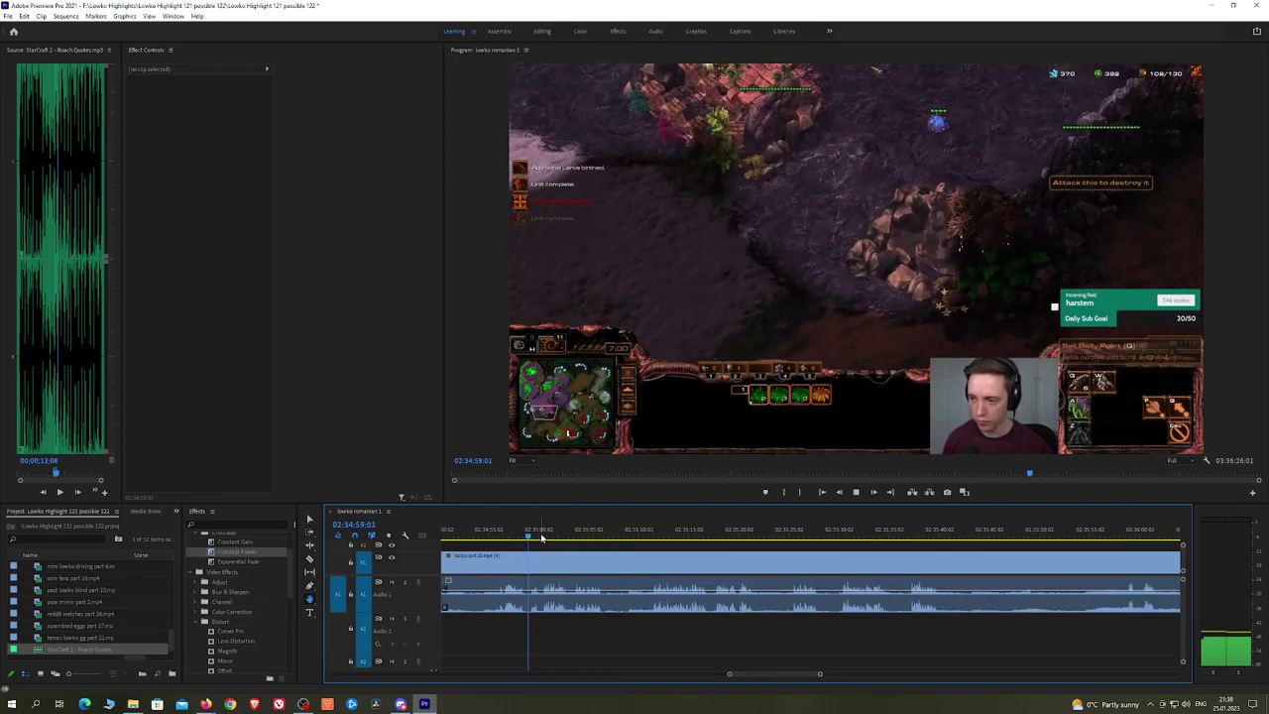
left_click(542, 536)
left_click_drag(554, 536, 714, 533)
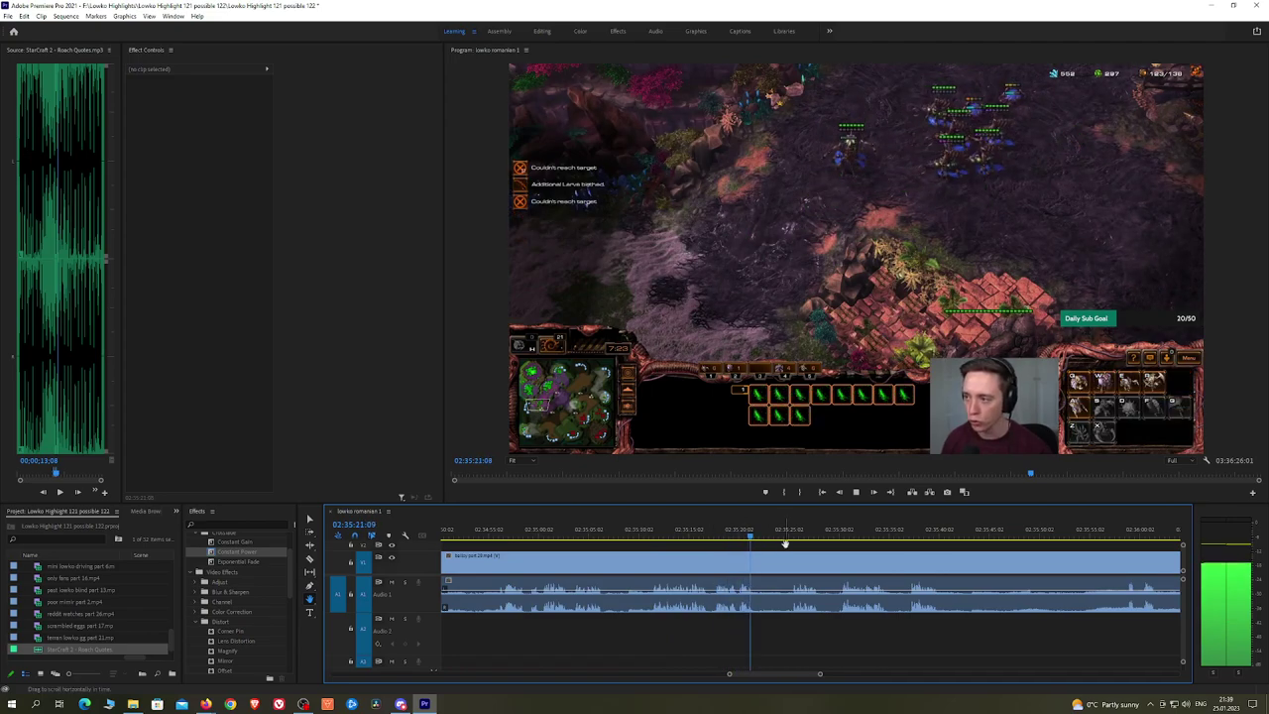
left_click_drag(751, 532, 791, 536)
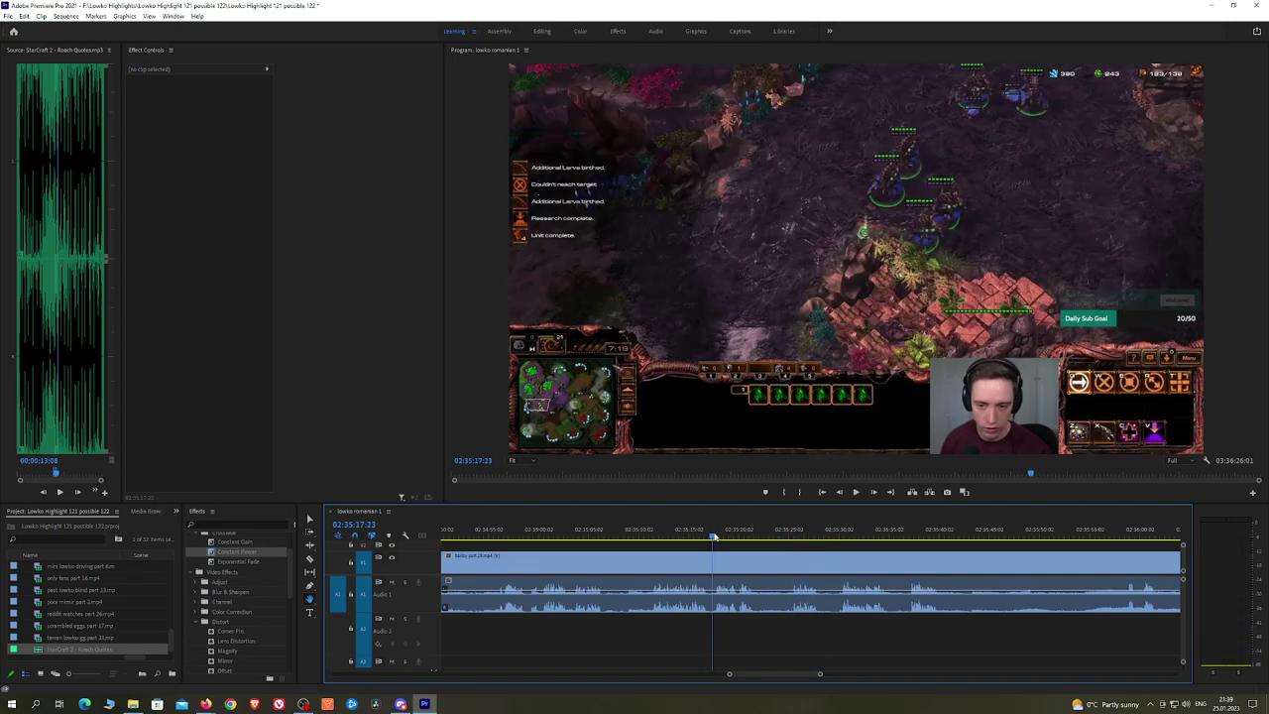
Step: Ripple delete the unwanted piece before the cut
key("v")
left_click(693, 561)
key("shift+Delete")
Step: Add an Exponential Fade crossfade at the audio cut and bring later footage into view
key("space")
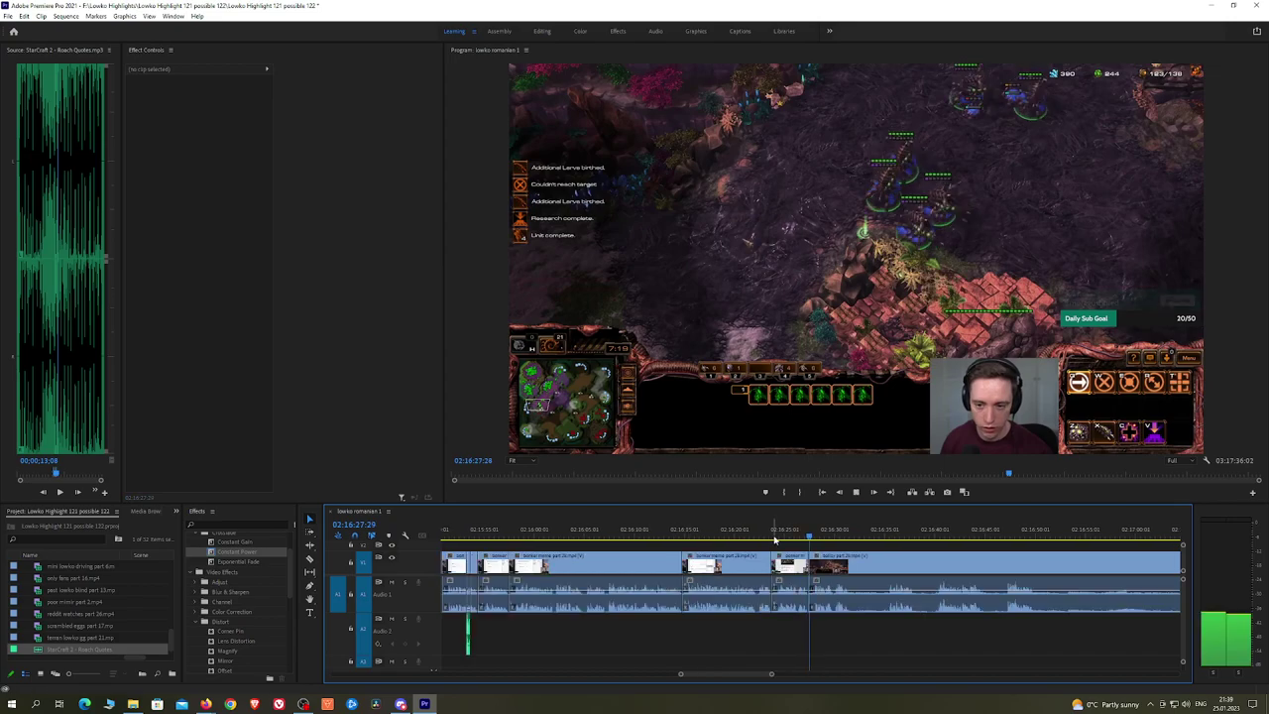
left_click_drag(238, 562, 324, 553)
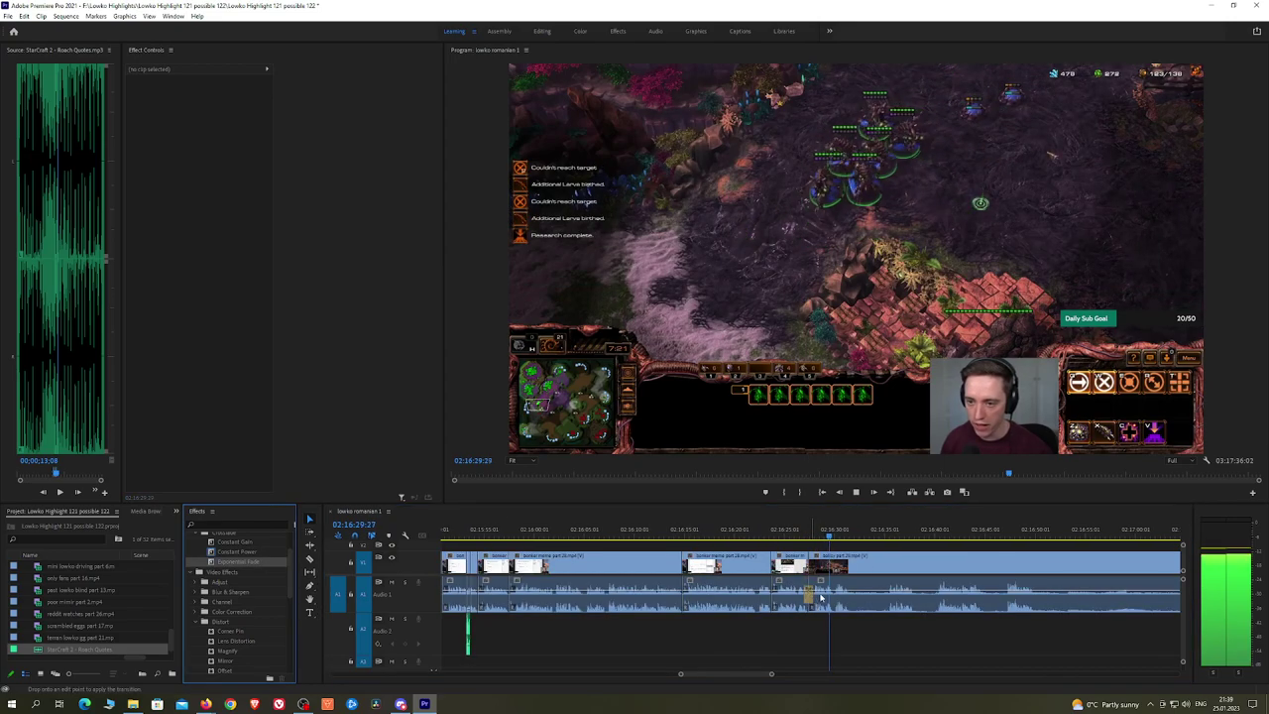
key("h")
left_click_drag(895, 557, 753, 557)
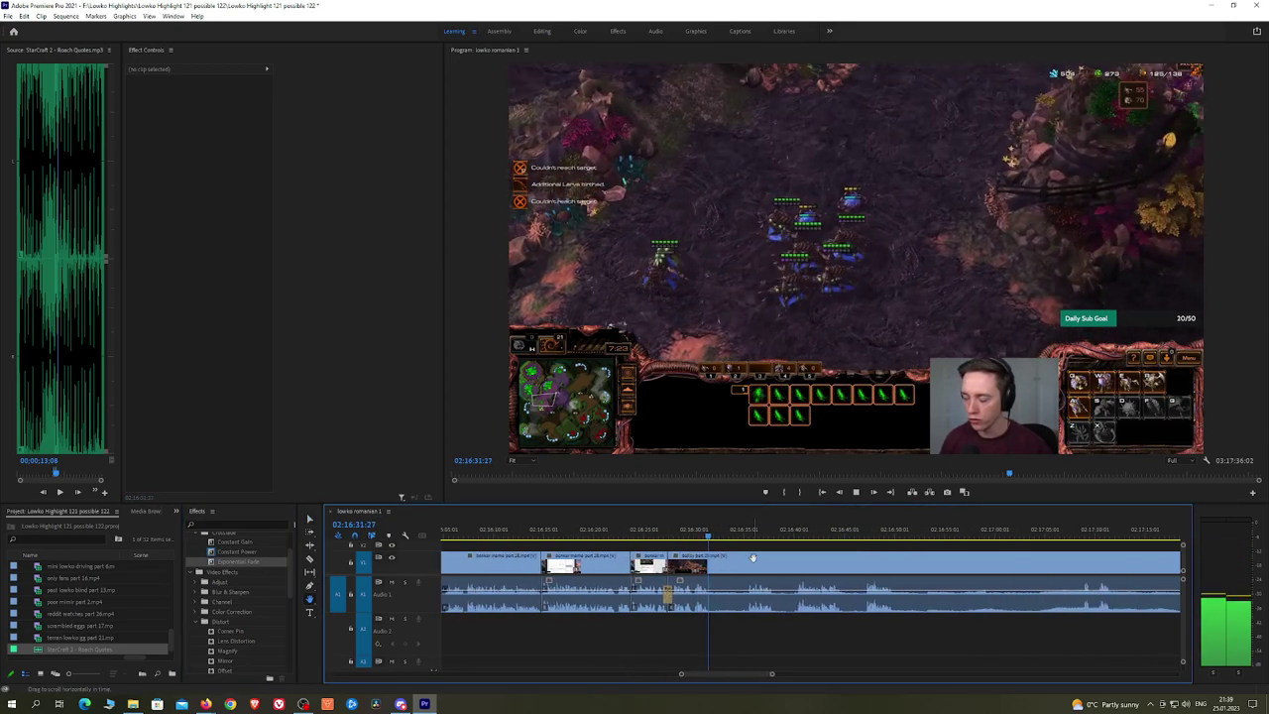
scroll(753, 558, "up", 2)
Step: Ripple delete the short piece left of the cut and add a Constant Power crossfade there
key("c")
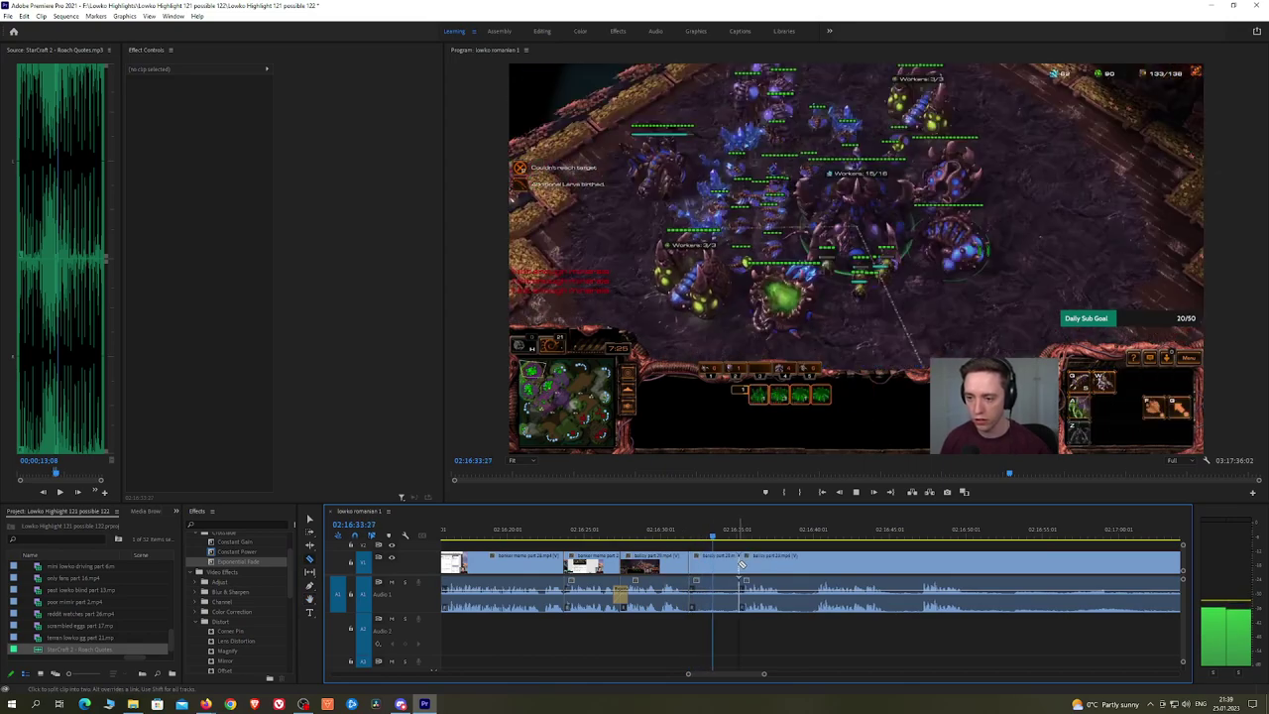
key("v")
left_click(722, 564)
key("shift+Delete")
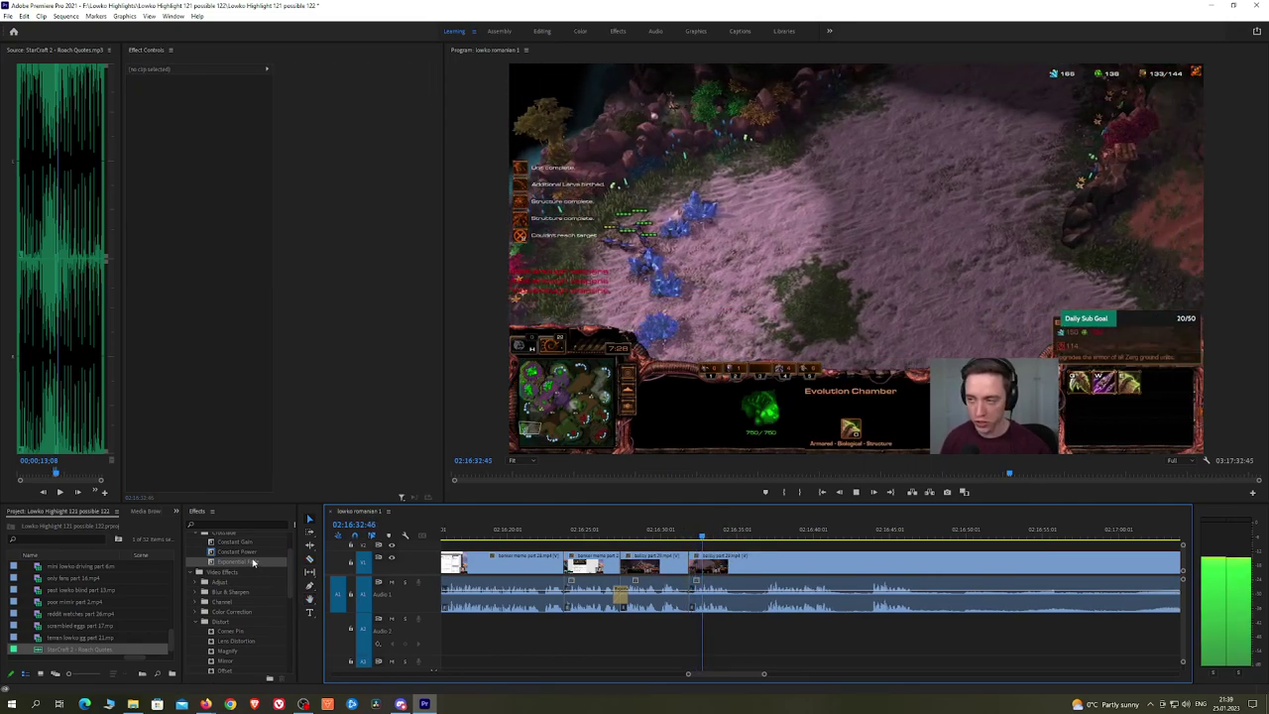
left_click_drag(238, 551, 691, 595)
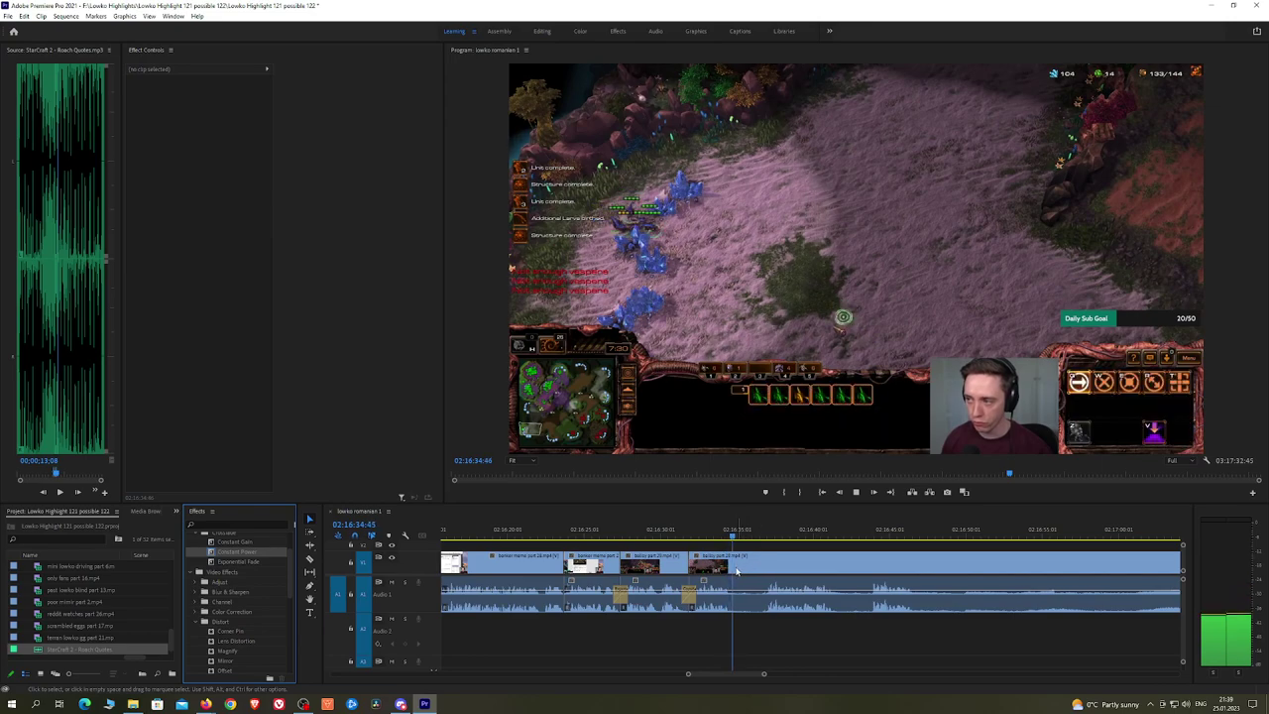
Step: Split out a dull stretch between two cuts and ripple delete it
left_click(734, 564)
left_click(764, 534)
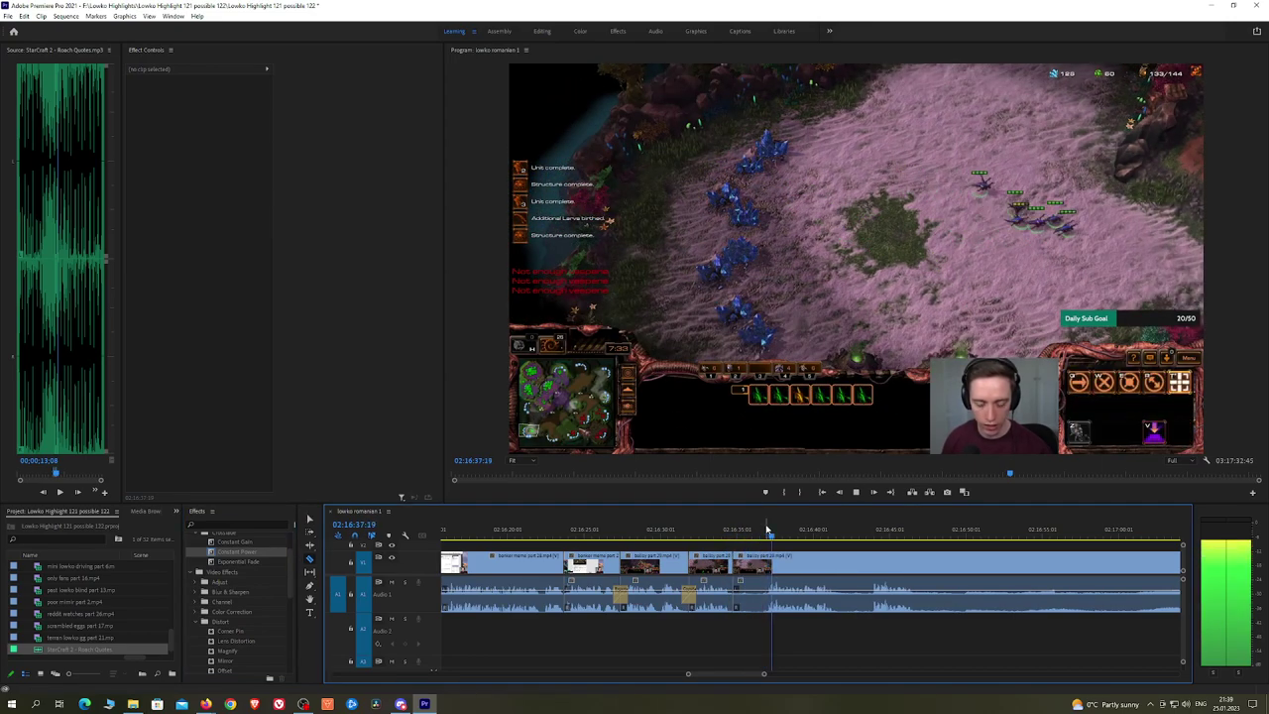
left_click(768, 564)
key("v")
left_click(755, 565)
key("shift+Delete")
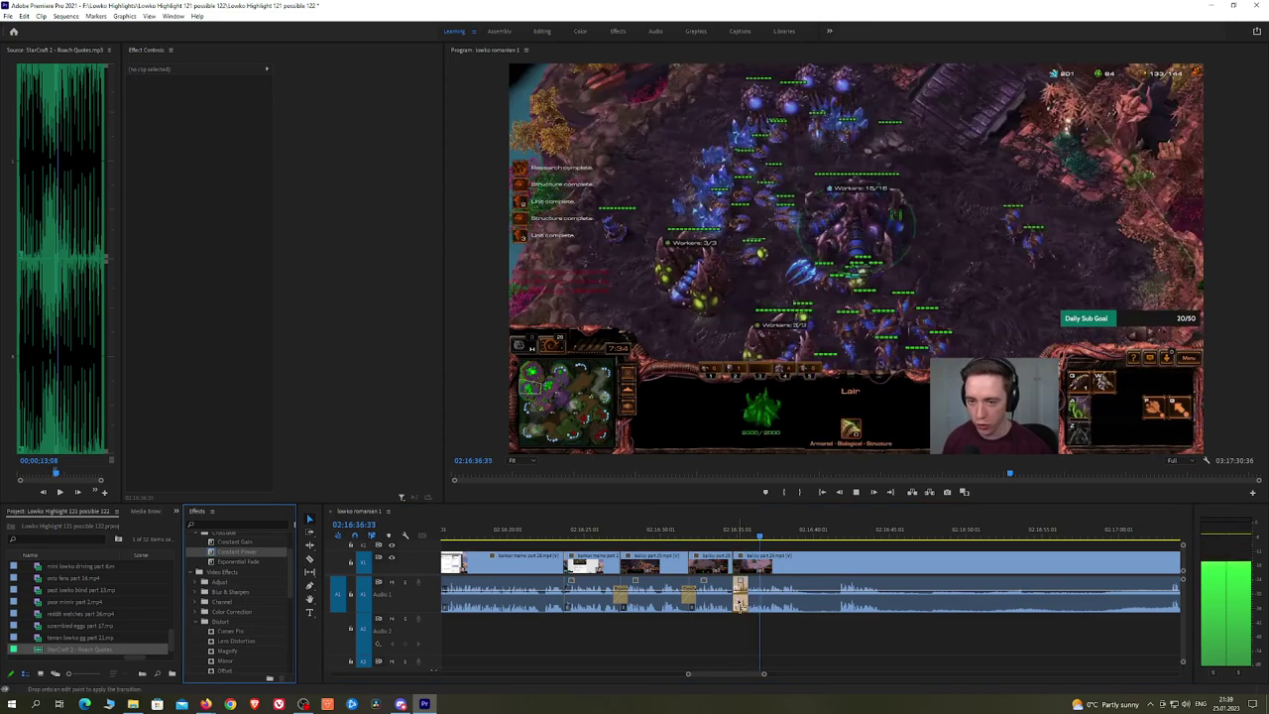
scroll(694, 555, "down", 3)
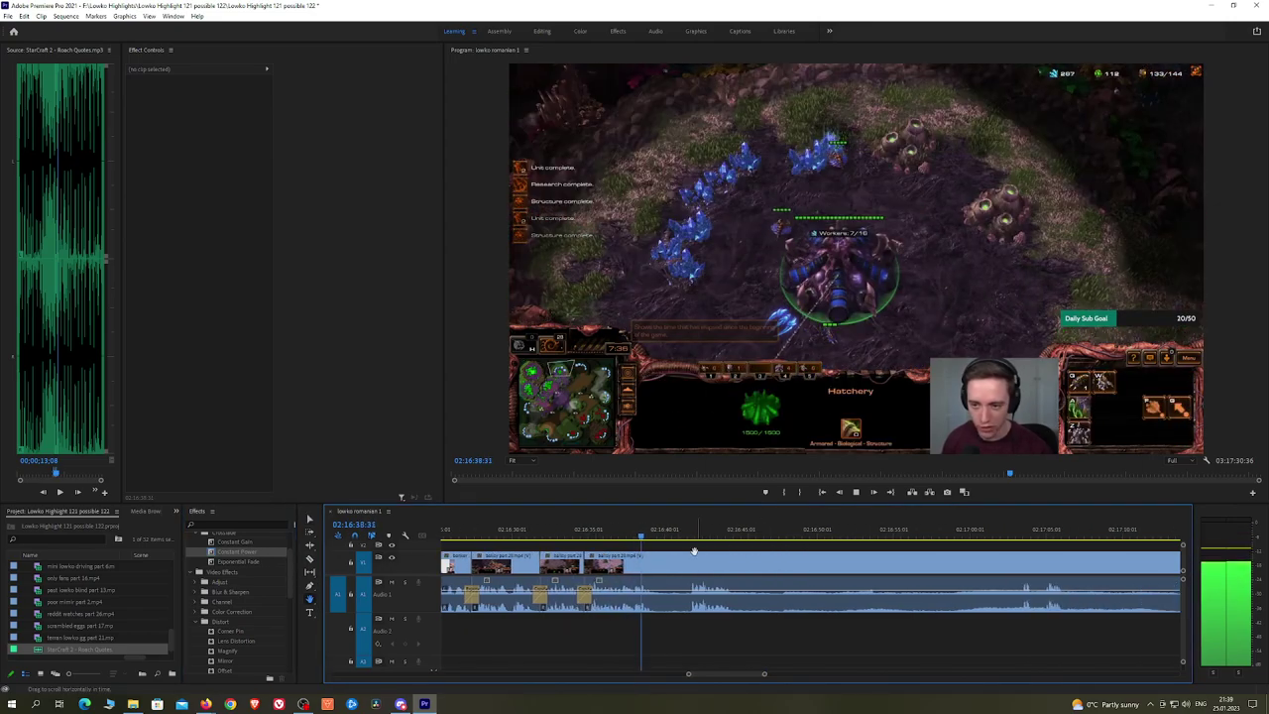
Step: Cut out another dull stretch and add a Constant Power crossfade at its audio cut
key("c")
left_click(656, 564)
key("space")
left_click(690, 531)
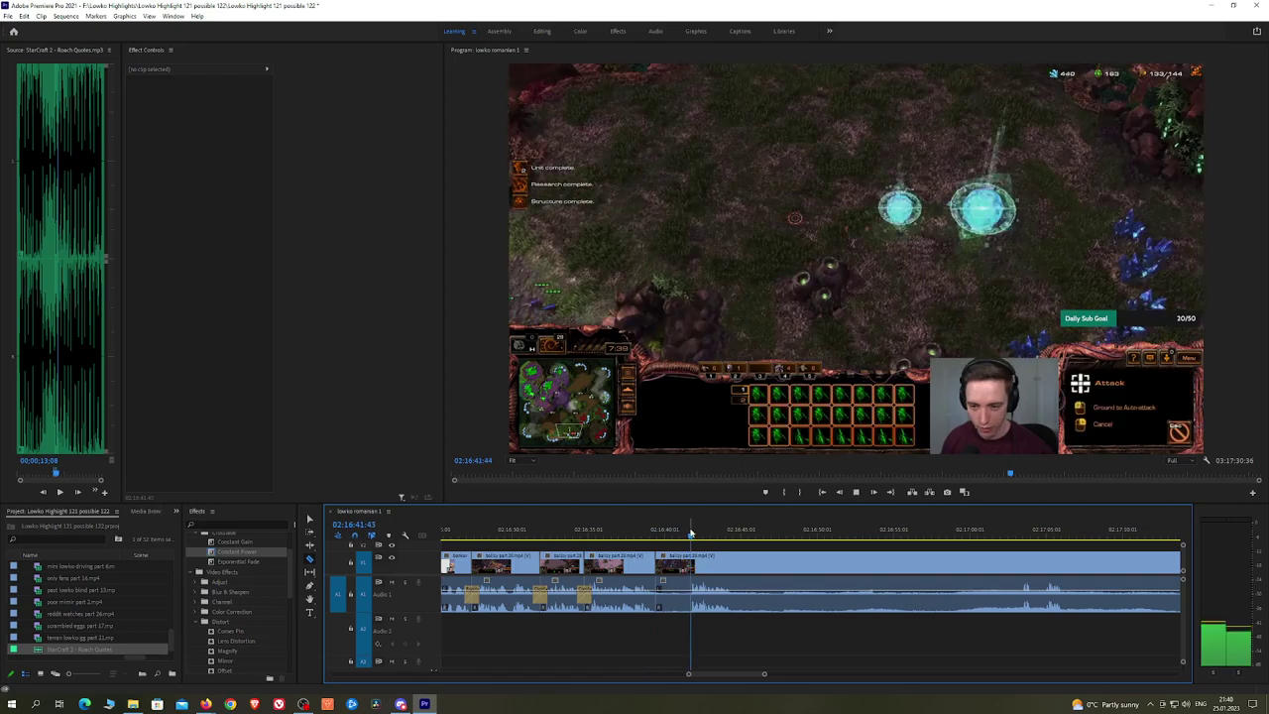
key("space")
left_click(690, 559)
key("v")
left_click(678, 563)
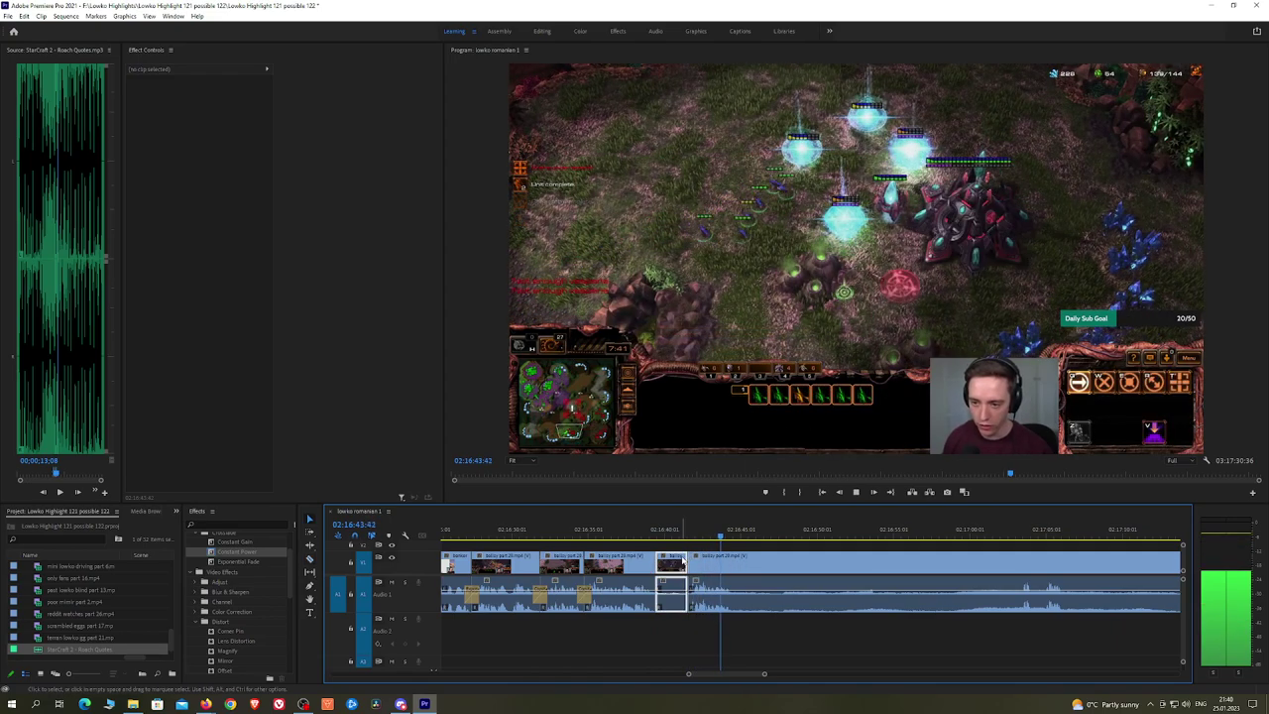
key("shift+Delete")
key("space")
left_click_drag(244, 552, 579, 556)
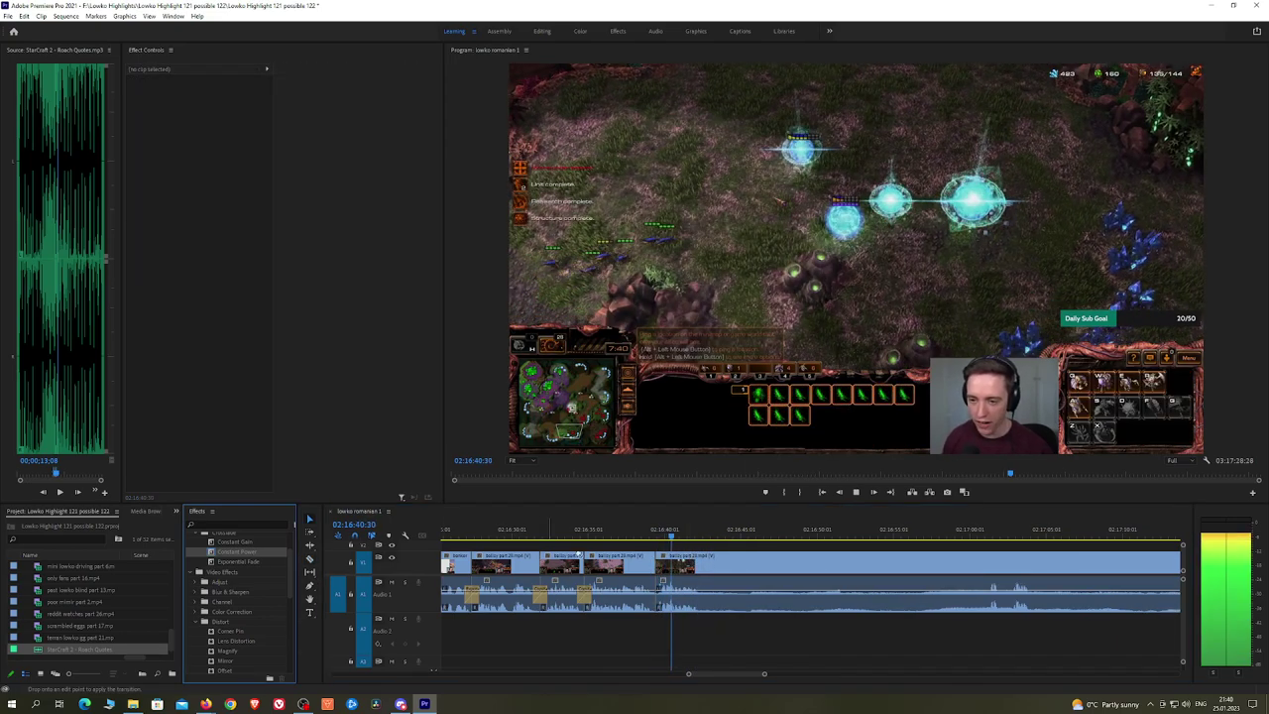
left_click_drag(661, 606, 659, 605)
Step: Trim a further dull piece from the gameplay and crossfade the resulting audio edit
key("h")
left_click_drag(779, 563, 853, 533)
key("space")
key("c")
left_click(648, 564)
key("v")
left_click(838, 562)
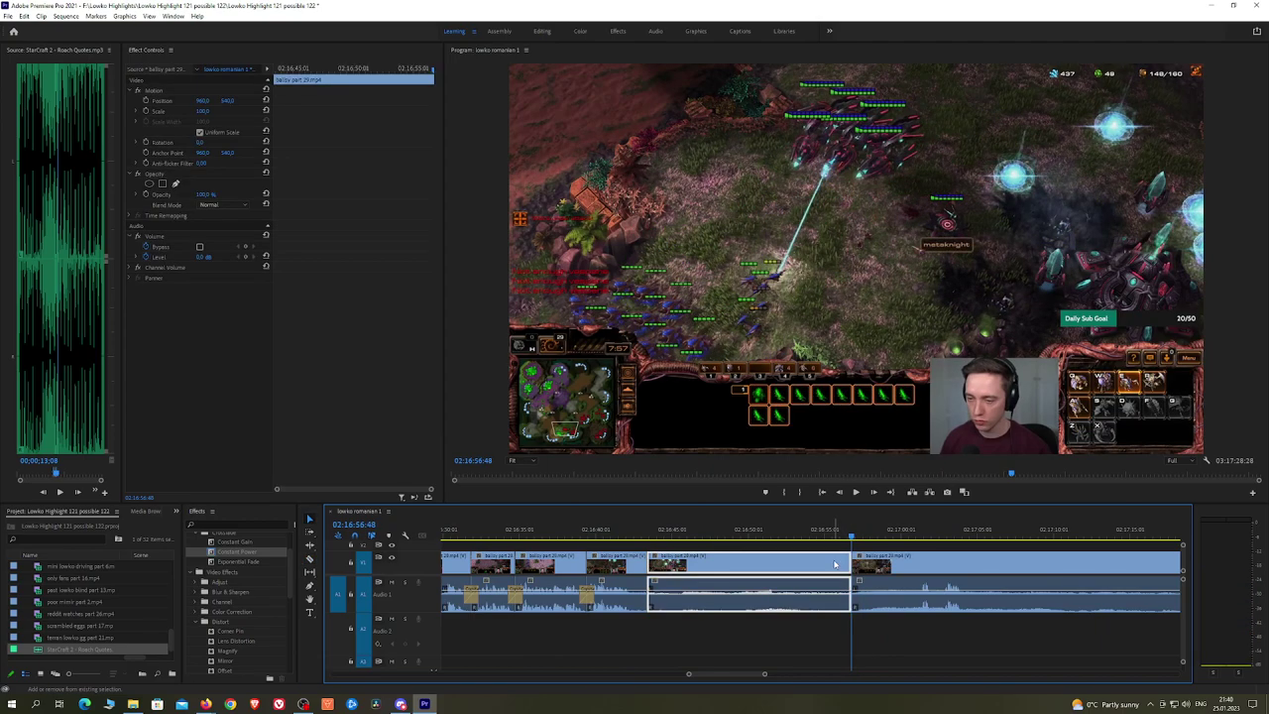
key("shift+Delete")
key("space")
left_click_drag(263, 561, 648, 601)
Step: Pan ahead and preview the footage from about 02:16:57 to 02:17:12
key("h")
left_click_drag(780, 557, 746, 558)
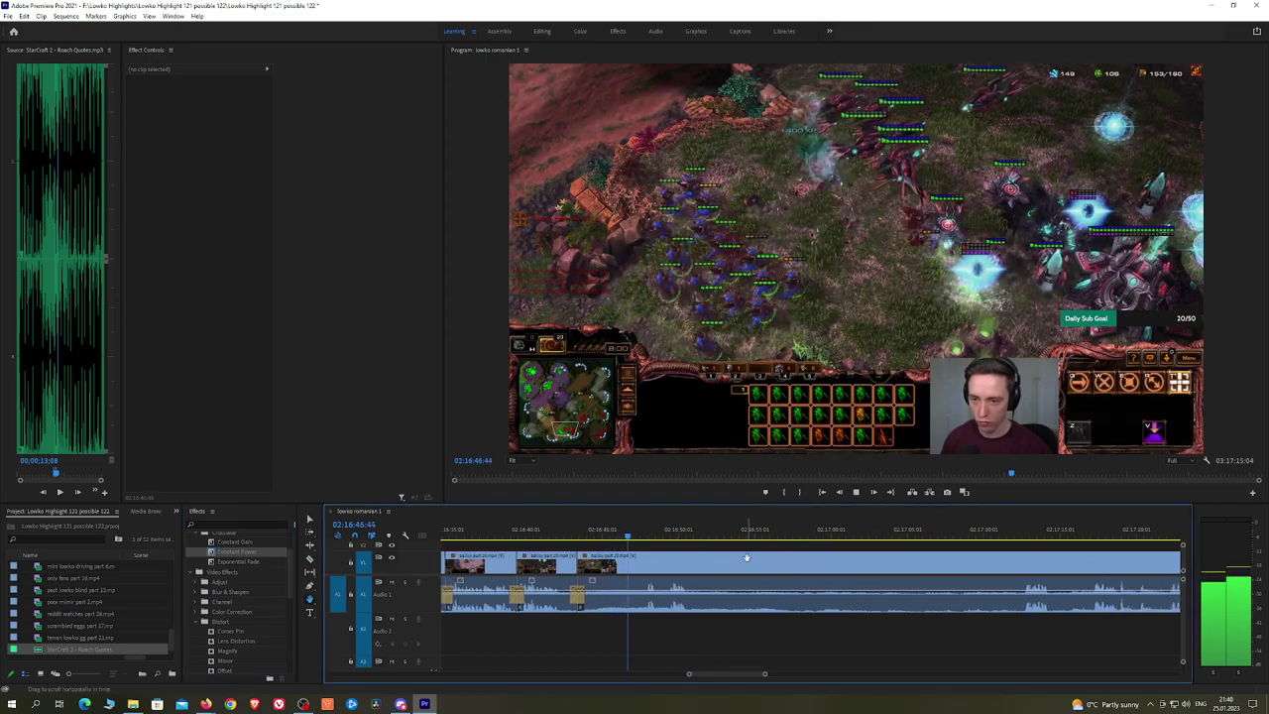
scroll(757, 566, "down", 1)
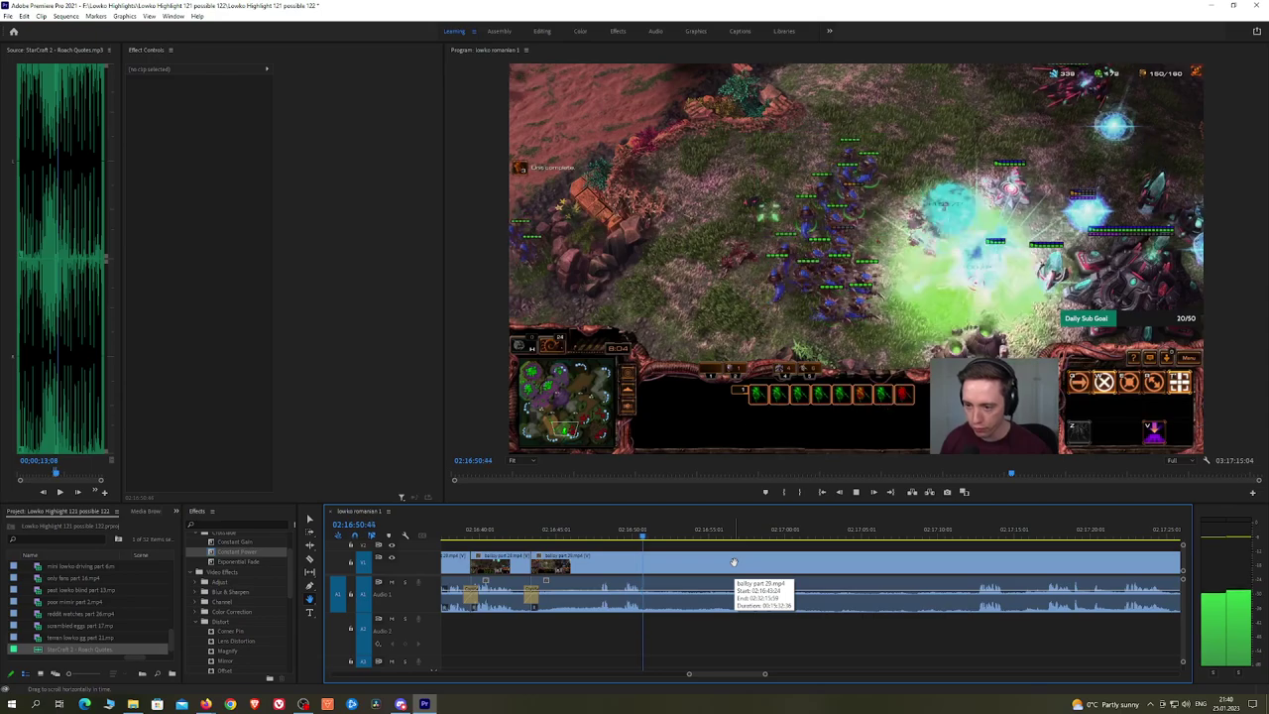
left_click_drag(675, 537, 729, 537)
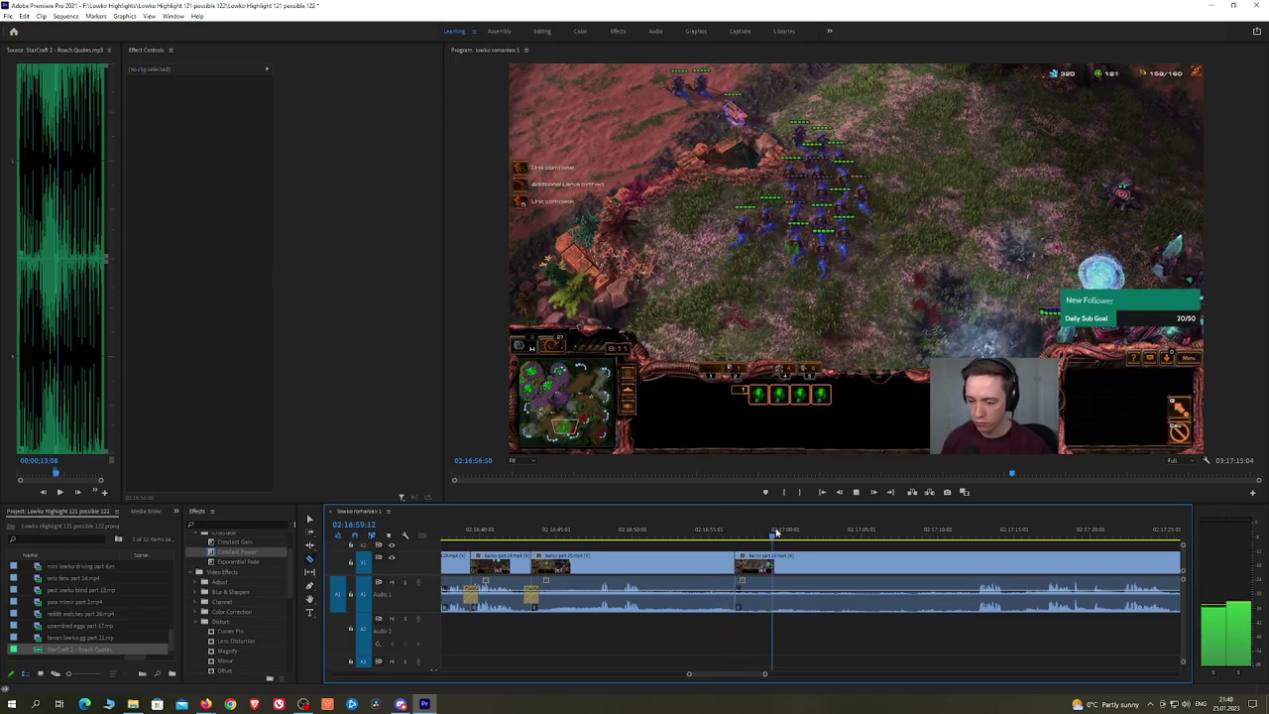
mouse_move(776, 533)
left_mouse_down()
mouse_move(972, 533)
mouse_move(765, 550)
mouse_move(751, 530)
mouse_move(792, 530)
left_mouse_up()
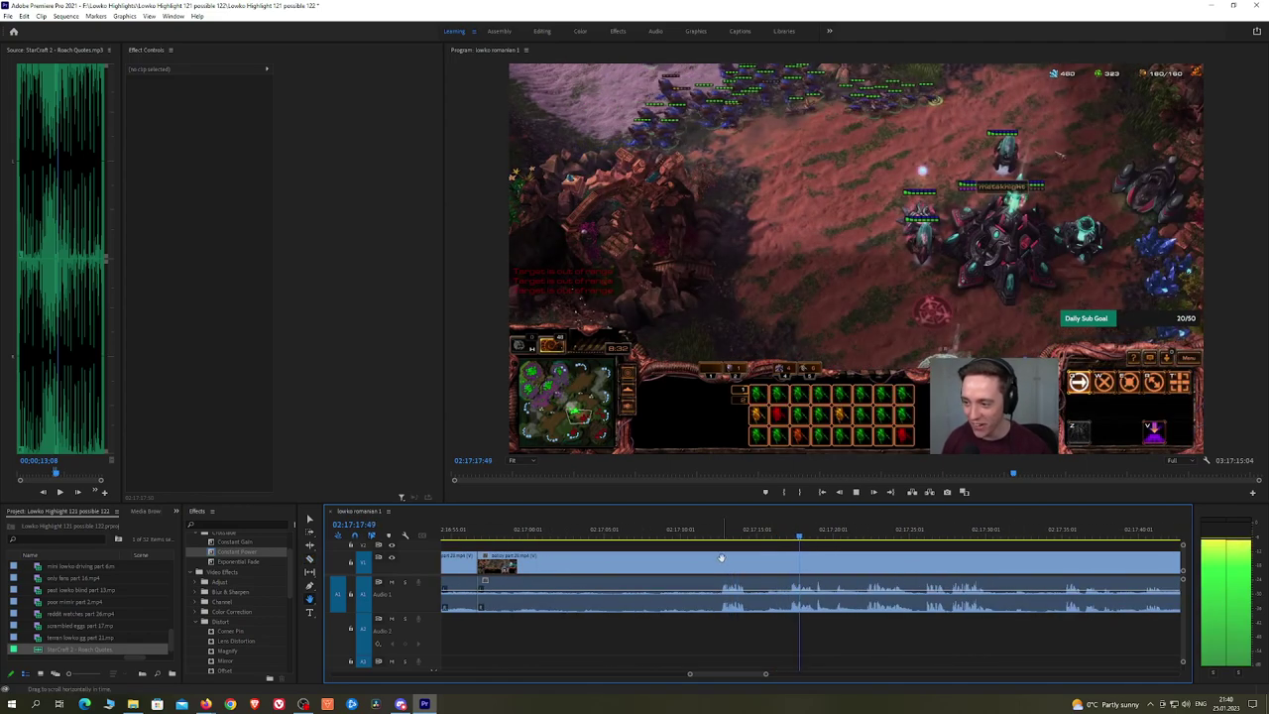
Step: Ripple delete the piece before the cut and add a Constant Power crossfade on Audio 1
key("v")
left_click(688, 562)
key("shift+Delete")
key("Up")
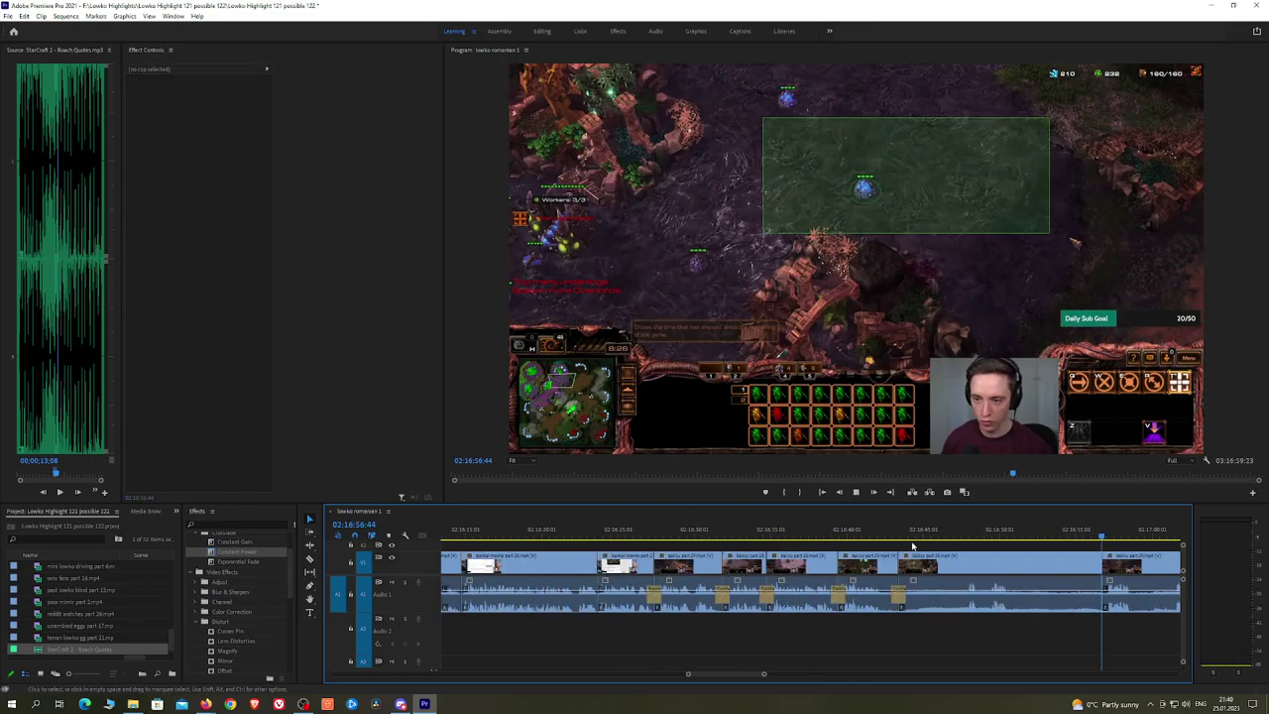
left_click_drag(238, 553, 849, 536)
Step: Pan the timeline to bring later footage into view and pause playback
key("h")
left_click_drag(962, 562, 823, 556)
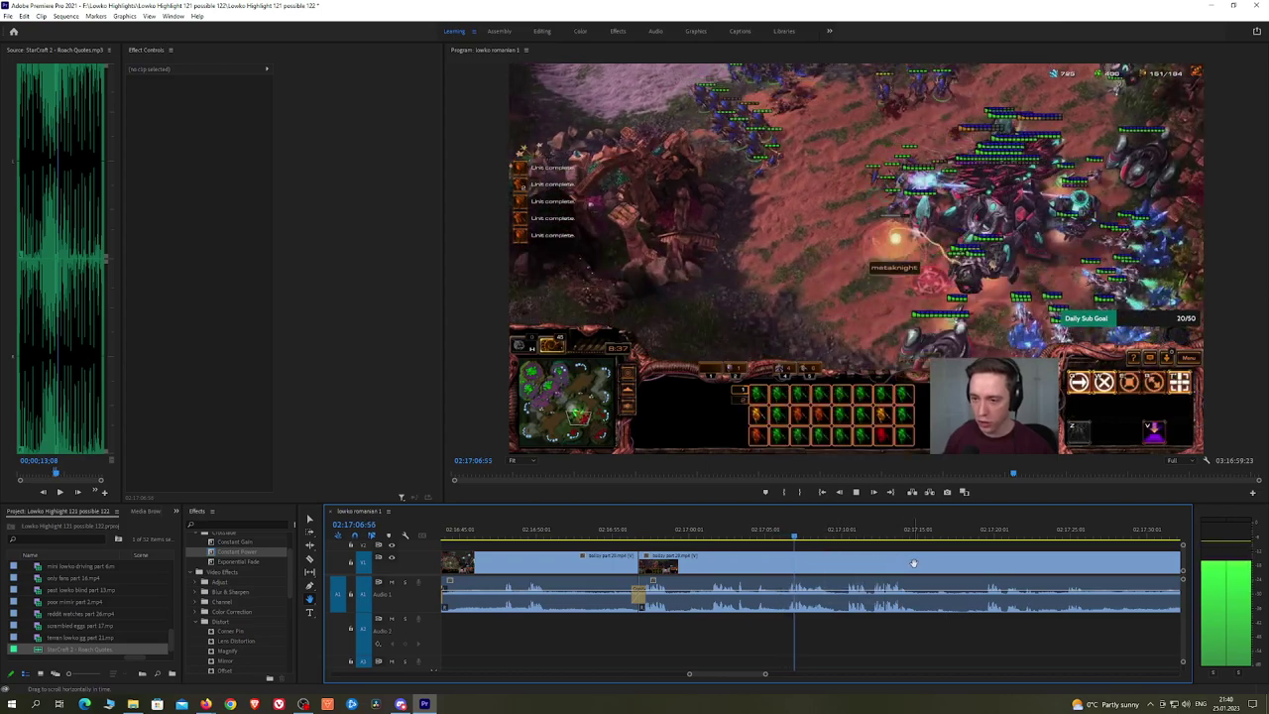
left_click_drag(913, 563, 851, 563)
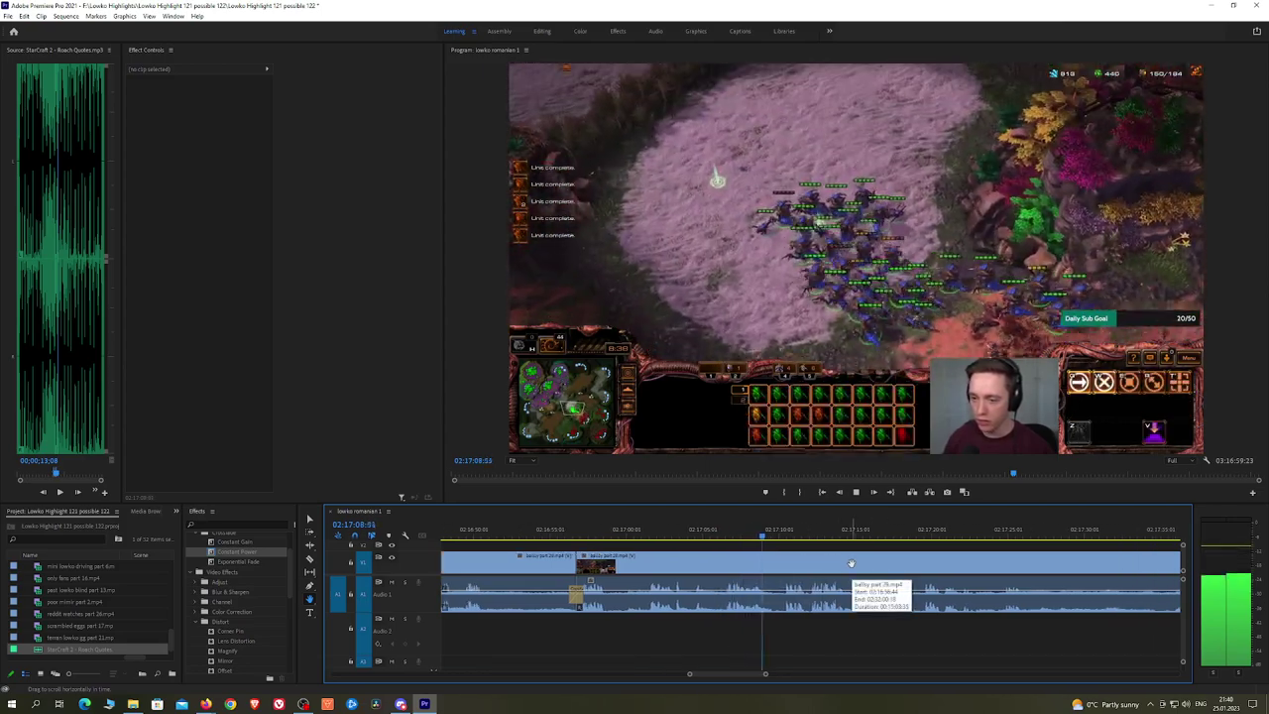
left_click_drag(864, 566, 716, 535)
scroll(791, 561, "up", 1)
key("space")
Step: Remove the dull stretch between two splits and add a Constant Power crossfade at the edit
key("c")
left_click(638, 562)
key("space")
left_click(718, 560)
key("v")
left_click(692, 566)
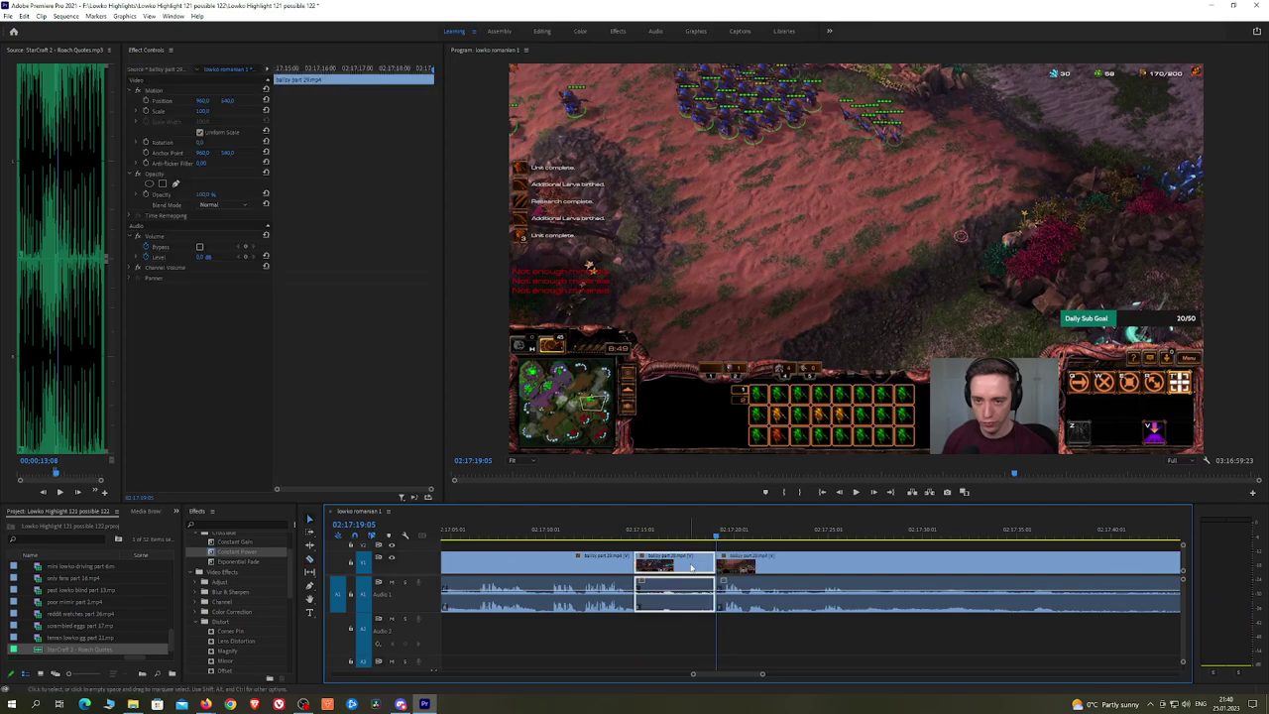
key("shift+Delete")
key("space")
left_click_drag(267, 552, 661, 578)
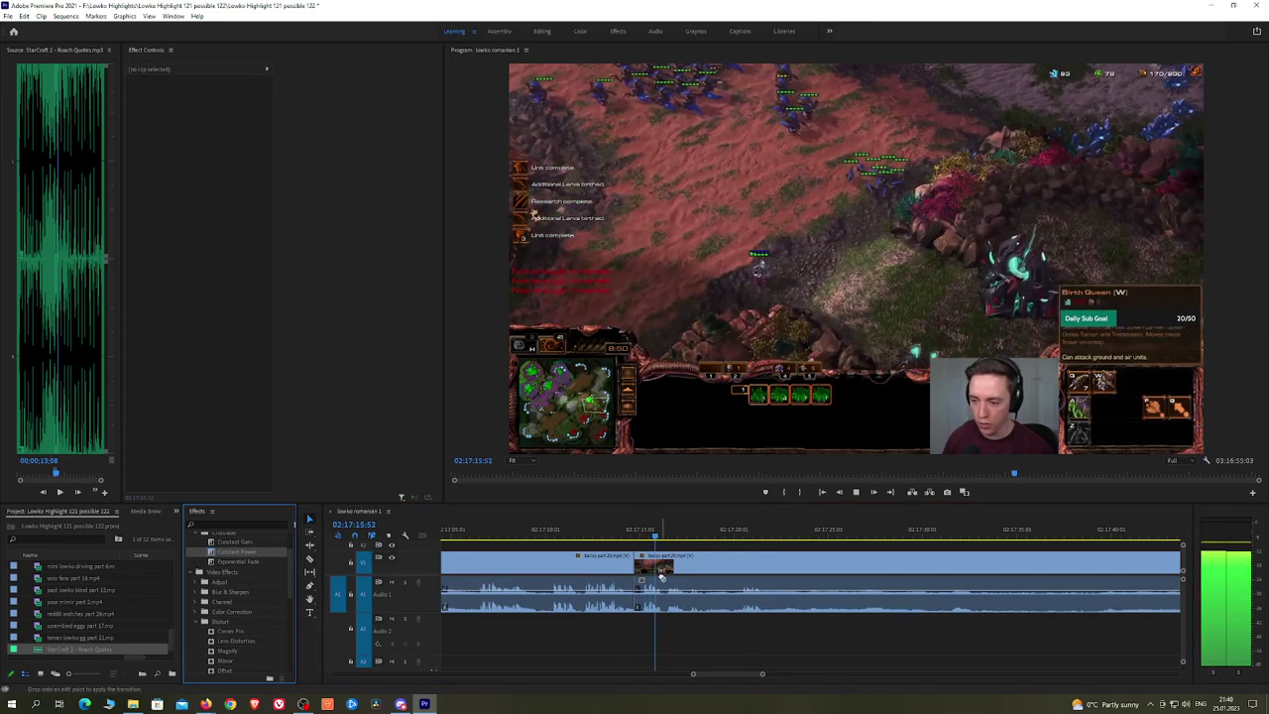
Step: Pan ahead and zoom in to locate the next cut point around 02:17:56
left_click_drag(831, 560, 760, 561)
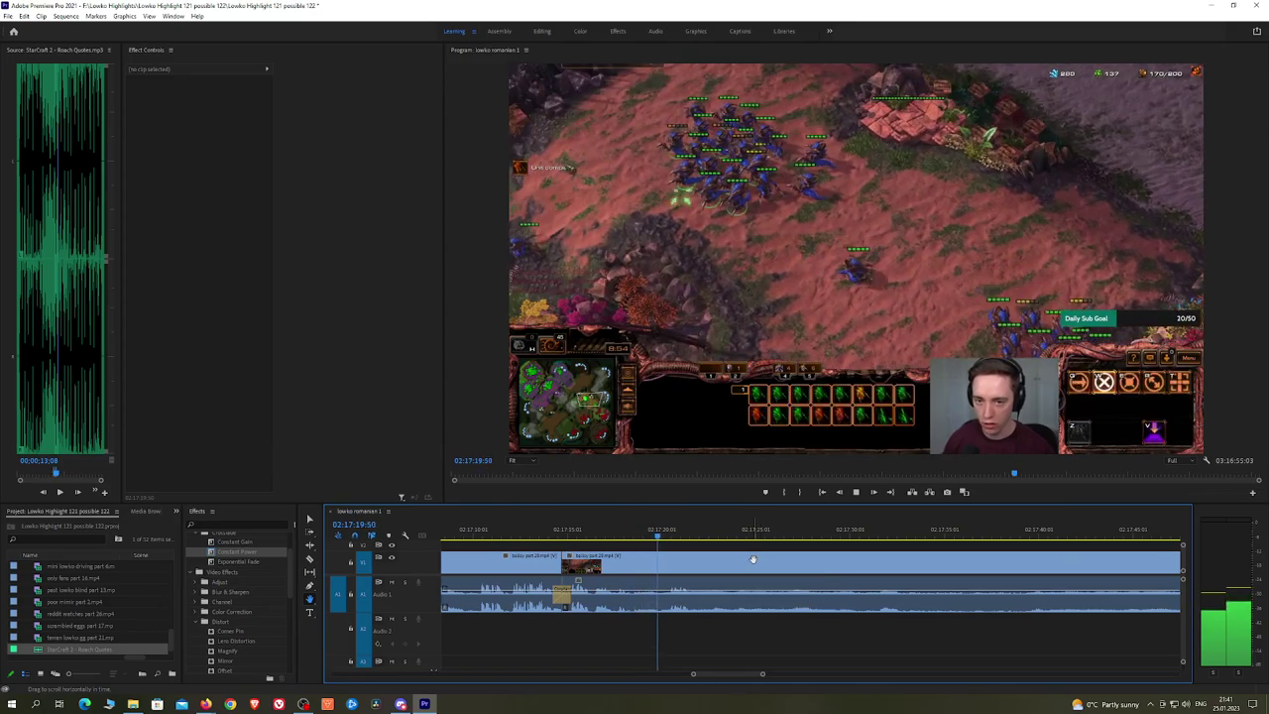
left_click_drag(782, 560, 750, 560)
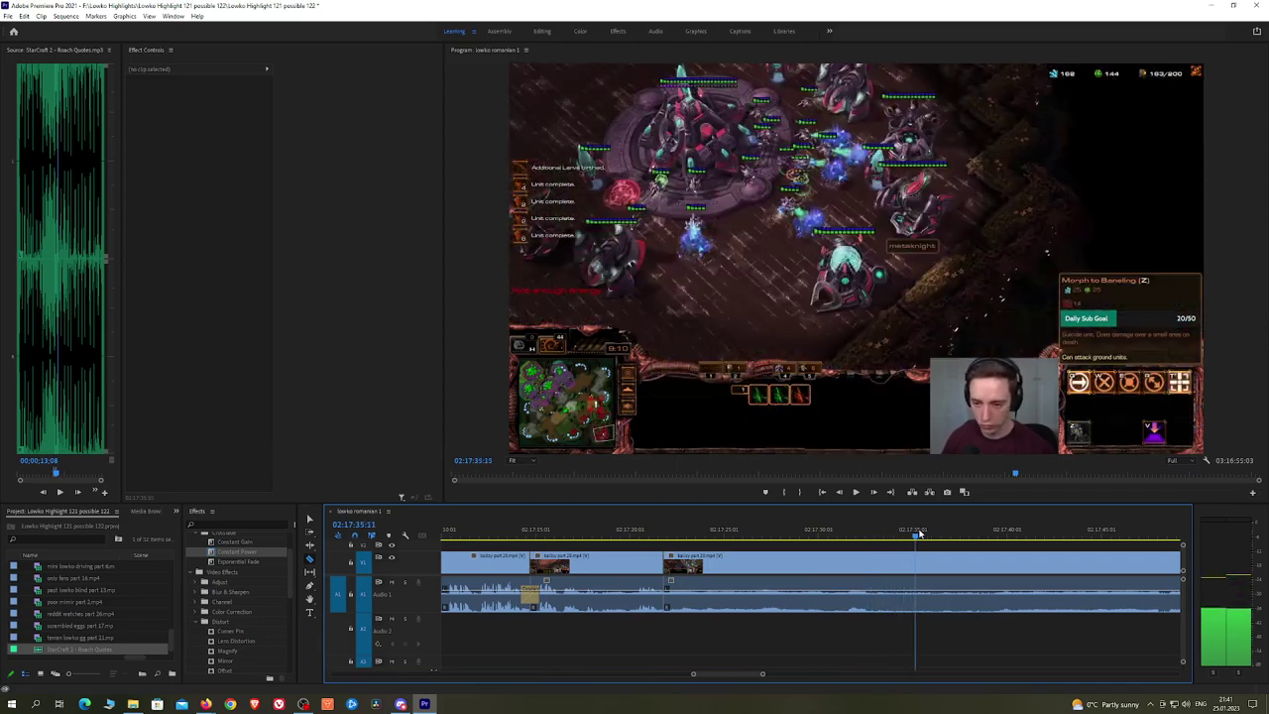
left_click_drag(920, 533, 980, 537)
scroll(1011, 559, "down", 3)
key("equal")
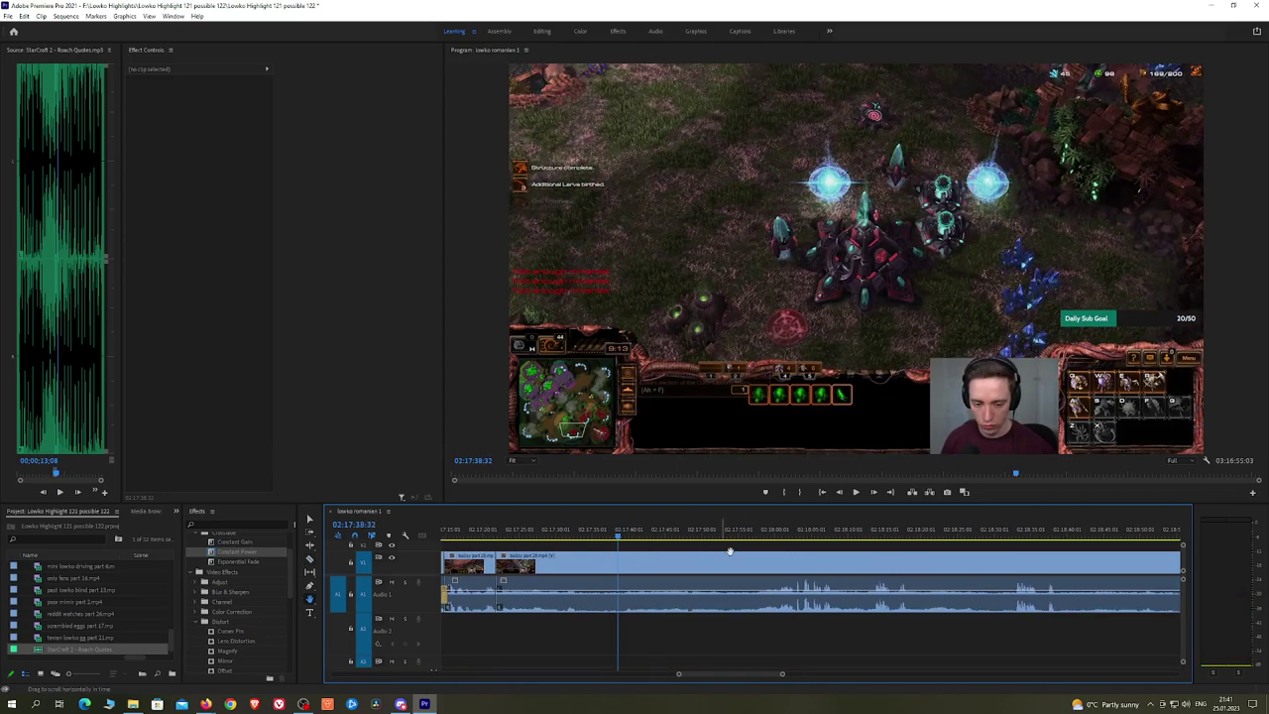
left_click(777, 533)
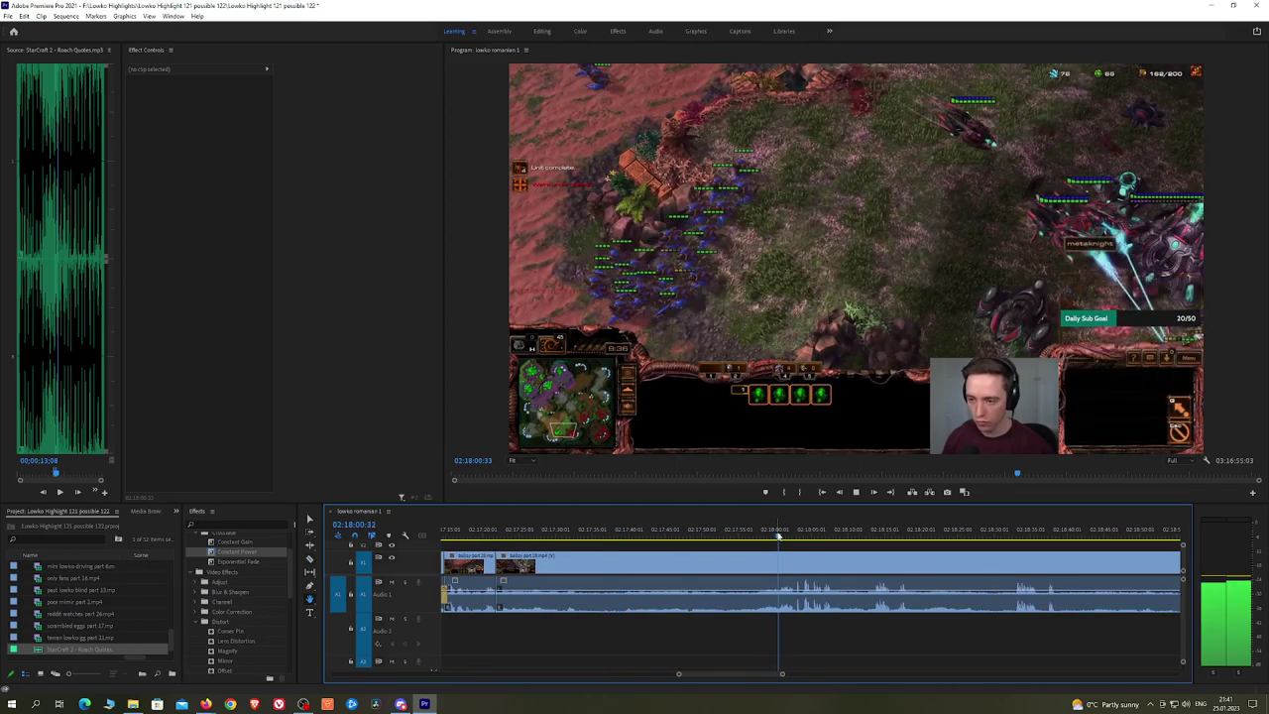
key("equal")
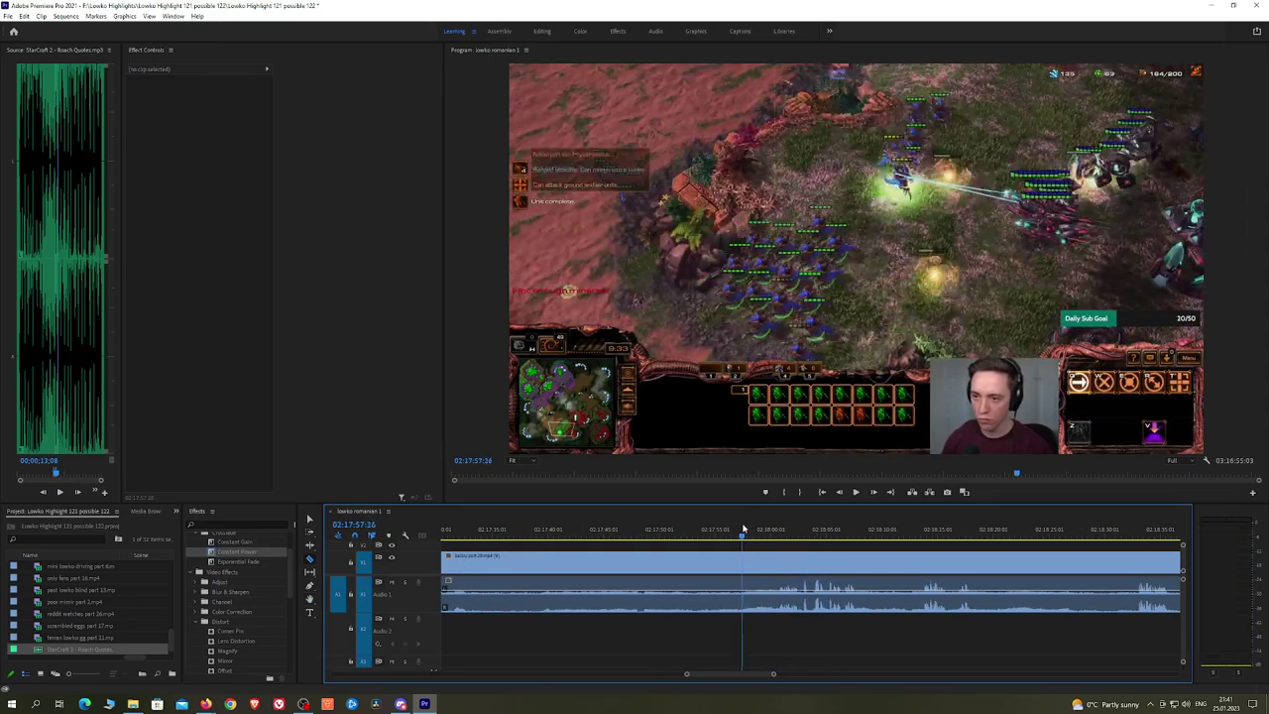
left_click_drag(743, 529, 728, 529)
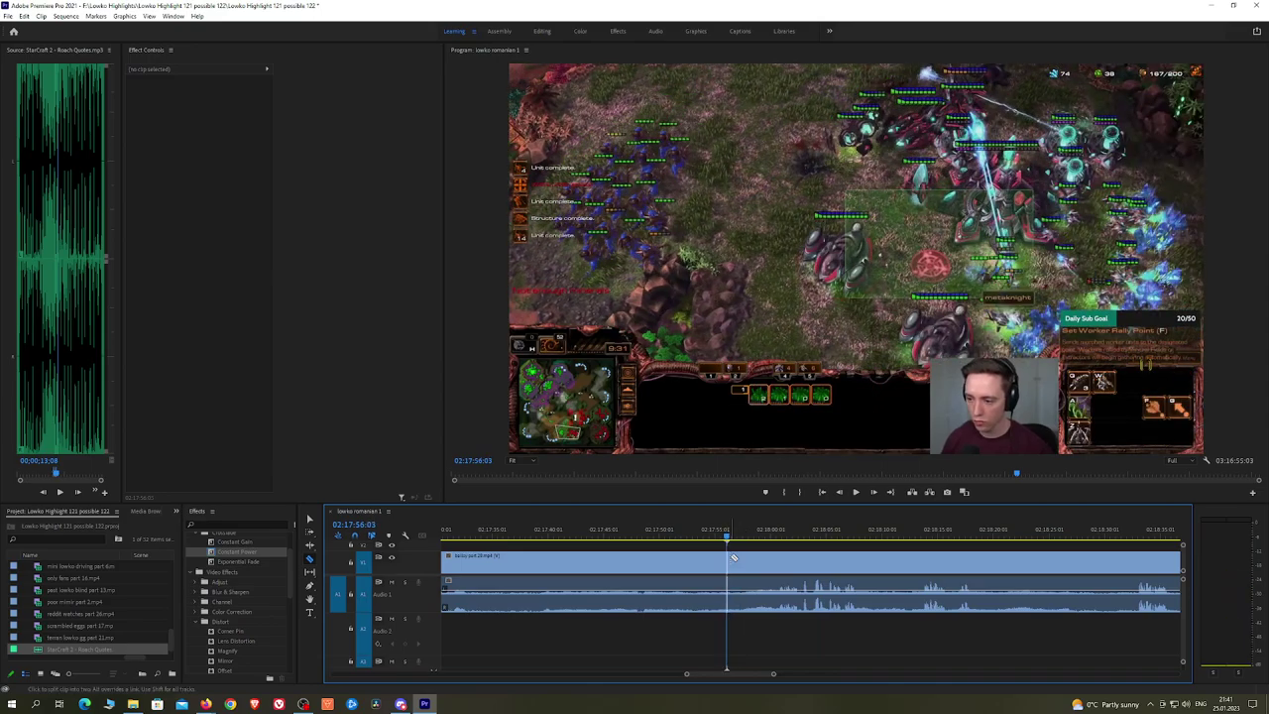
Step: Split at 02:17:56, ripple delete the piece before it and add a Constant Power crossfade
left_click(731, 558)
key("v")
left_click(714, 561)
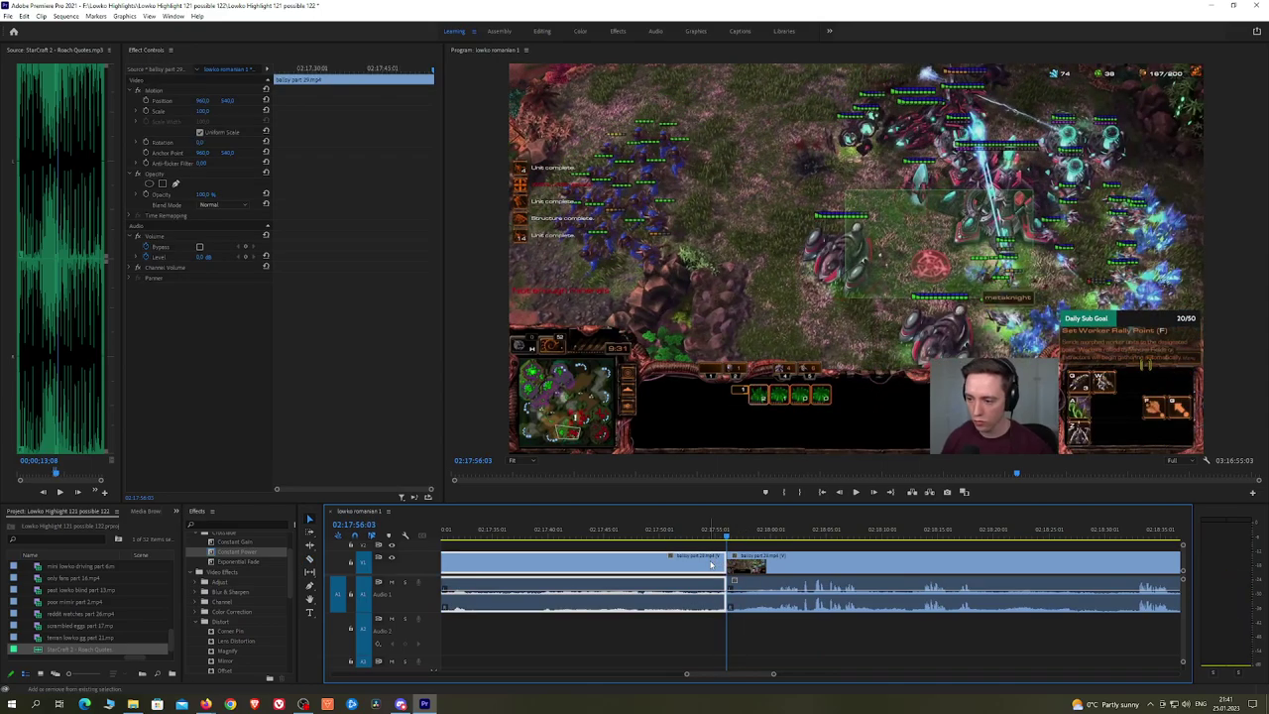
key("shift+Delete")
key("space")
left_click_drag(259, 553, 809, 595)
Step: Jump playback forward and bring later footage into view
scroll(902, 569, "up", 2)
left_click(843, 533)
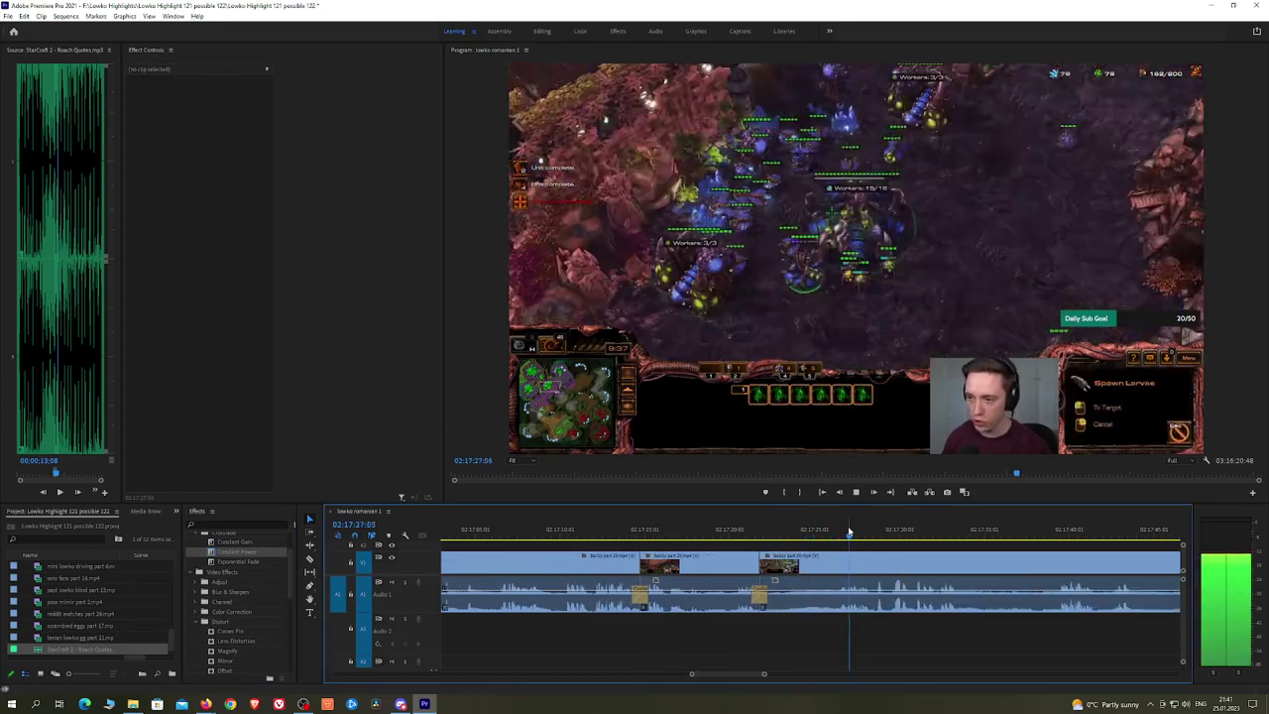
key("h")
left_click_drag(907, 539, 713, 539)
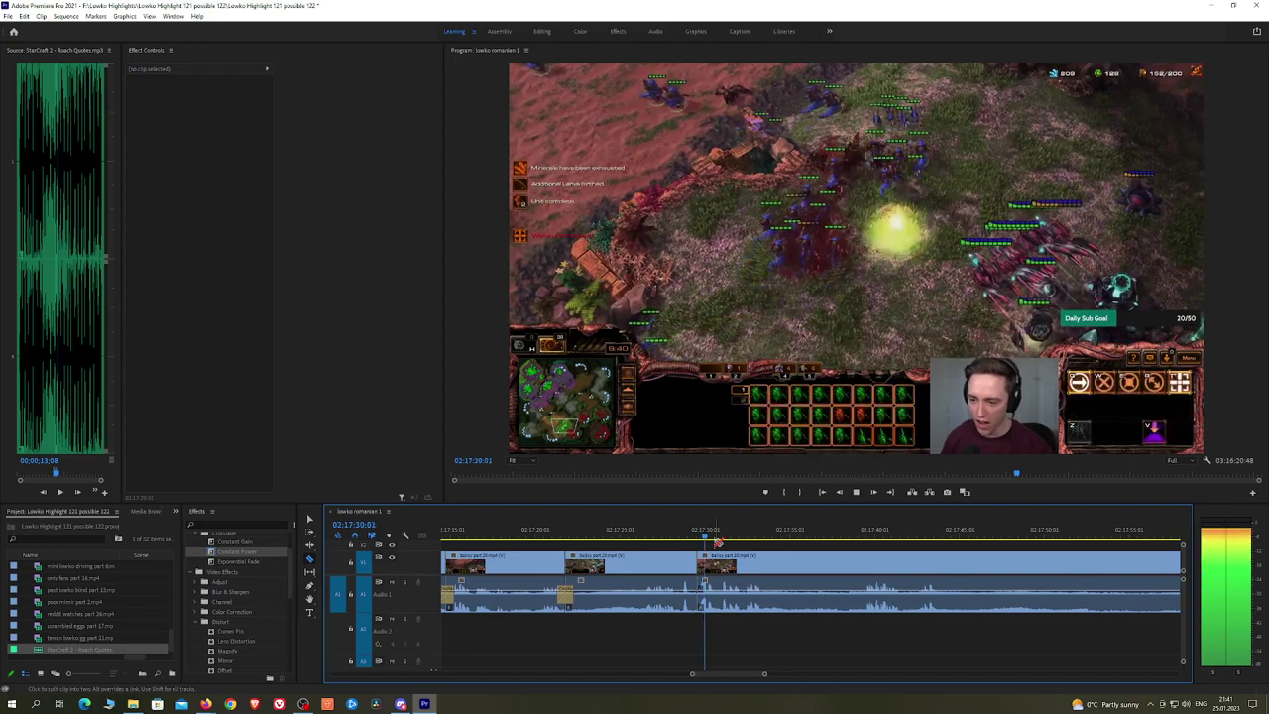
Step: Add Roach Quotes.mp3 to Audio 2 at the 02:17:30 cut, shorten its end and lower its volume
left_click(706, 607)
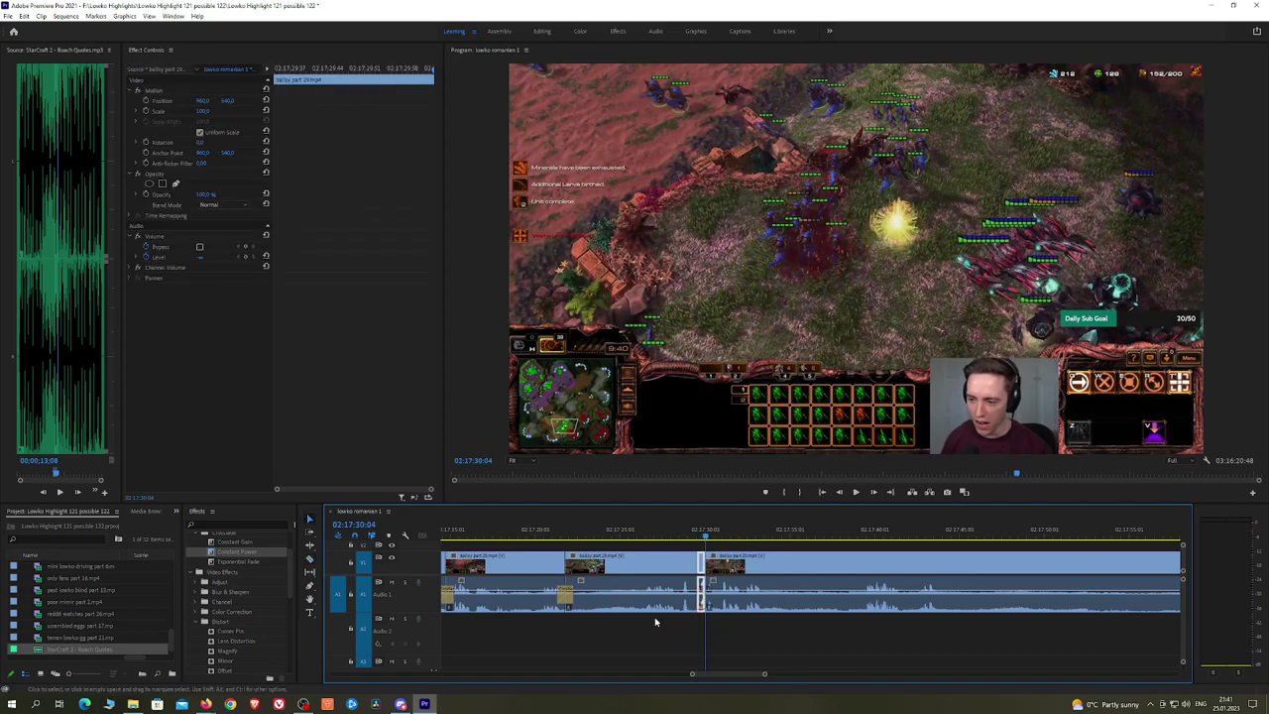
left_click(55, 648)
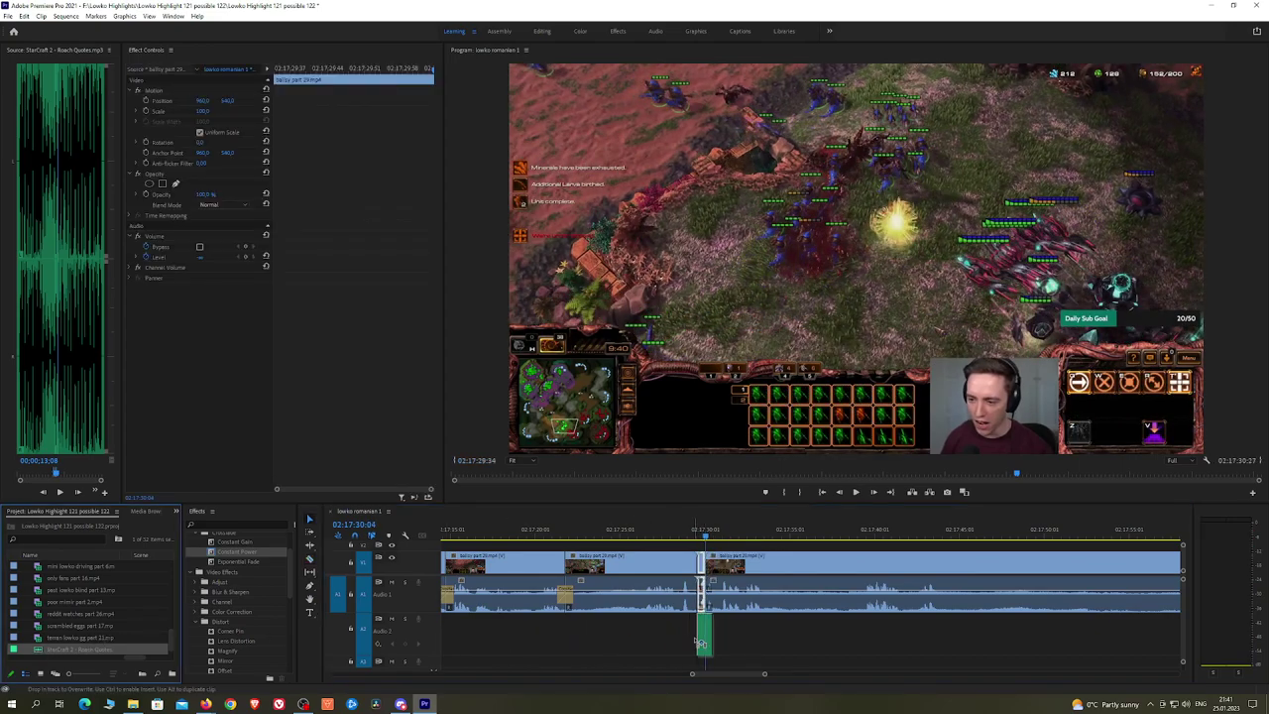
left_click_drag(697, 640, 700, 641)
scroll(700, 640, "up", 5)
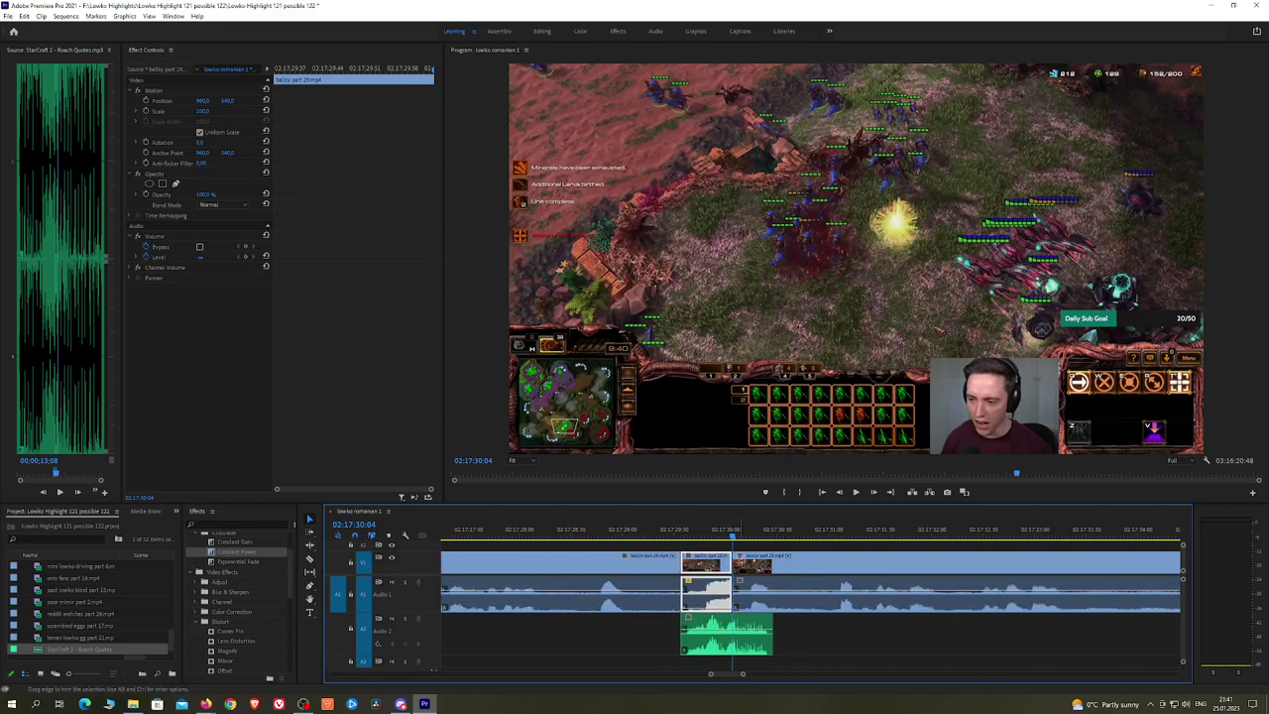
left_click(706, 628)
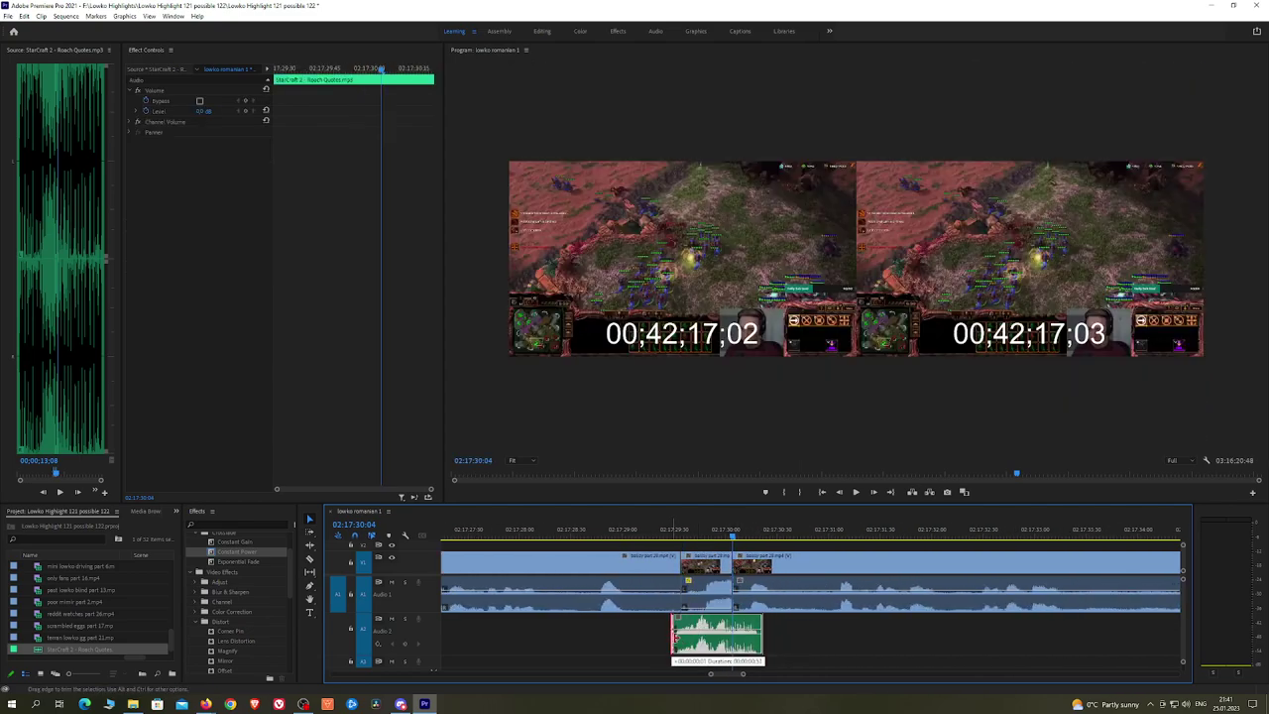
left_click_drag(765, 640, 732, 638)
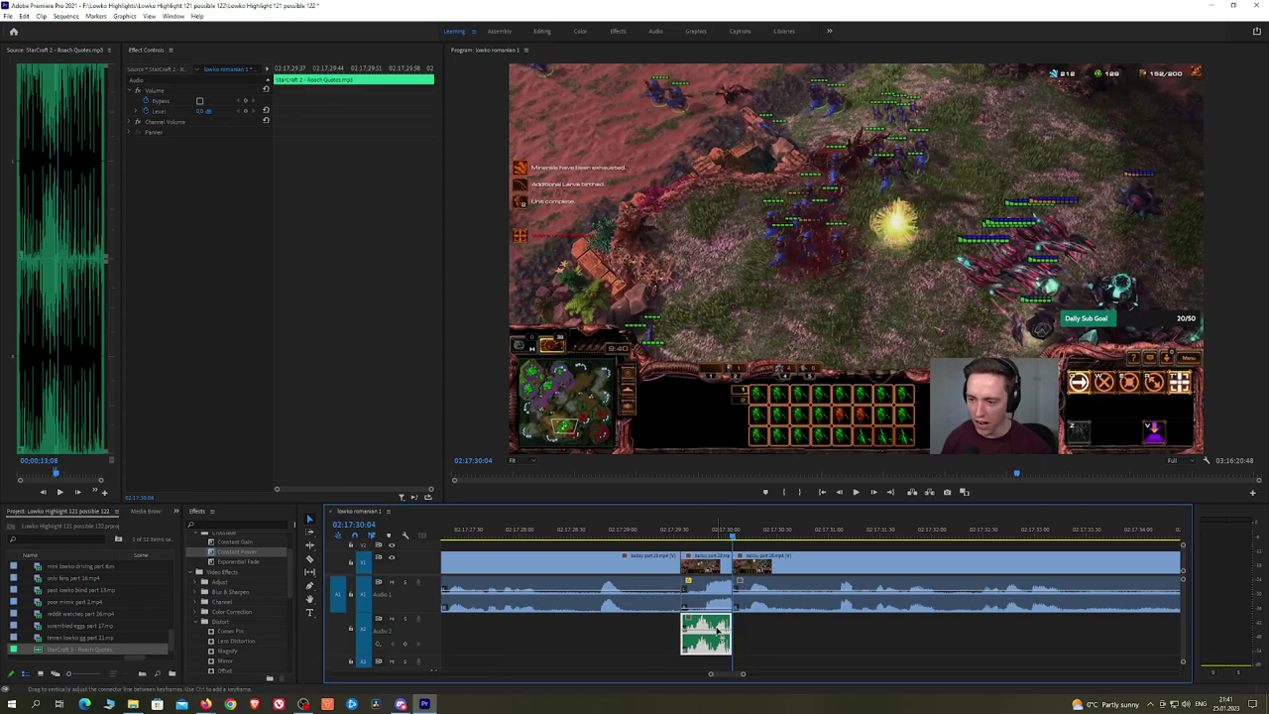
left_click(206, 110)
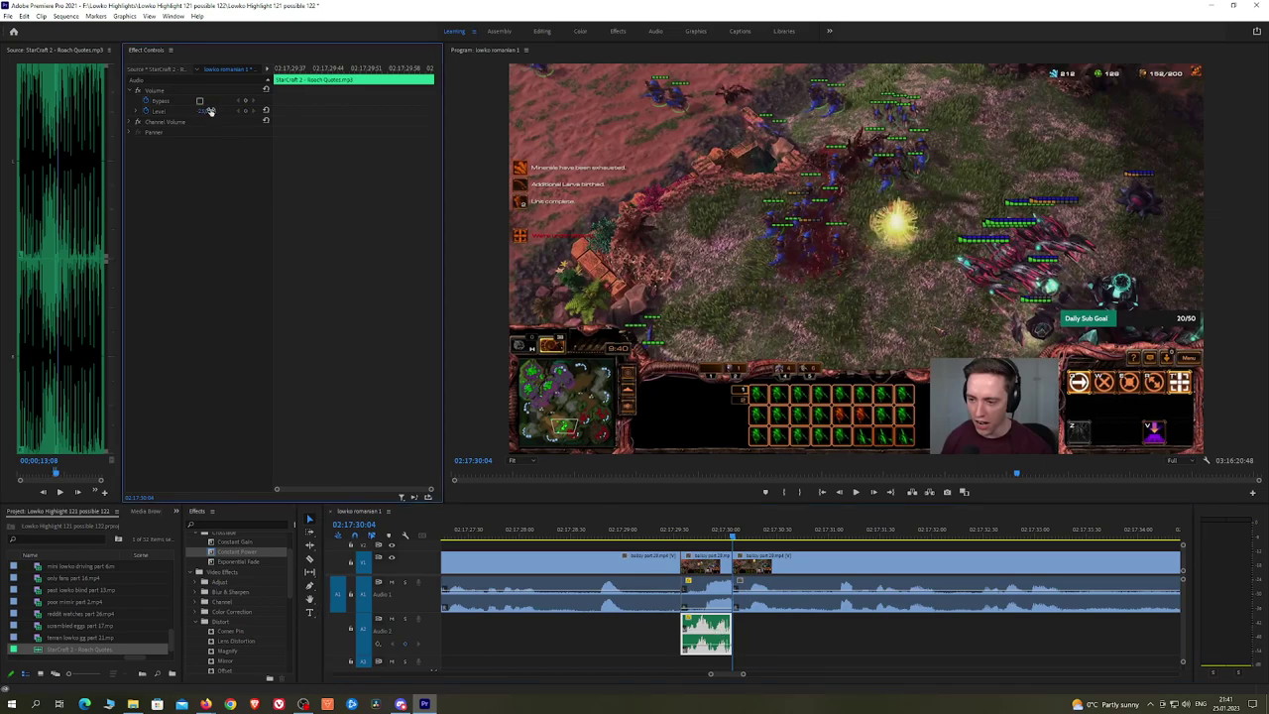
Step: Play back from just before the cut to hear the new sound cue
left_click(661, 533)
key("space")
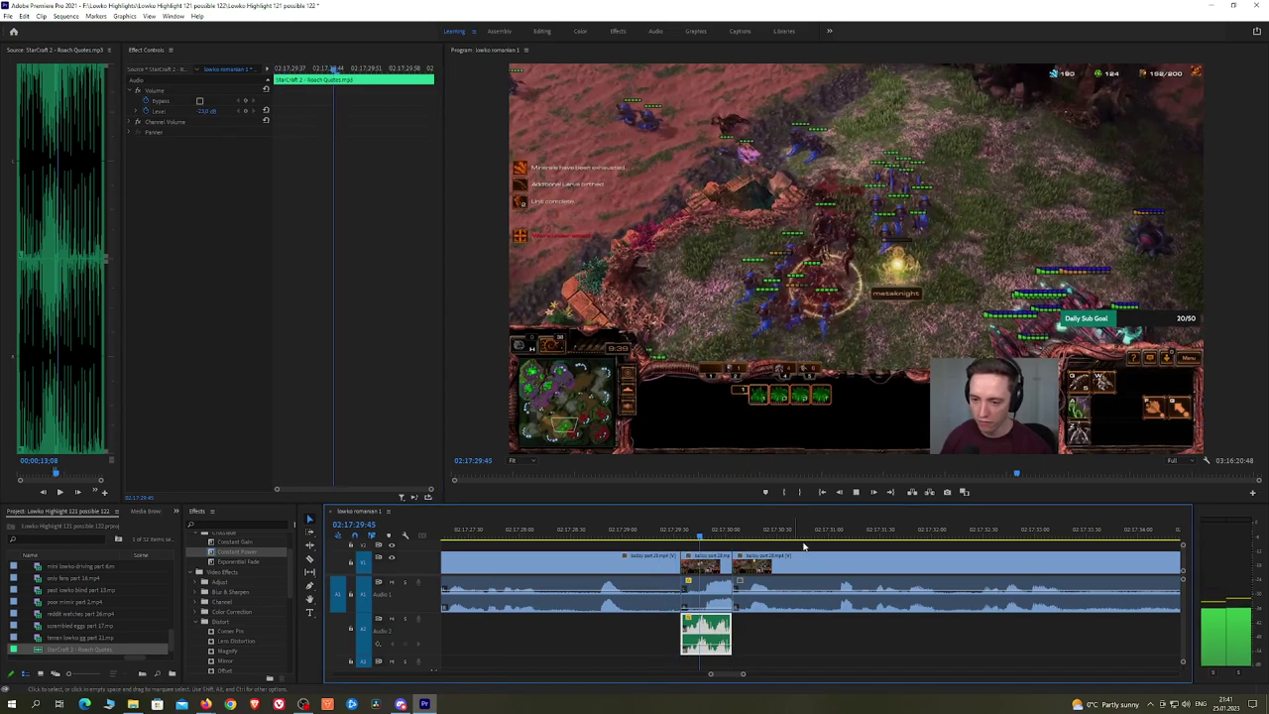
left_click(835, 548)
scroll(843, 549, "down", 3)
scroll(868, 553, "down", 3)
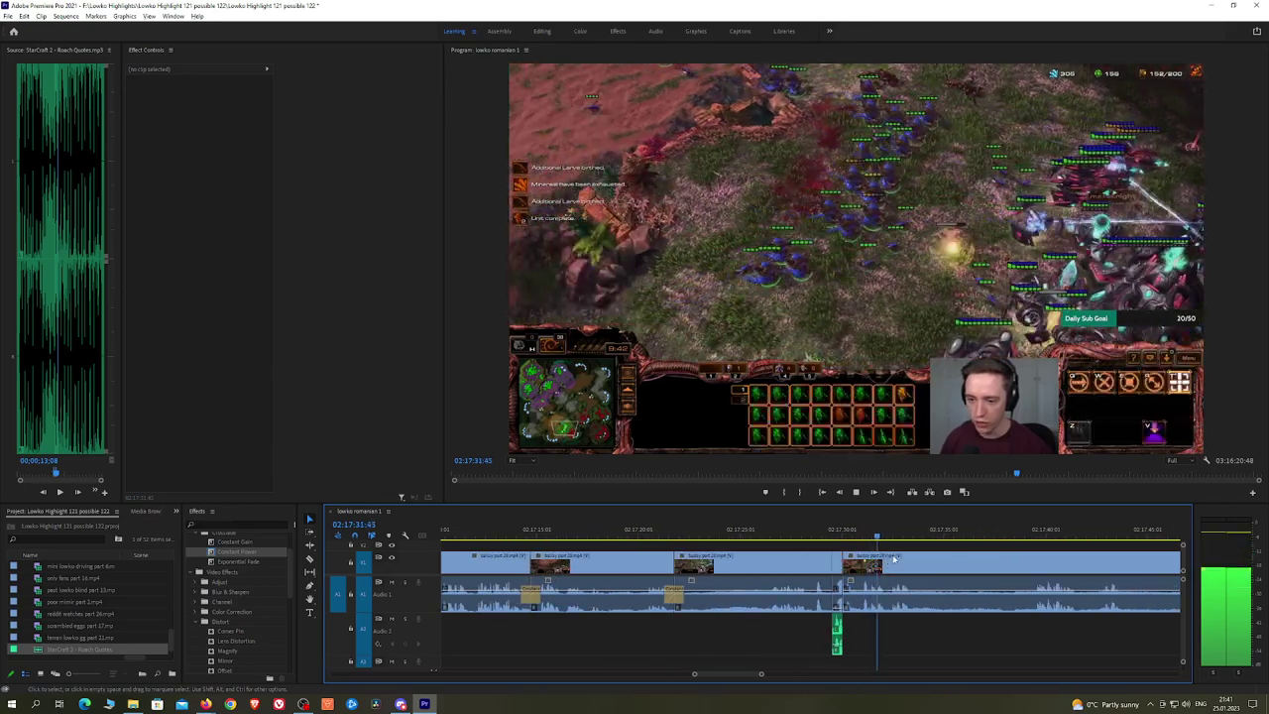
Step: Review later stream footage to locate the unwanted stretch
key("h")
left_click_drag(954, 553, 821, 536)
key("space")
scroll(760, 538, "right", 3)
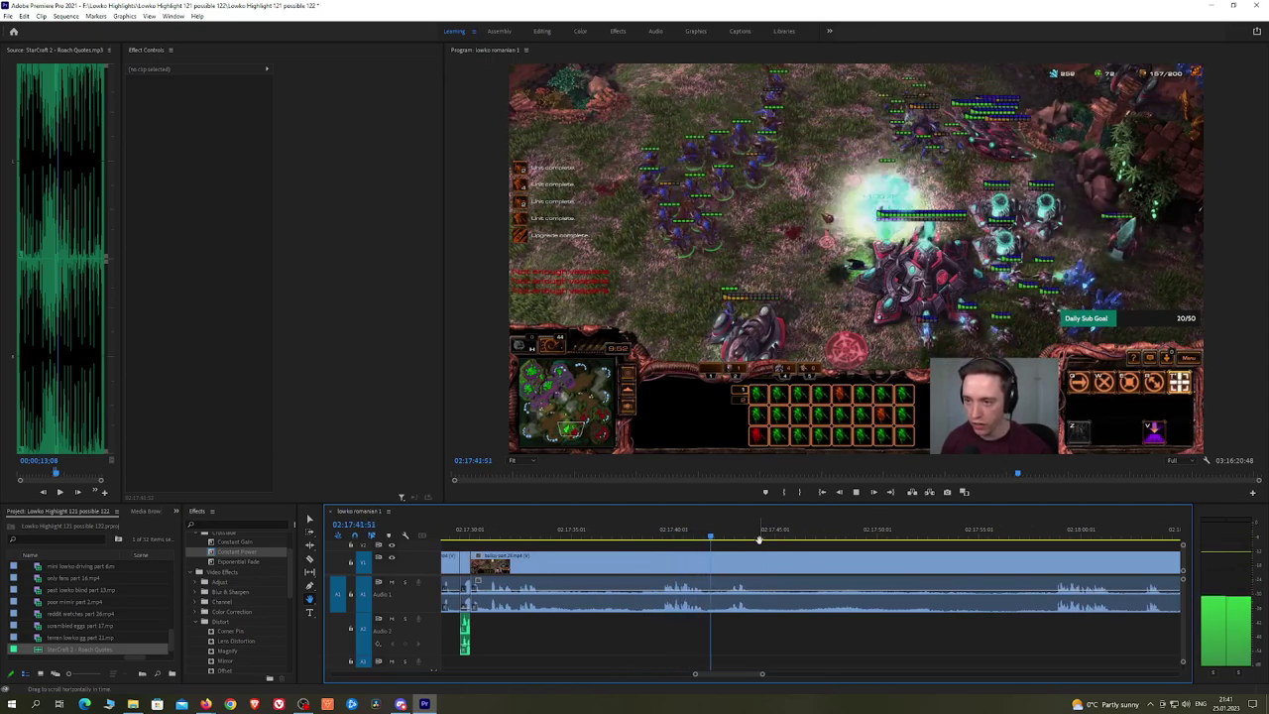
scroll(798, 546, "right", 1)
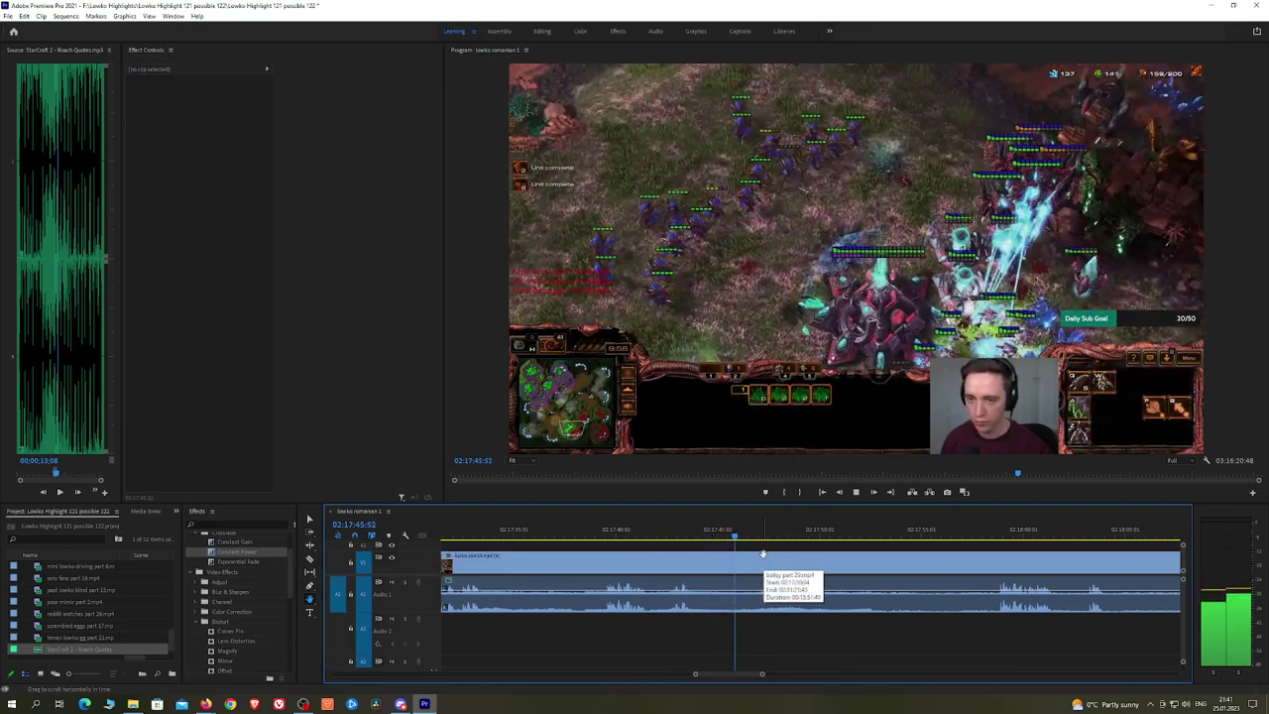
left_click_drag(755, 535, 985, 532)
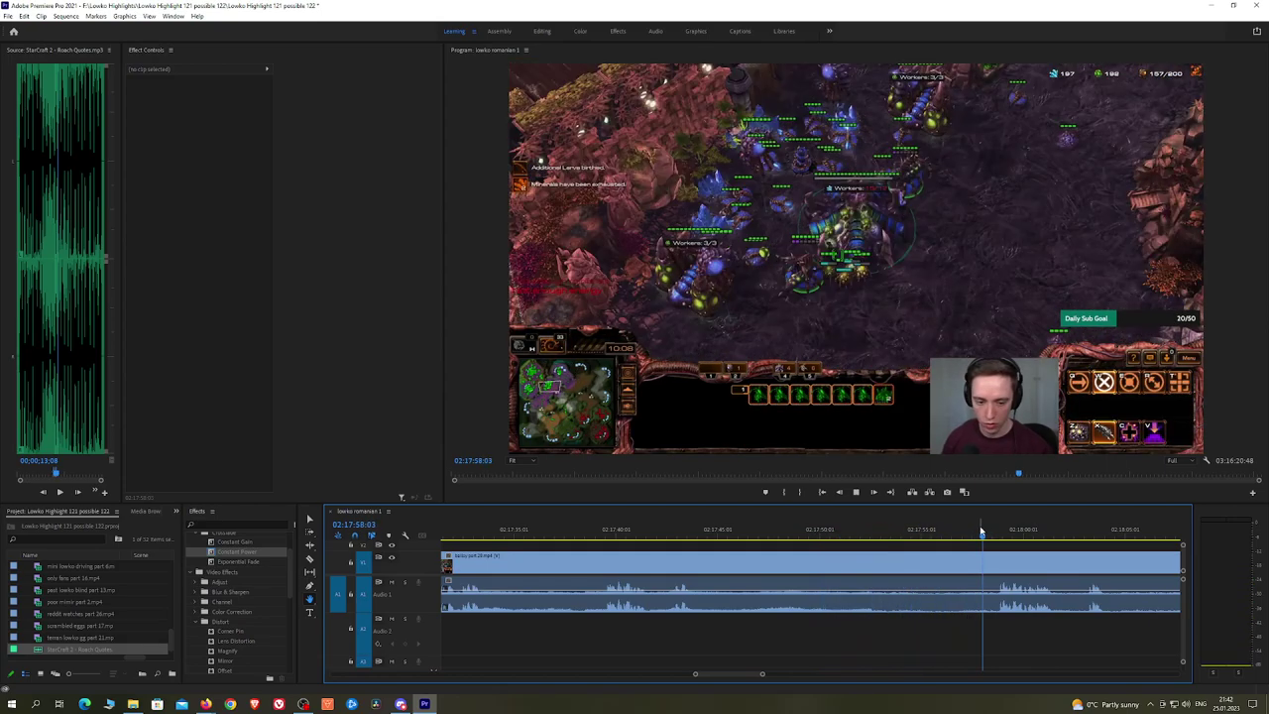
key("space")
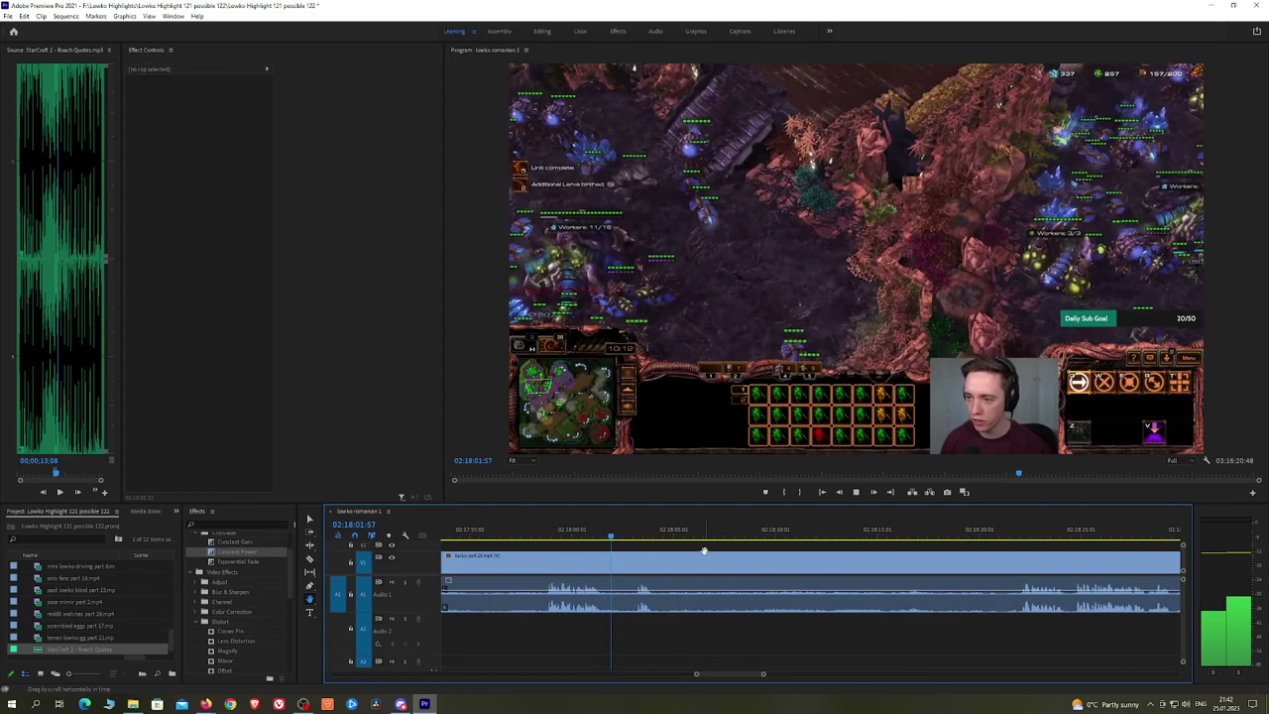
left_click_drag(725, 552, 693, 547)
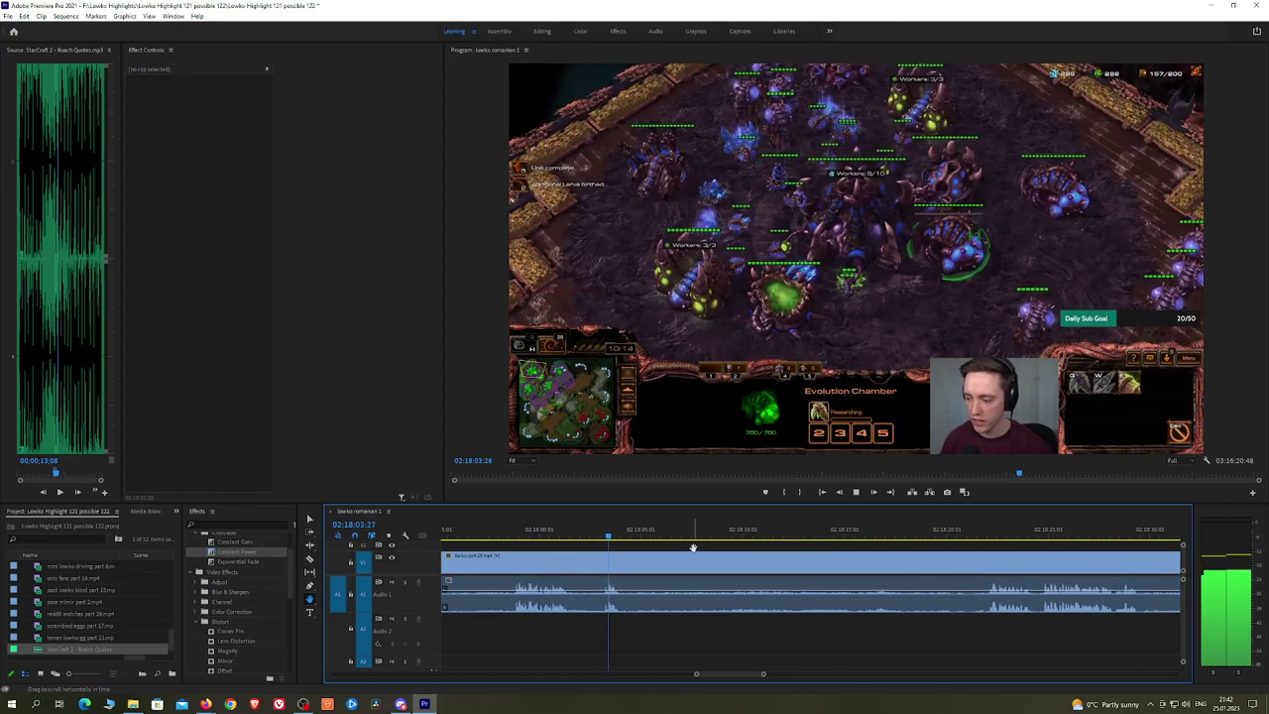
Step: Razor both ends of the unwanted stretch and ripple-delete it to close the gap
key("c")
left_click(629, 563)
left_click(980, 536)
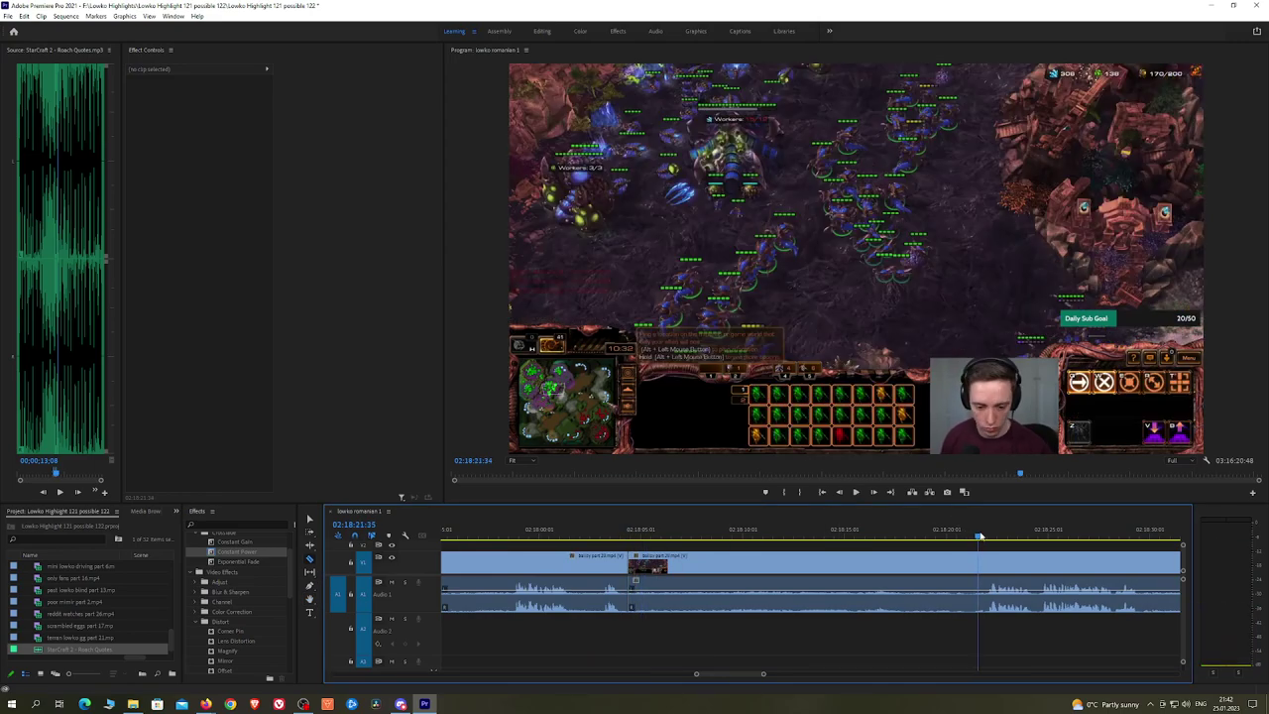
key("space")
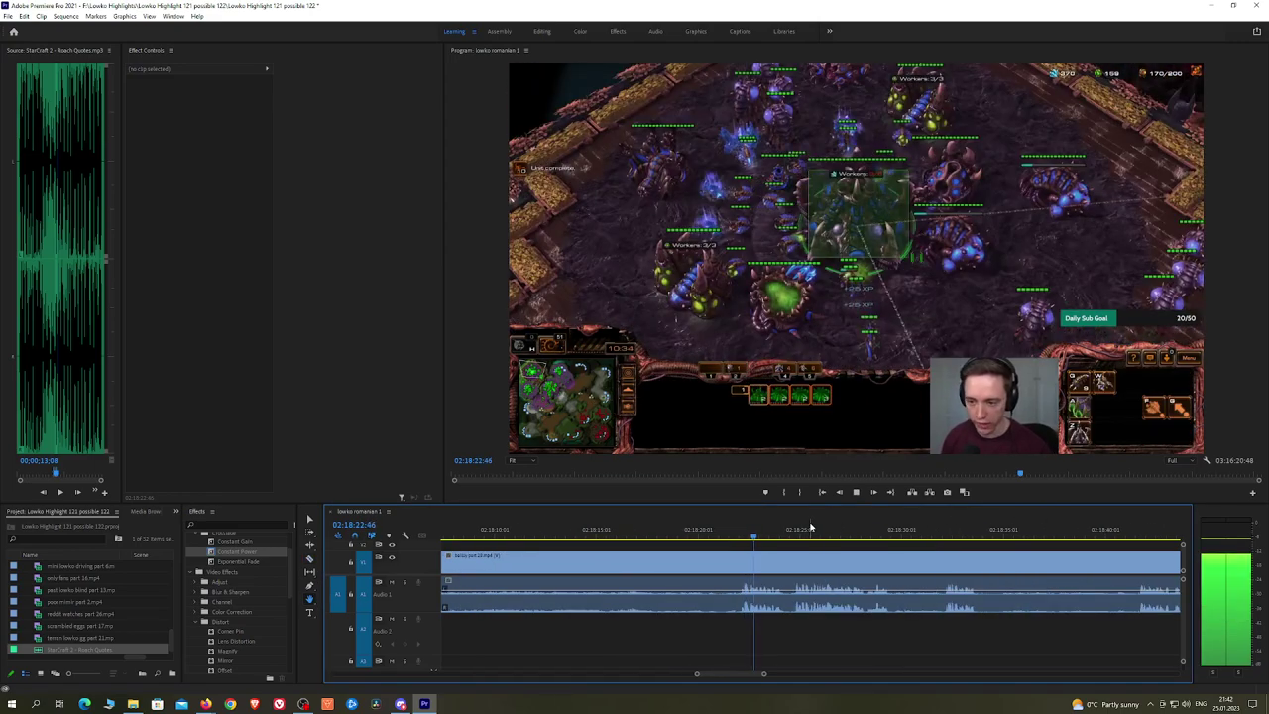
scroll(783, 556, "down", 3)
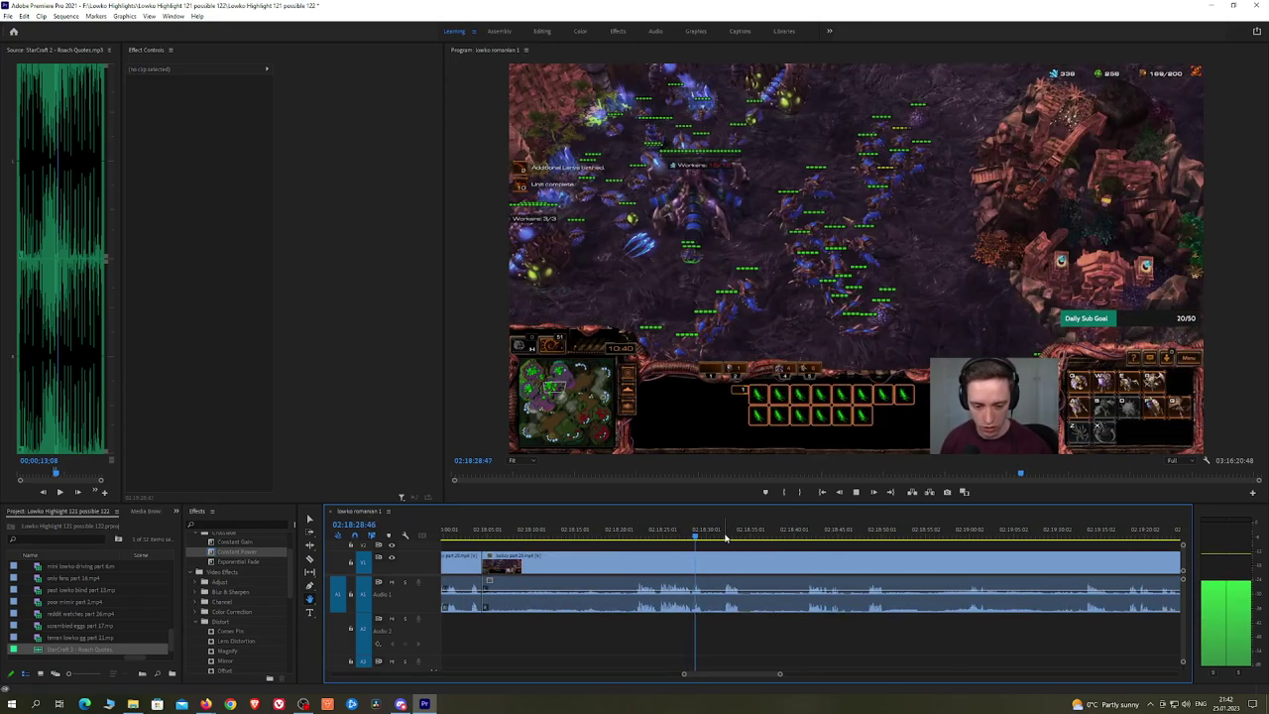
left_click(730, 536)
left_click(810, 534)
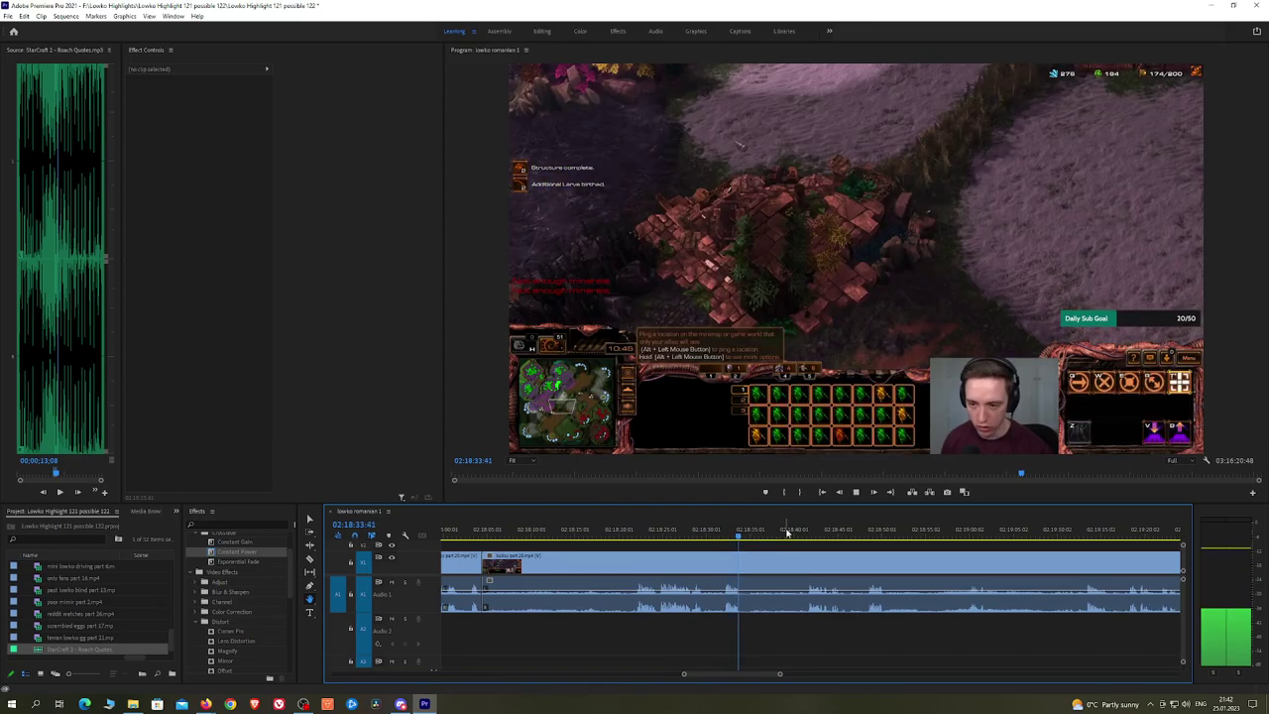
left_click_drag(811, 533, 960, 530)
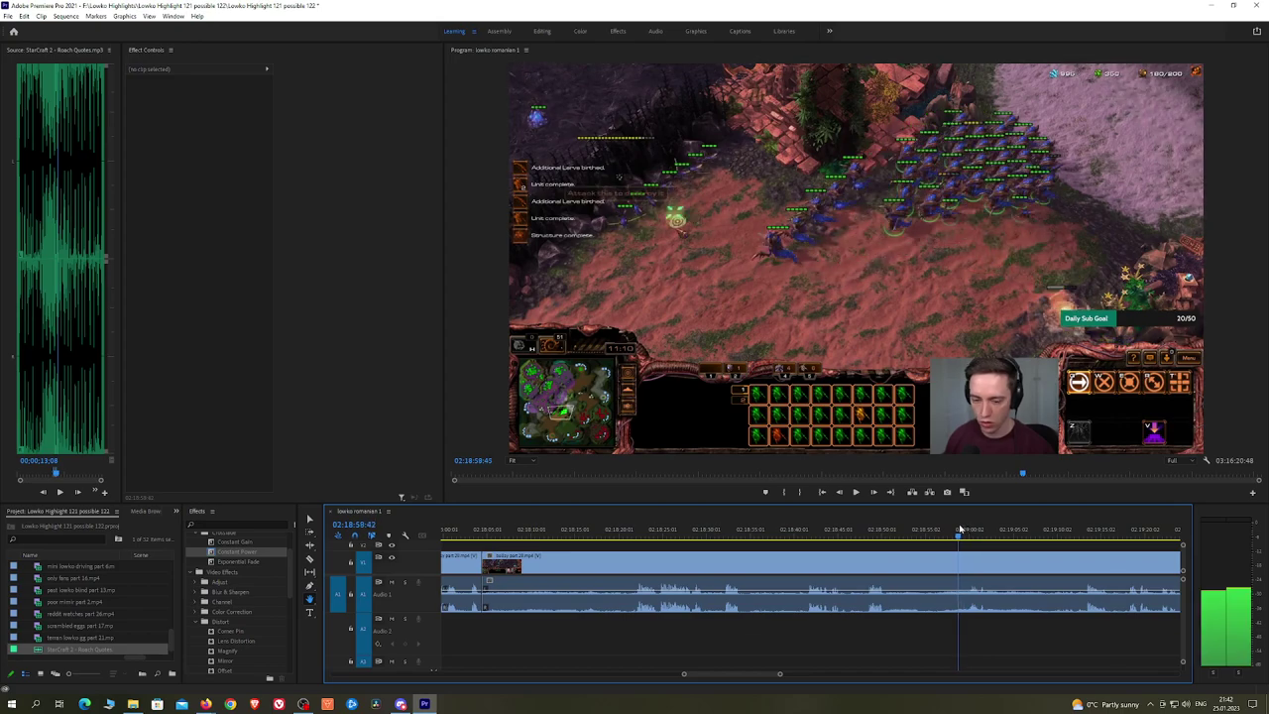
left_click(956, 563)
key("v")
left_click(937, 568)
key("shift+Delete")
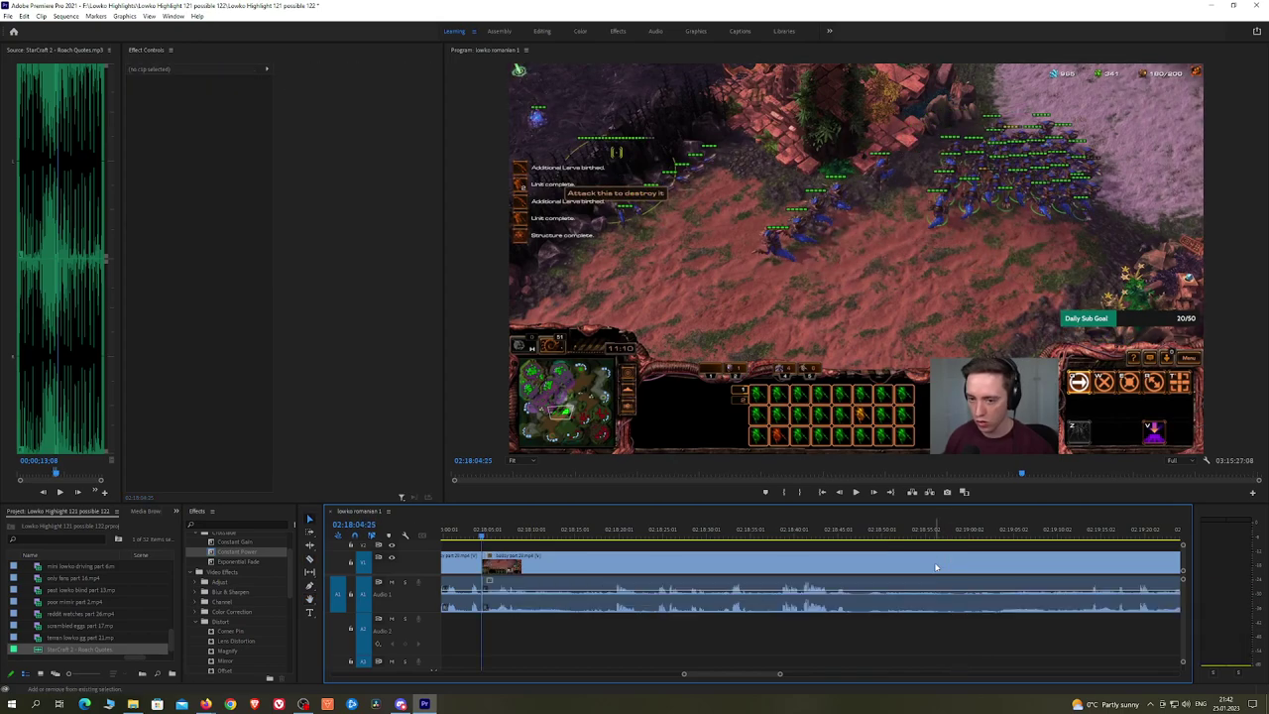
Step: Add a Constant Power crossfade at the new audio join and play it back
left_click_drag(247, 560, 486, 607)
key("space")
key("h")
left_click_drag(575, 563, 562, 561)
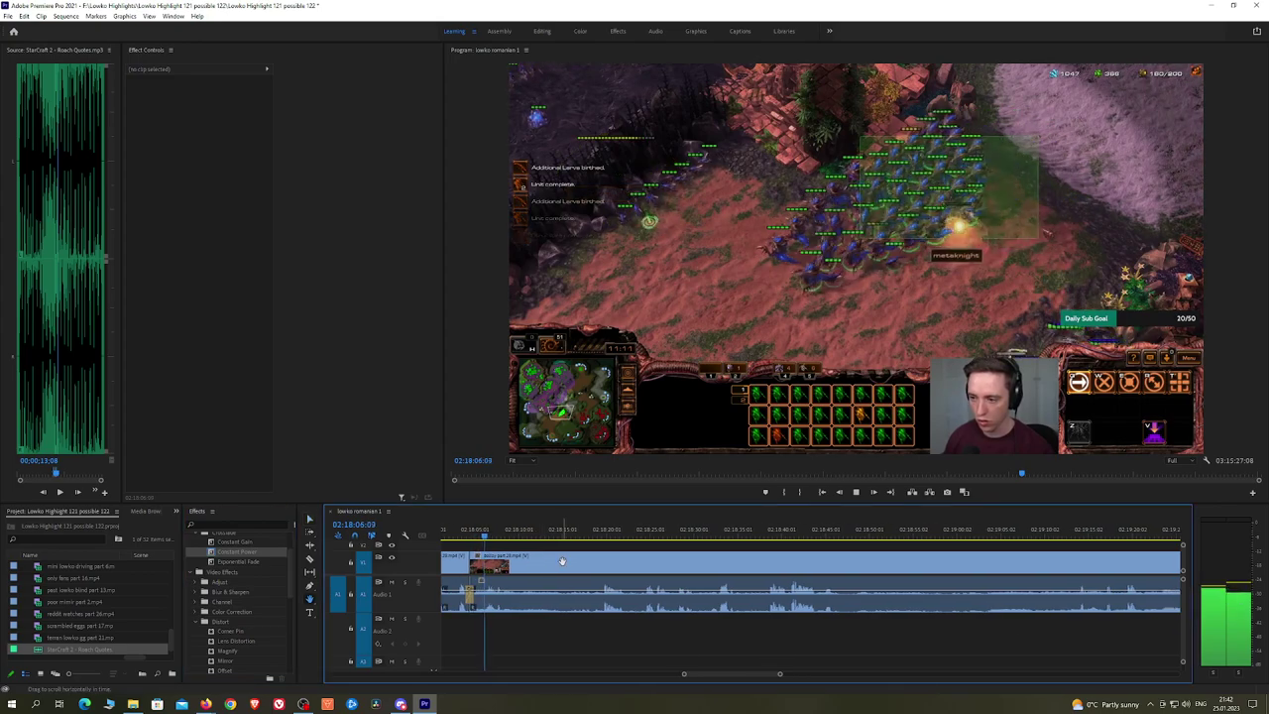
key("space")
scroll(503, 561, "up", 5)
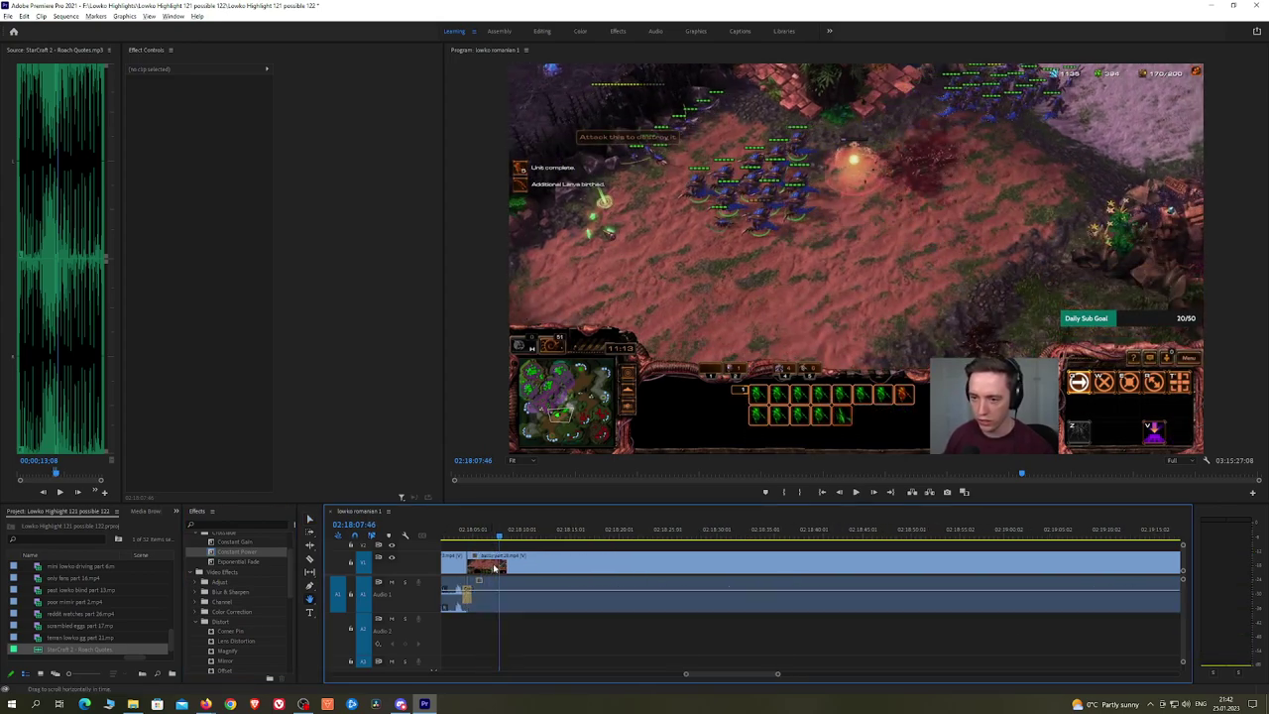
left_click(469, 536)
key("space")
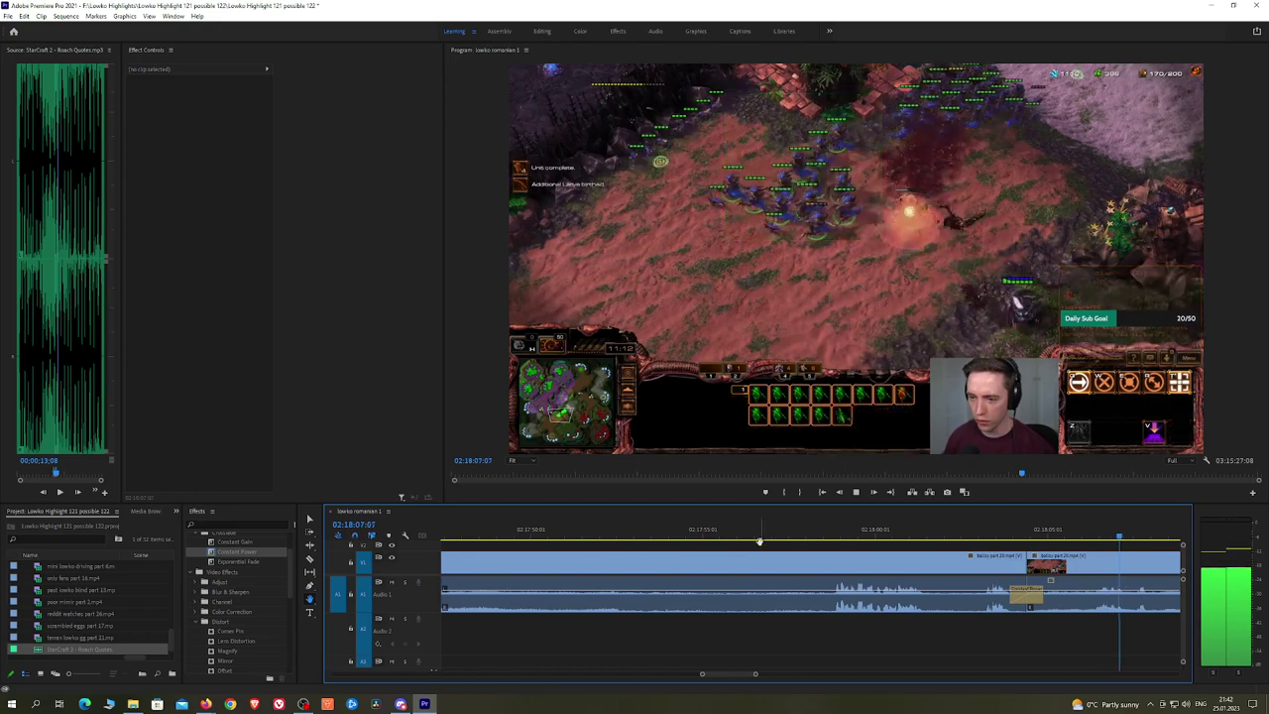
key("space")
Step: Split the stream footage near 02:18:07 and park the playhead on the new cut
left_click_drag(1096, 567, 759, 548)
key("space")
key("space")
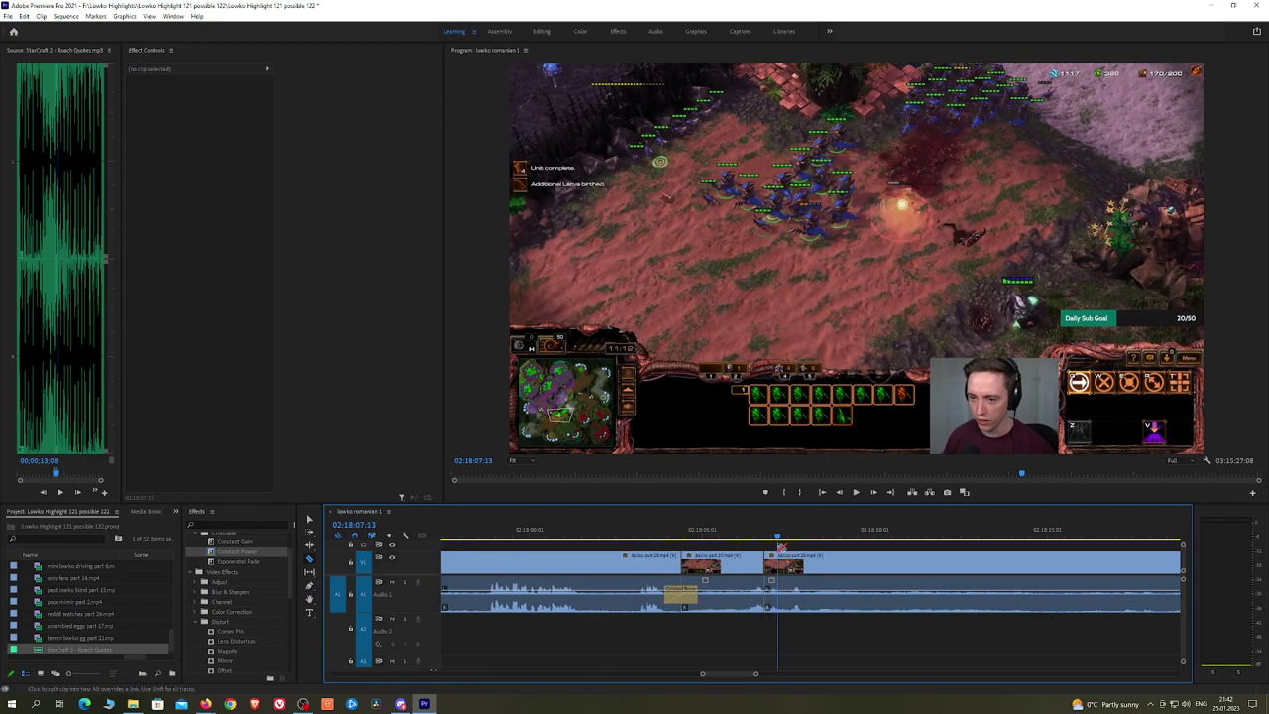
left_click(763, 537)
key("space")
key("space")
scroll(778, 555, "up", 3)
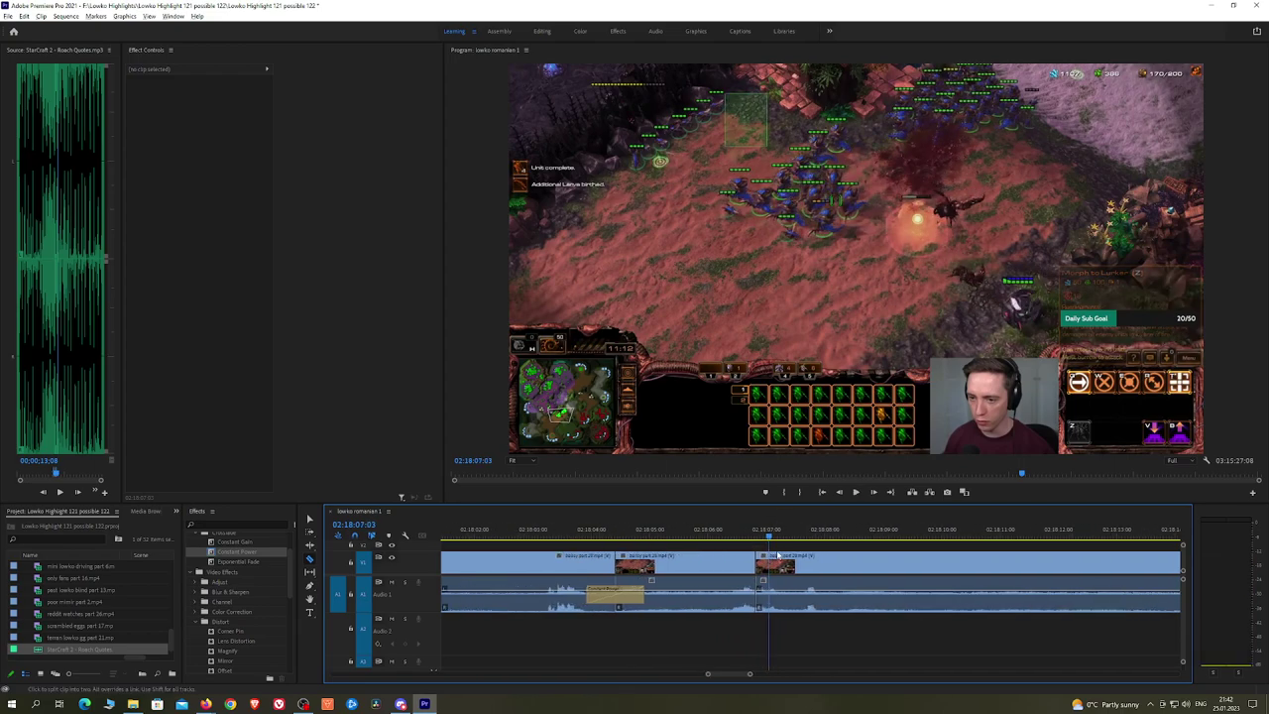
left_click(764, 538)
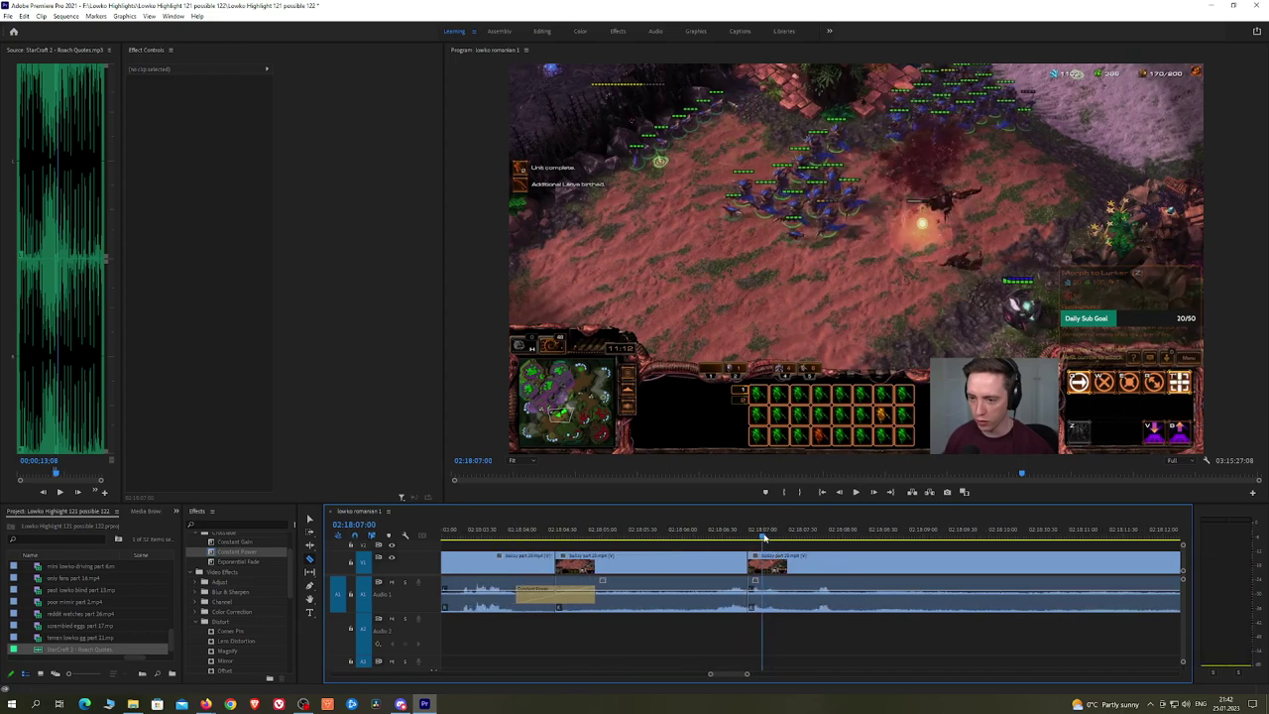
Step: Drop Roach Quotes.mp3 onto Audio 2 at the 02:18:07 cut and lower its volume level
left_click(758, 595)
left_click_drag(37, 646, 761, 649)
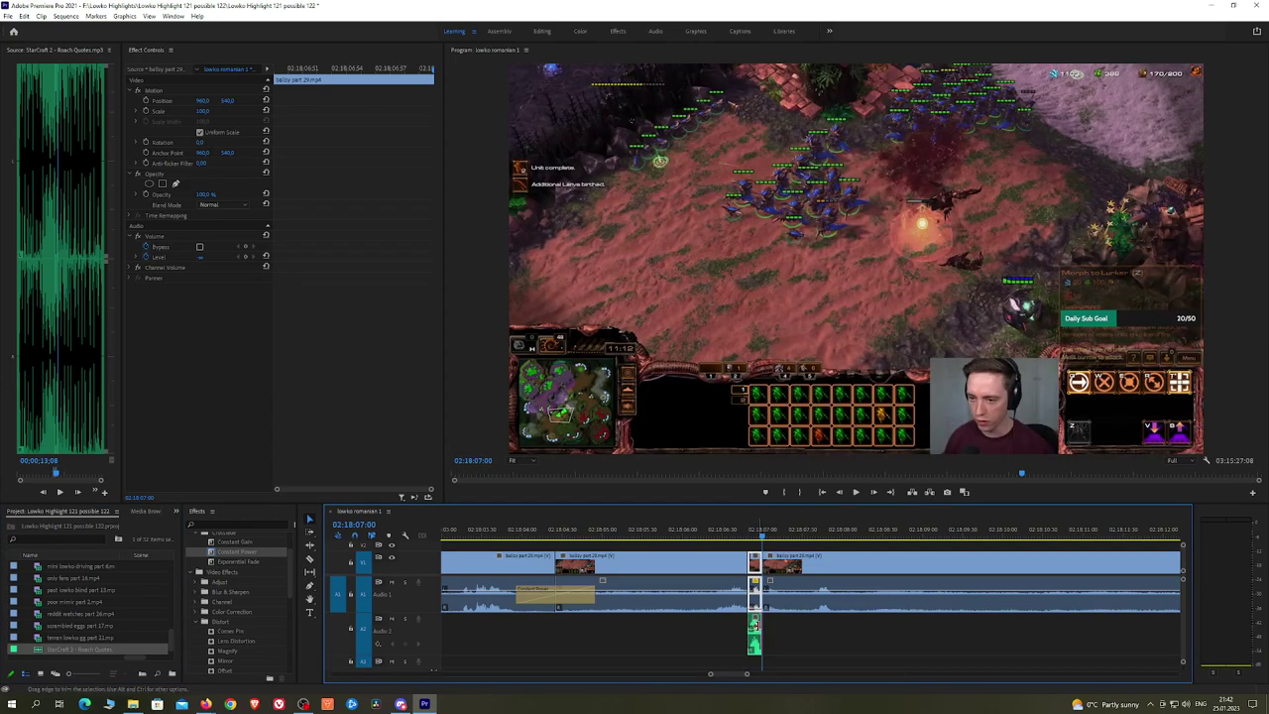
left_click(752, 635)
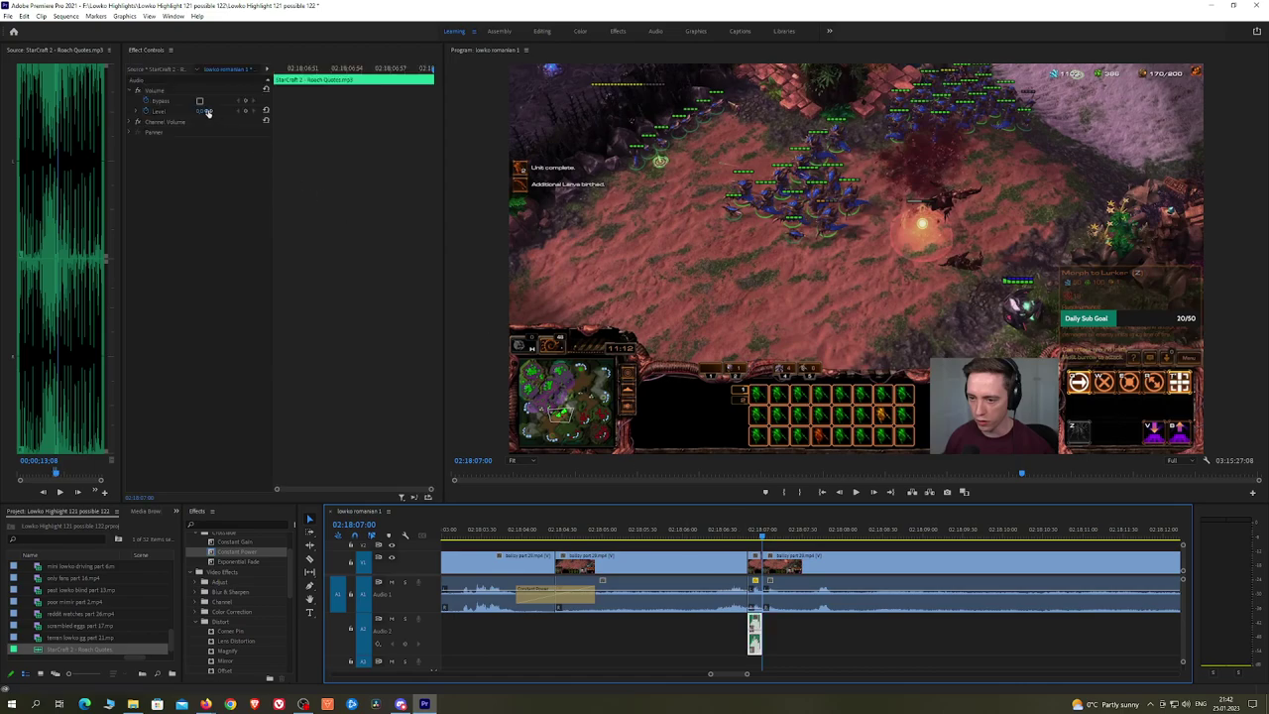
left_click(207, 111)
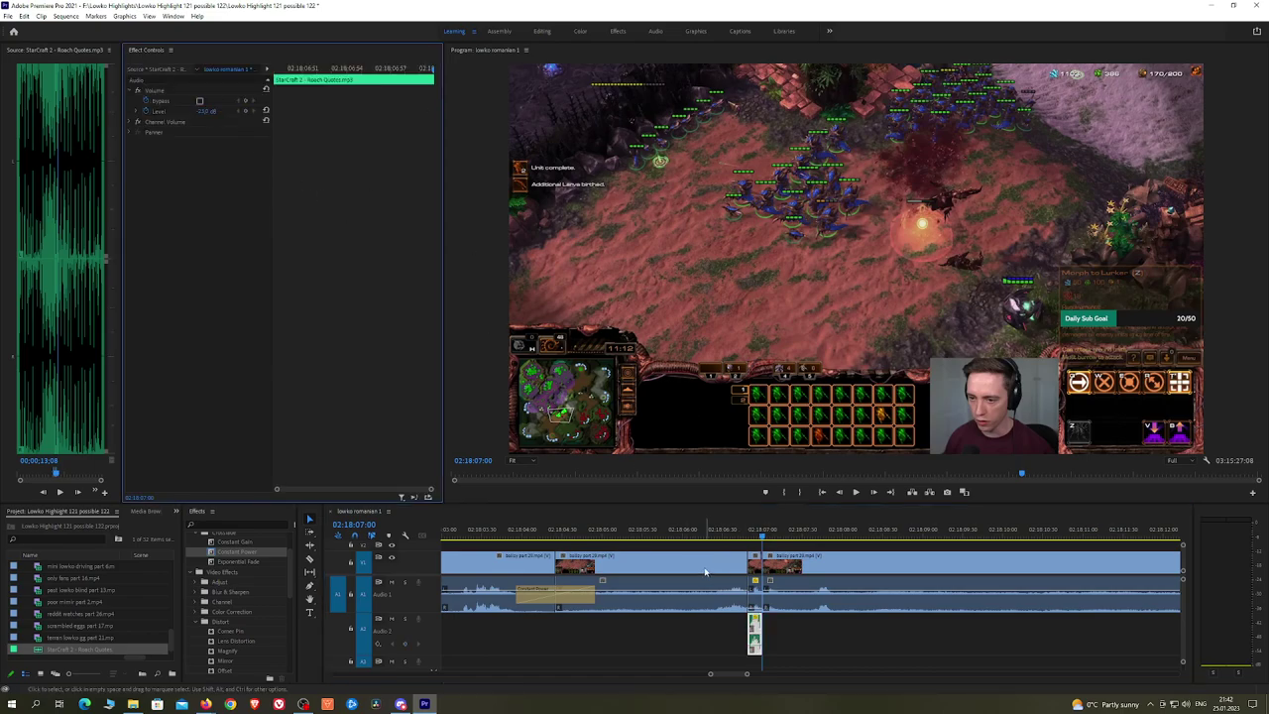
Step: Play back the new sound cue, maximising the Program monitor and then restoring the layout
left_click(717, 533)
key("space")
key("space")
left_click_drag(677, 541, 647, 542)
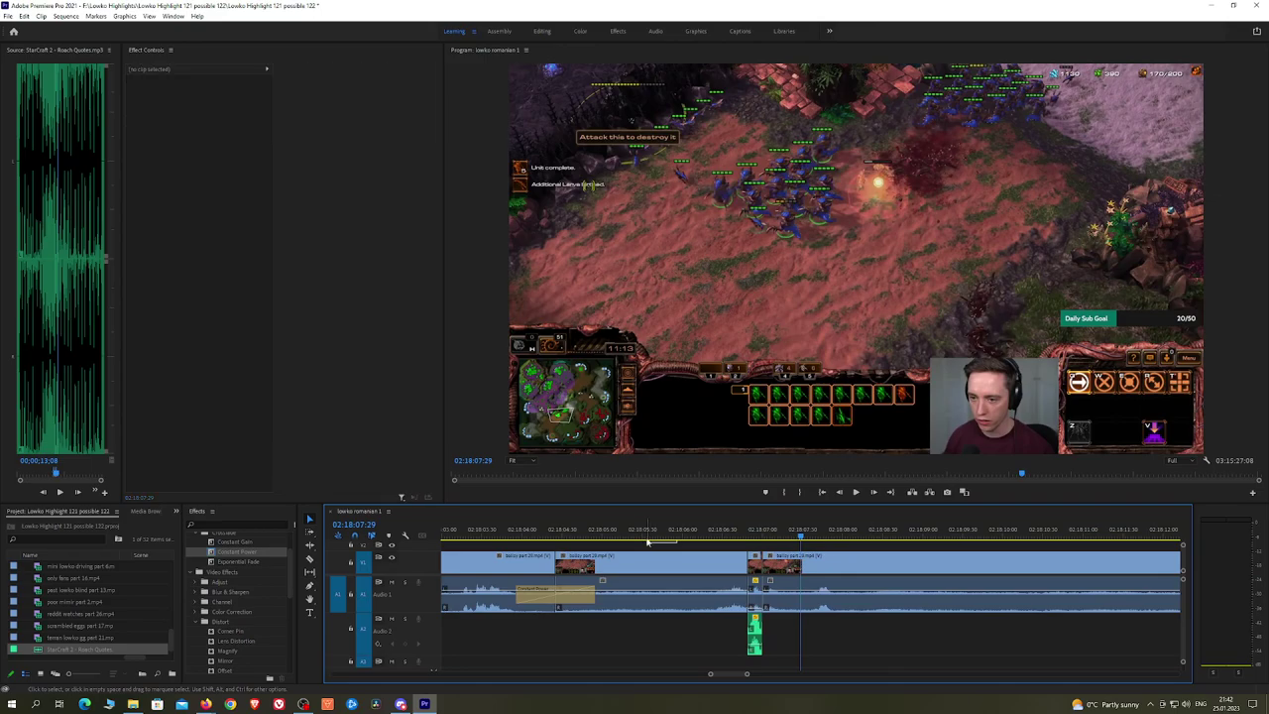
key("grave")
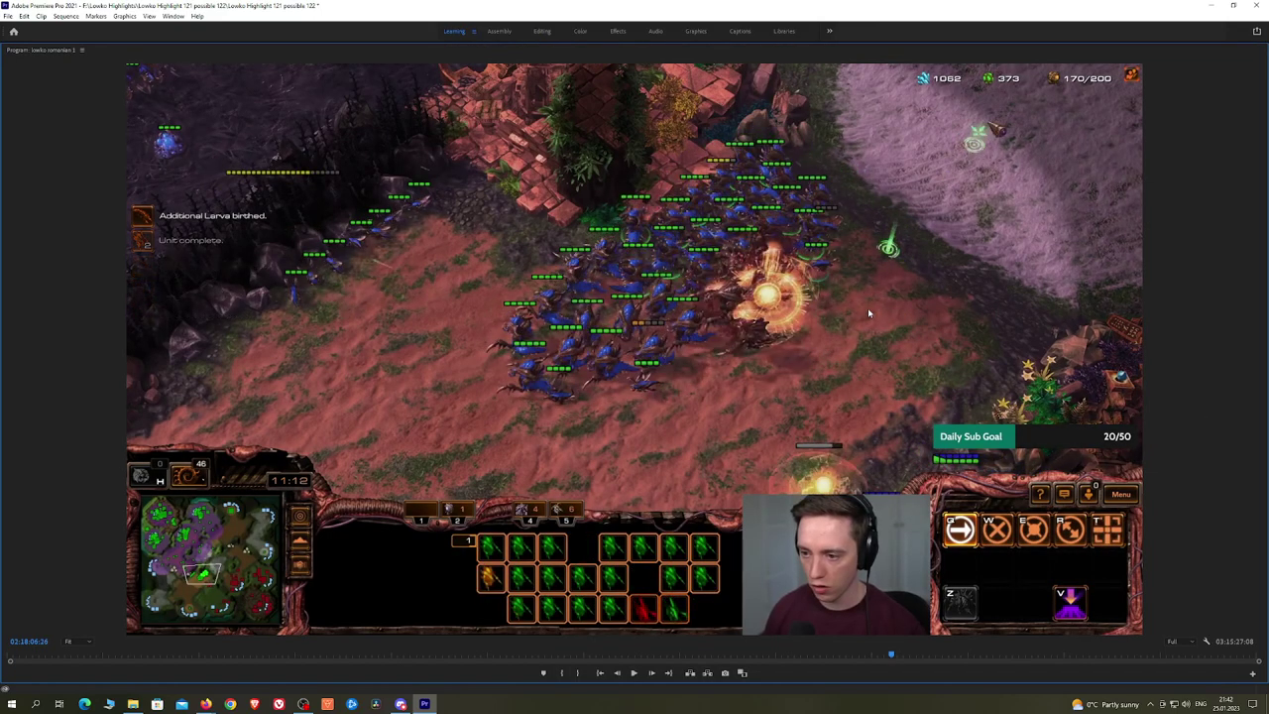
key("alt+Tab")
key("grave")
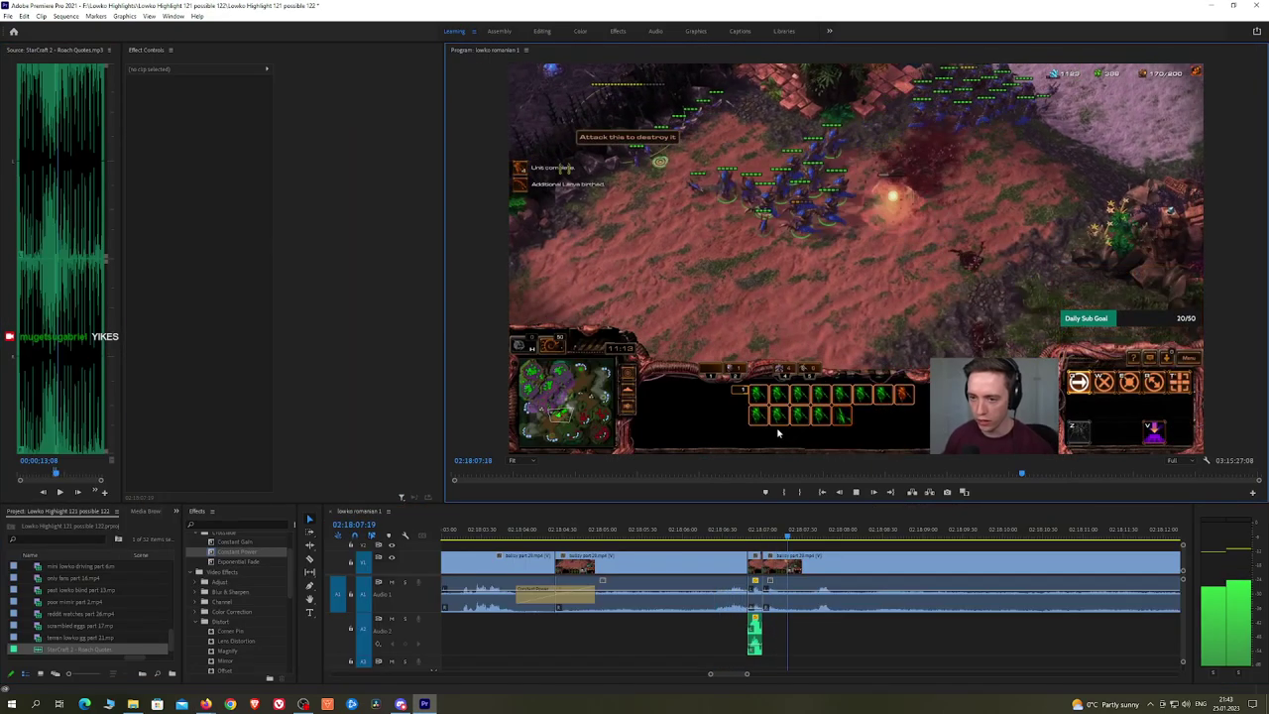
Step: Cut out an uneventful stretch near 02:18:28 with the razor, closing the gap
scroll(982, 547, "down", 4)
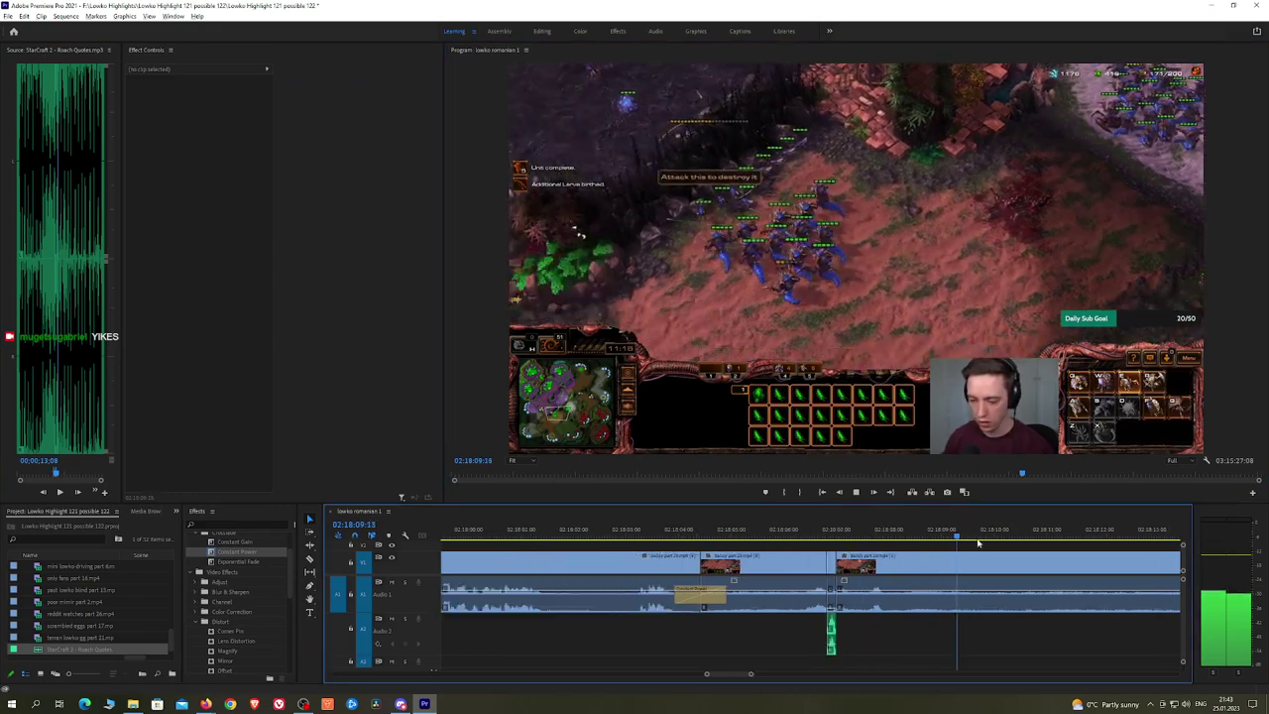
scroll(1017, 561, "down", 5)
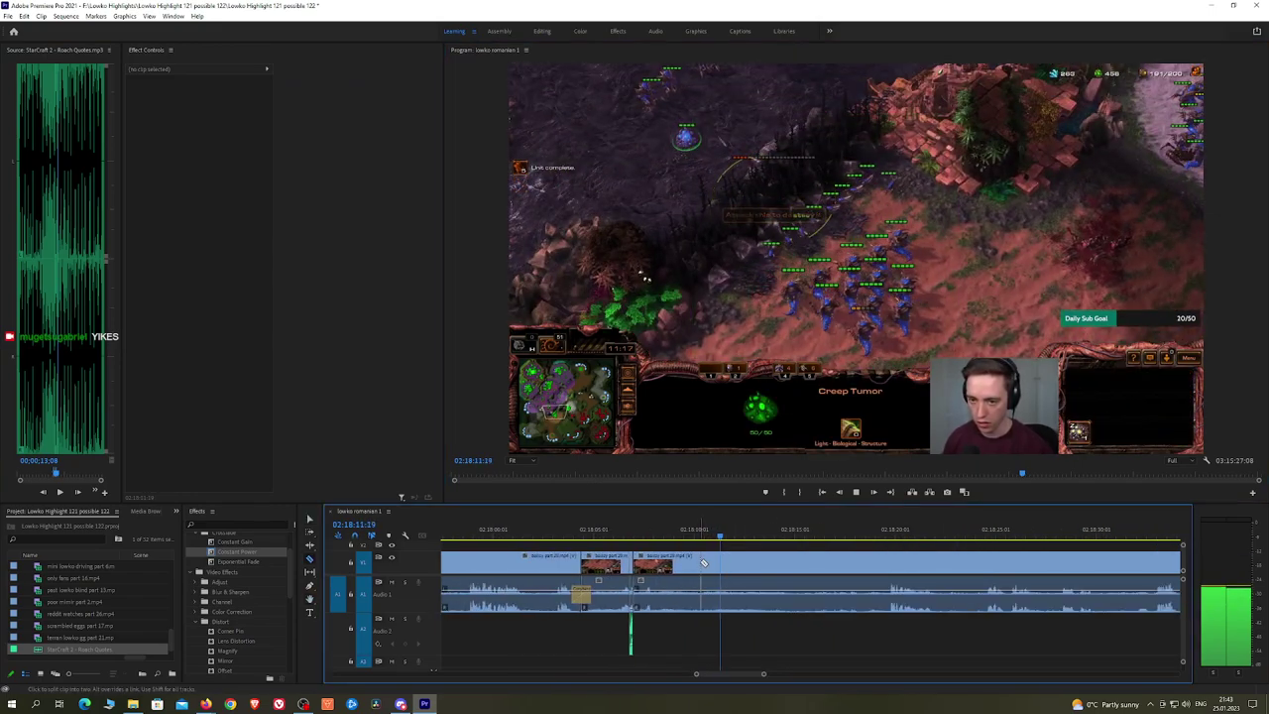
left_click(877, 536)
left_click_drag(877, 535, 887, 534)
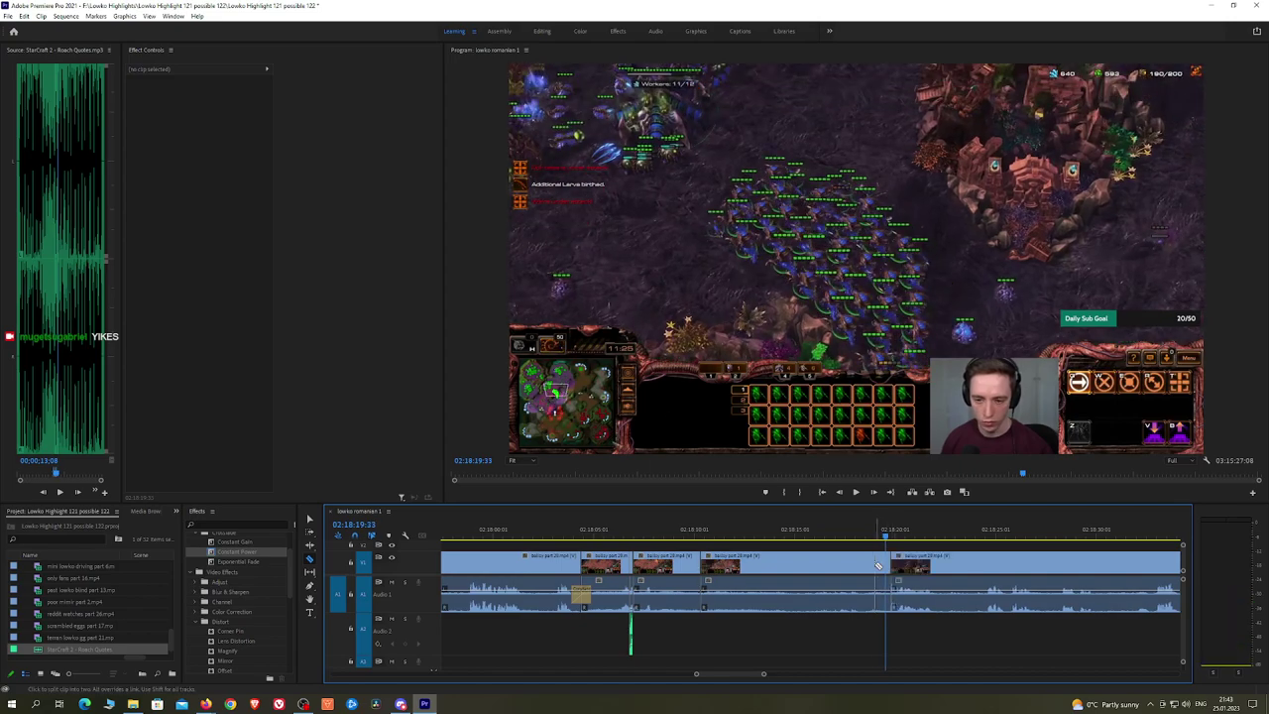
left_click(888, 564)
key("v")
left_click(864, 566)
key("shift+Delete")
key("space")
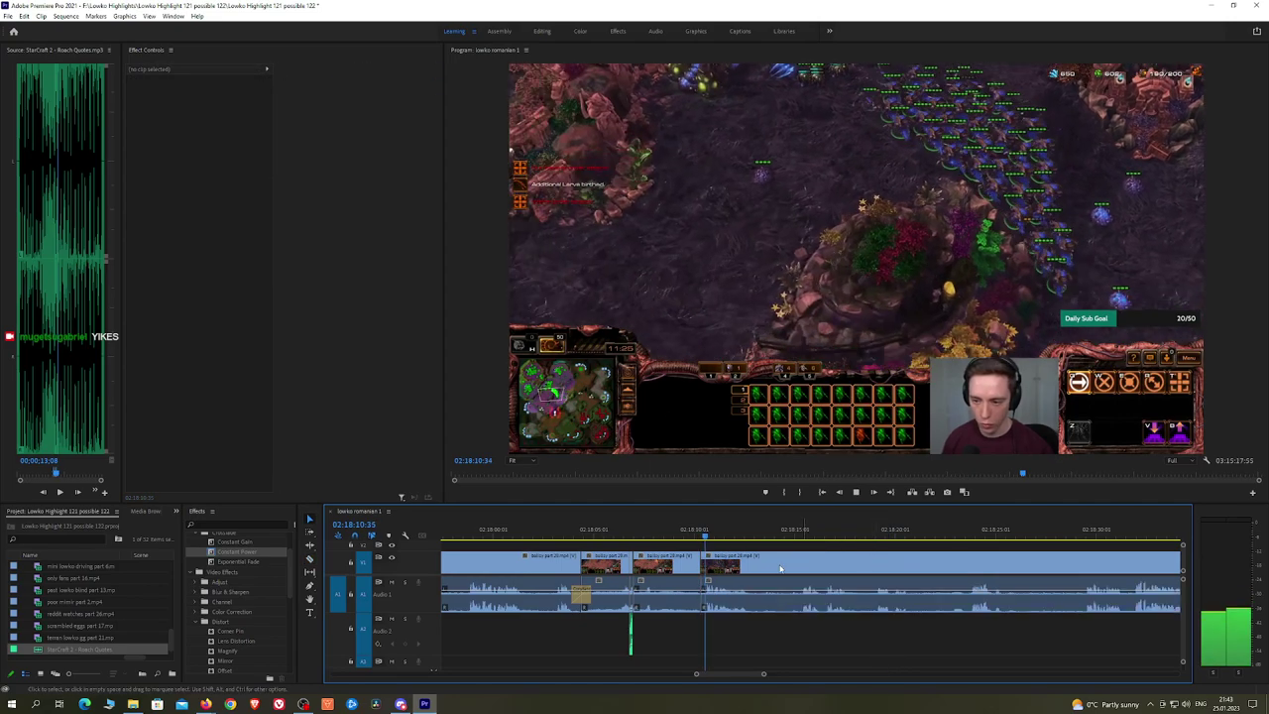
left_click(261, 554)
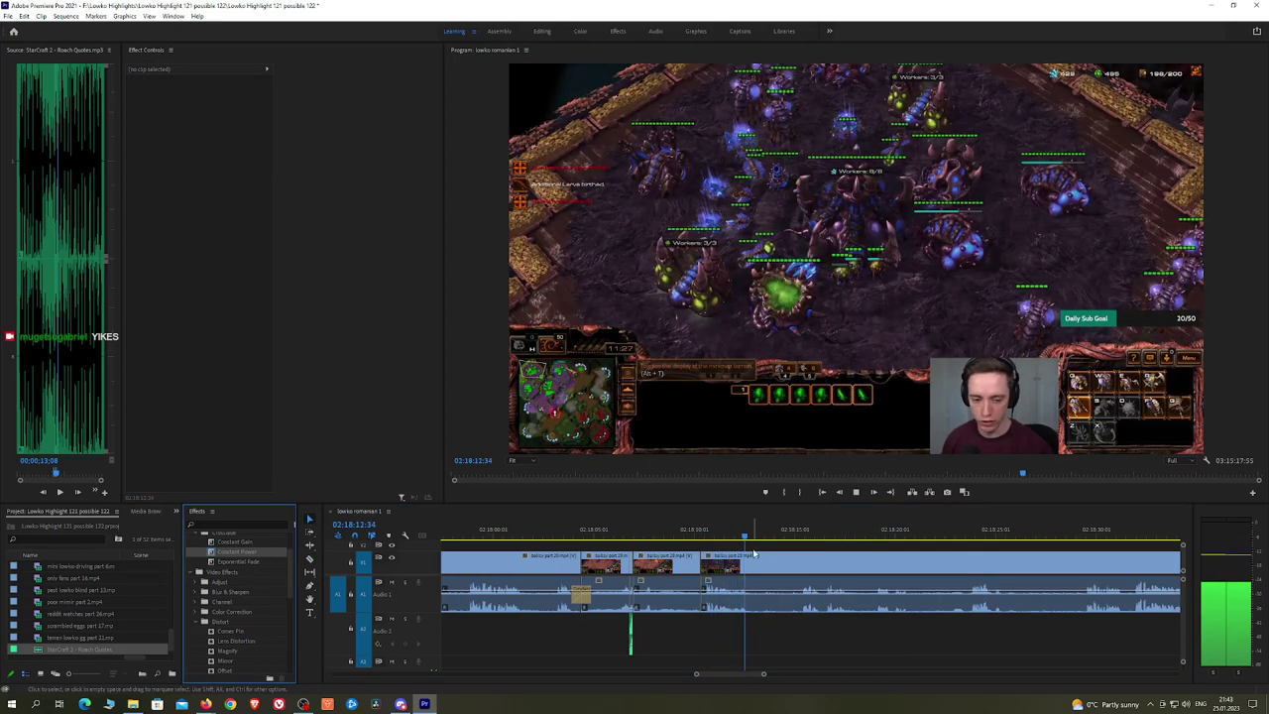
Step: Remove another dull stretch before a battle scene and crossfade its audio join with Constant Power
left_click(802, 540)
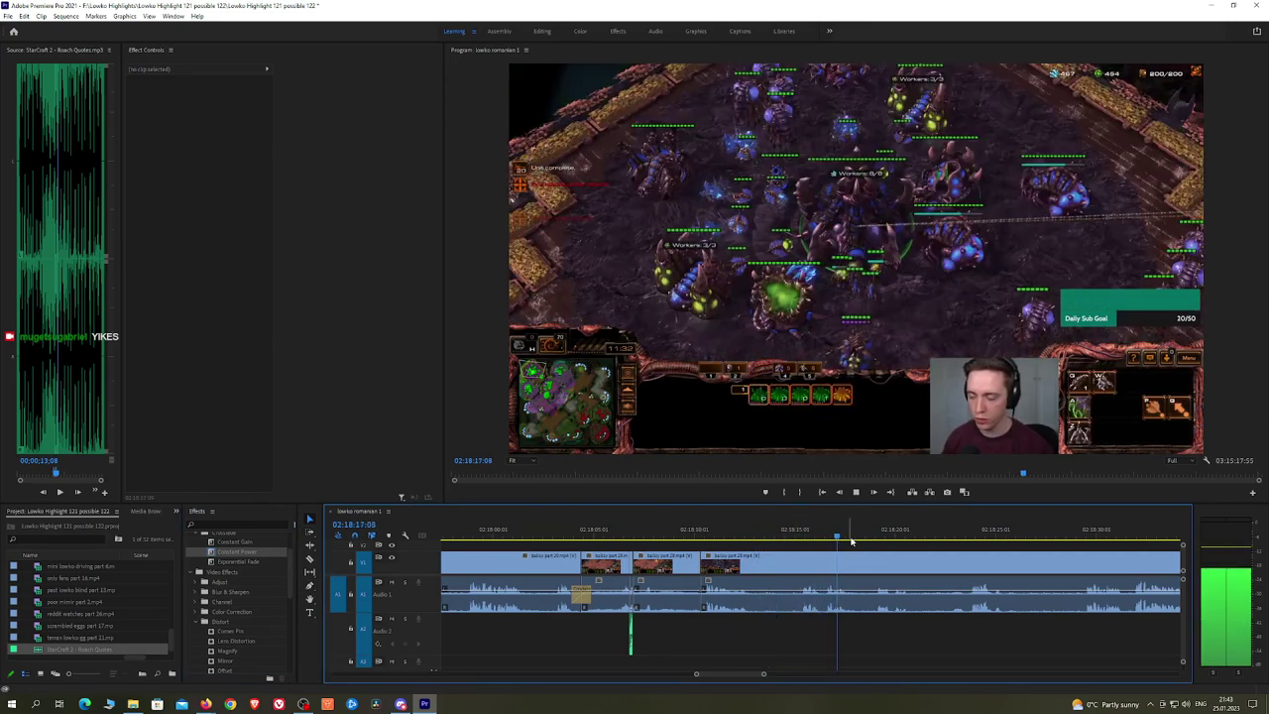
left_click_drag(922, 535, 1084, 533)
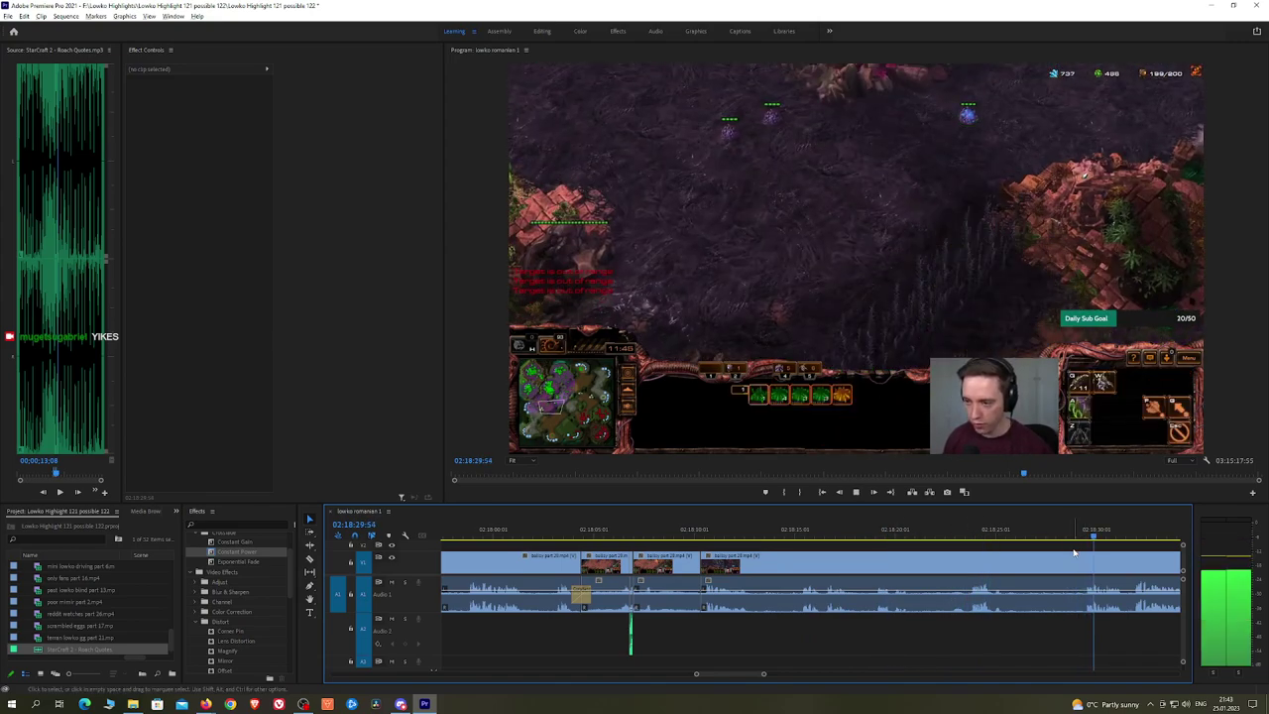
scroll(1085, 535, "down", 4)
key("h")
scroll(1101, 552, "down", 3)
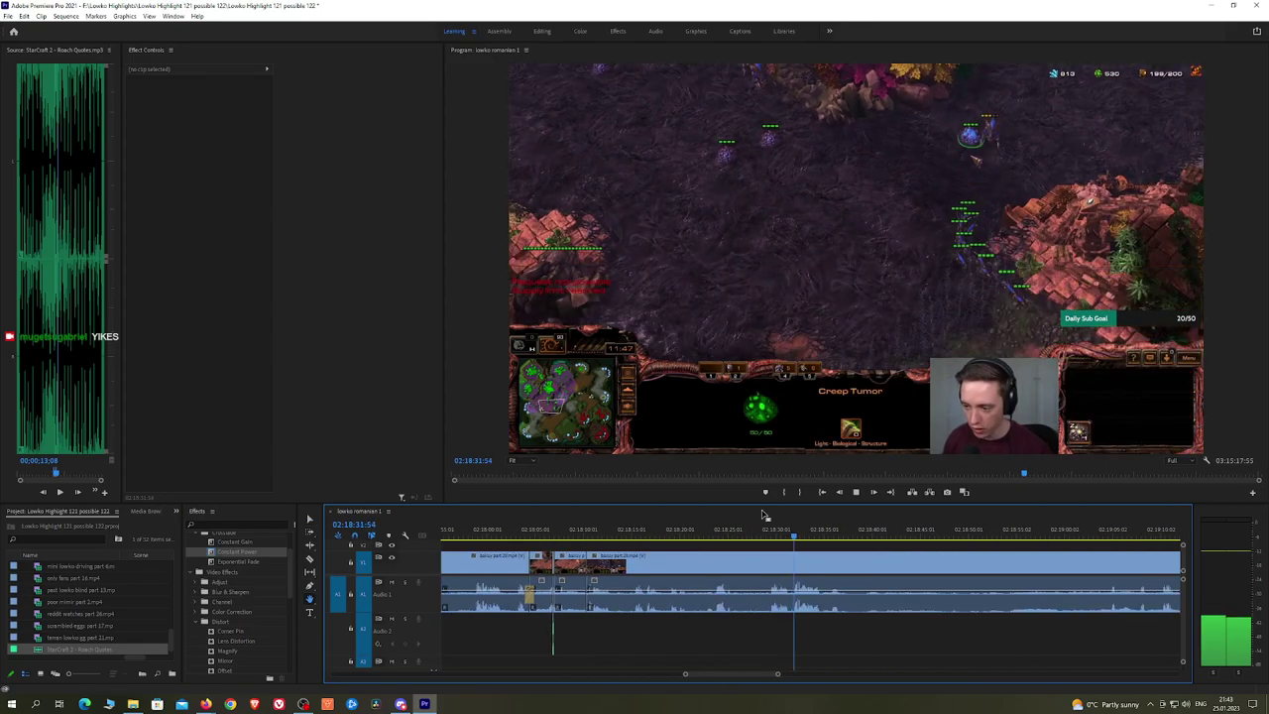
left_click_drag(864, 527, 1091, 534)
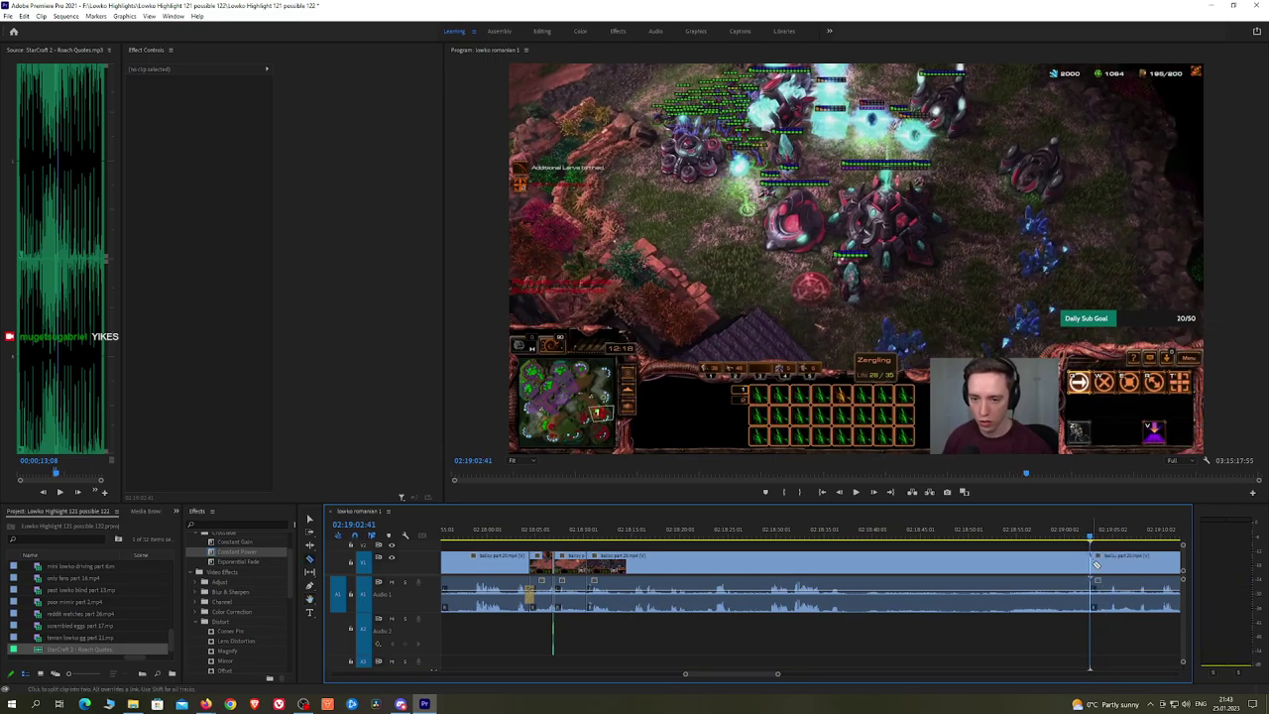
key("v")
left_click(1062, 568)
key("shift+Delete")
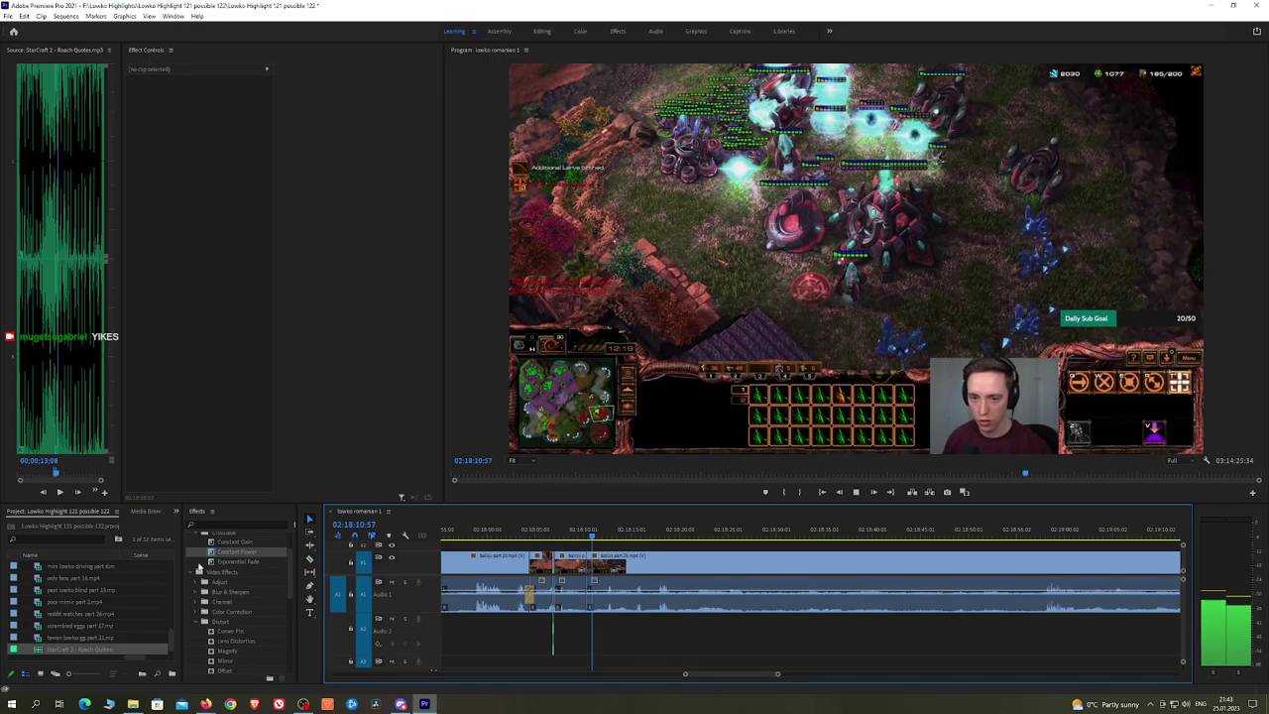
left_click_drag(238, 552, 596, 604)
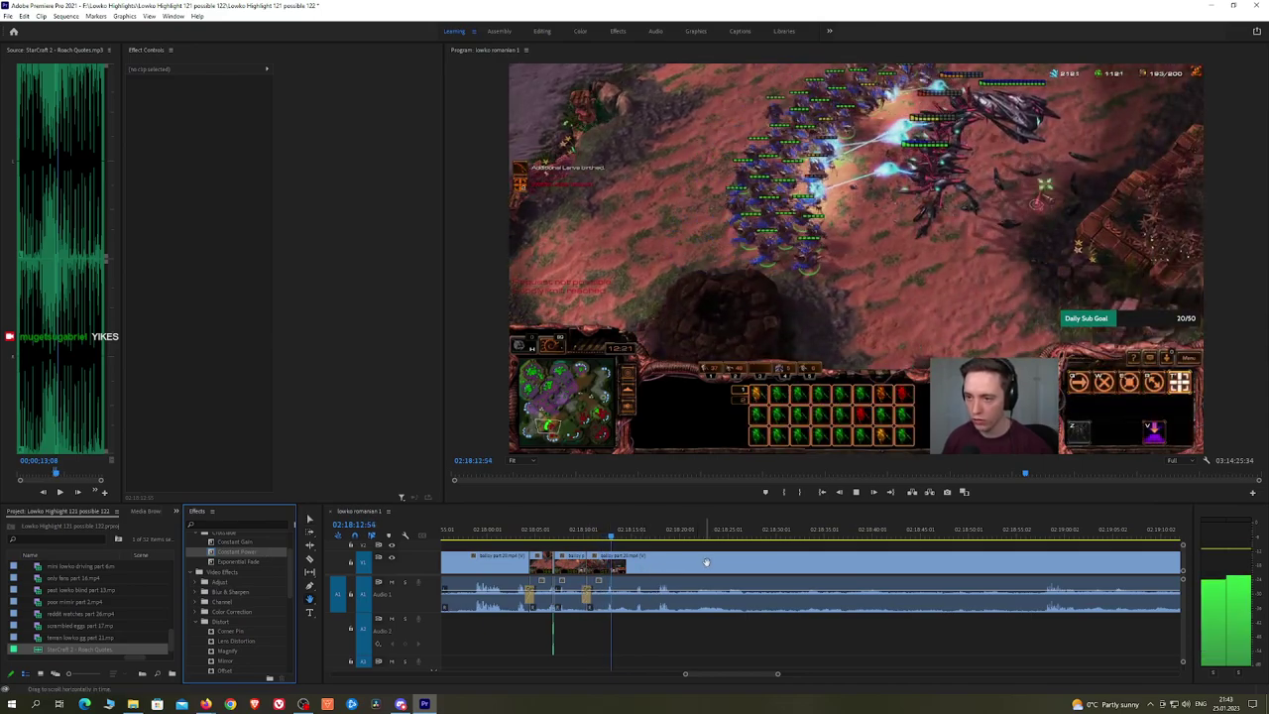
left_click_drag(706, 562, 661, 561)
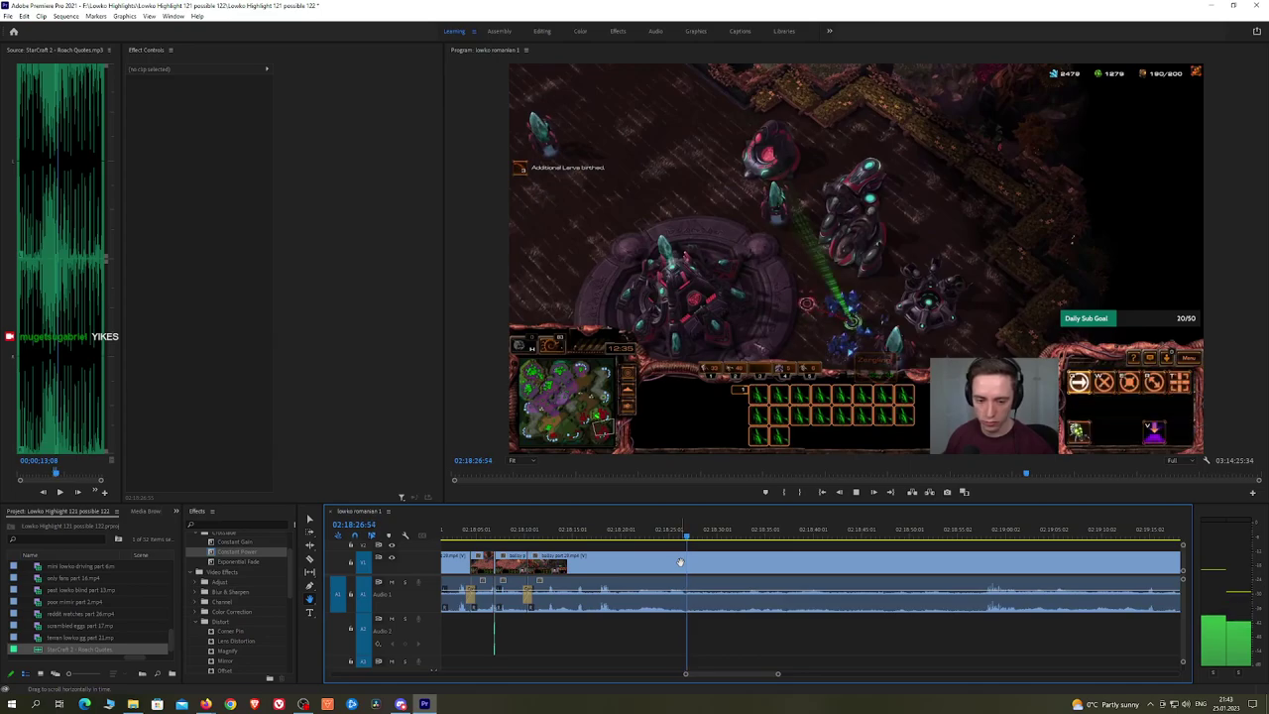
left_click_drag(735, 535, 963, 532)
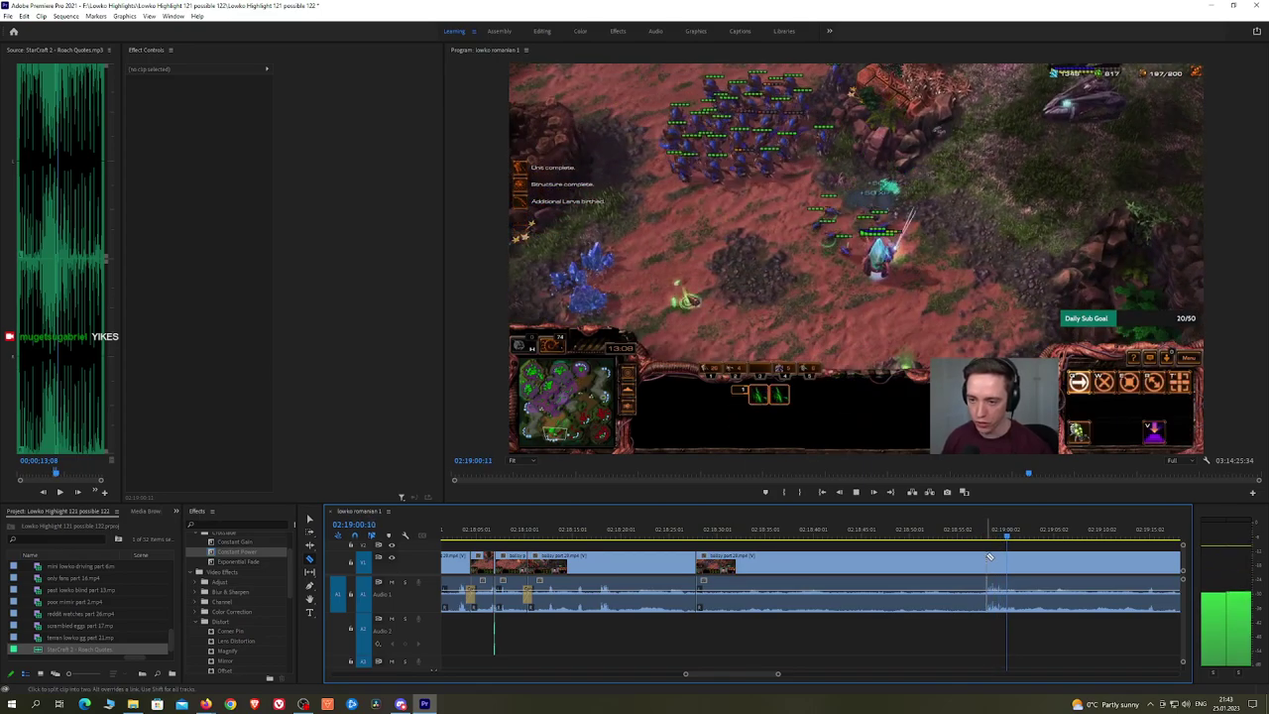
Step: Ripple-delete the dull stretch before the highlight and crossfade the audio join with Constant Power
left_click(986, 558)
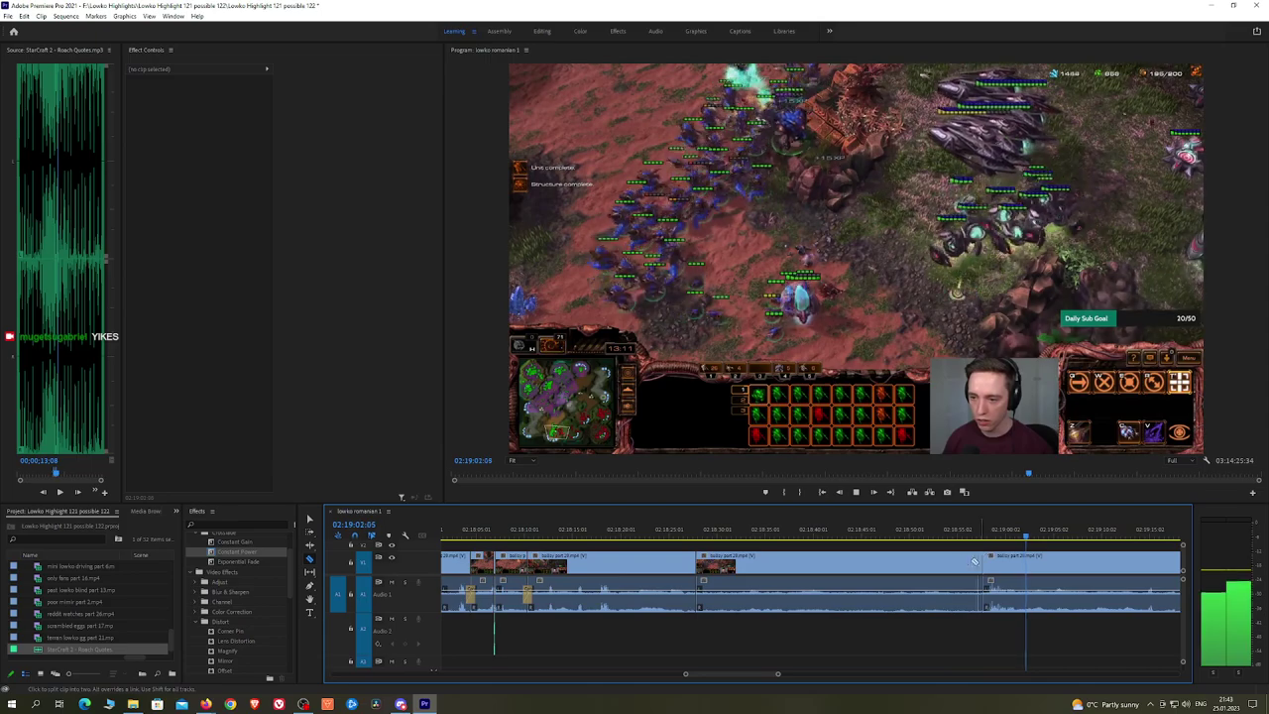
key("v")
left_click(958, 566)
key("shift+Delete")
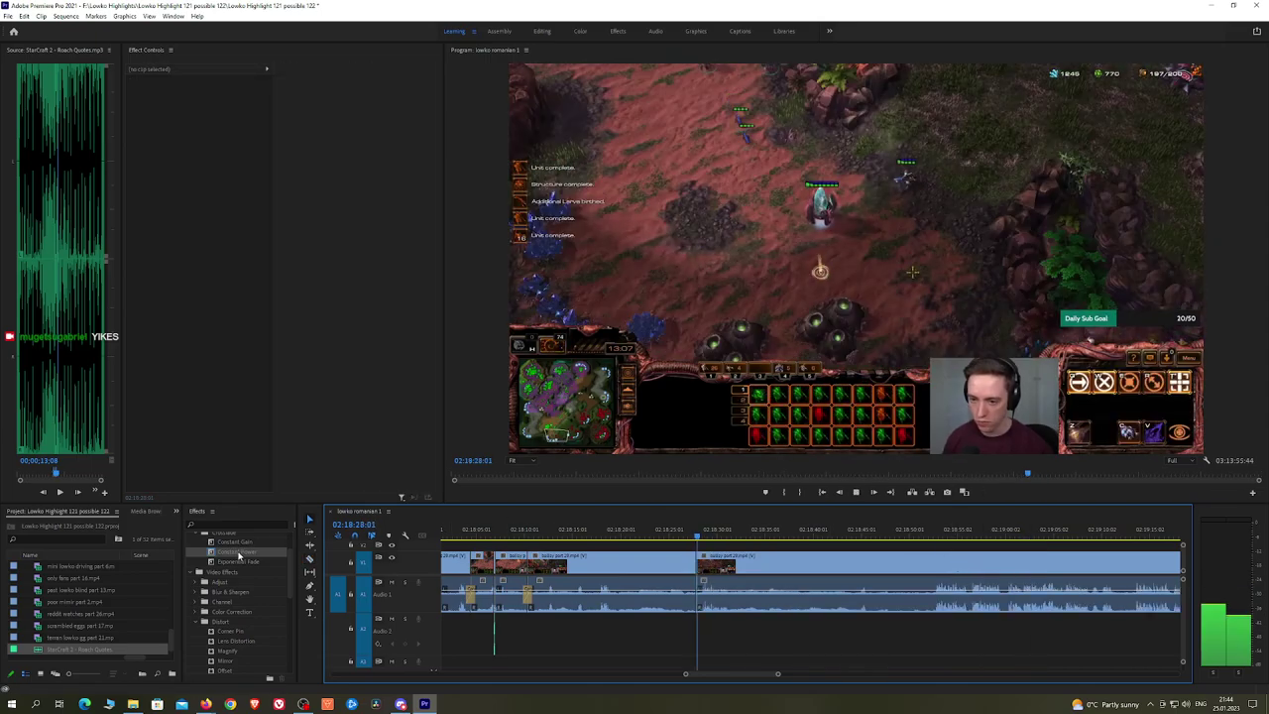
left_click_drag(238, 557, 695, 600)
Step: Remove the short clip before about 02:18:52, closing the gap, and add a Constant Power crossfade
key("h")
left_click_drag(823, 559, 735, 556)
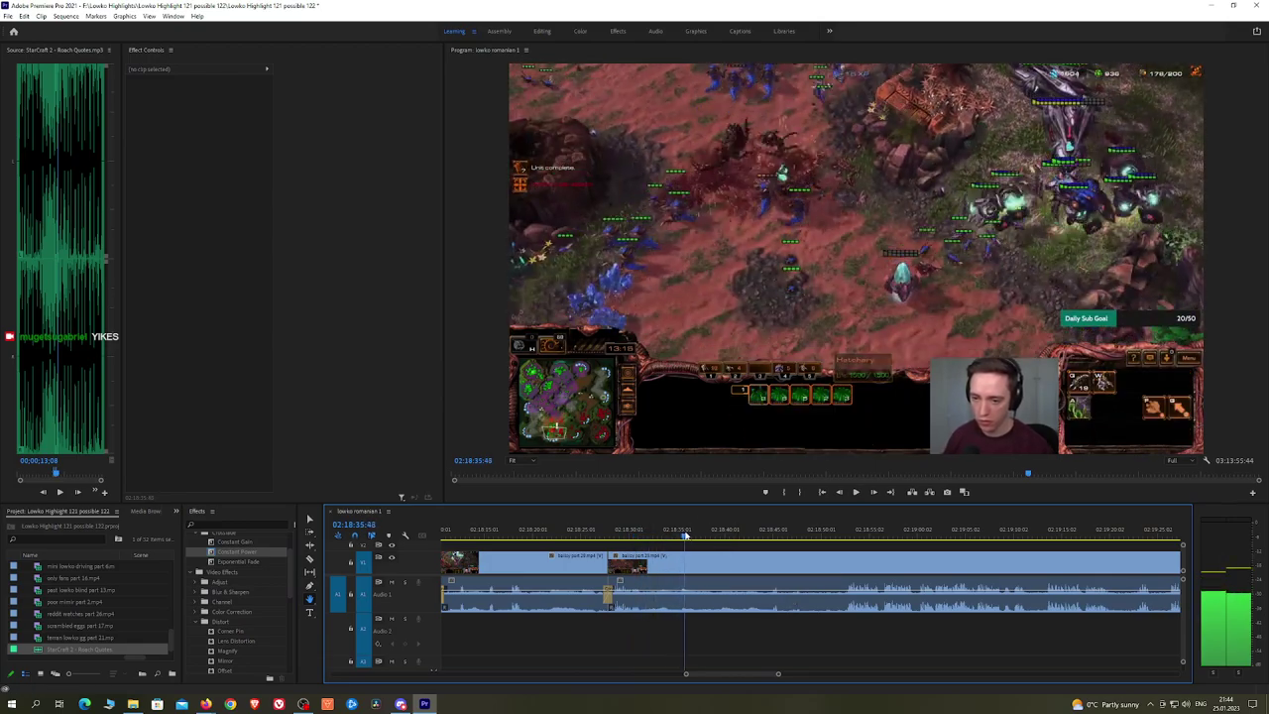
left_click_drag(727, 532, 756, 533)
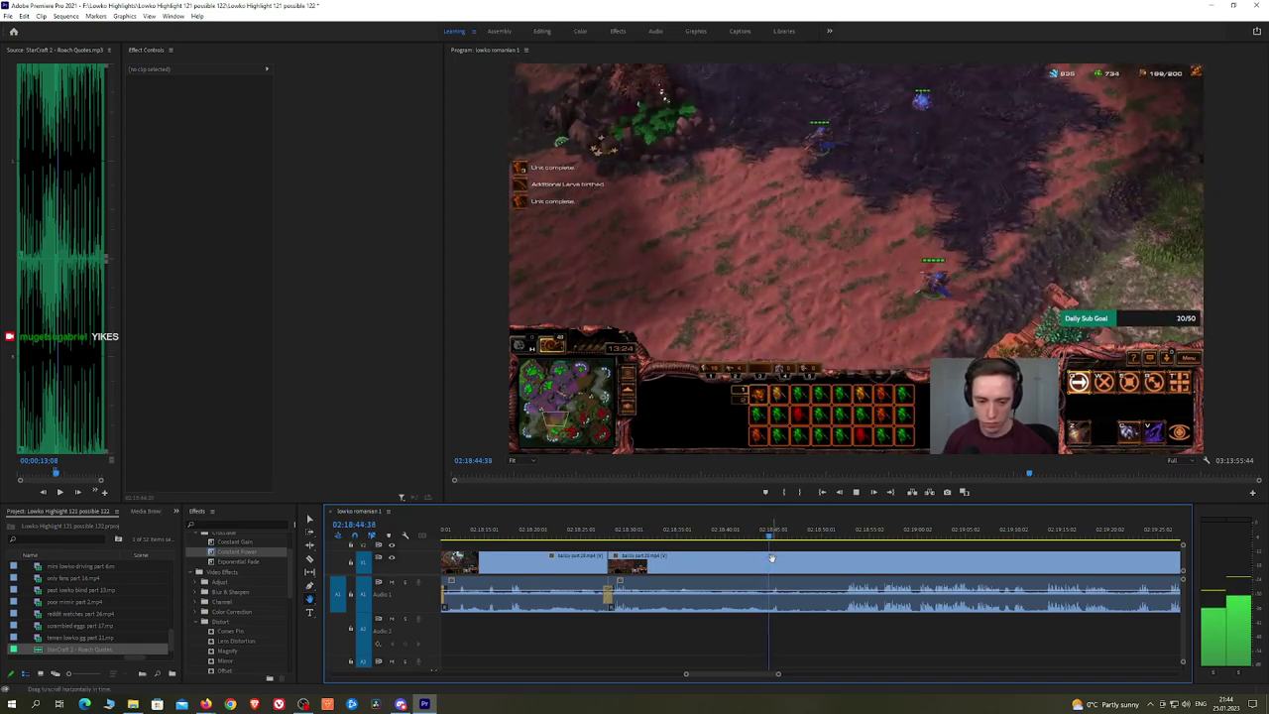
left_click(843, 533)
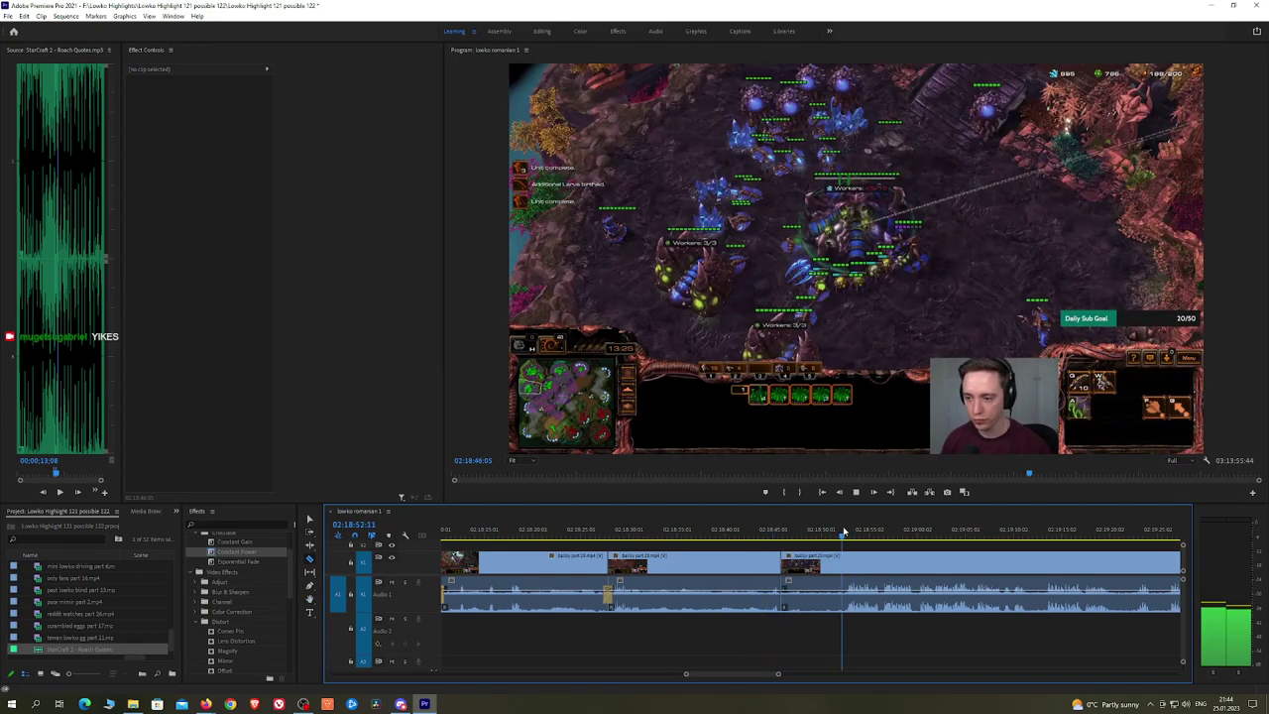
key("v")
left_click(833, 563)
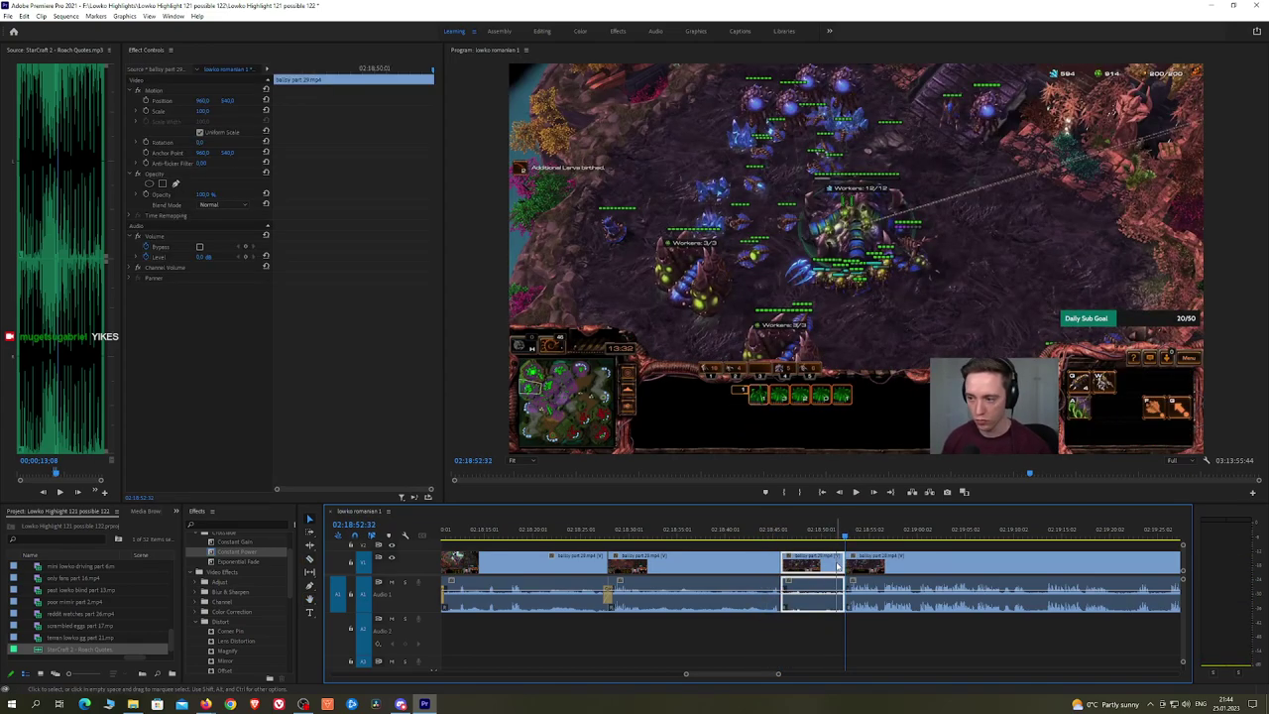
key("shift+Delete")
key("space")
left_click_drag(255, 558, 793, 609)
Step: Razor out a short piece near 02:19:16 and ripple-delete it to close the gap
scroll(927, 562, "down", 2)
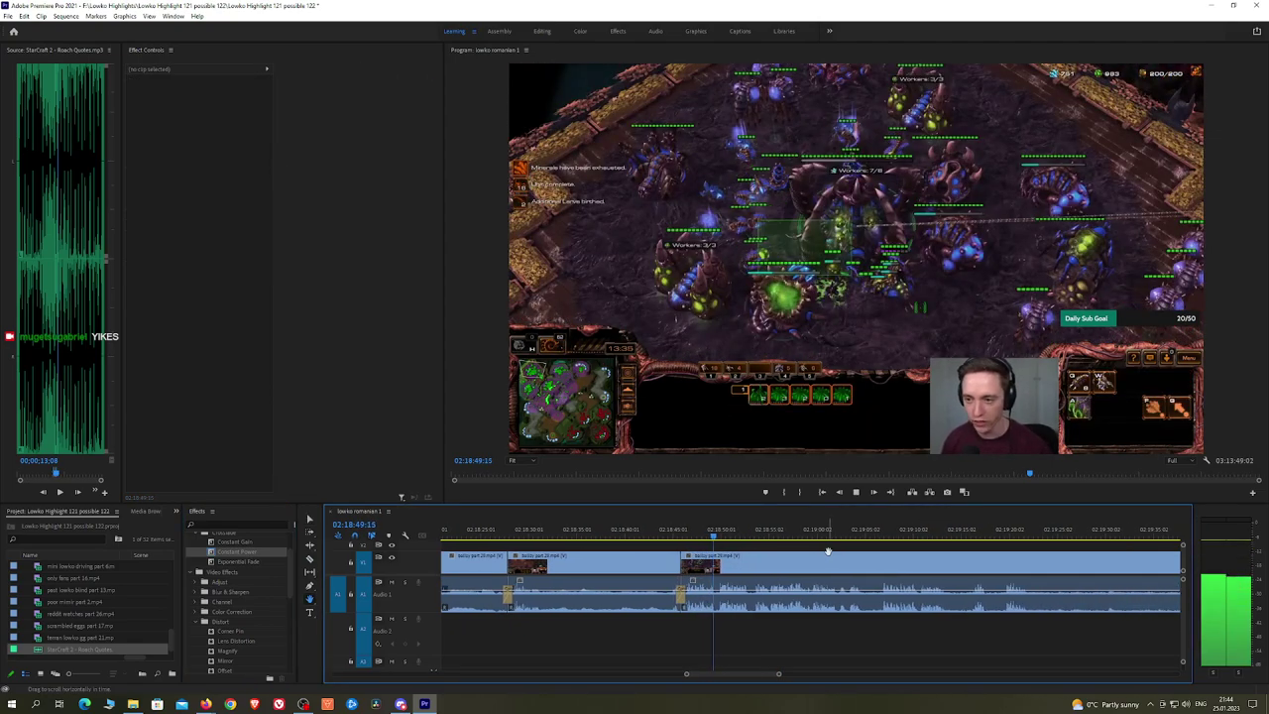
scroll(868, 560, "down", 2)
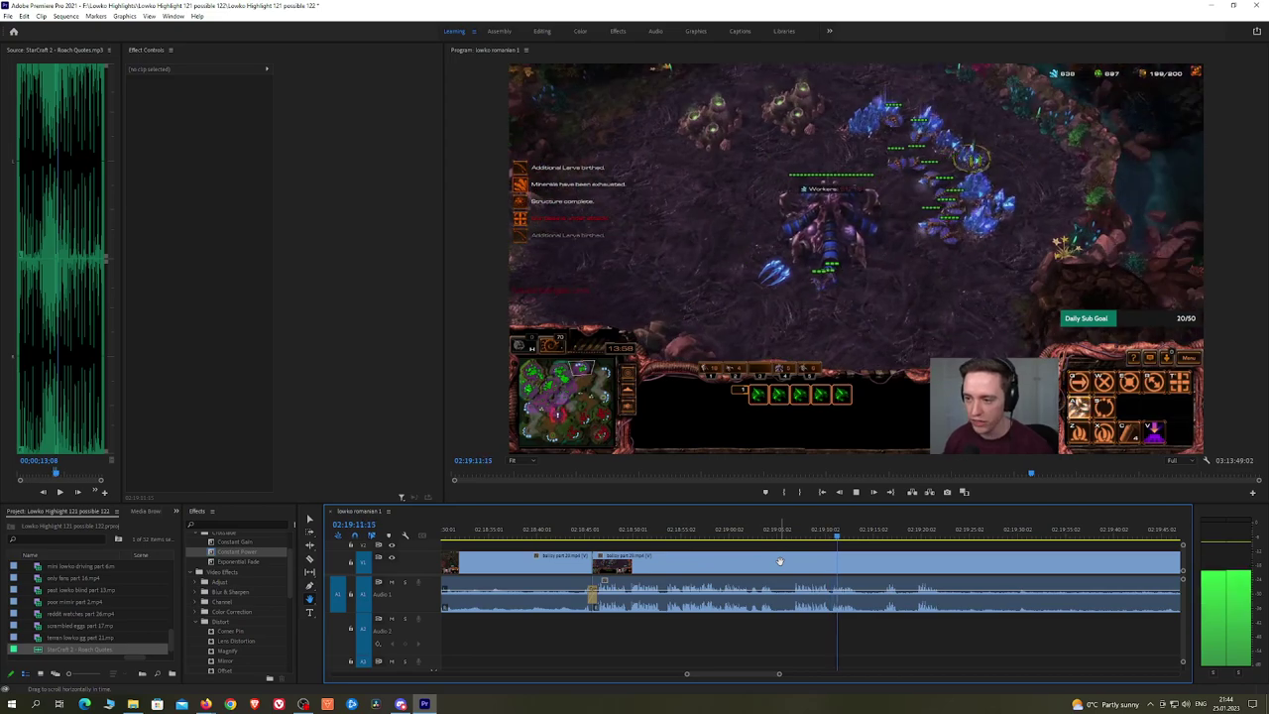
scroll(744, 560, "down", 3)
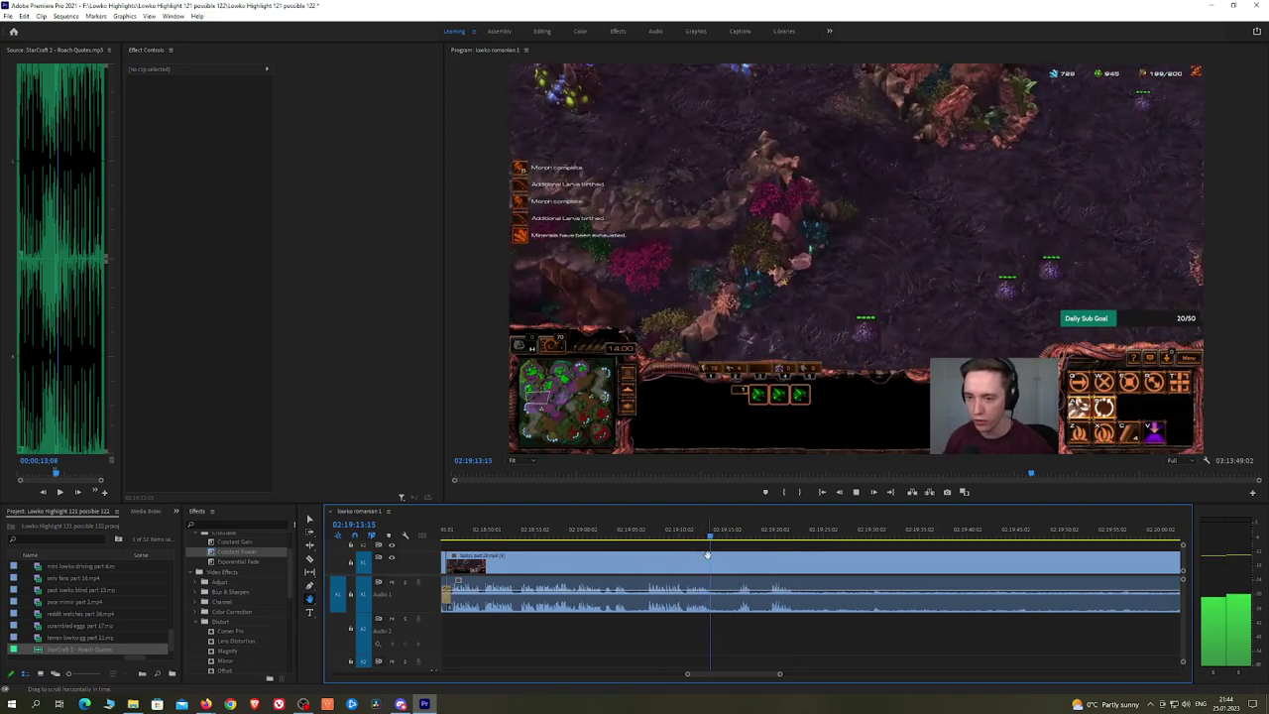
key("c")
left_click(715, 562)
left_click(739, 537)
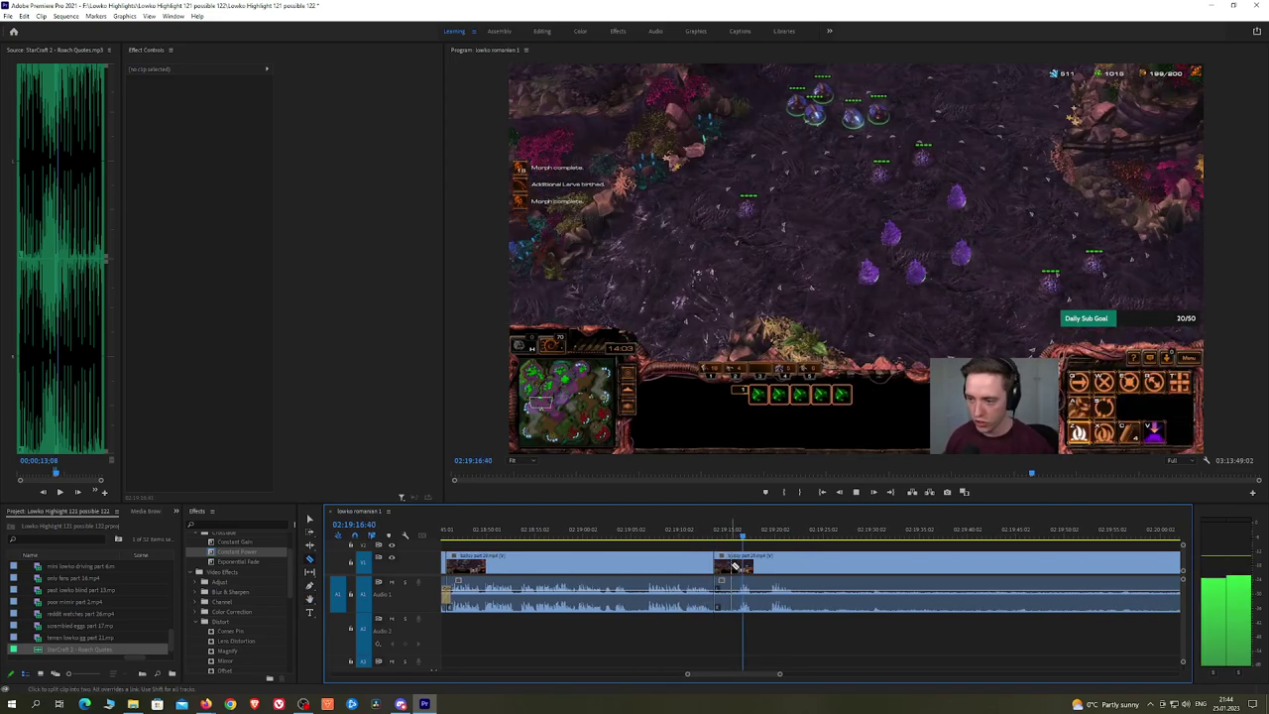
left_click(738, 566)
key("v")
left_click(729, 568)
key("shift+Delete")
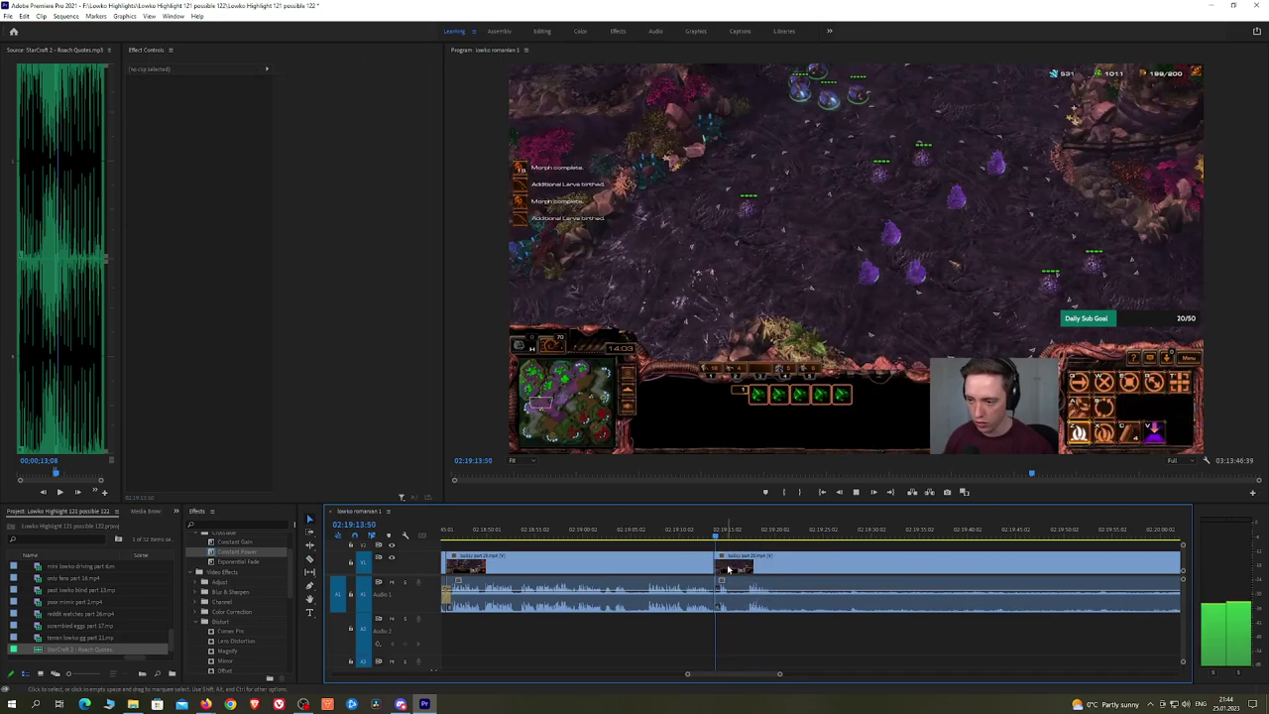
key("space")
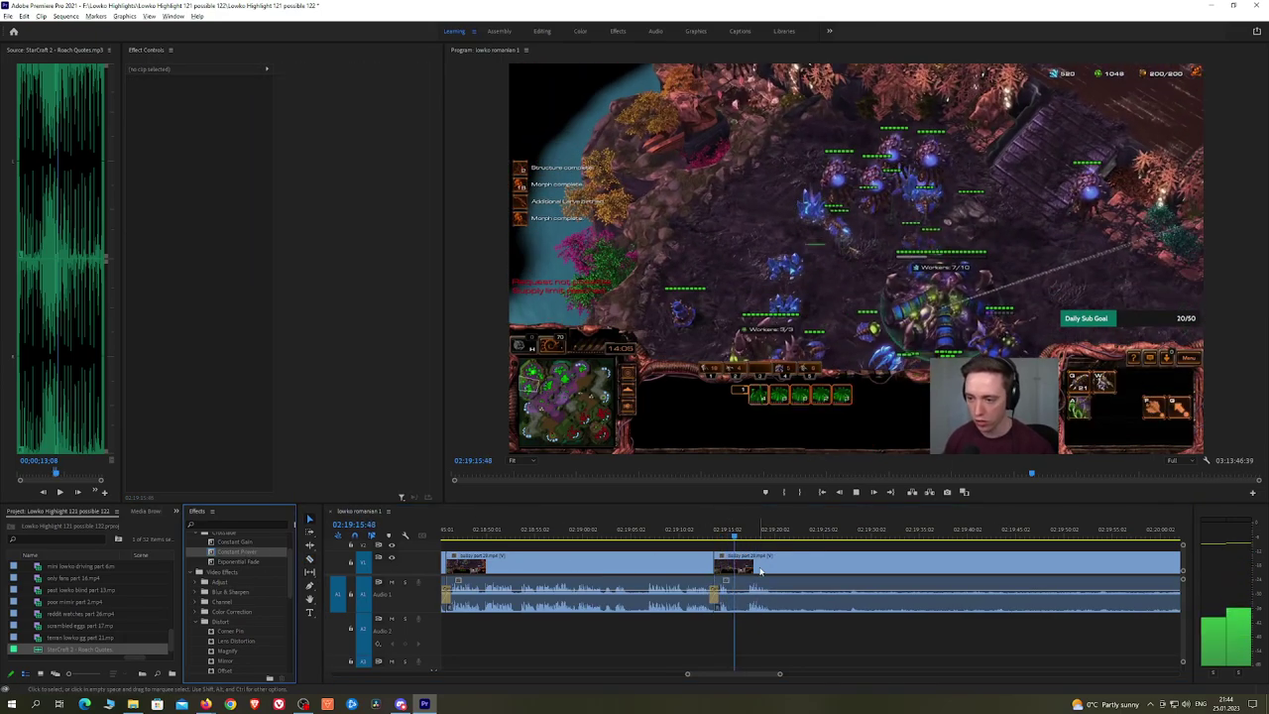
Step: Razor and ripple-delete another short piece of the stream footage
scroll(762, 572, "up", 1)
key("c")
left_click(713, 565)
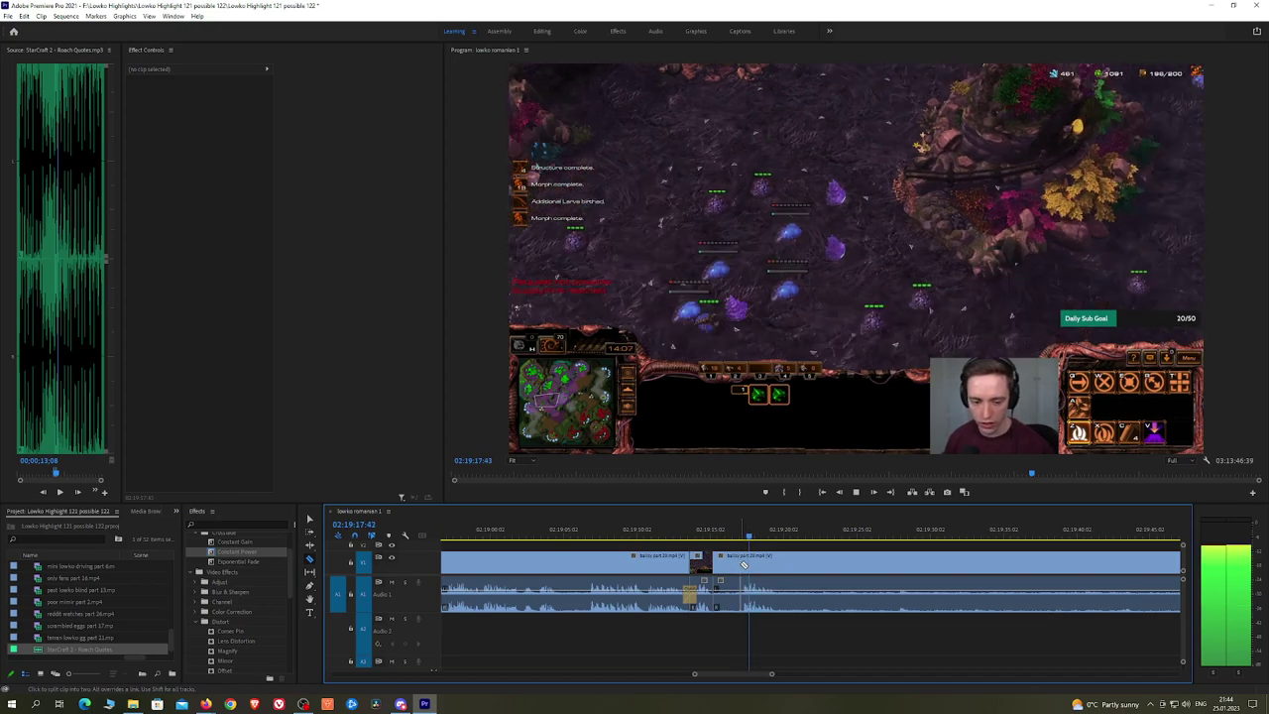
left_click(741, 565)
left_click(787, 565)
key("v")
left_click(731, 569)
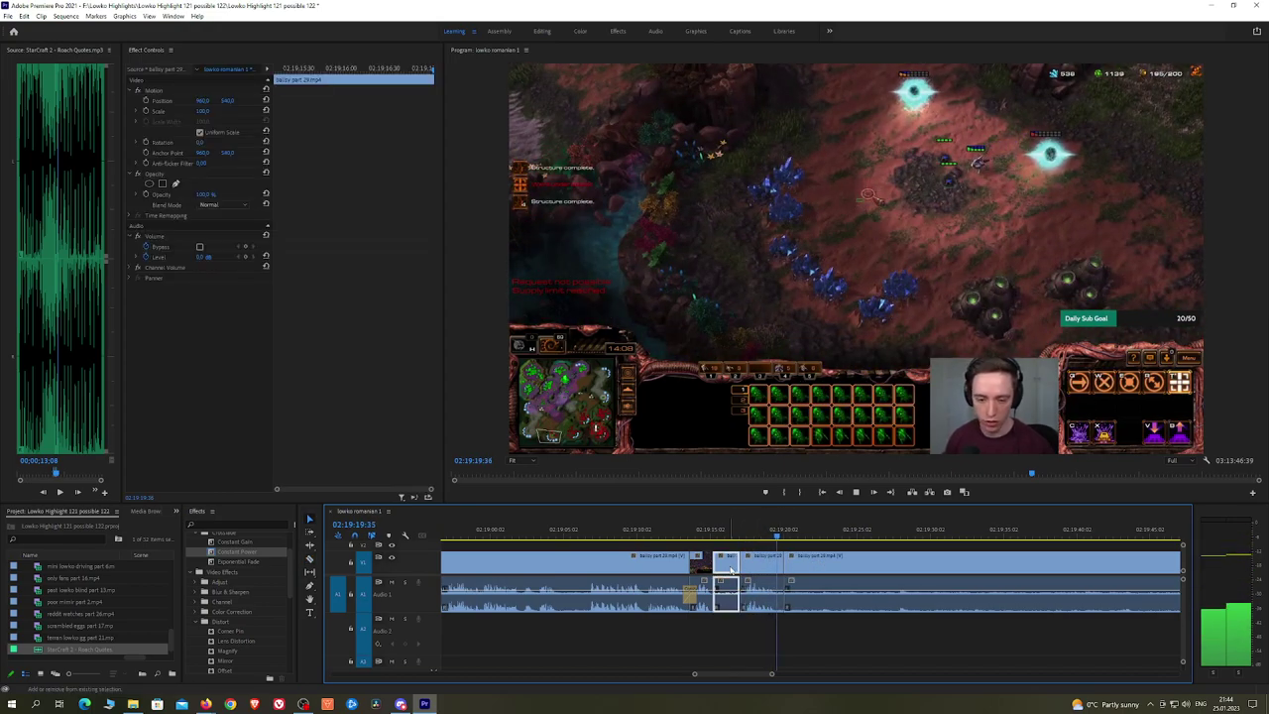
key("shift+Delete")
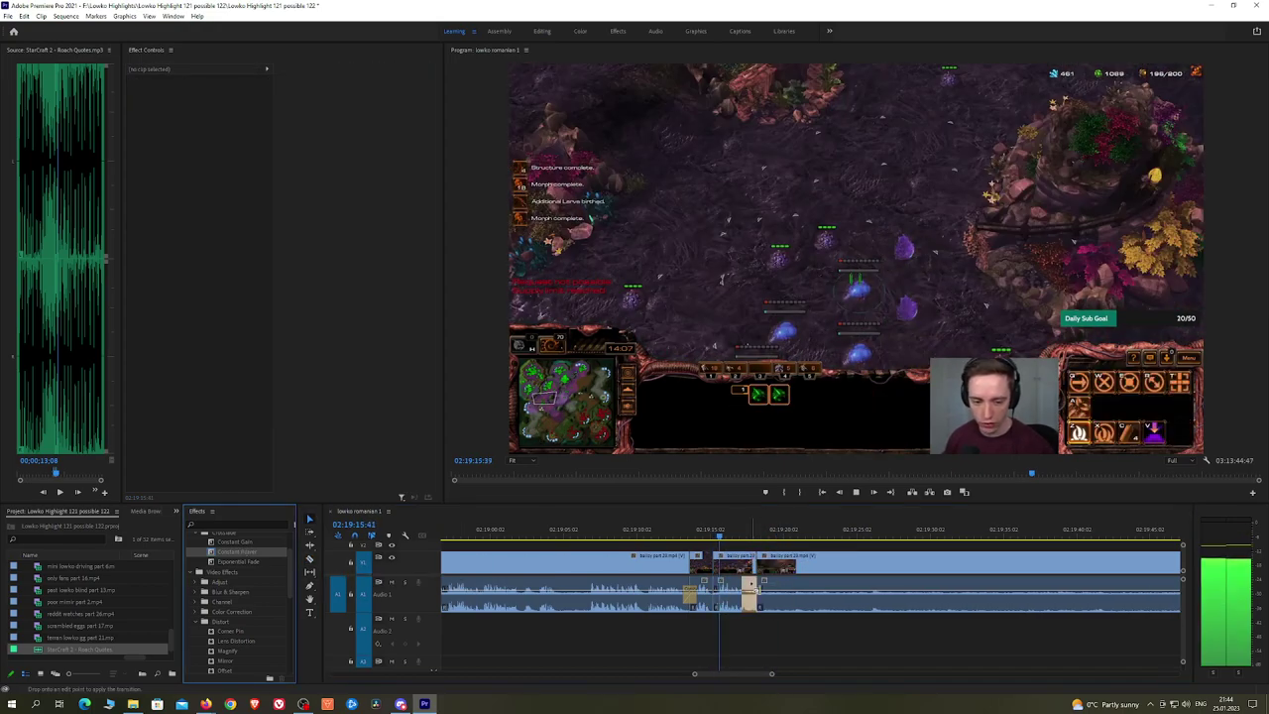
Step: Ripple-delete the stretch after 02:19:53 that leads up to the next highlight
left_click(995, 532)
scroll(1001, 572, "down", 4)
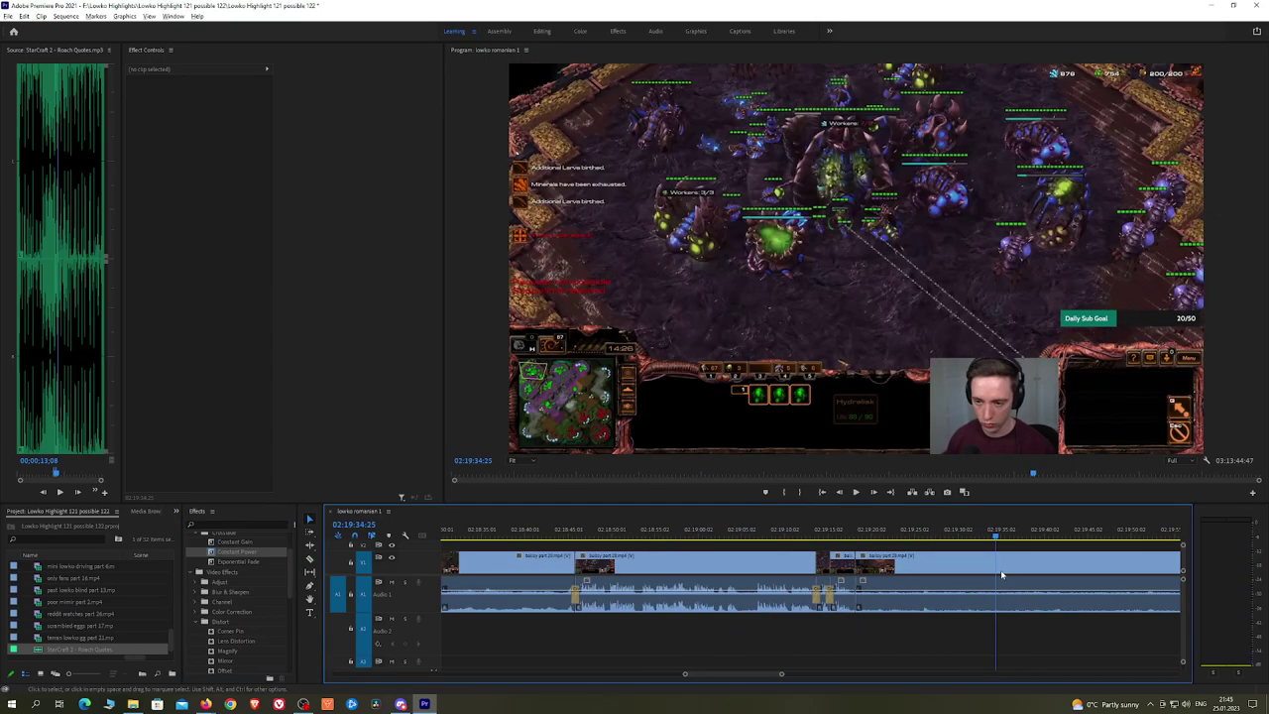
key("h")
left_click_drag(1038, 563, 635, 537)
left_click(707, 529)
left_click_drag(712, 529, 915, 535)
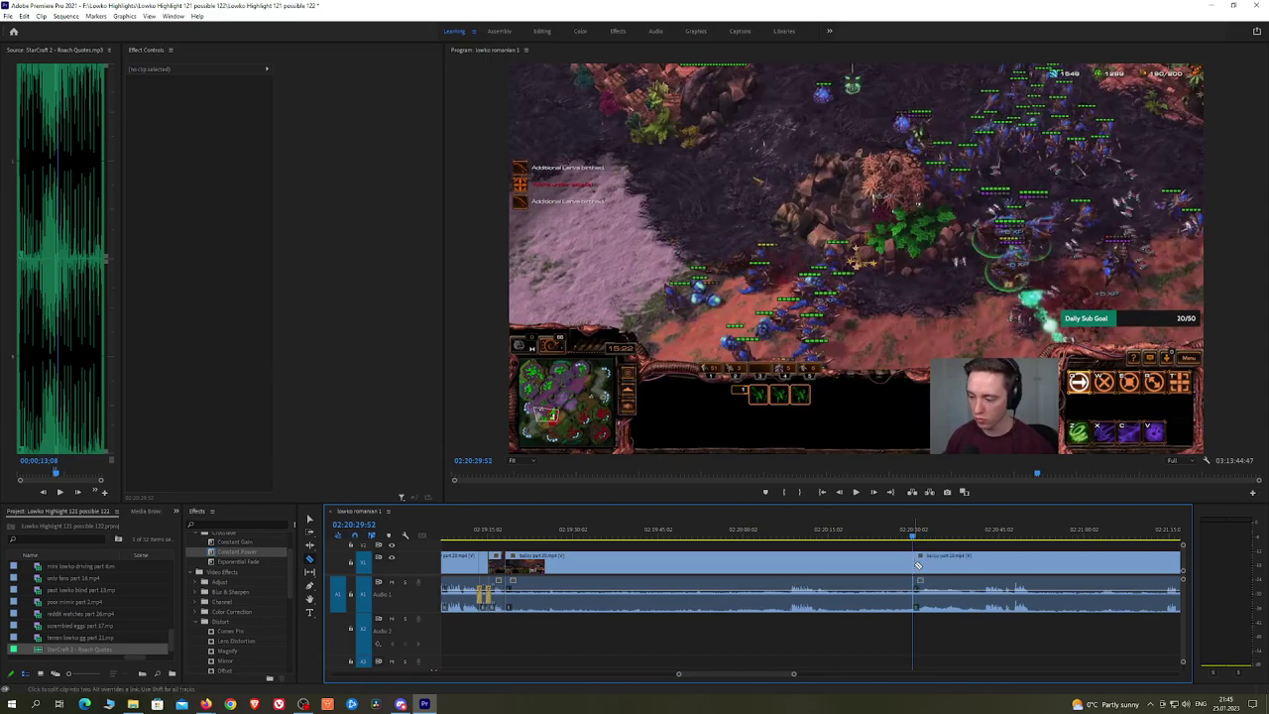
left_click(900, 571)
key("shift+Delete")
left_click(502, 529)
key("space")
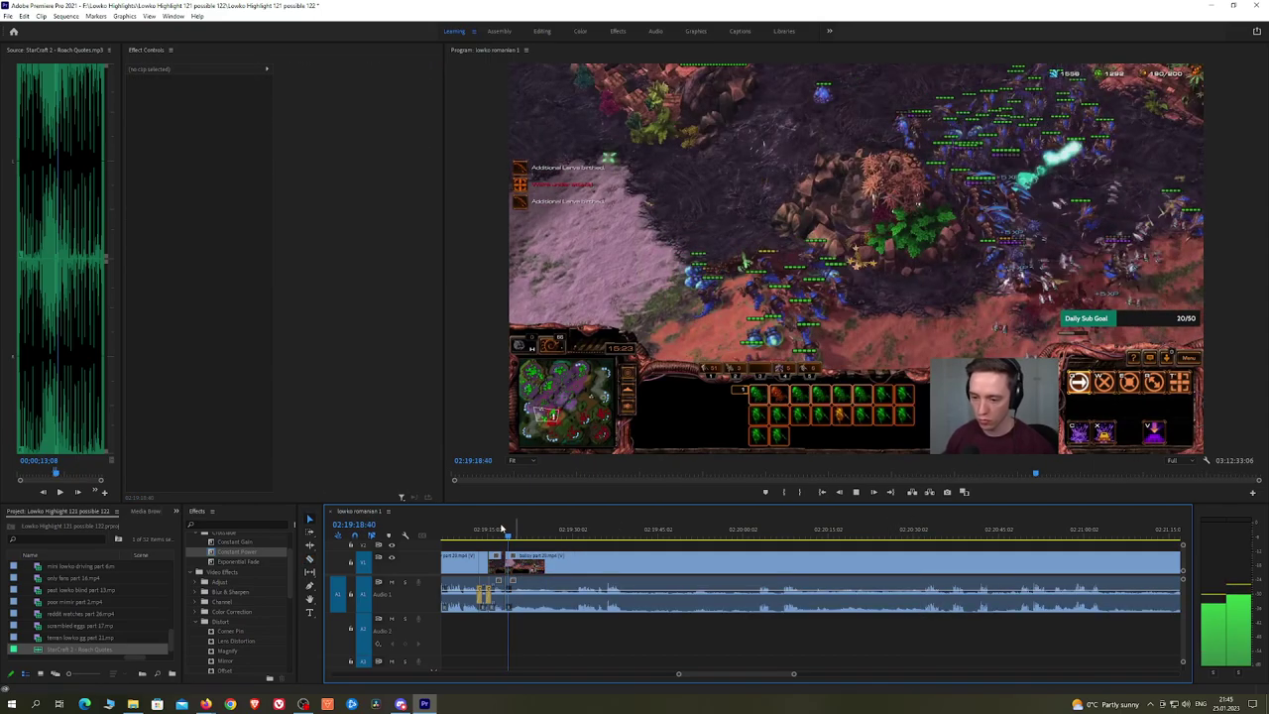
Step: Add a Constant Power crossfade at the audio join, review it, then undo the last removal
left_click_drag(248, 554, 507, 596)
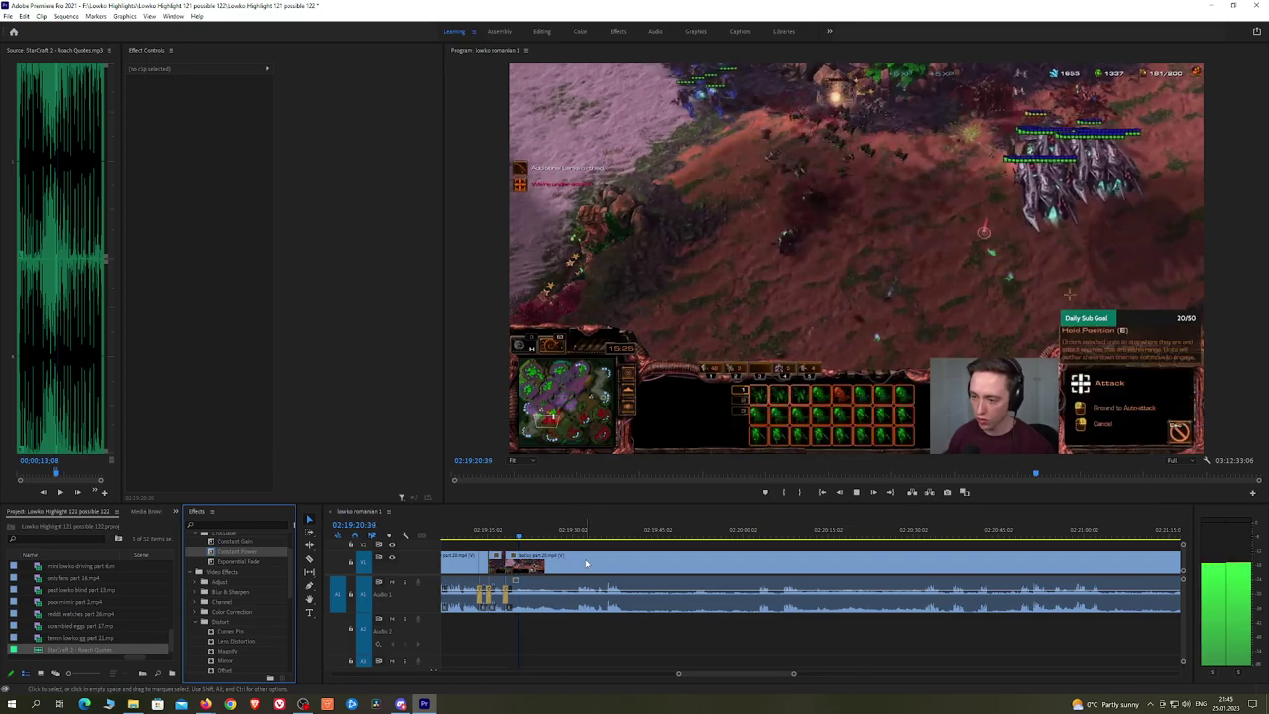
left_click_drag(525, 532, 581, 537)
key("space")
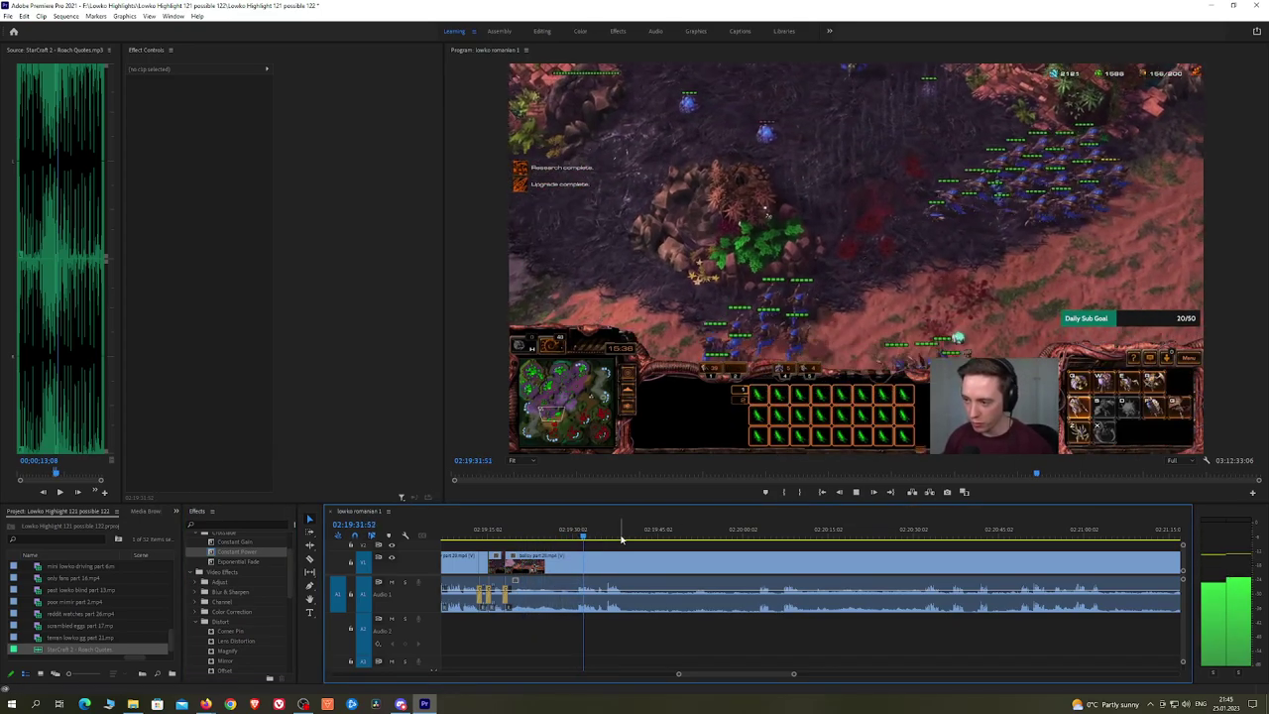
scroll(629, 543, "up", 1)
key("h")
left_click_drag(646, 543, 635, 542)
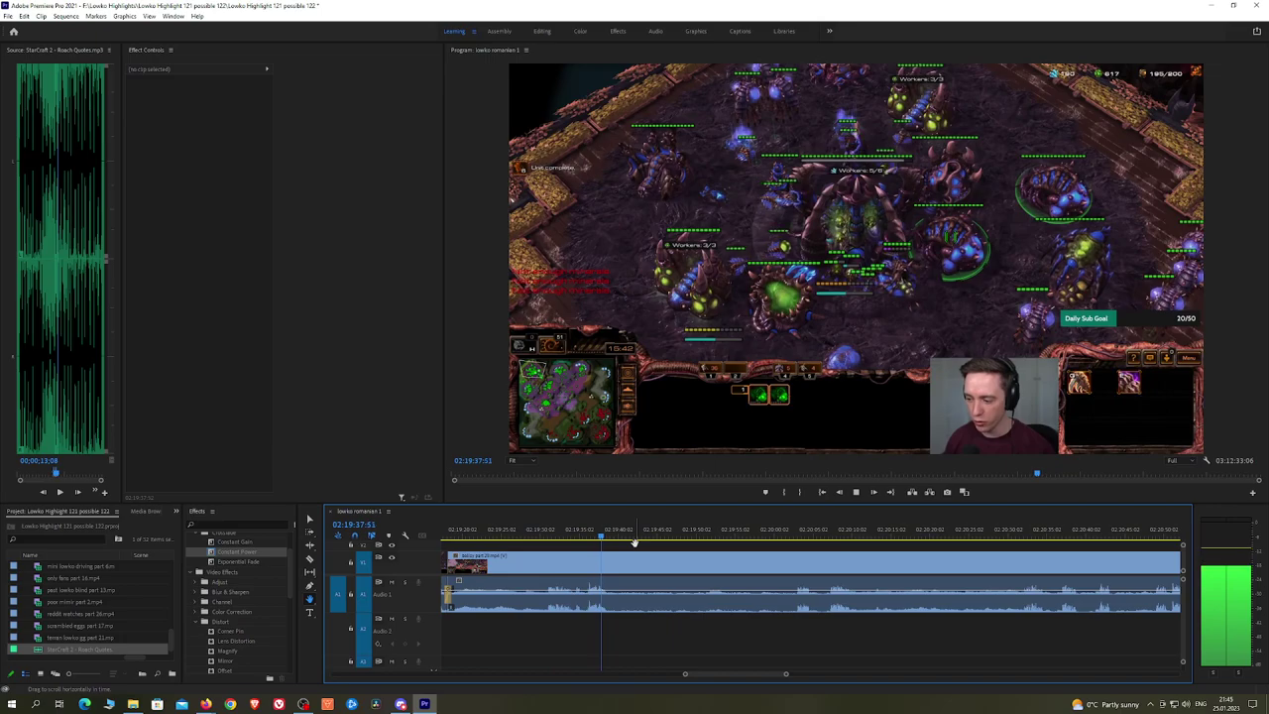
left_click(456, 535)
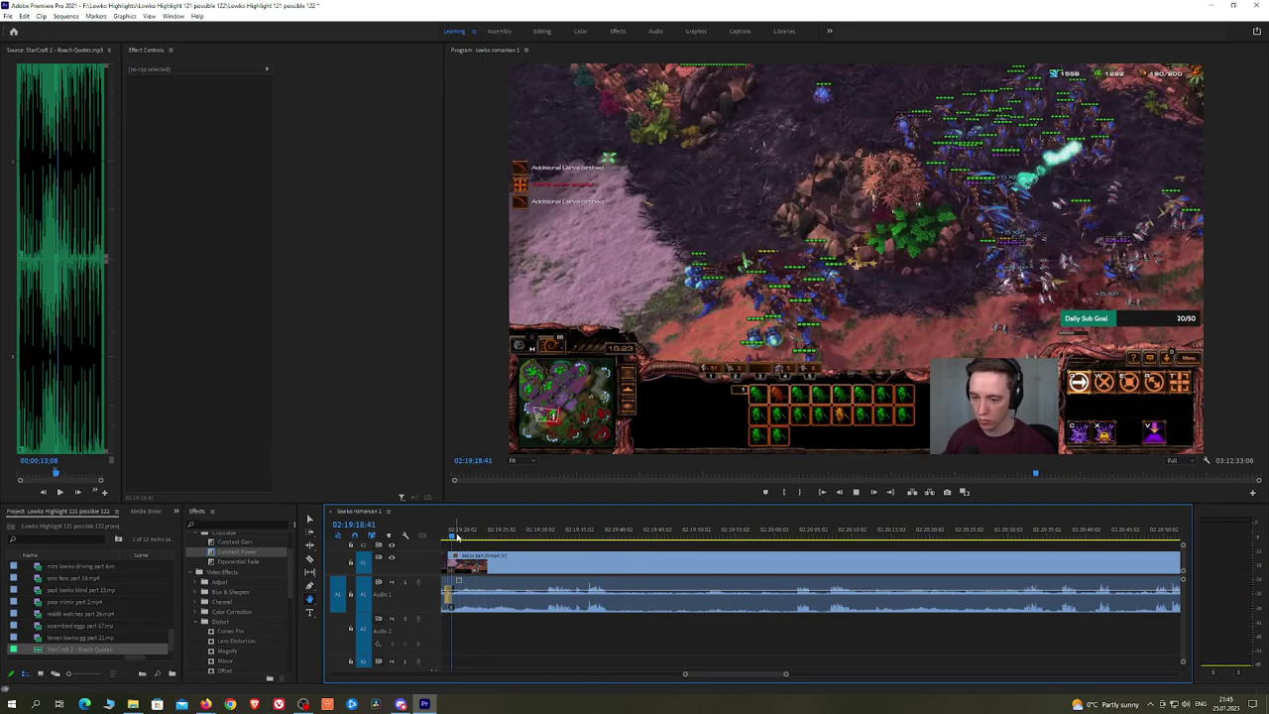
scroll(458, 539, "up", 5)
key("space")
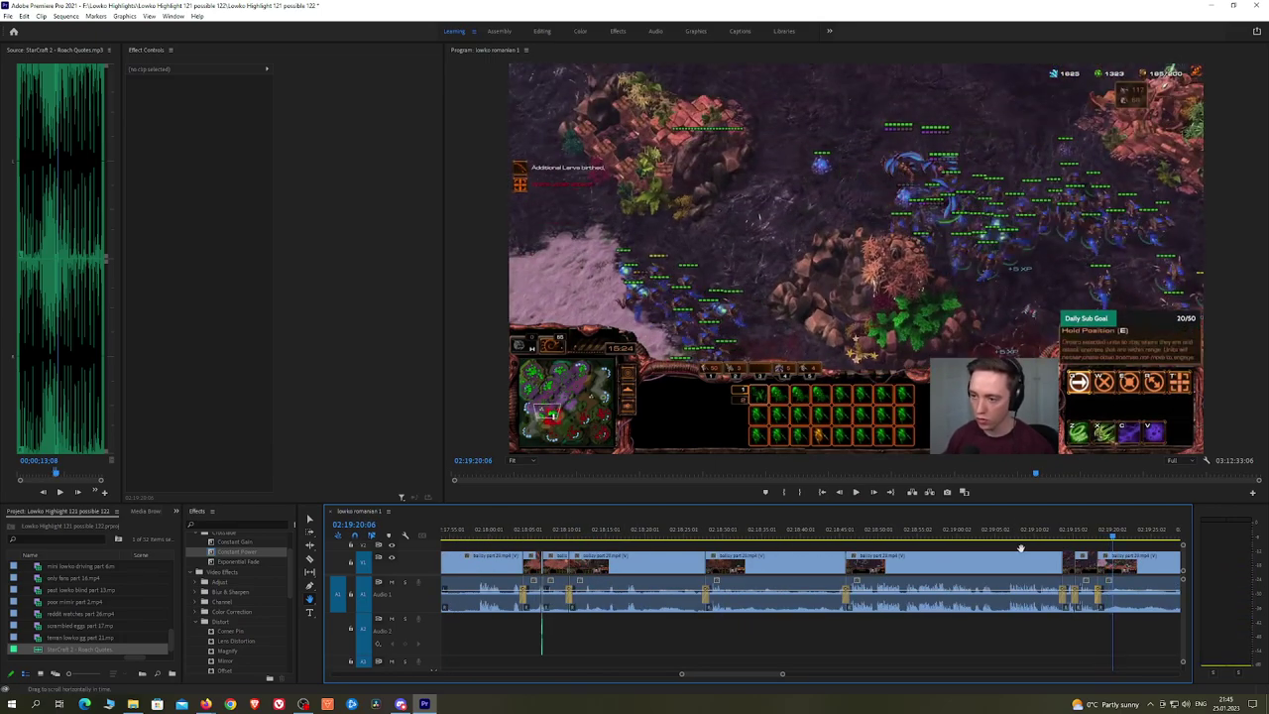
key("ctrl+z")
scroll(1117, 561, "down", 1)
left_click_drag(1134, 561, 679, 533)
Step: Cut and ripple-delete the next unwanted piece, then crossfade the new audio join with Constant Power
left_click(928, 529)
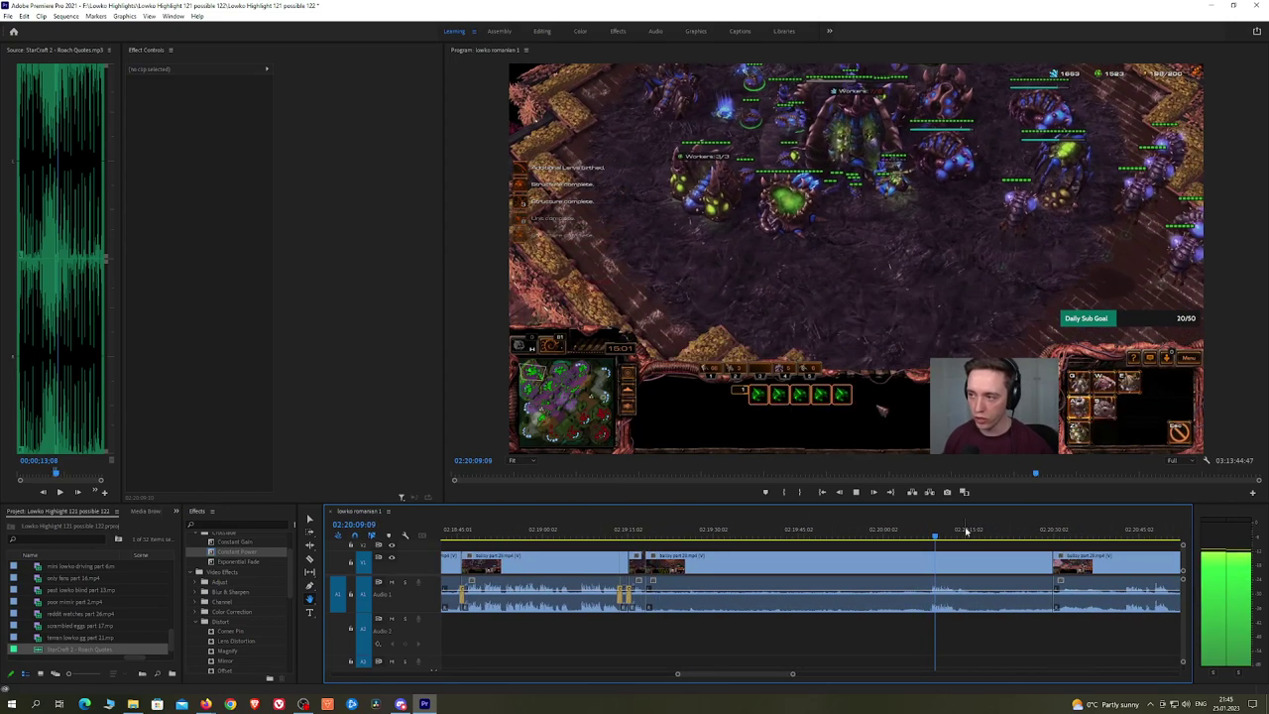
left_click_drag(957, 532, 1009, 532)
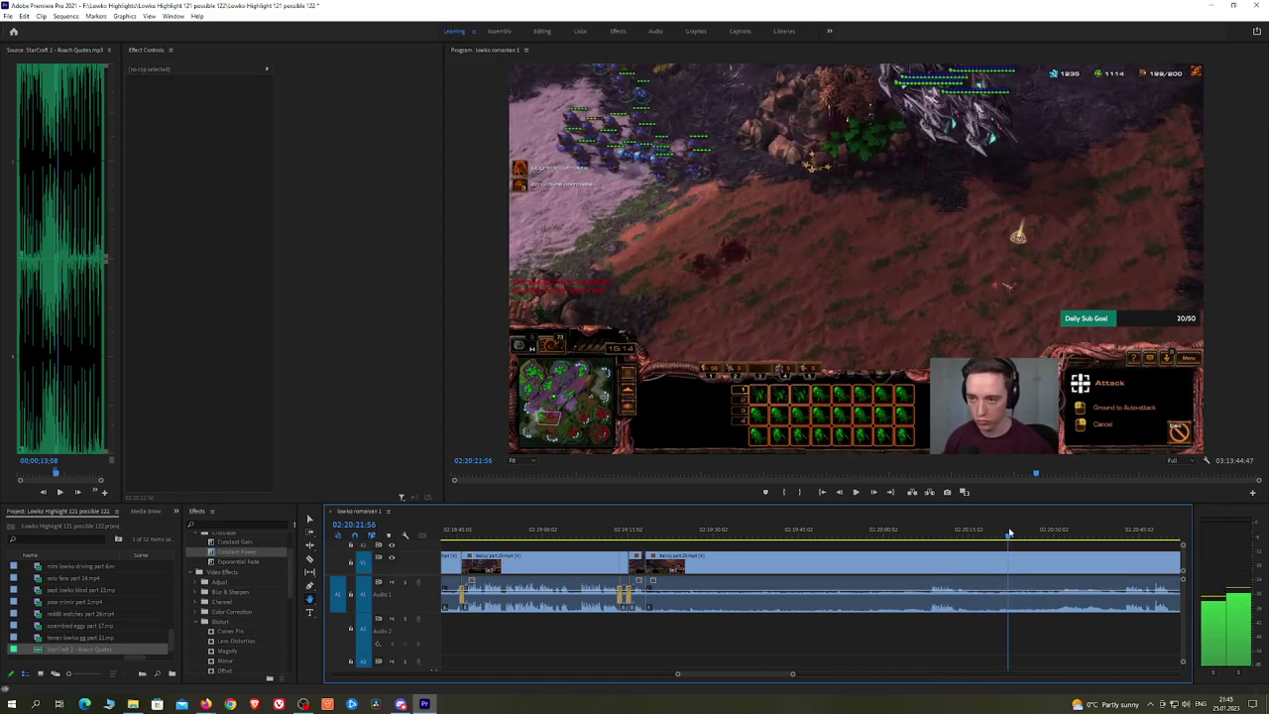
left_click(1010, 563)
key("v")
left_click(983, 567)
key("shift+Delete")
key("space")
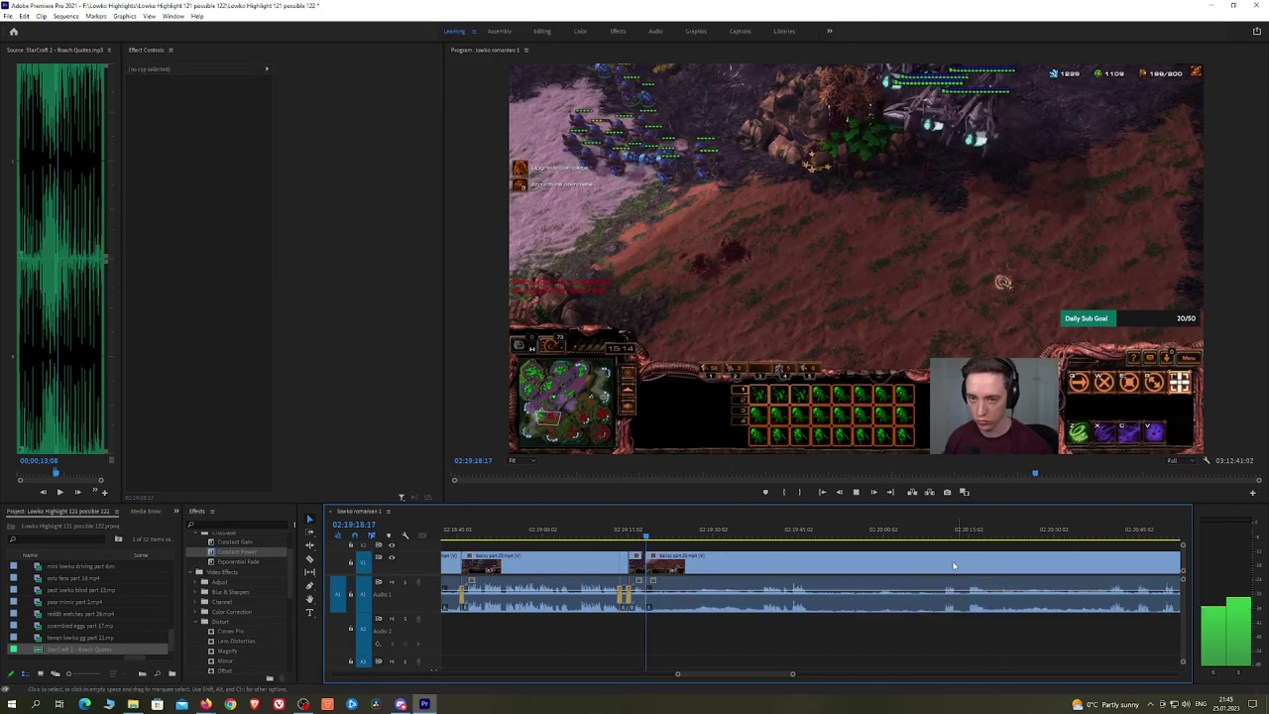
left_click_drag(253, 562, 647, 603)
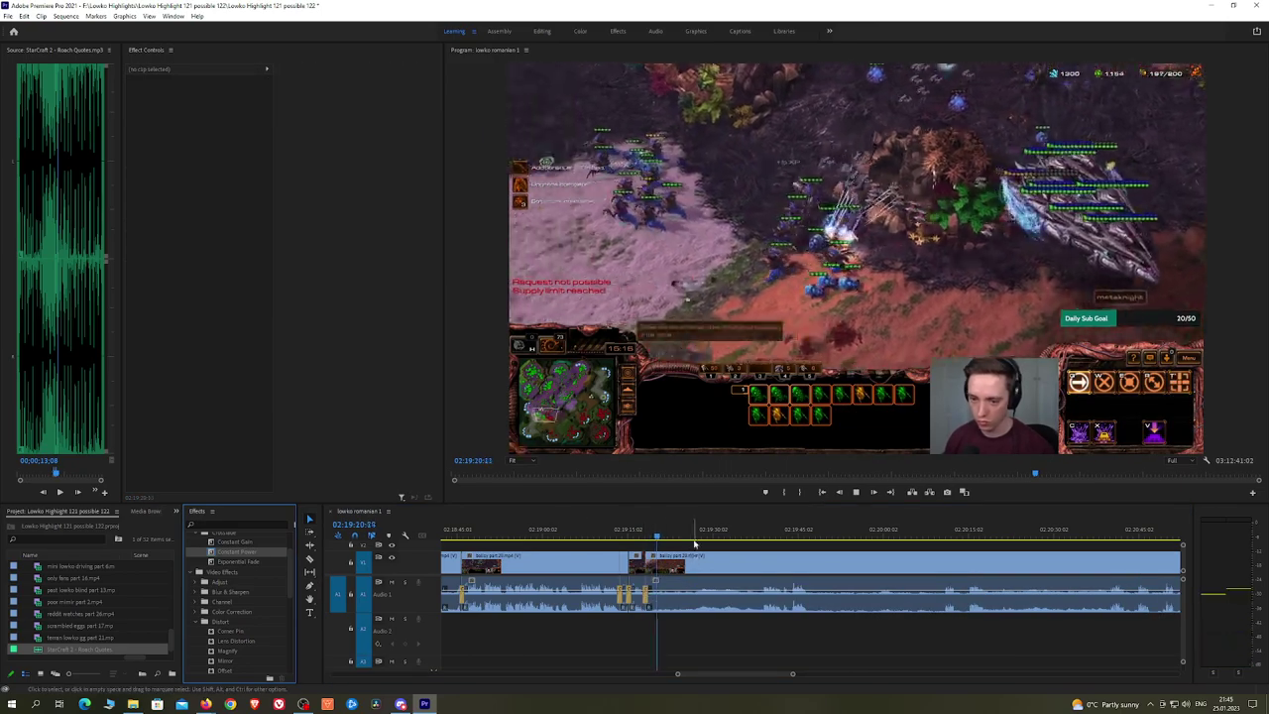
left_click_drag(696, 538, 652, 539)
Step: Split the clip again and review the footage around 02:20:39
key("h")
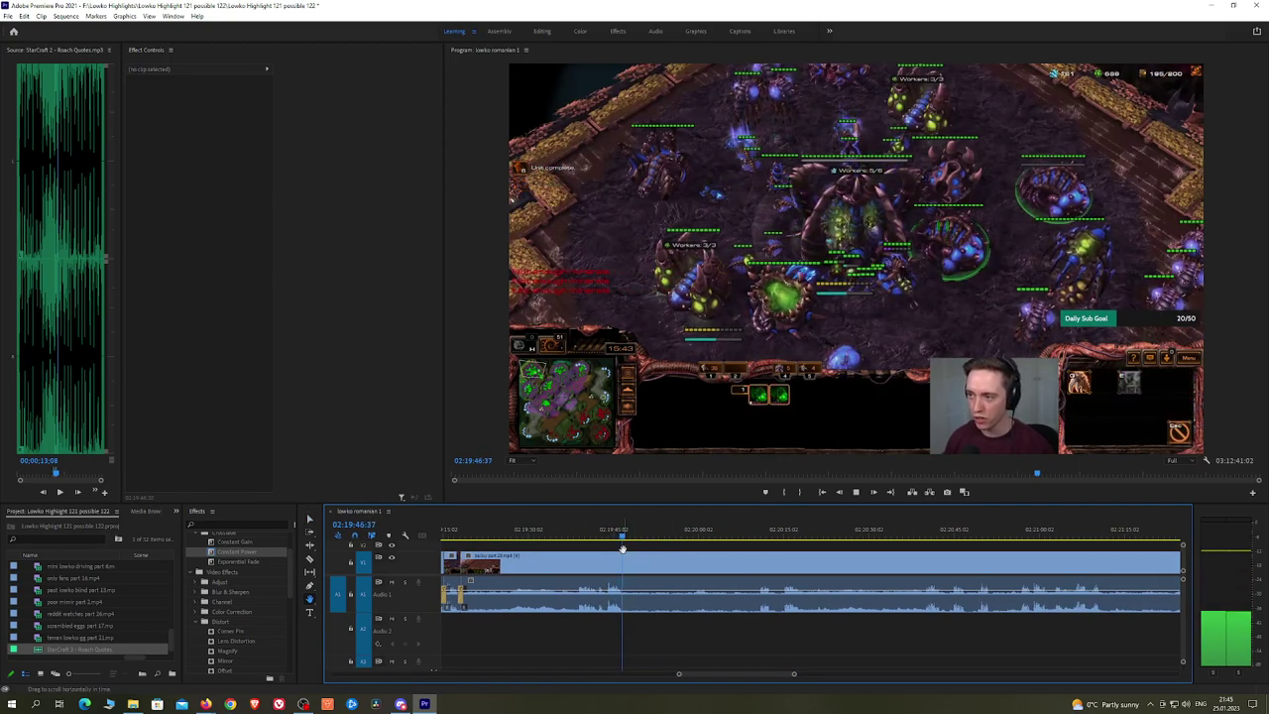
left_click(630, 563)
key("space")
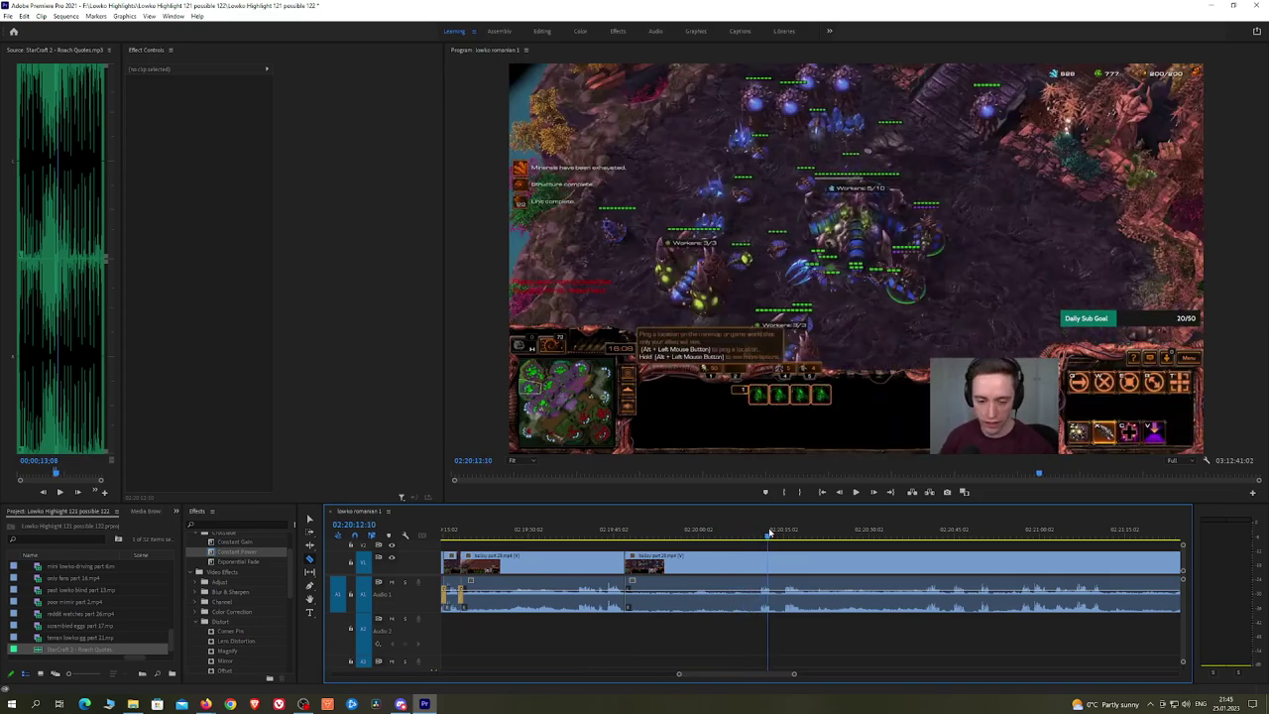
left_click_drag(770, 533, 820, 529)
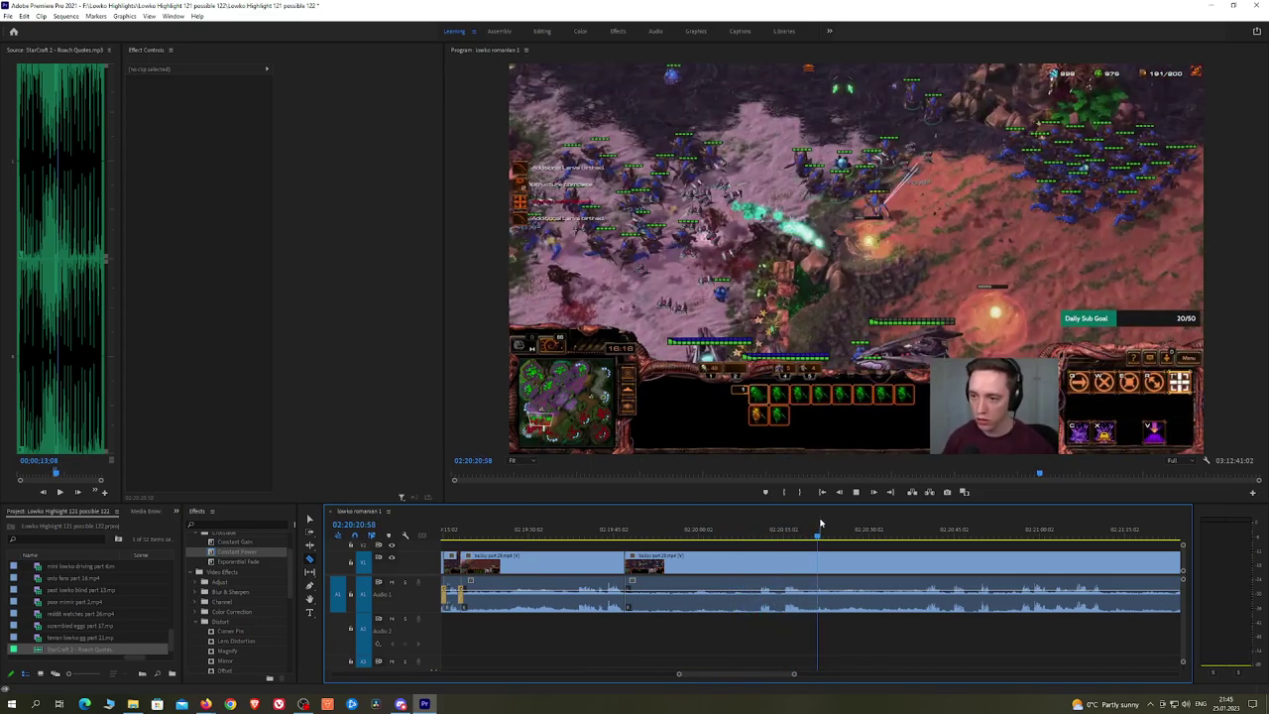
key("space")
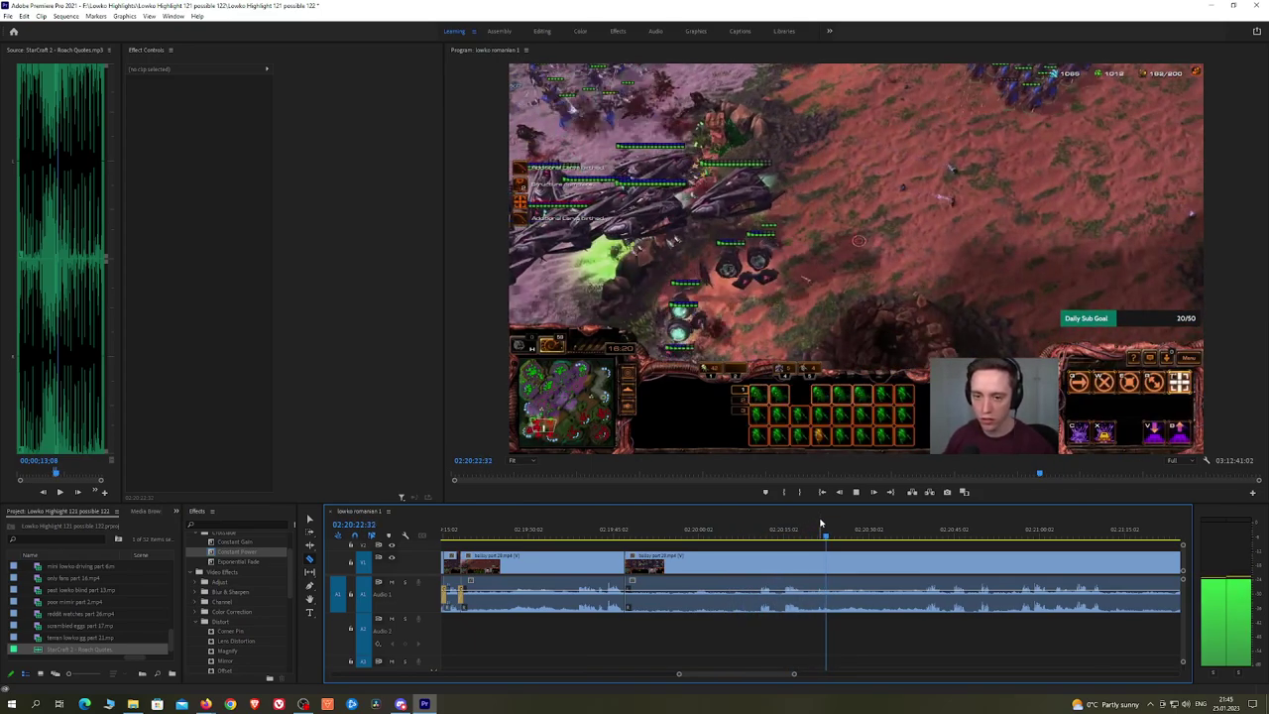
left_click(919, 531)
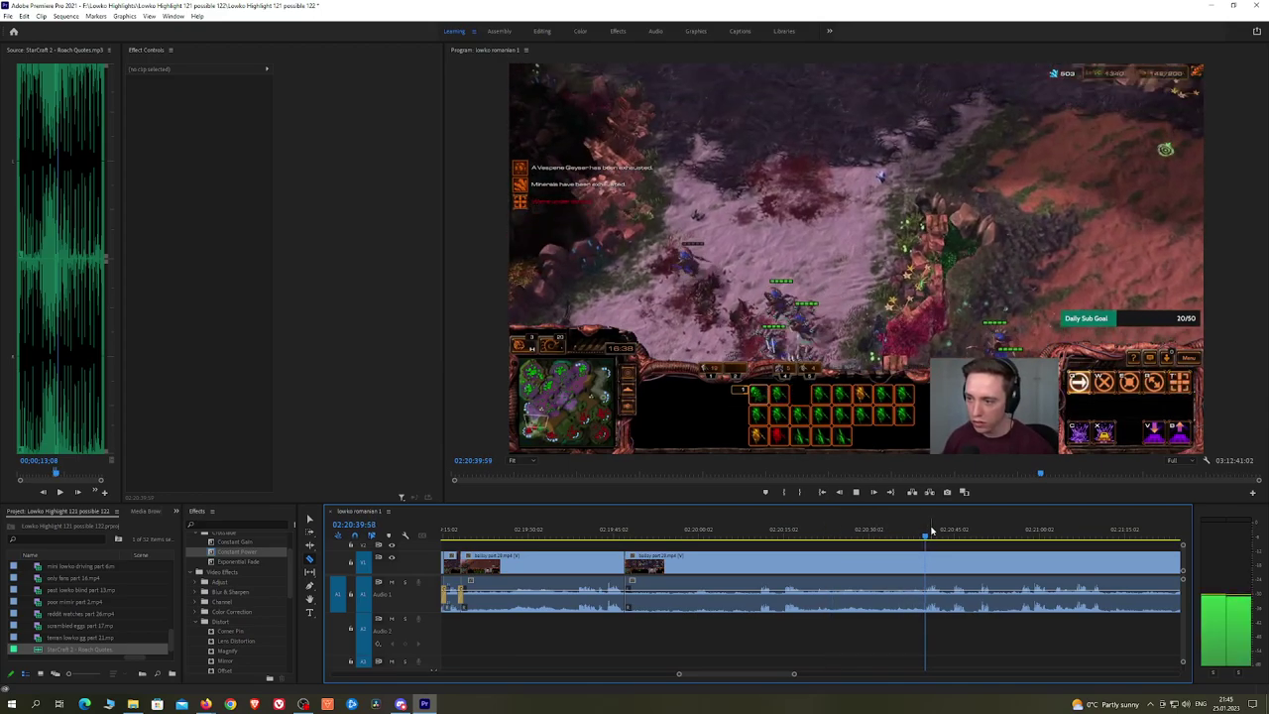
key("space")
left_click_drag(866, 536, 783, 538)
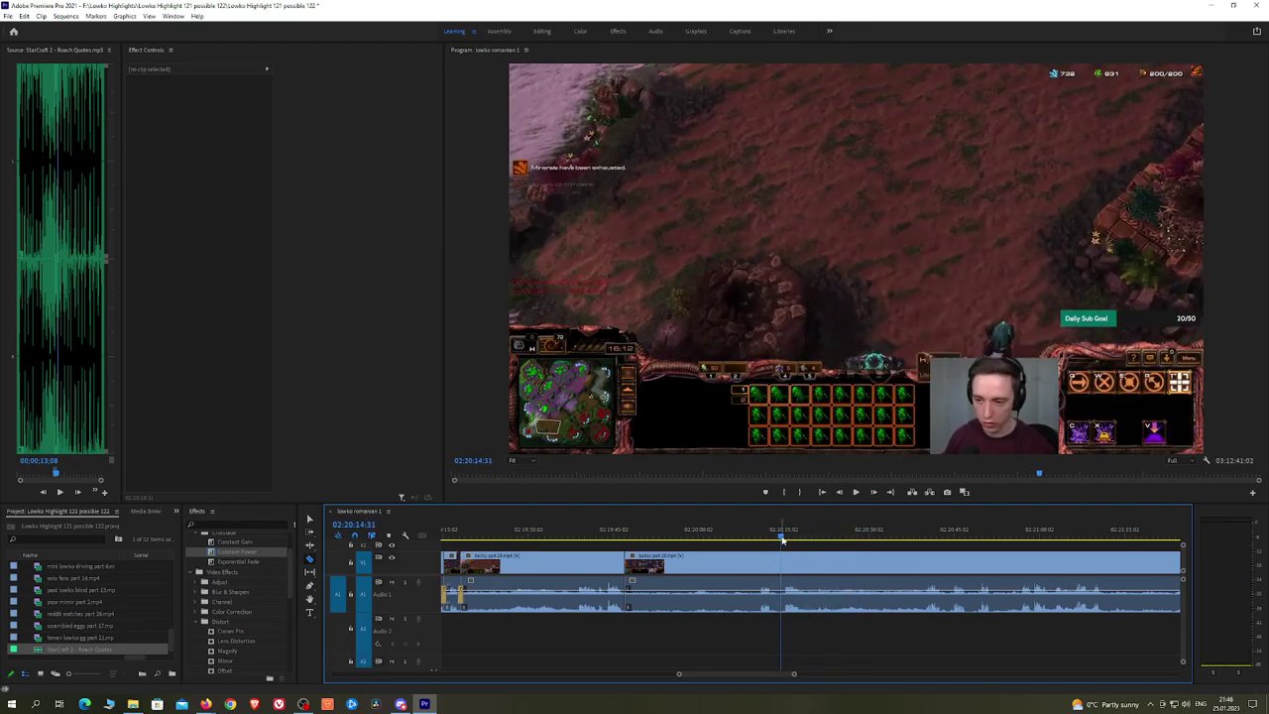
Step: Ripple-delete the next unwanted piece and add a Constant Power crossfade at the audio join
scroll(789, 538, "up", 2)
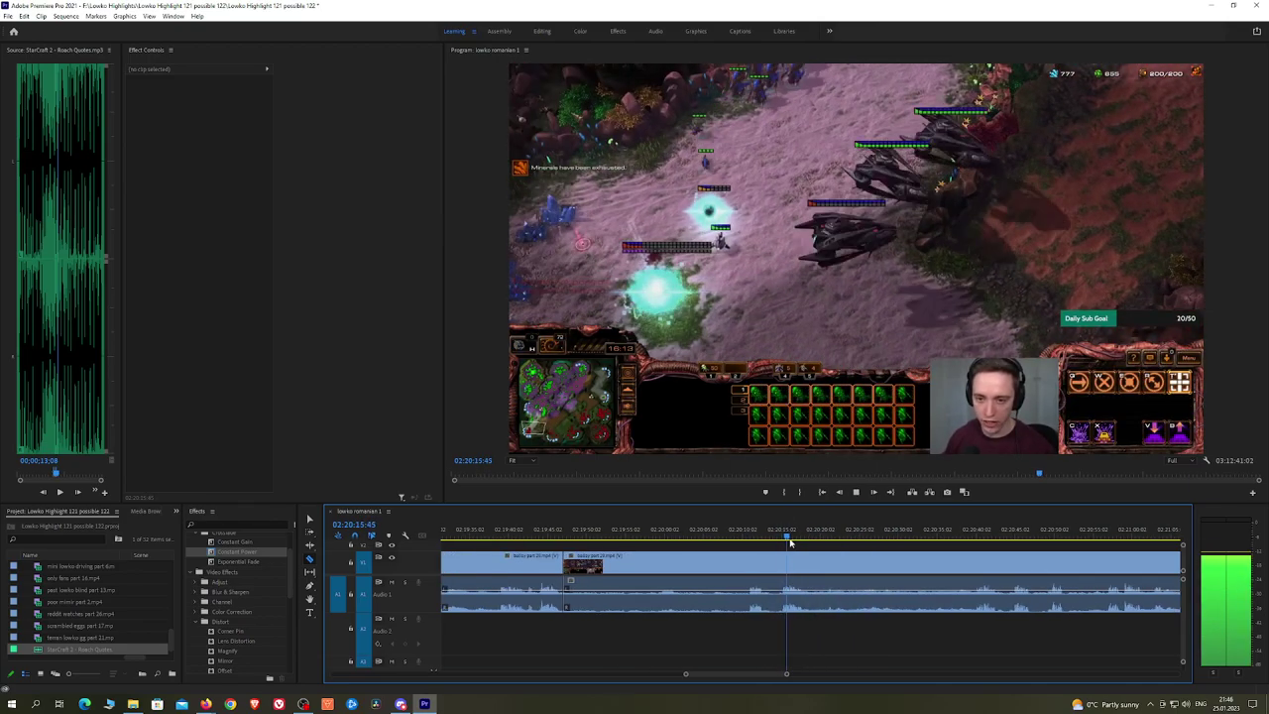
left_click(779, 559)
key("v")
left_click(759, 561)
key("shift+Delete")
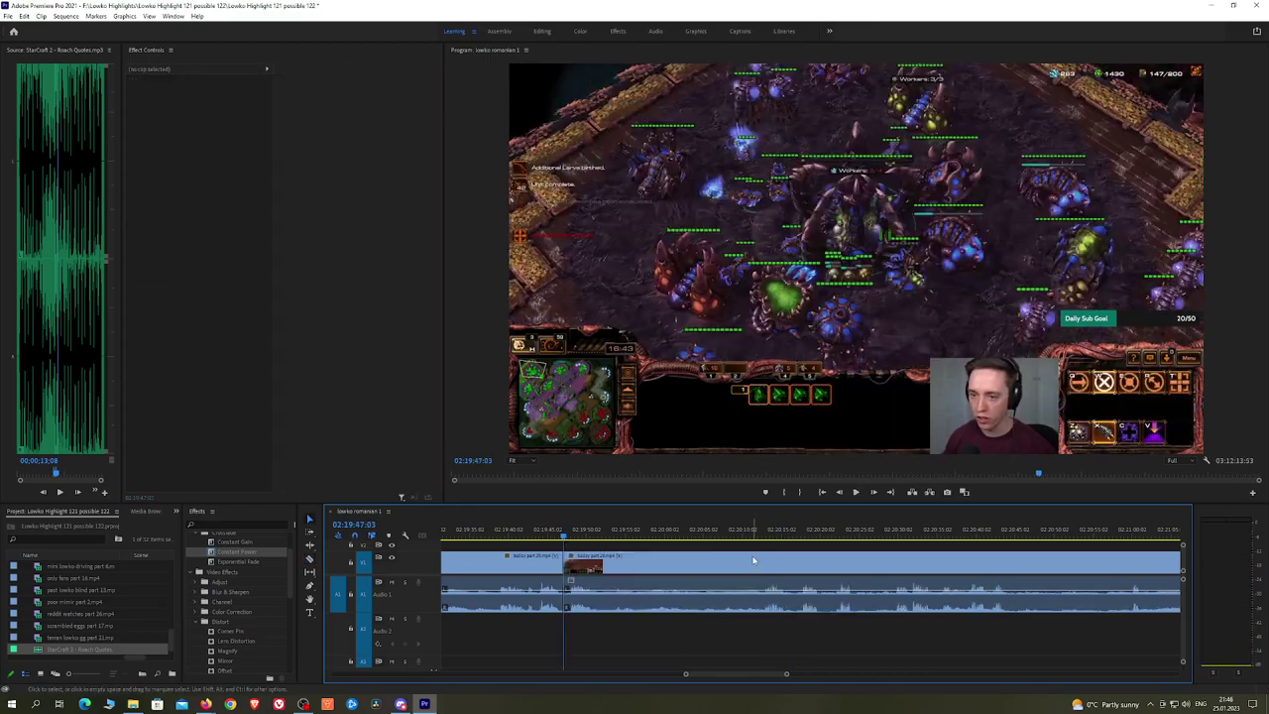
left_click_drag(263, 564, 568, 547)
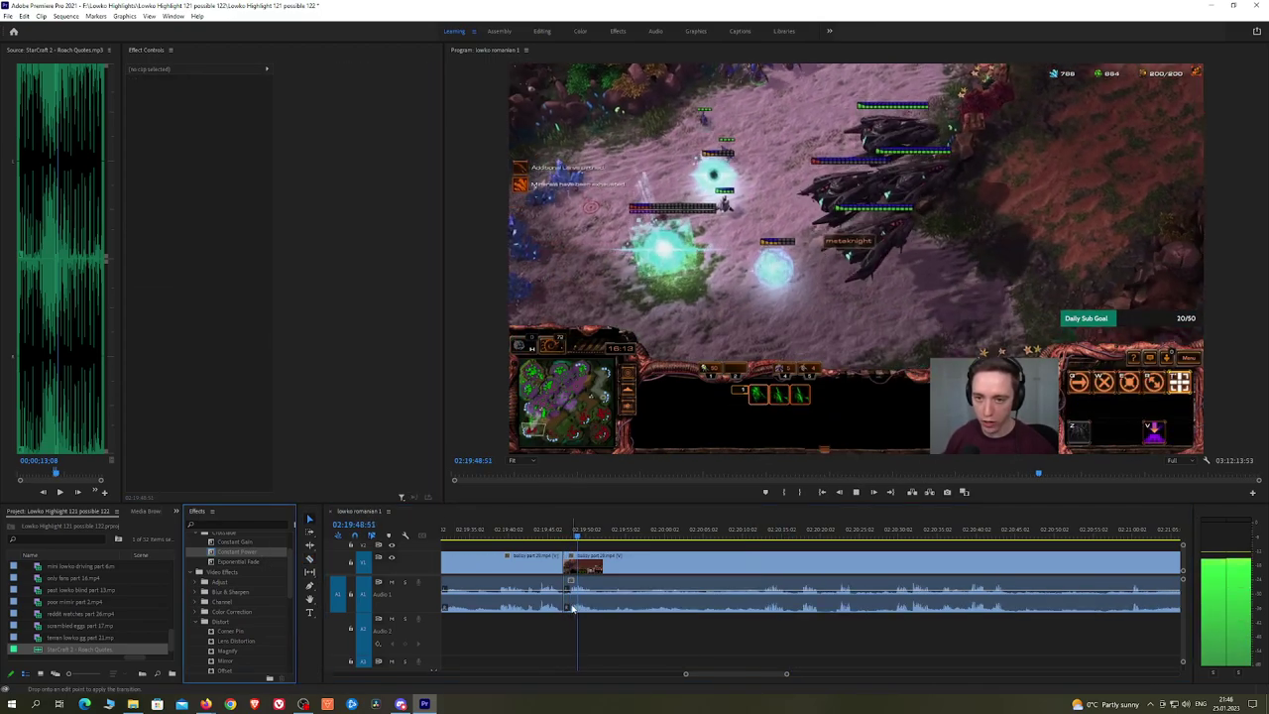
left_click_drag(666, 561, 649, 561)
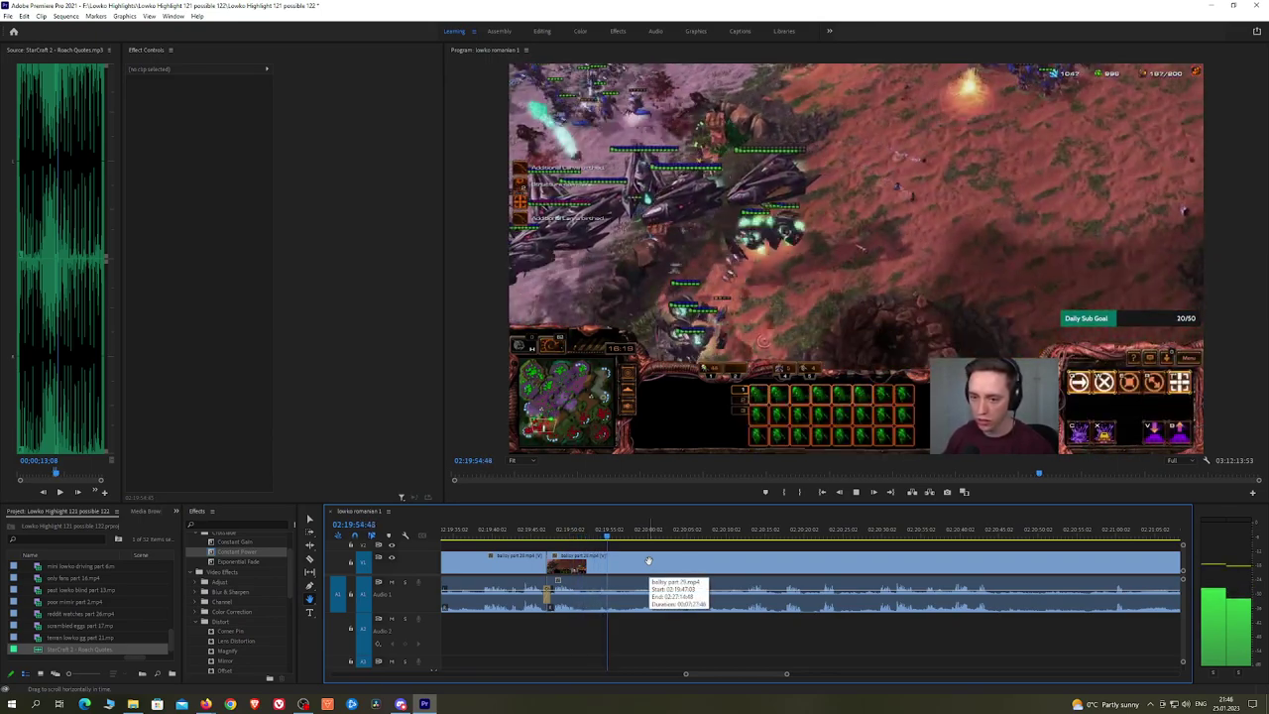
Step: Scrub forward to around 02:20:08 and review the footage
left_click_drag(625, 536, 746, 536)
key("space")
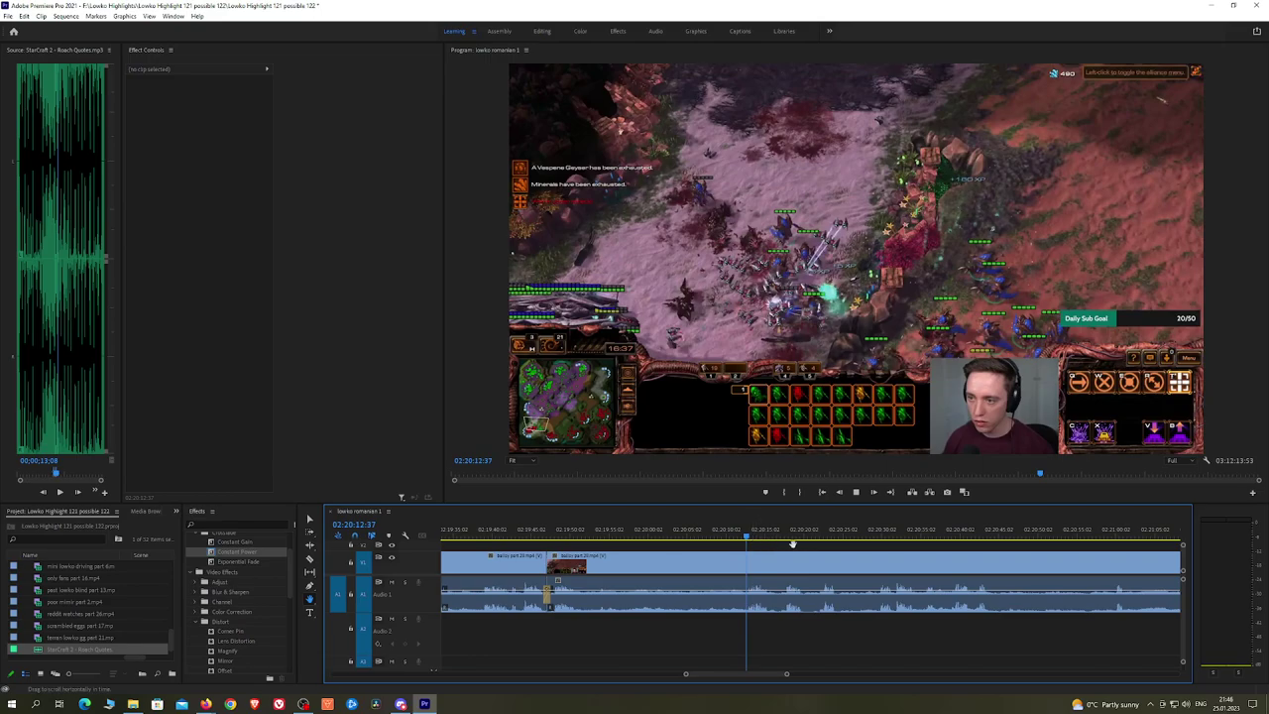
left_click_drag(830, 543, 753, 539)
scroll(739, 551, "up", 1)
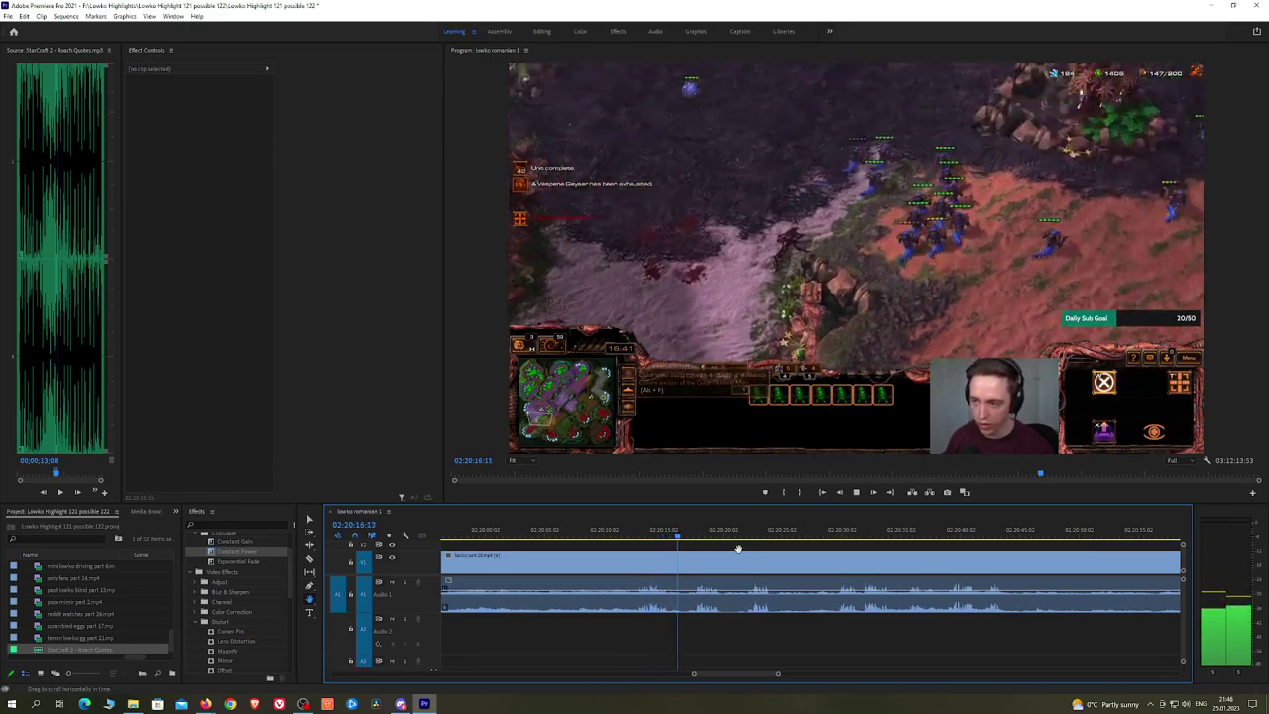
scroll(724, 556, "down", 2)
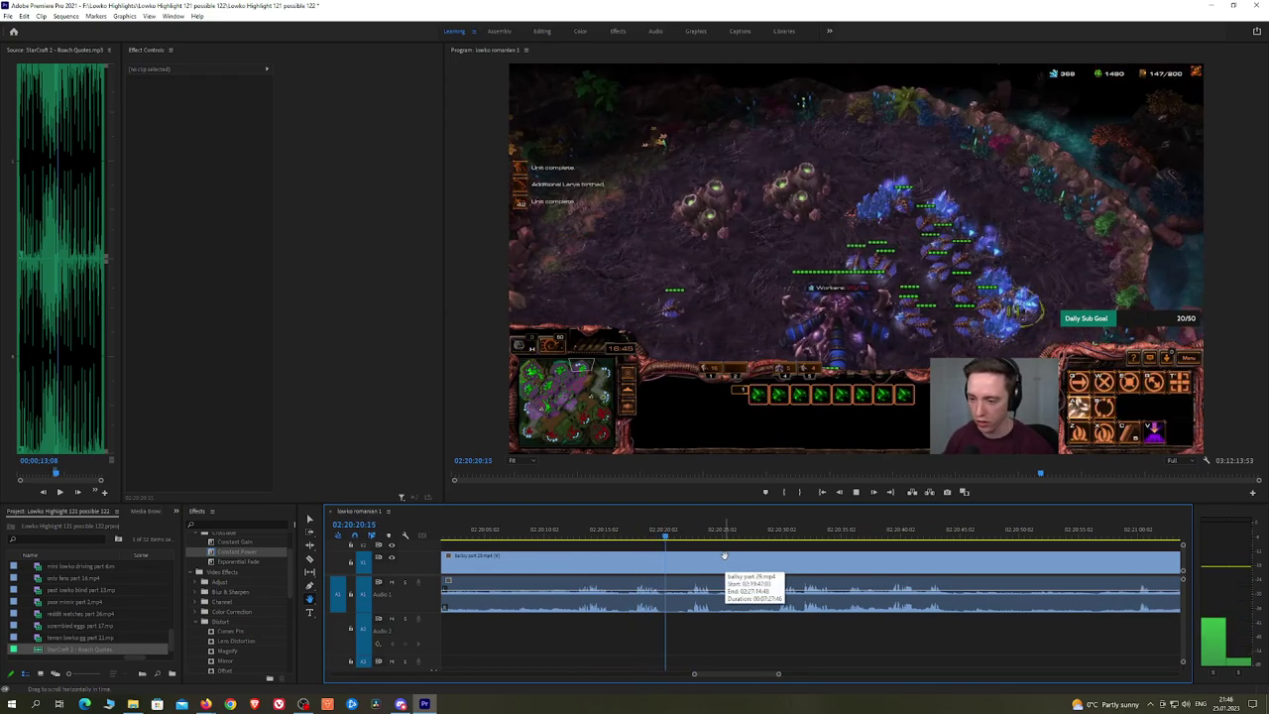
scroll(725, 558, "down", 1)
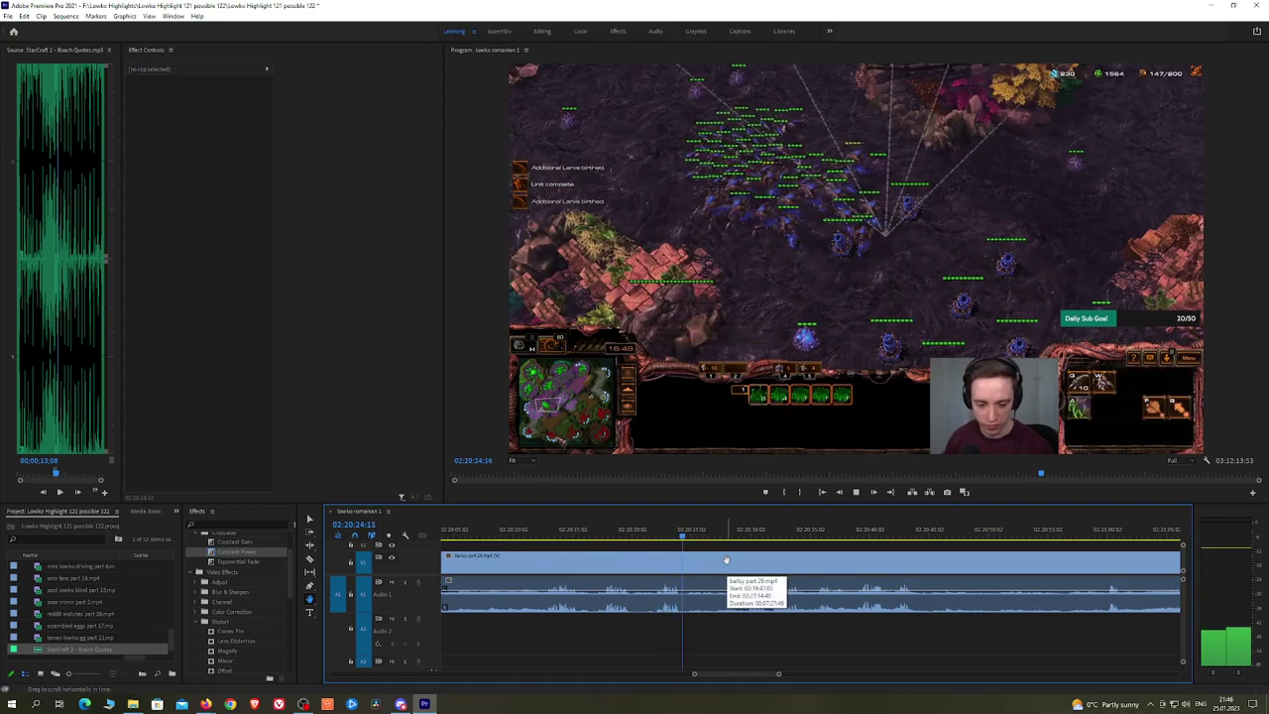
Step: Split the clip near 02:20:25 and keep reviewing the footage beyond it
key("c")
left_click(684, 561)
left_click_drag(723, 536, 746, 534)
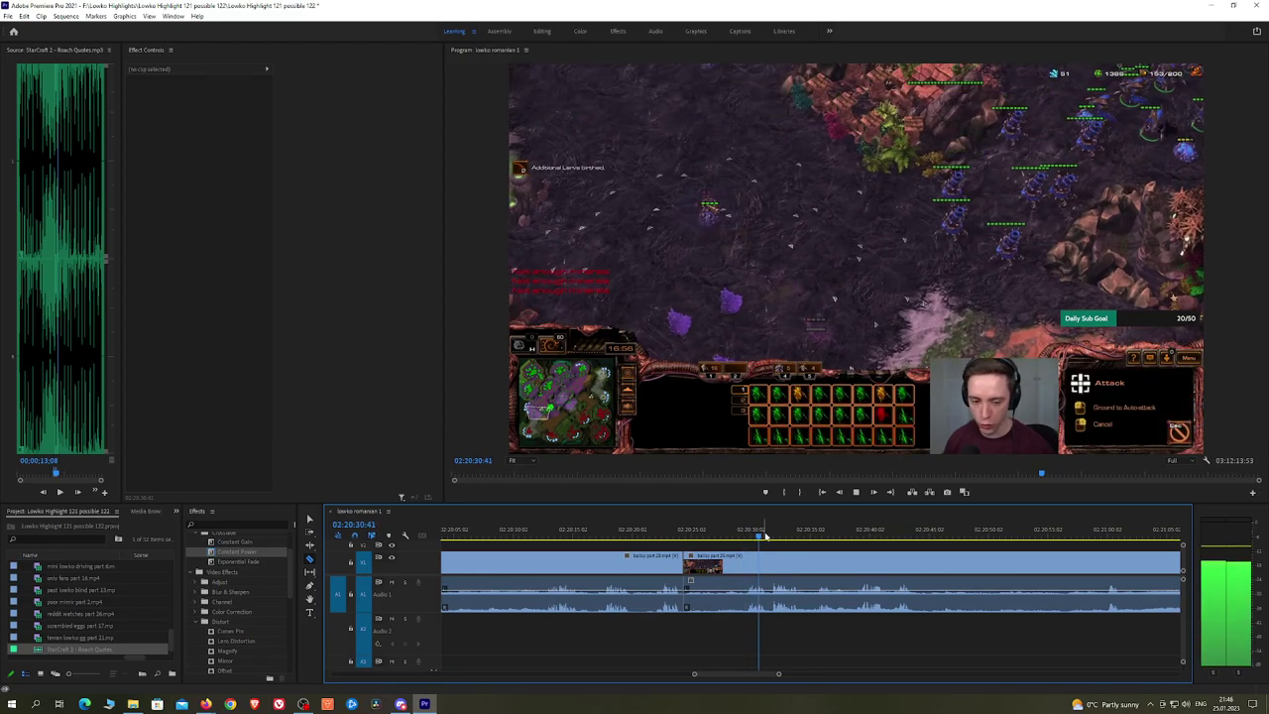
key("space")
scroll(877, 549, "down", 5)
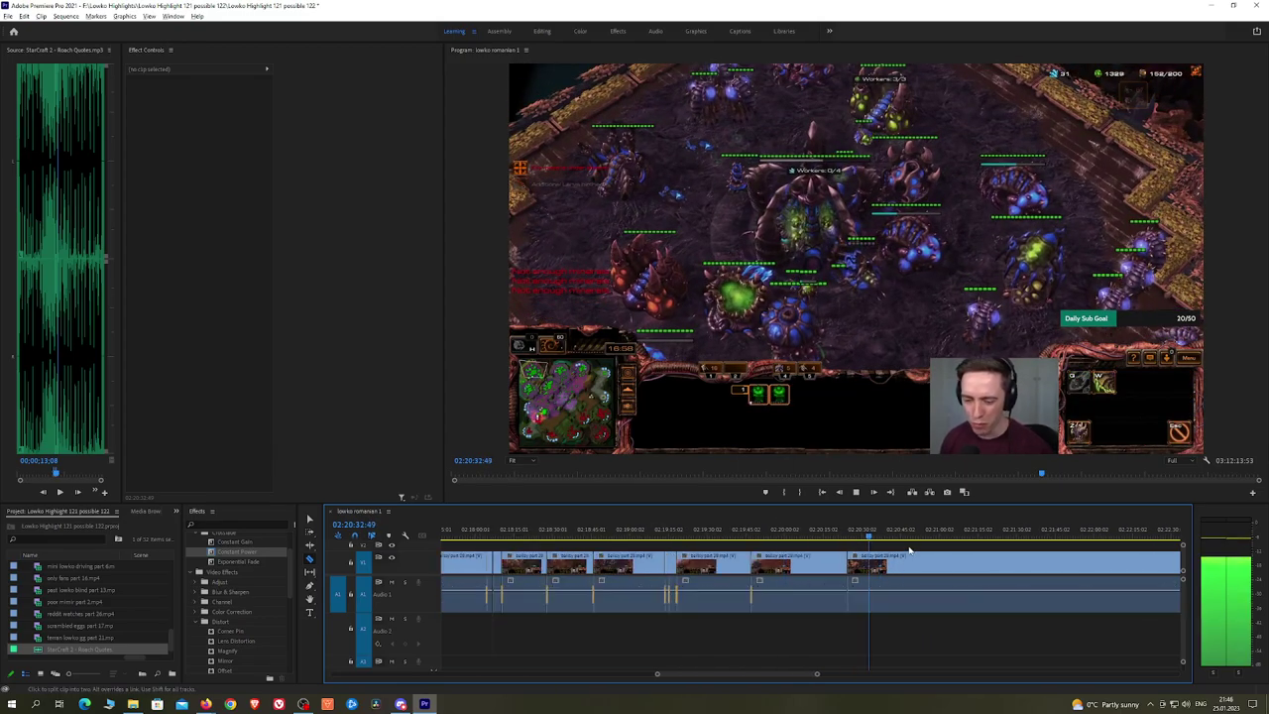
key("h")
left_click_drag(930, 548, 769, 525)
key("space")
scroll(768, 537, "up", 3)
key("space")
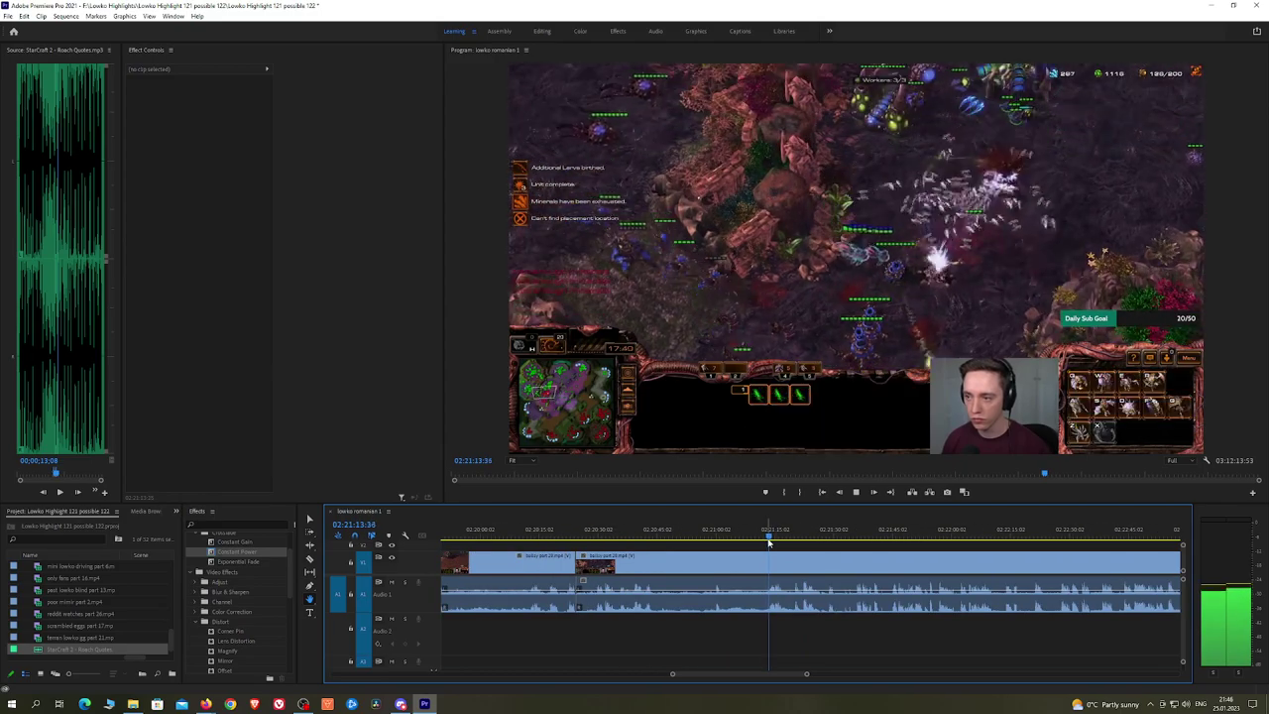
Step: Review the footage between 02:20:31 and 02:20:39 by playing and scrubbing
key("space")
left_click(515, 529)
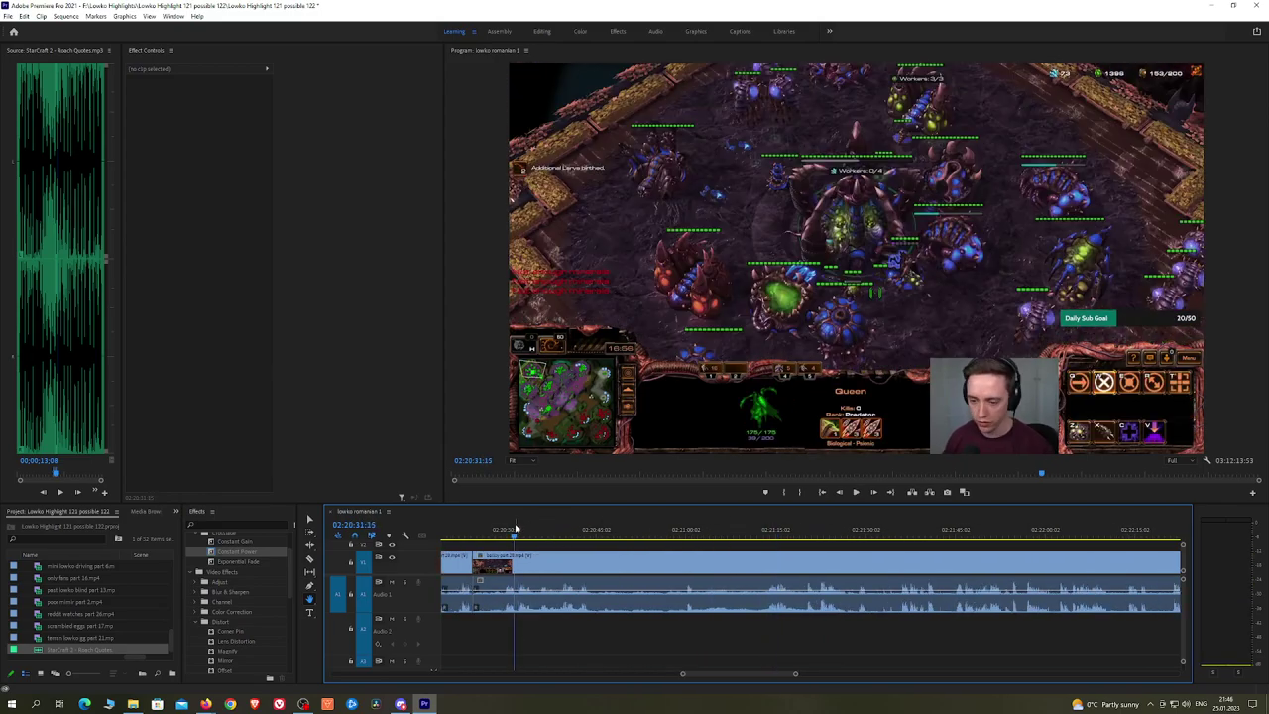
left_click_drag(684, 528, 688, 529)
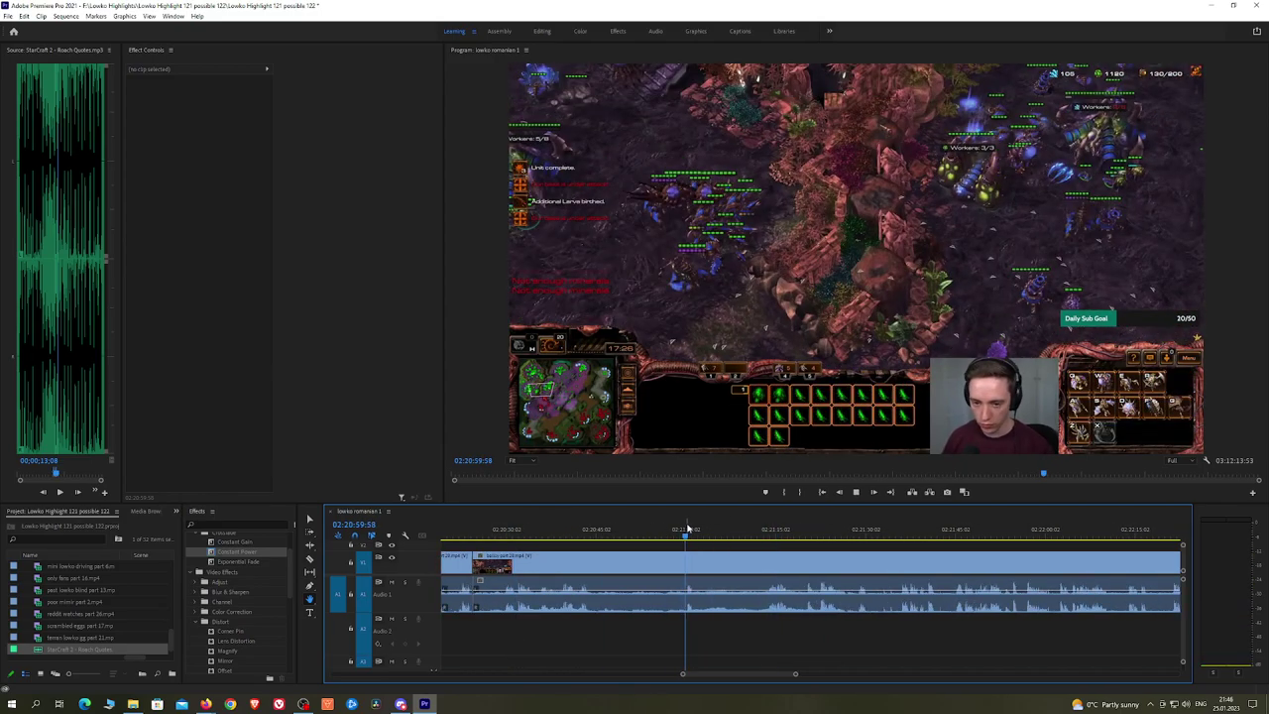
scroll(681, 533, "up", 1)
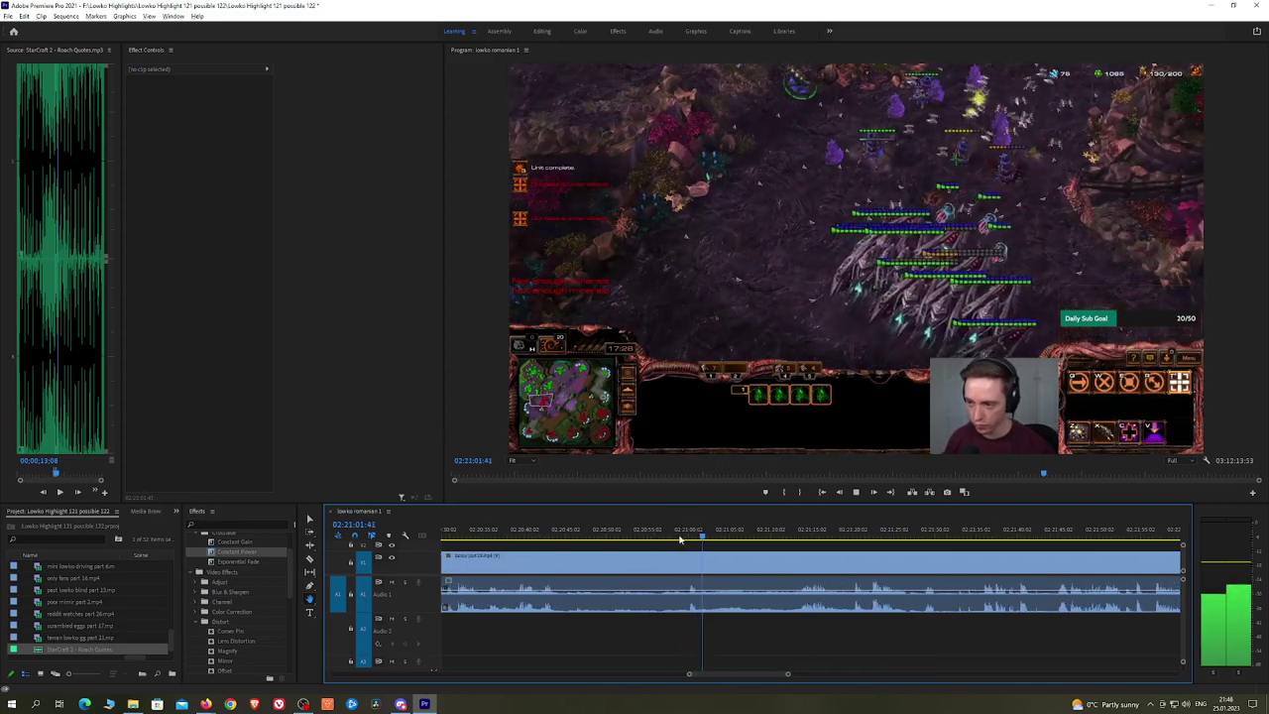
key("space")
left_click(518, 533)
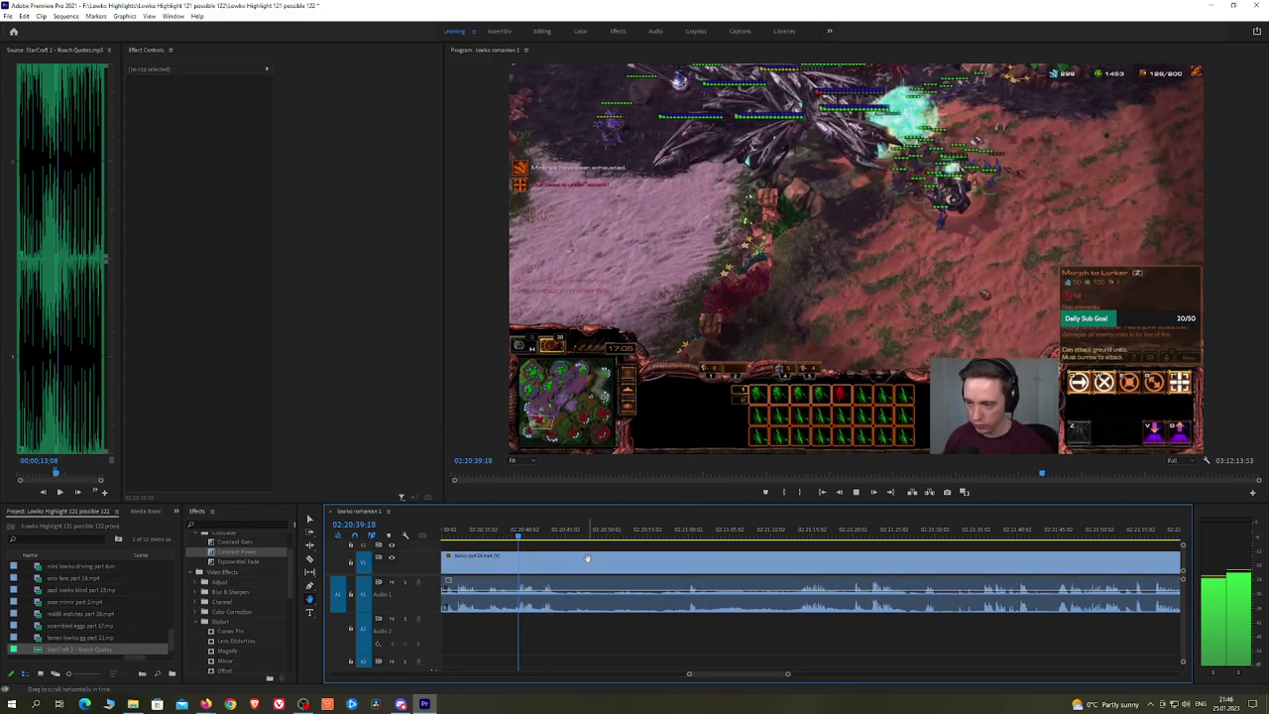
left_click_drag(585, 559, 728, 558)
key("space")
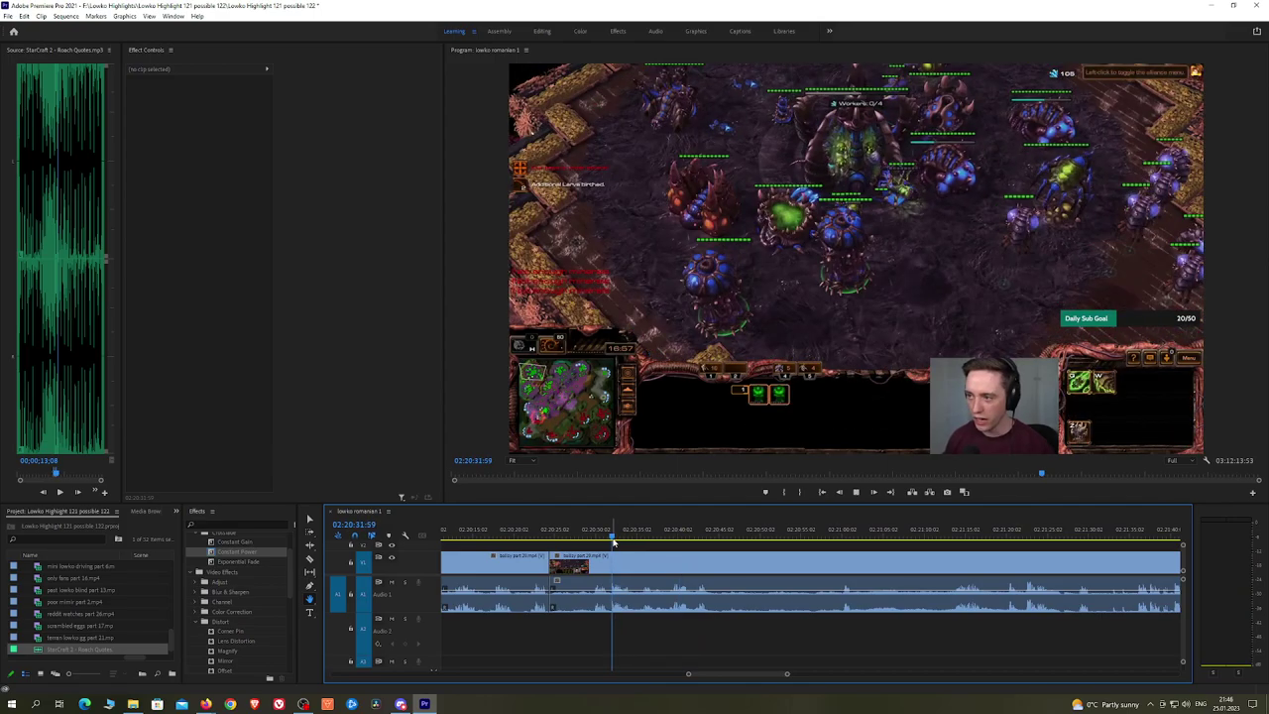
key("space")
Step: Split at 02:20:35 and ripple-delete the unwanted footage that follows
left_click(644, 536)
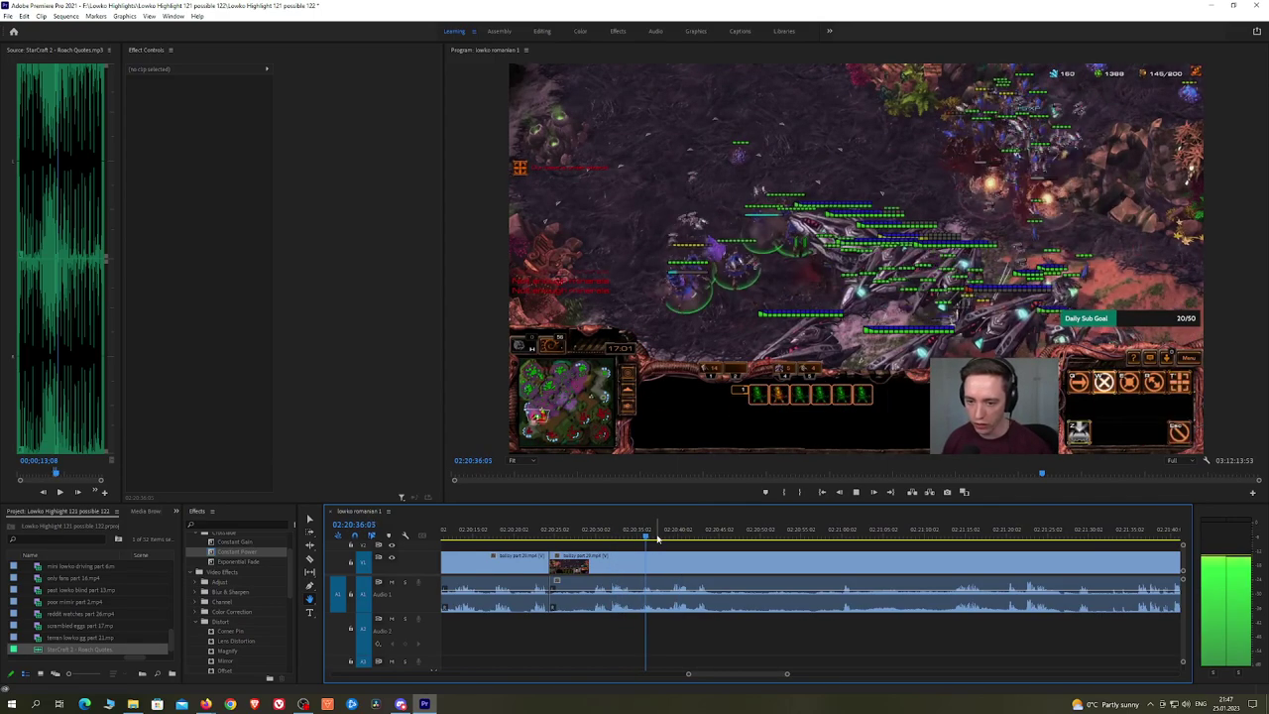
left_click(639, 561)
key("v")
left_click(625, 563)
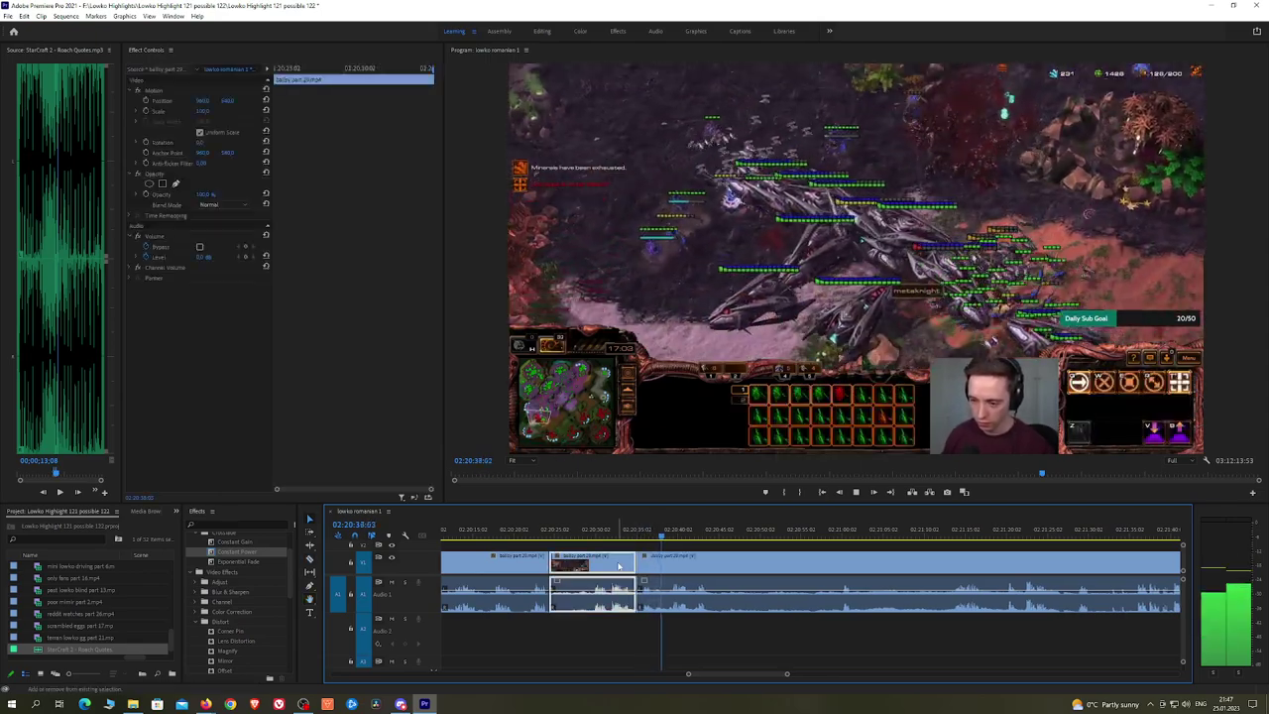
key("shift+Delete")
Step: Remove the stretch from 02:20:31:30 to 02:20:48 and add a Constant Power crossfade at the join
left_click(288, 559)
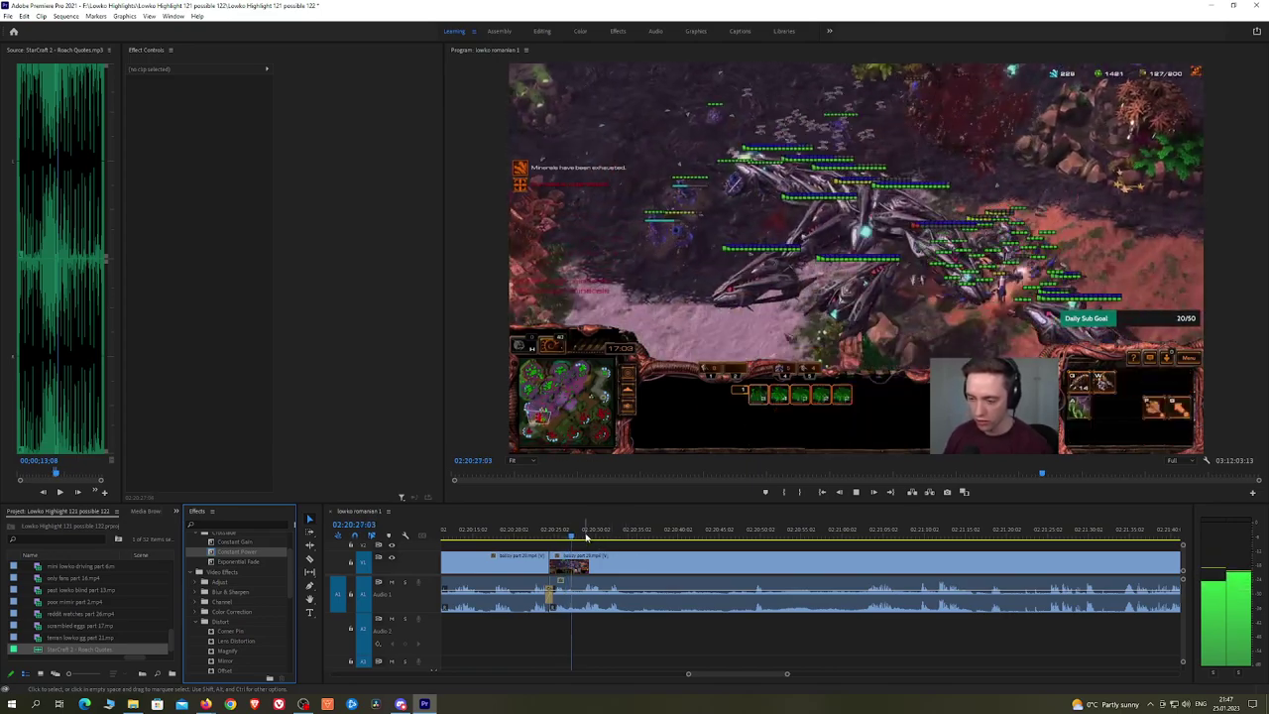
left_click(609, 536)
key("space")
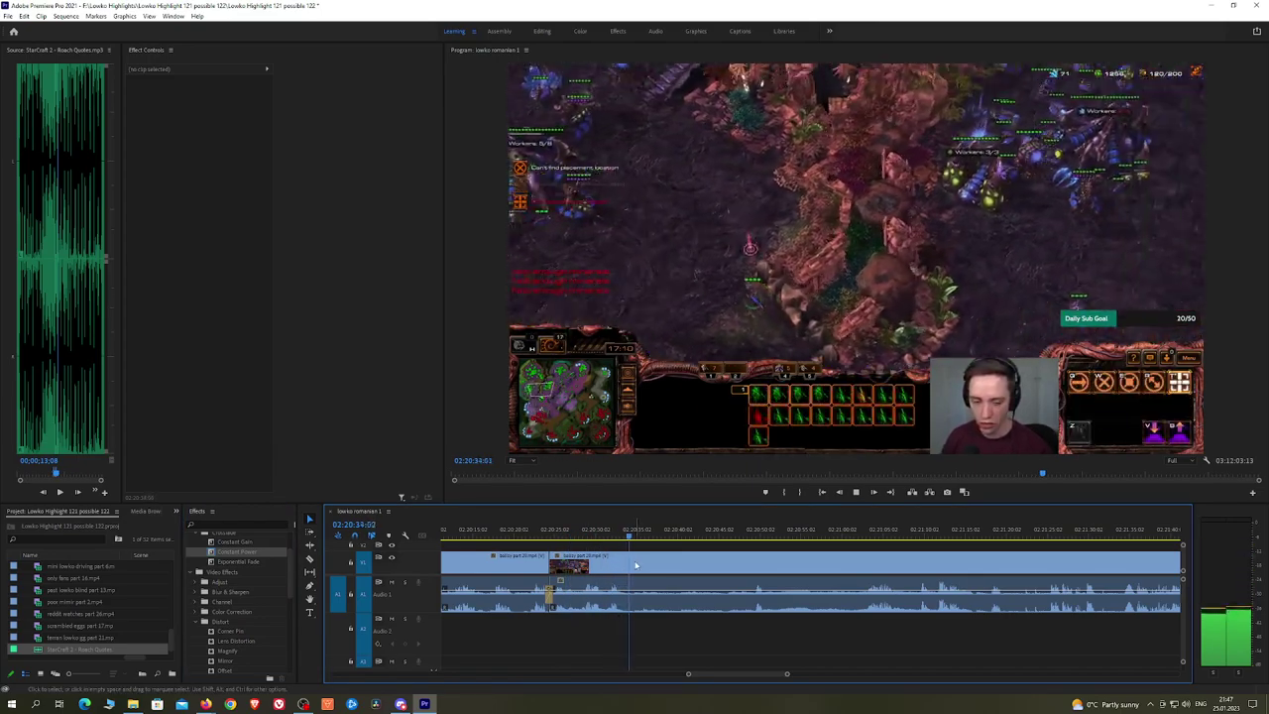
key("ctrl+k")
left_click(749, 533)
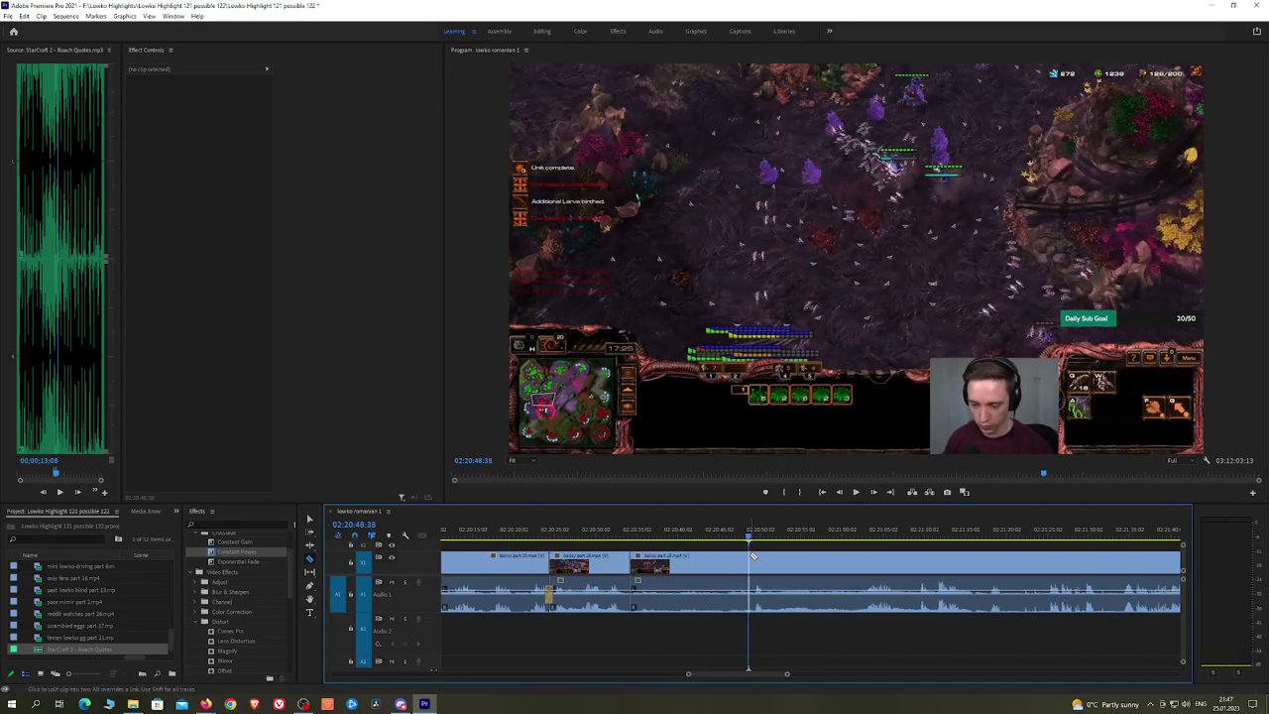
left_click(749, 565)
key("v")
left_click(717, 566)
key("shift+Delete")
key("space")
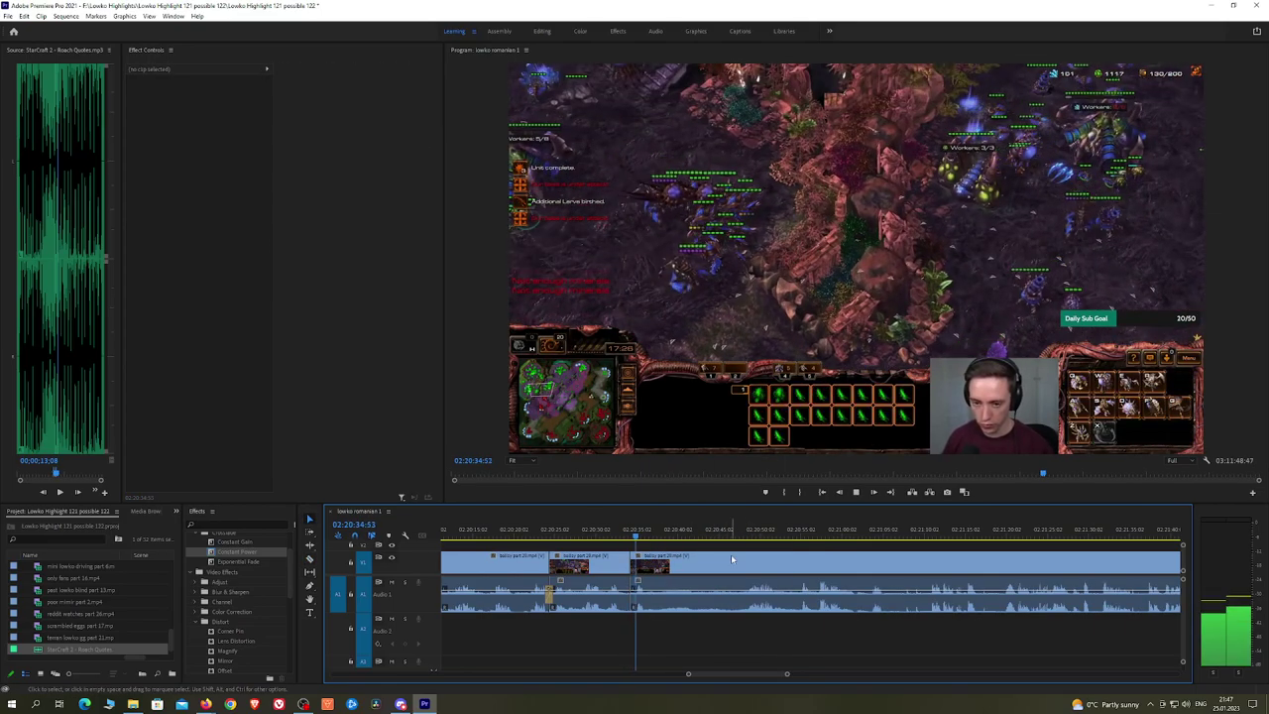
left_click_drag(238, 553, 640, 599)
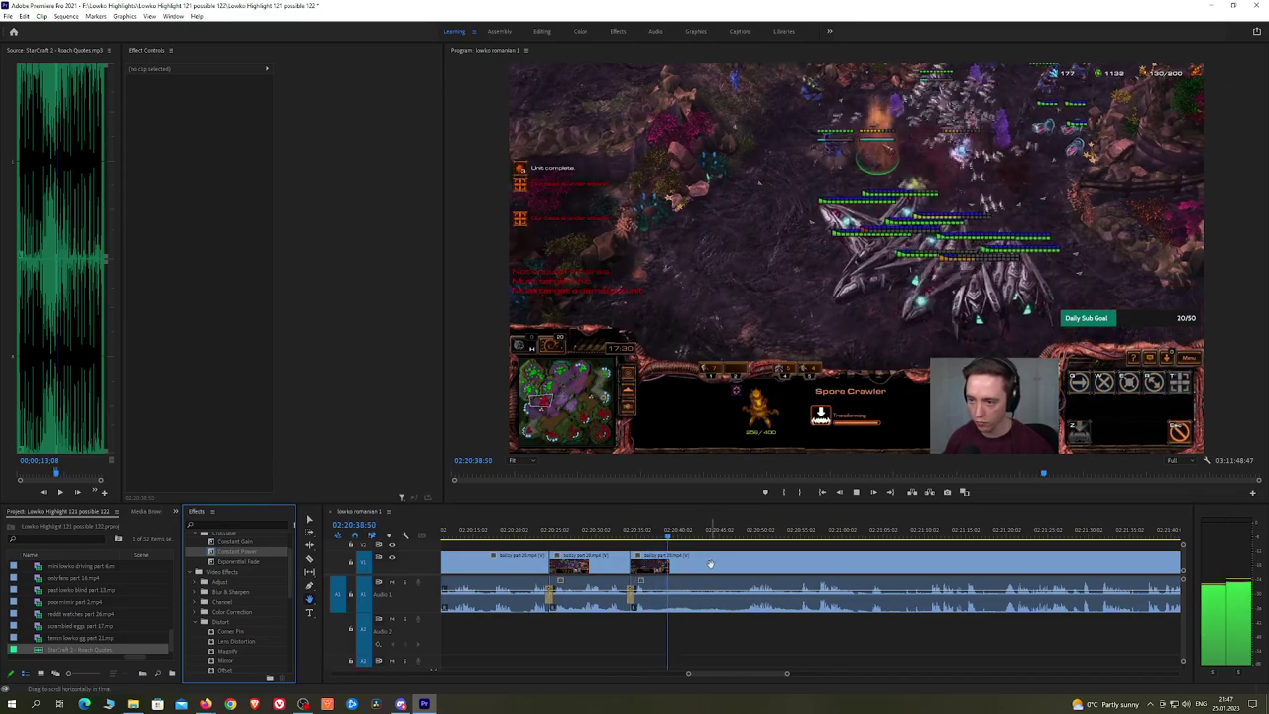
left_click_drag(724, 565, 712, 538)
Step: Play ahead to the defeat screen and split the clip where it begins
key("space")
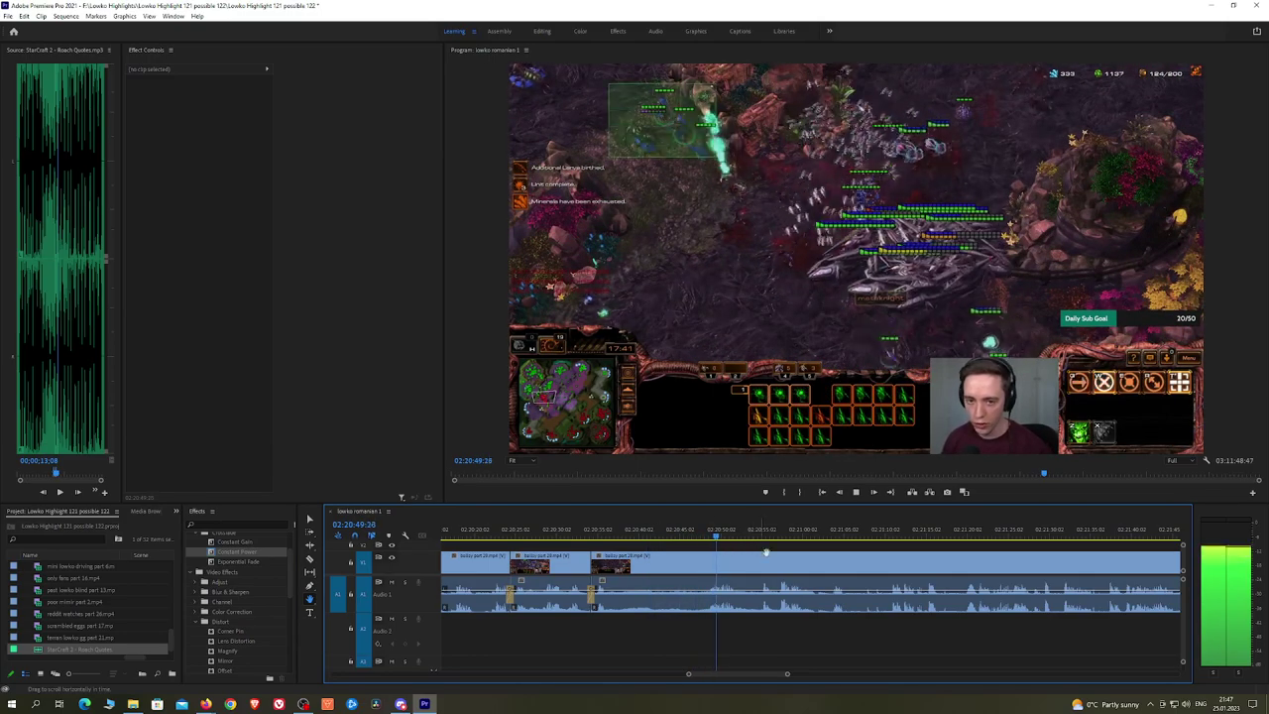
scroll(747, 564, "up", 2)
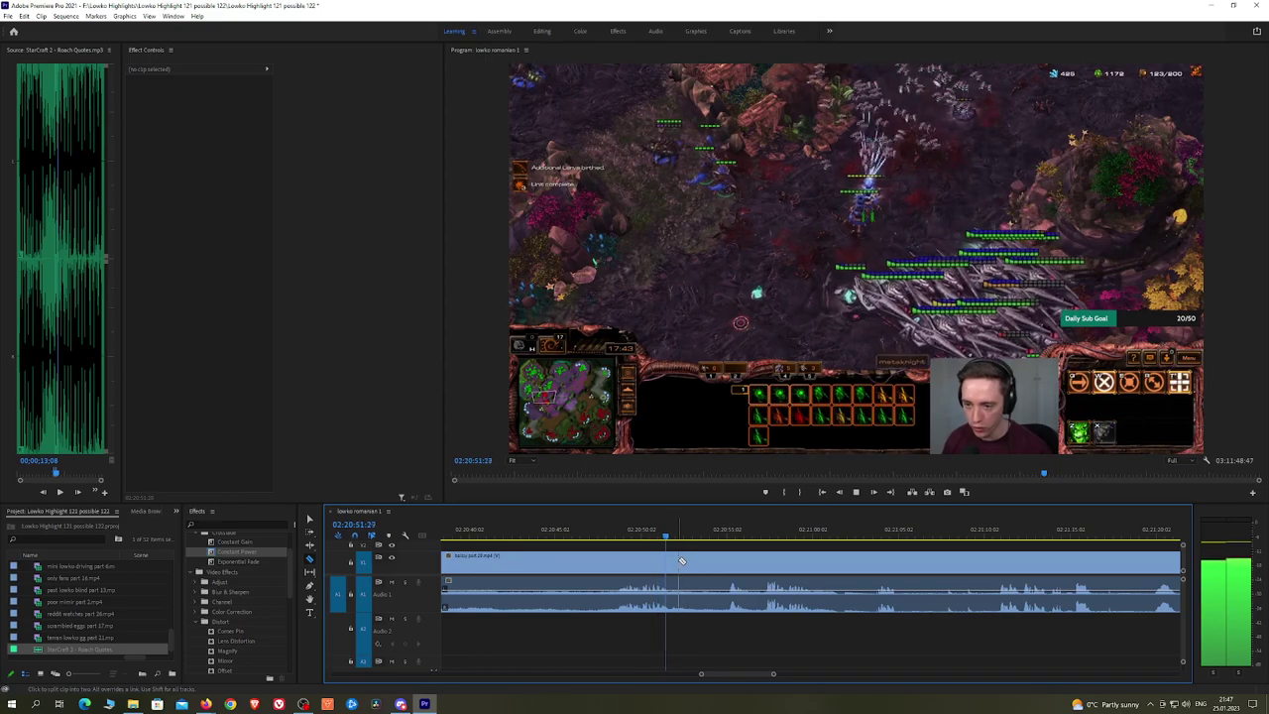
left_click(706, 535)
left_click_drag(707, 536, 733, 534)
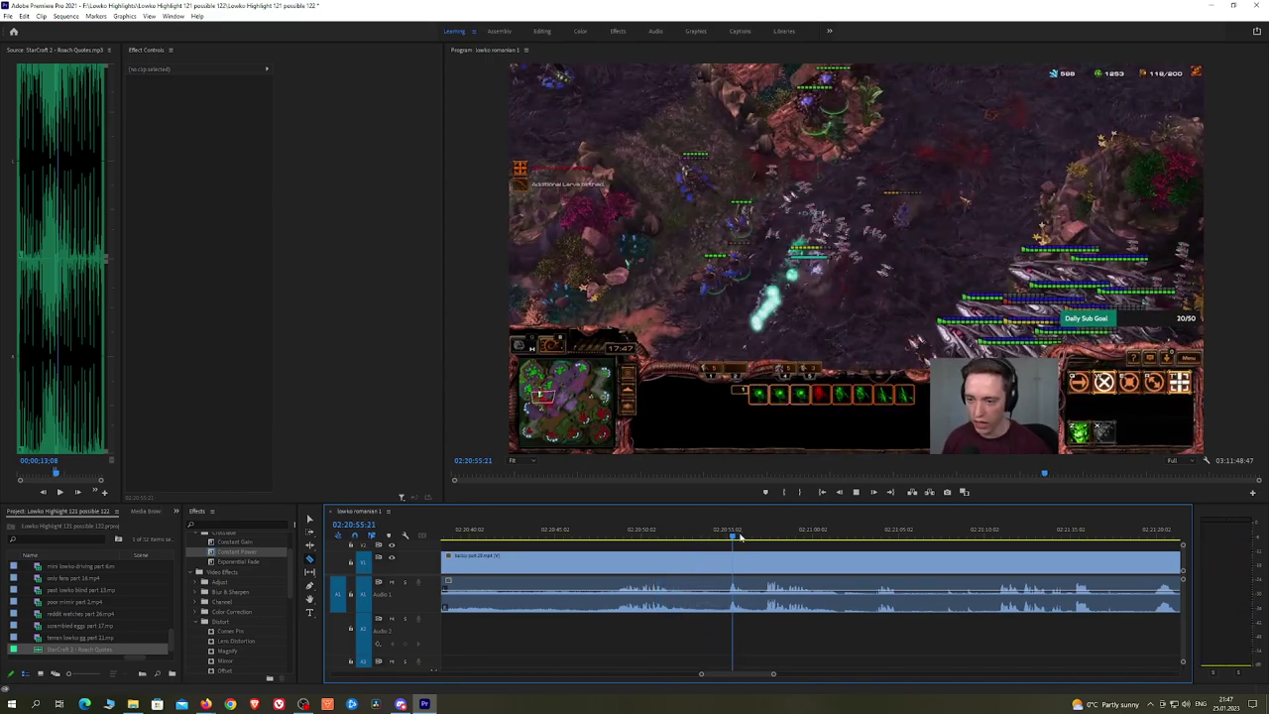
key("h")
key("space")
left_click_drag(835, 551, 734, 552)
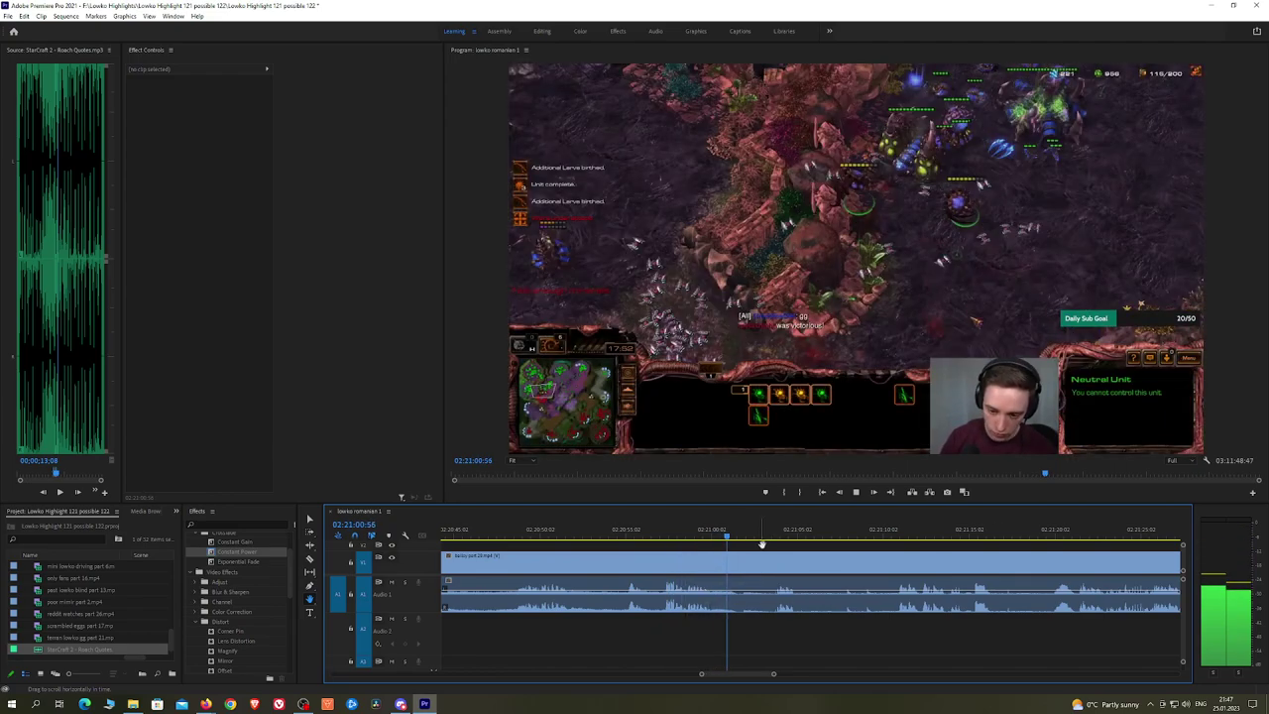
left_click(776, 535)
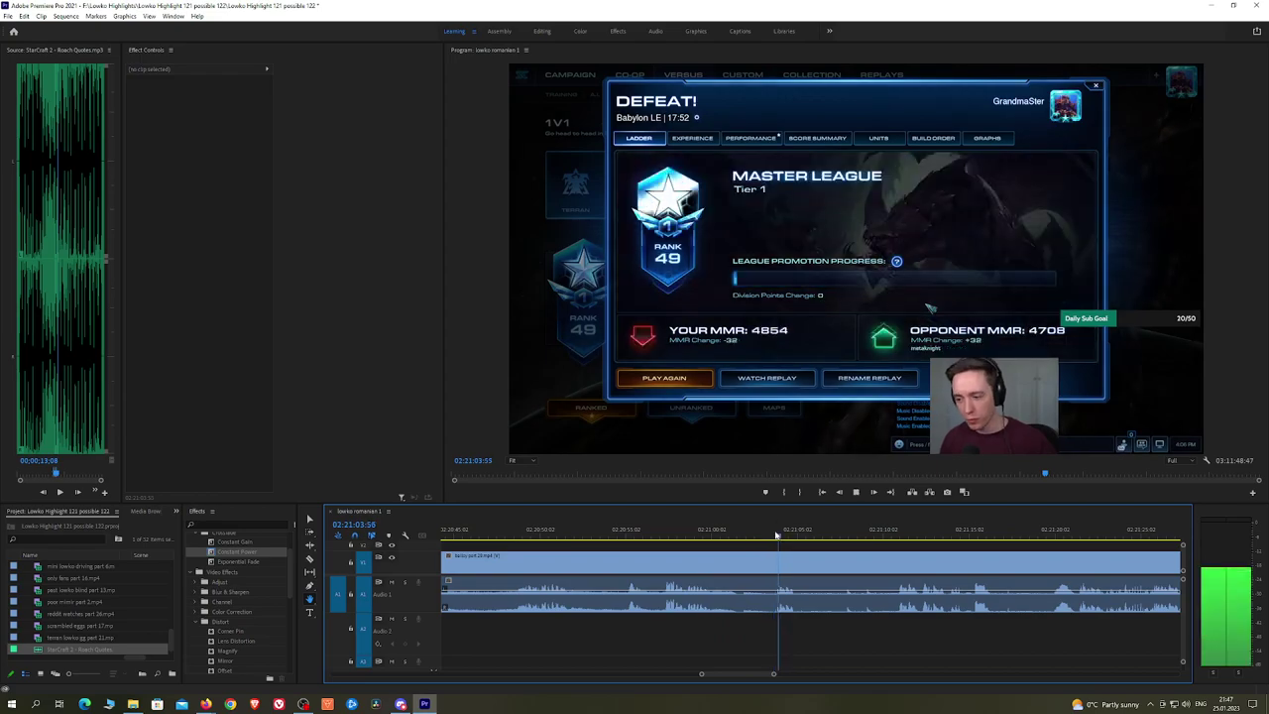
left_click_drag(866, 552, 780, 558)
key("space")
key("c")
left_click(712, 569)
key("space")
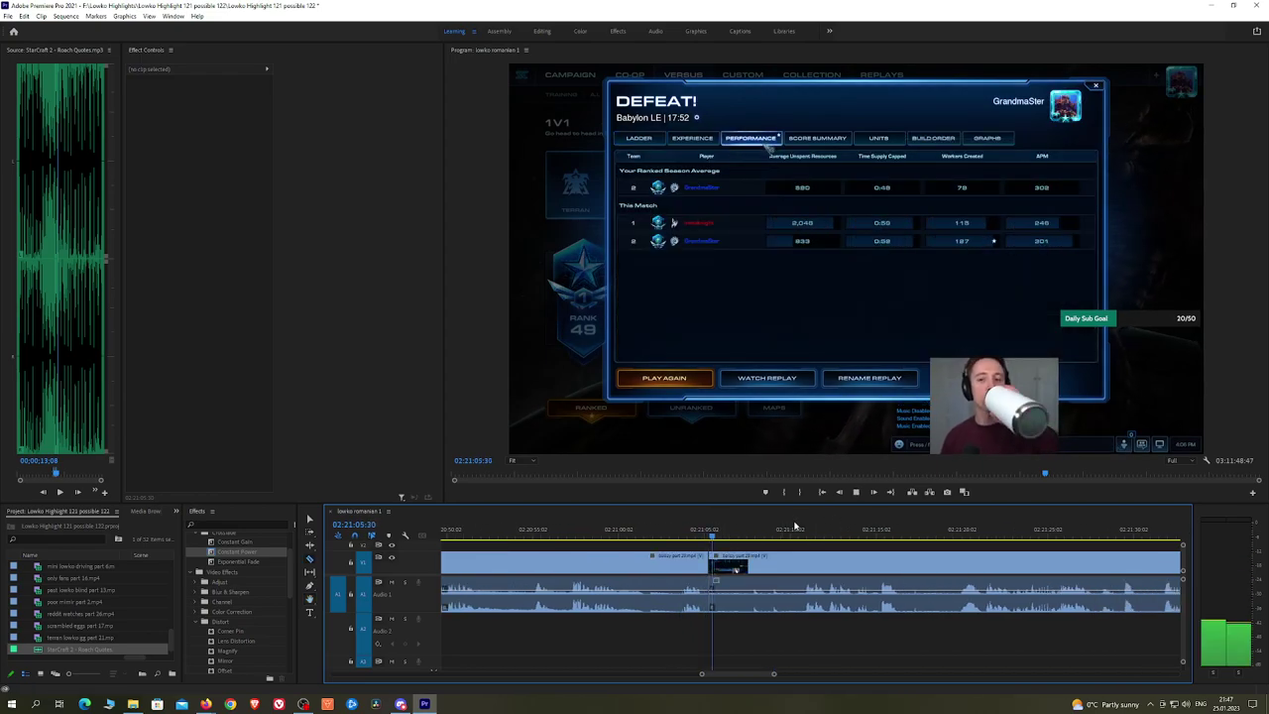
Step: Review the defeat and stats screens, zooming out to preview the next game
left_click(802, 525)
key("space")
scroll(846, 550, "down", 3)
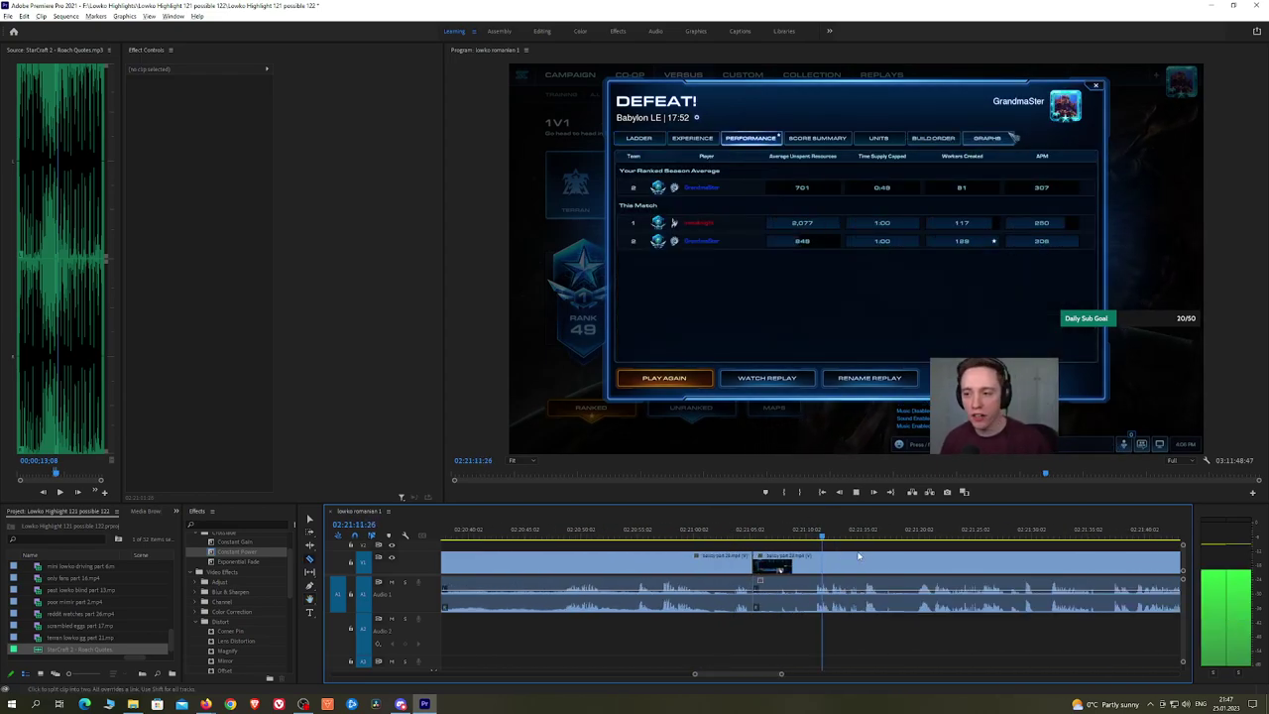
scroll(879, 550, "up", 1)
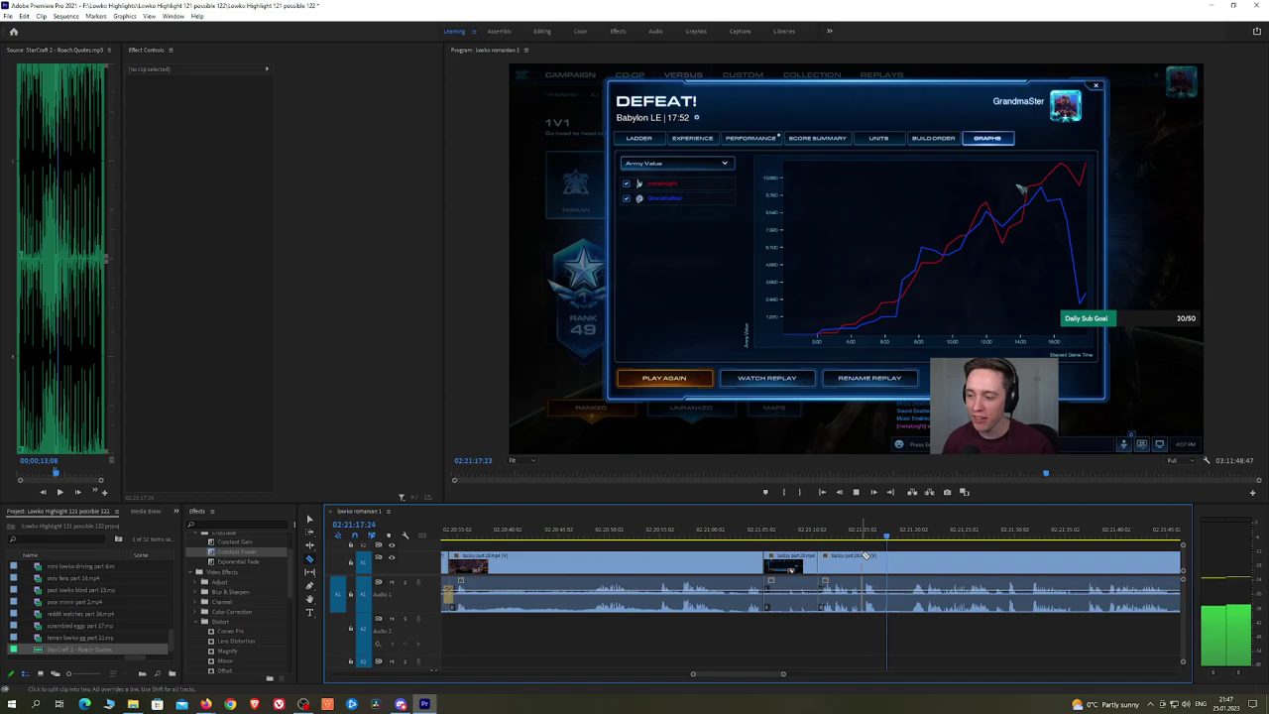
scroll(967, 556, "down", 3)
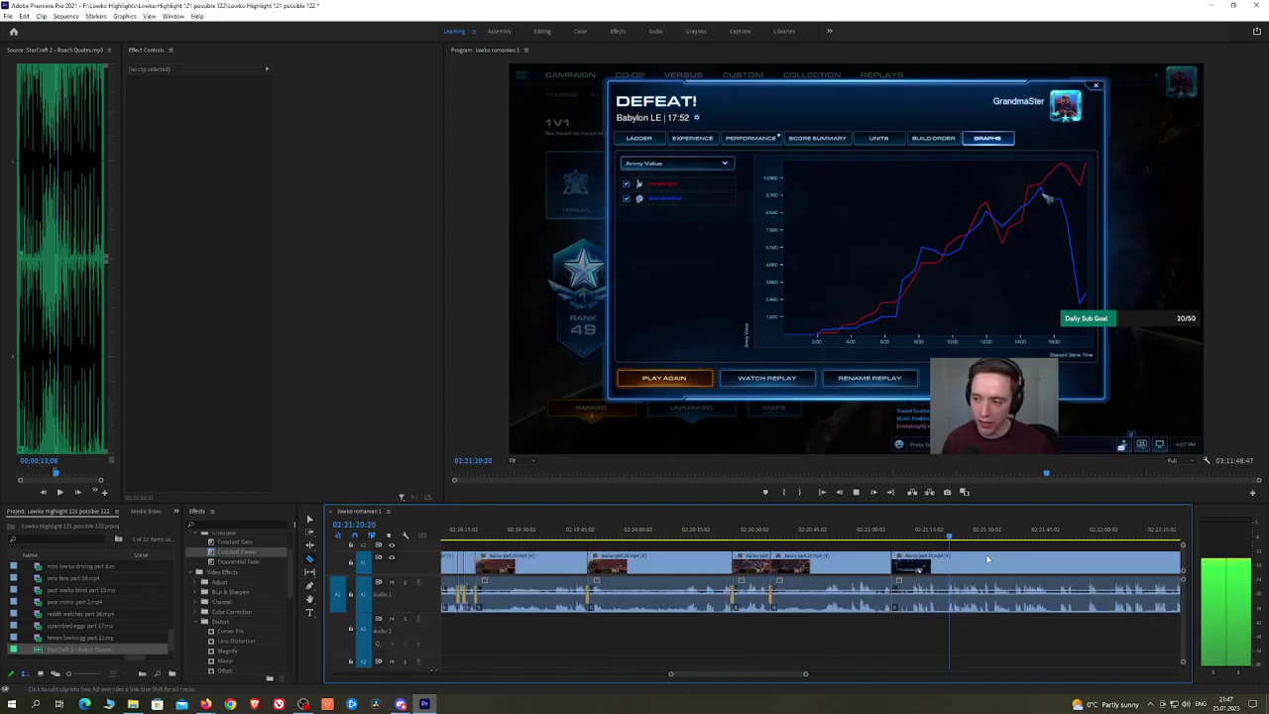
scroll(988, 557, "up", 2)
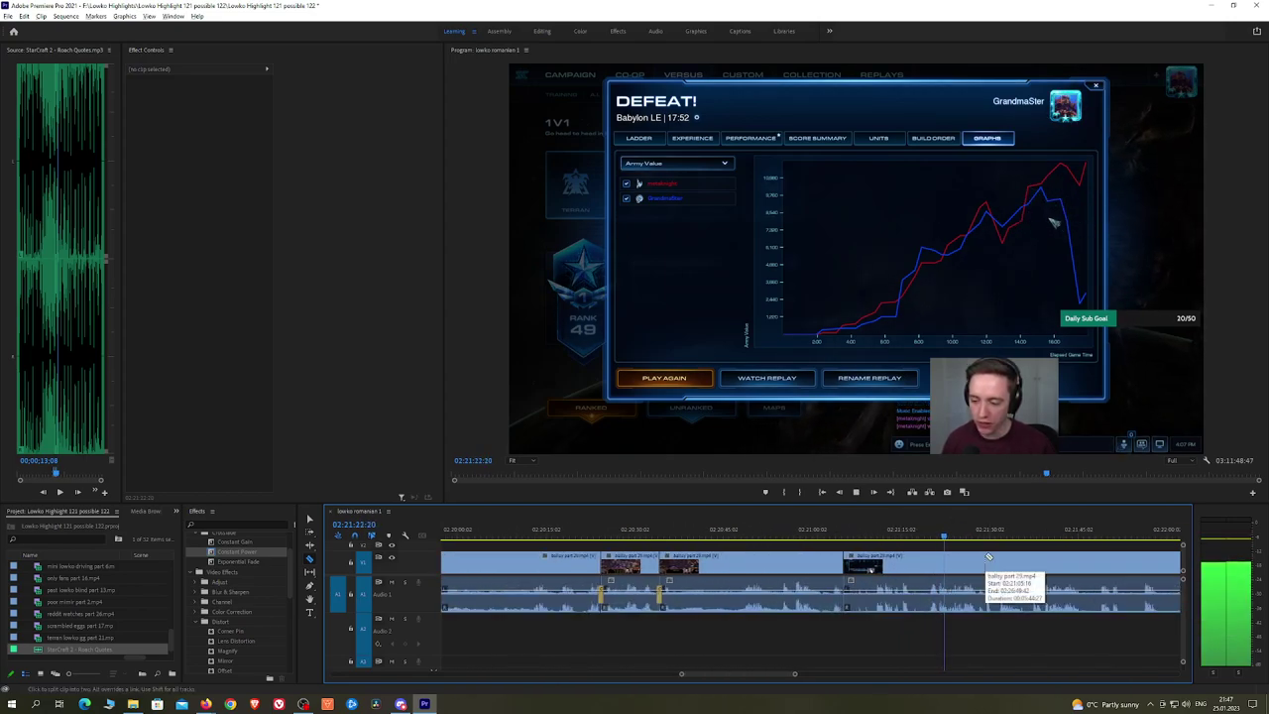
key("minus")
key("minus")
key("minus")
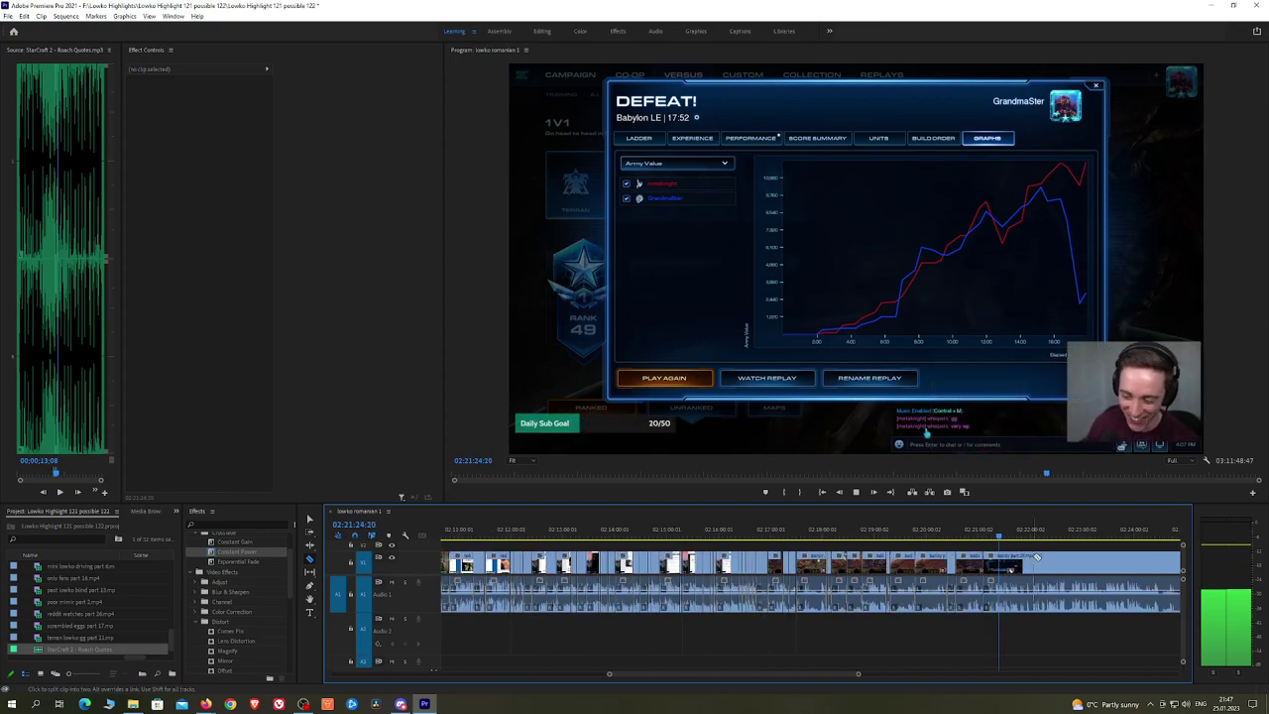
key("equal")
key("equal")
key("equal")
key("equal")
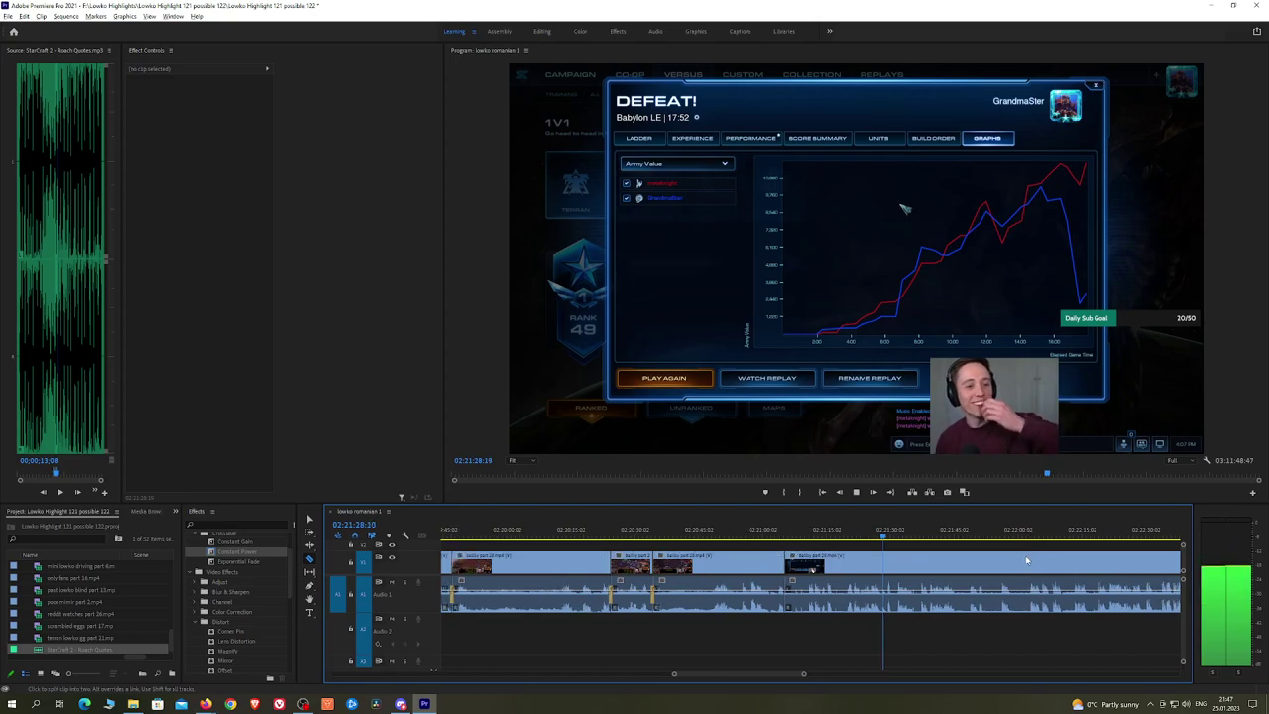
key("minus")
key("minus")
key("minus")
scroll(768, 536, "down", 3)
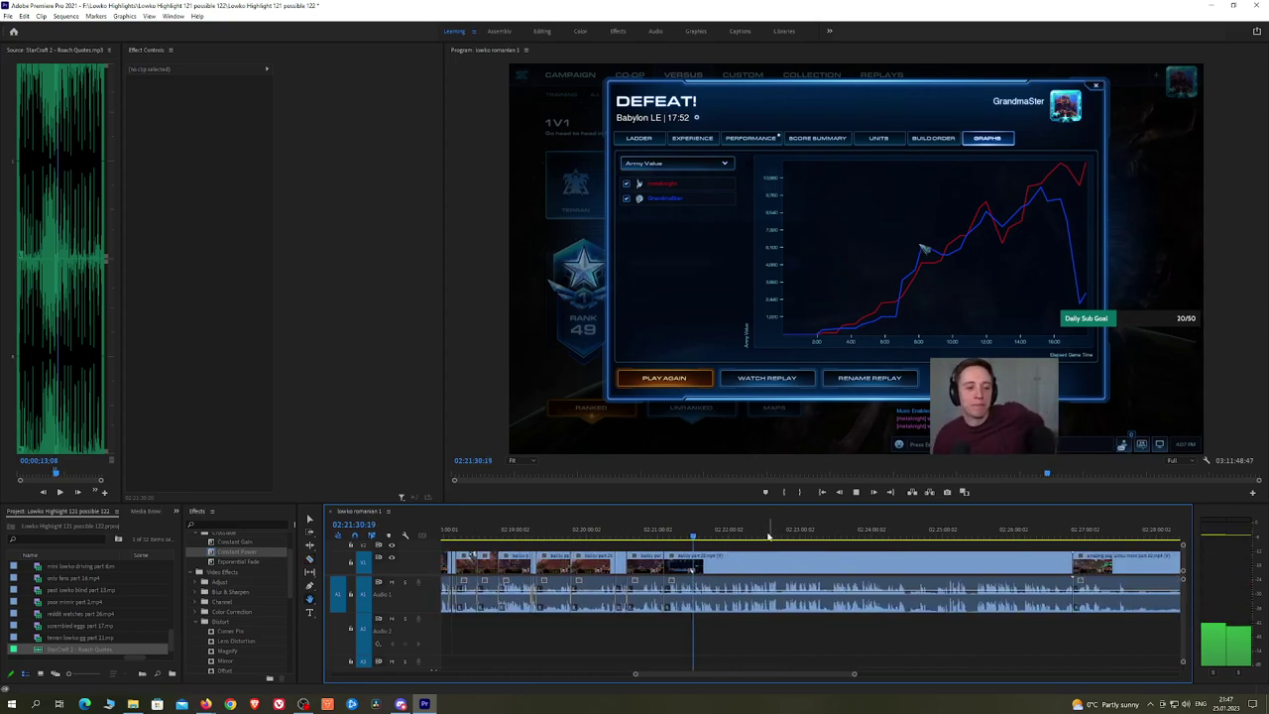
left_click_drag(710, 533, 761, 533)
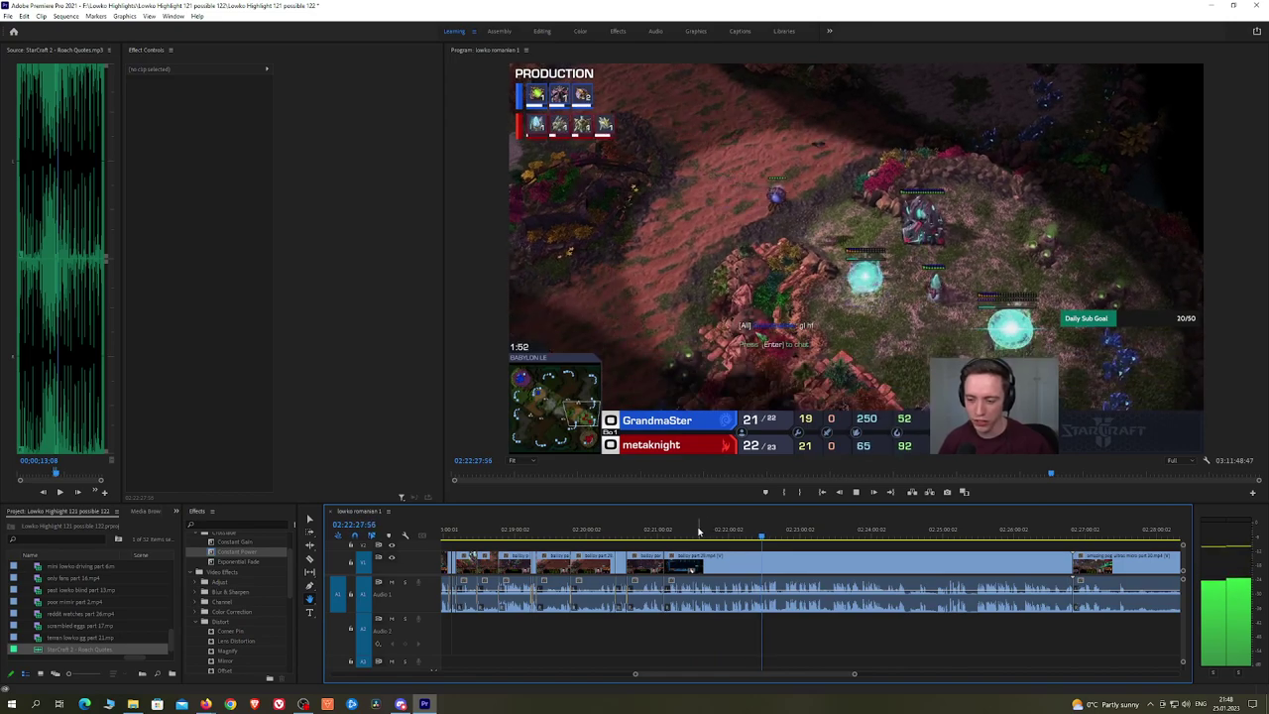
left_click(665, 535)
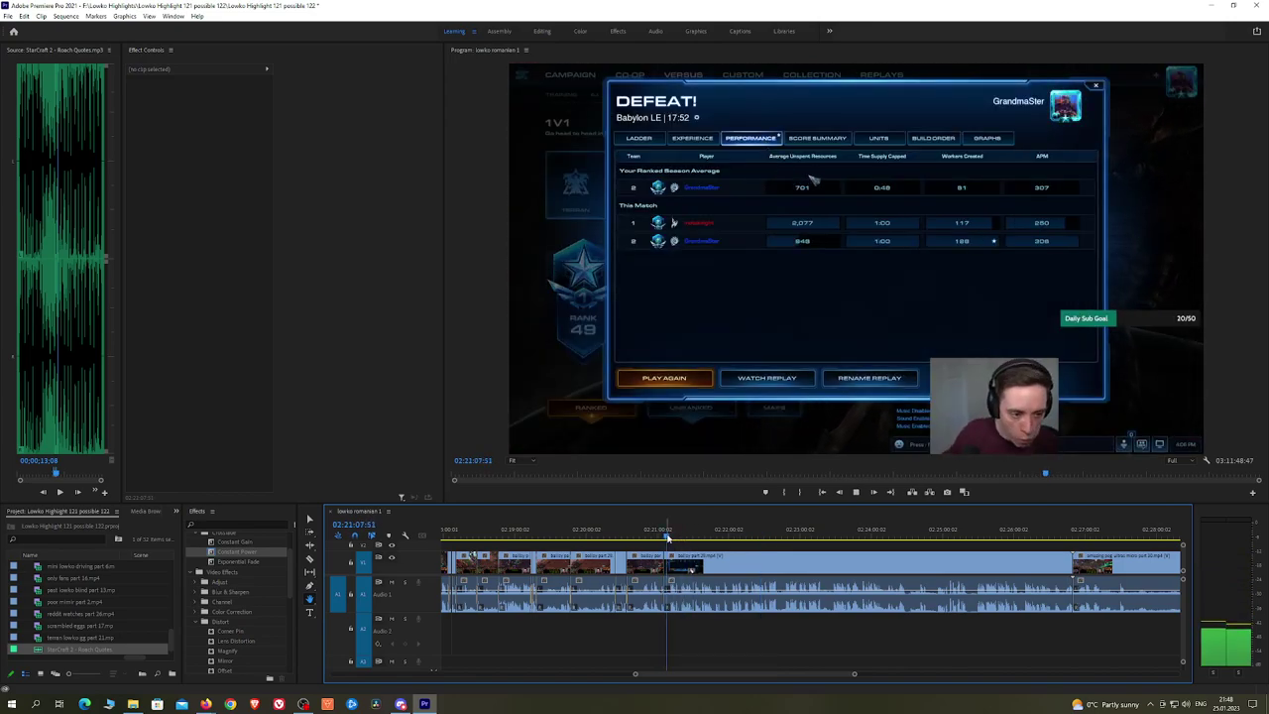
scroll(711, 541, "up", 5)
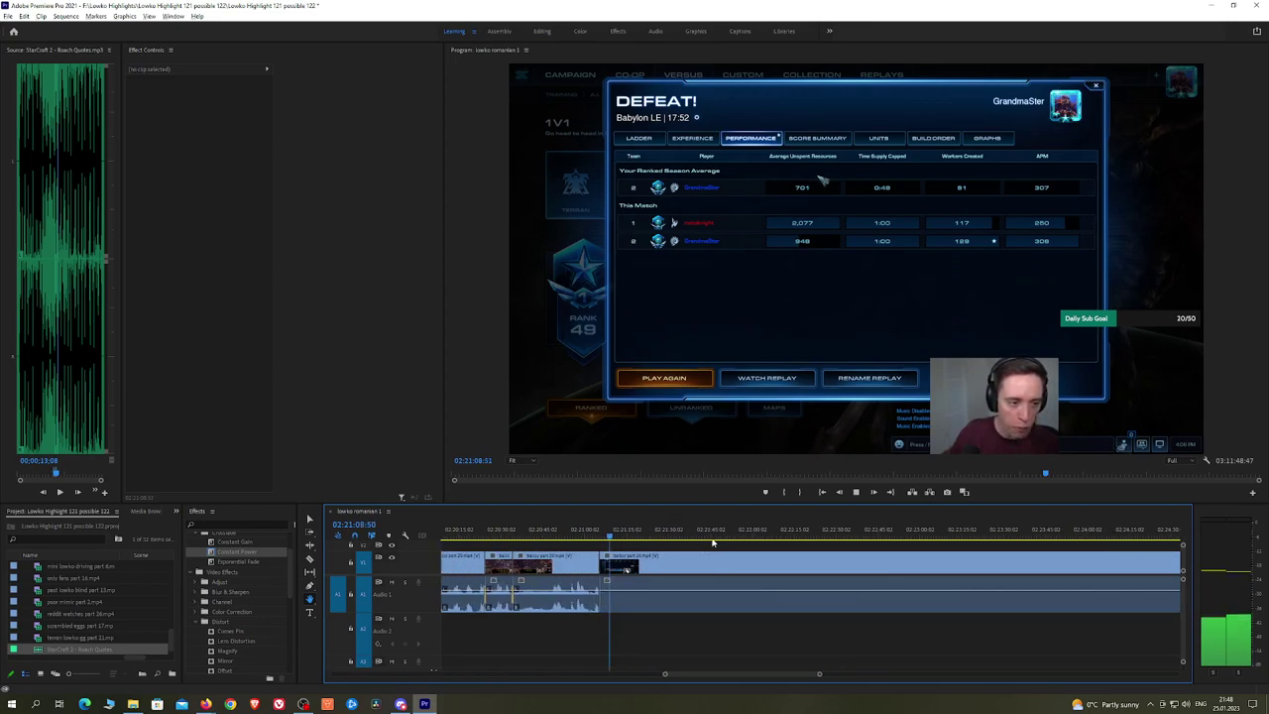
left_click(603, 535)
scroll(598, 544, "up", 2)
Step: Ripple-delete a stretch of the stats screen and add a Constant Power crossfade
key("c")
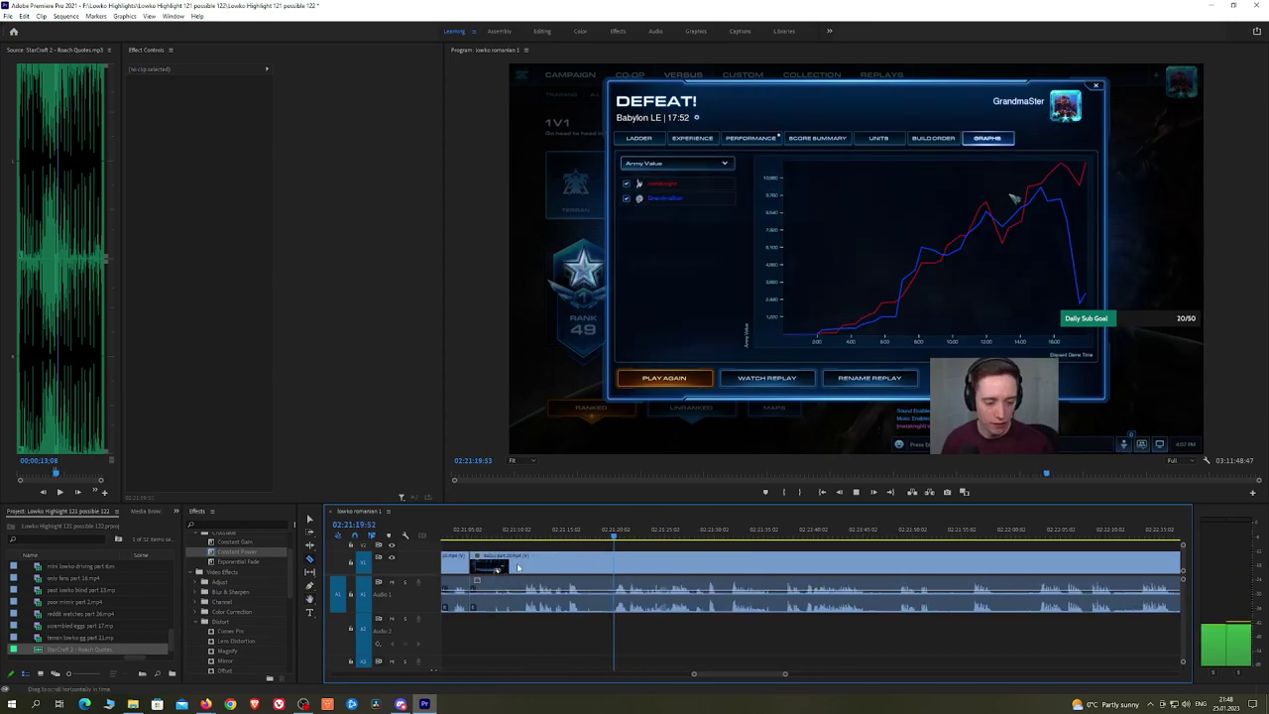
left_click(513, 564)
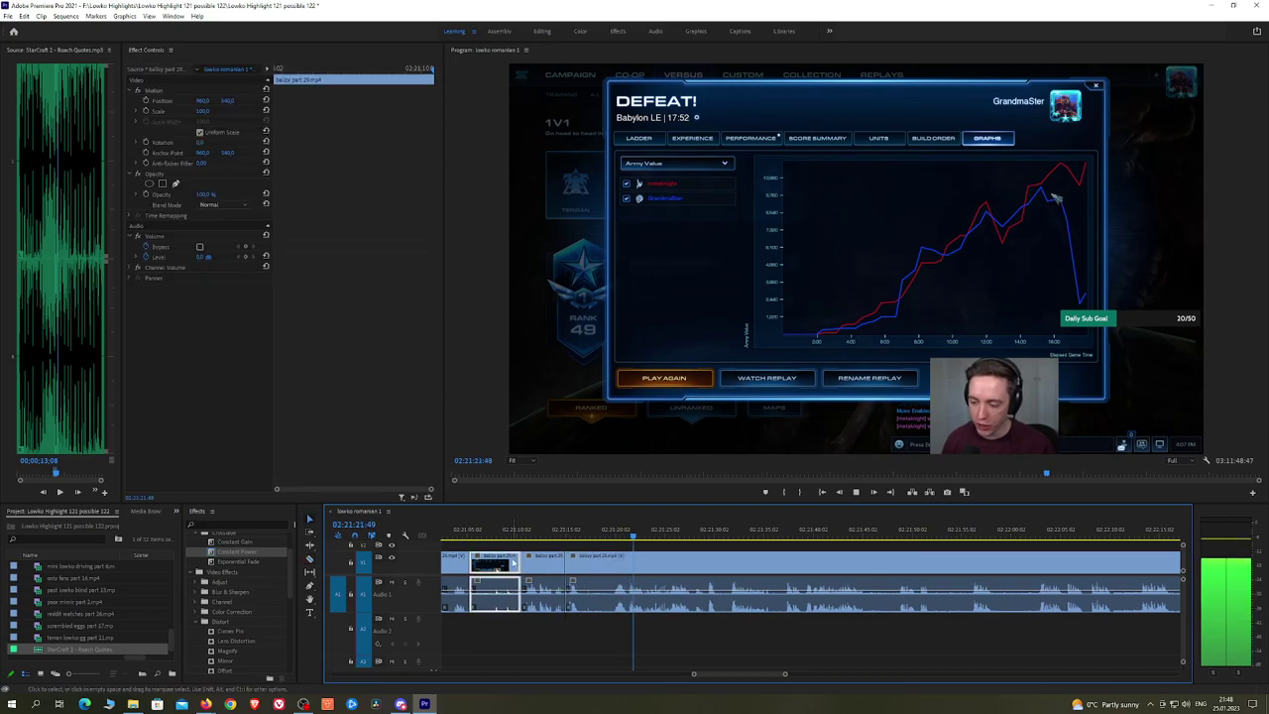
key("shift+Delete")
left_click_drag(238, 561, 667, 544)
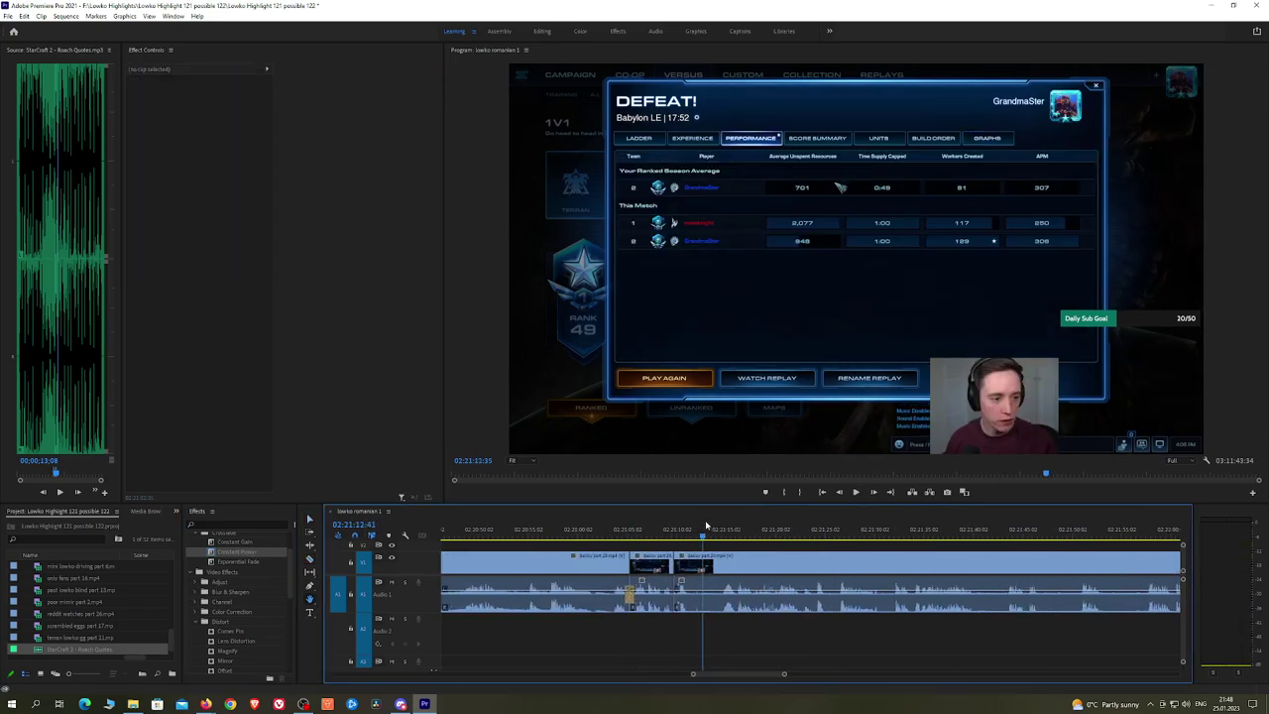
Step: Remove the leftover stats clip at 02:21:16:03 and crossfade the audio cut with Constant Power
left_click(732, 529)
left_click(719, 565)
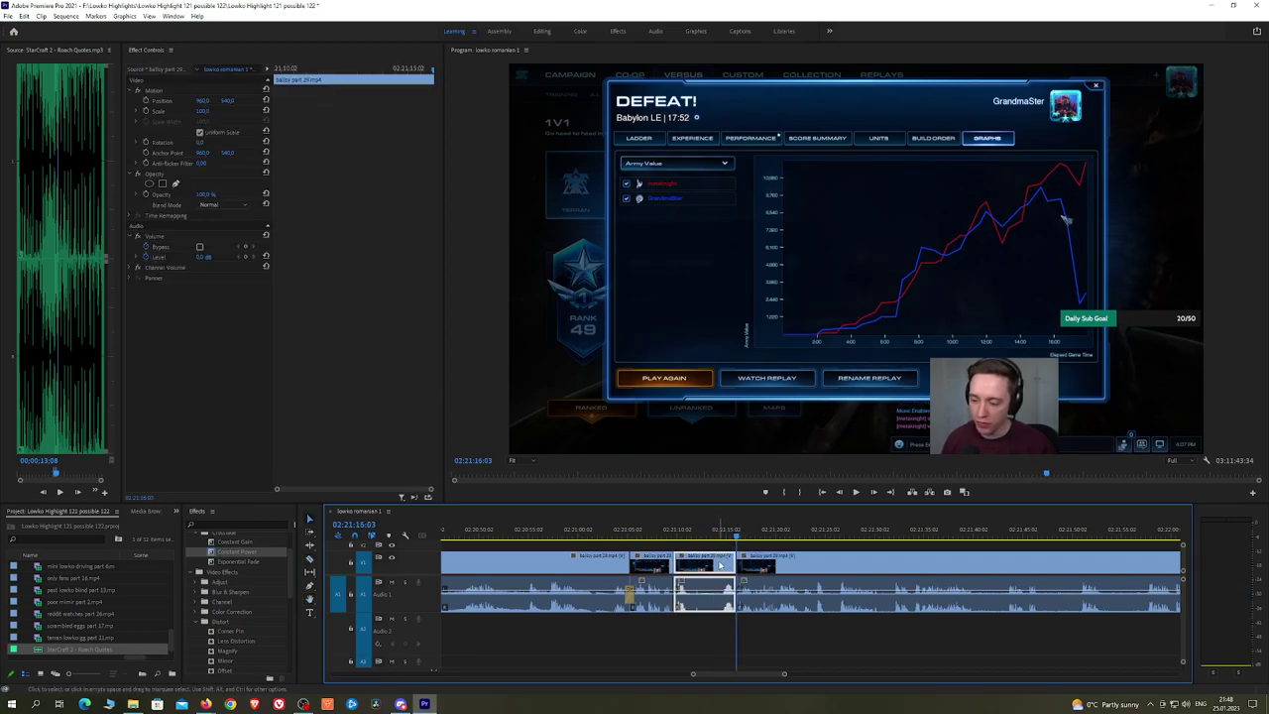
key("shift+Delete")
key("space")
left_click_drag(236, 554, 675, 592)
Step: Shorten the second Constant Power crossfade slightly
left_click(666, 533)
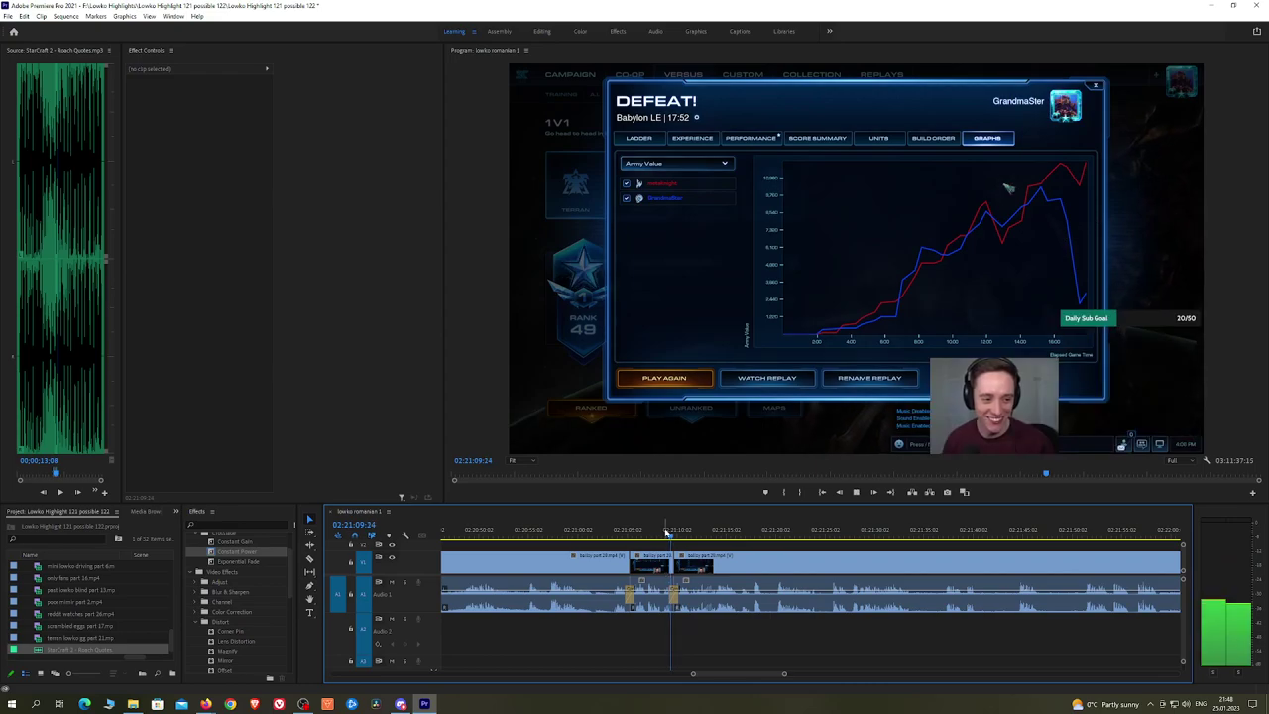
scroll(692, 566, "up", 2)
left_click(652, 598)
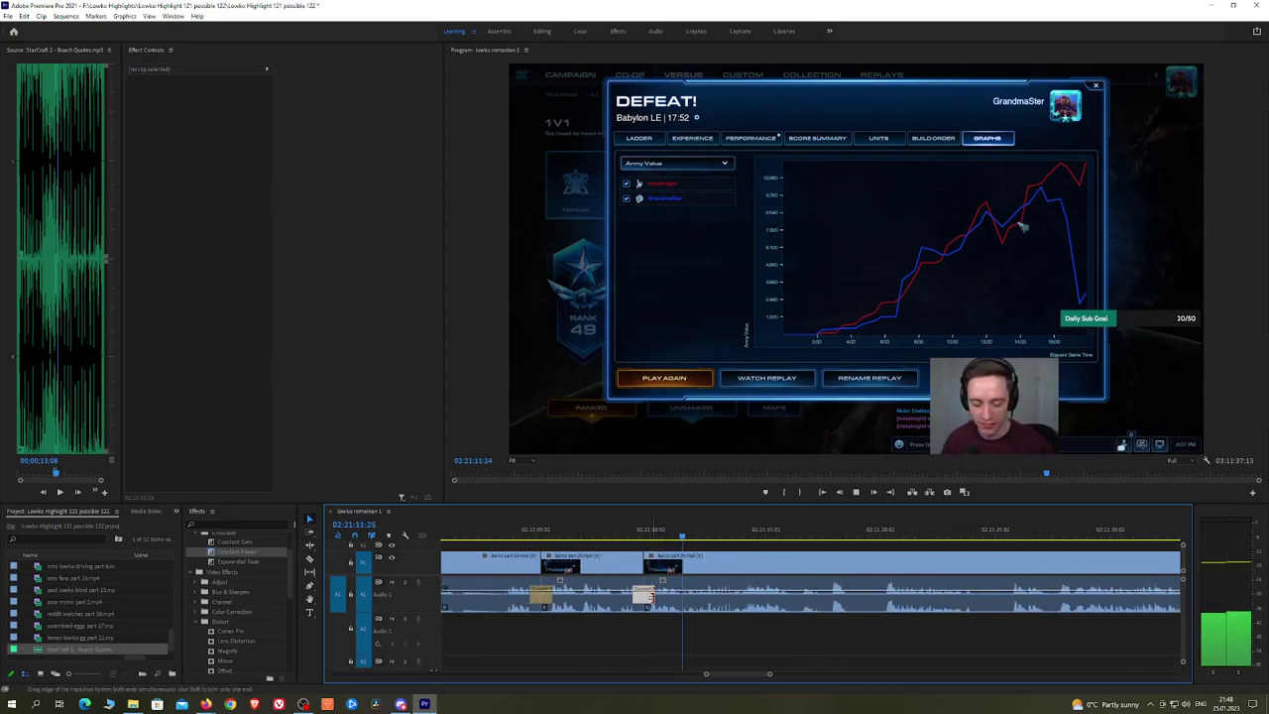
left_click_drag(652, 598, 647, 598)
left_click(792, 548)
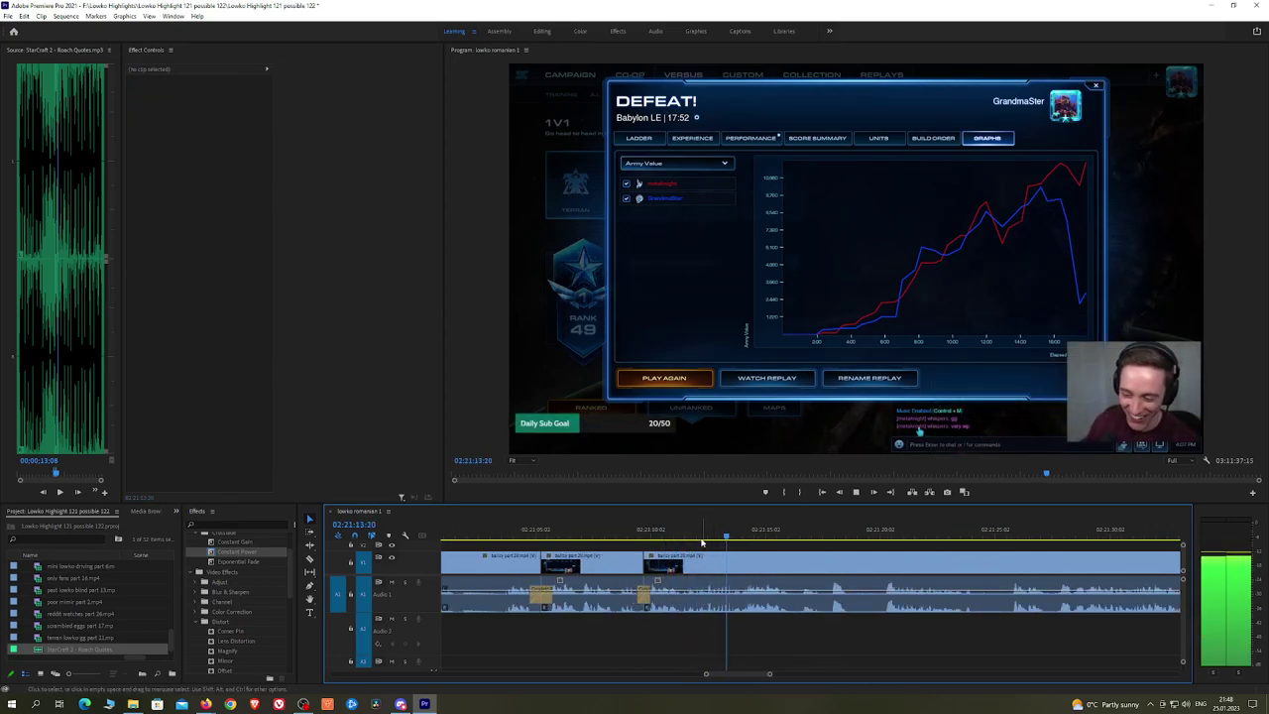
Step: Review from 02:21:12:26, select the bailey part 29 edit point, and return to the Project panel
left_click(702, 543)
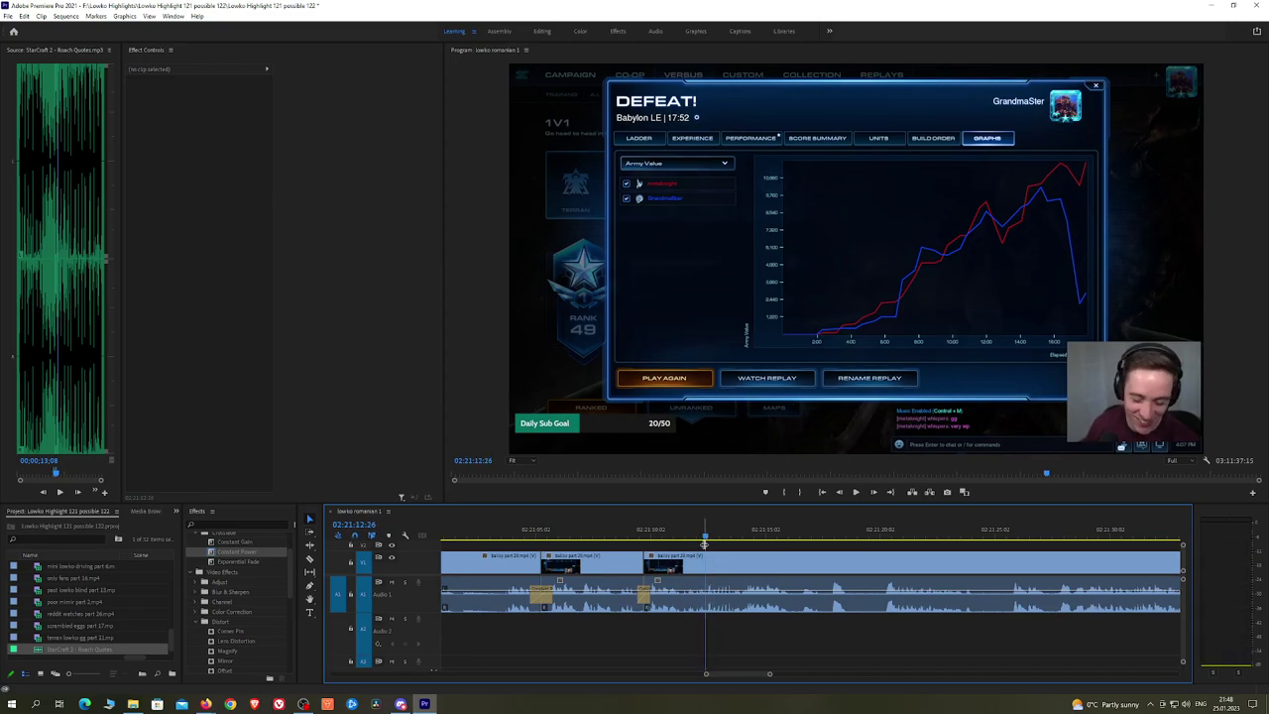
key("space")
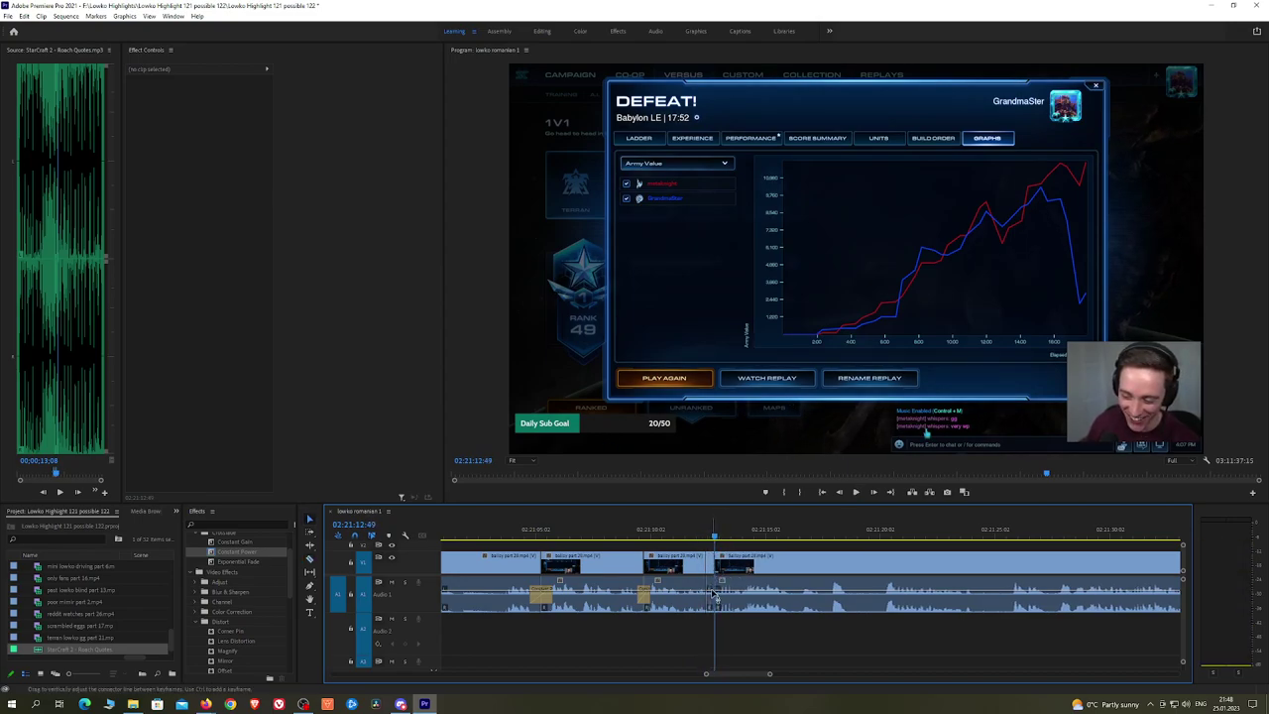
left_click(714, 593)
left_click(48, 660)
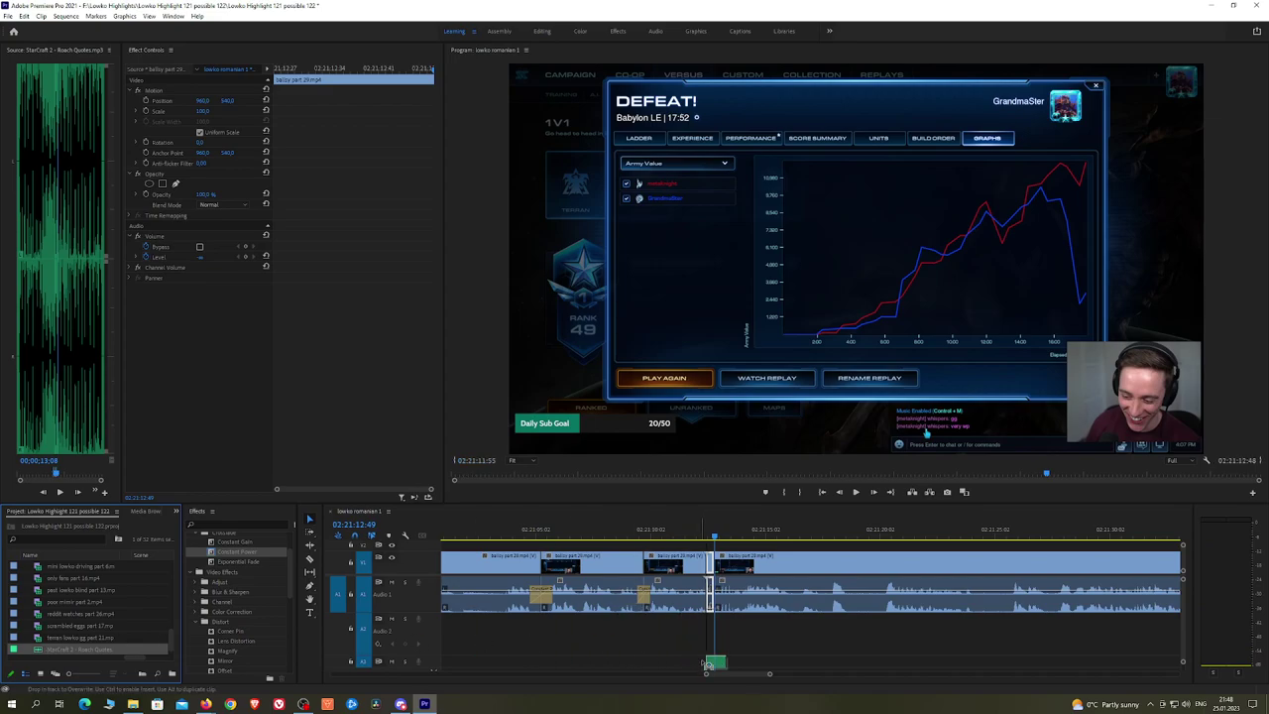
Step: Drop the StarCraft 2 - Roach Quotes sound onto A2 at 02:21:12 and lower its volume level
left_click_drag(704, 645, 733, 640)
key("=")
left_click(257, 163)
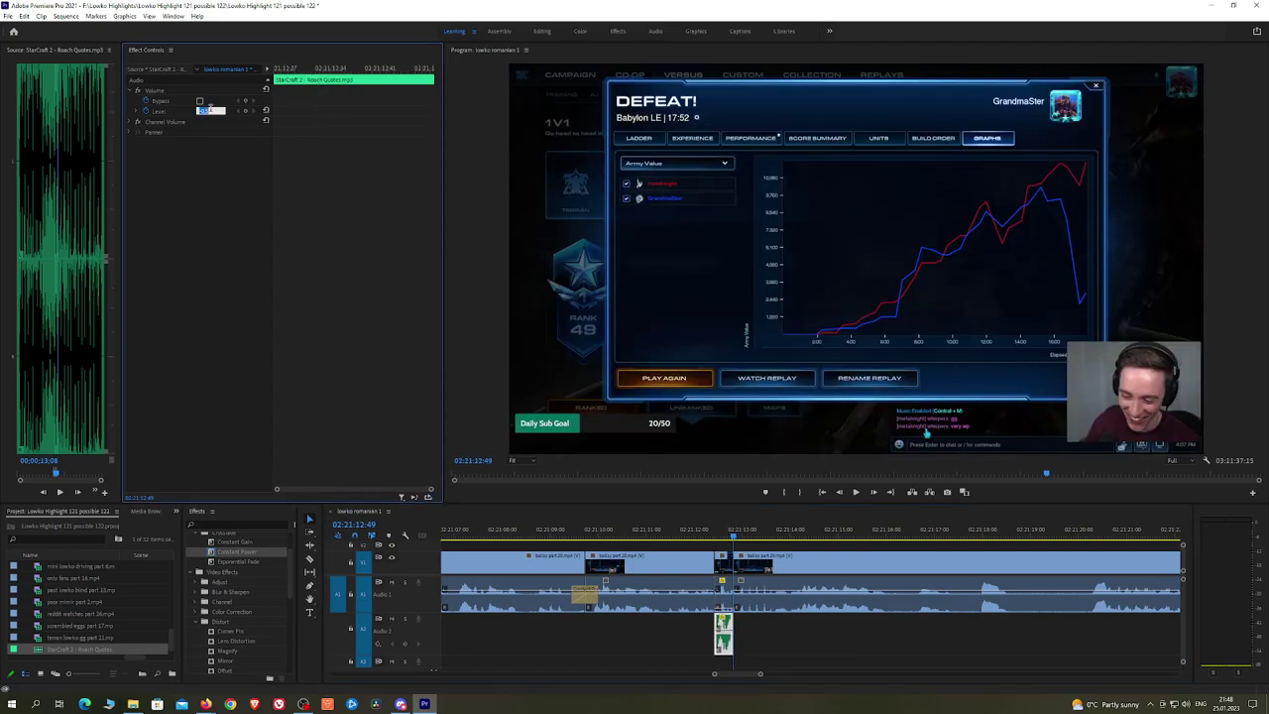
key("space")
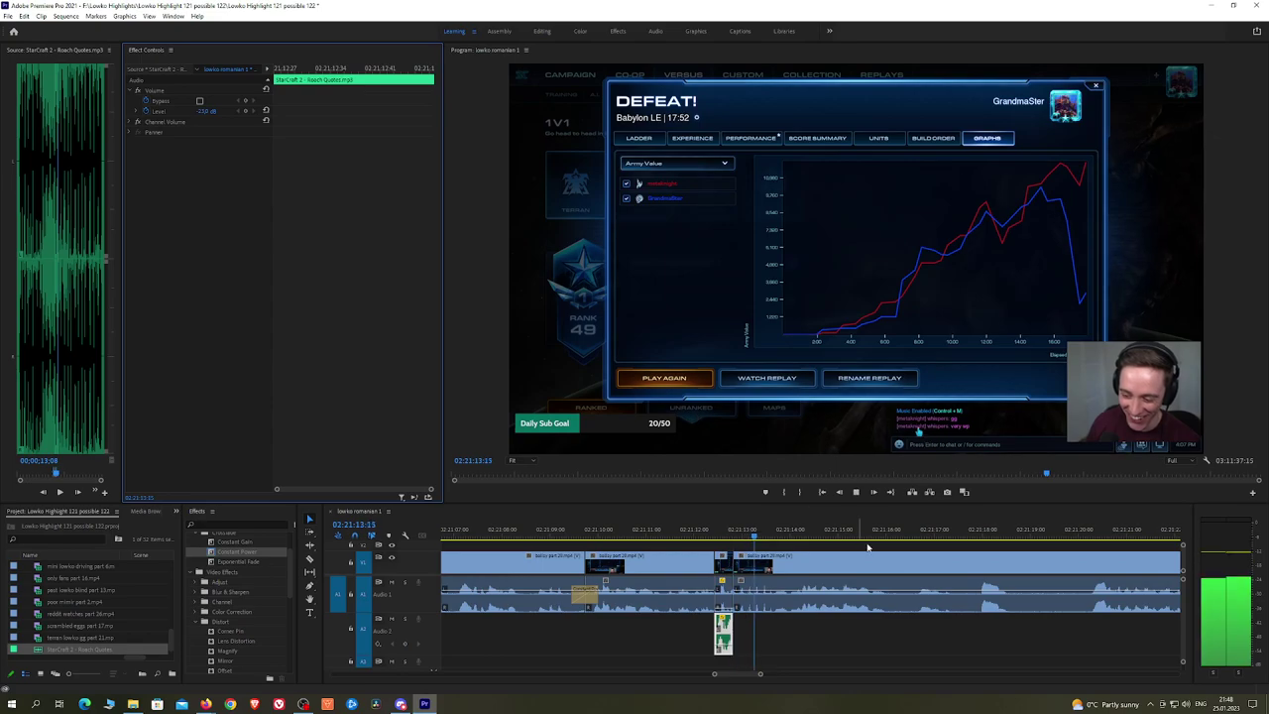
left_click(889, 549)
scroll(889, 549, "down", 5)
scroll(889, 549, "down", 1)
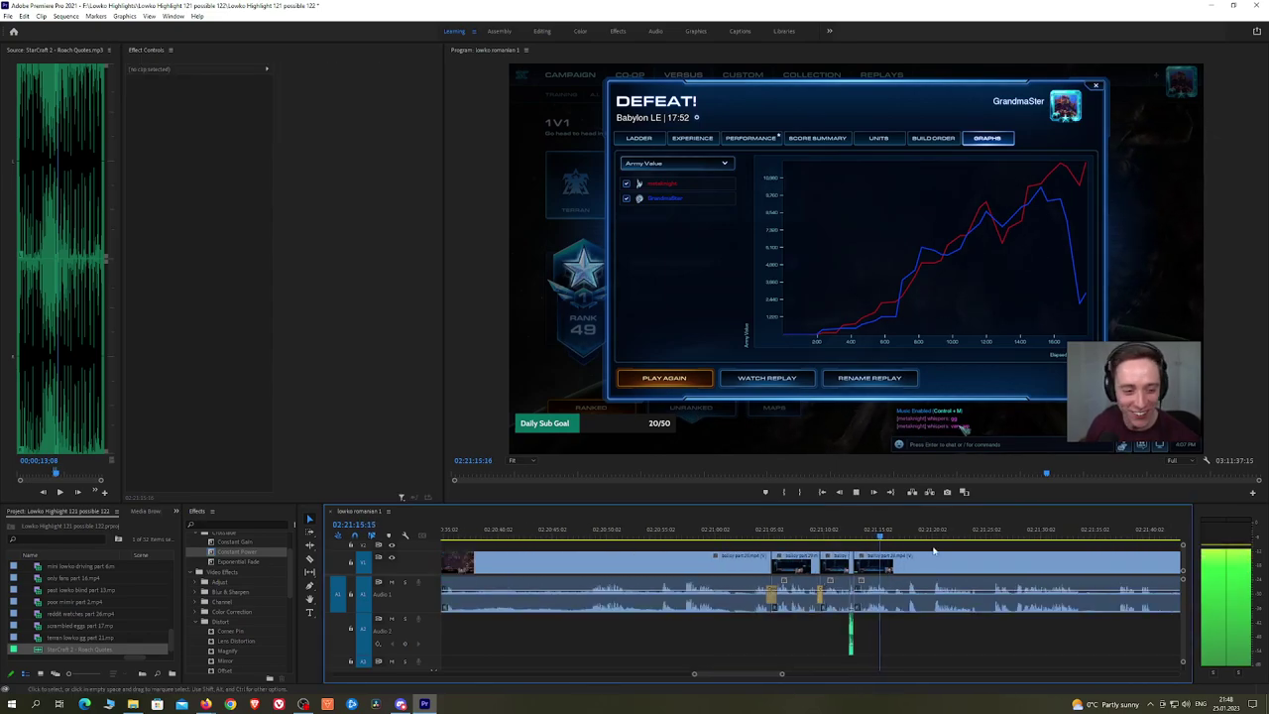
key("h")
left_click_drag(952, 549, 740, 543)
Step: Razor out a short unwanted piece of the stats footage and close the gap
scroll(730, 549, "up", 1)
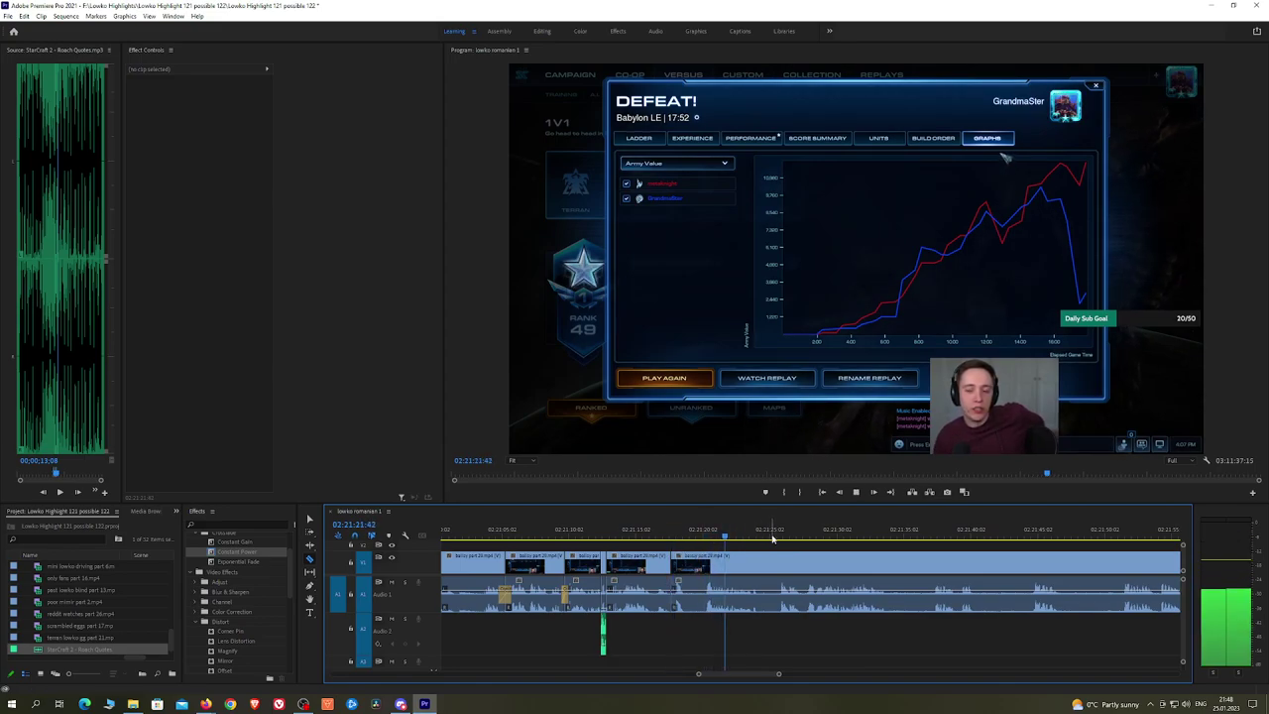
left_click(707, 565)
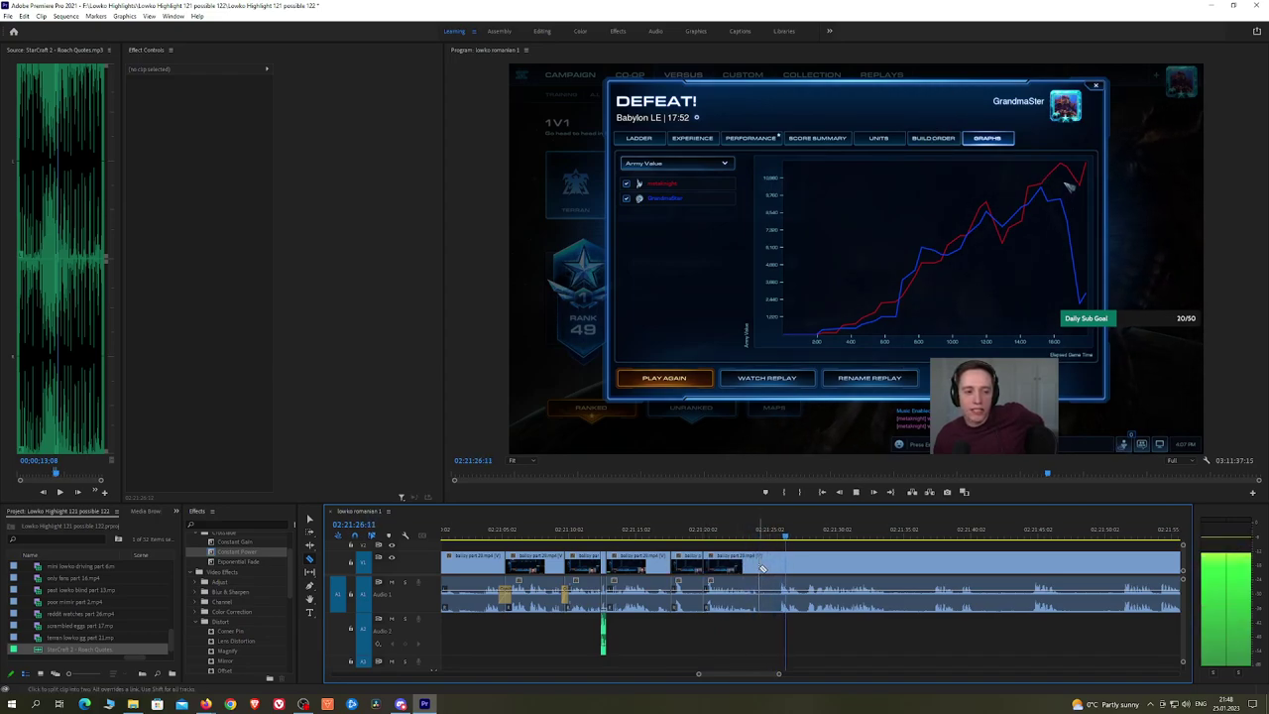
left_click(780, 565)
key("space")
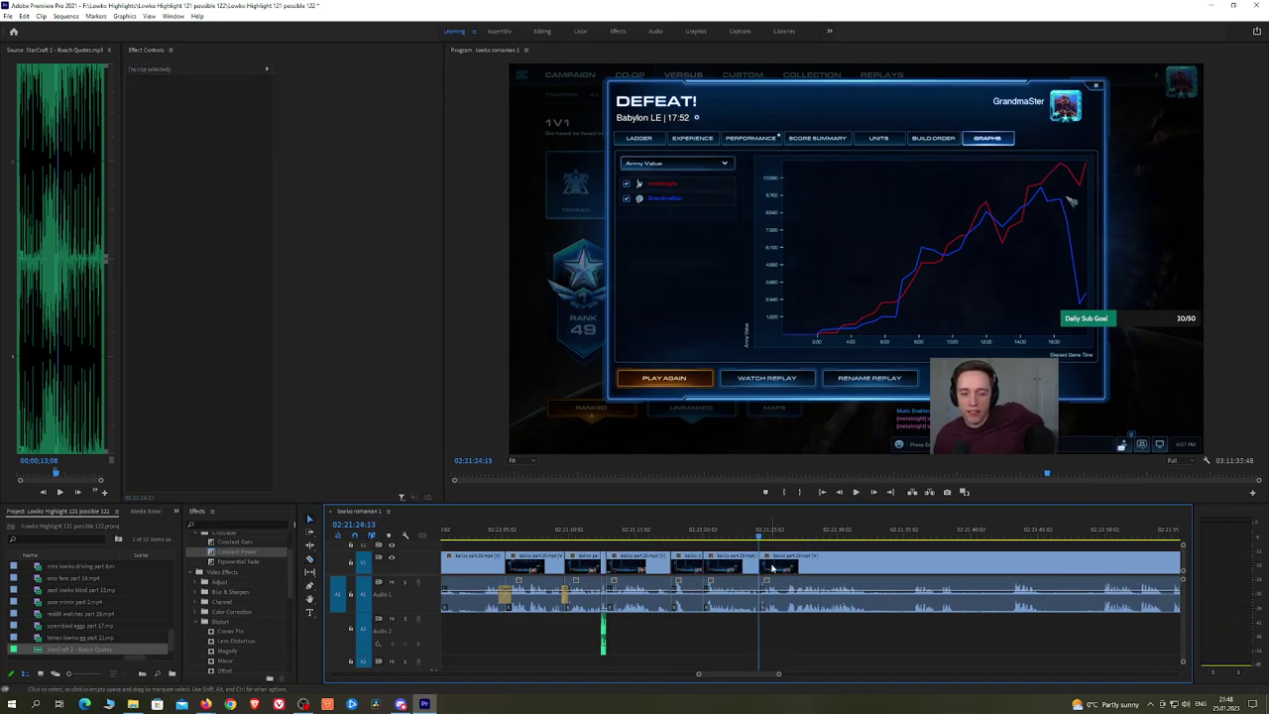
key("shift+Delete")
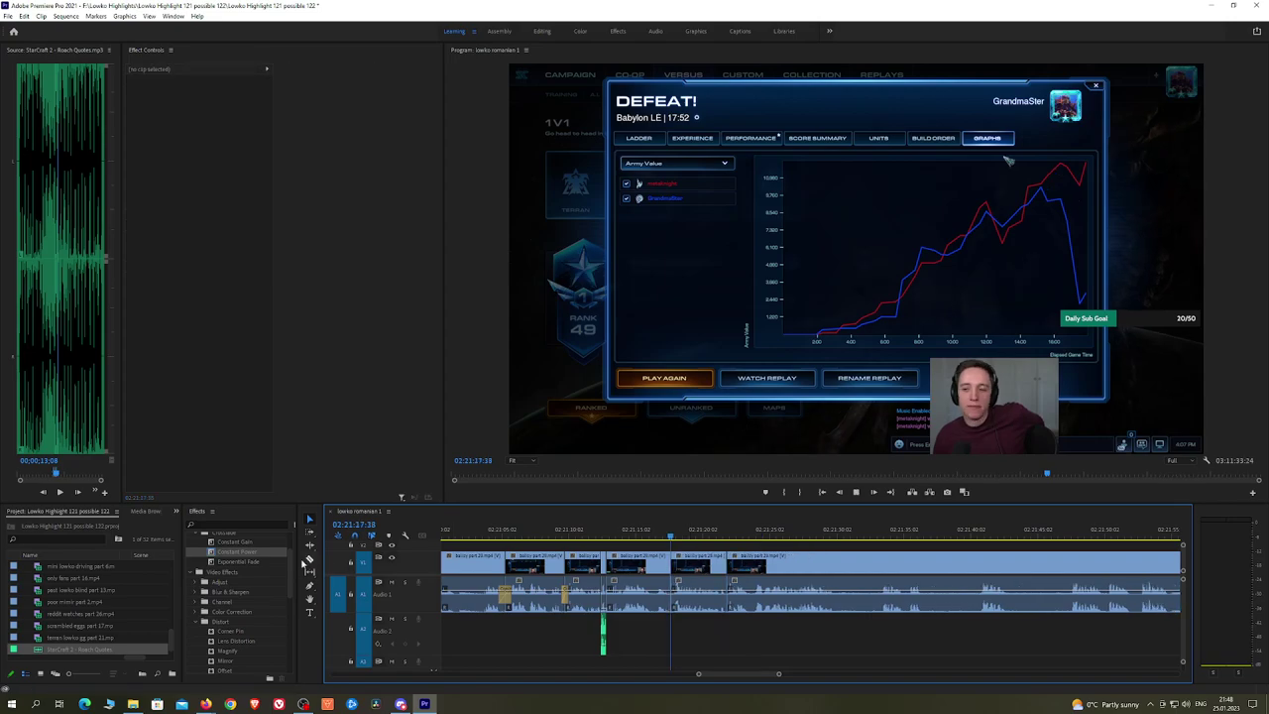
Step: Cut and ripple-delete another short piece, adding a Constant Power crossfade at the audio join
left_click(761, 533)
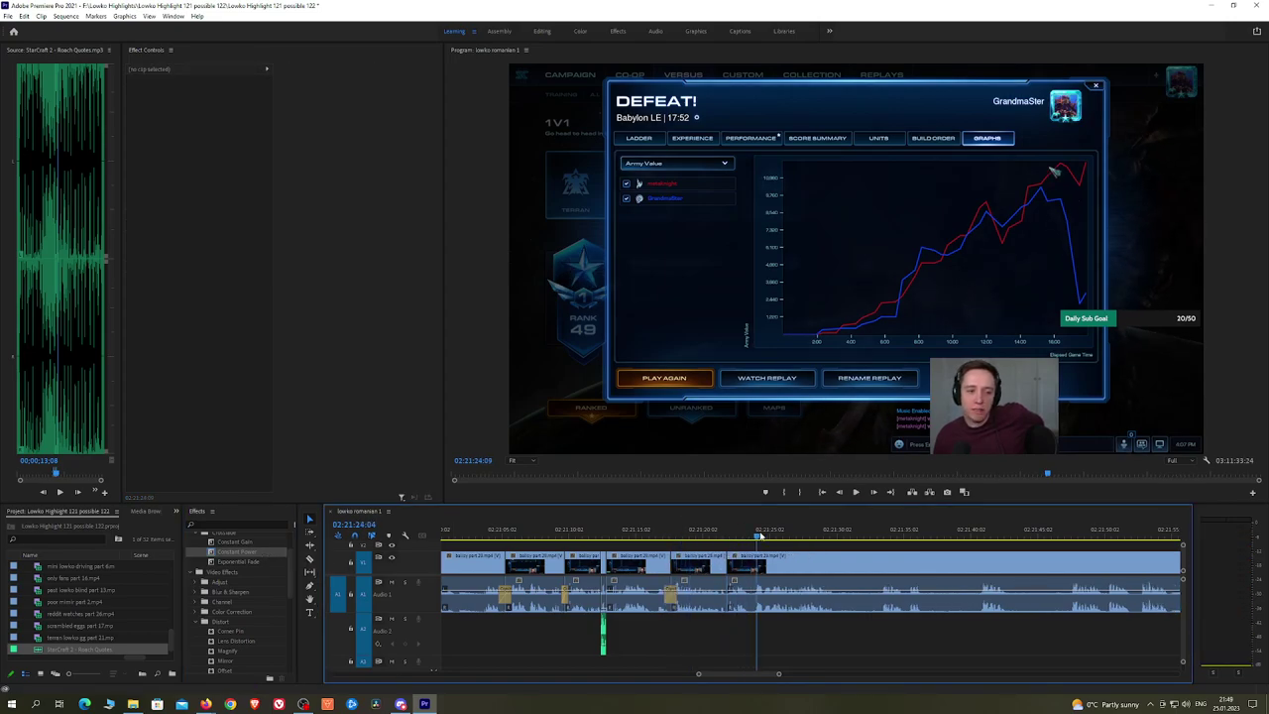
left_click(798, 535)
key("space")
left_click_drag(895, 559, 782, 559)
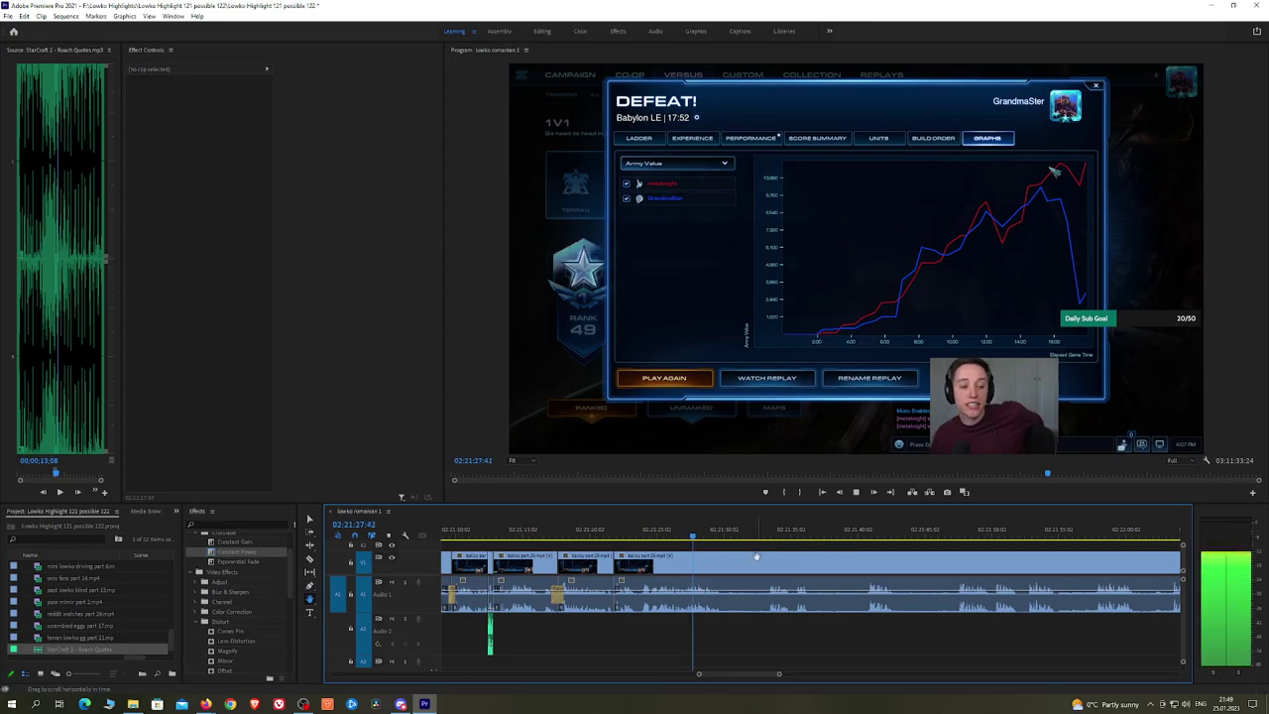
key("c")
left_click(725, 565)
left_click(766, 562)
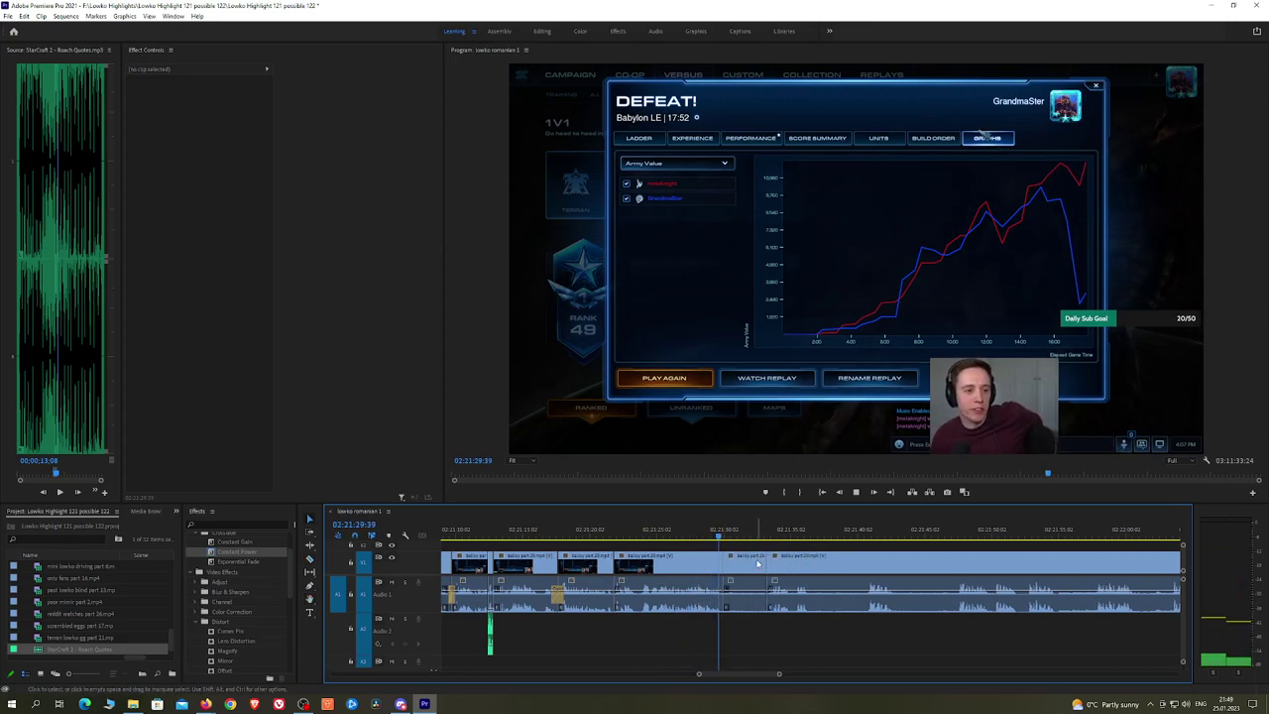
key("v")
left_click(757, 564)
key("shift+Delete")
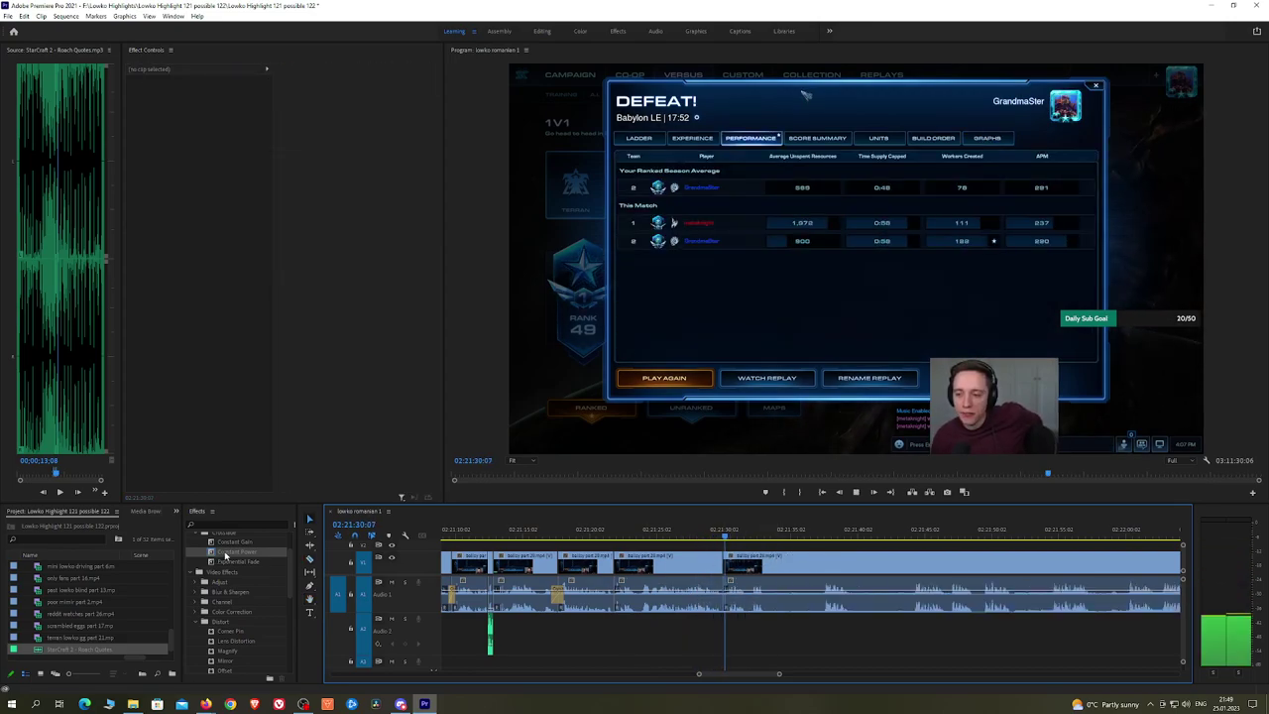
left_click_drag(230, 552, 723, 598)
Step: At the score summary screen, remove the piece before the cut and crossfade the audio
key("h")
left_click_drag(809, 561, 717, 558)
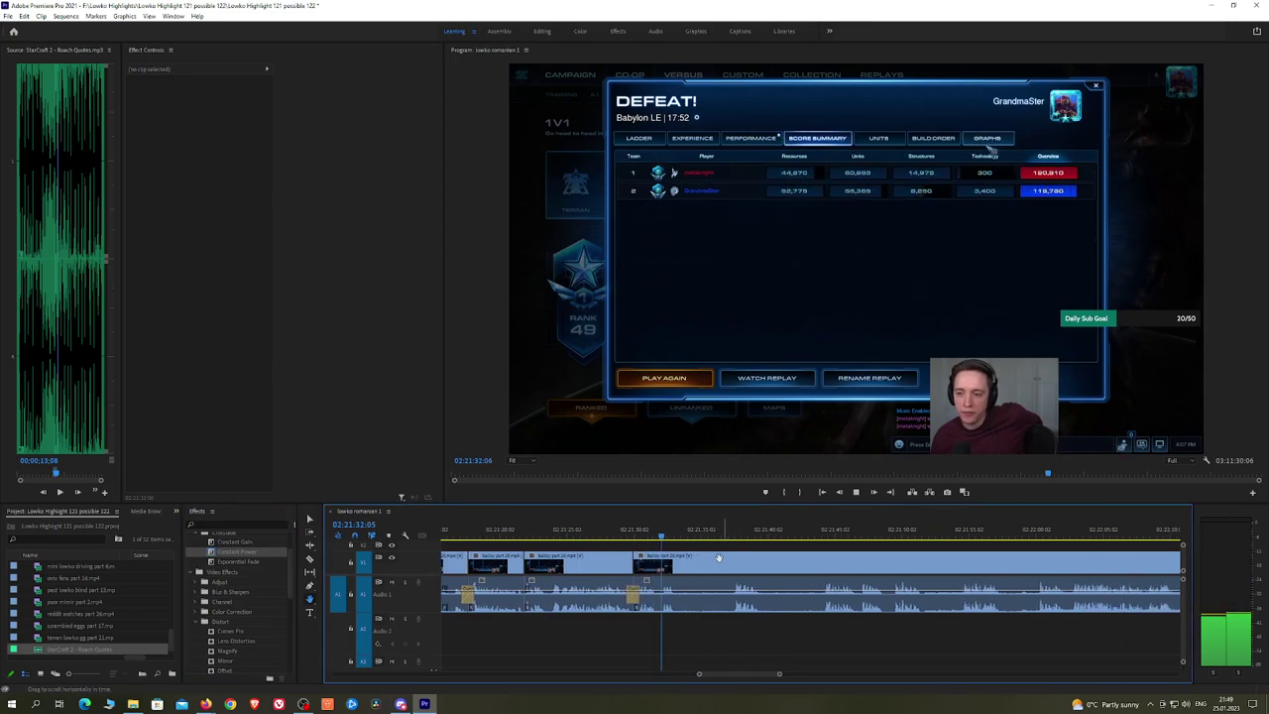
left_click(731, 532)
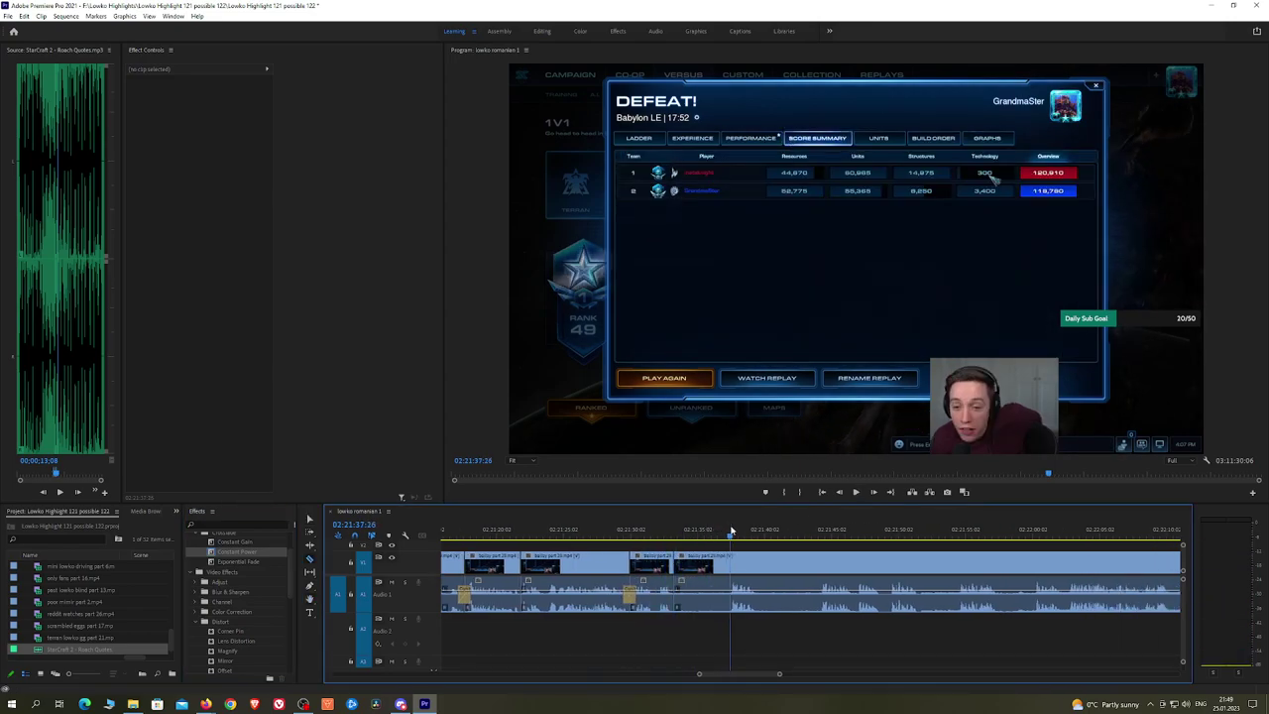
key("space")
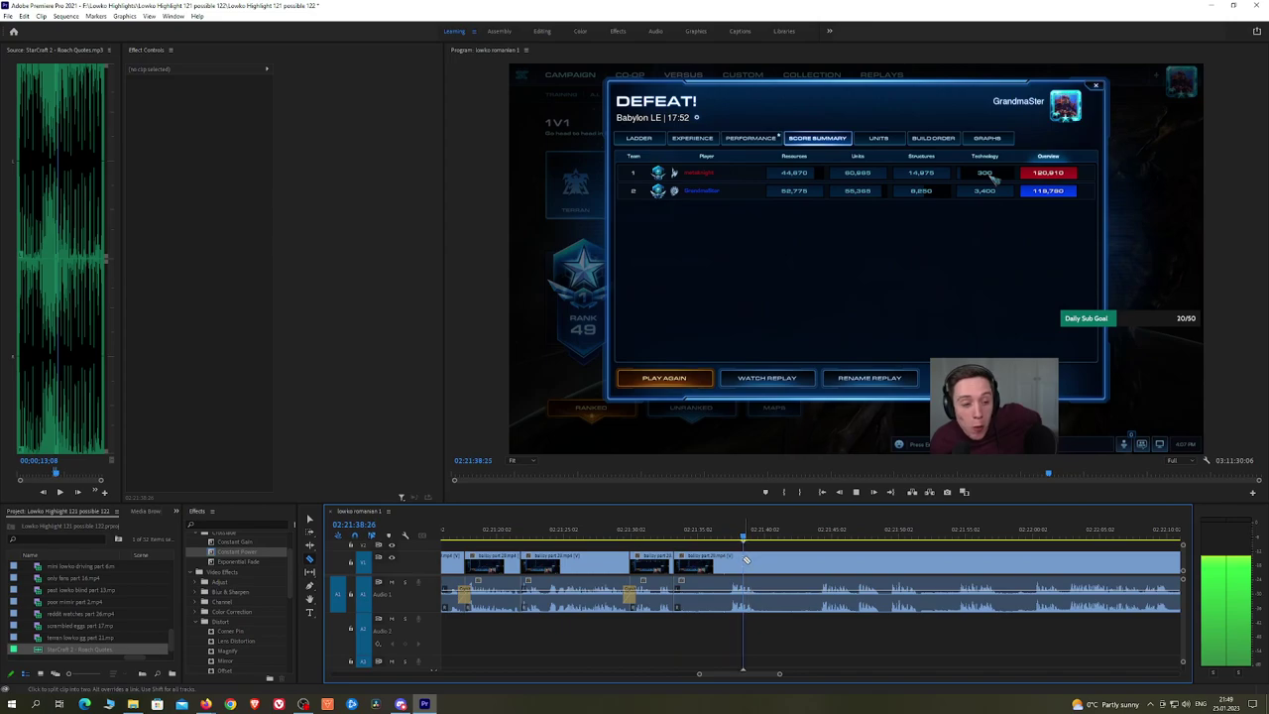
left_click(726, 563)
key("v")
left_click(713, 565)
key("shift+Delete")
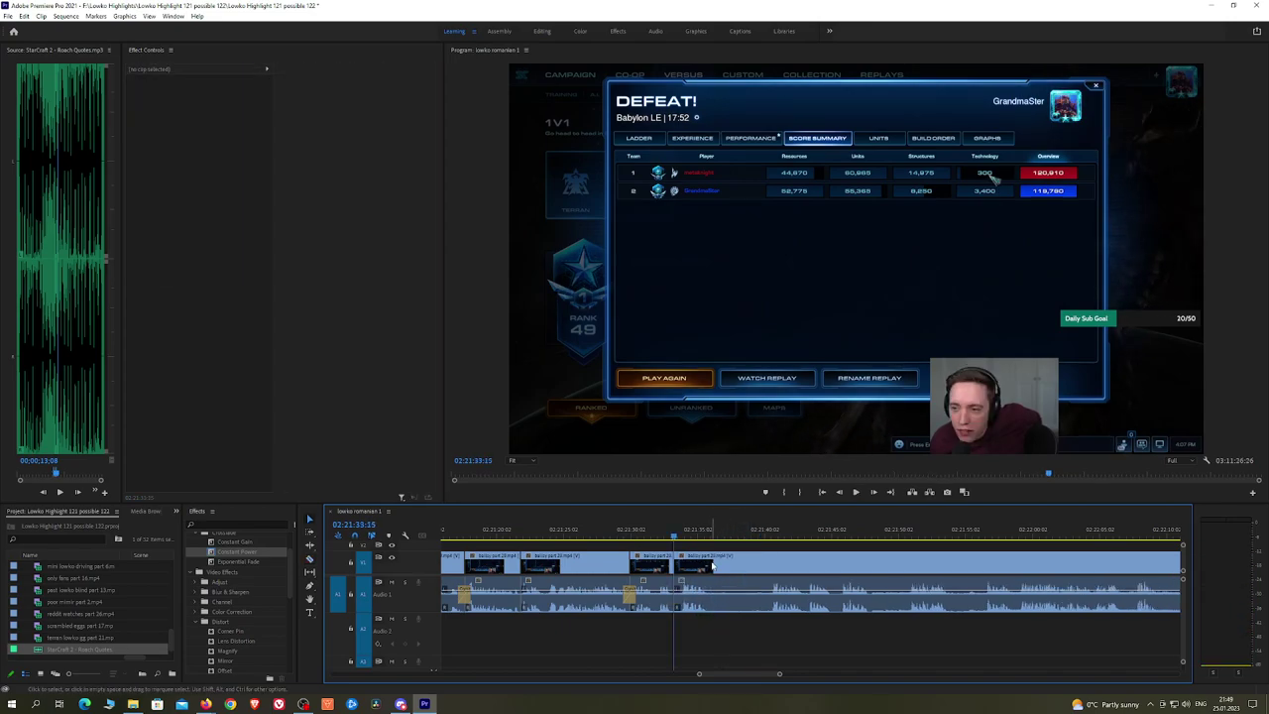
left_click_drag(237, 552, 675, 595)
Step: Ripple-delete a dull stretch and apply a Constant Power crossfade to the new audio edit
left_click(711, 564)
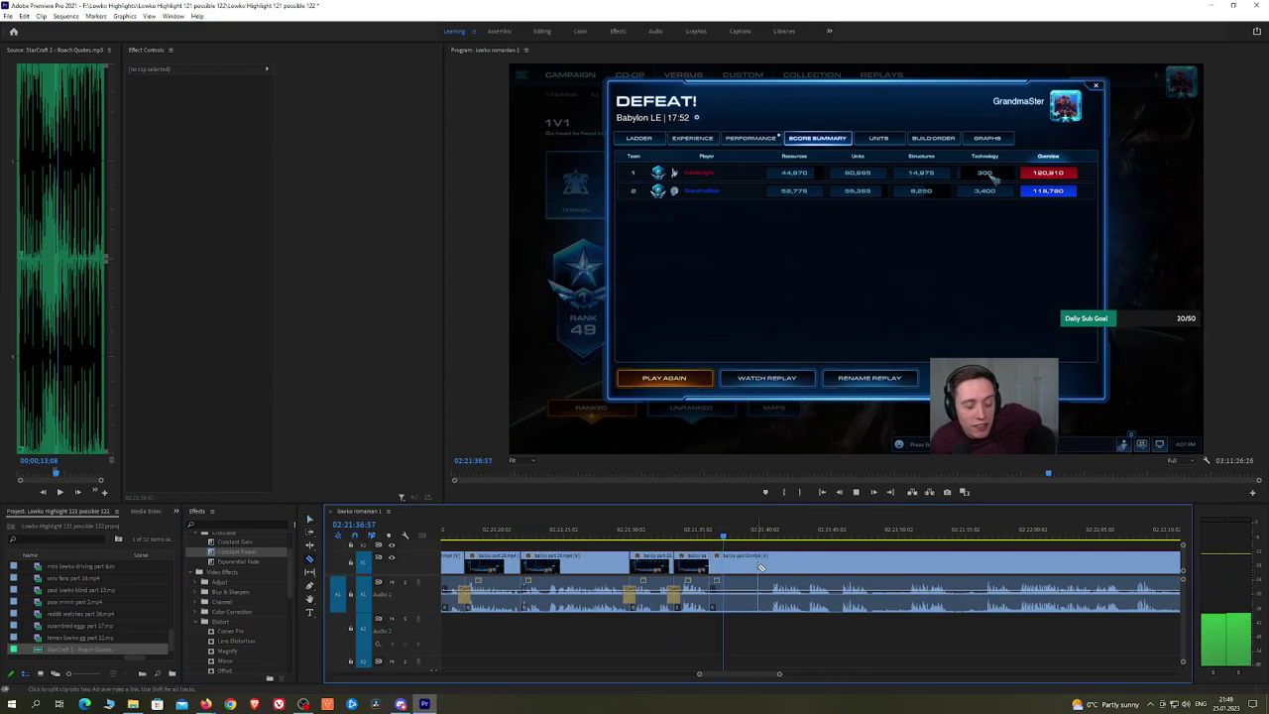
left_click(770, 566)
key("v")
left_click(741, 567)
key("shift+Delete")
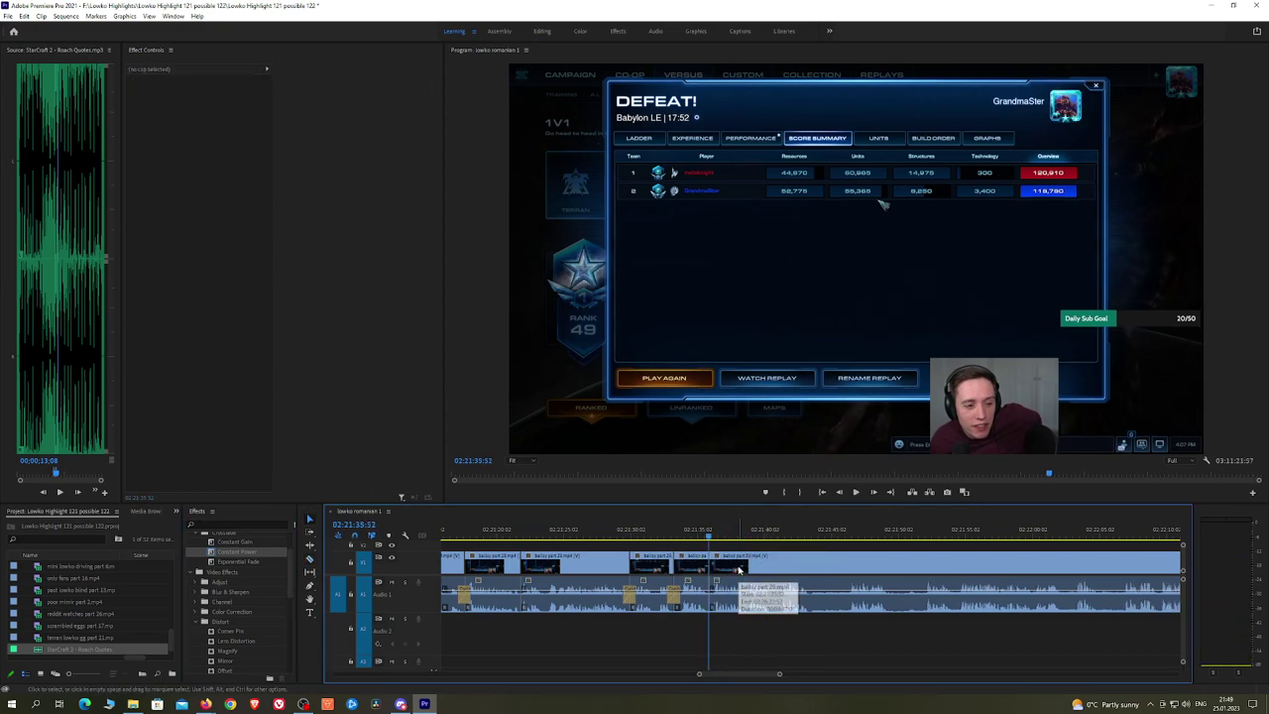
left_click(269, 551)
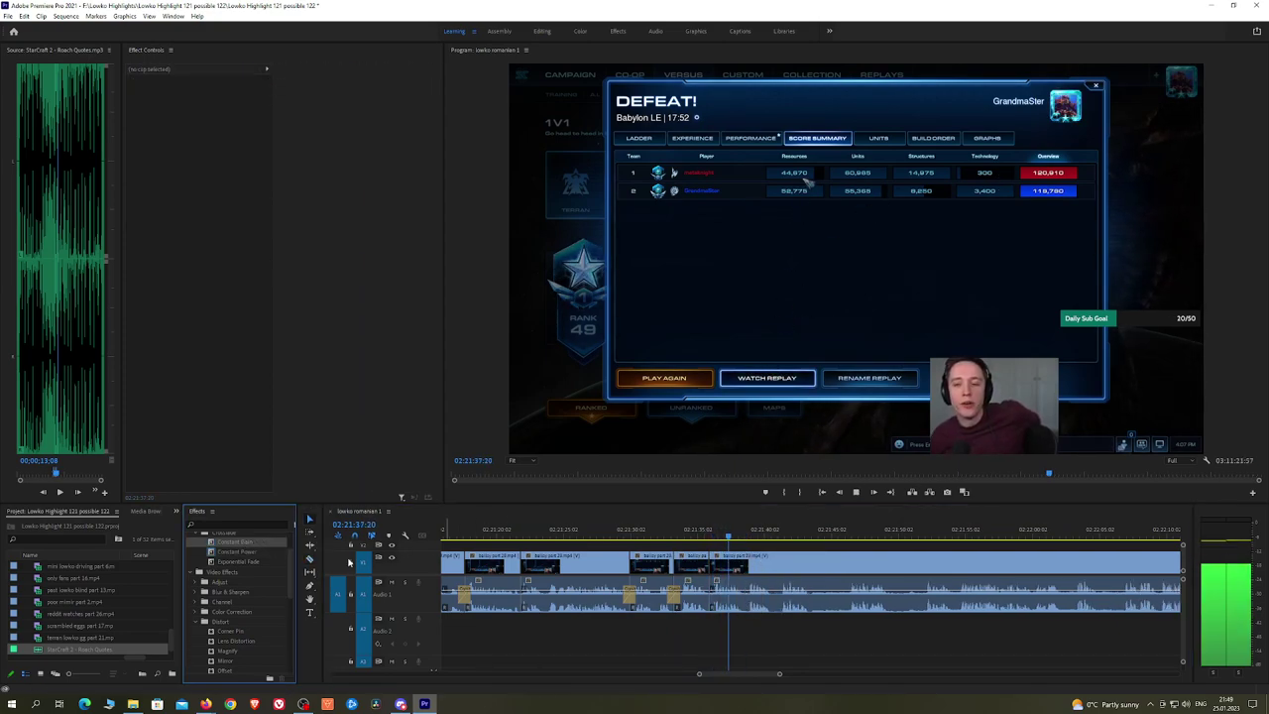
left_click_drag(349, 563, 612, 546)
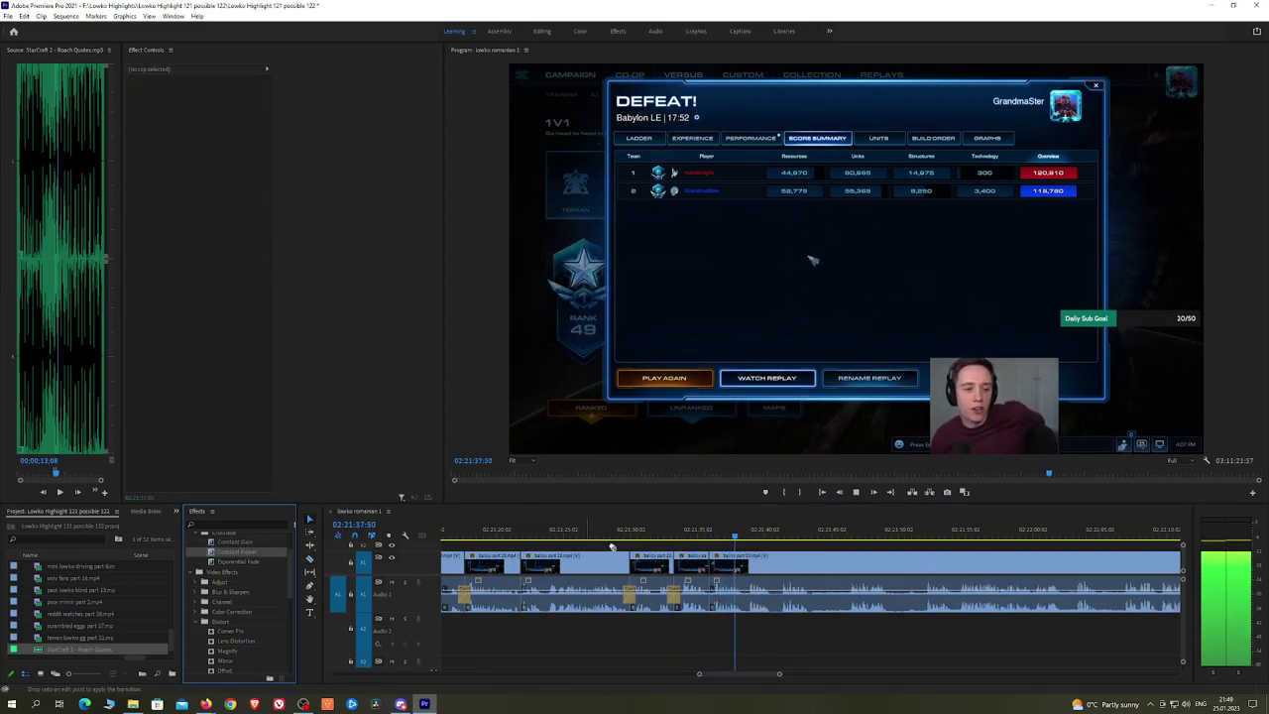
left_click_drag(713, 600, 713, 601)
key("h")
left_click_drag(851, 562, 765, 555)
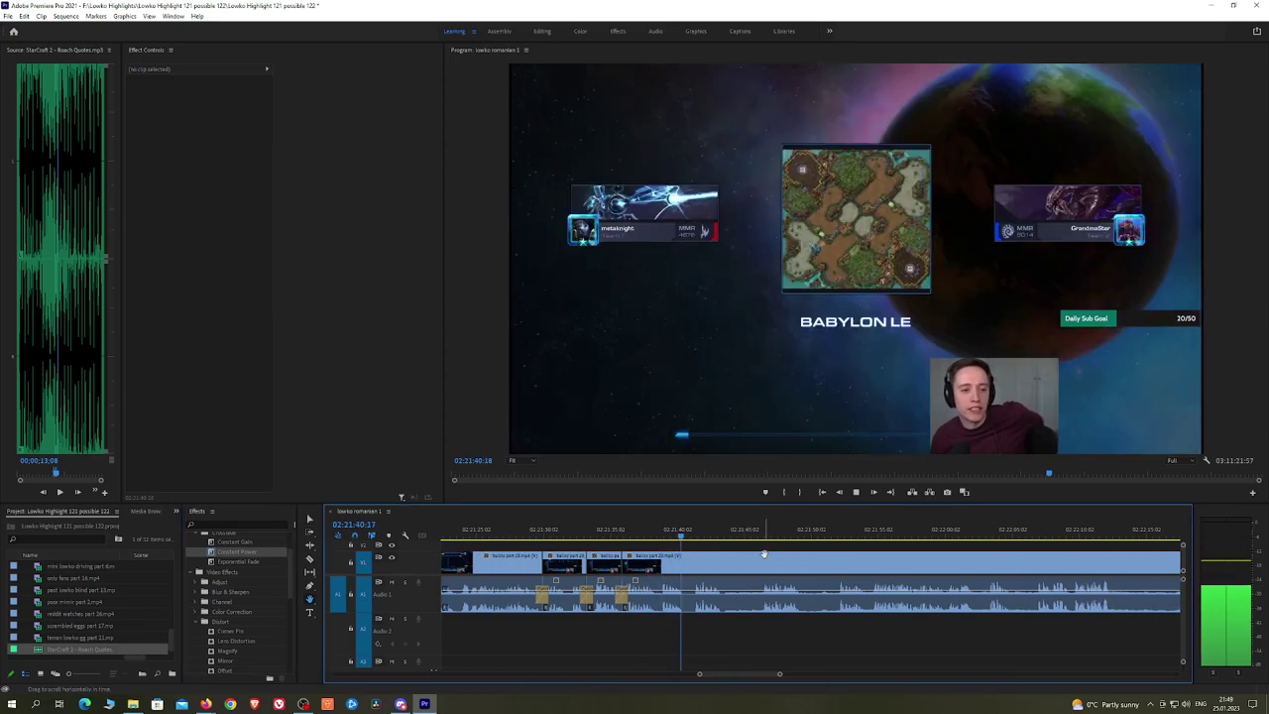
Step: Split out a short stretch near 02:21:49 in the Babylon LE game and add a Constant Power crossfade
scroll(738, 552, "down", 1)
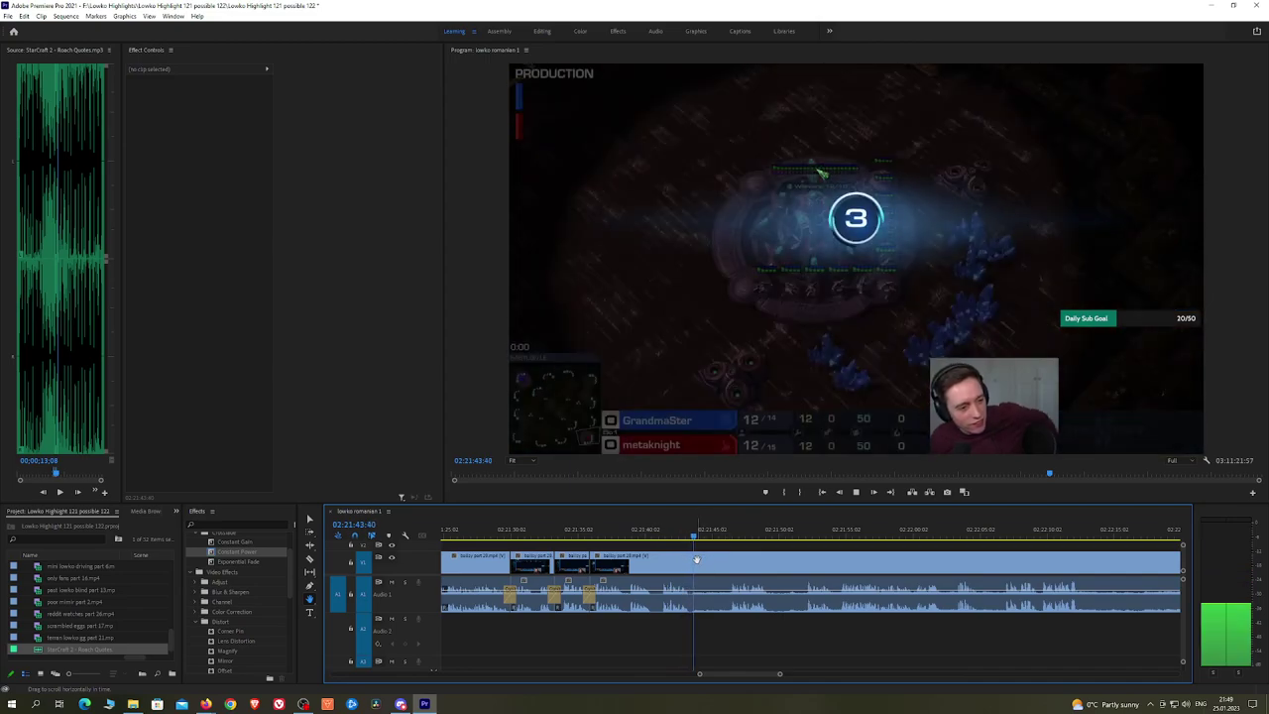
left_click(729, 534)
left_click_drag(769, 562, 760, 561)
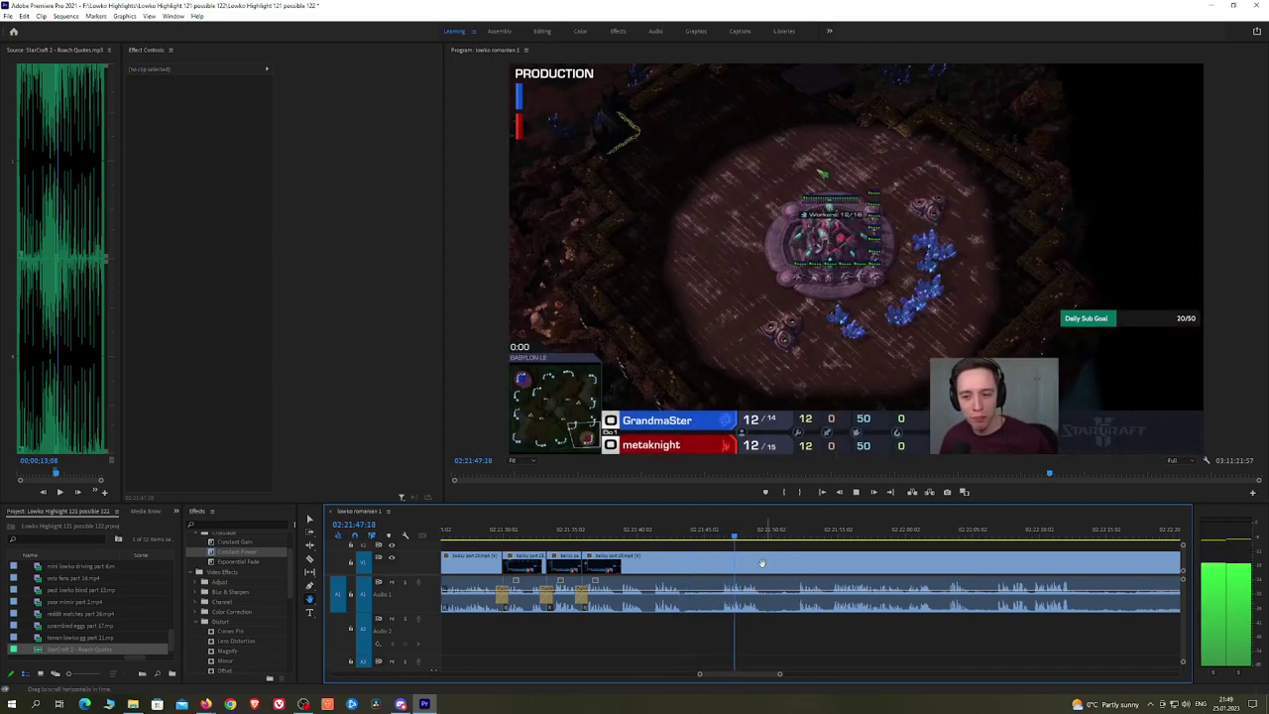
key("c")
left_click(762, 562)
left_click(801, 565)
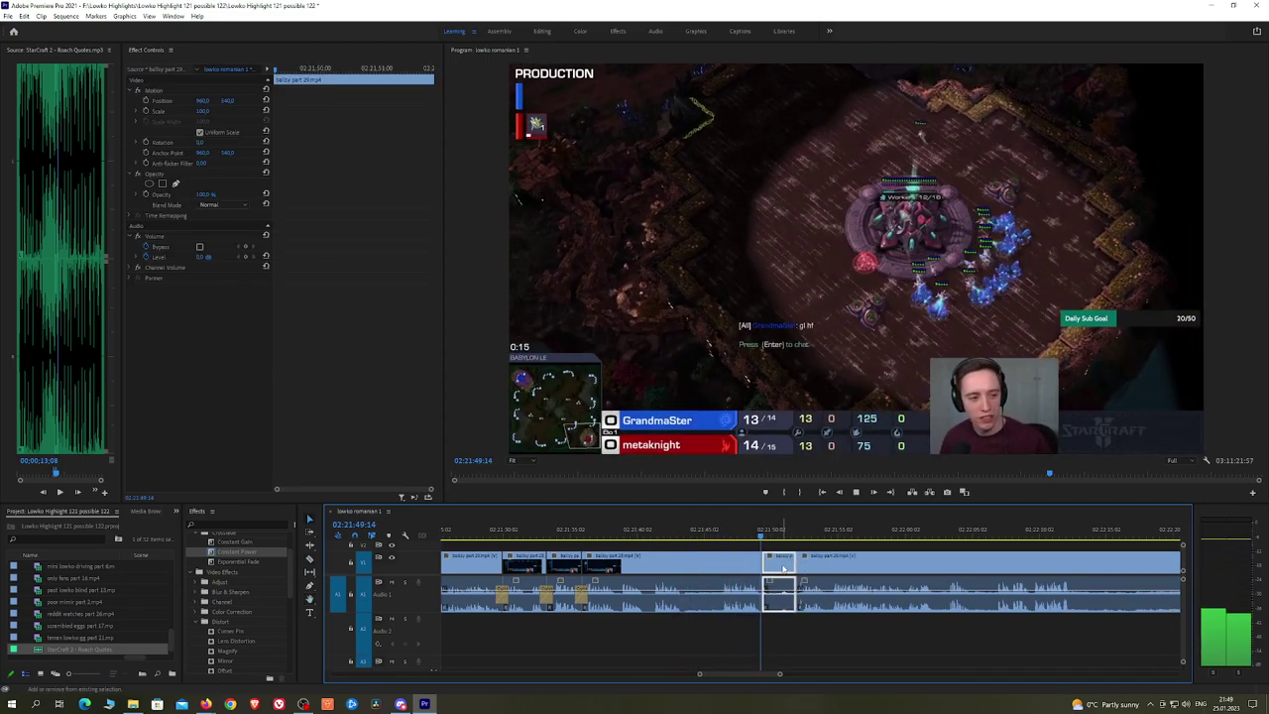
left_click_drag(239, 552, 762, 595)
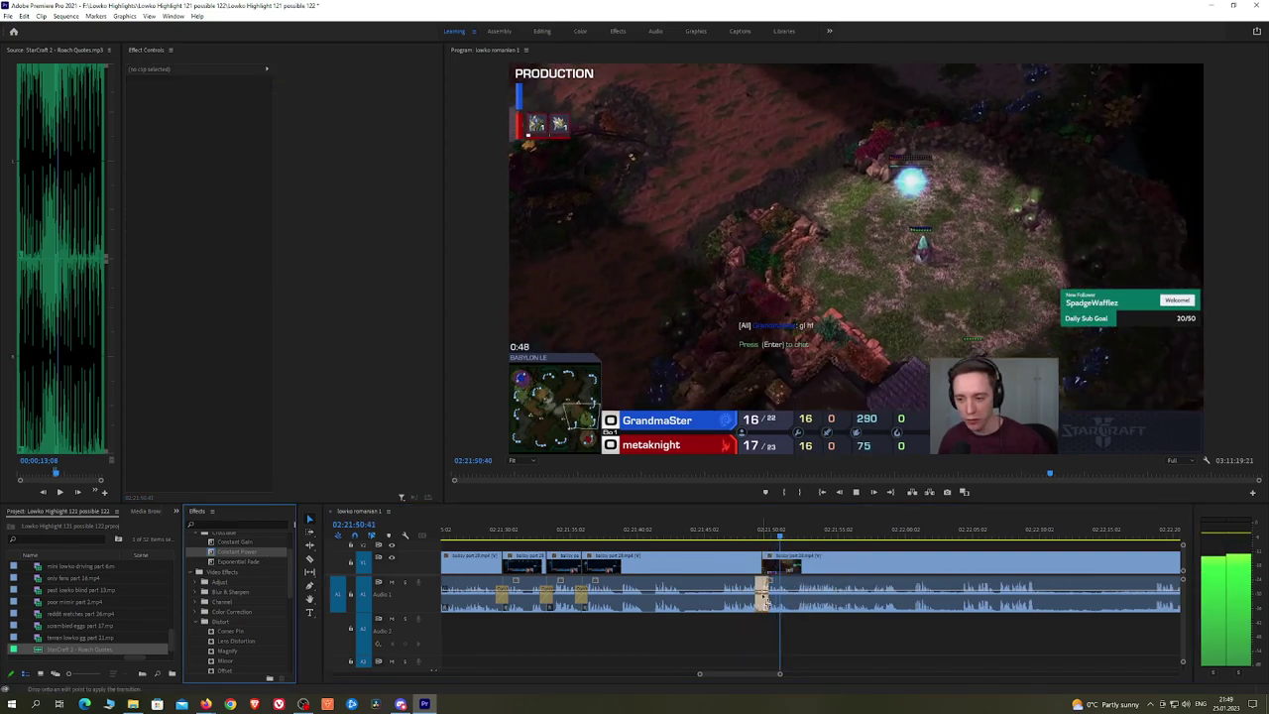
key("h")
left_click_drag(927, 557, 765, 556)
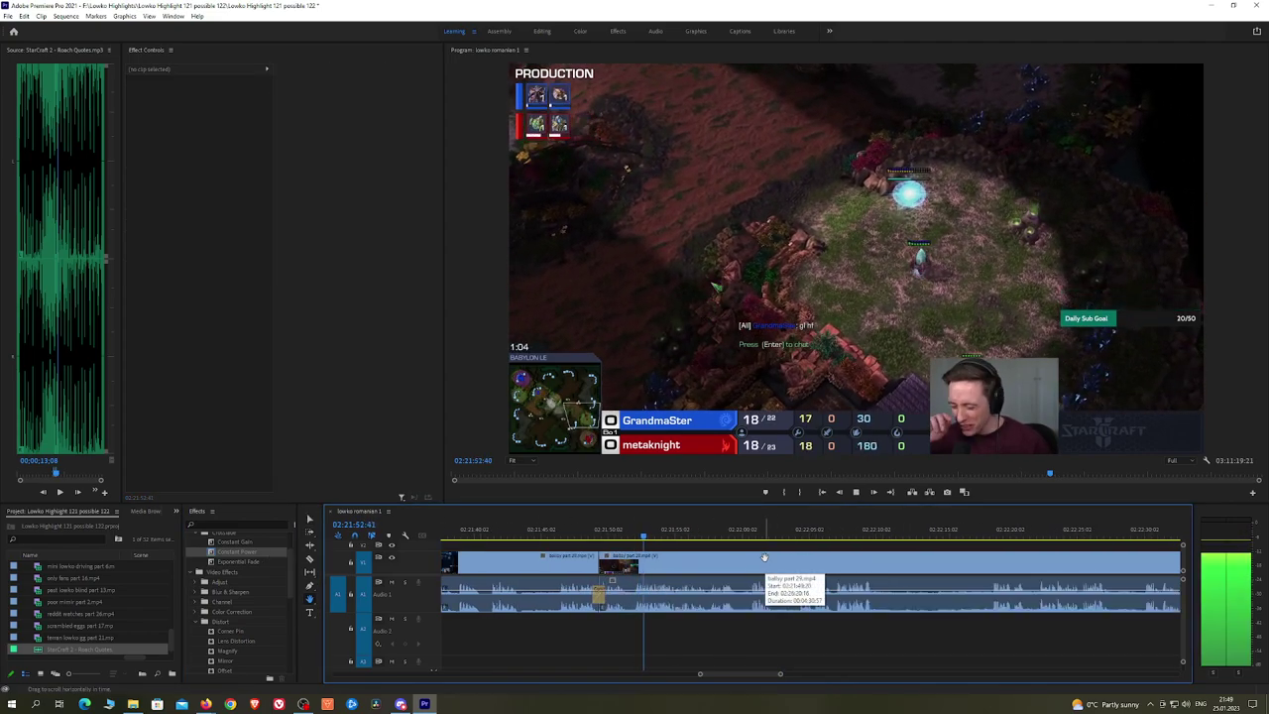
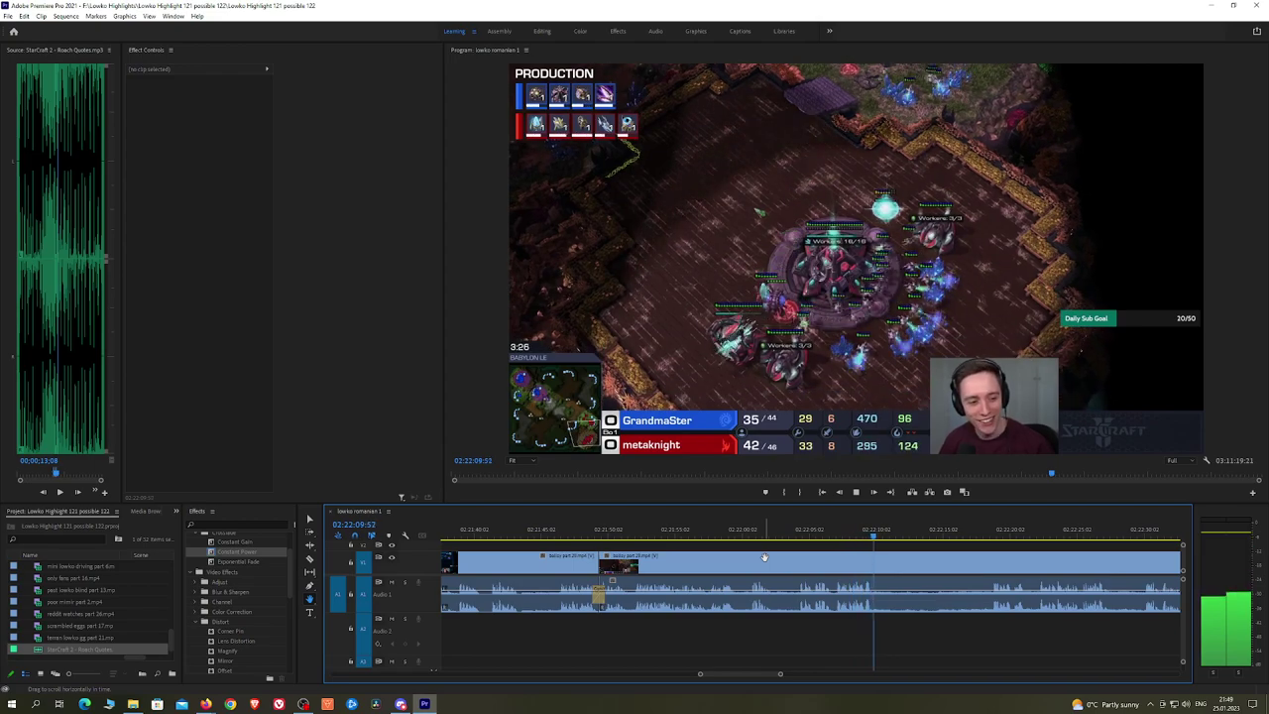
Step: Razor out the first dull stretch, ripple-delete it, and add a Constant Power crossfade at the audio join
key("c")
left_click(877, 564)
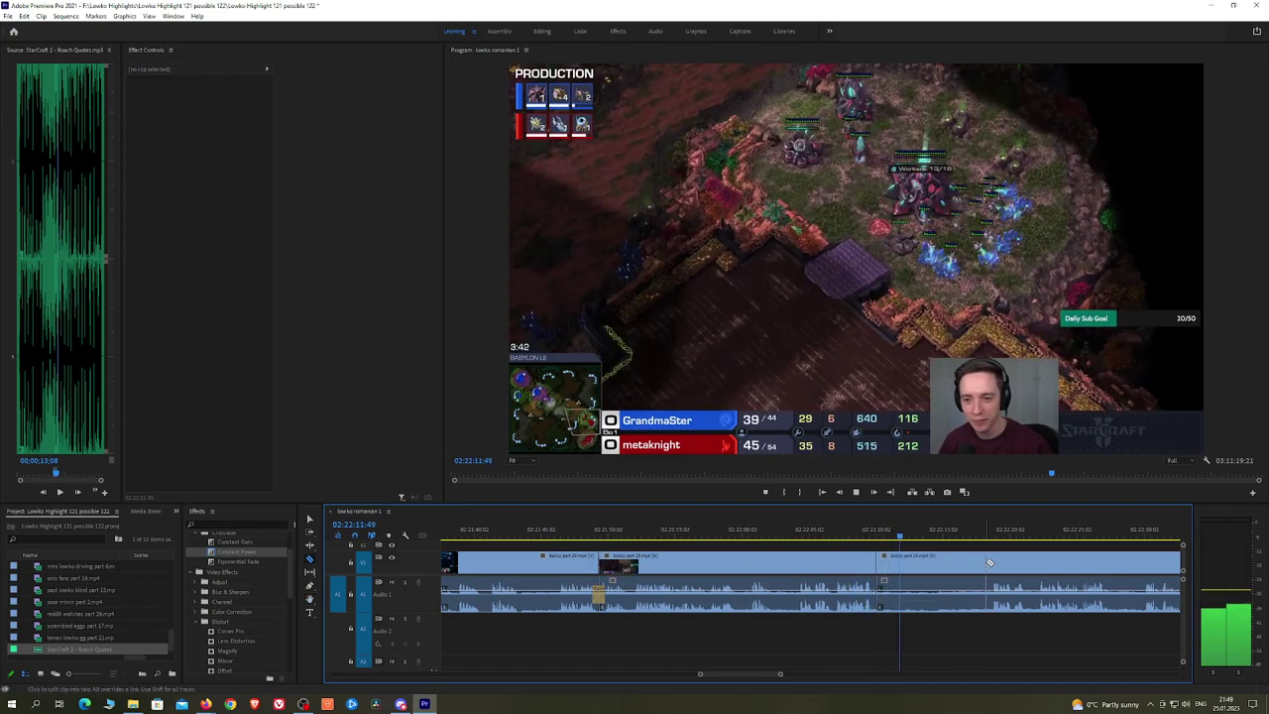
left_click(988, 563)
key("v")
left_click(966, 564)
key("shift+Delete")
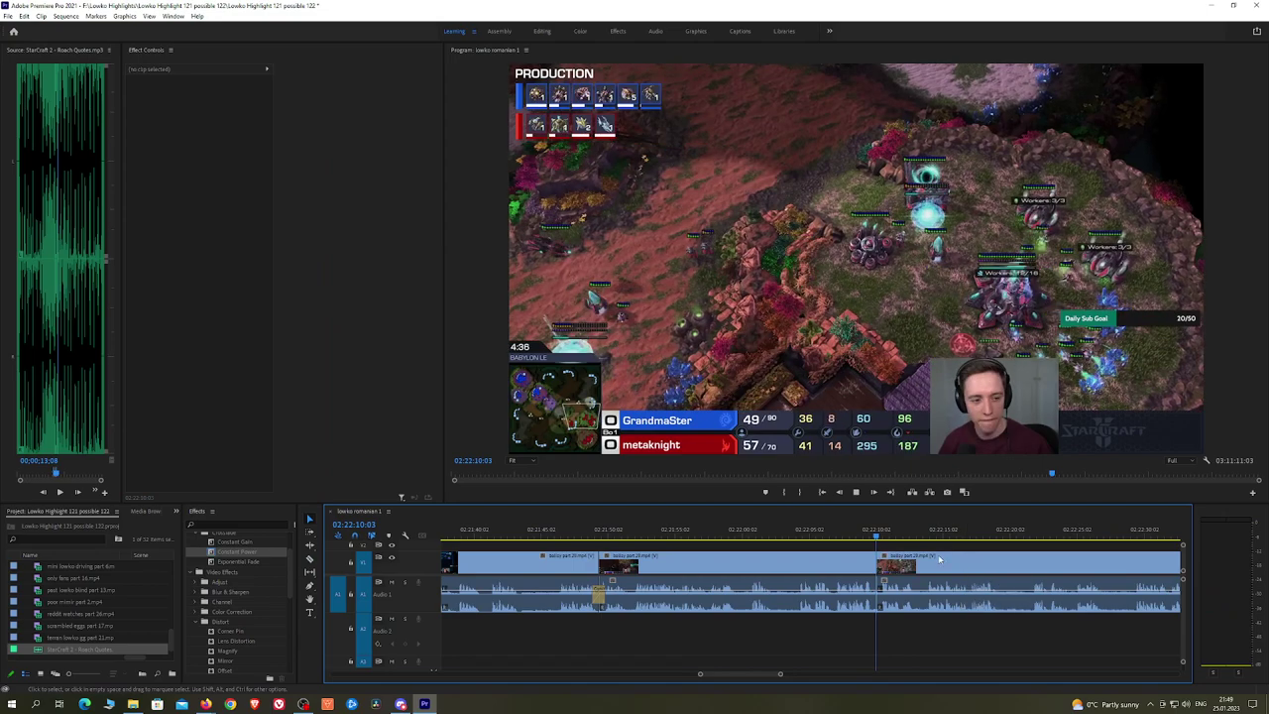
left_click_drag(256, 558, 919, 586)
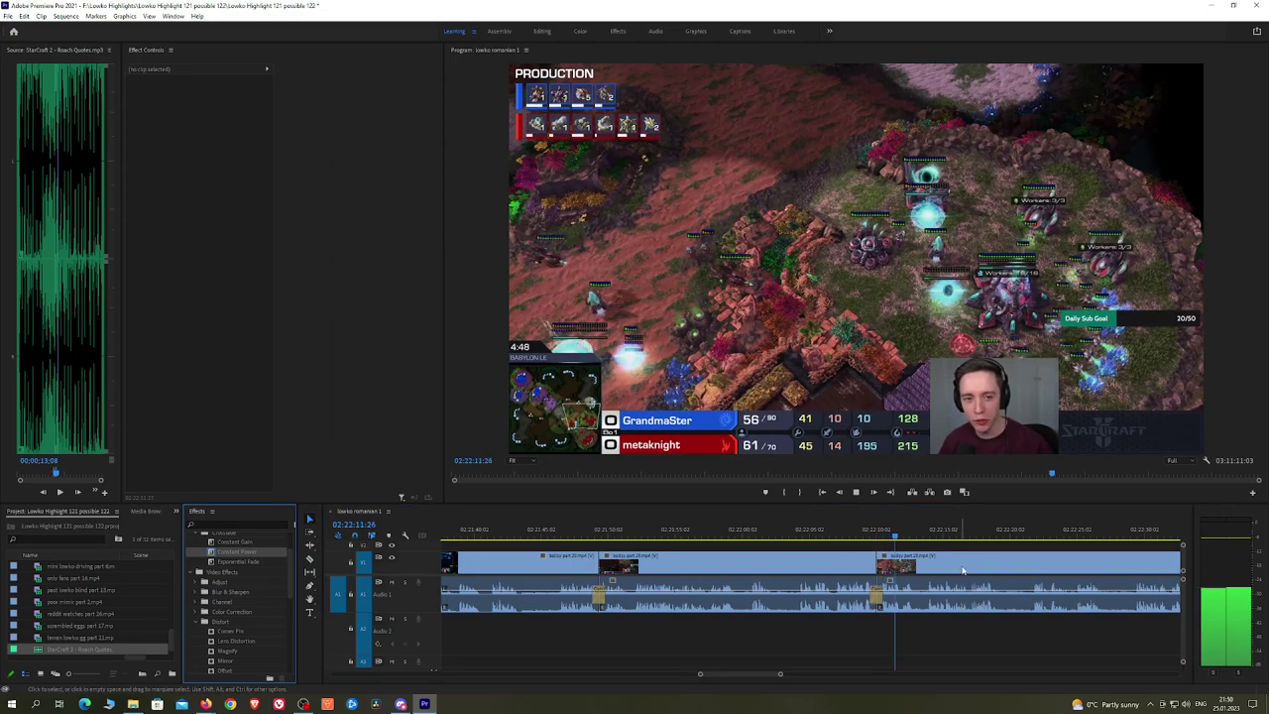
Step: Cut a second, shorter dull stretch further on and crossfade its audio join
scroll(962, 570, "down", 3)
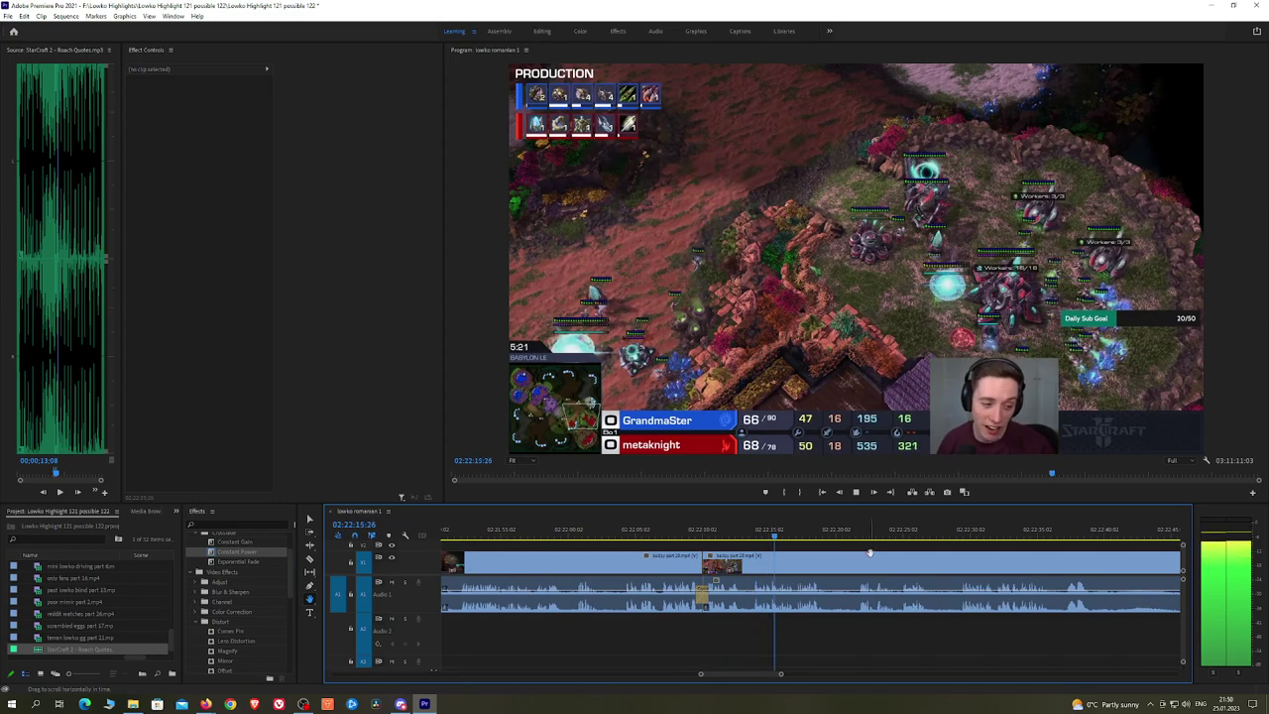
left_click_drag(871, 552, 850, 563)
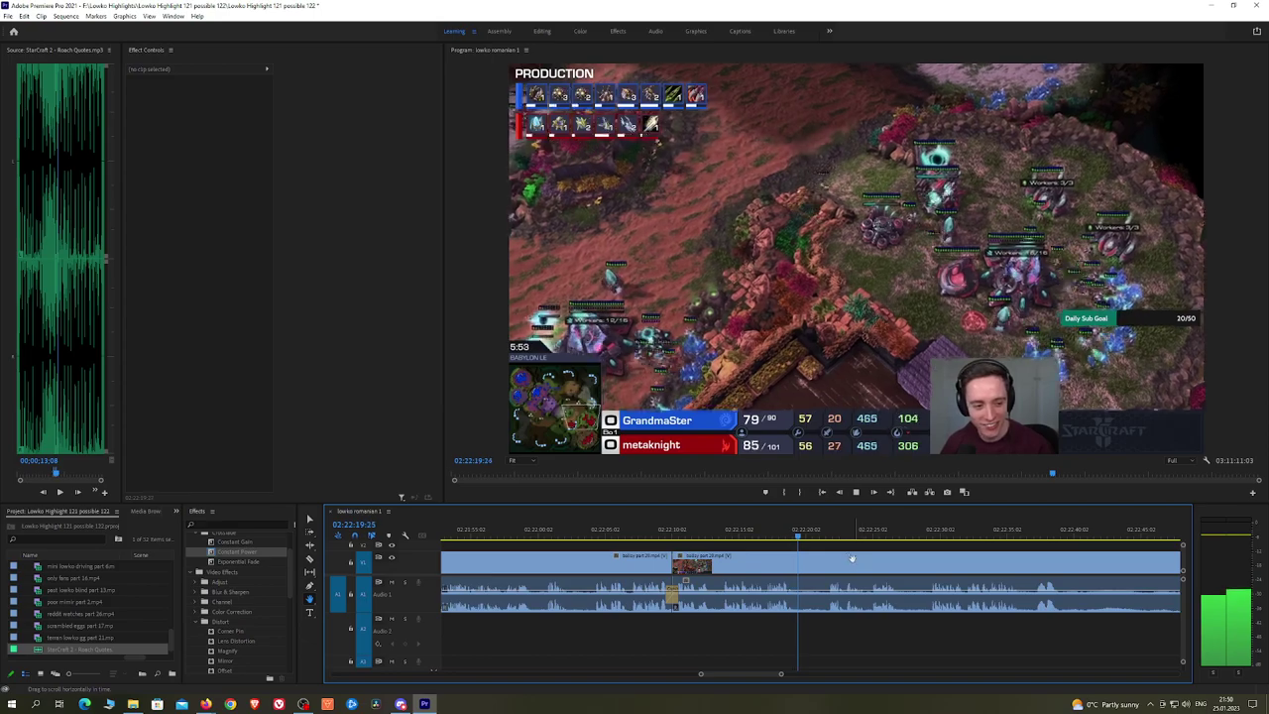
key("c")
left_click(798, 561)
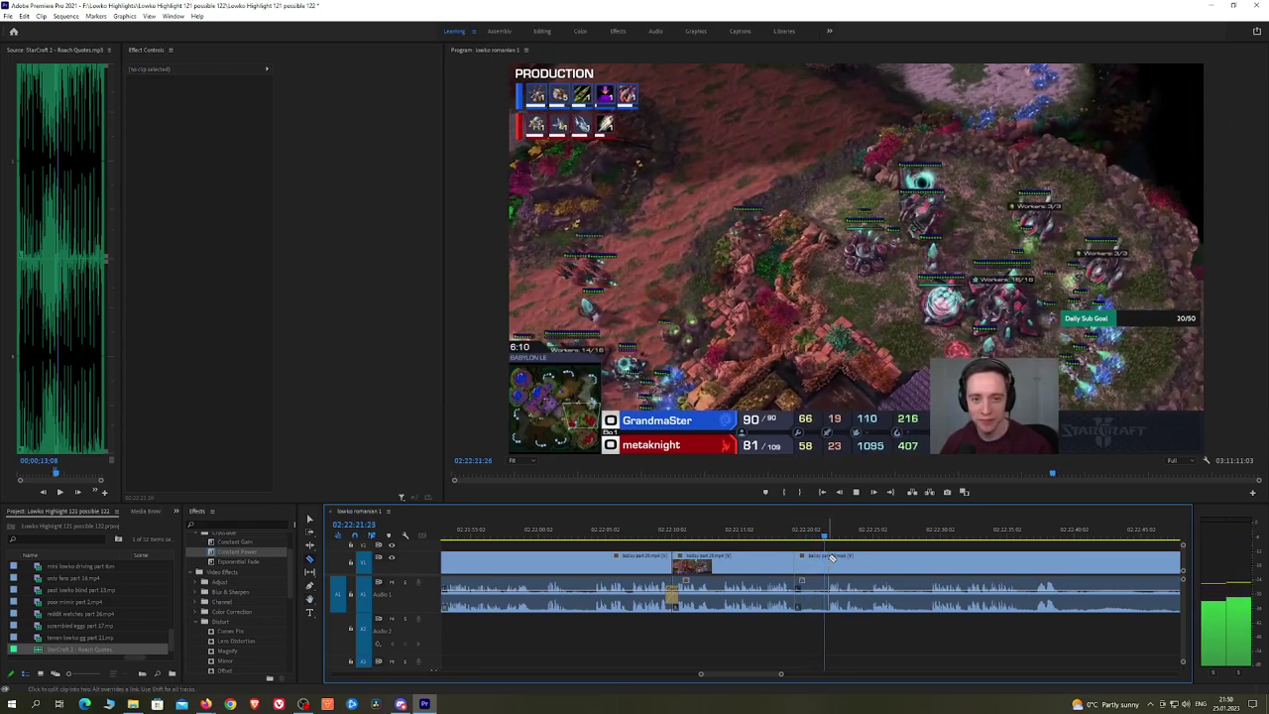
left_click(832, 558)
key("v")
left_click(813, 561)
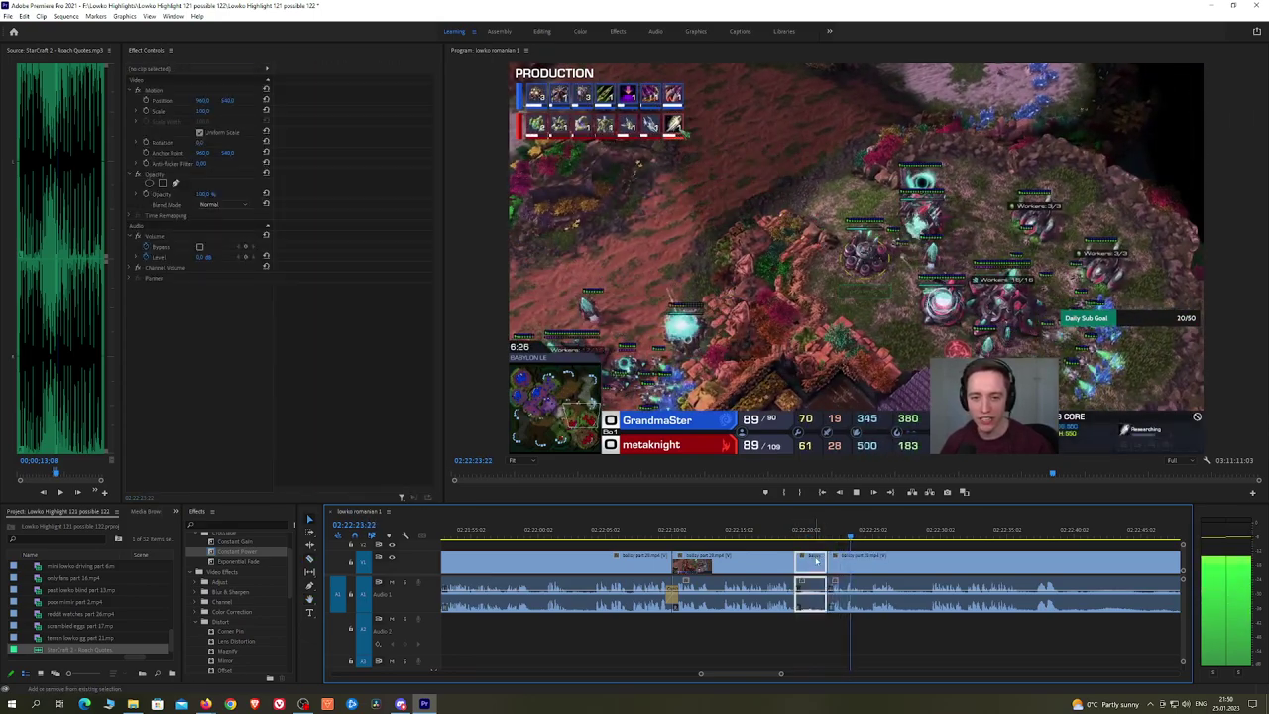
key("shift+Delete")
left_click_drag(236, 552, 734, 573)
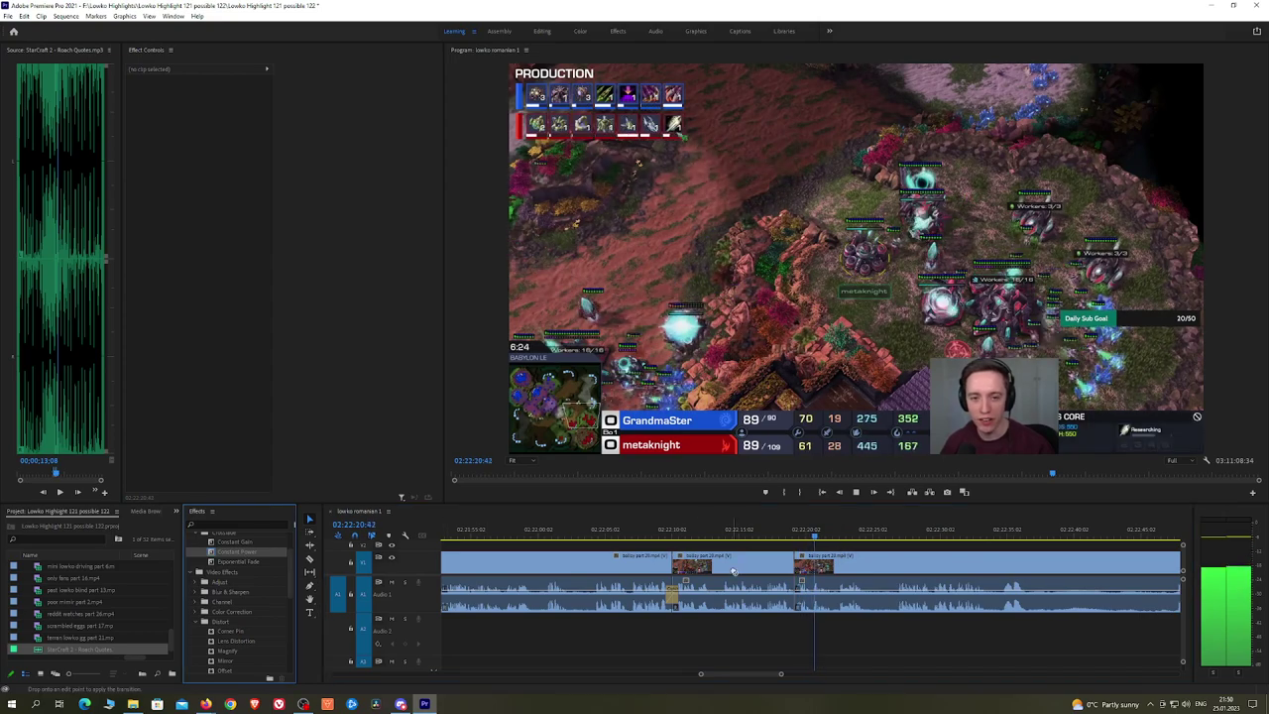
Step: Scroll the timeline ahead and preview later footage from a new playhead position
scroll(786, 545, "right", 3)
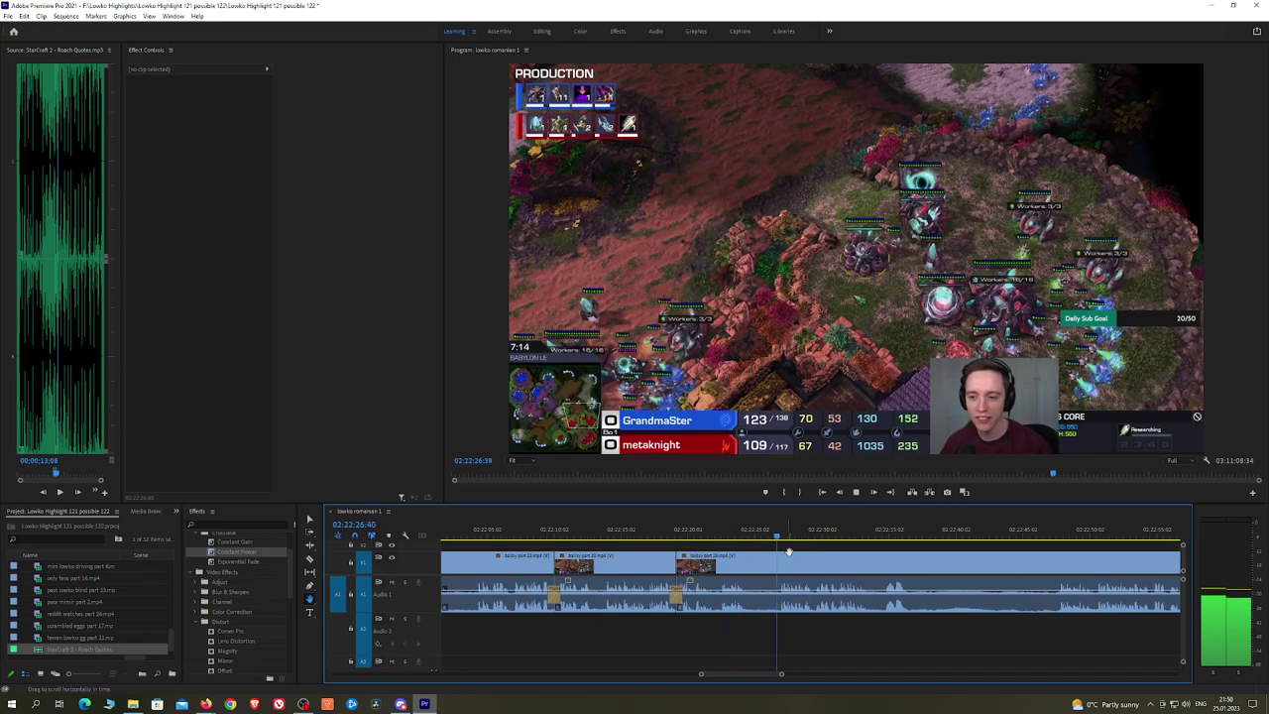
left_click_drag(873, 560, 778, 552)
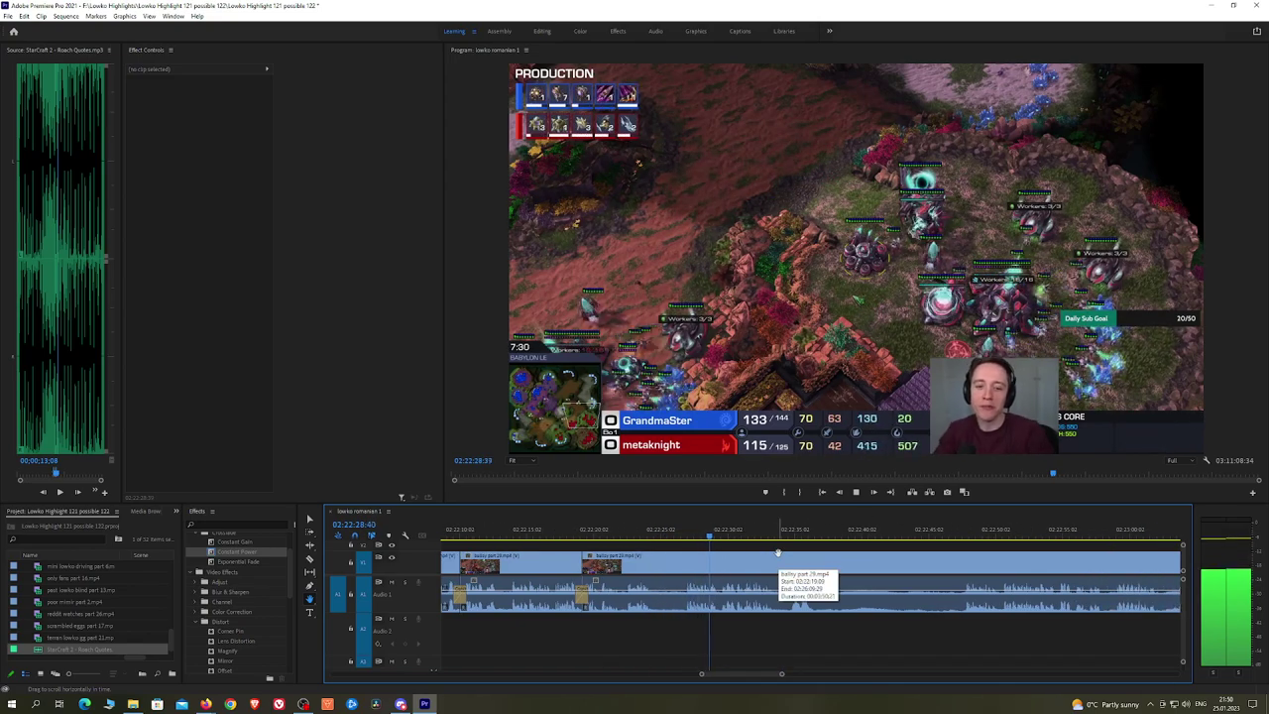
left_click_drag(886, 558, 807, 558)
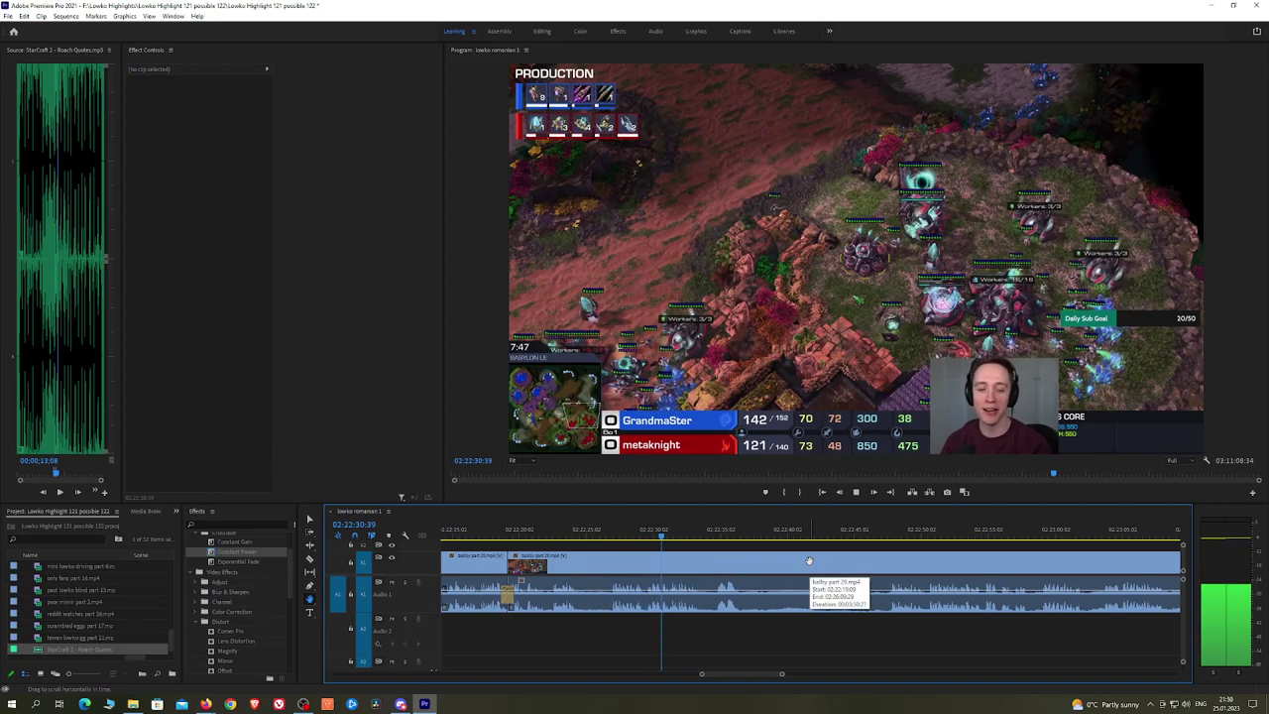
left_click_drag(809, 561, 769, 561)
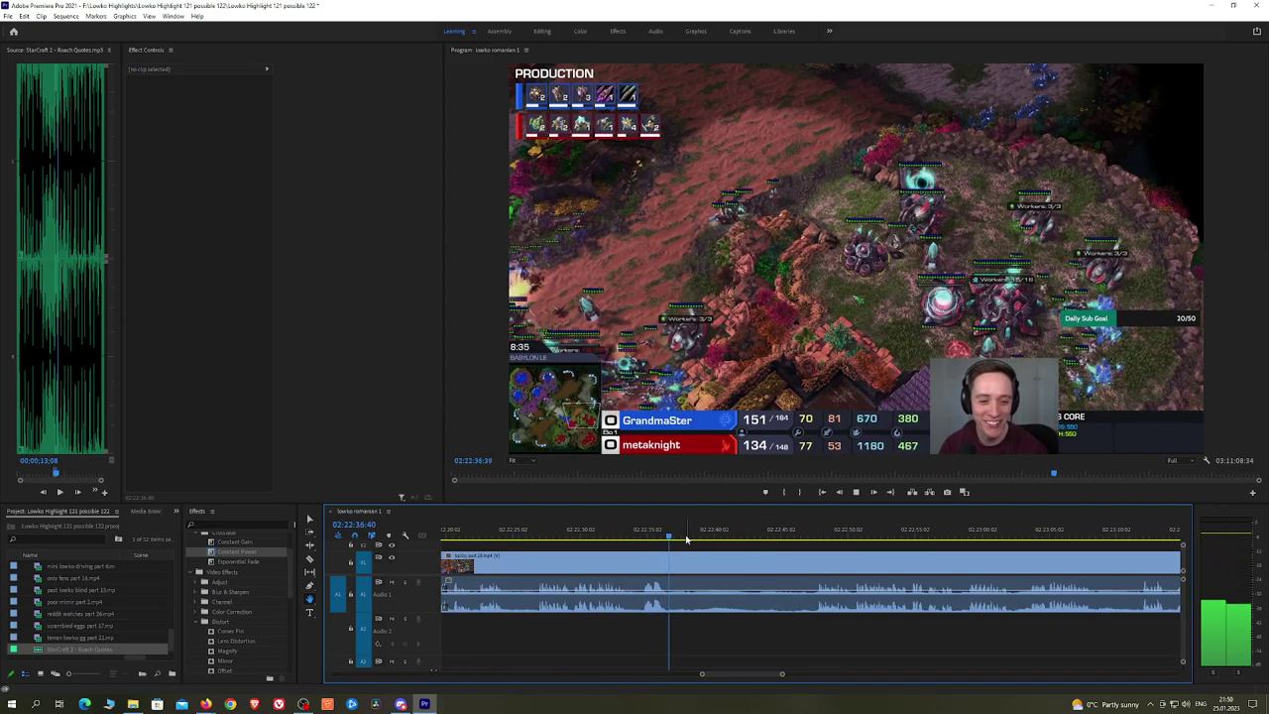
left_click(774, 533)
left_click_drag(776, 533, 813, 531)
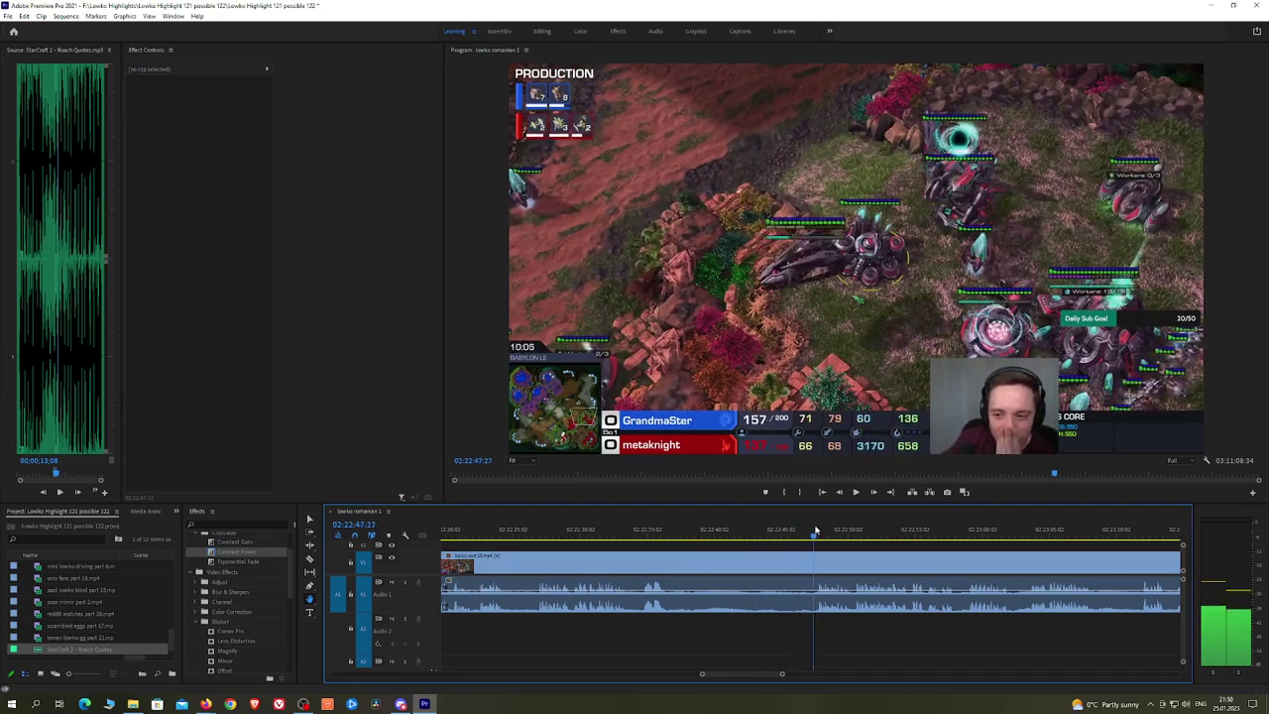
key("space")
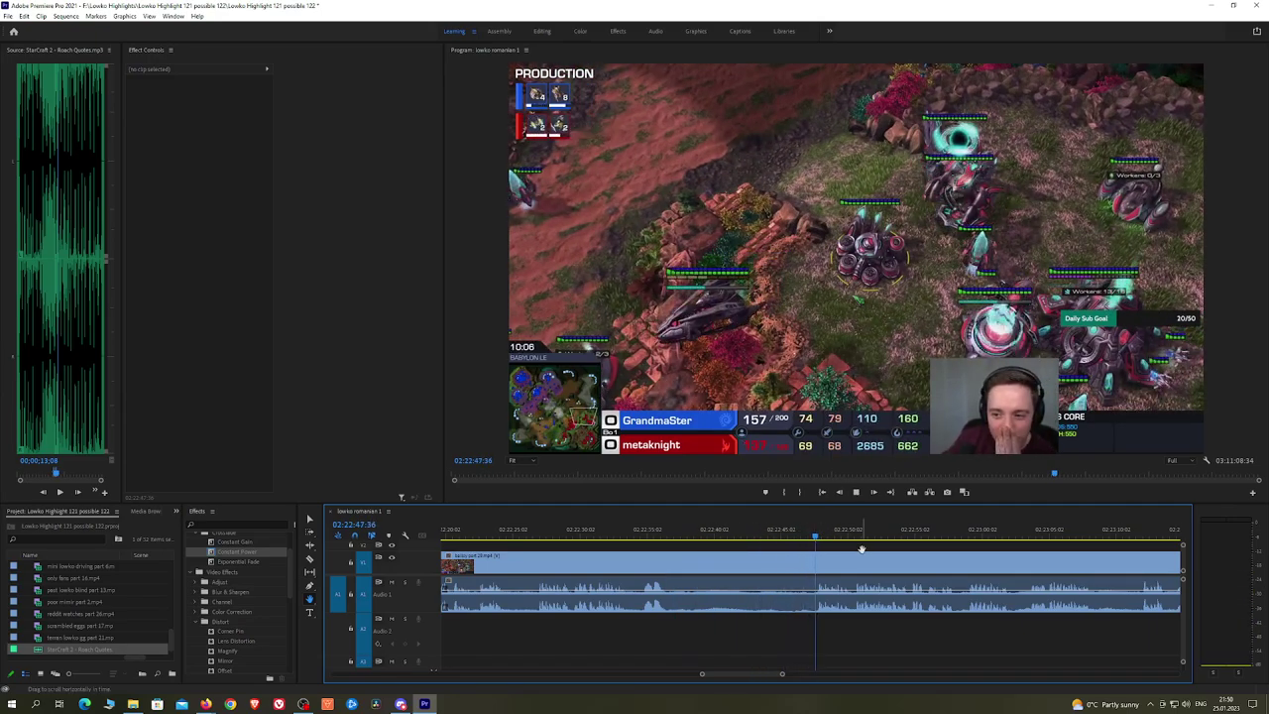
left_click_drag(965, 562, 846, 561)
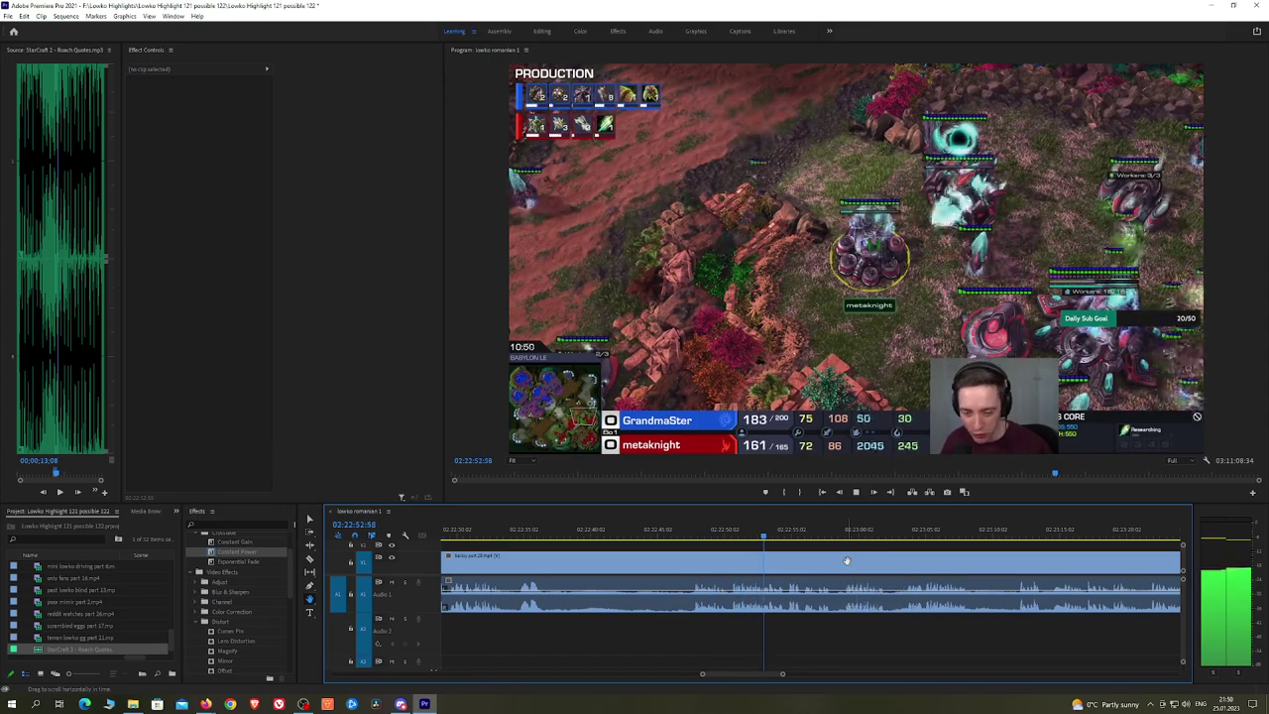
left_click_drag(886, 560, 830, 559)
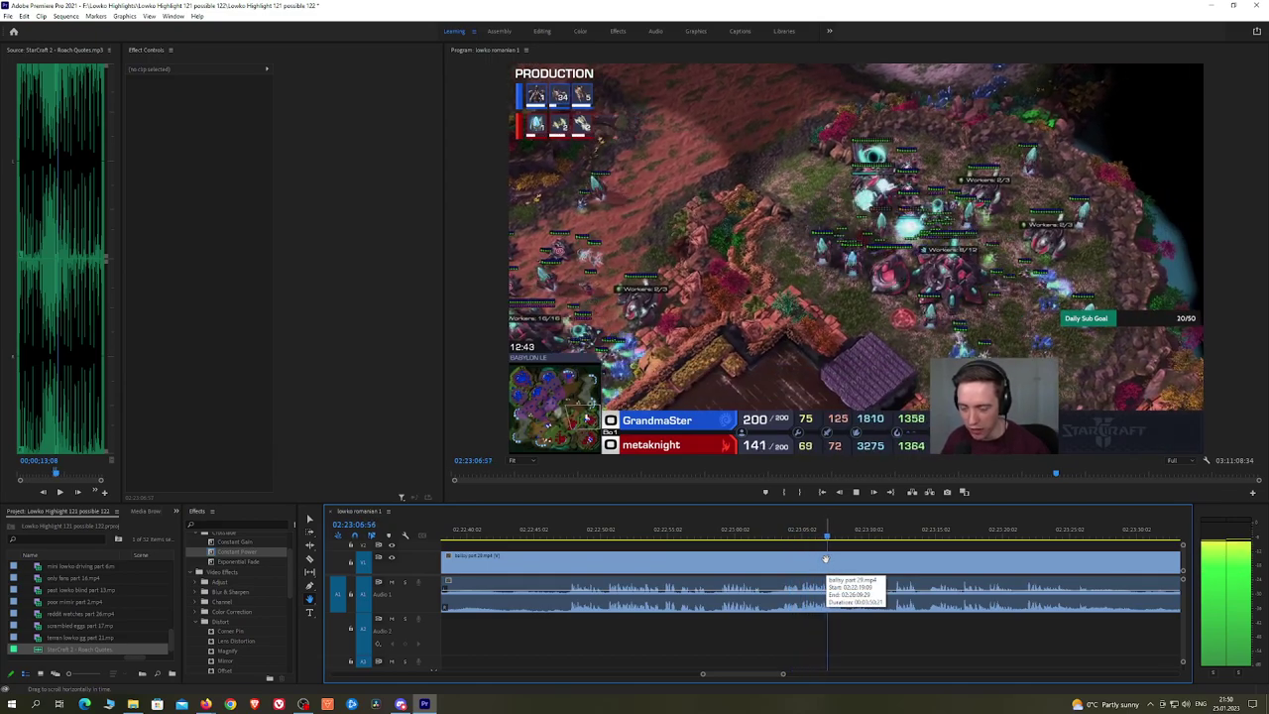
Step: Find the moment near 02:23:06 and razor the footage at the playhead
left_click(816, 533)
key("space")
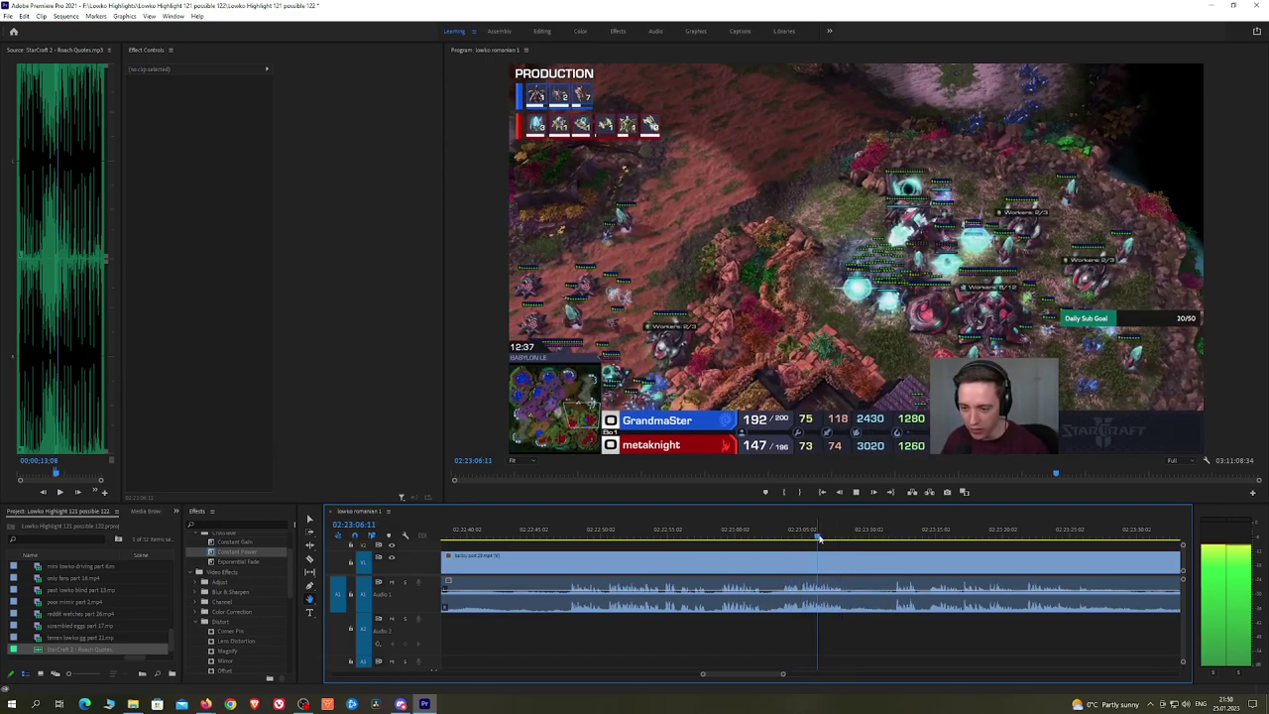
scroll(831, 548, "up", 2)
scroll(837, 552, "up", 2)
left_click(800, 533)
key("space")
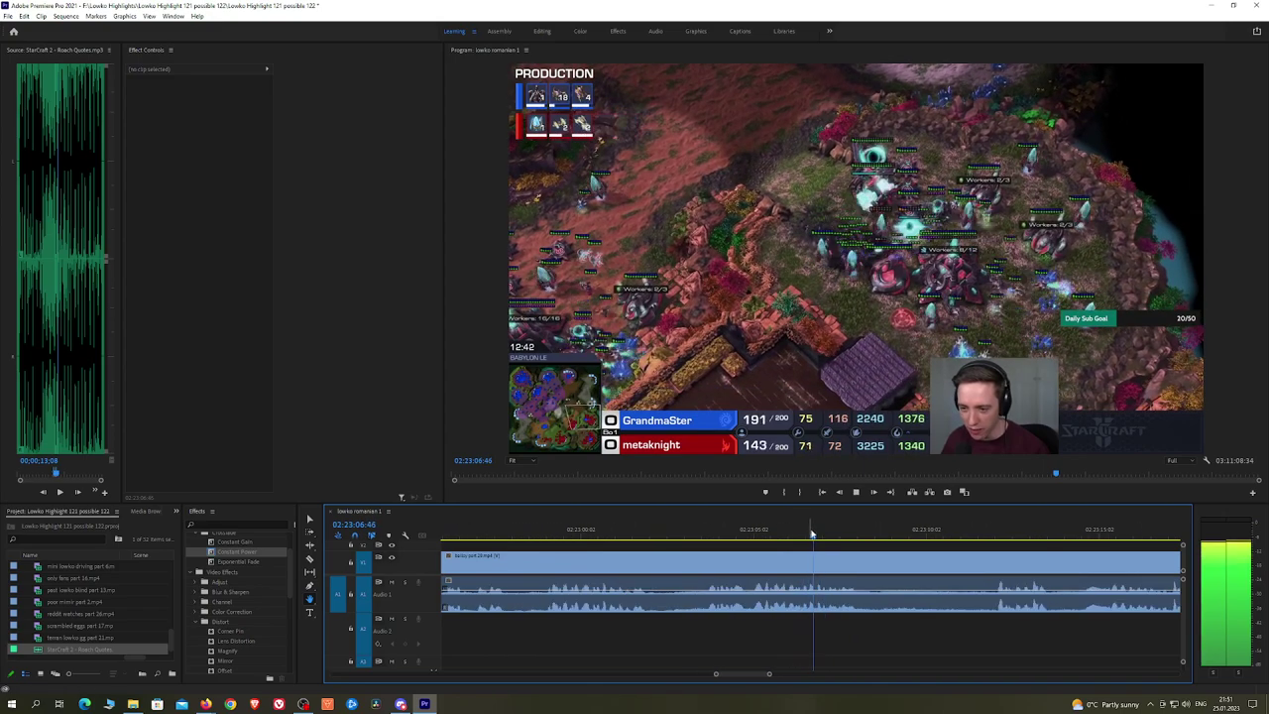
key("space")
key("c")
left_click(816, 556)
key("space")
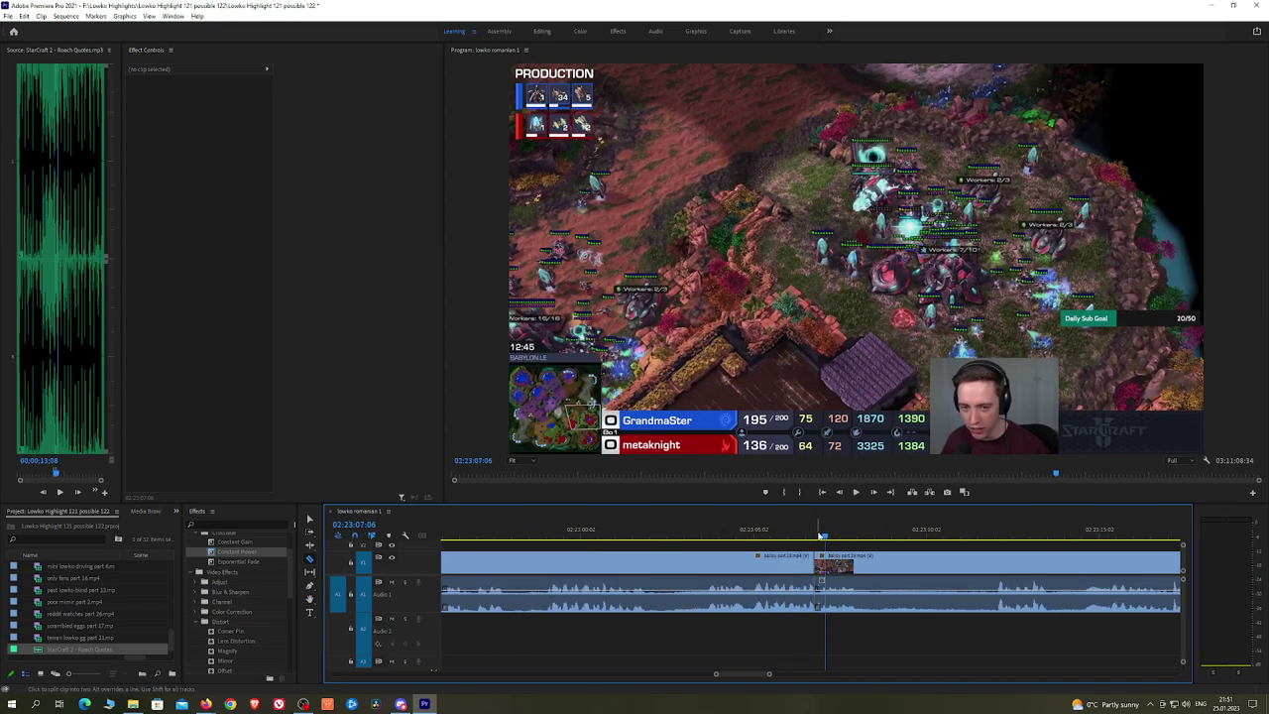
left_click(821, 535)
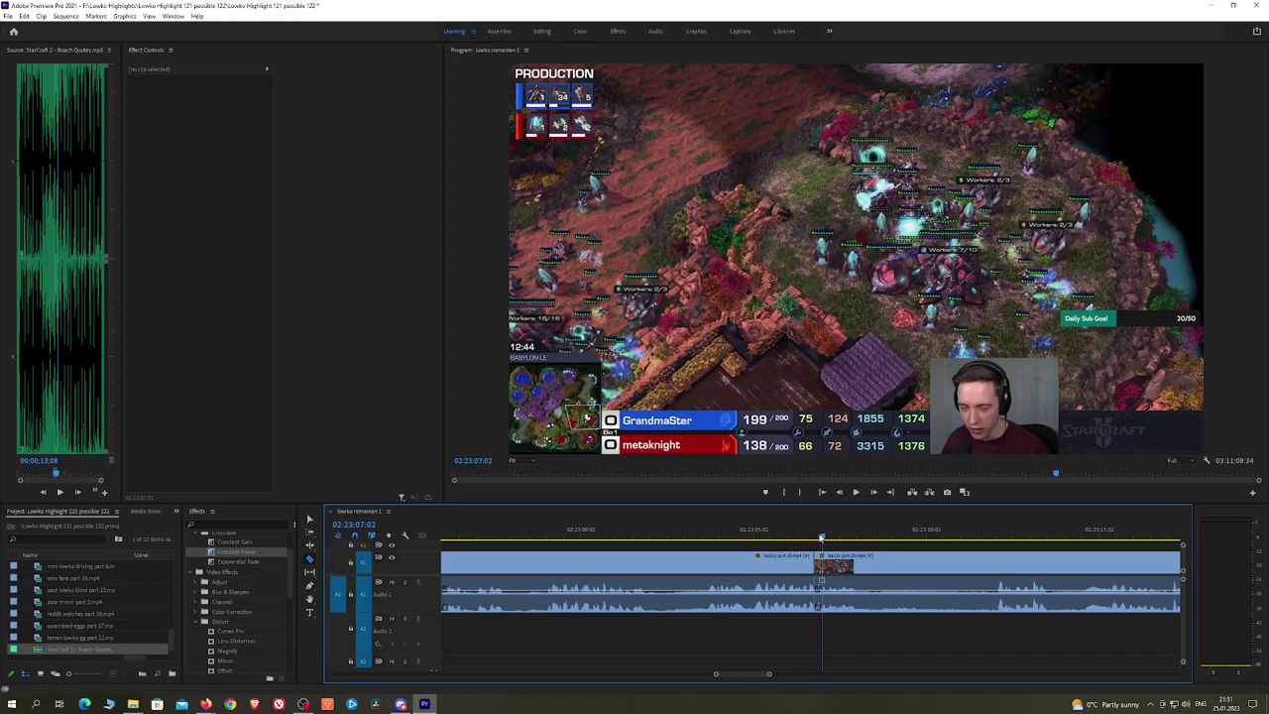
Step: Place the StarCraft 2 - Roach Quotes.mp3 sound on Audio 2 at the cut
left_click_drag(821, 536, 819, 539)
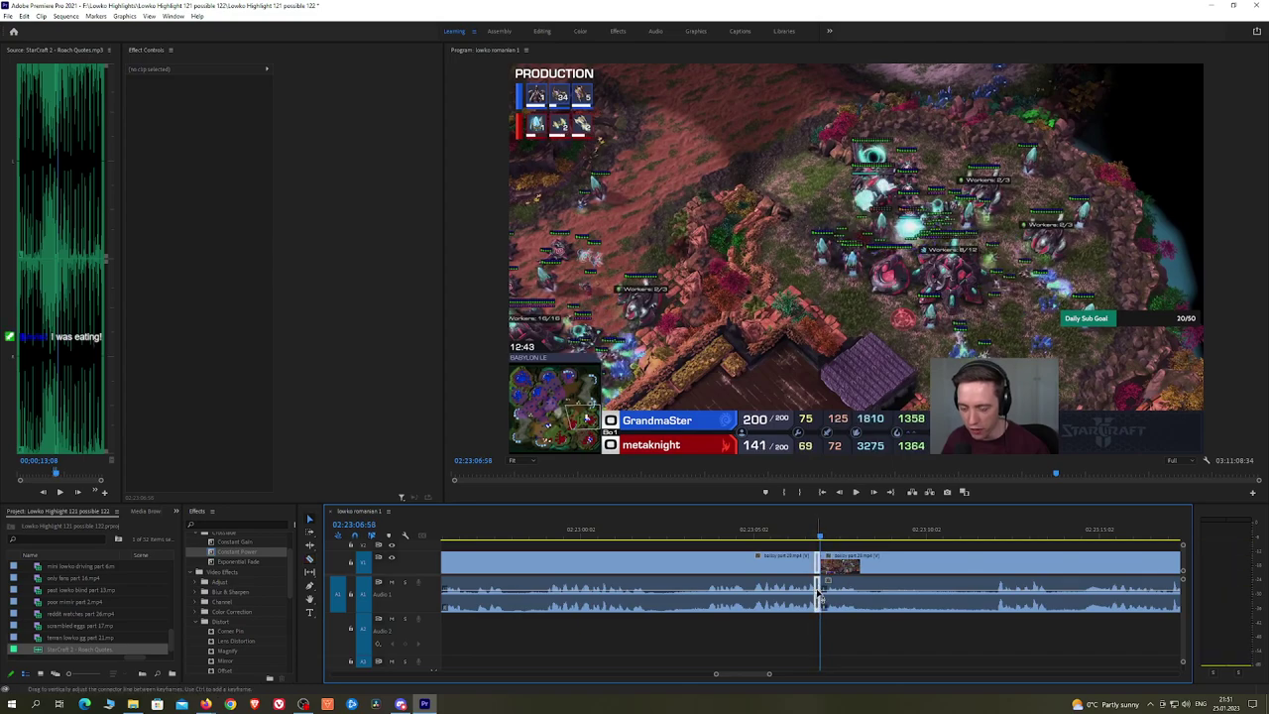
left_click_drag(817, 612, 817, 613)
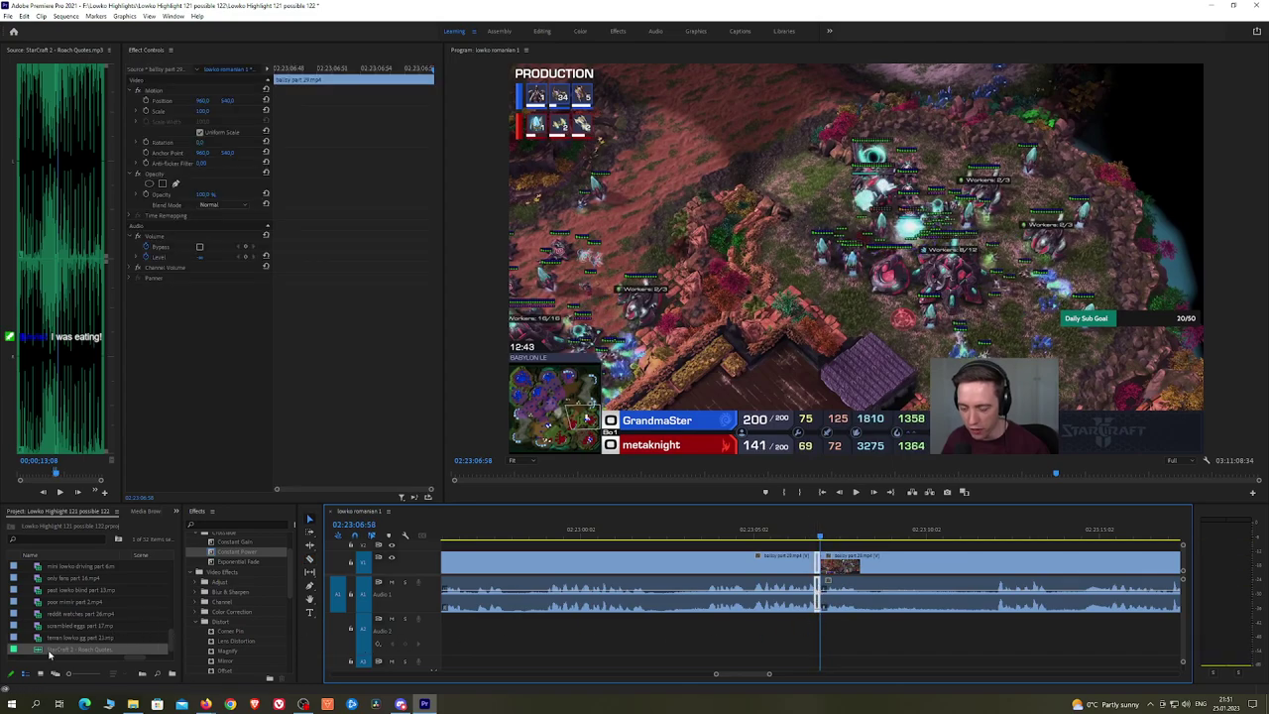
left_click_drag(49, 653, 818, 630)
Step: Lower the Roach Quotes clip's Level in Effect Controls and preview it from before the cut
left_click(209, 118)
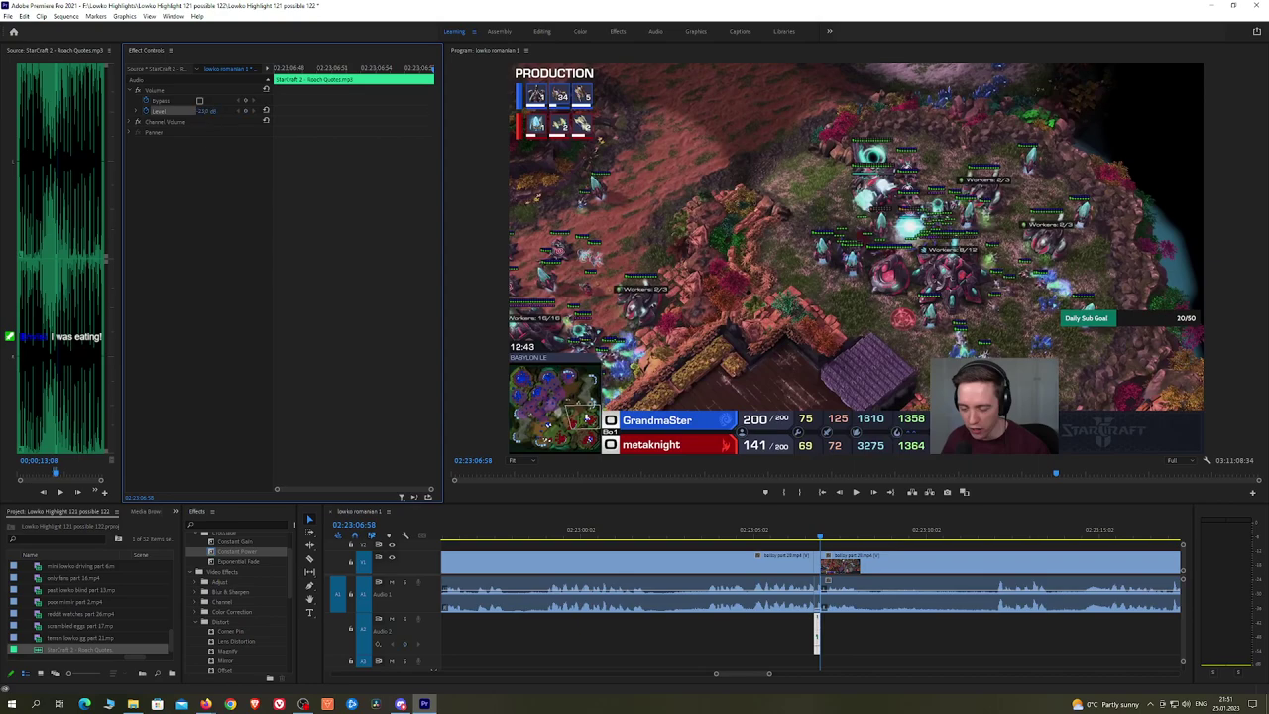
key("alt+Tab")
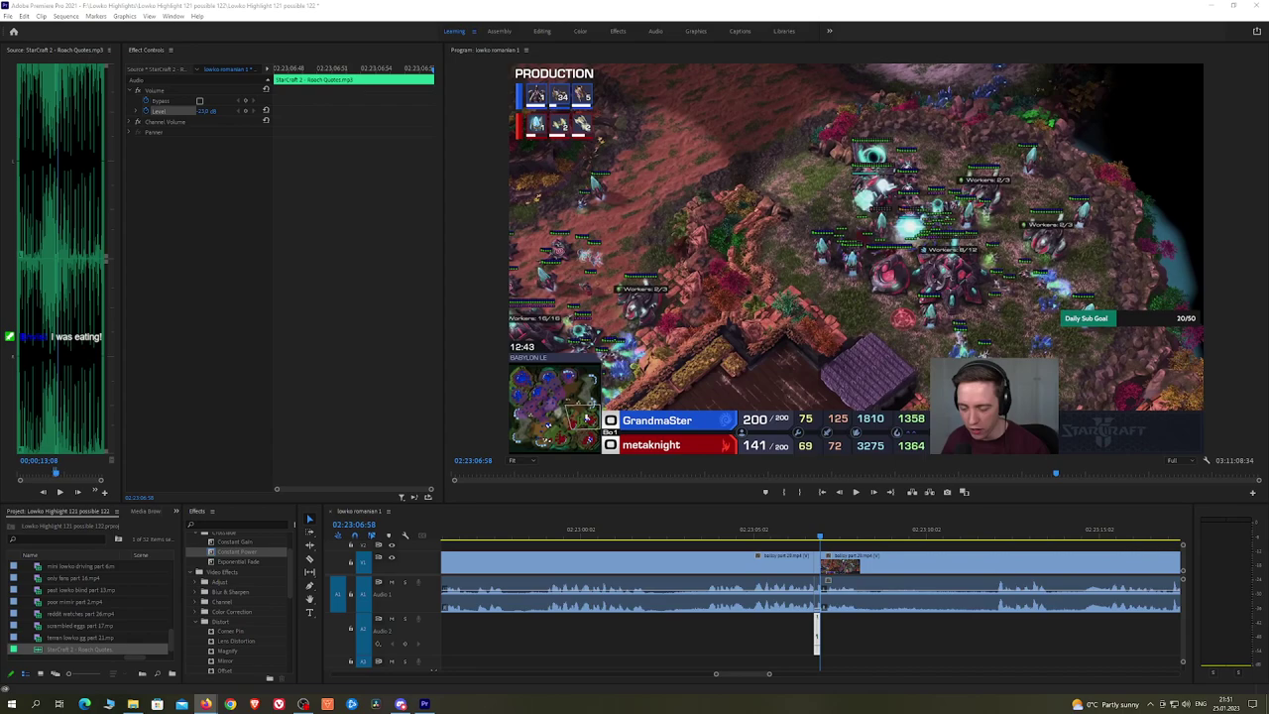
left_click(796, 535)
key("space")
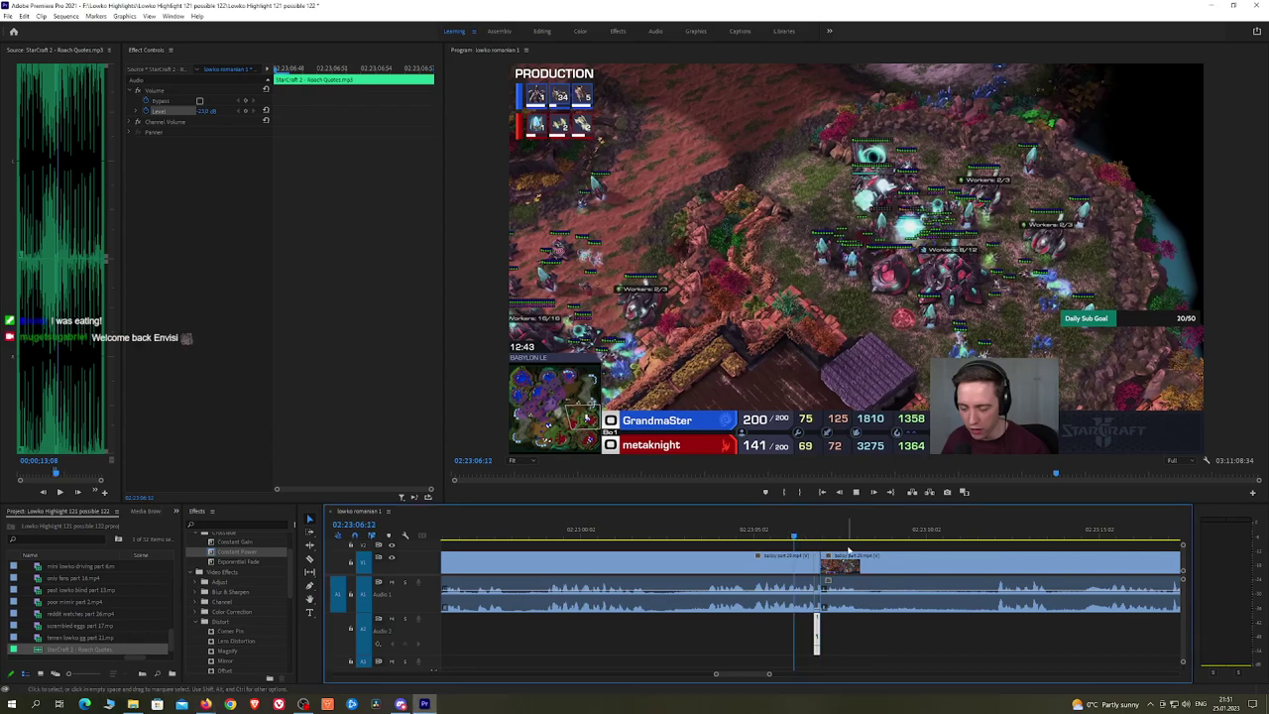
left_click(885, 546)
Step: Pan the timeline ahead to the next stretch of footage to remove
scroll(897, 548, "down", 3)
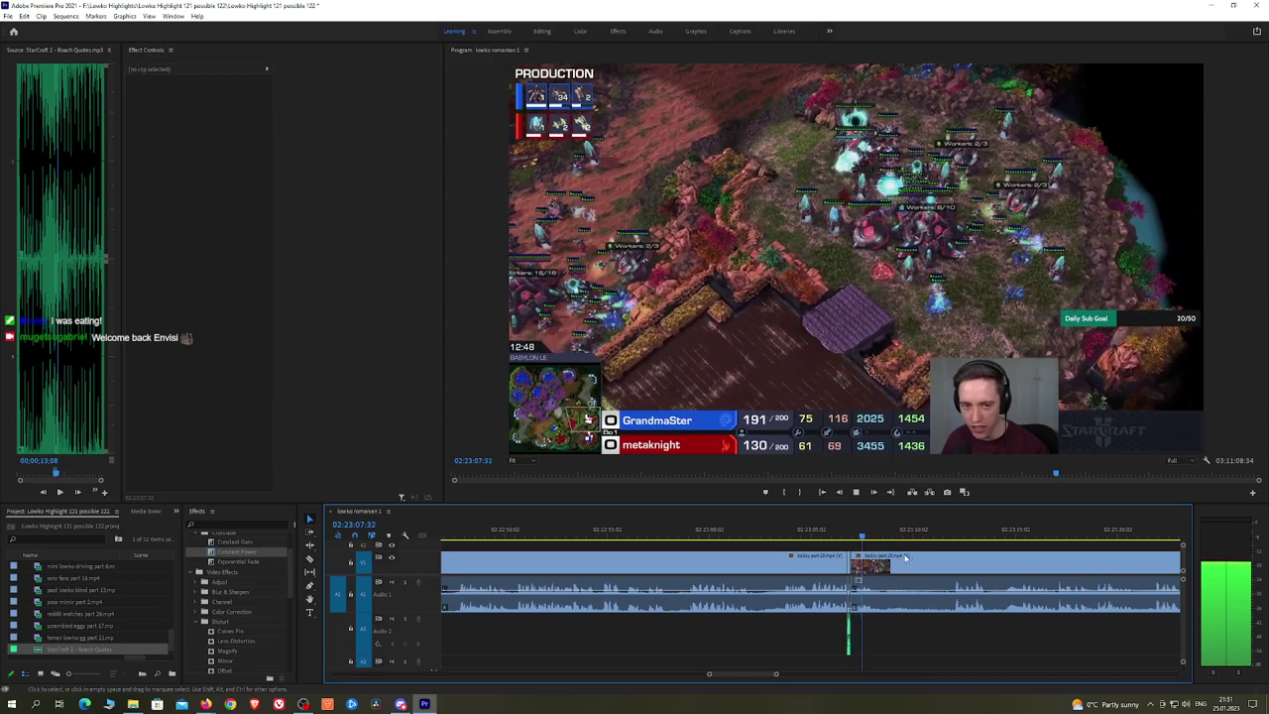
key("h")
left_click_drag(928, 560, 785, 560)
left_click(785, 536)
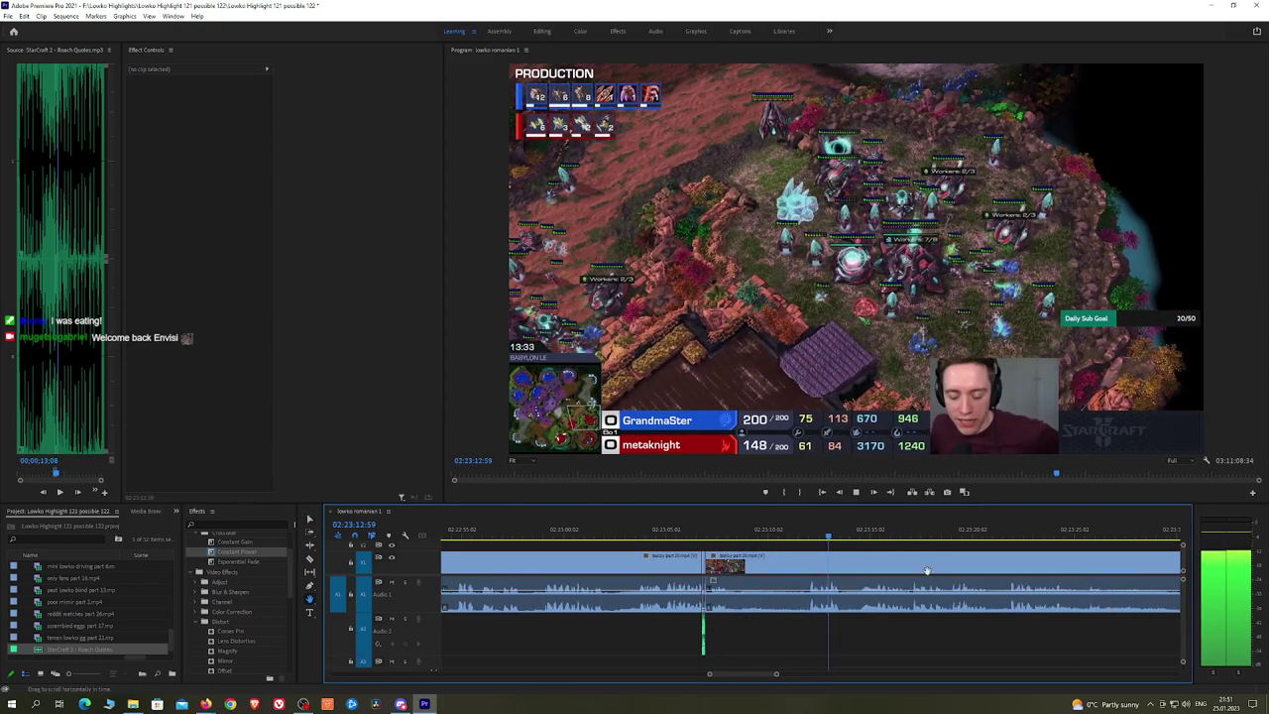
scroll(843, 561, "down", 2)
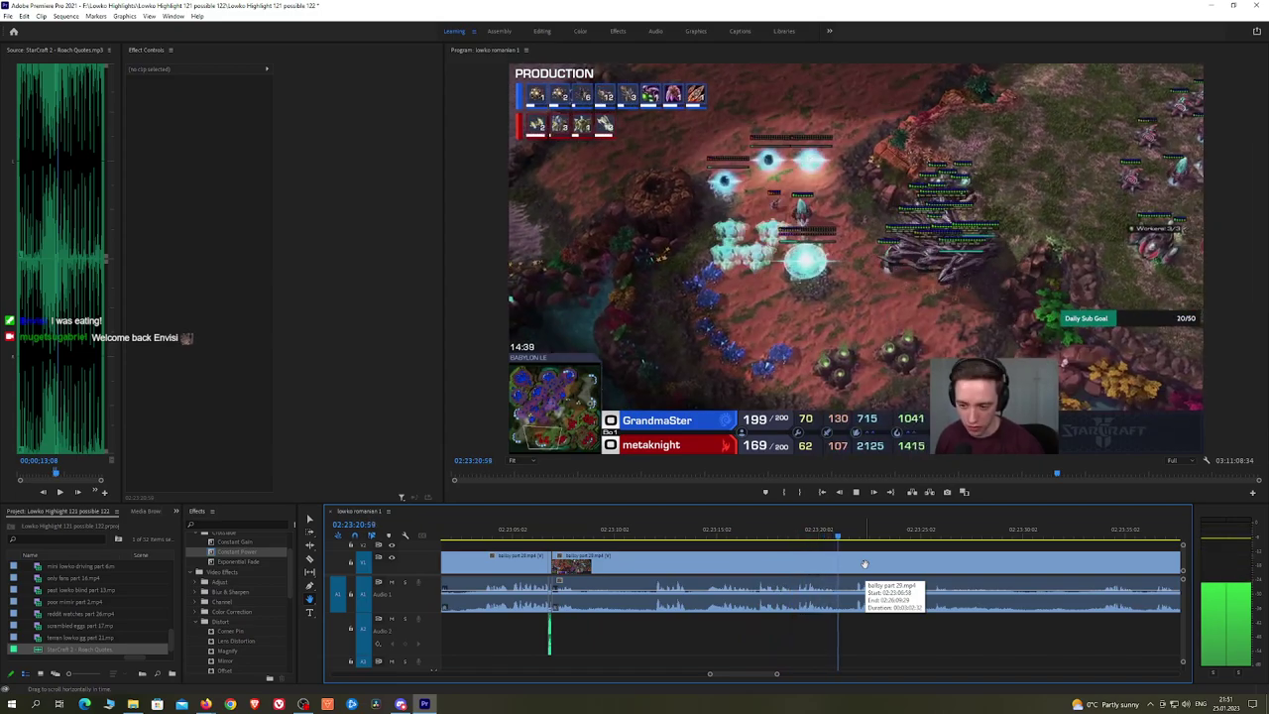
scroll(863, 561, "right", 3)
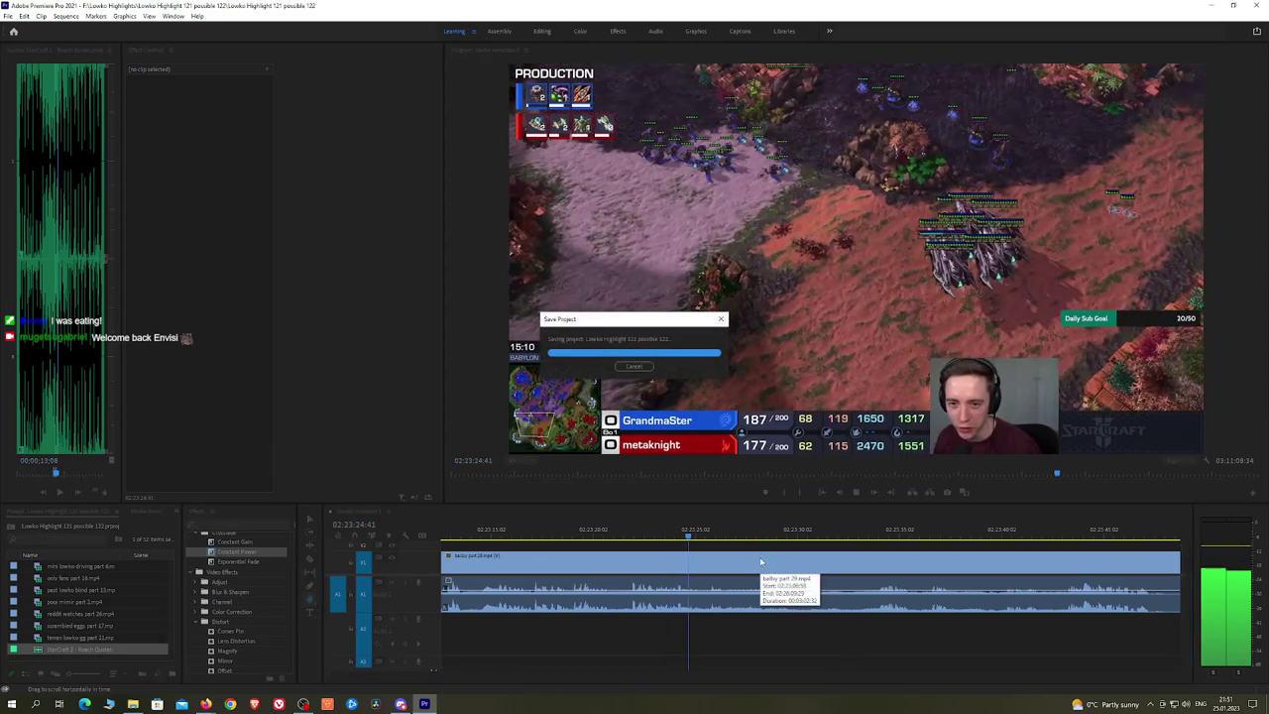
scroll(724, 556, "right", 1)
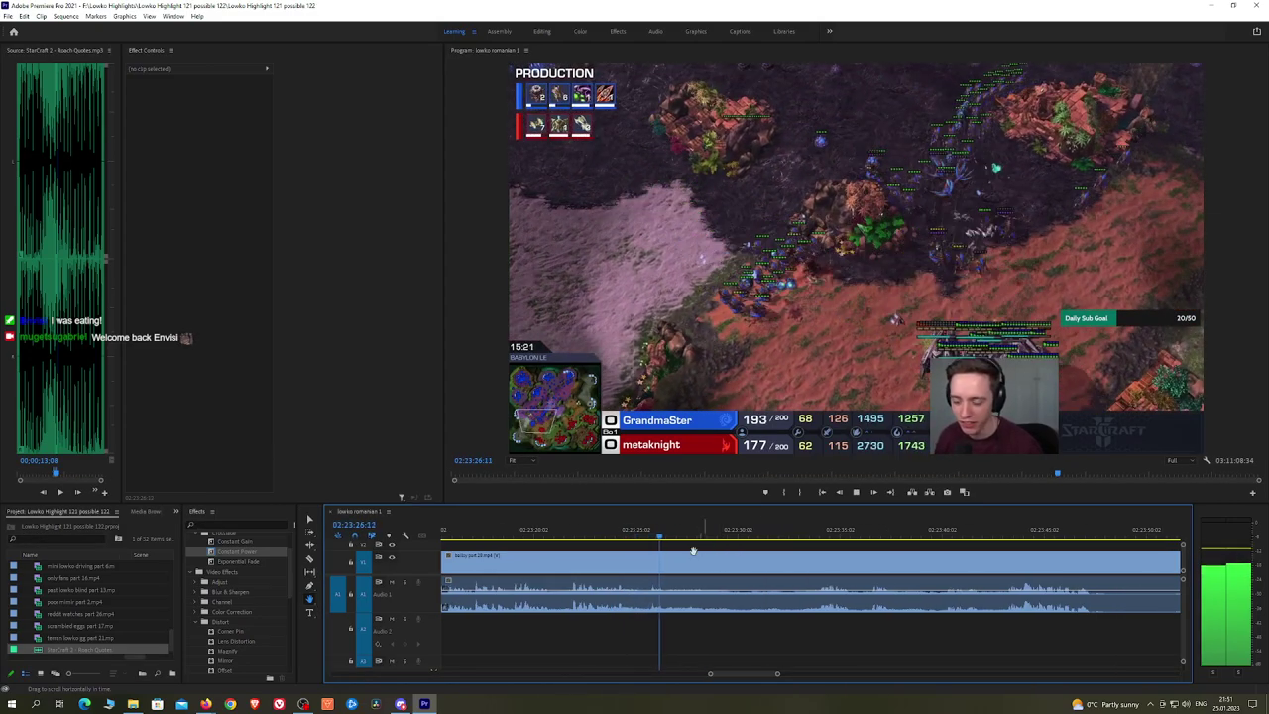
Step: Razor and ripple-delete the middle section, placing a Constant Power crossfade on the audio cut
key("c")
left_click(671, 561)
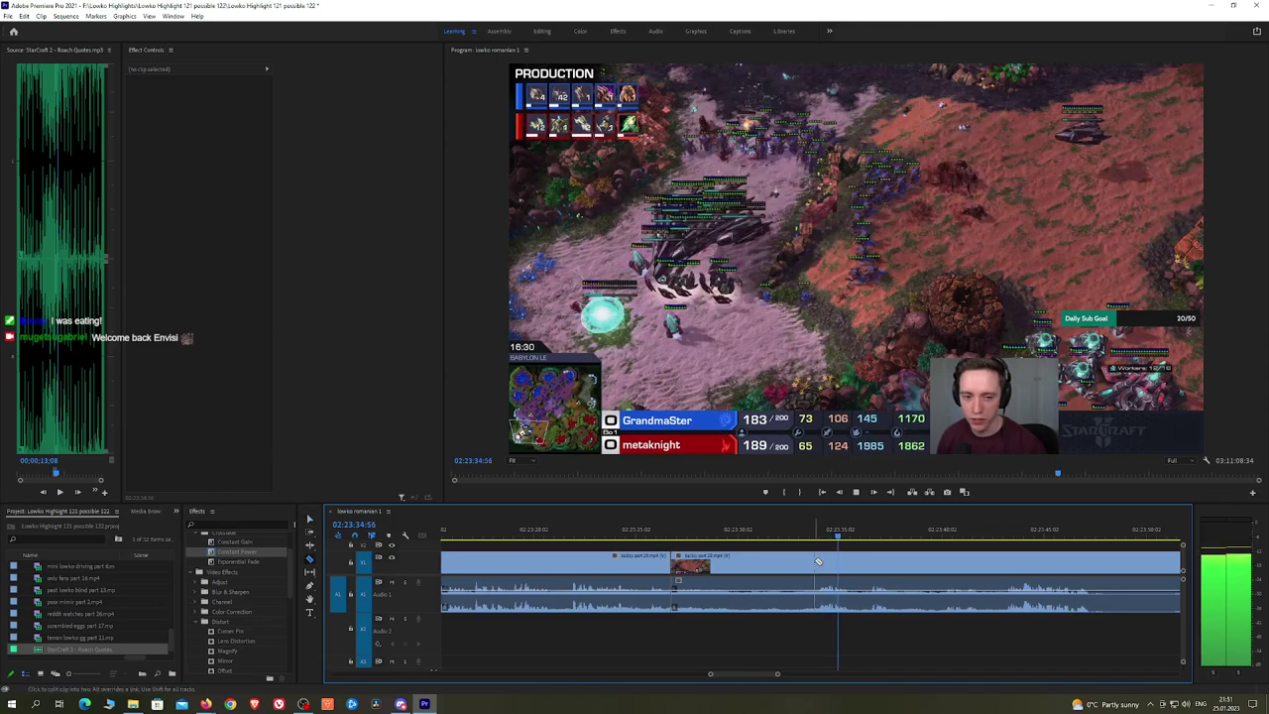
key("v")
left_click(787, 564)
key("shift+Delete")
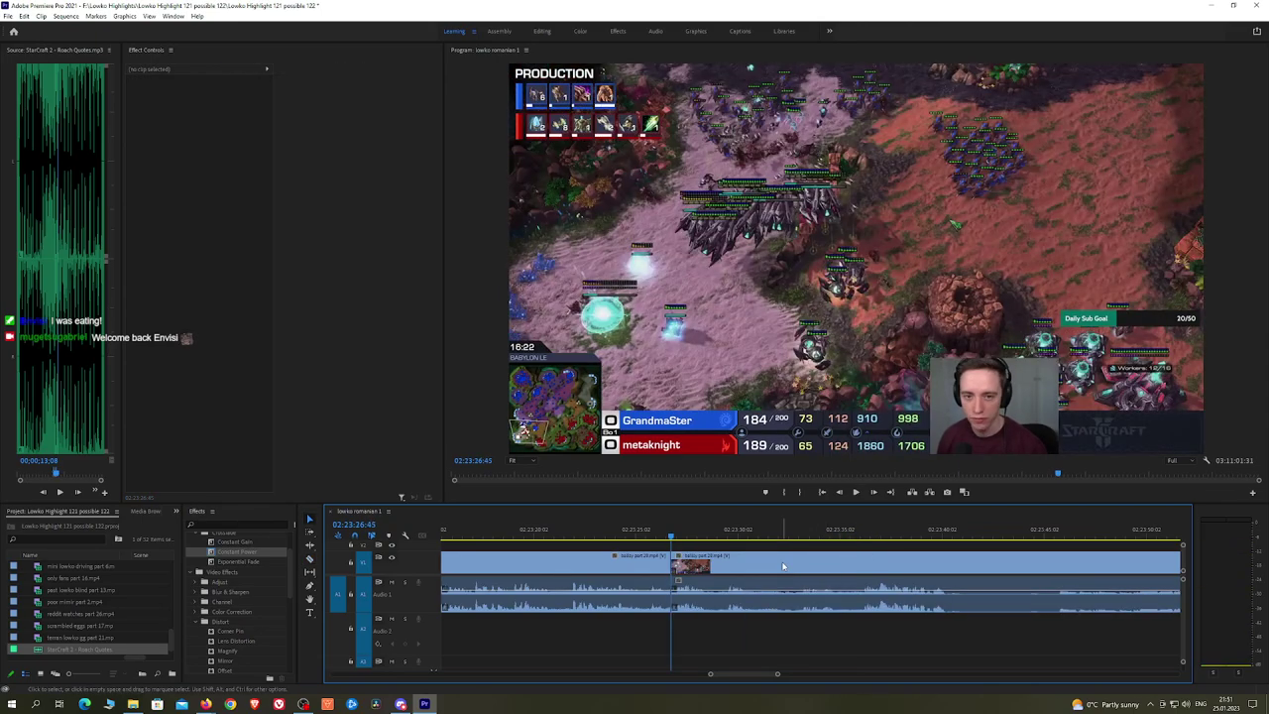
left_click_drag(237, 551, 671, 595)
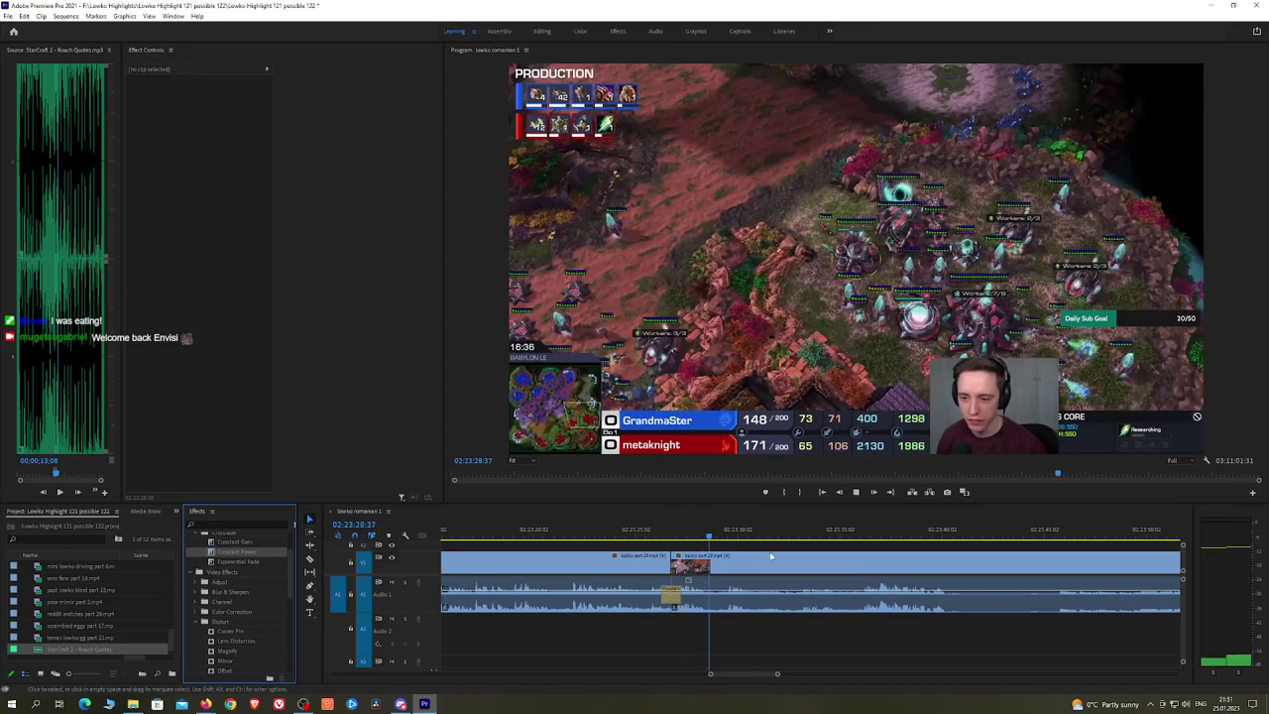
key("h")
left_click_drag(808, 557, 746, 545)
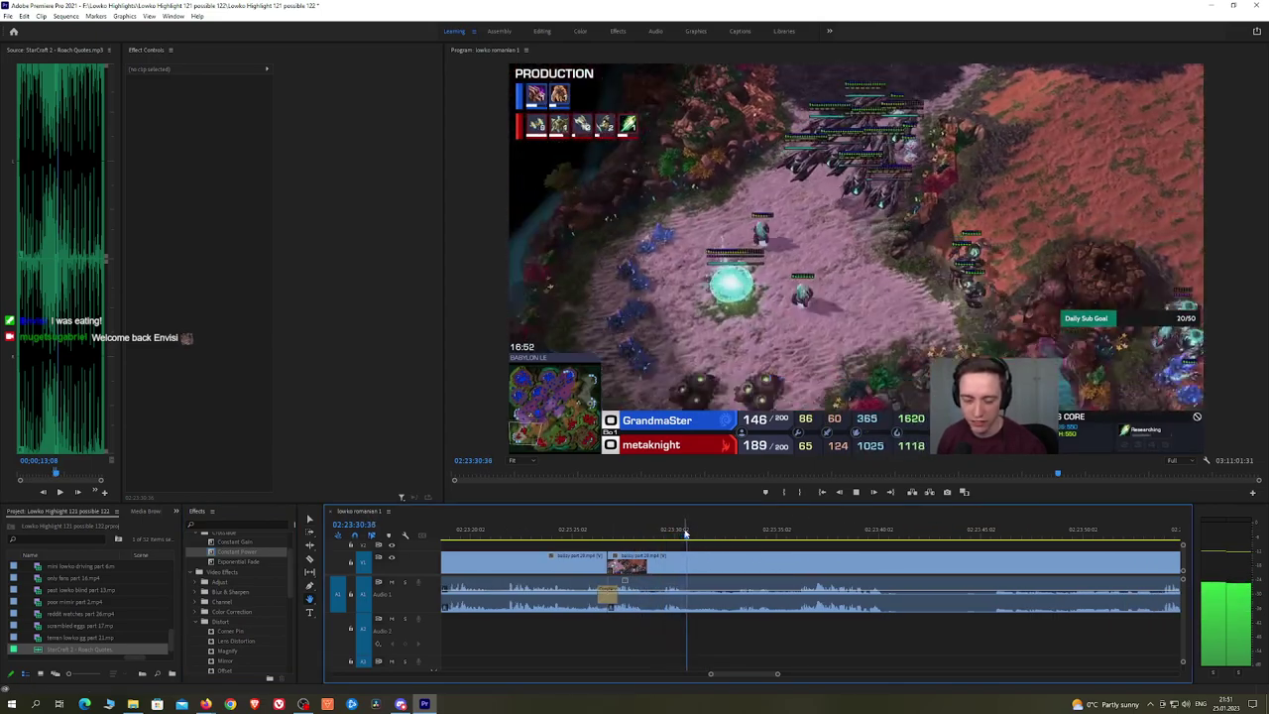
Step: Skip ahead through later footage and razor the clip at the next cut point
left_click(729, 534)
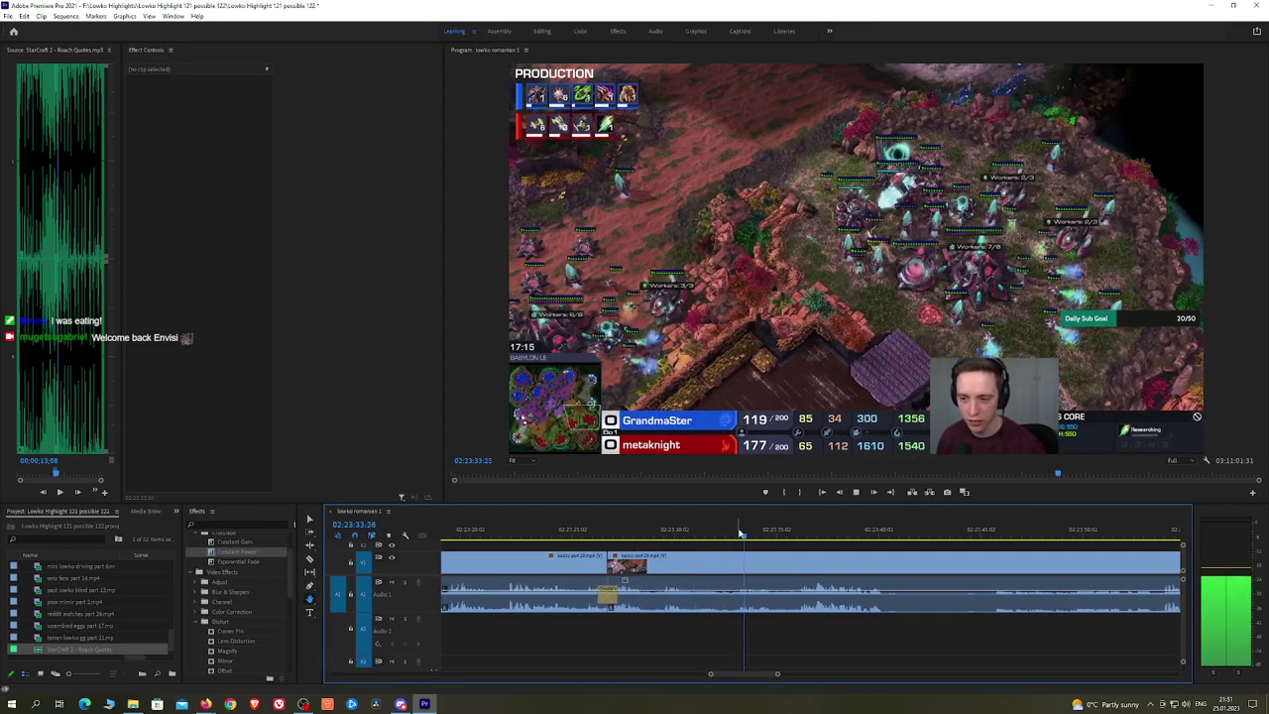
left_click(793, 533)
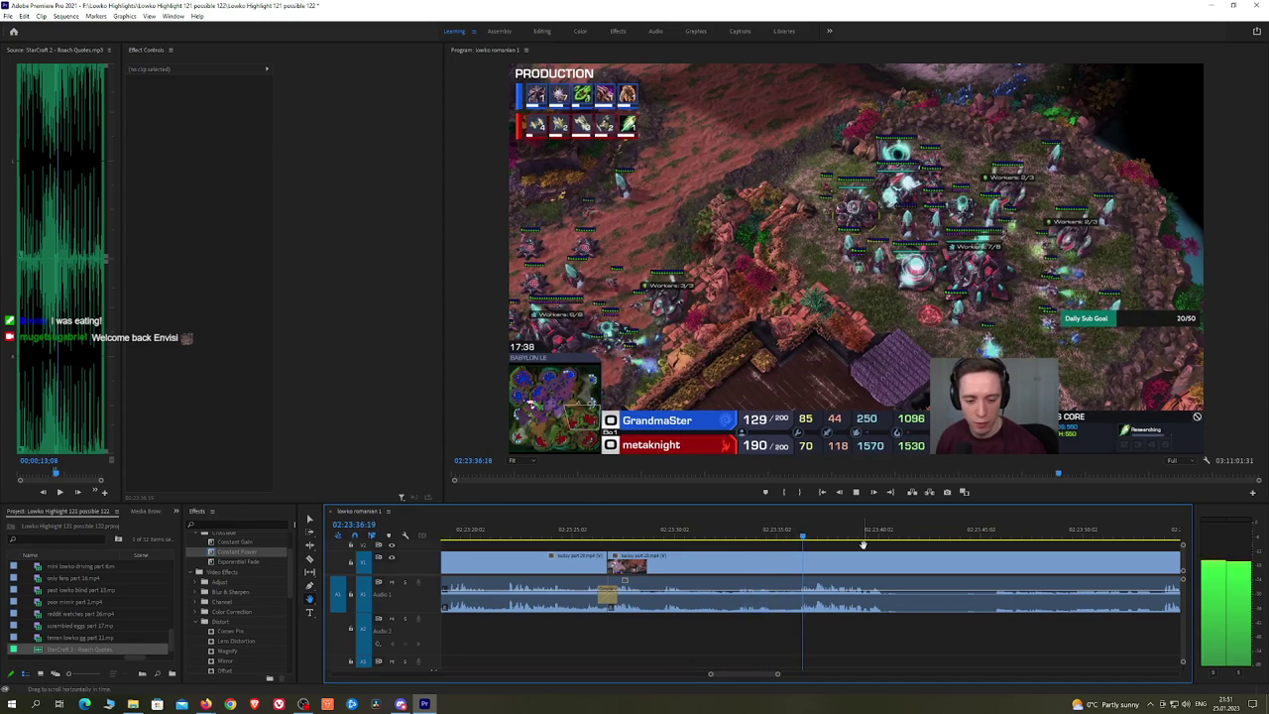
left_click_drag(956, 554, 820, 534)
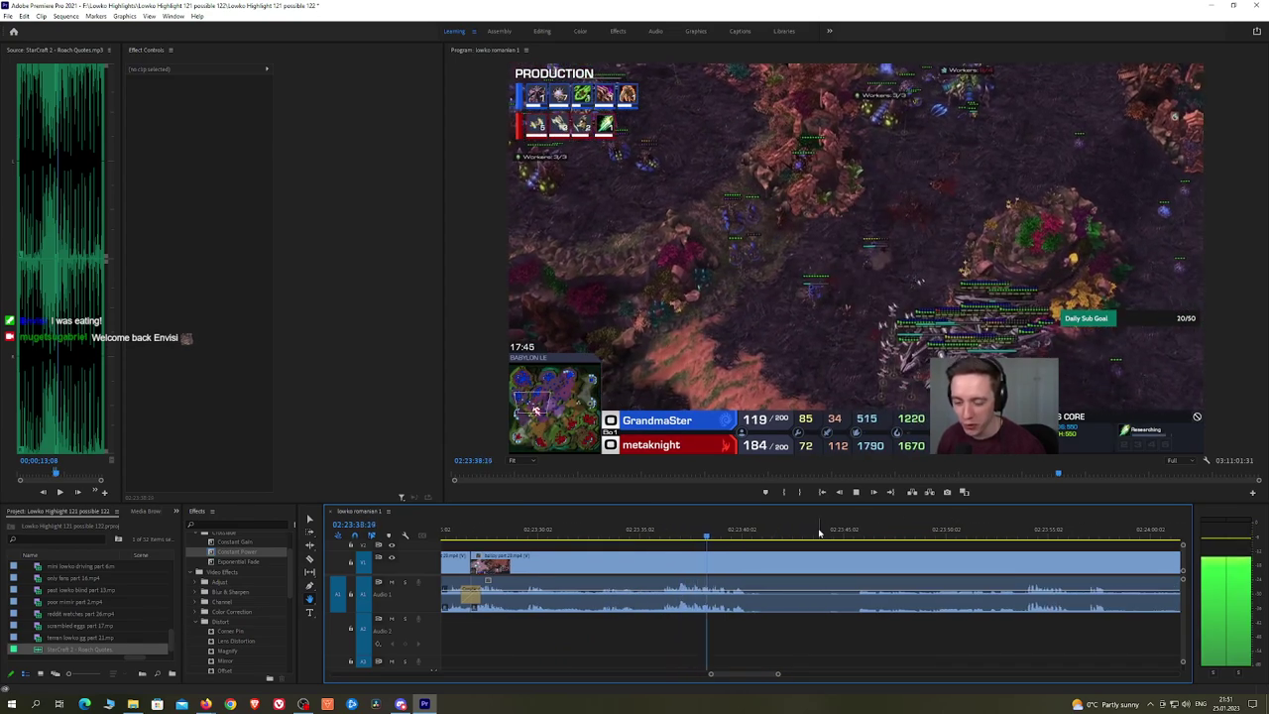
left_click_drag(825, 544, 967, 532)
key("c")
left_click(711, 569)
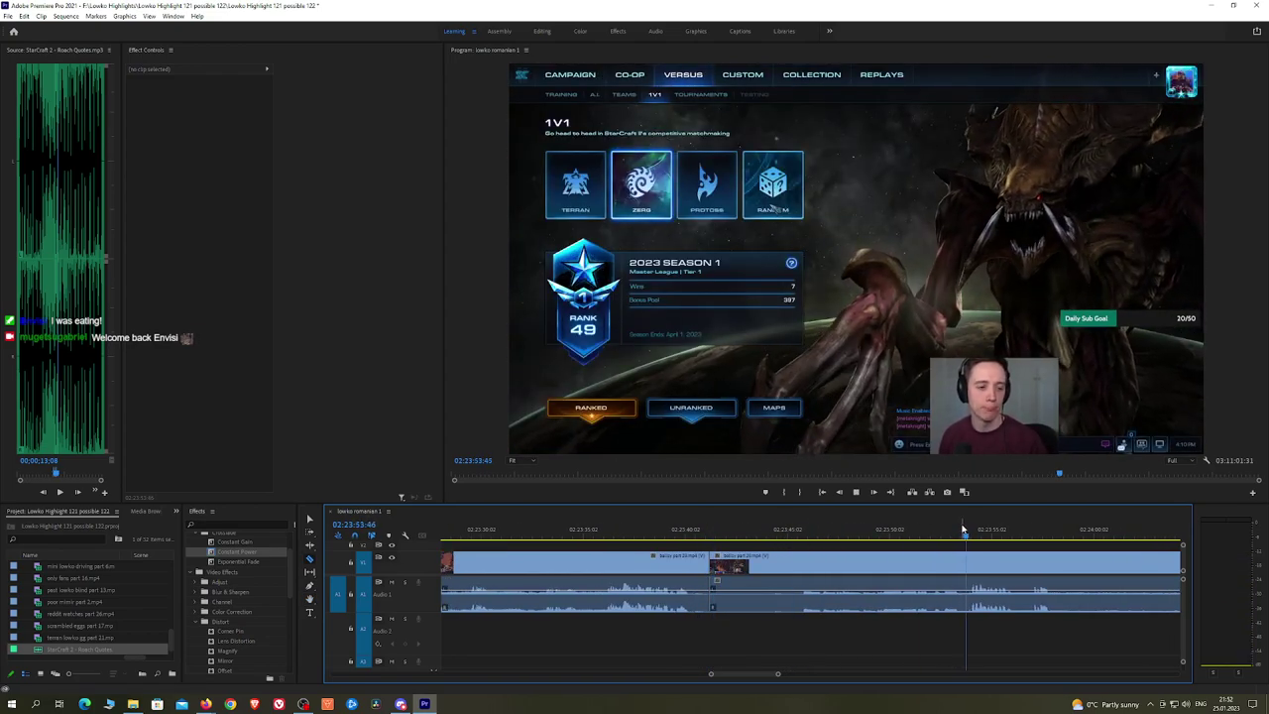
Step: Cut the section's end, ripple-delete it, and add a Constant Power crossfade to the join
key("space")
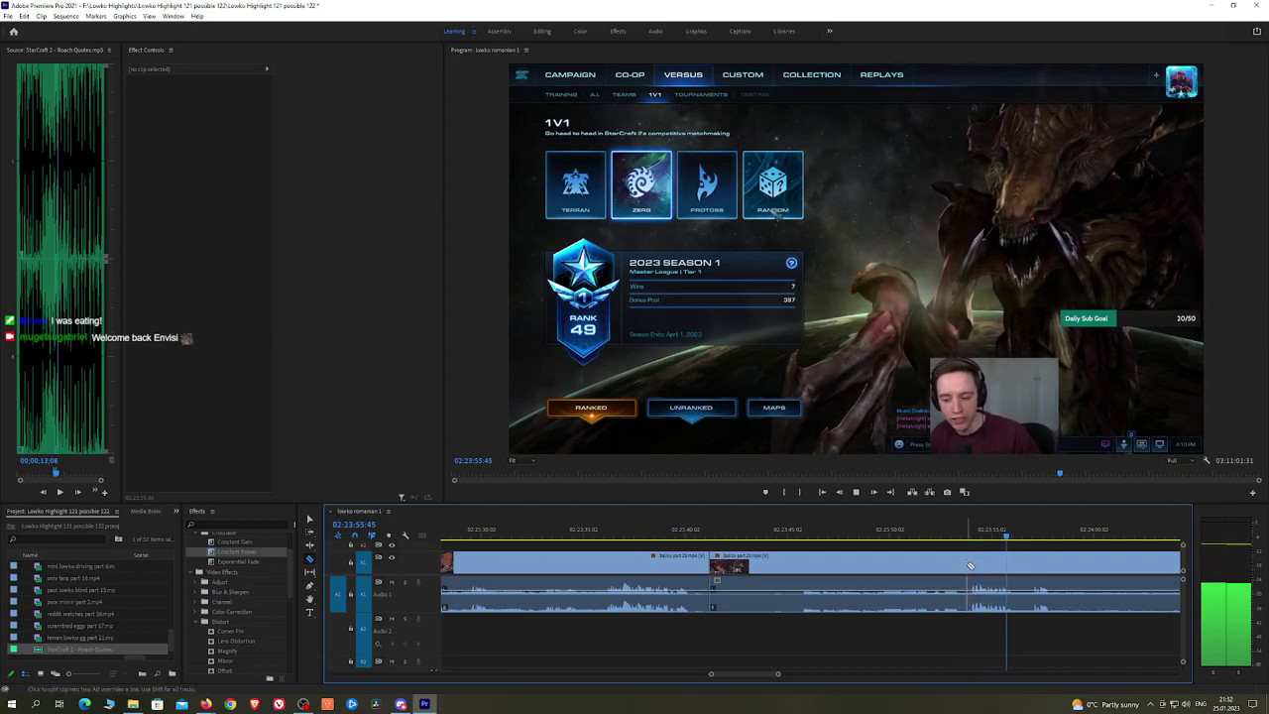
scroll(1000, 552, "down", 2)
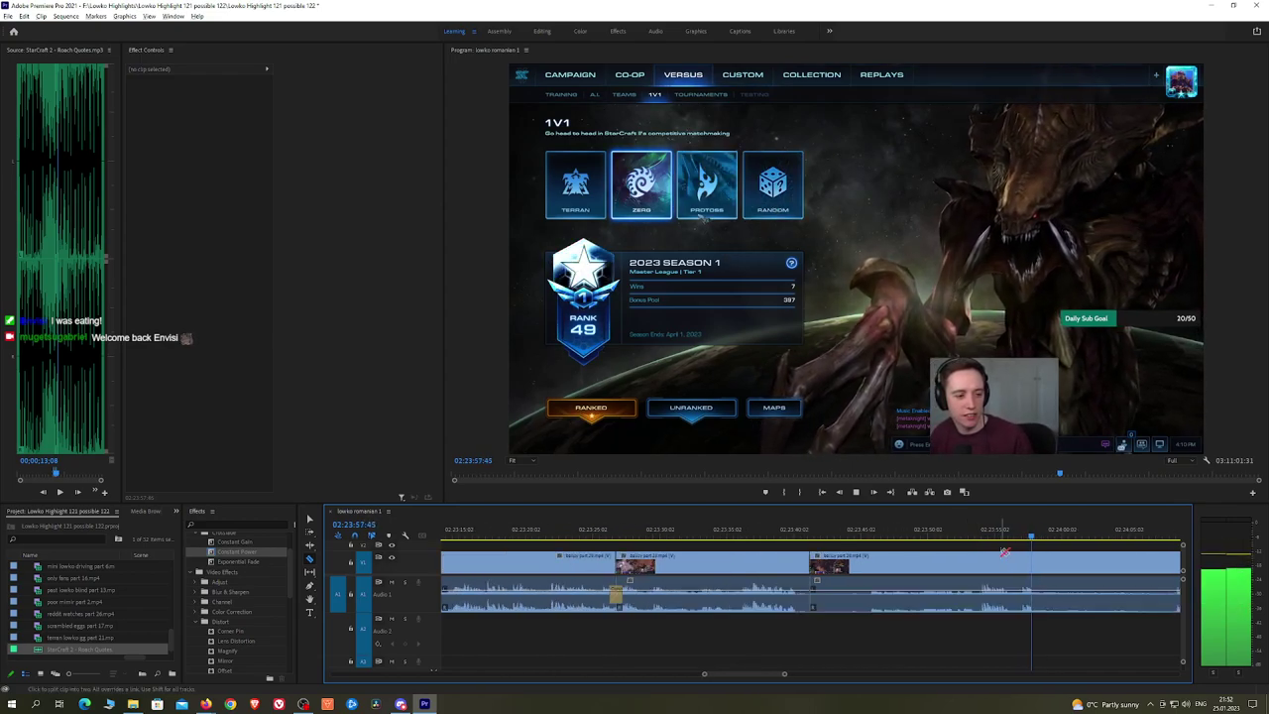
left_click(975, 566)
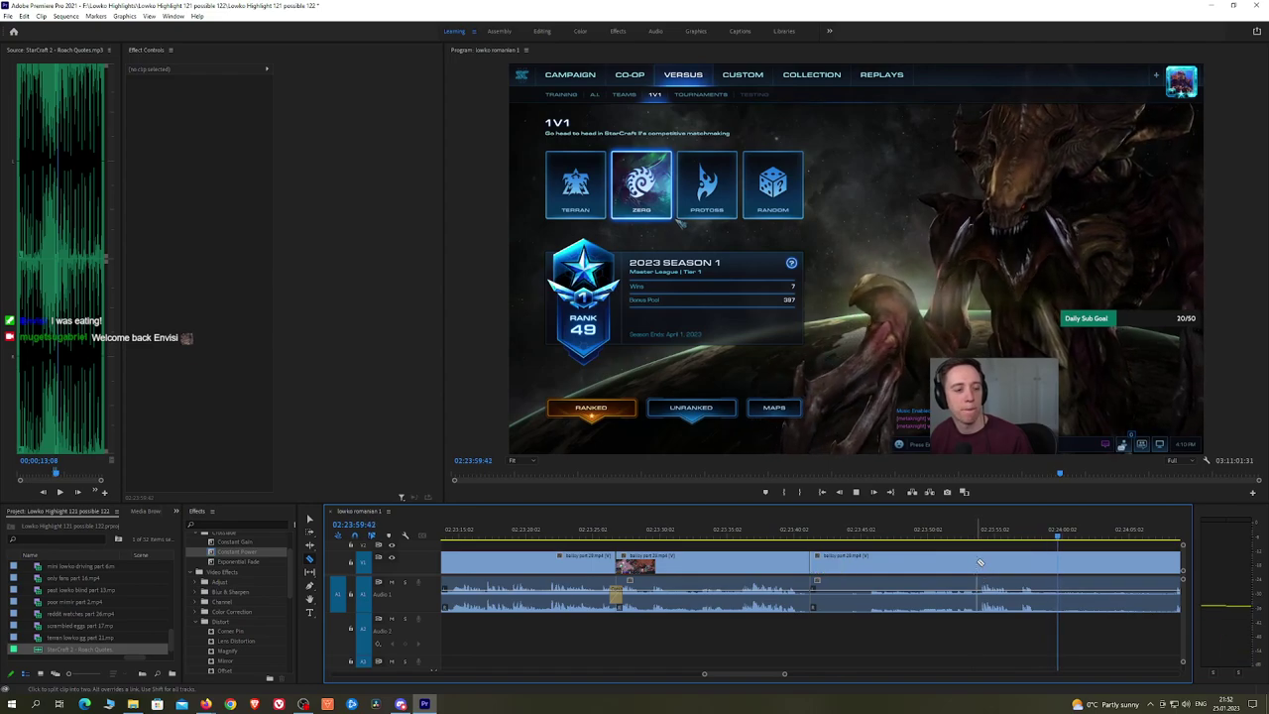
left_click(833, 557)
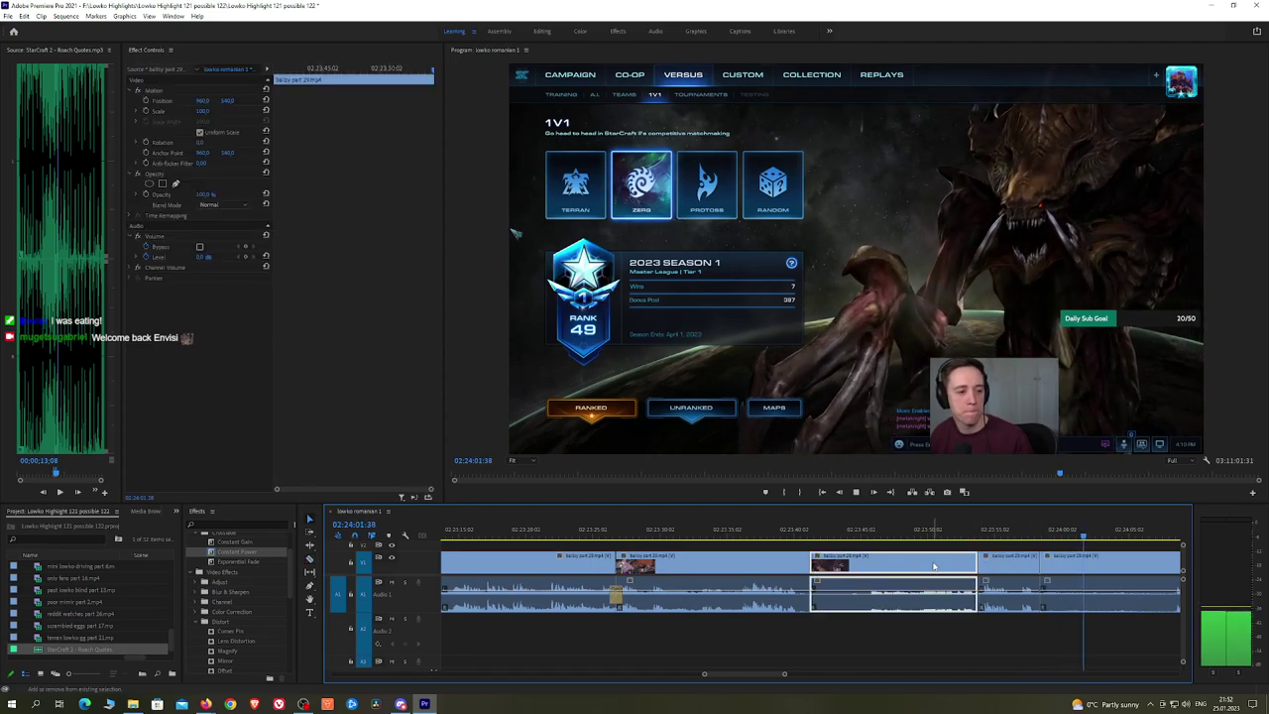
key("shift+Delete")
left_click_drag(272, 554, 1012, 532)
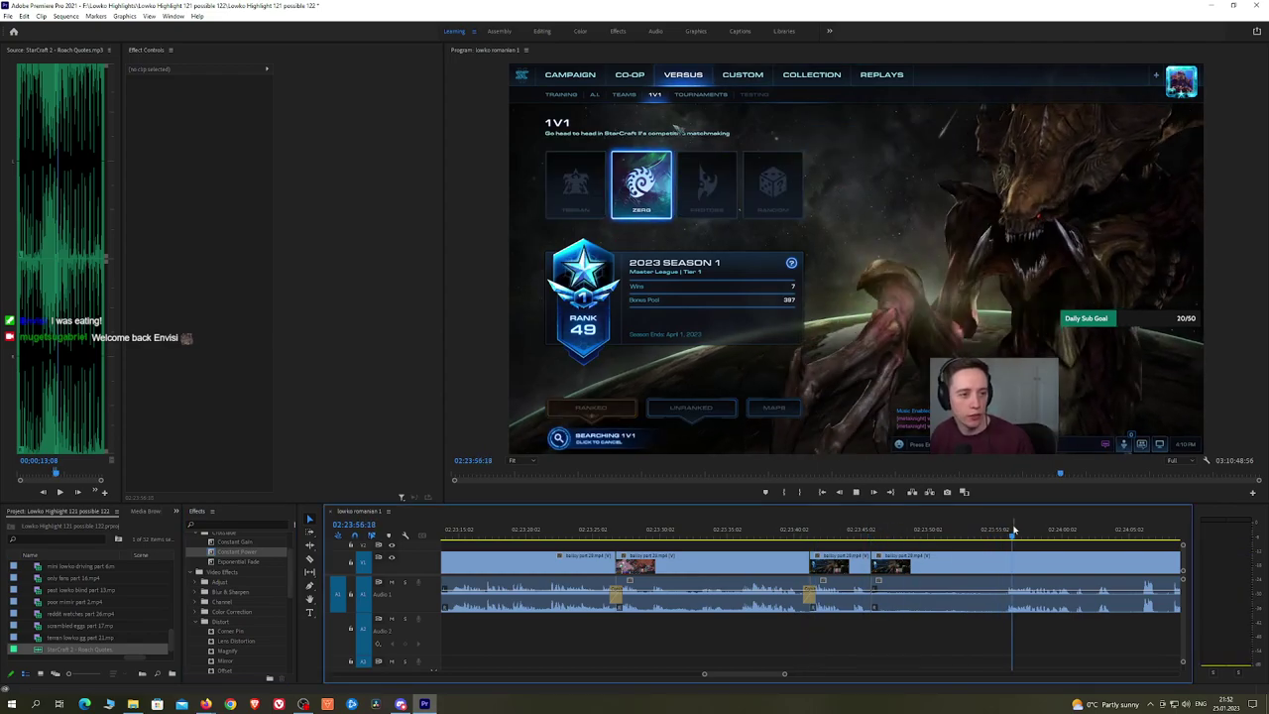
Step: Zoom out the timeline and ripple-delete the long remaining clip
scroll(1054, 566, "down", 1)
key("minus")
key("minus")
key("minus")
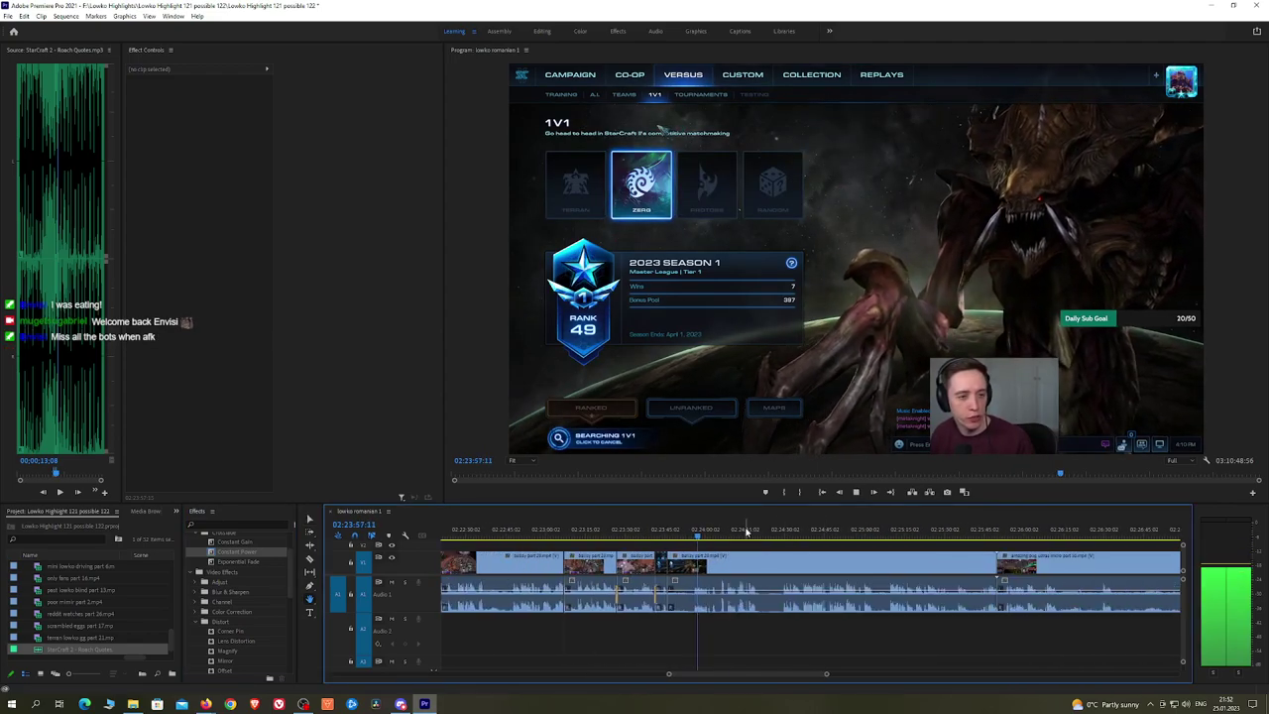
left_click_drag(708, 538, 962, 538)
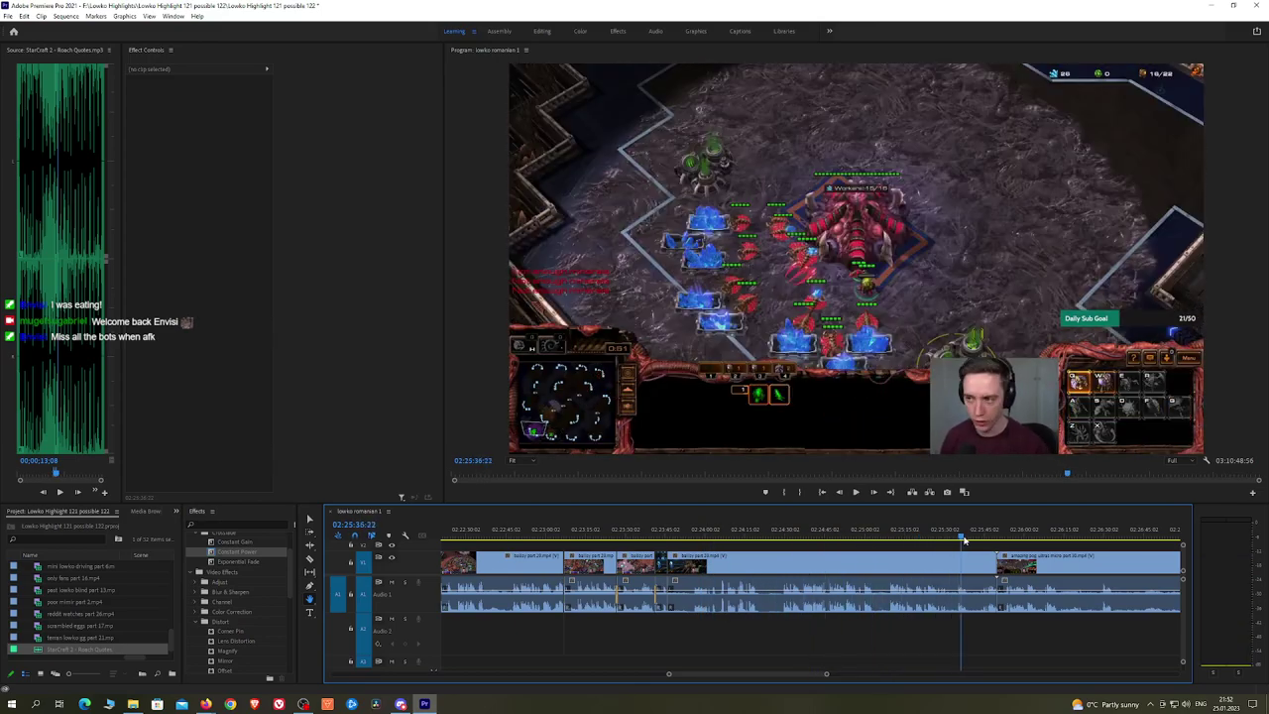
key("v")
left_click(924, 566)
key("shift+Delete")
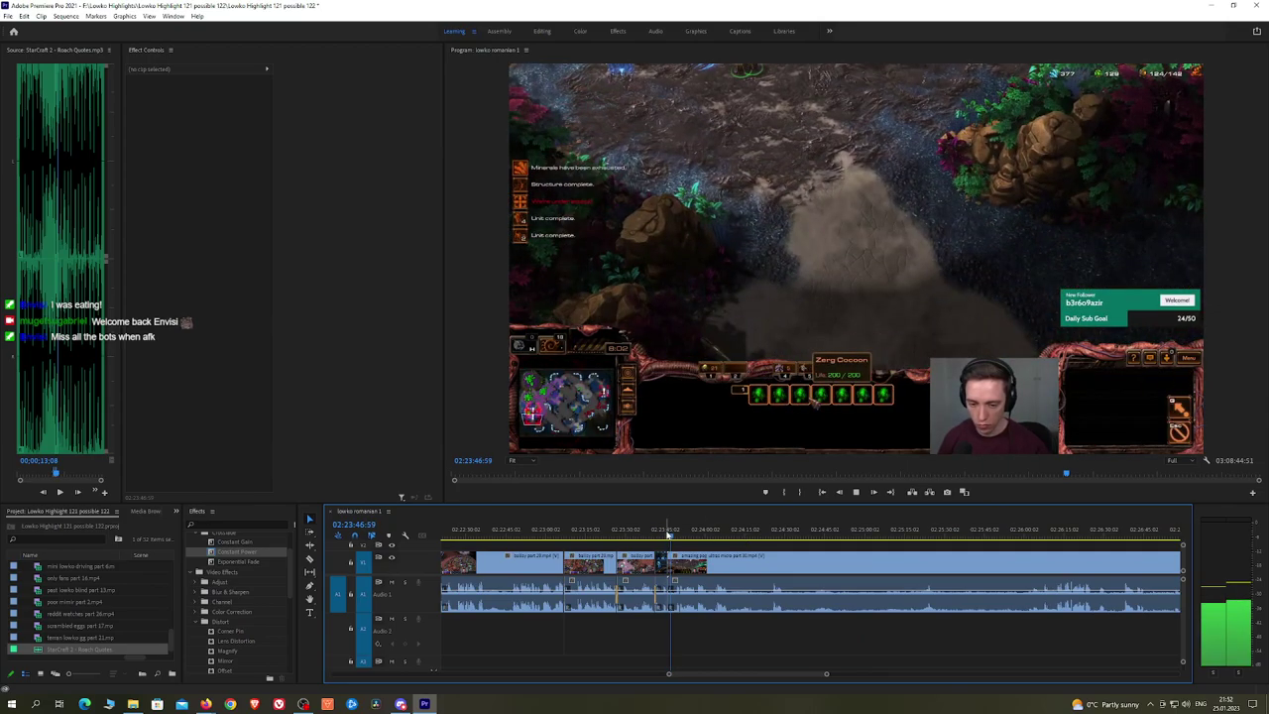
Step: Scrub and play through the footage following the deleted clip
left_click_drag(684, 537, 740, 528)
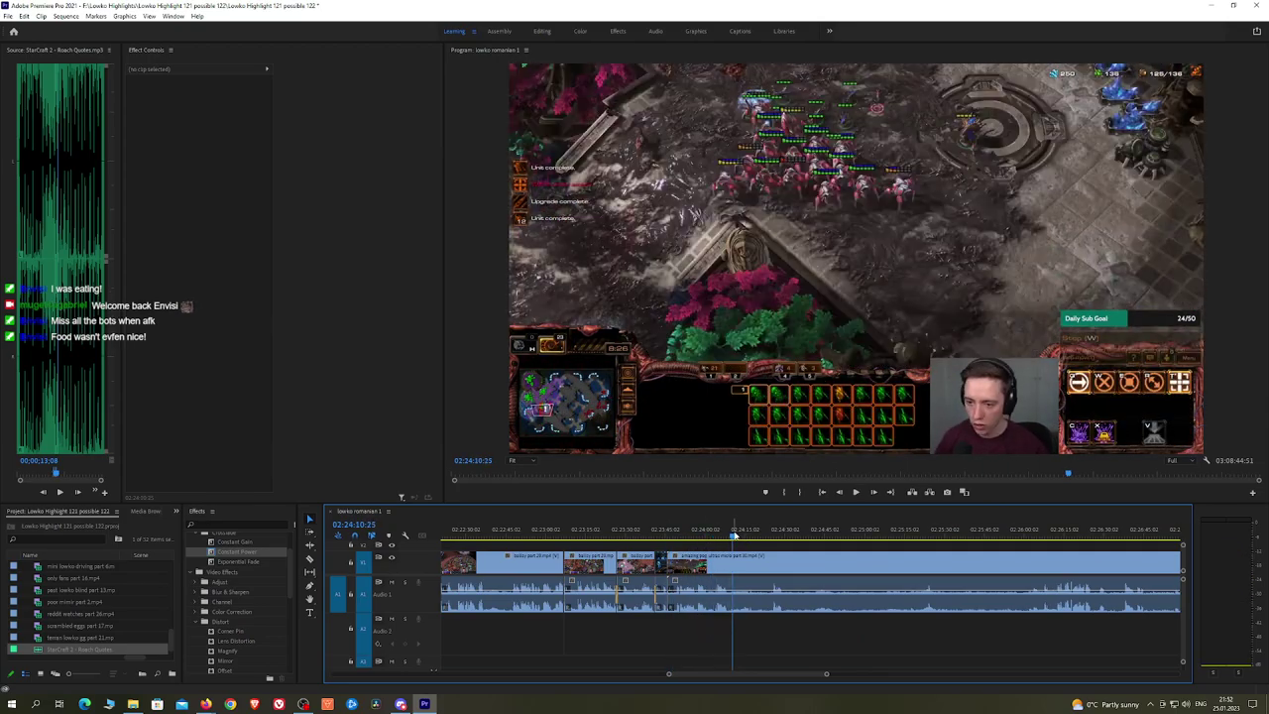
left_click_drag(765, 538, 952, 532)
scroll(987, 547, "down", 4)
key("h")
key("space")
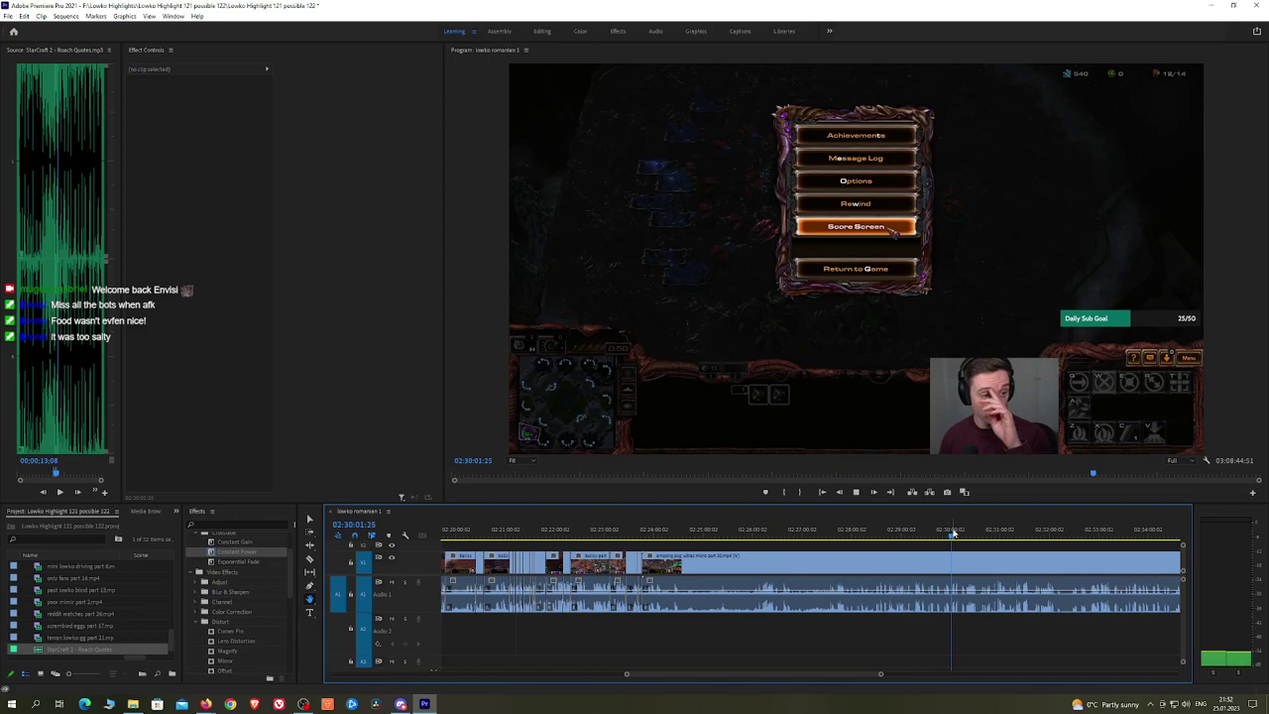
scroll(957, 539, "up", 4)
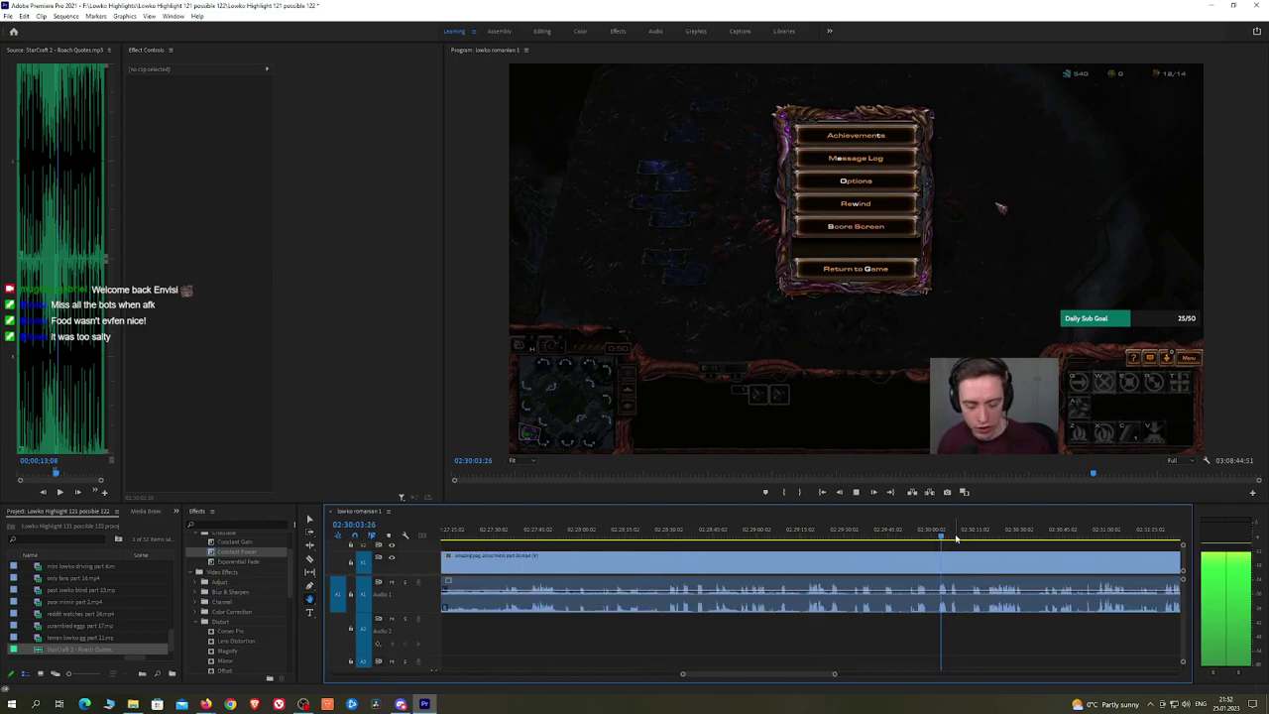
left_click_drag(994, 536, 930, 537)
scroll(1131, 557, "down", 4)
scroll(829, 549, "up", 2)
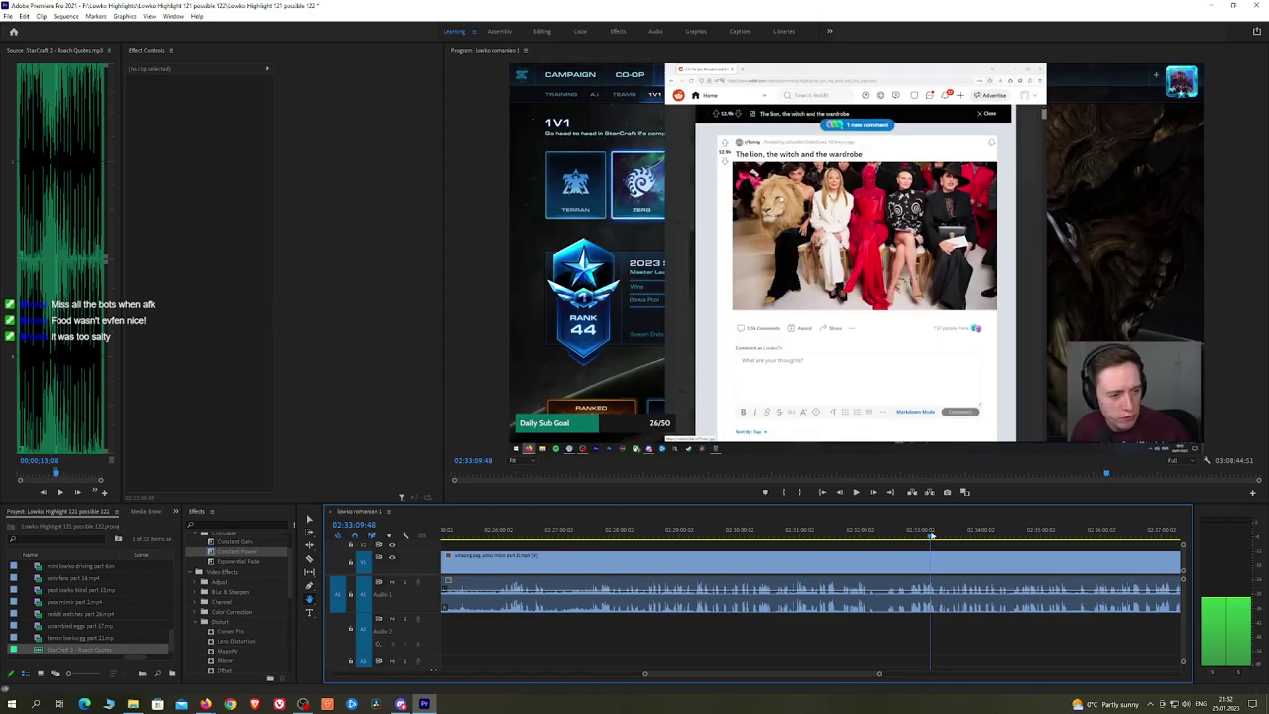
key("space")
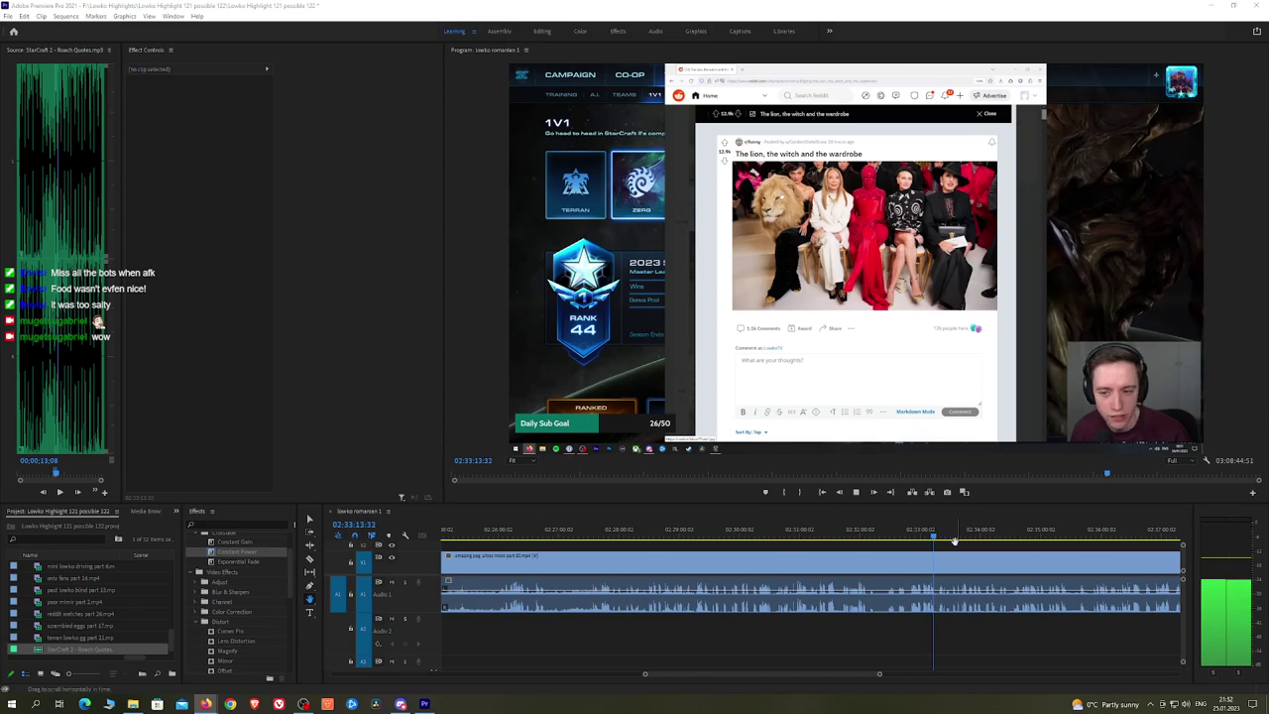
Step: Scrub further ahead, then return to the game footage around 02:44
left_click_drag(957, 536, 1080, 537)
scroll(1055, 579, "down", 3)
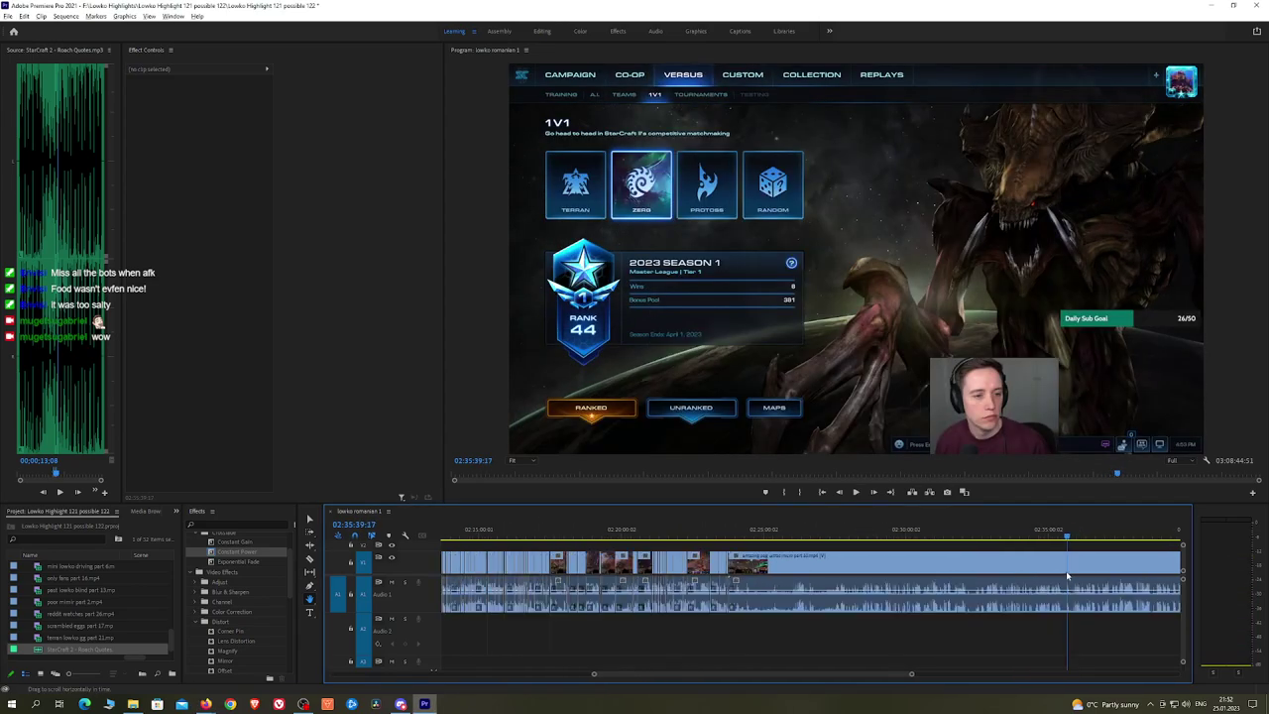
scroll(725, 558, "down", 3)
left_click_drag(734, 536, 835, 553)
scroll(1055, 540, "down", 6)
left_click(984, 536)
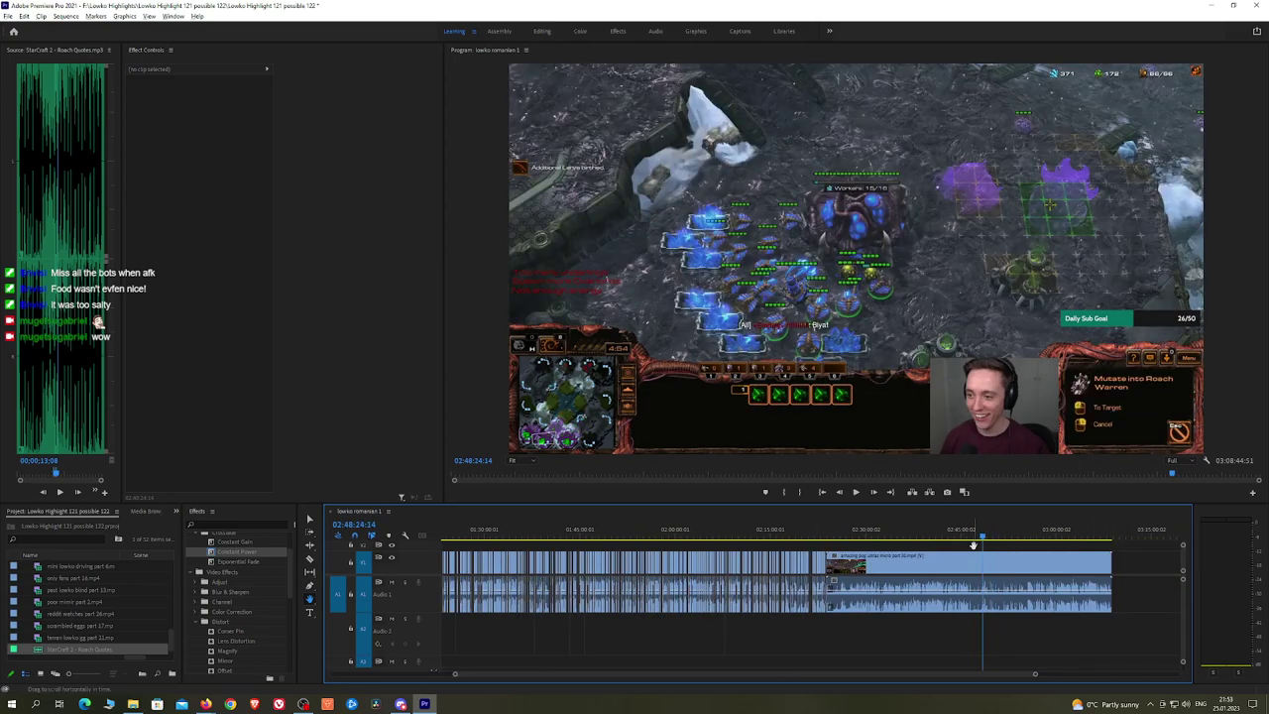
scroll(972, 545, "up", 2)
key("space")
scroll(991, 547, "up", 3)
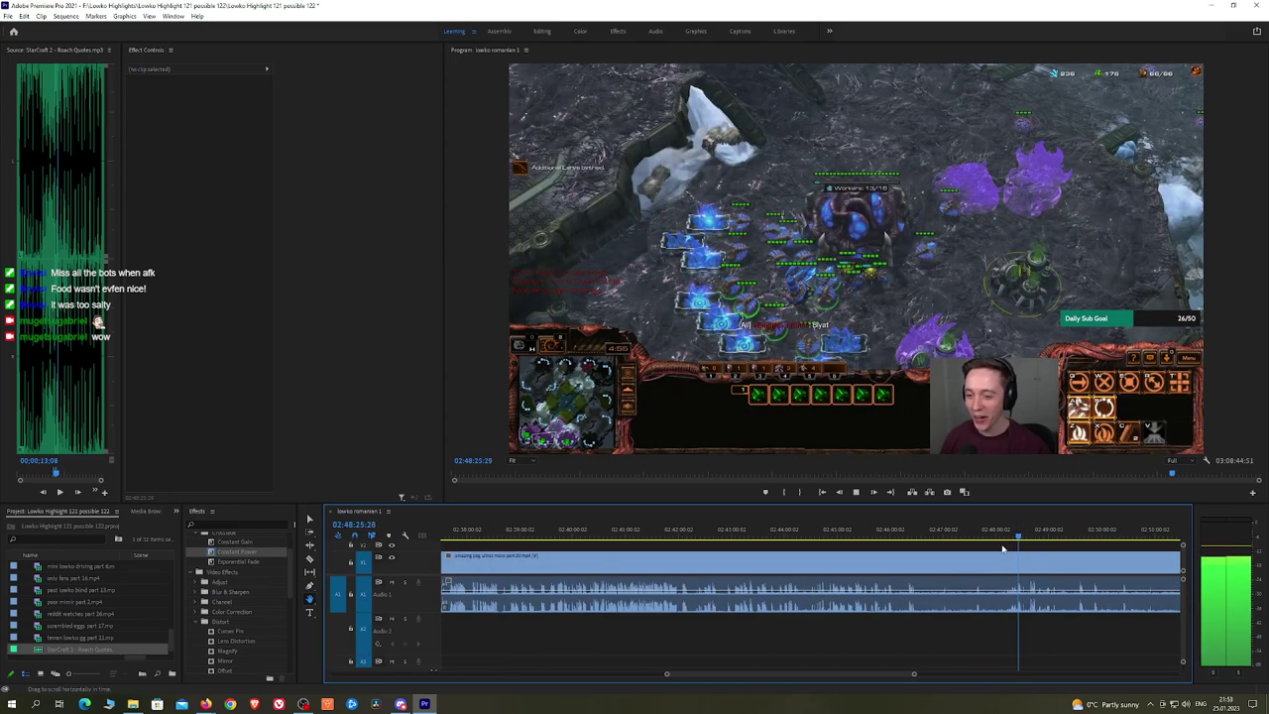
left_click_drag(1003, 548, 751, 544)
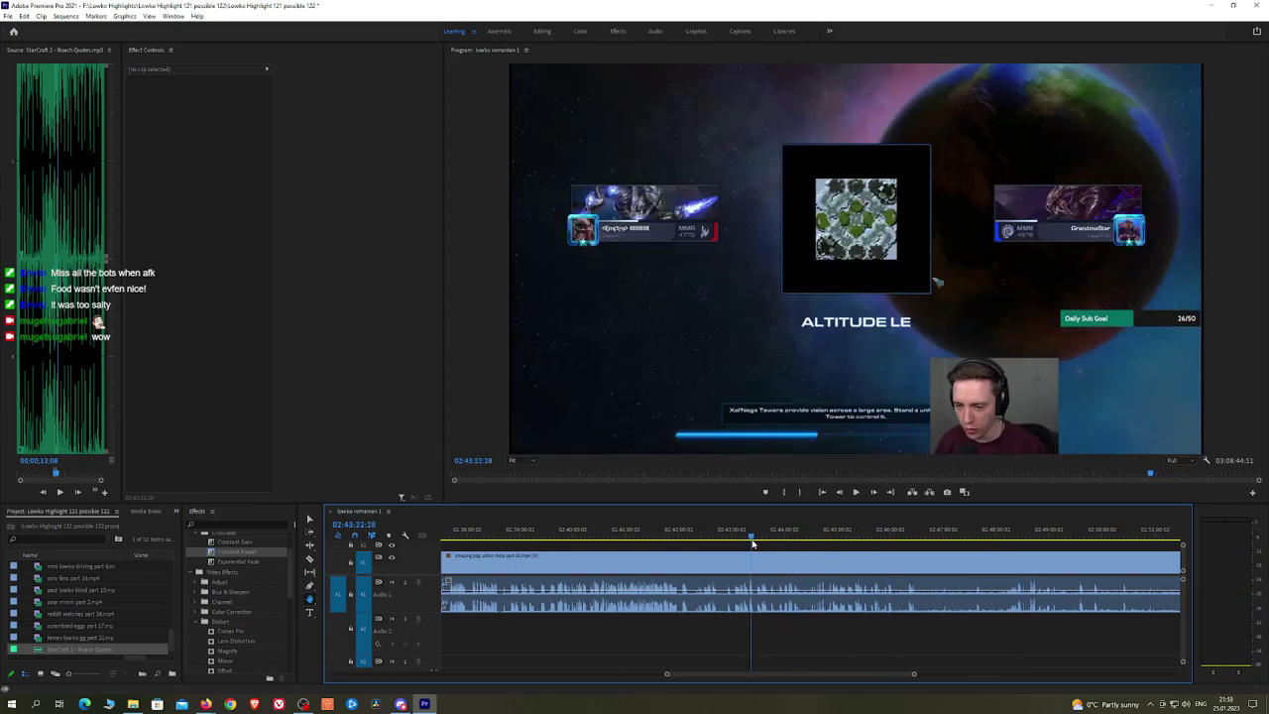
scroll(759, 544, "up", 2)
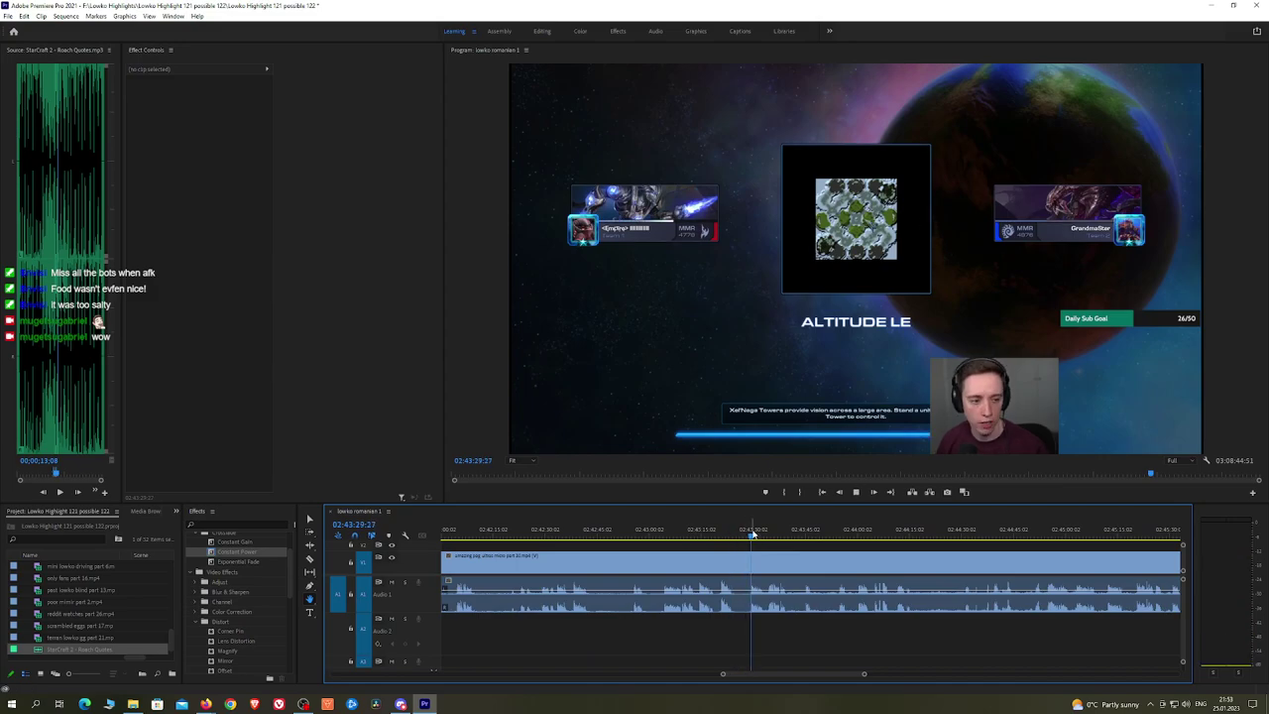
scroll(759, 540, "up", 2)
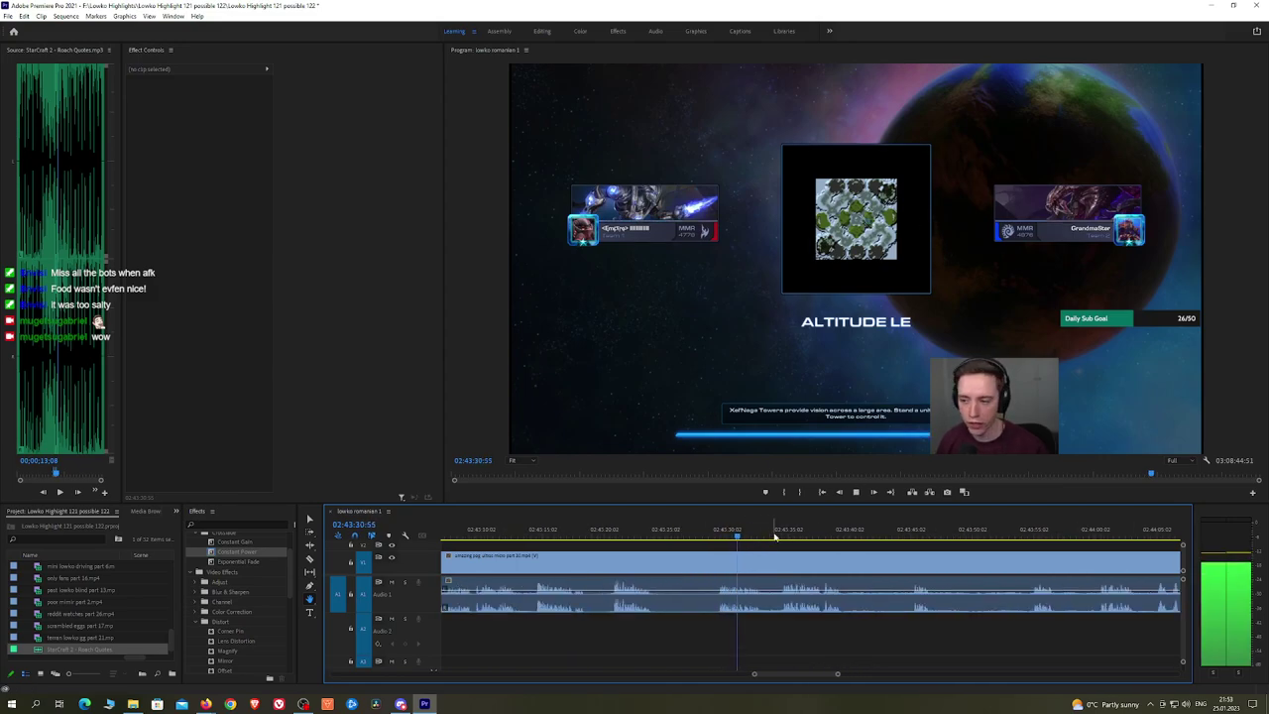
left_click(779, 534)
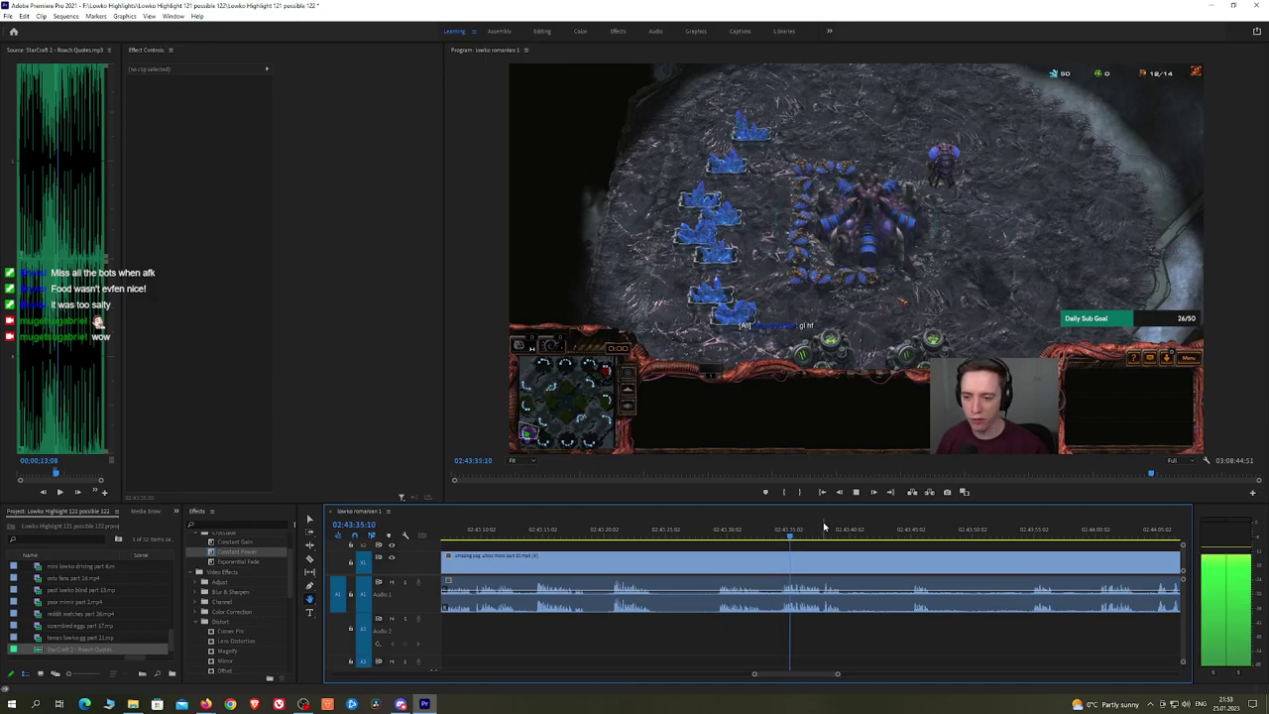
mouse_move(823, 528)
left_mouse_down()
mouse_move(911, 530)
mouse_move(801, 547)
left_mouse_up()
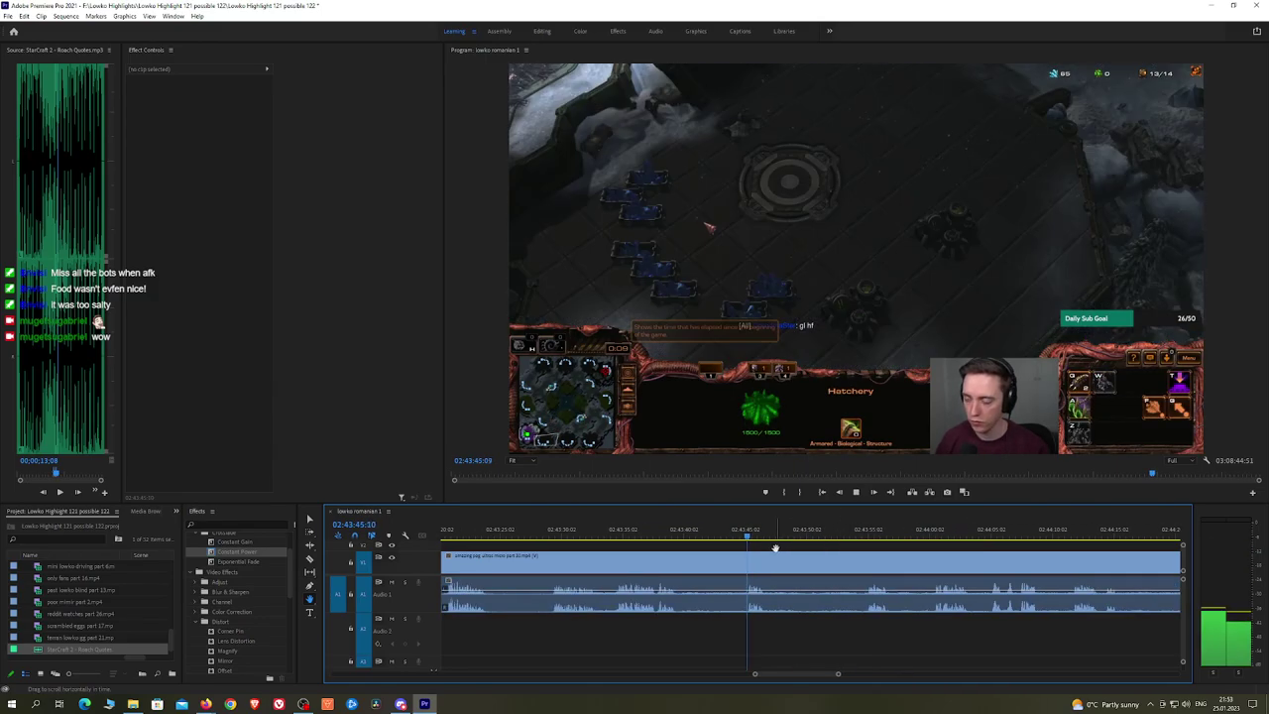
left_click(863, 529)
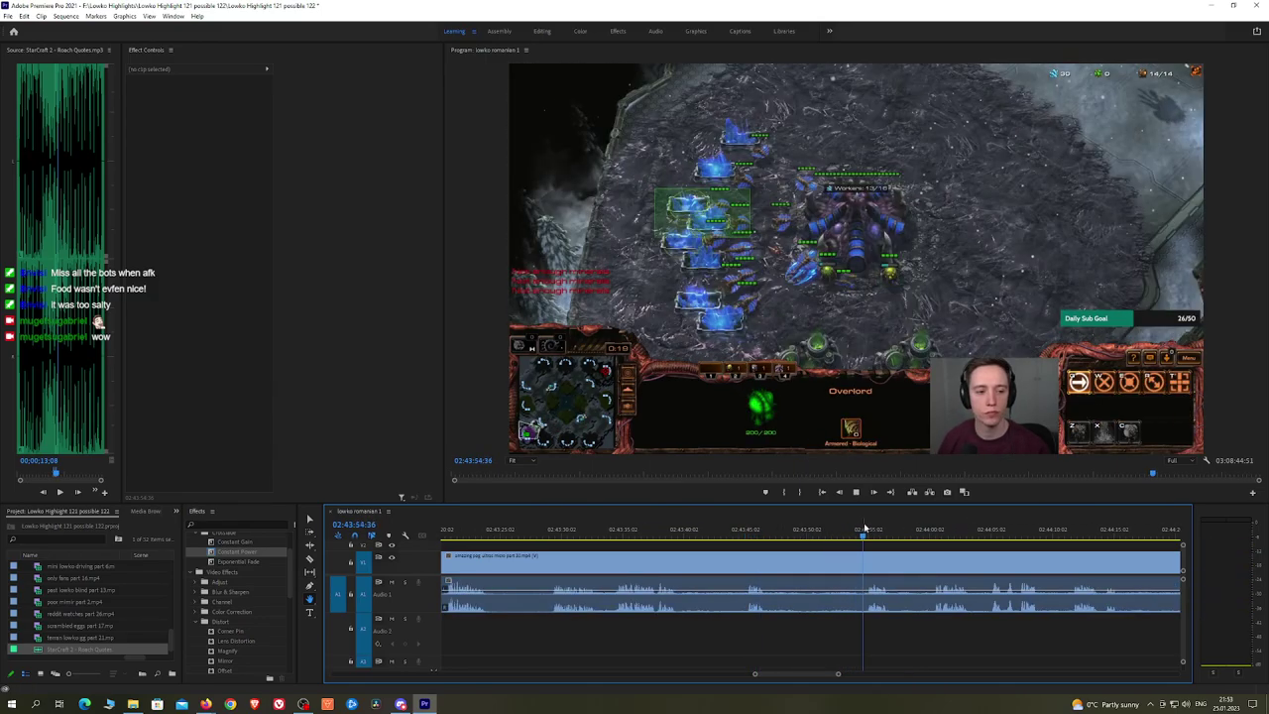
key("space")
scroll(803, 540, "down", 2)
left_click(793, 534)
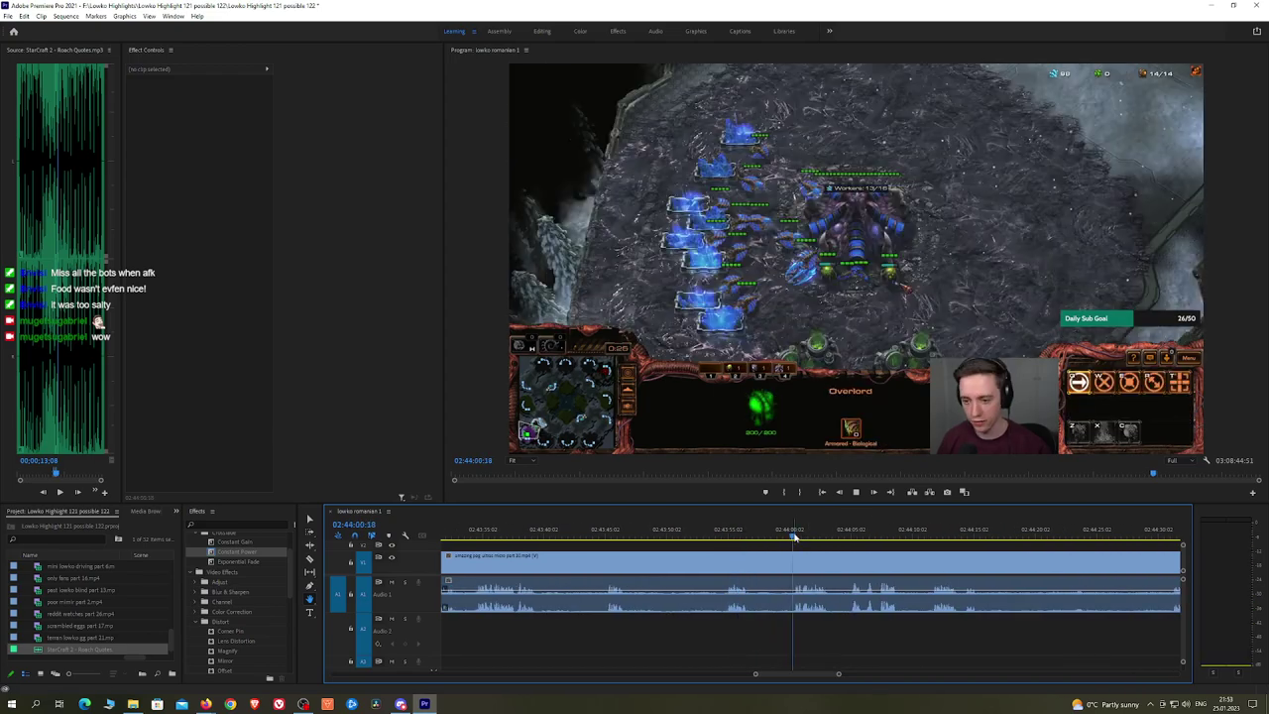
left_click(843, 534)
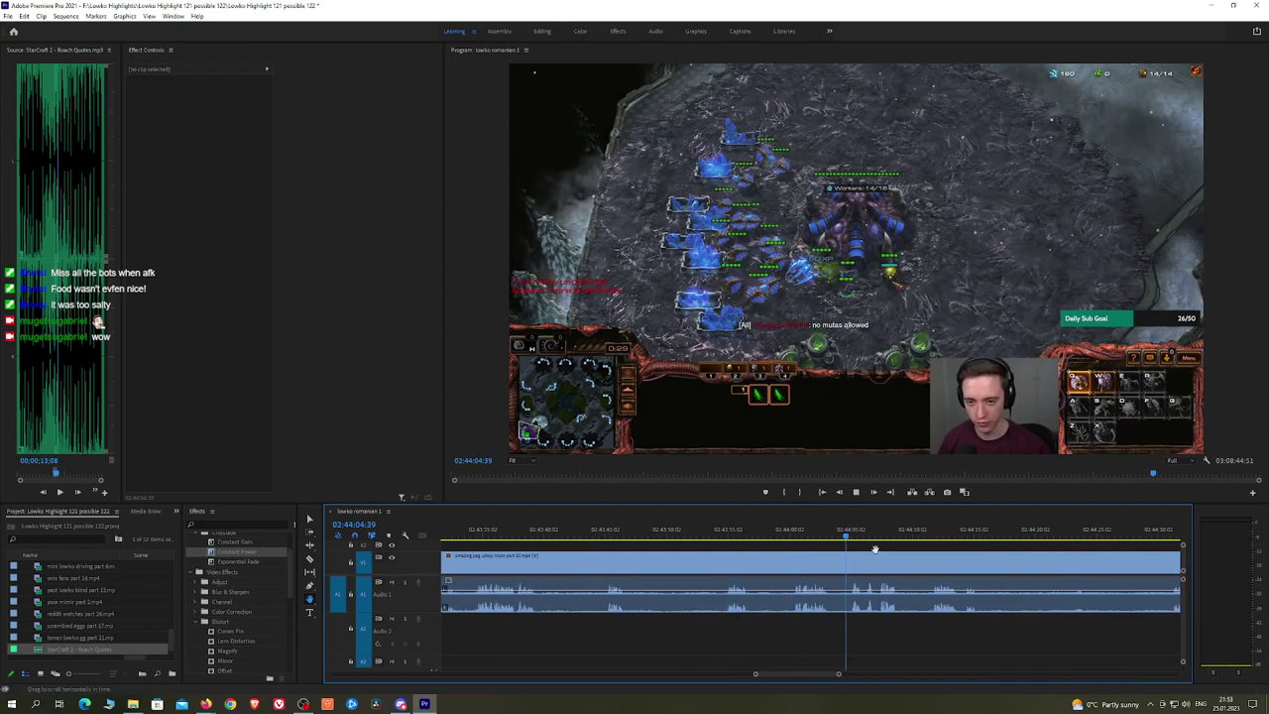
scroll(901, 553, "down", 2)
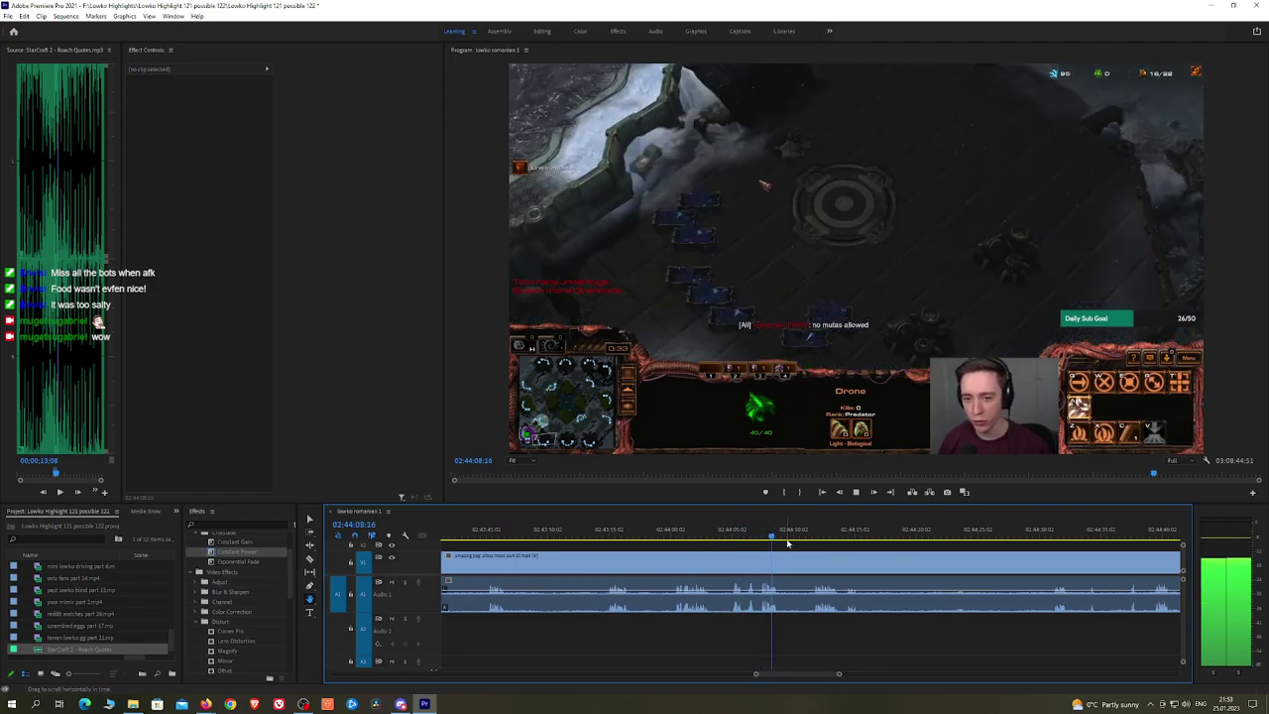
left_click(816, 534)
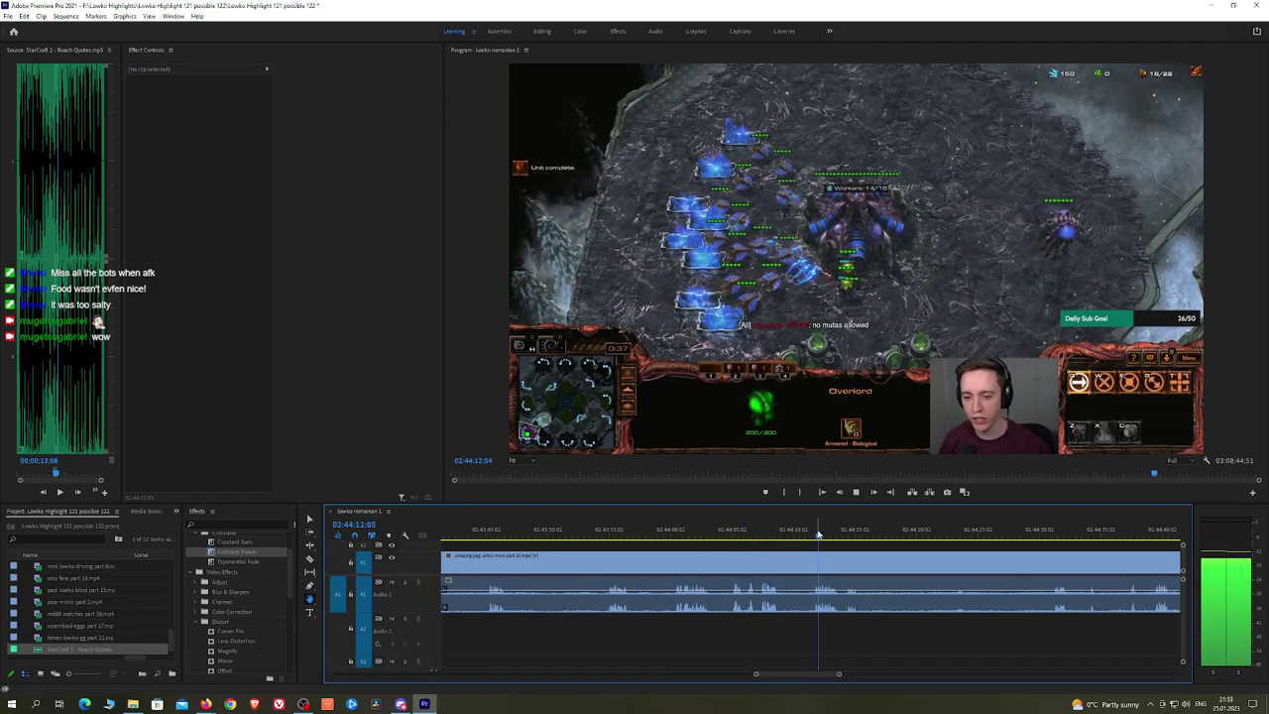
left_click_drag(904, 544, 719, 533)
left_click(781, 533)
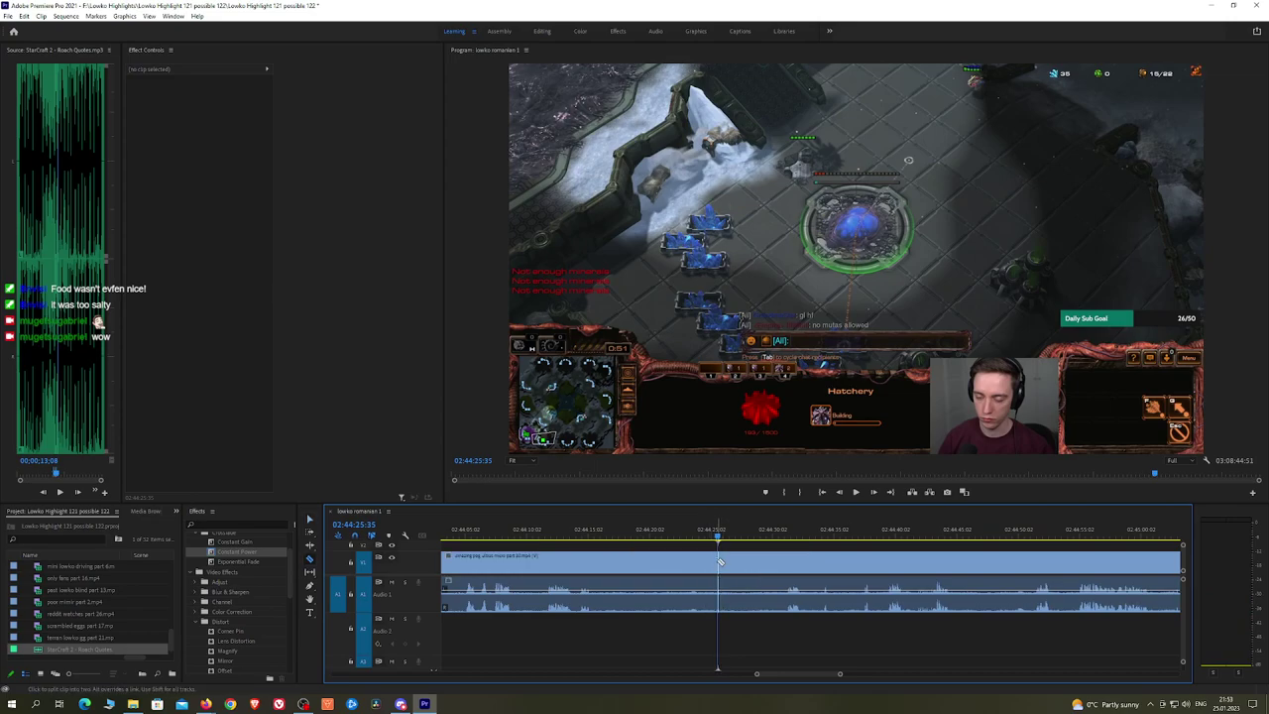
Step: Ripple-delete the unwanted clip before the playhead and add an Exponential Fade at the A1 join
left_click(703, 564)
key("shift+Delete")
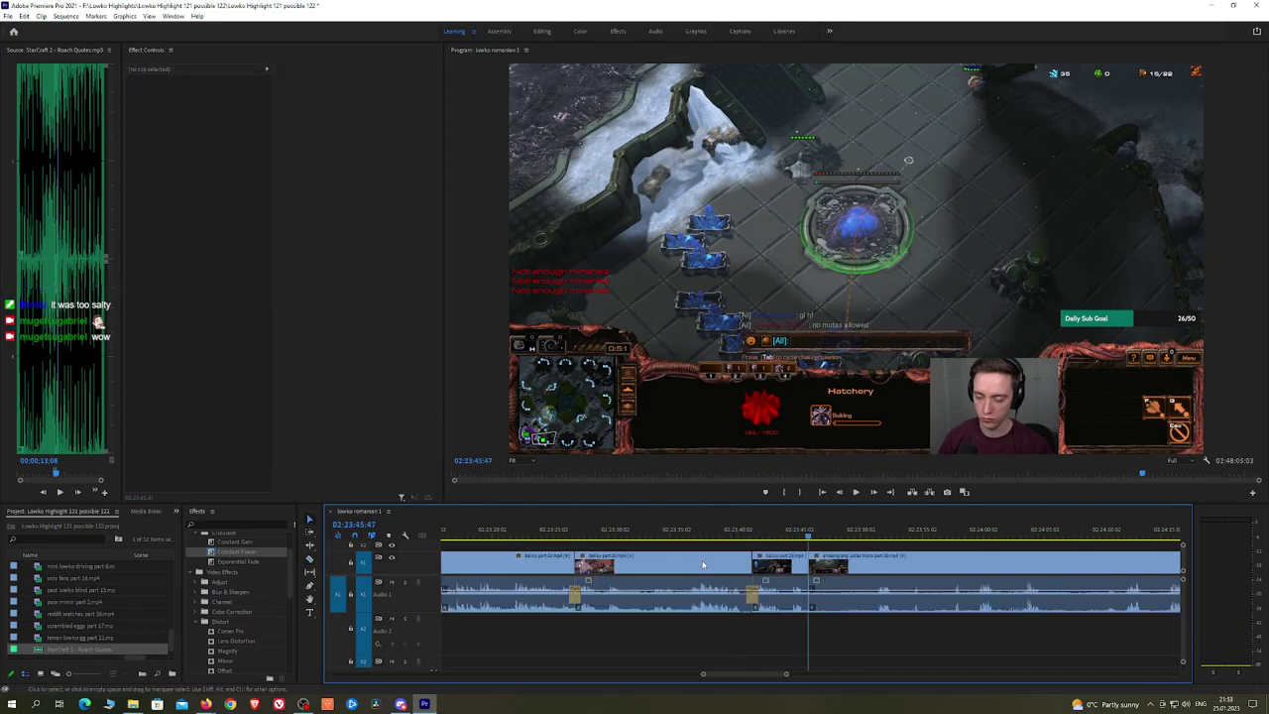
left_click_drag(217, 563, 791, 603)
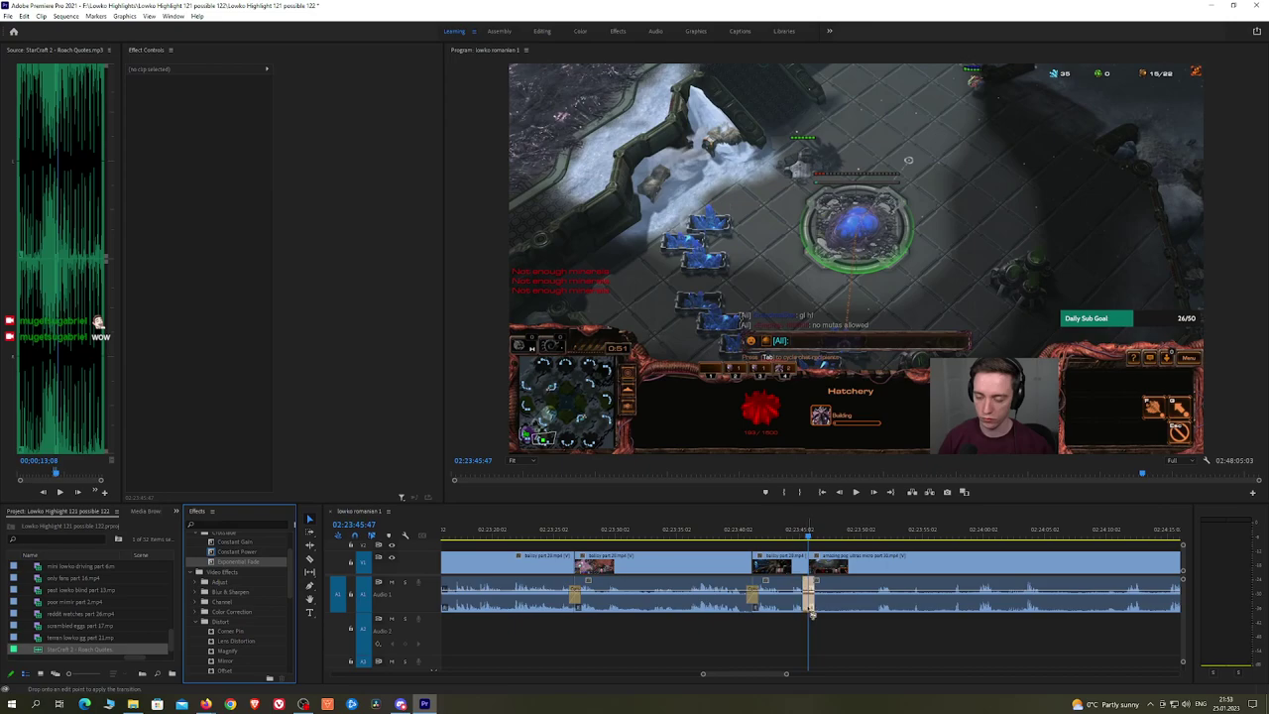
scroll(813, 556, "down", 3)
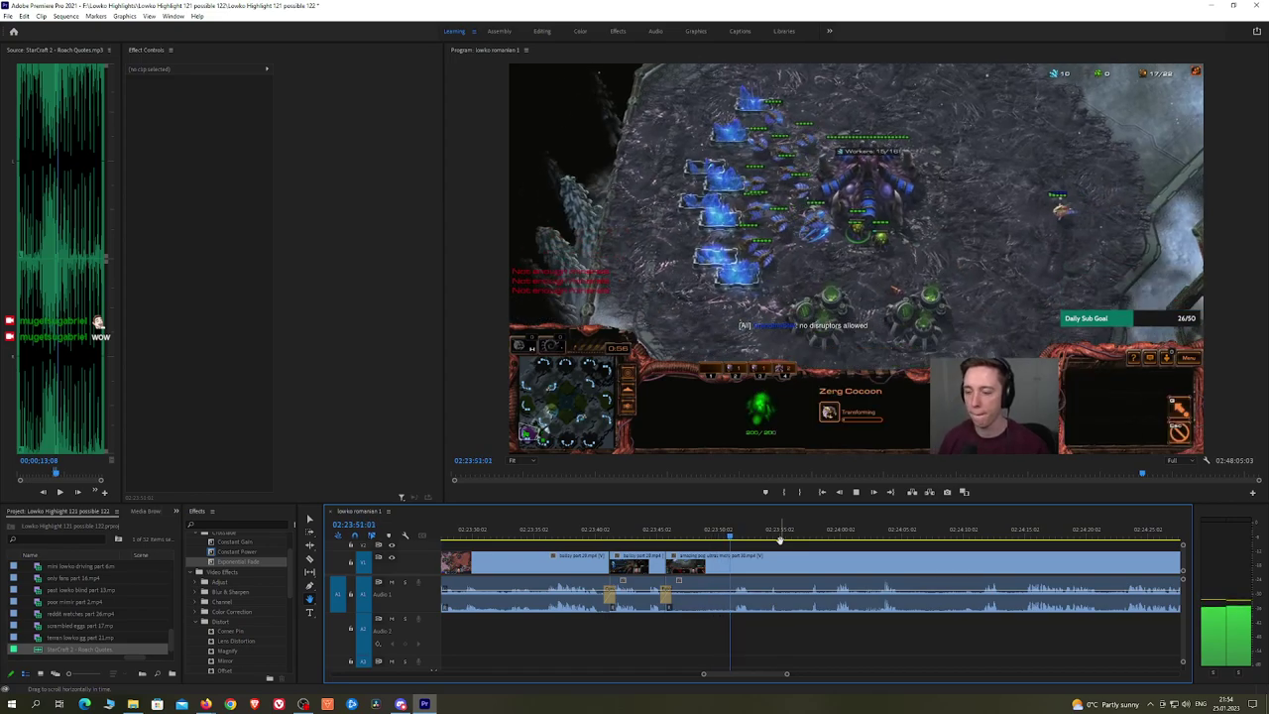
Step: Play back across the new join to check the edit
left_click(662, 536)
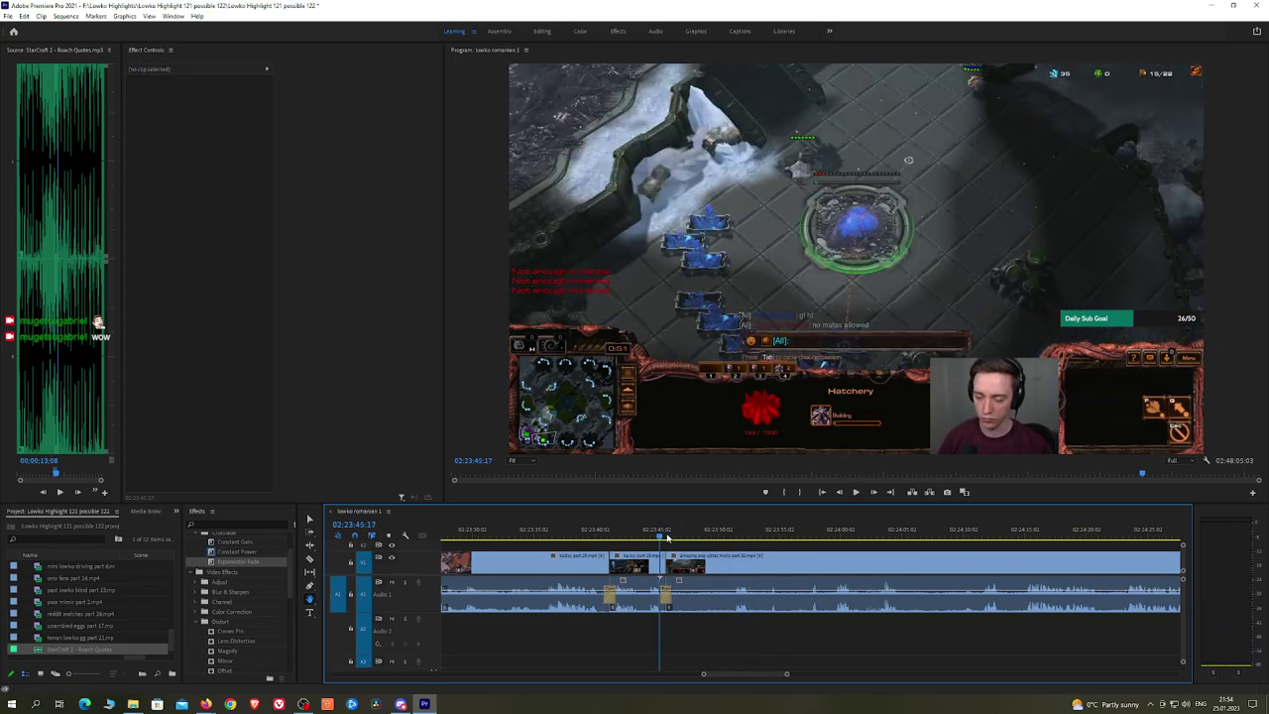
key("space")
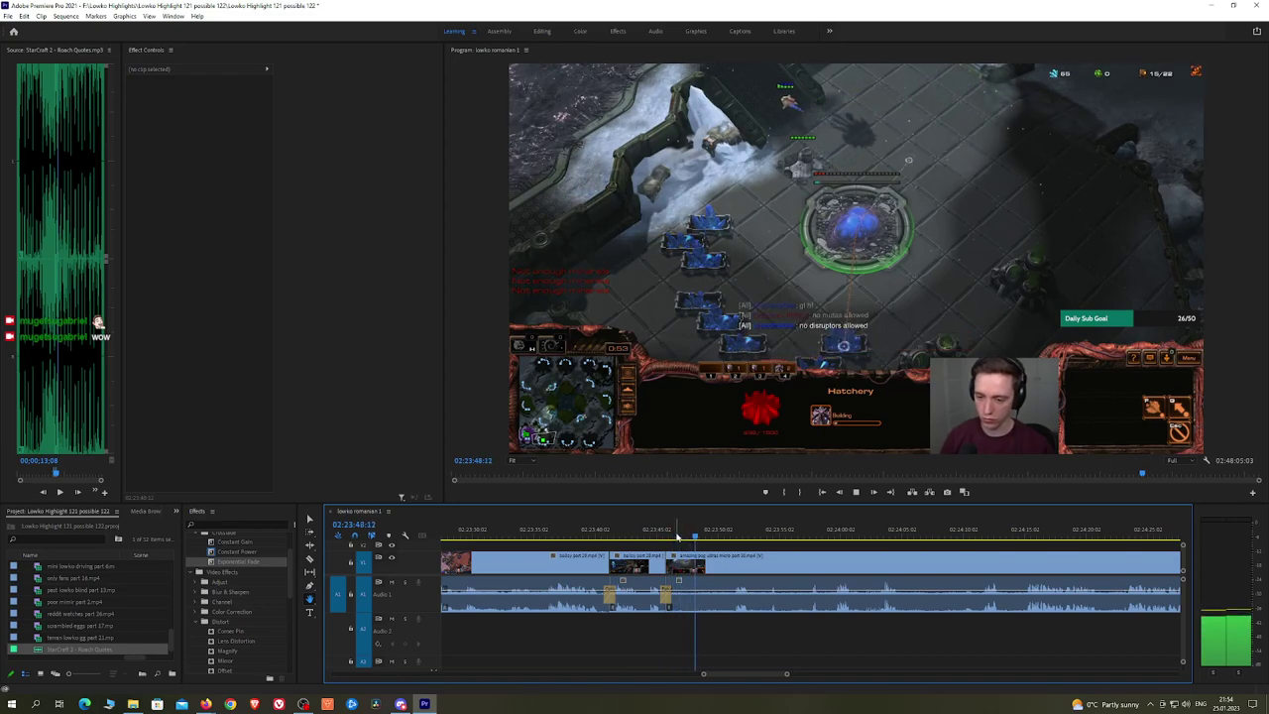
left_click(736, 536)
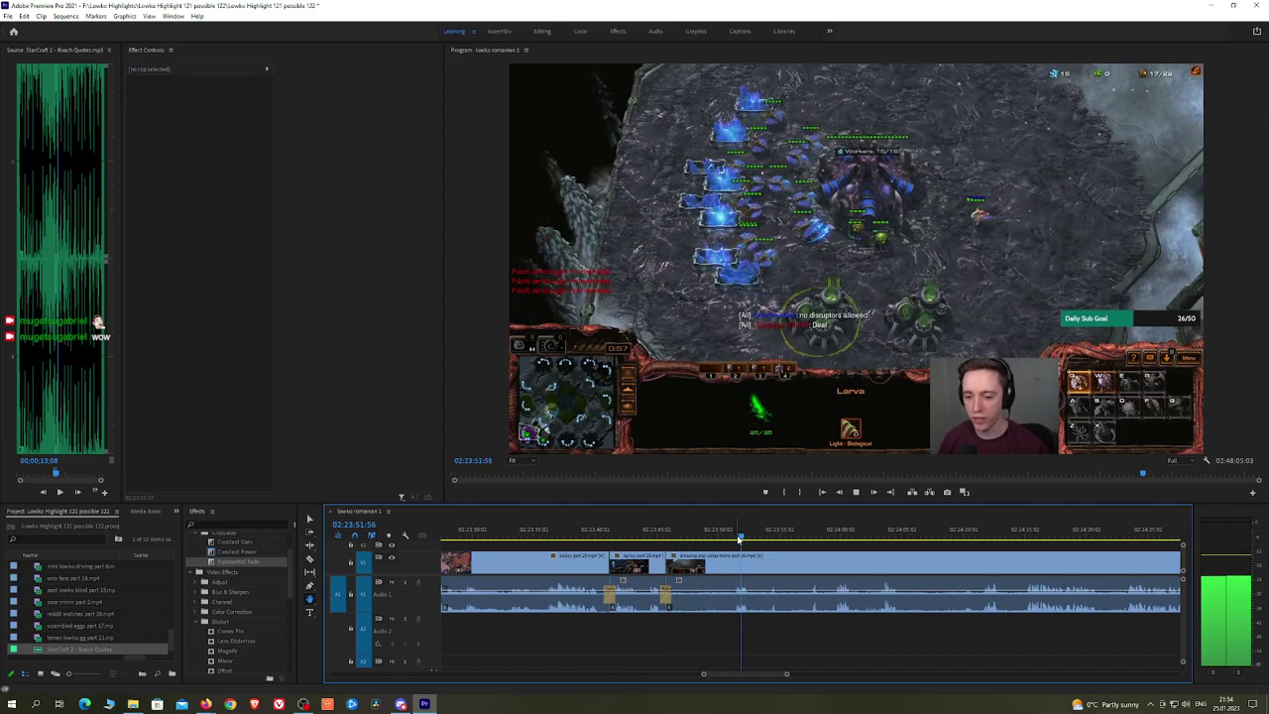
scroll(826, 562, "up", 3)
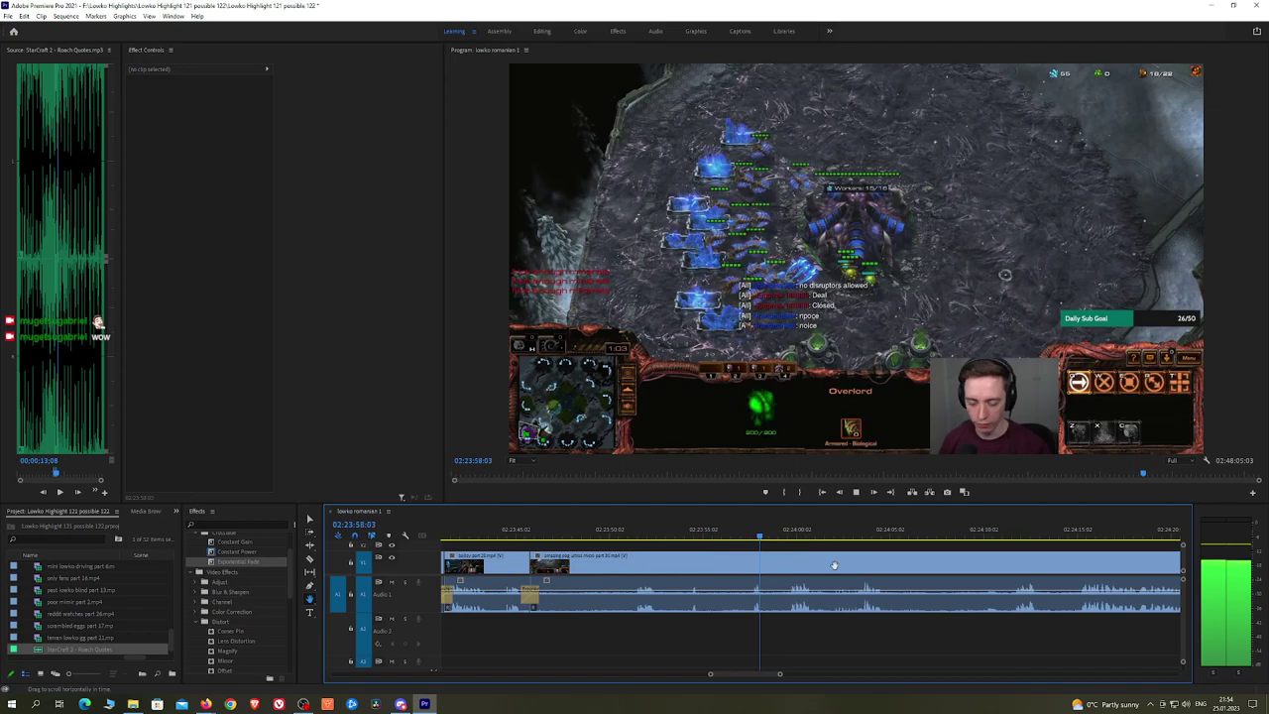
scroll(714, 537, "down", 2)
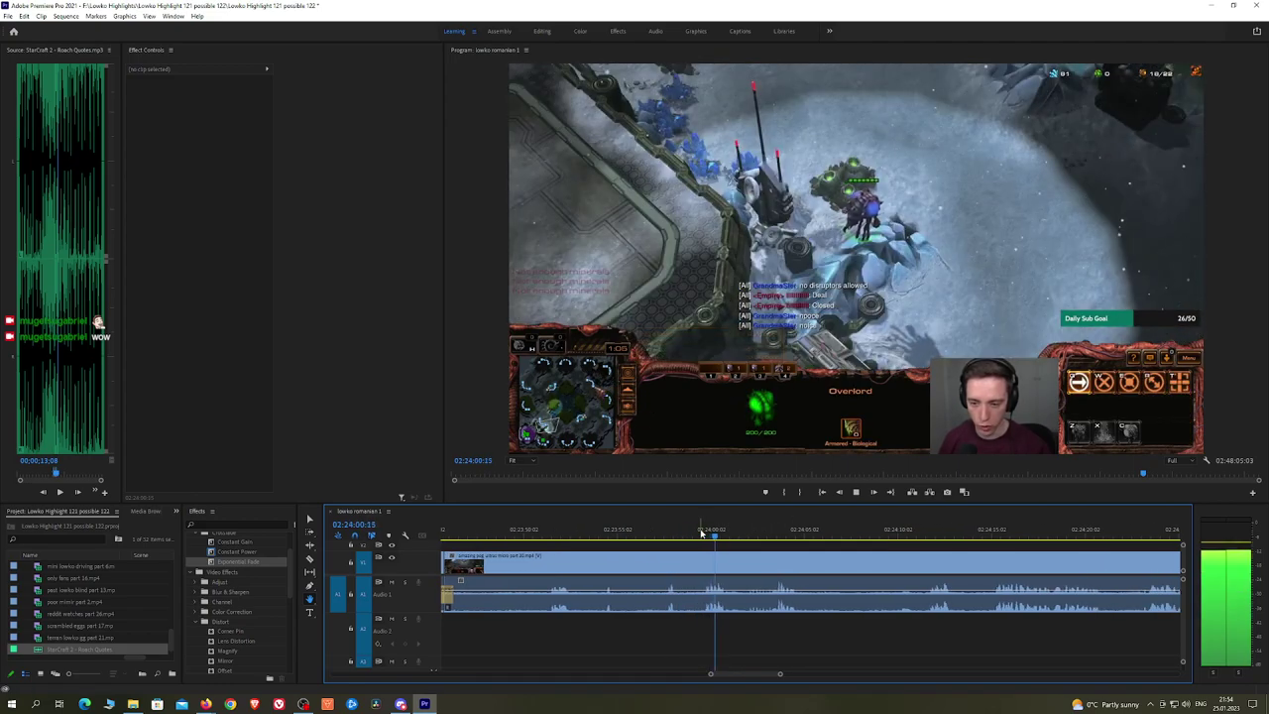
scroll(701, 533, "down", 2)
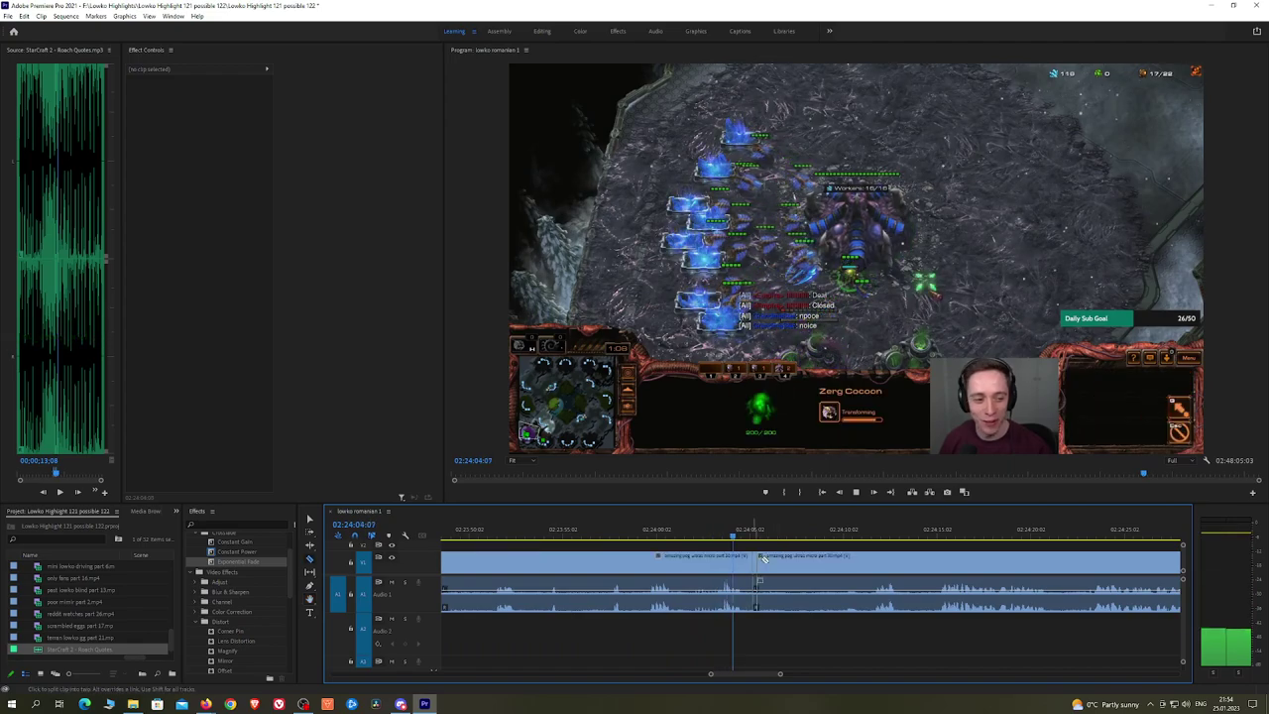
Step: Ripple-delete two unwanted stretches, adding Exponential Fade and Constant Power transitions at their audio joins
left_click(859, 560)
key("shift+Delete")
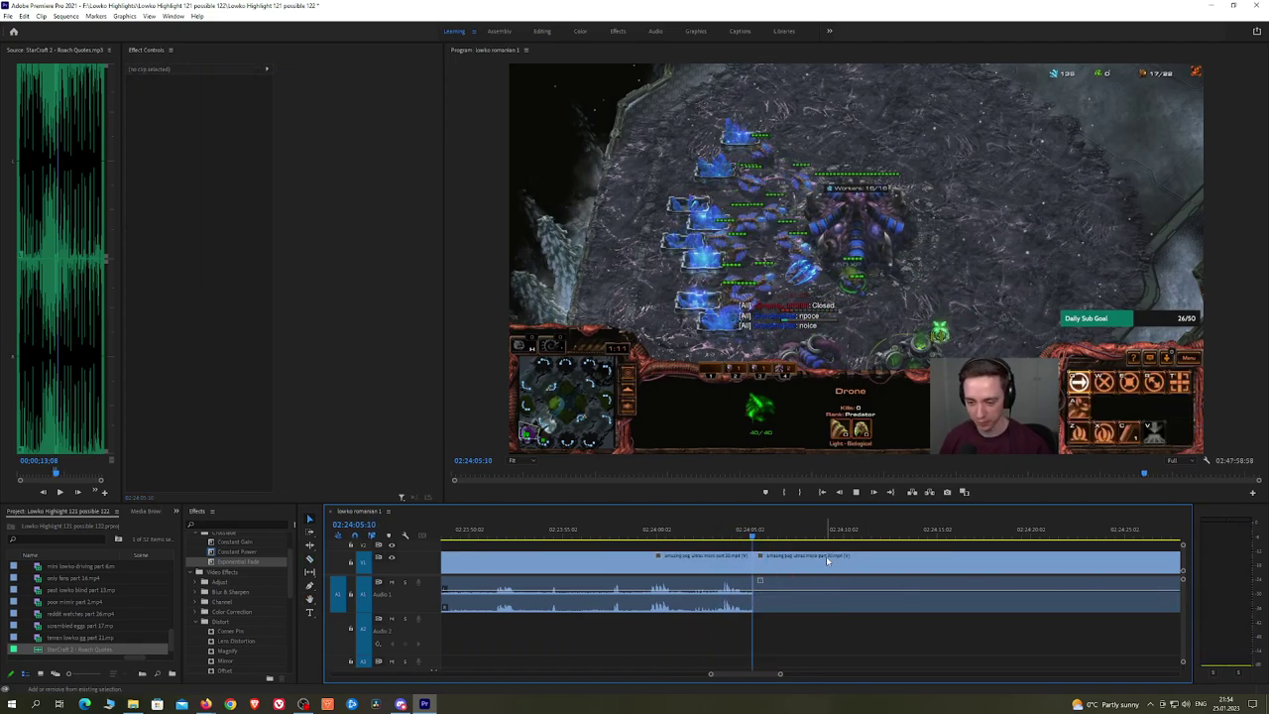
left_click_drag(239, 557, 753, 600)
key("c")
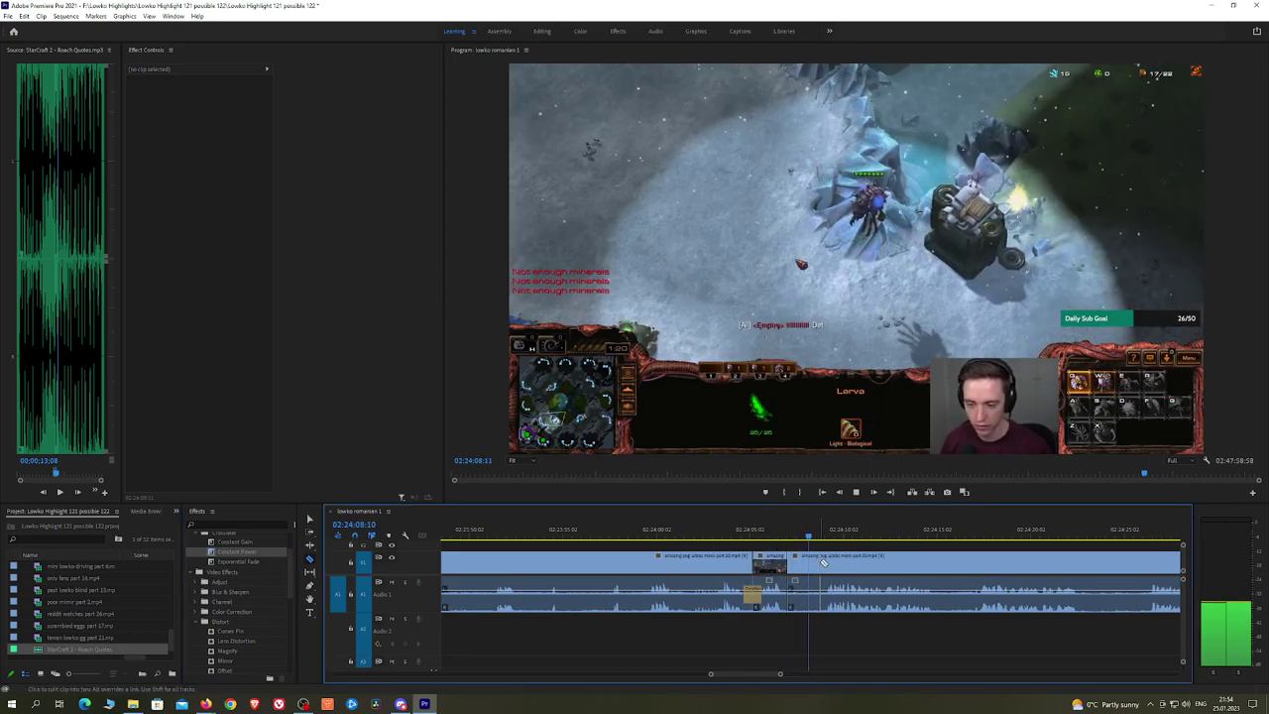
left_click(809, 567)
key("shift+Delete")
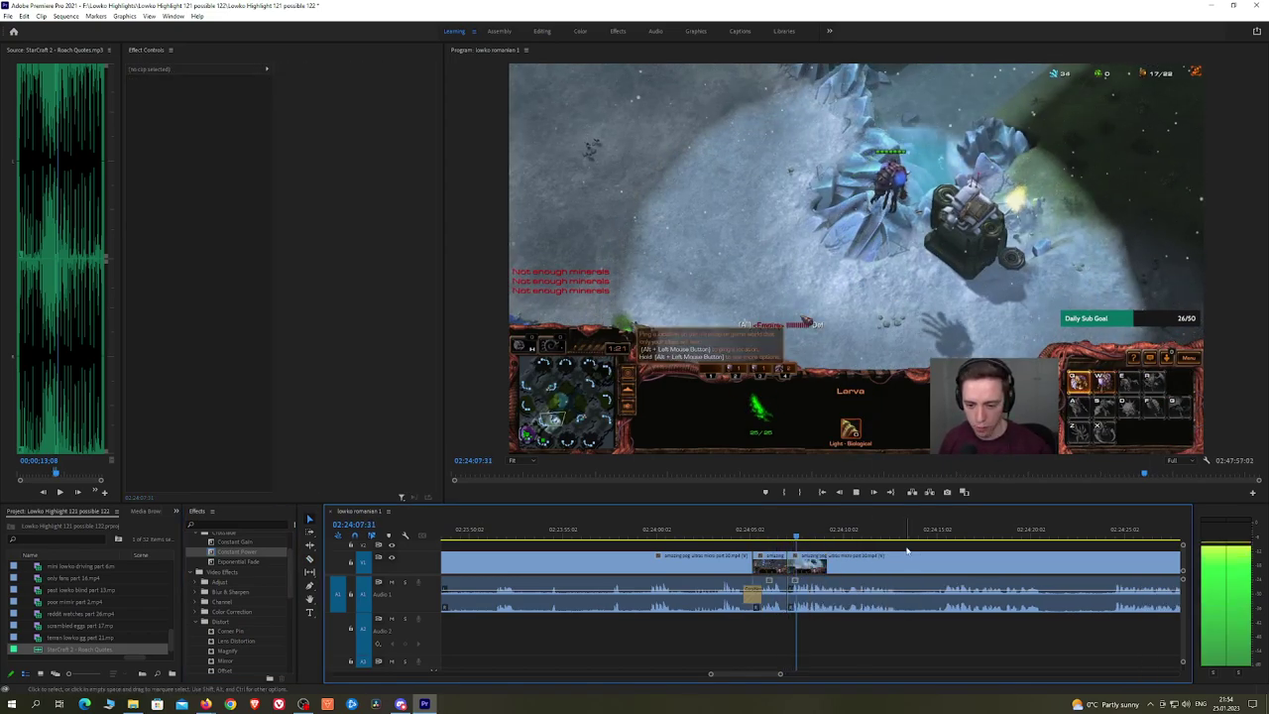
left_click_drag(250, 552, 849, 561)
left_click_drag(796, 601, 792, 600)
Step: Razor out another short segment, close the gap, and crossfade the join with Constant Power
key("c")
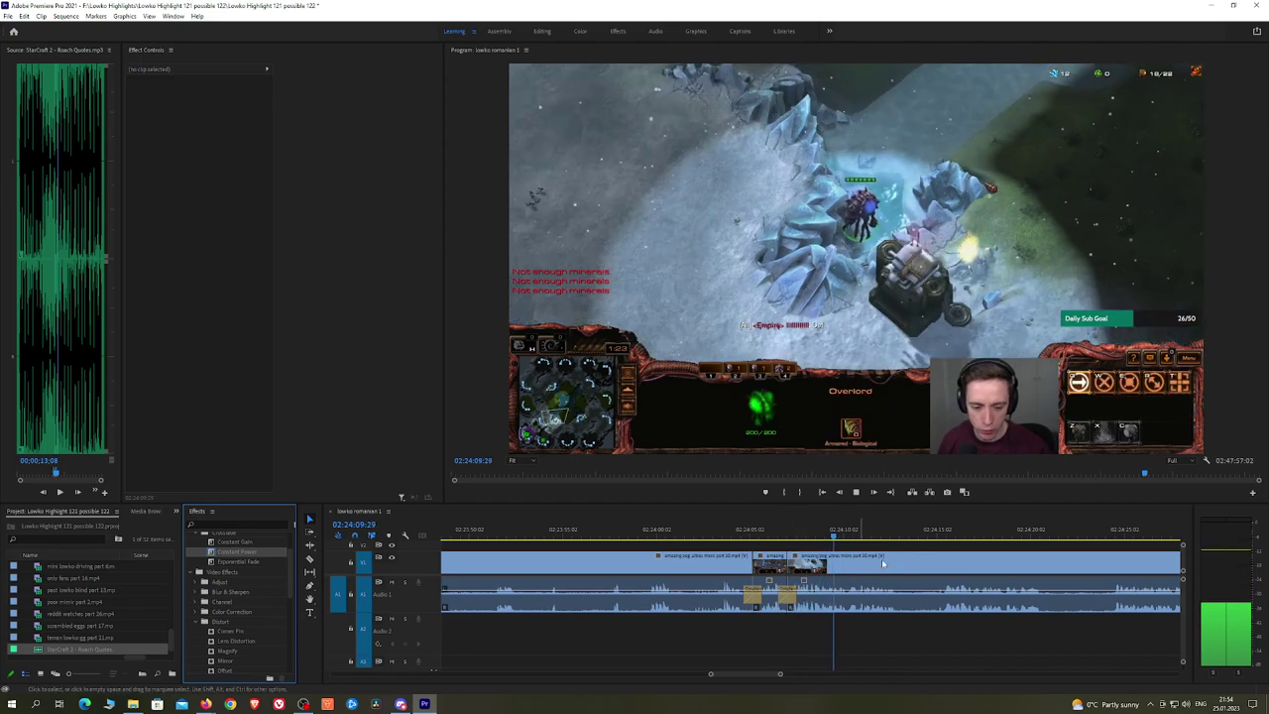
scroll(977, 558, "down", 2)
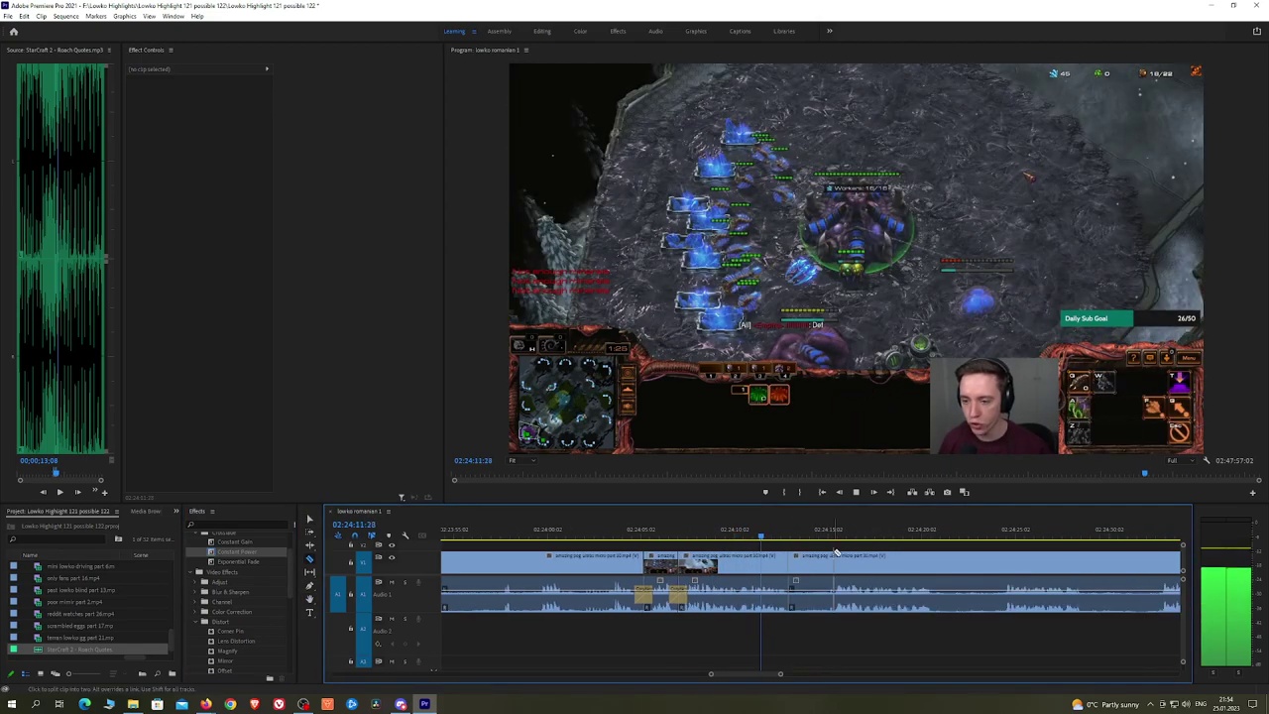
left_click(834, 556)
key("v")
left_click(819, 557)
key("shift+Delete")
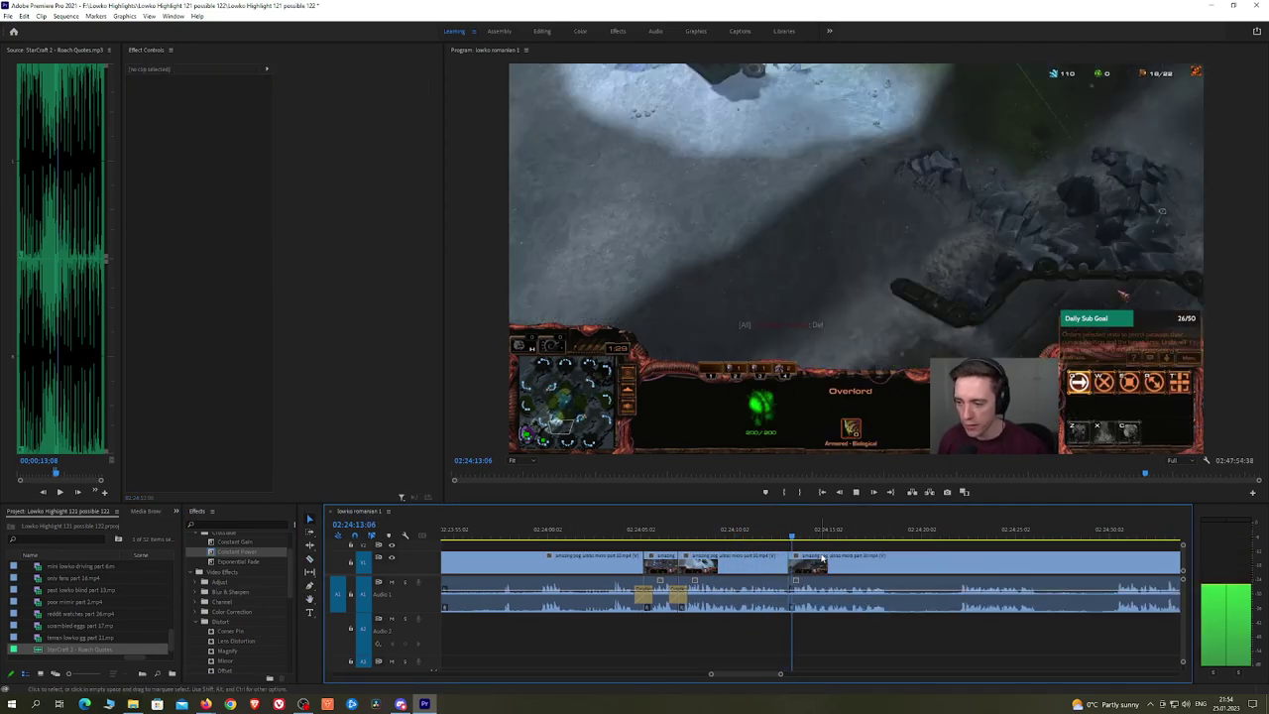
left_click_drag(249, 555, 795, 597)
Step: Split around a dull part, ripple-delete it, and add a Constant Power crossfade
key("c")
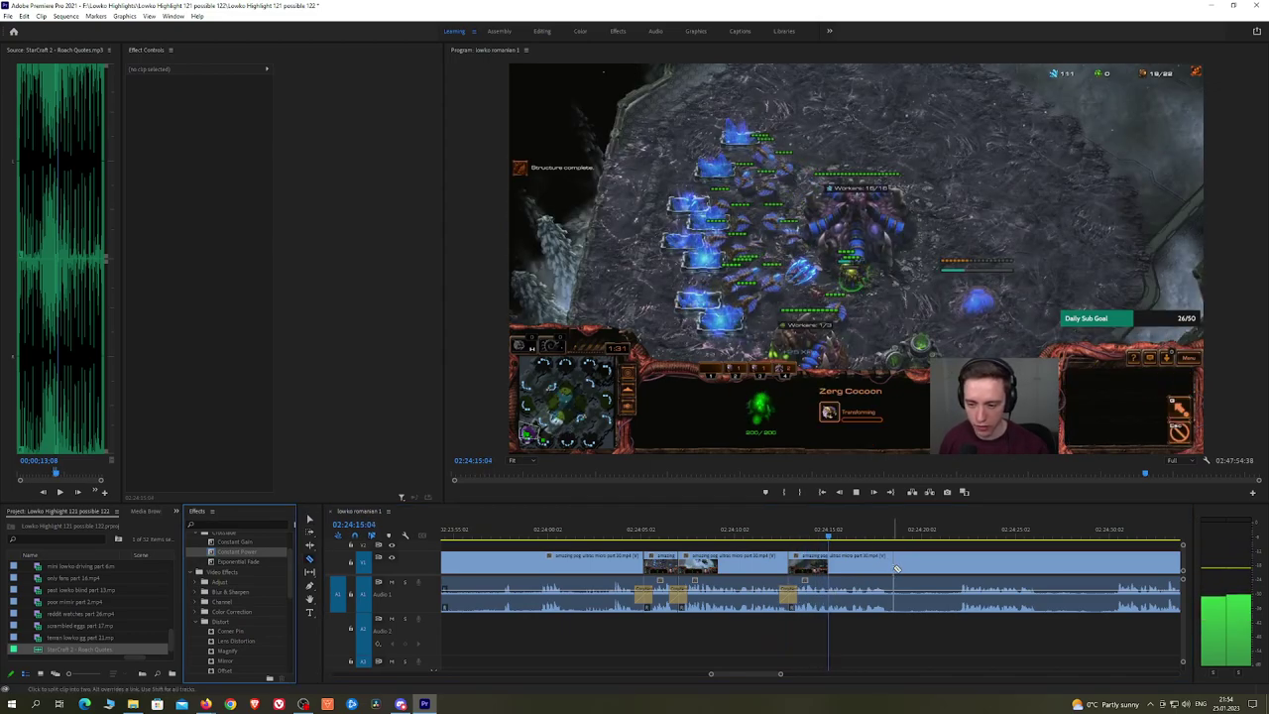
left_click(890, 566)
left_click(958, 565)
key("v")
left_click(930, 565)
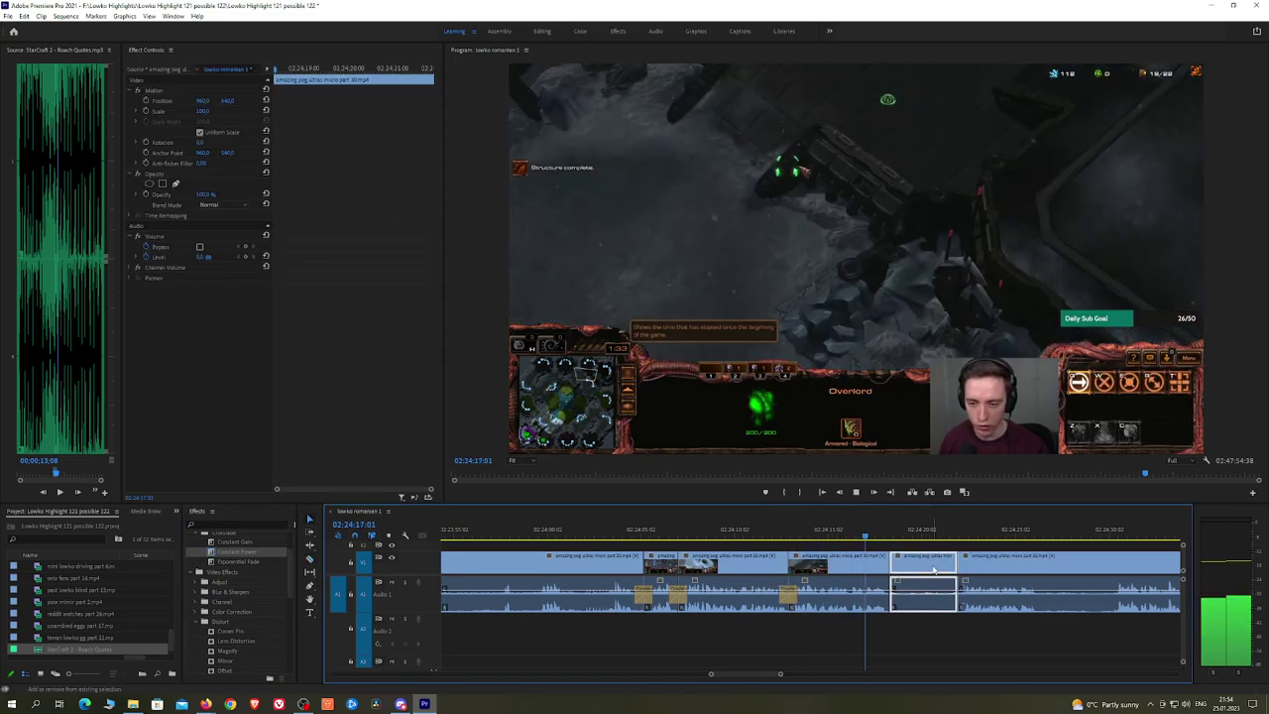
key("shift+Delete")
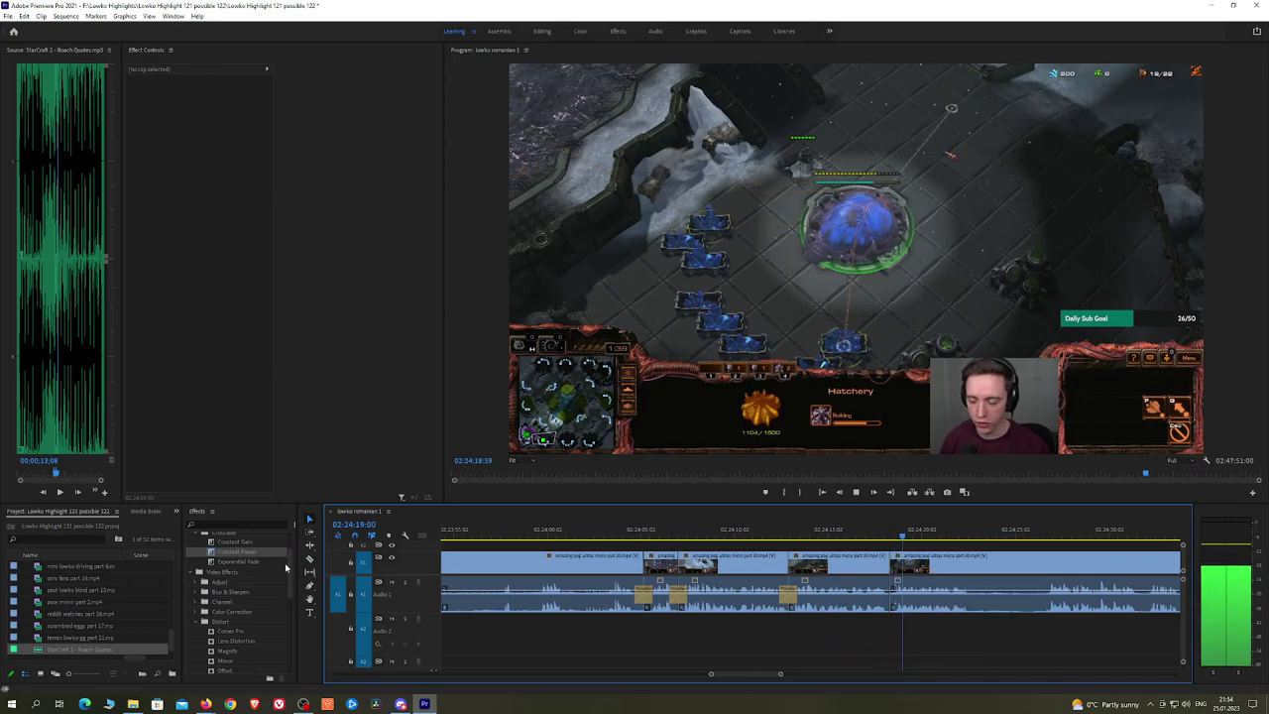
left_click_drag(813, 550, 891, 597)
Step: Remove one more dull segment near 02:24:30 with a Constant Power crossfade at the join
scroll(971, 570, "down", 3)
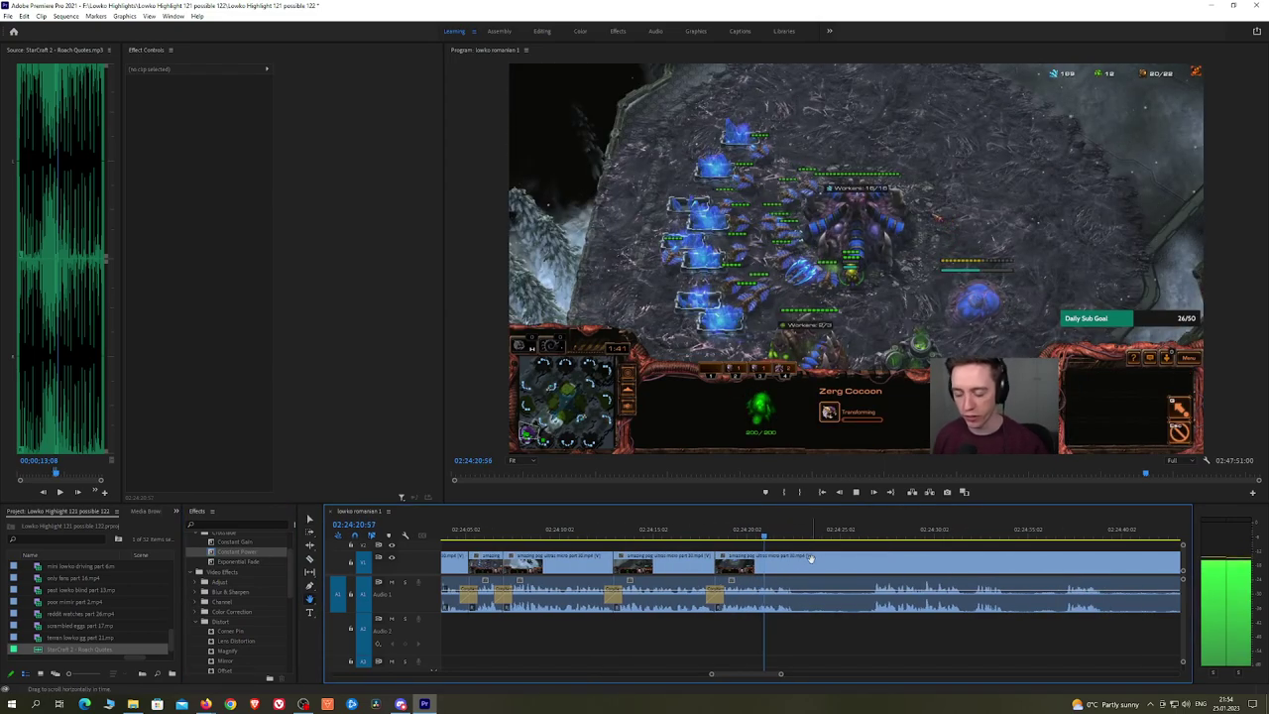
key("c")
left_click(801, 565)
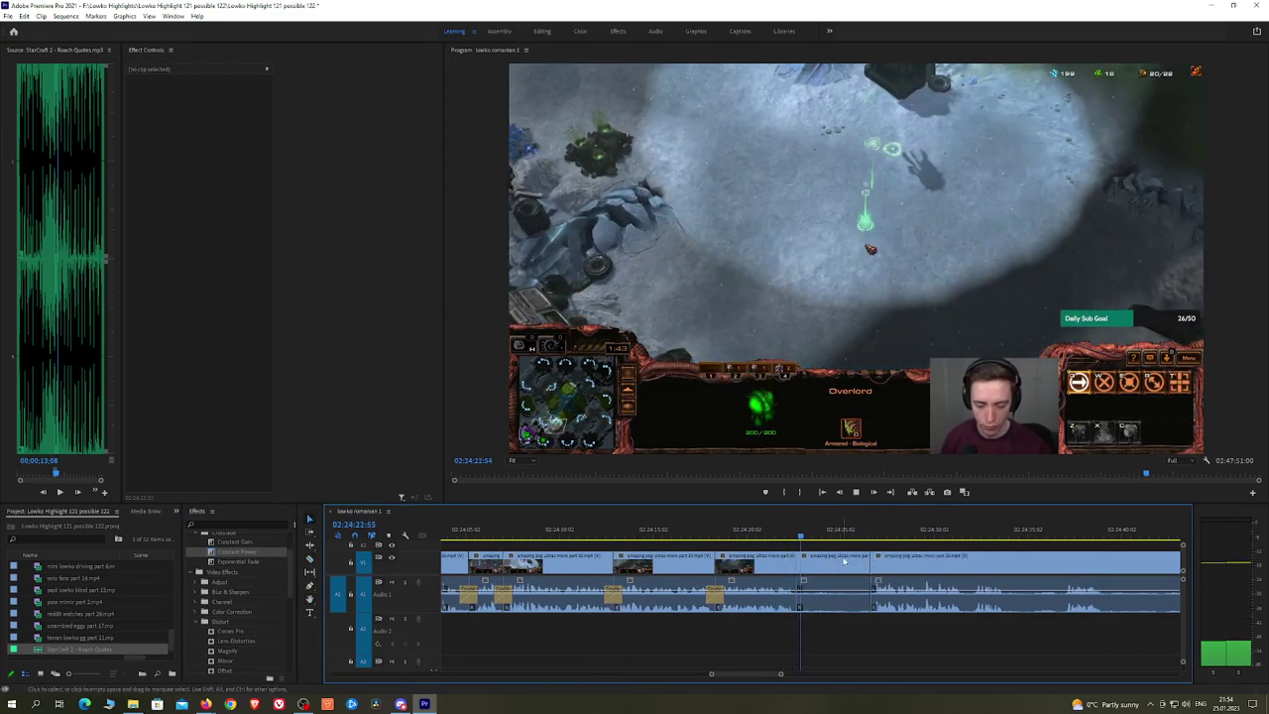
left_click(844, 562)
key("shift+Delete")
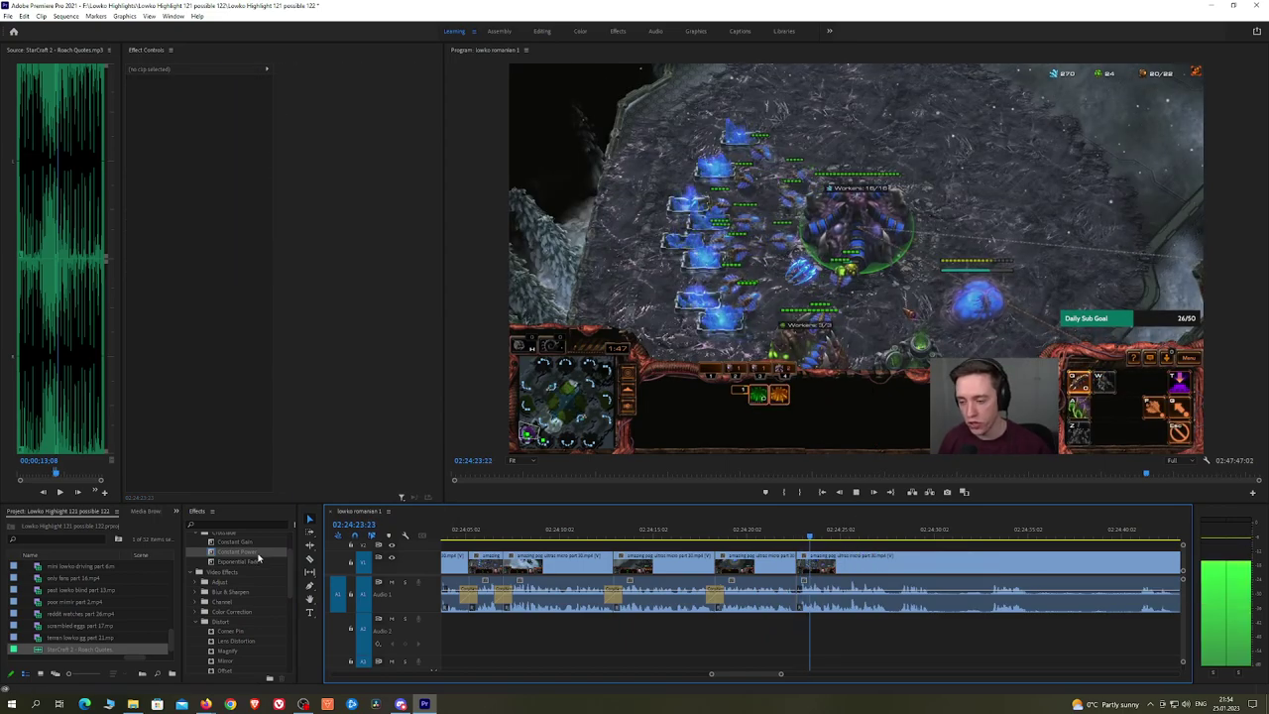
left_click_drag(258, 558, 796, 595)
scroll(767, 533, "right", 3)
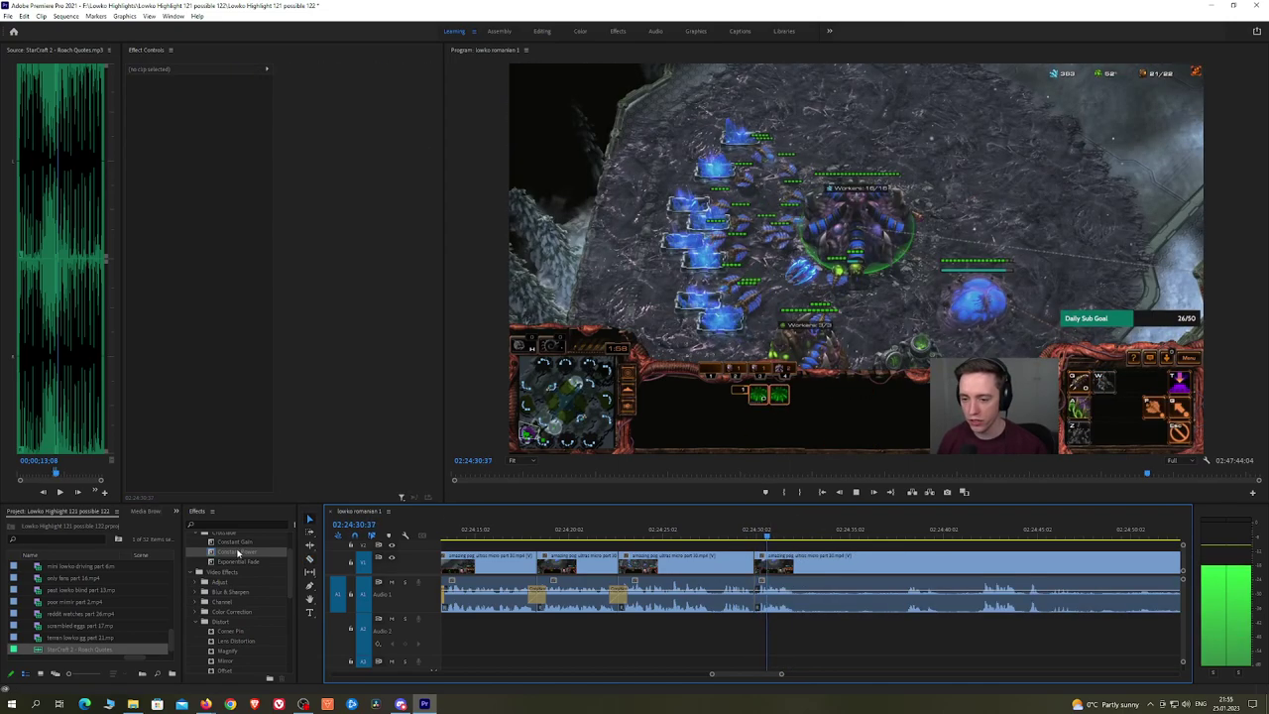
left_click_drag(238, 553, 757, 597)
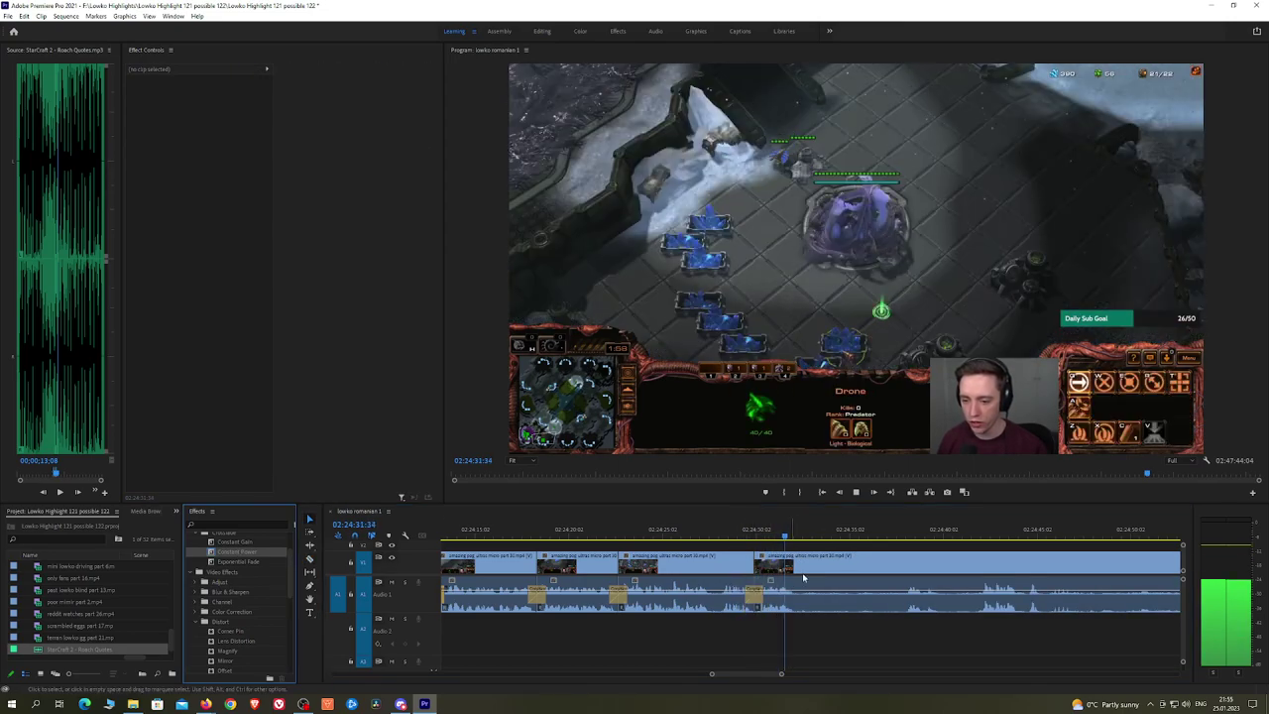
key("h")
left_click_drag(853, 550, 666, 553)
key("c")
left_click(693, 563)
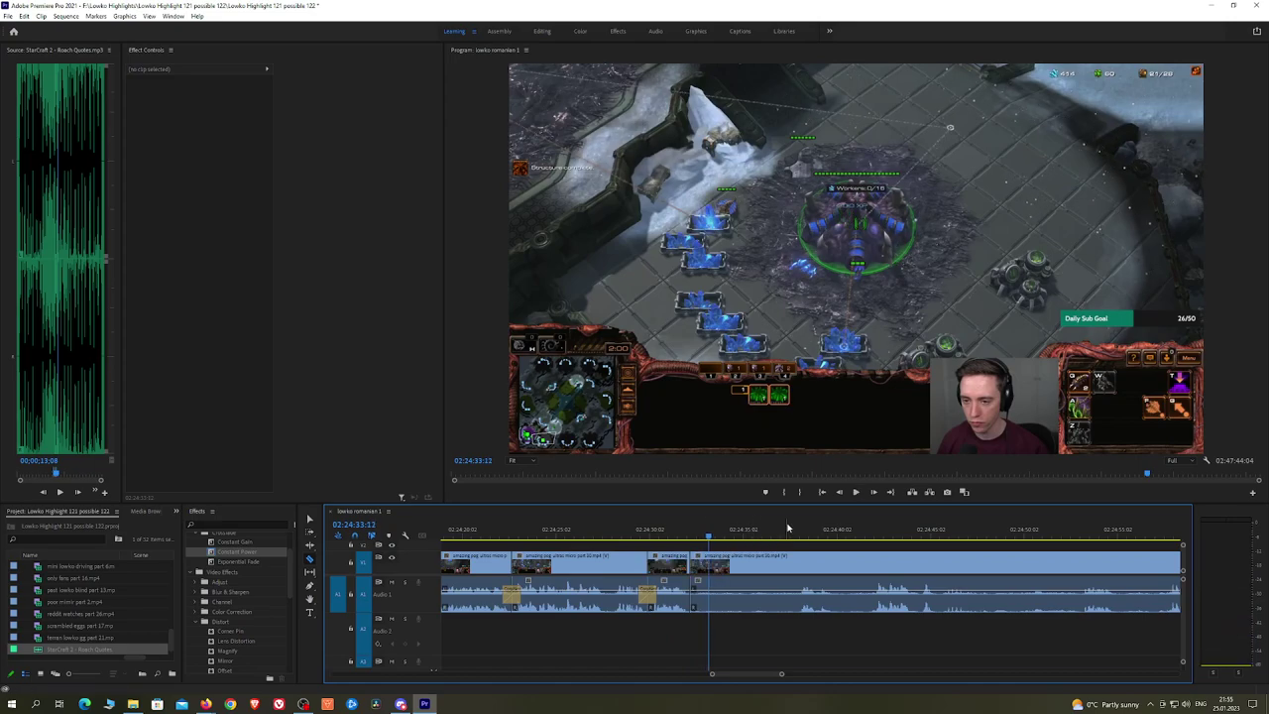
left_click(800, 528)
key("space")
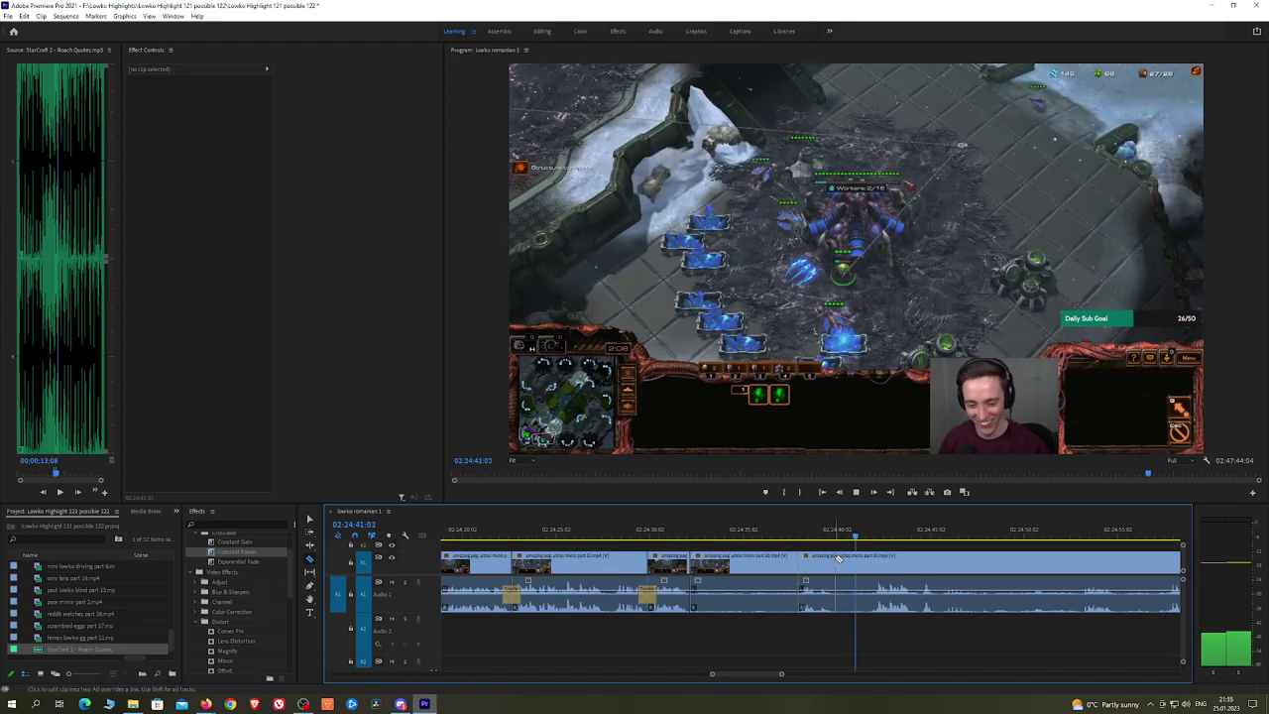
key("v")
left_click(782, 562)
key("shift+Delete")
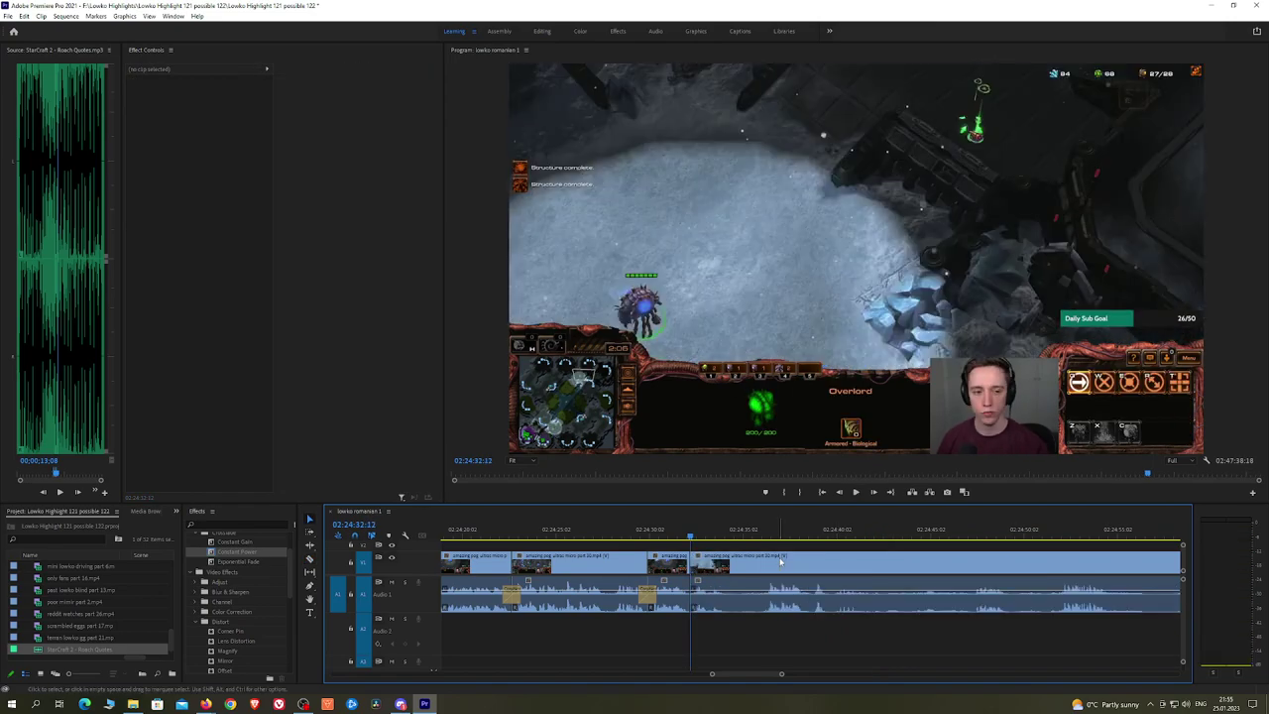
key("space")
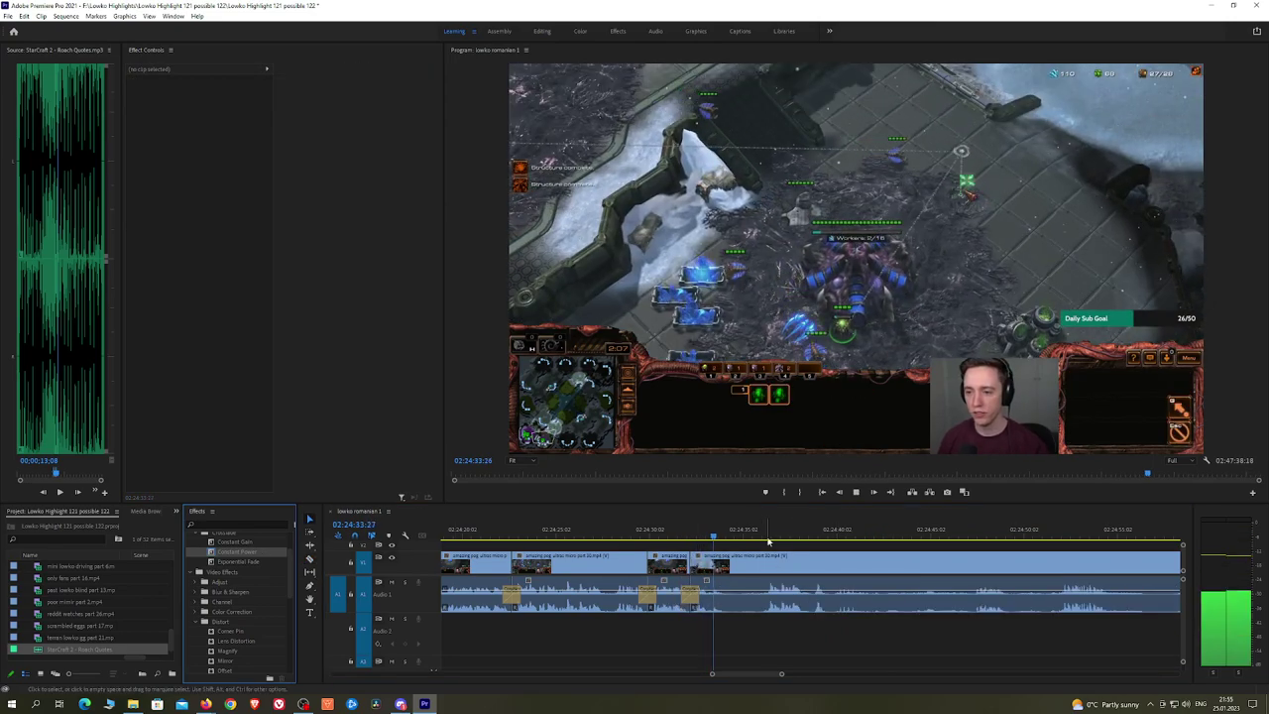
left_click(775, 536)
key("space")
scroll(733, 543, "down", 2)
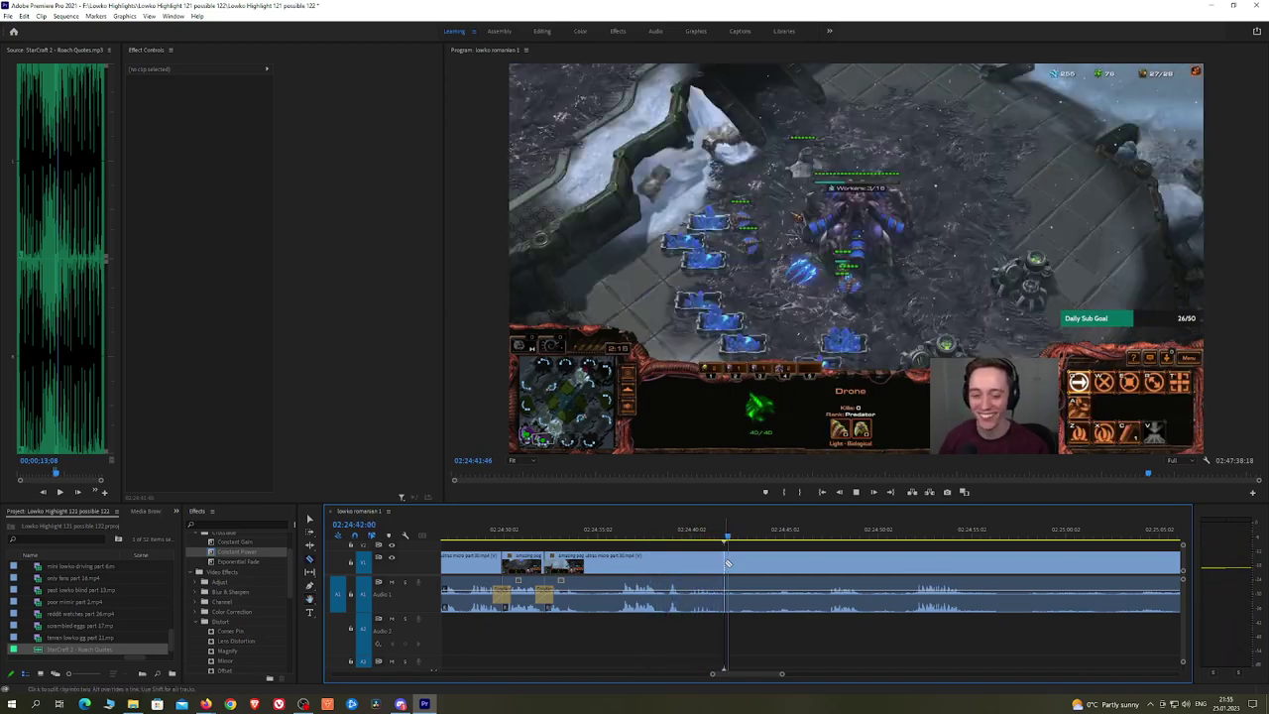
left_click(825, 534)
left_click(823, 558)
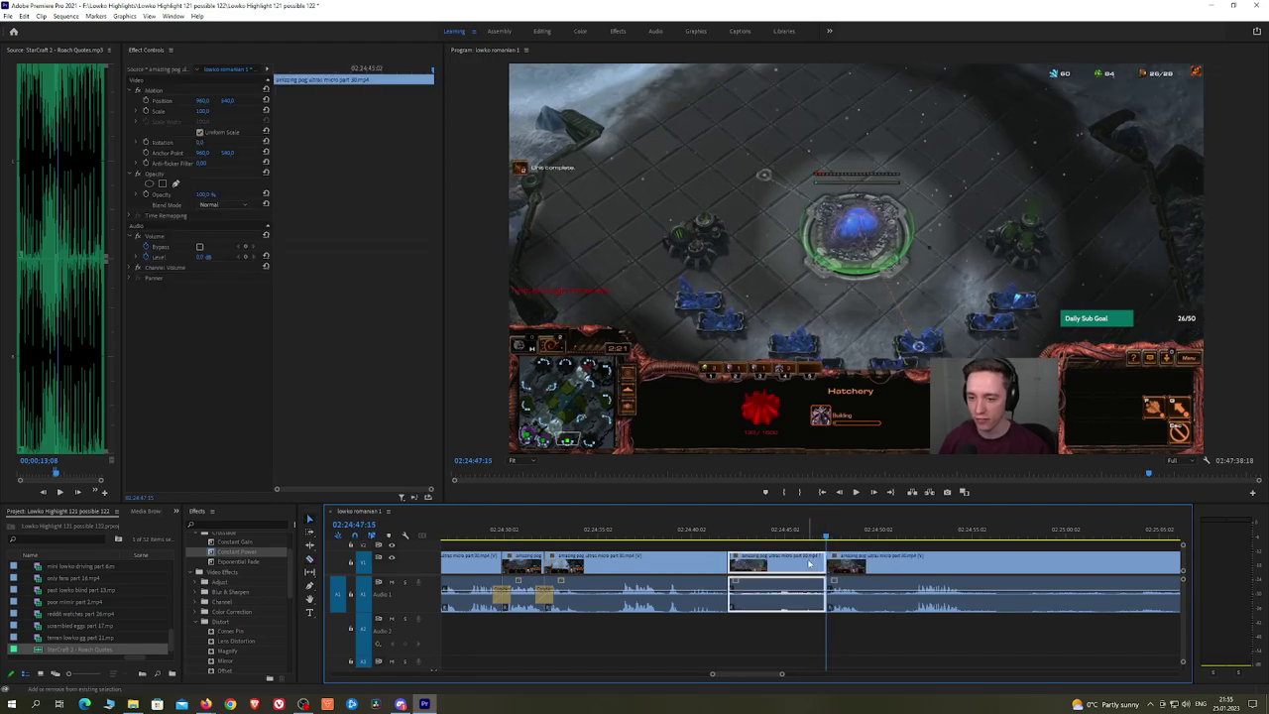
key("shift+Delete")
left_click(271, 552)
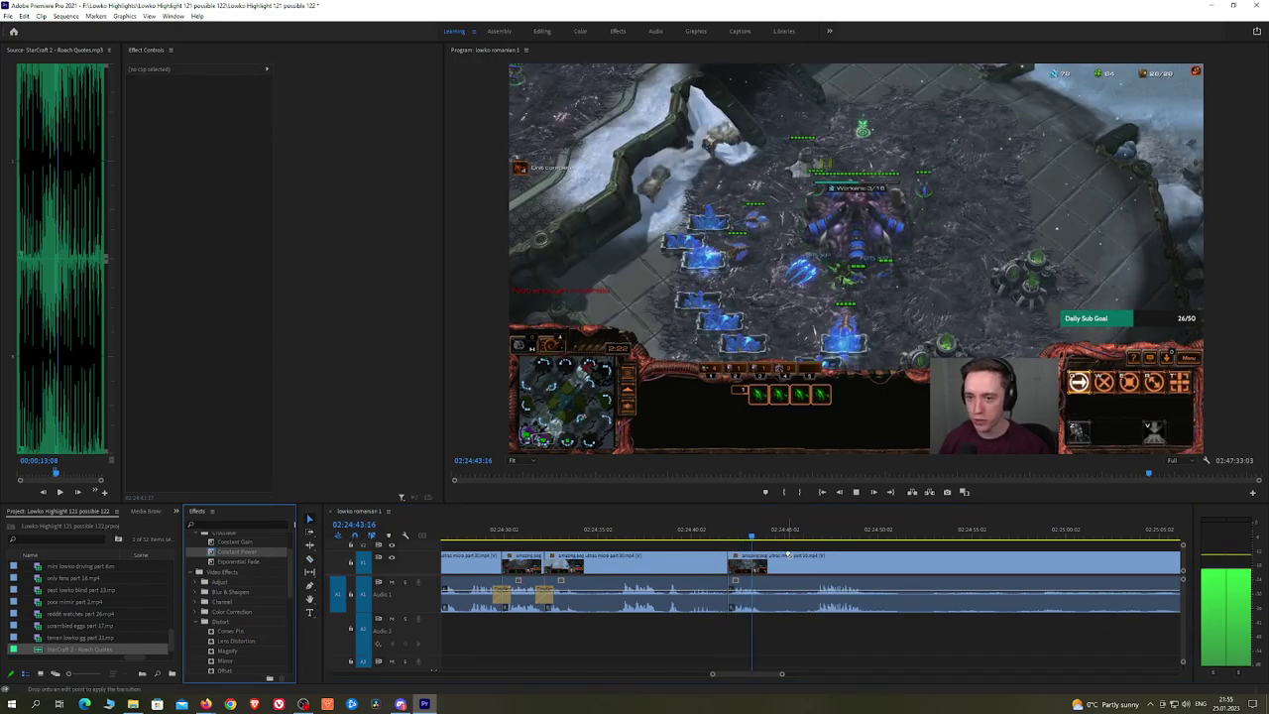
left_click_drag(806, 537, 818, 536)
scroll(922, 556, "down", 5)
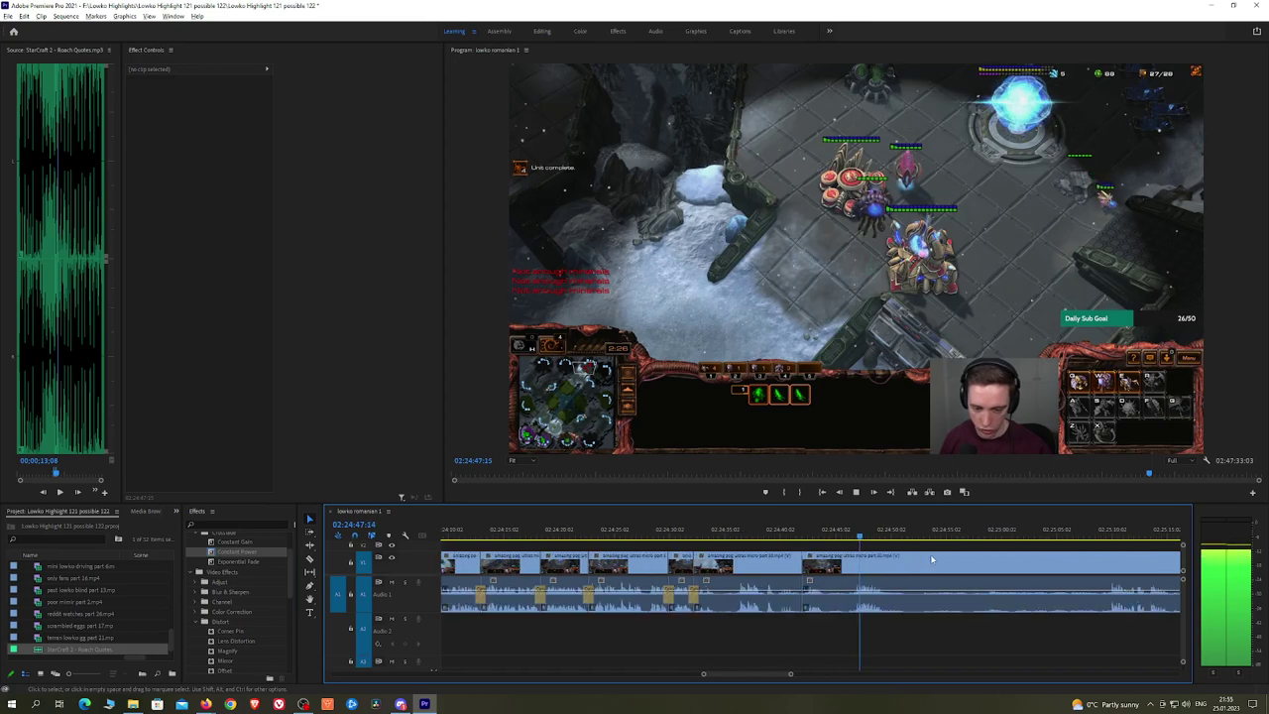
key("h")
left_click_drag(1032, 558, 750, 547)
left_click(739, 536)
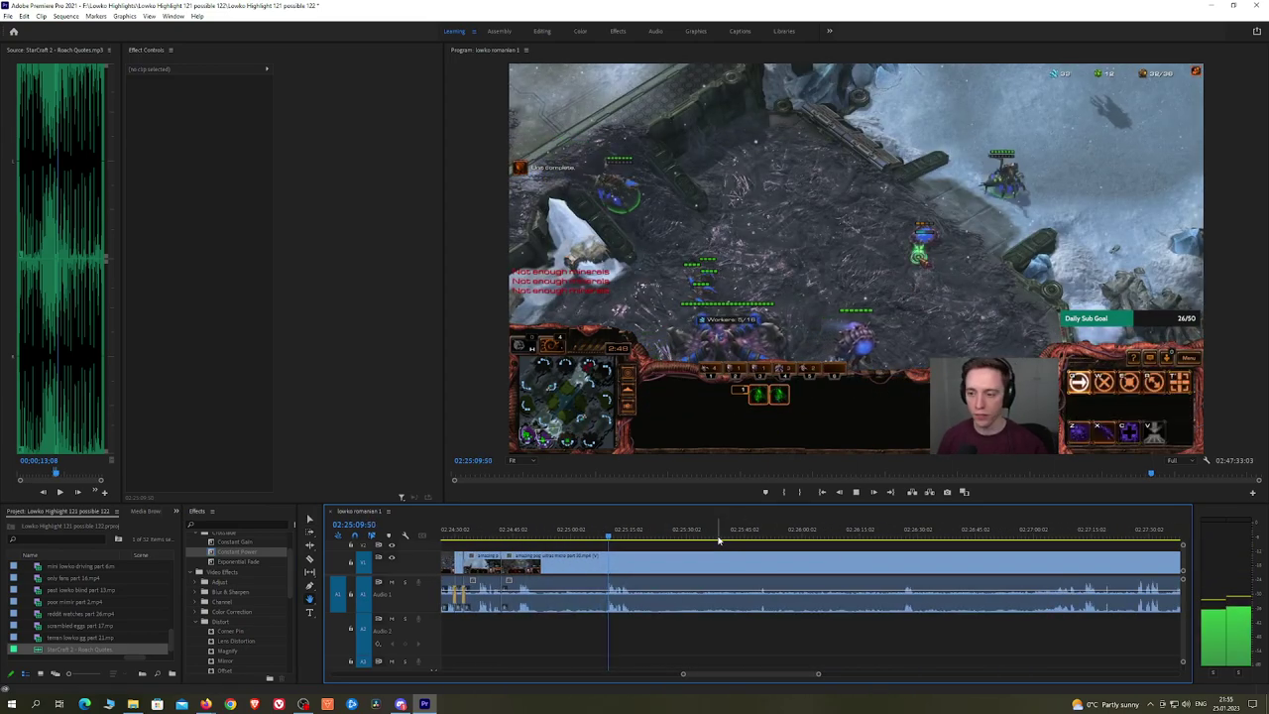
scroll(719, 540, "down", 3)
scroll(618, 538, "up", 3)
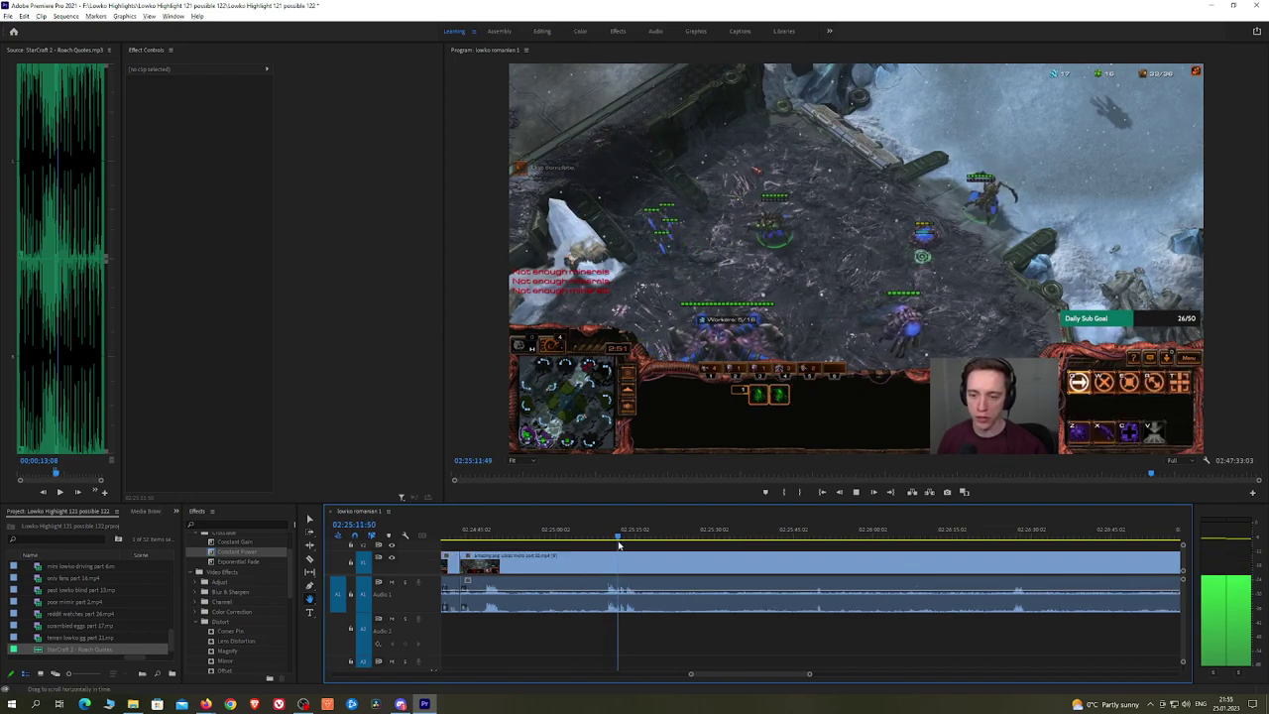
key("c")
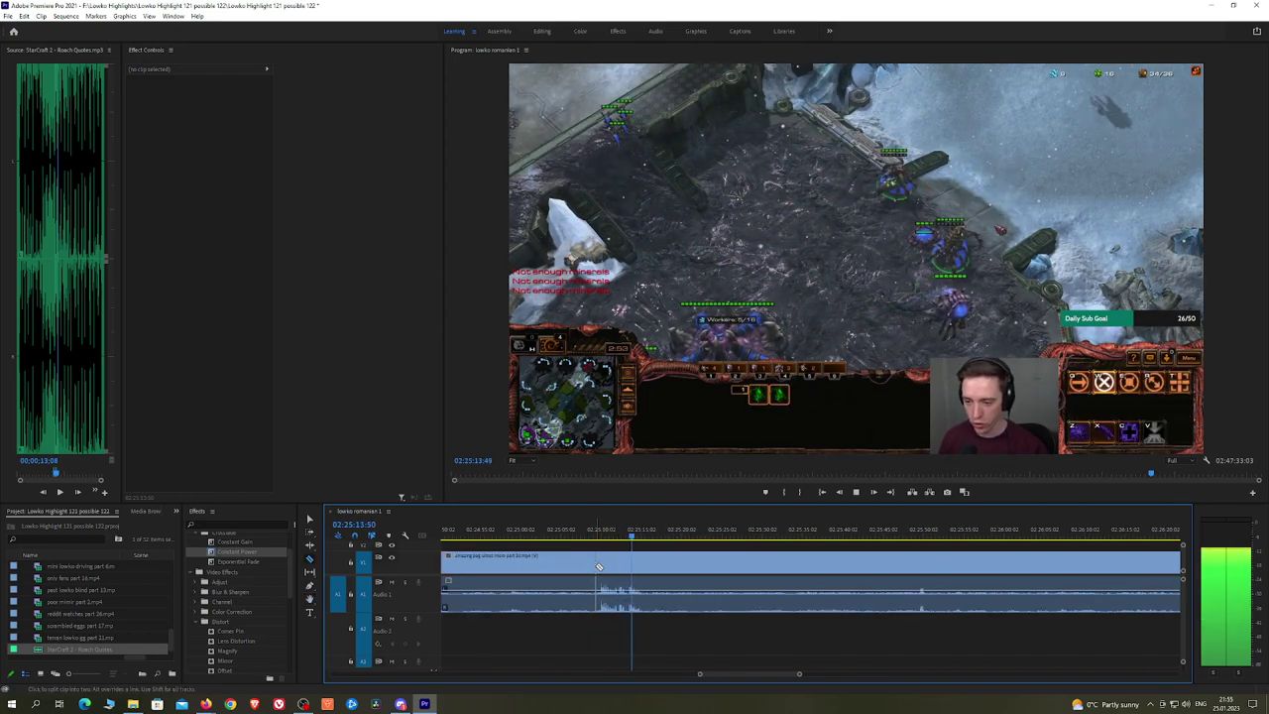
left_click(876, 535)
left_click_drag(878, 536, 745, 558)
scroll(1076, 541, "down", 2)
key("h")
left_click(764, 535)
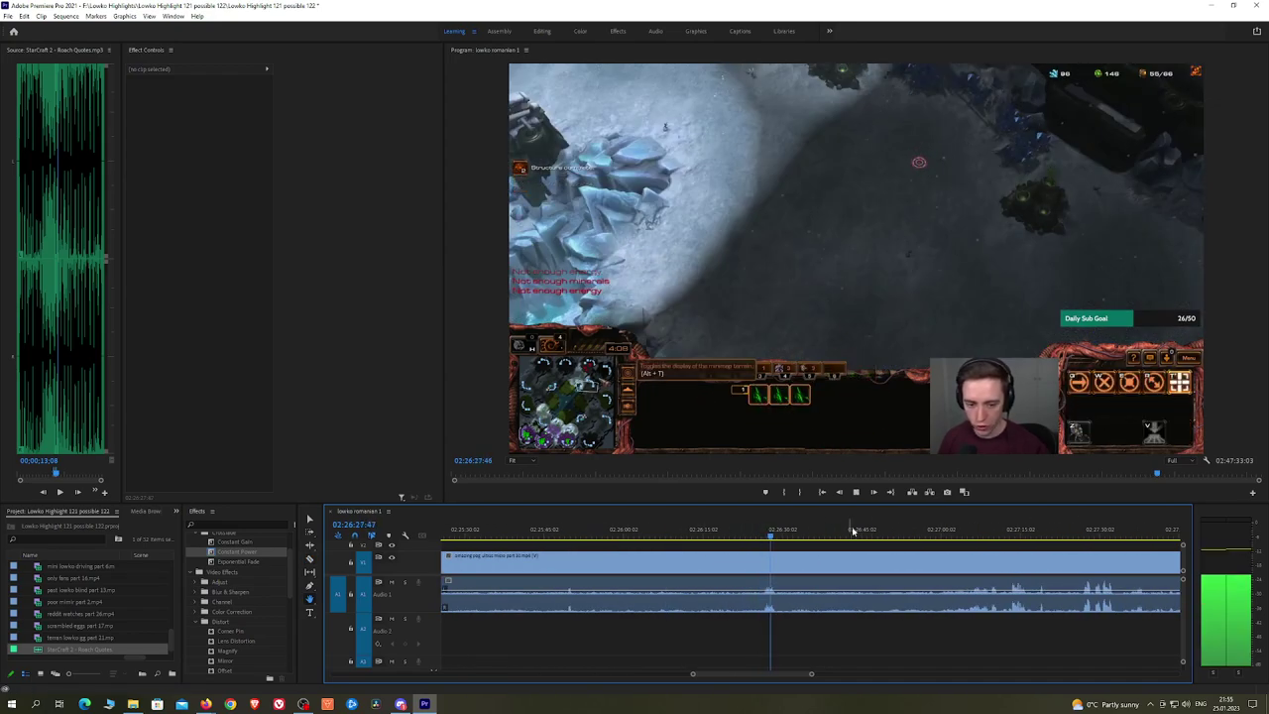
left_click_drag(958, 537, 712, 536)
scroll(792, 533, "up", 2)
left_click(719, 562)
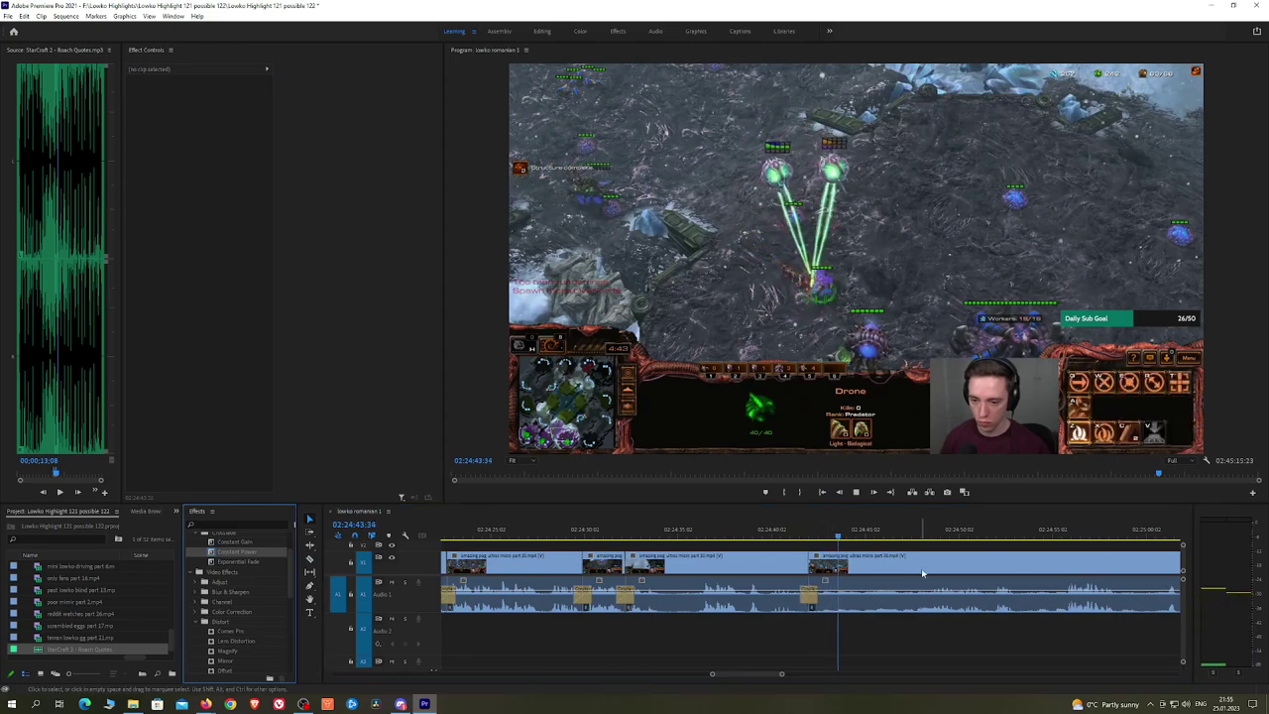
scroll(834, 544, "down", 3)
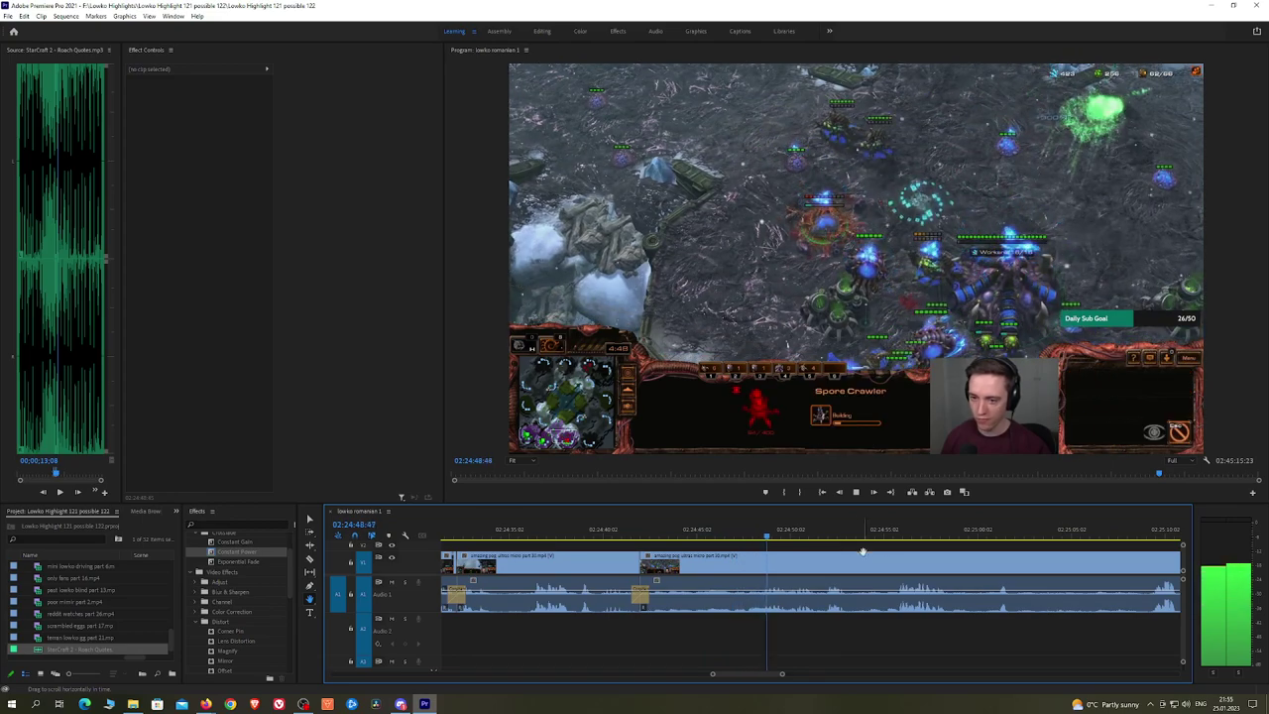
left_click_drag(908, 559, 785, 560)
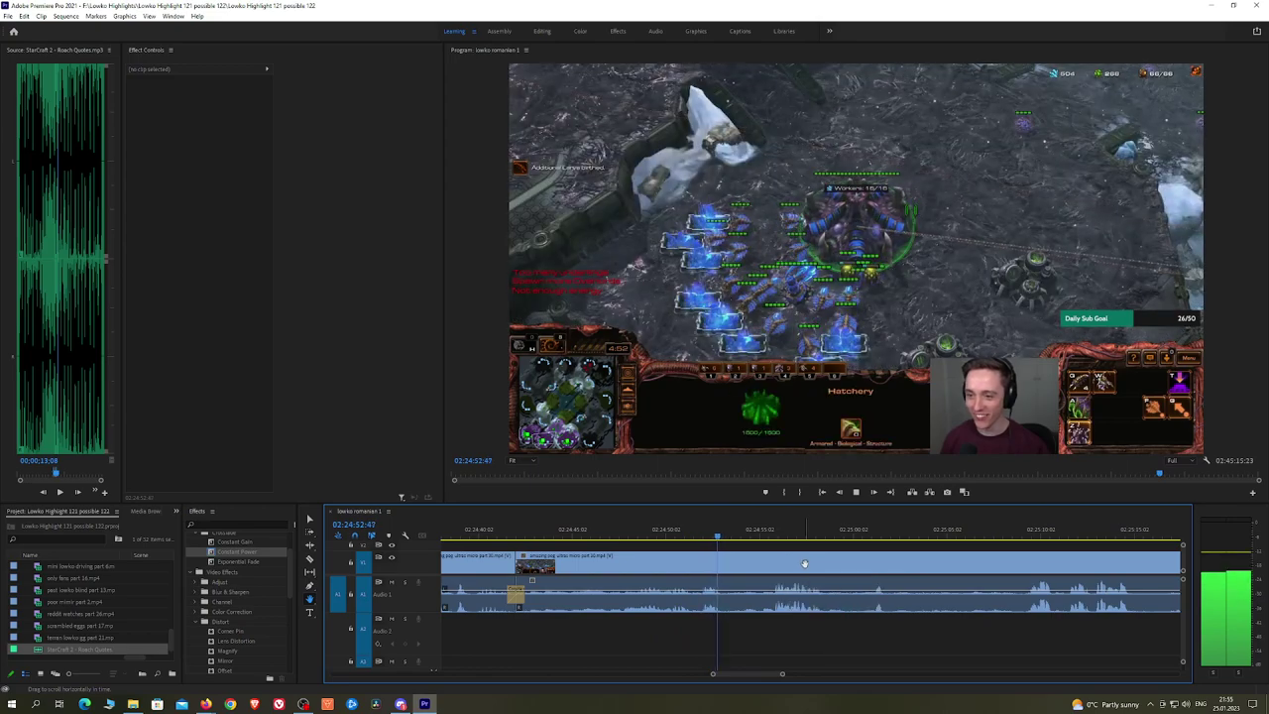
scroll(769, 554, "down", 1)
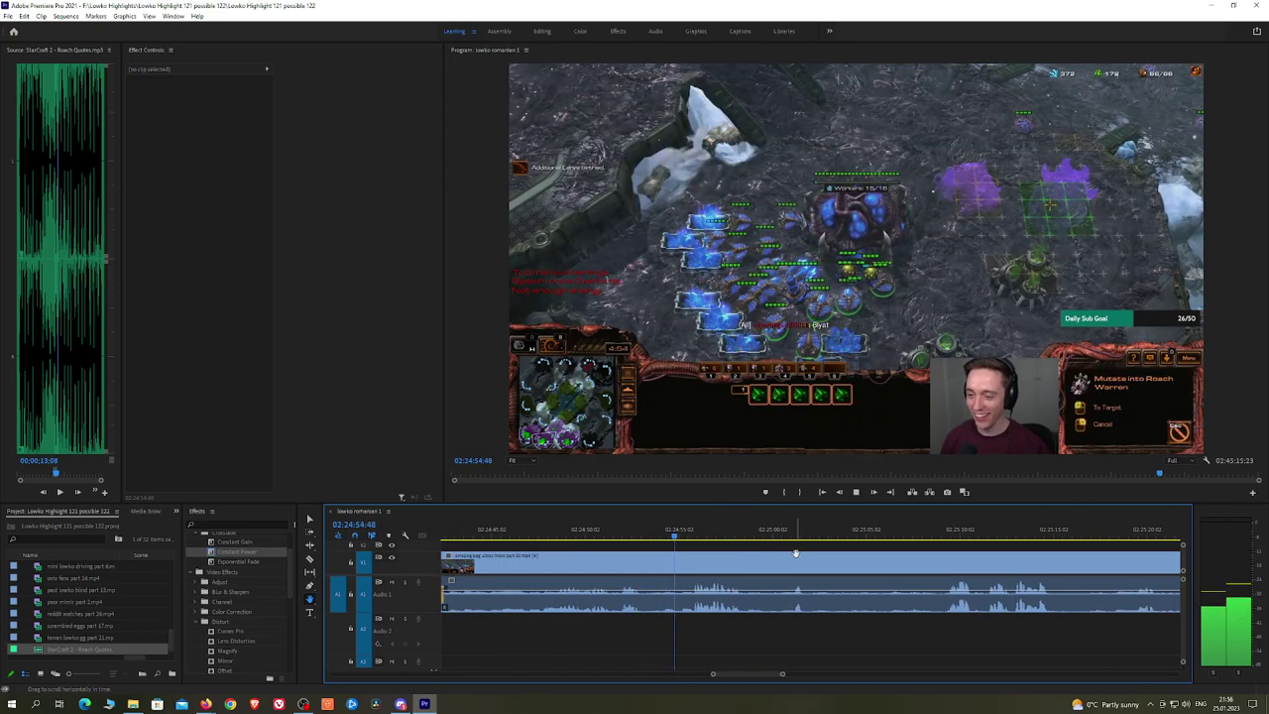
scroll(778, 552, "down", 1)
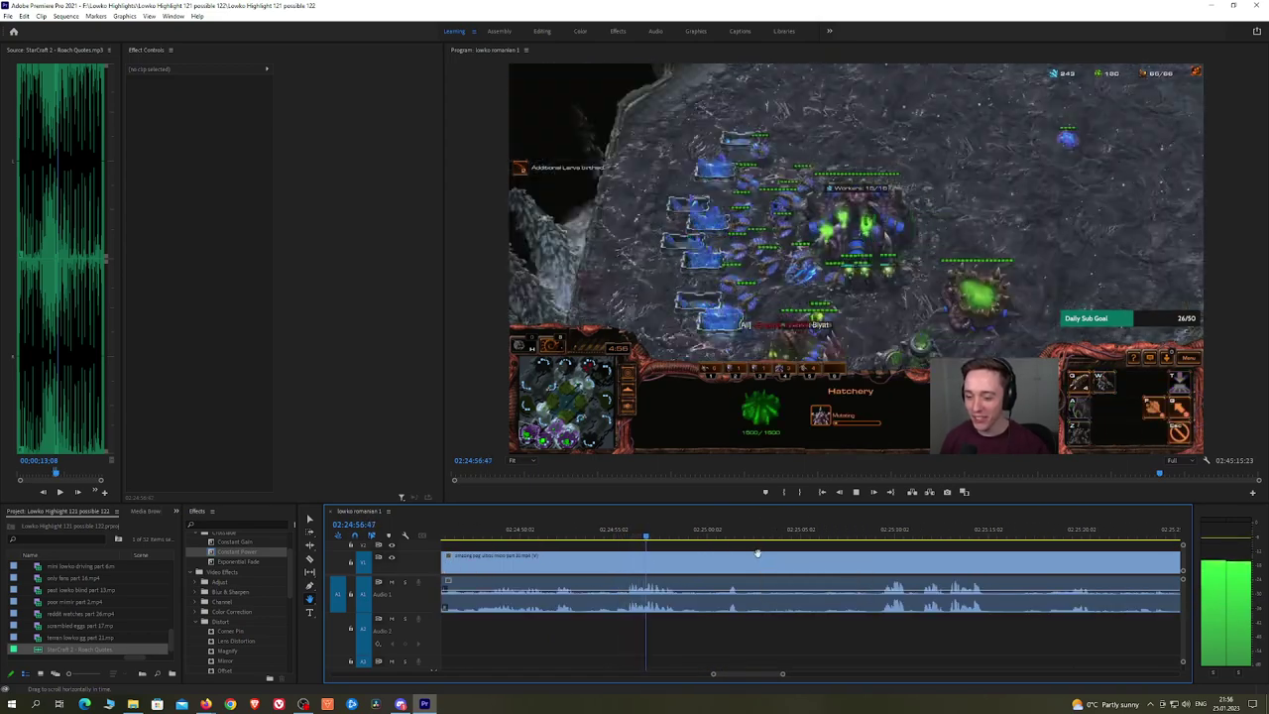
scroll(710, 541, "down", 1)
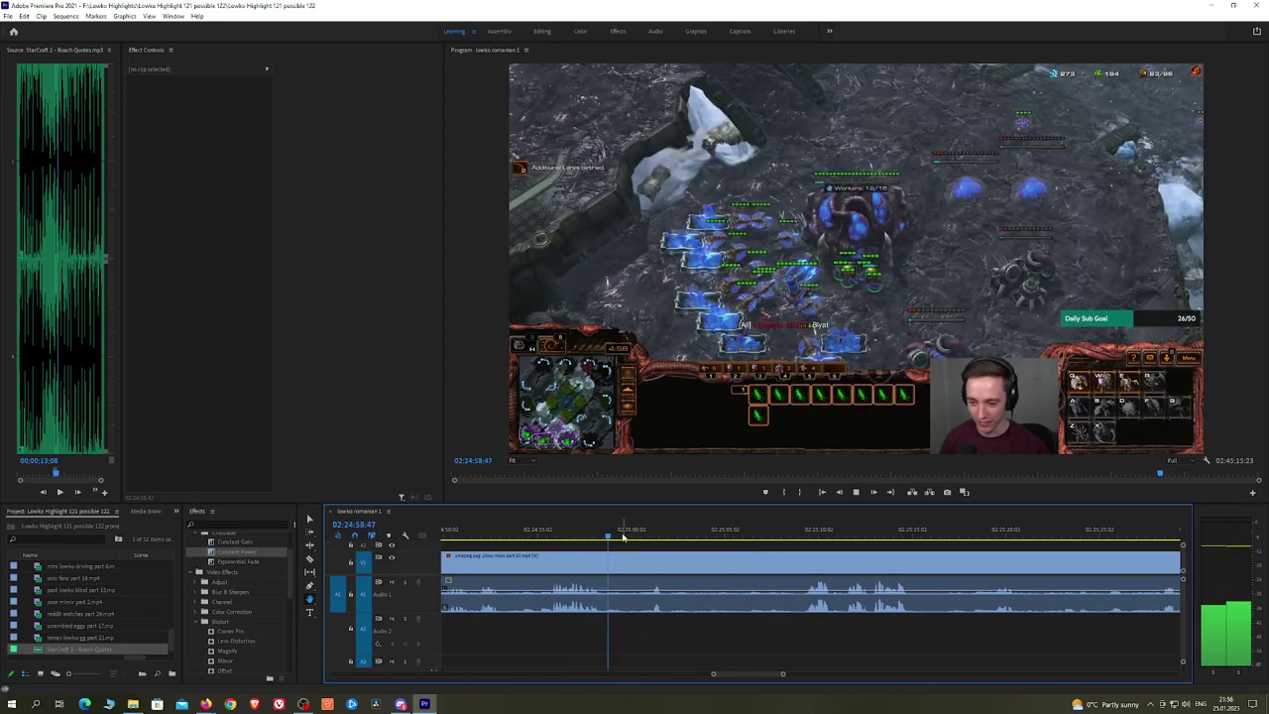
left_click(632, 533)
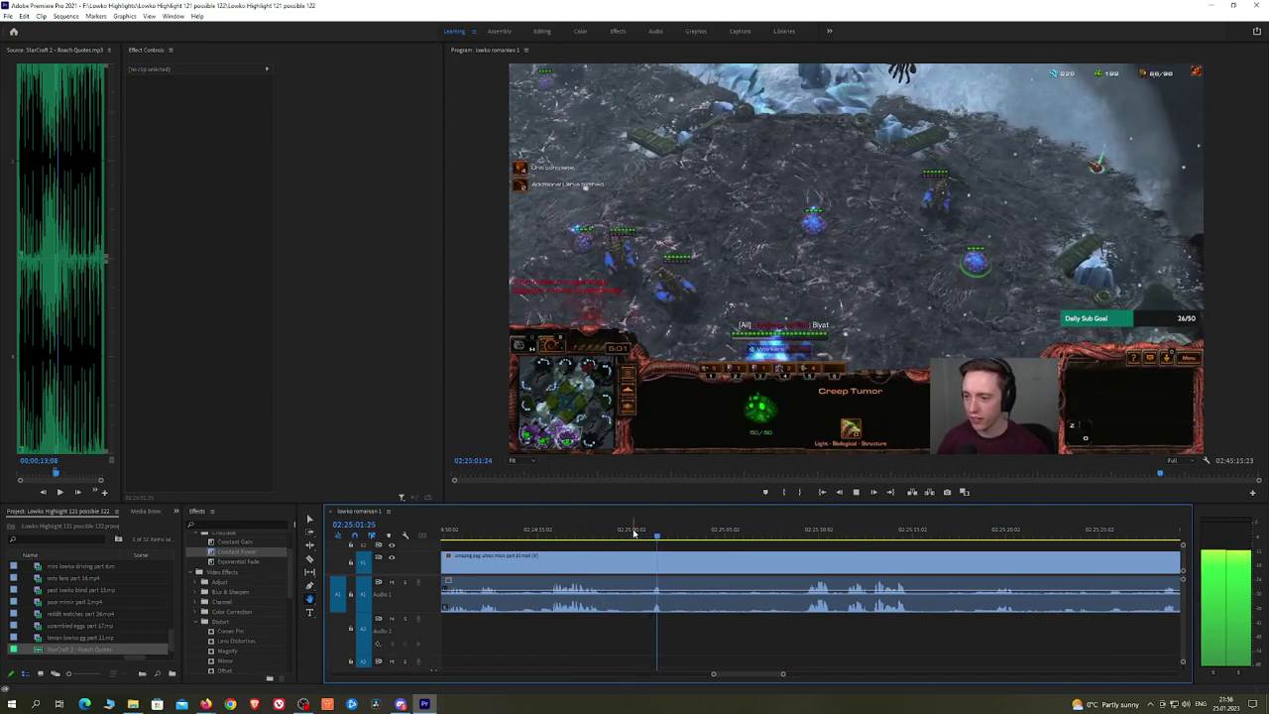
Step: Razor out the unwanted stretch near 02:25 and ripple-delete it to close the gap
key("space")
key("c")
left_click(669, 557)
left_click(804, 534)
key("v")
left_click(807, 558)
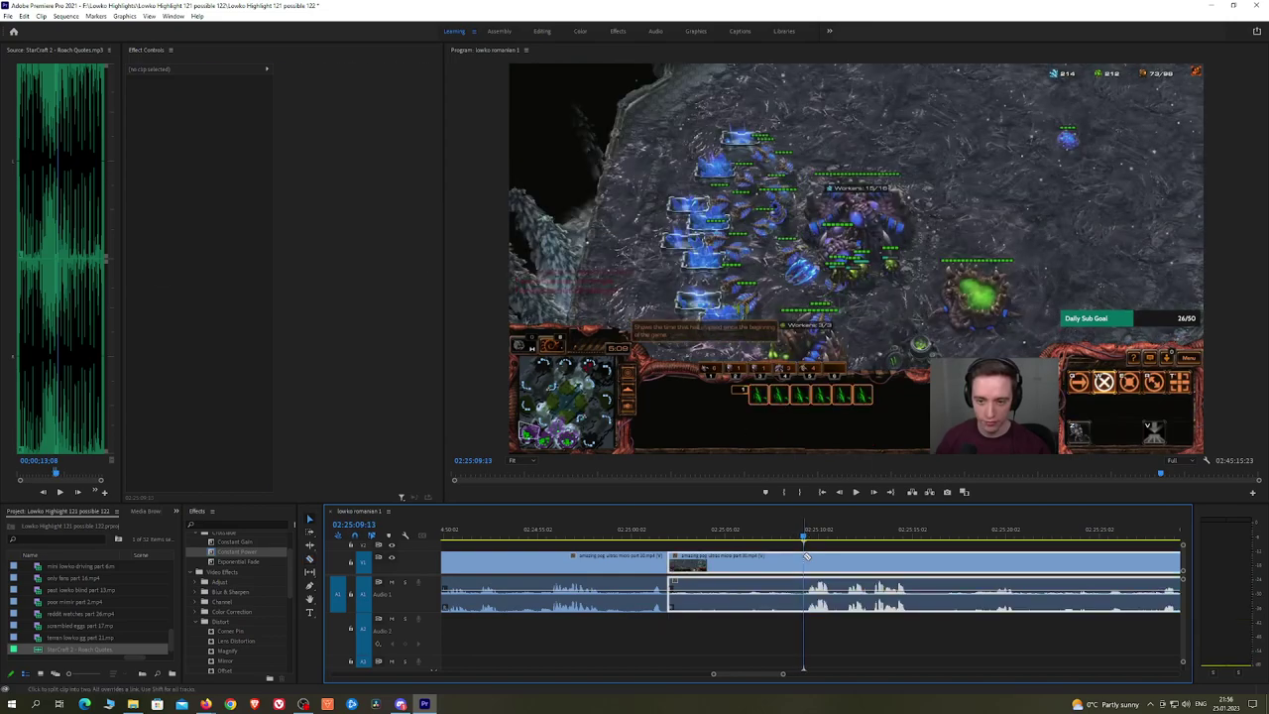
key("v")
left_click(780, 562)
key("shift+Delete")
Step: Put a Constant Power crossfade on the audio join and razor the clip again near 02:25:10
key("Up")
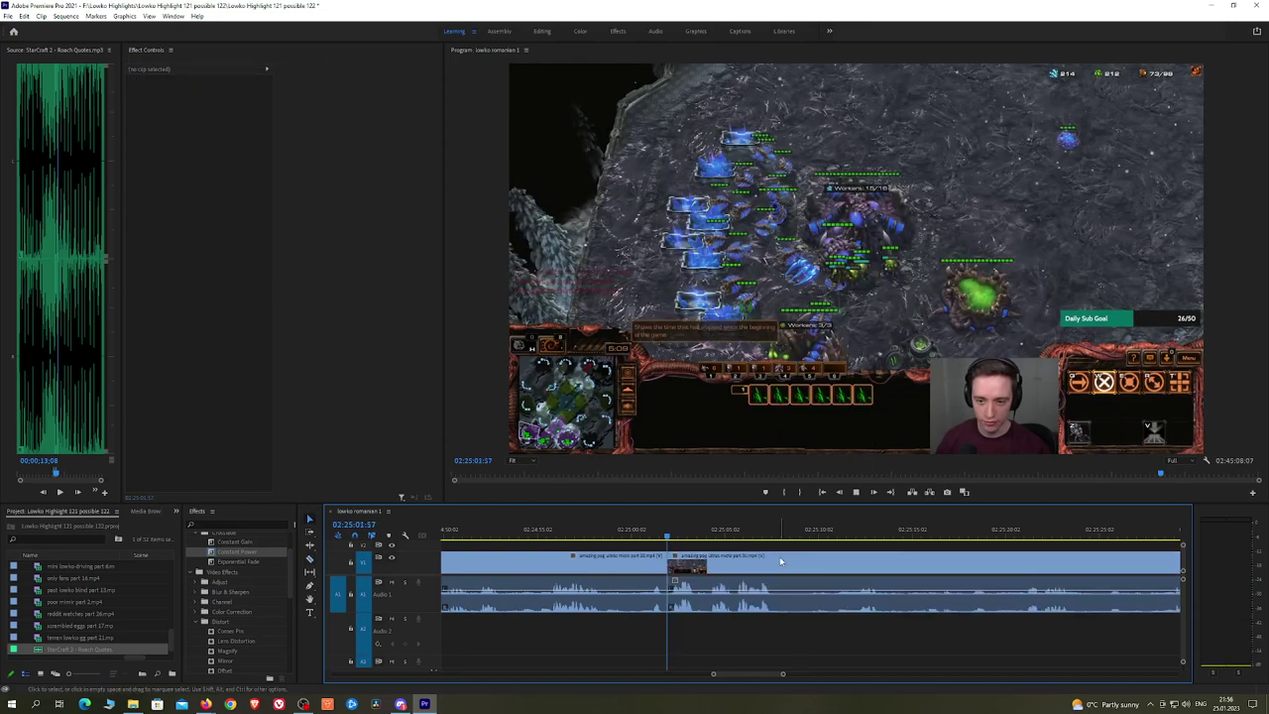
key("space")
left_click_drag(236, 552, 671, 592)
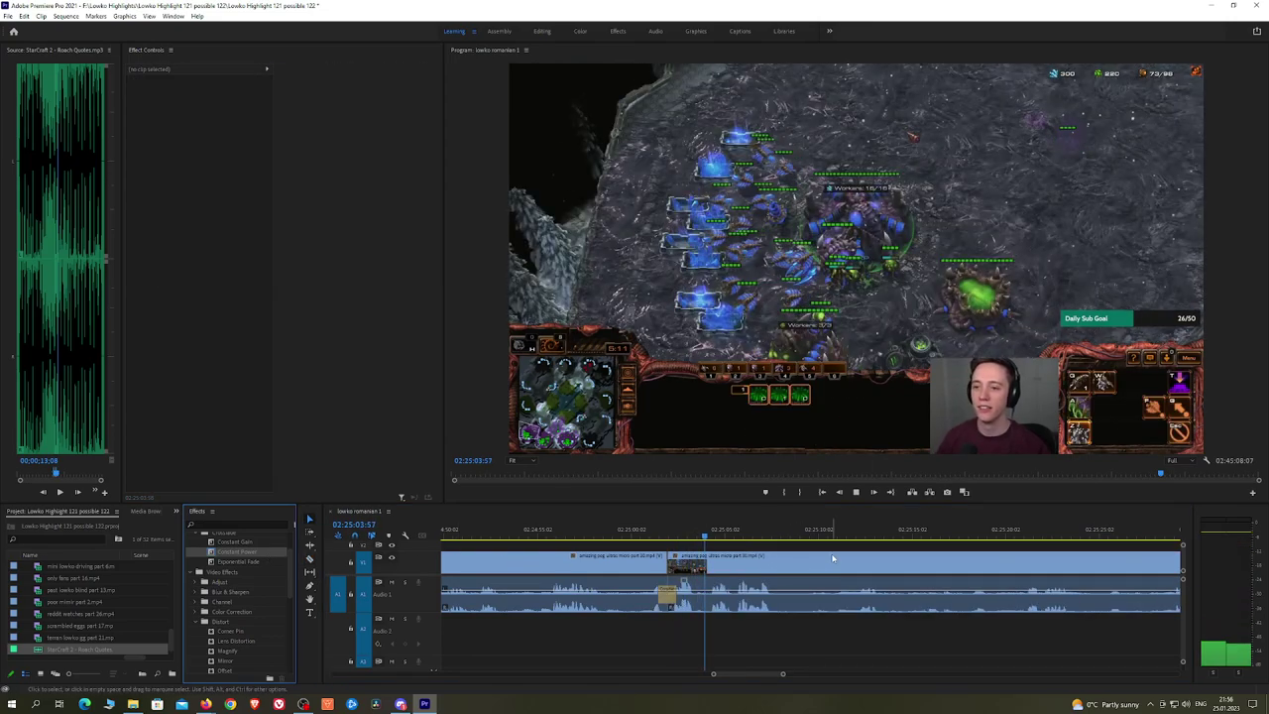
scroll(798, 547, "down", 2)
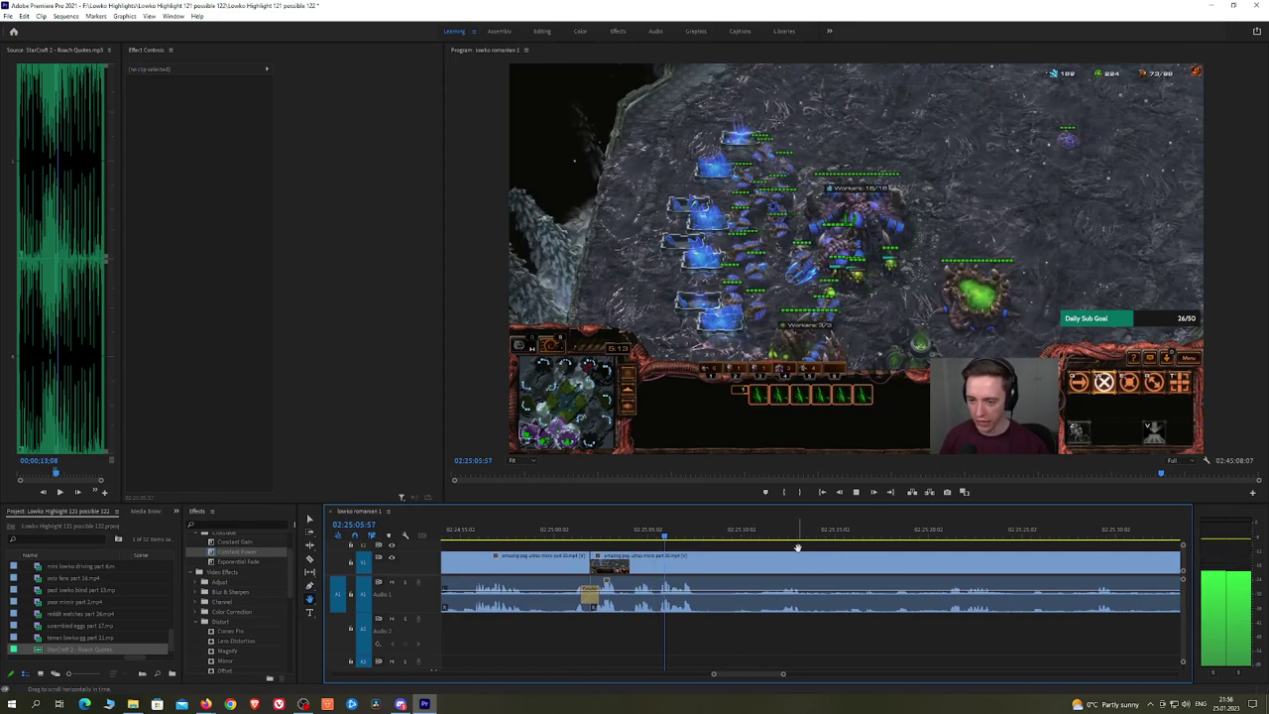
left_click(701, 560)
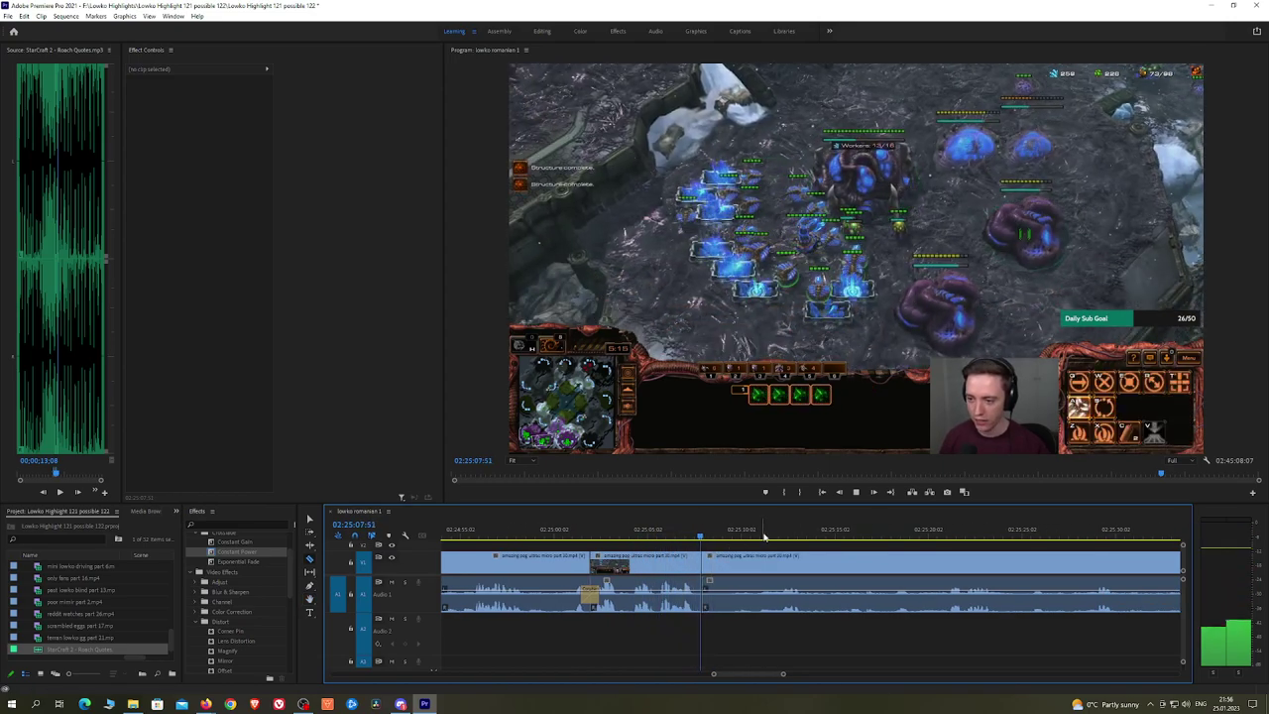
Step: Preview the footage from about 02:25:12 through 02:25:56
left_click(781, 534)
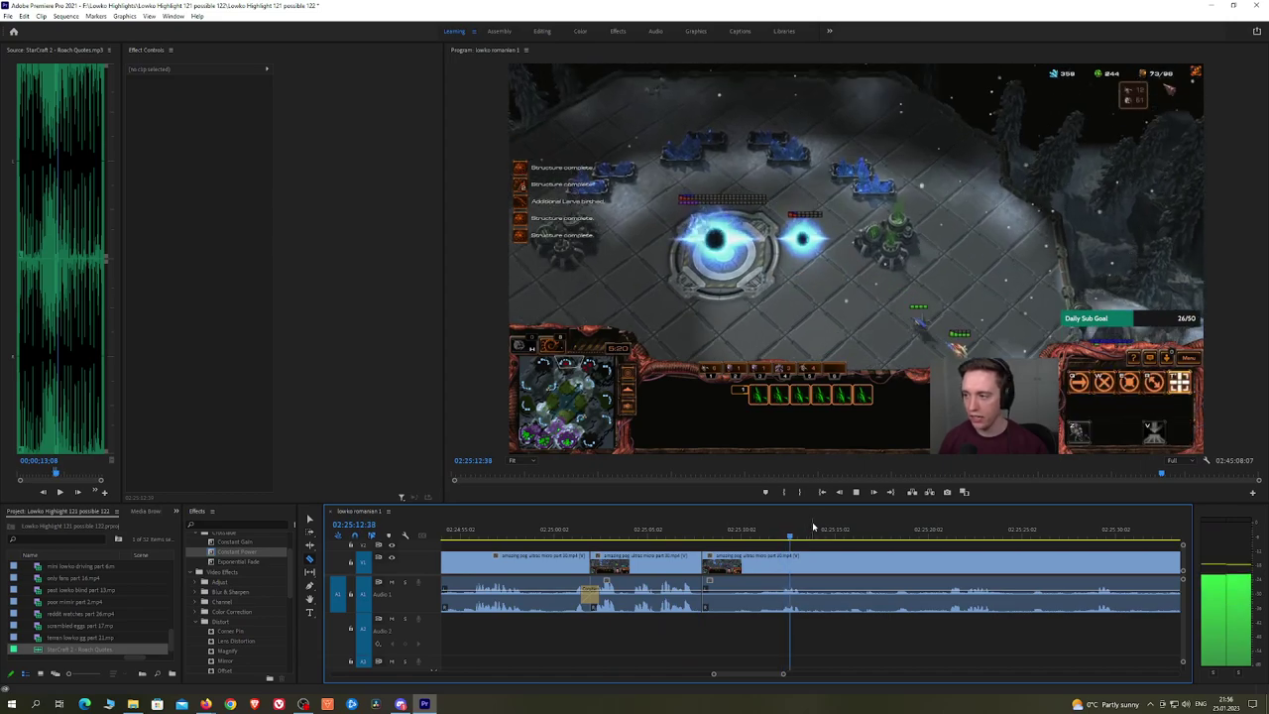
left_click(908, 526)
left_click(943, 523)
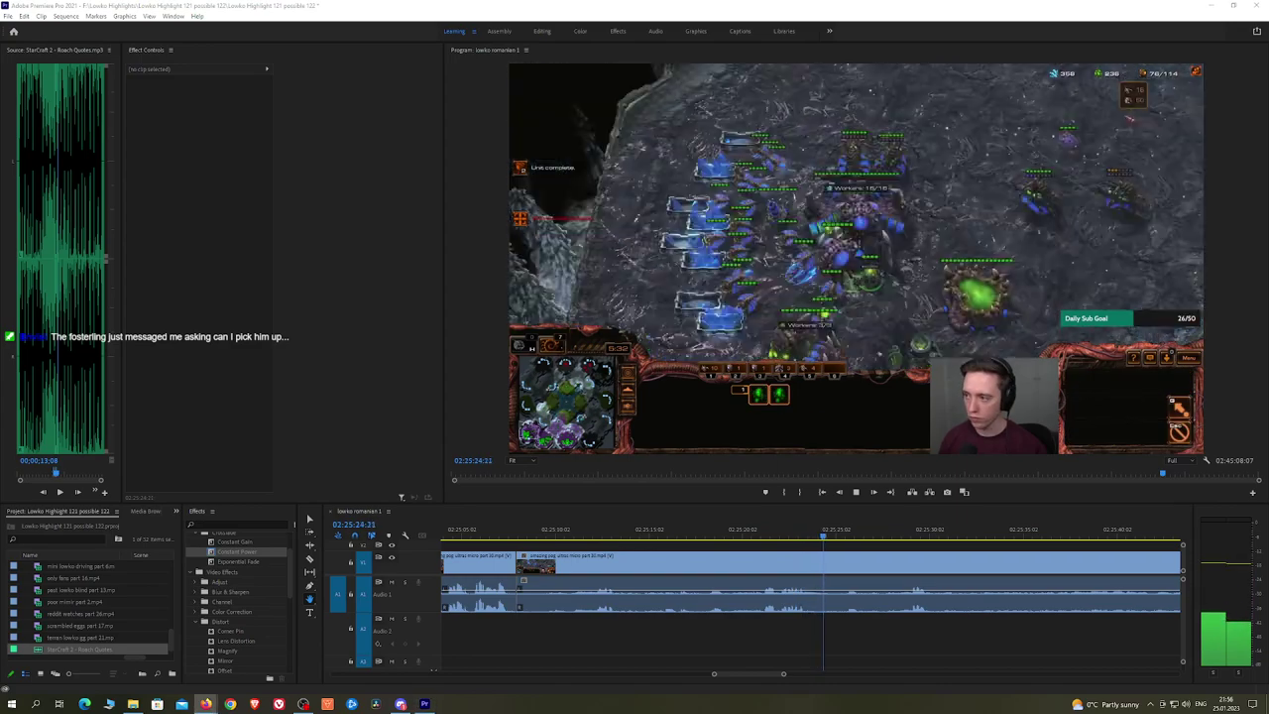
left_click(910, 537)
scroll(972, 545, "down", 3)
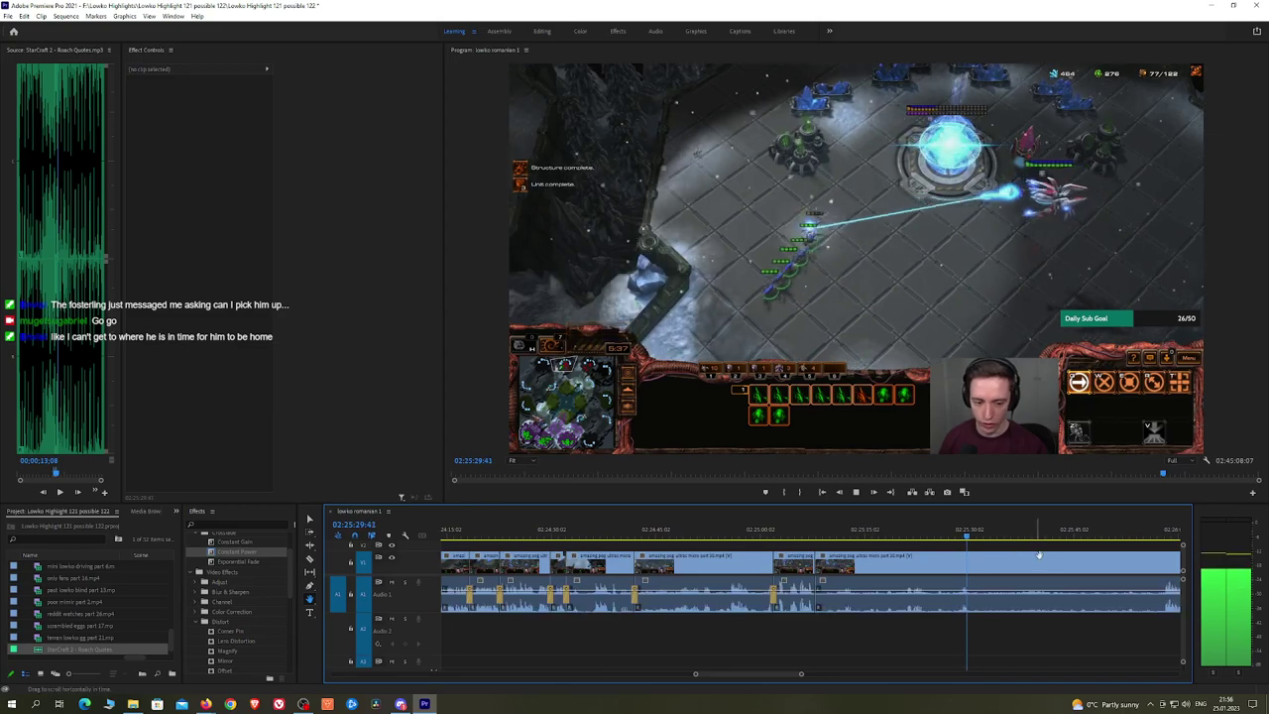
left_click_drag(1051, 556, 803, 550)
left_click(882, 528)
left_click_drag(883, 525, 896, 522)
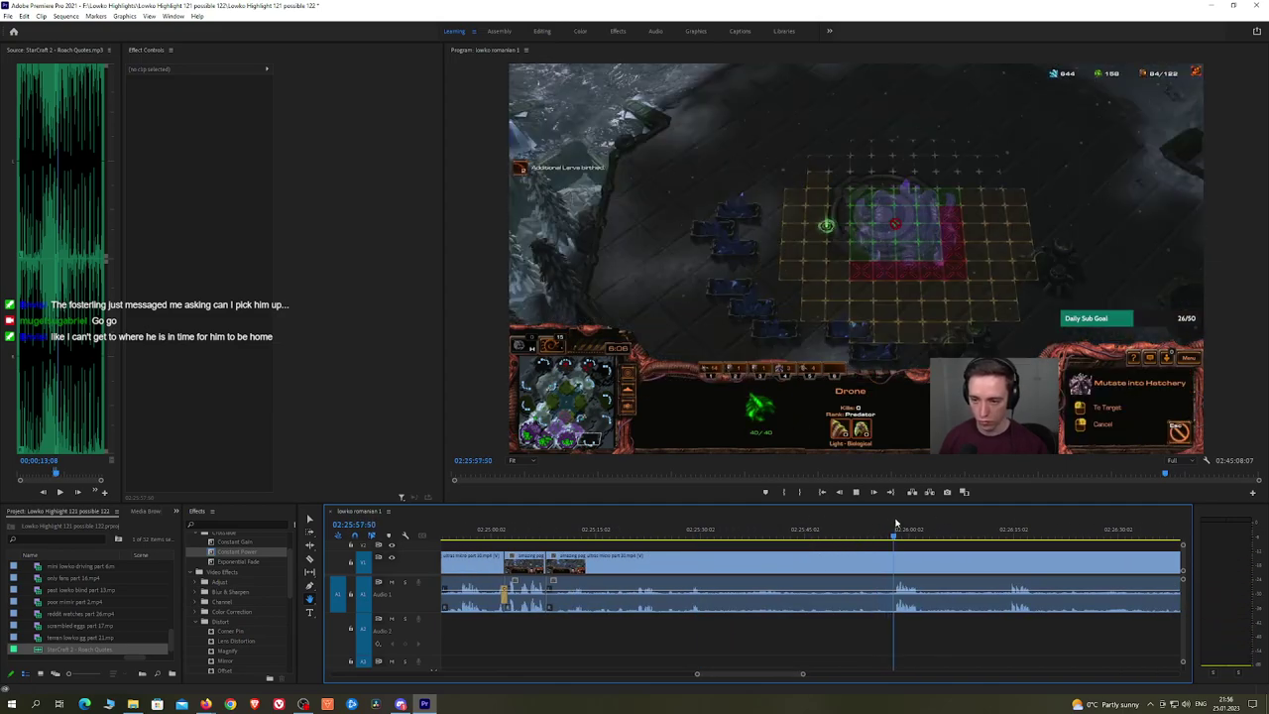
scroll(889, 557, "up", 2)
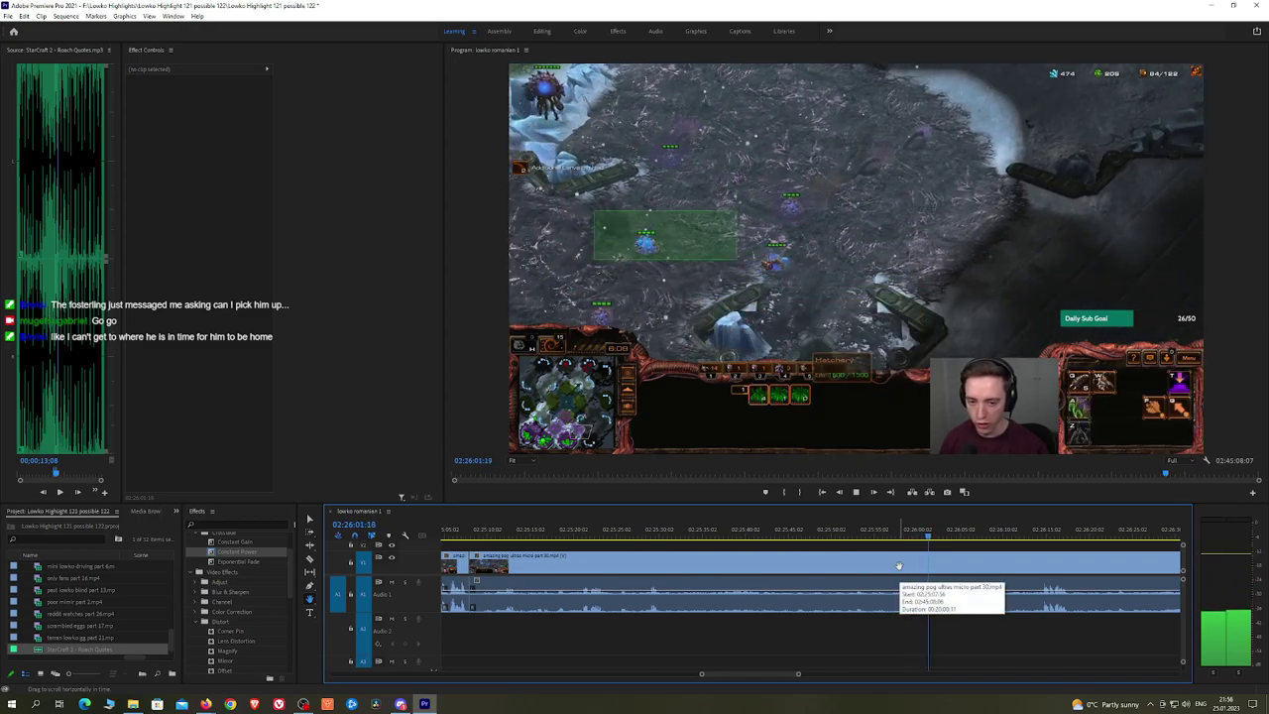
scroll(900, 563, "up", 1)
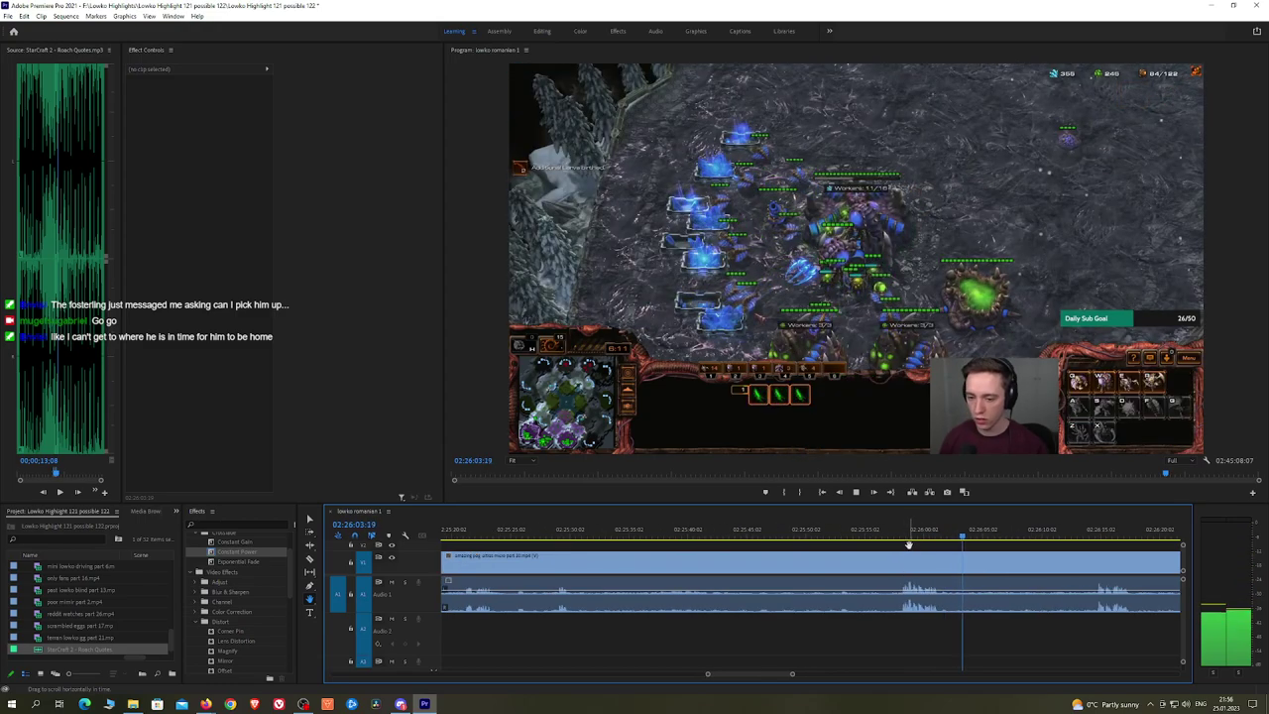
Step: Scrub and play through the footage from 02:26:12 to about 02:28:04
left_click_drag(911, 535, 1073, 531)
key("space")
scroll(1093, 557, "down", 2)
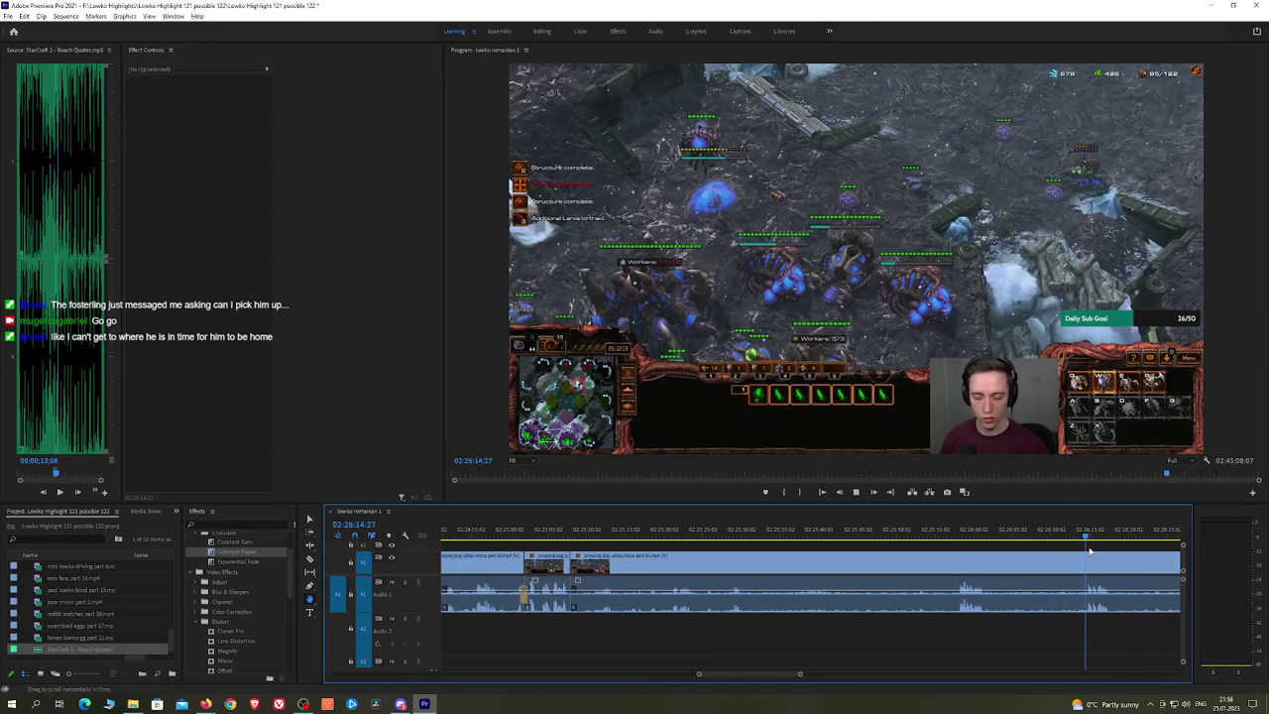
scroll(1093, 557, "down", 3)
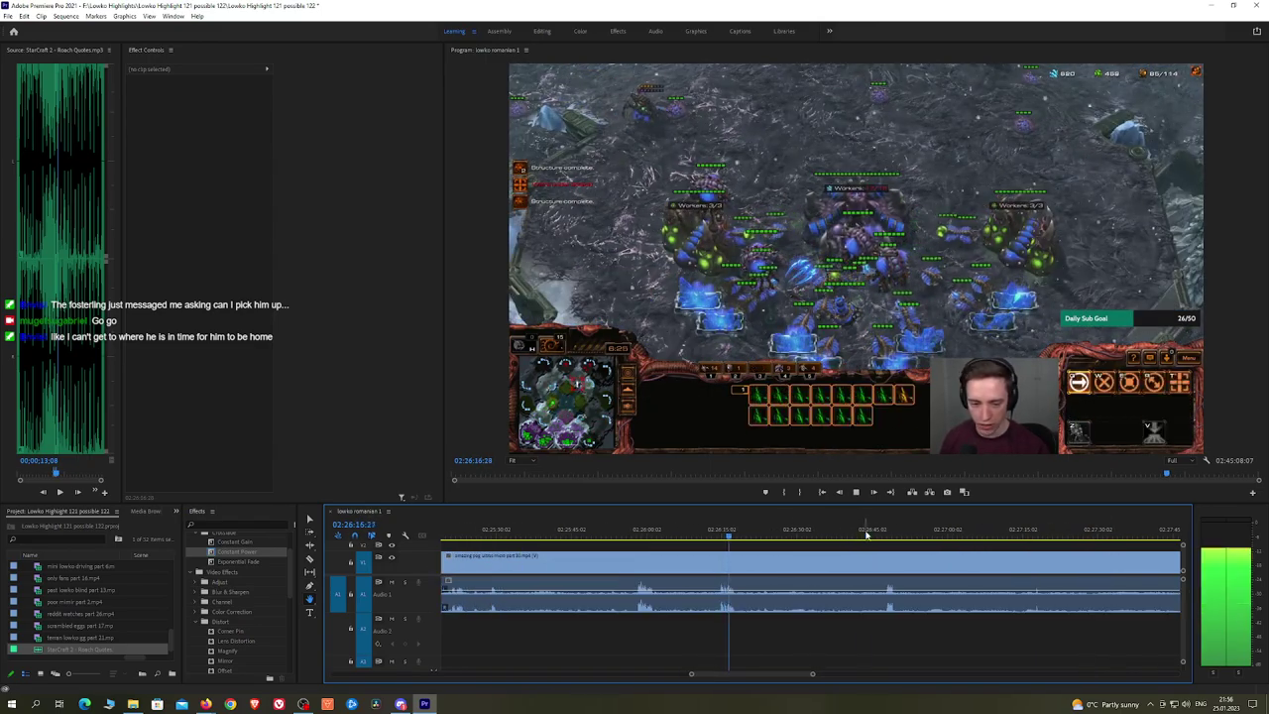
left_click(908, 527)
left_click_drag(908, 528, 1034, 535)
scroll(1059, 565, "down", 3)
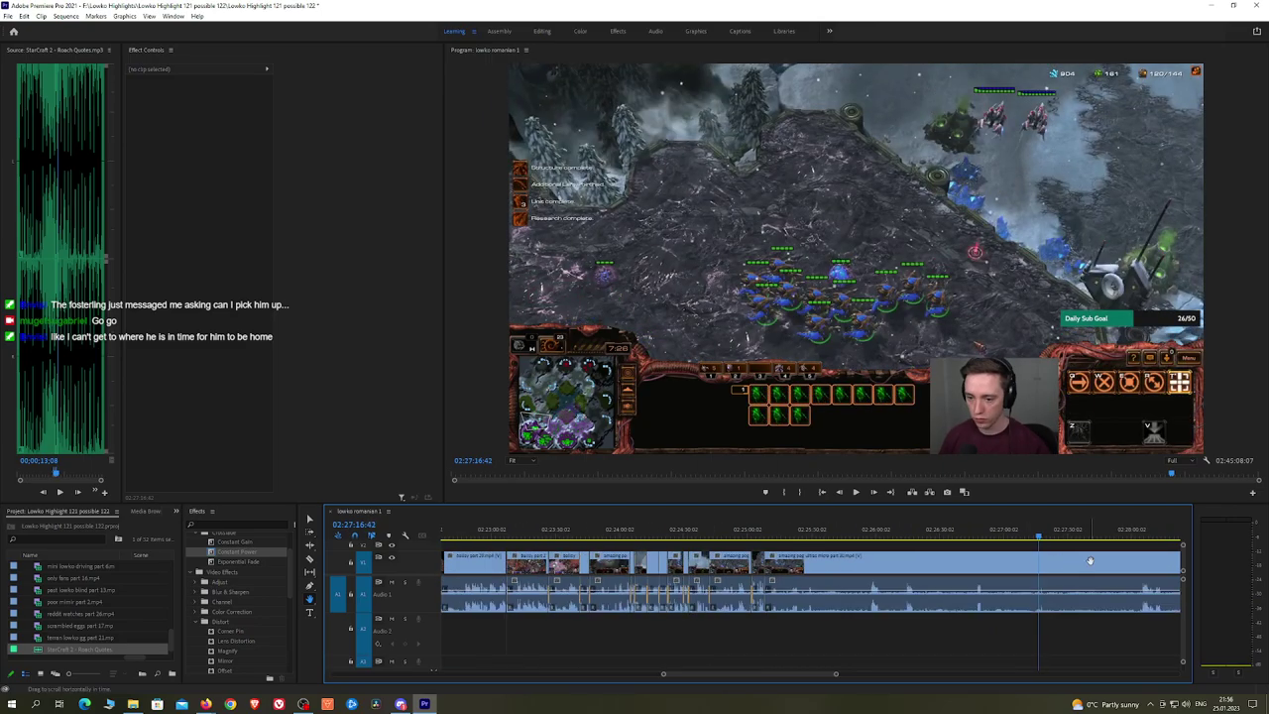
scroll(1091, 561, "up", 2)
left_click(856, 531)
key("space")
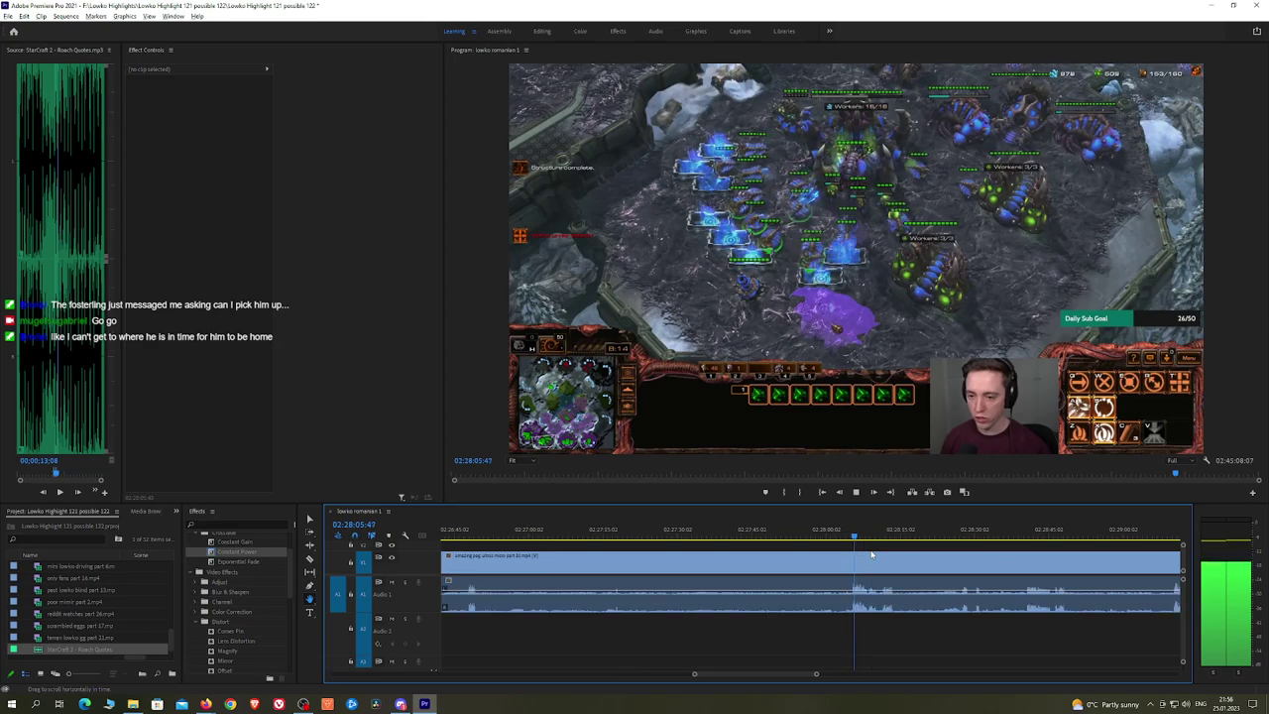
scroll(878, 546, "up", 3)
scroll(878, 547, "up", 2)
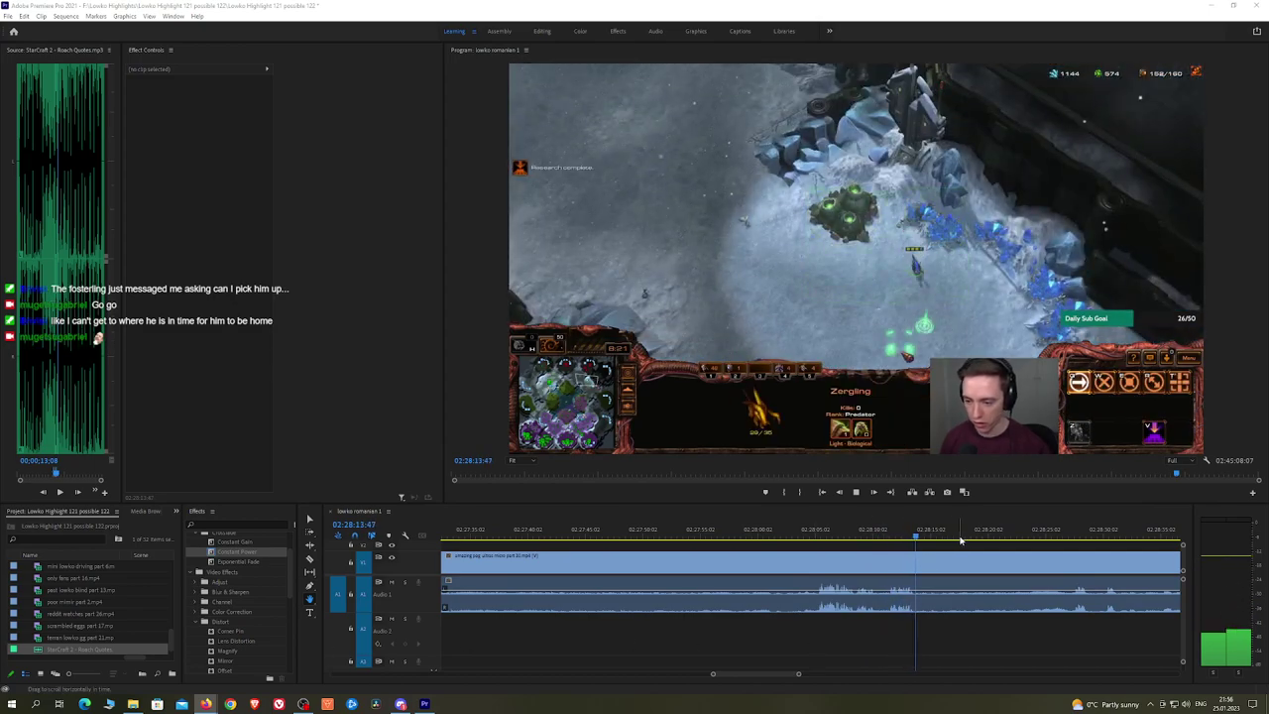
Step: Rewatch from 02:28:04 and split the clip at about 02:28:09
left_click(813, 534)
key("space")
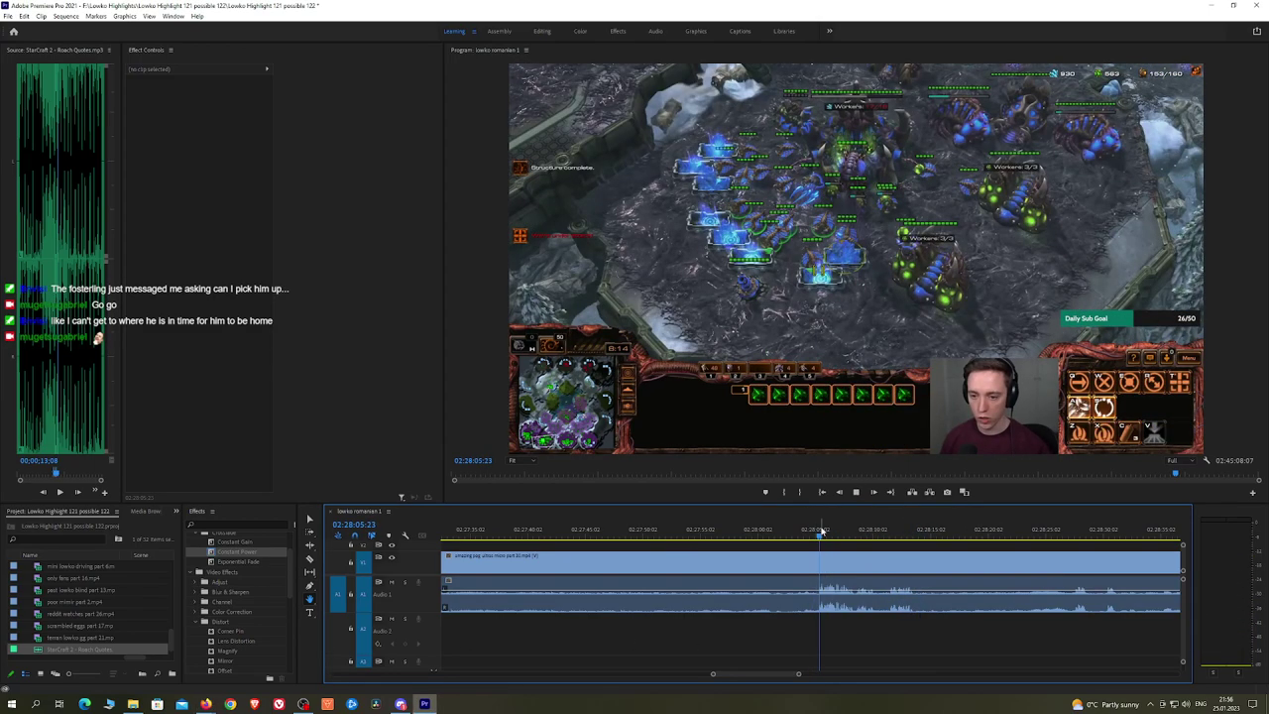
left_click_drag(932, 551, 879, 552)
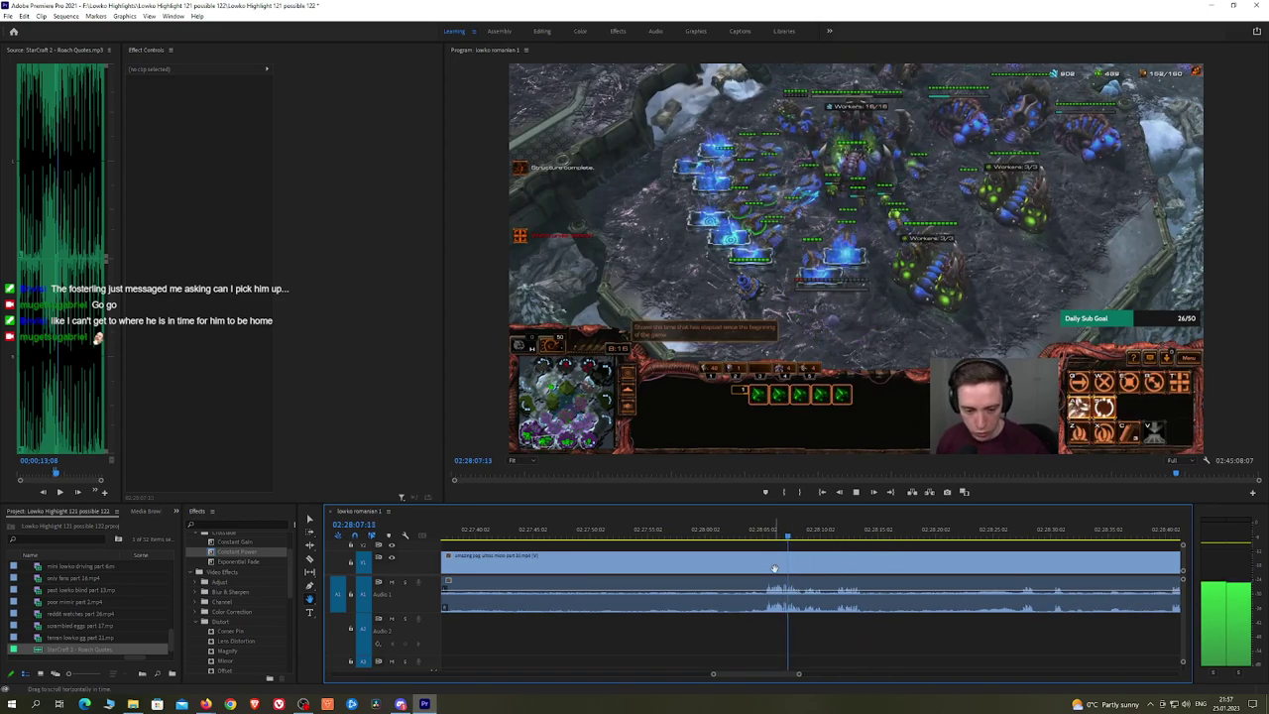
key("c")
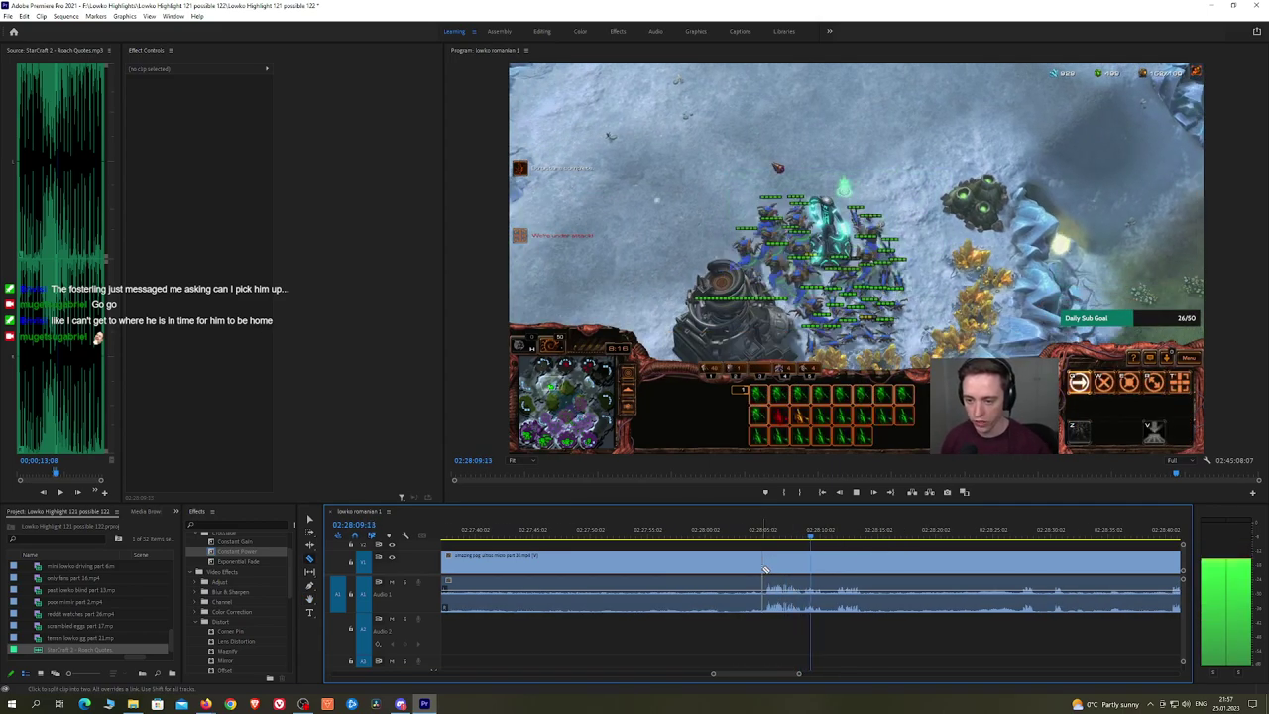
left_click(763, 570)
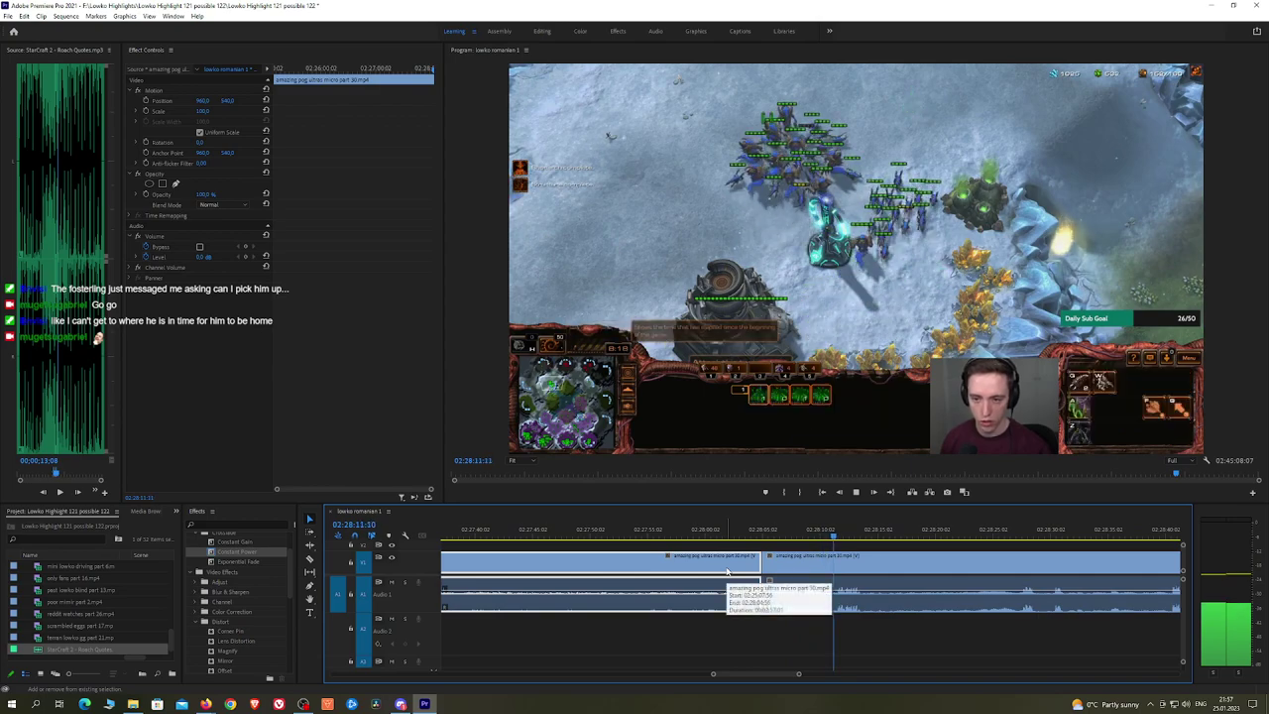
Step: Ripple-delete the footage before the new cut, then split the clip at the next cut point
key("shift+Delete")
key("space")
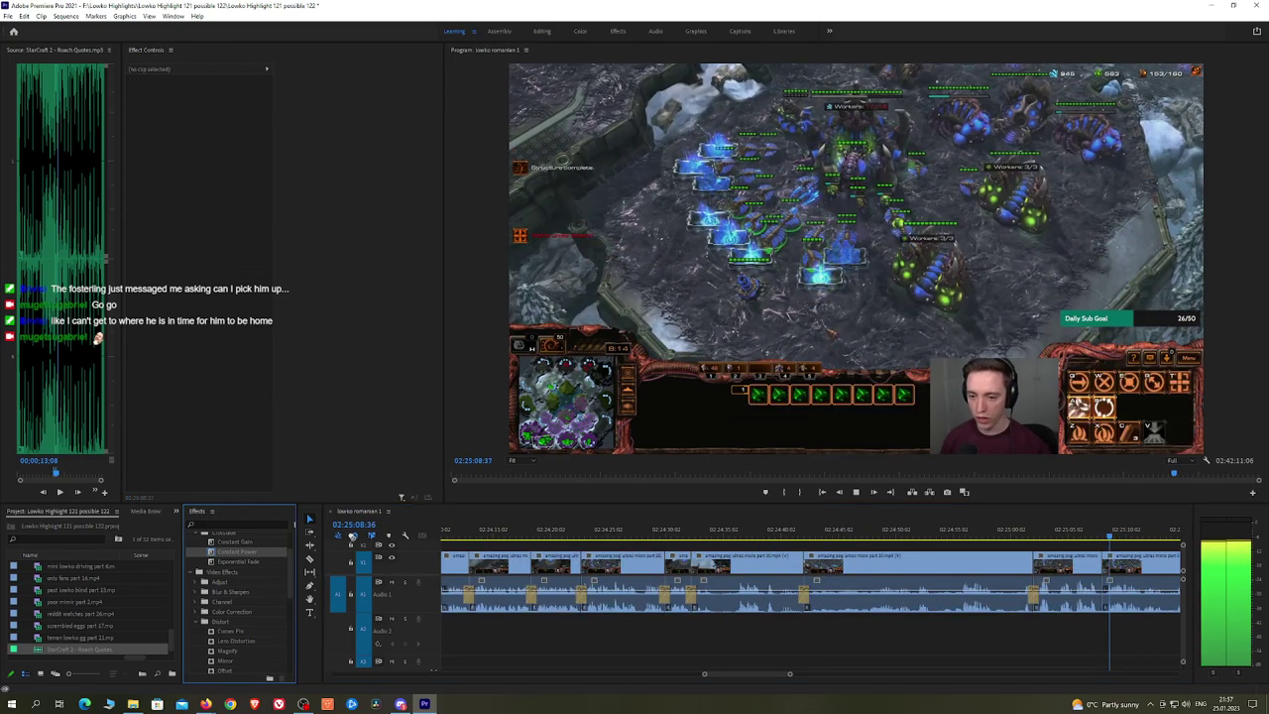
key("h")
left_click_drag(1150, 567, 751, 568)
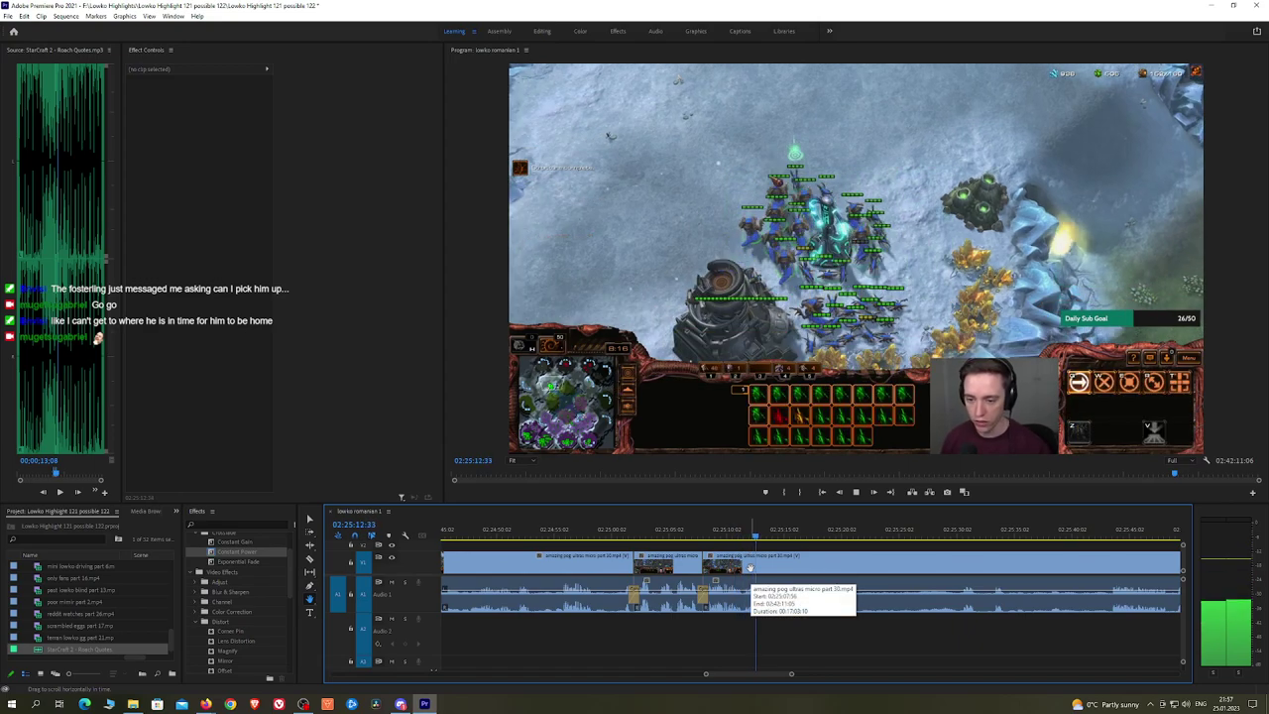
scroll(751, 565, "down", 2)
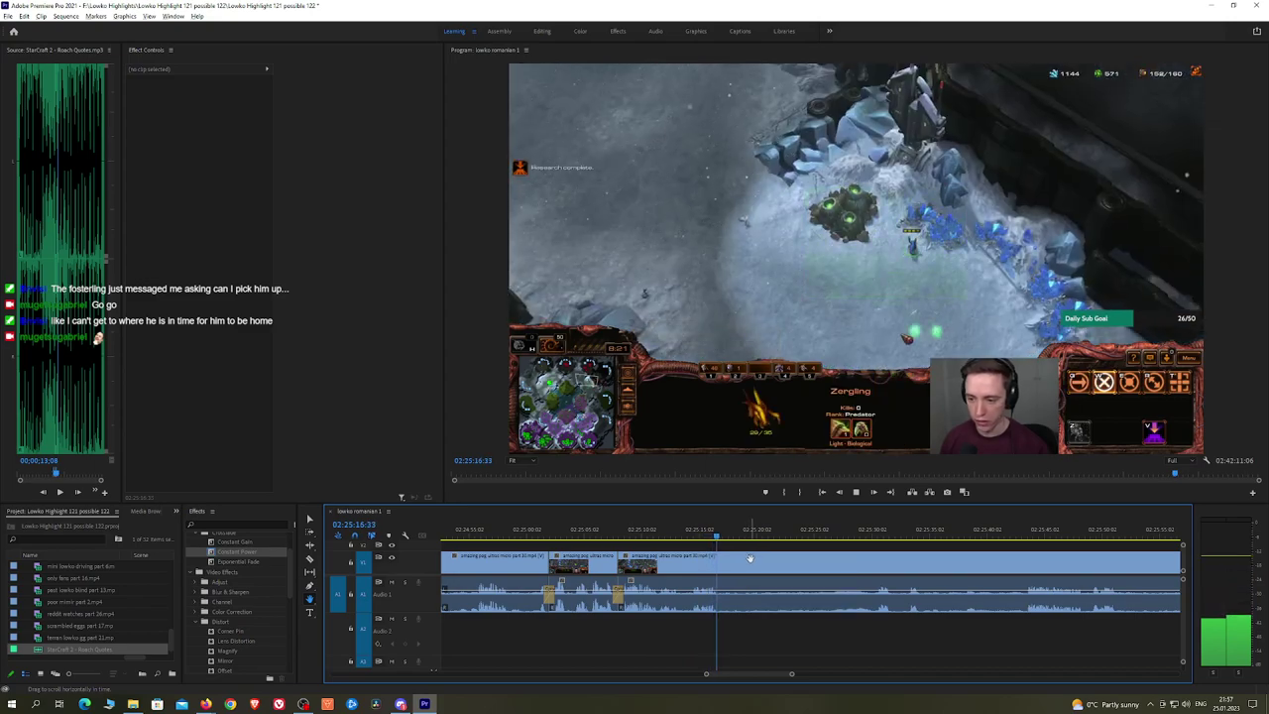
scroll(725, 567, "up", 1)
key("c")
left_click(714, 568)
Step: Review the footage from about 02:25:30 up to around 02:26:12
left_click_drag(873, 529, 924, 527)
scroll(922, 536, "down", 1)
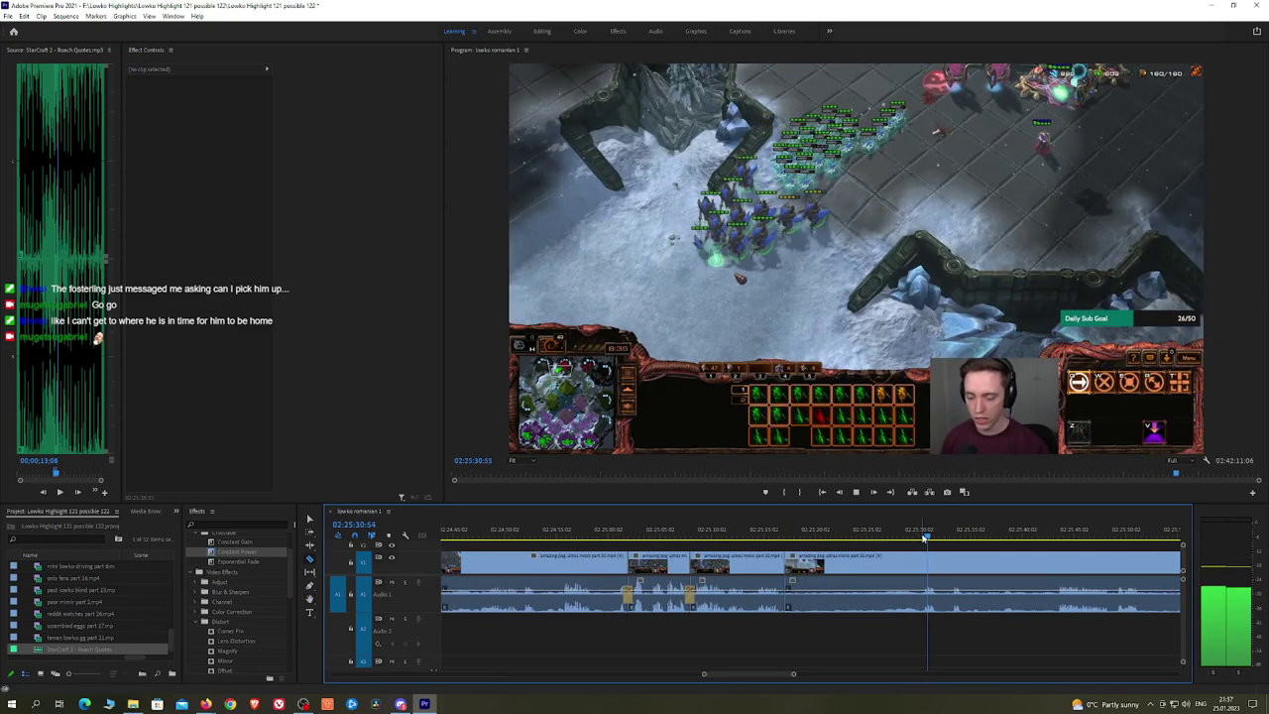
key("space")
left_click_drag(922, 533, 807, 542)
key("space")
scroll(829, 557, "down", 3)
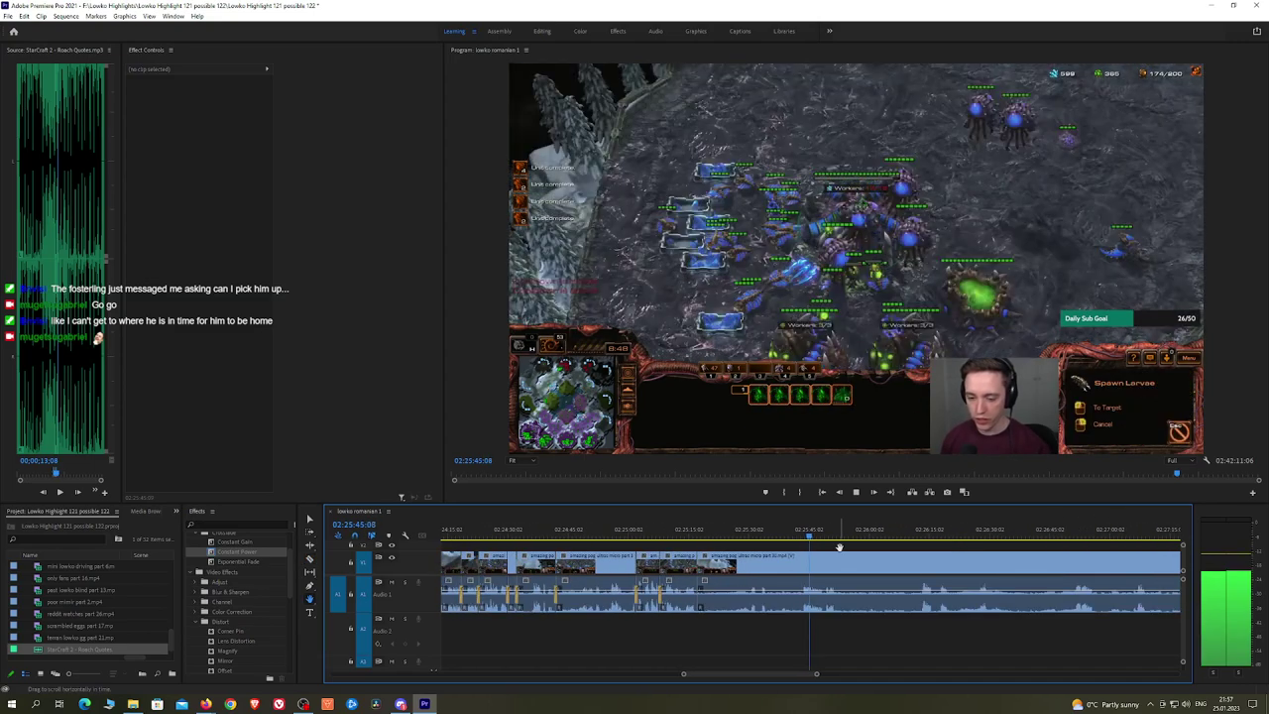
scroll(872, 553, "up", 3)
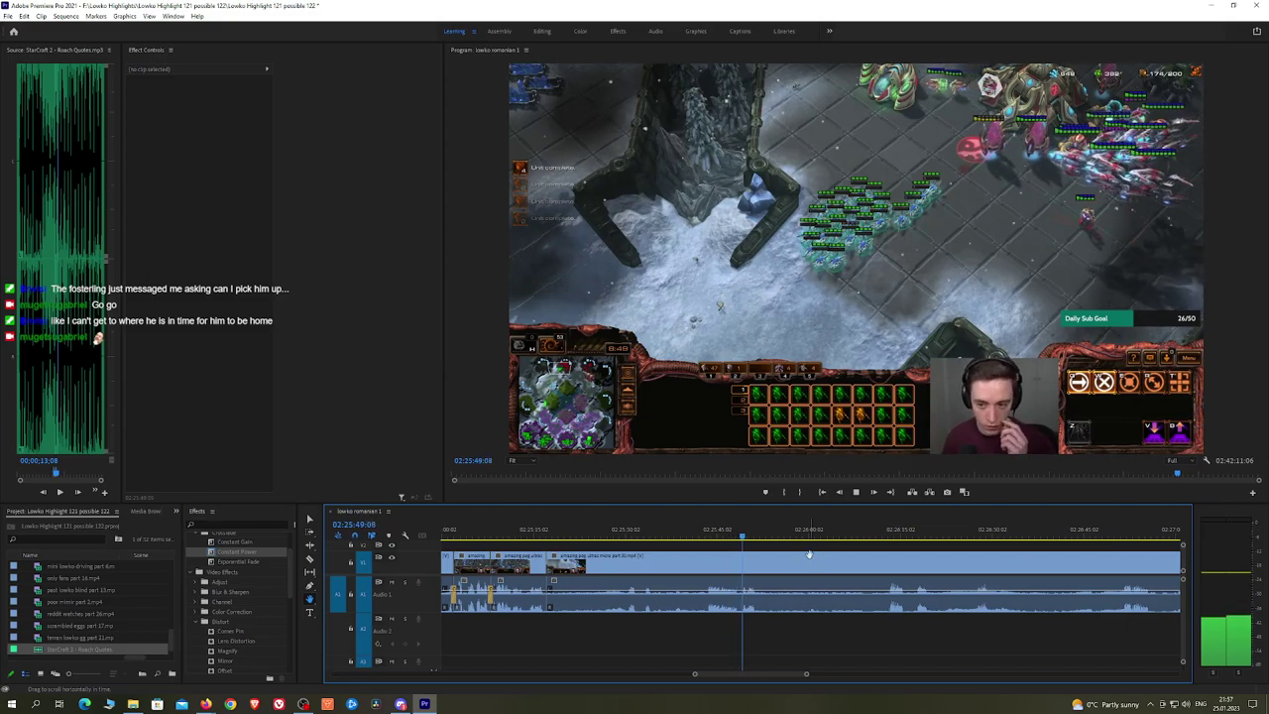
left_click_drag(809, 535, 889, 535)
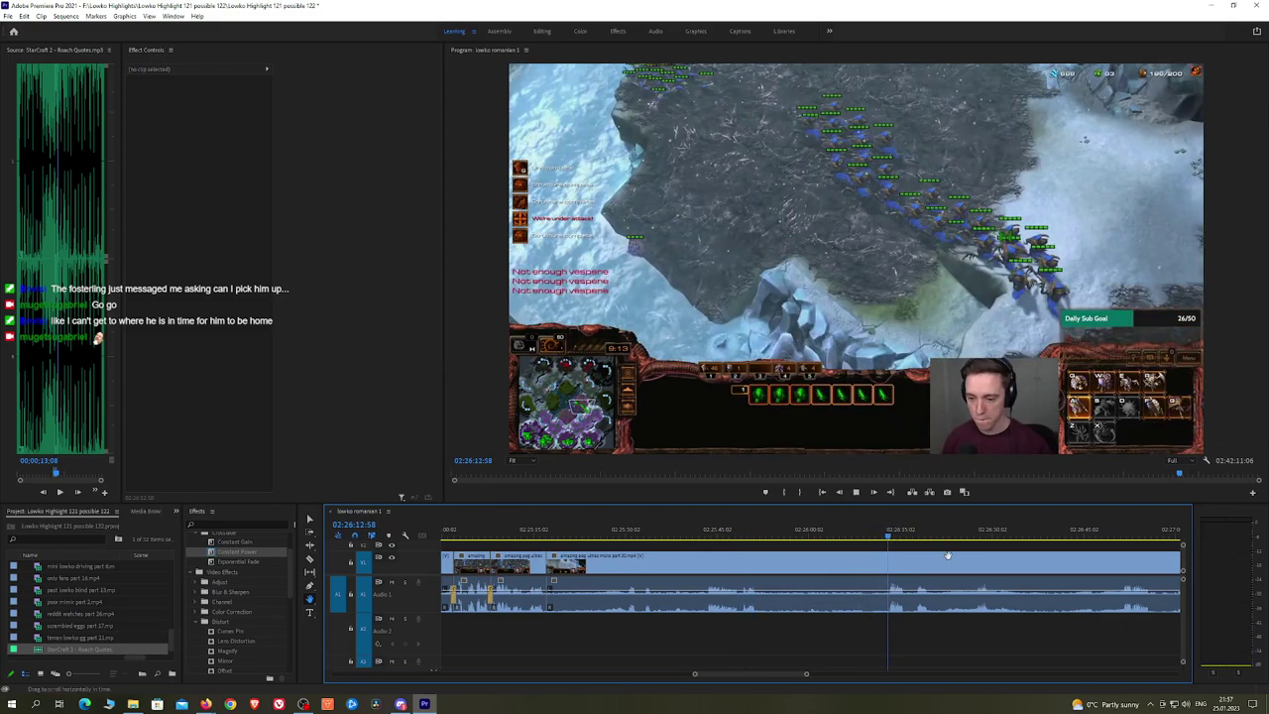
scroll(947, 555, "down", 5)
key("space")
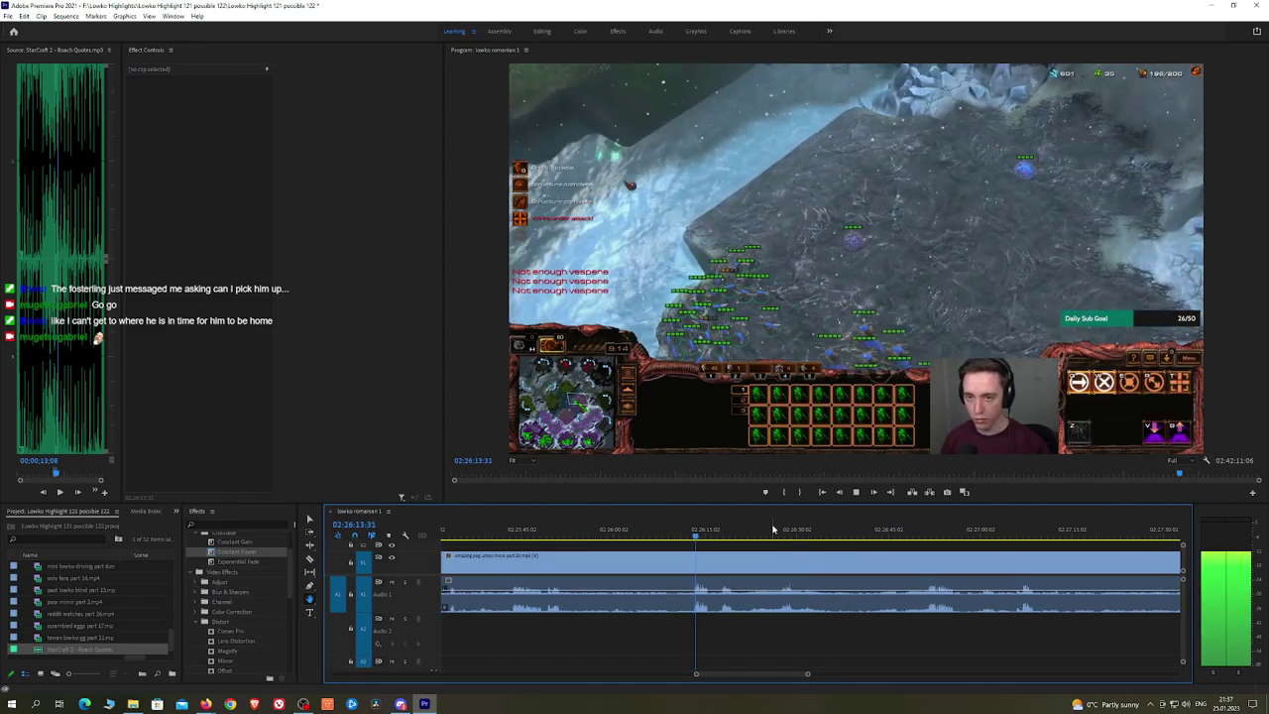
scroll(749, 533, "up", 3)
Step: Split at the playhead, ripple-delete the piece before it, and add a Constant Power crossfade
key("c")
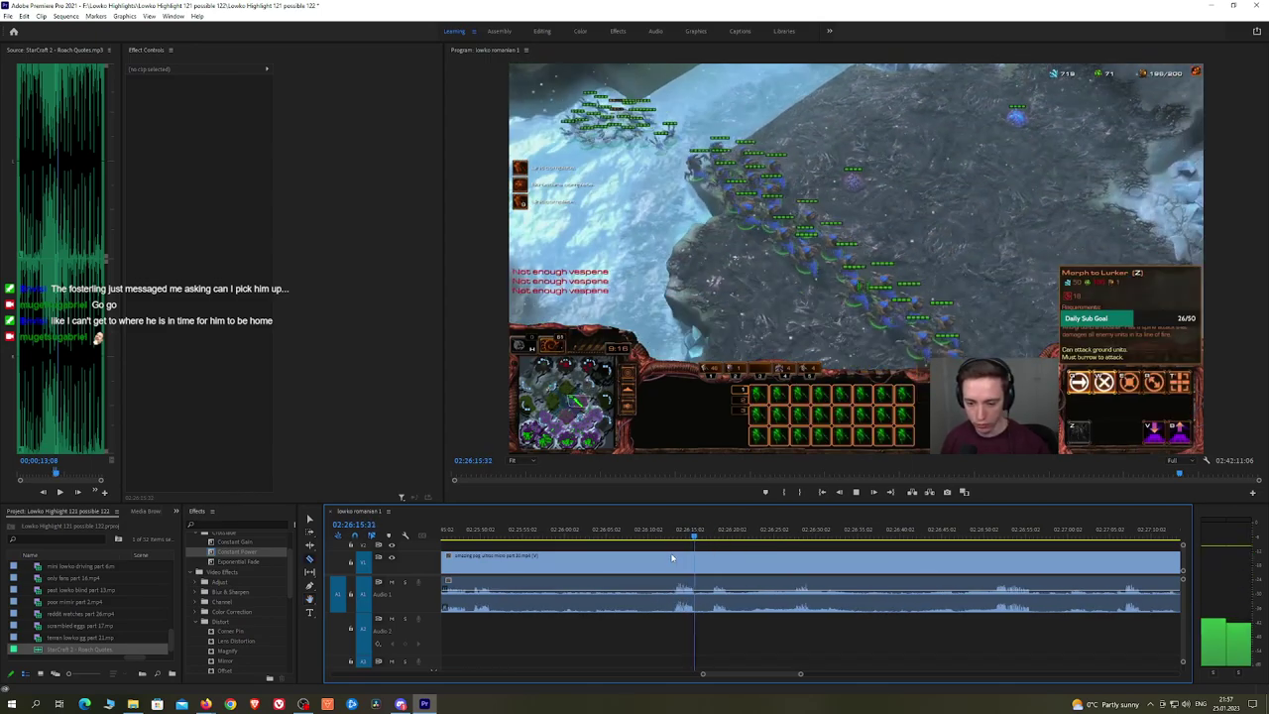
left_click(674, 556)
key("v")
left_click(652, 558)
key("shift+Delete")
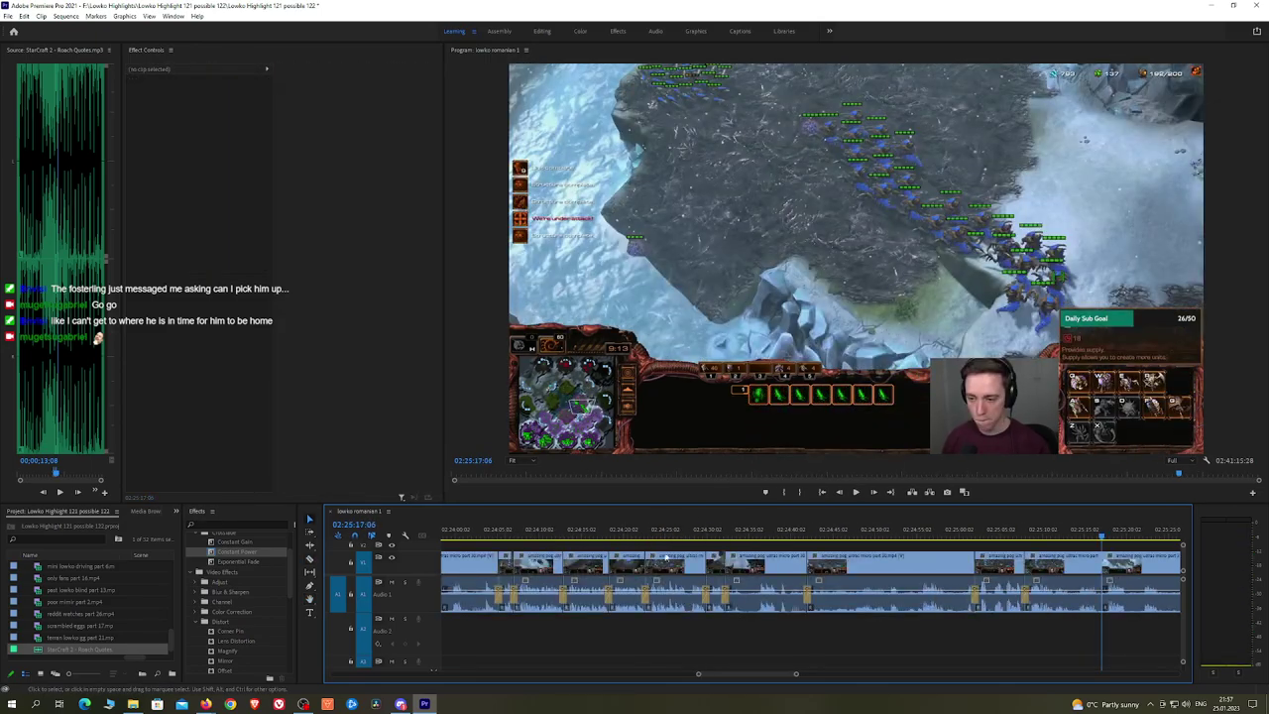
left_click_drag(248, 553, 817, 534)
Step: Split the clip again near the playhead at about 02:25:24
key("h")
scroll(822, 537, "up", 2)
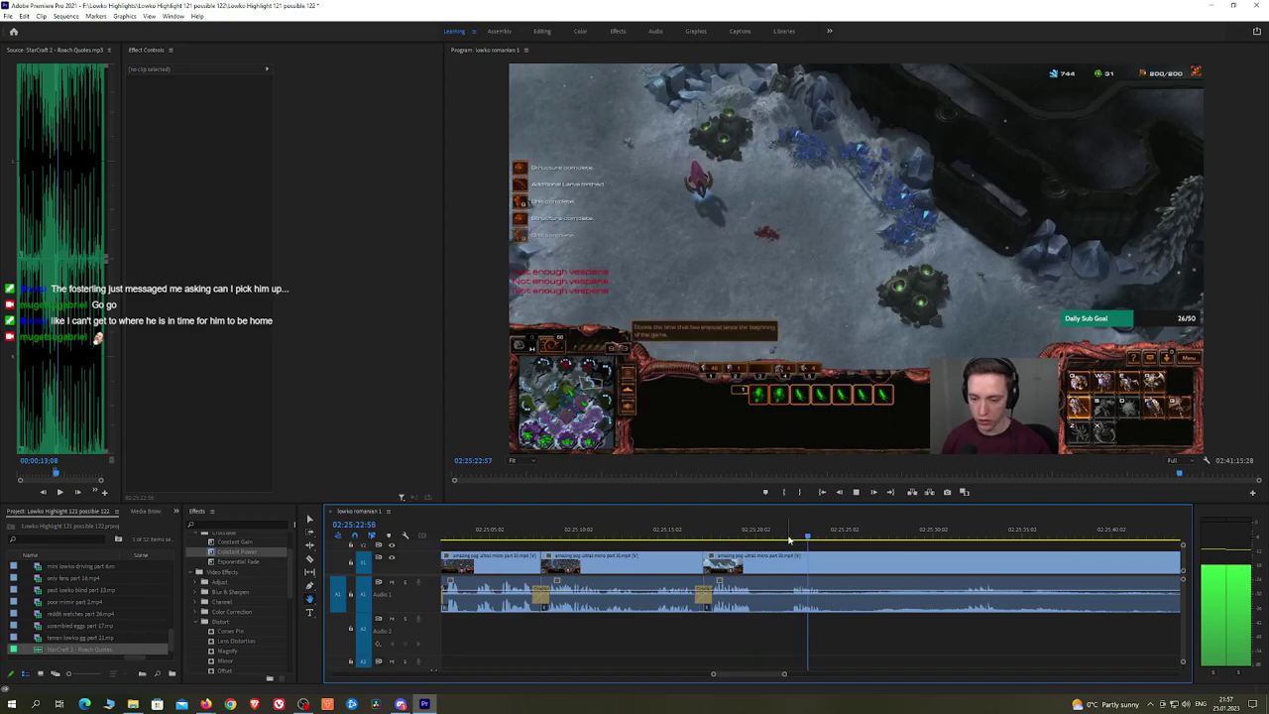
key("c")
left_click(854, 551)
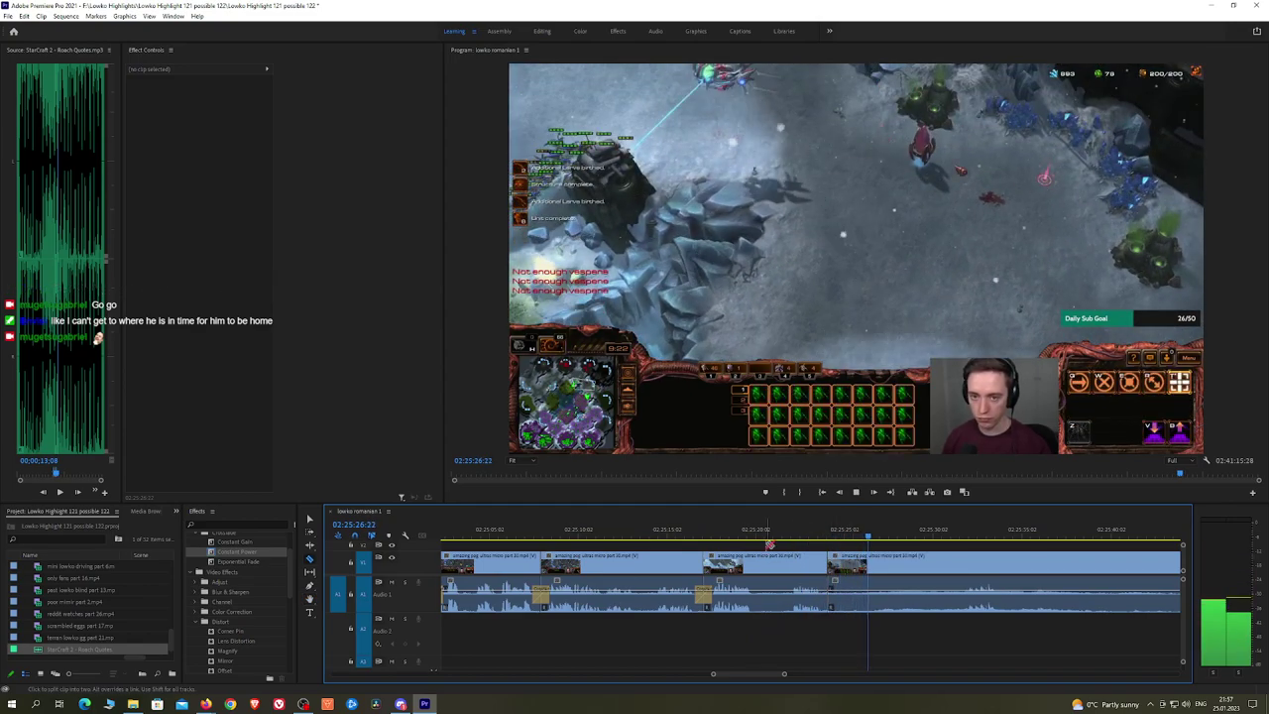
Step: Cut out the unwanted stretch before the split and crossfade the join with Constant Power
left_click(791, 563)
key("v")
left_click(767, 564)
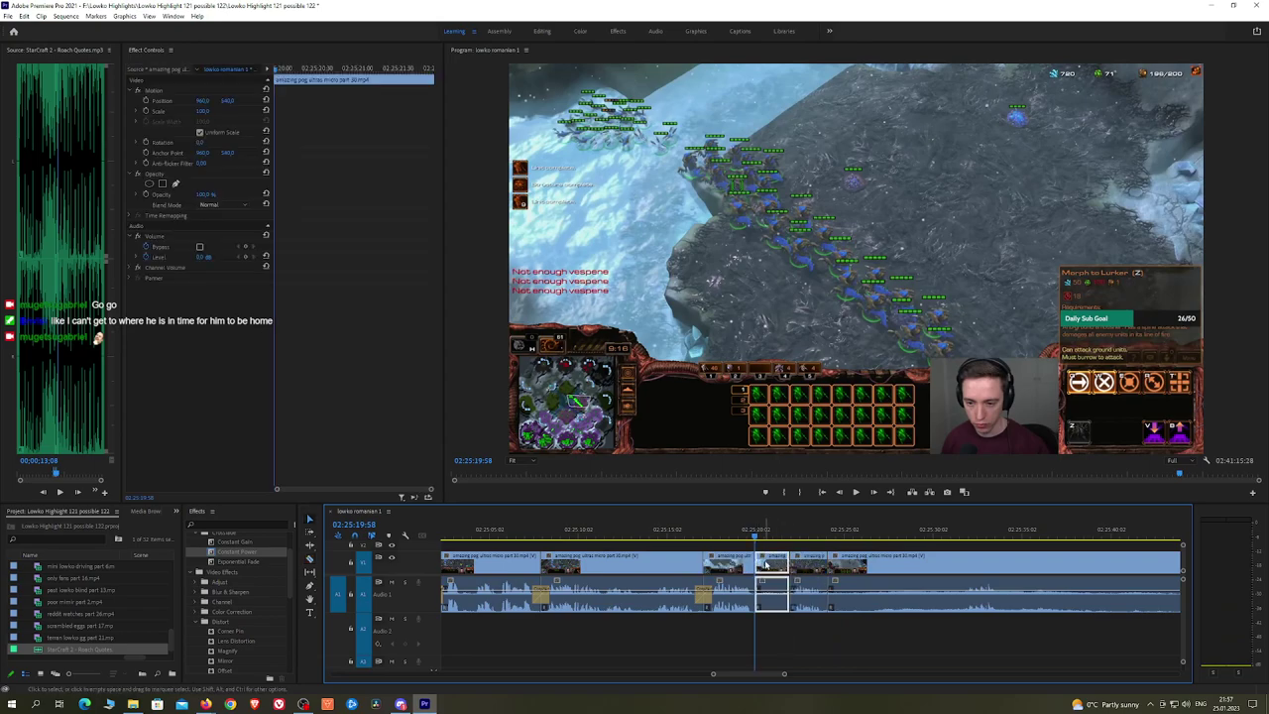
key("shift+Delete")
left_click_drag(251, 557, 758, 619)
Step: Ripple-delete the short leftover piece before the playhead and crossfade that audio cut
left_click_drag(813, 533, 929, 532)
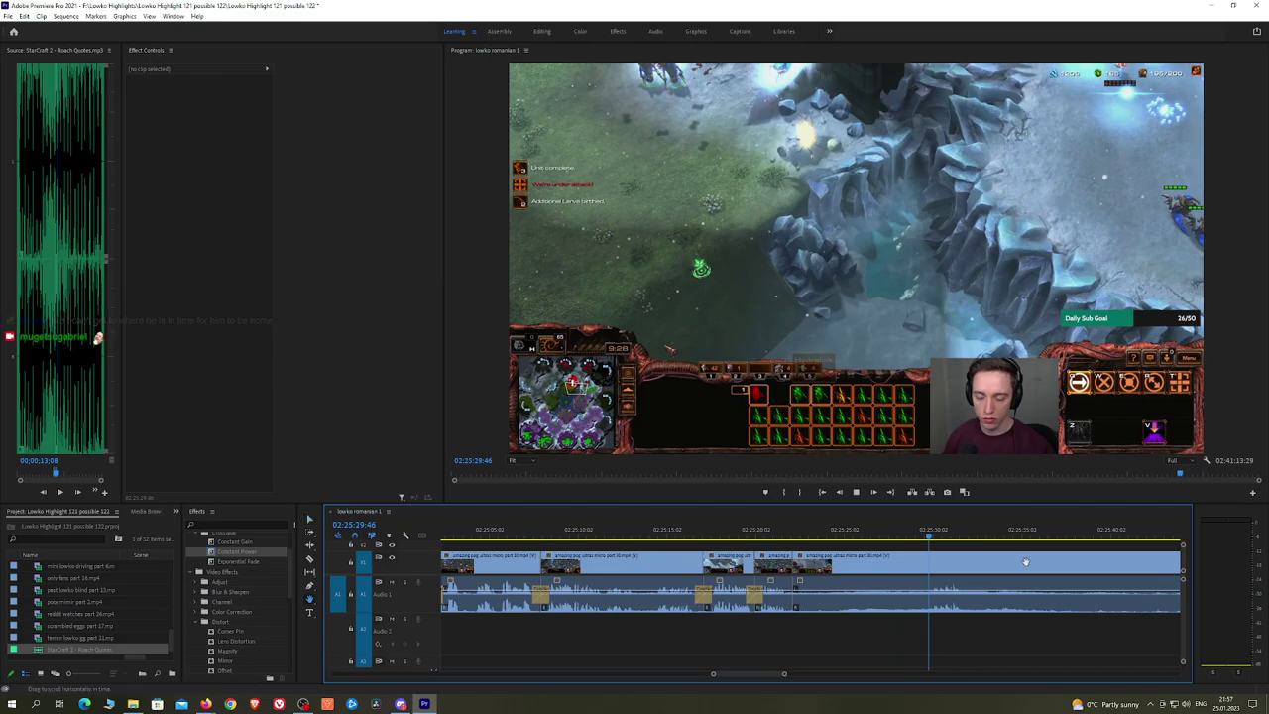
left_click_drag(1025, 563, 664, 541)
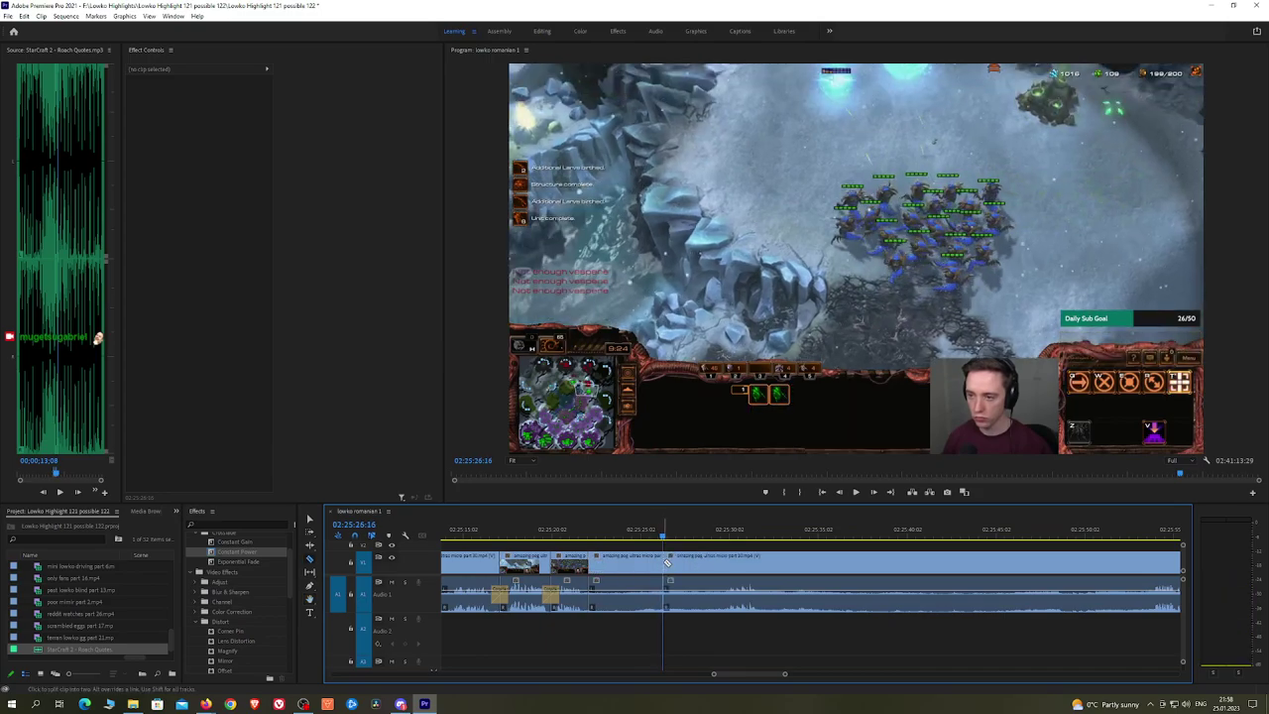
key("v")
left_click(654, 566)
key("shift+Delete")
left_click_drag(252, 552, 590, 596)
Step: Review the footage around 02:25:27 by scrubbing and playback
left_click_drag(671, 535, 681, 537)
key("h")
left_click_drag(779, 566, 718, 560)
key("space")
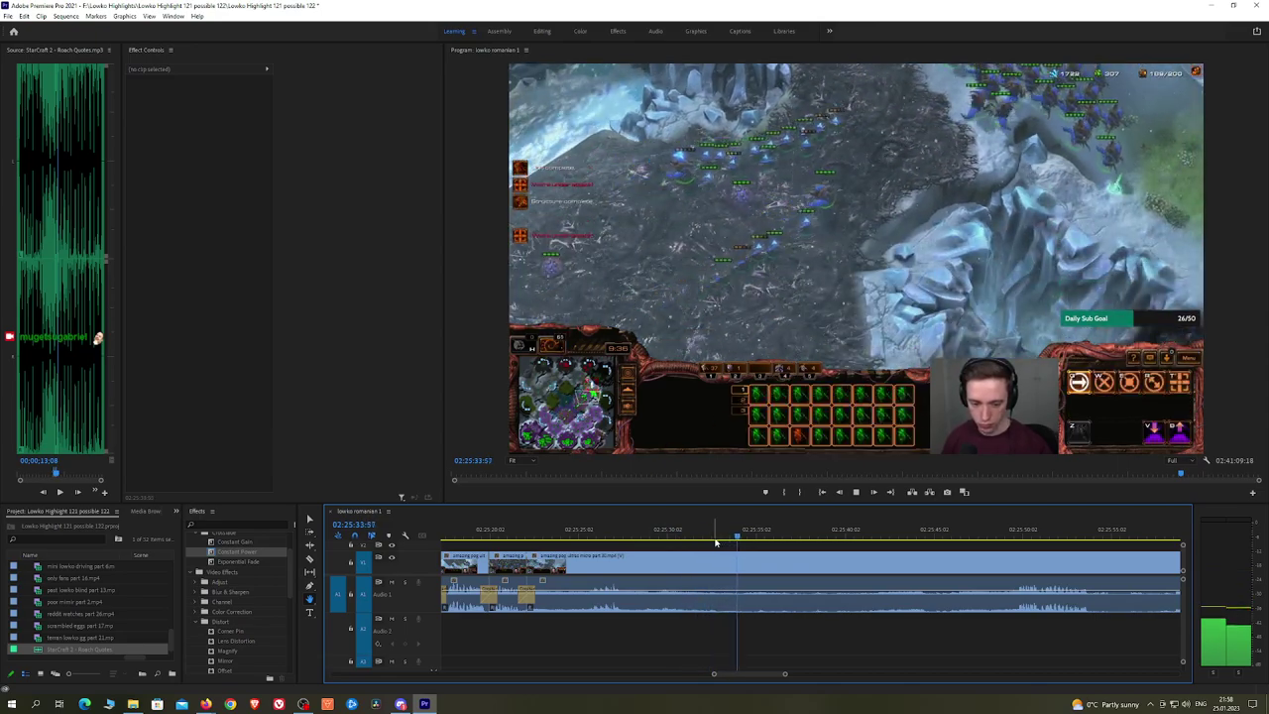
left_click_drag(745, 537, 739, 537)
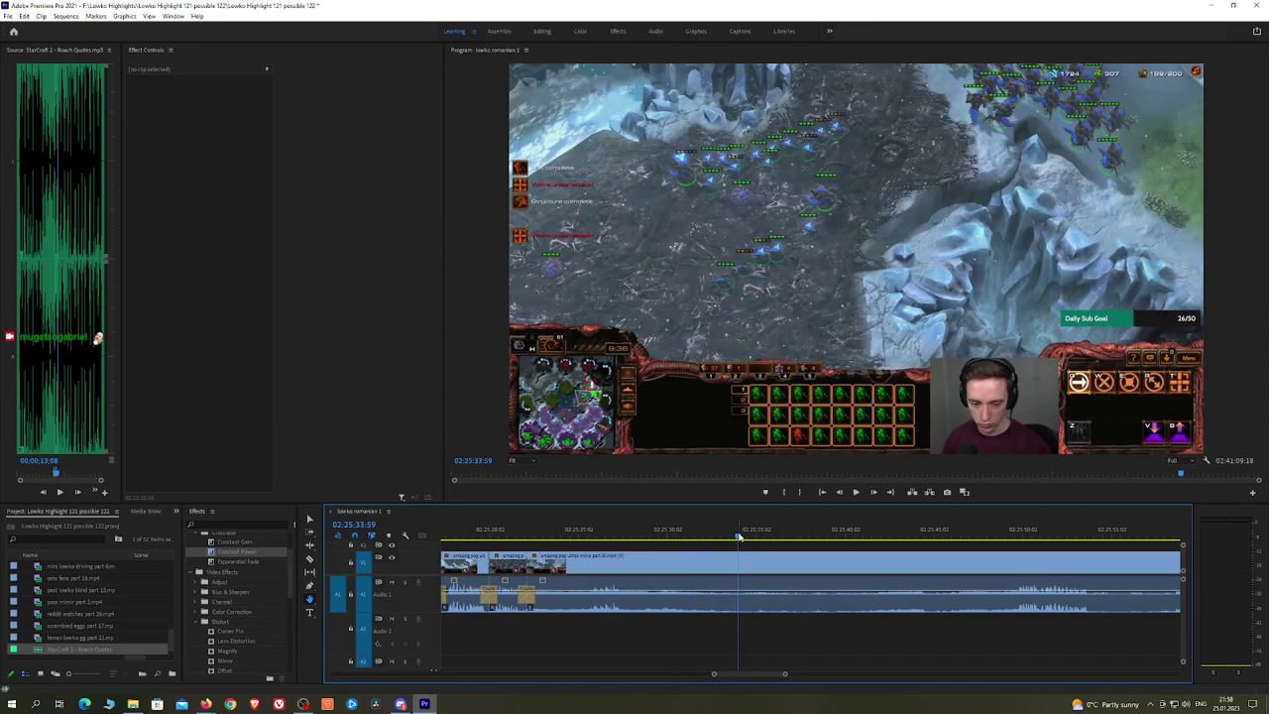
left_click_drag(970, 529, 844, 543)
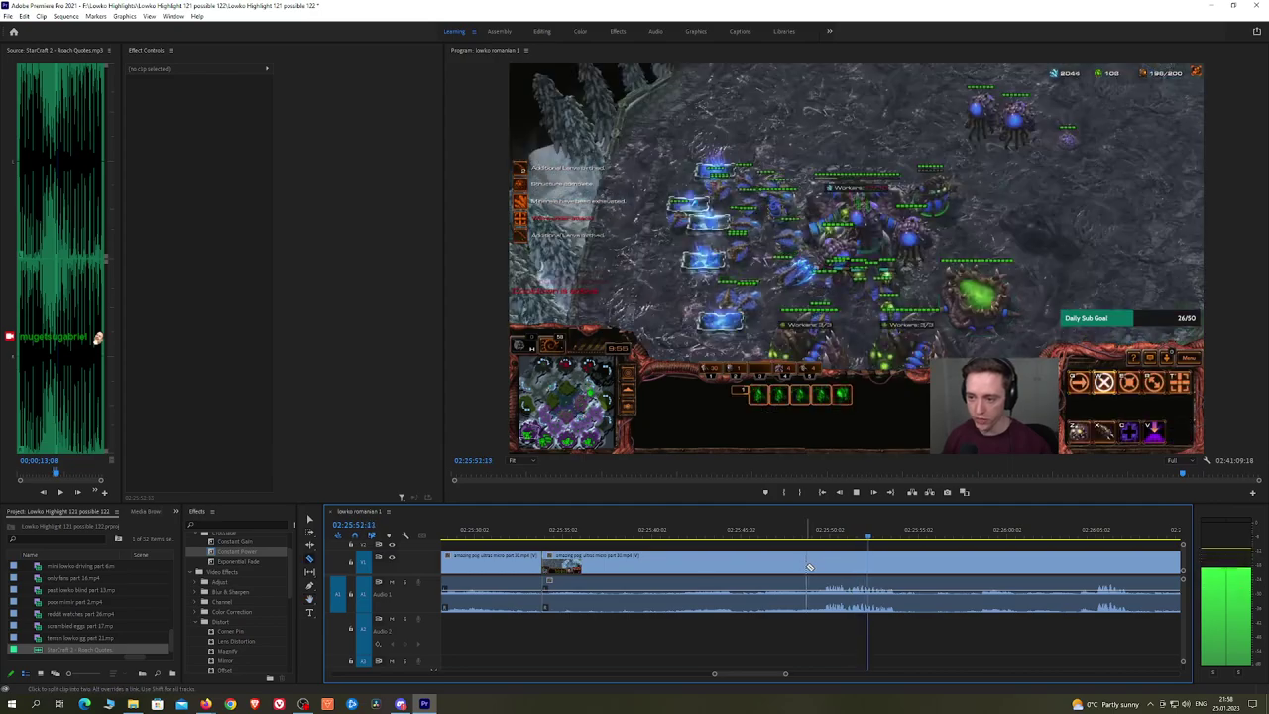
Step: Split at the playhead, ripple-delete the dull stretch before it, and add a Constant Power crossfade
key("c")
left_click(764, 567)
key("v")
left_click(744, 568)
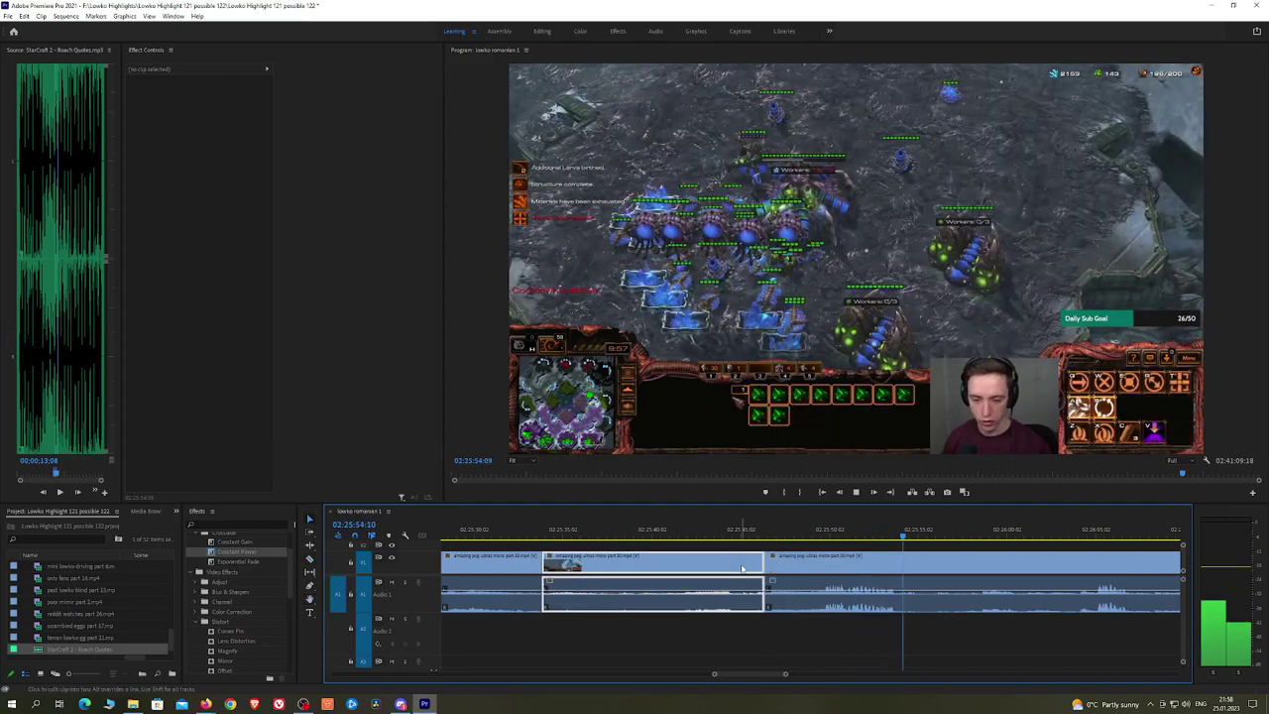
key("shift+Delete")
key("space")
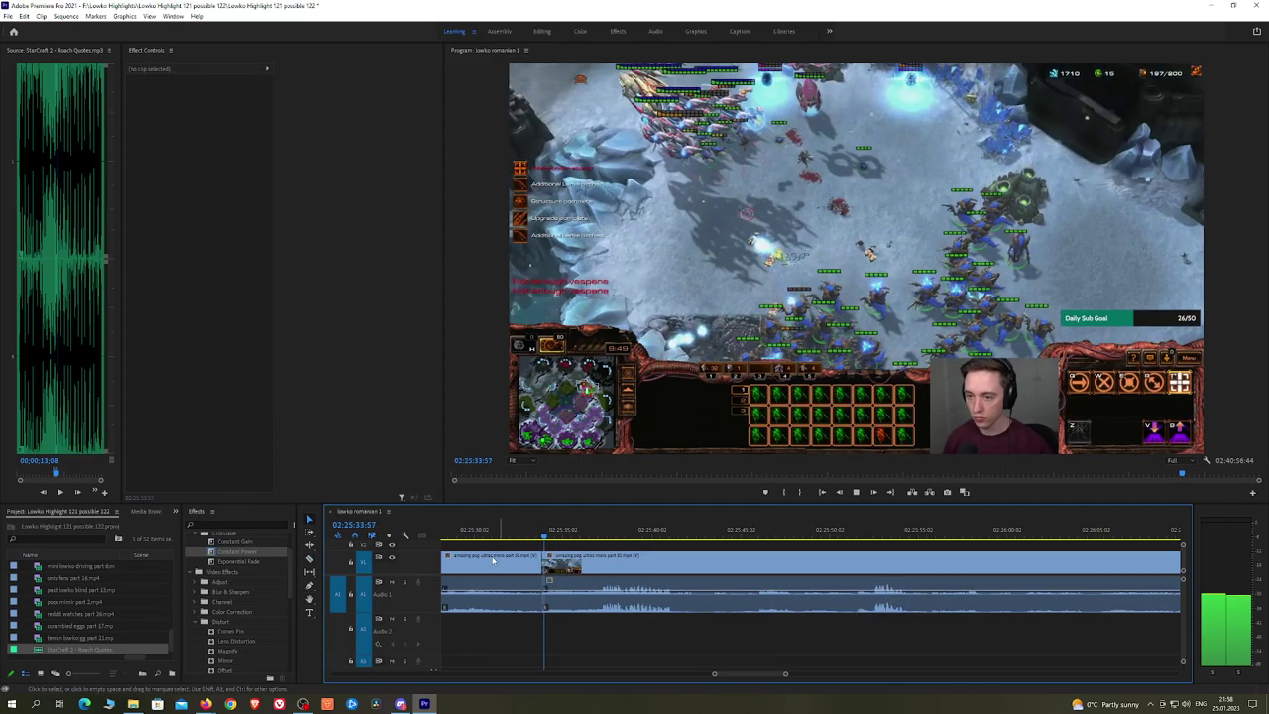
left_click_drag(251, 554, 543, 595)
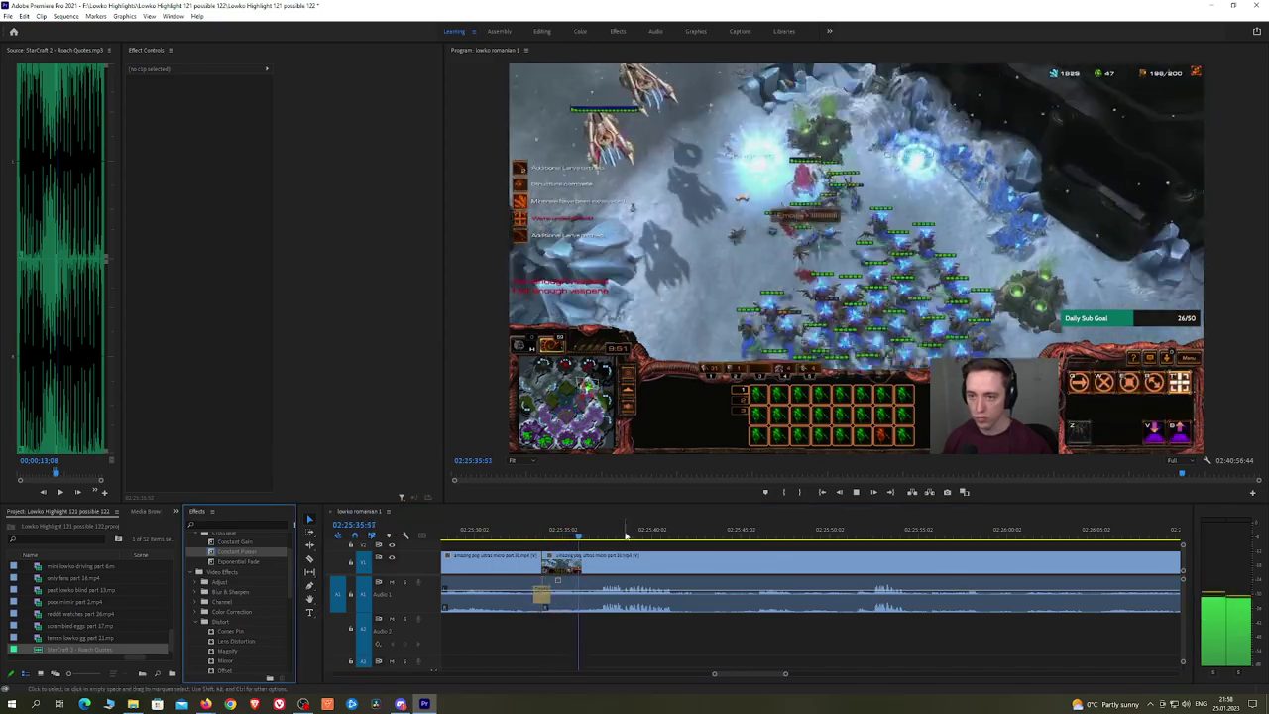
Step: Split the clip at about 02:25:40
left_click(663, 532)
scroll(735, 552, "down", 1)
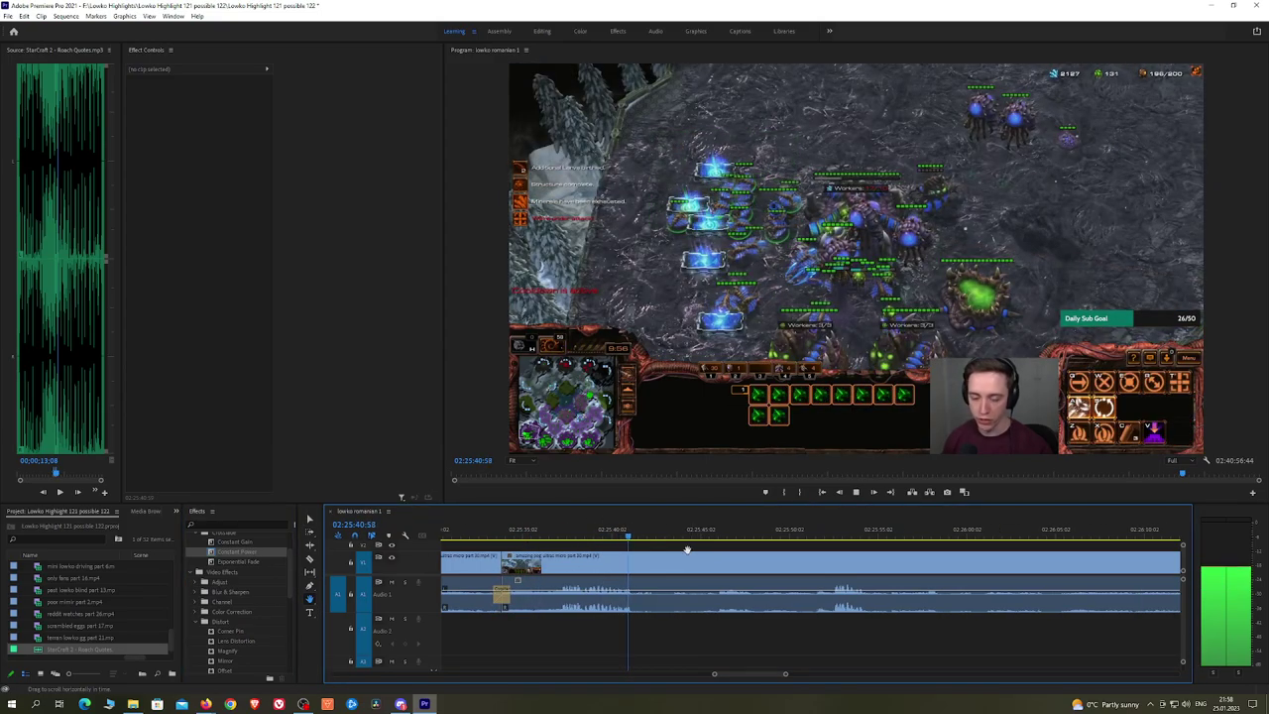
key("c")
left_click(652, 564)
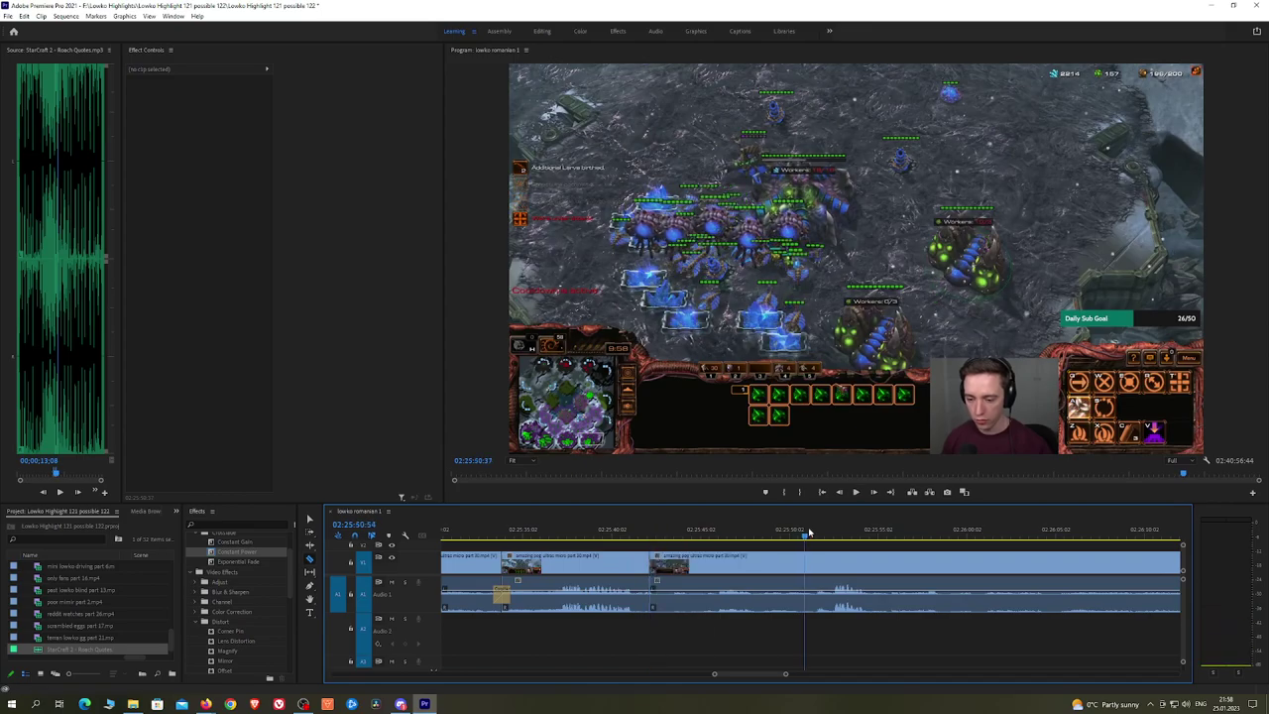
Step: Scrub and play through the later footage from about 02:26:40 to 02:27:39
left_click_drag(810, 531, 833, 530)
key("h")
left_click_drag(919, 555, 833, 554)
scroll(816, 555, "down", 2)
key("space")
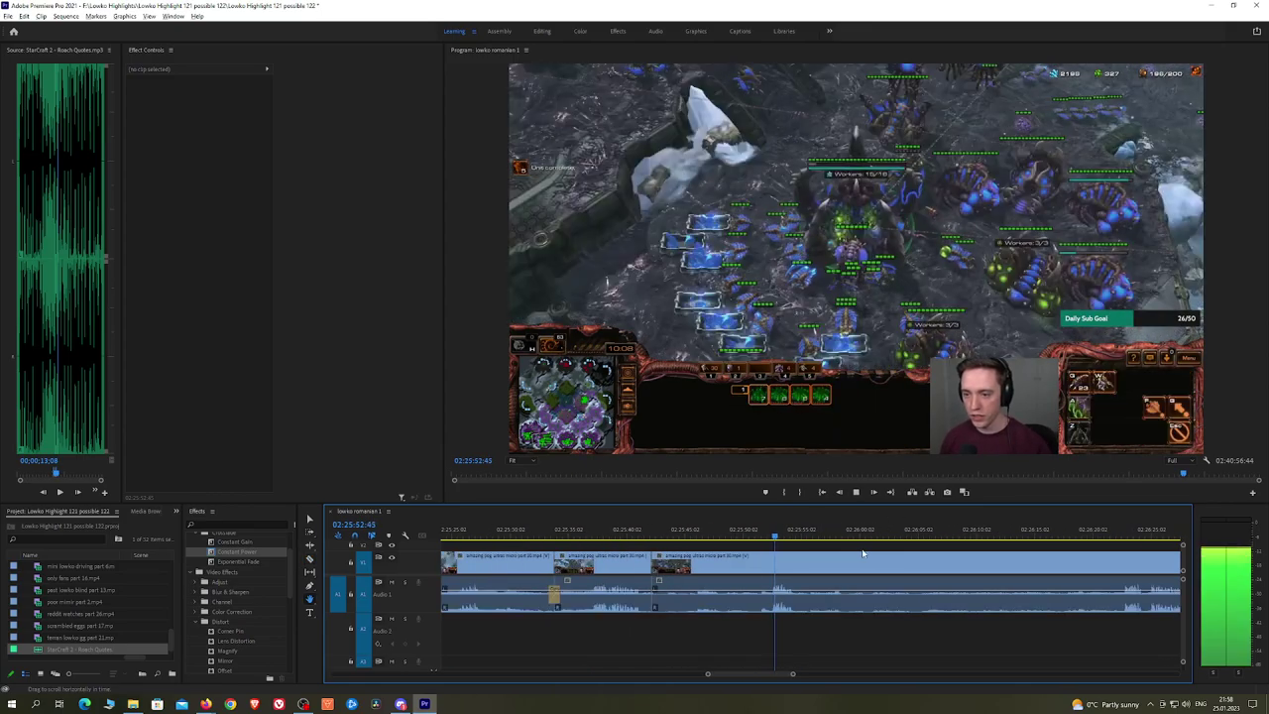
scroll(863, 553, "down", 2)
left_click_drag(913, 553, 712, 547)
left_click_drag(829, 533, 802, 548)
key("space")
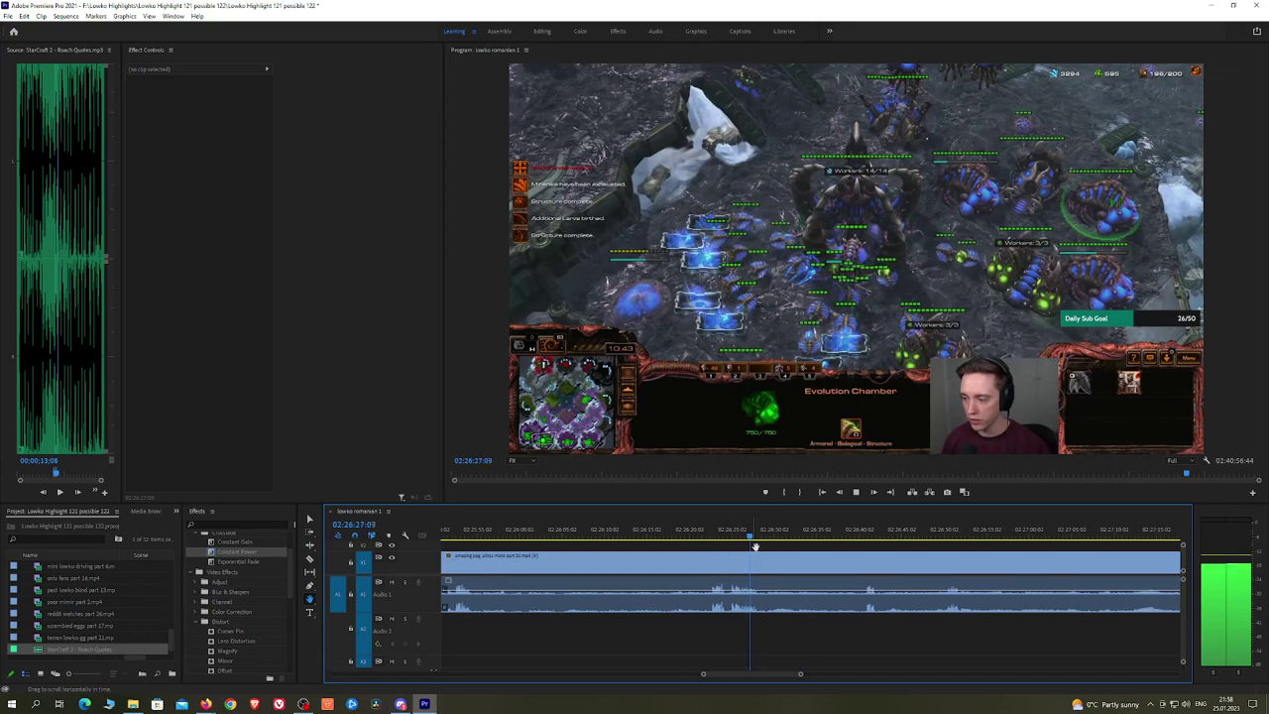
left_click(855, 533)
left_click_drag(935, 551, 828, 554)
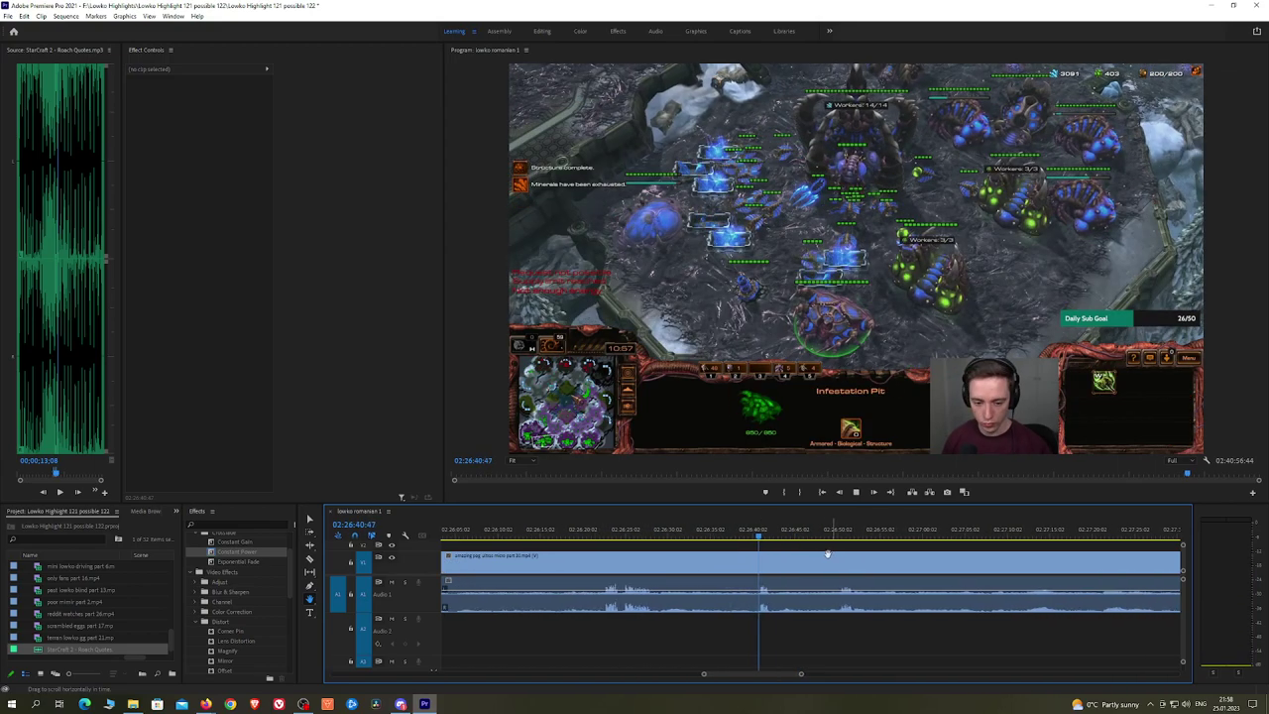
left_click(830, 533)
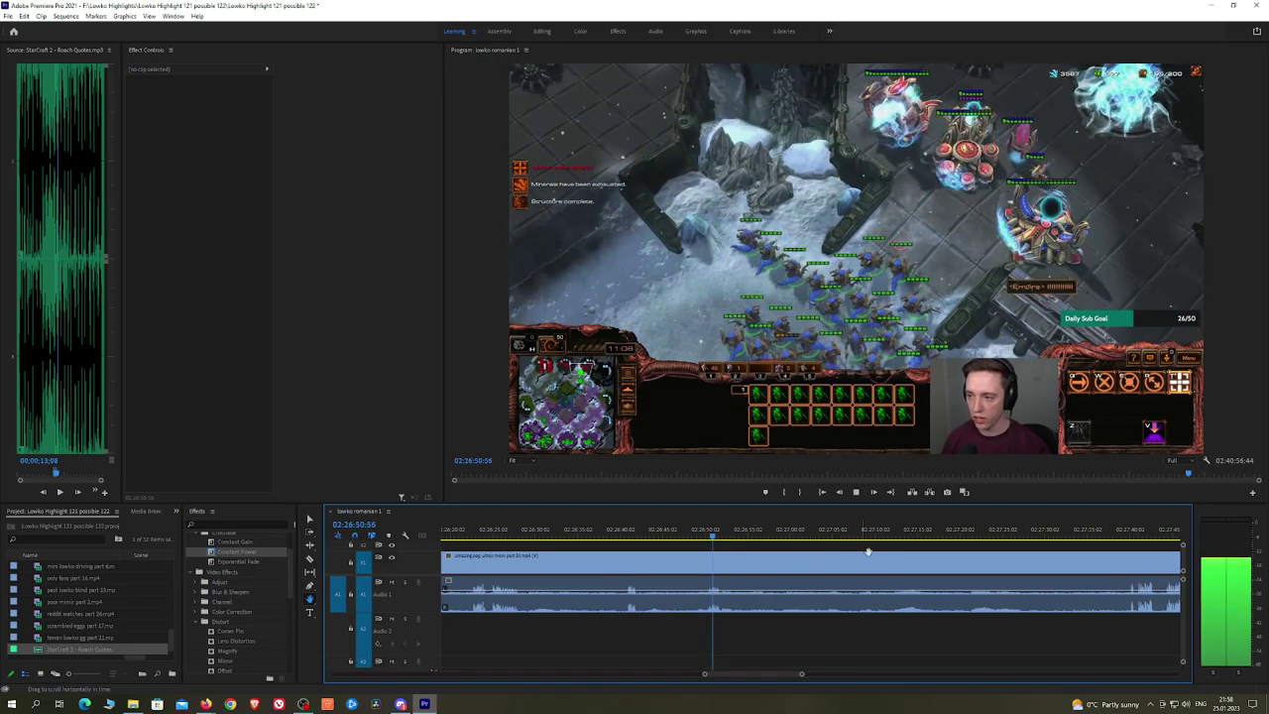
left_click_drag(1109, 532, 727, 555)
key("space")
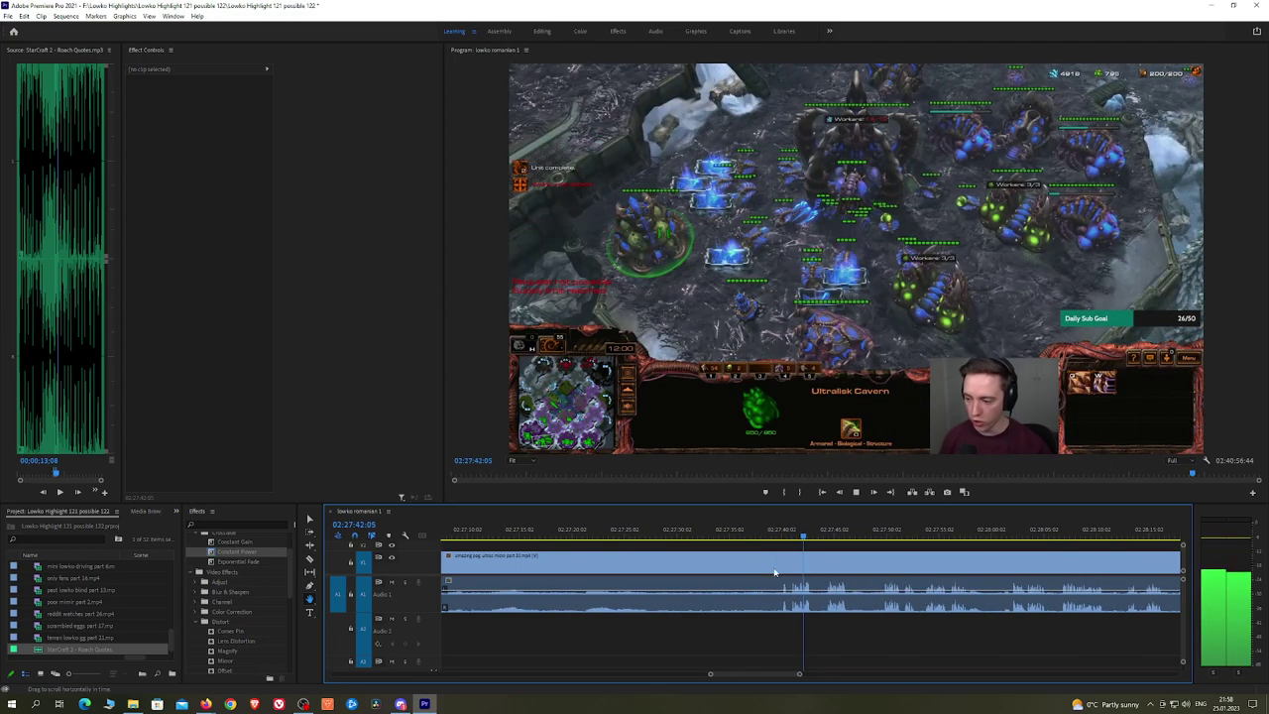
Step: Split the clip at the end of the dull stretch and select the piece before the cut
key("c")
left_click(780, 569)
key("v")
left_click(759, 571)
Step: Close the previous gap, crossfade its audio join with Constant Power, and move to later footage
key("shift+Delete")
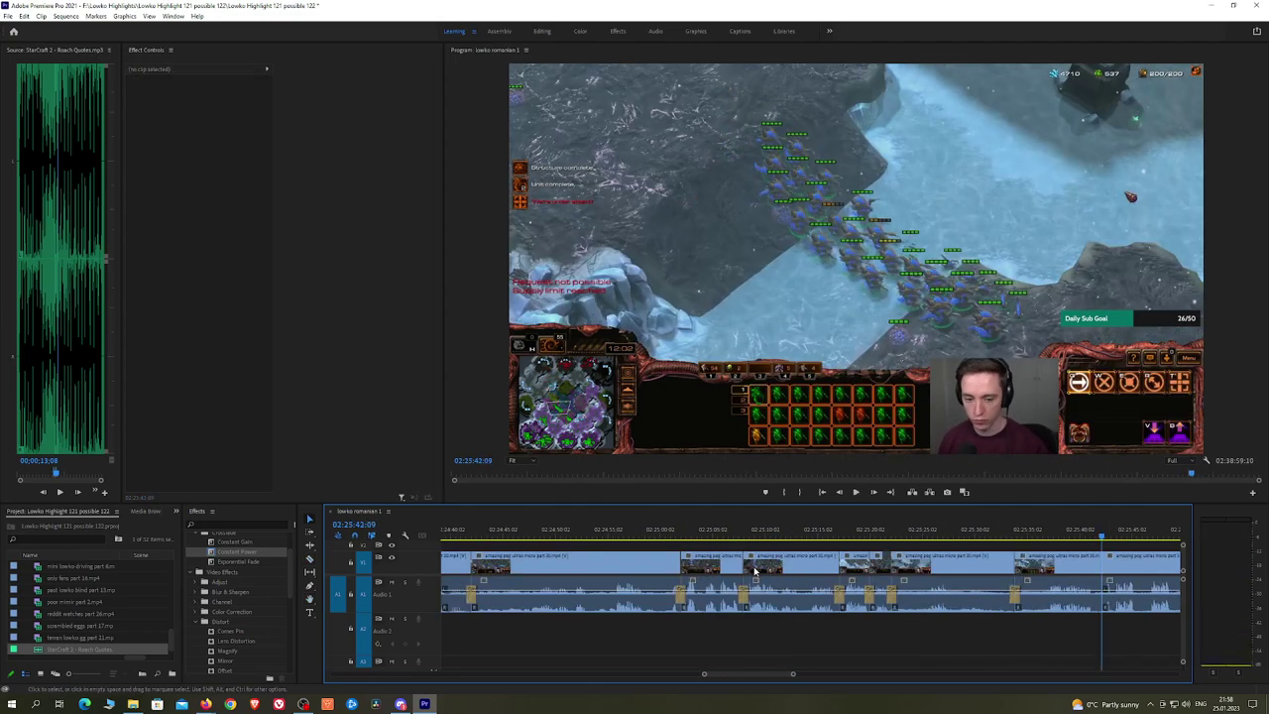
left_click_drag(266, 554, 1059, 559)
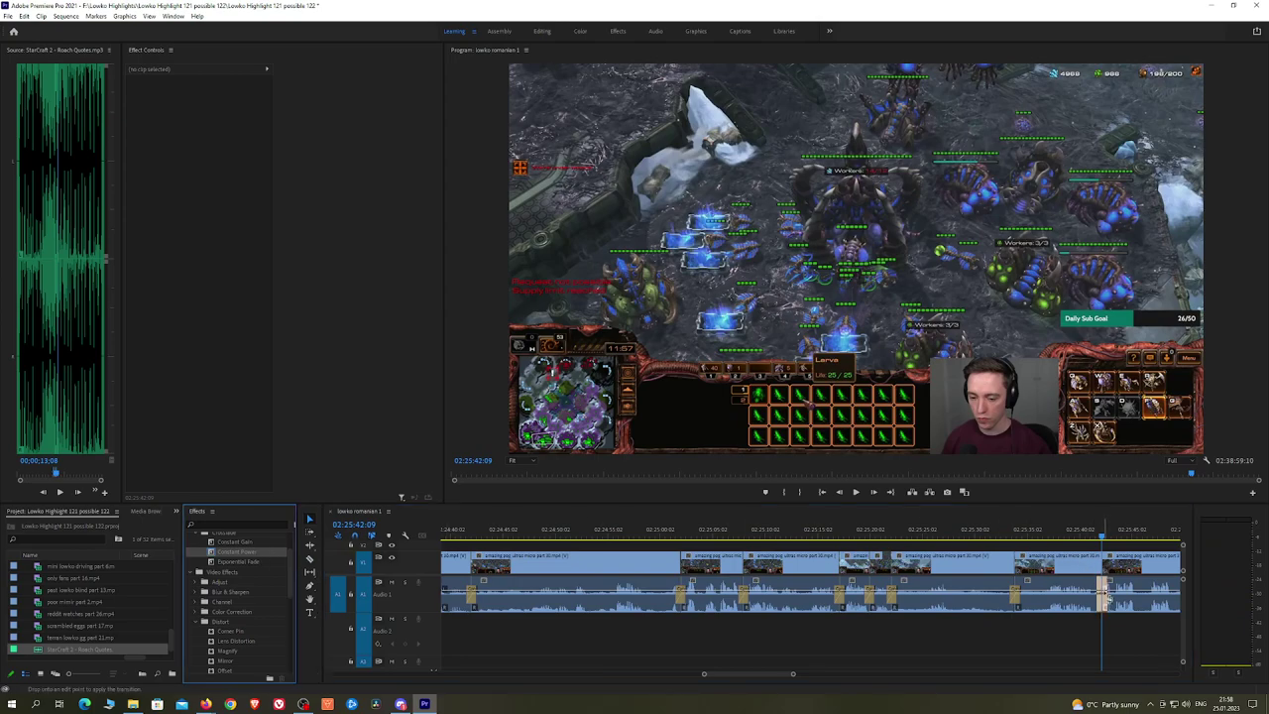
key("h")
left_click_drag(1138, 577, 612, 571)
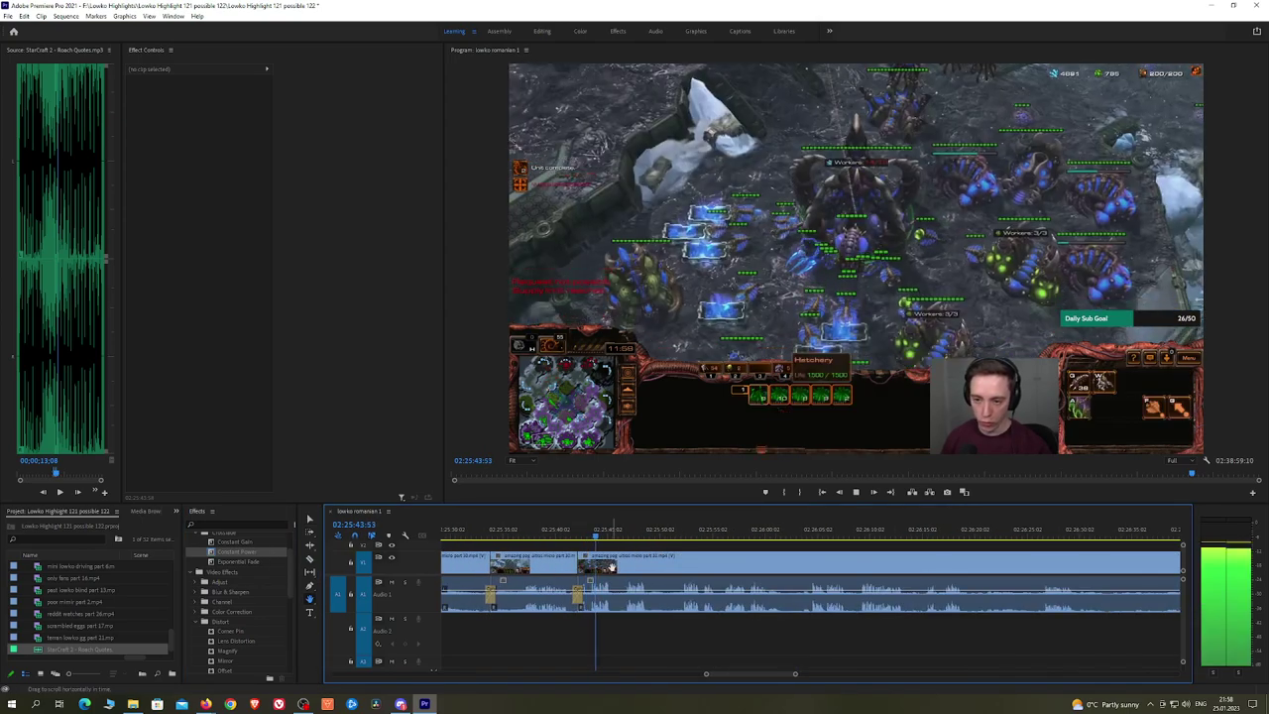
scroll(612, 571, "up", 2)
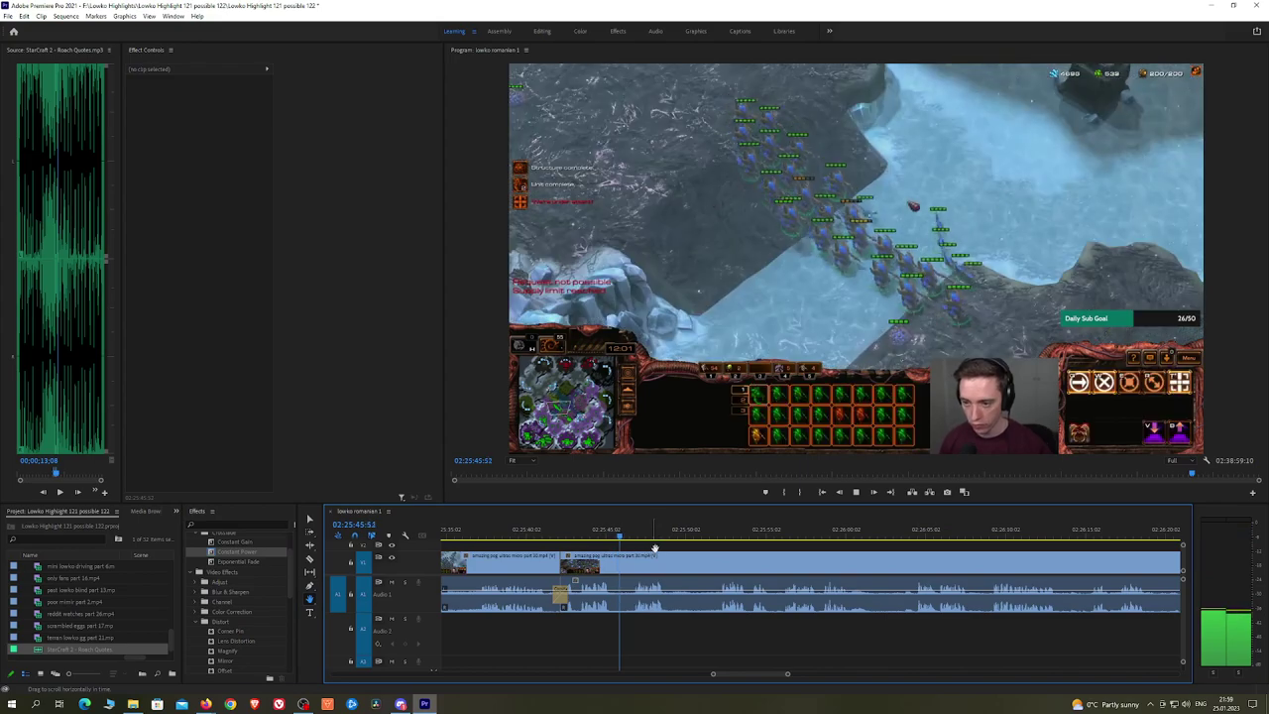
left_click_drag(765, 569, 692, 568)
Step: Razor out the first dull stretch, ripple delete it, and add a Constant Power crossfade
key("c")
left_click(597, 566)
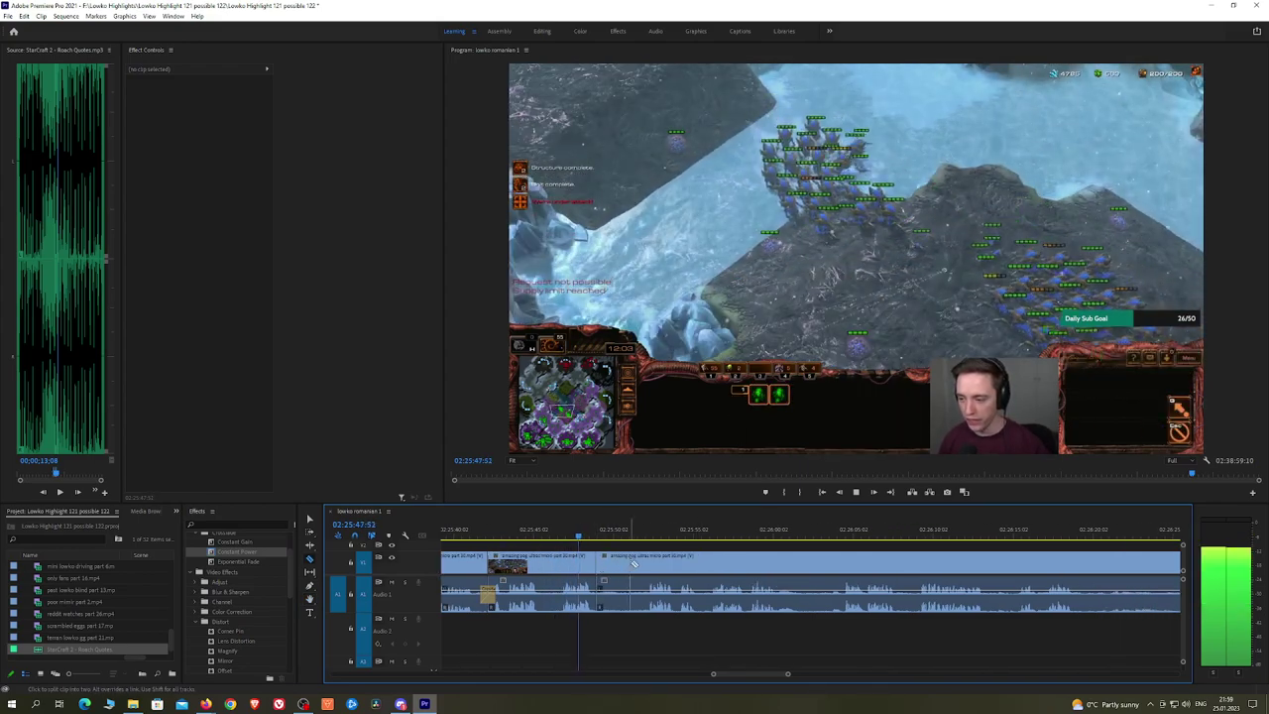
left_click(645, 563)
key("v")
left_click(628, 567)
key("shift+Delete")
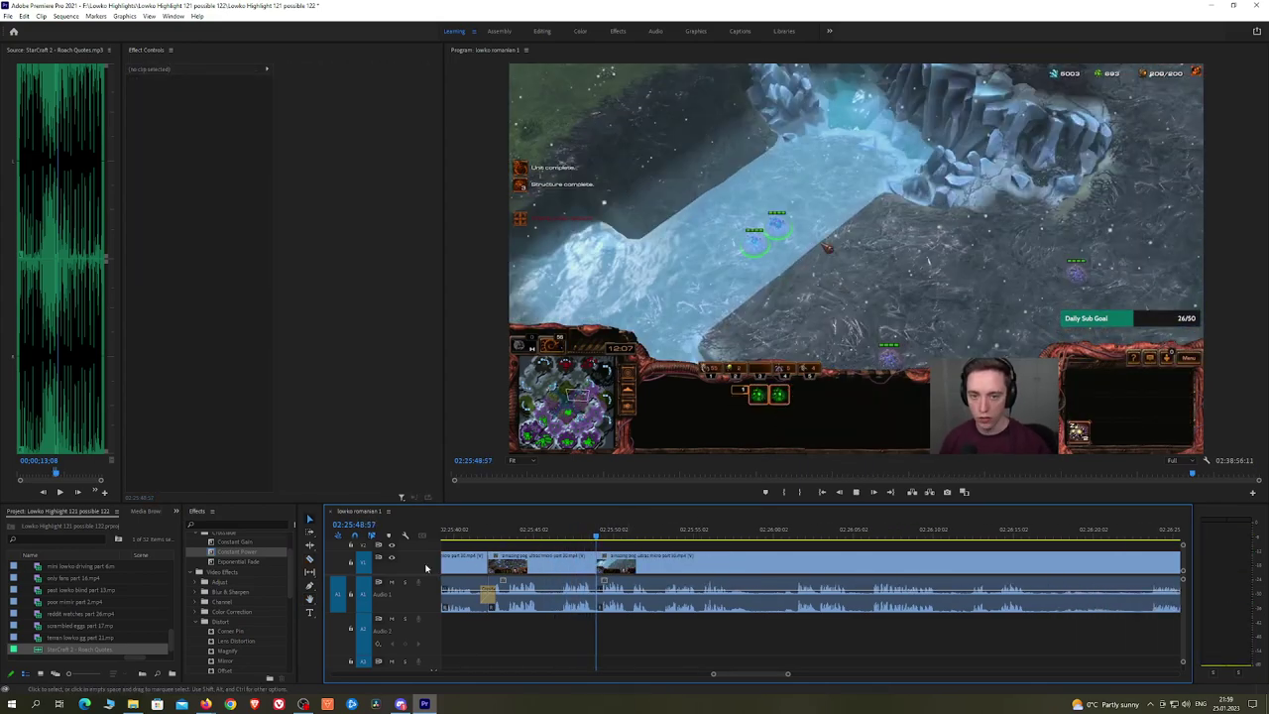
left_click_drag(234, 557, 596, 595)
Step: Cut out the next dull stretch further along and crossfade its audio join with Constant Power
key("h")
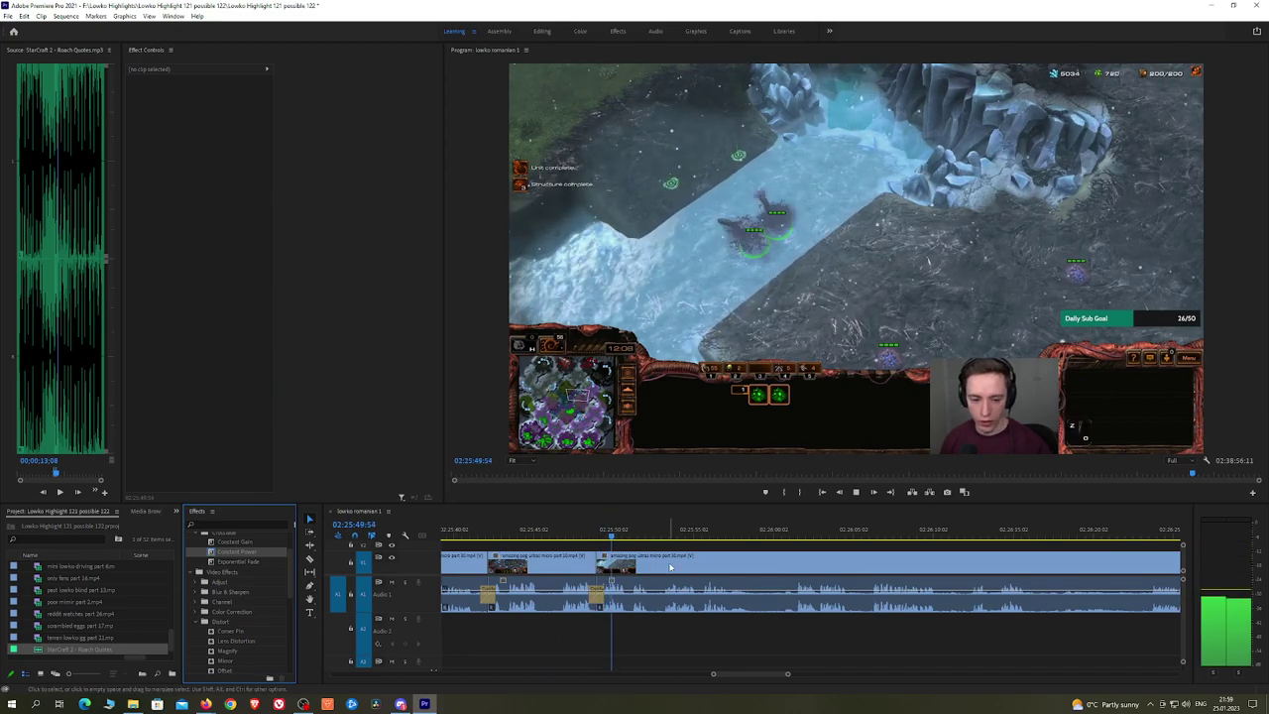
left_click_drag(739, 558, 681, 557)
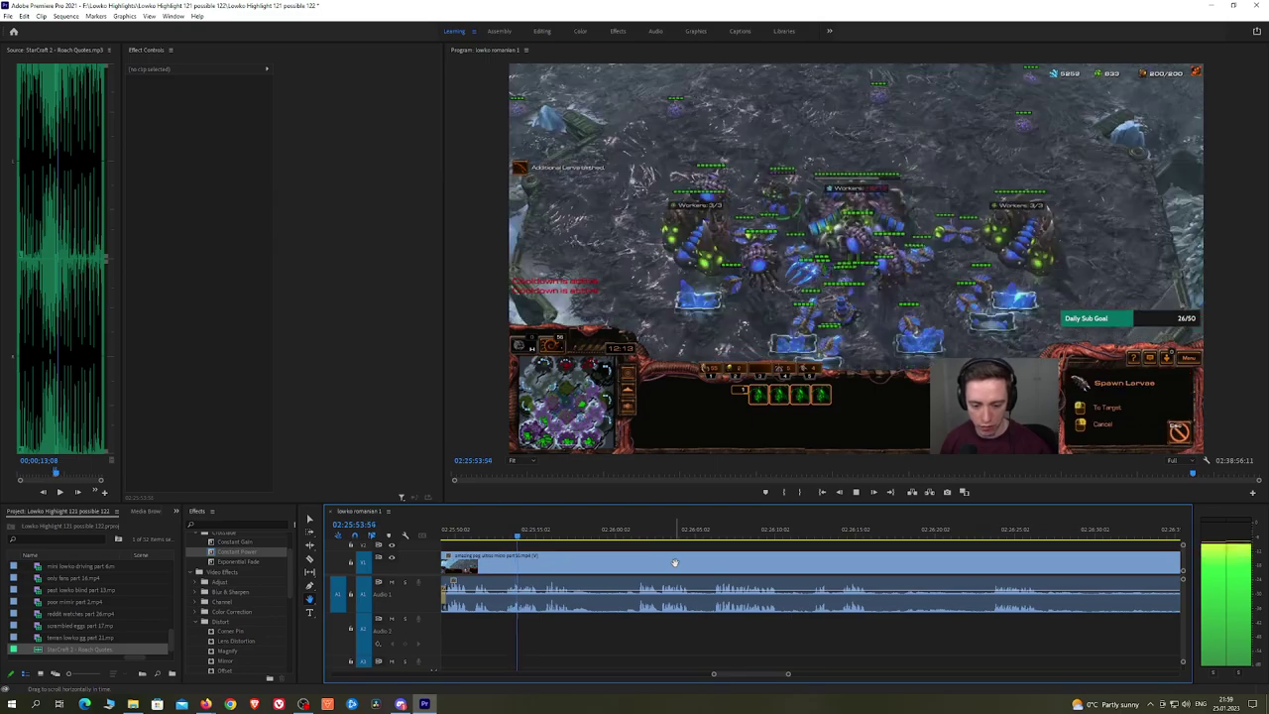
left_click_drag(675, 562, 650, 558)
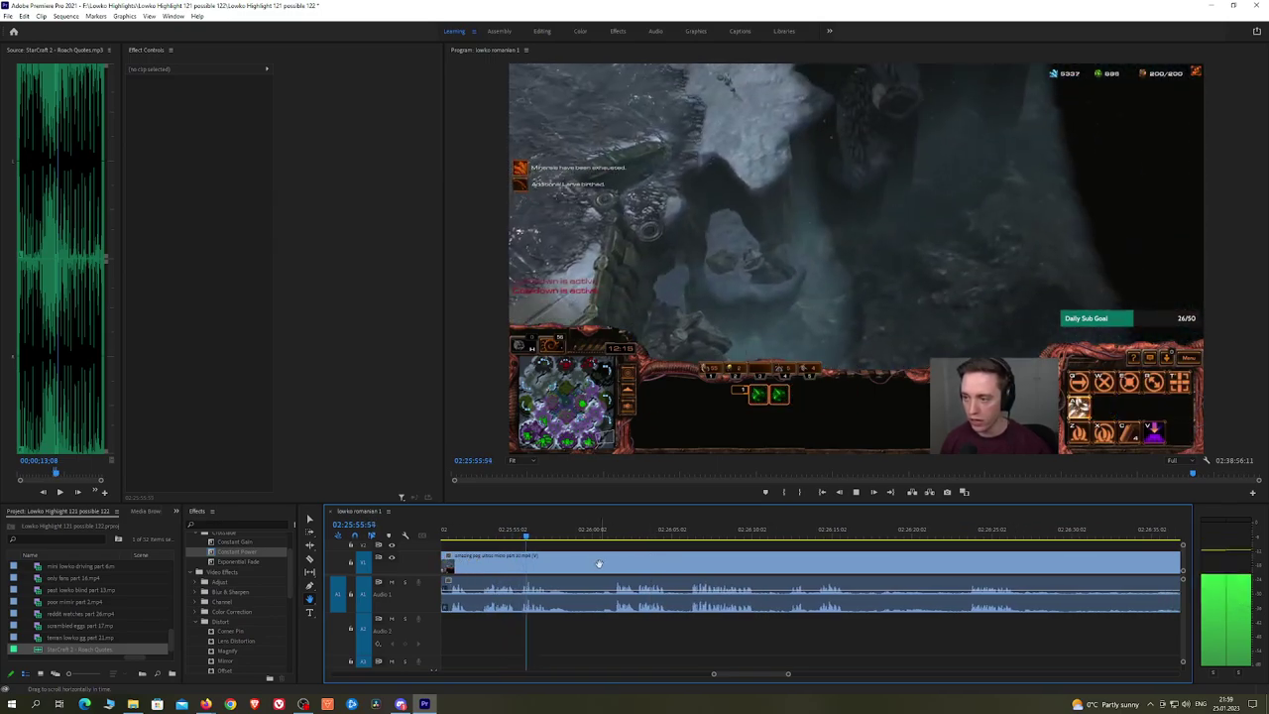
left_click(567, 572)
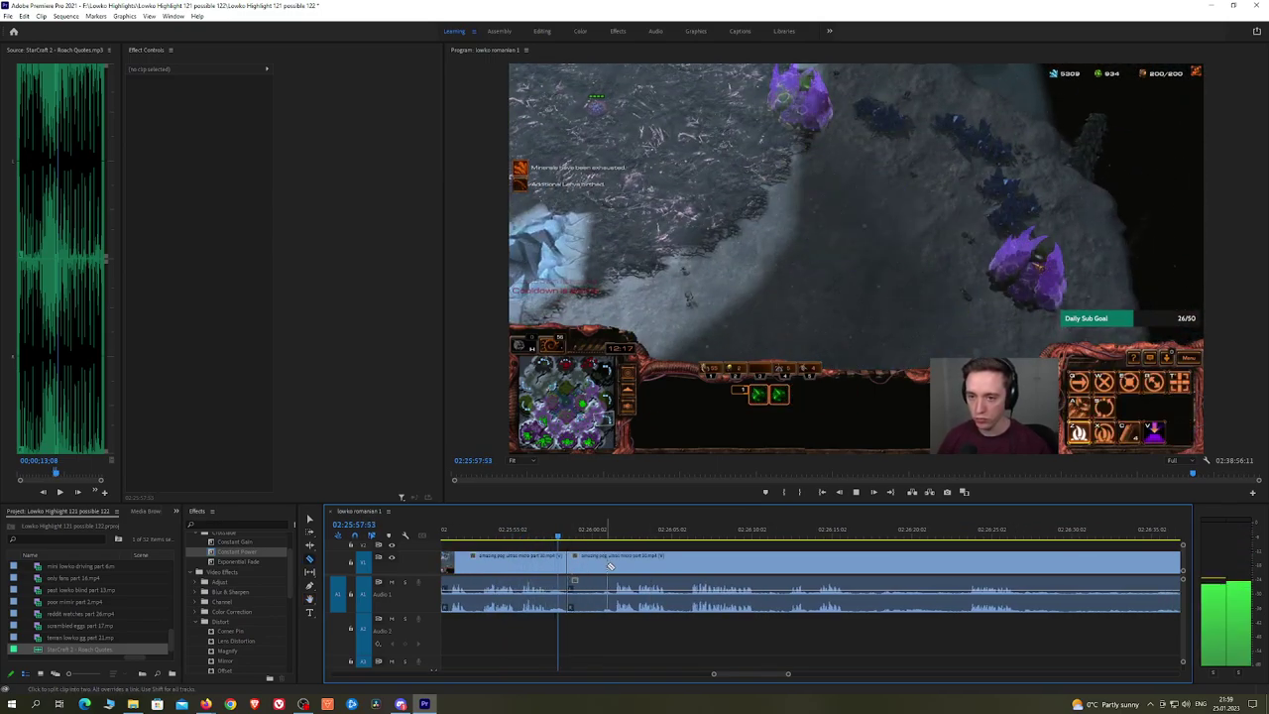
left_click(612, 566)
key("v")
left_click(602, 567)
key("shift+Delete")
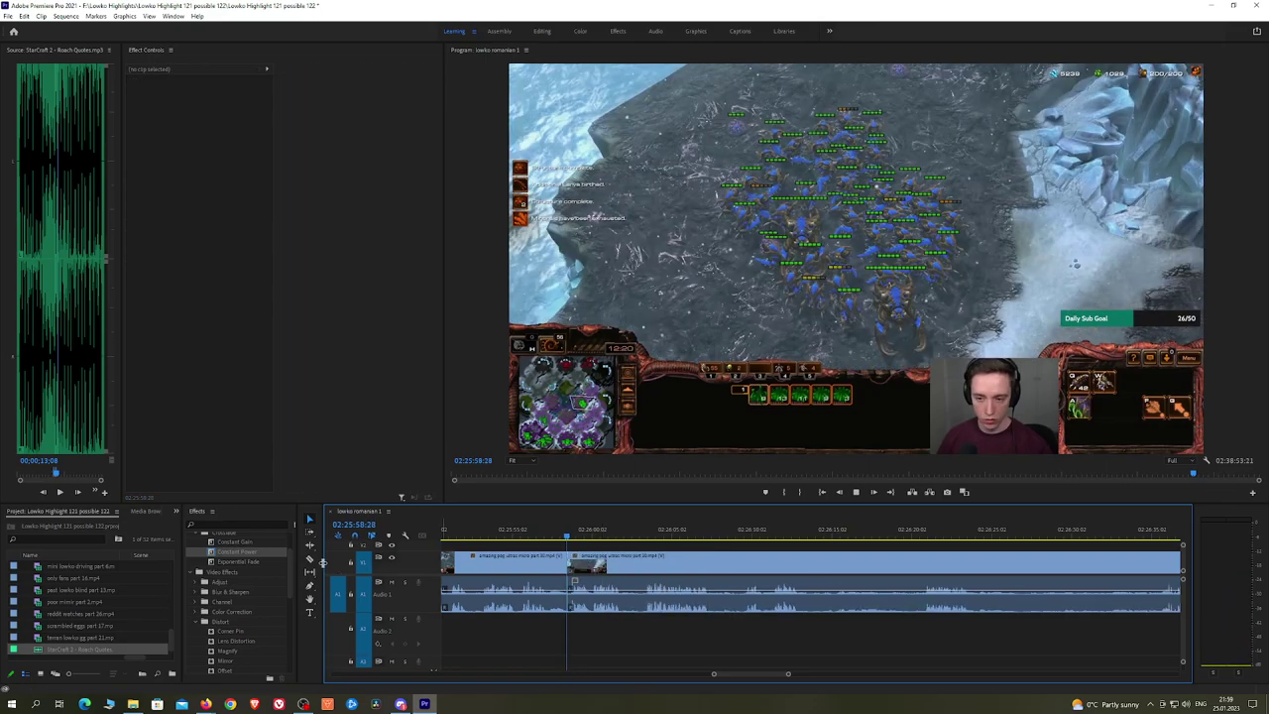
left_click(277, 551)
left_click_drag(276, 551, 568, 595)
Step: Razor a short stretch at both ends and ripple delete it to close the gap
key("c")
scroll(649, 558, "down", 2)
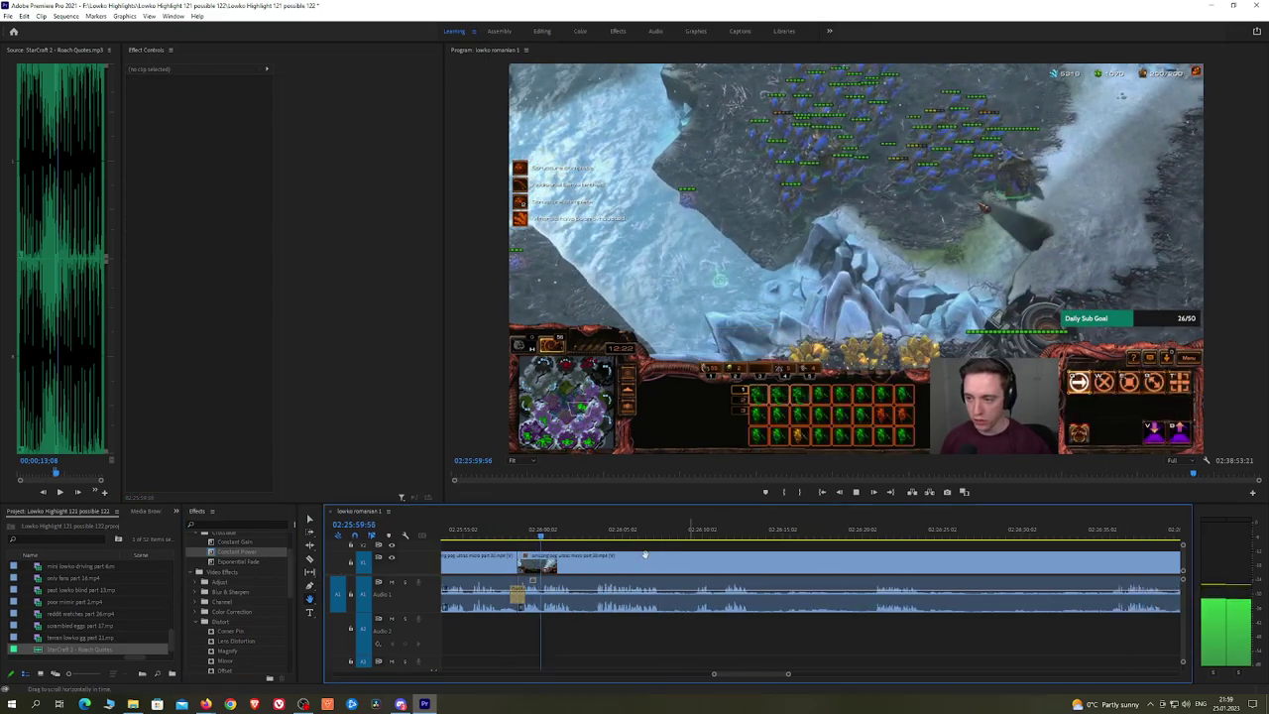
left_click(525, 573)
left_click(544, 572)
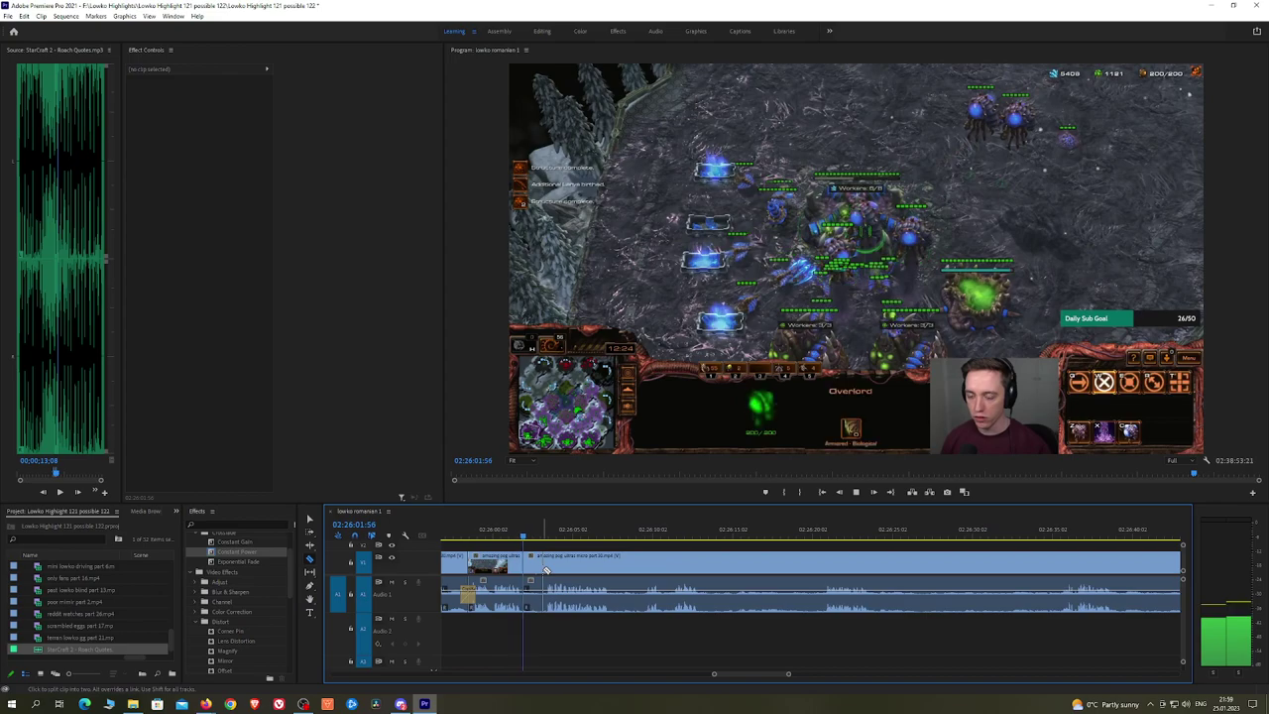
key("v")
left_click(537, 572)
key("shift+Delete")
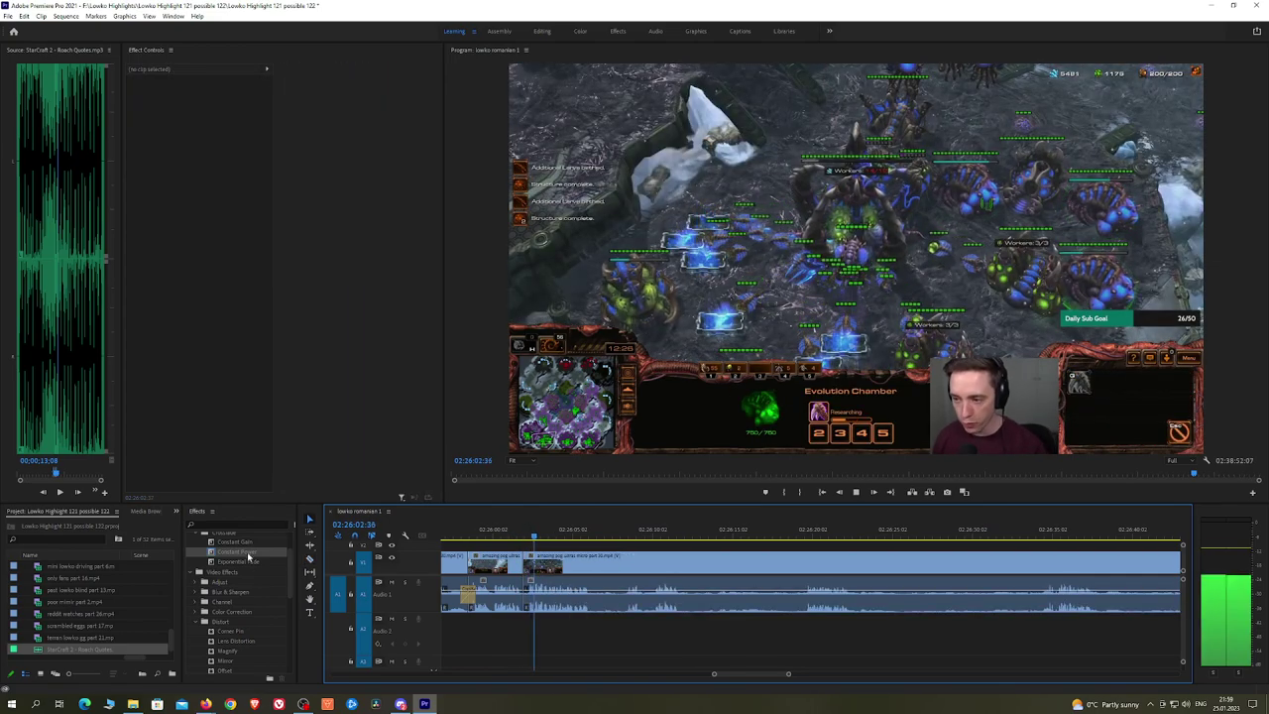
Step: Remove one more short dull stretch and put a Constant Power crossfade on its audio join
key("shift+7")
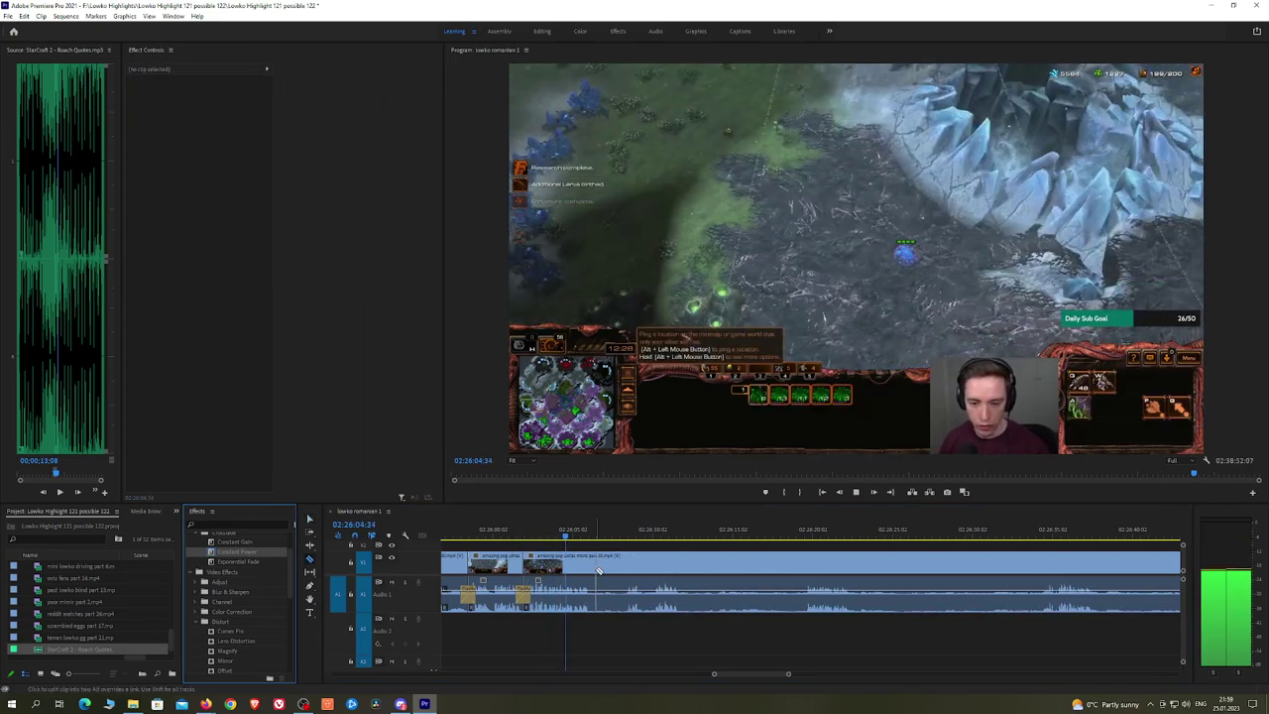
left_click(600, 562)
left_click(623, 565)
key("v")
left_click(612, 566)
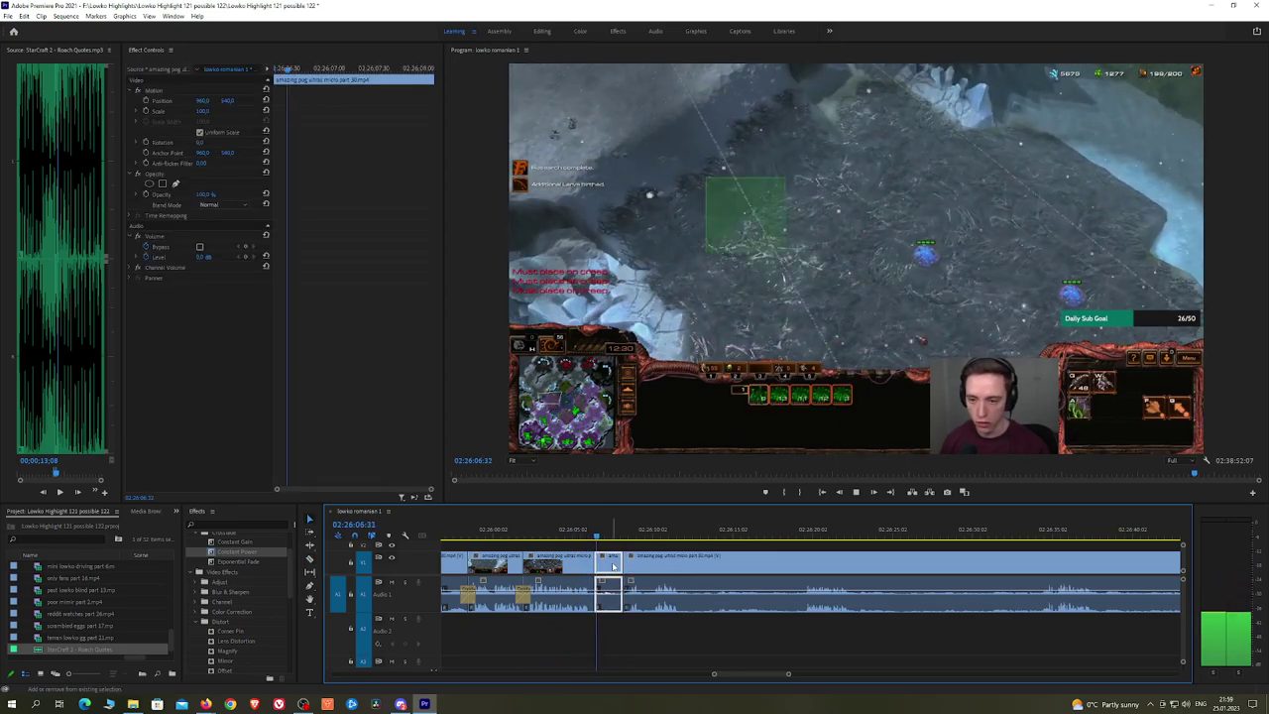
key("shift+Delete")
left_click_drag(246, 553, 595, 596)
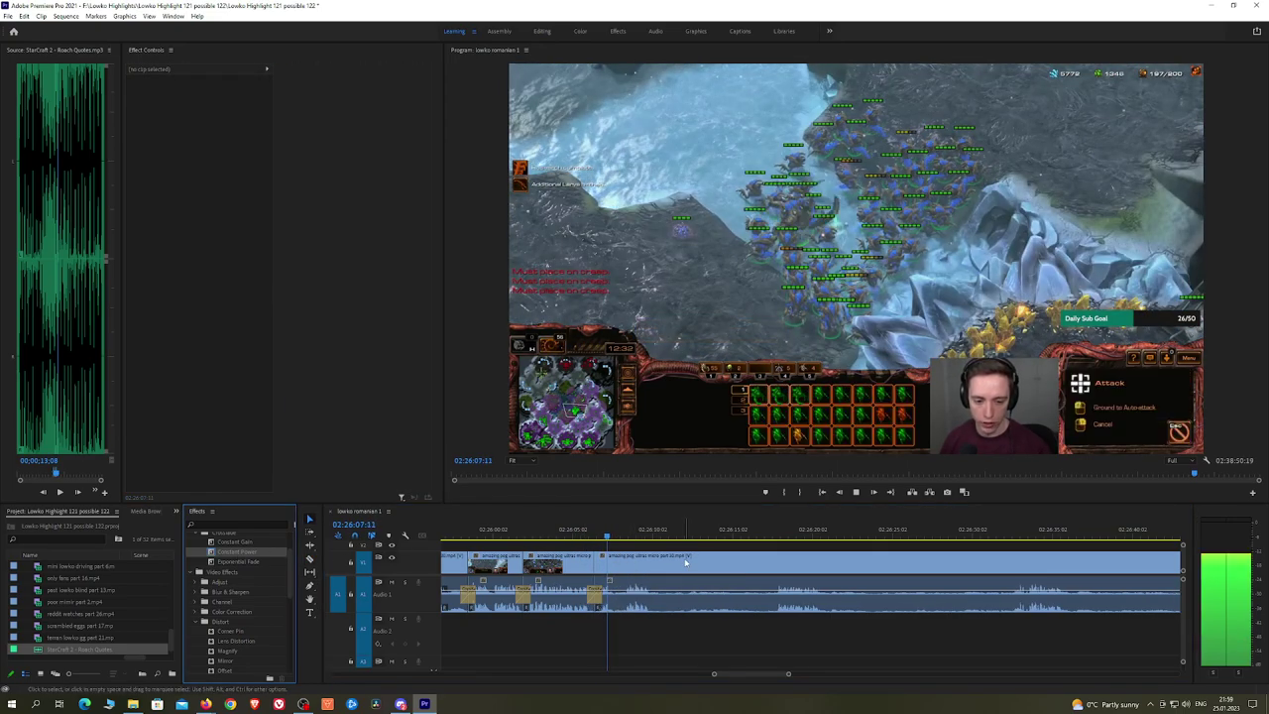
scroll(644, 560, "down", 3)
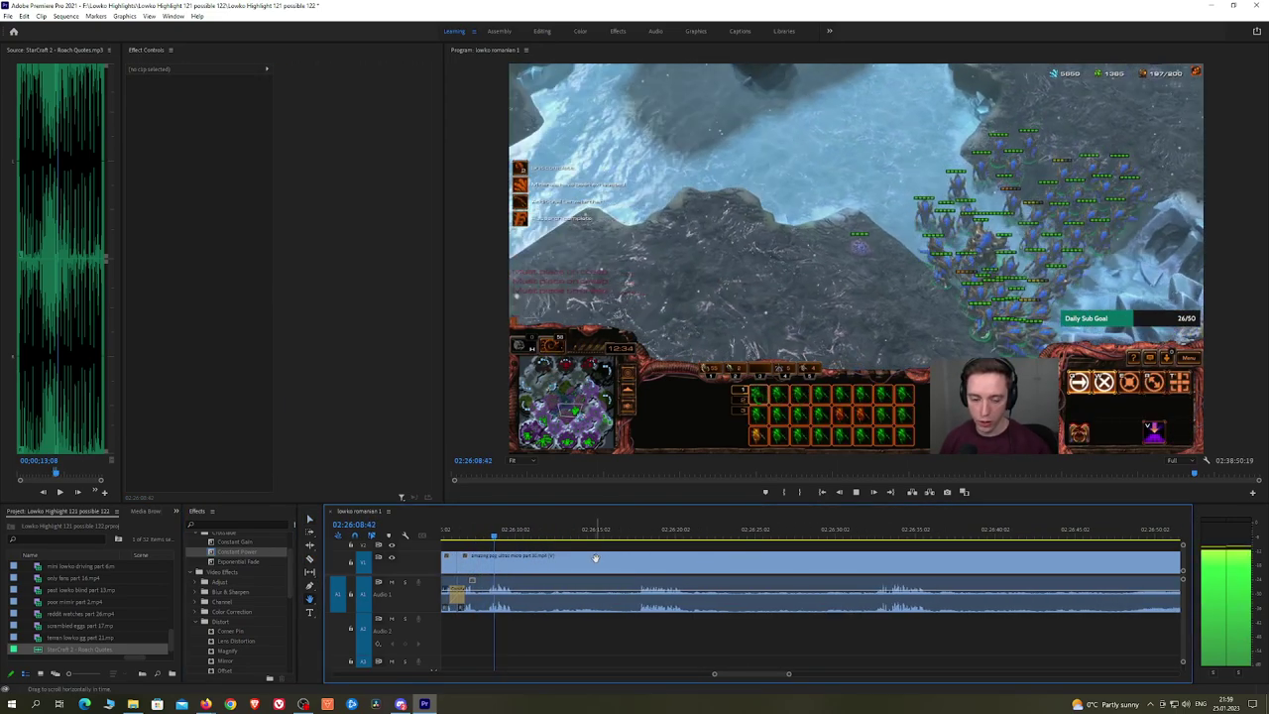
Step: Split the dull stretch at its start and at the playhead, ripple delete it, and add a Constant Power crossfade
key("c")
left_click(524, 565)
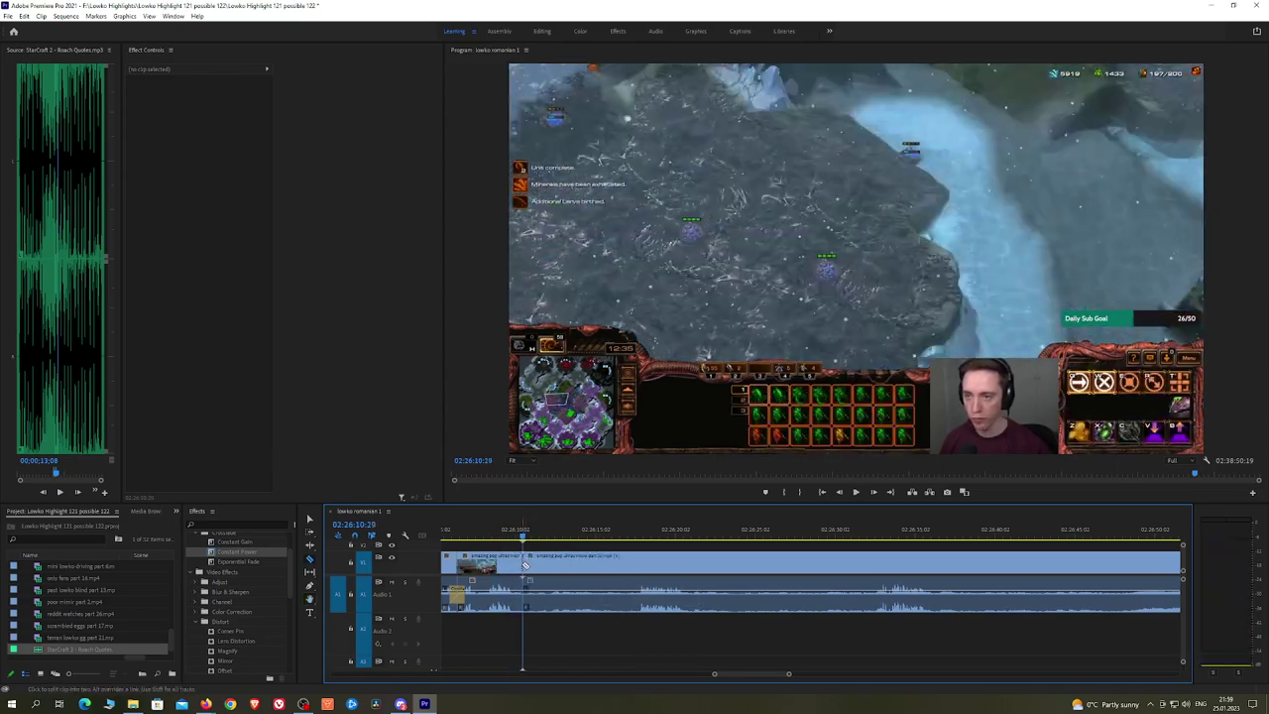
left_click(629, 534)
left_click_drag(629, 536, 637, 535)
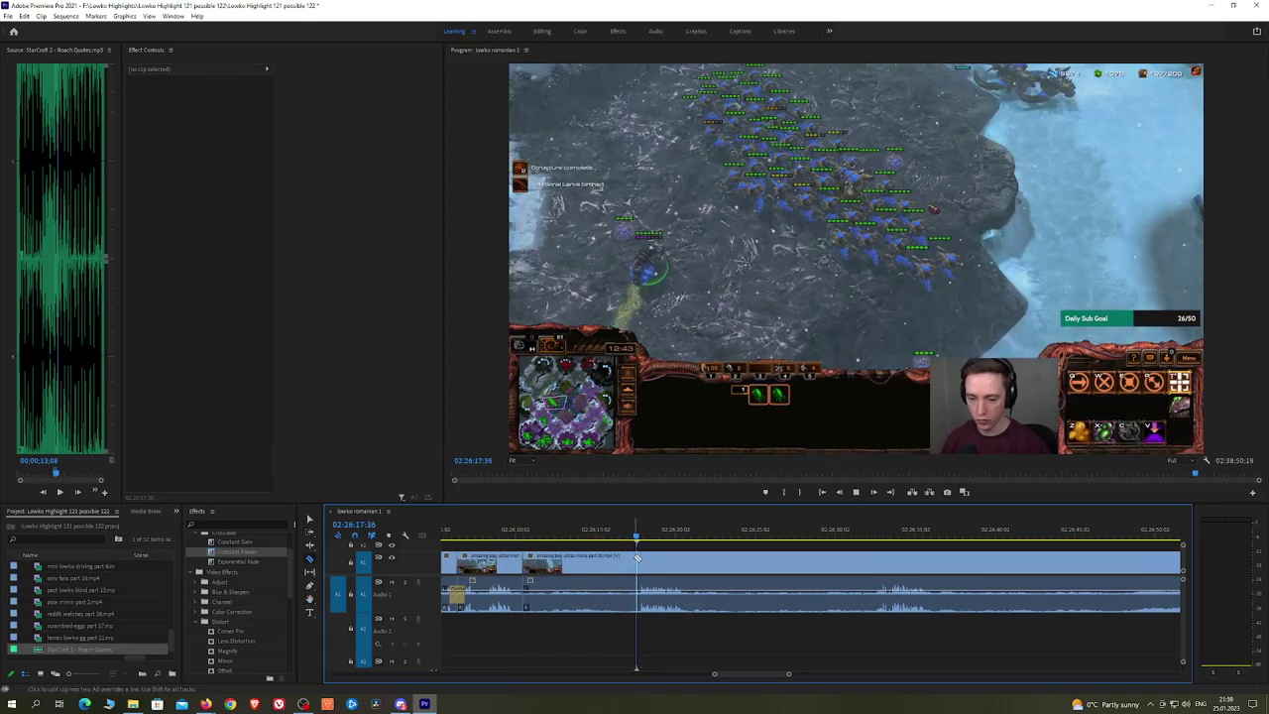
key("ctrl+k")
left_click(620, 564)
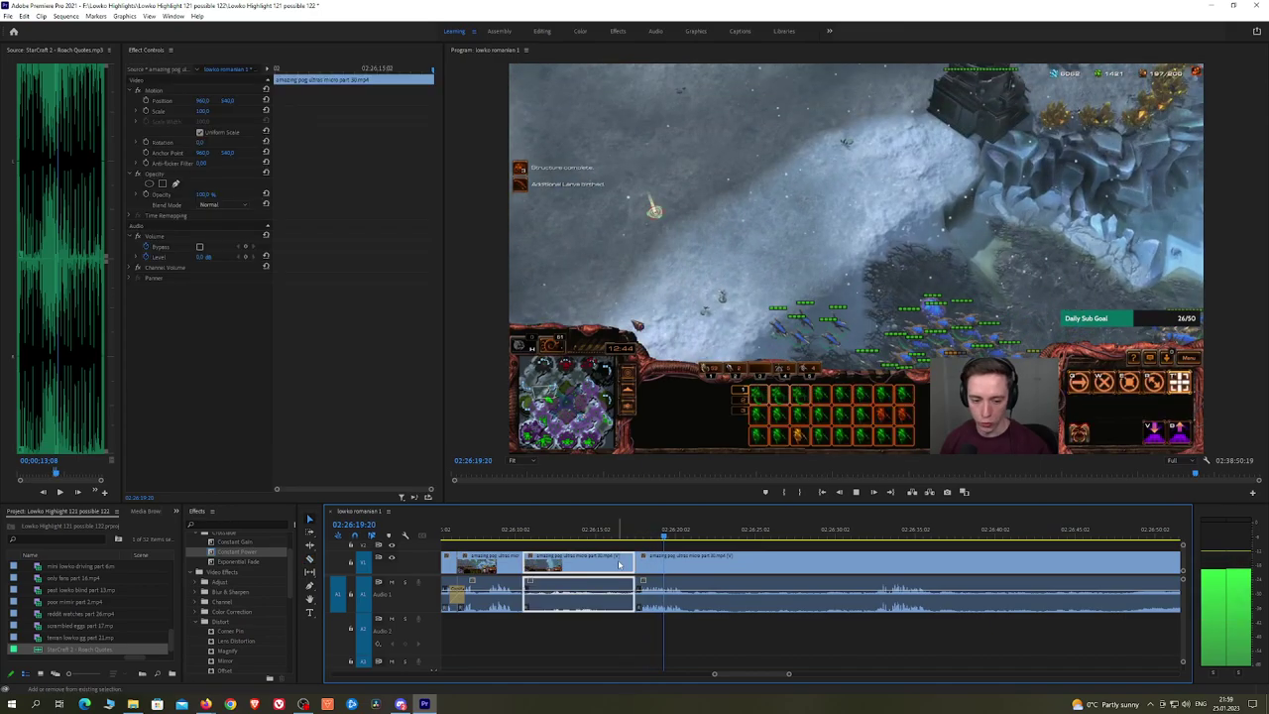
key("shift+Delete")
left_click(271, 554)
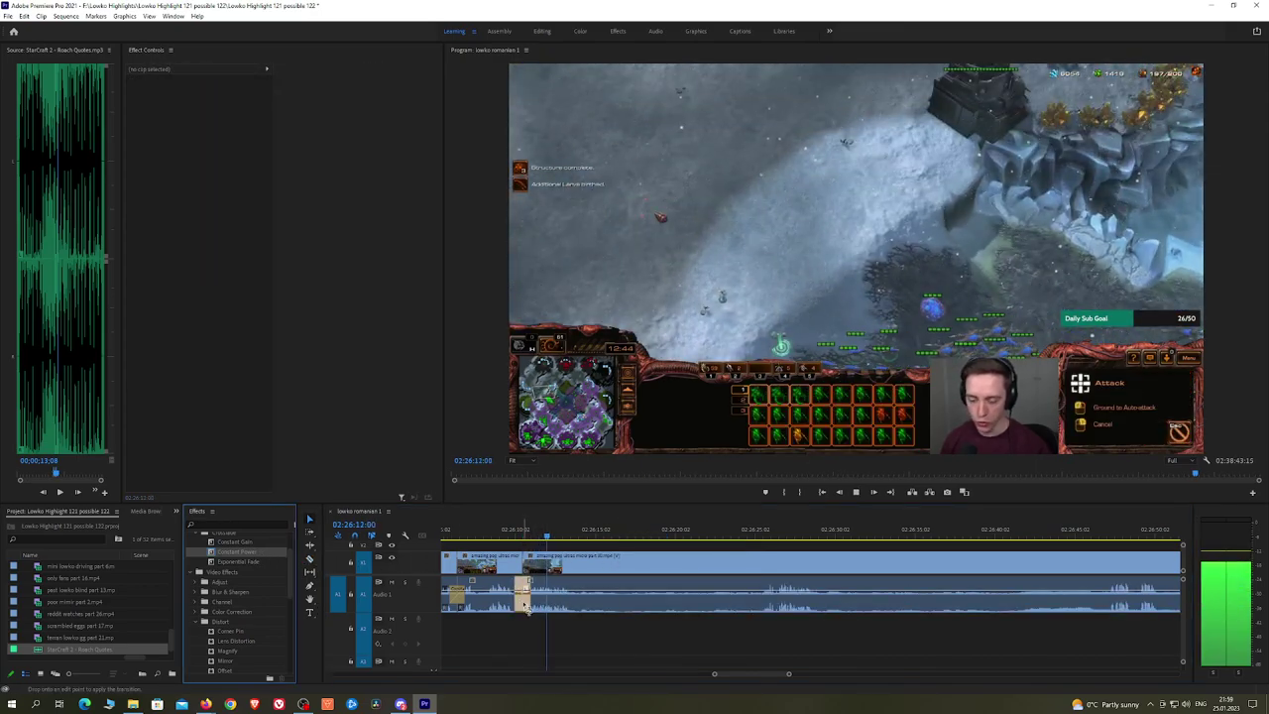
left_click_drag(526, 606, 525, 604)
Step: Cut the next unwanted stretch up to the following edit, ripple delete it, and crossfade the audio
key("h")
left_click_drag(585, 565, 544, 567)
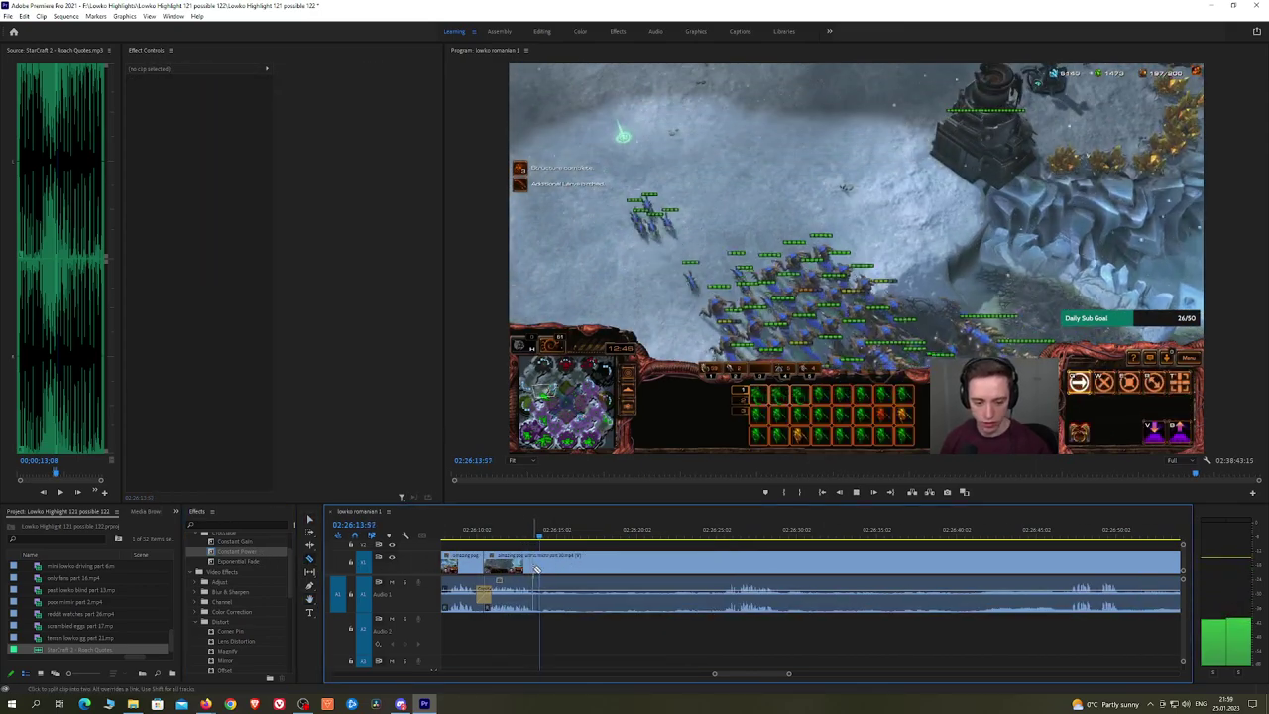
left_click(542, 570)
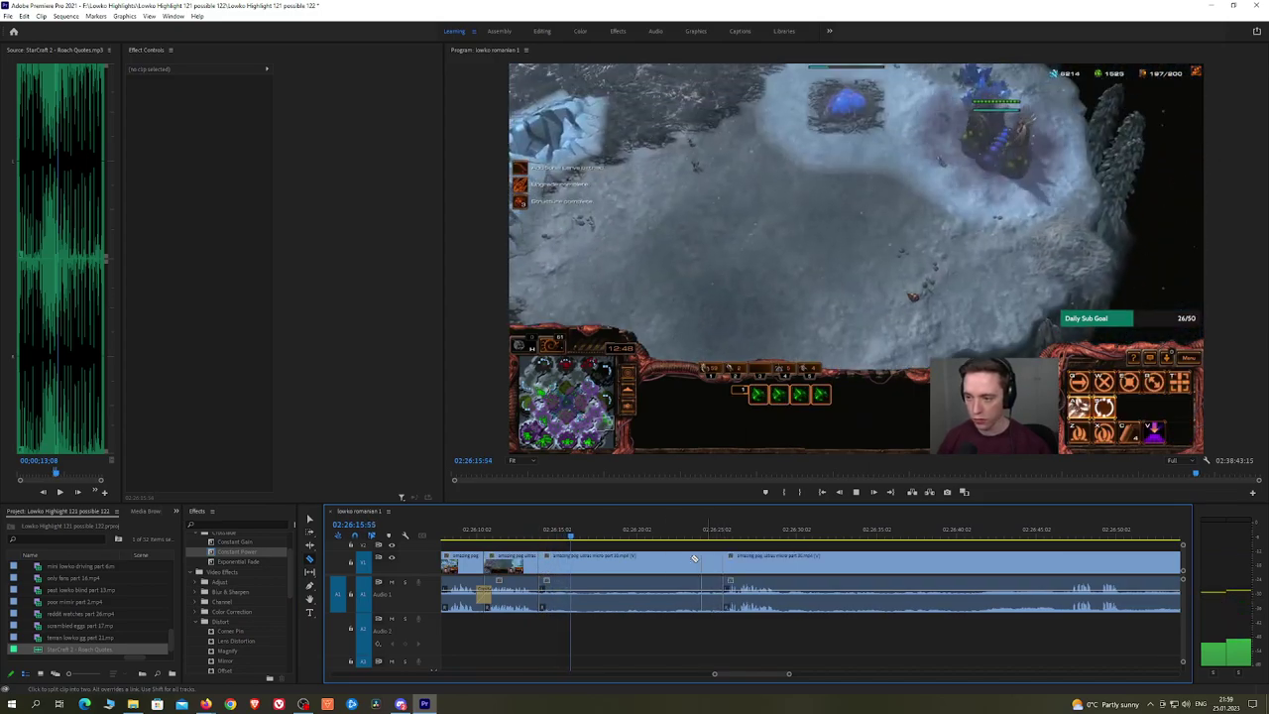
key("v")
left_click(689, 561)
key("shift+Delete")
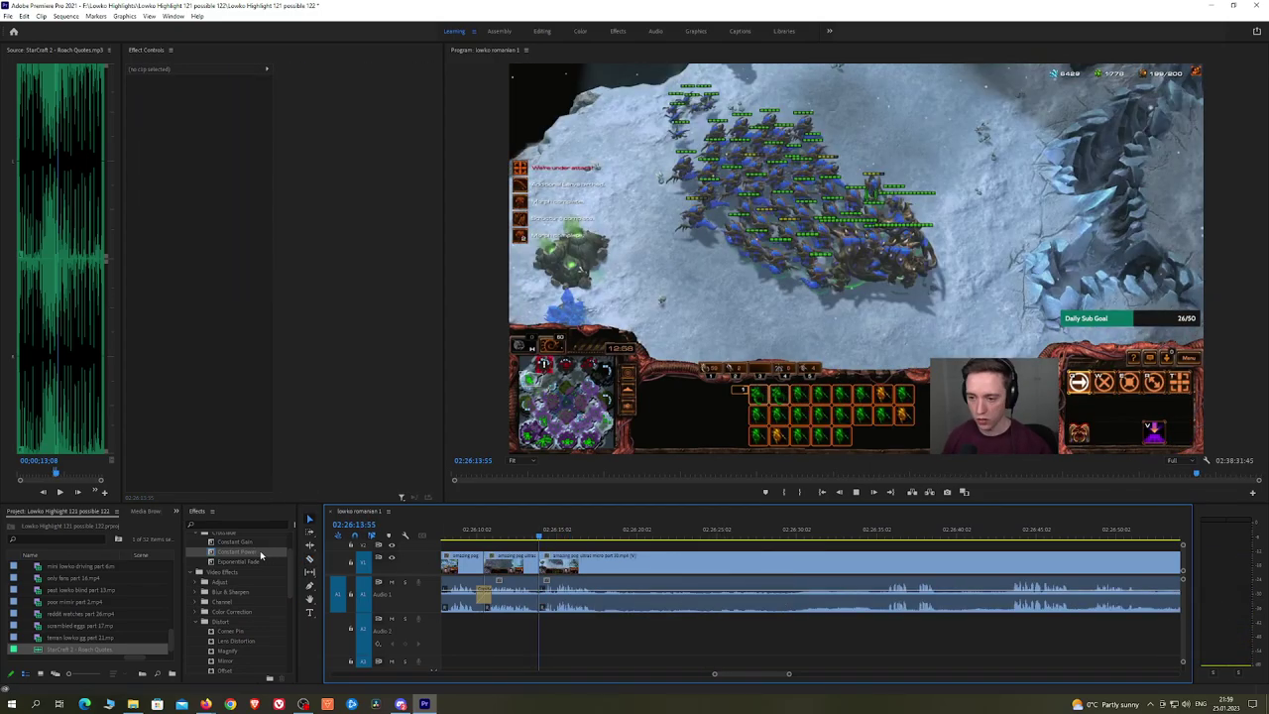
left_click_drag(261, 555, 518, 592)
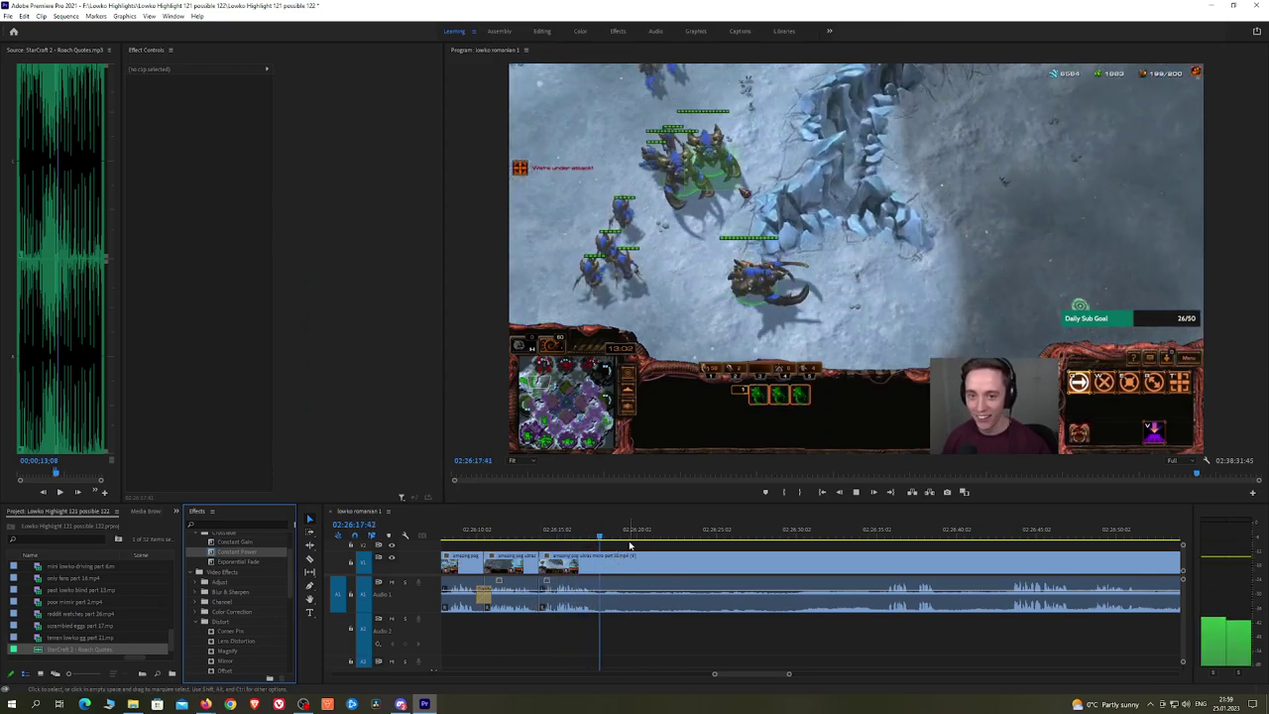
Step: Ripple delete the stretch ending at the playhead and crossfade the join near 02:26:13 with Constant Power
left_click_drag(630, 543, 774, 535)
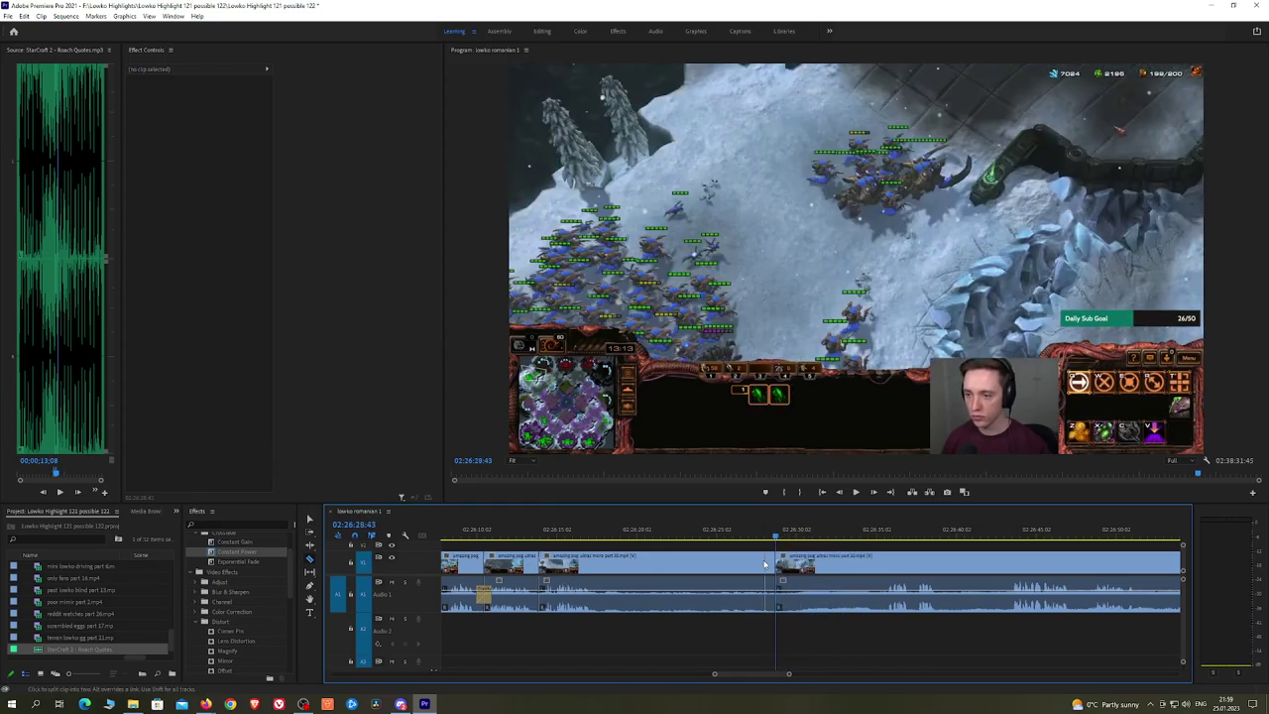
key("v")
left_click(764, 563)
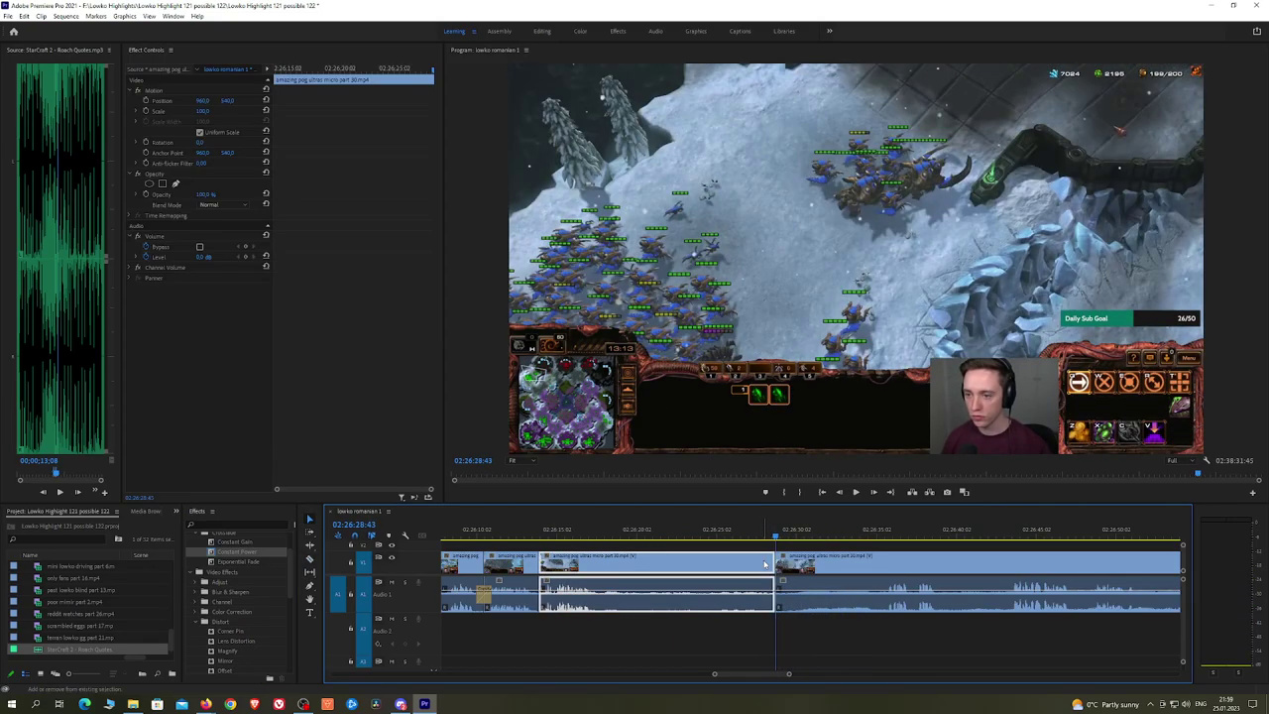
key("shift+Delete")
key("space")
left_click_drag(228, 560, 542, 600)
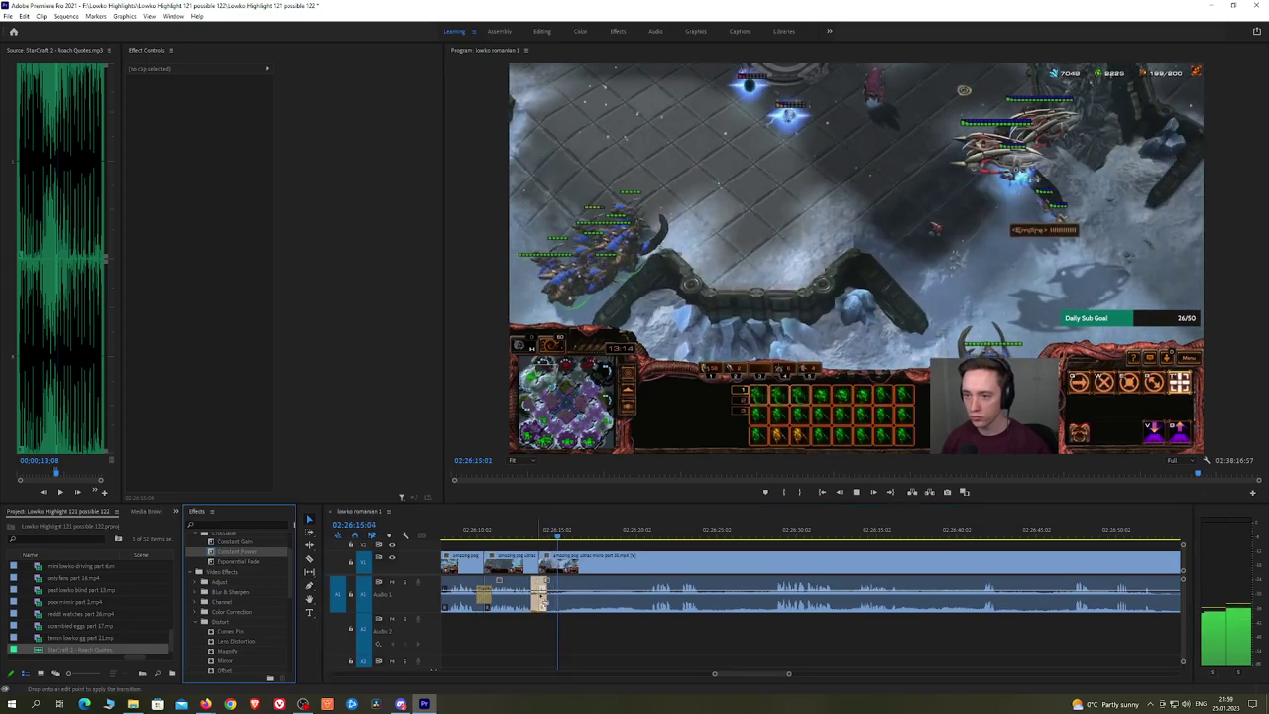
key("h")
left_click_drag(728, 562, 707, 562)
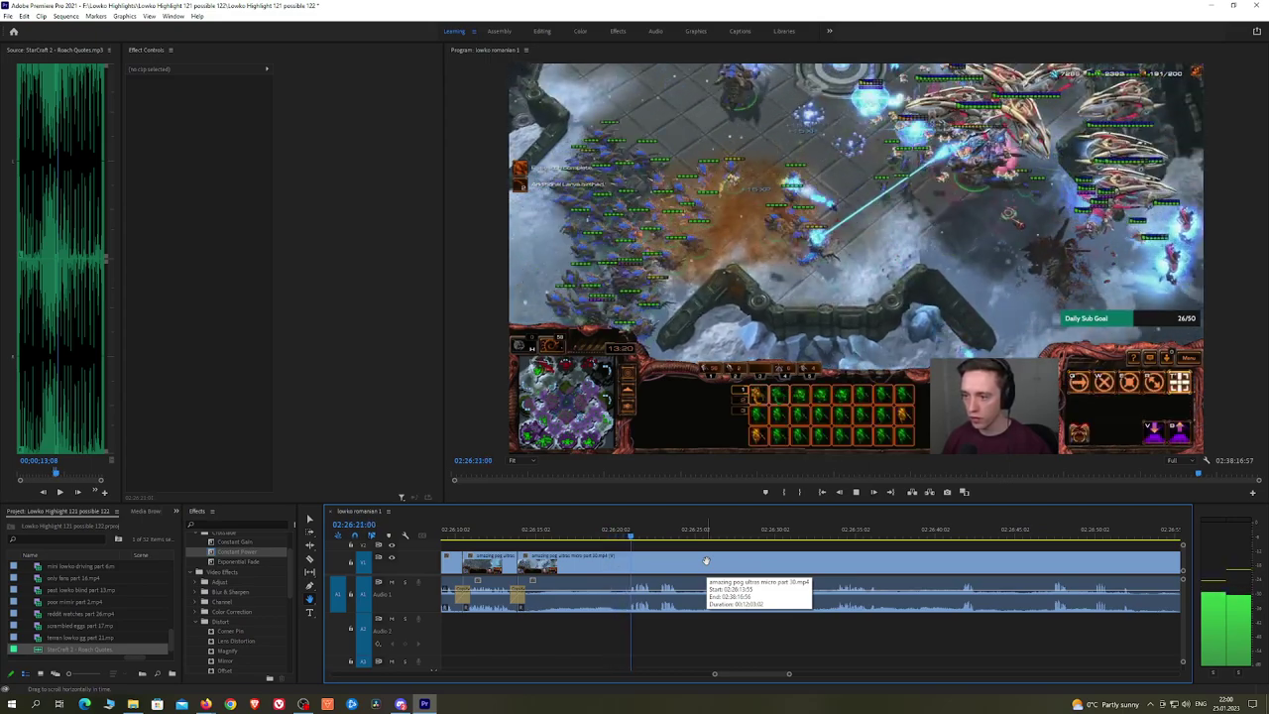
left_click_drag(733, 563, 711, 555)
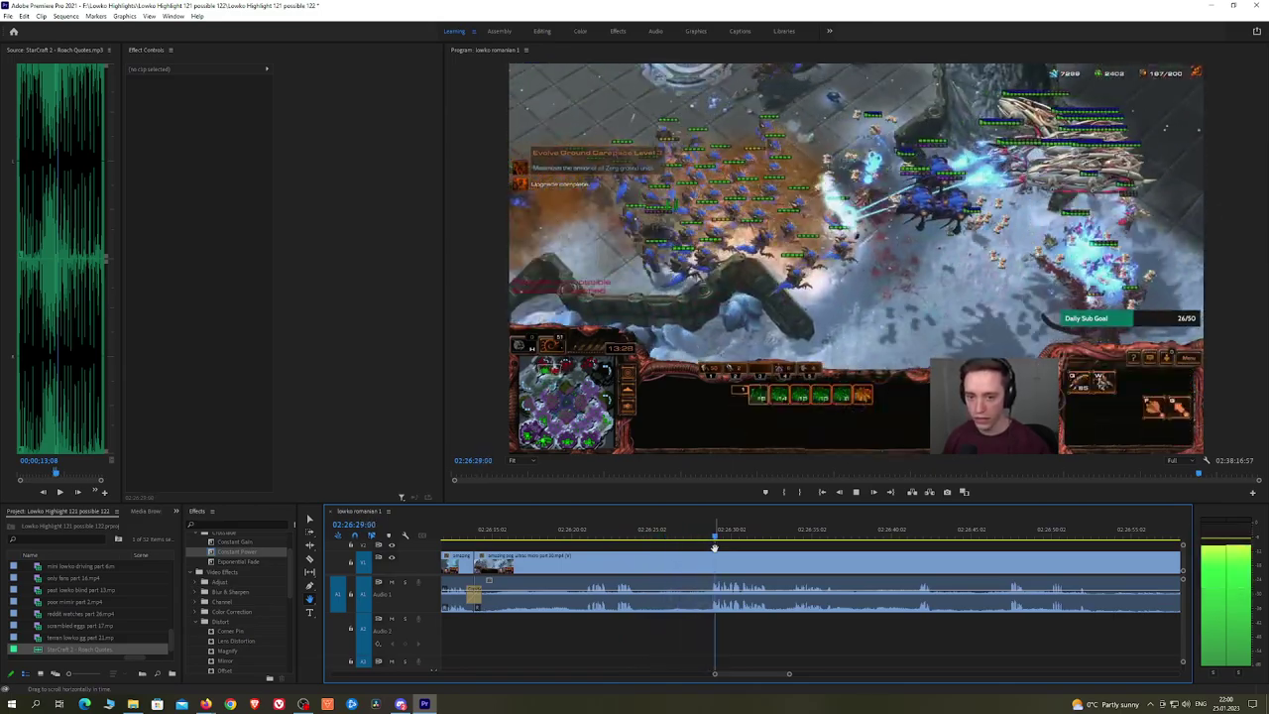
scroll(804, 566, "down", 1)
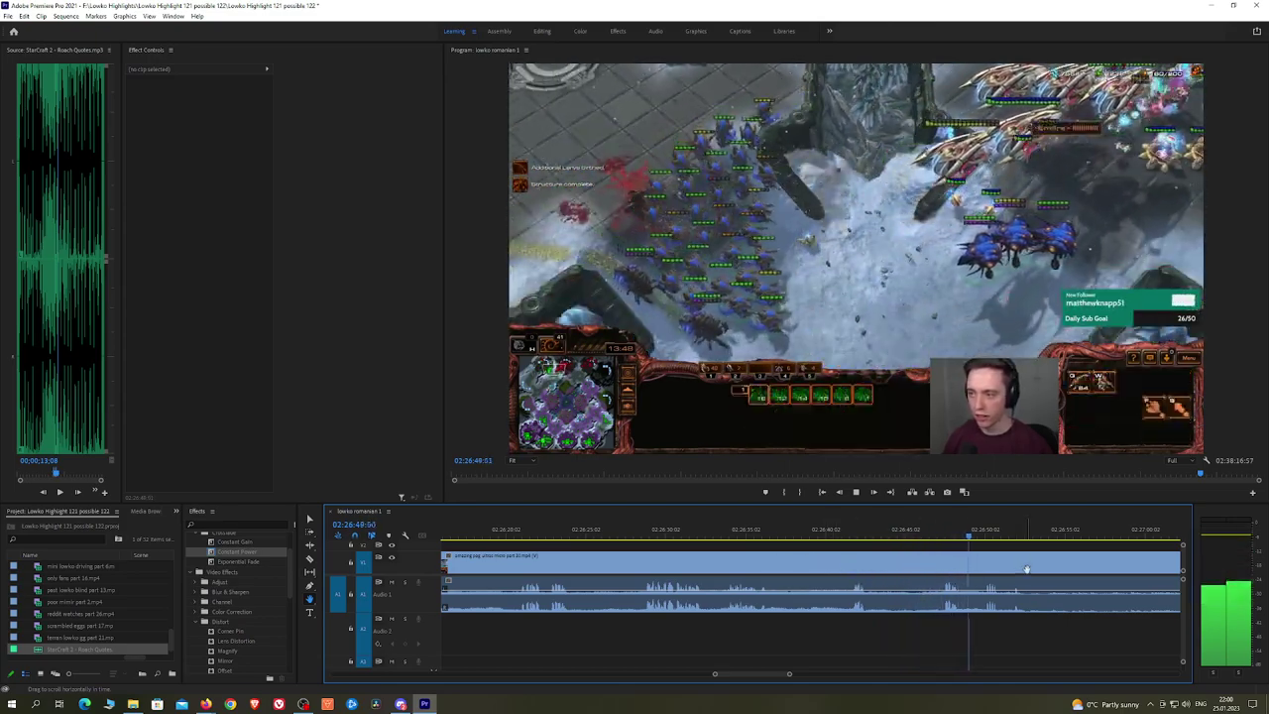
left_click_drag(1027, 569, 812, 555)
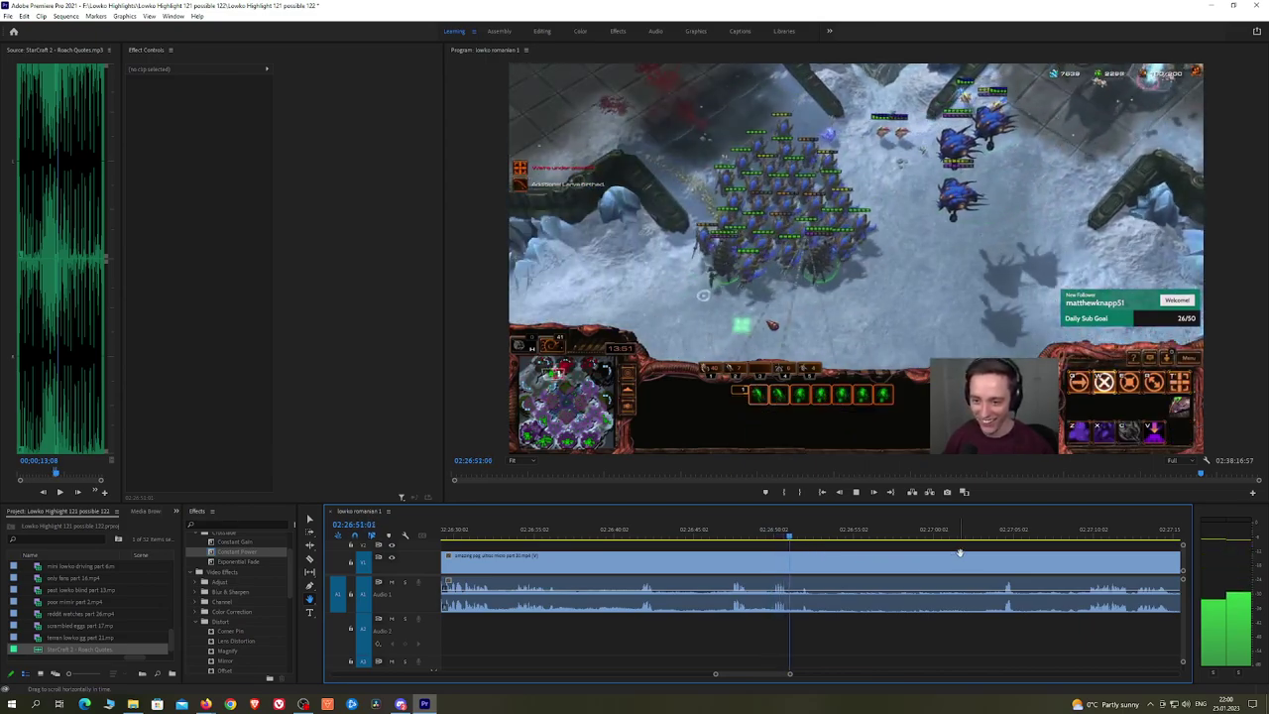
scroll(719, 555, "down", 2)
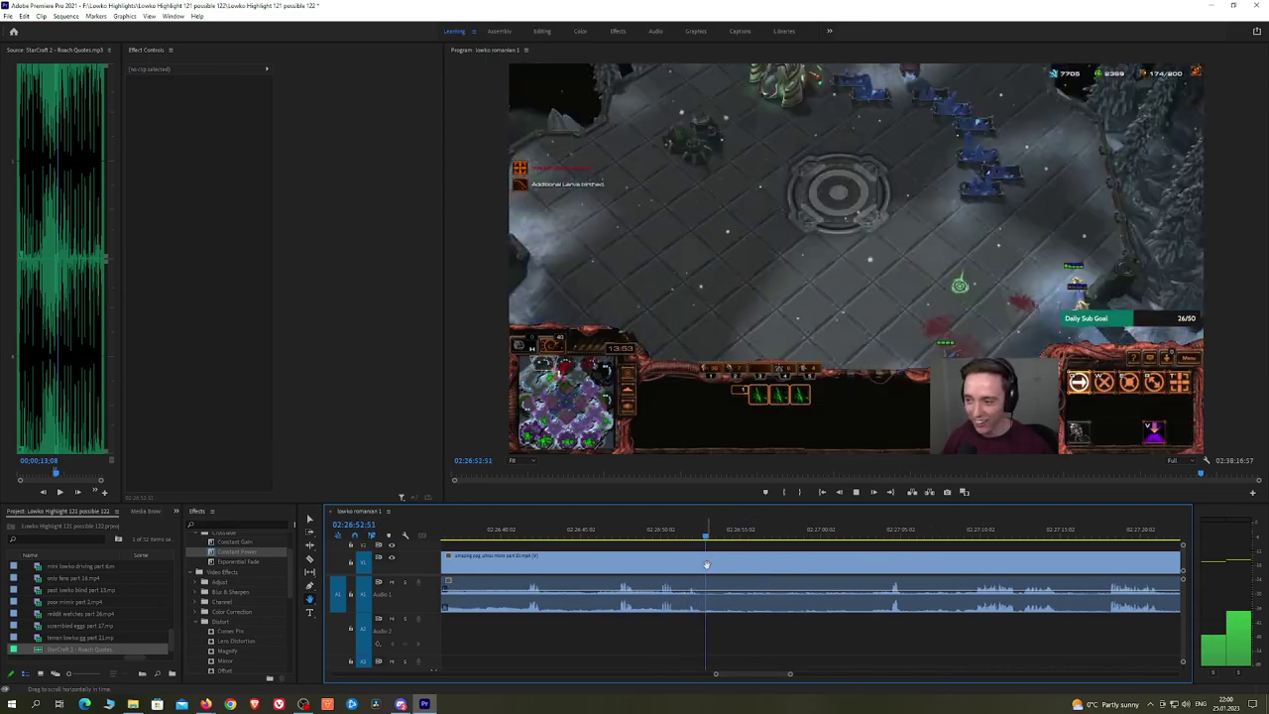
key("c")
left_click(708, 563)
key("ctrl+z")
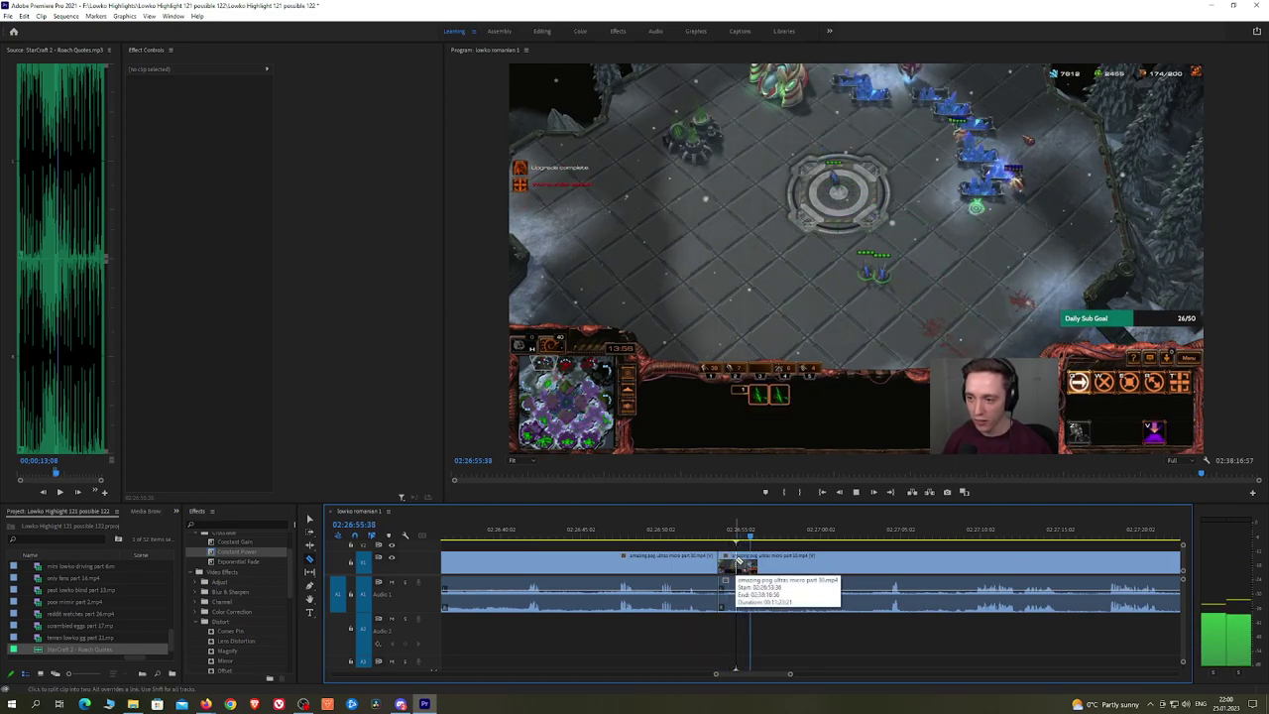
Step: Undo a stray split, then remove an unwanted stretch and crossfade its audio join with Constant Power
key("ctrl+z")
left_click(777, 564)
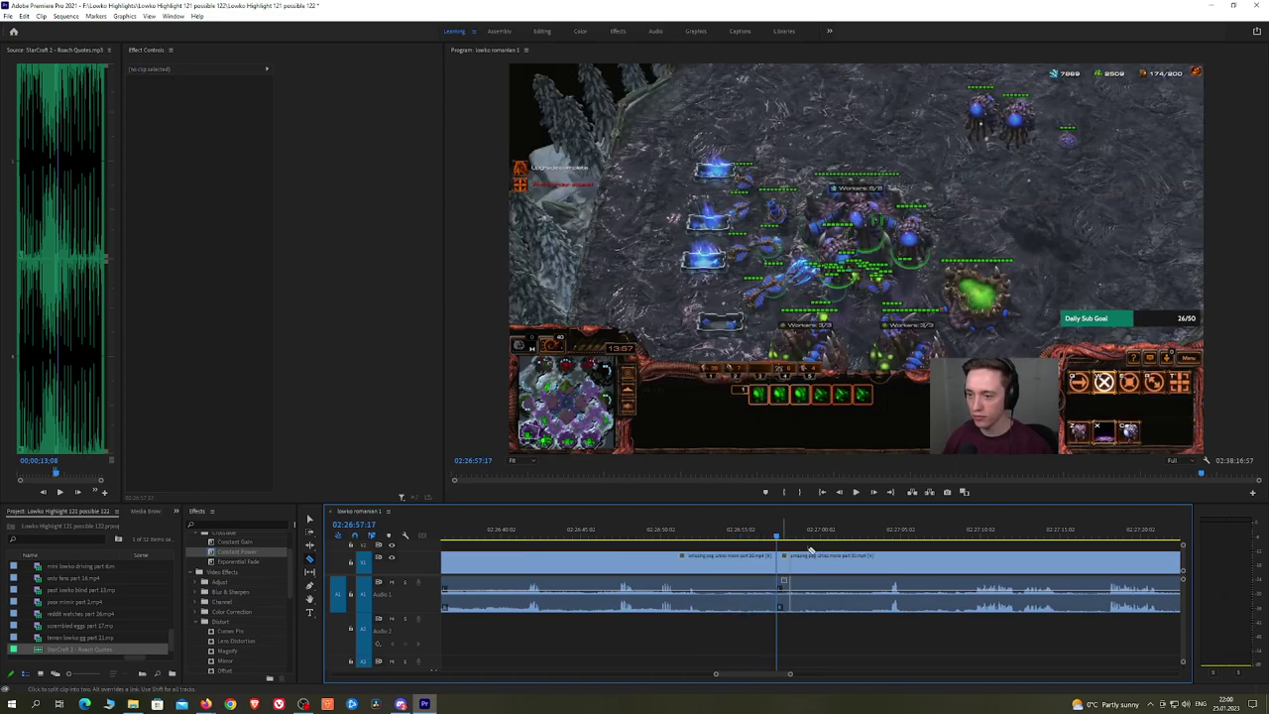
scroll(886, 538, "down", 5)
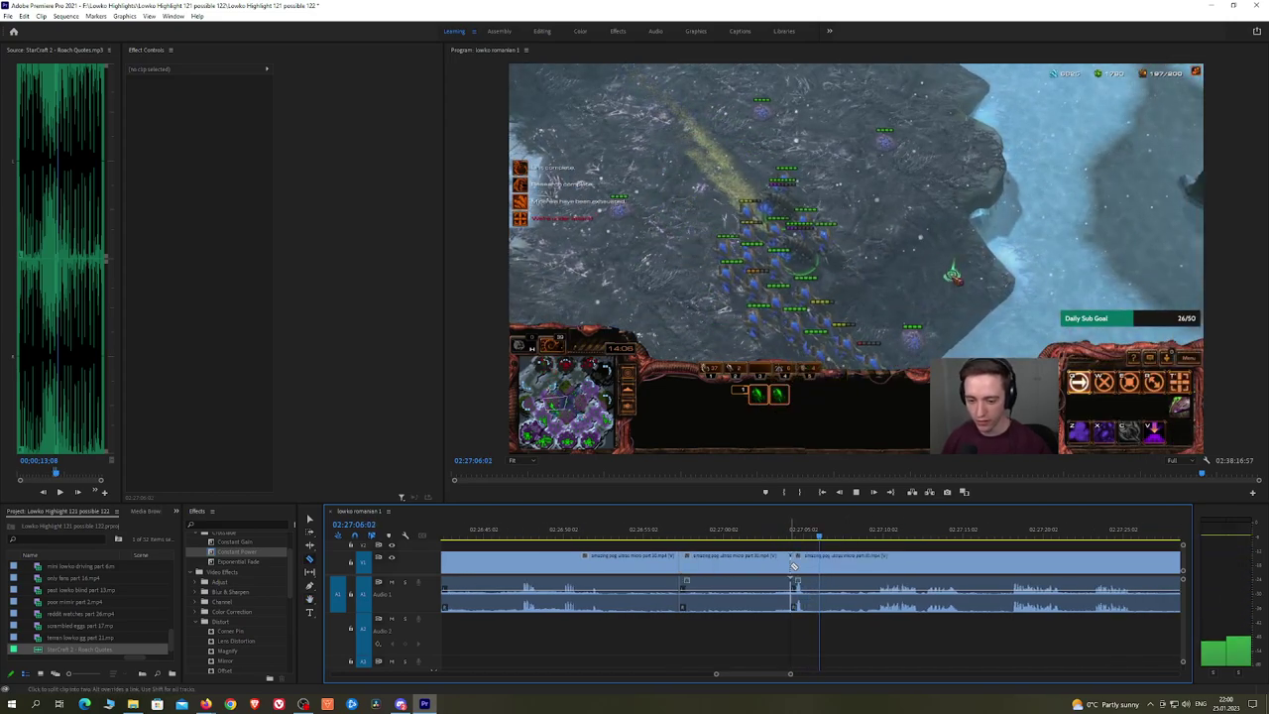
left_click(789, 563)
key("shift+Delete")
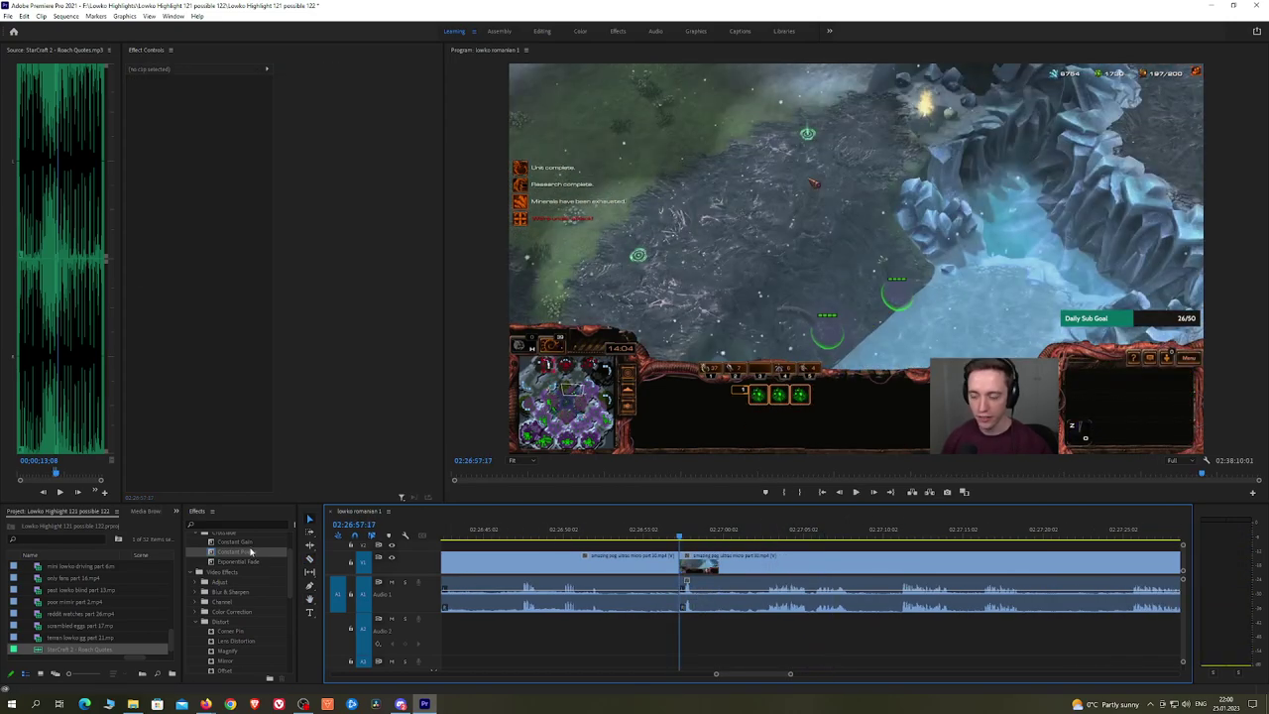
left_click_drag(251, 551, 680, 599)
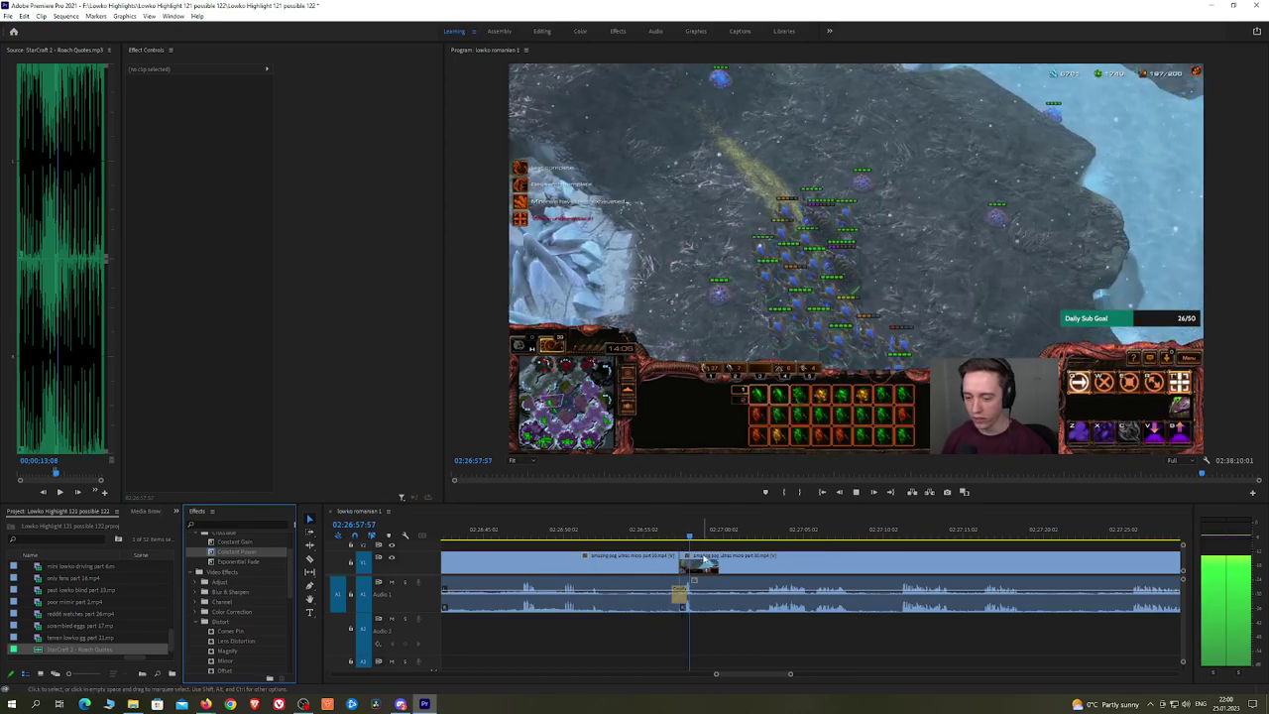
Step: Split at the next unwanted stretch and ripple delete it, then resume playback
key("c")
left_click(773, 565)
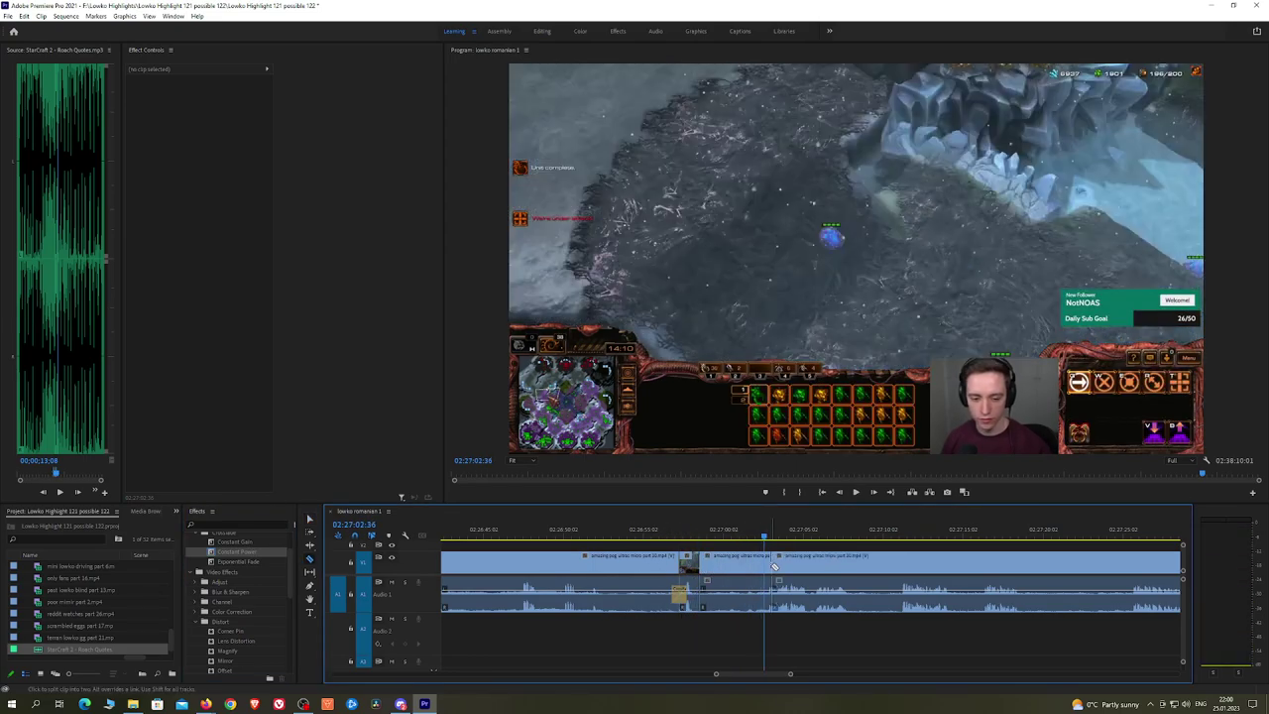
key("v")
left_click(745, 567)
key("shift+Delete")
key("space")
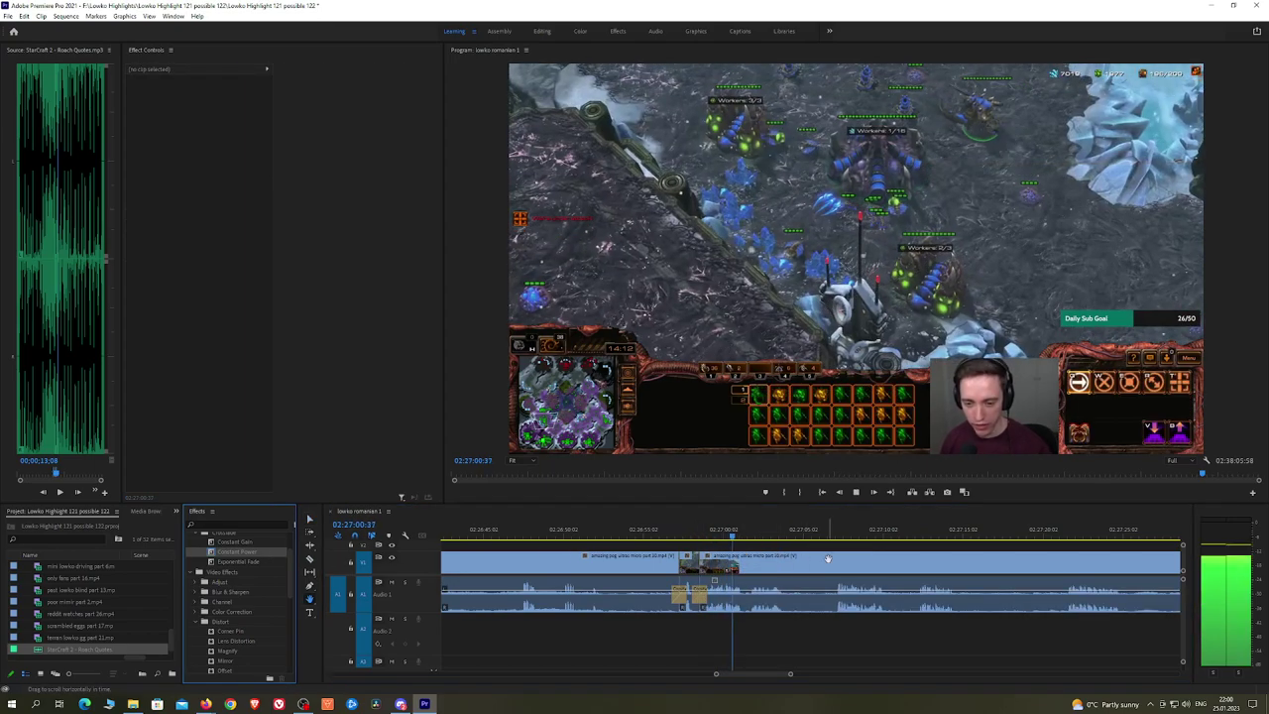
Step: Razor out the following dull part, close the gap, and add a Constant Power crossfade
scroll(821, 560, "down", 1)
key("c")
left_click(737, 561)
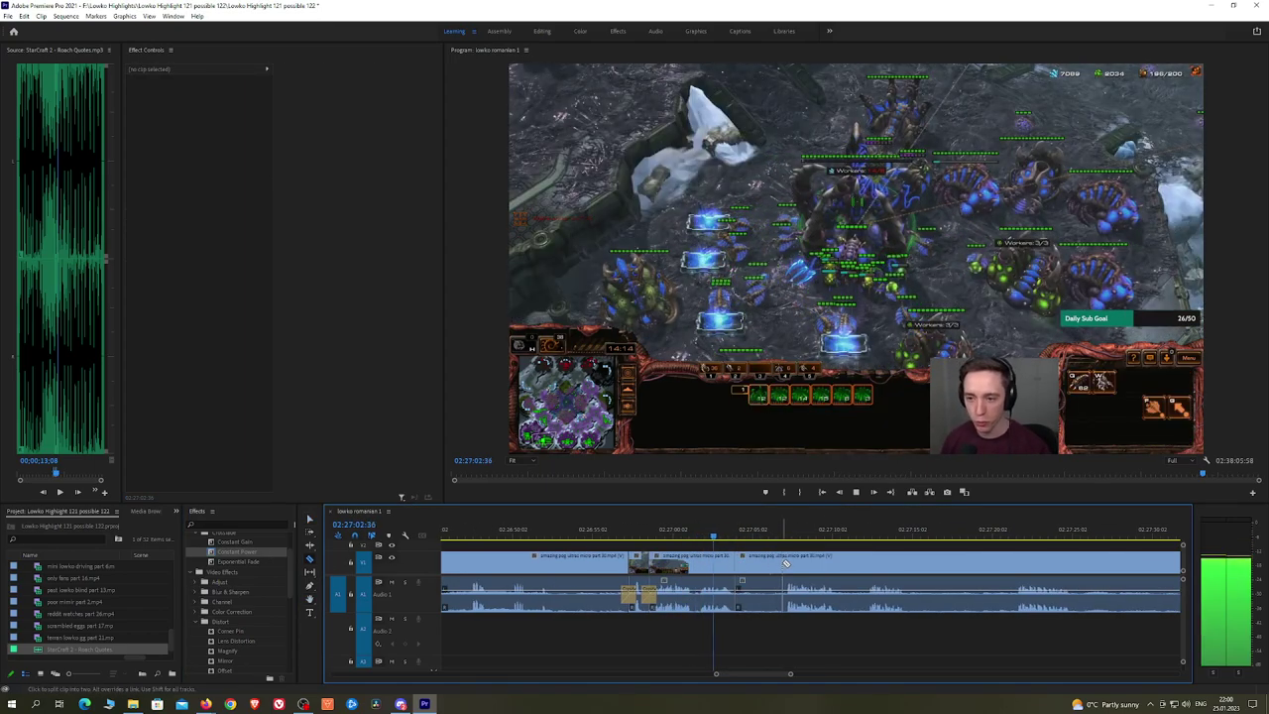
left_click(783, 562)
key("v")
left_click(771, 564)
key("shift+Delete")
key("shift+Delete")
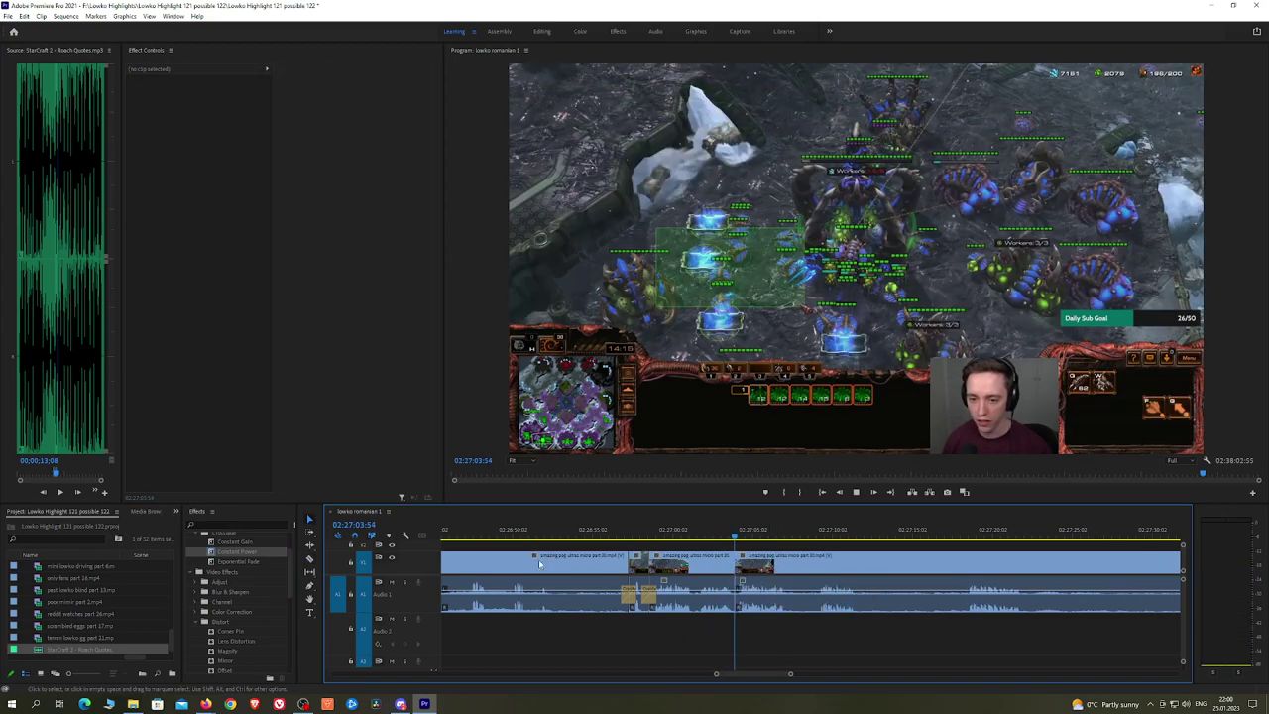
left_click_drag(270, 555, 738, 595)
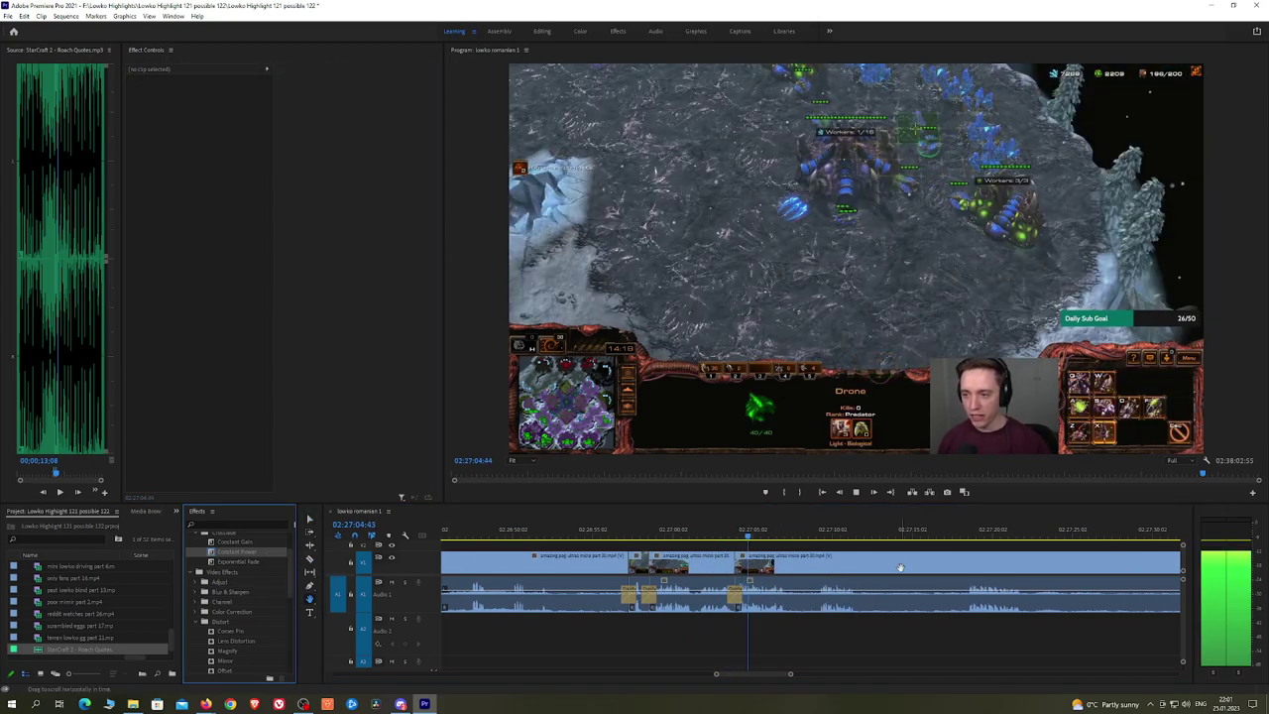
Step: Remove another short unwanted part and crossfade the resulting audio join with Constant Power
scroll(873, 568, "down", 2)
key("c")
left_click(715, 572)
left_click(741, 564)
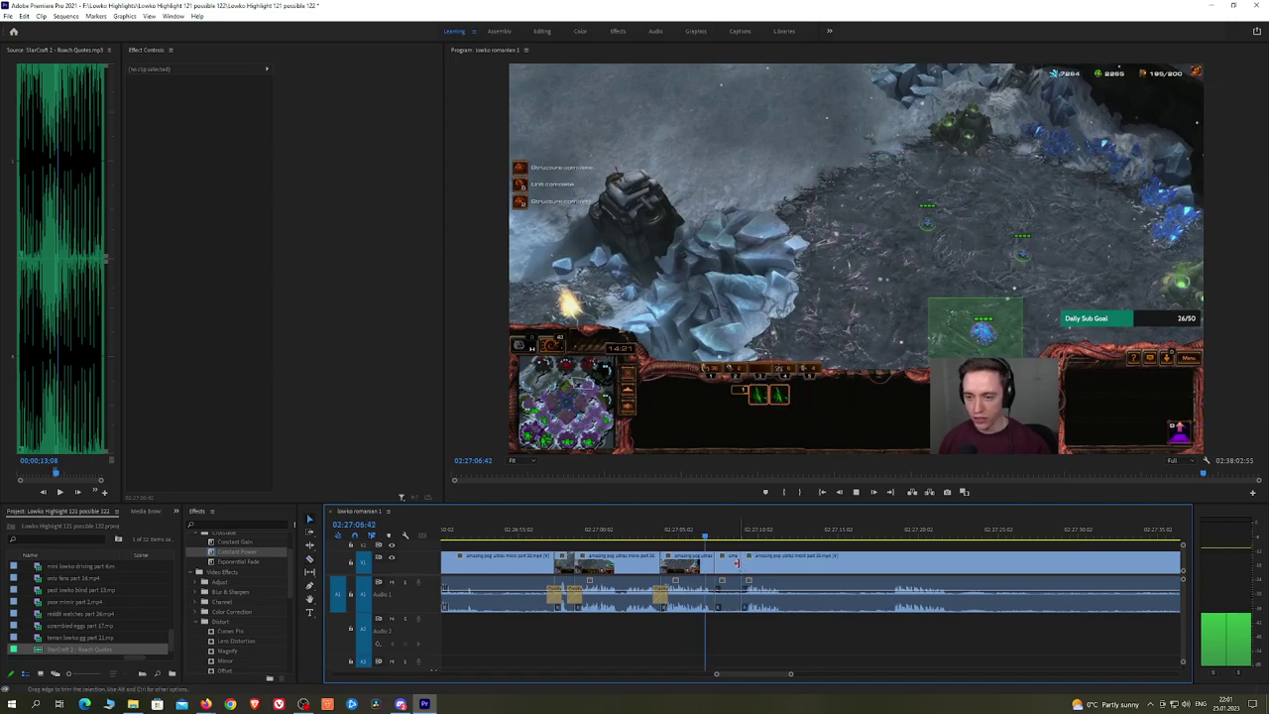
key("v")
left_click(733, 563)
key("shift+Delete")
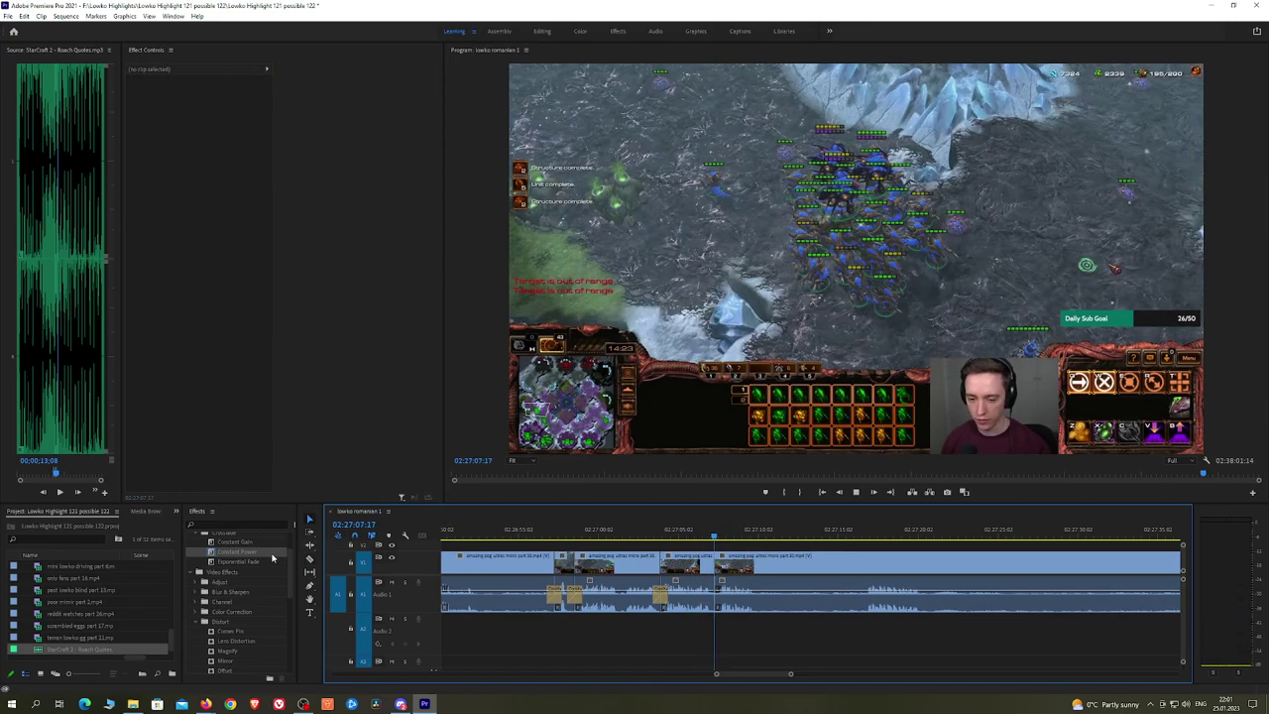
left_click_drag(271, 553, 715, 595)
Step: Cut an unwanted part ending at the playhead, ripple delete it, and crossfade the audio join
key("h")
left_click_drag(859, 563, 773, 562)
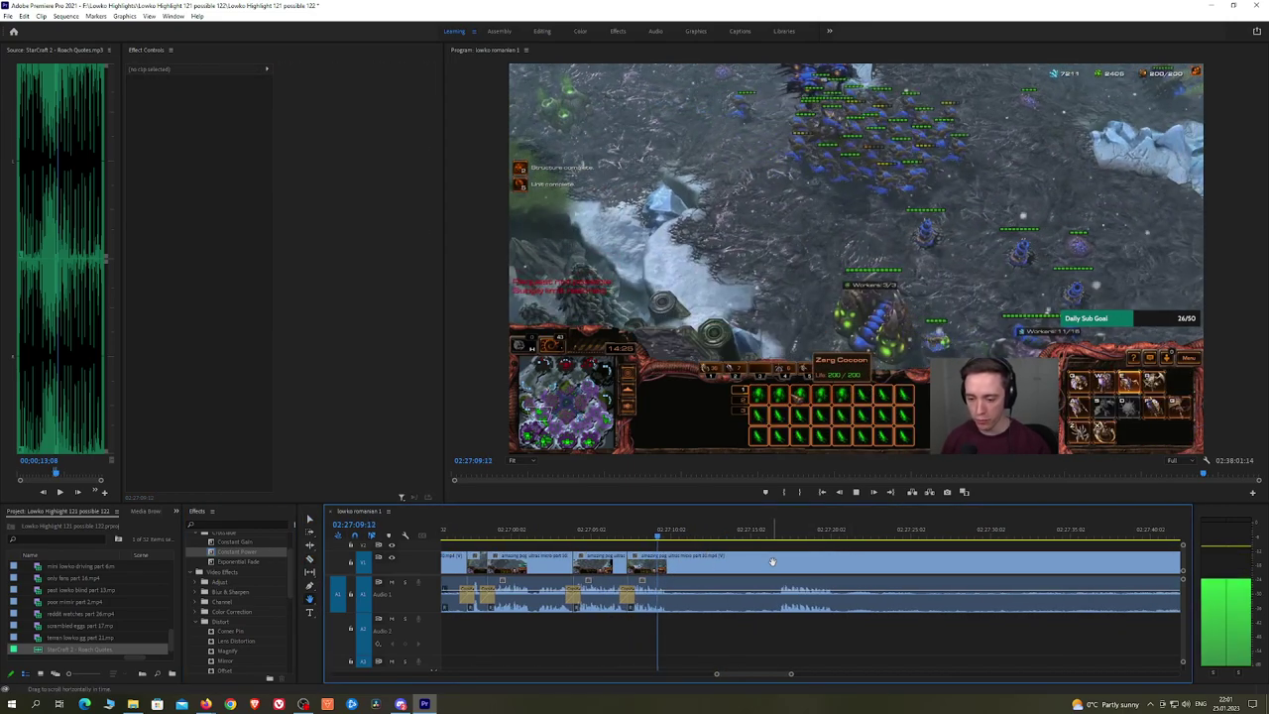
key("c")
left_click(675, 563)
left_click(777, 532)
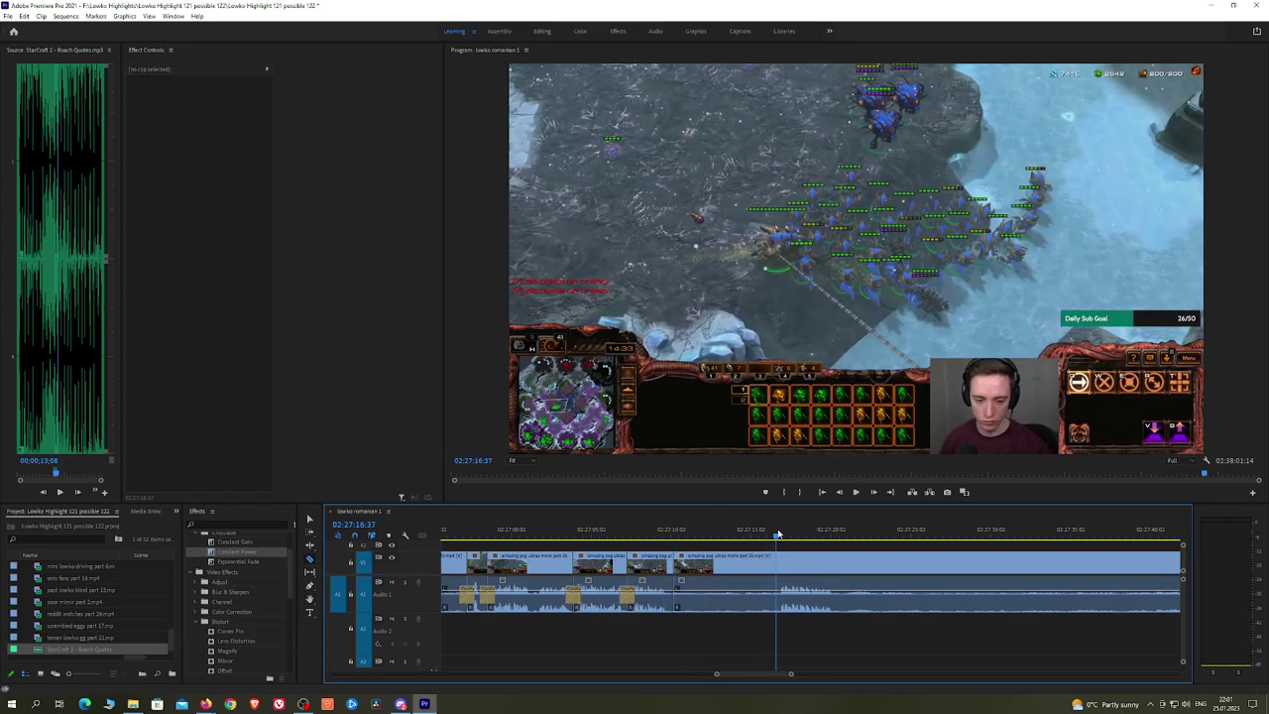
left_click(778, 562)
key("v")
left_click(754, 565)
key("shift+Delete")
key("Up")
key("space")
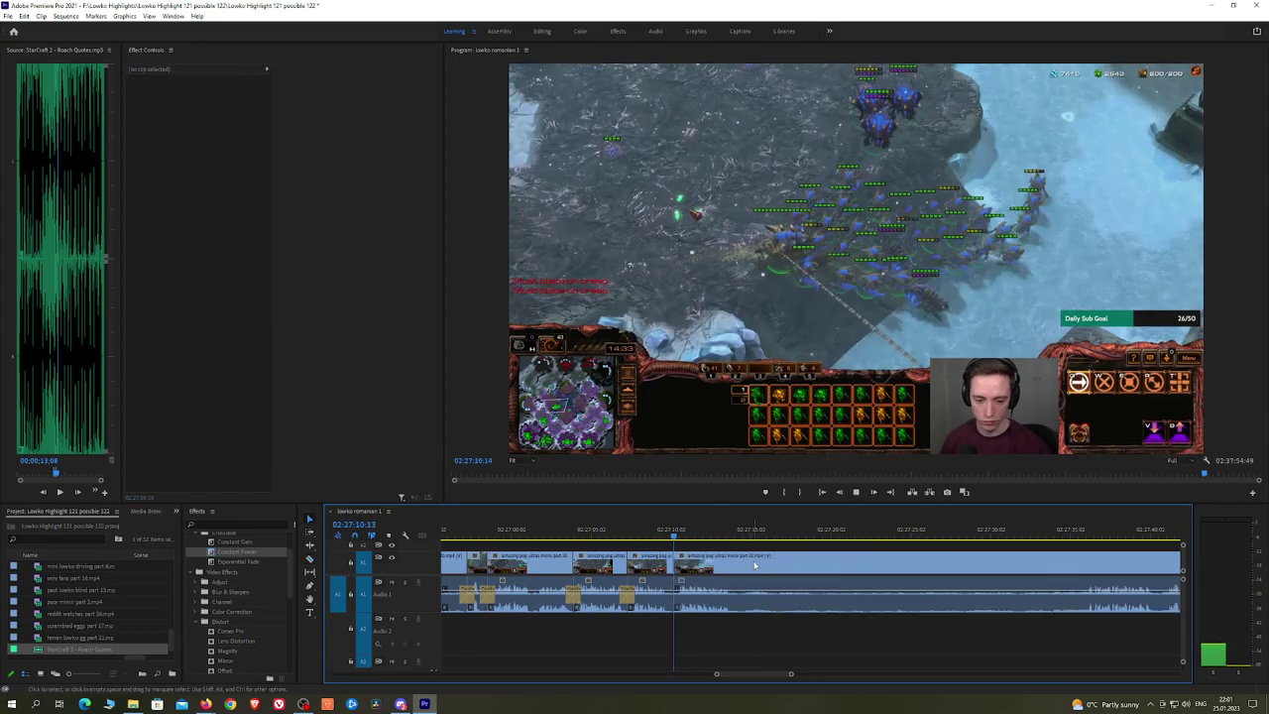
left_click_drag(676, 603, 676, 602)
Step: Ripple delete the long stretch before 02:27:35 and crossfade the new audio join, then review the cut
key("h")
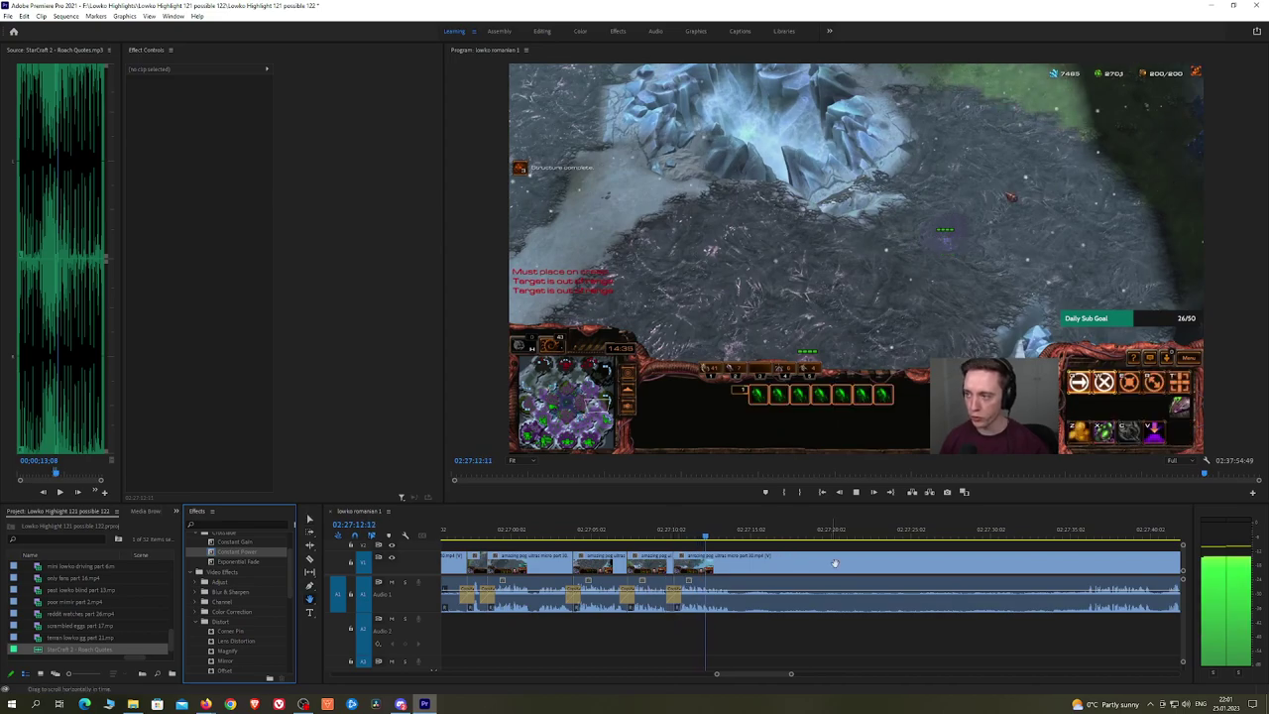
left_click_drag(837, 563, 745, 559)
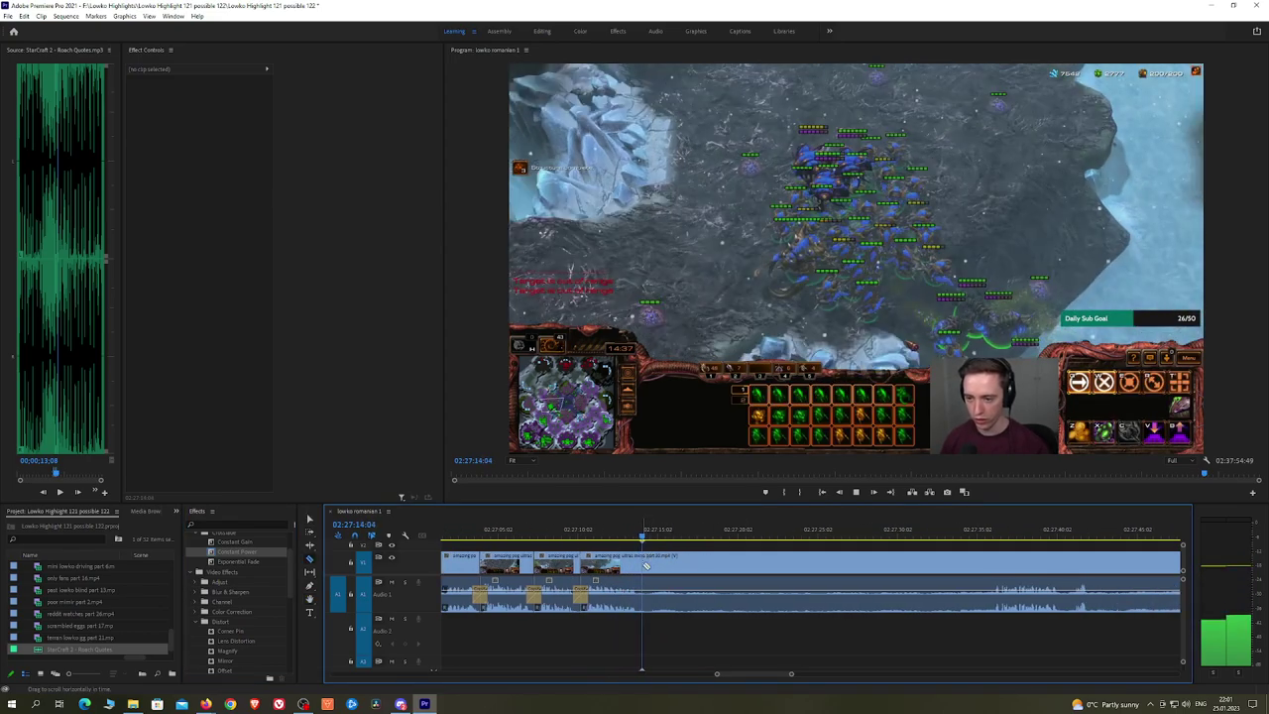
left_click_drag(642, 530, 989, 528)
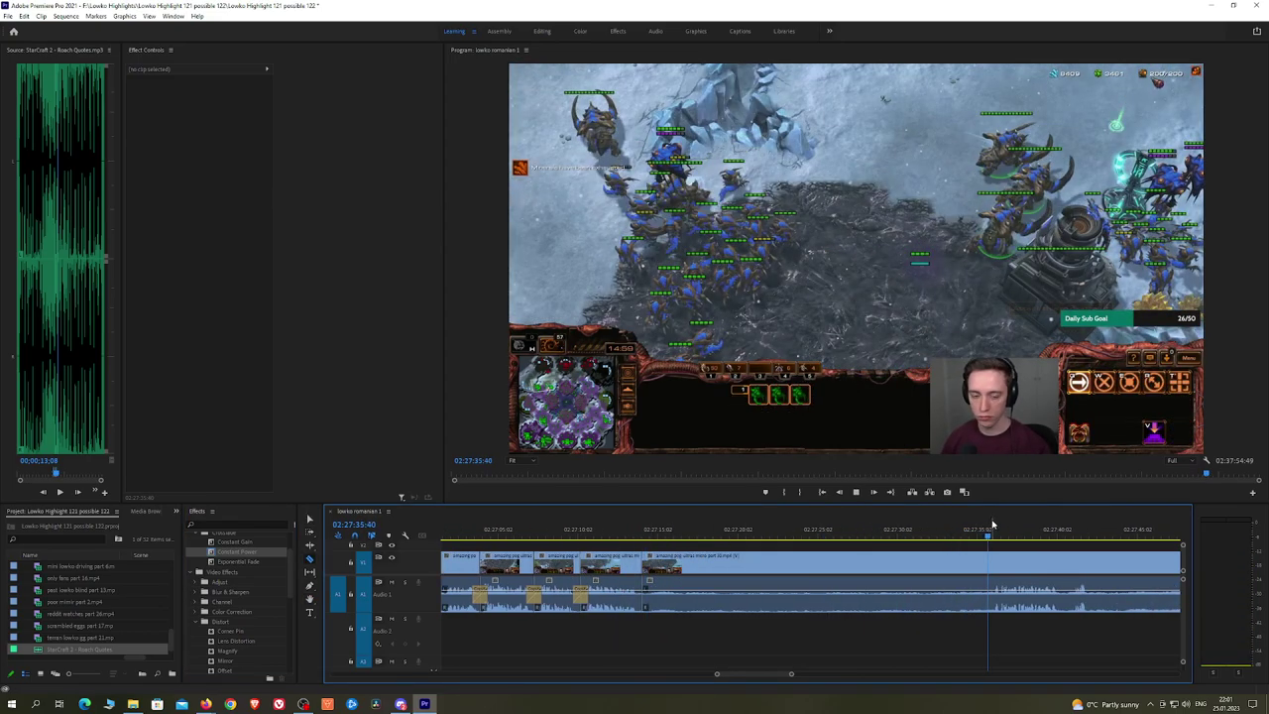
key("space")
scroll(947, 540, "down", 2)
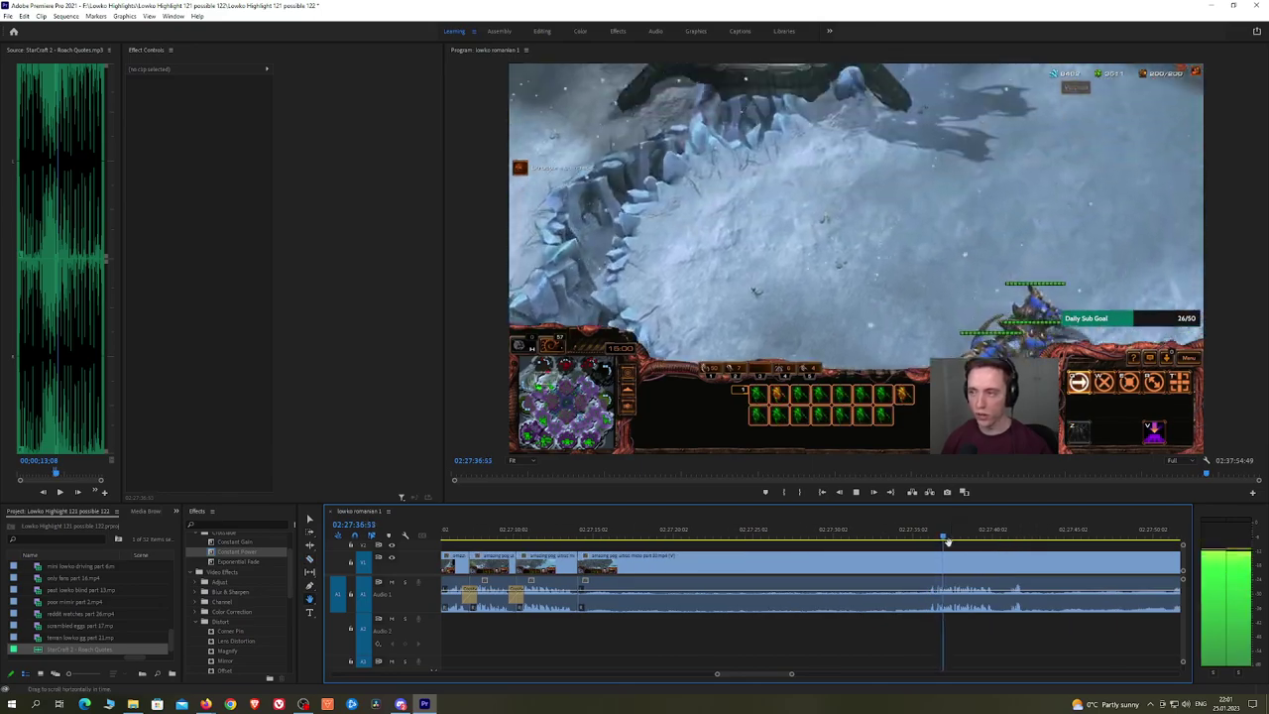
left_click(902, 567)
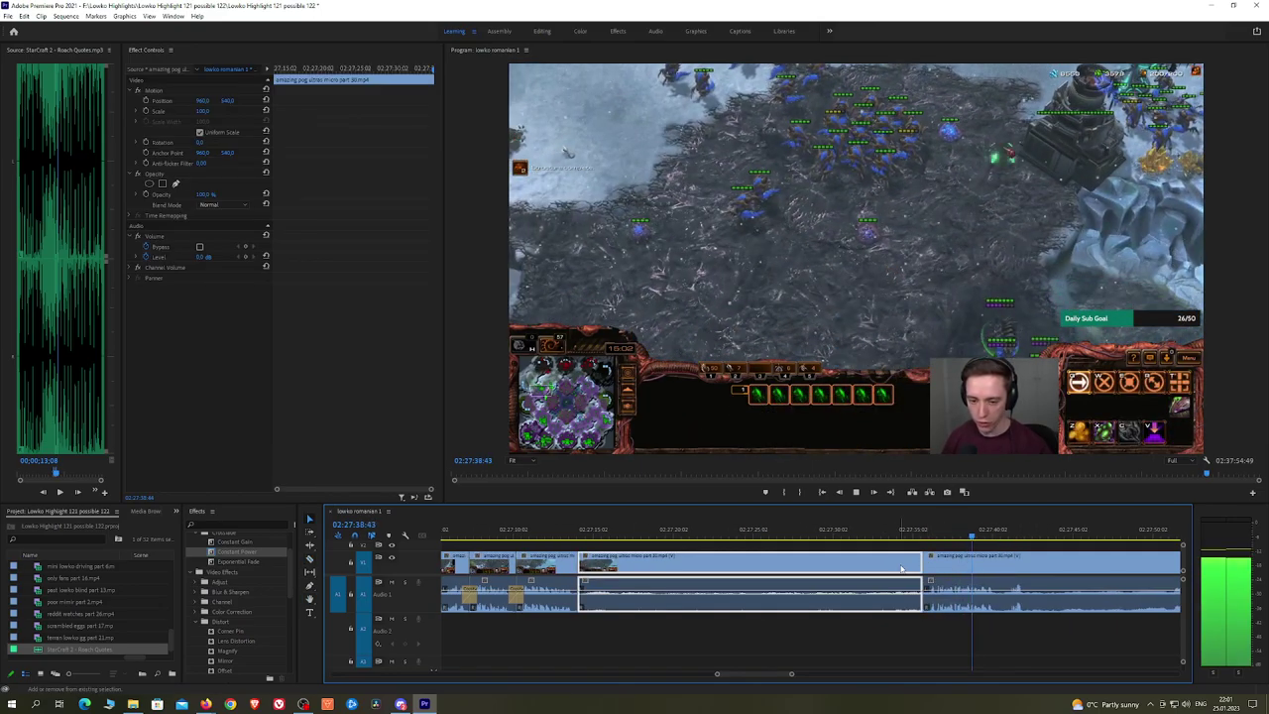
key("shift+Delete")
left_click_drag(251, 564, 579, 595)
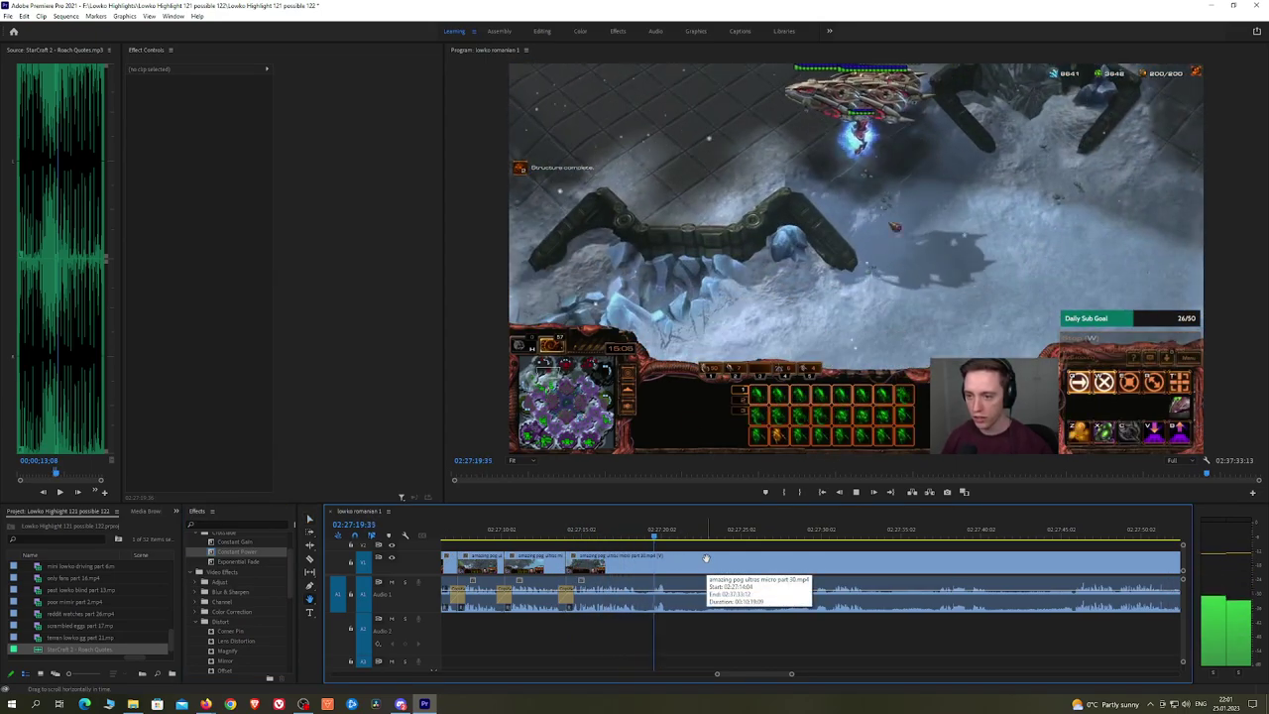
left_click_drag(682, 537, 733, 545)
key("space")
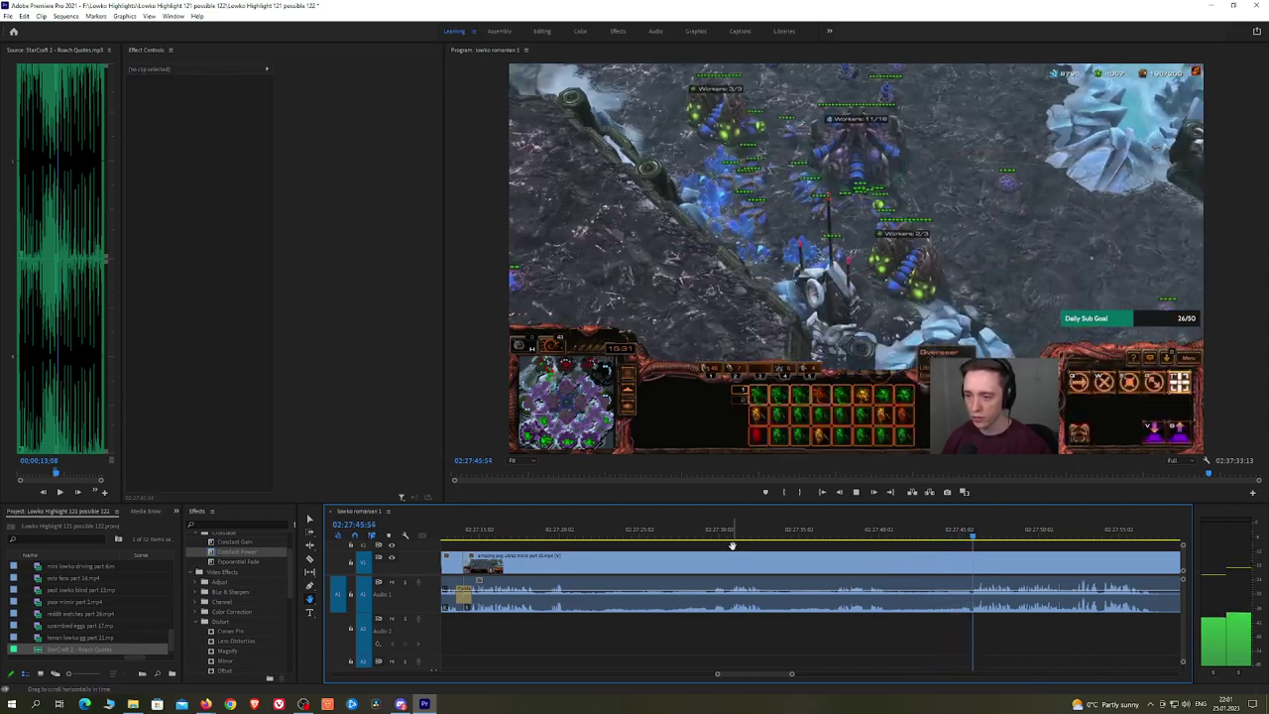
Step: Split the footage around the unwanted bit near the Victory screen and stop playback
scroll(1034, 566, "down", 3)
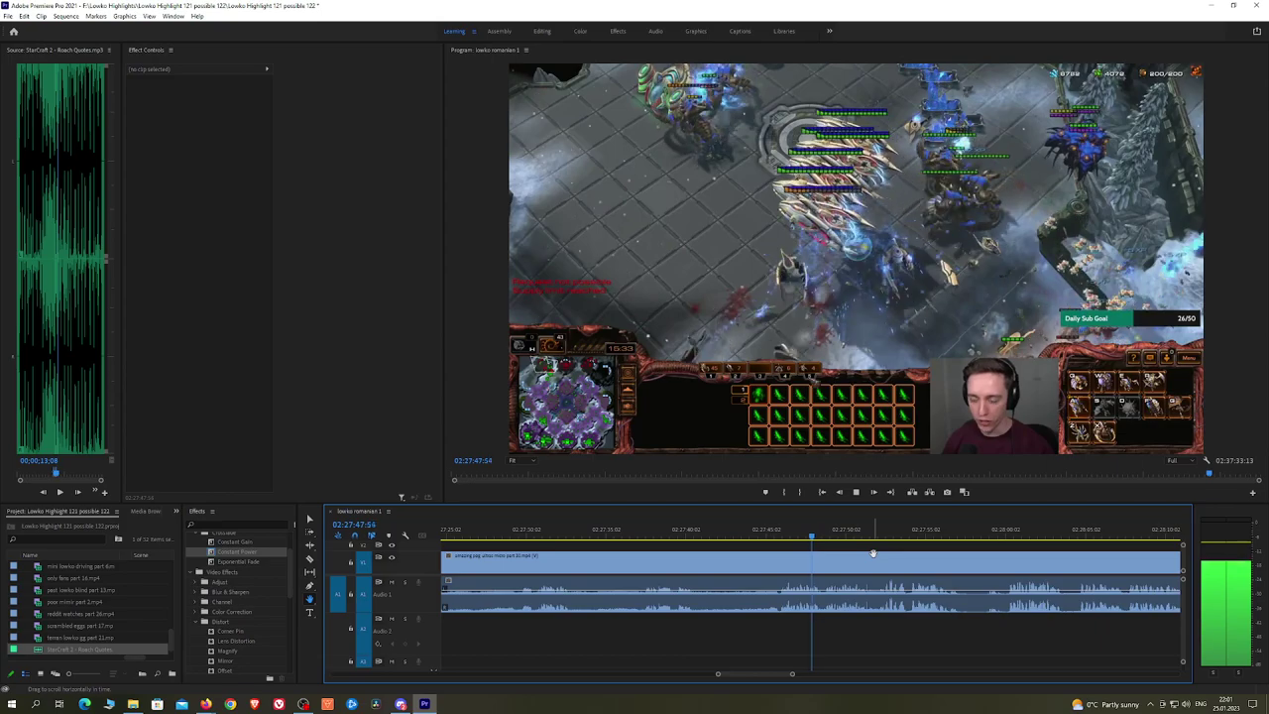
left_click_drag(899, 560, 831, 559)
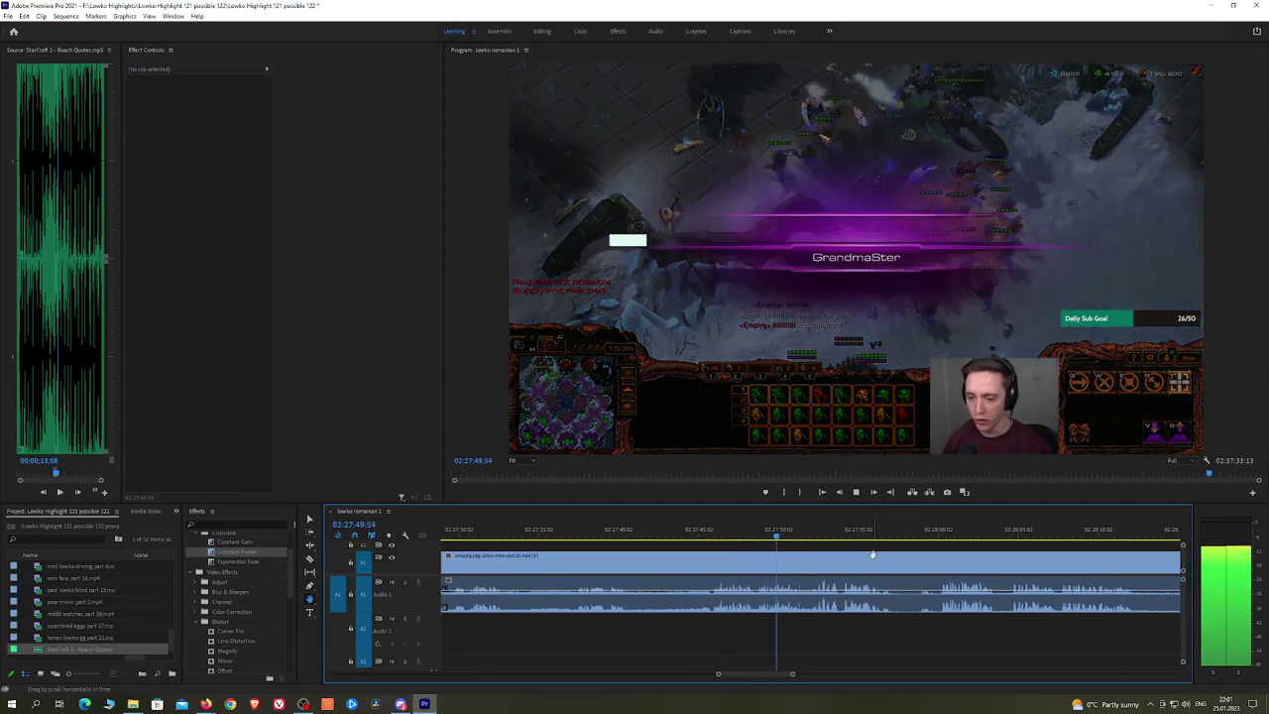
scroll(804, 559, "down", 2)
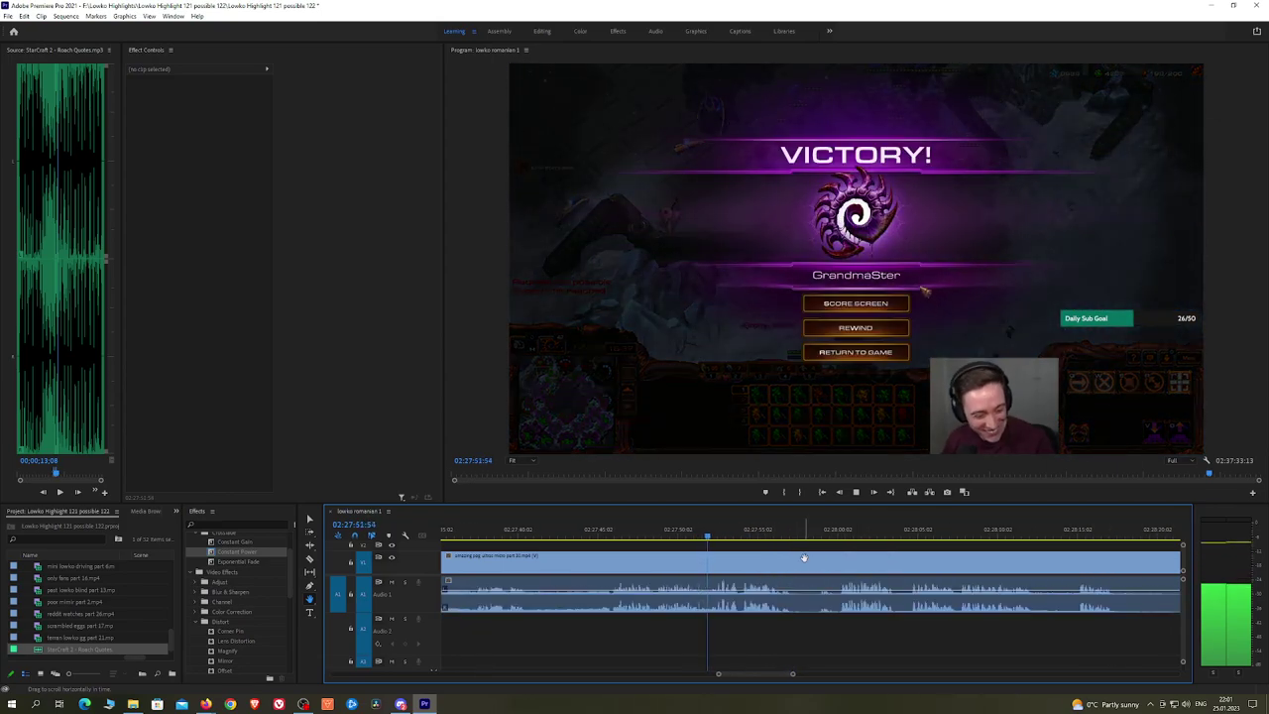
scroll(804, 558, "down", 1)
scroll(780, 558, "down", 1)
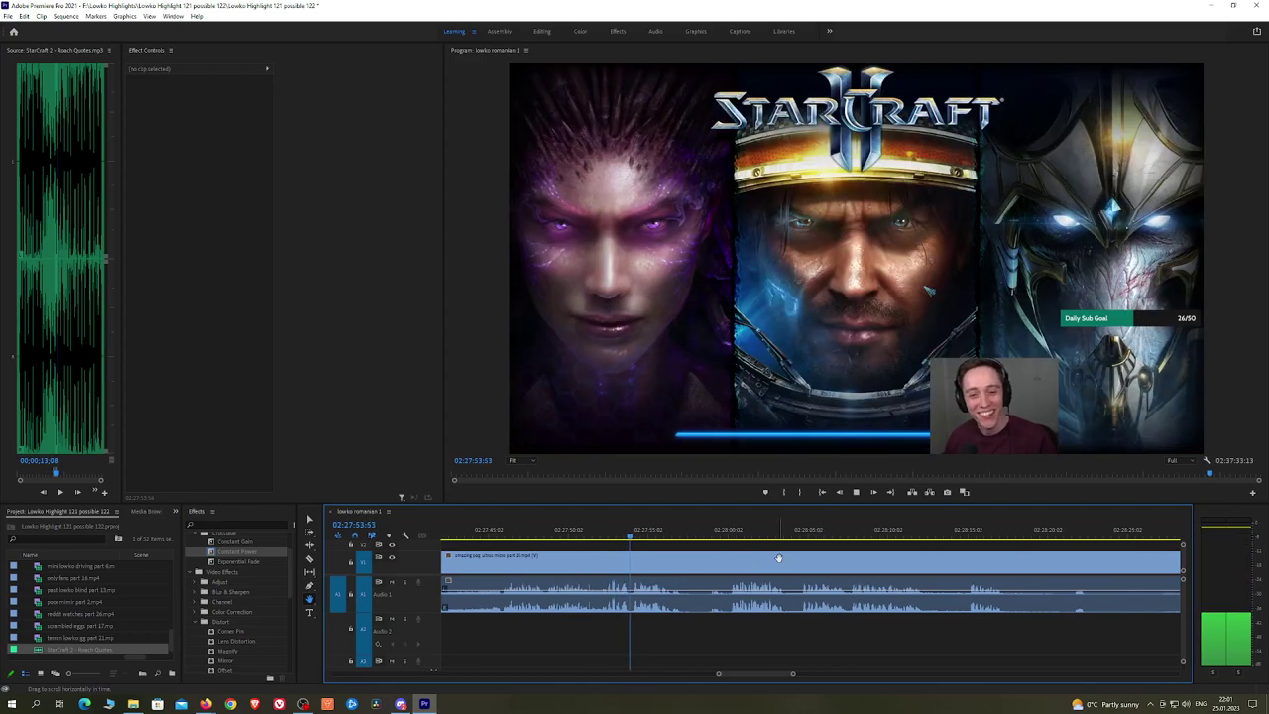
key("c")
left_click(588, 560)
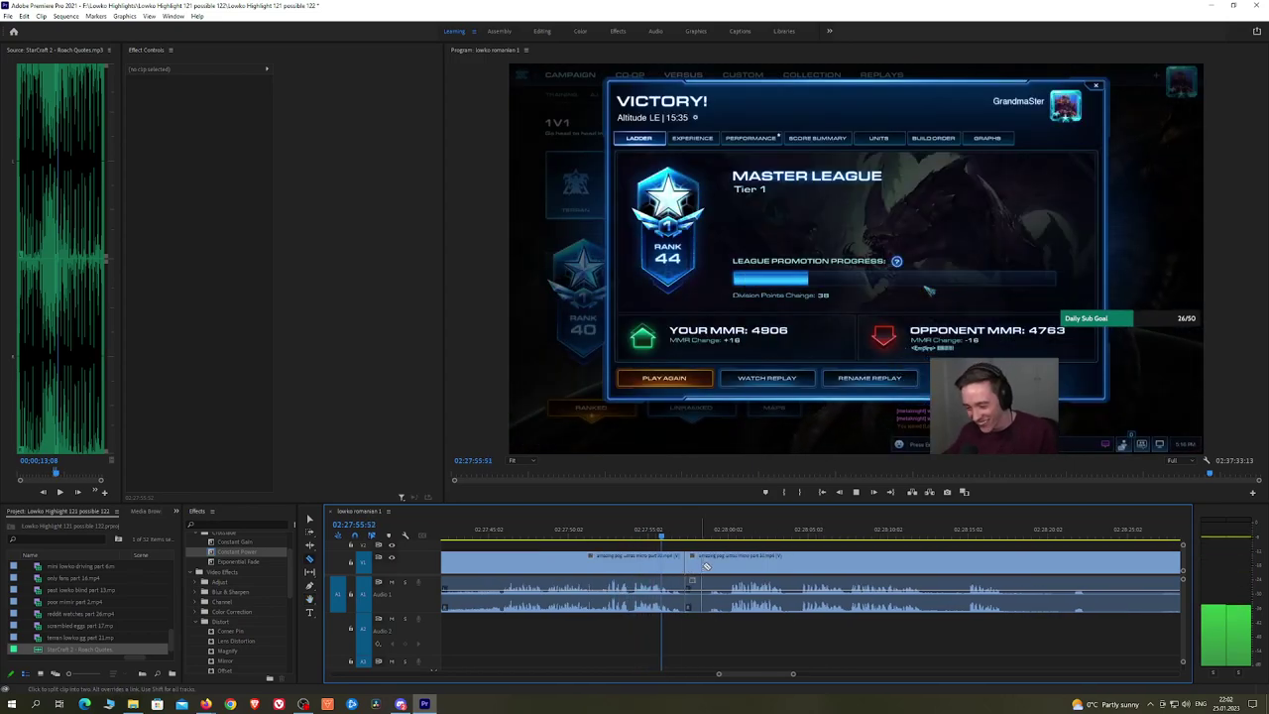
left_click(690, 560)
left_click(711, 536)
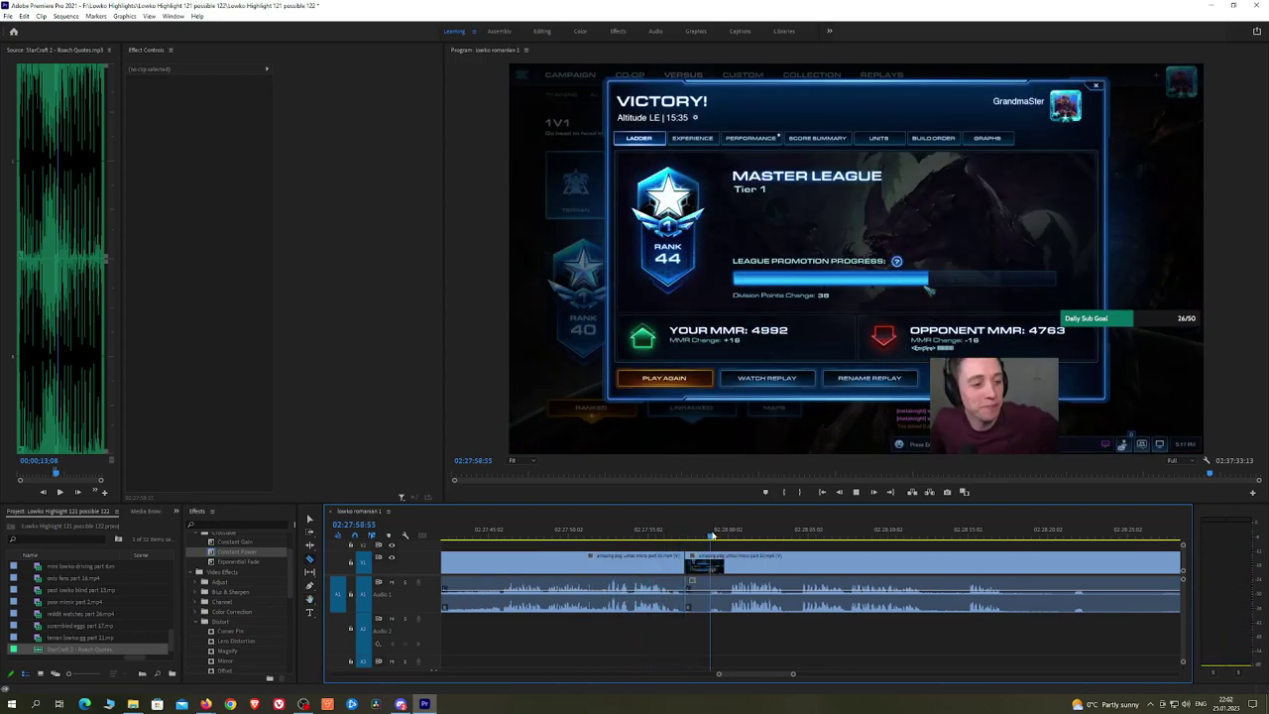
key("space")
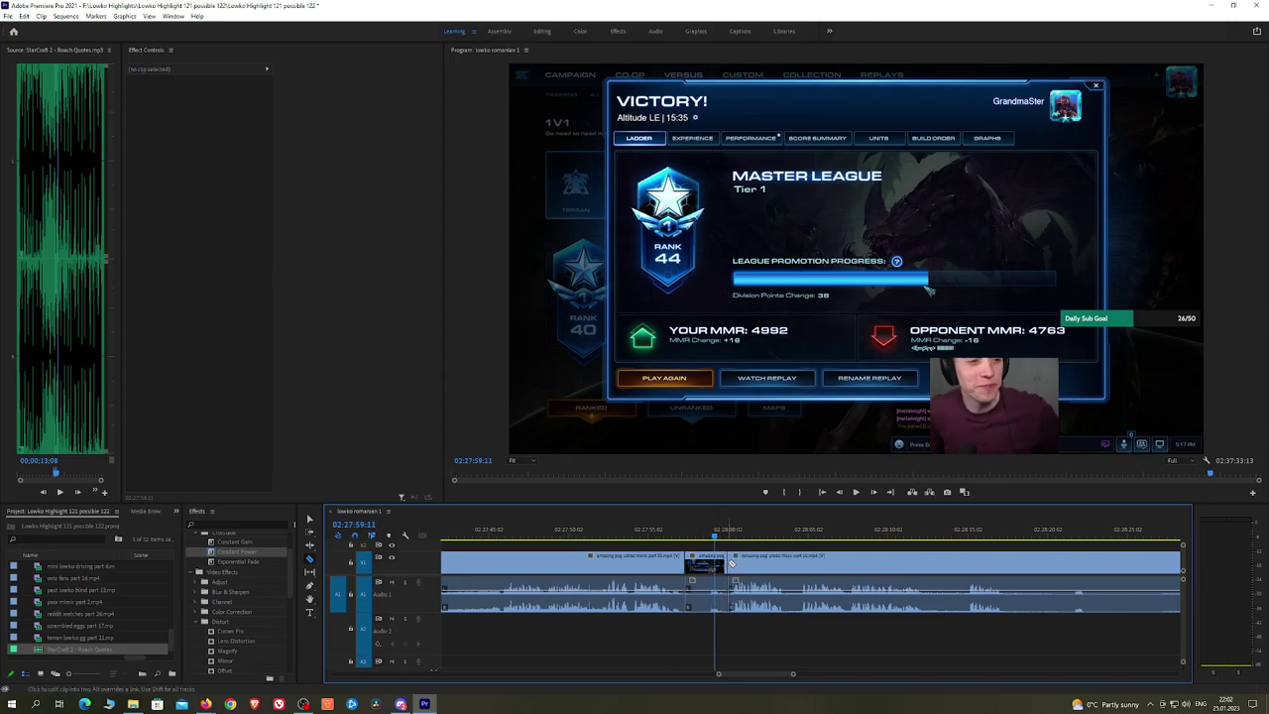
Step: Ripple delete the Victory-screen piece and crossfade the audio join near 02:27:58
key("v")
left_click(716, 565)
key("shift+Delete")
key("space")
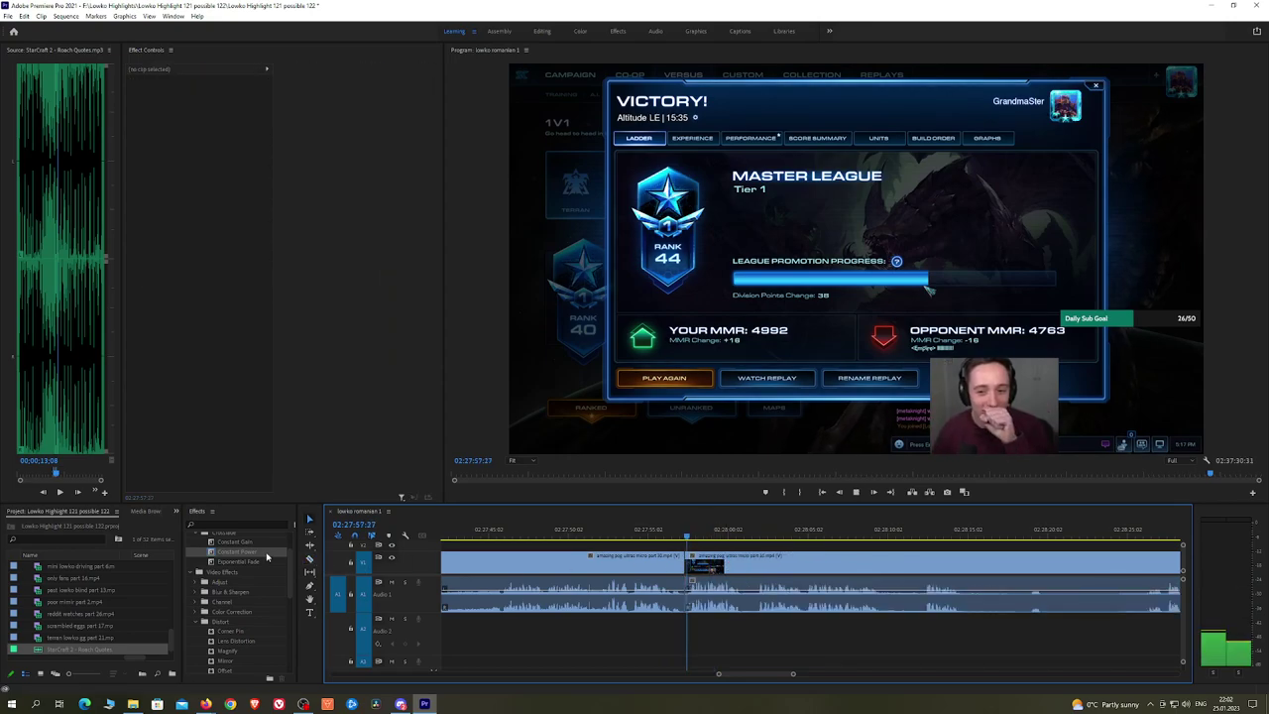
left_click_drag(685, 602, 686, 601)
scroll(807, 575, "up", 1)
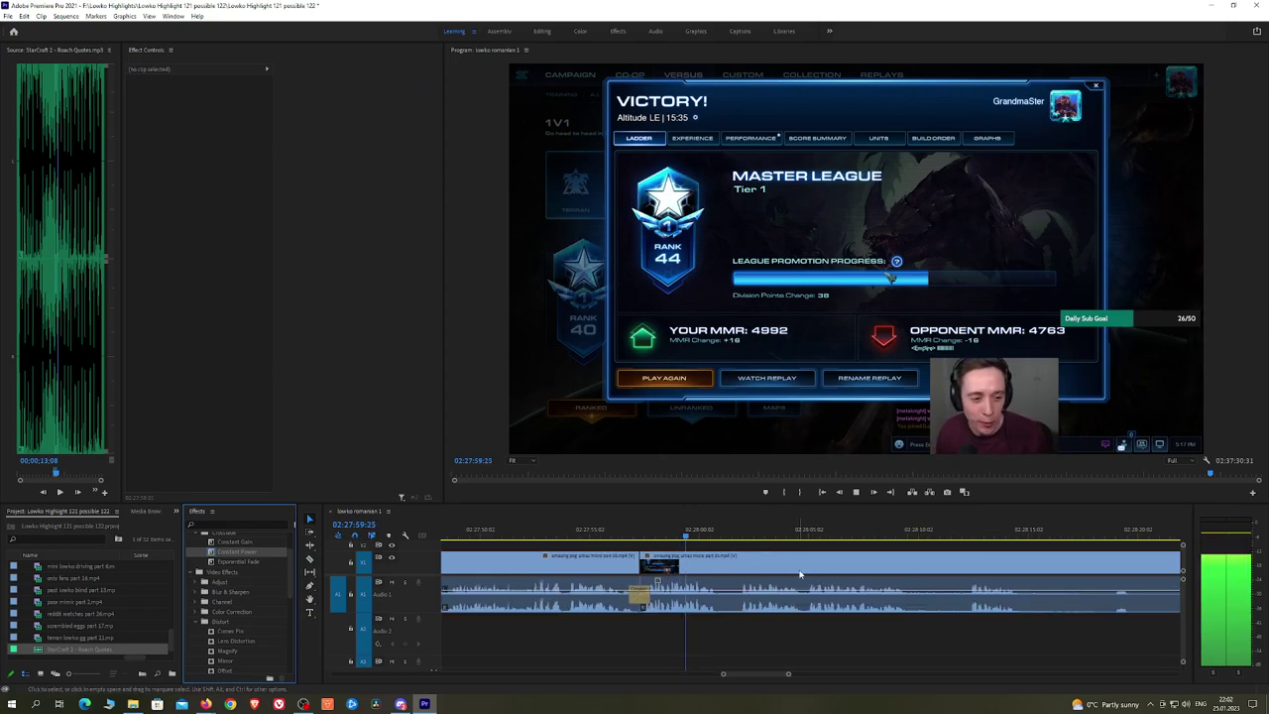
Step: Razor out a short stretch during the post-game screens and ripple delete it to close the gap
key("h")
left_click_drag(851, 568, 781, 563)
key("c")
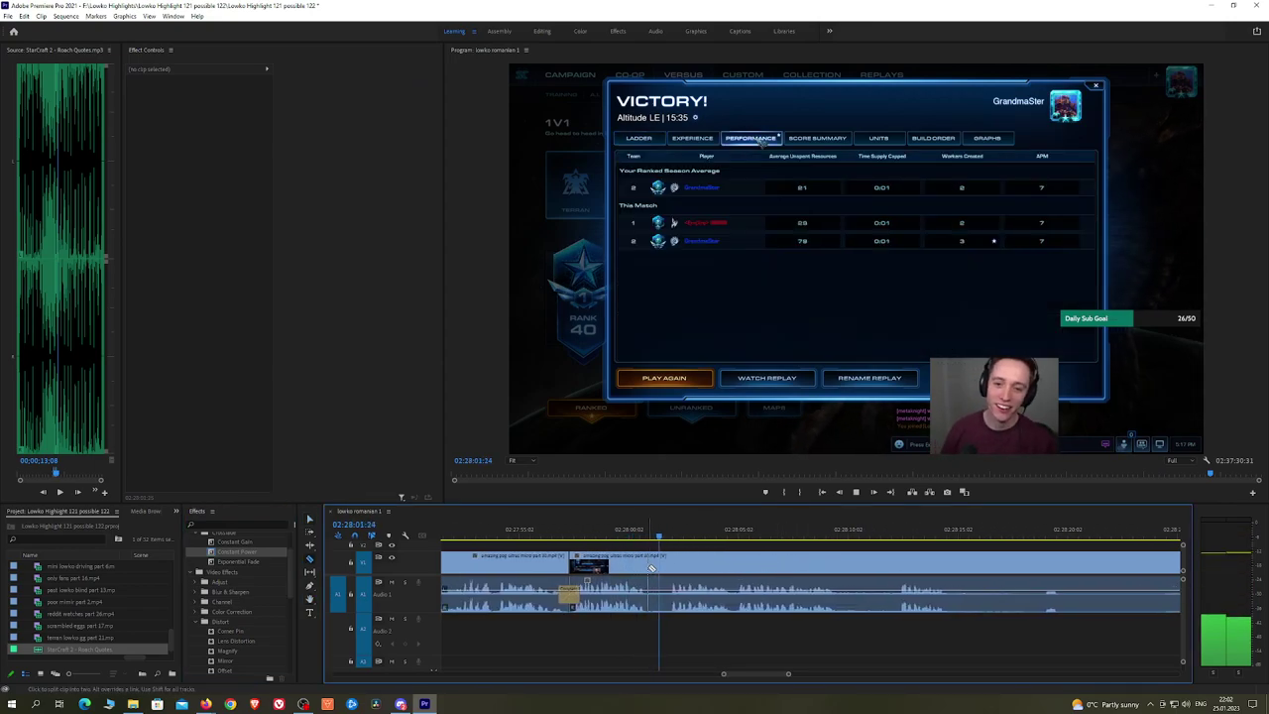
left_click(648, 565)
key("ctrl+z")
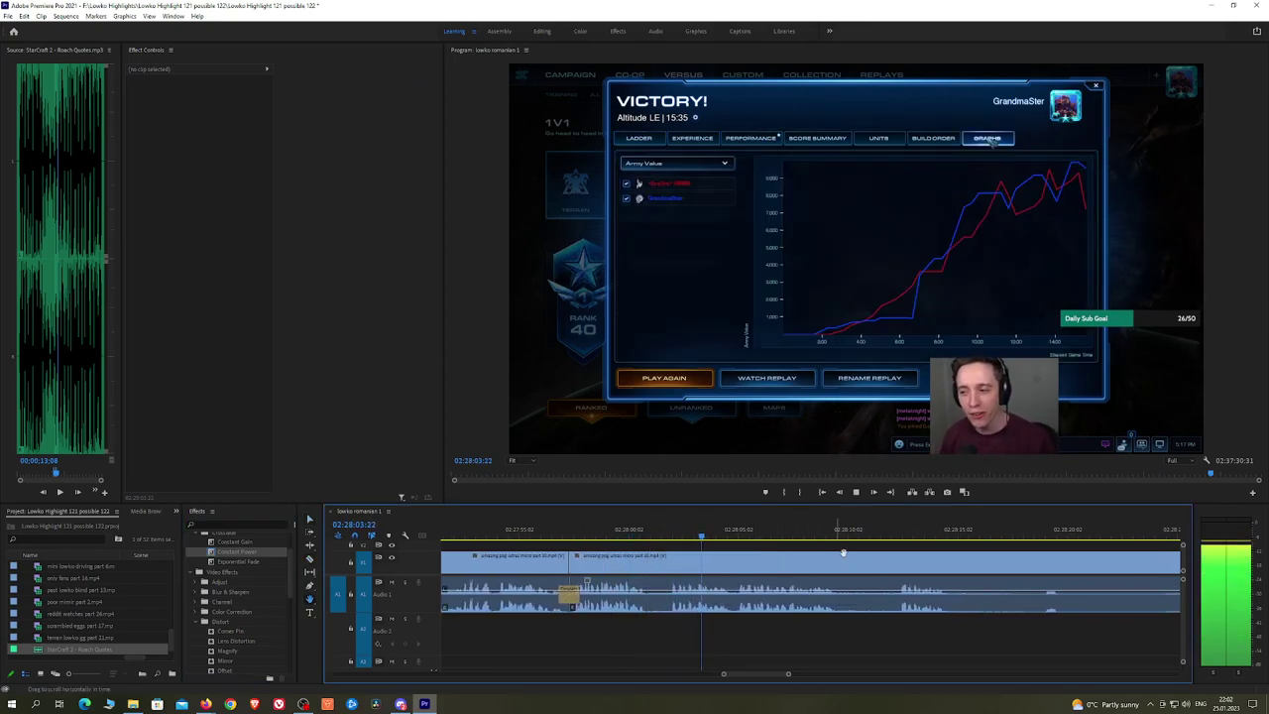
scroll(841, 557, "down", 2)
left_click(791, 569)
left_click(847, 567)
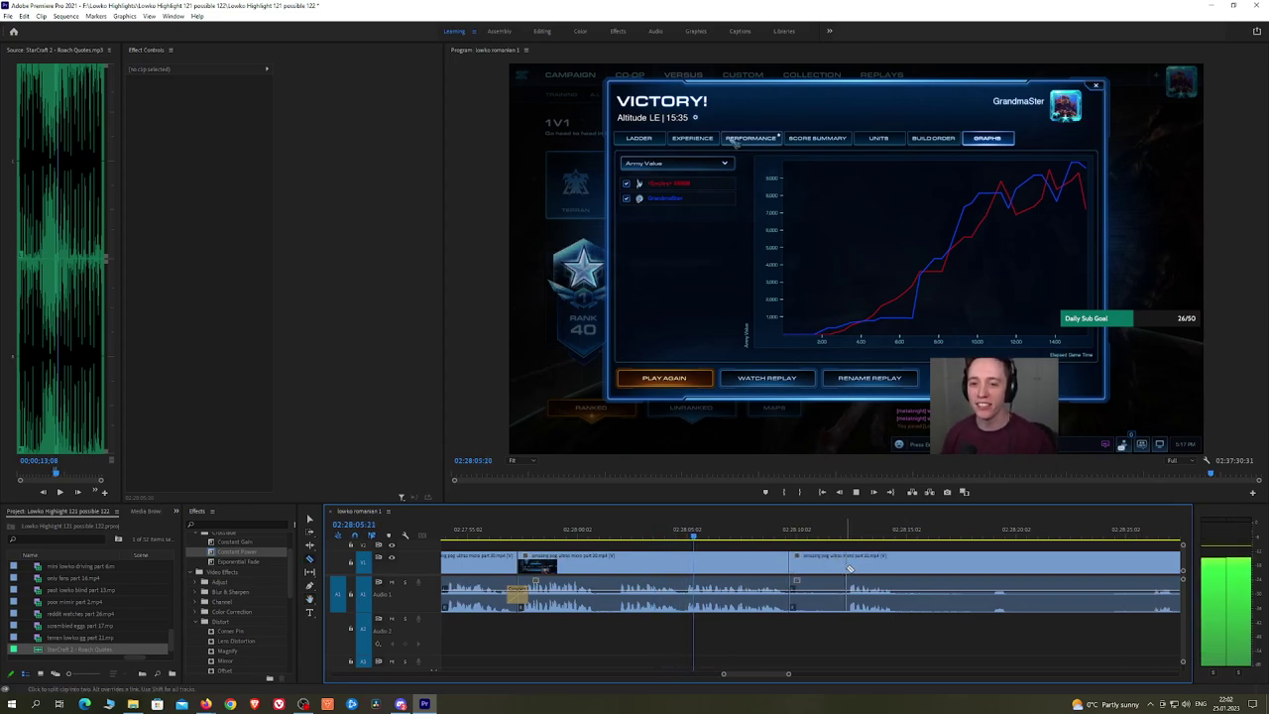
key("v")
left_click(821, 566)
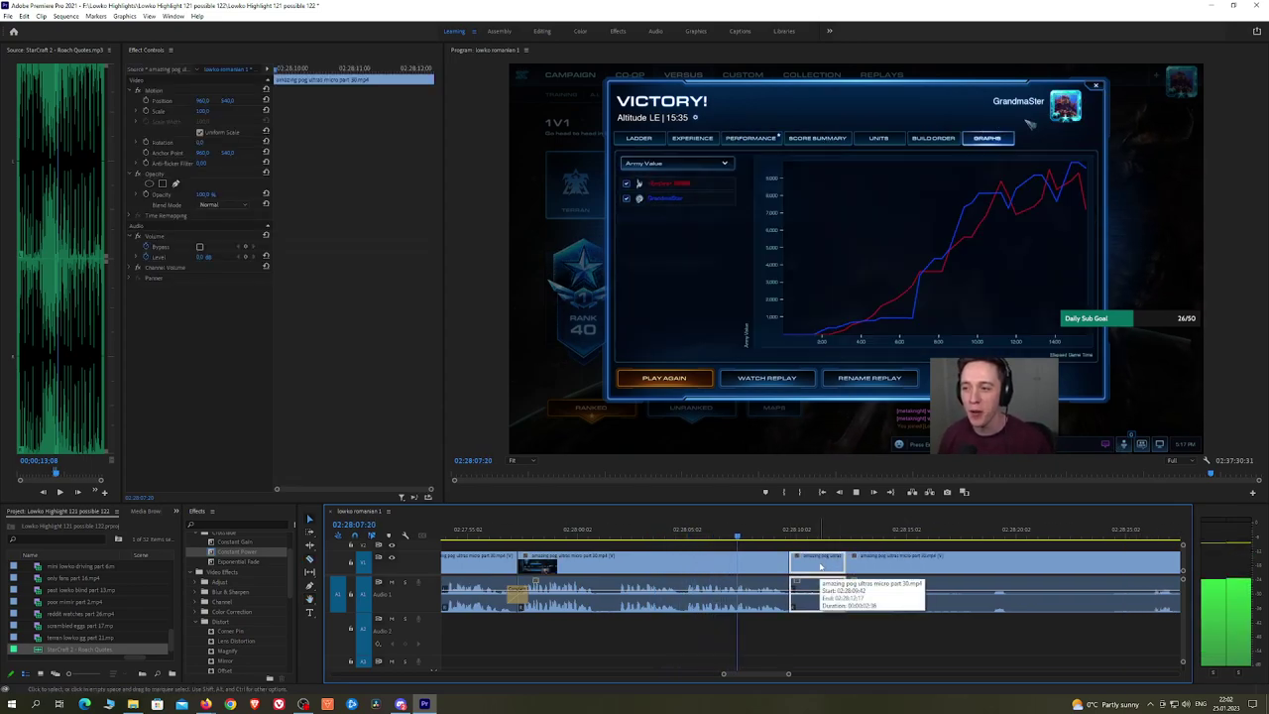
key("shift+Delete")
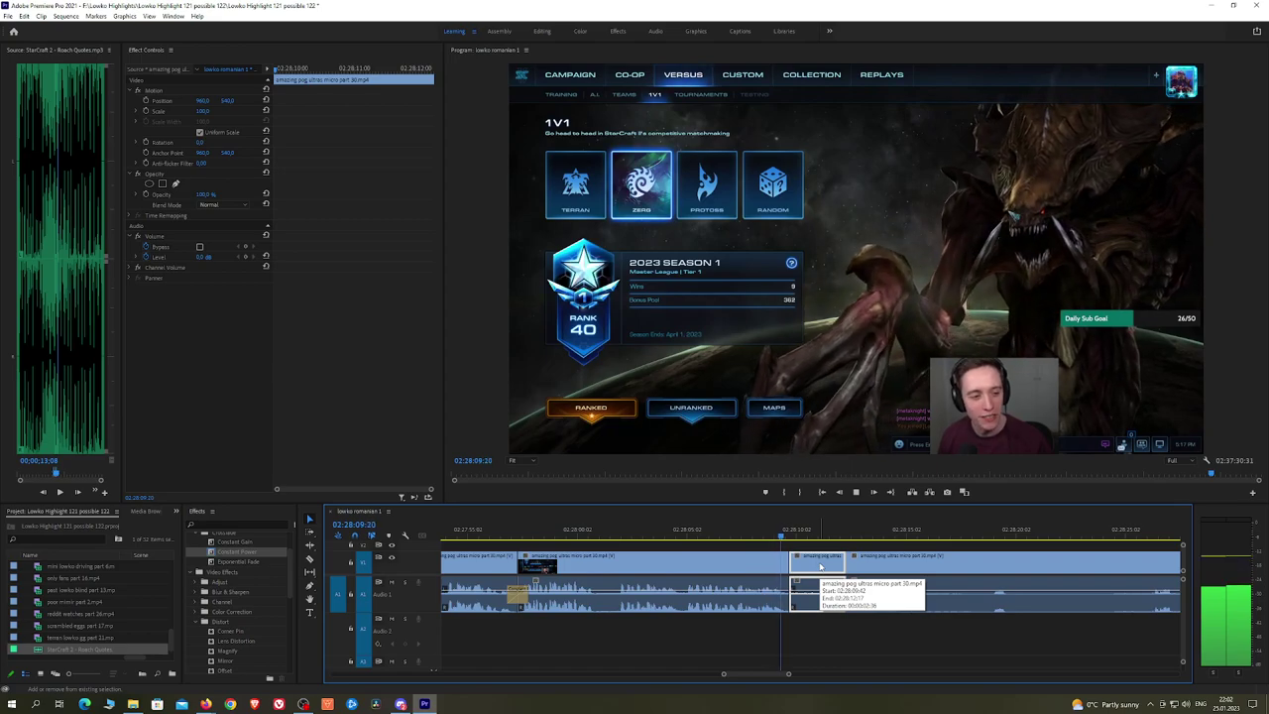
left_click_drag(255, 552, 789, 595)
key("h")
left_click_drag(899, 565, 761, 554)
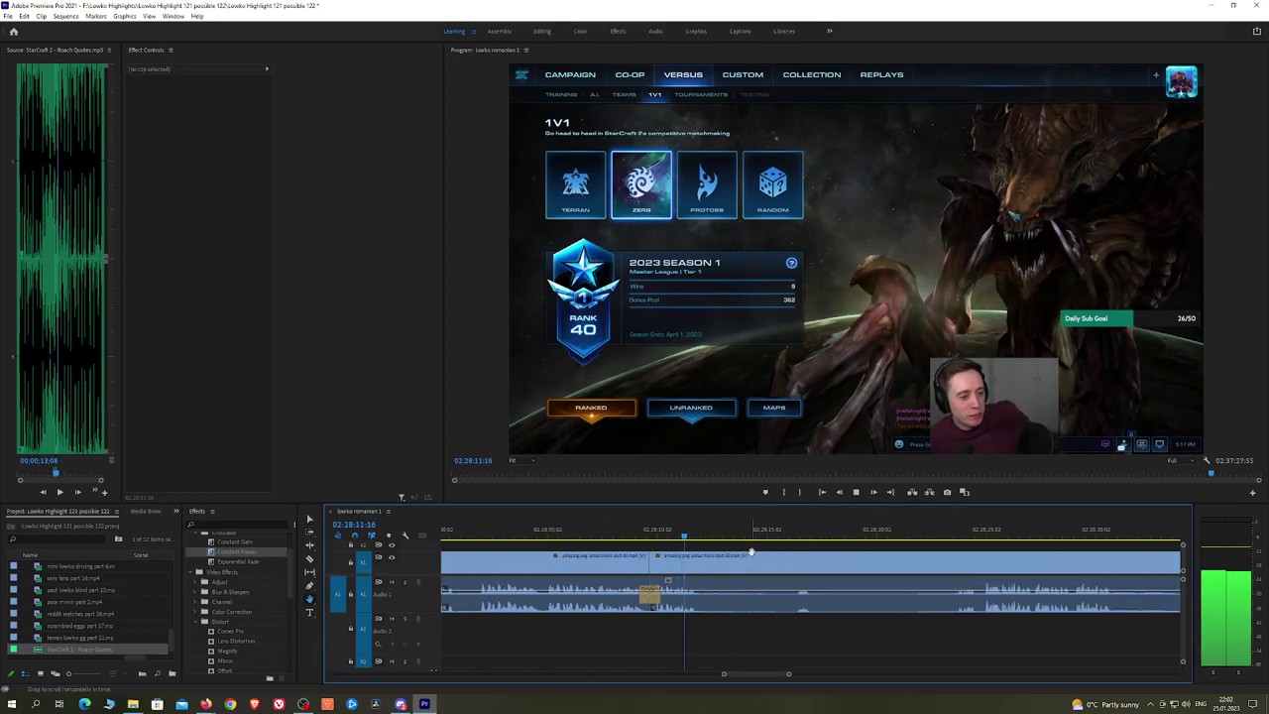
key("c")
left_click(707, 562)
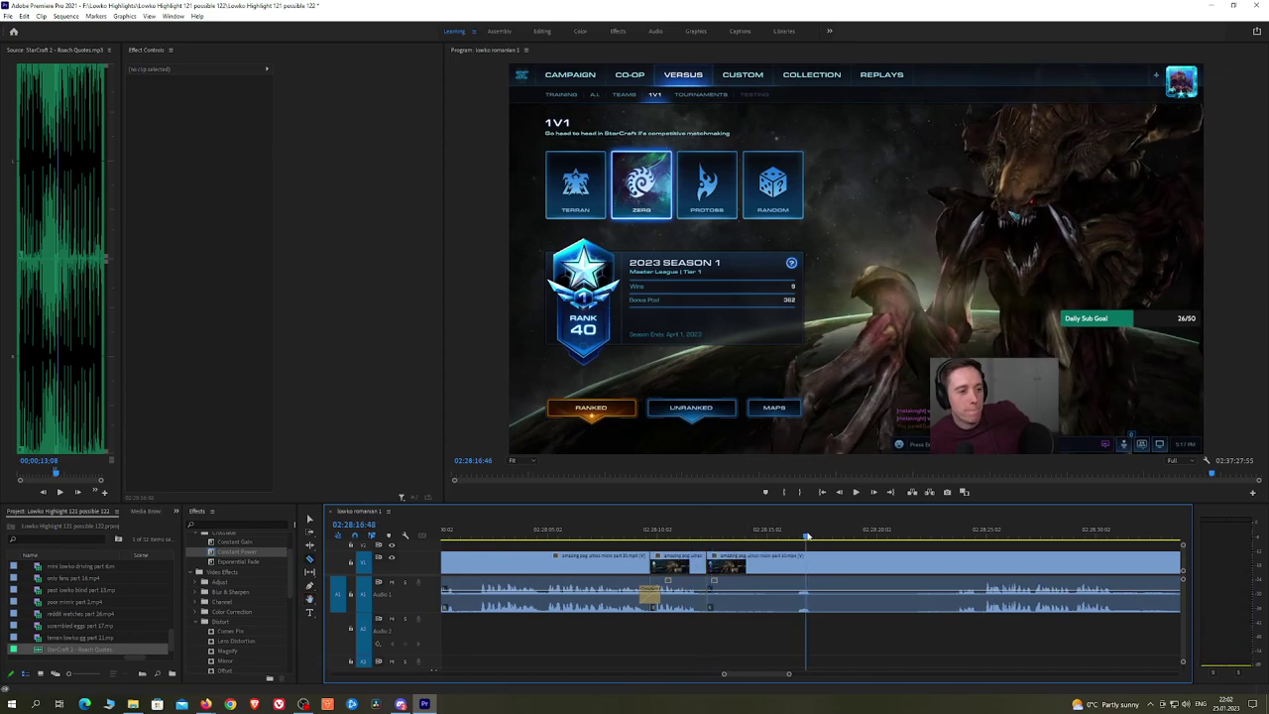
left_click(958, 537)
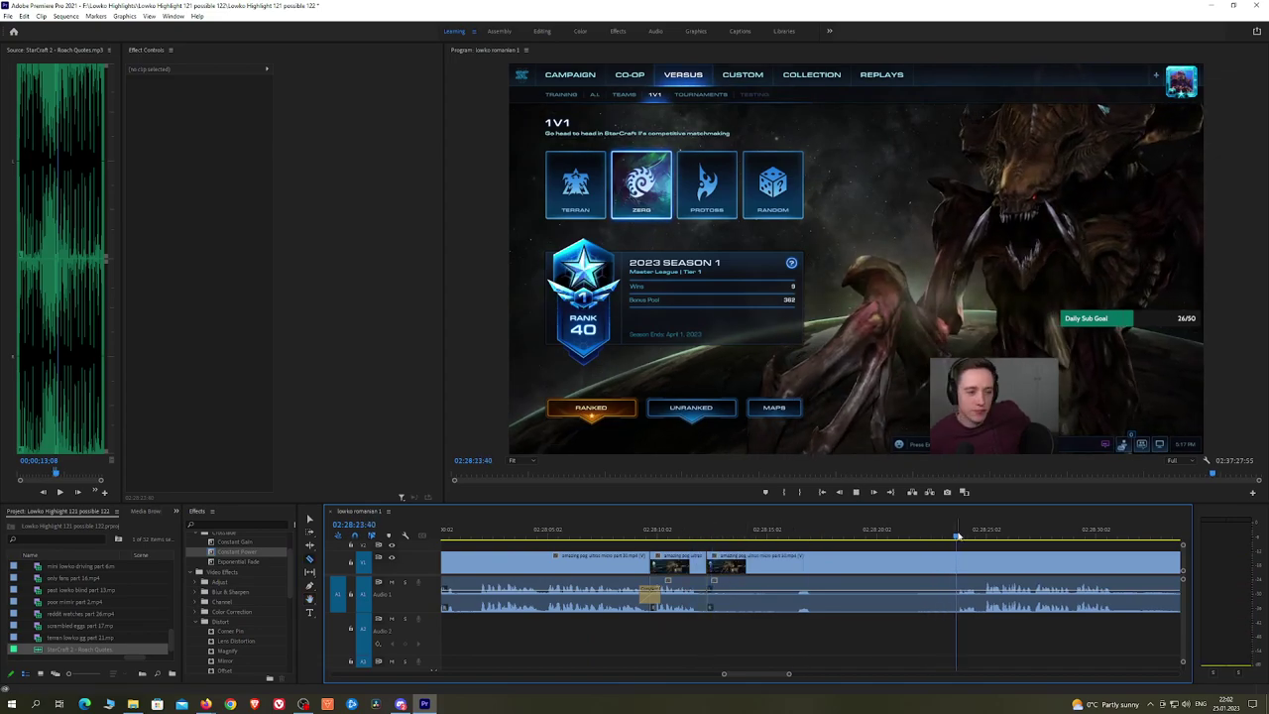
key("space")
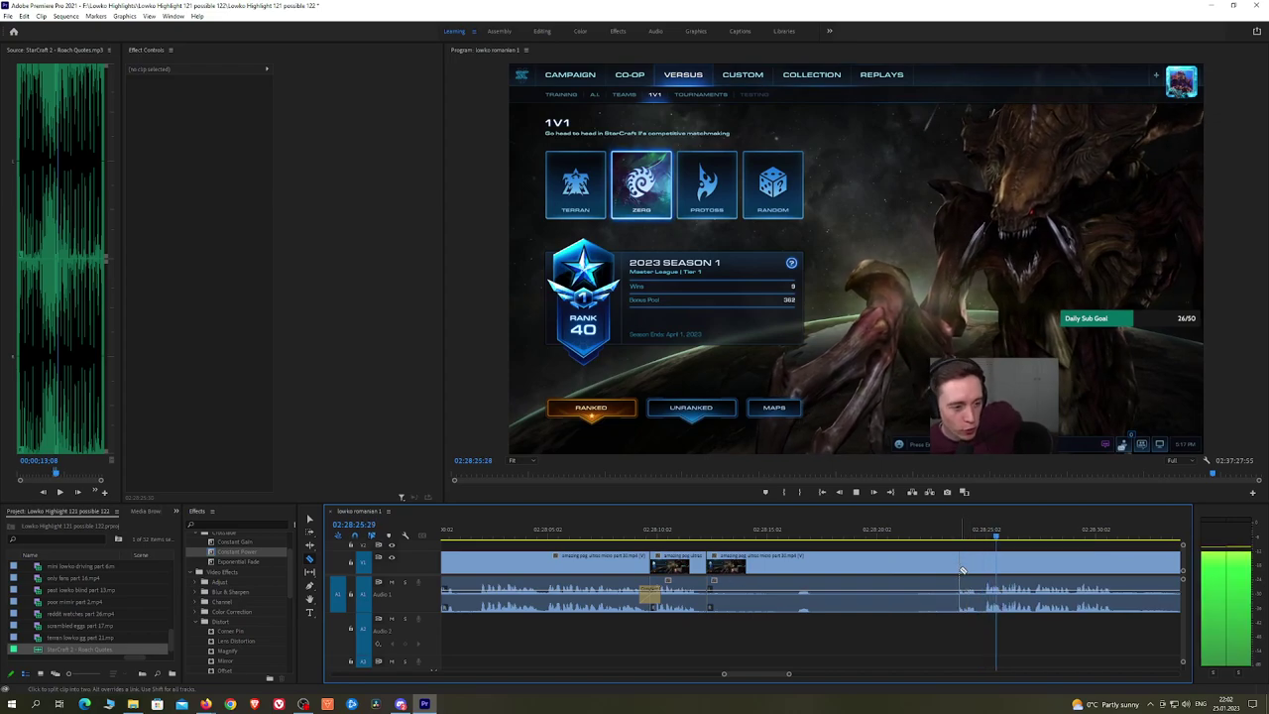
left_click(958, 567)
key("v")
left_click(928, 567)
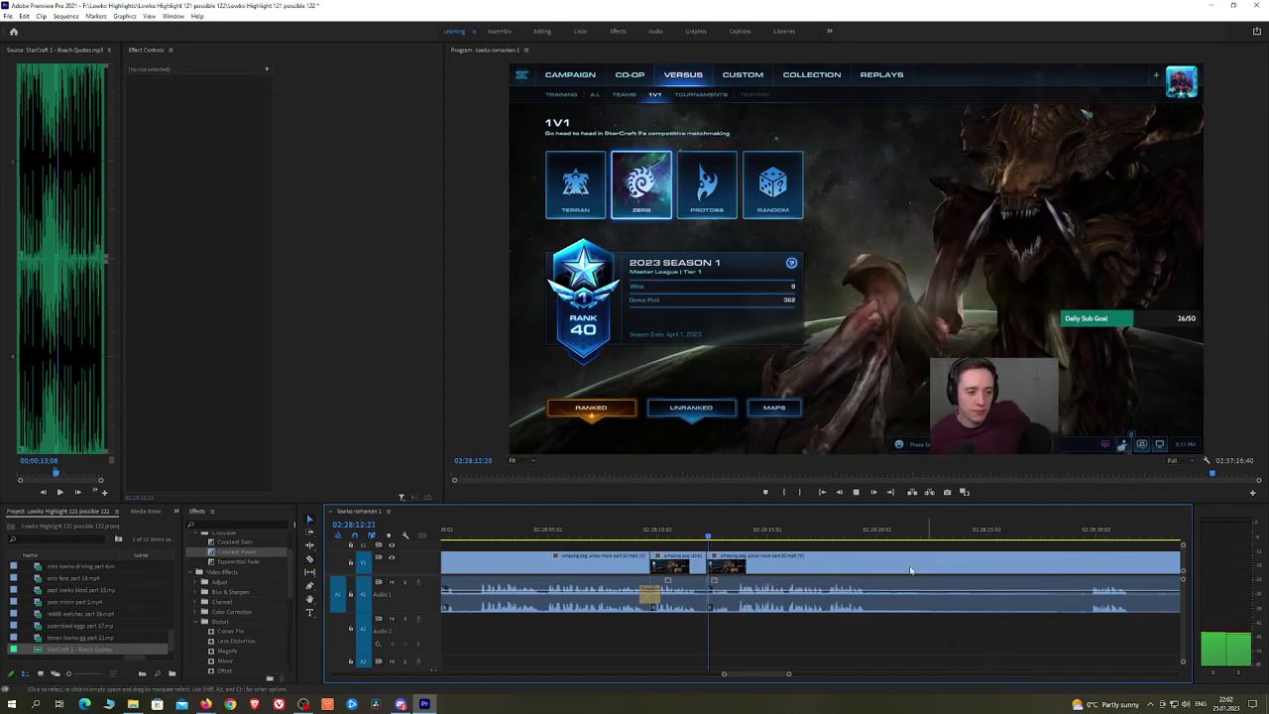
left_click_drag(240, 552, 707, 593)
scroll(884, 562, "down", 2)
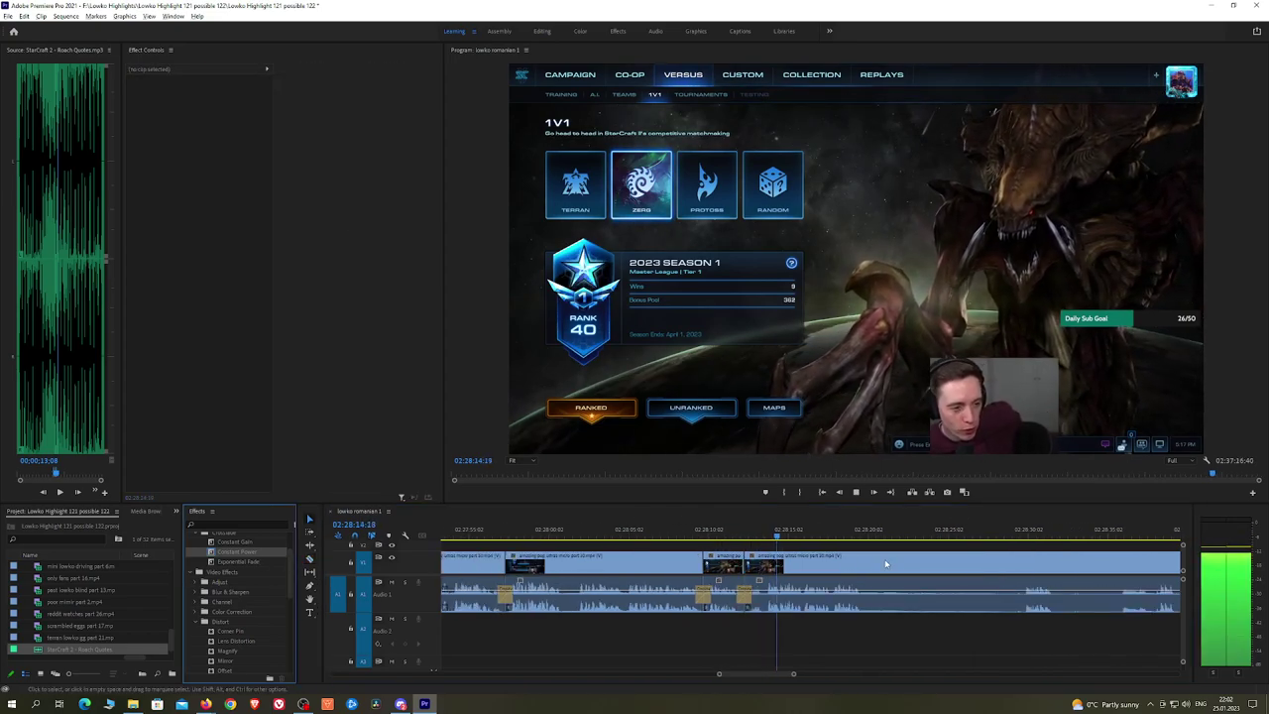
key("h")
left_click_drag(892, 561, 752, 561)
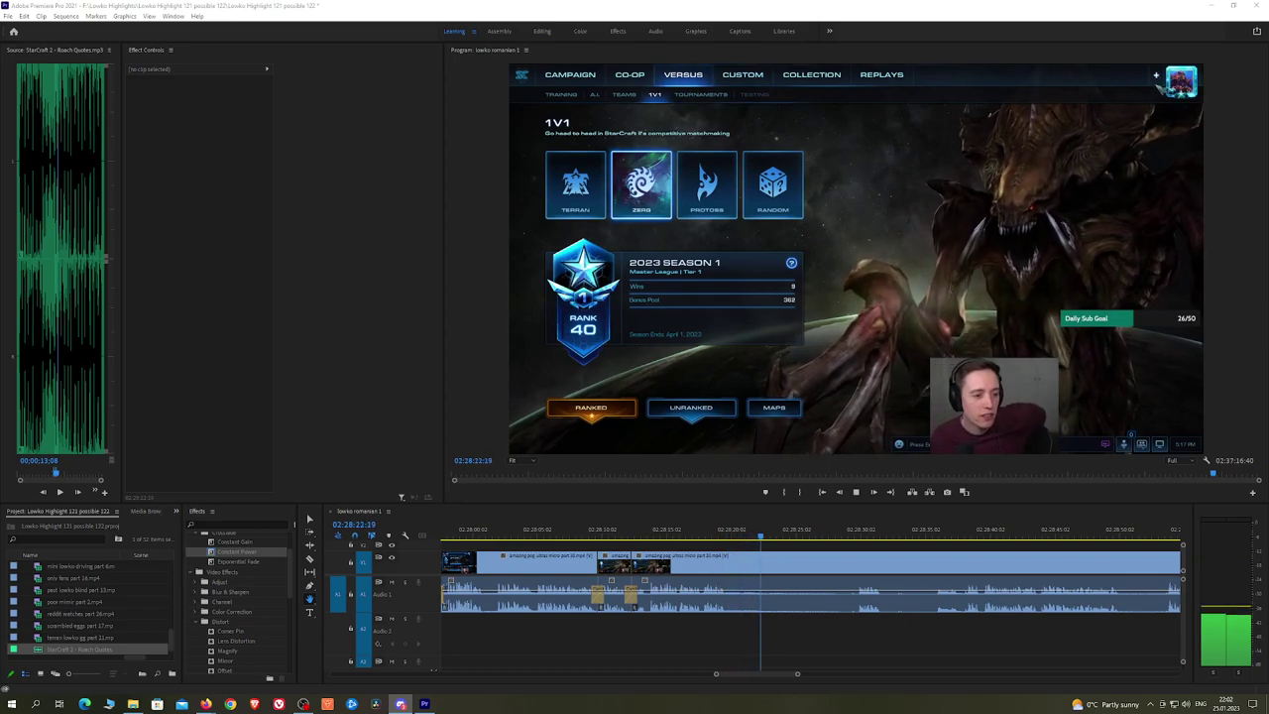
left_click(729, 531)
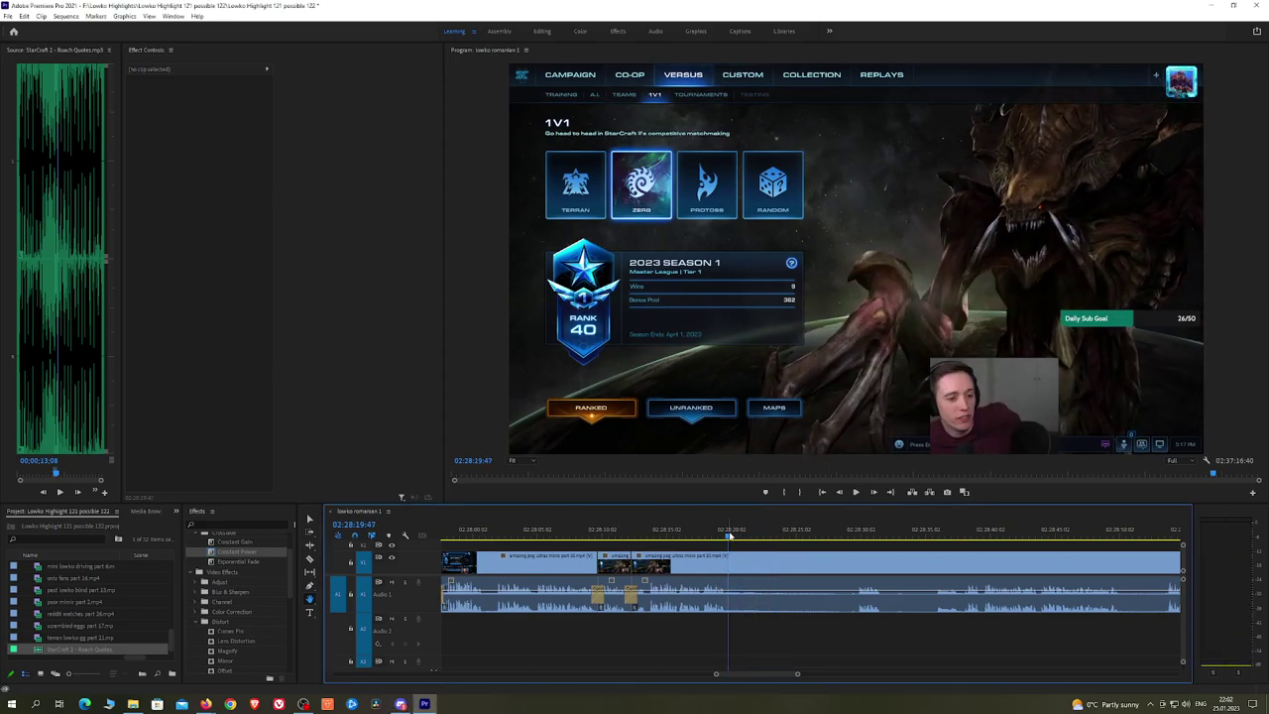
left_click(402, 704)
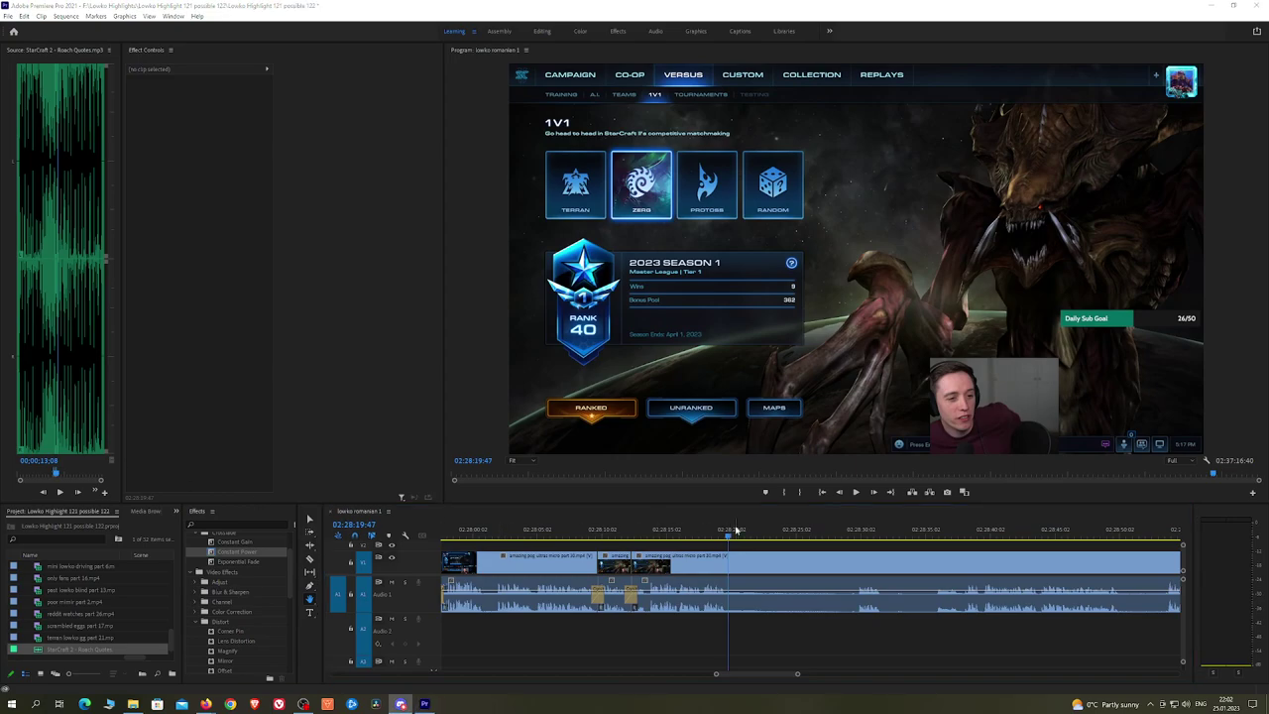
left_click(728, 564)
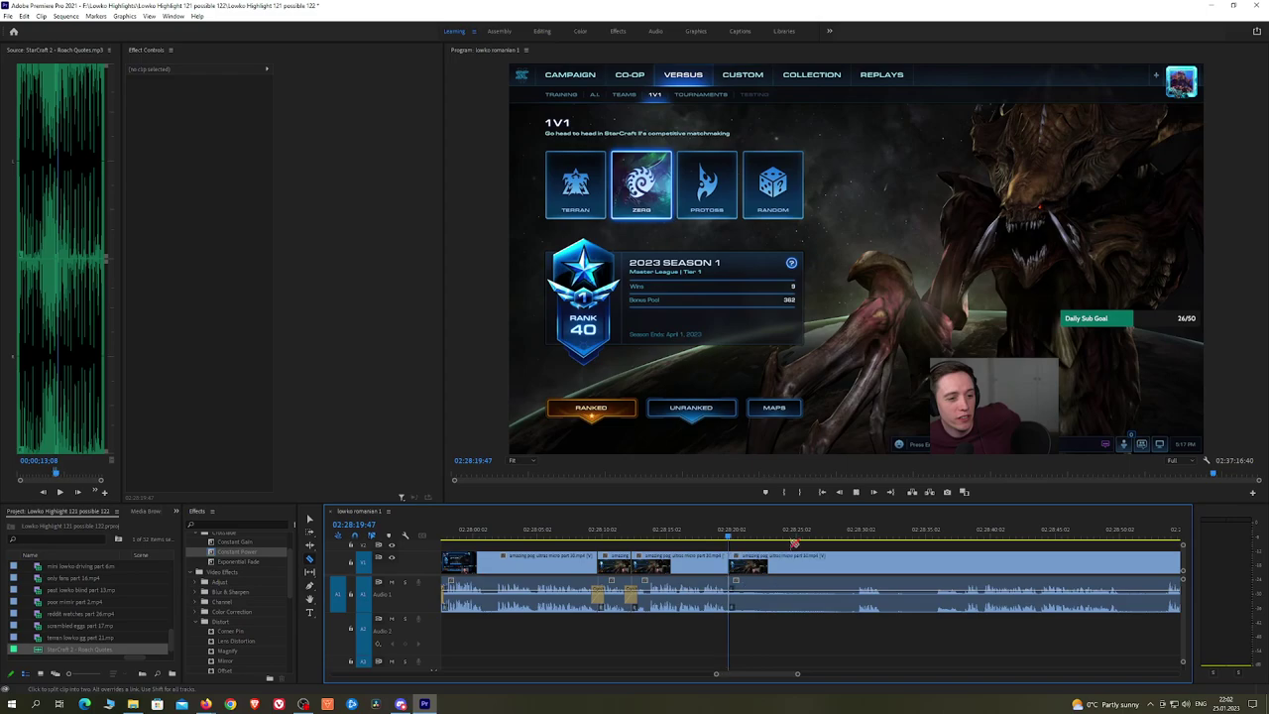
left_click_drag(805, 538, 856, 538)
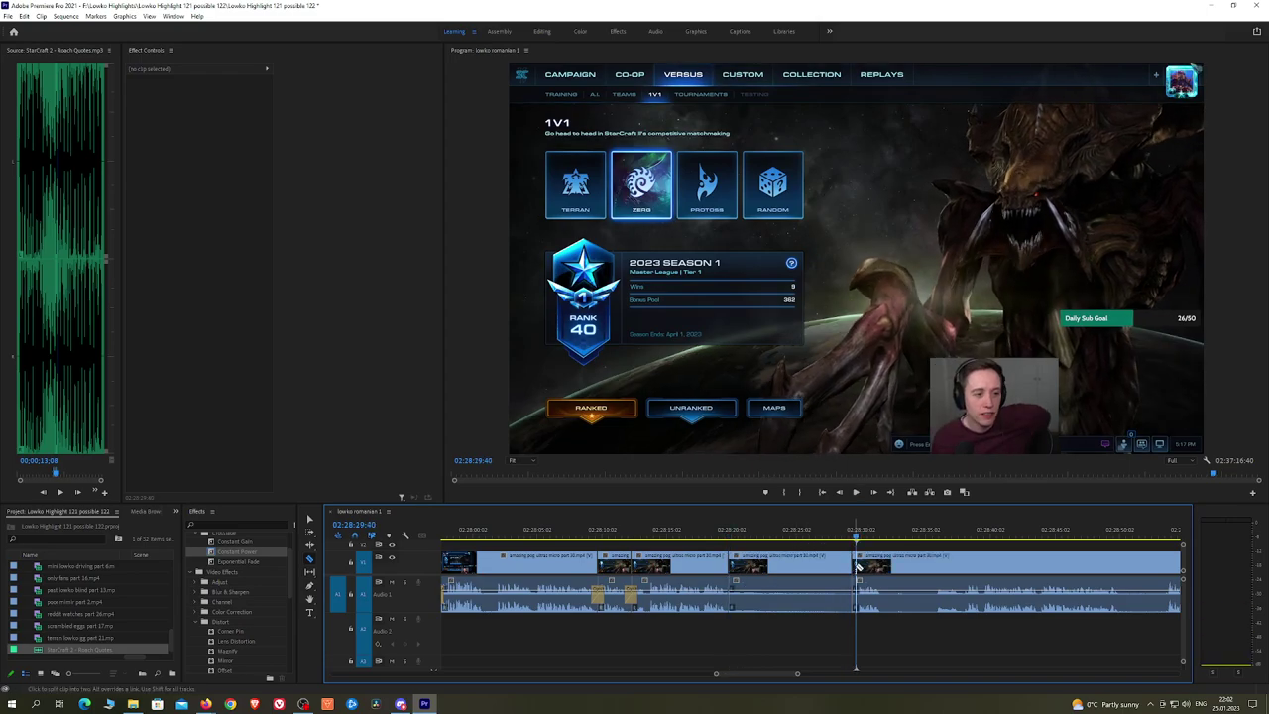
left_click(833, 568)
key("shift+Delete")
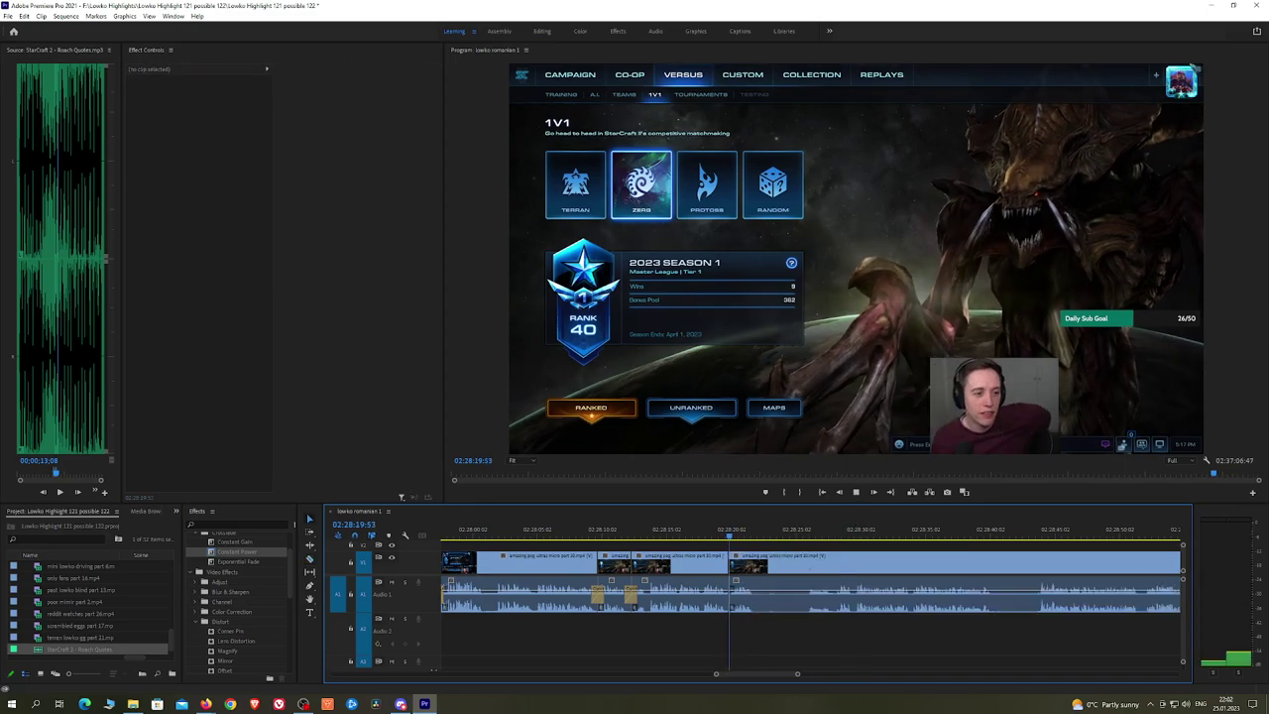
left_click_drag(248, 553, 733, 602)
left_click(809, 535)
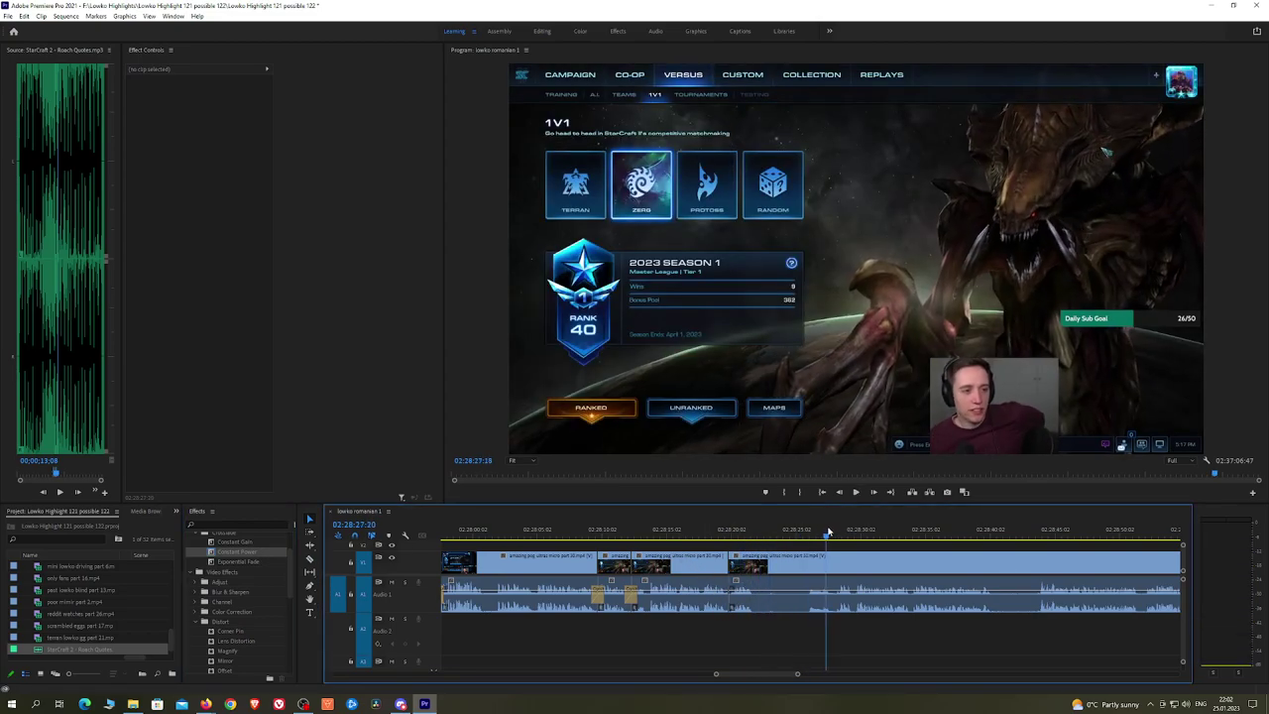
left_click_drag(829, 533, 838, 530)
key("space")
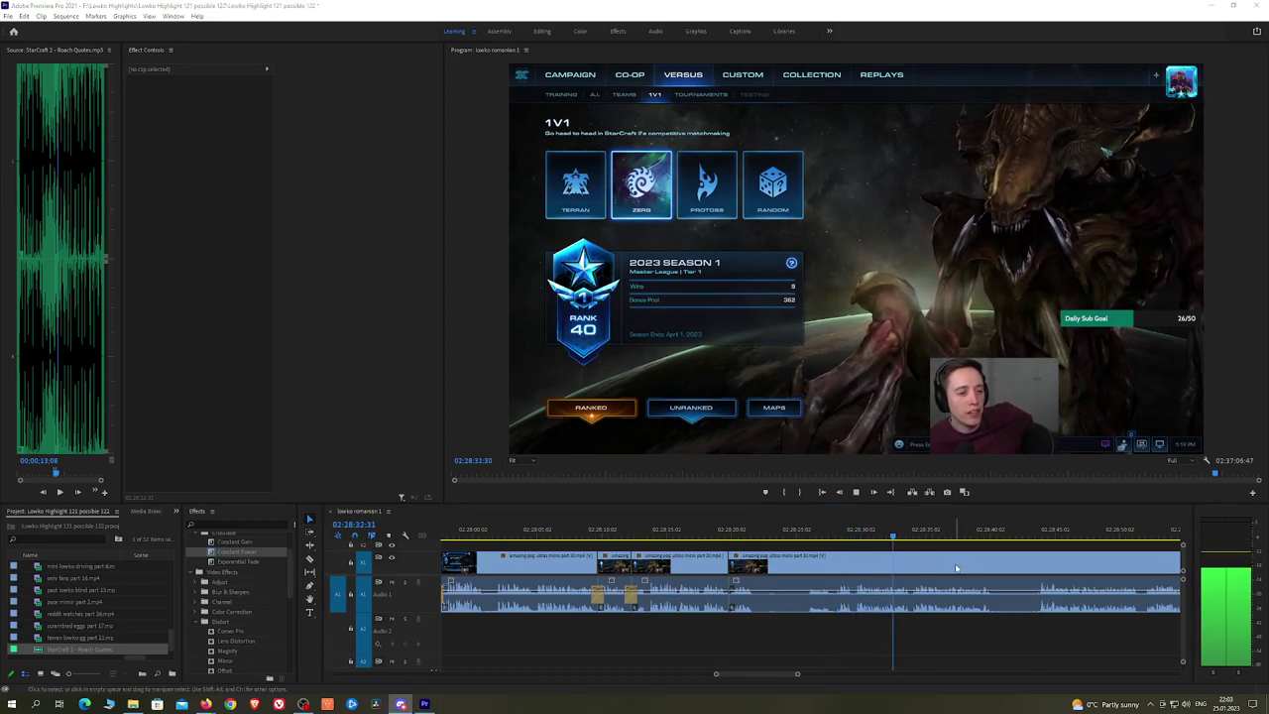
left_click(992, 563)
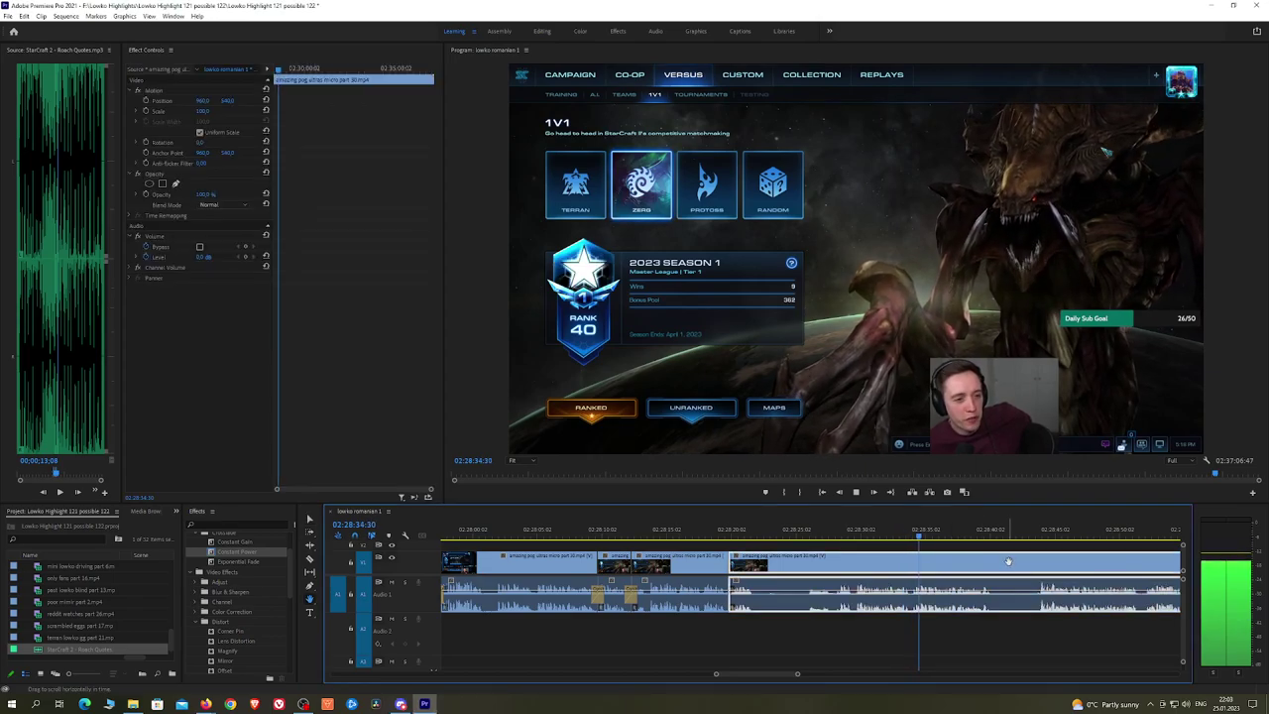
left_click_drag(1008, 562, 827, 541)
scroll(962, 623, "down", 5)
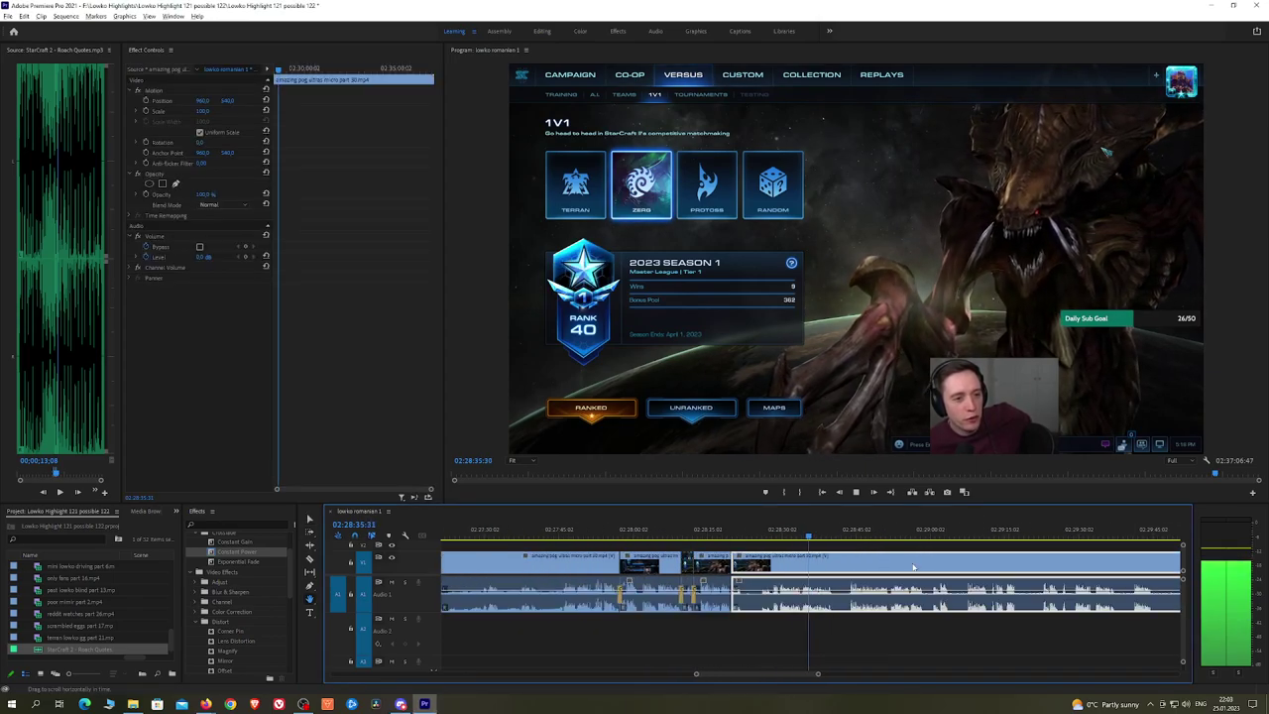
left_click(960, 628)
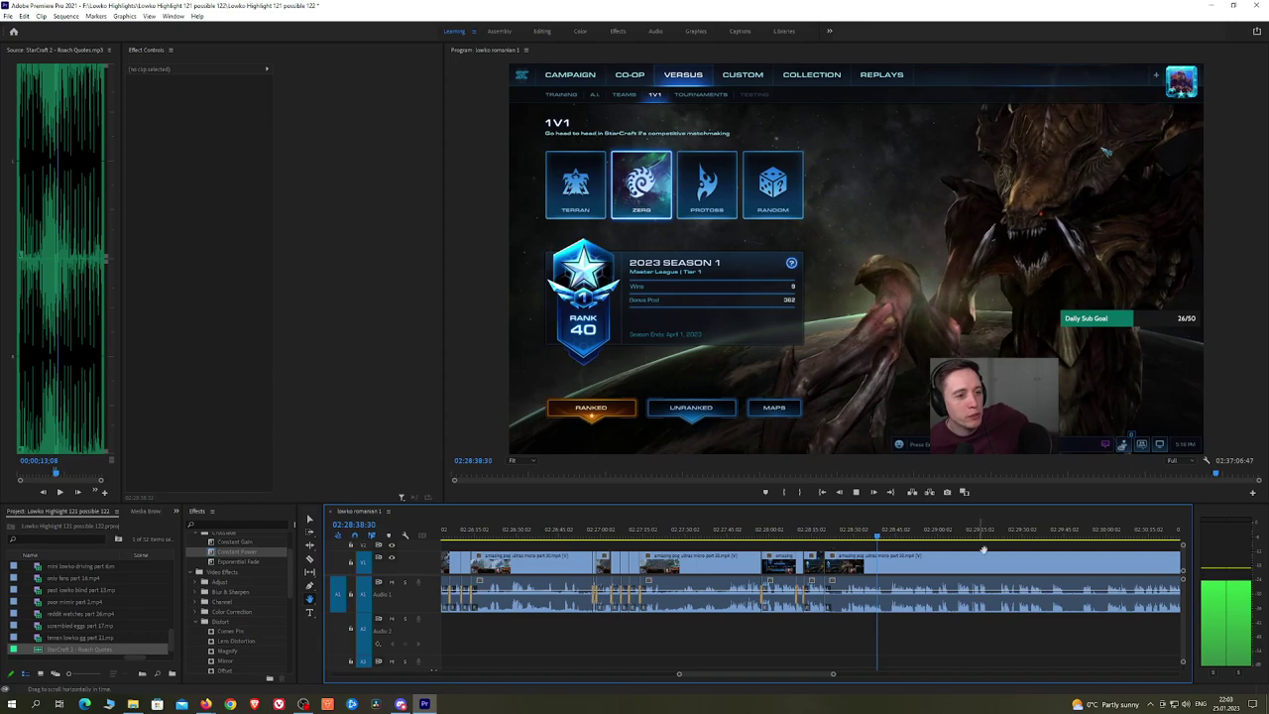
scroll(984, 551, "down", 10)
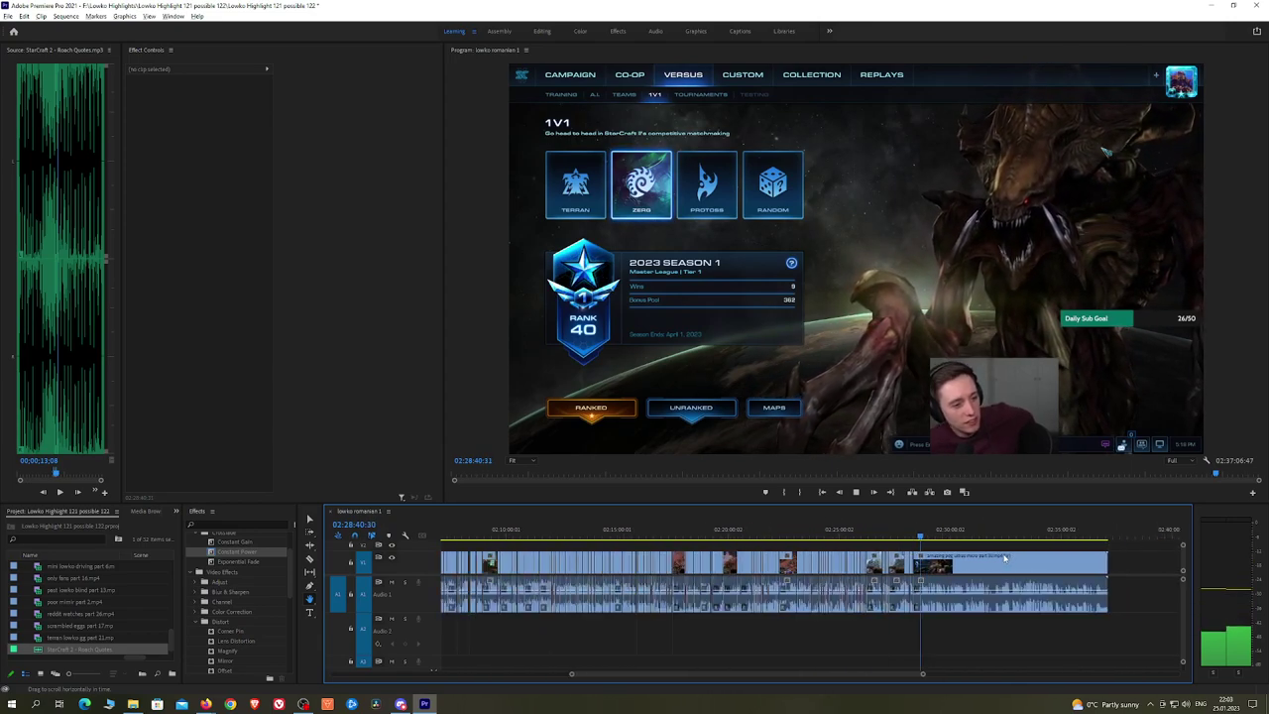
scroll(994, 559, "up", 6)
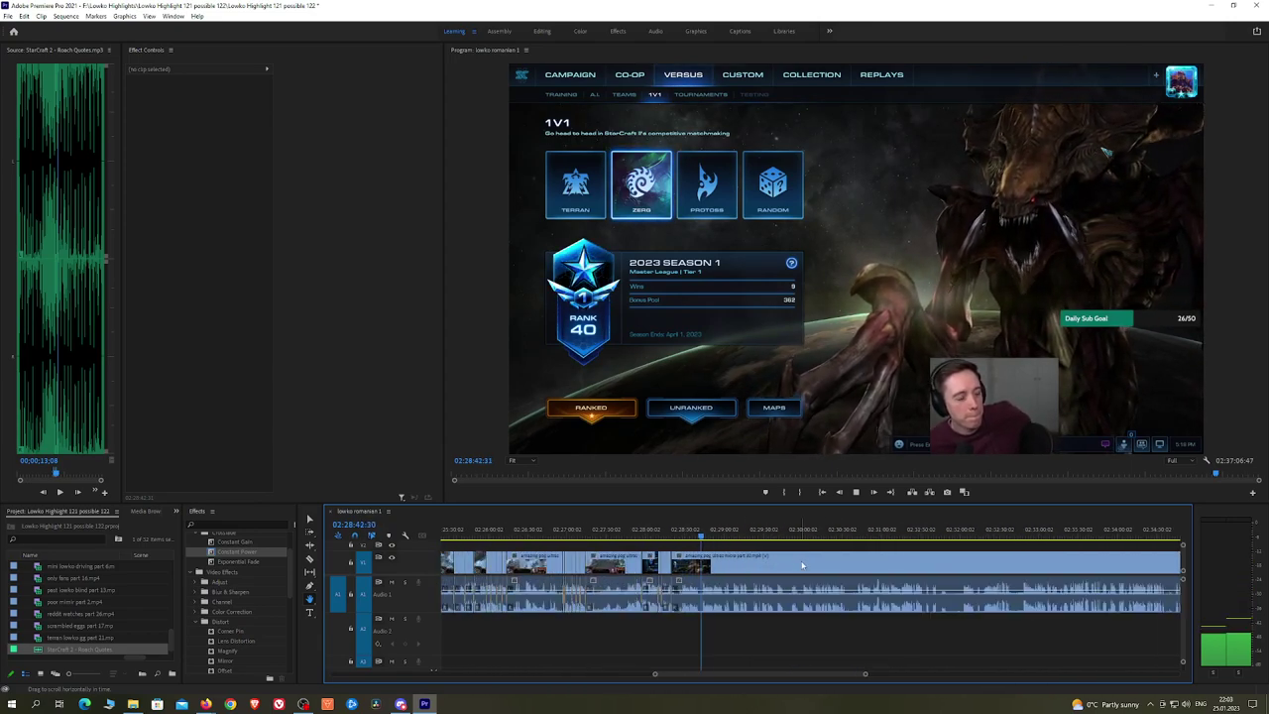
left_click_drag(746, 536, 862, 538)
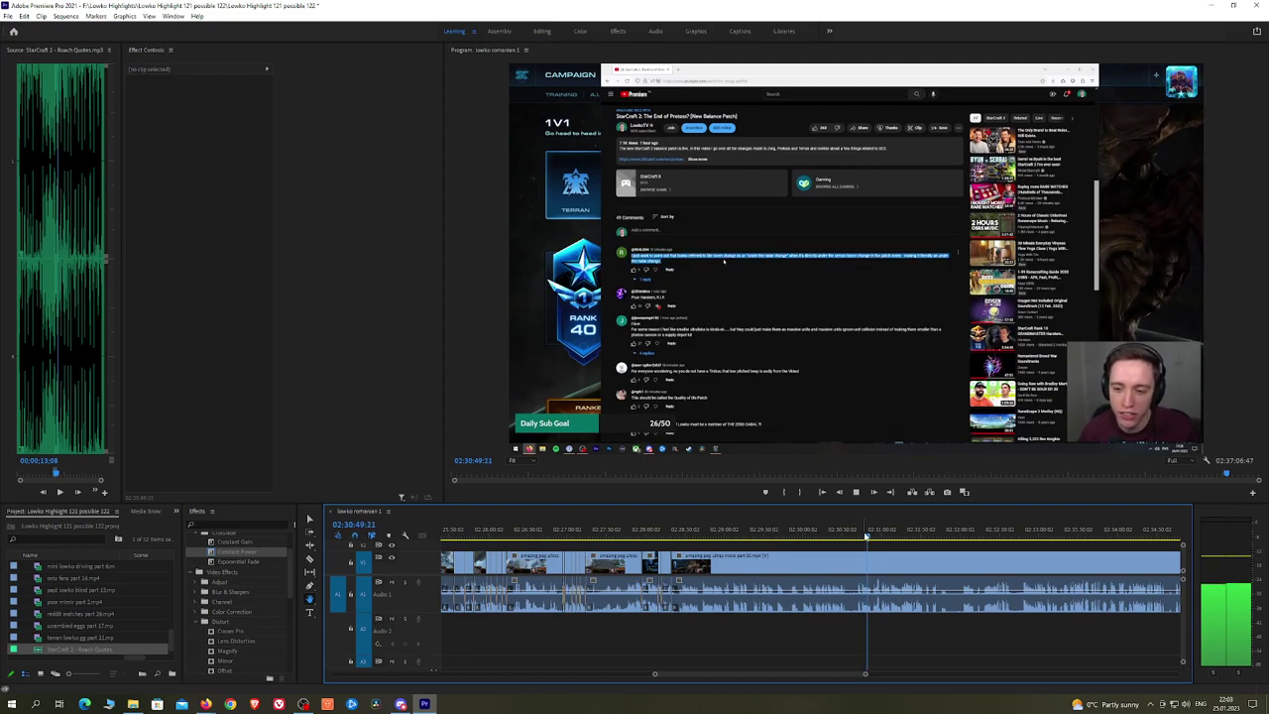
left_click_drag(867, 537, 1027, 536)
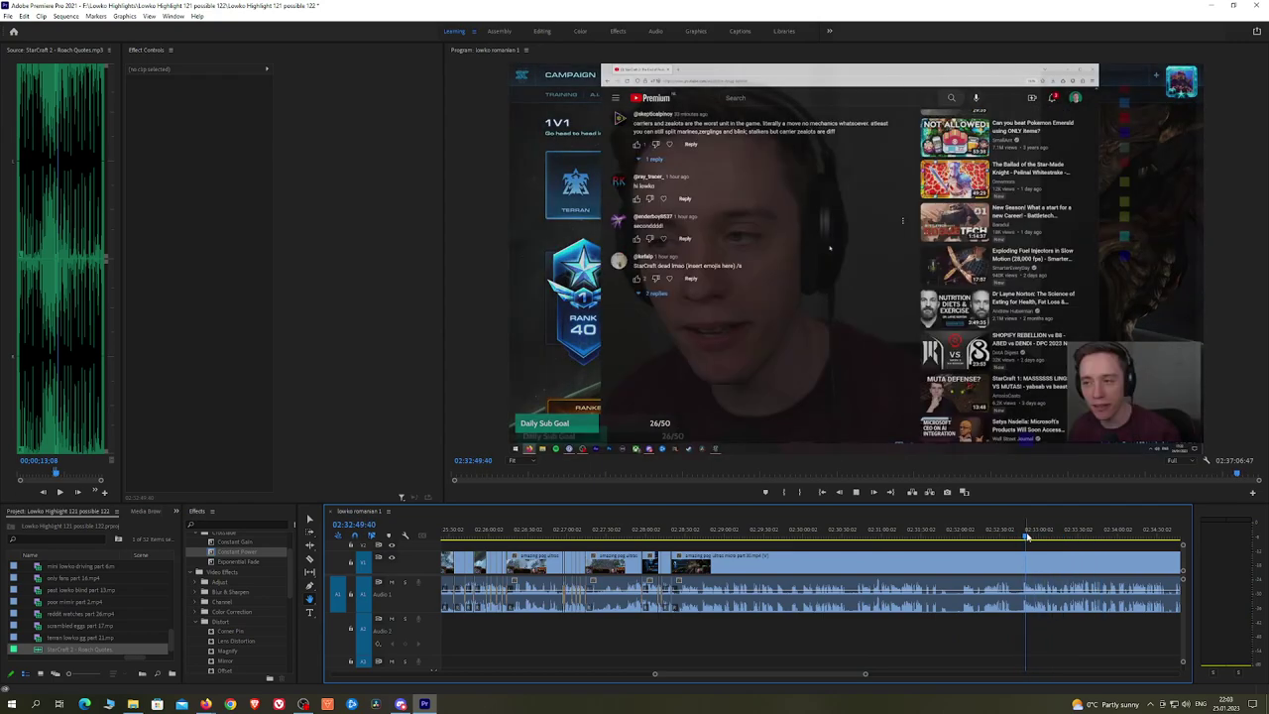
left_click(859, 531)
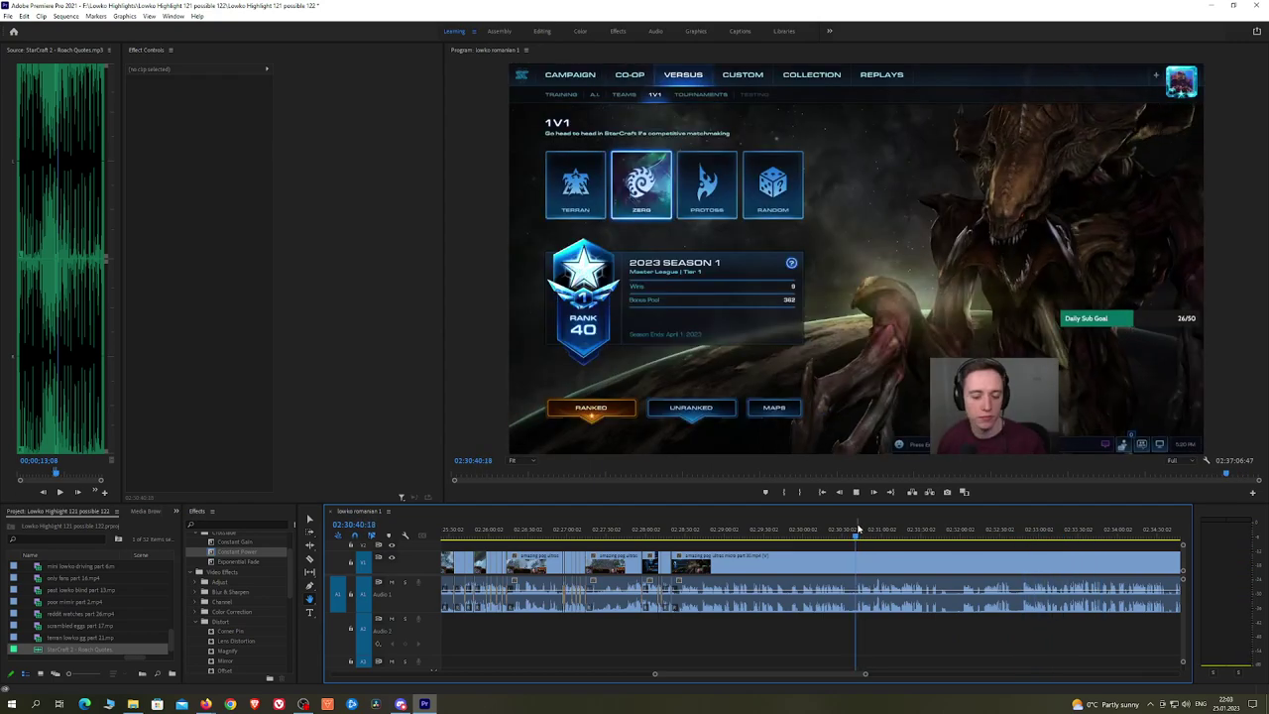
scroll(858, 531, "up", 5)
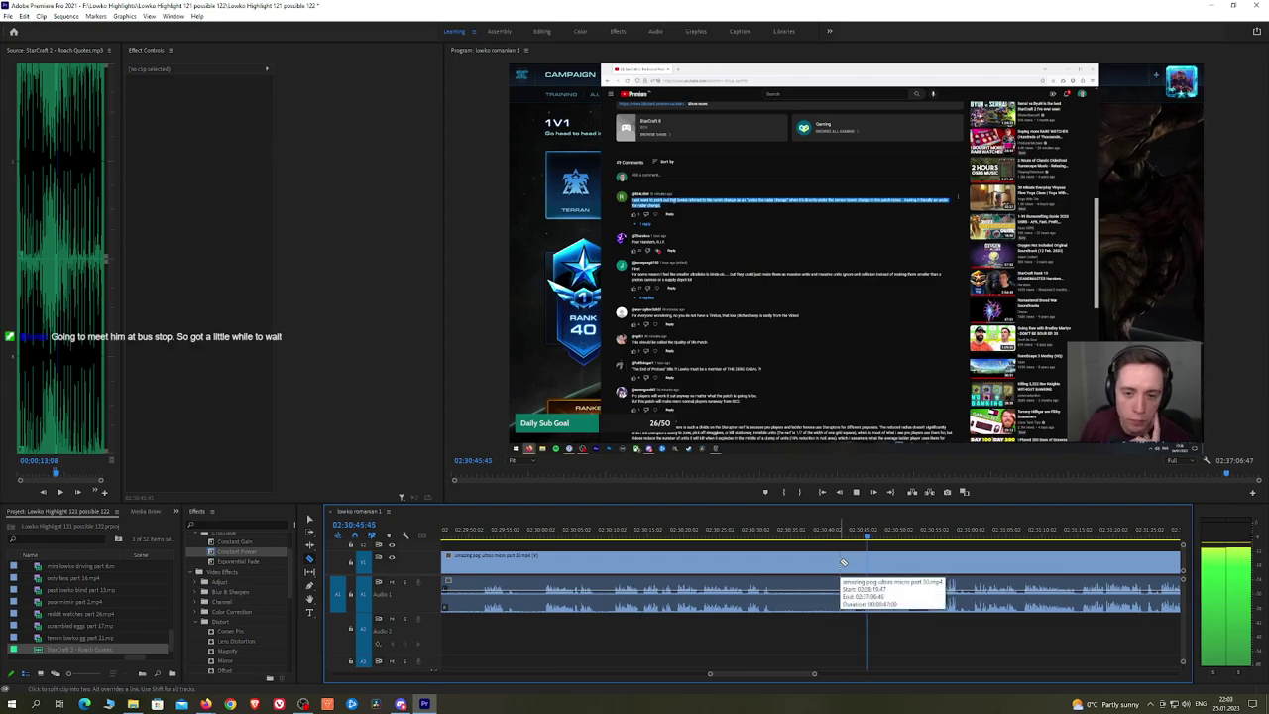
key("space")
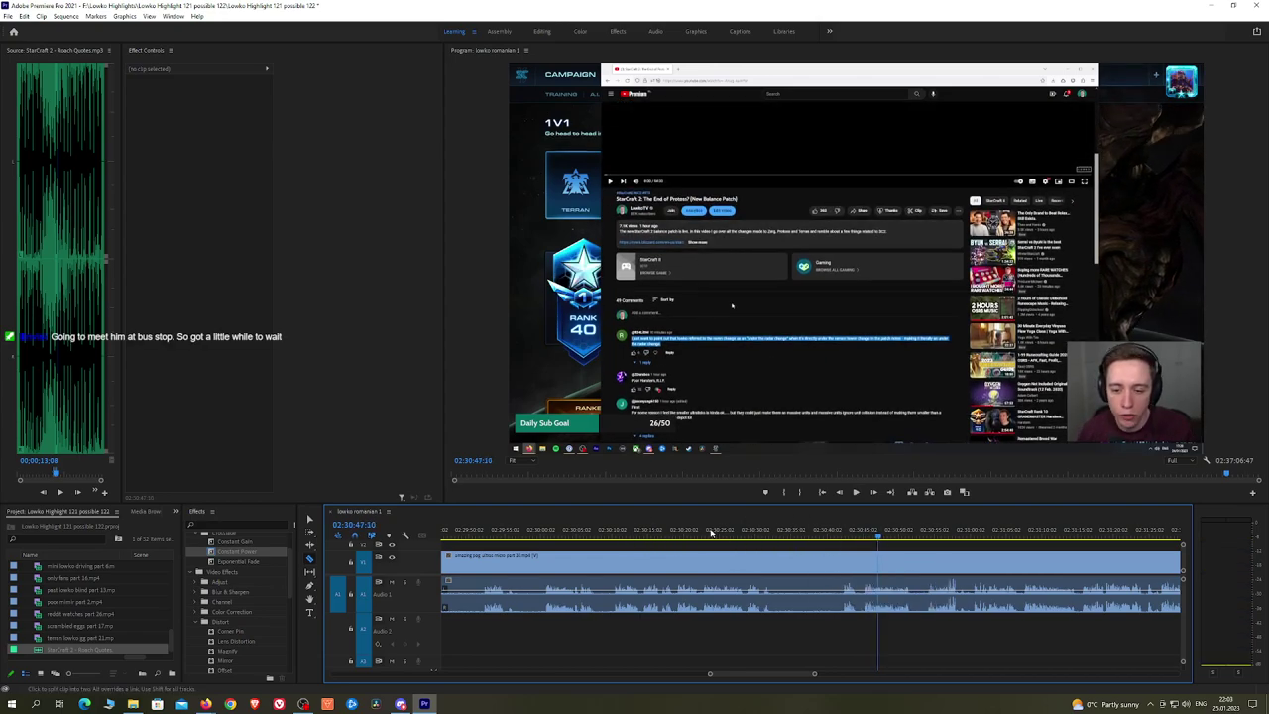
left_click(615, 533)
key("space")
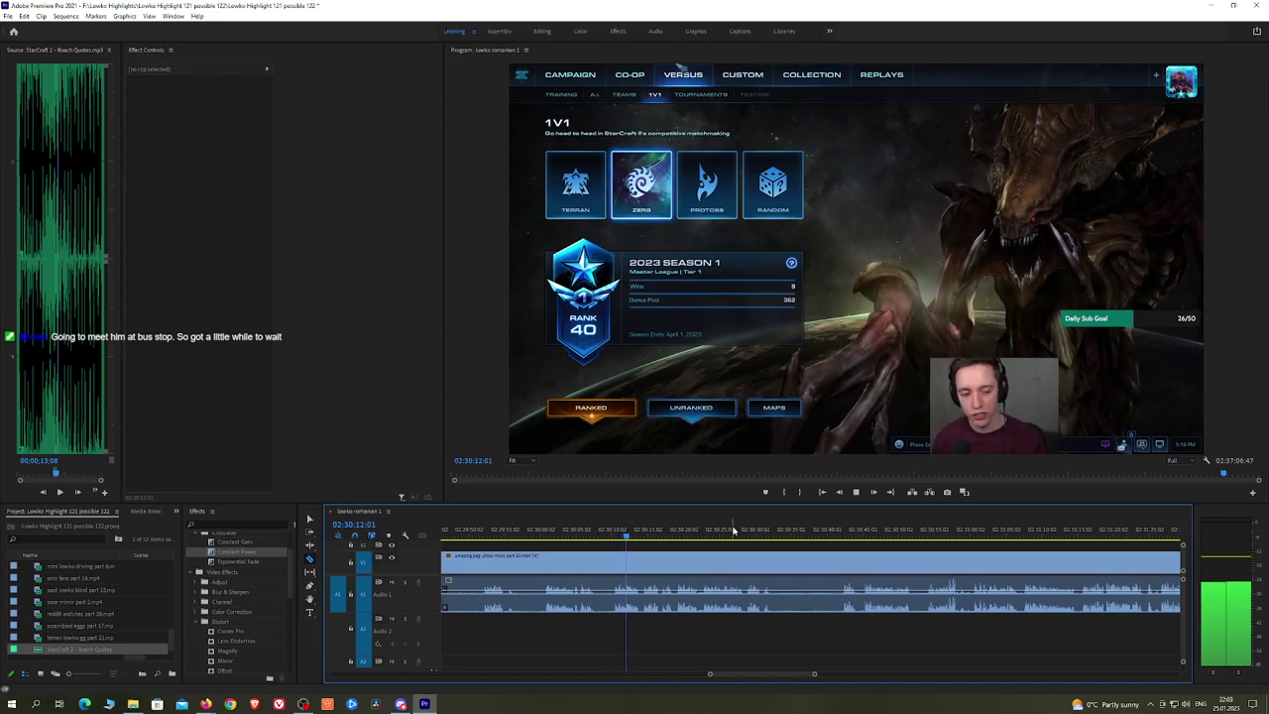
left_click_drag(734, 532, 843, 536)
left_click(842, 563)
key("v")
left_click(819, 566)
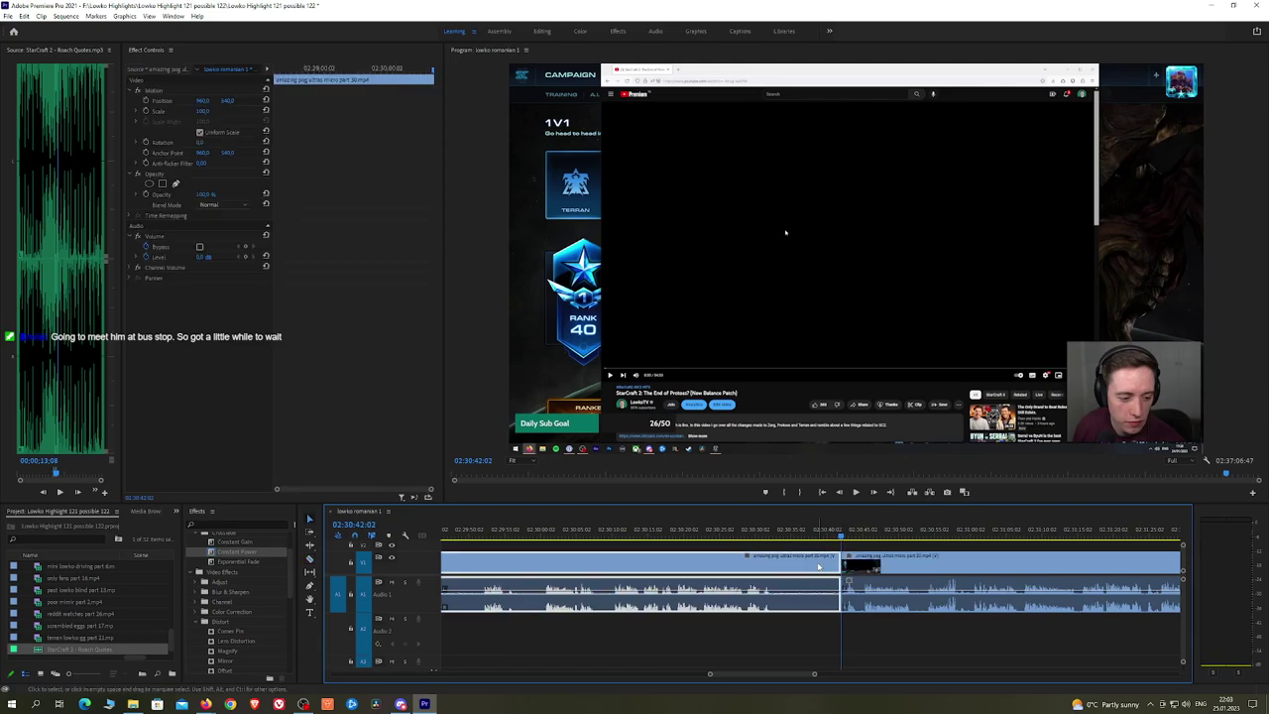
key("shift+Delete")
key("space")
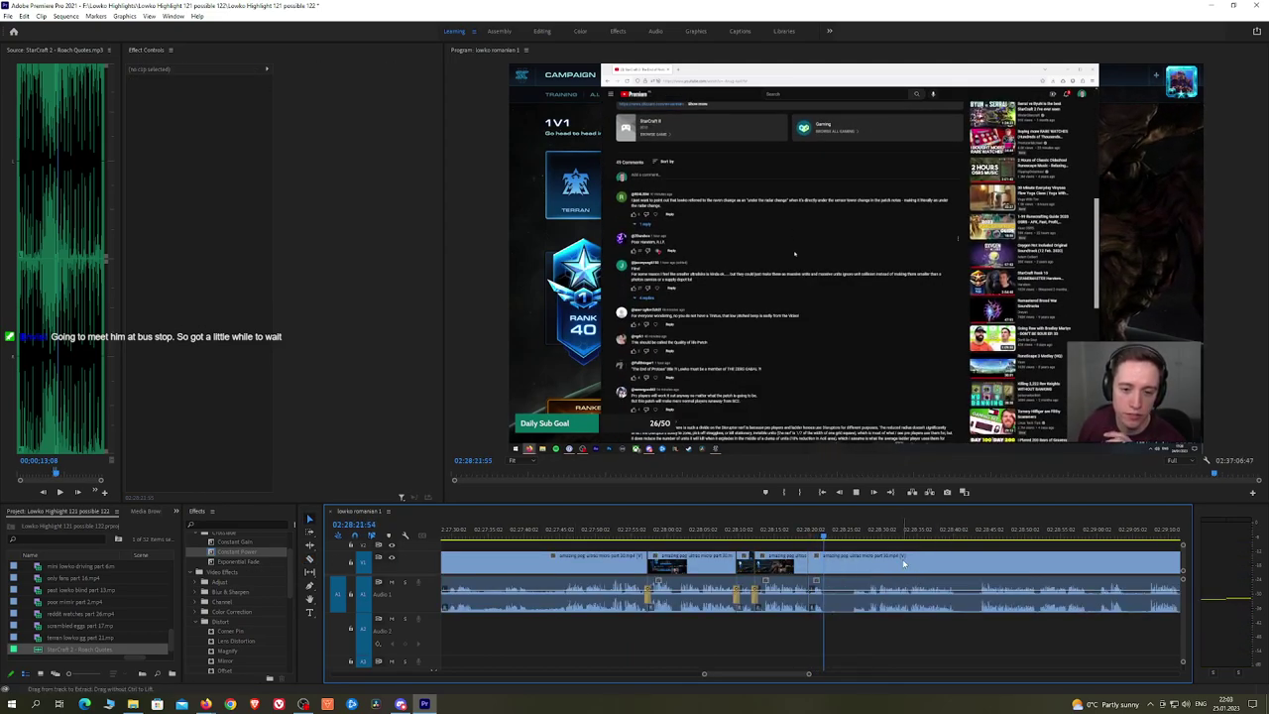
left_click_drag(853, 532, 1150, 531)
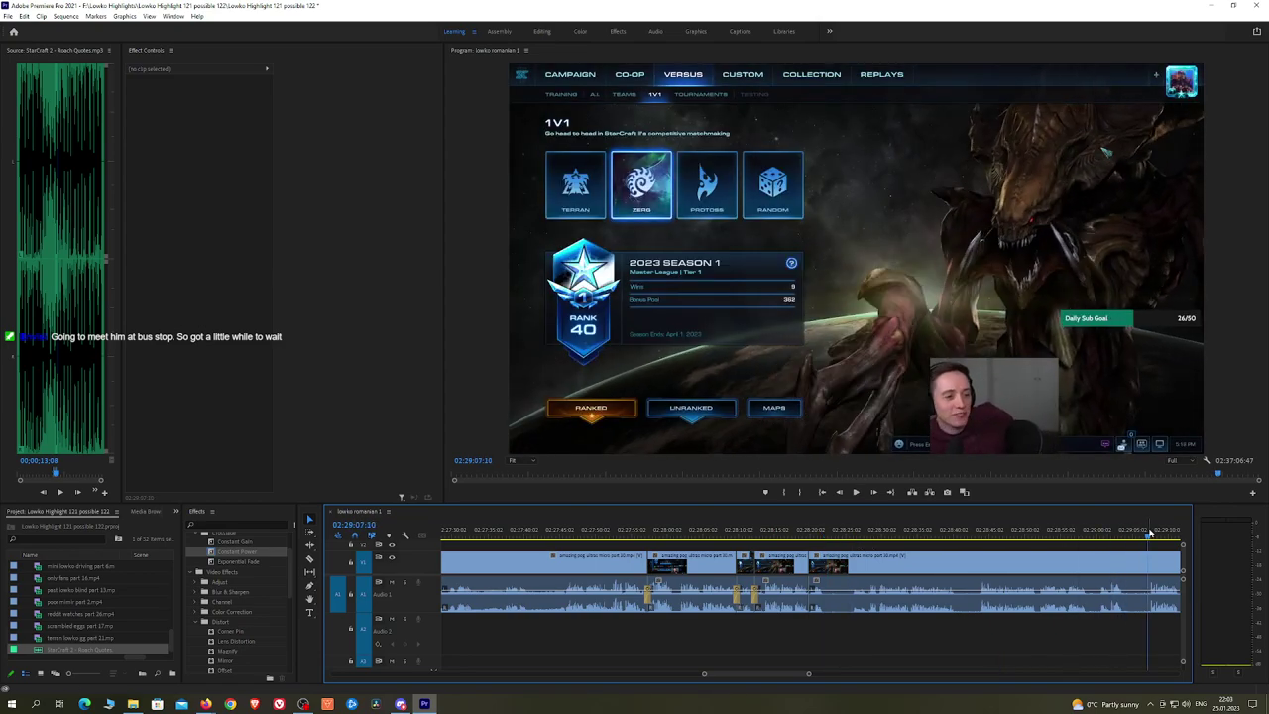
left_click_drag(1066, 555, 671, 550)
scroll(1003, 557, "down", 4)
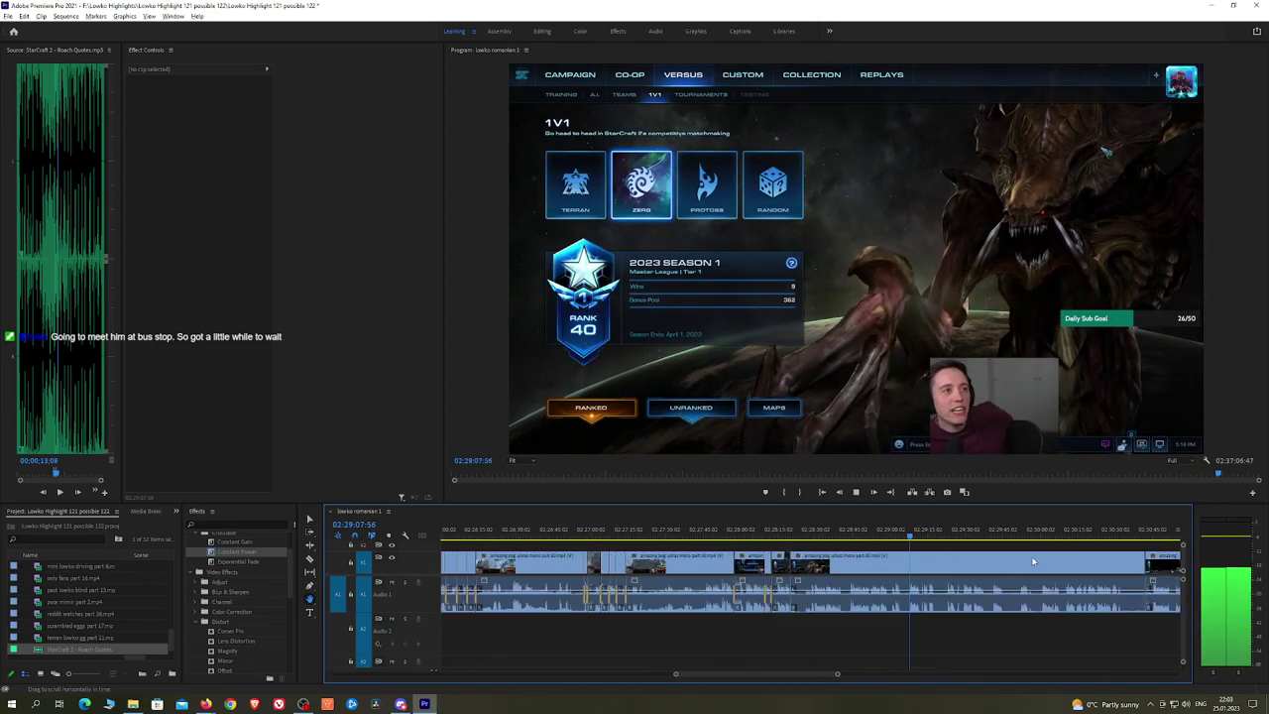
left_click(1145, 533)
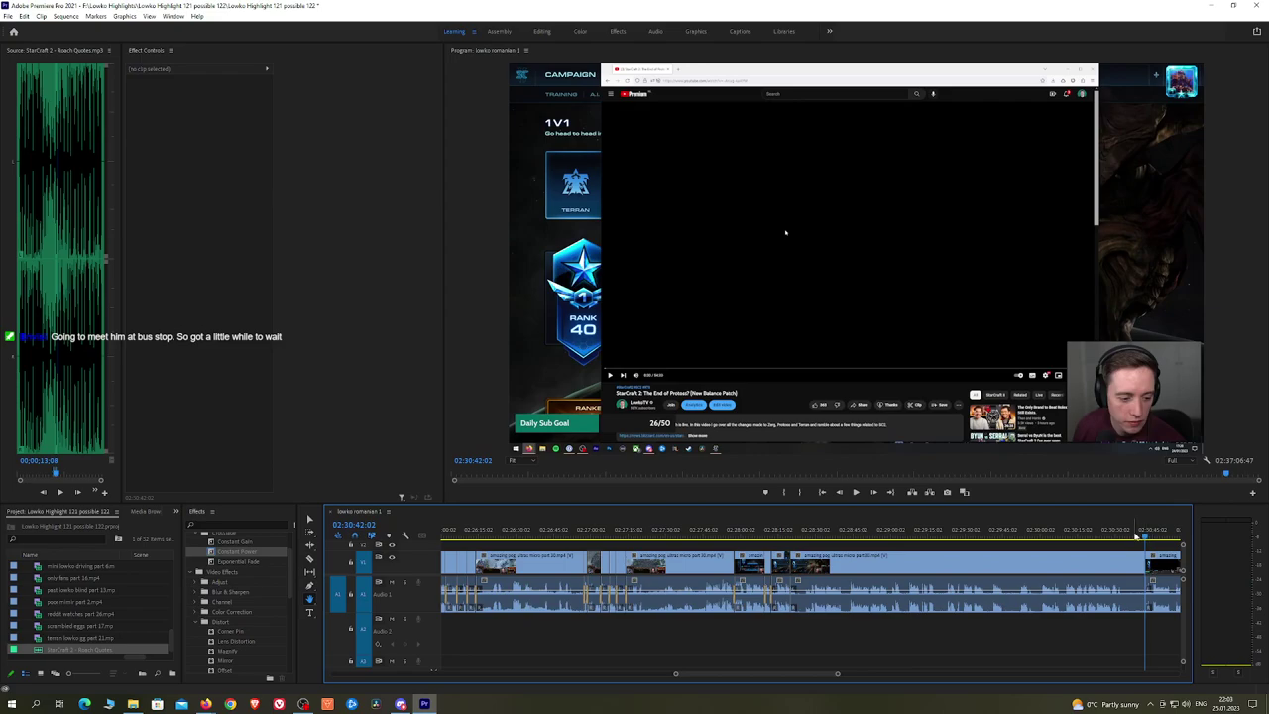
left_click(1042, 532)
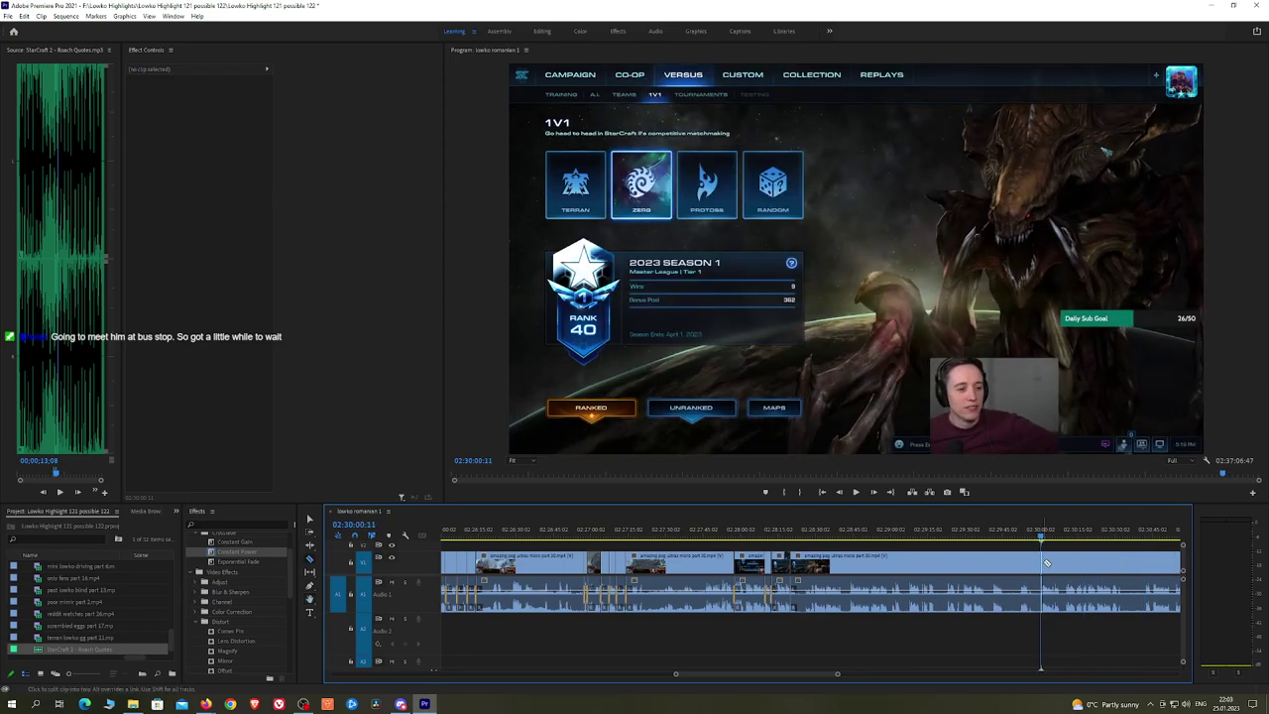
left_click(1045, 563)
key("v")
left_click(1025, 568)
key("shift+Delete")
key("space")
scroll(864, 573, "up", 2)
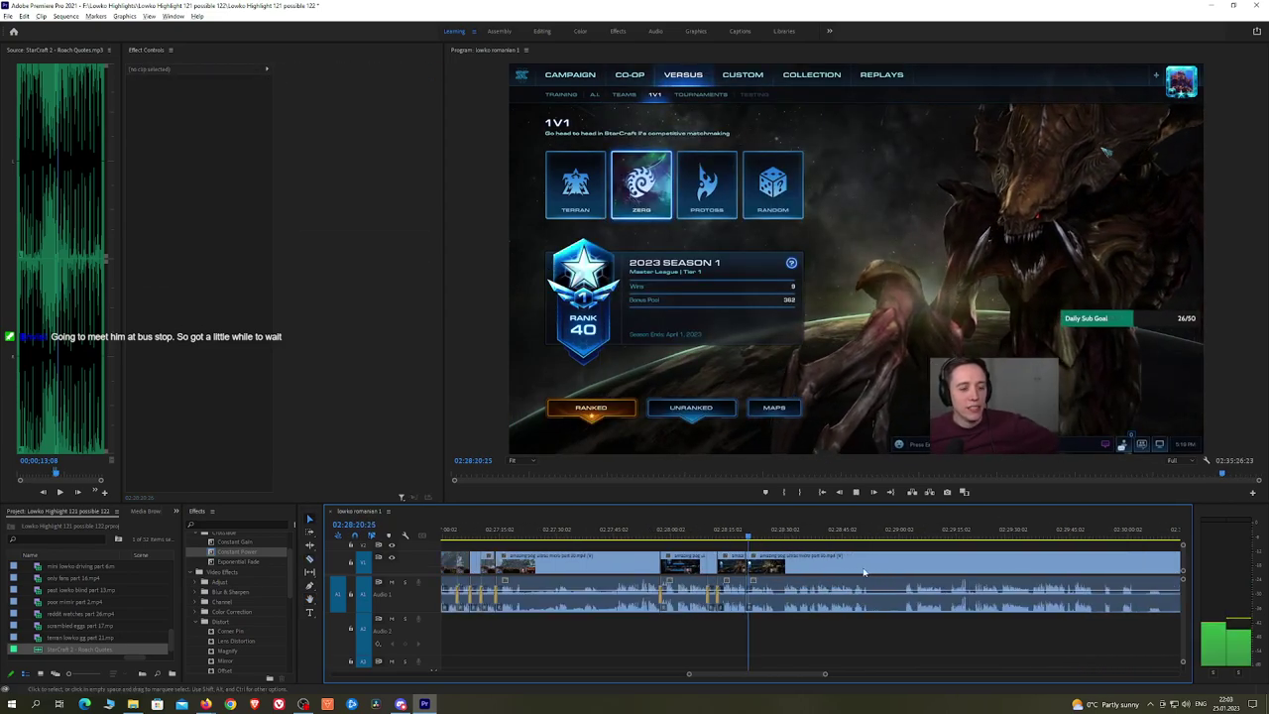
key("equal")
key("equal")
left_click(735, 530)
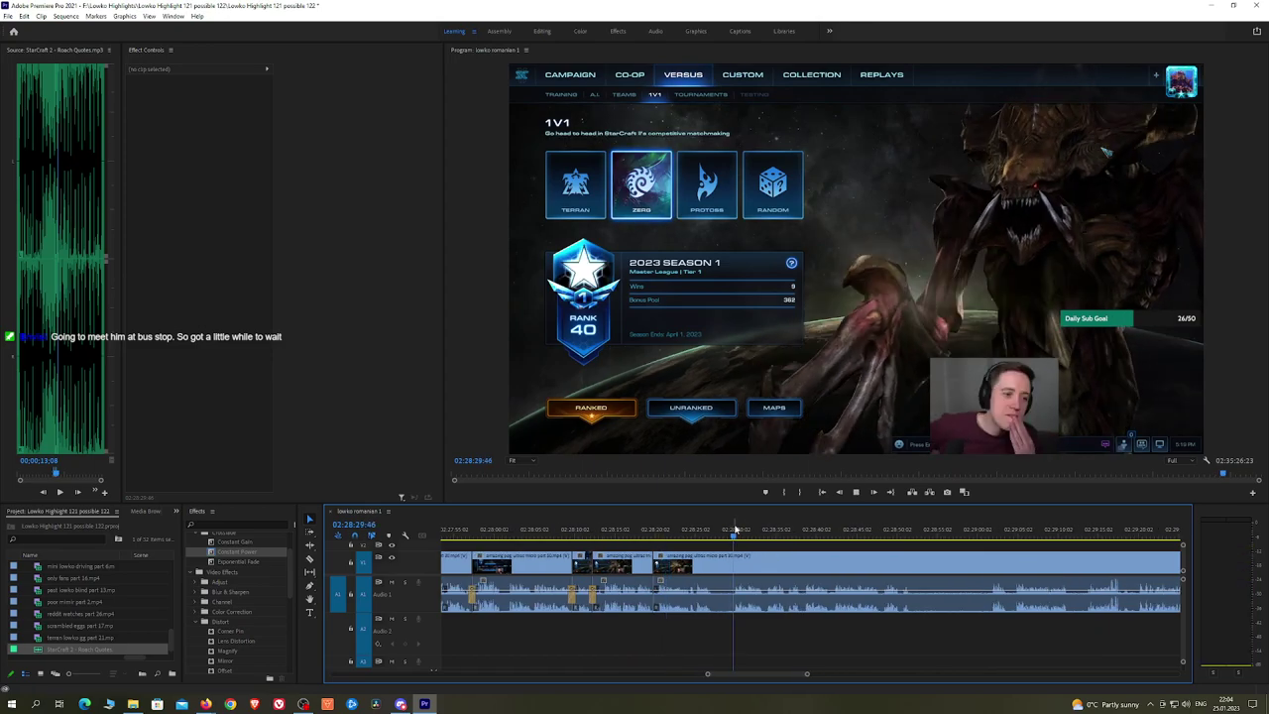
key("space")
key("equal")
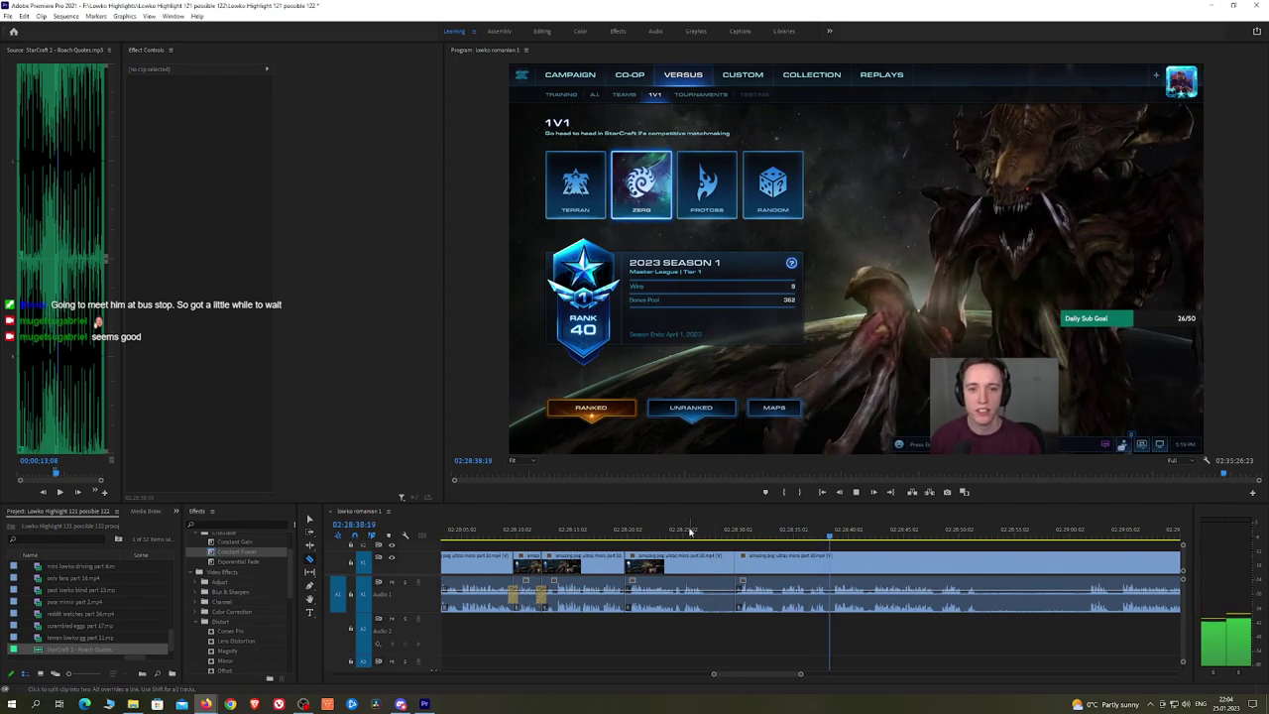
left_click(689, 533)
key("space")
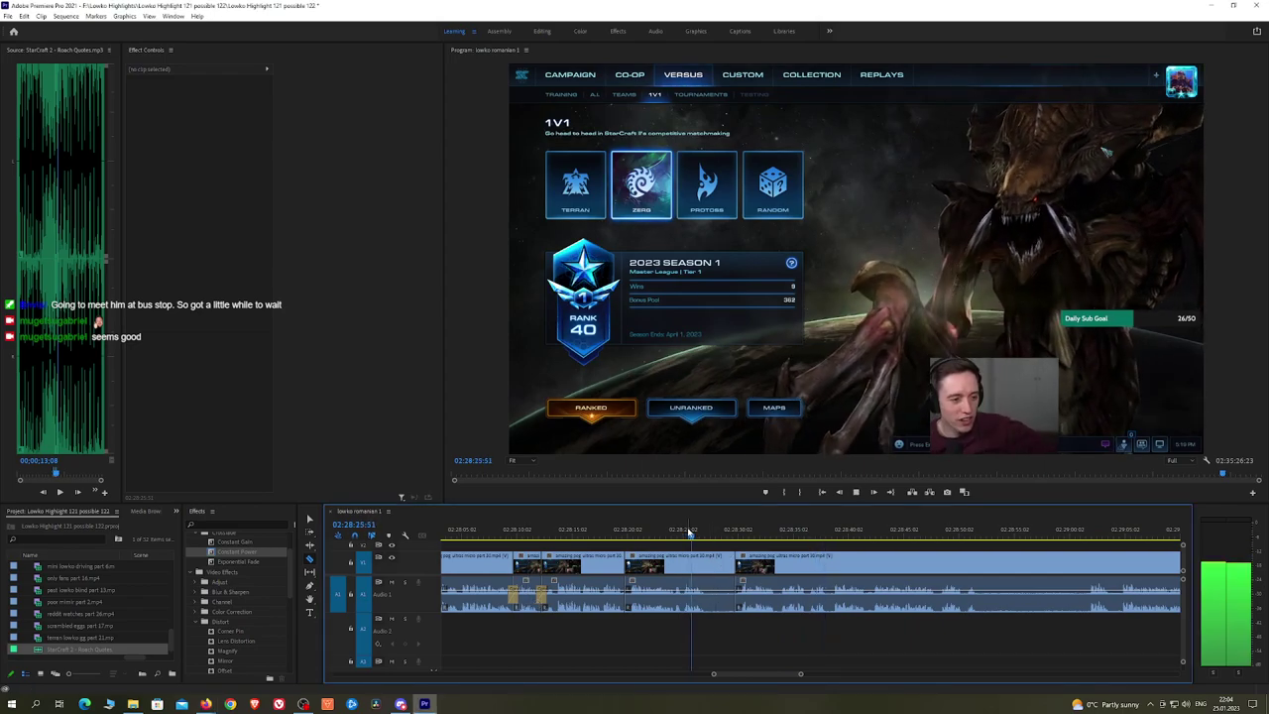
left_click(606, 532)
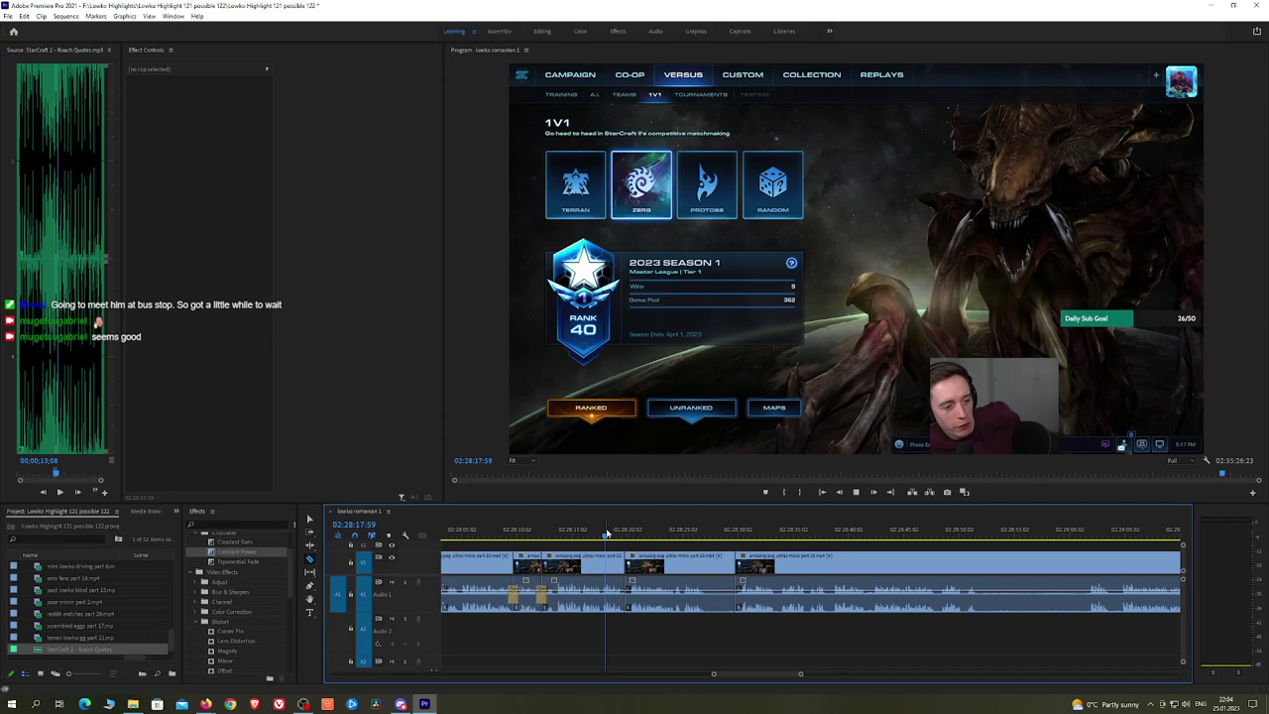
key("space")
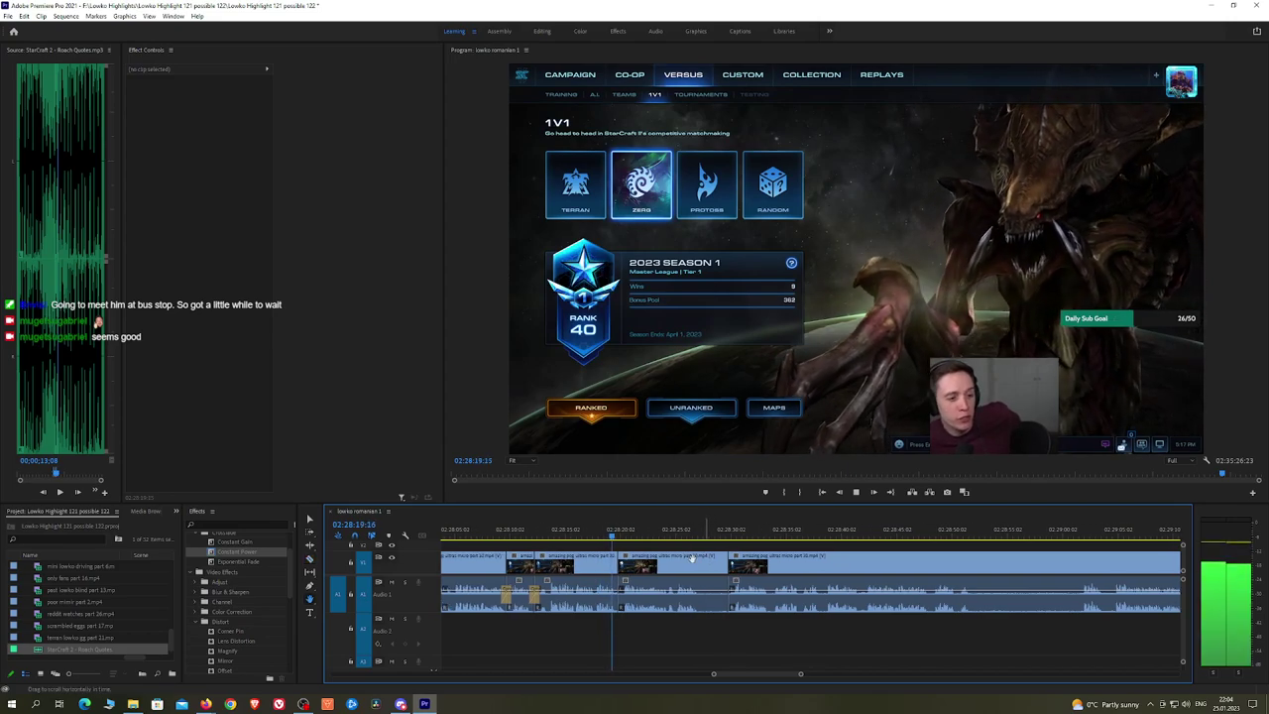
scroll(684, 558, "down", 1)
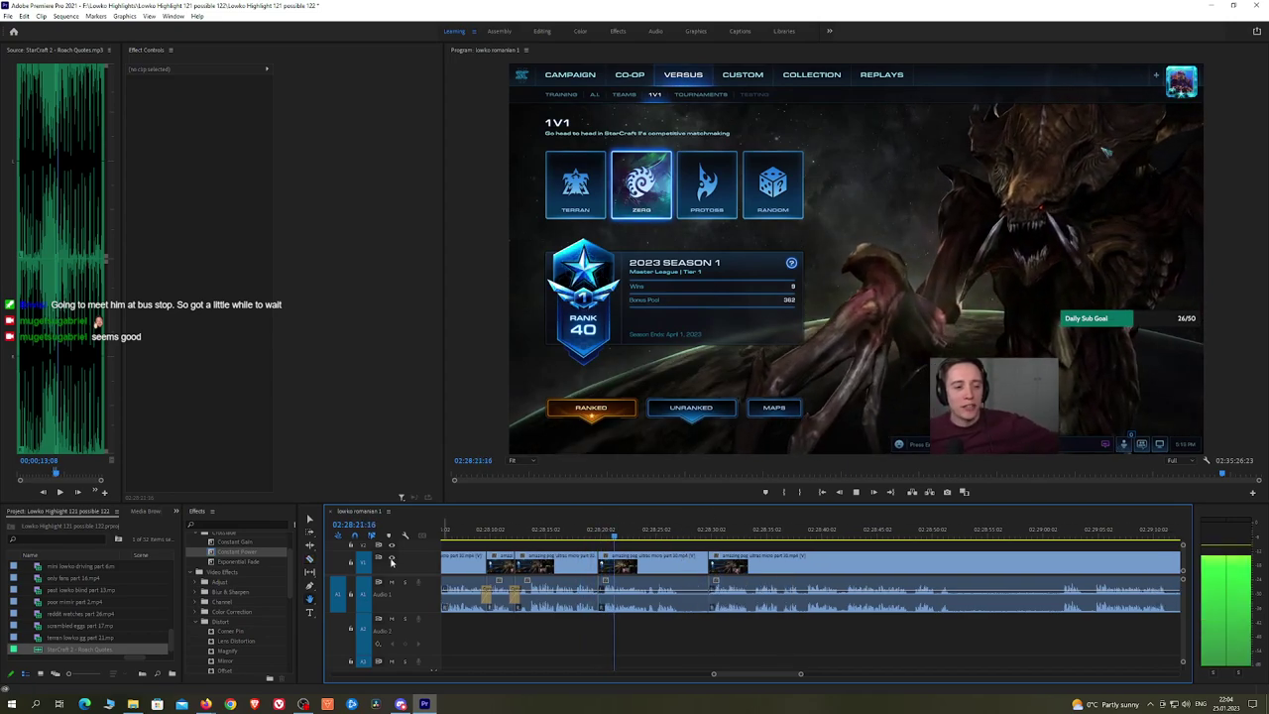
Step: Add a Constant Power crossfade to the audio cut and ripple-delete the short leftover clip
left_click_drag(255, 555, 599, 592)
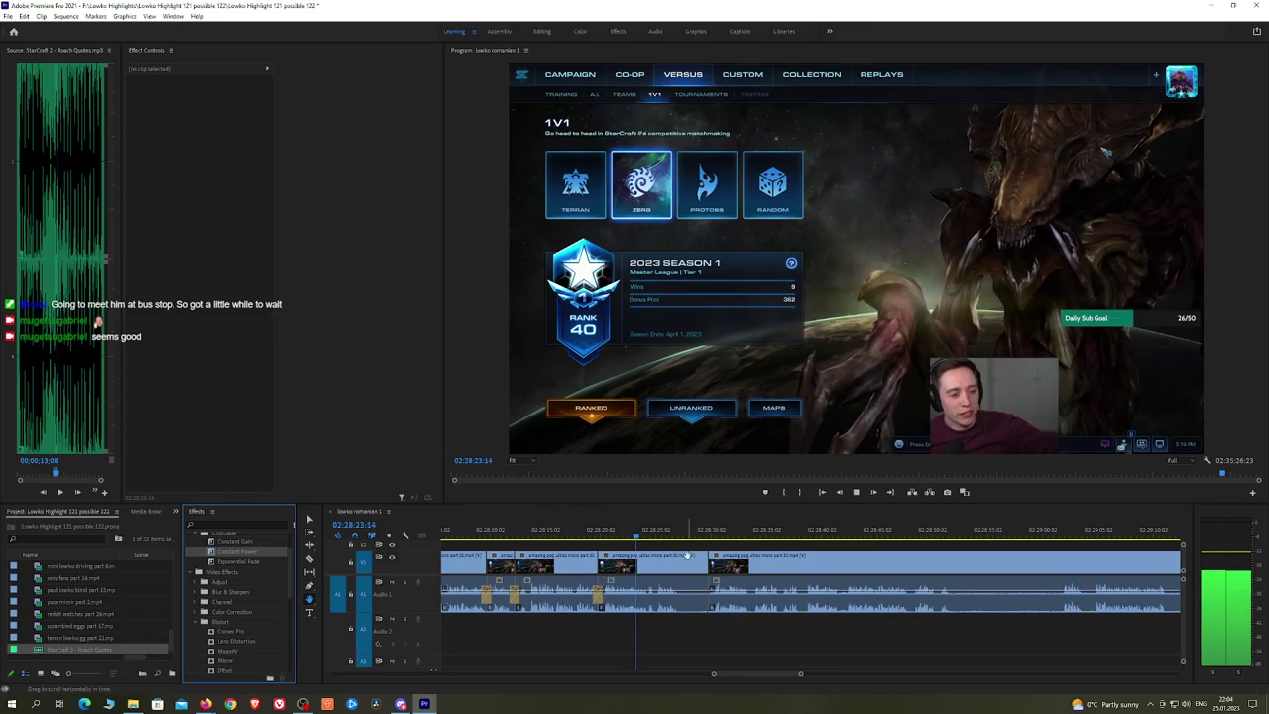
mouse_move(686, 557)
left_mouse_down()
mouse_move(796, 558)
mouse_move(685, 555)
left_mouse_up()
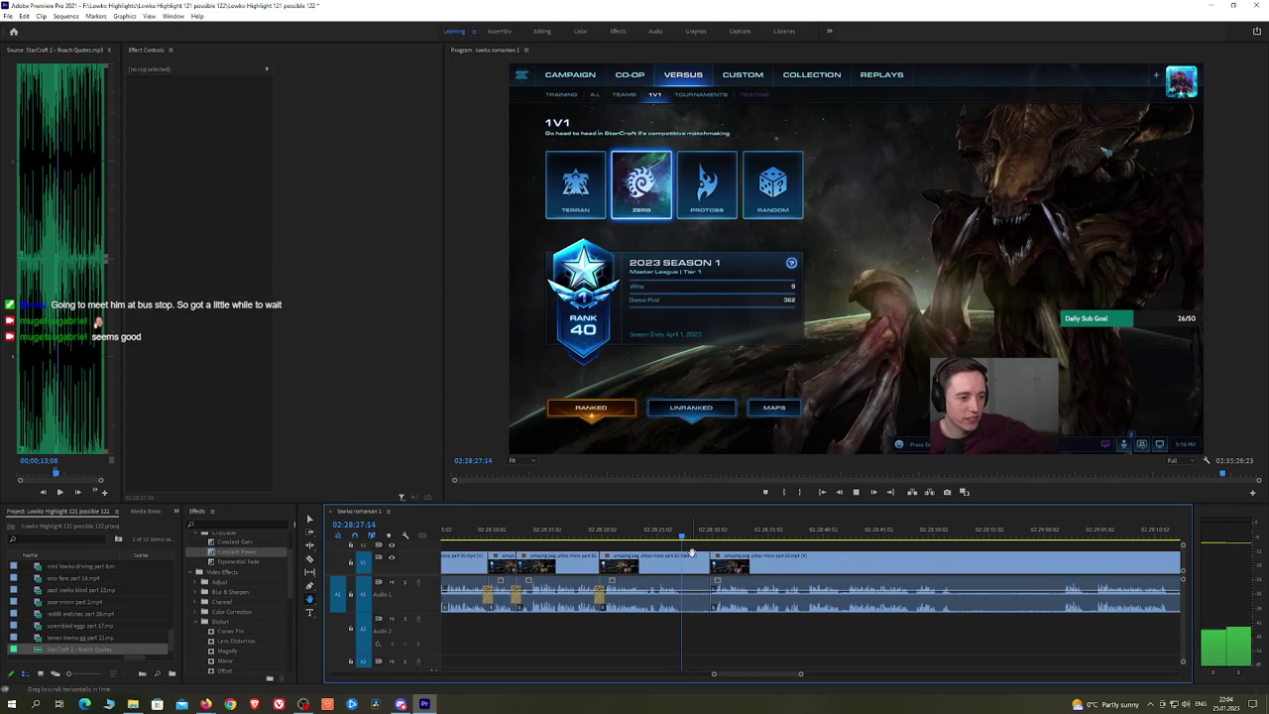
key("space")
key("c")
left_click(696, 565)
key("shift+Delete")
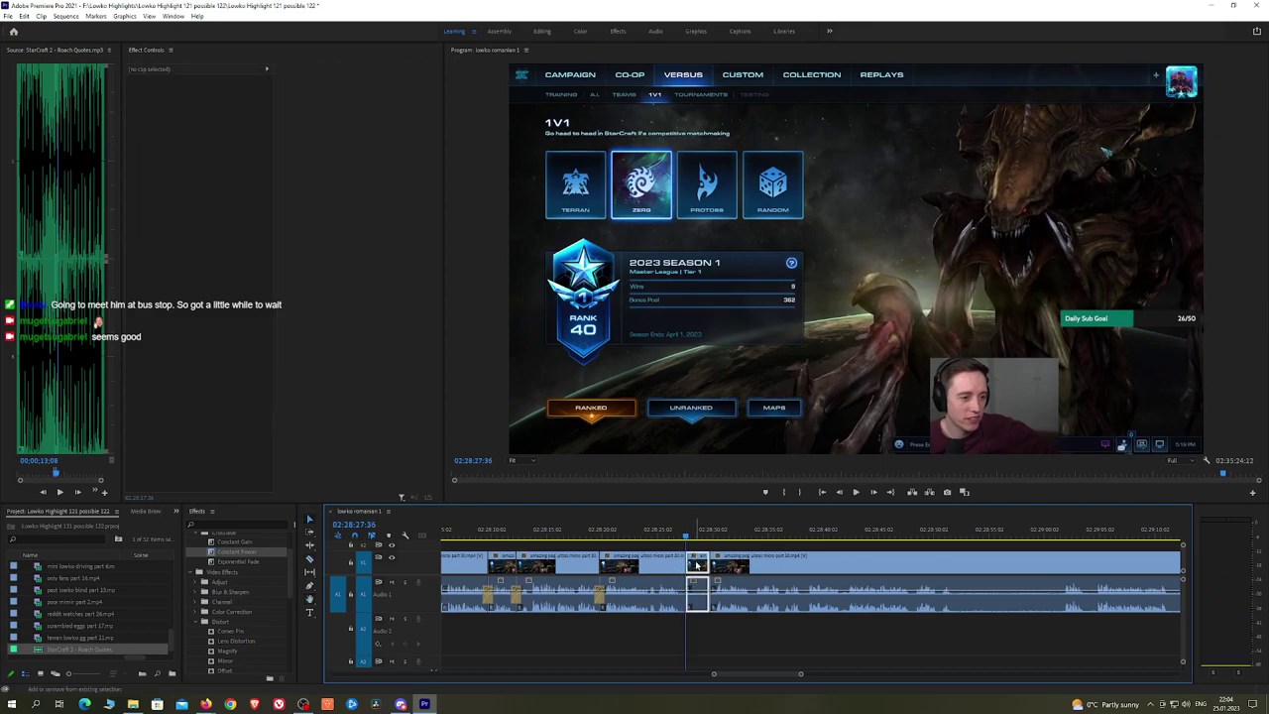
key("space")
scroll(781, 555, "down", 2)
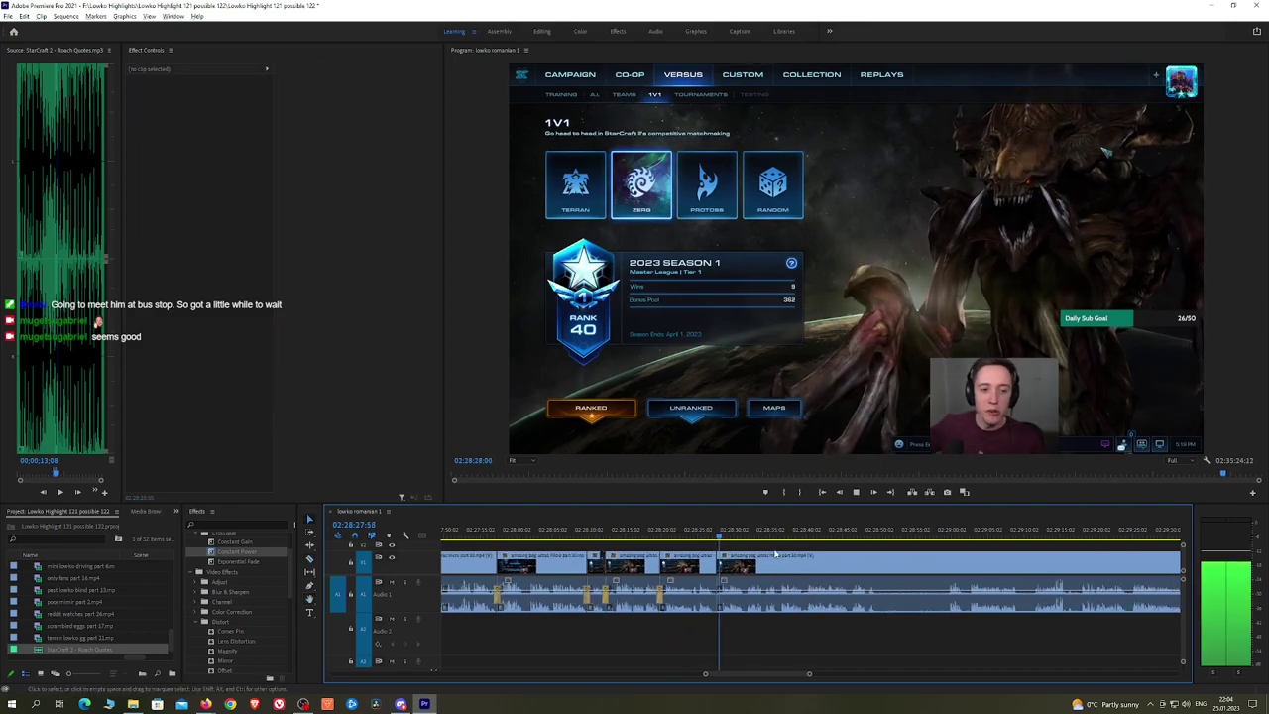
scroll(773, 557, "up", 3)
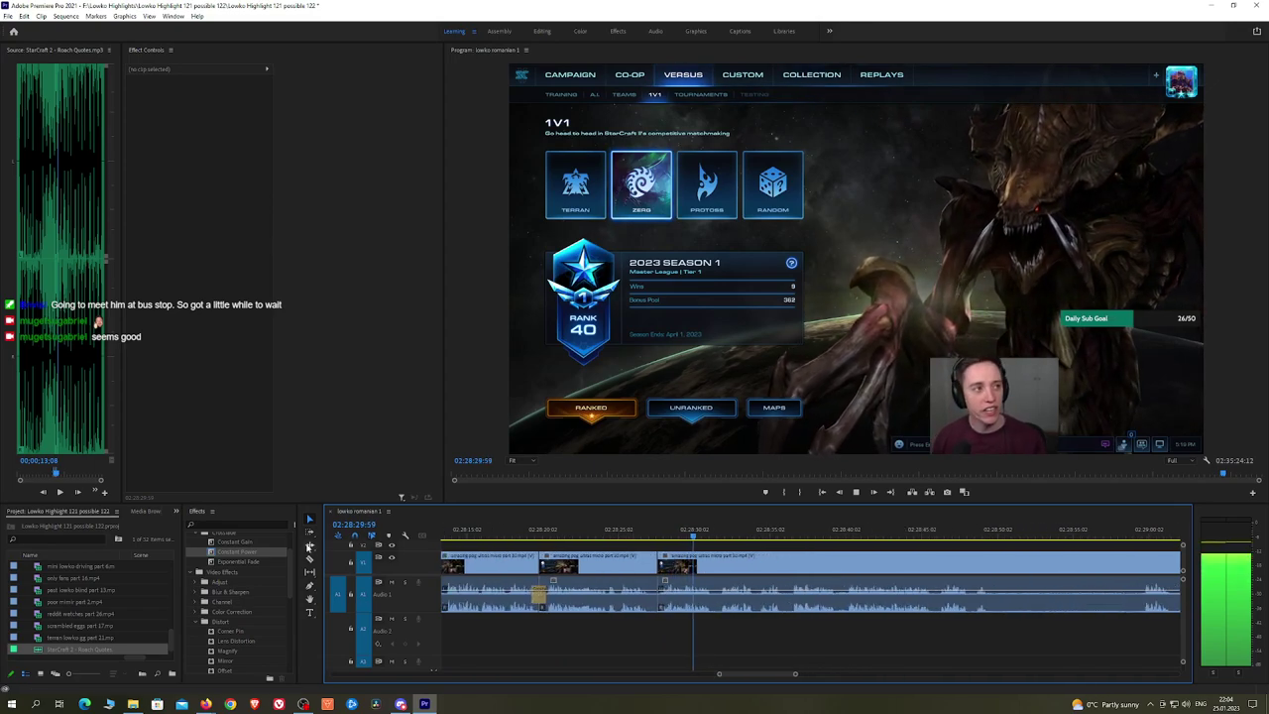
Step: Apply an Exponential Fade to the audio edit point
left_click_drag(246, 562, 659, 597)
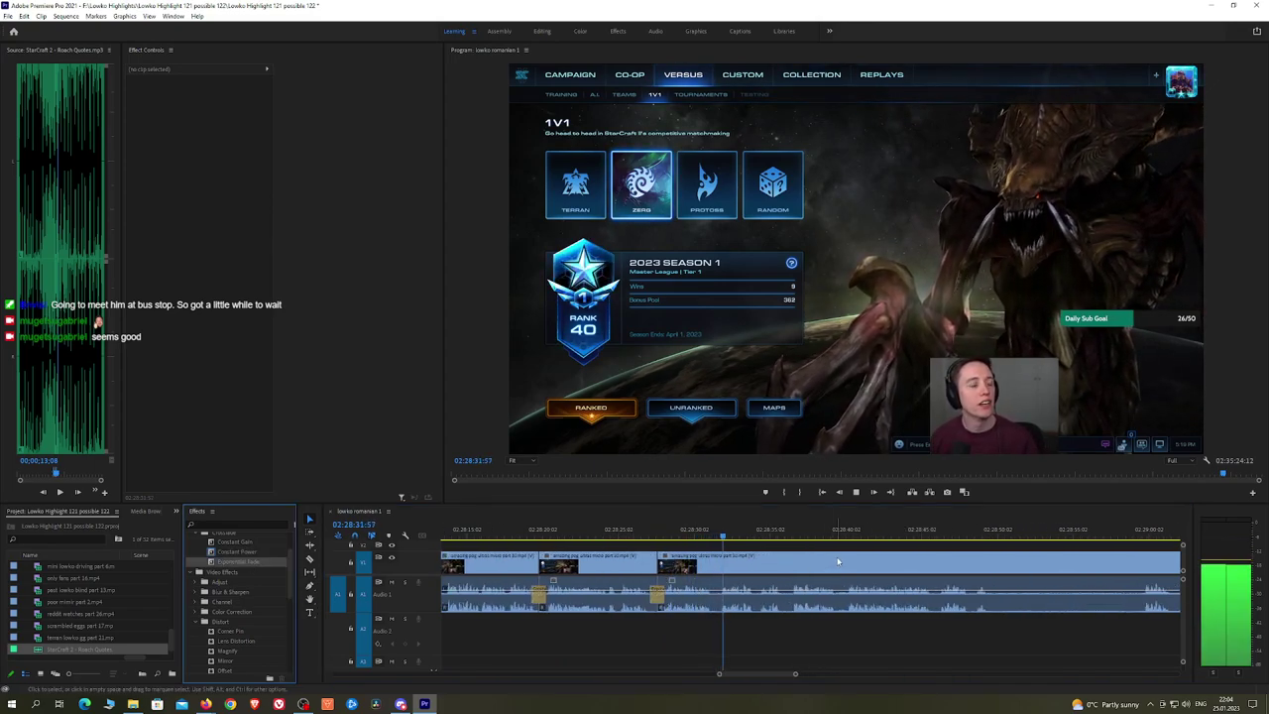
key("h")
left_click_drag(902, 562, 787, 562)
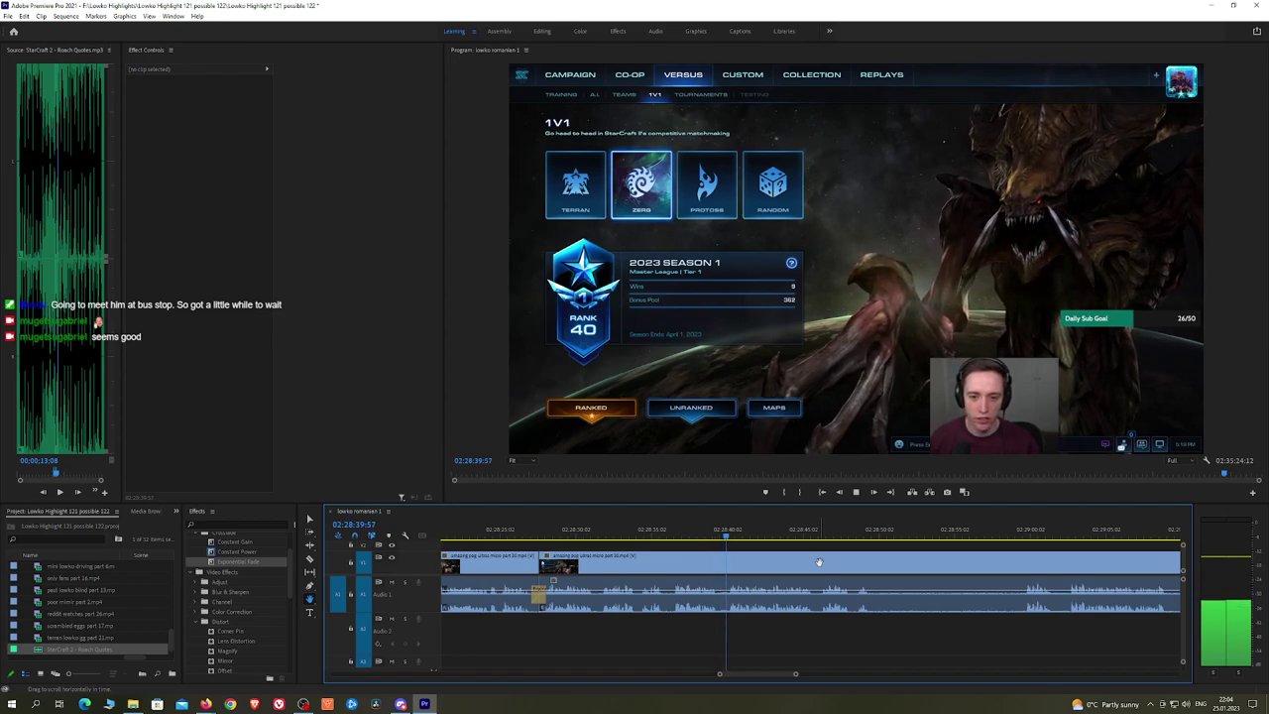
scroll(733, 553, "down", 3)
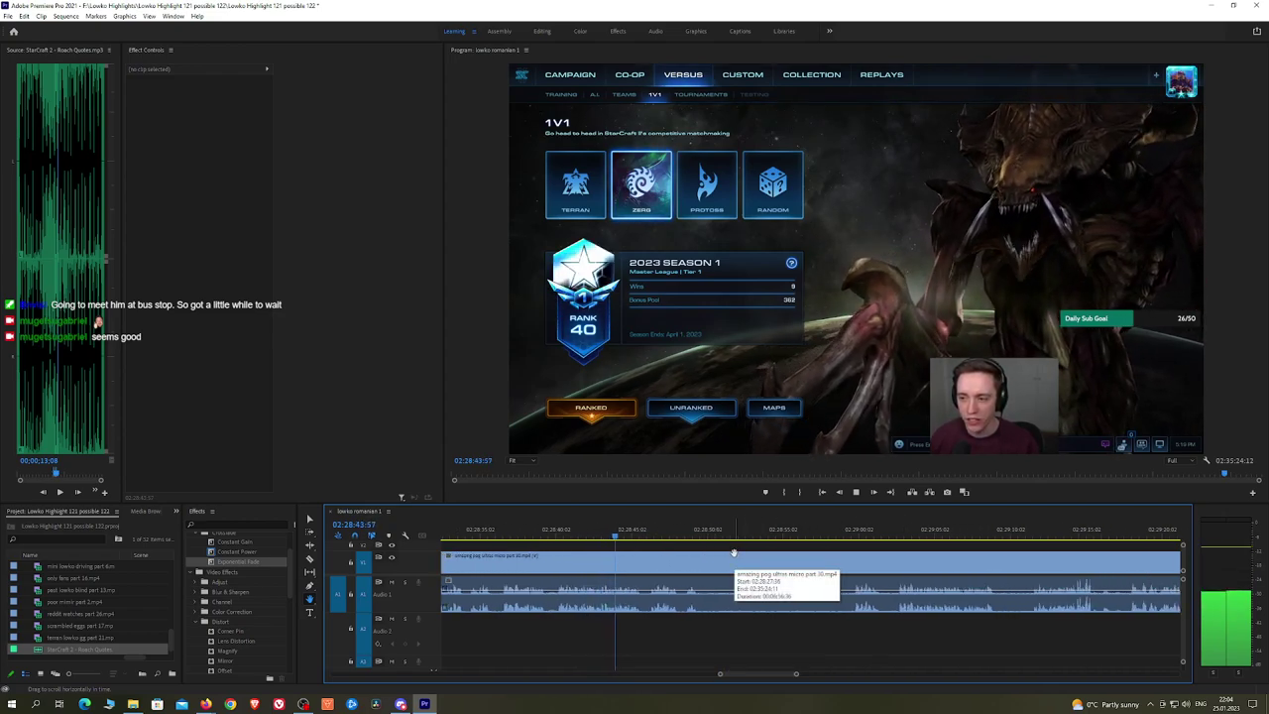
scroll(684, 556, "down", 1)
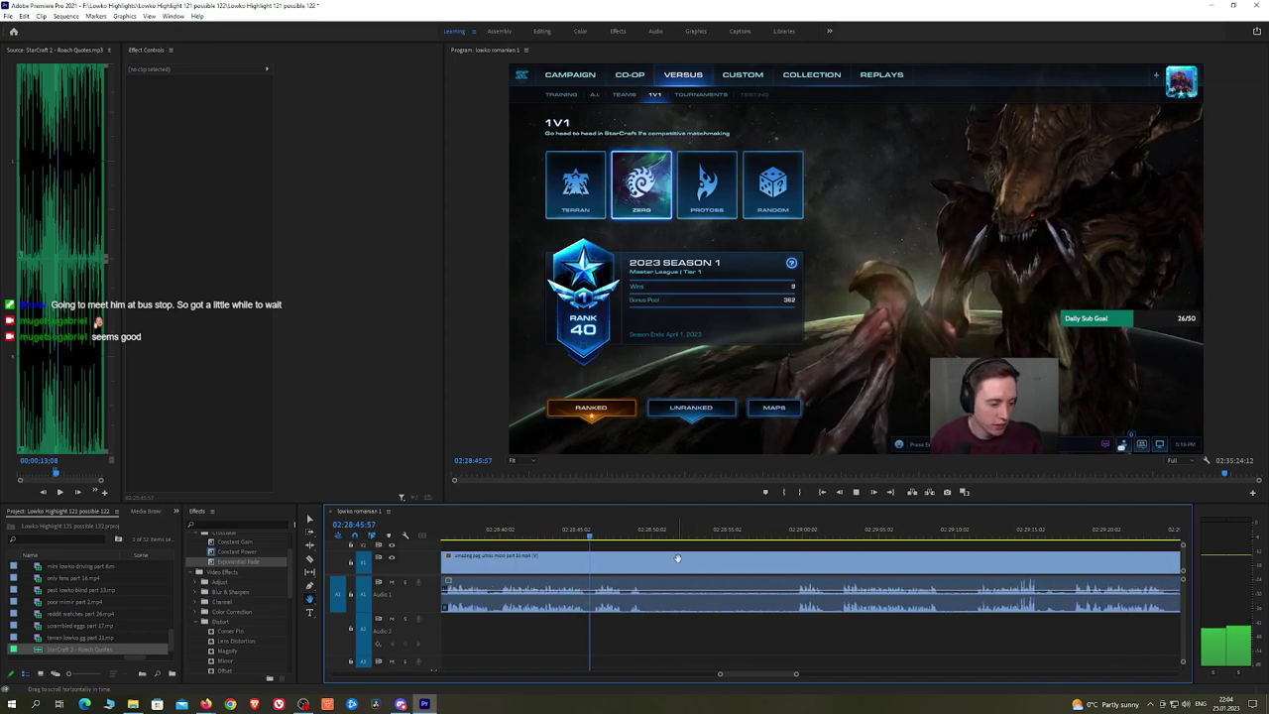
left_click_drag(717, 561, 662, 559)
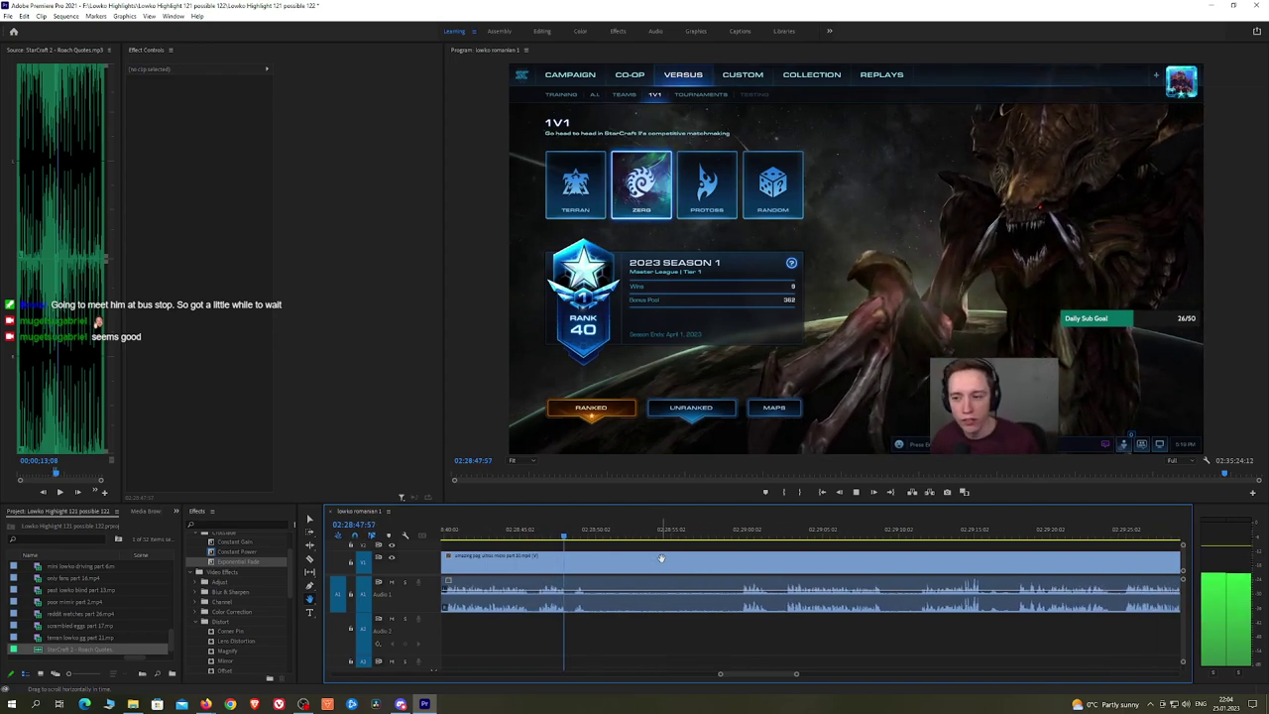
Step: Razor-split the stretch near 02:28:50 and ripple-delete it, closing the gap
key("c")
left_click(593, 562)
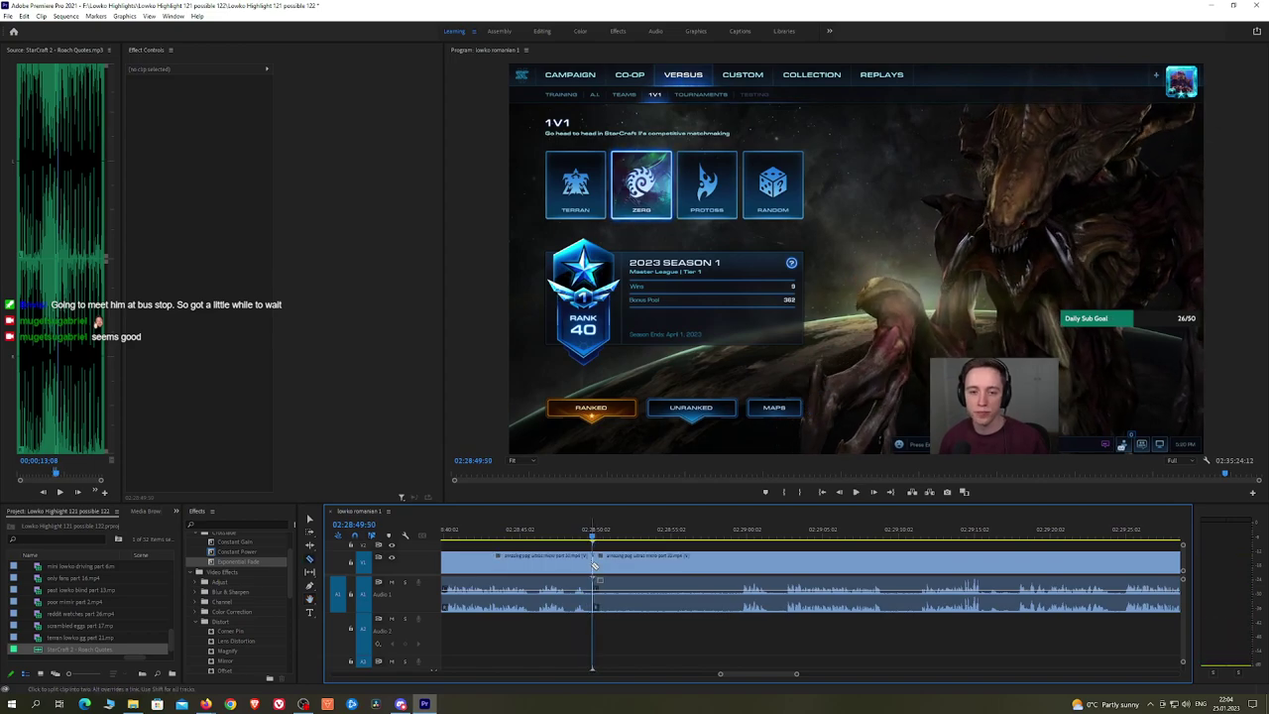
left_click(783, 529)
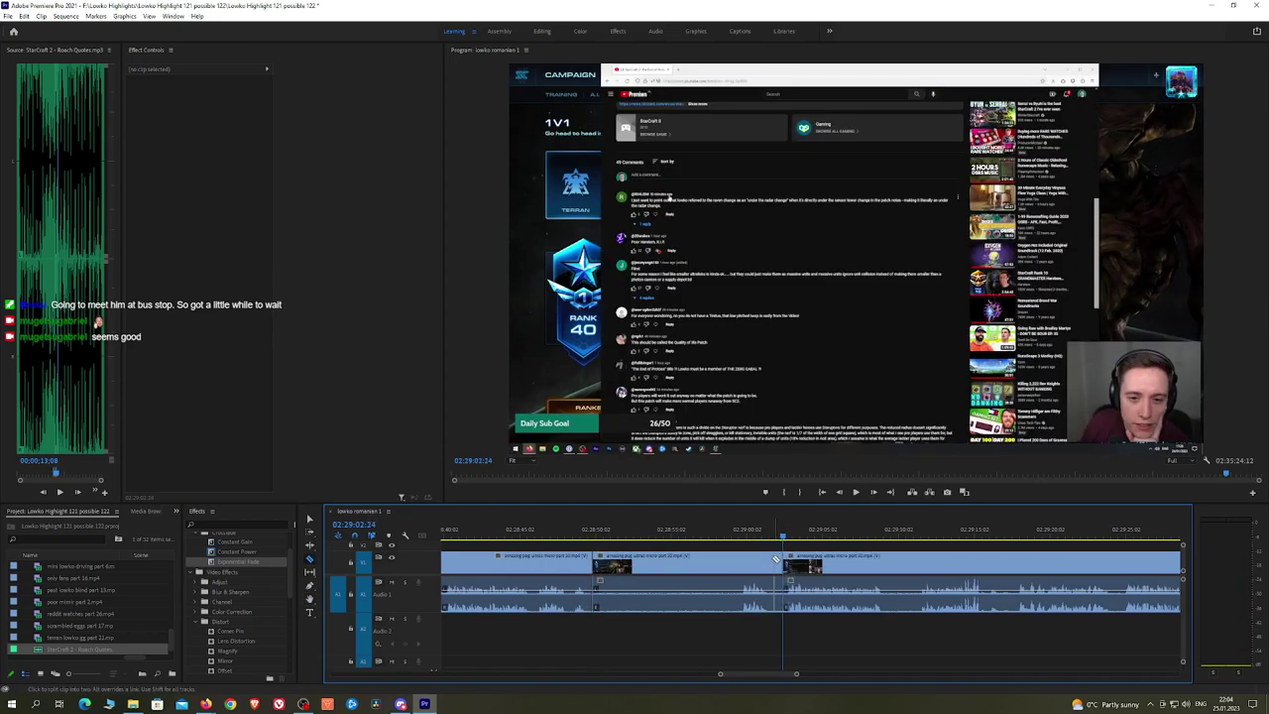
key("v")
left_click(747, 561)
key("shift+Delete")
key("space")
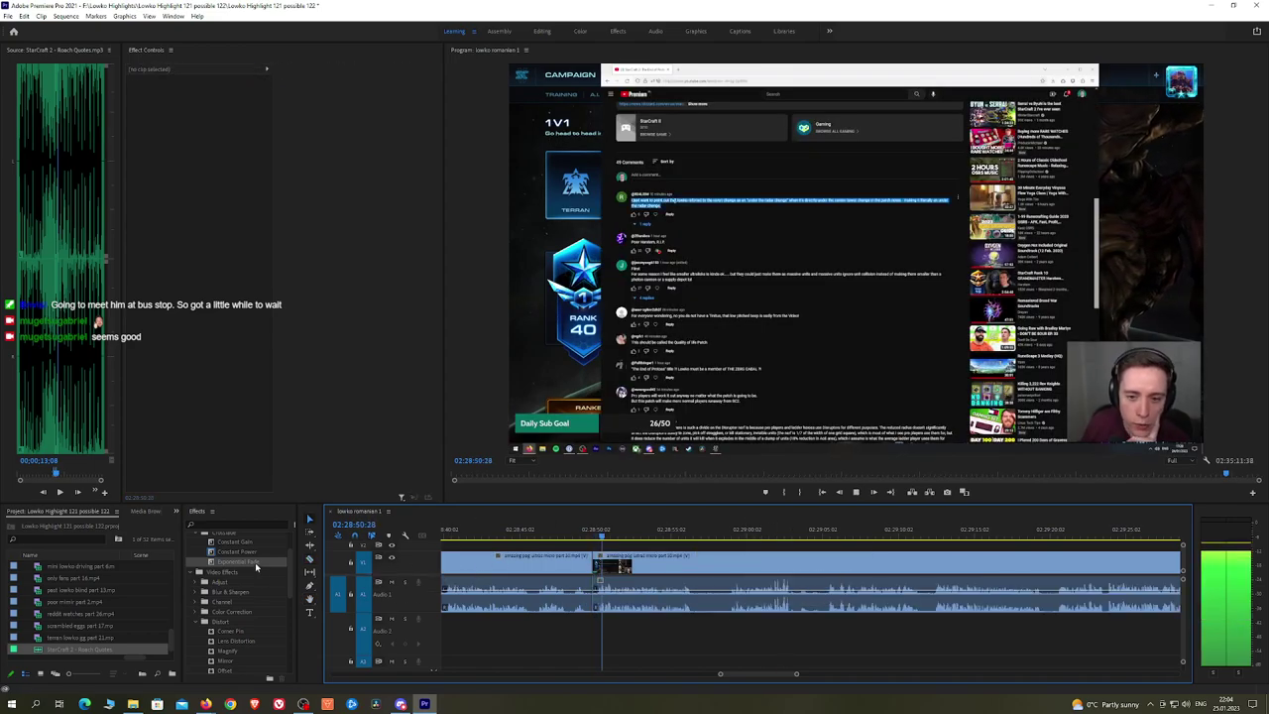
Step: Add a Constant Power crossfade to the new audio join
left_click_drag(248, 552, 594, 595)
key("h")
left_click_drag(737, 566, 723, 564)
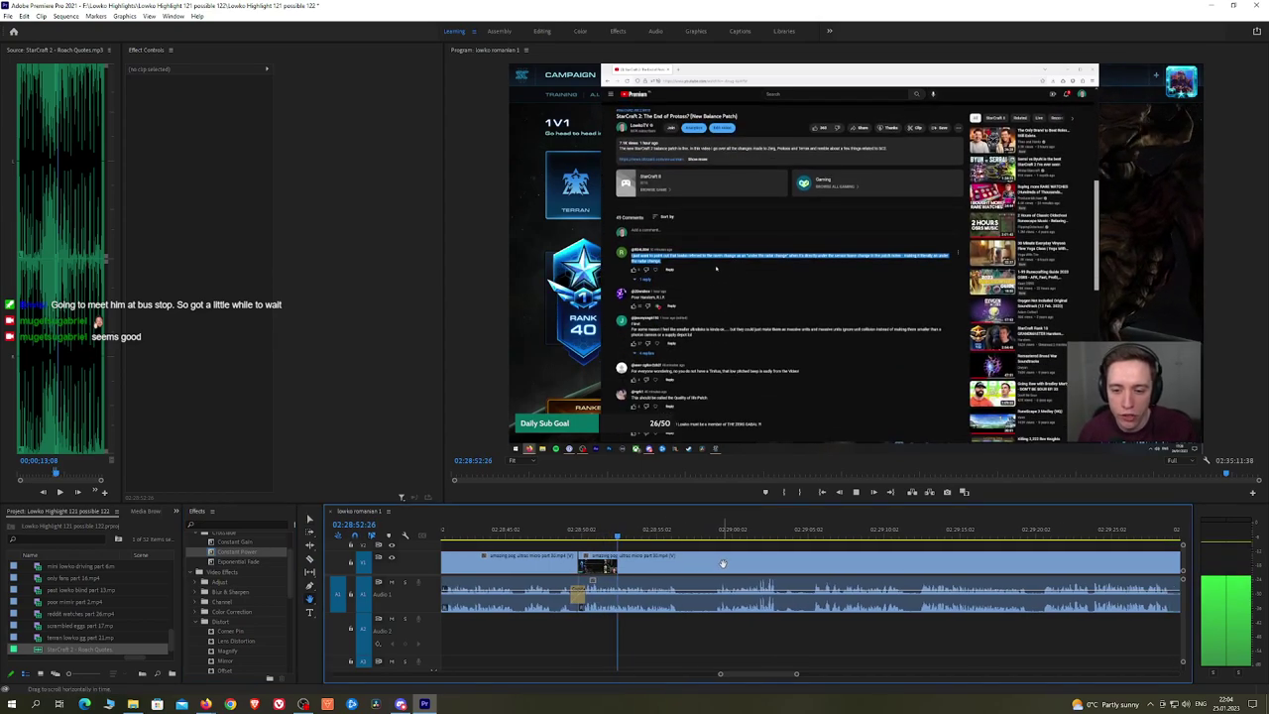
scroll(723, 564, "up", 2, "alt")
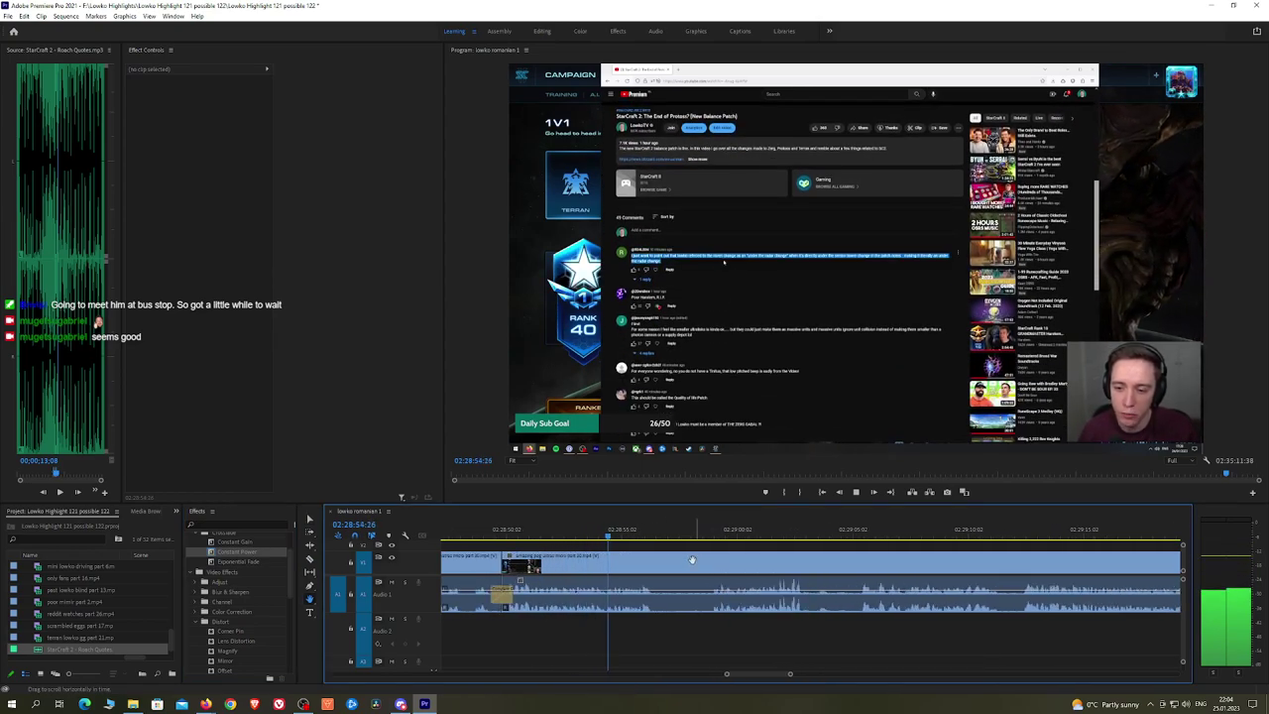
Step: Cut both ends of the next unwanted piece and ripple-delete it
left_click(658, 560)
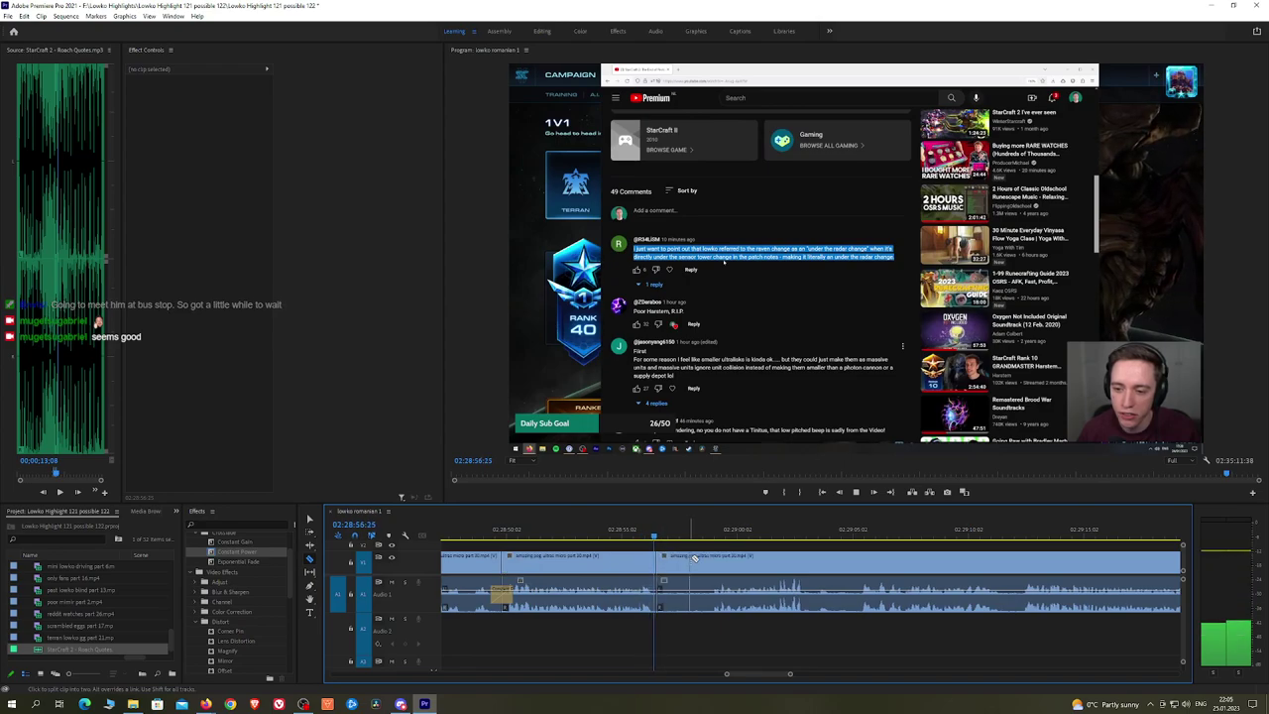
left_click(708, 562)
key("v")
left_click(697, 562)
left_click(695, 563)
key("shift+Delete")
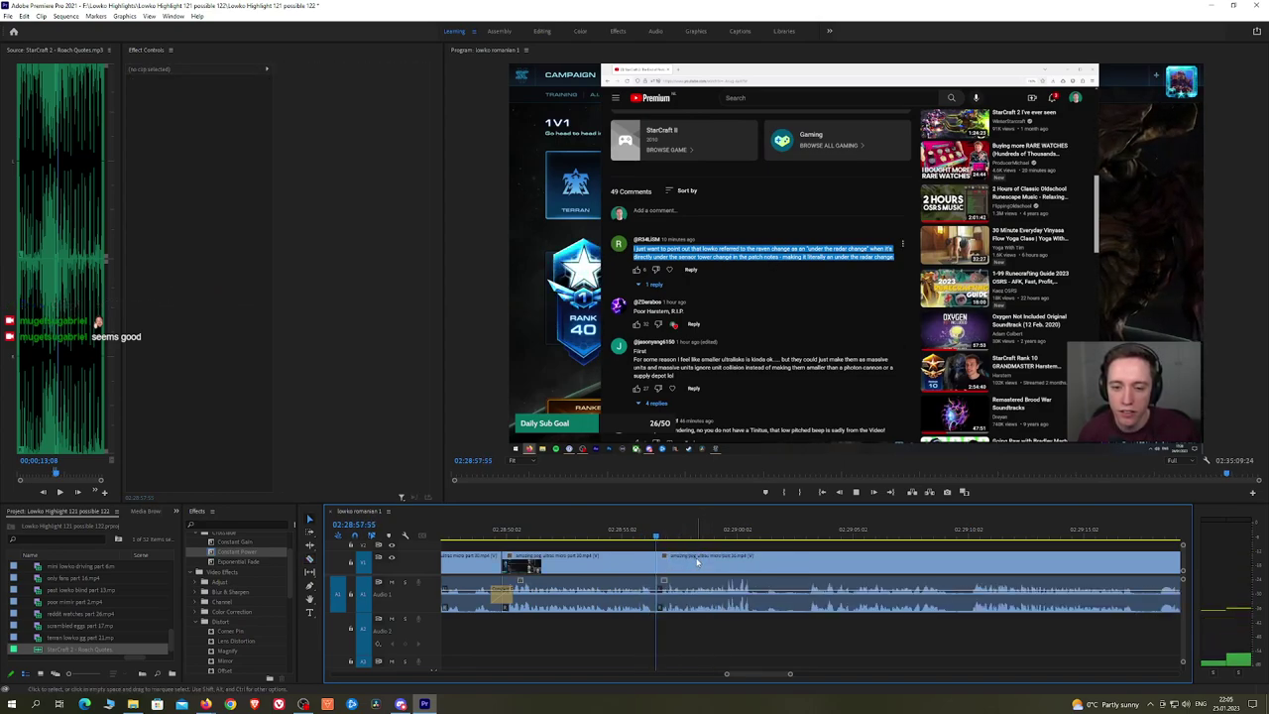
Step: Drop a Constant Power crossfade onto the Audio 1 cut near 02:29:01
left_click_drag(243, 558, 392, 557)
left_click_drag(662, 617, 652, 600)
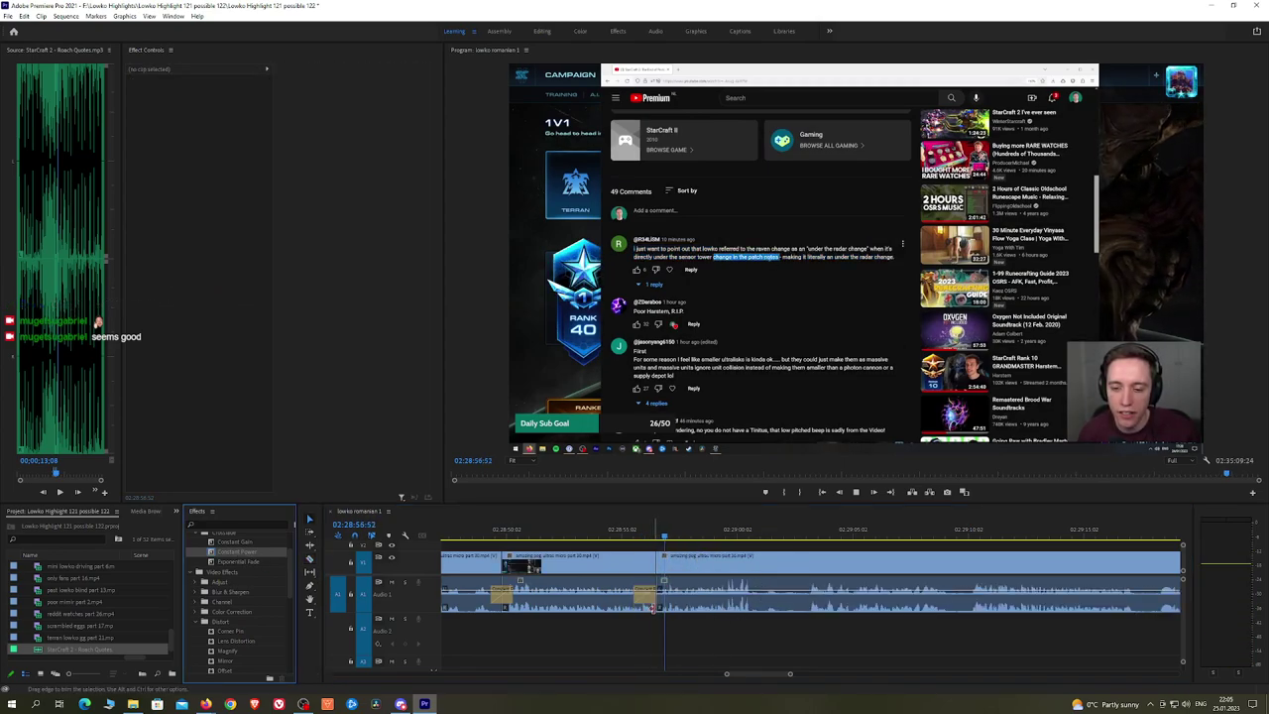
key("space")
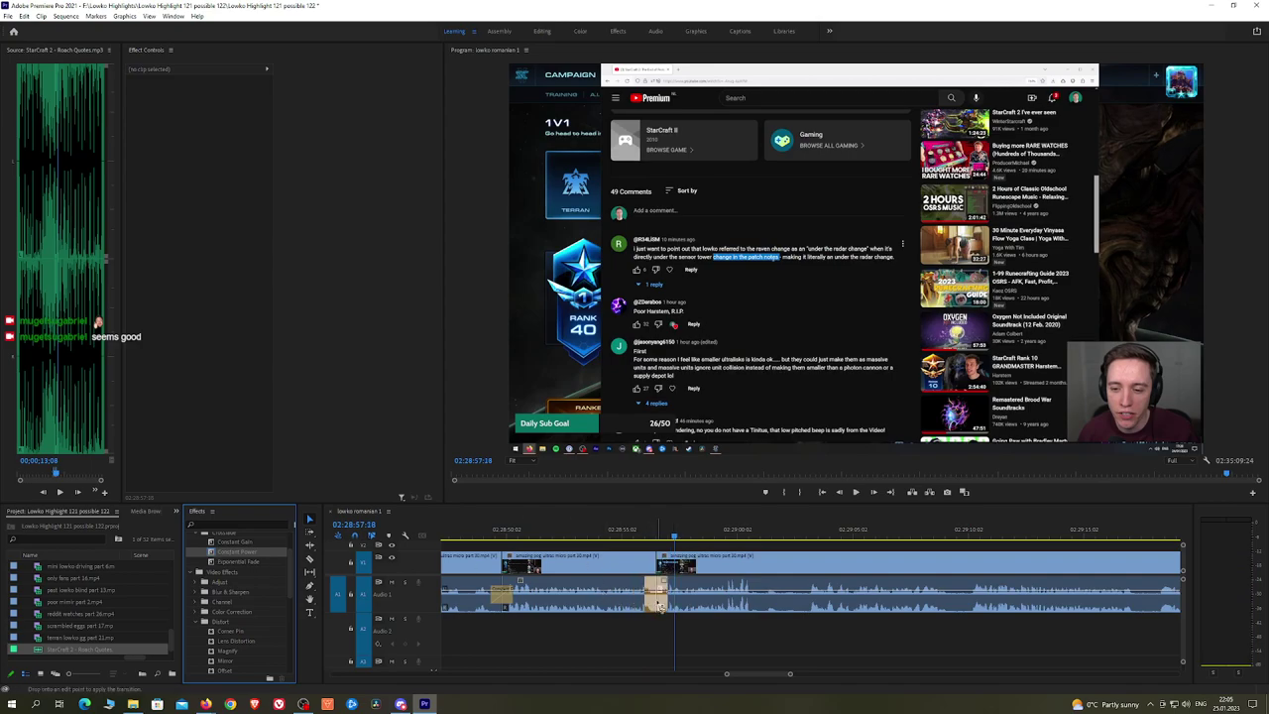
key("h")
left_click_drag(818, 565, 704, 565)
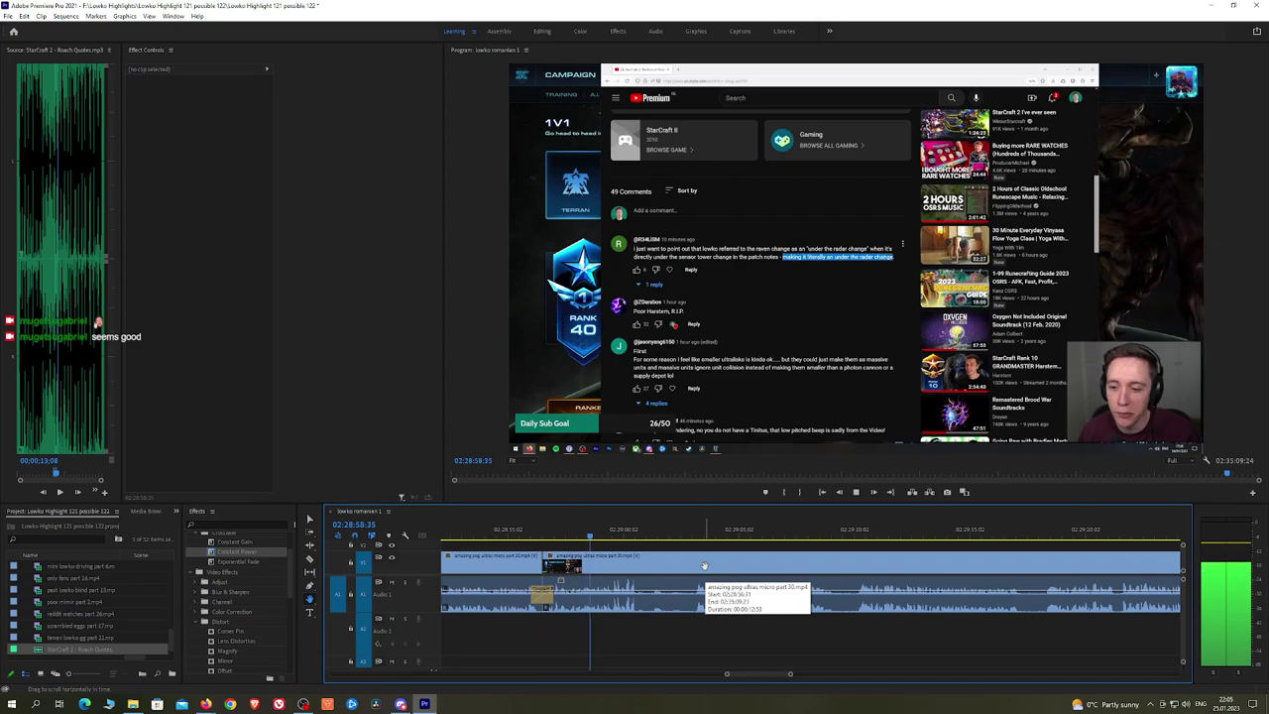
left_click_drag(767, 567, 730, 562)
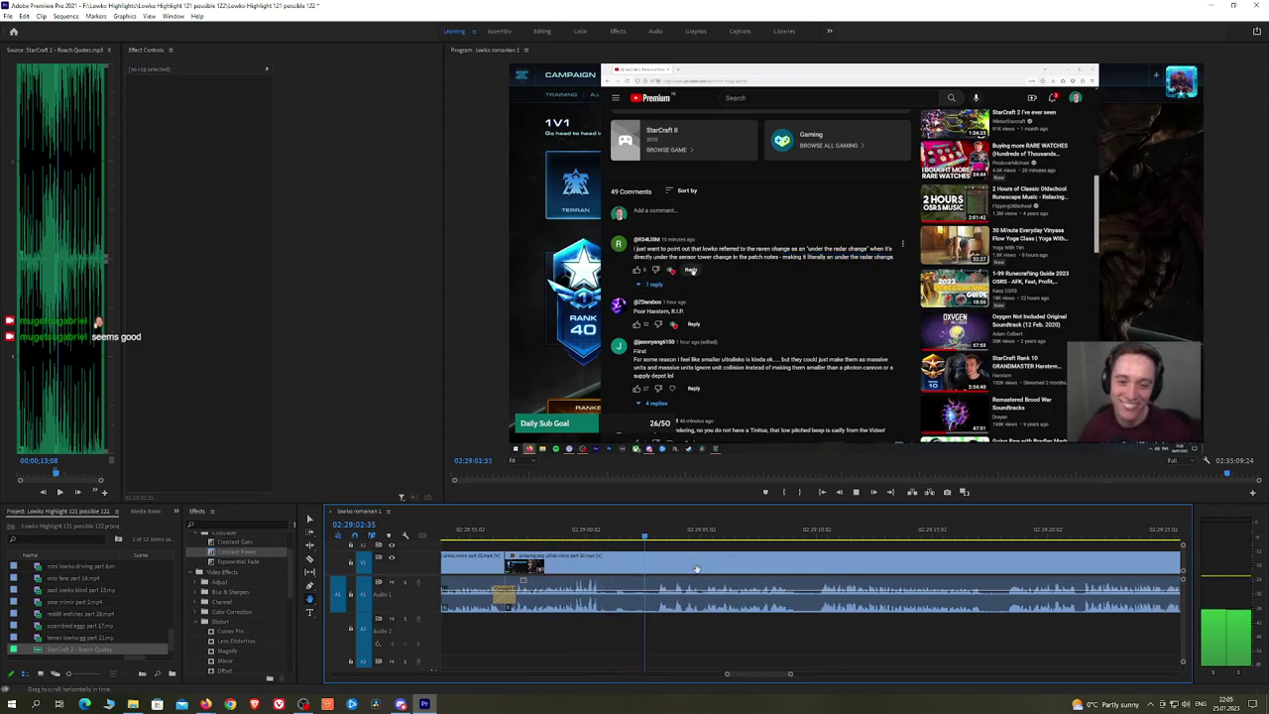
Step: Move the playhead back before the cut and replay the crossfaded join
left_click(596, 532)
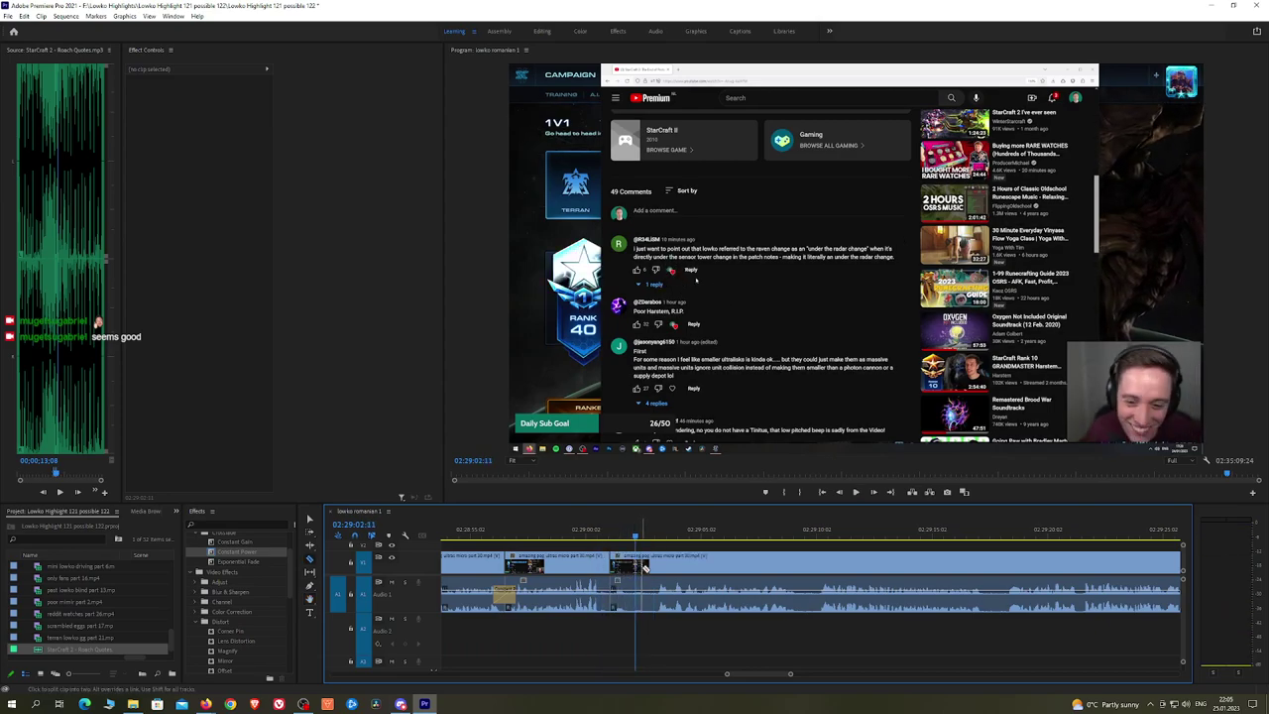
left_click(596, 534)
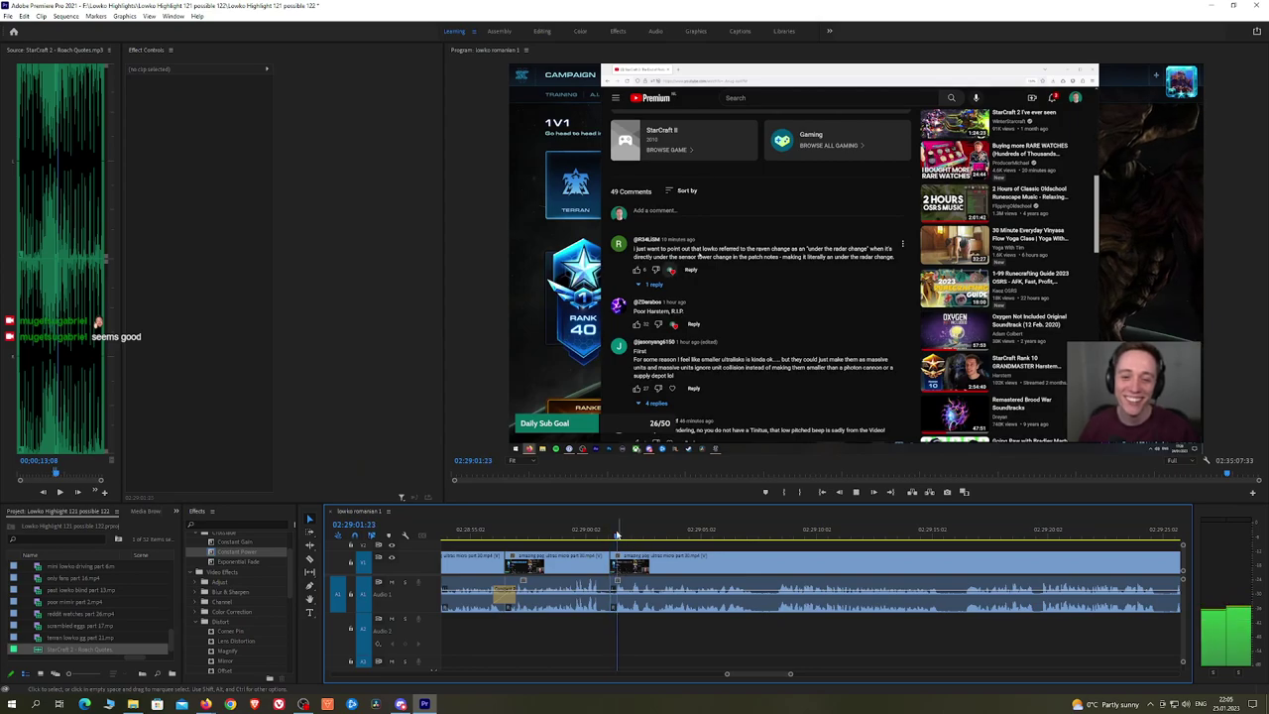
left_click(596, 533)
key("space")
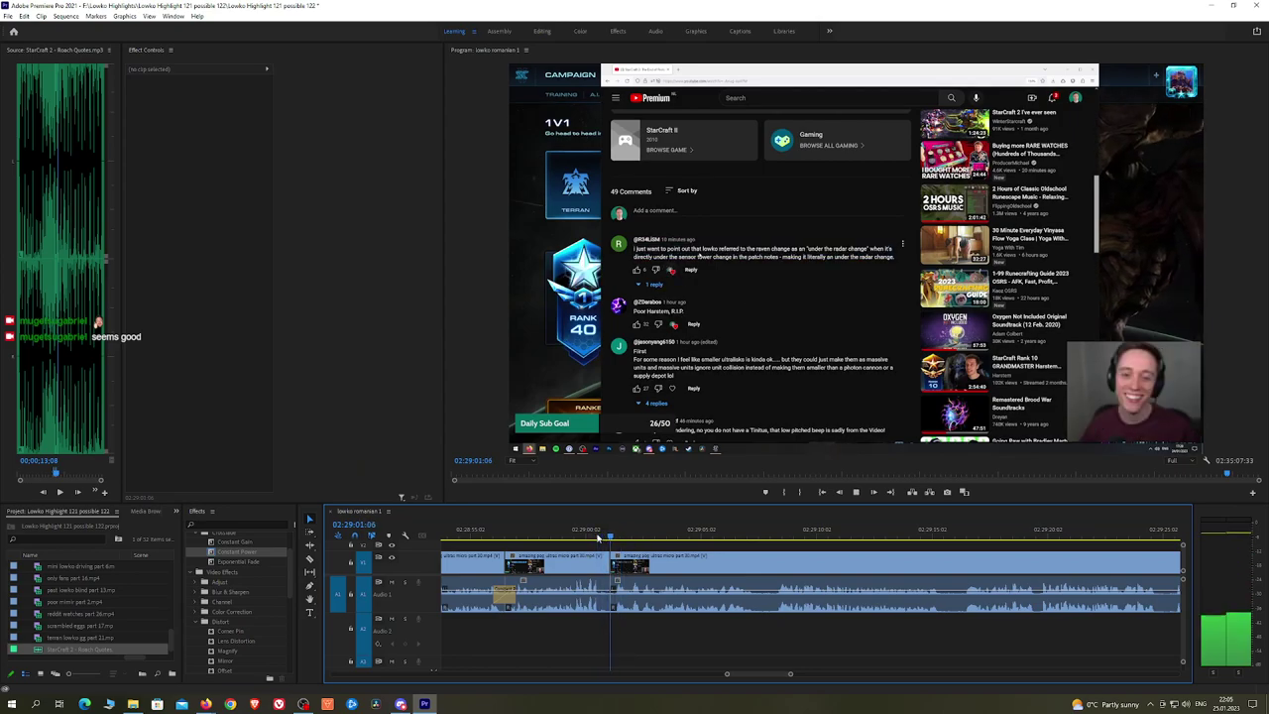
key("h")
left_click_drag(874, 561, 813, 560)
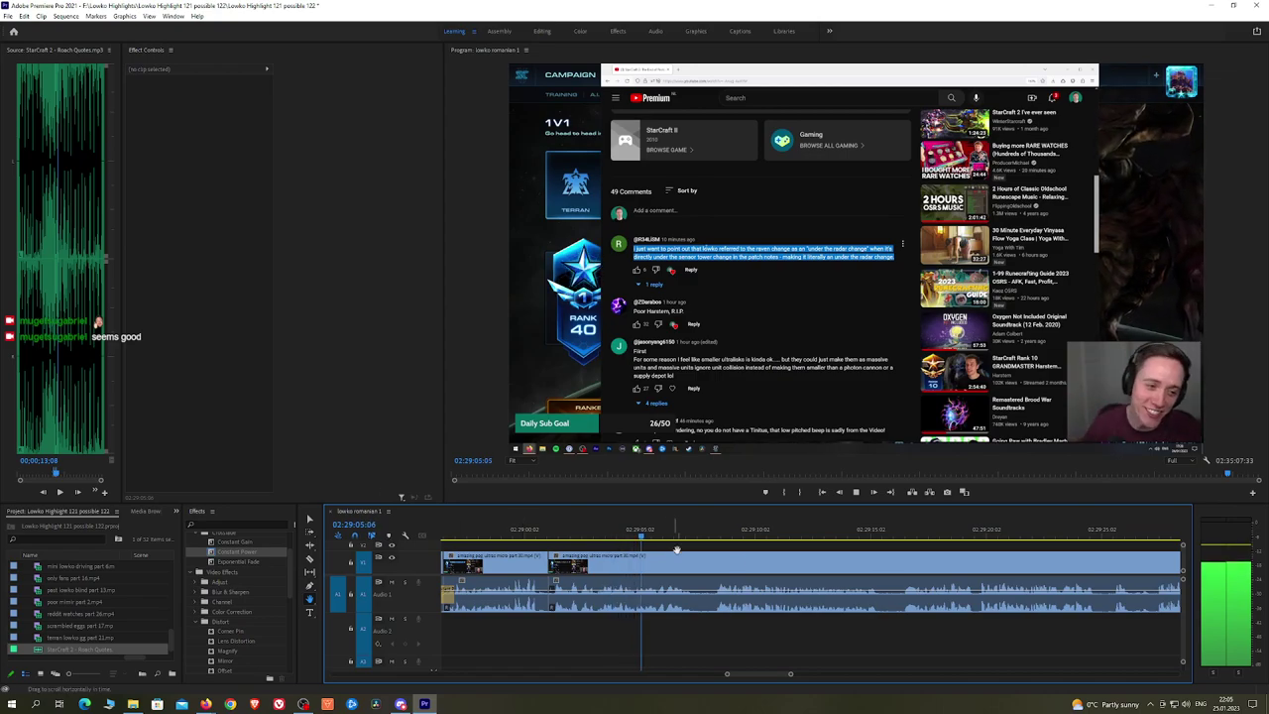
left_click_drag(838, 569, 702, 568)
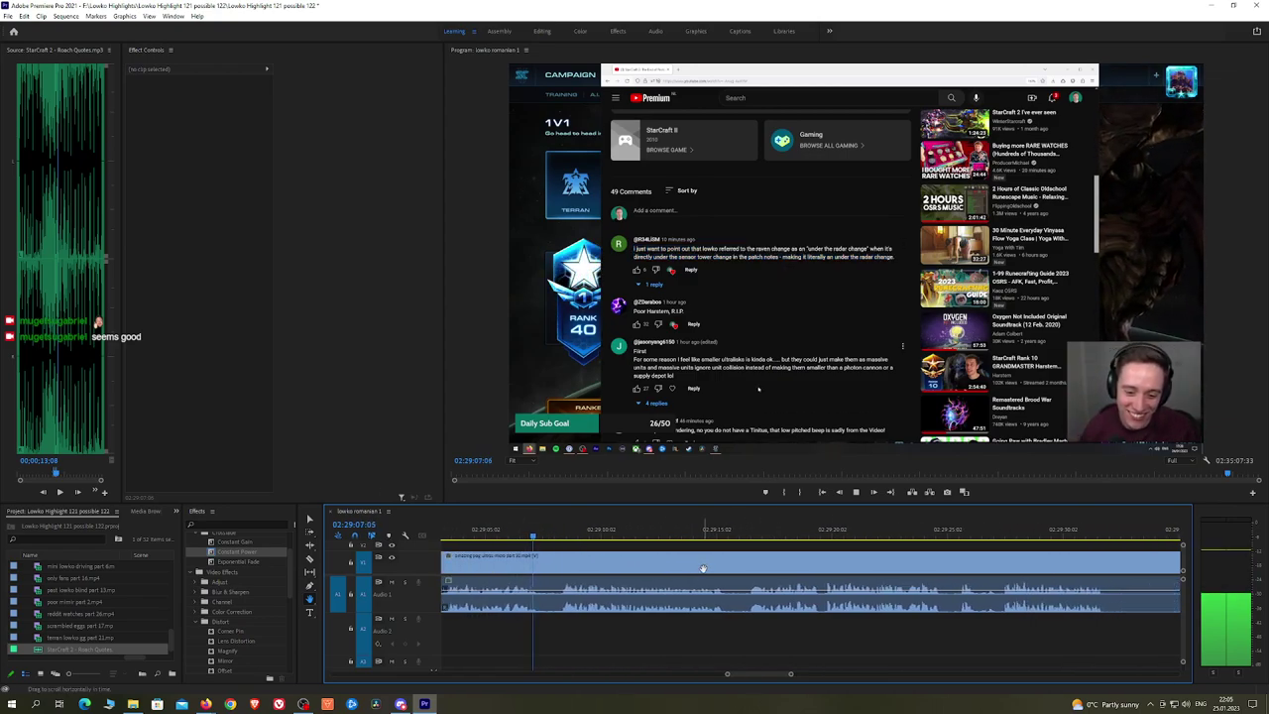
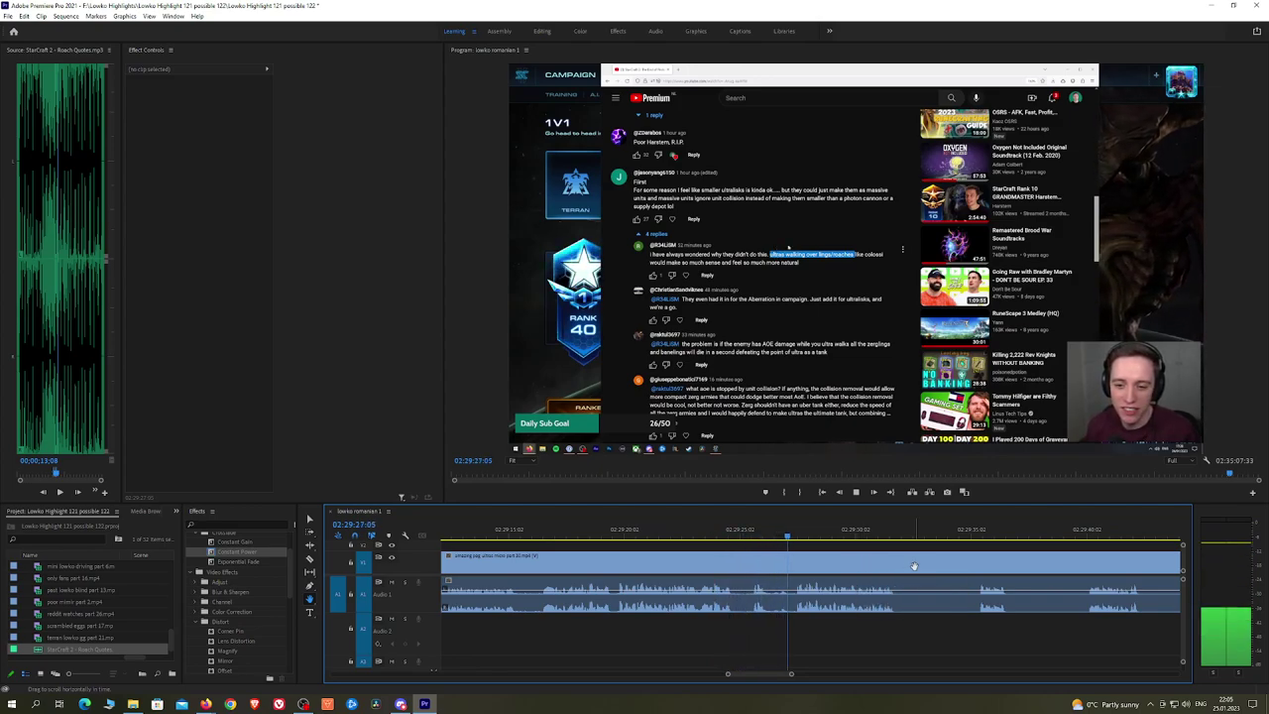
Step: Try two razor cuts in the stream clip, then undo them
left_click(831, 566)
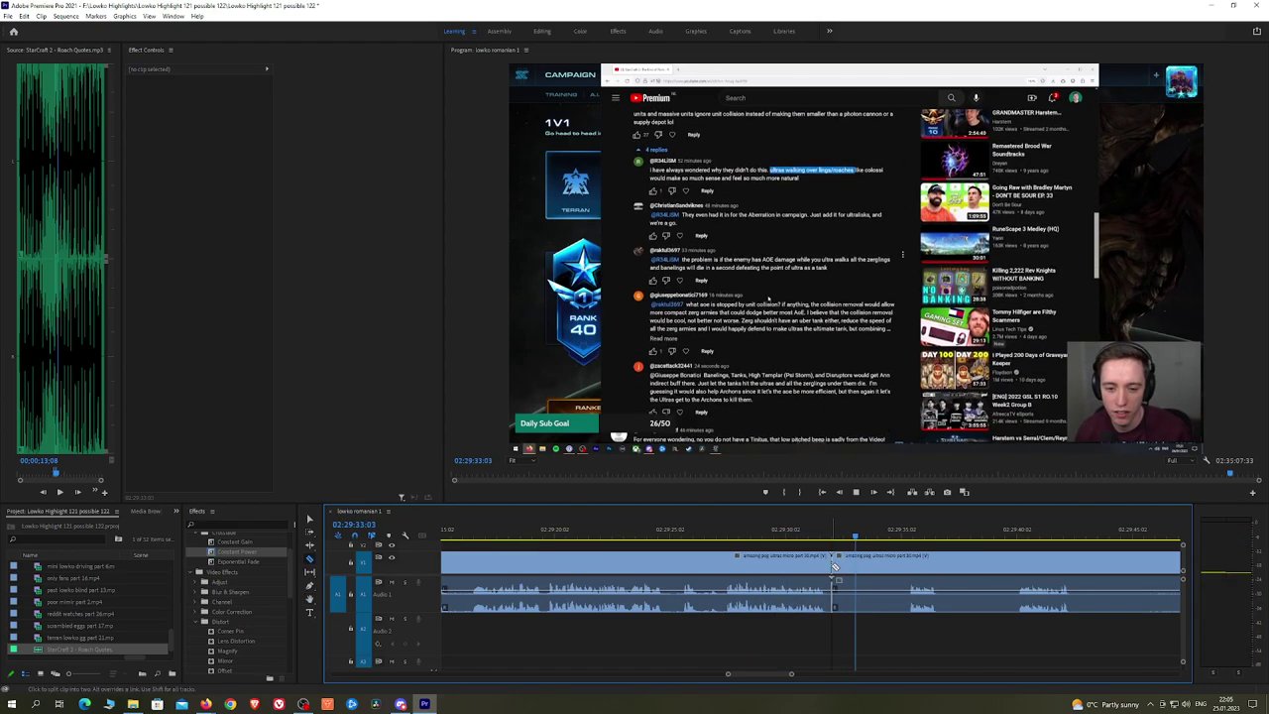
left_click(906, 534)
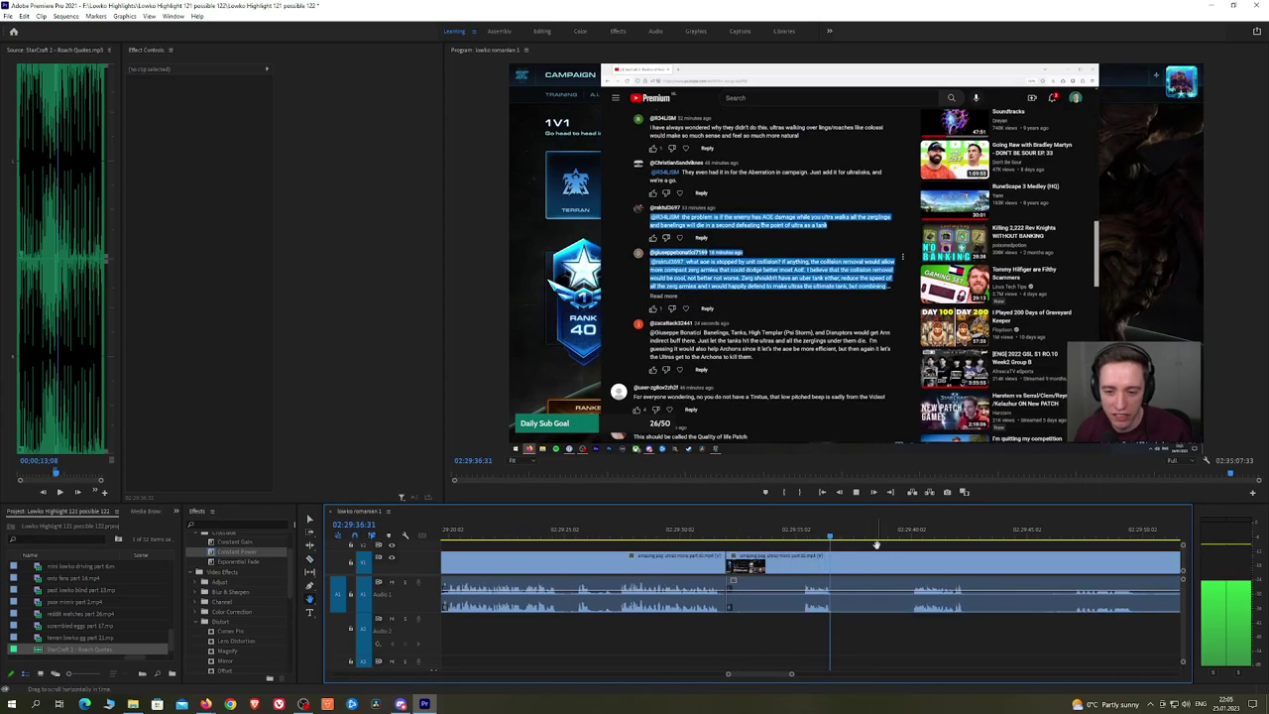
left_click(912, 533)
key("space")
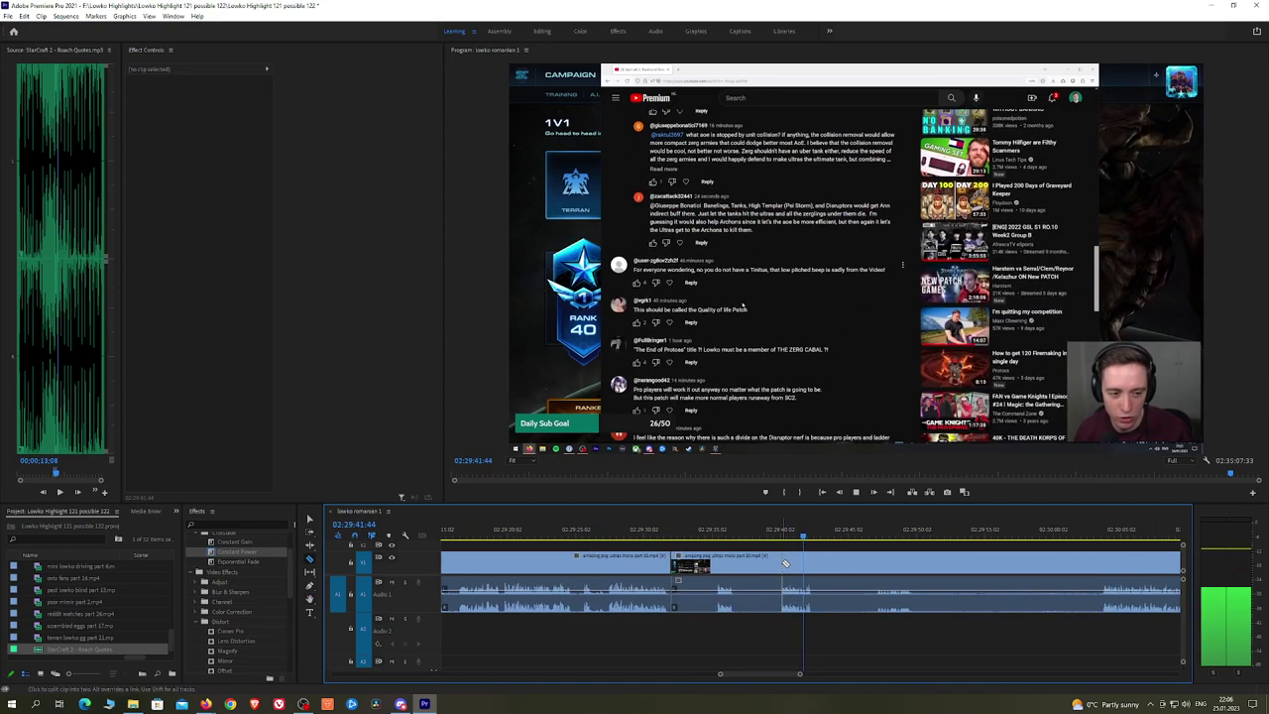
key("c")
left_click(781, 563)
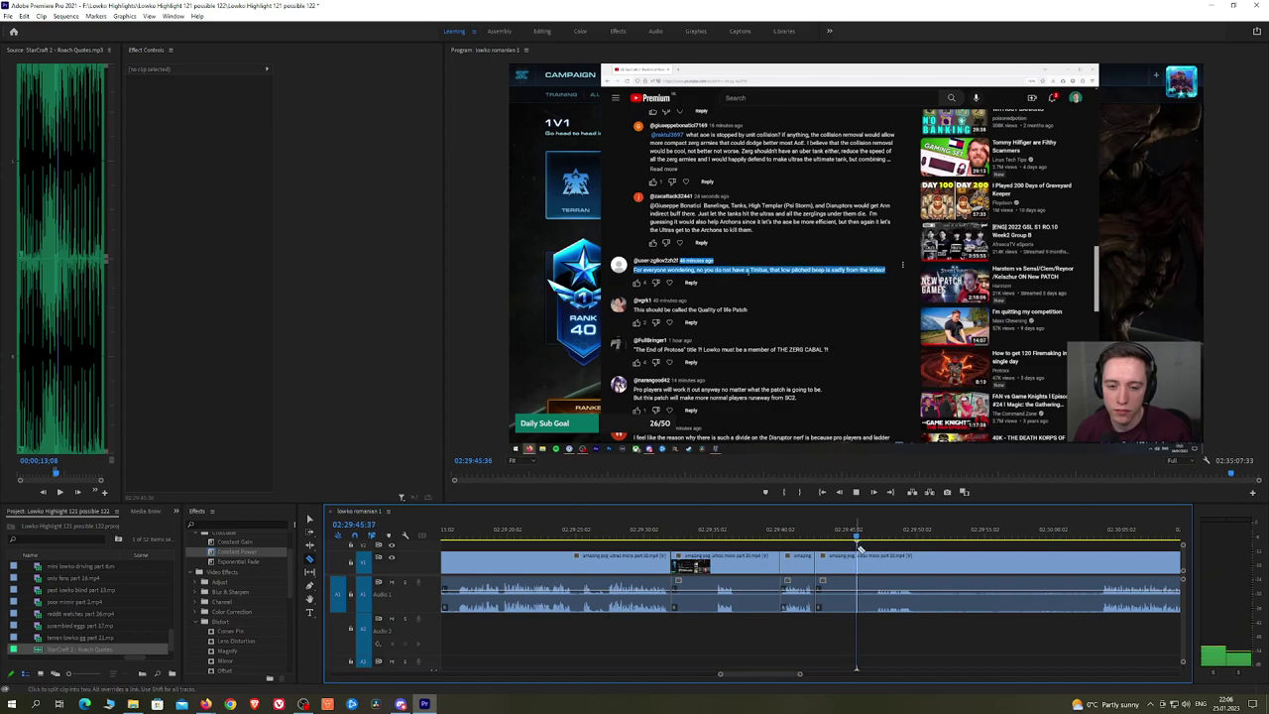
key("ctrl+z")
key("ctrl+z")
Step: Cut at a later point, ripple-delete the section between the cuts, and play it back
left_click(1094, 531)
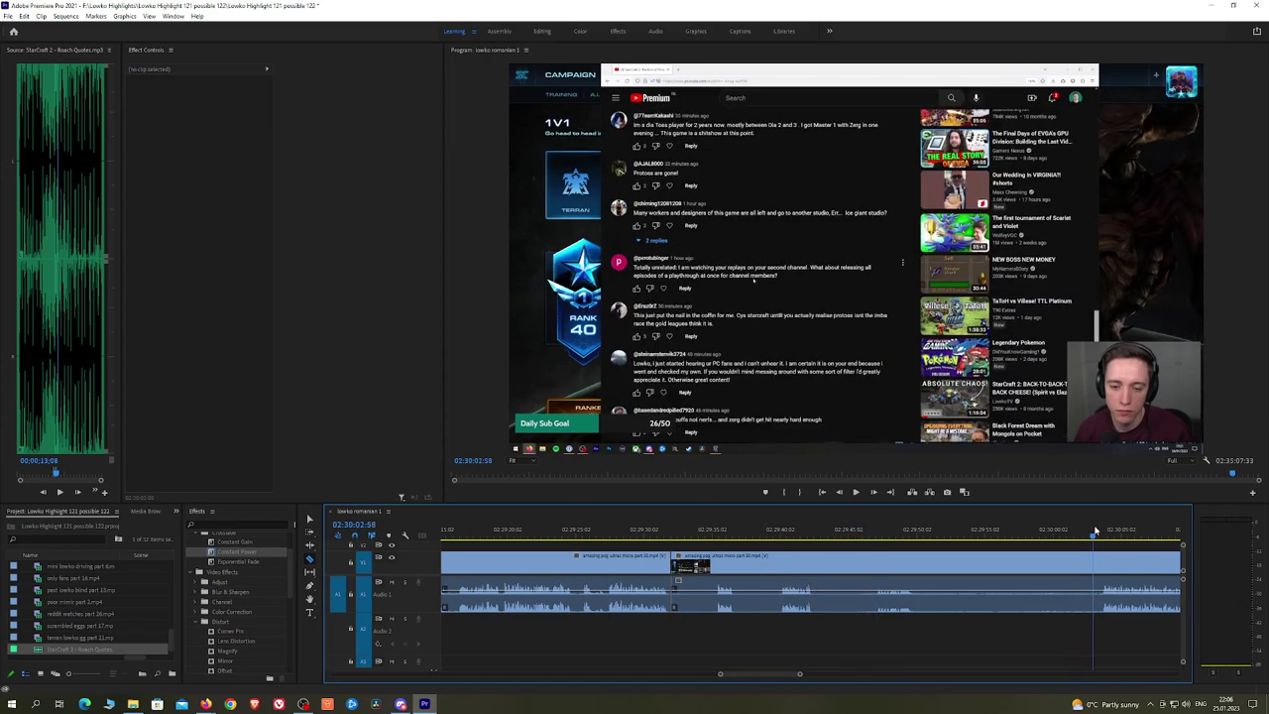
left_click_drag(1095, 532, 1100, 535)
left_click(1101, 562)
key("v")
left_click(1054, 567)
key("shift+Delete")
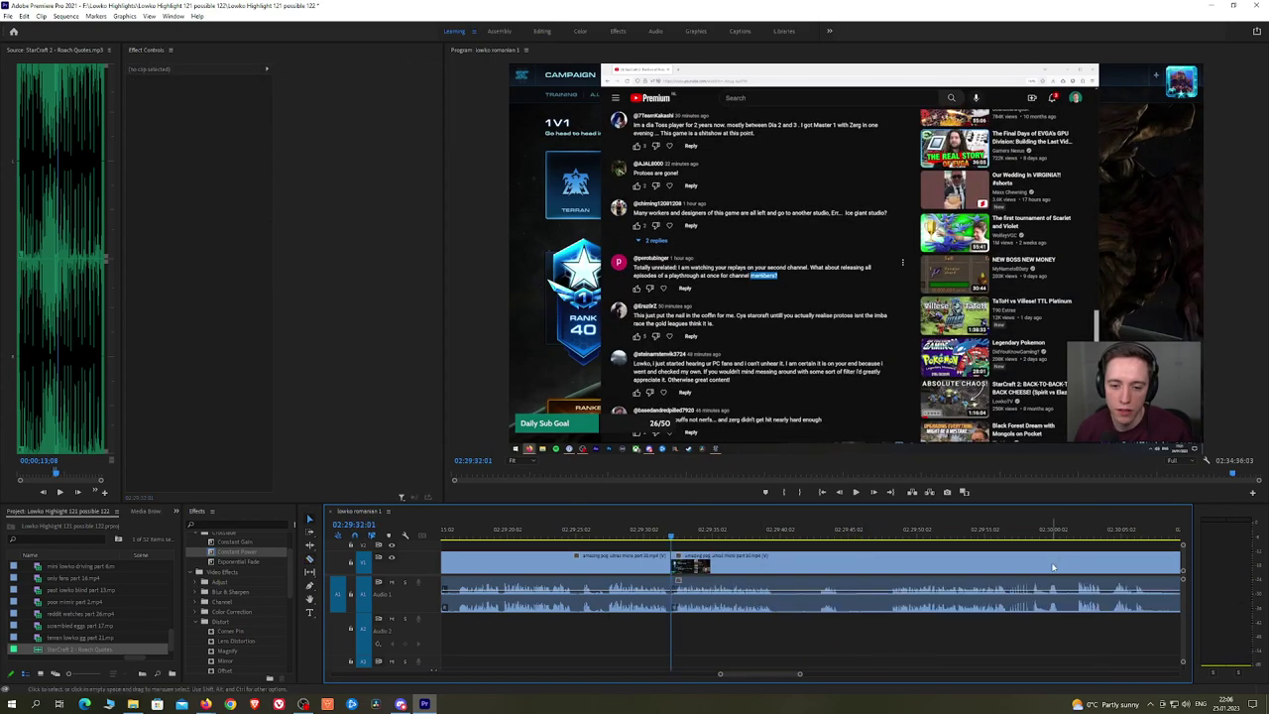
key("space")
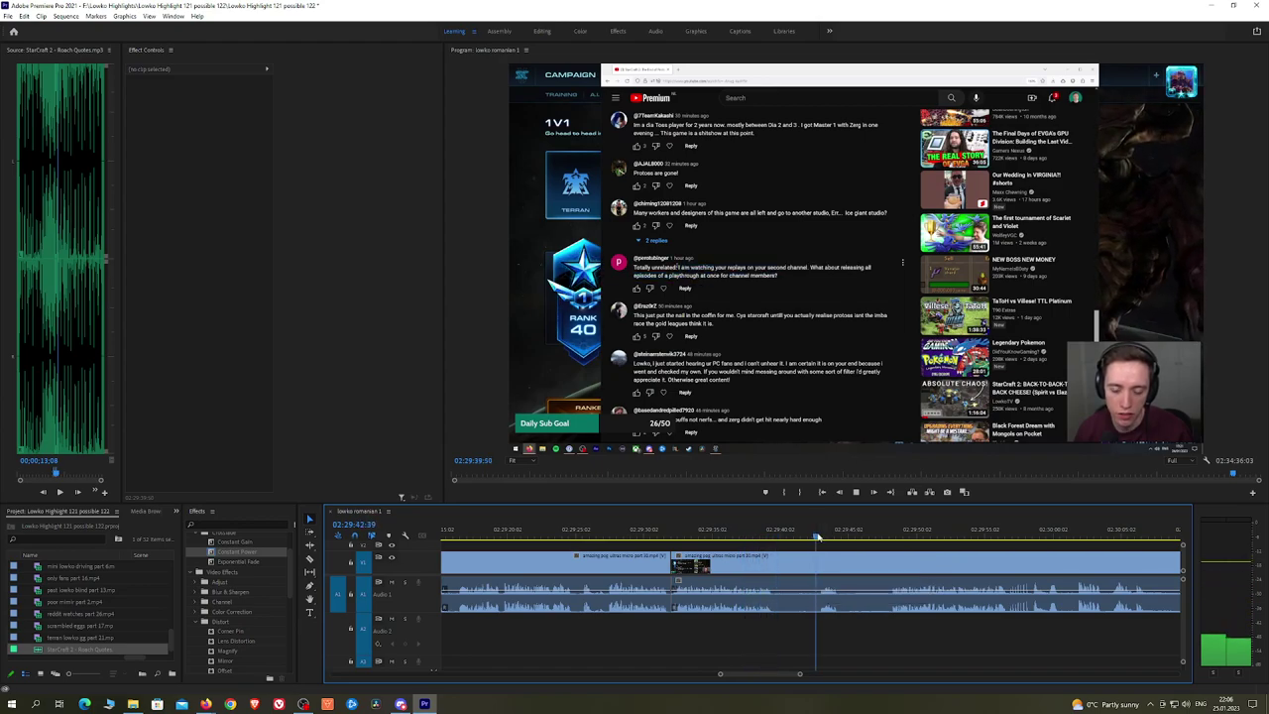
Step: Ripple-delete the footage before a new cut and add a Constant Power crossfade there
left_click(819, 537)
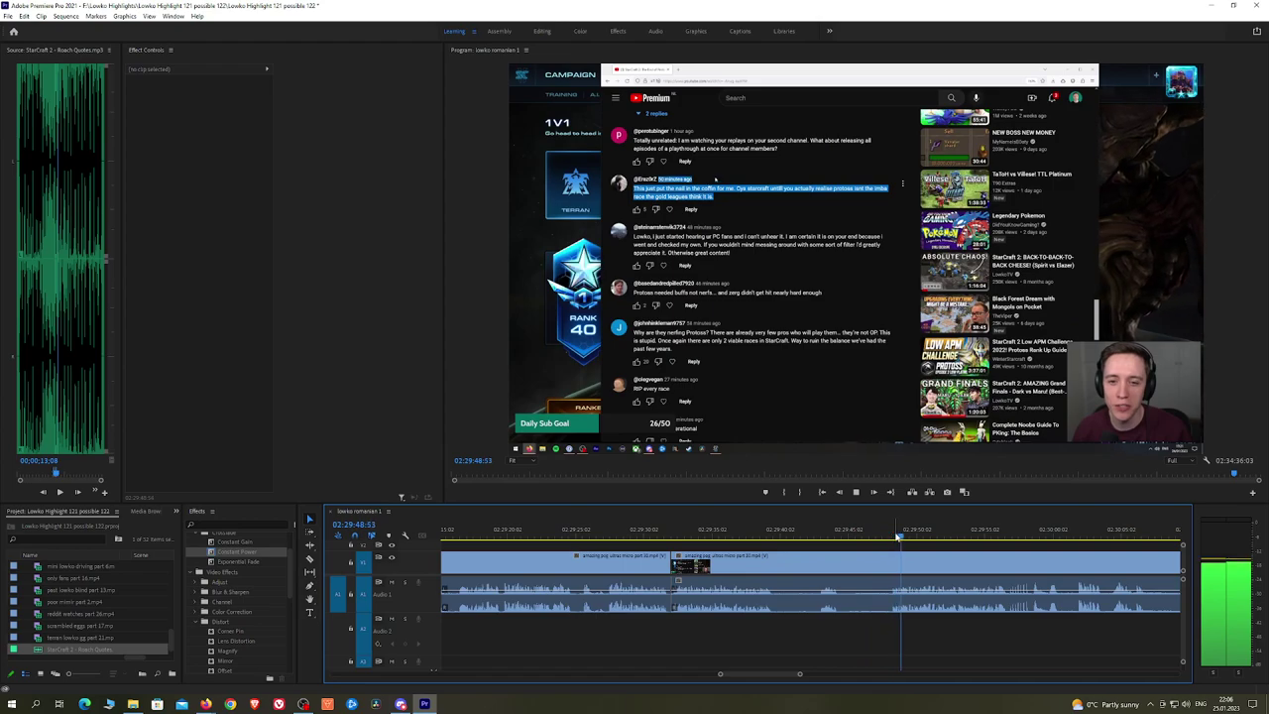
left_click(892, 571)
key("v")
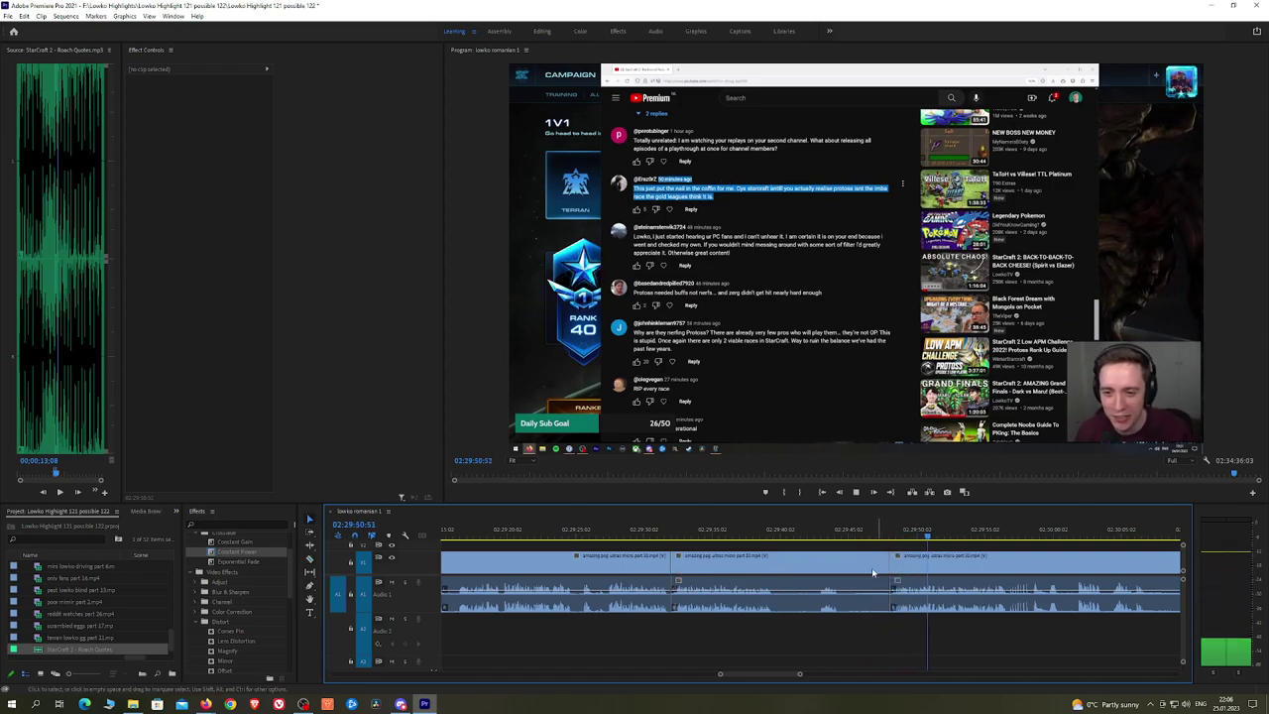
left_click(868, 572)
key("shift+Delete")
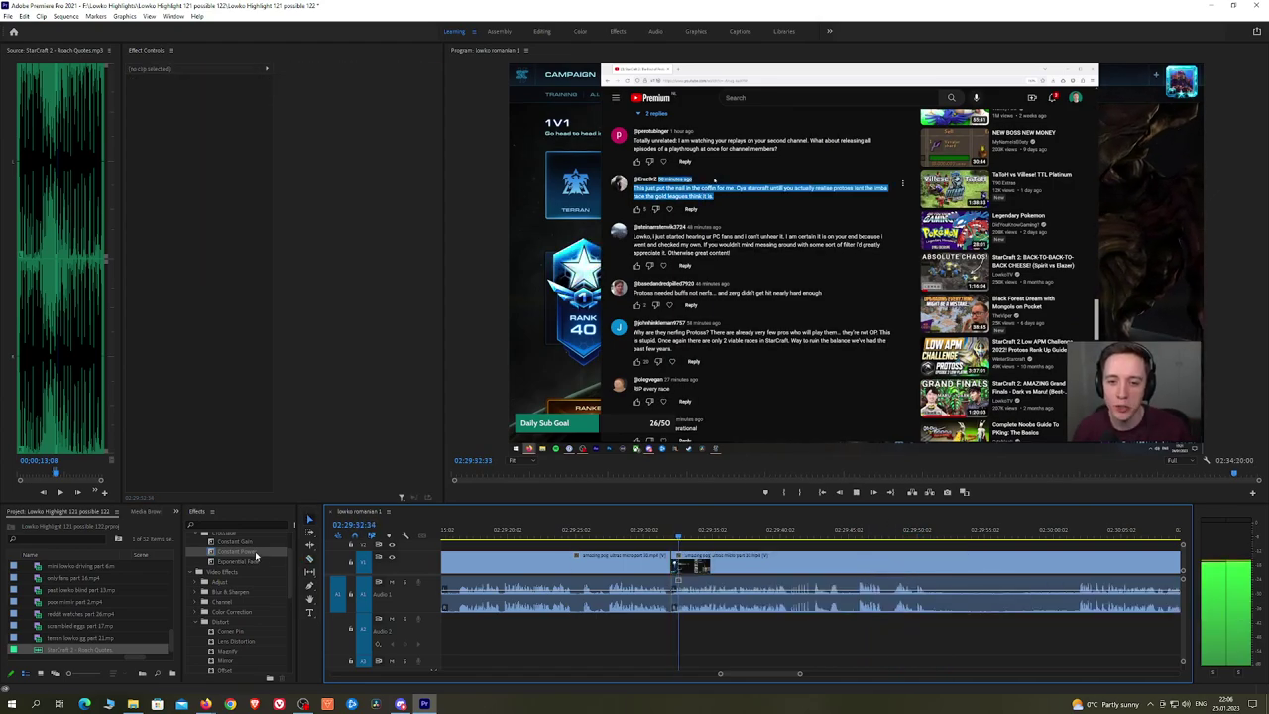
left_click_drag(250, 553, 671, 597)
Step: Further along, cut twice with Ctrl+K, ripple-delete the section between, and play the edit
key("h")
left_click_drag(873, 566, 829, 566)
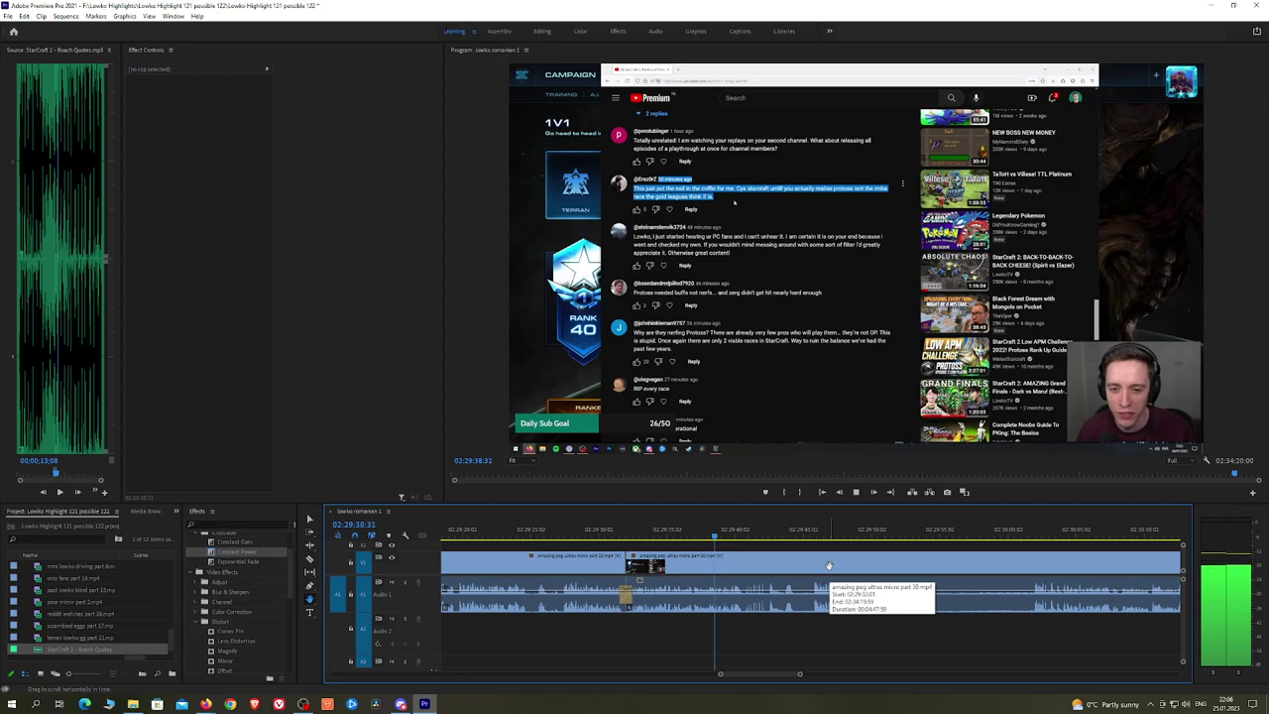
left_click_drag(865, 568, 844, 564)
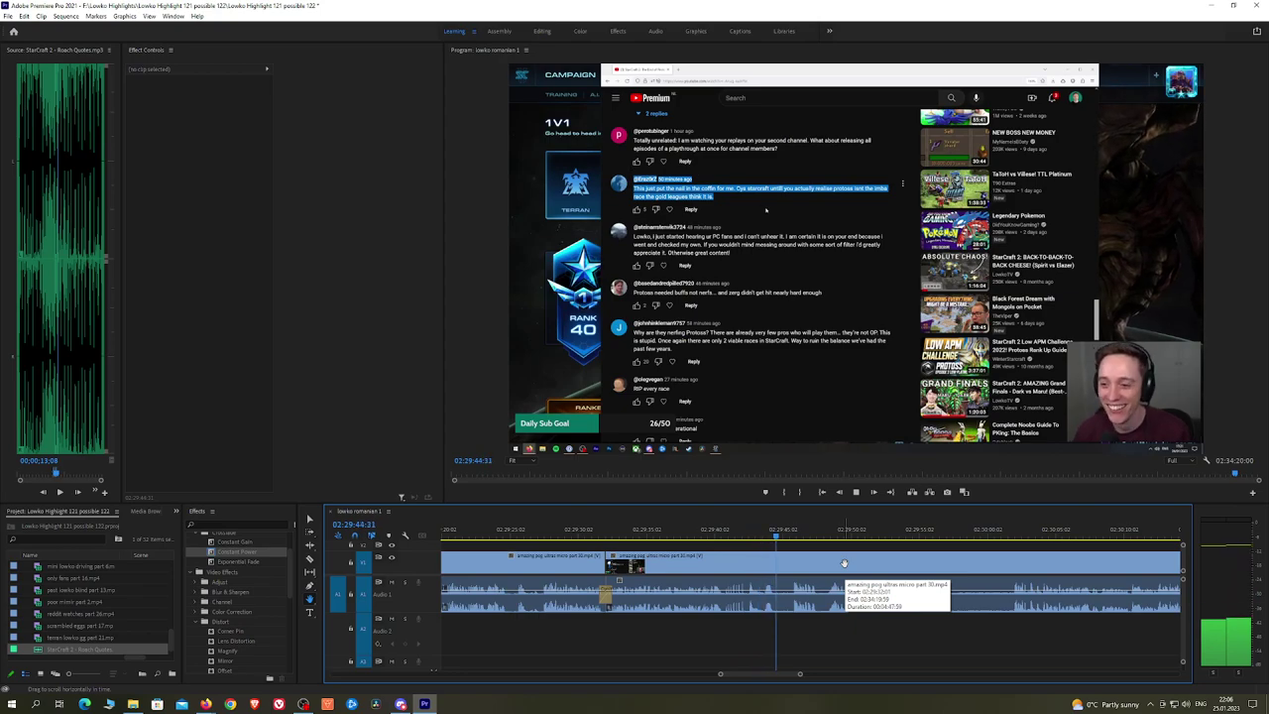
scroll(844, 563, "down", 2)
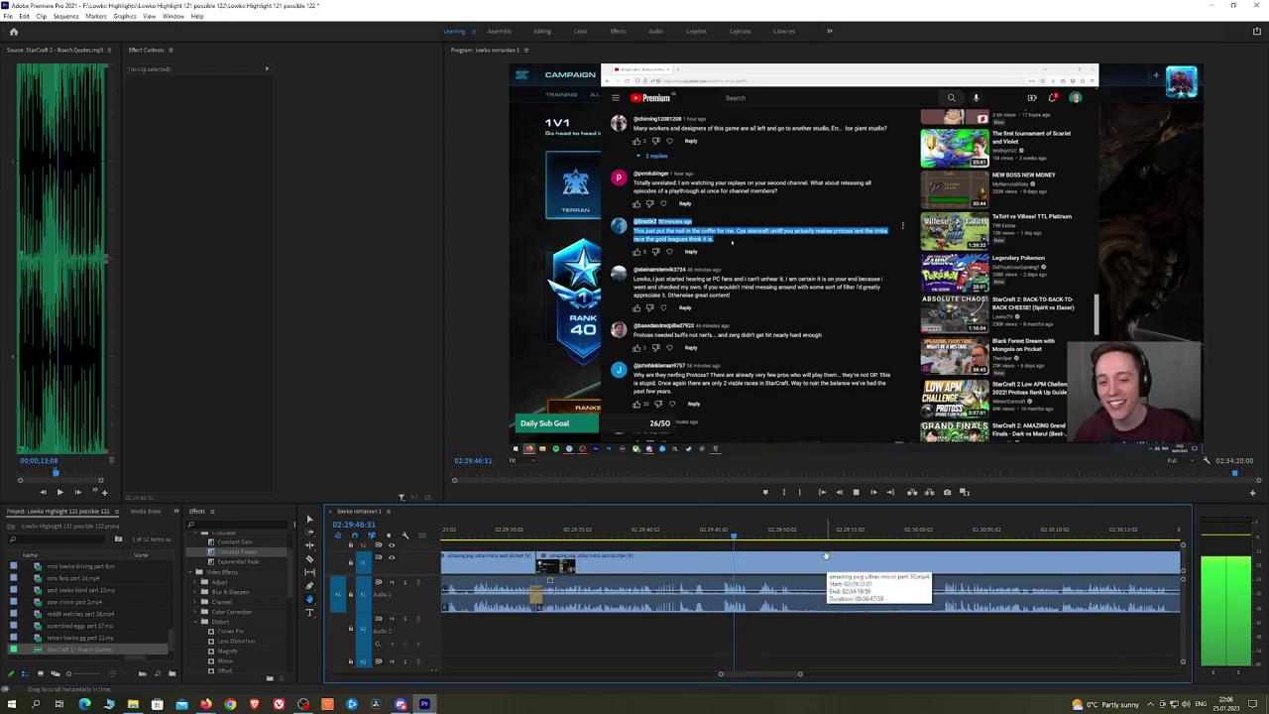
scroll(833, 556, "down", 2)
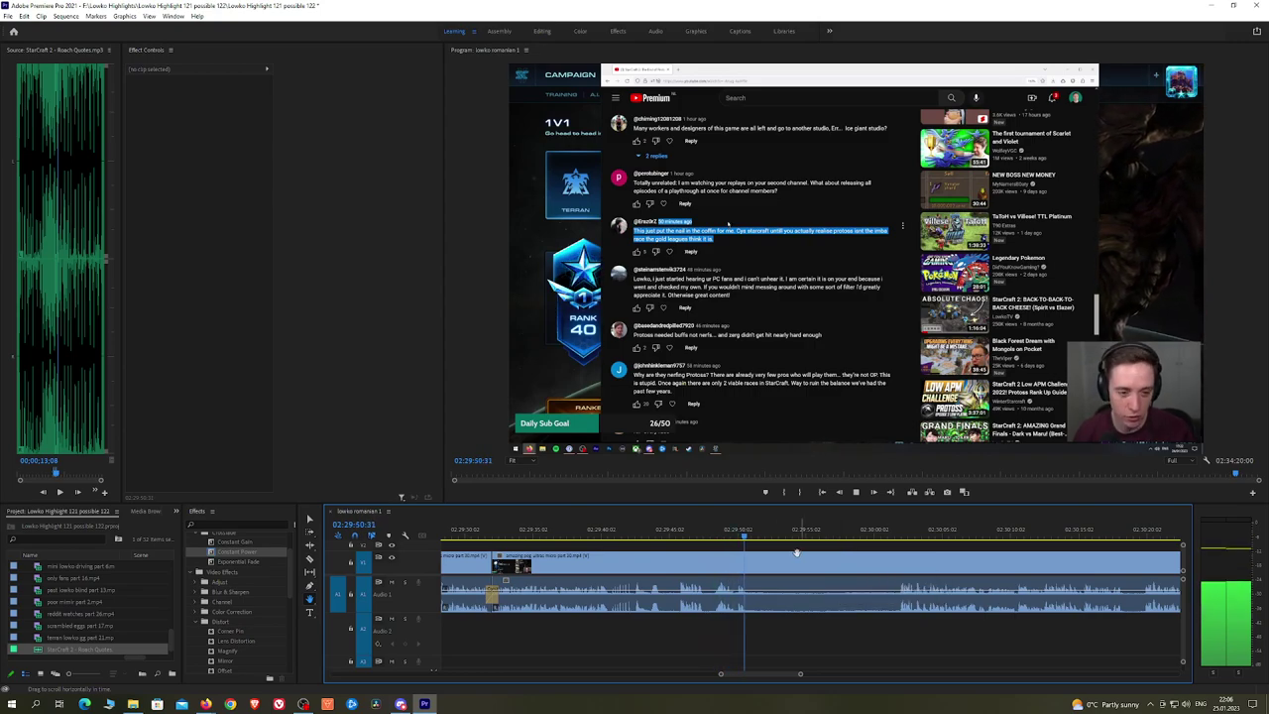
key("ctrl+k")
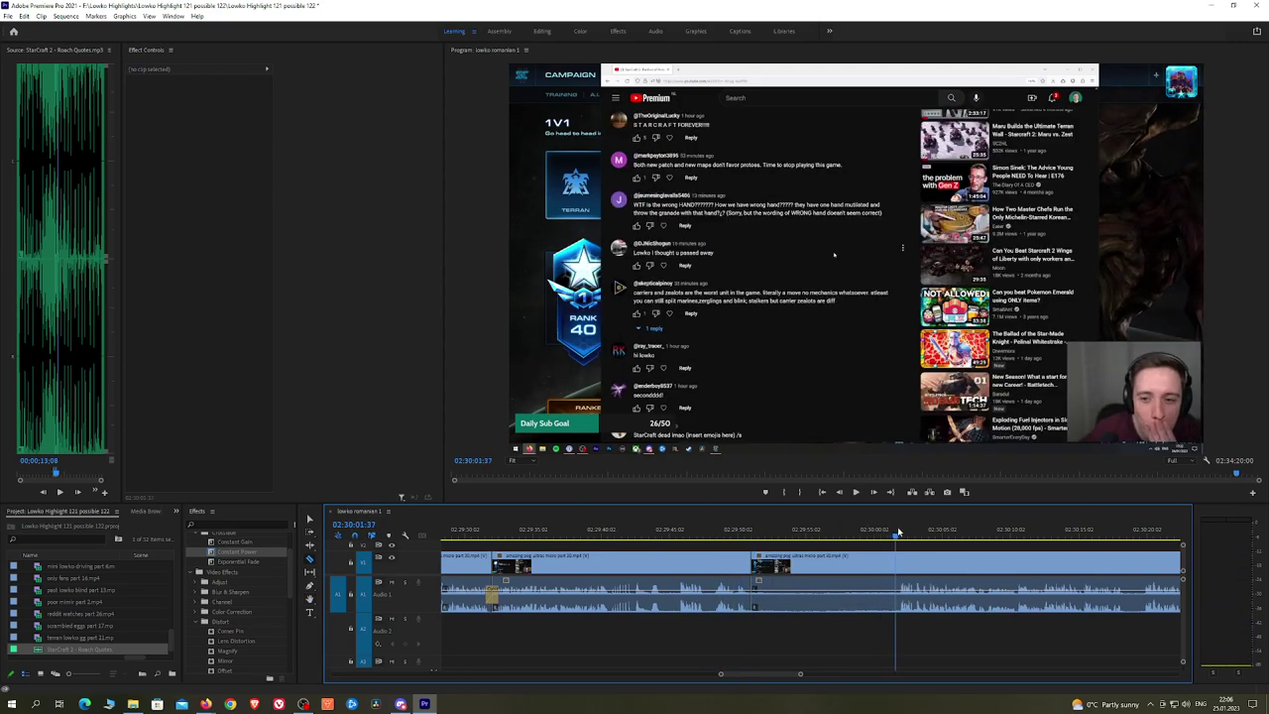
key("space")
key("ctrl+k")
left_click(880, 564)
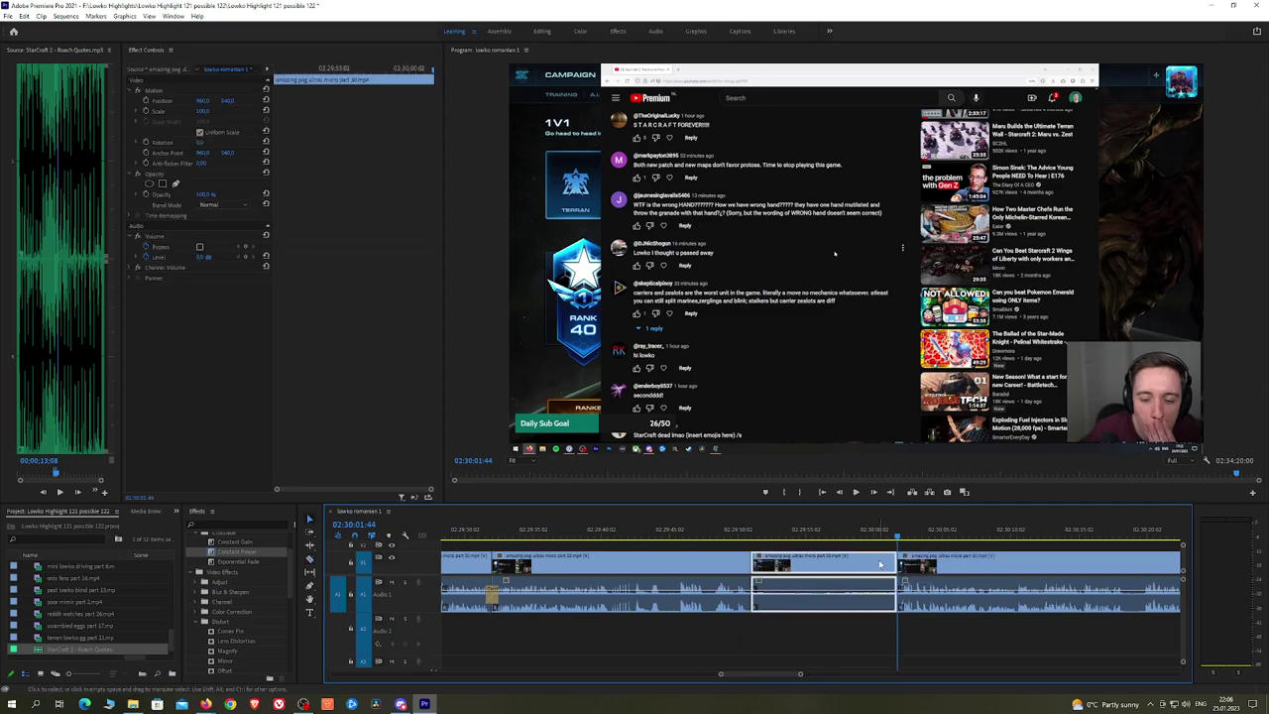
key("shift+Delete")
key("space")
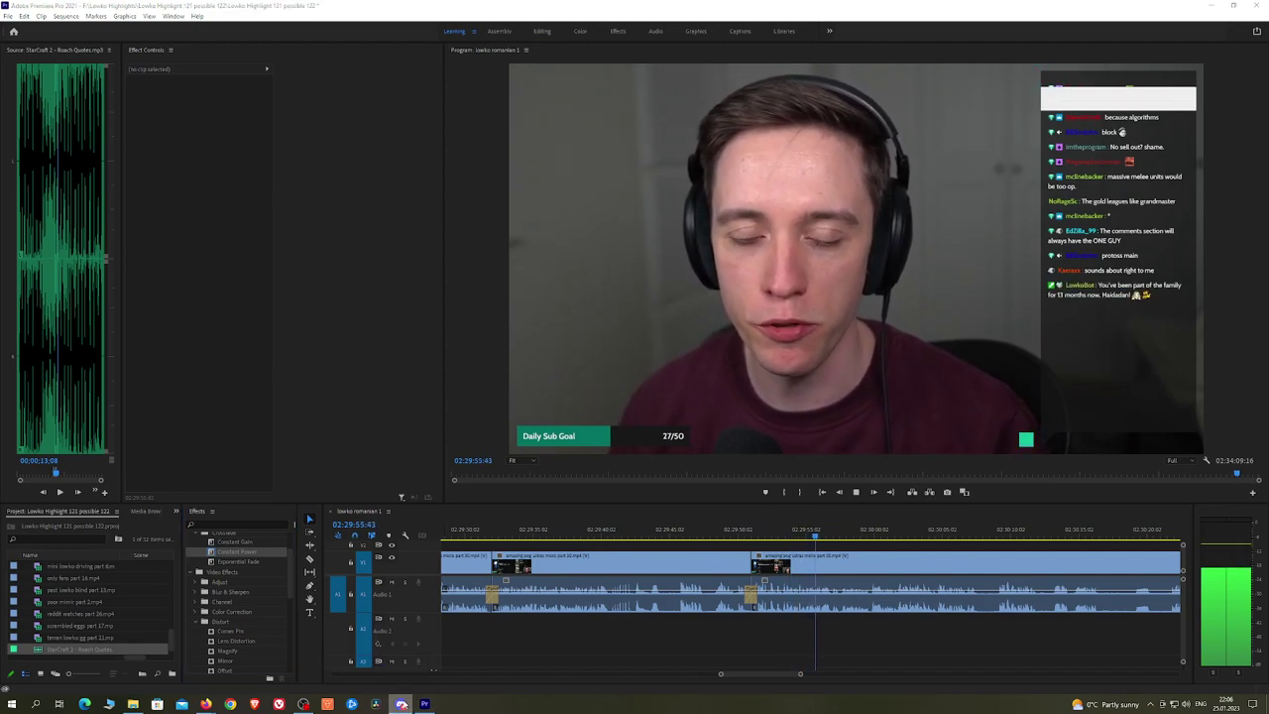
Step: Check the streaming software briefly, then return to Premiere Pro
left_click(423, 703)
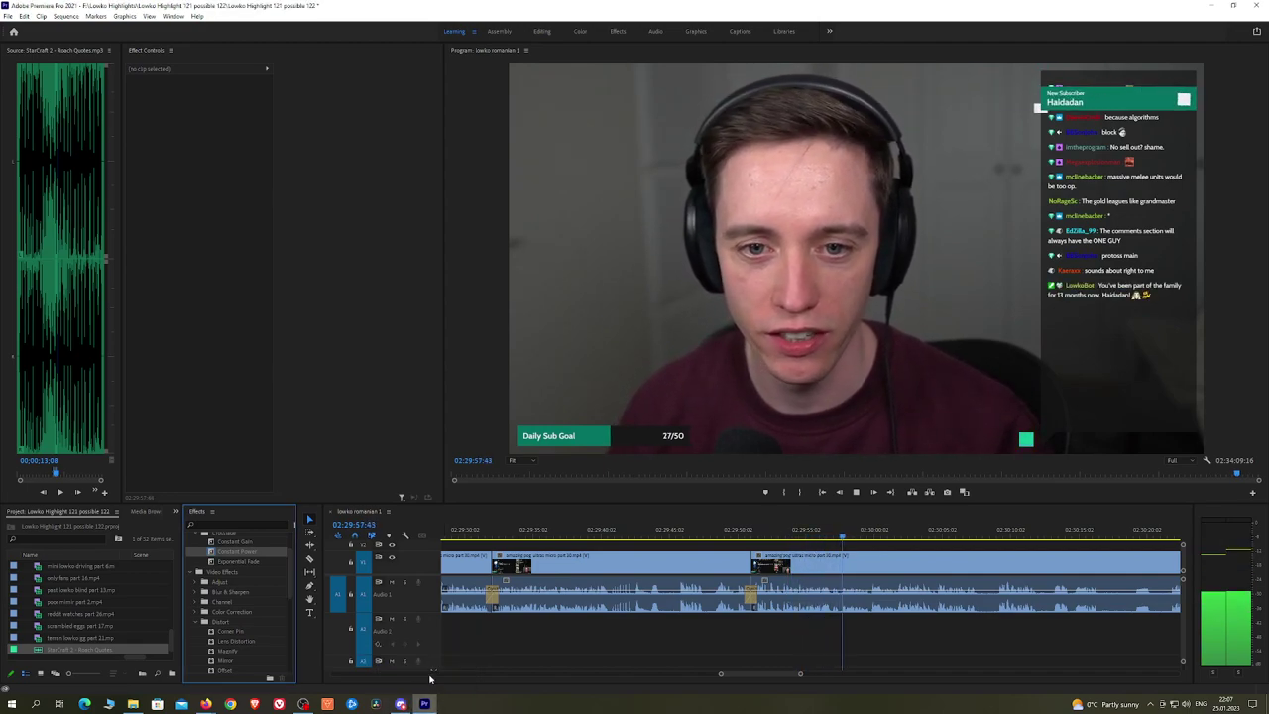
left_click(301, 705)
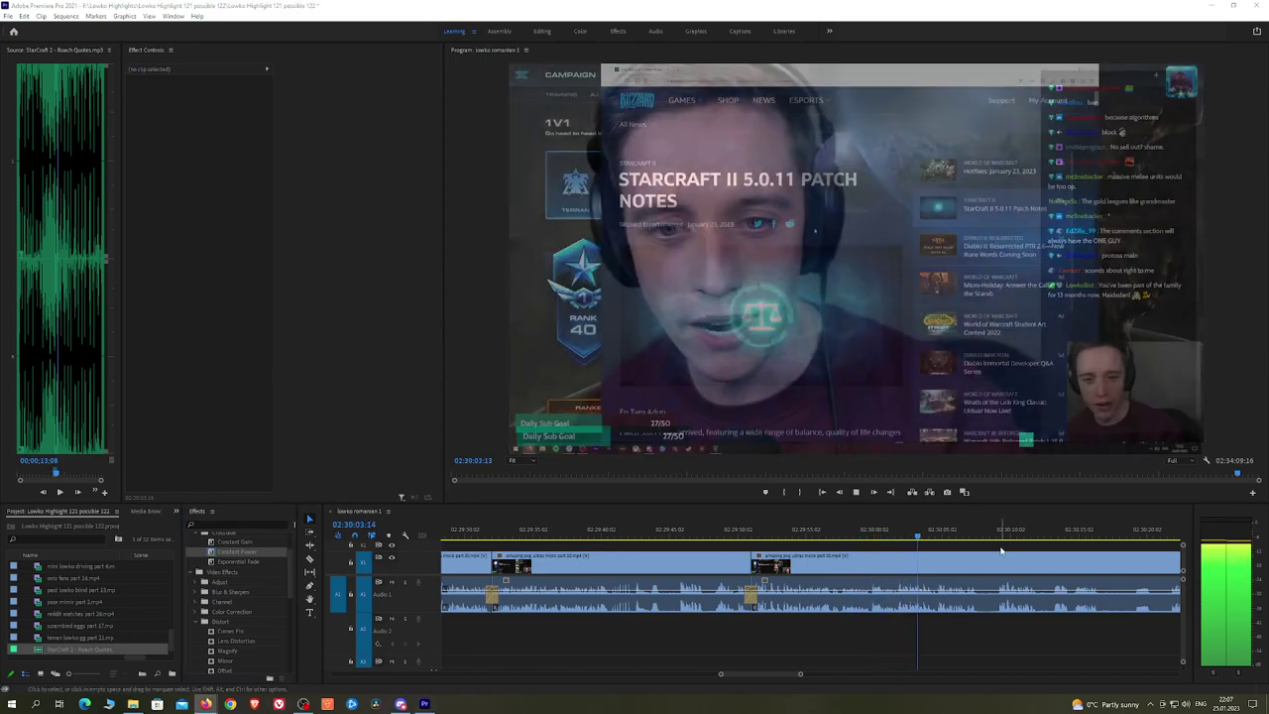
left_click(1001, 550)
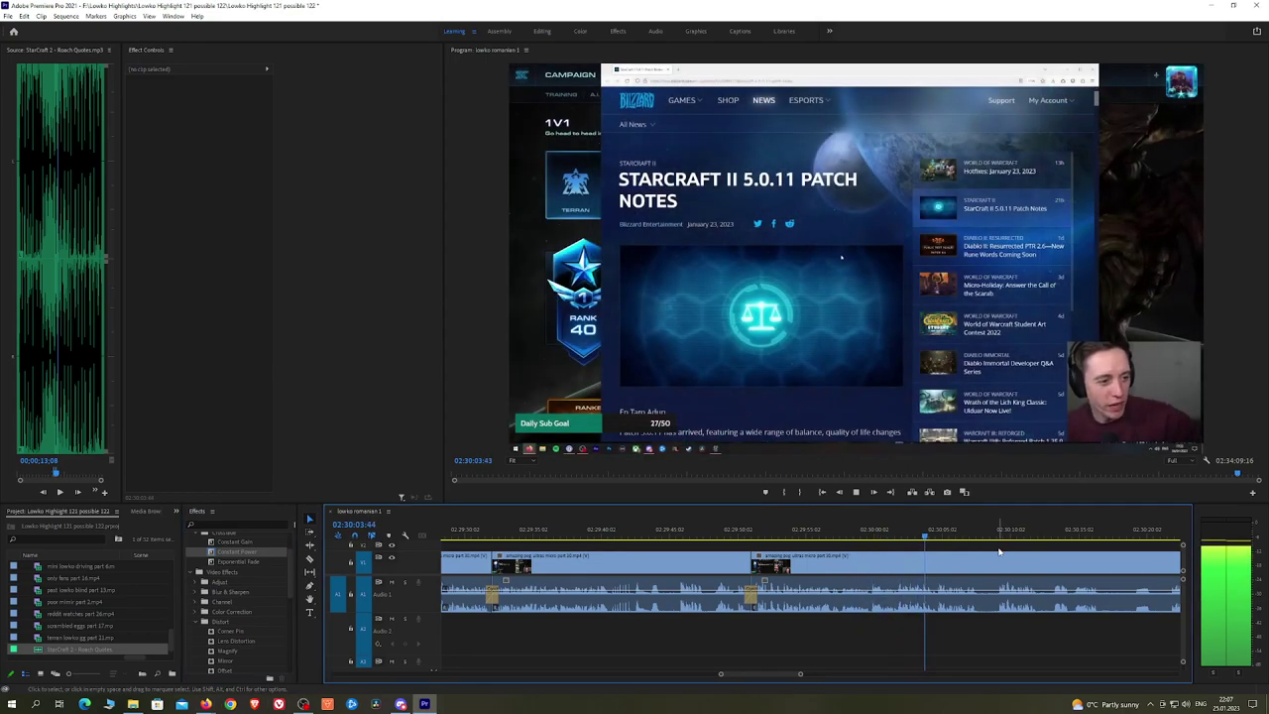
Step: Cut out a short section, close the gap, and add a Constant Power audio crossfade
key("h")
left_click_drag(1019, 545, 830, 548)
scroll(825, 552, "up", 3)
key("c")
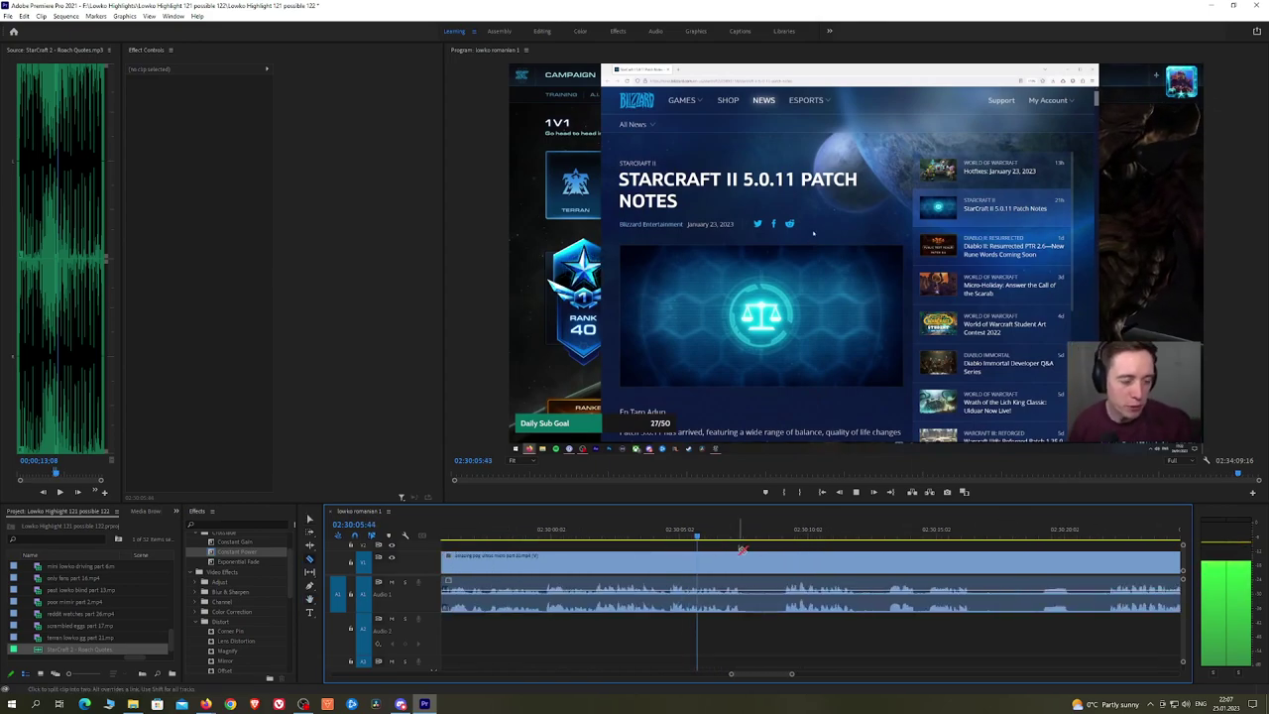
left_click(749, 563)
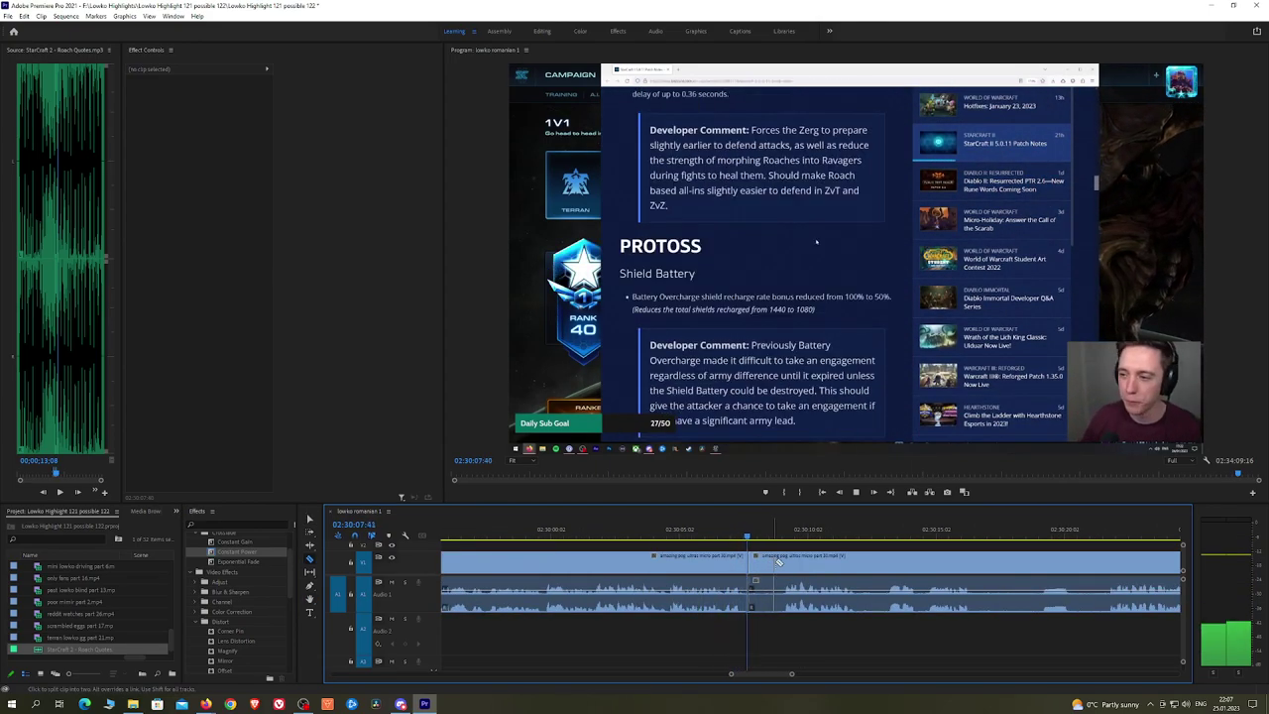
left_click(782, 562)
key("v")
left_click(771, 562)
key("shift+Delete")
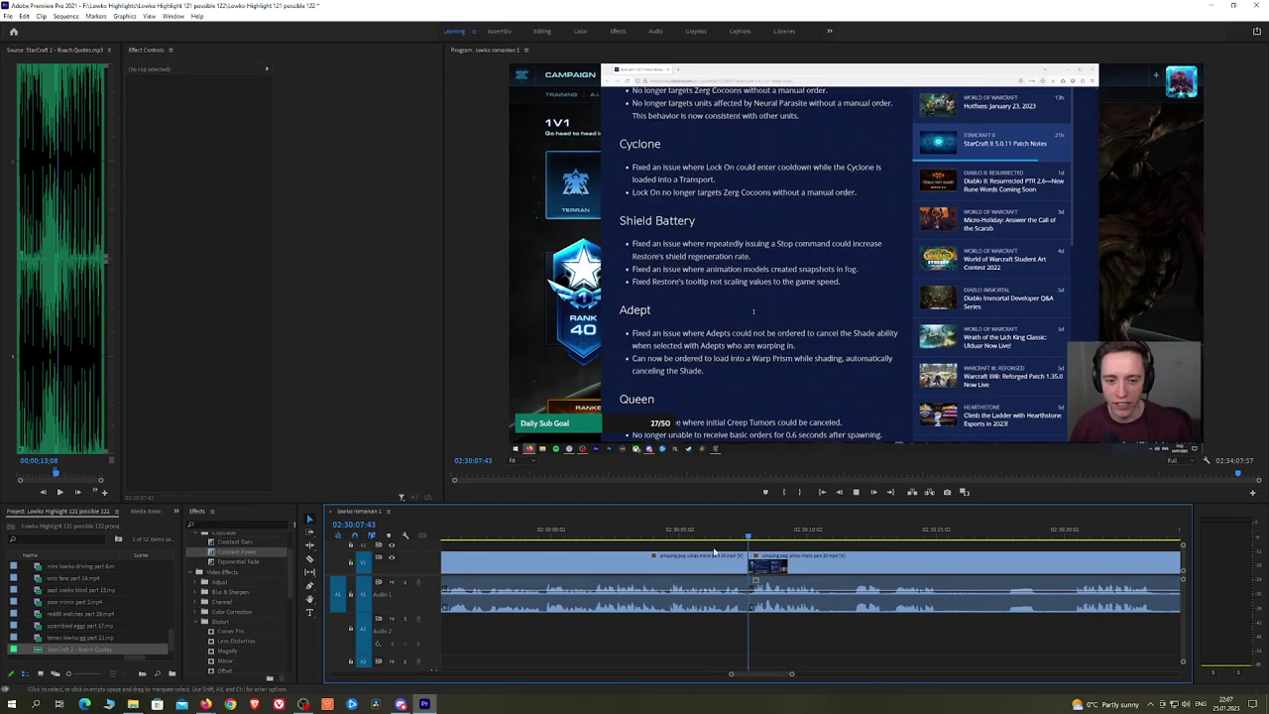
left_click_drag(263, 553, 749, 597)
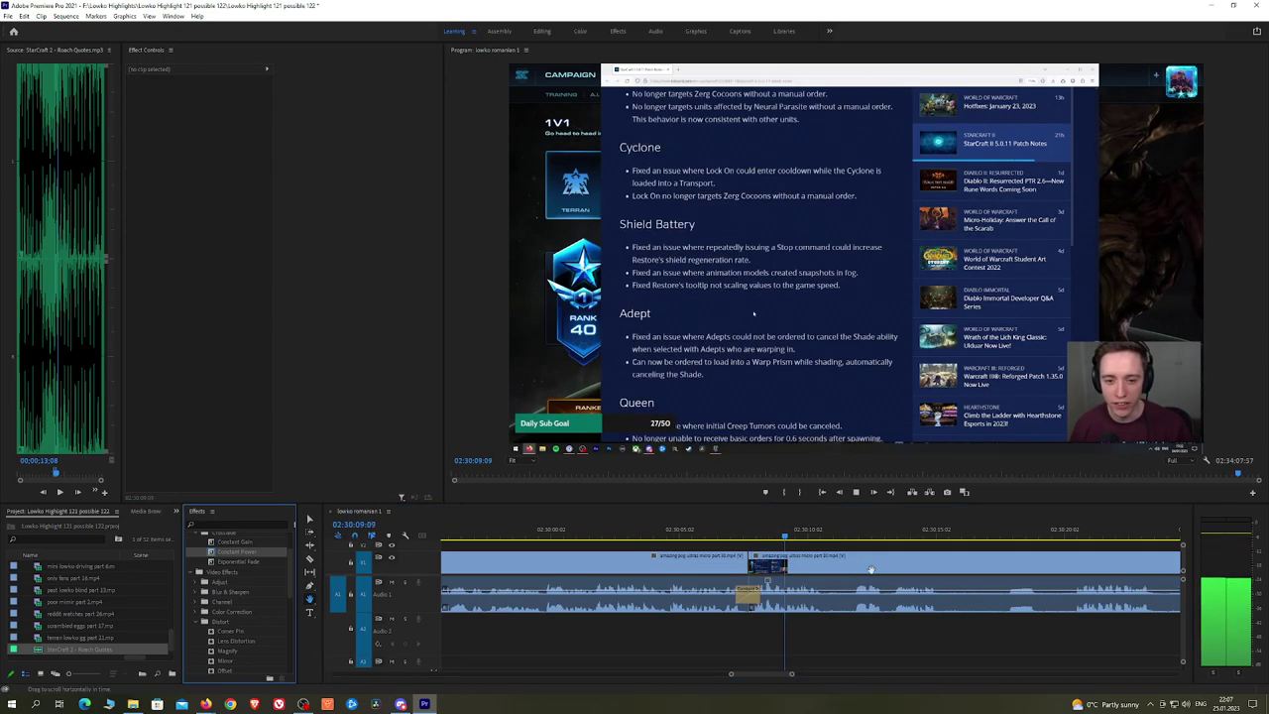
Step: Return to the previous edit point, play it, and add a Constant Power crossfade there
key("h")
left_click_drag(925, 556, 851, 563)
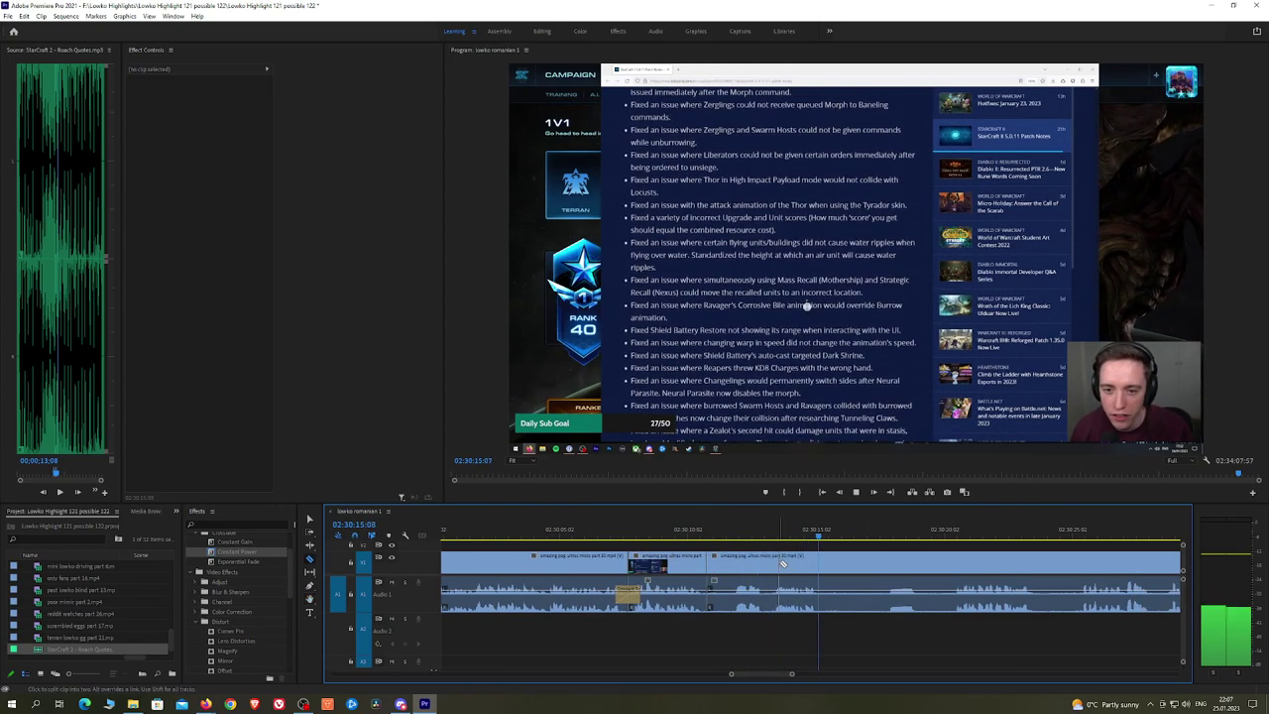
left_click(943, 536)
key("Up")
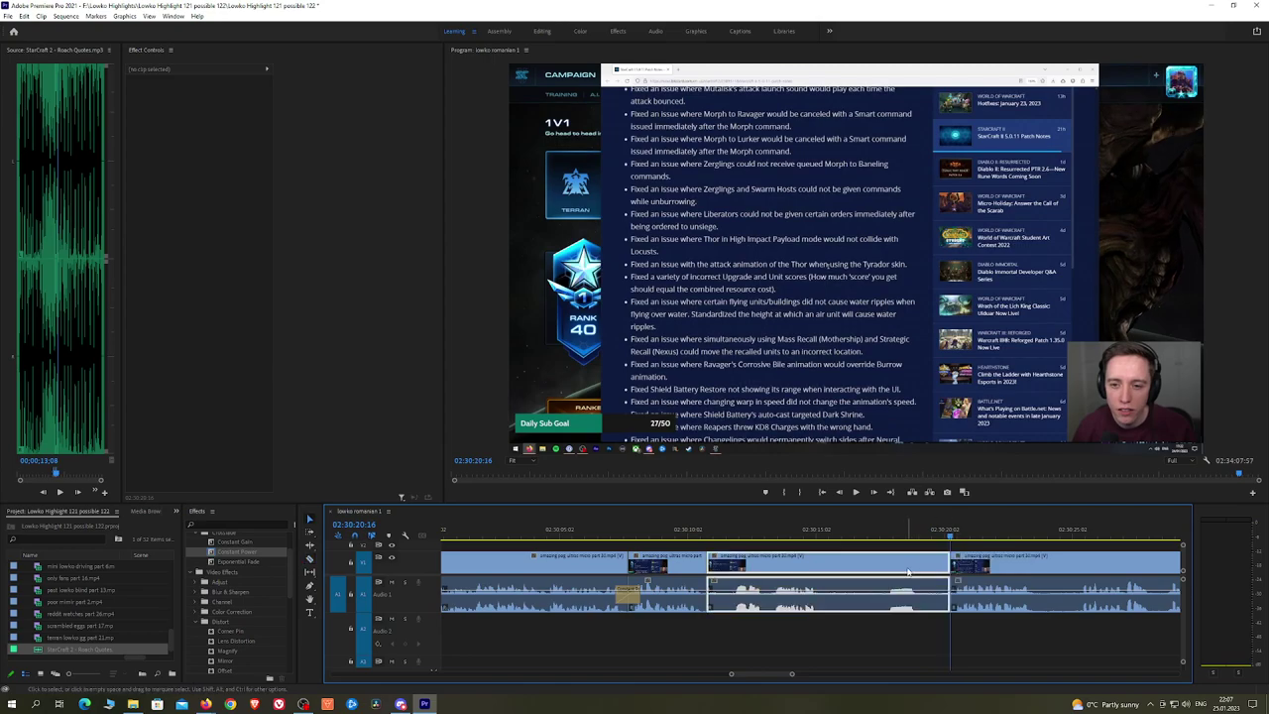
key("space")
left_click_drag(277, 551, 707, 593)
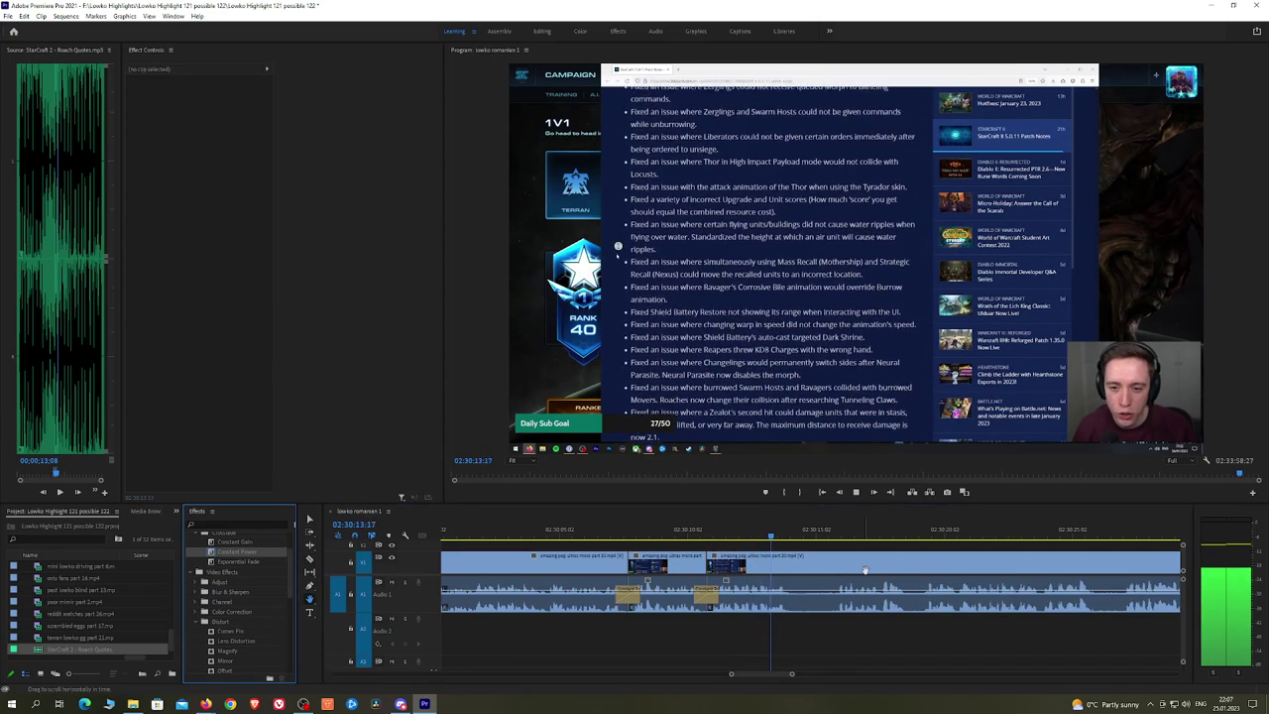
Step: Further along, cut out another short unwanted piece and crossfade its audio join
scroll(808, 570, "down", 3)
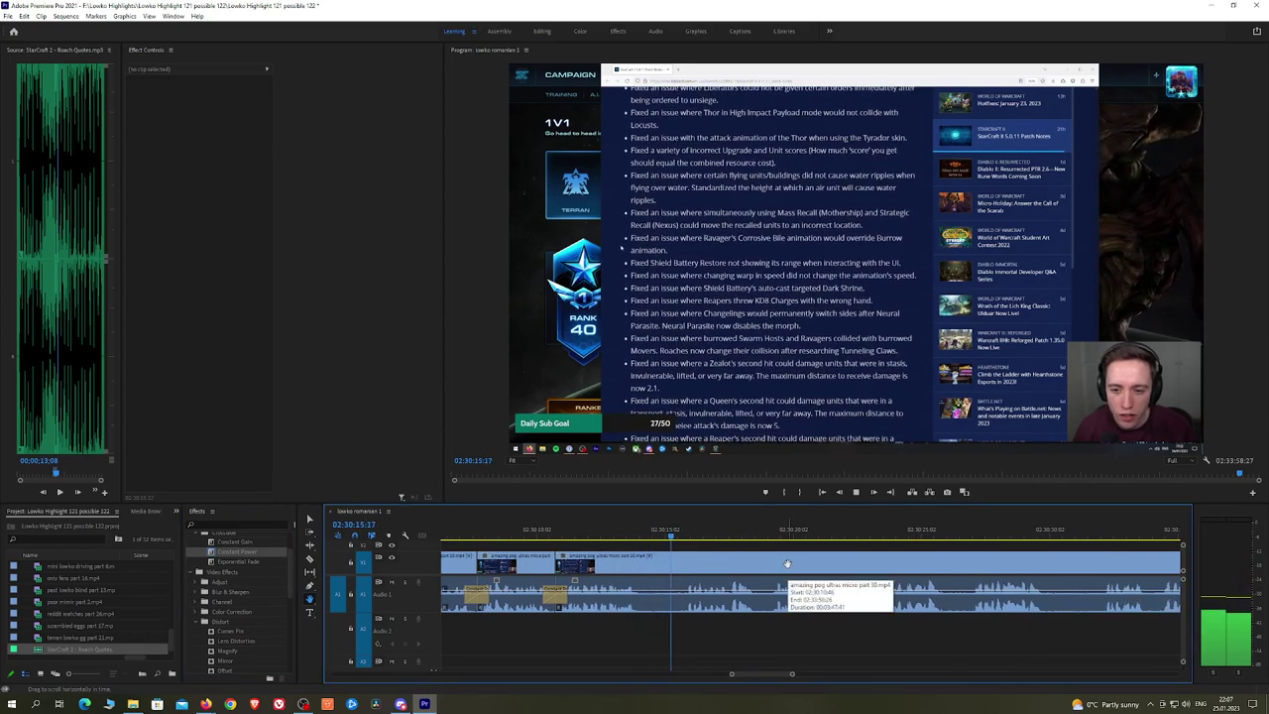
scroll(863, 565, "down", 1)
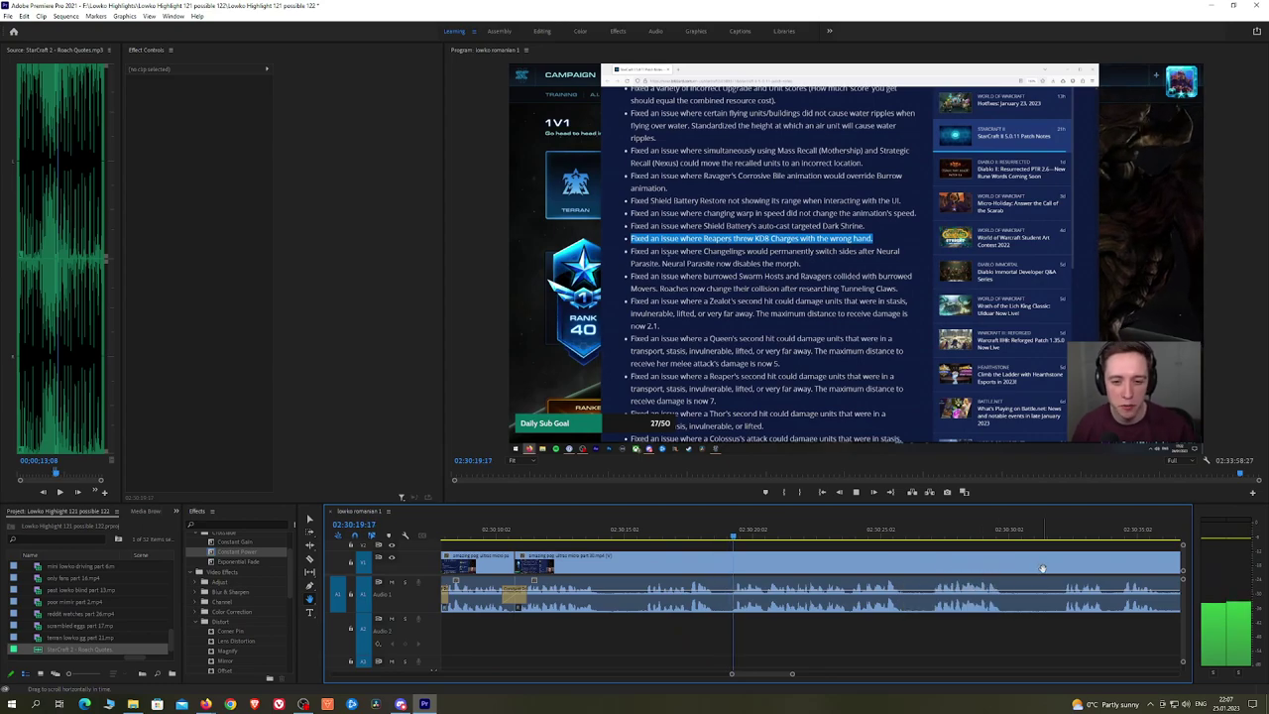
left_click_drag(1042, 568, 966, 568)
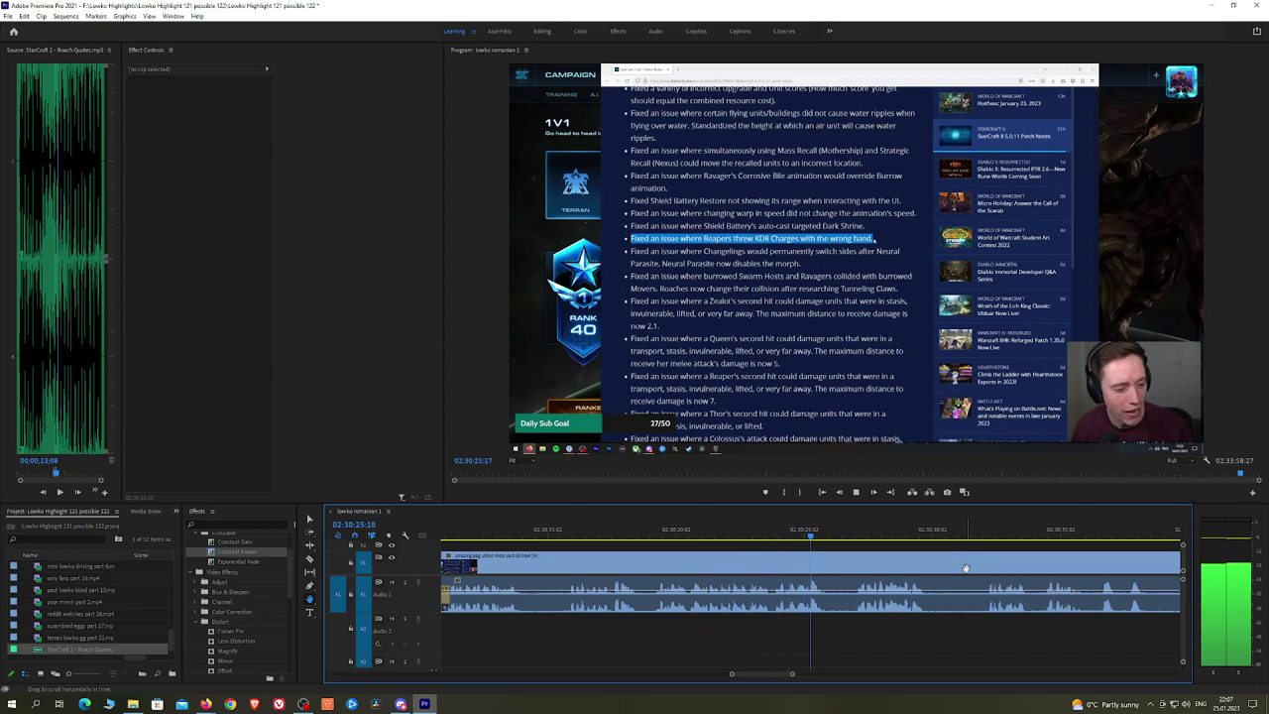
left_click_drag(1002, 560, 781, 564)
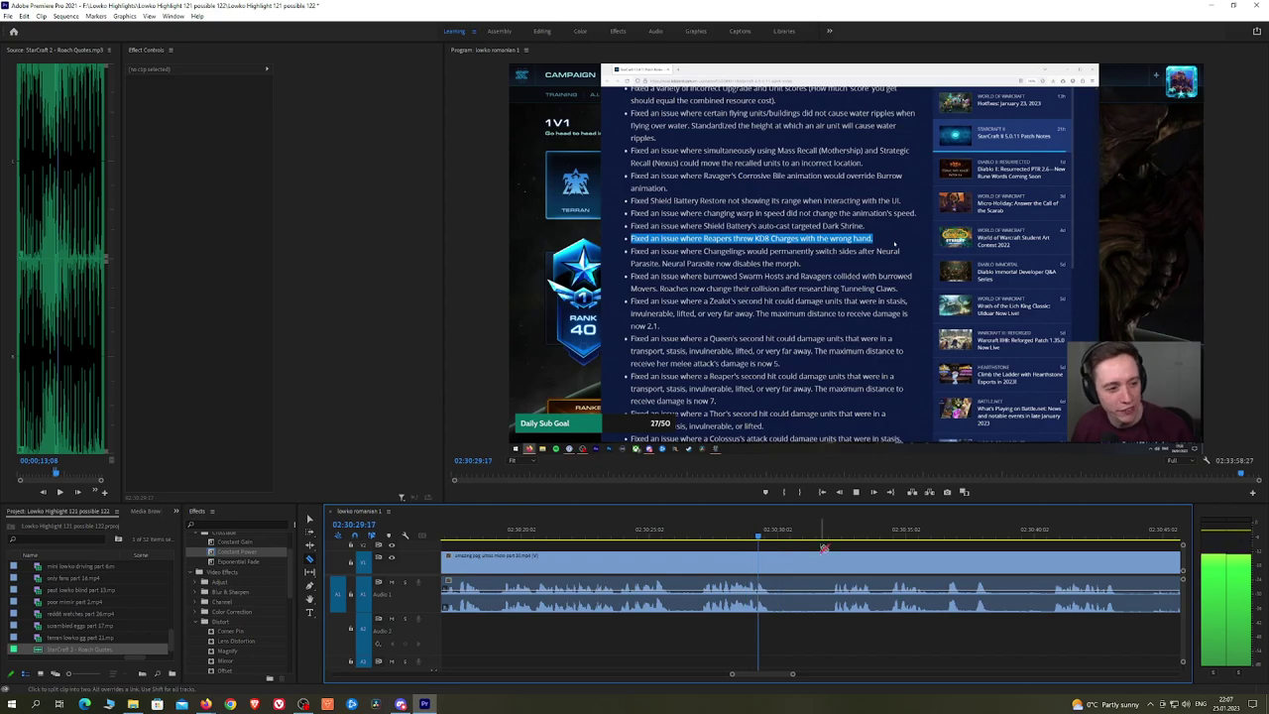
key("ctrl+k")
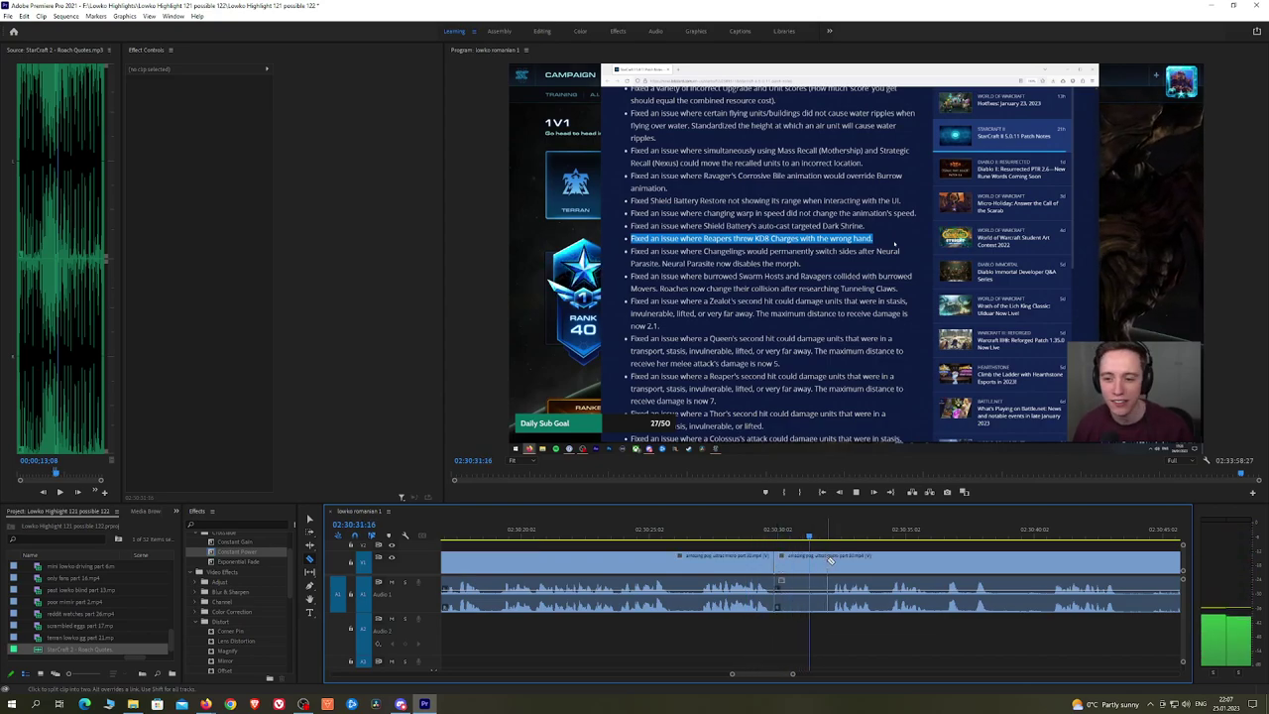
left_click(829, 561)
key("v")
left_click(801, 564)
key("shift+Delete")
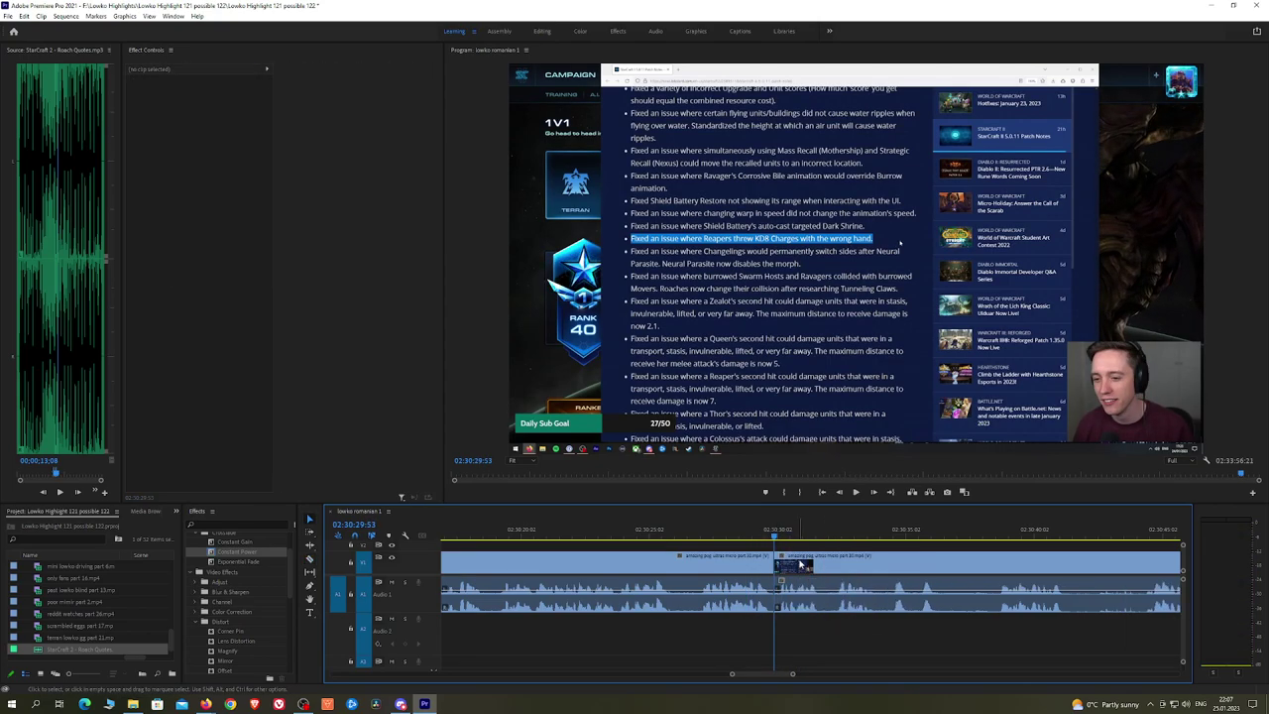
left_click_drag(265, 555, 760, 592)
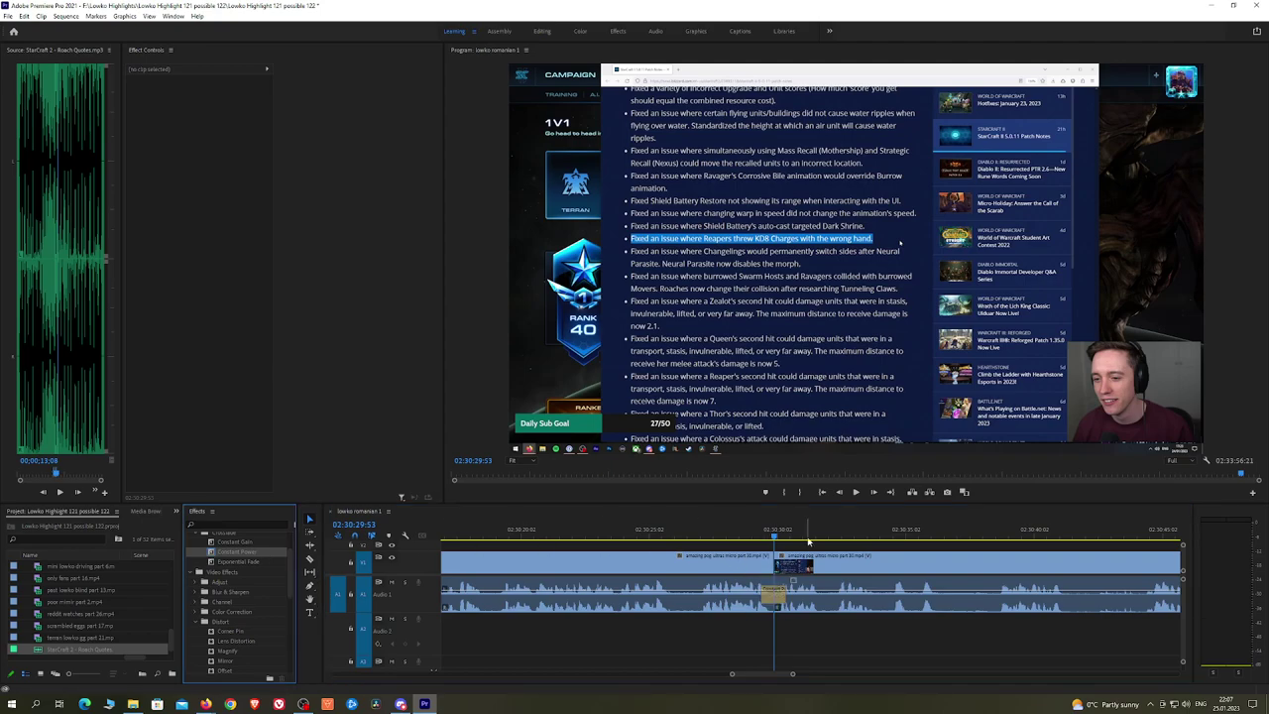
Step: Replay the new join from just before the cut to check it
scroll(793, 540, "up", 3)
left_click(764, 537)
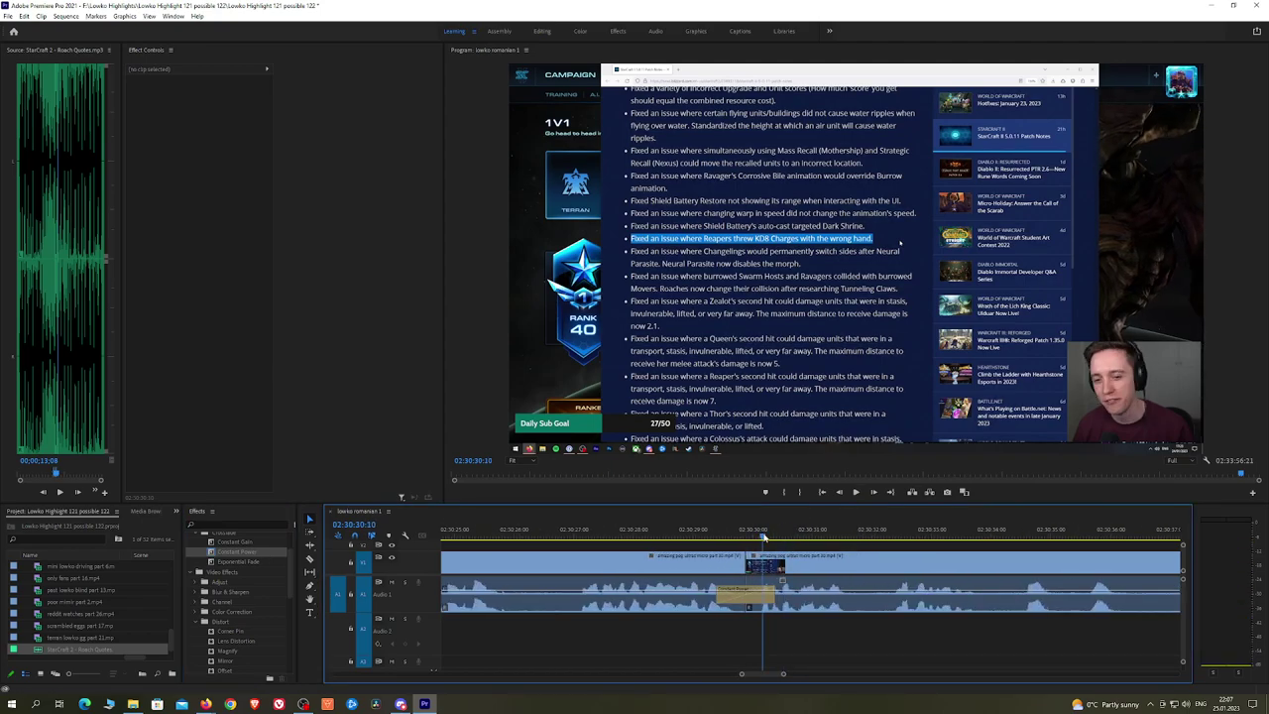
key("space")
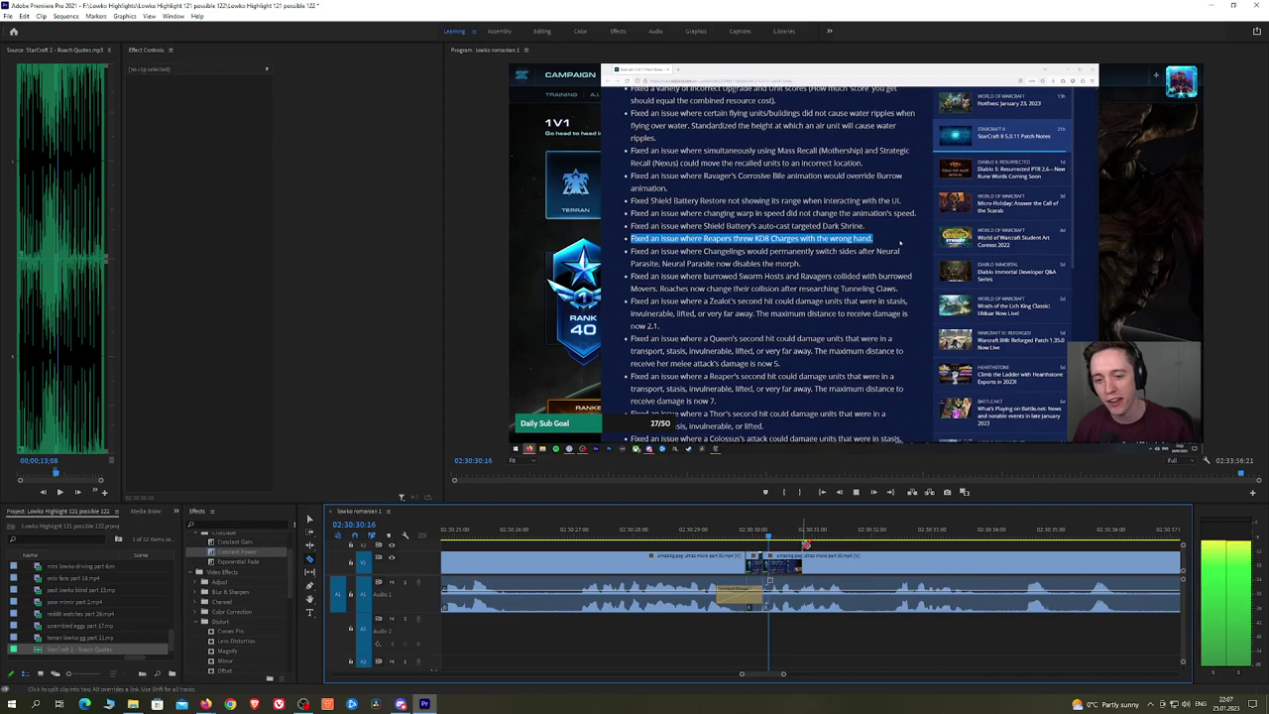
key("space")
left_click(762, 537)
key("space")
key("space")
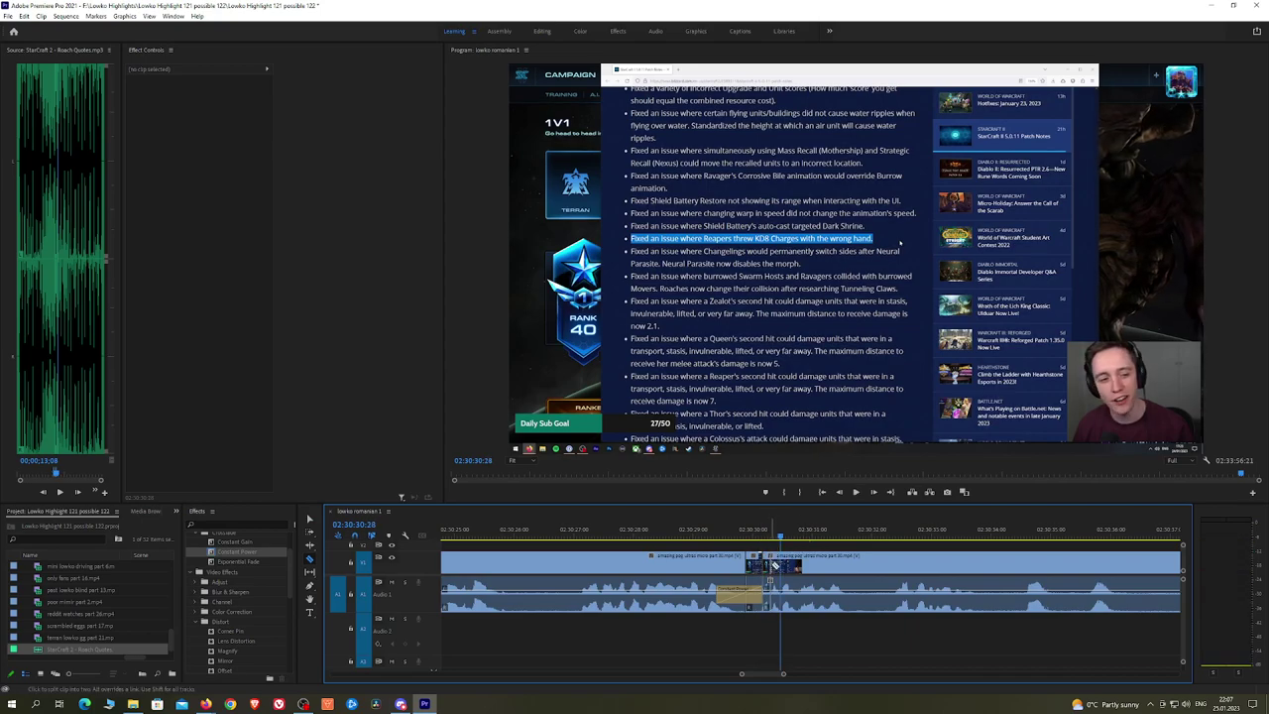
Step: Add the Roach Quotes sound under the cut, end it at the playhead, and adjust its volume
left_click(778, 600)
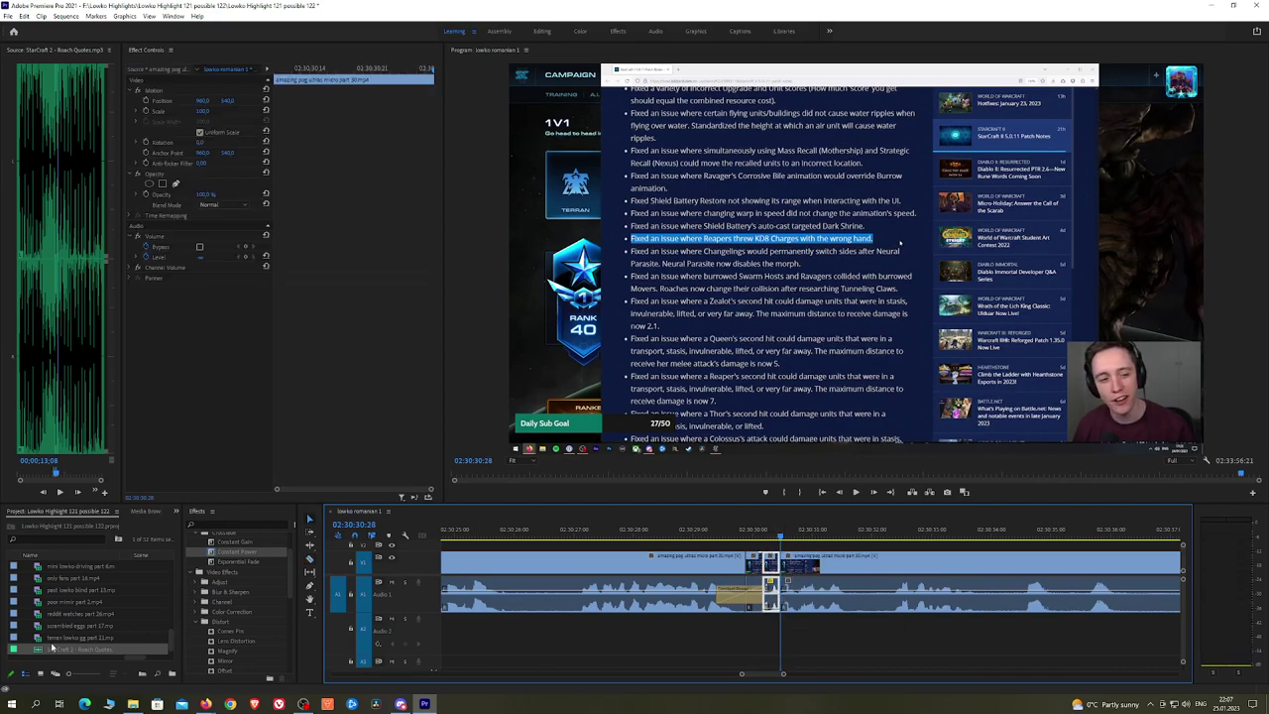
left_click_drag(51, 648, 781, 639)
left_click(771, 637)
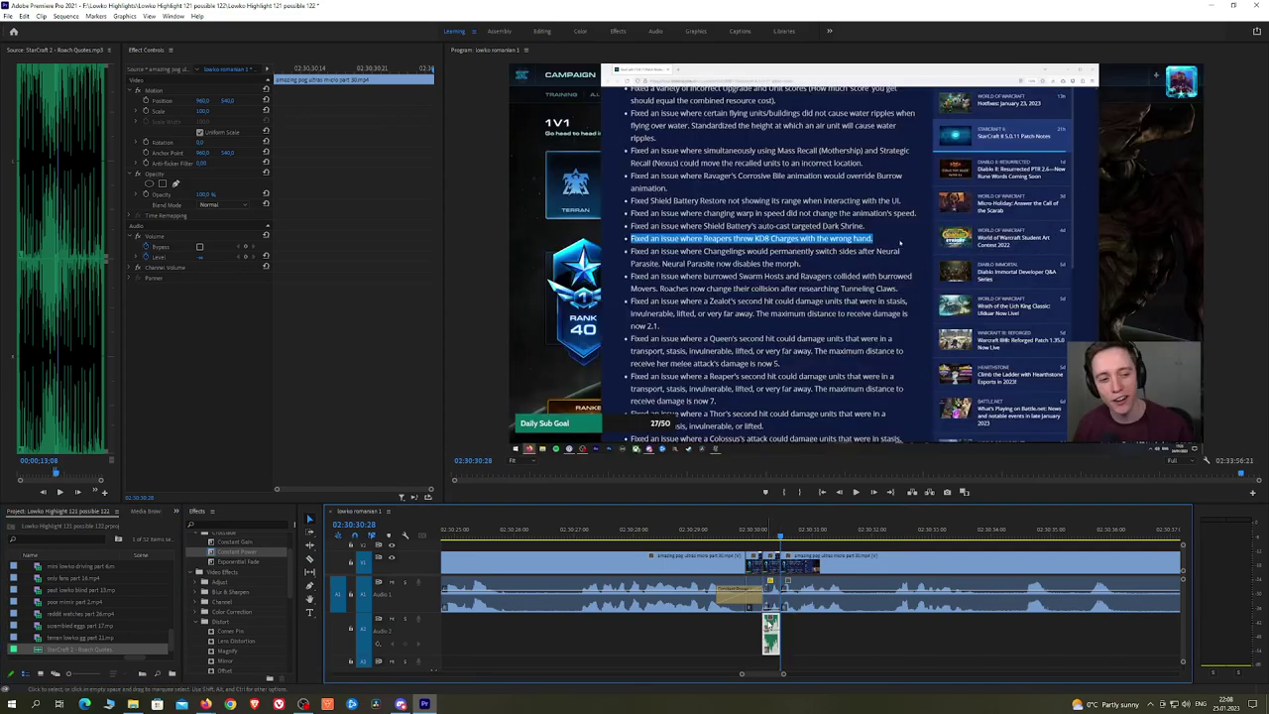
left_click(195, 115)
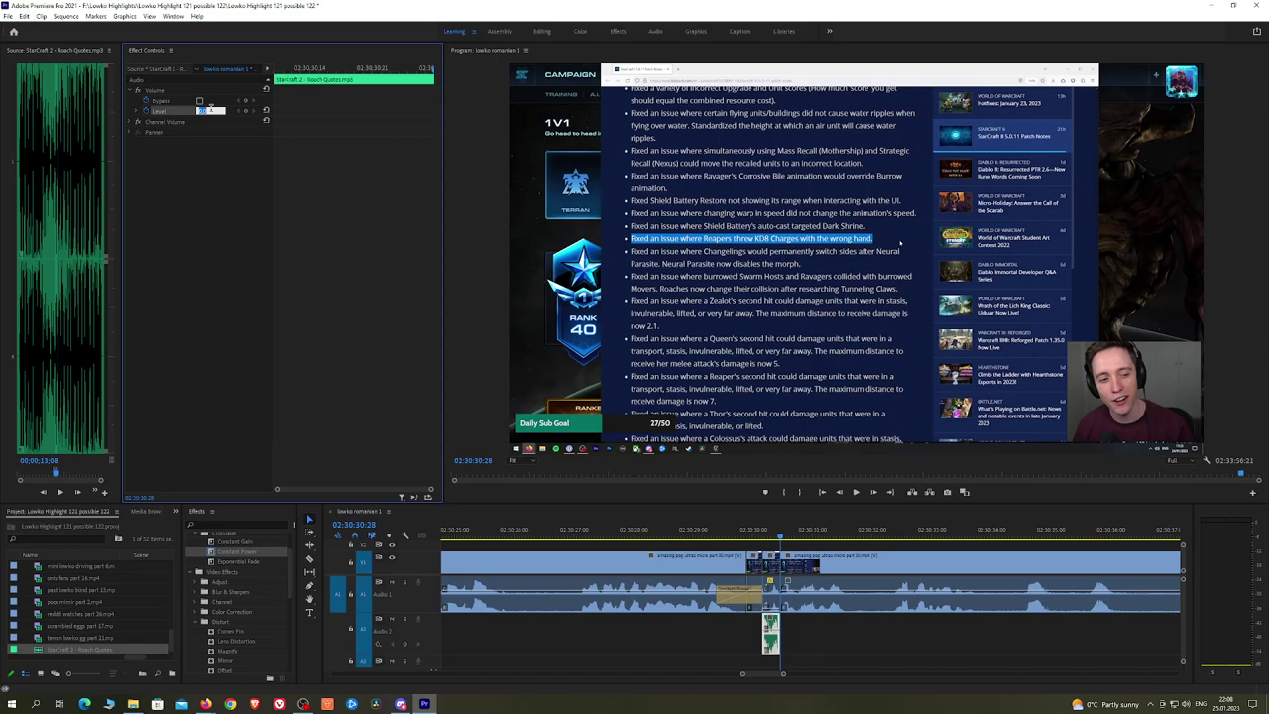
left_click(718, 536)
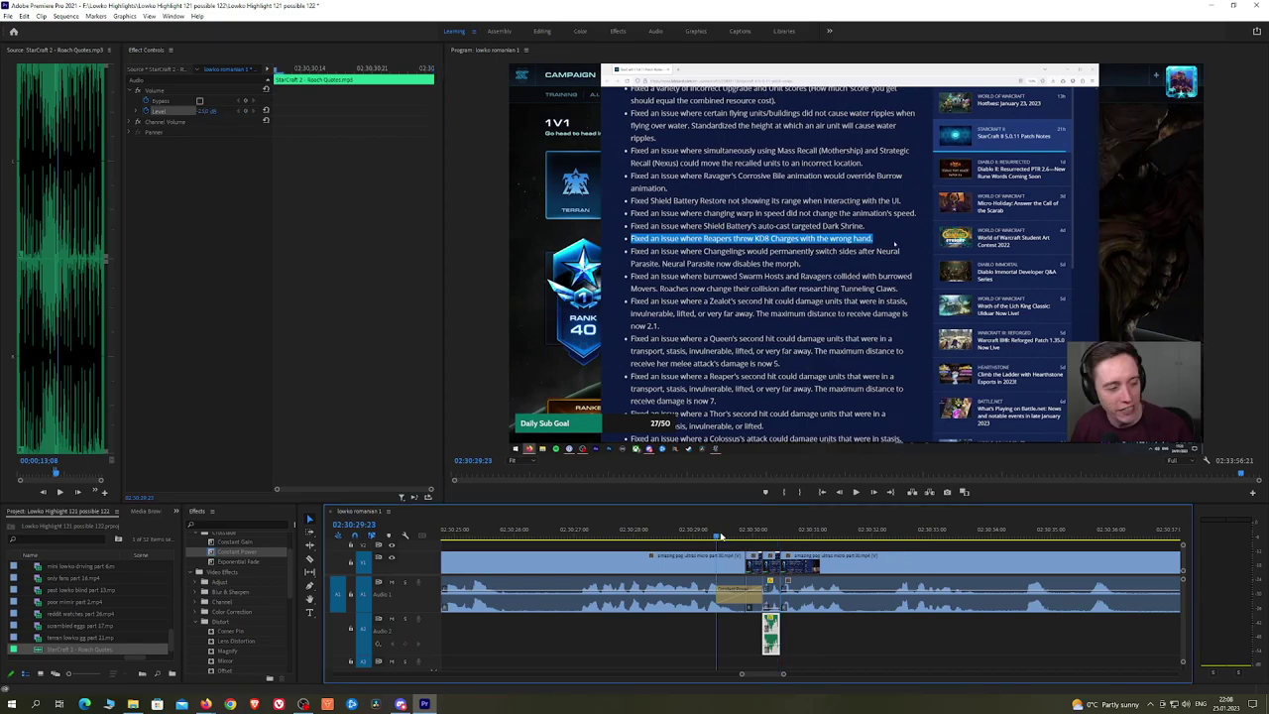
left_click(879, 548)
Step: Cut out the next unwanted stretch and add a Constant Power crossfade at the join
scroll(877, 543, "down", 2)
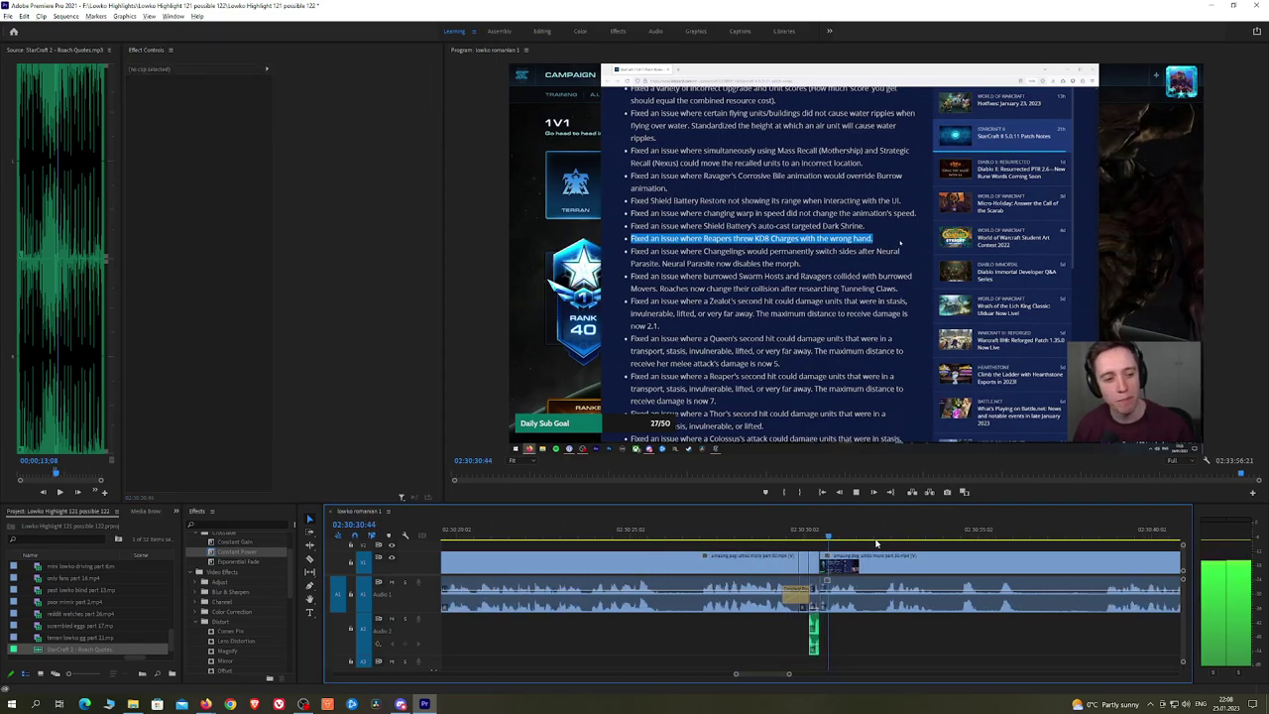
scroll(705, 547, "down", 3)
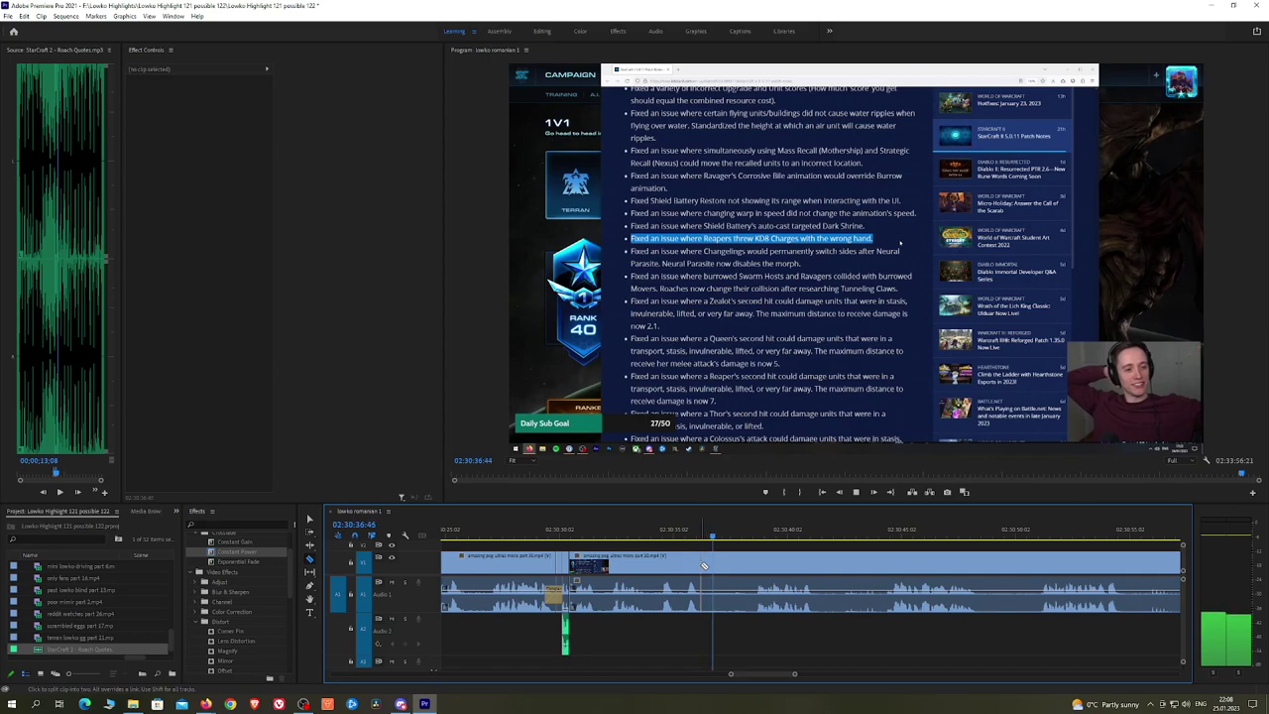
left_click(705, 565)
left_click(752, 565)
key("v")
left_click(740, 566)
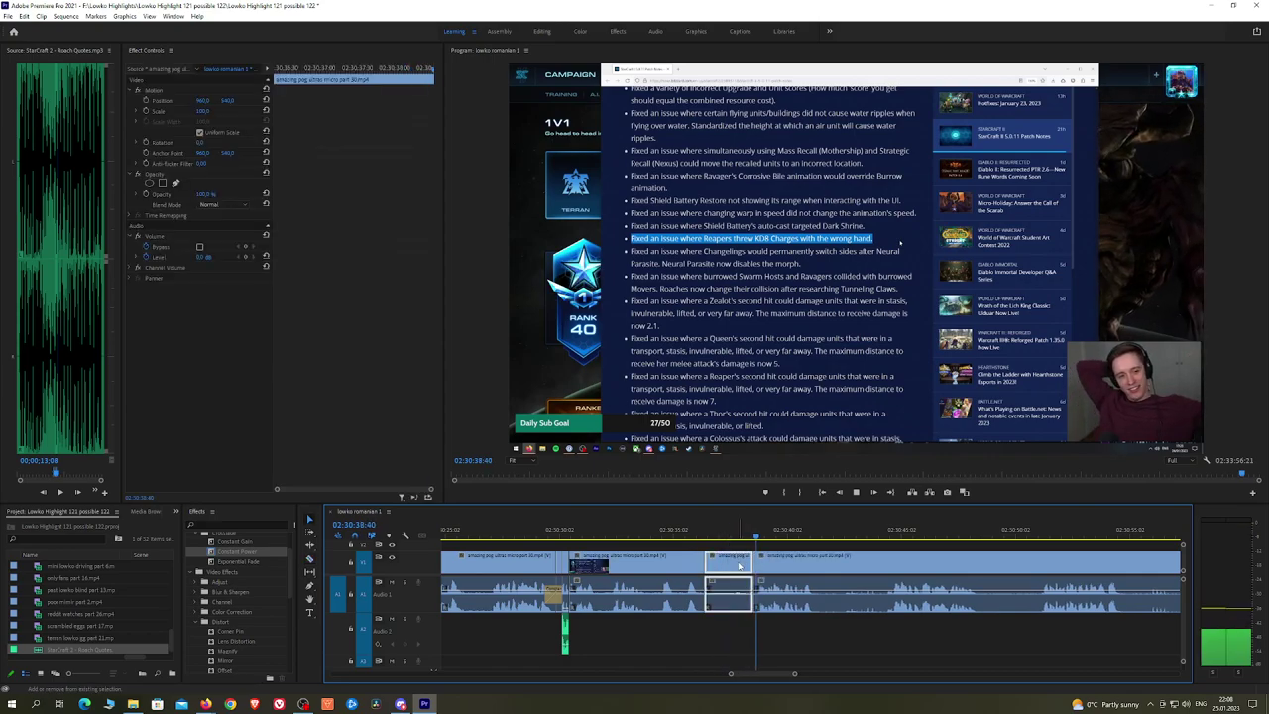
key("shift+Delete")
left_click_drag(238, 552, 710, 600)
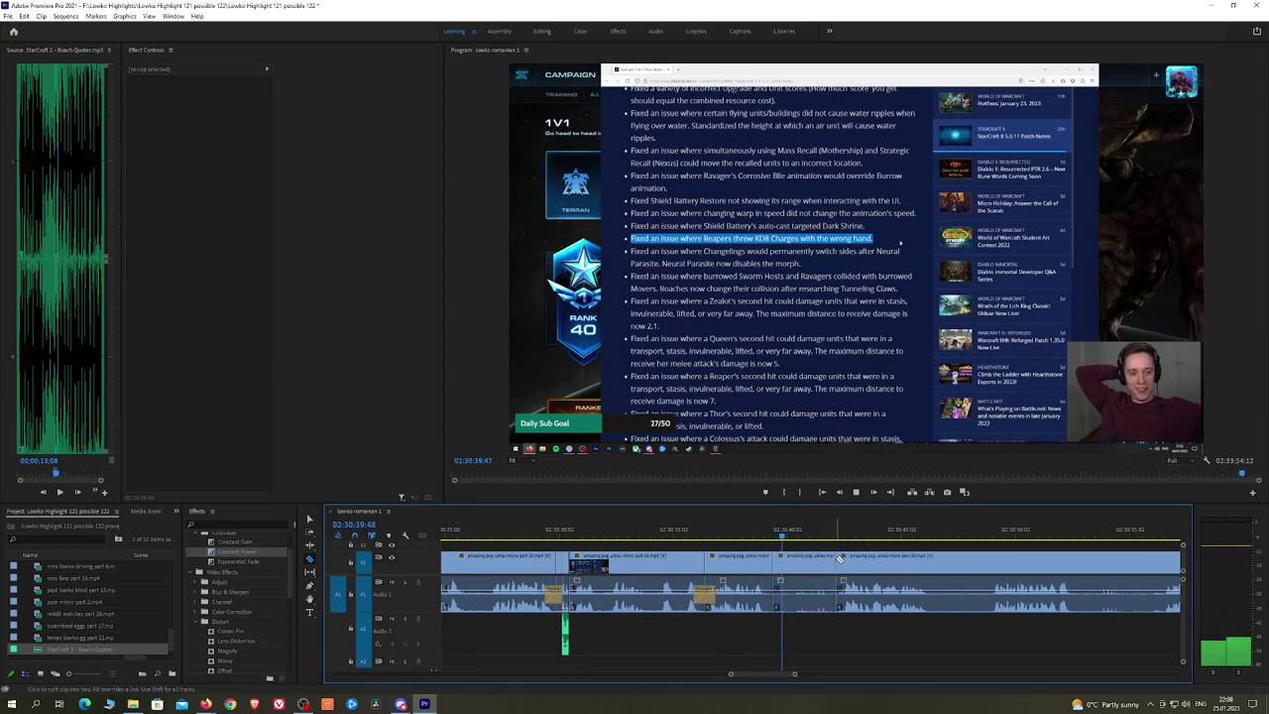
Step: Ripple-delete two more unwanted pieces, crossfade the first join, and save the project
left_click(831, 560)
key("shift+Delete")
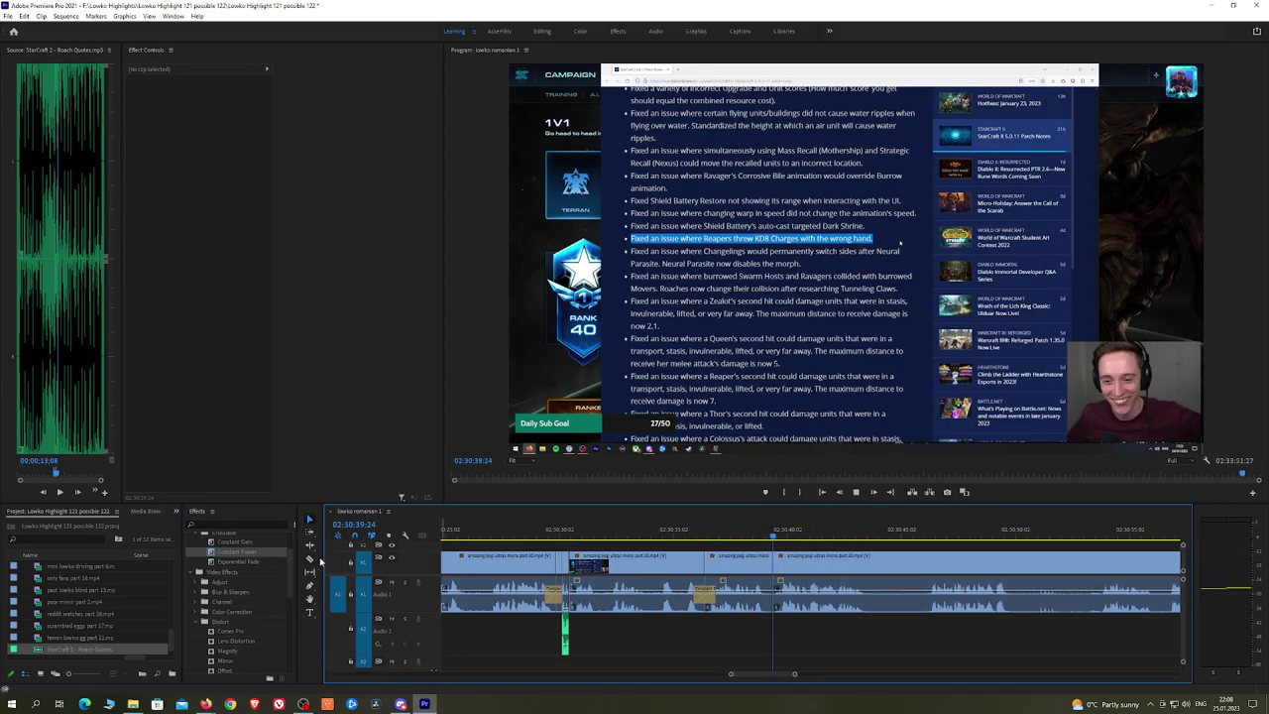
left_click_drag(238, 553, 777, 595)
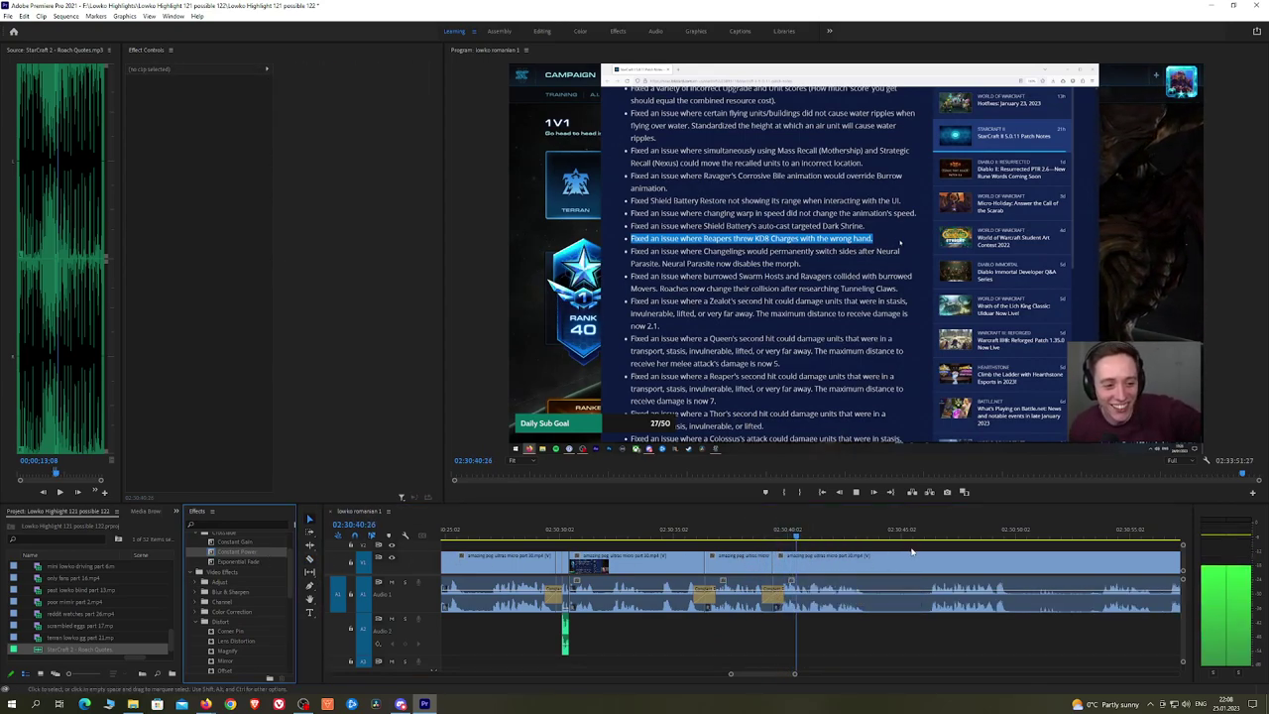
scroll(913, 551, "down", 3)
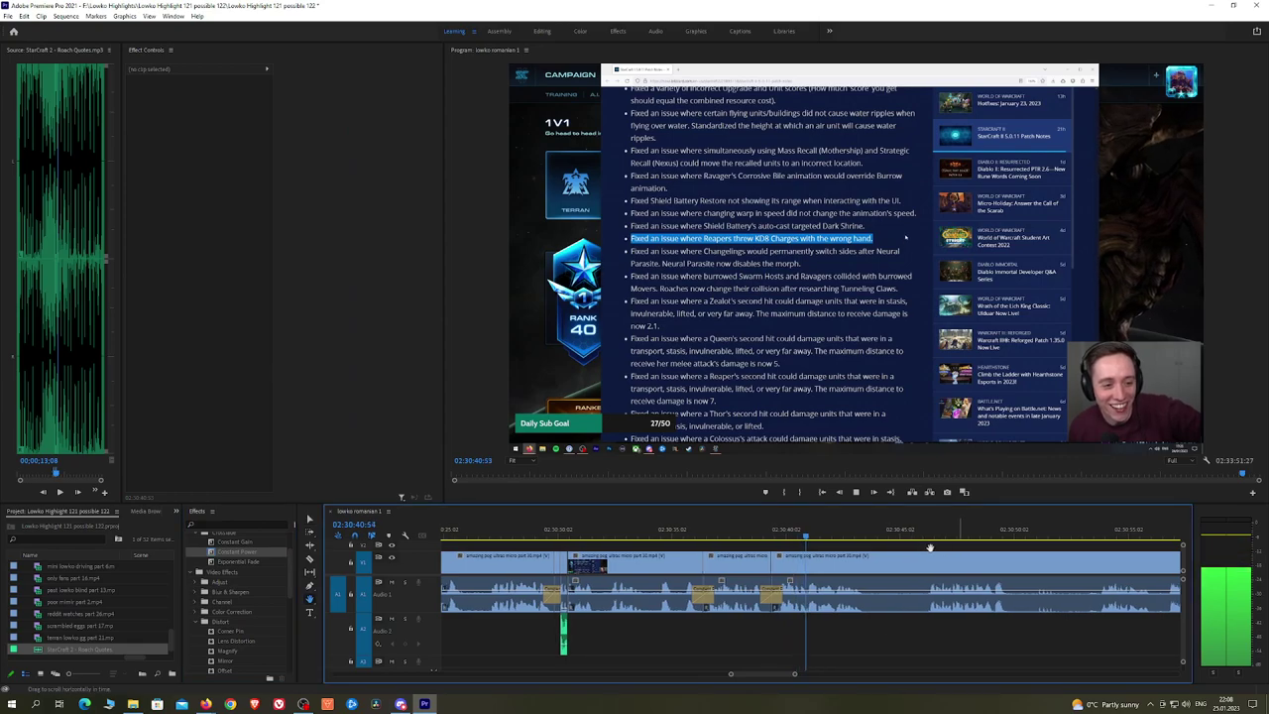
left_click(828, 560)
key("shift+Delete")
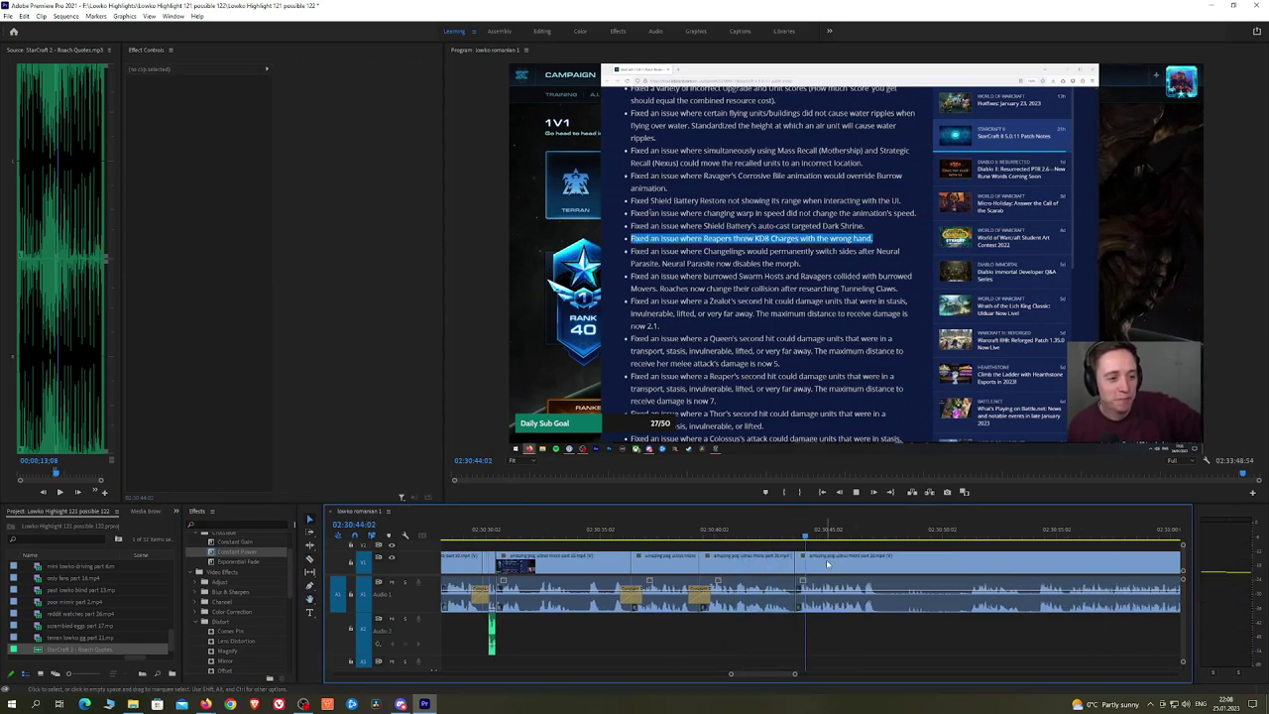
key("ctrl+s")
Step: Preview the edited section from just before the latest join
left_click(781, 536)
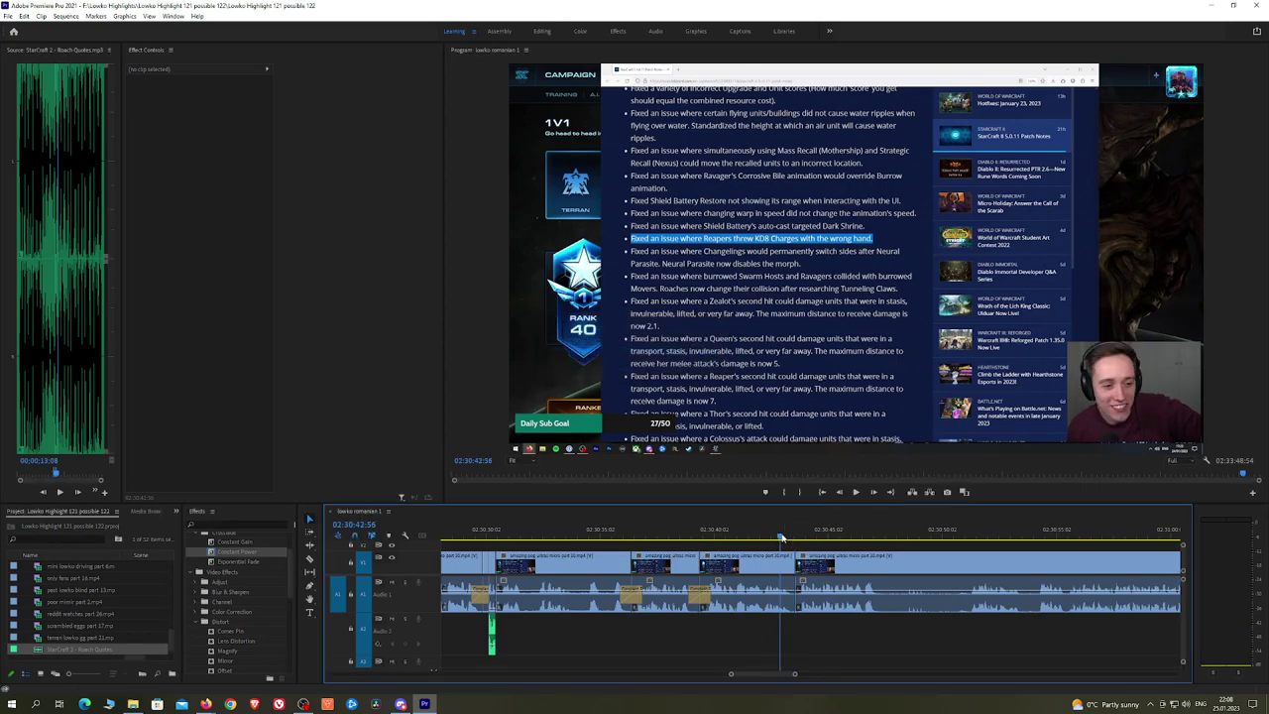
key("space")
scroll(899, 548, "down", 4)
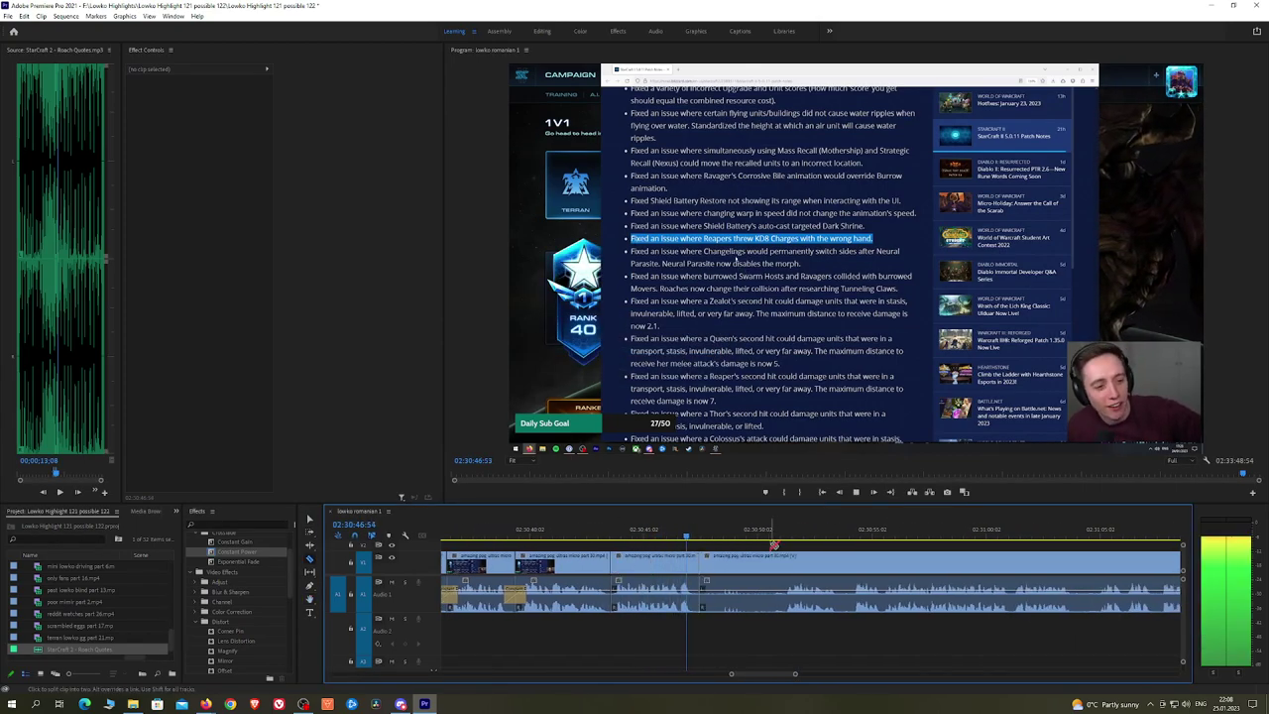
left_click(779, 536)
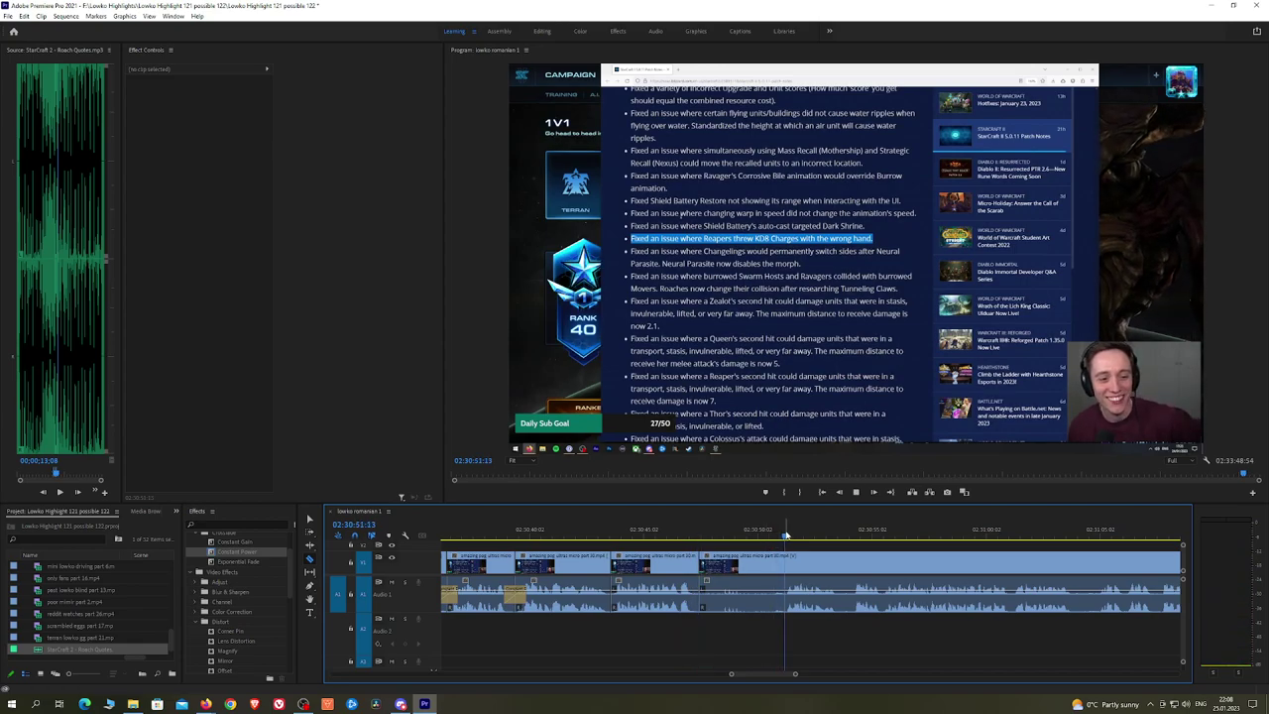
key("space")
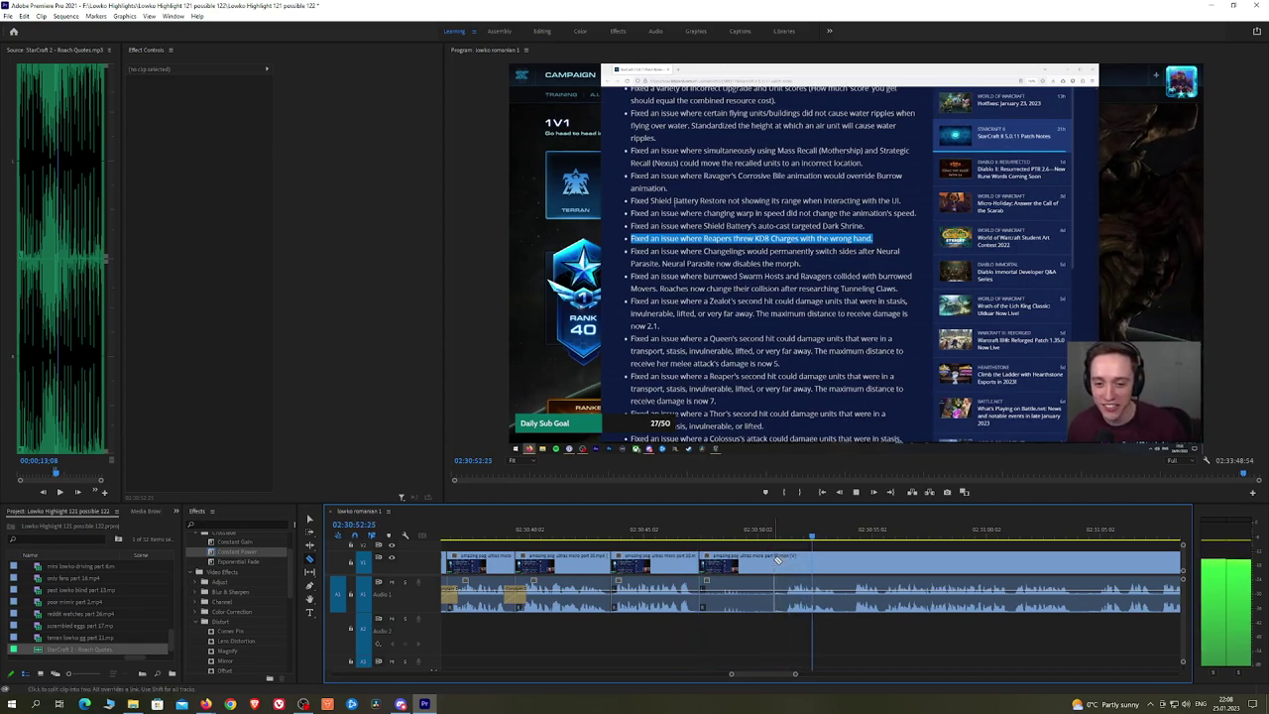
Step: Cut out the next dull stretch, crossfade its audio join, and preview it
left_click(787, 560)
key("v")
left_click(767, 562)
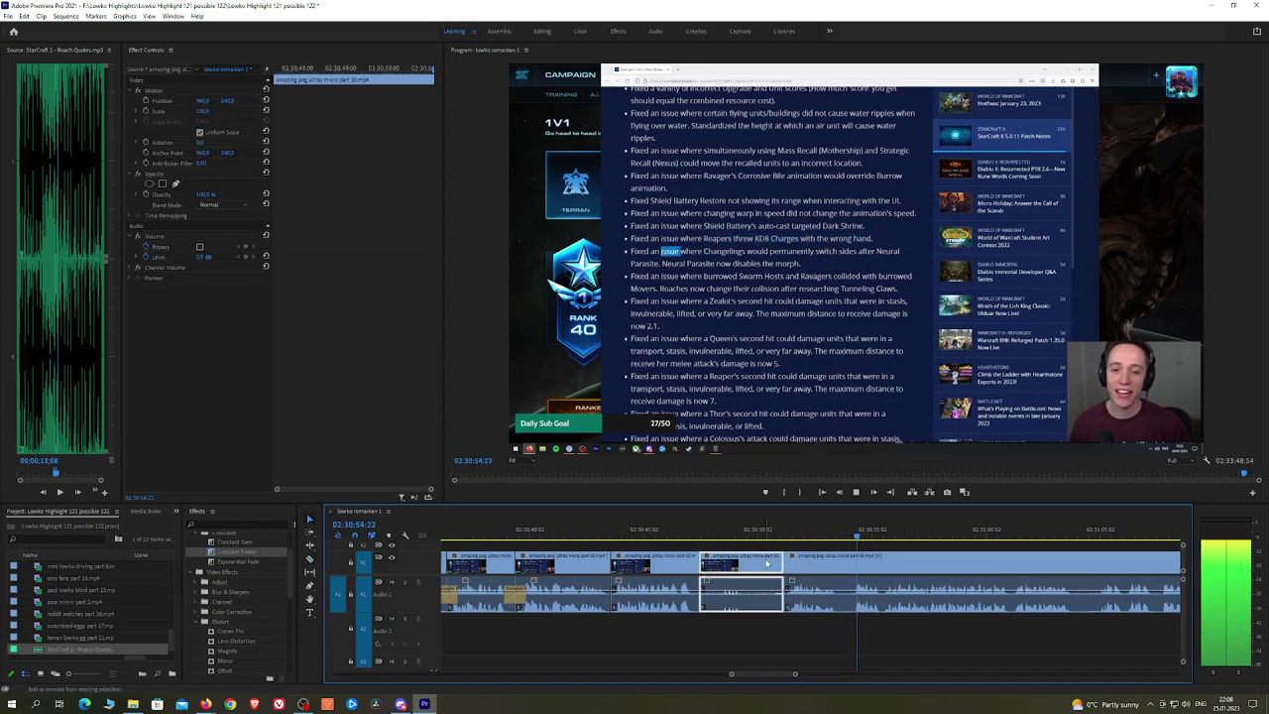
key("shift+Delete")
left_click_drag(271, 562, 700, 595)
key("space")
left_click_drag(942, 564, 821, 548)
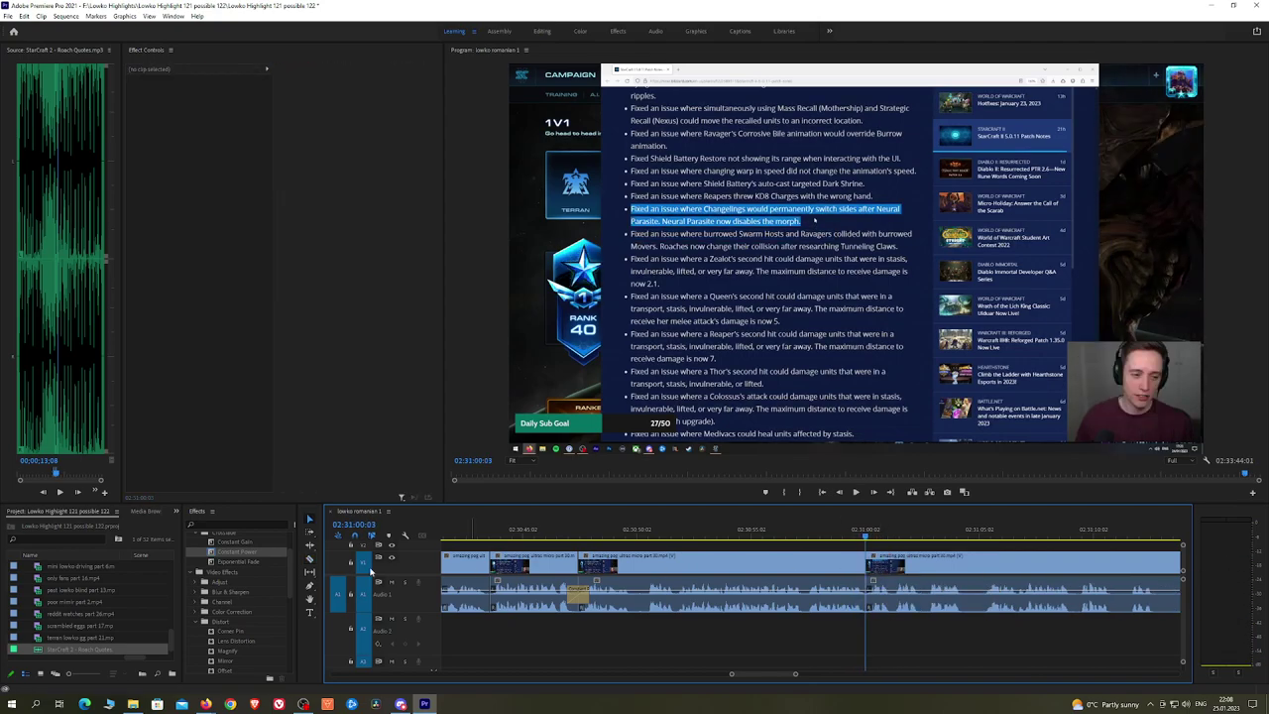
Step: Add a Constant Power crossfade at the audio join and play the section
left_click(263, 555)
left_click_drag(870, 611, 870, 612)
key("space")
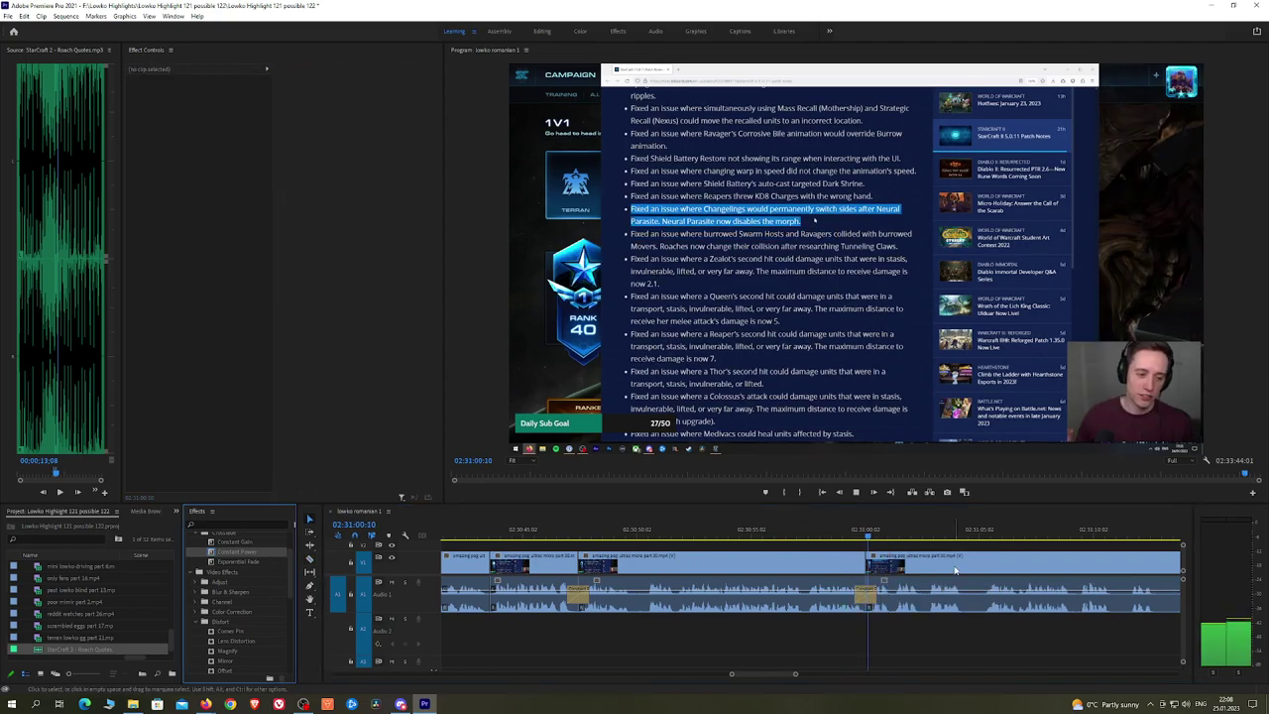
key("h")
left_click_drag(1040, 565, 751, 559)
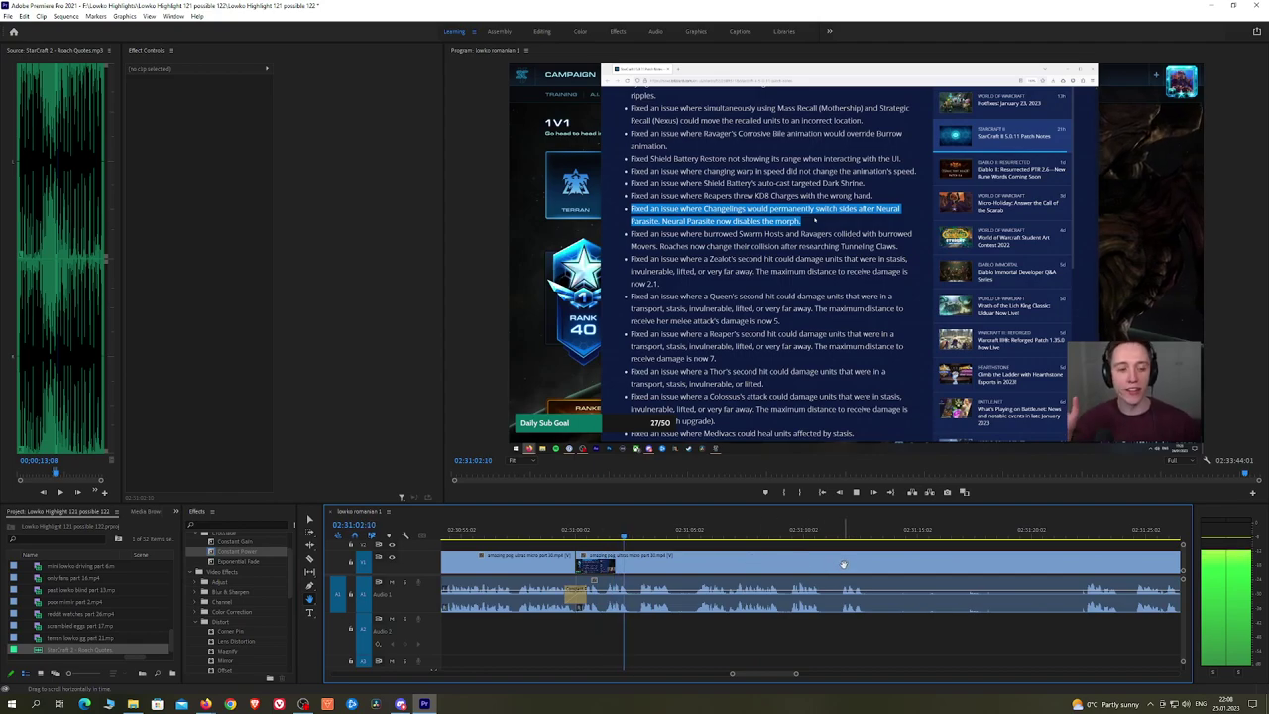
left_click_drag(842, 565, 749, 561)
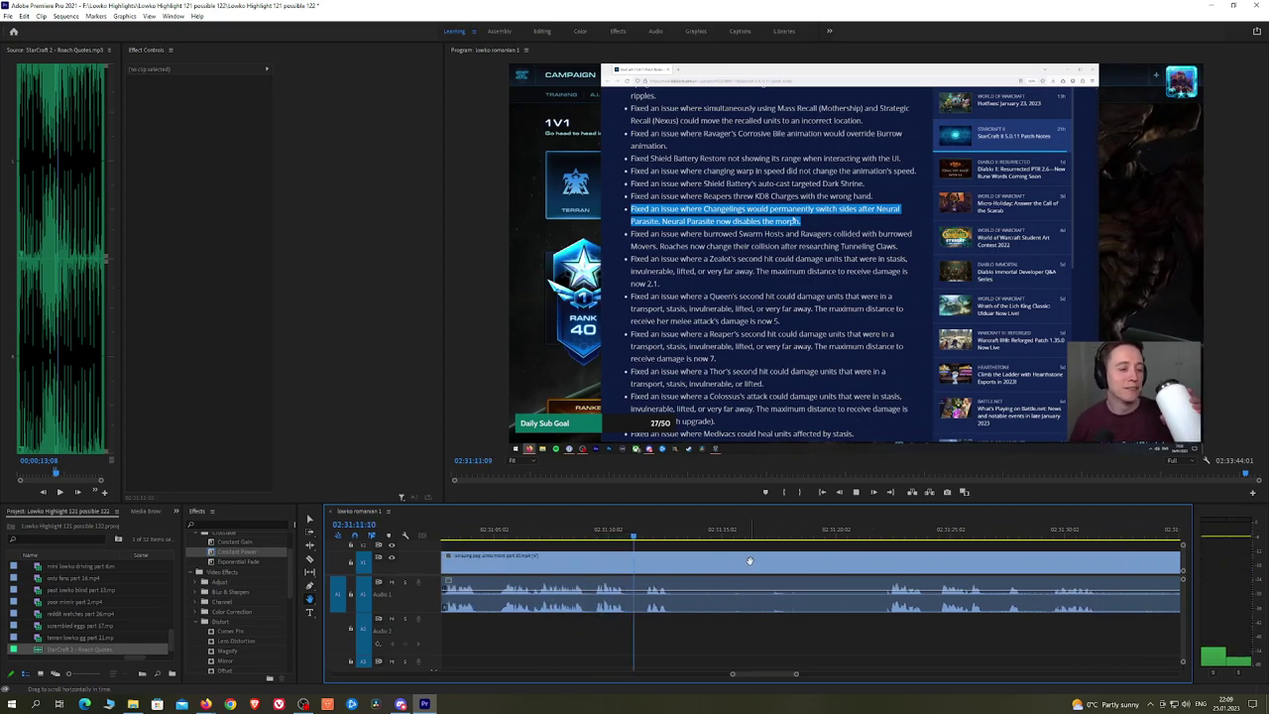
Step: Make a razor cut in the stream clip and play ahead to the next section
key("c")
left_click(677, 561)
left_click_drag(884, 528, 892, 526)
key("space")
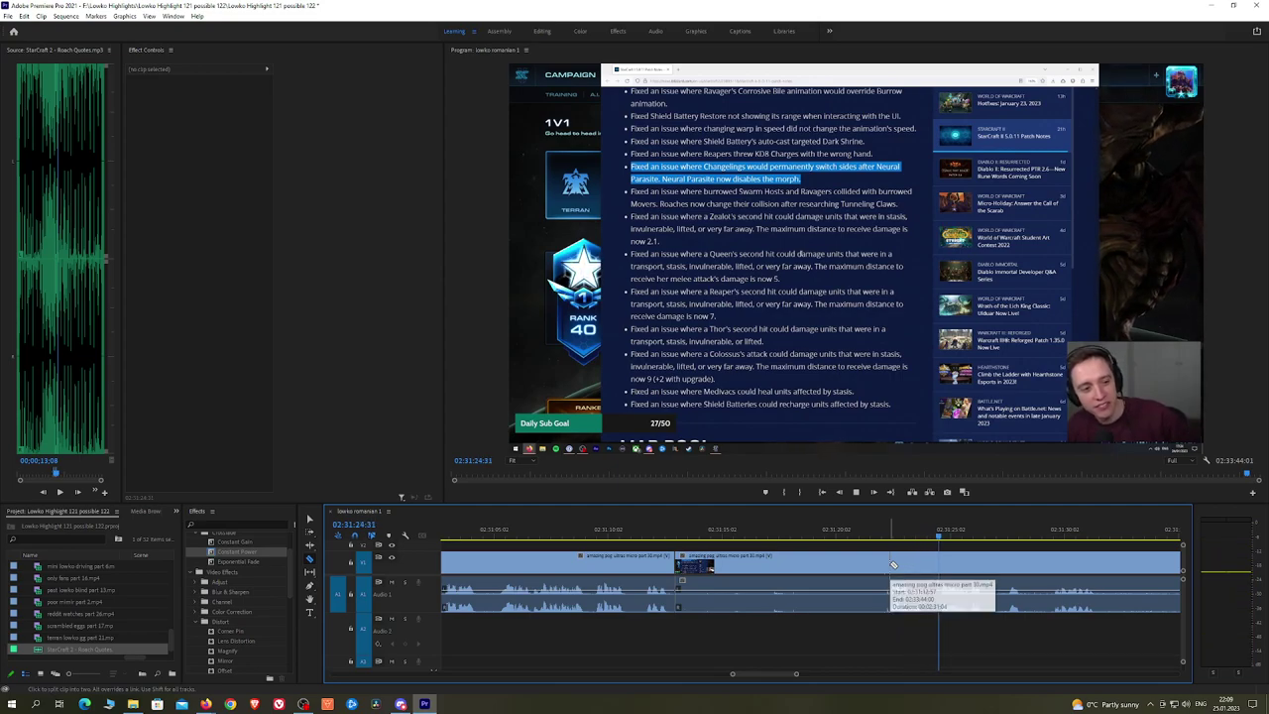
key("h")
left_click_drag(1060, 563, 852, 556)
left_click(788, 536)
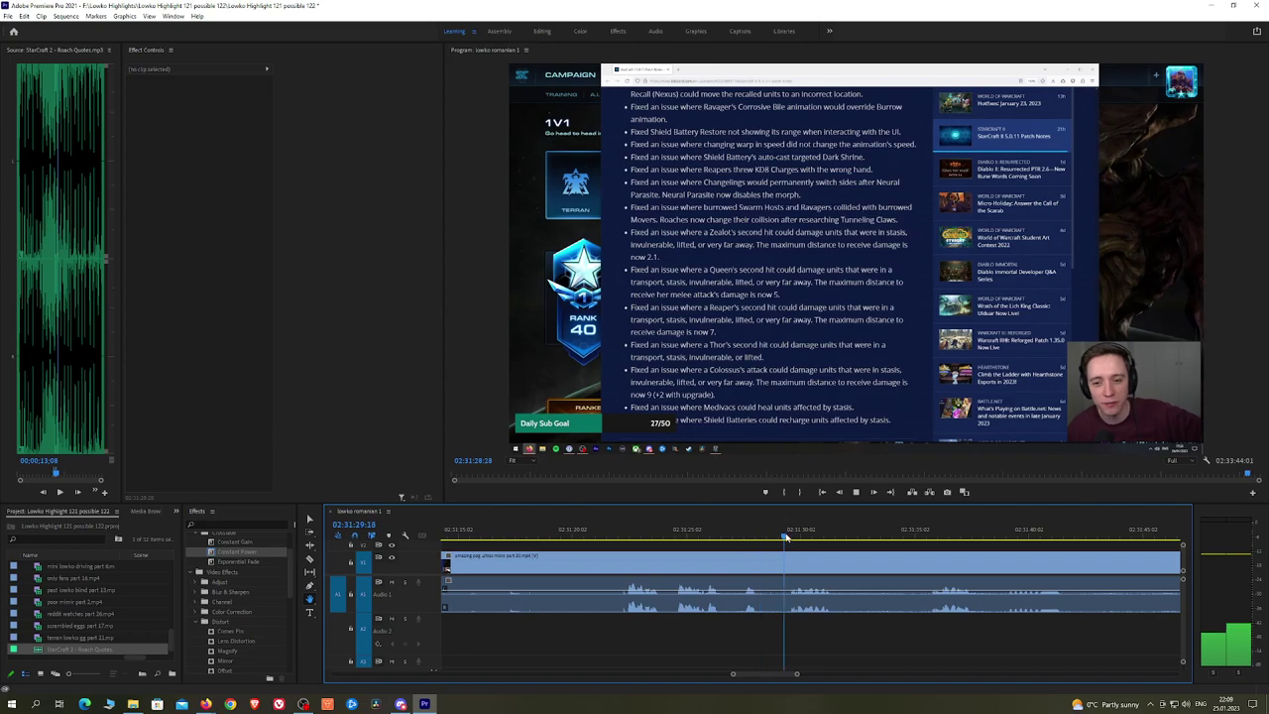
Step: Split the clip at two more points and add a Constant Power crossfade to the audio cut
key("minus")
key("space")
key("minus")
key("minus")
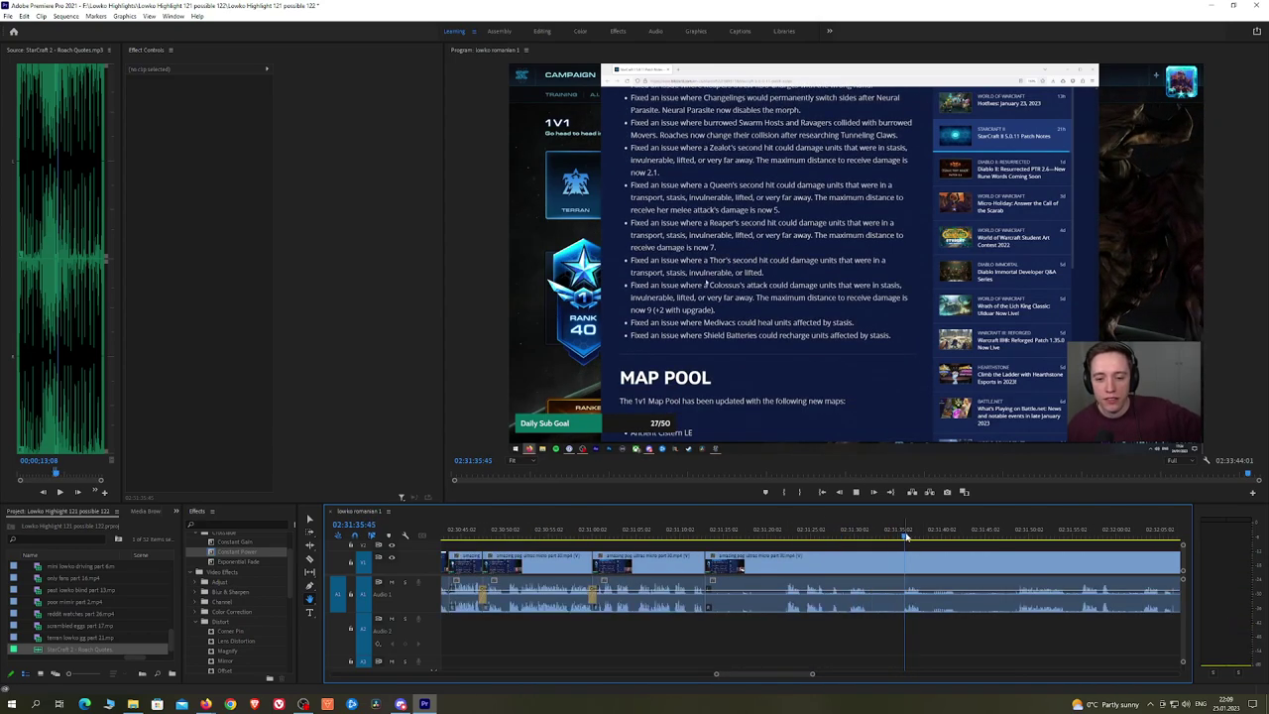
scroll(811, 562, "down", 3)
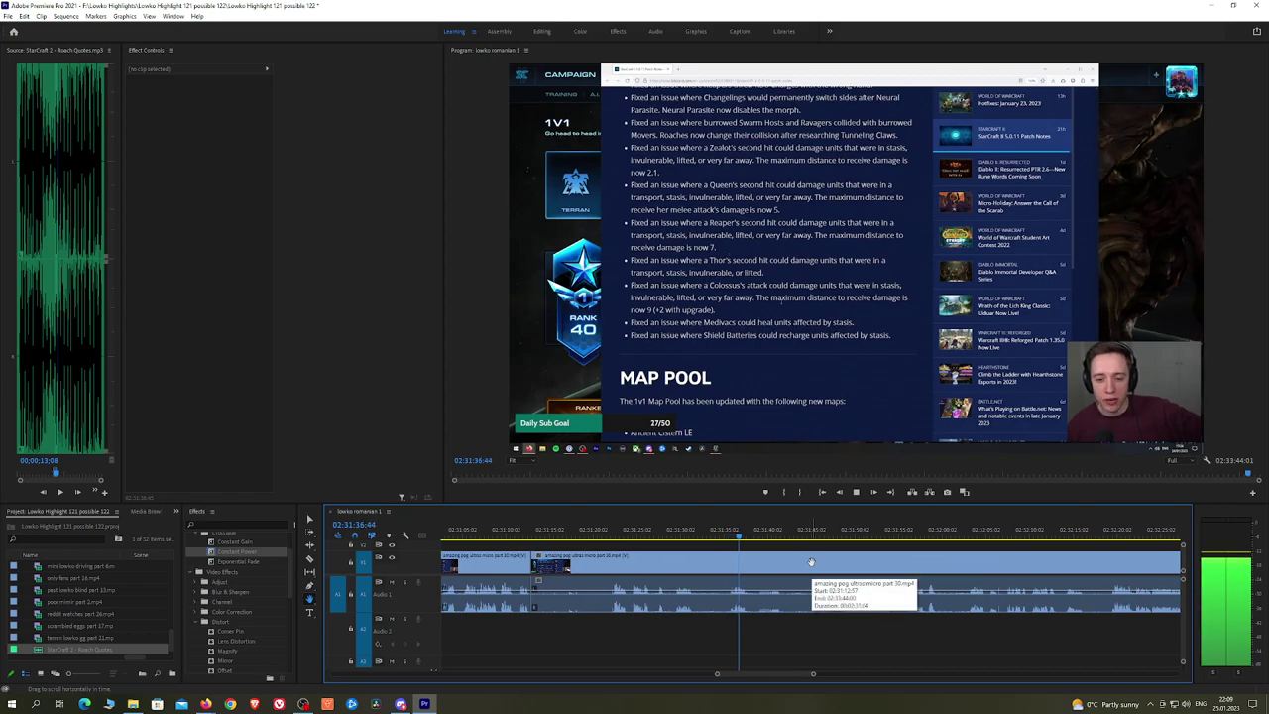
key("equal")
scroll(737, 565, "up", 1)
key("c")
left_click(729, 571)
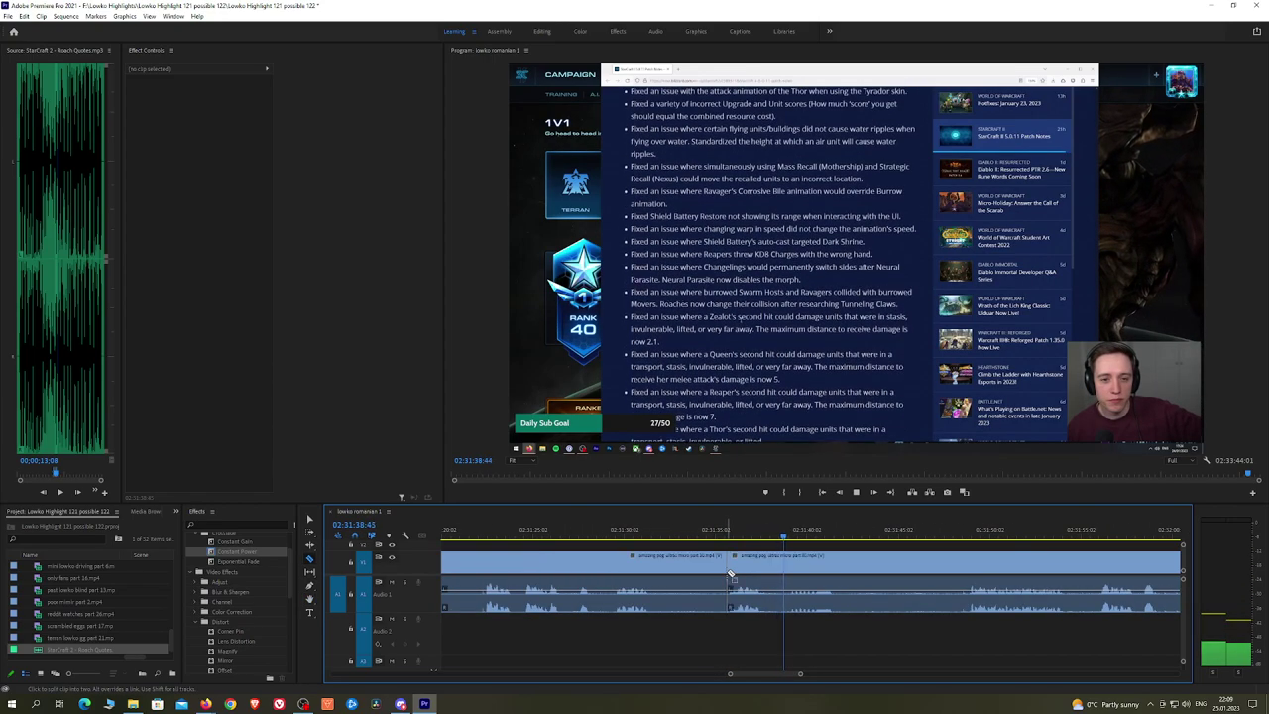
left_click(771, 568)
key("v")
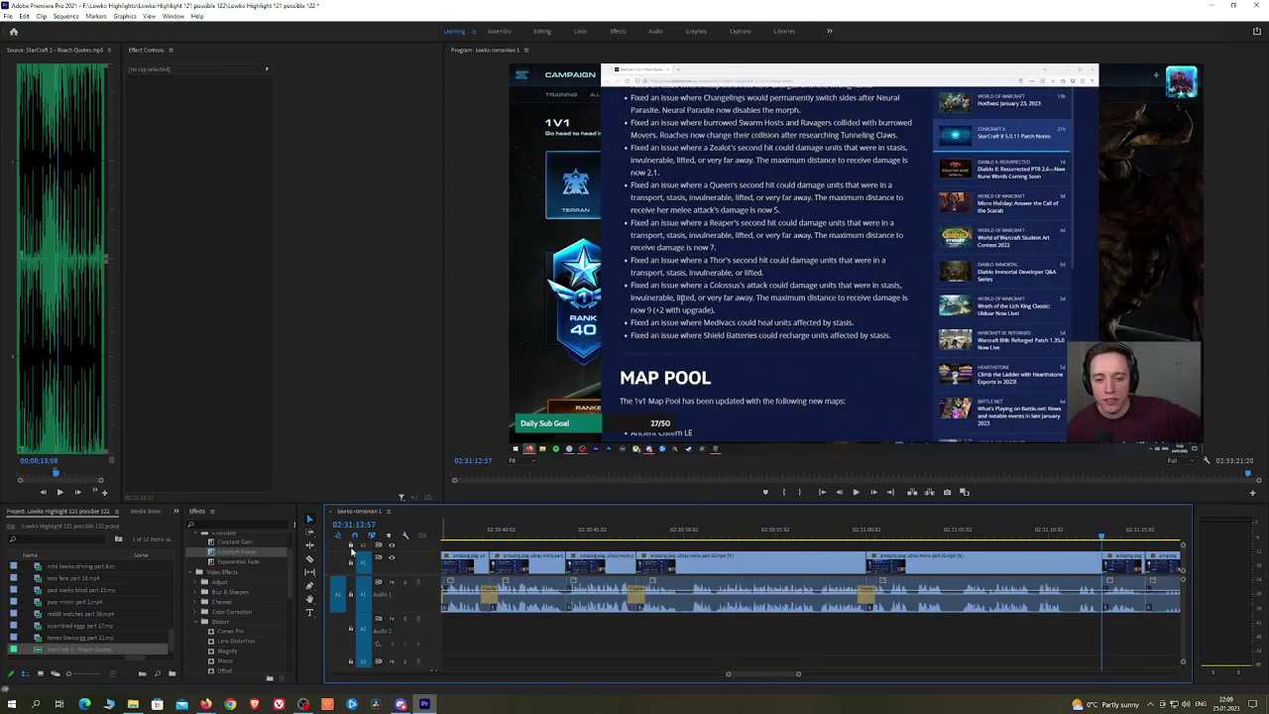
left_click_drag(241, 554, 1103, 597)
Step: Move the playhead to 02:31:26 and play back to review the cuts
key("h")
left_click_drag(1124, 563, 674, 564)
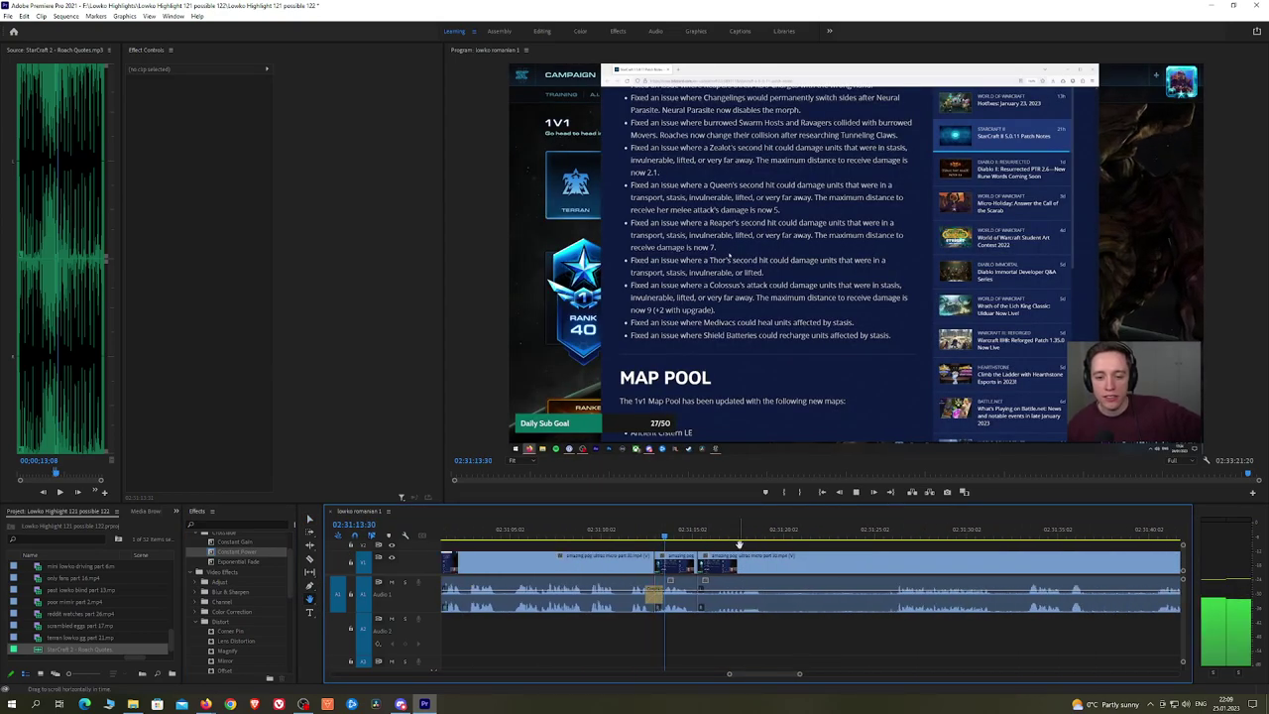
left_click(897, 538)
key("minus")
key("minus")
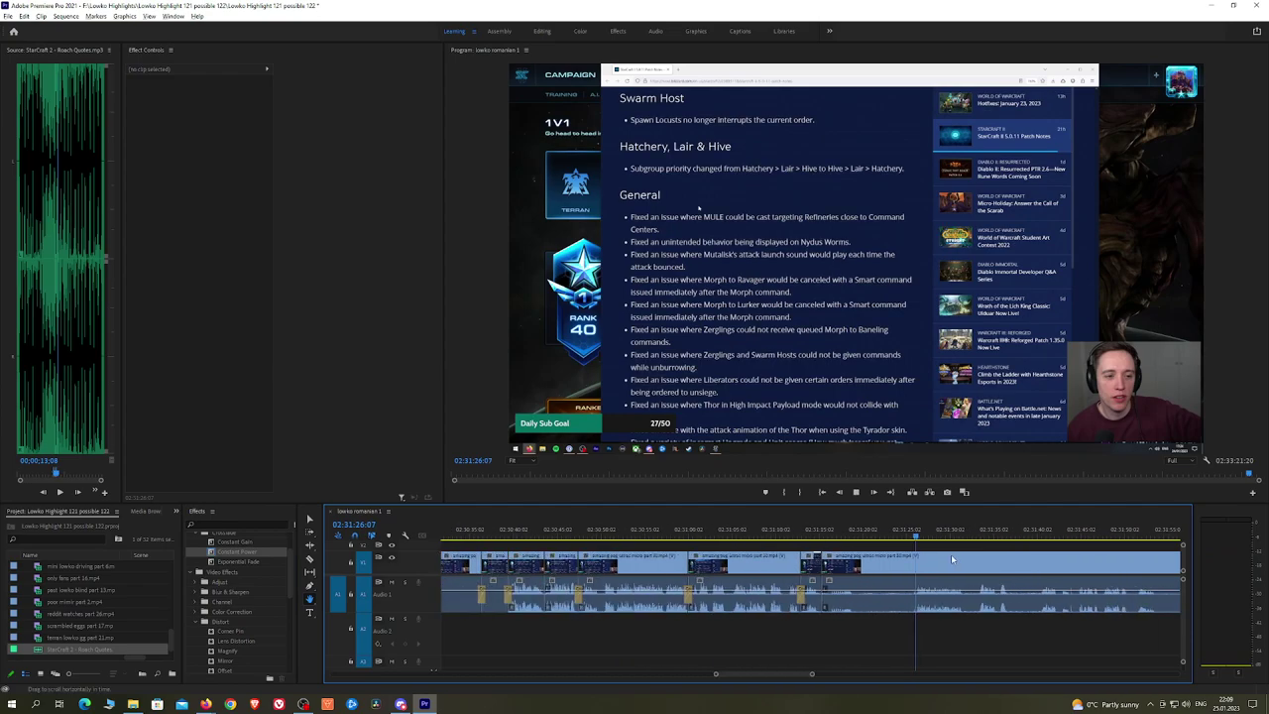
key("space")
left_click_drag(1008, 562, 802, 556)
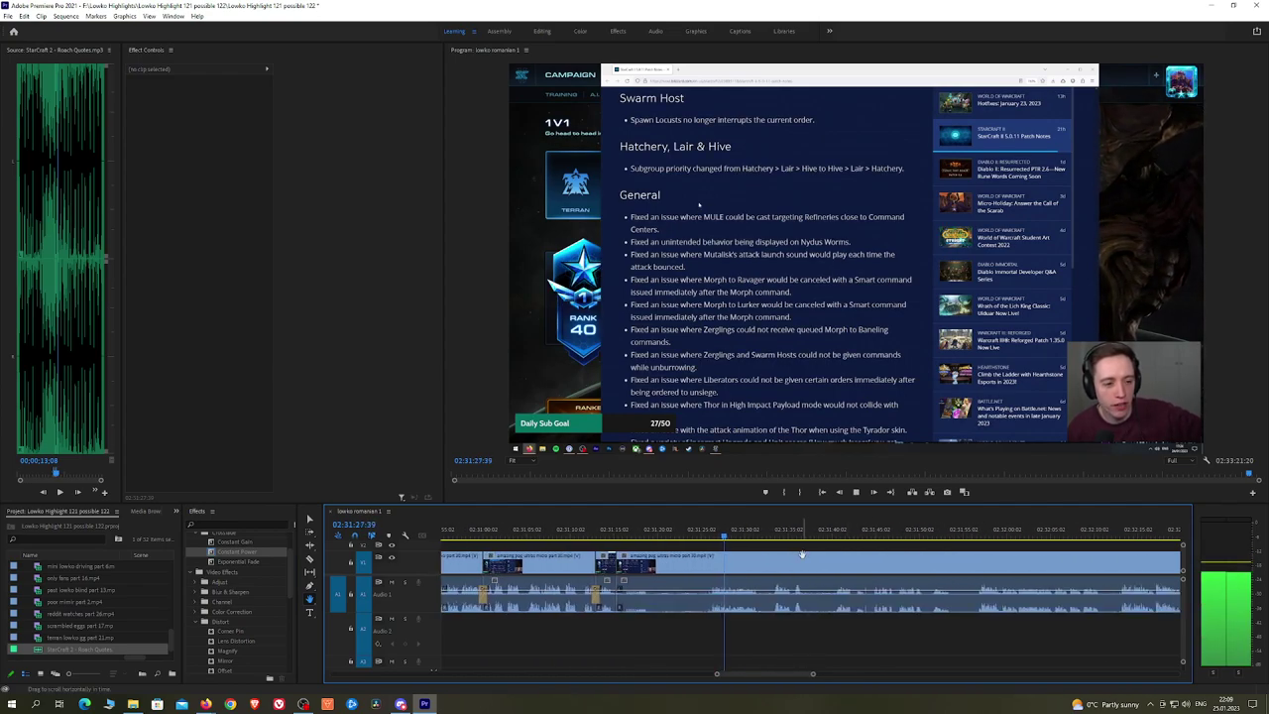
scroll(933, 564, "down", 4)
Step: Zoom in on the audio waveforms and replay from 02:31:40:24
key("equal")
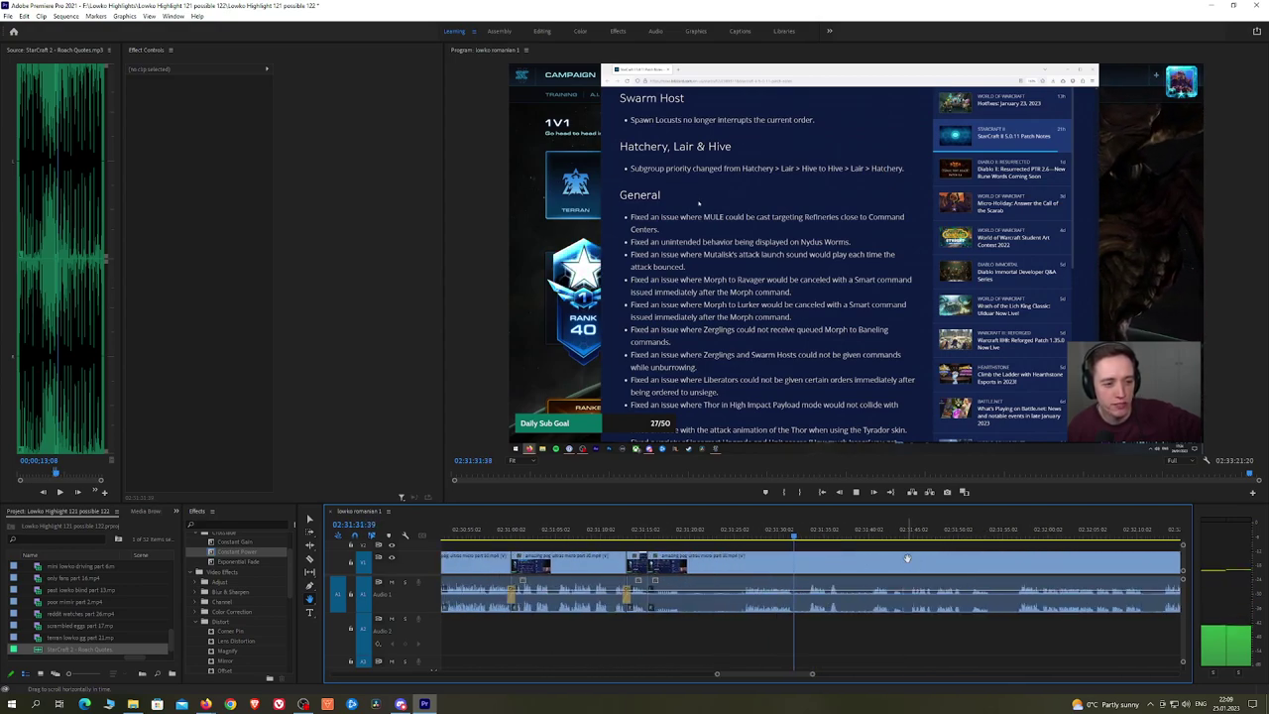
key("equal")
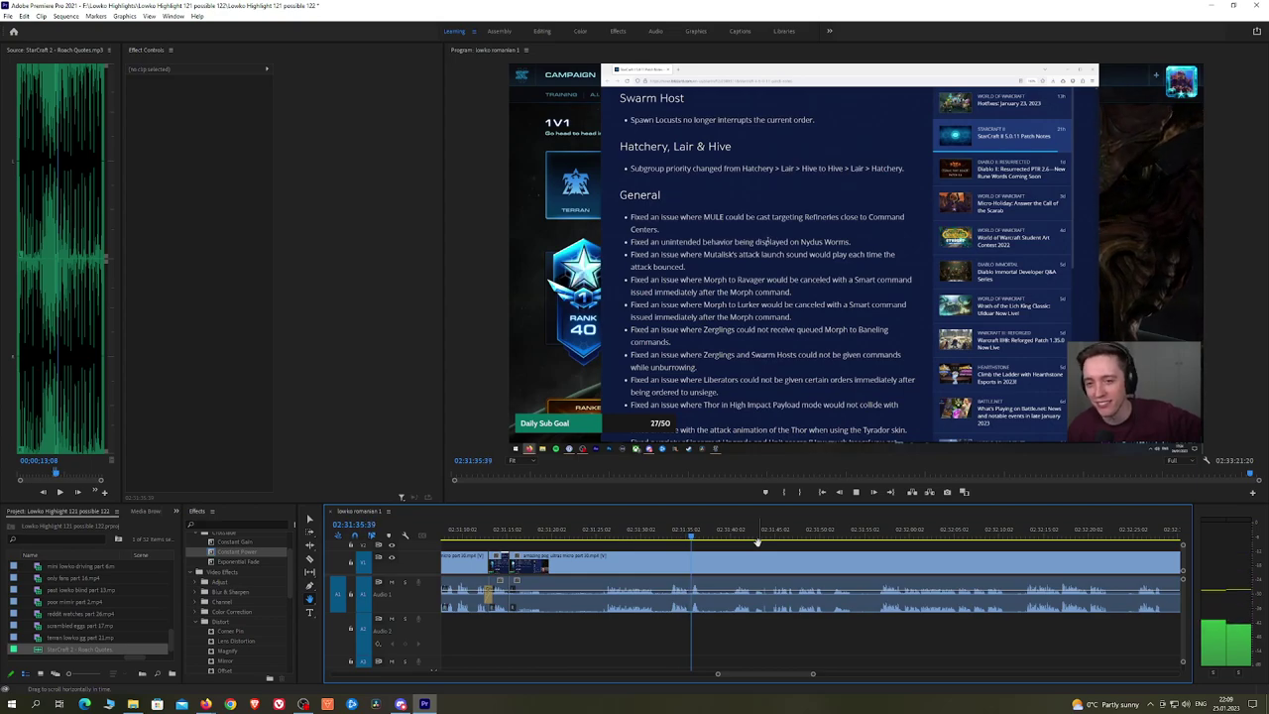
left_click(735, 535)
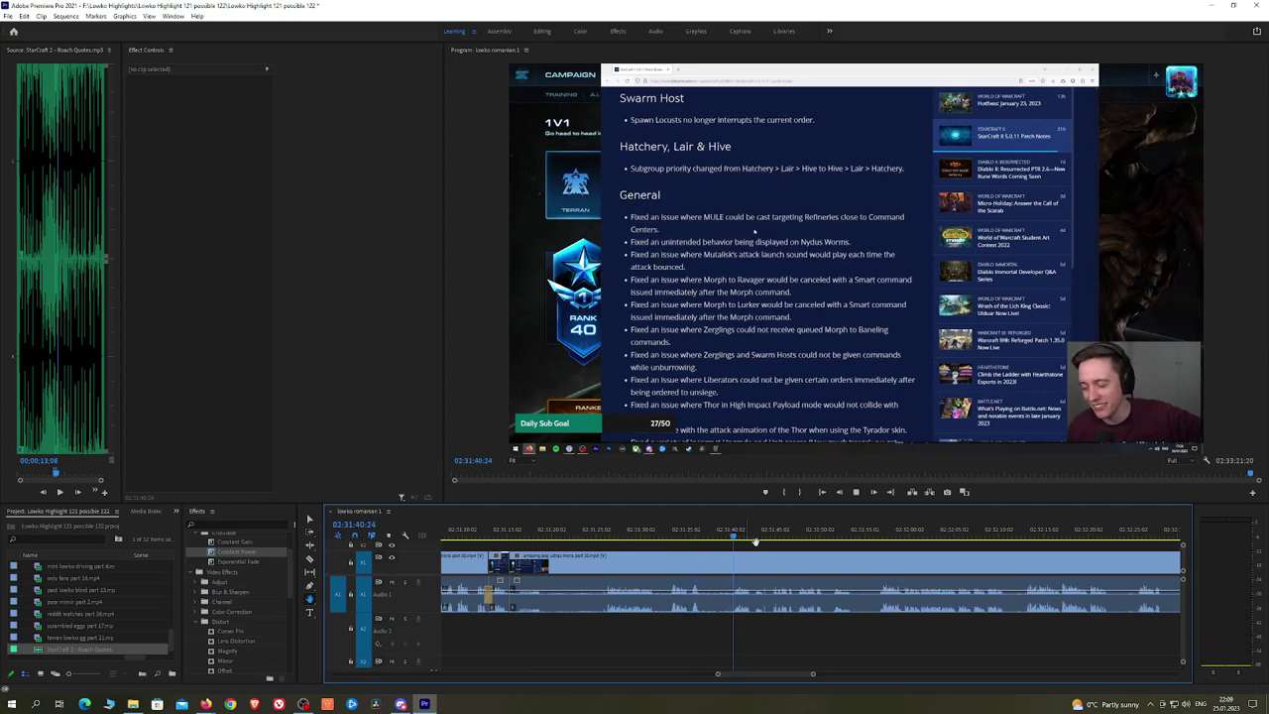
scroll(756, 543, "down", 2)
key("space")
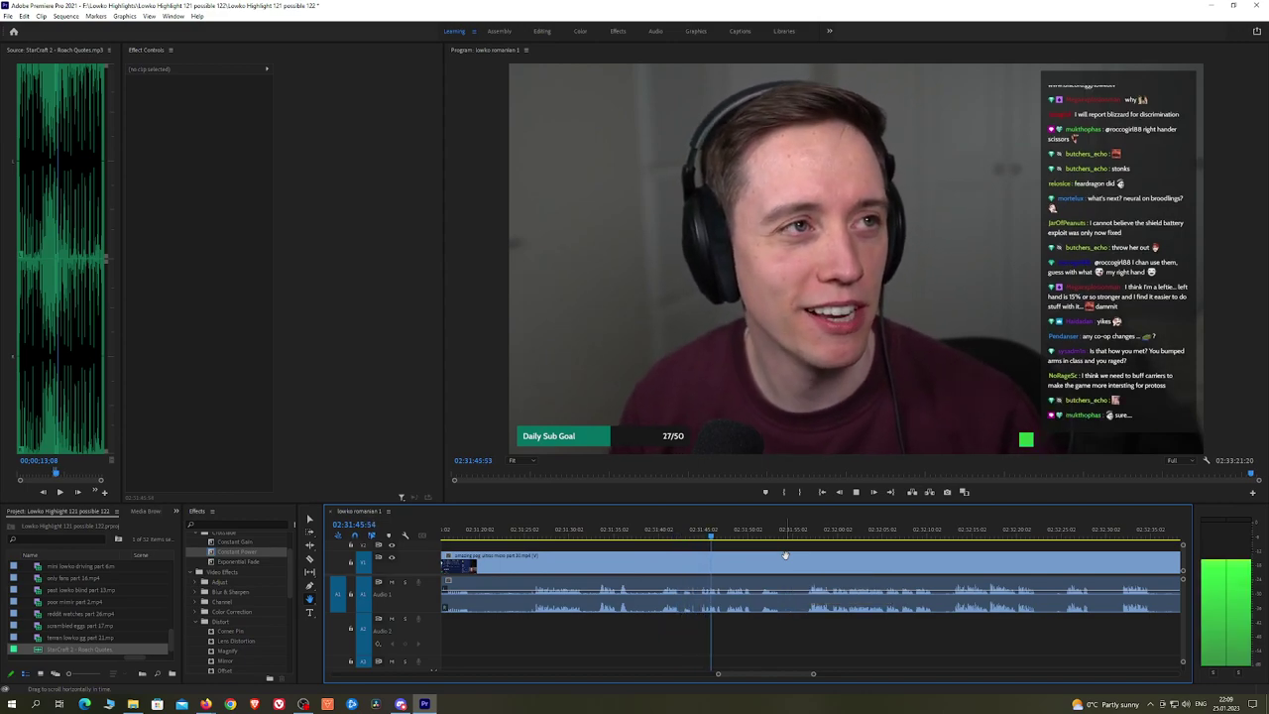
scroll(788, 560, "up", 2)
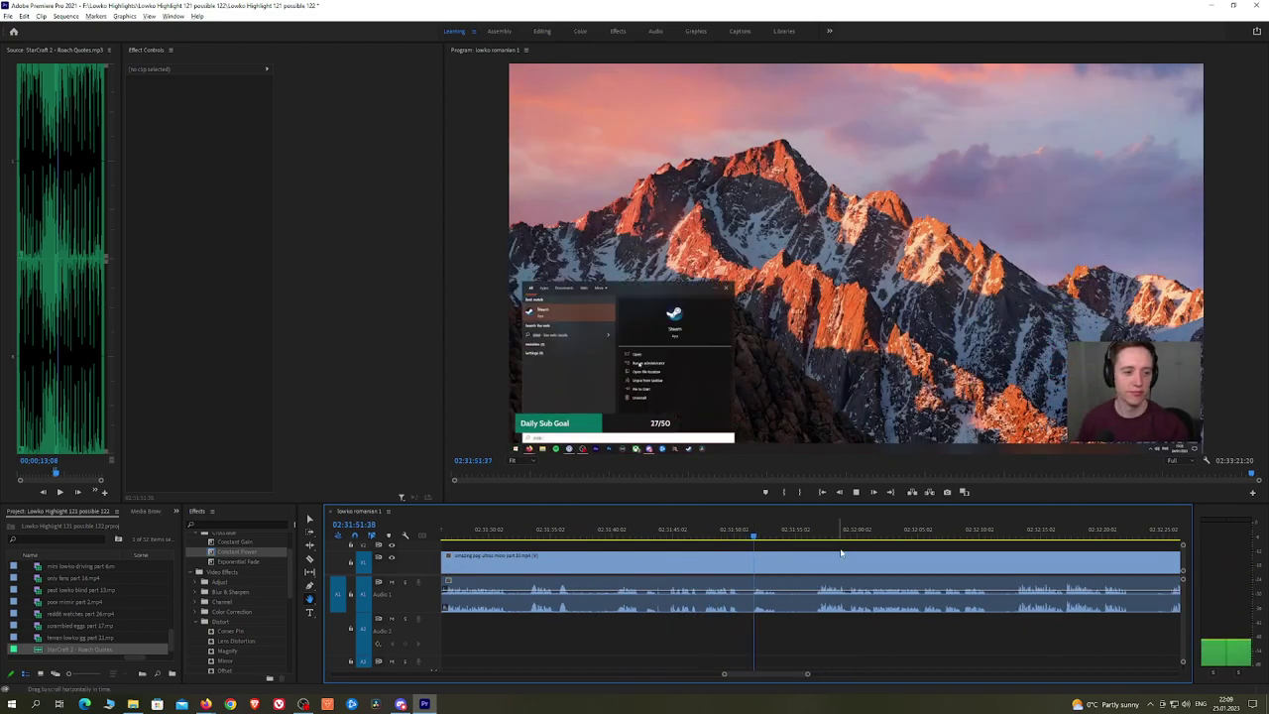
scroll(921, 557, "down", 10)
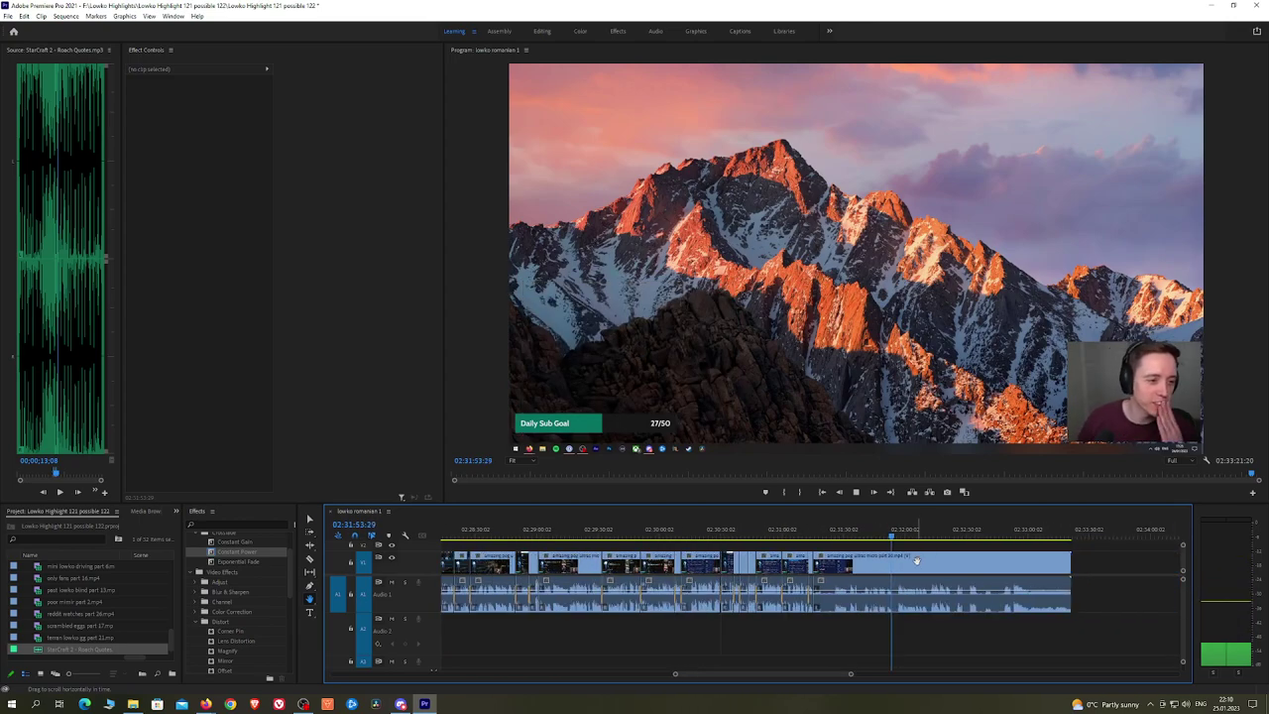
Step: Delete the trailing stream section so the sequence ends at 02:31:15:19, and save
left_click(923, 560)
key("Delete")
key("ctrl+s")
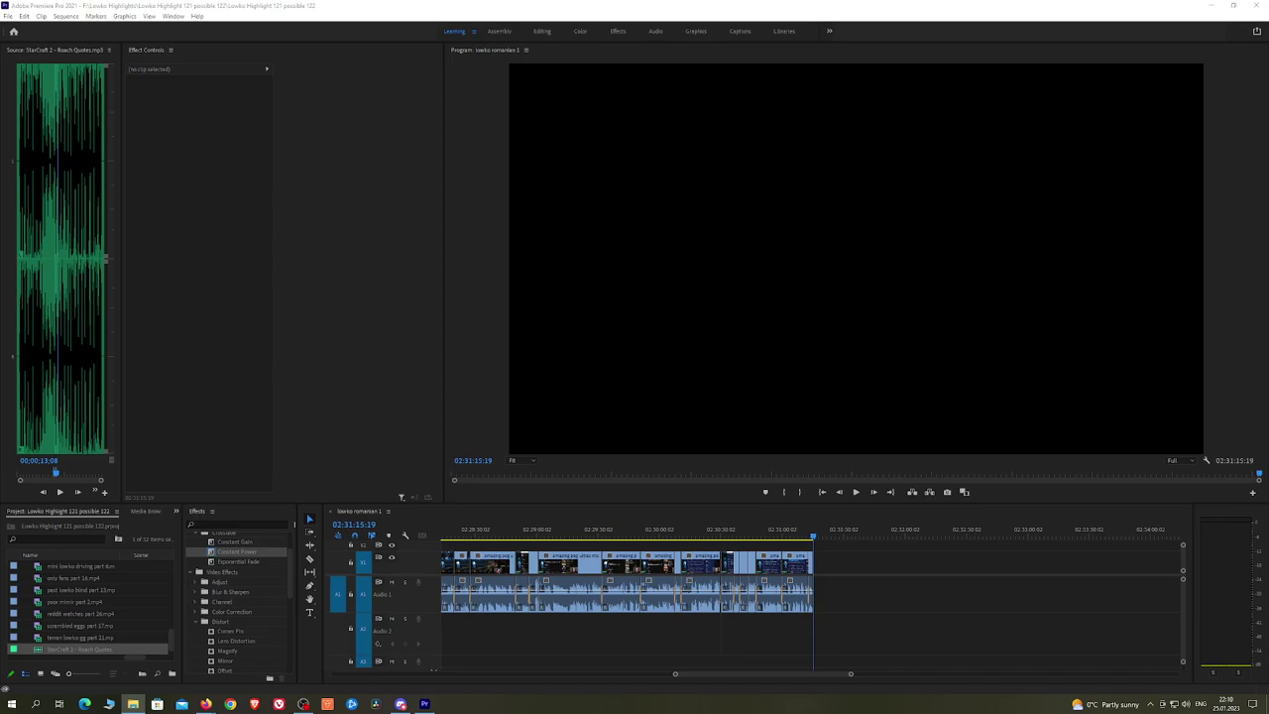
Step: Append both shut up reference clips and 'moon is tiny lol.mp4' after the last stream clip
left_click_drag(430, 419, 109, 624)
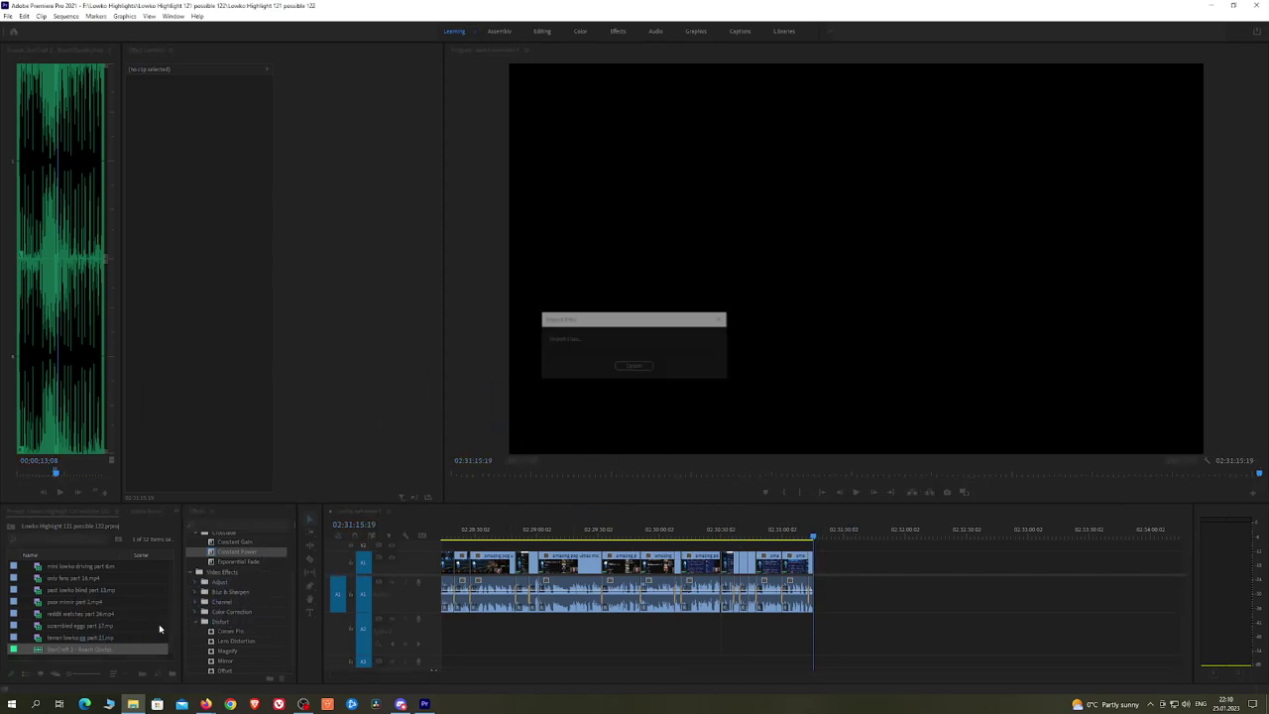
scroll(844, 569, "up", 4)
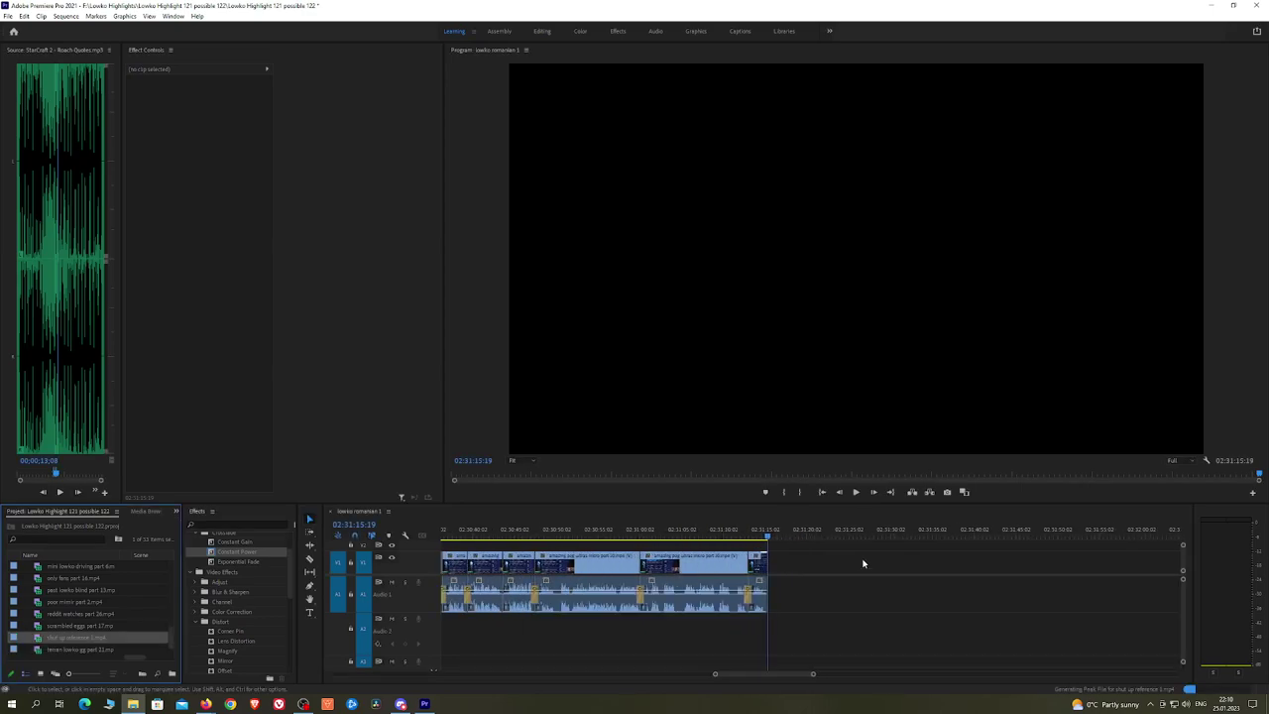
left_click_drag(55, 644, 896, 567)
scroll(895, 567, "down", 5)
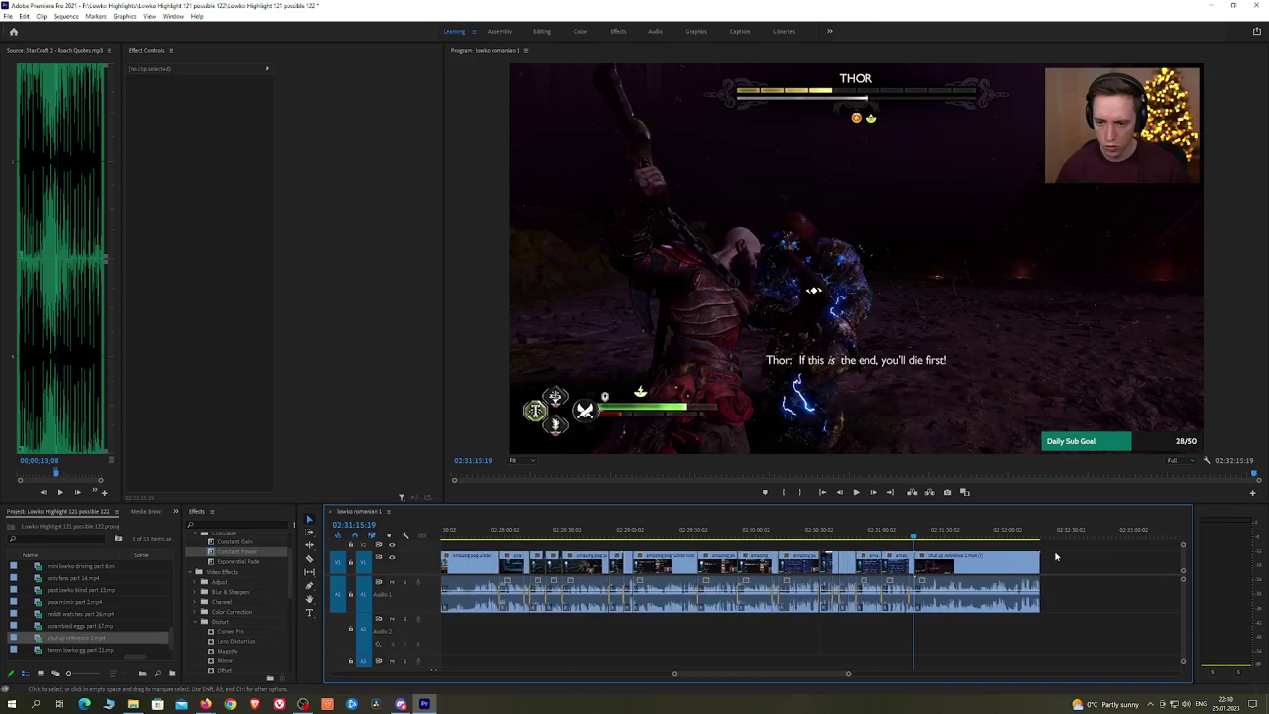
scroll(729, 547, "up", 3)
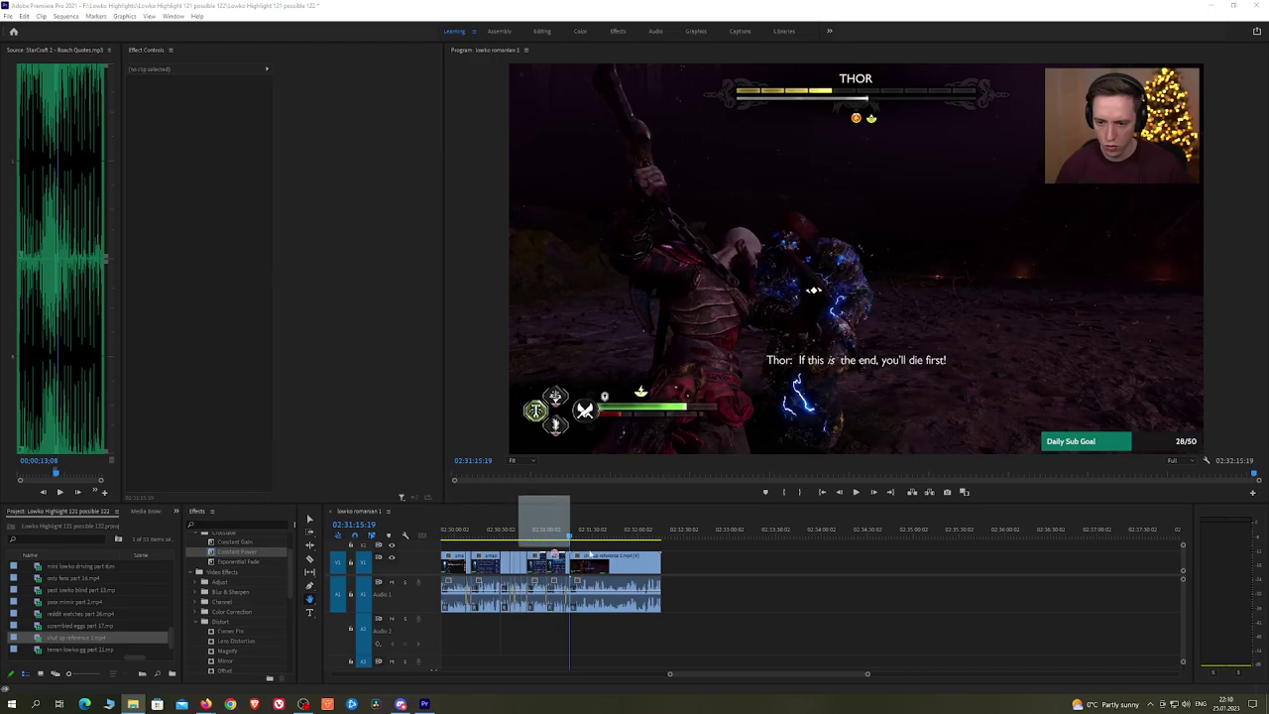
left_click_drag(697, 568, 681, 568)
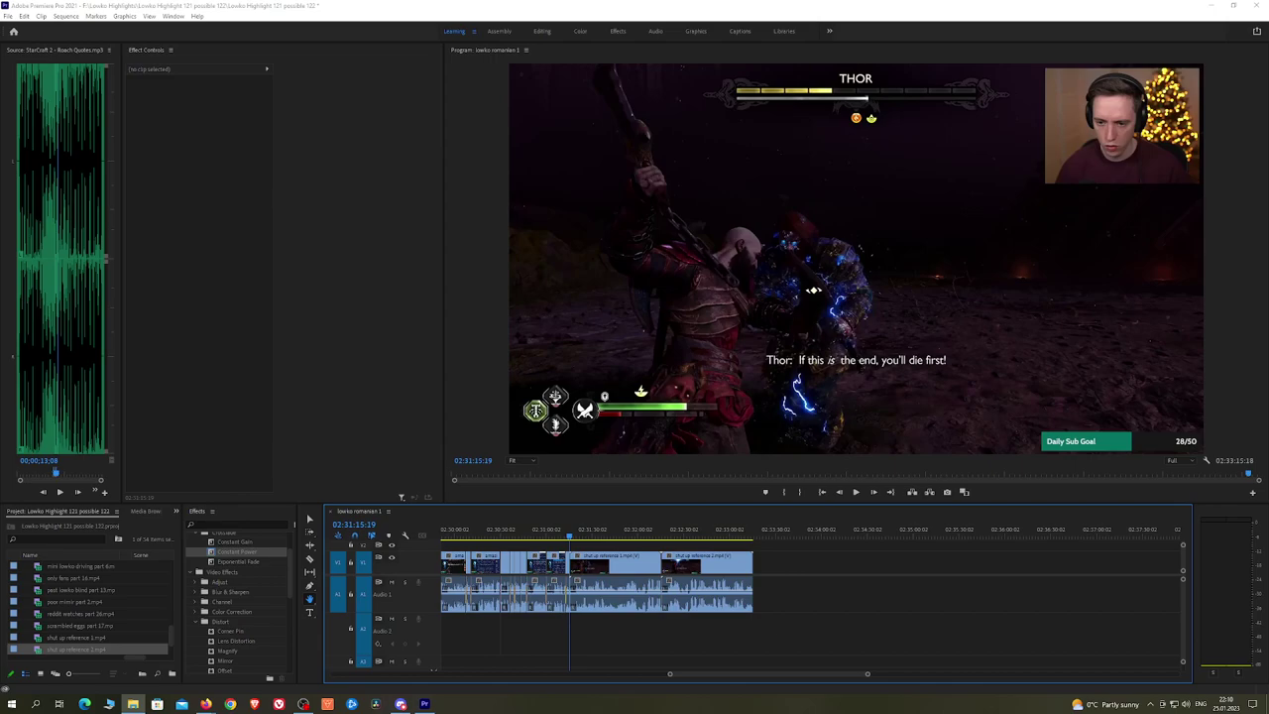
left_click_drag(82, 348, 762, 570)
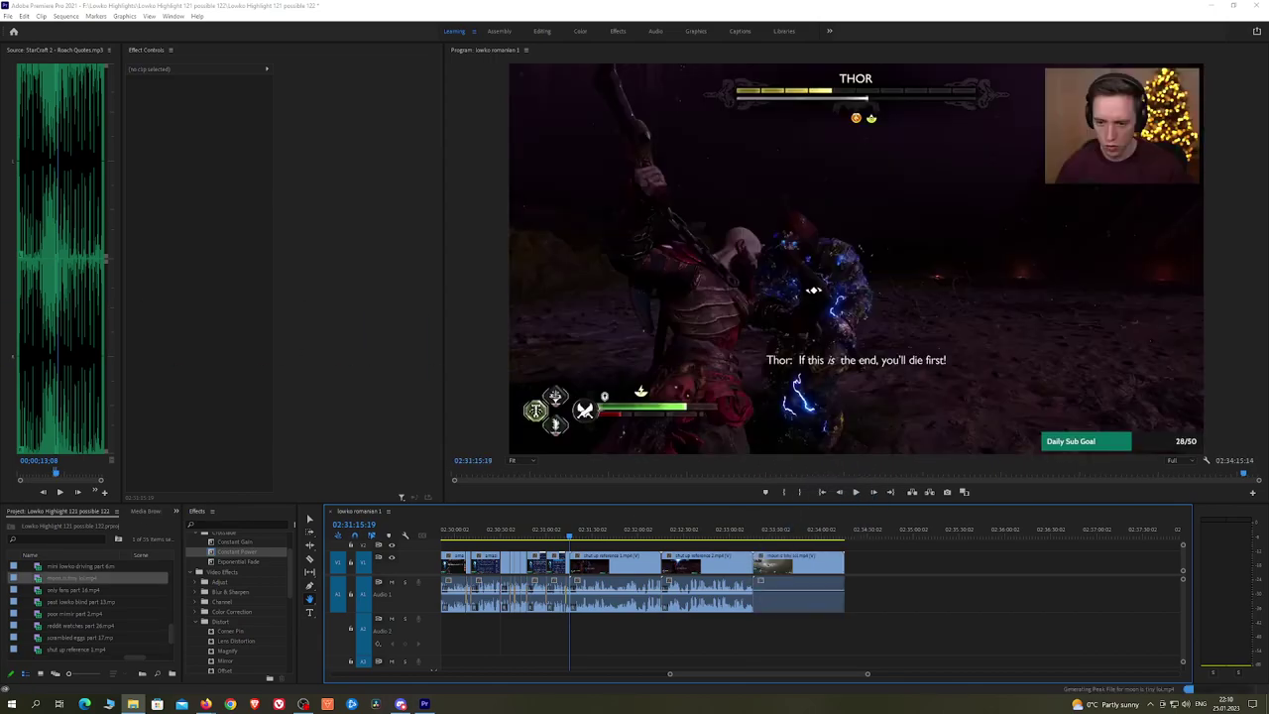
left_click_drag(708, 451, 866, 557)
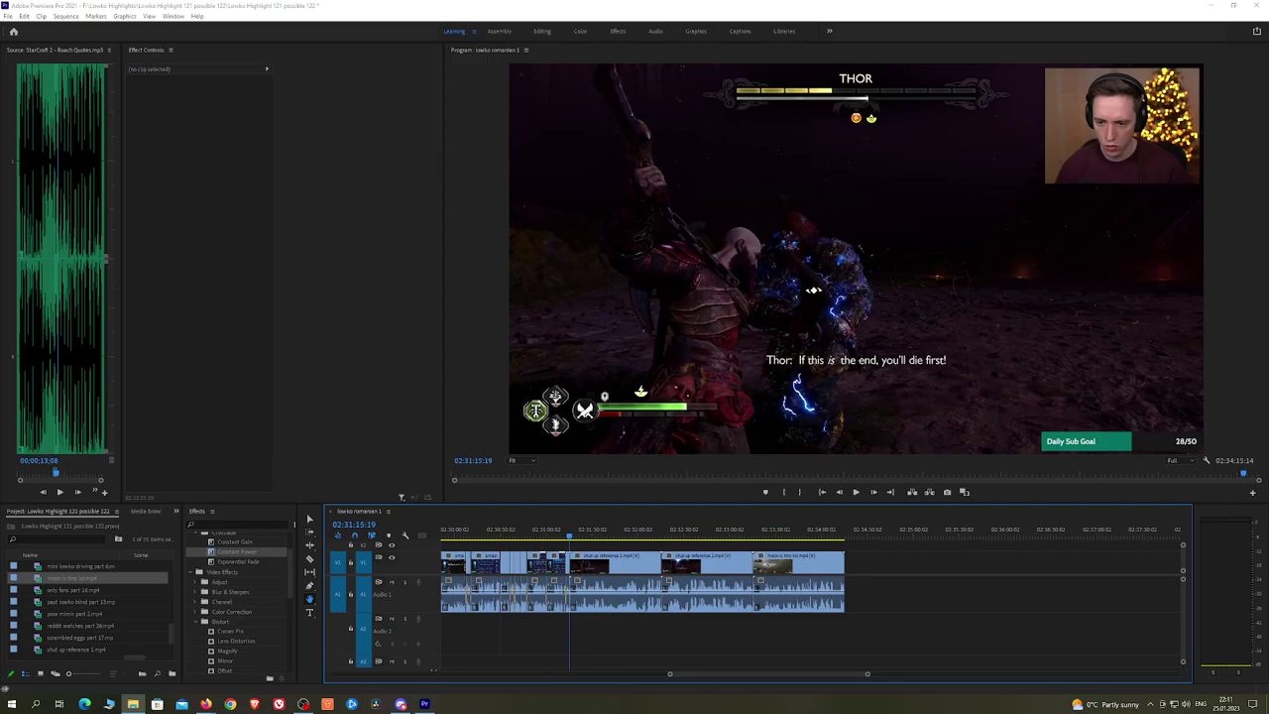
Step: Append sound of chimes 1.mp4, sound of chimes 2.mp4 and two more clips to the sequence end
left_click_drag(925, 496, 848, 573)
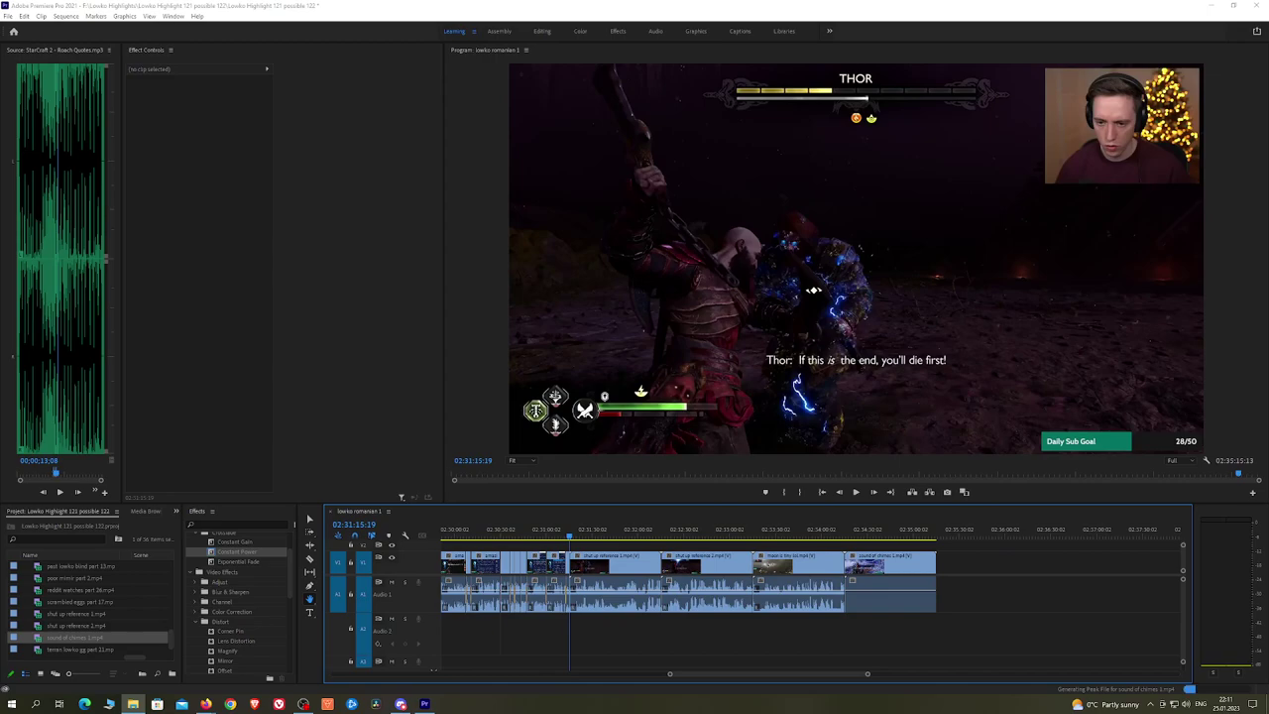
left_click_drag(243, 338, 950, 570)
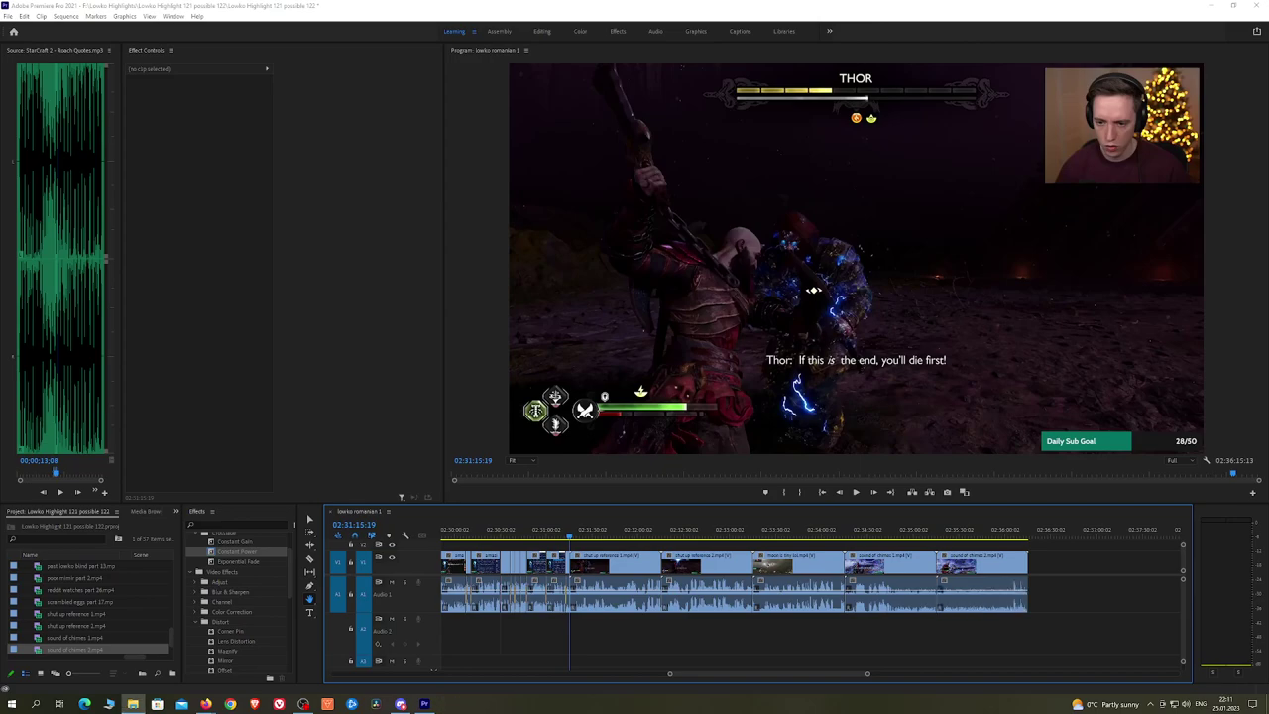
left_click_drag(1058, 572, 1029, 569)
scroll(1052, 555, "down", 3)
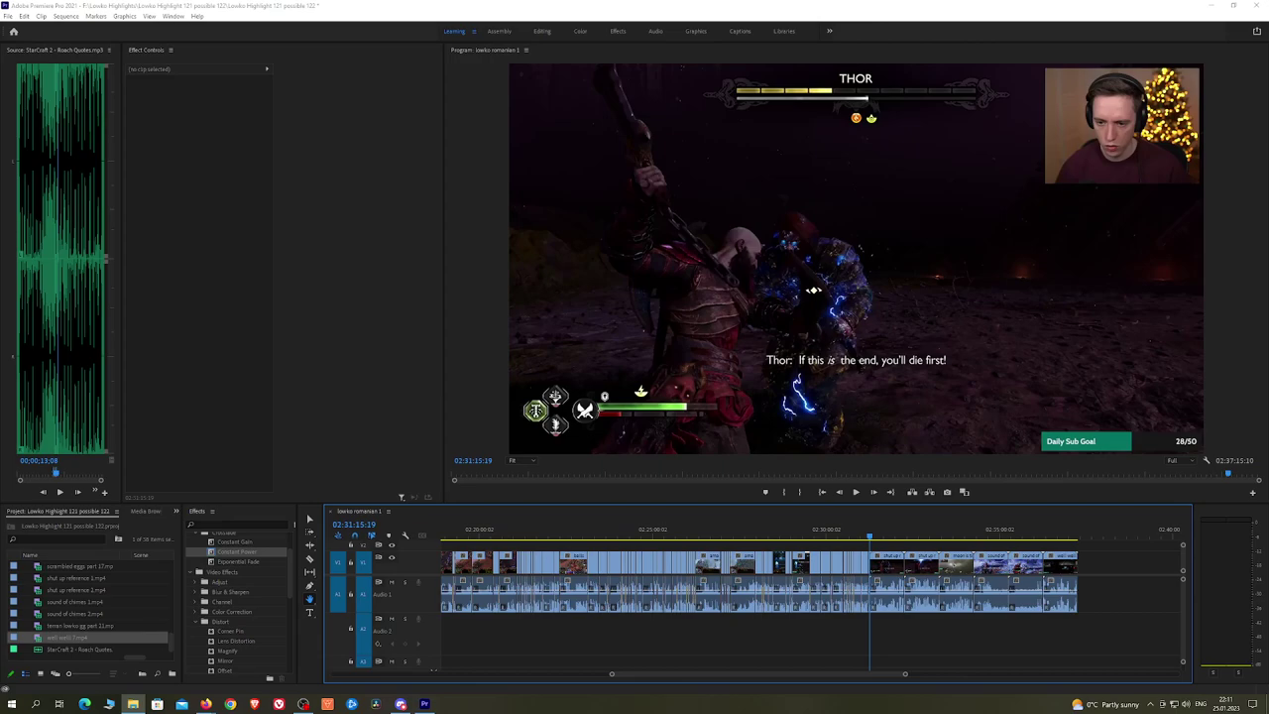
left_click_drag(771, 409, 1083, 569)
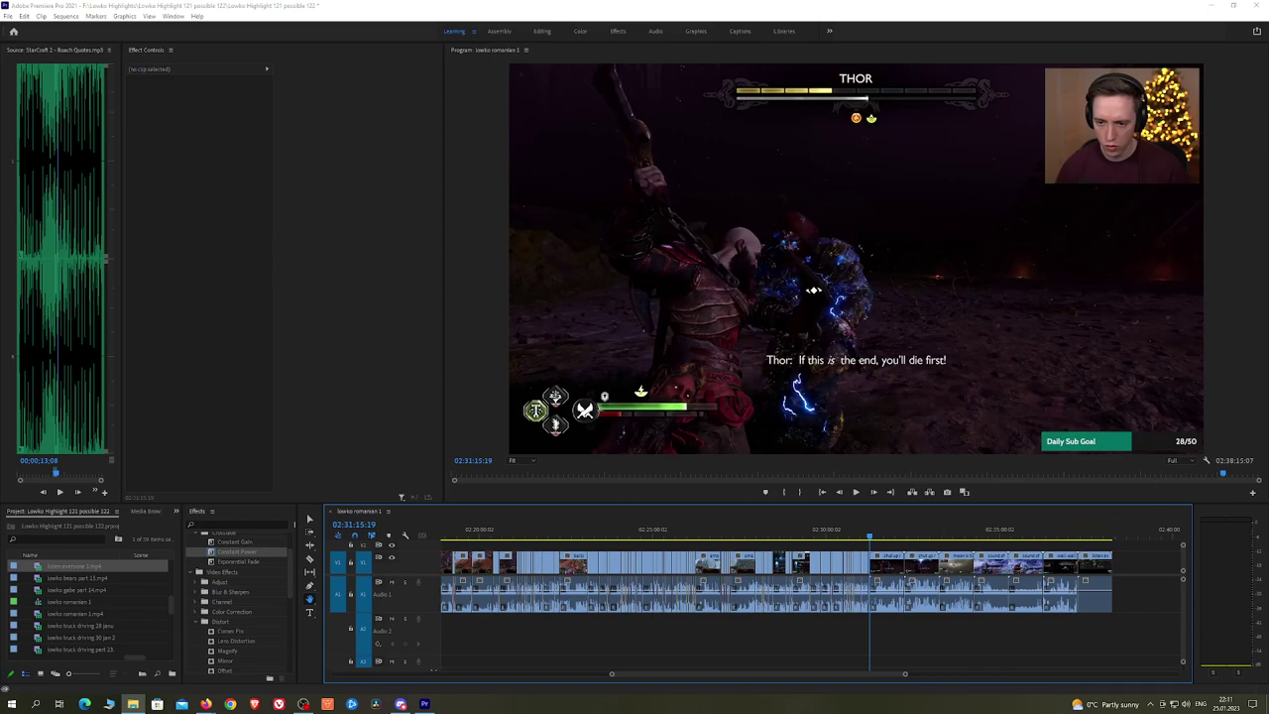
left_click_drag(0, 298, 1131, 566)
scroll(612, 537, "down", 3)
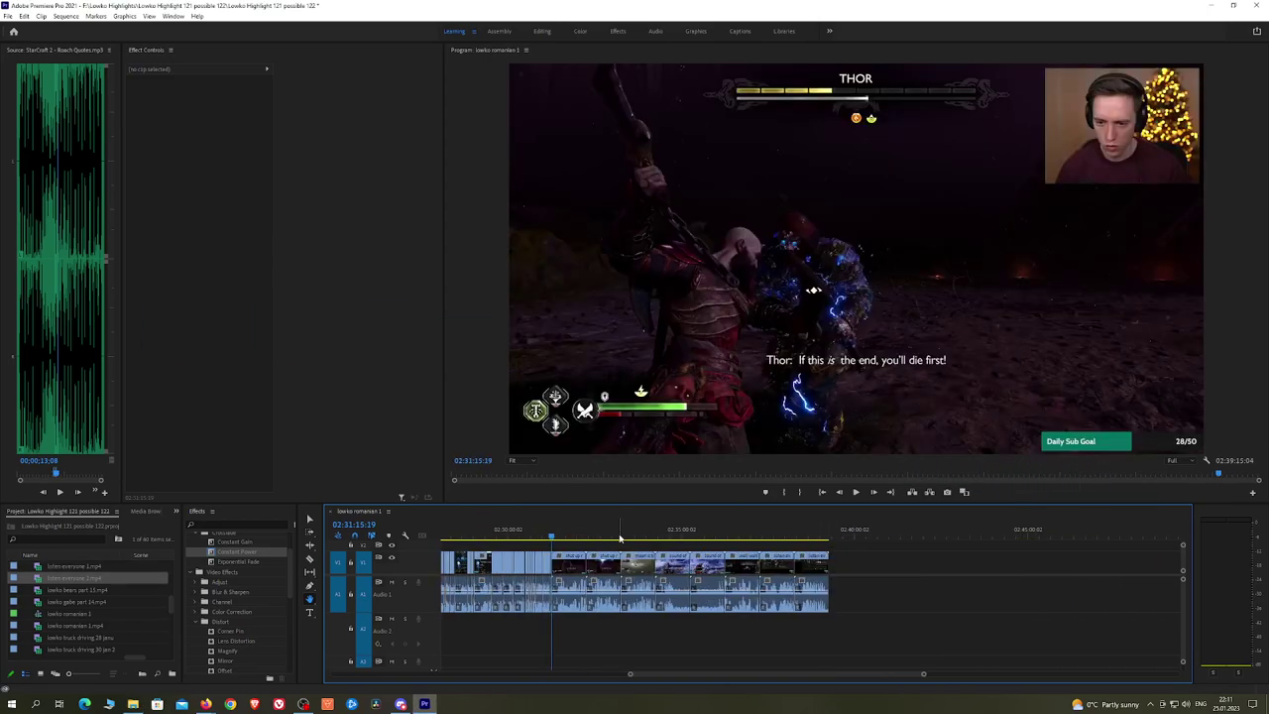
Step: Append six more clips from File Explorer, including a white-thumbnail clip and desk 4.mp4
key("alt+Tab")
left_click_drag(0, 387, 841, 558)
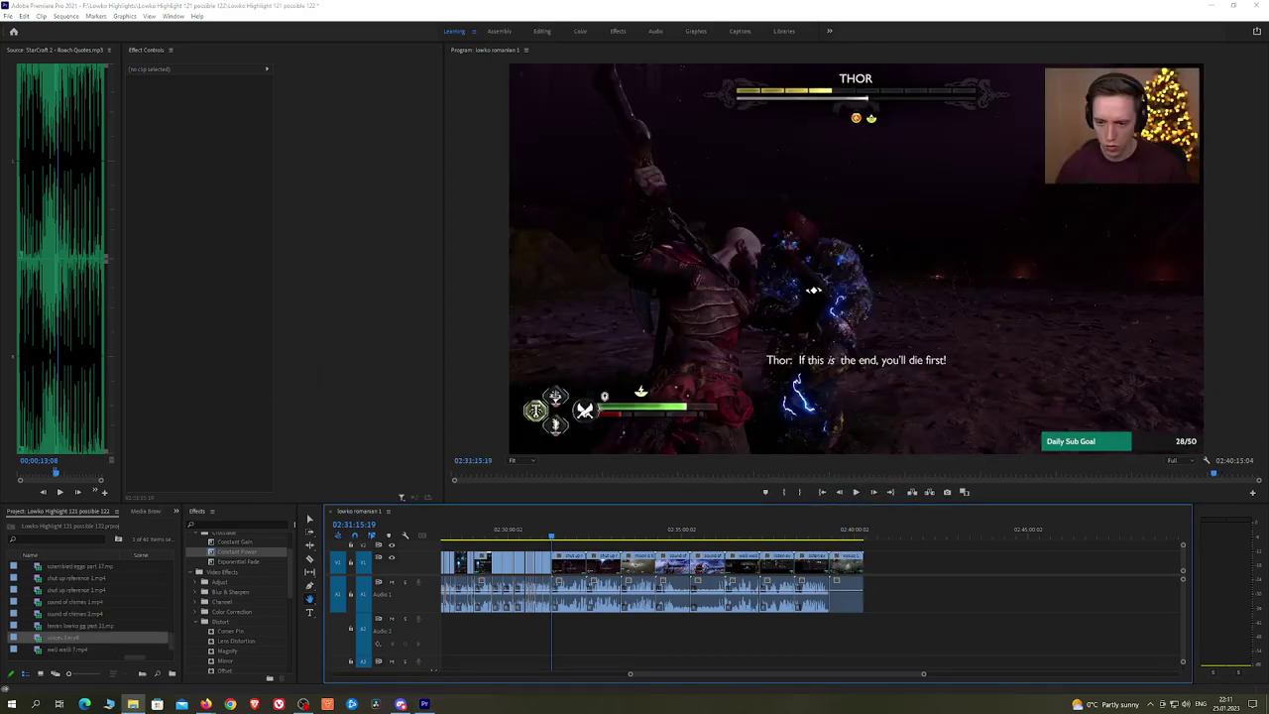
left_click_drag(0, 332, 885, 570)
left_click_drag(0, 318, 910, 561)
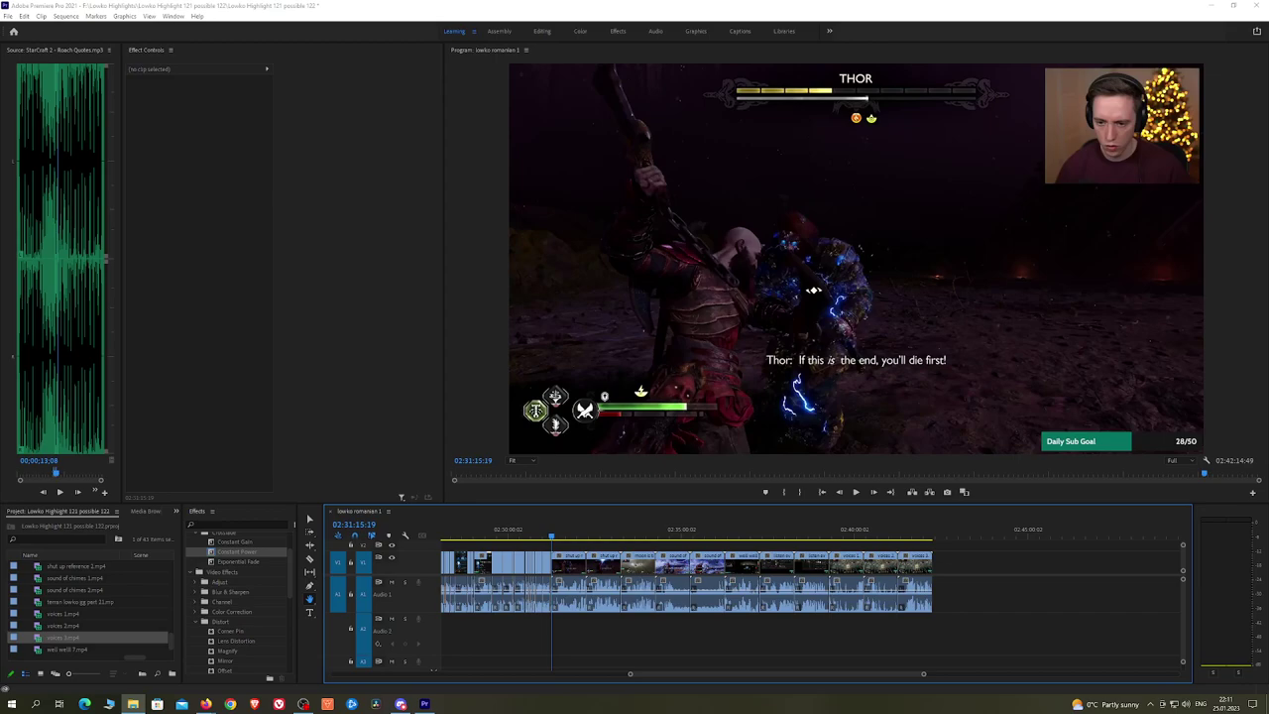
left_click_drag(0, 555, 932, 566)
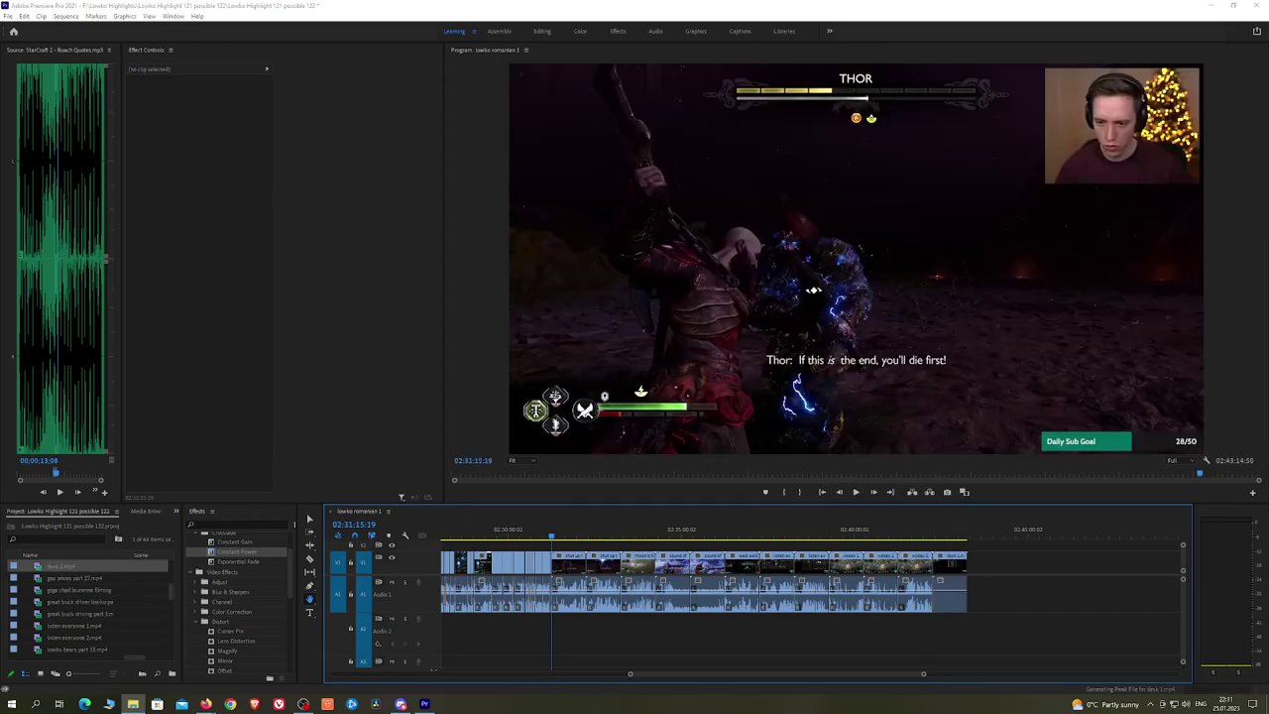
left_click_drag(713, 456, 1005, 570)
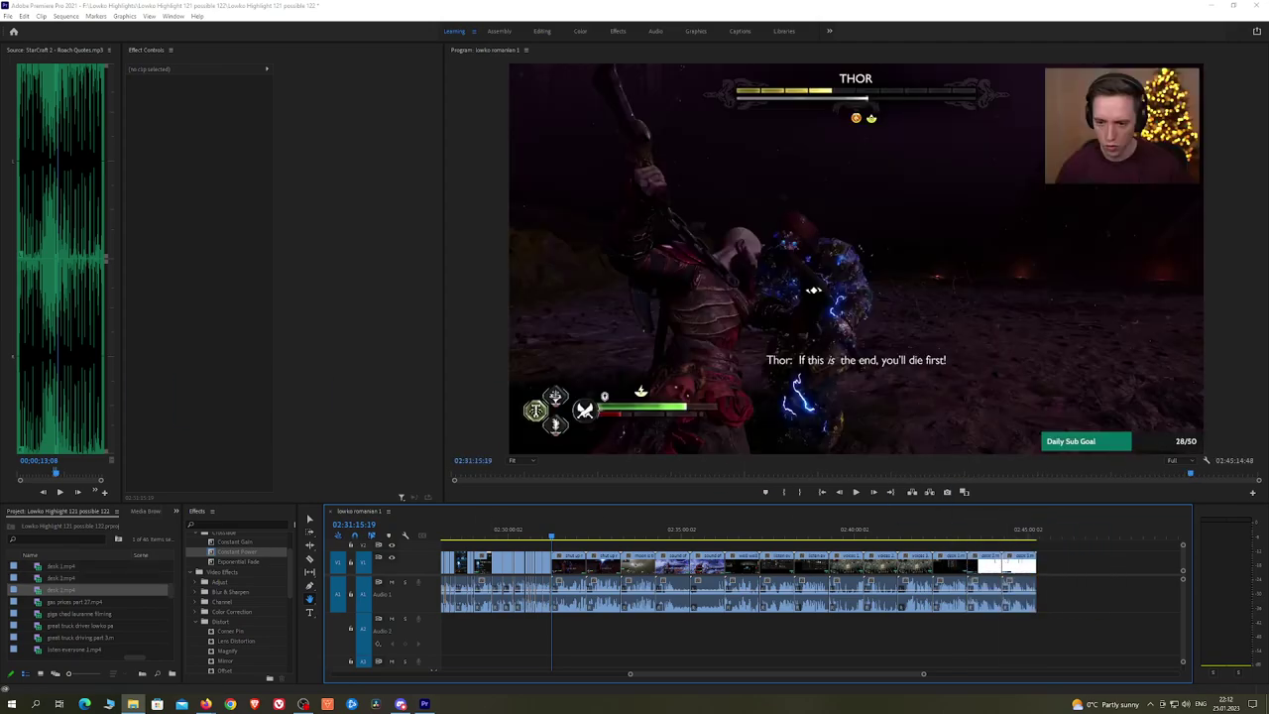
left_click_drag(228, 396, 1046, 567)
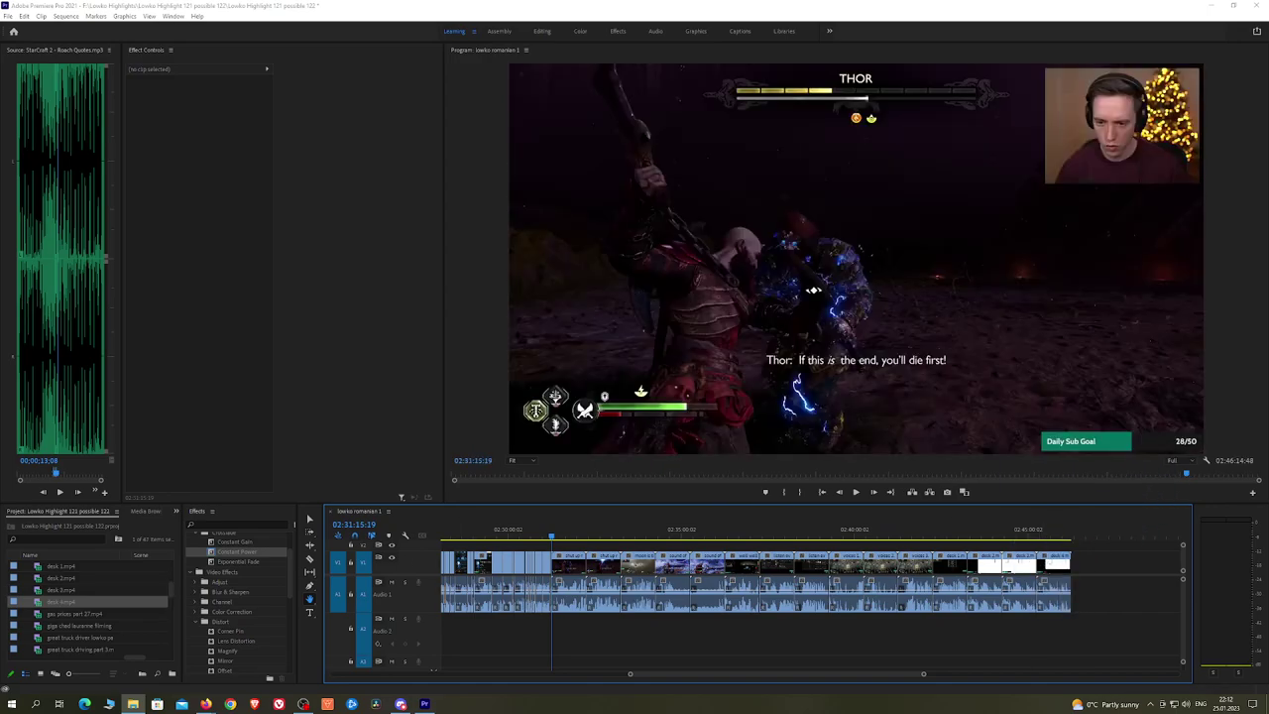
Step: Add three further clips after the last one at the end of V1/A1
left_click_drag(789, 477, 1081, 566)
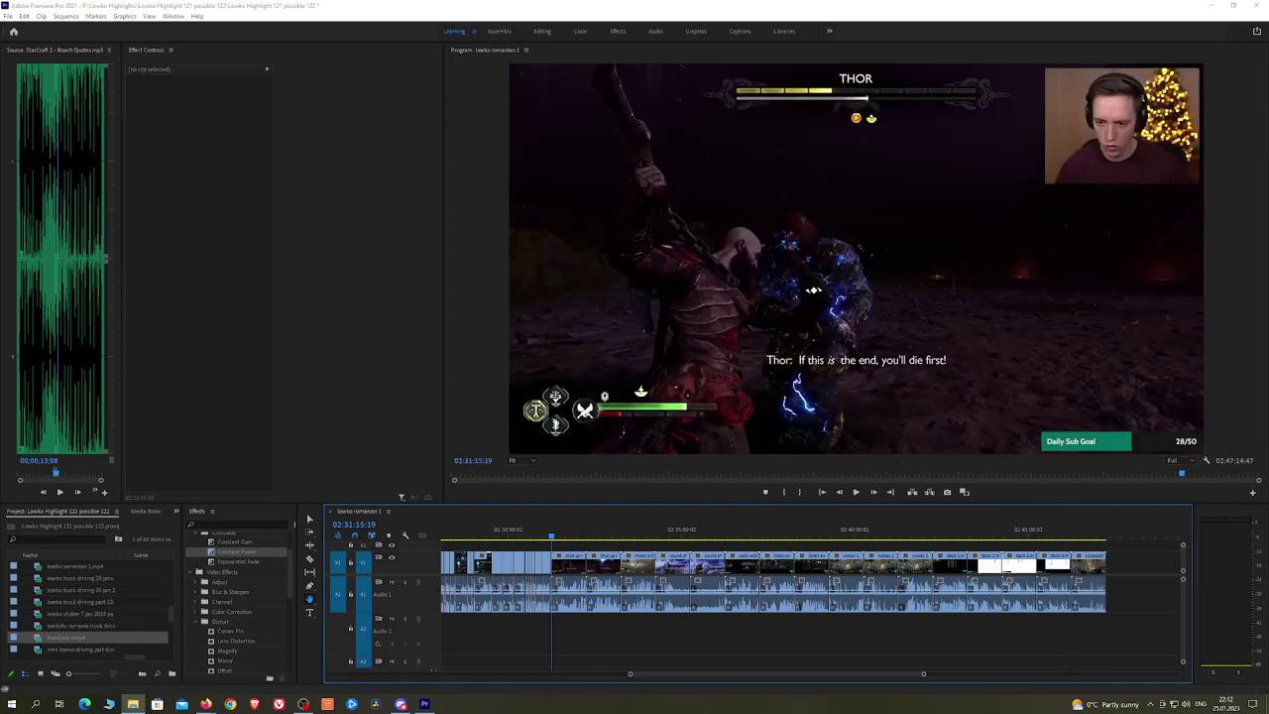
mouse_move(122, 330)
left_mouse_down()
mouse_move(980, 480)
mouse_move(1125, 579)
mouse_move(1111, 583)
left_mouse_up()
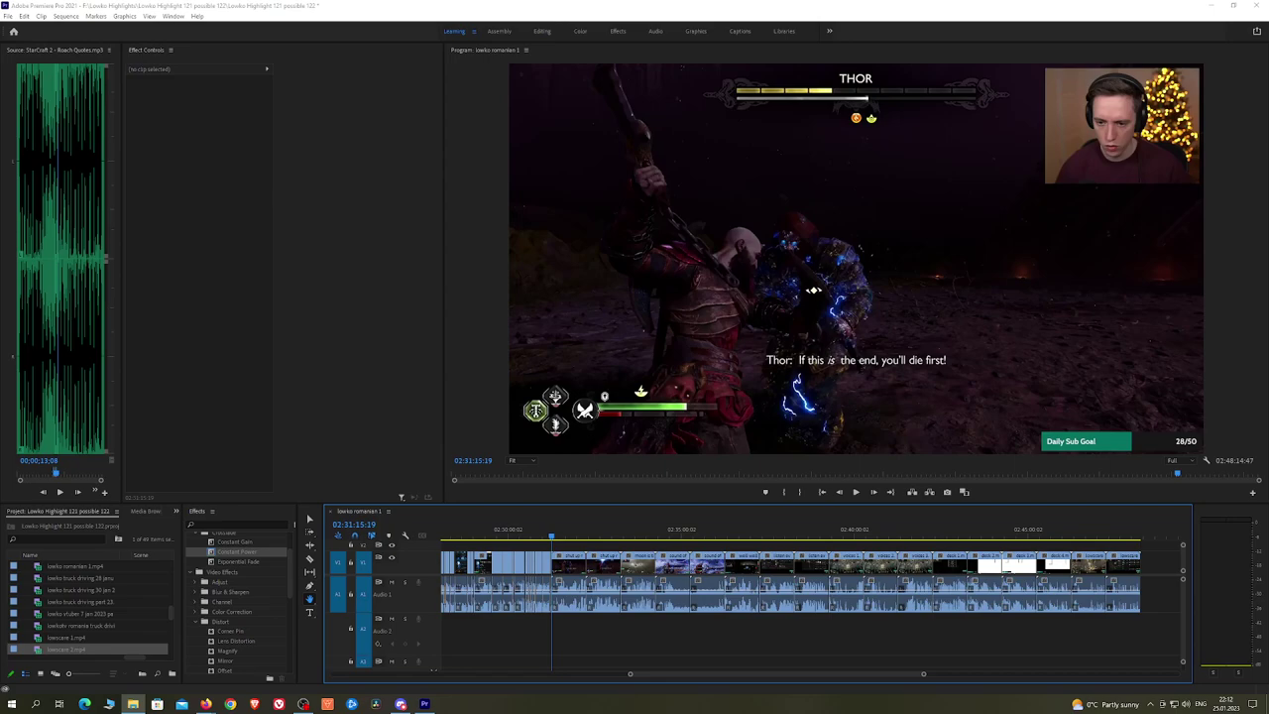
left_click_drag(595, 353, 1151, 566)
left_click_drag(1003, 555, 656, 549)
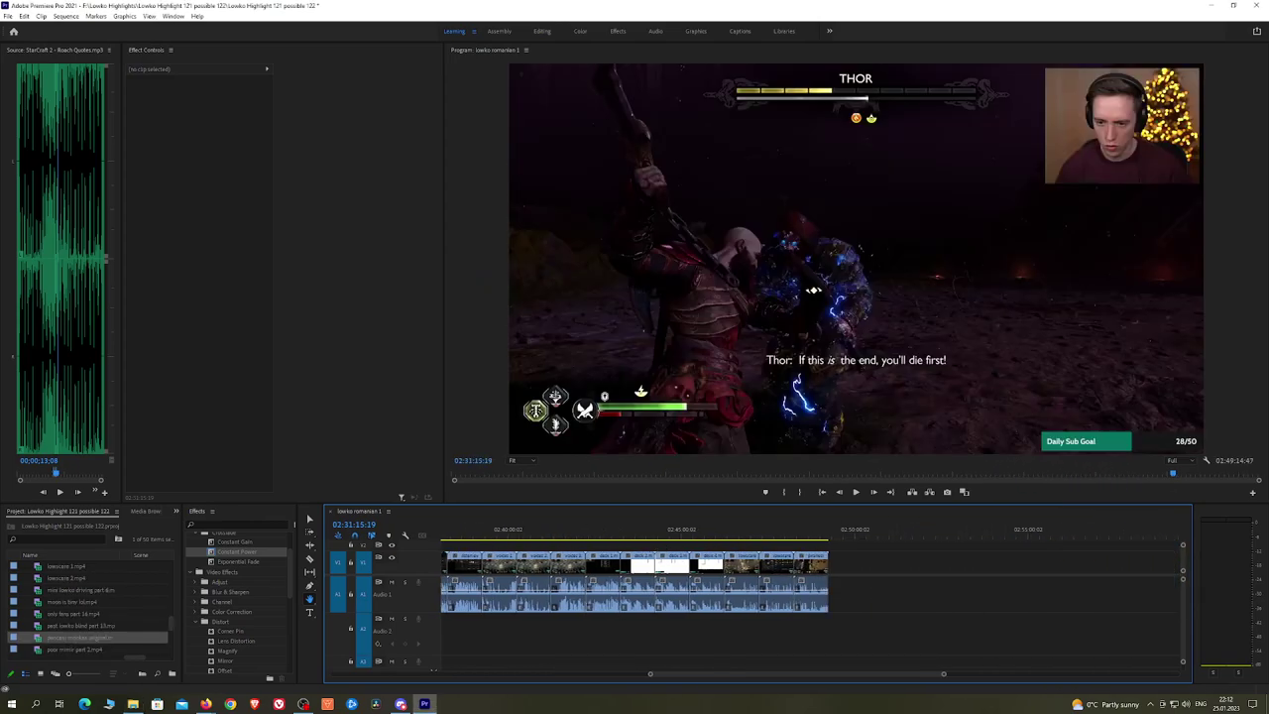
Step: Append six more clips from the file browser to the end of the sequence
left_click(133, 704)
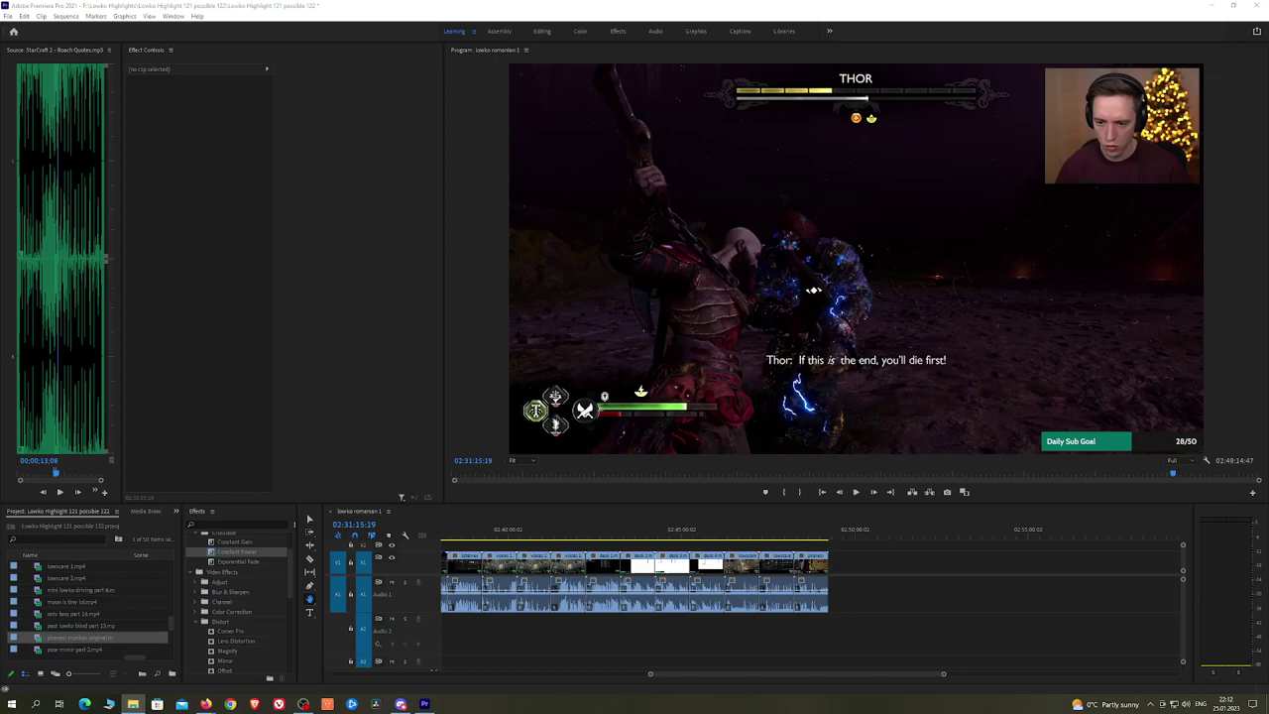
left_click_drag(282, 471, 833, 571)
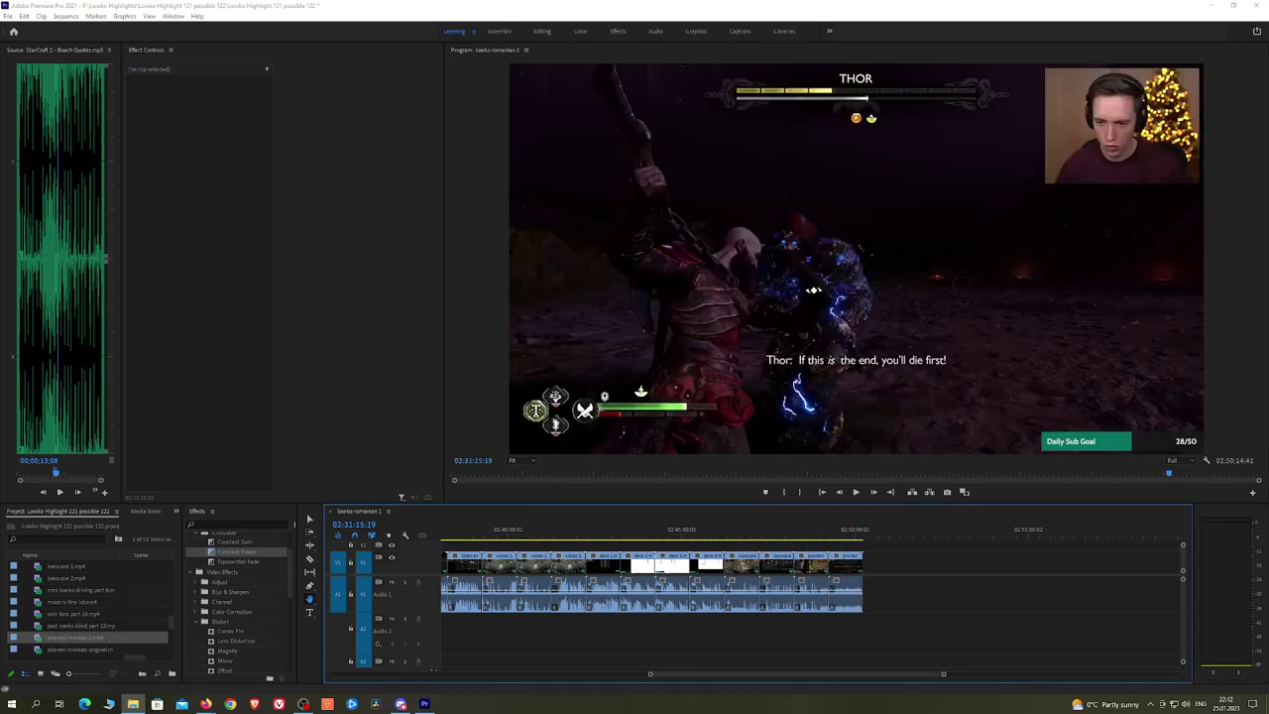
left_click_drag(406, 455, 869, 572)
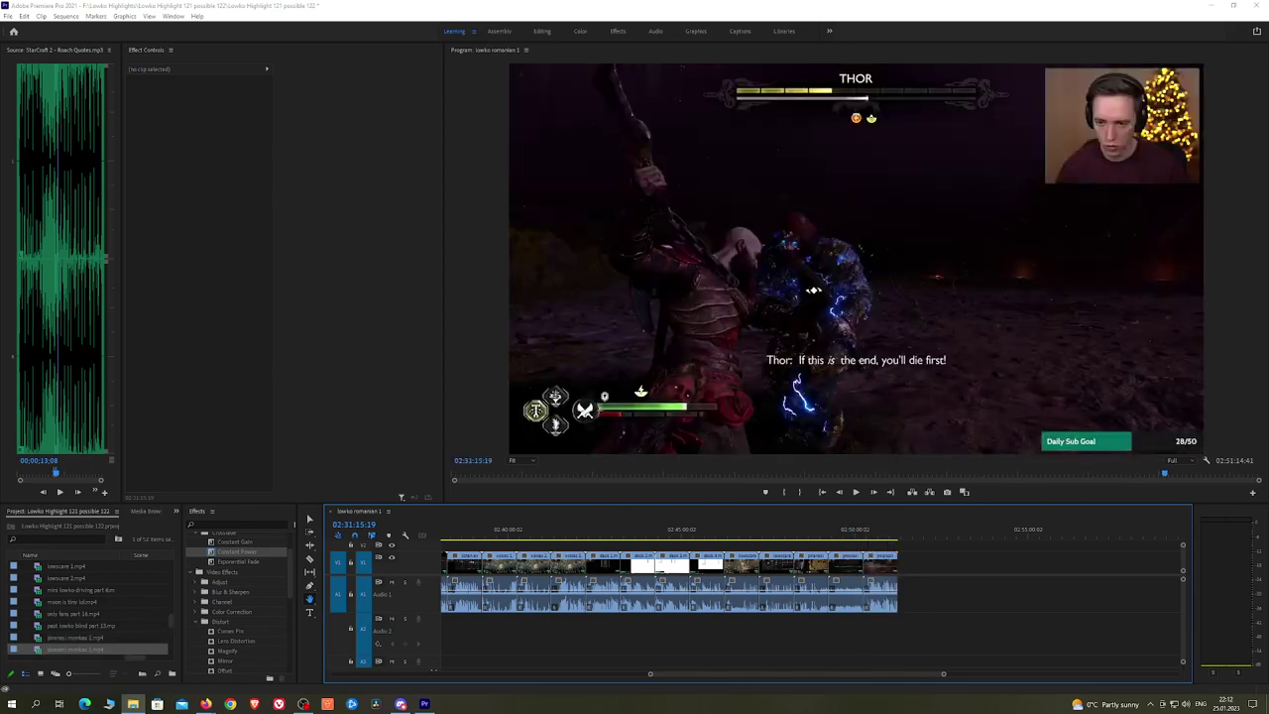
left_click_drag(805, 486, 900, 565)
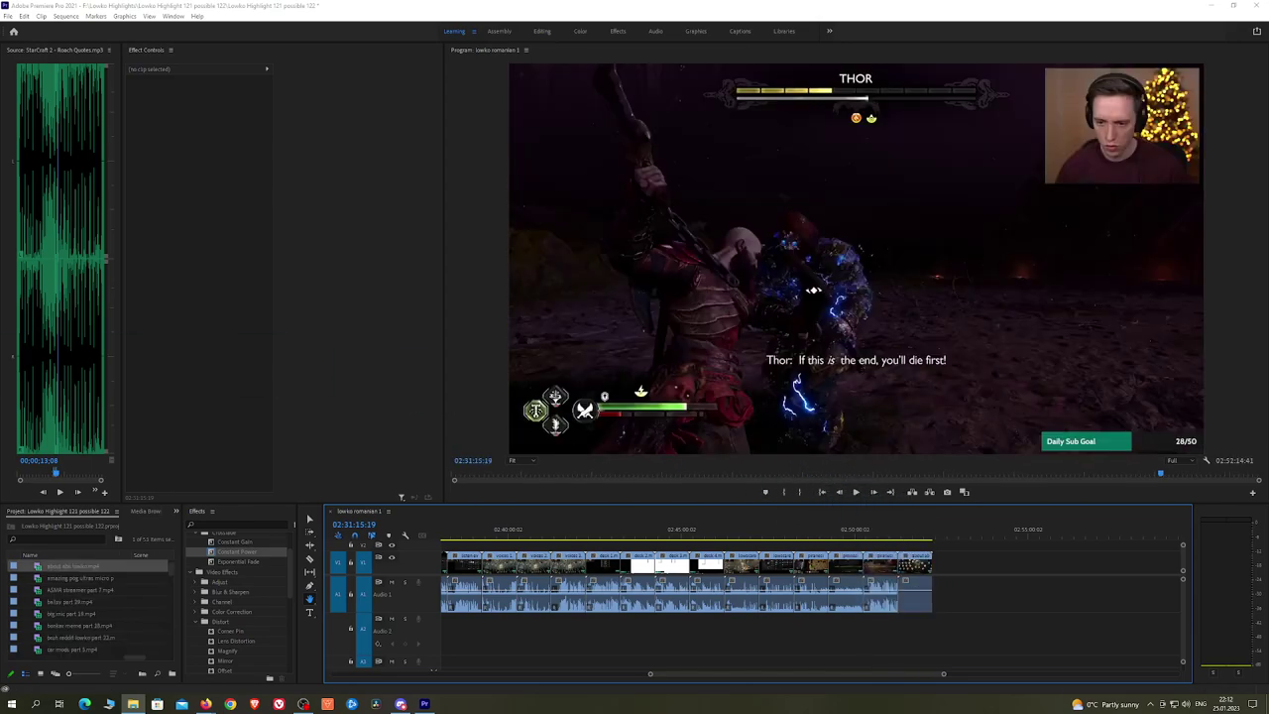
left_click_drag(909, 489, 942, 563)
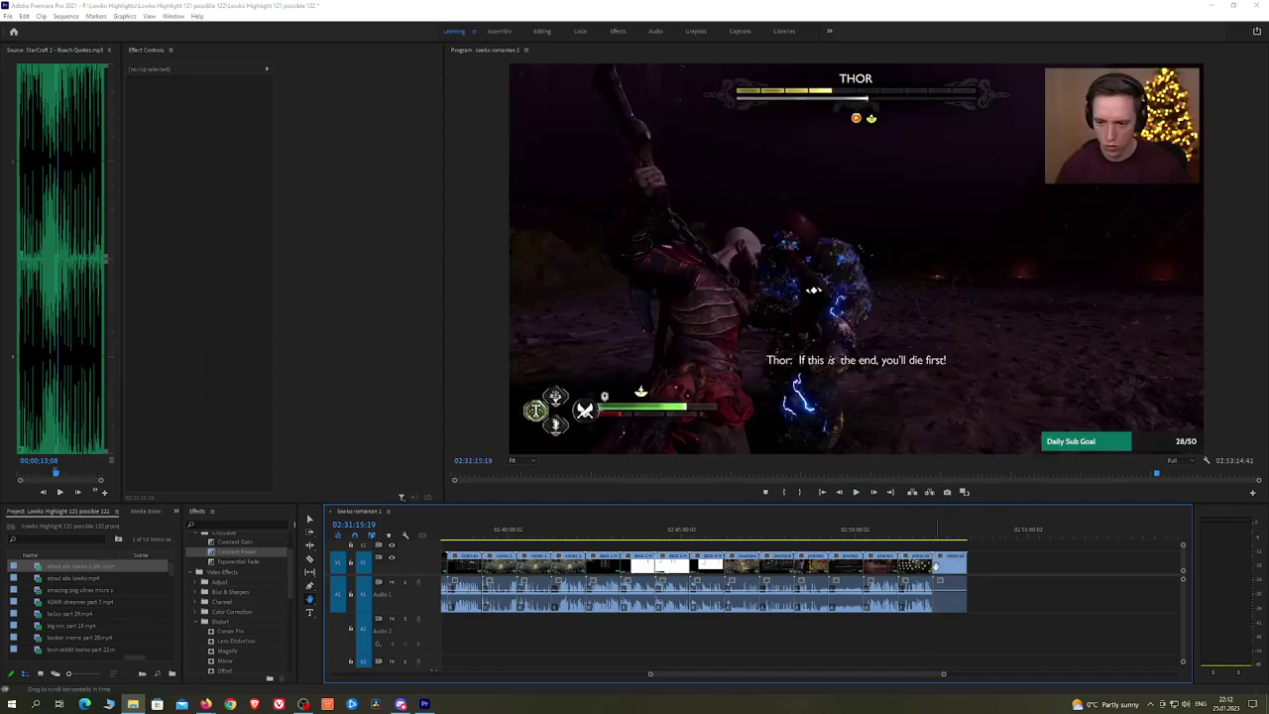
left_click_drag(925, 471, 980, 565)
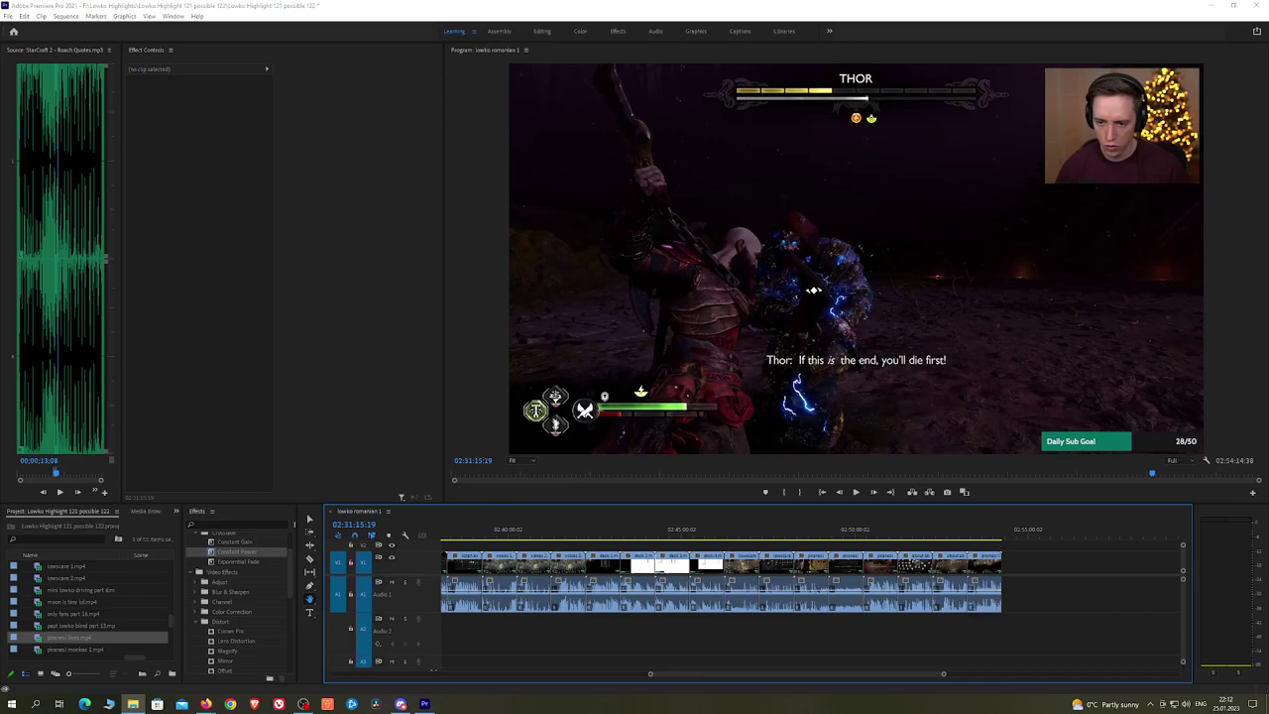
left_click_drag(808, 426, 1009, 563)
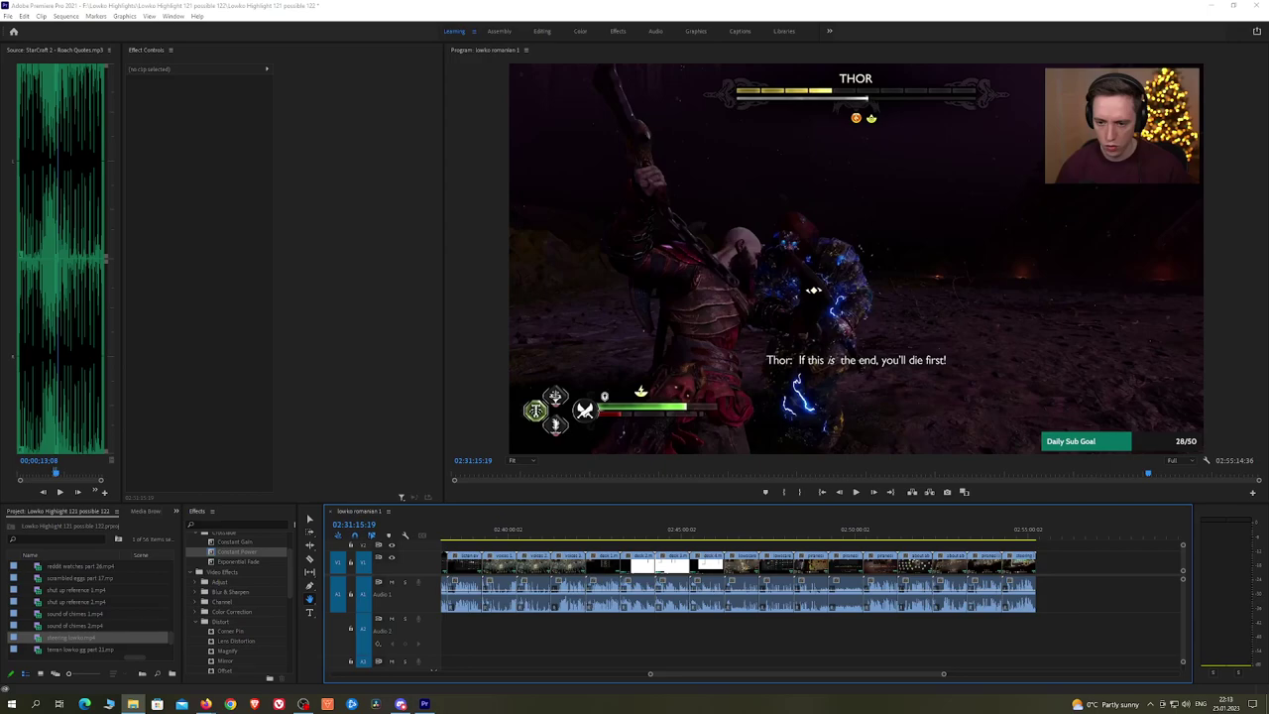
Step: Add four final clips, extending the sequence to 02:59:14:26
left_click_drag(639, 381, 1048, 558)
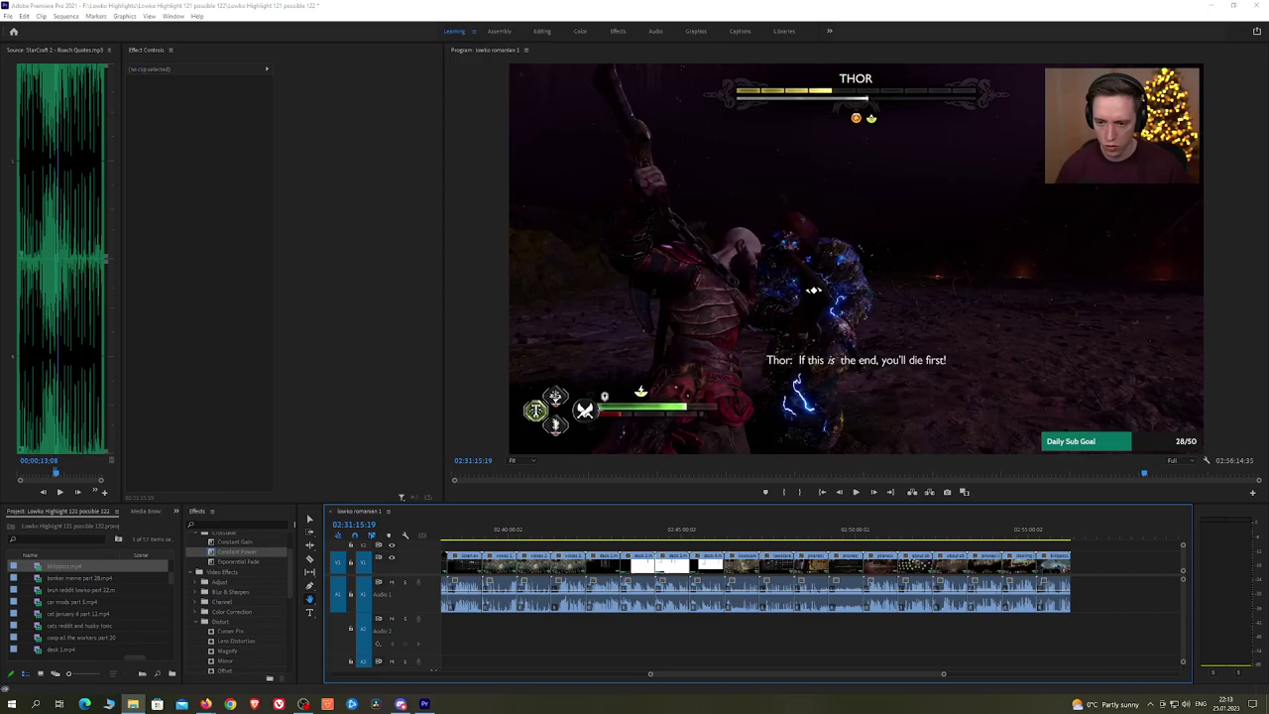
left_click_drag(534, 359, 1087, 564)
left_click_drag(2, 355, 1109, 570)
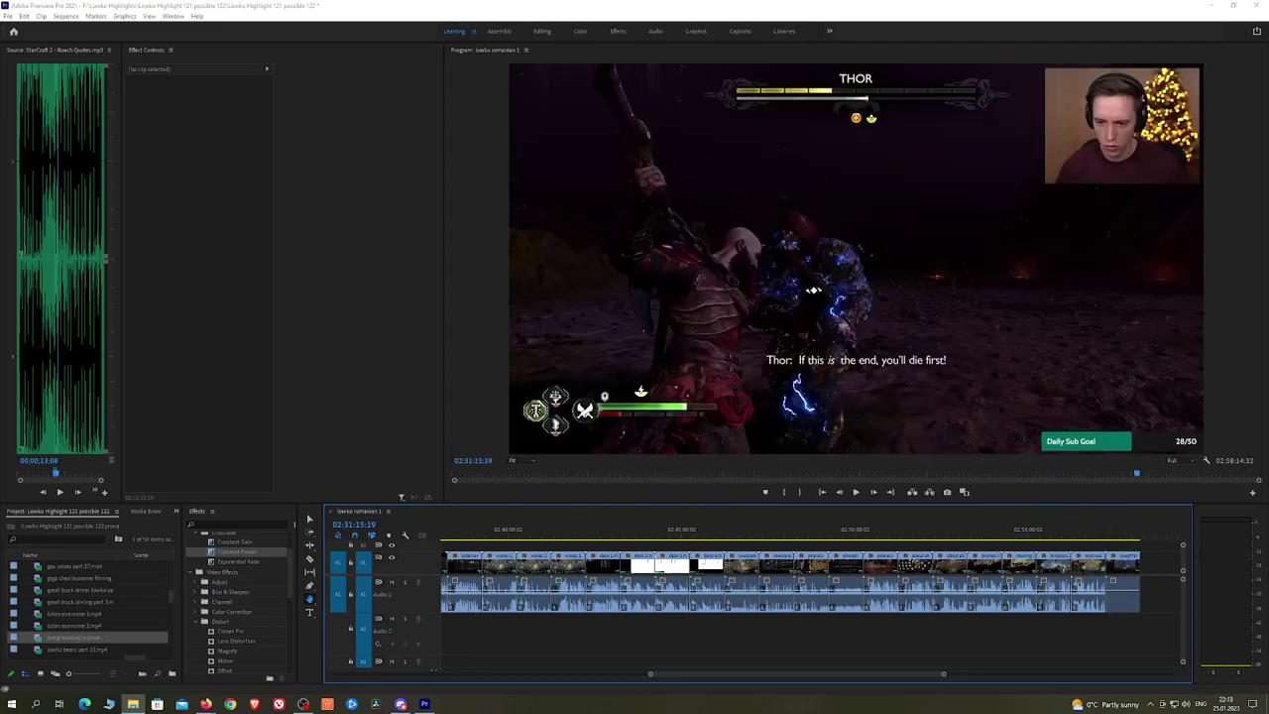
left_click_drag(2, 387, 1143, 564)
Step: Append nine more clips, including a red-tinted one, lengthening the sequence to 03:08:14:07
scroll(892, 555, "down", 5)
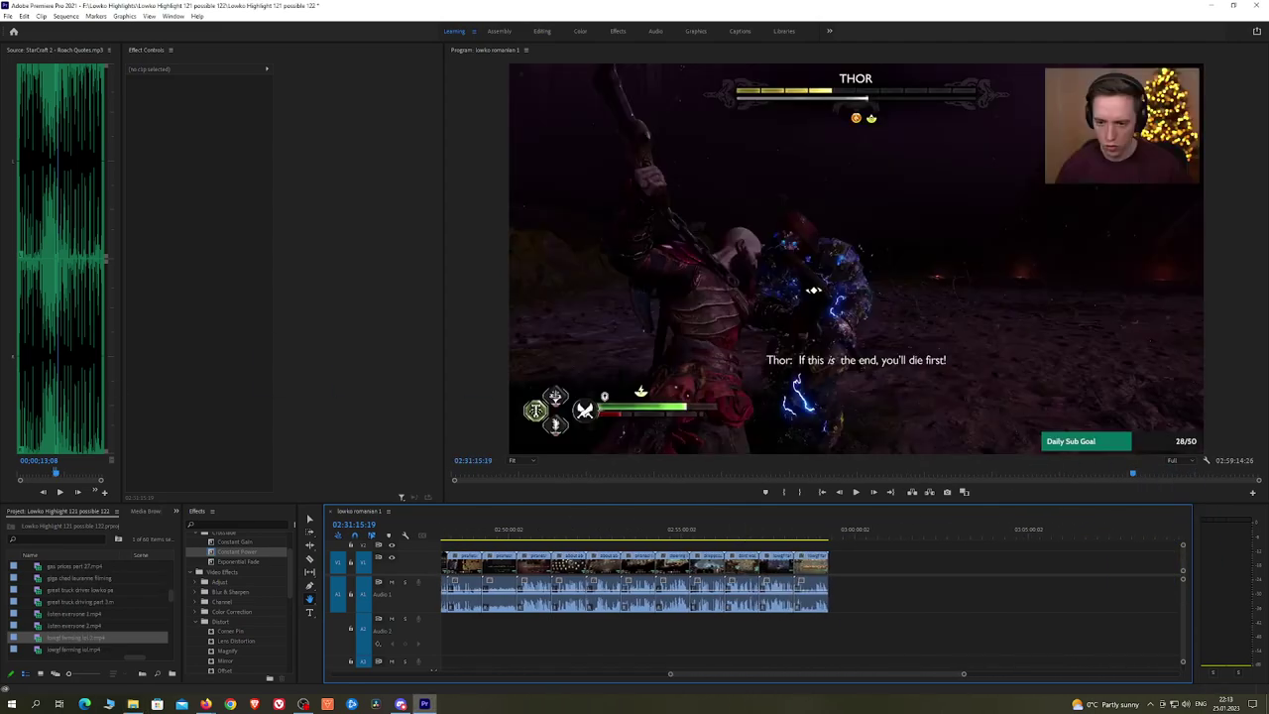
left_click_drag(2, 396, 833, 565)
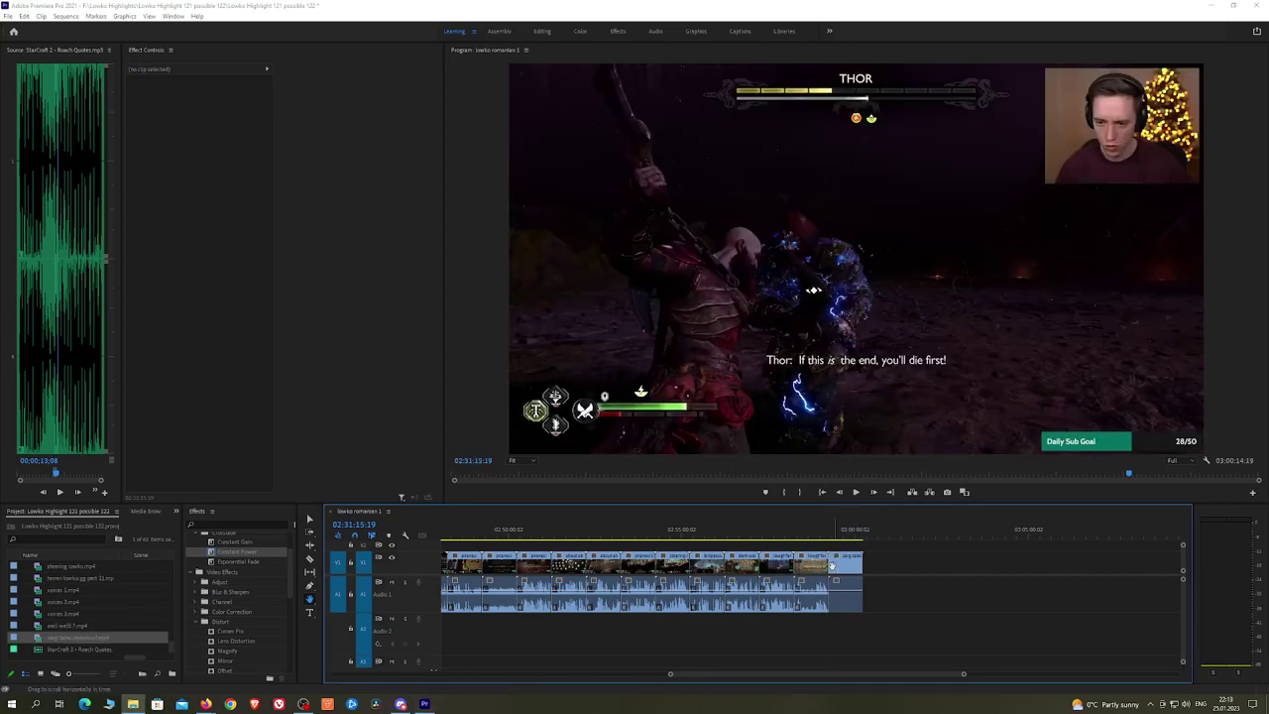
left_click_drag(1, 396, 868, 571)
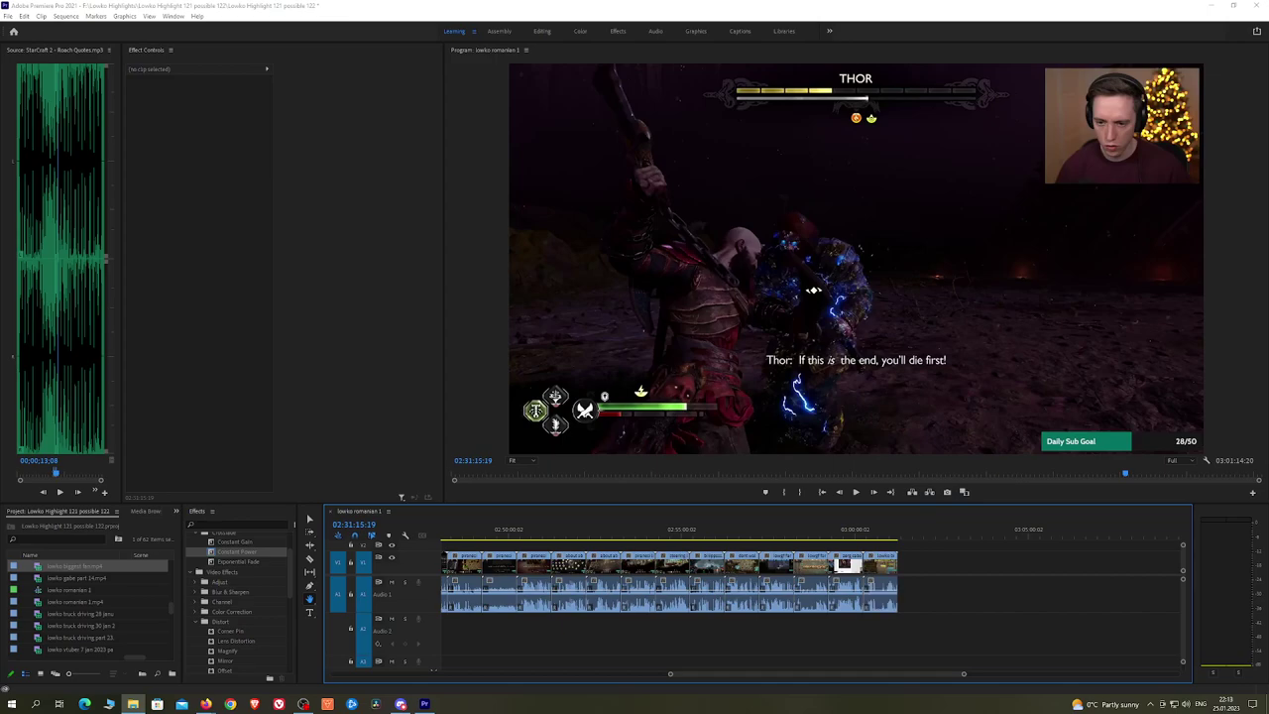
left_click_drag(2, 476, 904, 567)
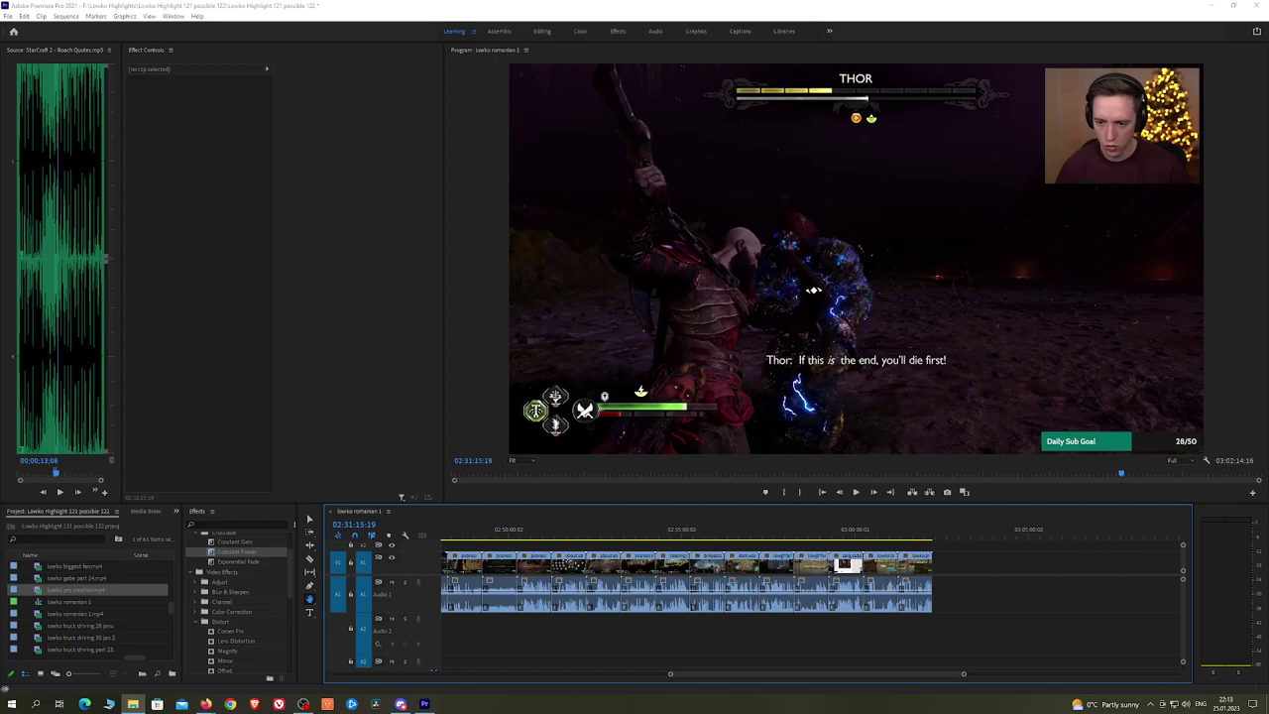
left_click_drag(977, 476, 981, 577)
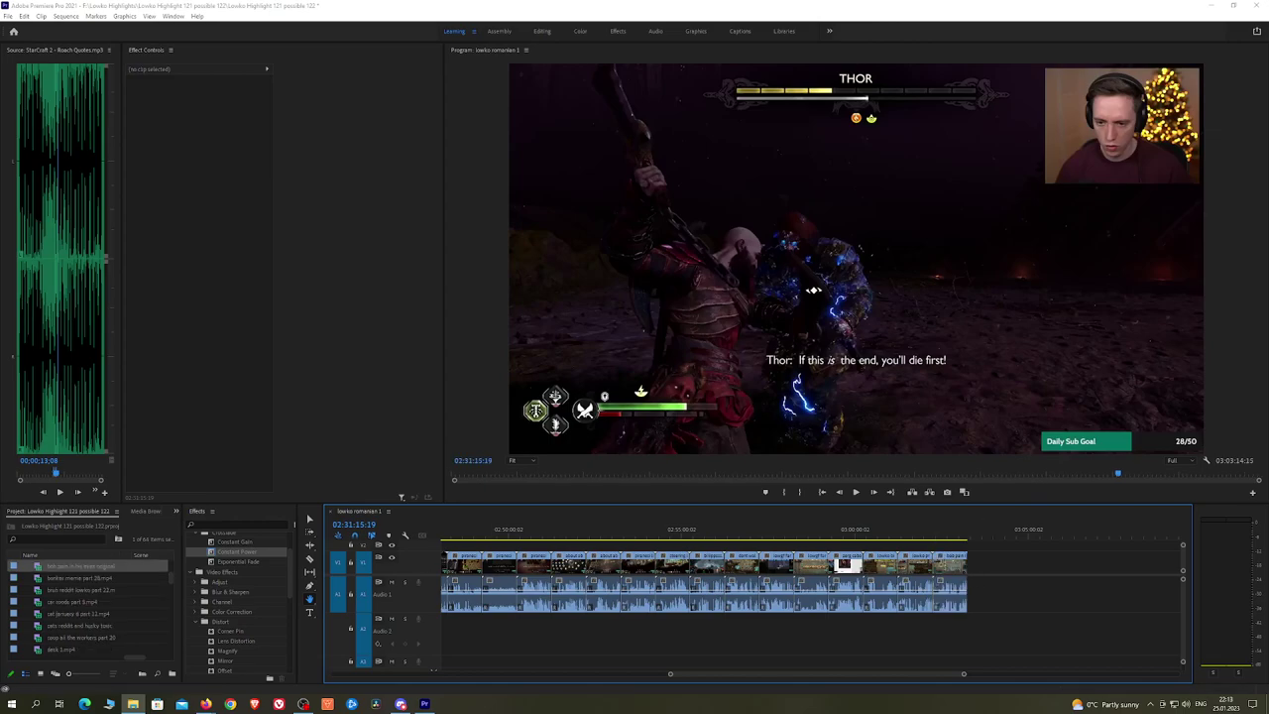
left_click_drag(205, 367, 978, 570)
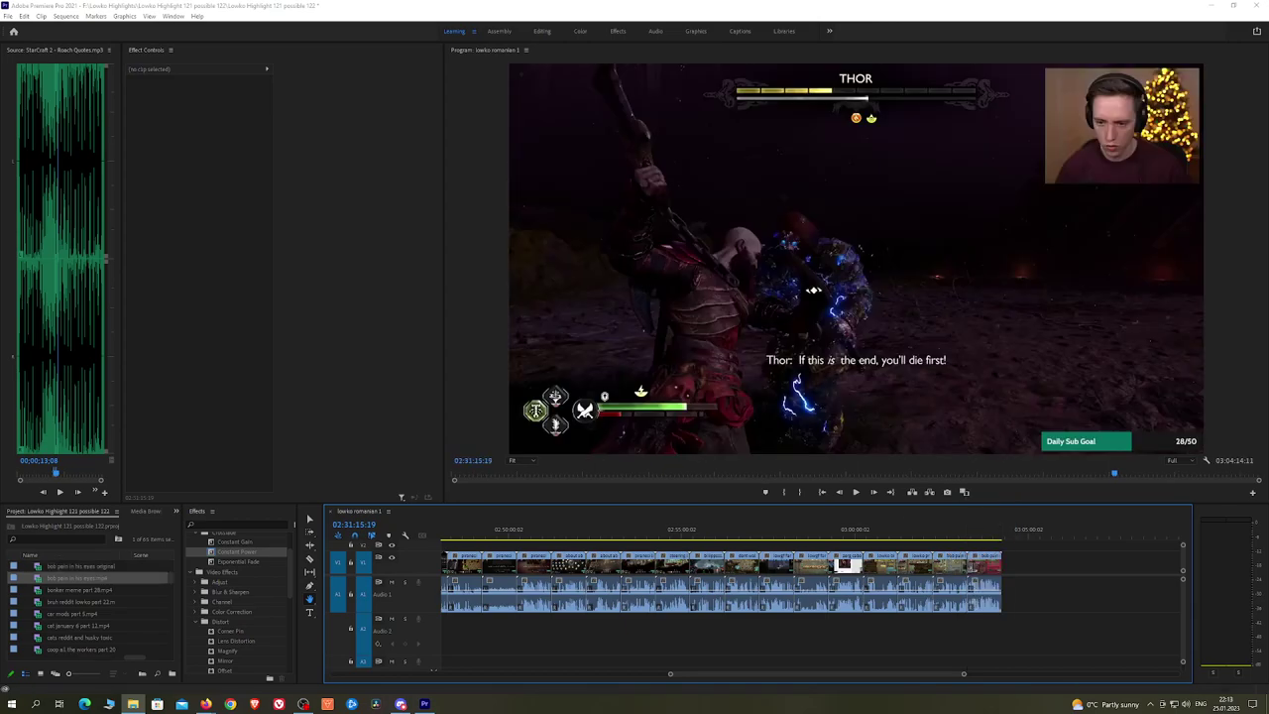
left_click_drag(1112, 496, 1016, 570)
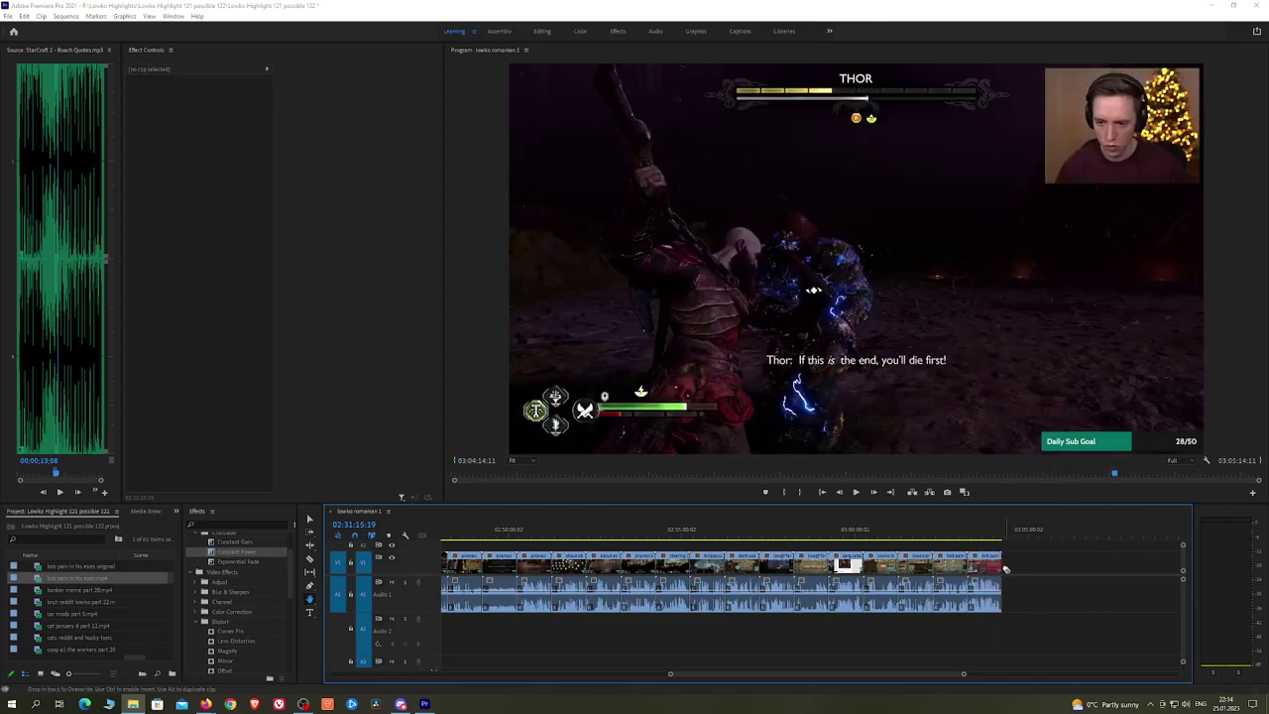
left_click_drag(284, 359, 1033, 568)
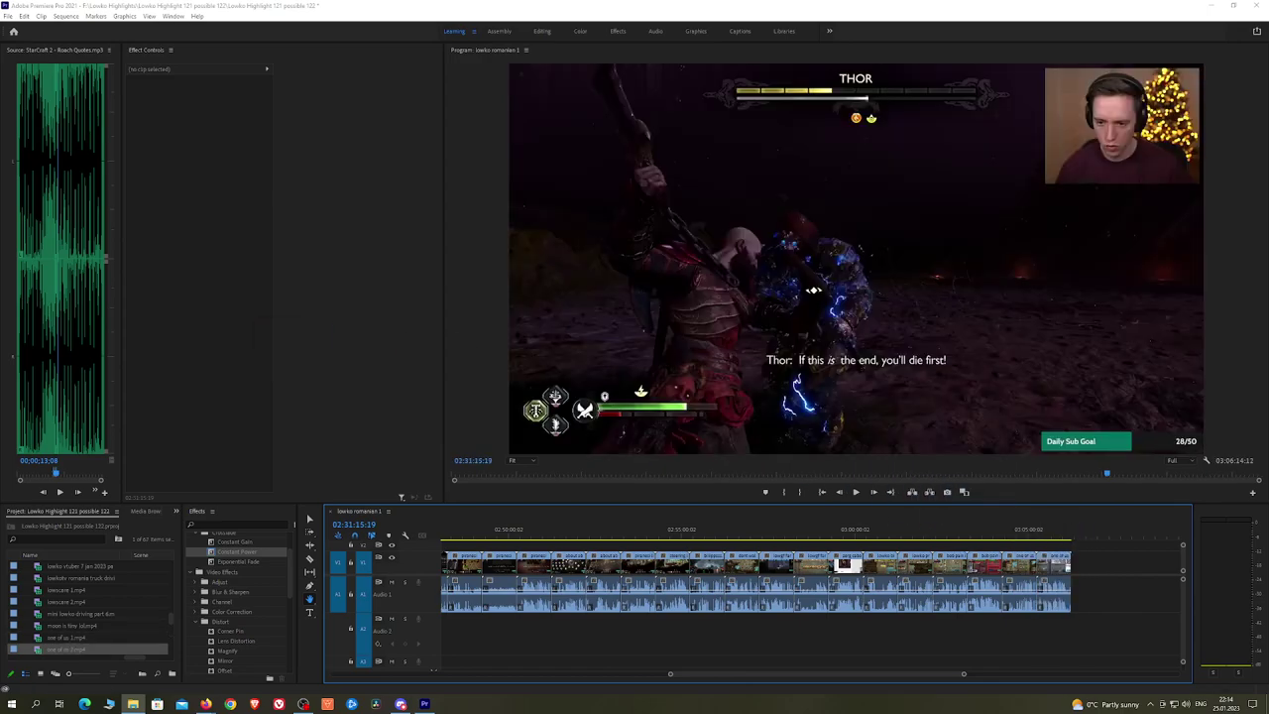
left_click_drag(18, 353, 1066, 567)
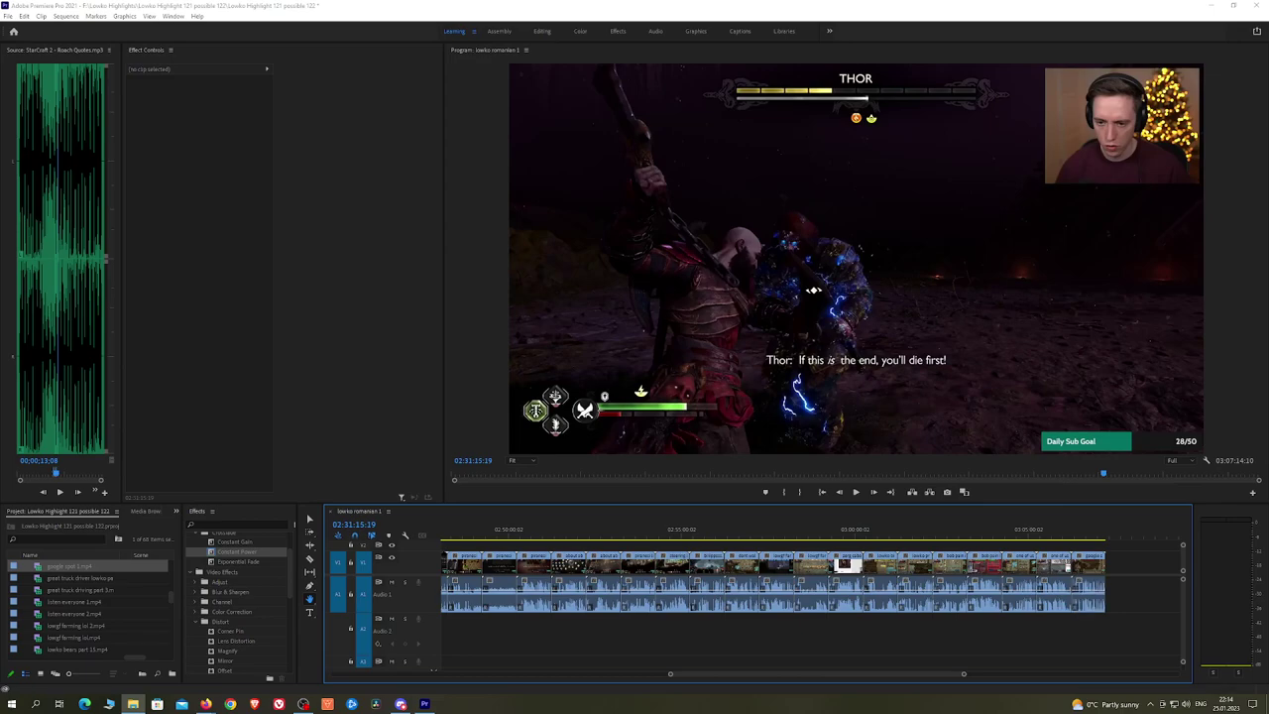
left_click_drag(18, 367, 1092, 567)
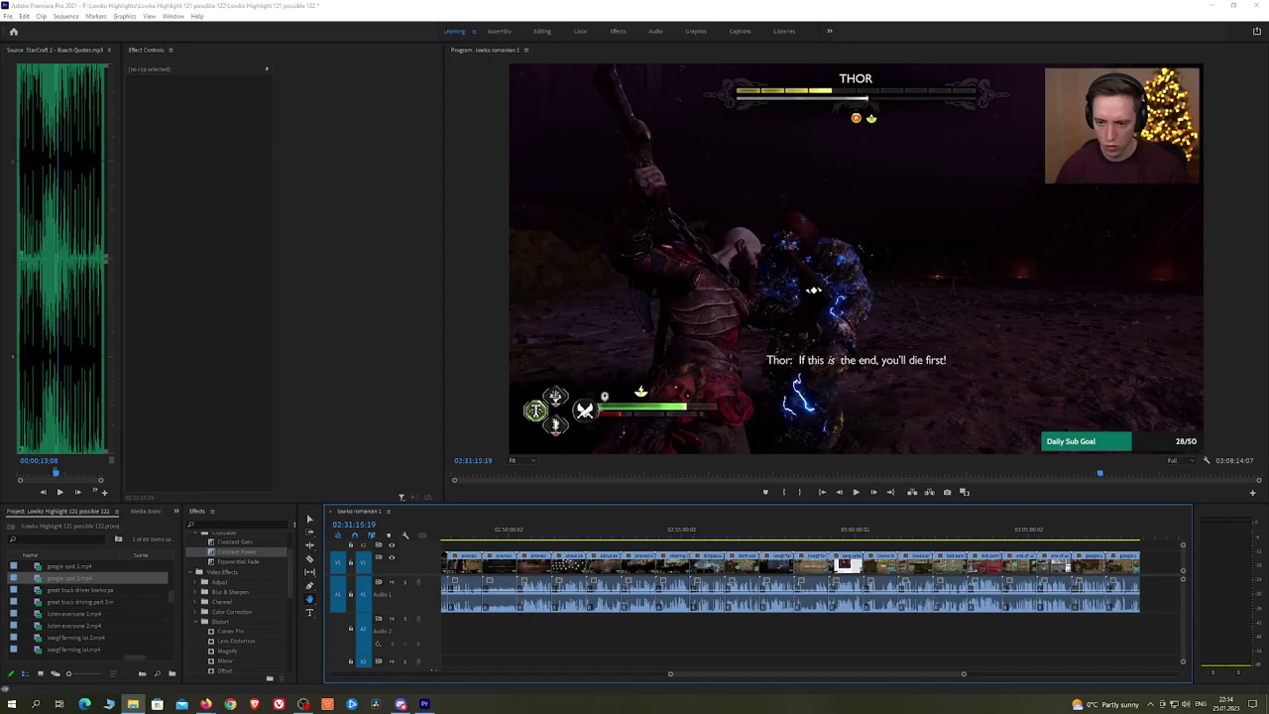
scroll(1020, 585, "down", 5)
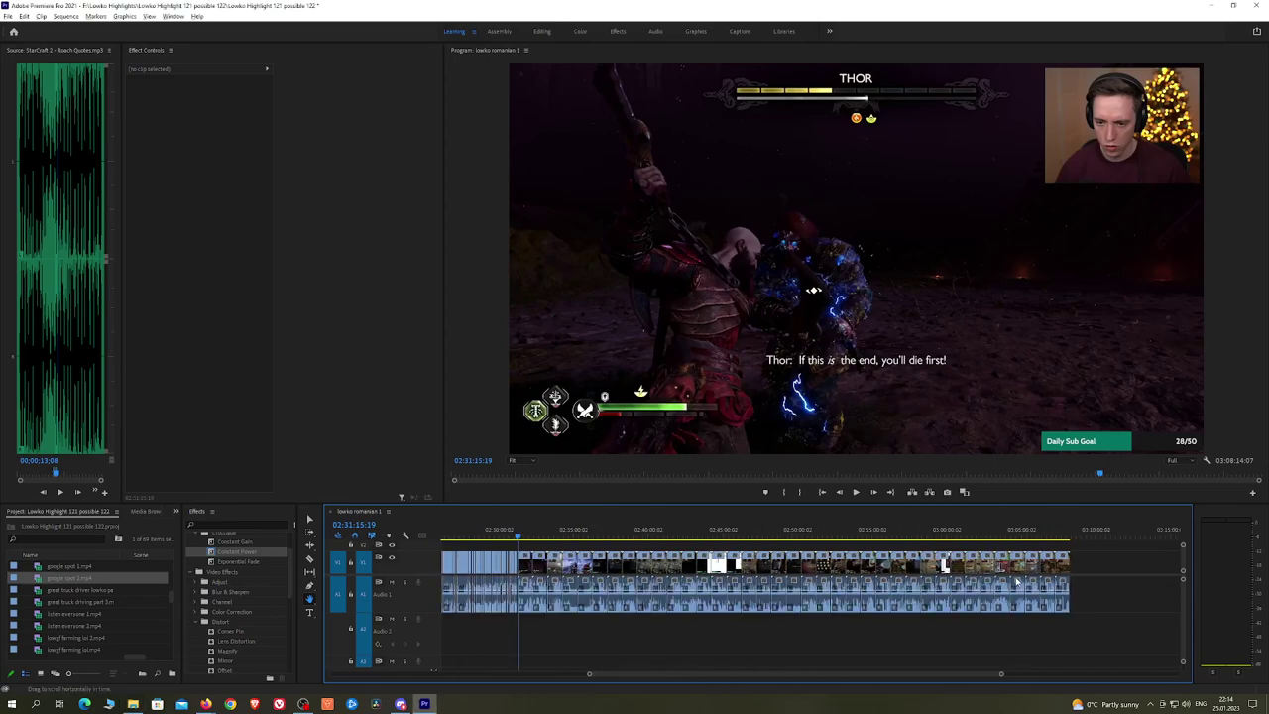
Step: Locate the short clip piece near 02:31:15 and ripple-delete it
key("End")
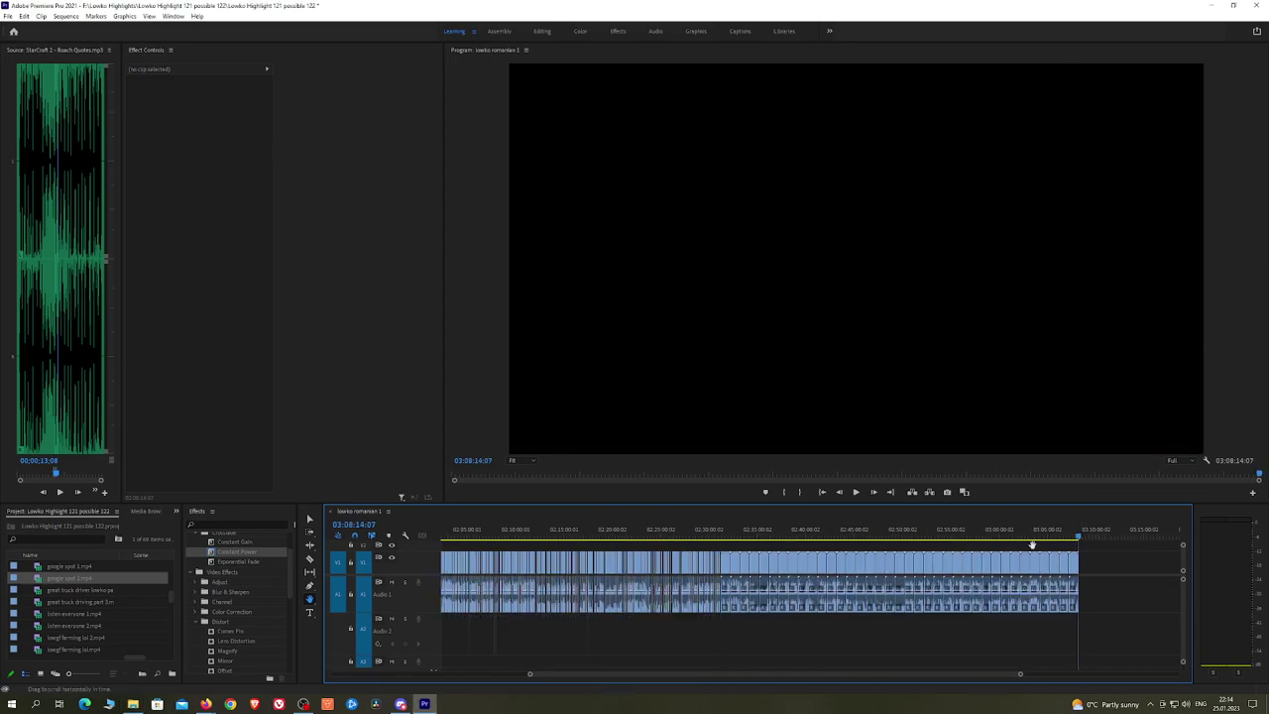
left_click(727, 535)
scroll(694, 556, "up", 6)
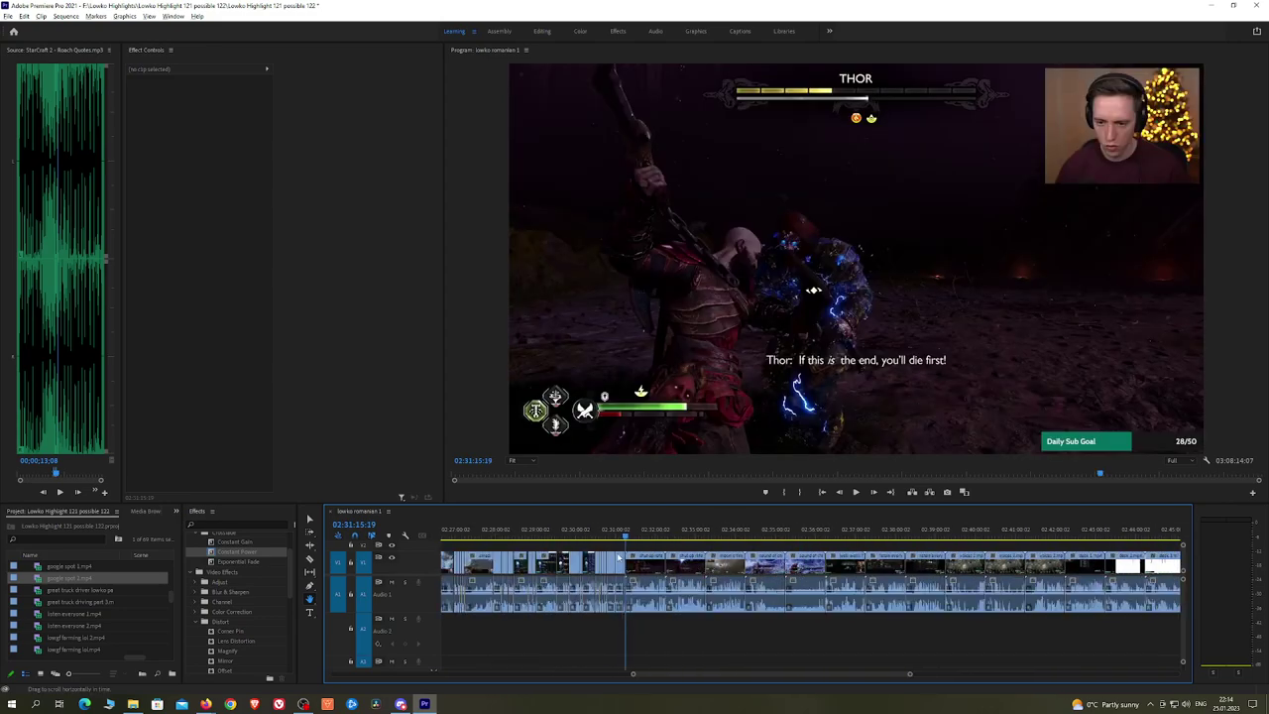
scroll(645, 560, "up", 4)
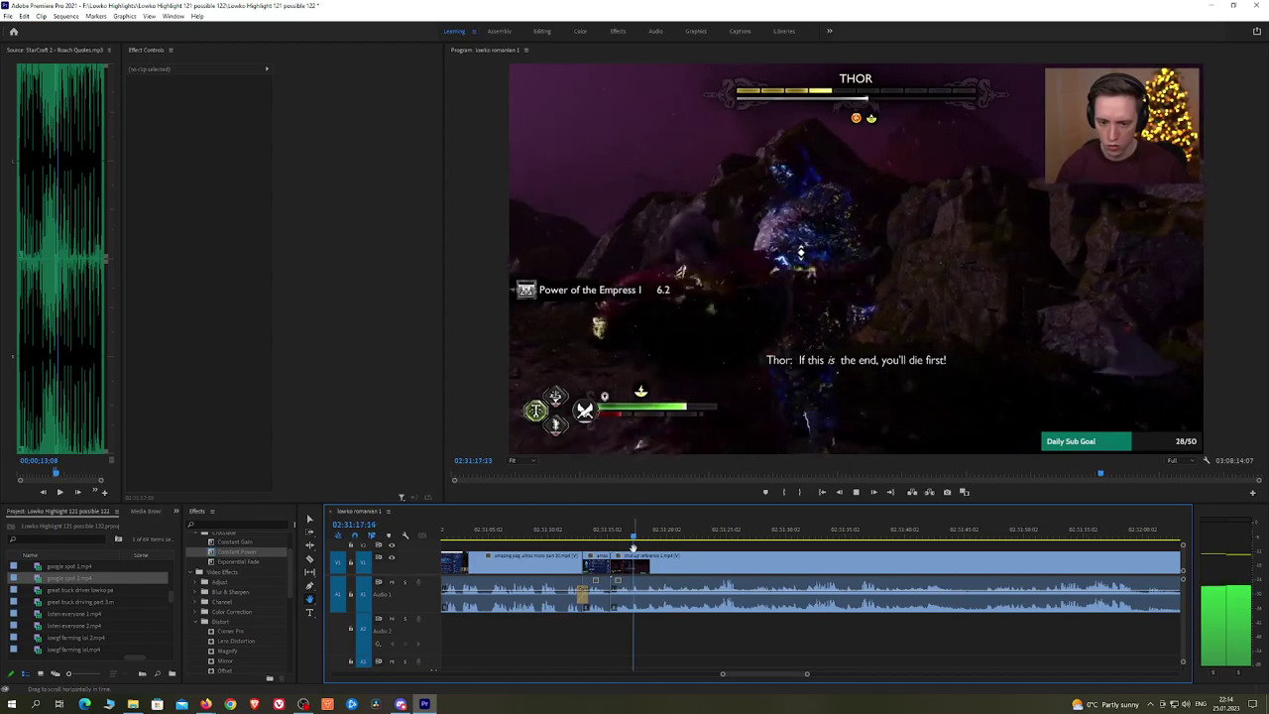
key("space")
key("space")
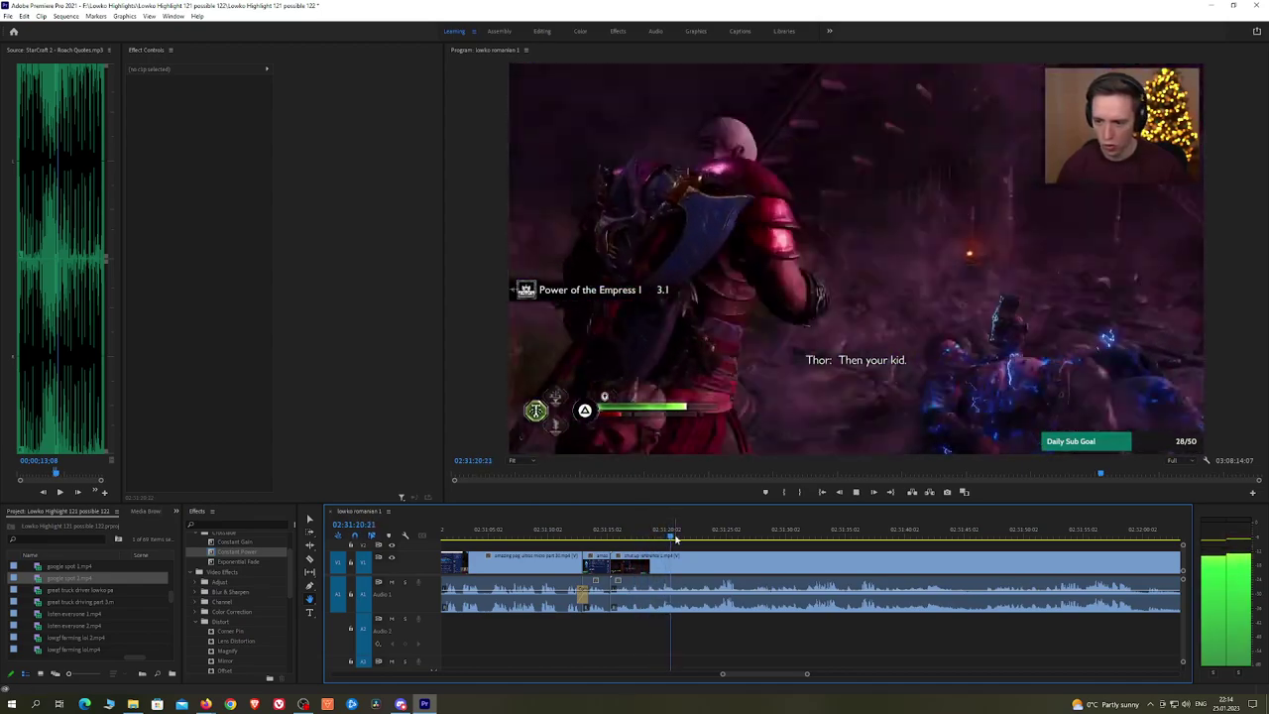
left_click_drag(680, 538, 548, 546)
key("space")
scroll(668, 546, "up", 2)
key("v")
left_click(539, 566)
key("shift+Delete")
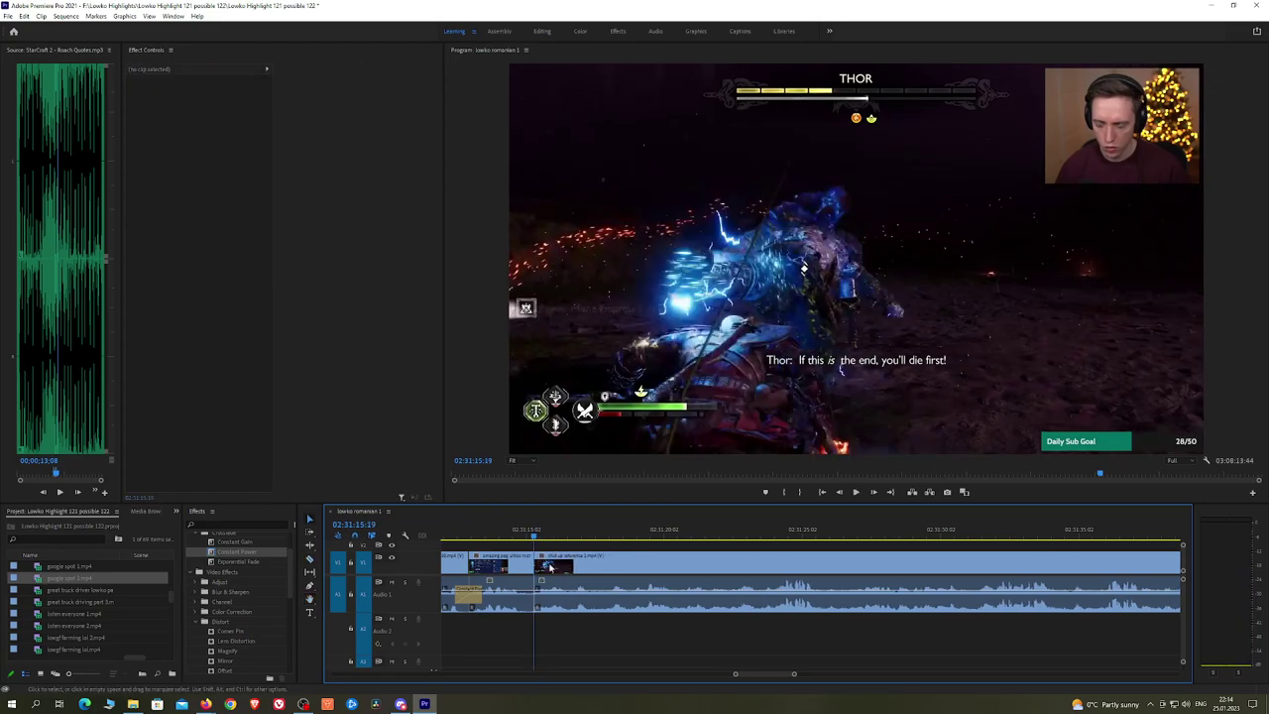
Step: Apply an Exponential Fade to the A1 audio join and play it back for review
left_click_drag(241, 562, 536, 595)
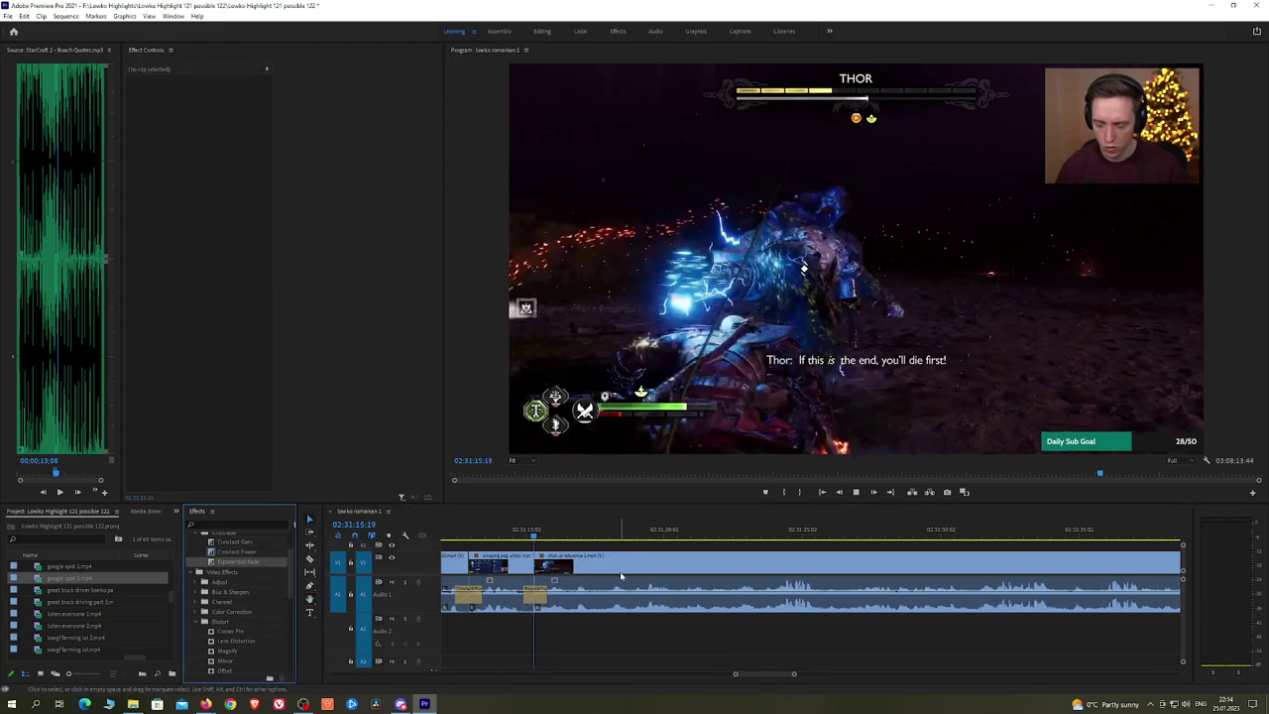
key("space")
key("h")
left_click_drag(764, 563, 734, 564)
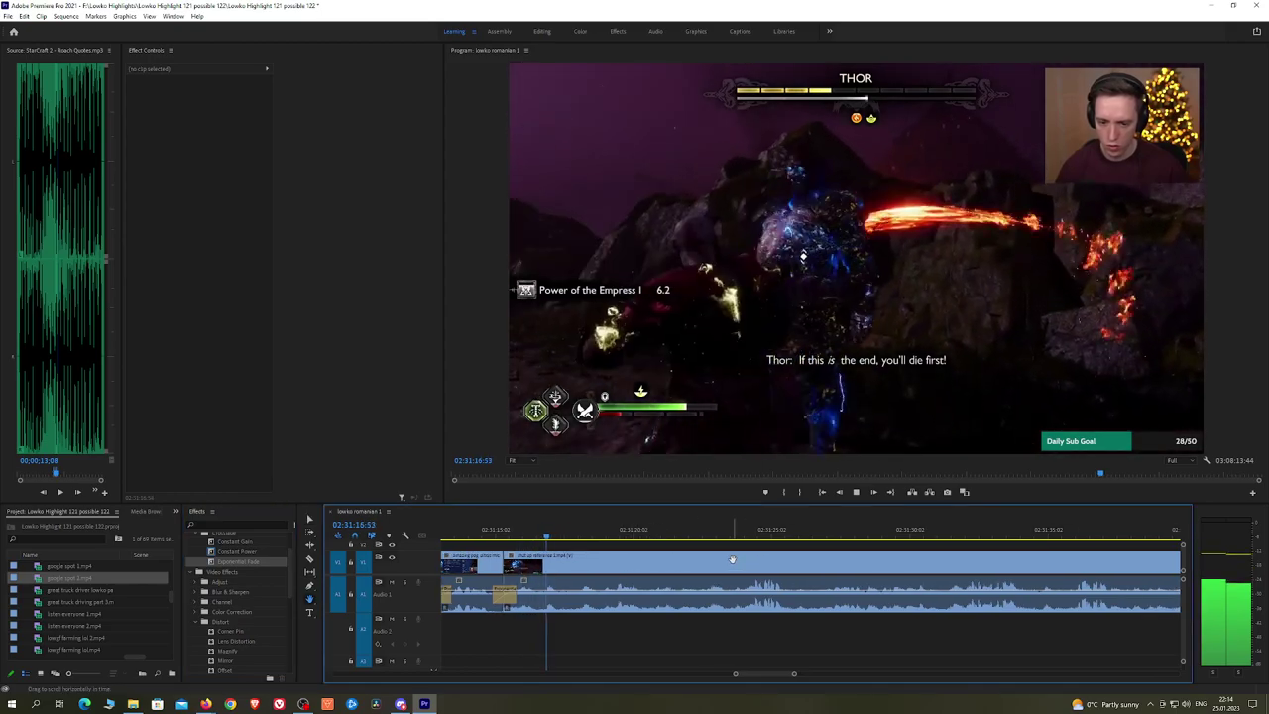
scroll(733, 564, "down", 1)
scroll(734, 564, "down", 1)
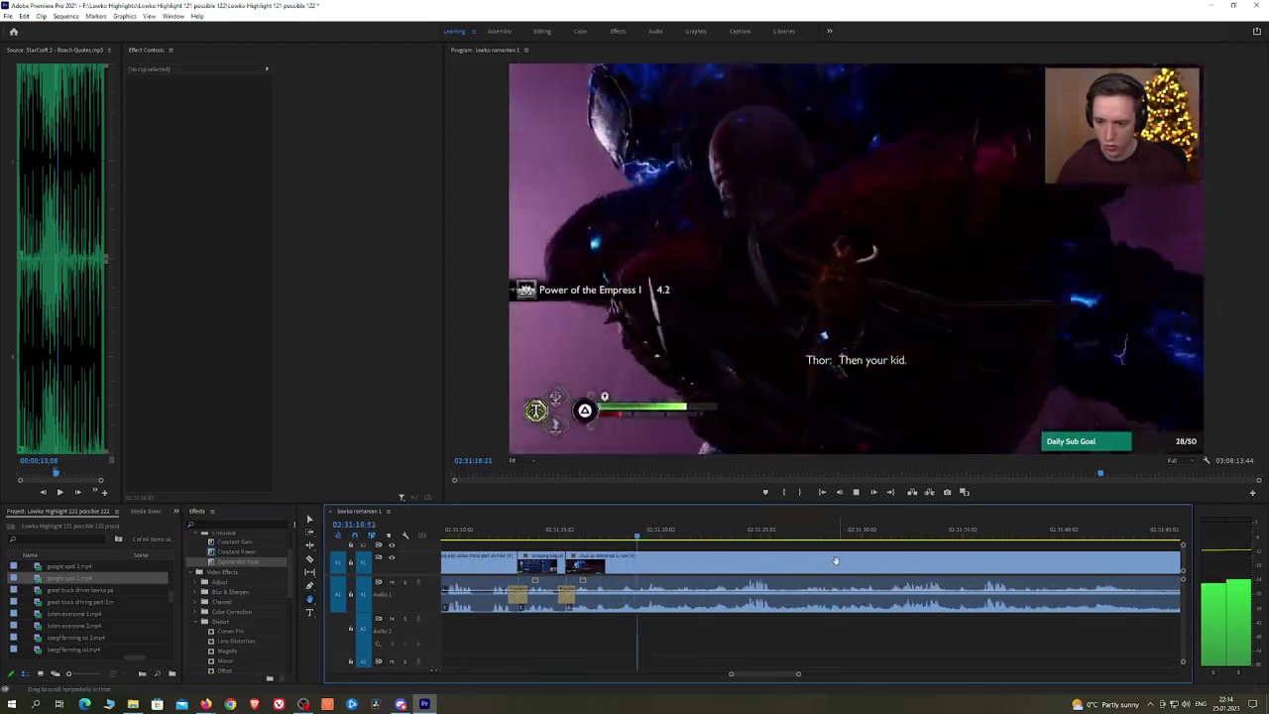
Step: Follow playback along the timeline and razor-split the clip where playback stopped
left_click_drag(837, 562, 784, 558)
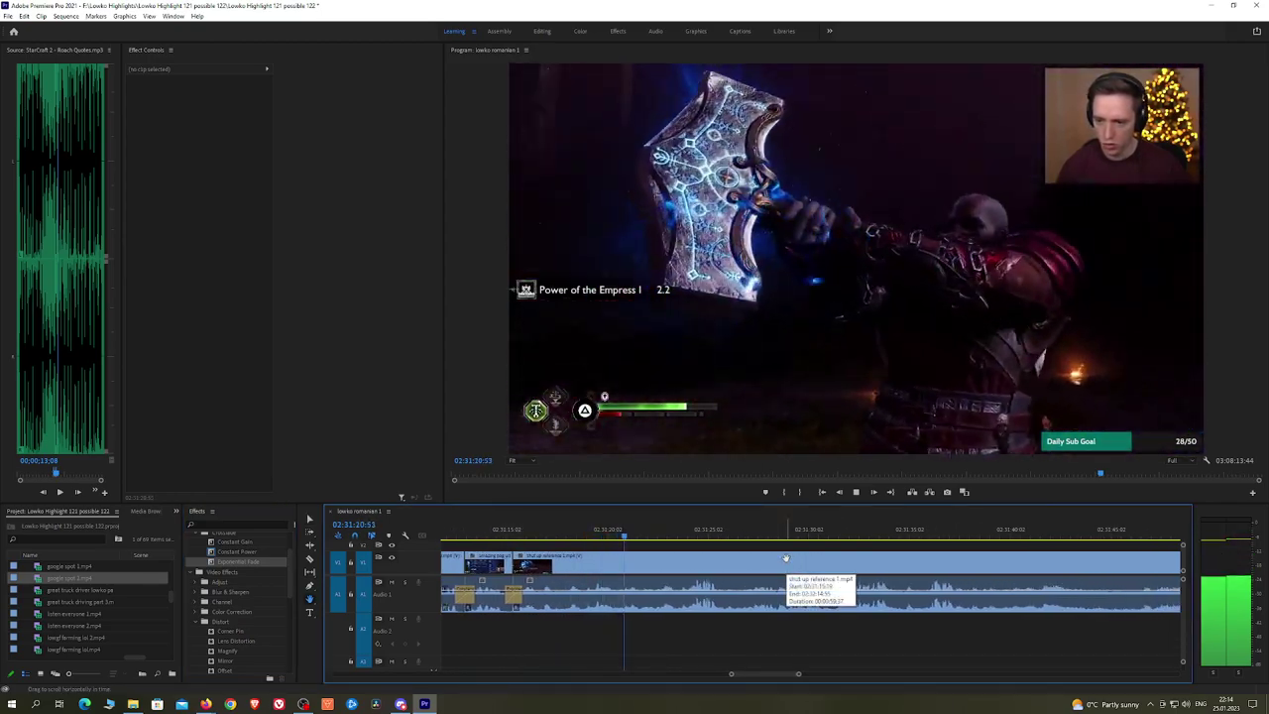
scroll(843, 561, "down", 2)
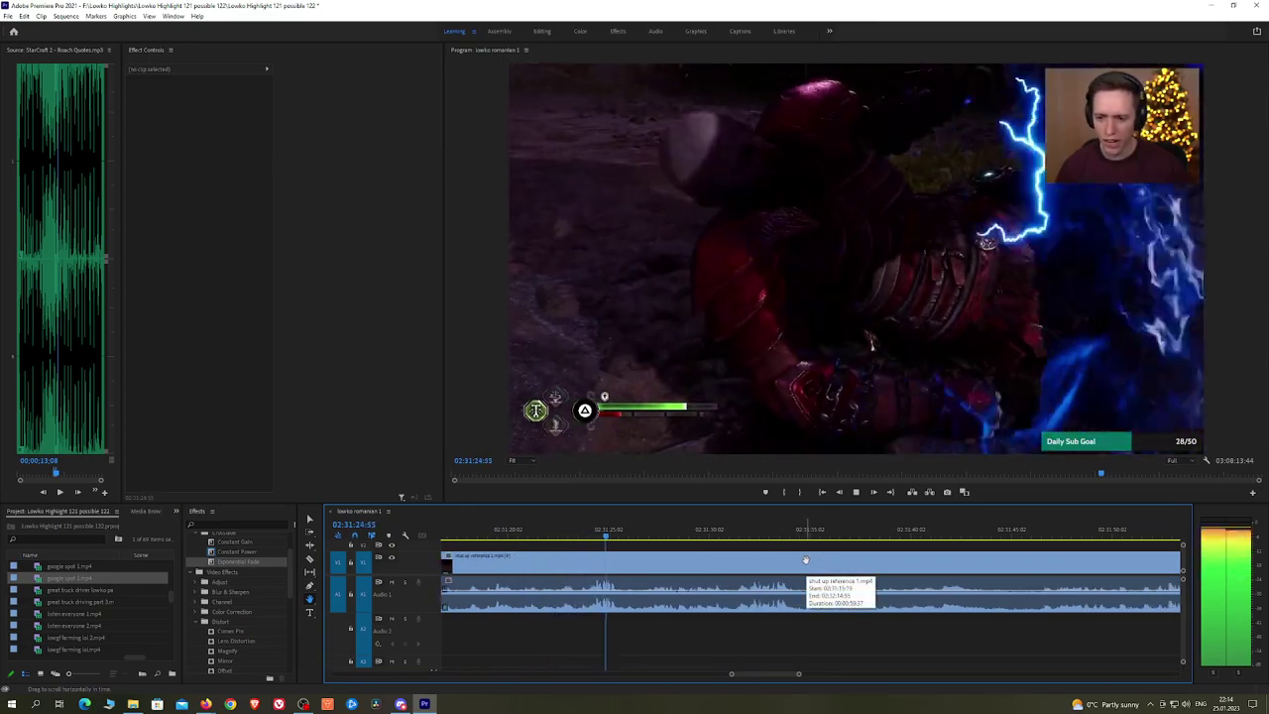
scroll(835, 562, "down", 1)
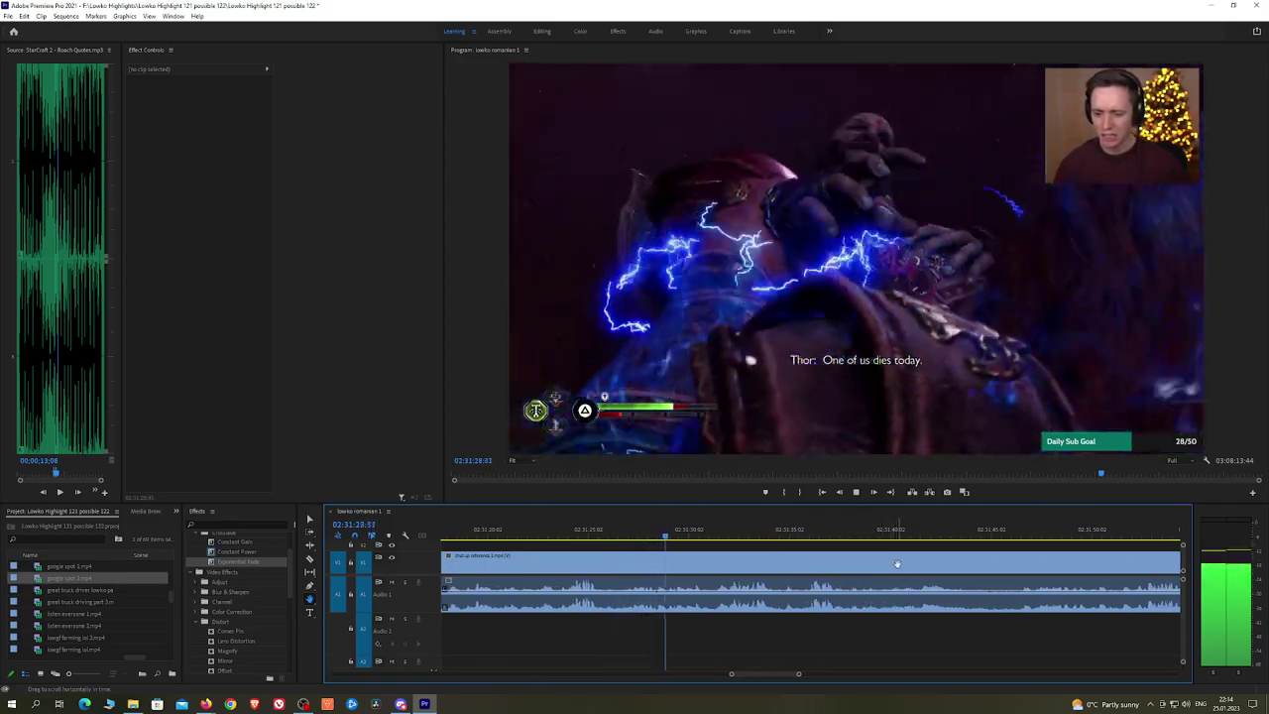
scroll(836, 561, "down", 1)
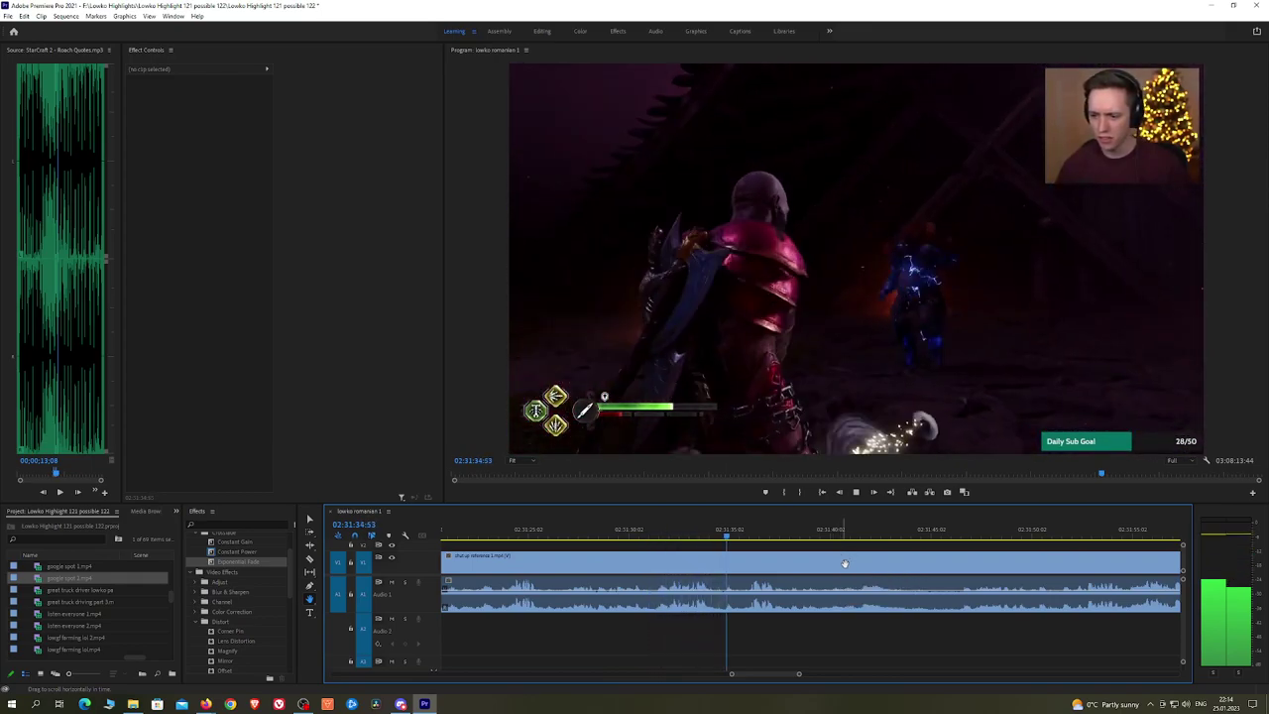
scroll(831, 560, "down", 1)
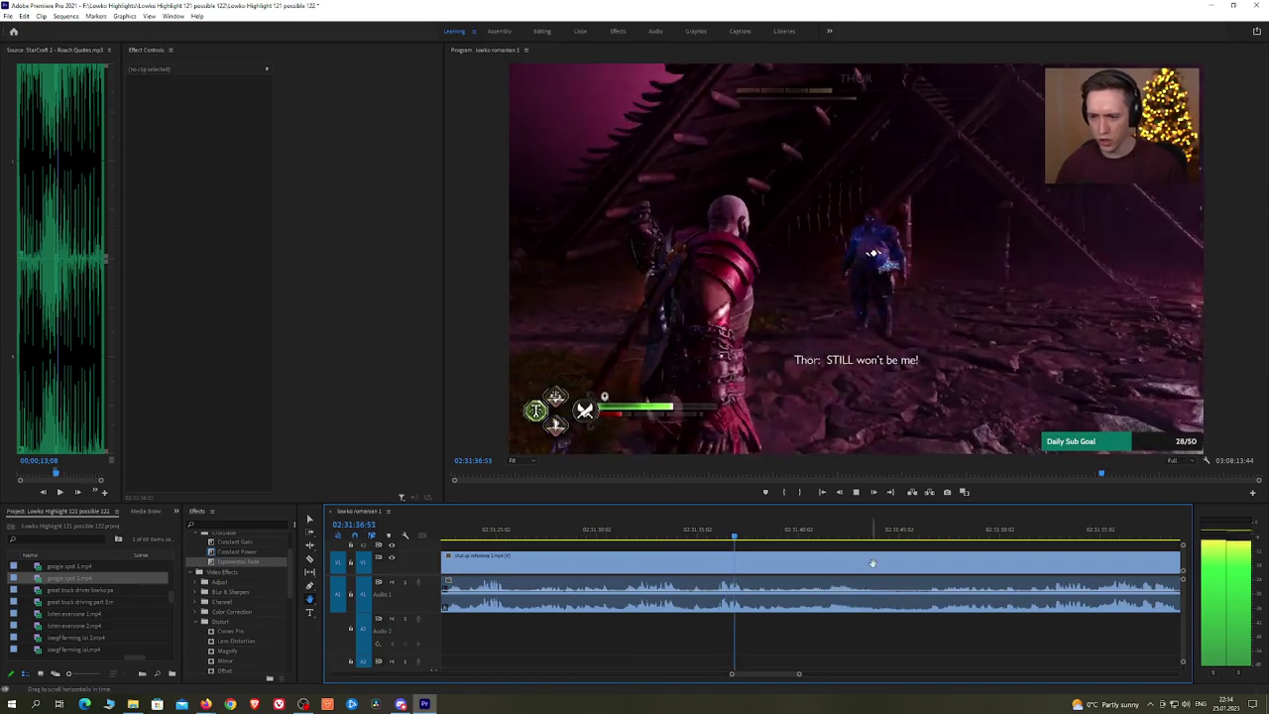
scroll(829, 559, "down", 2)
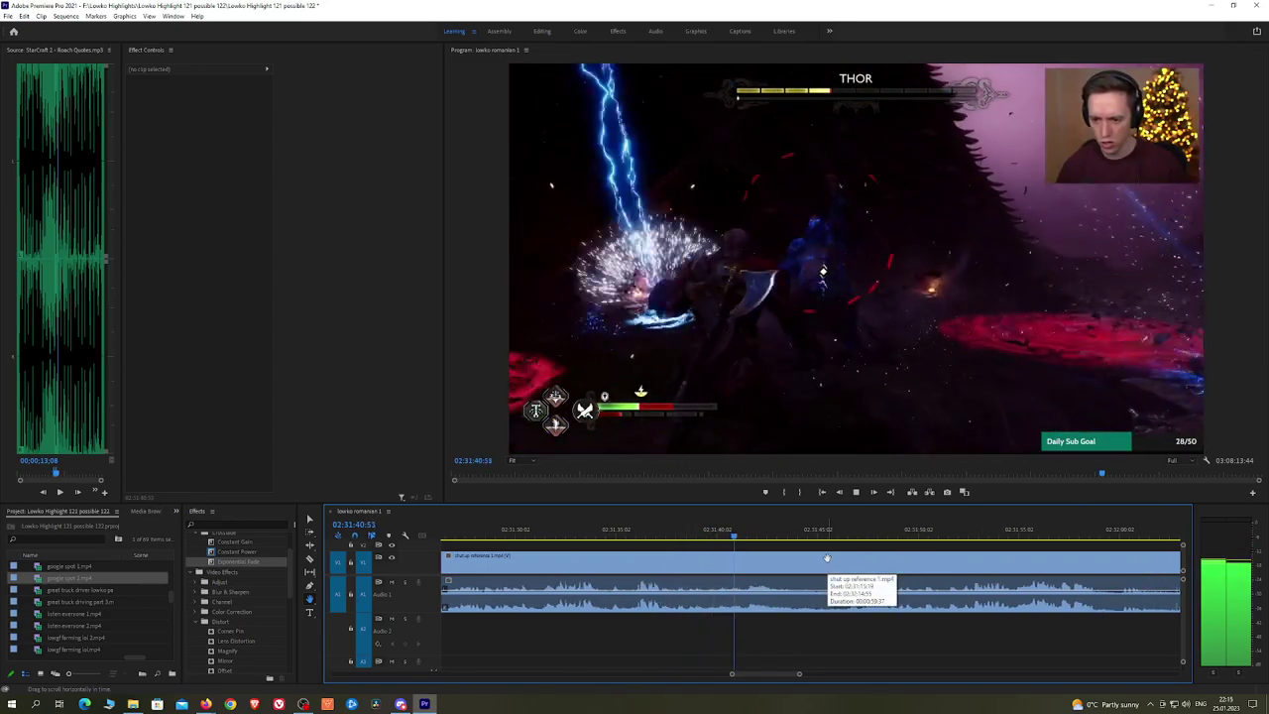
left_click_drag(898, 558, 859, 559)
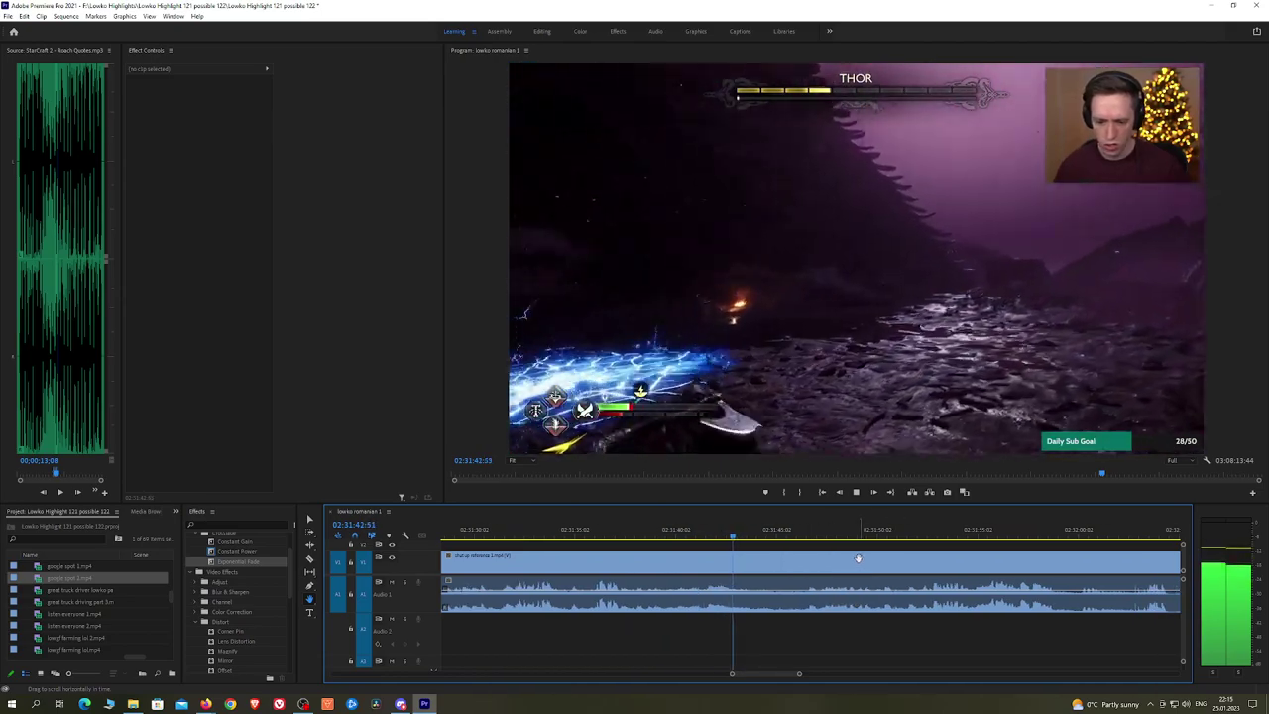
scroll(881, 562, "down", 3)
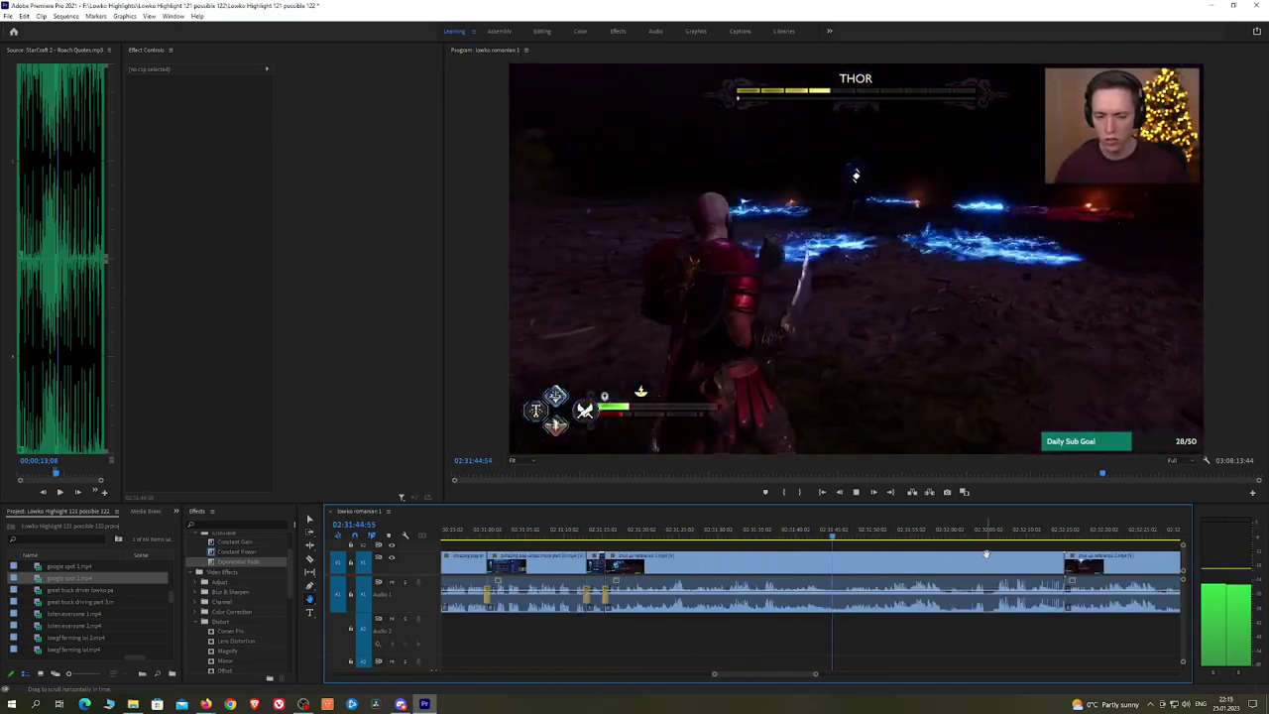
scroll(889, 557, "down", 3)
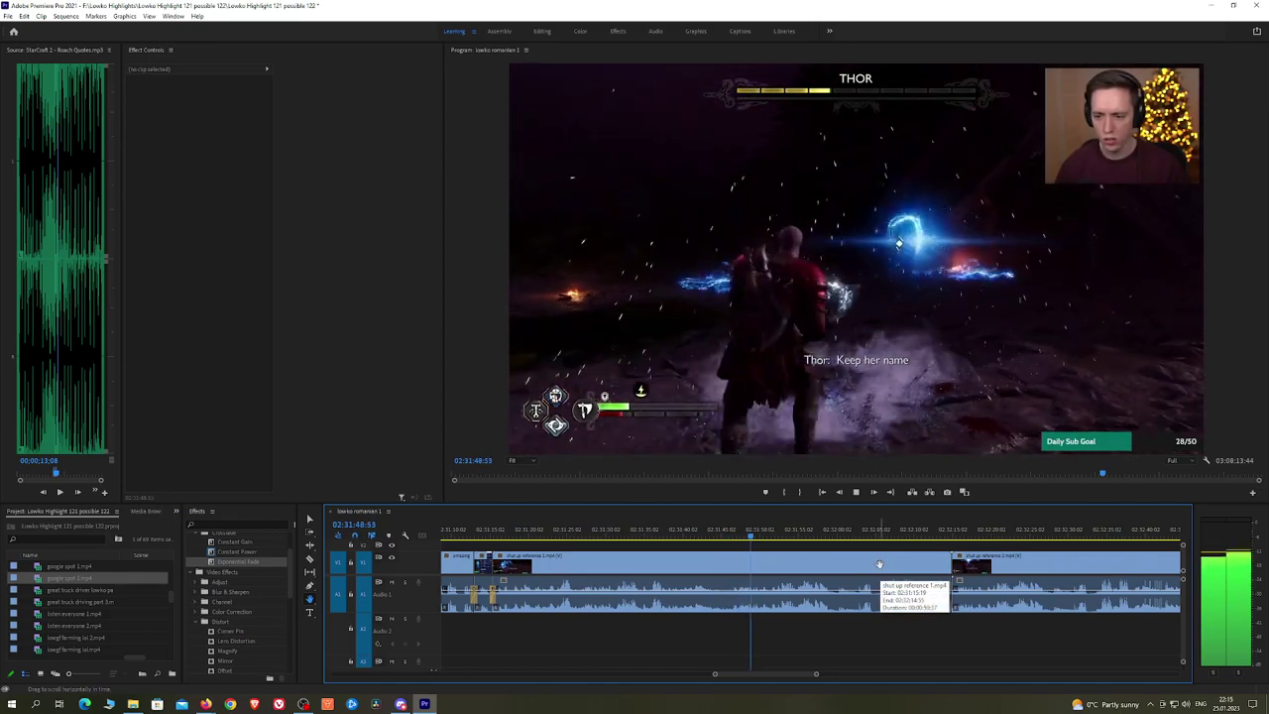
scroll(880, 564, "up", 2)
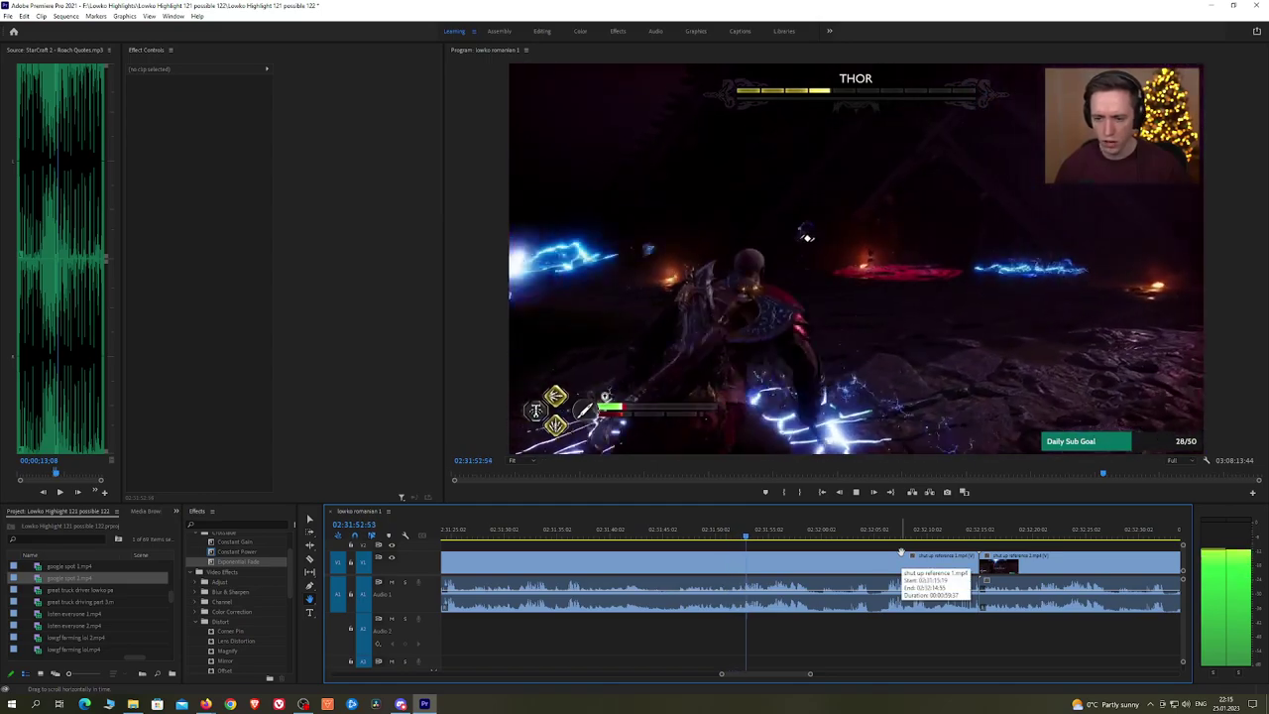
left_click_drag(850, 554, 781, 562)
scroll(799, 567, "up", 3)
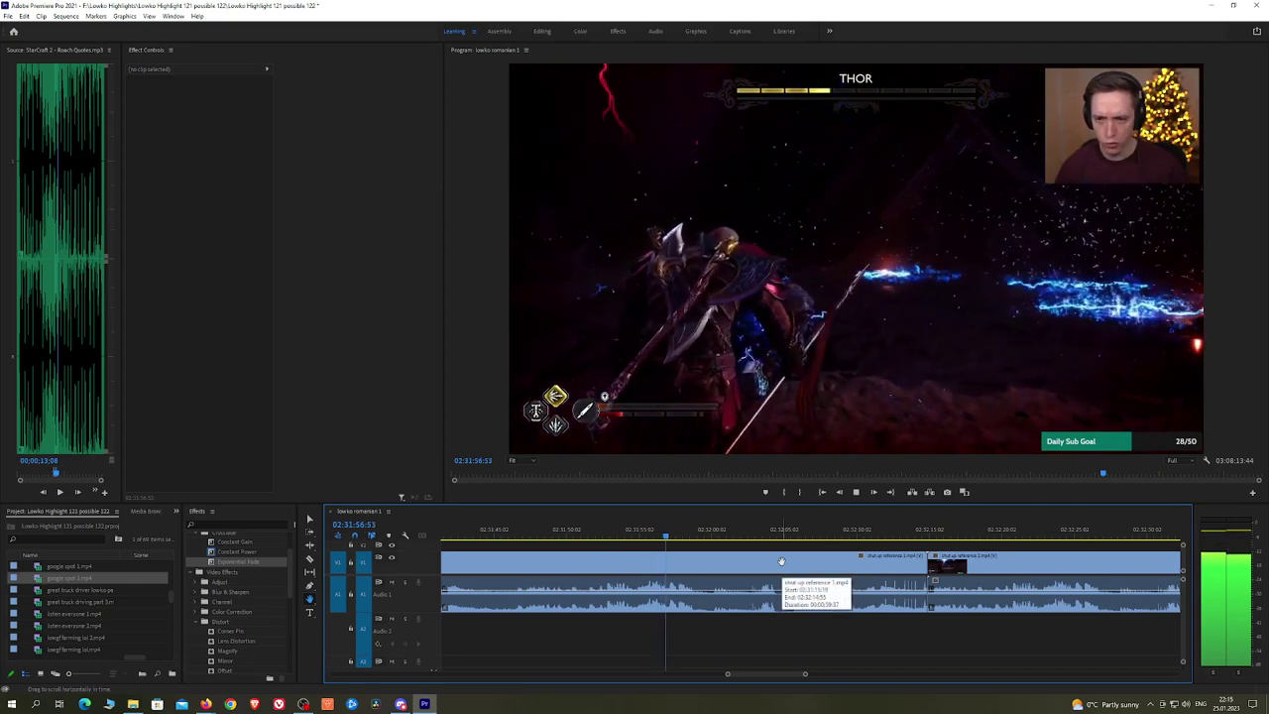
key("space")
key("c")
left_click(675, 562)
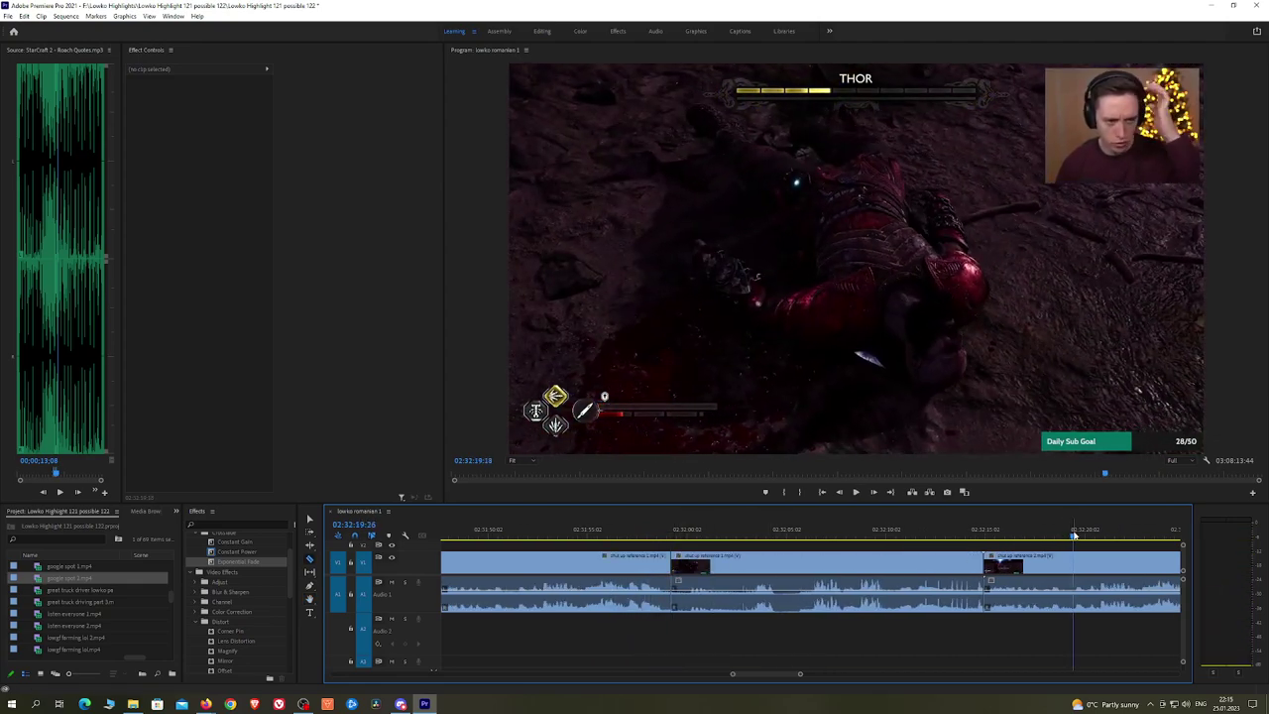
Step: Split where the loading-tip screen begins near 02:32:30 and ripple-delete the two sections before it
key("minus")
key("minus")
left_click_drag(1075, 536, 877, 546)
key("h")
key("space")
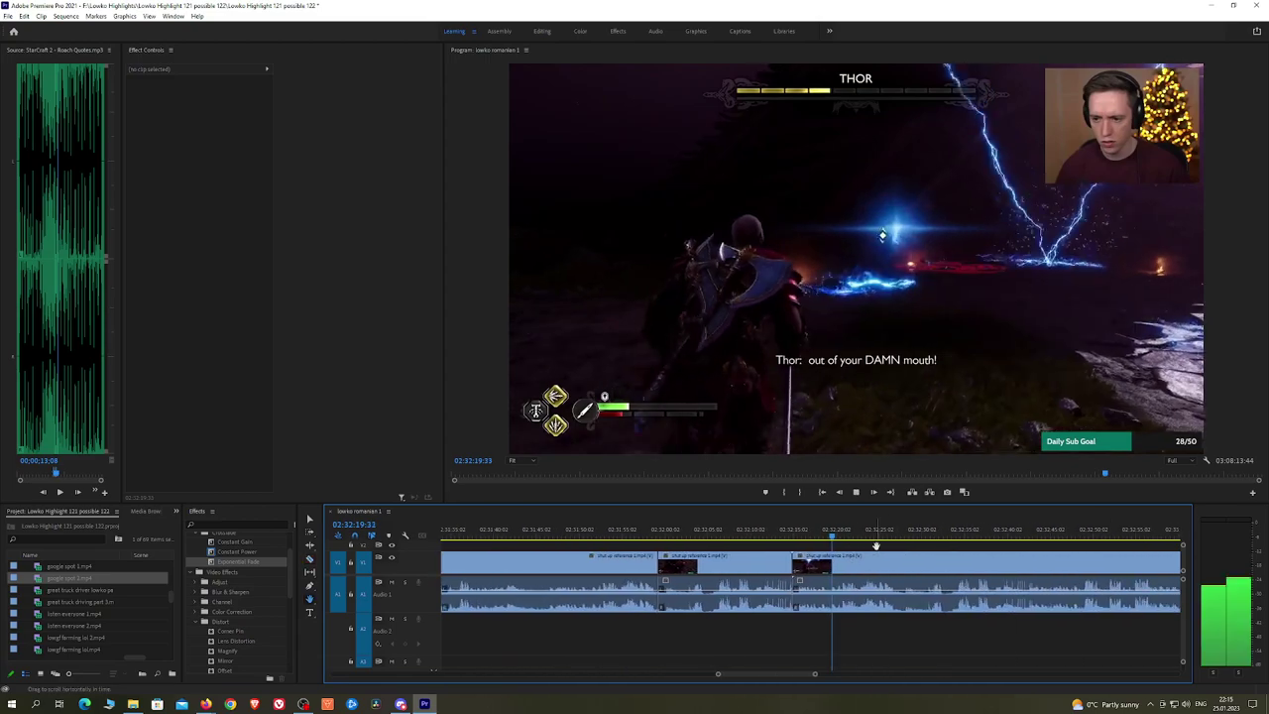
left_click(922, 528)
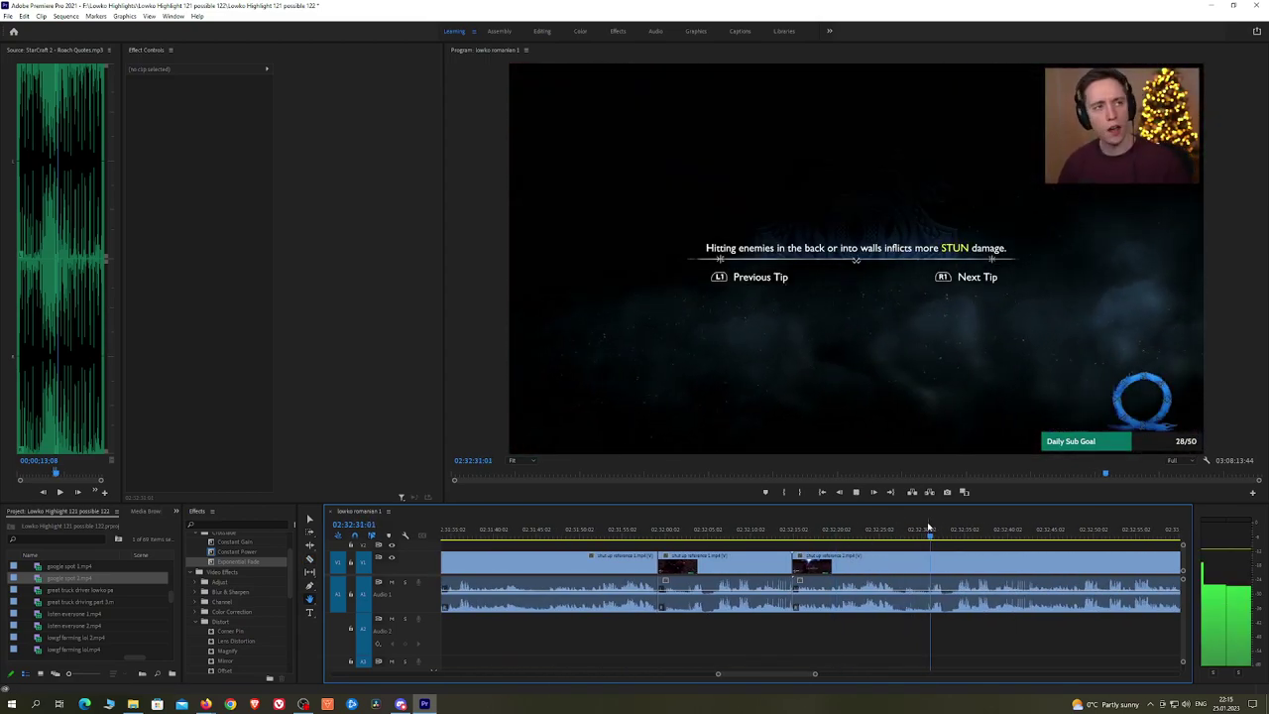
left_click(883, 528)
key("space")
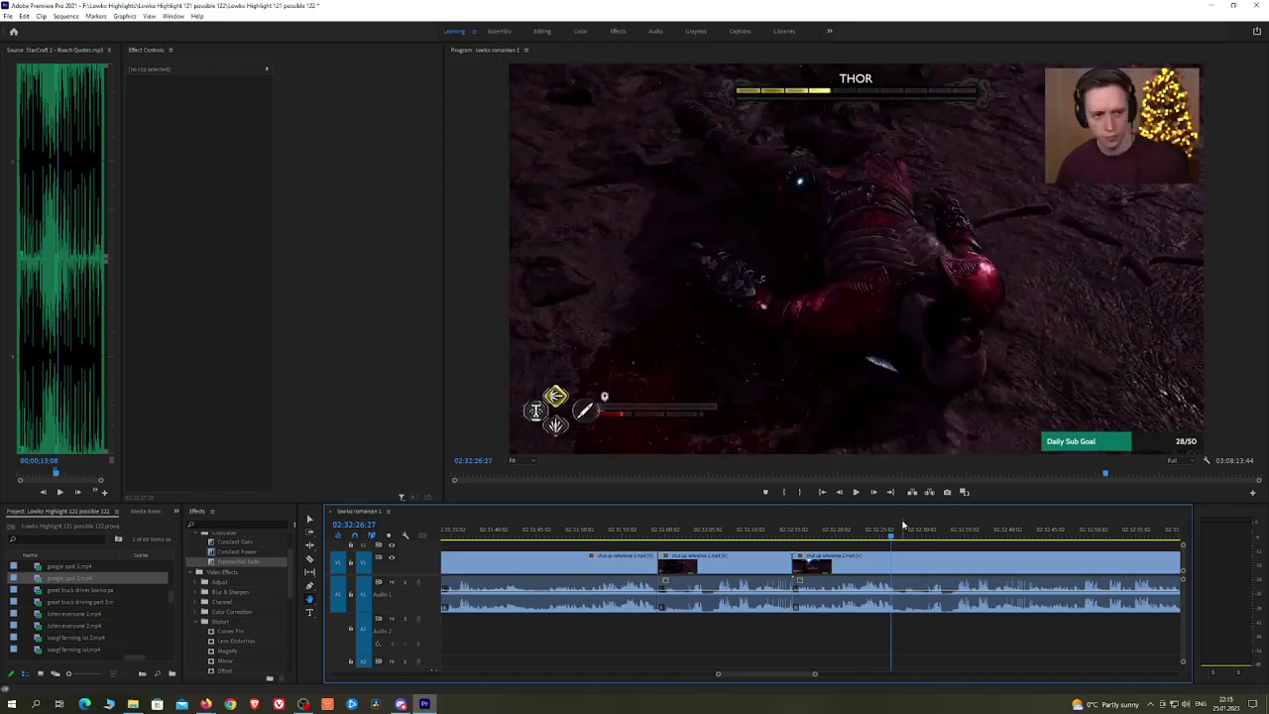
left_click_drag(902, 525, 926, 523)
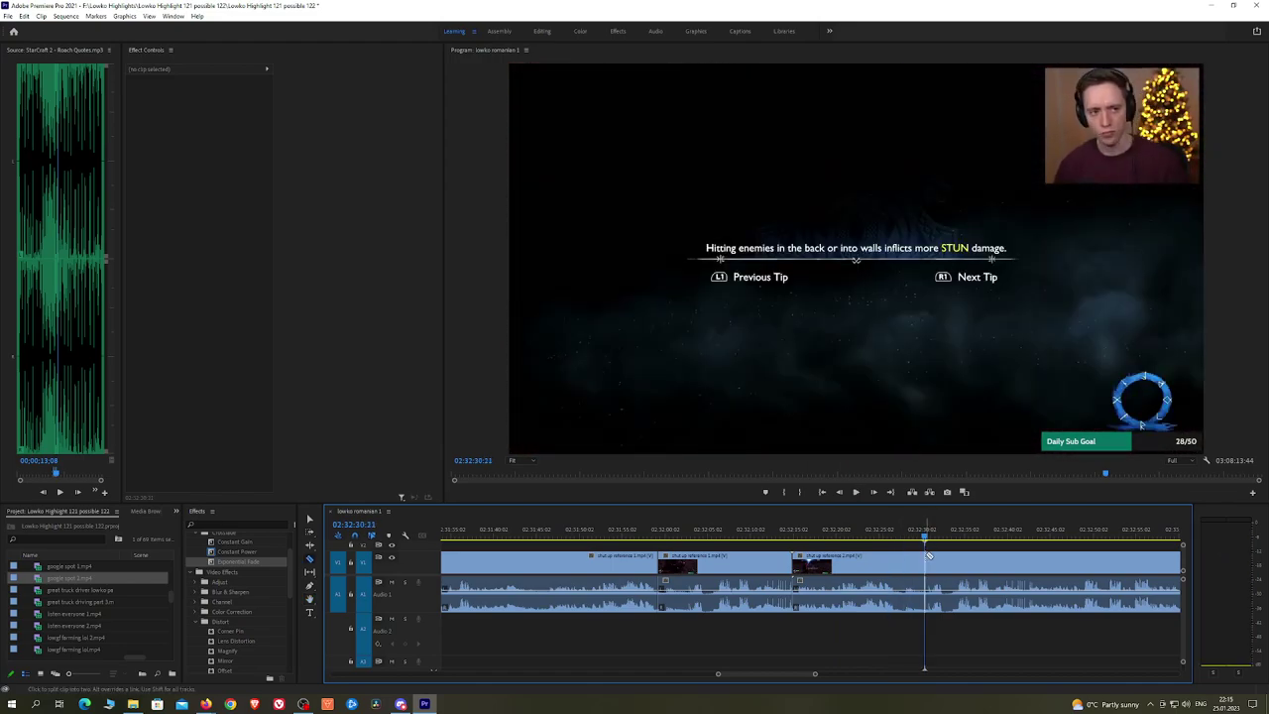
left_click(926, 556)
key("v")
left_click(878, 563)
key("shift+Delete")
left_click(739, 562)
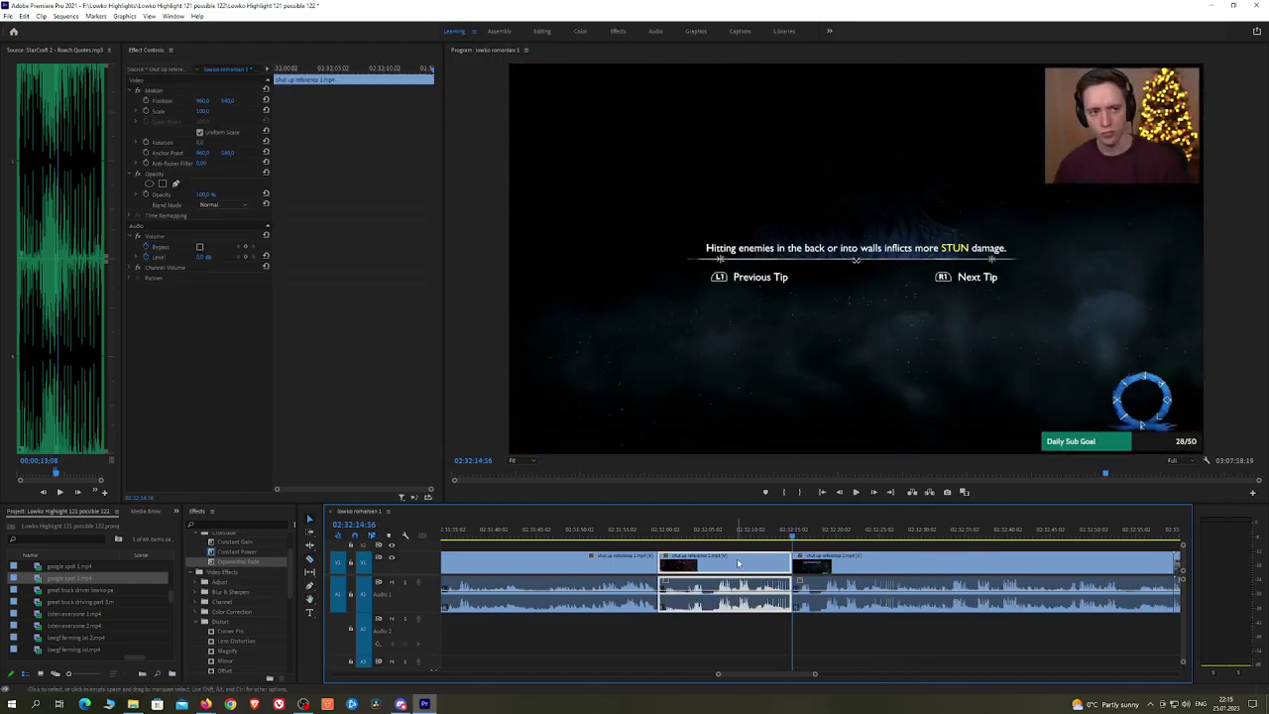
key("shift+Delete")
Step: Undo an early crossfade, then split and ripple-delete the short leftover section at the join
key("space")
left_click_drag(237, 551, 660, 593)
scroll(667, 572, "up", 4)
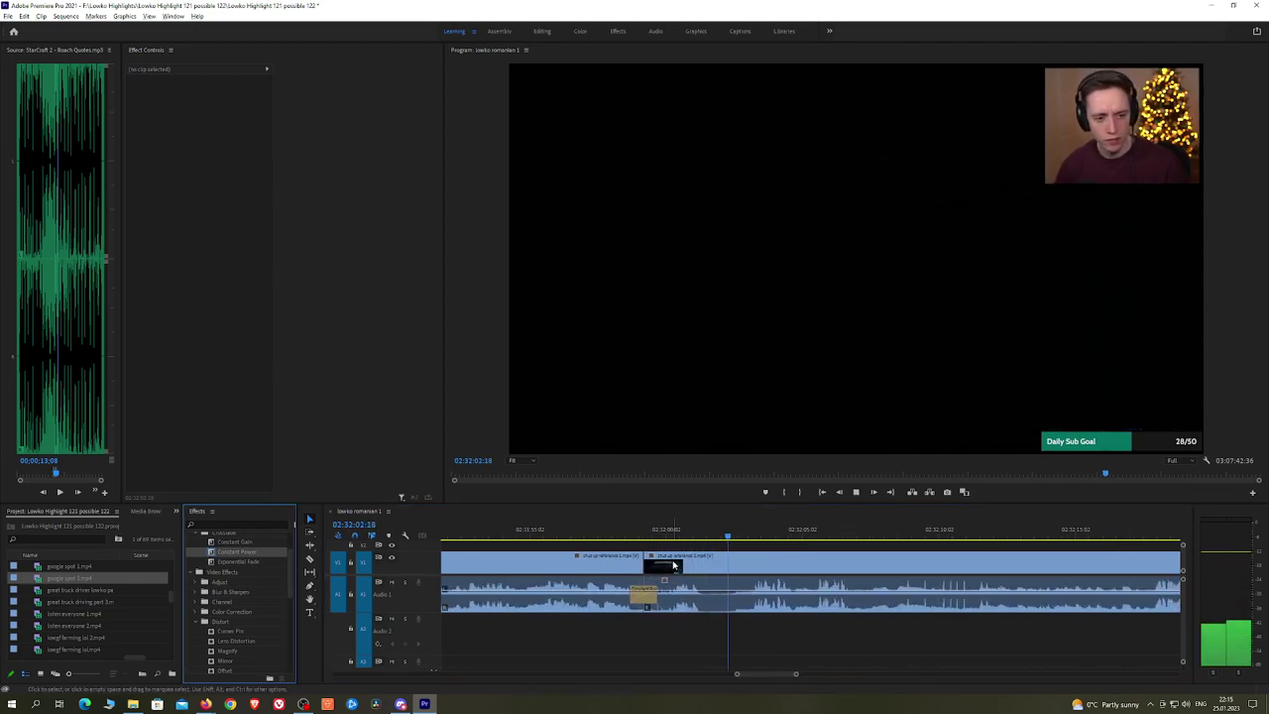
key("ctrl+z")
left_click(670, 536)
key("ctrl+k")
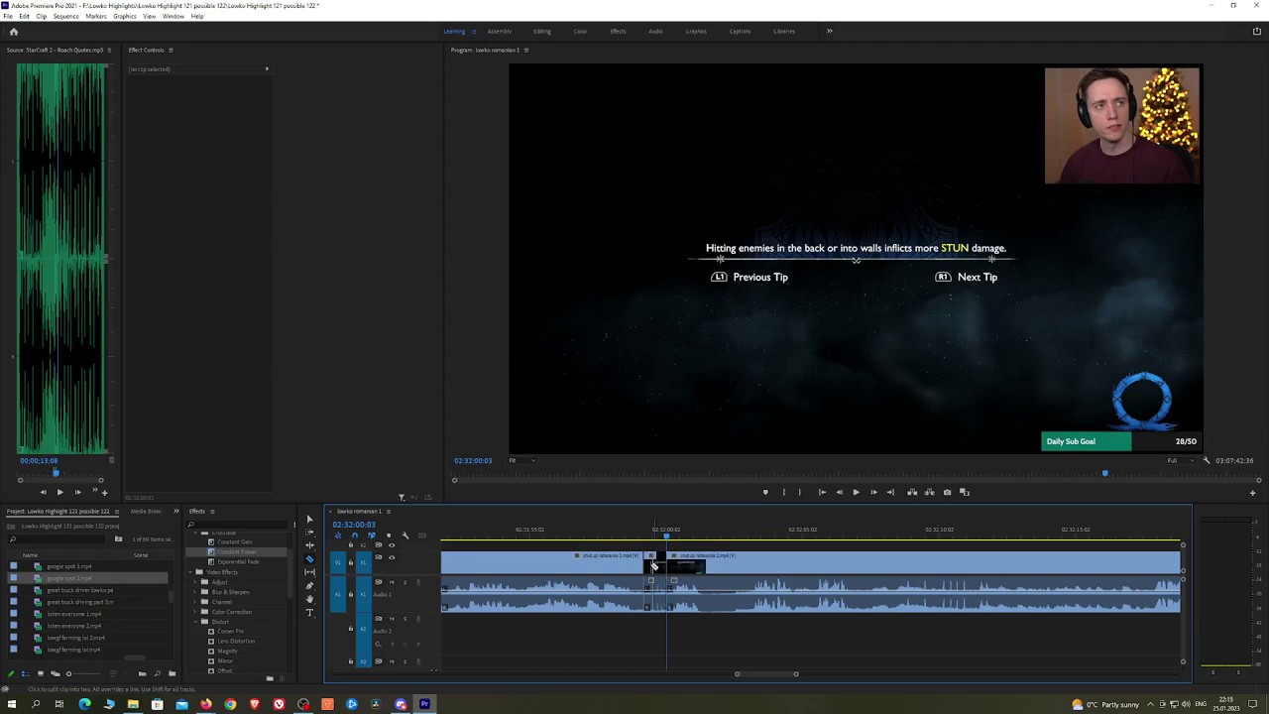
left_click(656, 566)
key("shift+Delete")
Step: Add a Constant Power crossfade to the A1 audio join and play it back
key("space")
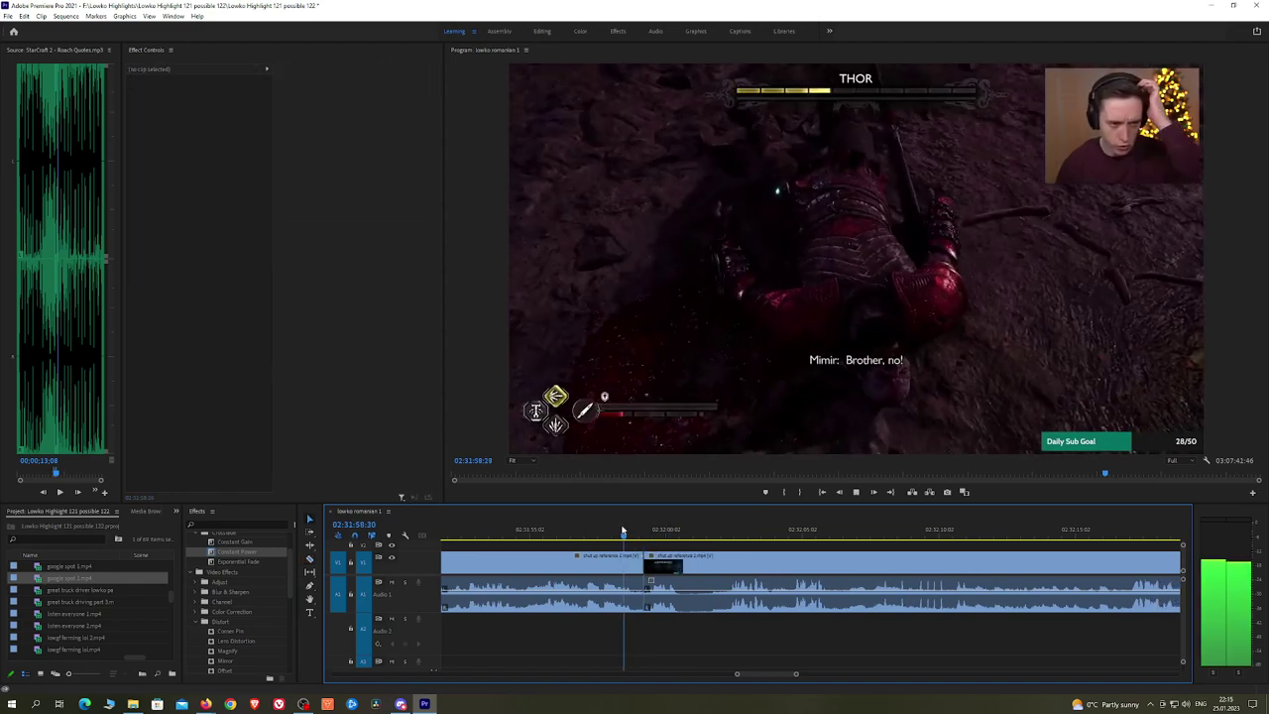
key("space")
left_click_drag(237, 551, 645, 593)
key("space")
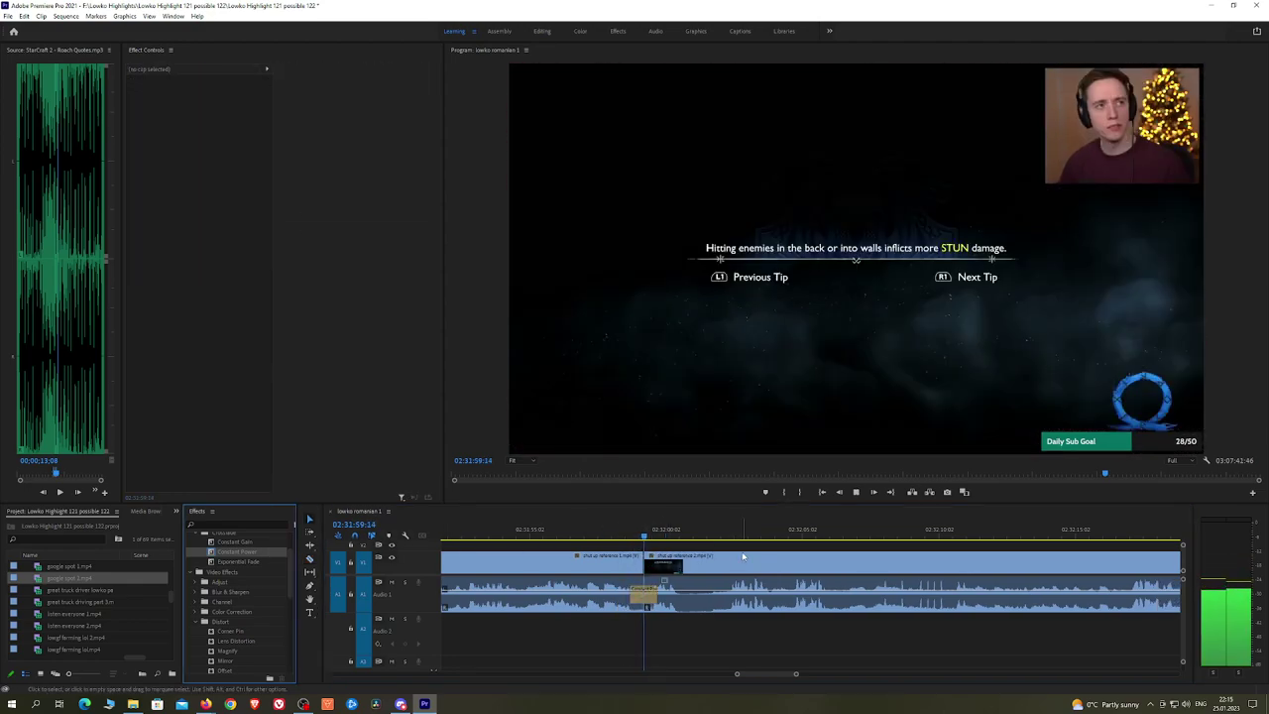
left_click(715, 534)
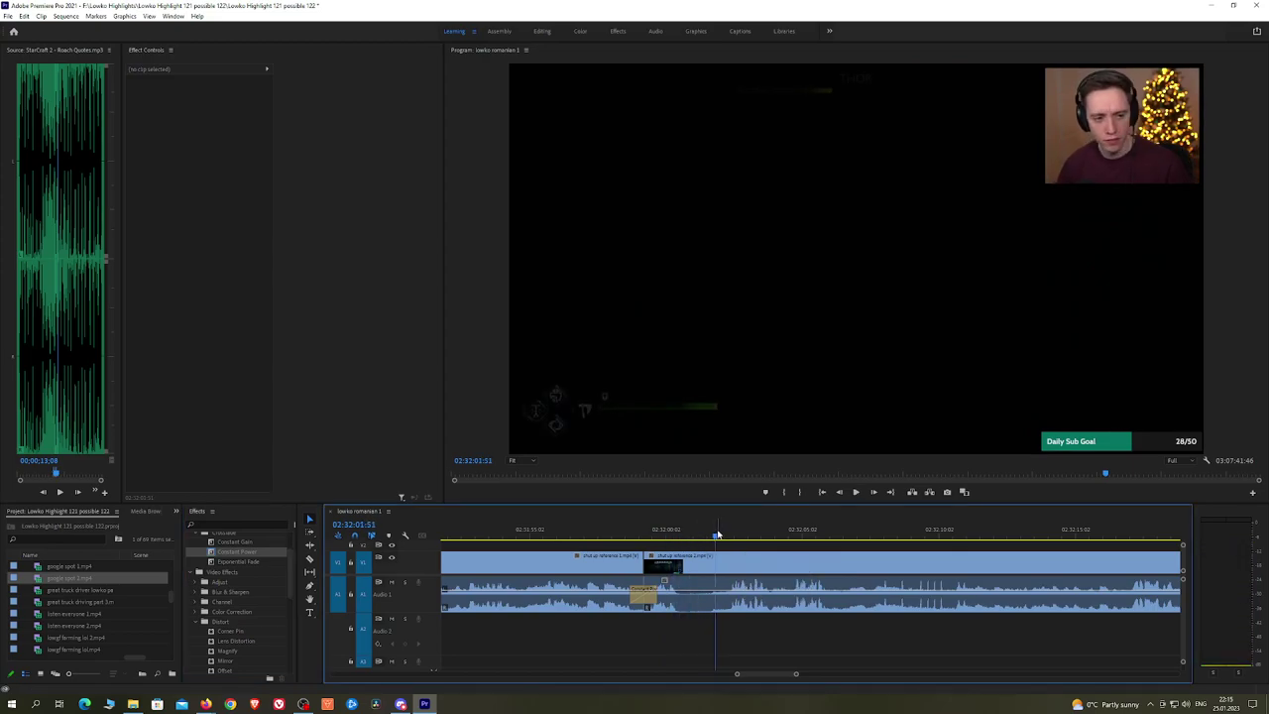
key("space")
key("h")
left_click_drag(956, 562, 863, 562)
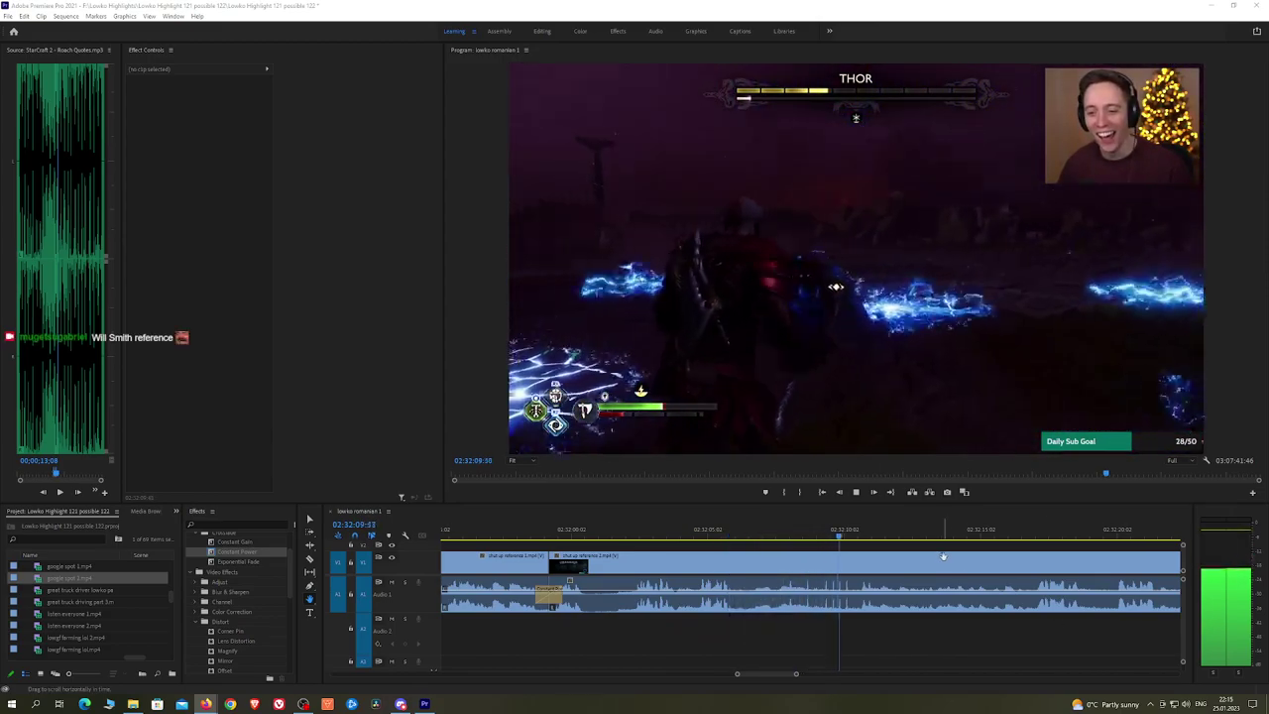
Step: Pan and zoom the timeline to follow playback into shut up reference 2.mp4 near 02:32:37
left_click_drag(943, 556, 777, 557)
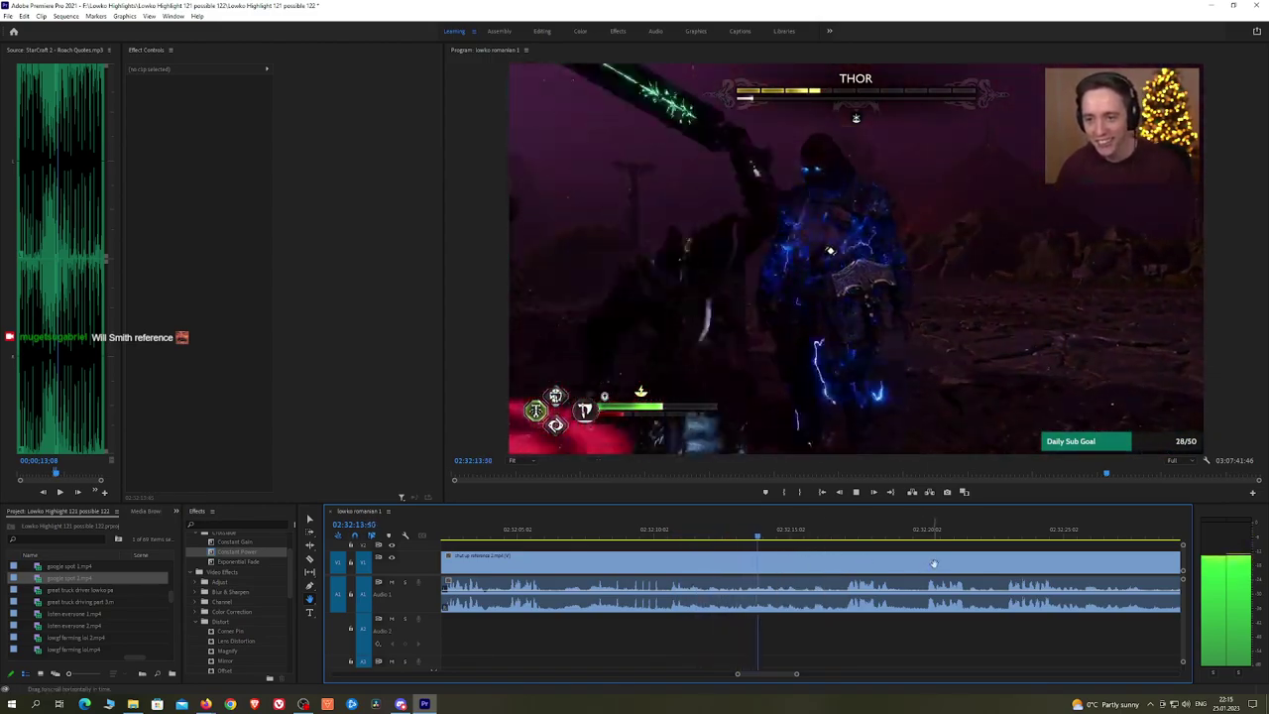
left_click_drag(935, 563, 882, 554)
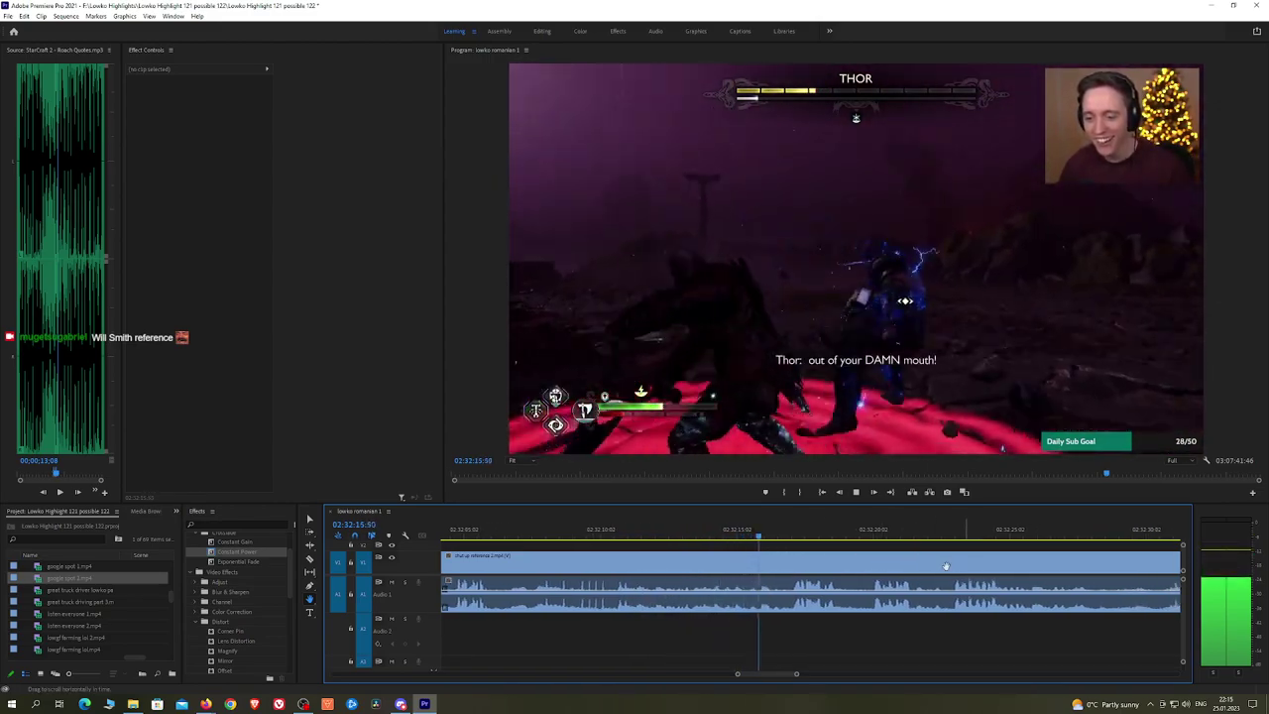
left_click_drag(966, 566, 885, 565)
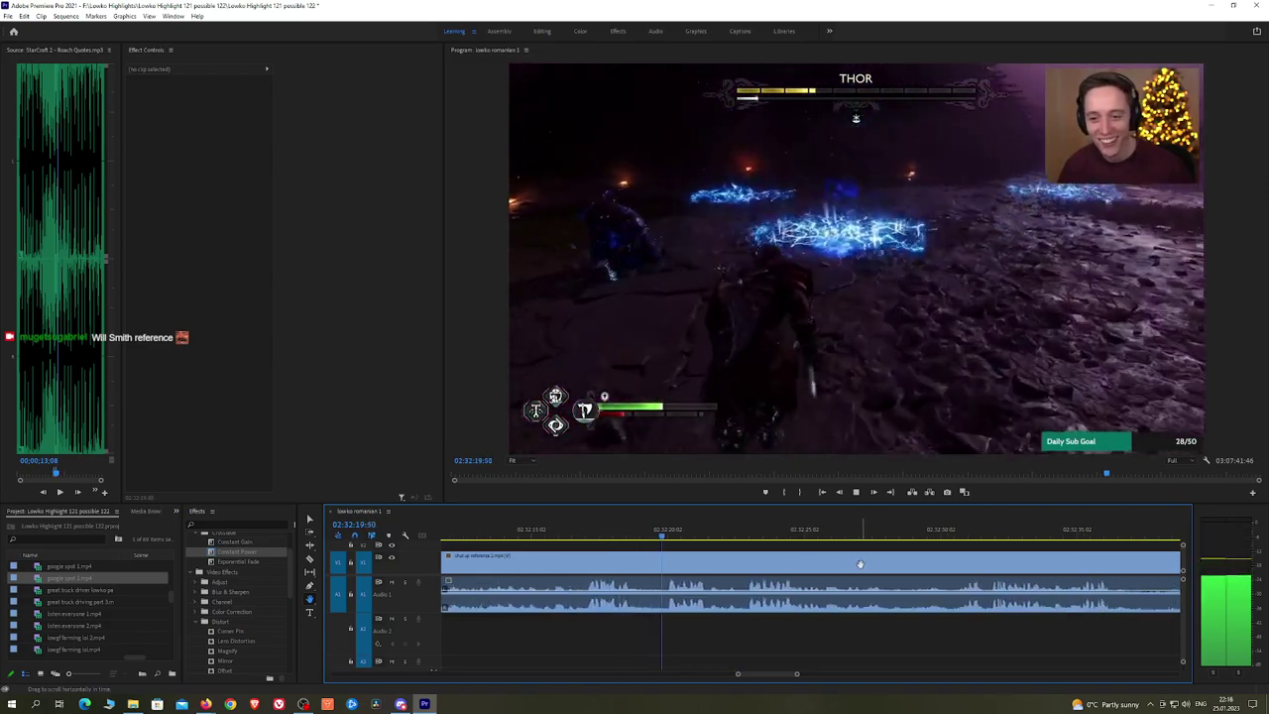
scroll(861, 565, "down", 1)
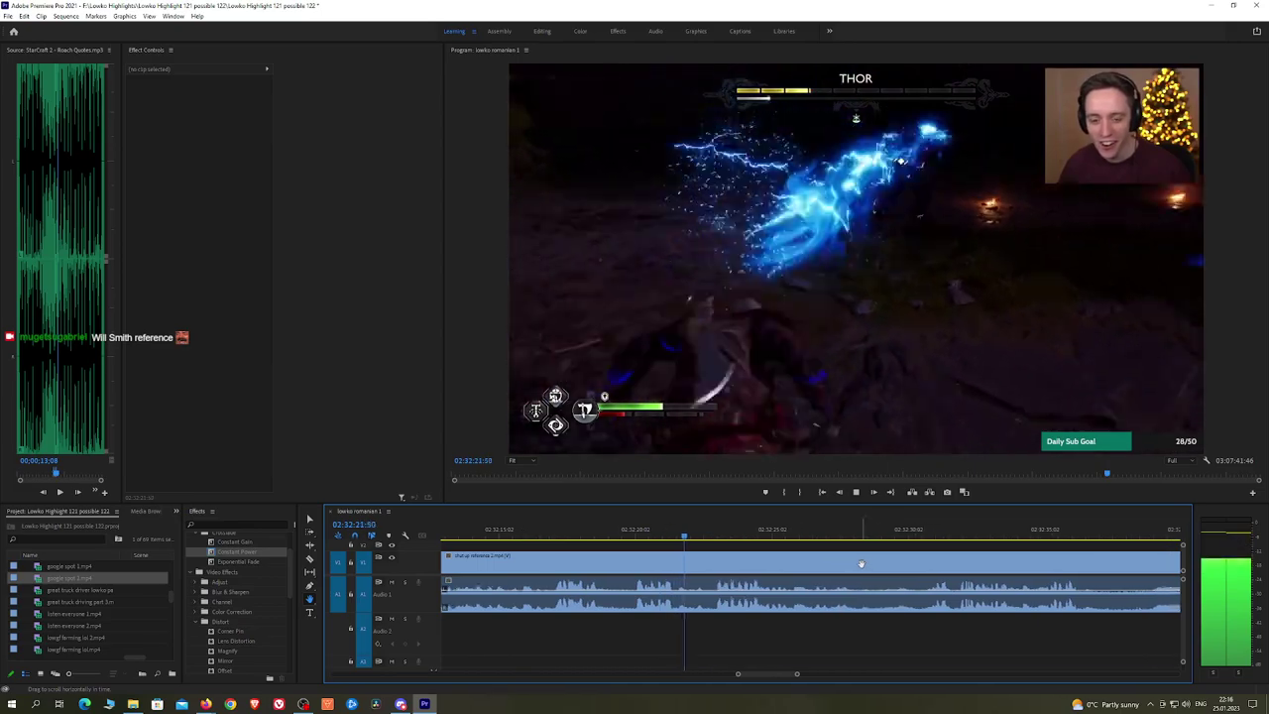
scroll(860, 565, "down", 3)
left_click_drag(956, 563, 848, 563)
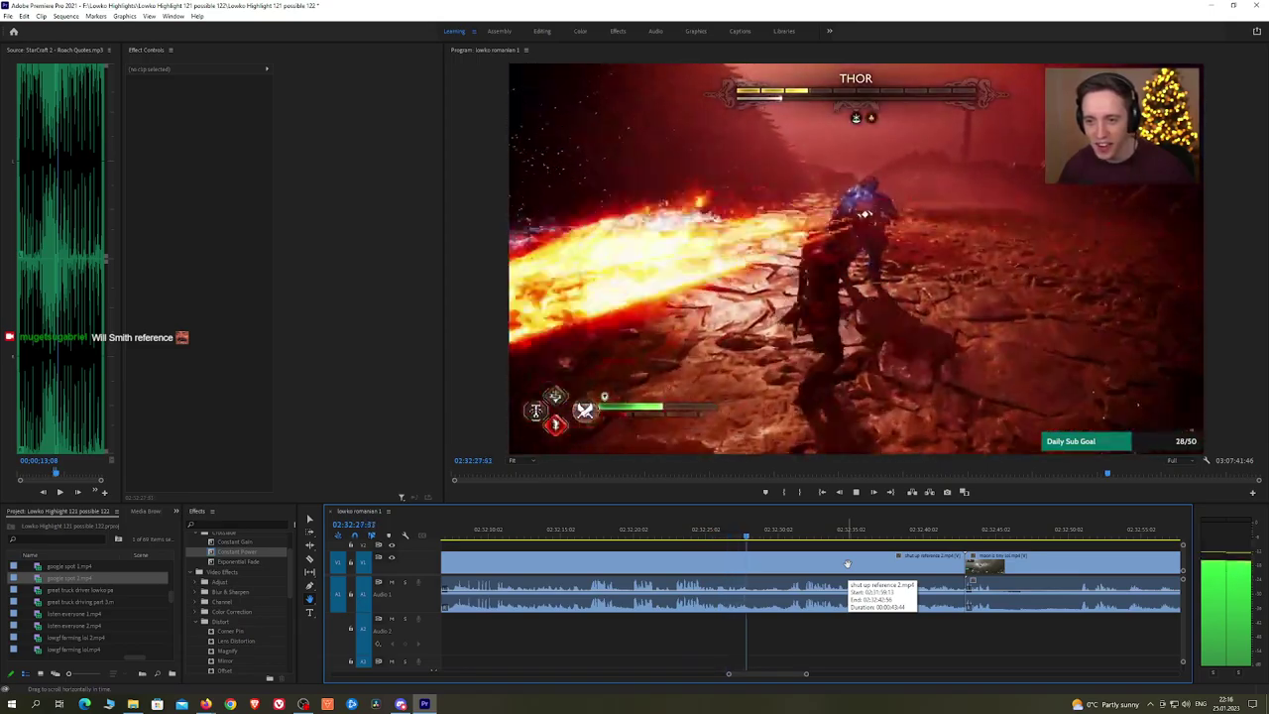
scroll(848, 564, "up", 1)
scroll(853, 562, "down", 2)
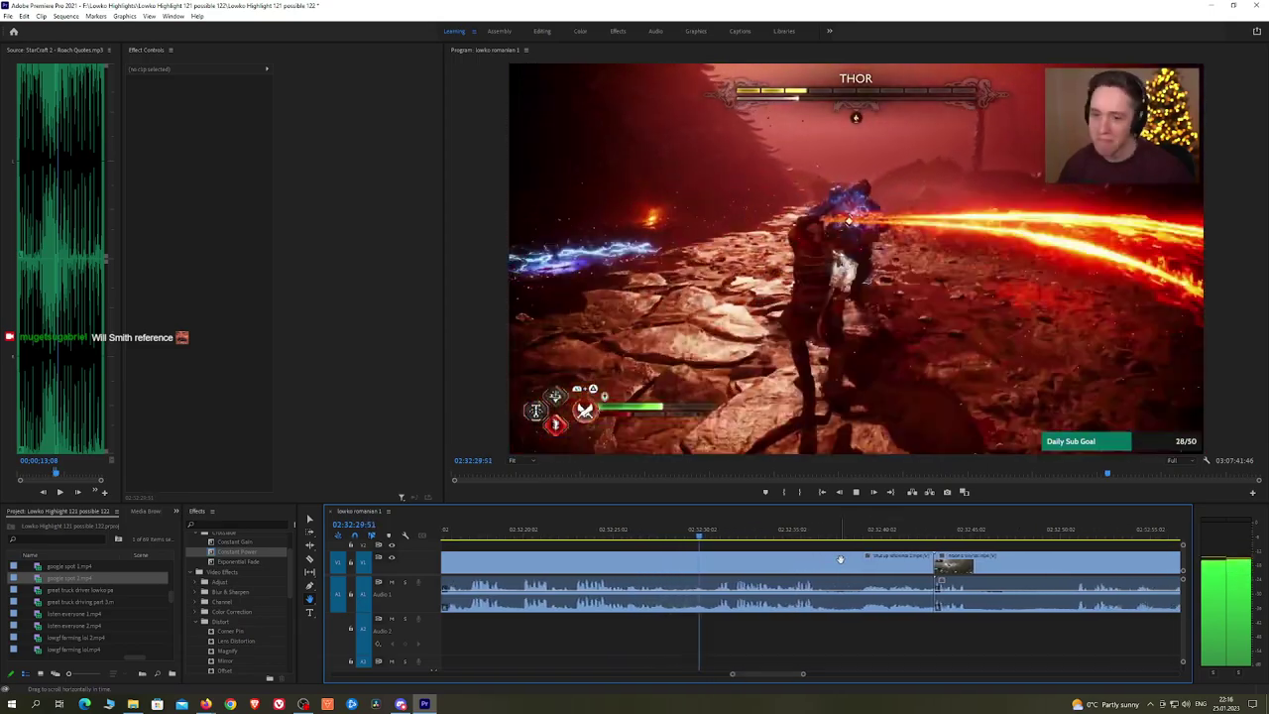
scroll(833, 560, "down", 2)
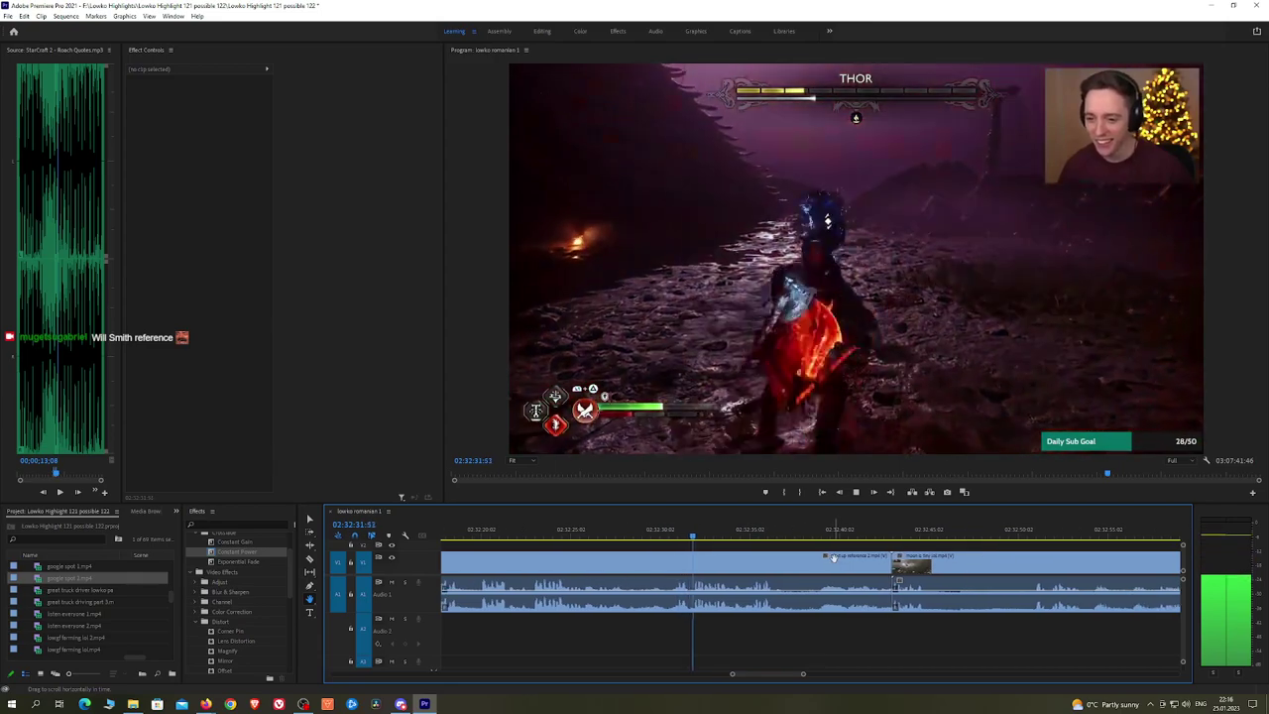
scroll(820, 560, "down", 2)
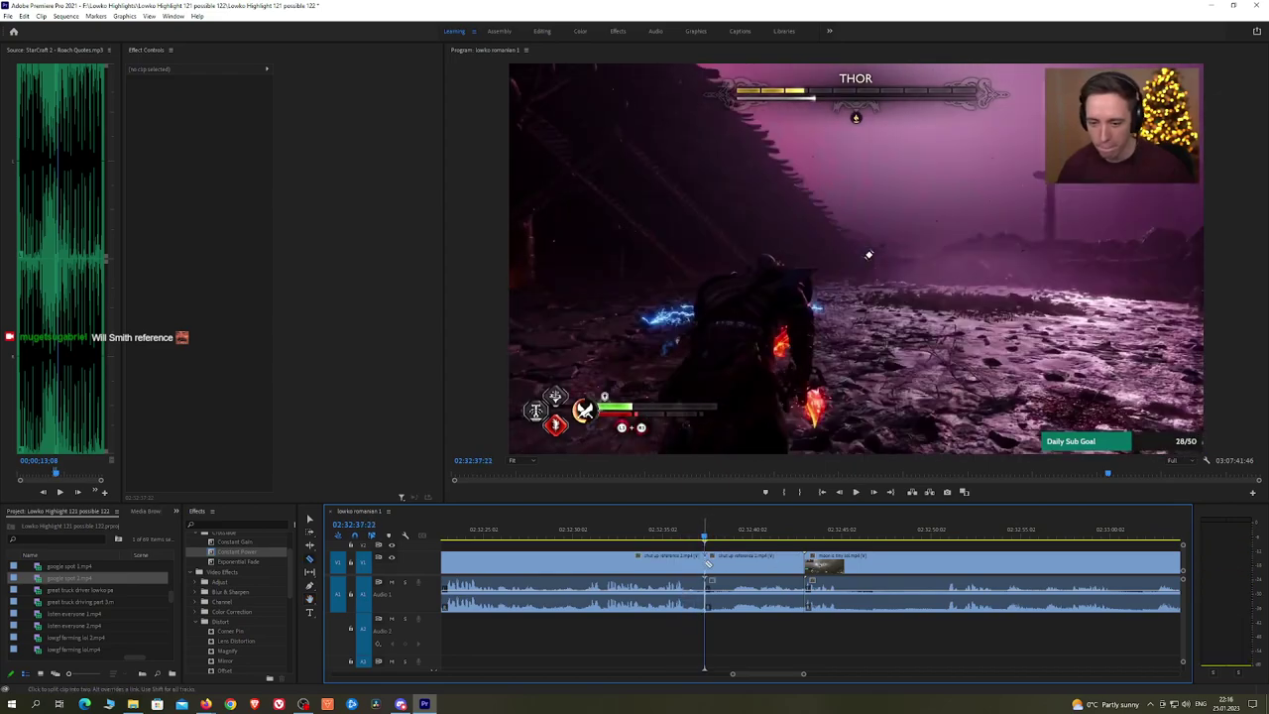
Step: Undo the last cut, re-split the shut up reference clip and ripple-delete its right-hand piece
left_click(724, 564)
key("space")
key("ctrl+z")
left_click(720, 566)
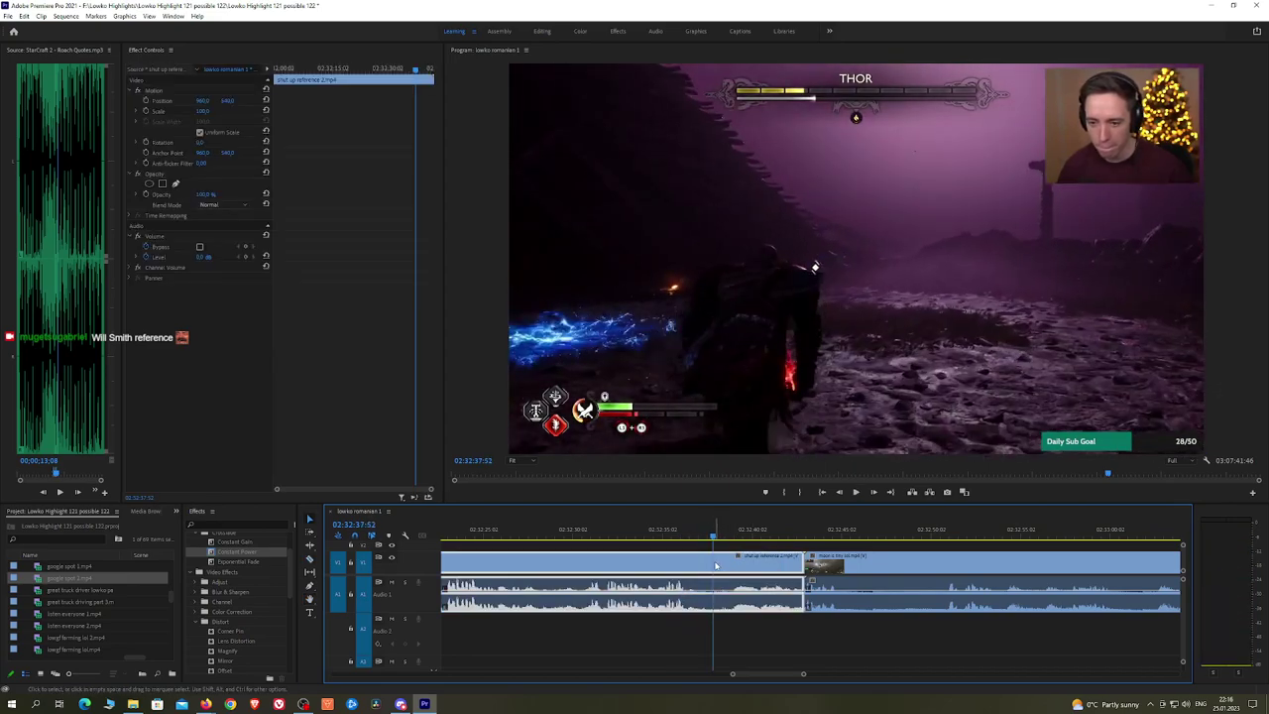
key("ctrl+k")
left_click(764, 566)
key("shift+Delete")
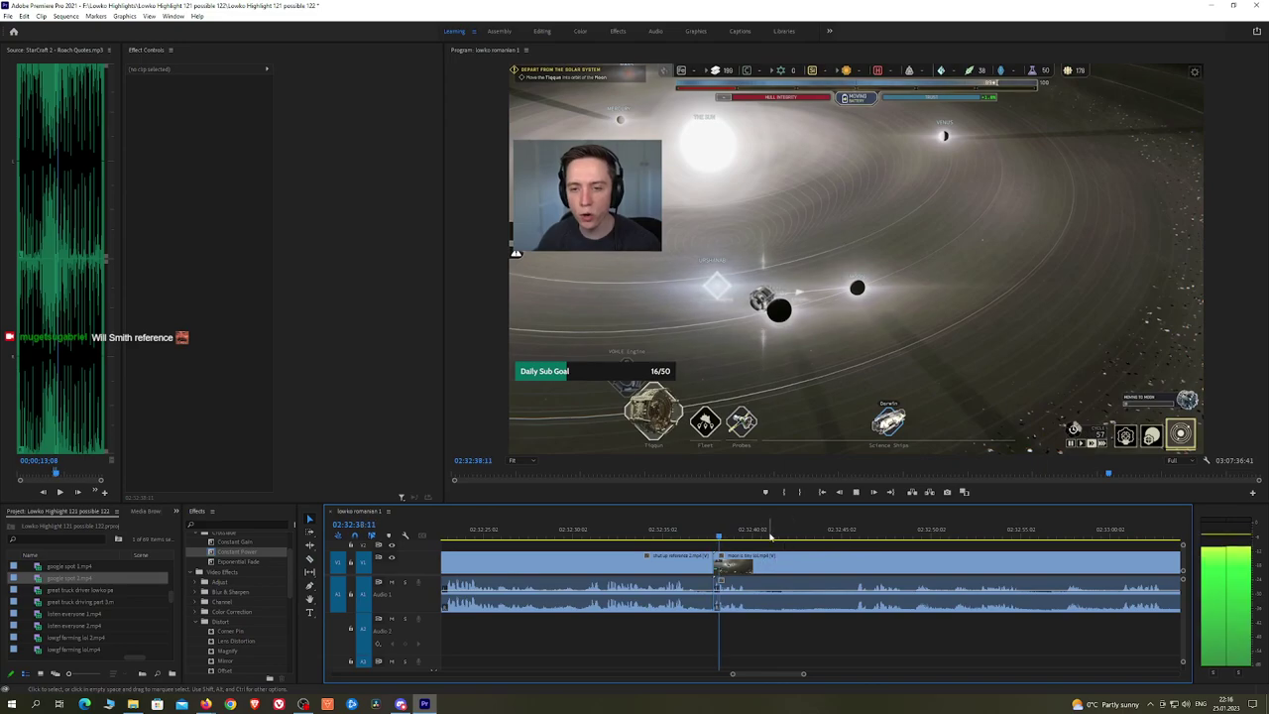
left_click(840, 533)
key("space")
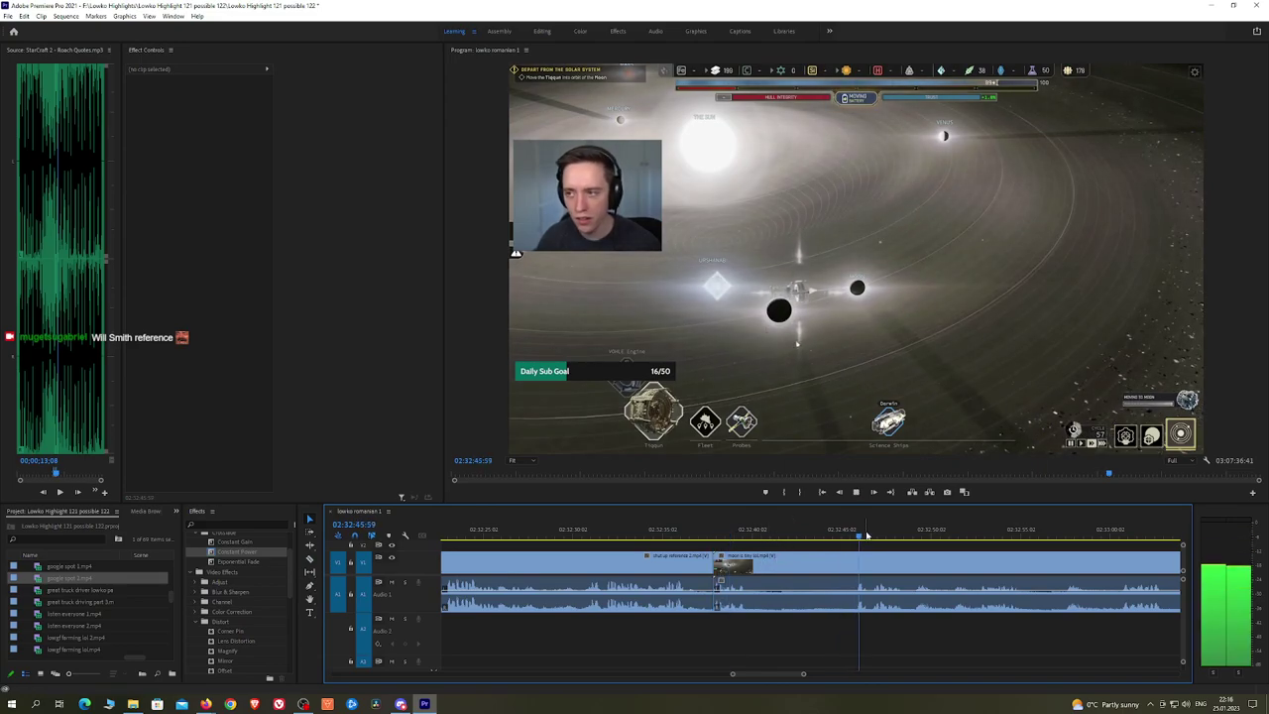
Step: Pan and scrub ahead through the sequence to review the edit and find the next unwanted stretch
key("h")
left_click_drag(974, 557, 774, 550)
left_click(753, 534)
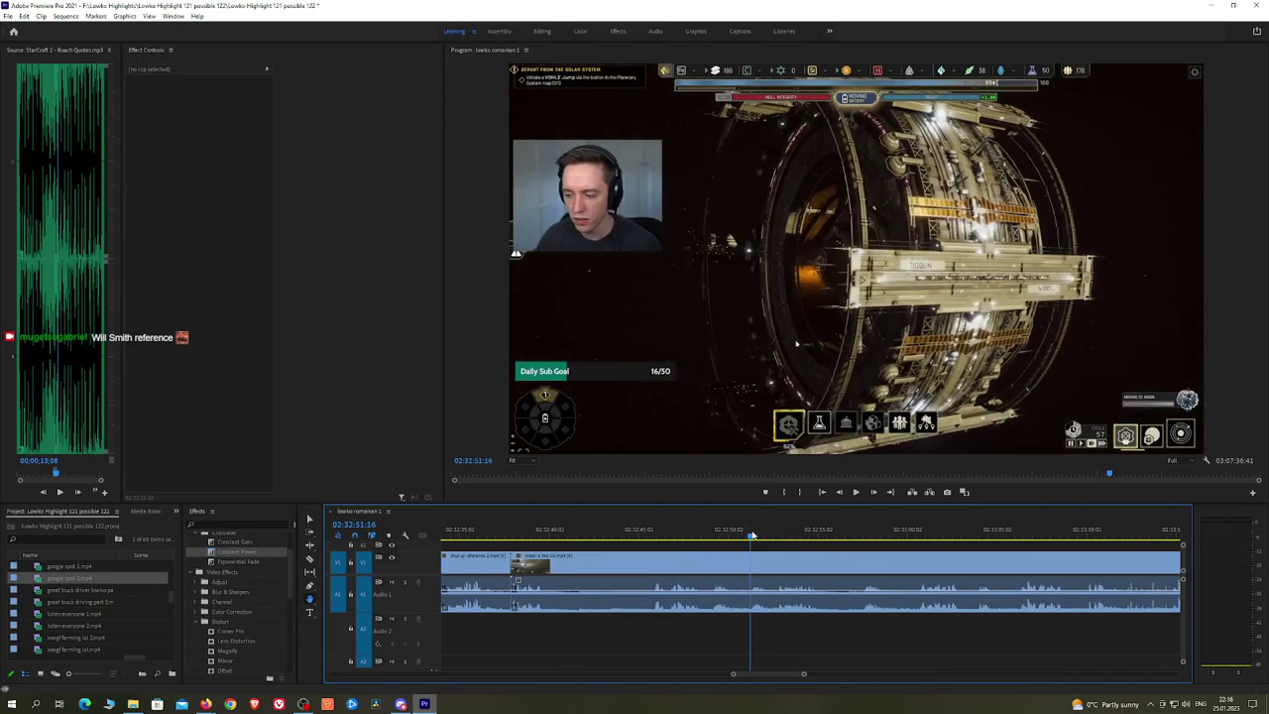
left_click(855, 534)
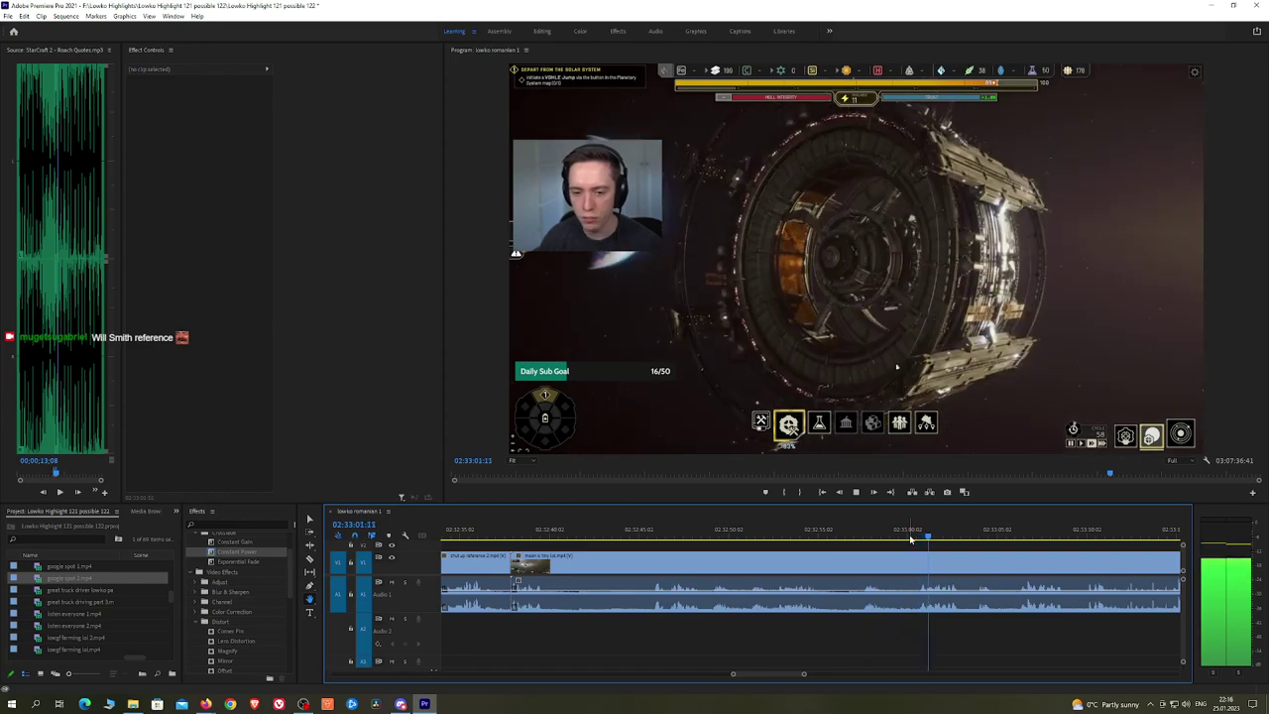
left_click_drag(884, 534, 860, 536)
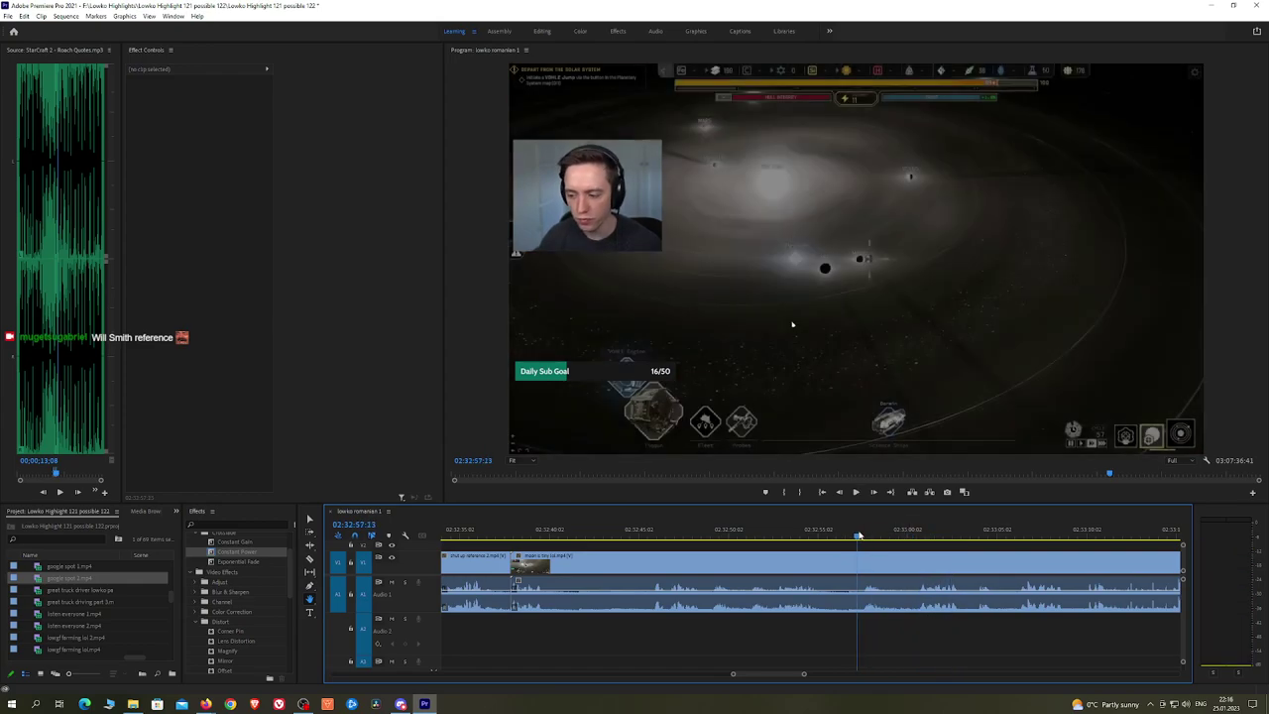
key("space")
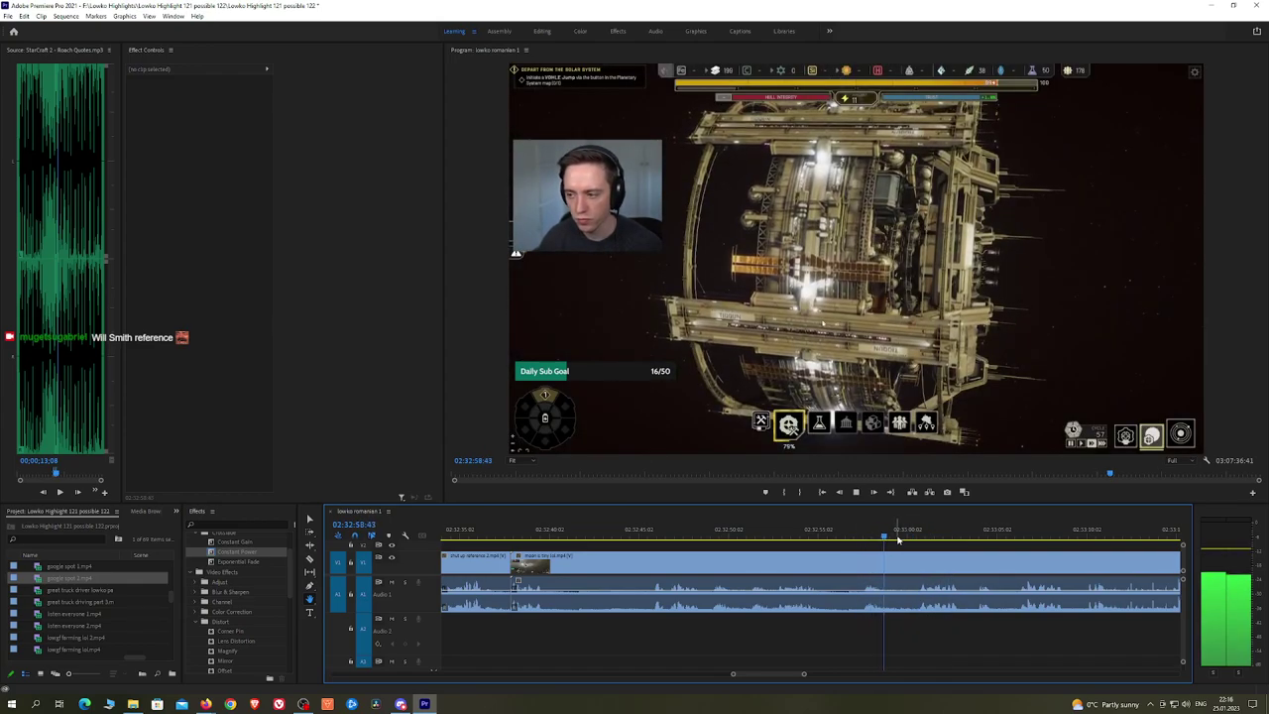
key("space")
Step: Razor the clip at the playhead and ripple-delete the piece to its left
key("c")
left_click(893, 562)
key("v")
left_click(850, 568)
key("shift+Delete")
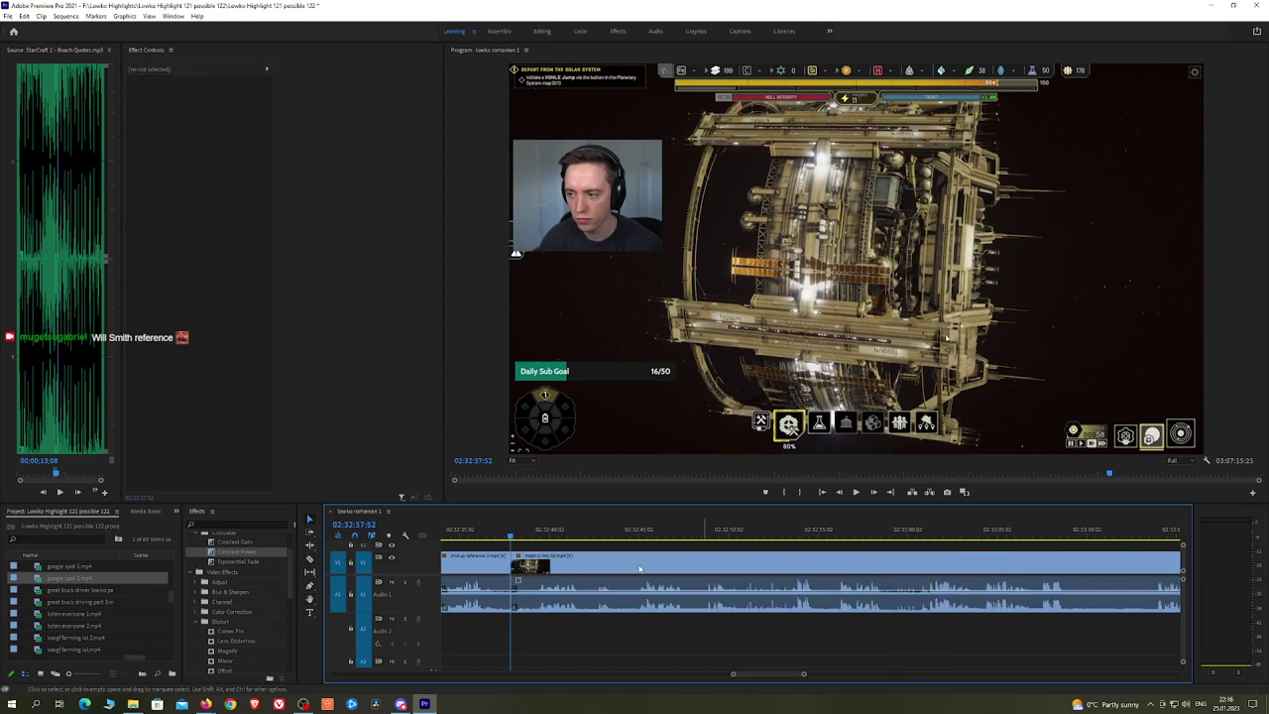
Step: Place an Exponential Fade on the audio join and play back across it
left_click_drag(241, 563, 515, 612)
key("space")
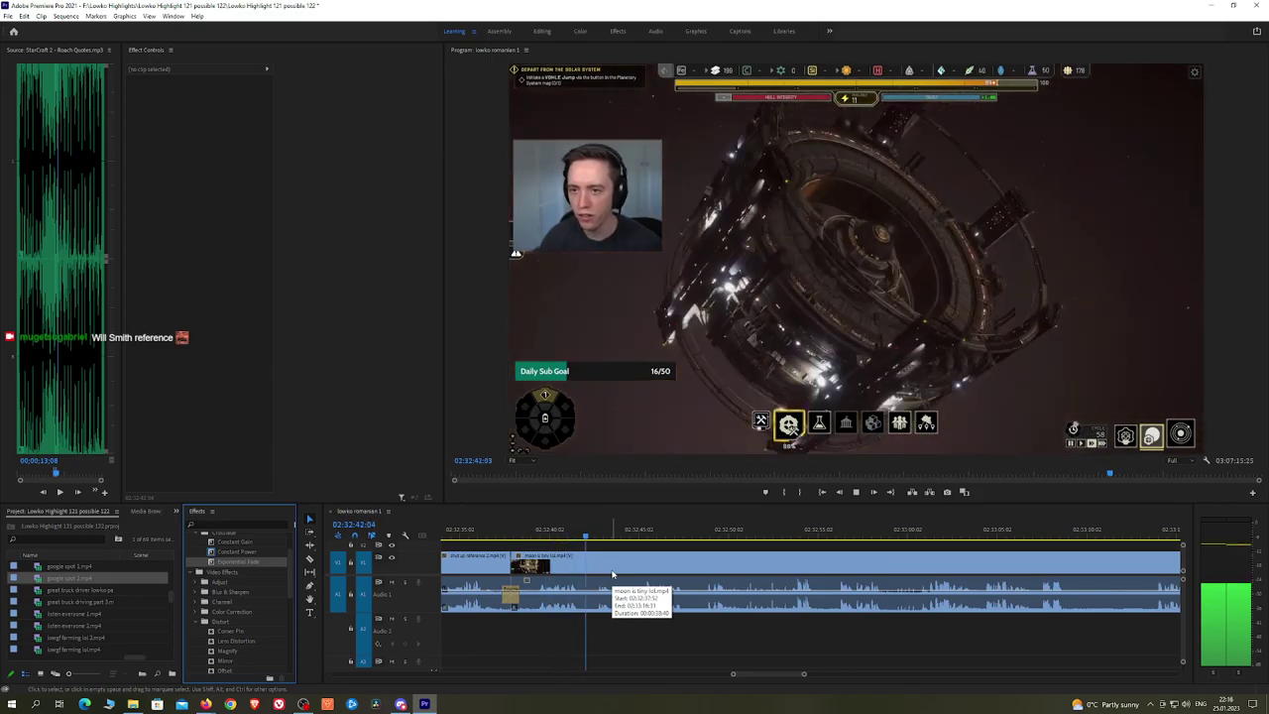
key("h")
left_click_drag(749, 560, 705, 557)
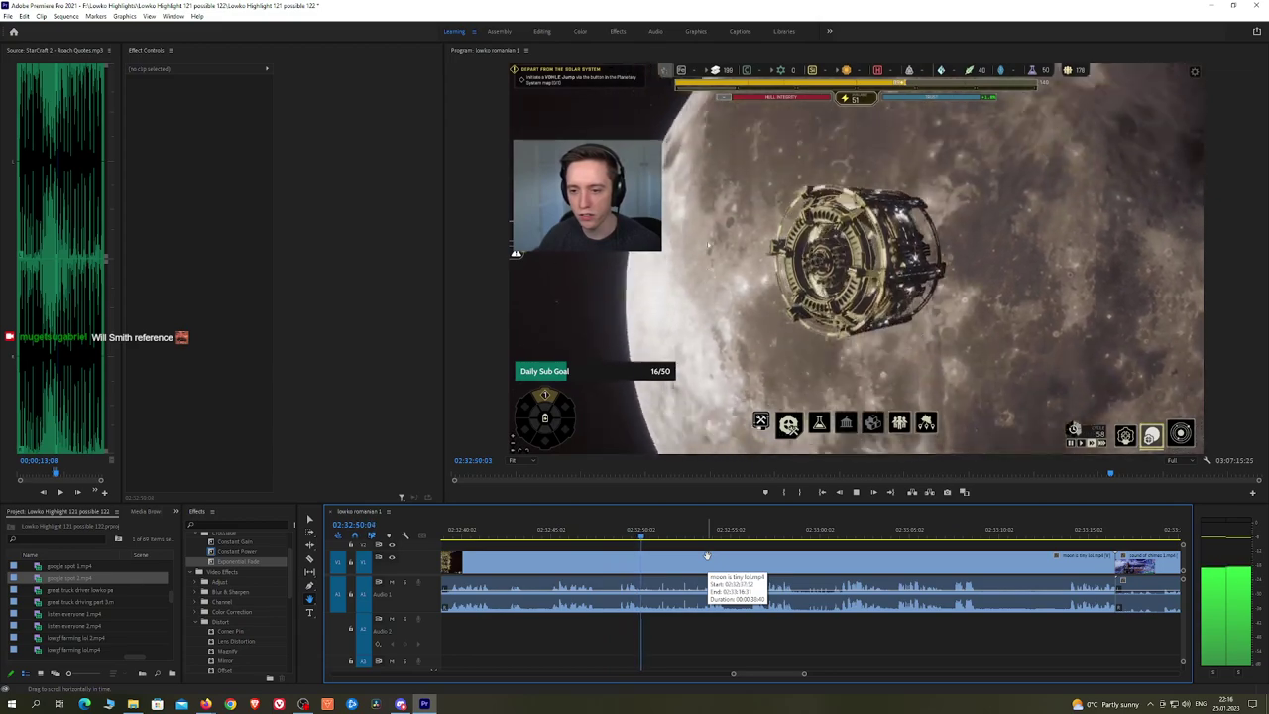
left_click_drag(782, 562, 761, 561)
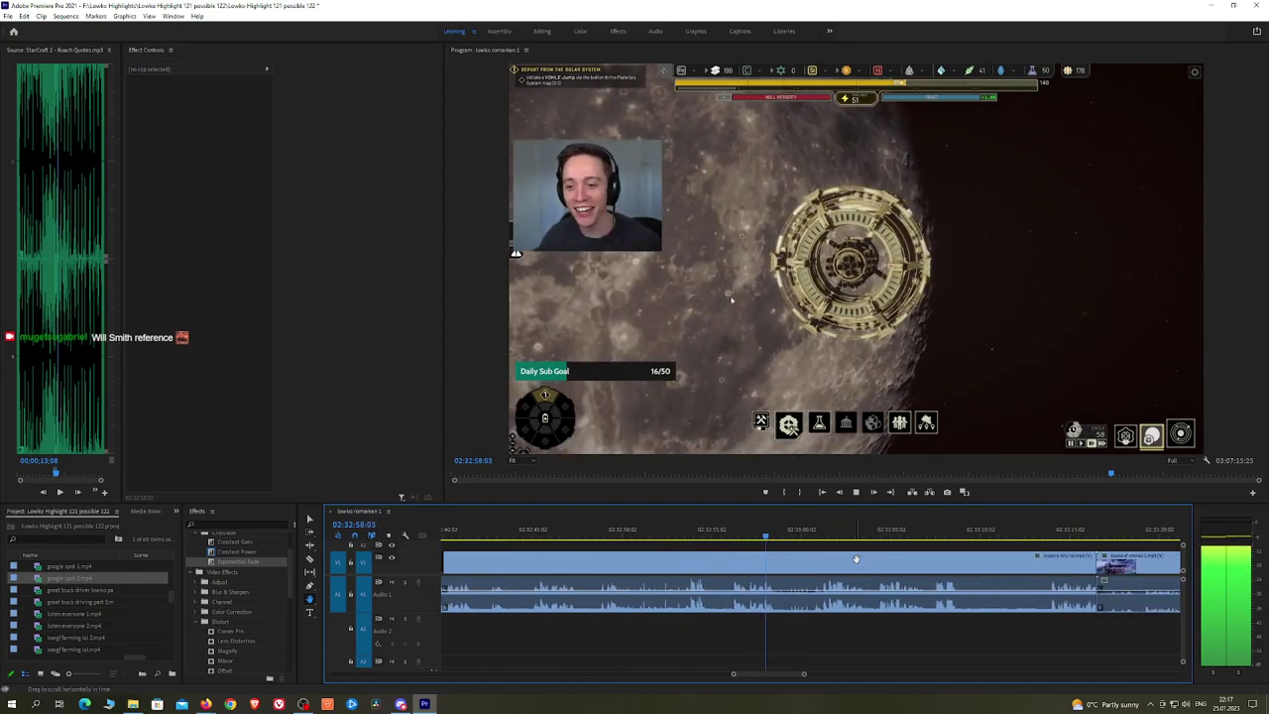
left_click_drag(929, 563, 736, 560)
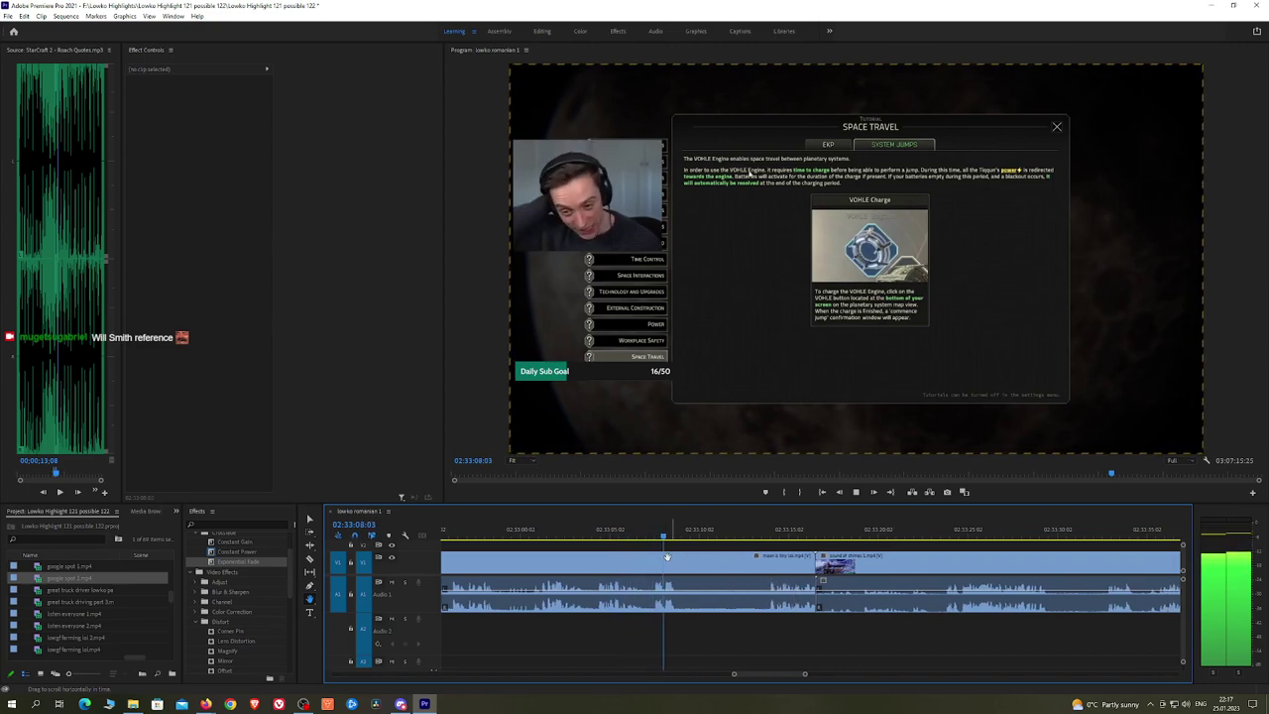
Step: Cut the chimes footage and ripple-delete the middle piece, then play back the result
key("c")
key("space")
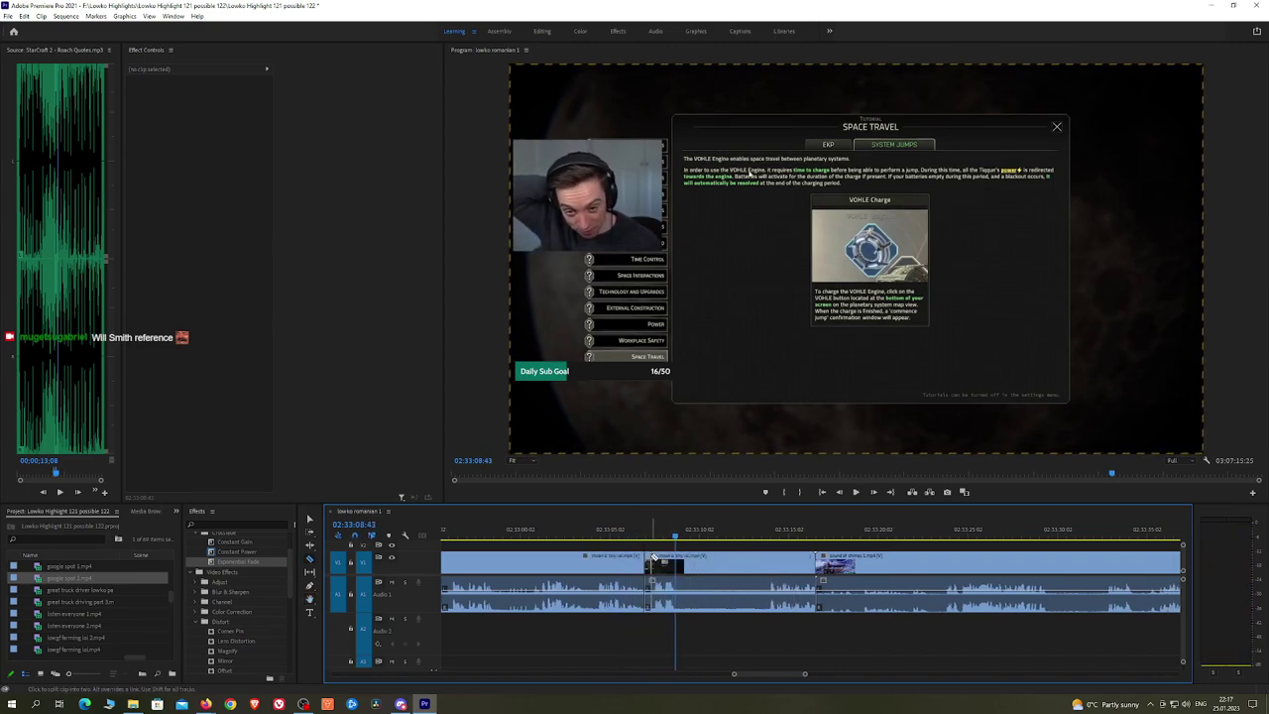
key("v")
left_click(736, 561)
key("shift+Delete")
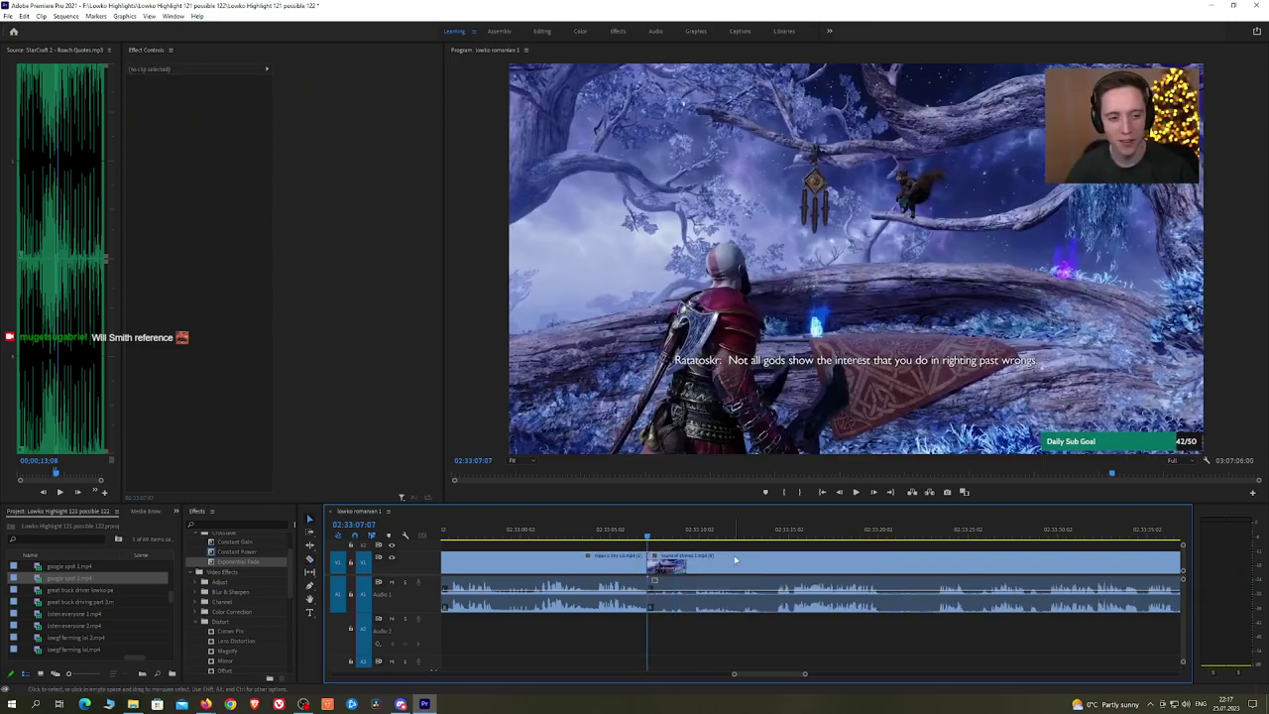
key("space")
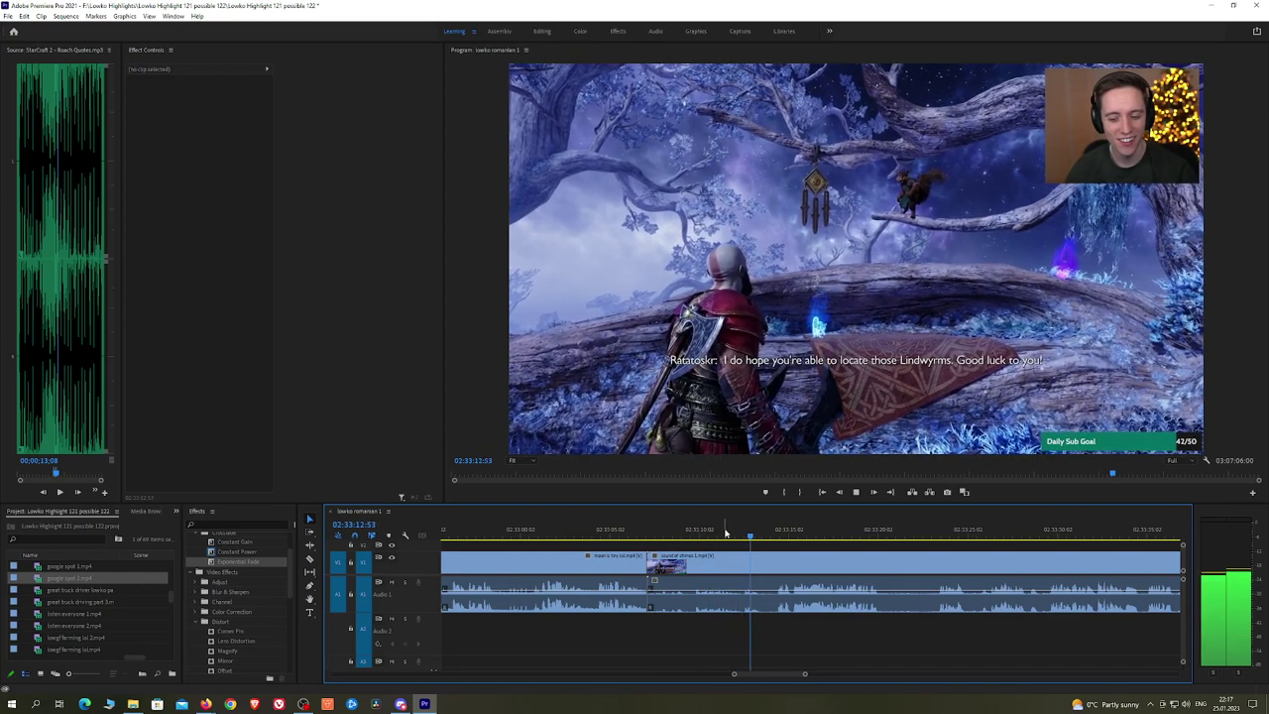
Step: Split at an earlier point, ripple-delete the left piece and add an Exponential Fade at the audio join
left_click(698, 530)
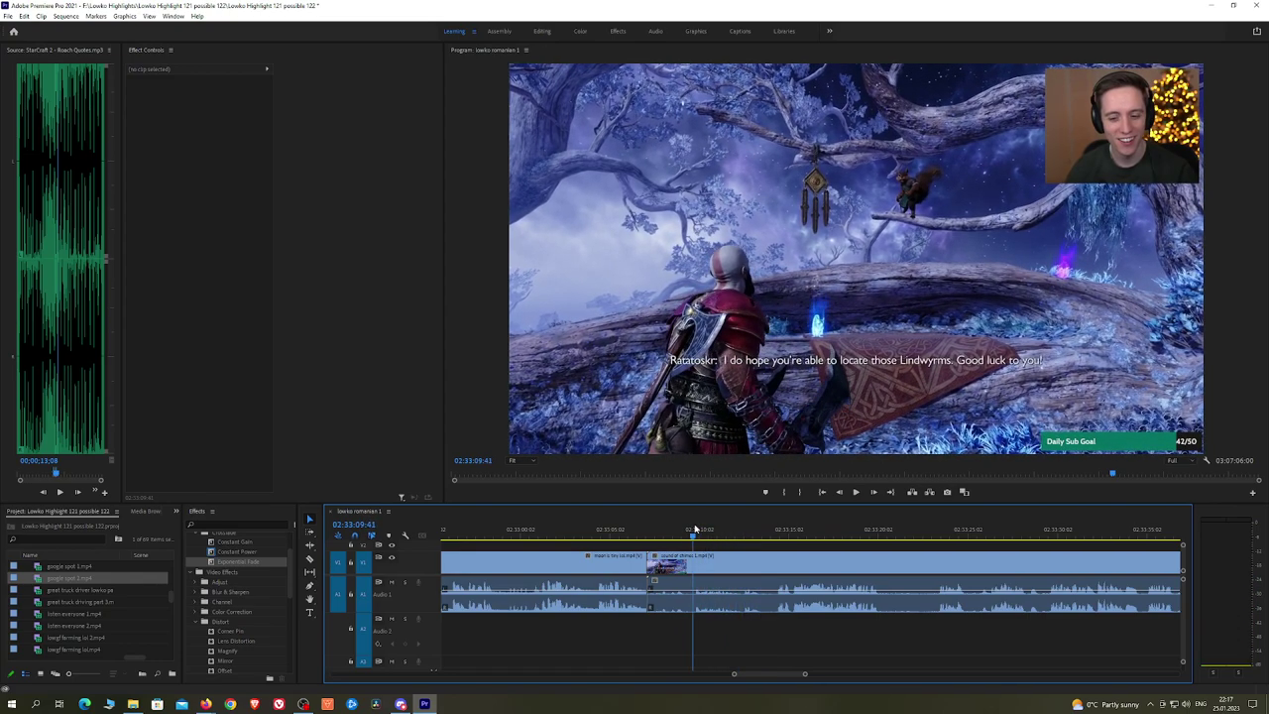
left_click(695, 557)
key("v")
left_click(687, 563)
key("shift+Delete")
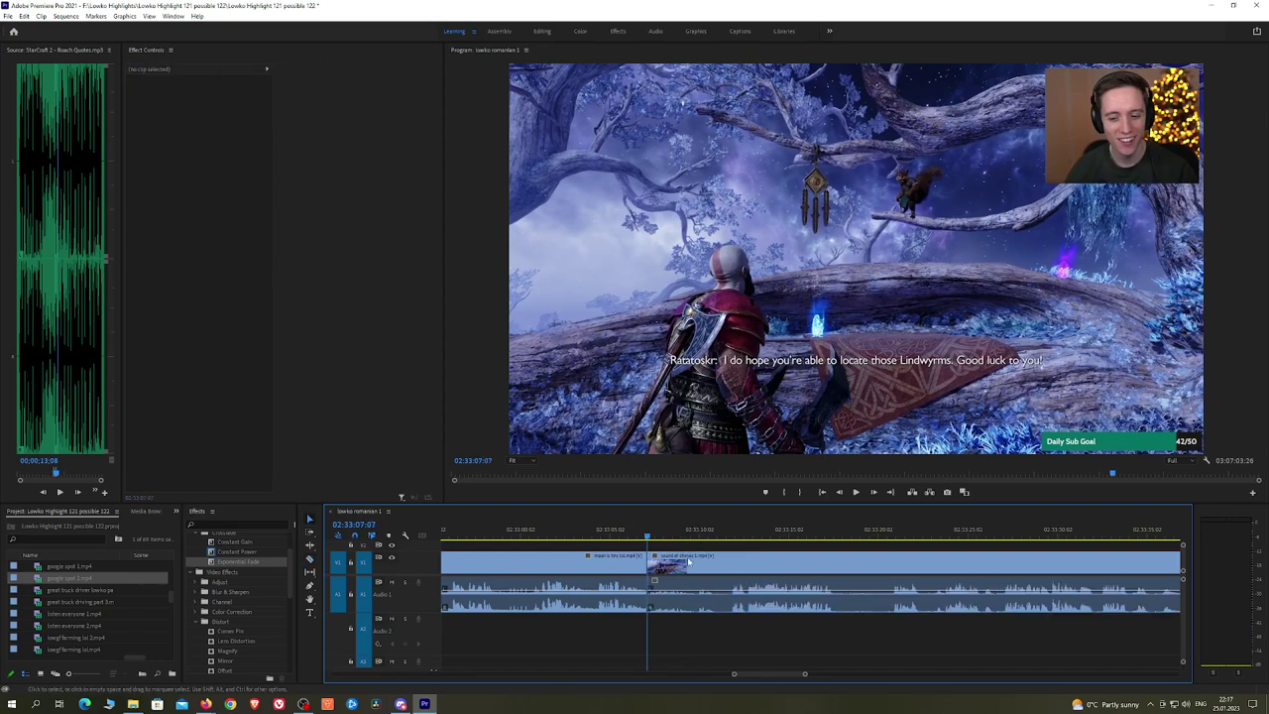
left_click_drag(238, 562, 655, 593)
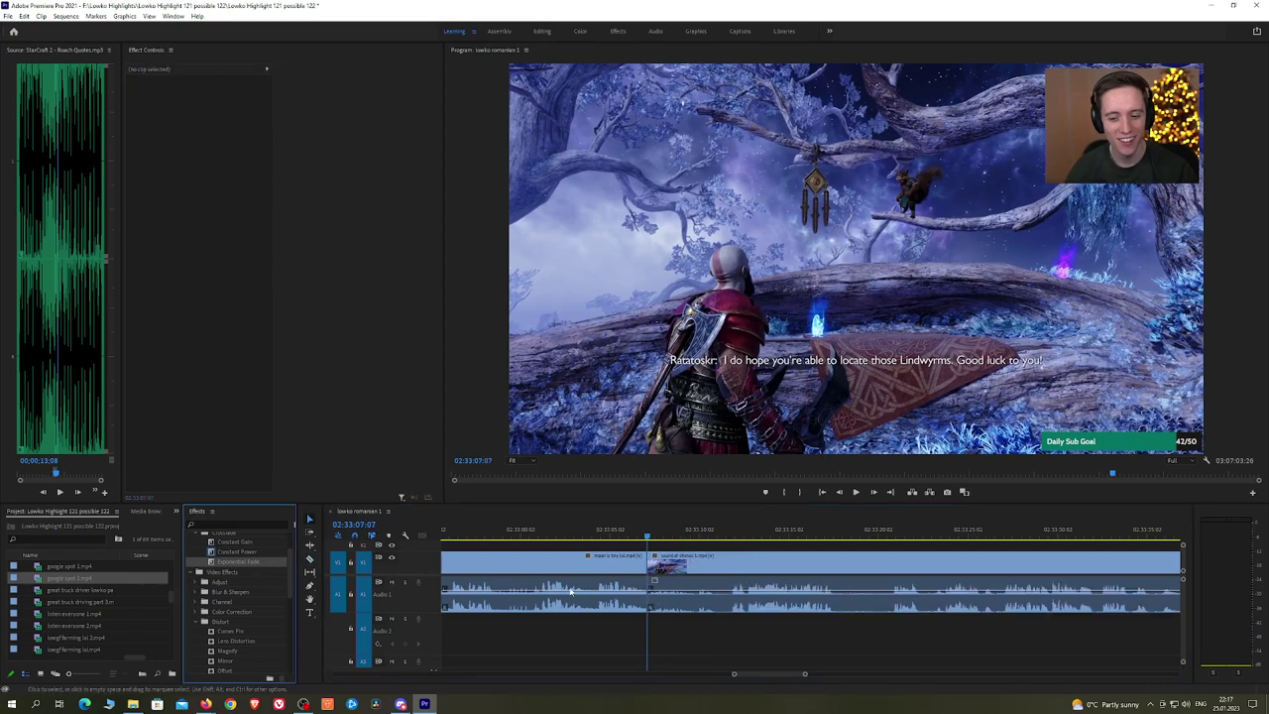
key("space")
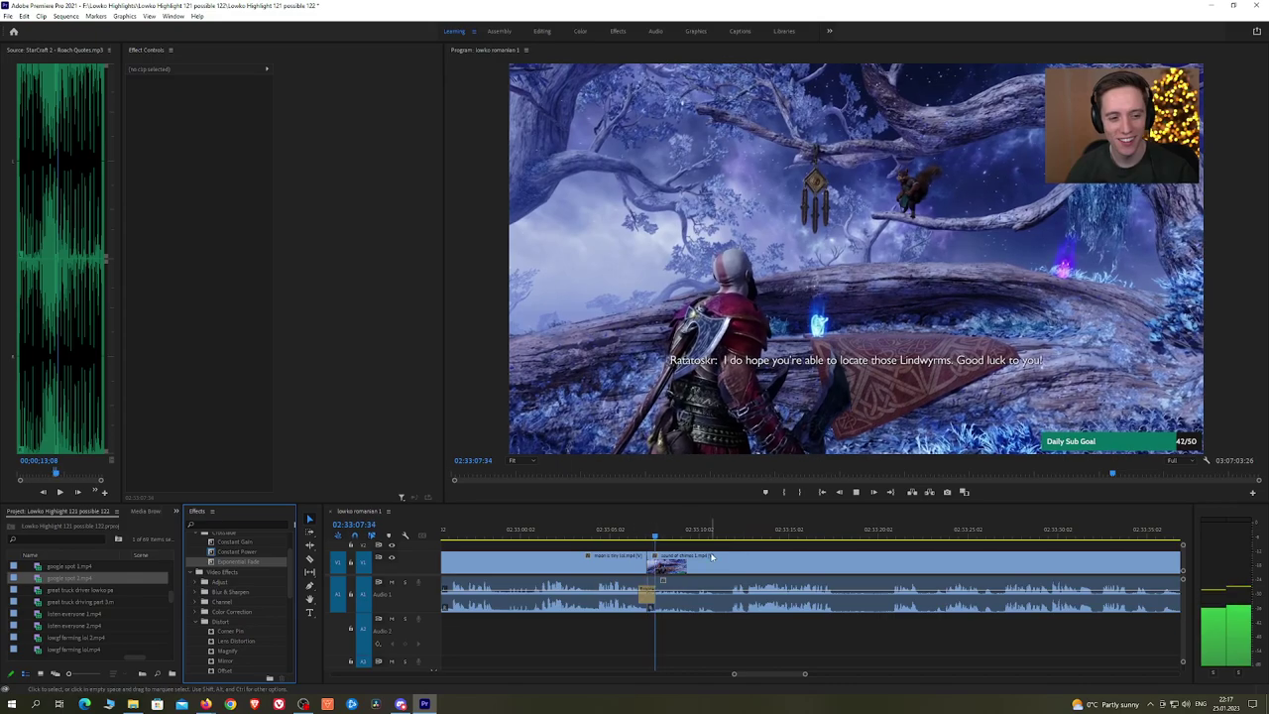
Step: Remove a short piece between two new cuts and put a Constant Power crossfade on the audio cut
left_click(734, 537)
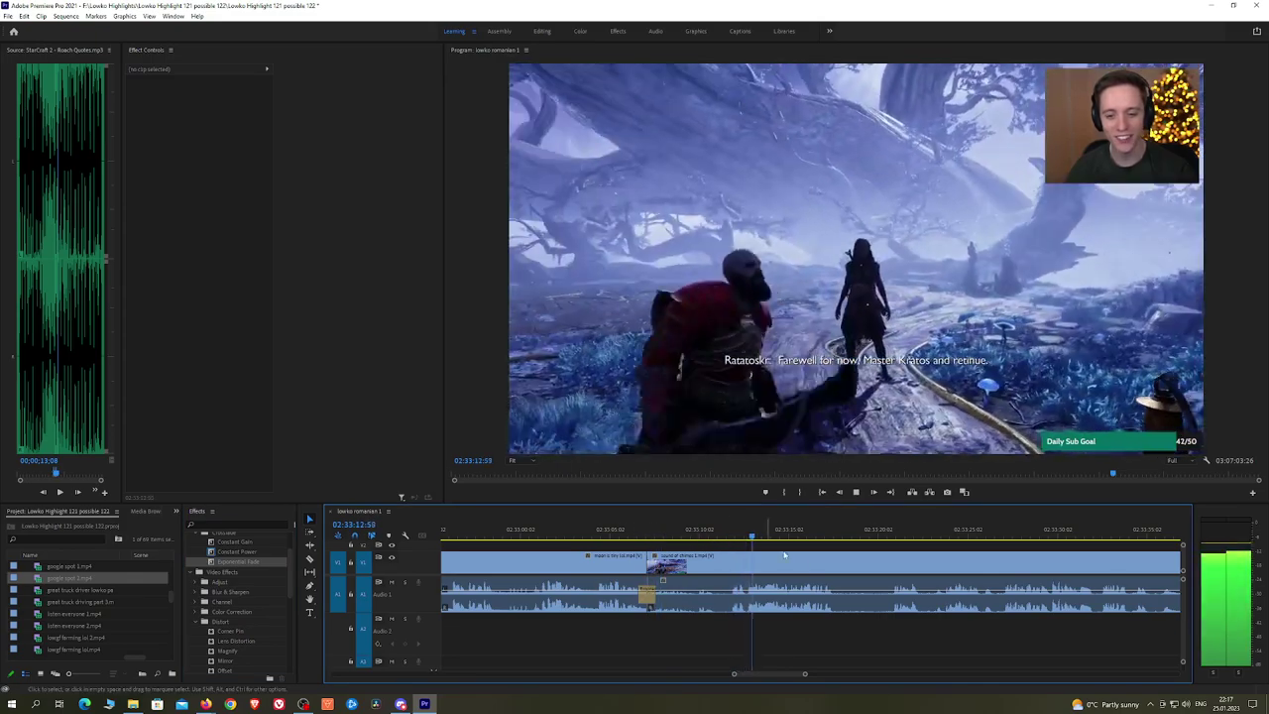
scroll(801, 551, "down", 2)
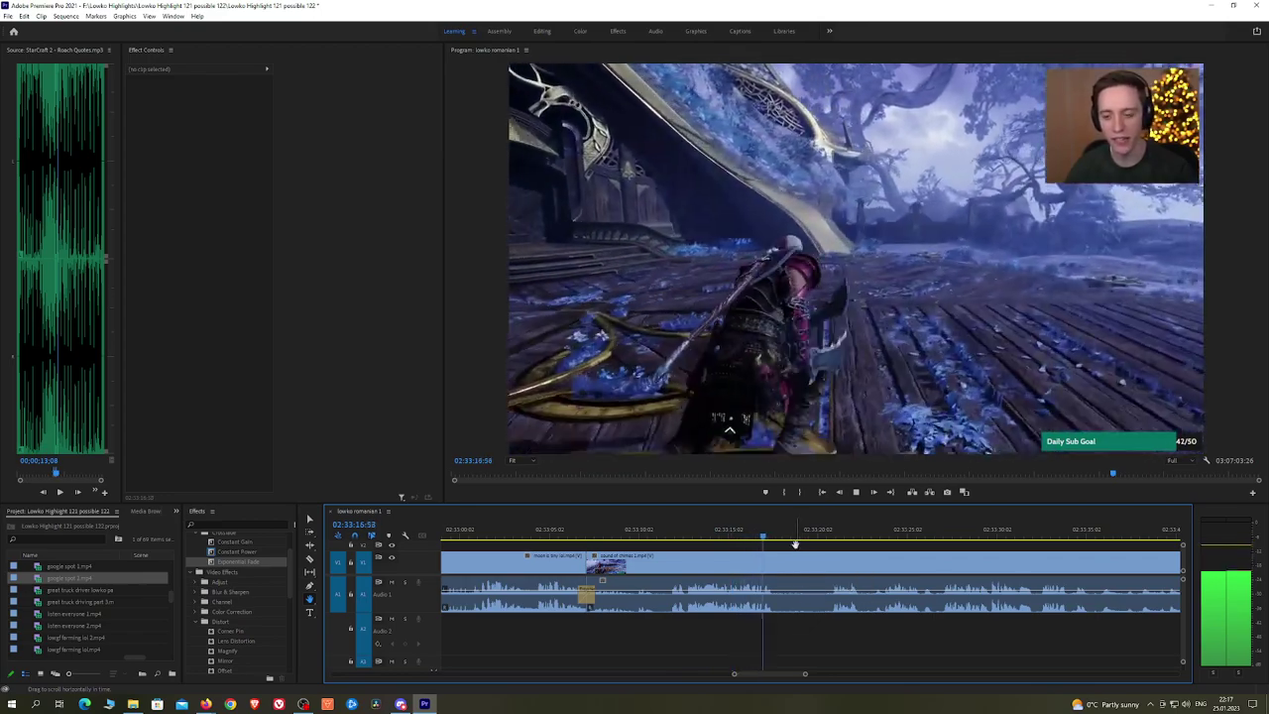
key("ctrl+k")
left_click(823, 536)
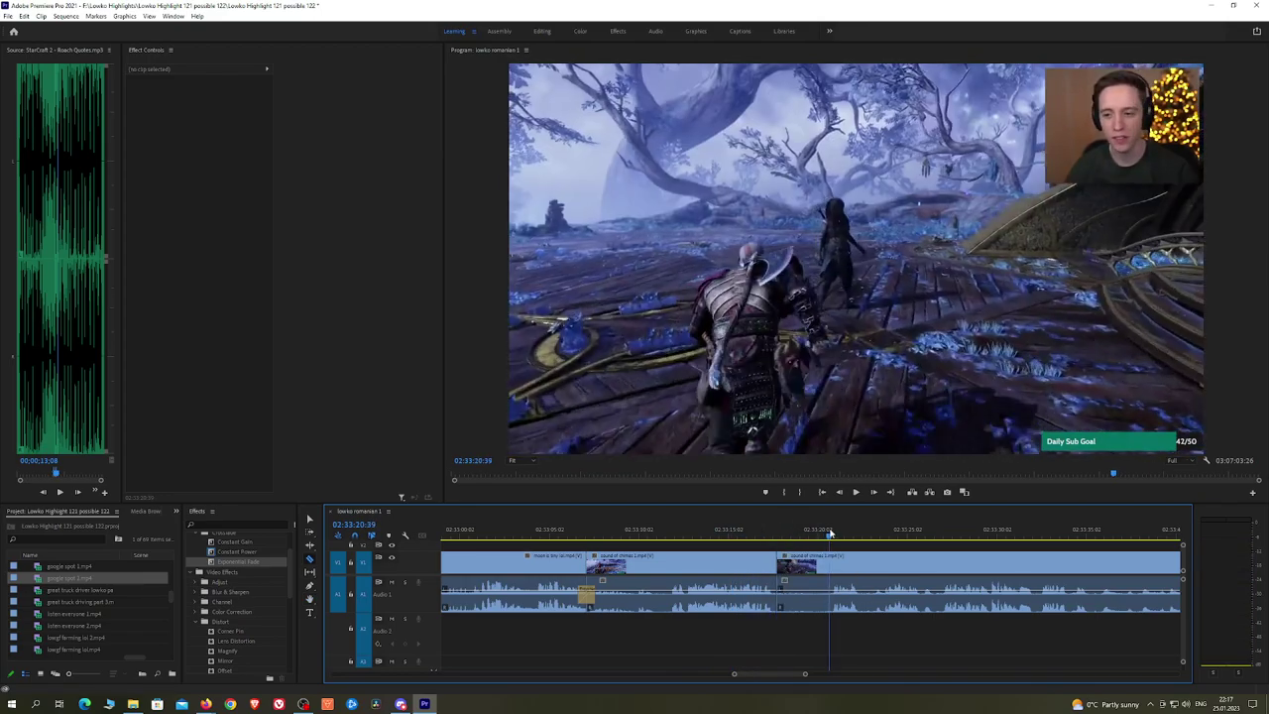
key("ctrl+k")
left_click(813, 563)
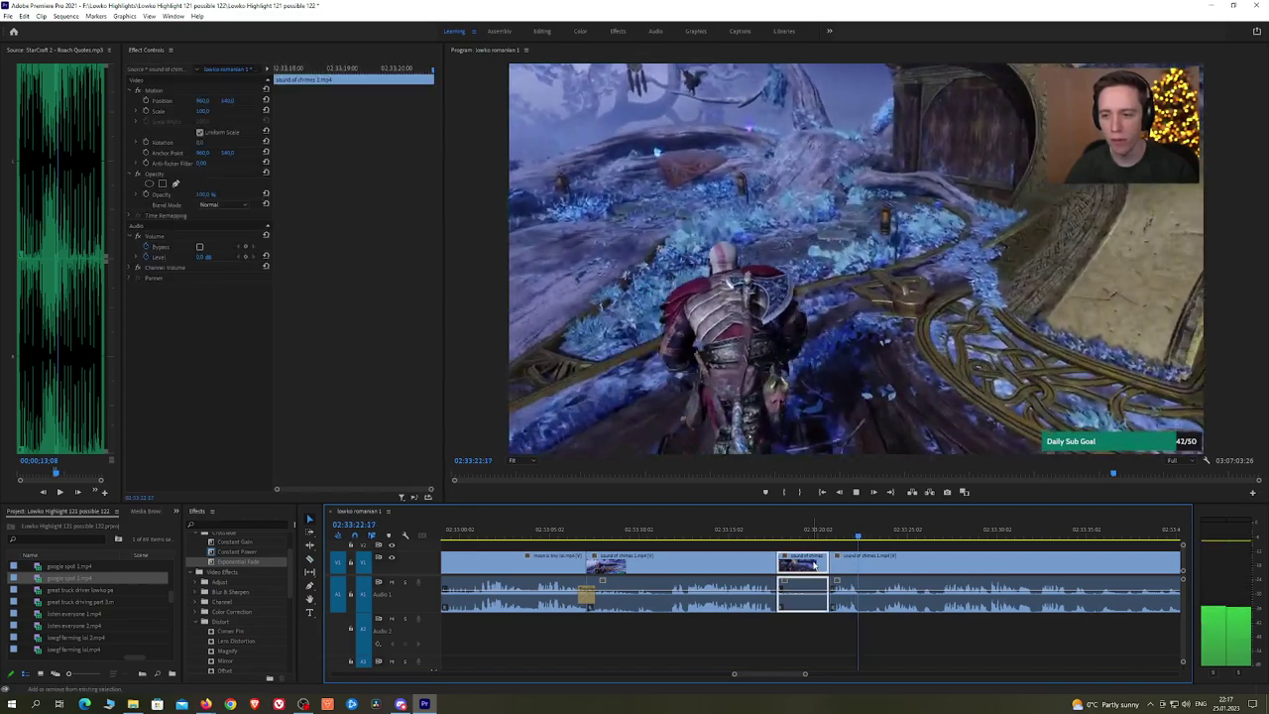
key("shift+Delete")
left_click_drag(248, 552, 776, 602)
key("space")
Step: Pan along the timeline and play back the chimes footage to review it
key("h")
left_click_drag(1013, 570, 910, 568)
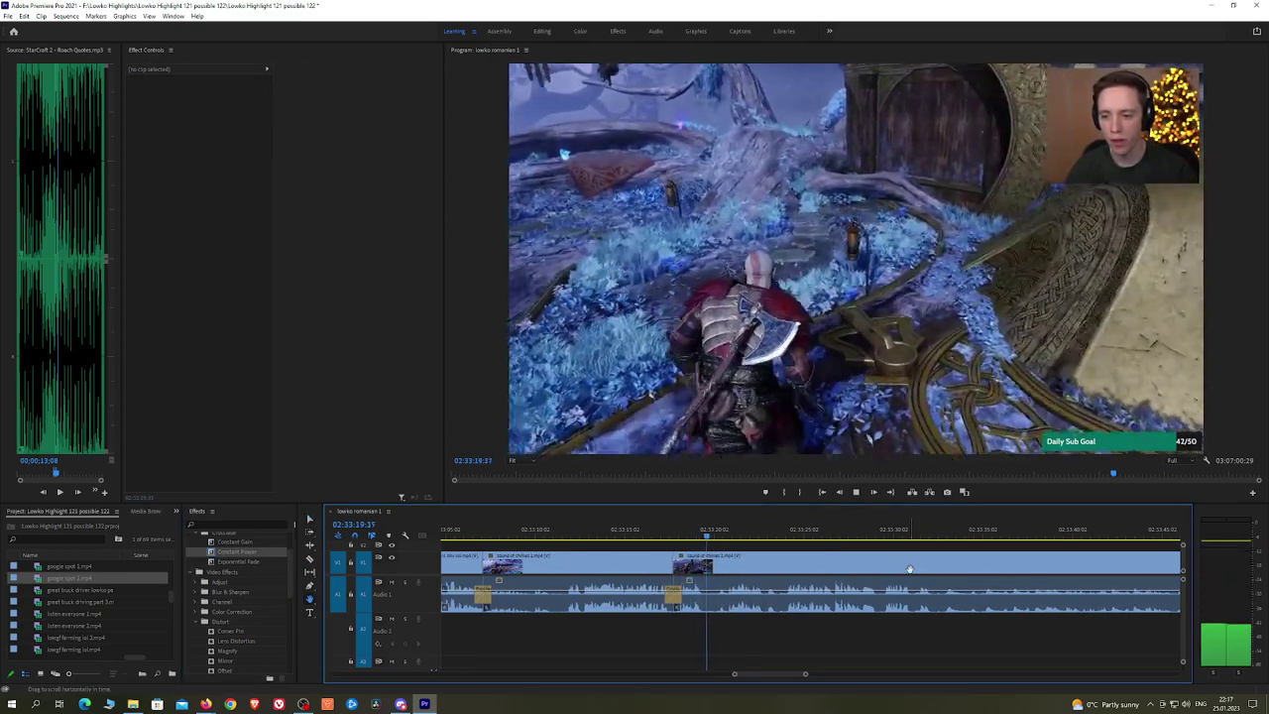
left_click_drag(956, 571, 860, 552)
scroll(895, 565, "down", 1)
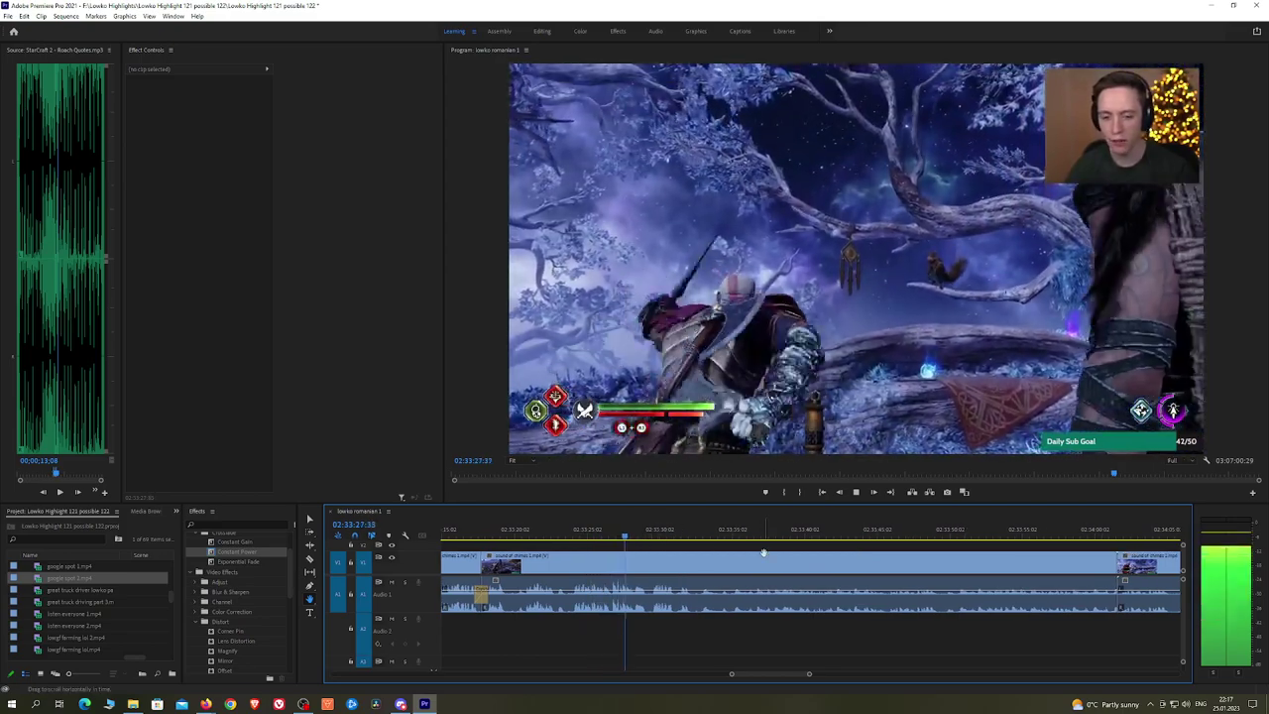
left_click_drag(940, 561, 855, 558)
scroll(908, 561, "down", 4)
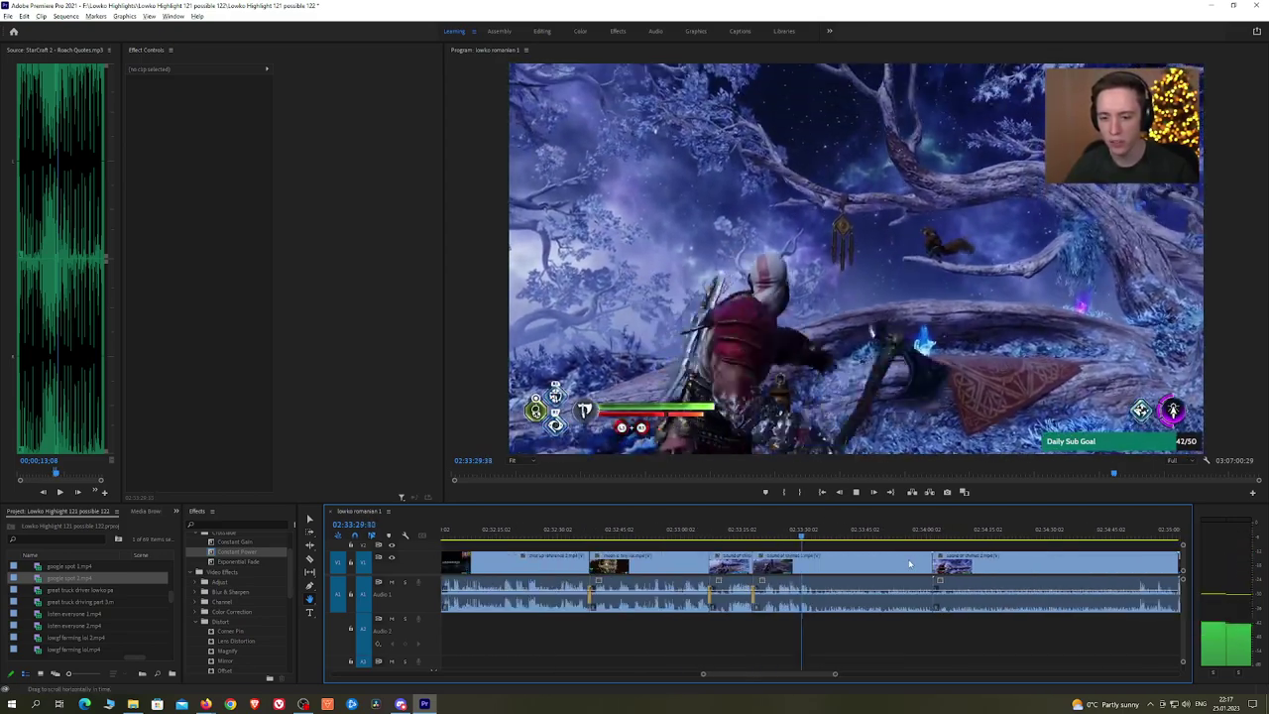
scroll(909, 560, "up", 3)
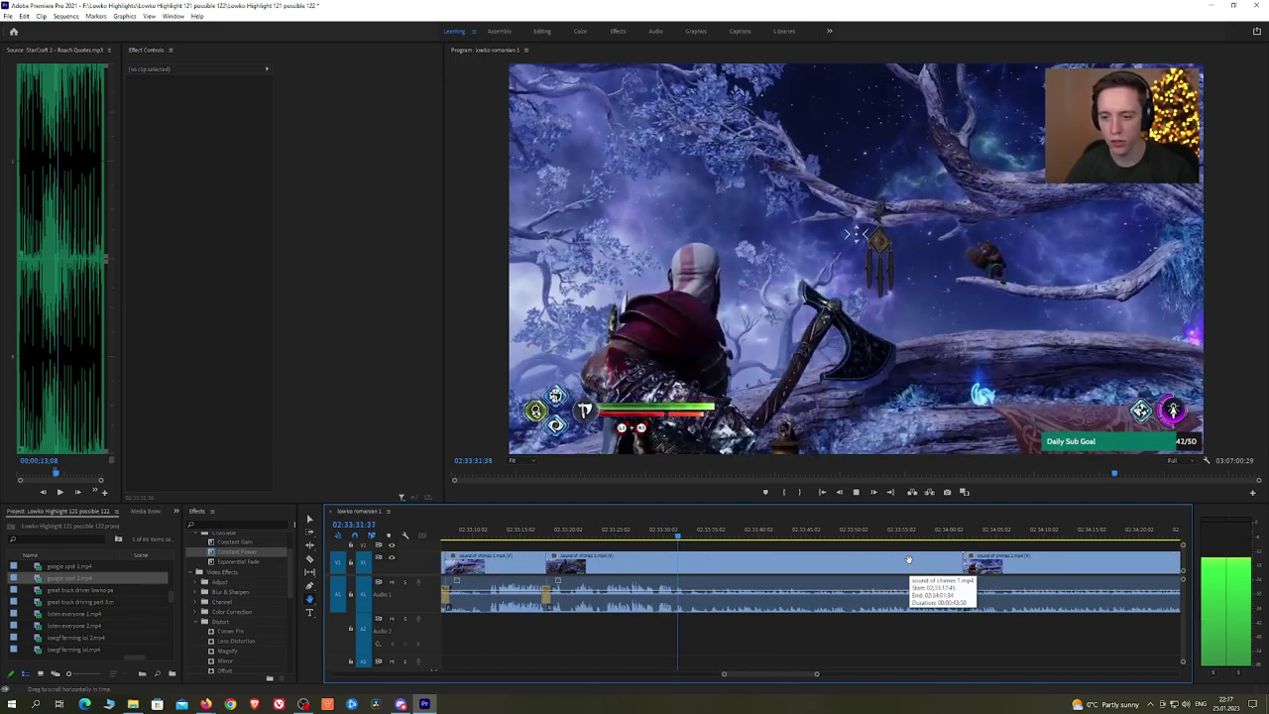
scroll(878, 561, "up", 1)
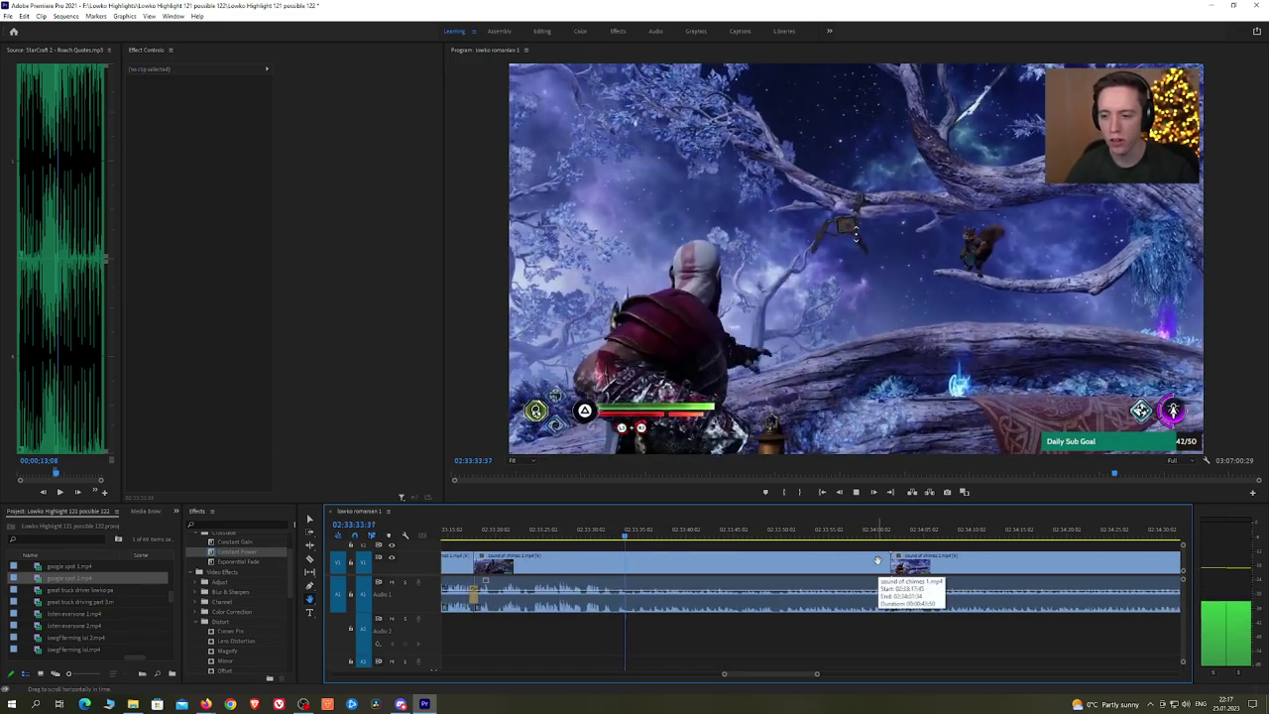
key("space")
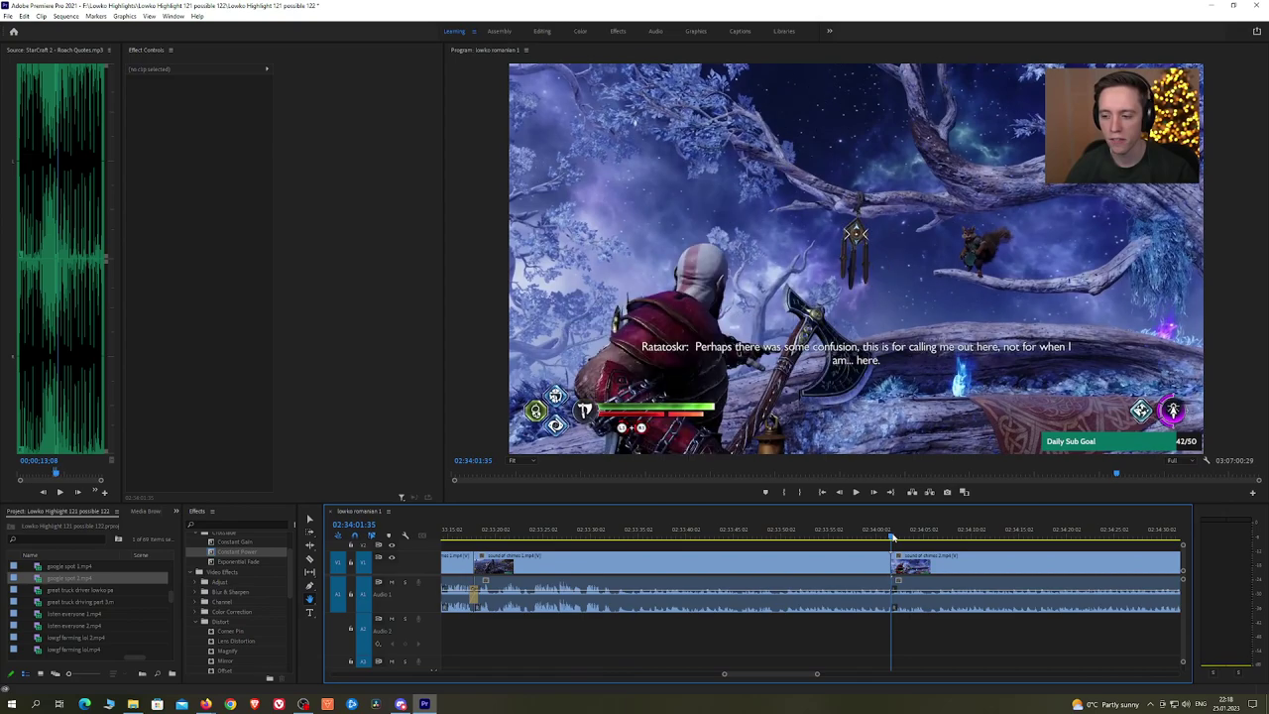
key("space")
left_click(760, 536)
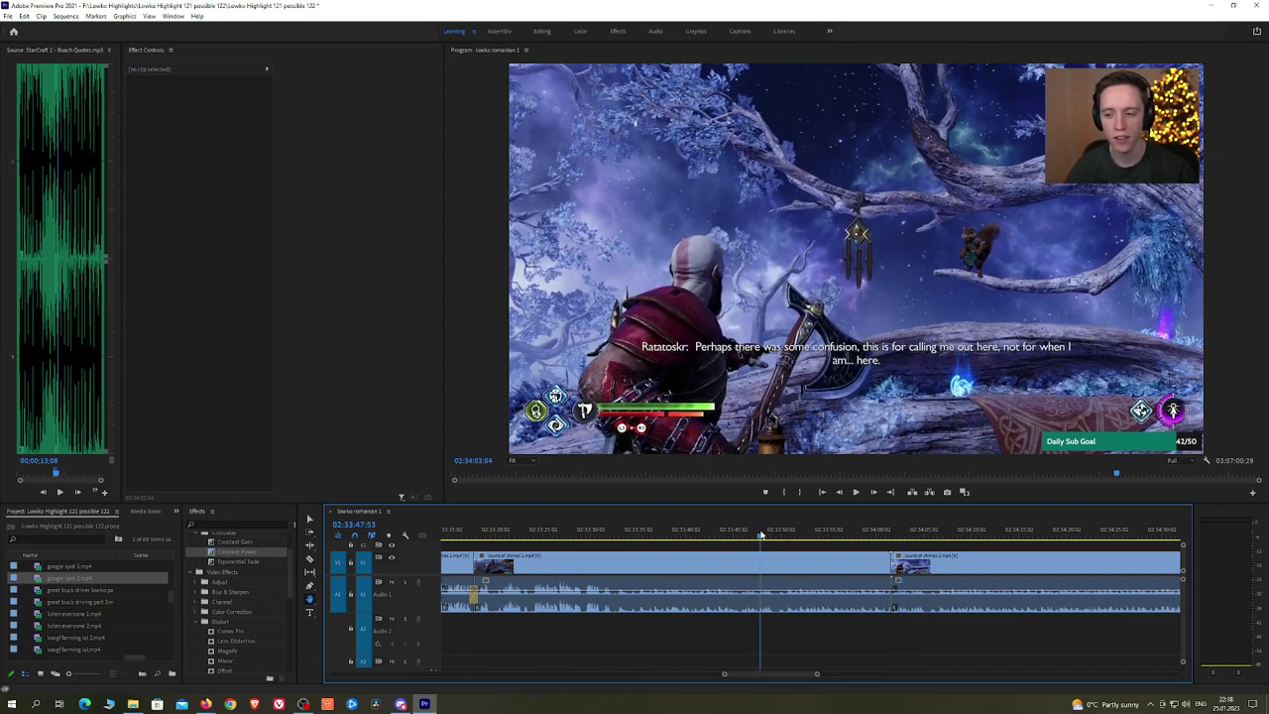
key("space")
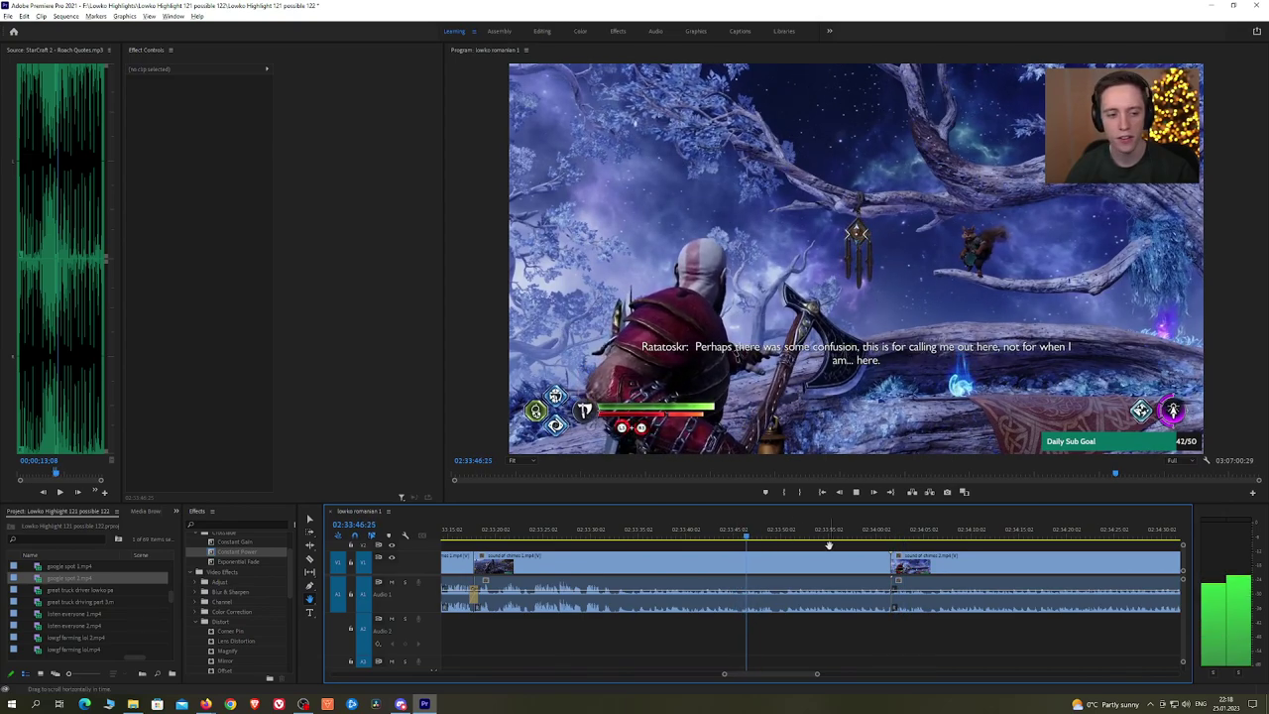
Step: With the Razor tool active, play up to and stop at the 02:34:05 cut point
scroll(838, 550, "up", 3)
scroll(723, 550, "down", 2)
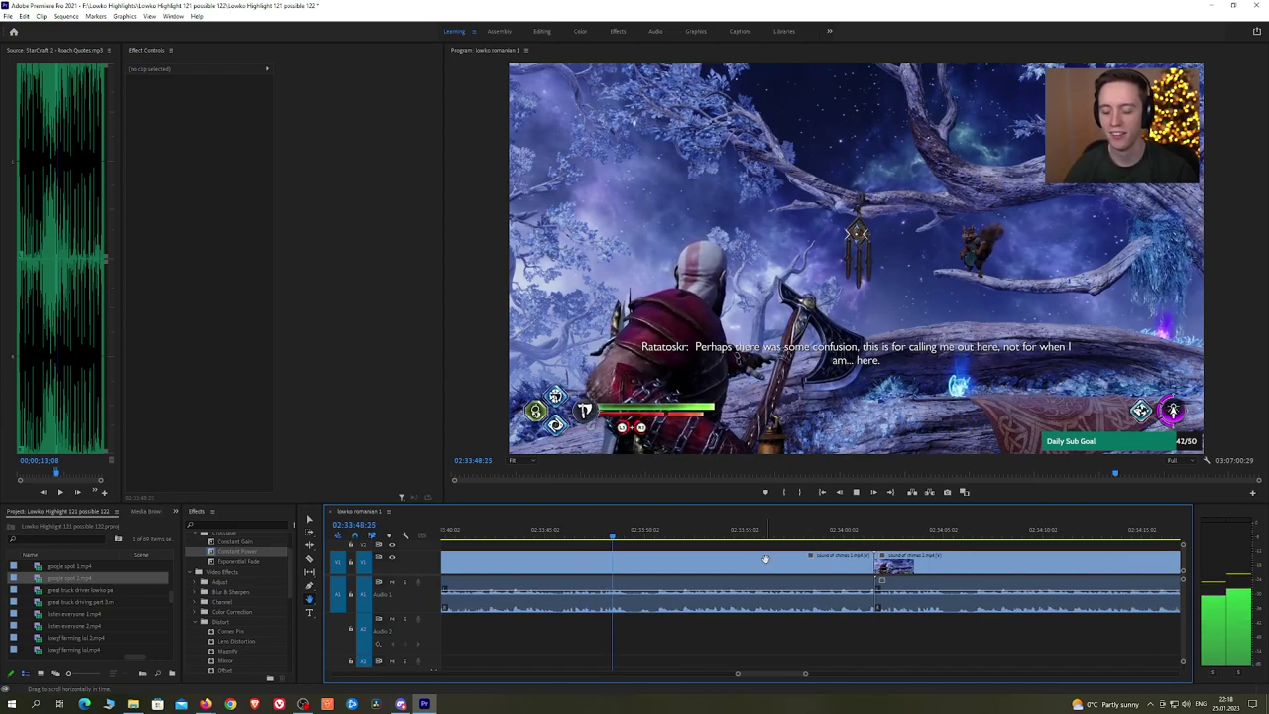
key("space")
key("c")
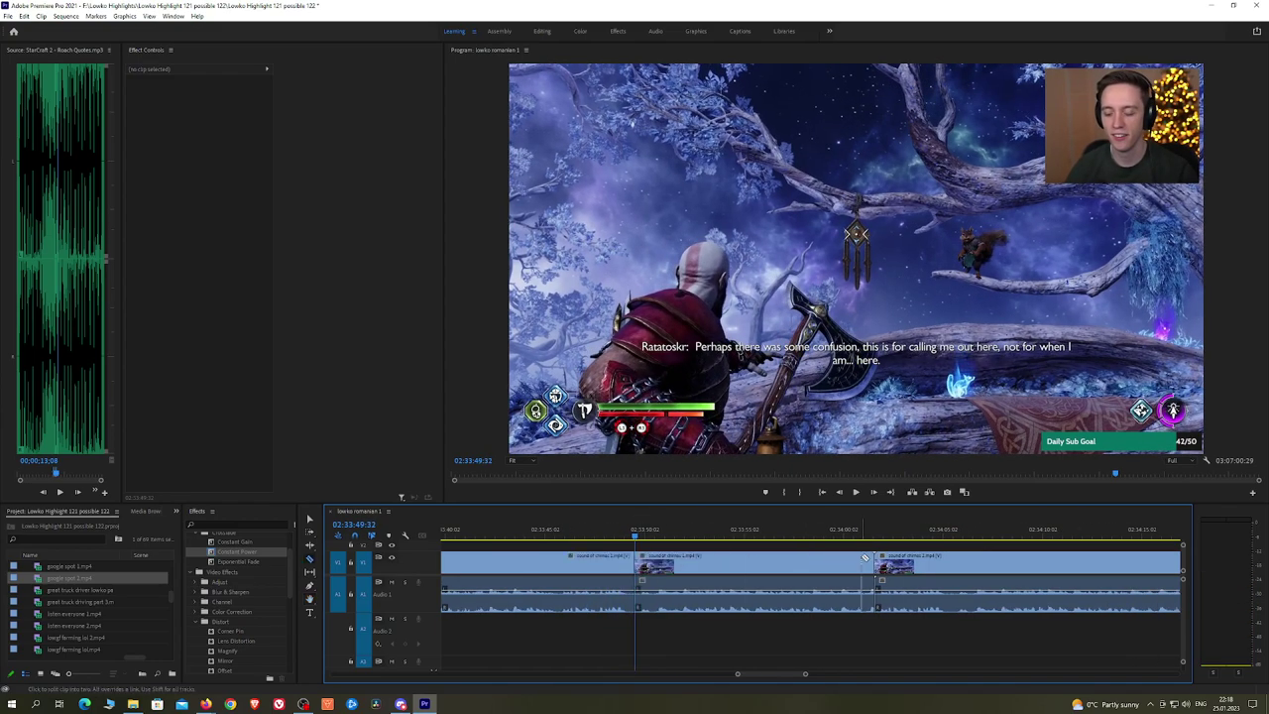
left_click(883, 541)
key("space")
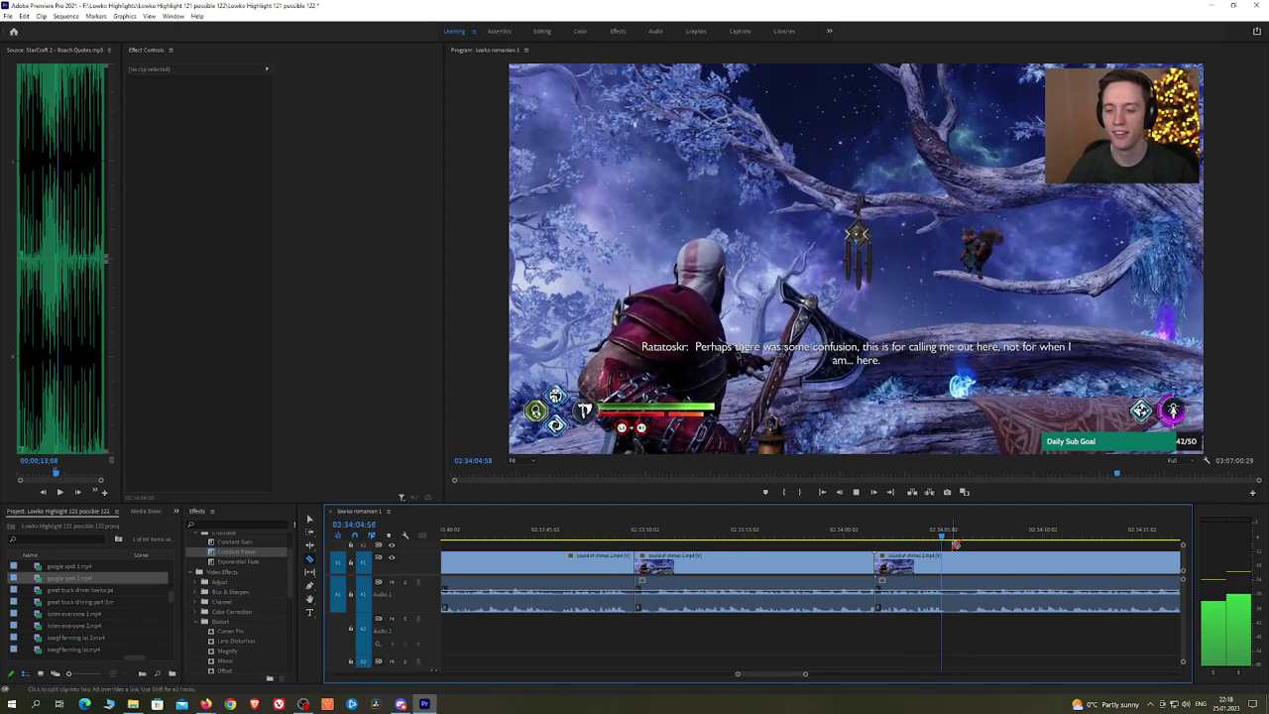
key("space")
Step: Cut the chimes clip at 02:34:05:34 and ripple-delete the two pieces before the cut
left_click(954, 561)
key("v")
left_click(933, 562)
key("shift+Delete")
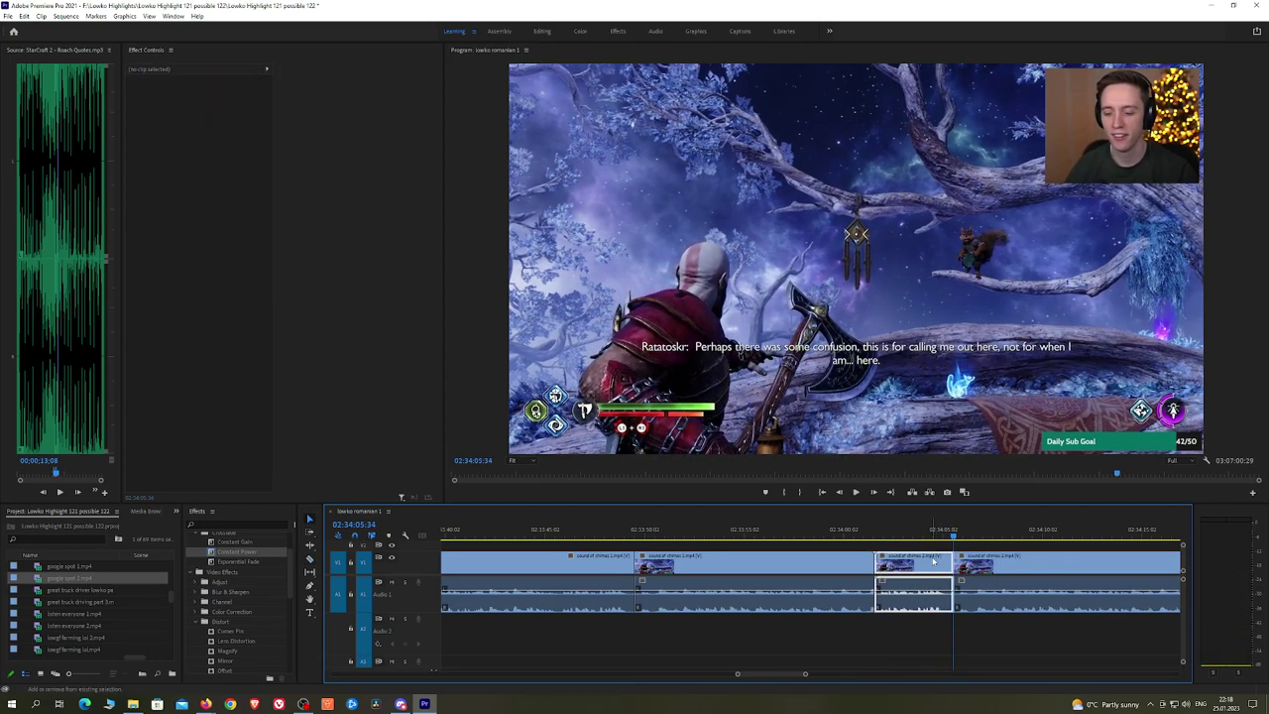
left_click(794, 561)
key("shift+Delete")
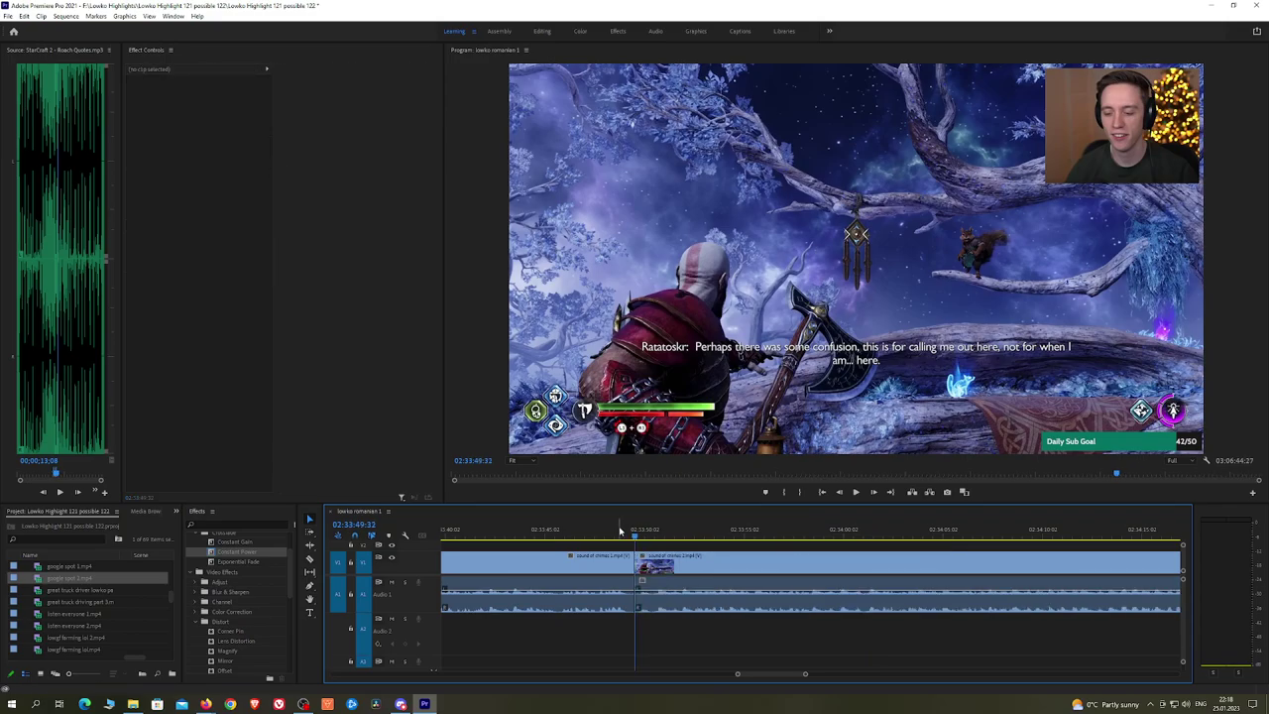
key("space")
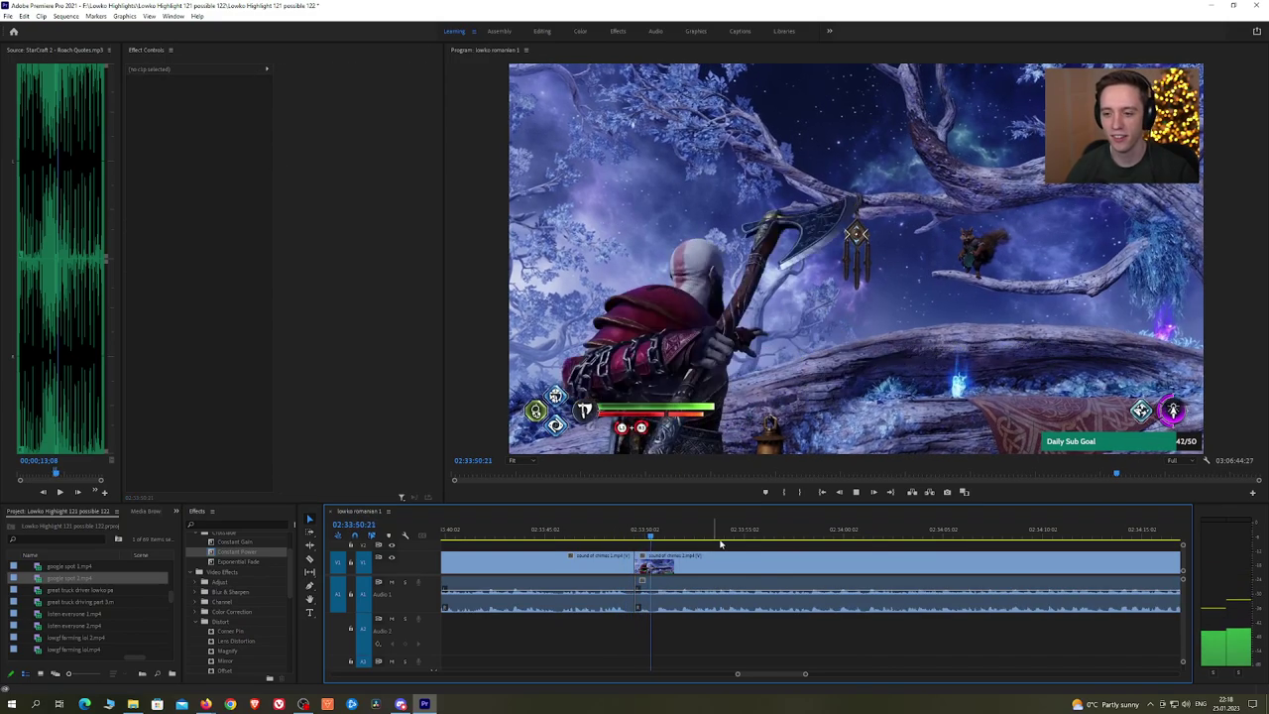
Step: Save the project
key("h")
left_click_drag(914, 559, 862, 559)
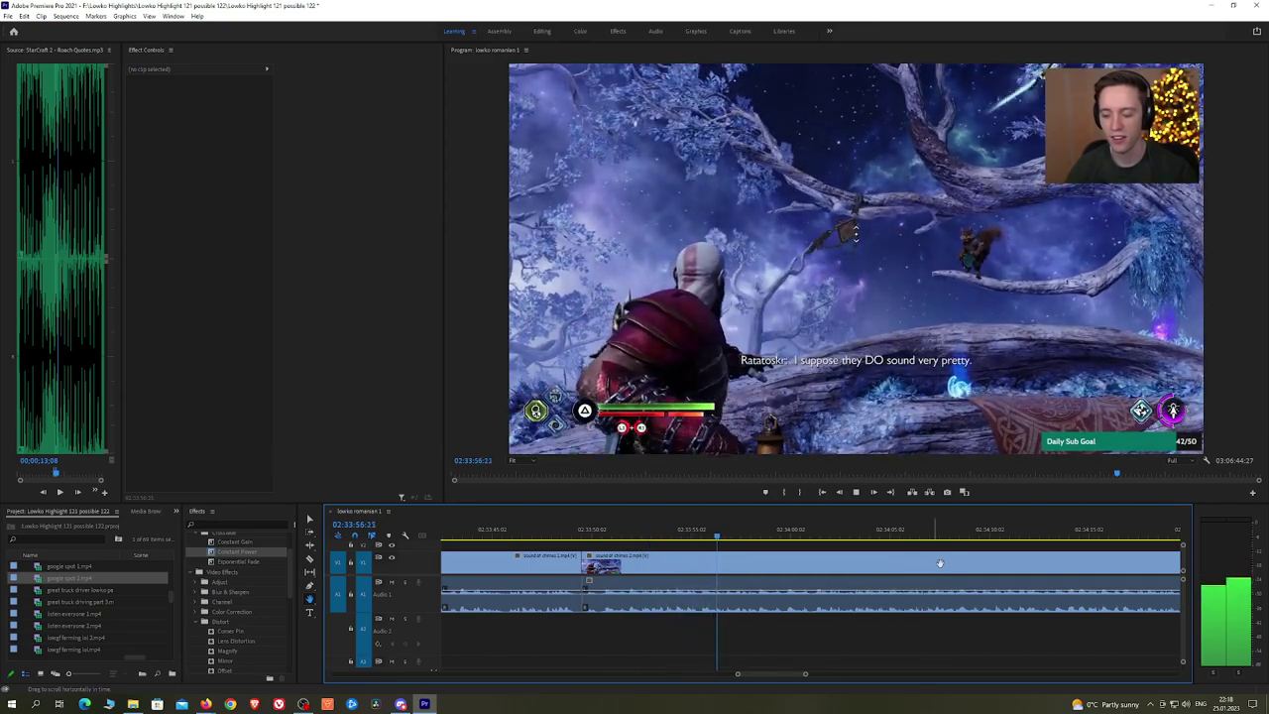
scroll(892, 563, "down", 2)
key("ctrl+s")
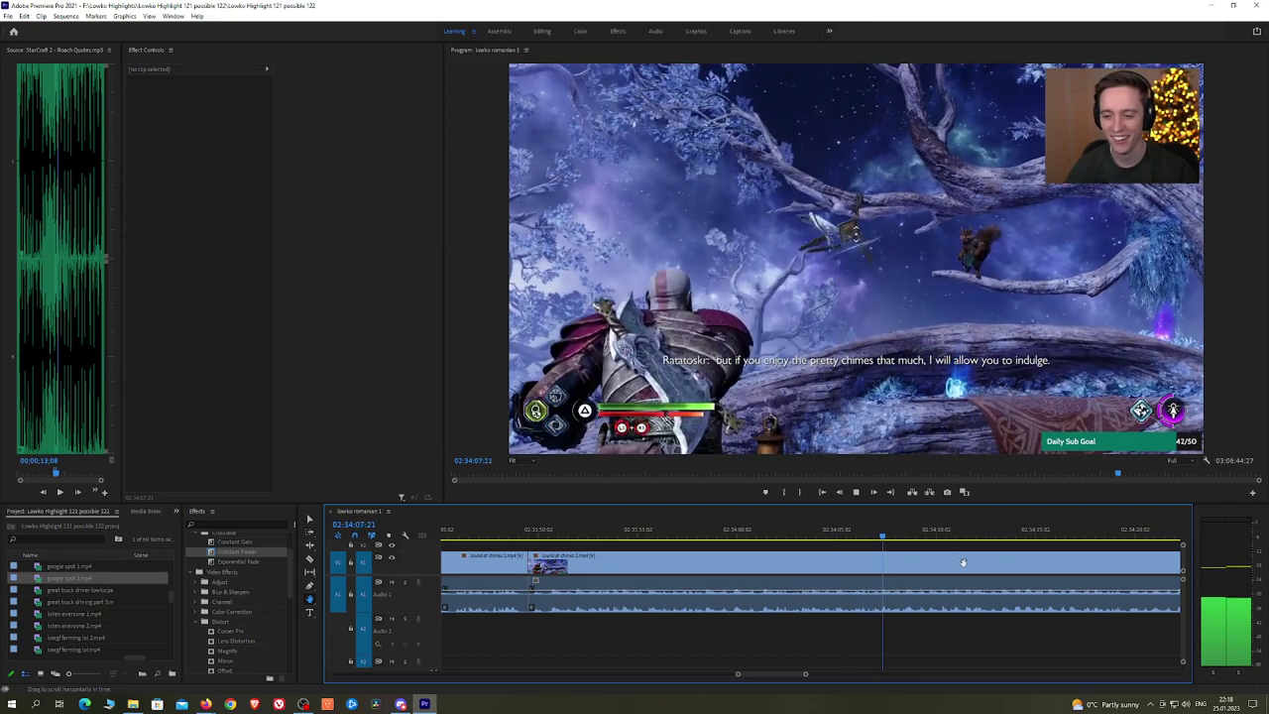
Step: Pan through the chimes footage after the edit, pausing near the next clip
left_click_drag(963, 563, 829, 563)
scroll(848, 569, "down", 2)
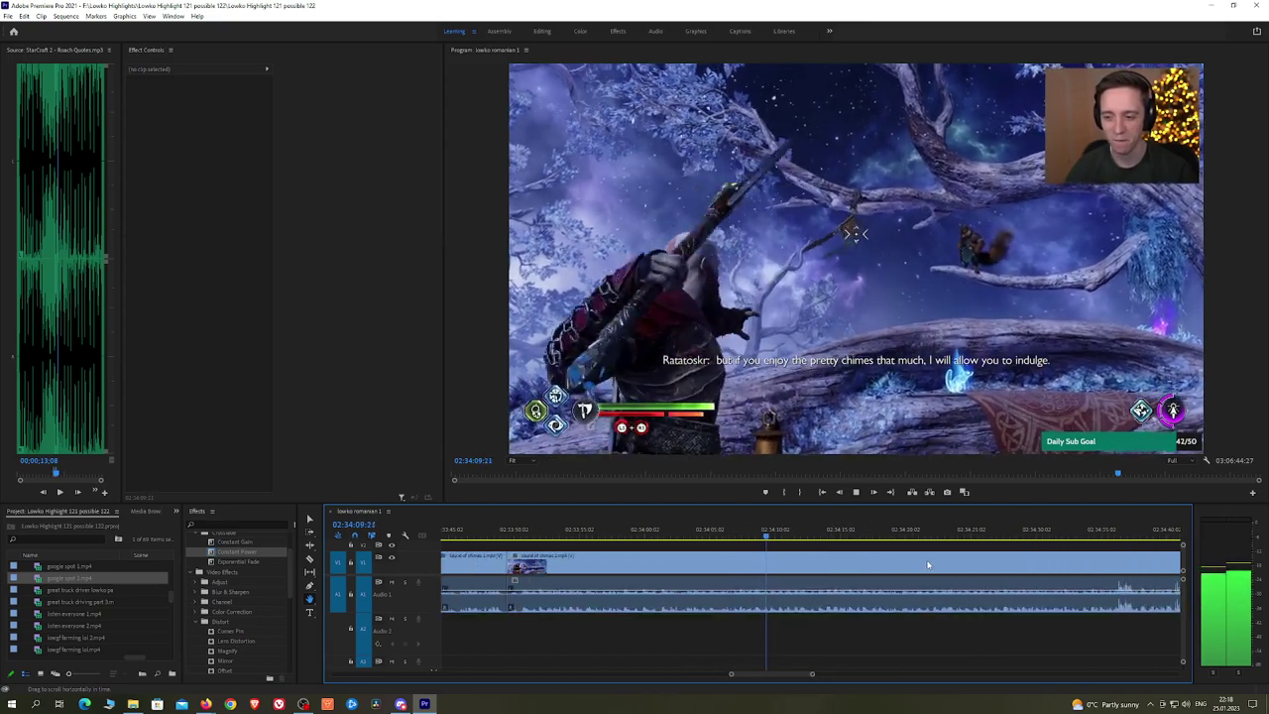
left_click_drag(999, 567, 938, 564)
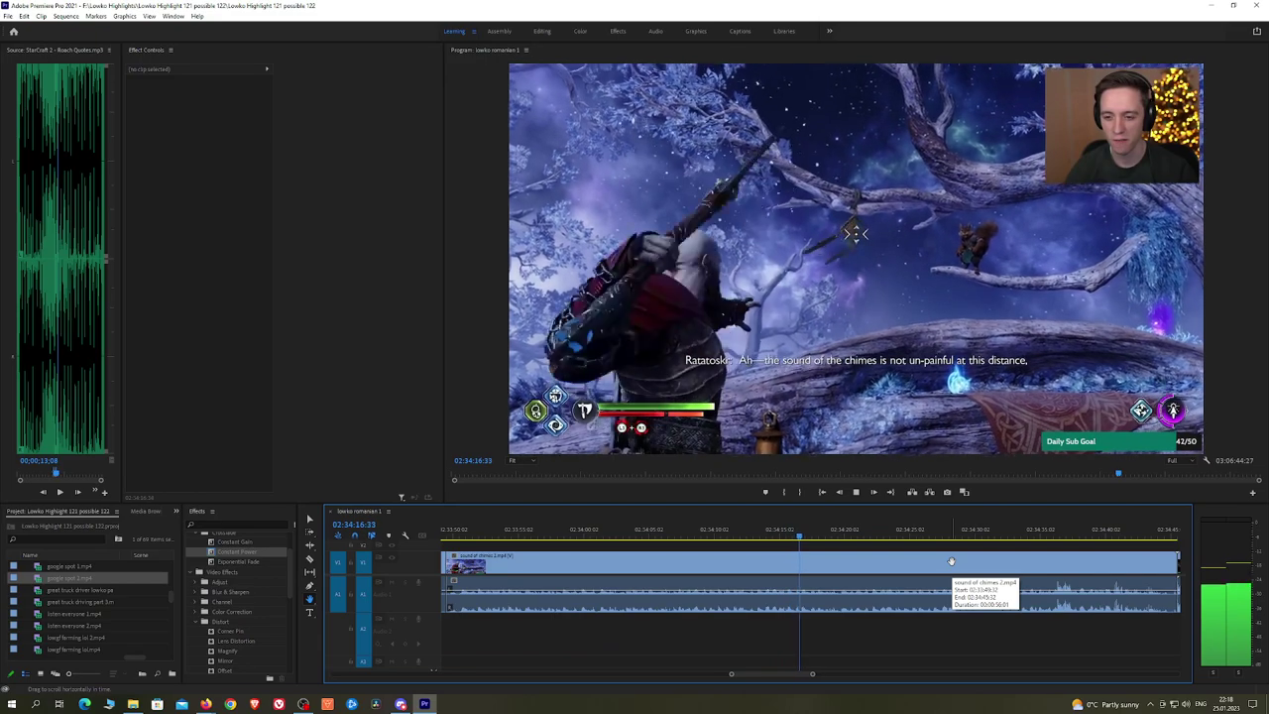
left_click_drag(986, 563, 951, 563)
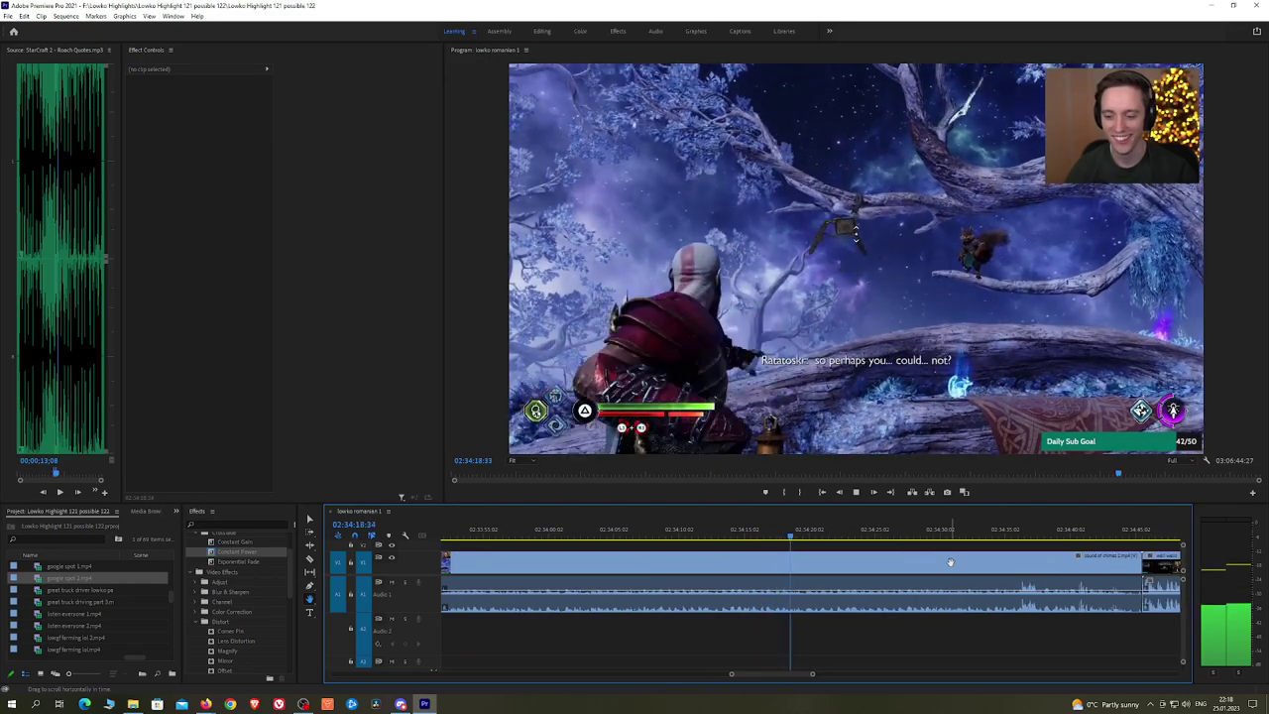
scroll(942, 562, "down", 2)
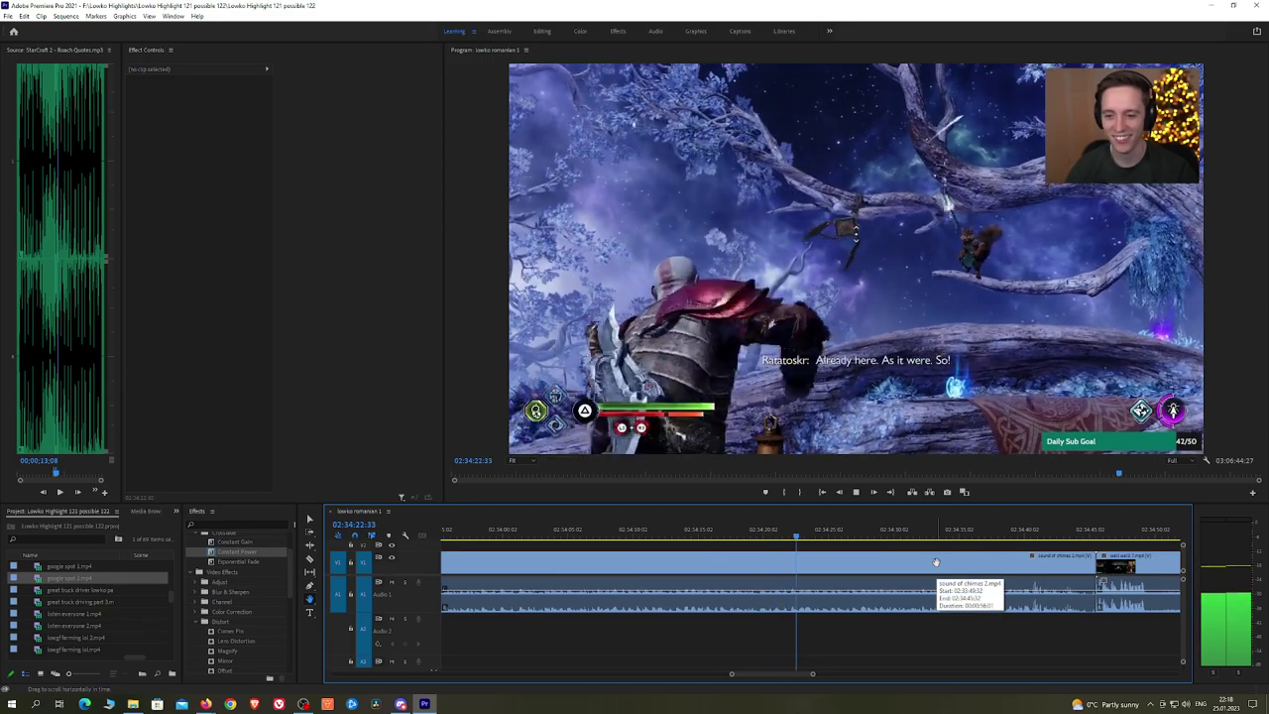
scroll(935, 564, "down", 2)
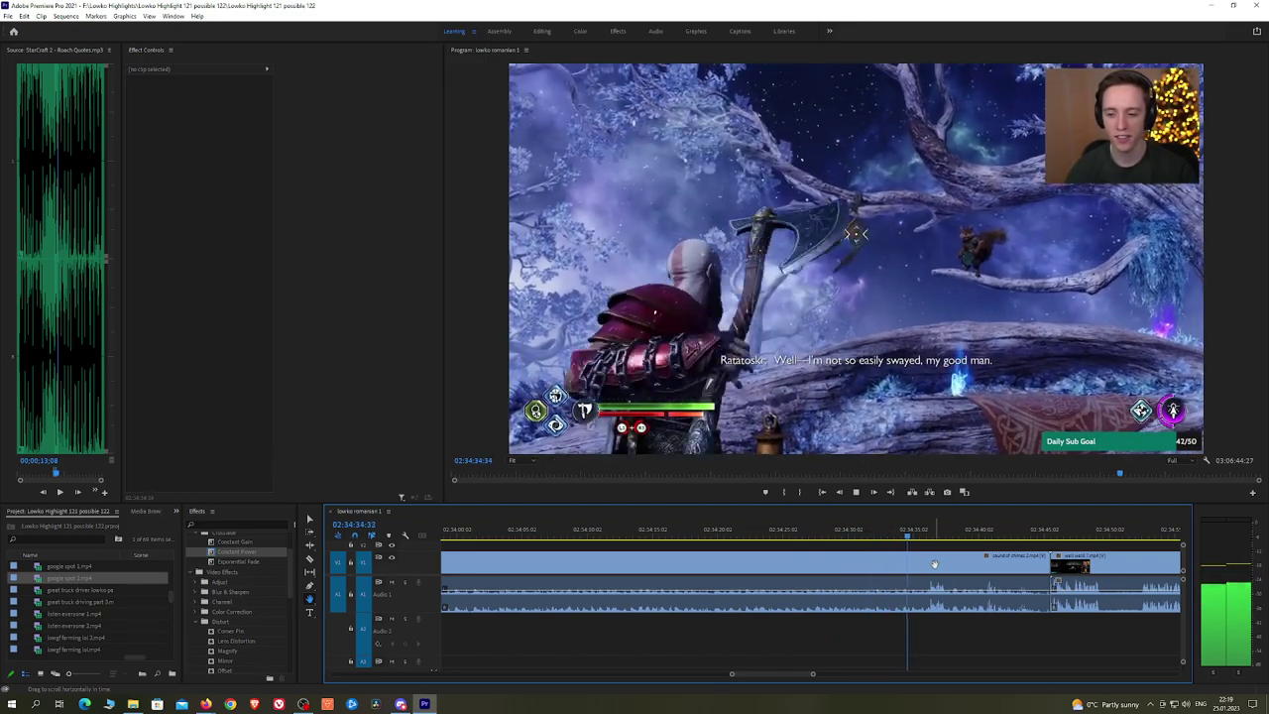
left_click_drag(965, 564, 872, 559)
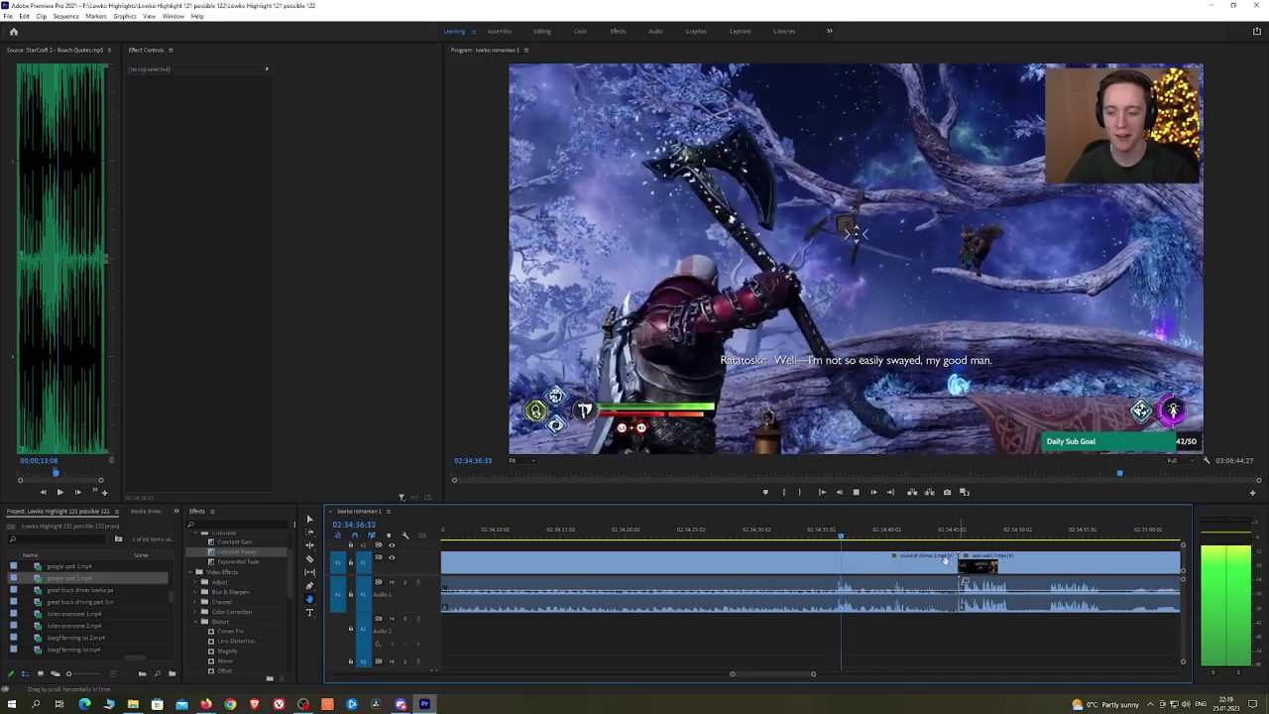
left_click_drag(958, 557, 829, 552)
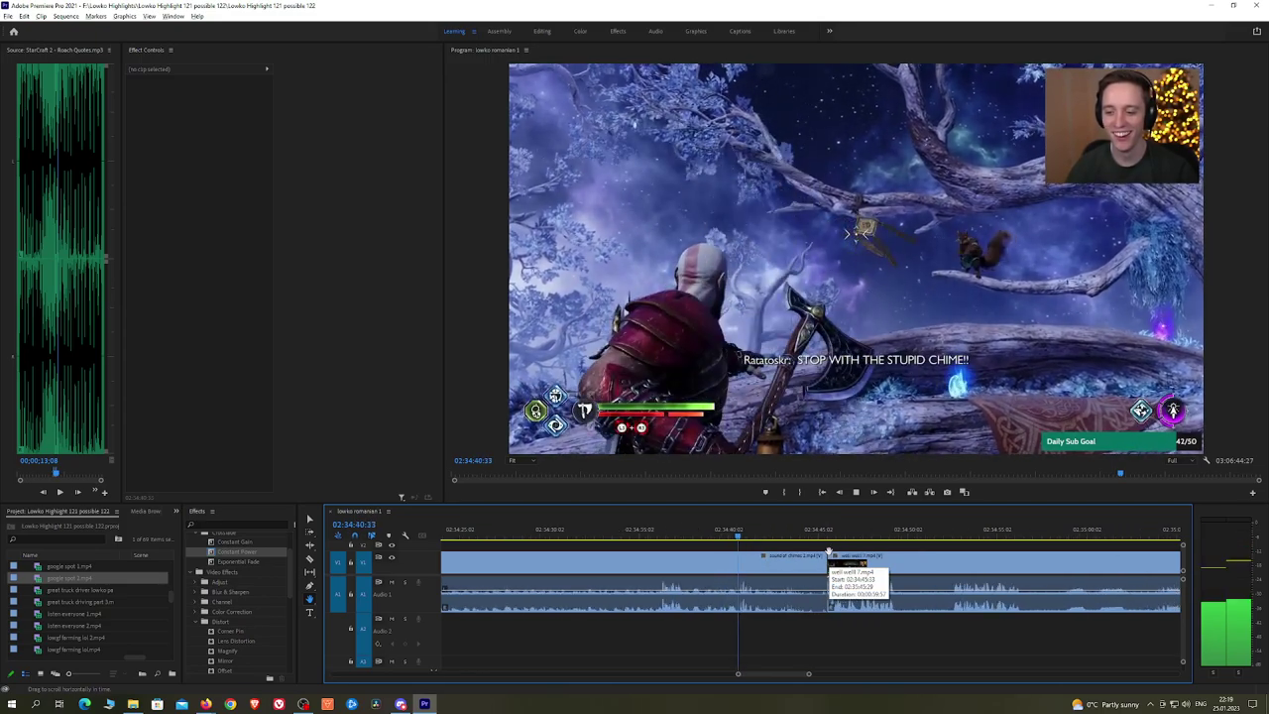
scroll(825, 560, "up", 2)
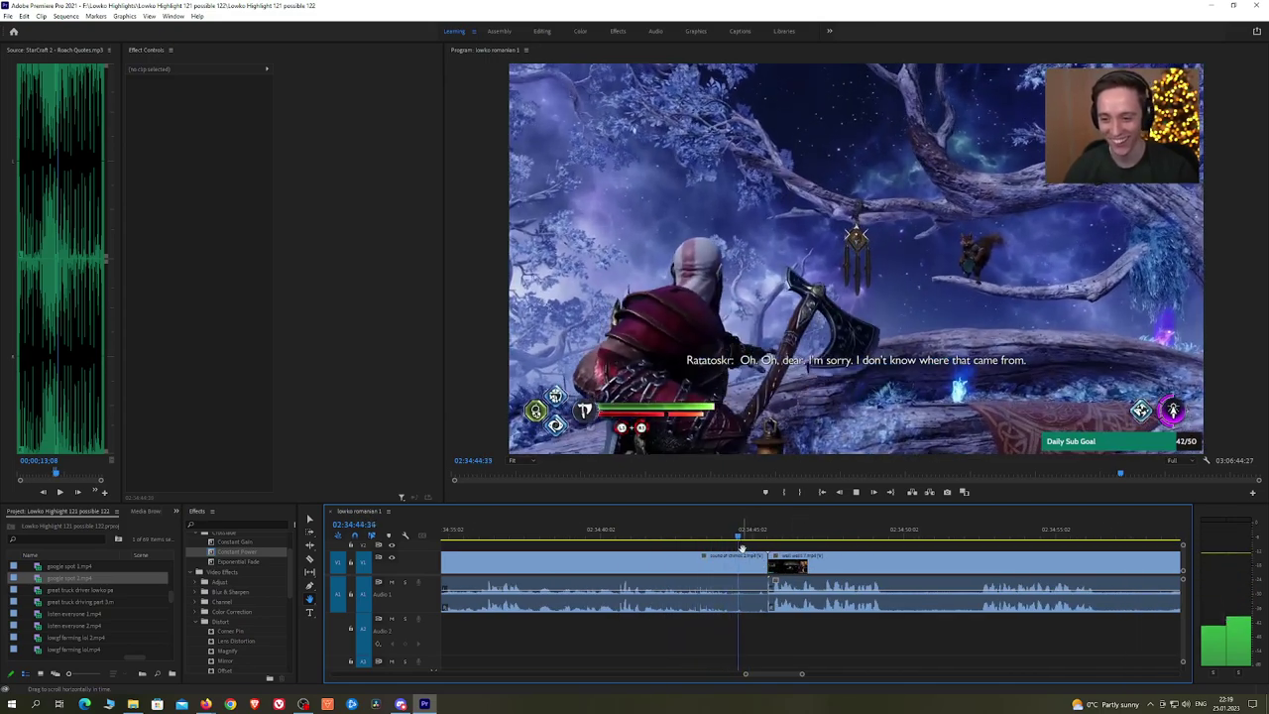
key("space")
key("space")
key("space")
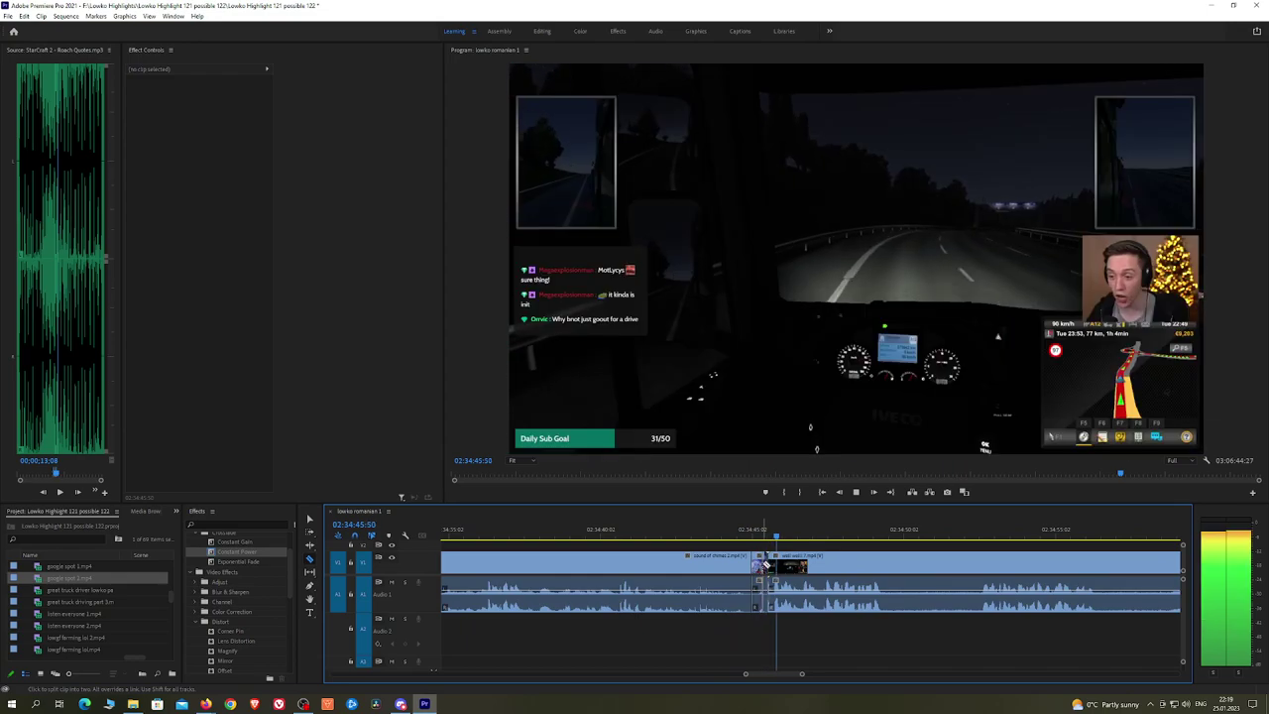
left_click(757, 565)
key("shift+Delete")
key("space")
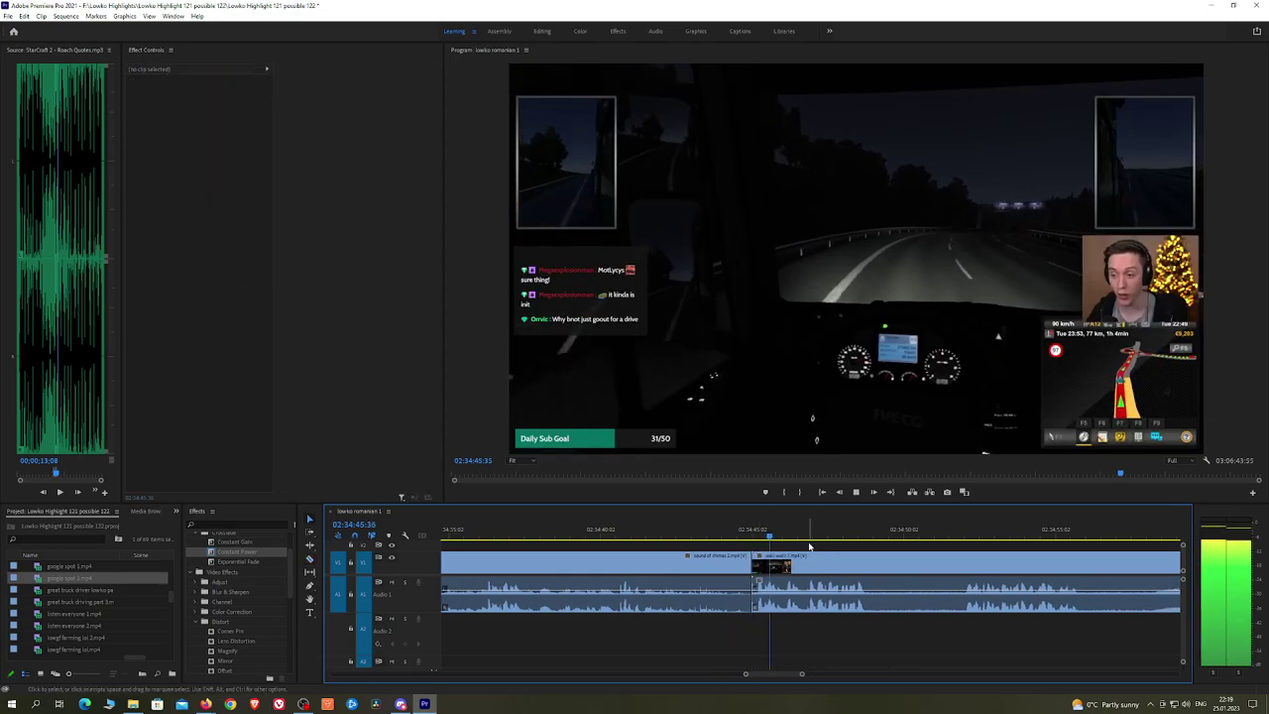
left_click(960, 534)
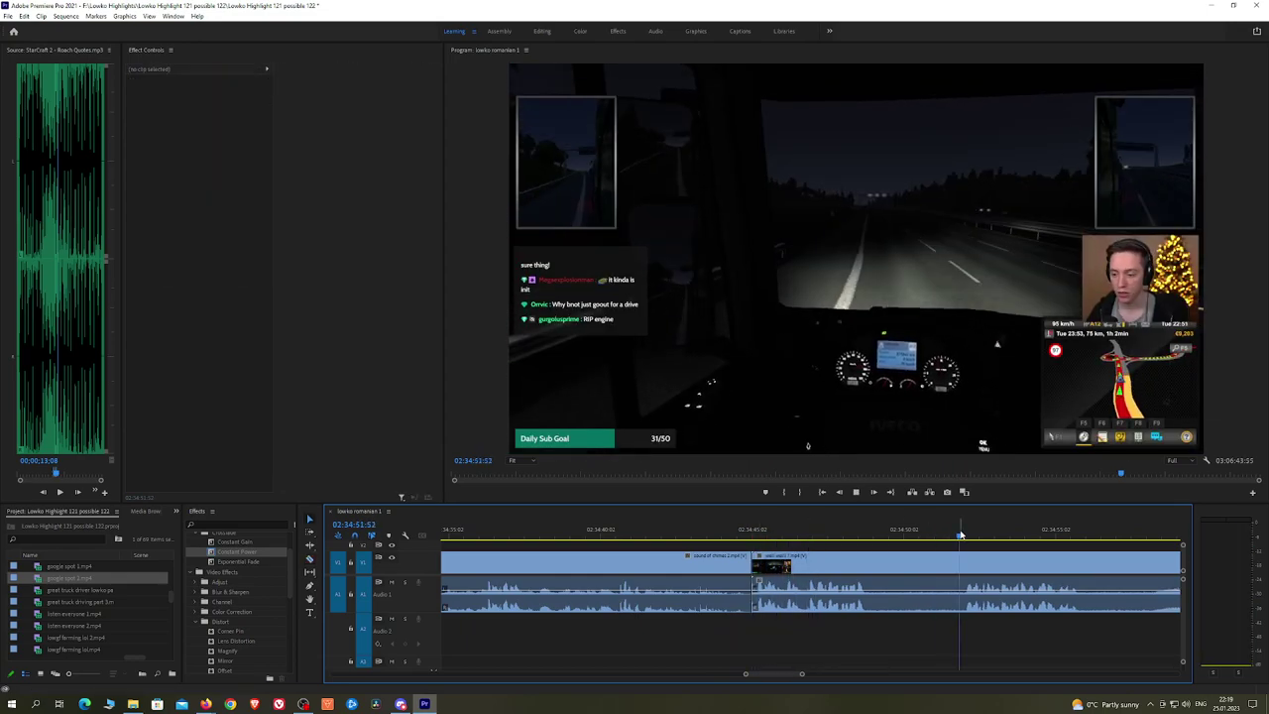
key("space")
scroll(989, 543, "down", 2)
scroll(1037, 552, "down", 1)
key("h")
left_click_drag(1041, 558, 823, 532)
left_click(859, 533)
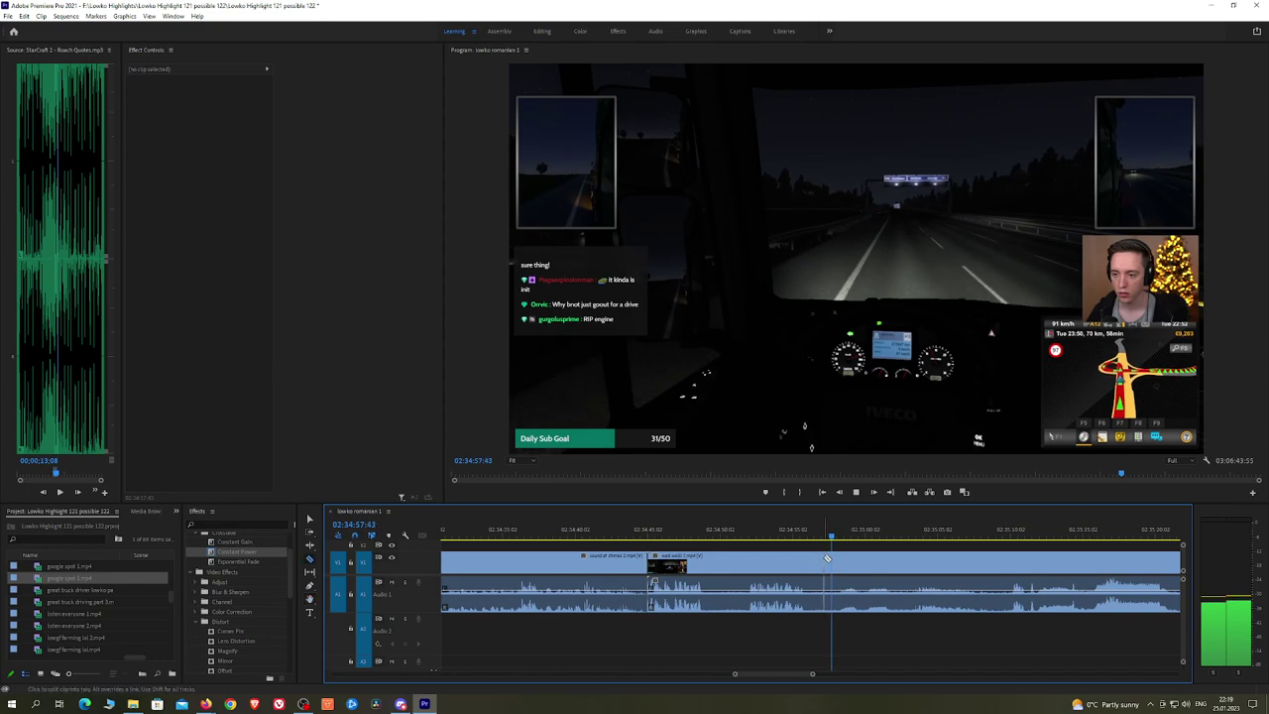
left_click(826, 560)
key("v")
left_click(792, 566)
key("shift+Delete")
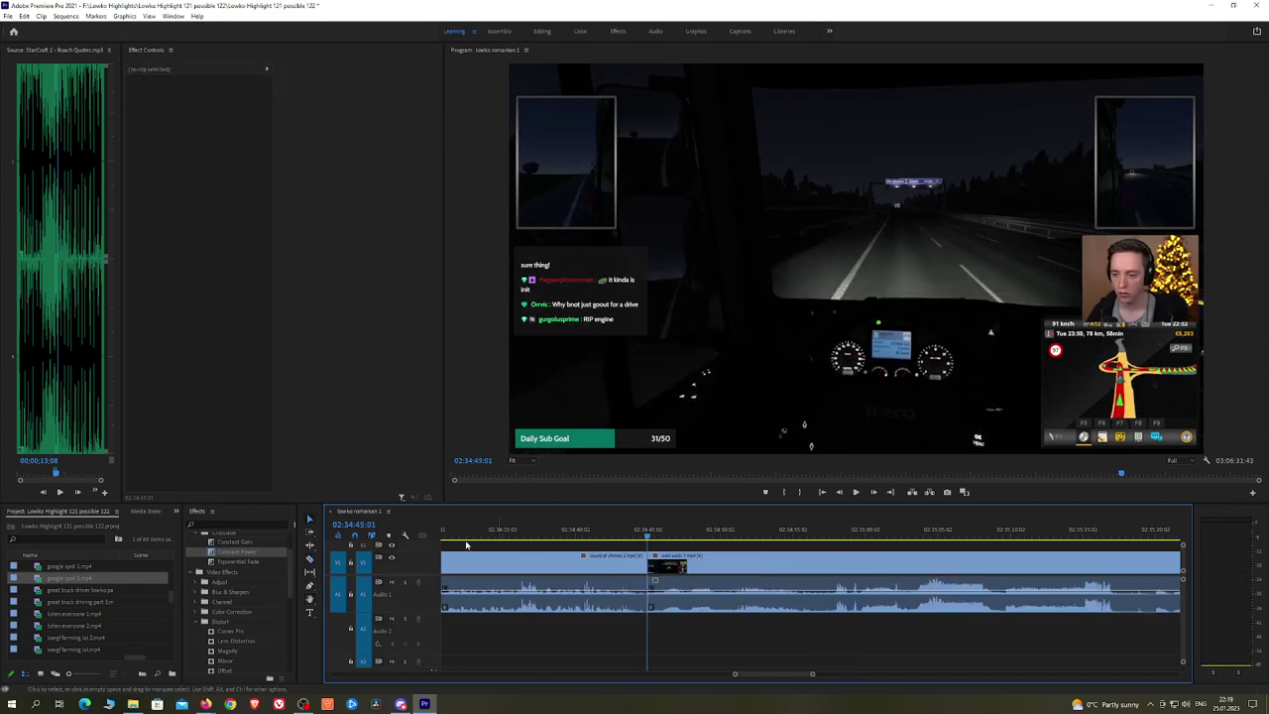
left_click_drag(248, 562, 640, 609)
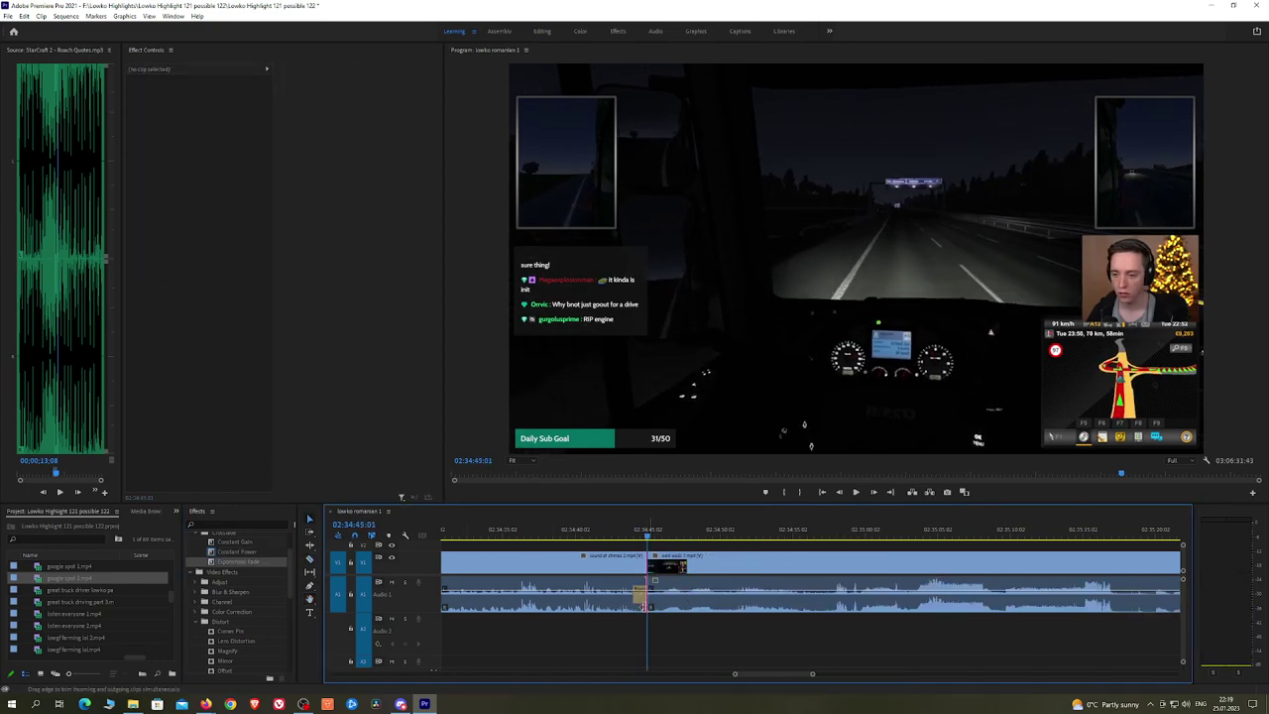
left_click_drag(265, 564, 640, 595)
key("space")
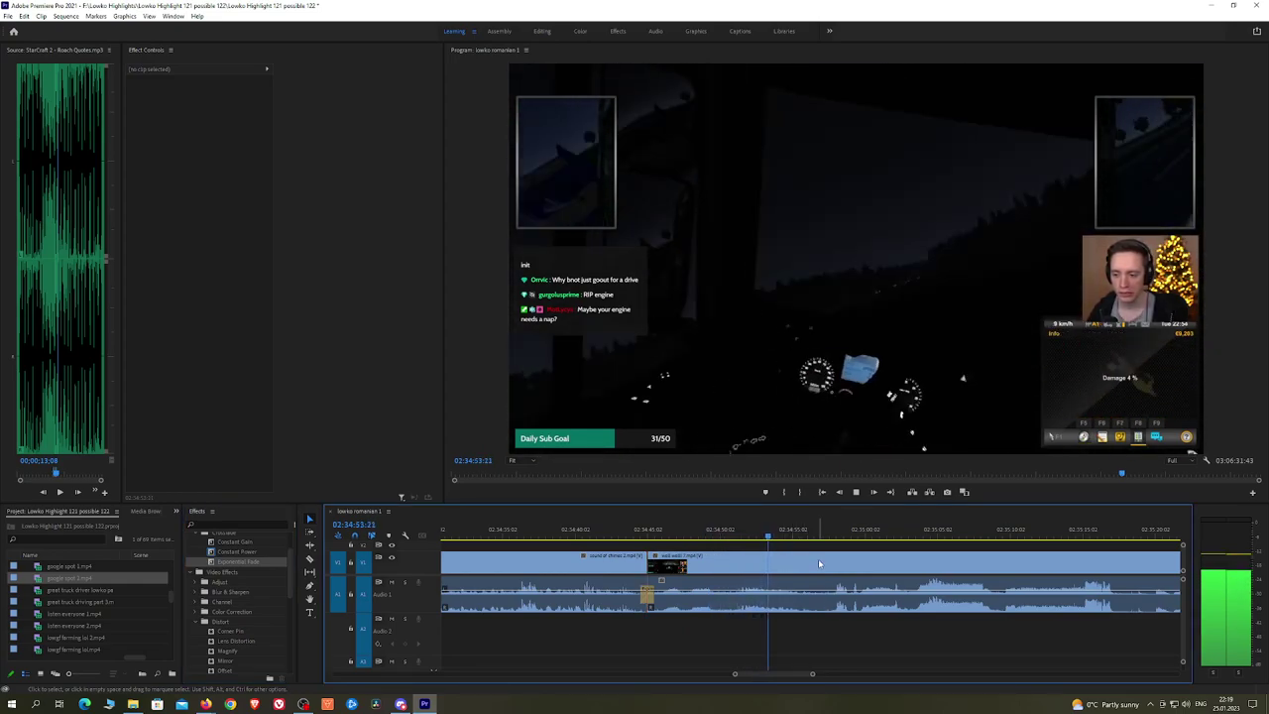
key("h")
left_click_drag(876, 561, 813, 567)
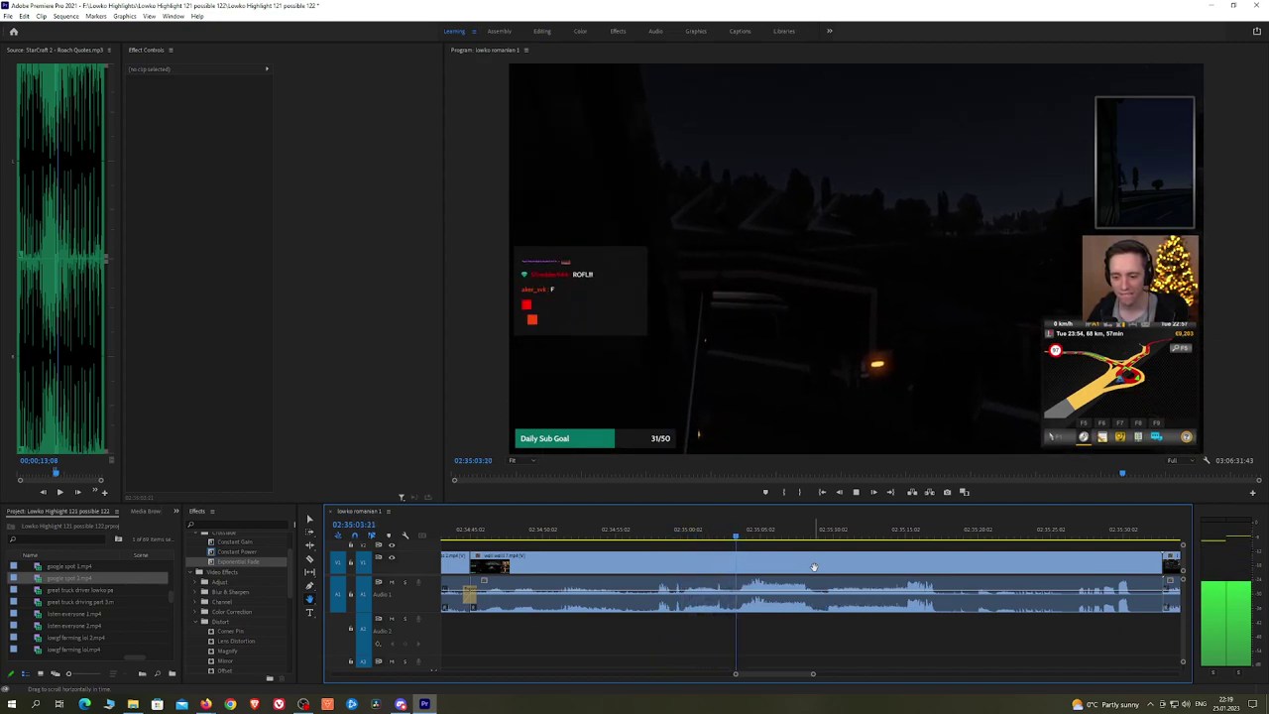
scroll(813, 567, "down", 3)
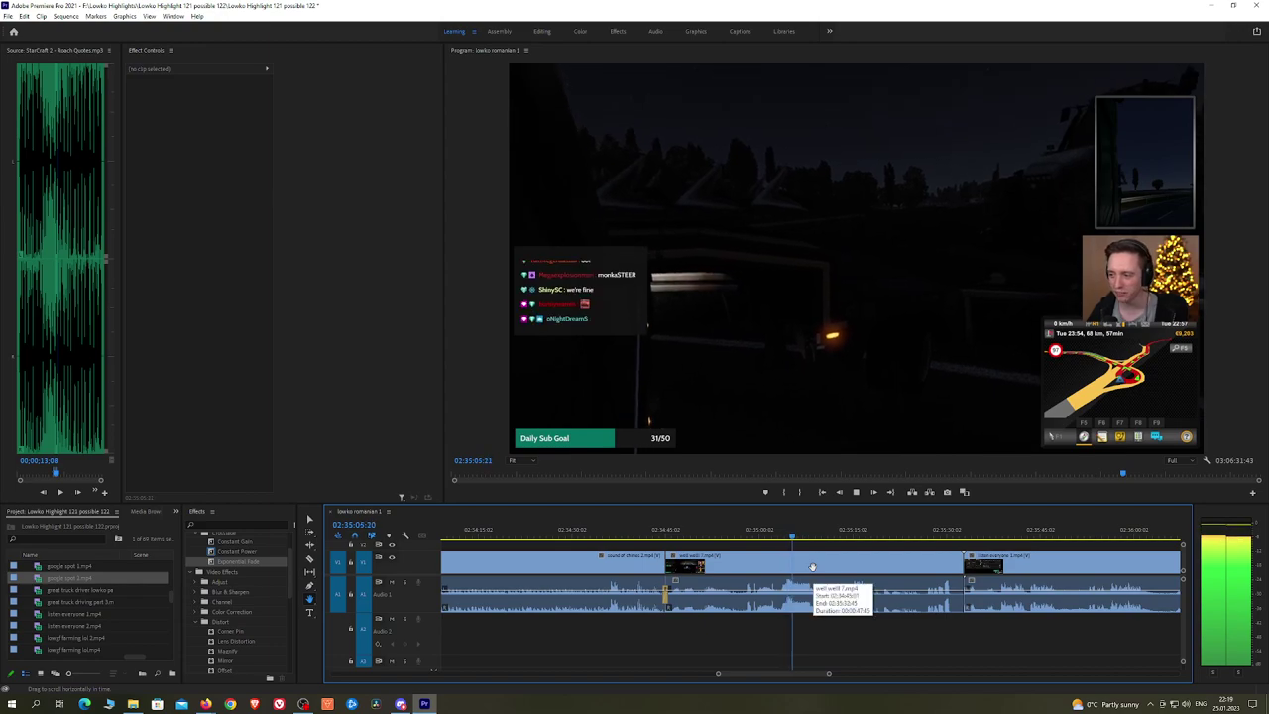
scroll(813, 567, "up", 2)
left_click(822, 540)
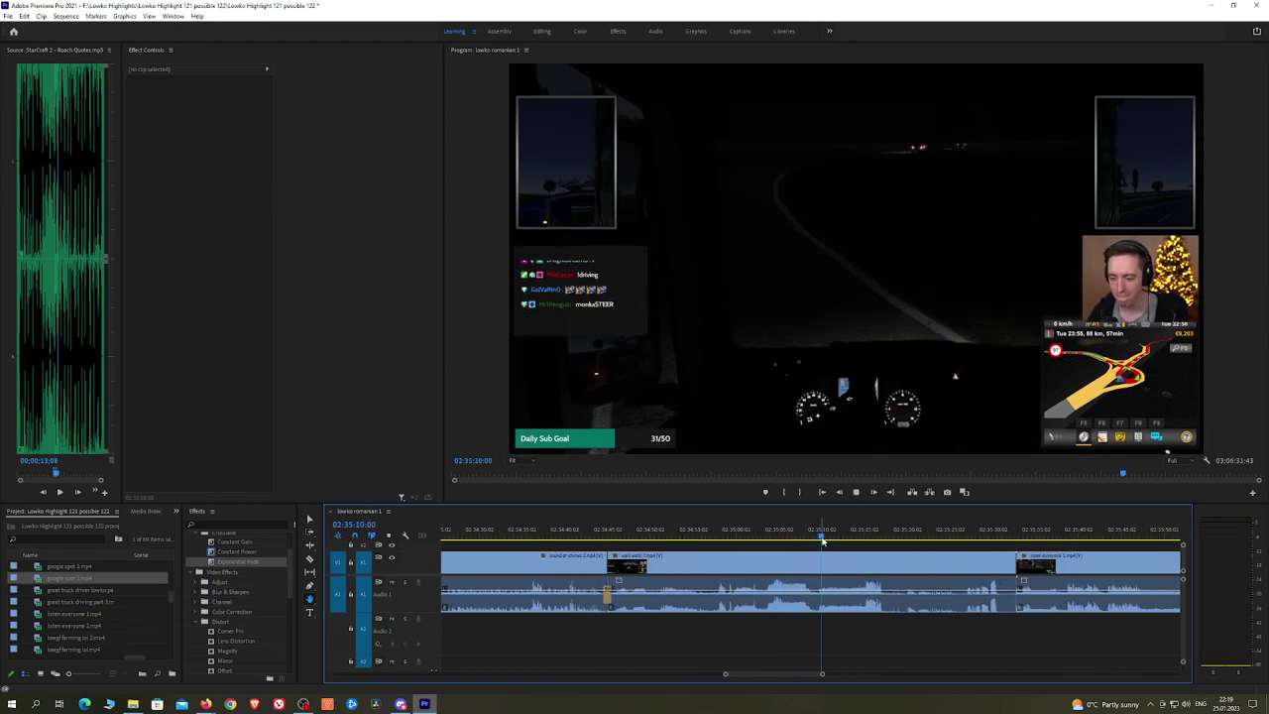
left_click(860, 539)
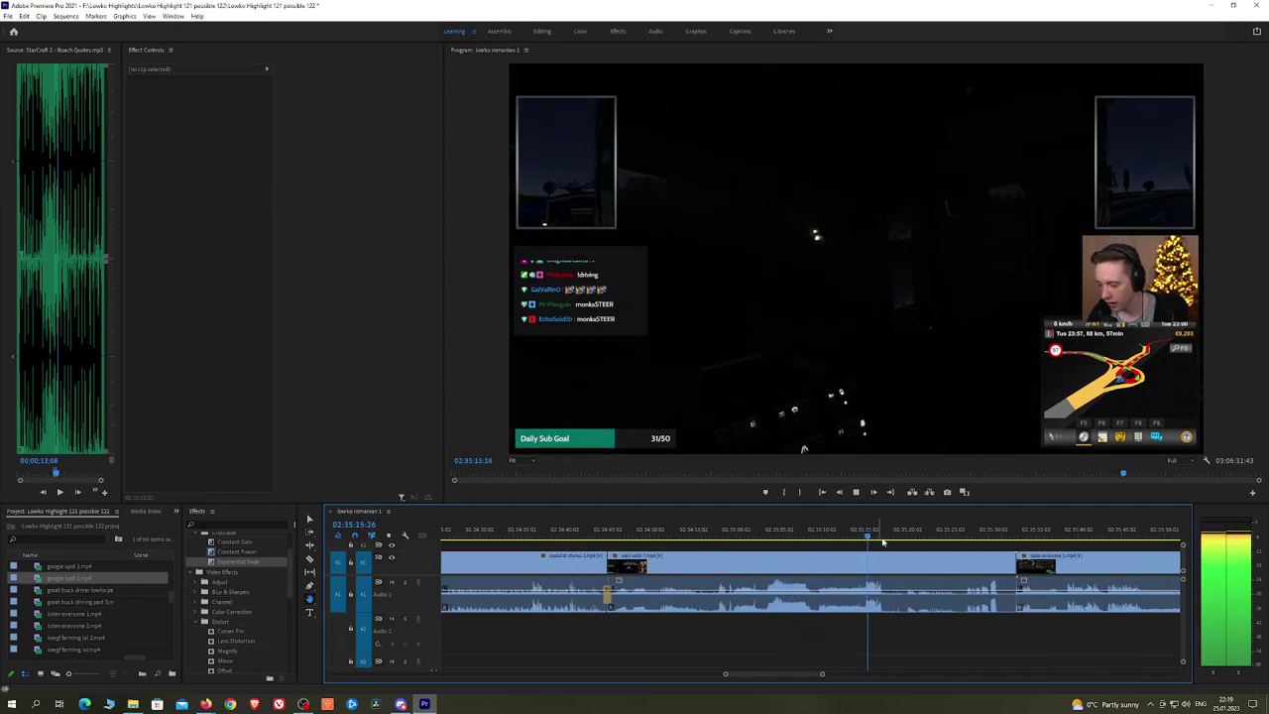
scroll(910, 544, "up", 3)
left_click_drag(921, 557, 865, 532)
Step: Razor the driving clip at two points and ripple-delete the unwanted piece between them
key("space")
key("c")
left_click(721, 560)
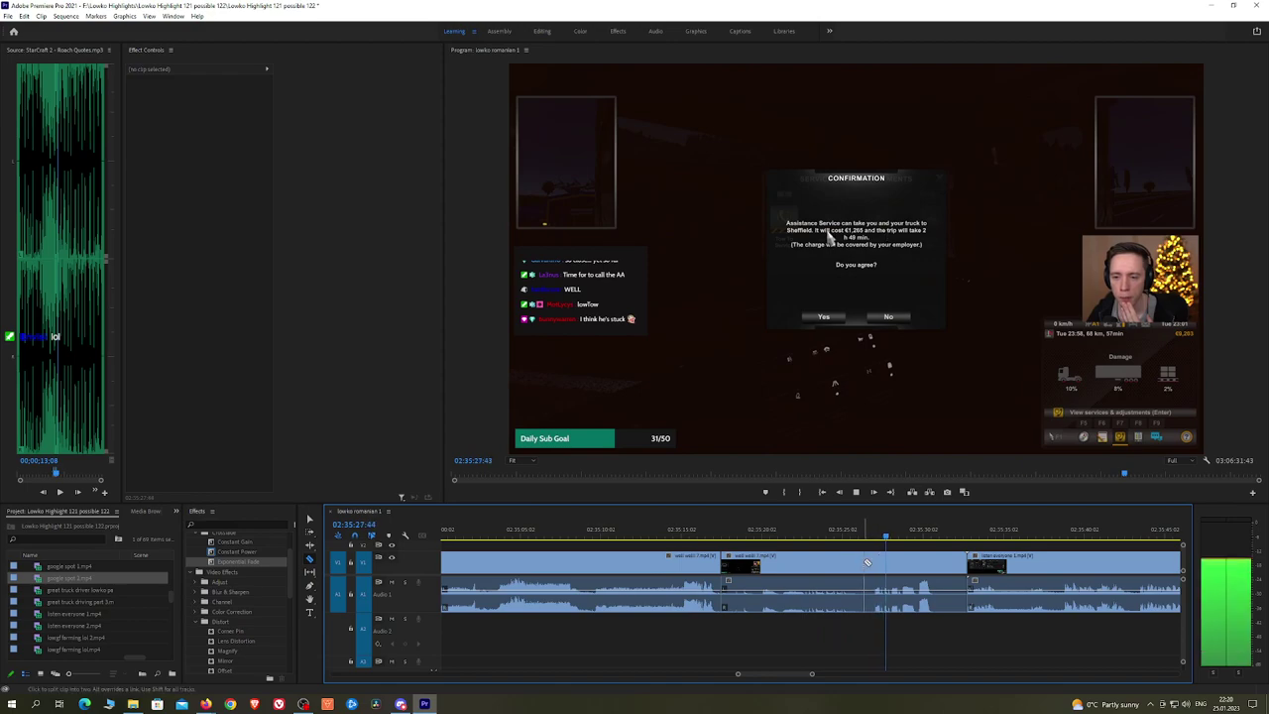
left_click(868, 562)
key("v")
left_click(837, 566)
key("shift+Delete")
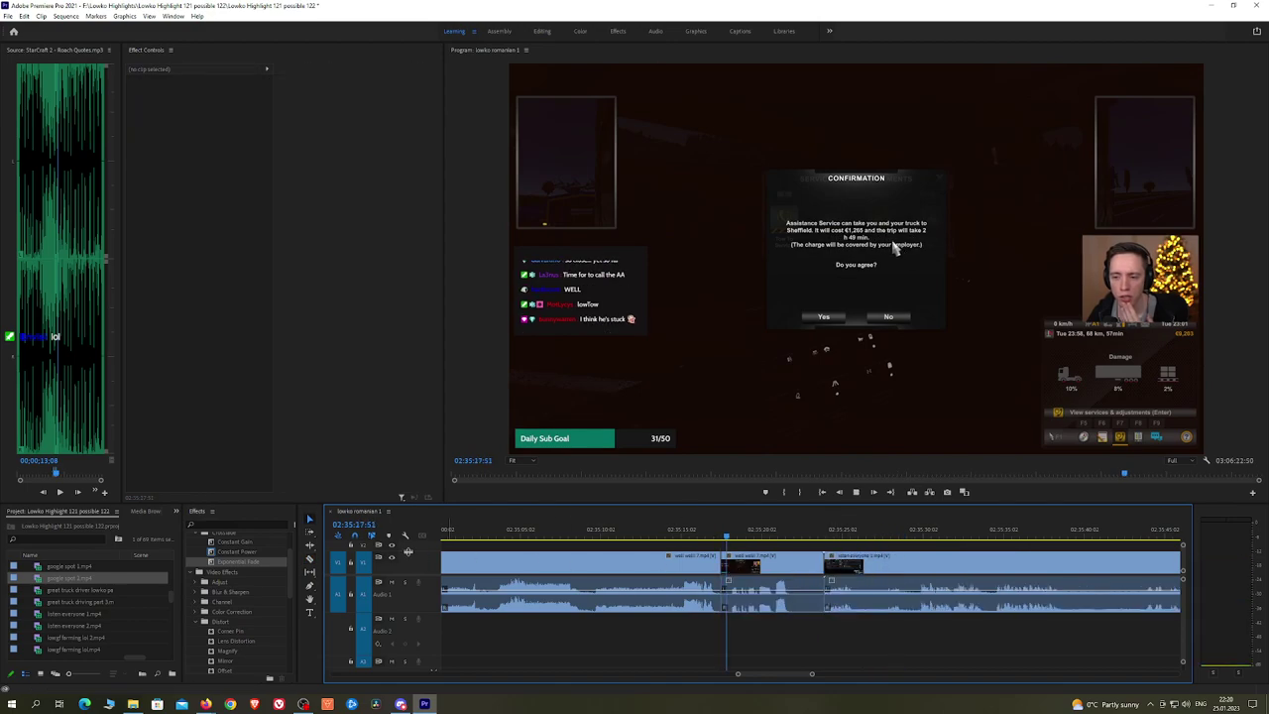
key("space")
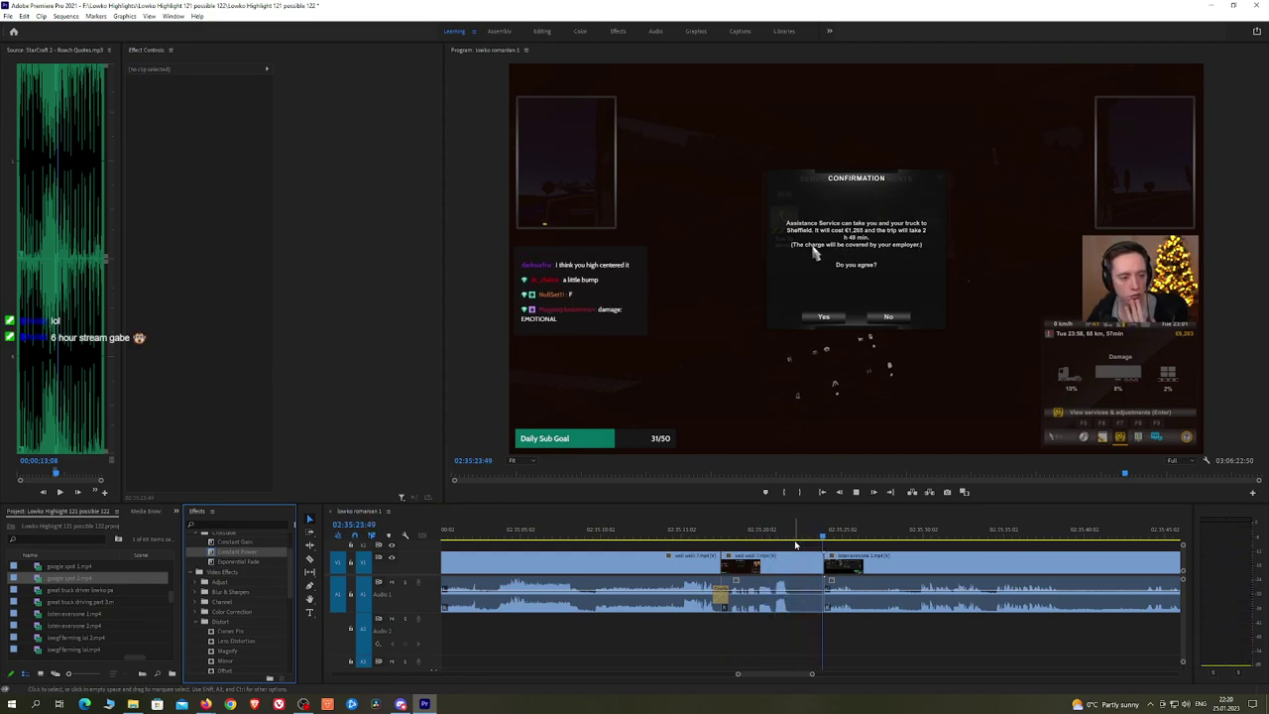
Step: Cut at 02:35:23:22 and ripple-delete the leftover sliver, then play back
left_click(816, 538)
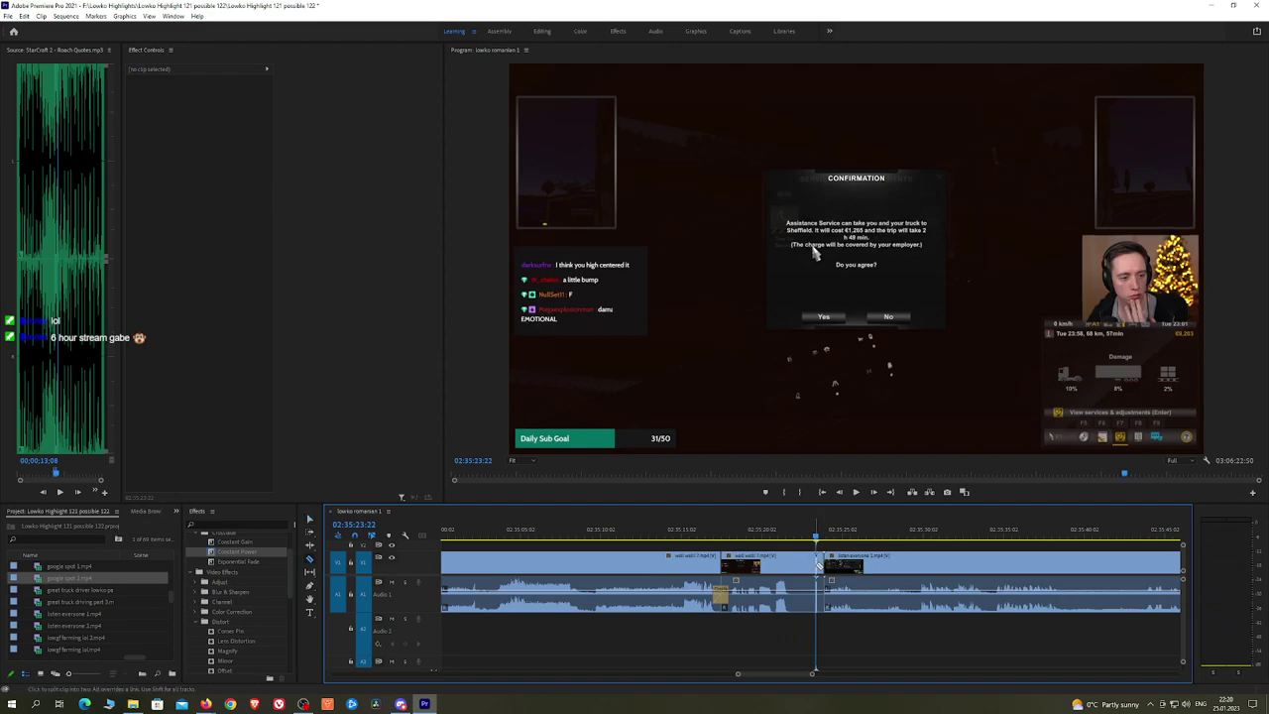
left_click(818, 565)
key("v")
left_click(820, 566)
key("shift+Delete")
key("space")
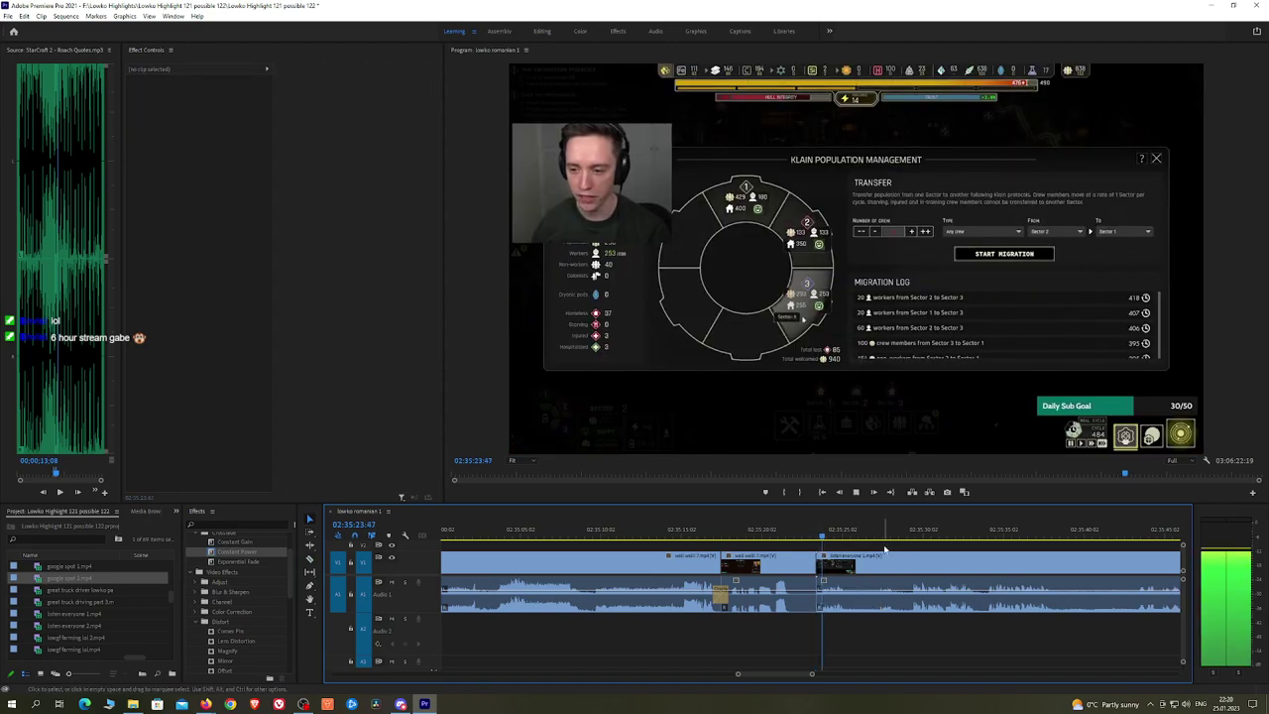
Step: Razor the listen everyone footage and ripple delete the unwanted piece before the cut
key("h")
left_click_drag(920, 552, 681, 542)
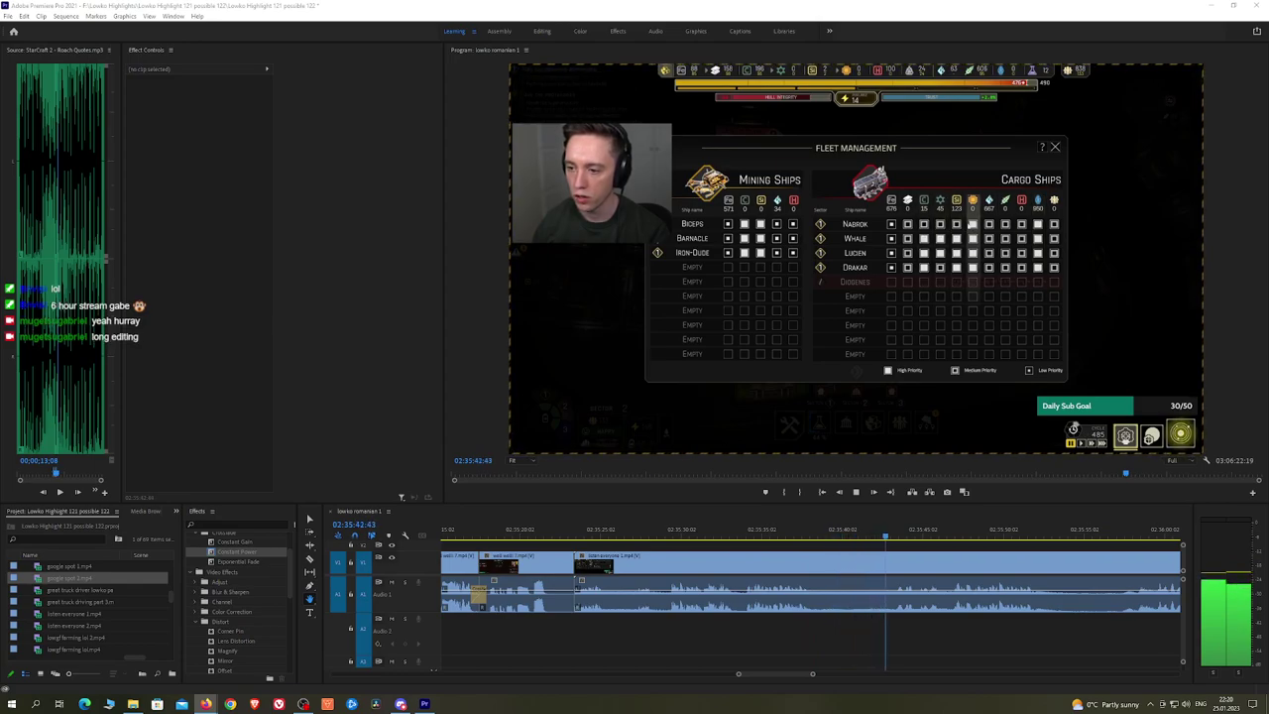
scroll(820, 543, "right", 3)
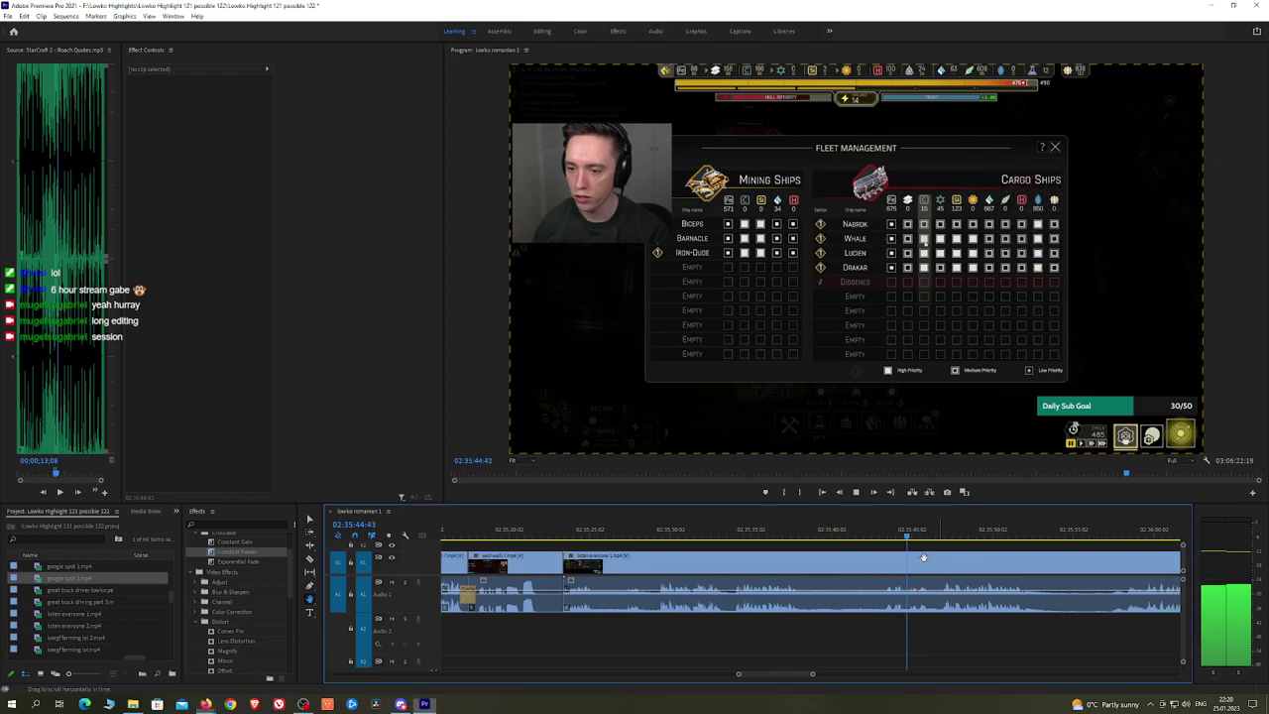
left_click_drag(930, 533, 877, 562)
scroll(877, 563, "right", 3)
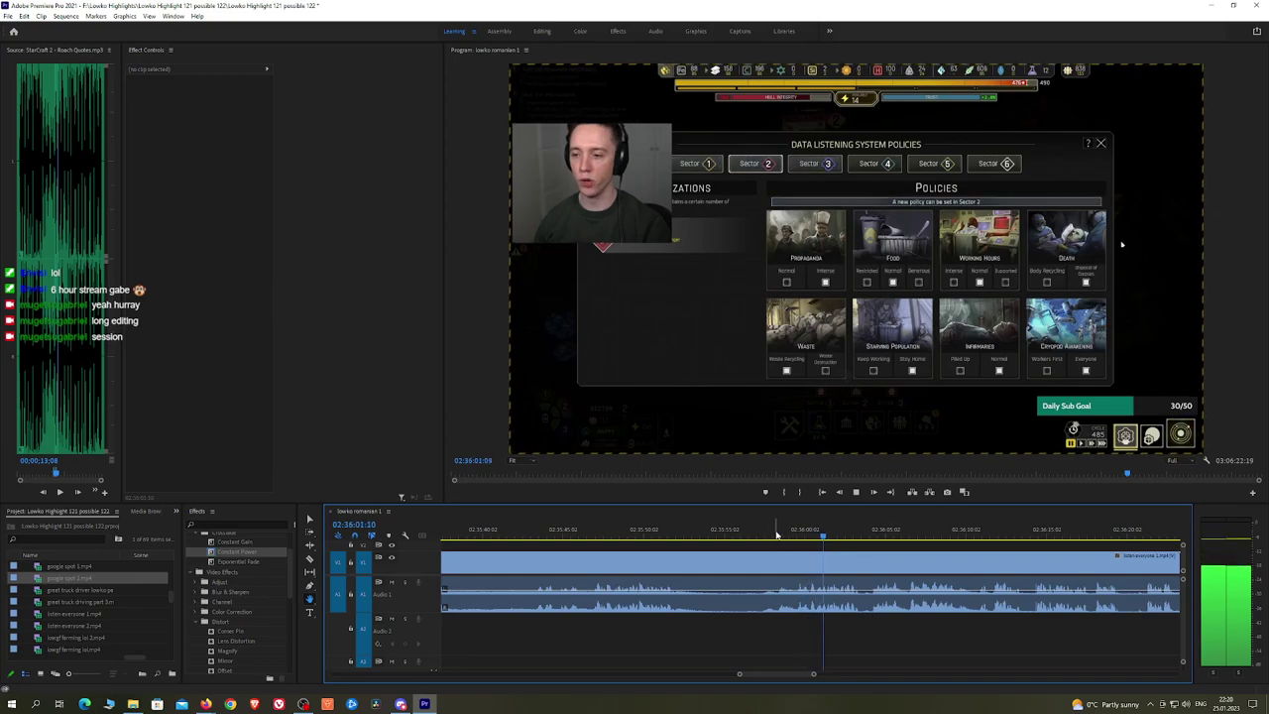
key("space")
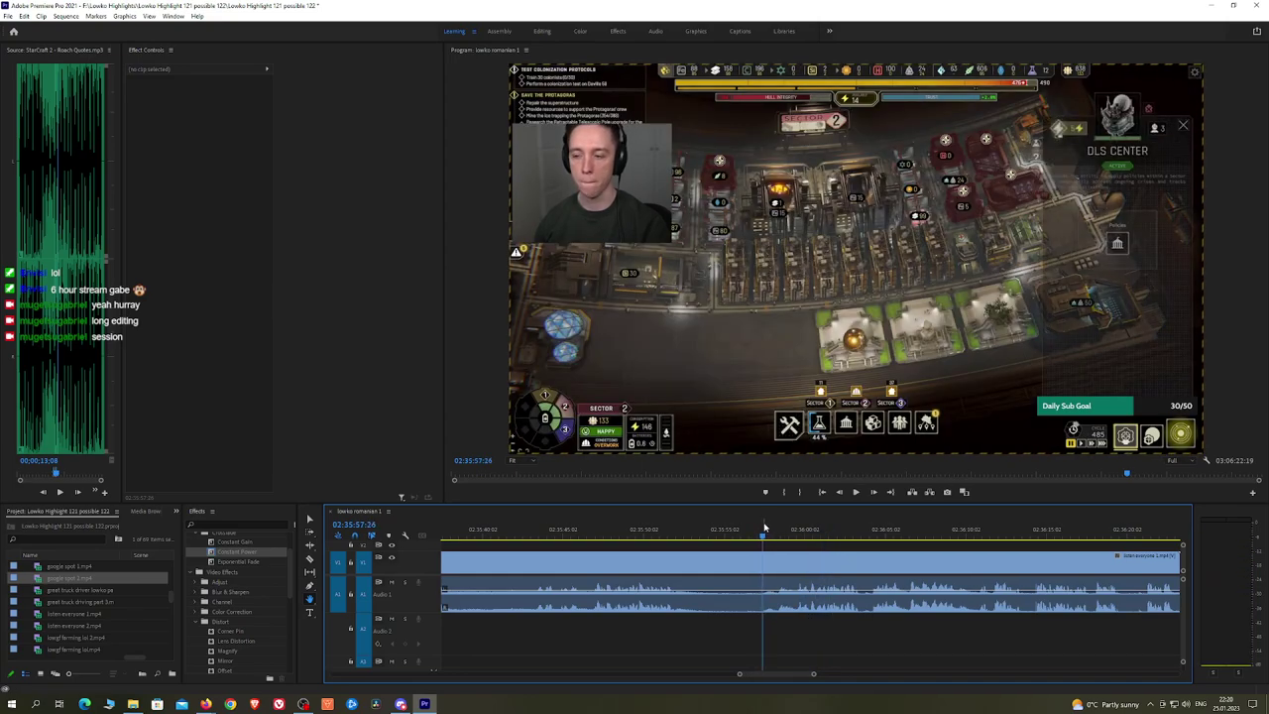
key("space")
left_click(756, 529)
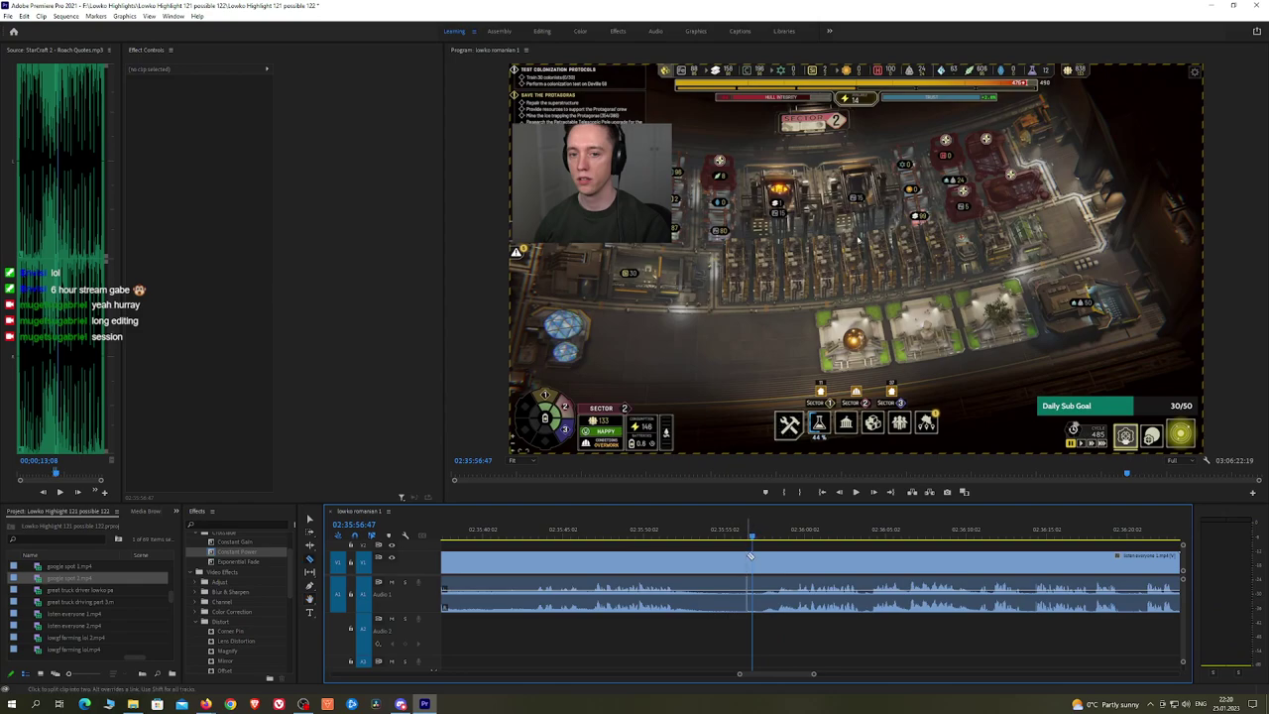
left_click(751, 557)
key("v")
left_click(726, 562)
key("shift+Delete")
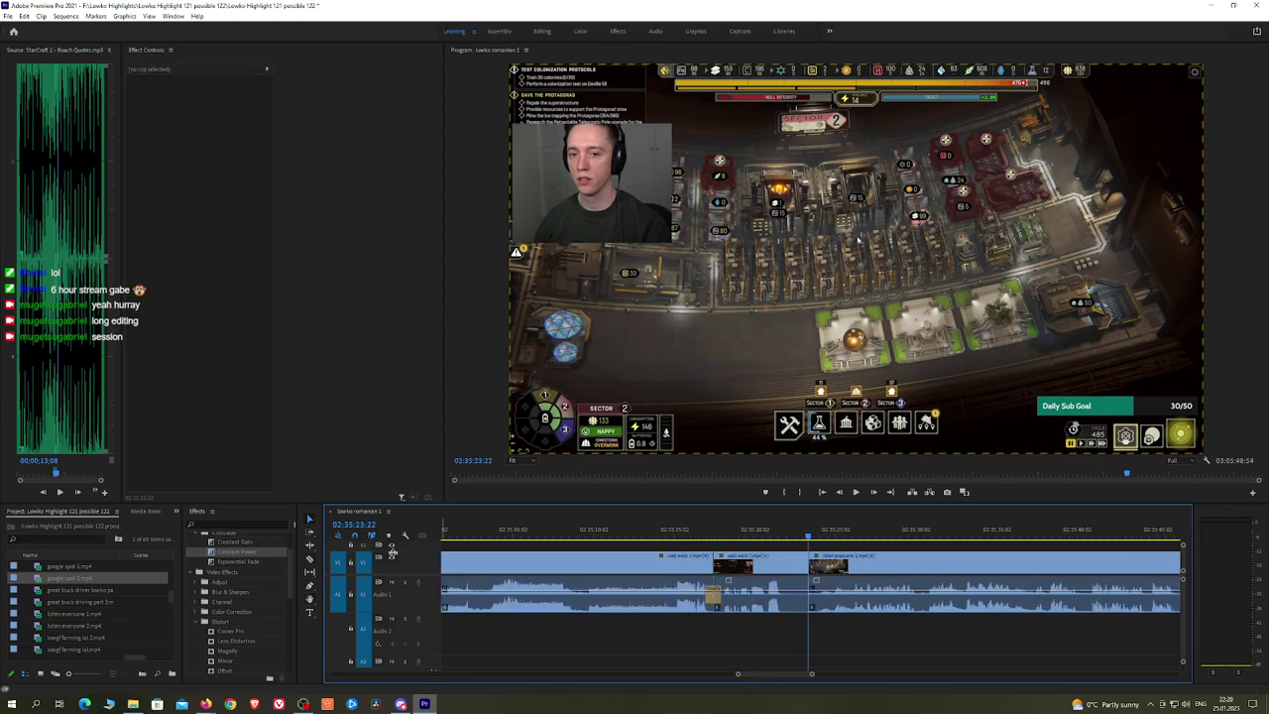
Step: Apply an Exponential Fade to the audio at the new cut and save the project
left_click_drag(251, 565, 868, 600)
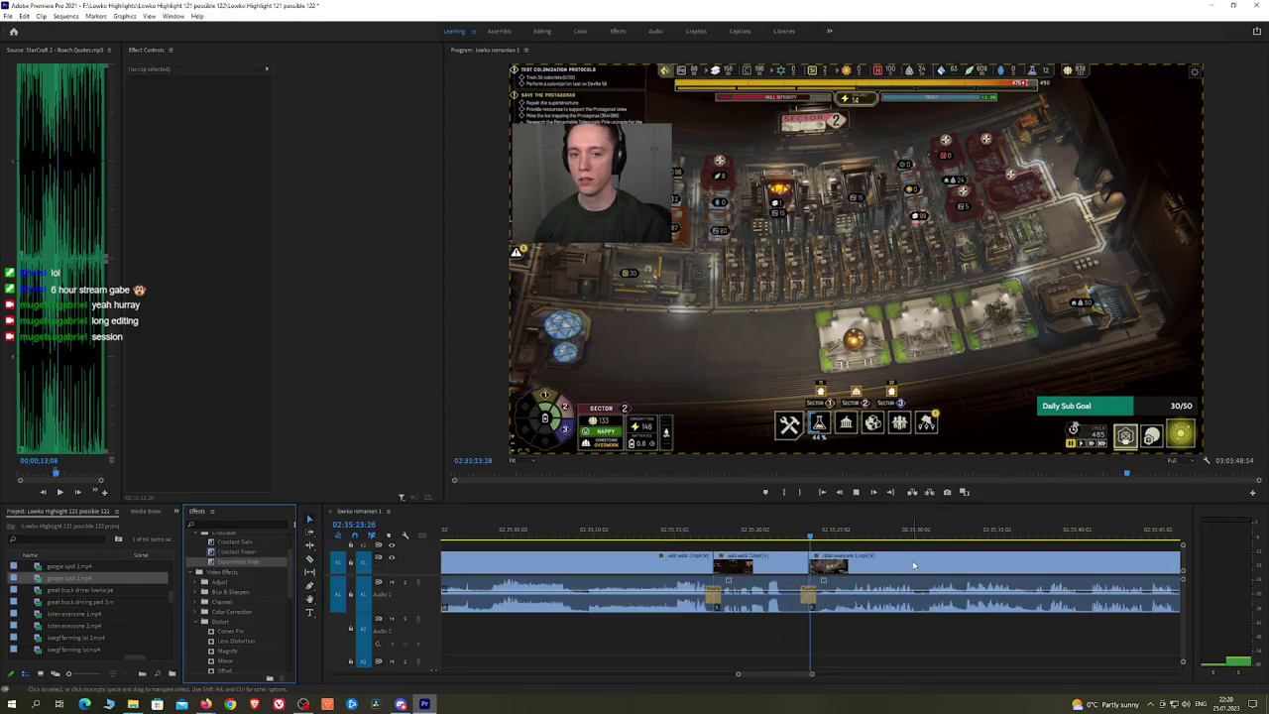
key("h")
left_click_drag(998, 567, 807, 566)
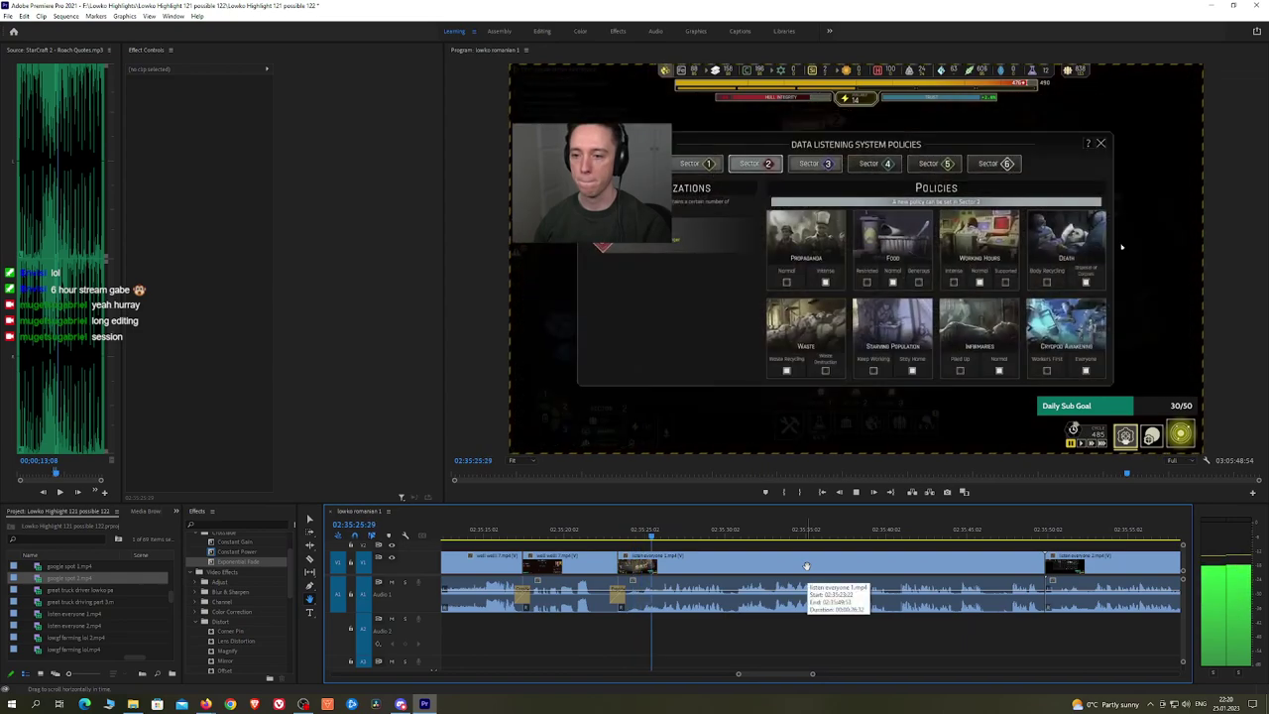
scroll(846, 560, "down", 1)
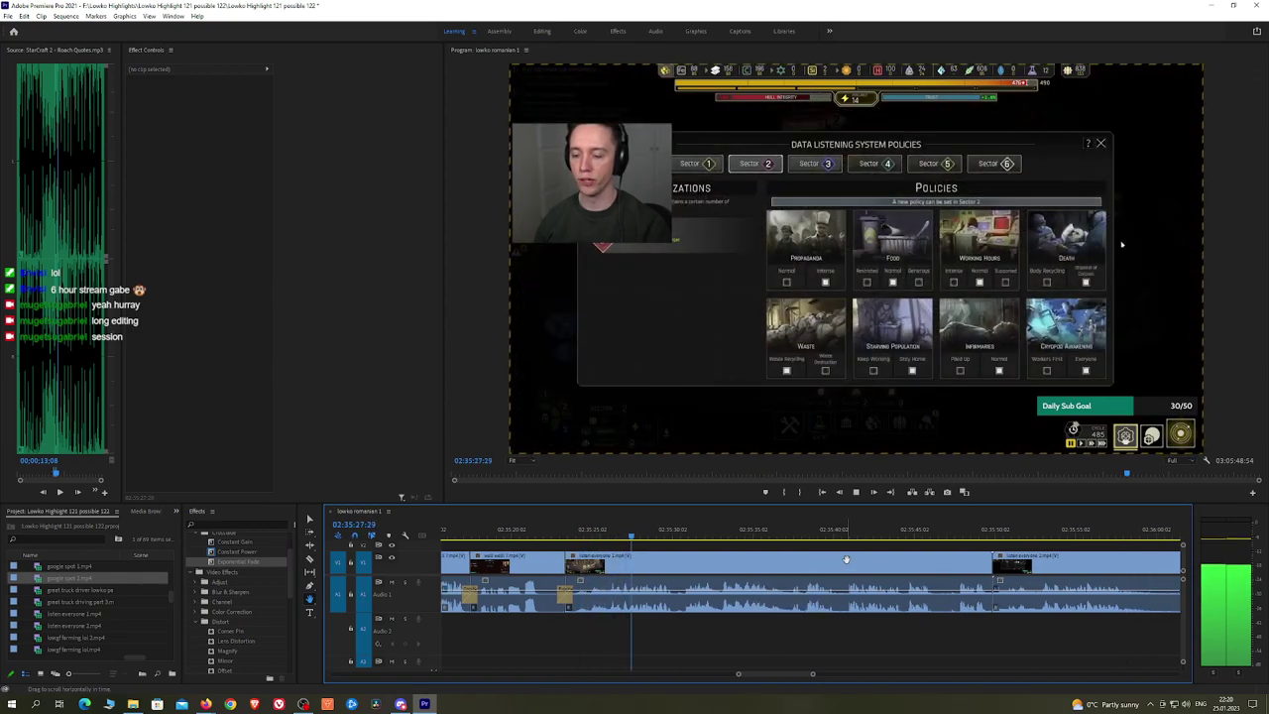
key("ctrl+s")
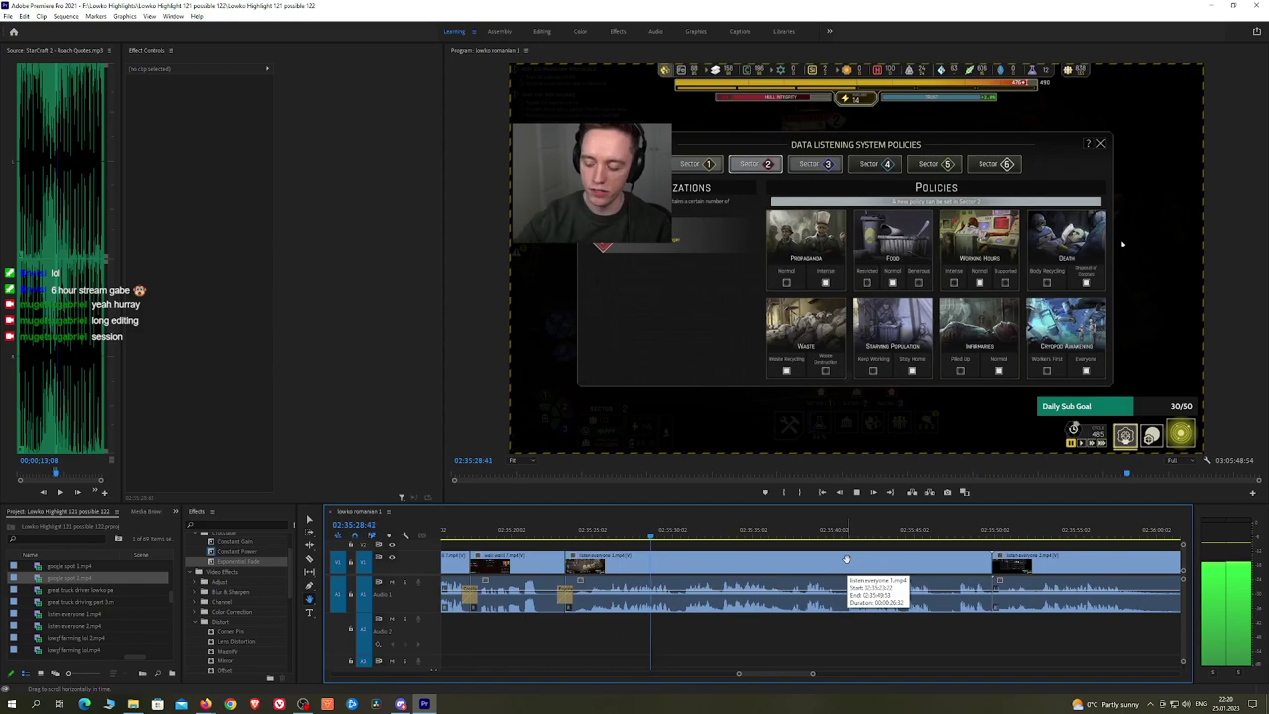
Step: Cut out a short unwanted second between two razor cuts and close the gap
scroll(843, 561, "down", 1)
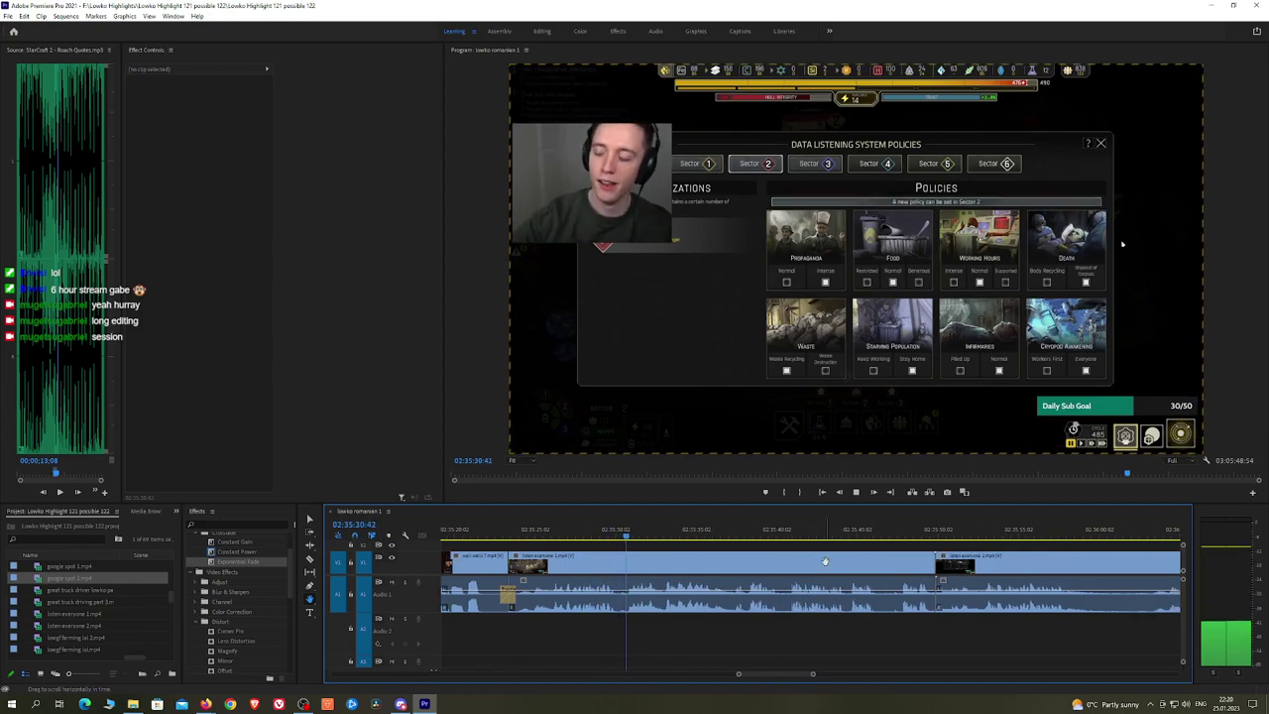
scroll(818, 561, "down", 1)
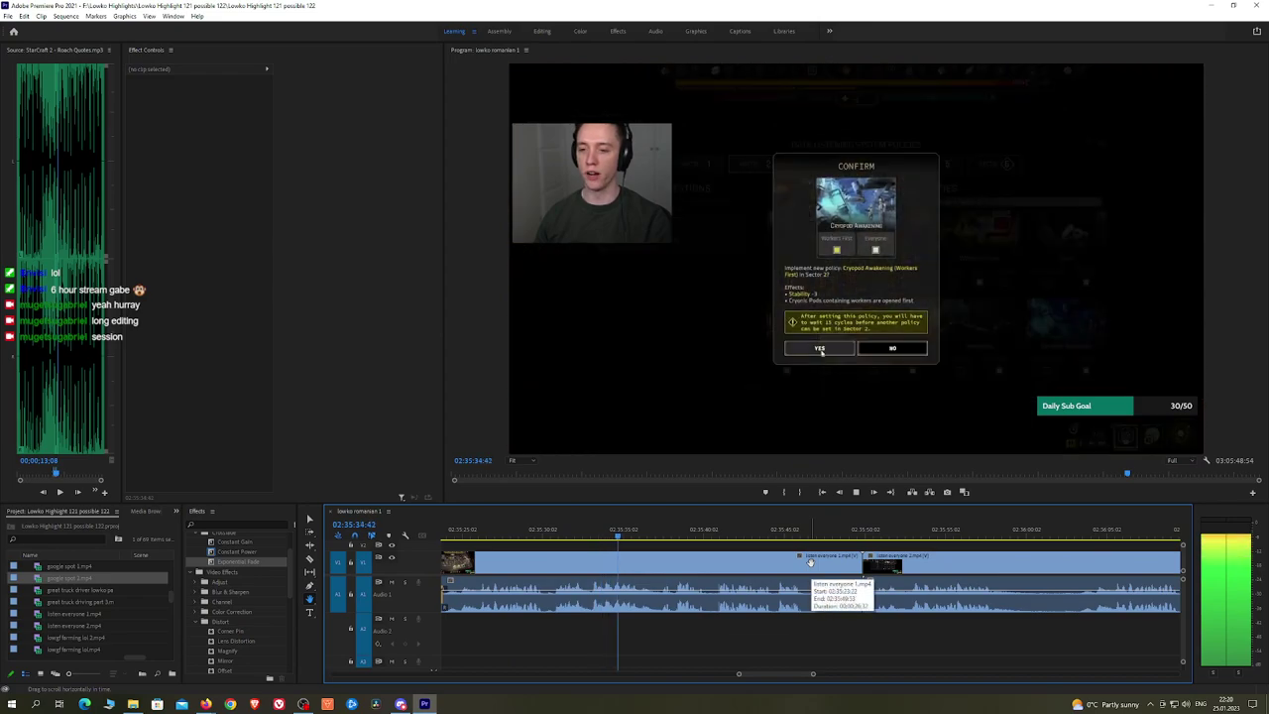
scroll(793, 561, "down", 1)
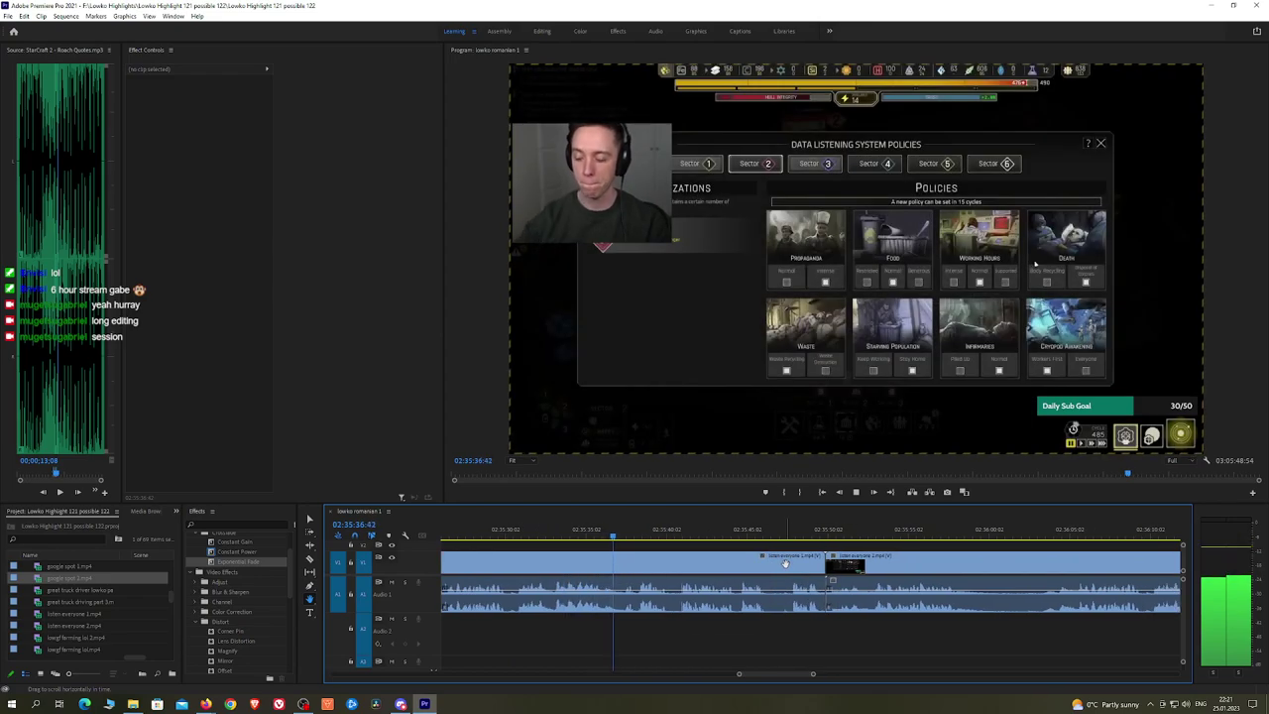
left_click_drag(791, 564, 749, 564)
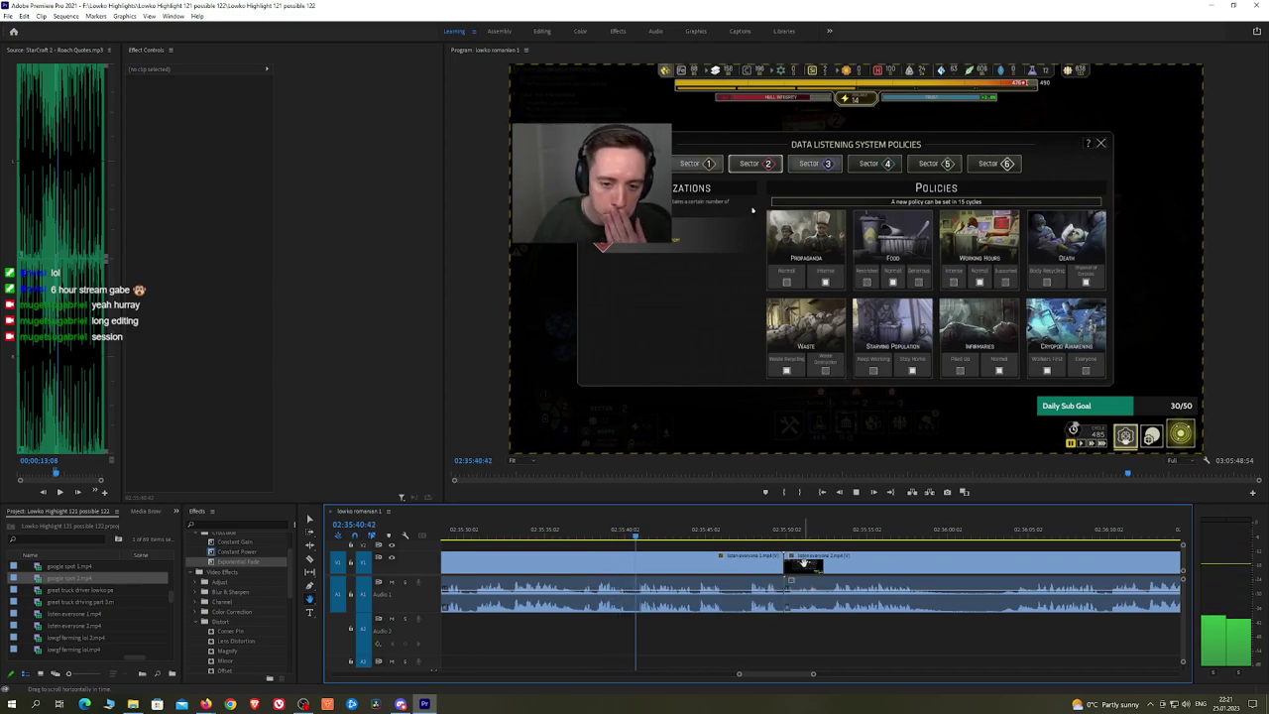
scroll(640, 549, "up", 3)
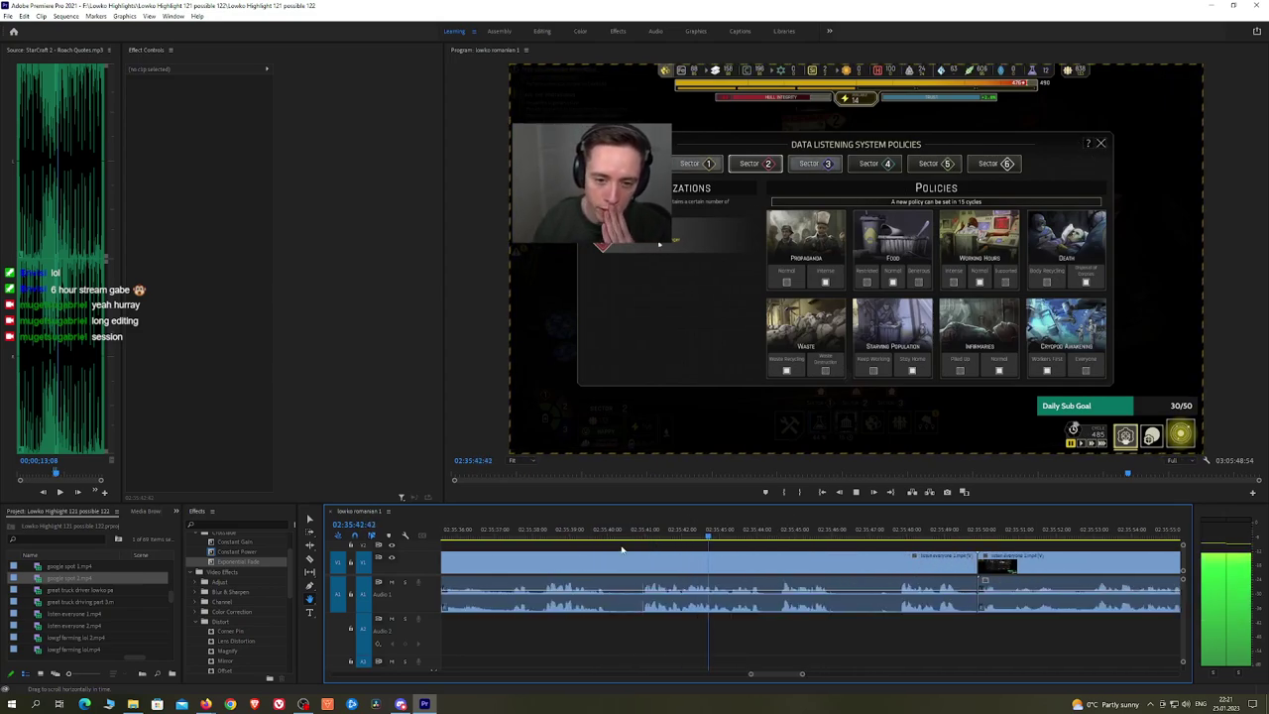
left_click(609, 566)
left_click(644, 567)
key("v")
left_click(632, 568)
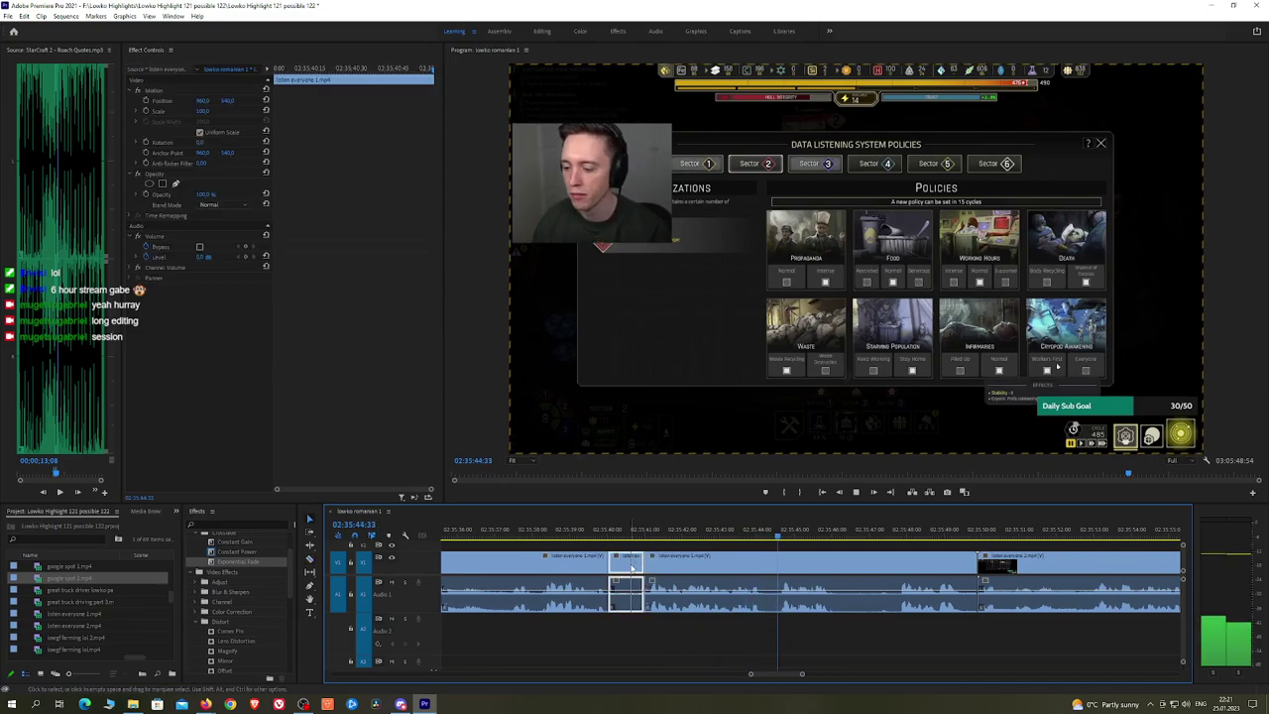
key("shift+Delete")
Step: Razor and ripple delete the next unwanted stretch of footage
scroll(777, 546, "down", 3)
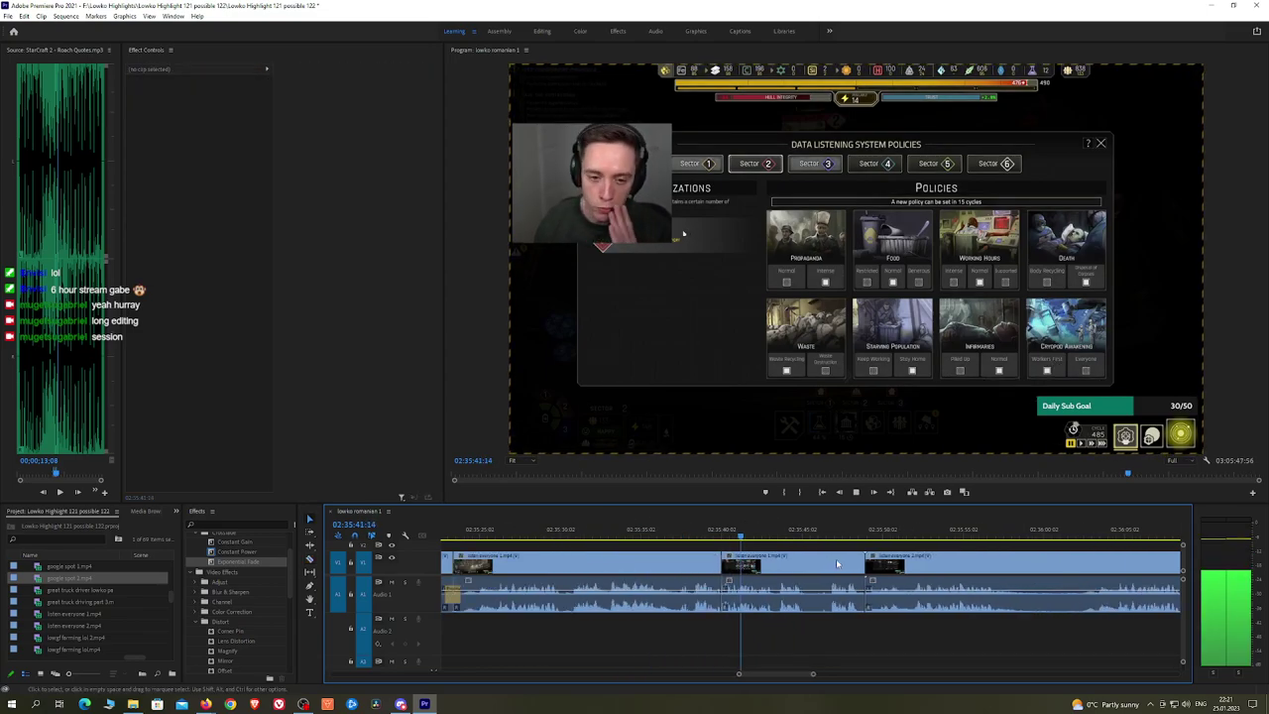
left_click_drag(831, 557, 715, 546)
scroll(720, 542, "up", 2)
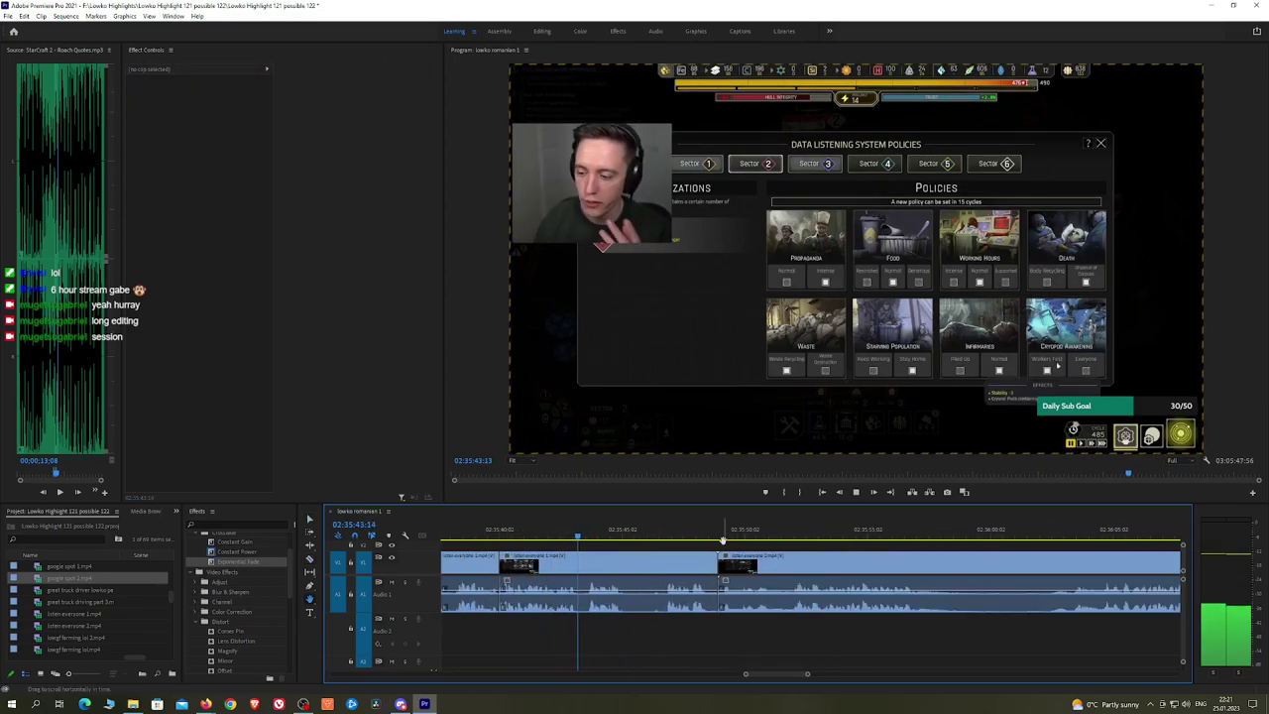
key("c")
left_click(628, 559)
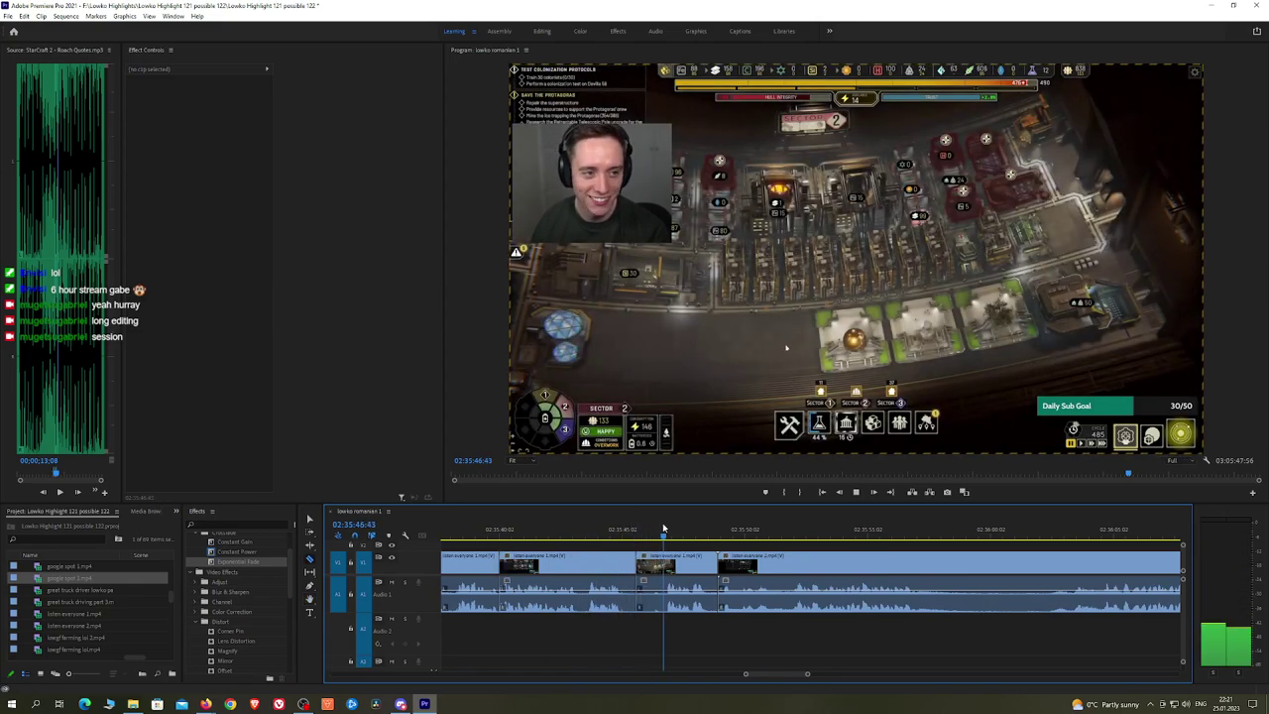
left_click(663, 562)
key("v")
left_click(652, 562)
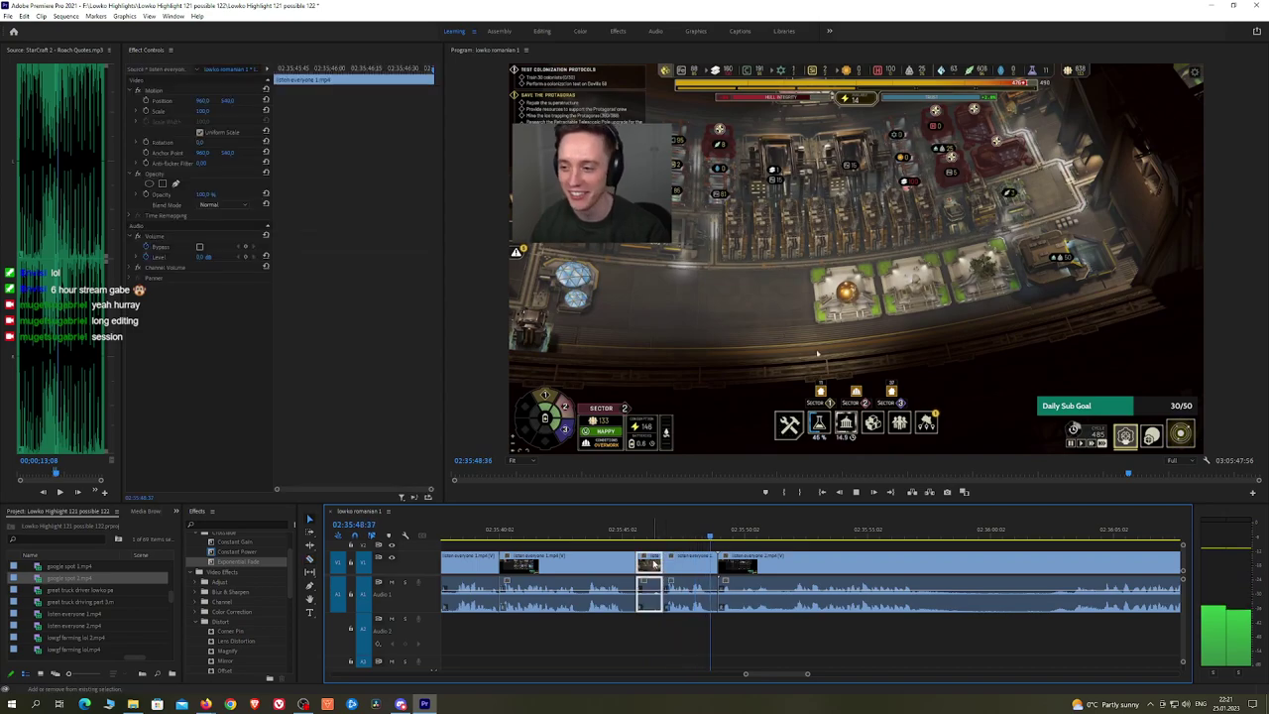
key("shift+Delete")
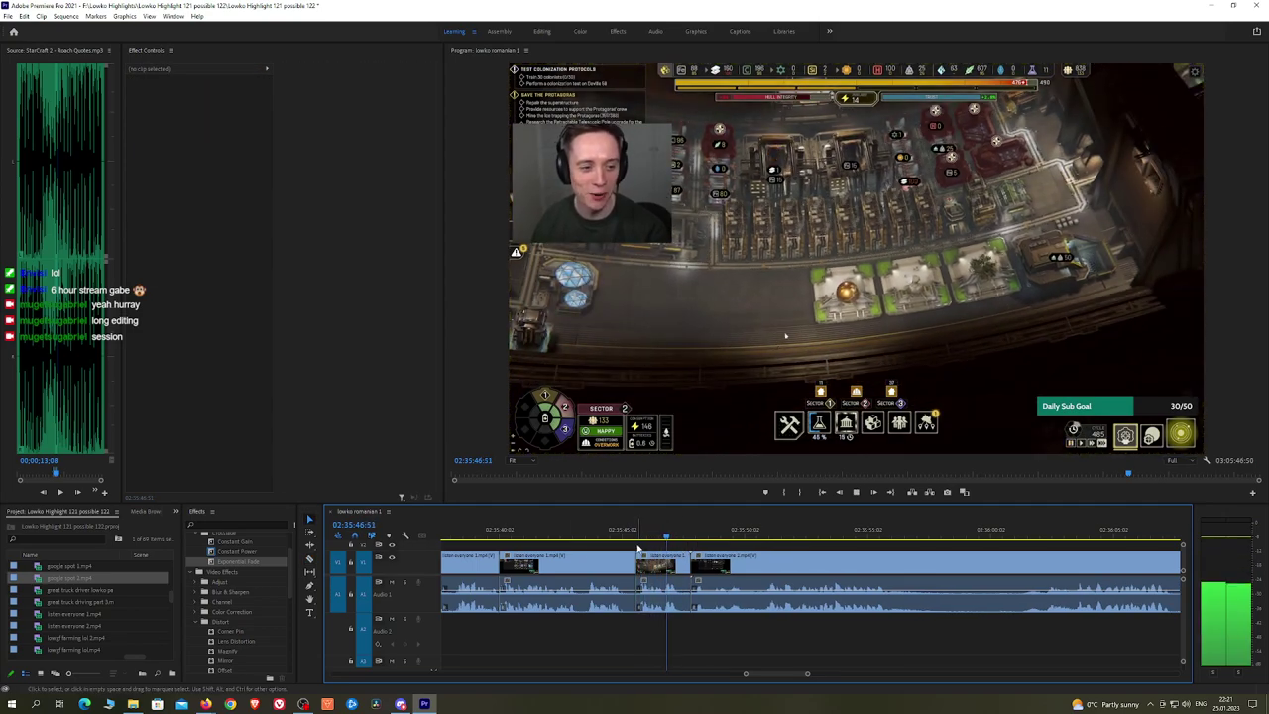
Step: Ripple delete the tiny leftover clip fragment and play back the result
key("space")
left_click(688, 563)
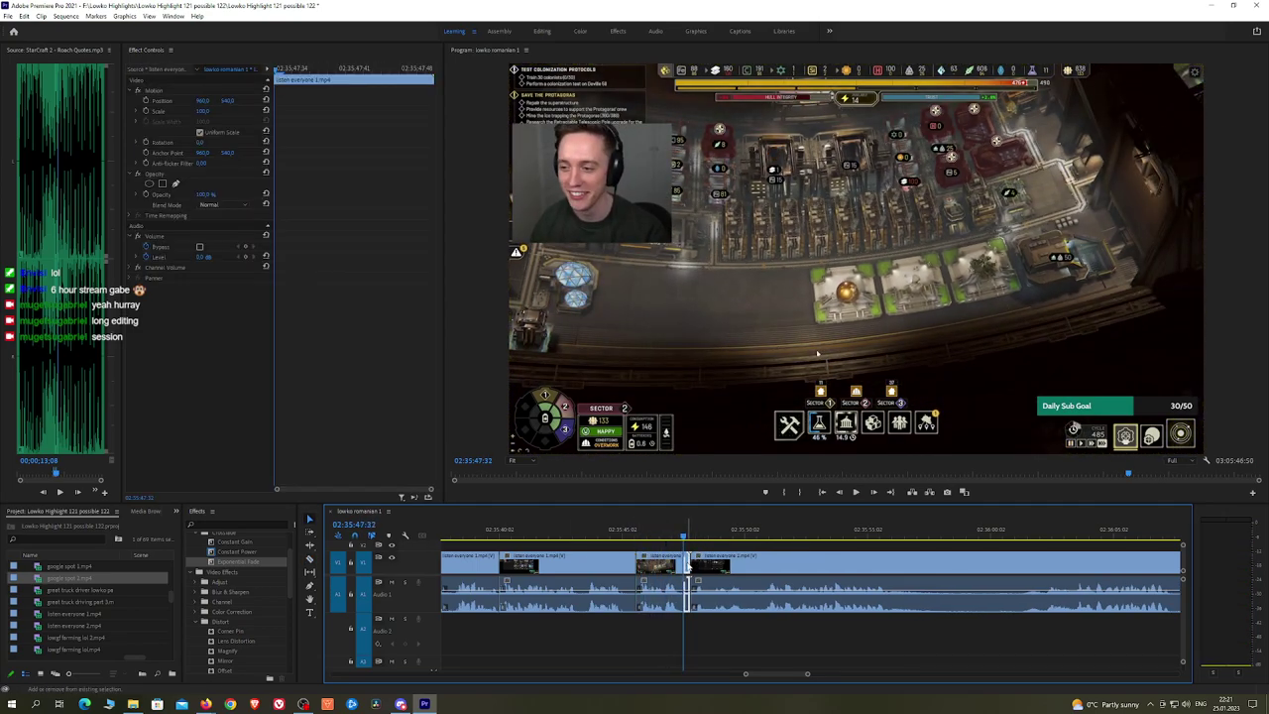
key("shift+Delete")
key("space")
scroll(747, 551, "down", 4)
left_click_drag(947, 536, 686, 546)
key("space")
Step: Razor at the playhead and ripple delete the unwanted piece before the cut
key("h")
key("space")
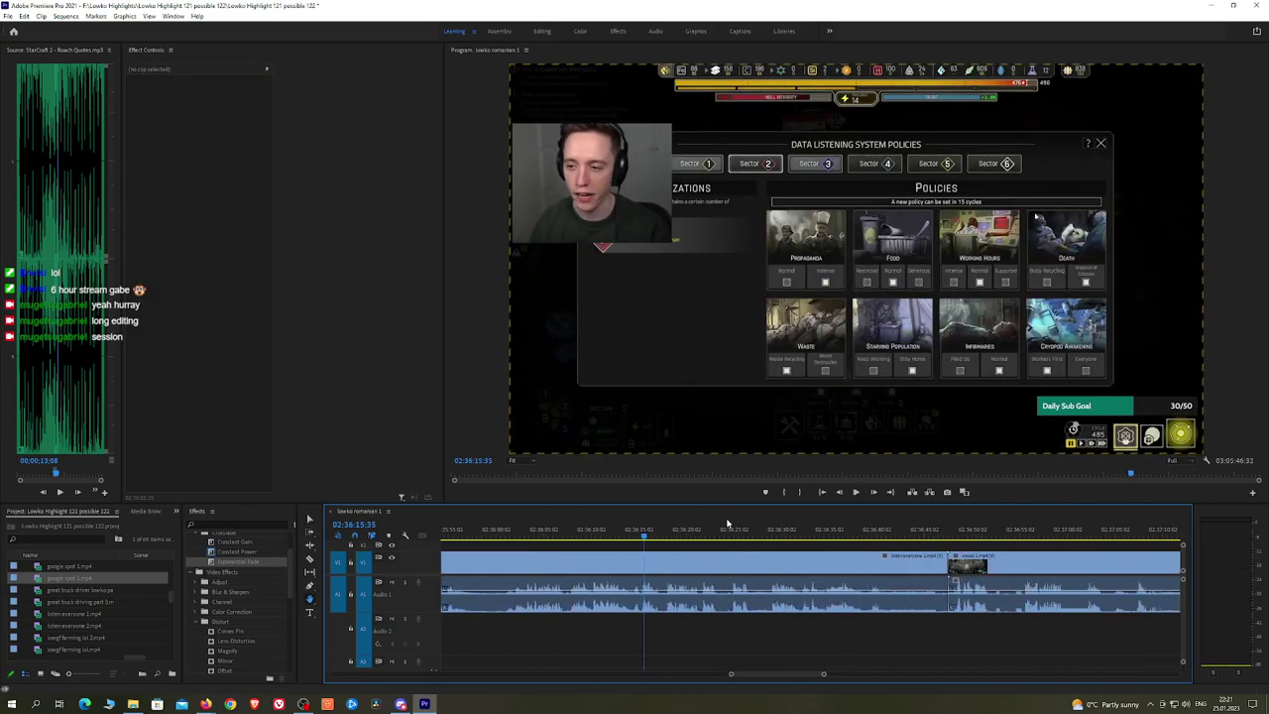
left_click(732, 527)
key("space")
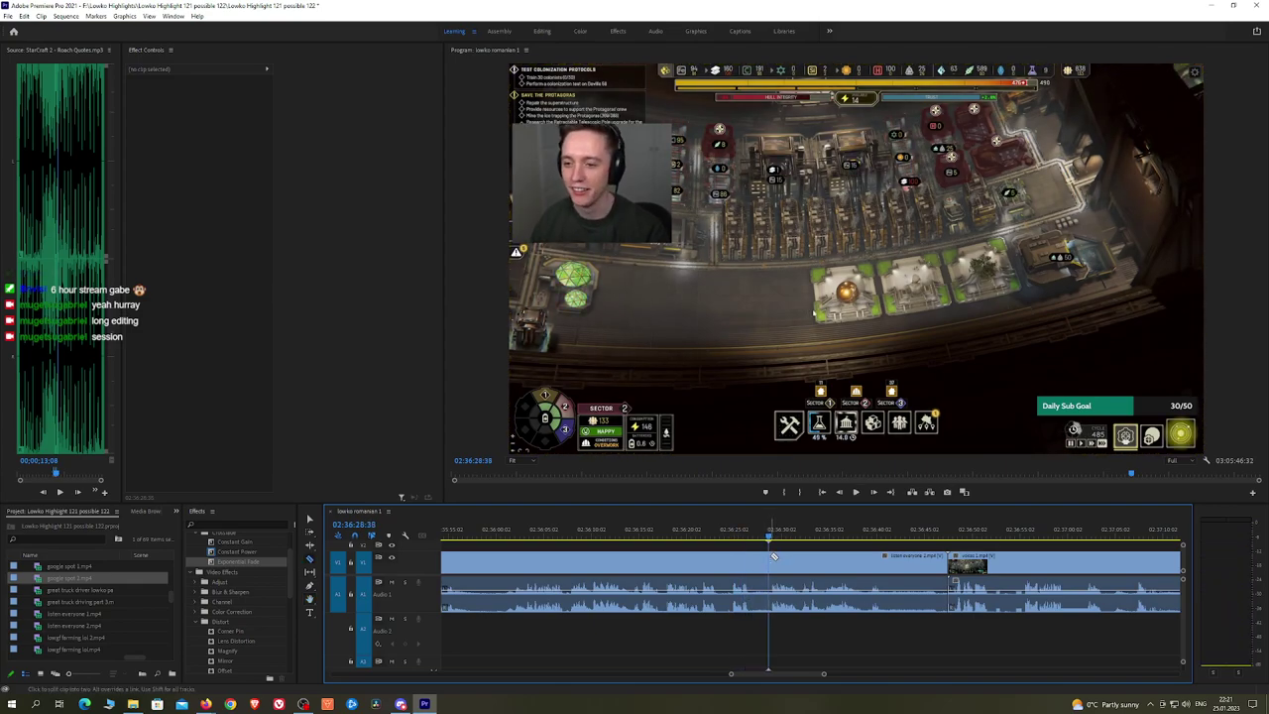
left_click(774, 556)
key("v")
left_click(753, 563)
key("shift+Delete")
key("space")
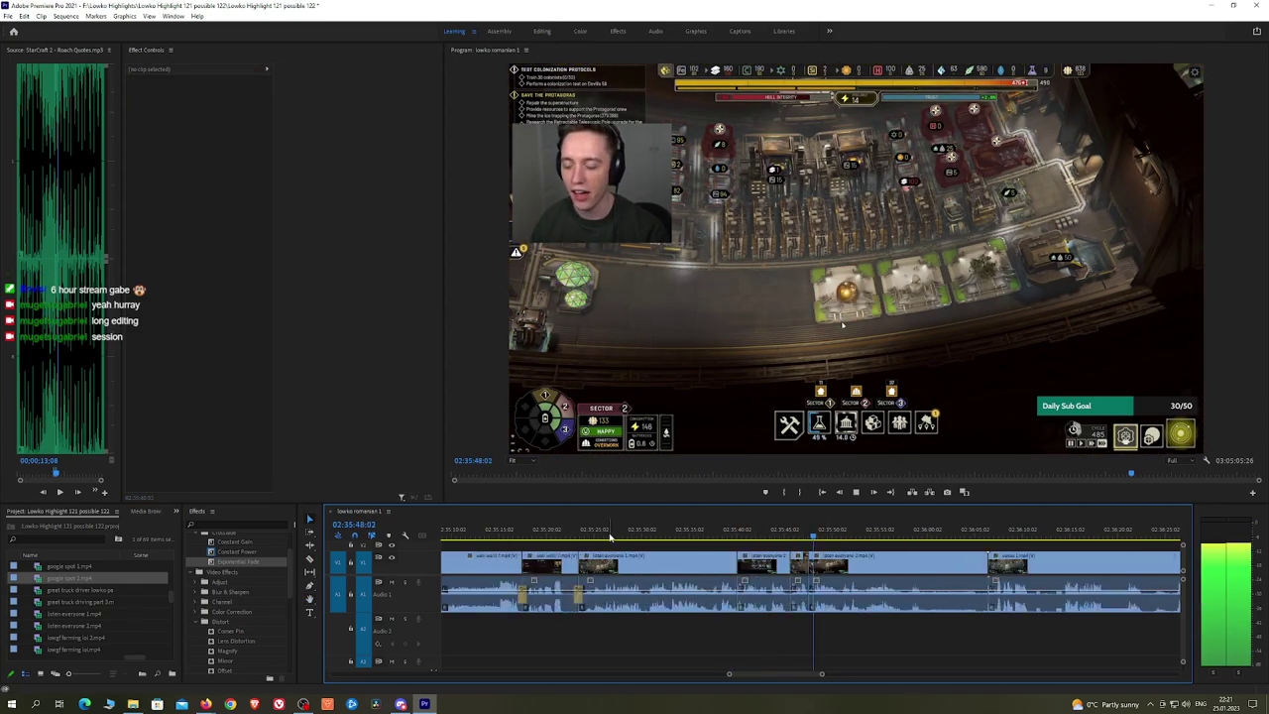
Step: Put a Constant Power crossfade on the audio join
left_click_drag(241, 552, 807, 596)
scroll(898, 561, "up", 2)
scroll(882, 562, "down", 2)
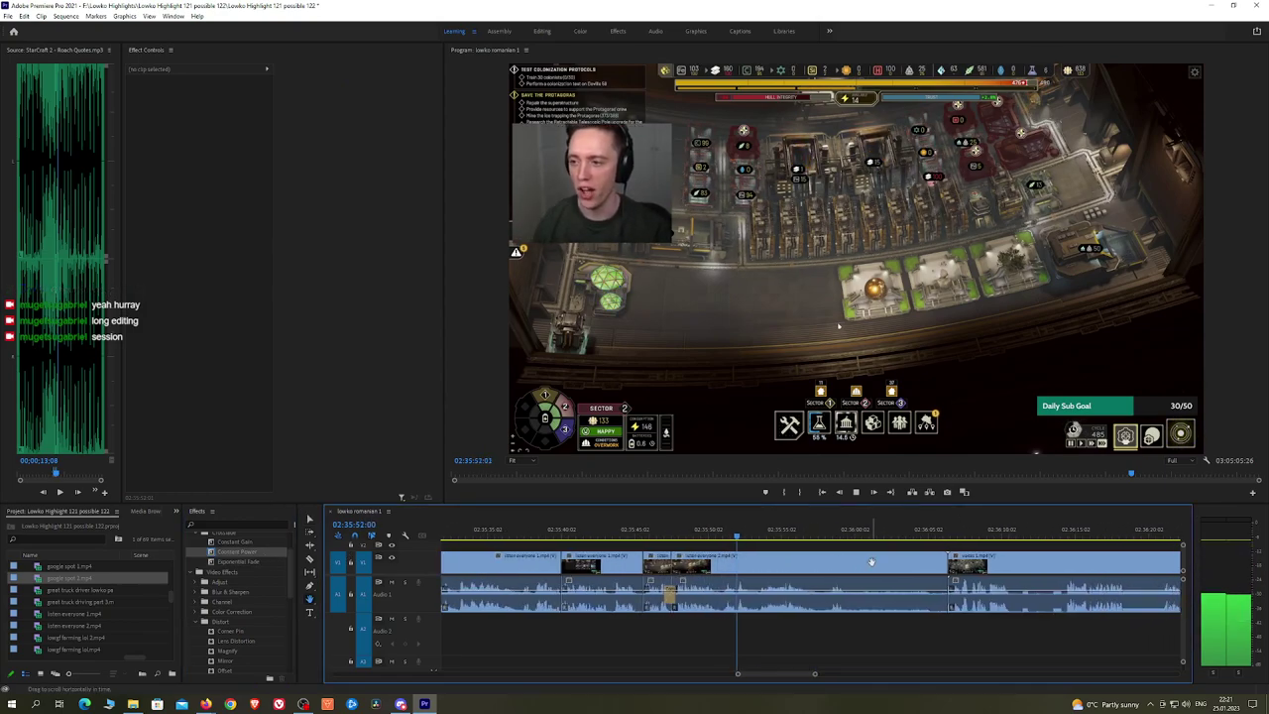
scroll(802, 564, "down", 2)
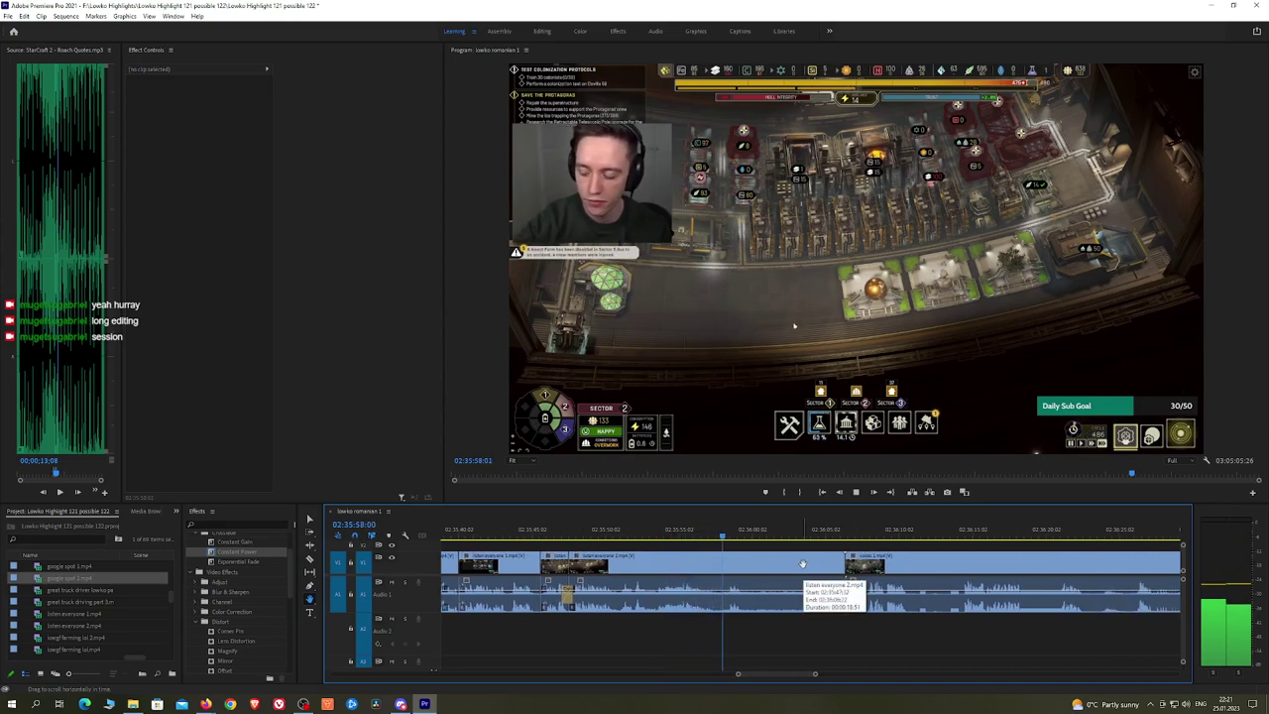
Step: Razor at 02:35:59:36 and ripple delete the piece after the cut
key("c")
key("space")
left_click(746, 565)
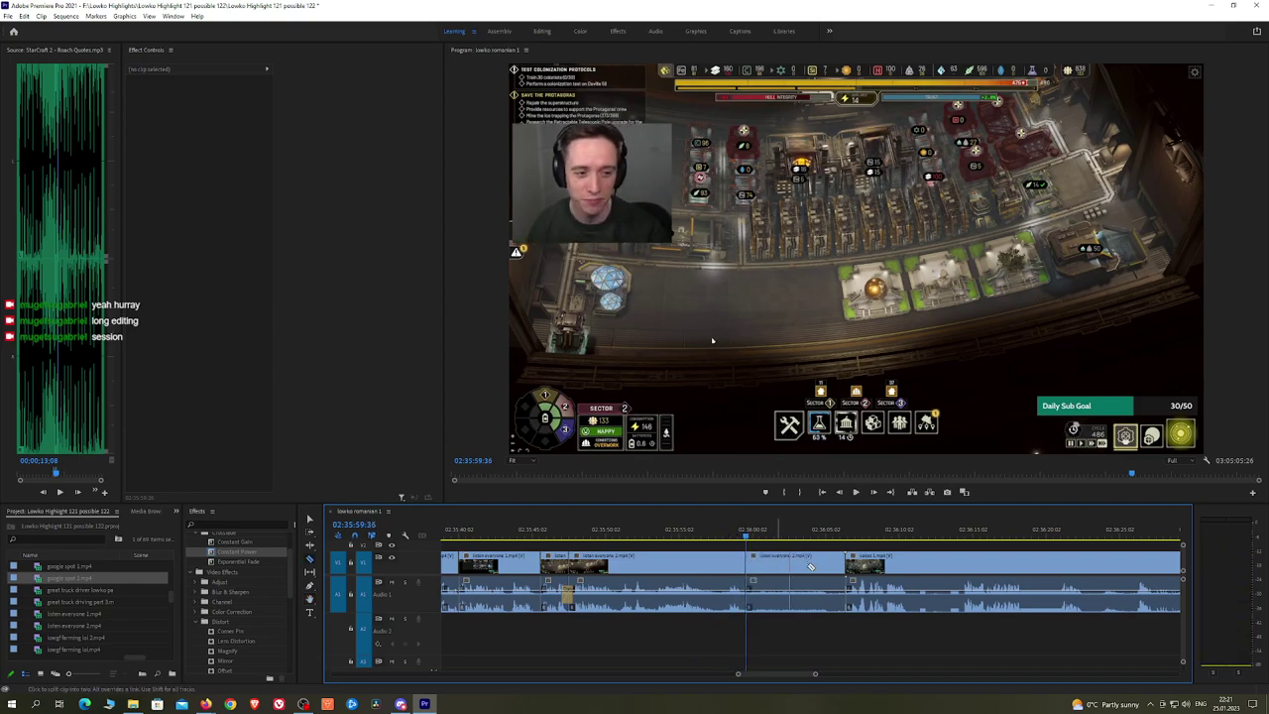
key("v")
left_click(811, 567)
key("shift+Delete")
key("space")
key("h")
left_click_drag(978, 558, 778, 558)
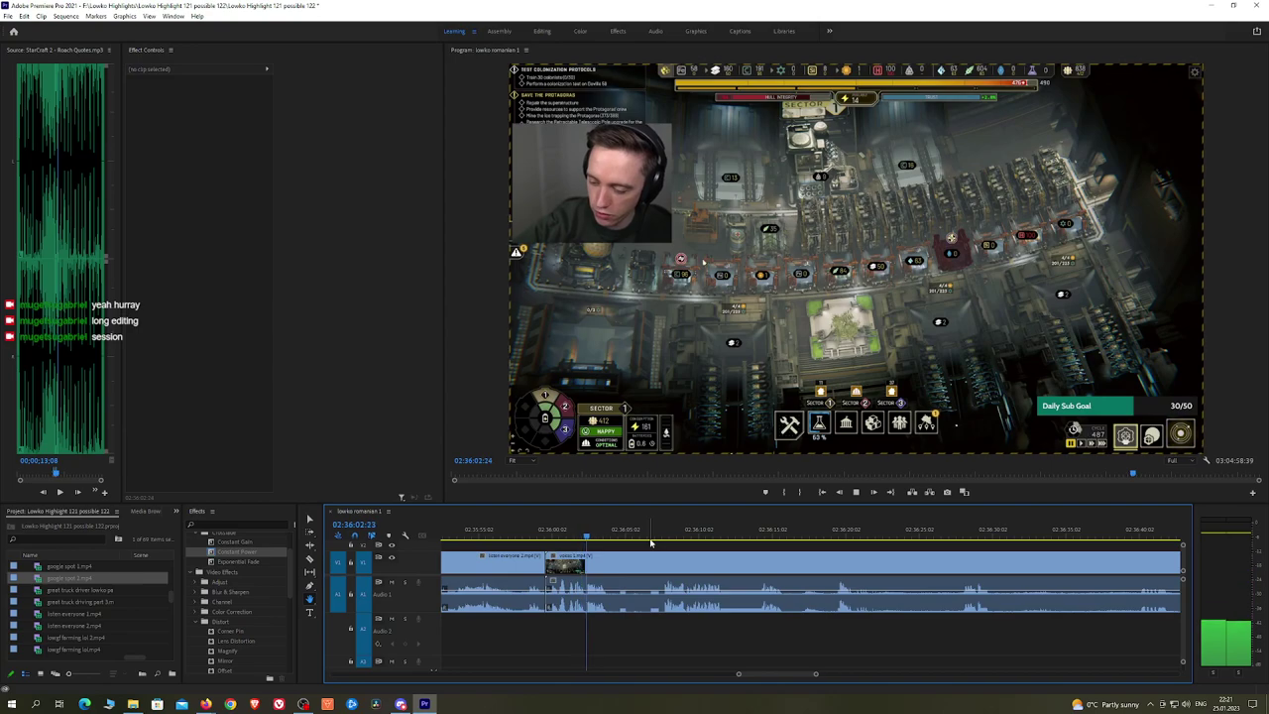
Step: Replay the join around 02:36:00 to check the edit
left_click(542, 531)
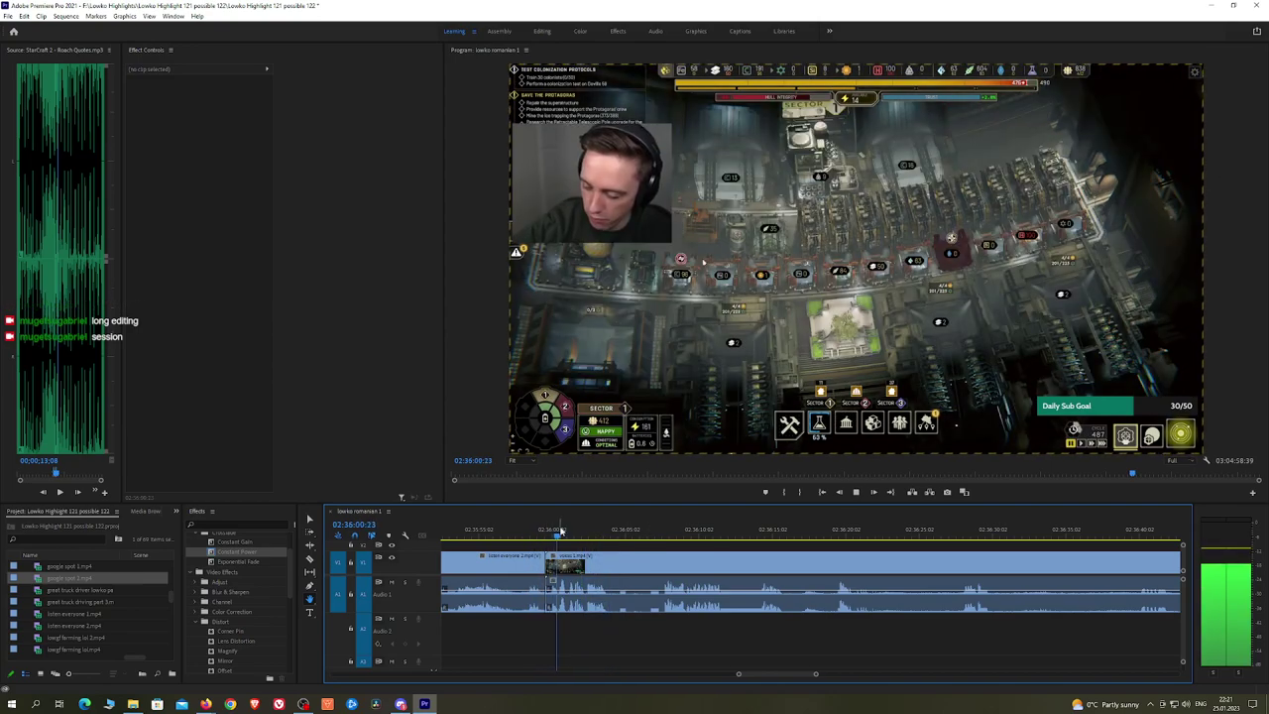
key("space")
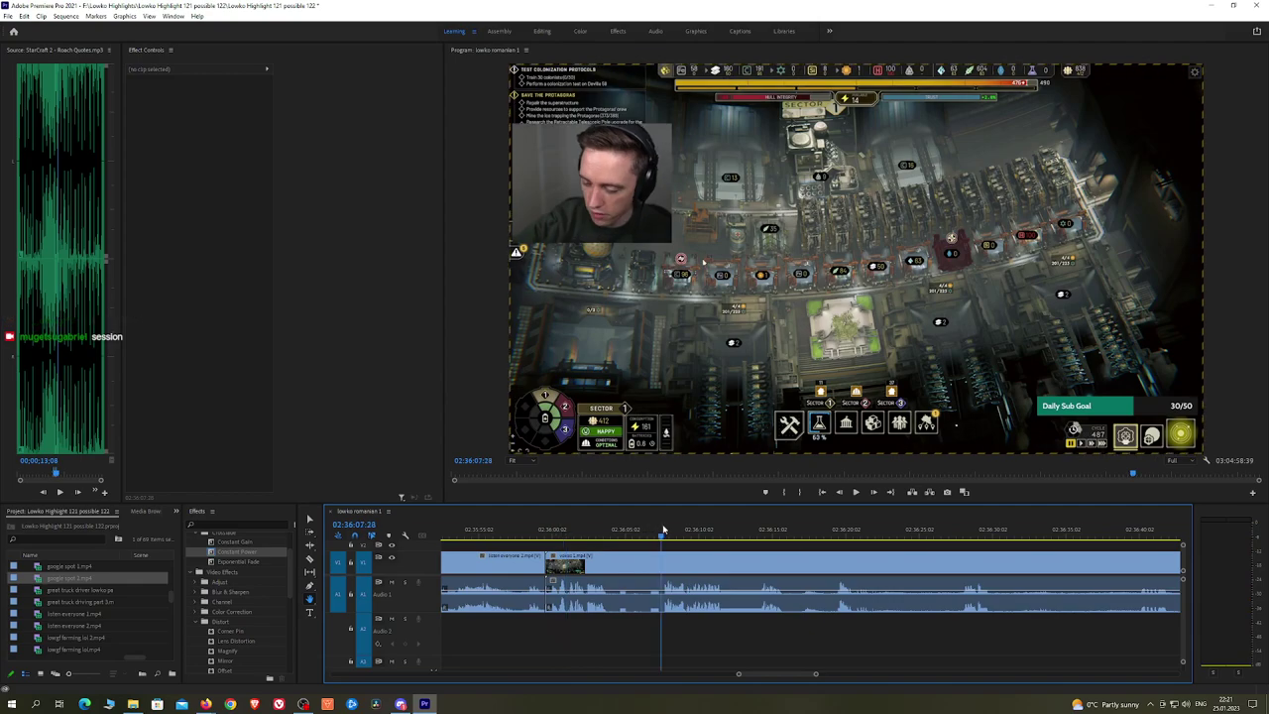
key("space")
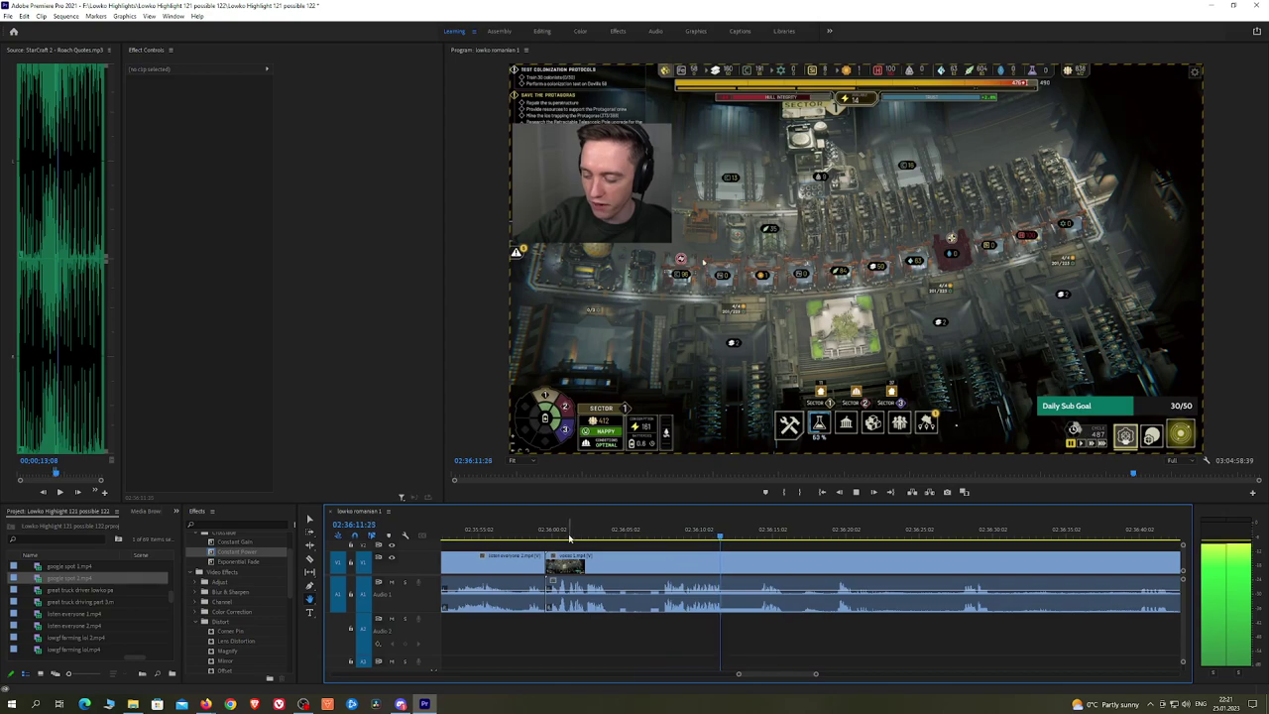
left_click(567, 536)
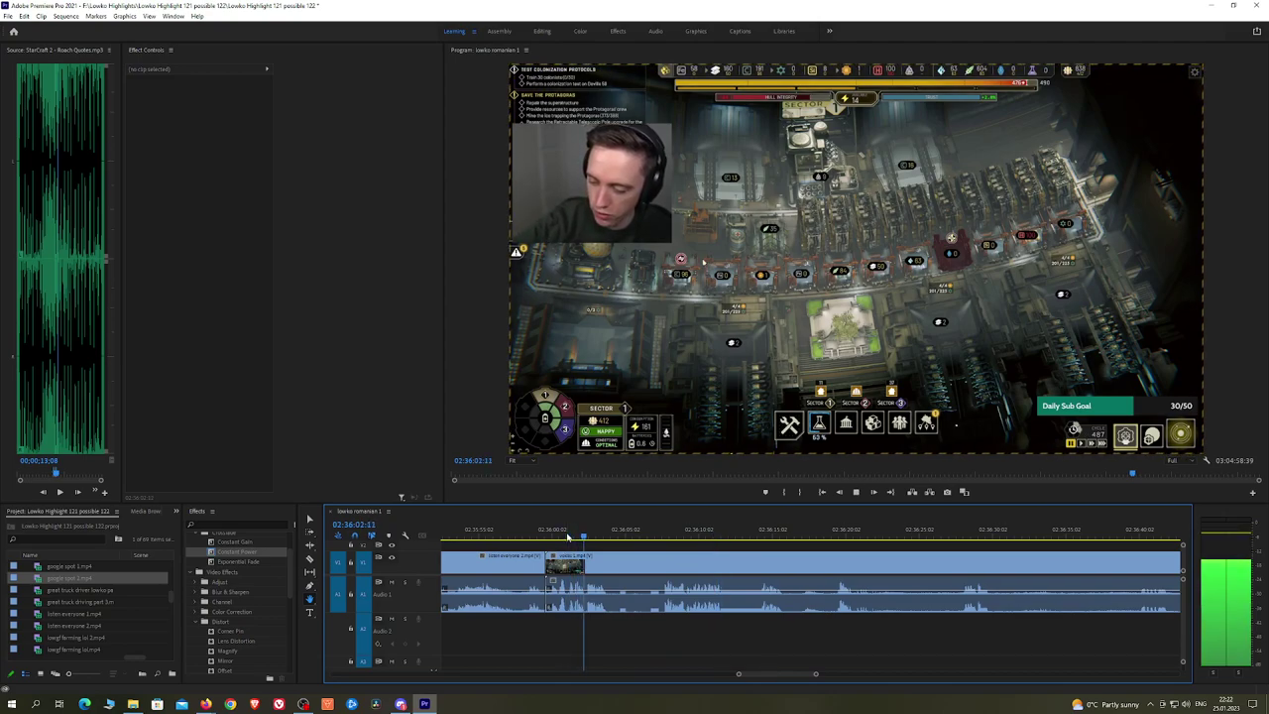
left_click_drag(655, 532, 661, 533)
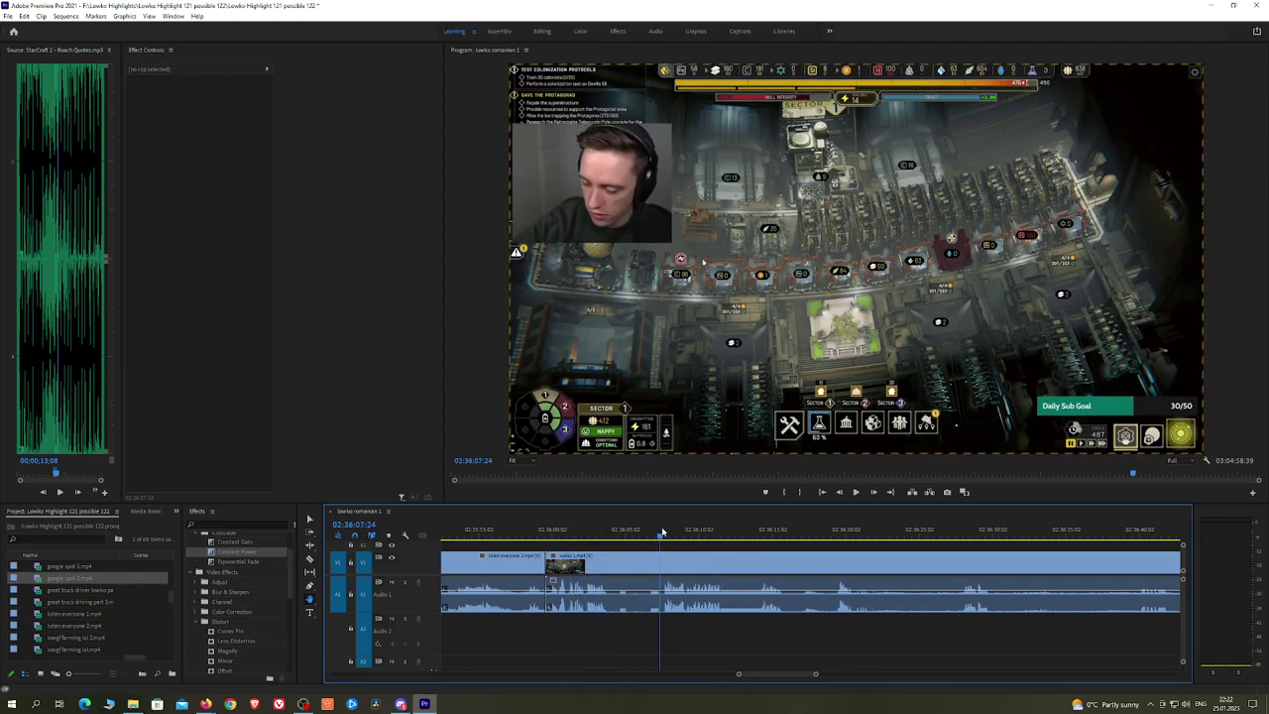
key("space")
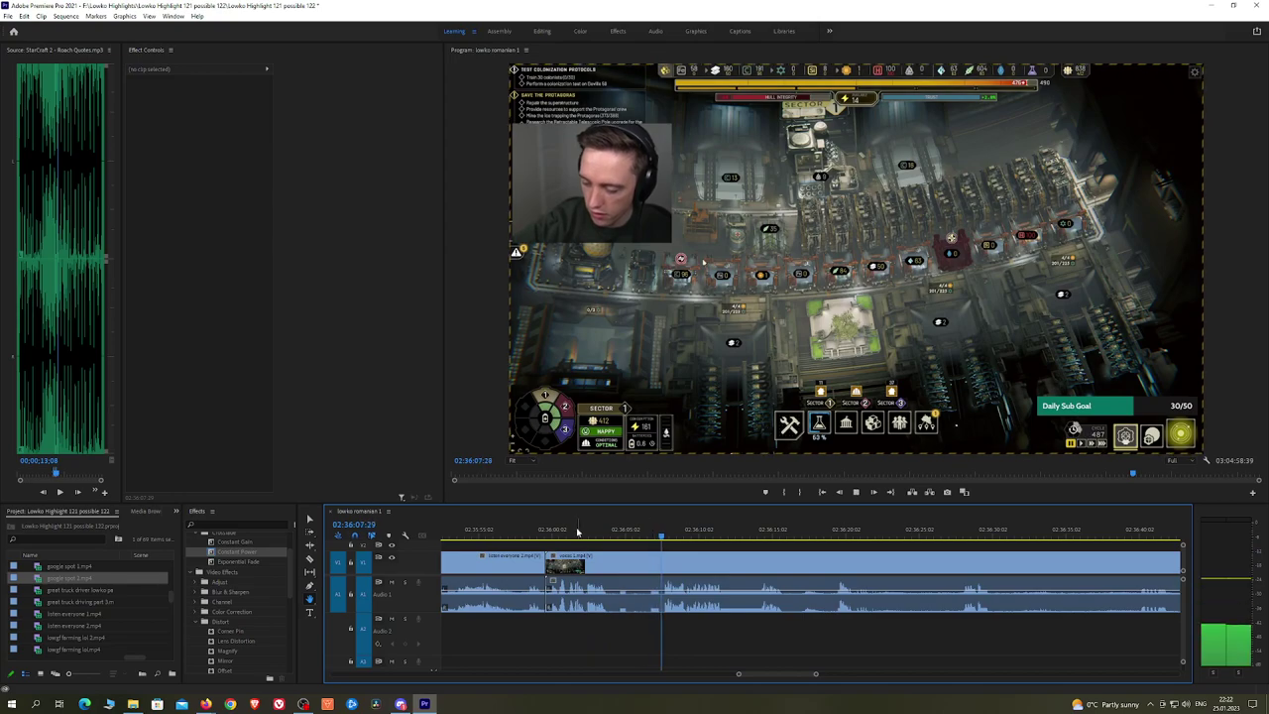
left_click(556, 536)
key("space")
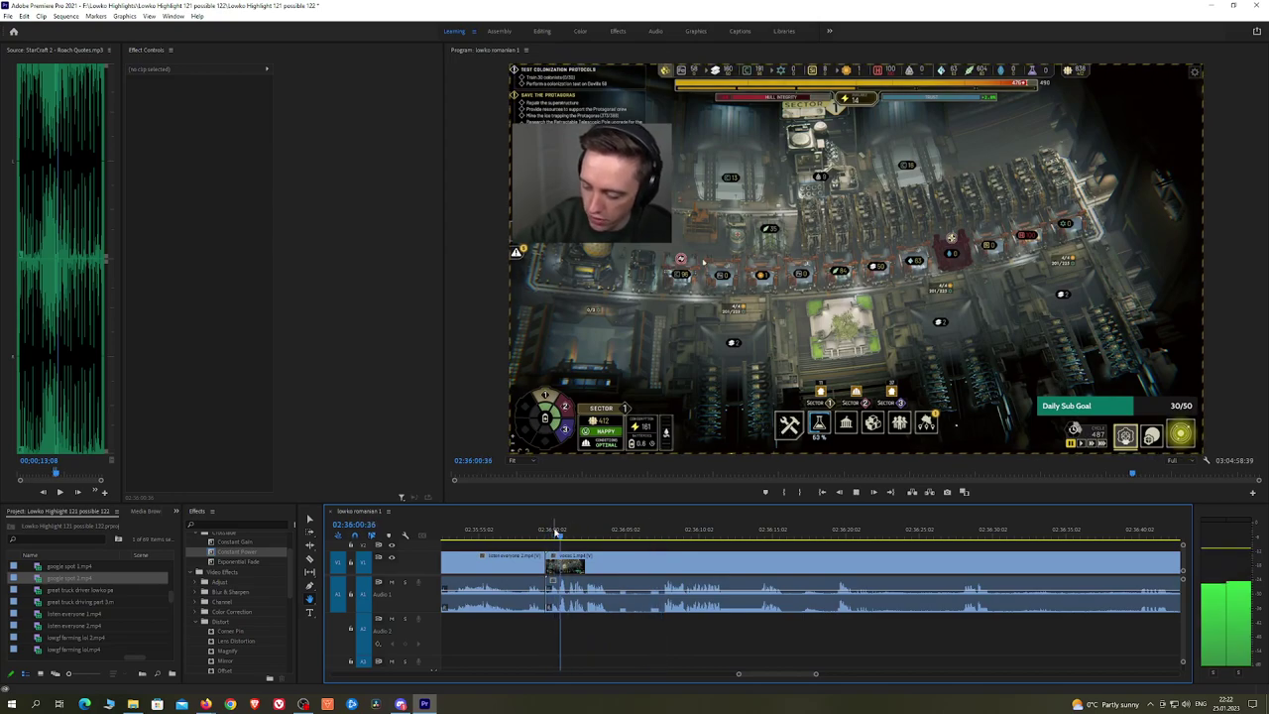
scroll(779, 566, "down", 4)
key("space")
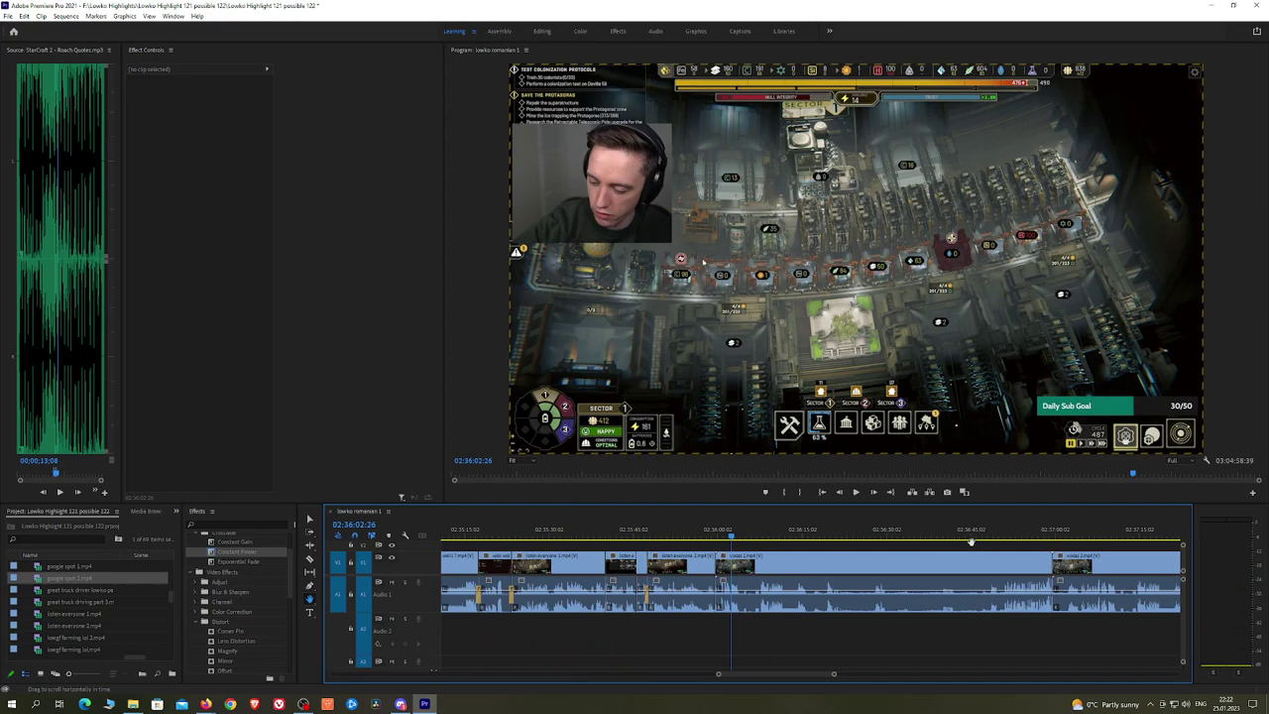
Step: Play through and review the later footage
key("space")
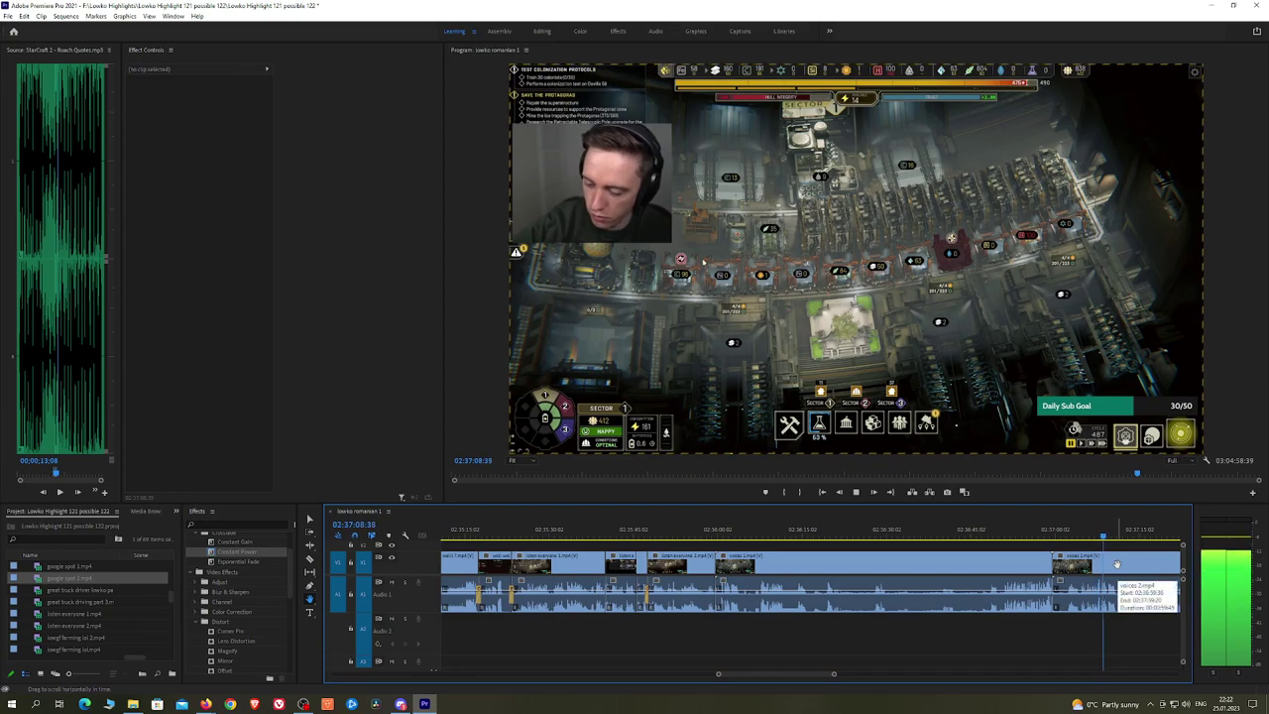
left_click_drag(1120, 564, 886, 551)
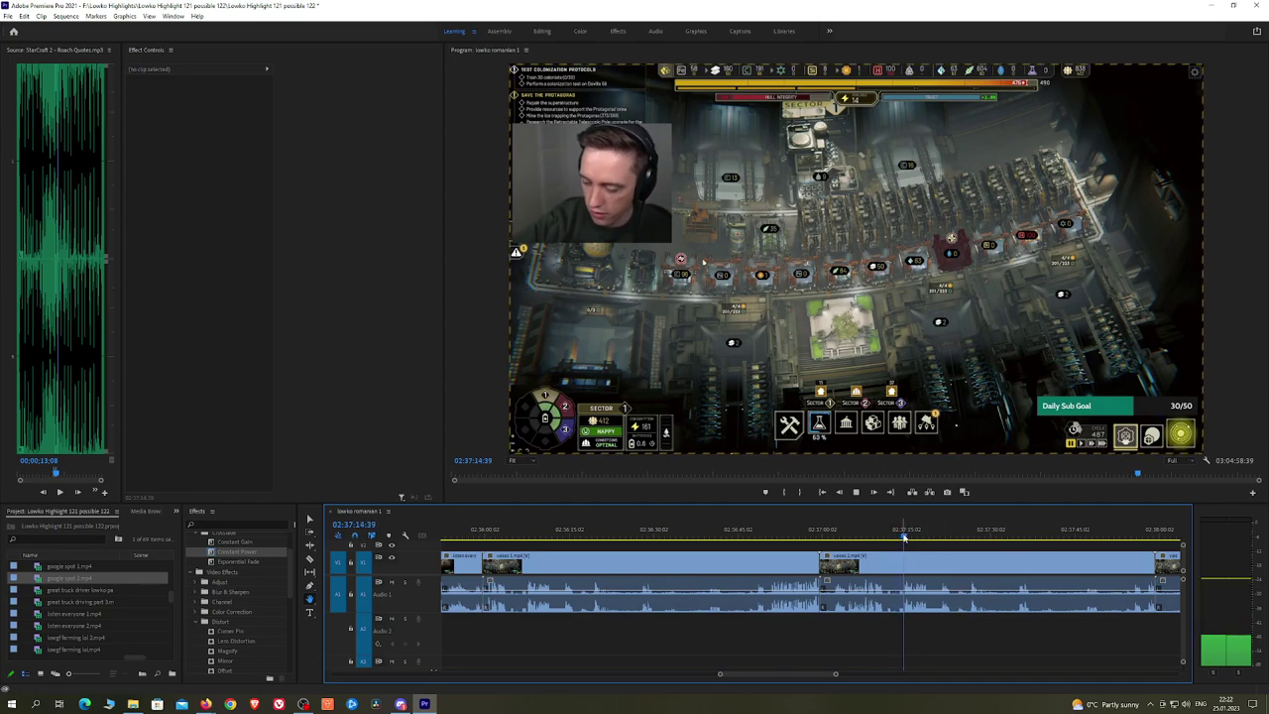
key("space")
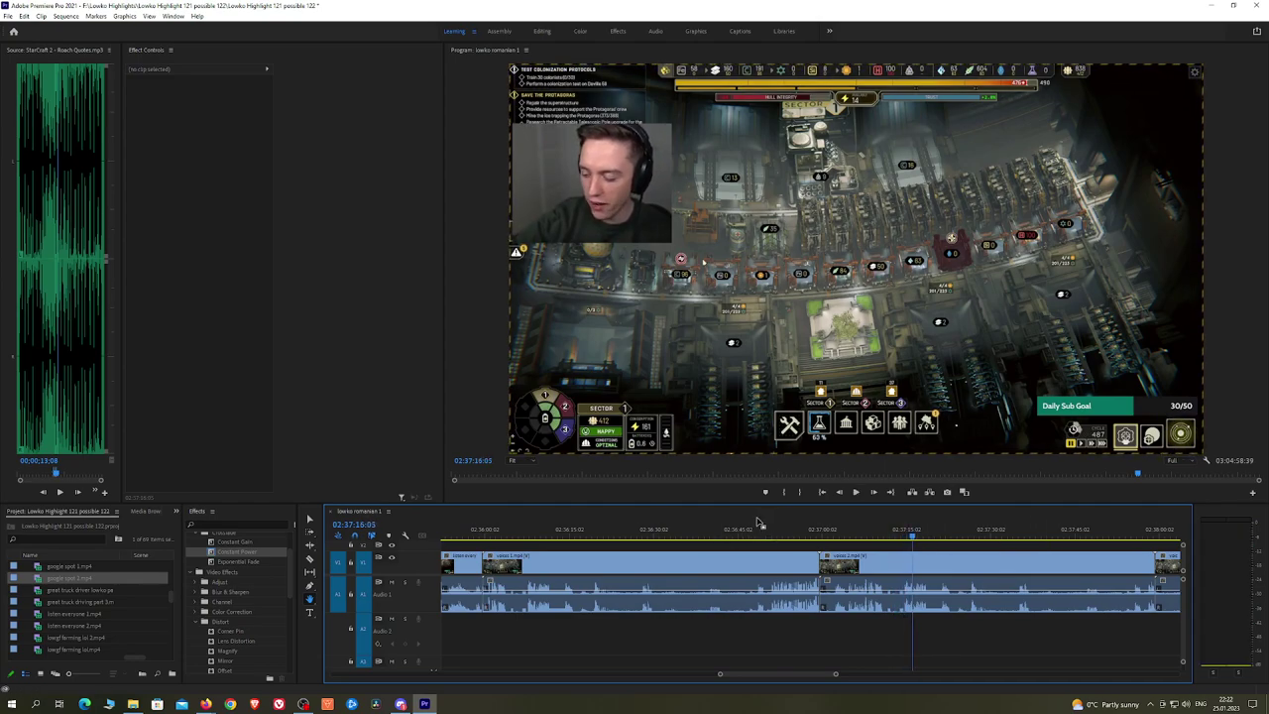
left_click(763, 532)
key("space")
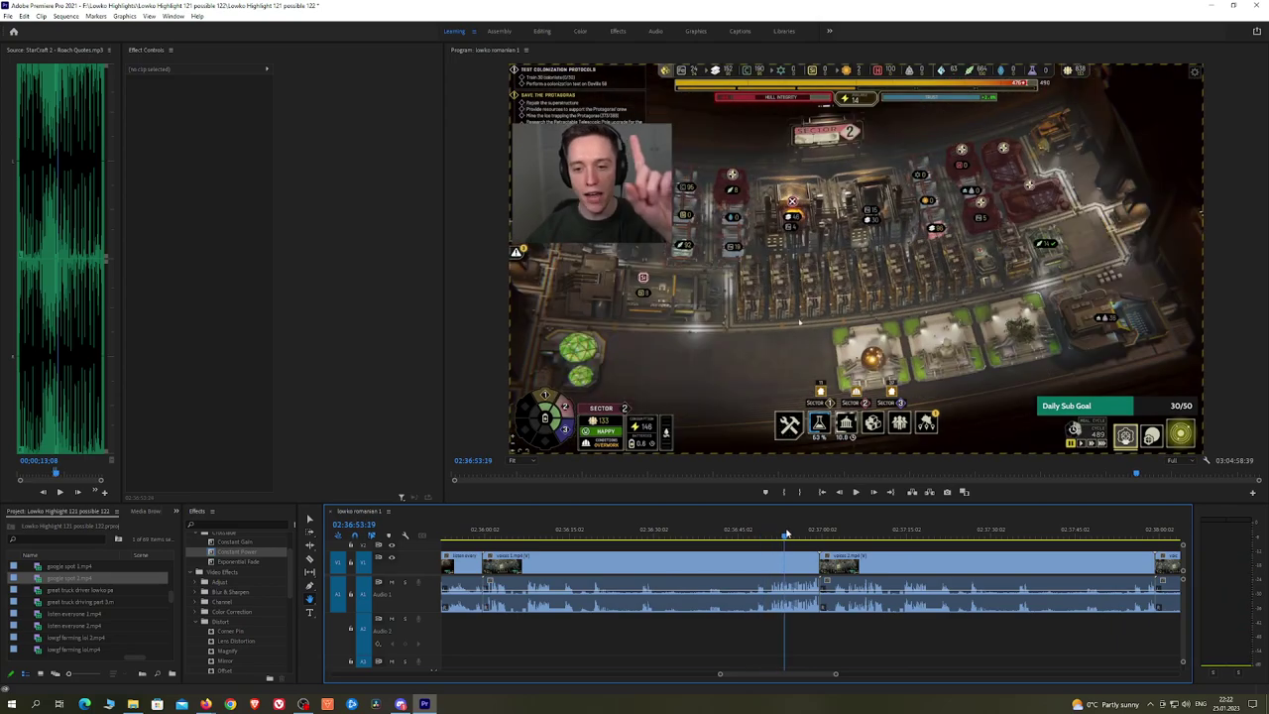
scroll(871, 545, "down", 3)
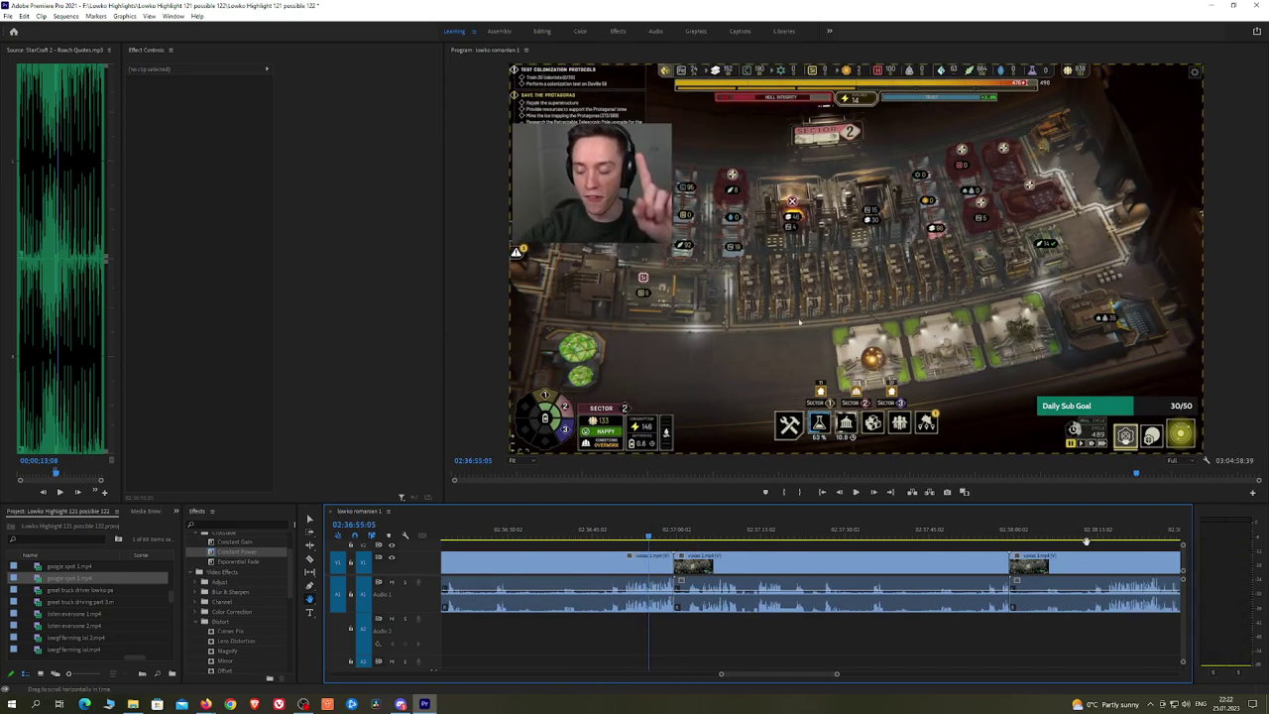
key("space")
scroll(919, 562, "up", 6)
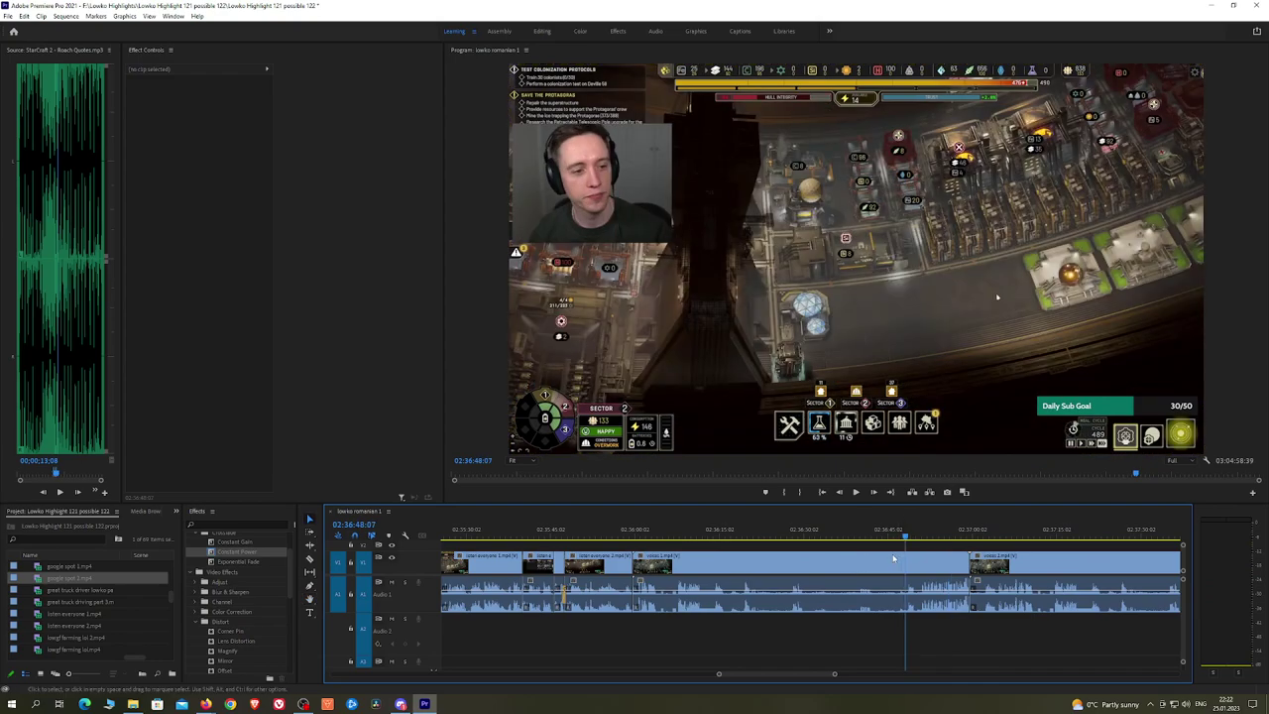
Step: Razor voices 2 at 02:37:02:07 and ripple delete the piece to its left
left_click(892, 572)
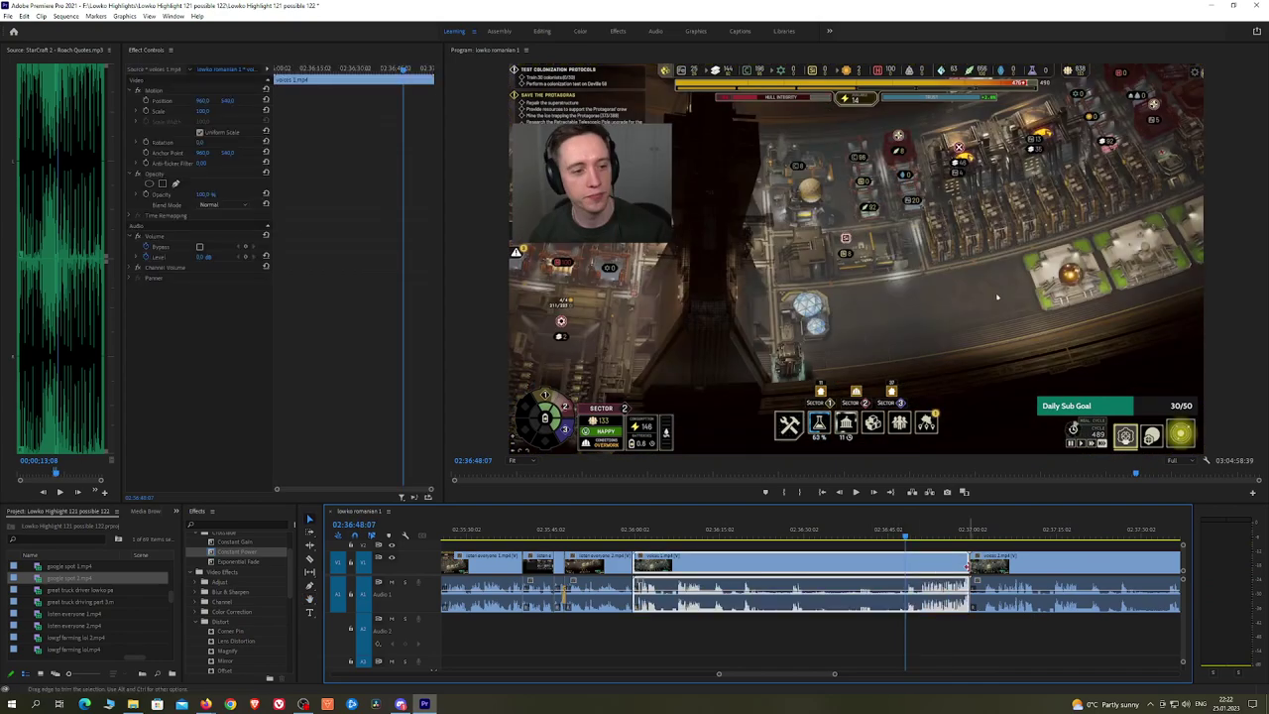
key("space")
left_click(983, 535)
key("space")
scroll(986, 552, "up", 3)
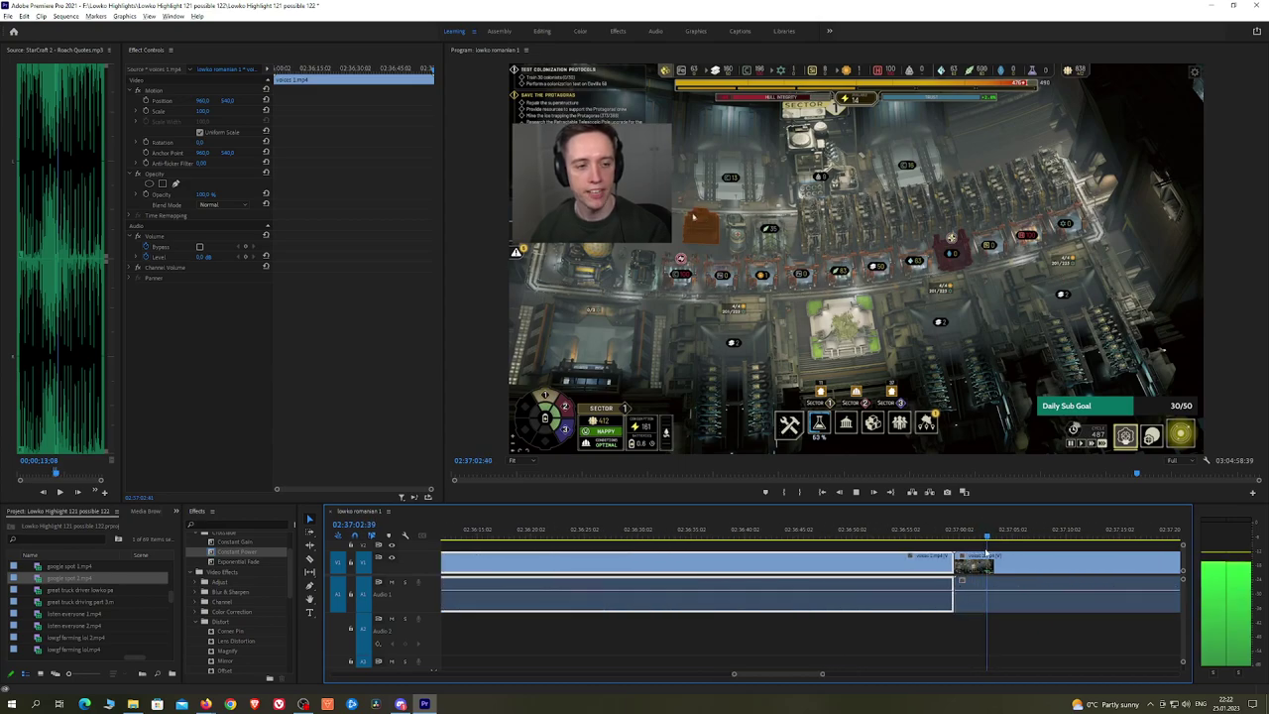
scroll(987, 552, "up", 1)
scroll(1012, 564, "down", 2)
left_click(767, 537)
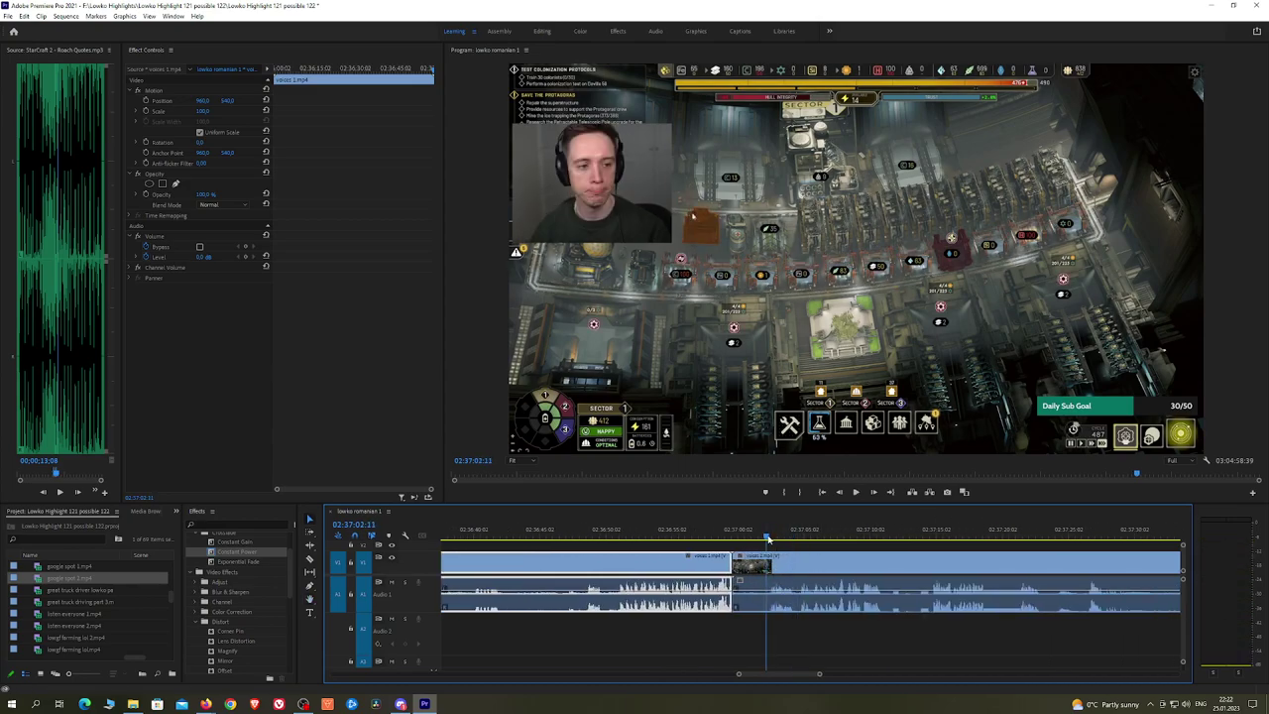
left_click_drag(769, 538, 767, 539)
key("ctrl+k")
left_click(752, 566)
key("shift+Delete")
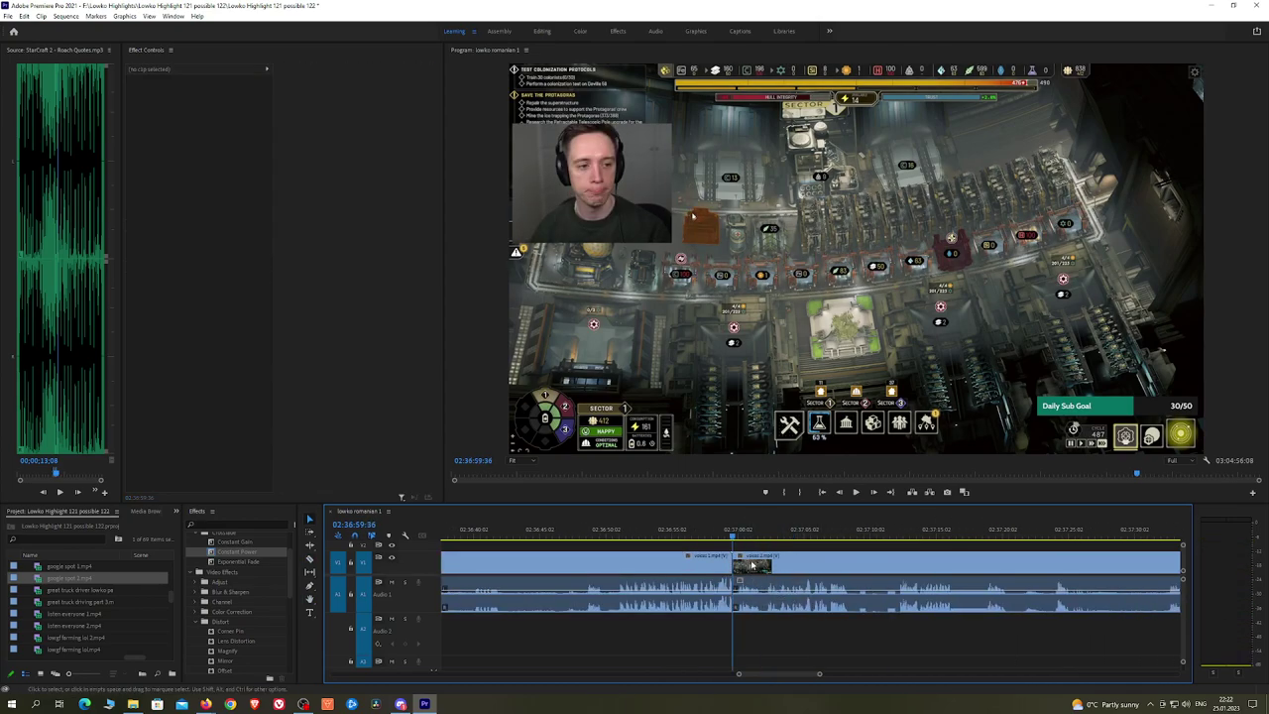
Step: Move voices 1 video to V2 and its audio to A2, then slide voices 2 left into the gap
scroll(799, 562, "down", 4)
mouse_move(731, 566)
left_mouse_down()
mouse_move(728, 533)
mouse_move(728, 550)
left_mouse_up()
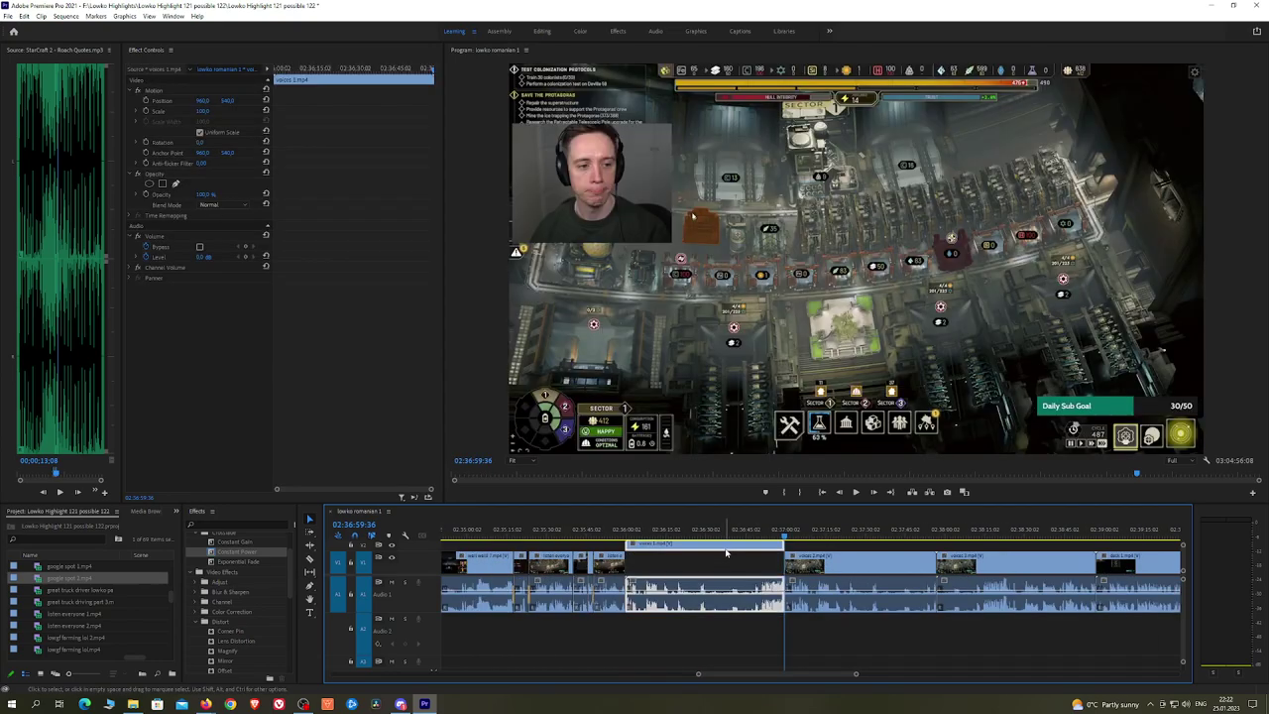
scroll(737, 588, "up", 1)
left_click_drag(744, 605, 749, 623)
left_click_drag(872, 570, 914, 597)
scroll(766, 575, "up", 1)
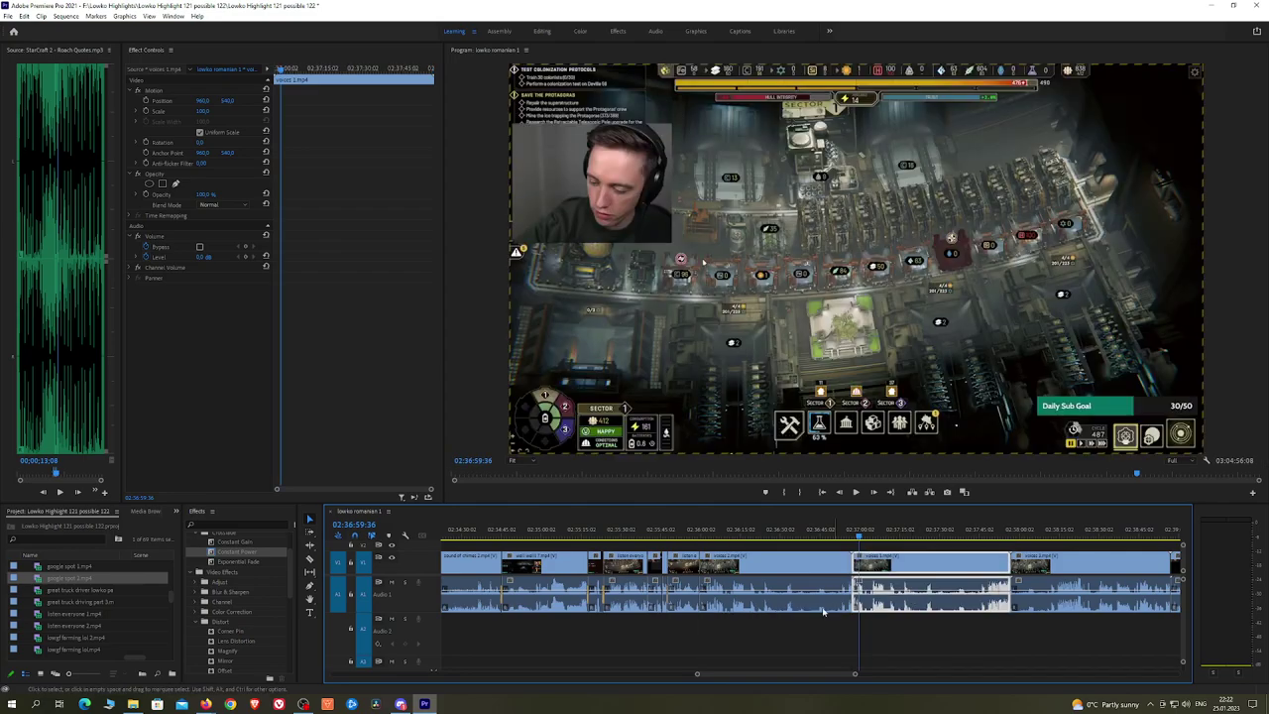
left_click(799, 627)
Step: Add a Constant Power crossfade at the A1 join and play it back
key("space")
scroll(706, 560, "up", 5)
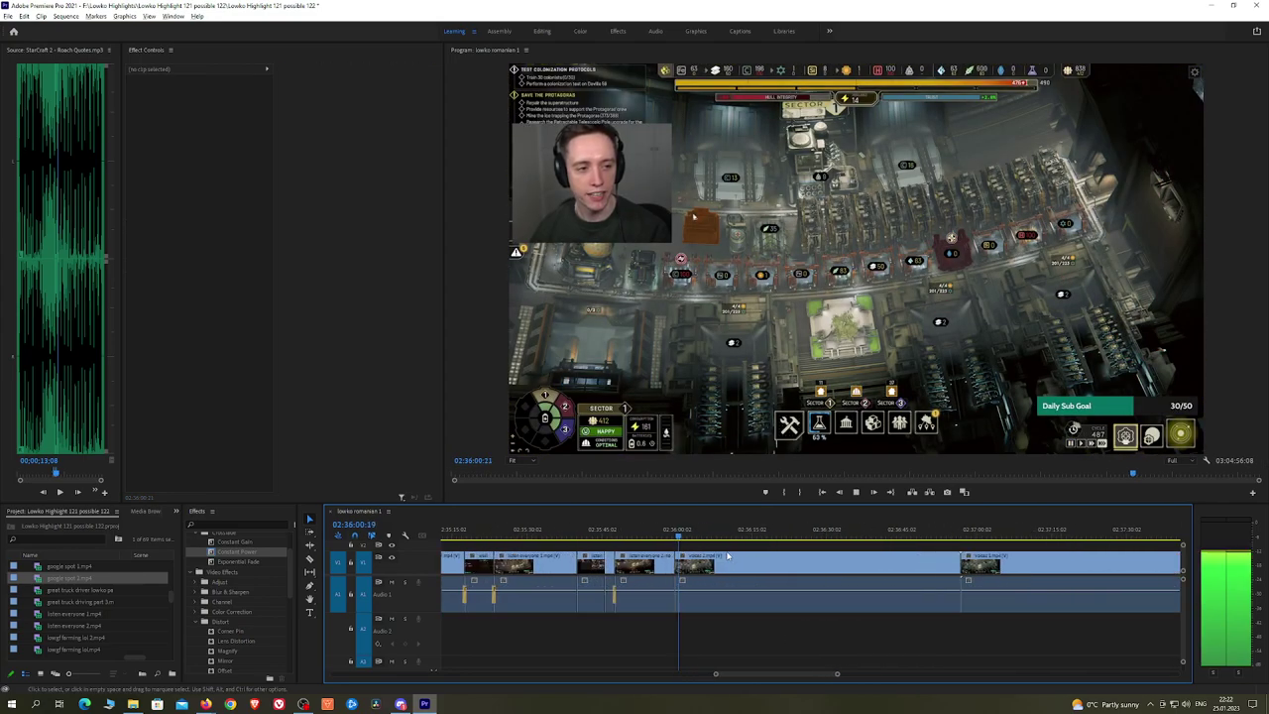
key("space")
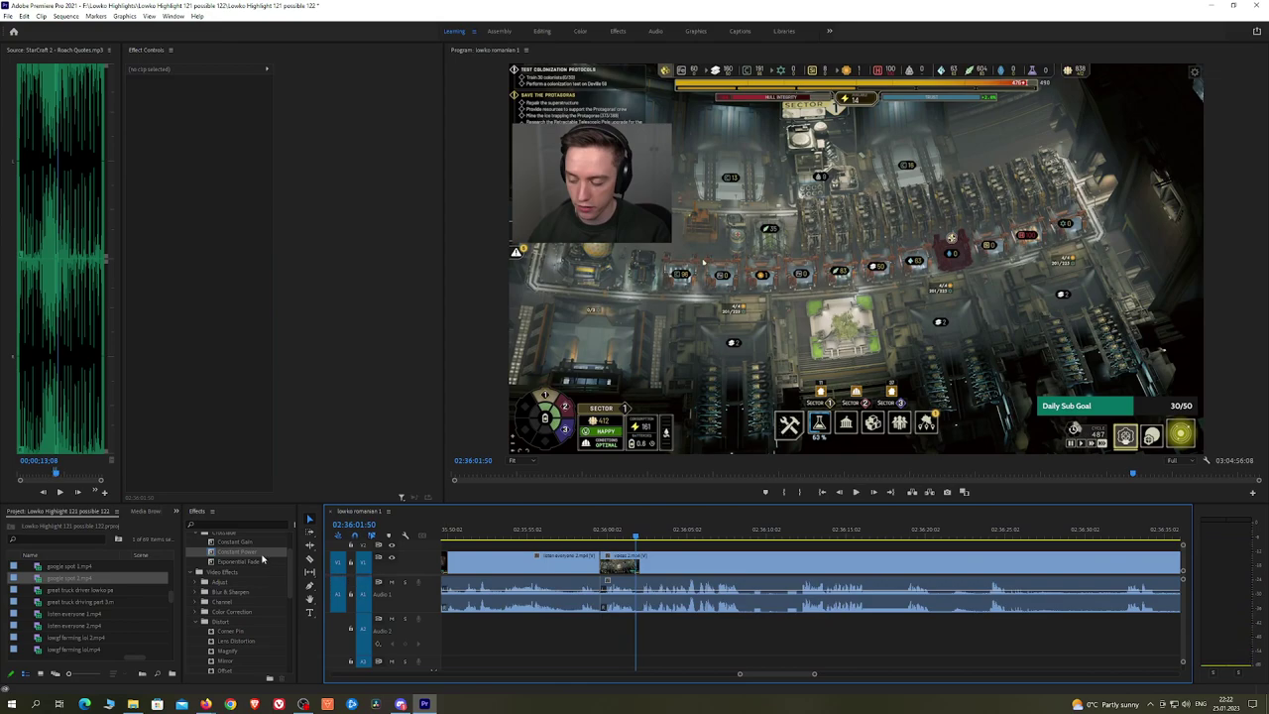
left_click_drag(260, 552, 612, 608)
key("space")
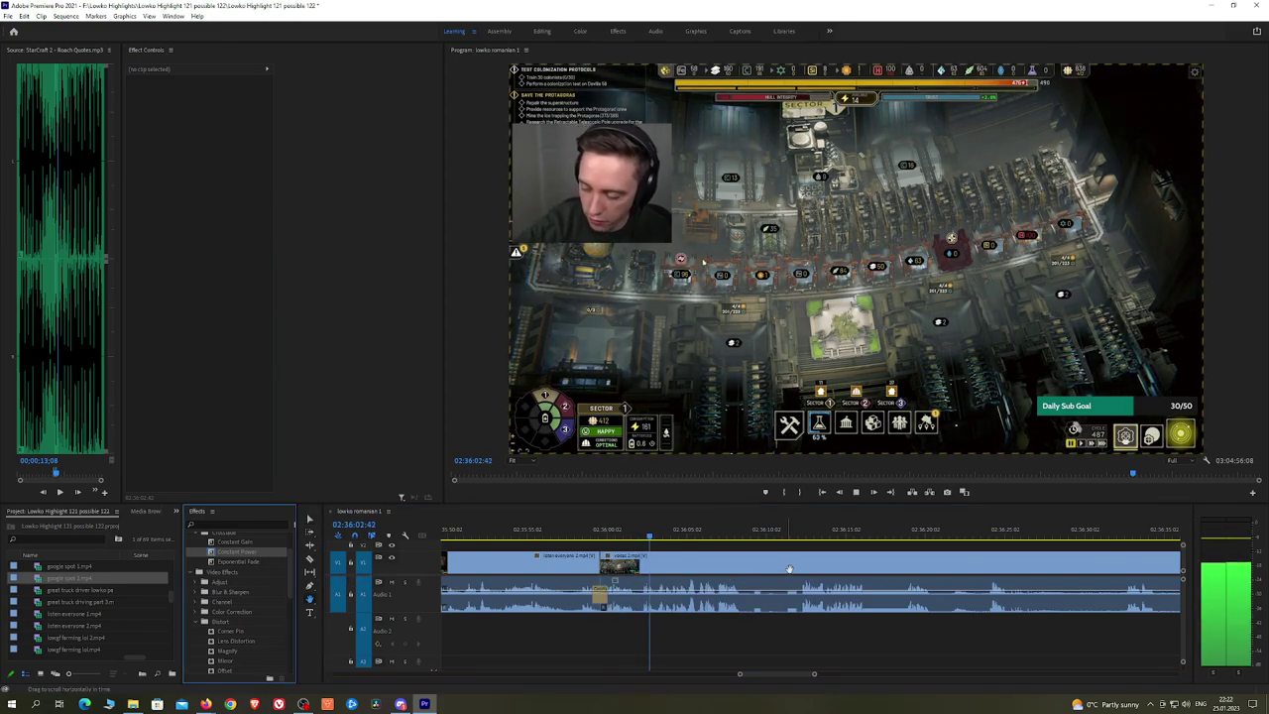
scroll(812, 563, "down", 2)
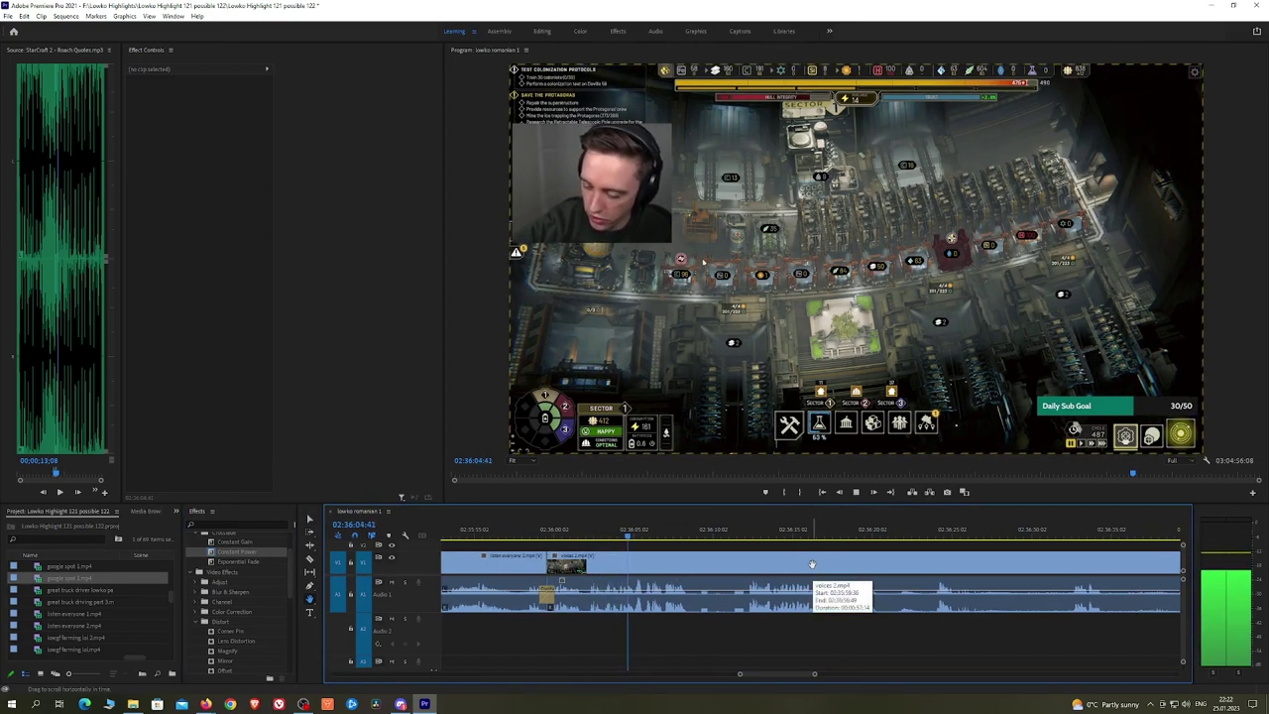
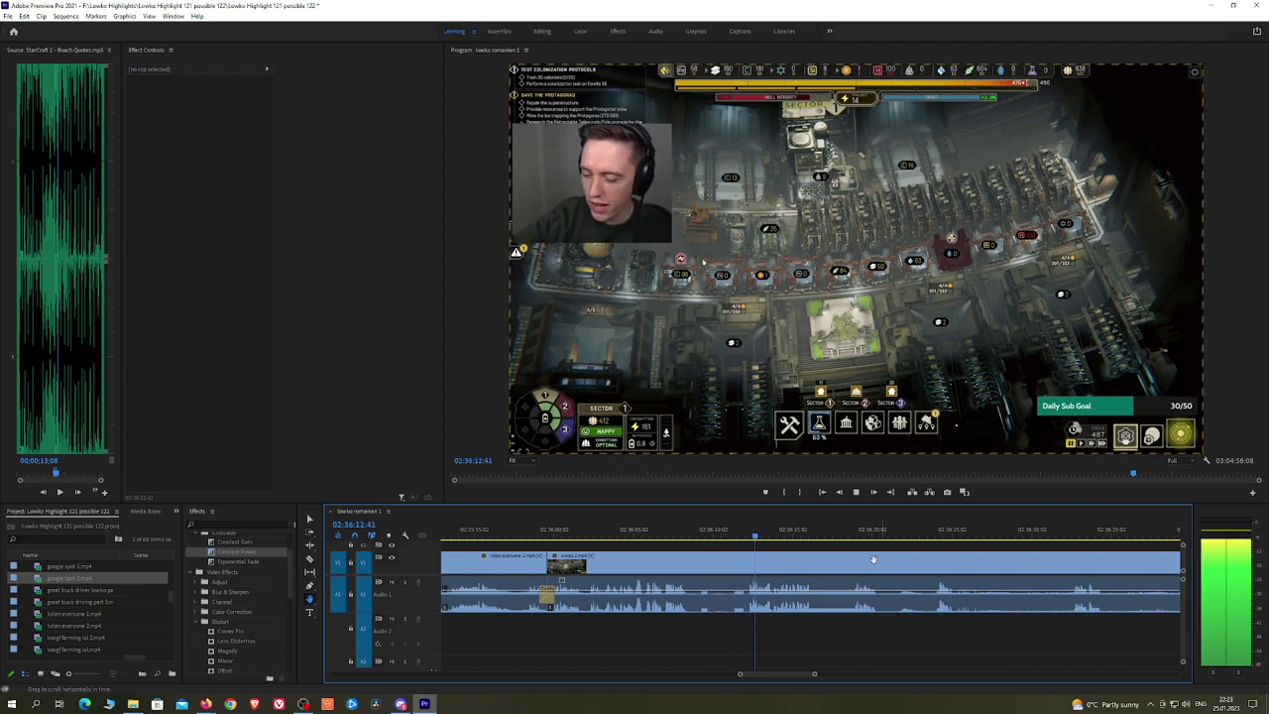
Step: Razor out a short dull section of the stream clip, ripple delete it, and add a Constant Power crossfade at the join
scroll(822, 560, "down", 1)
scroll(809, 560, "down", 1)
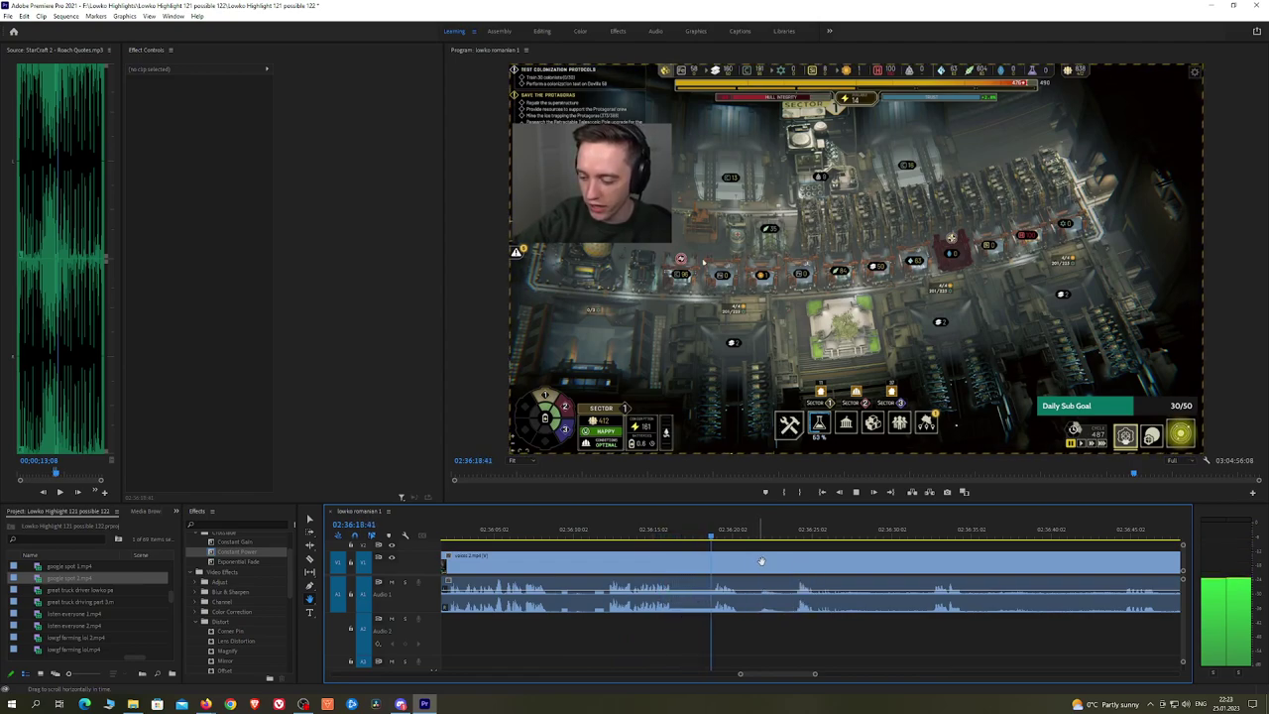
scroll(745, 562, "down", 1)
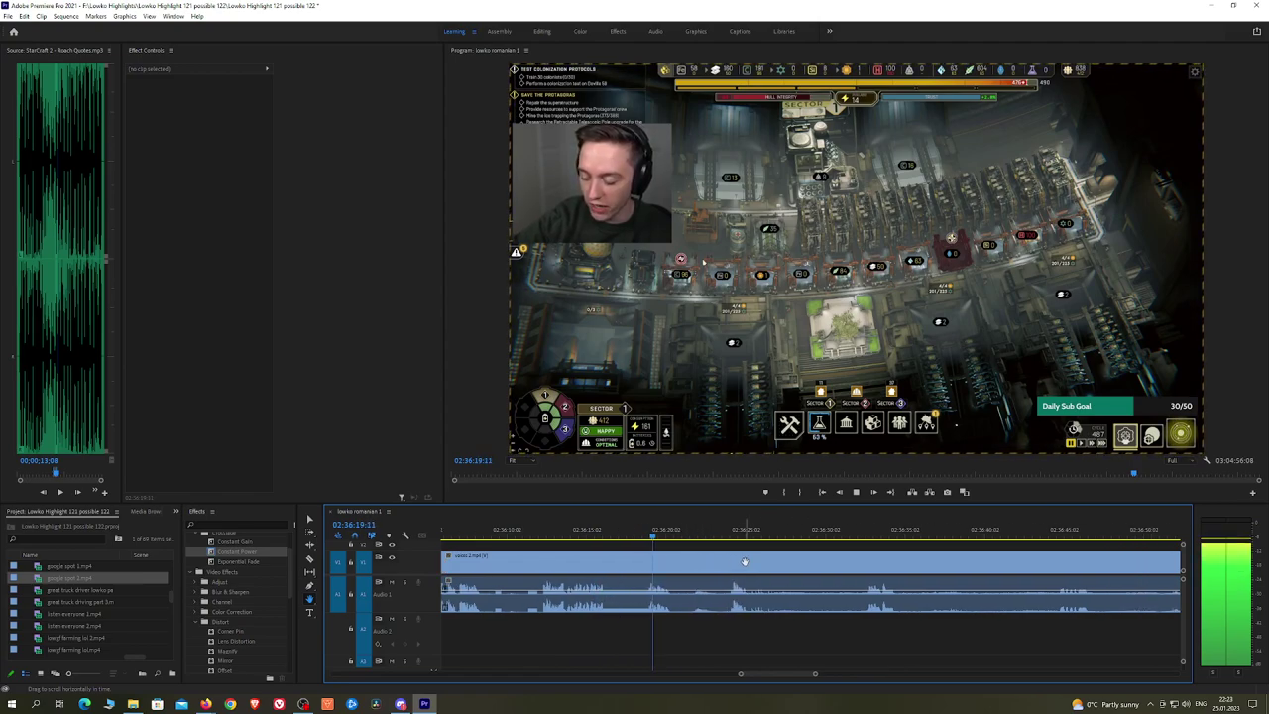
left_click(675, 558)
left_click(730, 556)
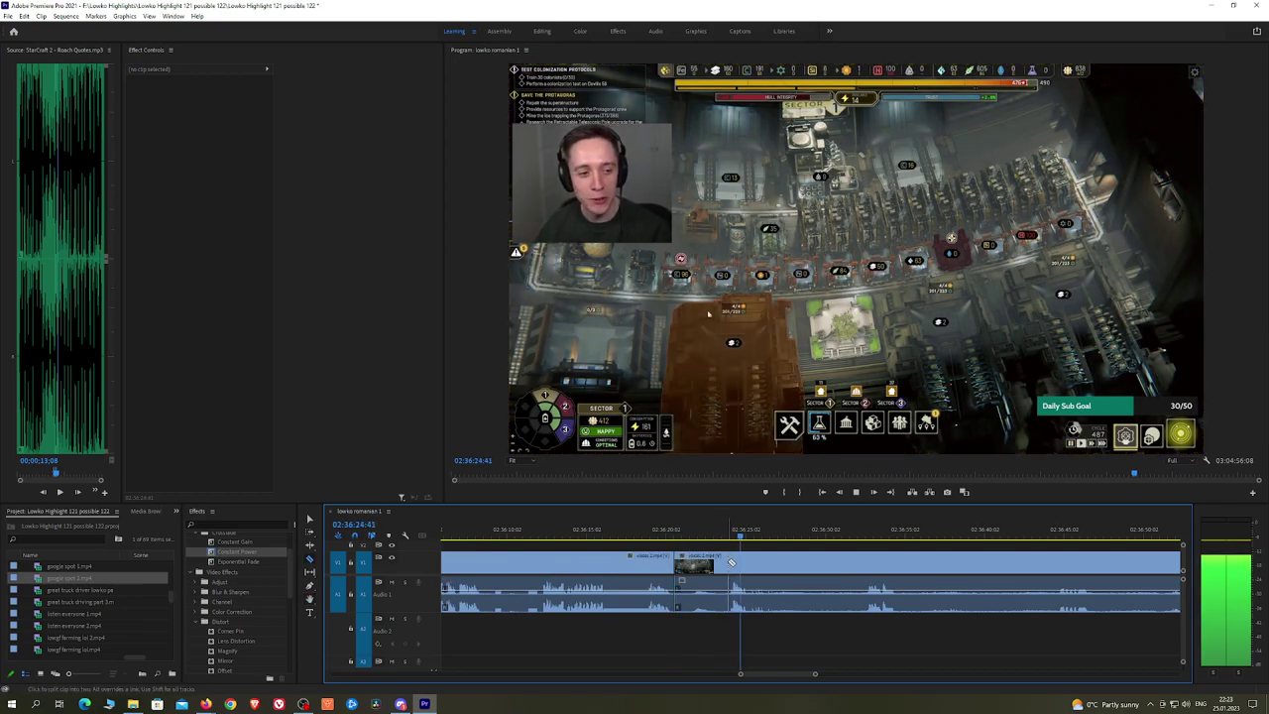
left_click(729, 557)
key("v")
left_click(703, 566)
key("shift+Delete")
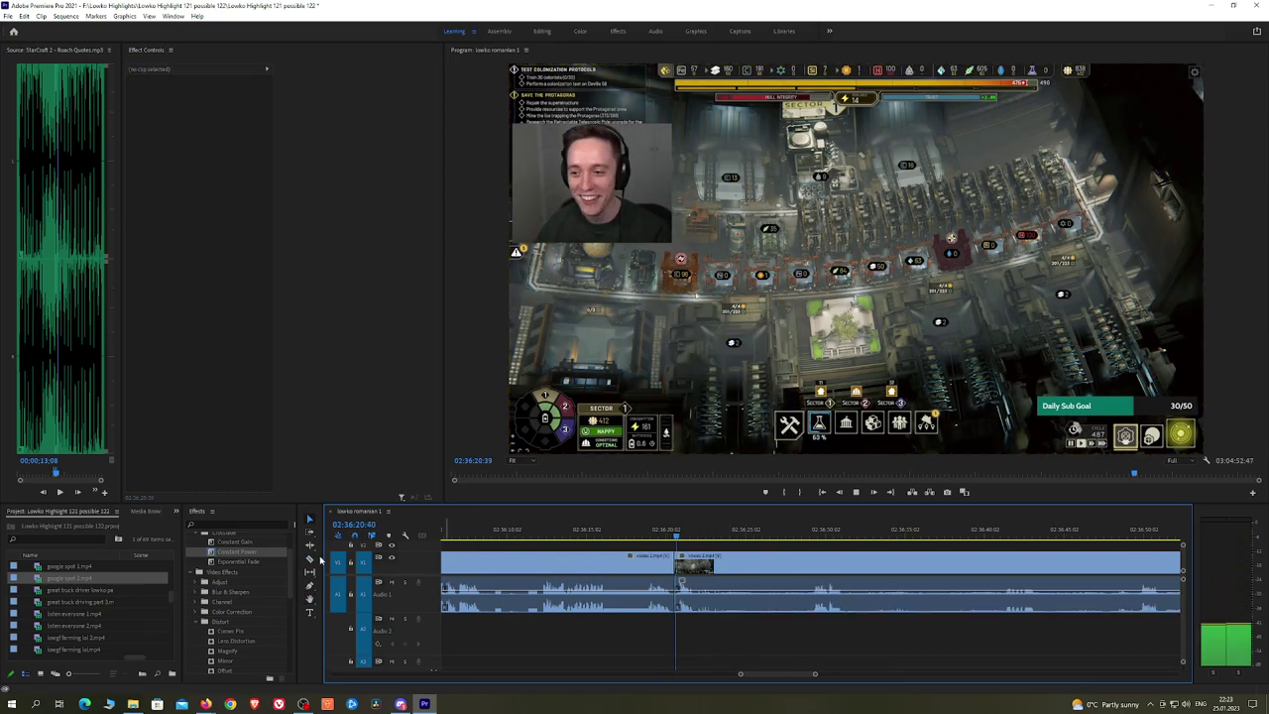
left_click_drag(238, 551, 609, 551)
left_click_drag(676, 593, 675, 593)
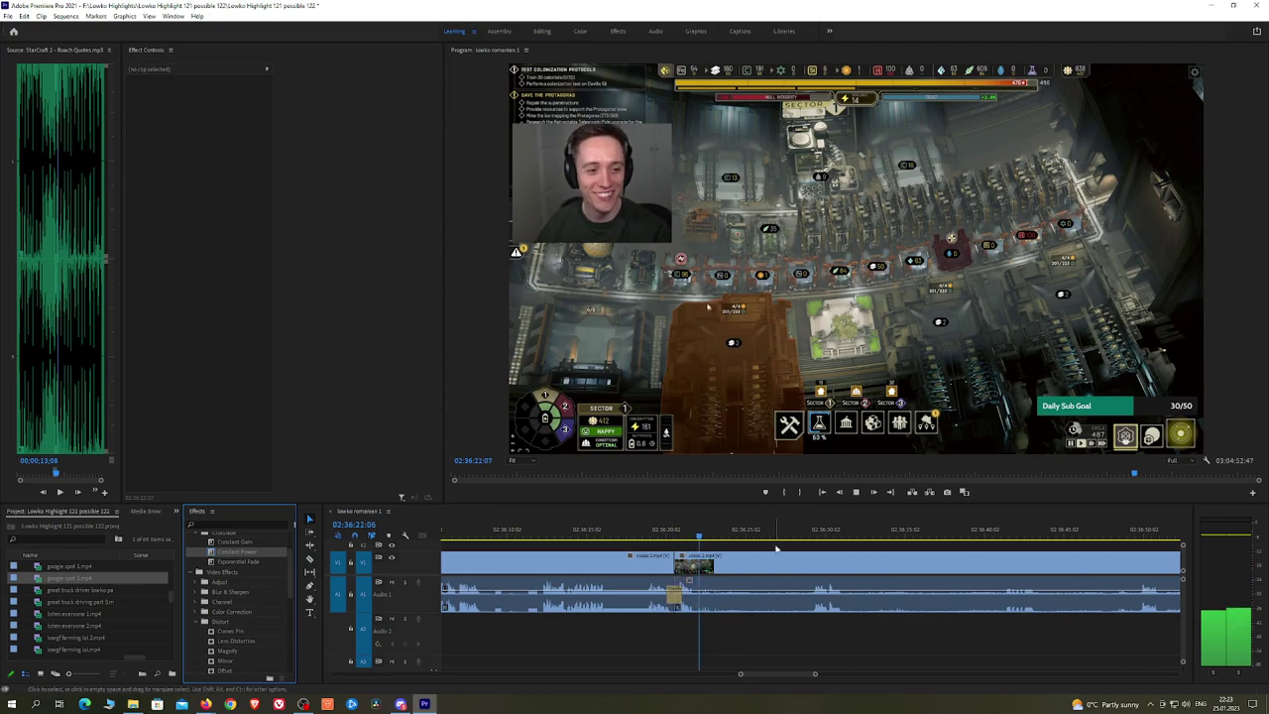
Step: Cut out another dull stretch between two razor cuts and crossfade the audio join with Constant Power
key("c")
left_click(726, 559)
left_click(803, 532)
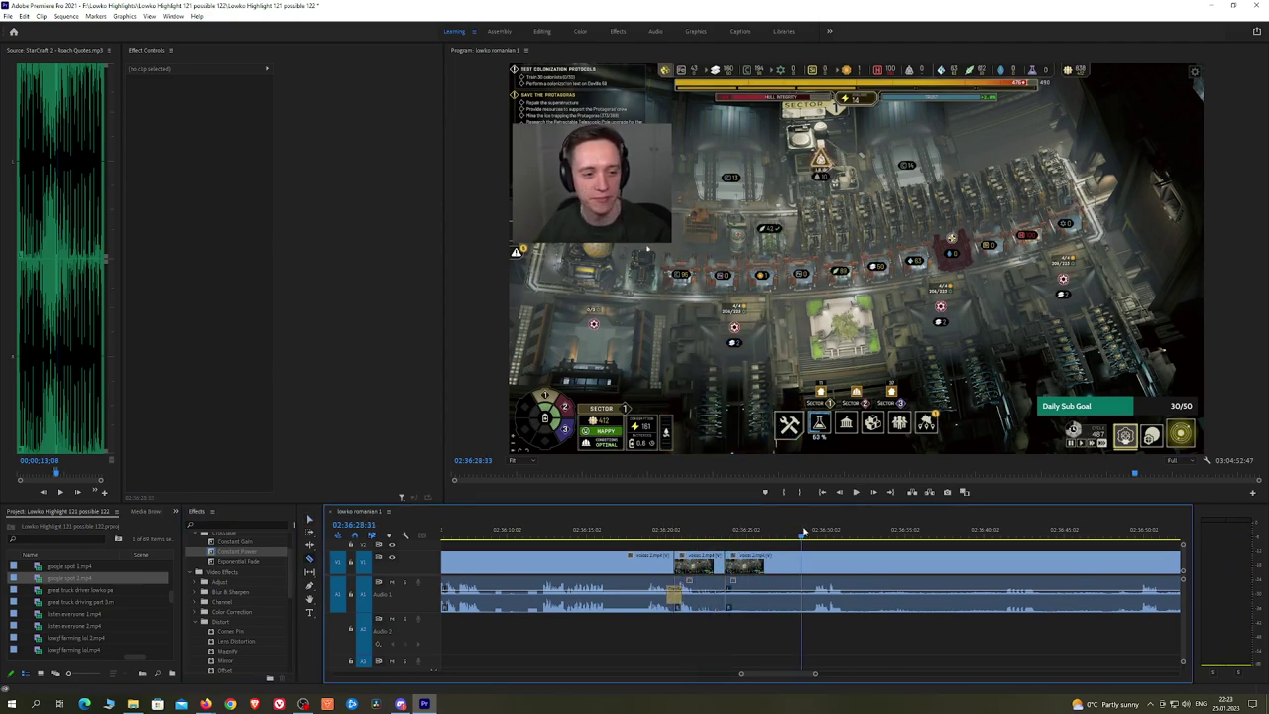
key("space")
left_click(813, 562)
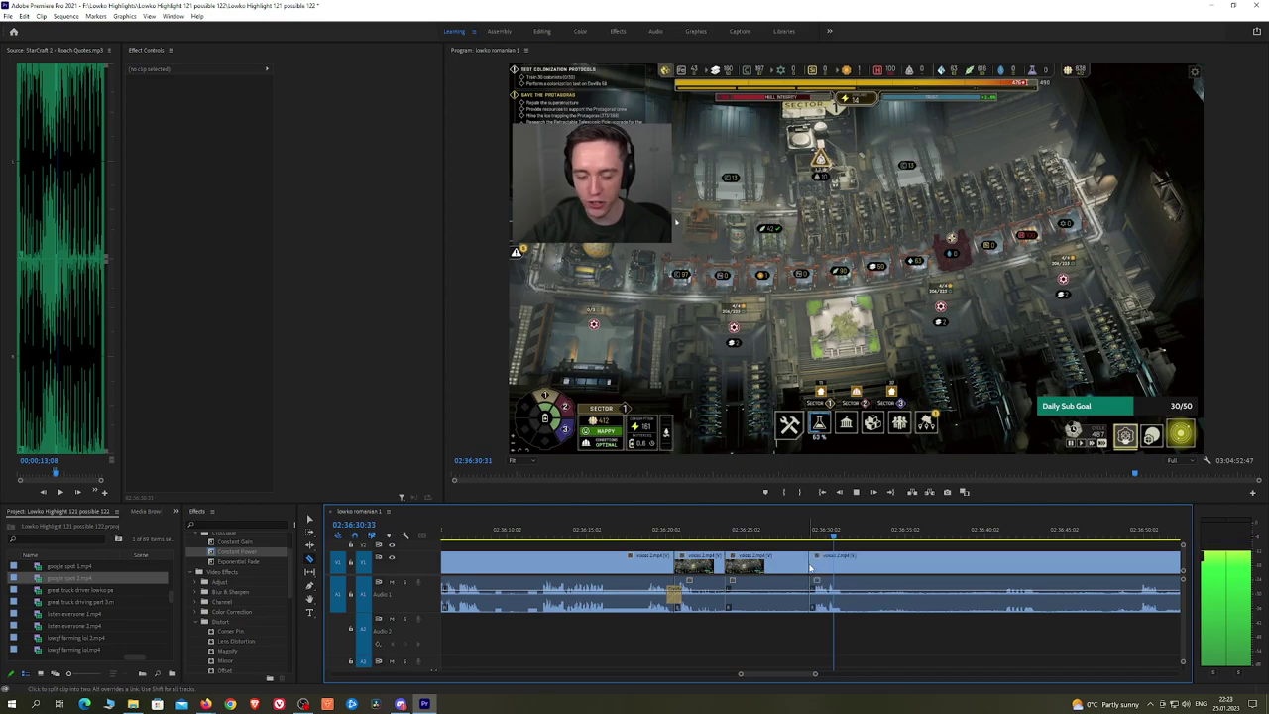
left_click(863, 561)
key("v")
left_click(789, 562)
key("shift+Delete")
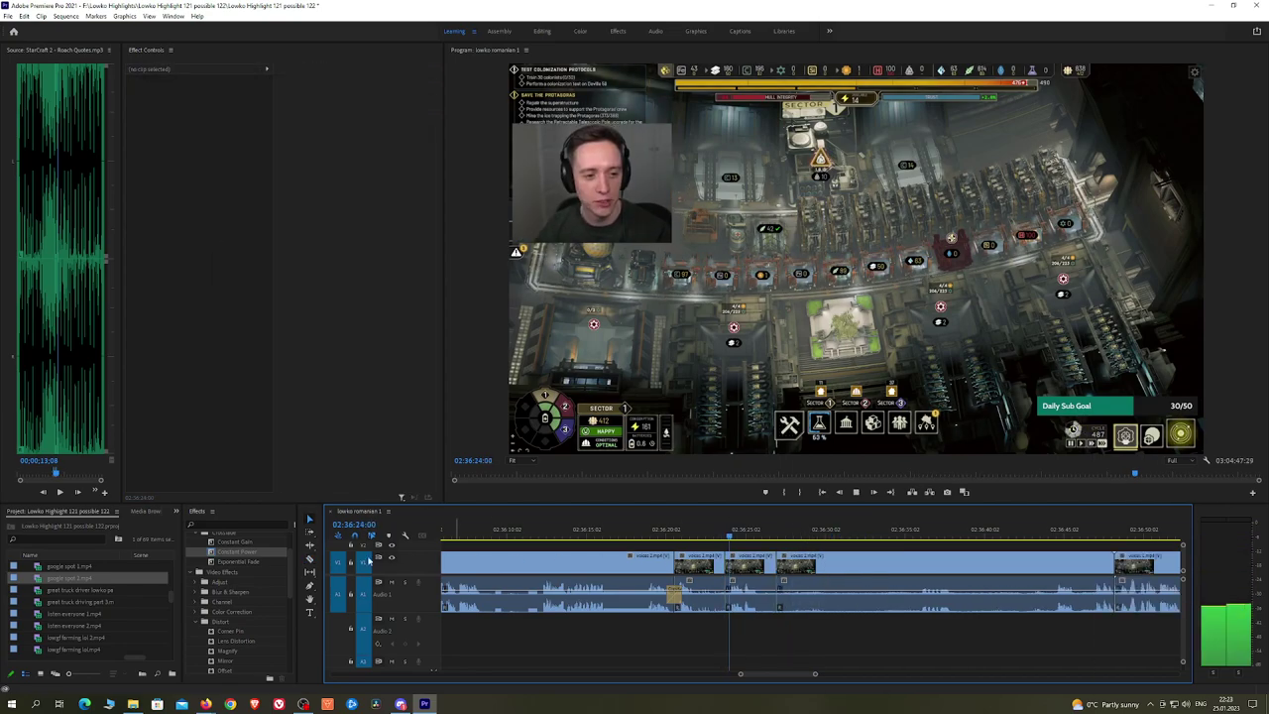
left_click_drag(237, 552, 726, 595)
Step: Ripple delete the uneventful clip section around 02:36:45
key("h")
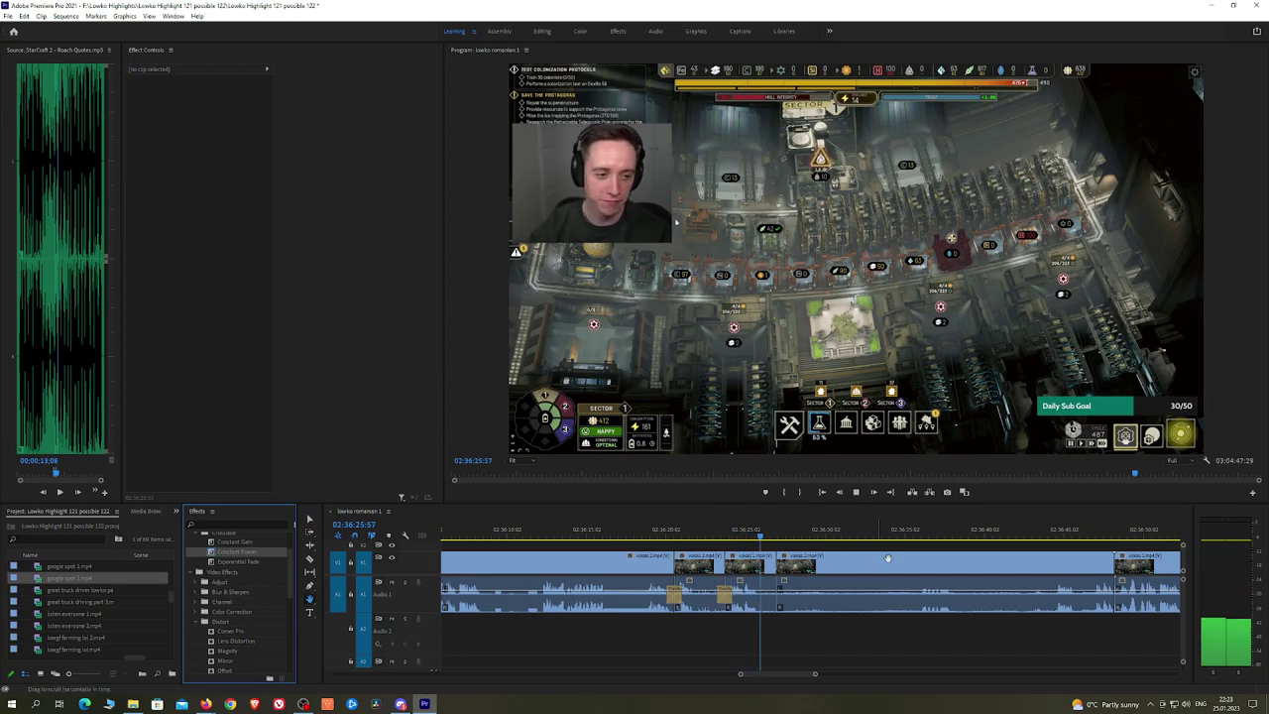
left_click_drag(896, 559, 749, 557)
left_click(776, 524)
key("space")
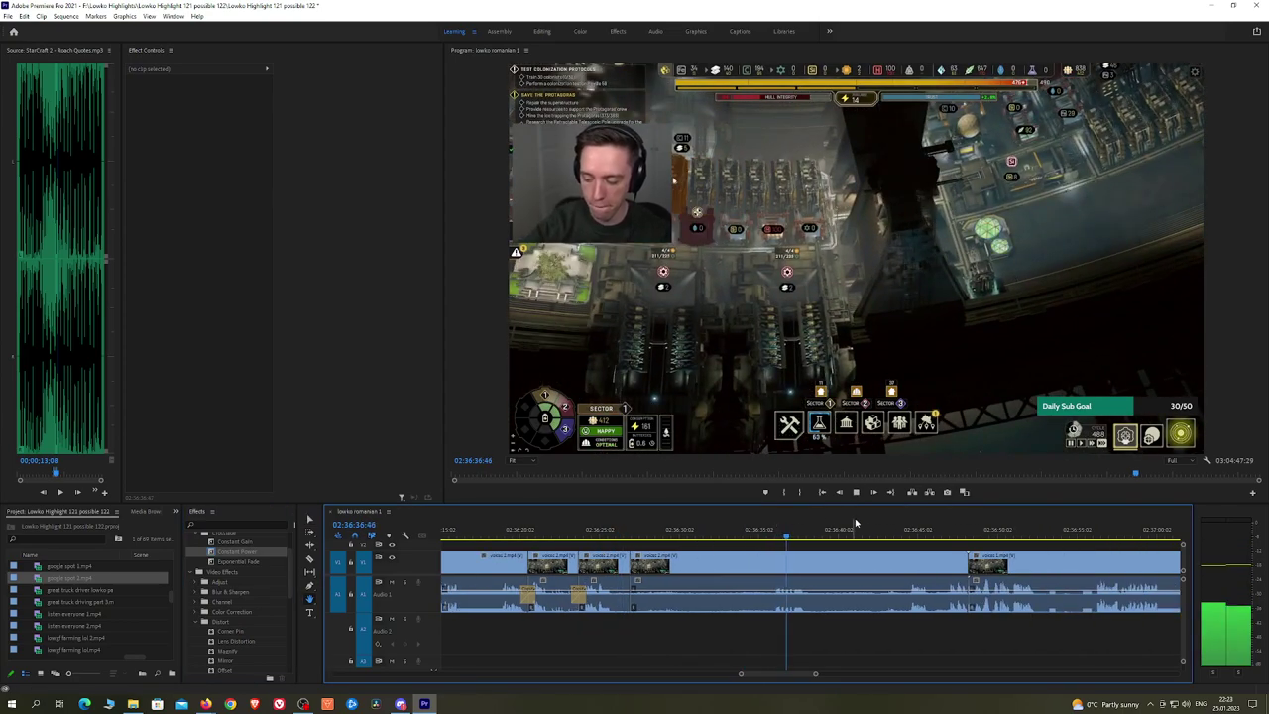
left_click(911, 529)
left_click(873, 571)
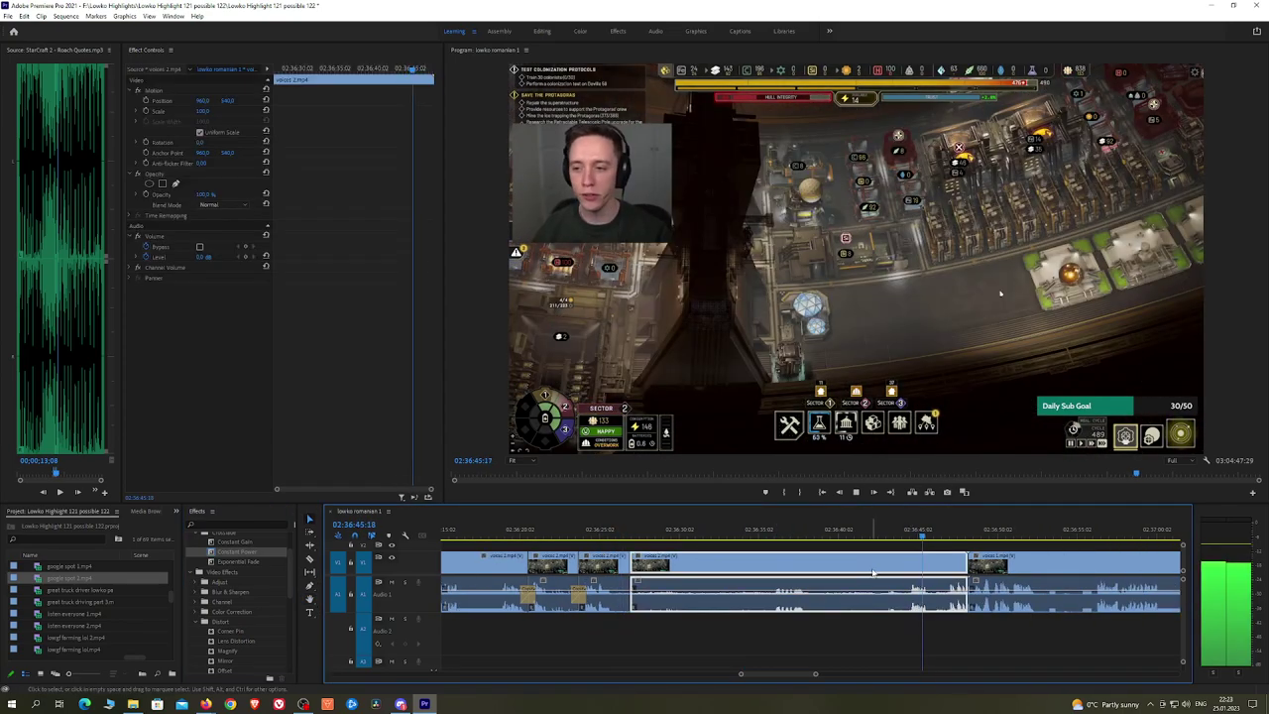
key("shift+Delete")
Step: Razor the clip at 02:37:07 and ripple delete the part before the cut
left_click(1073, 532)
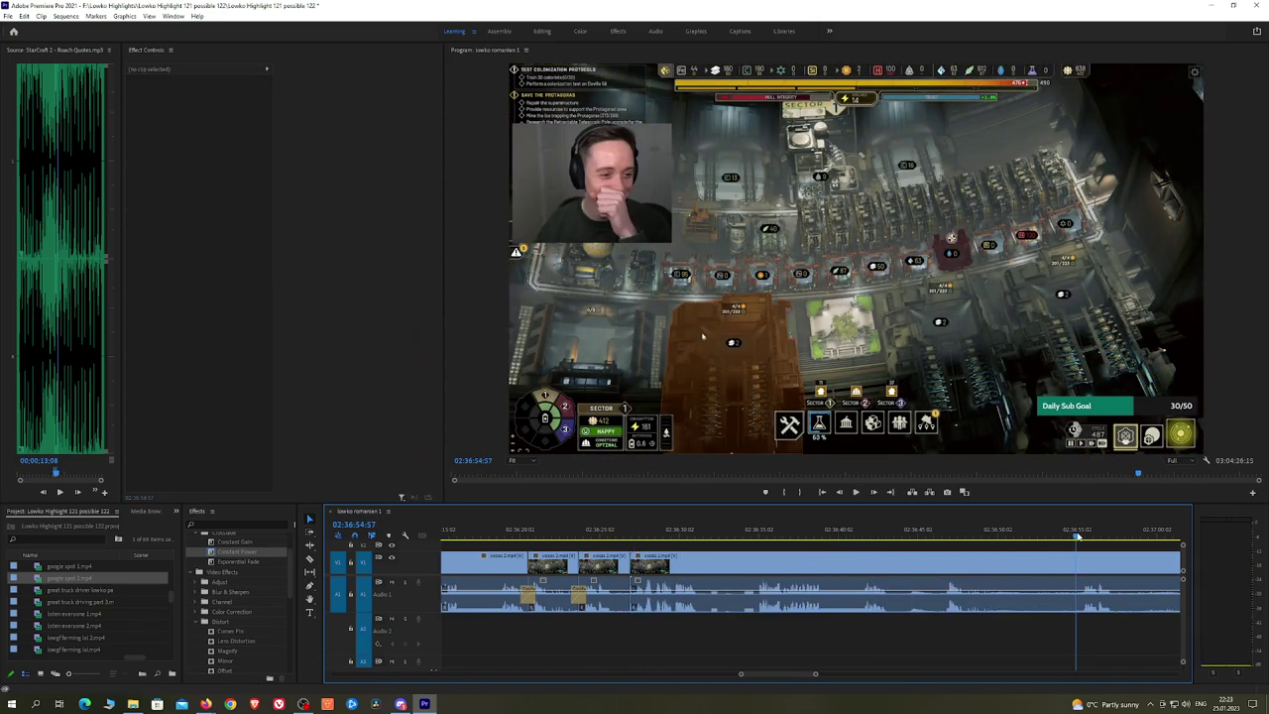
scroll(1107, 556, "down", 2)
scroll(1125, 562, "down", 5)
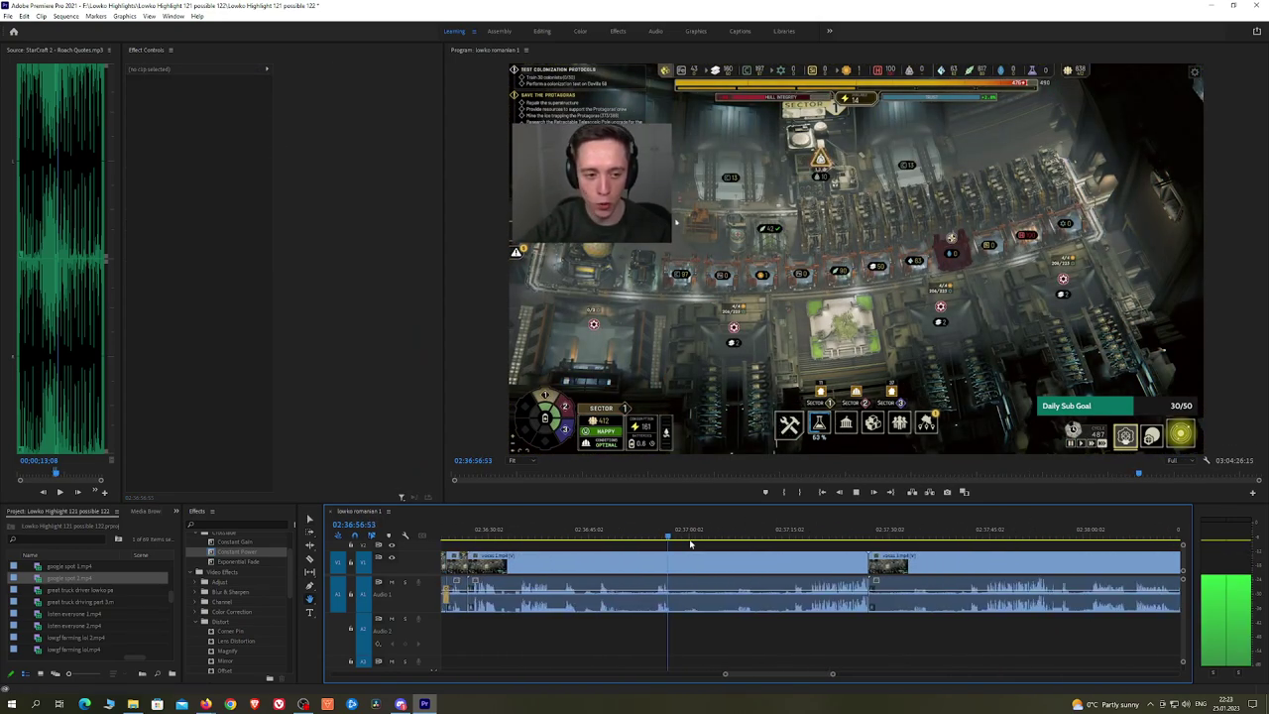
left_click(739, 536)
key("c")
left_click(745, 564)
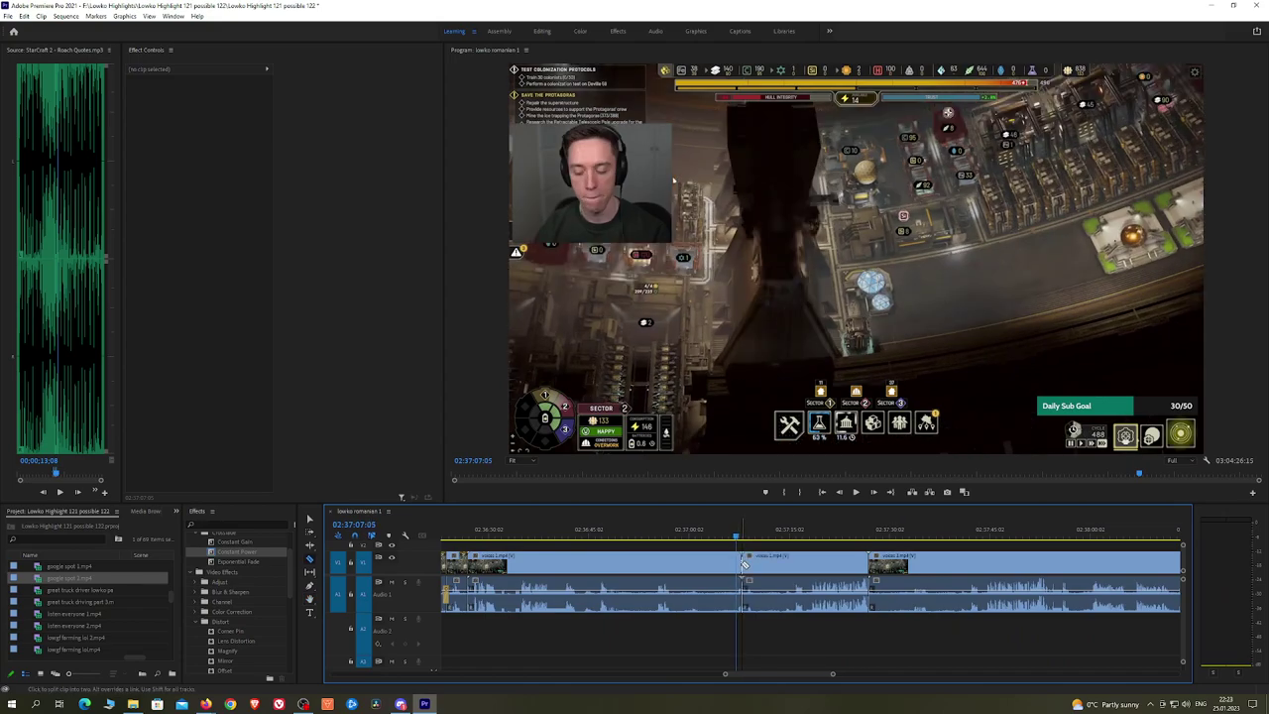
key("v")
left_click(716, 565)
key("shift+Delete")
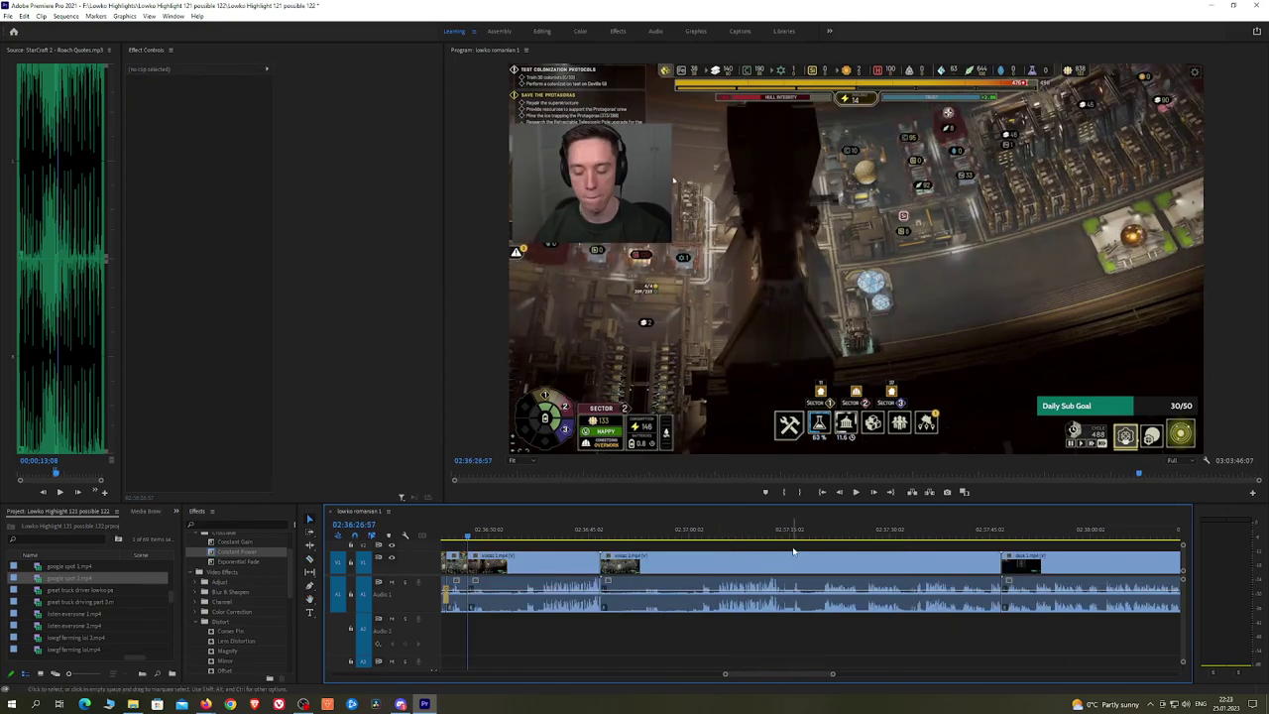
key("space")
Step: Zoom the timeline in and ripple delete two more dull sections around 02:36:53
scroll(794, 552, "up", 8)
key("h")
left_click_drag(1032, 565, 817, 562)
scroll(817, 562, "up", 2)
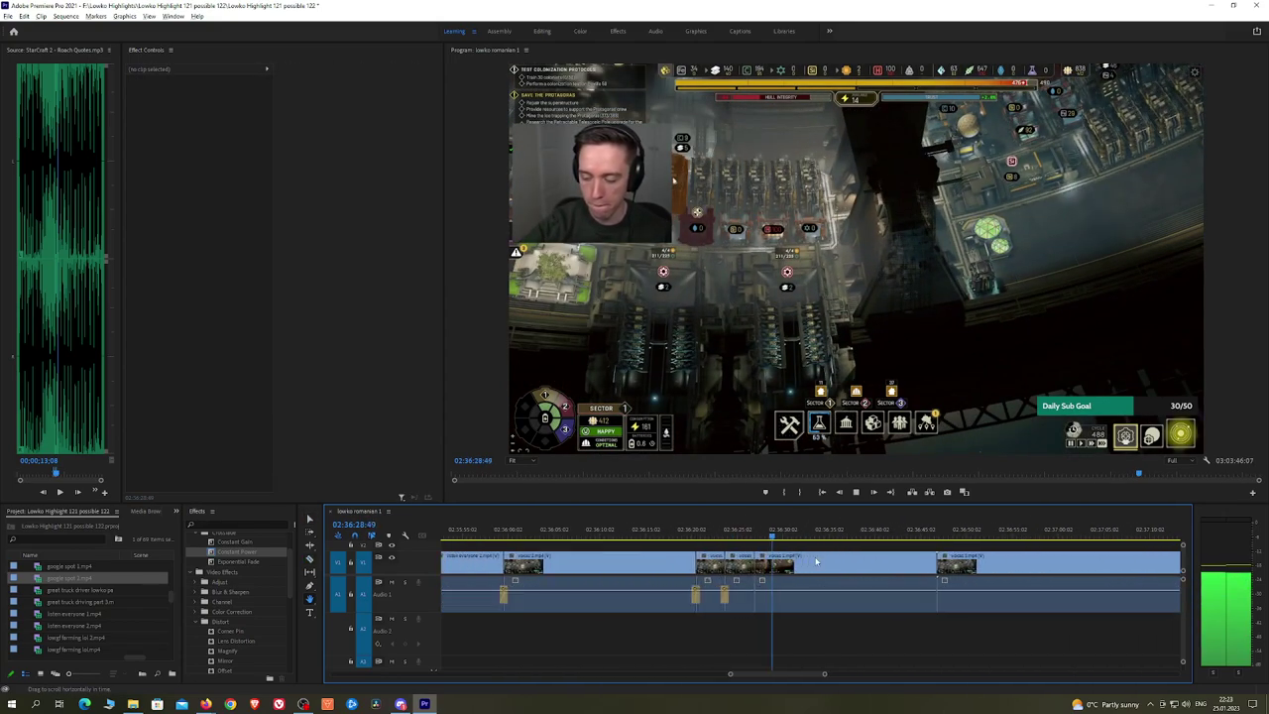
key("equal")
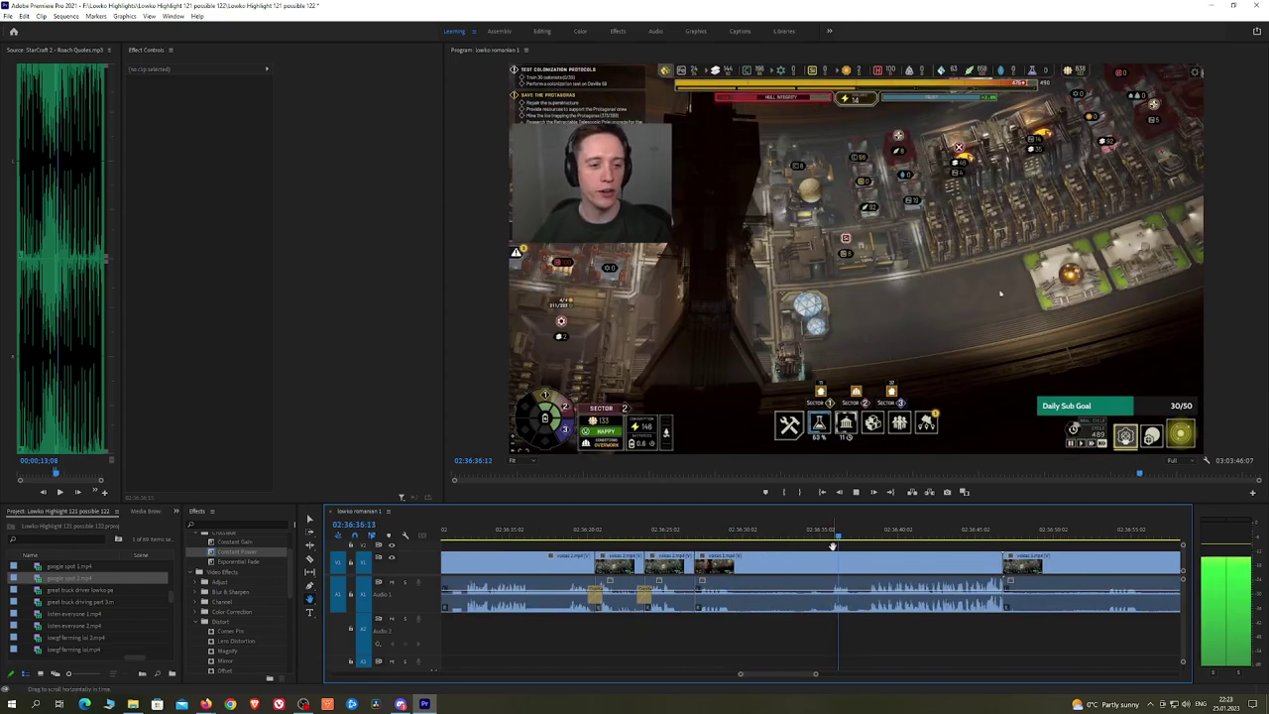
left_click(794, 567)
key("shift+Delete")
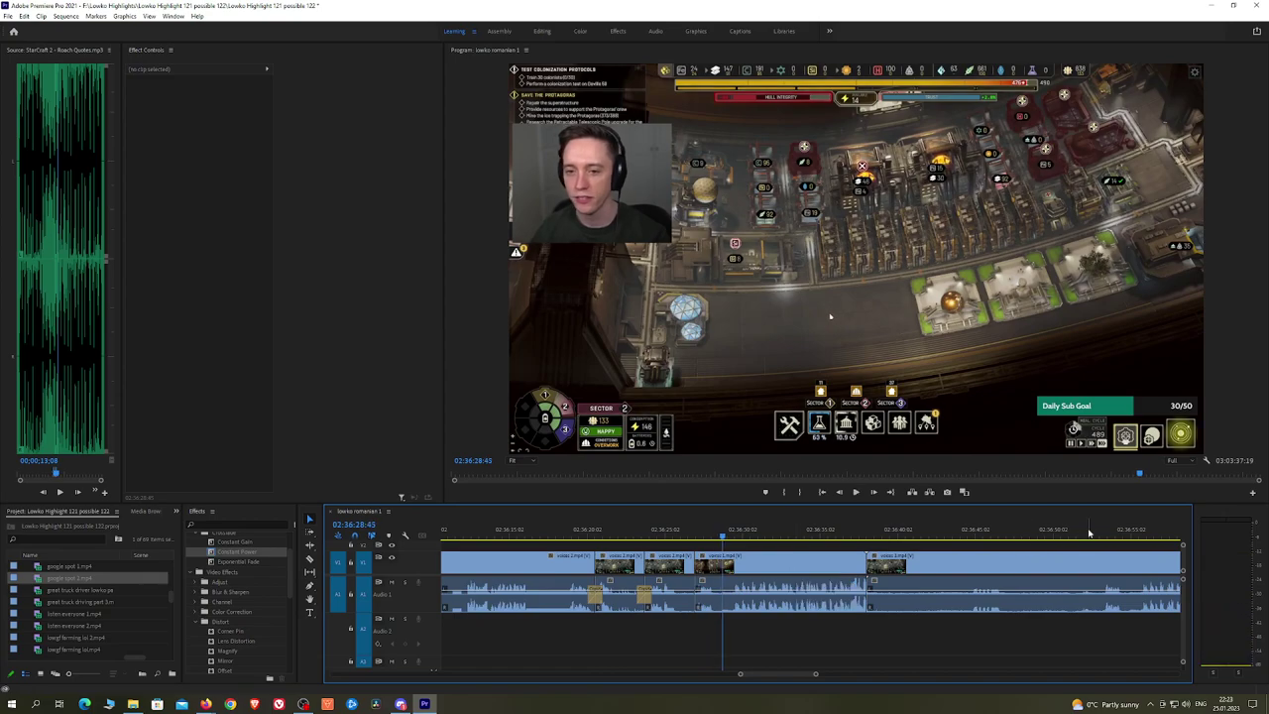
left_click(1101, 533)
left_click(826, 568)
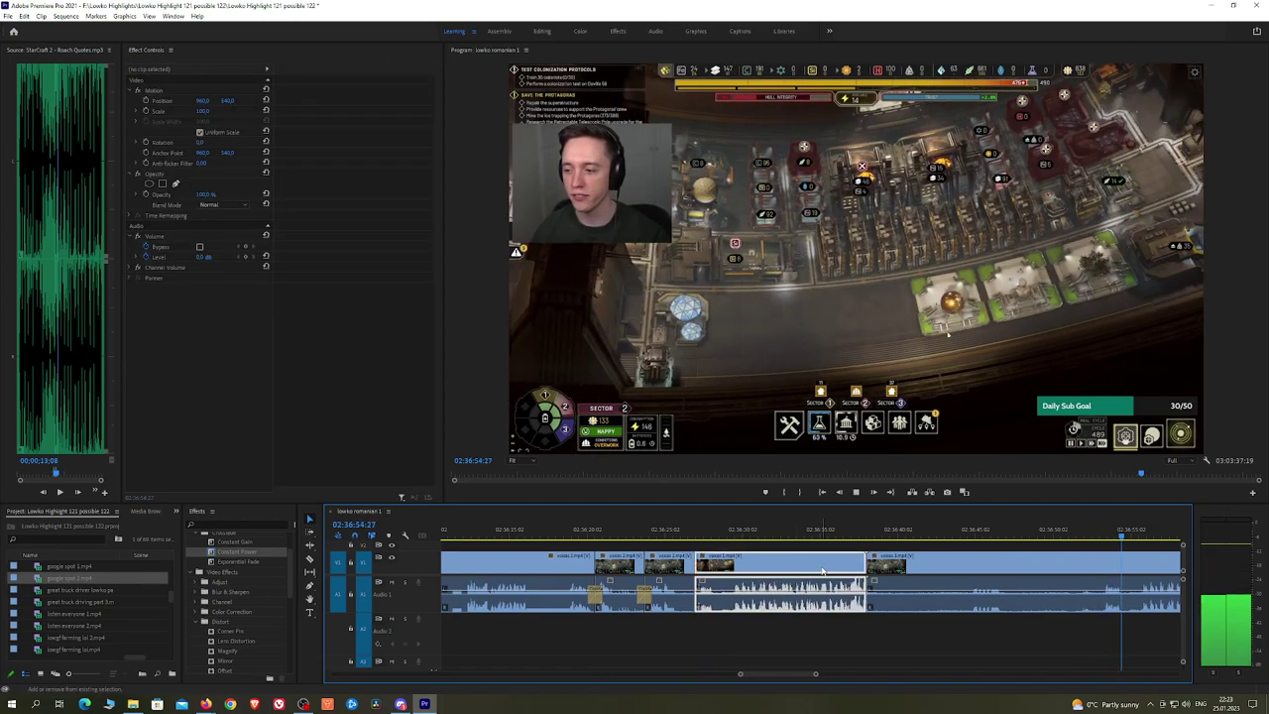
key("shift+Delete")
Step: Cut the clip at 02:36:42 and ripple delete the section
left_click_drag(903, 529, 930, 532)
key("c")
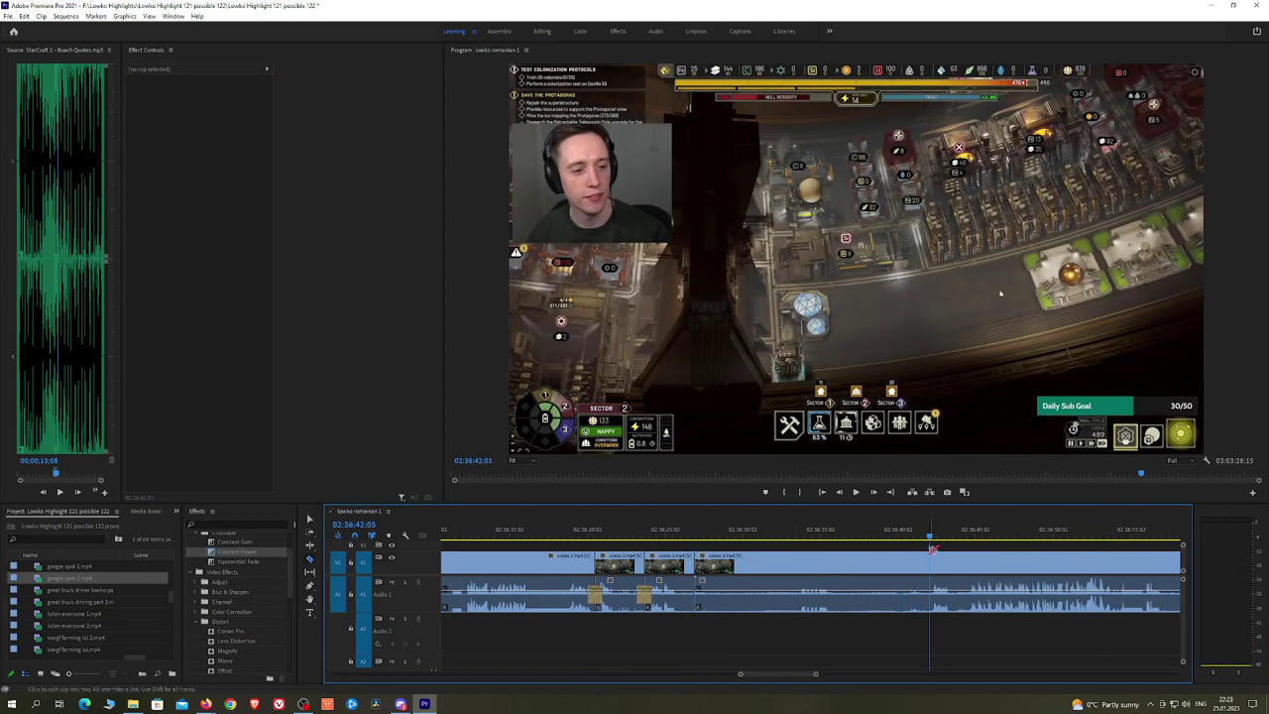
left_click(904, 567)
key("Up")
key("shift+Delete")
key("space")
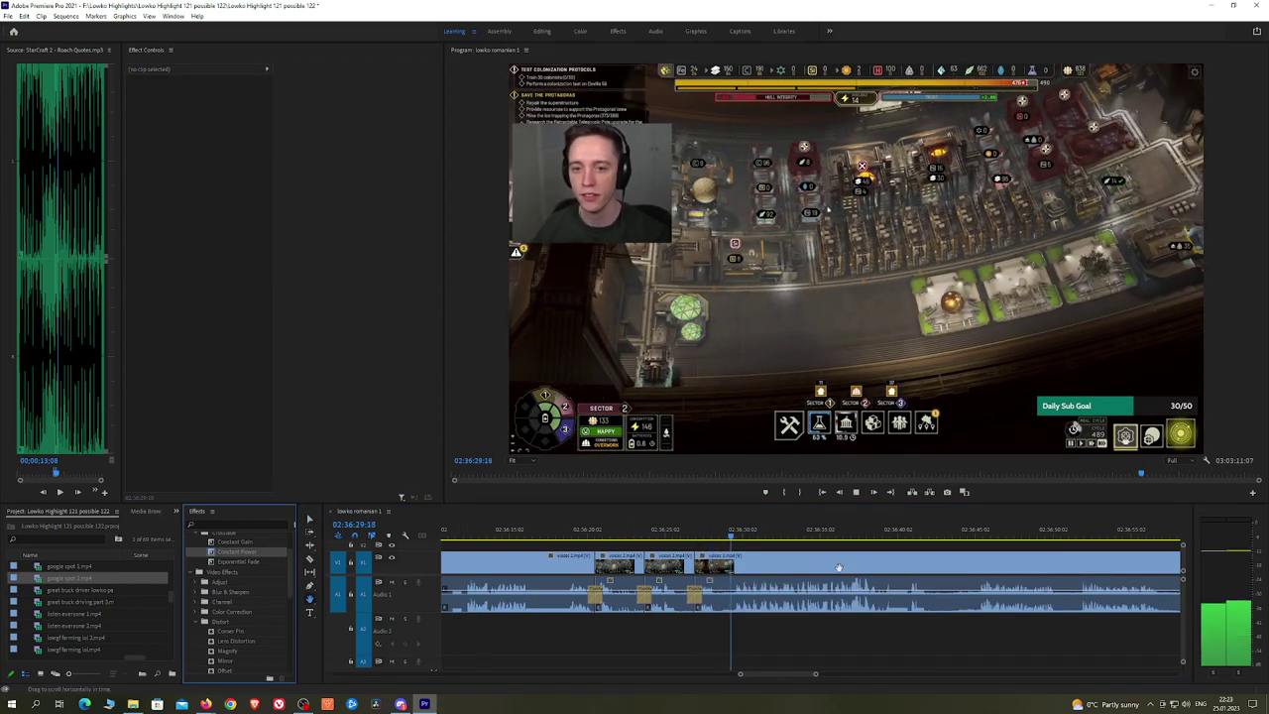
Step: Replay the new join, stop at the reaction, and zoom the timeline in around the playhead
scroll(783, 563, "down", 2)
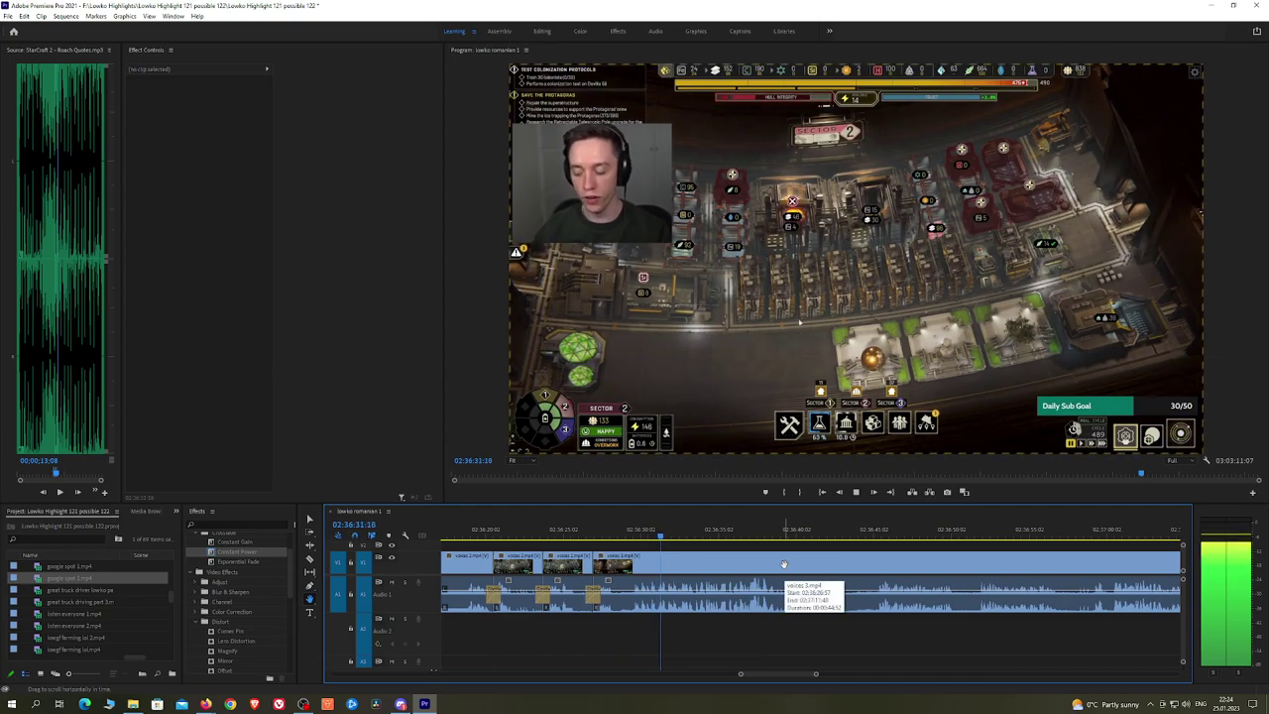
scroll(788, 563, "down", 1)
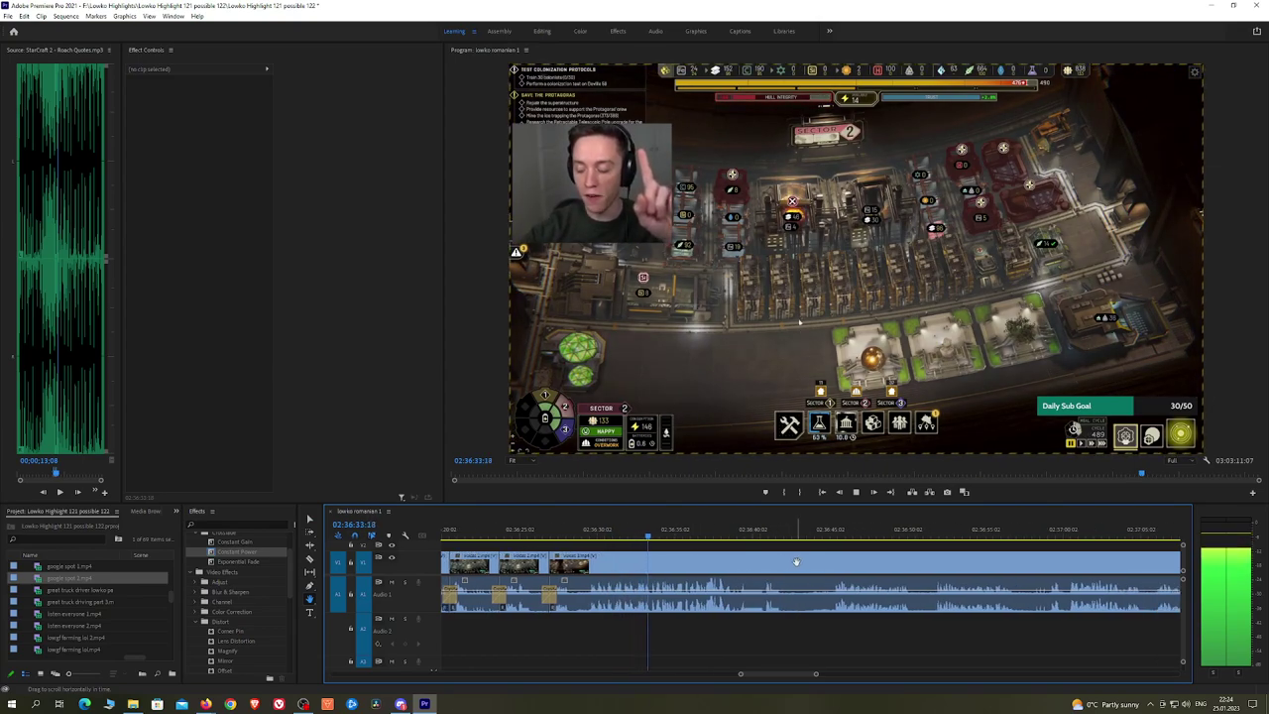
key("space")
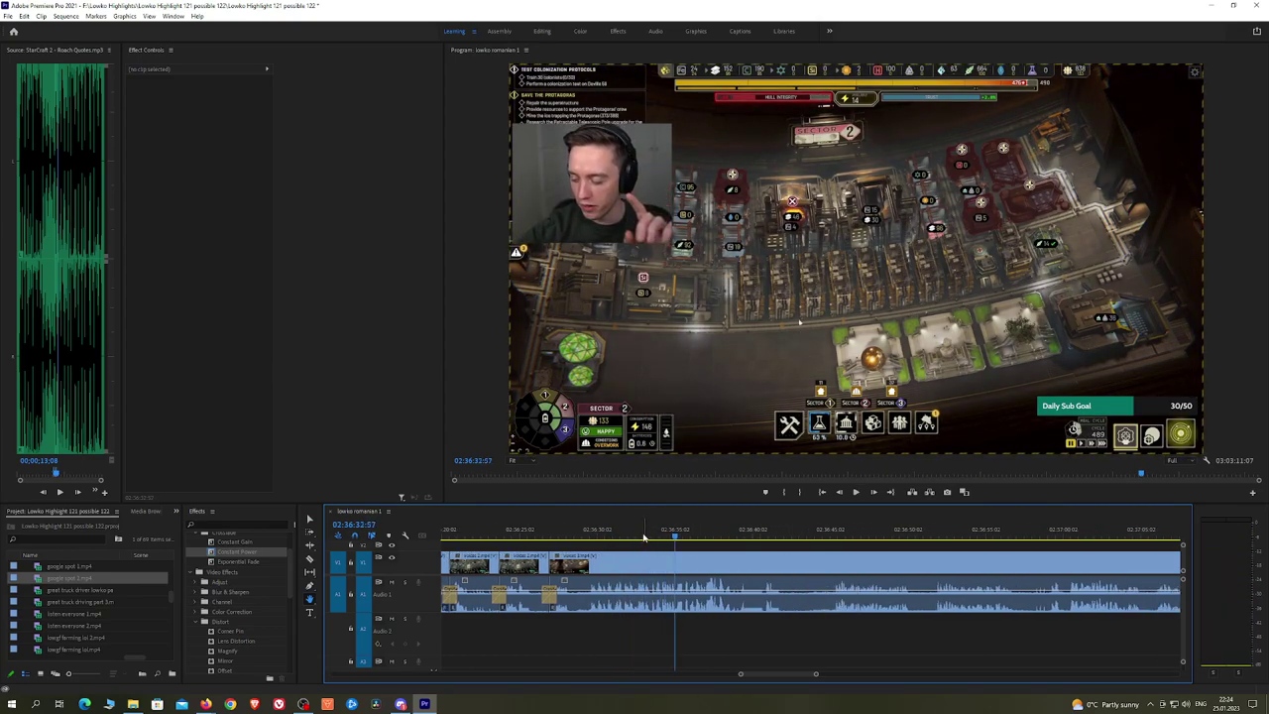
left_click(634, 535)
key("space")
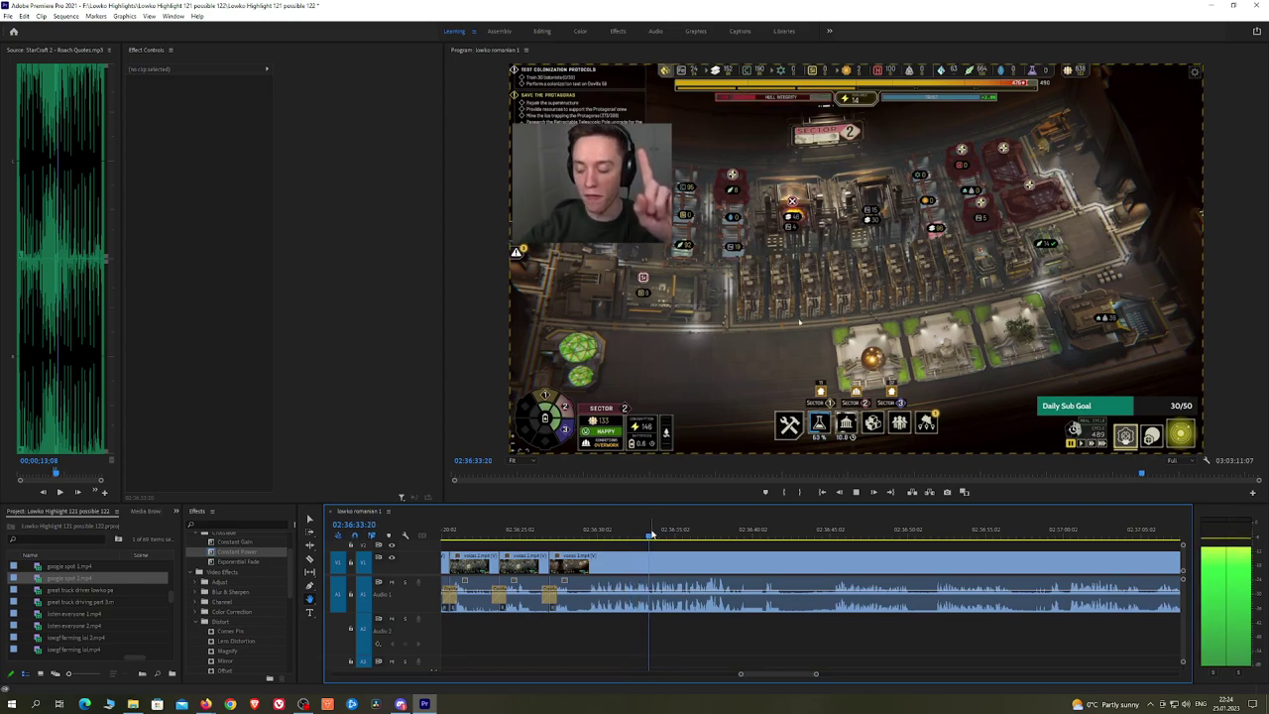
key("space")
key("equal")
key("equal")
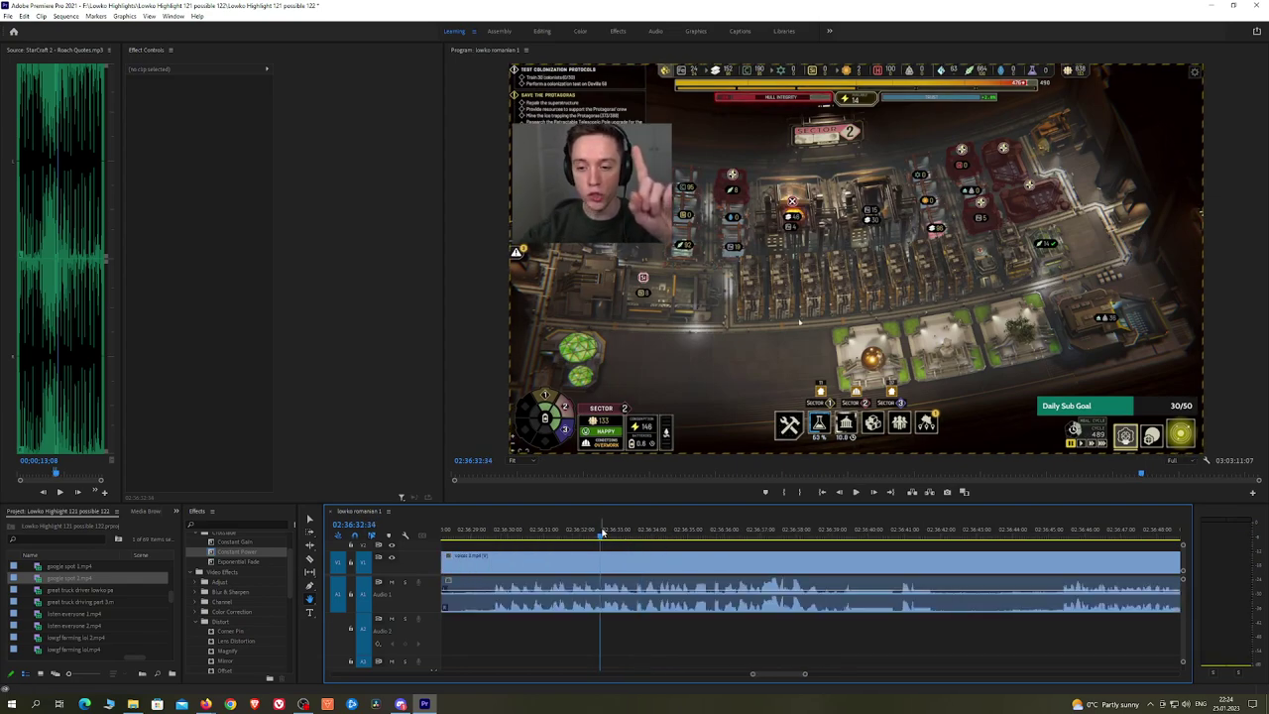
Step: Split the stream clip at the playhead and select the short split section
key("space")
key("space")
key("c")
left_click(632, 563)
key("space")
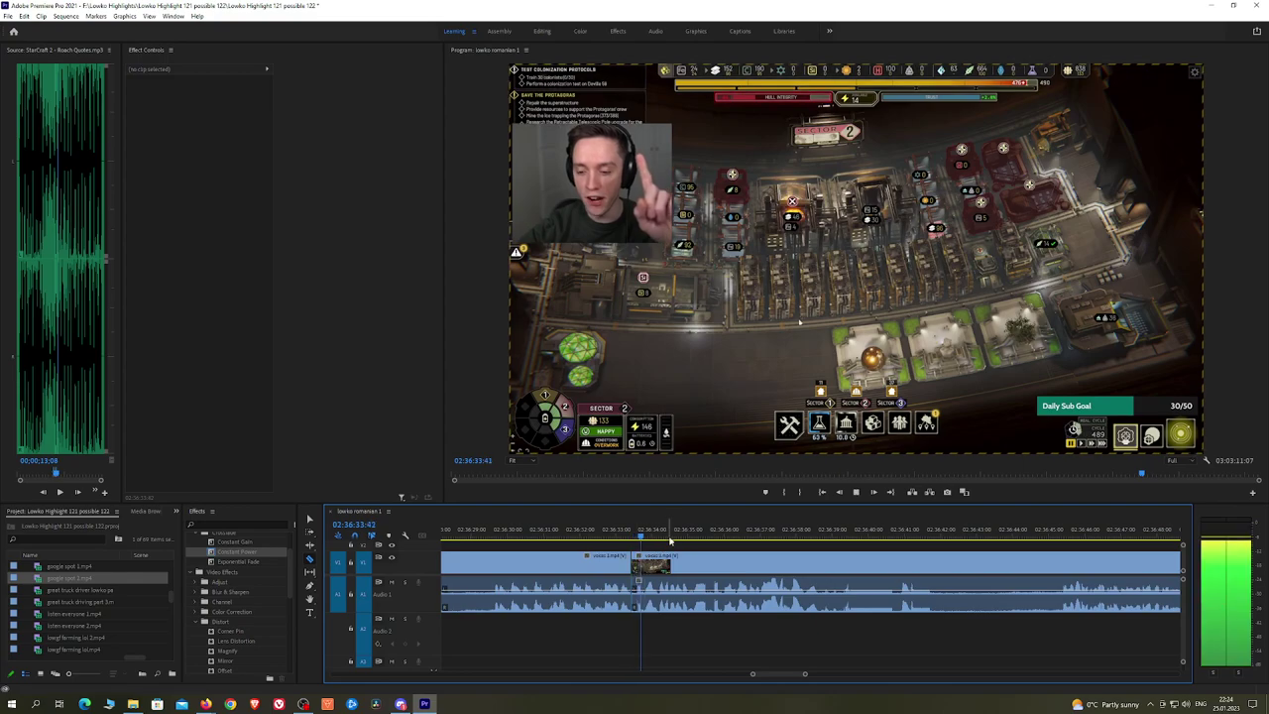
key("space")
key("space")
key("space")
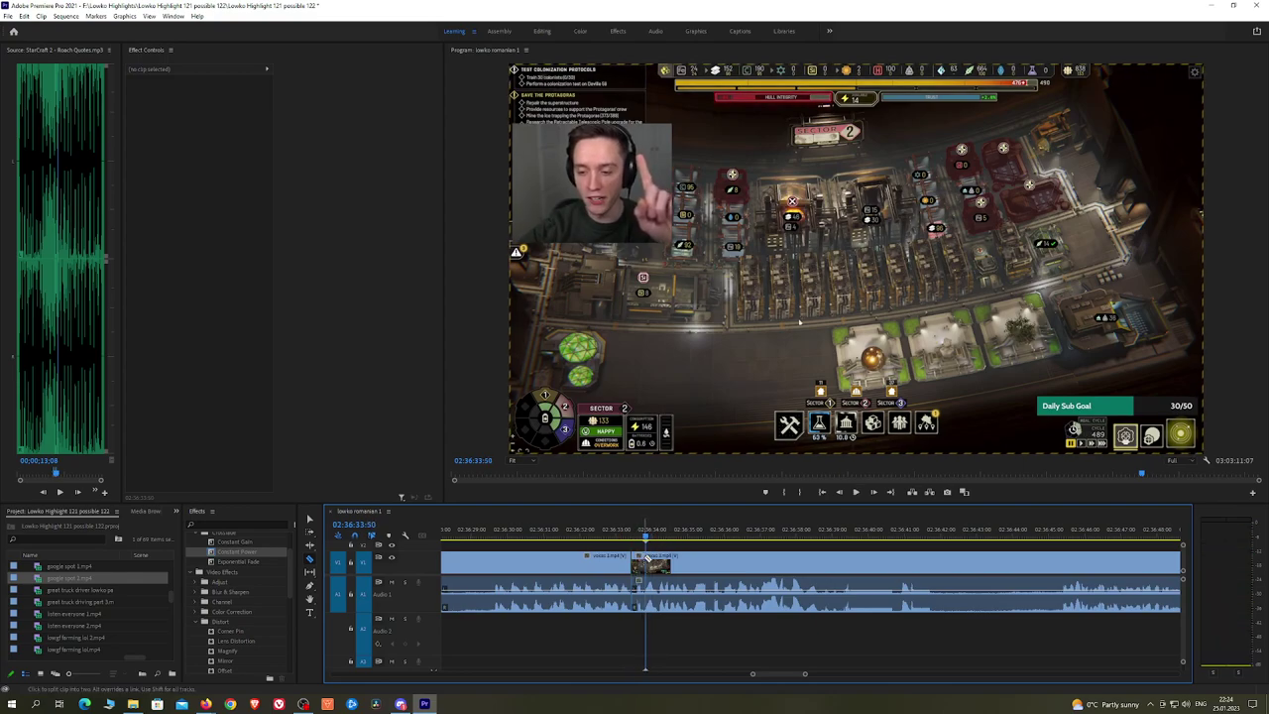
left_click(640, 607)
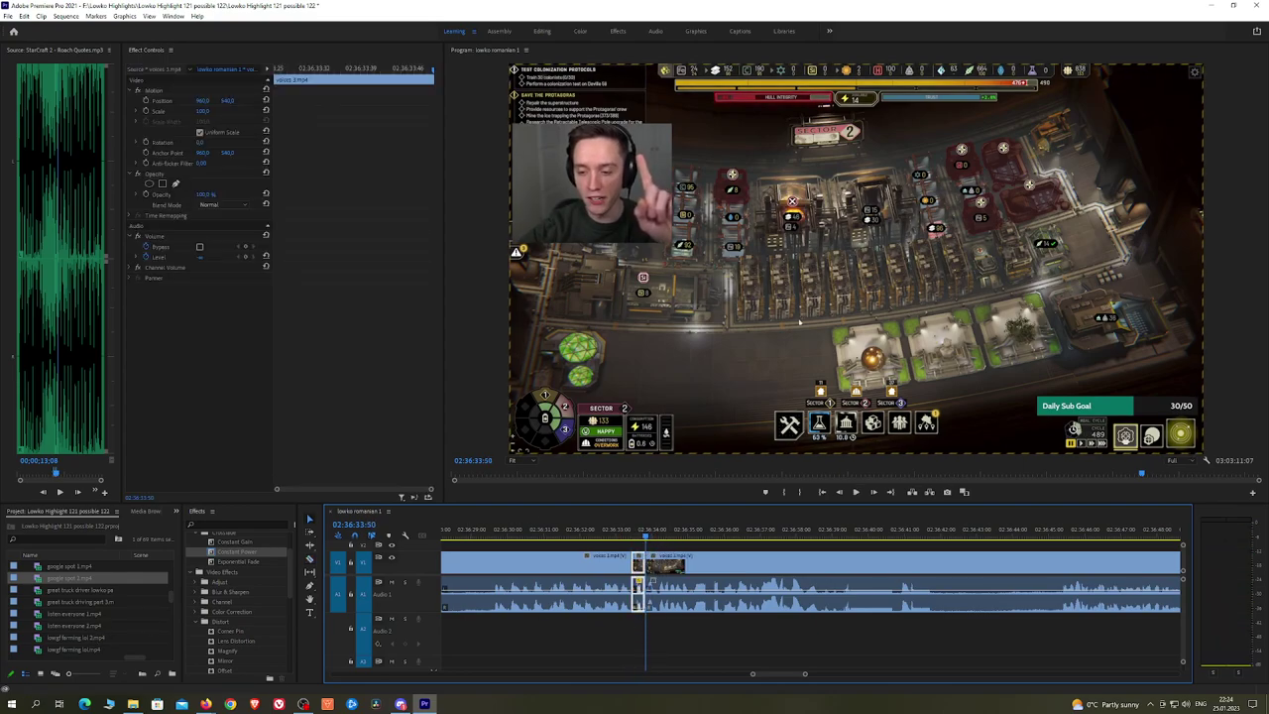
Step: Review the cut and place StarCraft 2 - Roach Quotes.mp3 on track A2
key("alt+Tab")
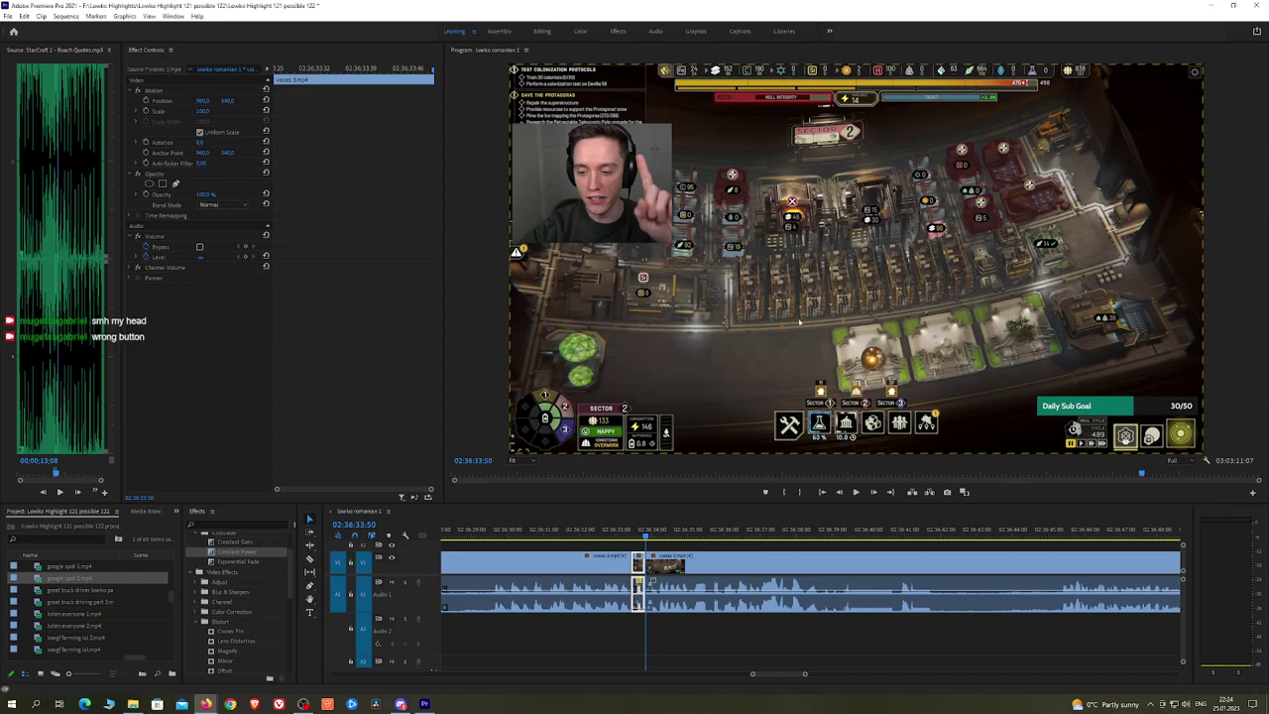
left_click(594, 537)
key("space")
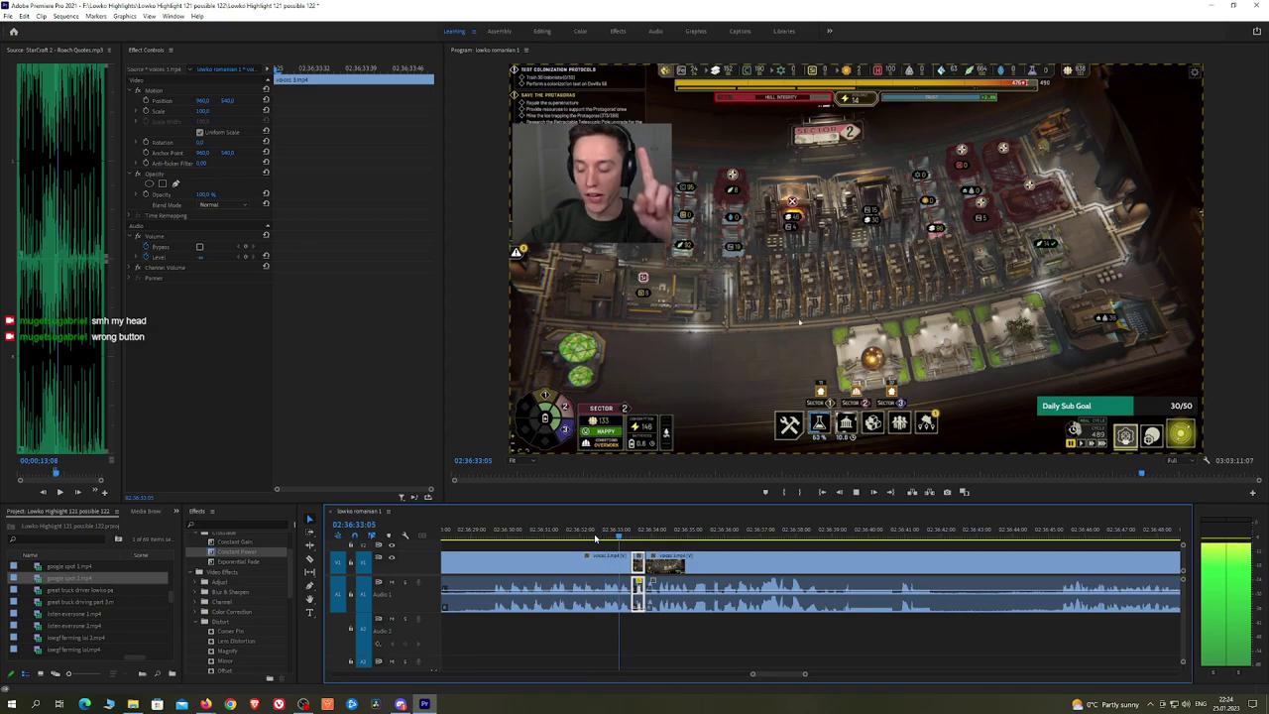
key("space")
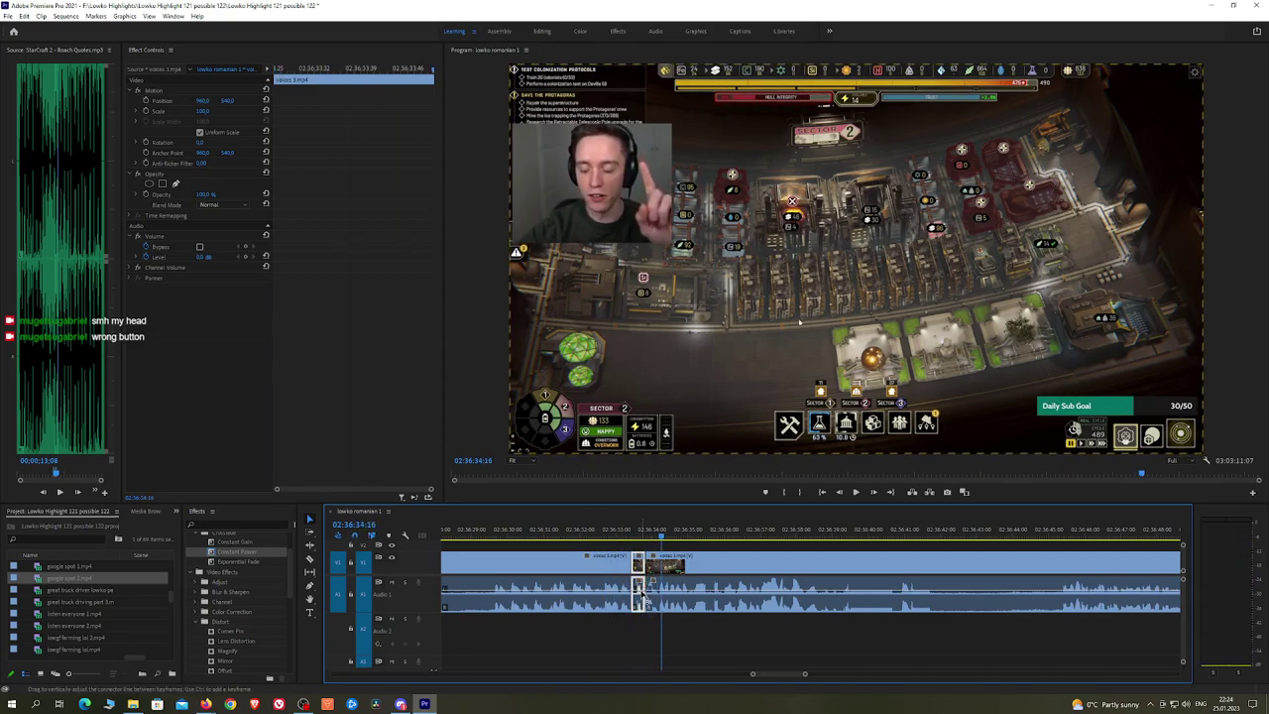
scroll(102, 625, "down", 5)
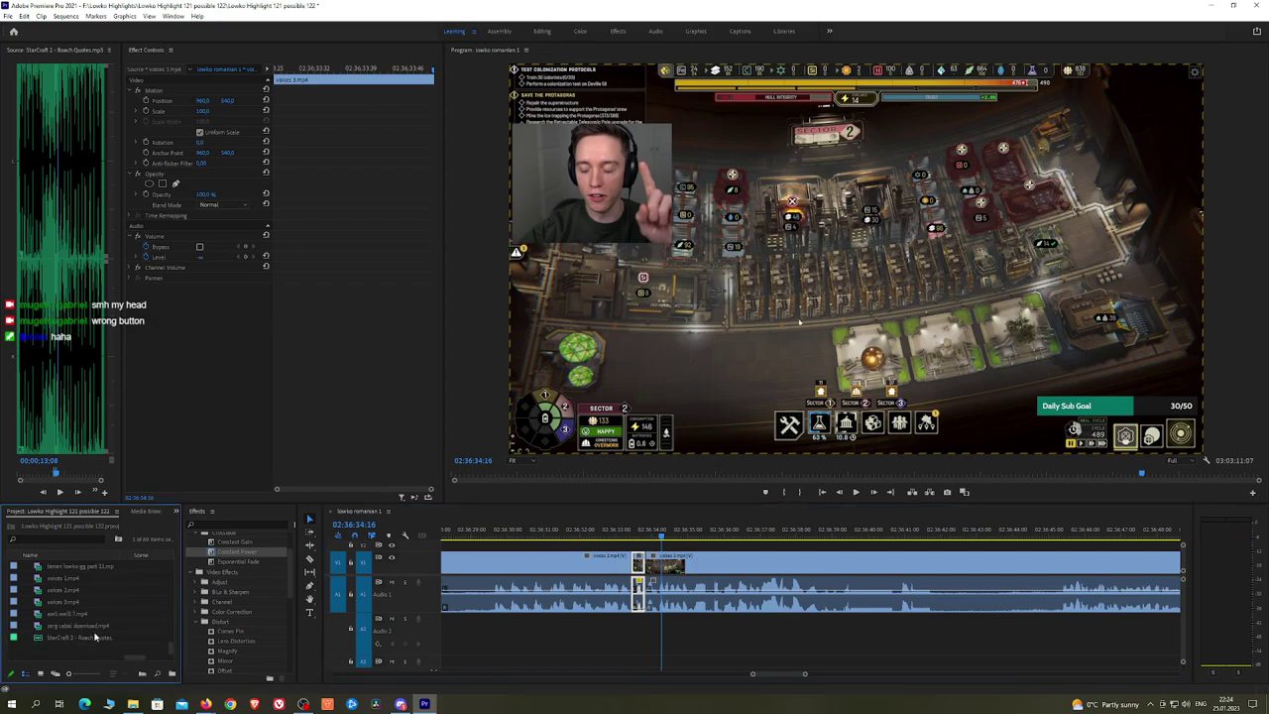
left_click_drag(95, 638, 637, 629)
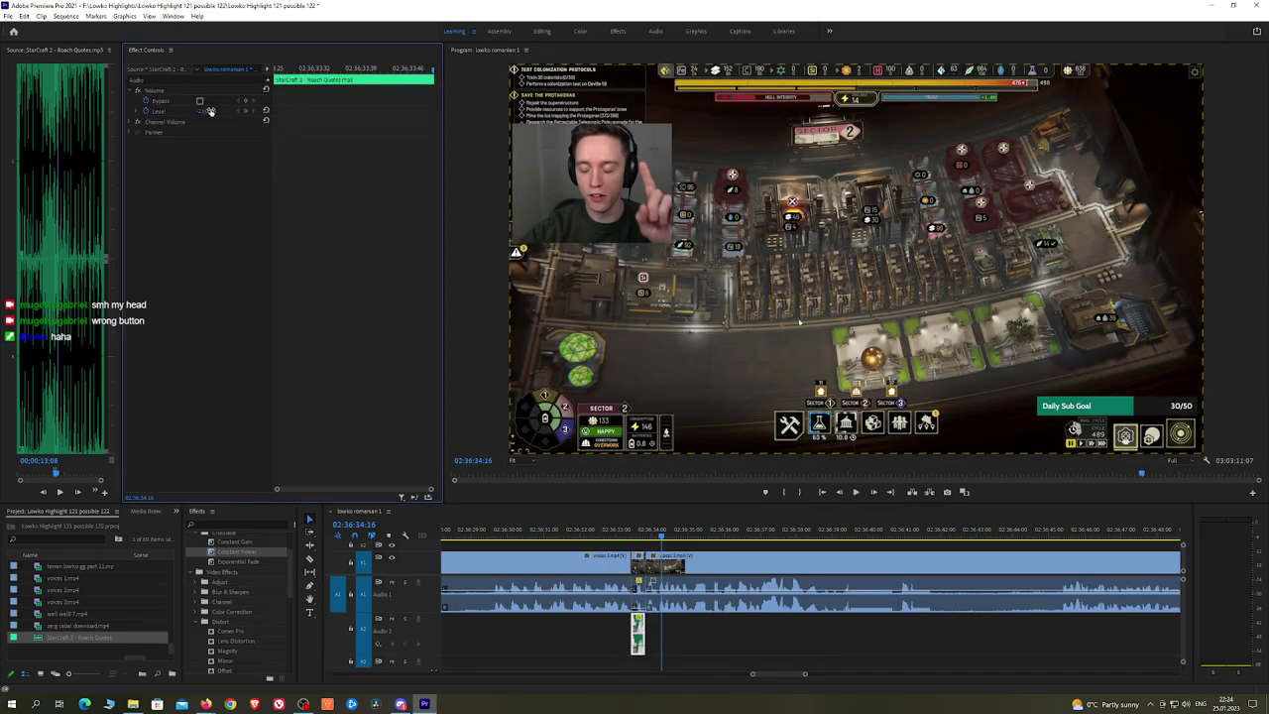
Step: Play back the section to hear the sound effect and position the playhead for the next one
left_click(616, 533)
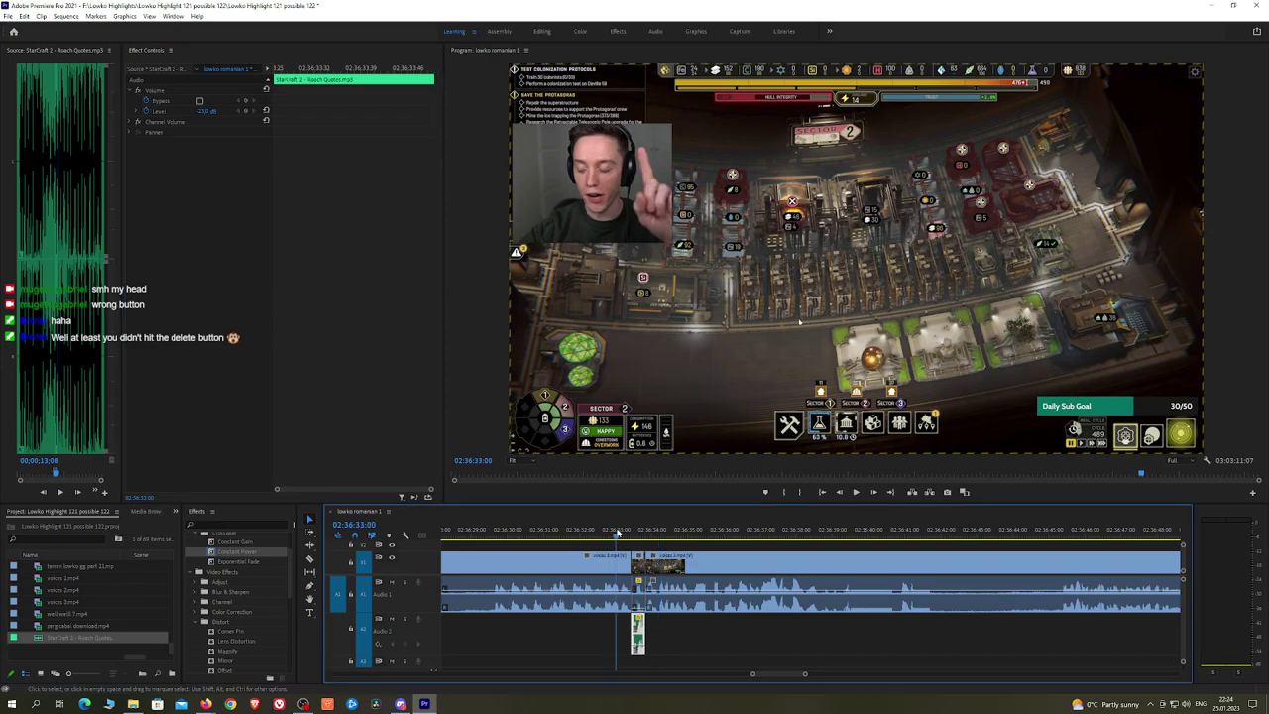
left_click(750, 650)
key("space")
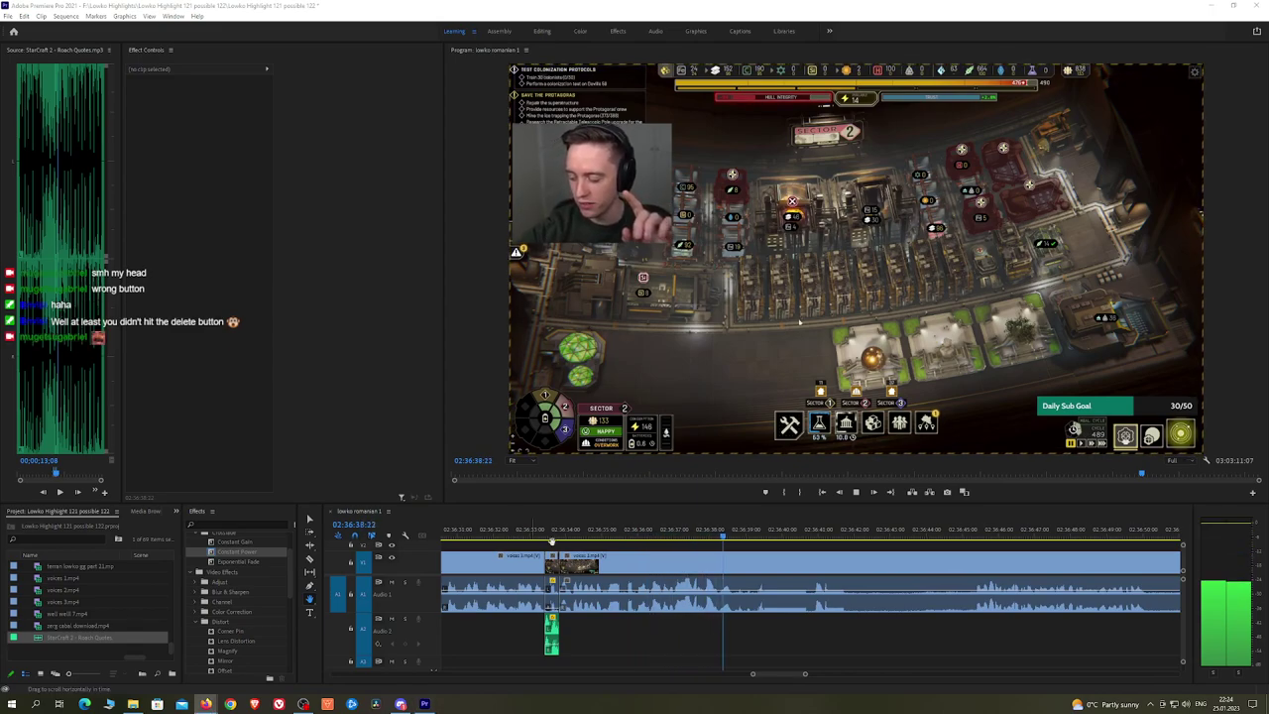
left_click(601, 537)
key("space")
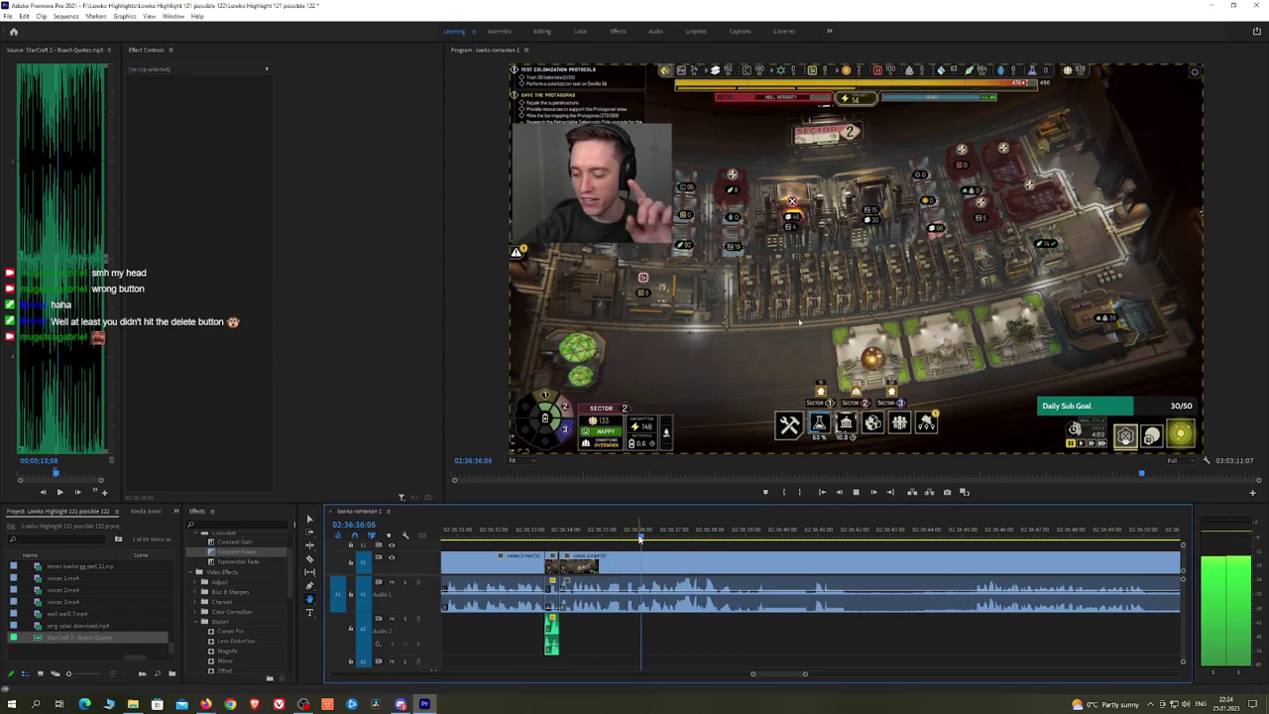
key("space")
left_click(625, 534)
key("space")
key("space")
left_click(627, 533)
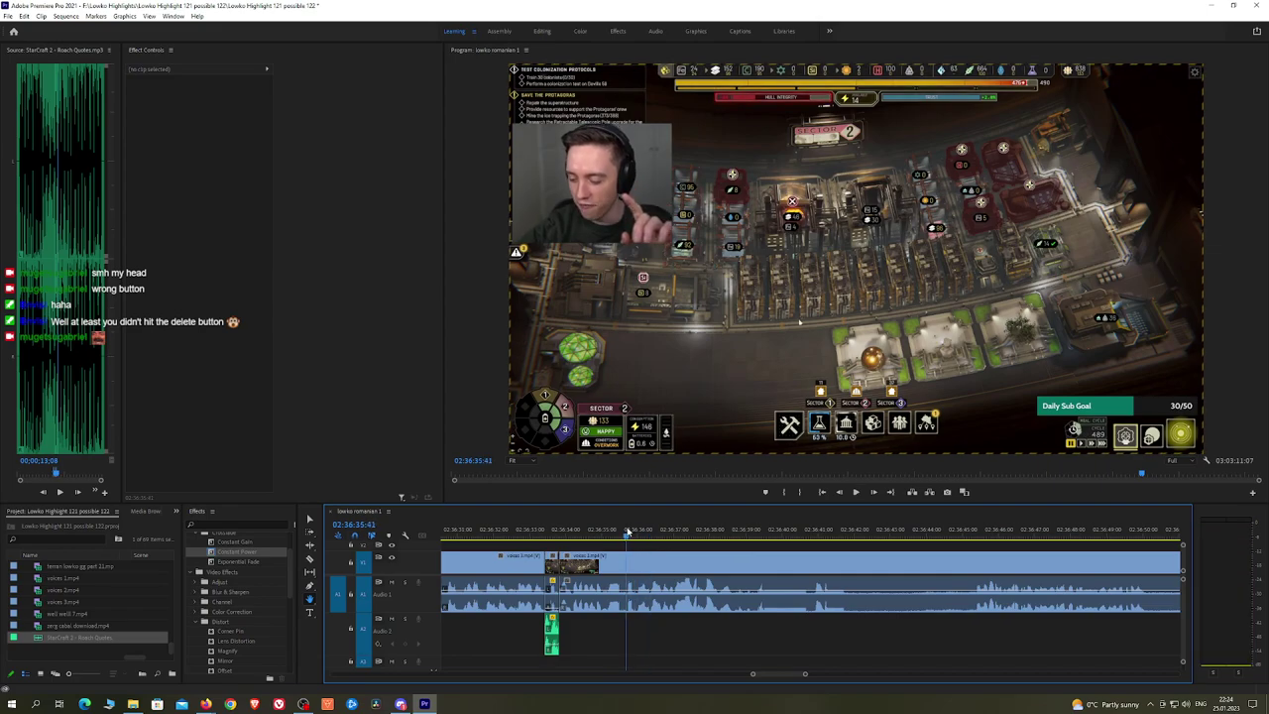
left_click_drag(627, 533, 623, 551)
key("space")
key("space")
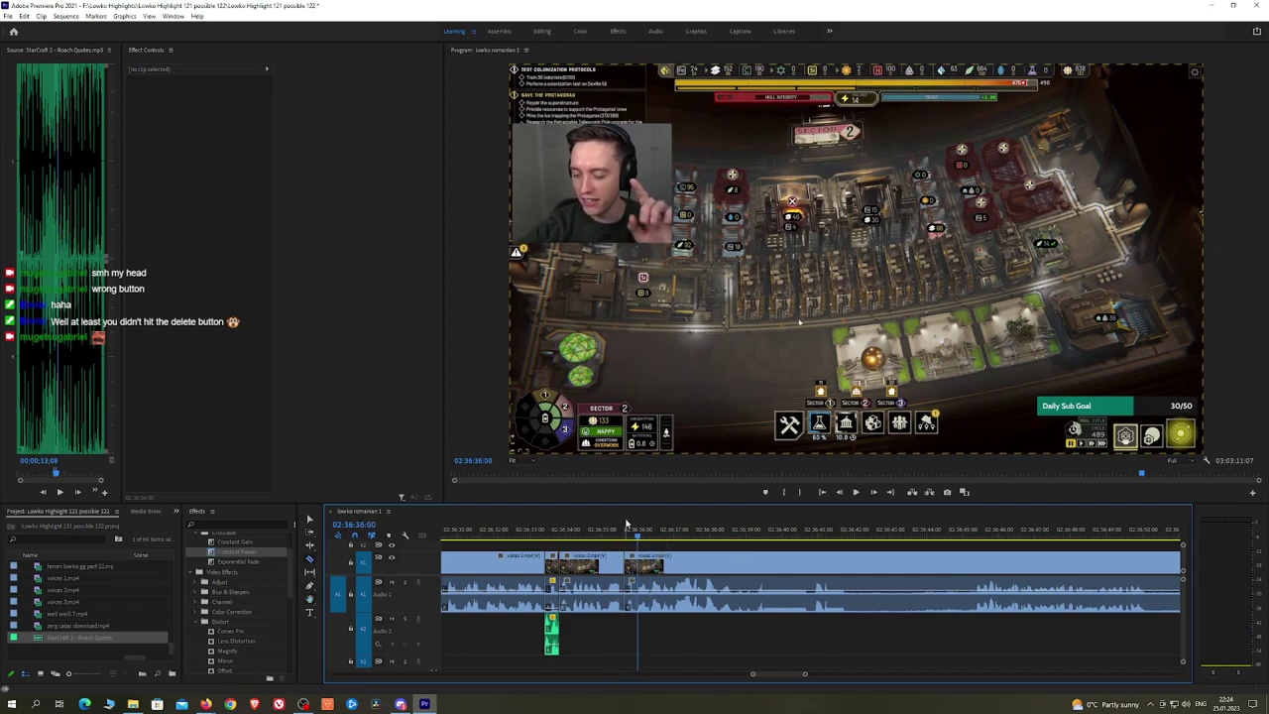
Step: Add a second Roach Quotes clip at the playhead, trim its end, and adjust its volume
left_click(631, 592)
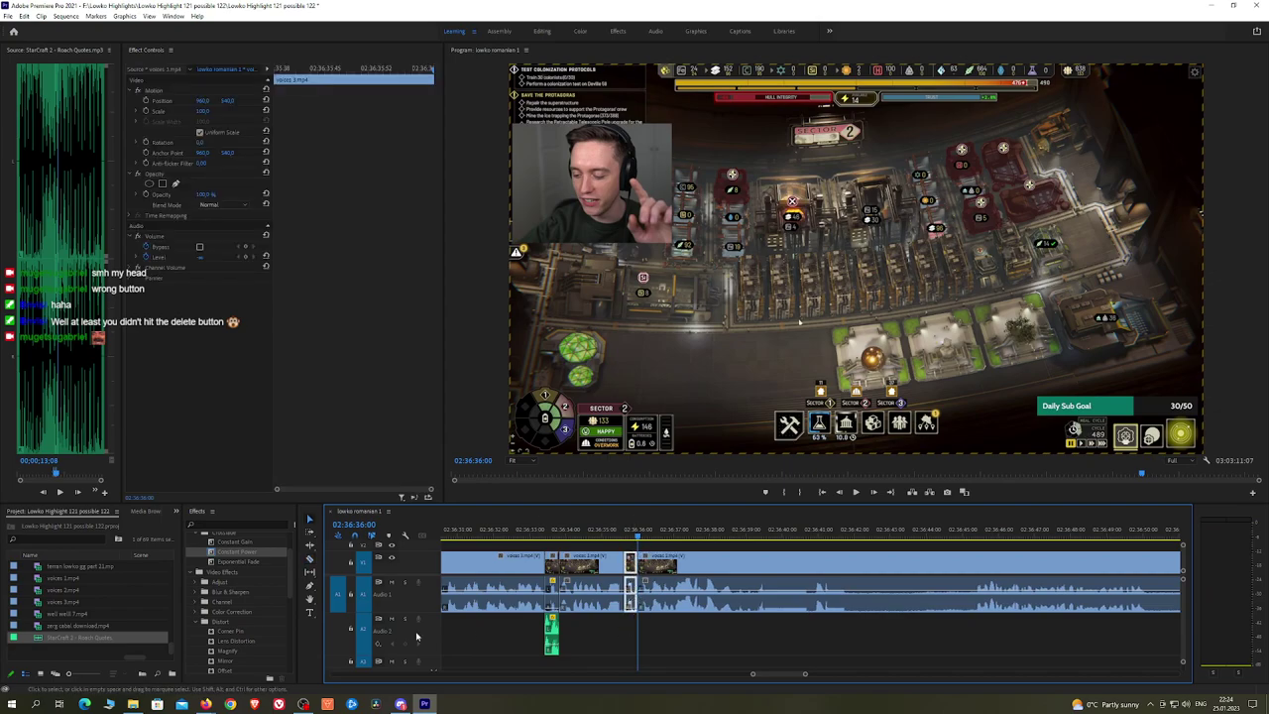
left_click_drag(41, 640, 637, 640)
left_click(631, 639)
left_click(204, 113)
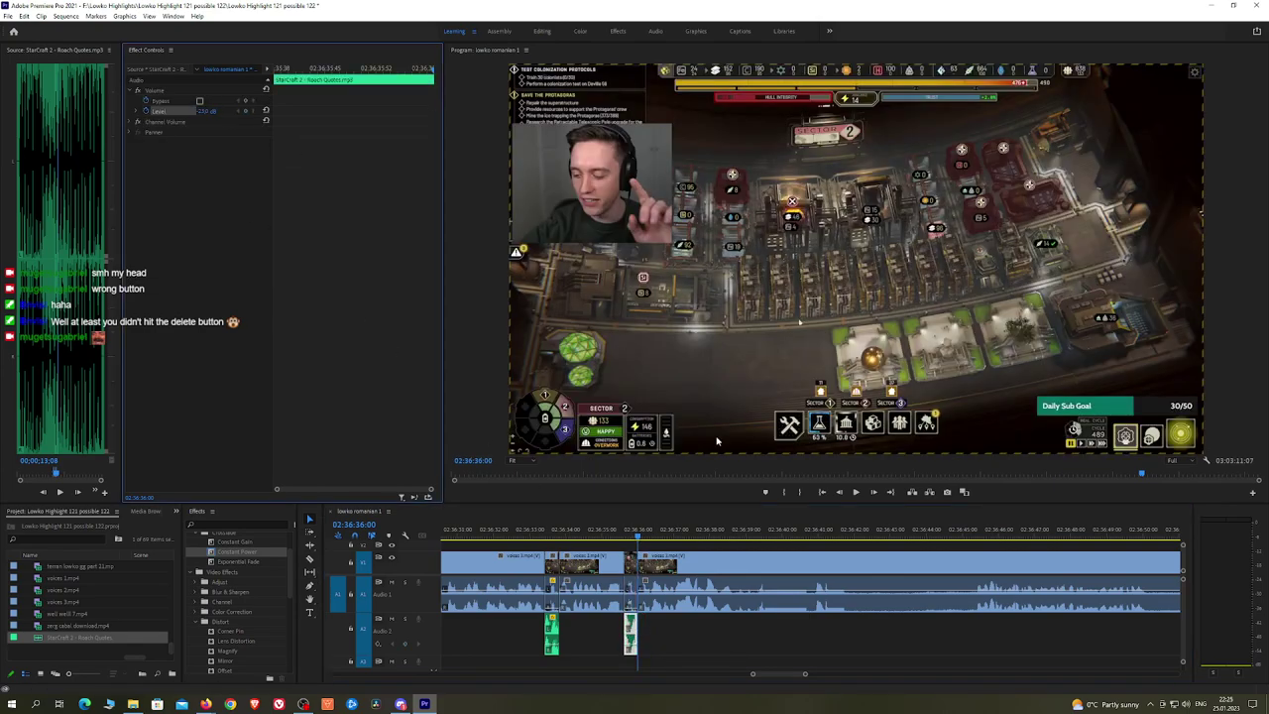
key("space")
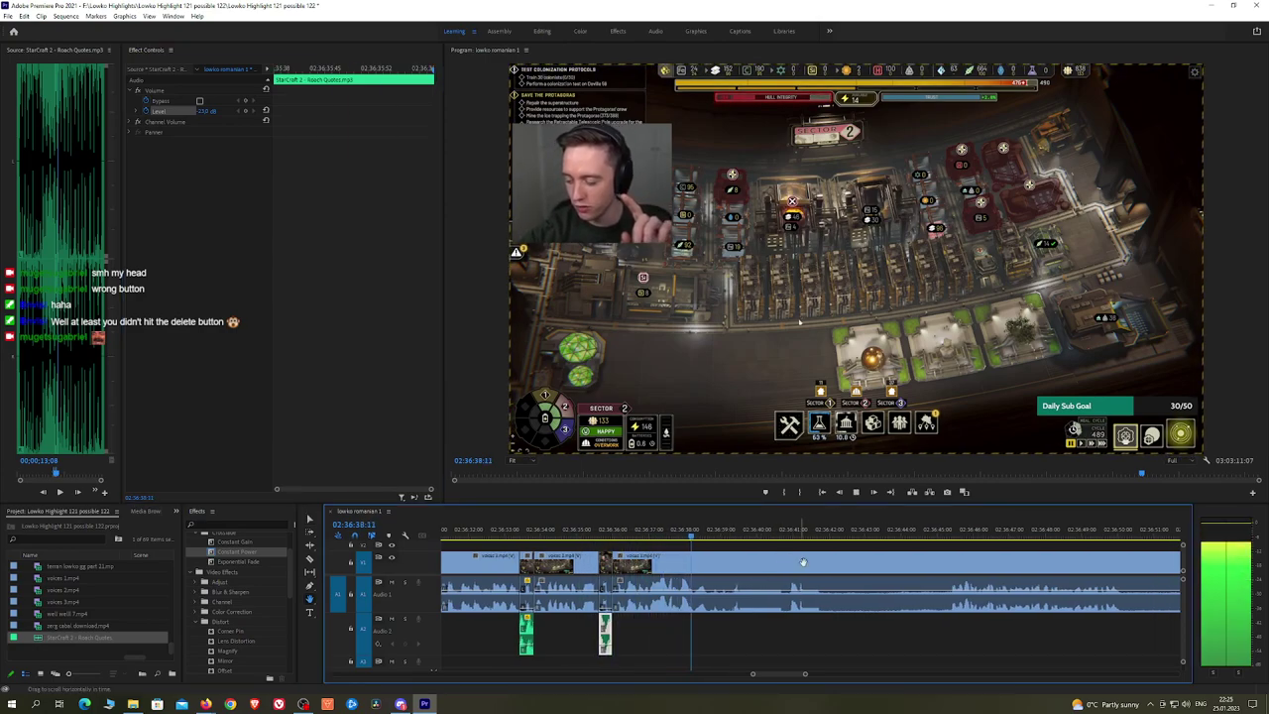
Step: Razor out the stretch near 02:36:42–02:36:45, ripple delete it, and crossfade the audio join
left_click_drag(833, 562, 713, 563)
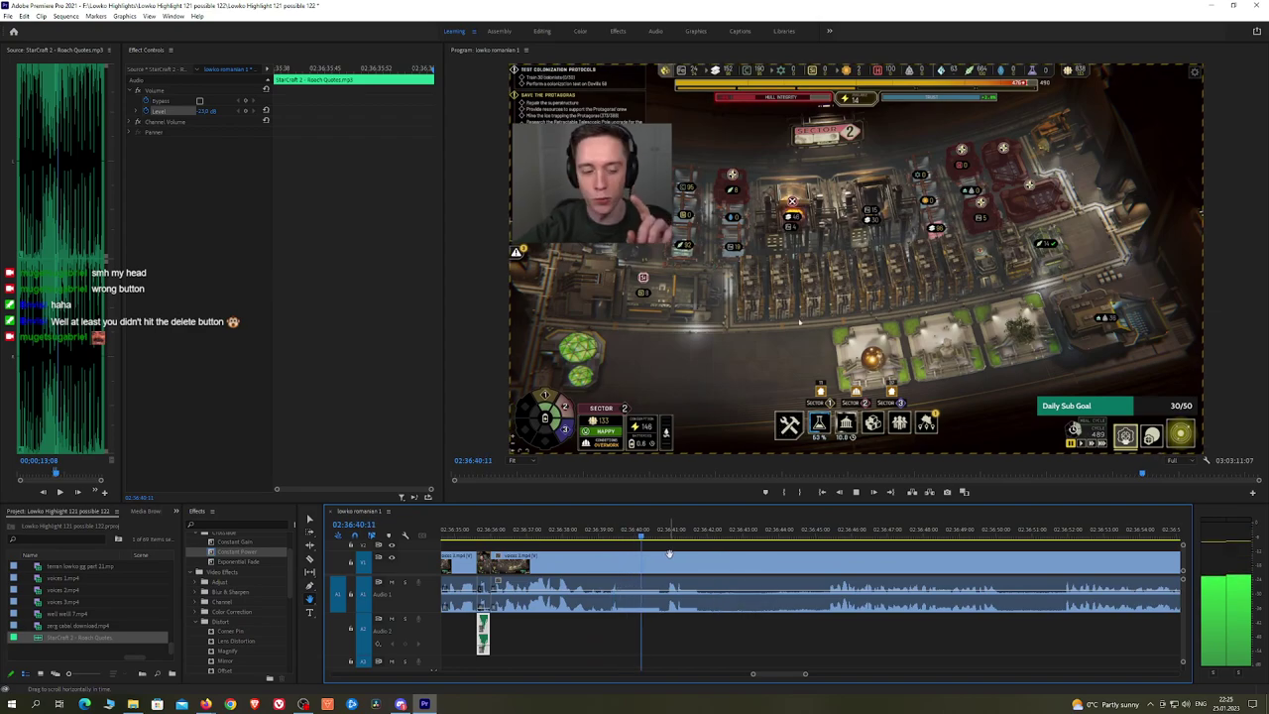
key("c")
left_click(721, 560)
left_click(826, 528)
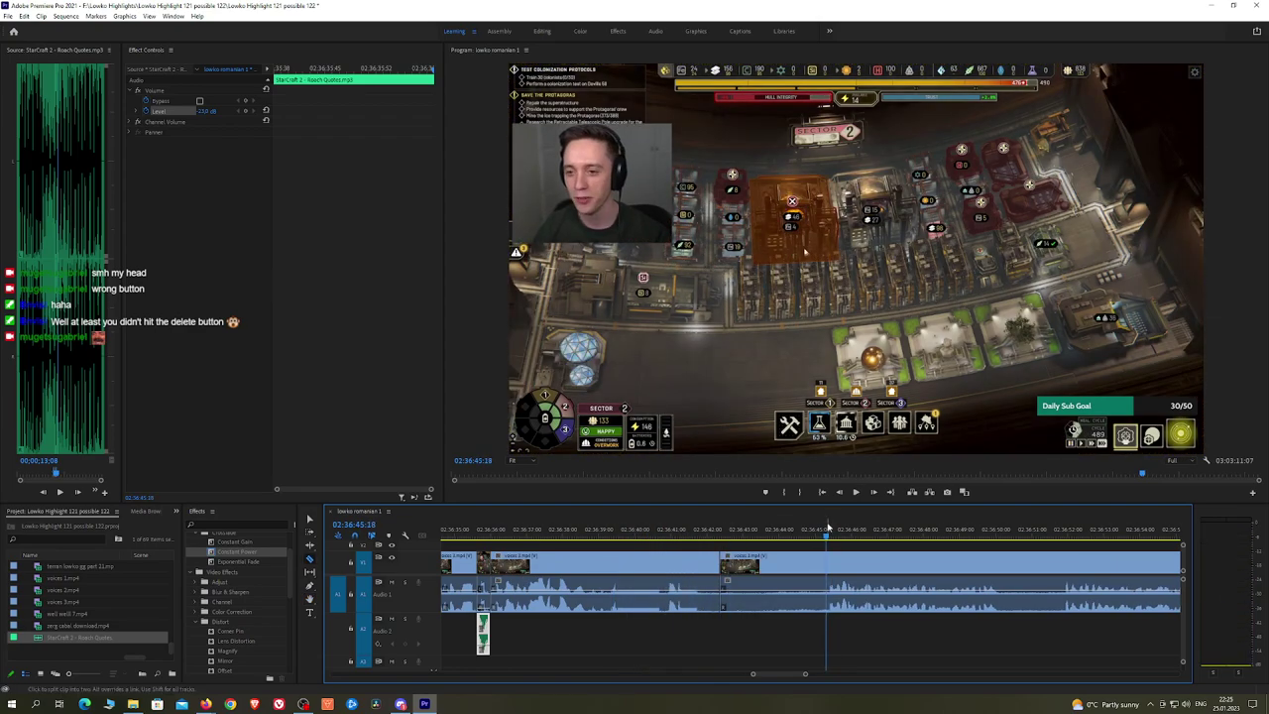
left_click(829, 560)
left_click(820, 561)
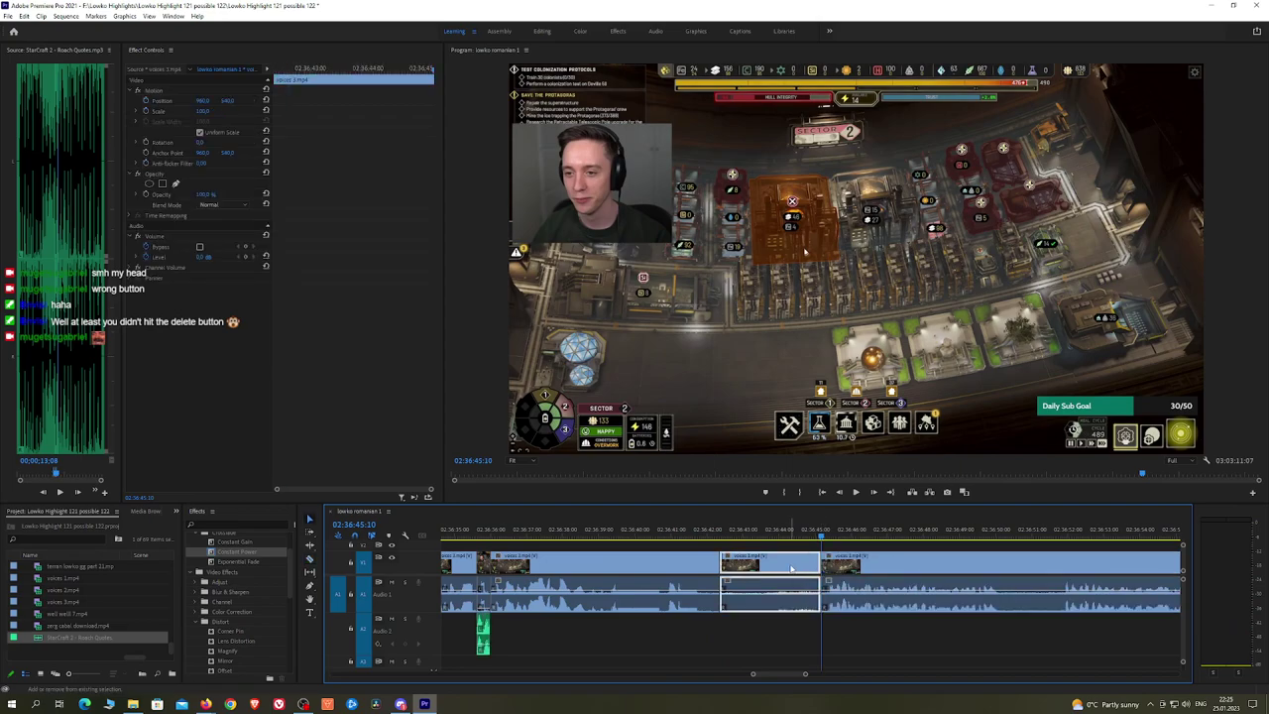
key("shift+Delete")
key("space")
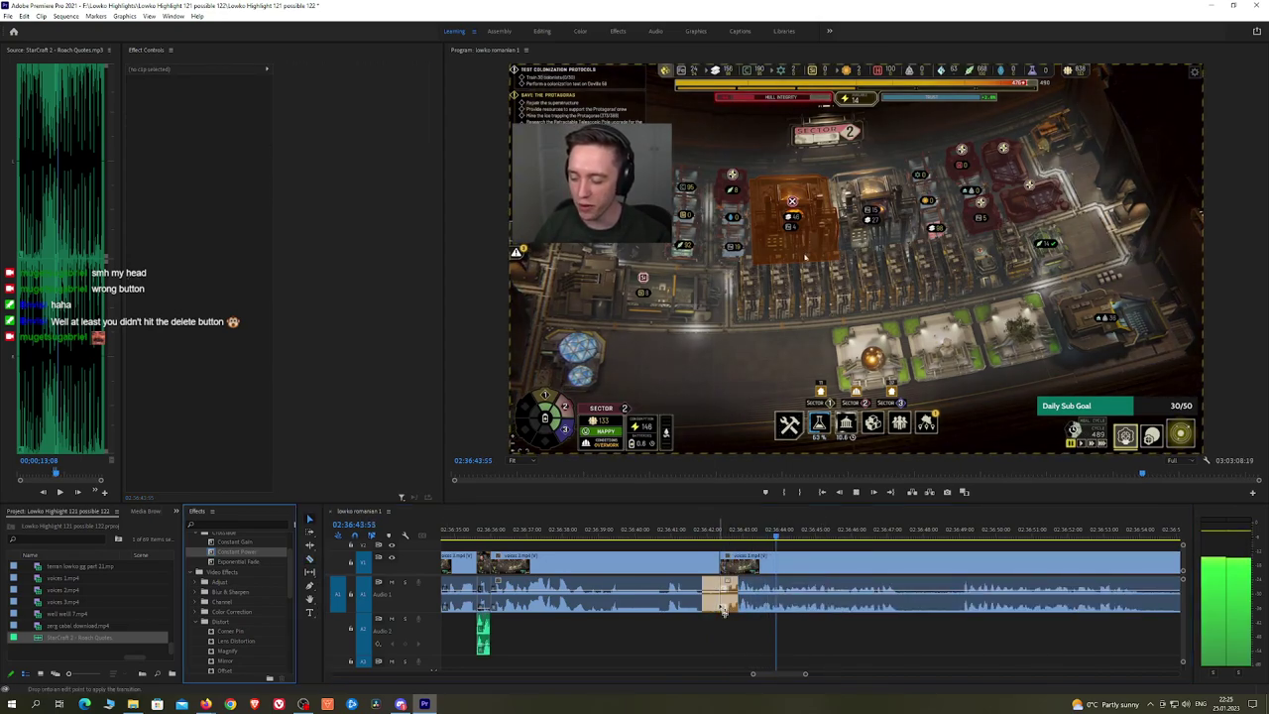
left_click_drag(724, 611, 724, 609)
key("h")
left_click_drag(972, 561, 806, 563)
Step: Razor out a short stretch near 02:36:47, ripple delete it, and add a Constant Power crossfade on A1
left_click(740, 569)
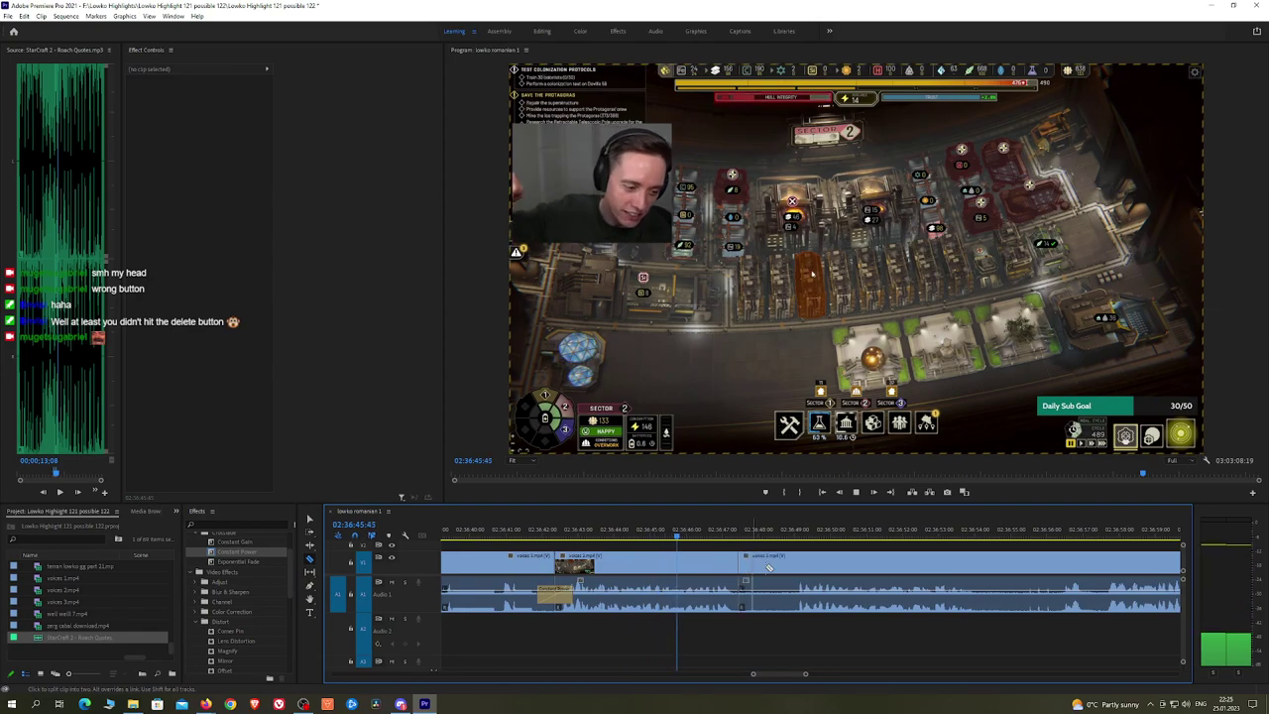
left_click(793, 569)
left_click(779, 569)
key("shift+Delete")
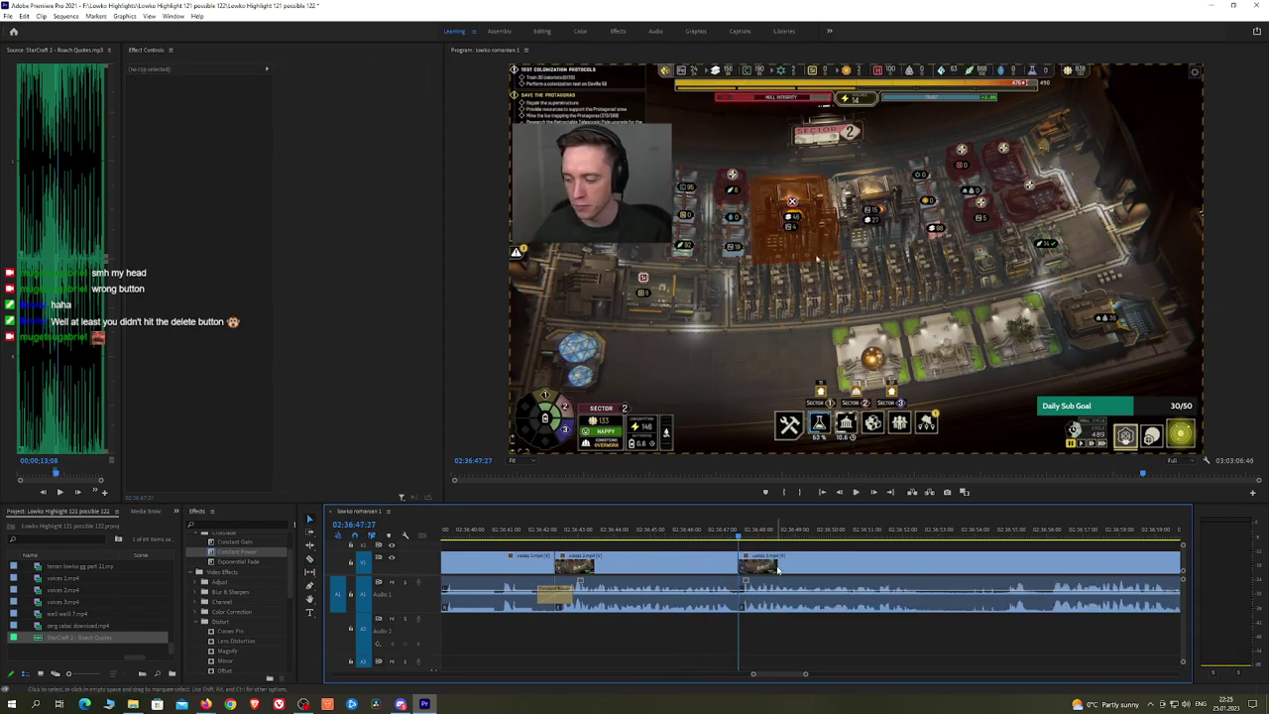
left_click_drag(246, 560, 678, 575)
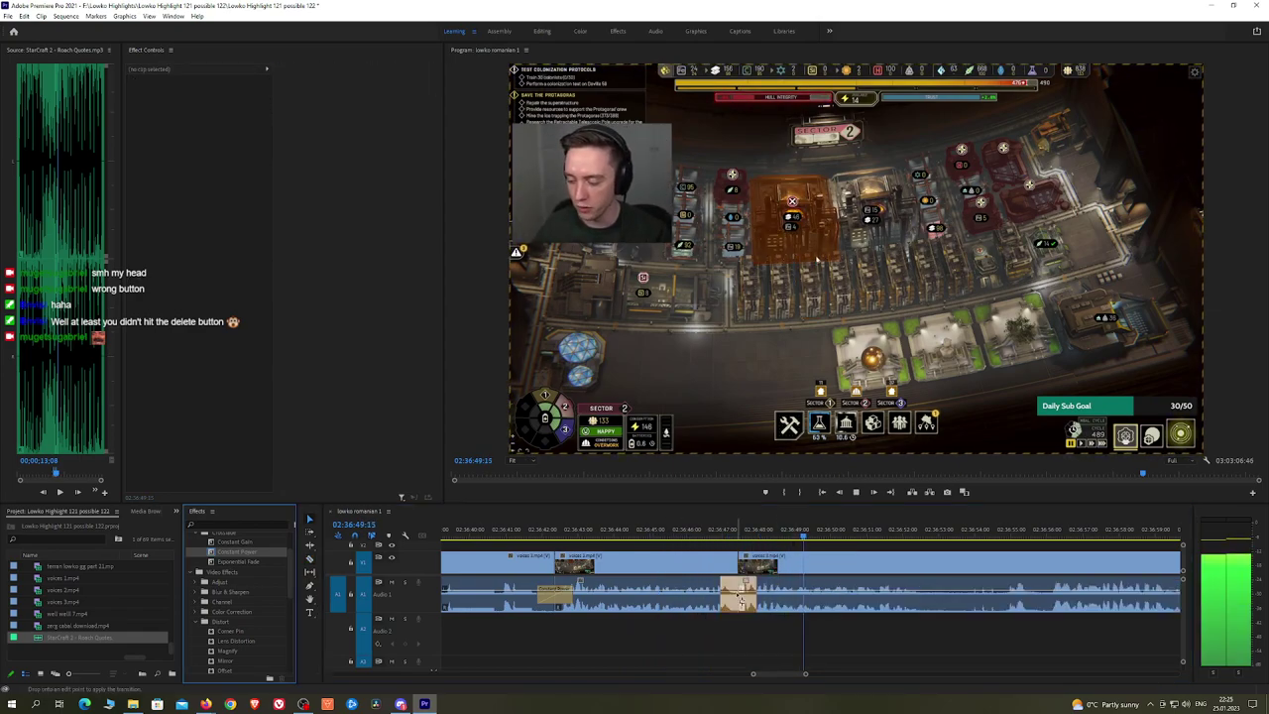
left_click_drag(741, 600, 742, 599)
Step: Try another cut further along, undo it, and pan to later footage
key("h")
left_click_drag(994, 565, 760, 560)
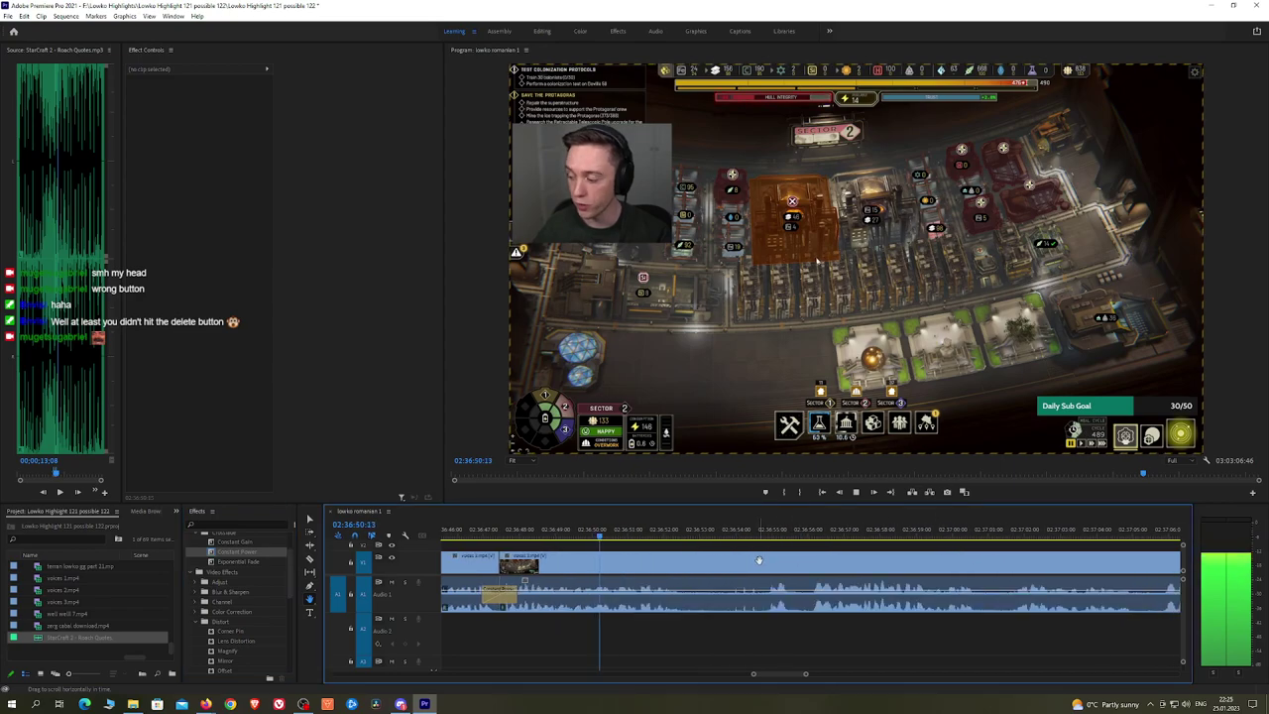
left_click(691, 566)
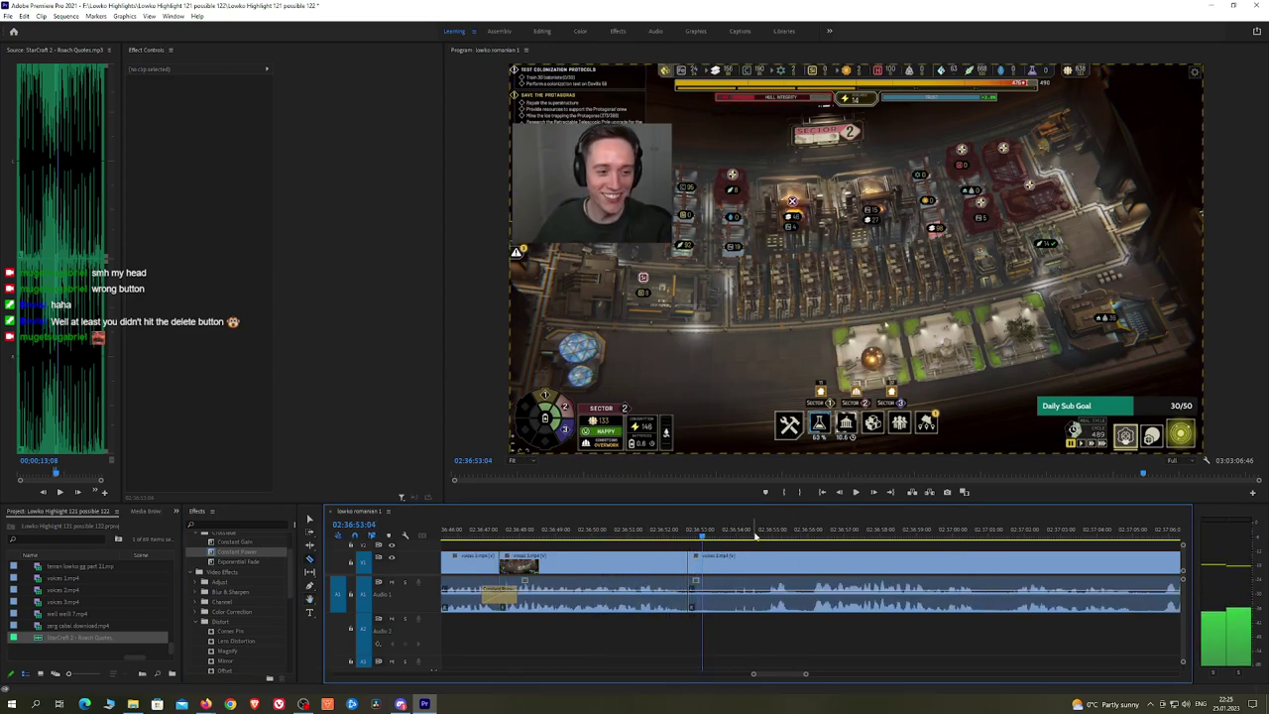
left_click(764, 532)
key("ctrl+z")
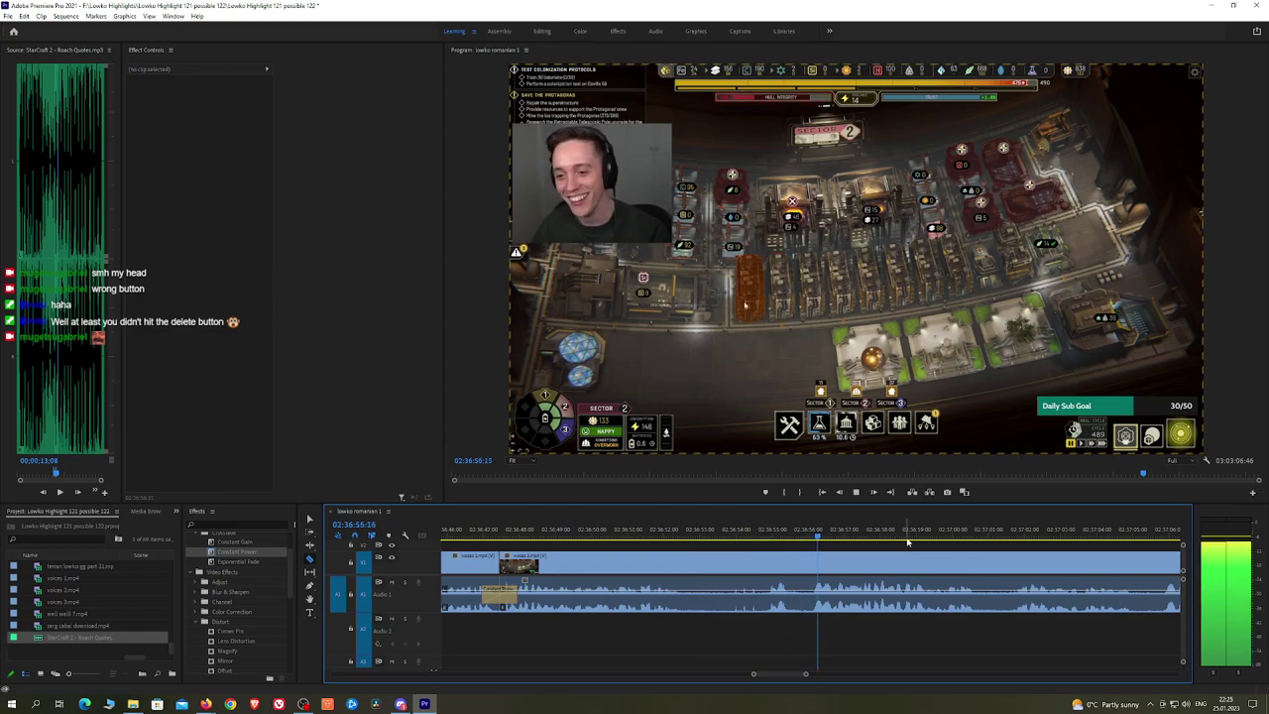
left_click_drag(1050, 563, 950, 562)
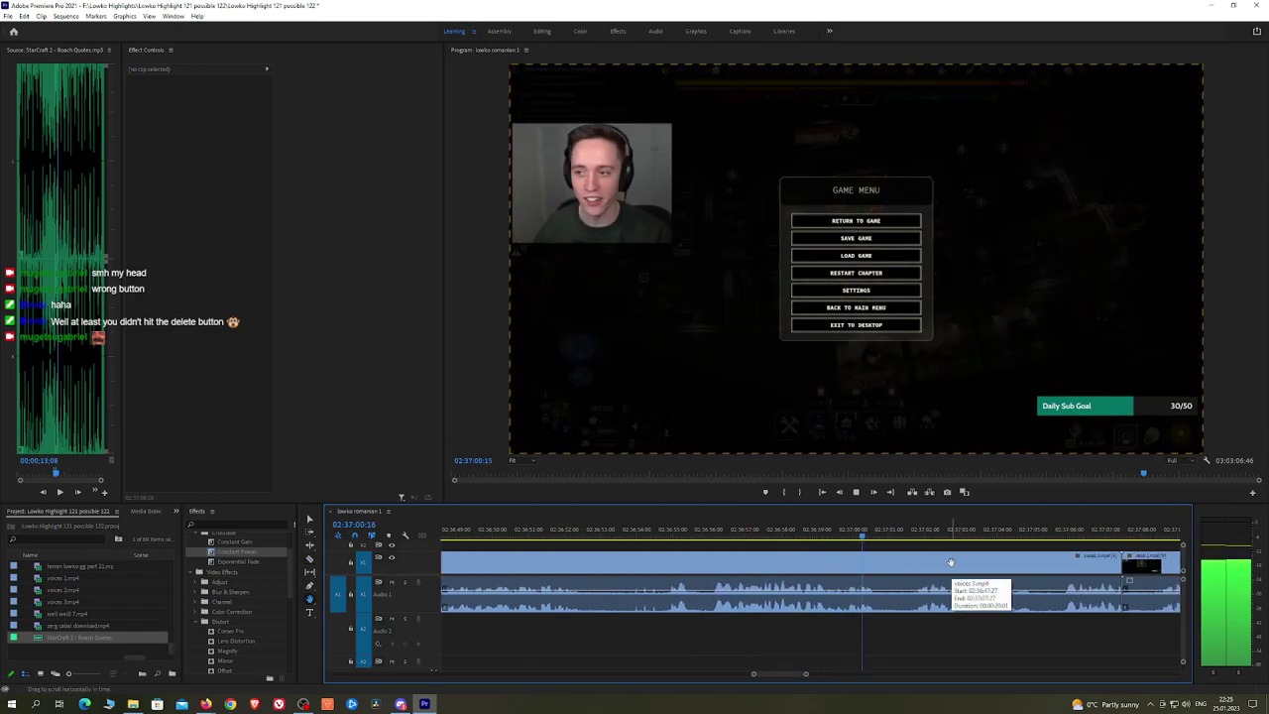
Step: Ripple delete the stretch before the game menu and the piece before the Paint drawing part
mouse_move(952, 561)
left_mouse_down()
mouse_move(805, 546)
mouse_move(716, 554)
left_mouse_up()
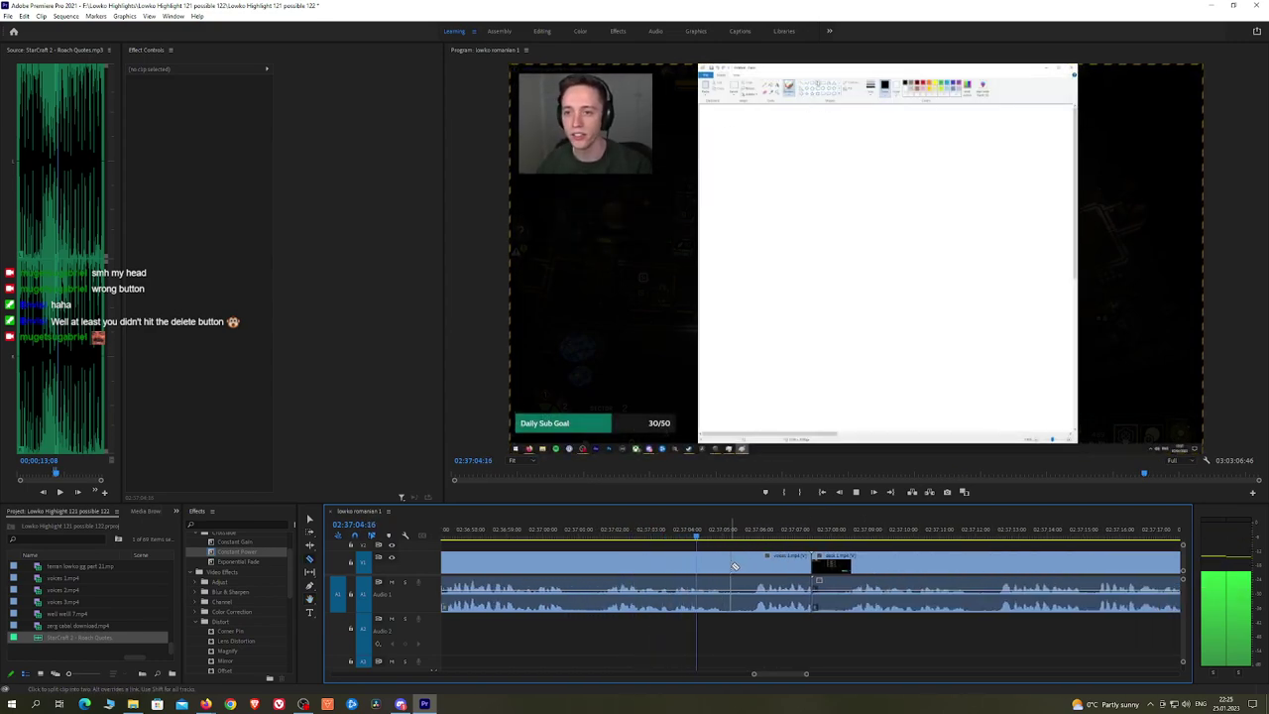
left_click(739, 563)
key("shift+Delete")
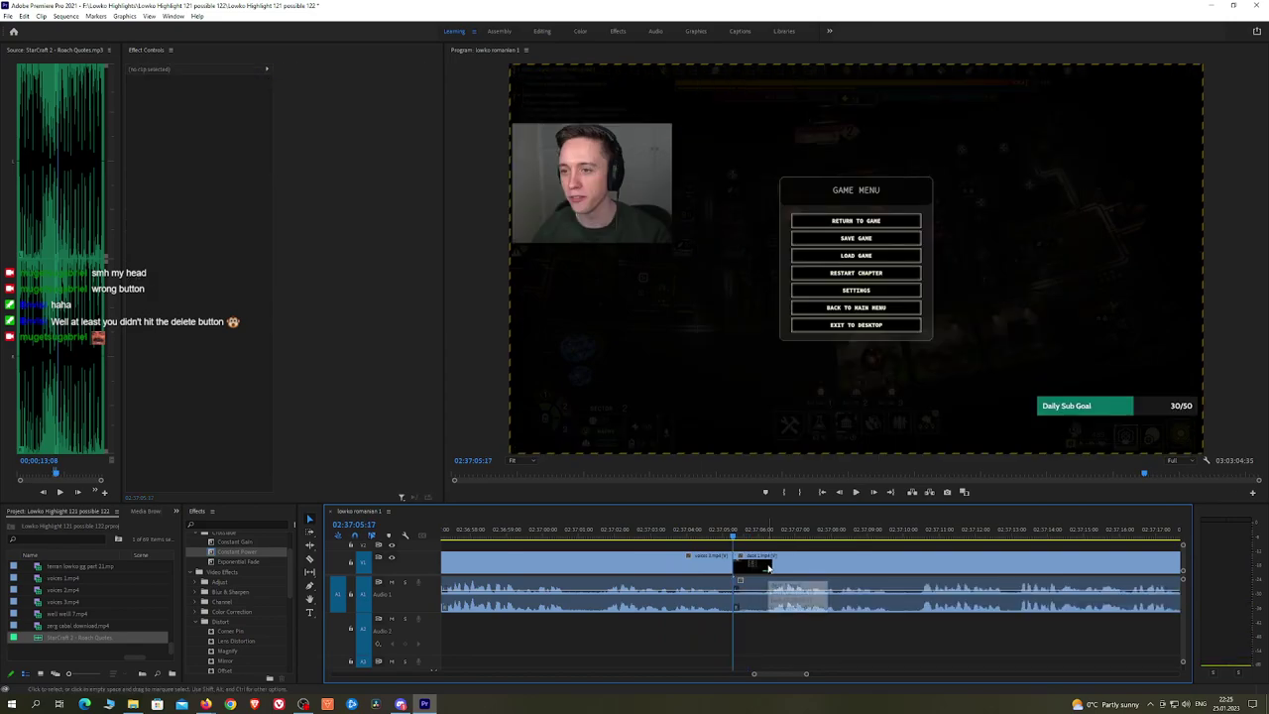
left_click(912, 529)
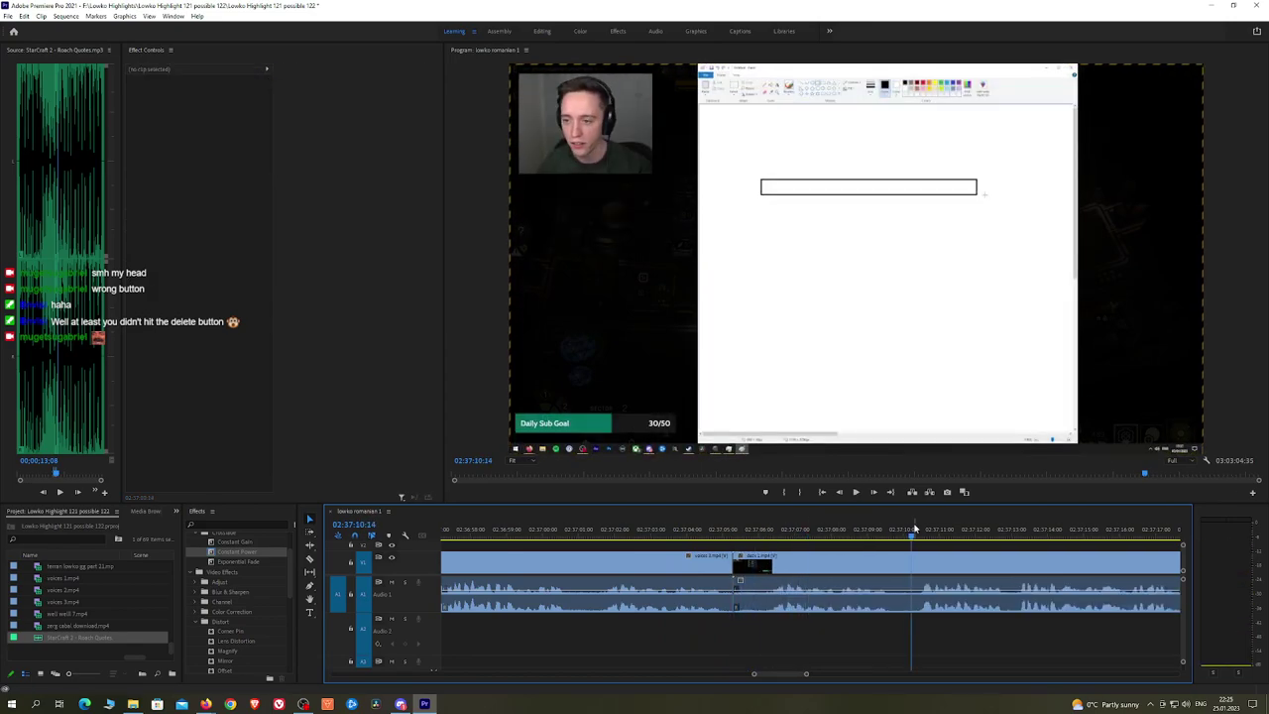
key("space")
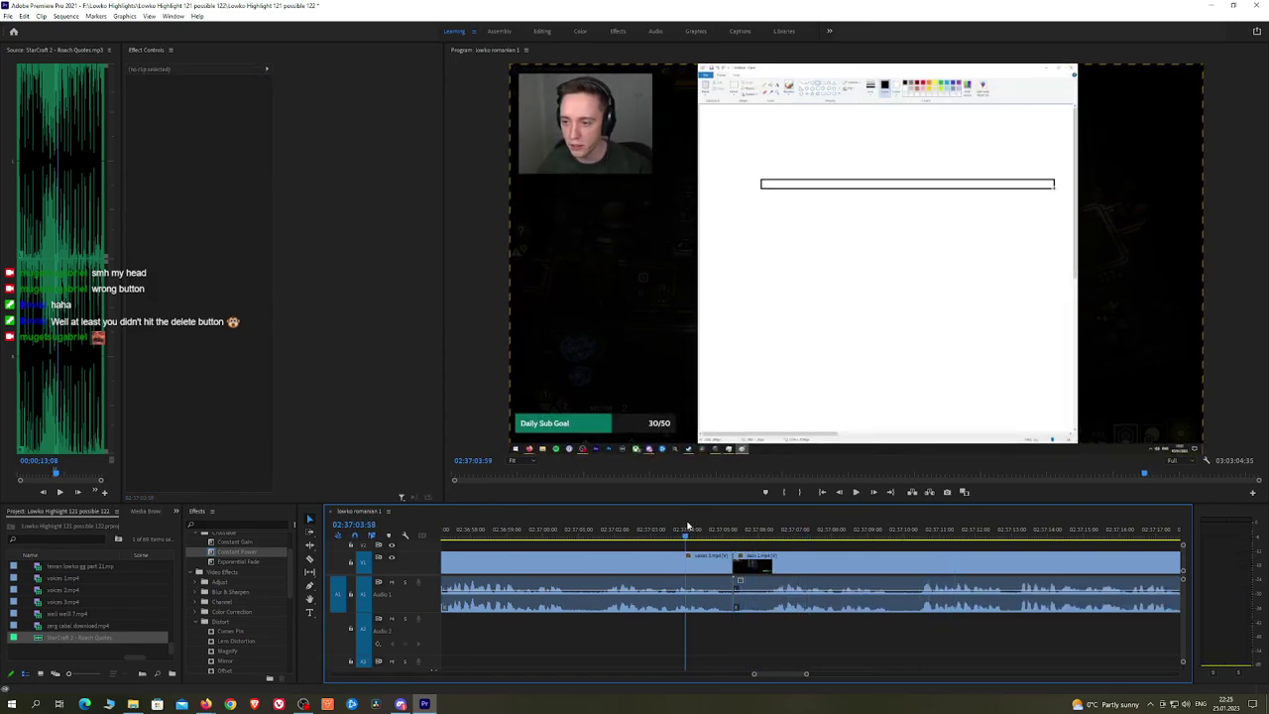
key("space")
key("space")
left_click(913, 530)
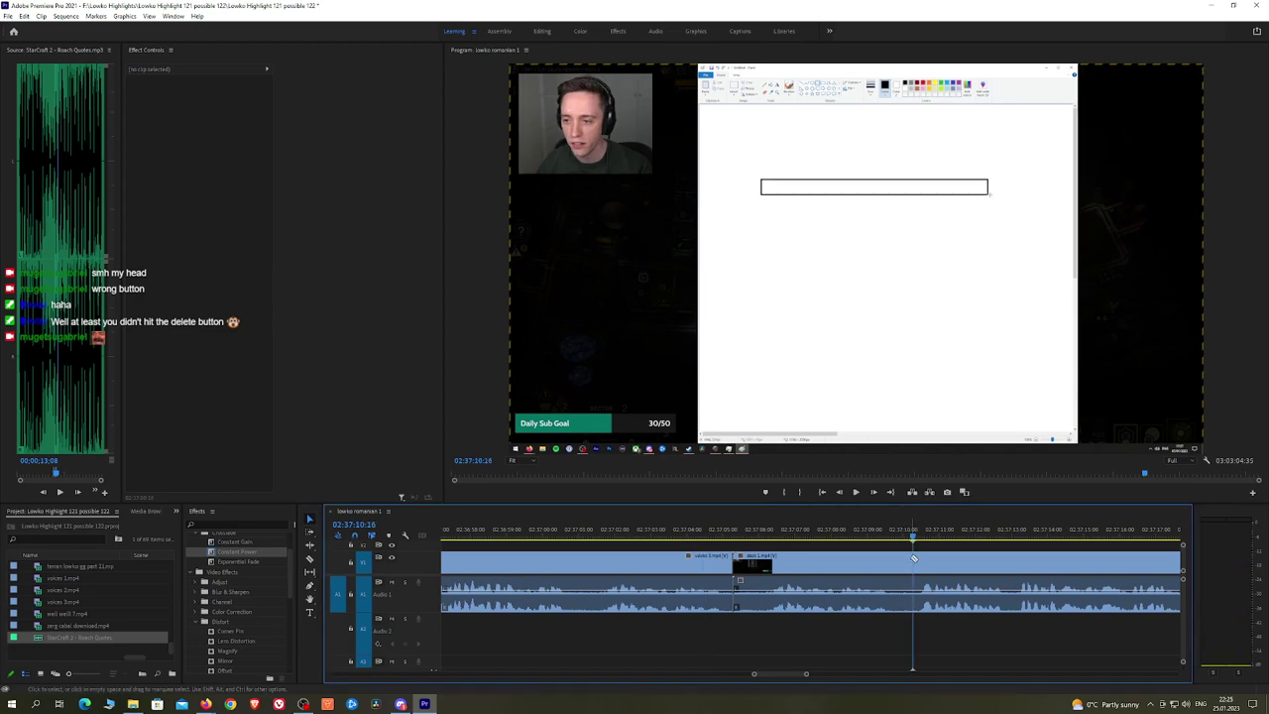
left_click(913, 558)
key("v")
left_click(879, 566)
key("shift+Delete")
key("space")
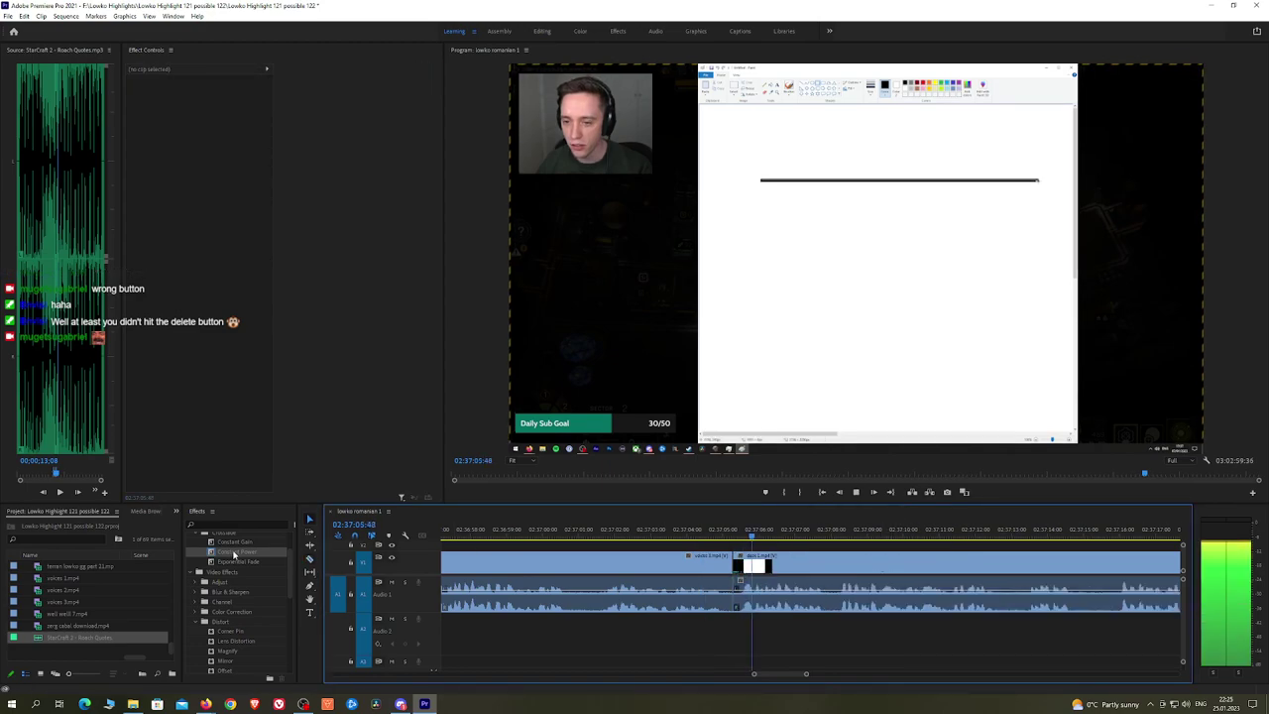
Step: Apply a Constant Power crossfade to the new audio edit
left_click_drag(235, 553, 734, 602)
key("h")
left_click_drag(990, 564, 876, 563)
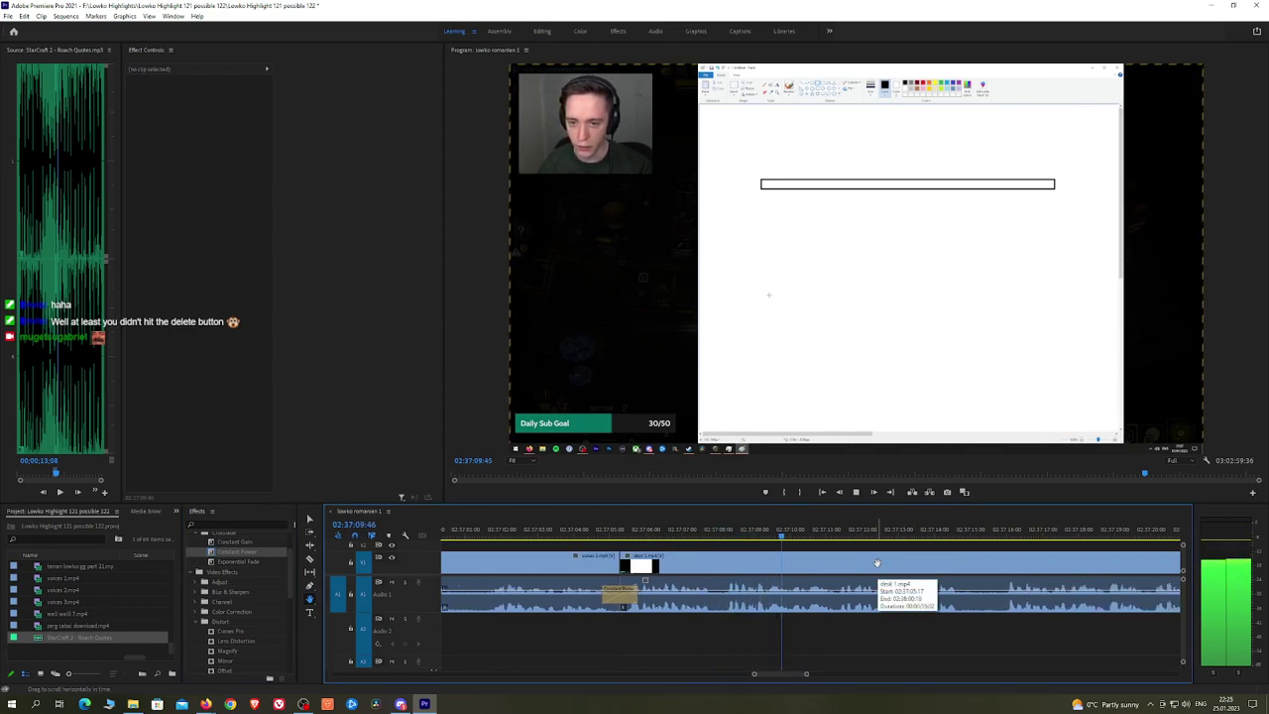
Step: Split the desk clip around a short dull part further along and ripple delete it
left_click_drag(976, 563, 841, 564)
left_click_drag(853, 564, 784, 565)
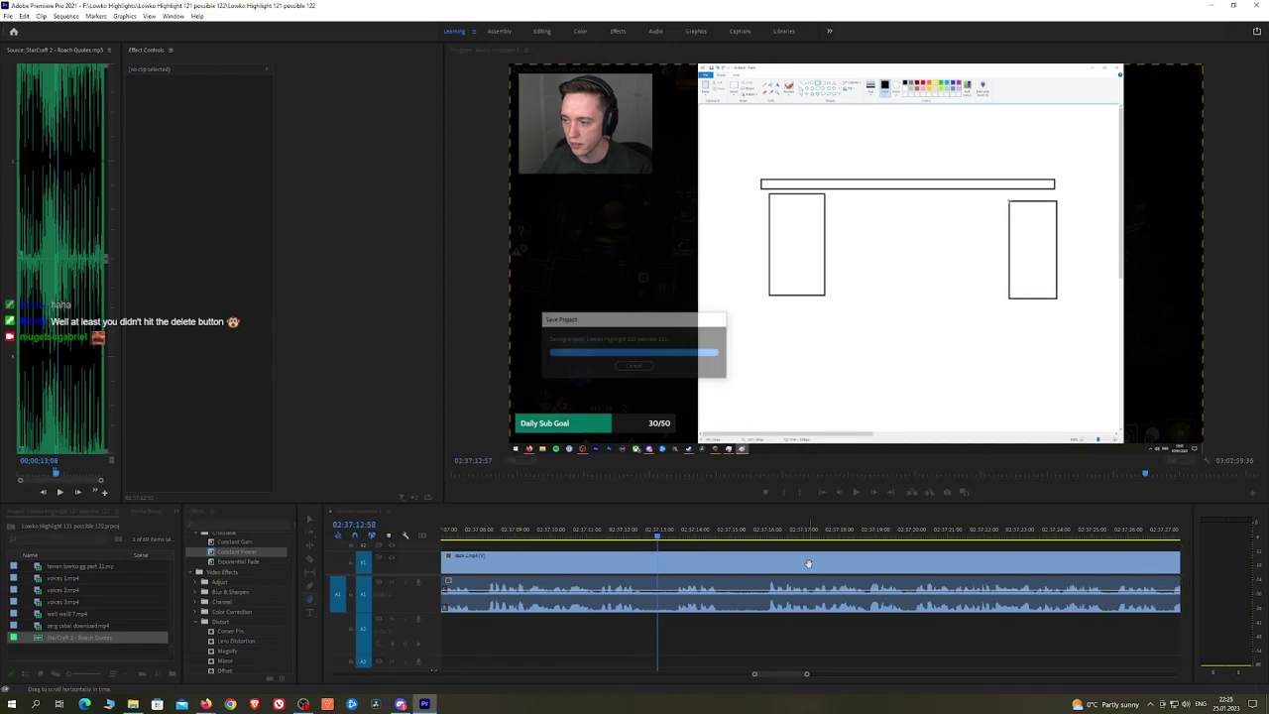
left_click_drag(808, 563, 690, 563)
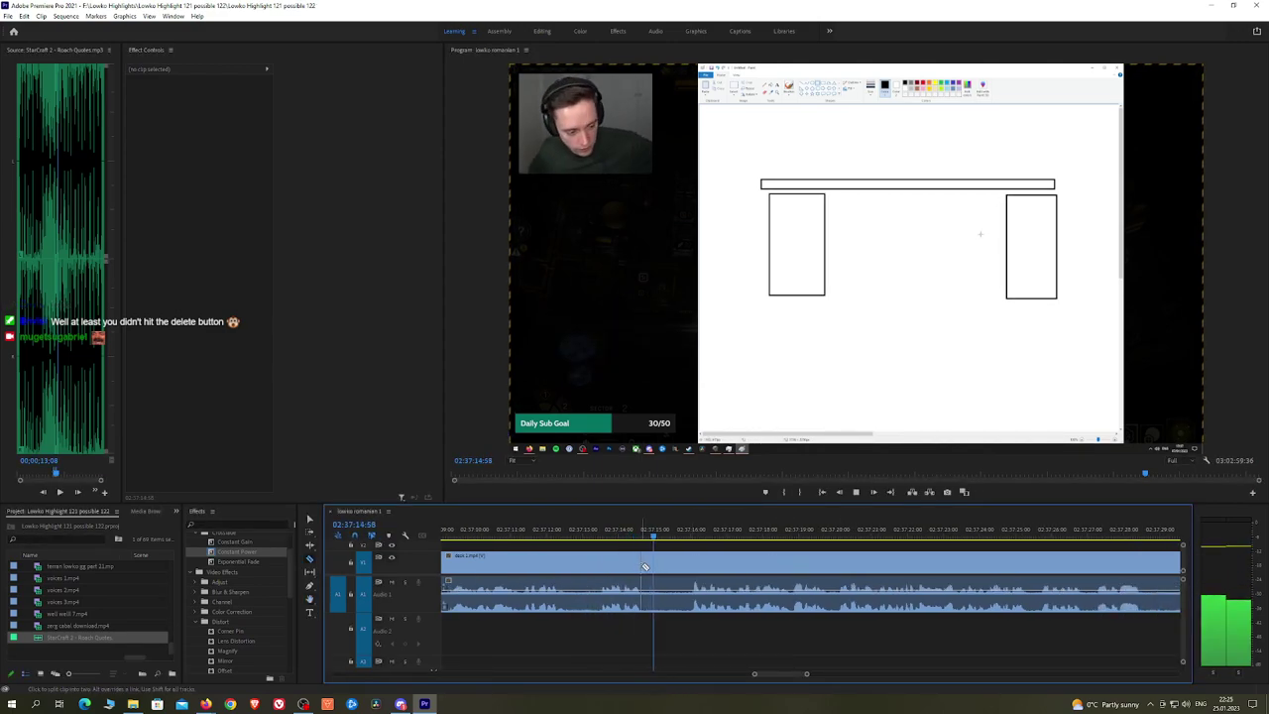
left_click(645, 566)
left_click(686, 564)
key("v")
left_click(670, 565)
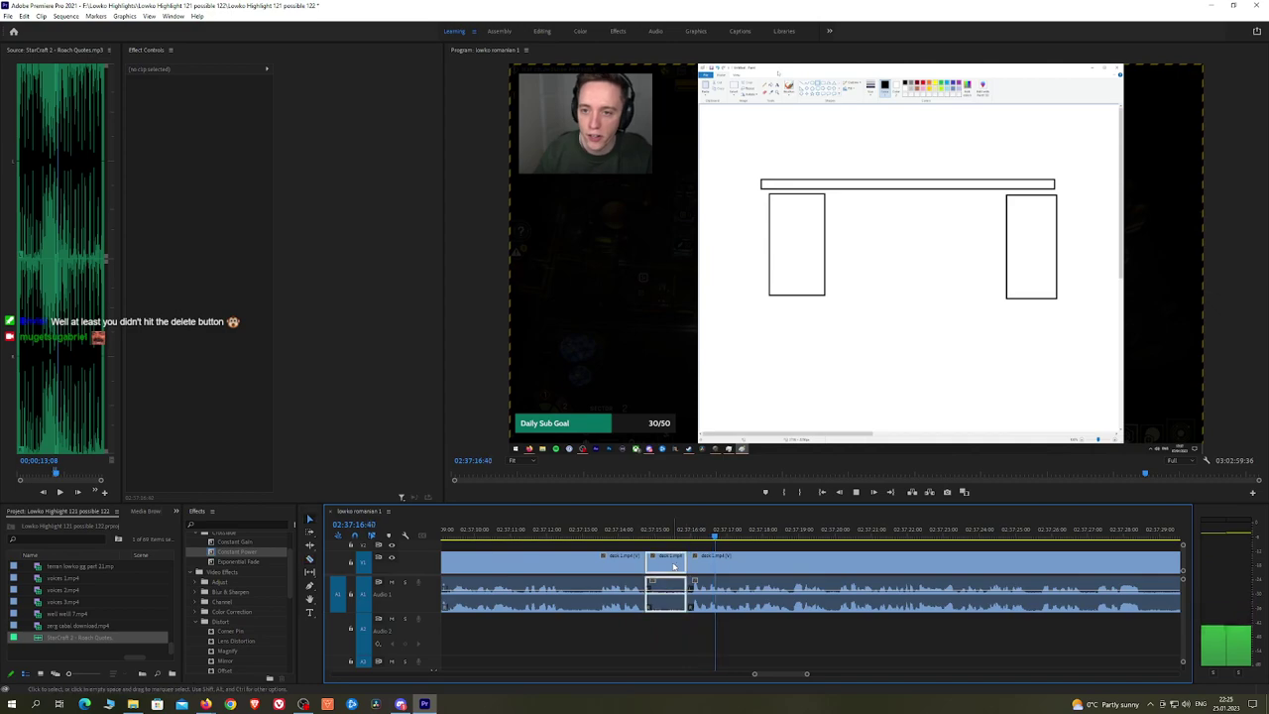
key("shift+Delete")
Step: Crossfade that audio cut with Constant Power and save the project
left_click_drag(258, 560, 650, 605)
key("h")
left_click_drag(957, 562, 866, 562)
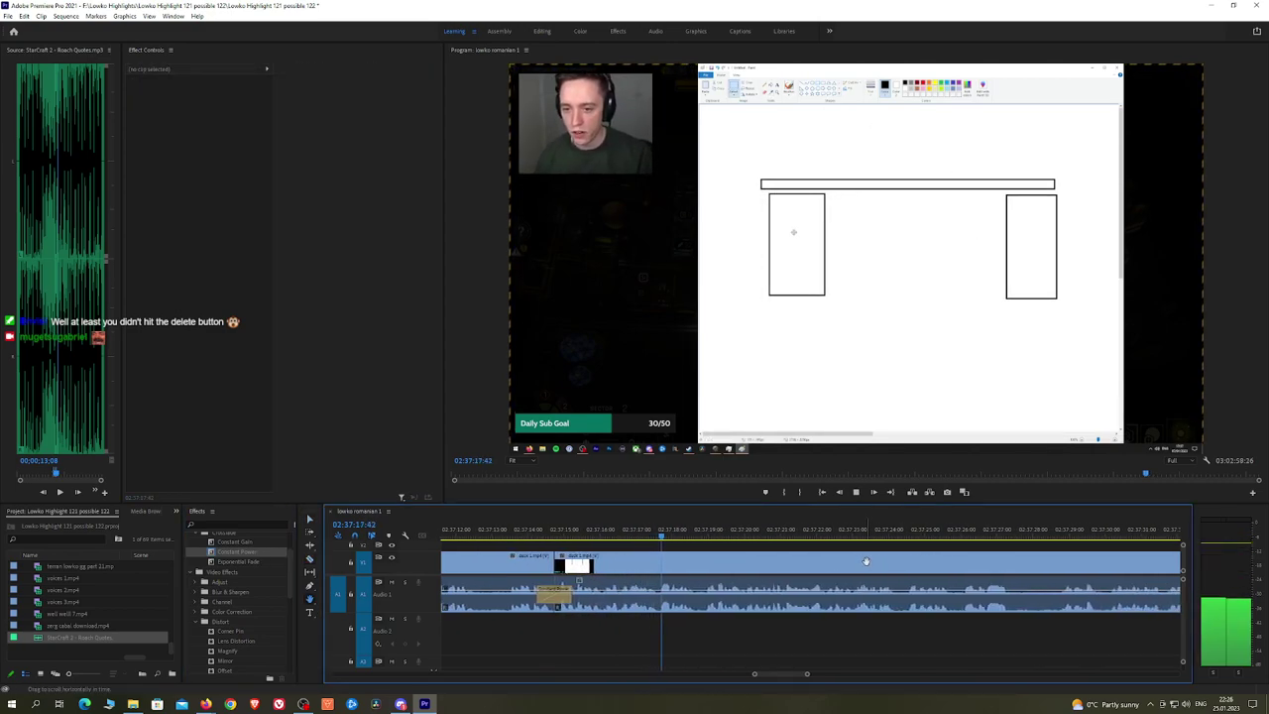
scroll(866, 561, "down", 1)
key("ctrl+s")
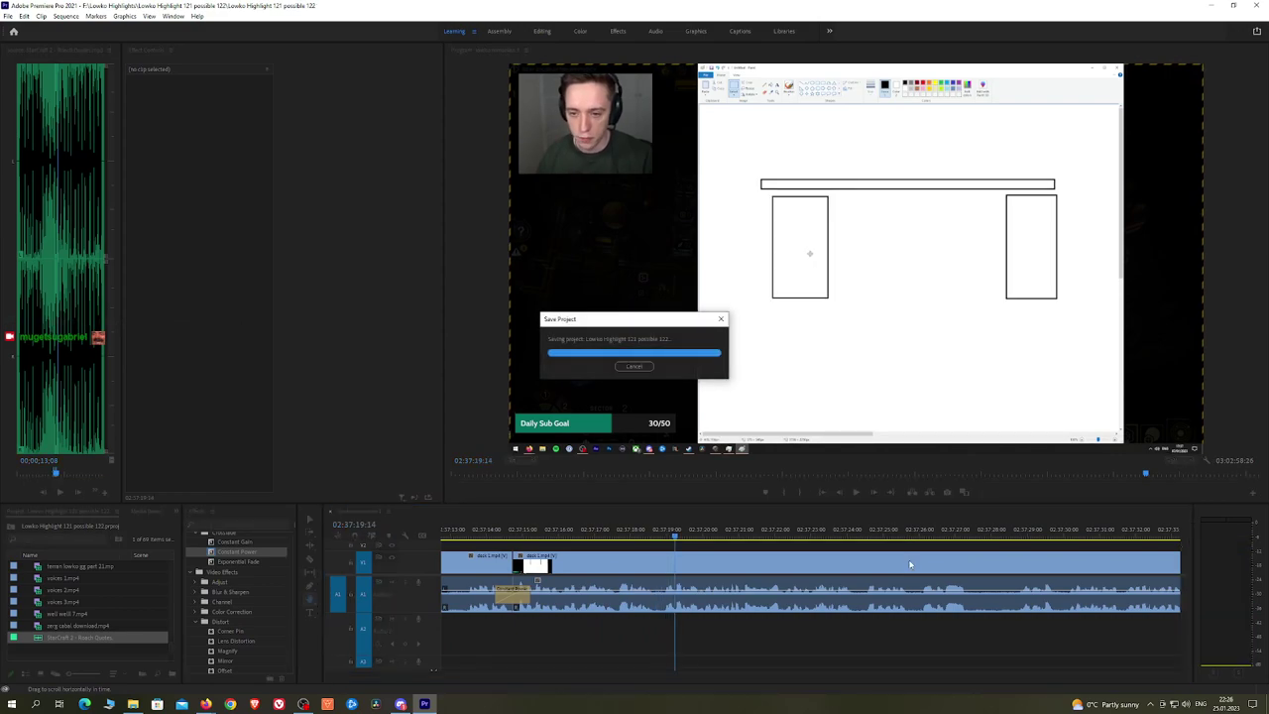
Step: Razor out another unwanted stretch of desk 1.mp4 near 02:37:26 and save again
scroll(903, 562, "down", 2)
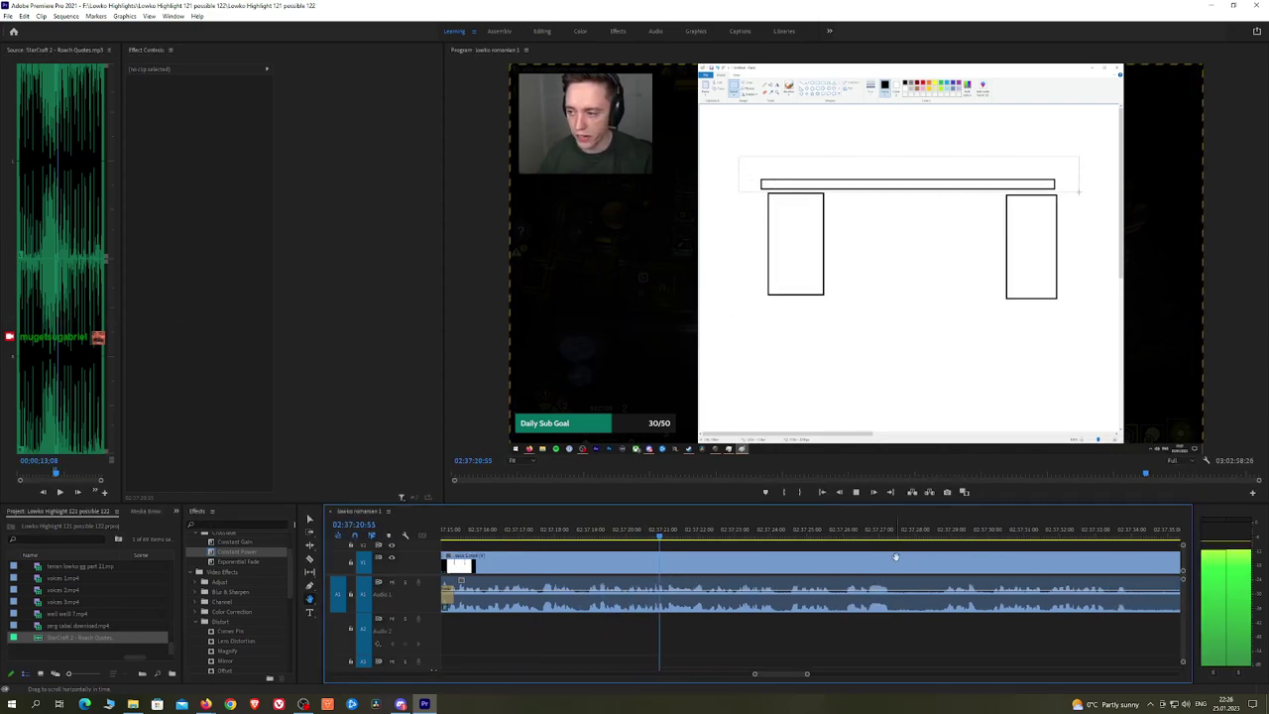
scroll(857, 564, "down", 1)
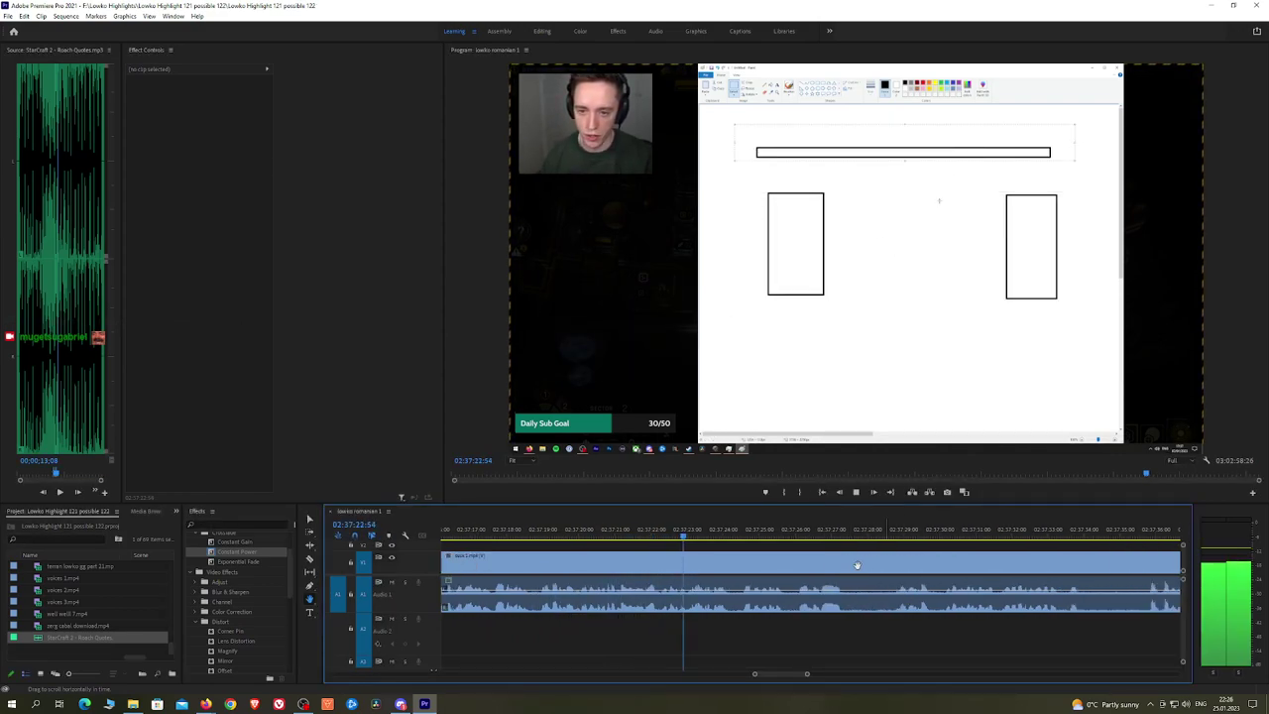
scroll(857, 564, "down", 3)
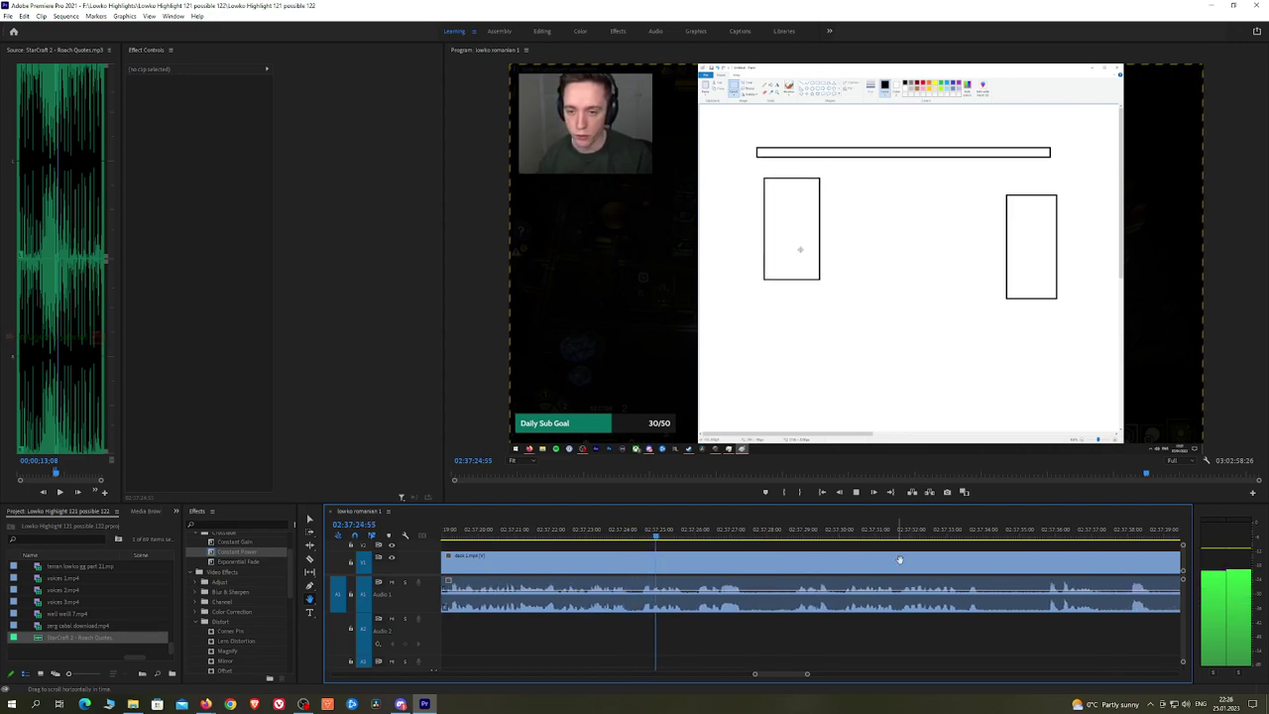
scroll(836, 558, "down", 2)
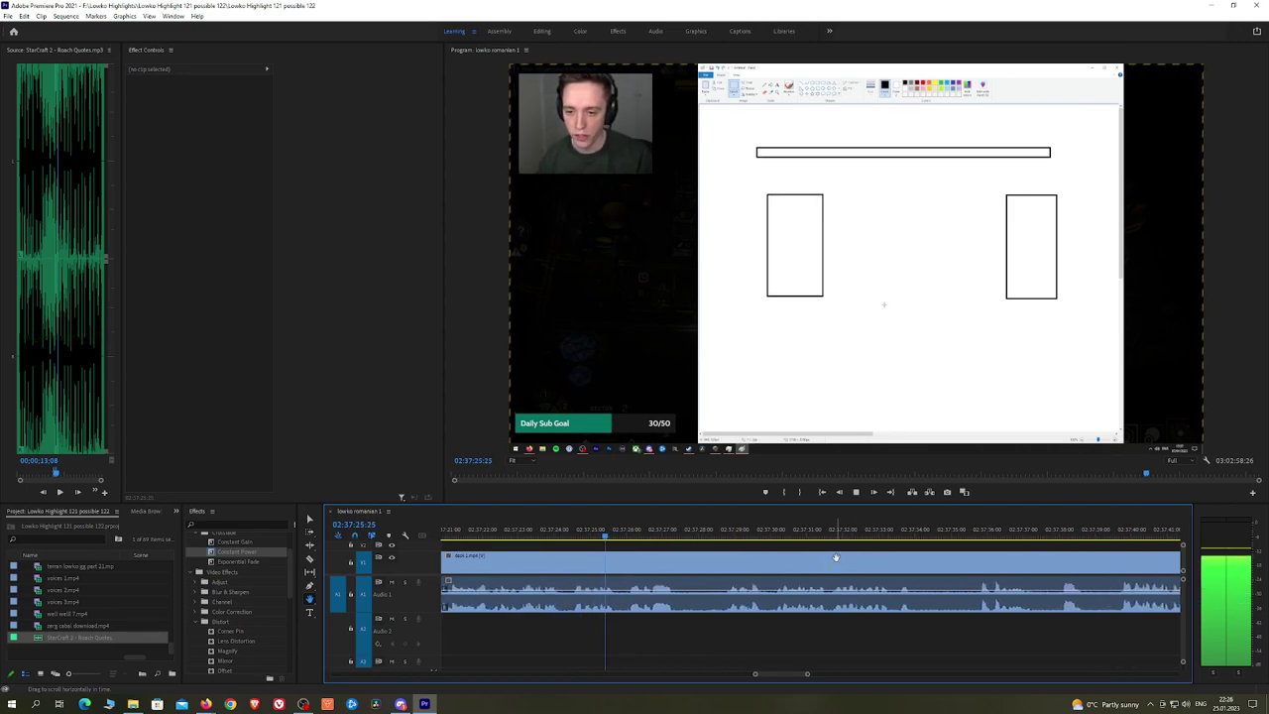
key("c")
left_click(627, 561)
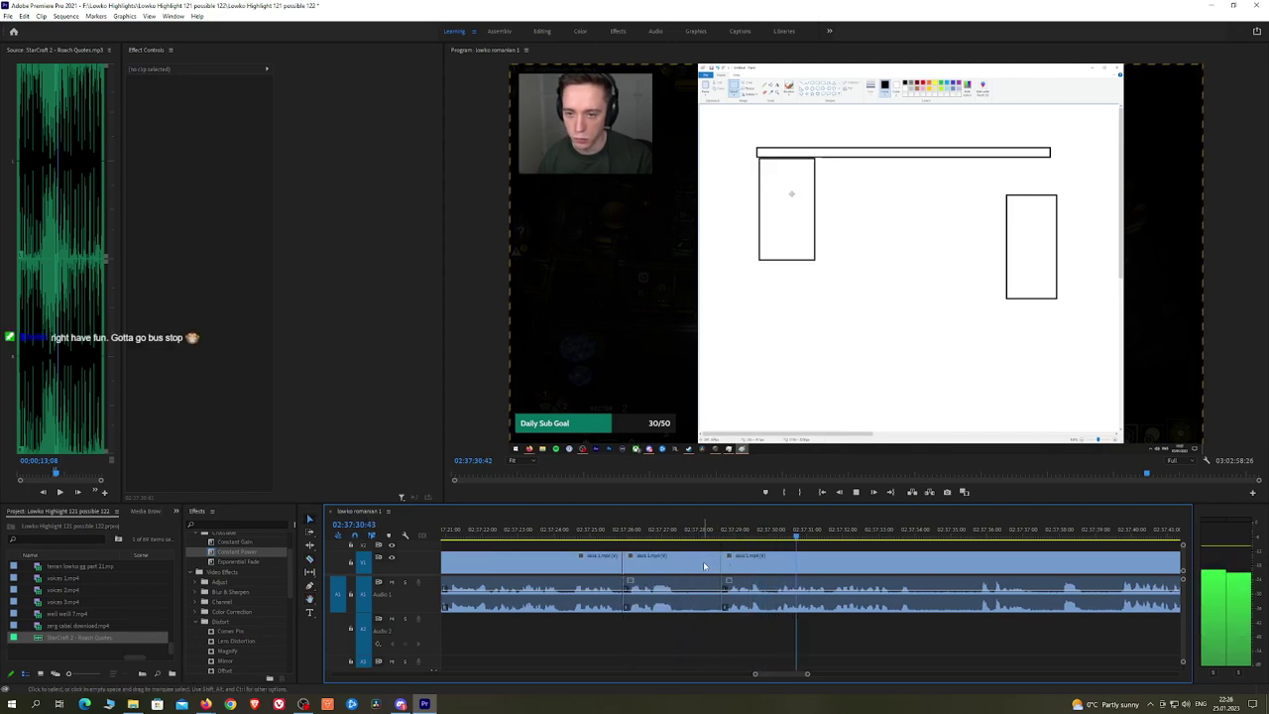
key("v")
left_click(704, 565)
key("shift+Delete")
key("ctrl+s")
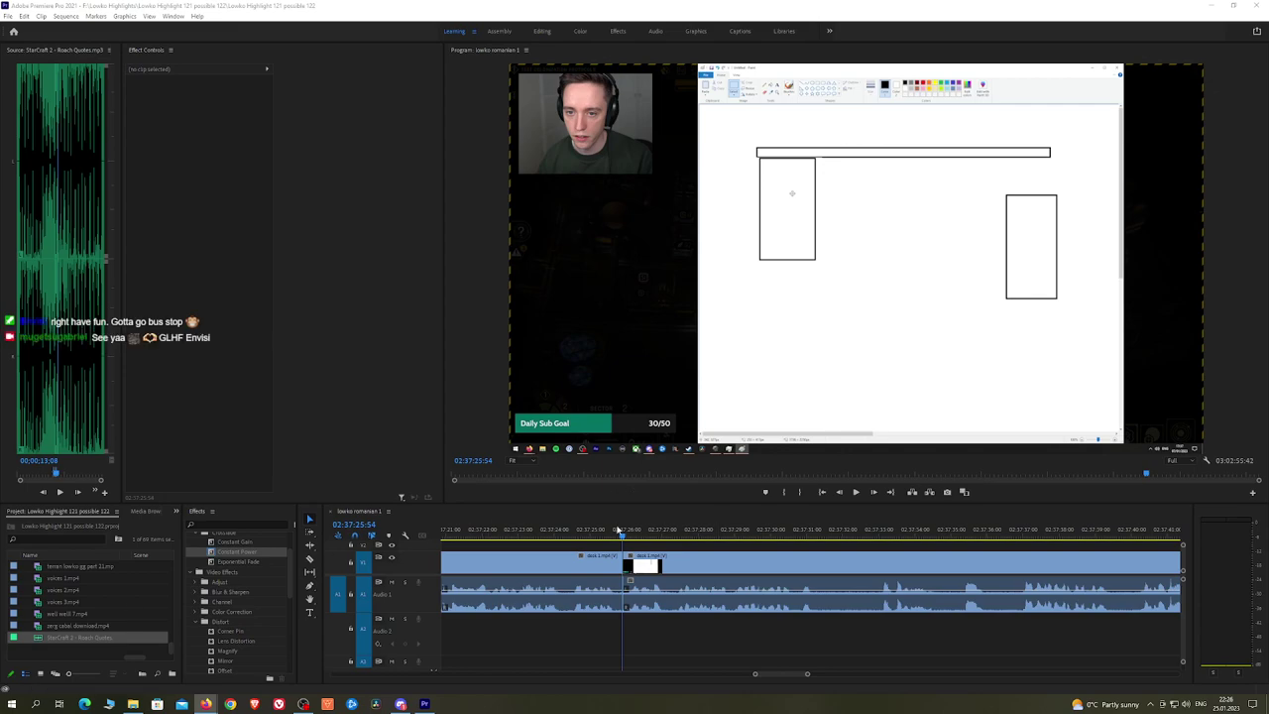
Step: Add a Constant Power crossfade on the latest audio cut and replay it to check
left_click(617, 531)
key("space")
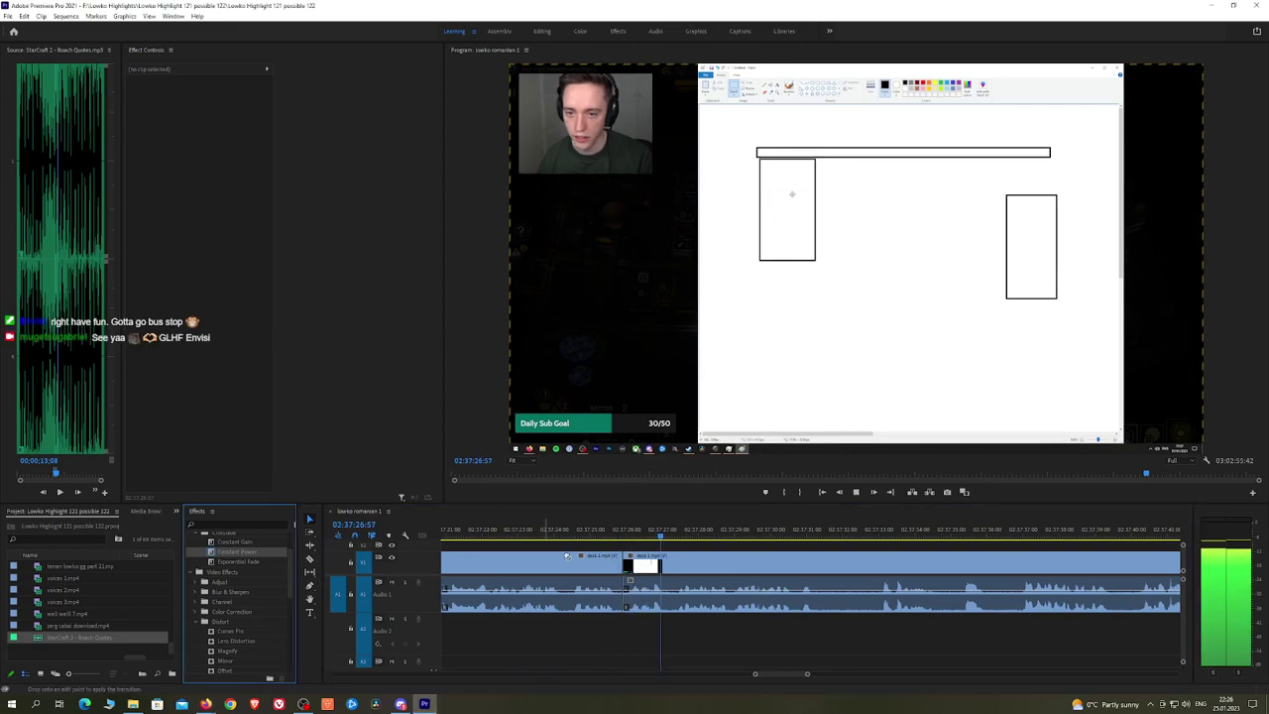
left_click_drag(567, 556, 624, 594)
left_click(604, 535)
key("space")
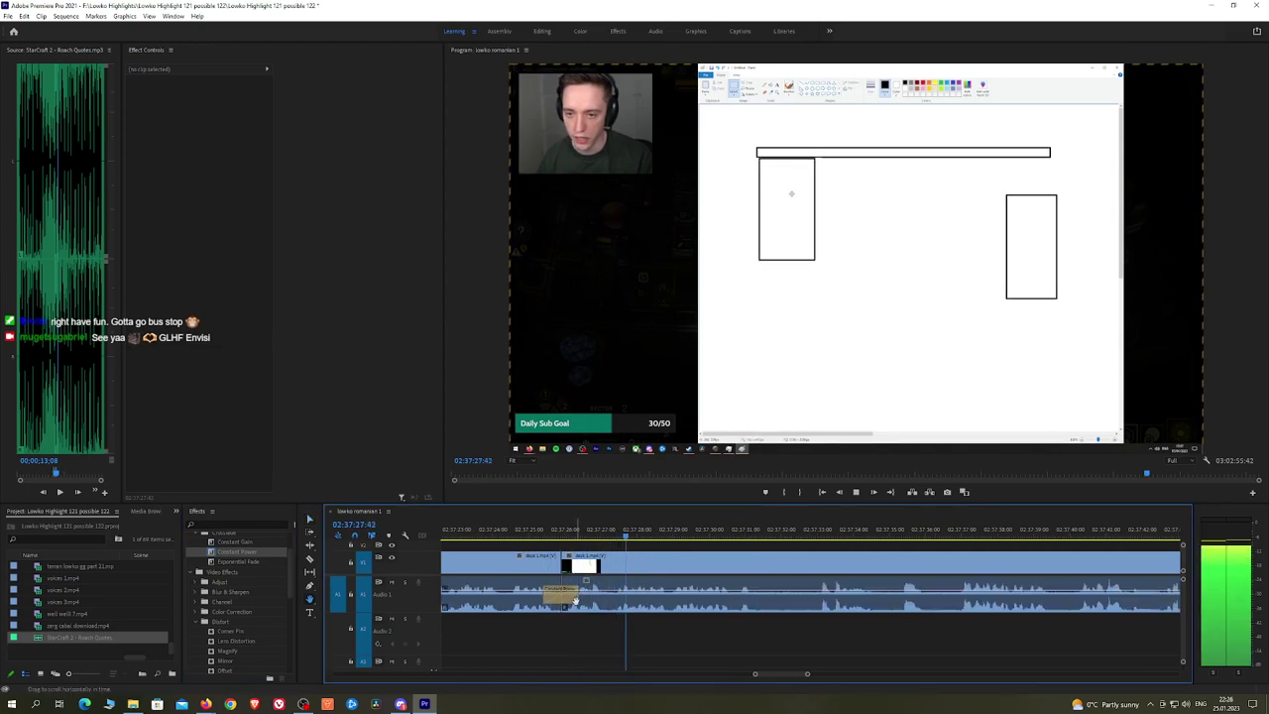
left_click(561, 593)
left_click(546, 533)
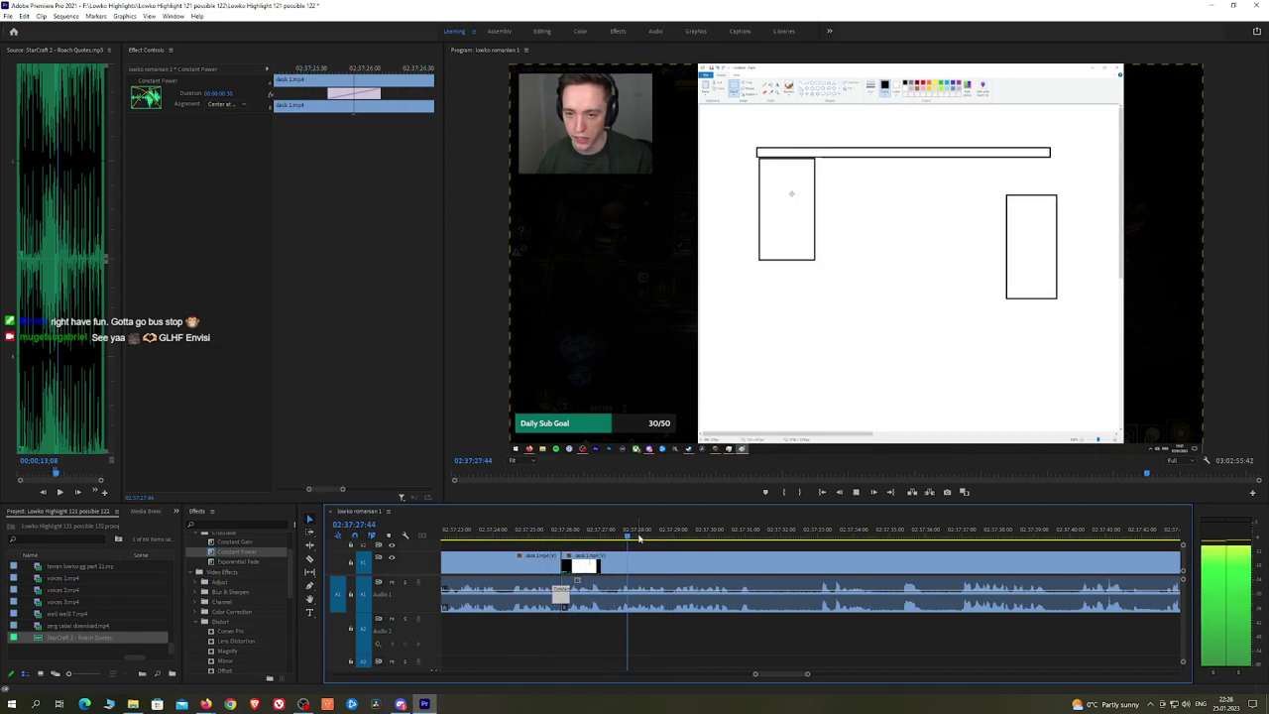
key("space")
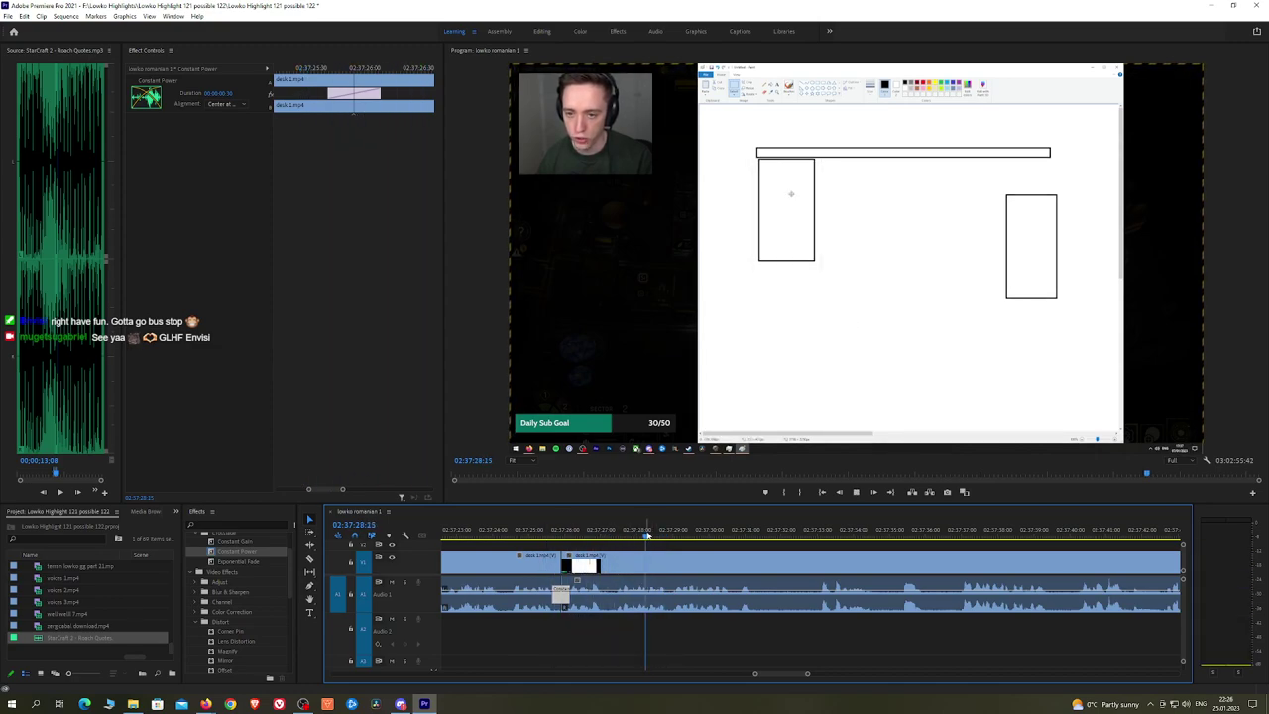
Step: Split the desk clip once more at the playhead and select the short piece
left_click(656, 536)
key("space")
key("space")
left_click(674, 566)
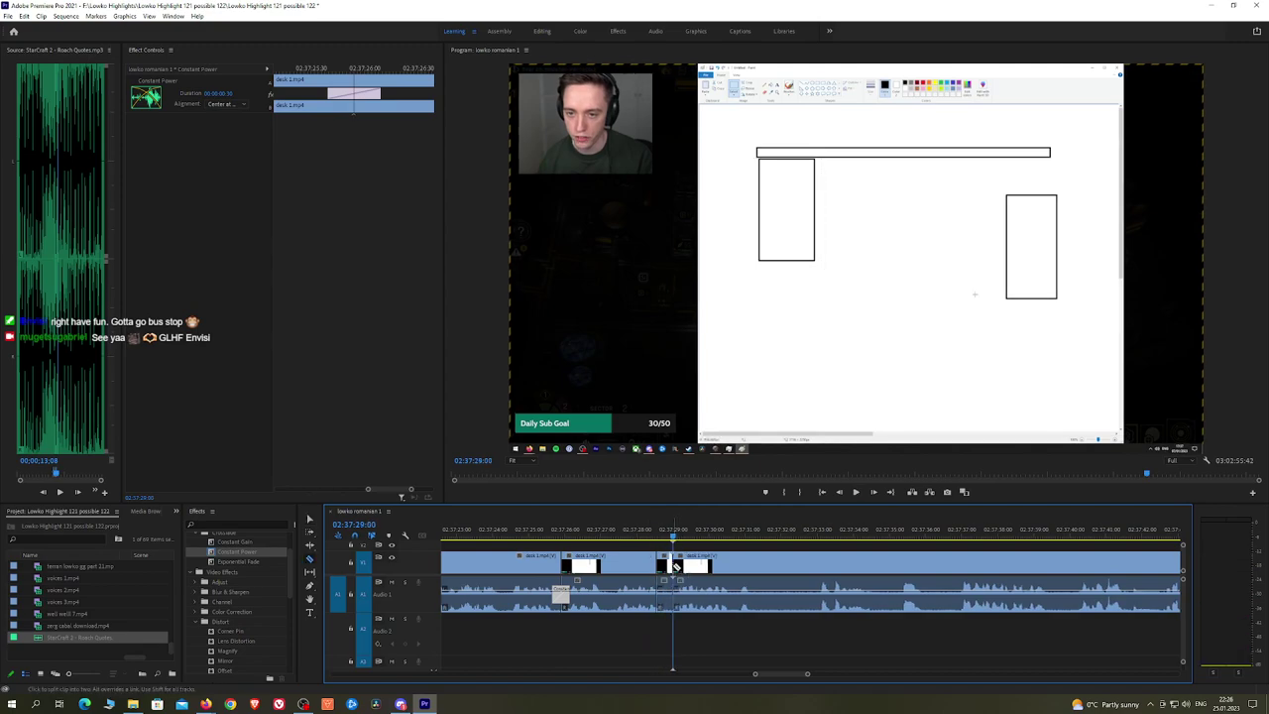
left_click(666, 595)
Step: Place StarCraft 2 - Roach Quotes on Audio 2 and lower its volume level
left_click_drag(44, 639, 662, 644)
left_click(205, 111)
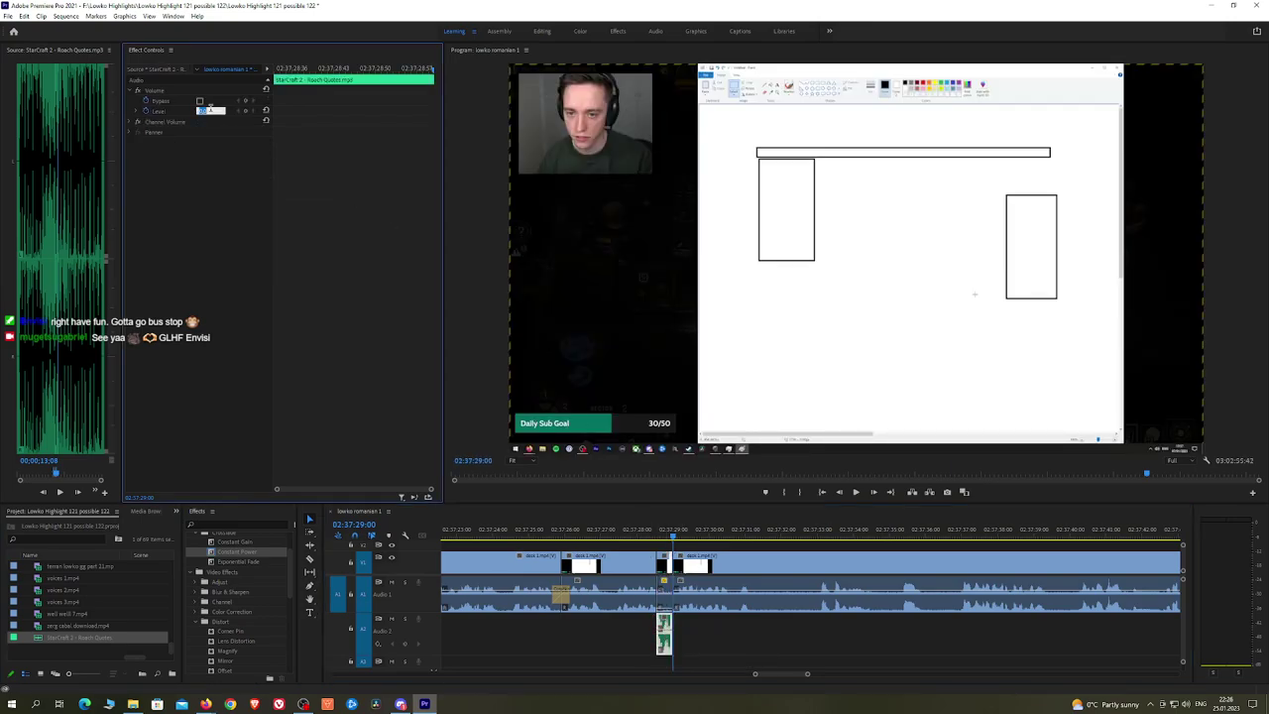
key("space")
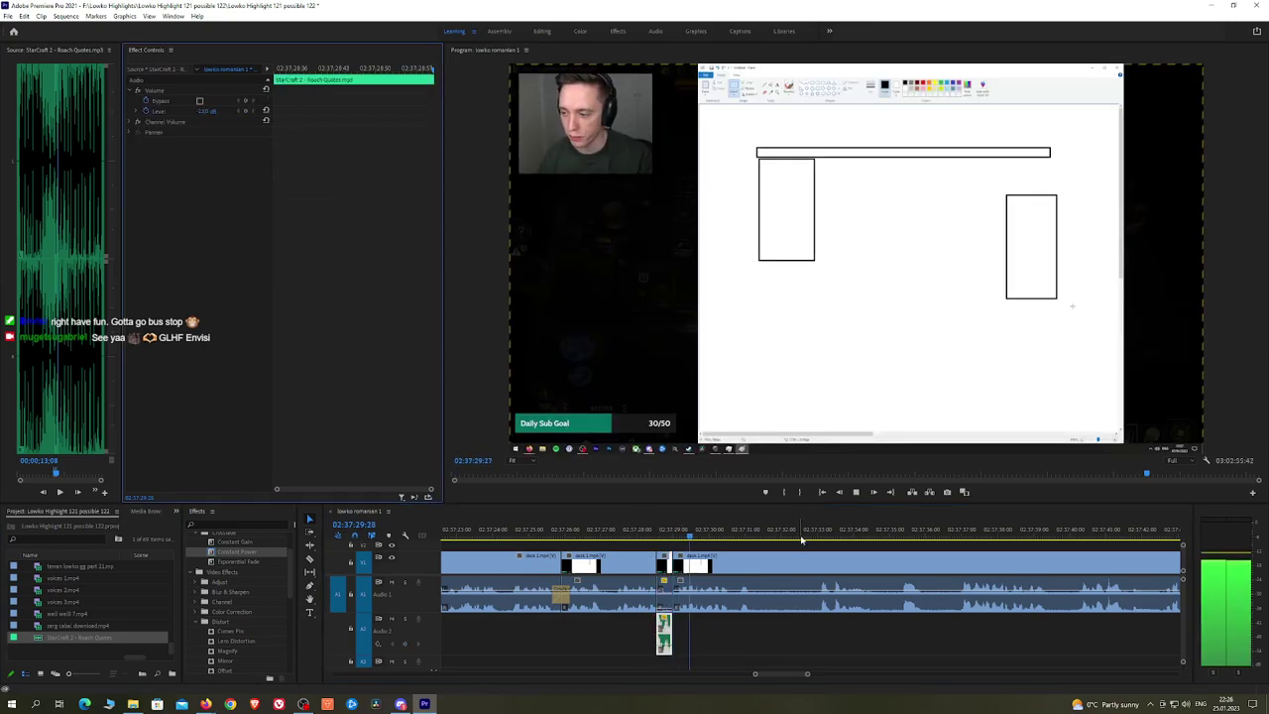
left_click(828, 543)
key("h")
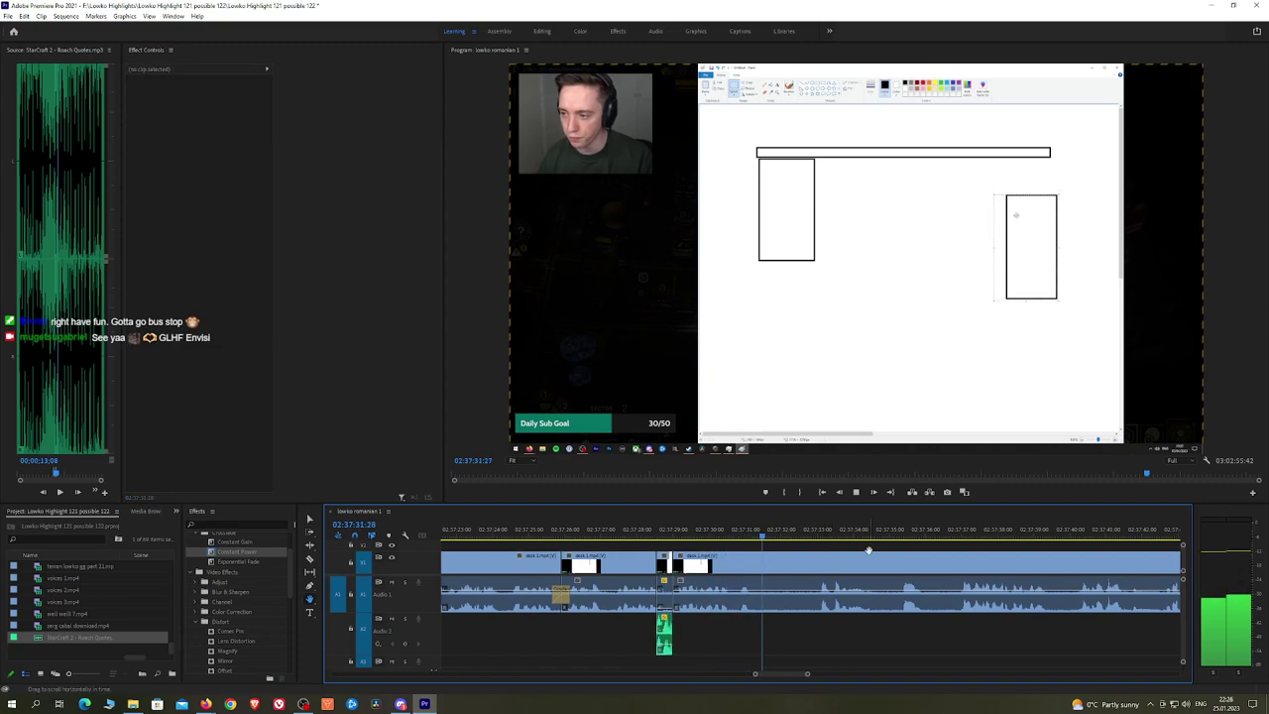
left_click_drag(883, 544, 678, 542)
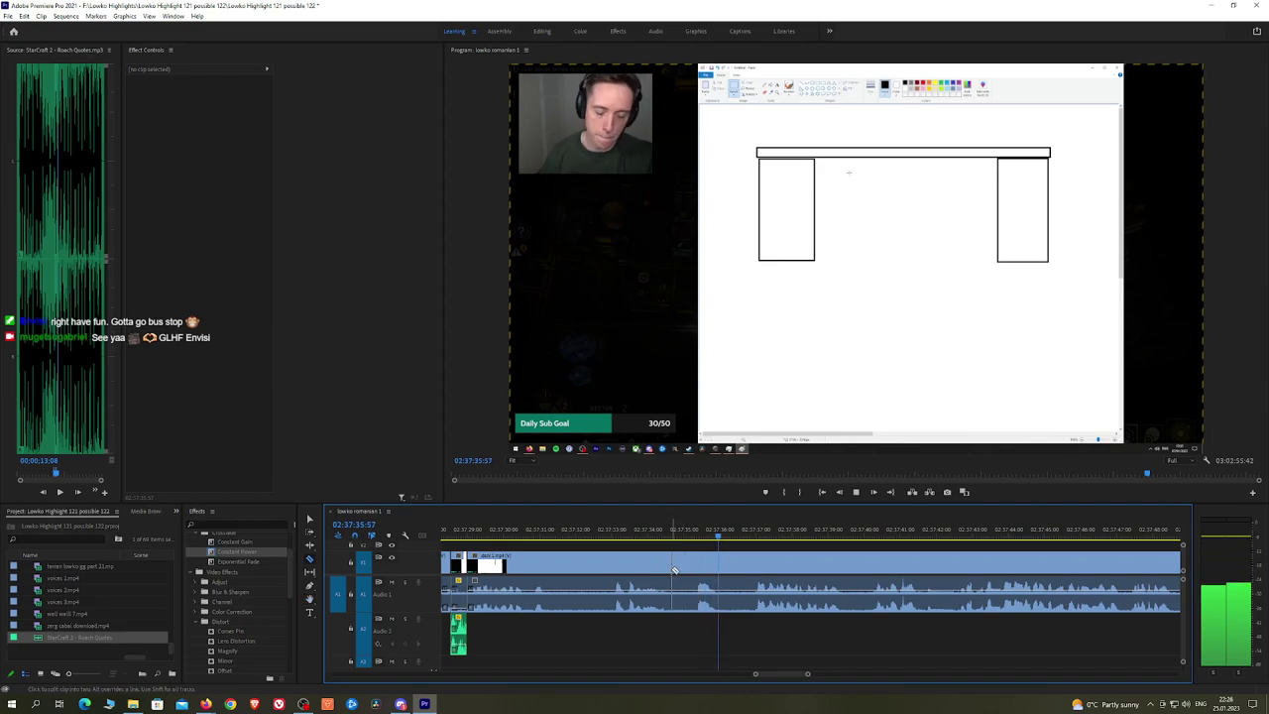
Step: Cut out a dull stretch of drawing footage and crossfade its audio join with Constant Power
left_click(672, 570)
left_click(750, 565)
key("v")
left_click(736, 564)
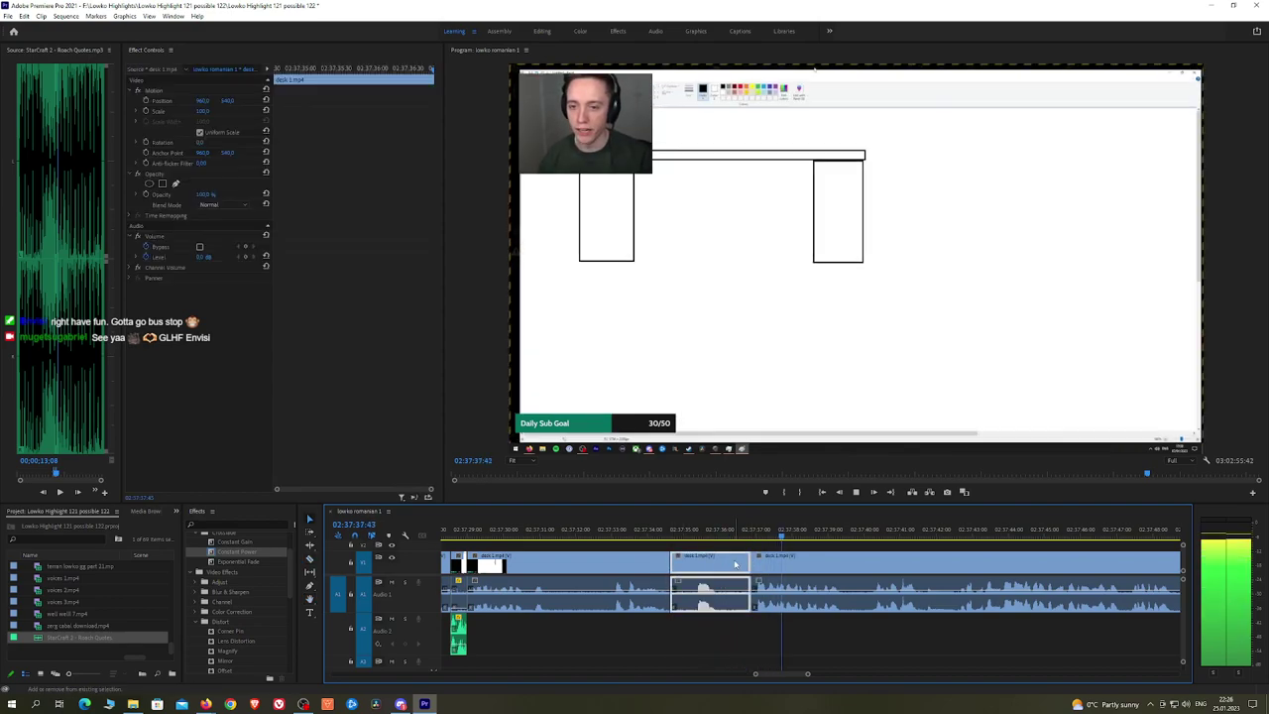
key("shift+Delete")
left_click_drag(237, 551, 671, 599)
Step: Split the clip at a later playhead position and ripple delete the following piece
key("h")
left_click_drag(869, 558, 809, 555)
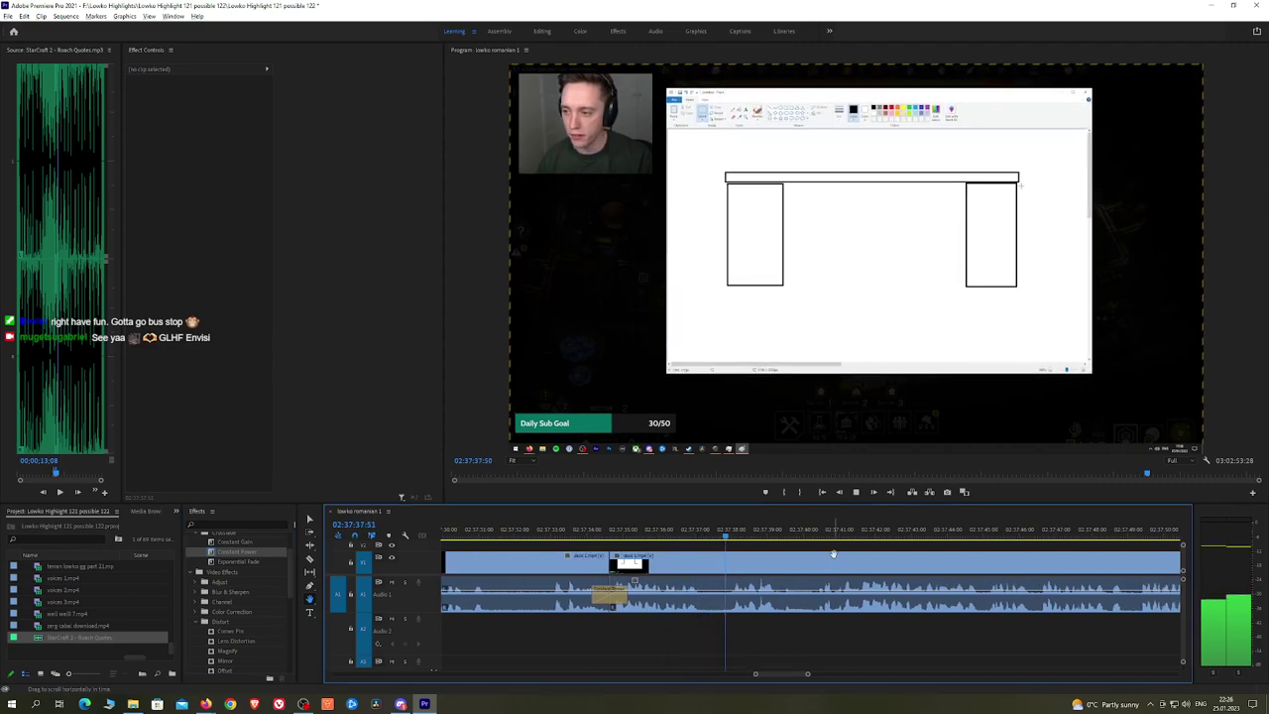
scroll(858, 553, "down", 6)
scroll(905, 551, "up", 4)
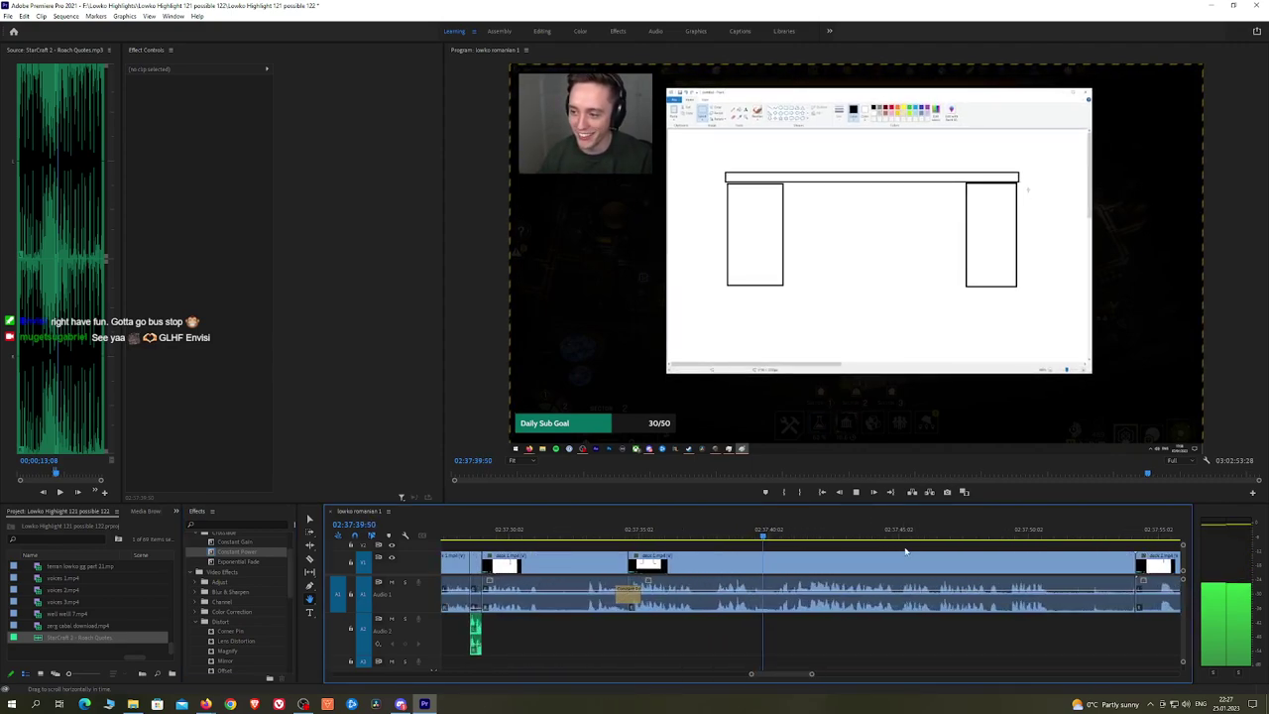
left_click_drag(1032, 573, 820, 551)
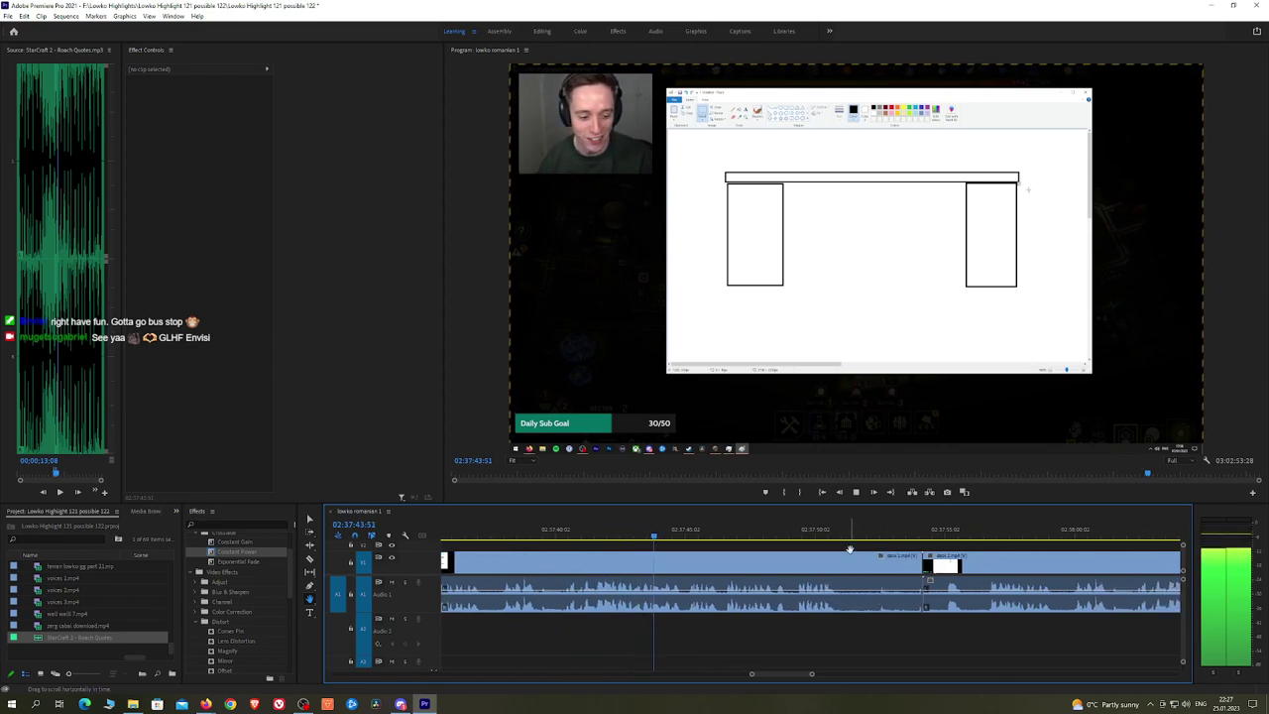
left_click_drag(900, 558, 748, 549)
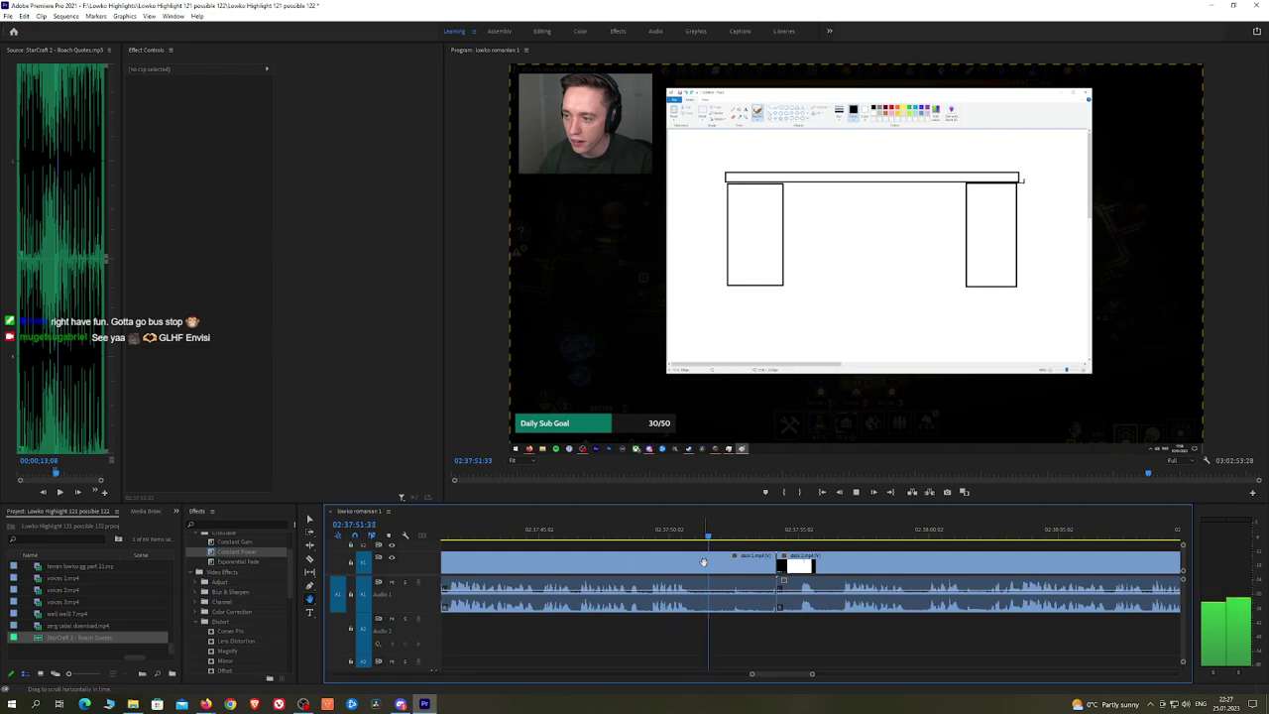
key("space")
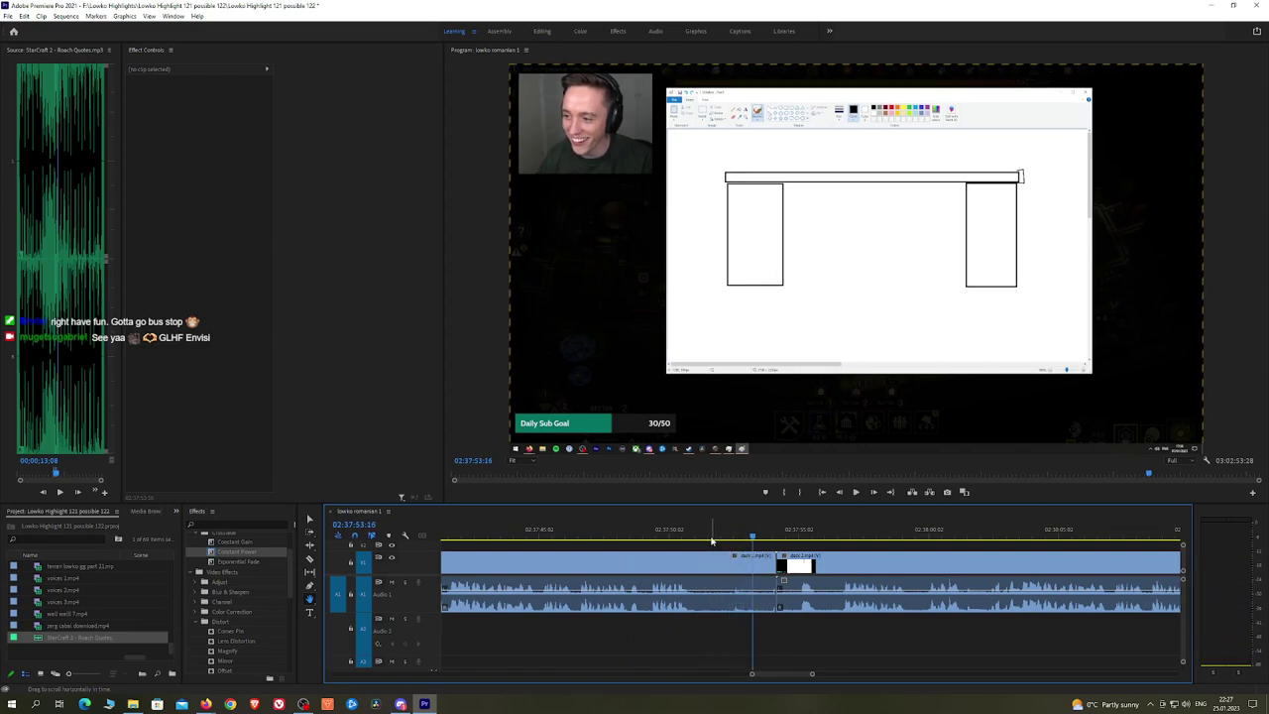
left_click(689, 537)
key("c")
left_click(691, 568)
key("v")
left_click(717, 567)
key("shift+Delete")
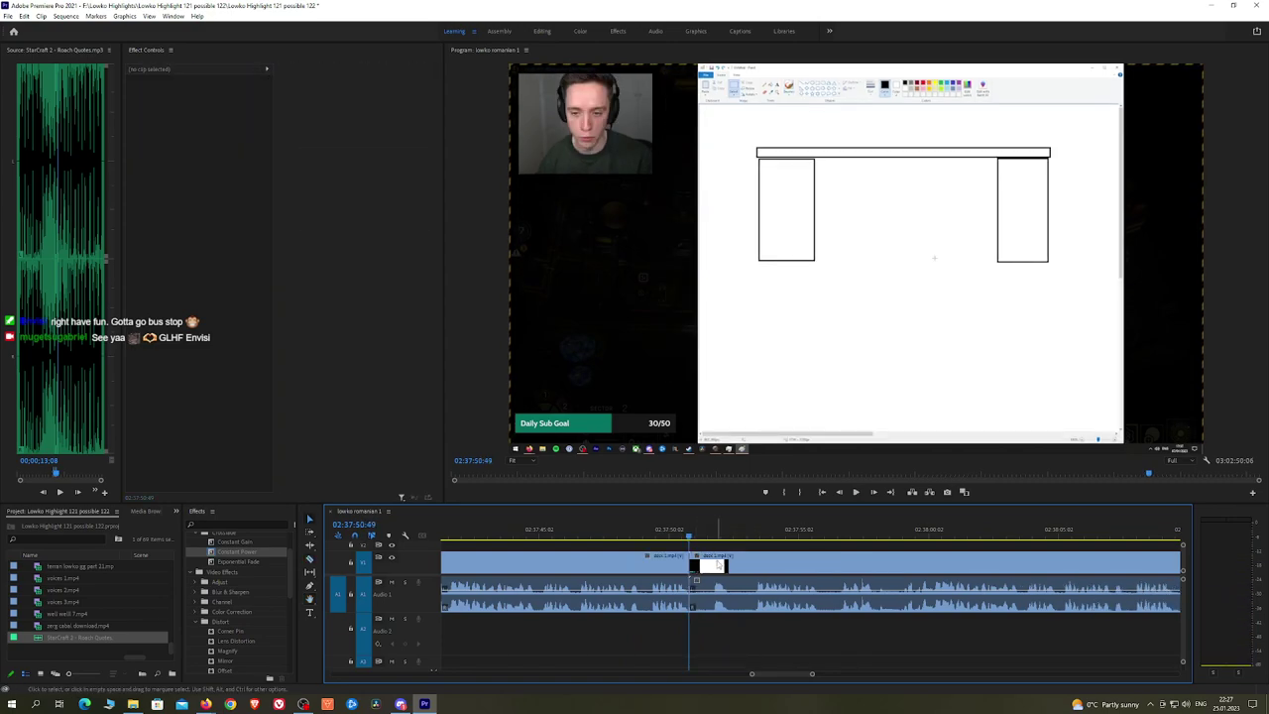
Step: Review the cut, then scrub to 02:38:10:29 and split the clip there
key("space")
left_click(872, 537)
left_click_drag(875, 539, 827, 529)
key("space")
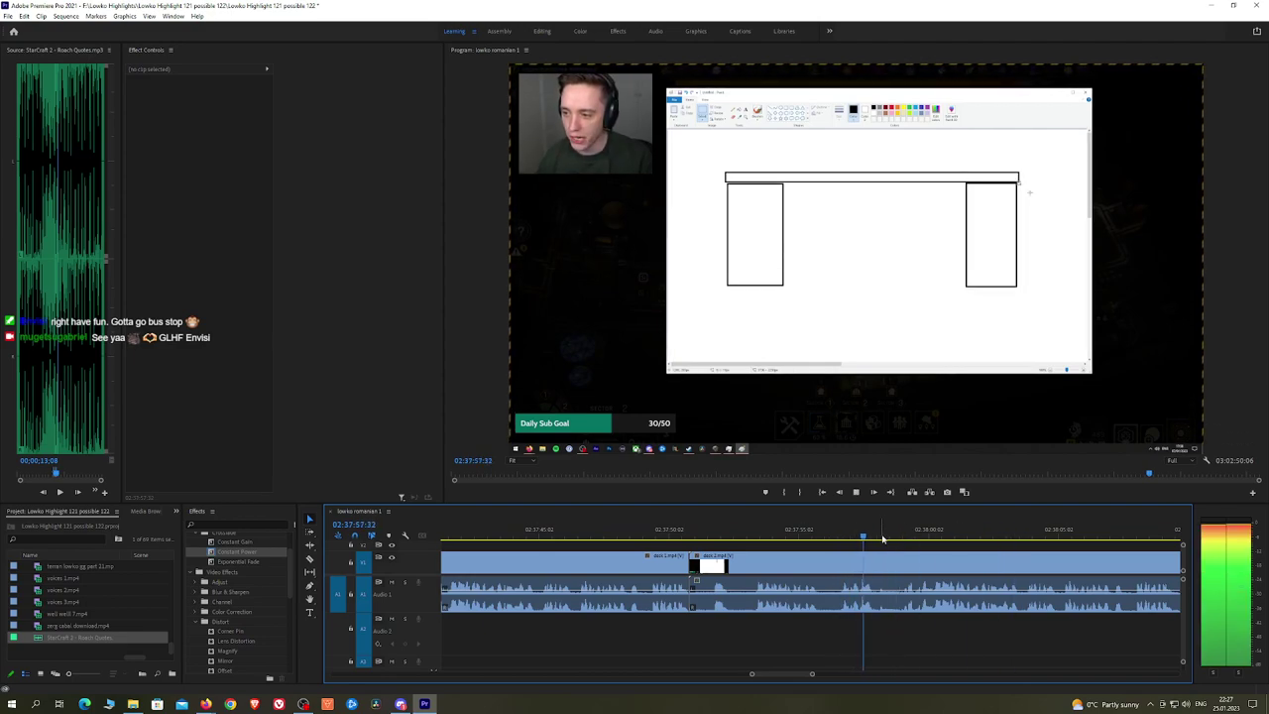
left_click_drag(897, 534, 786, 558)
key("space")
key("h")
key("space")
left_click_drag(855, 534, 910, 533)
key("c")
left_click(914, 563)
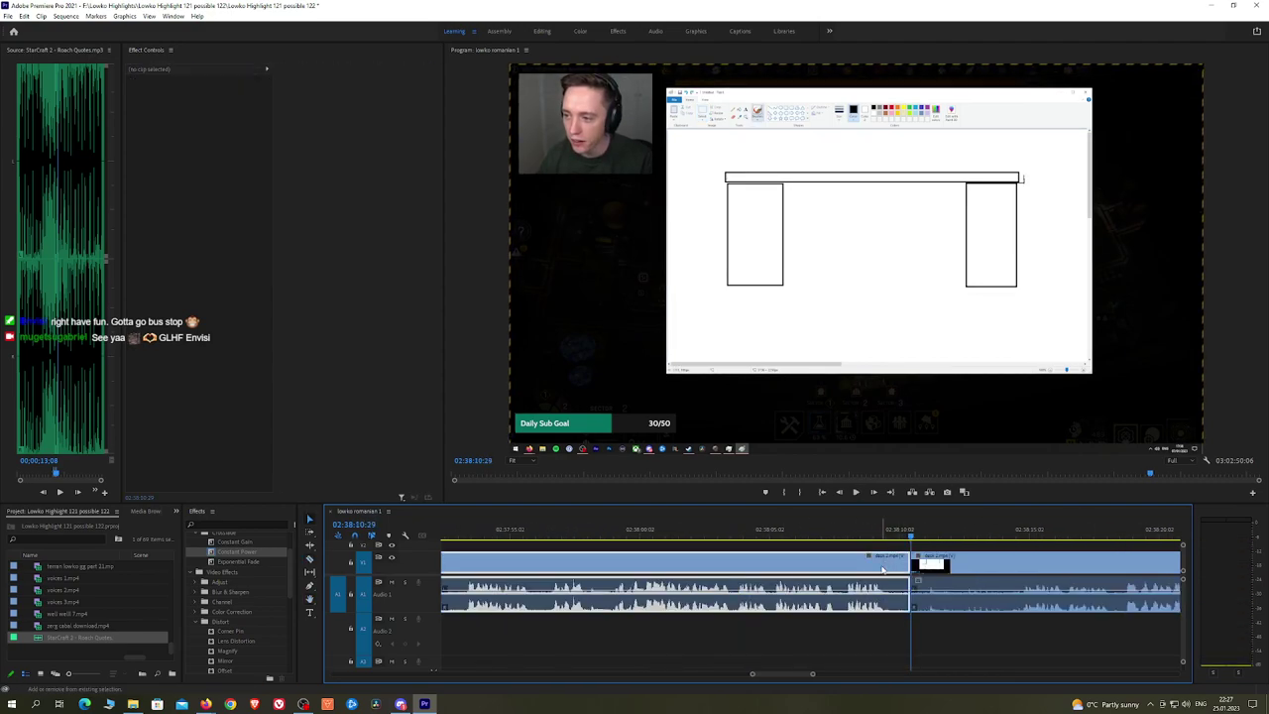
Step: Add a Constant Power crossfade on the Audio 1 cut and save the project
key("Up")
key("space")
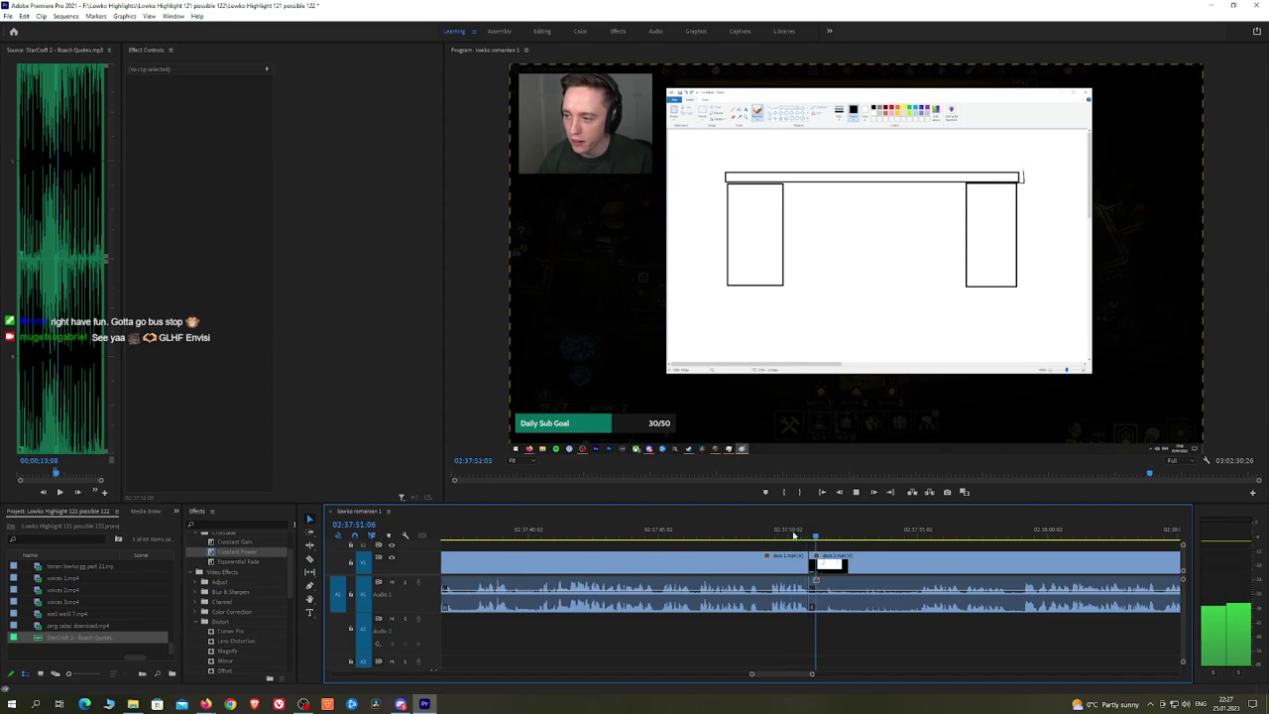
left_click_drag(238, 551, 810, 595)
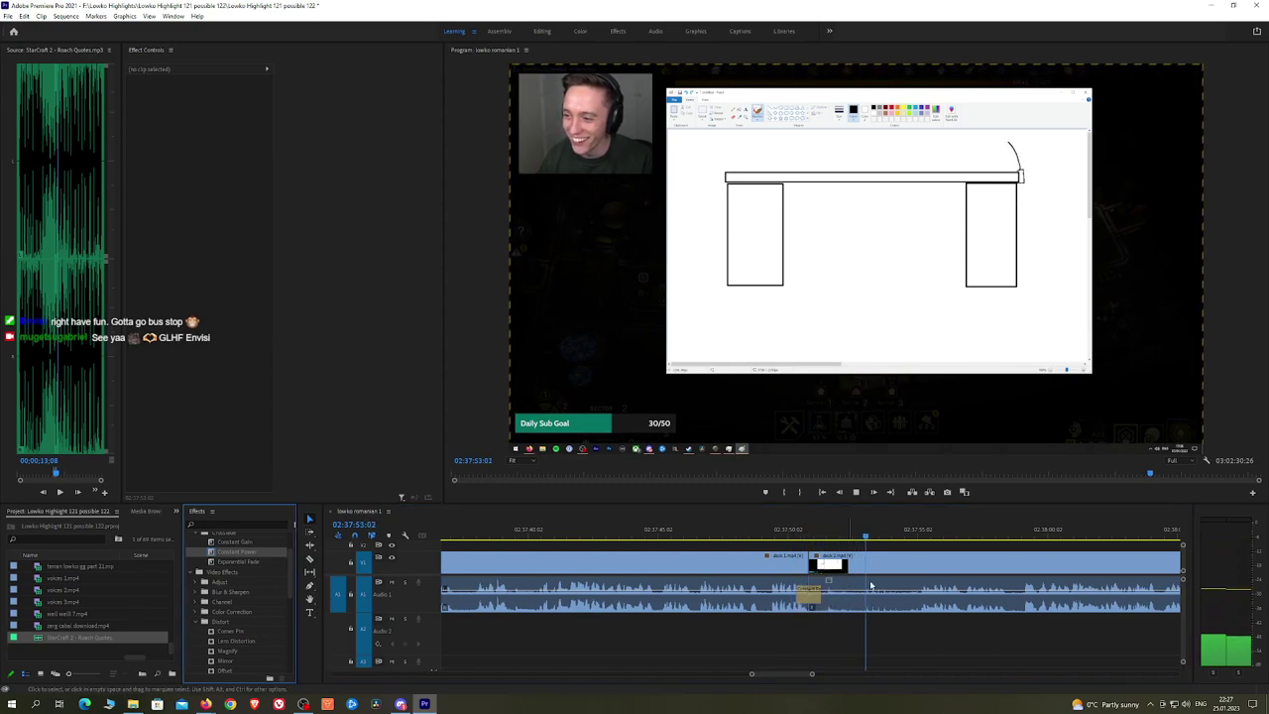
key("h")
left_click_drag(1026, 564, 759, 558)
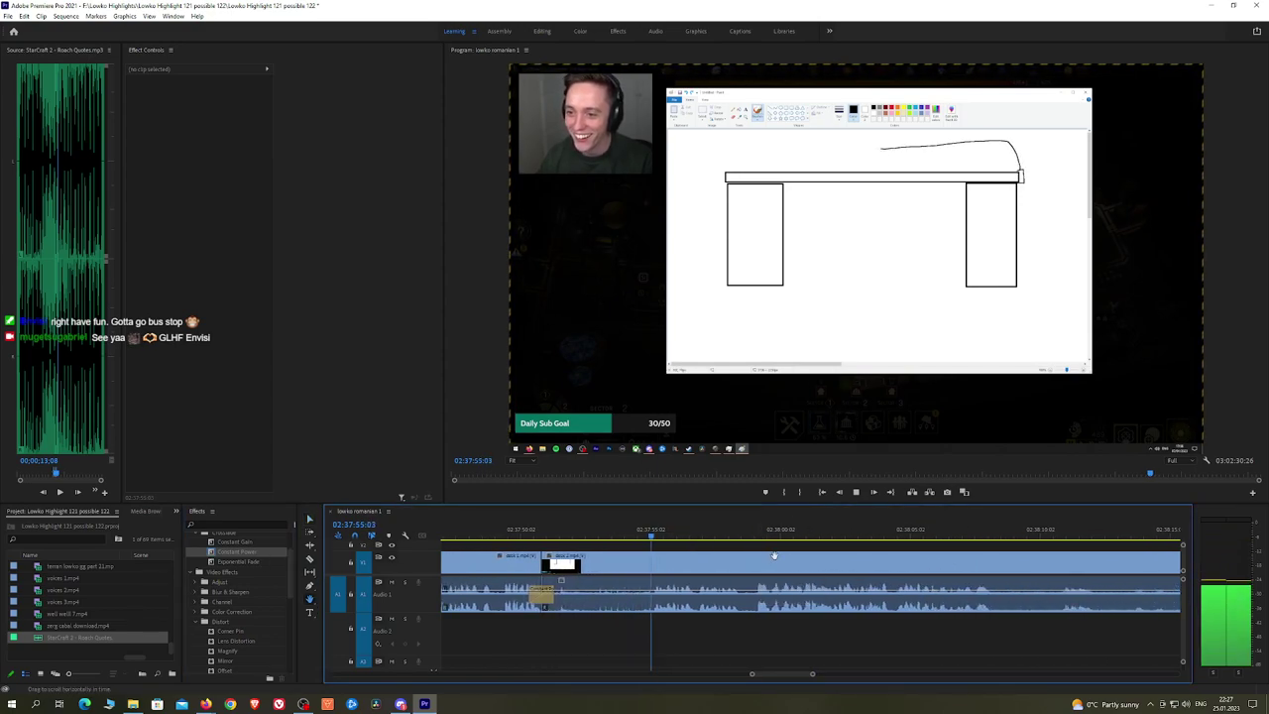
key("ctrl+s")
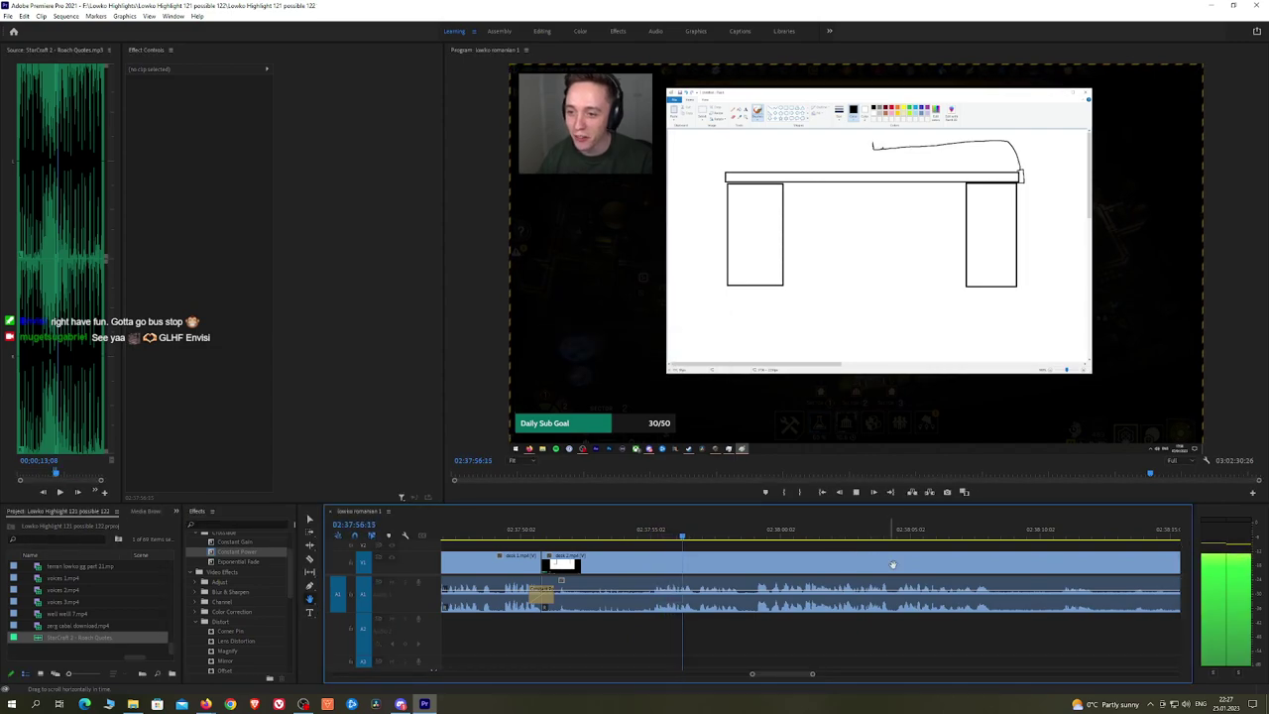
Step: Split the drawing clip at the playhead and play back across the new cut
scroll(890, 564, "down", 2)
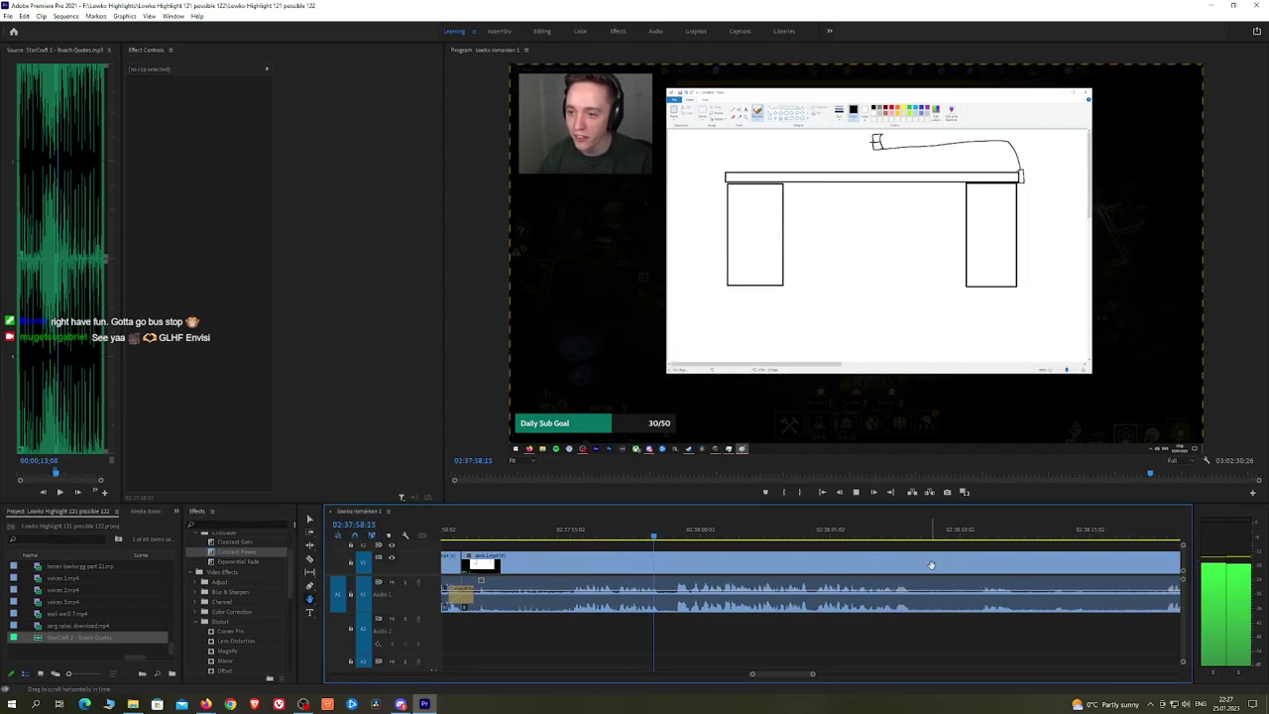
scroll(885, 562, "down", 2)
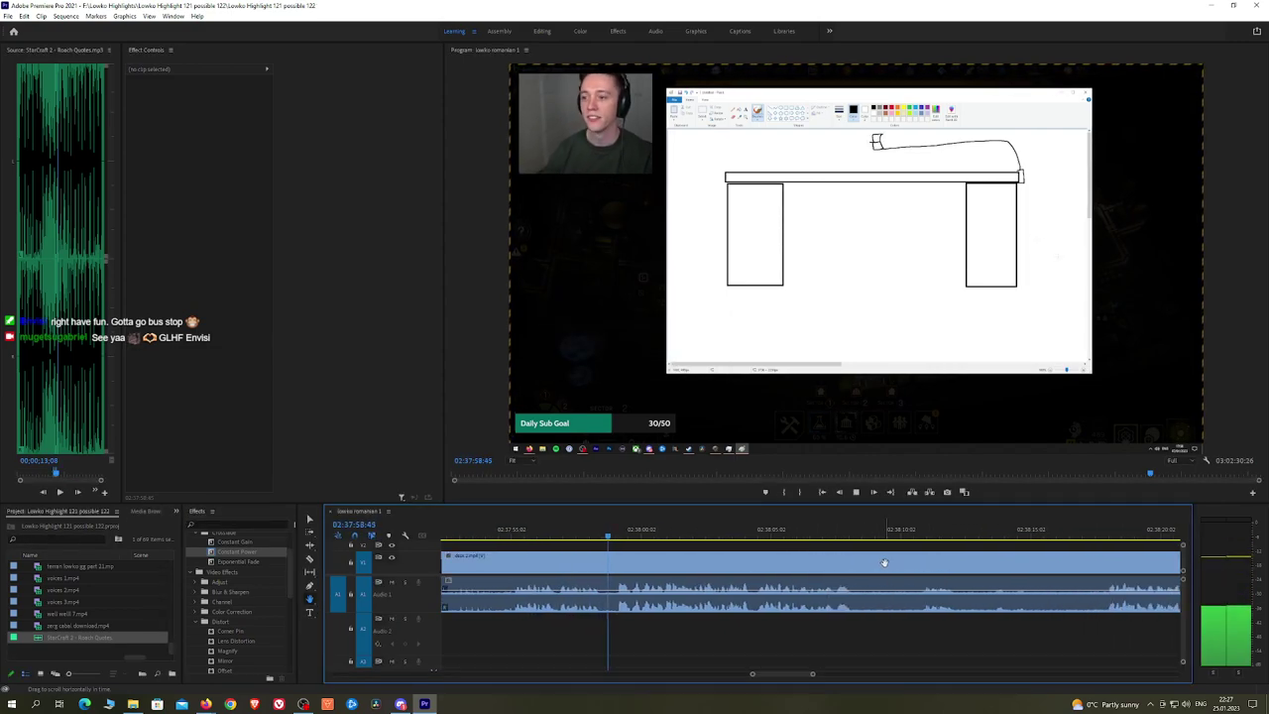
left_click(603, 536)
key("c")
left_click(604, 566)
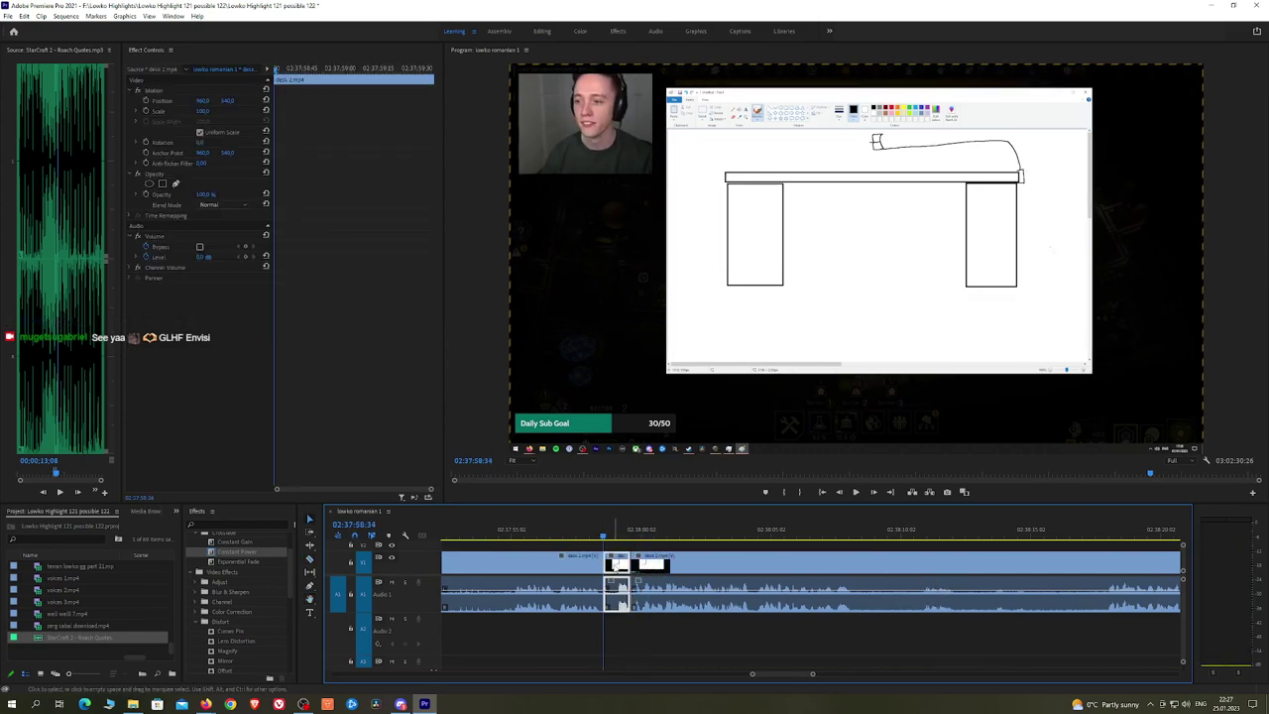
key("space")
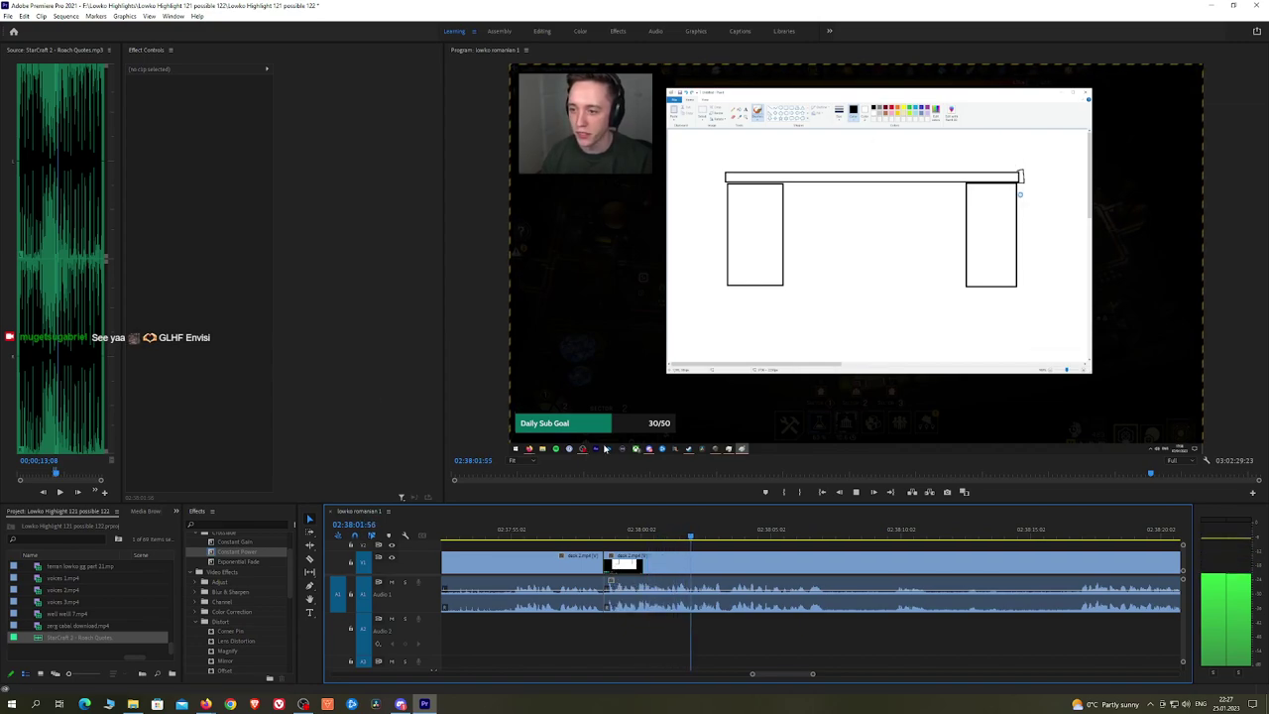
key("h")
left_click_drag(894, 559, 764, 545)
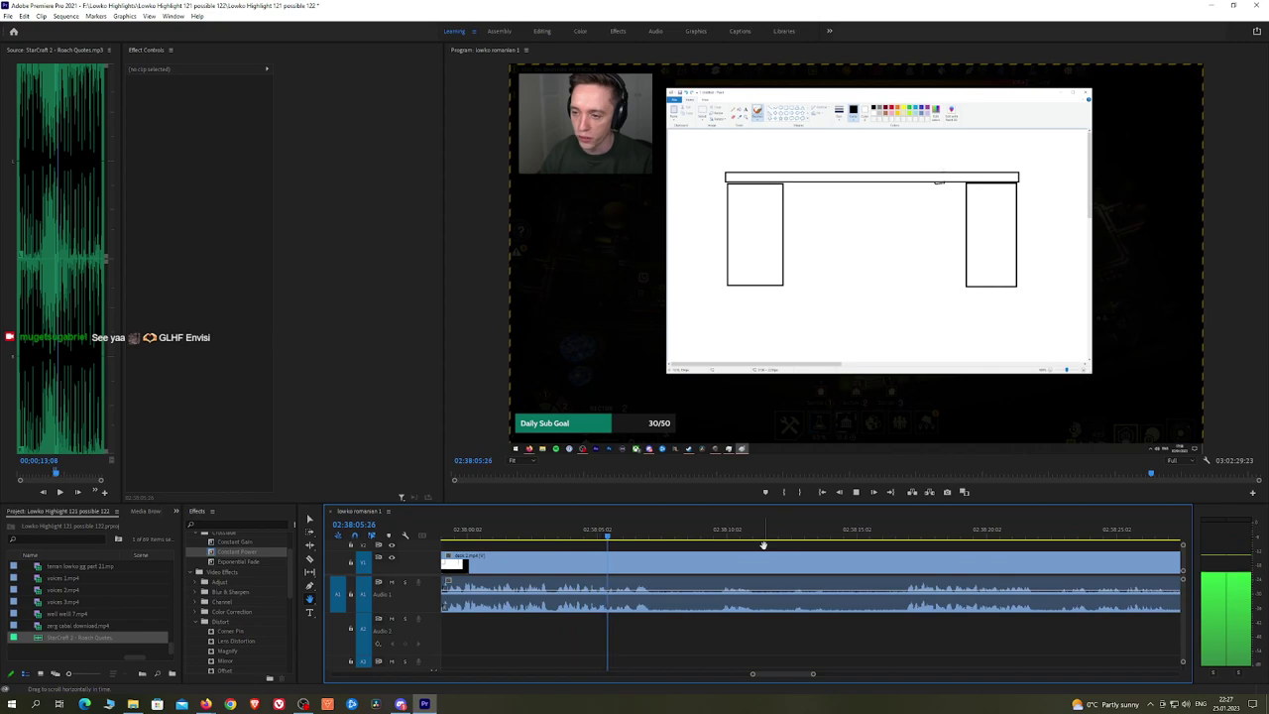
Step: Remove the next unwanted stretch and crossfade its audio cut with Constant Power
left_click(707, 533)
key("v")
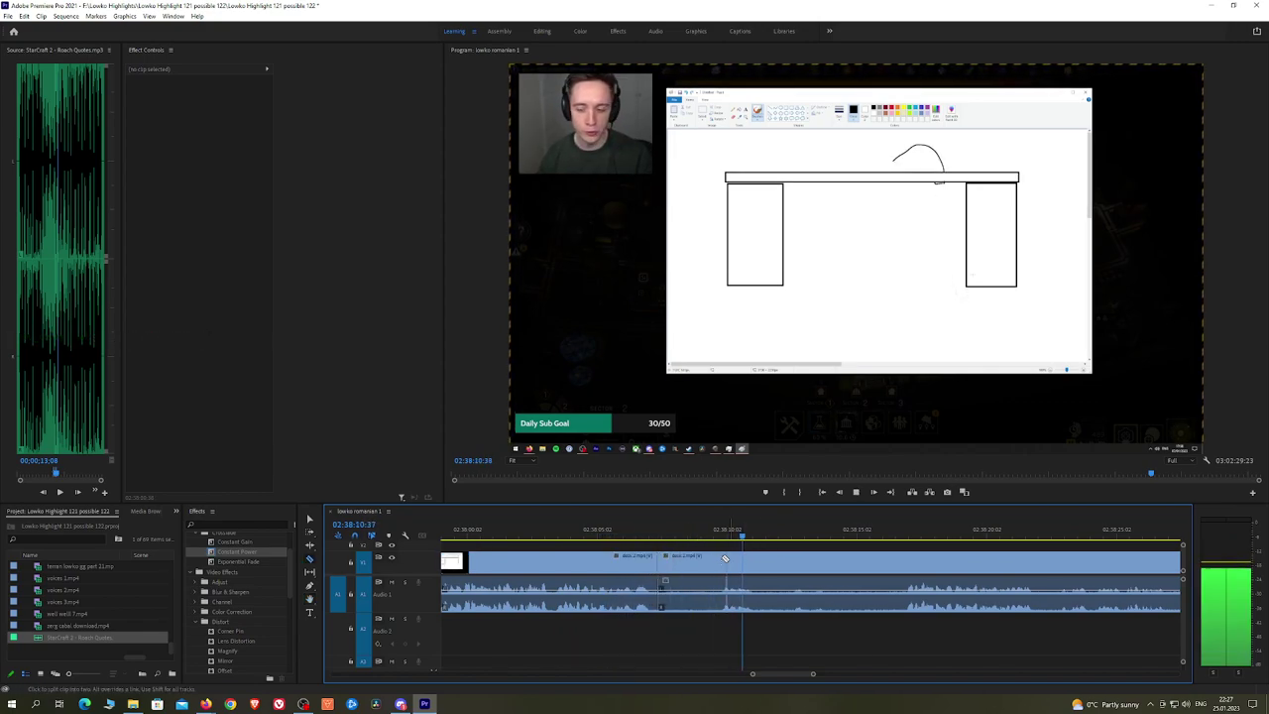
left_click(703, 561)
key("shift+Delete")
key("space")
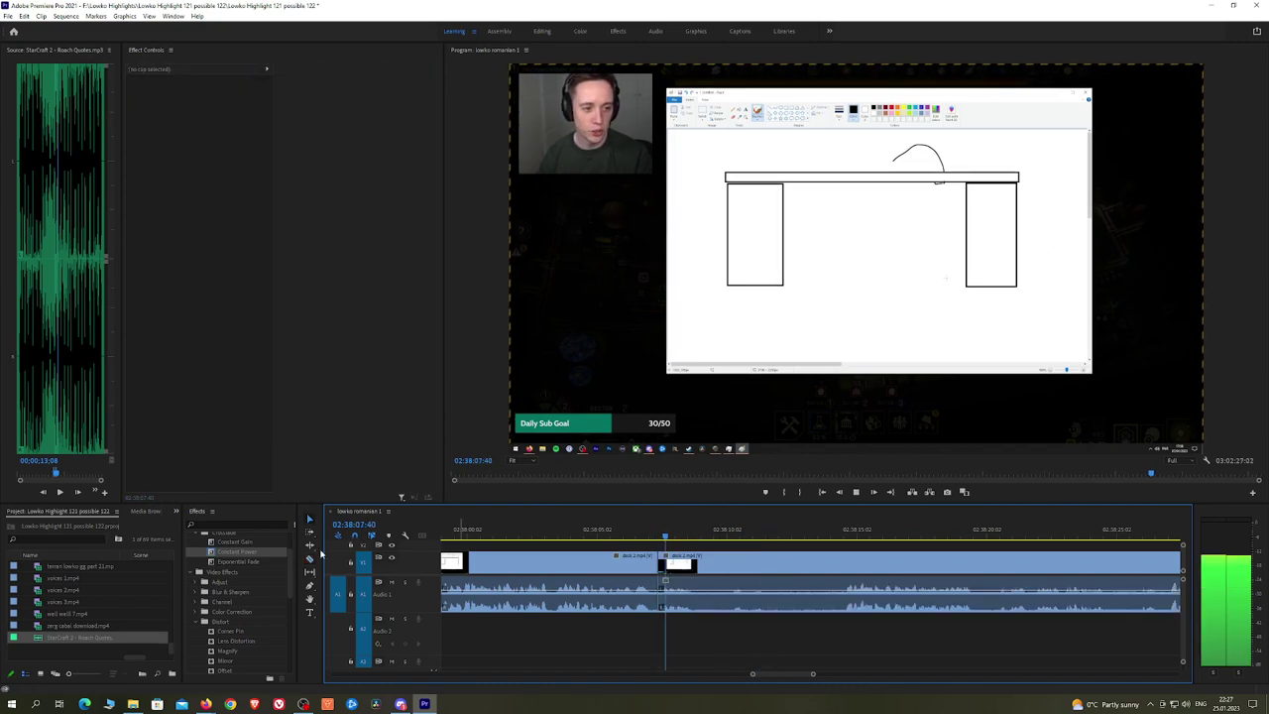
left_click_drag(236, 552, 661, 601)
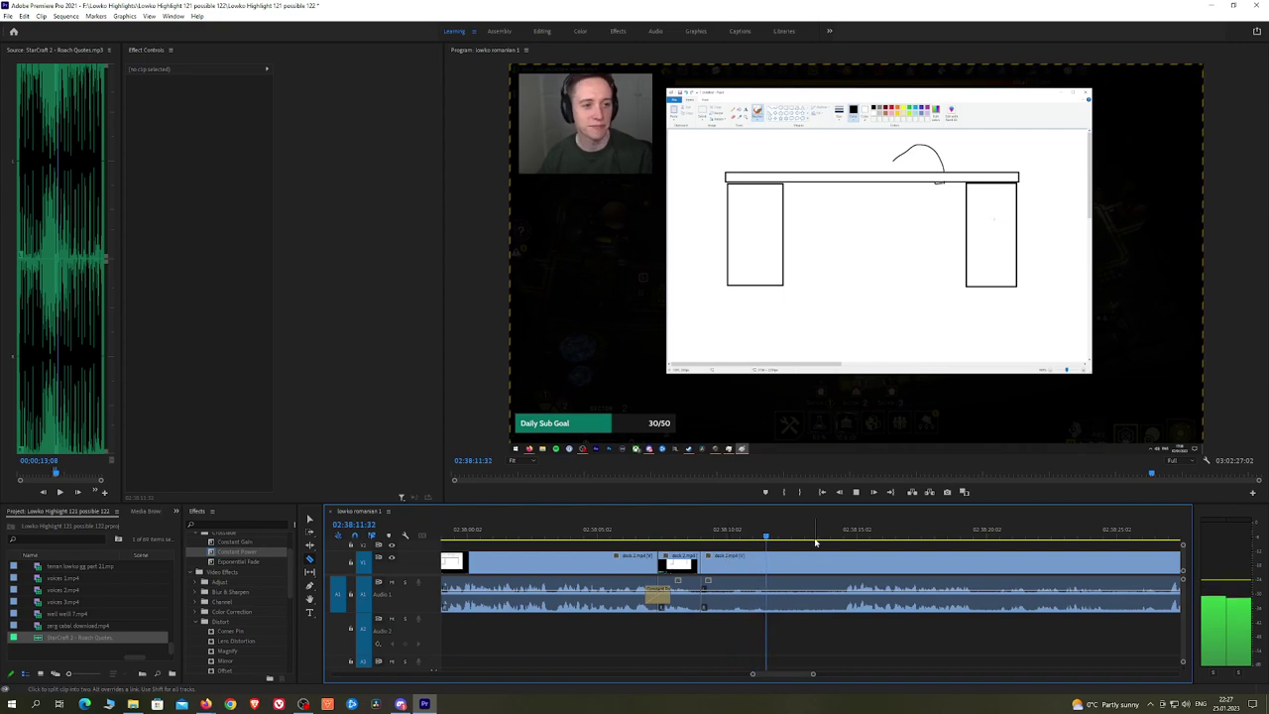
Step: Cut out the dull stretch ending a bit later and add a Constant Power crossfade there
left_click_drag(823, 533, 838, 532)
left_click(838, 562)
key("v")
left_click(799, 565)
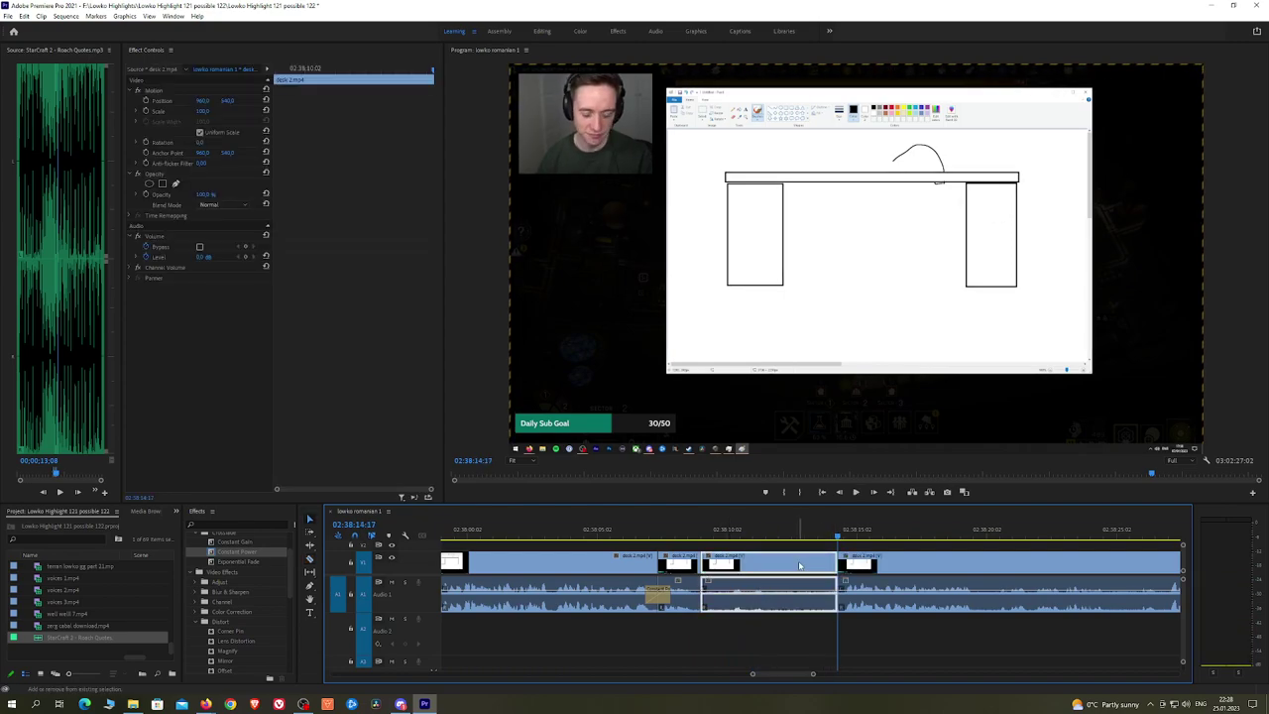
key("shift+Delete")
key("space")
left_click_drag(236, 552, 658, 553)
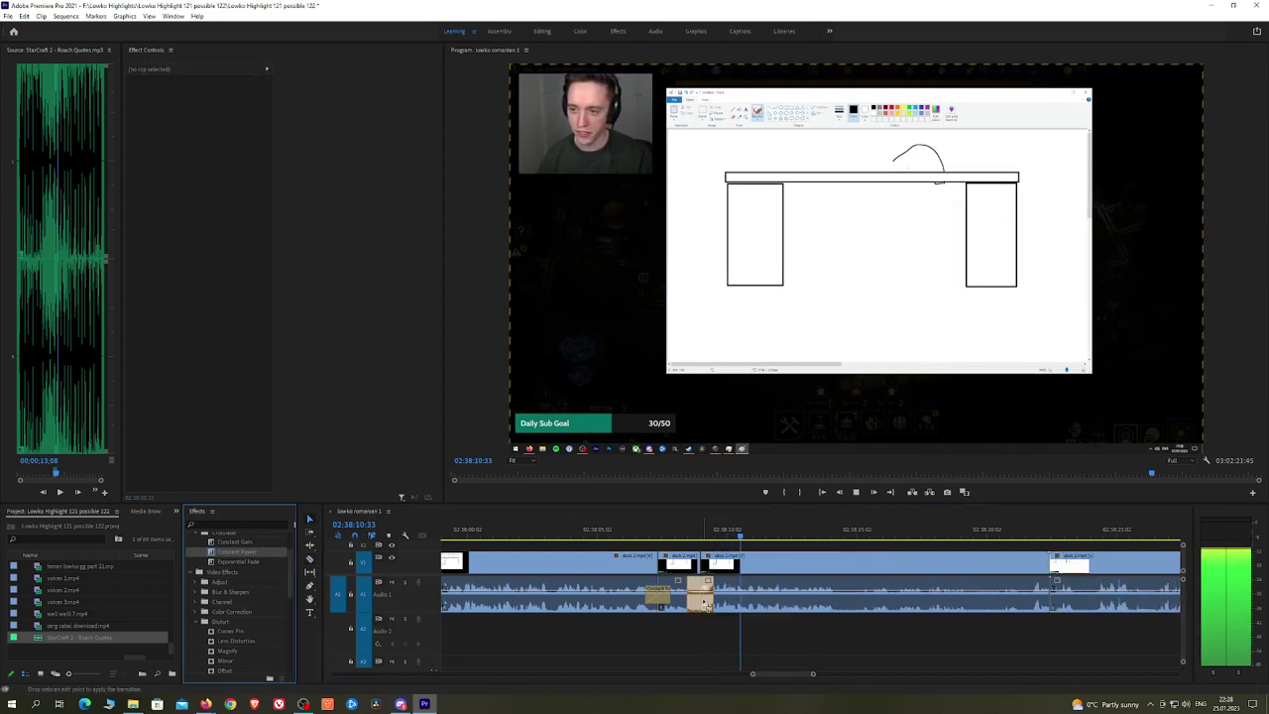
left_click_drag(705, 604, 705, 604)
Step: Split at the paused point with Ctrl+K and ripple delete the piece after it
key("h")
left_click_drag(929, 544, 722, 557)
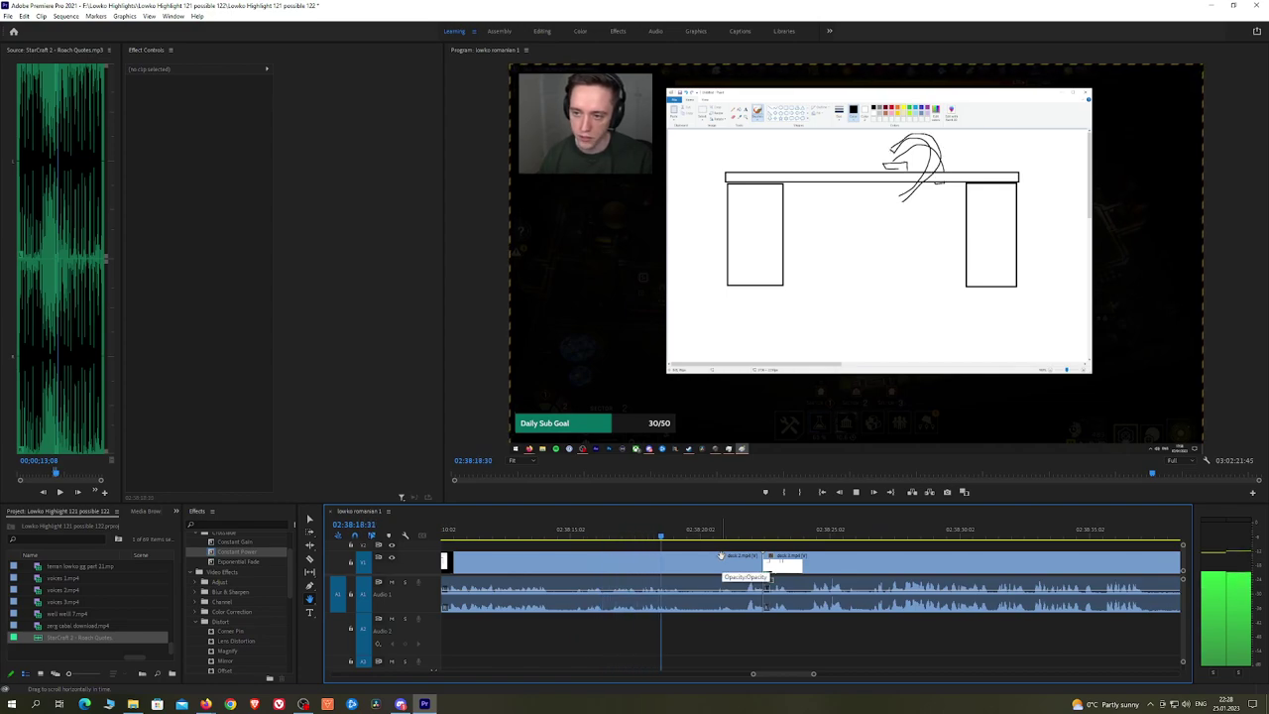
key("space")
key("ctrl+k")
key("v")
left_click(722, 562)
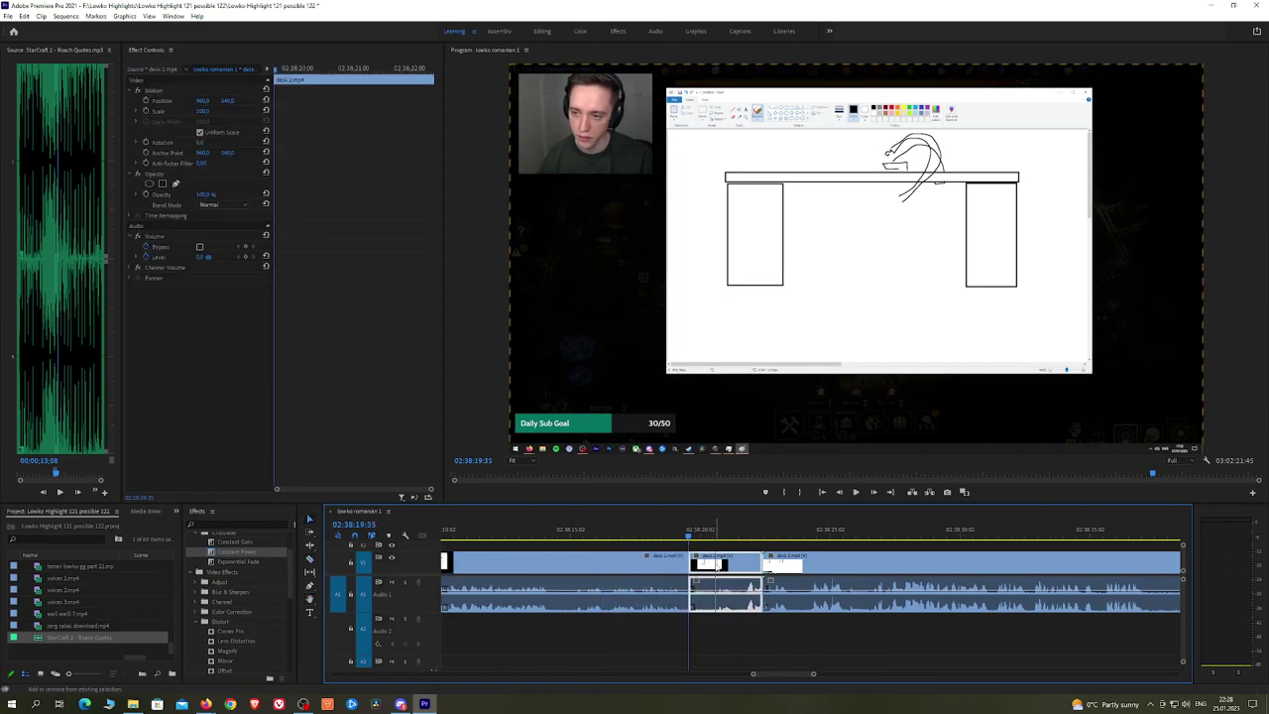
key("shift+Delete")
key("space")
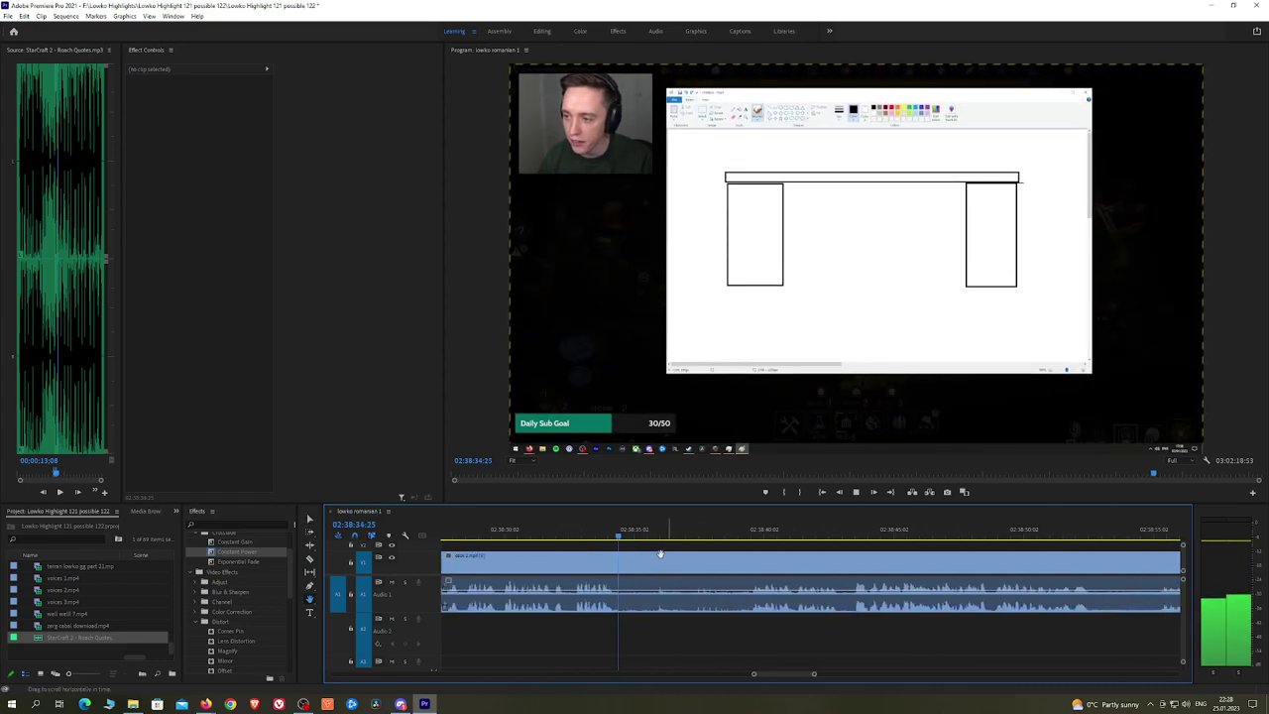
Step: Scrub and play through the earlier edits and later drawing footage to review them
left_click_drag(784, 548, 947, 561)
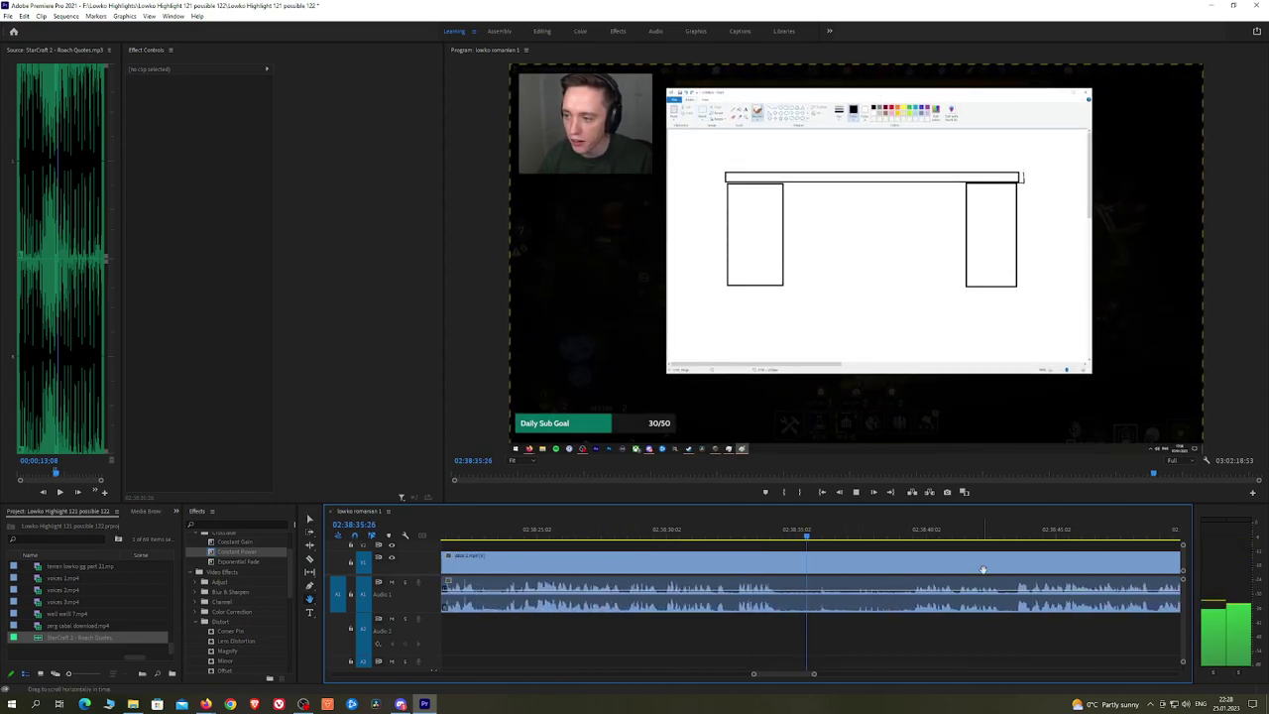
scroll(1002, 564, "down", 6)
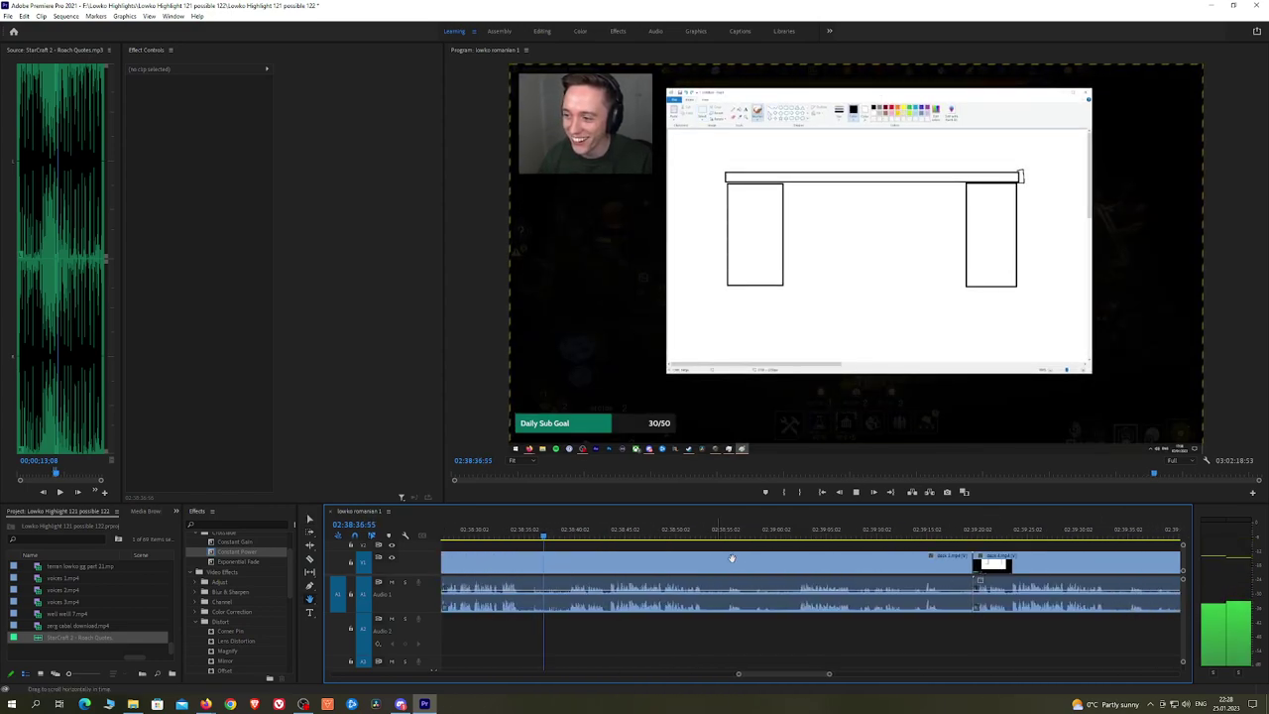
left_click(791, 533)
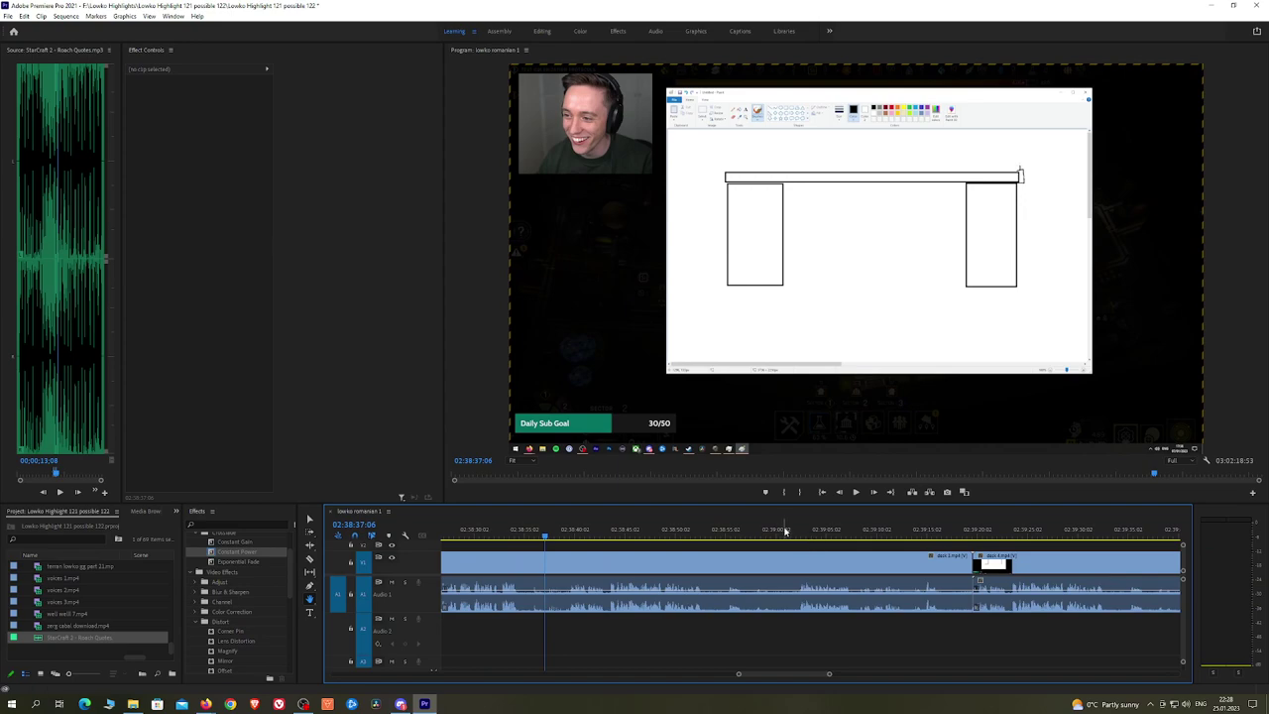
left_click_drag(800, 530, 908, 530)
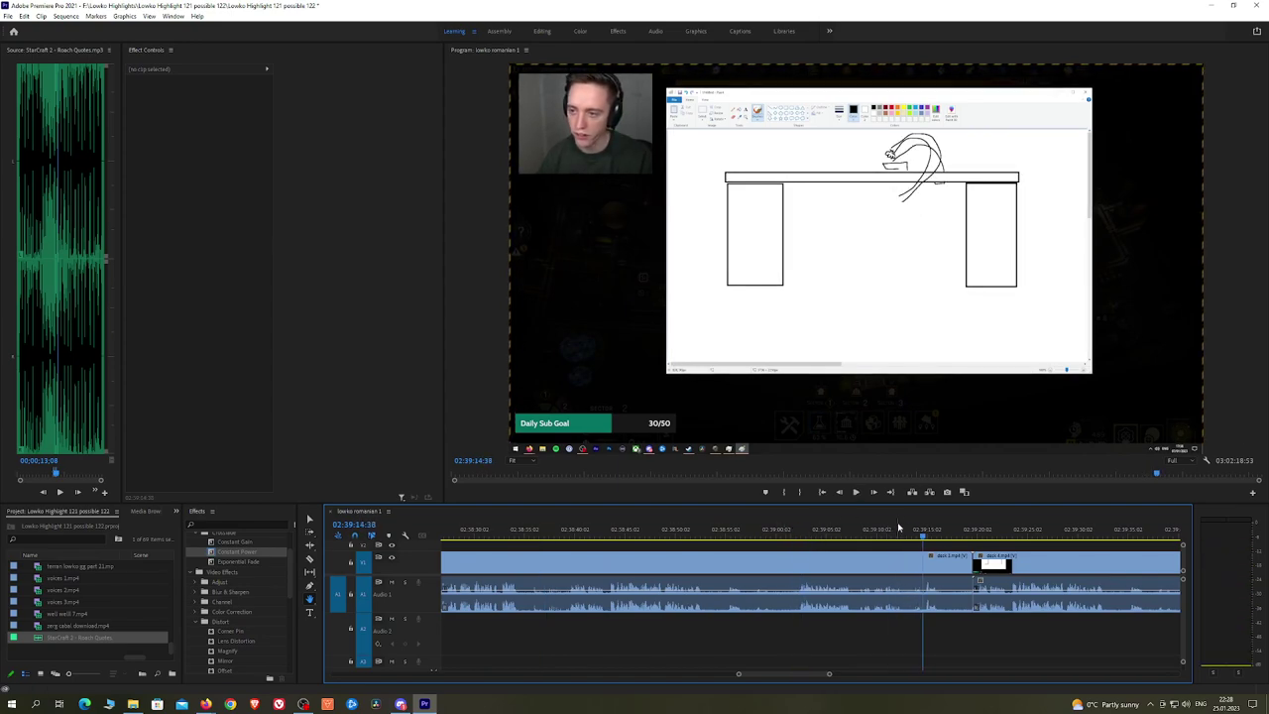
left_click(897, 527)
key("space")
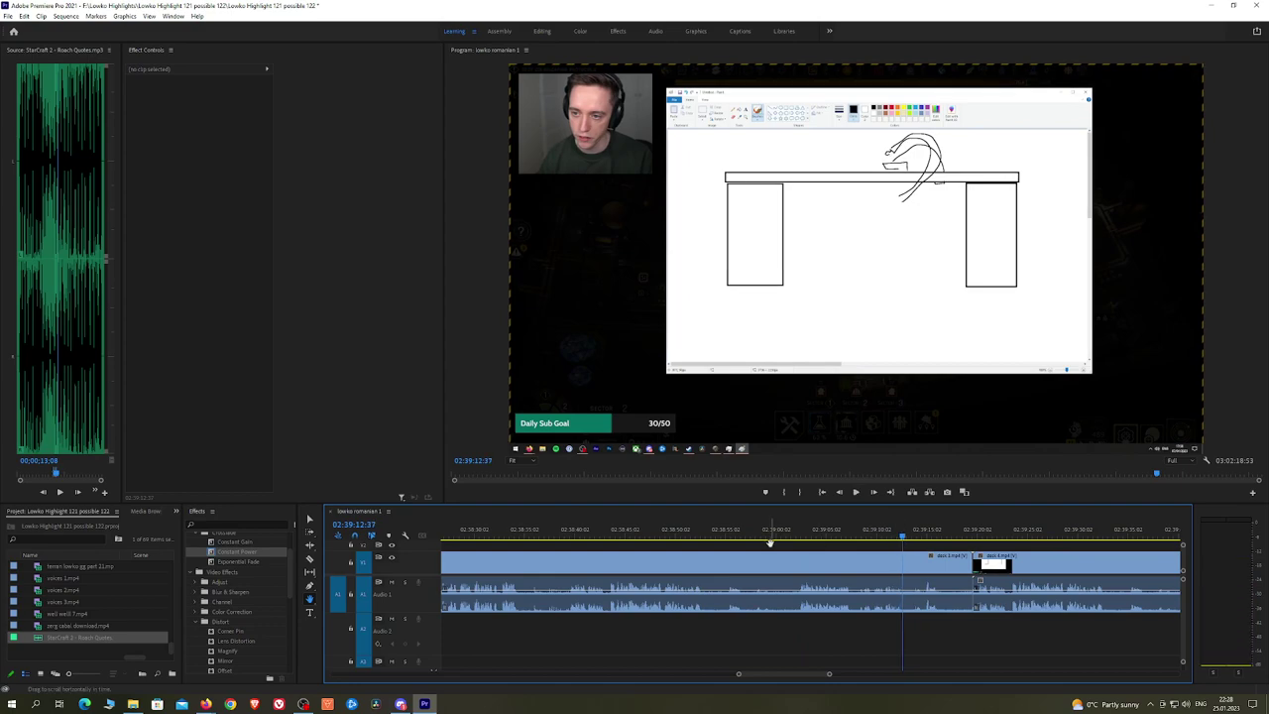
left_click_drag(722, 553, 945, 561)
key("space")
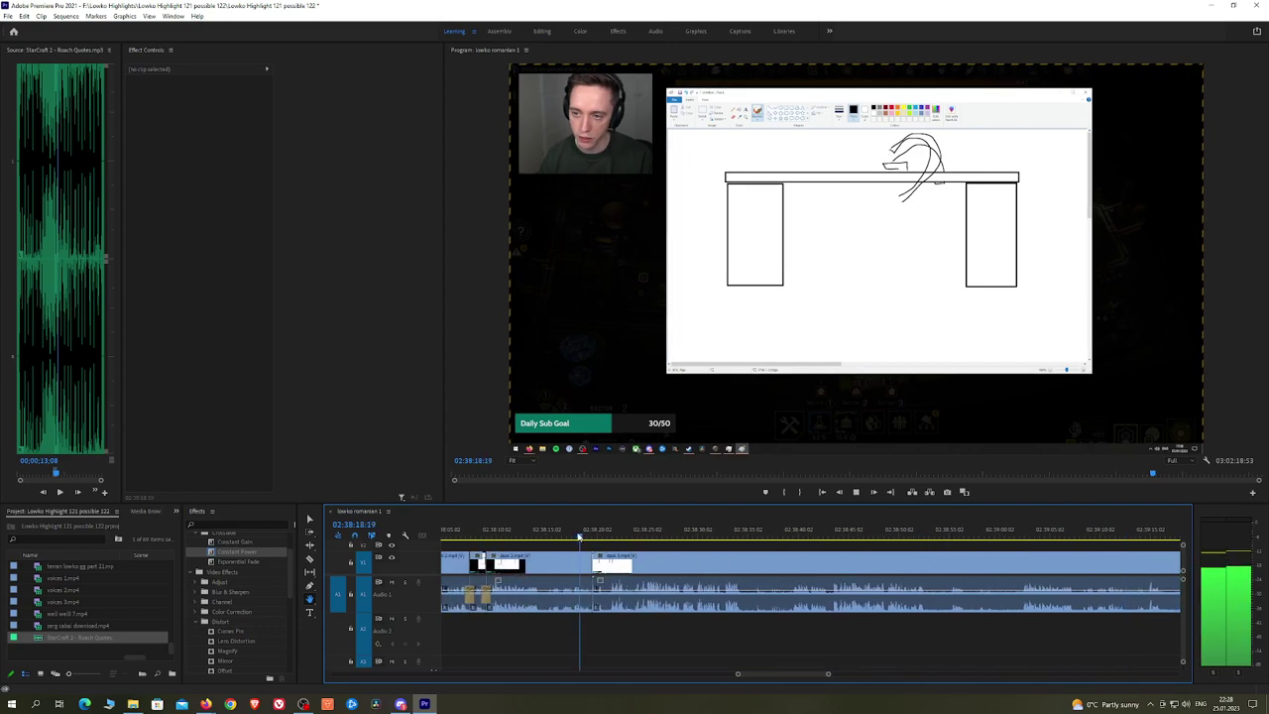
key("space")
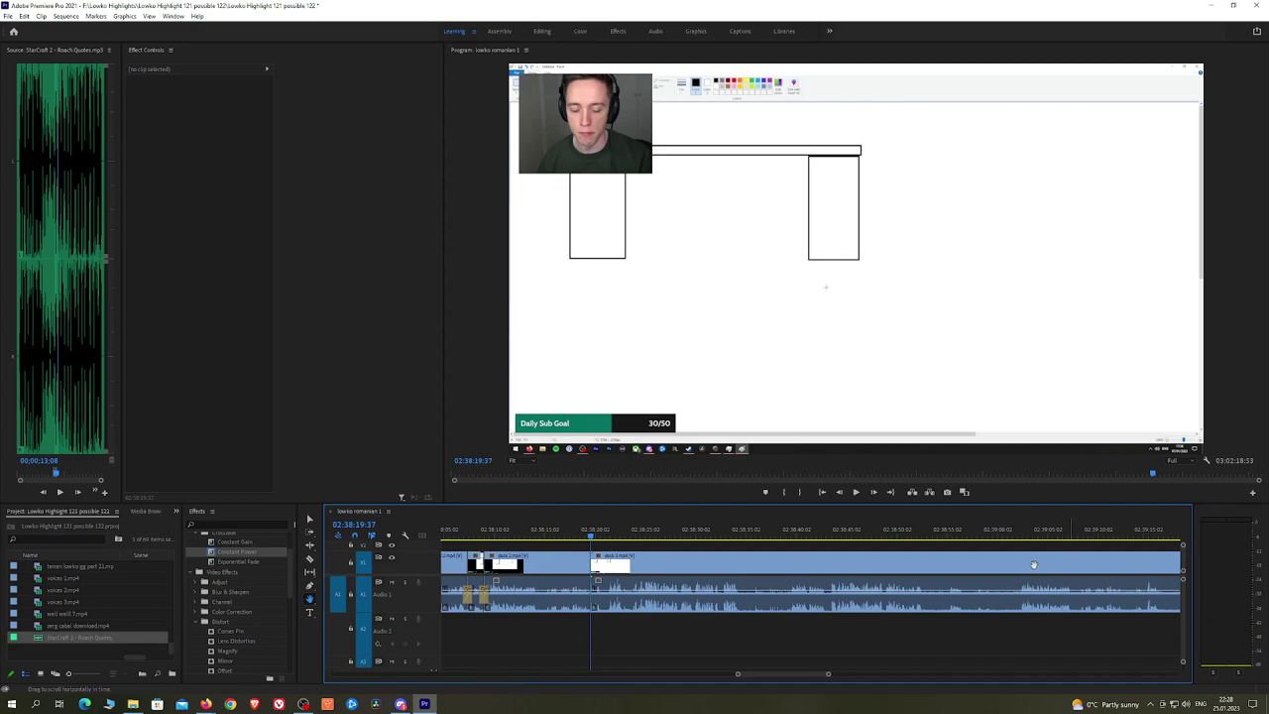
scroll(788, 537, "up", 3)
key("space")
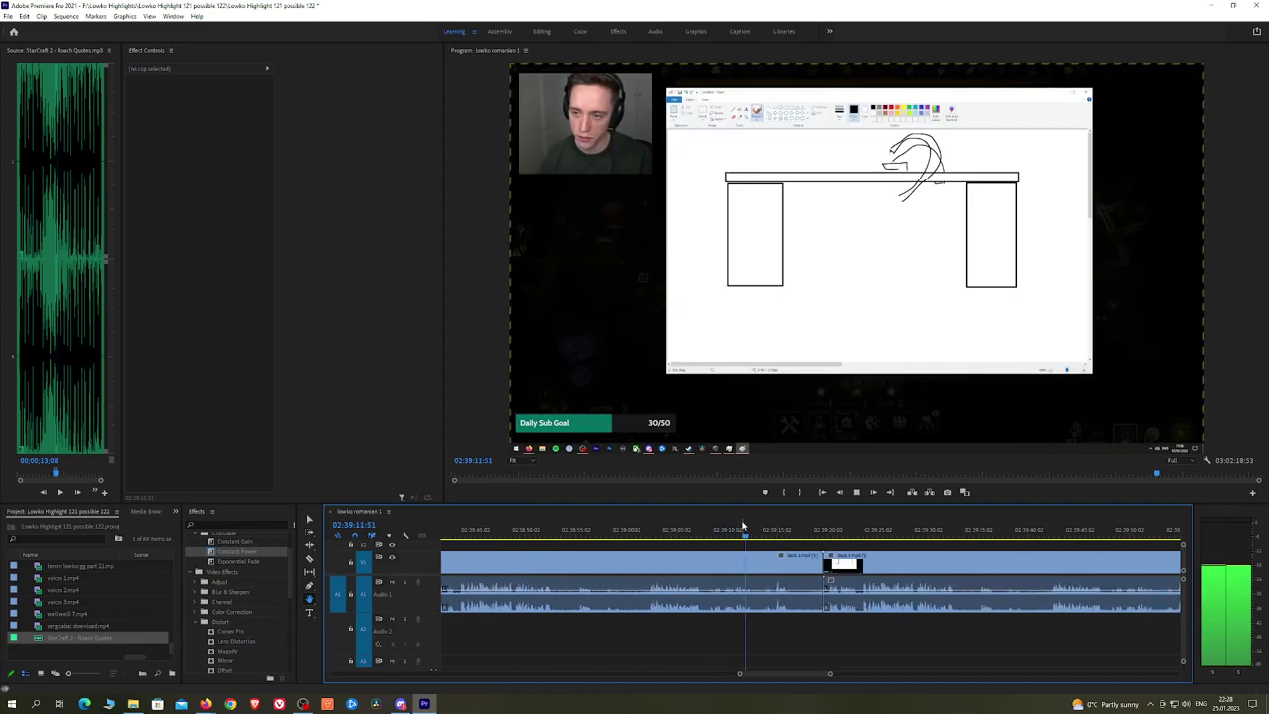
key("space")
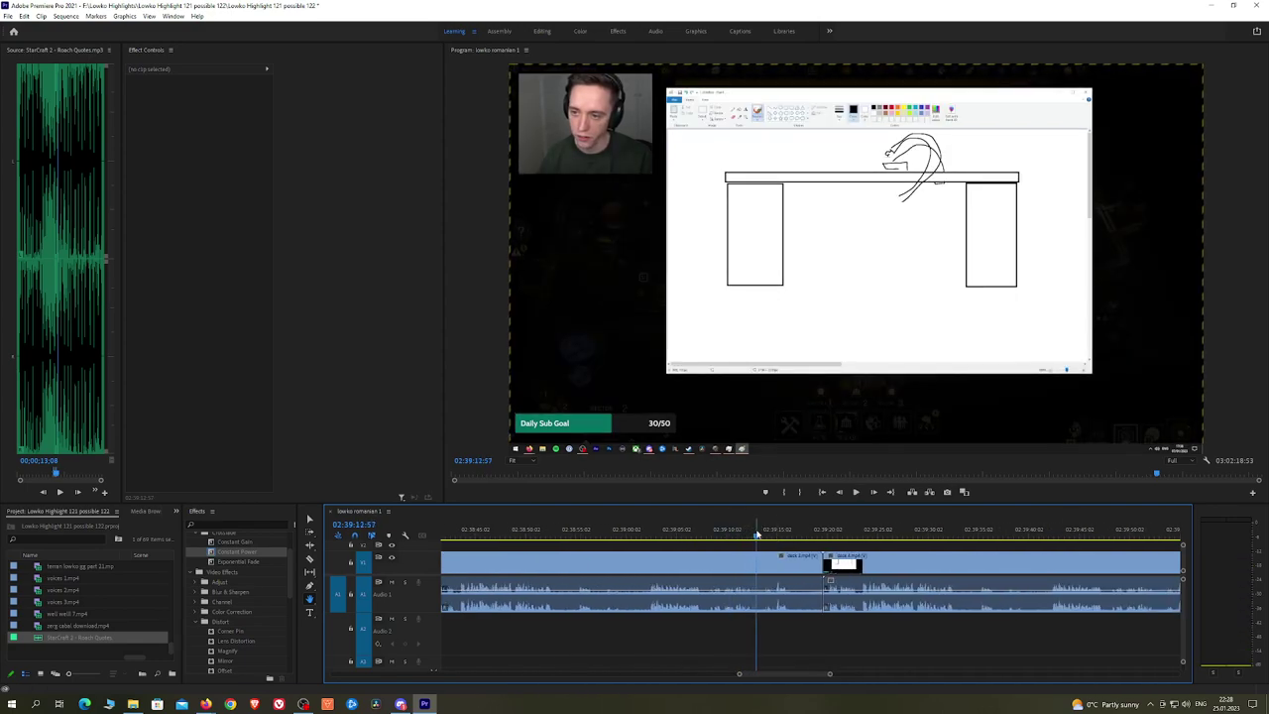
Step: Remove one more stretch at the playhead and play back across the new cut
left_click(751, 535)
key("ctrl+k")
left_click(734, 567)
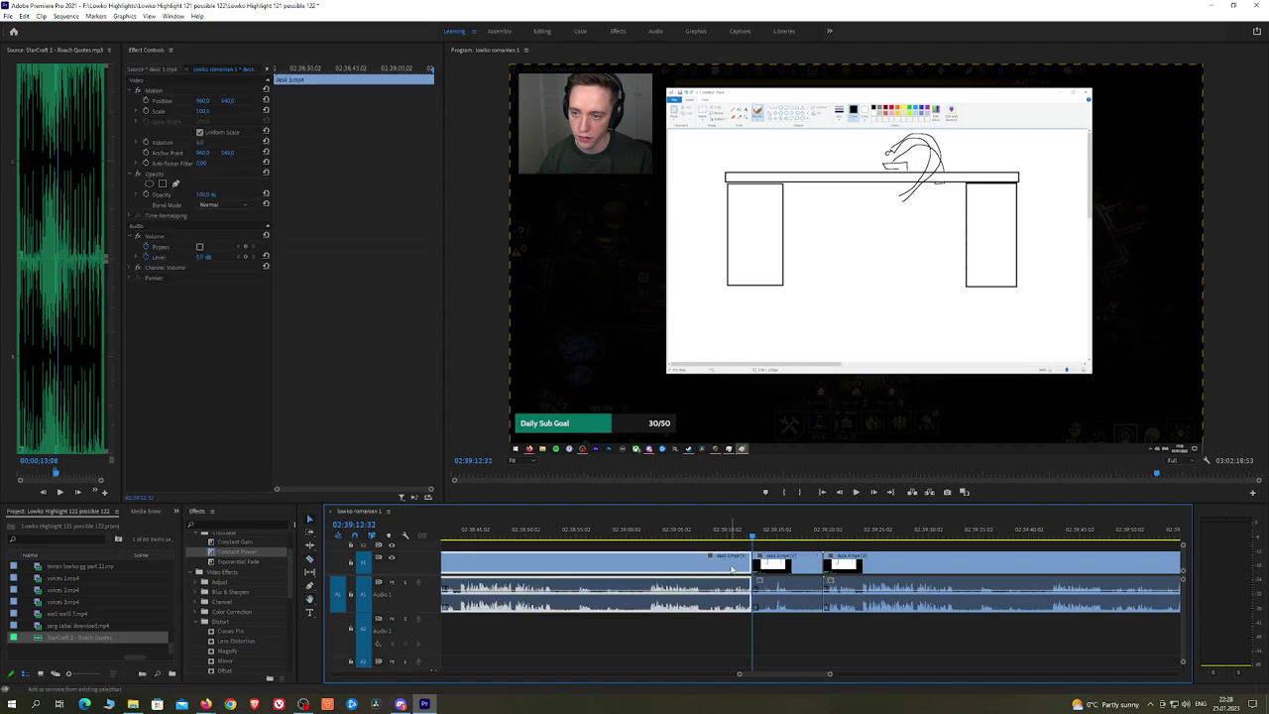
key("shift+Delete")
left_click(799, 534)
key("space")
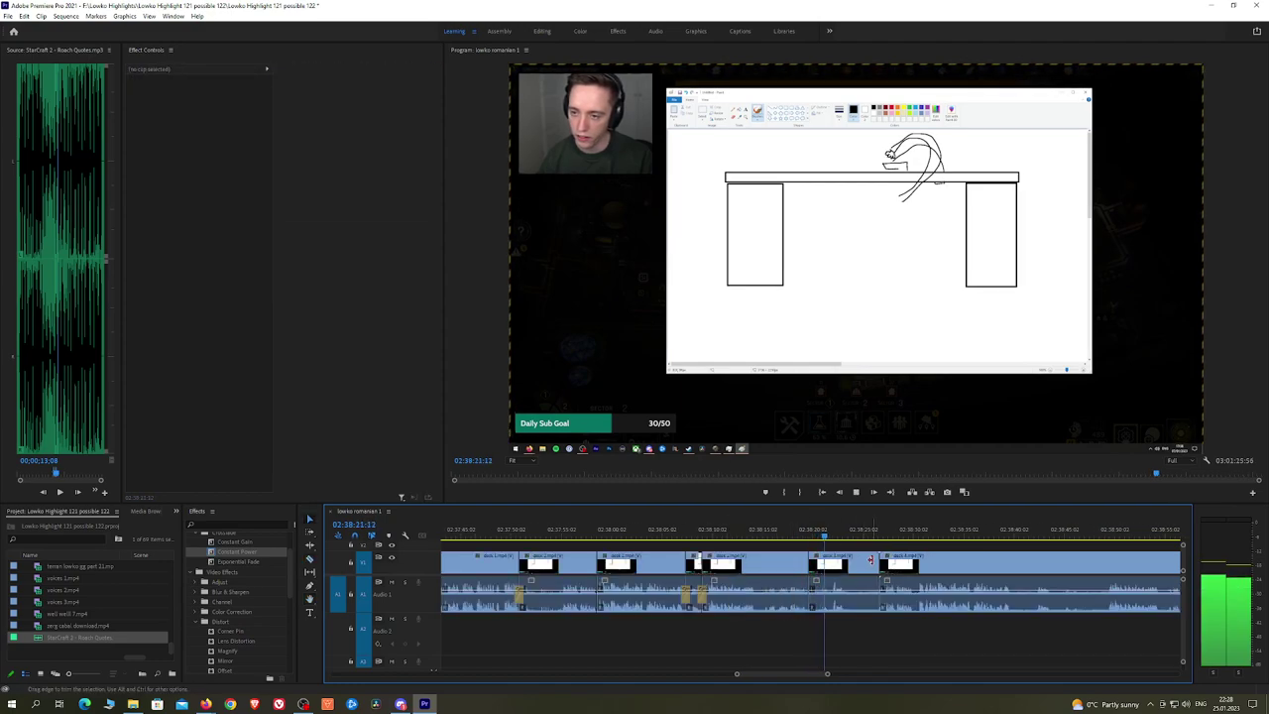
Step: Ripple-delete a short unwanted clip from the whiteboard-drawing section
key("h")
left_click_drag(862, 559, 819, 559)
scroll(812, 558, "up", 2)
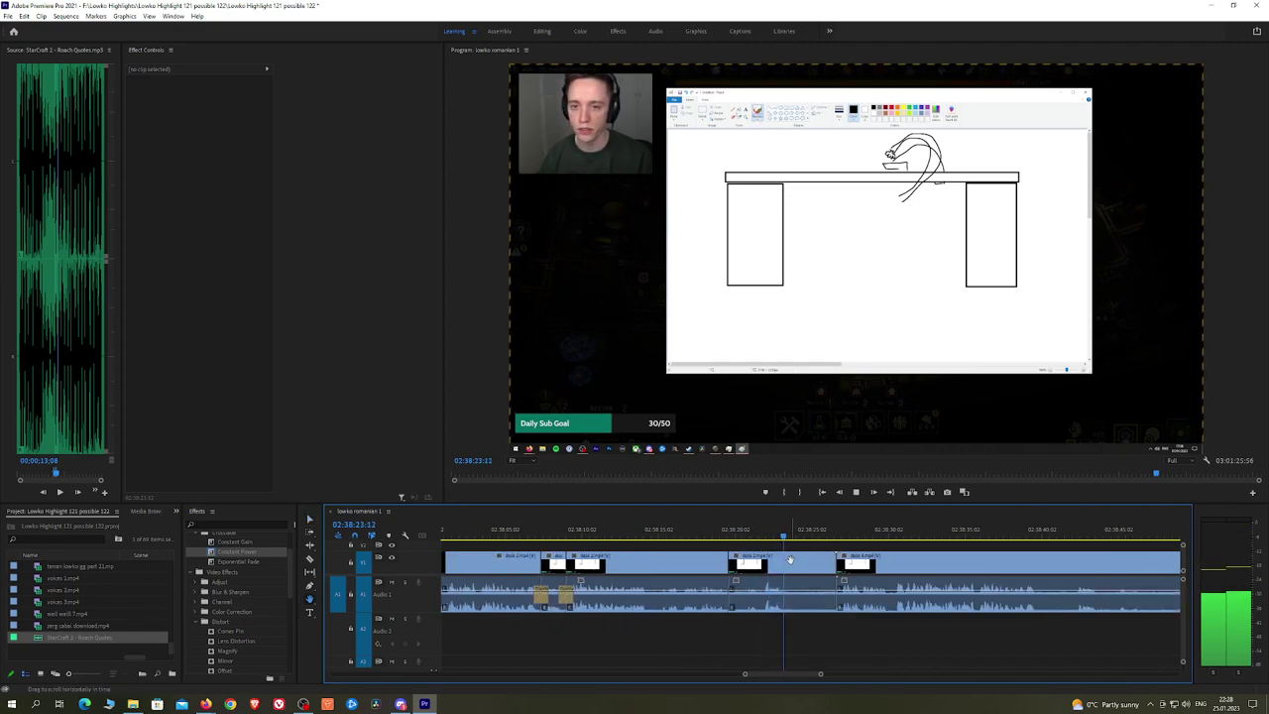
key("space")
key("v")
left_click(808, 566)
key("shift+Delete")
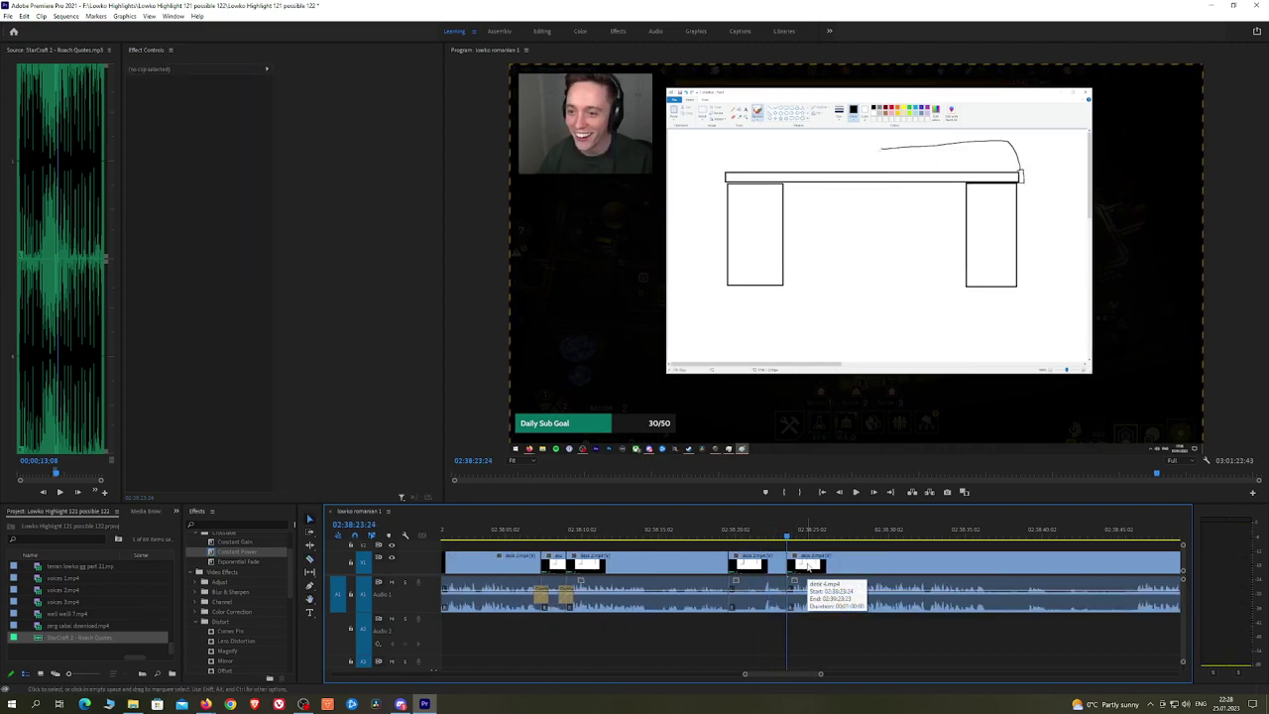
Step: Play and scrub through the footage to find the next unwanted stretch
key("space")
left_click(1042, 531)
scroll(1063, 551, "down", 2)
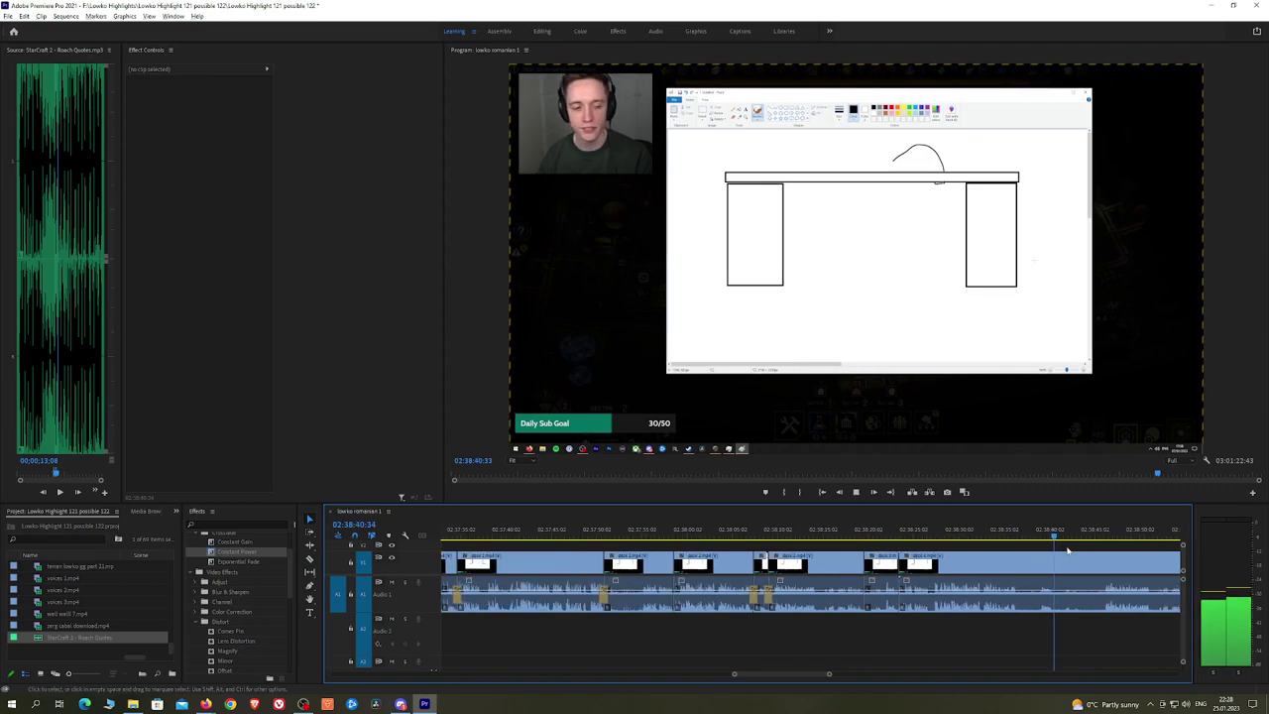
key("h")
left_click_drag(1055, 558, 661, 556)
key("space")
key("space")
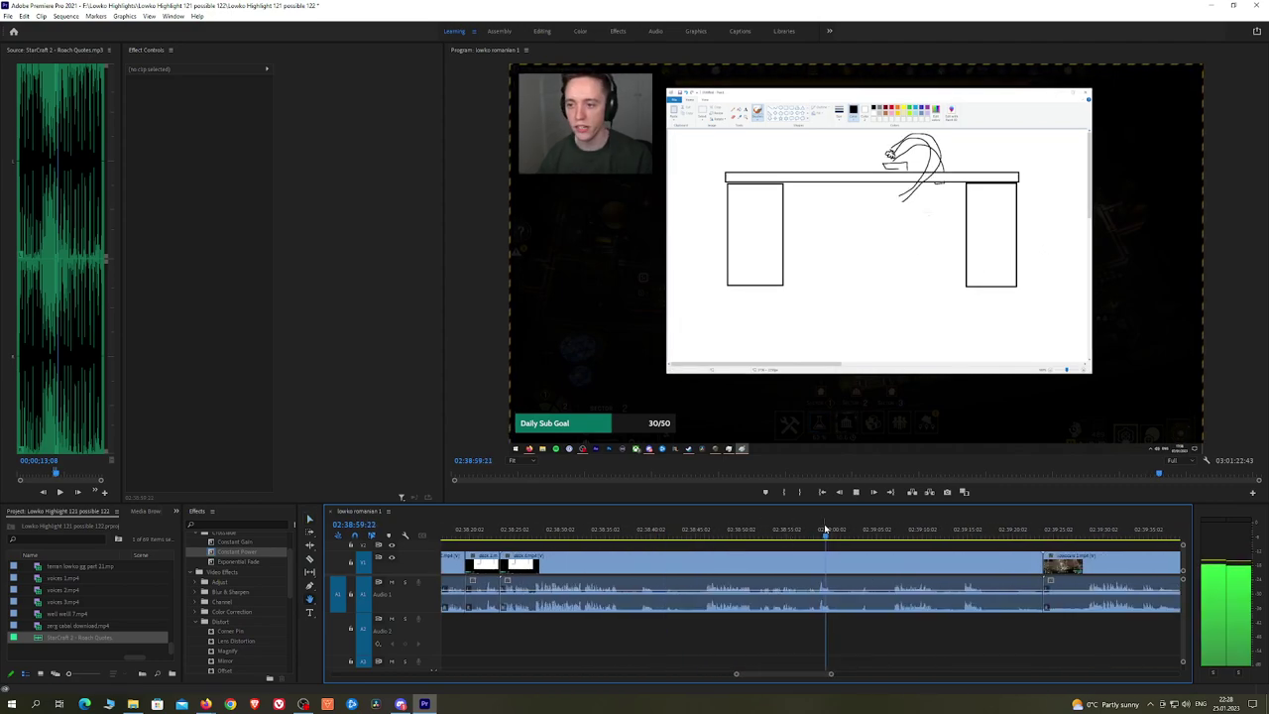
left_click(866, 529)
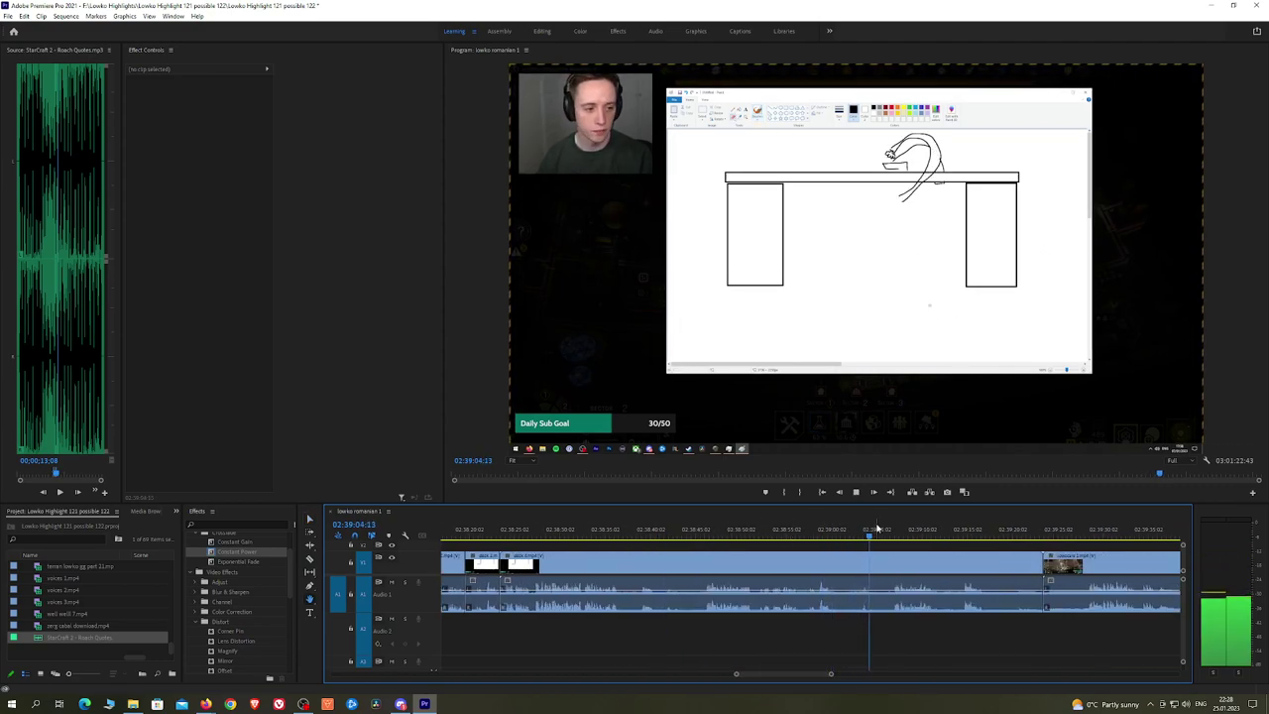
left_click(864, 528)
scroll(853, 529, "up", 3)
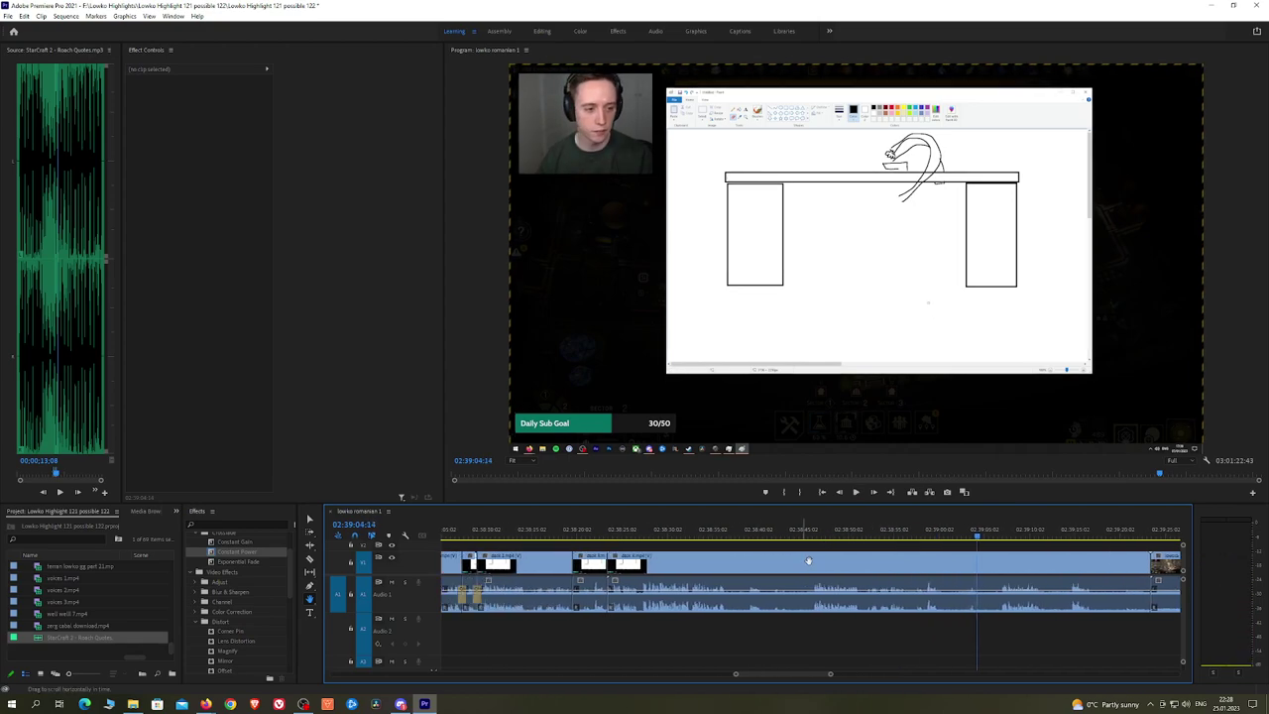
left_click(601, 530)
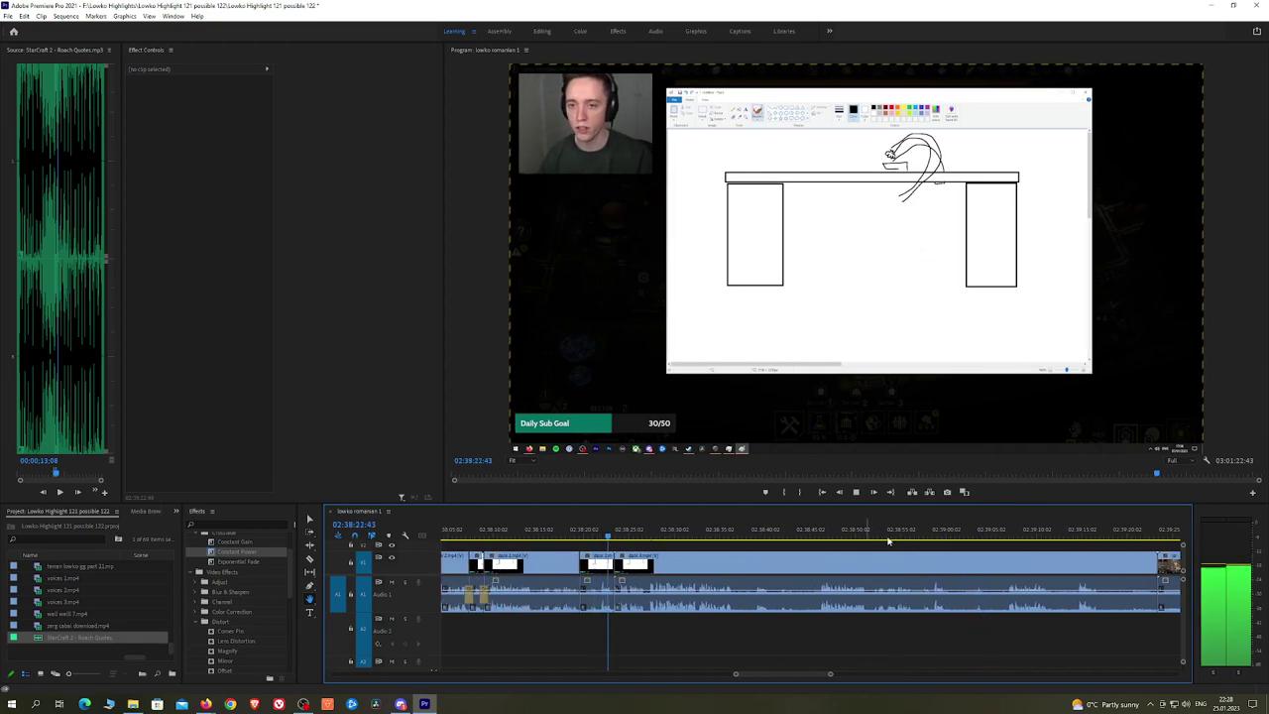
Step: Split the clip, ripple-delete the piece before it, and add a Constant Power crossfade
left_click(977, 530)
key("ctrl+k")
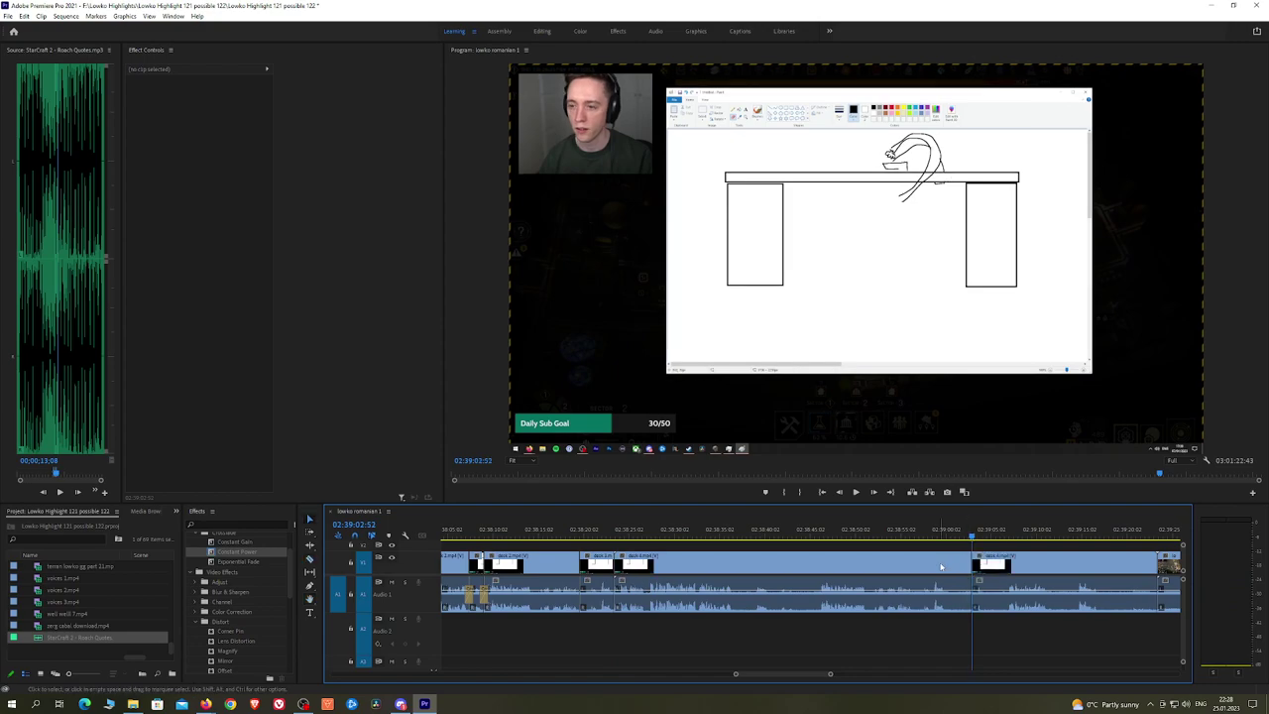
left_click(942, 568)
key("shift+Delete")
key("Up")
key("space")
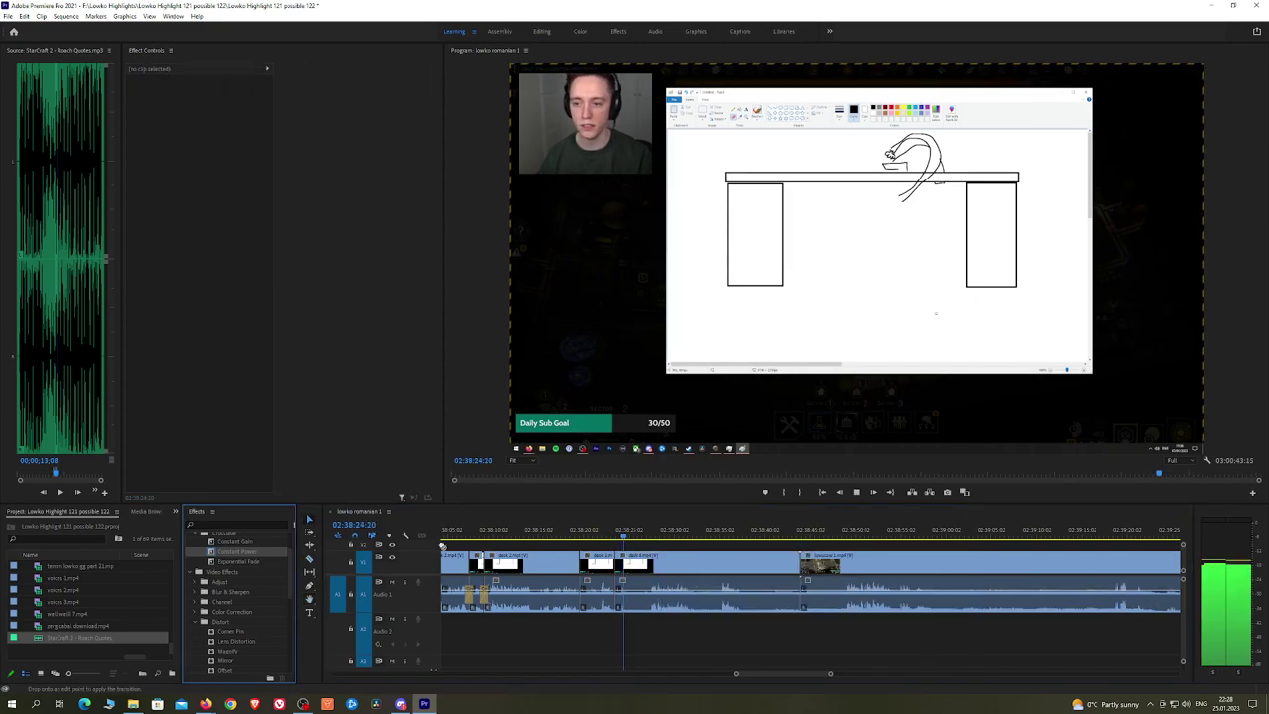
left_click_drag(621, 603, 620, 602)
Step: Cut and ripple-delete the piece after the next split, adding a Constant Power crossfade
key("c")
left_click(626, 566)
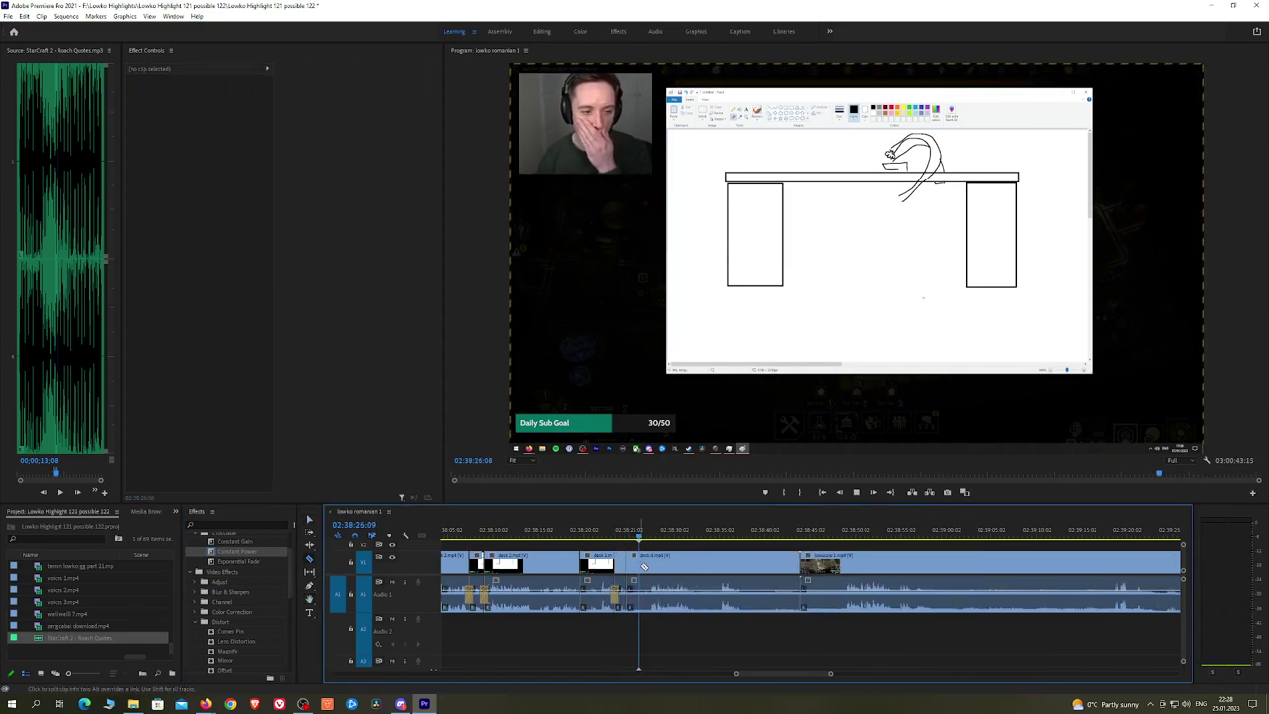
key("v")
left_click(652, 566)
key("shift+Delete")
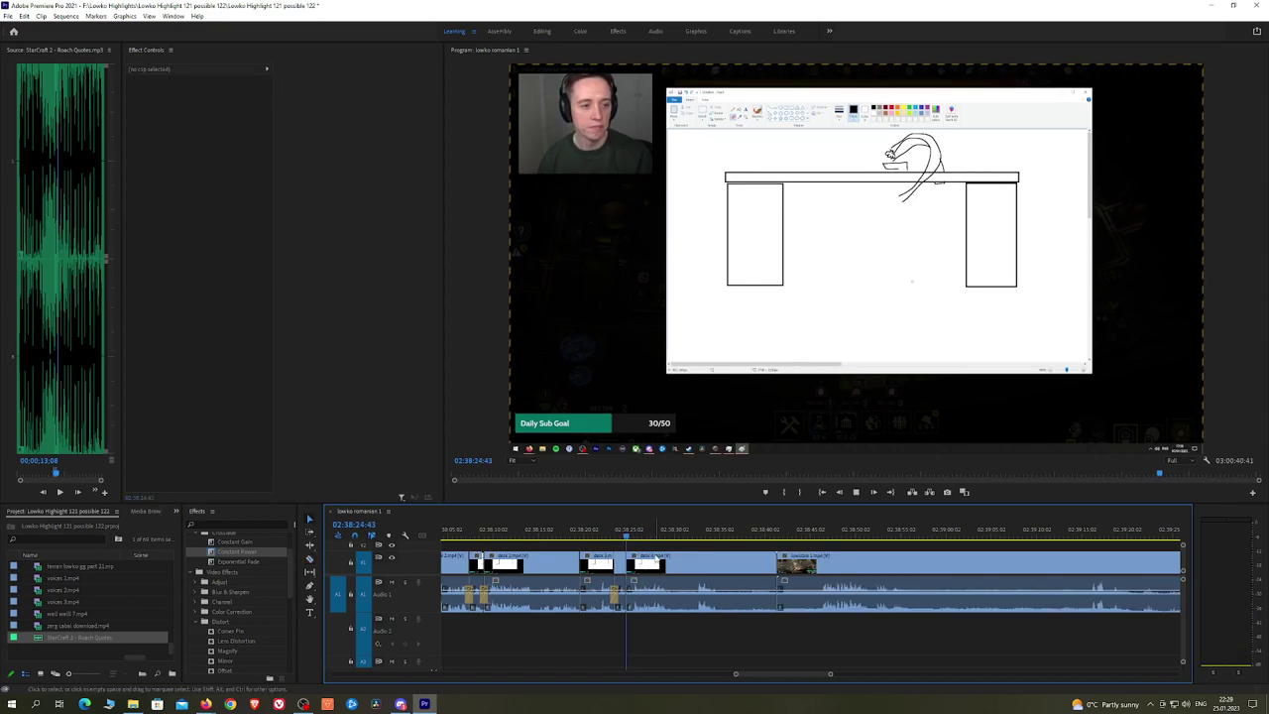
left_click_drag(253, 554, 631, 608)
Step: Cut out a stretch between two razor cuts and crossfade the join with Constant Power
scroll(685, 575, "up", 2)
key("c")
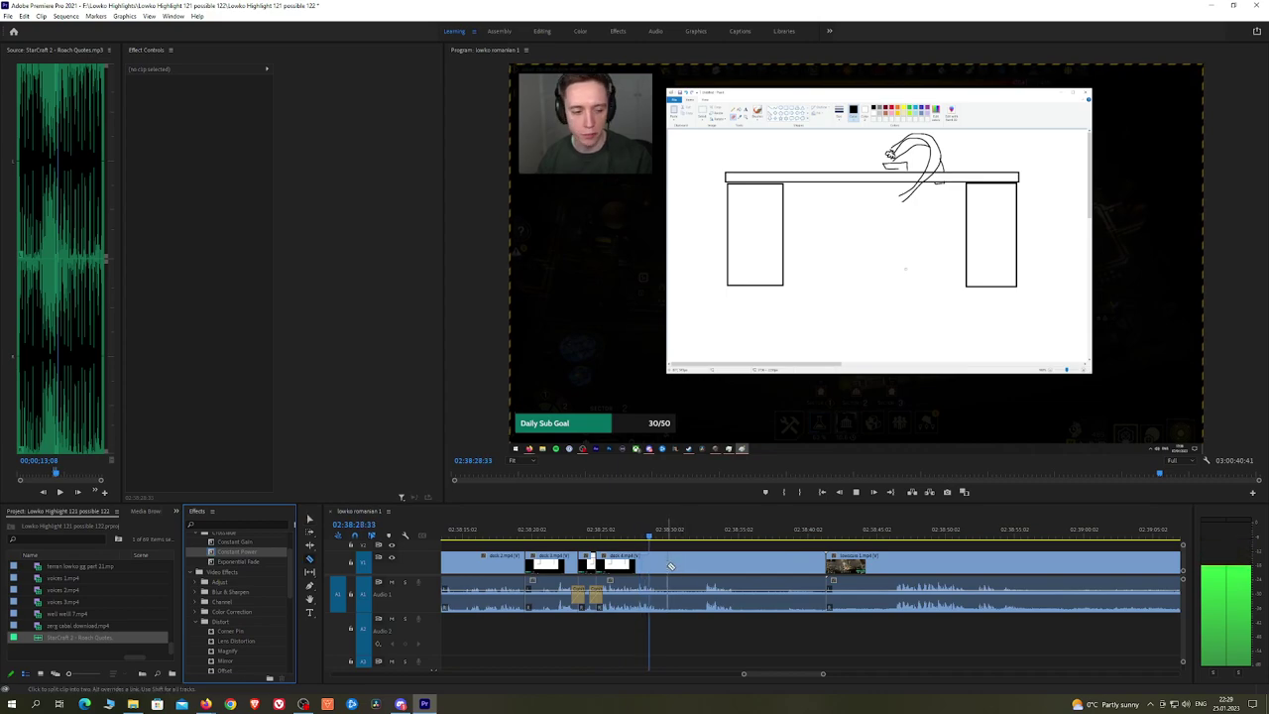
left_click(666, 565)
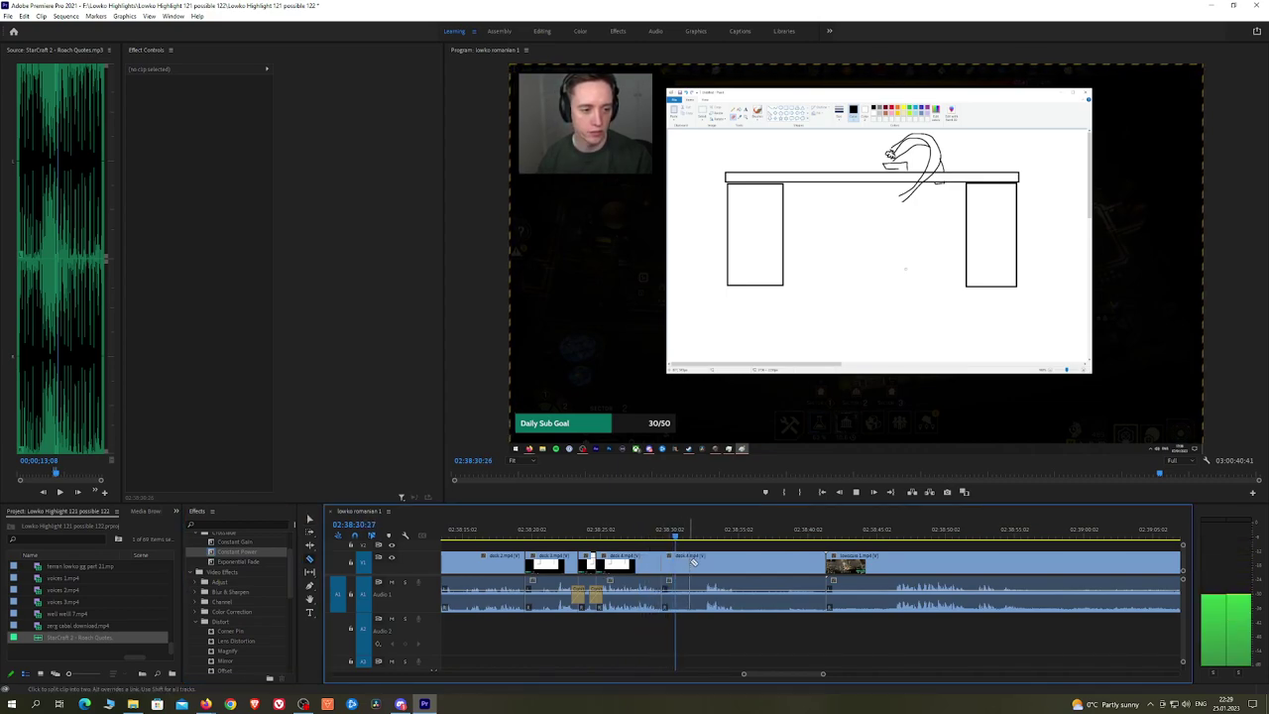
left_click(703, 561)
key("v")
left_click(686, 561)
key("shift+Delete")
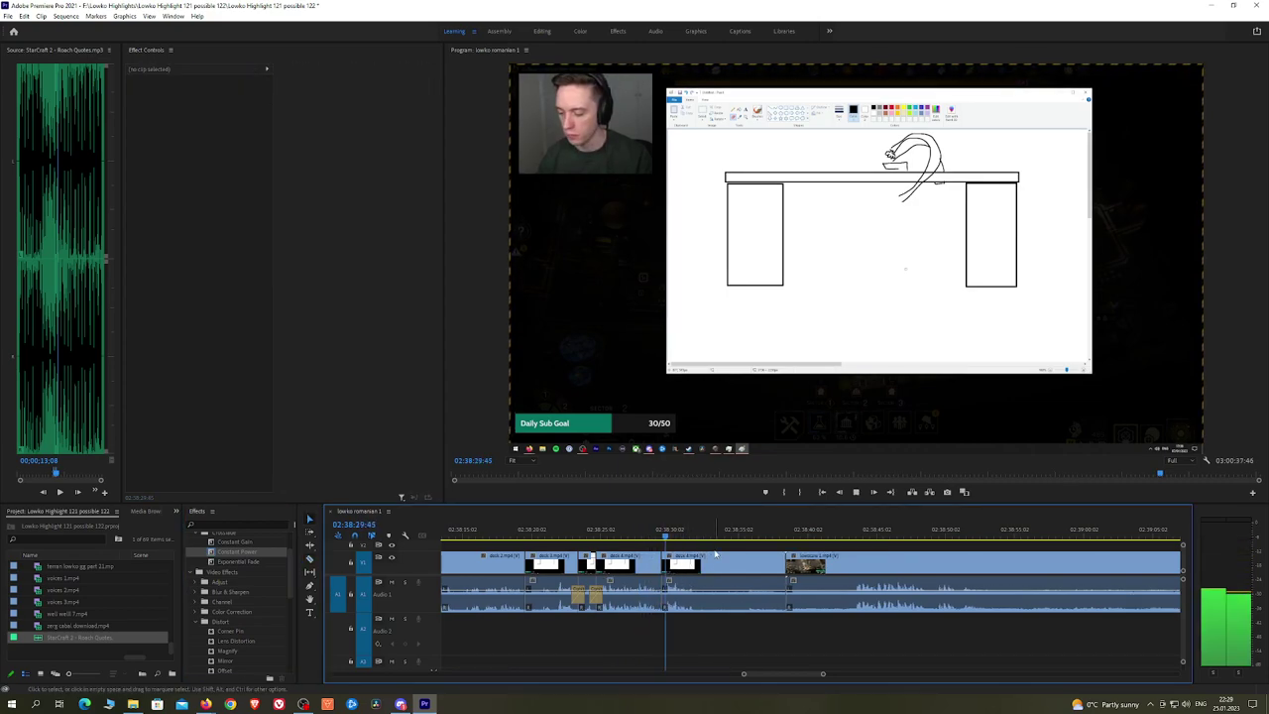
left_click(255, 553)
left_click_drag(663, 598, 664, 598)
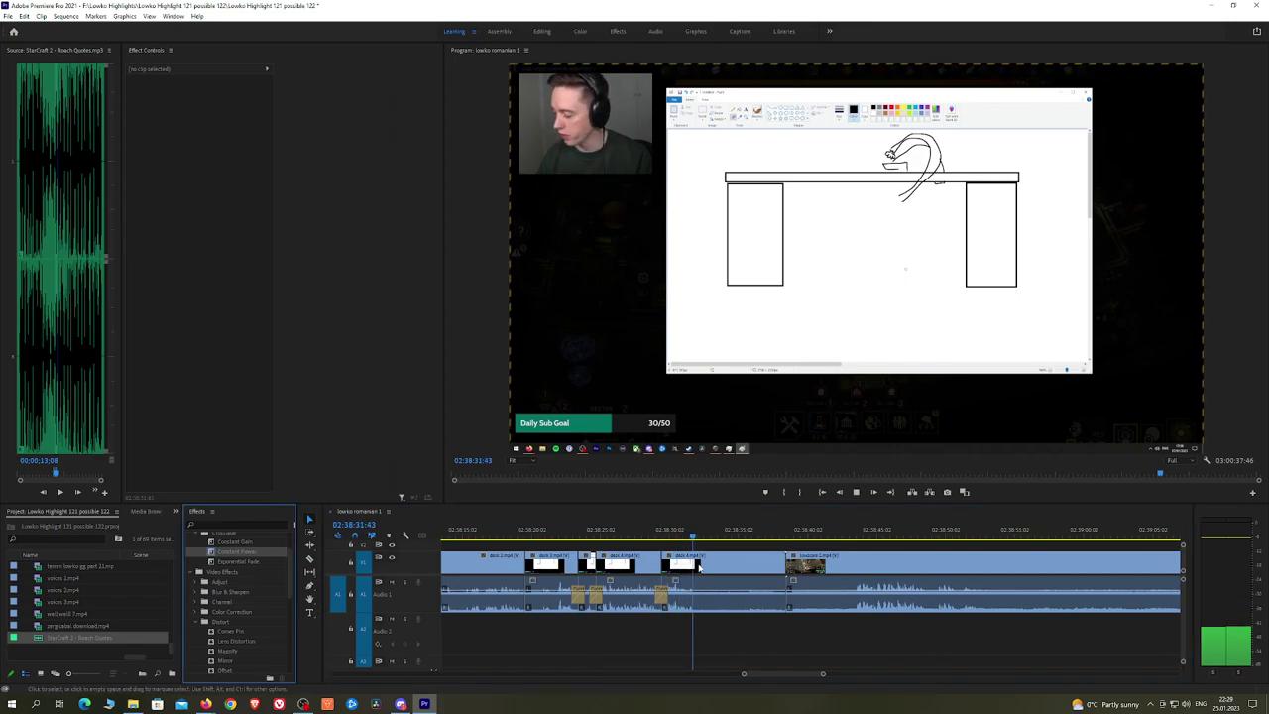
Step: Split the clip again and ripple-delete the unwanted piece after the cut
key("c")
left_click(700, 568)
key("v")
left_click(748, 568)
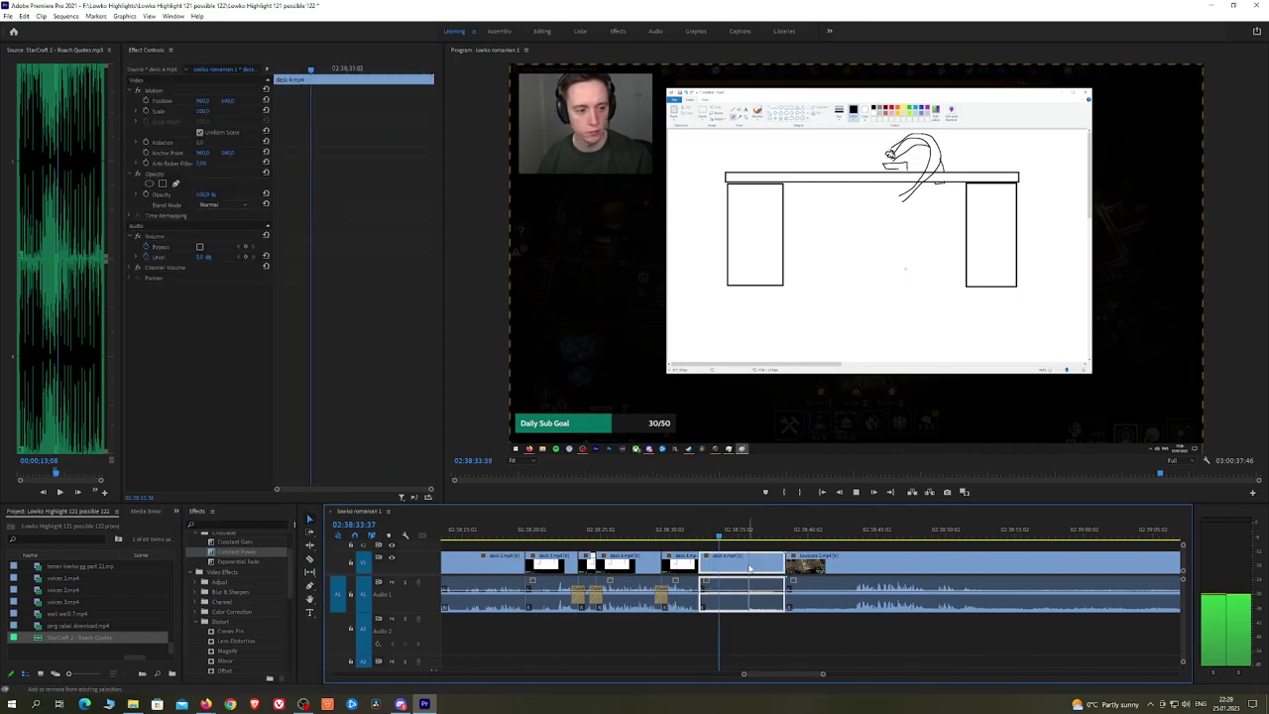
key("shift+Delete")
Step: Zoom out and scrub ahead to the resource transfer screen where the cut goes
left_click(757, 531)
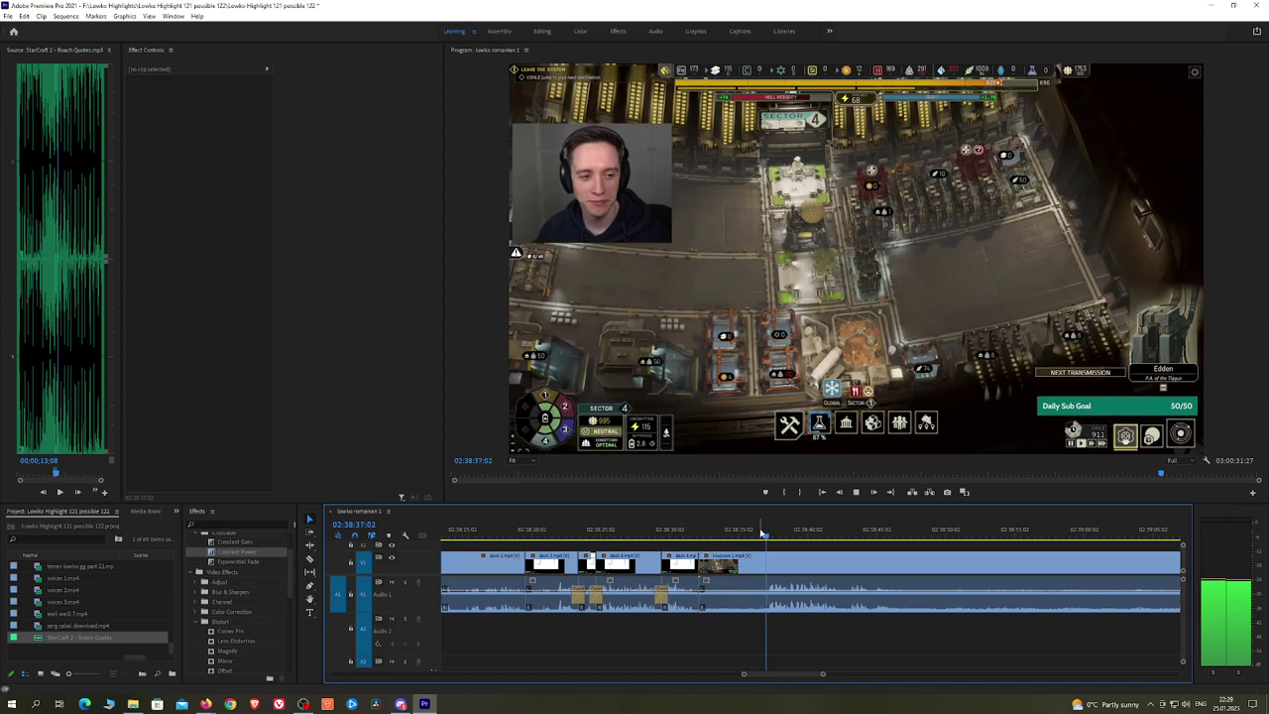
left_click(848, 533)
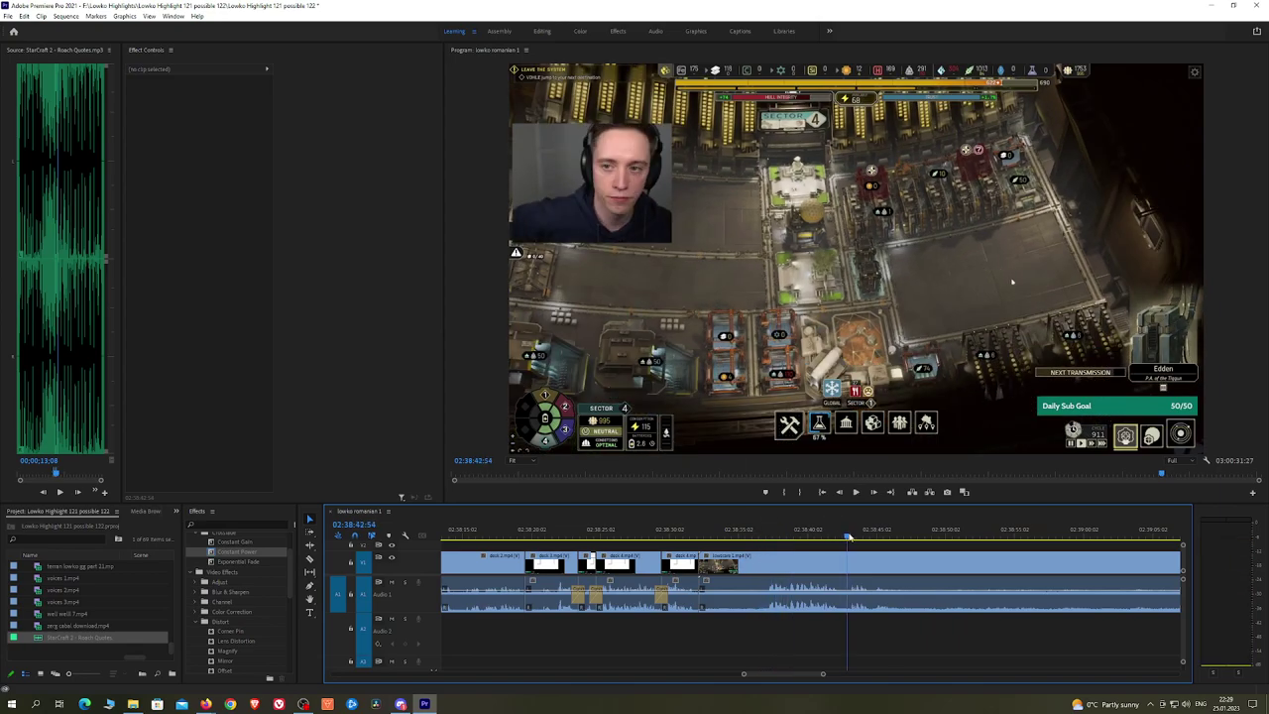
scroll(913, 539, "down", 2)
key("h")
left_click_drag(1025, 561, 957, 560)
key("minus")
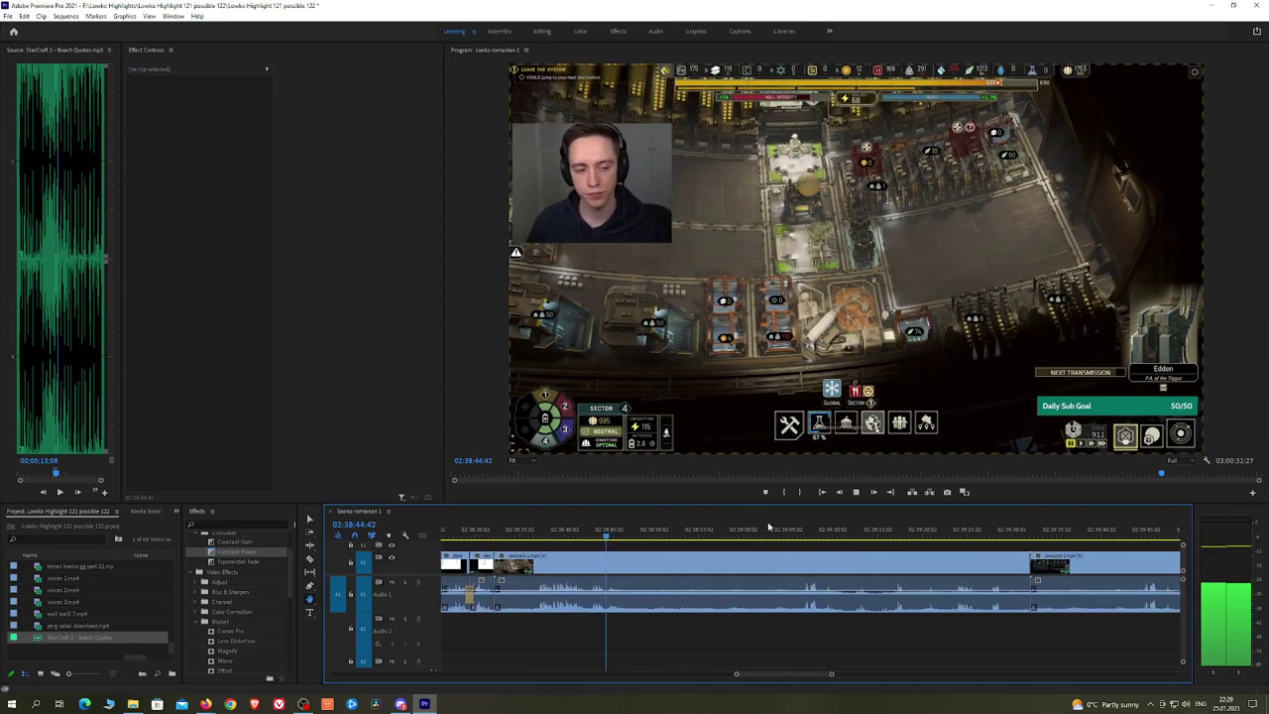
left_click(803, 531)
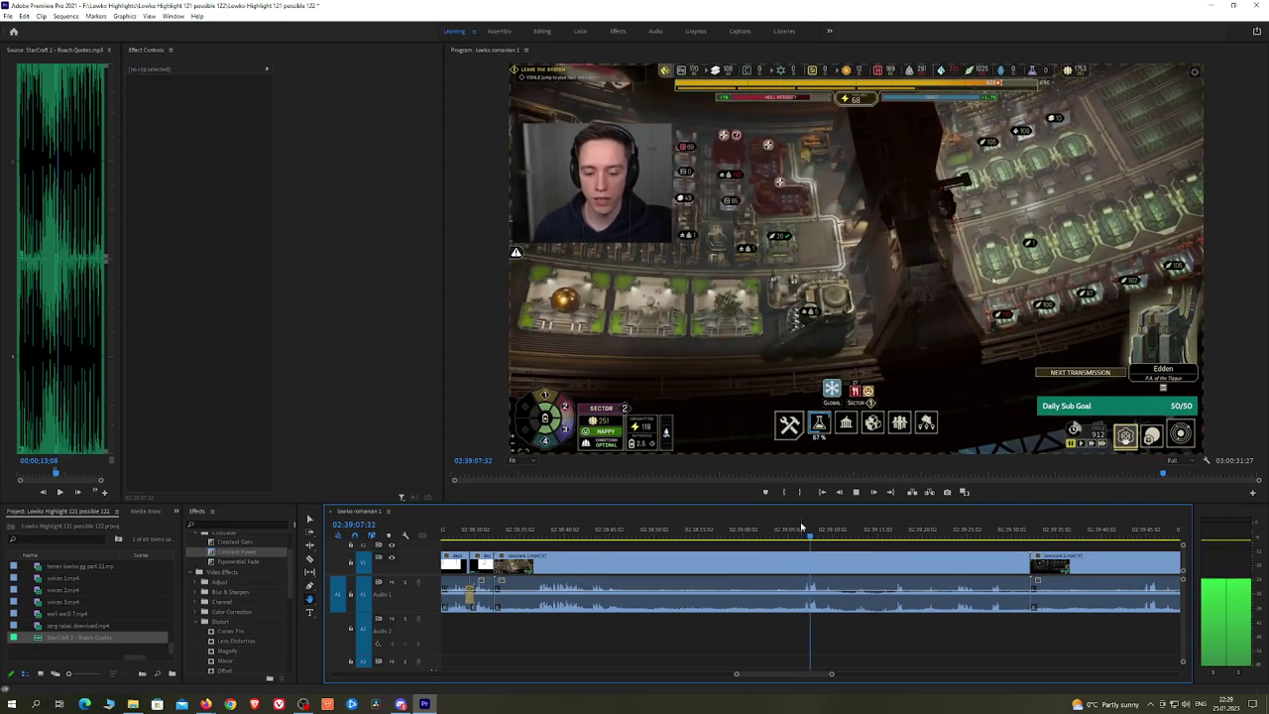
mouse_move(803, 528)
left_mouse_down()
mouse_move(628, 530)
mouse_move(829, 531)
mouse_move(789, 533)
left_mouse_up()
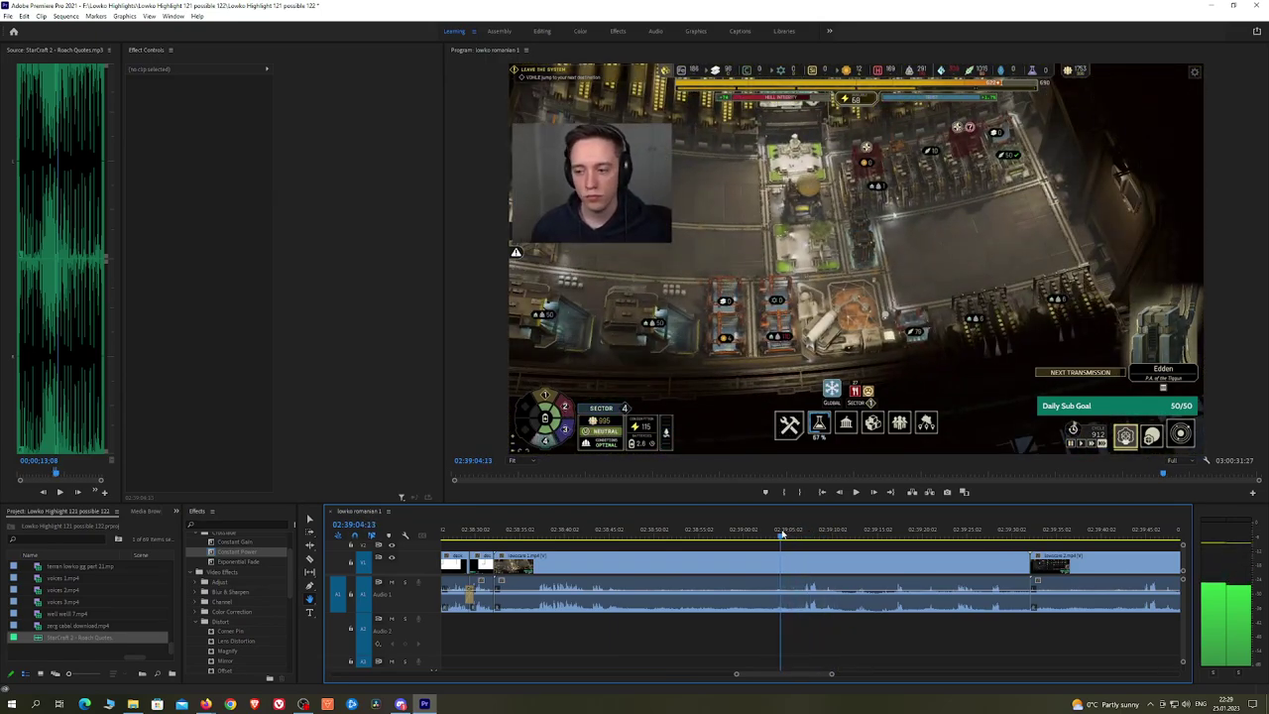
mouse_move(770, 536)
left_mouse_down()
mouse_move(757, 537)
mouse_move(775, 541)
left_mouse_up()
Step: Split there, ripple-delete the gameplay stretch before, and apply Exponential Fade to the audio edit
key("c")
left_click(775, 563)
key("v")
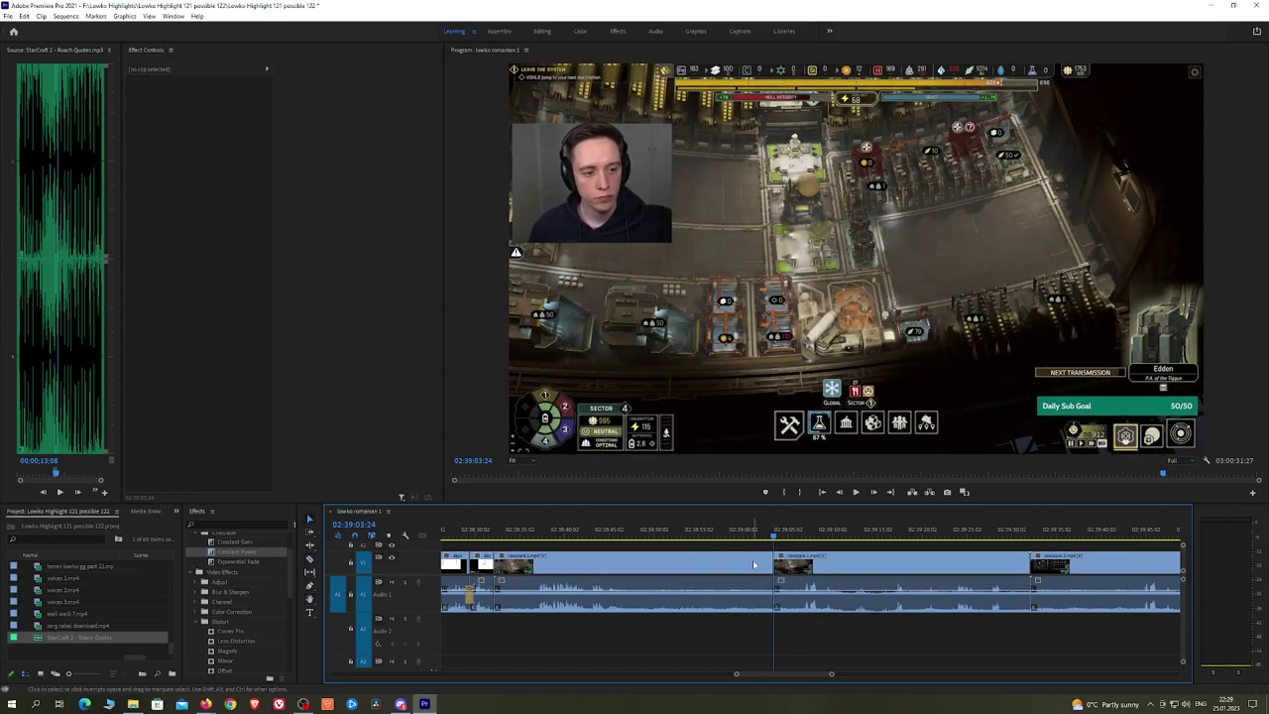
left_click(757, 563)
key("shift+Delete")
left_click(260, 563)
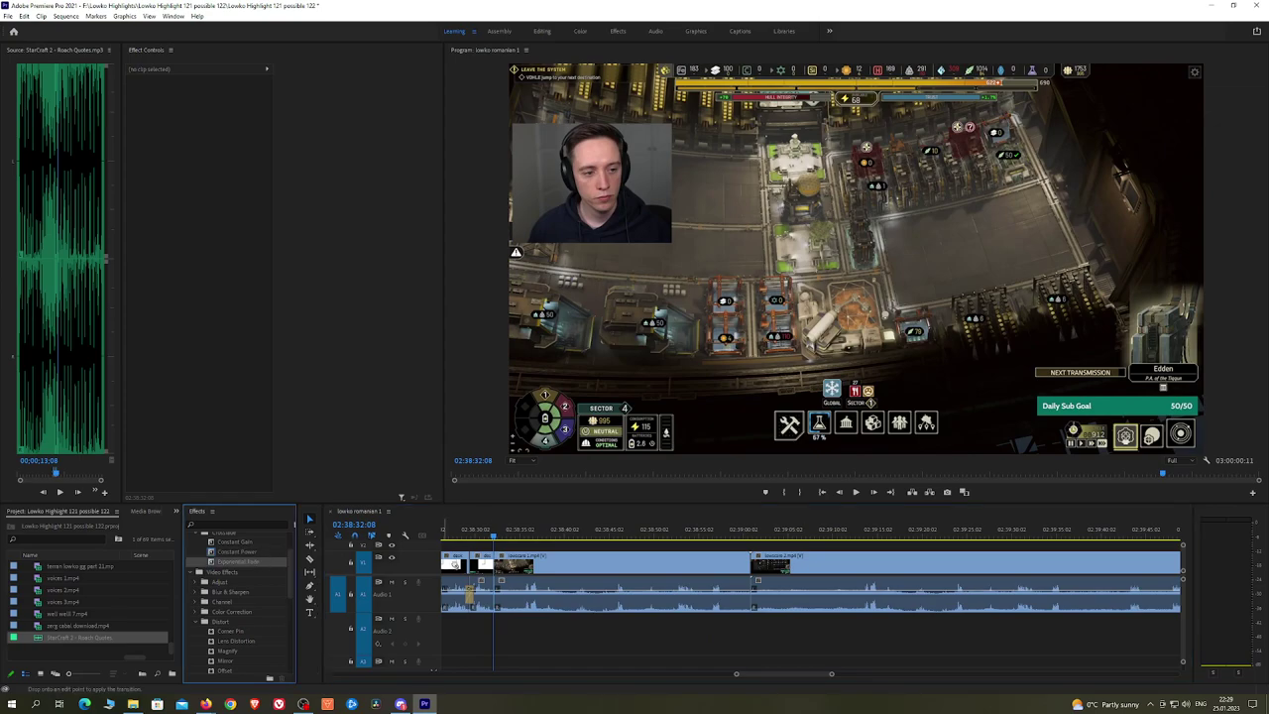
left_click_drag(497, 604, 497, 604)
Step: Review the edit by playback, then razor the following clip at 02:38:38:16
key("space")
scroll(1121, 575, "up", 2)
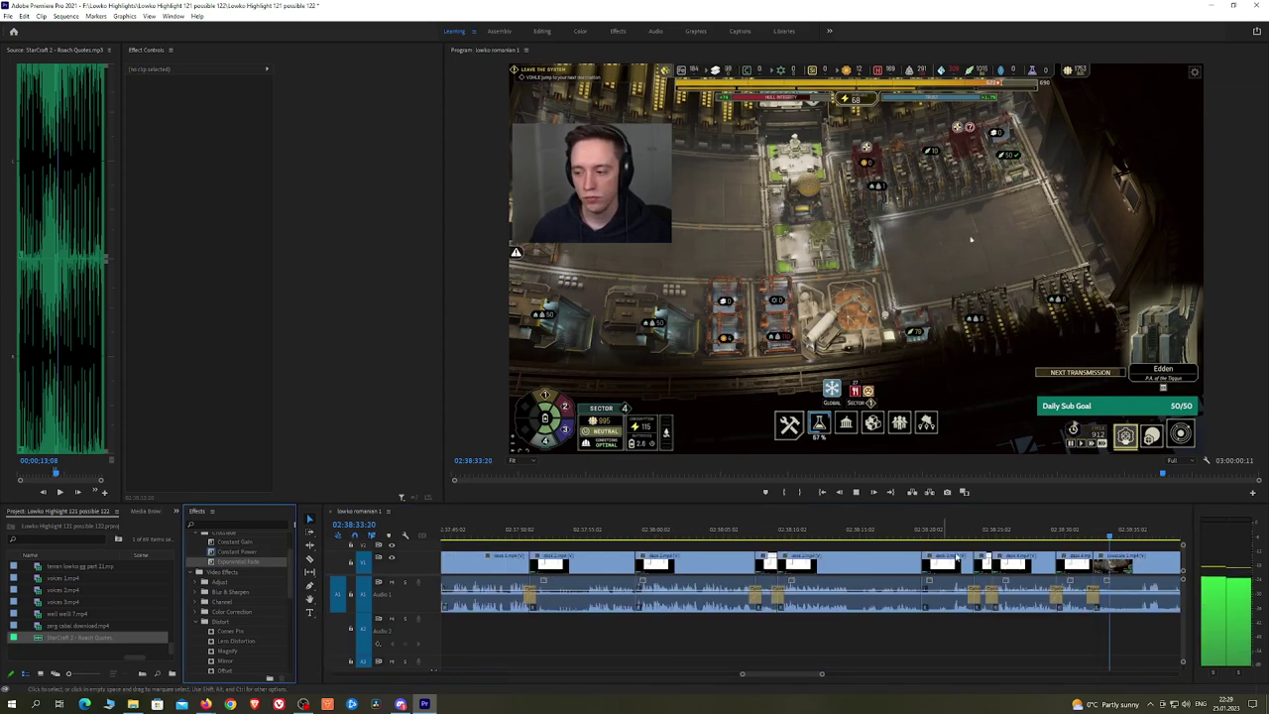
scroll(1121, 575, "up", 1)
key("h")
left_click_drag(1121, 576, 823, 536)
left_click(792, 535)
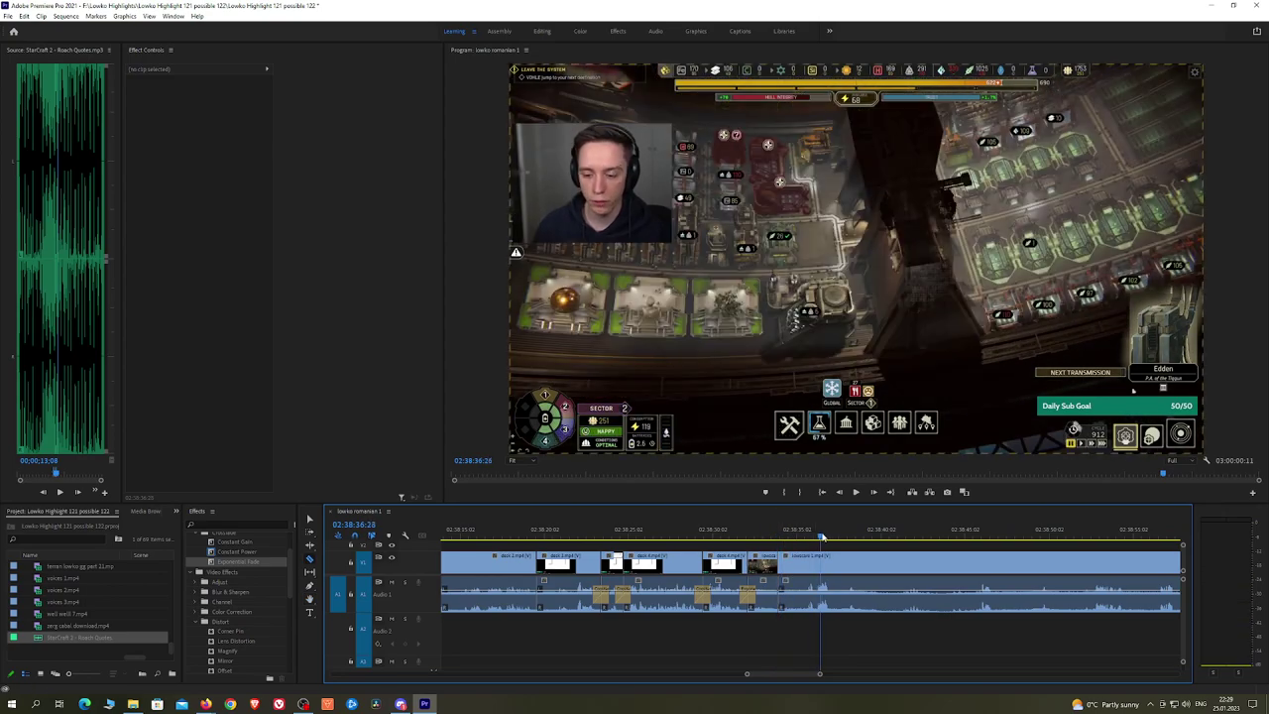
key("space")
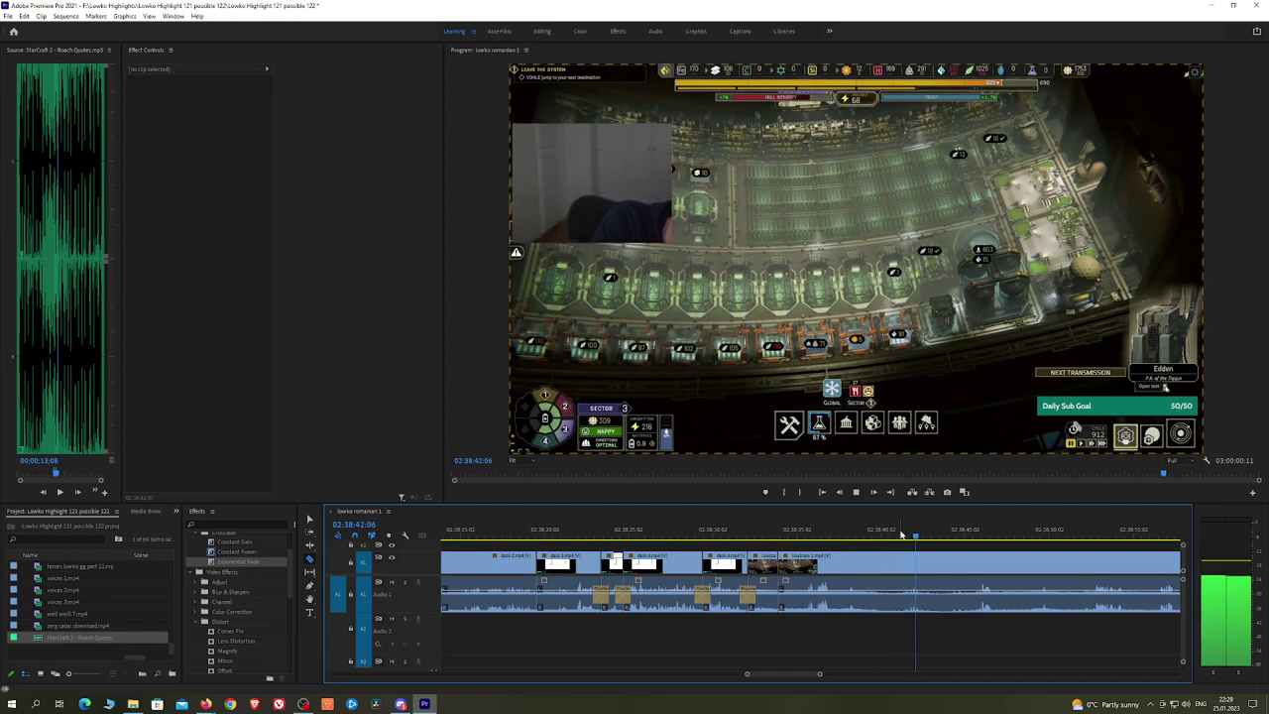
key("space")
left_click(933, 566)
Step: Set the selected clip's Motion Scale to 171 and Position to about 1630, 776
key("v")
left_click(852, 533)
left_click(862, 568)
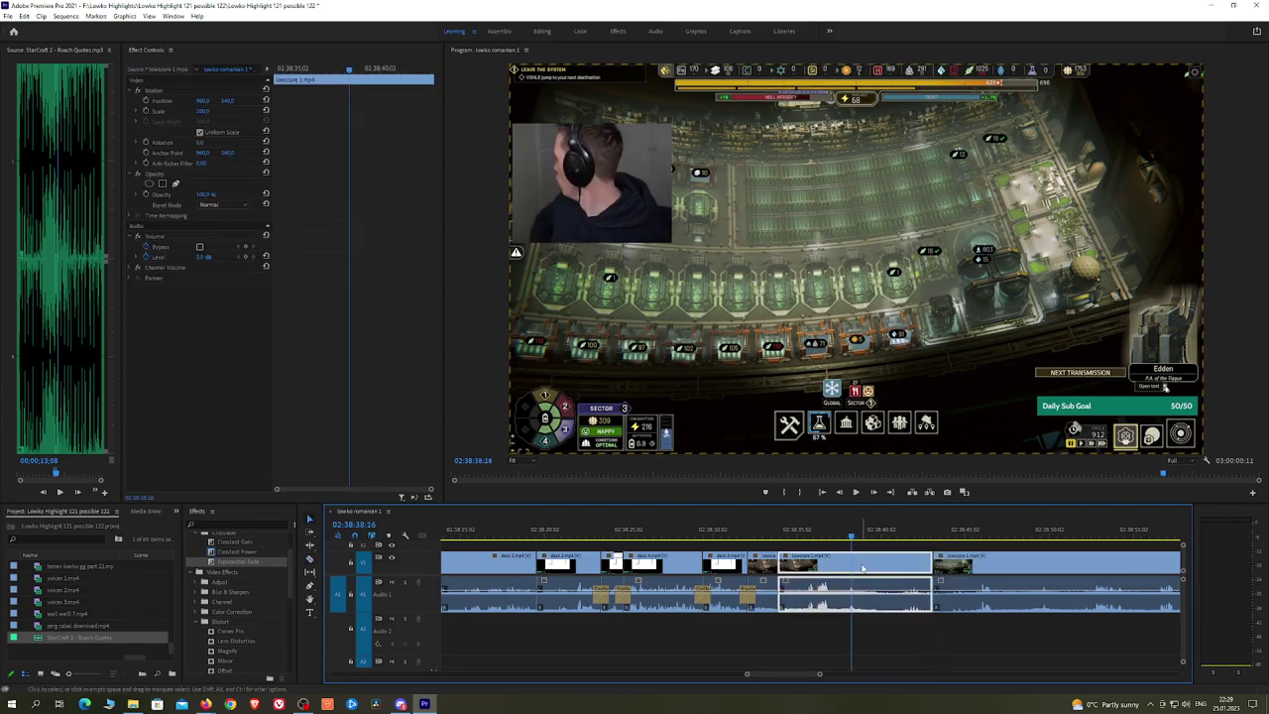
left_click_drag(216, 116, 285, 116)
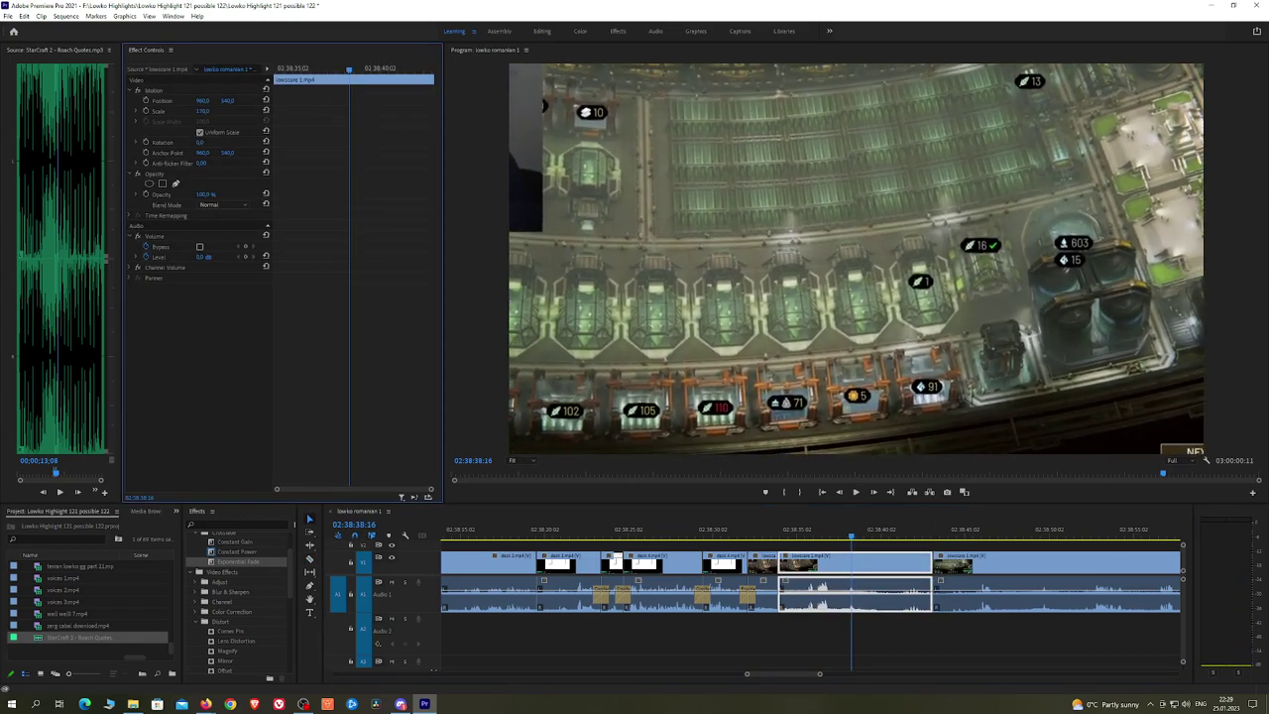
left_click_drag(206, 102, 536, 102)
left_click_drag(228, 100, 259, 100)
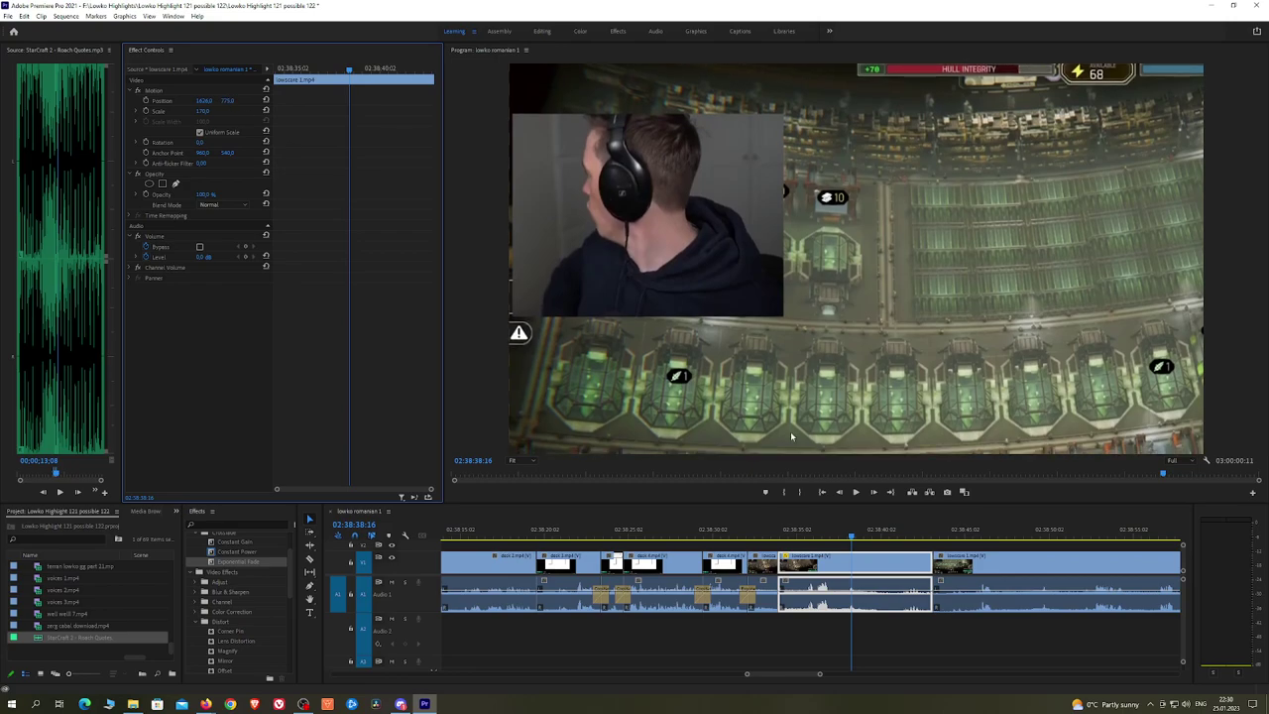
Step: Play back the zoomed clip to check the framing, then pan along the timeline
key("space")
left_click(792, 533)
key("space")
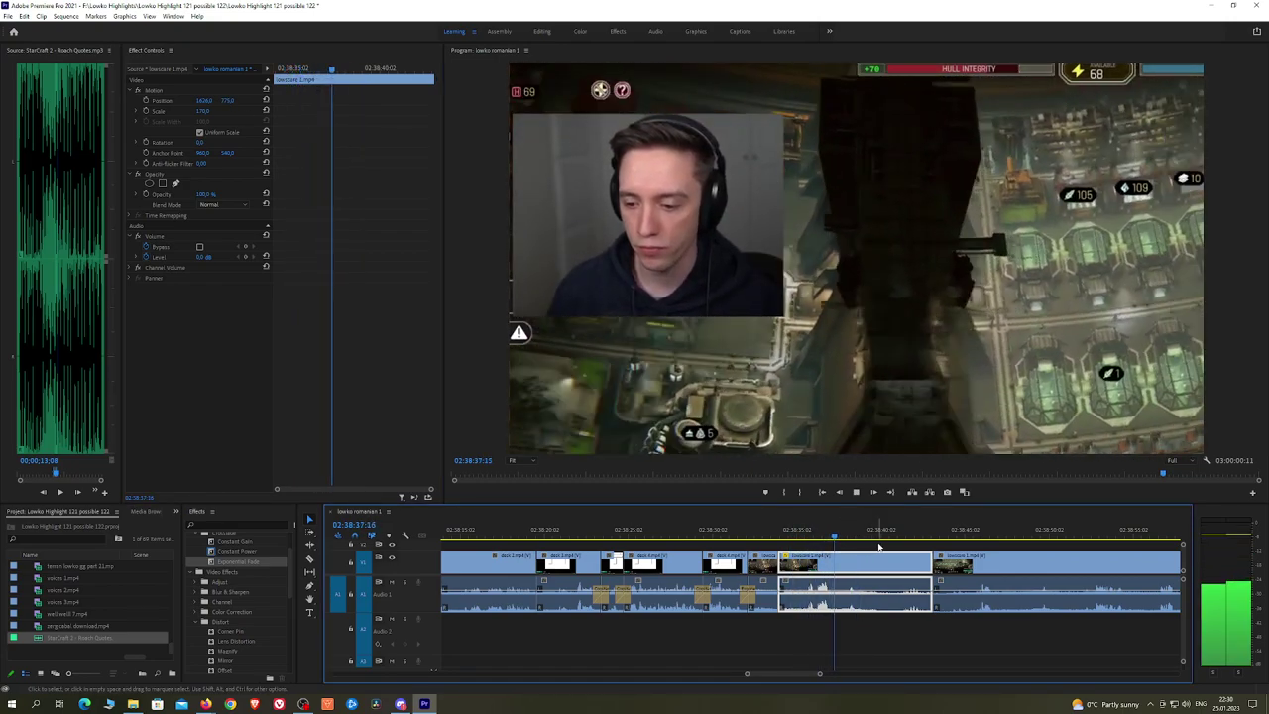
left_click(879, 548)
key("h")
left_click_drag(912, 544, 840, 539)
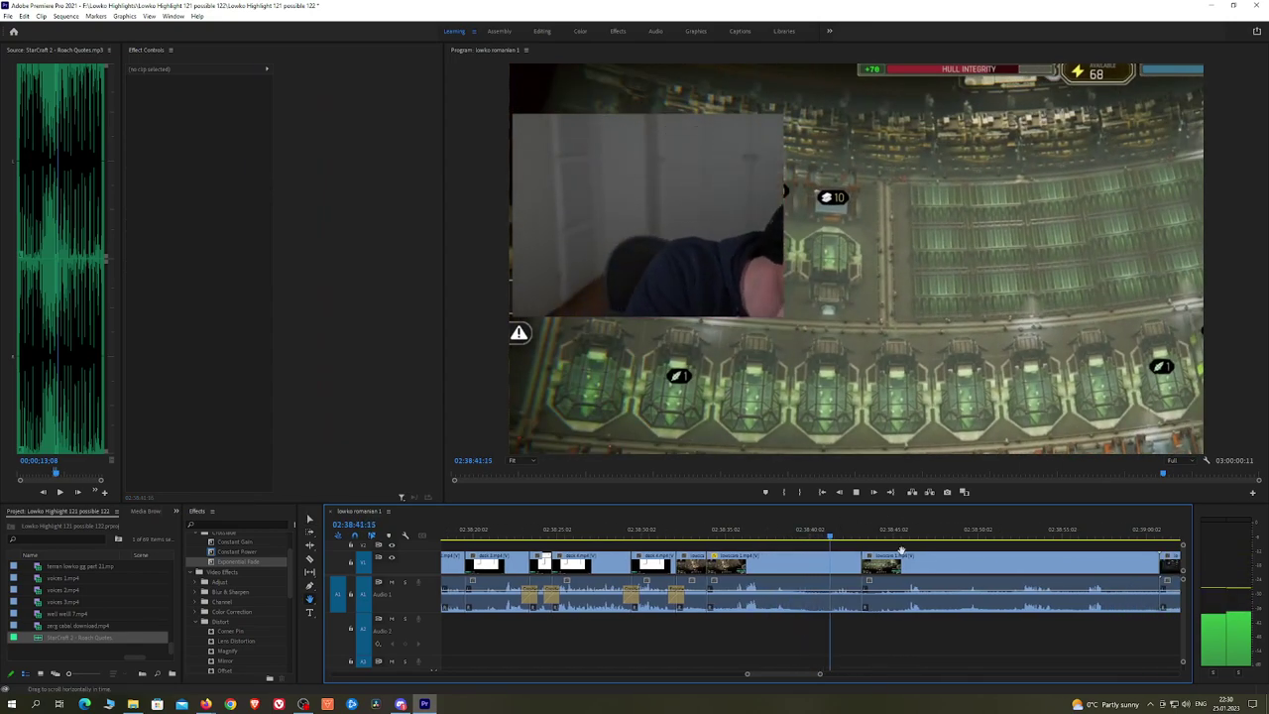
left_click_drag(923, 546, 762, 540)
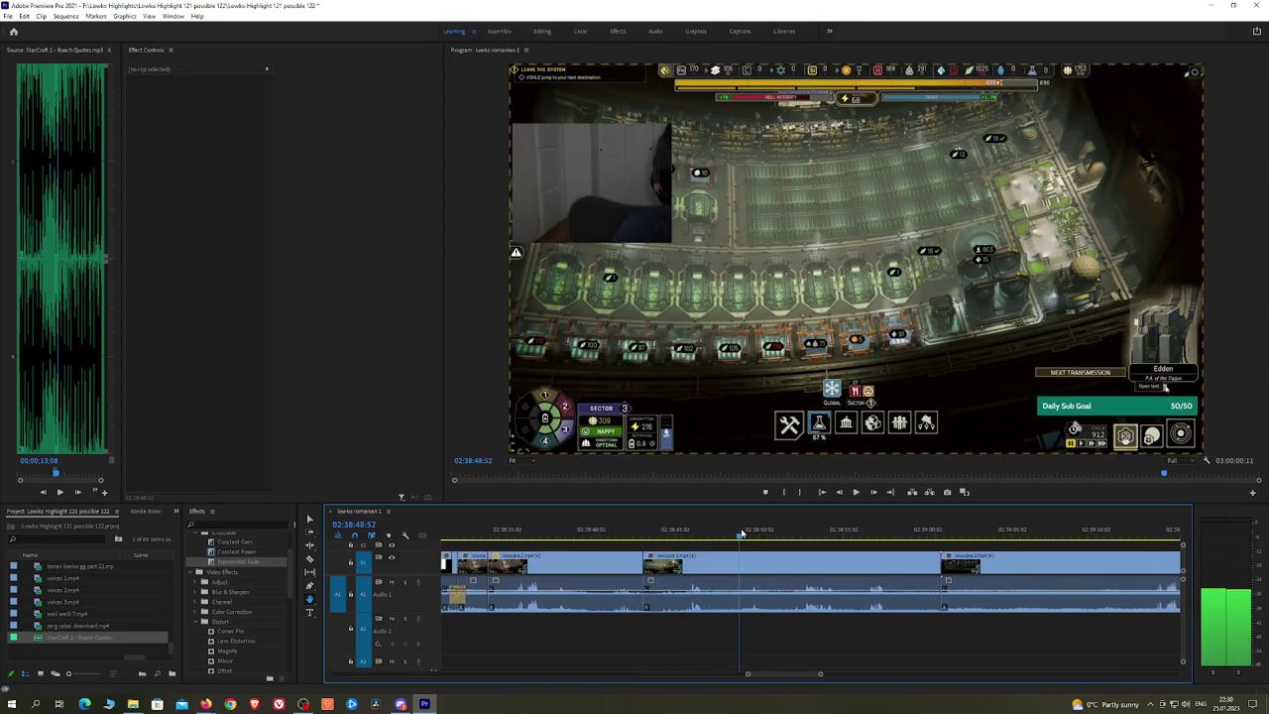
Step: Cut out a short dead piece between two razor cuts and add a Constant Power crossfade
left_click(682, 534)
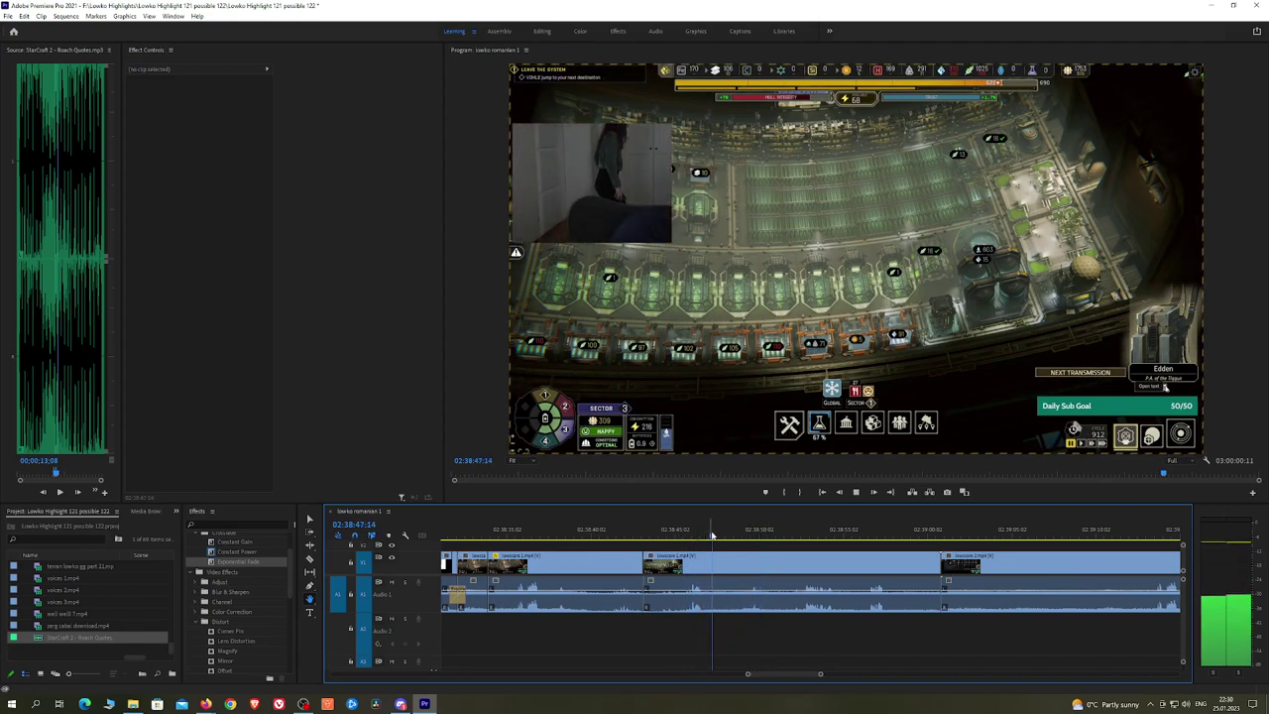
key("c")
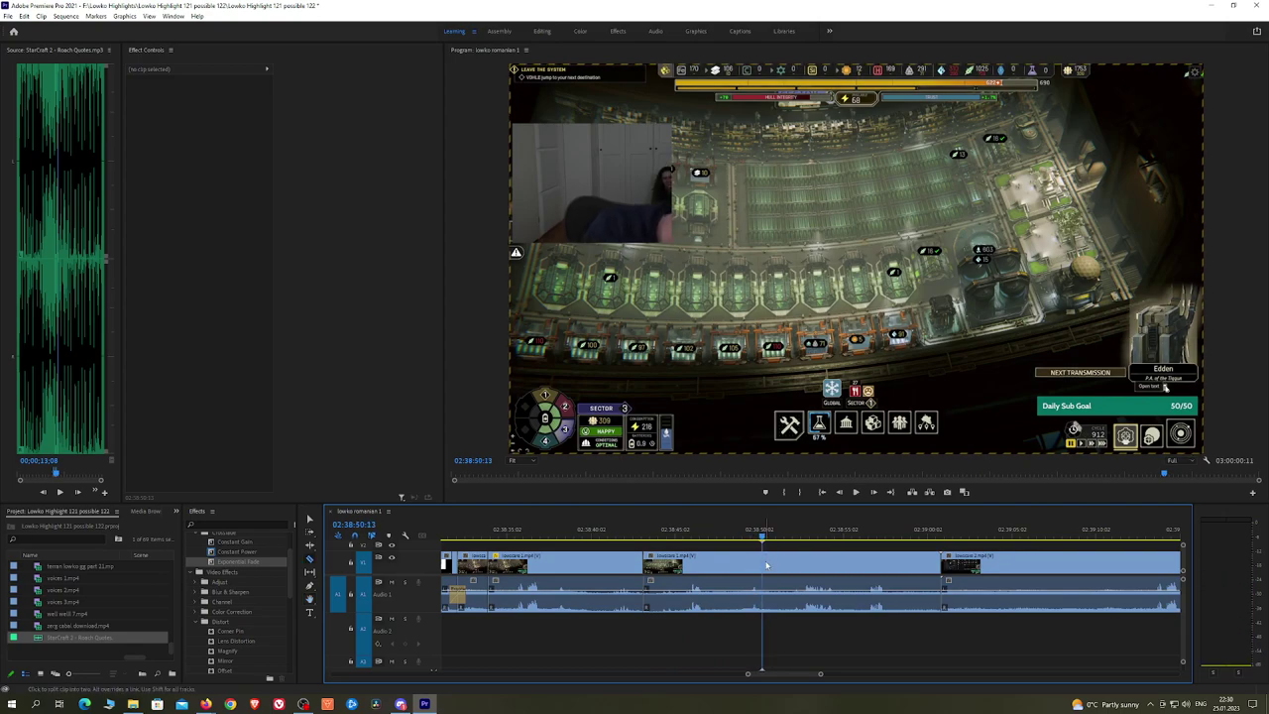
left_click(763, 562)
left_click(801, 569)
key("v")
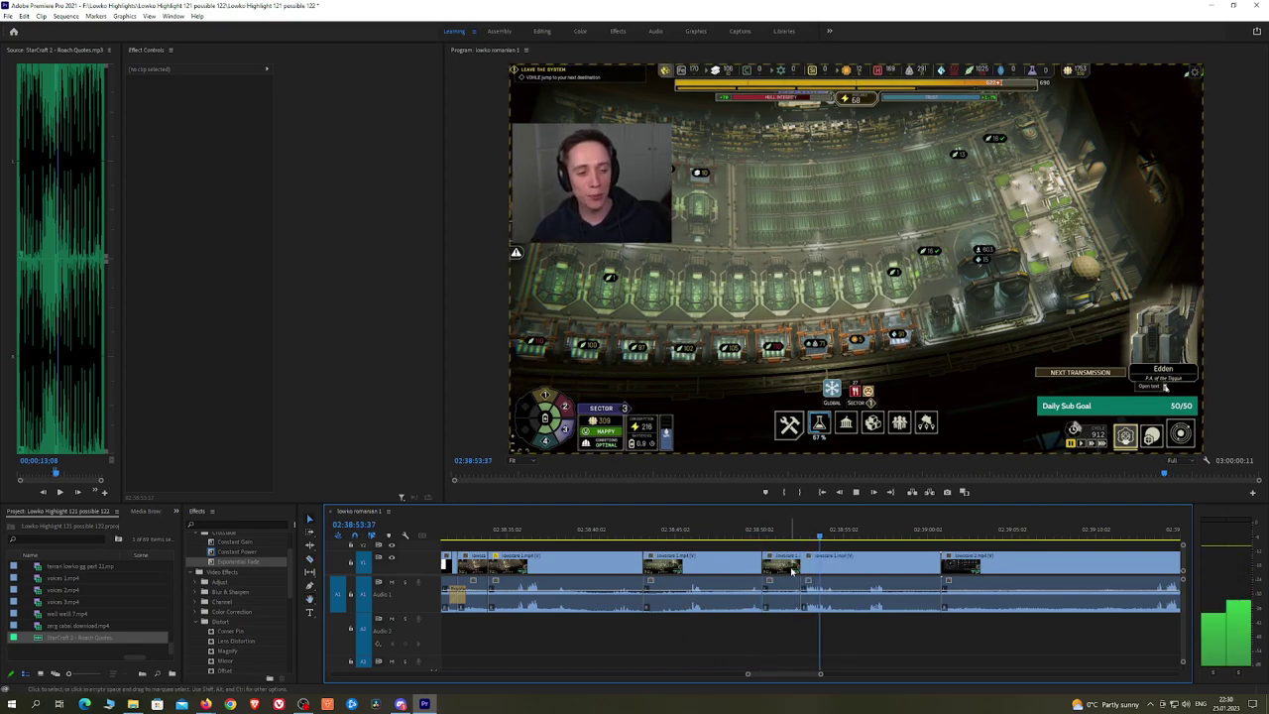
left_click(787, 569)
key("shift+Delete")
left_click_drag(236, 552, 444, 551)
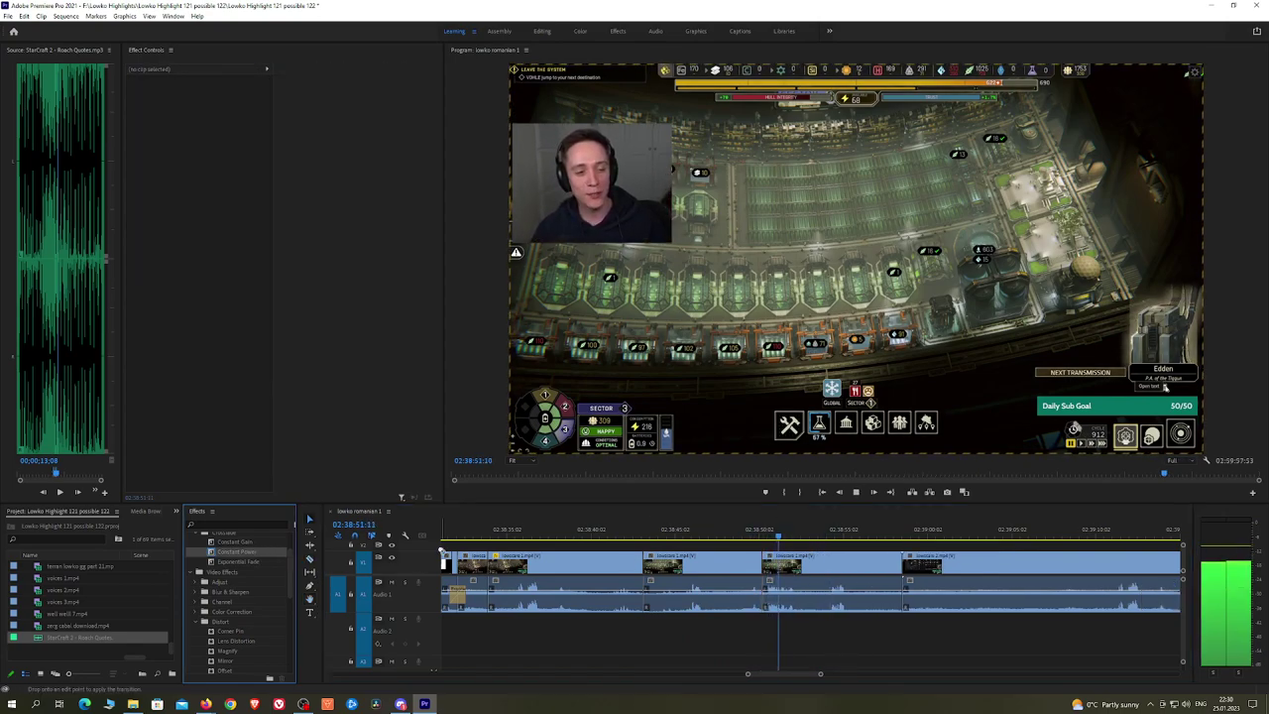
left_click_drag(752, 601, 762, 596)
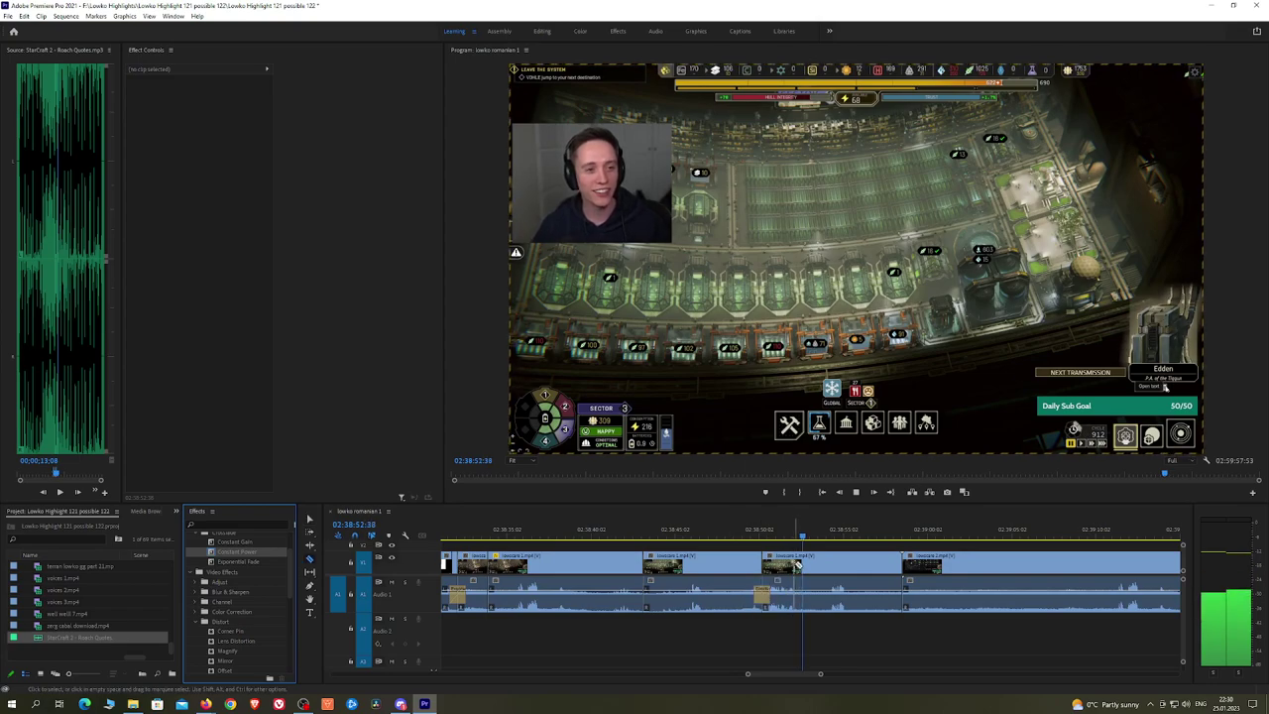
Step: Remove another piece between two cuts with a Constant Power crossfade, then delete a short leftover clip
left_click(800, 566)
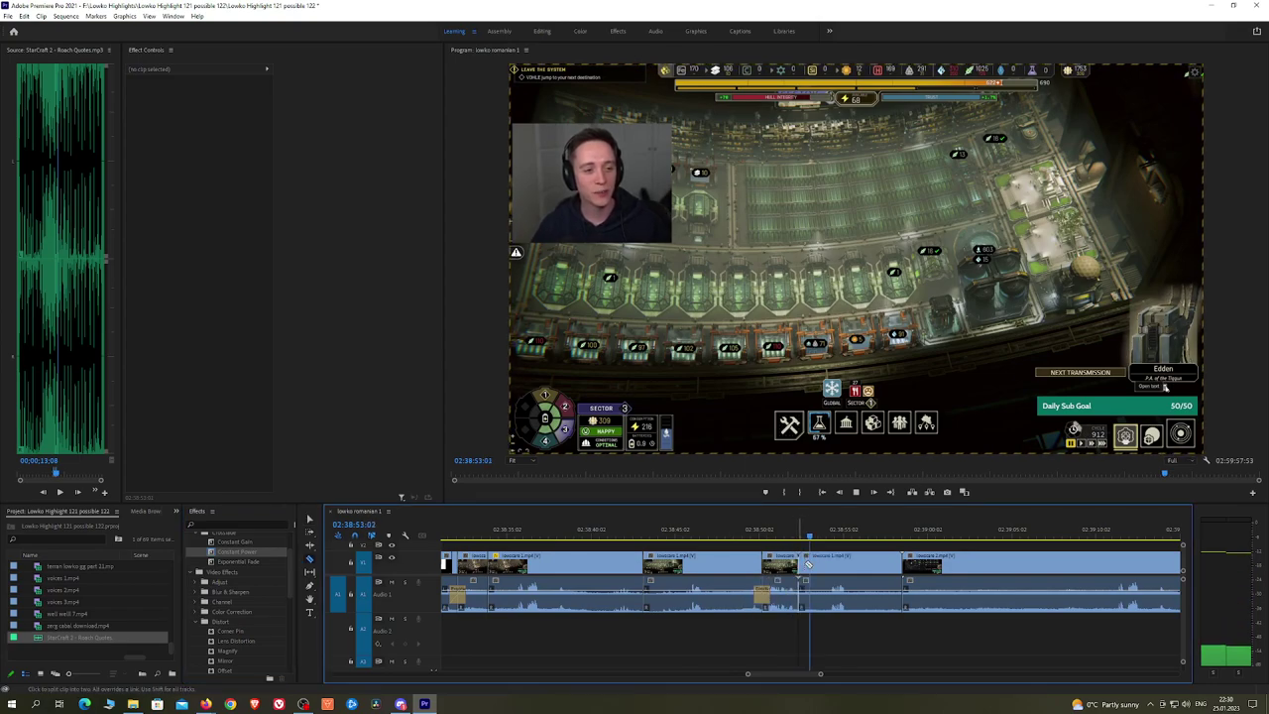
left_click(829, 566)
key("v")
left_click(816, 565)
key("shift+Delete")
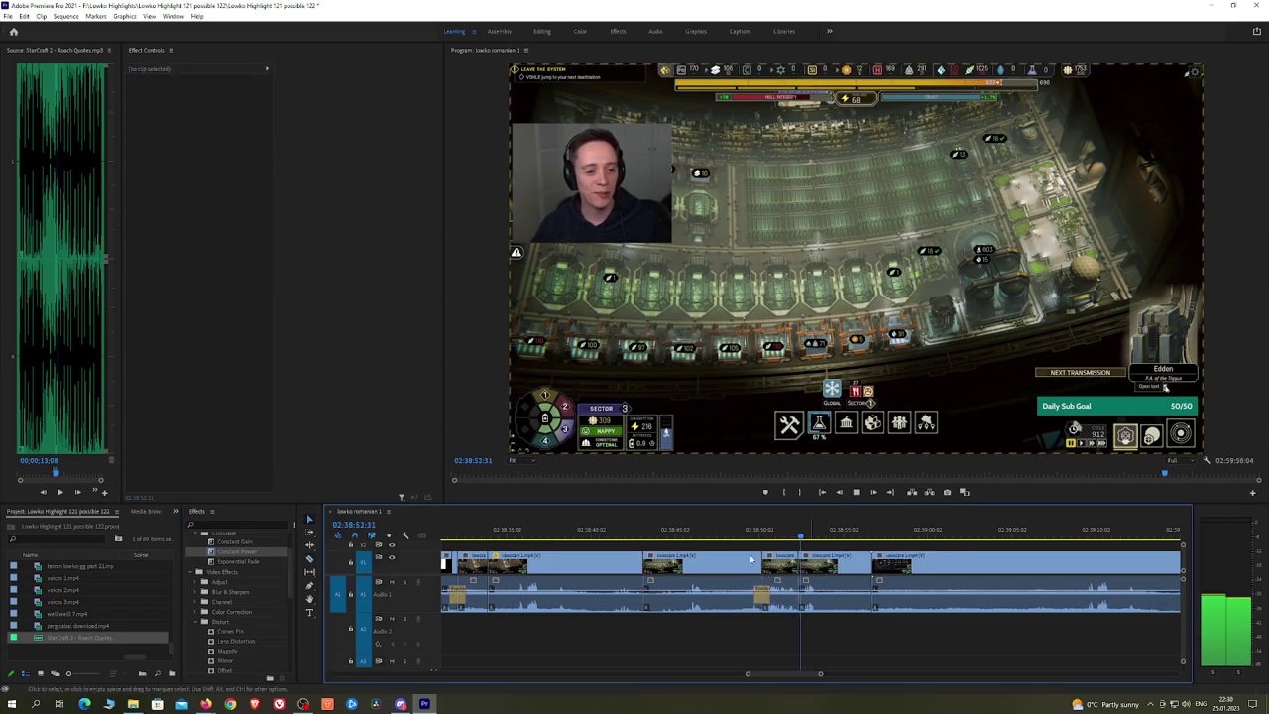
left_click_drag(236, 551, 790, 599)
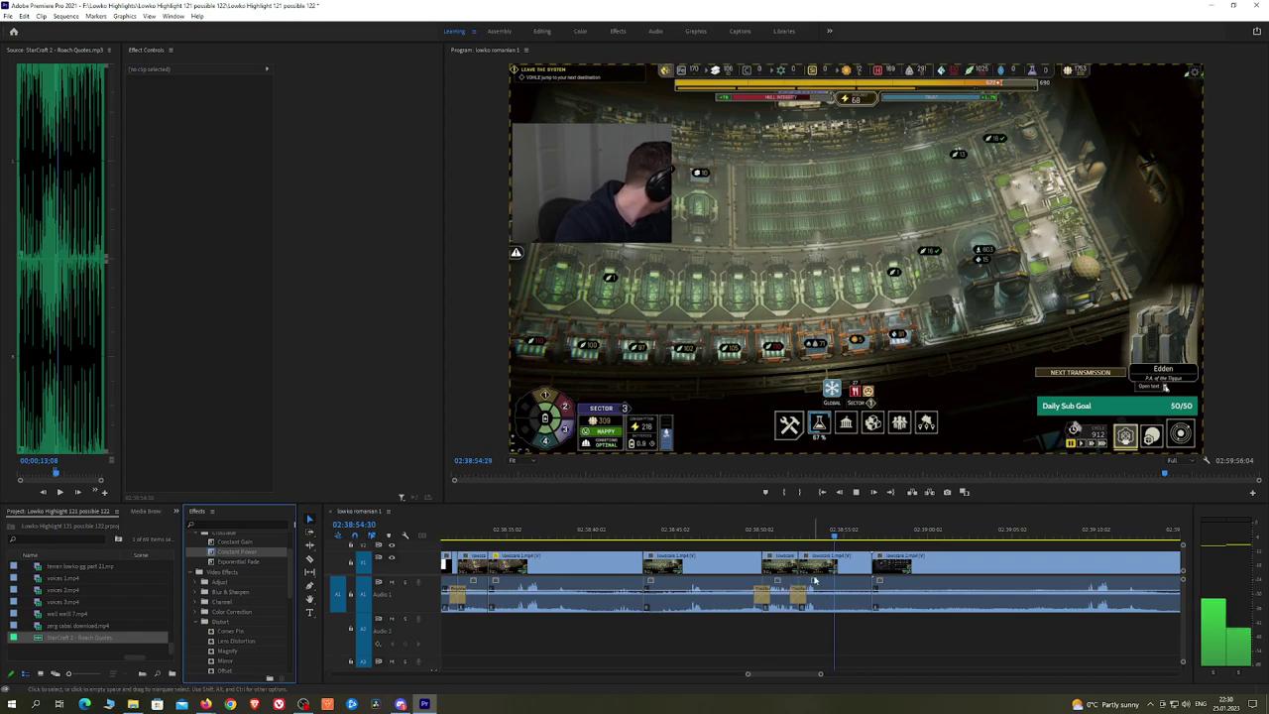
left_click(859, 567)
key("shift+Delete")
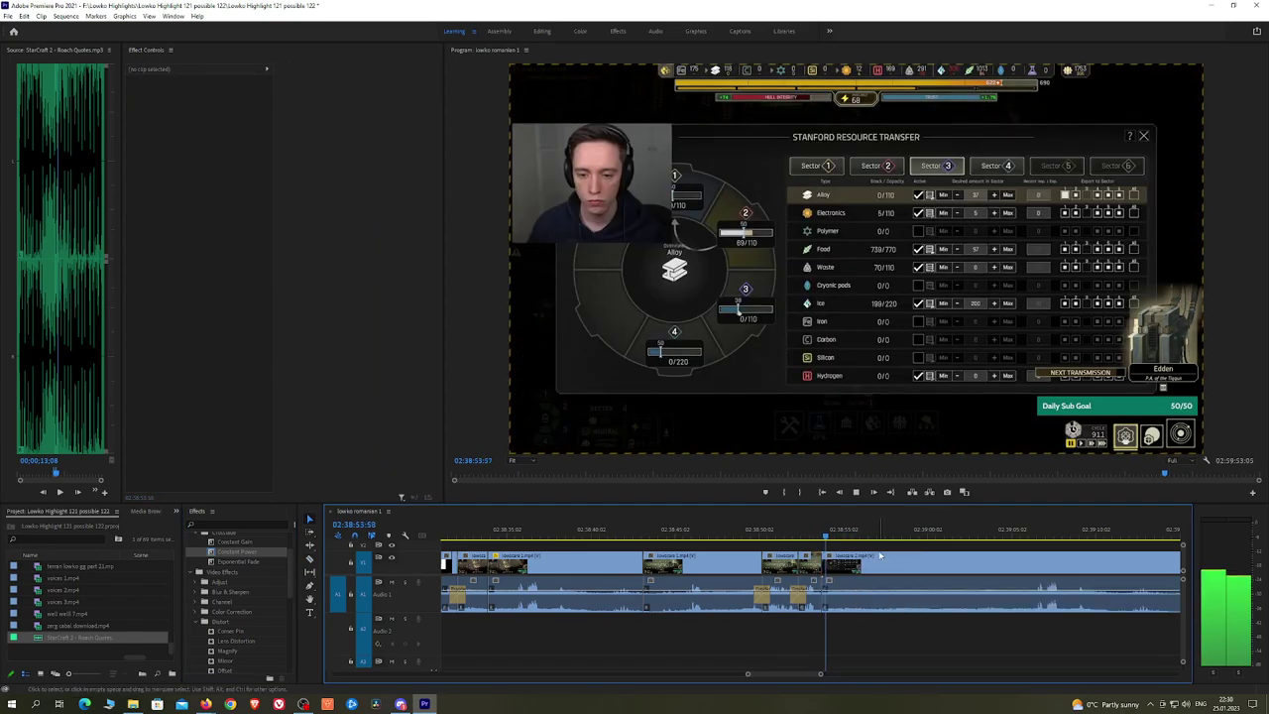
Step: Play and scrub further along the stream to find the next dead moment
left_click(1052, 534)
scroll(1116, 549, "down", 3)
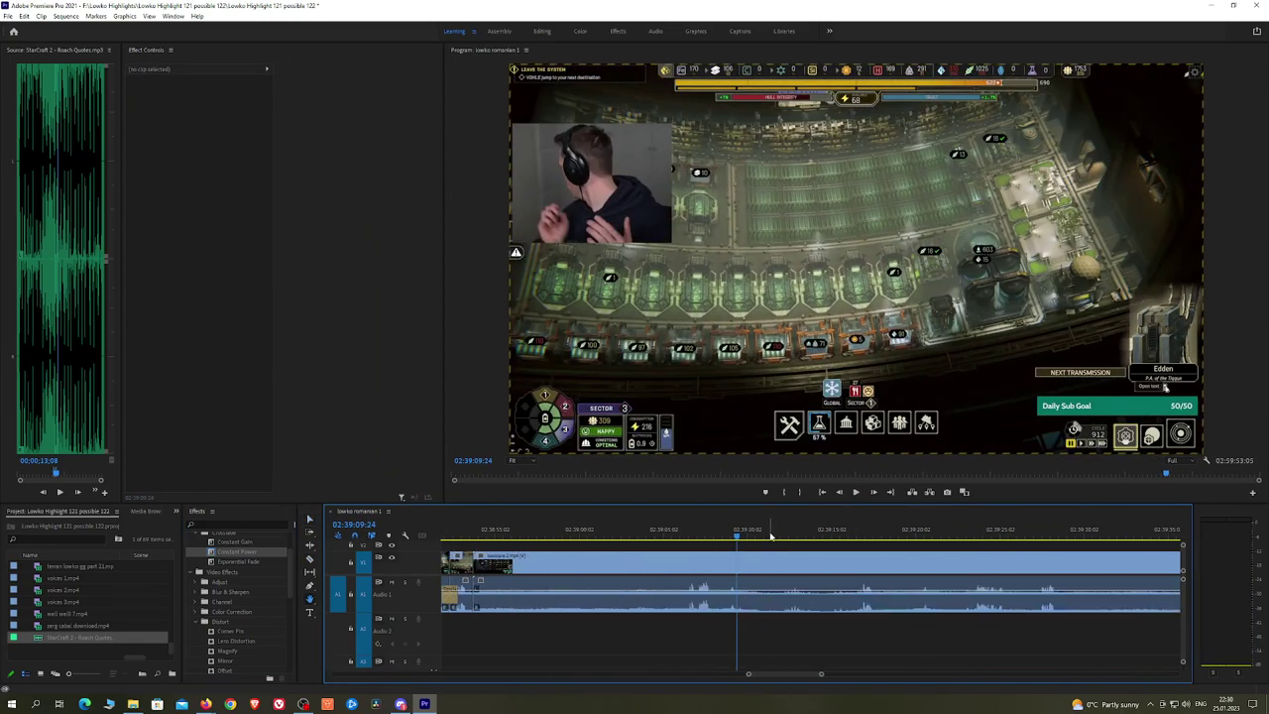
key("space")
left_click_drag(838, 536, 797, 548)
key("space")
left_click(844, 534)
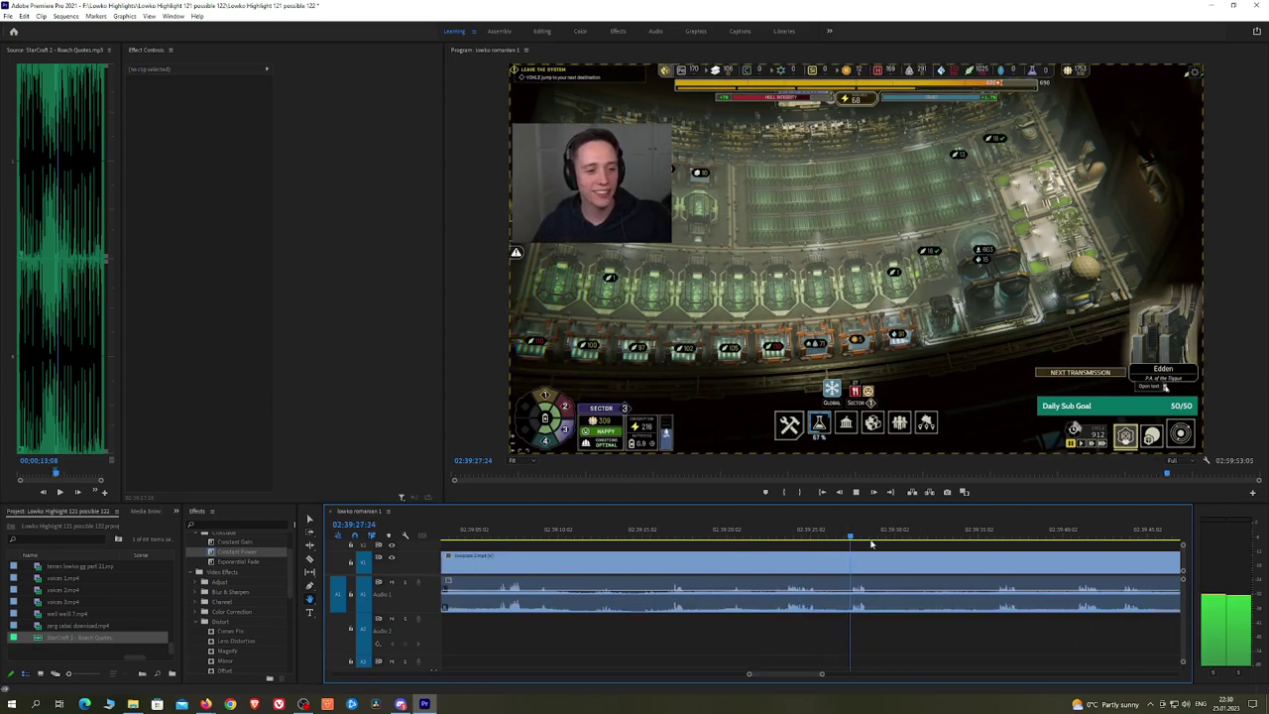
left_click(966, 533)
left_click(994, 533)
Step: Split at the playhead, ripple-delete the section before it, and add a Constant Power crossfade
key("space")
key("c")
left_click(995, 565)
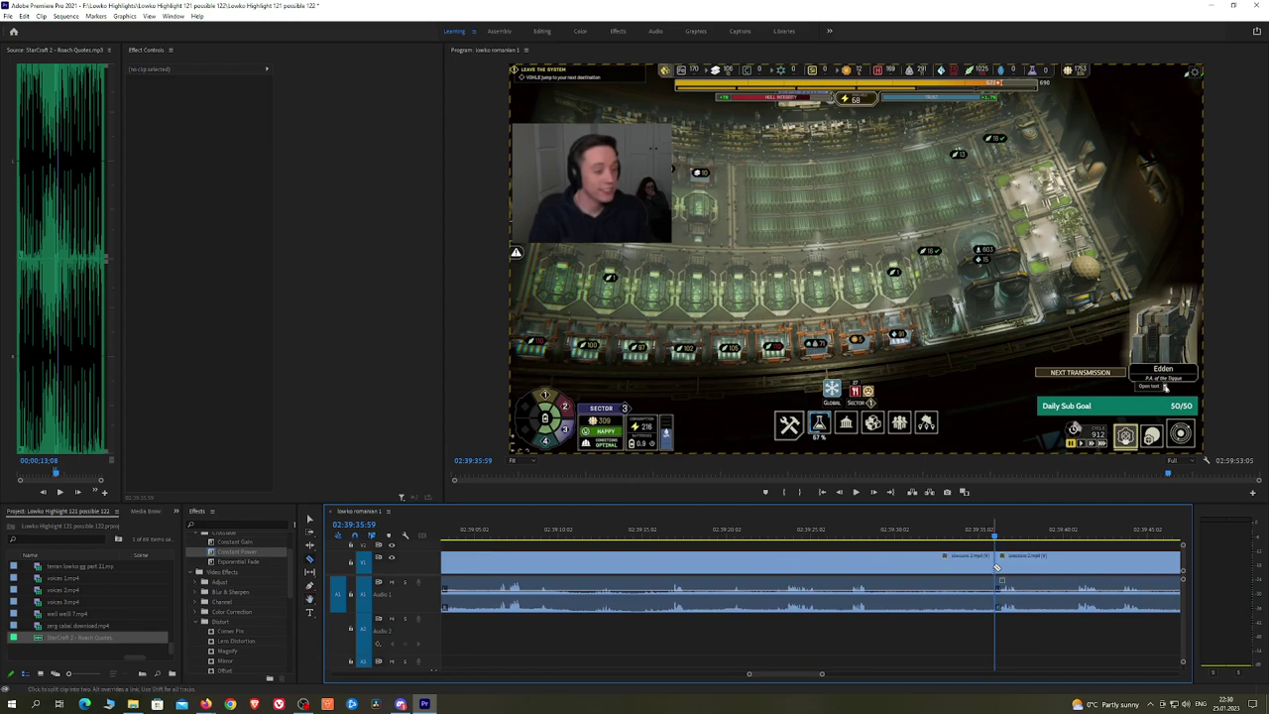
key("v")
left_click(949, 570)
key("shift+Delete")
key("Up")
key("Up")
key("space")
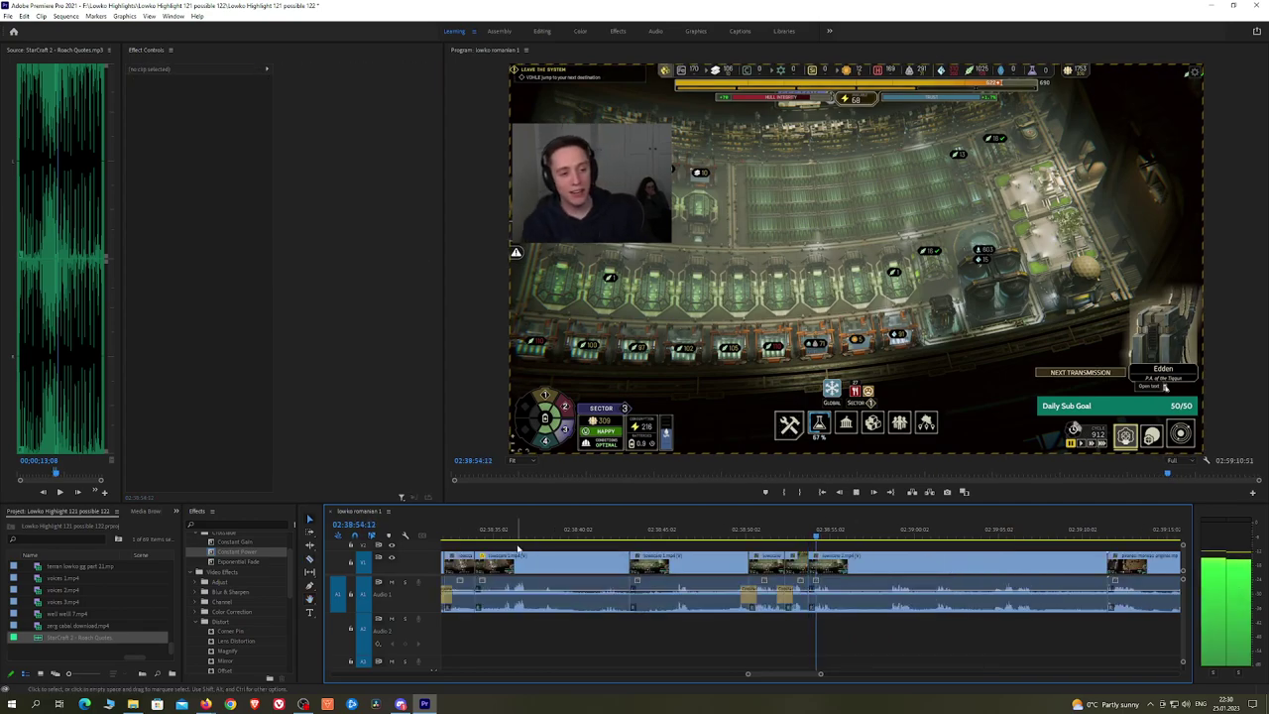
left_click_drag(238, 551, 813, 600)
left_click(885, 535)
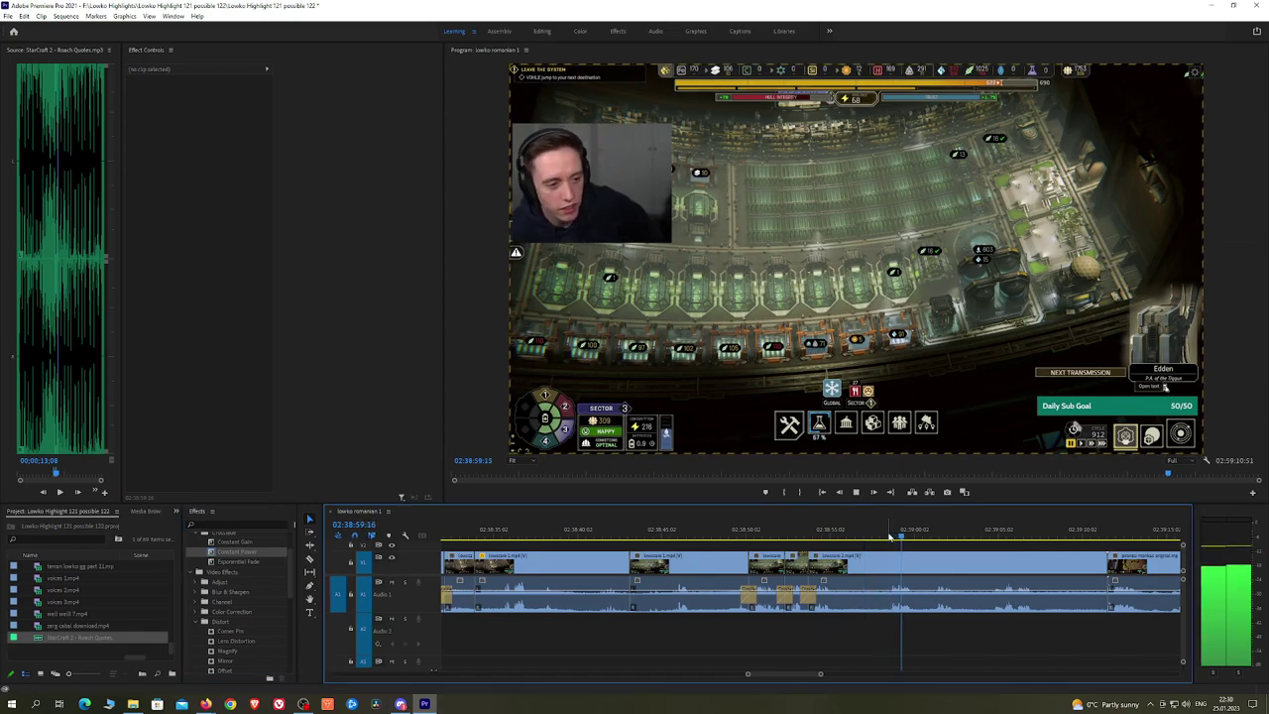
Step: Delete the next unwanted section and crossfade the new audio cut with Constant Power
left_click(941, 536)
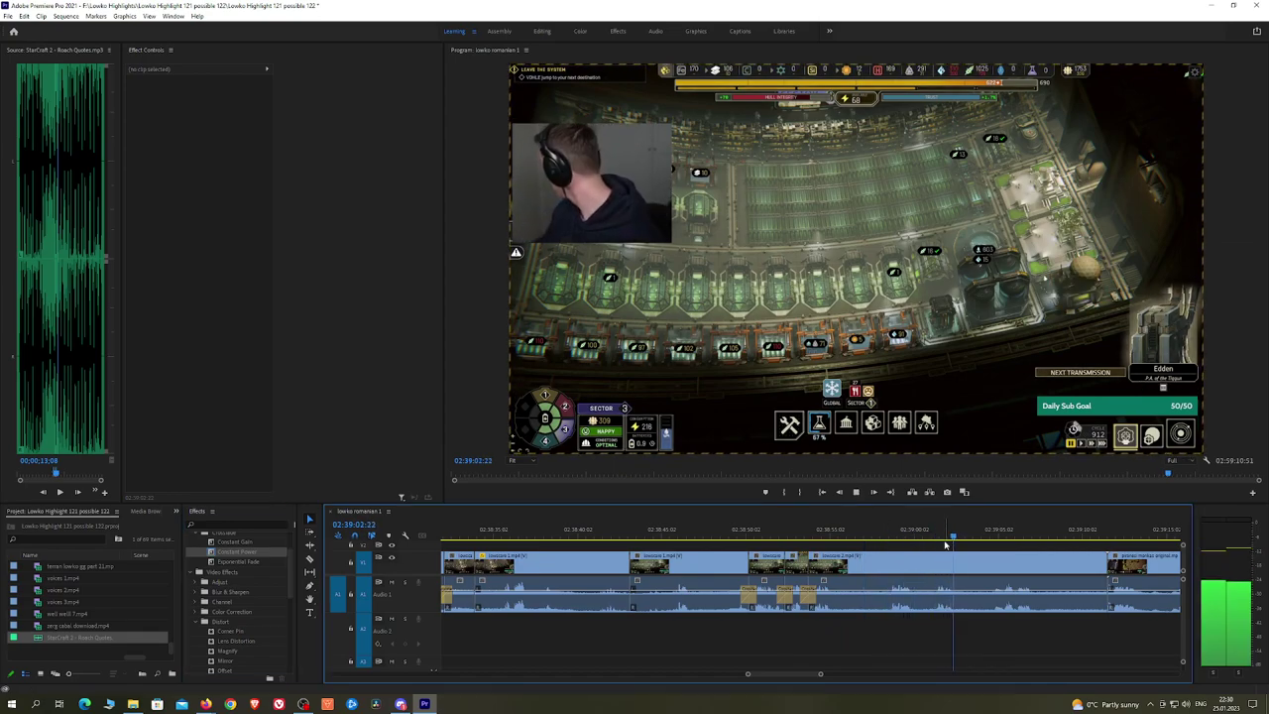
key("space")
key("c")
key("v")
left_click(901, 572)
key("shift+Delete")
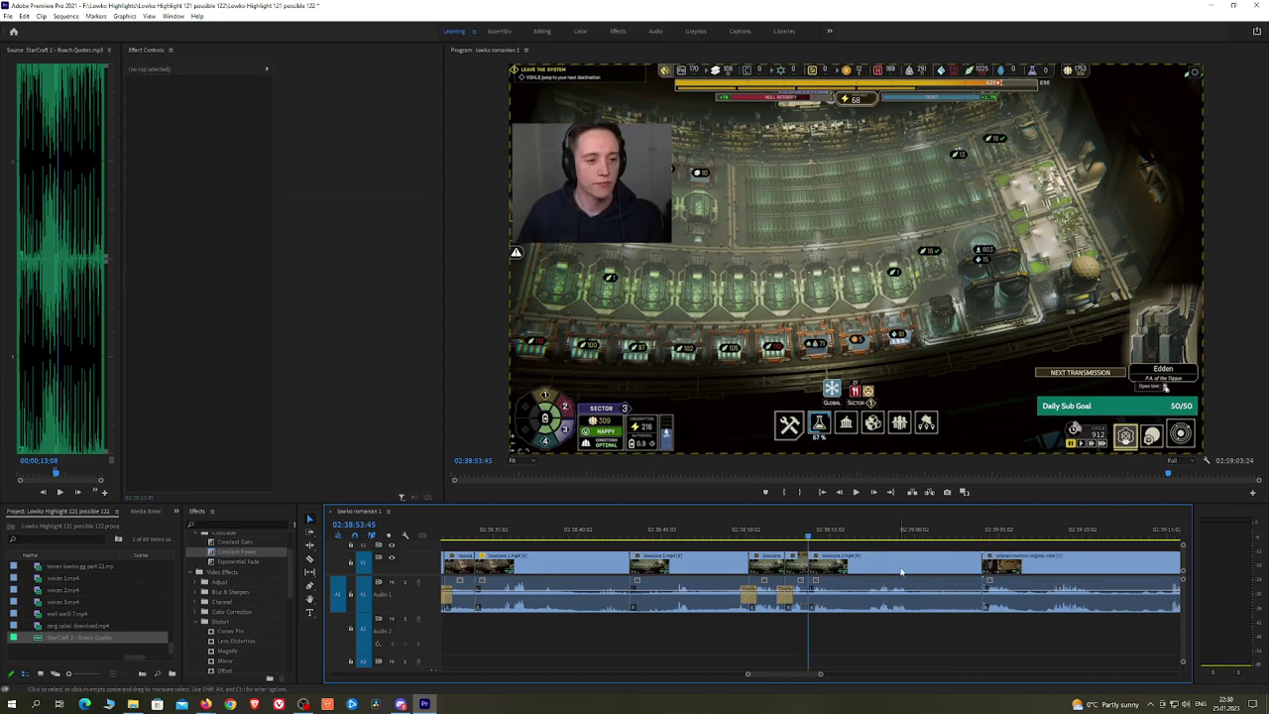
key("space")
left_click_drag(238, 551, 811, 598)
Step: Split where the moment ends, ripple-delete the section after it, and play across the join
key("c")
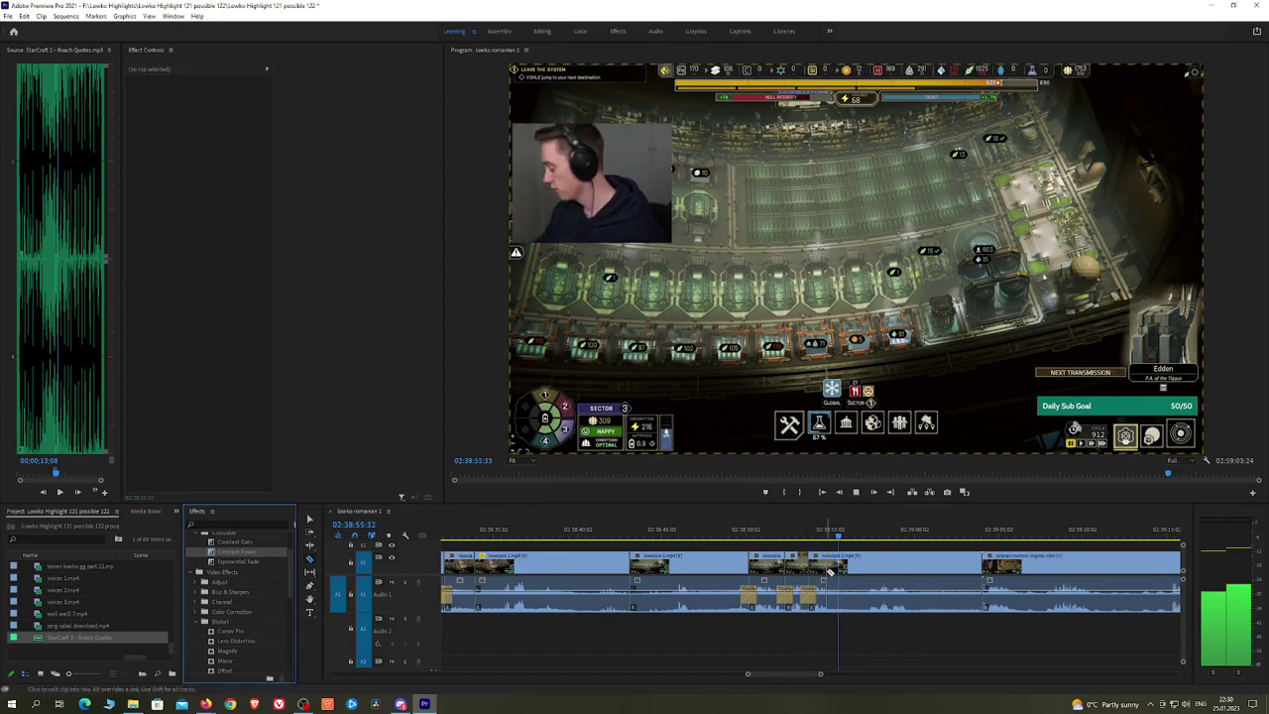
left_click(834, 571)
left_click(868, 536)
key("space")
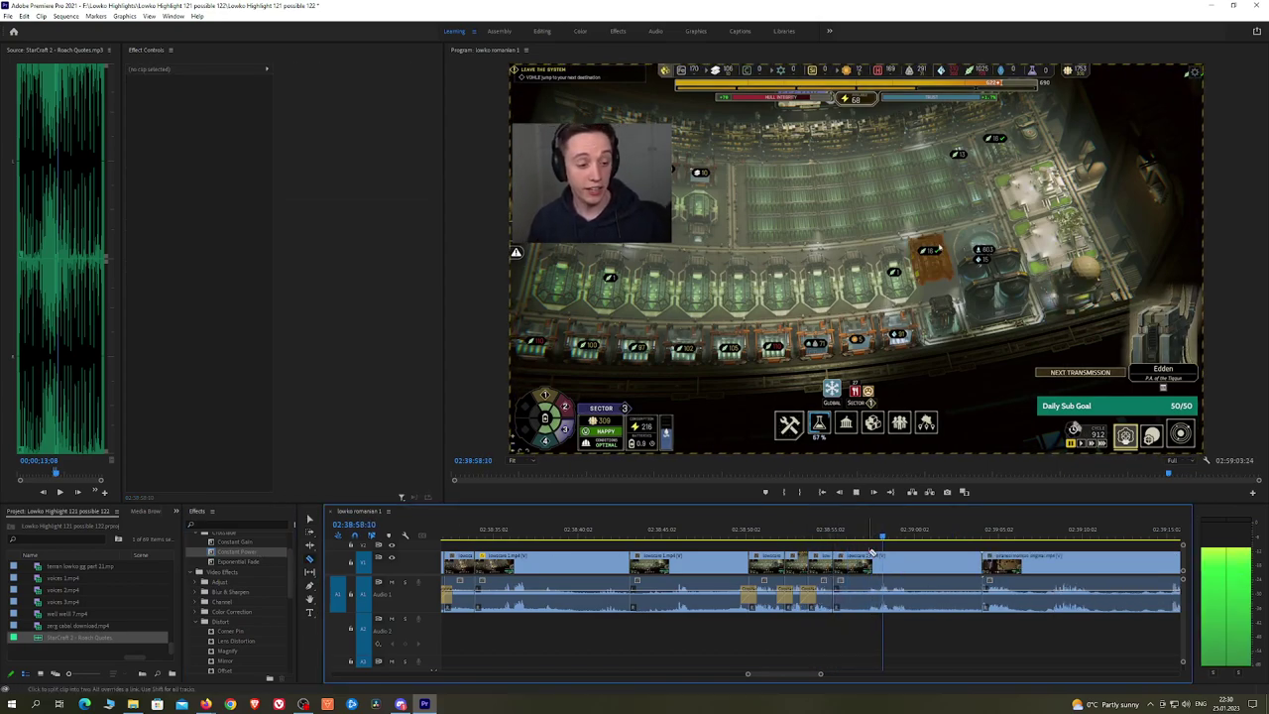
key("v")
left_click(924, 571)
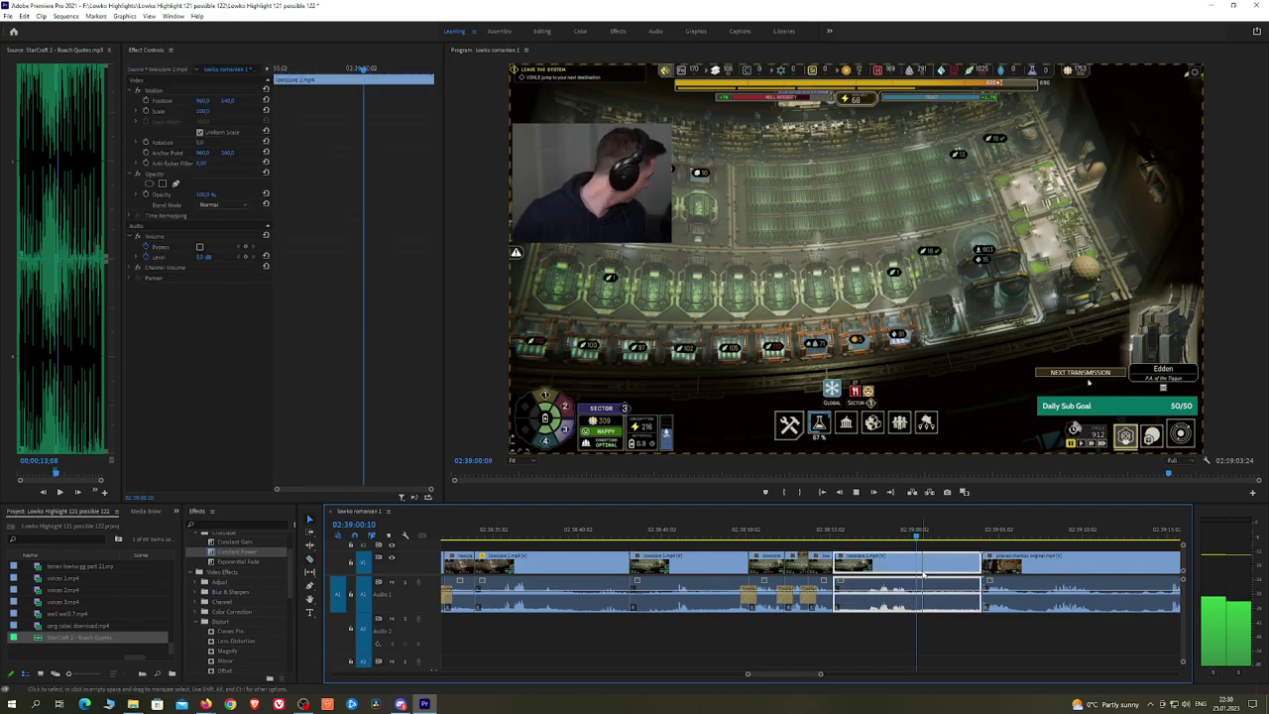
key("shift+Delete")
key("space")
left_click(889, 538)
Step: Scrub and play through the later gameplay footage to find the next cut
key("space")
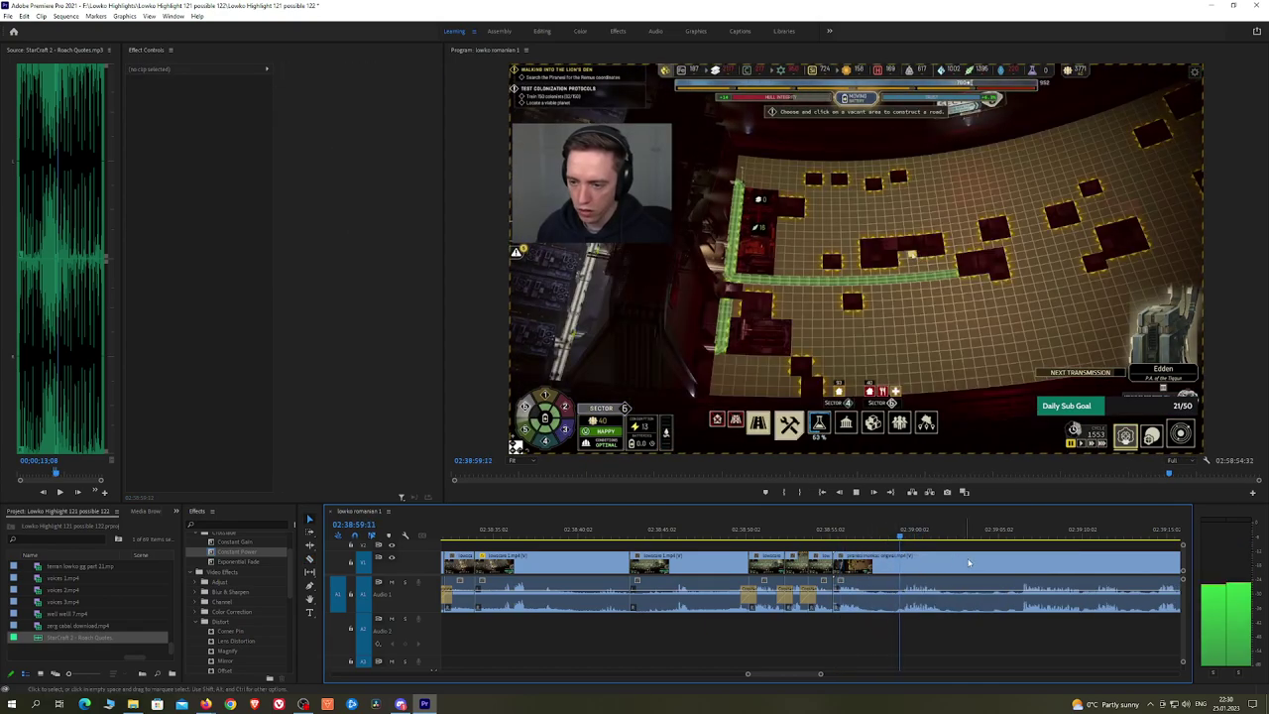
key("h")
left_click_drag(972, 563, 706, 559)
left_click(757, 533)
left_click_drag(760, 528, 1076, 530)
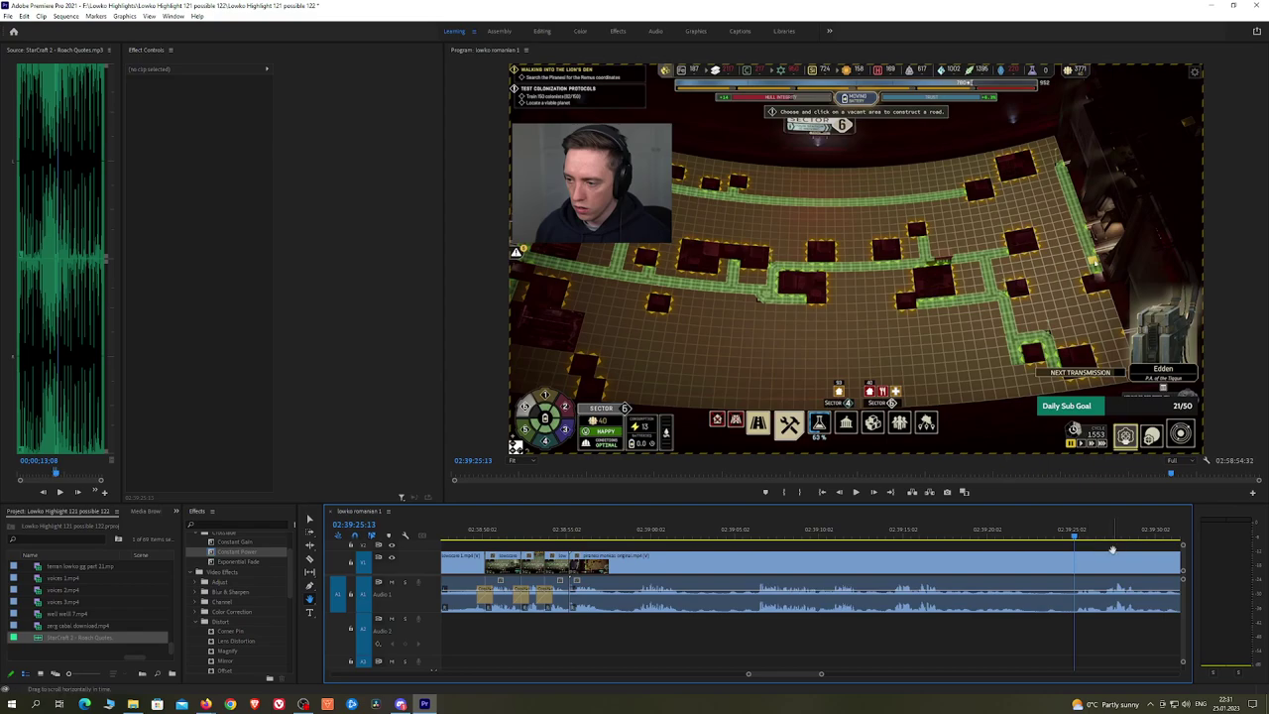
scroll(1113, 549, "down", 5)
key("space")
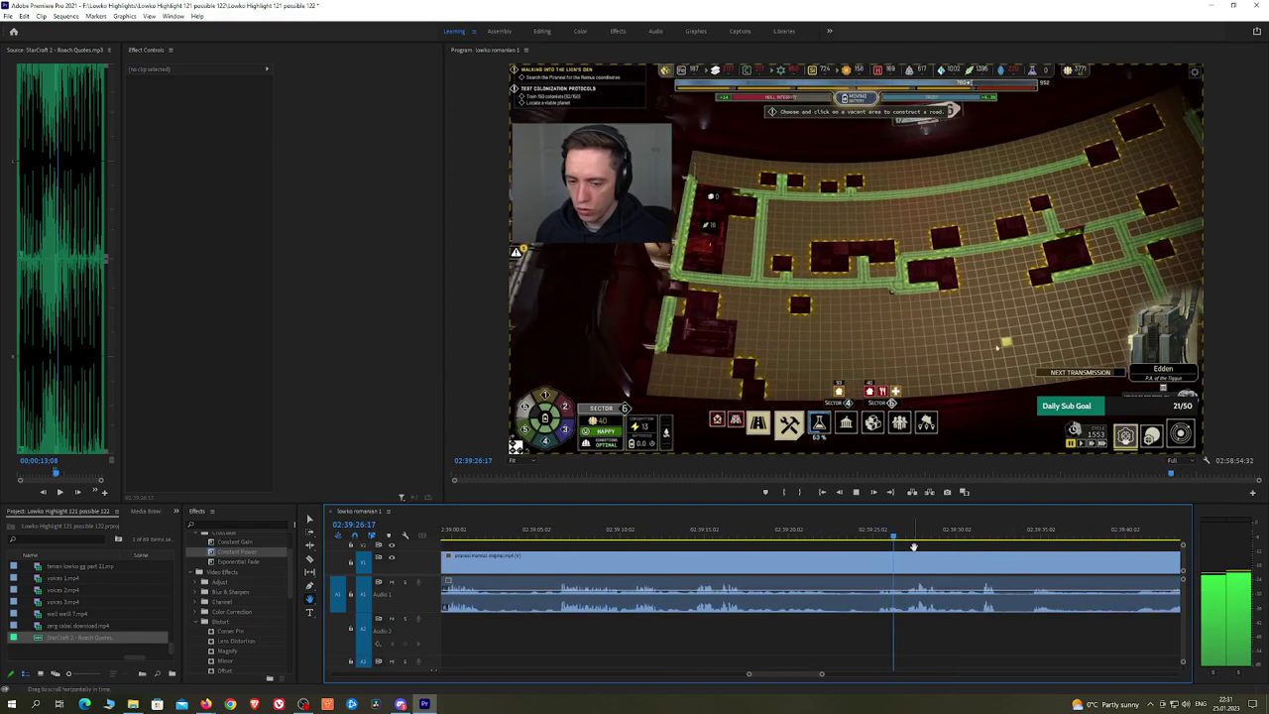
scroll(852, 546, "down", 3)
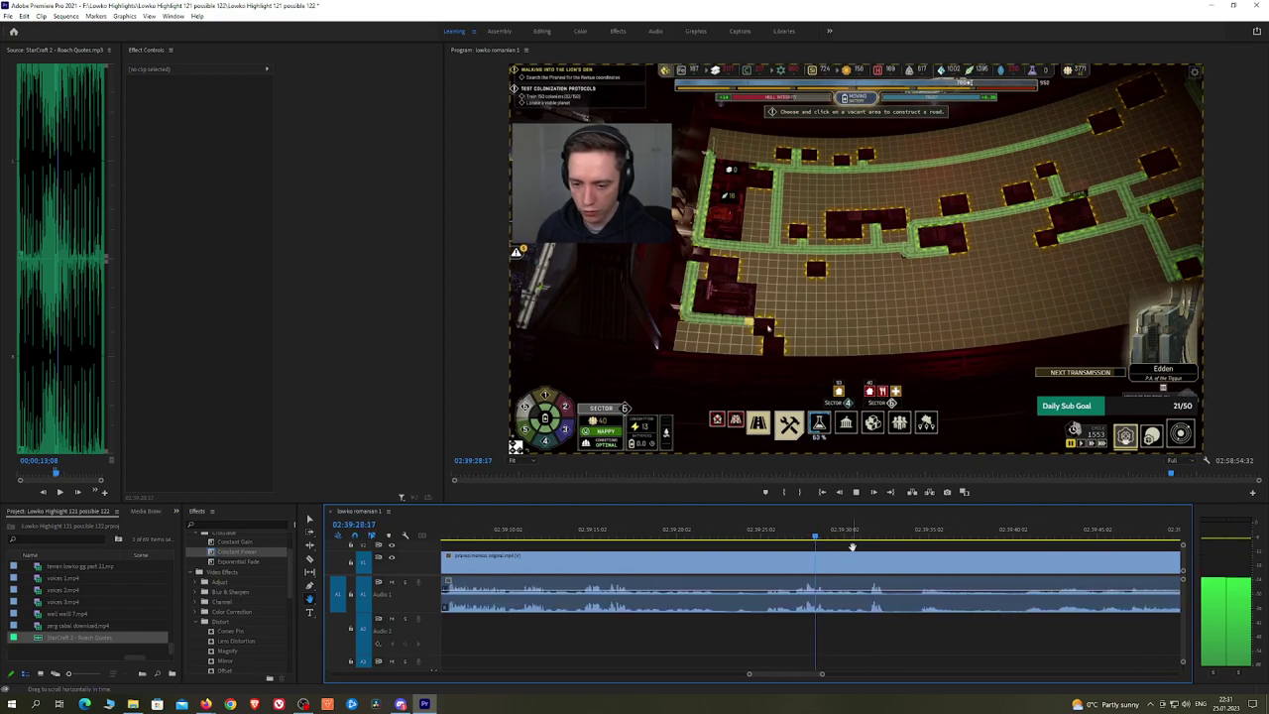
left_click(862, 541)
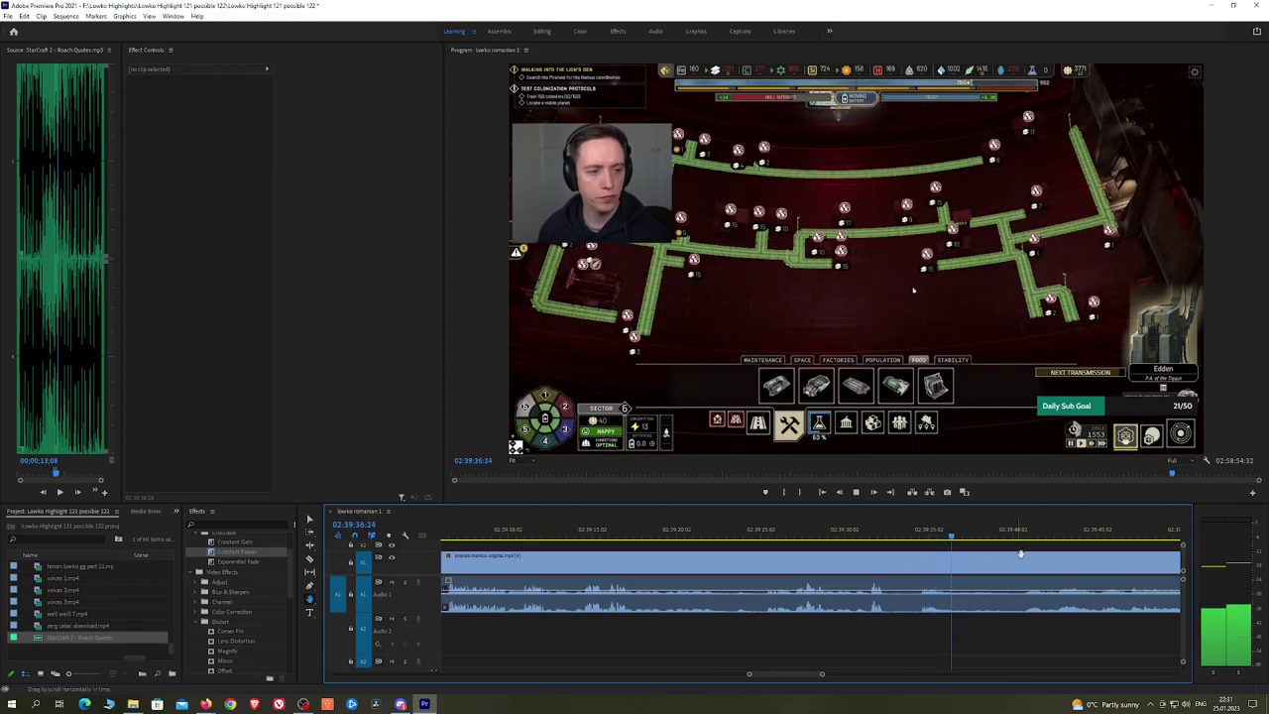
Step: Locate the cut point at 02:39:40, between the station map and the Piranesi popup
scroll(843, 537, "right", 5)
left_click(826, 531)
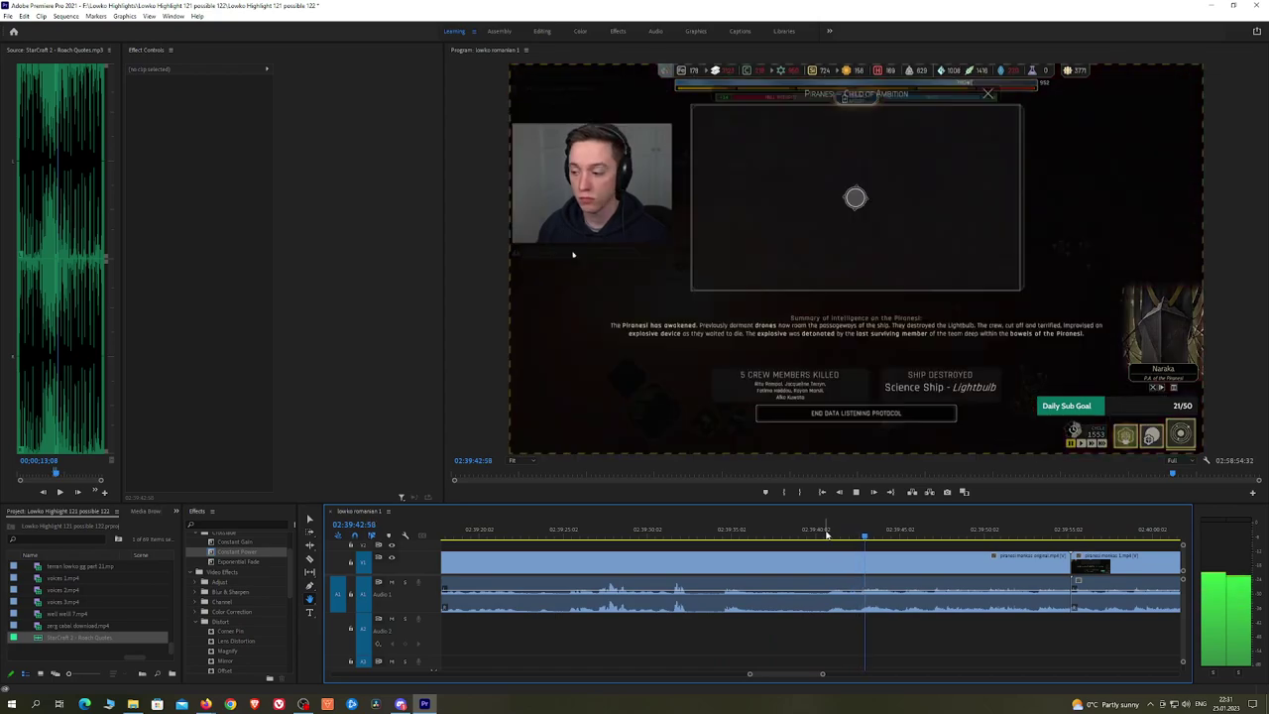
left_click(1071, 534)
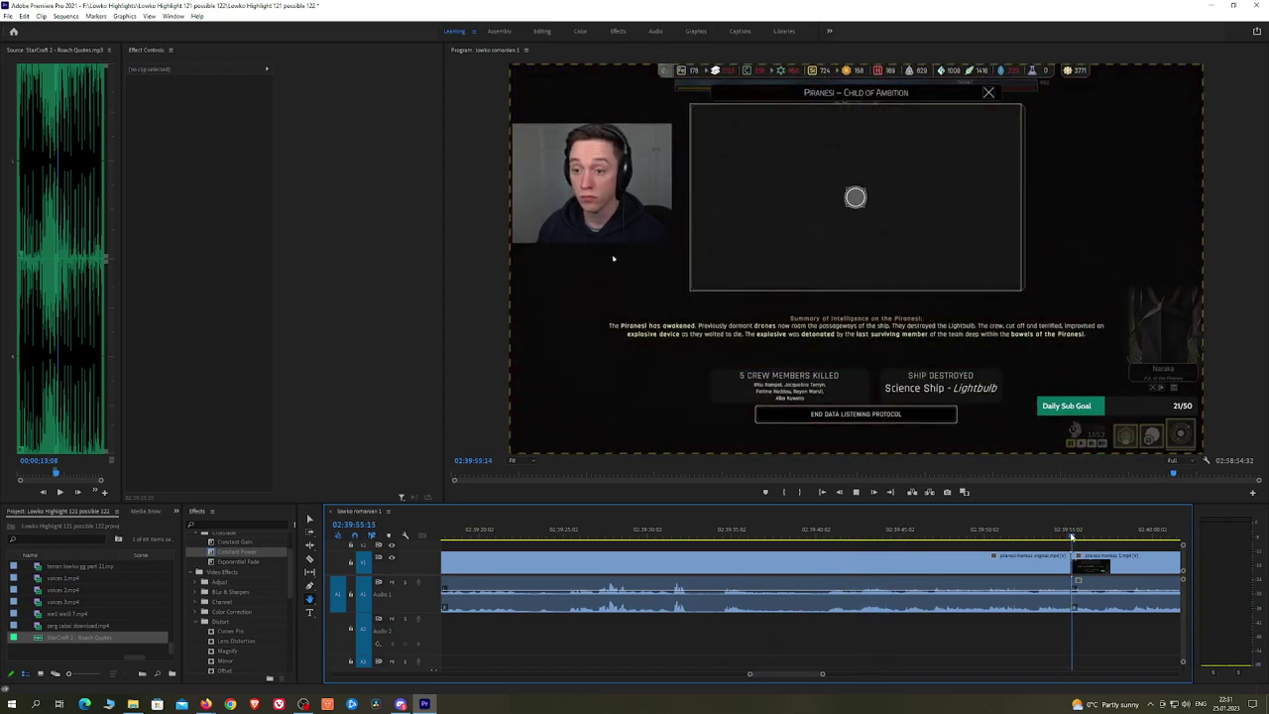
left_click(839, 537)
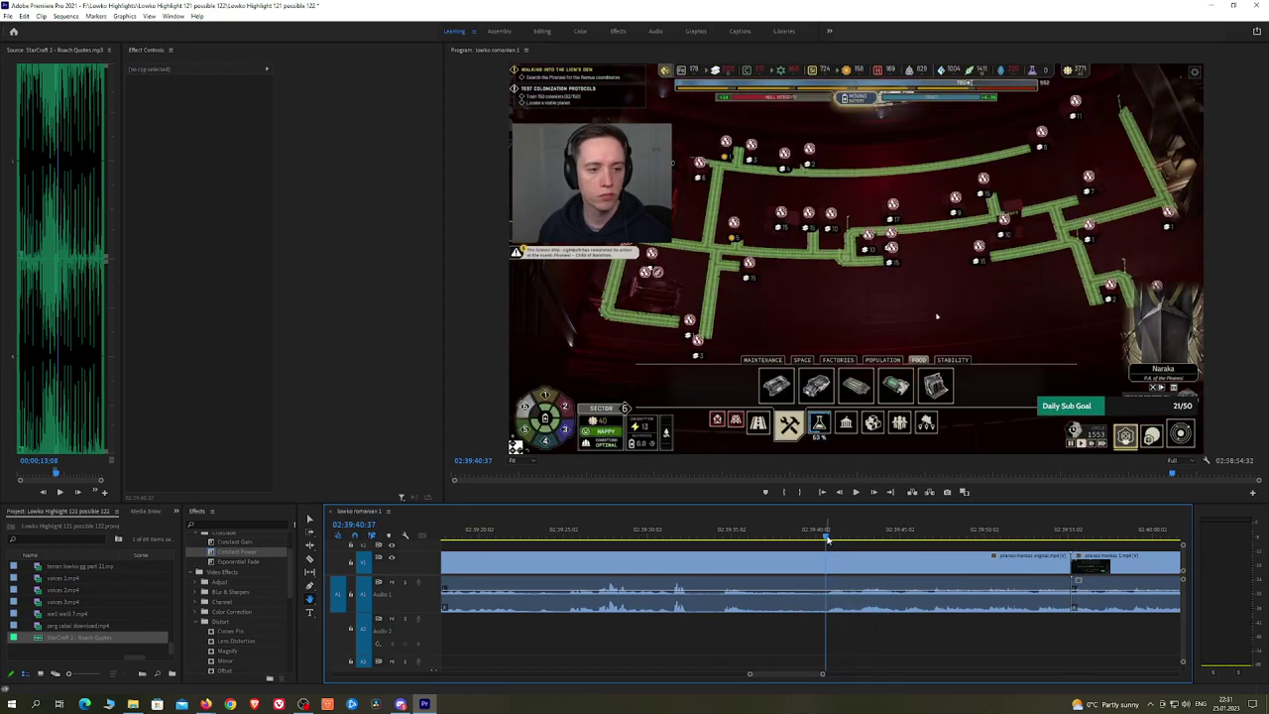
key("space")
left_click_drag(828, 537, 817, 537)
Step: Razor-cut at 02:39:40 and ripple delete the long station-map stretch before it
left_click(819, 567)
key("v")
left_click(793, 569)
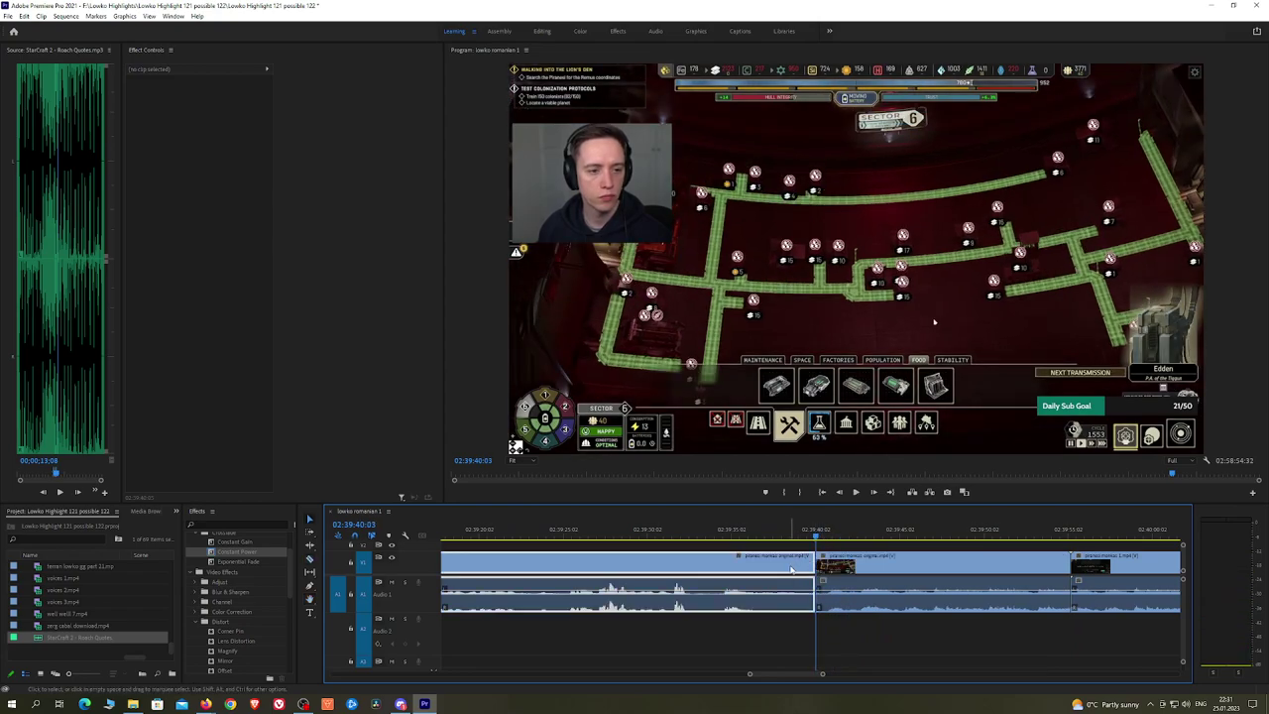
key("shift+Delete")
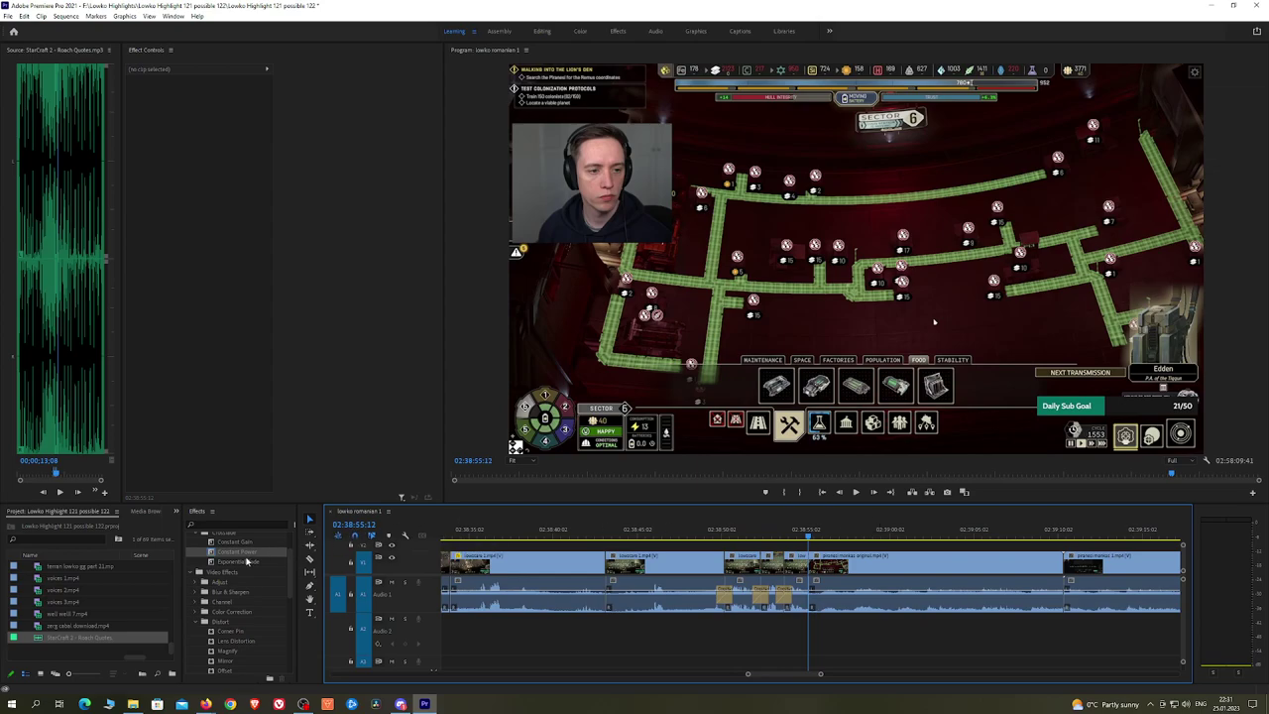
Step: Apply an Exponential Fade to the new audio join and play across it
left_click_drag(248, 561, 653, 559)
left_click_drag(815, 605, 815, 603)
key("space")
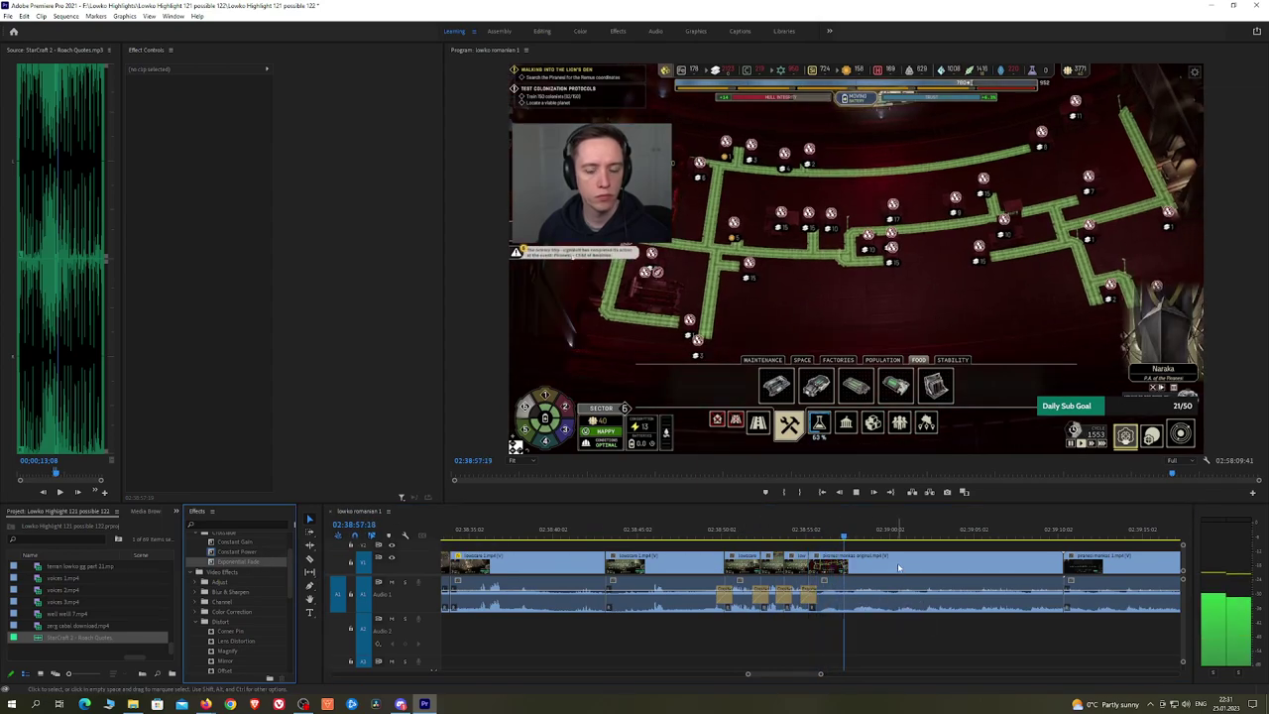
key("h")
left_click_drag(942, 561, 781, 542)
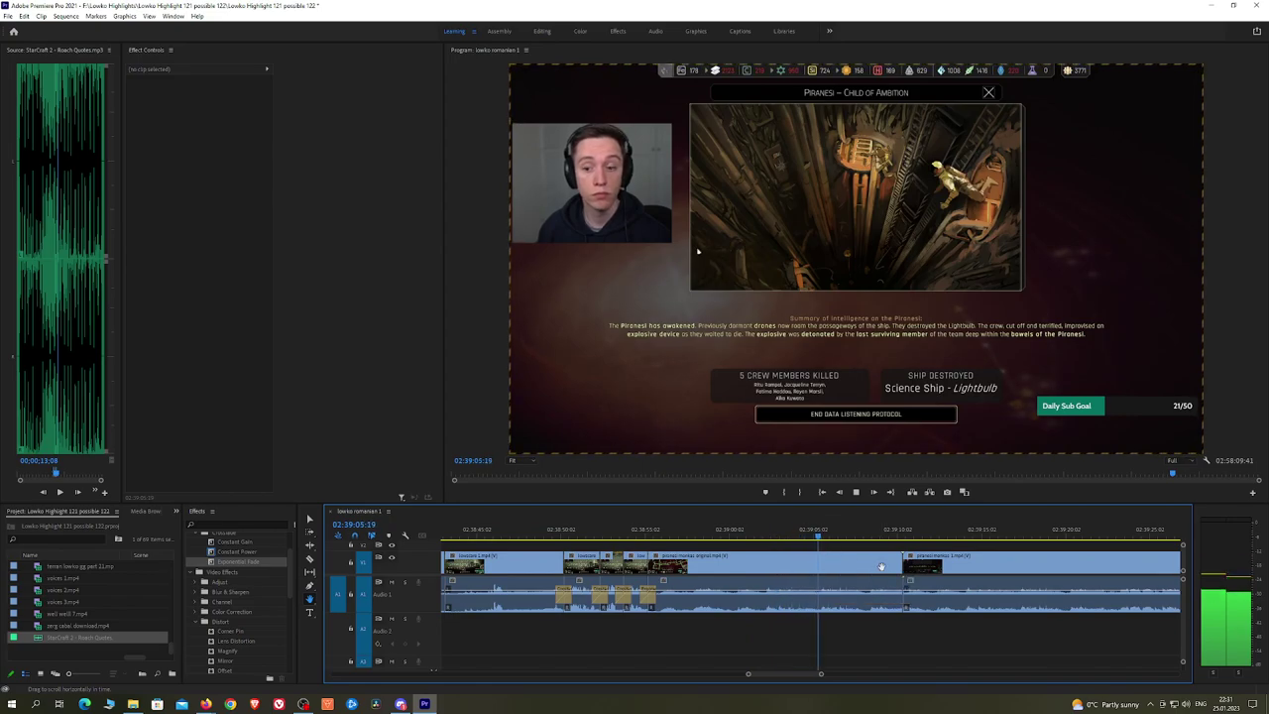
Step: Razor at the playhead and ripple delete the short piece after the cut
left_click_drag(879, 559, 739, 553)
scroll(734, 553, "down", 2)
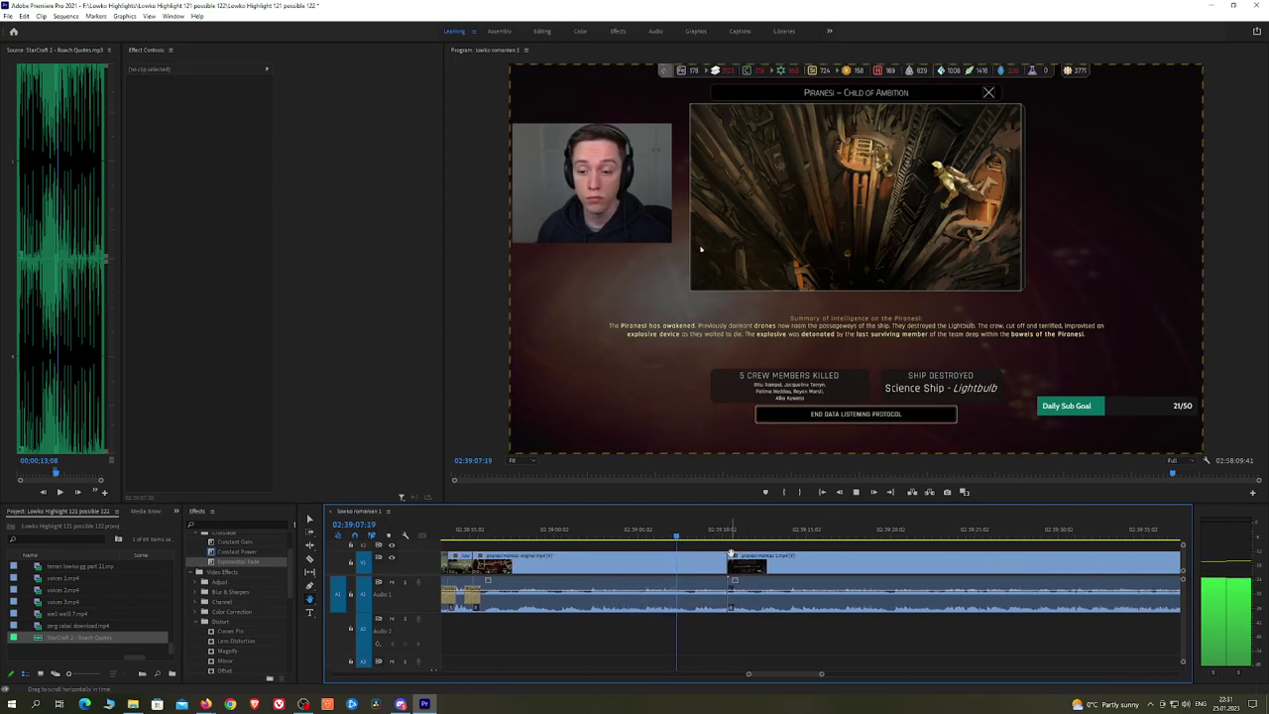
key("space")
key("c")
left_click(692, 566)
key("v")
left_click(697, 567)
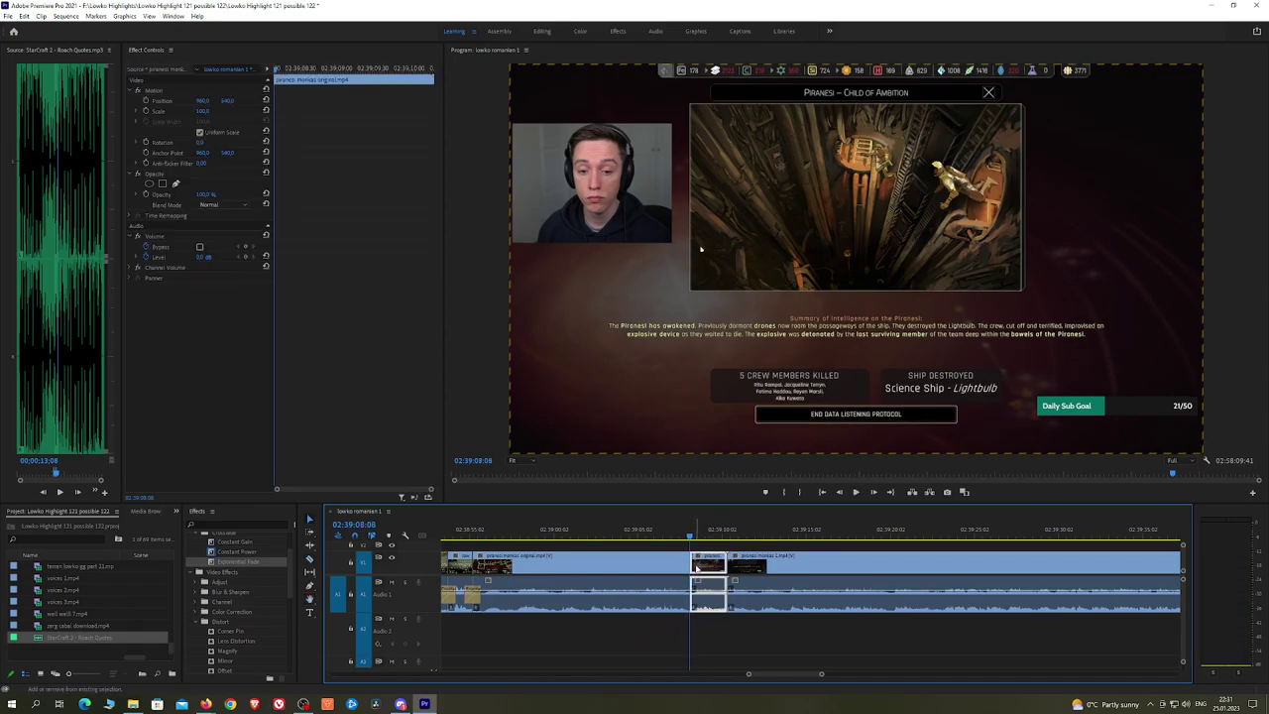
key("shift+Delete")
key("space")
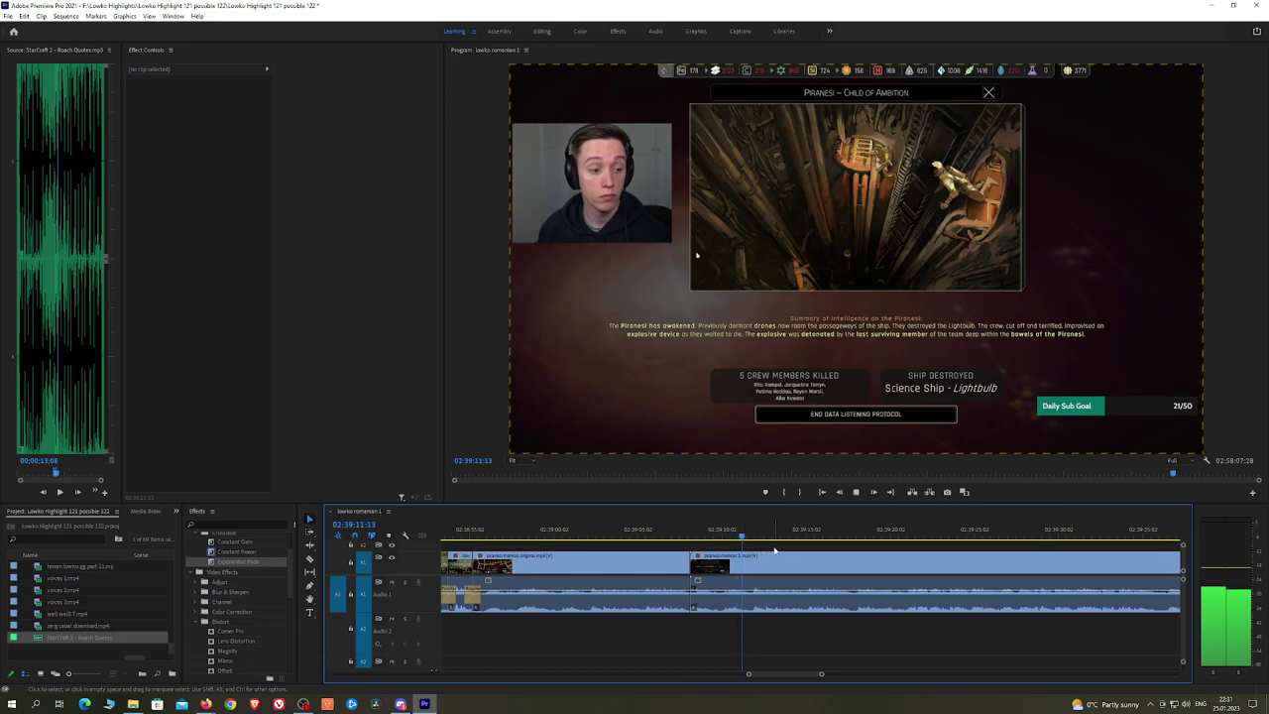
Step: Split with Ctrl+K further ahead and ripple delete the skipped section
left_click(831, 536)
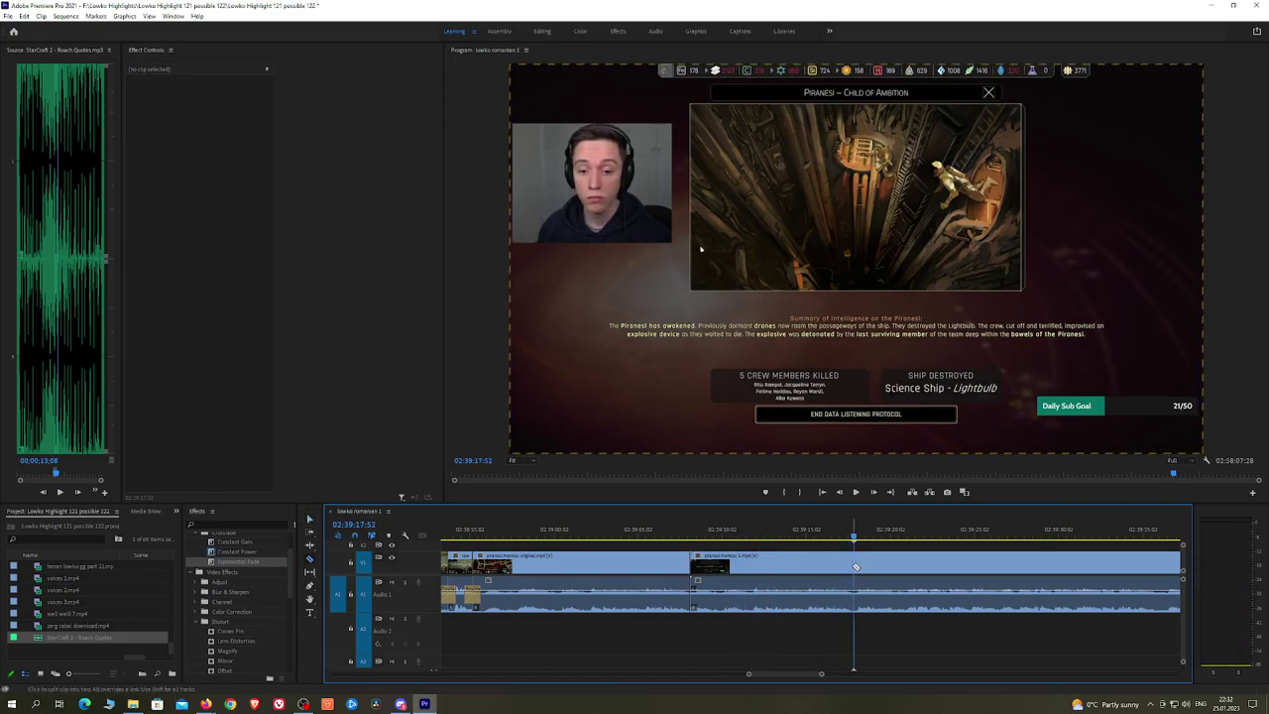
key("ctrl+k")
left_click(828, 567)
key("shift+Delete")
key("space")
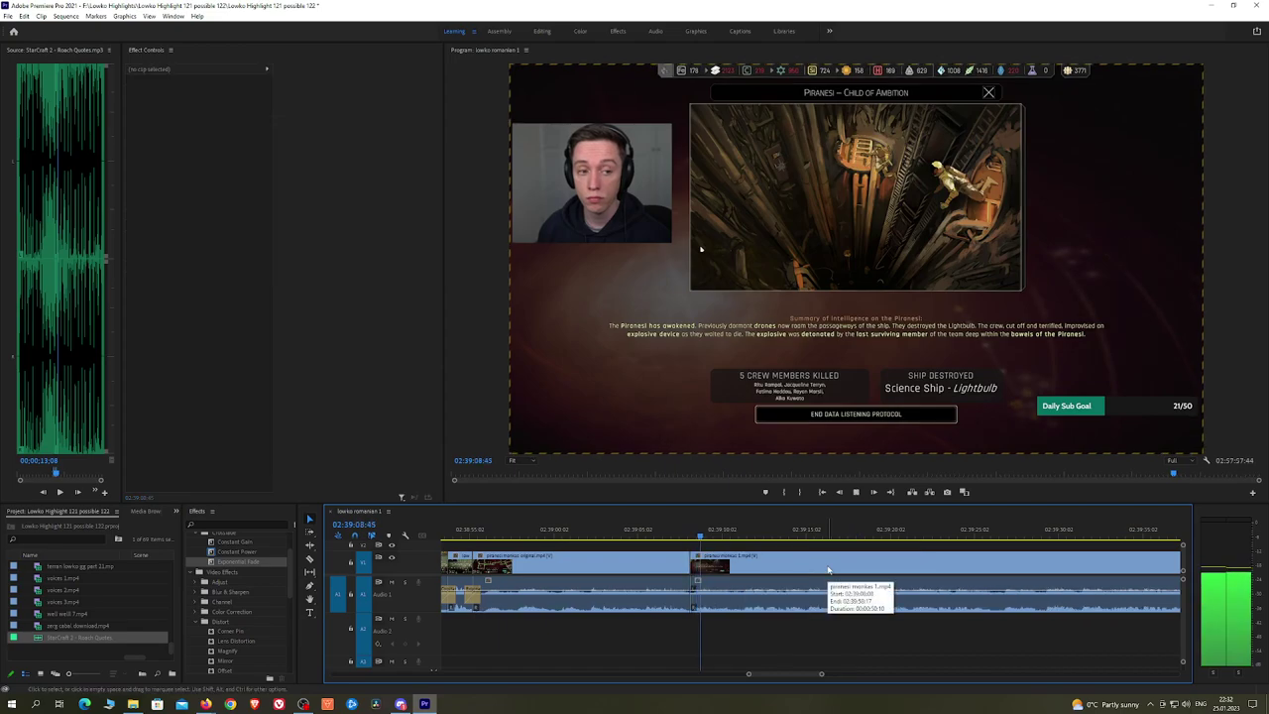
Step: Zoom the timeline out, find the next unwanted clip, and ripple delete it
key("minus")
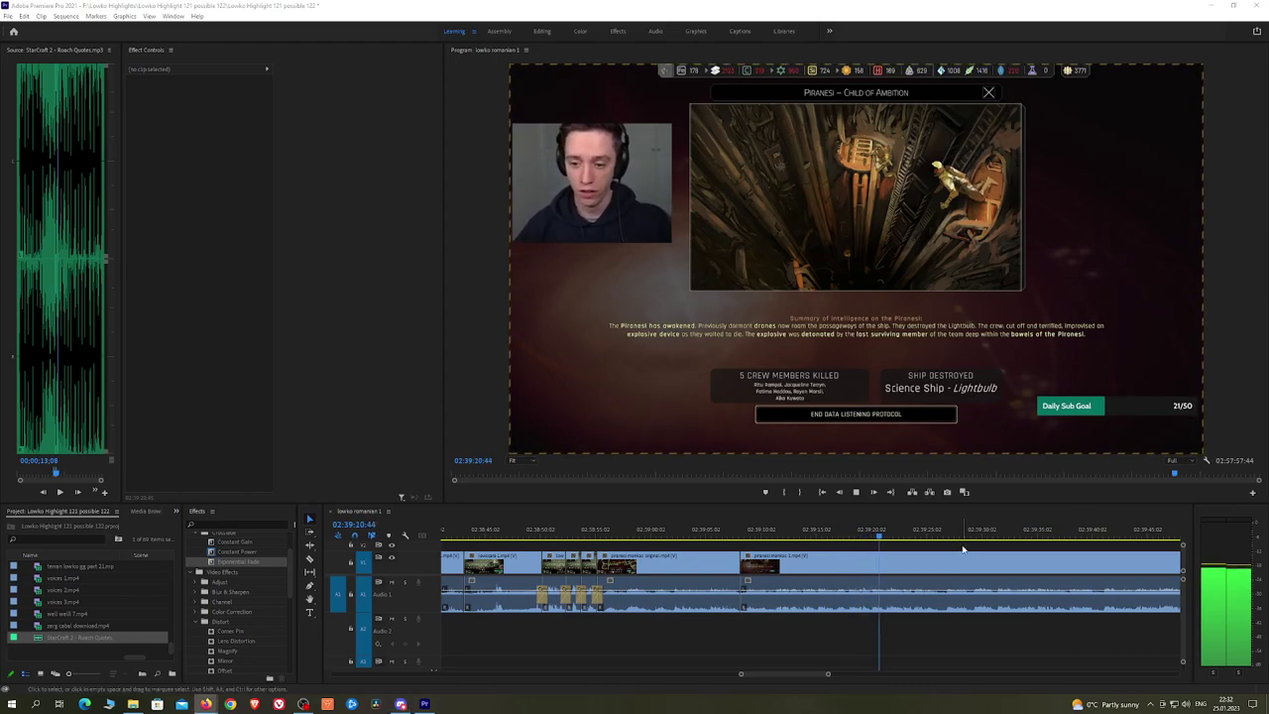
scroll(892, 541, "down", 5)
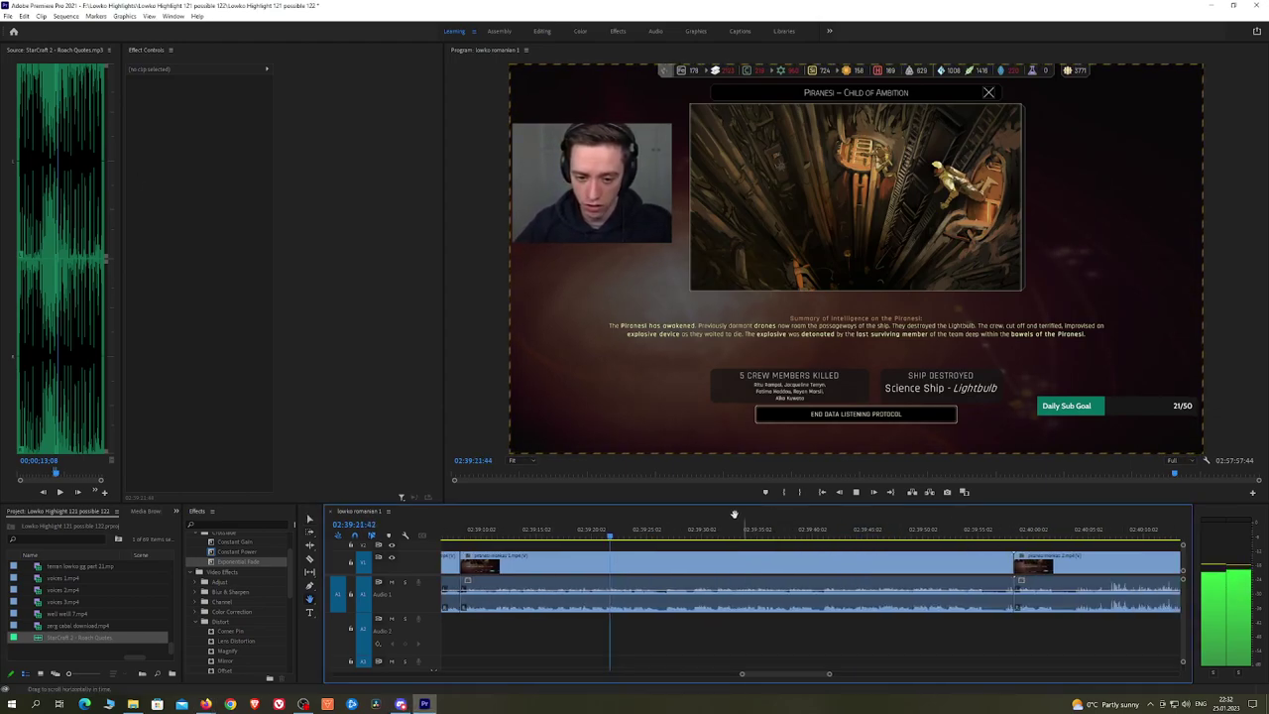
left_click(816, 532)
left_click_drag(825, 532, 763, 543)
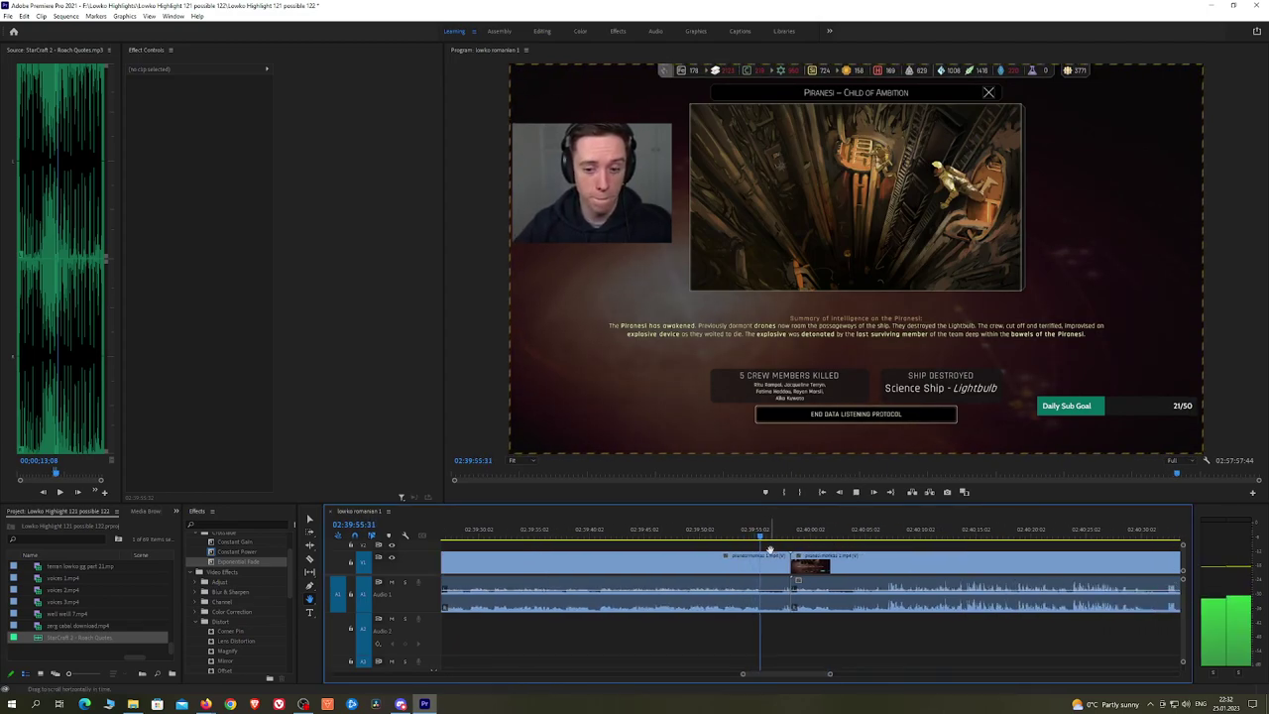
key("space")
left_click(777, 566)
key("shift+Delete")
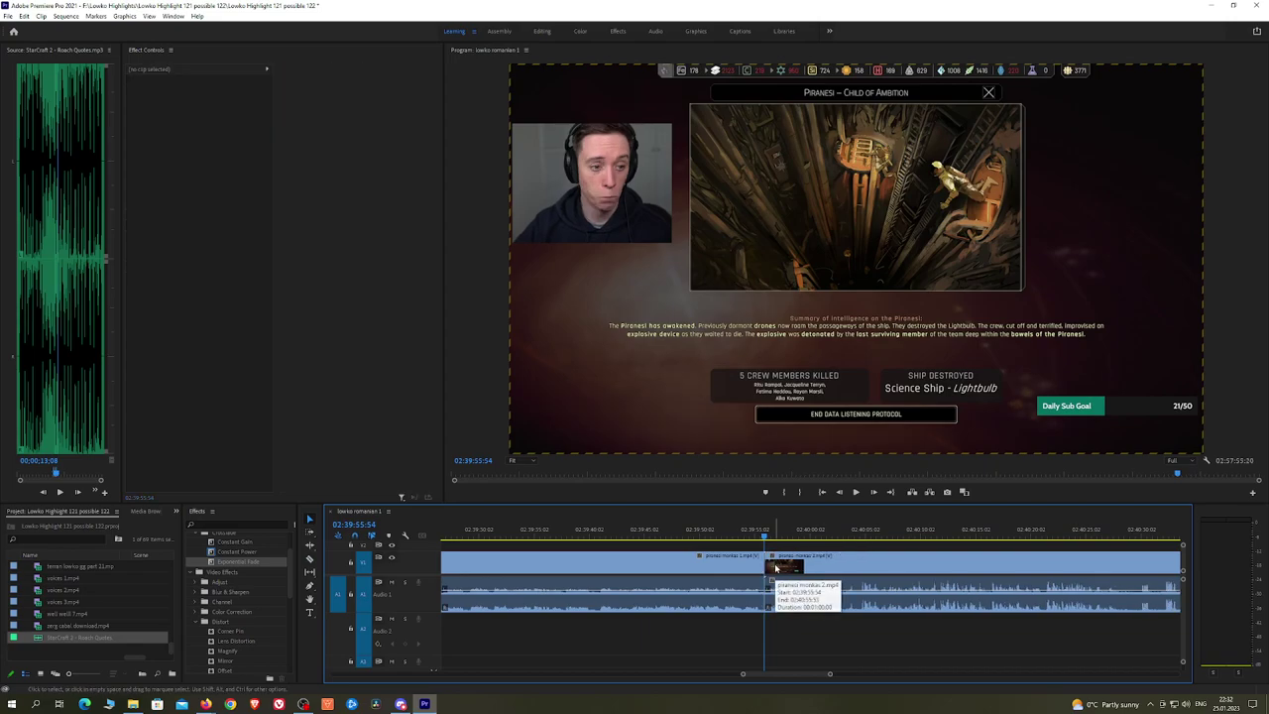
key("space")
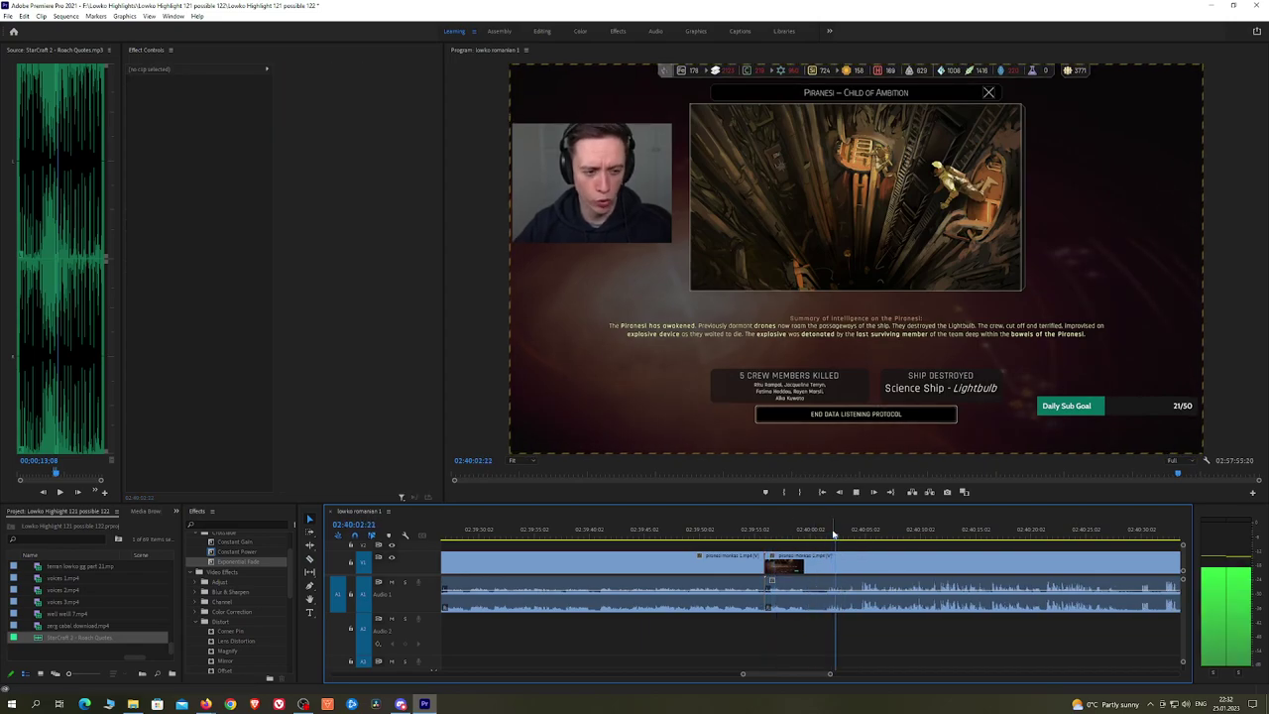
Step: Razor at the next cut point and ripple delete the piece before it
left_click(767, 533)
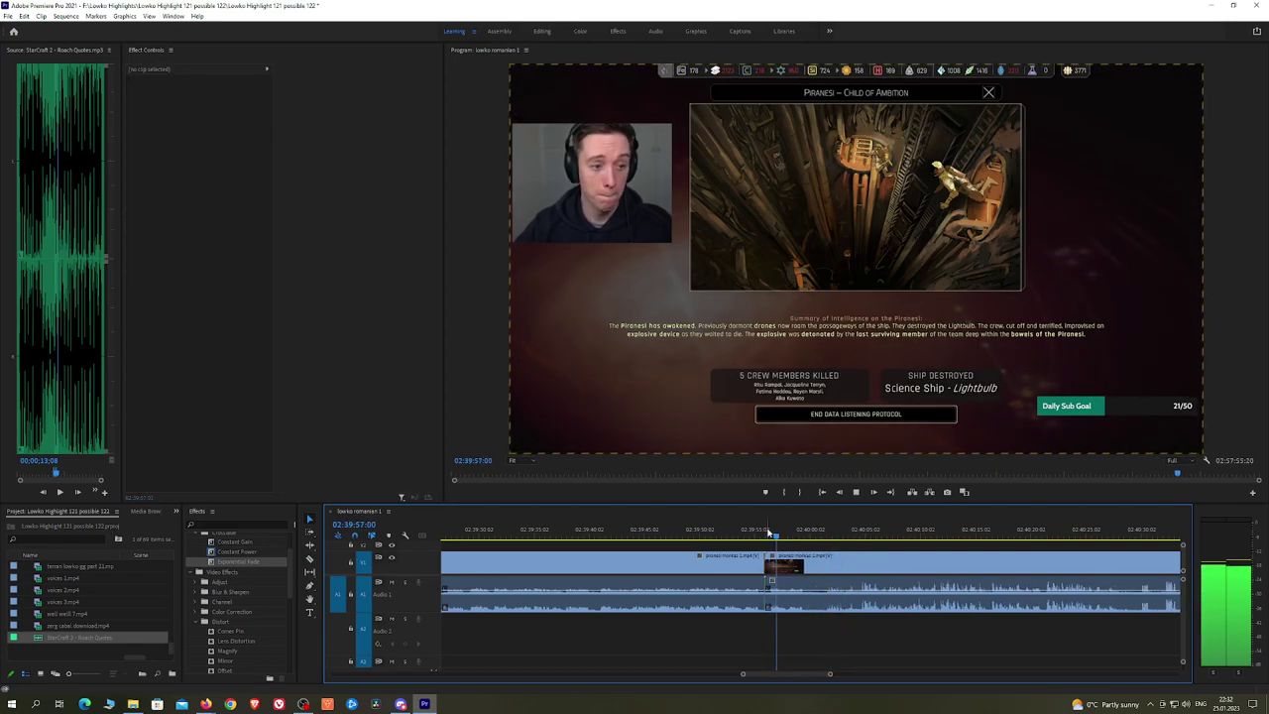
left_click(751, 534)
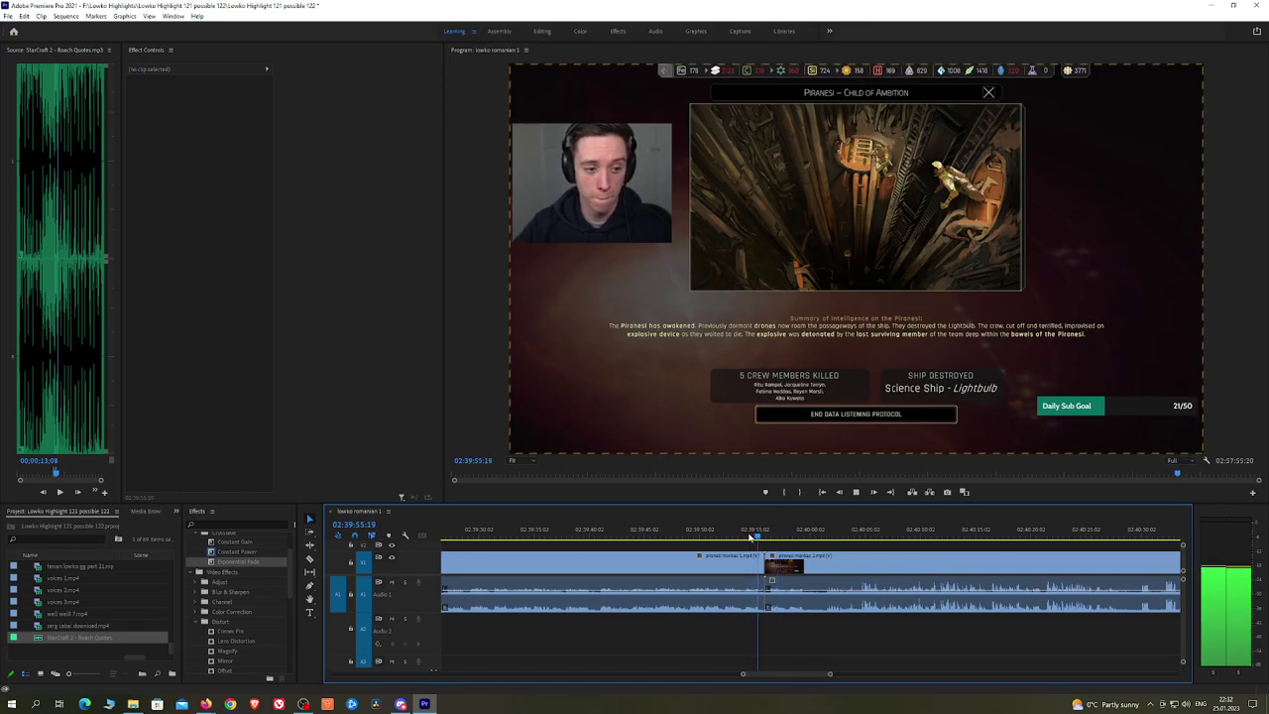
left_click(786, 534)
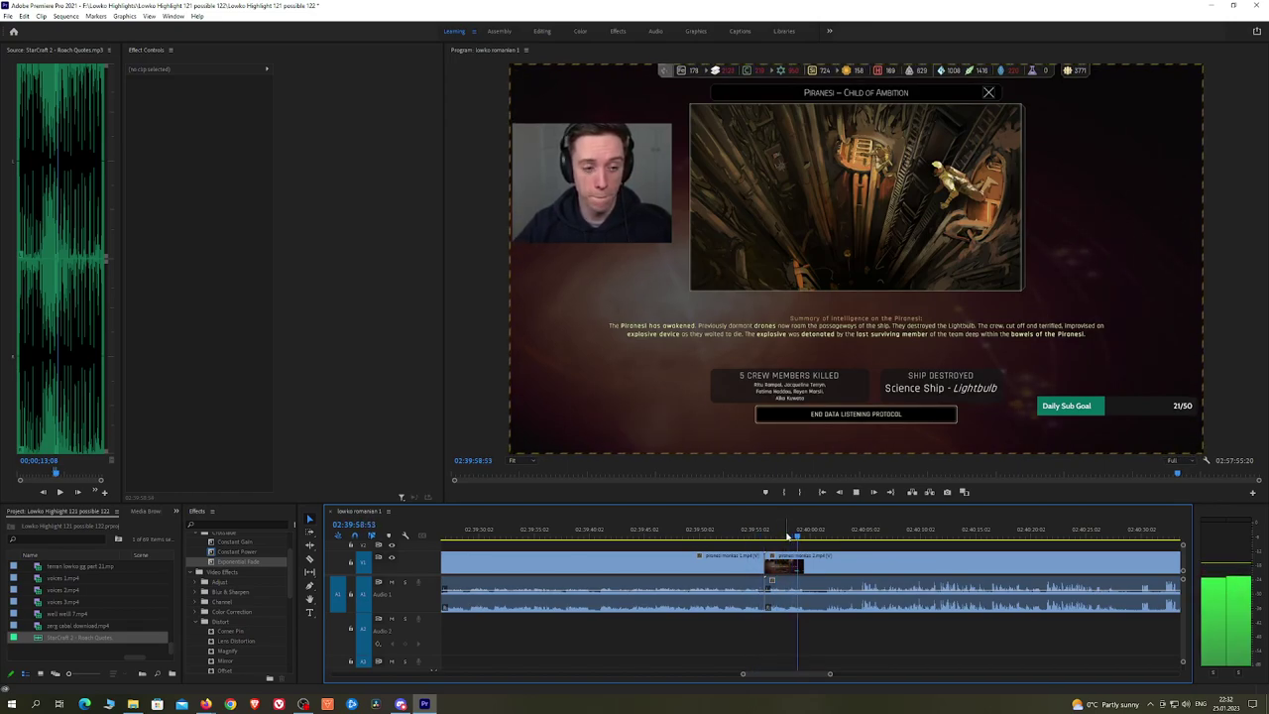
key("space")
key("space")
key("c")
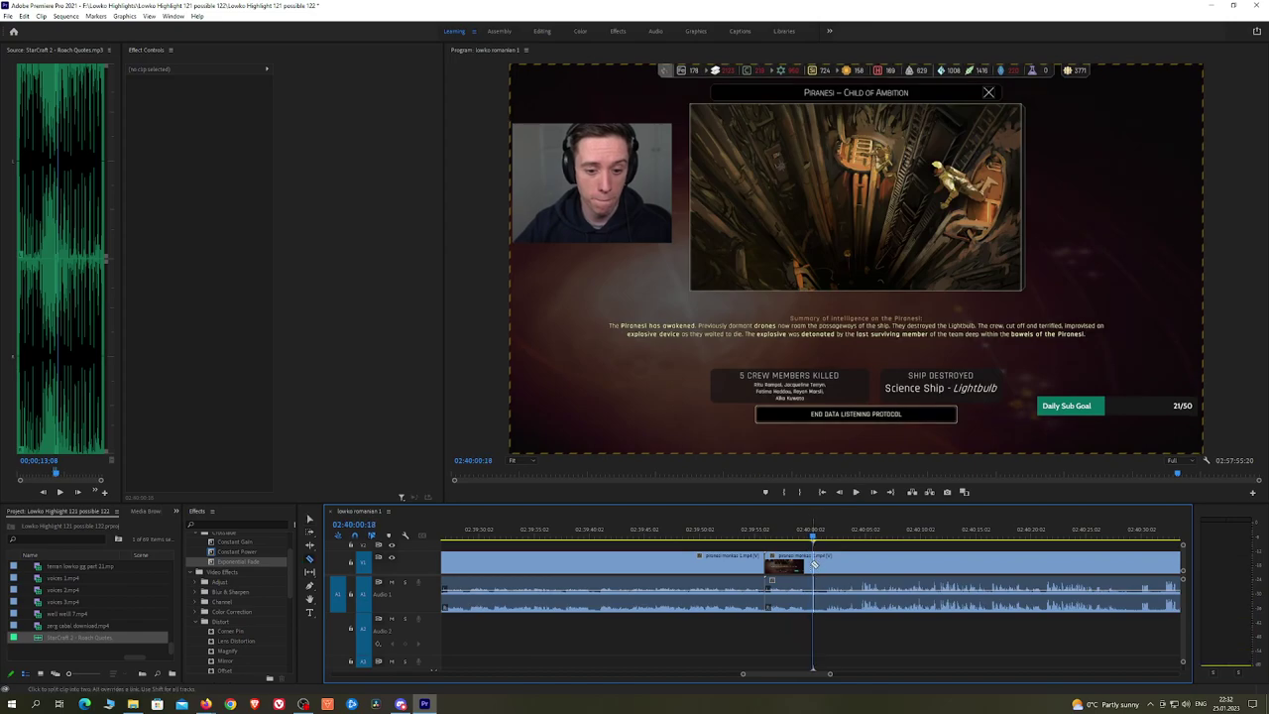
left_click(814, 566)
key("v")
left_click(792, 567)
key("shift+Delete")
key("space")
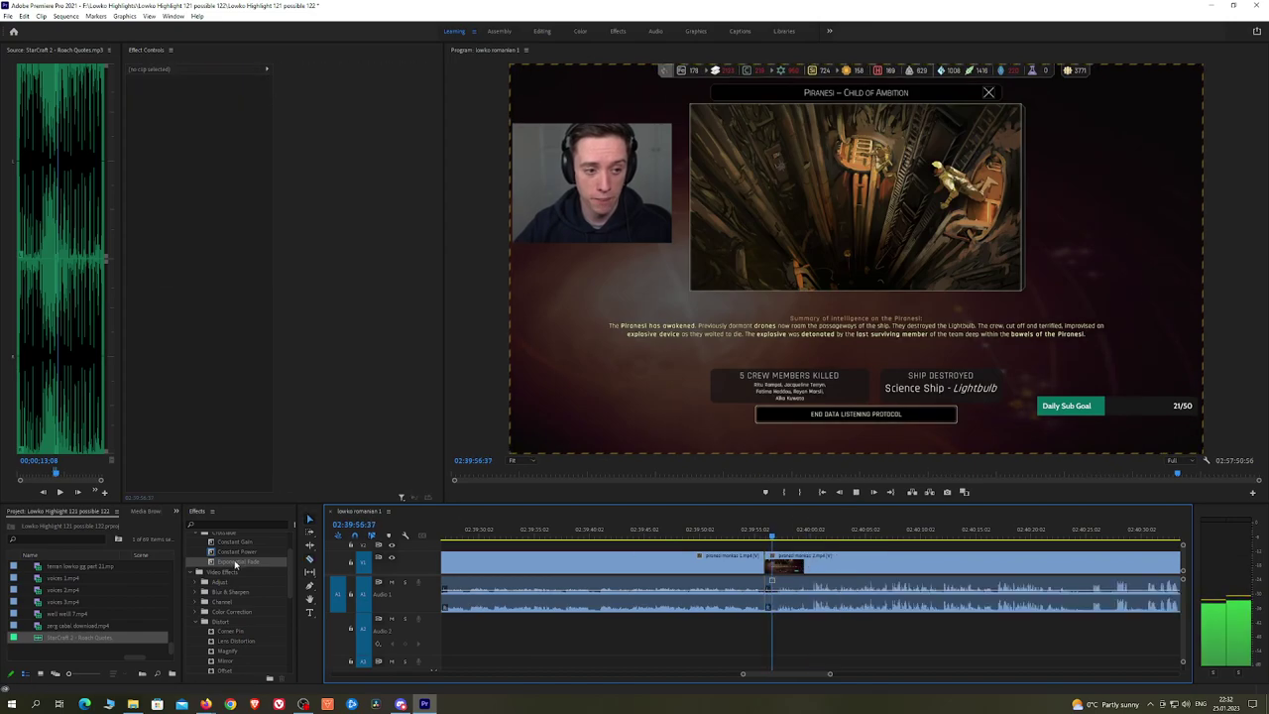
Step: Add a Constant Power crossfade at the audio join, then pan ahead through the timeline
left_click_drag(236, 553, 790, 572)
key("h")
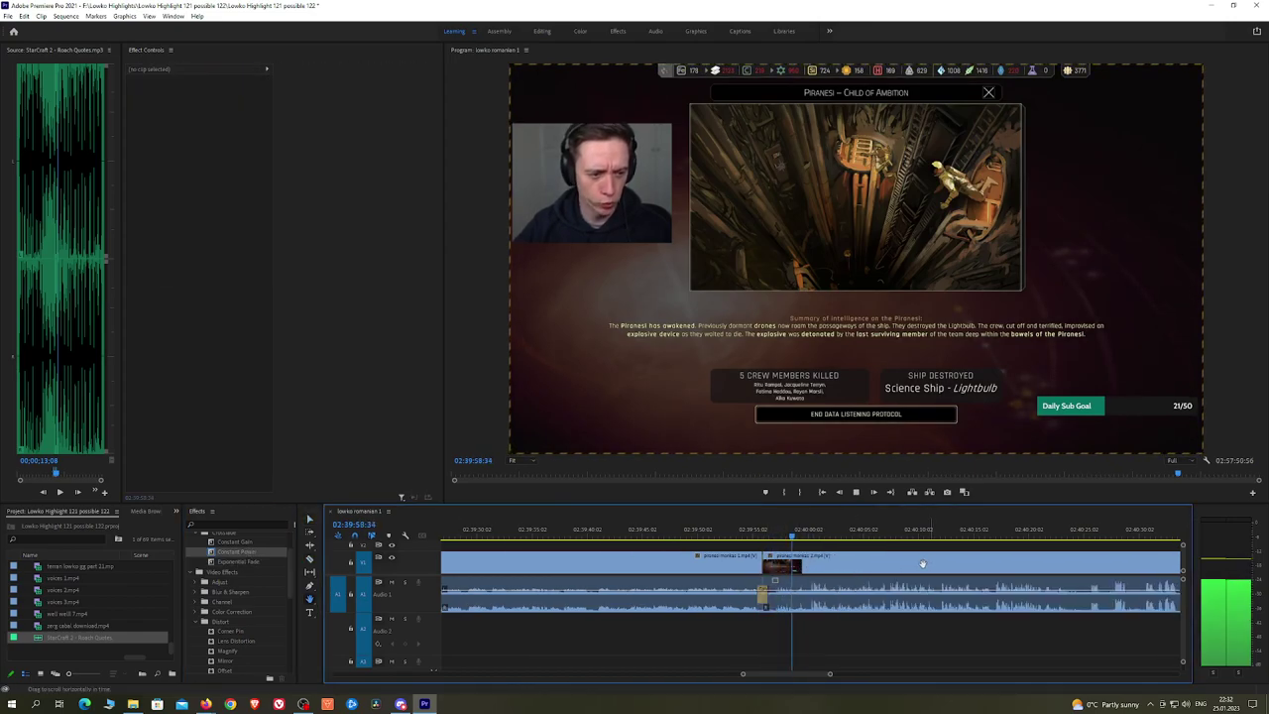
left_click_drag(932, 562, 855, 562)
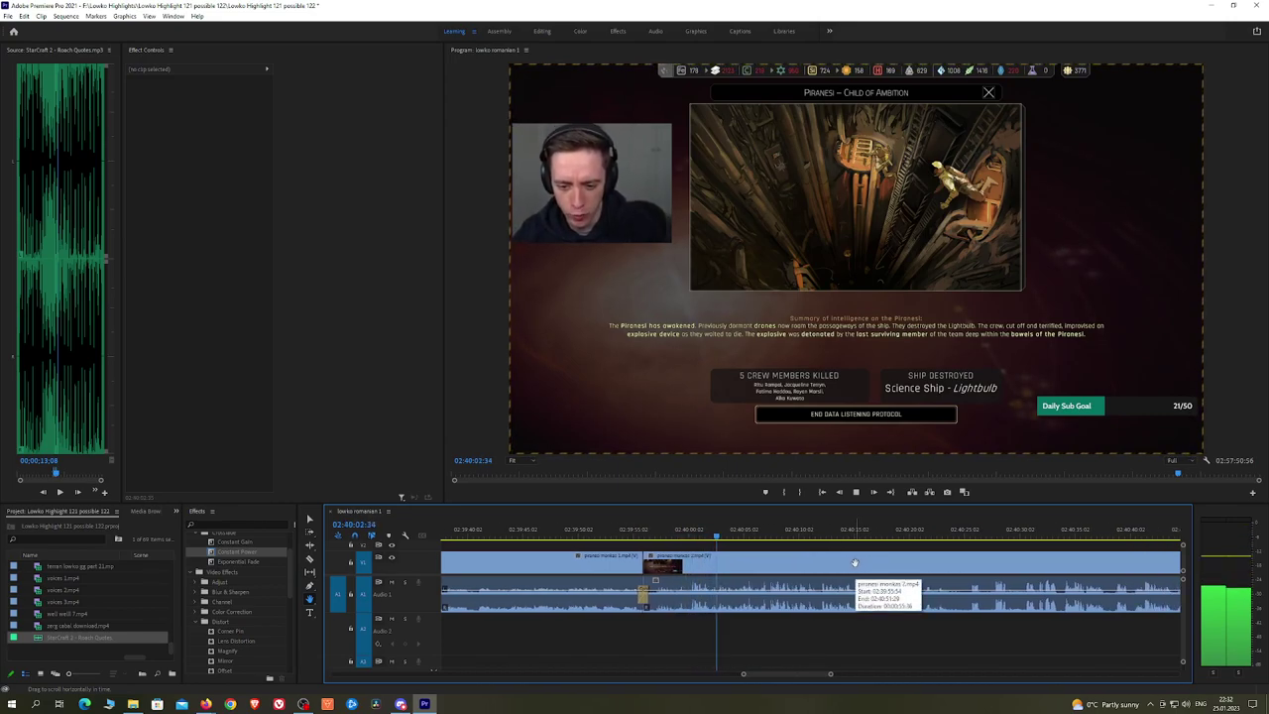
left_click_drag(912, 562, 844, 563)
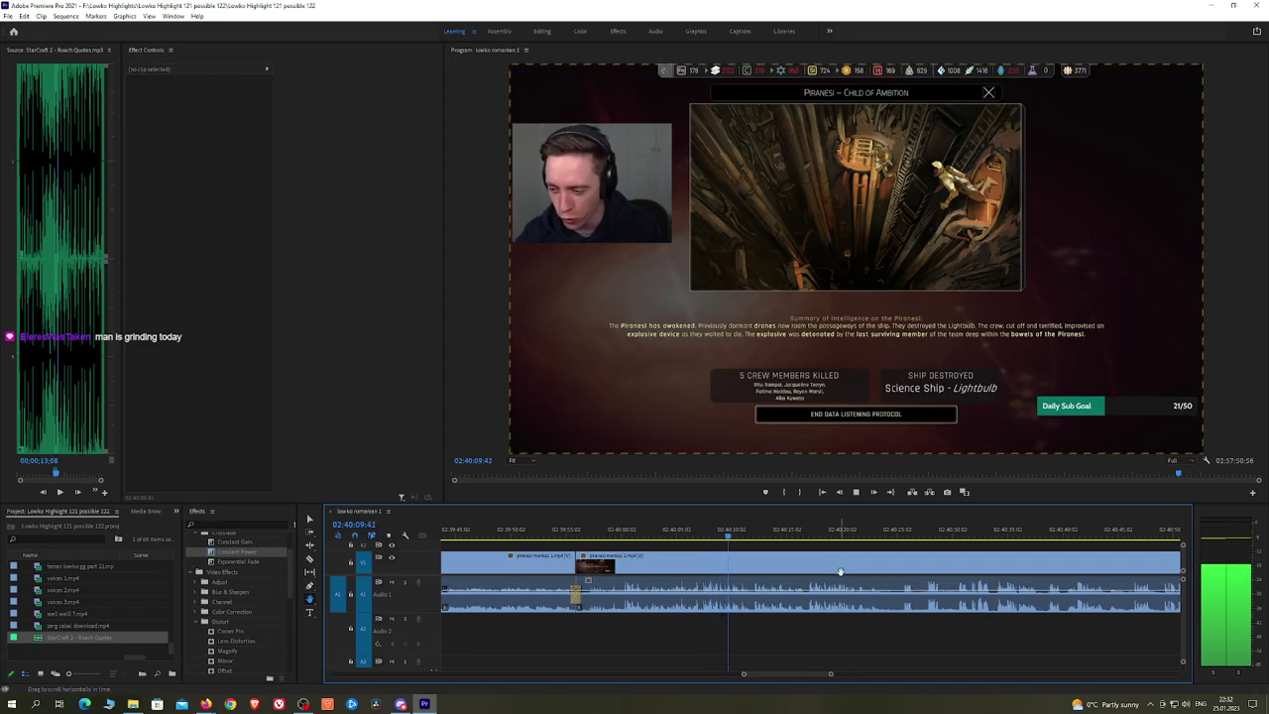
left_click_drag(879, 567, 822, 567)
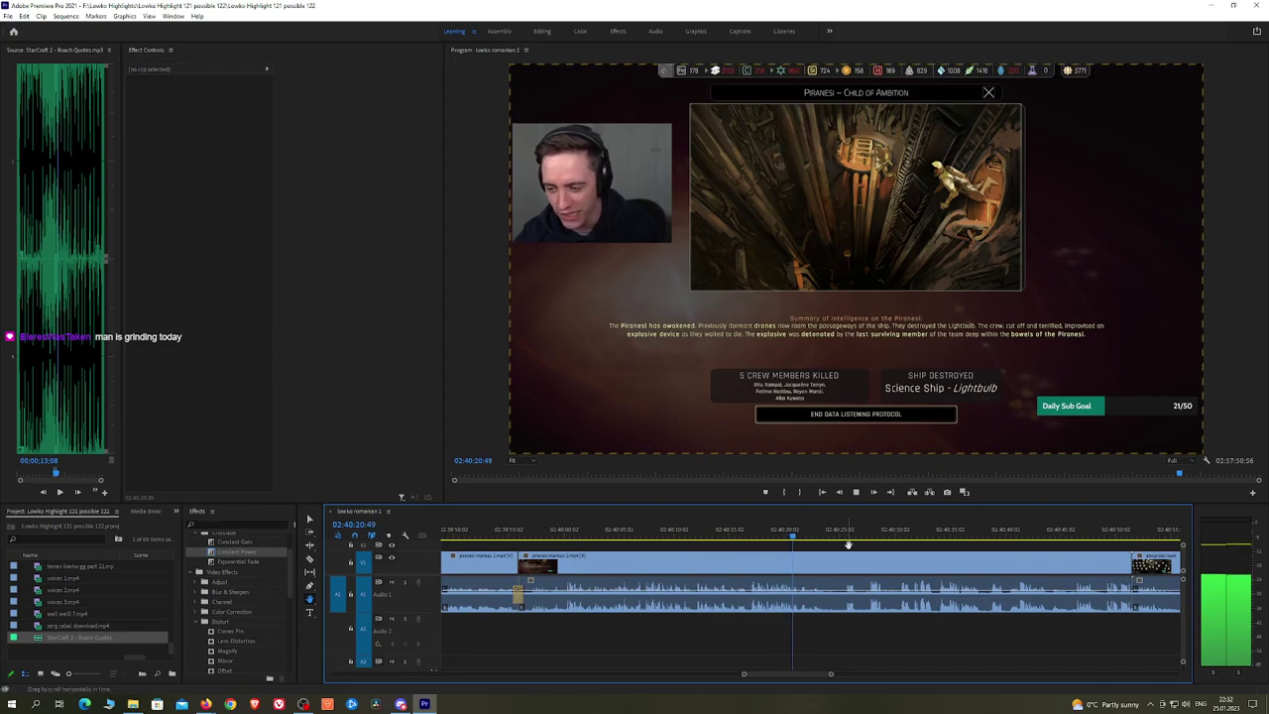
left_click_drag(848, 545, 792, 545)
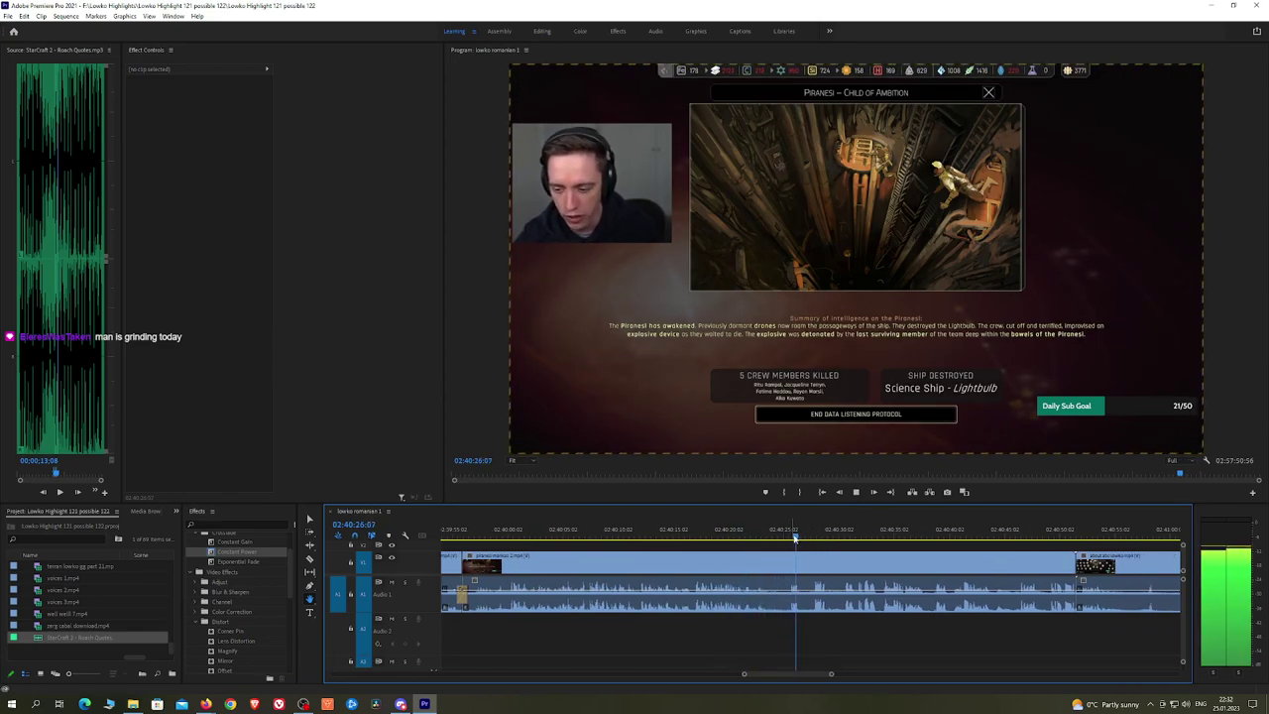
Step: Ripple delete the short unwanted snippet and add a Constant Power crossfade at the join
key("space")
left_click(810, 565)
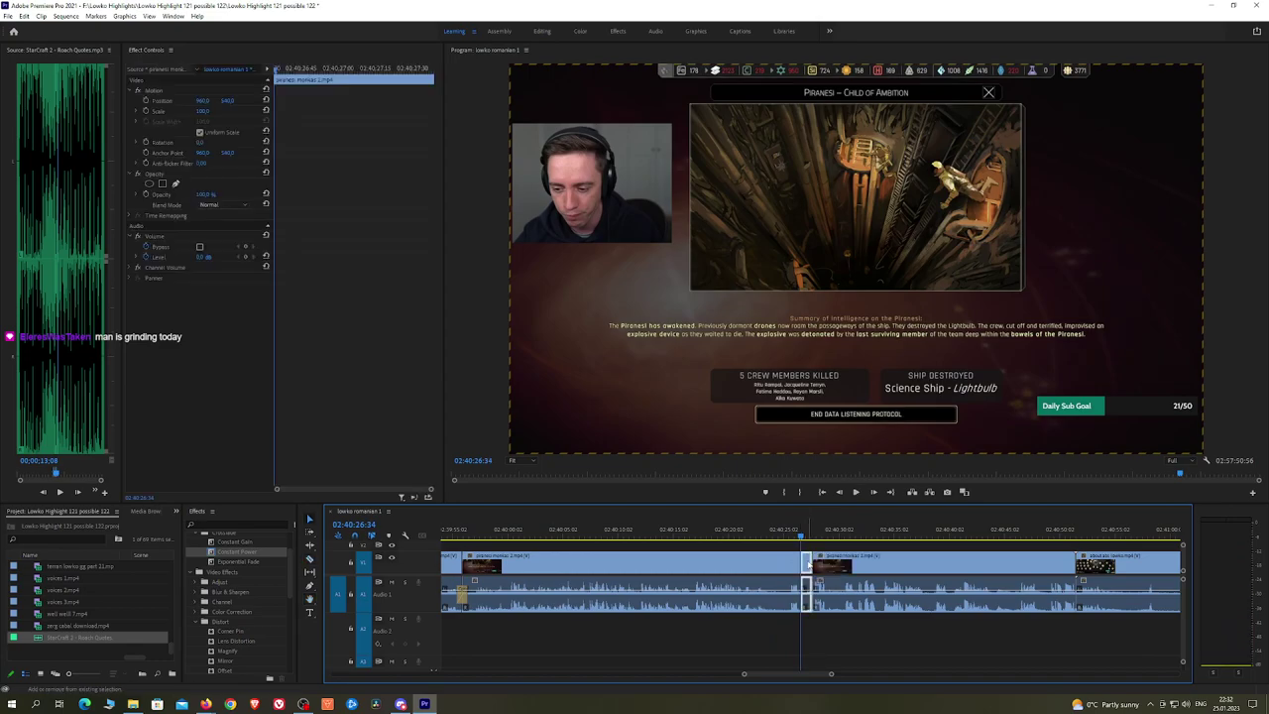
key("shift+Delete")
key("space")
left_click_drag(237, 551, 802, 597)
Step: Razor-cut before 02:40:29:37 and ripple delete the short piece between the cuts
scroll(847, 569, "up", 2)
key("space")
key("c")
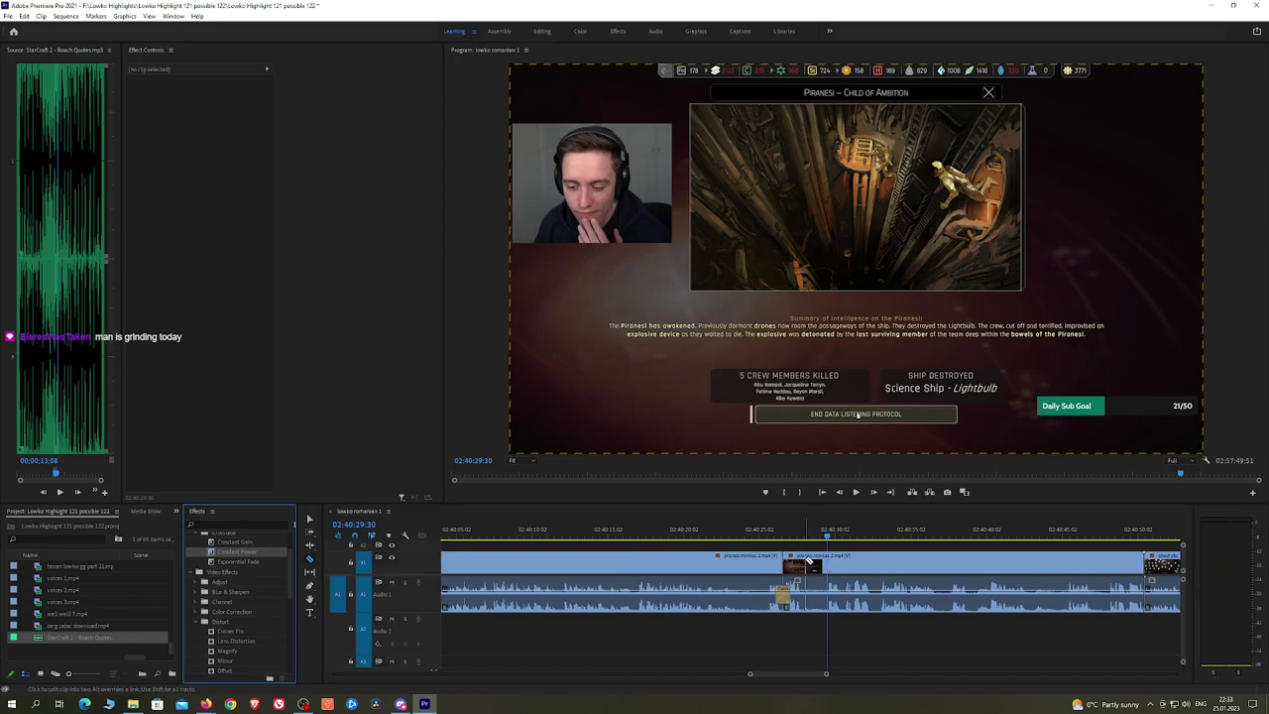
left_click(809, 563)
left_click(835, 537)
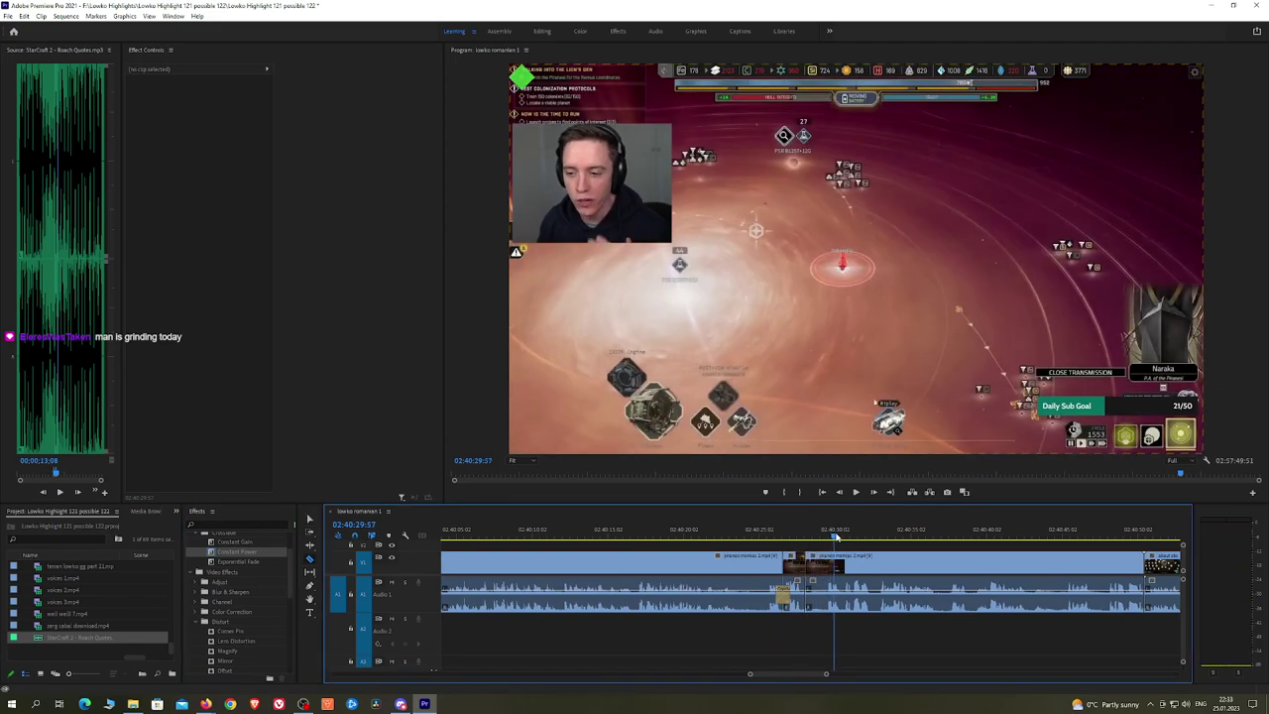
left_click(815, 563)
key("shift+Delete")
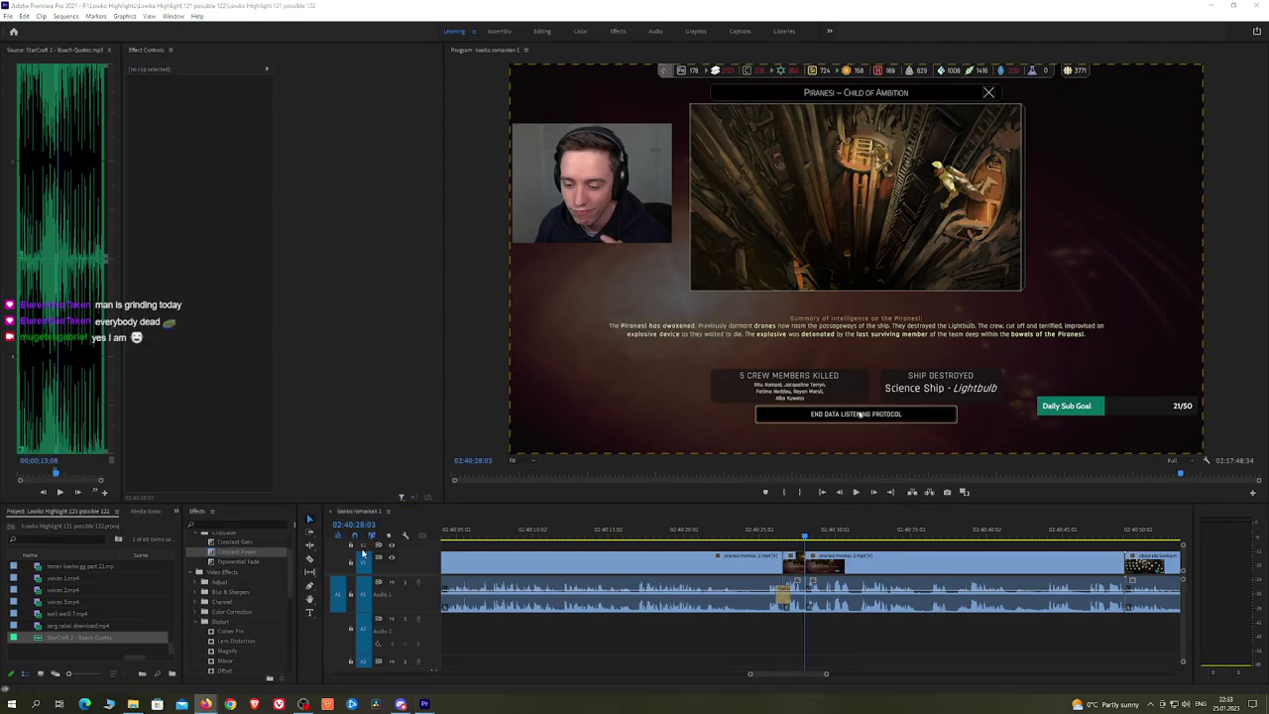
Step: Replay the edited section from about 02:40:28, stopping at 02:40:29:19
left_click(219, 567)
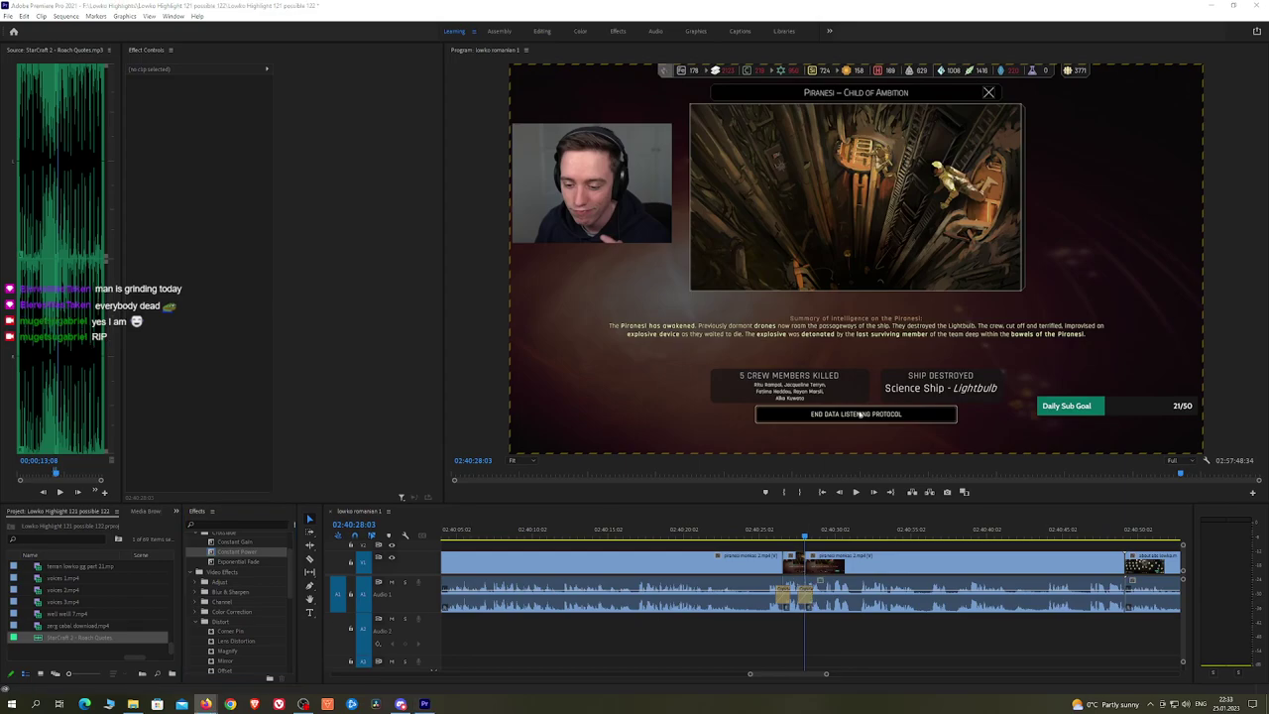
left_click(861, 550)
key("space")
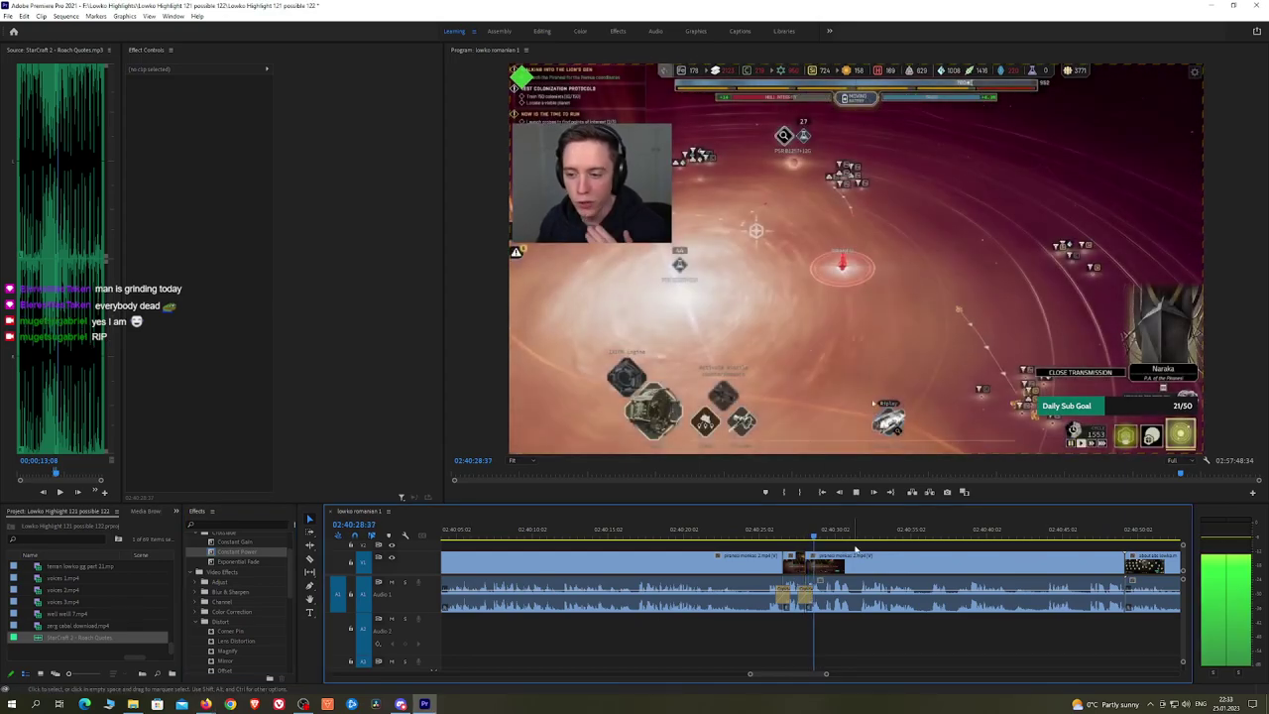
scroll(898, 570, "down", 2)
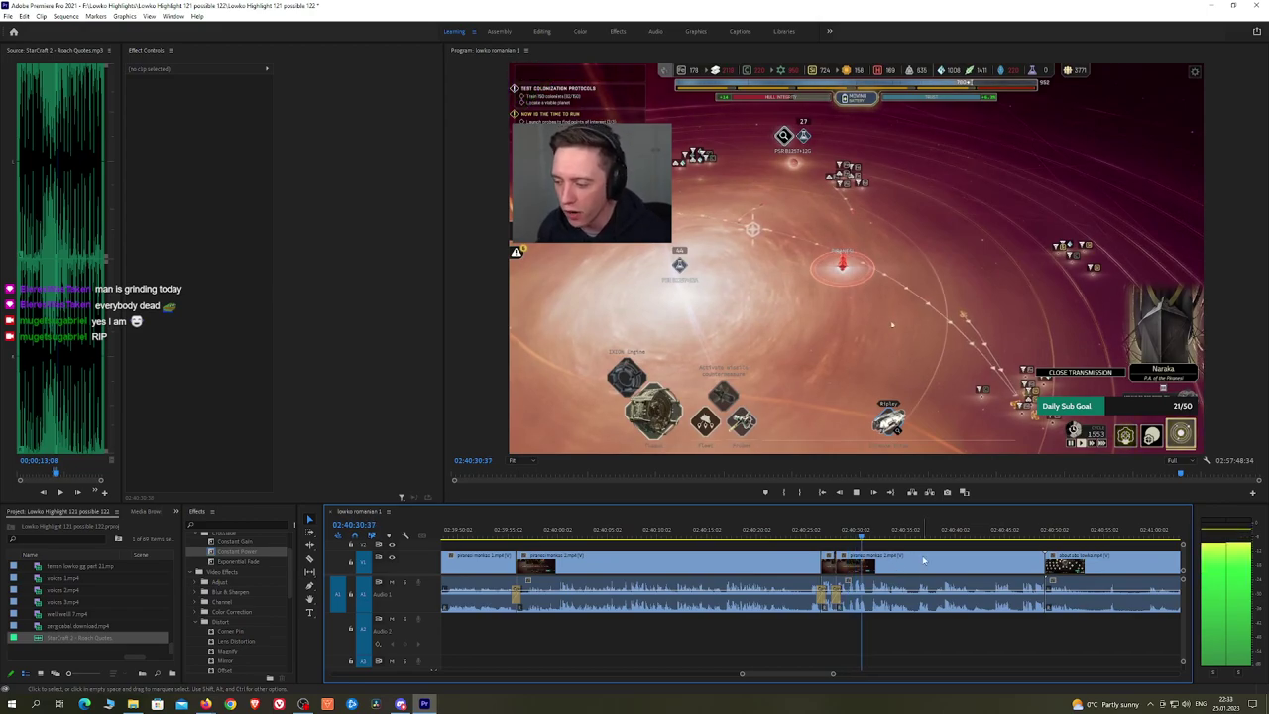
left_click(842, 534)
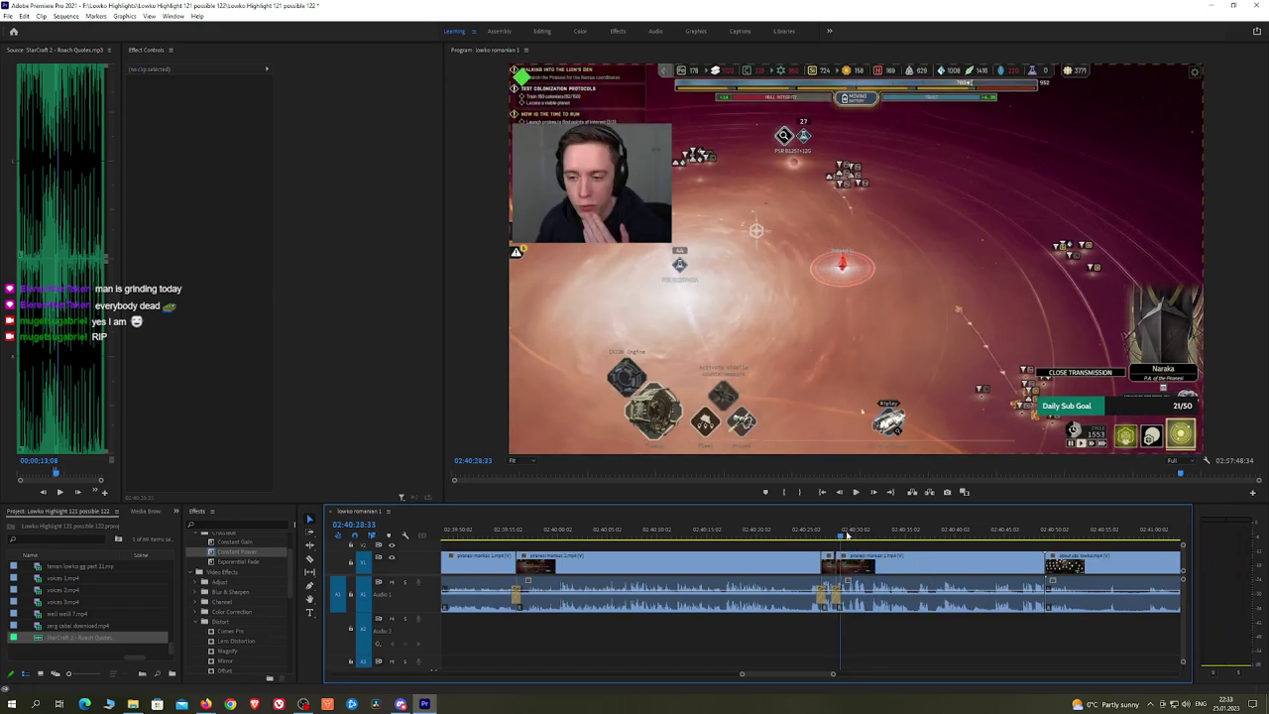
key("space")
scroll(858, 541, "up", 1)
key("equal")
key("equal")
Step: Split the clip at 02:40:29:19 and select the short clip after the cut
key("space")
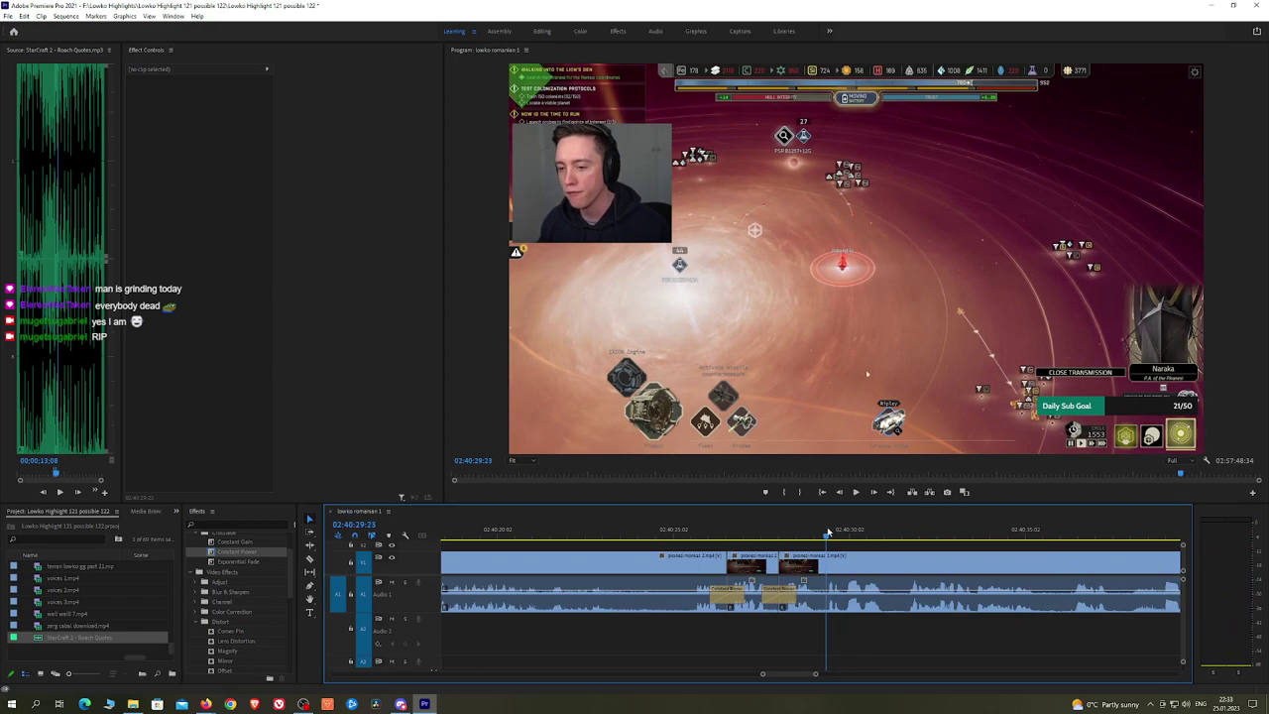
key("c")
key("space")
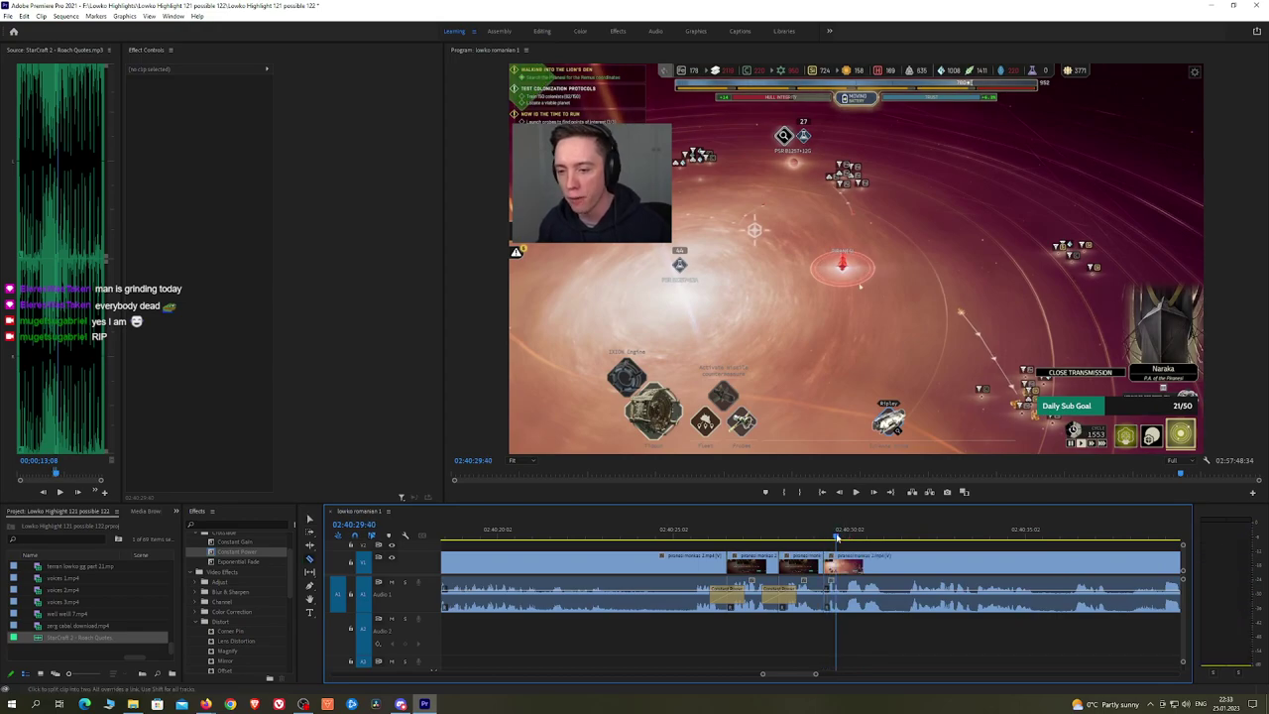
left_click(828, 534)
key("space")
key("space")
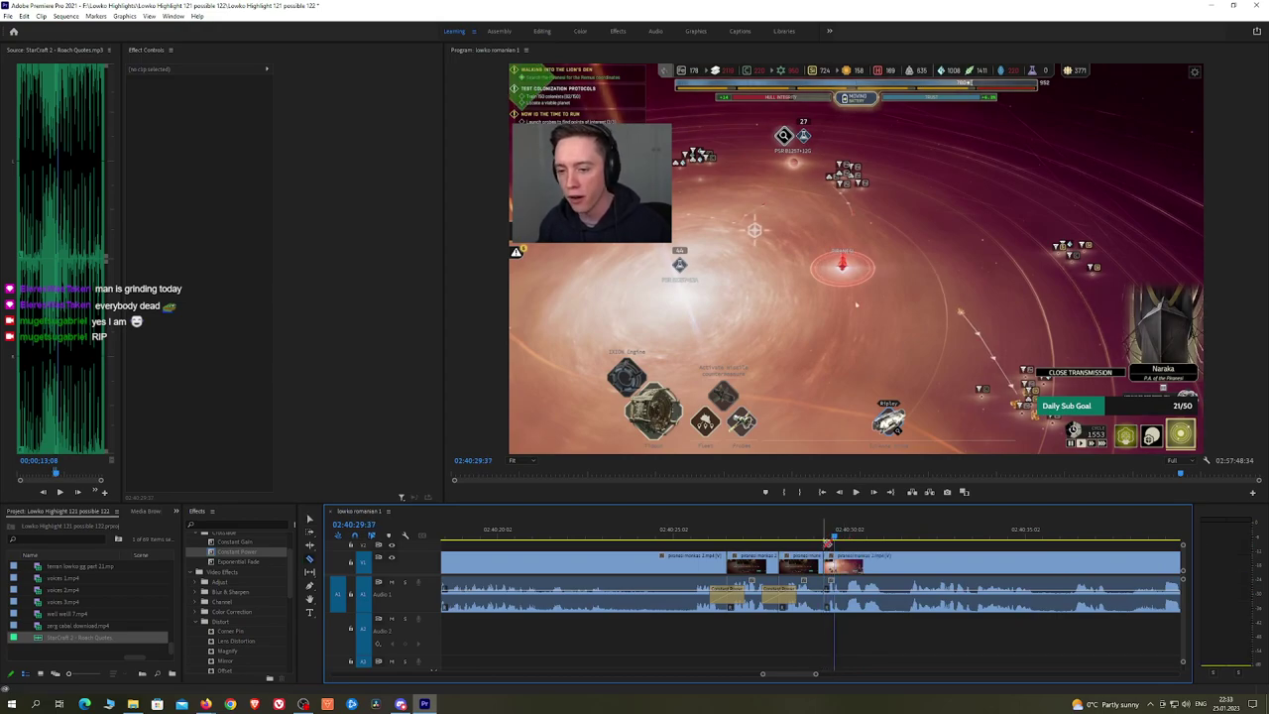
left_click(831, 592)
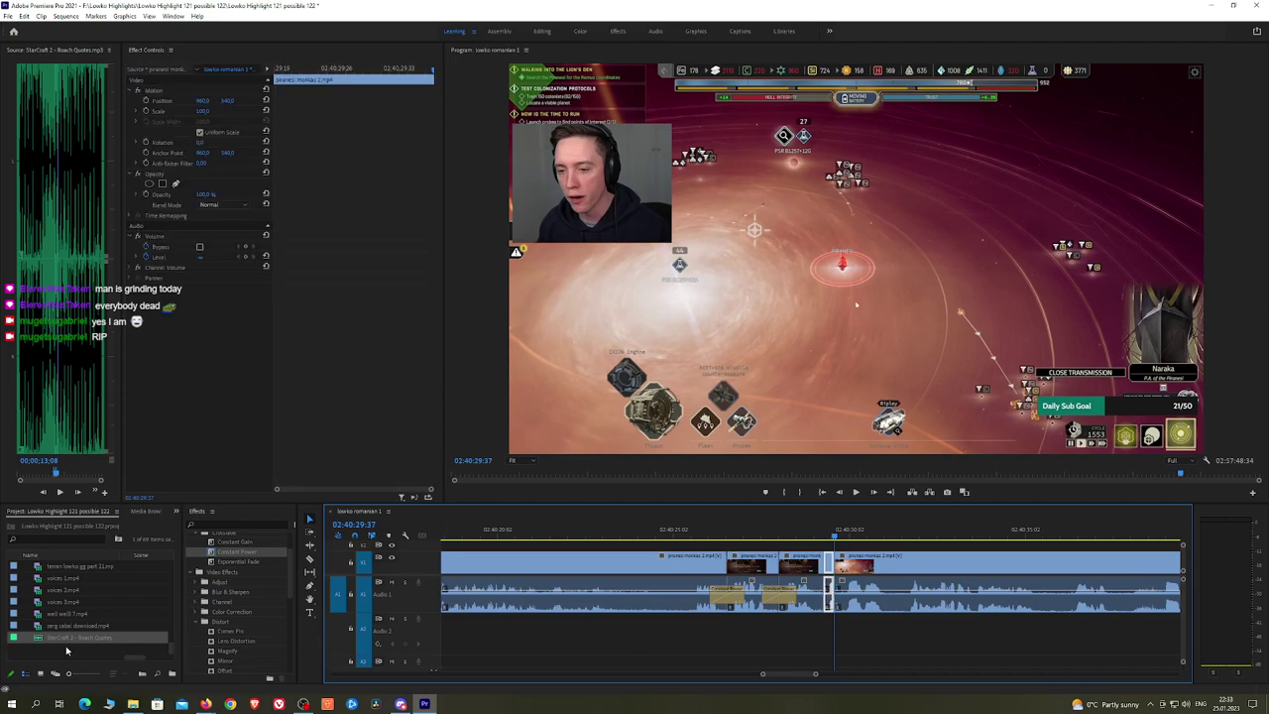
Step: Place a Roach Quotes sound on A2 at the playhead, trim it to one quote, and adjust its volume
left_click_drag(67, 640, 834, 635)
left_click(829, 634)
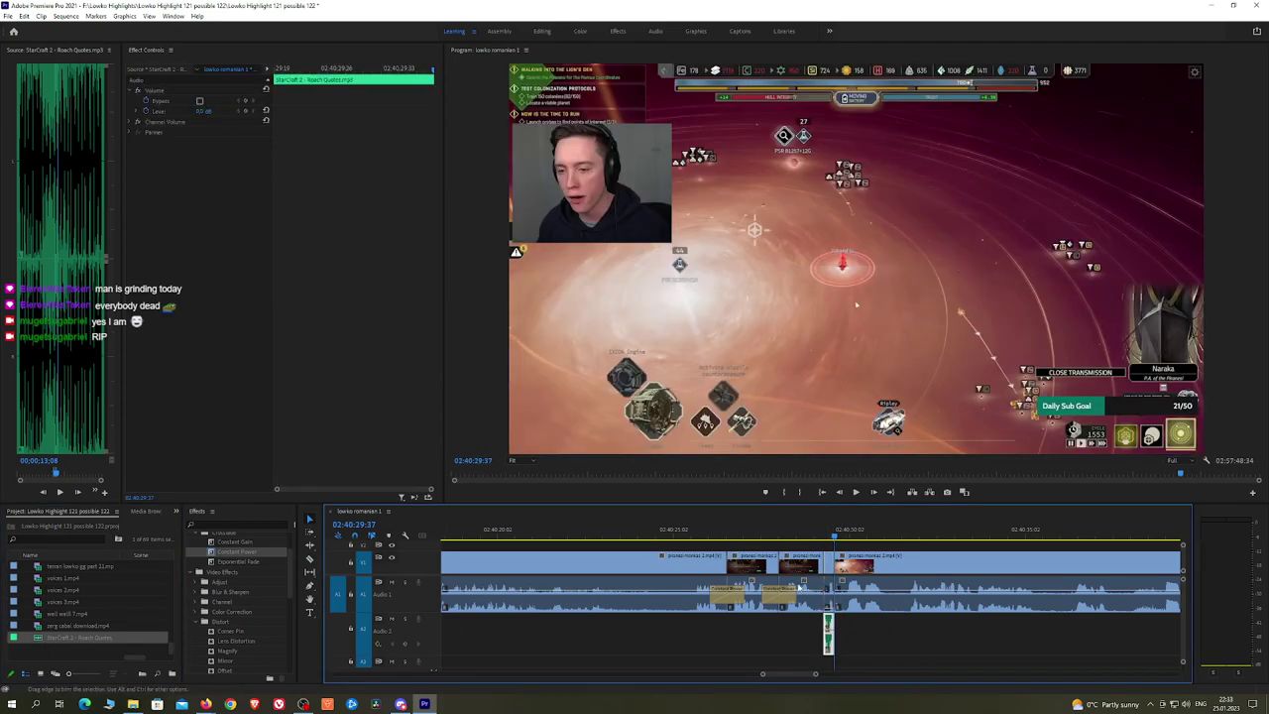
left_click(208, 111)
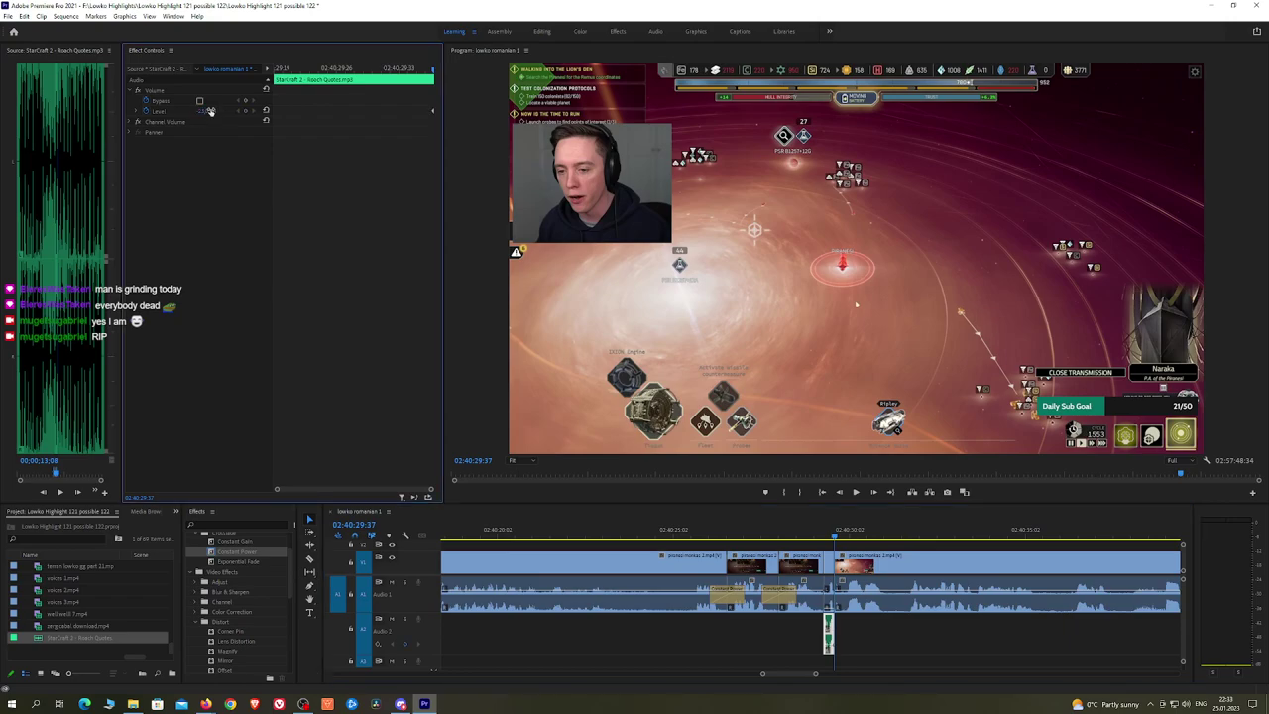
key("space")
Step: Pan ahead and review the footage around 02:40:37–02:40:44 to find the cut point
left_click(963, 550)
scroll(965, 552, "down", 4)
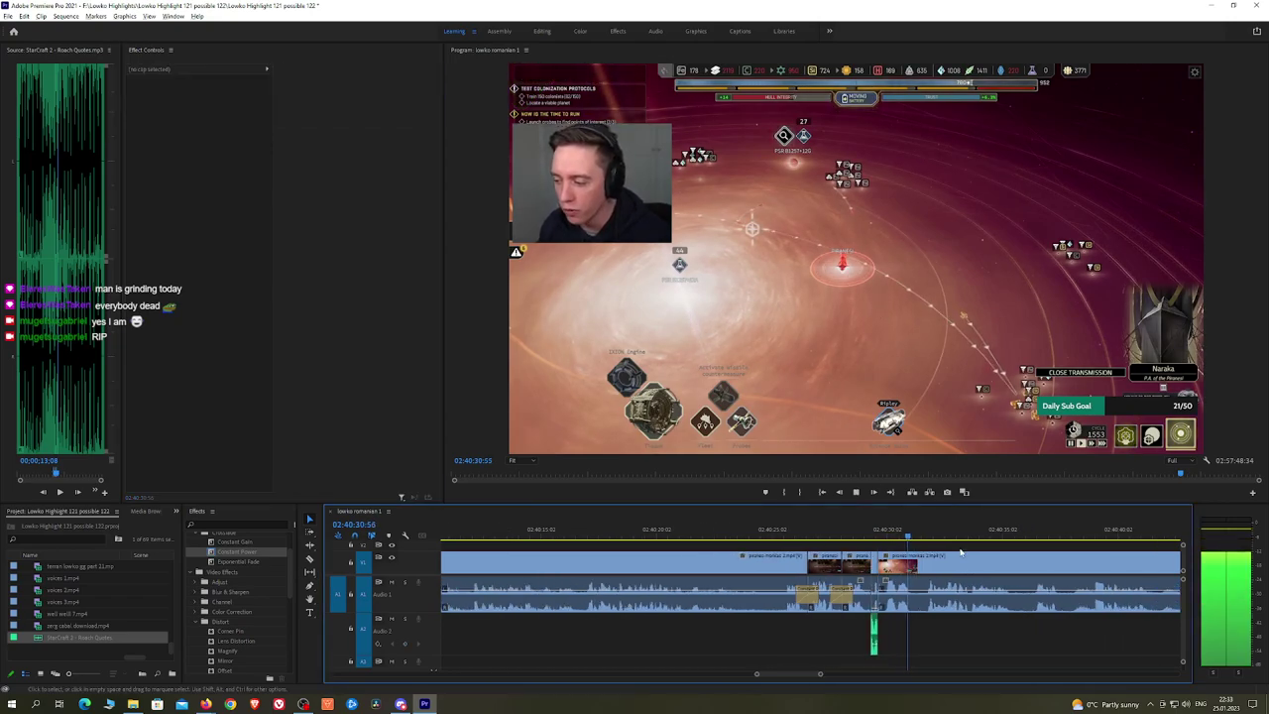
key("h")
left_click_drag(965, 553, 714, 553)
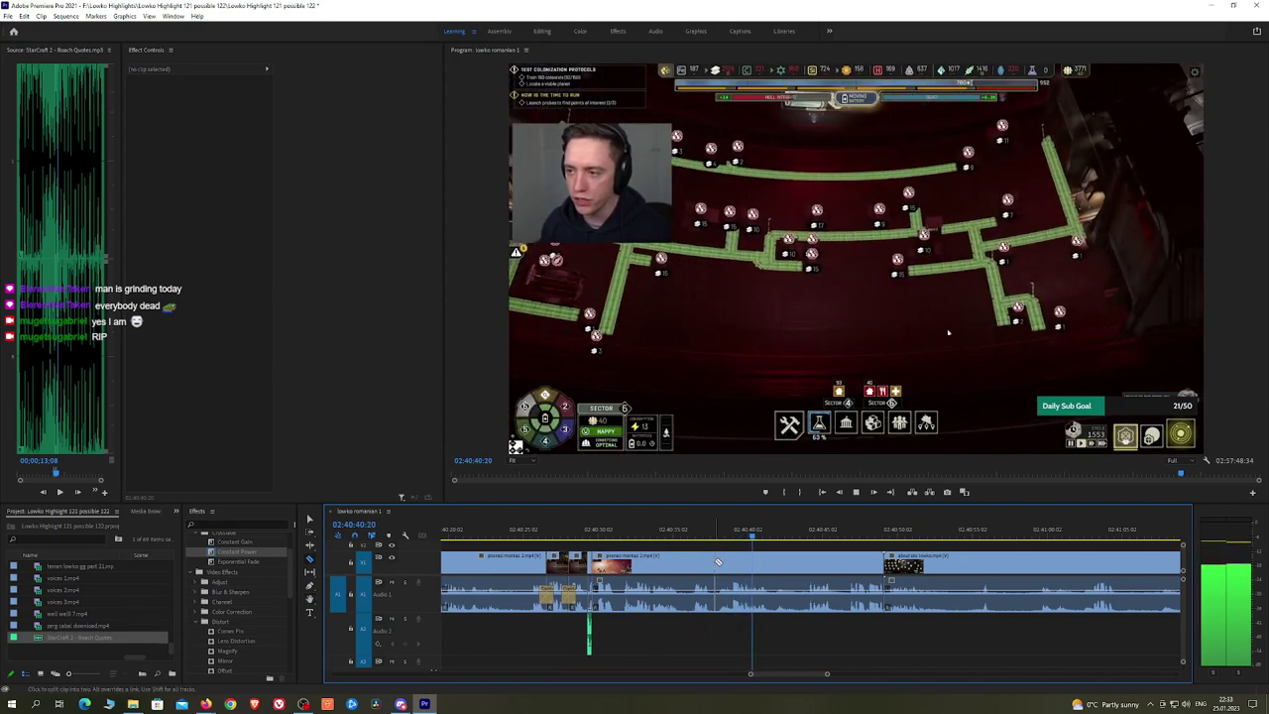
key("space")
left_click(810, 528)
key("space")
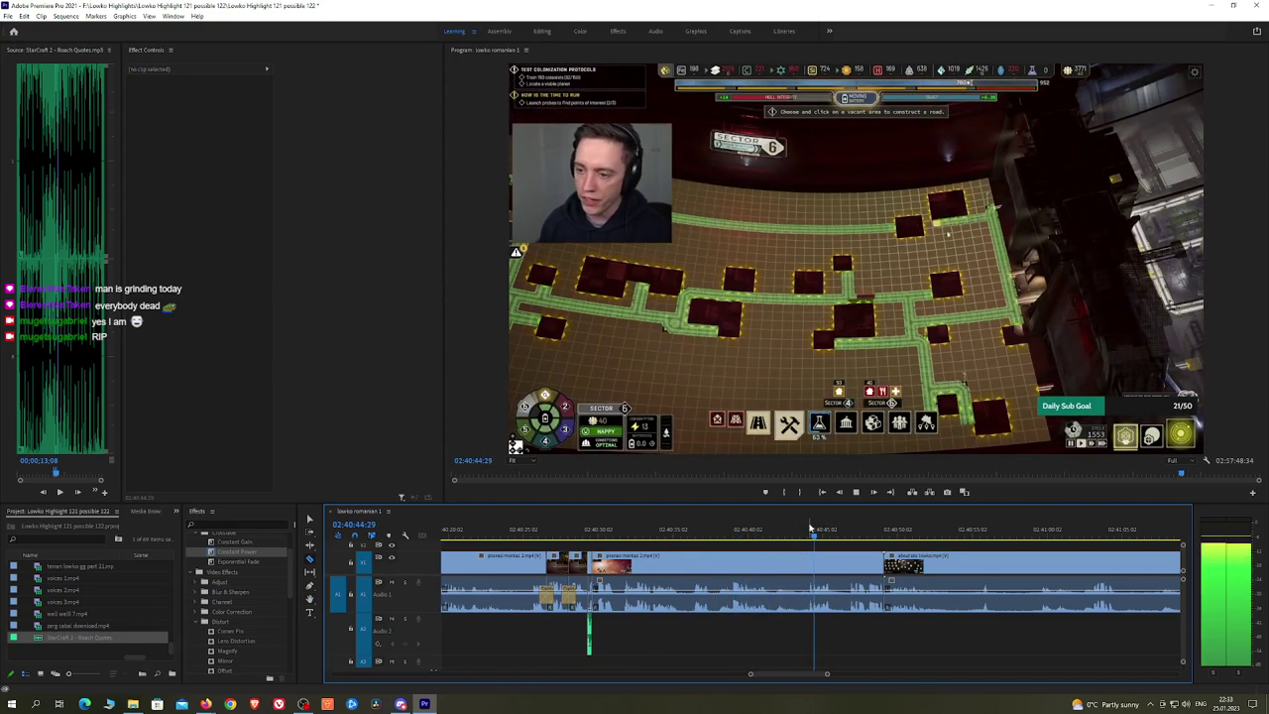
left_click(700, 536)
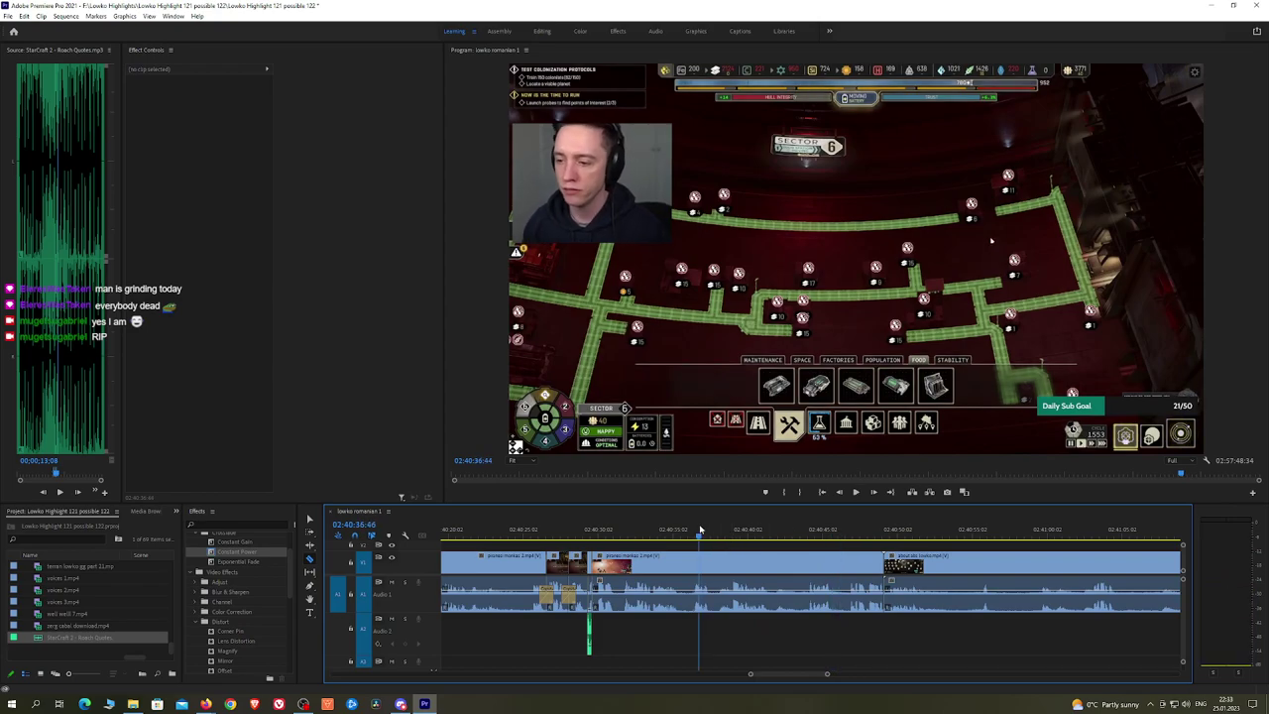
key("space")
Step: Razor at 02:40:37:48 and ripple delete the footage after the cut
left_click(715, 561)
key("v")
left_click(789, 560)
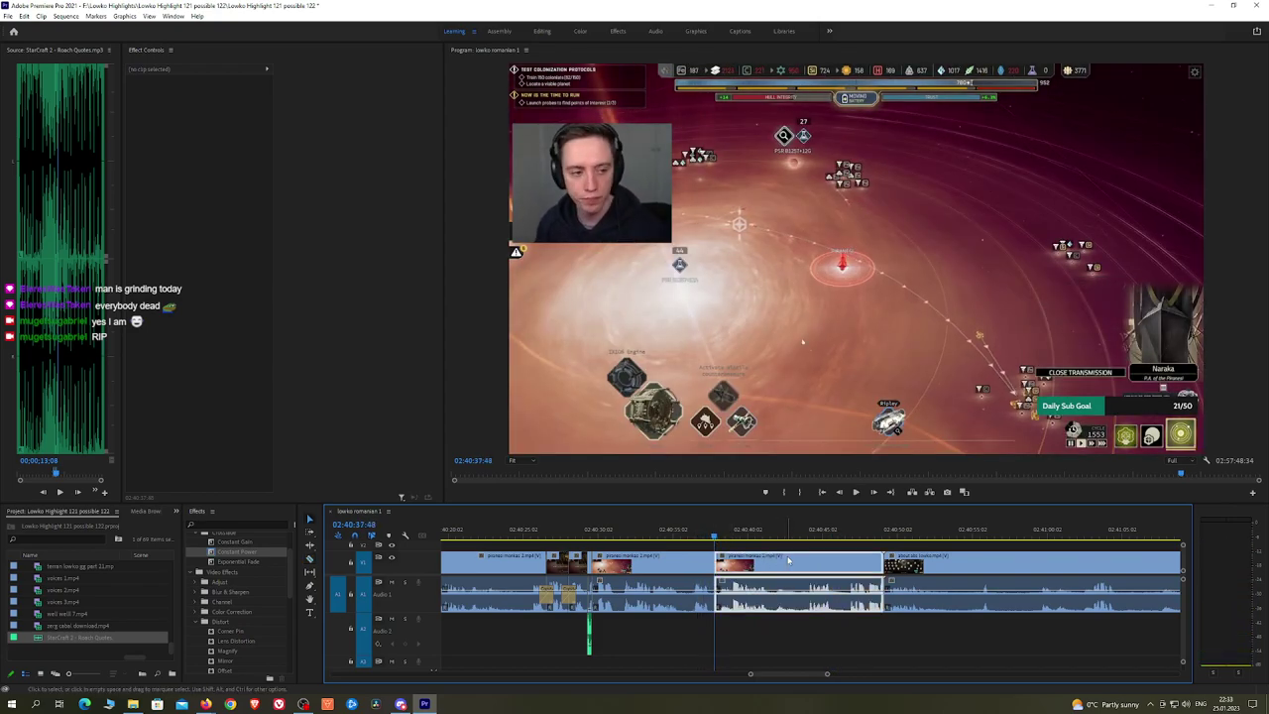
key("shift+Delete")
key("space")
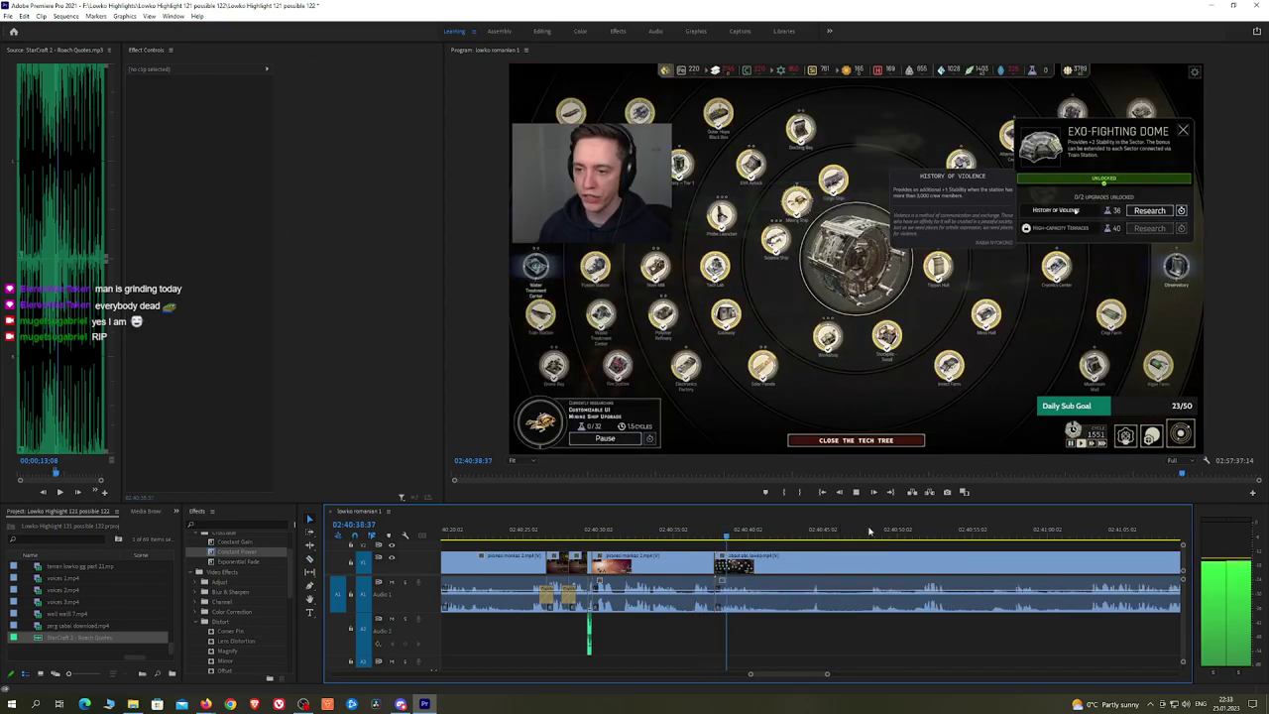
Step: Razor the V1/A1 clip at the chosen moment and ripple delete the piece before the cut
left_click(906, 537)
scroll(972, 548, "down", 10)
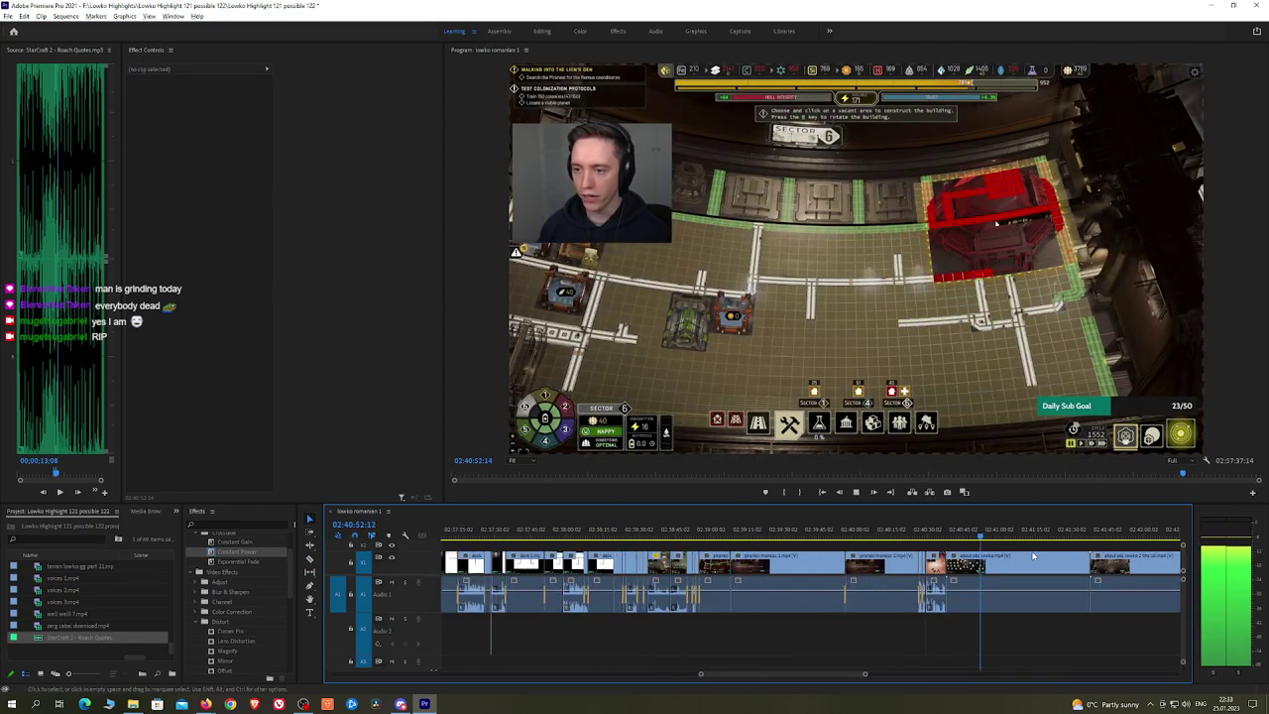
scroll(1048, 553, "down", 4)
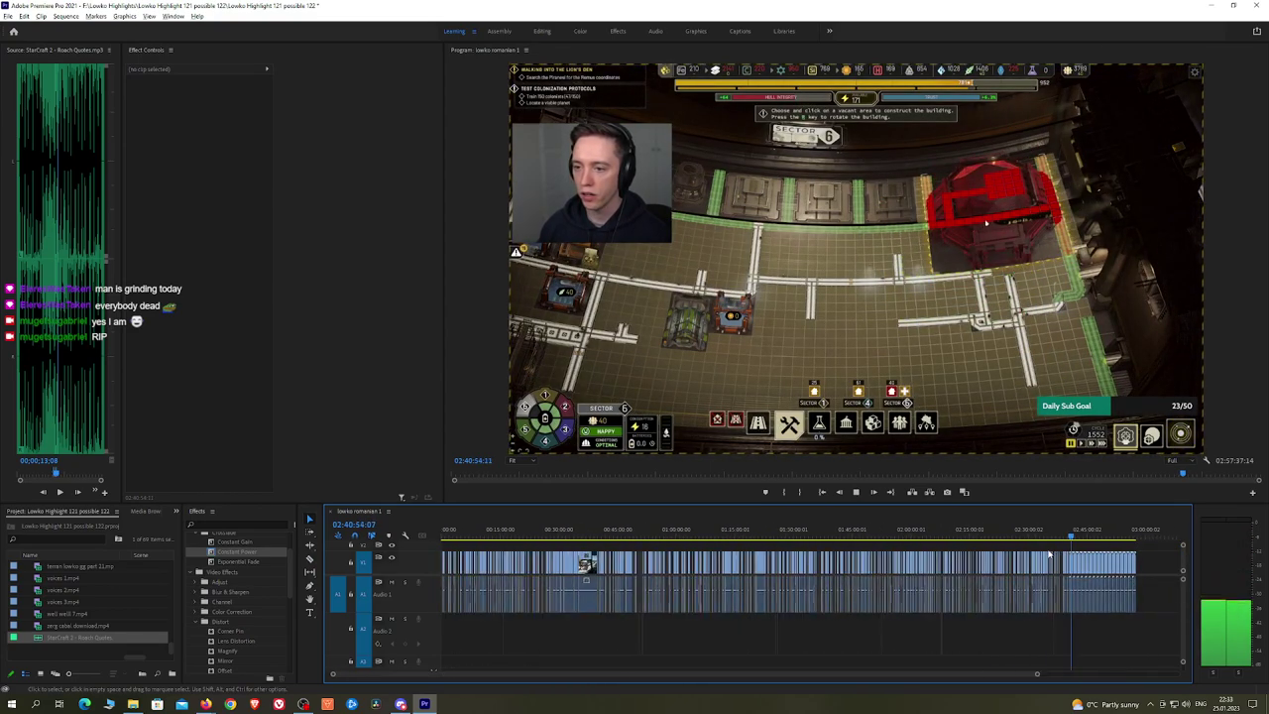
scroll(1080, 556, "up", 4)
scroll(1094, 560, "up", 8)
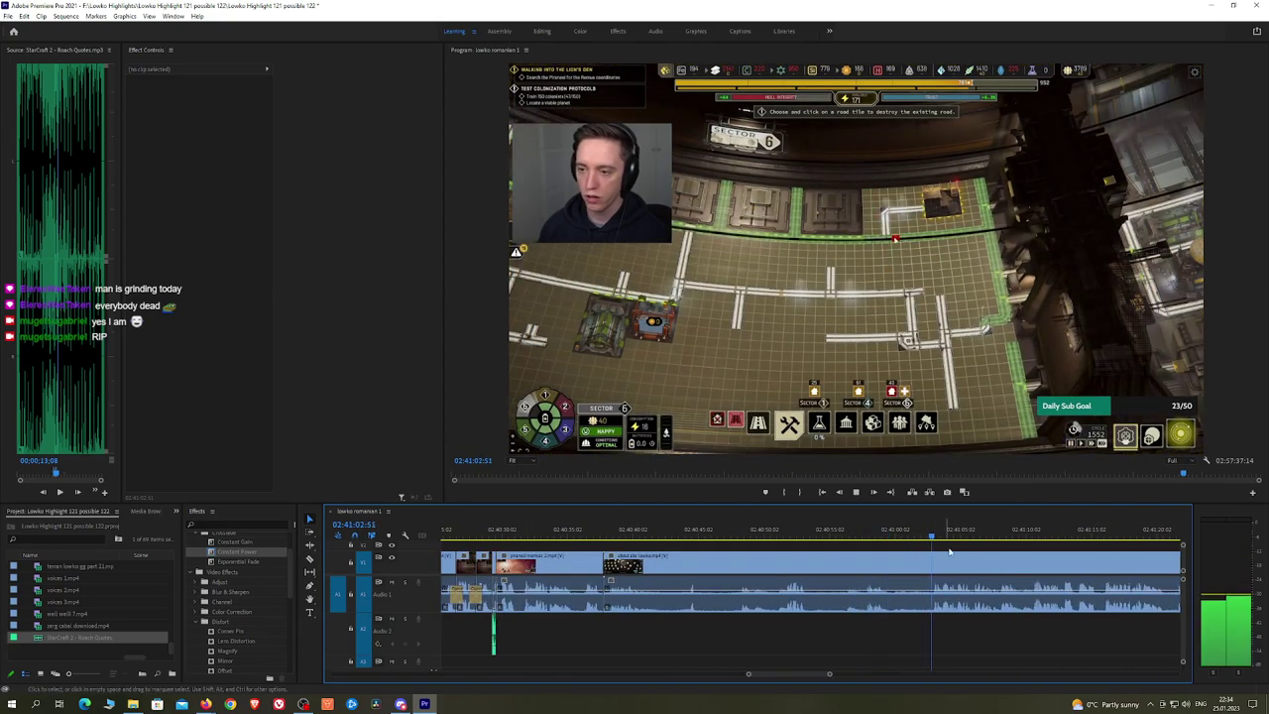
scroll(801, 547, "right", 3)
left_click_drag(603, 533, 620, 558)
key("c")
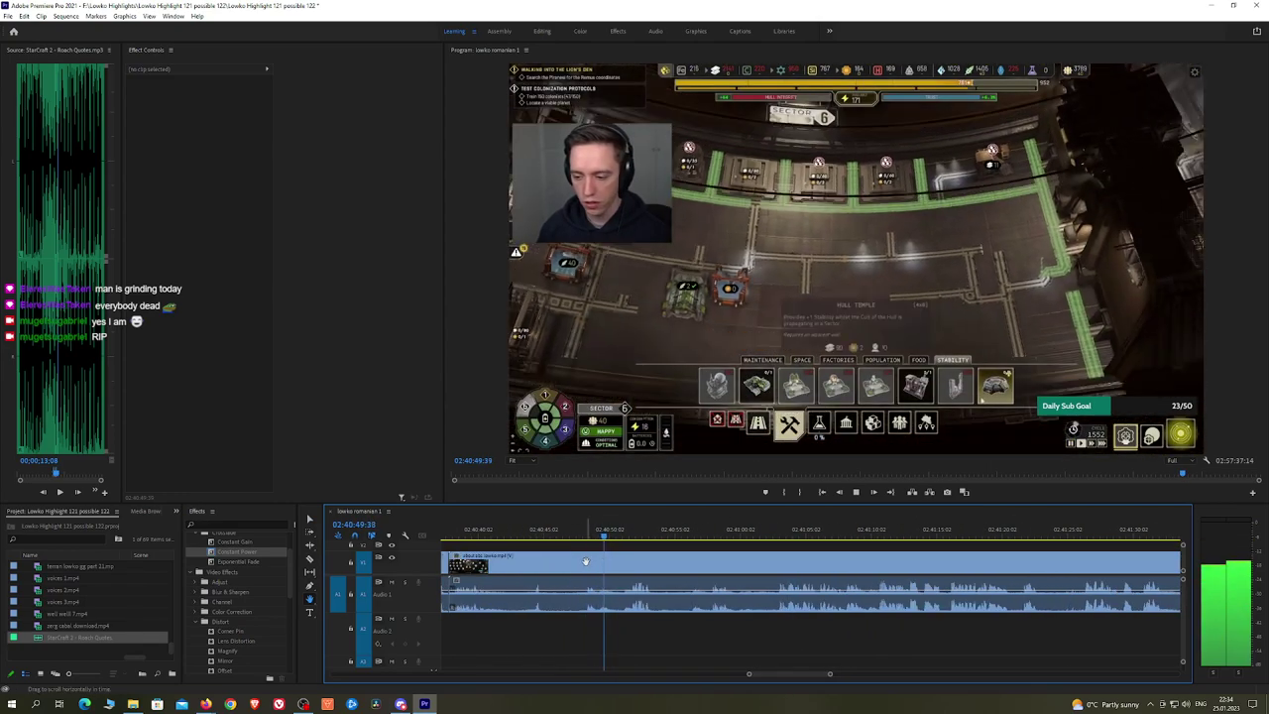
left_click(580, 562)
key("v")
left_click(563, 566)
key("shift+Delete")
key("space")
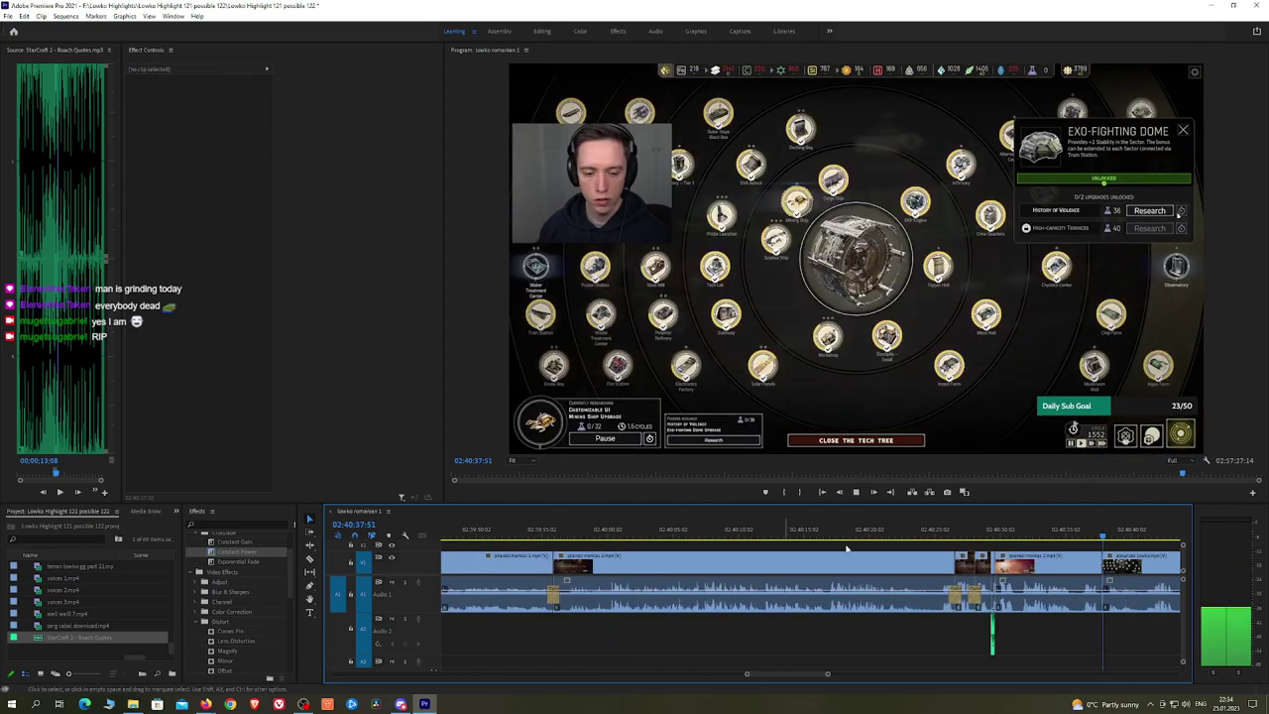
key("space")
Step: Add an Exponential Fade to the new audio cut and play back the edited section
left_click_drag(307, 560, 914, 557)
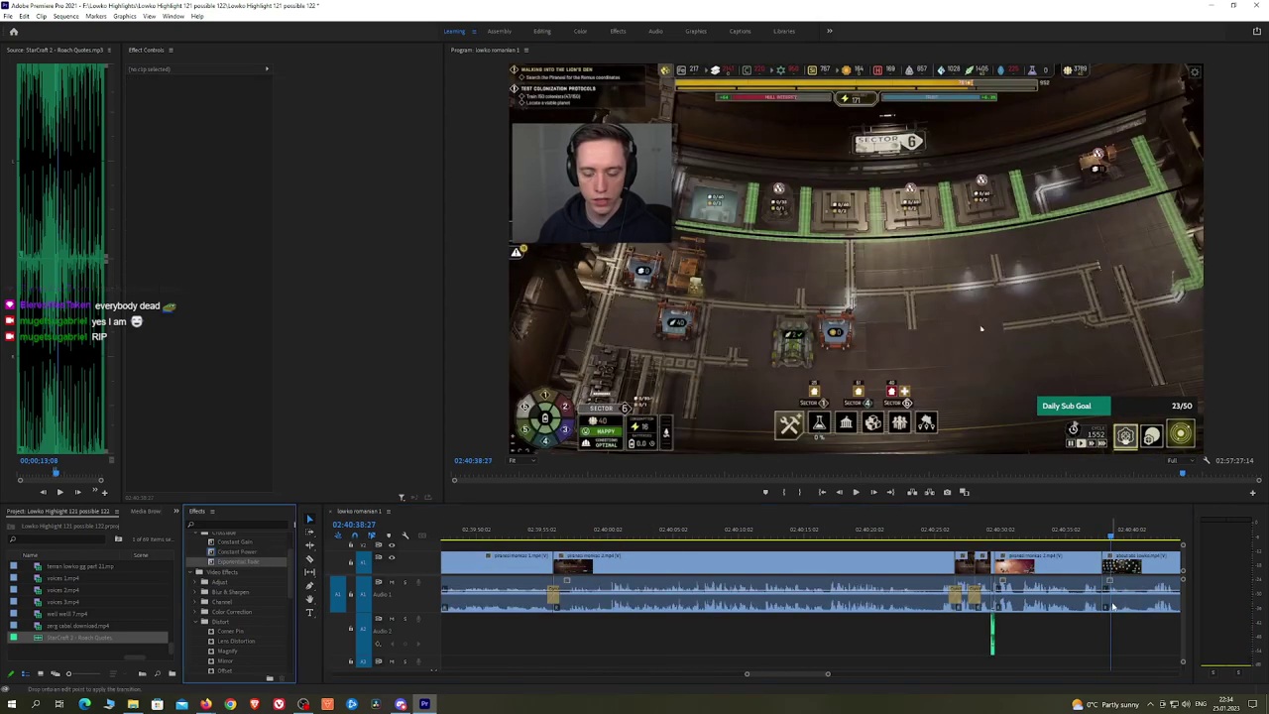
scroll(1137, 580, "right", 3)
key("space")
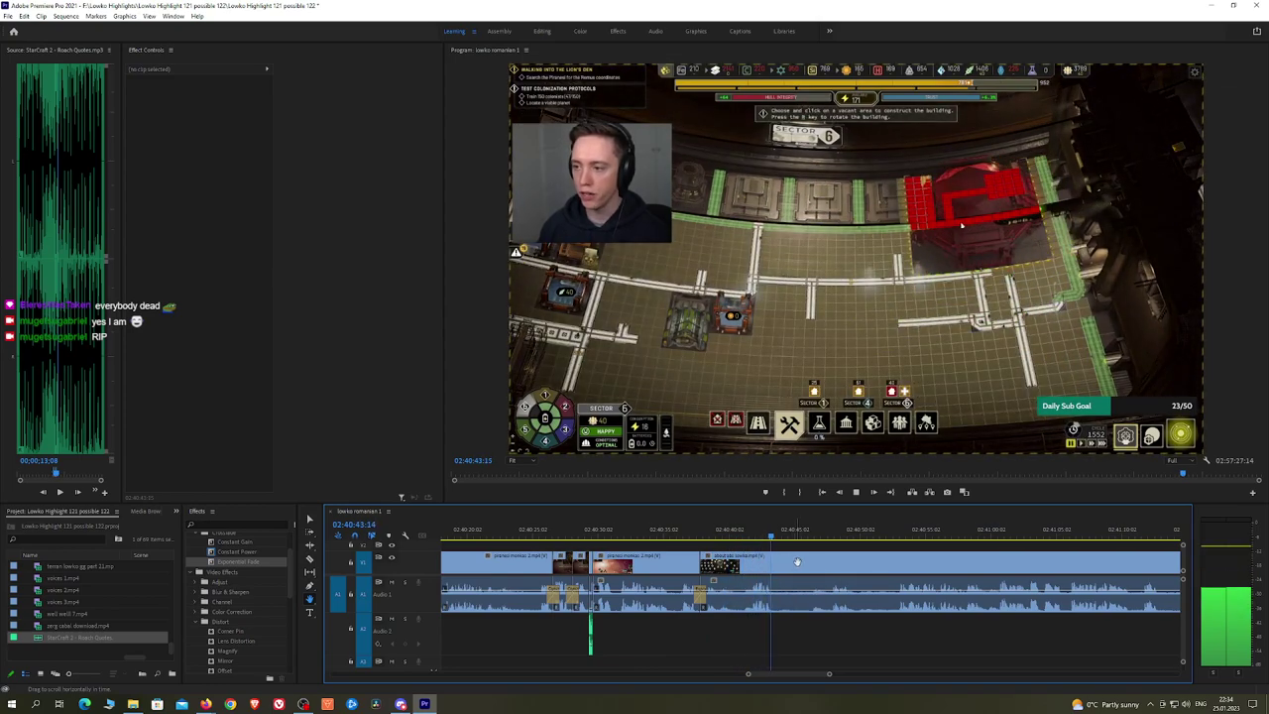
left_click_drag(805, 562, 723, 548)
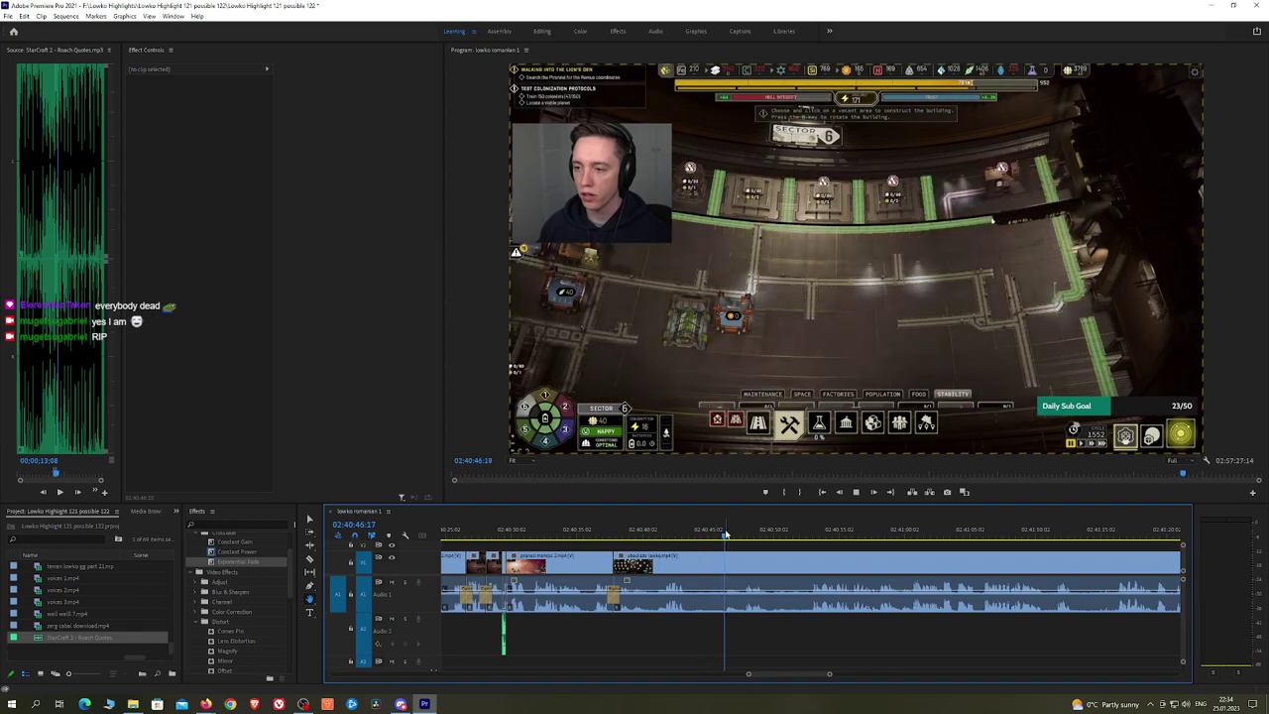
scroll(719, 546, "right", 1)
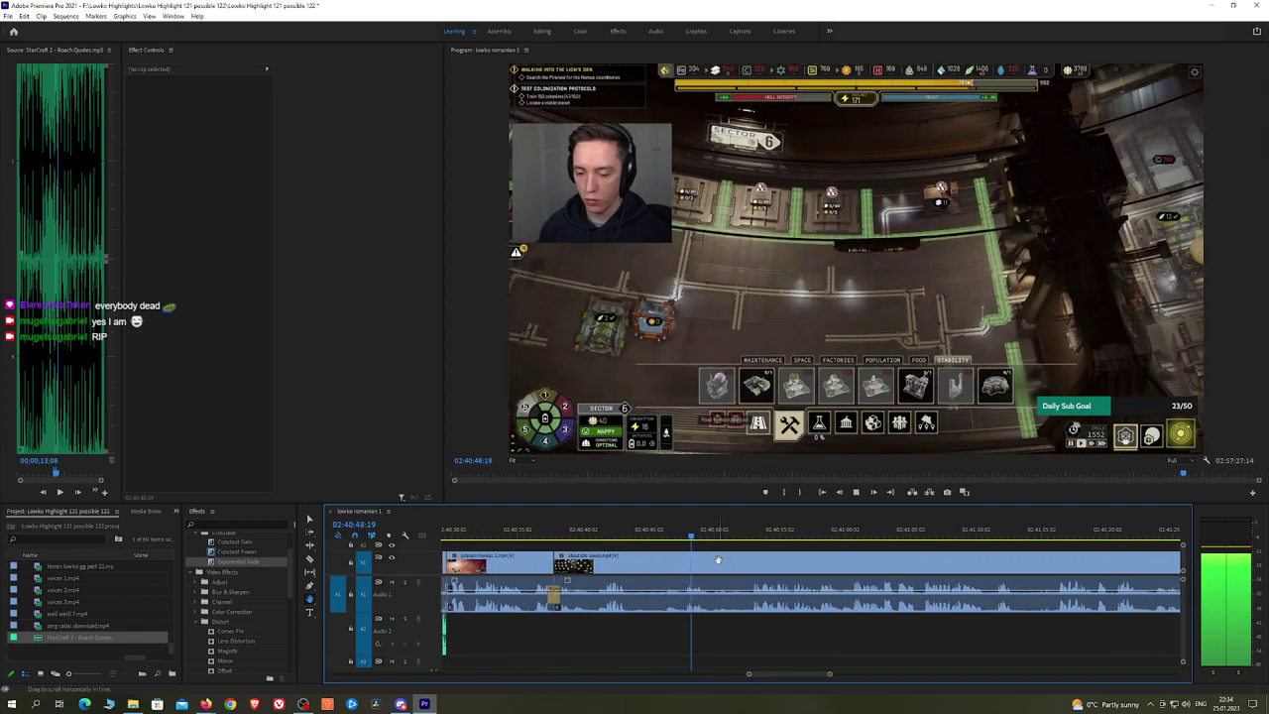
Step: Undo two trial cuts and scrub through later clips to find the next unwanted section
key("c")
left_click(712, 560)
left_click(751, 559)
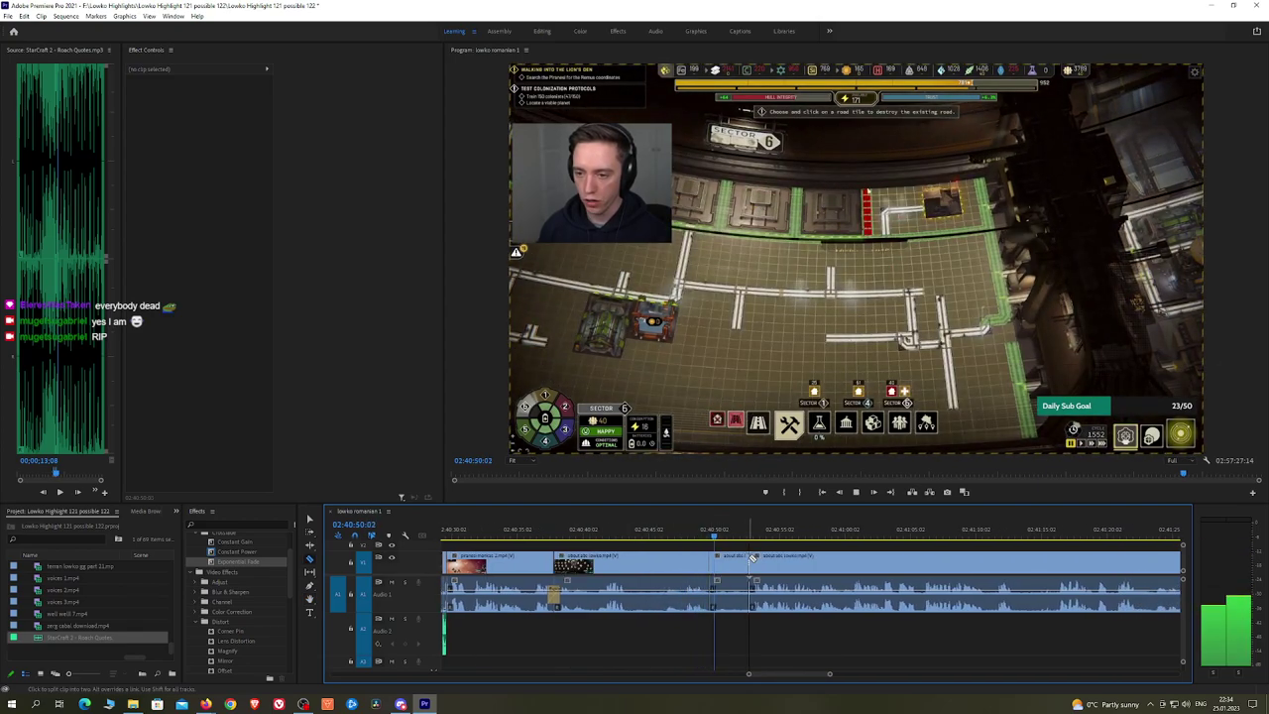
key("ctrl+z")
key("ctrl+z")
left_click(751, 537)
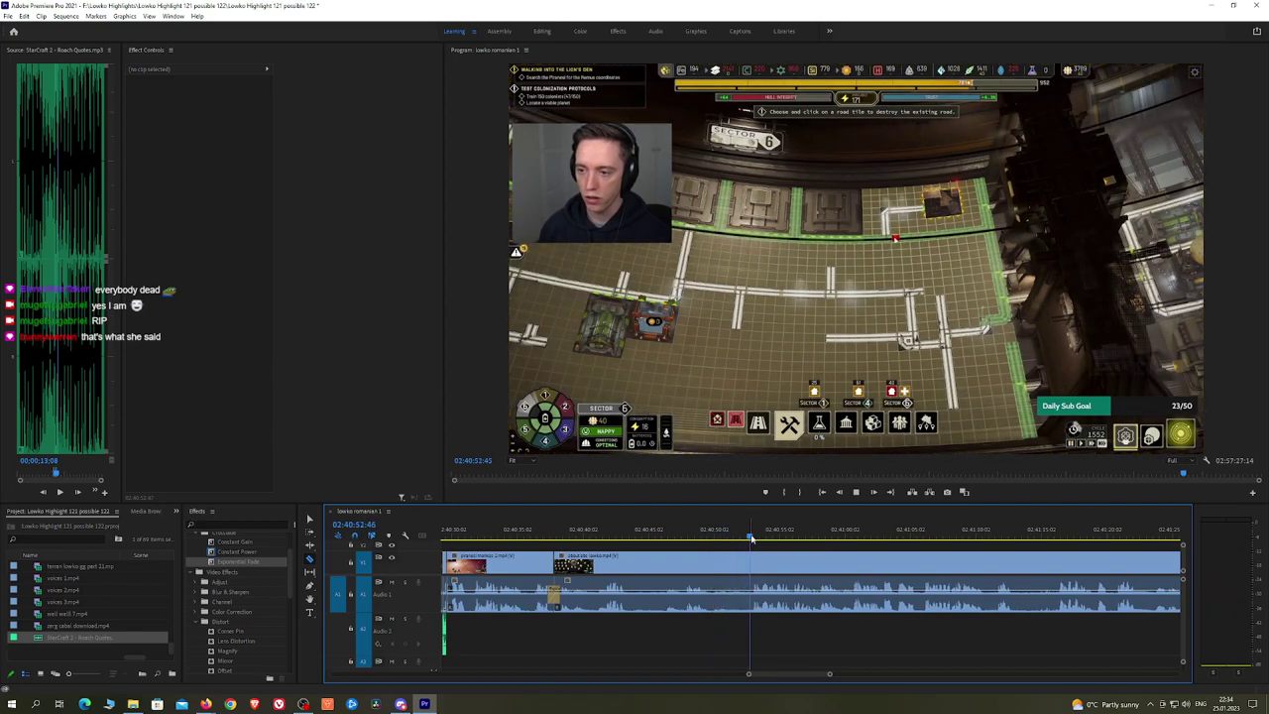
key("space")
key("h")
left_click_drag(797, 550, 742, 551)
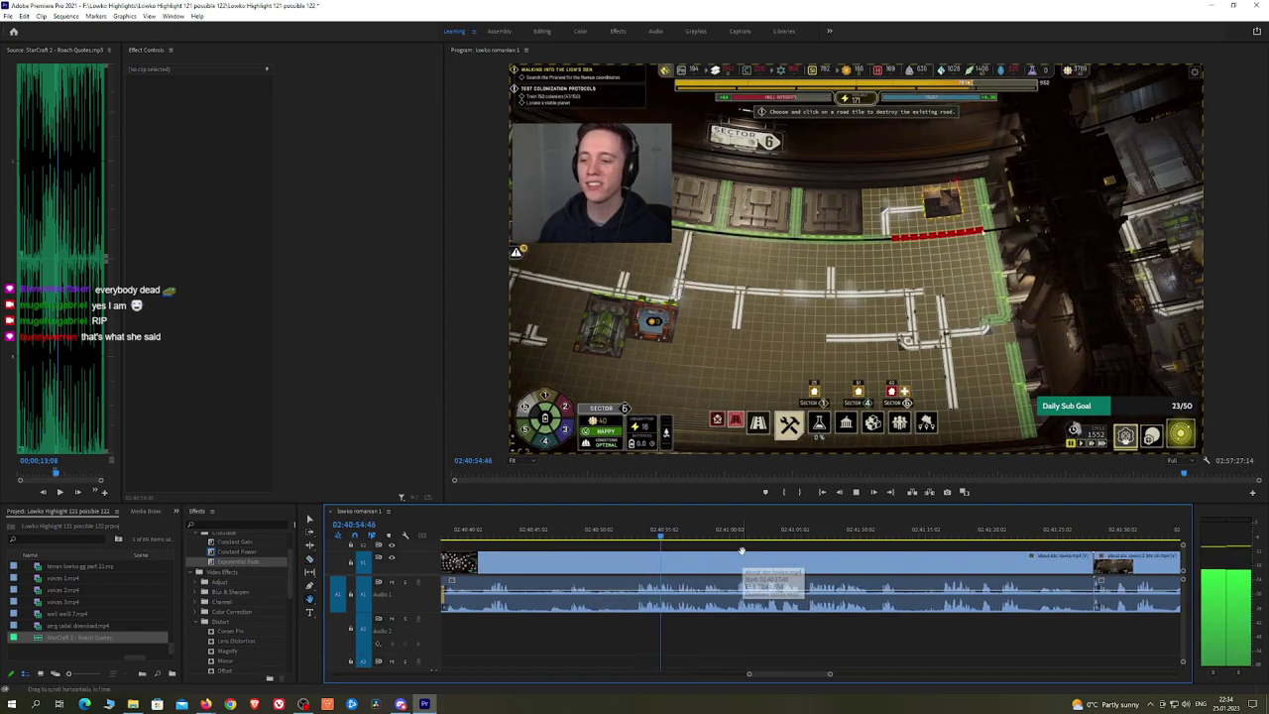
key("alt+Tab")
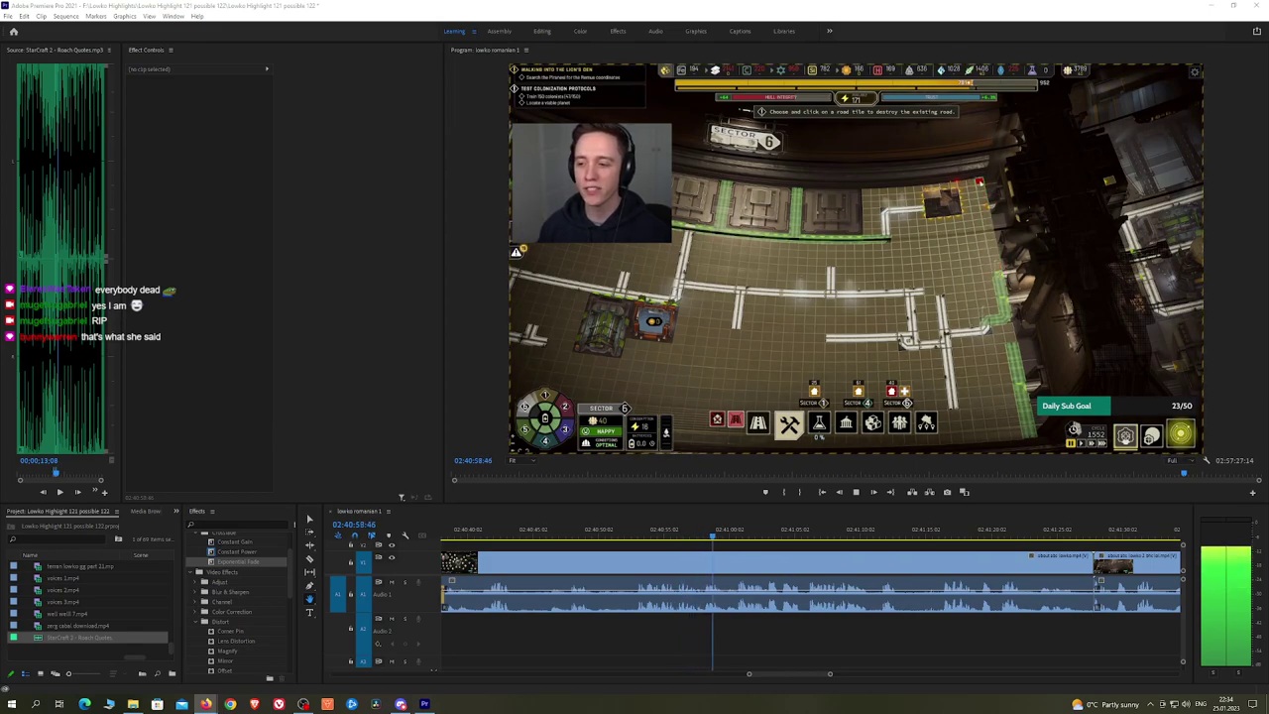
left_click_drag(882, 562, 784, 562)
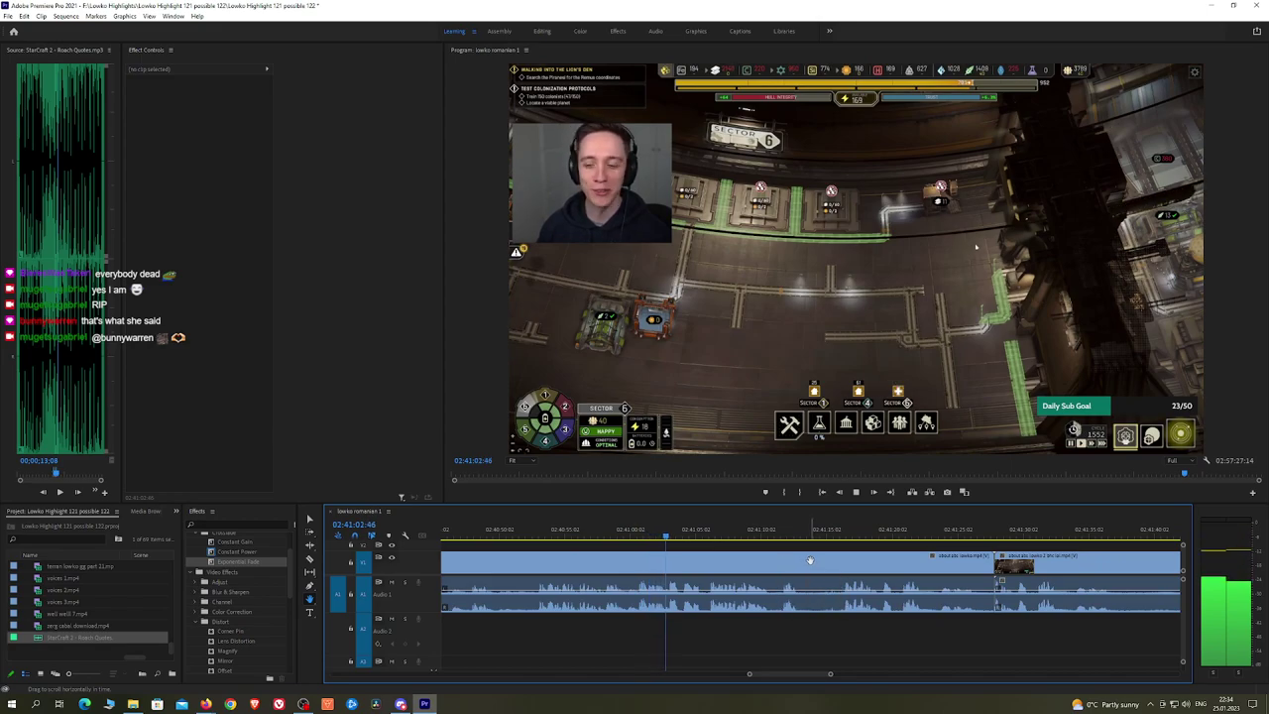
left_click_drag(810, 561, 736, 557)
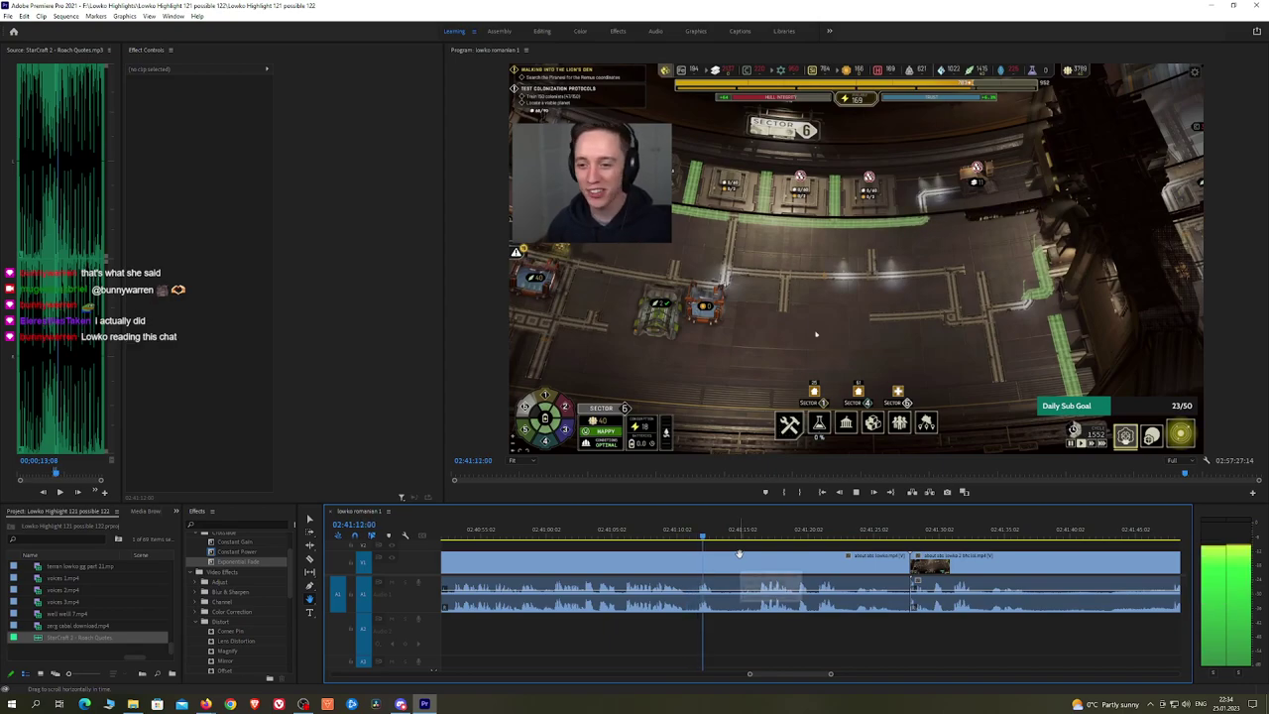
Step: Cut out a short unwanted piece with ripple delete and add a Constant Power crossfade to the audio
key("space")
key("c")
left_click(718, 563)
key("space")
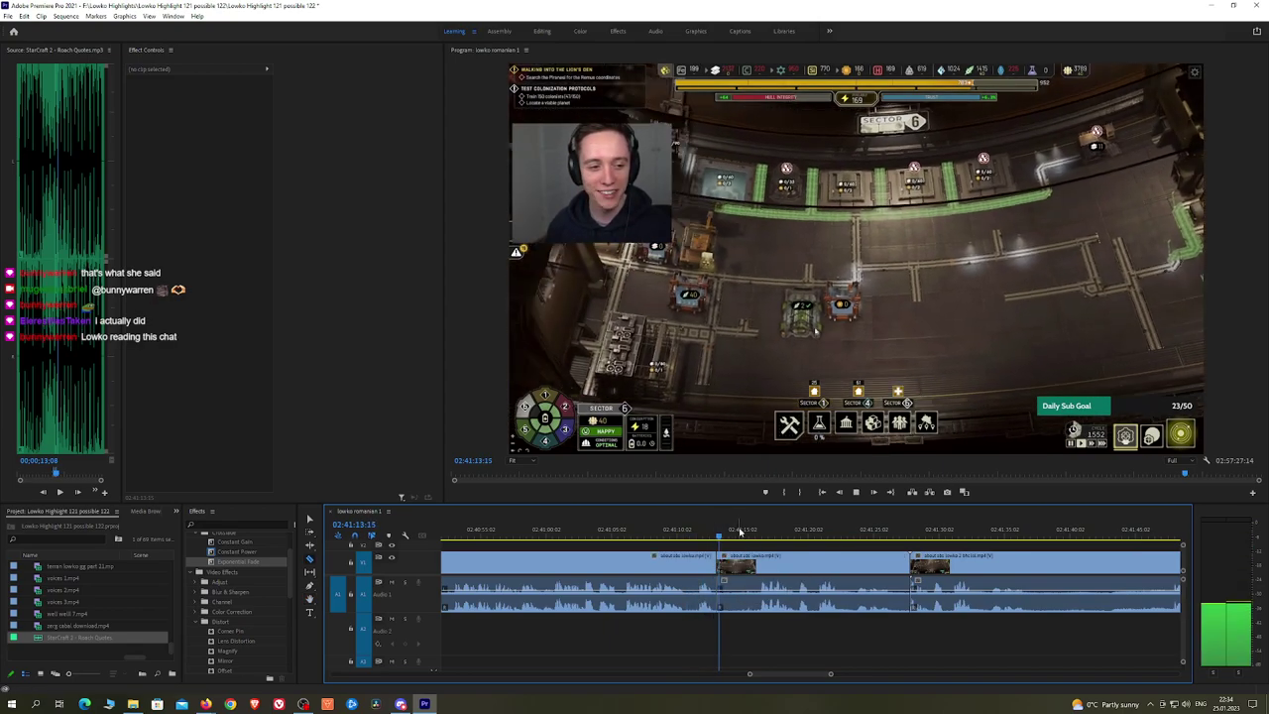
left_click(760, 562)
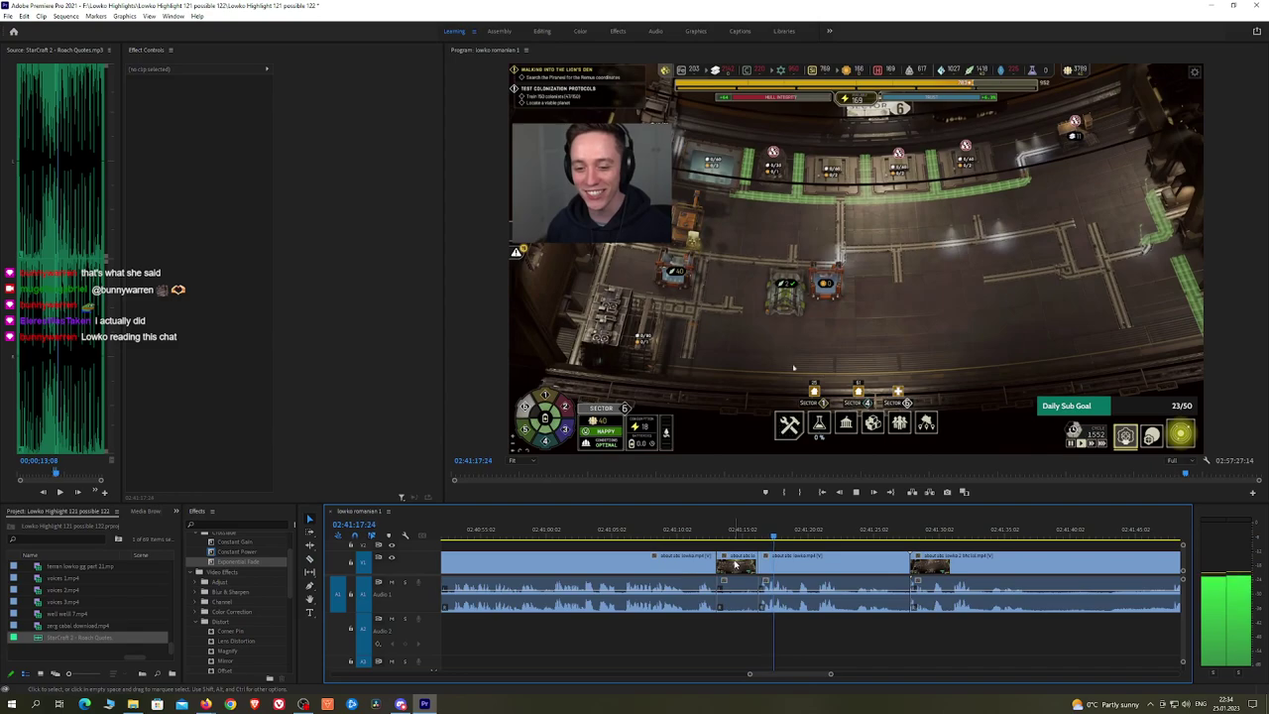
key("v")
left_click(743, 562)
key("shift+Delete")
key("space")
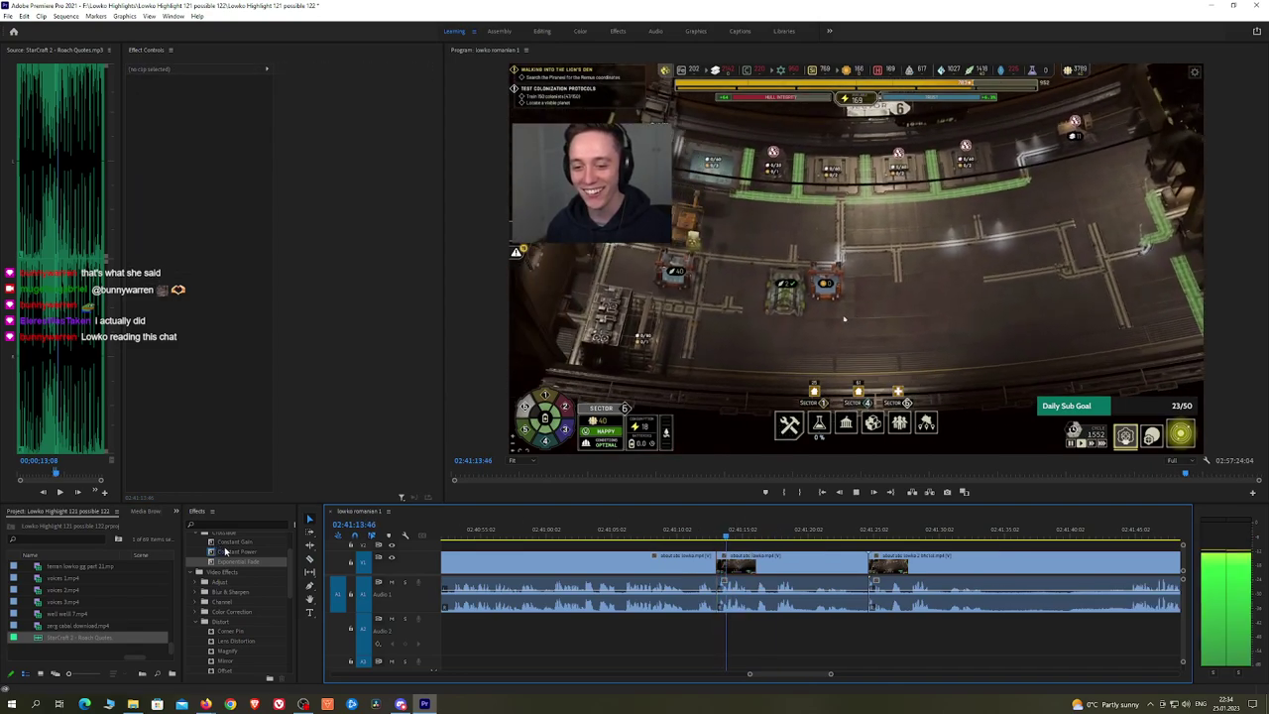
left_click_drag(236, 551, 799, 615)
left_click_drag(718, 608, 718, 608)
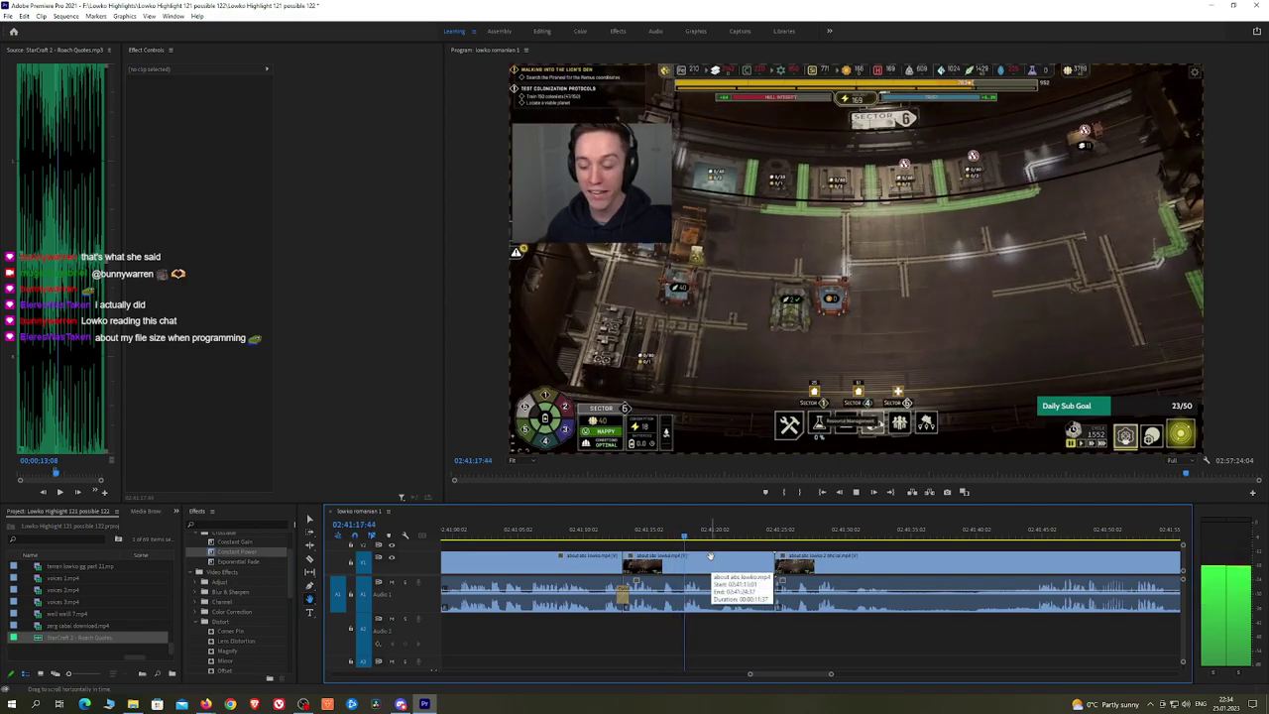
key("space")
Step: Razor another short piece out of the footage and ripple delete it to close the gap
key("c")
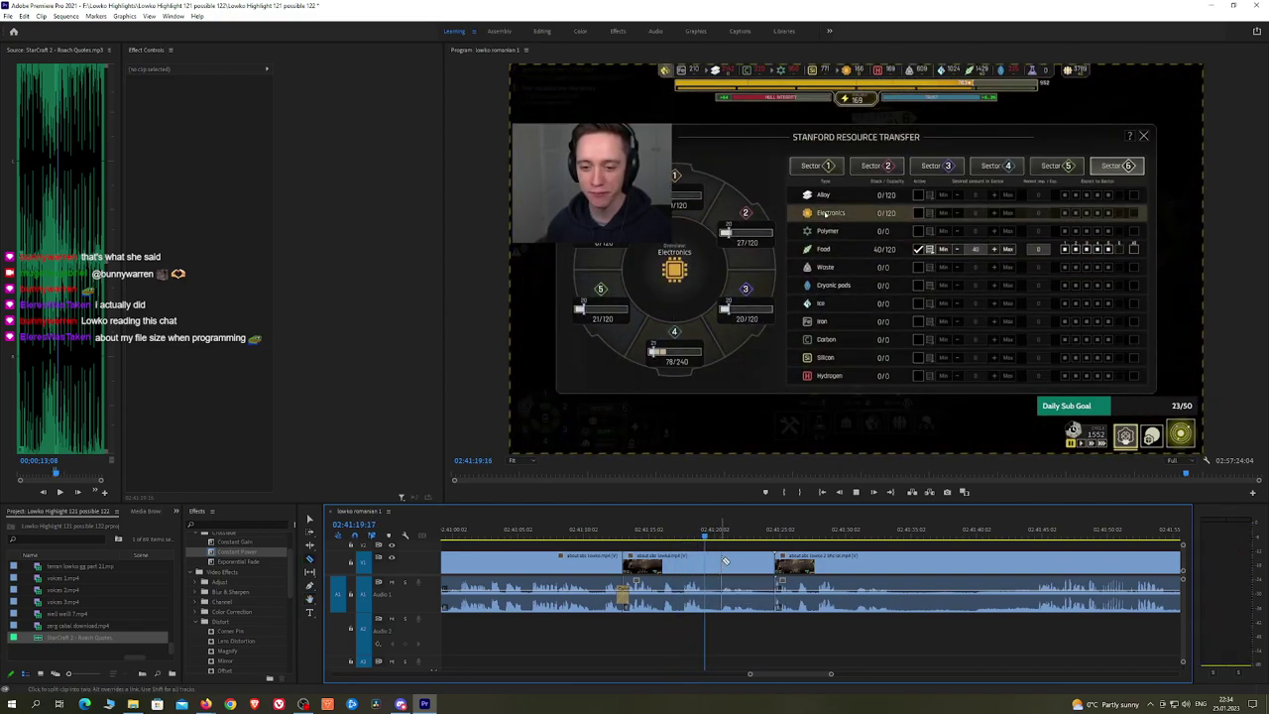
key("space")
left_click(710, 566)
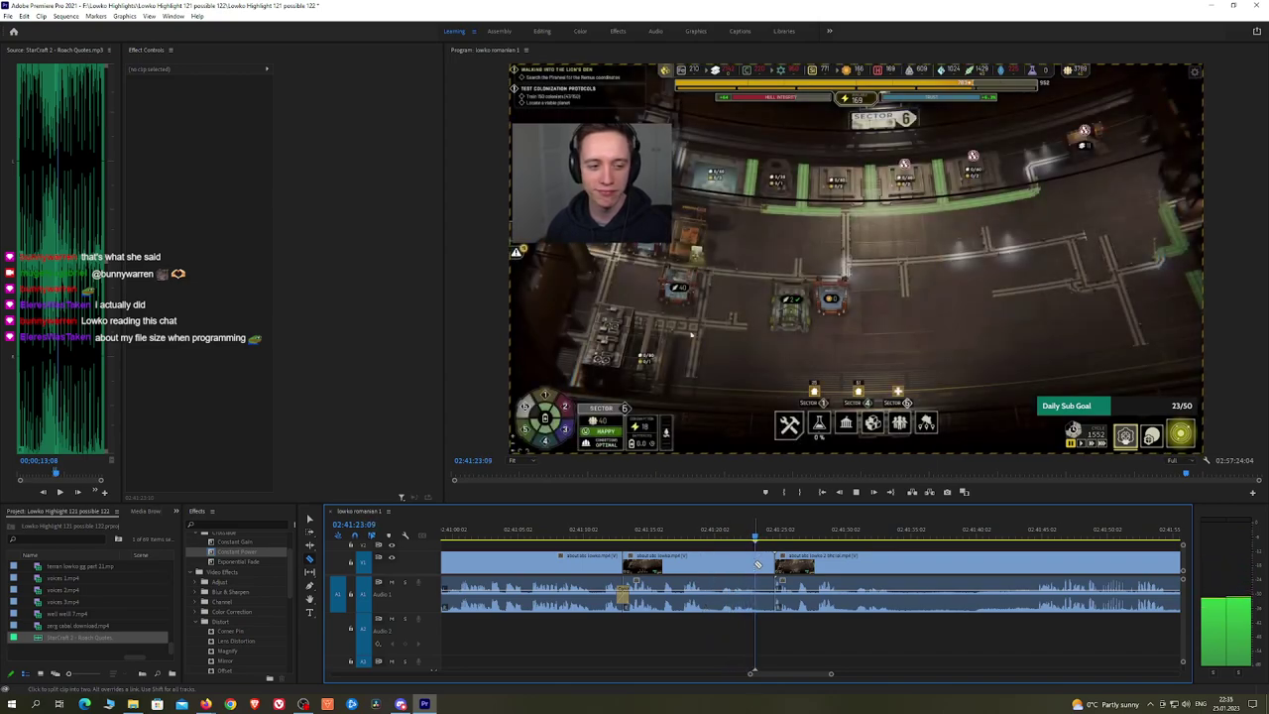
key("space")
left_click(760, 562)
key("v")
left_click(765, 567)
key("shift+Delete")
key("space")
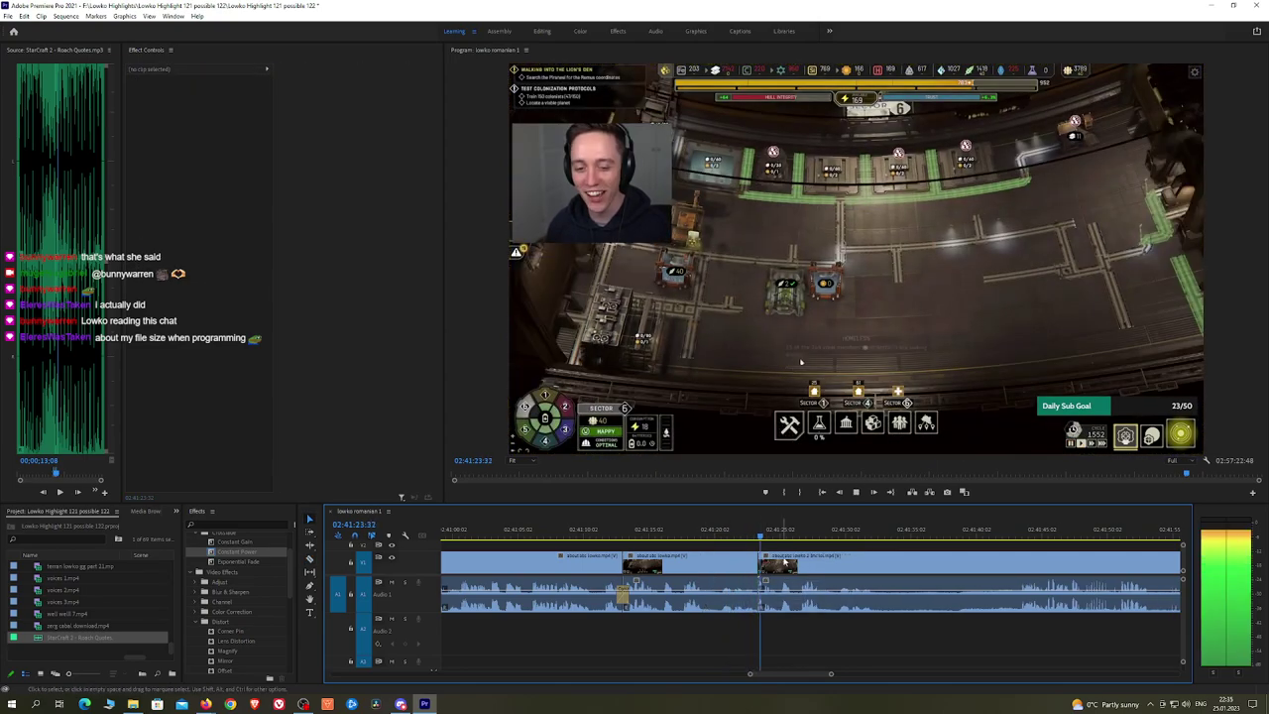
Step: Ripple delete the piece before the join and add a Constant Power crossfade to the audio cut
key("h")
left_click_drag(851, 555, 798, 534)
left_click(631, 530)
key("v")
left_click(769, 563)
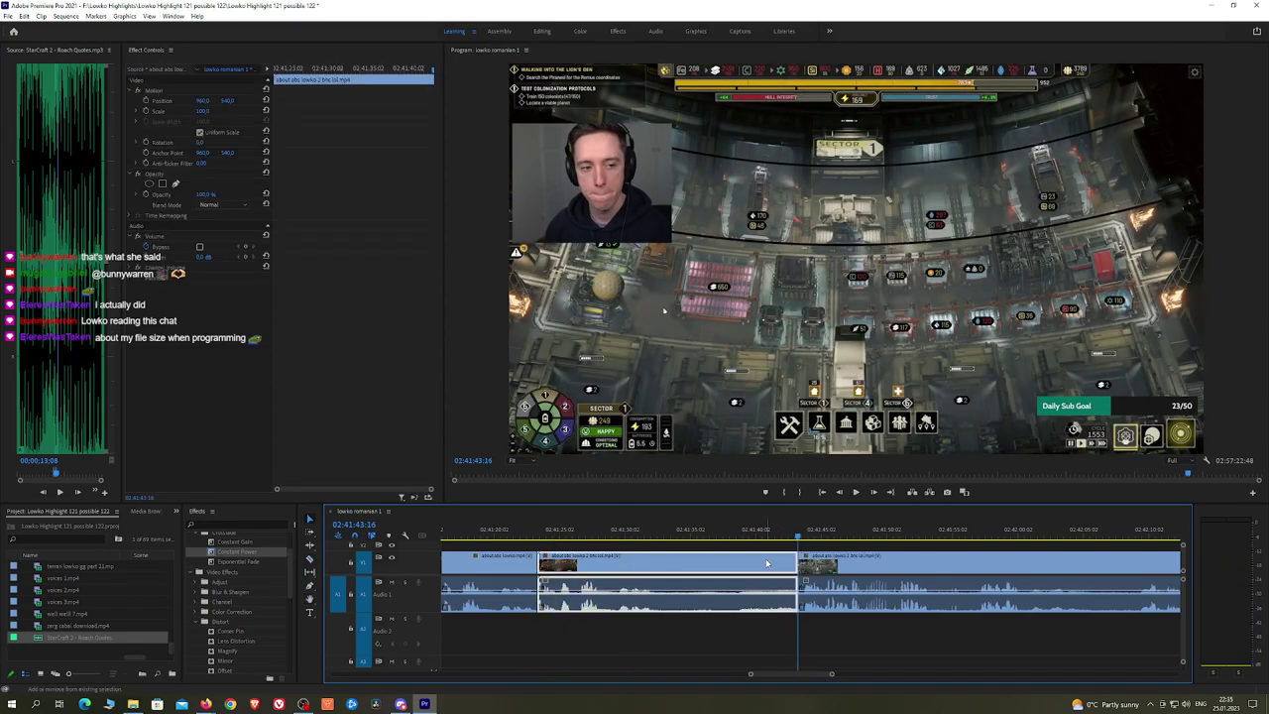
key("shift+Delete")
key("space")
left_click_drag(237, 552, 541, 595)
Step: Save the project with Ctrl+S
key("h")
left_click_drag(705, 563, 676, 561)
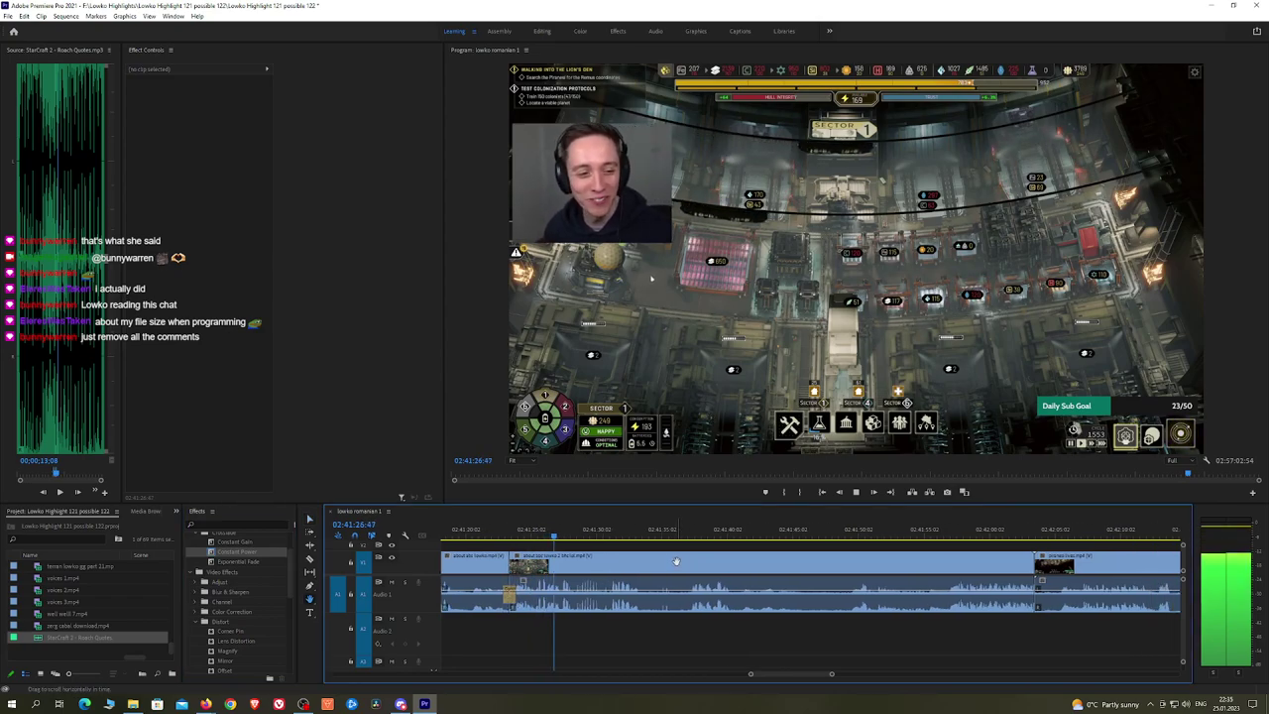
key("ctrl+s")
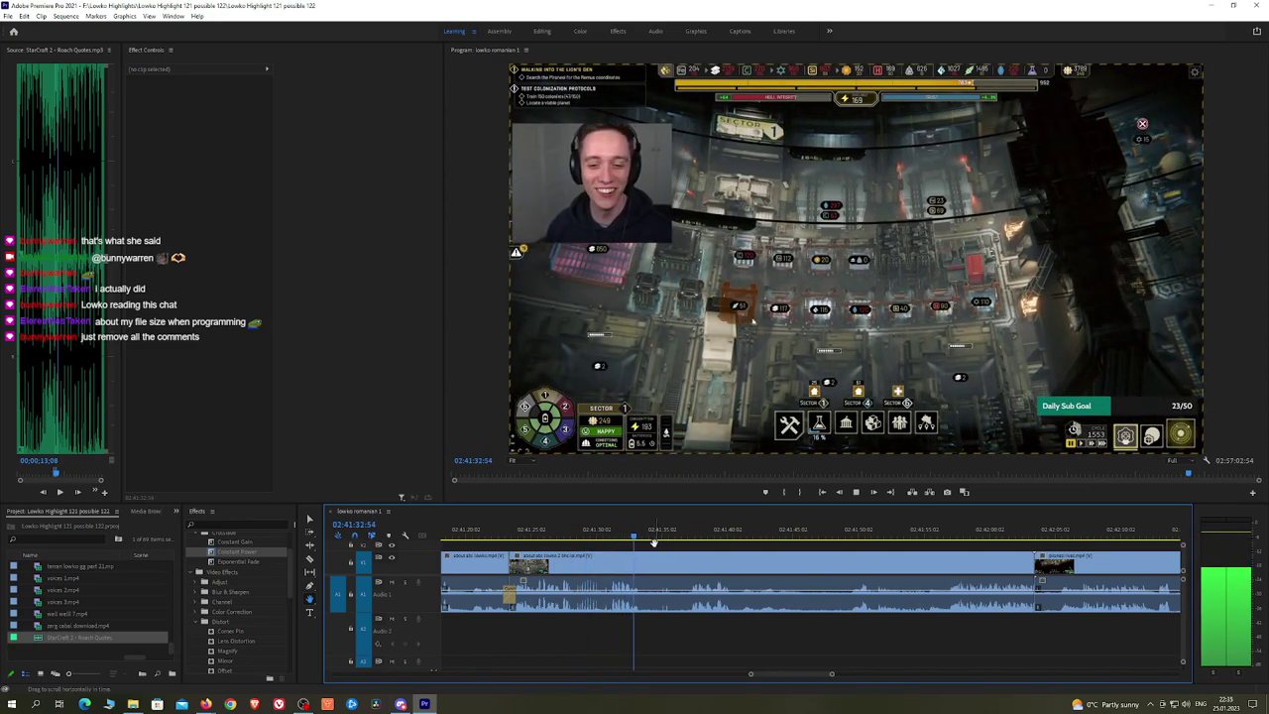
Step: Cut out a further short unwanted piece, close the gap, and add a Constant Power crossfade
key("c")
left_click(646, 561)
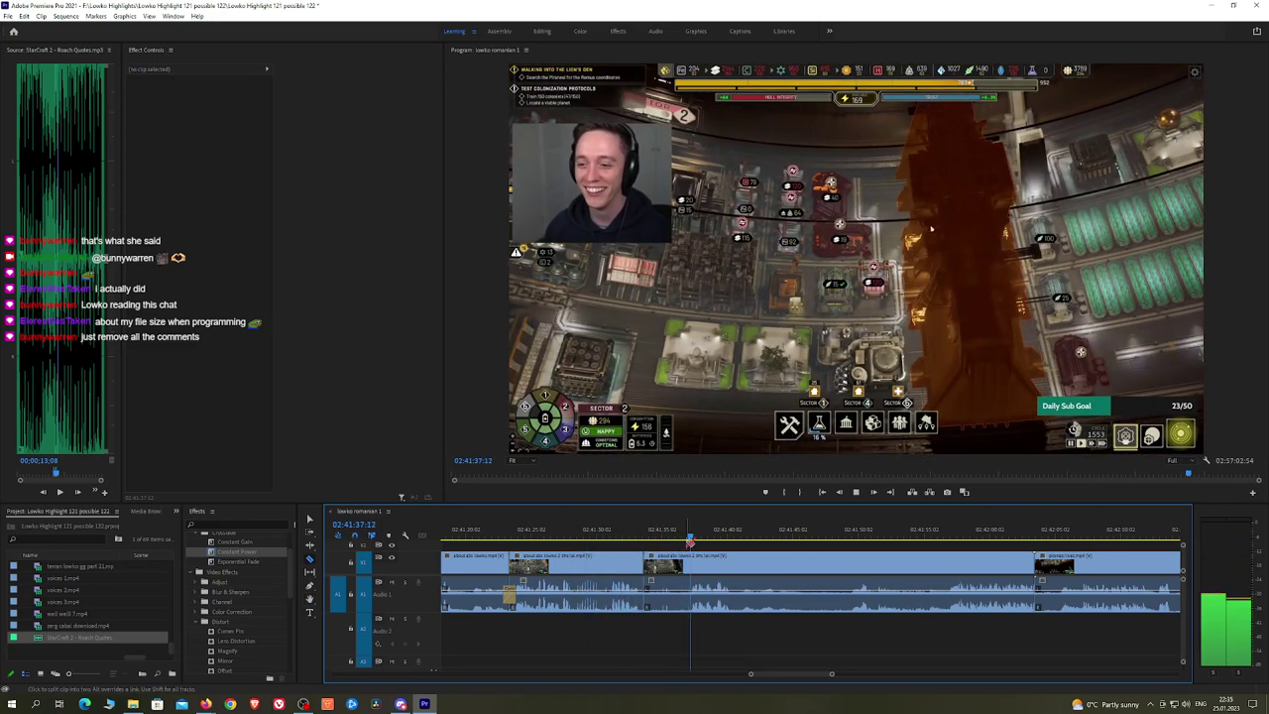
left_click(690, 559)
key("v")
left_click(679, 561)
key("shift+Delete")
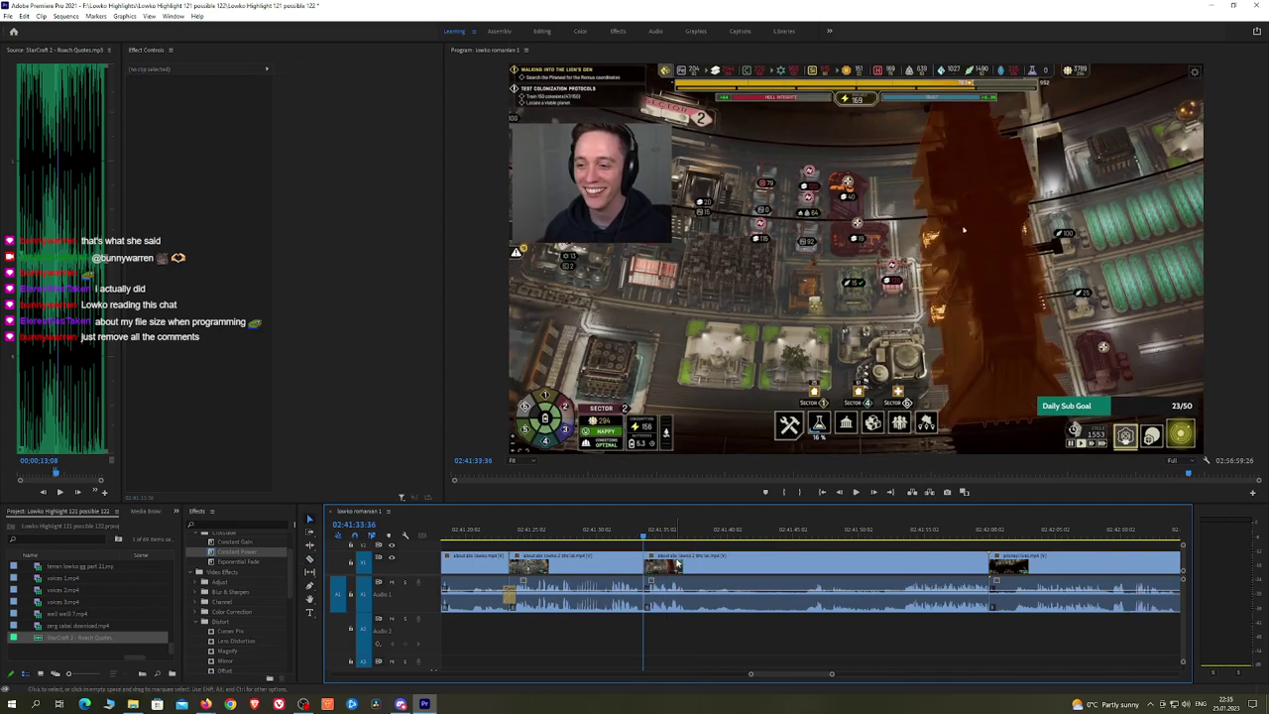
left_click_drag(255, 554, 646, 595)
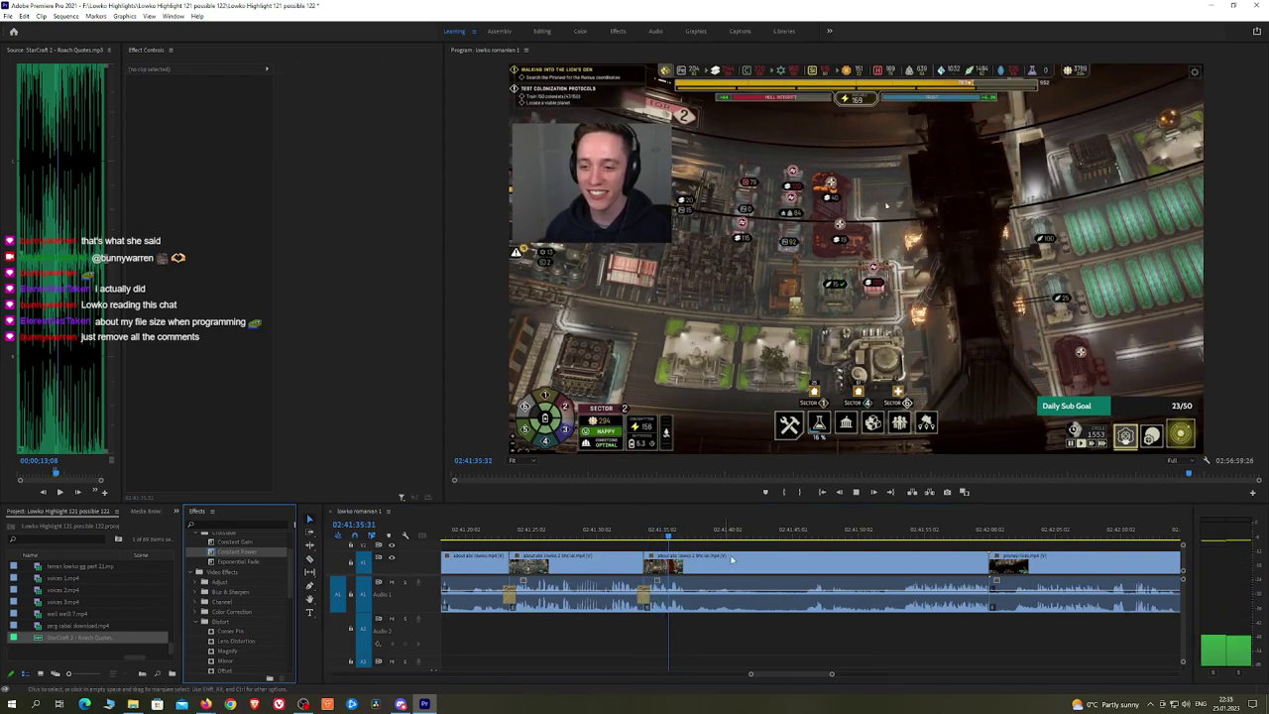
Step: Split off and ripple delete an unwanted stretch and a short clip farther along the timeline
key("h")
left_click_drag(718, 553, 627, 553)
key("c")
left_click(600, 561)
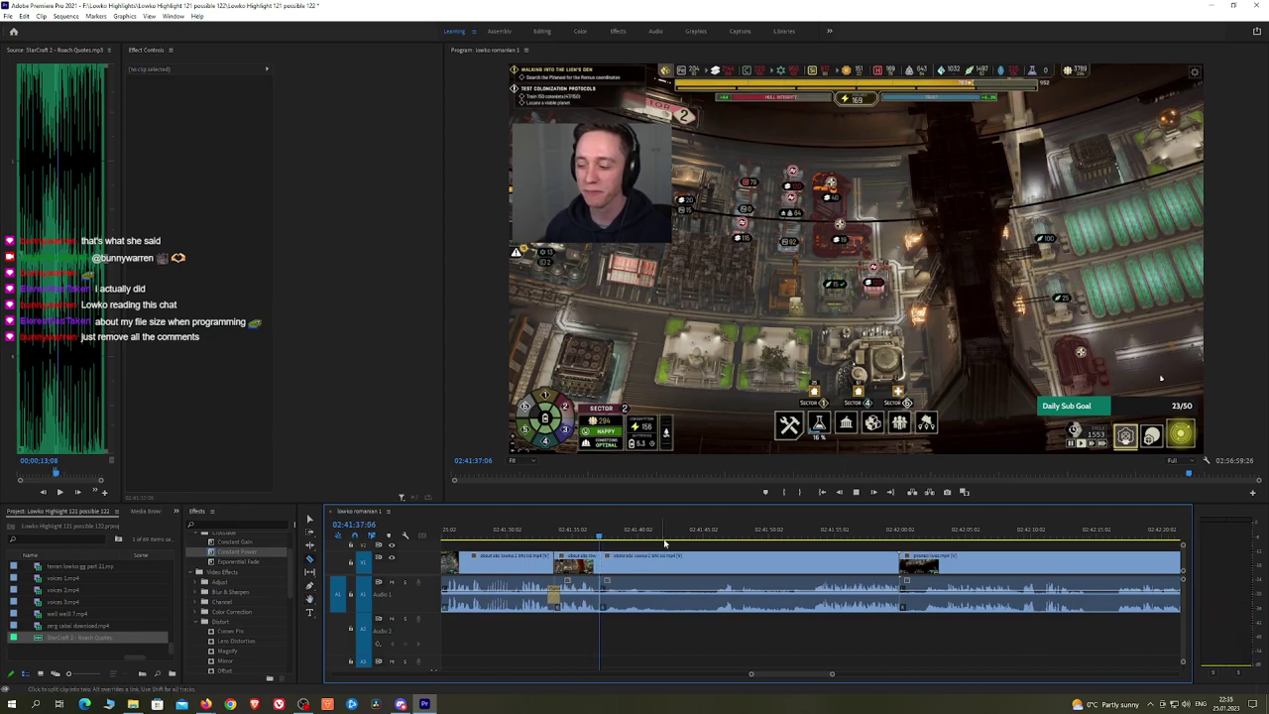
left_click(715, 532)
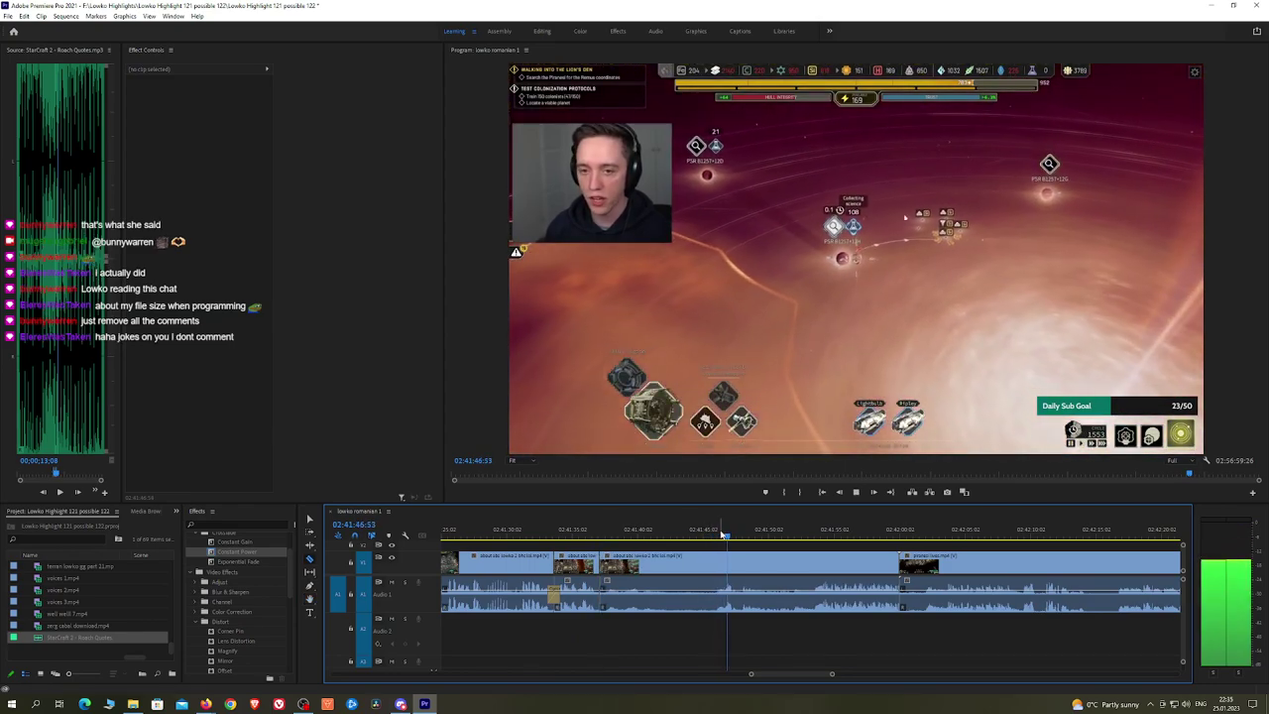
left_click(770, 555)
key("shift+Delete")
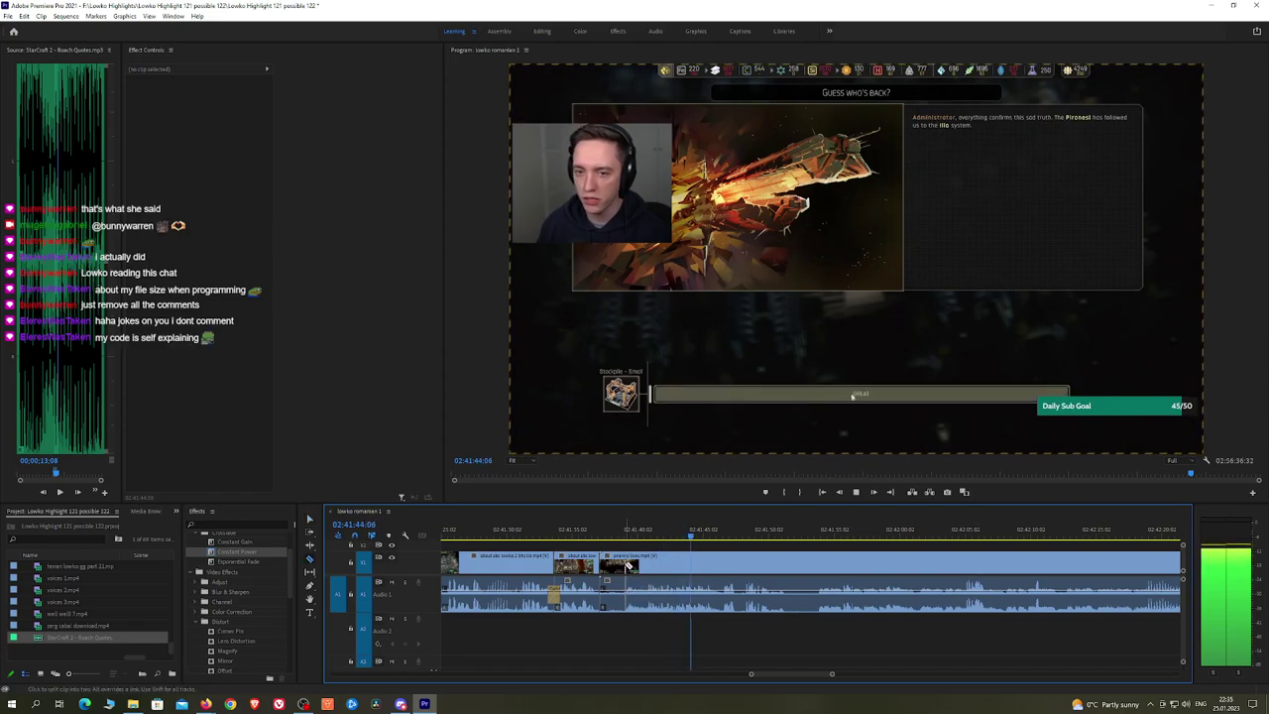
left_click(621, 565)
key("v")
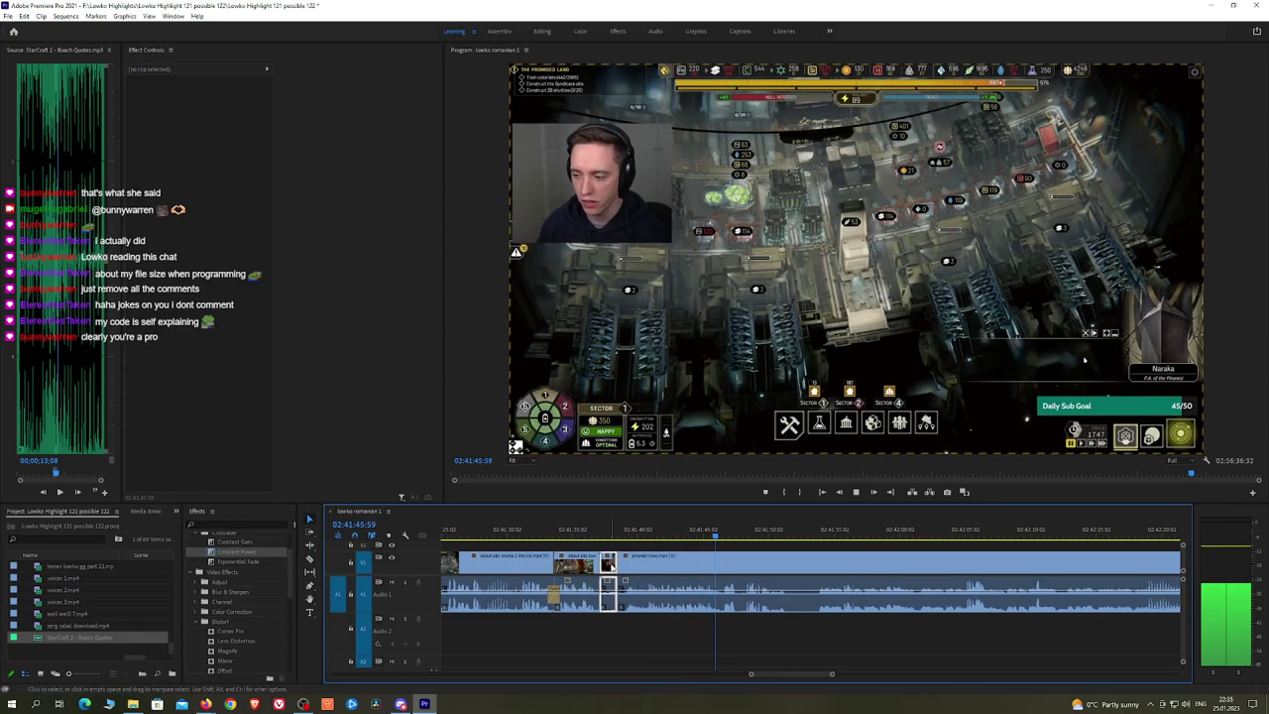
key("shift+Delete")
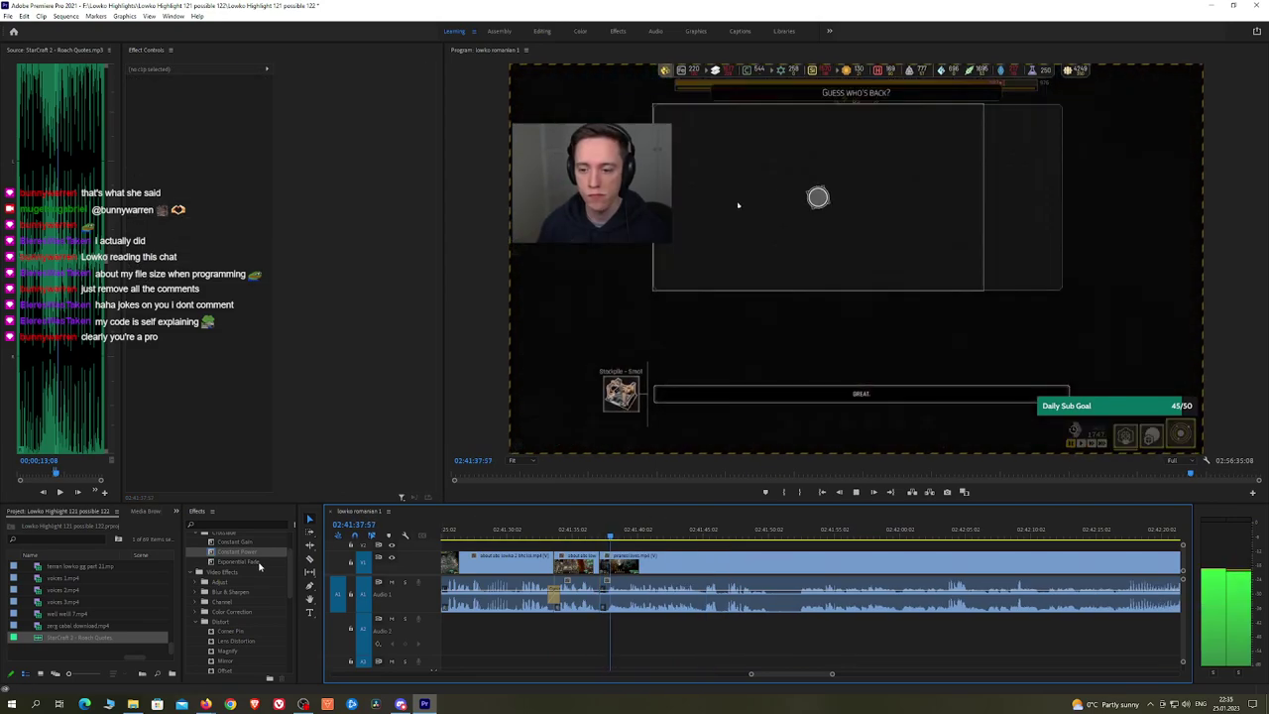
Step: Apply an Exponential Fade to the new audio cut on A1
left_click_drag(260, 564, 600, 599)
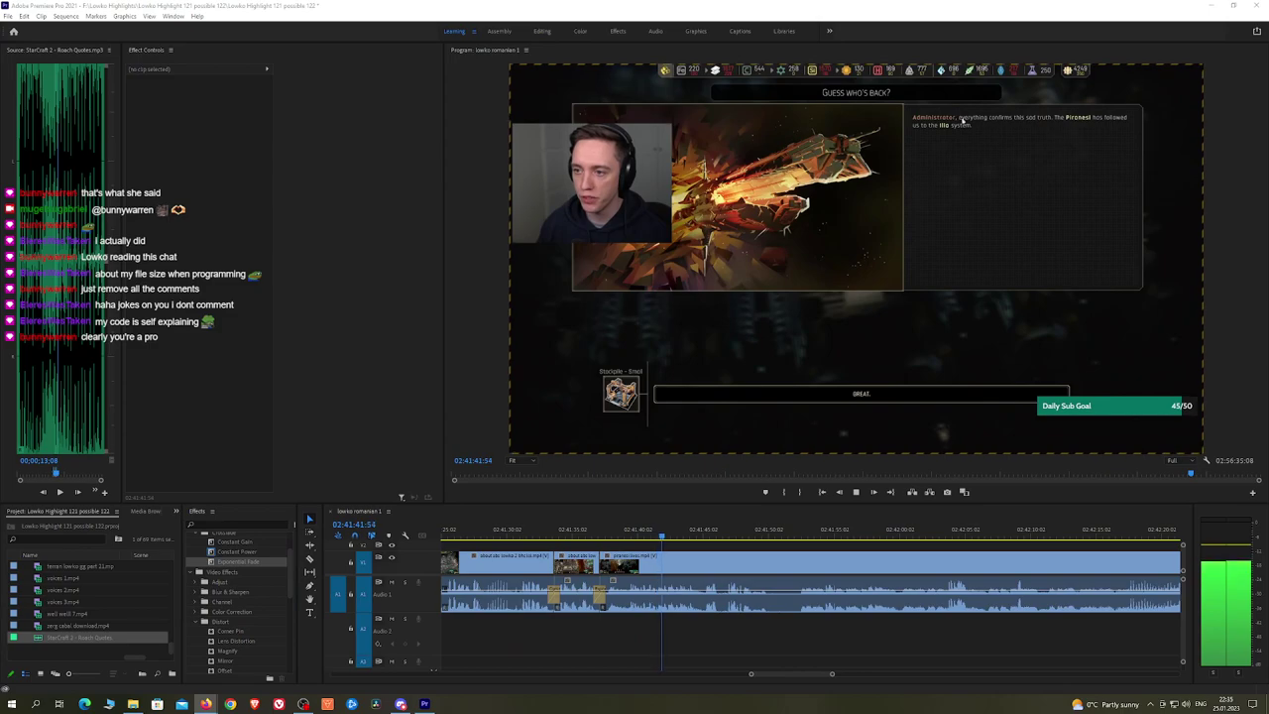
left_click(719, 551)
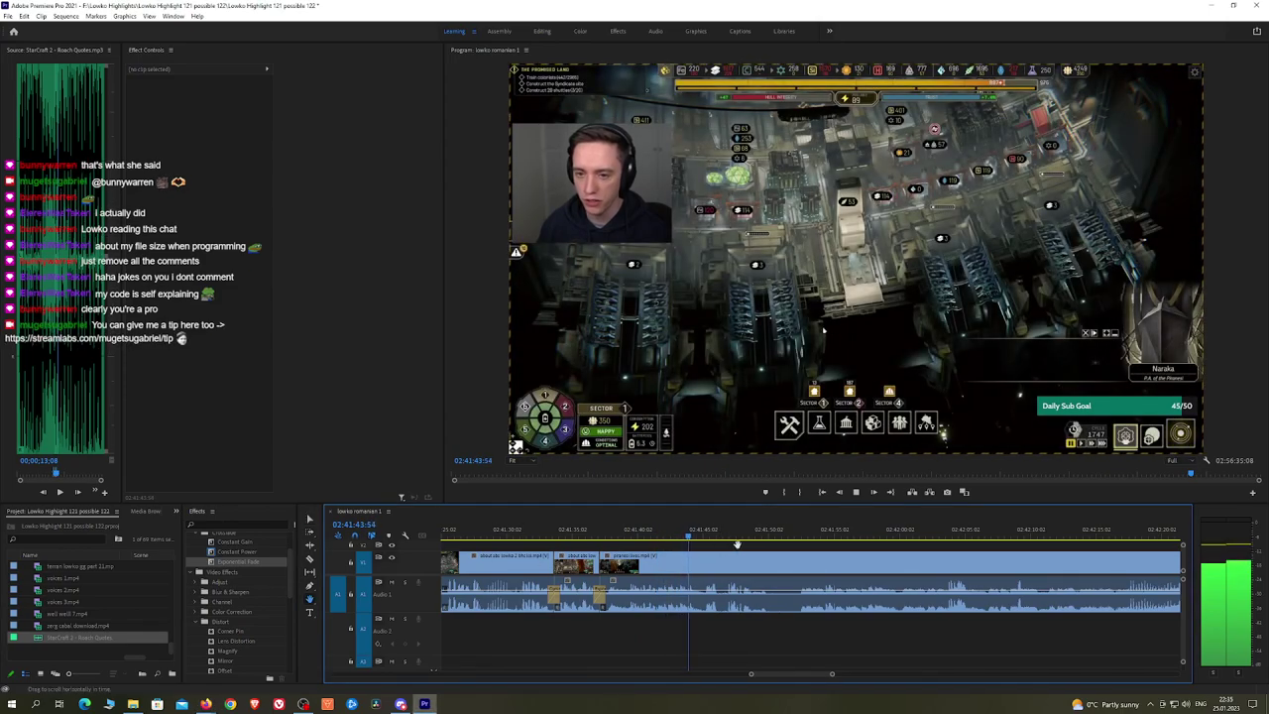
scroll(737, 544, "down", 3)
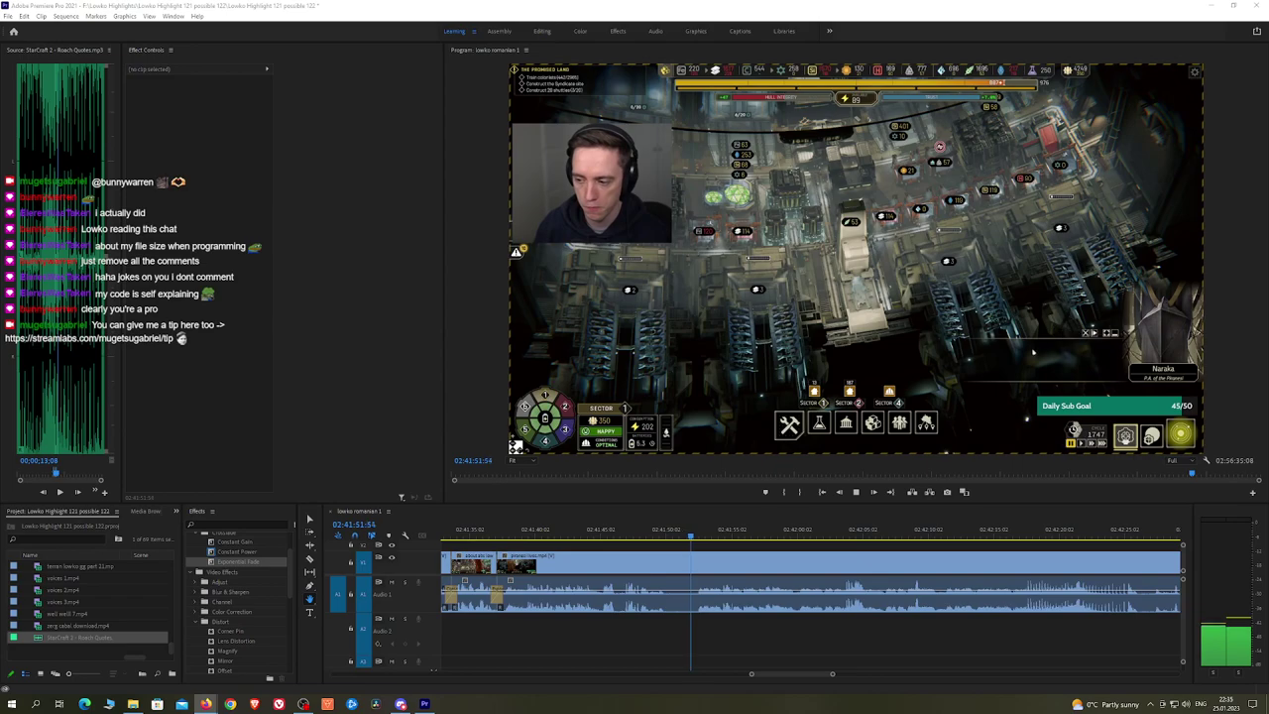
Step: Scrub and play through the following footage around 02:42:16 to review it
left_click(774, 549)
left_click_drag(798, 546, 742, 542)
scroll(748, 544, "down", 3)
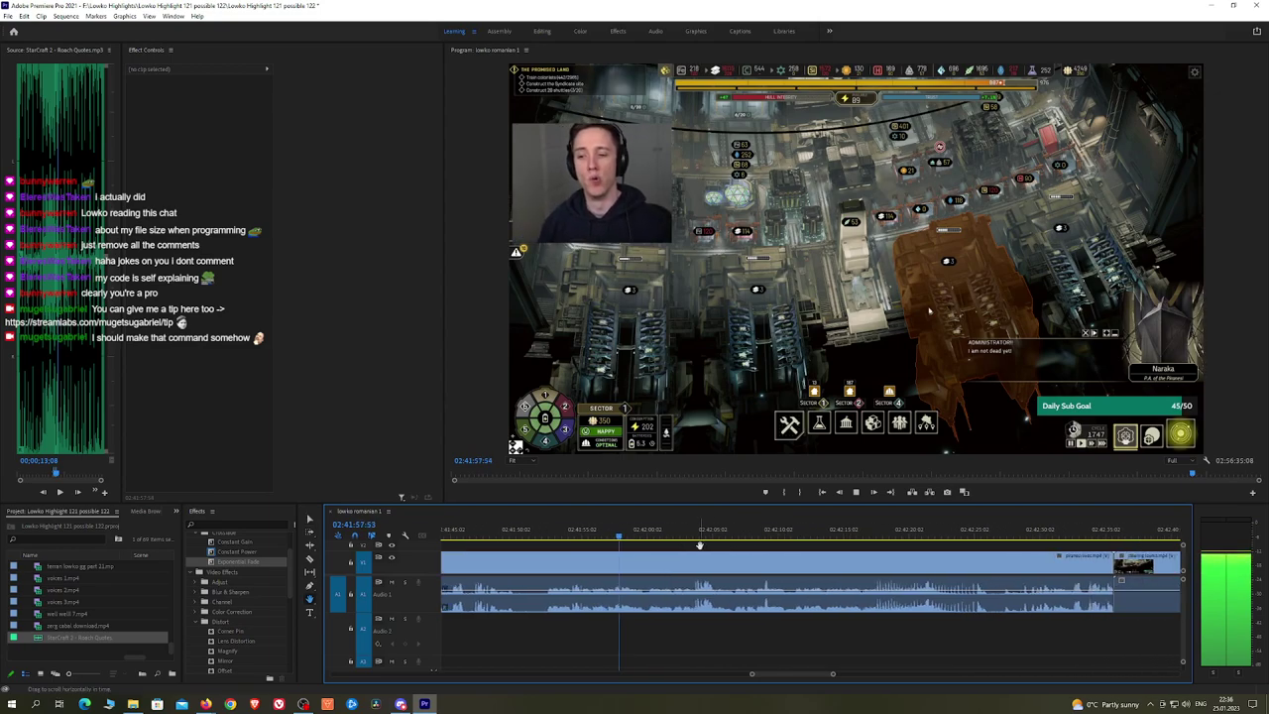
scroll(712, 548, "down", 1)
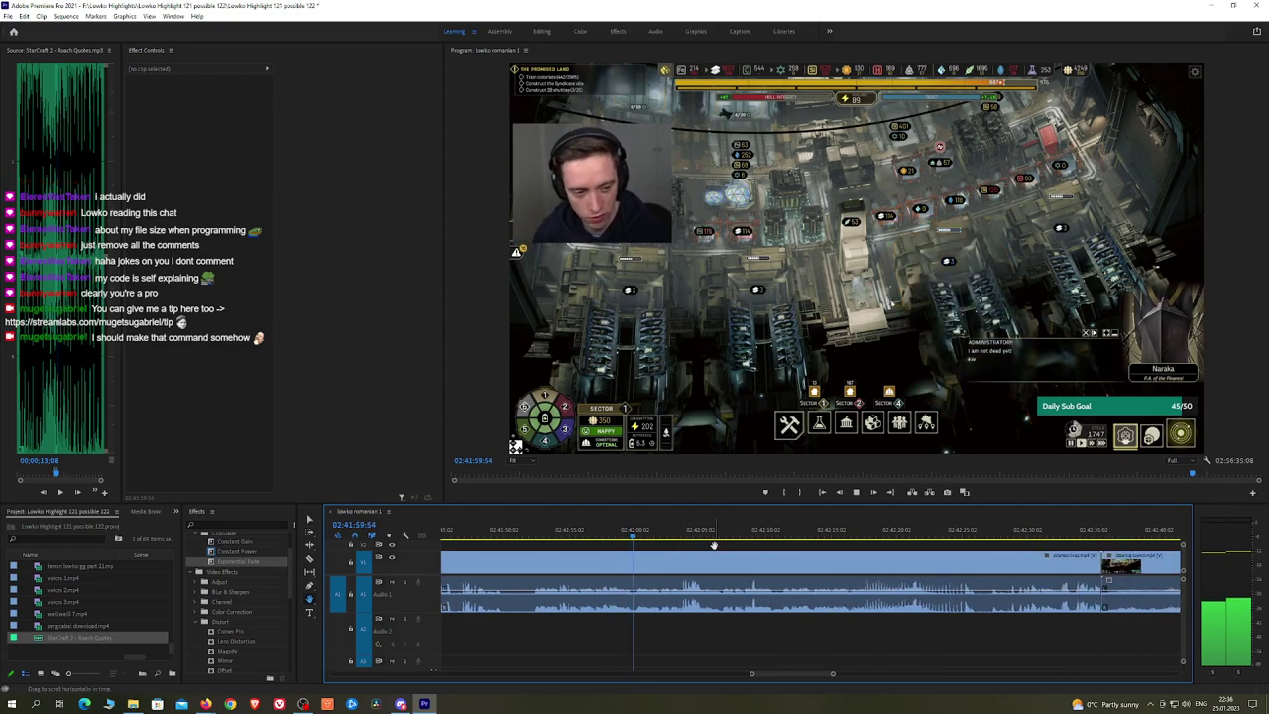
scroll(691, 545, "down", 2)
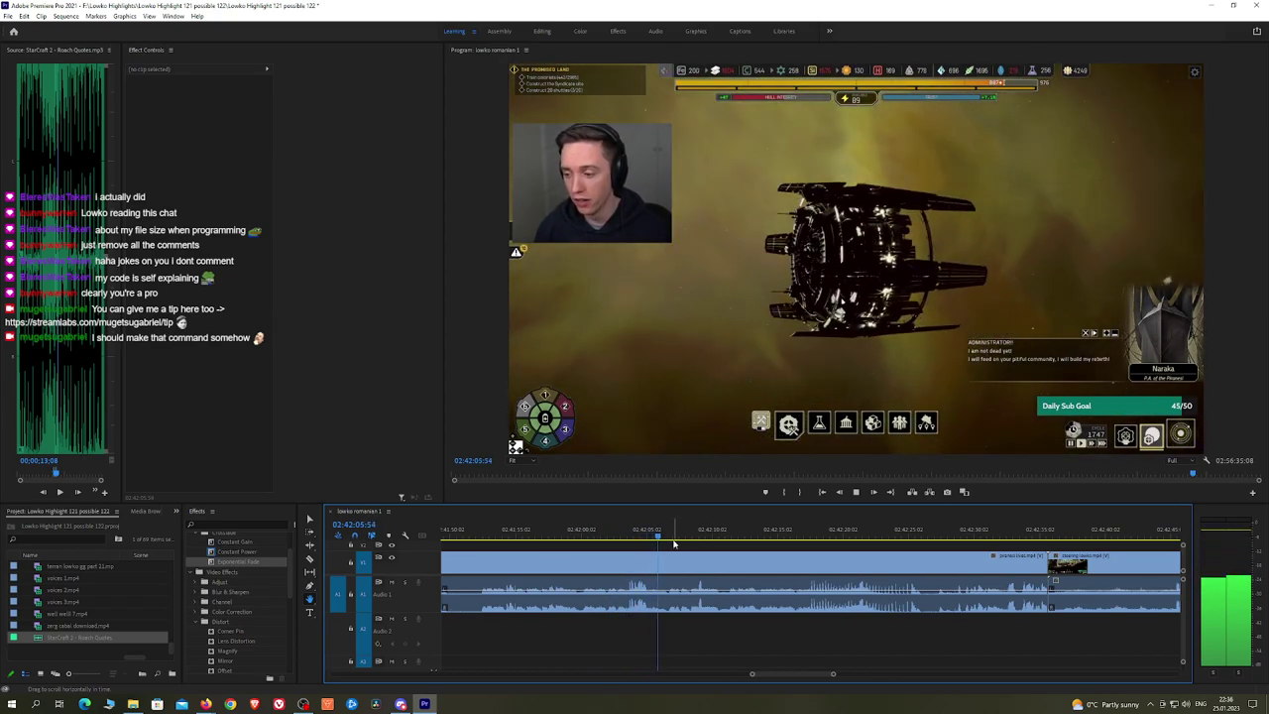
left_click(691, 531)
key("space")
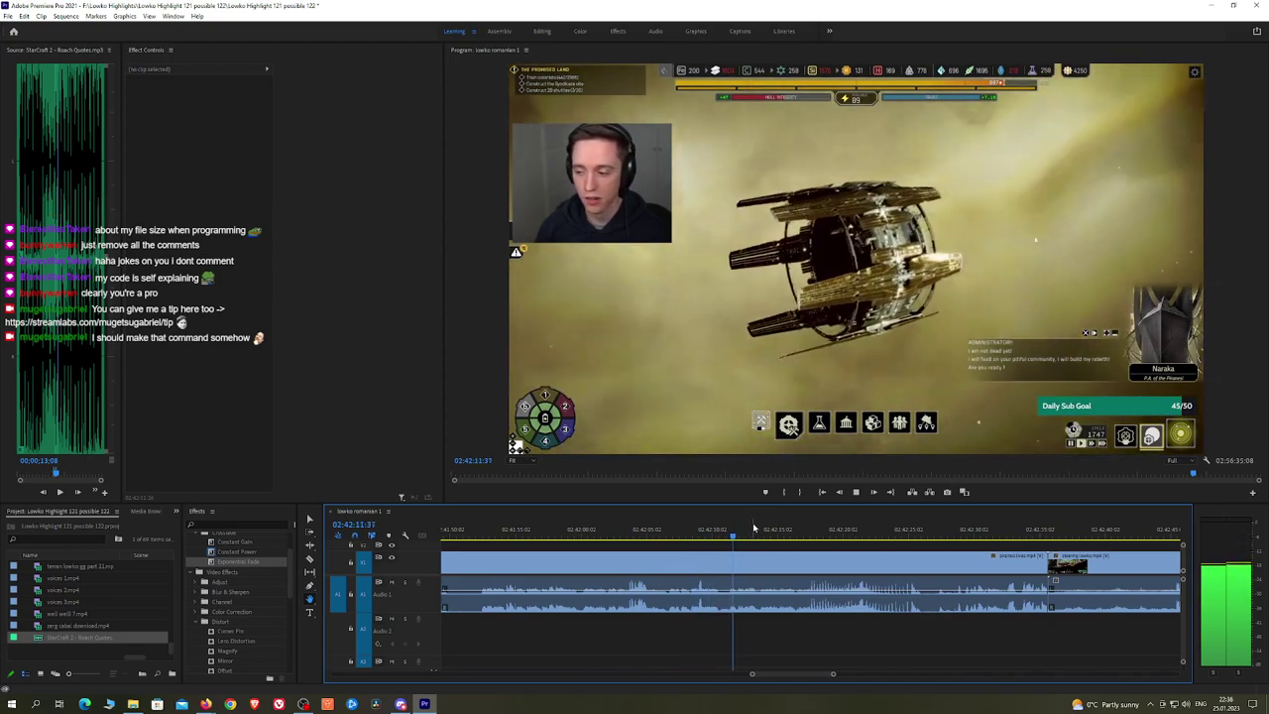
left_click(792, 534)
left_click_drag(792, 533, 803, 534)
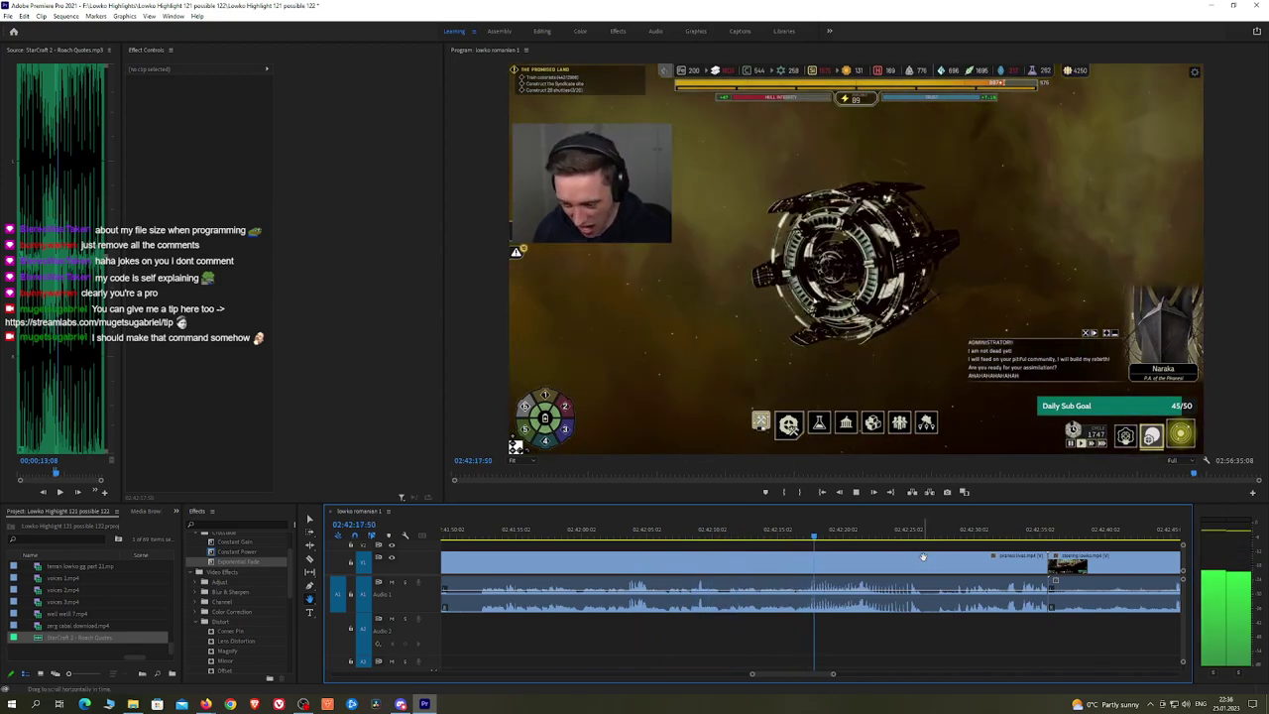
left_click_drag(923, 558, 794, 556)
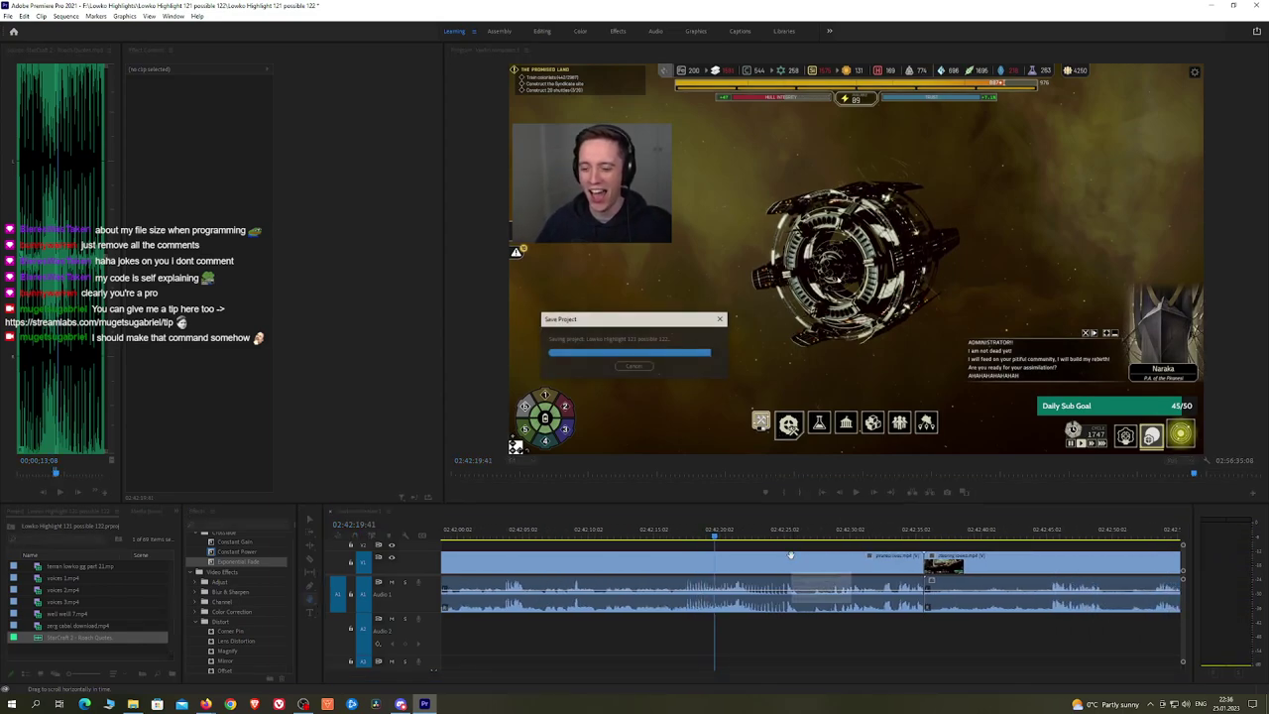
Step: Ripple delete the short clip near 02:42:28 and play through the new edit
left_click(738, 538)
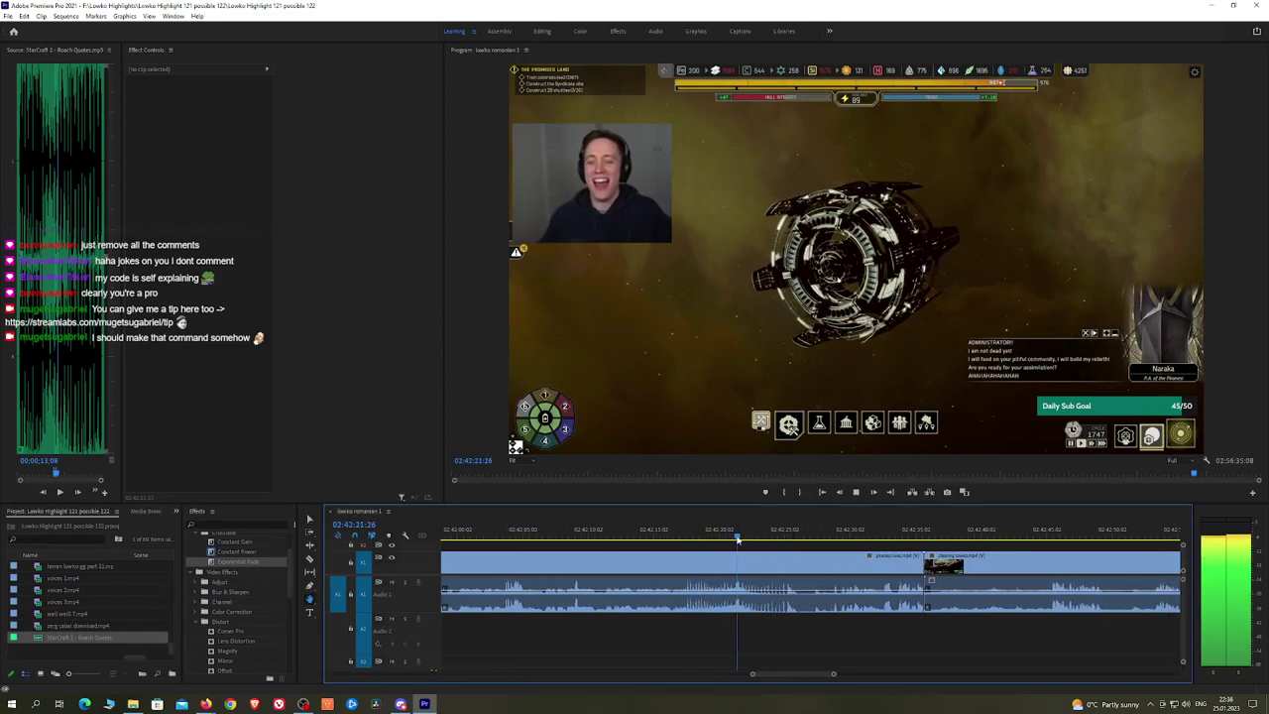
left_click_drag(806, 534, 689, 549)
scroll(752, 547, "up", 2)
scroll(691, 554, "up", 1)
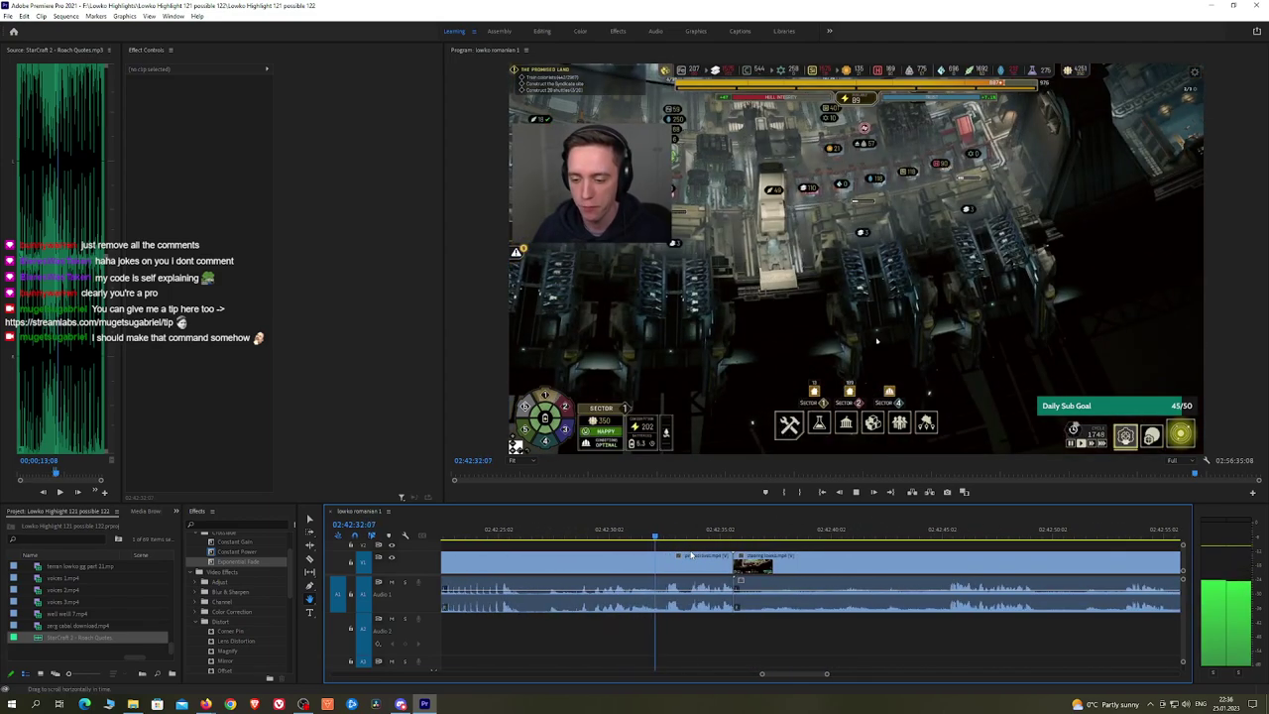
left_click(658, 534)
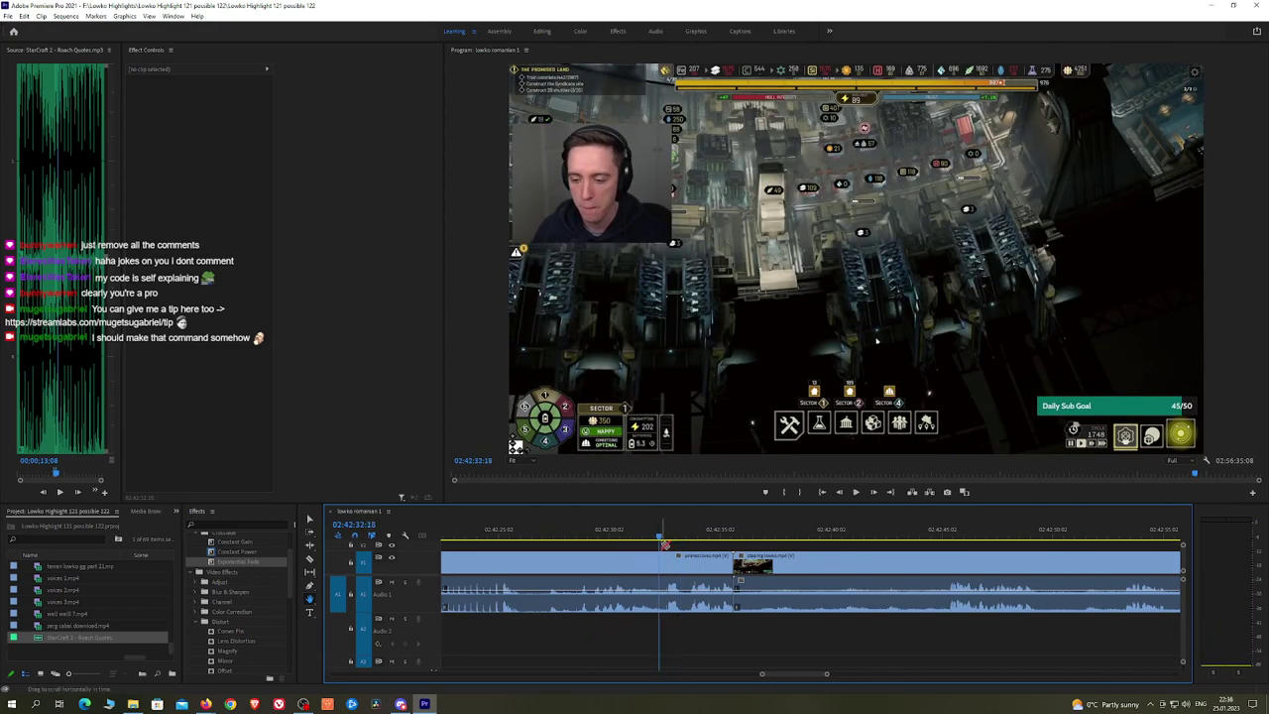
left_click(678, 558)
key("shift+Delete")
key("space")
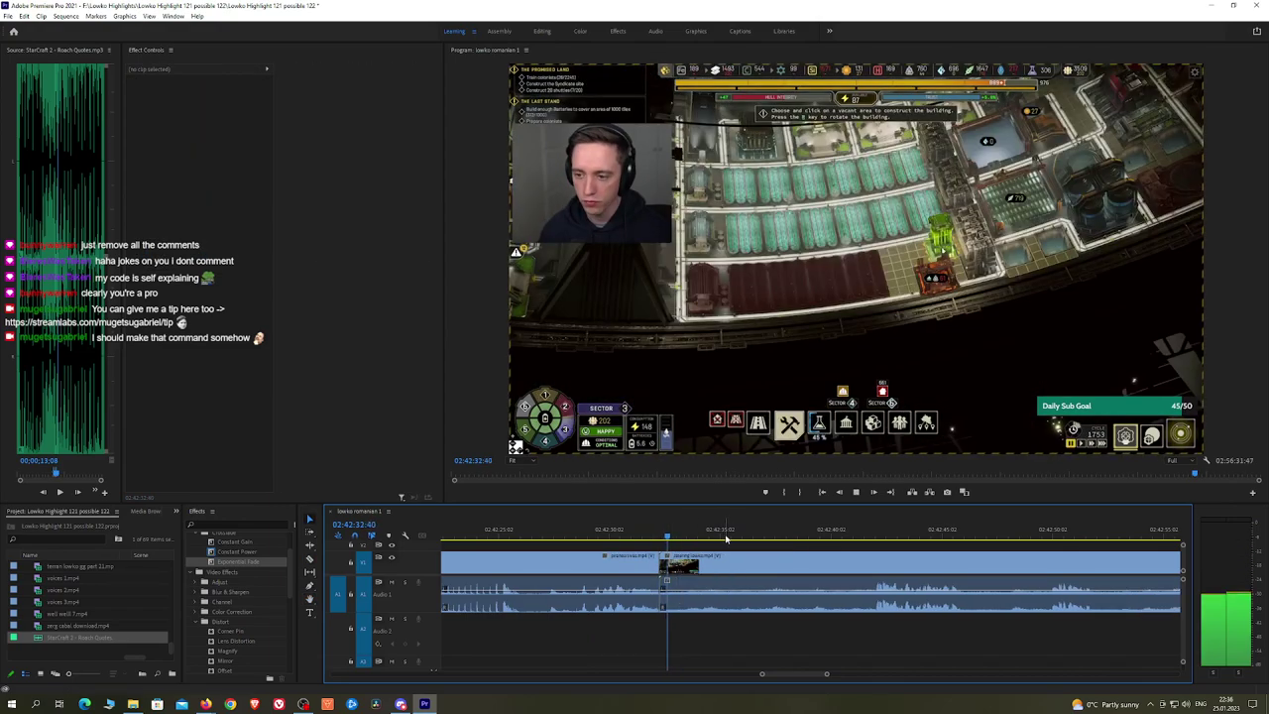
Step: Skip ahead and play the footage from about 02:42:49 to 02:43:01 to find the next cut point
left_click(867, 536)
key("space")
scroll(918, 546, "down", 3)
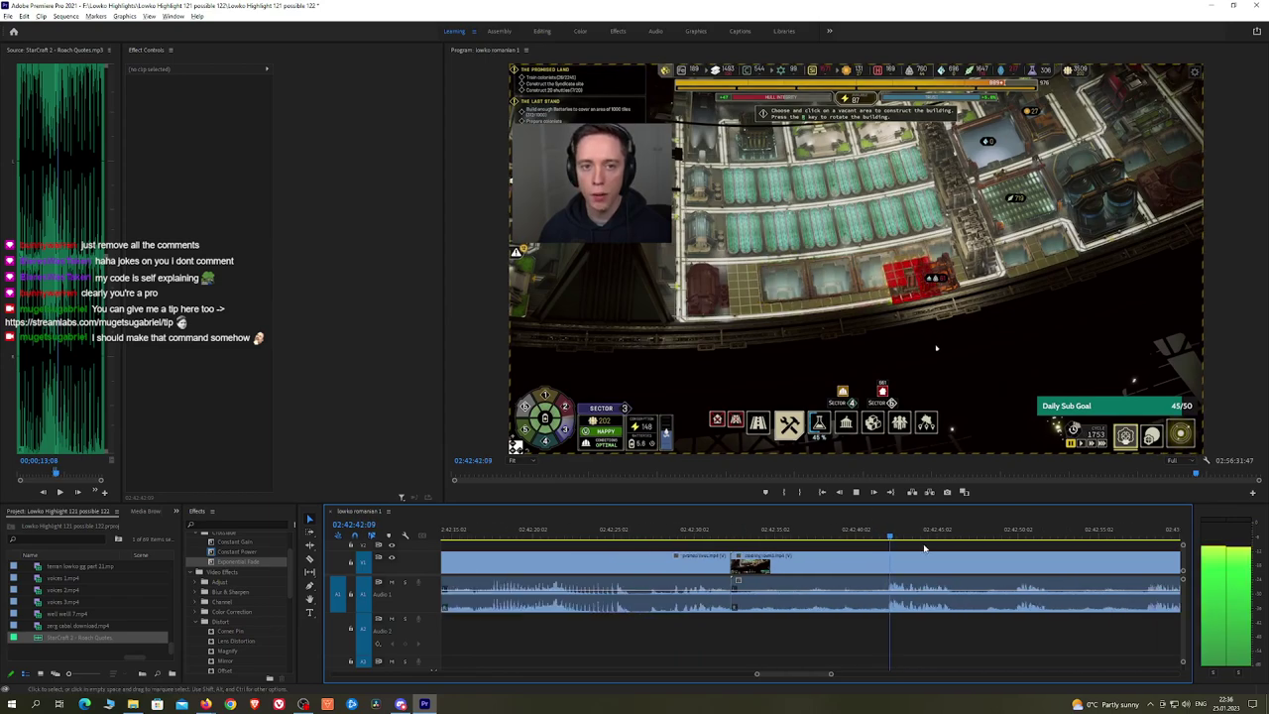
scroll(788, 544, "down", 2)
left_click(807, 530)
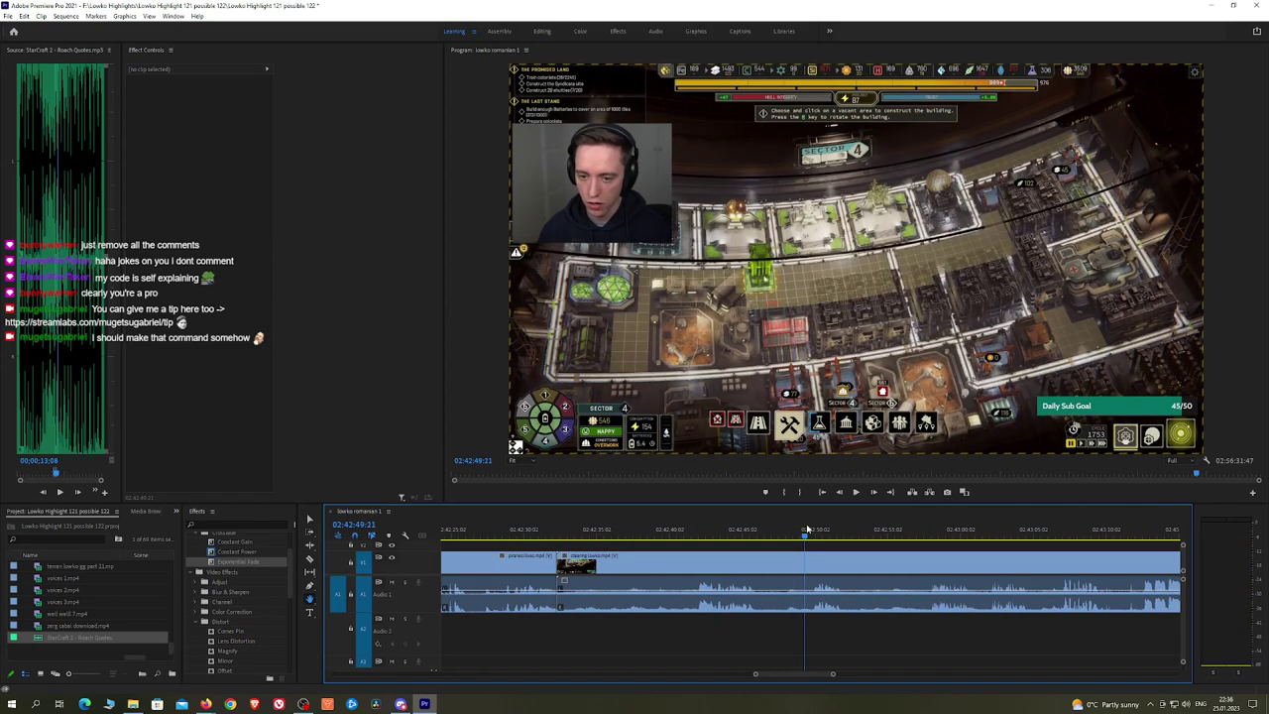
left_click(929, 525)
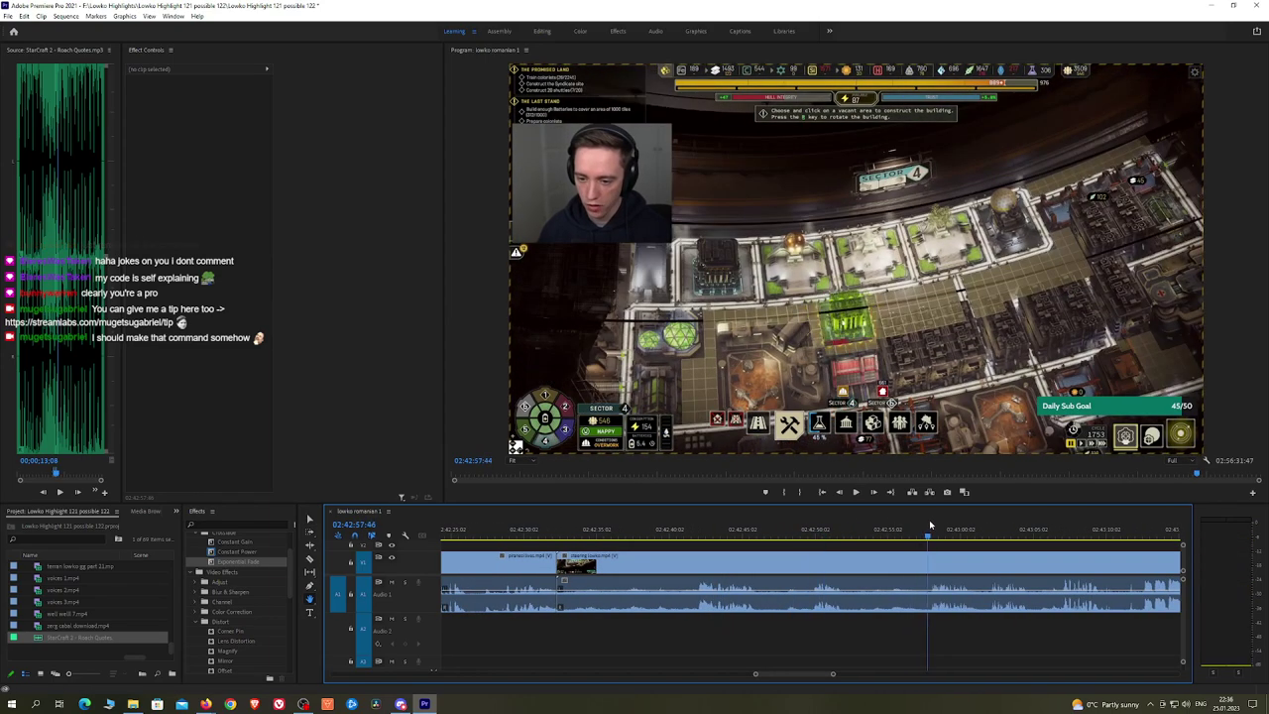
key("space")
left_click_drag(970, 550, 802, 546)
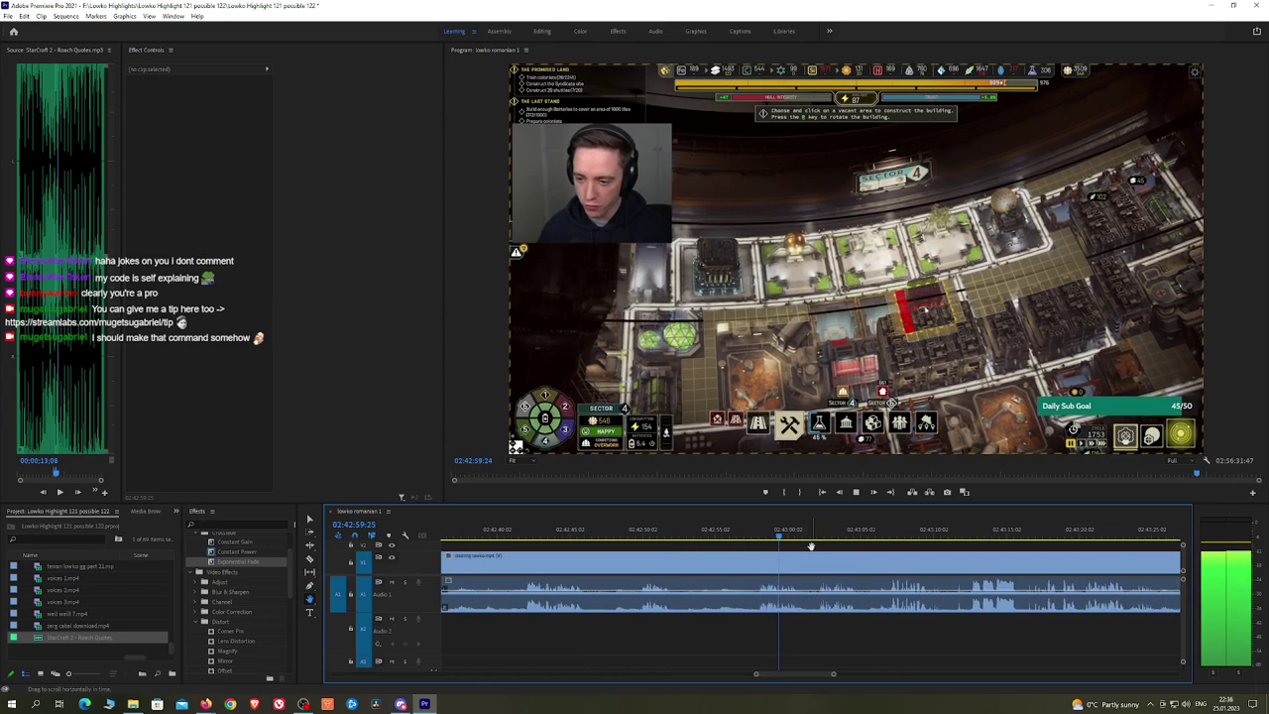
left_click(813, 542)
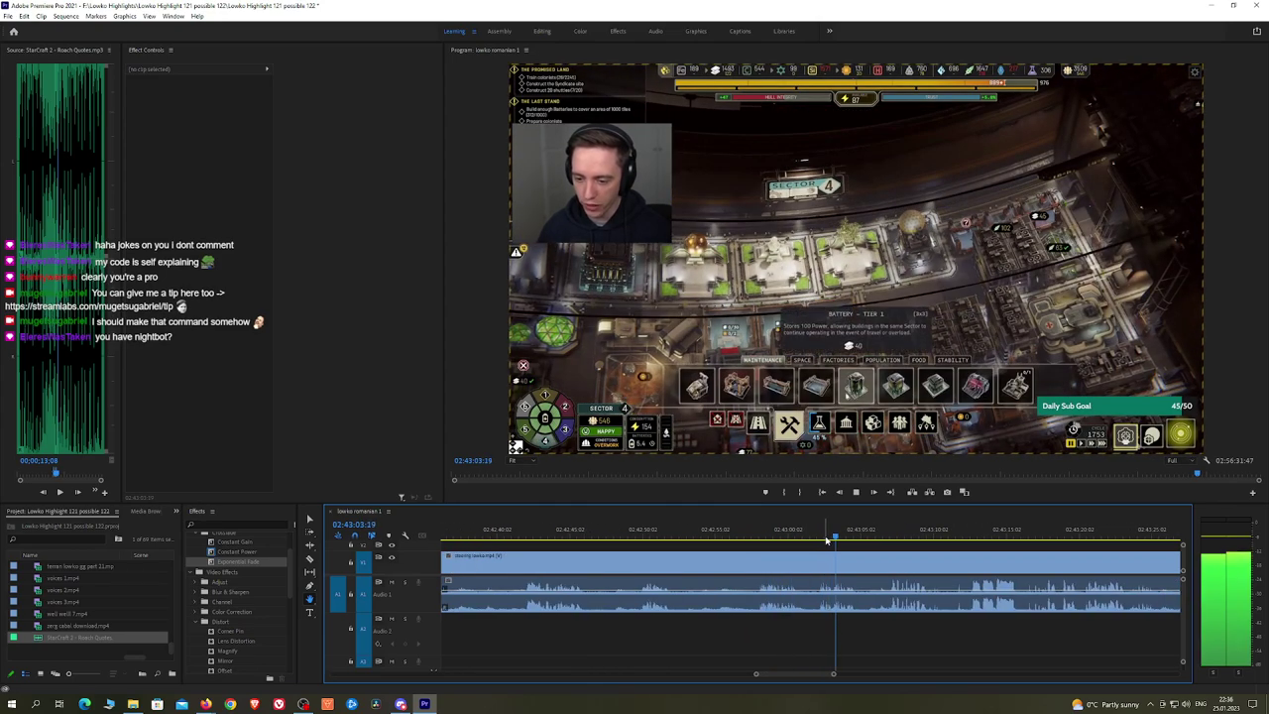
scroll(882, 557, "down", 1)
left_click(885, 542)
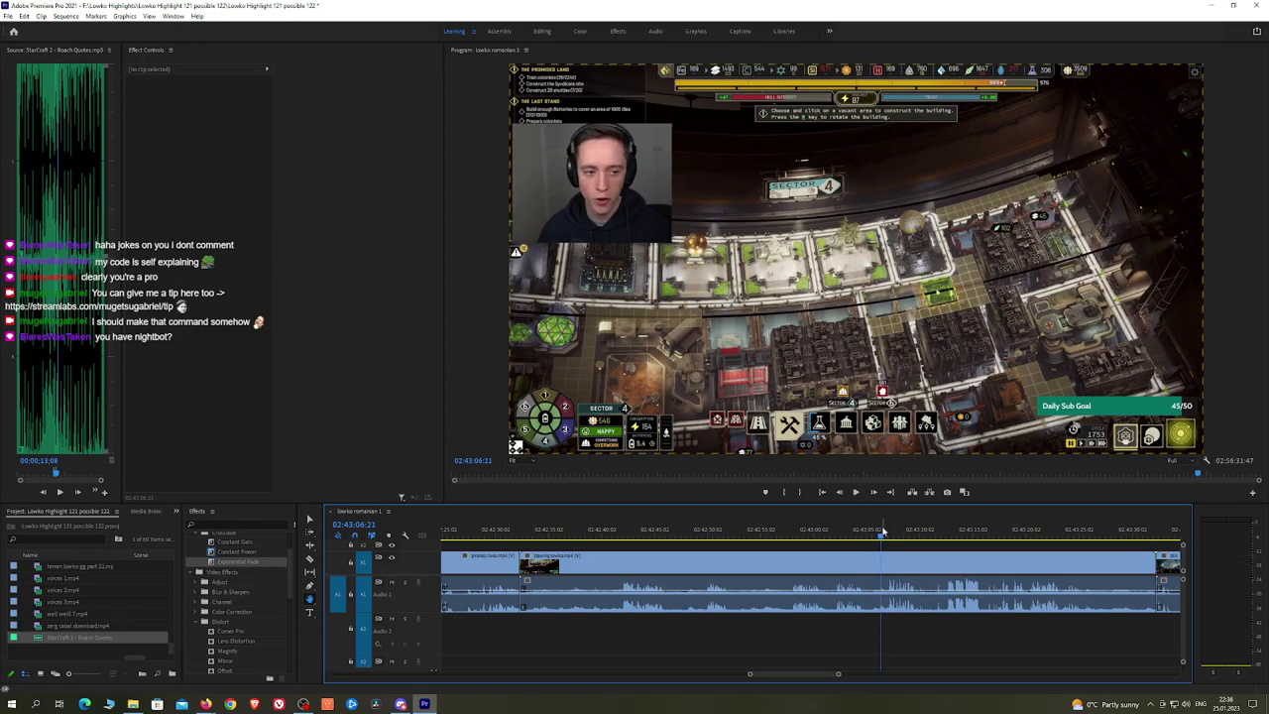
key("space")
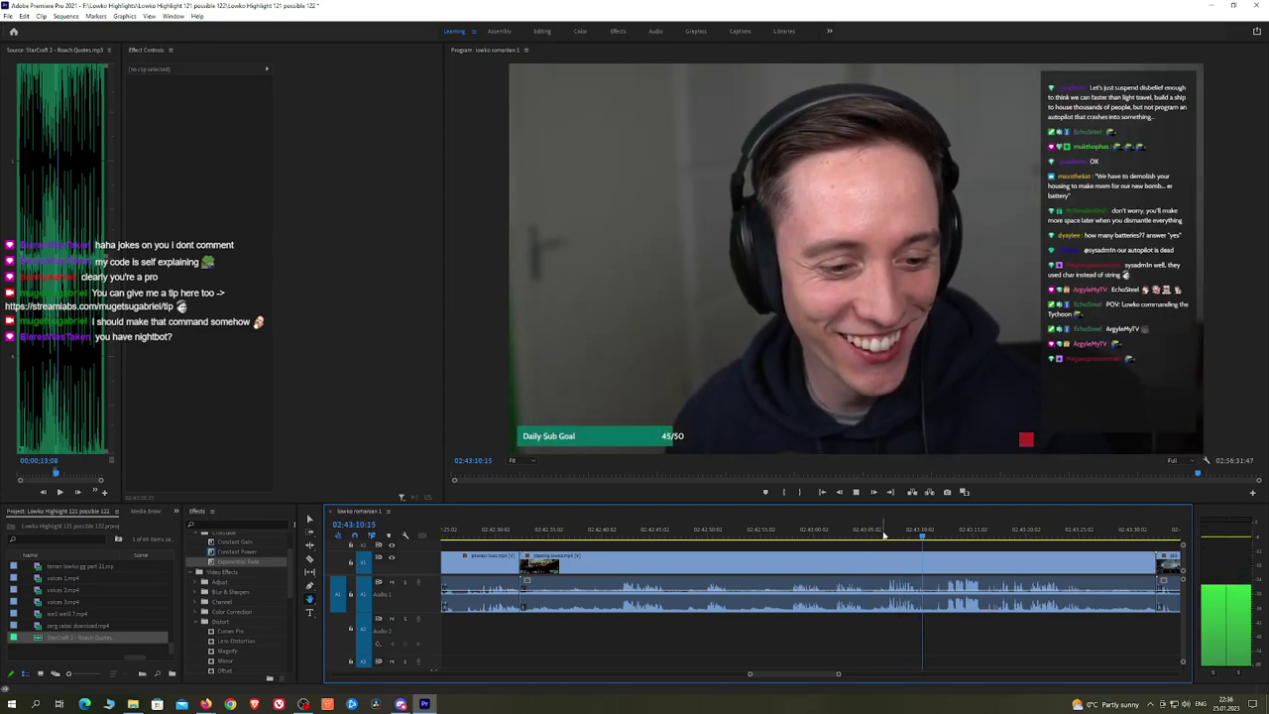
Step: Split at the playhead, ripple delete the left piece, and add an Exponential Fade on A1
left_click(873, 533)
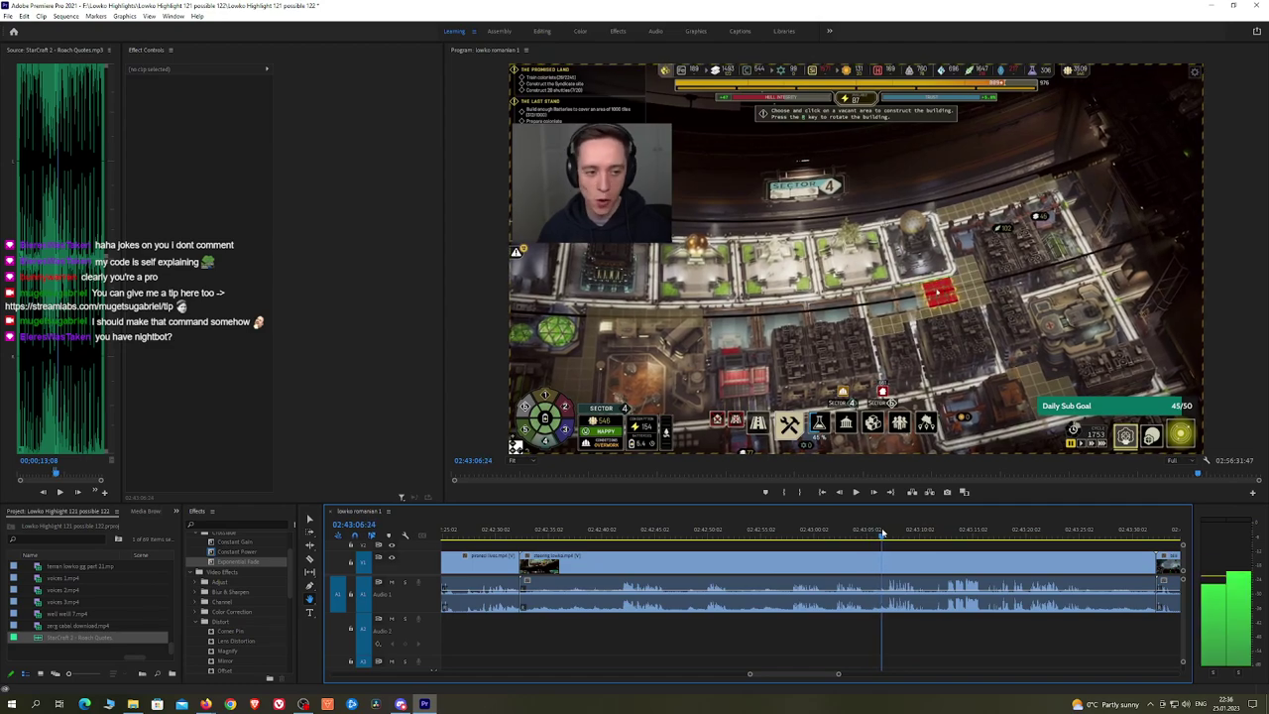
key("ctrl+k")
left_click(854, 567)
key("q")
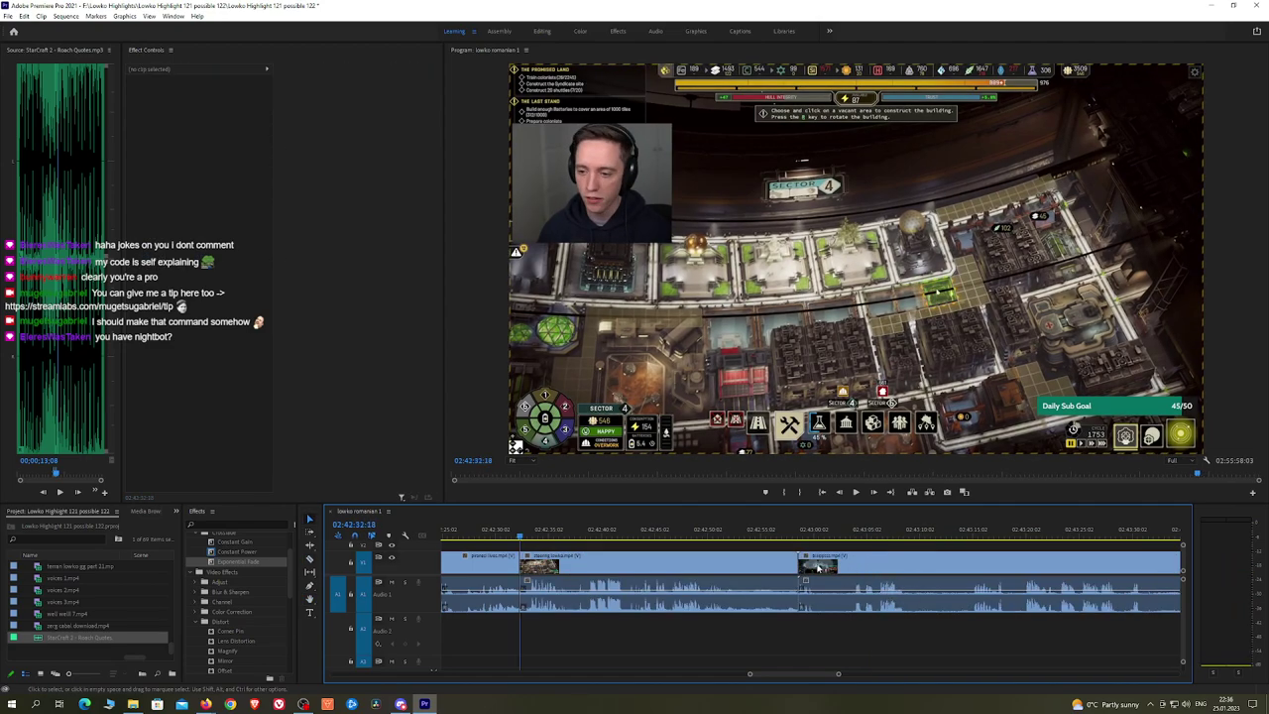
left_click_drag(262, 563, 570, 599)
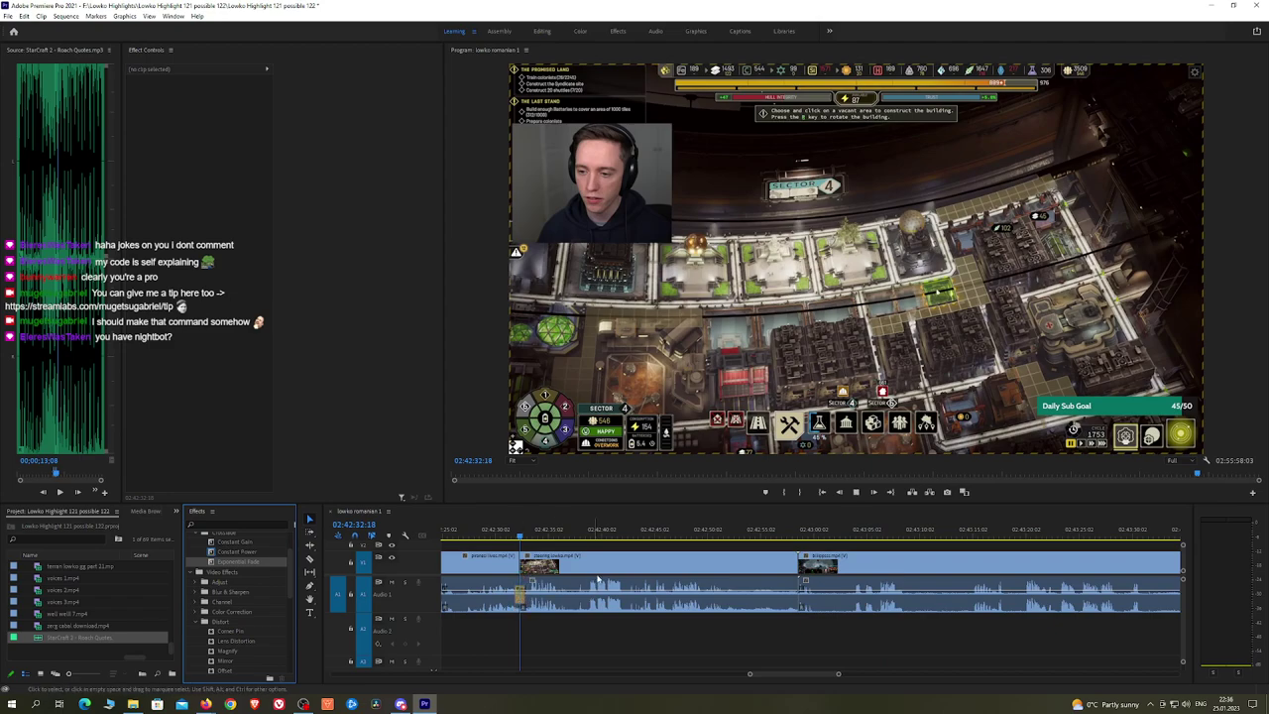
key("space")
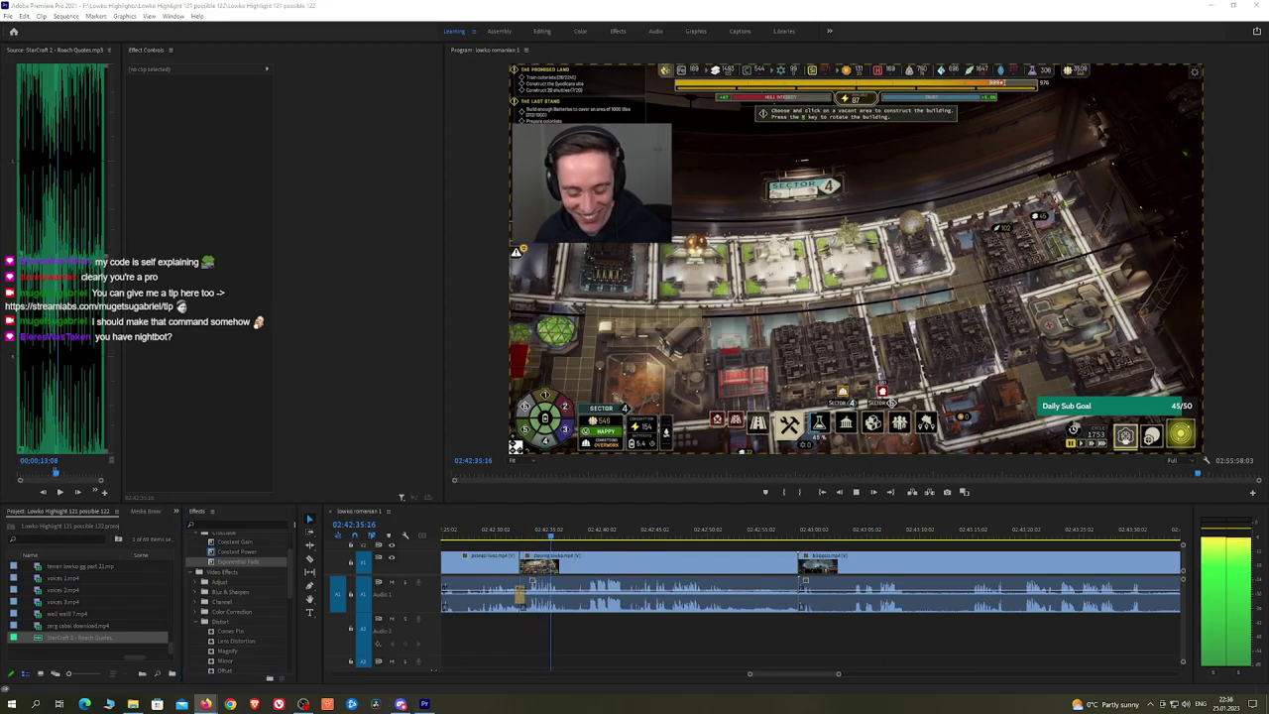
Step: Check the edited clip, then jump back before the cut to rewatch the transition
left_click(639, 563)
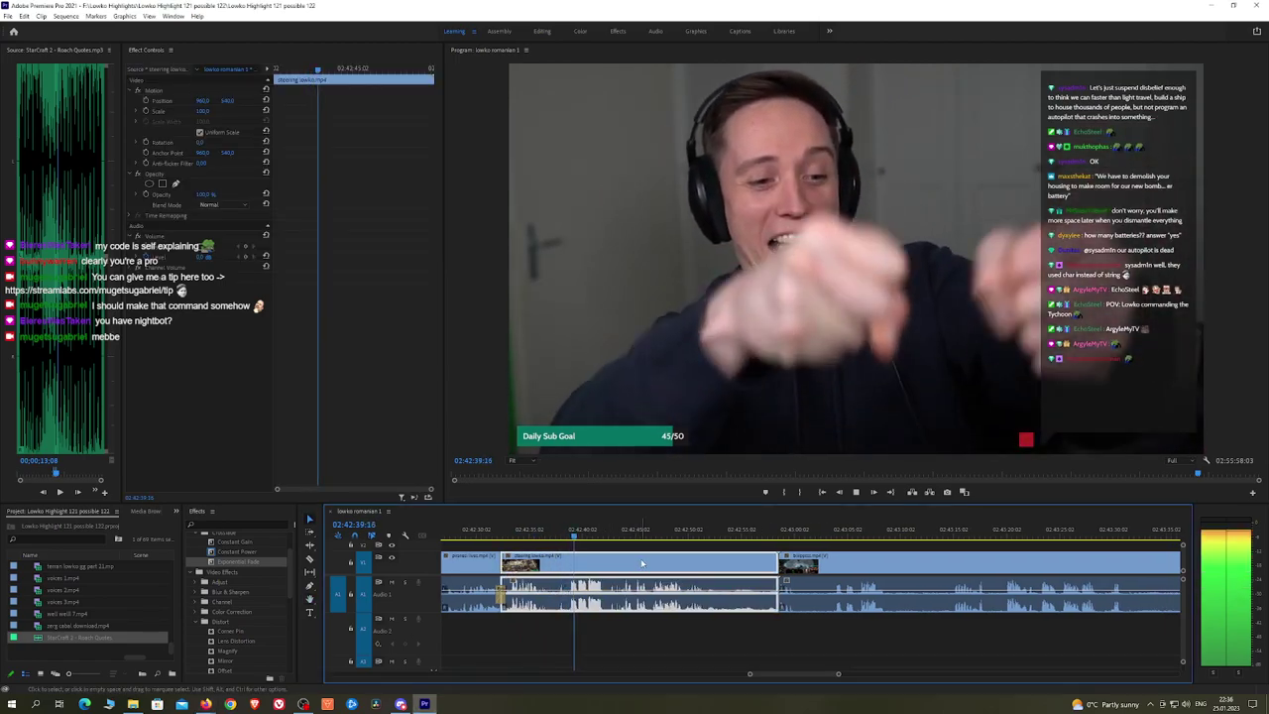
left_click(650, 549)
key("h")
left_click_drag(693, 559, 677, 558)
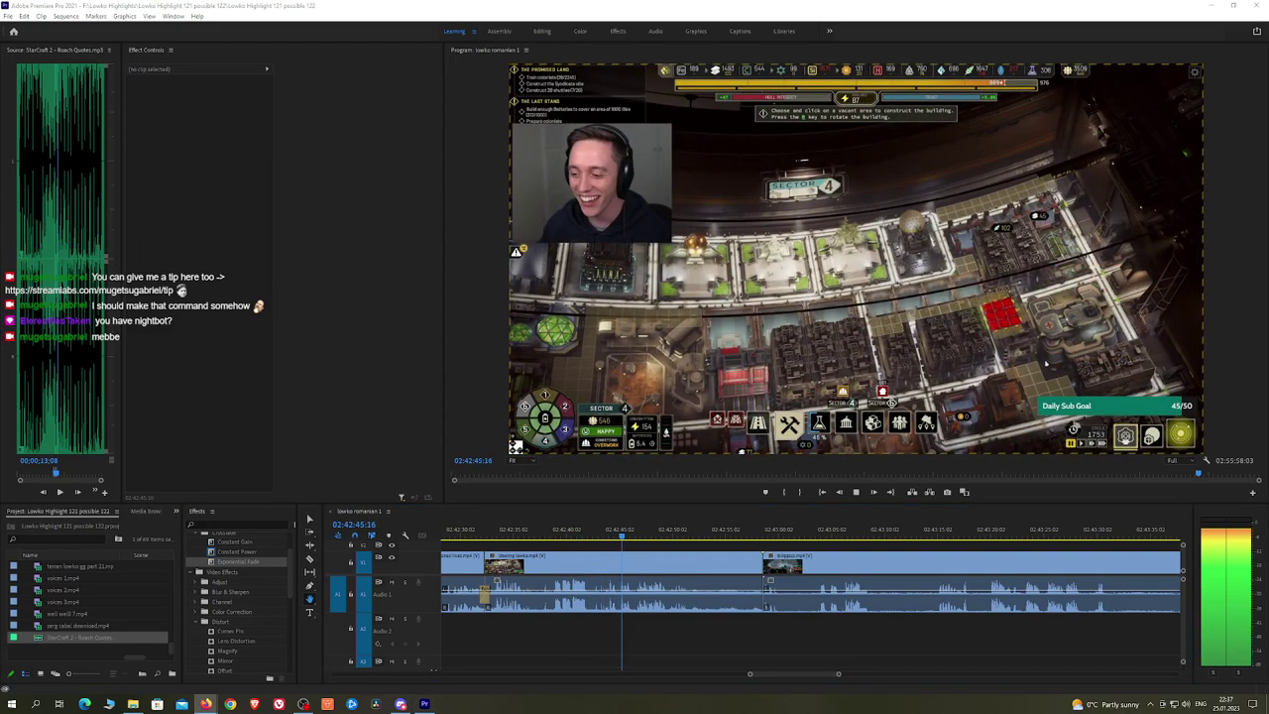
left_click(552, 531)
left_click(502, 531)
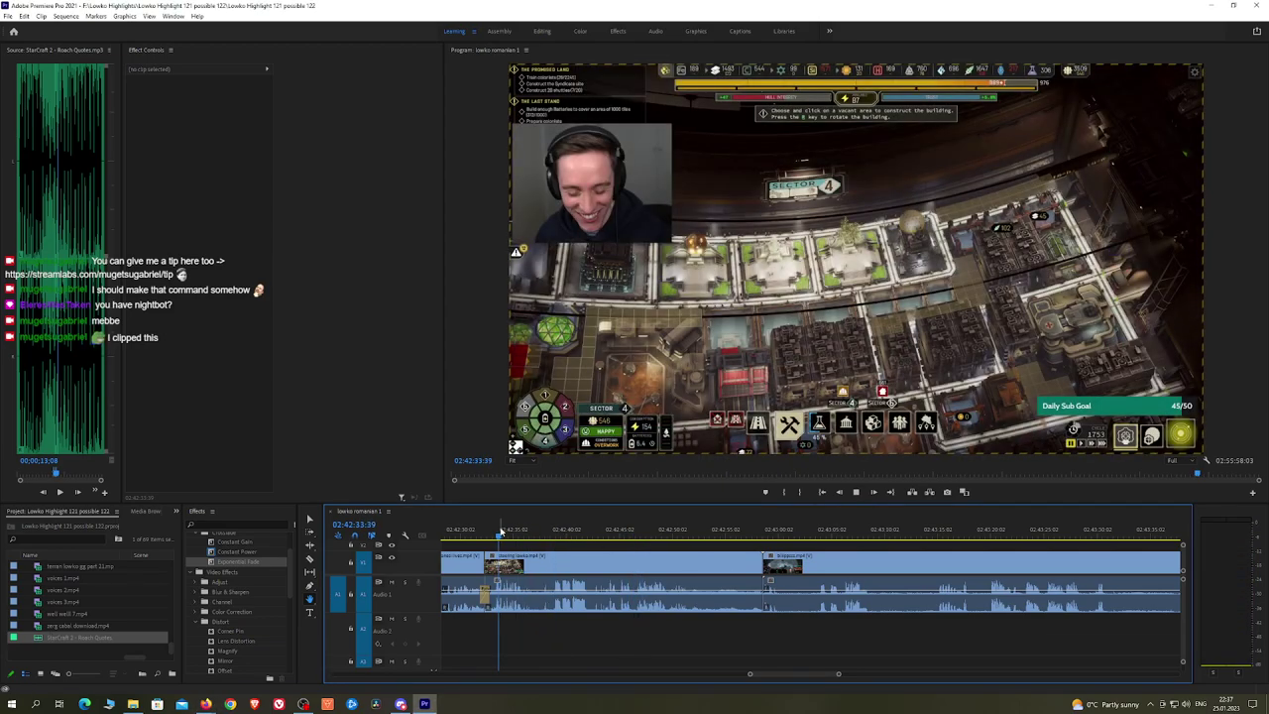
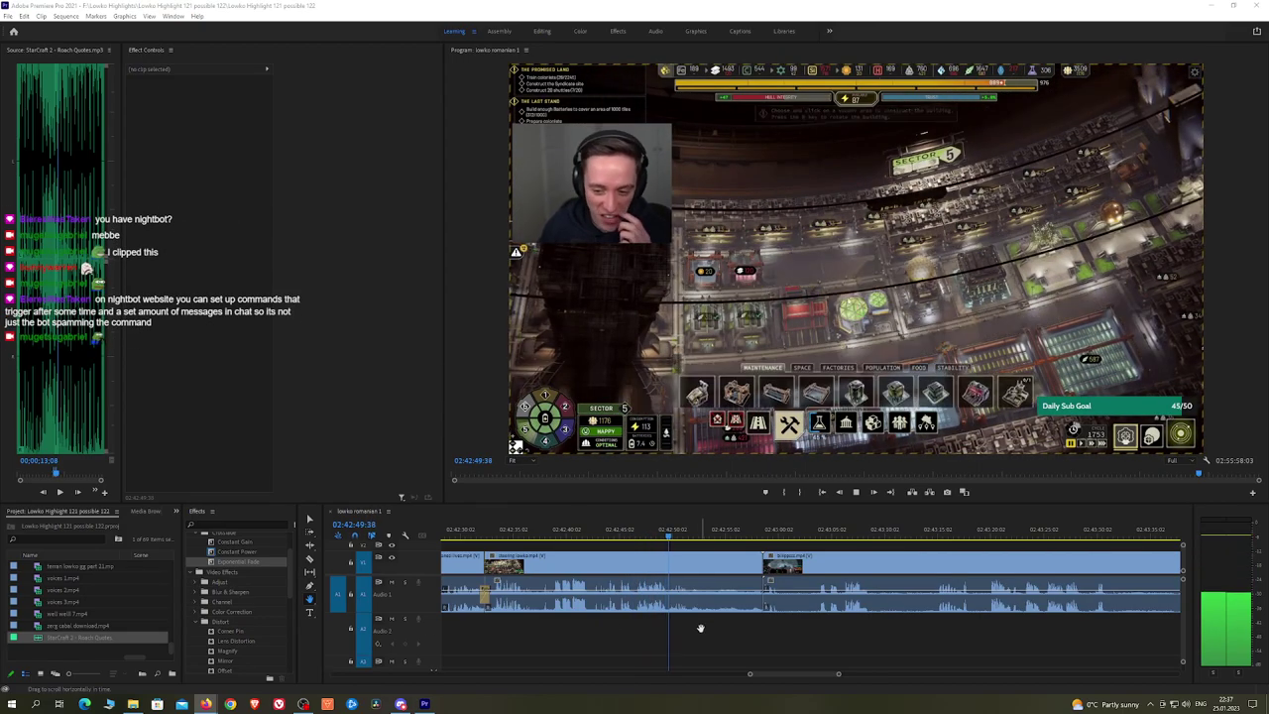
Step: Replay the footage from about 02:42:44 to locate the moment to cut
left_click(625, 532)
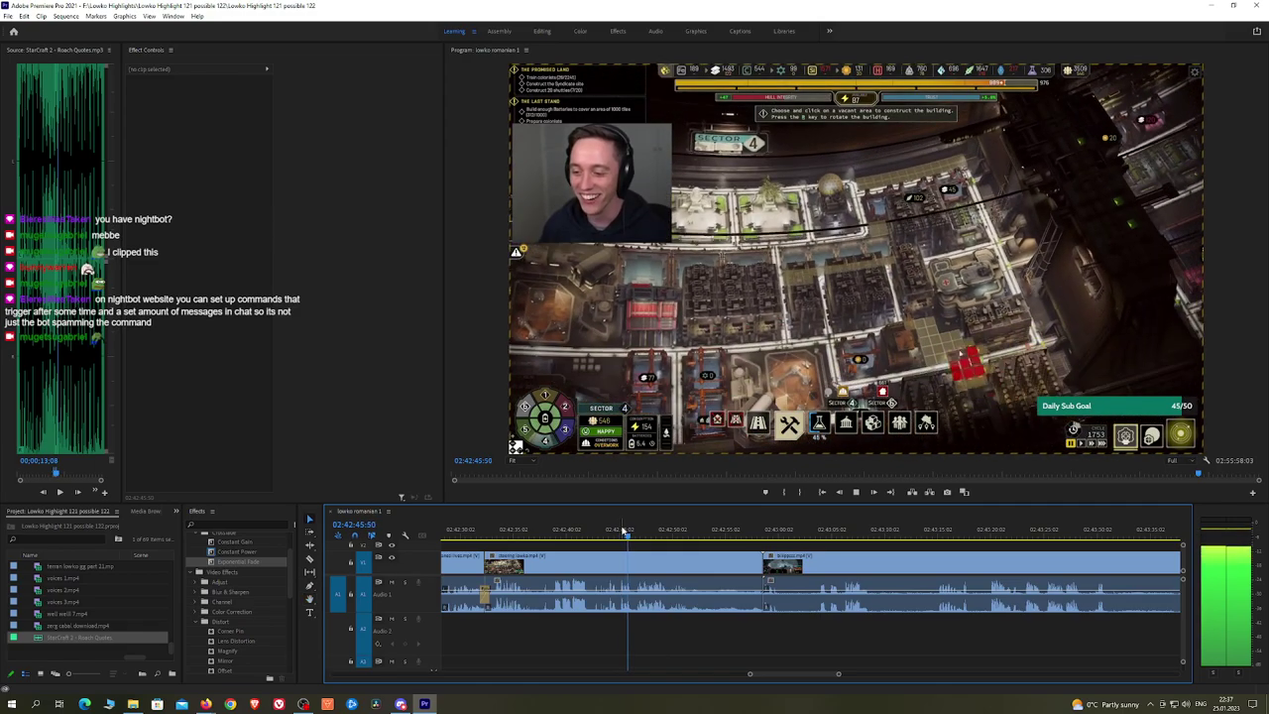
key("h")
left_click_drag(645, 559, 693, 541)
scroll(691, 553, "up", 2)
key("space")
left_click(656, 534)
key("space")
key("space")
scroll(731, 550, "up", 2)
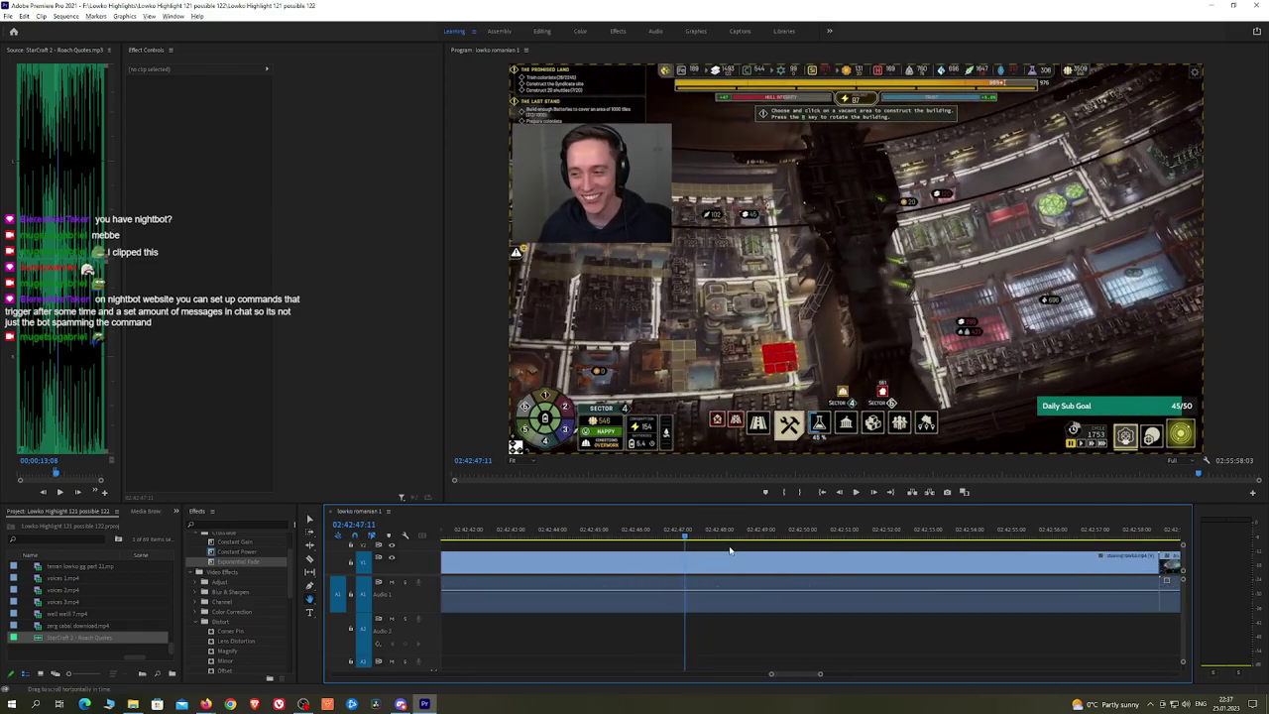
left_click(561, 531)
key("space")
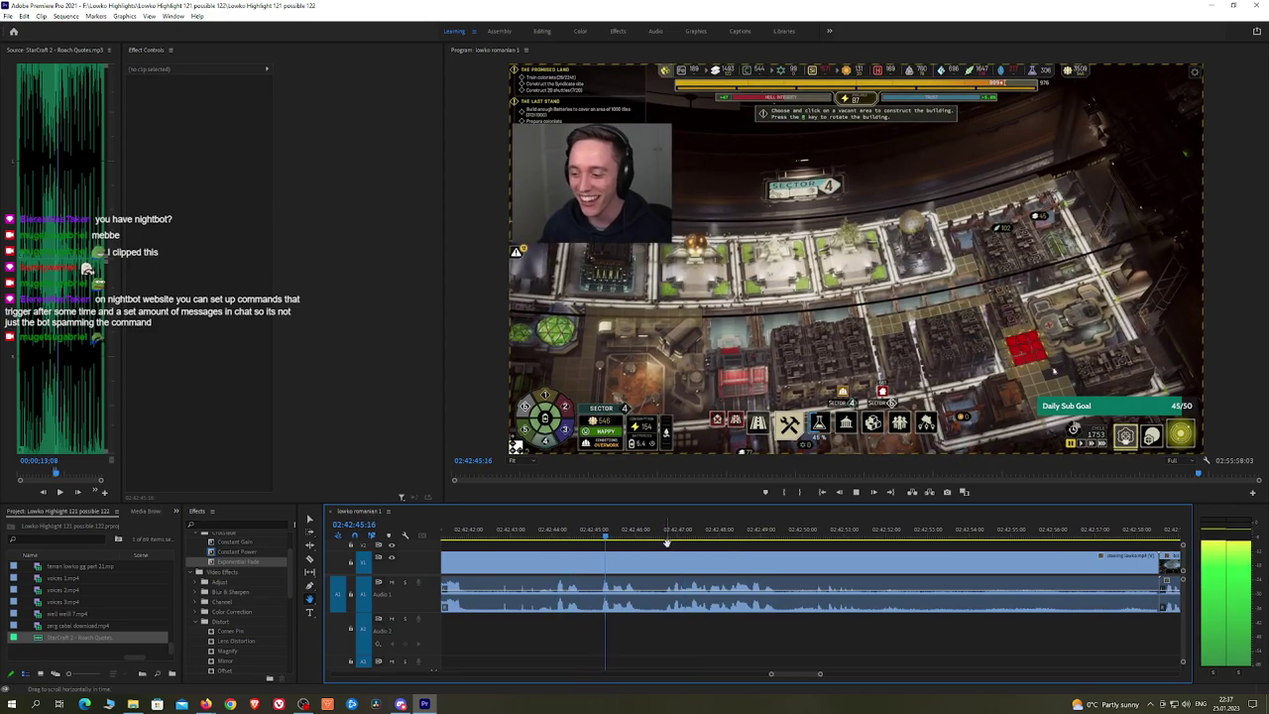
Step: Split the stream clip at that moment and add Roach Quotes on A2 with its level lowered
left_click(670, 534)
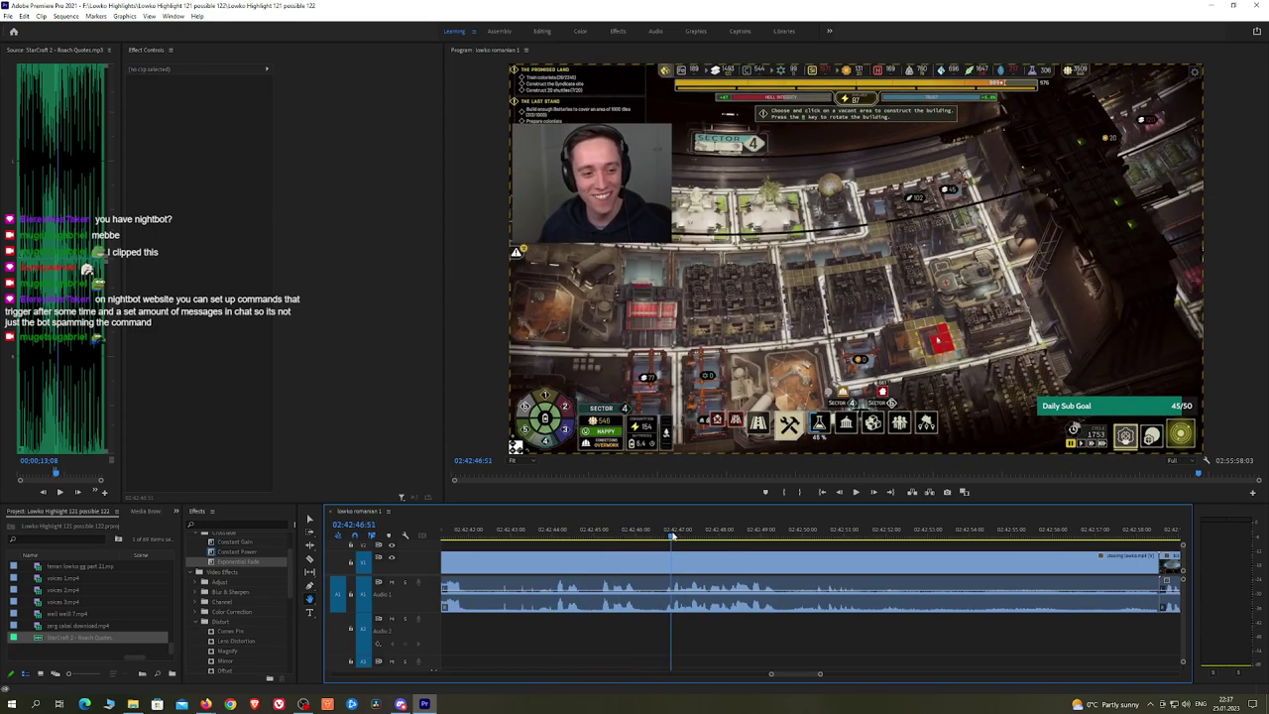
left_click(676, 562)
key("space")
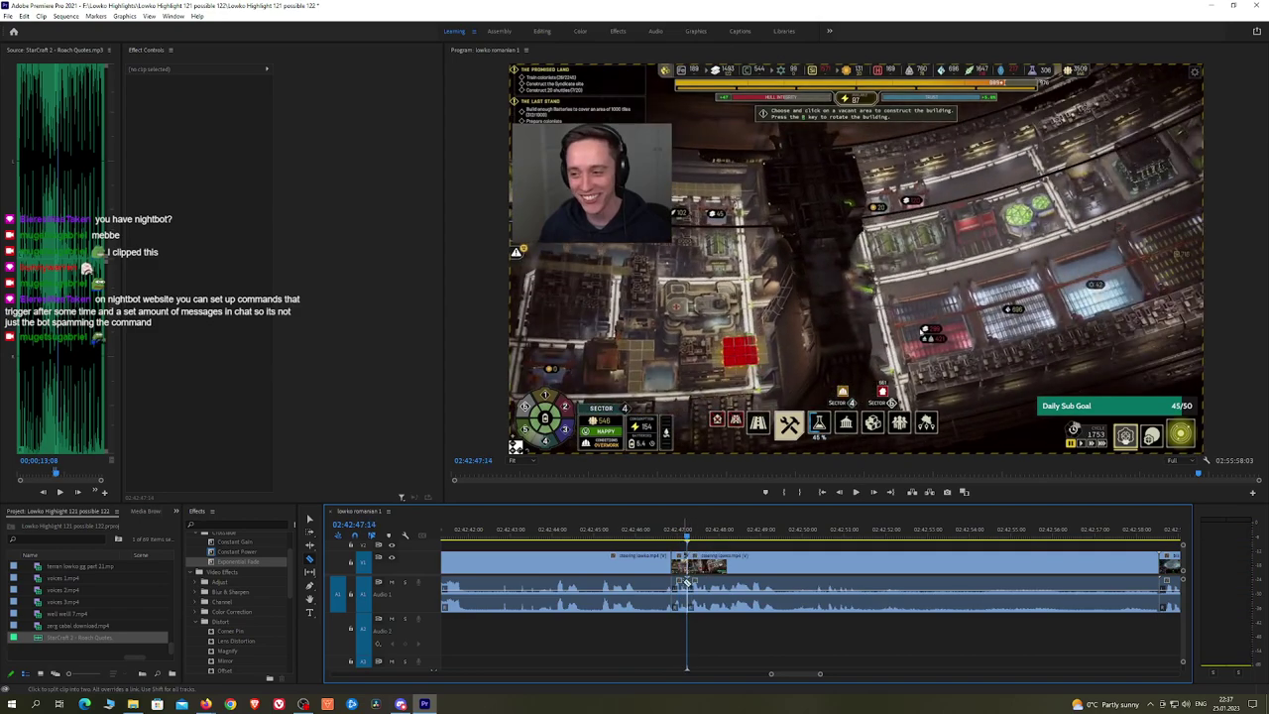
left_click_drag(681, 623, 682, 625)
left_click_drag(41, 641, 678, 626)
left_click(210, 110)
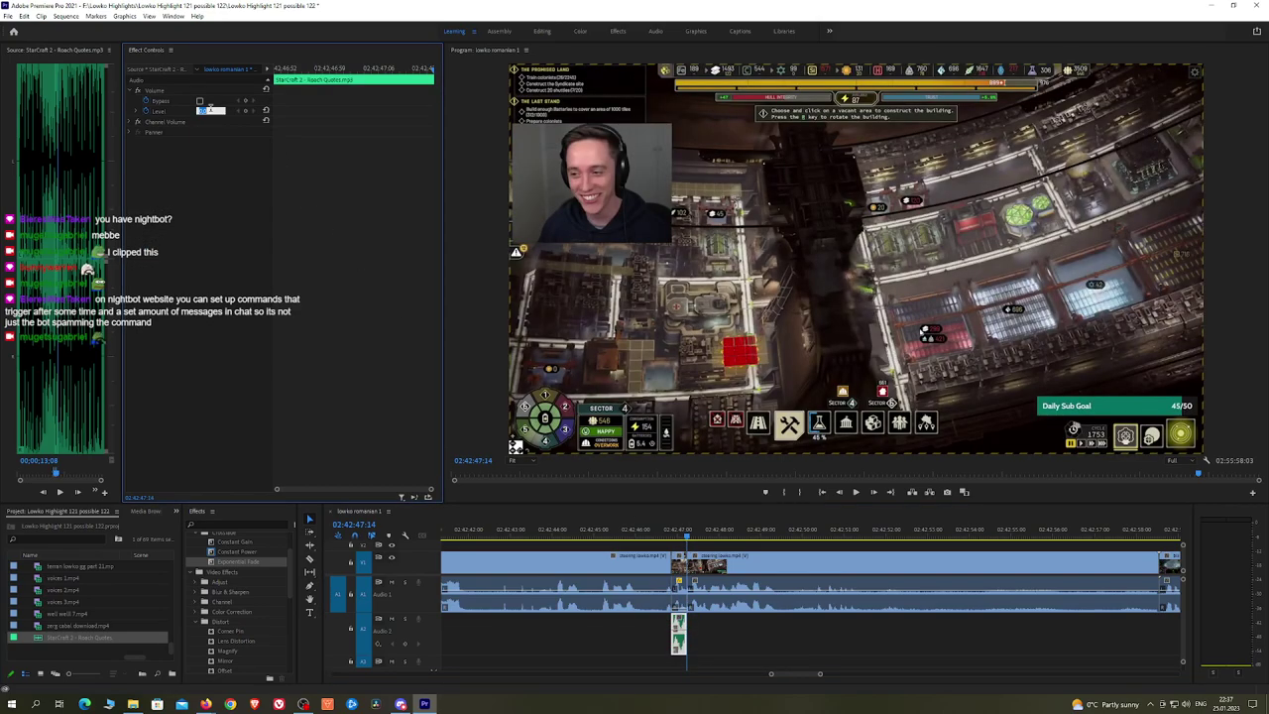
left_click(621, 544)
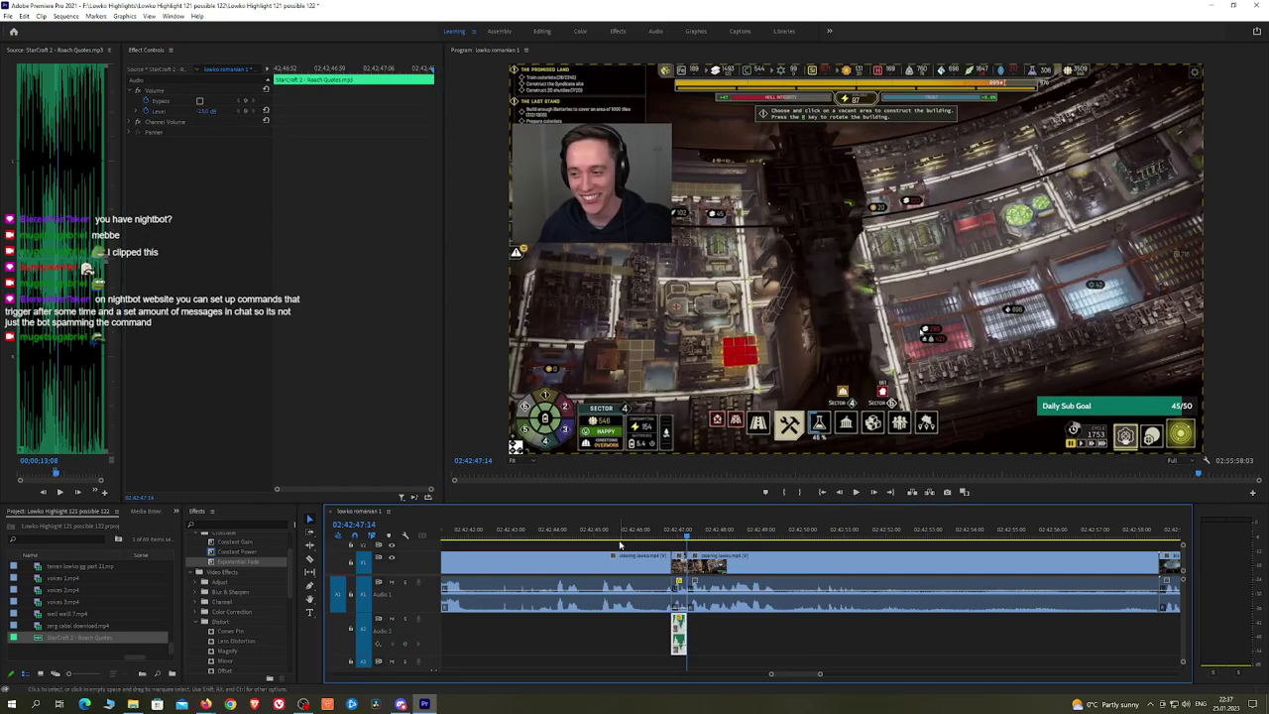
Step: Play back the cut to hear the Roach Quotes sound effect
key("space")
key("space")
left_click(655, 533)
key("space")
scroll(777, 546, "down", 5)
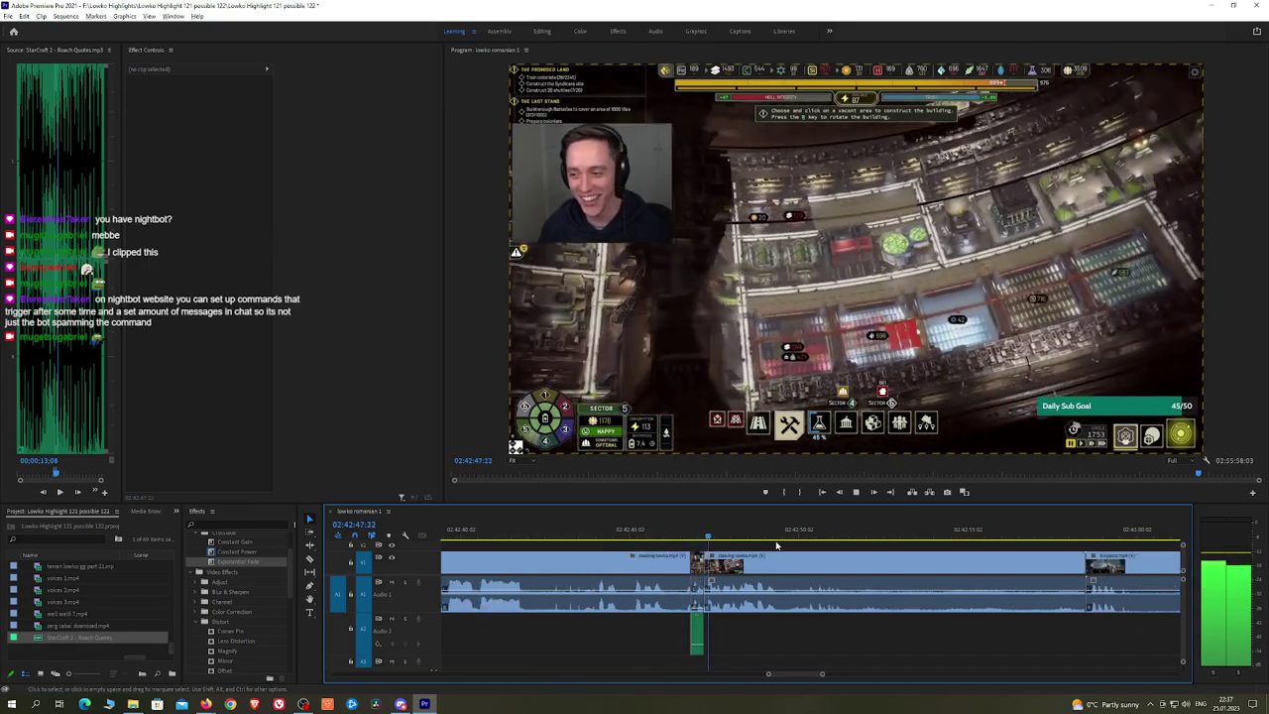
Step: Split the later footage at the playhead and ripple-delete the unwanted part after the cut
key("h")
left_click_drag(827, 546, 718, 547)
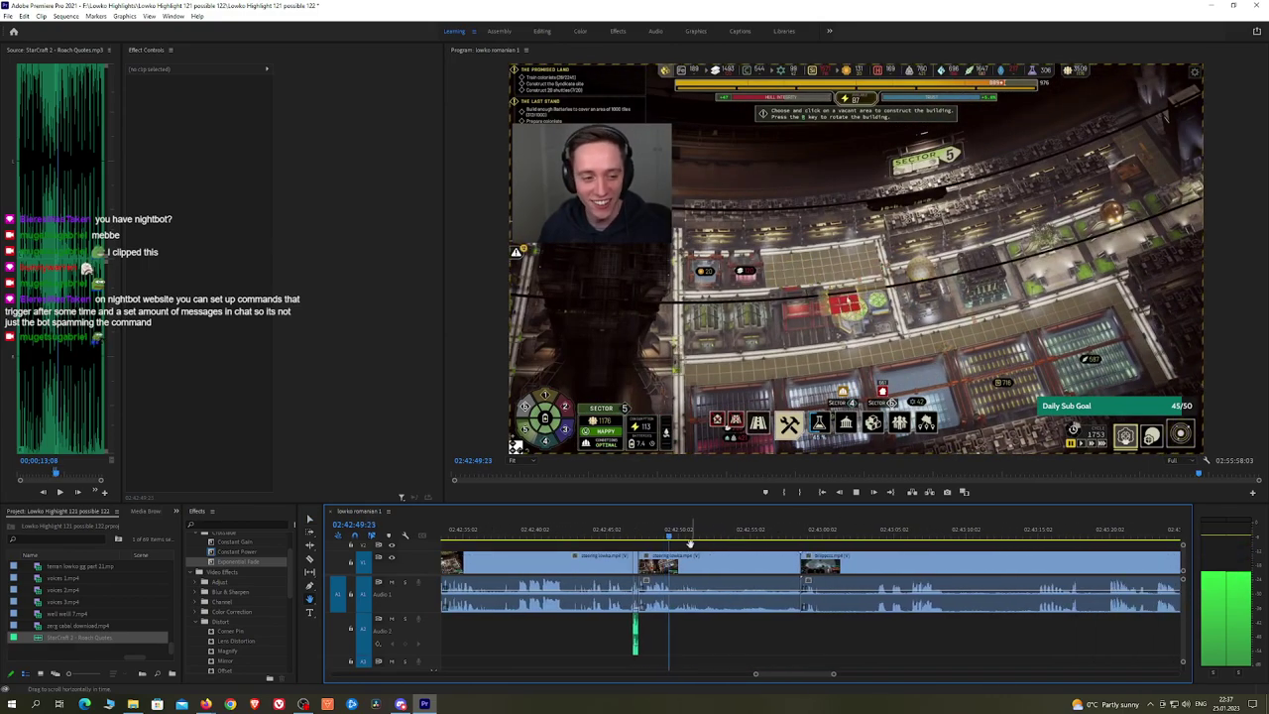
key("space")
key("c")
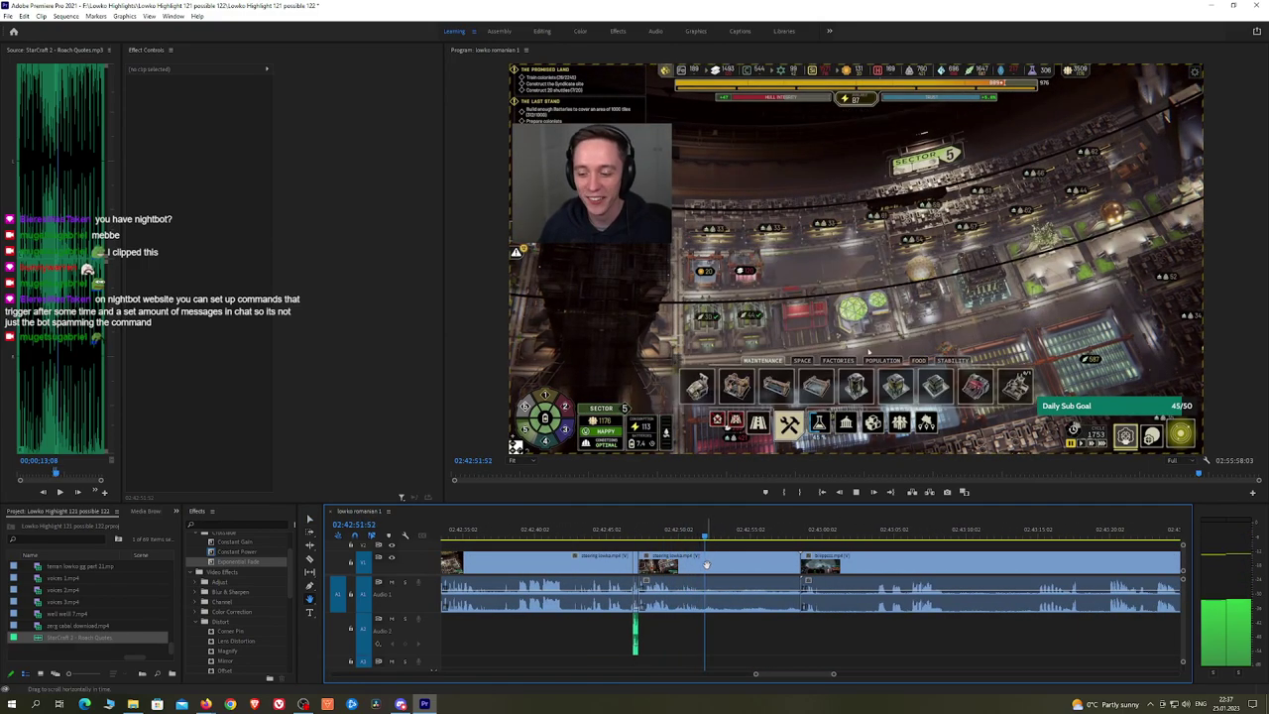
left_click(705, 564)
key("v")
left_click(751, 565)
key("shift+Delete")
Step: Skim through the StarCraft footage later in the sequence from start to end
key("space")
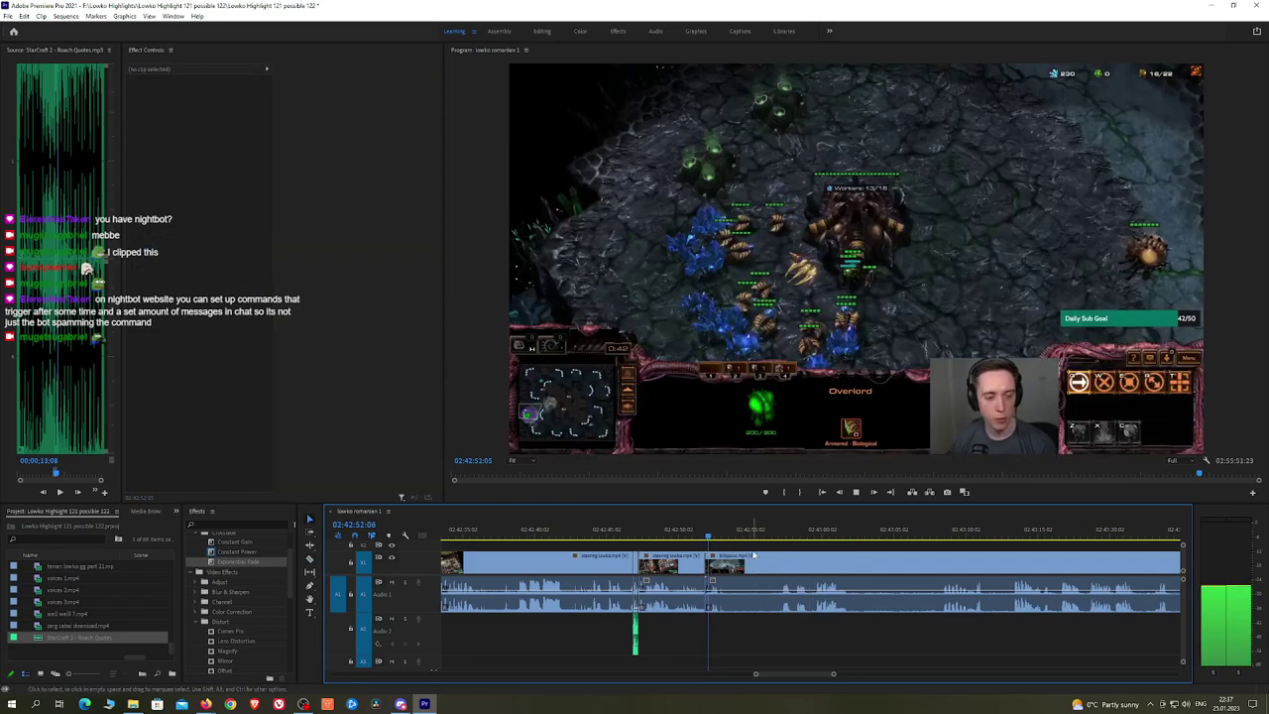
key("h")
left_click_drag(886, 557, 687, 553)
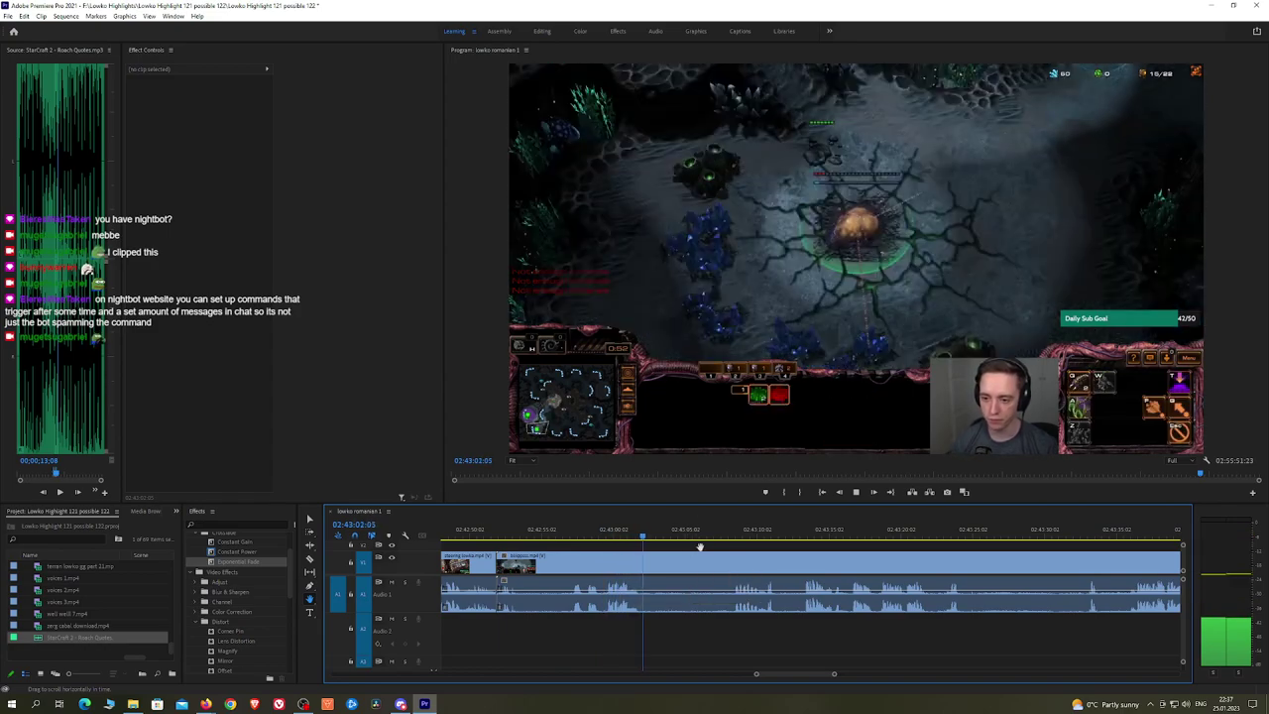
left_click(732, 534)
left_click_drag(737, 534, 802, 523)
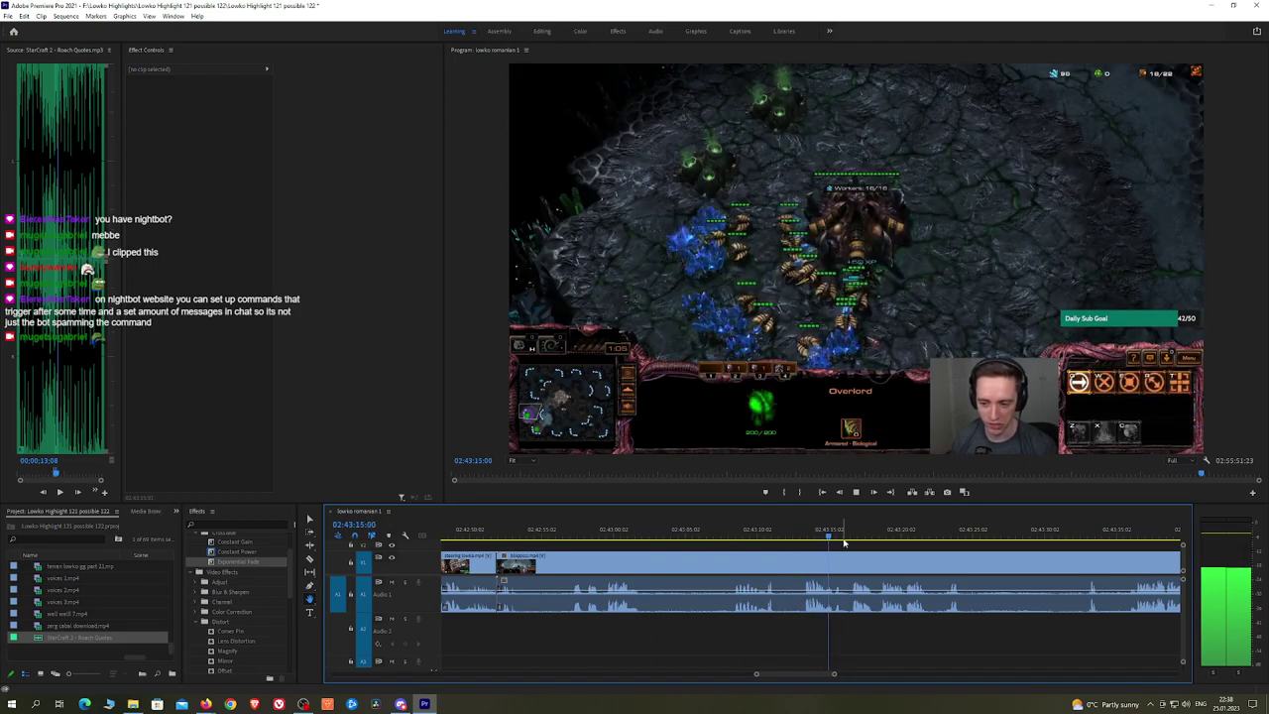
left_click(499, 533)
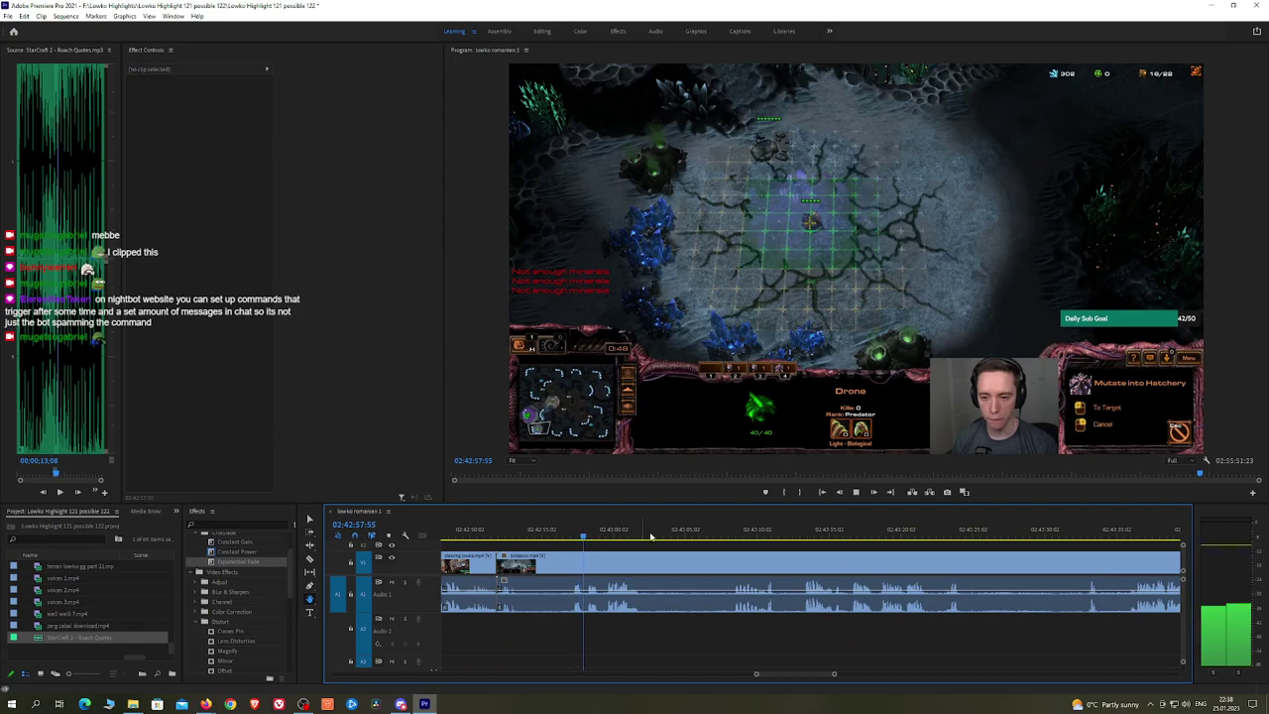
left_click_drag(1076, 532, 774, 557)
key("space")
Step: Ripple-delete the whole StarCraft clip and play from the new edit point
key("minus")
key("minus")
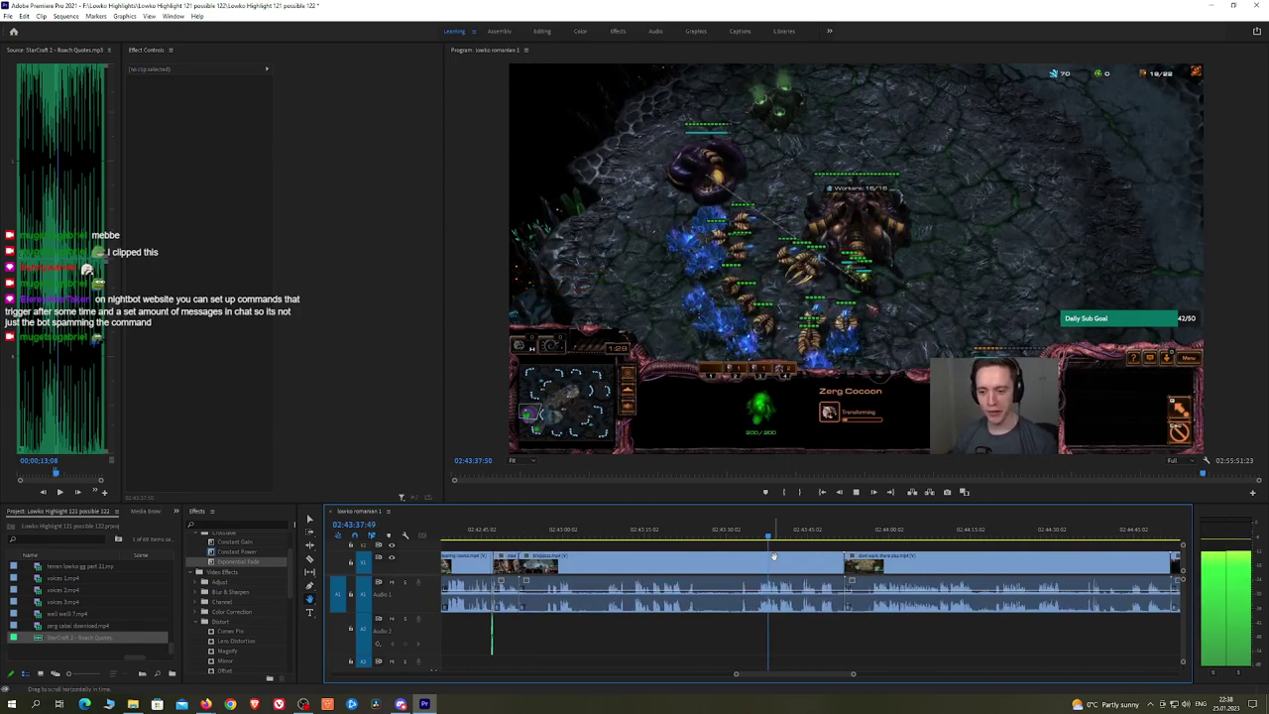
left_click(778, 574)
key("shift+Delete")
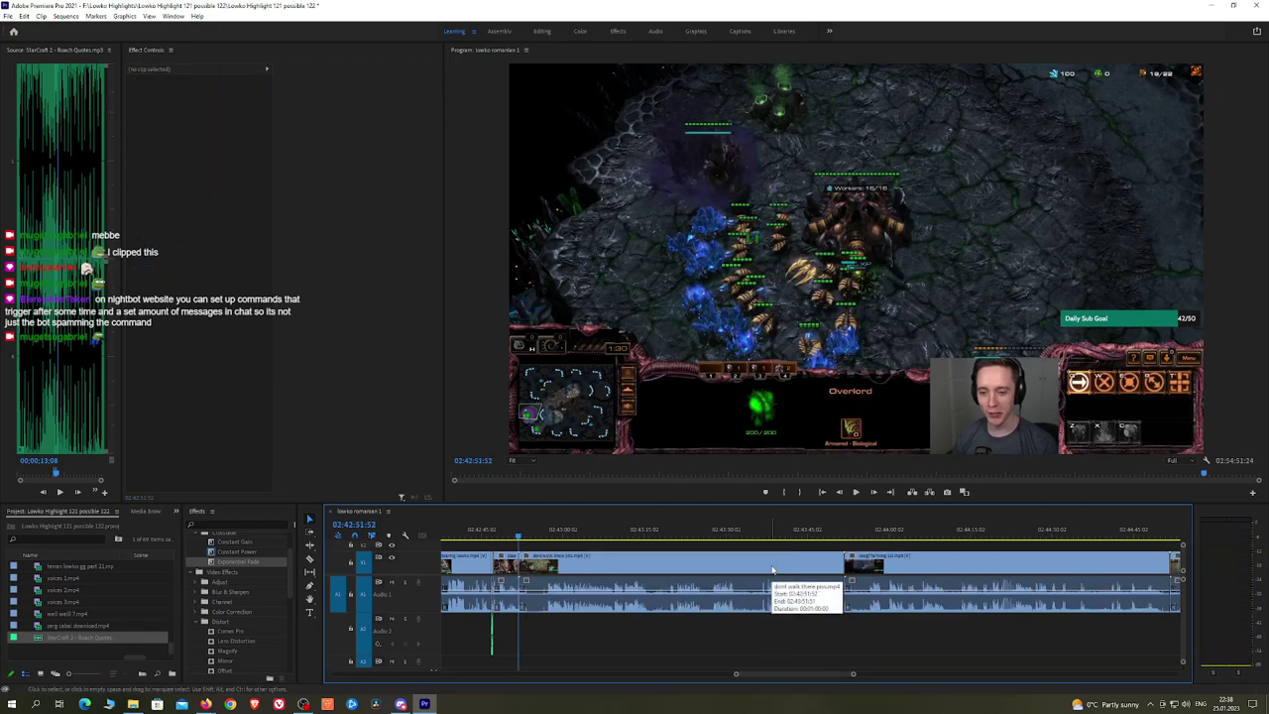
key("space")
Step: Zoom in, play the next clip and save the project
key("equal")
key("equal")
key("equal")
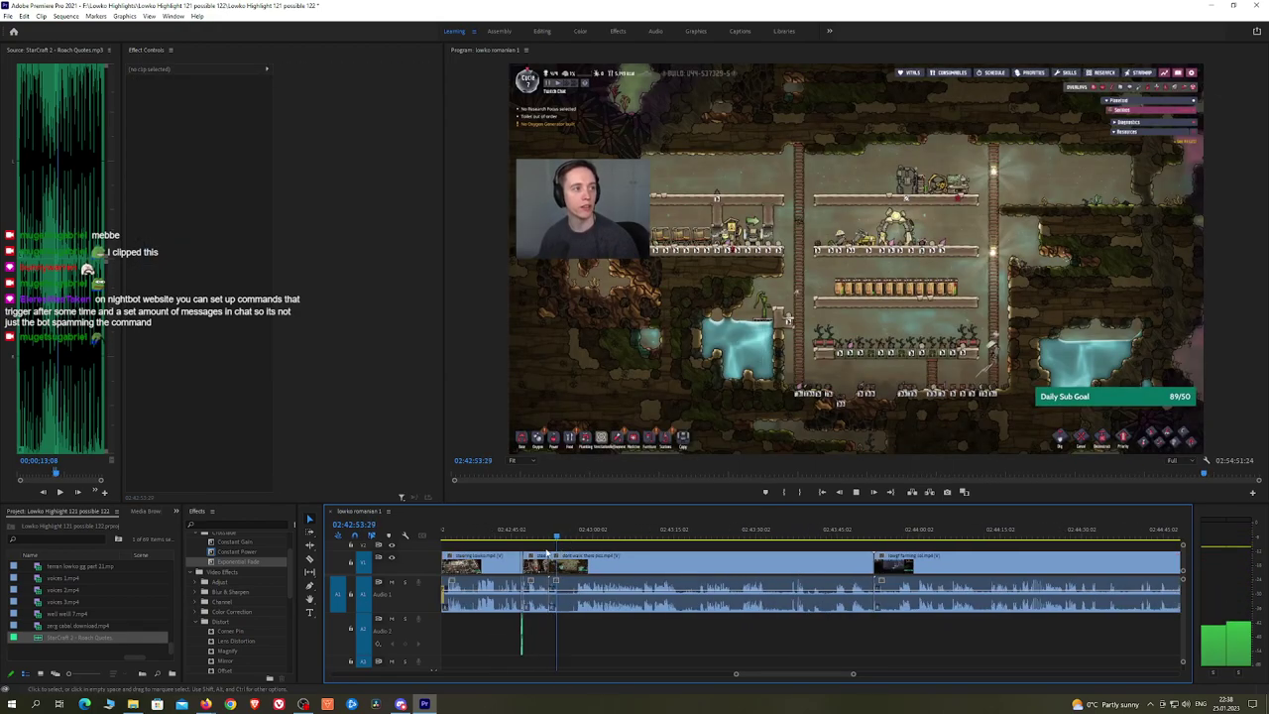
key("space")
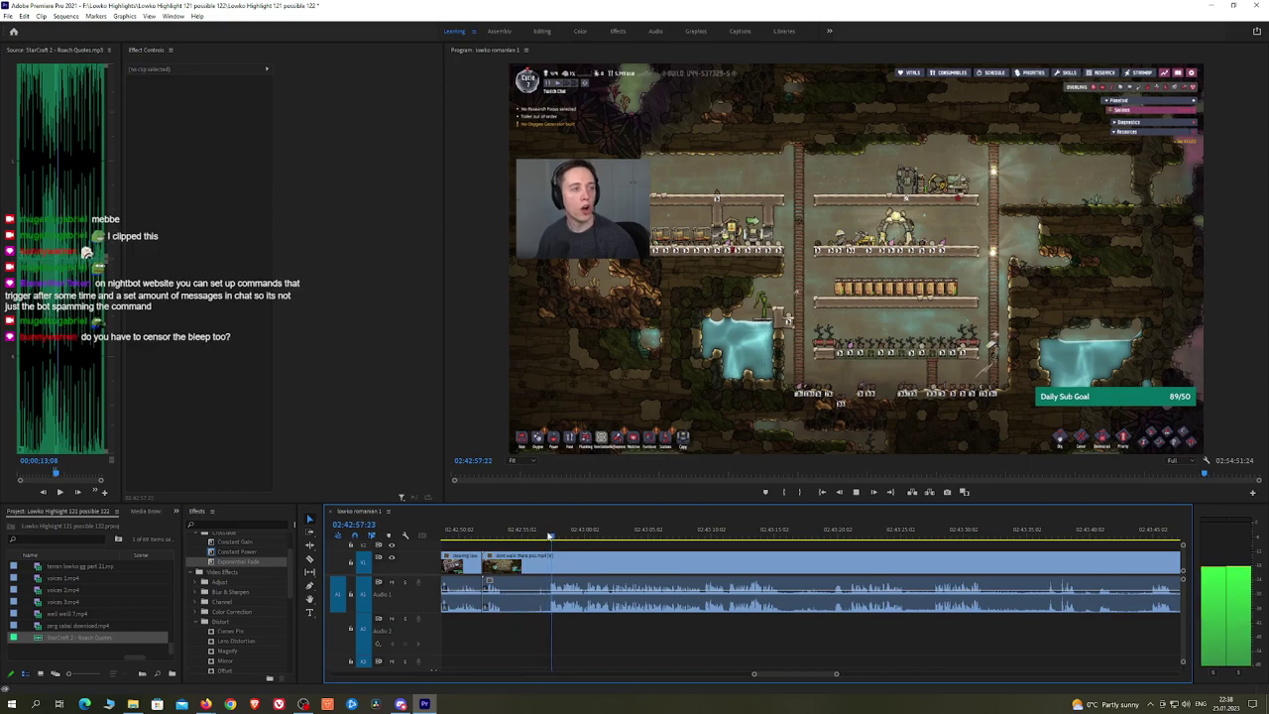
left_click_drag(572, 557, 681, 553)
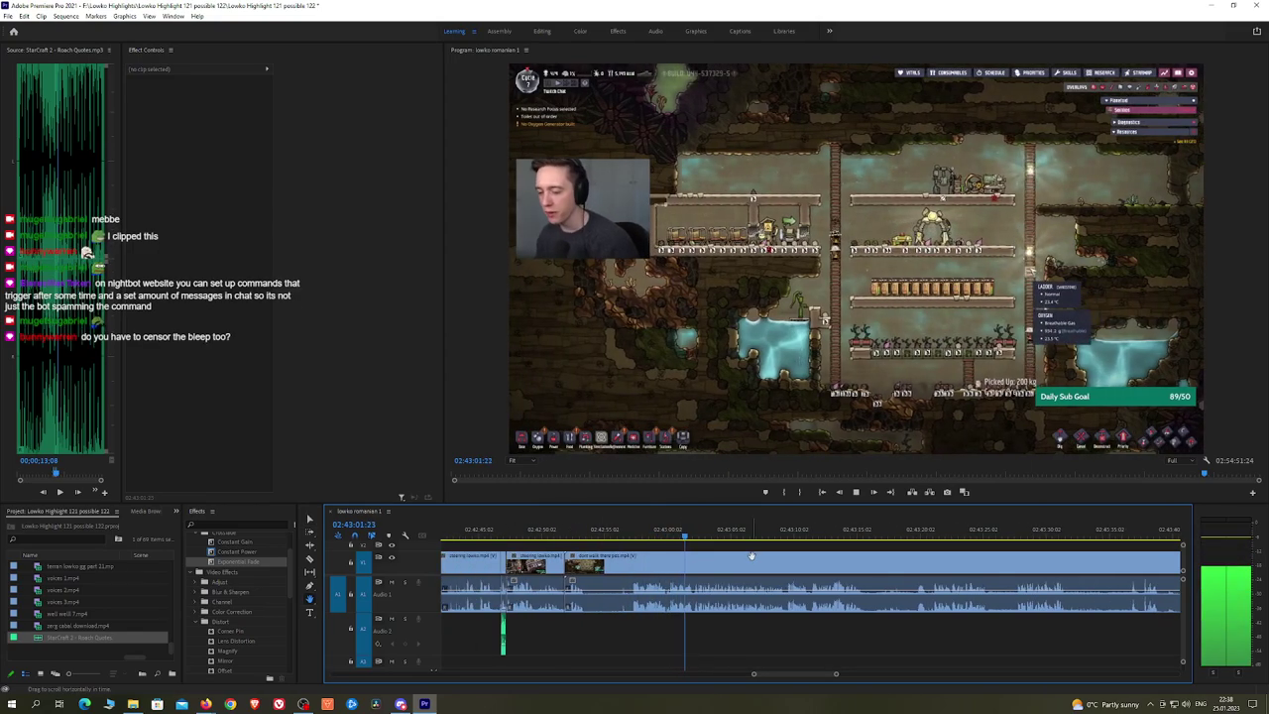
left_click_drag(751, 556, 737, 556)
key("ctrl+s")
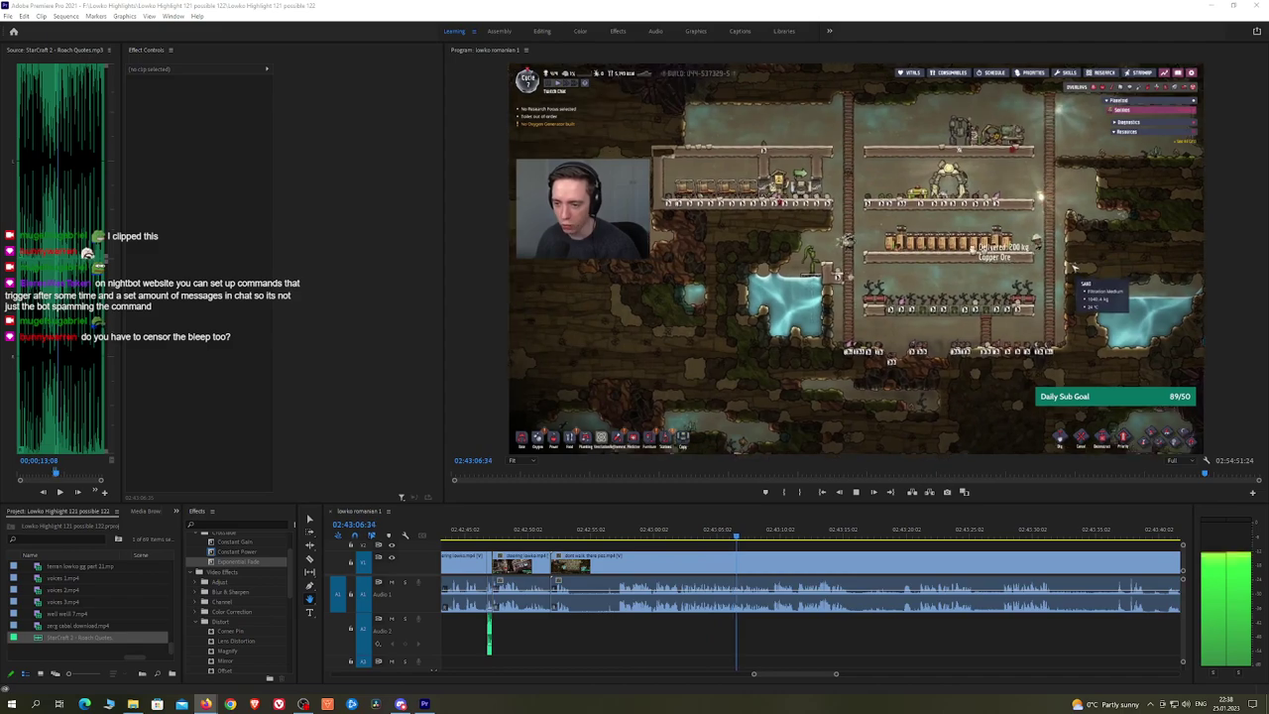
Step: Rewatch the moment and park the playhead on the exact cut frame
left_click_drag(785, 563, 881, 536)
left_click(777, 536)
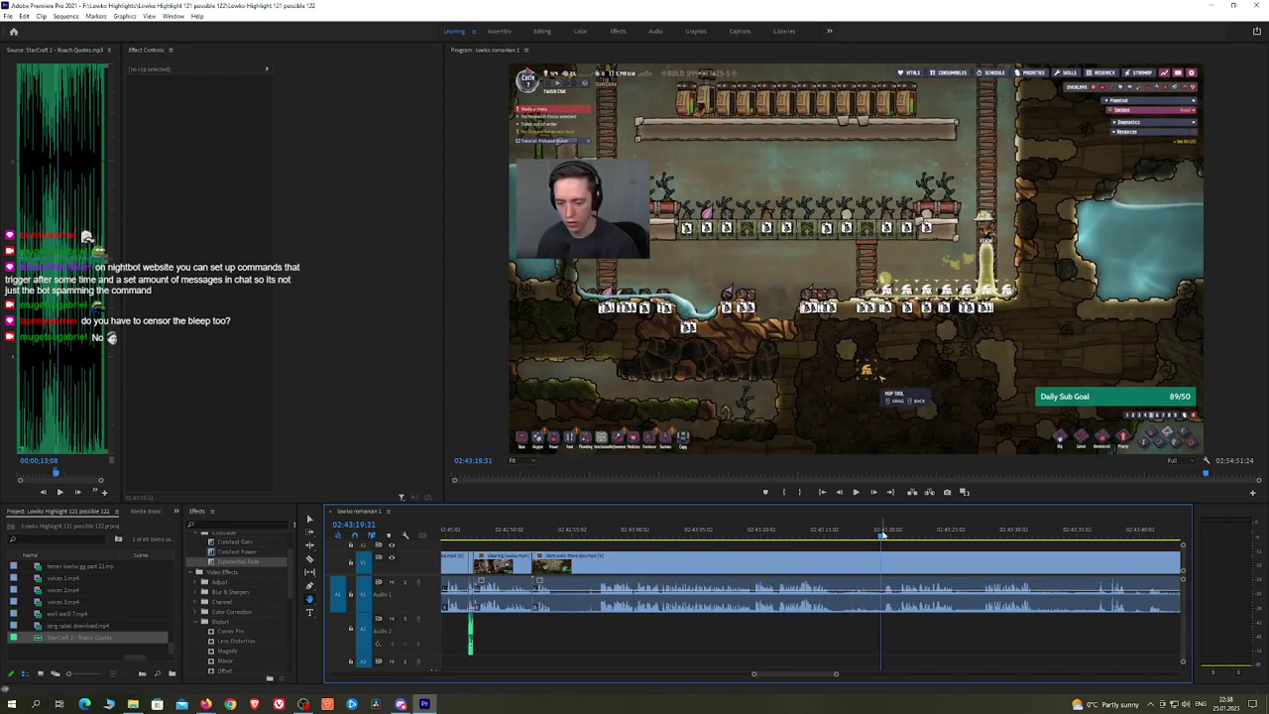
key("space")
key("equal")
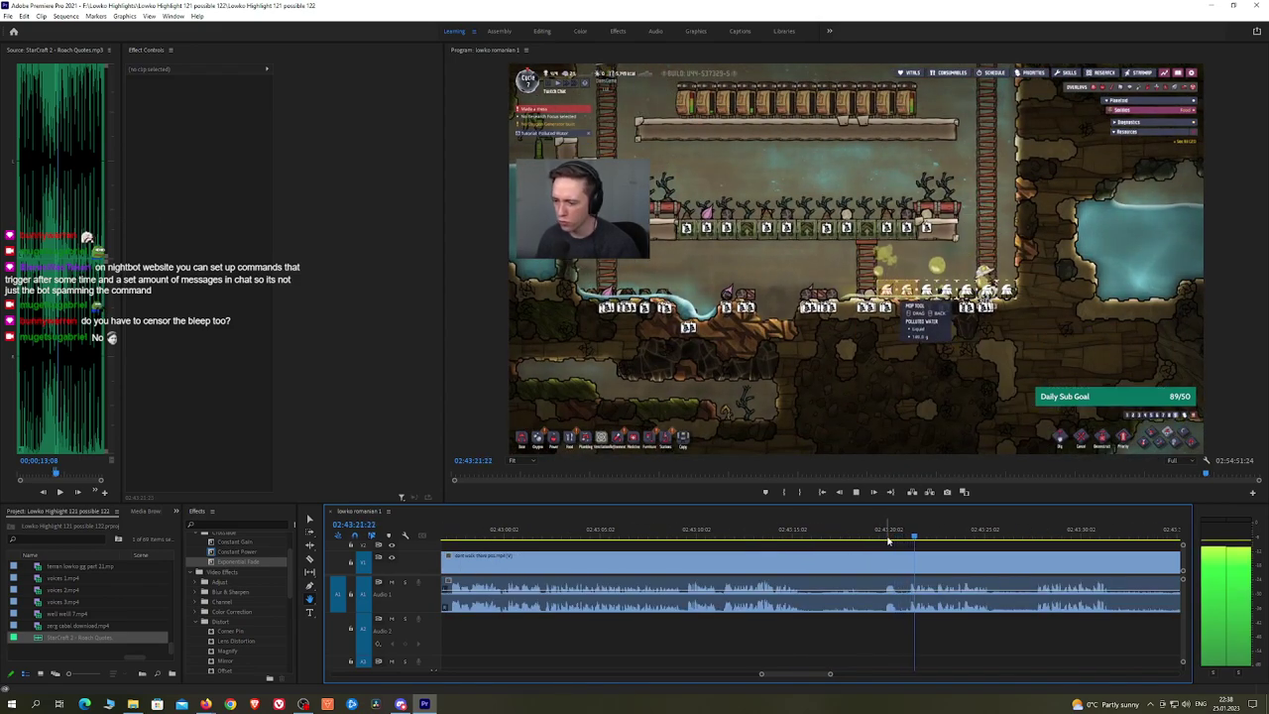
left_click(821, 537)
key("space")
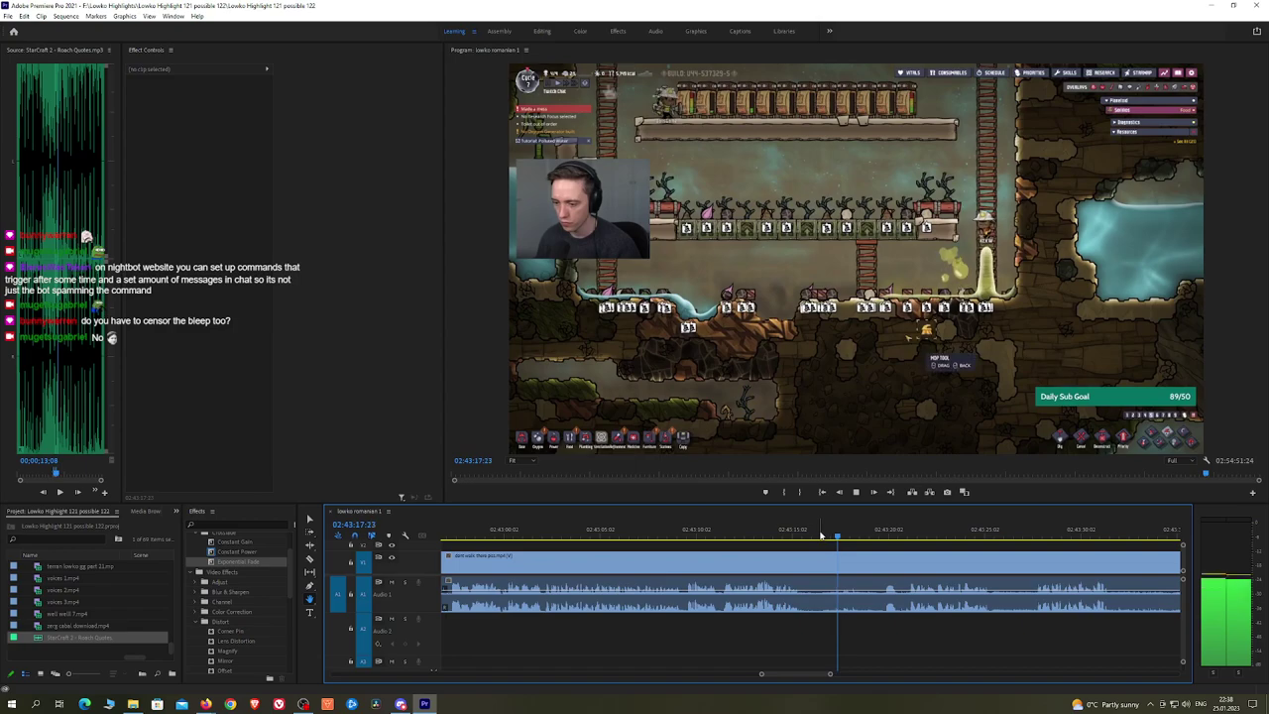
left_click(820, 536)
left_click_drag(817, 536, 819, 536)
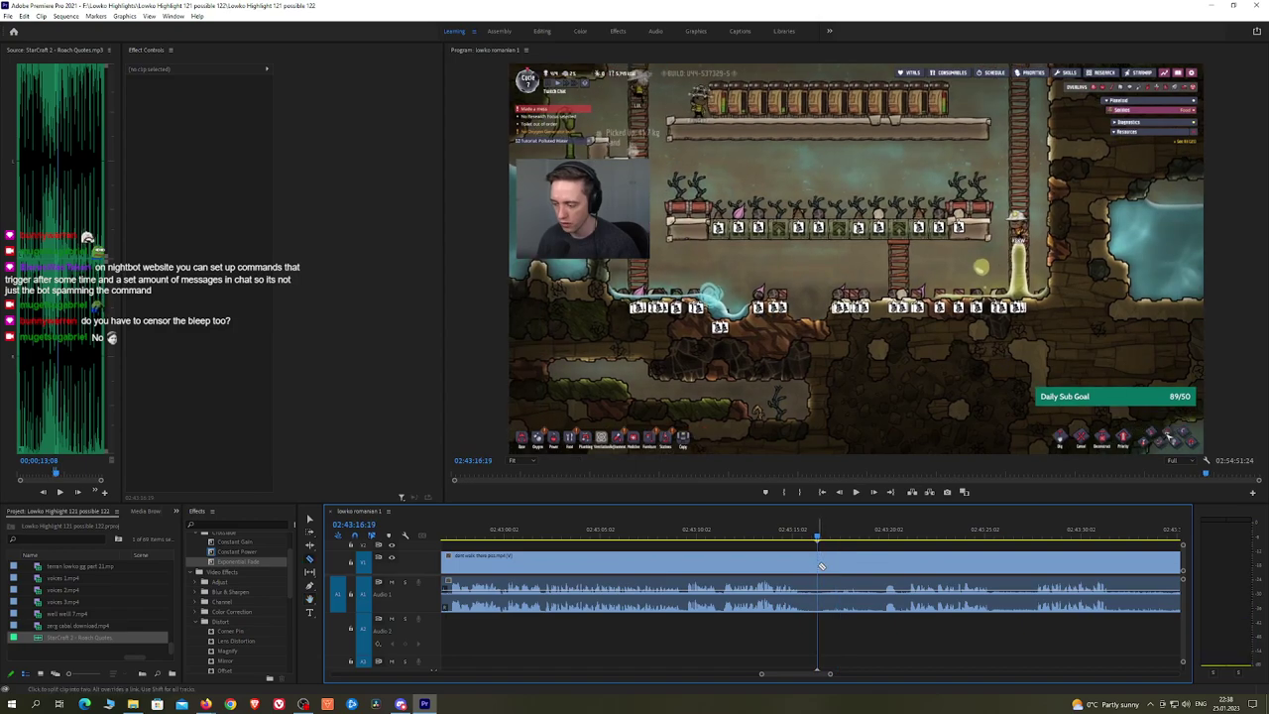
Step: Split the clip there, ripple-delete the earlier part, and add an Exponential Fade on the audio
left_click(819, 566)
key("v")
left_click(793, 568)
key("shift+Delete")
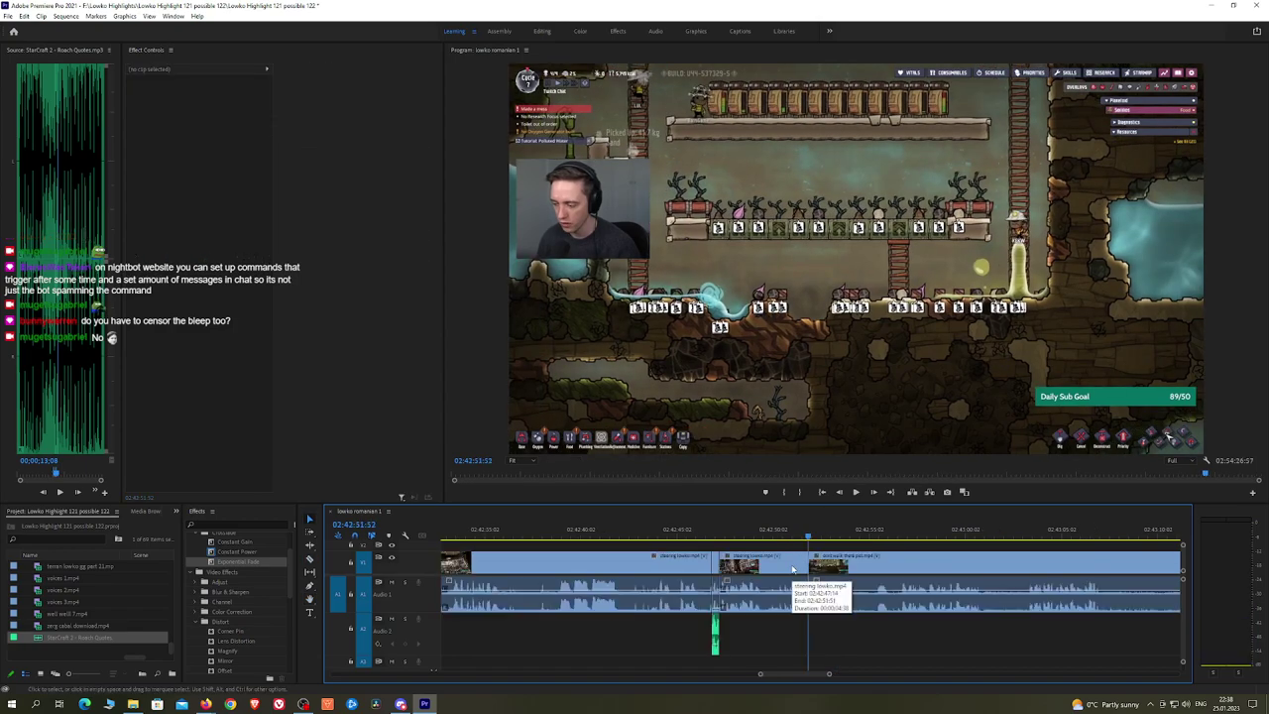
left_click_drag(226, 568, 813, 608)
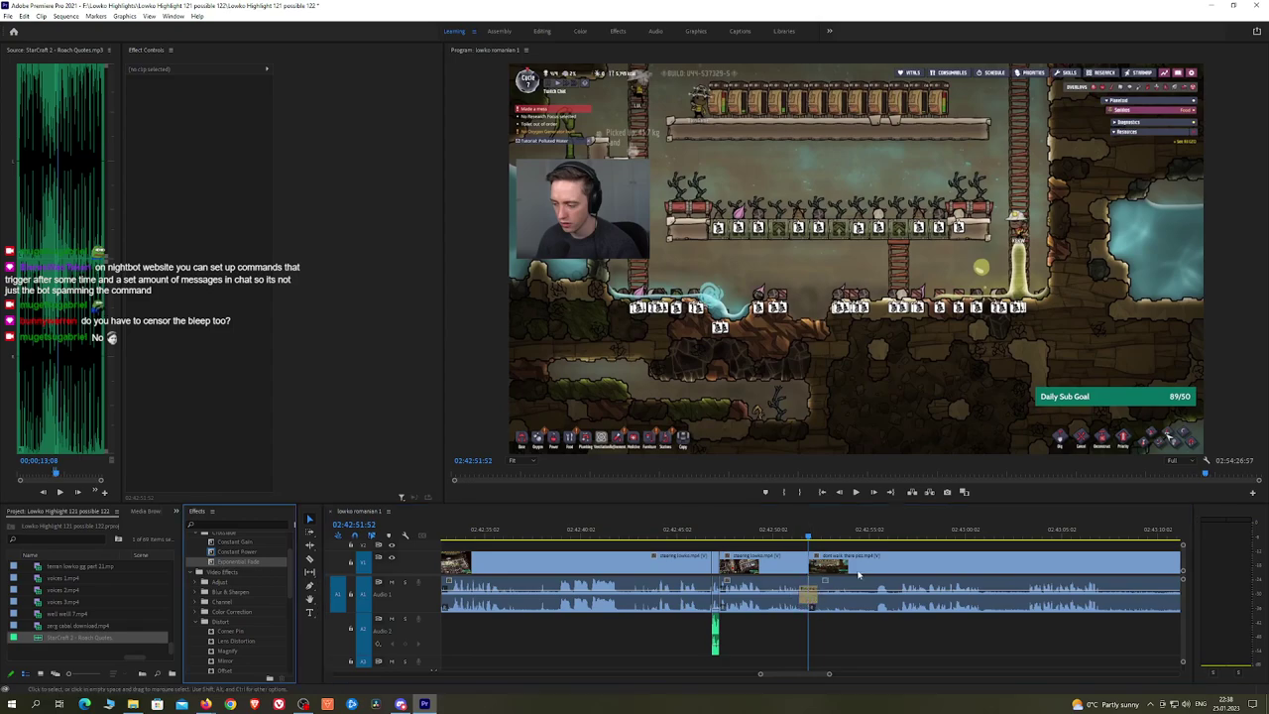
Step: Save the project and park the playhead at 02:42:58:54, zoomed in on the short clip
key("space")
key("h")
left_click_drag(937, 559, 852, 562)
key("ctrl+s")
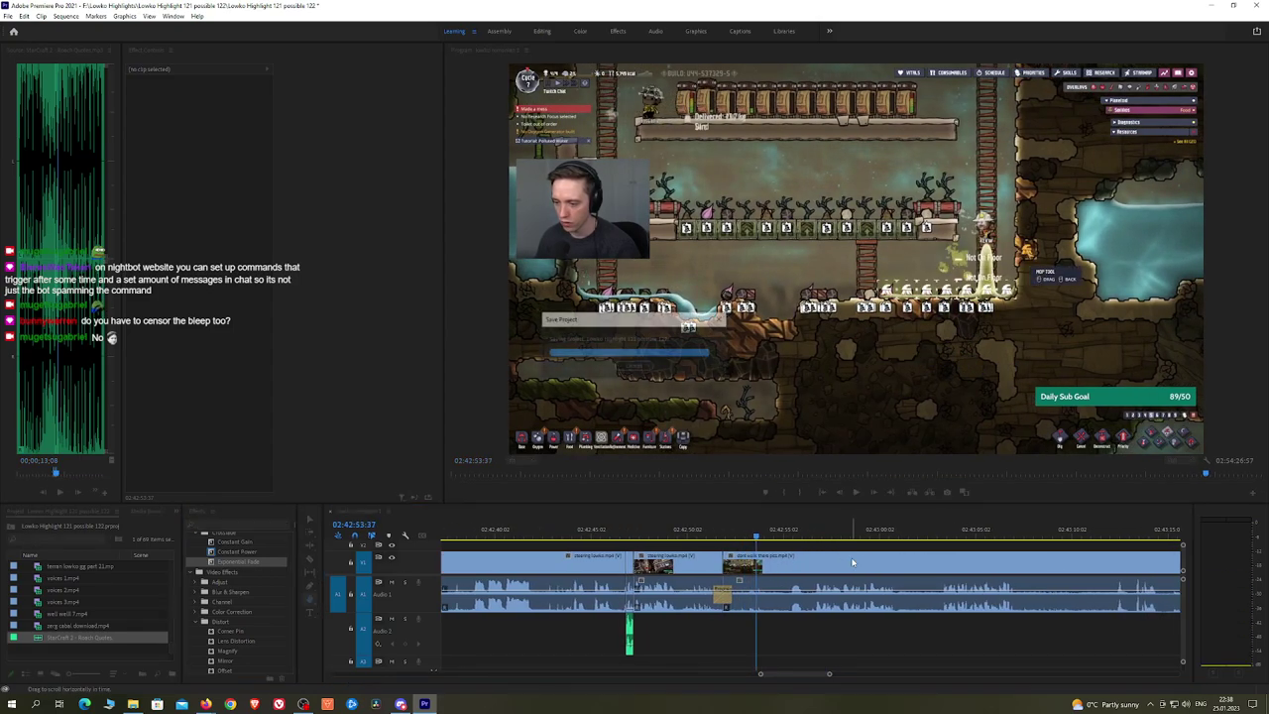
scroll(853, 562, "down", 2)
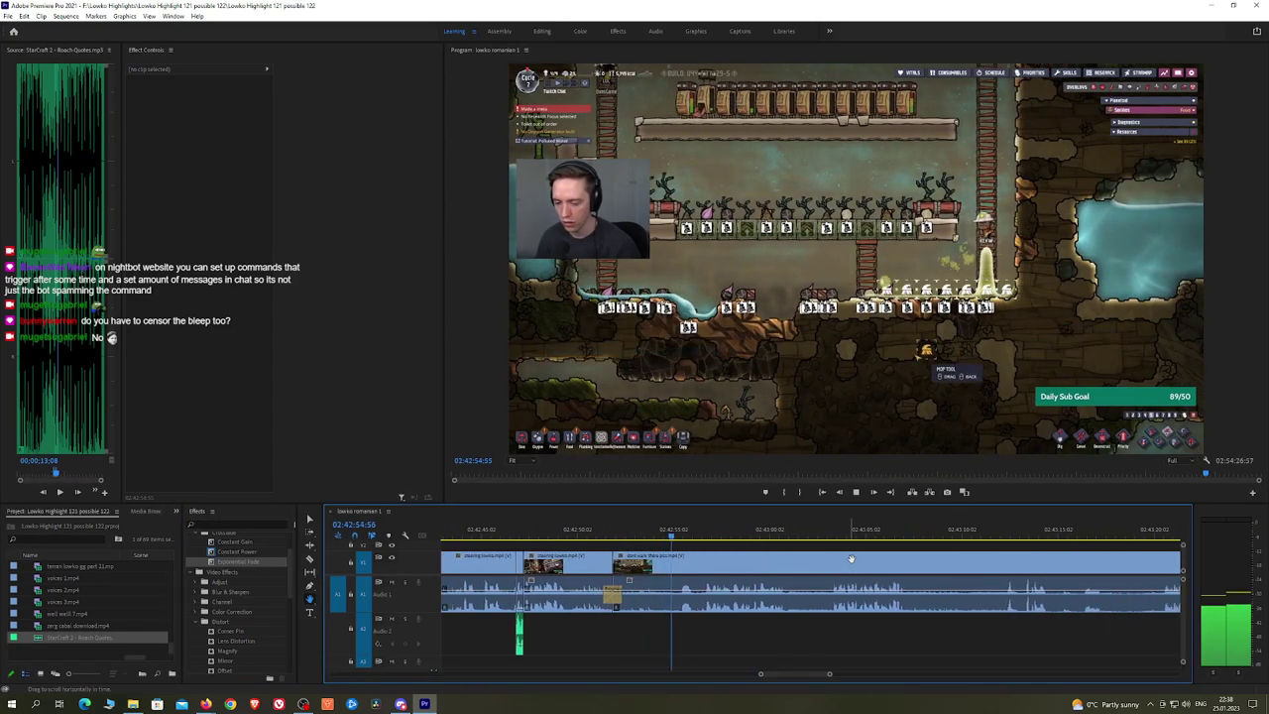
scroll(851, 559, "down", 2)
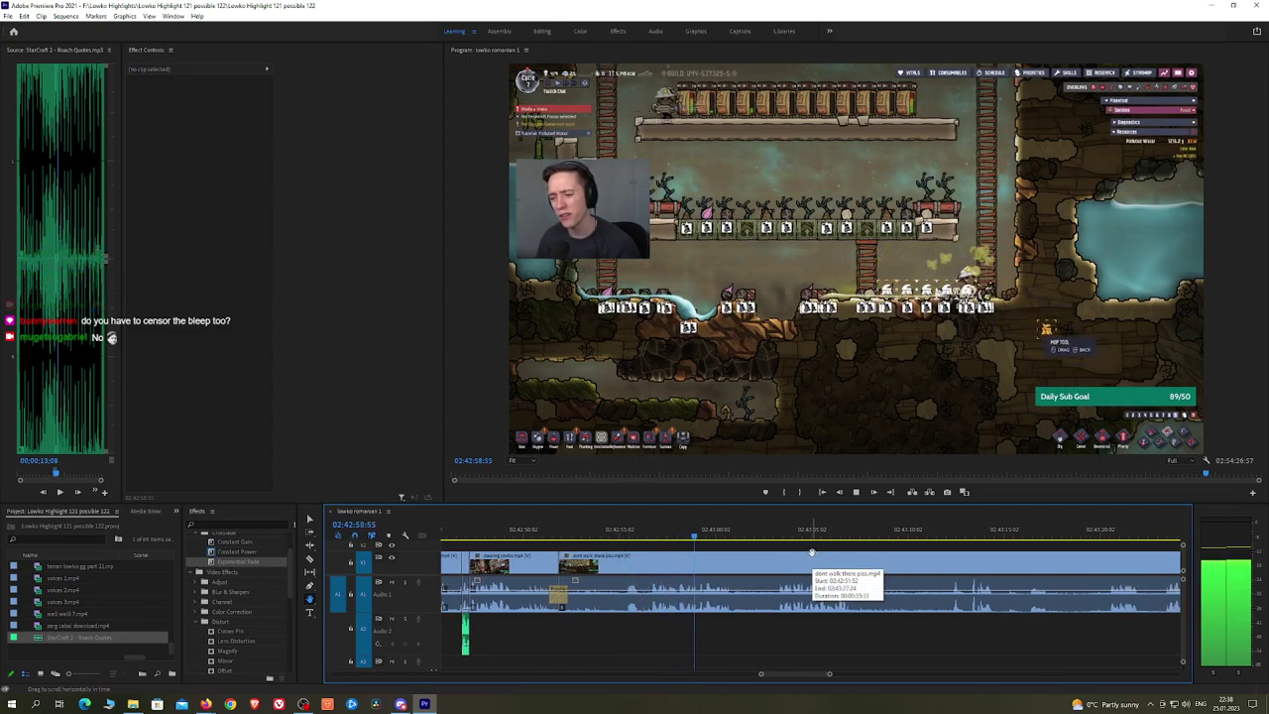
left_click(689, 532)
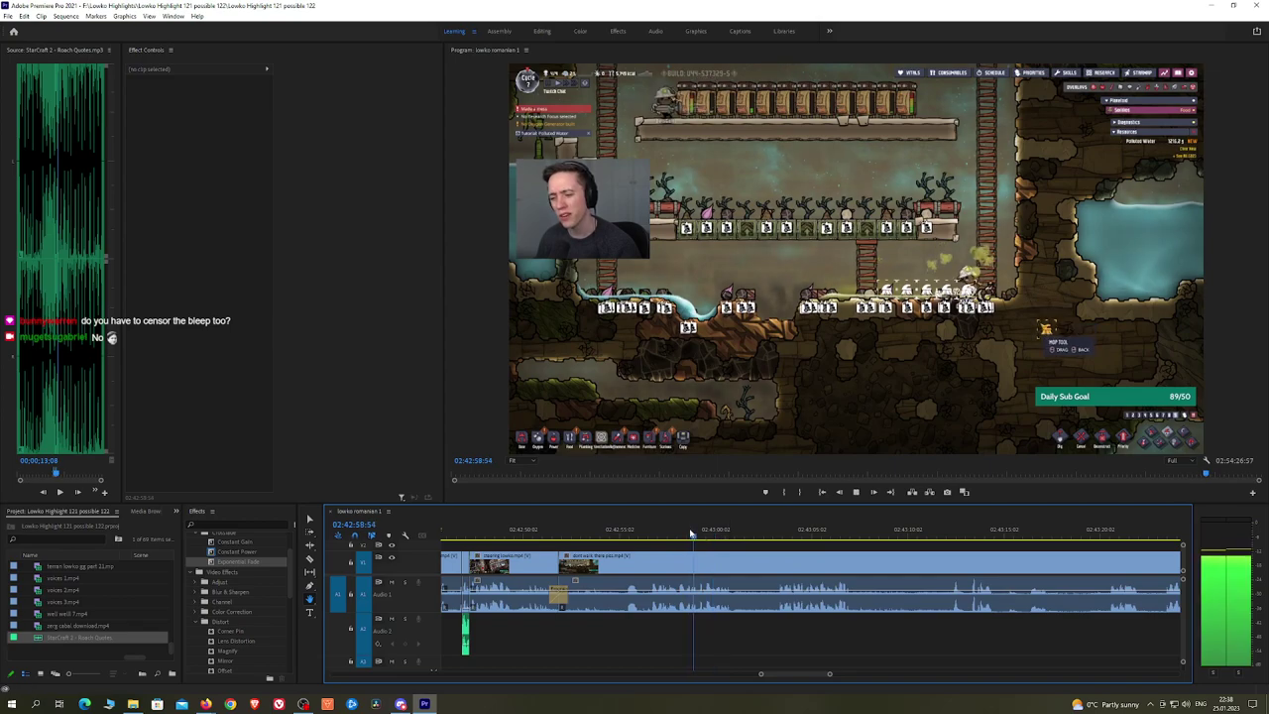
key("space")
scroll(703, 543, "up", 2)
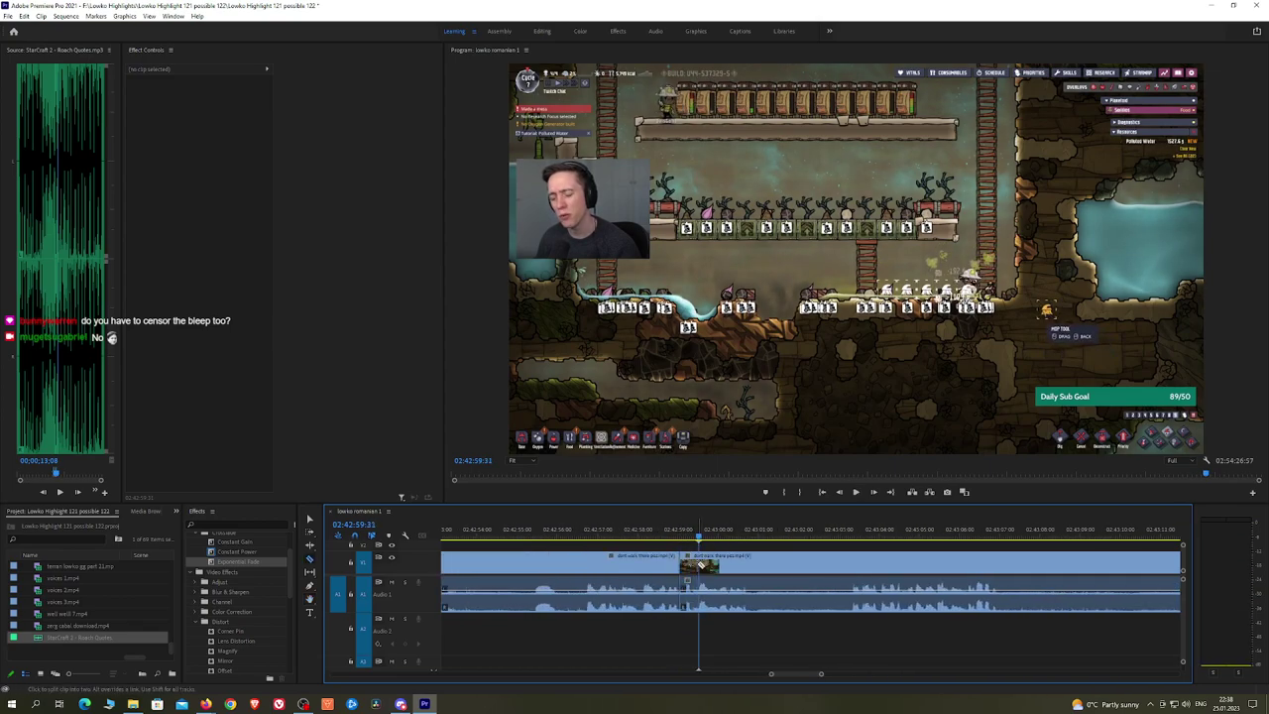
Step: Mute the short clip at -999 dB and add Roach Quotes under it on A2 with adjusted level
left_click_drag(691, 620, 690, 623)
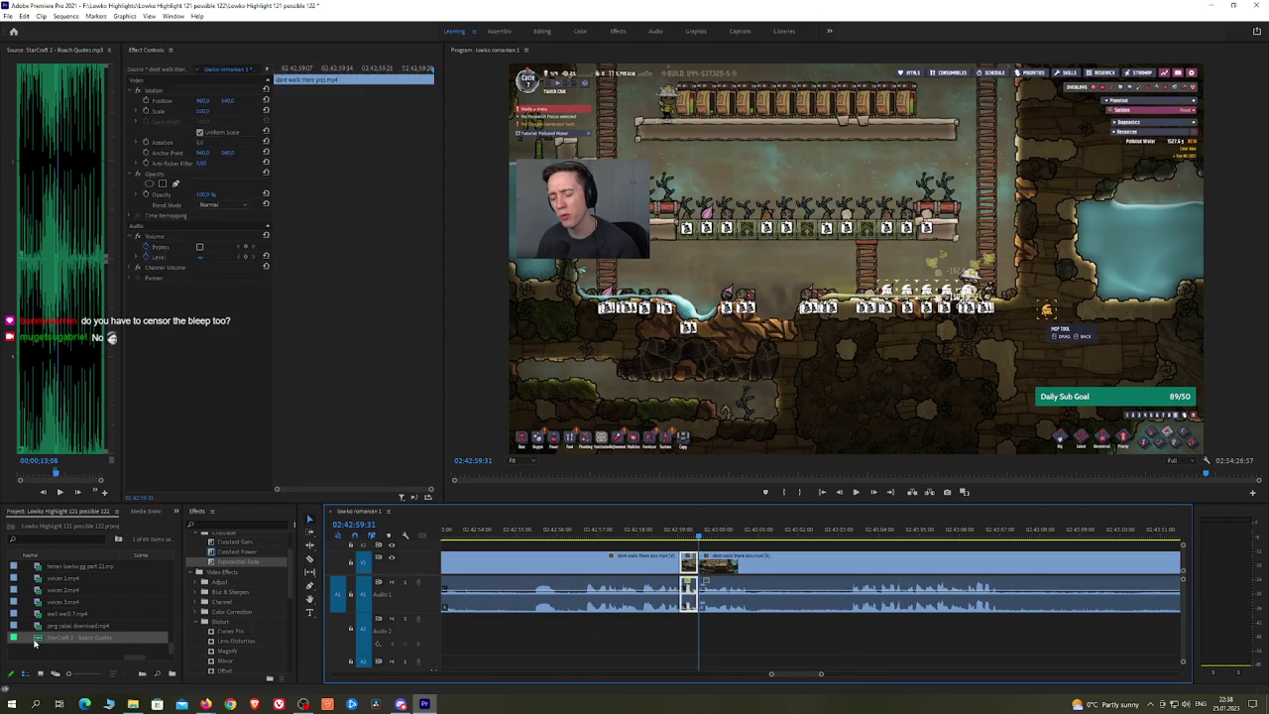
left_click_drag(35, 643, 696, 638)
left_click(209, 110)
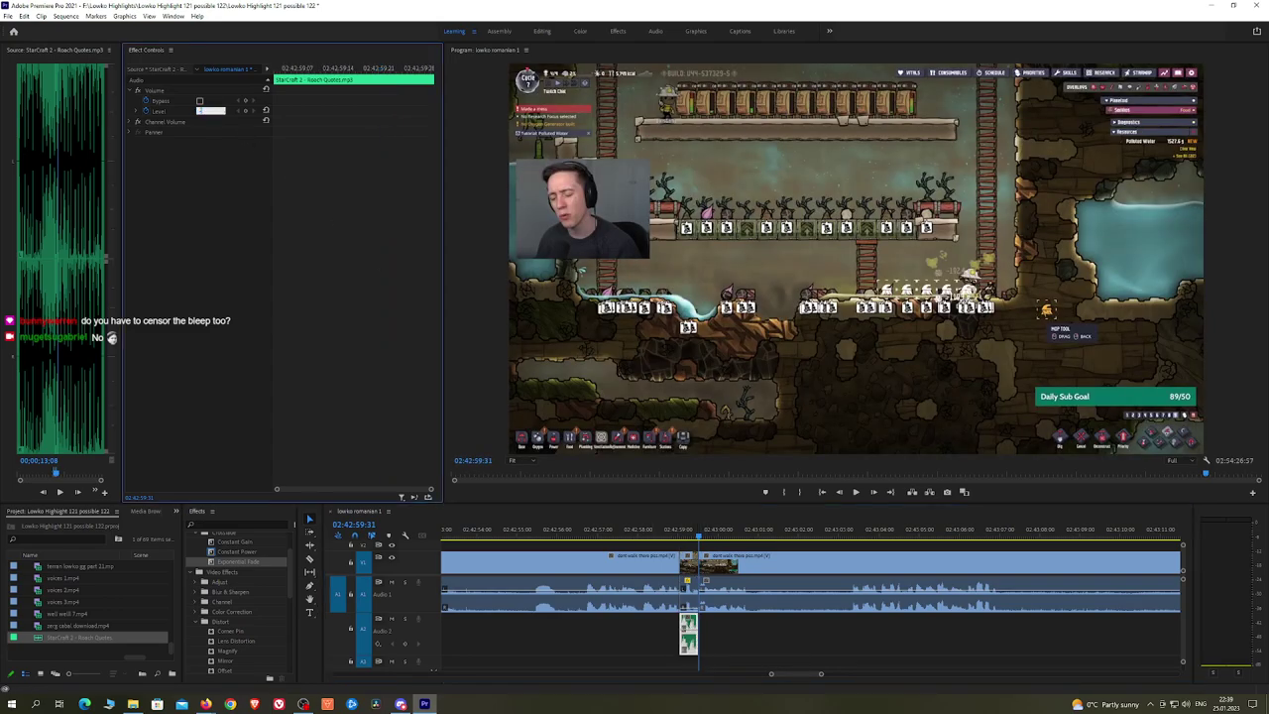
left_click(665, 534)
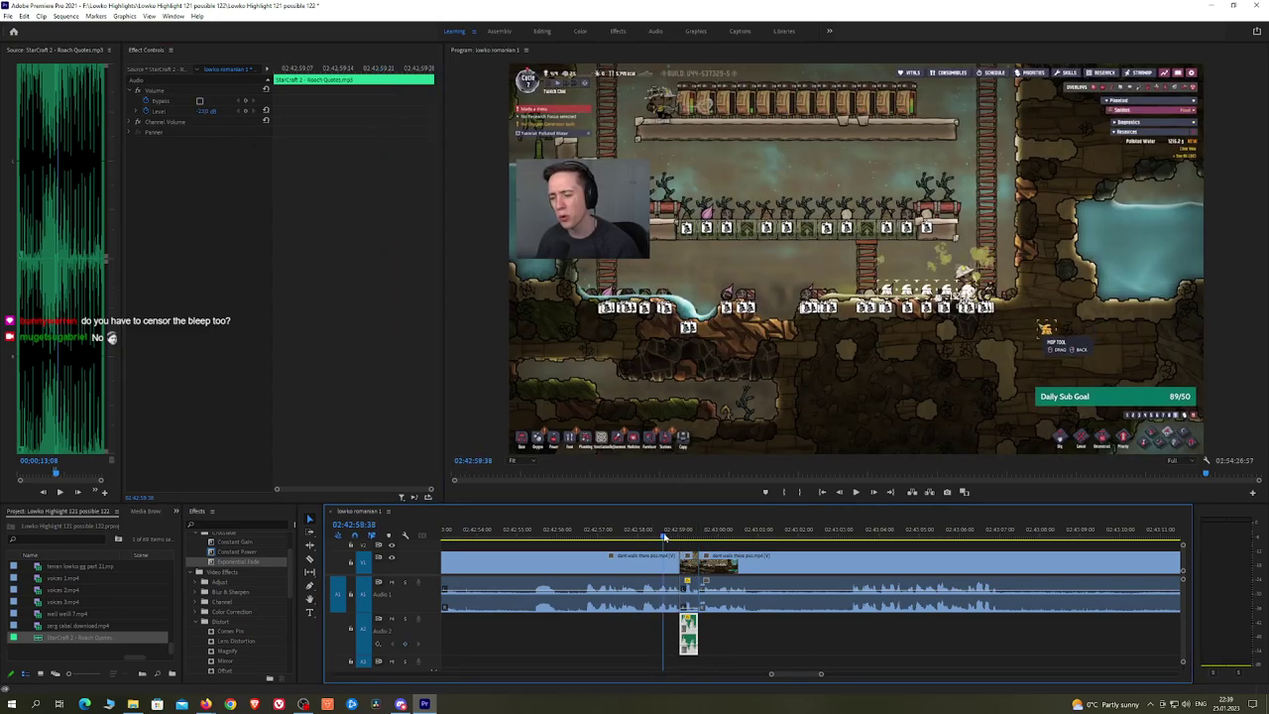
key("space")
left_click(773, 547)
Step: Pan to the later footage and split the clip at the playhead
scroll(839, 547, "down", 3)
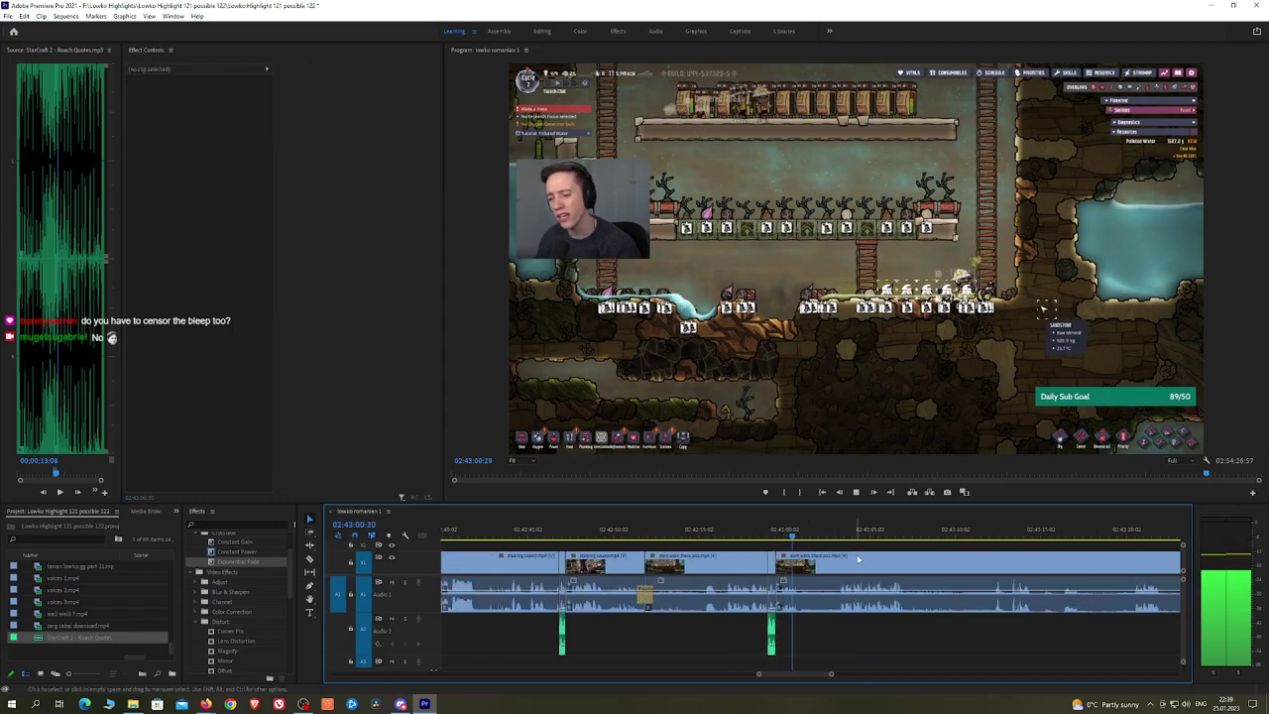
key("h")
left_click_drag(920, 558, 775, 560)
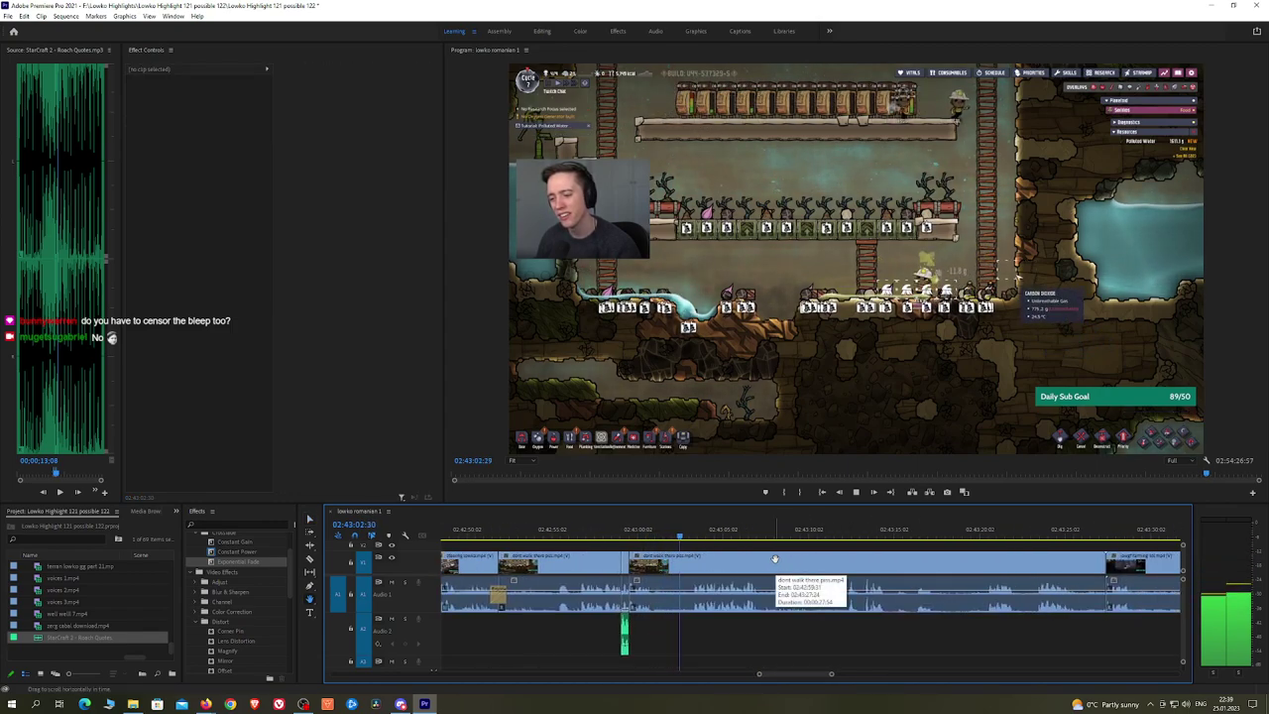
scroll(775, 558, "up", 1)
left_click_drag(814, 564, 741, 560)
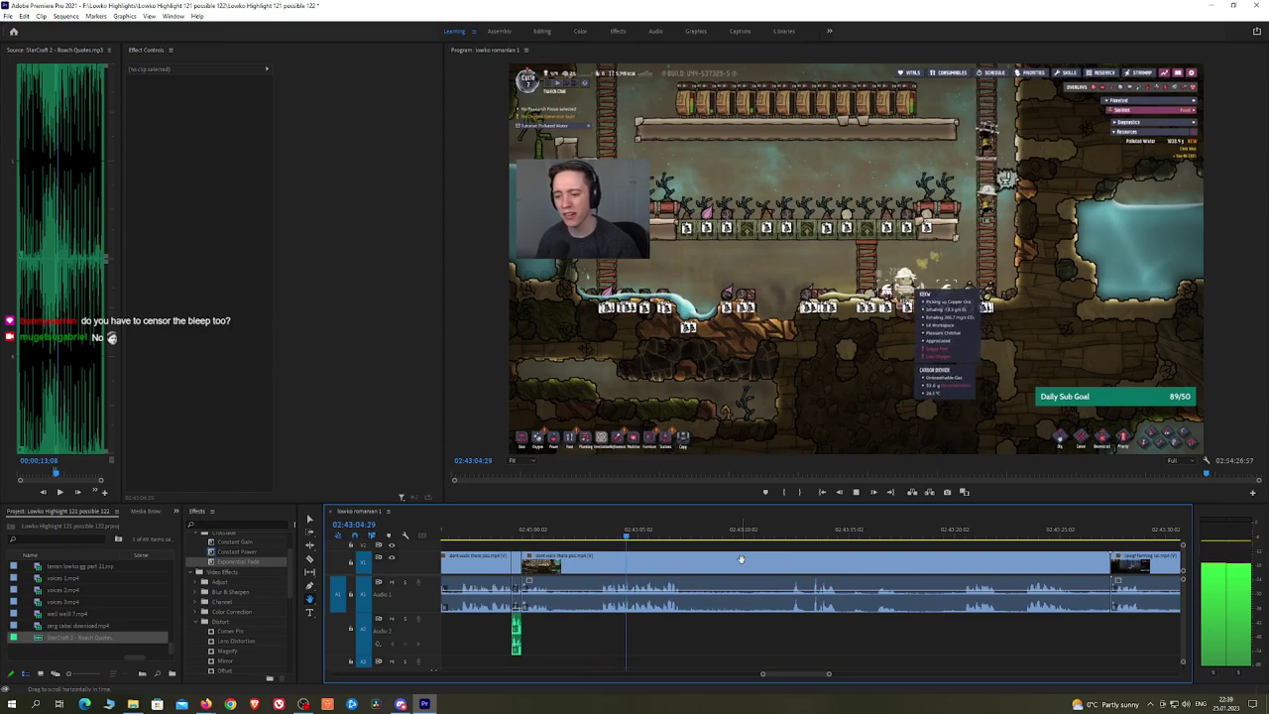
scroll(748, 560, "down", 2)
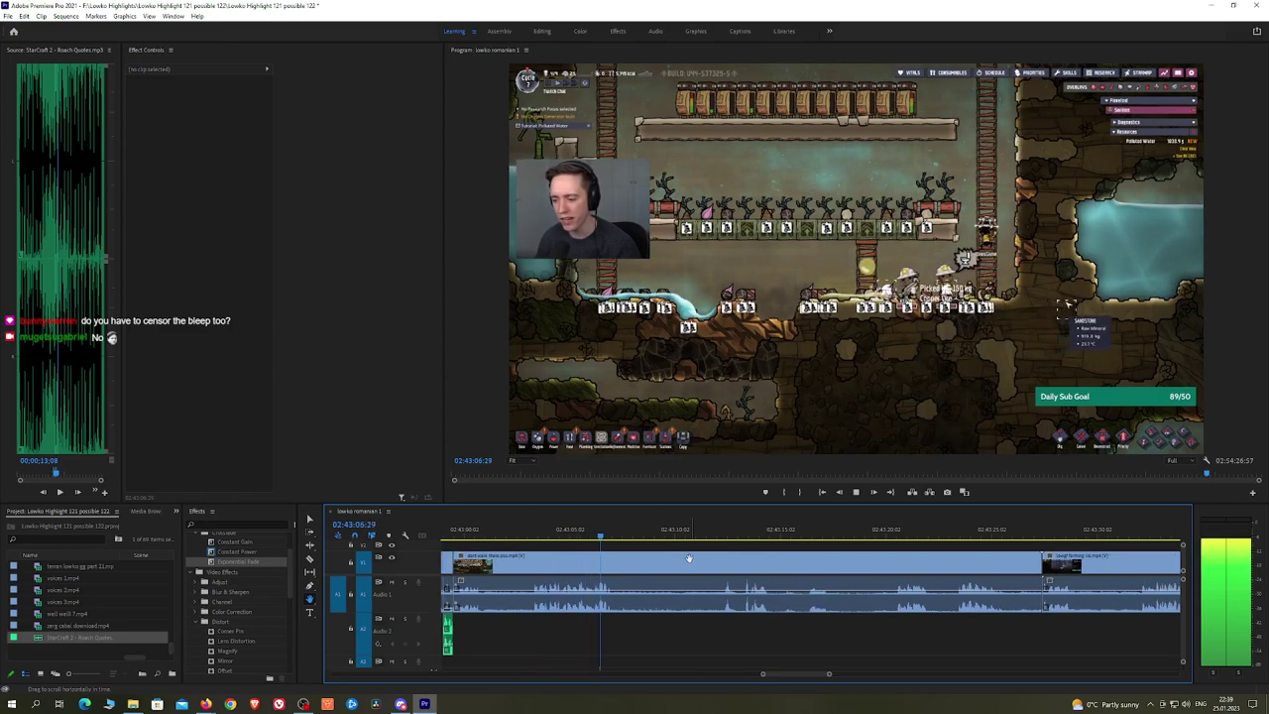
key("space")
key("c")
left_click(622, 563)
key("space")
Step: Ripple-delete the piece after the cut and add a Constant Power crossfade at the audio edit
left_click_drag(687, 530, 719, 529)
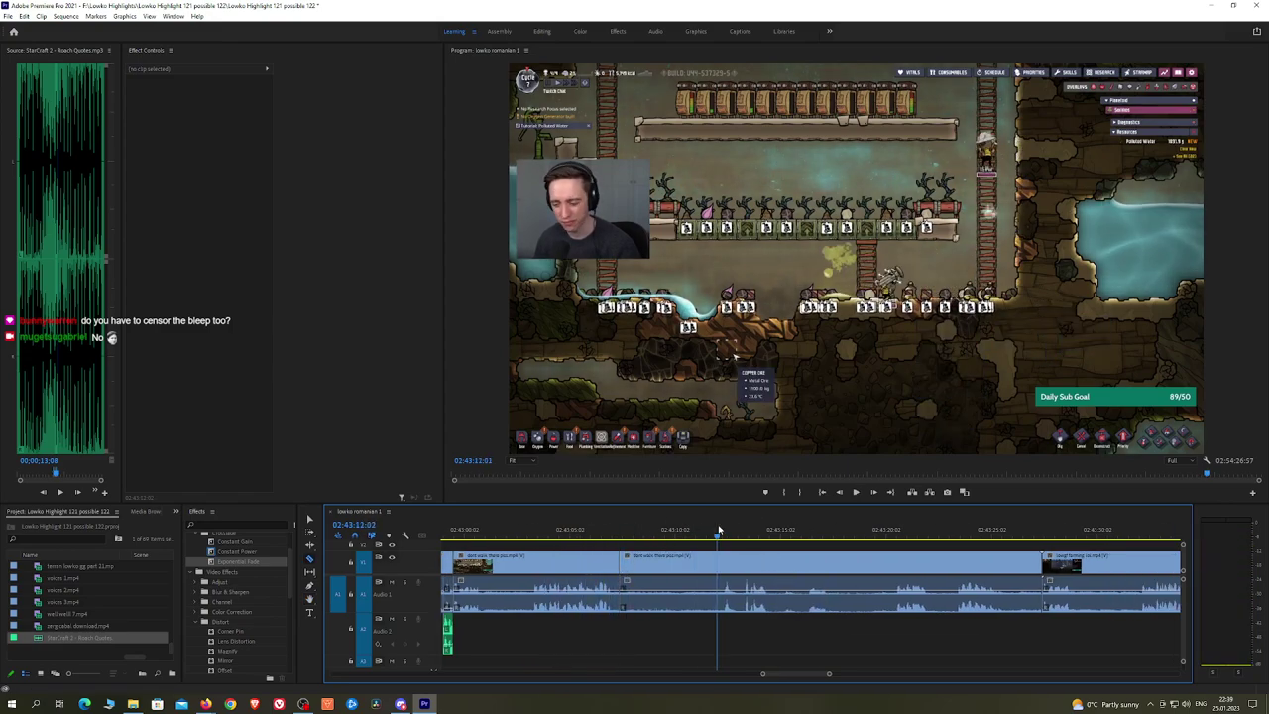
key("v")
left_click(702, 563)
key("shift+Delete")
key("space")
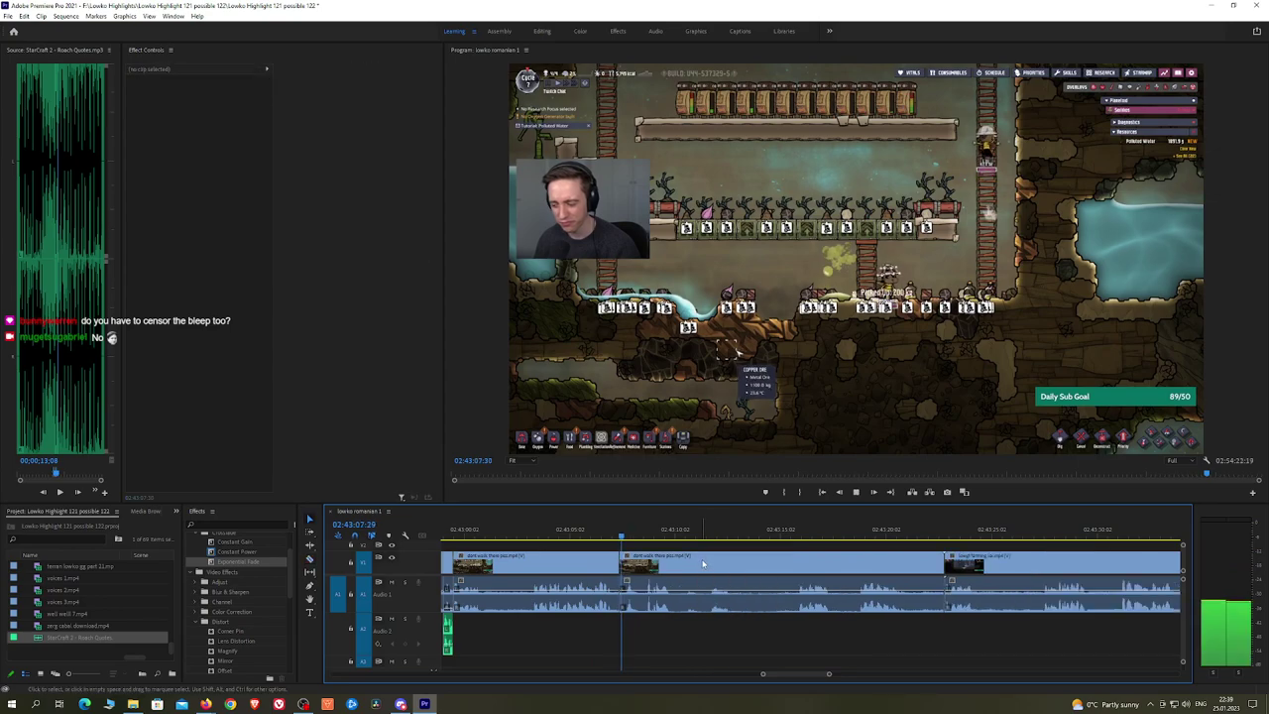
left_click_drag(240, 552, 625, 607)
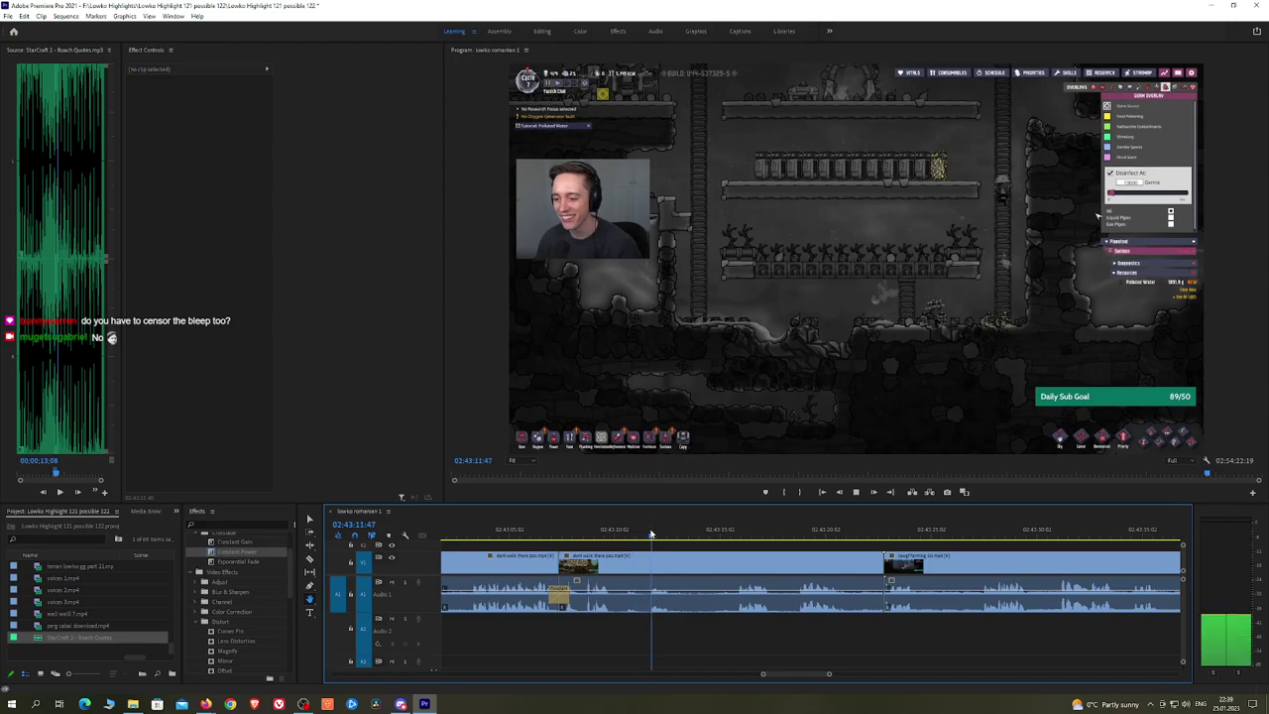
Step: Ripple-trim the clip start to 02:43:15:35 and ripple-delete the short leftover piece
left_click_drag(678, 536, 646, 538)
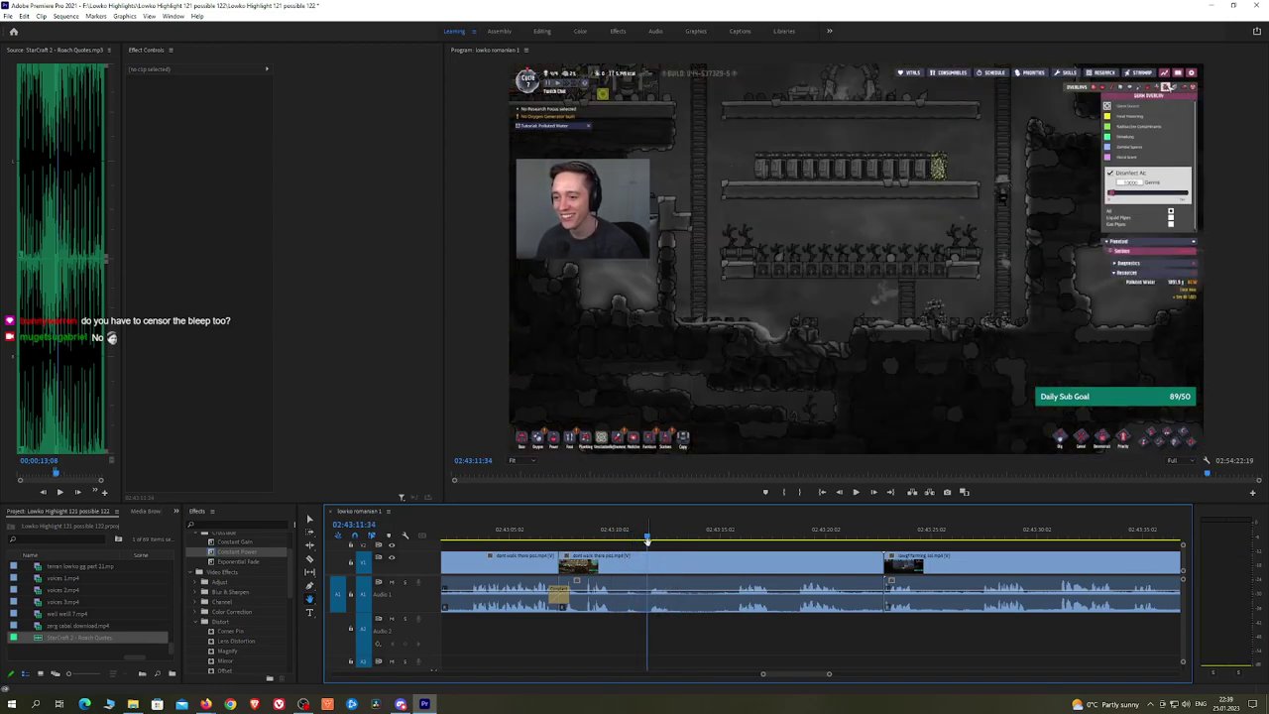
left_click(734, 536)
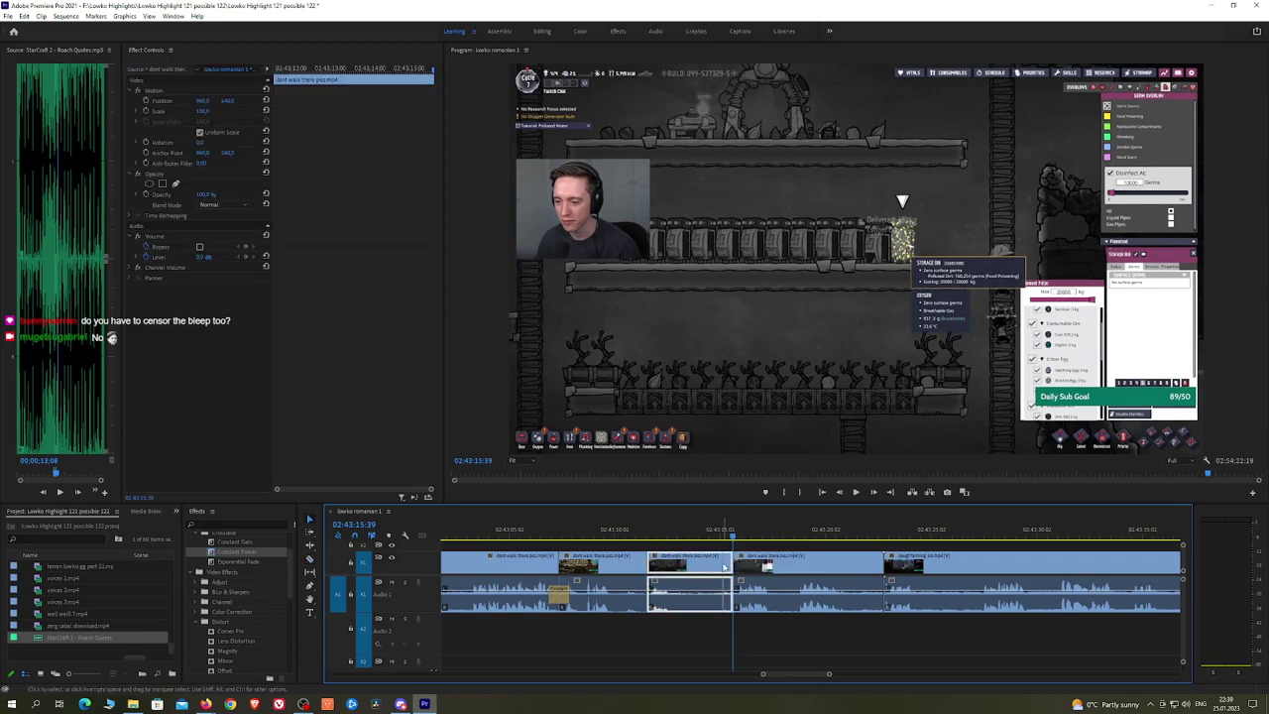
key("q")
key("space")
key("h")
left_click_drag(734, 560, 632, 560)
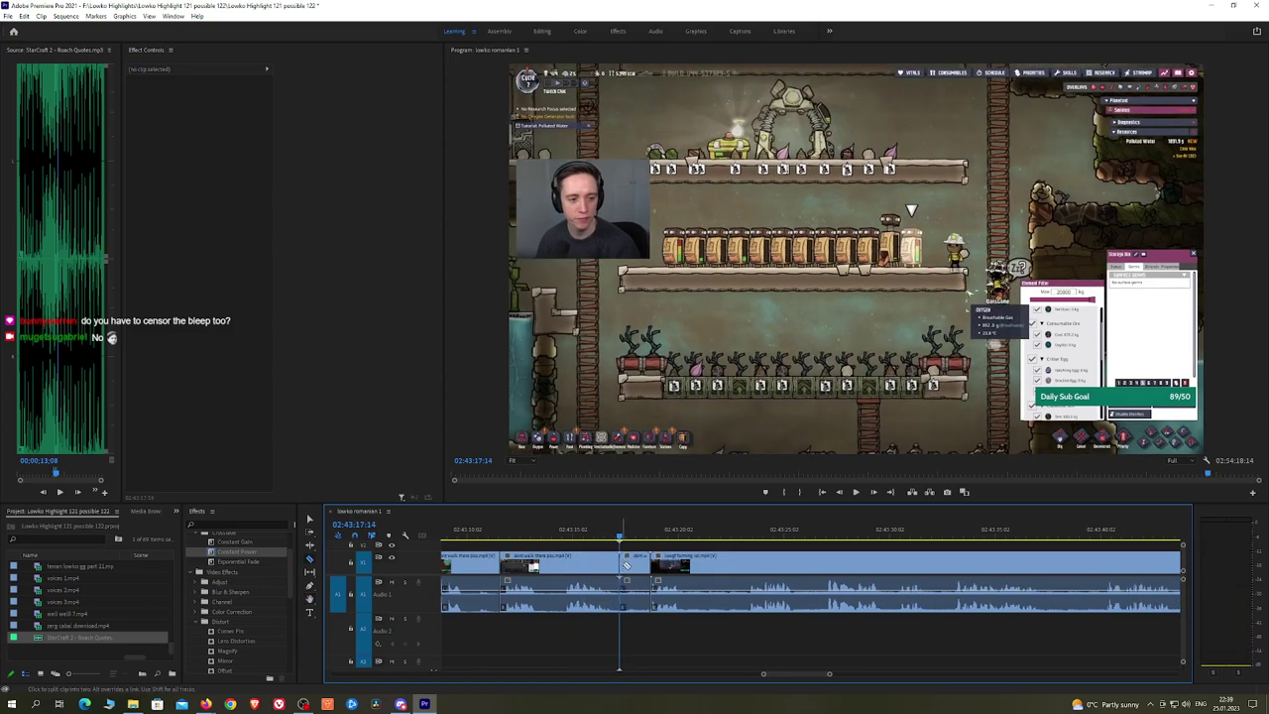
left_click(626, 566)
key("shift+Delete")
key("space")
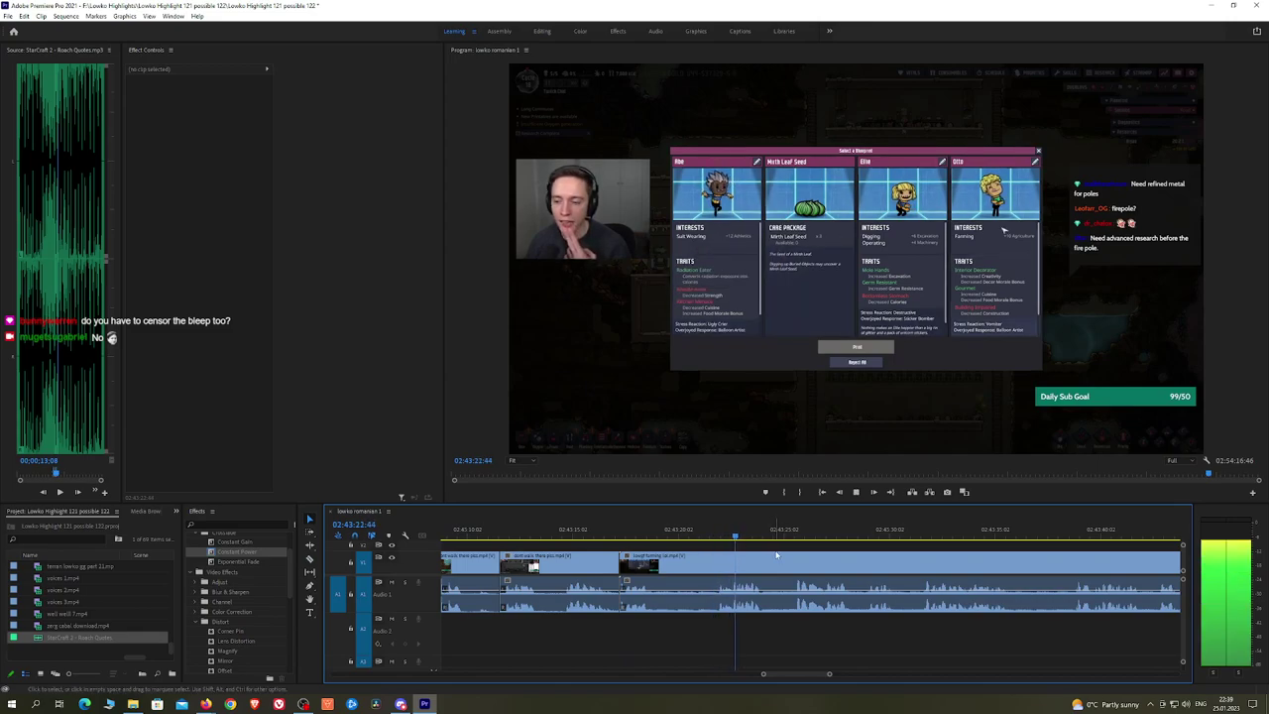
Step: Ripple-delete two more unwanted segments and join the audio with a Constant Power crossfade
key("v")
left_click(695, 563)
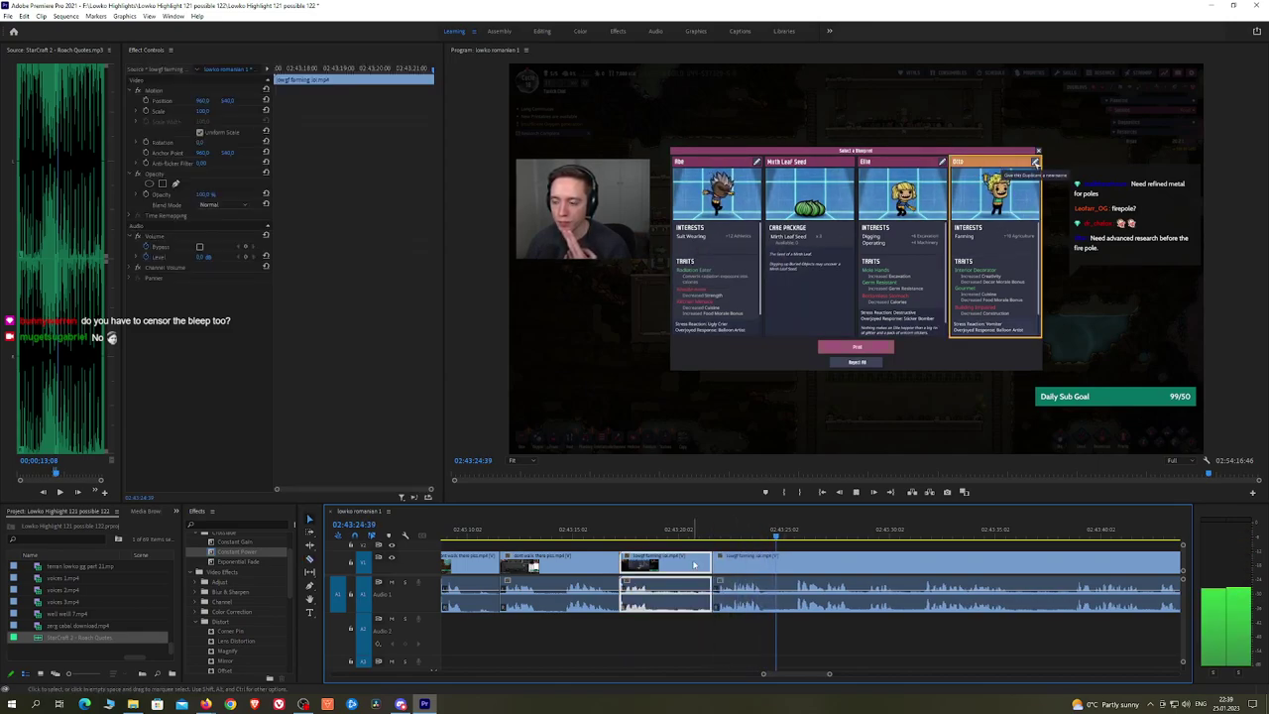
key("shift+Delete")
key("space")
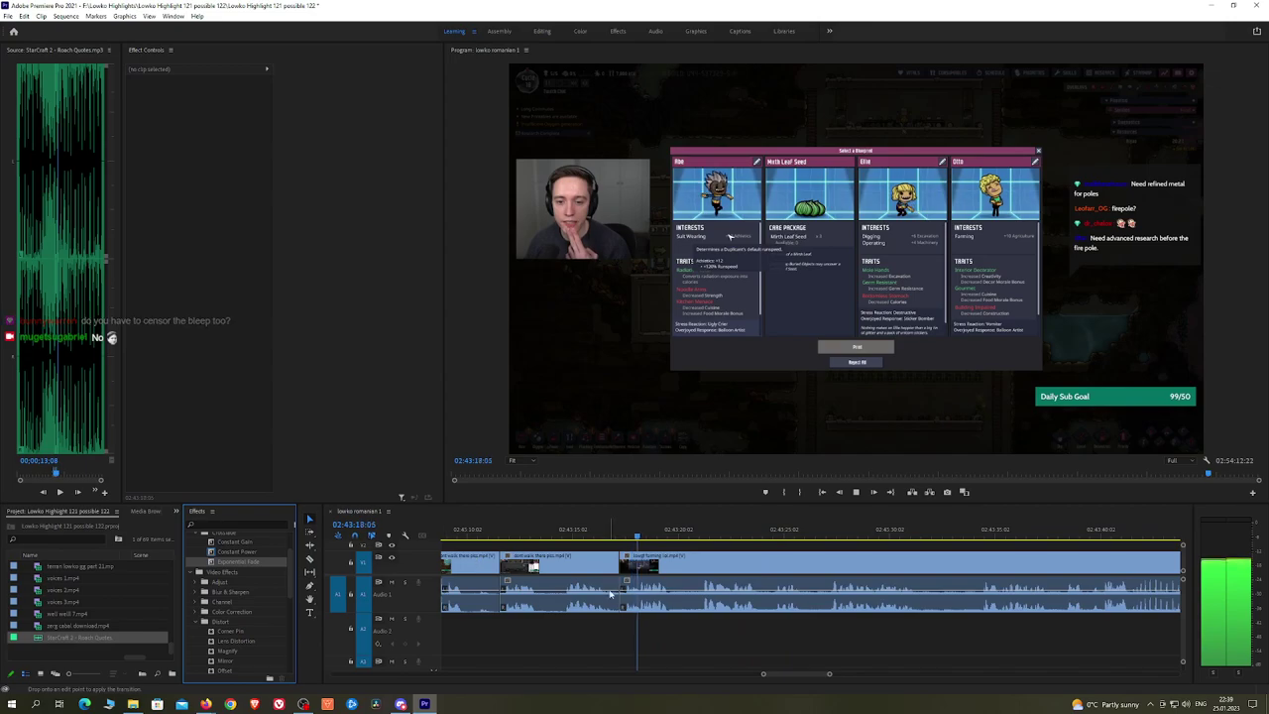
scroll(763, 548, "down", 2)
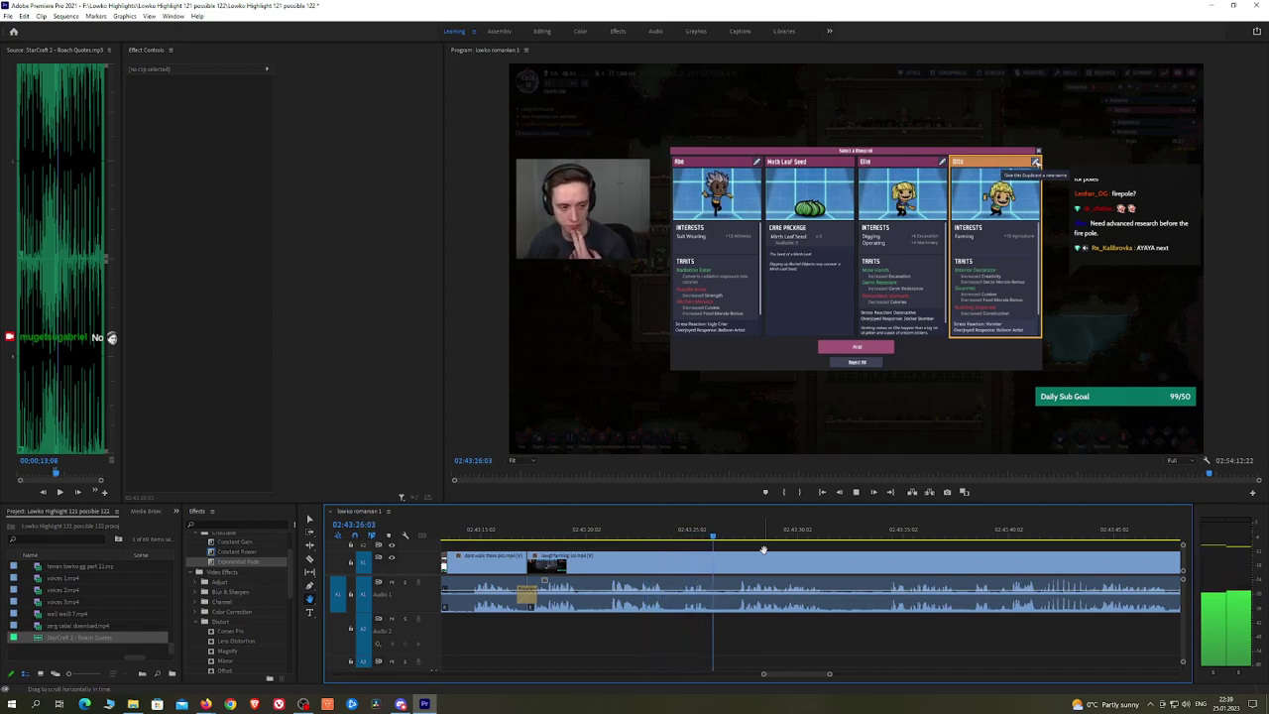
scroll(771, 555, "down", 2)
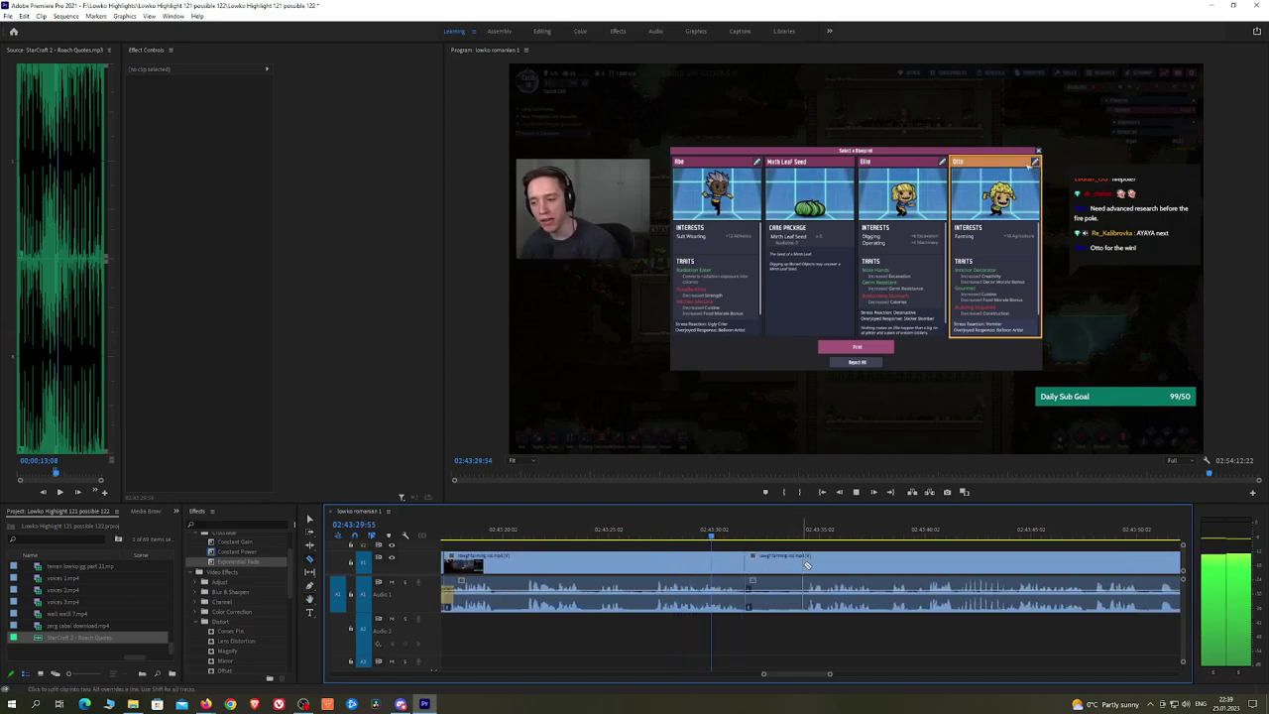
left_click(778, 566)
key("shift+Delete")
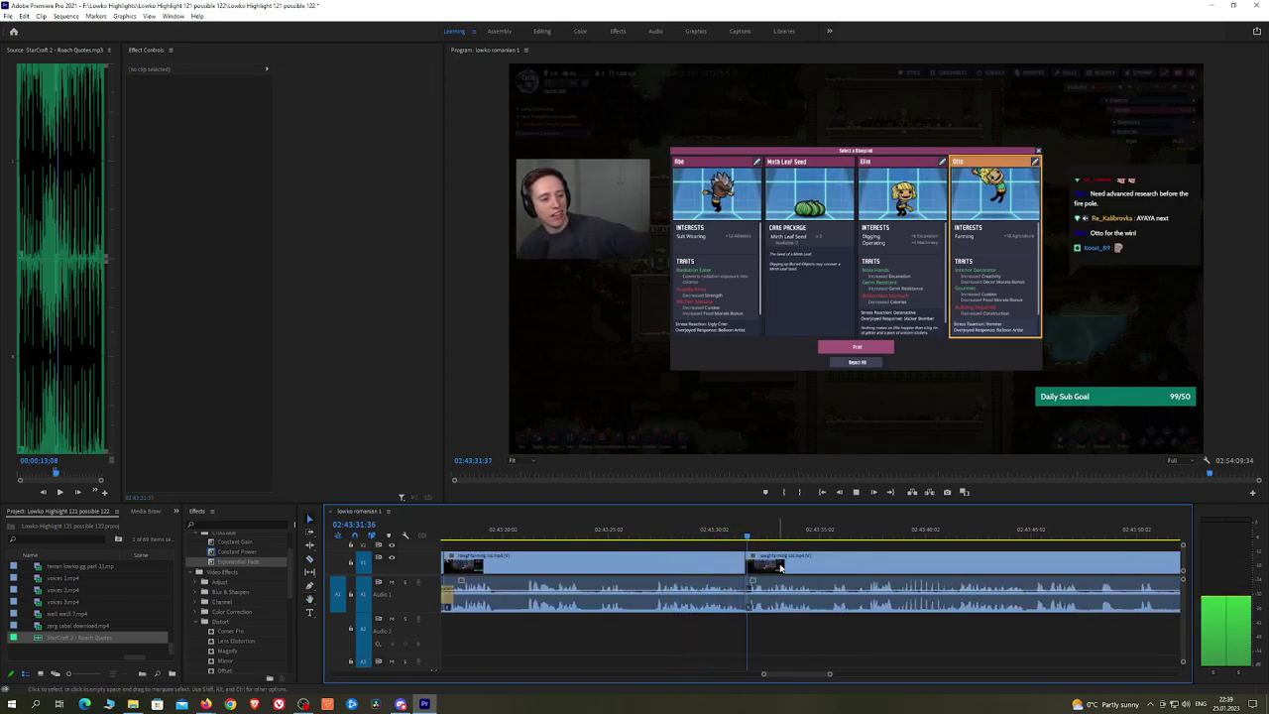
left_click_drag(266, 557, 747, 600)
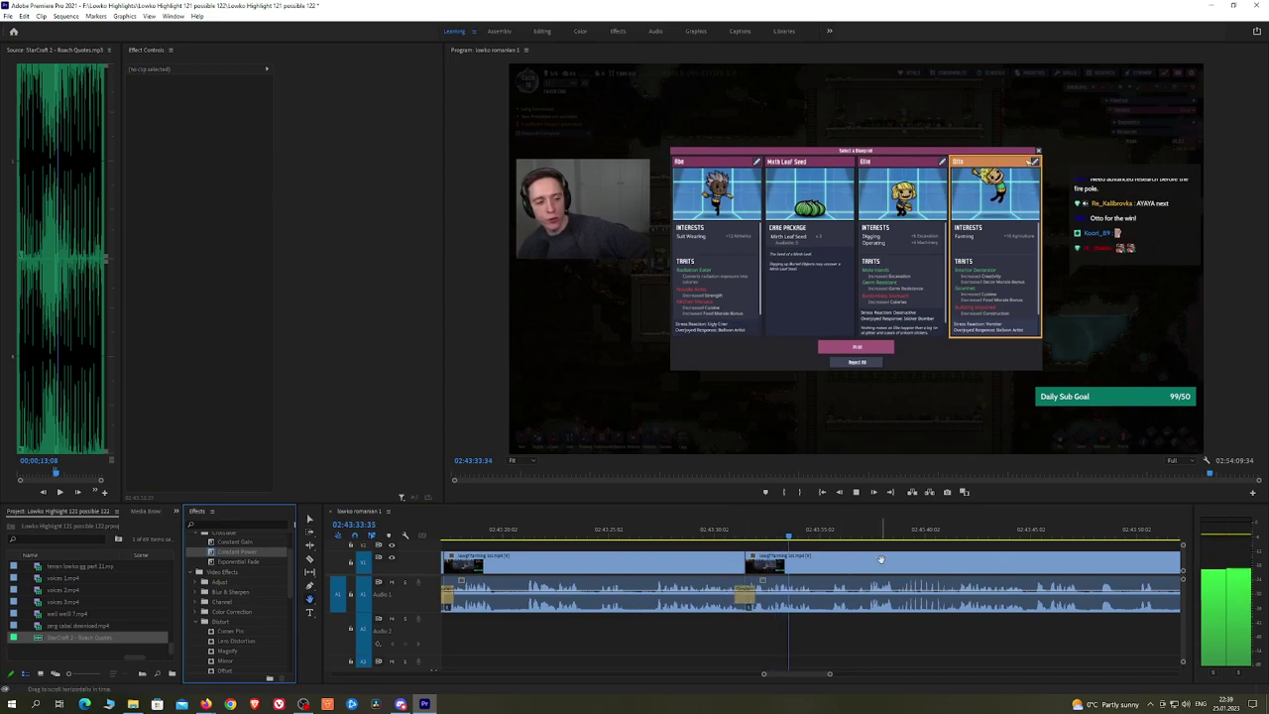
Step: Review the edited stream footage, briefly enlarging the program view
scroll(881, 560, "down", 3)
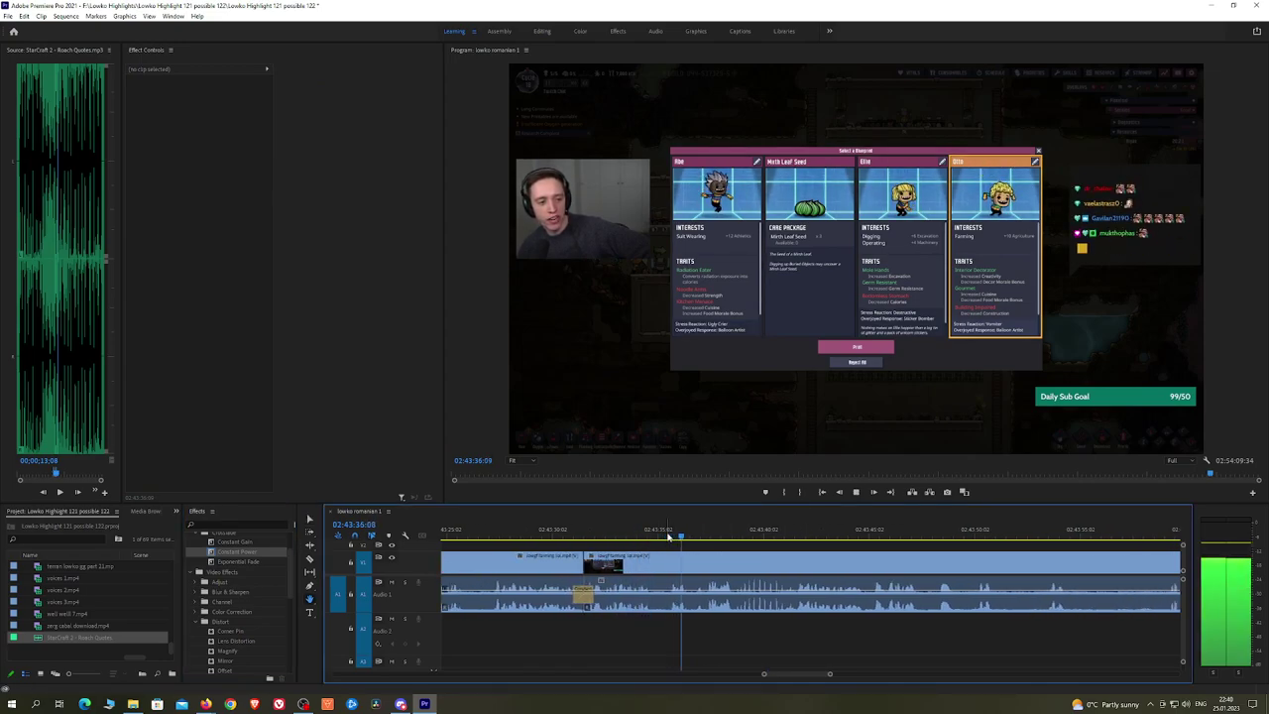
scroll(744, 560, "down", 2)
scroll(743, 560, "down", 2)
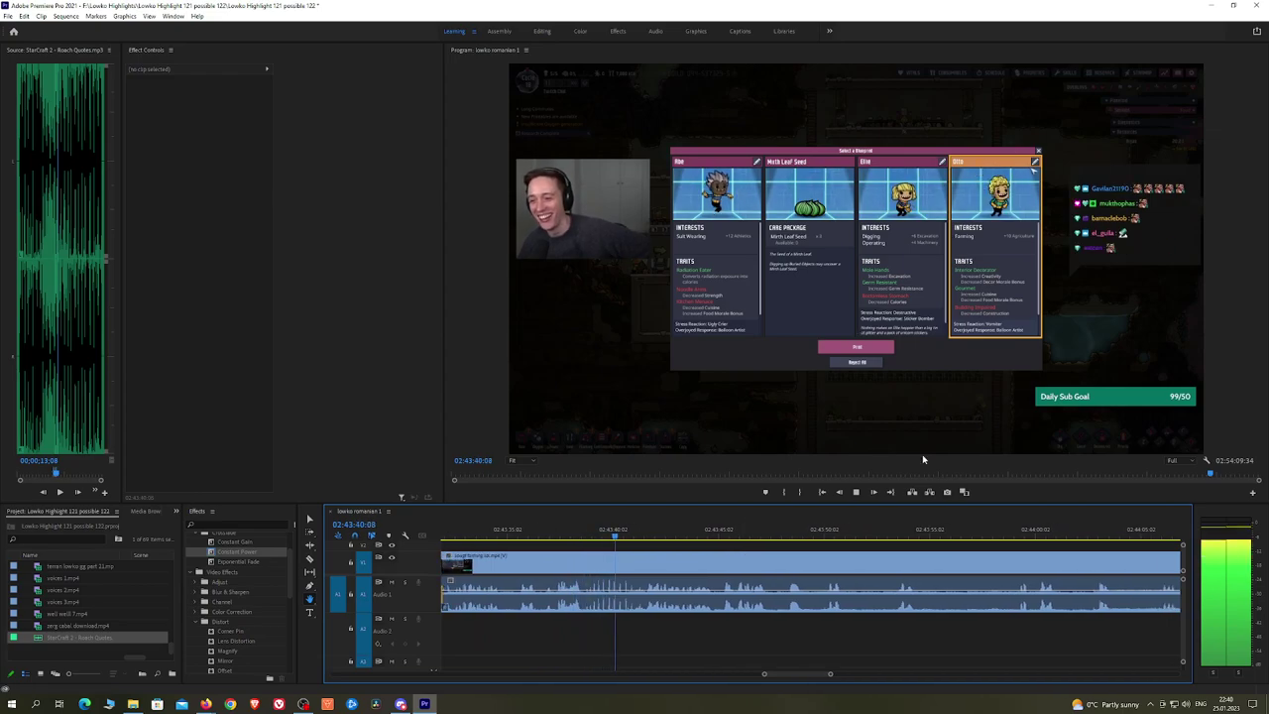
key("grave")
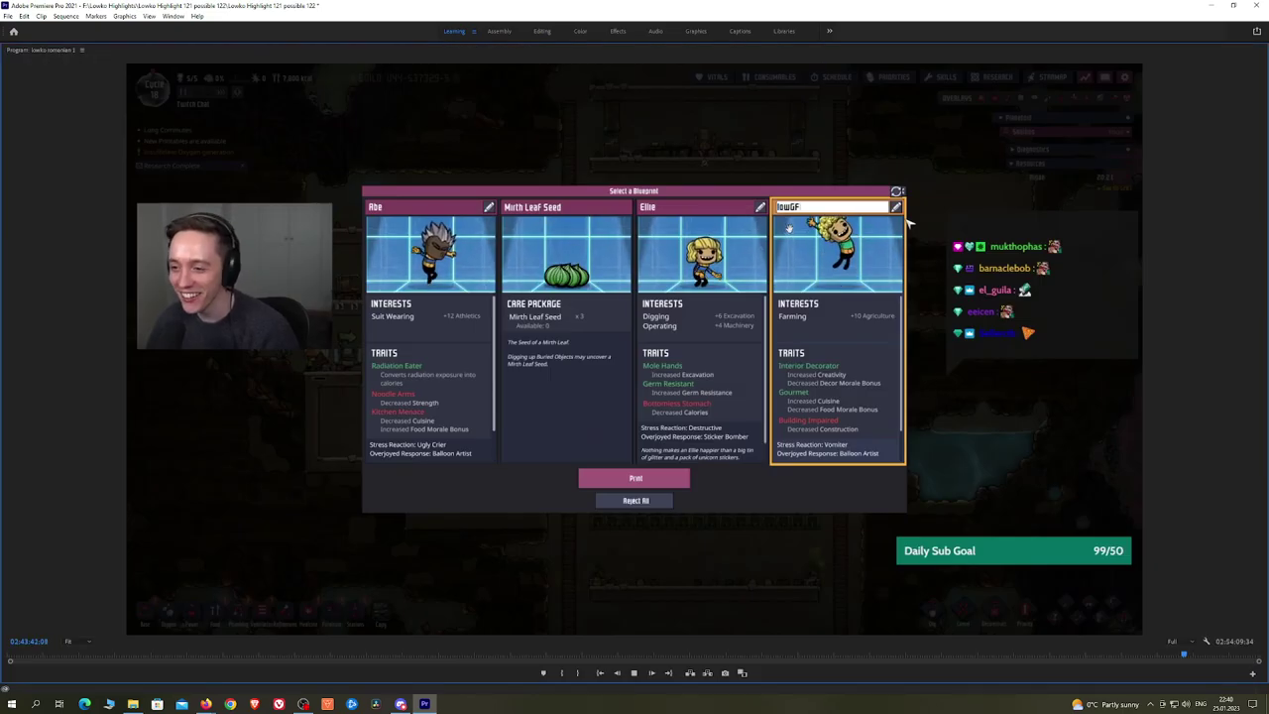
key("grave")
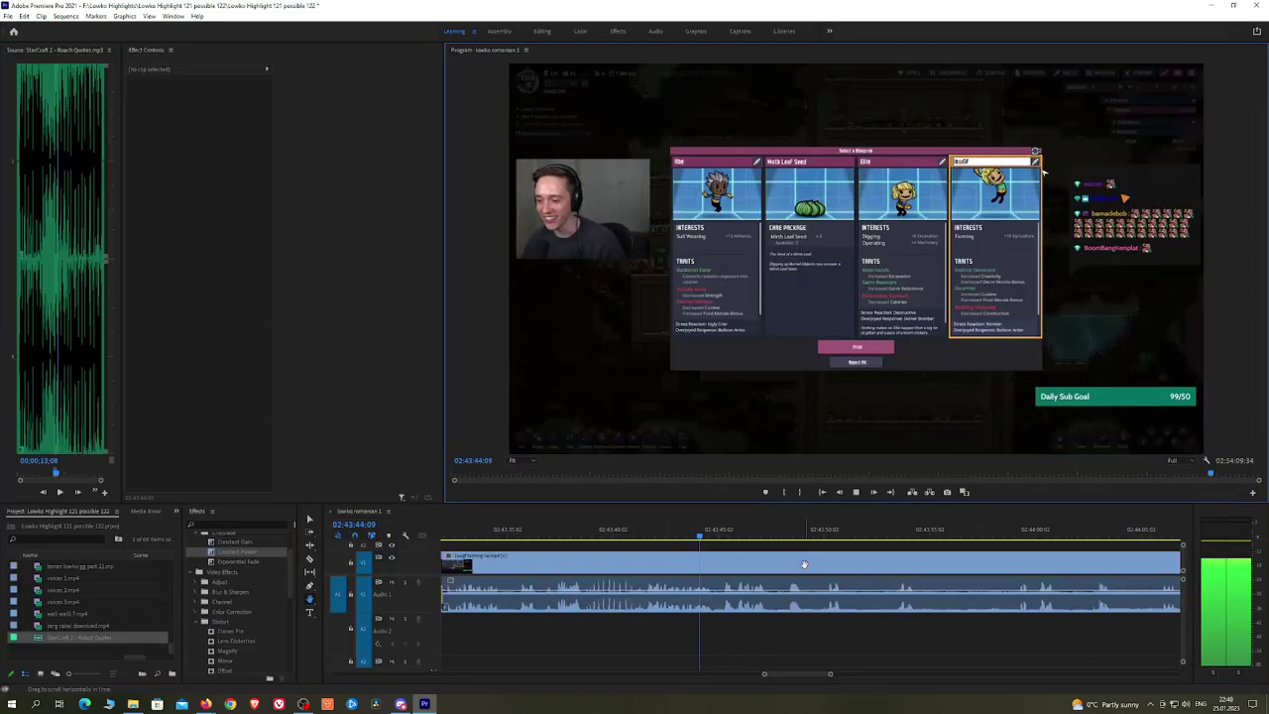
scroll(805, 555, "down", 2)
scroll(772, 559, "down", 2)
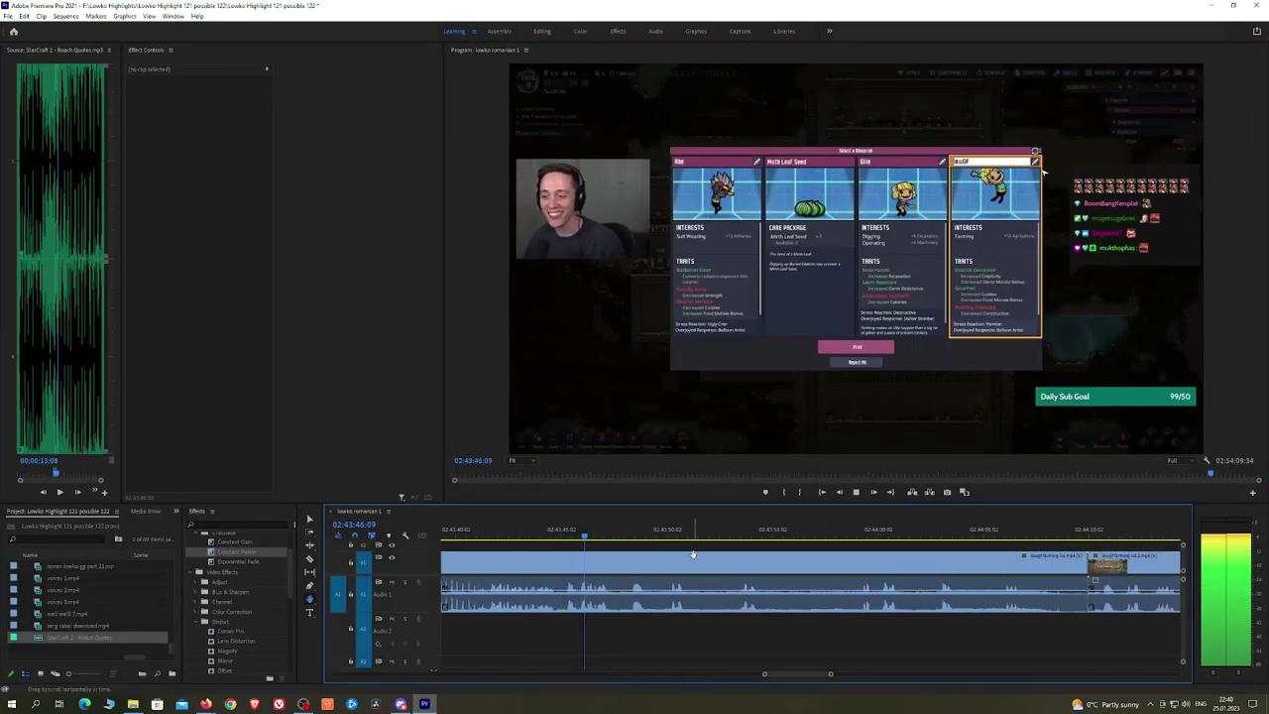
Step: Split the footage at four points and ripple-delete the two dull pieces between them
left_click(616, 570)
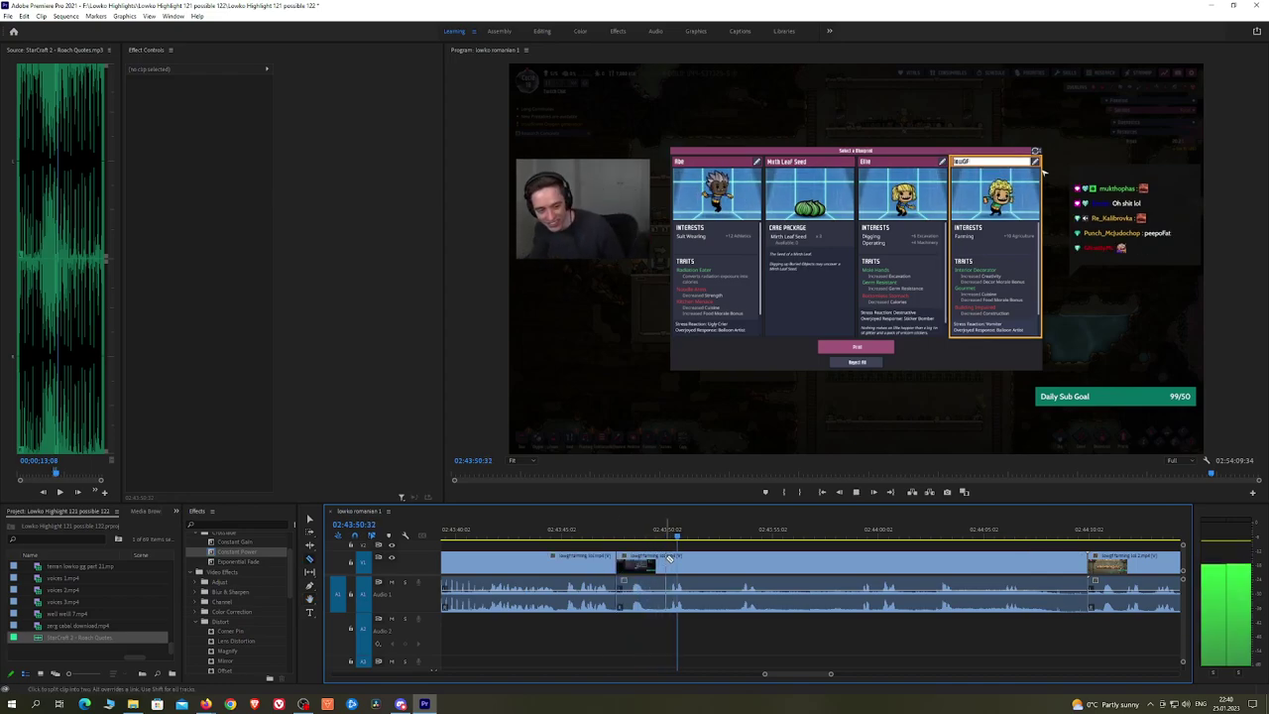
left_click(666, 561)
left_click(689, 562)
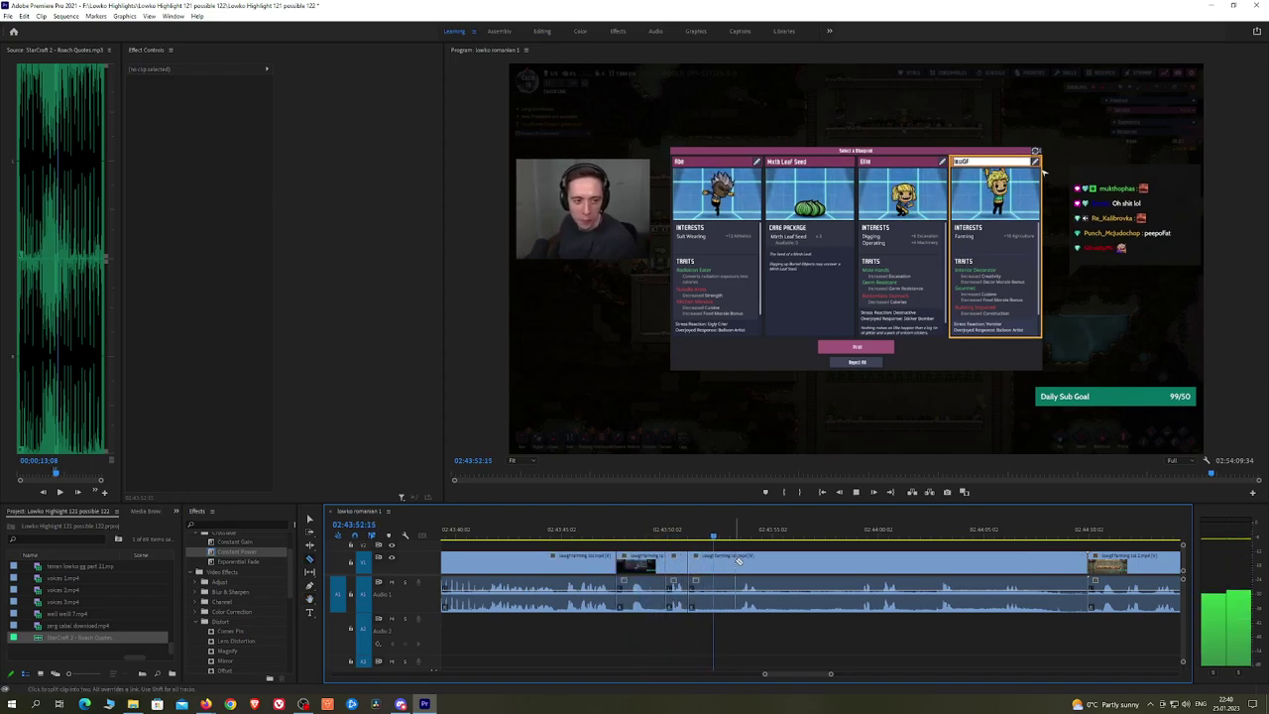
left_click(735, 562)
key("v")
left_click(710, 565)
key("shift+Delete")
left_click(638, 564)
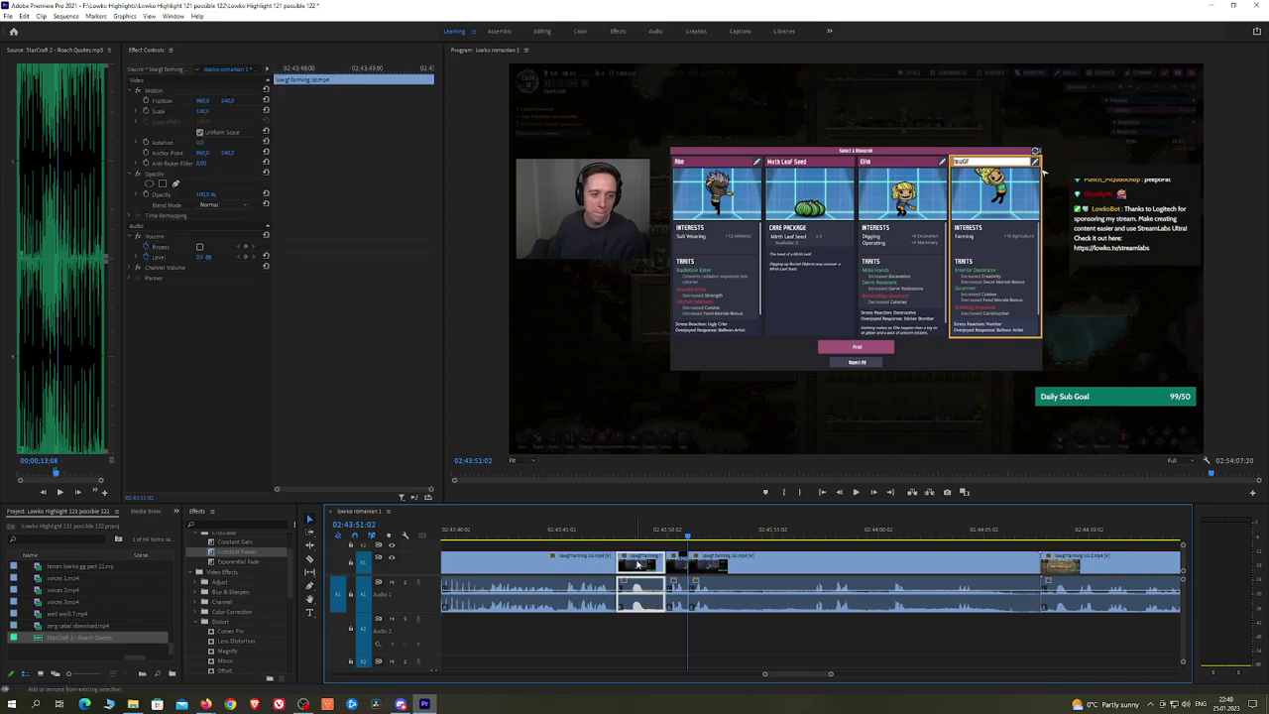
key("shift+Delete")
Step: Add Constant Power crossfades at the new audio cuts and replay the join to check them
left_click_drag(237, 553, 615, 595)
key("space")
left_click(611, 527)
key("space")
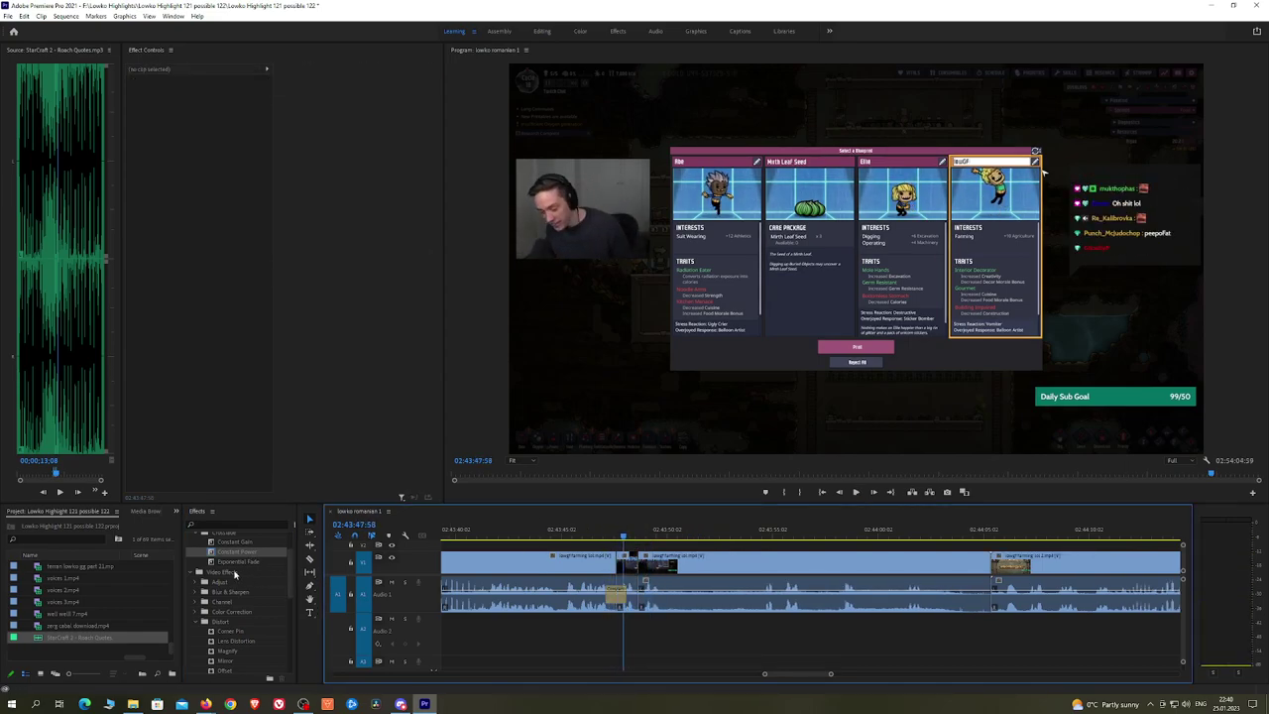
left_click(616, 595)
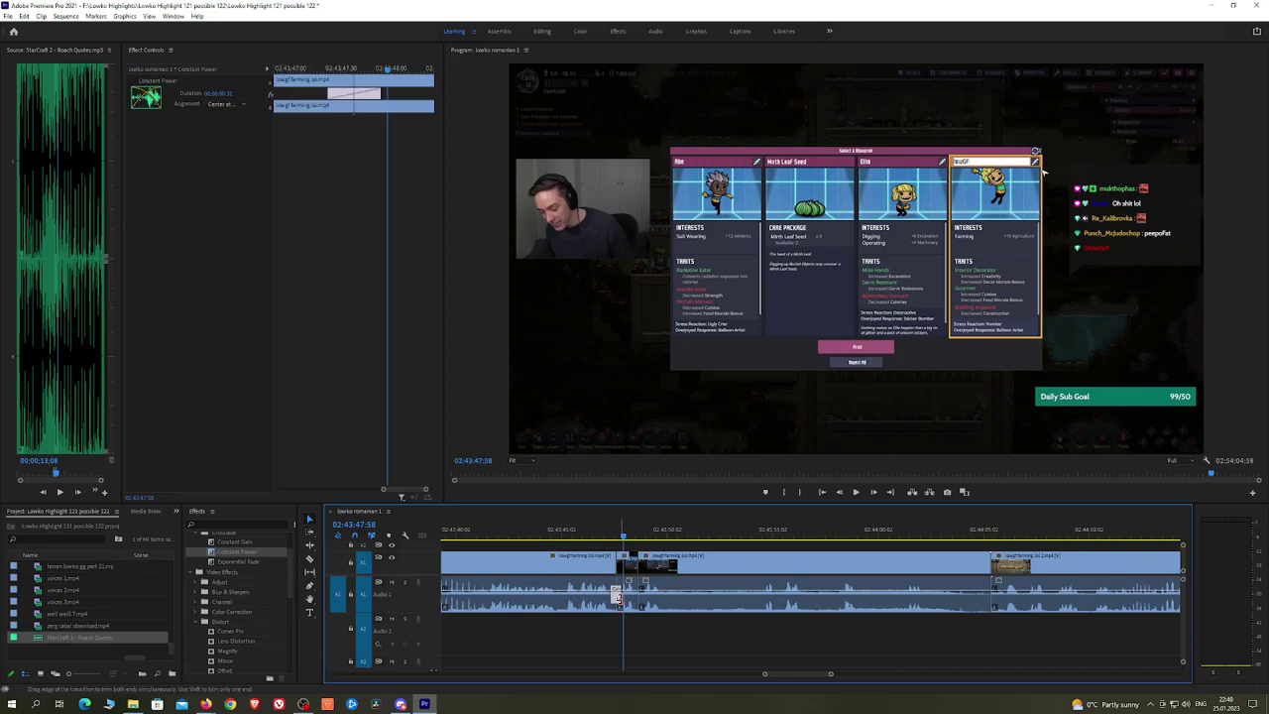
left_click_drag(241, 561, 646, 595)
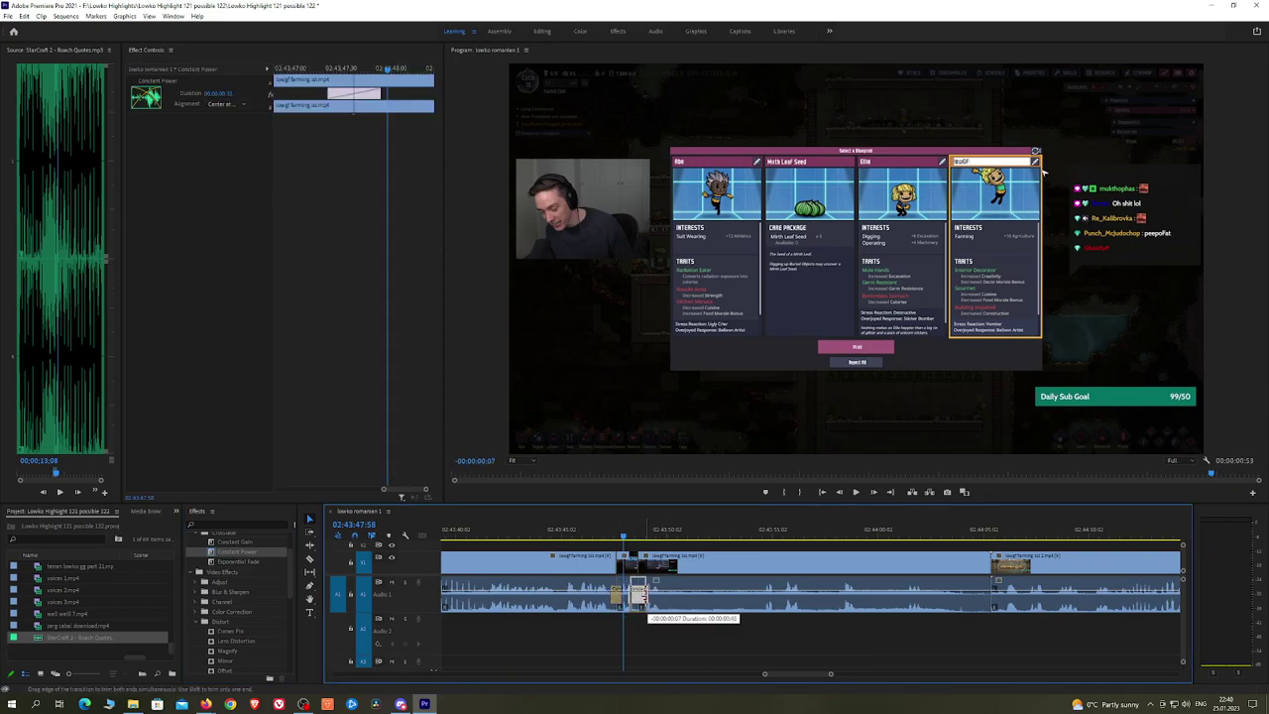
key("space")
Step: Cut out another unwanted section and a short leftover clip, crossfading each new audio join with Constant Power
scroll(712, 542, "down", 1)
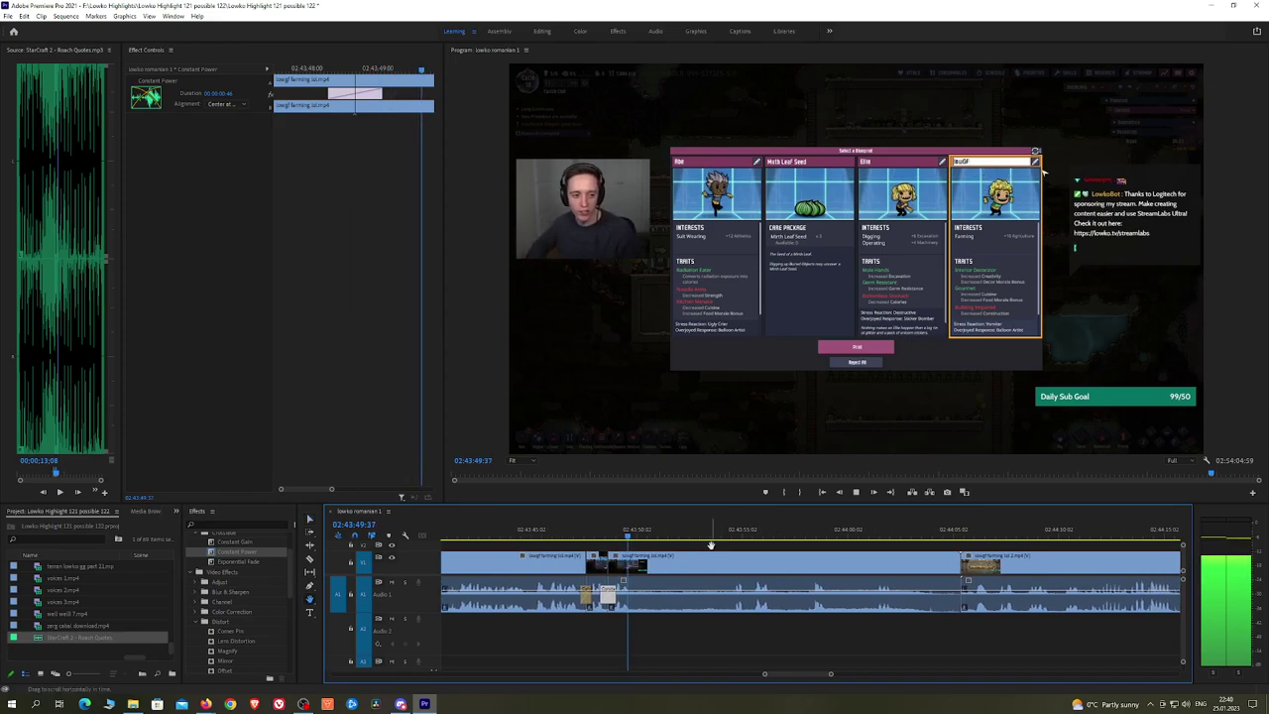
key("space")
key("ctrl+k")
left_click(732, 535)
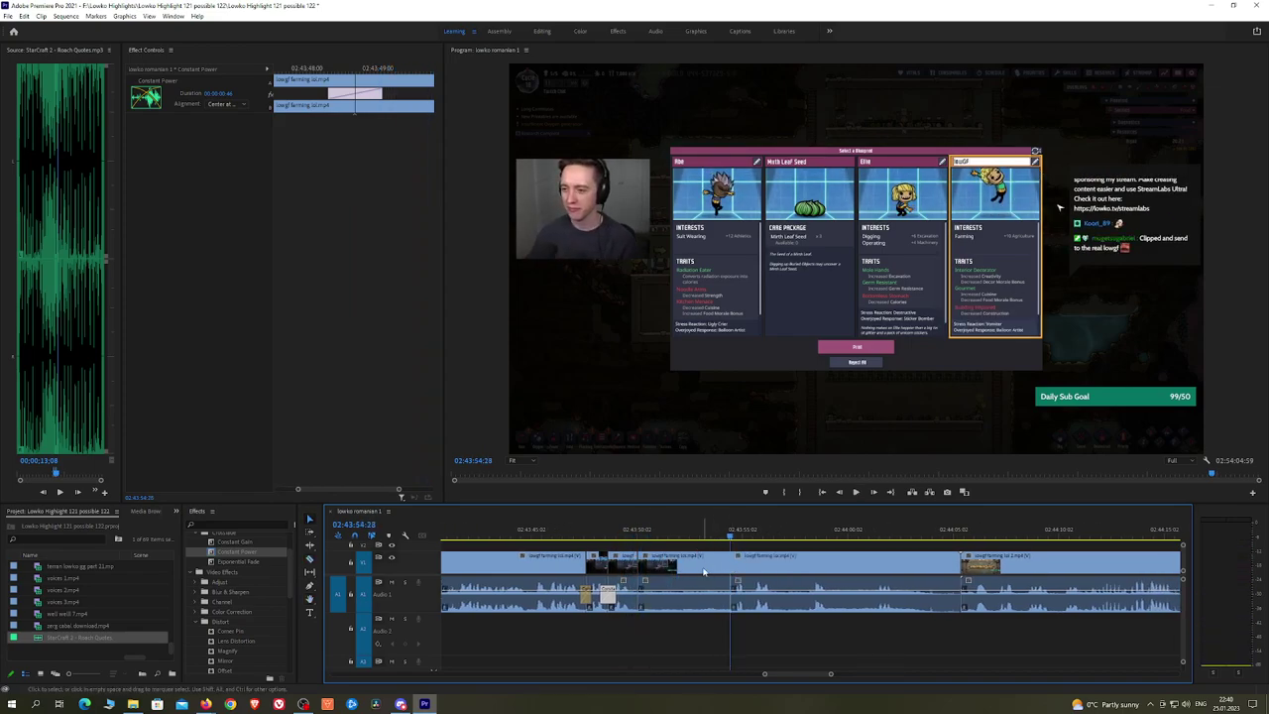
left_click(704, 573)
key("shift+Delete")
key("space")
left_click_drag(241, 553, 636, 593)
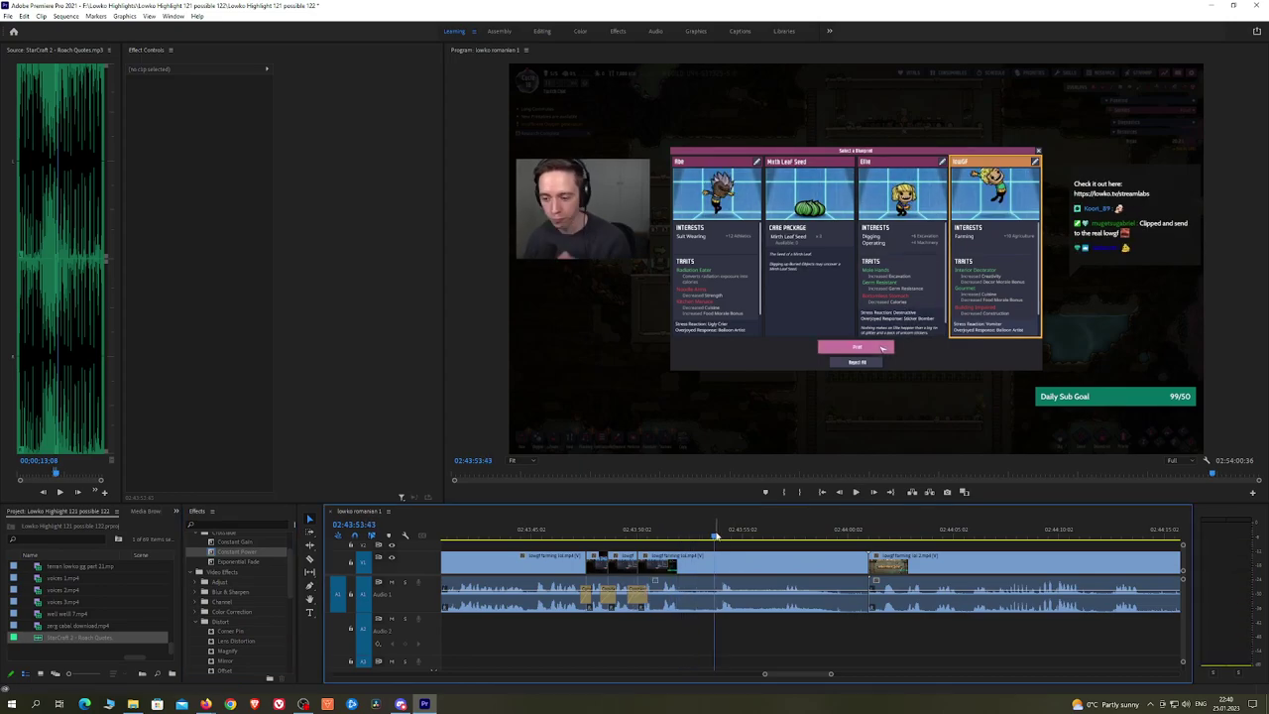
left_click(697, 567)
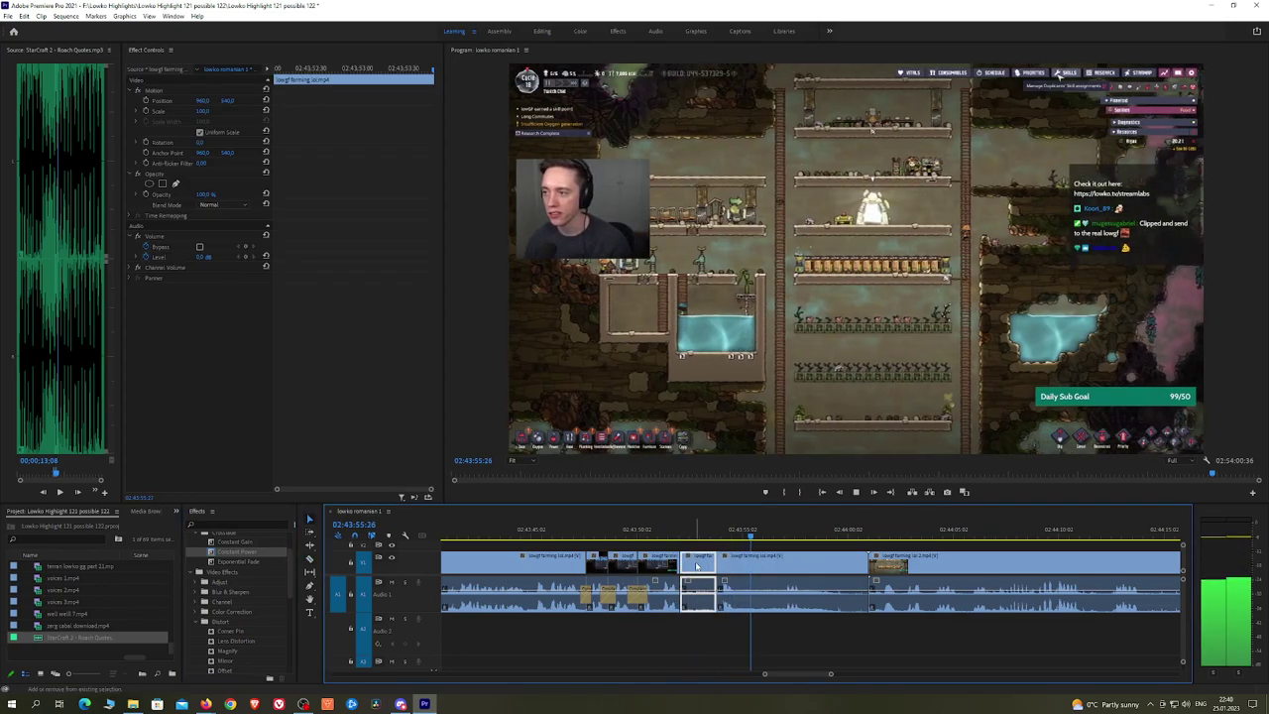
key("shift+Delete")
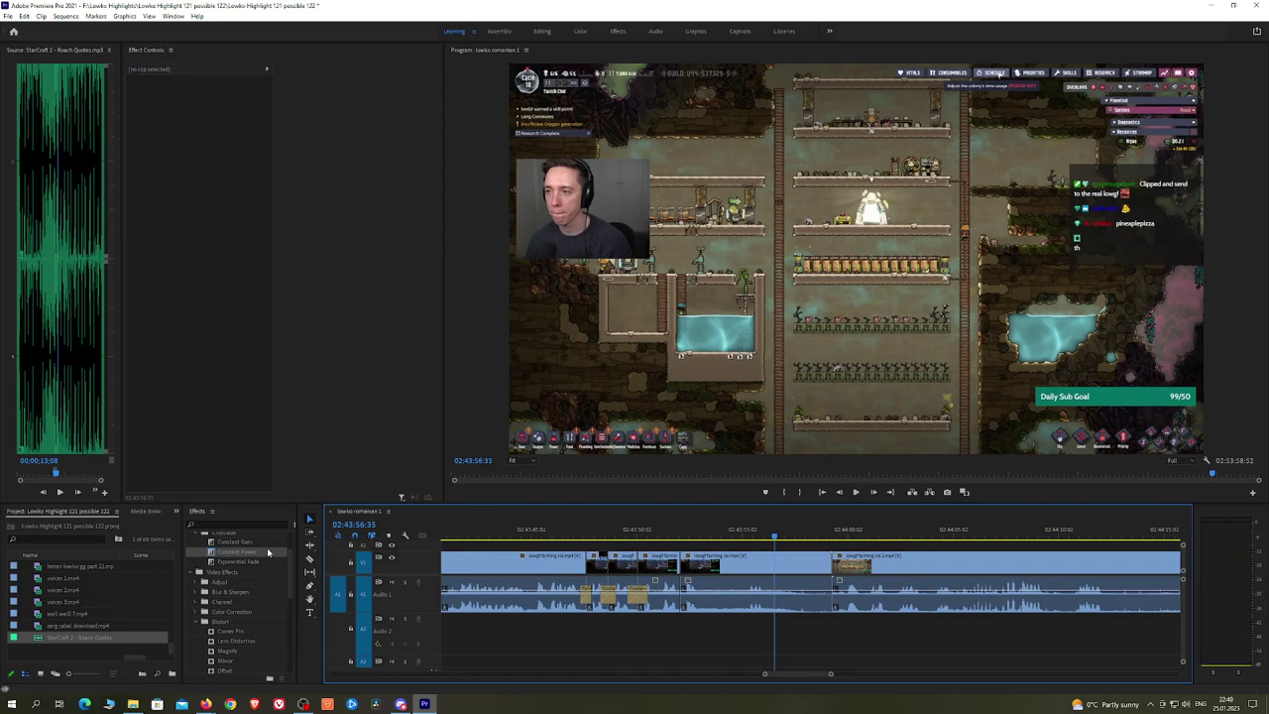
left_click_drag(268, 552, 681, 602)
Step: Split at the next cut point, ripple-delete the piece before it, and add a Constant Power crossfade
left_click(706, 538)
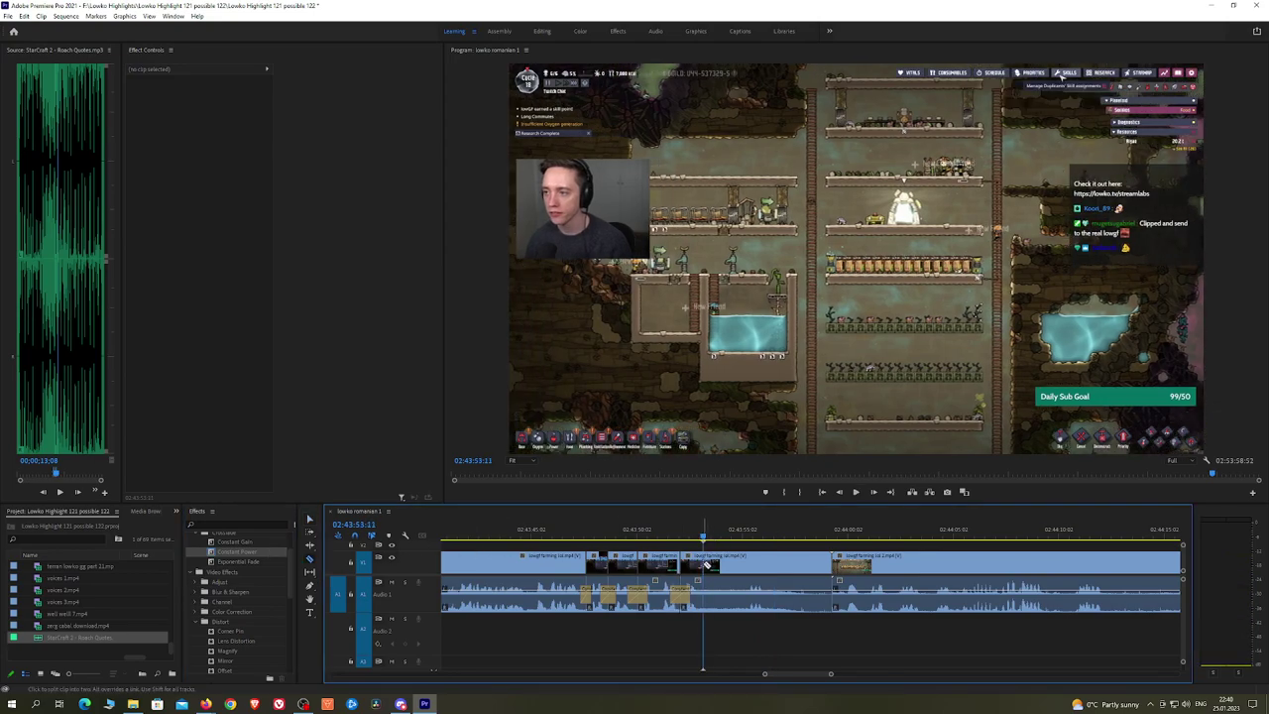
left_click(737, 533)
left_click(744, 561)
key("v")
left_click(731, 562)
key("shift+Delete")
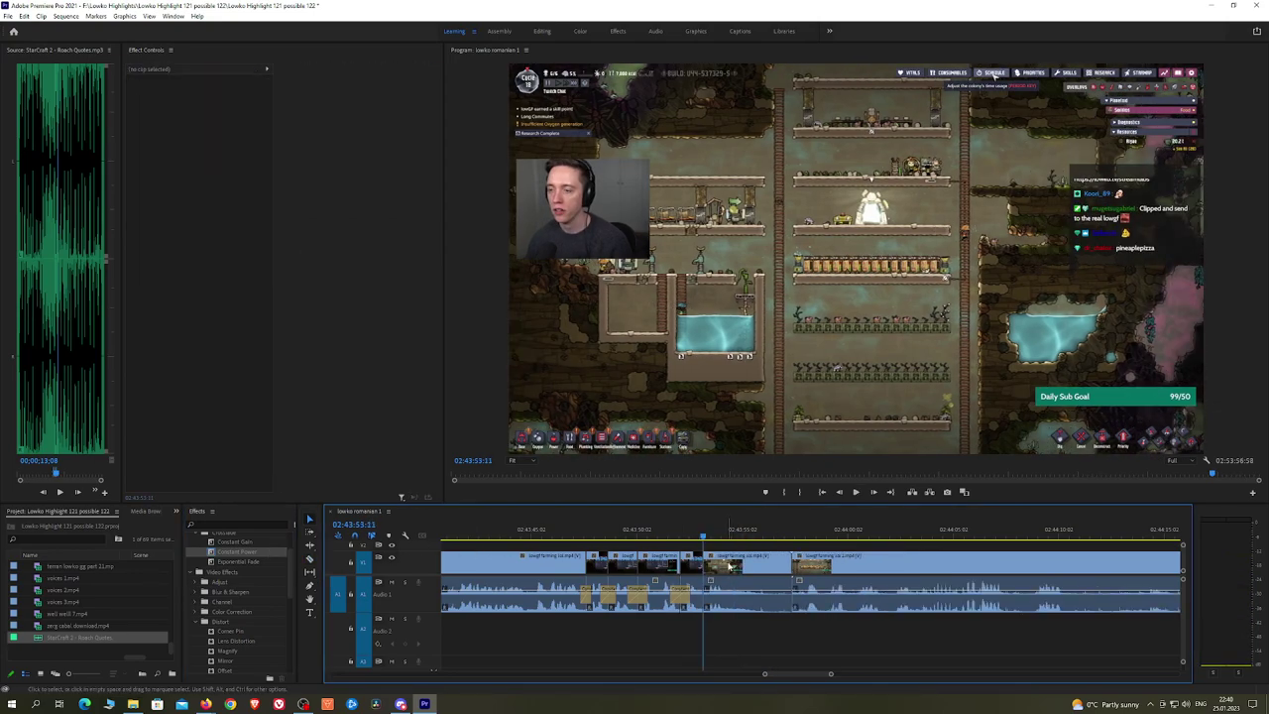
key("space")
key("space")
left_click_drag(259, 552, 710, 602)
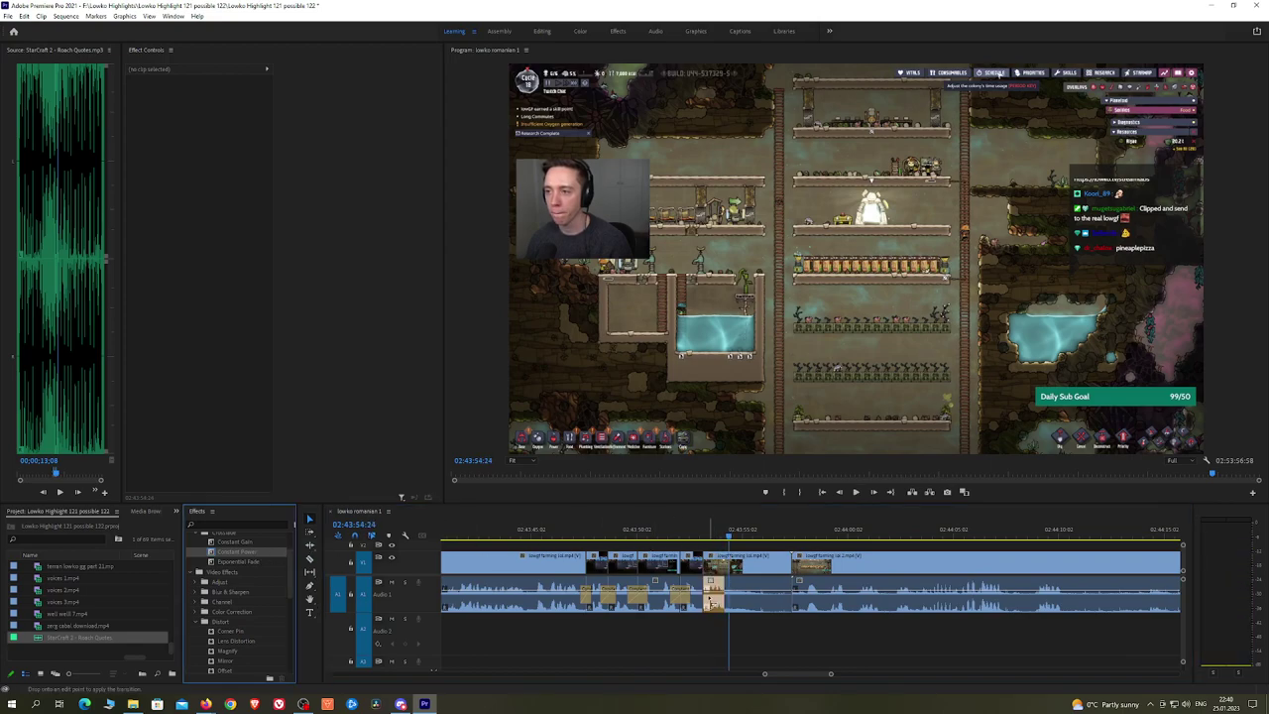
Step: Ripple-delete the next unwanted clip and pan the timeline to later footage
left_click(759, 570)
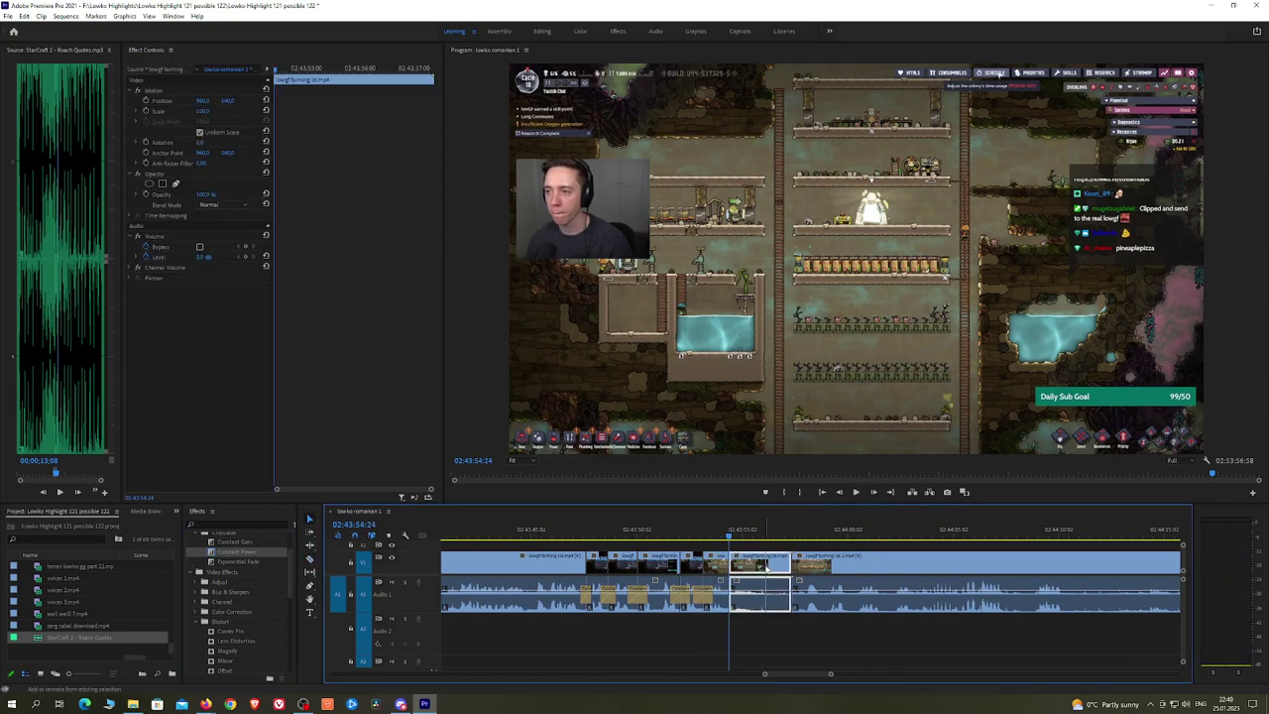
key("shift+Delete")
key("space")
key("h")
left_click_drag(849, 556, 690, 543)
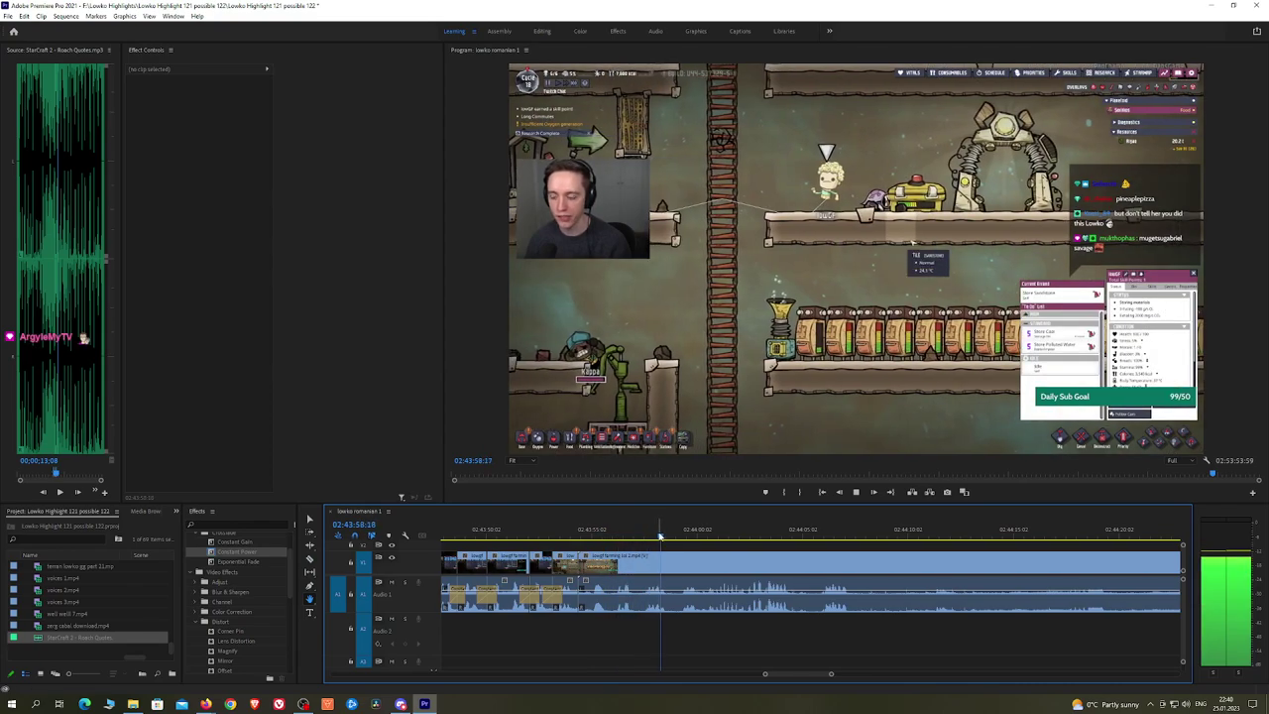
Step: Ripple-delete the next unwanted clip and crossfade the audio at the new edit point
left_click(626, 565)
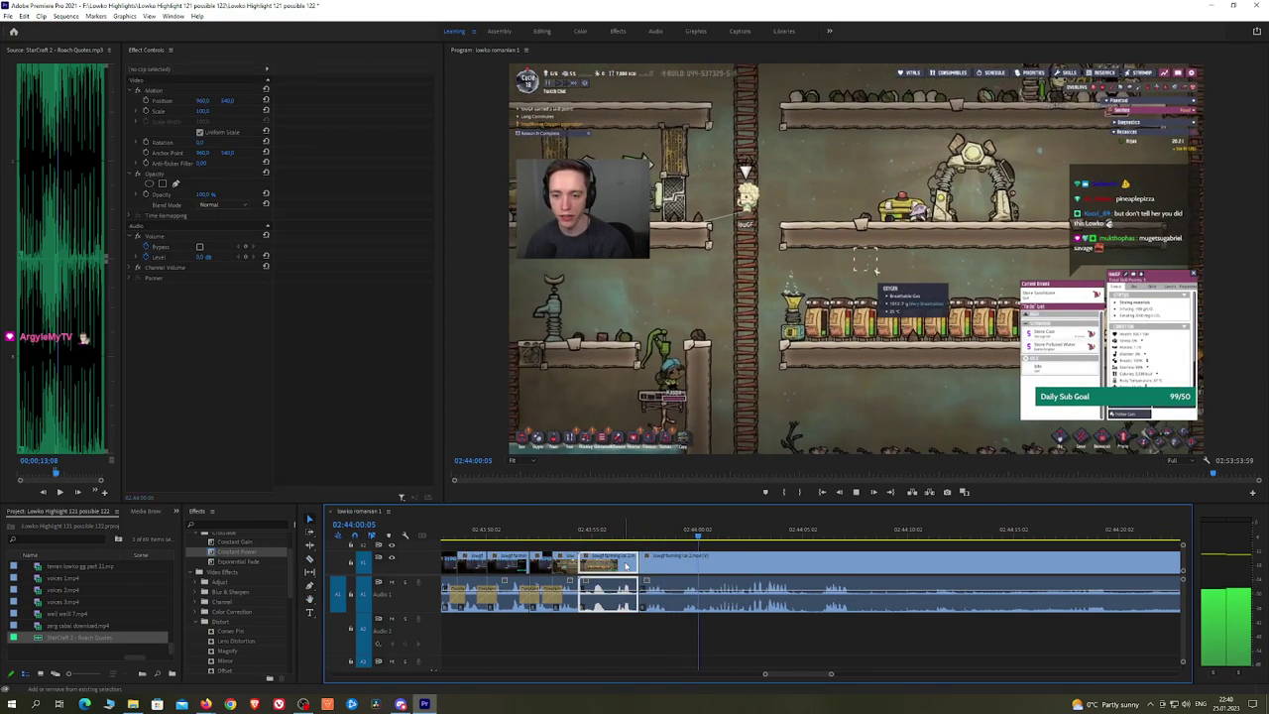
key("shift+Delete")
left_click_drag(273, 559, 583, 607)
key("space")
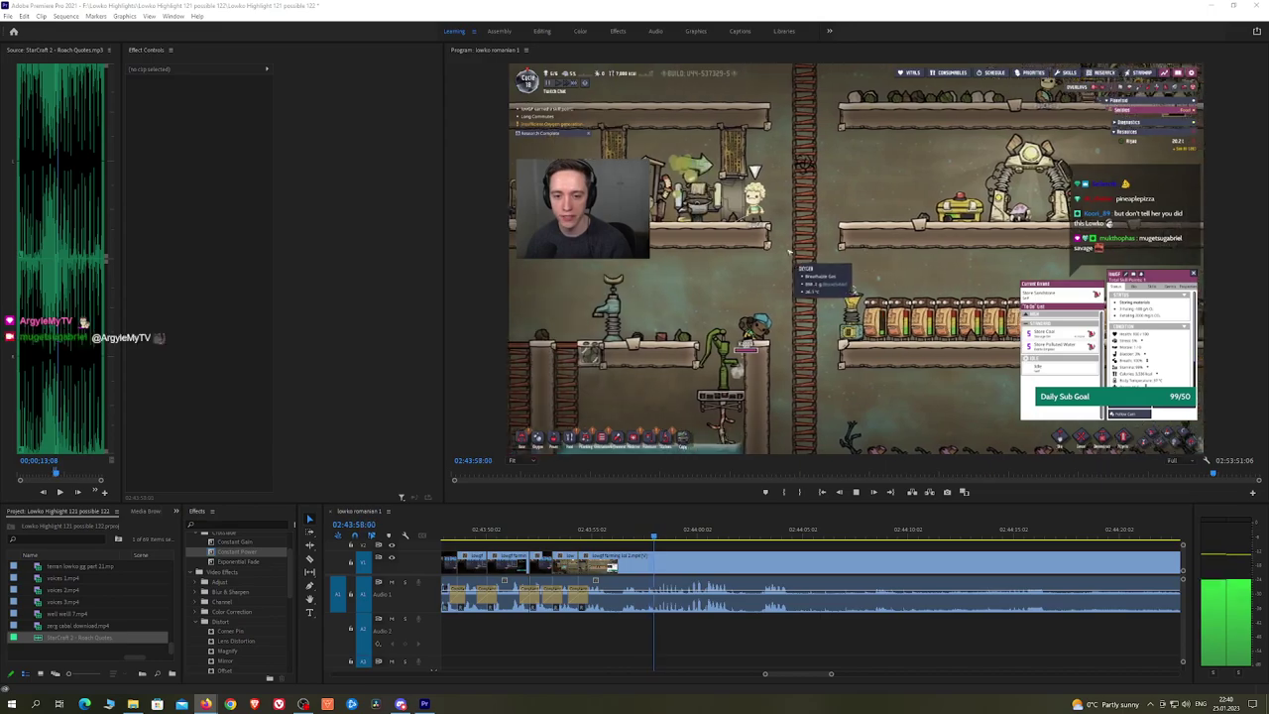
Step: Rewatch the edit in the full-window program preview, then bring later footage into view
key("h")
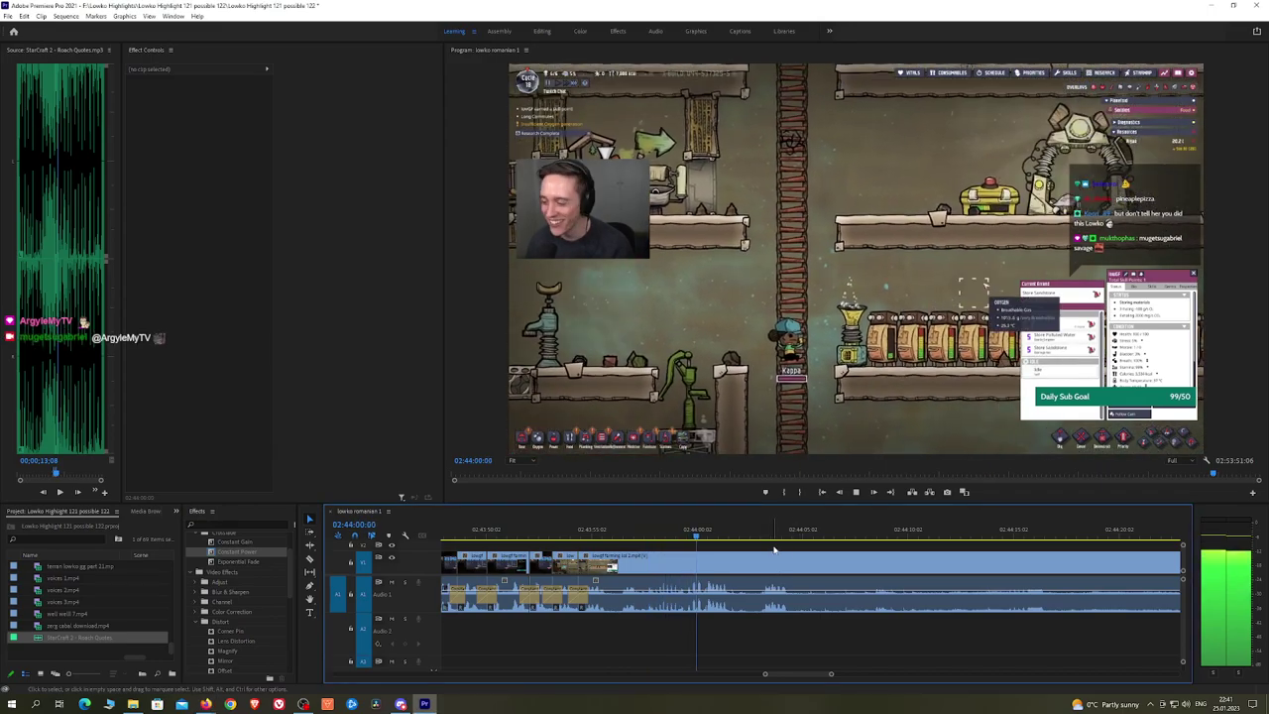
left_click_drag(804, 552, 776, 556)
left_click(569, 539)
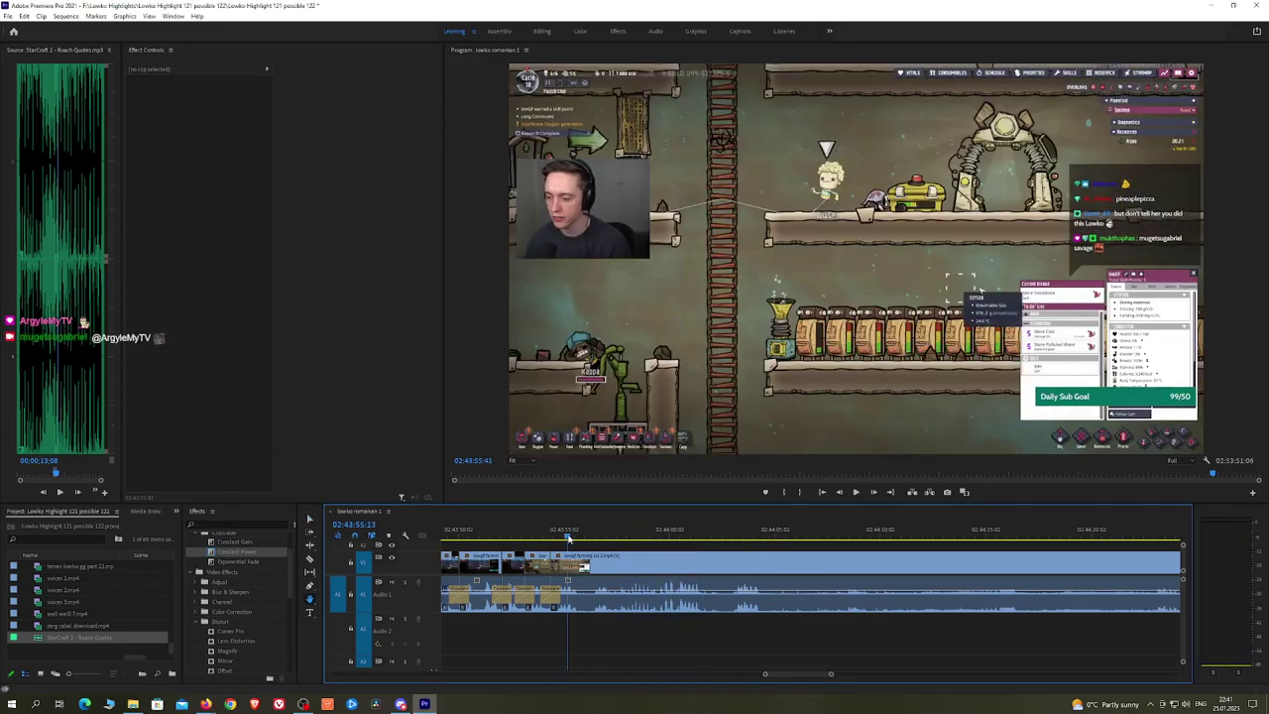
key("grave")
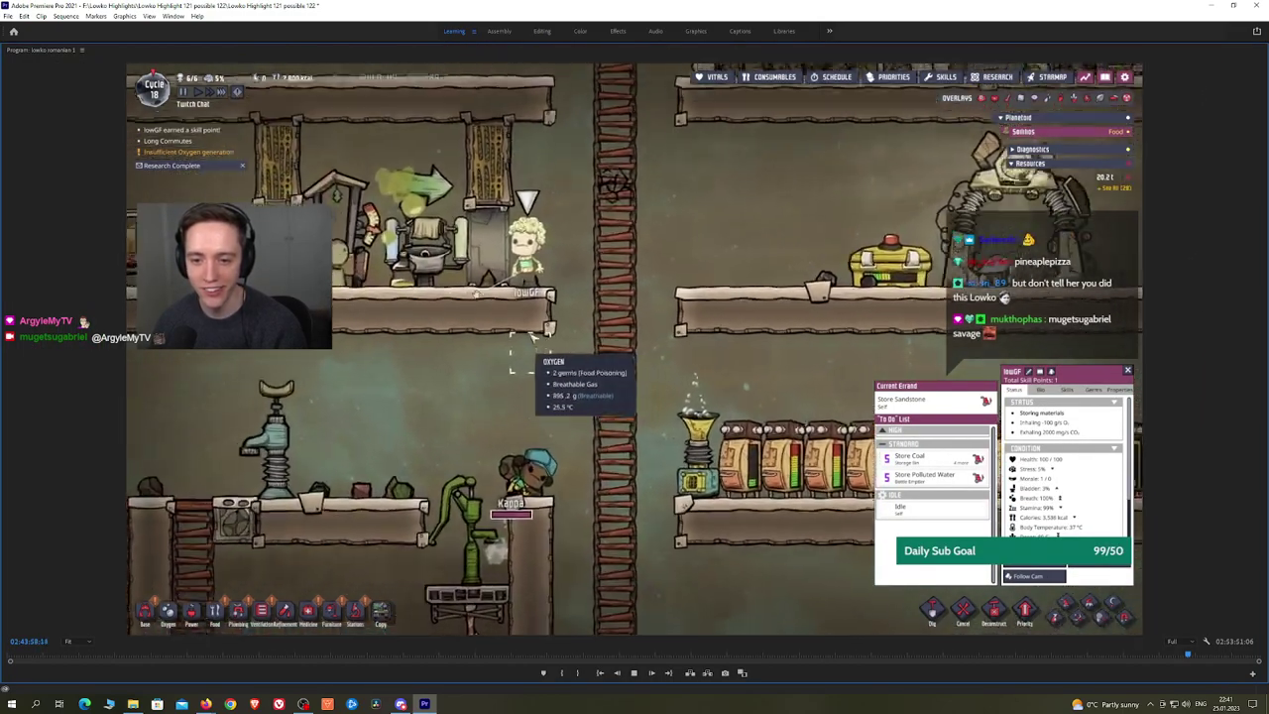
key("grave")
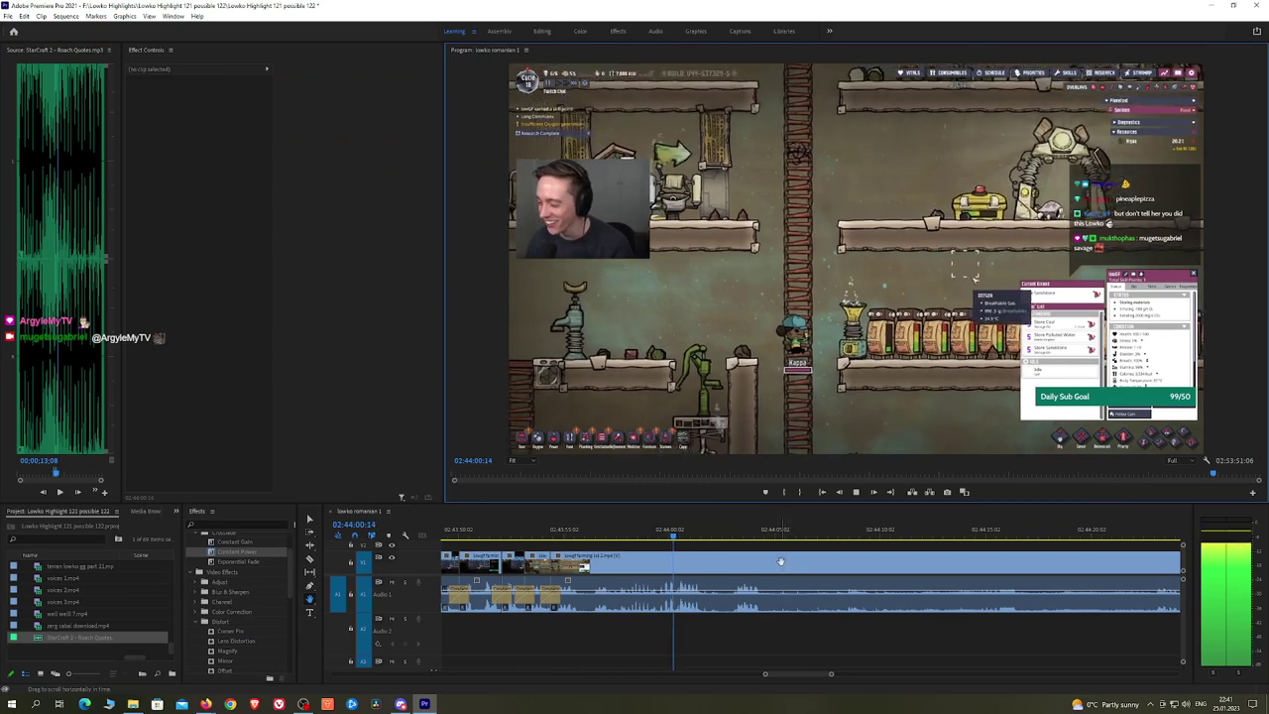
left_click_drag(789, 557, 710, 544)
scroll(738, 556, "down", 2)
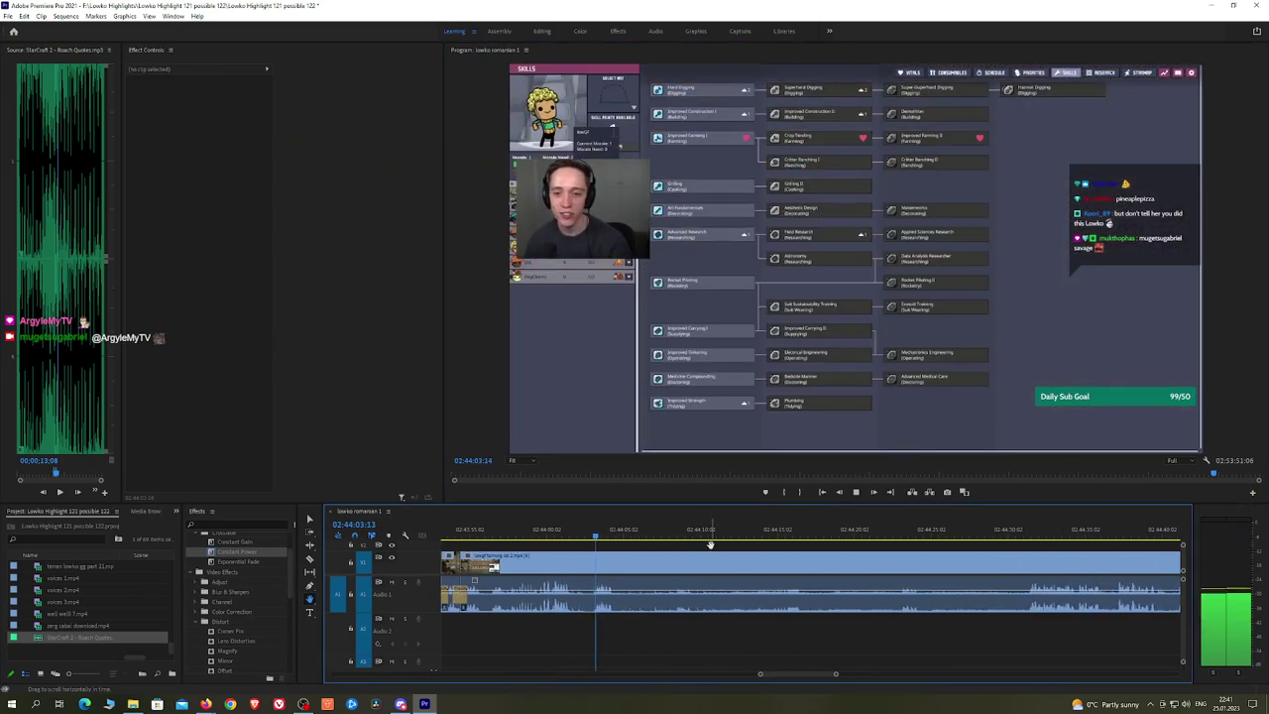
Step: Razor the clip where the boring part starts and where action resumes, then ripple-delete the middle section
key("c")
left_click(617, 561)
left_click(923, 531)
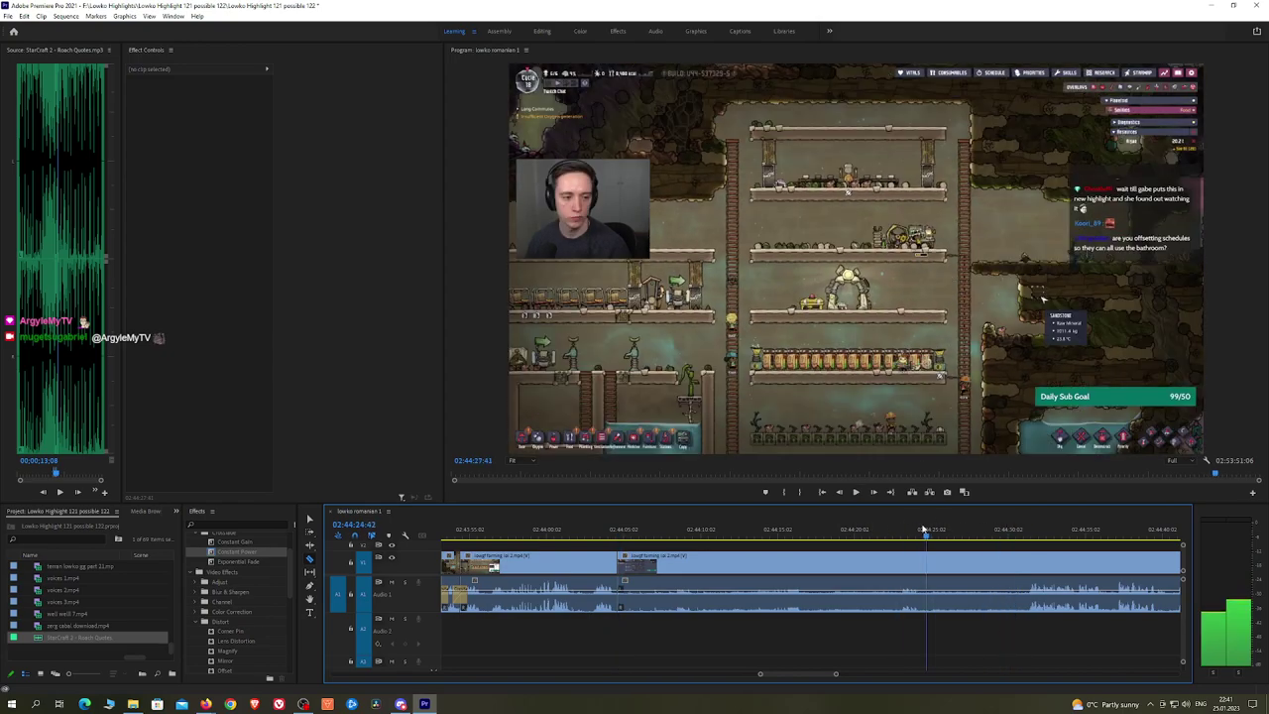
left_click_drag(906, 529, 1026, 526)
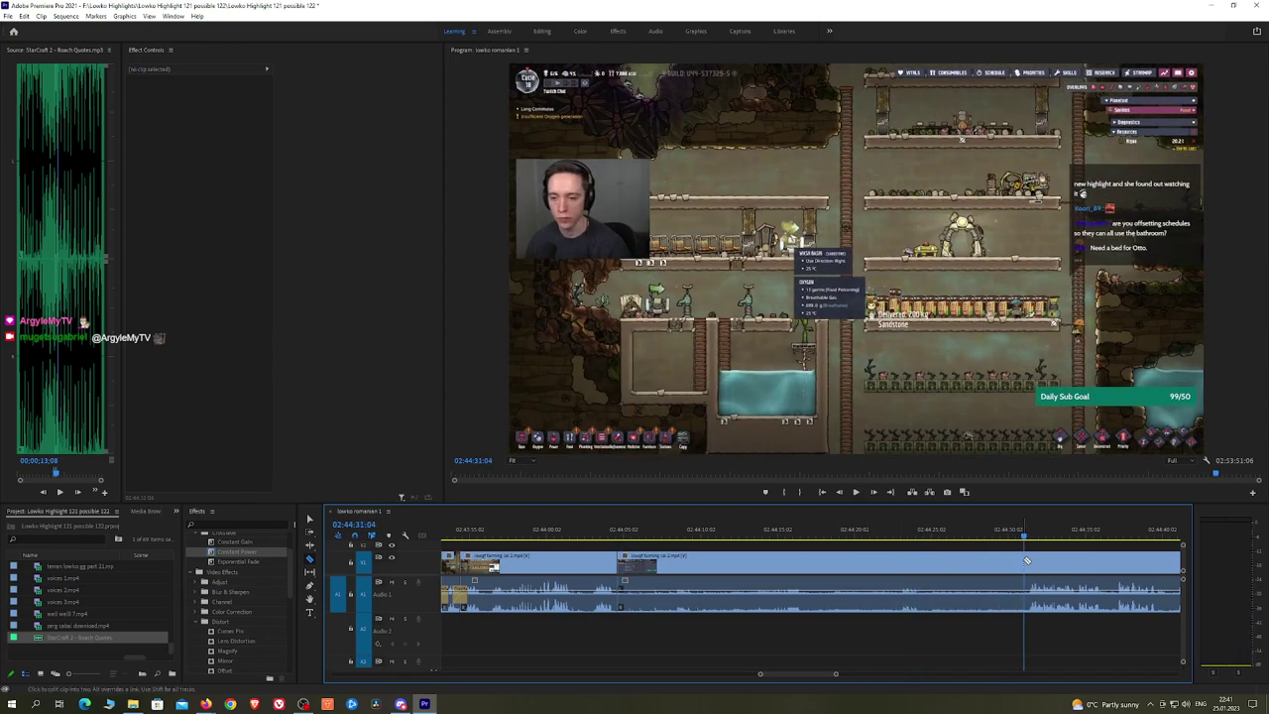
left_click(1026, 562)
key("v")
left_click(999, 561)
key("shift+Delete")
key("Up")
key("Up")
key("space")
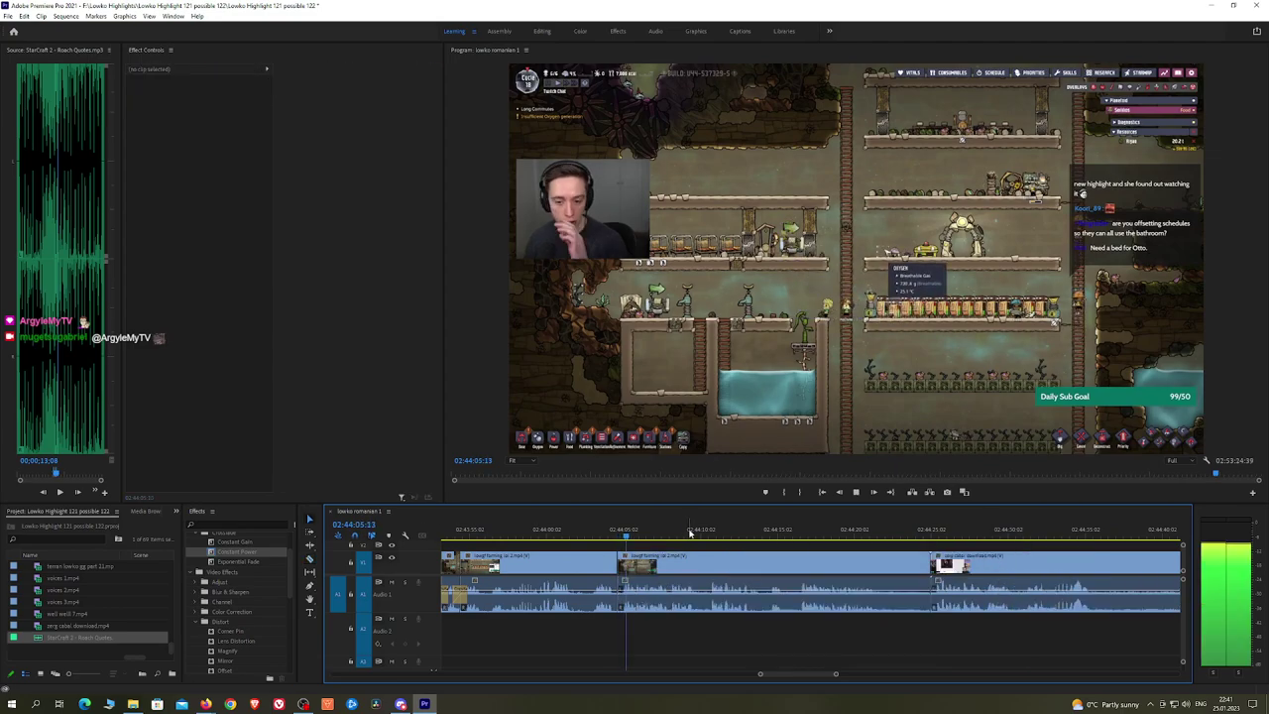
Step: Preview further ahead in the footage and select the long middle clip
scroll(698, 536, "up", 2)
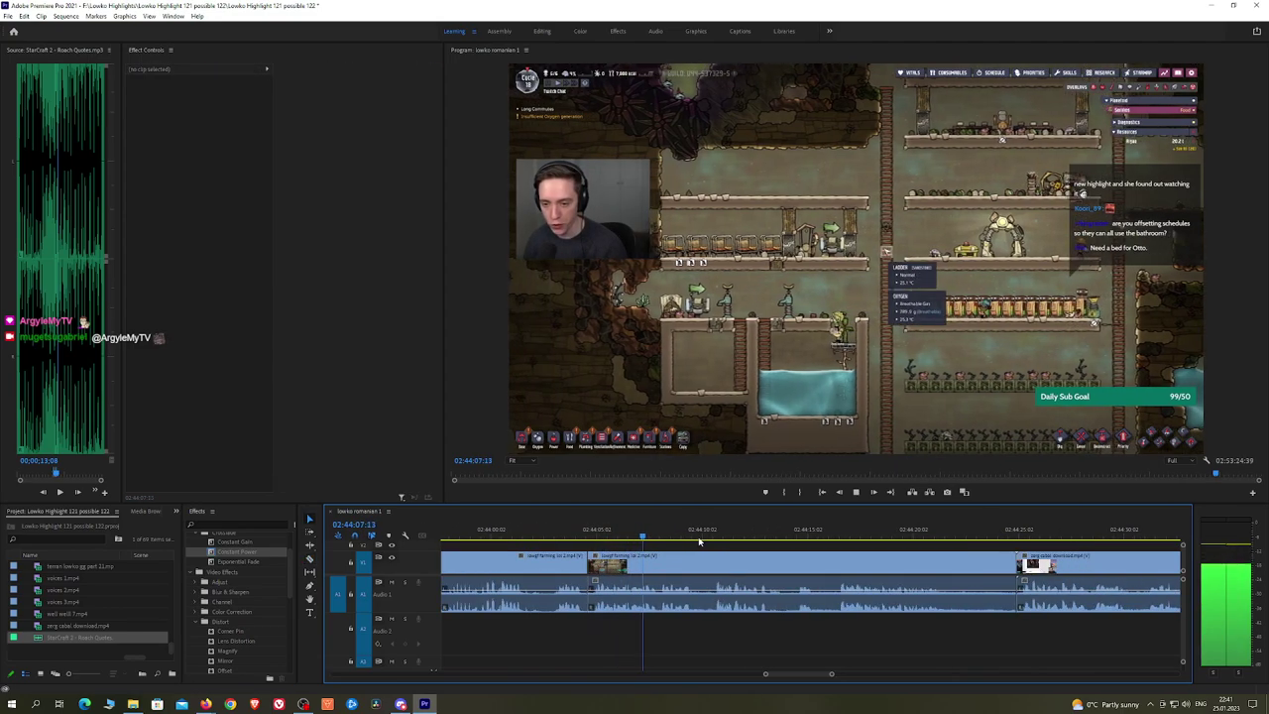
left_click(719, 534)
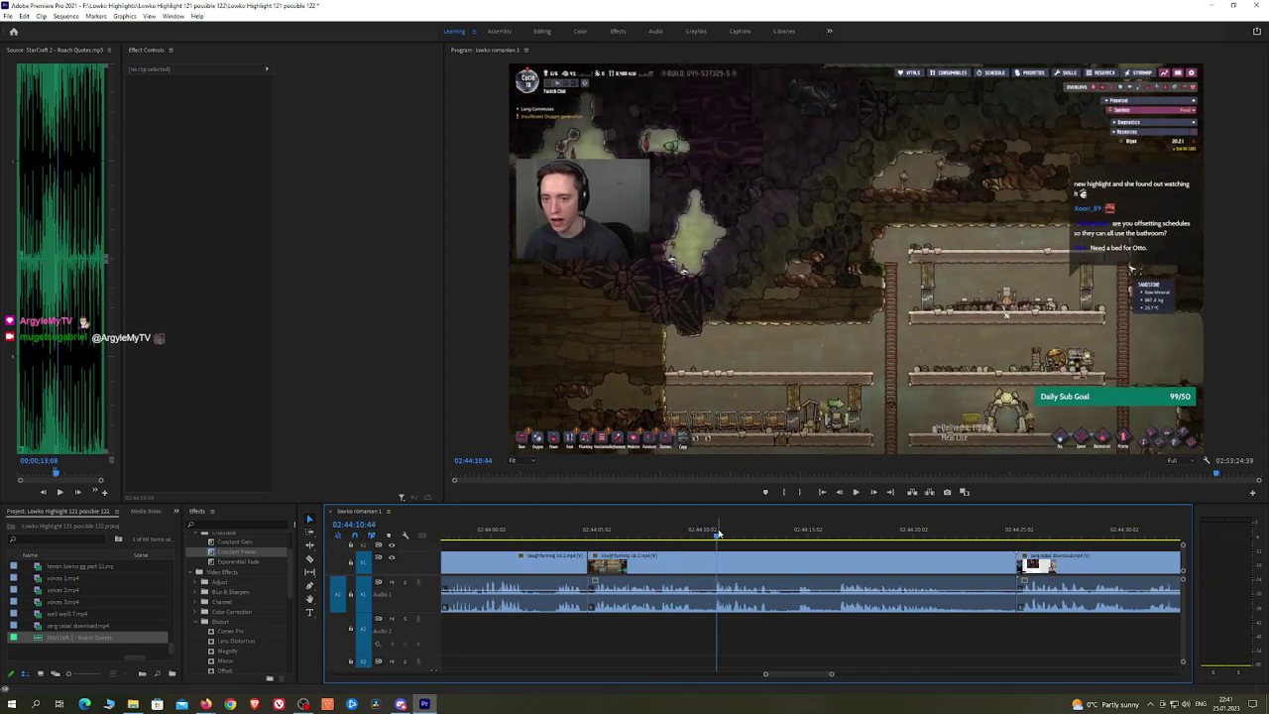
key("space")
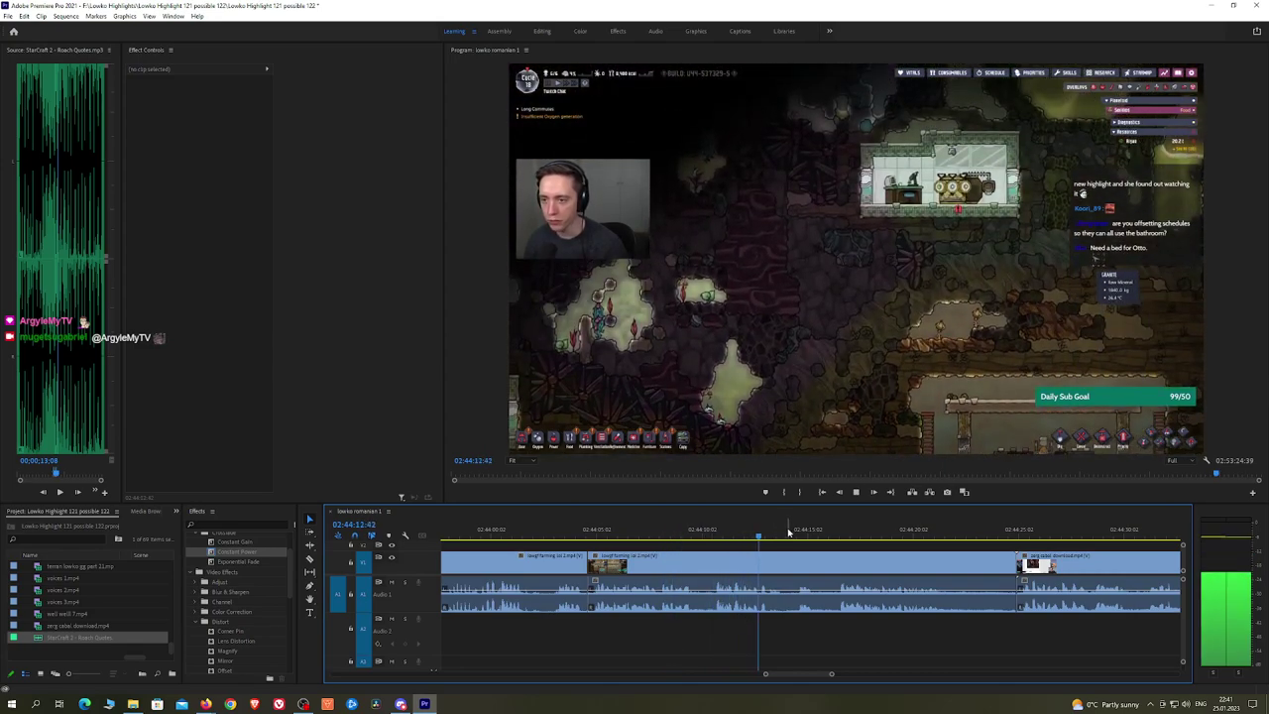
left_click(918, 568)
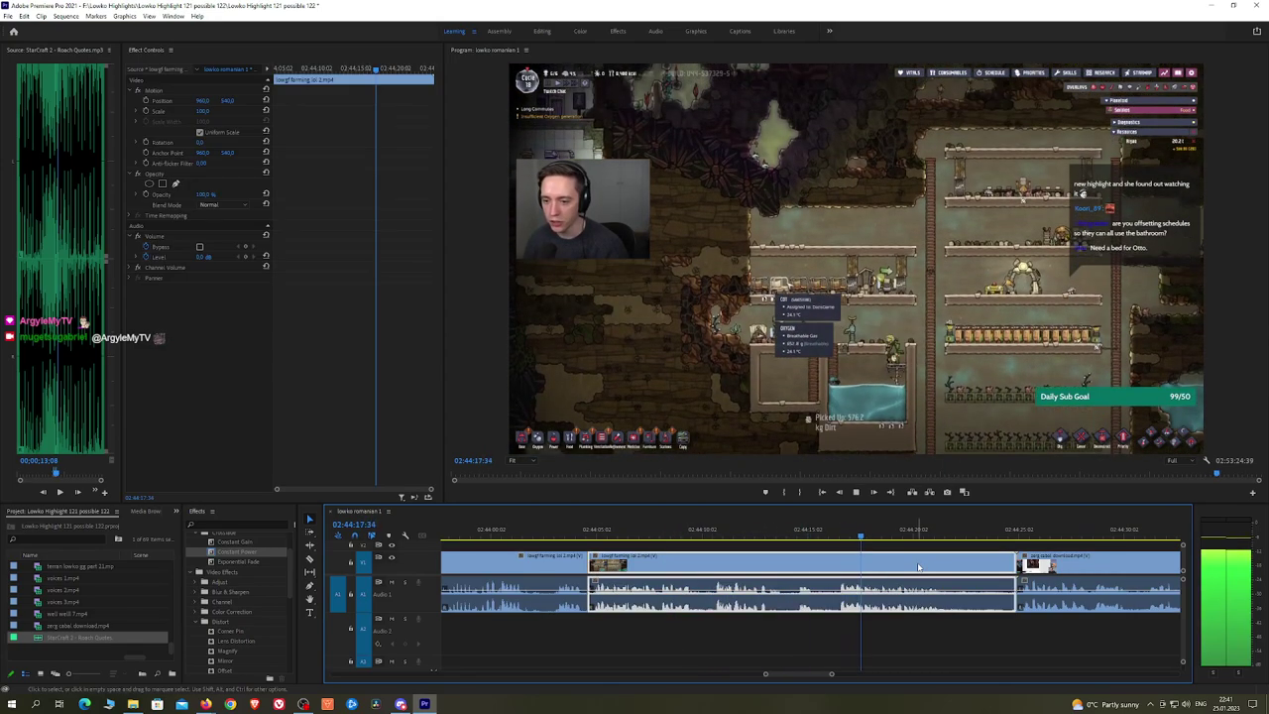
Step: Ripple-delete the selected long clip and add an Exponential Fade at the audio cut
key("shift+Delete")
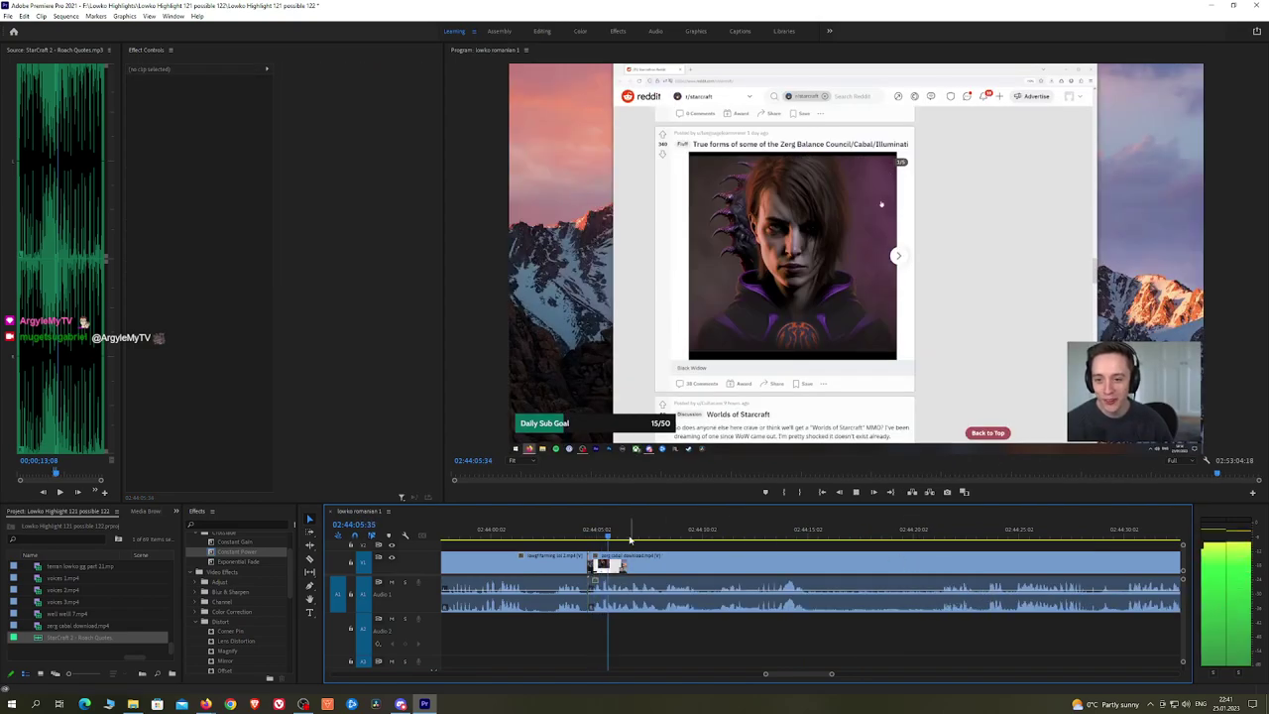
key("space")
scroll(609, 543, "up", 2, "alt")
key("space")
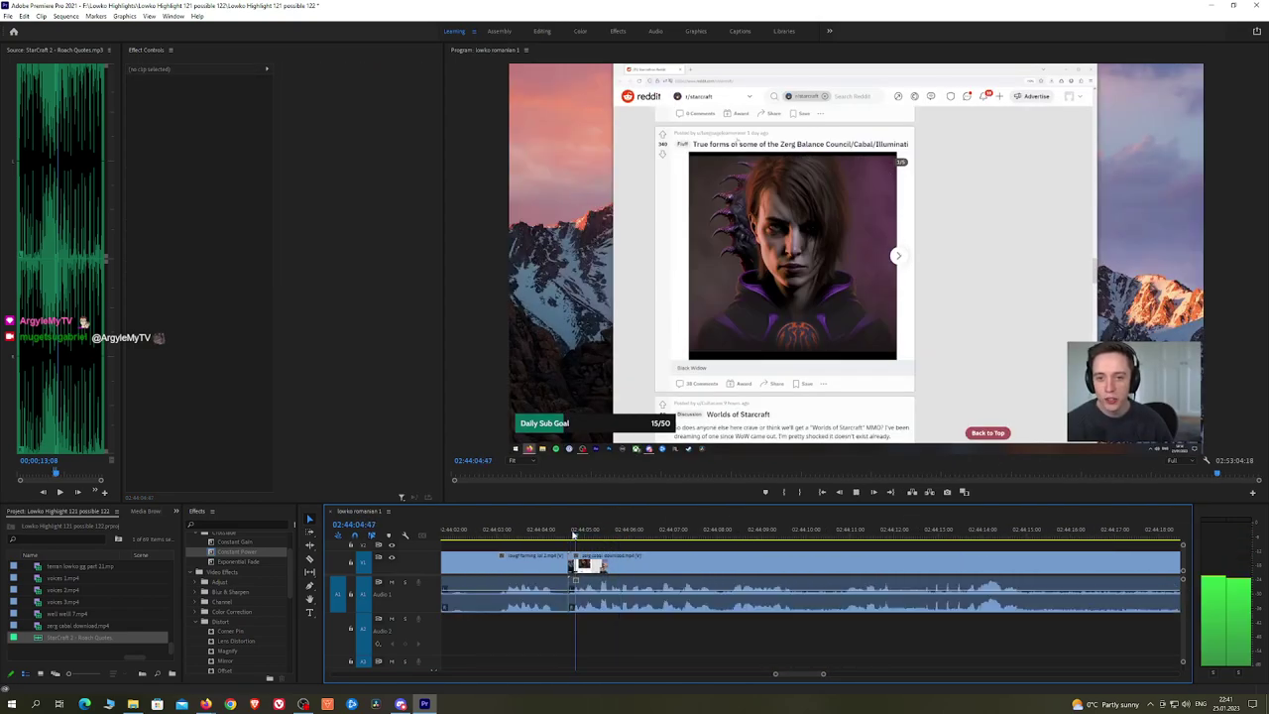
scroll(572, 535, "down", 2, "alt")
key("space")
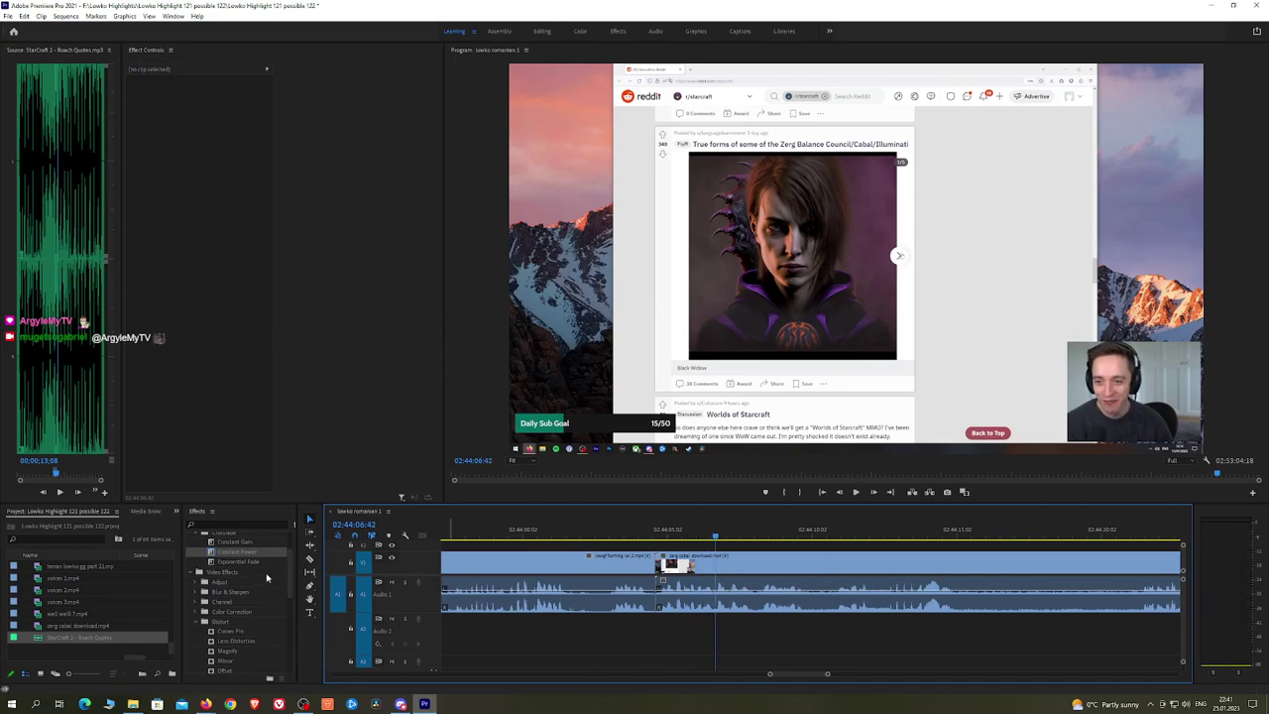
left_click_drag(243, 561, 343, 557)
left_click_drag(647, 601, 656, 602)
key("space")
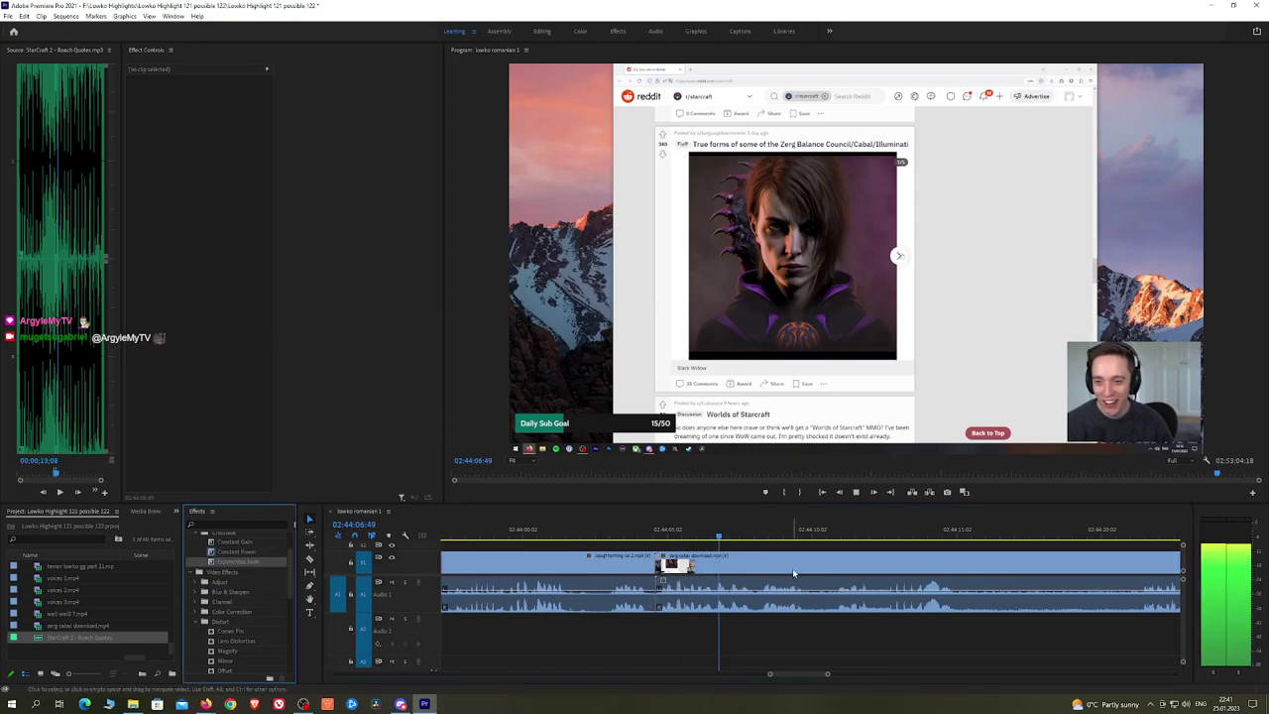
Step: Save the project and move along the timeline toward later footage
scroll(838, 560, "down", 3)
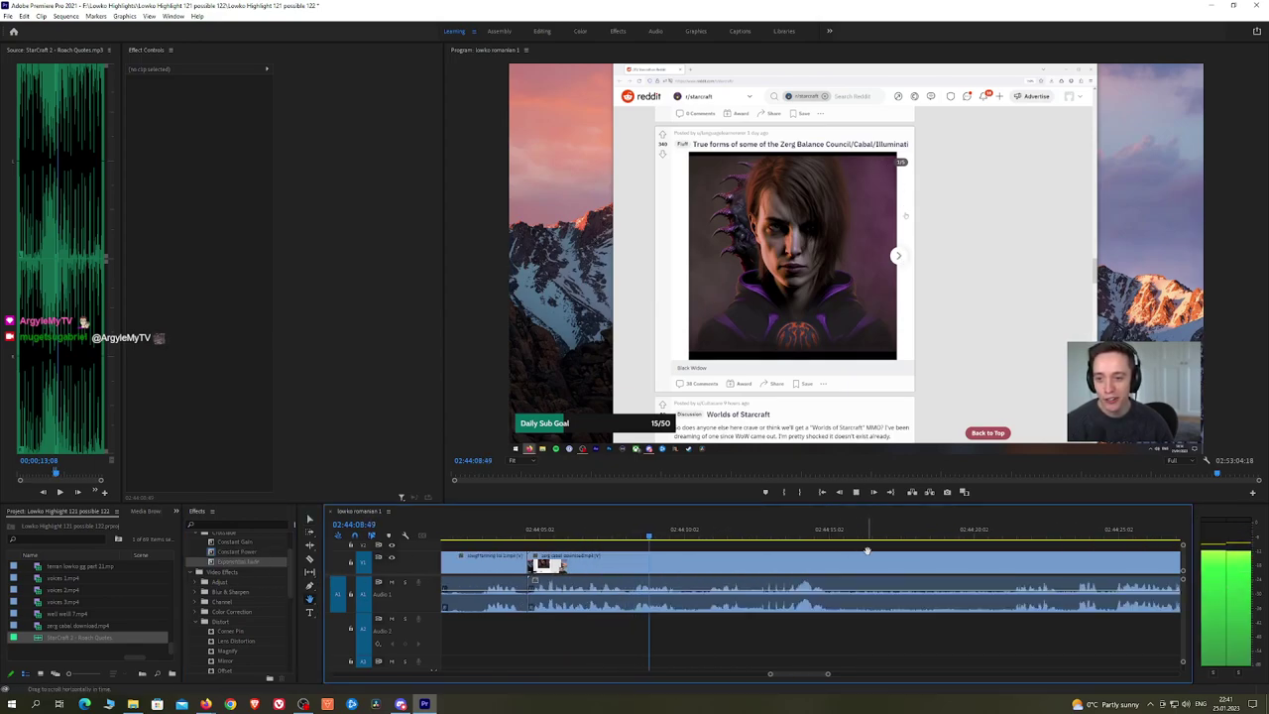
left_click_drag(868, 551, 797, 556)
scroll(794, 557, "down", 2)
key("ctrl+s")
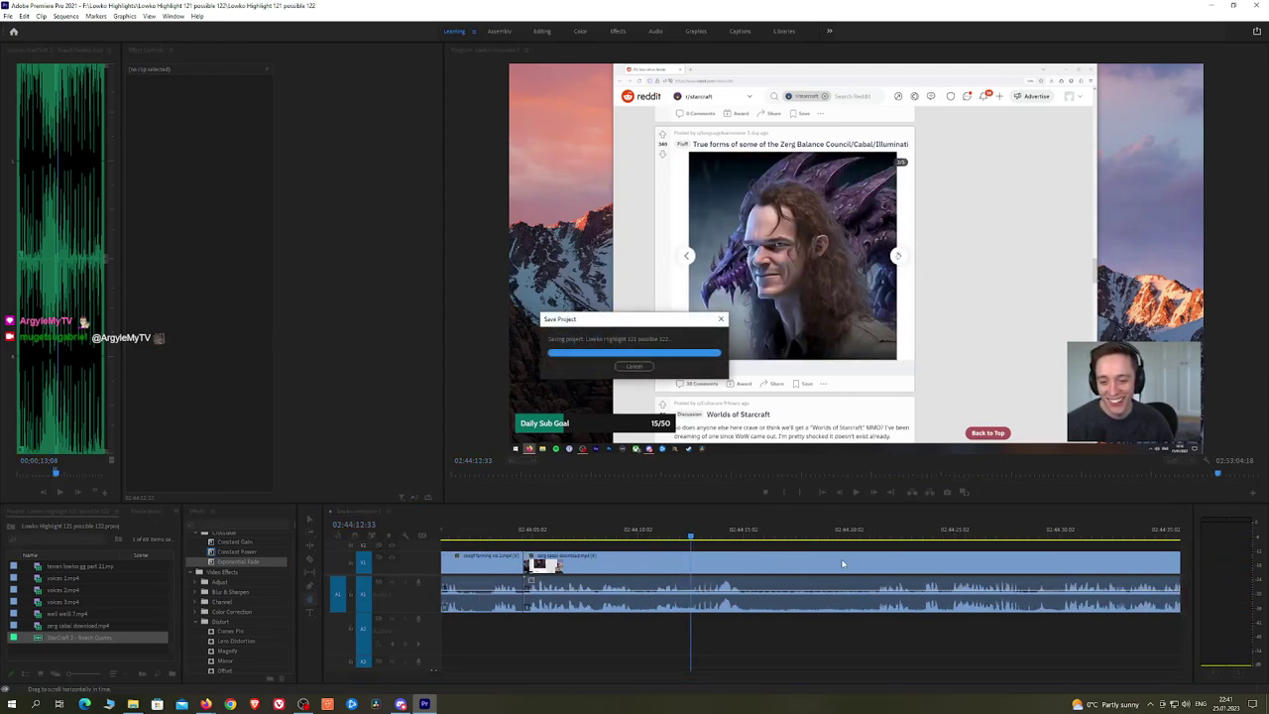
scroll(807, 552, "down", 2)
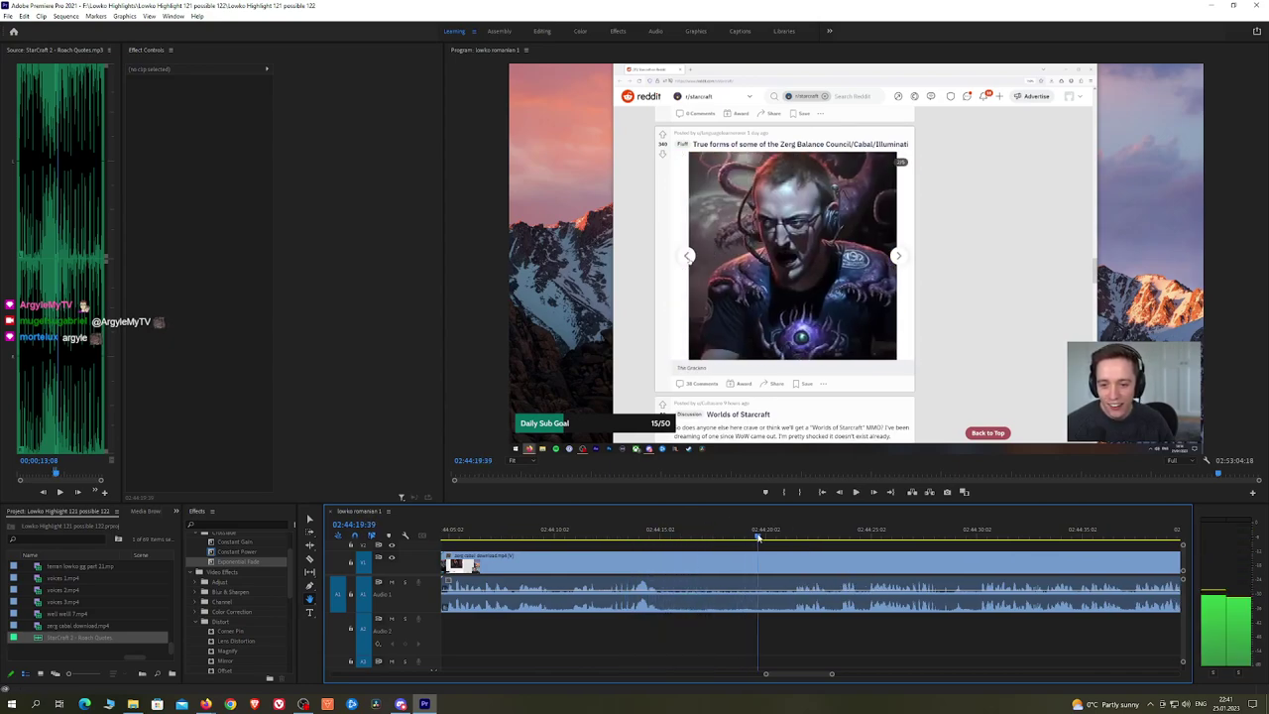
scroll(718, 562, "down", 4)
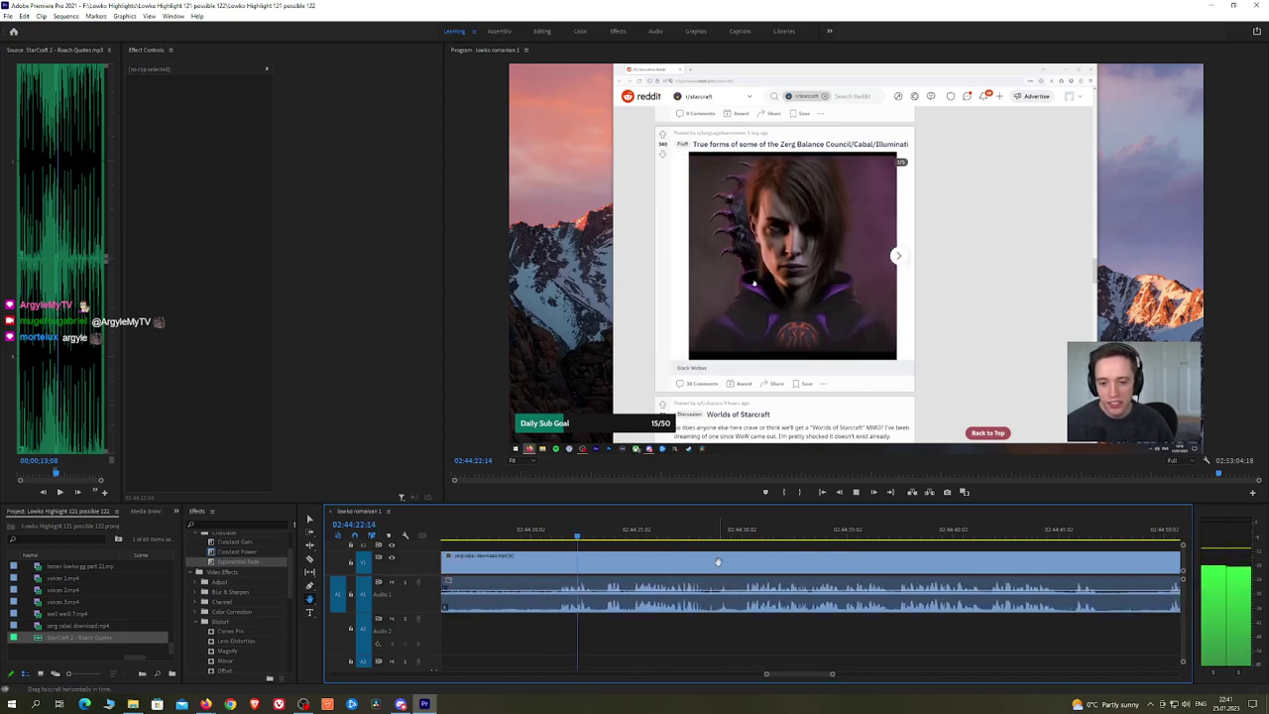
scroll(714, 562, "down", 1)
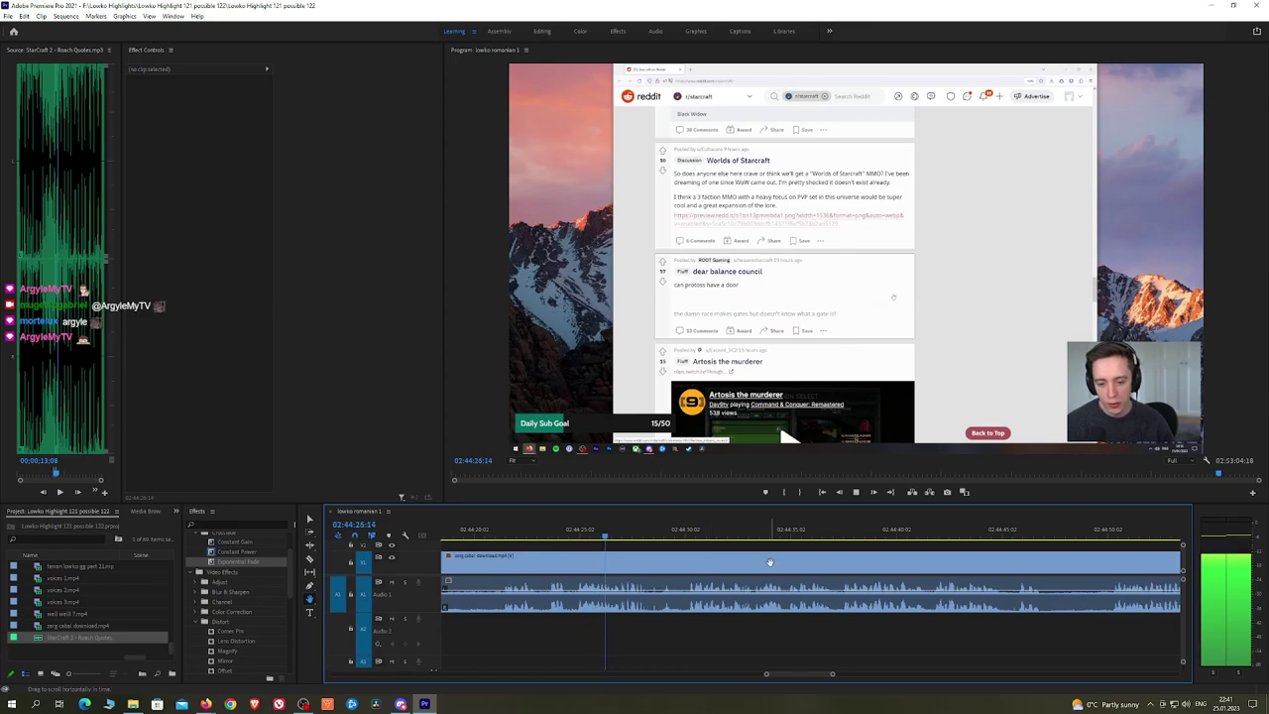
scroll(744, 562, "down", 1)
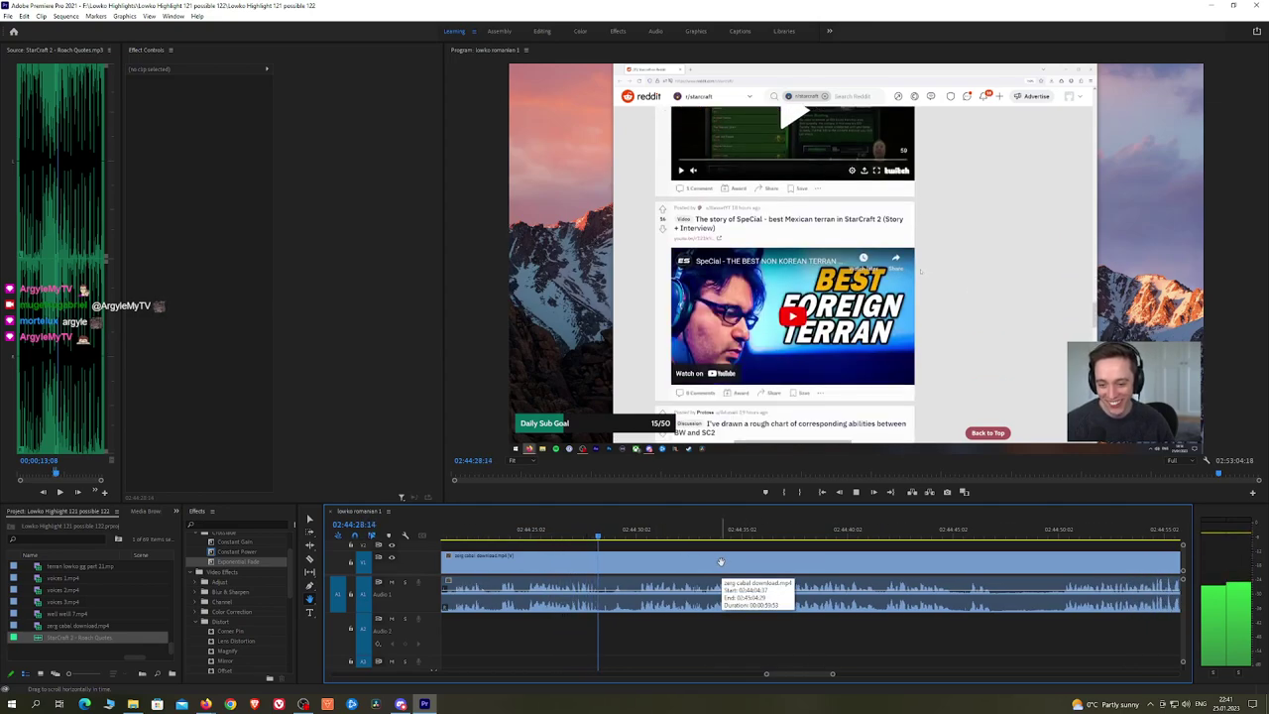
scroll(724, 562, "down", 1)
left_click_drag(760, 562, 730, 563)
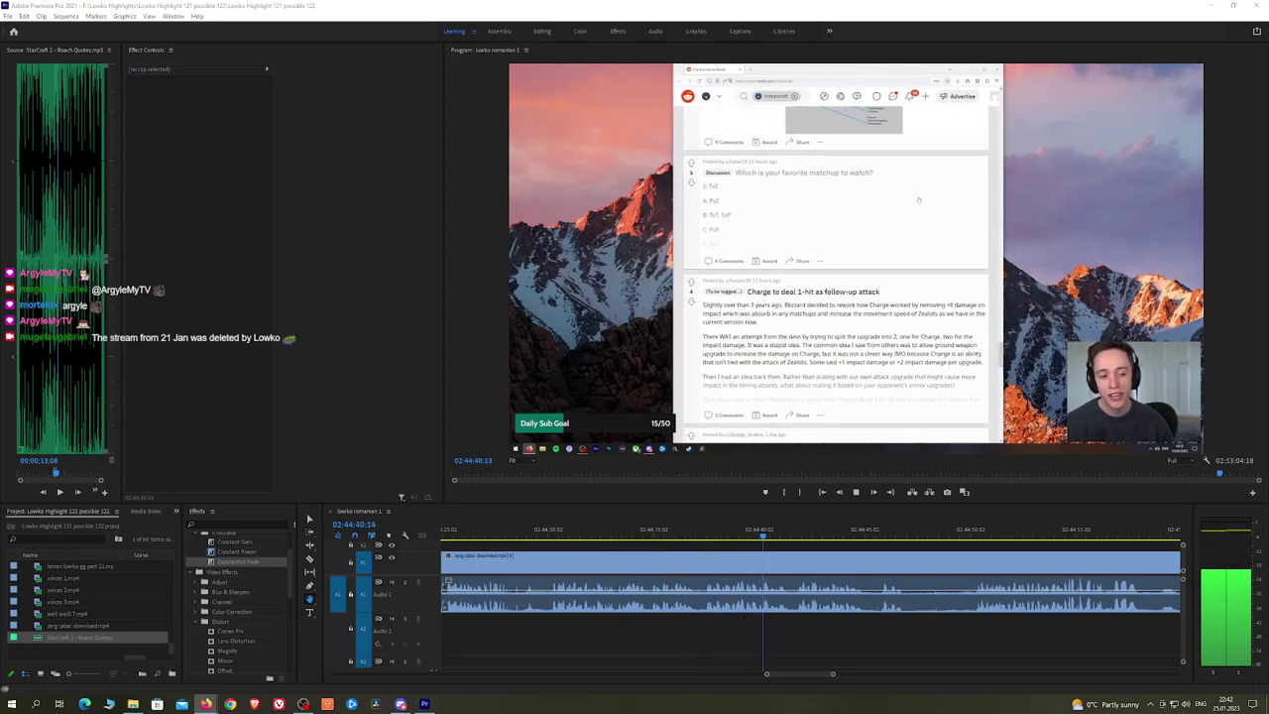
left_click_drag(875, 563, 737, 561)
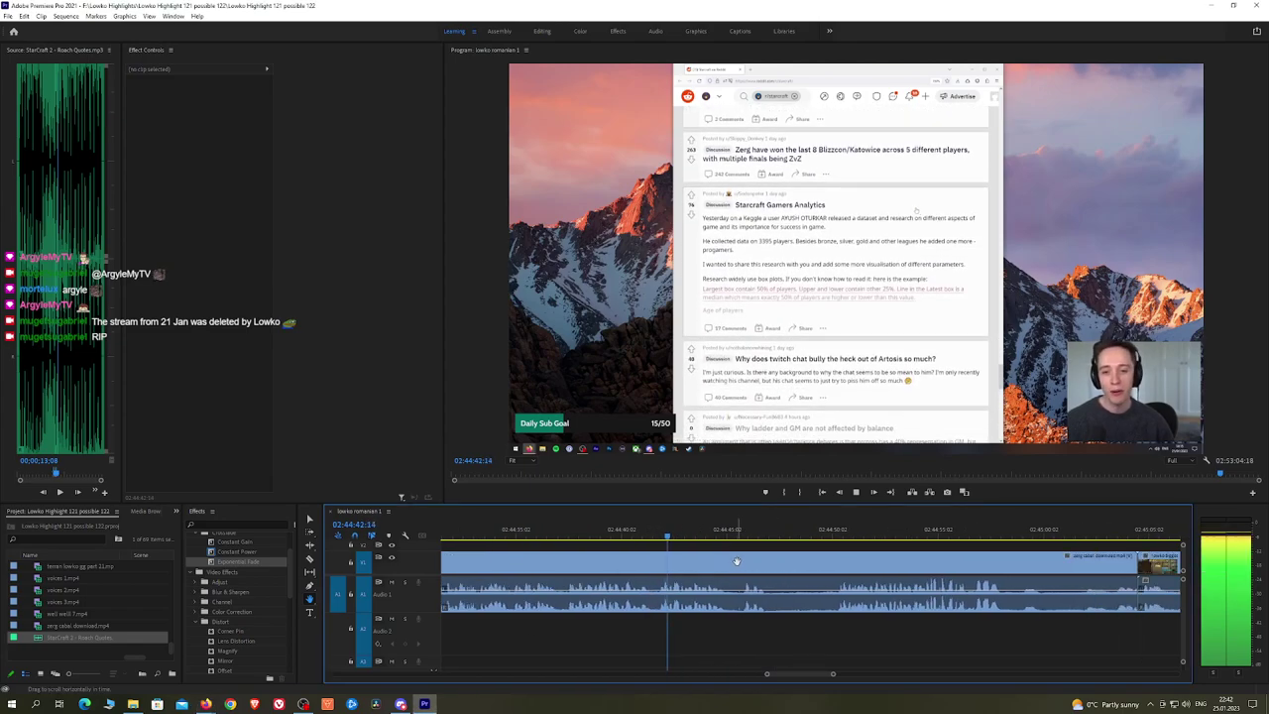
scroll(744, 561, "down", 1)
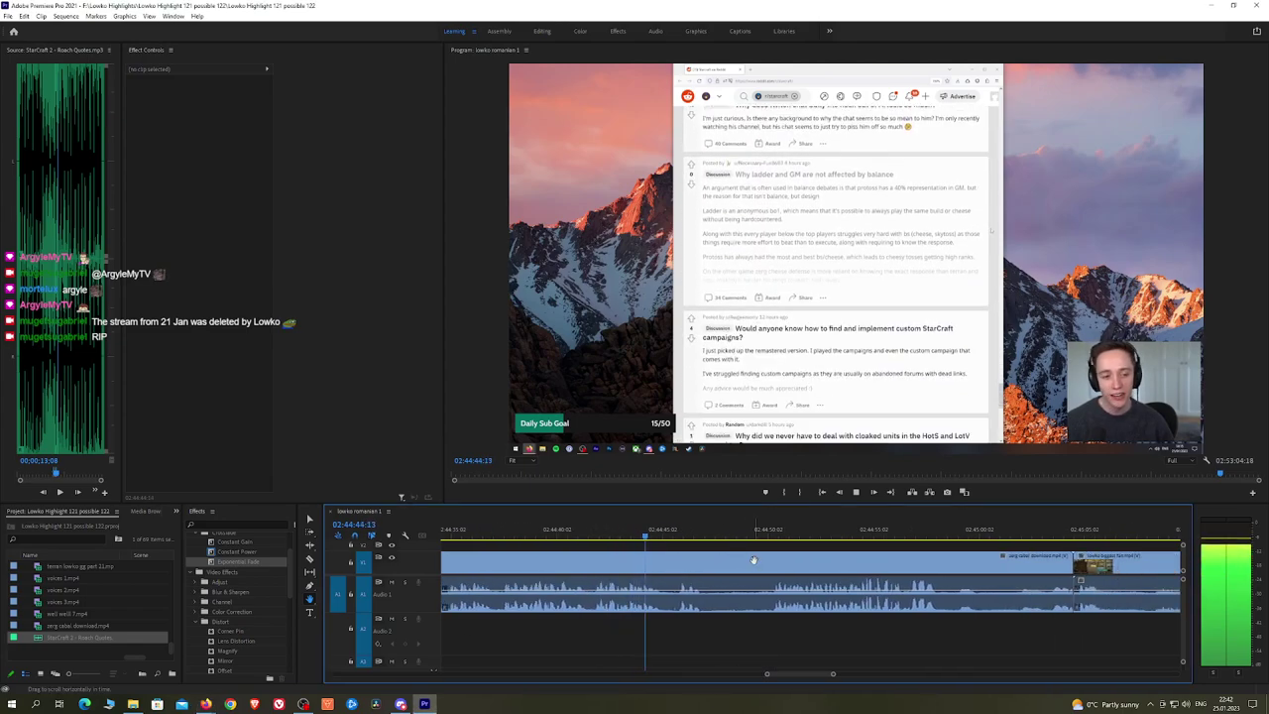
scroll(678, 562, "down", 1)
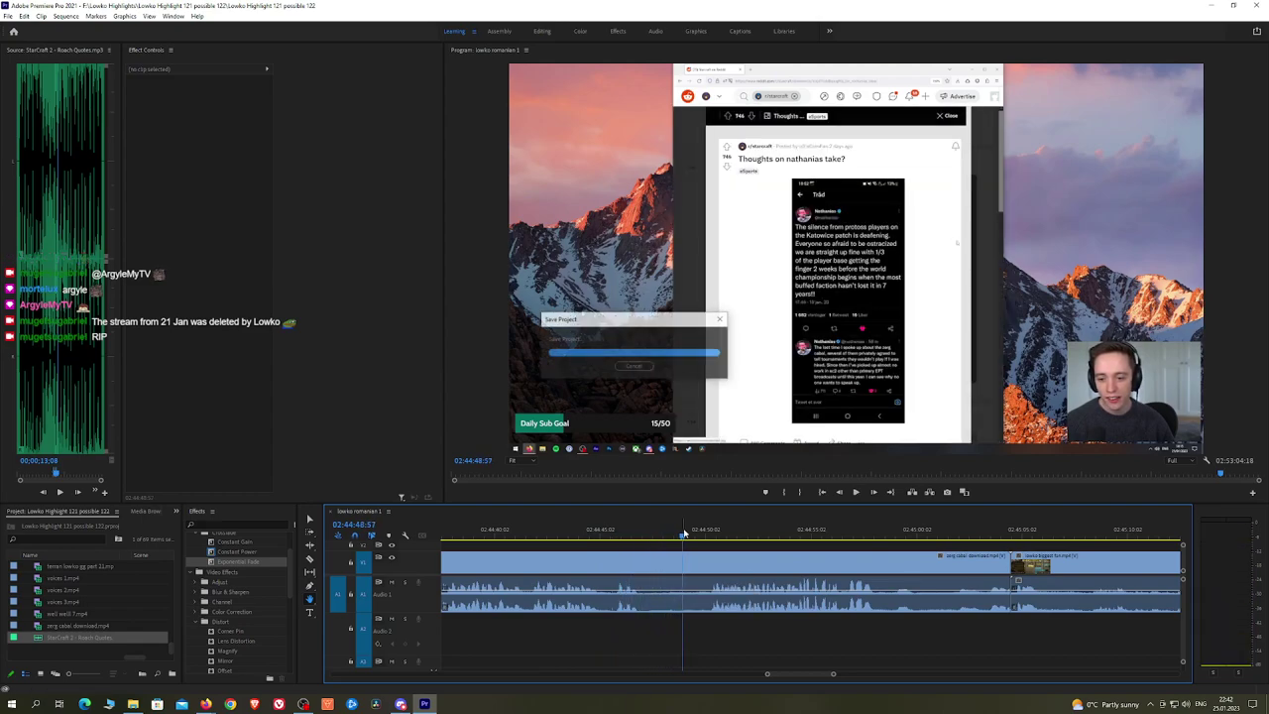
Step: Split where the tweet appears, crossfade that audio cut with Constant Power, then cue up the webcam shot
left_click(646, 536)
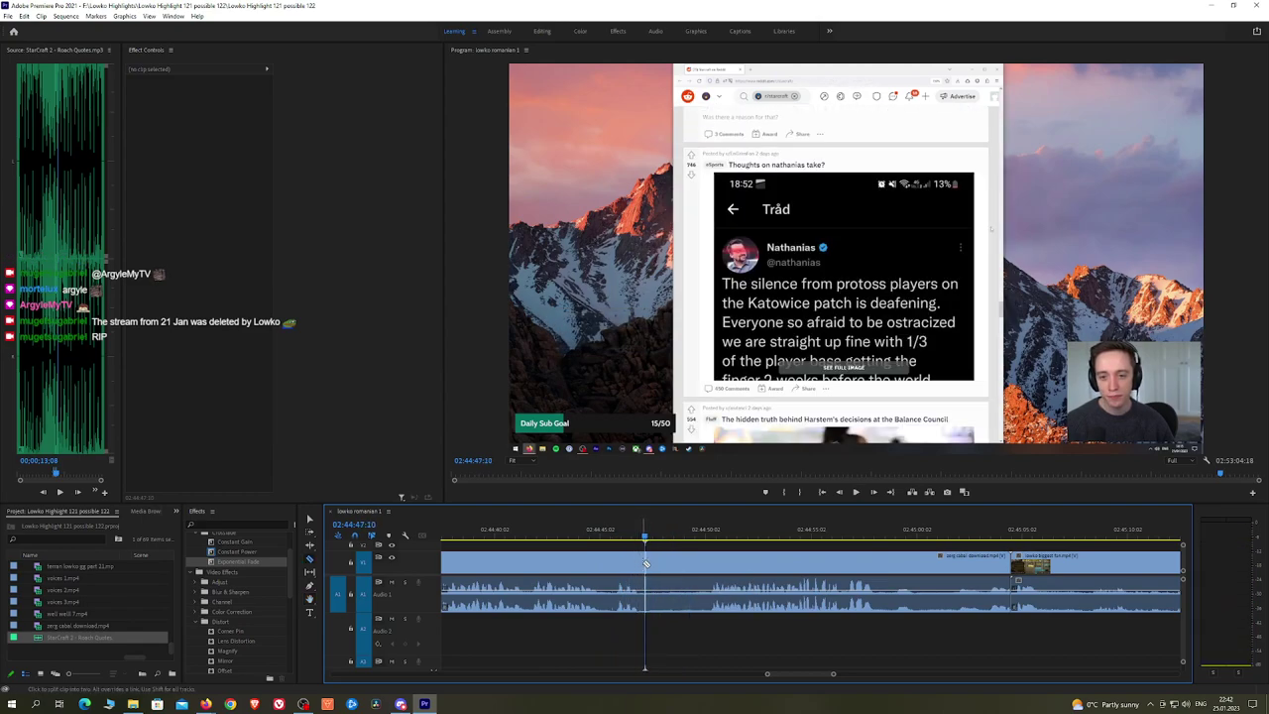
key("space")
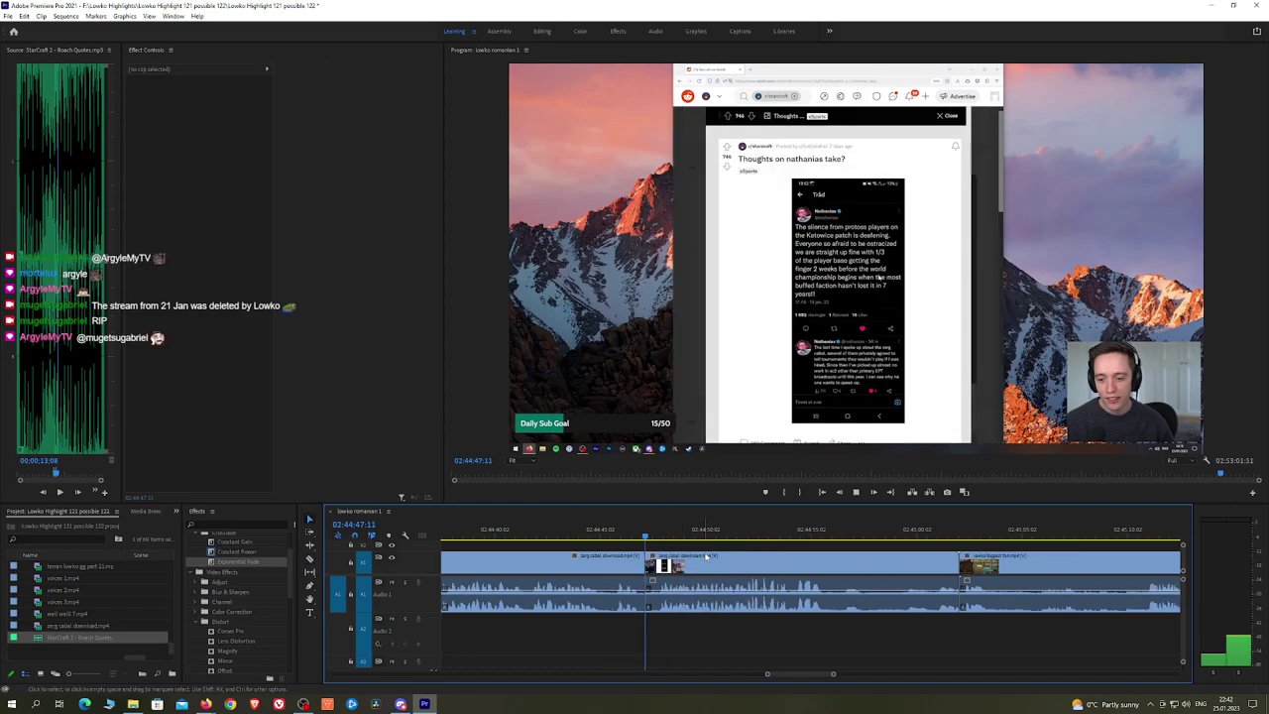
left_click_drag(234, 553, 646, 595)
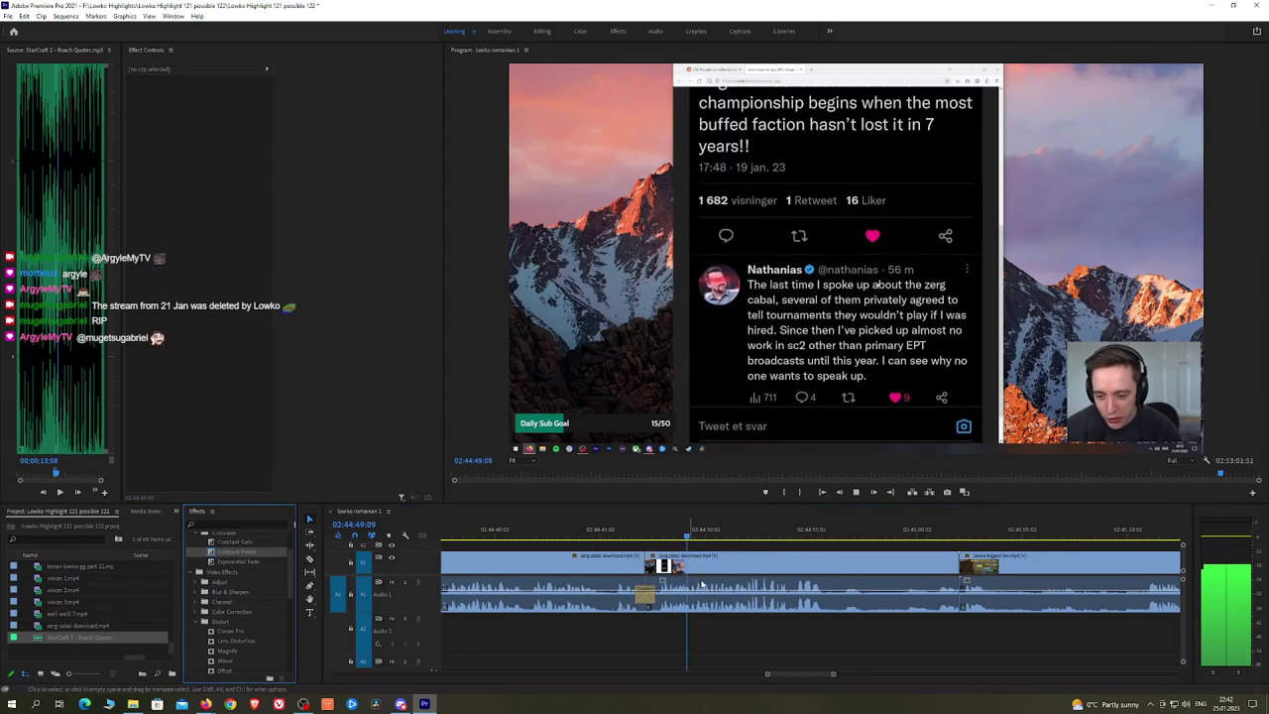
key("h")
left_click_drag(865, 558, 694, 557)
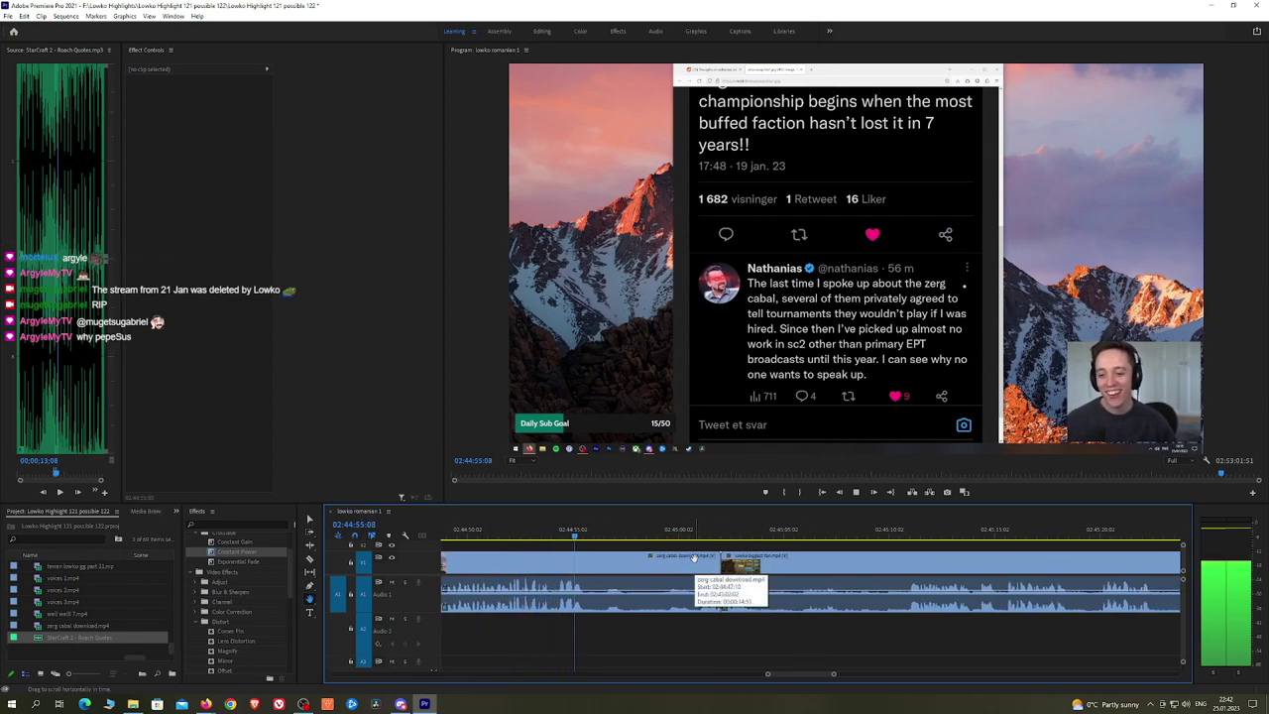
left_click(604, 536)
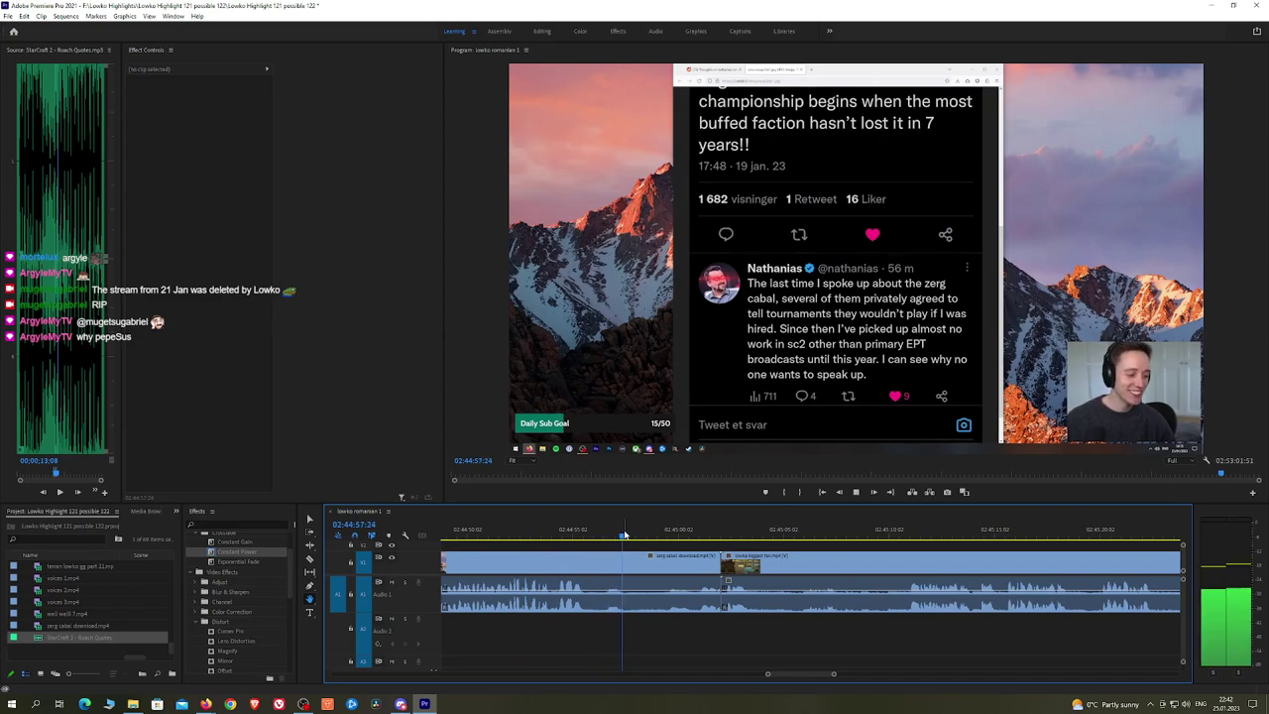
left_click(664, 532)
key("space")
Step: Ripple-delete the webcam shot from the sequence
left_click(649, 534)
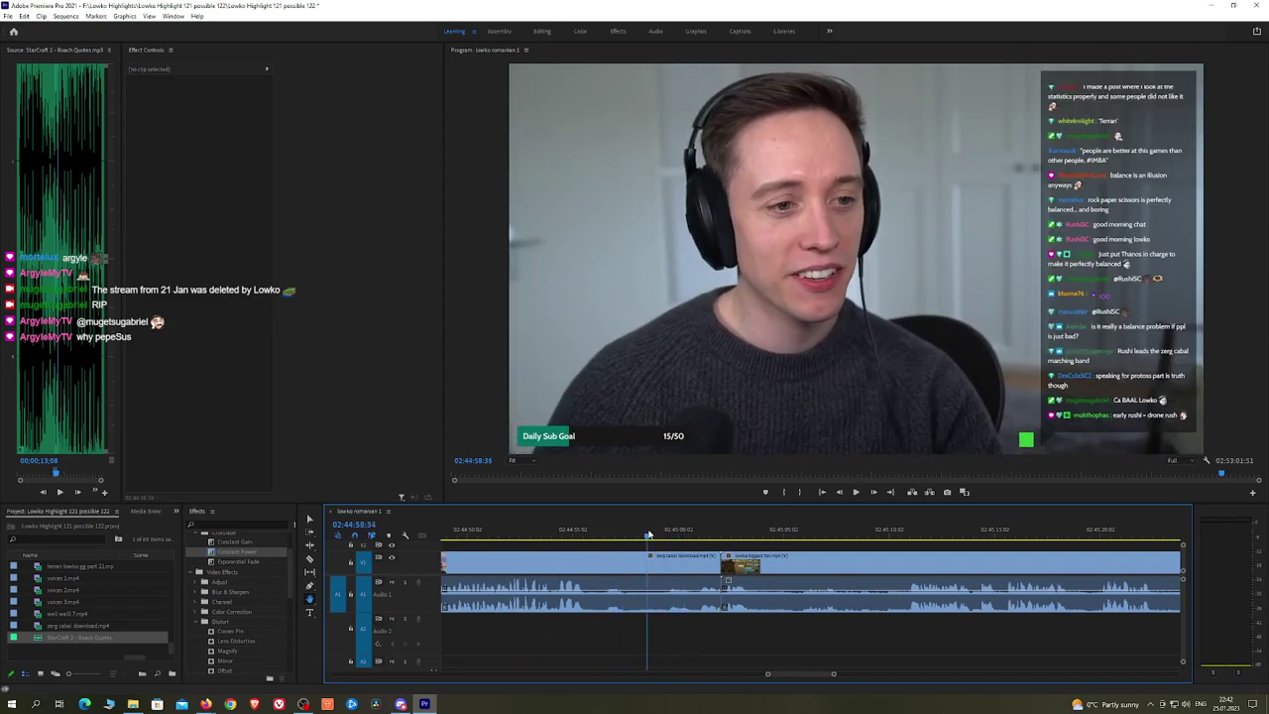
left_click_drag(647, 535, 638, 544)
left_click(669, 564)
key("shift+Delete")
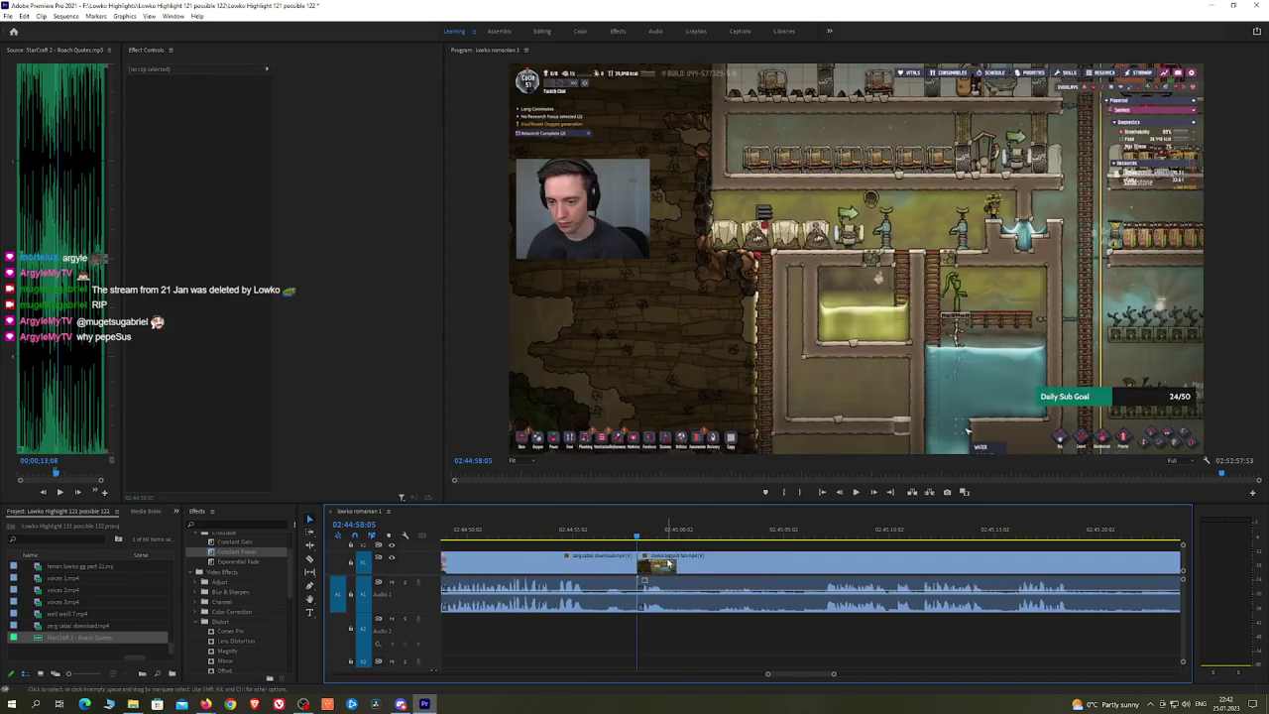
Step: Split the gameplay clip after the tweet and ripple-delete its unwanted opening
key("alt+Tab")
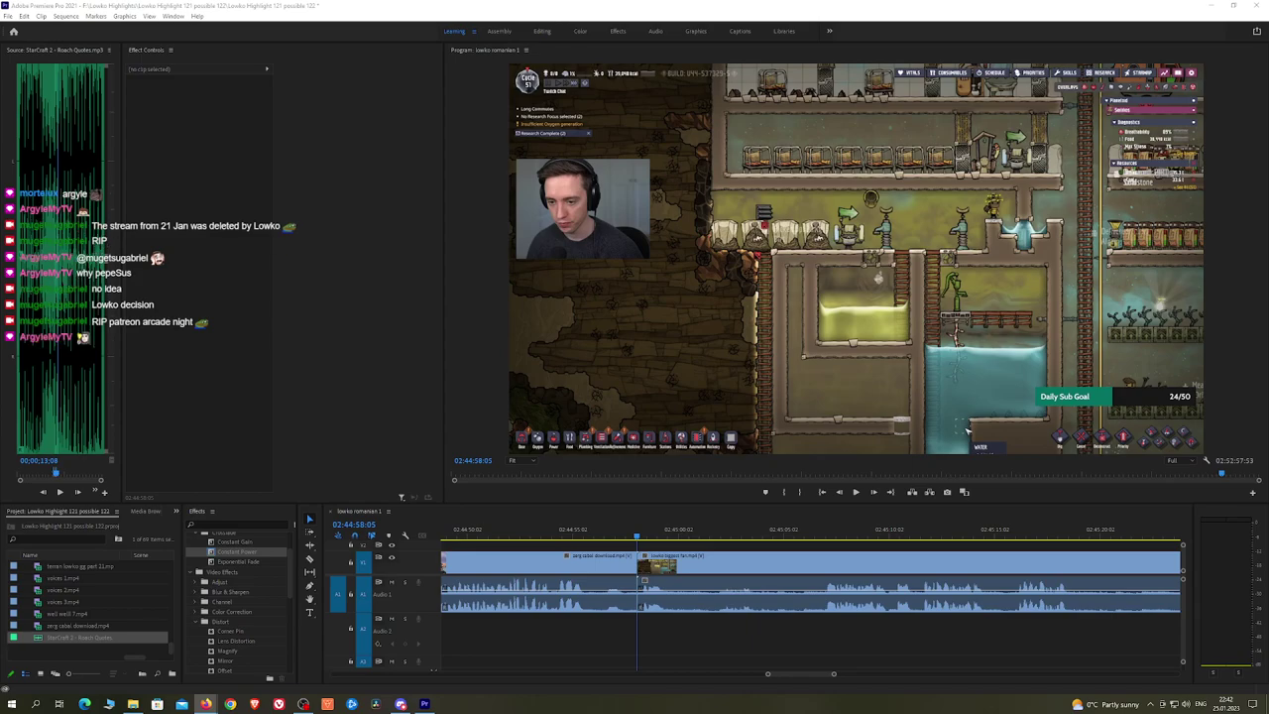
left_click_drag(785, 532, 816, 533)
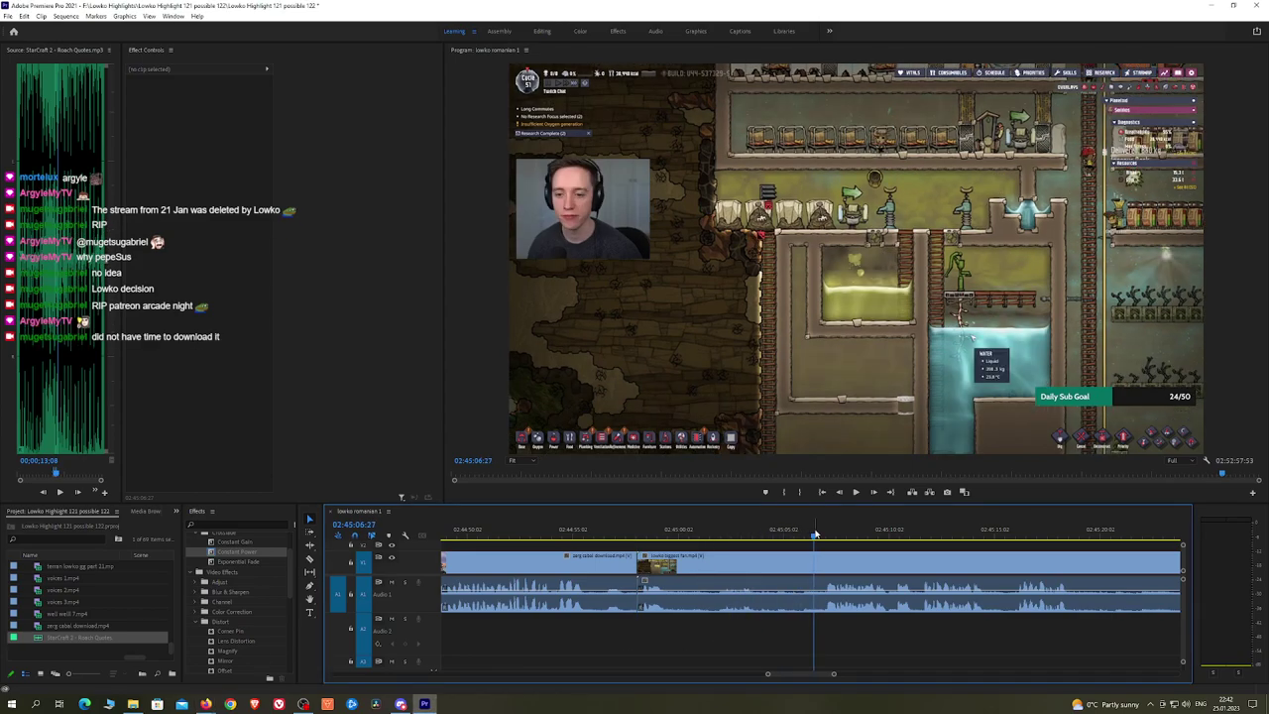
key("space")
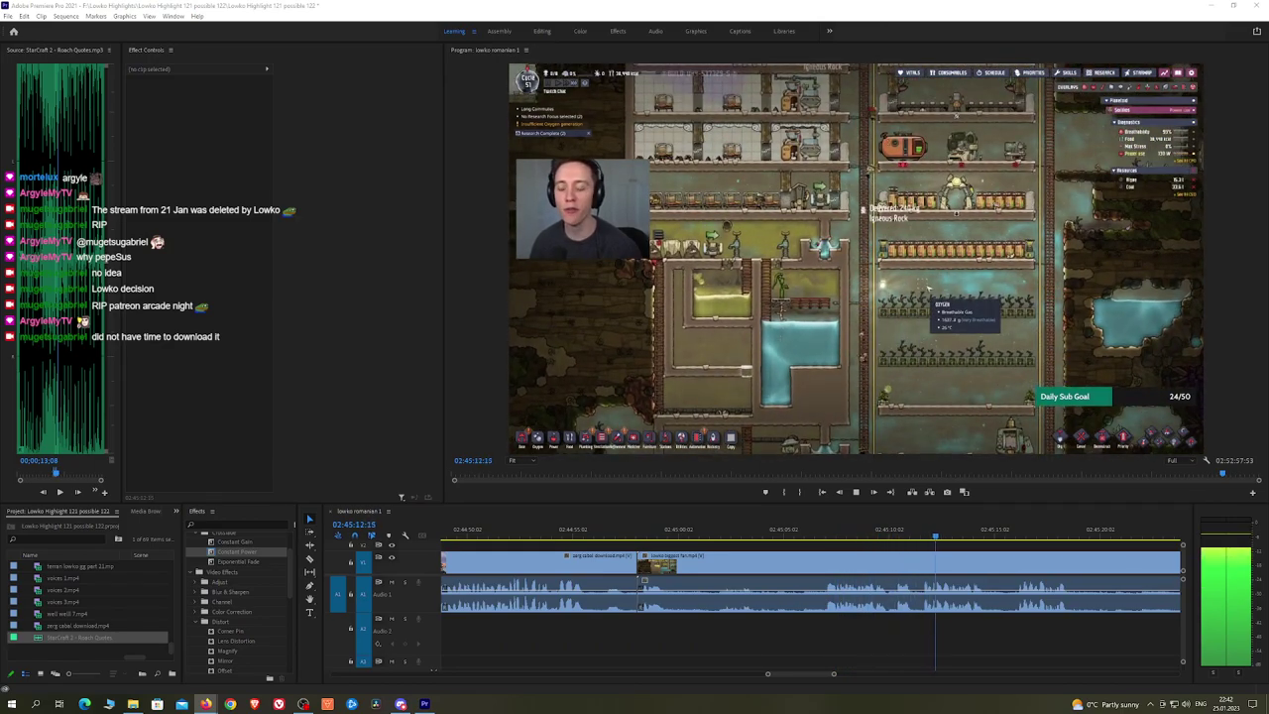
left_click(815, 533)
left_click(813, 562)
key("space")
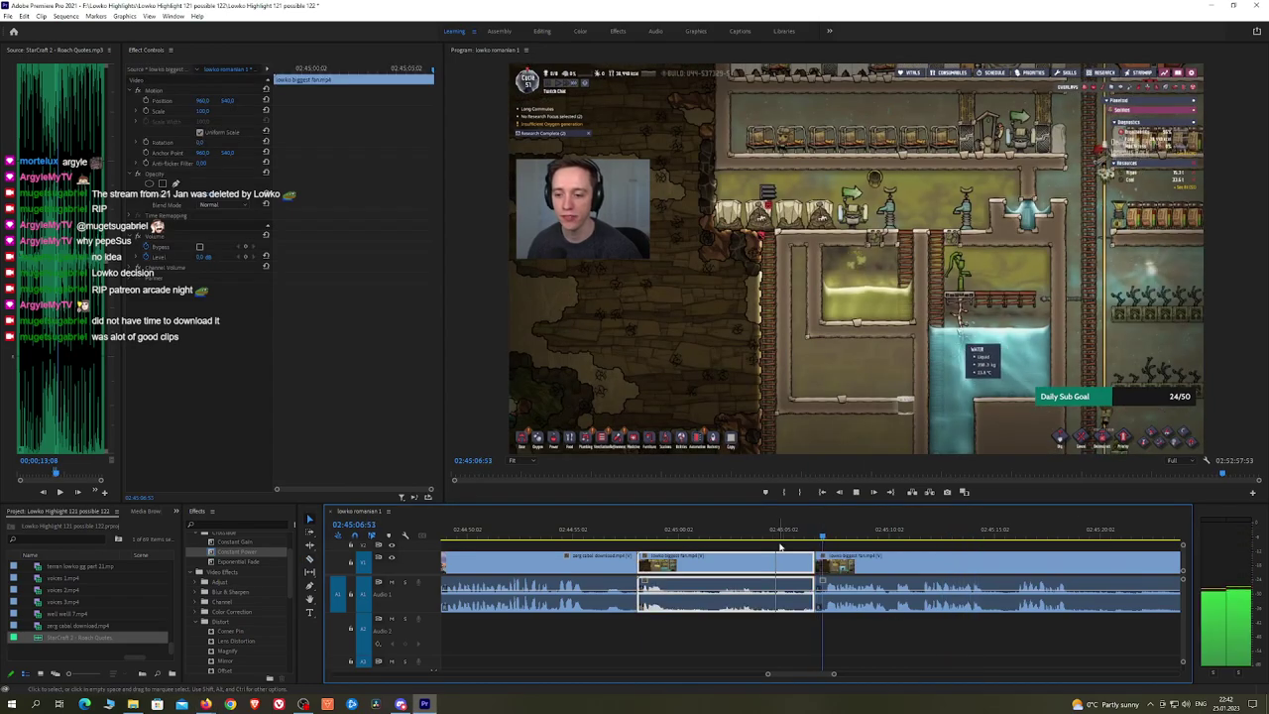
left_click(730, 535)
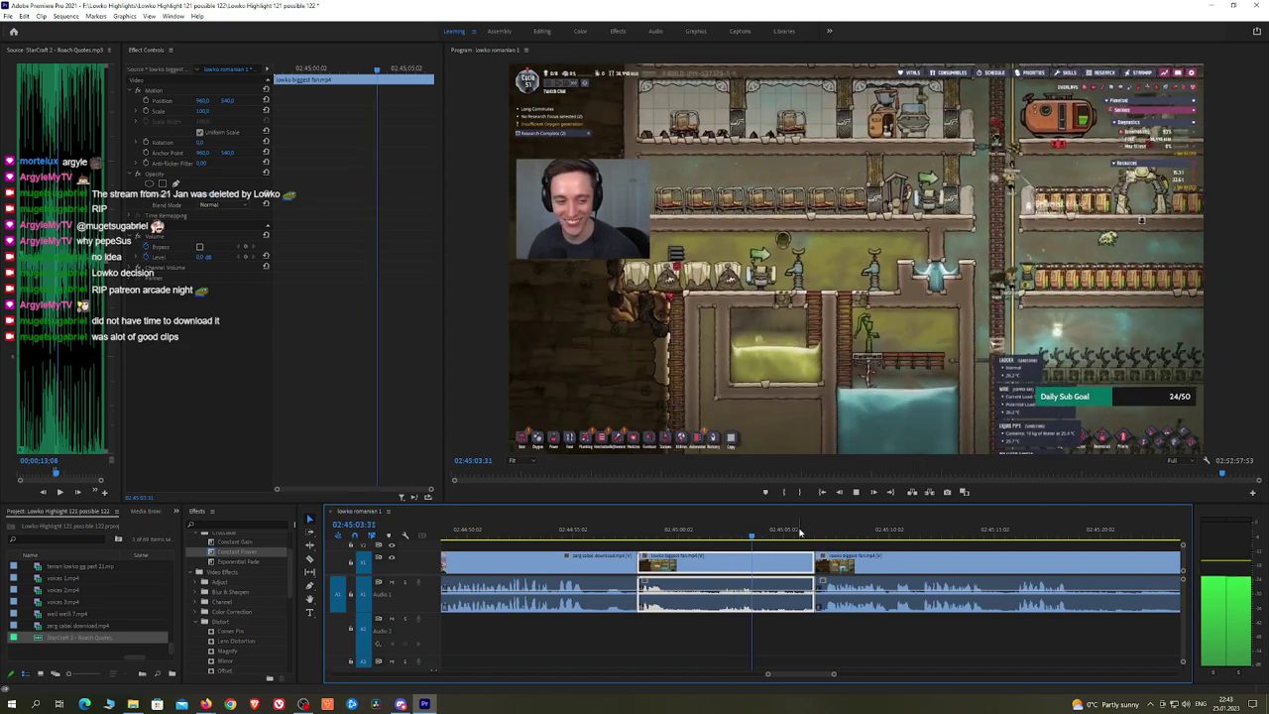
left_click(646, 536)
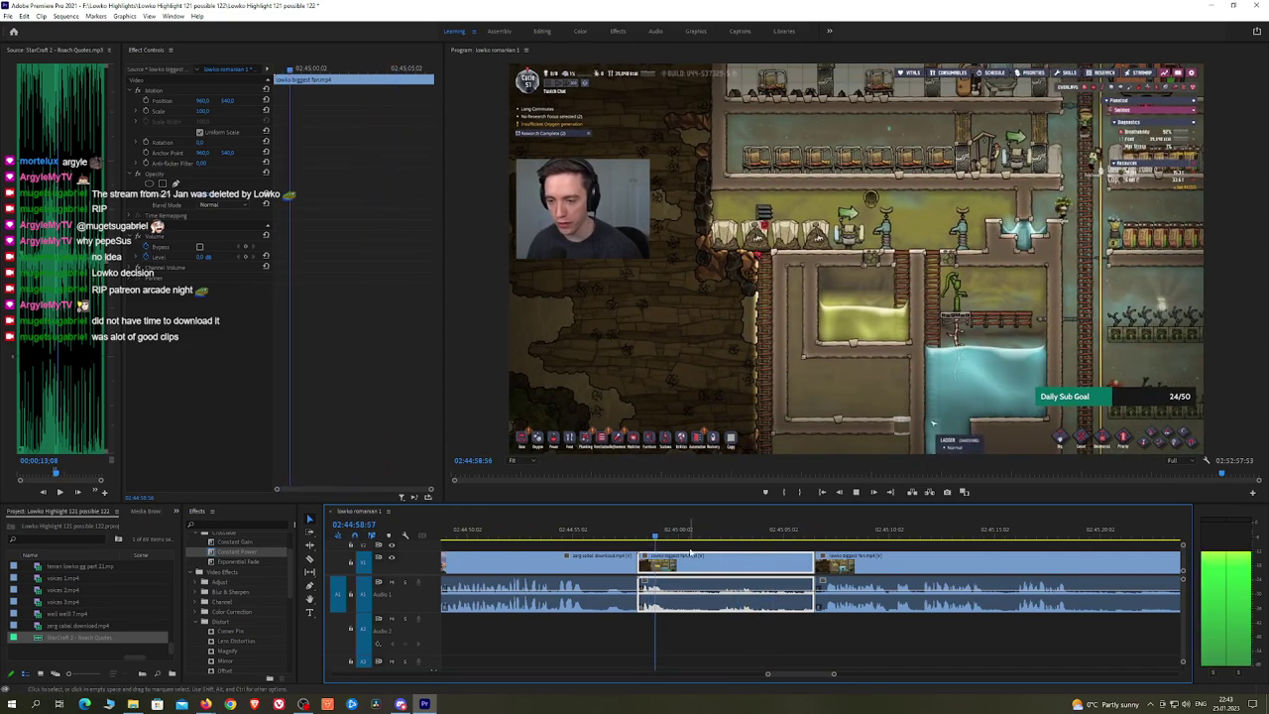
key("shift+Delete")
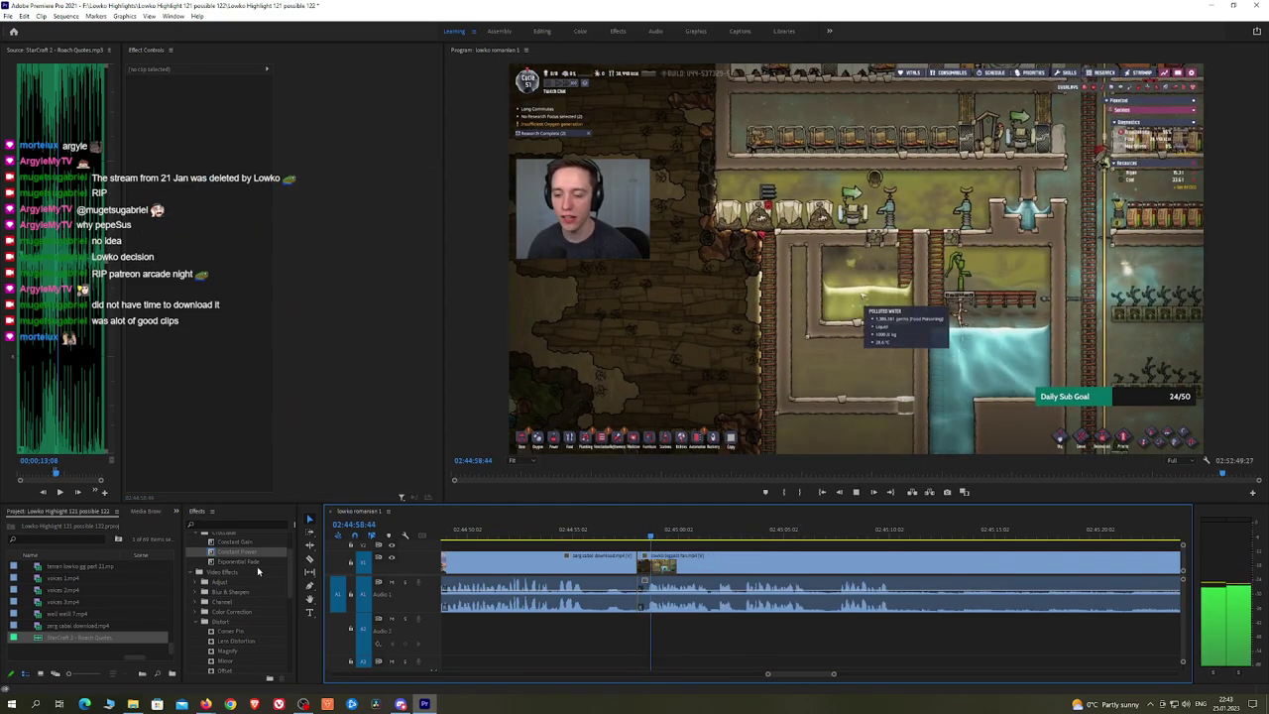
Step: Add an Exponential Fade to the audio edit point and replay the join
left_click_drag(243, 563, 638, 595)
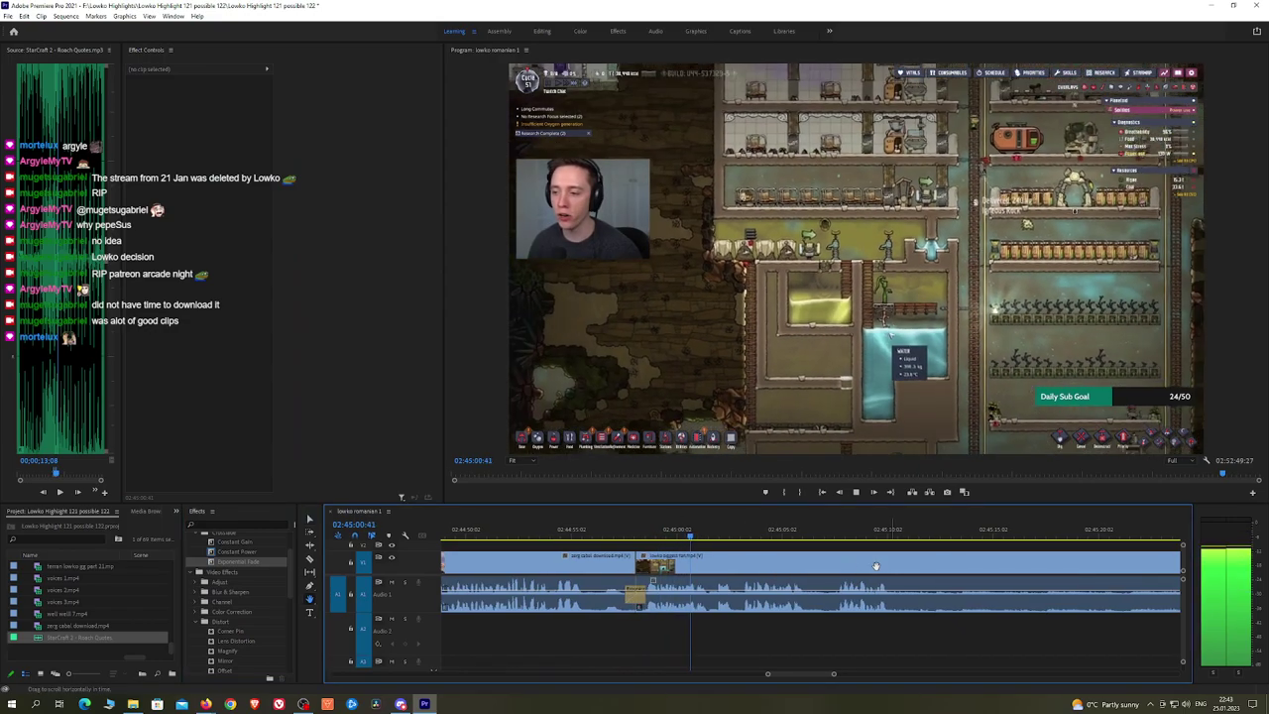
scroll(876, 567, "right", 2)
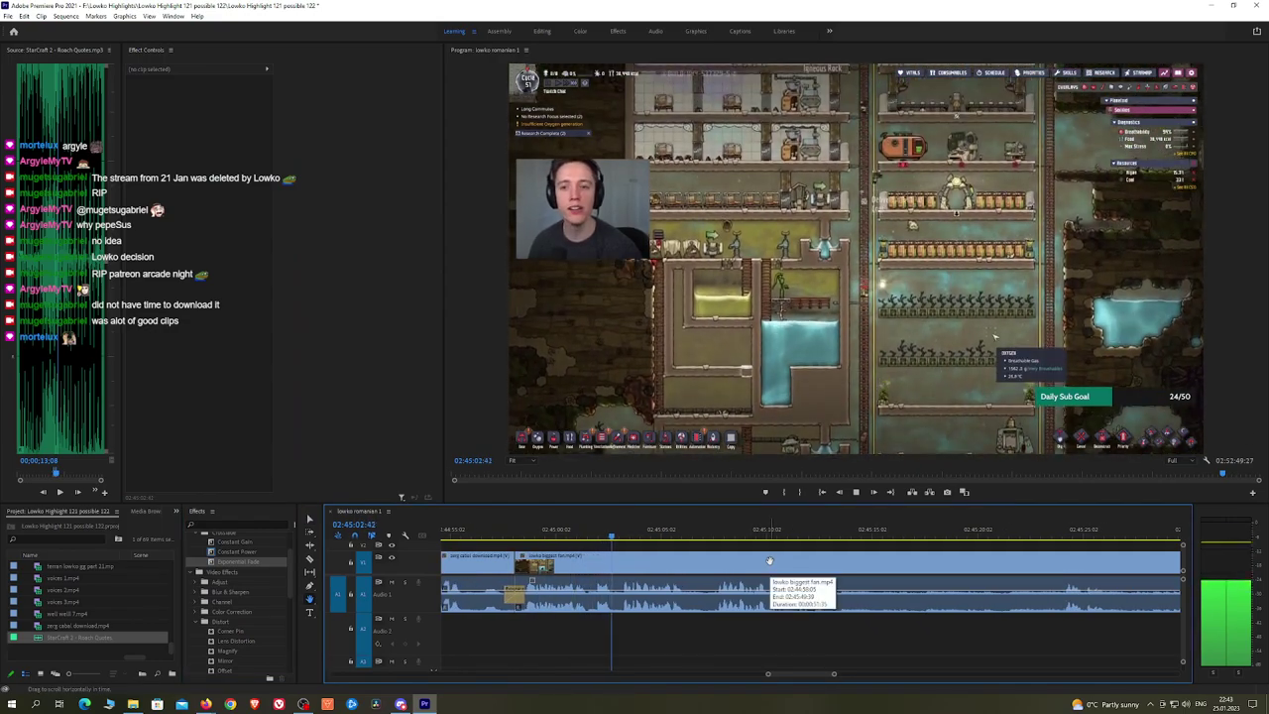
scroll(773, 561, "right", 2)
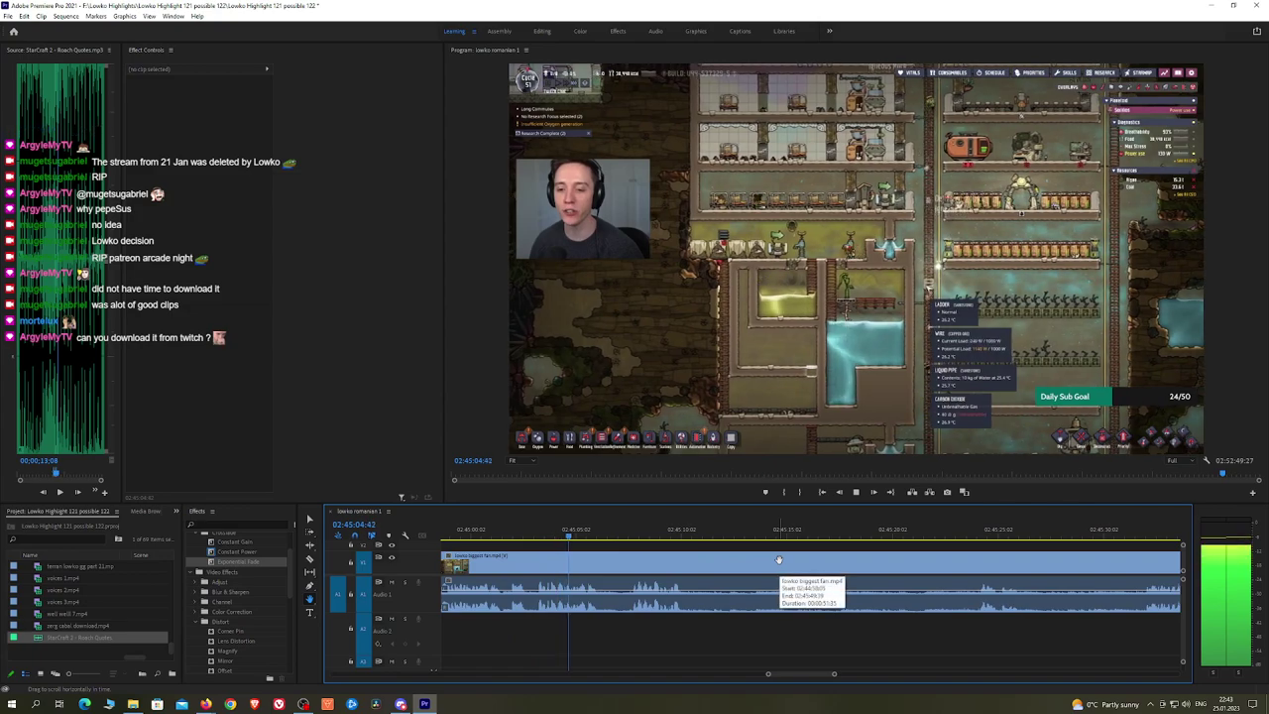
key("space")
left_click(206, 704)
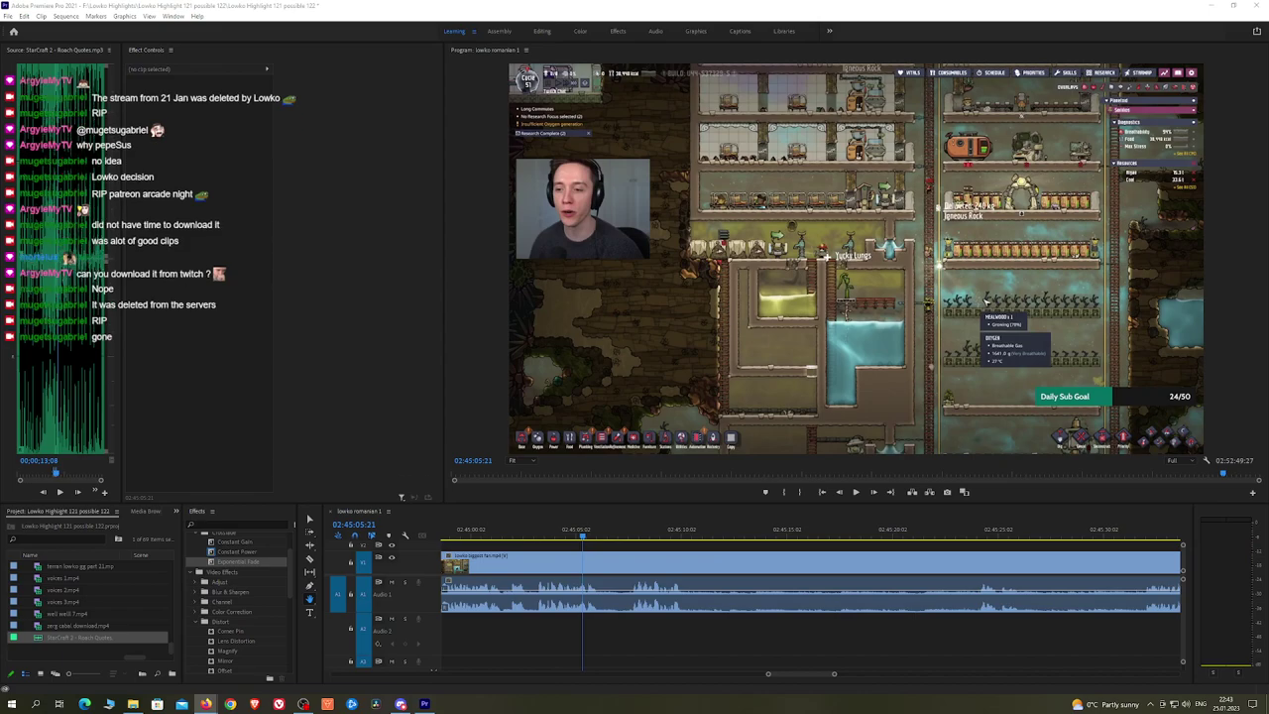
left_click(573, 536)
key("space")
left_click_drag(656, 560, 651, 561)
scroll(744, 558, "up", 2)
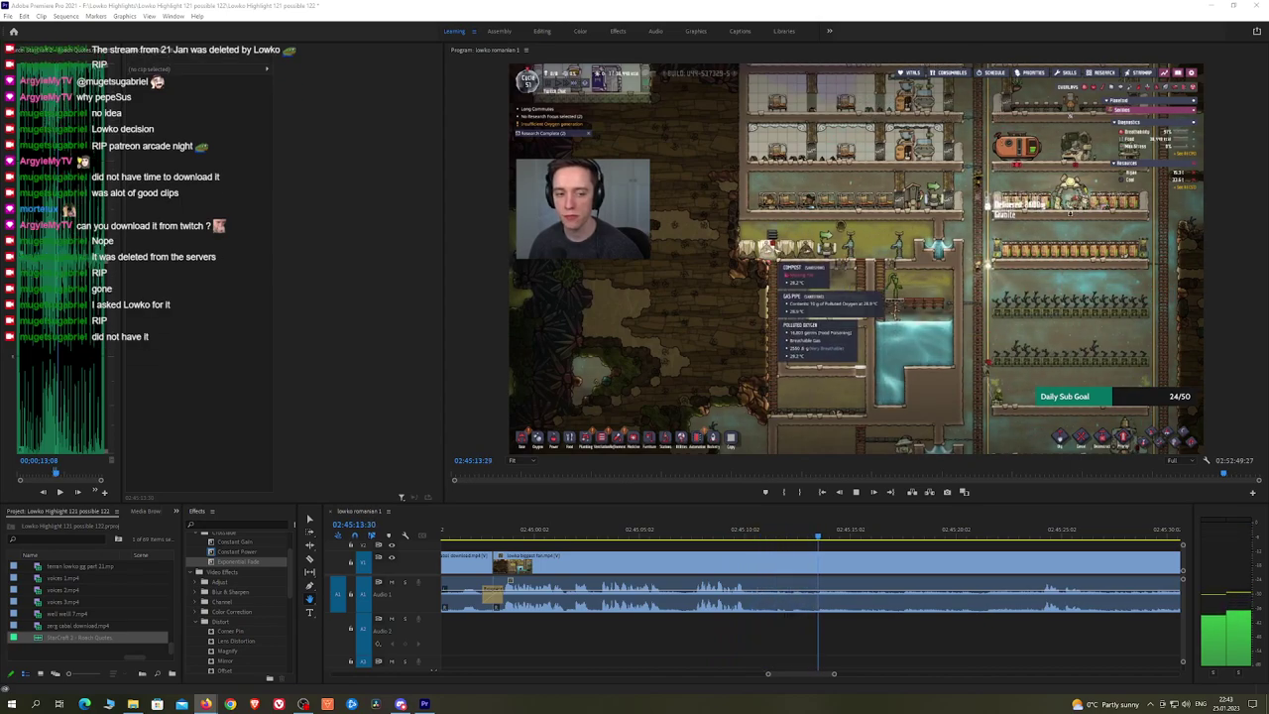
Step: Ripple-delete the short clip at 02:45:06:13 and resume playback
left_click(665, 535)
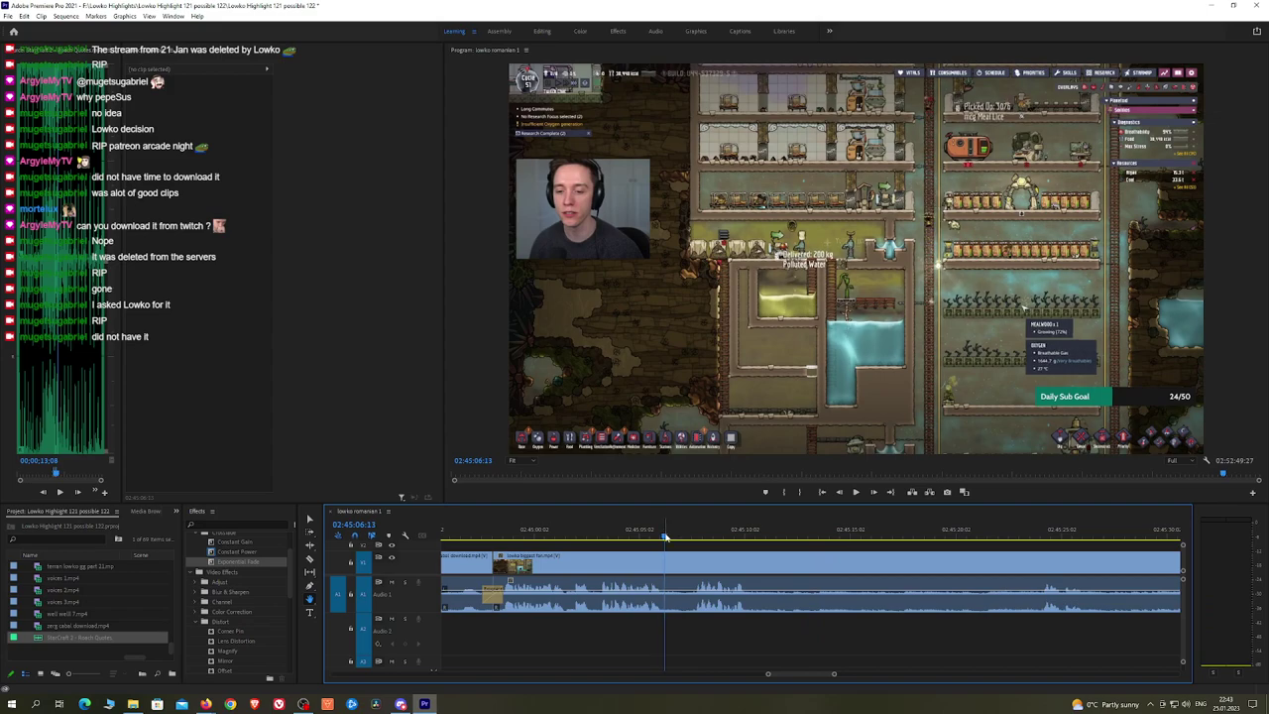
left_click(680, 565)
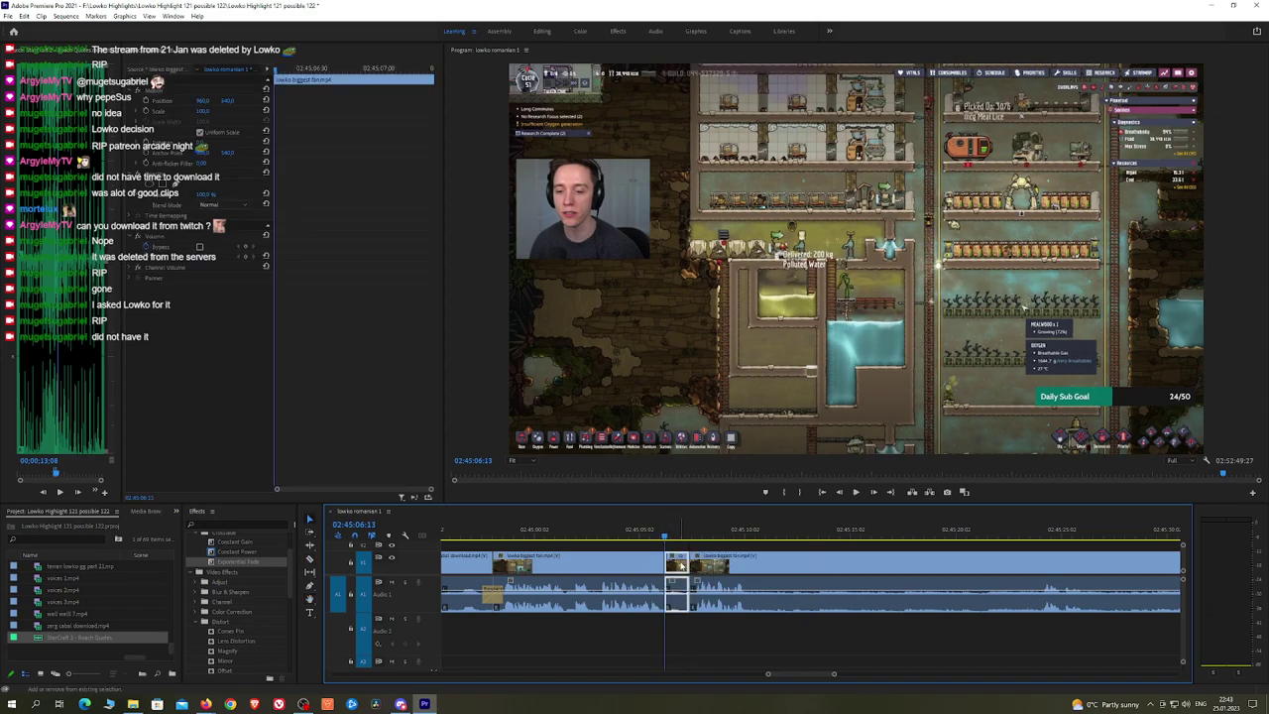
key("shift+Delete")
key("space")
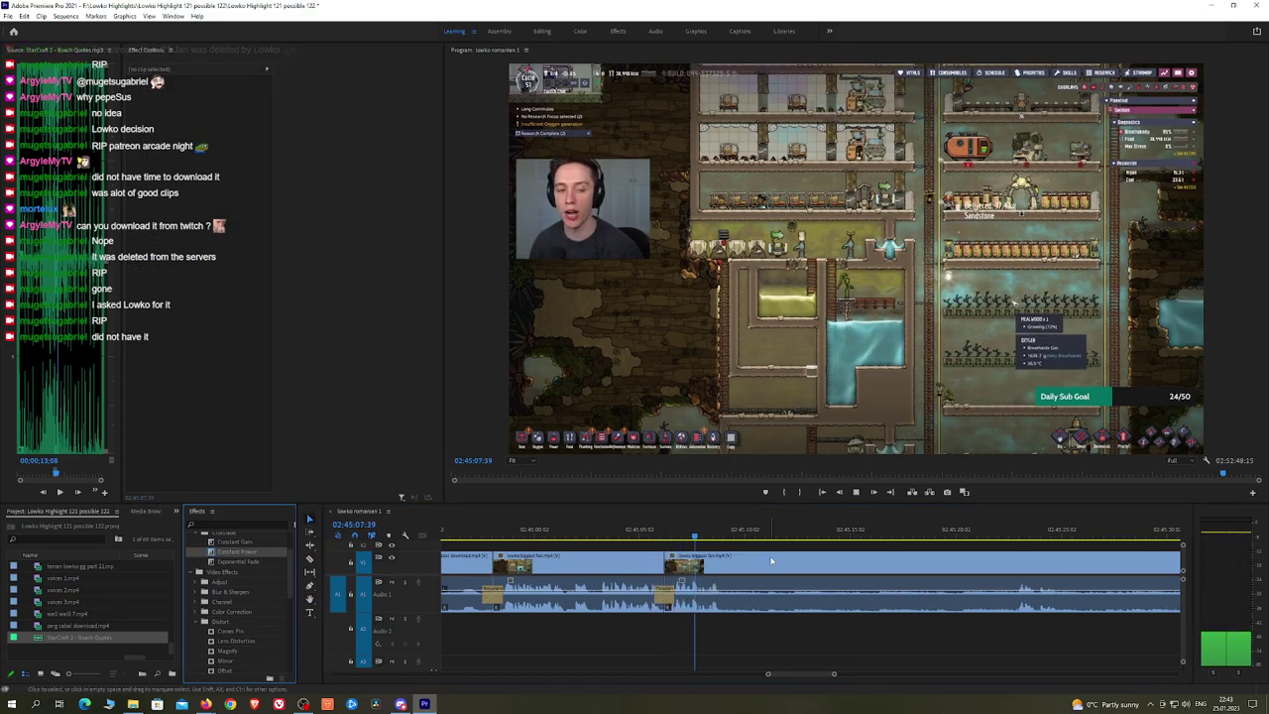
Step: Razor out the next unwanted moment between two cuts and close the gap
scroll(707, 555, "right", 3)
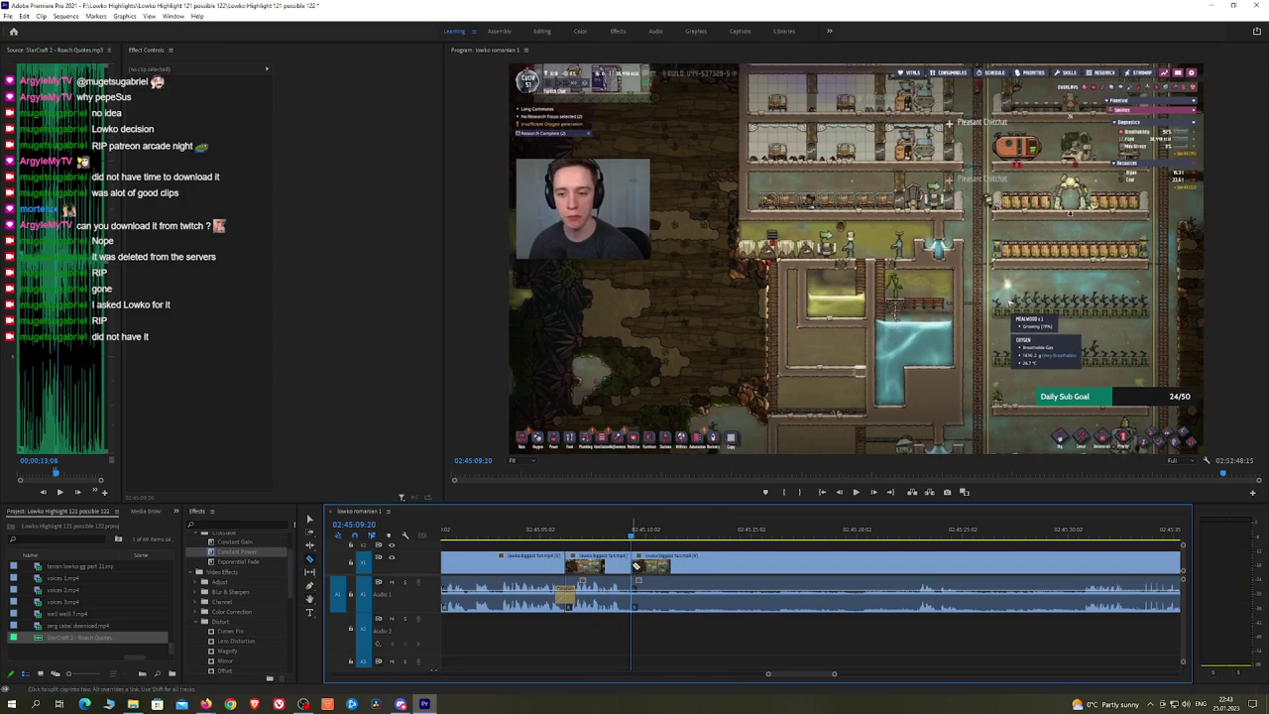
left_click_drag(887, 525, 915, 525)
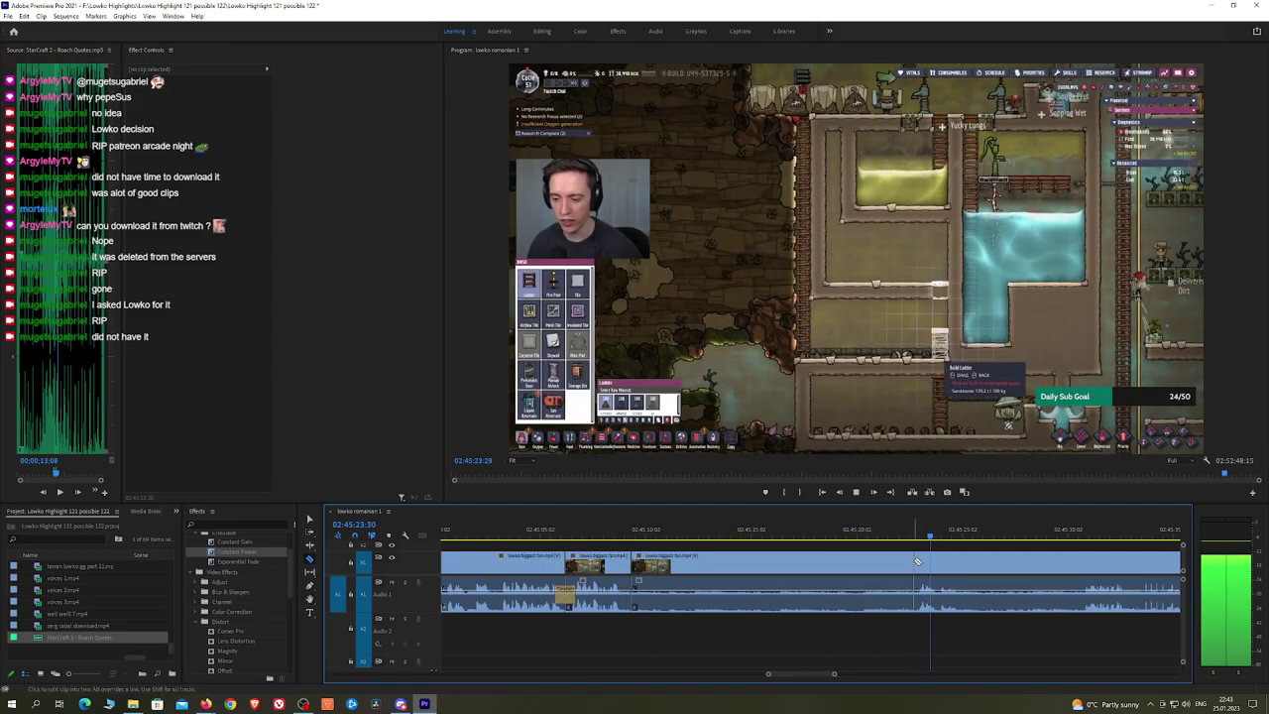
left_click(915, 563)
left_click(970, 562)
key("v")
left_click(889, 563)
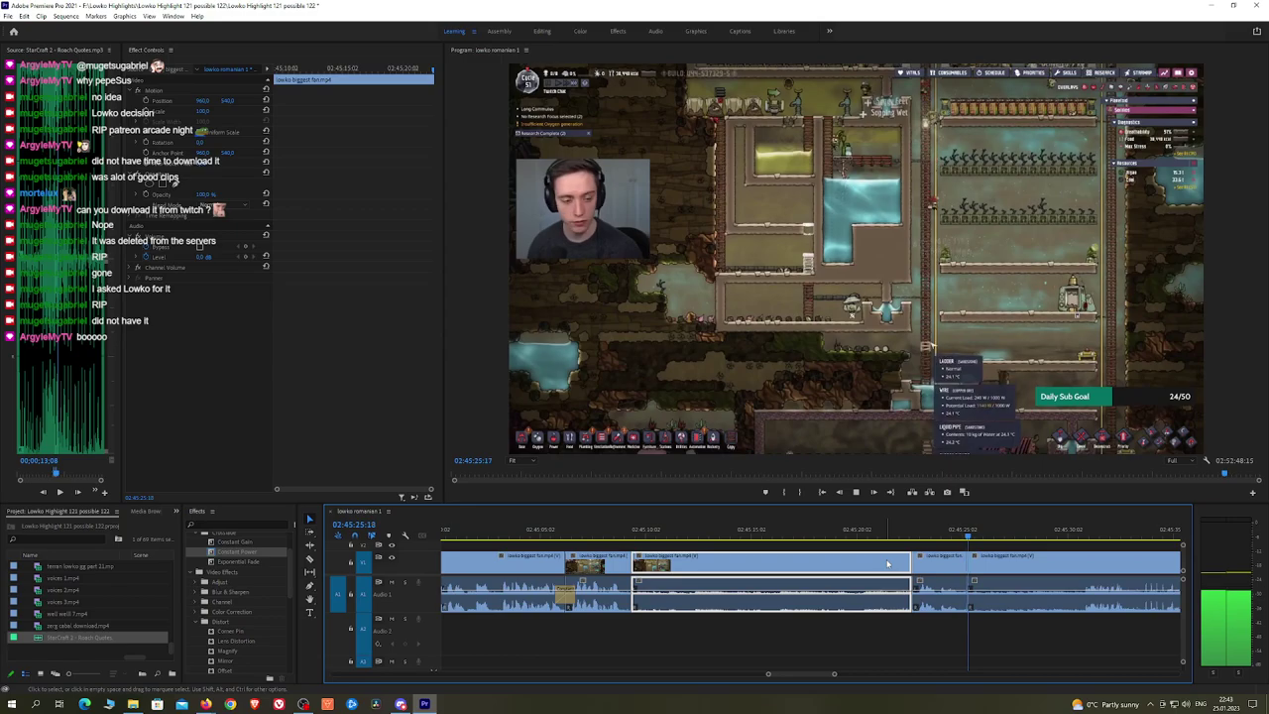
key("shift+Delete")
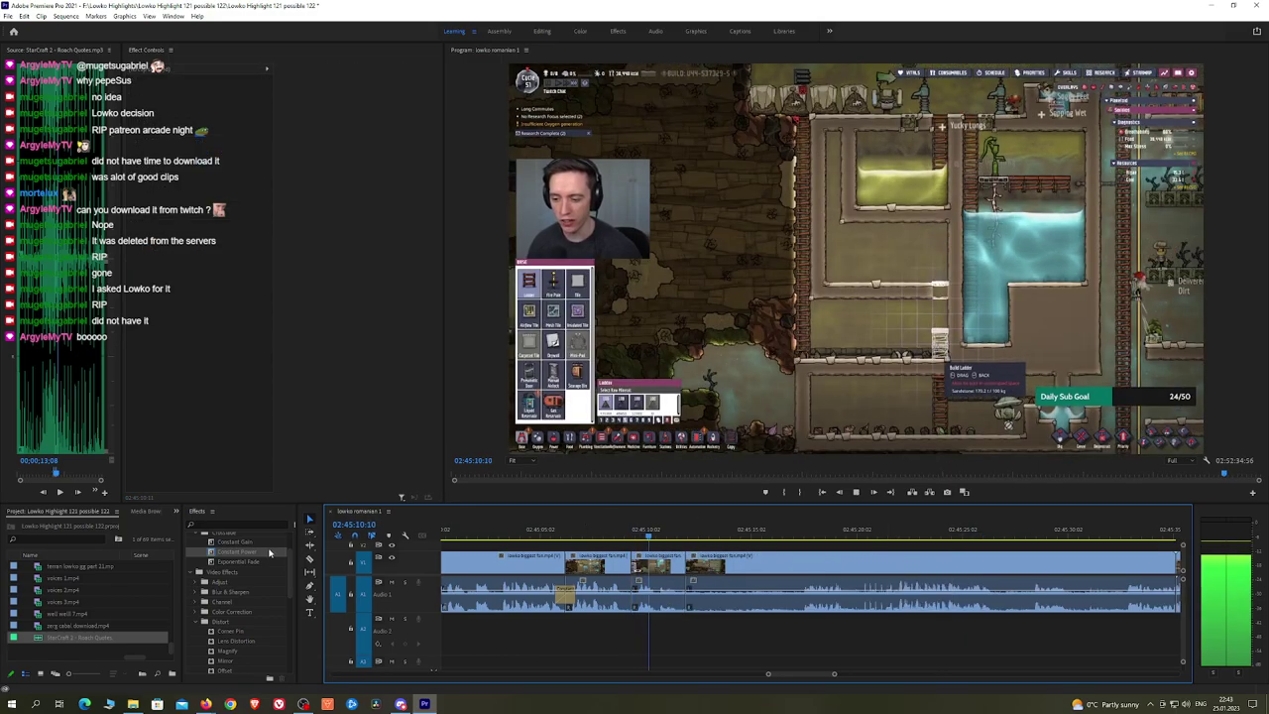
Step: Split the clip at the next trim point and ripple-delete the unwanted segment
left_click(798, 533)
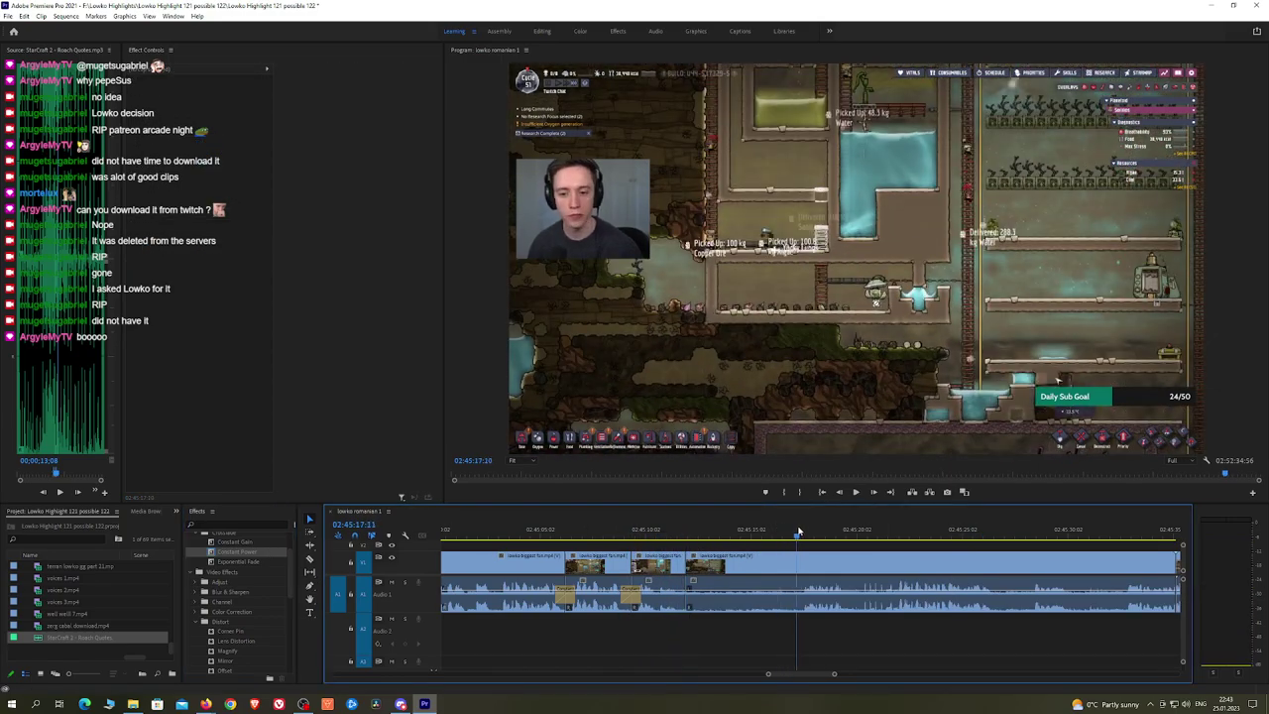
key("ctrl+k")
key("space")
left_click(770, 566)
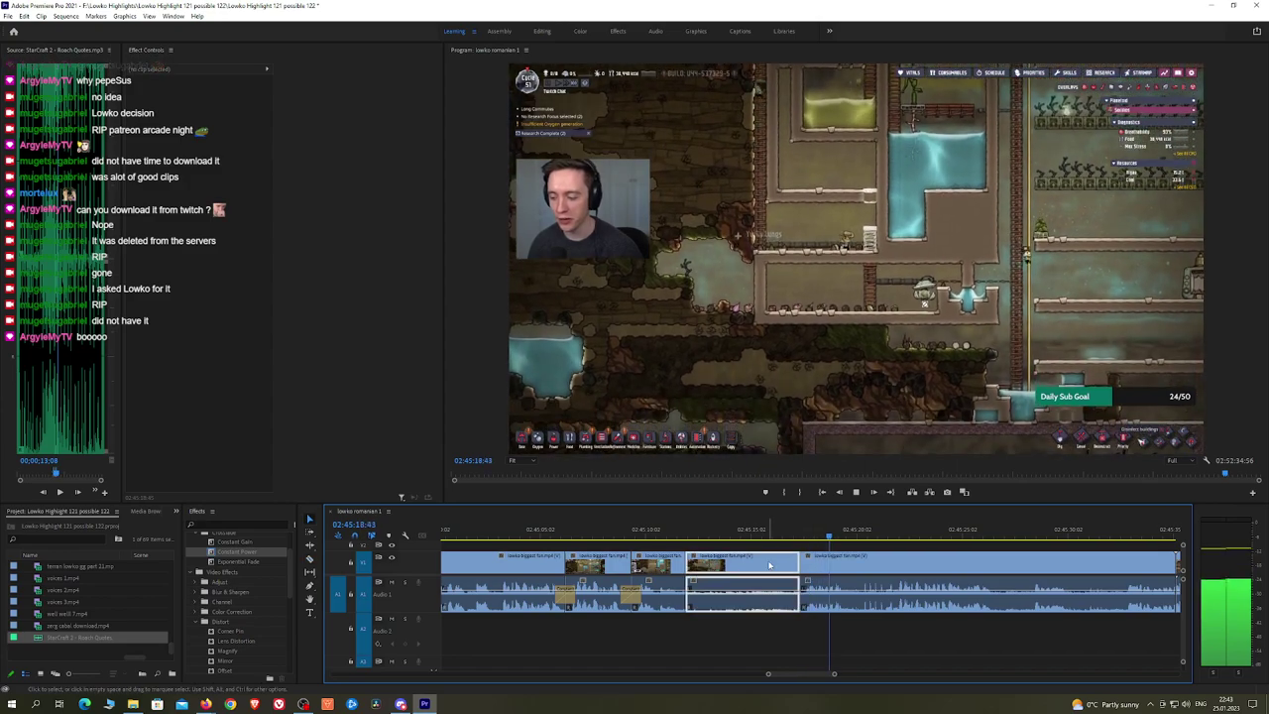
key("shift+Delete")
key("space")
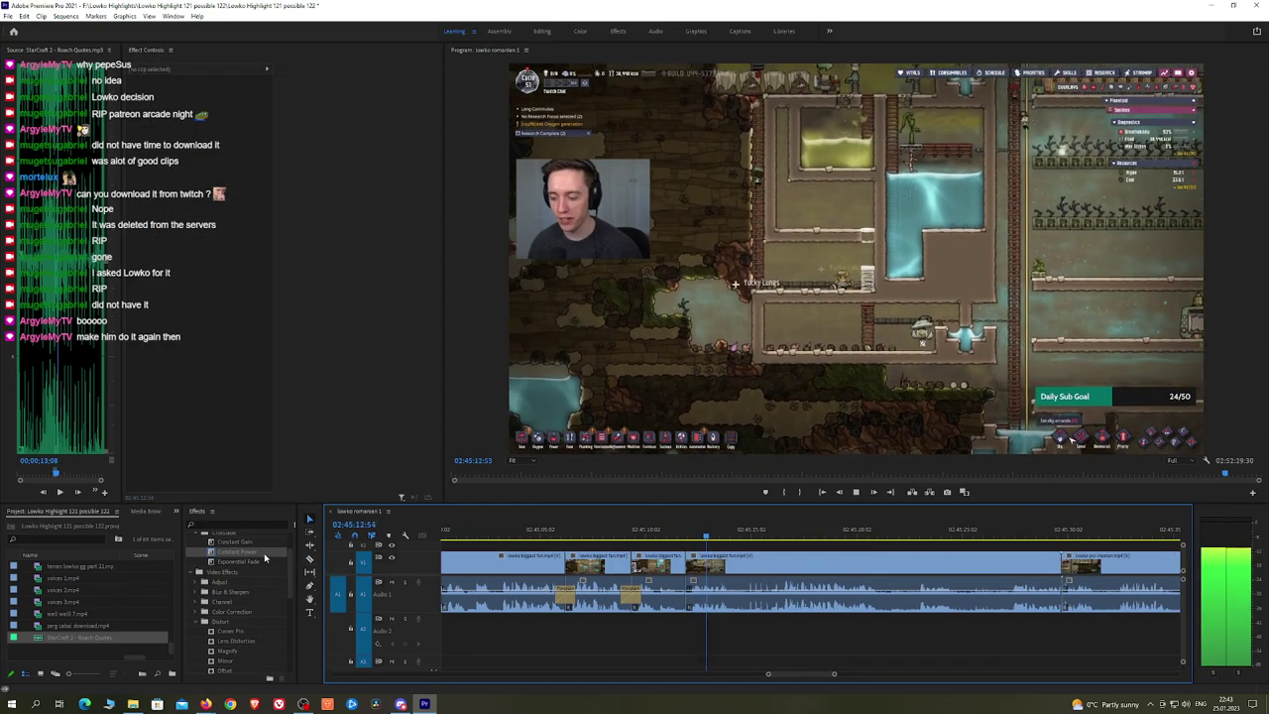
Step: Add a Constant Power crossfade at the new cut
left_click_drag(260, 553, 696, 572)
key("h")
left_click_drag(859, 568, 681, 552)
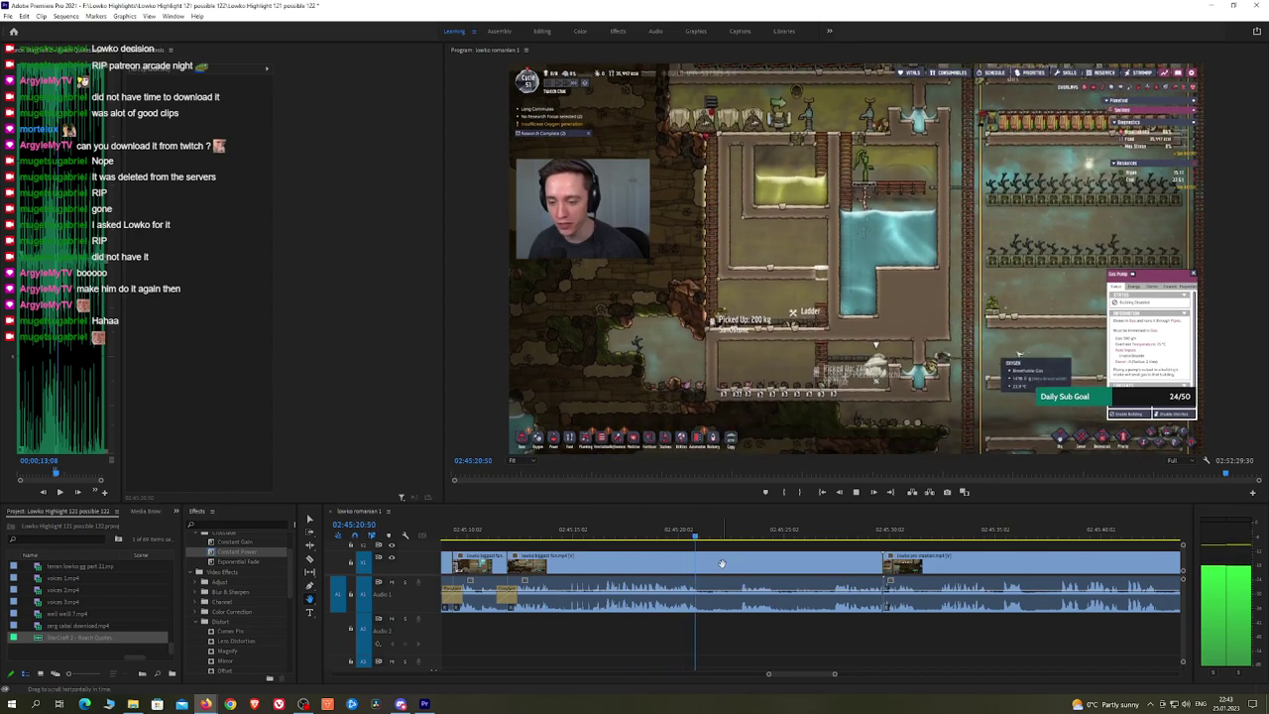
left_click_drag(714, 556, 702, 551)
scroll(734, 553, "down", 3)
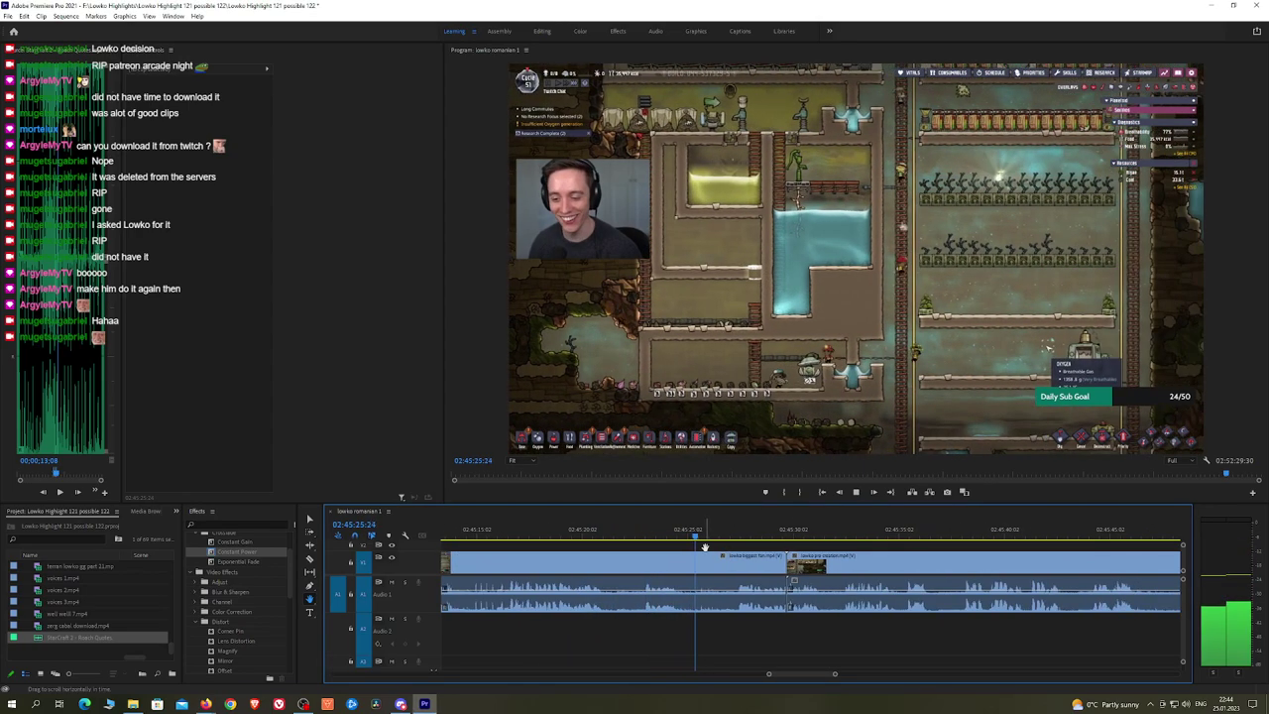
Step: Review around 02:45:27:01, split at 02:45:25:01 and ripple-delete the unwanted segment
left_click(731, 538)
key("space")
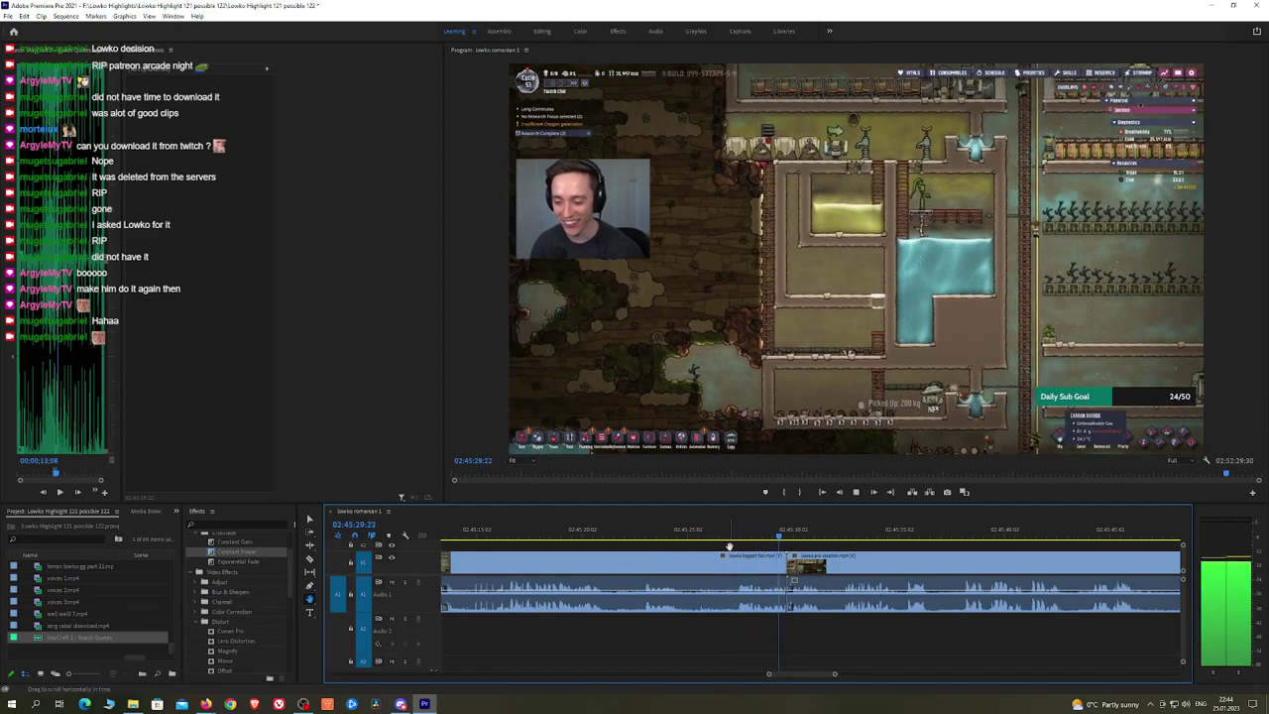
left_click(722, 539)
left_click_drag(723, 542, 649, 538)
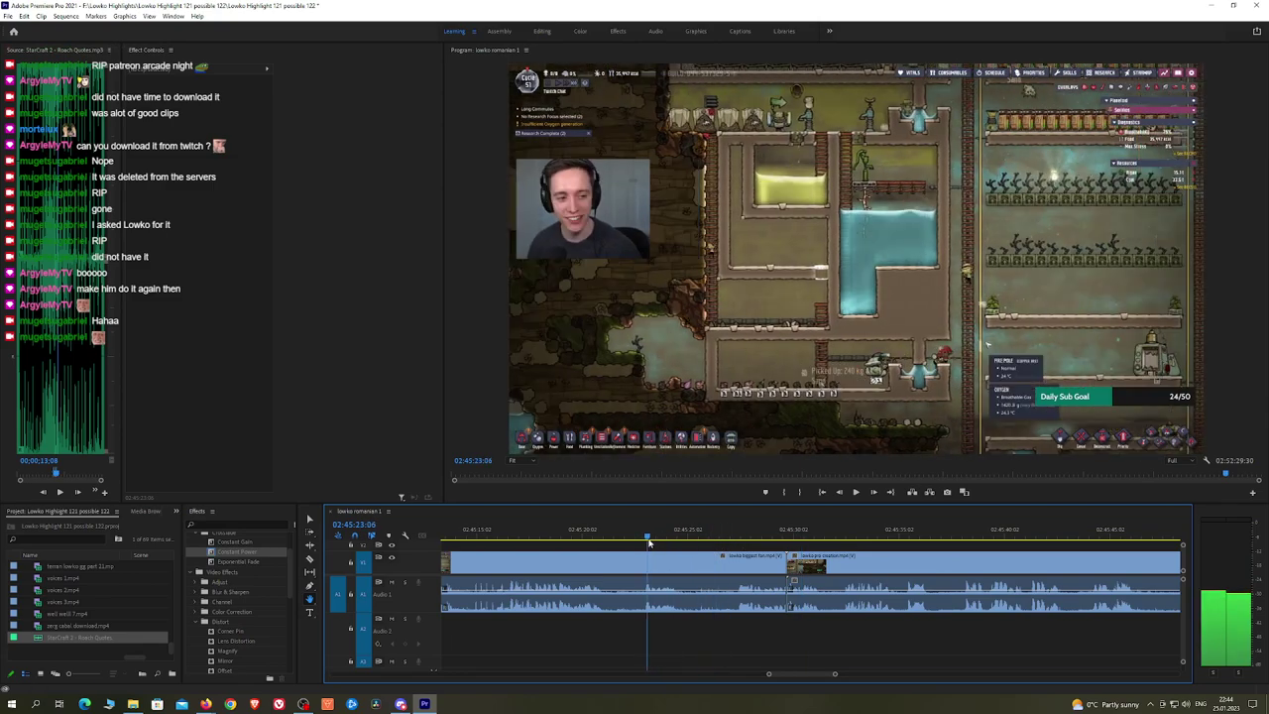
key("space")
key("space")
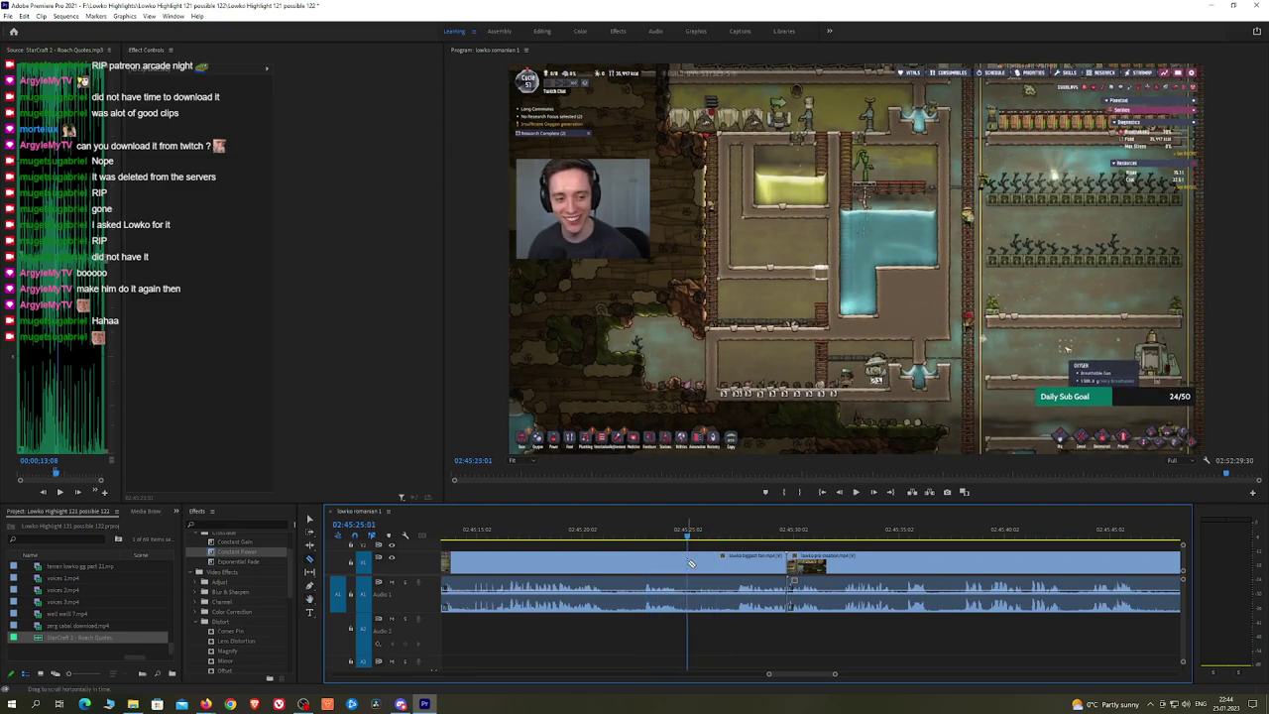
key("ctrl+k")
left_click(734, 565)
key("shift+Delete")
key("space")
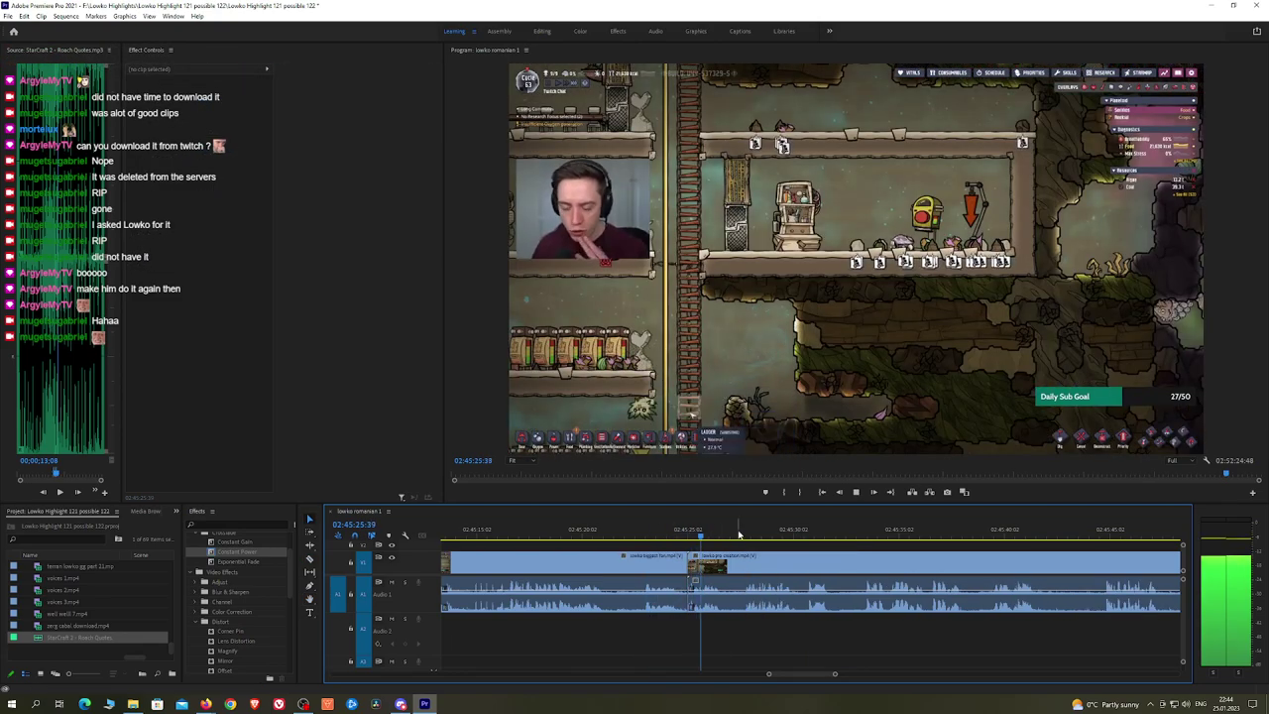
Step: Set the playhead on the exact cut frame and ripple-delete the short leftover piece
left_click(800, 536)
scroll(869, 555, "down", 2)
key("h")
left_click_drag(894, 550, 789, 546)
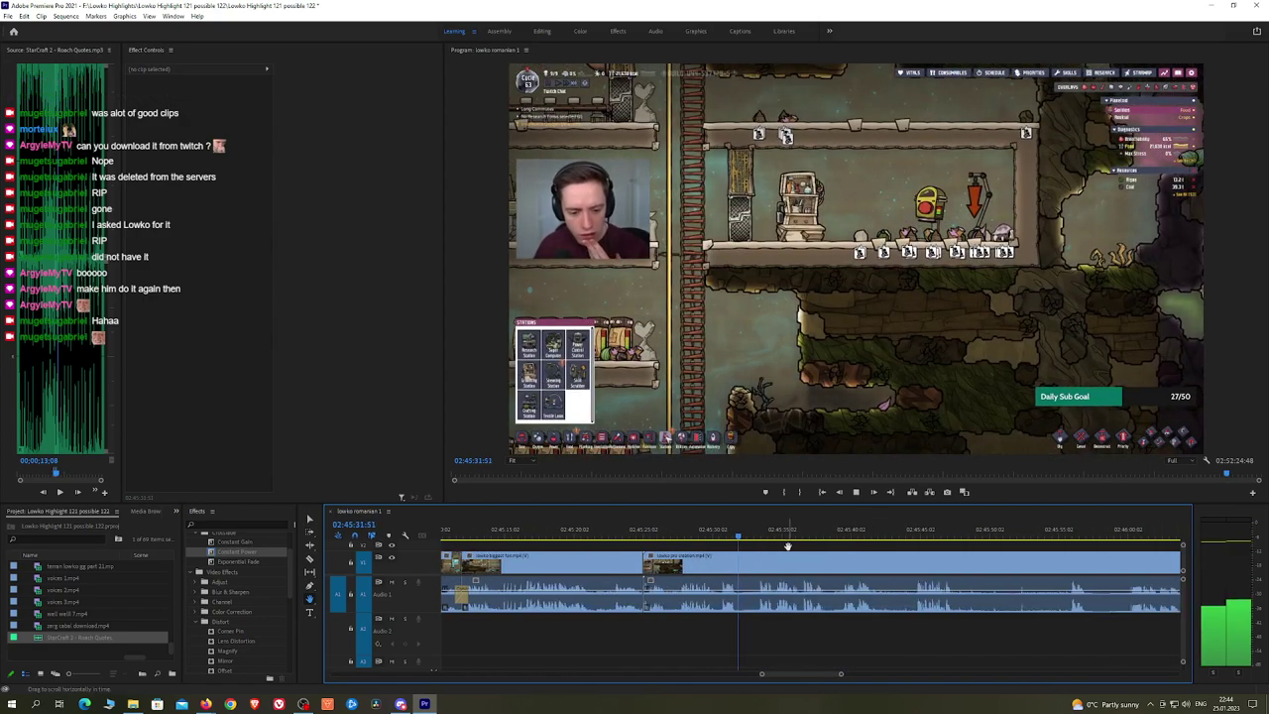
scroll(760, 536, "down", 3)
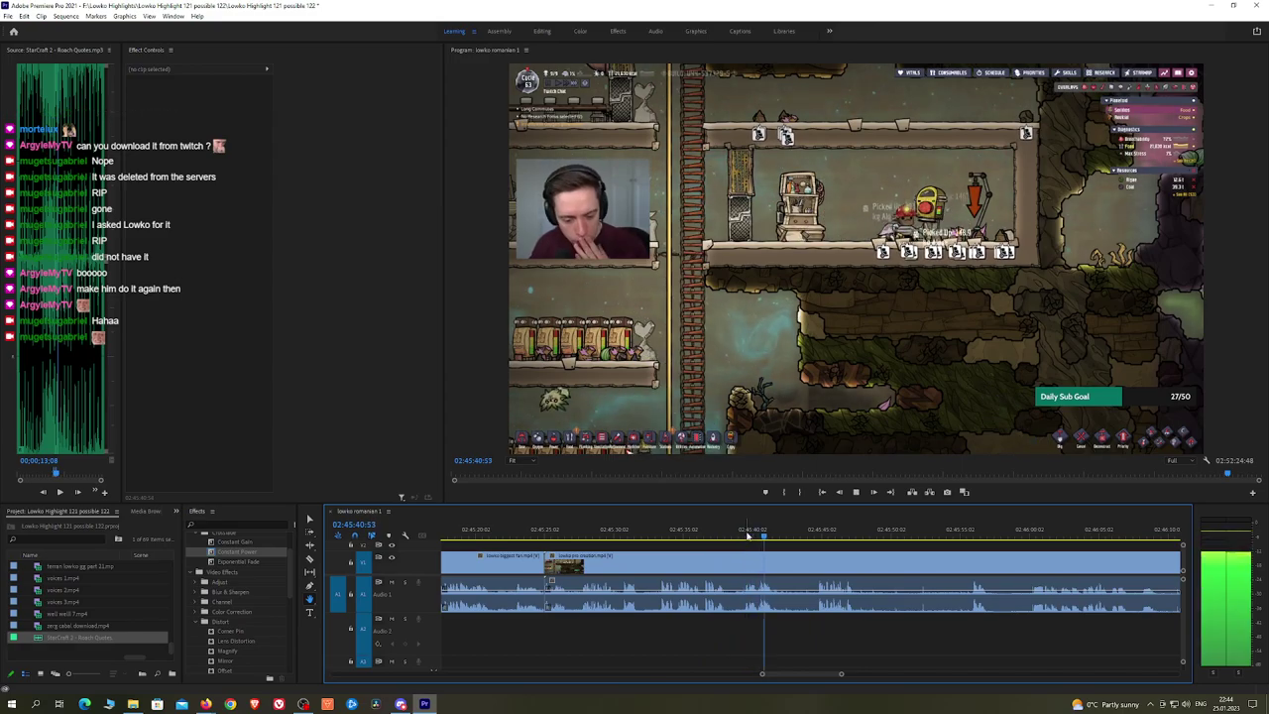
left_click(583, 532)
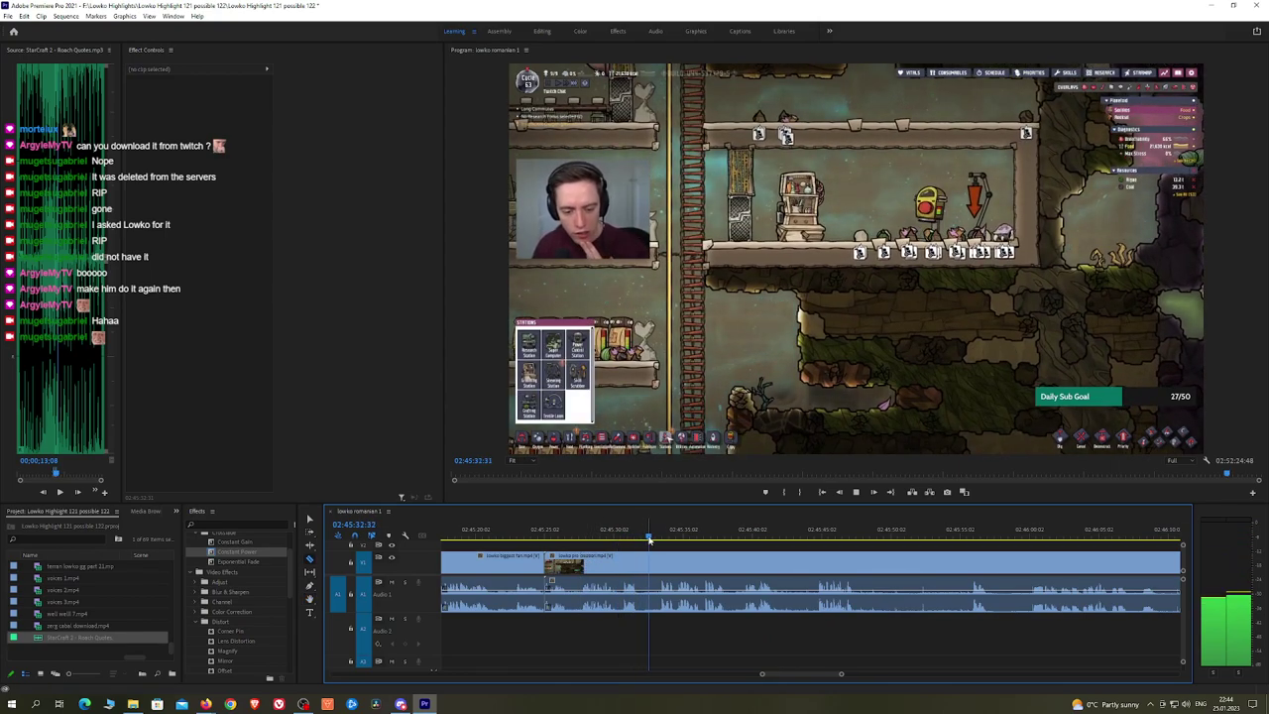
key("space")
left_click_drag(582, 537, 578, 537)
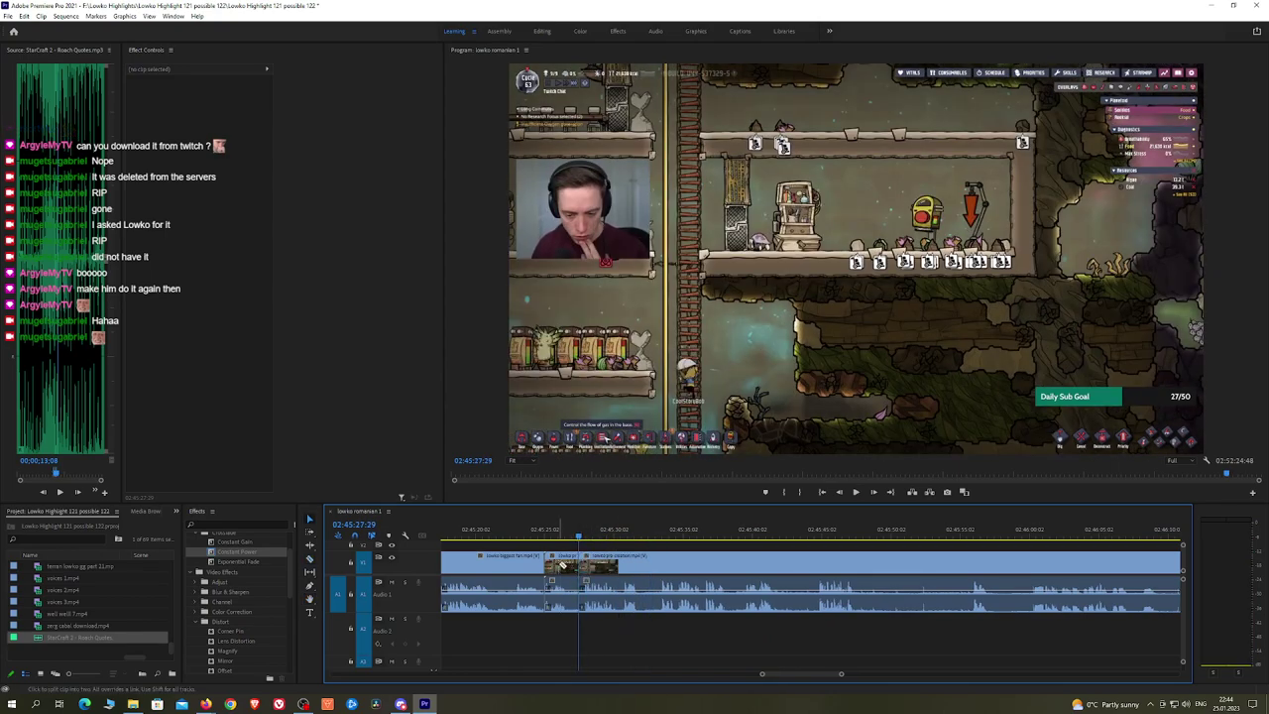
left_click(561, 565)
key("shift+Delete")
Step: Add an Exponential Fade at the audio edit point and review it
scroll(560, 567, "up", 2)
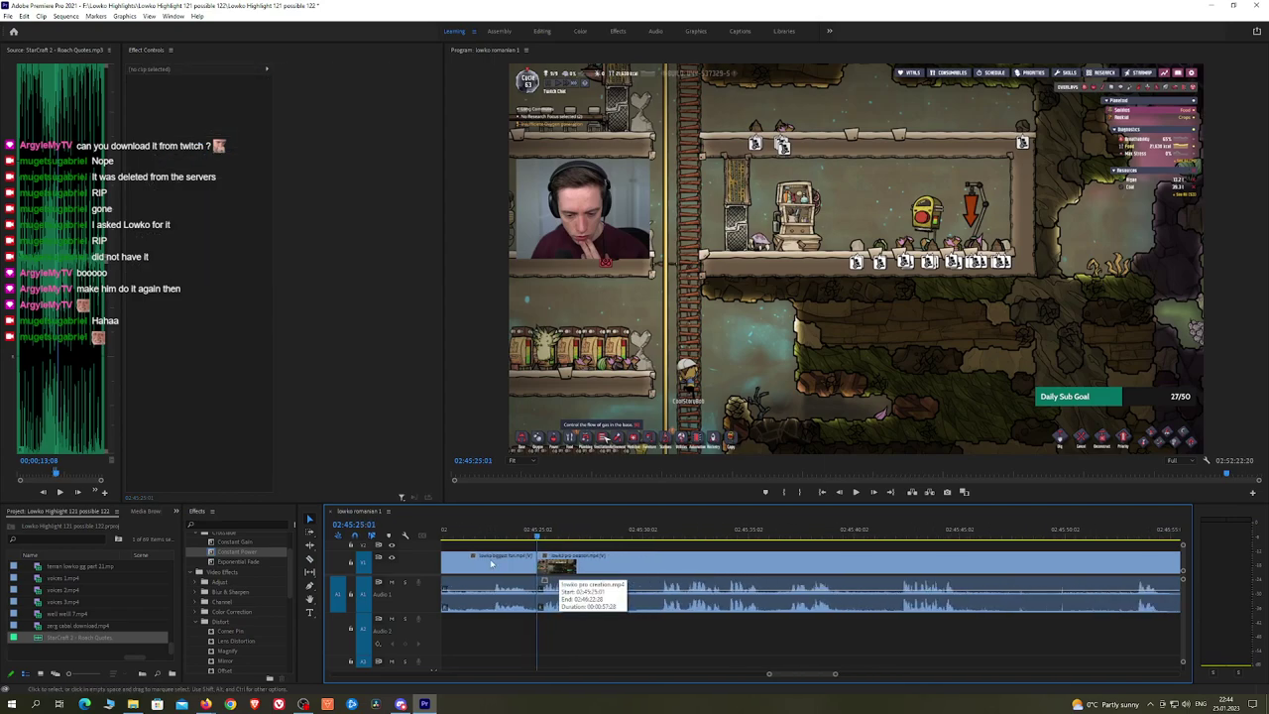
left_click_drag(254, 565, 547, 607)
key("space")
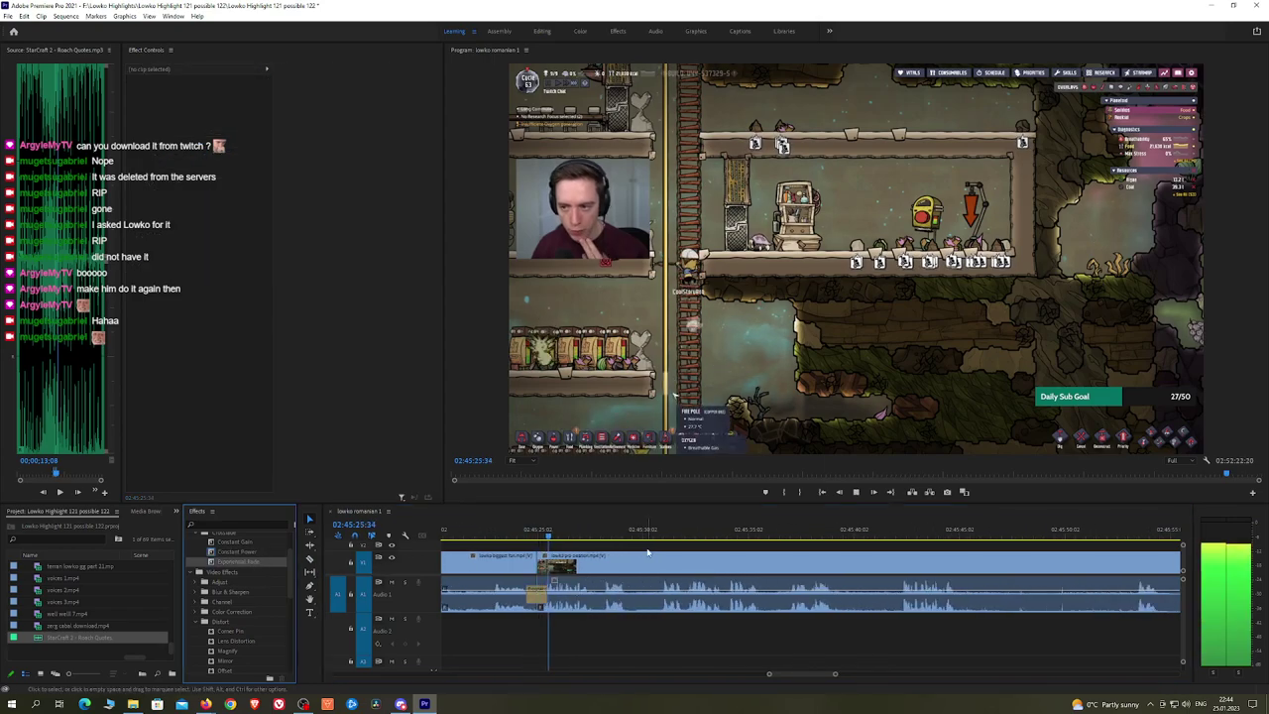
Step: Razor out a short unwanted piece between two cuts and close the gap
key("c")
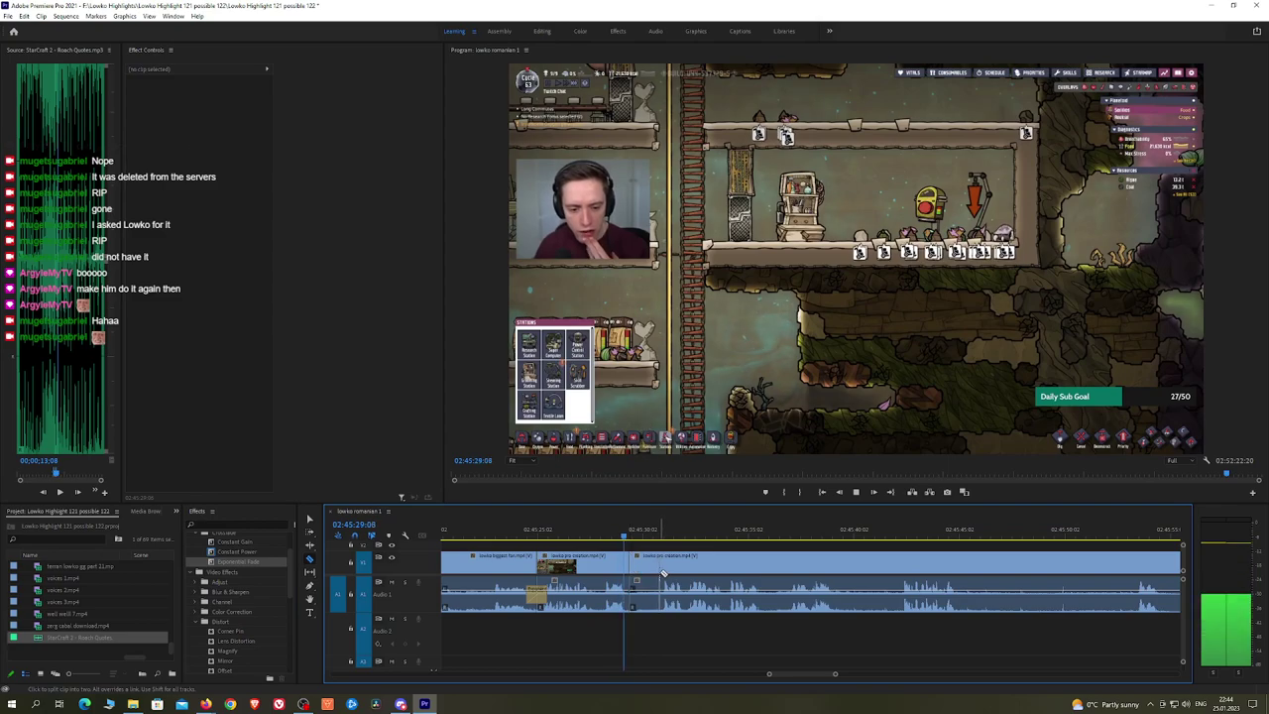
left_click(251, 554)
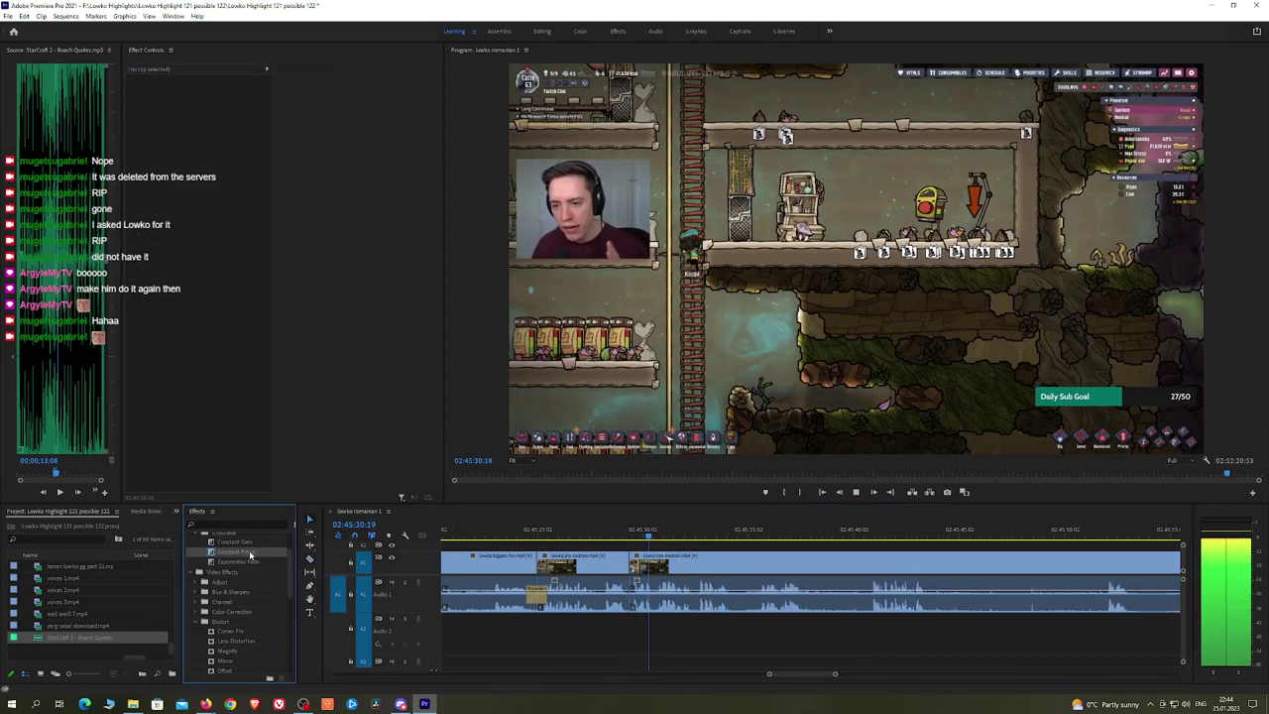
scroll(708, 540, "down", 3)
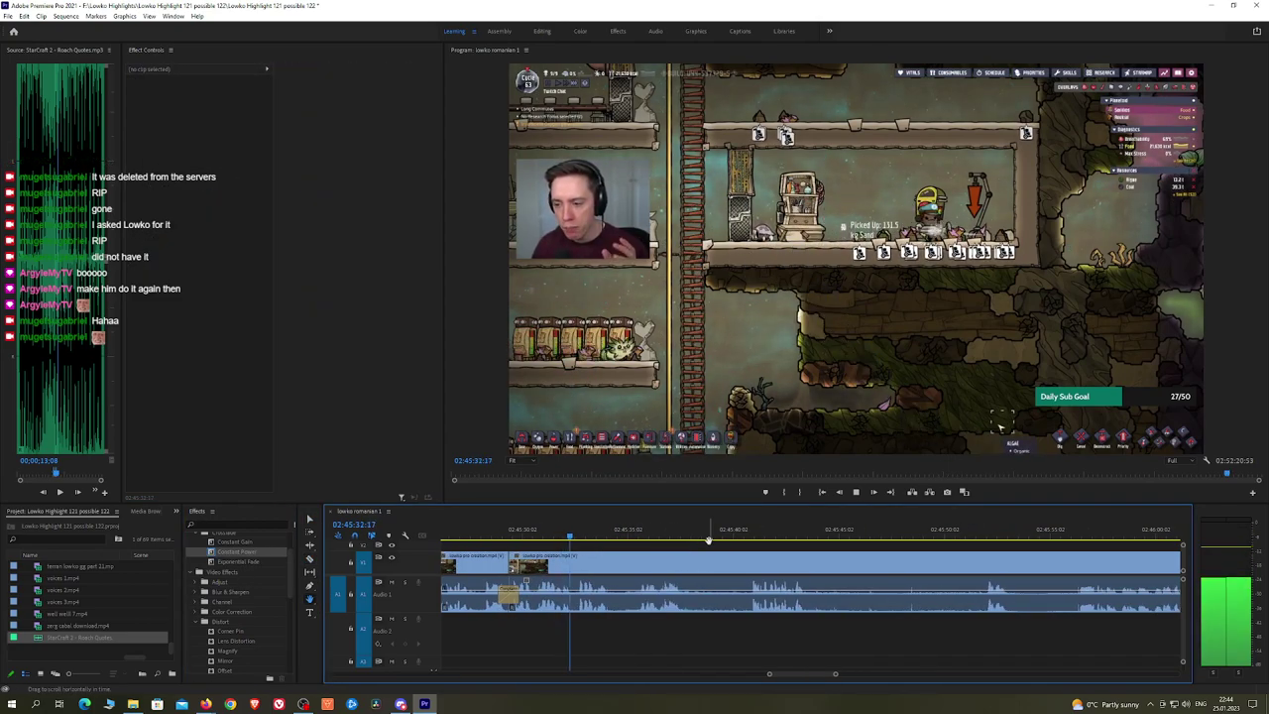
scroll(709, 541, "down", 2)
left_click(554, 557)
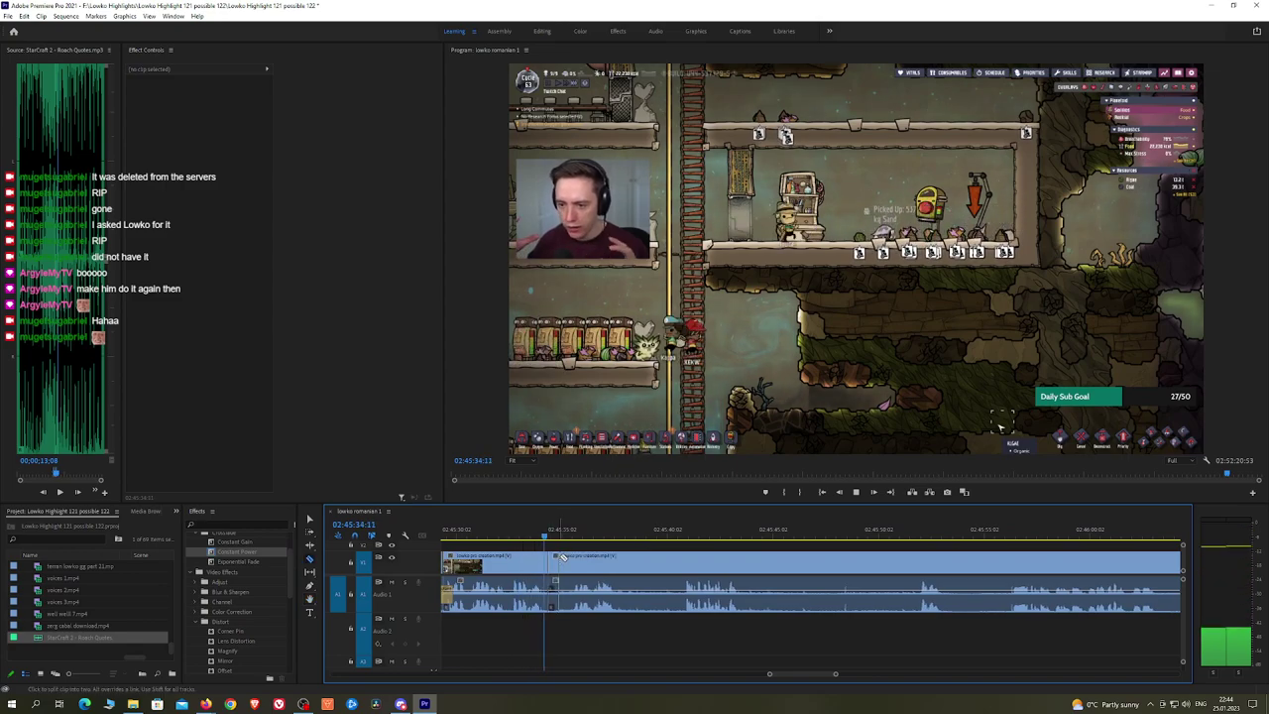
left_click(571, 559)
key("v")
left_click(562, 561)
key("shift+Delete")
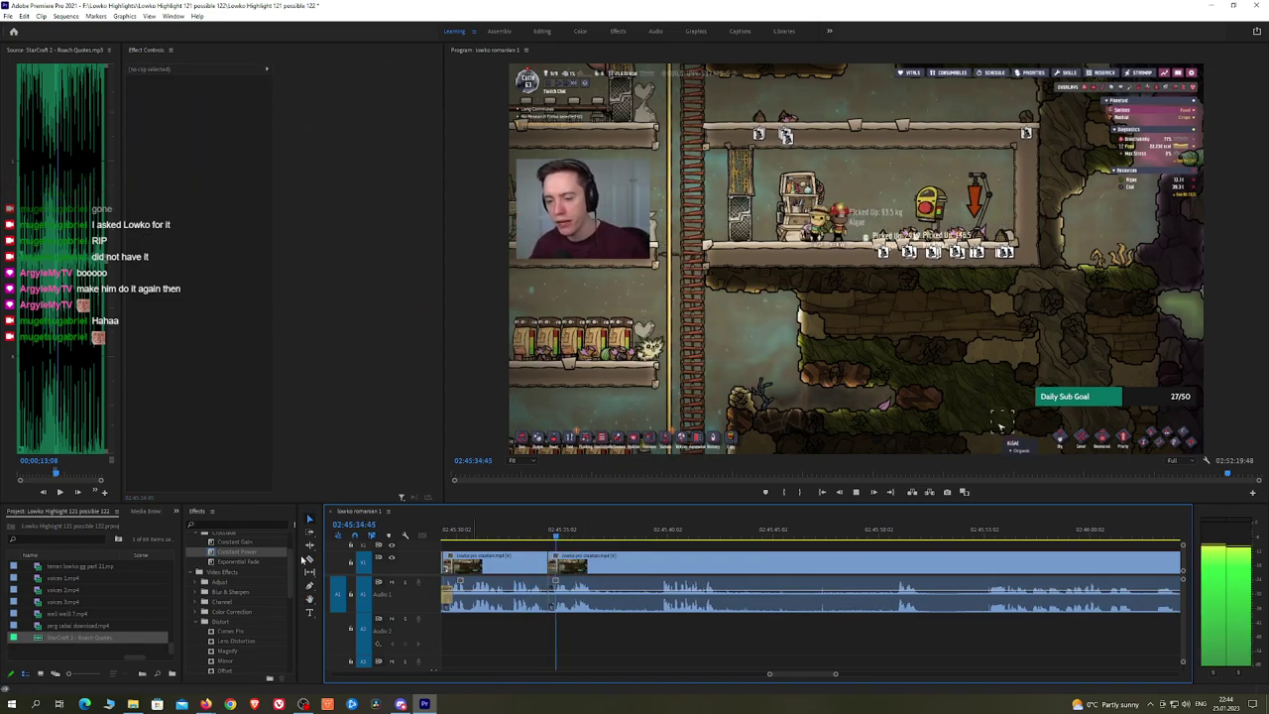
Step: Cut out another unwanted piece between two razor cuts with a ripple delete
left_click(308, 559)
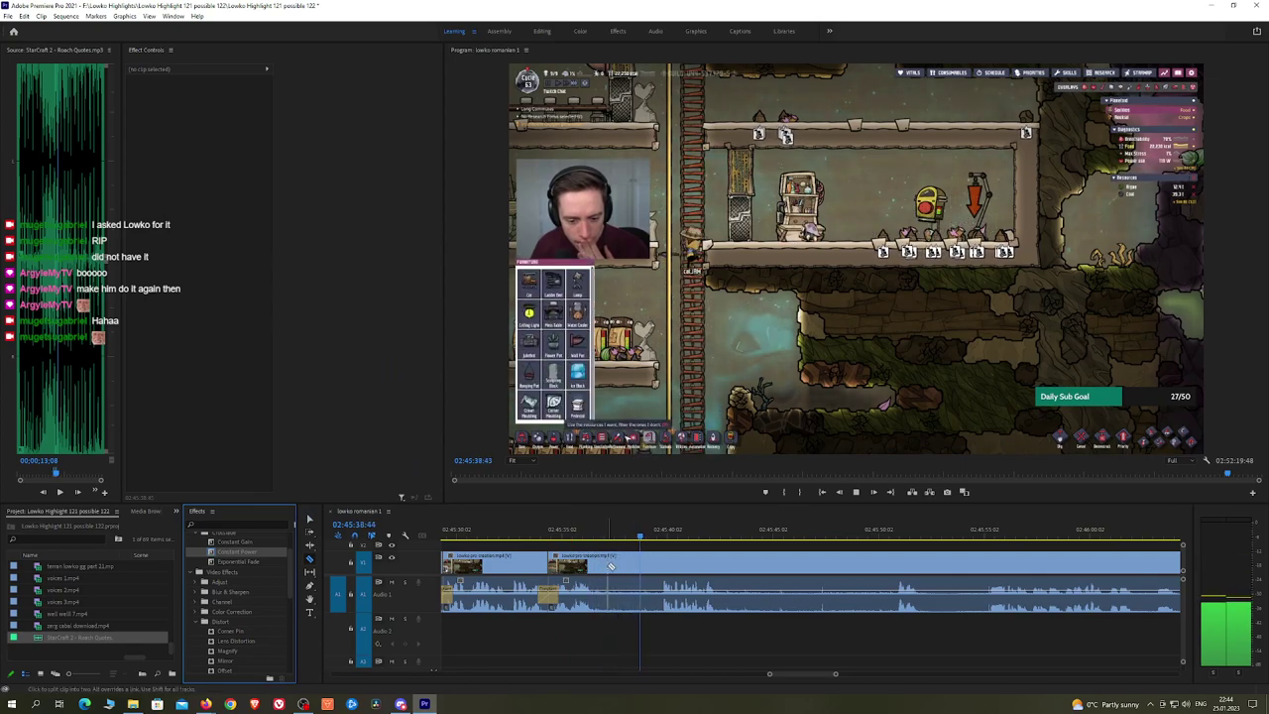
left_click(604, 569)
left_click(660, 569)
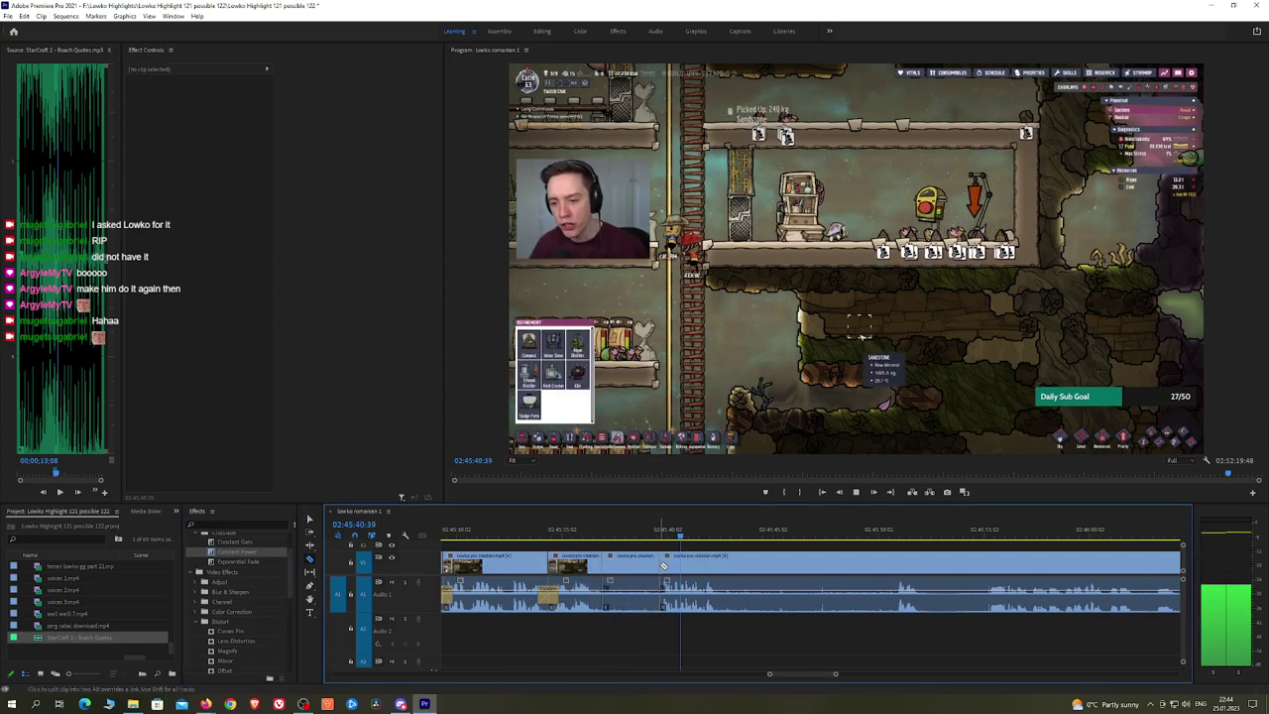
key("v")
left_click(631, 569)
key("shift+Delete")
Step: Crossfade the audio at the new edit point and preview the join
left_click_drag(236, 551, 446, 552)
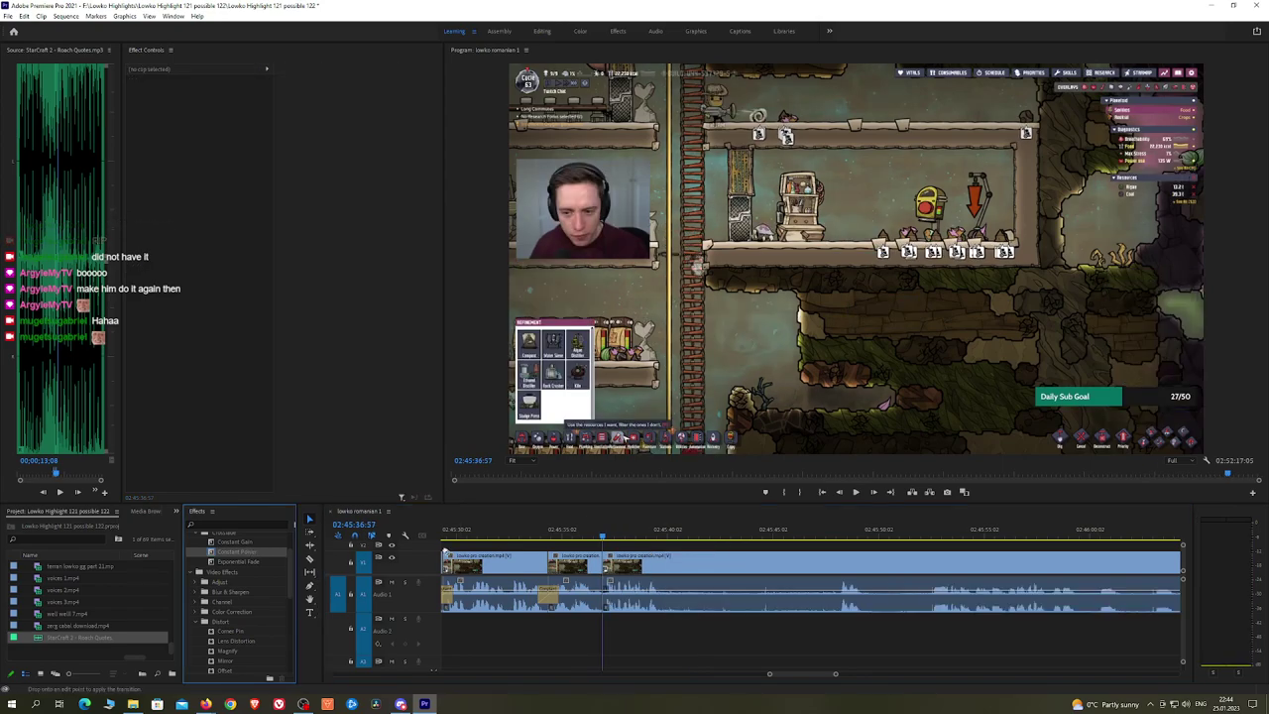
left_click_drag(606, 602, 604, 602)
key("space")
key("space")
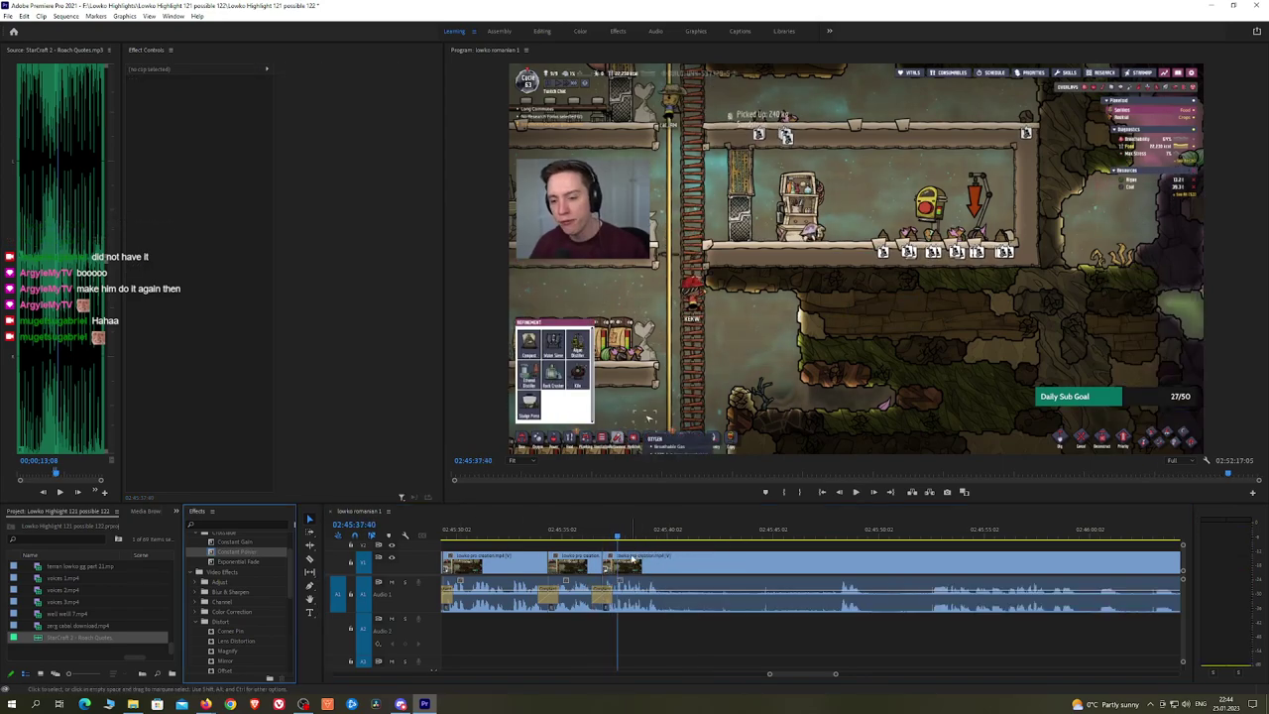
scroll(634, 560, "up", 3)
Step: Place a Roach Quotes sound effect on track A2 at 02:45:37
key("space")
key("c")
key("=")
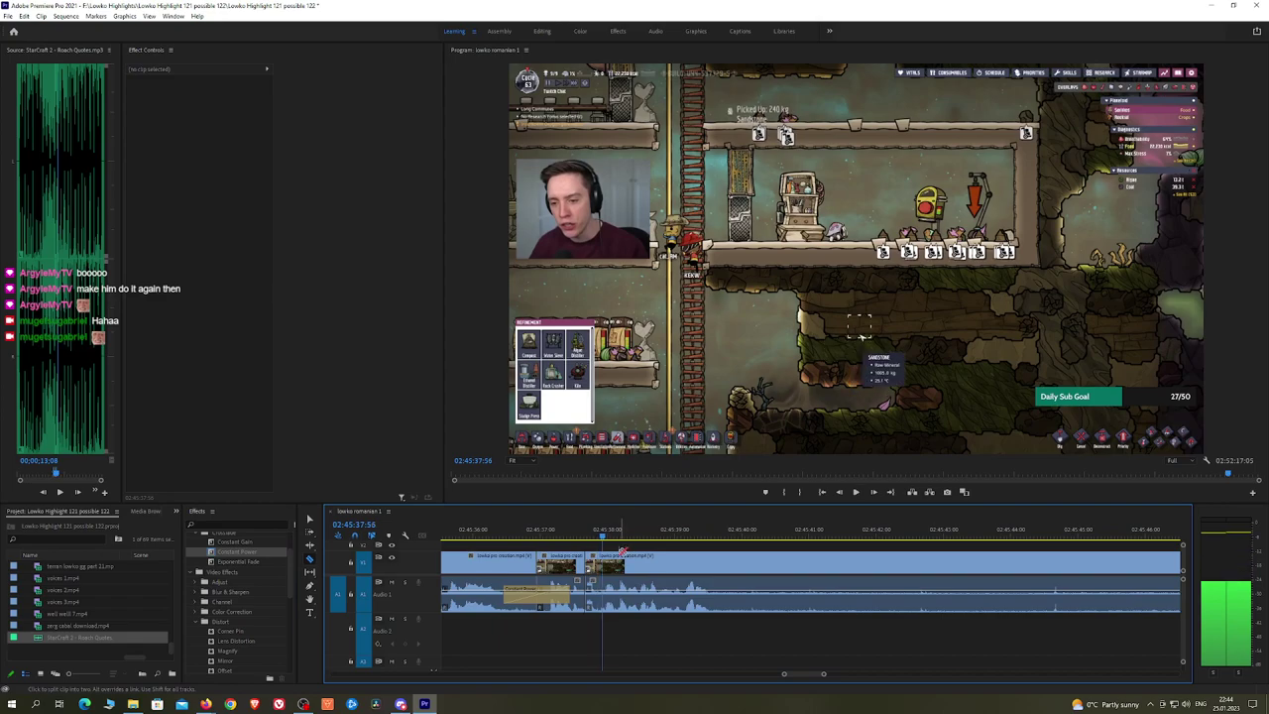
left_click_drag(596, 537, 564, 536)
key("space")
key("space")
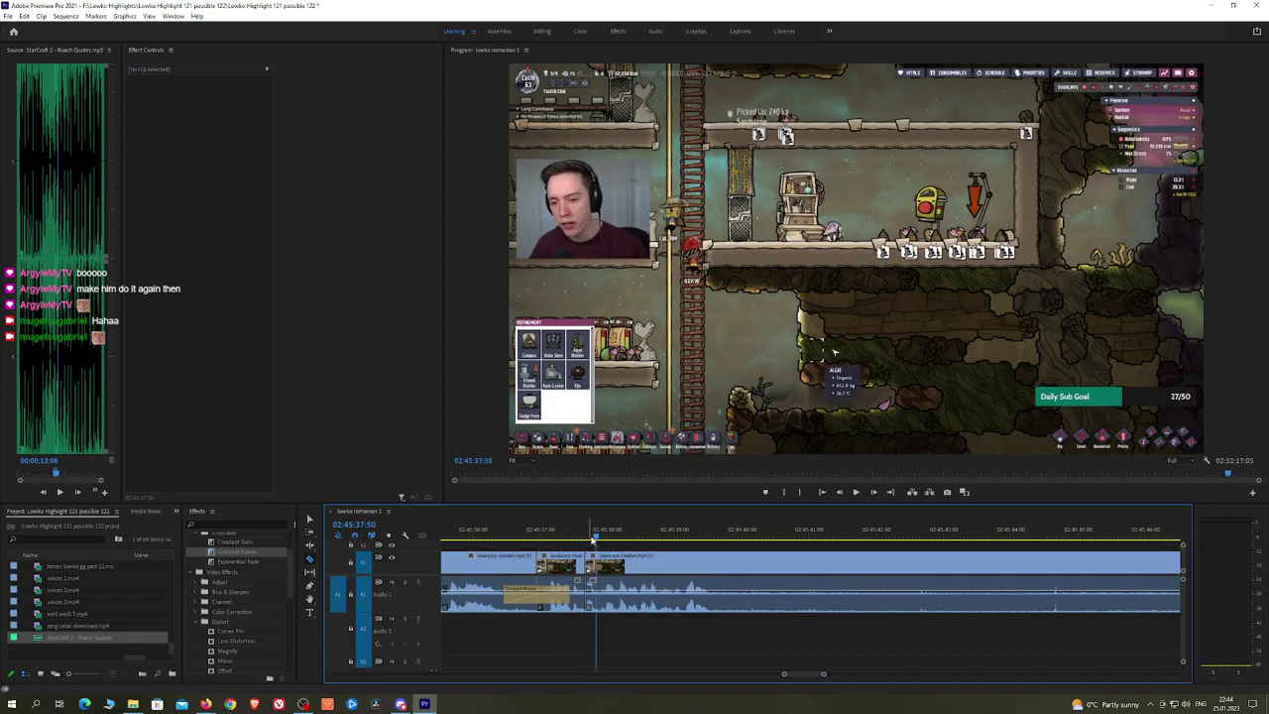
left_click(604, 535)
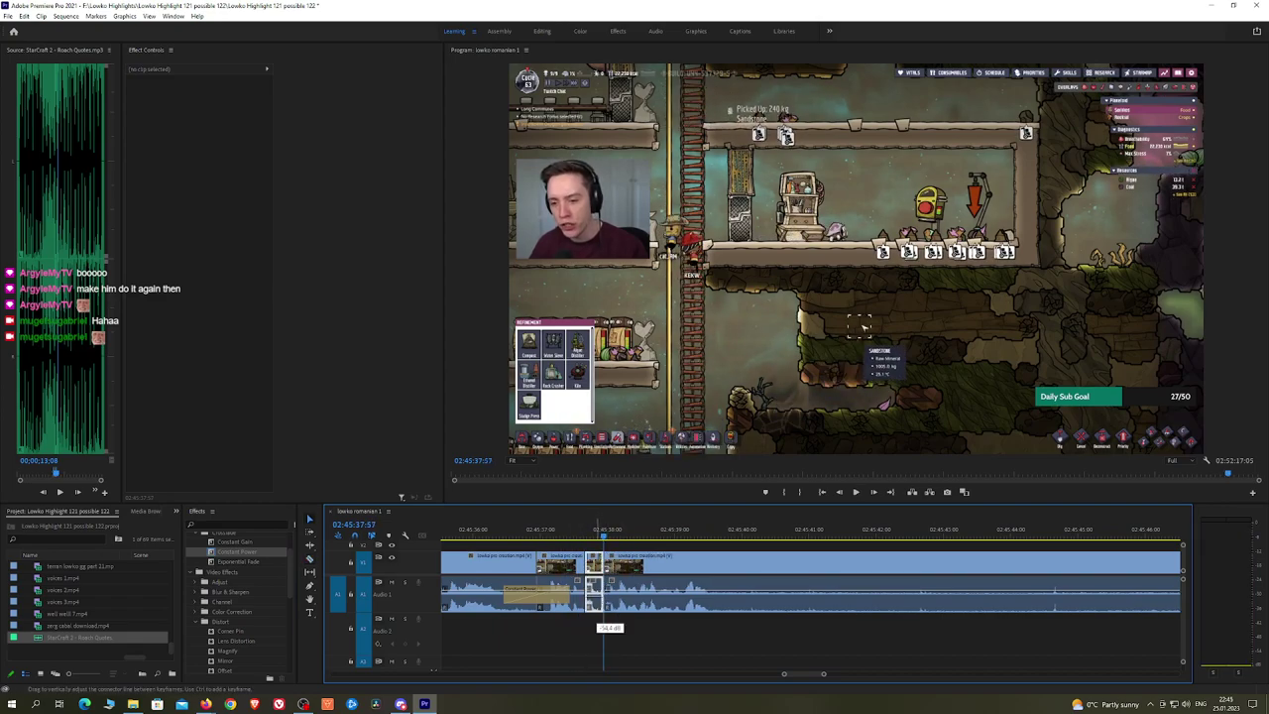
left_click(603, 615)
left_click_drag(40, 642, 625, 643)
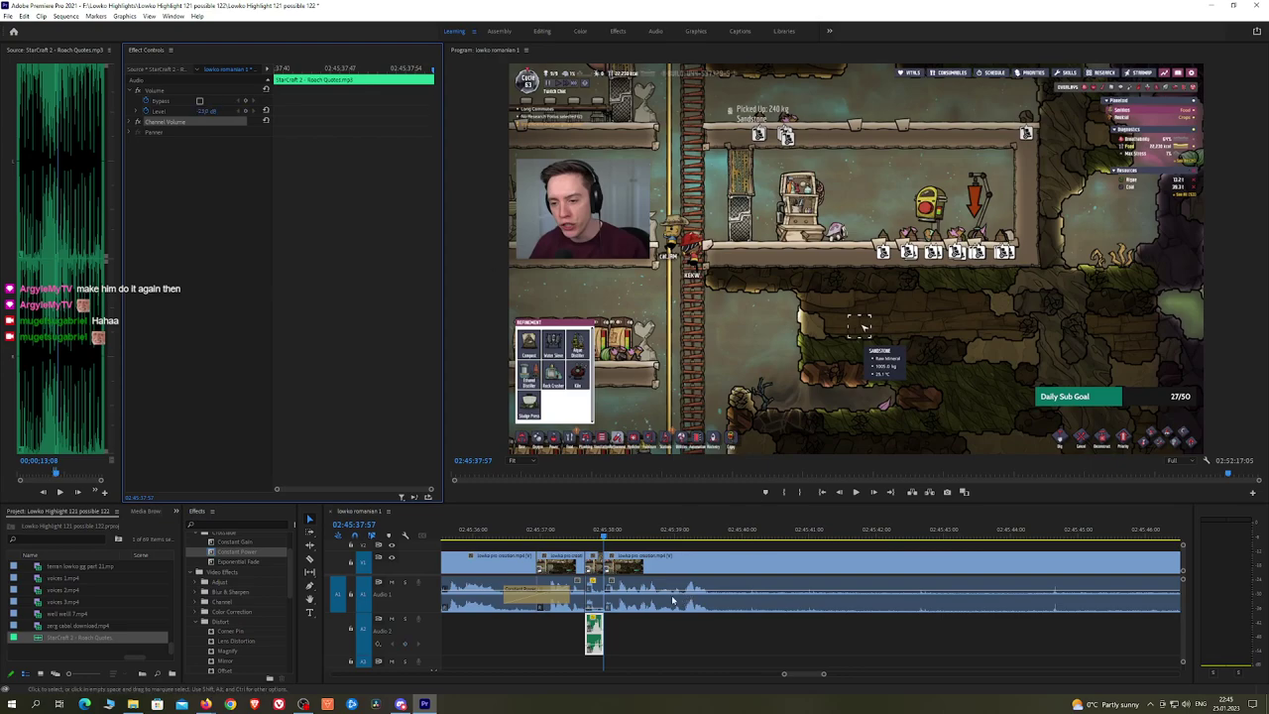
Step: Play back the previous sound effect, then clear the selection and bring later footage into view
left_click(504, 538)
key("space")
scroll(754, 562, "down", 2)
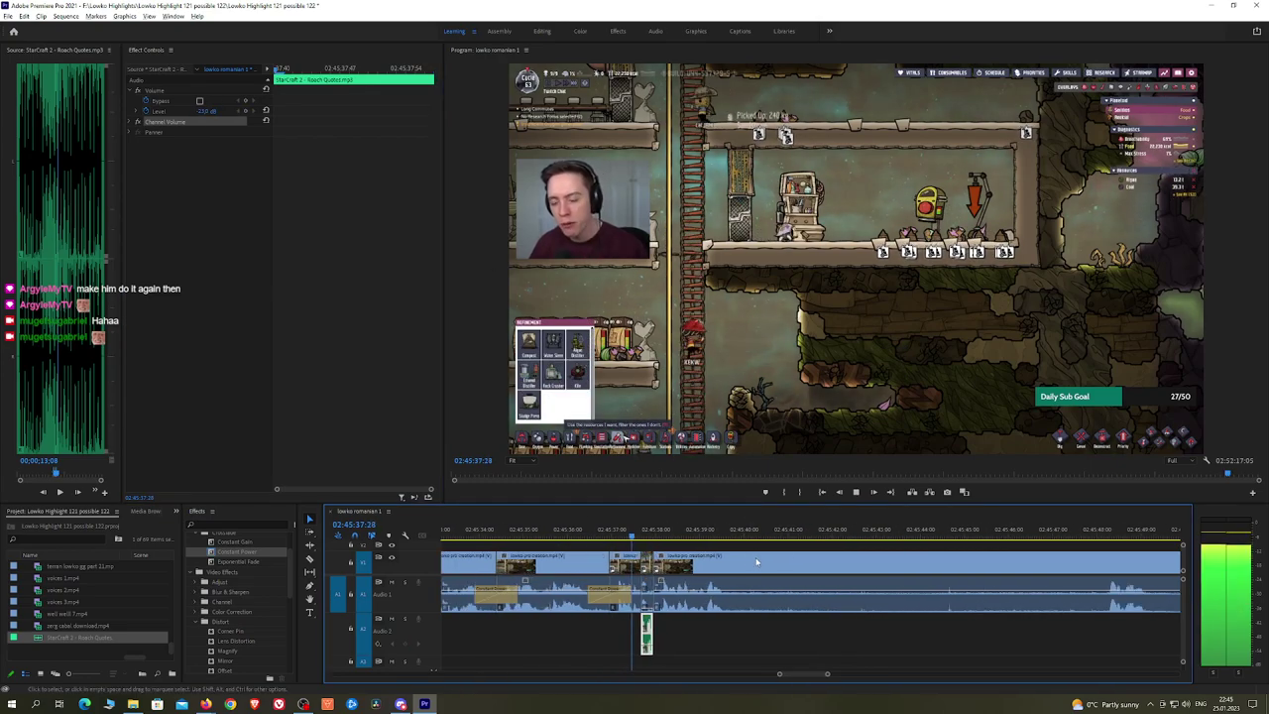
scroll(788, 555, "down", 2)
left_click(836, 546)
key("h")
left_click_drag(854, 541, 621, 540)
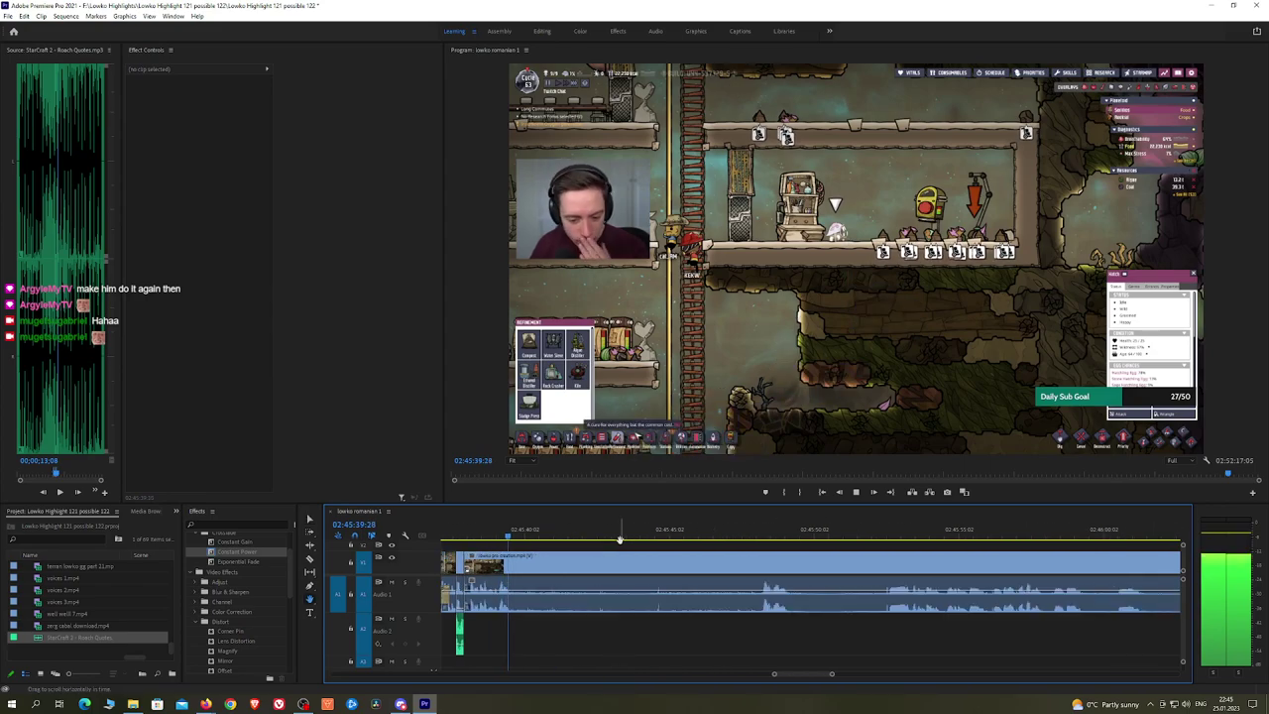
Step: Cut out the section at 02:45:47:50 and crossfade the join with Constant Power
left_click(751, 535)
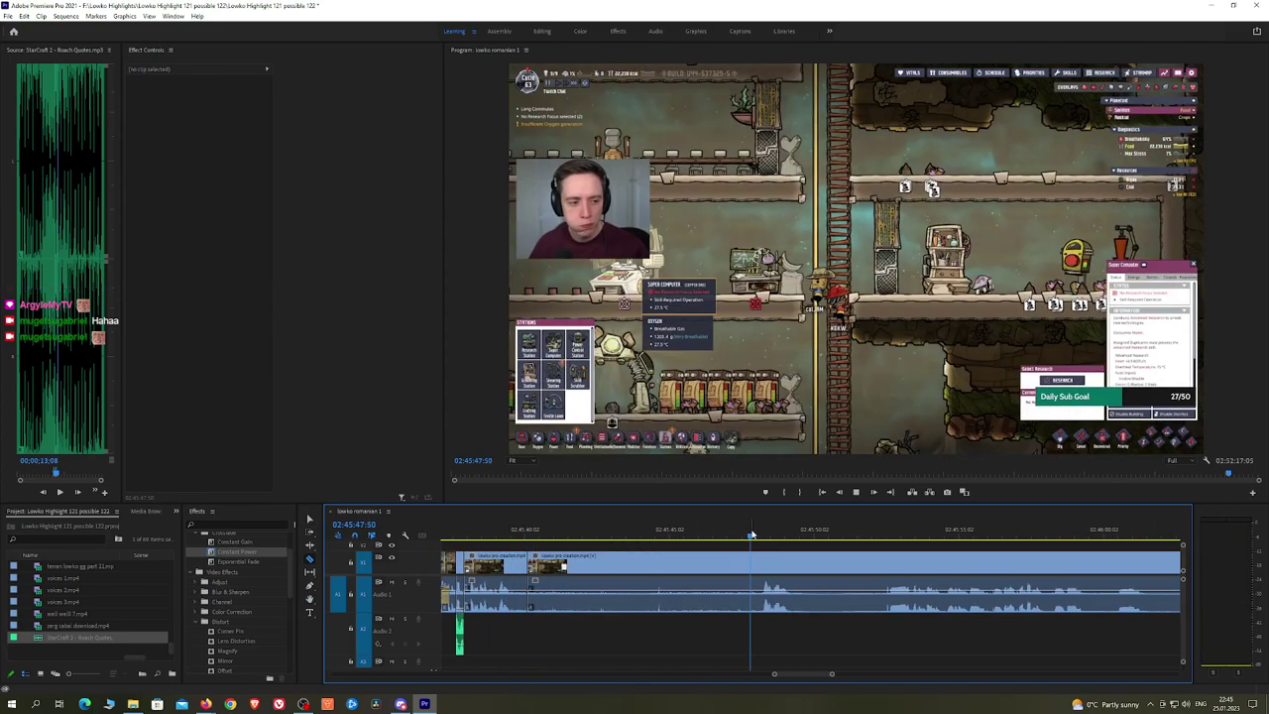
key("c")
left_click(756, 564)
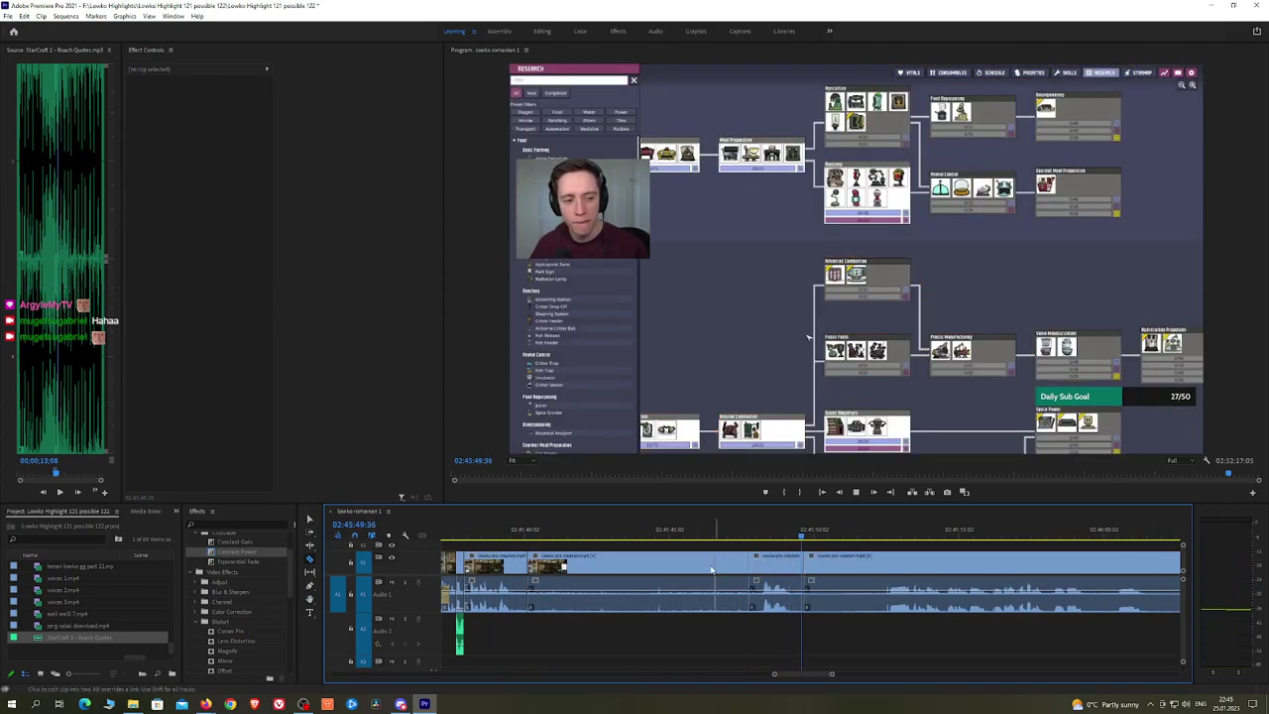
left_click(711, 570)
key("shift+Delete")
left_click_drag(267, 552, 531, 606)
key("space")
Step: Split at the next cut point and ripple-delete the part before it
left_click(663, 534)
key("space")
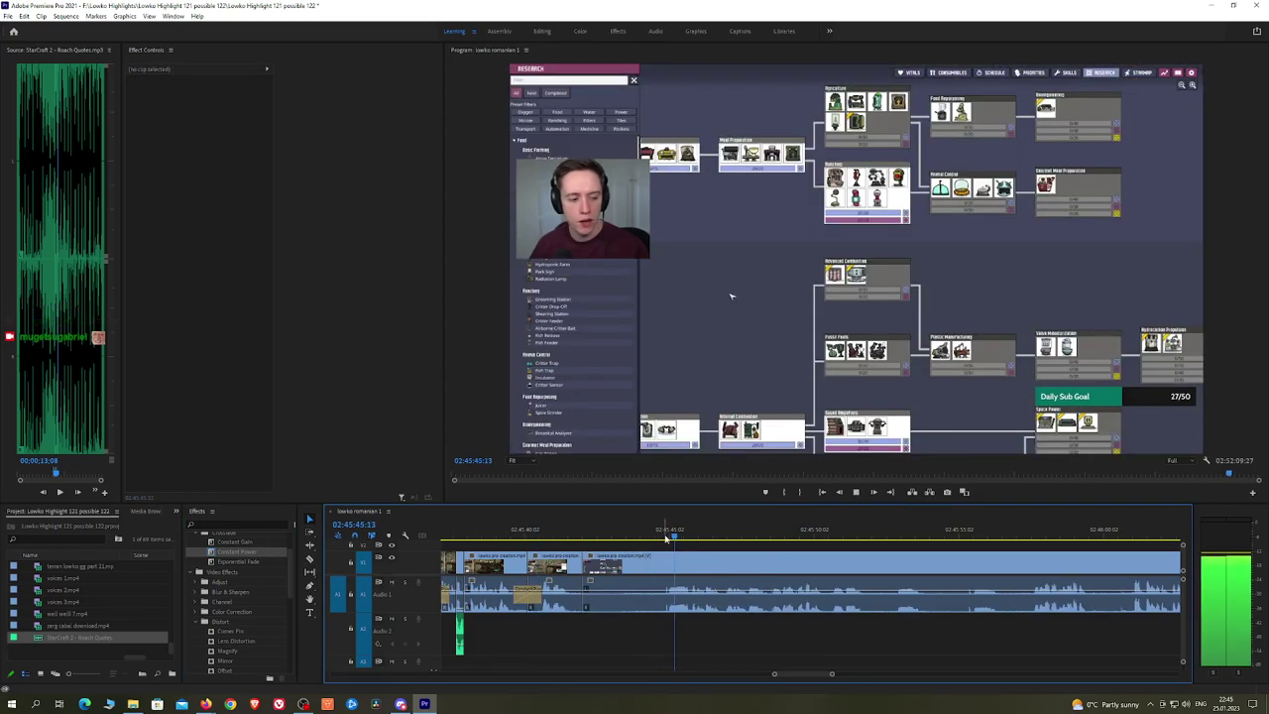
scroll(649, 560, "up", 2)
key("space")
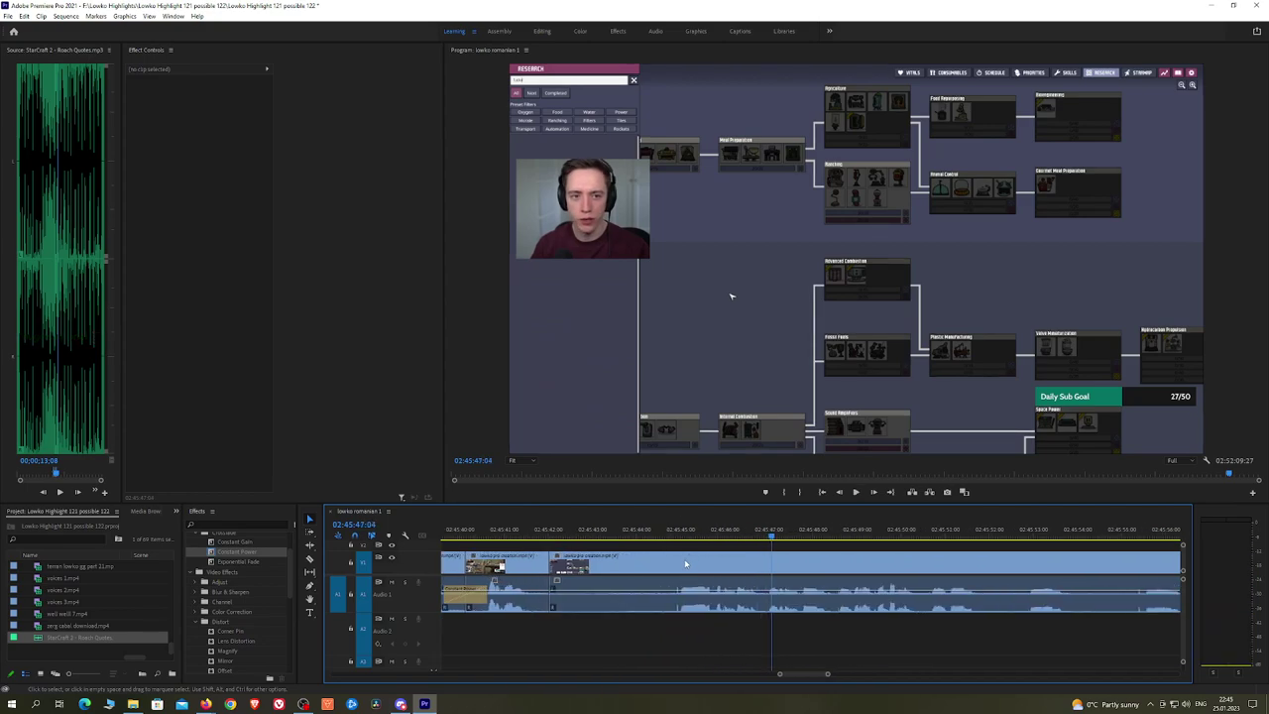
left_click(684, 566)
key("v")
left_click(648, 566)
key("shift+Delete")
key("space")
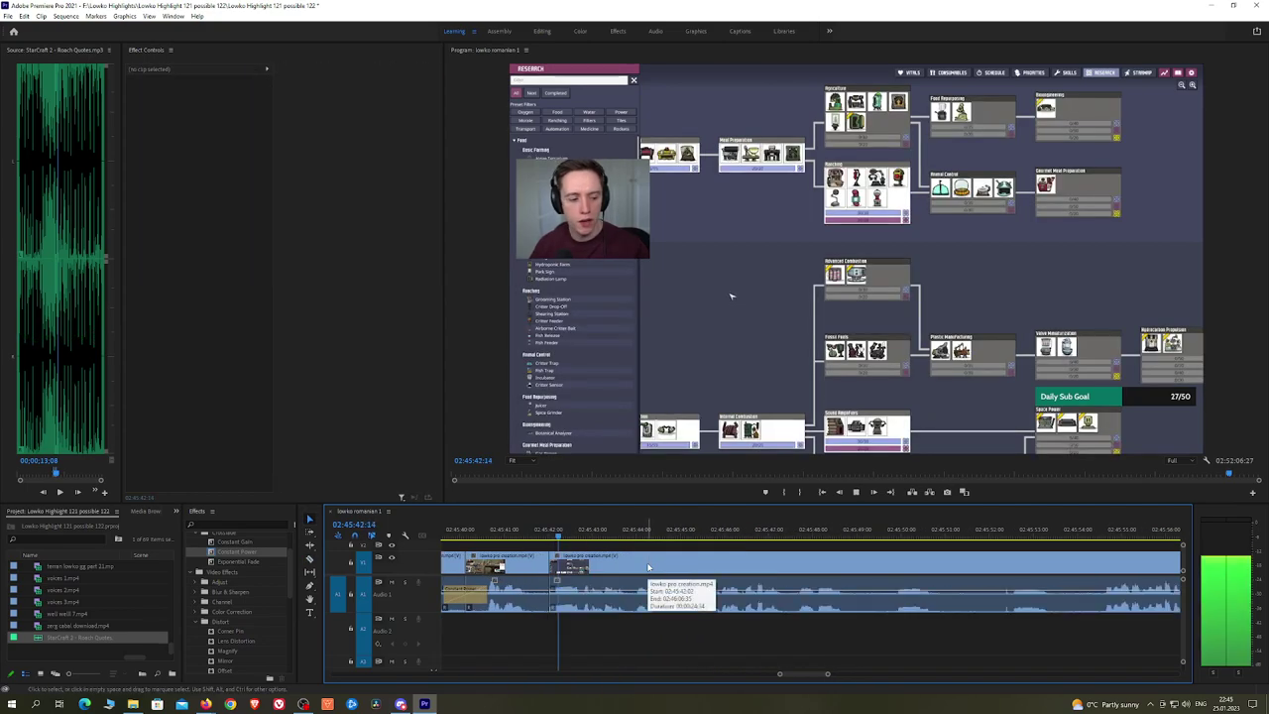
key("space")
Step: Split and remove another unwanted part, then replay the edit at 02:45:42:02
key("c")
left_click(583, 563)
key("v")
left_click(571, 565)
key("shift+Delete")
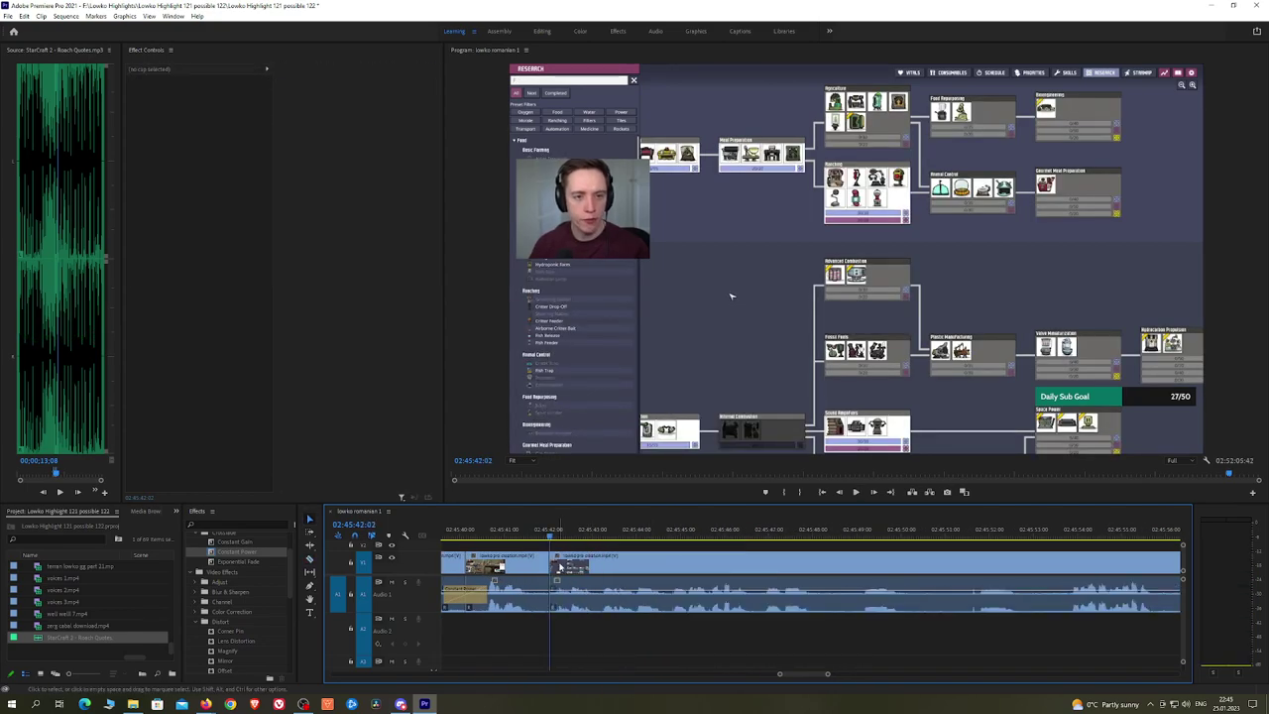
key("space")
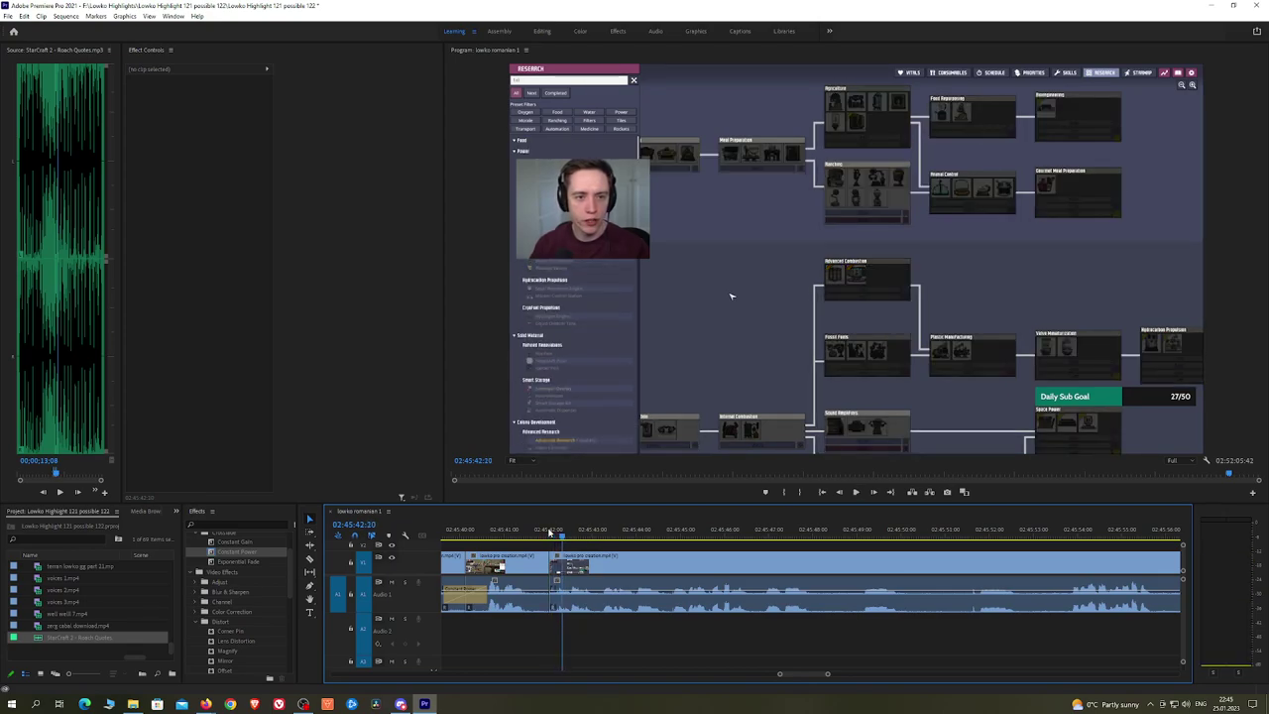
left_click(548, 533)
key("space")
left_click(549, 534)
key("space")
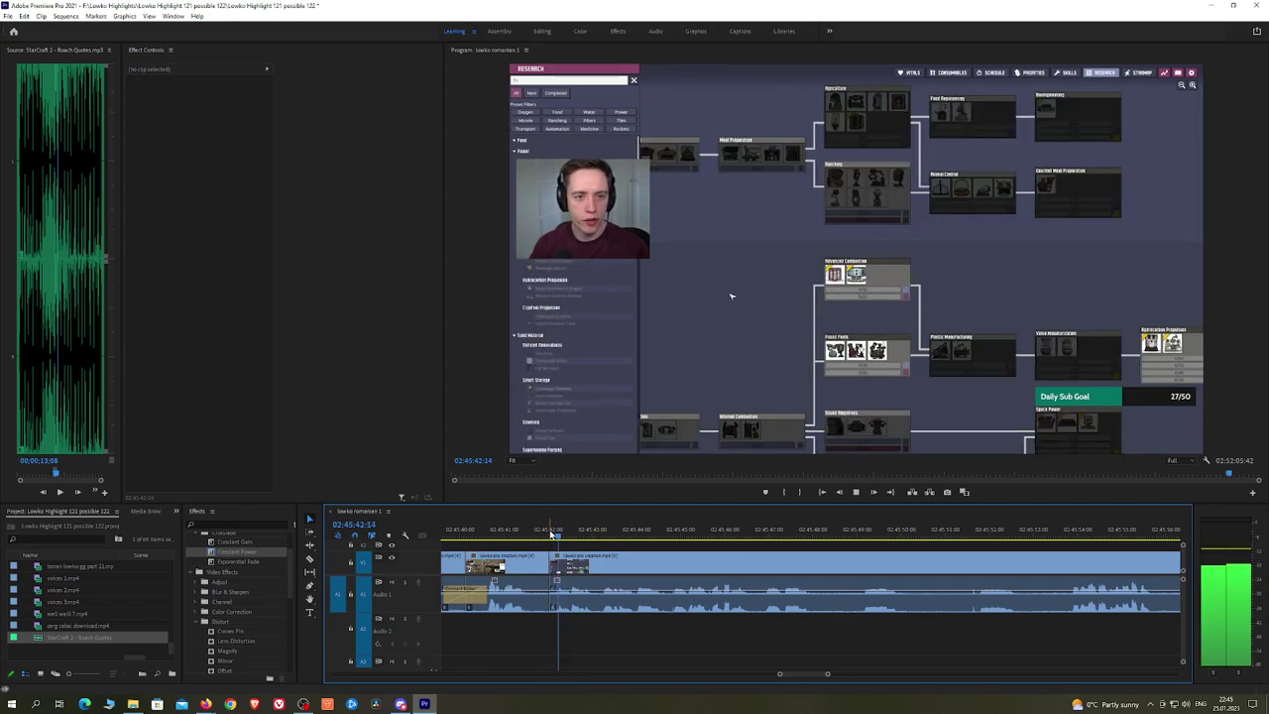
left_click(554, 534)
Step: Undo that removal, re-check 02:45:42:47 to 02:45:43:09, then ripple-delete the shorter section
key("ctrl+z")
key("space")
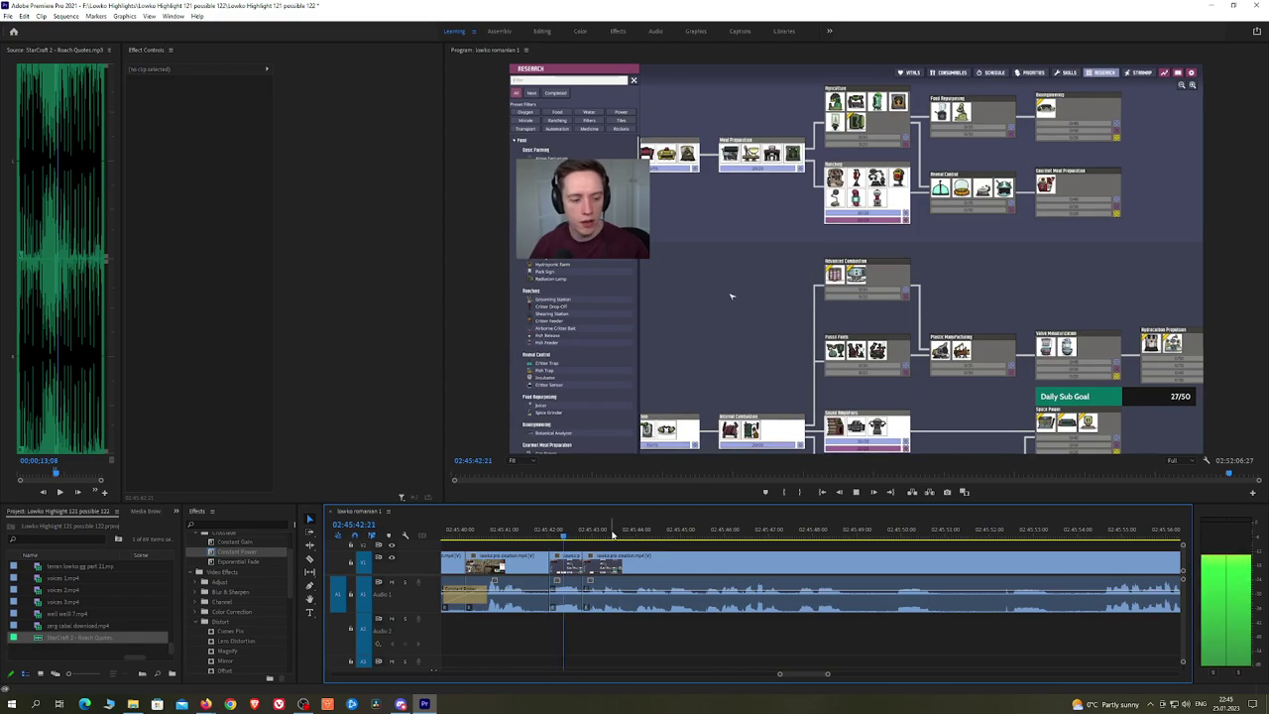
key("space")
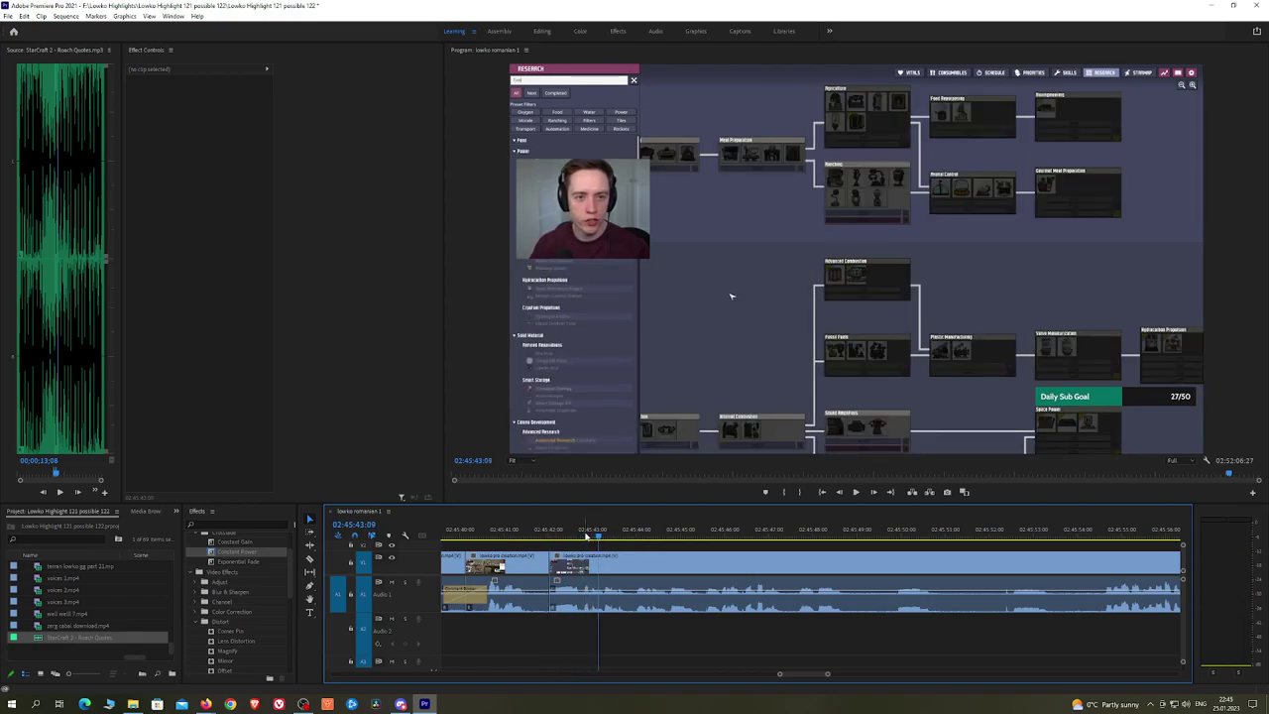
left_click(583, 536)
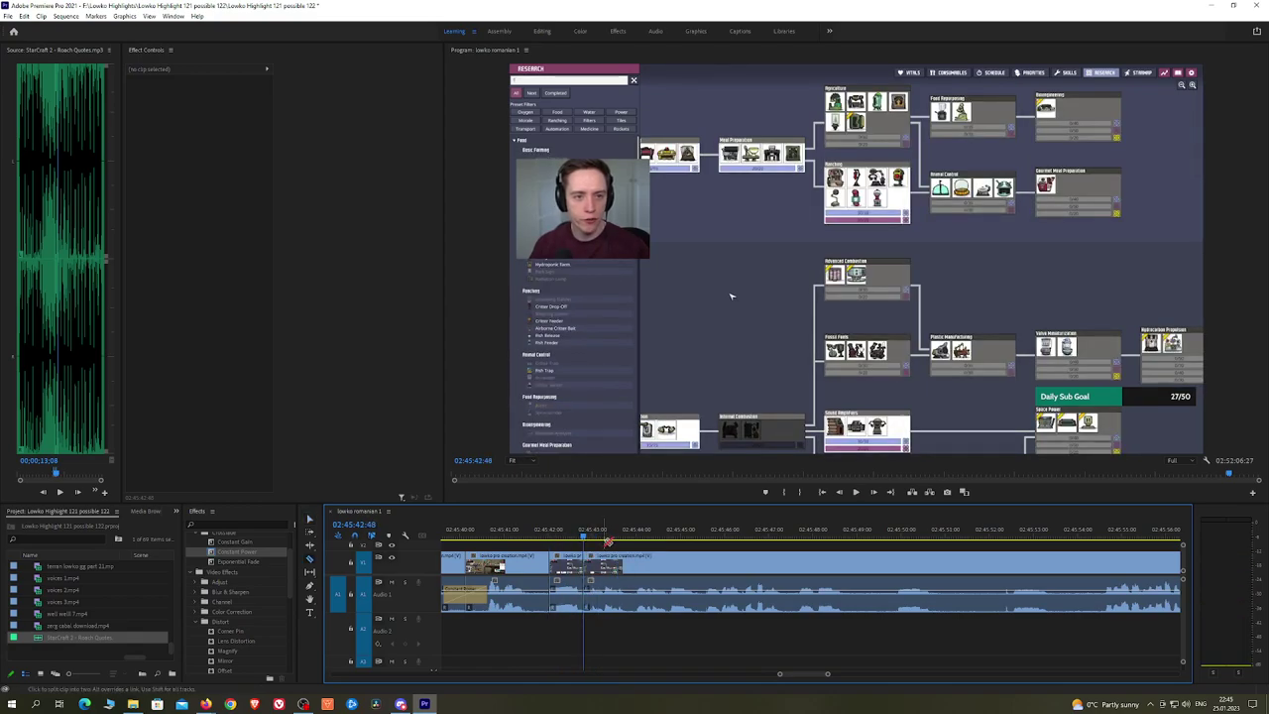
key("space")
key("space")
key("v")
left_click(564, 567)
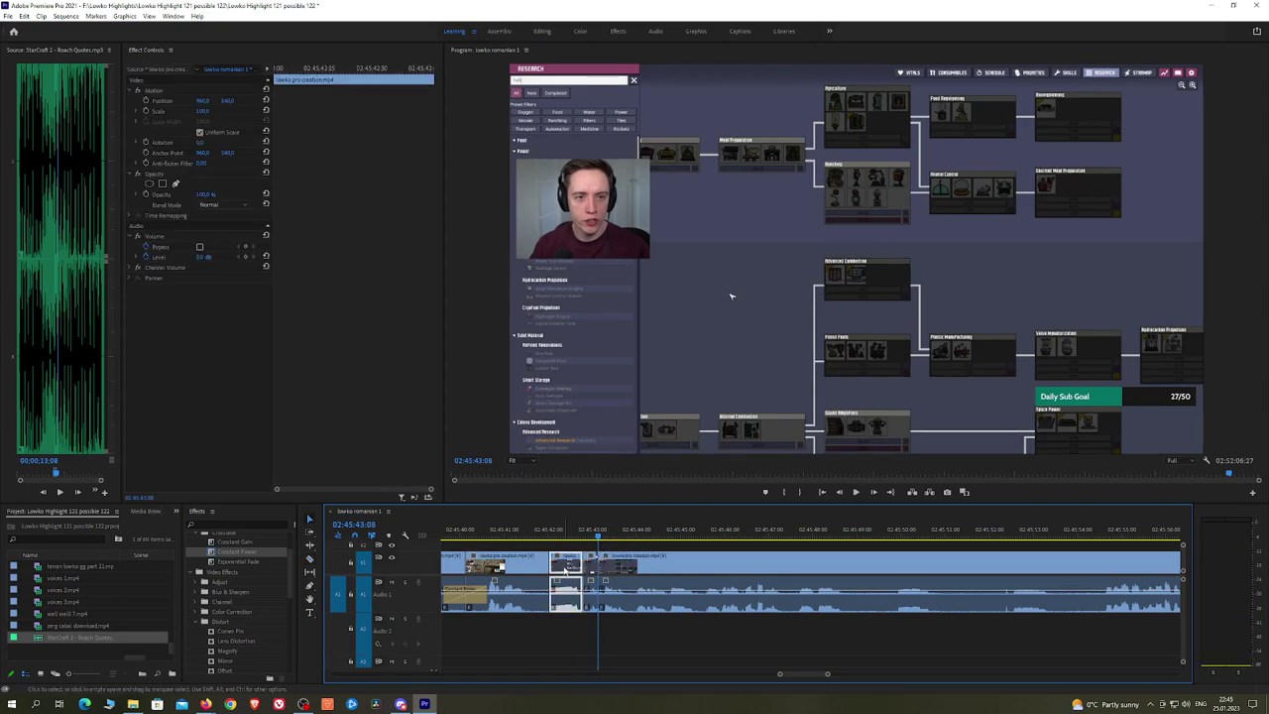
key("shift+Delete")
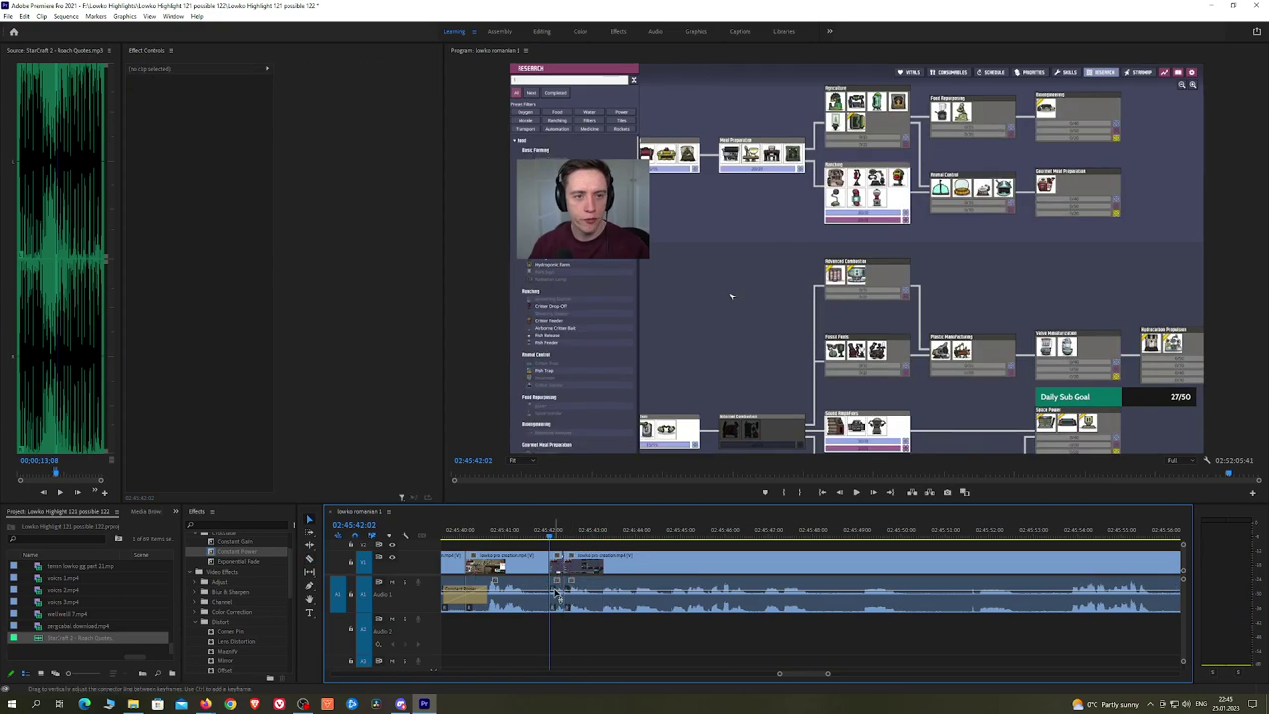
Step: Add another Roach Quotes sound on A2, shorten its end and lower its volume level
left_click(557, 593)
left_click_drag(42, 640, 562, 640)
left_click(558, 639)
left_click(199, 111)
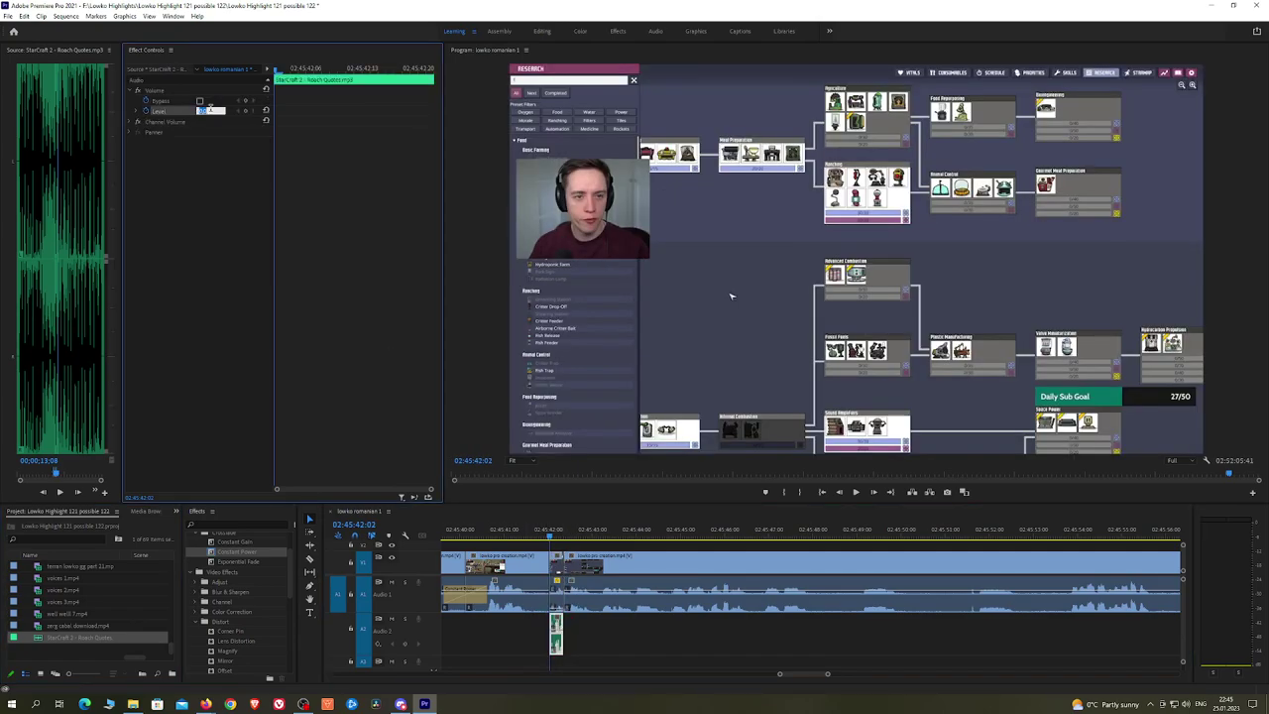
key("space")
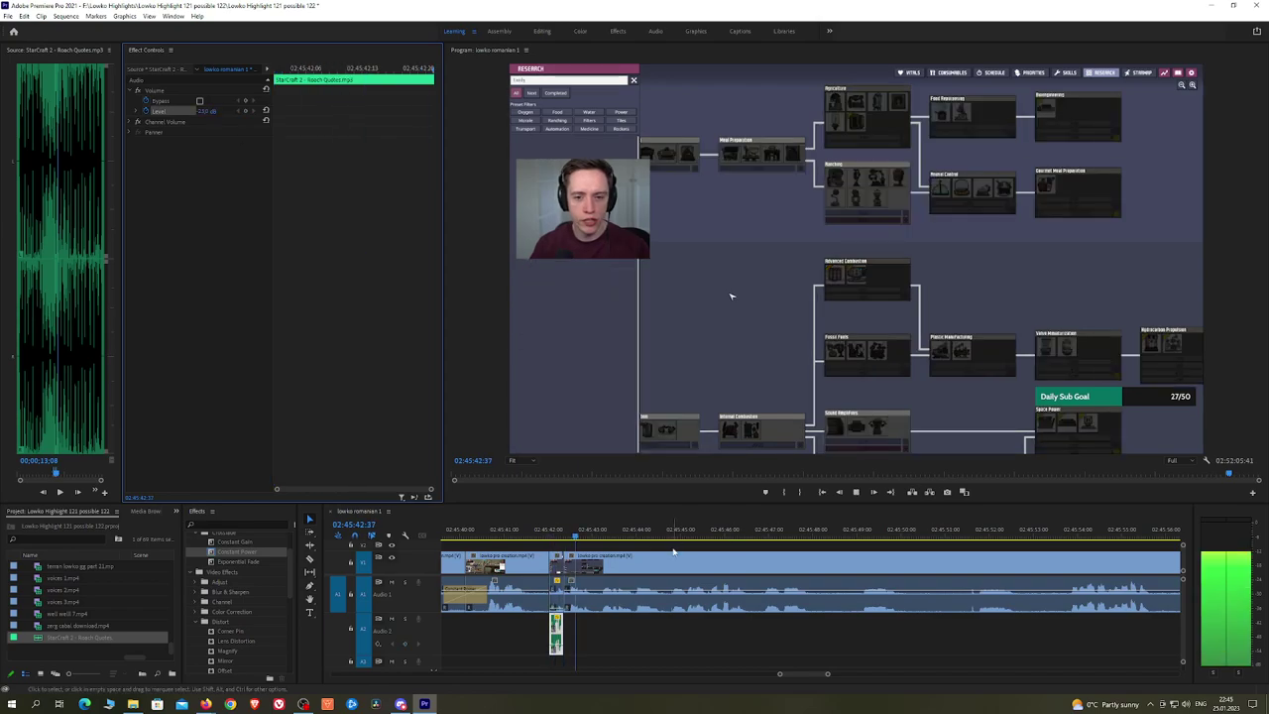
Step: Cut out a later unwanted section and add a Constant Power crossfade at the join
left_click(681, 546)
left_click_drag(764, 551, 681, 544)
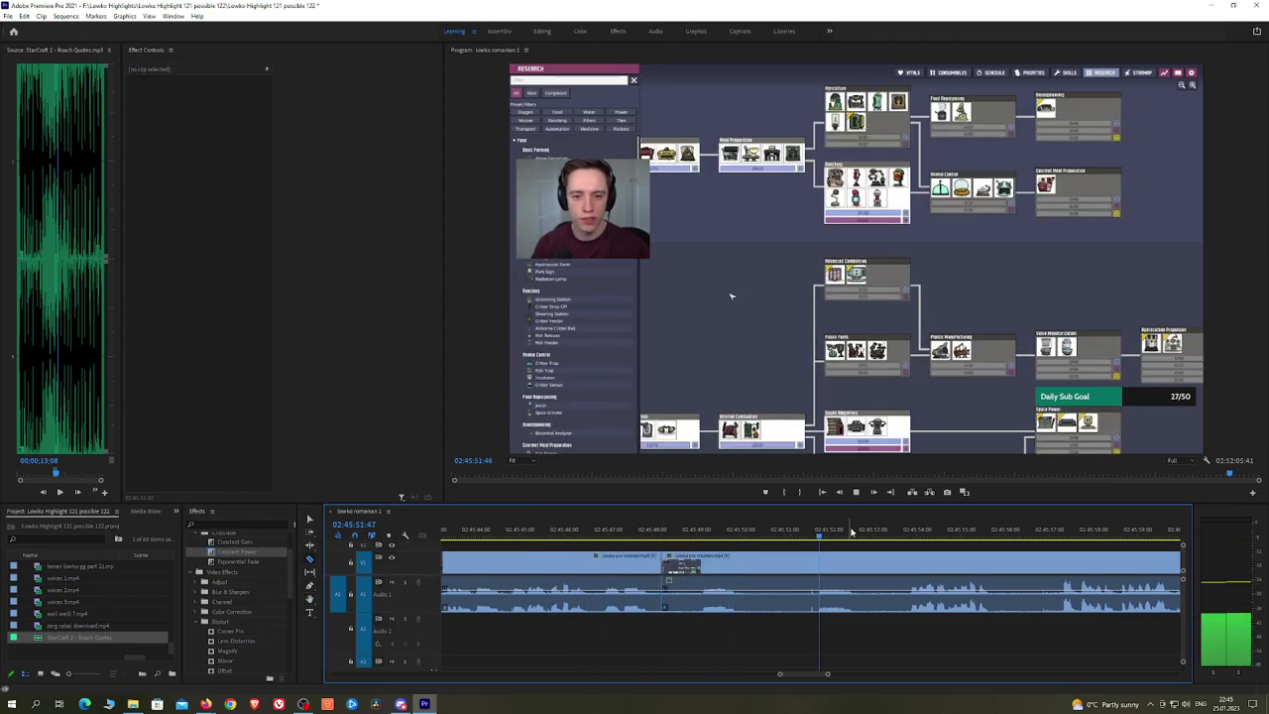
left_click(904, 564)
key("v")
left_click(875, 566)
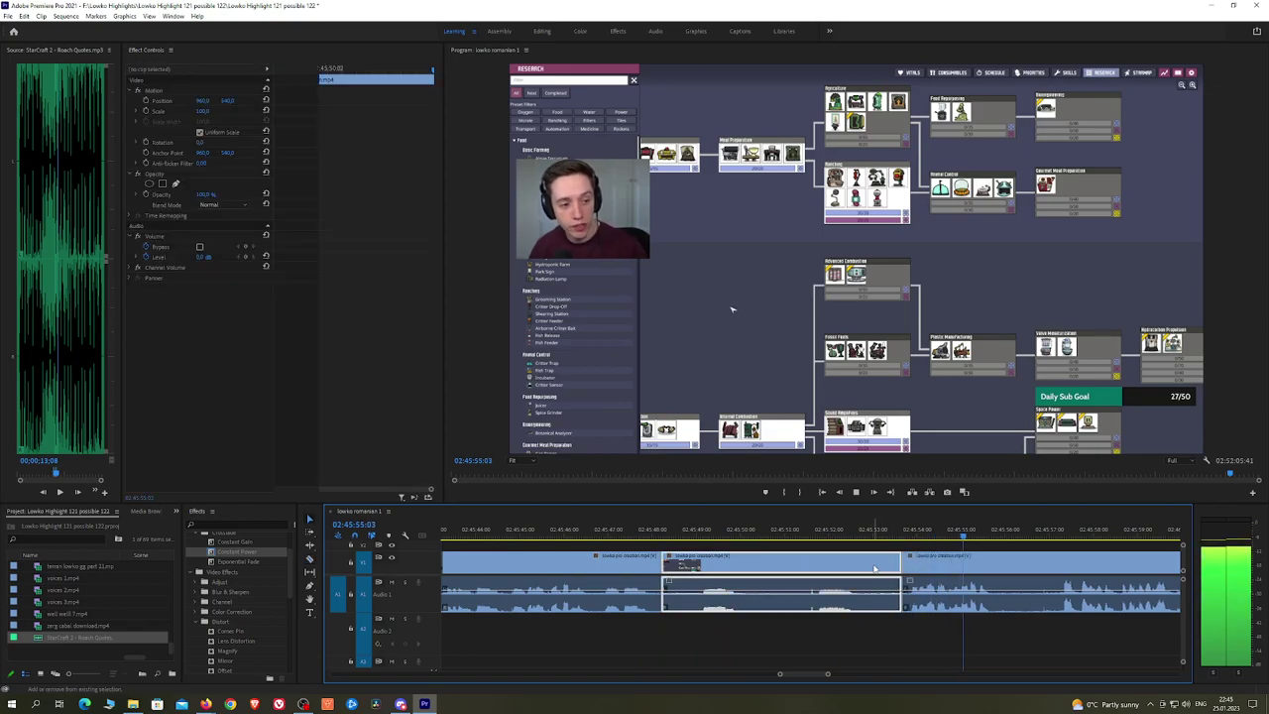
key("shift+Delete")
left_click_drag(242, 552, 454, 547)
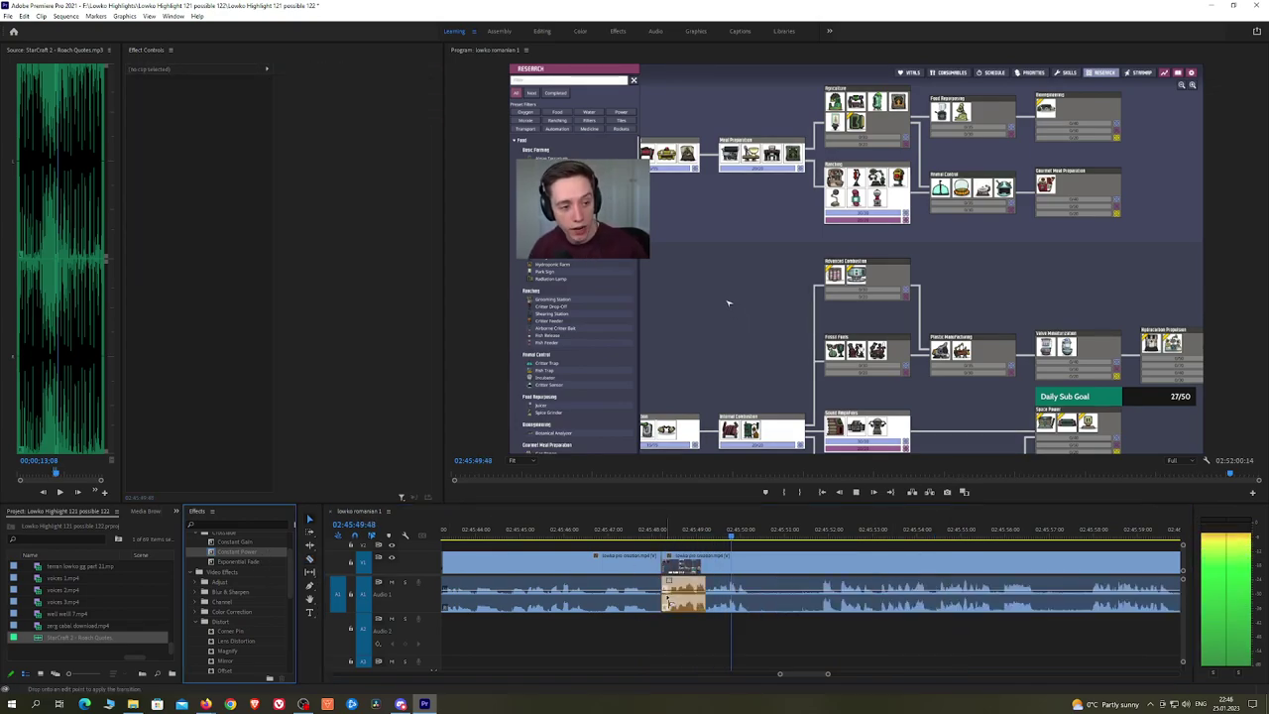
left_click_drag(668, 601, 665, 593)
Step: Razor out the first dull section, ripple-delete it and crossfade the audio at the join
key("c")
left_click(754, 567)
left_click(816, 567)
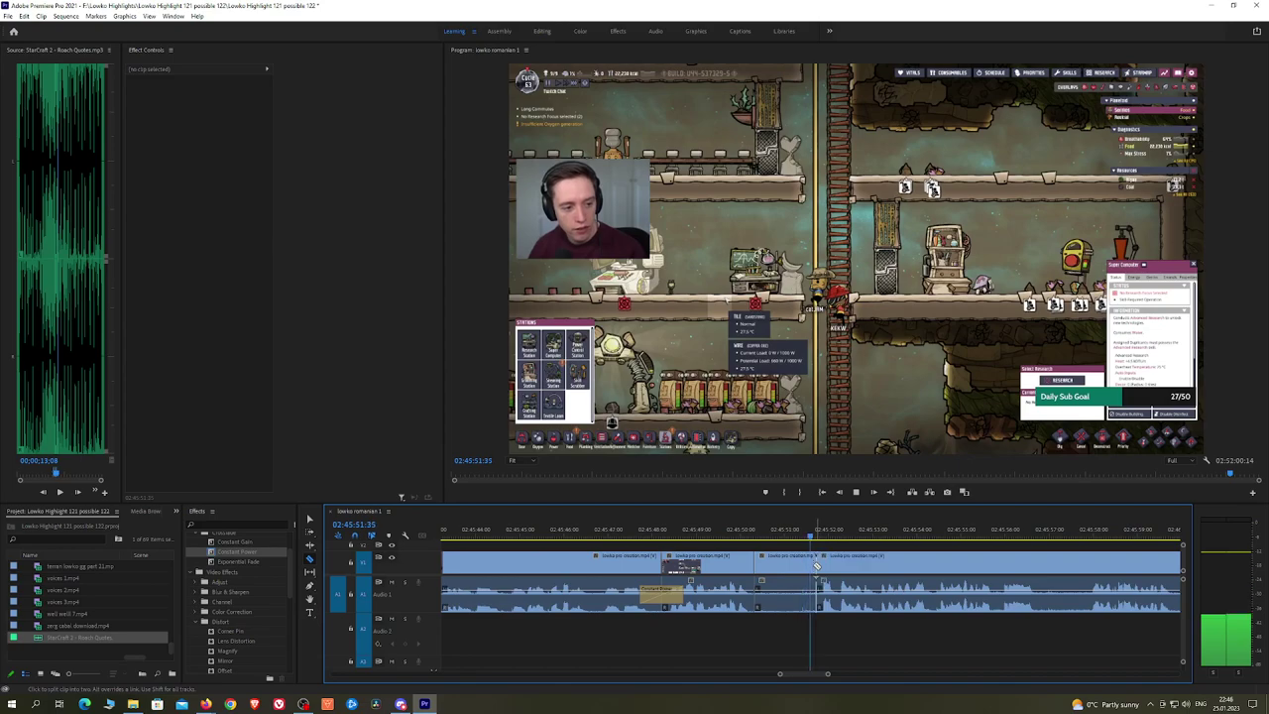
key("v")
left_click(787, 568)
key("shift+Delete")
left_click_drag(242, 553, 756, 595)
Step: Cut out the next unwanted section further along, close the gap and crossfade the new join
key("minus")
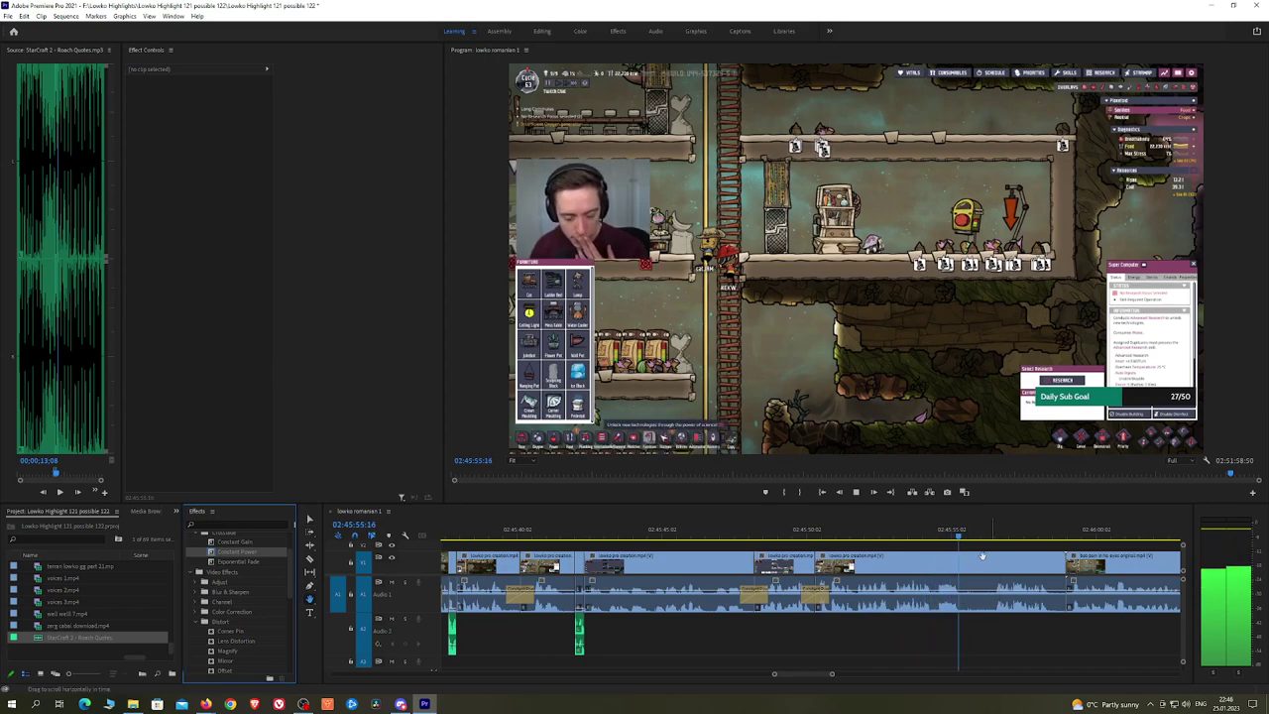
left_click_drag(982, 557, 790, 560)
left_click(749, 573)
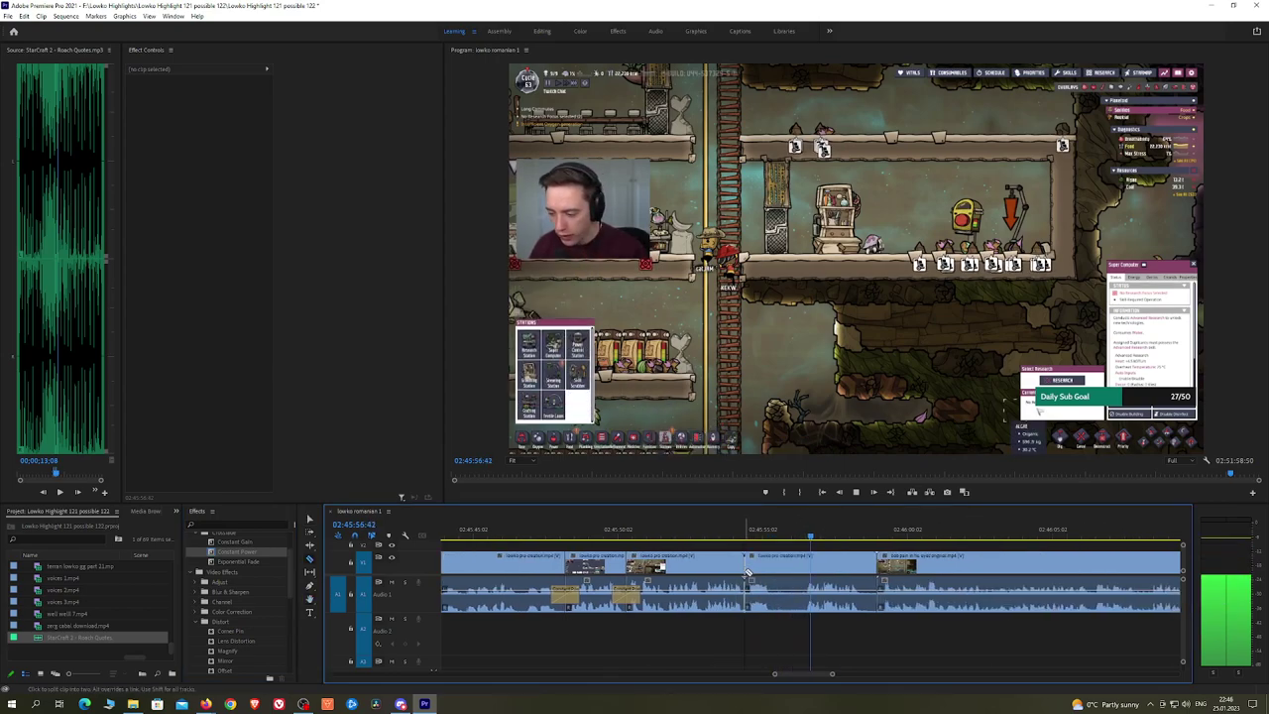
left_click(805, 565)
key("v")
left_click(788, 566)
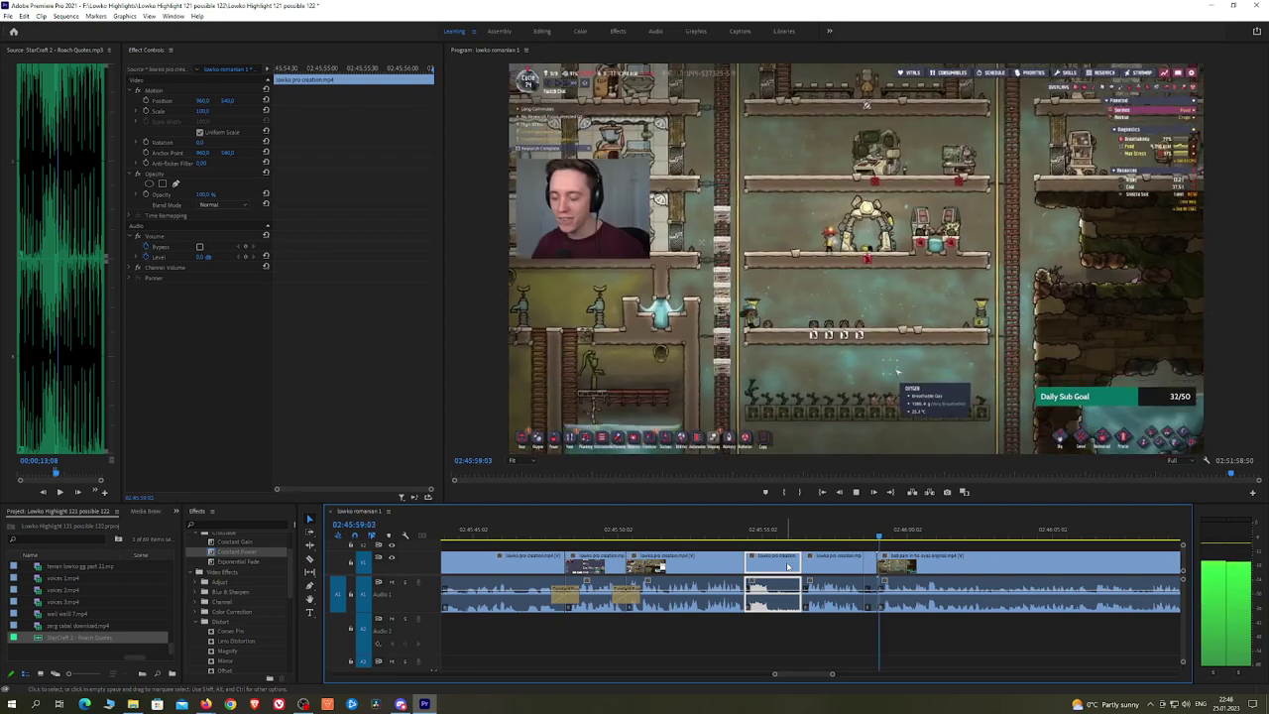
key("shift+Delete")
left_click_drag(277, 563, 680, 562)
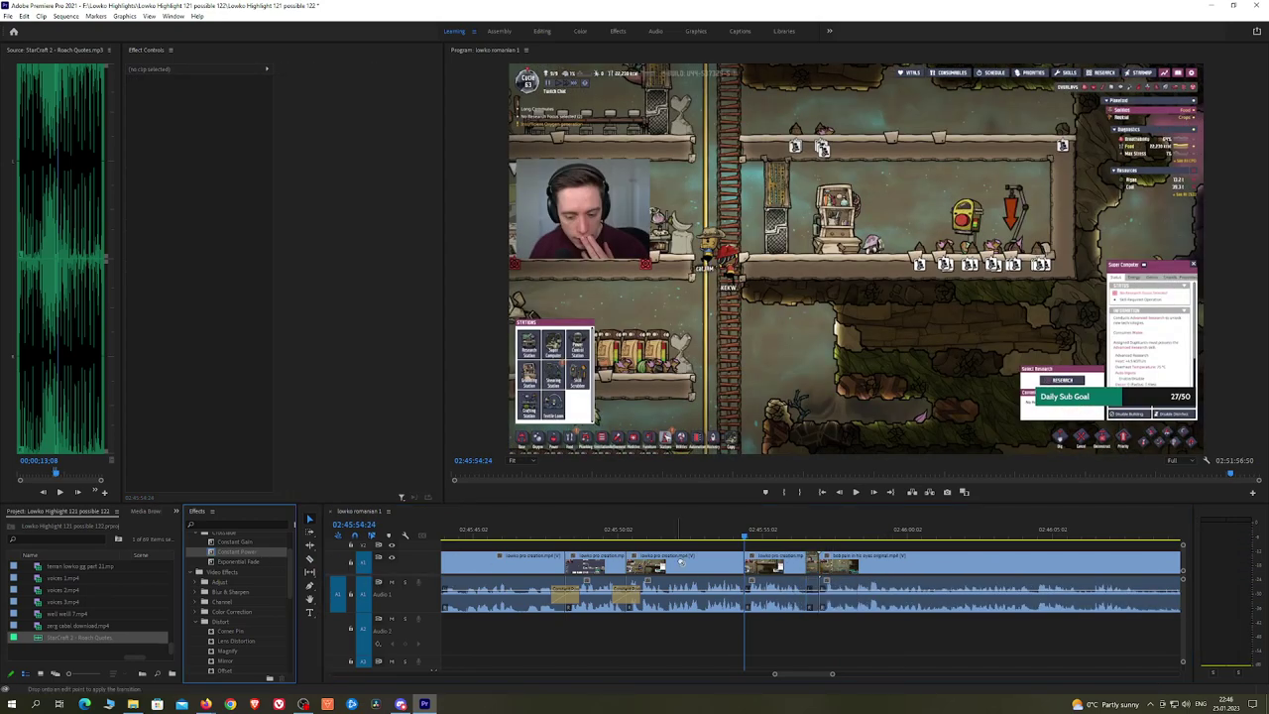
Step: Replay the join and shorten the Constant Power audio crossfade
key("space")
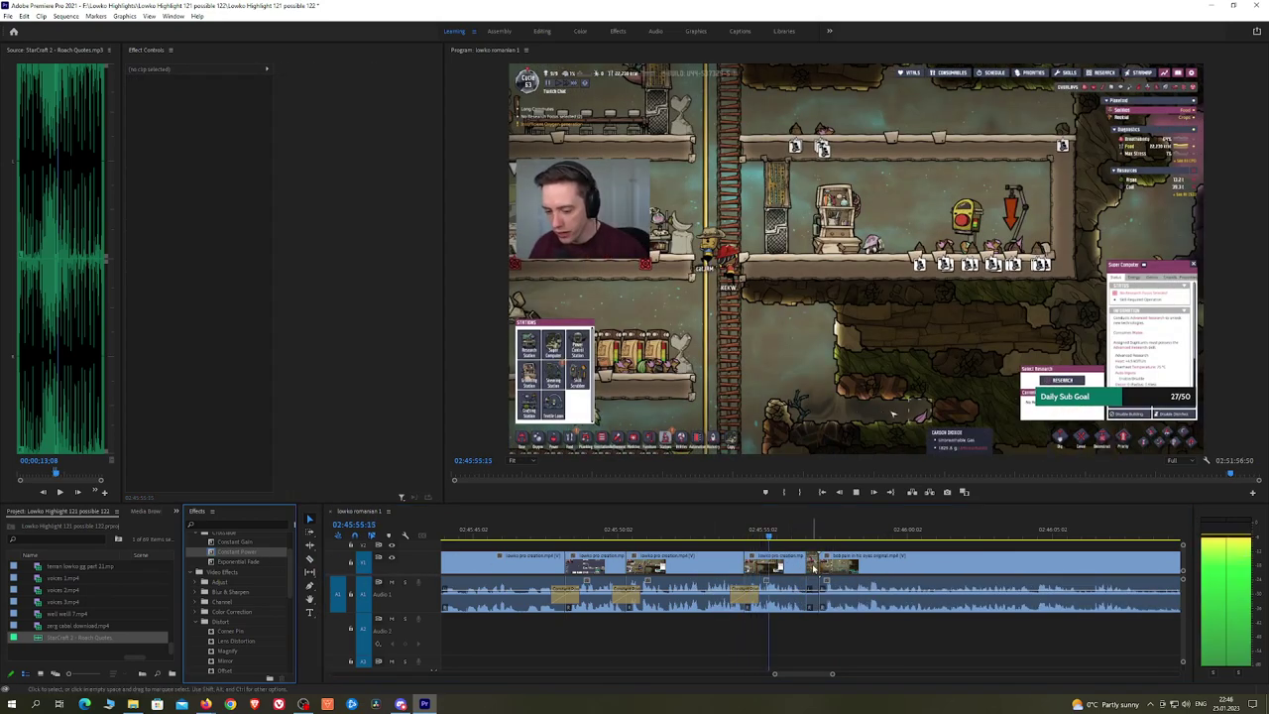
left_click(733, 537)
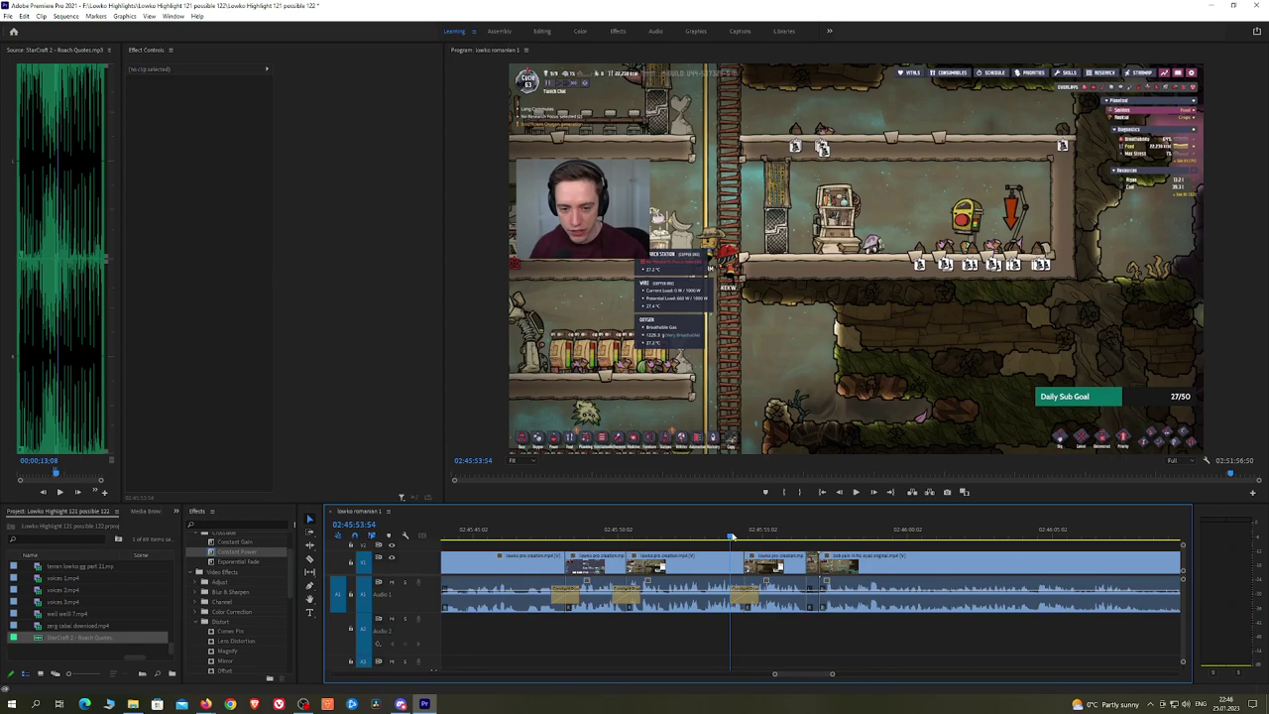
left_click_drag(758, 597, 748, 597)
left_click(735, 535)
key("space")
left_click(743, 537)
key("space")
Step: Ripple-delete the short clip left after the cut and resume playback
left_click(794, 536)
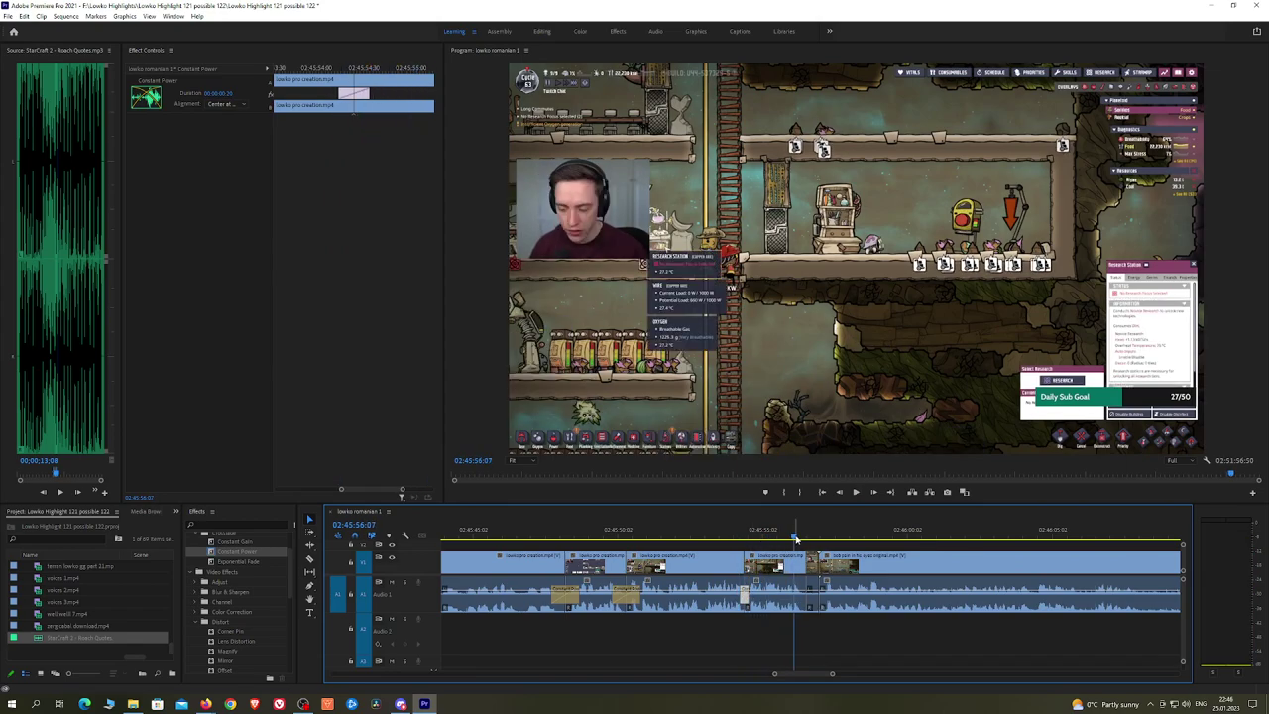
key("space")
left_click(811, 563)
key("shift+Delete")
key("space")
Step: Pan and scrub ahead to around 02:46:21 in the stream footage
key("h")
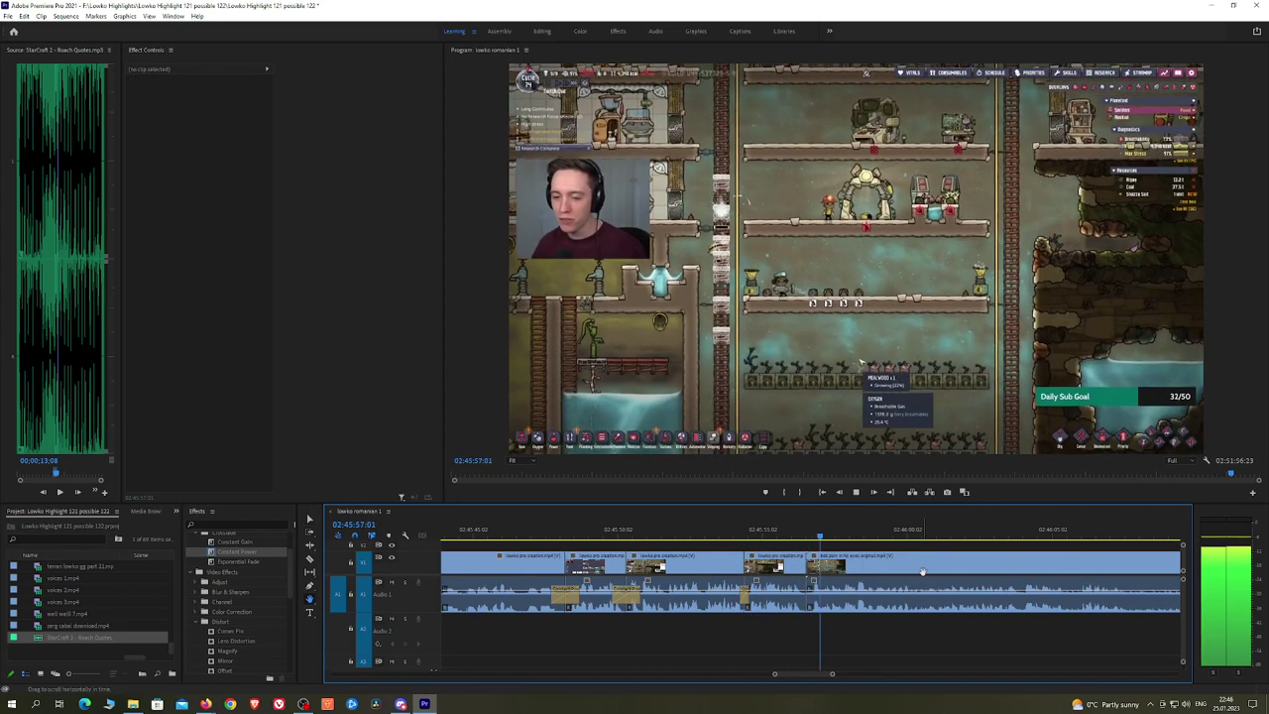
scroll(922, 573, "down", 3)
left_click(760, 536)
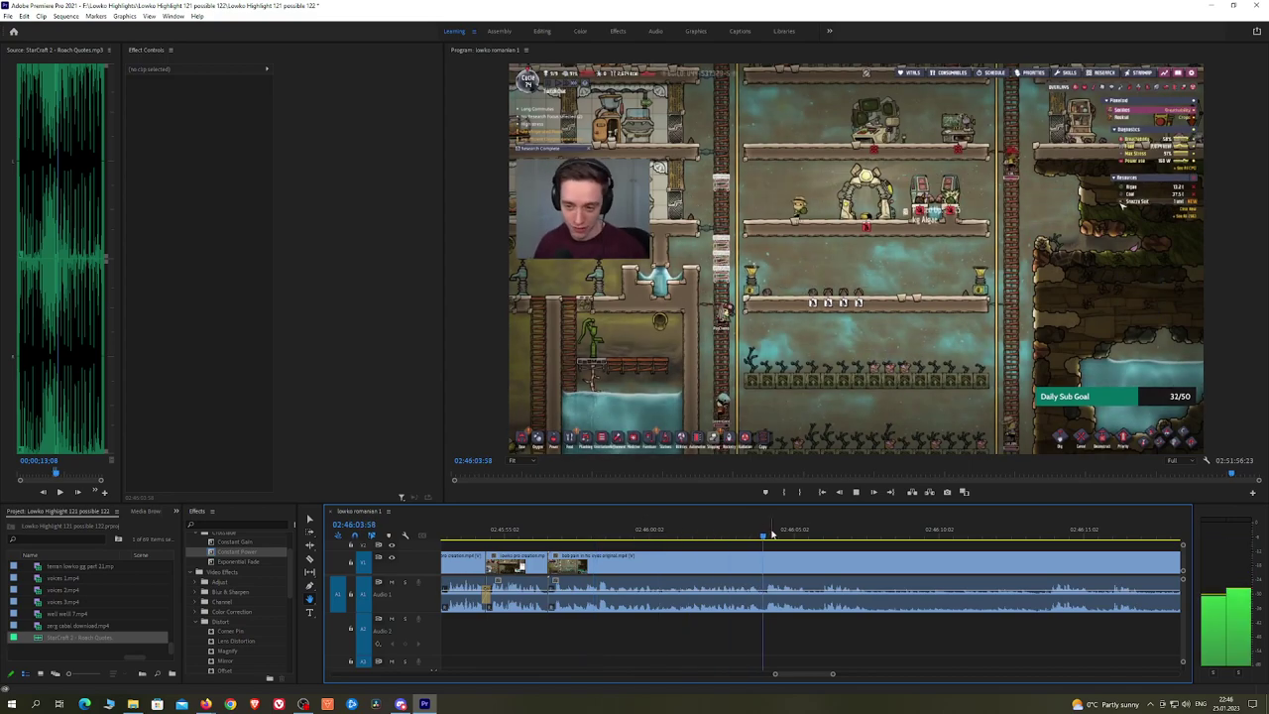
left_click_drag(771, 535, 827, 552)
key("space")
key("minus")
key("minus")
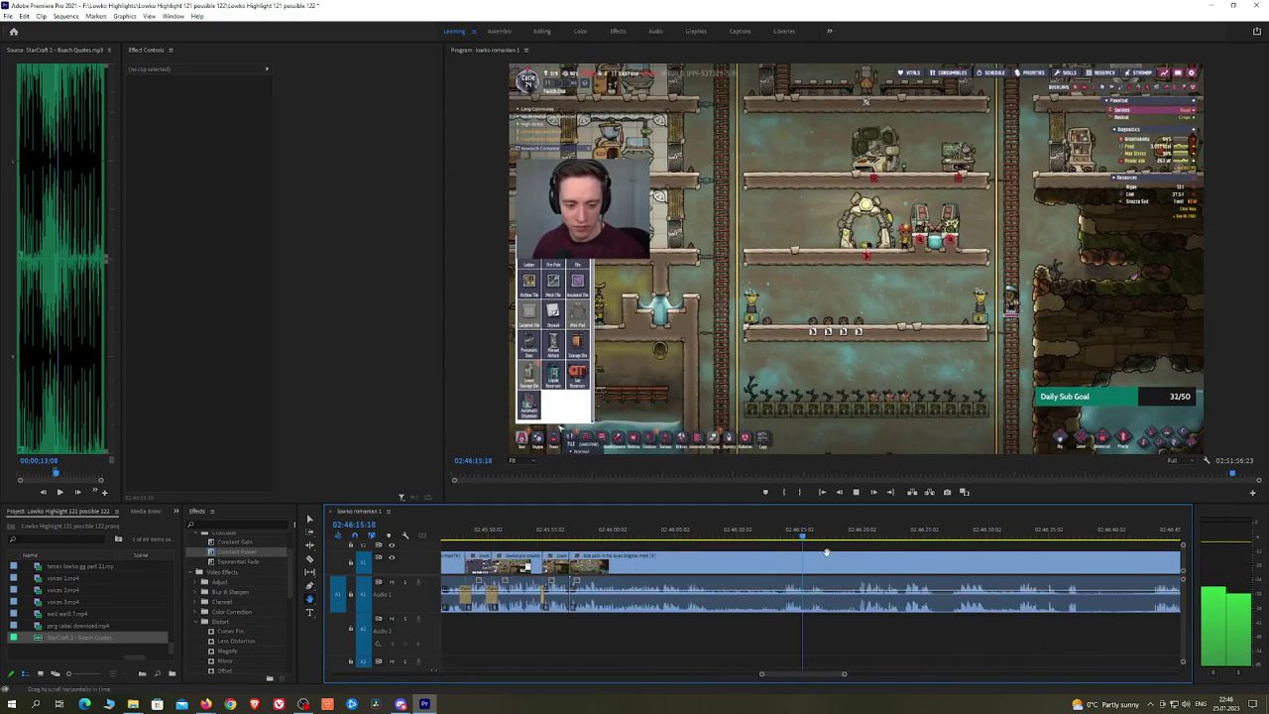
left_click(864, 535)
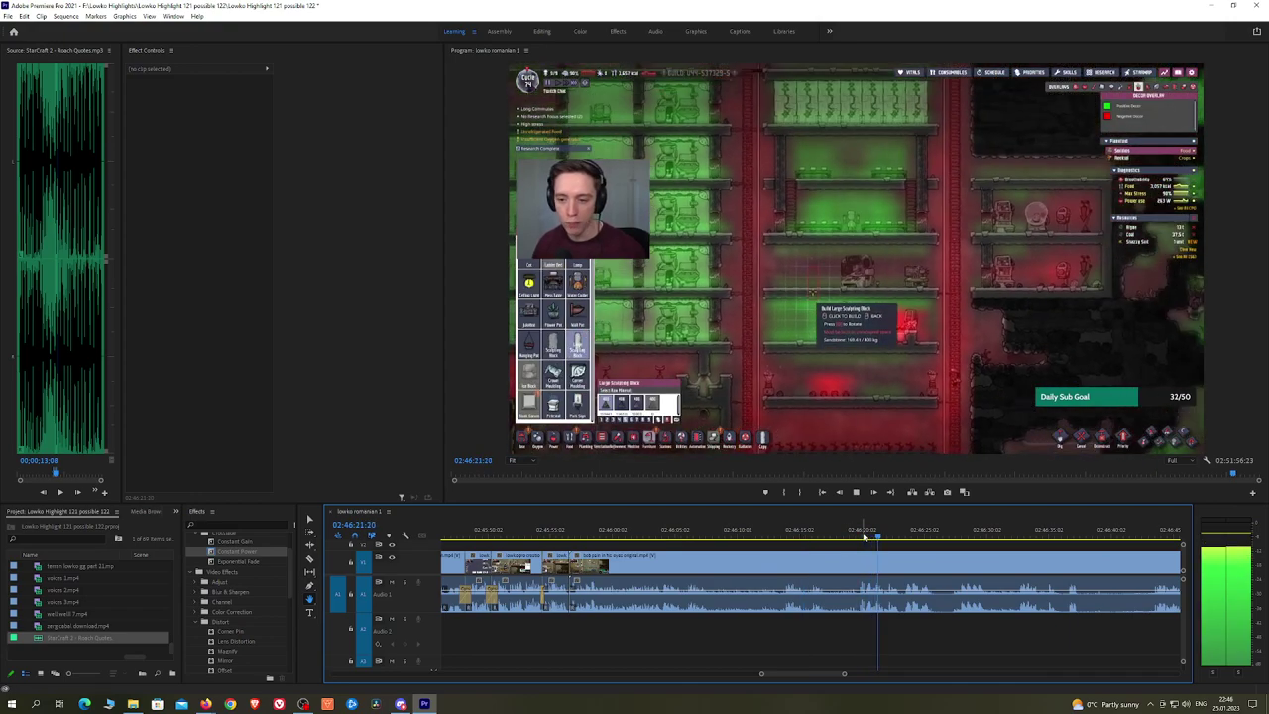
Step: Cut at about 02:46:19, ripple-delete the piece before it and add an Exponential Fade
scroll(865, 540, "up", 2)
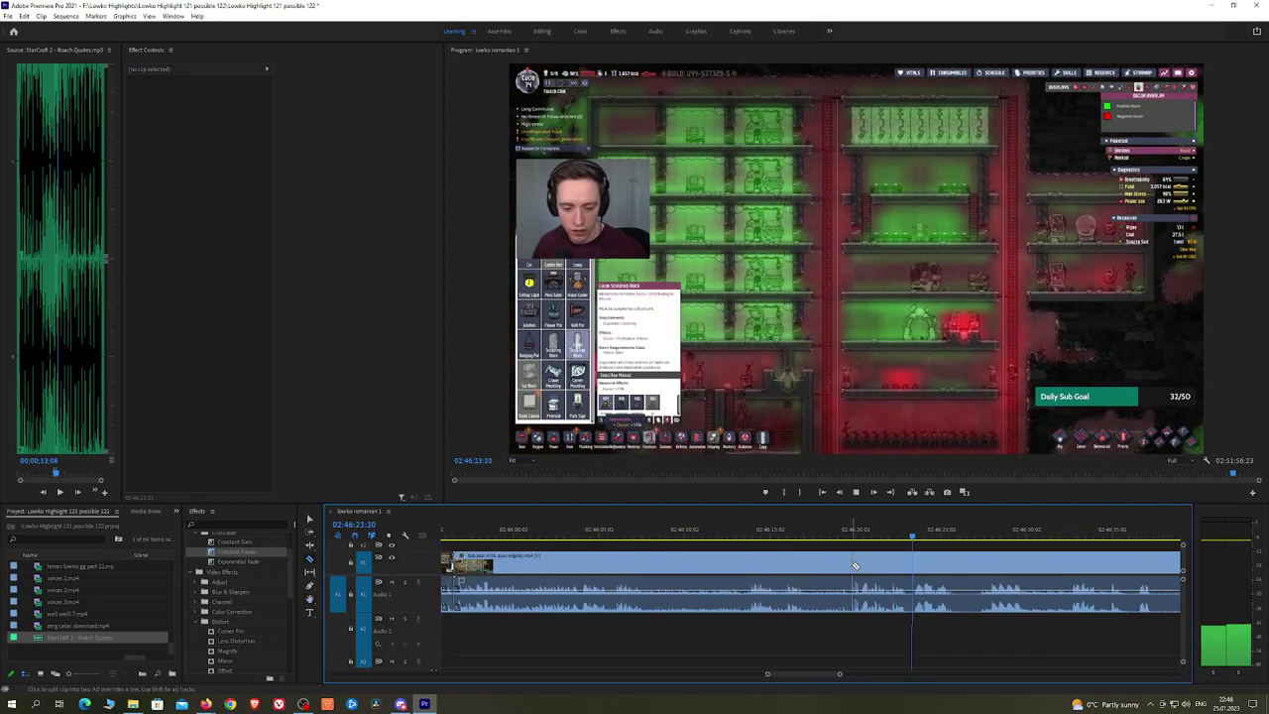
scroll(855, 565, "up", 2)
key("space")
left_click(850, 536)
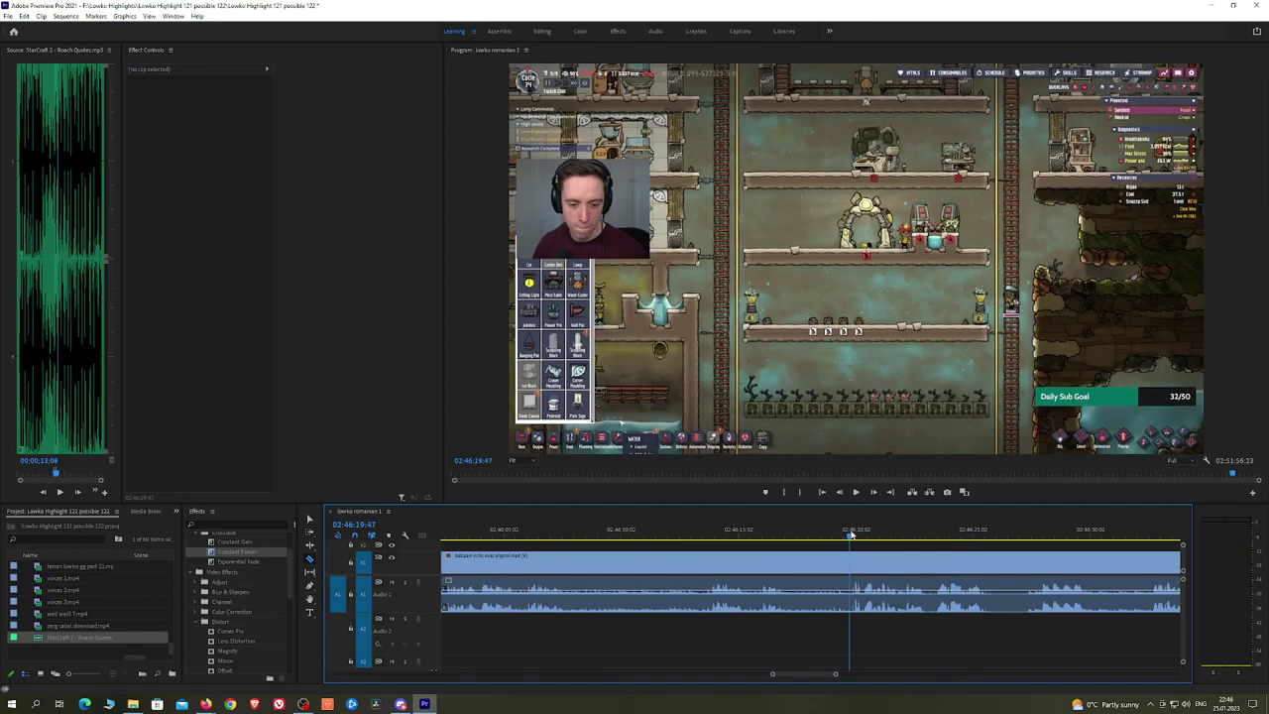
left_click_drag(852, 535, 854, 536)
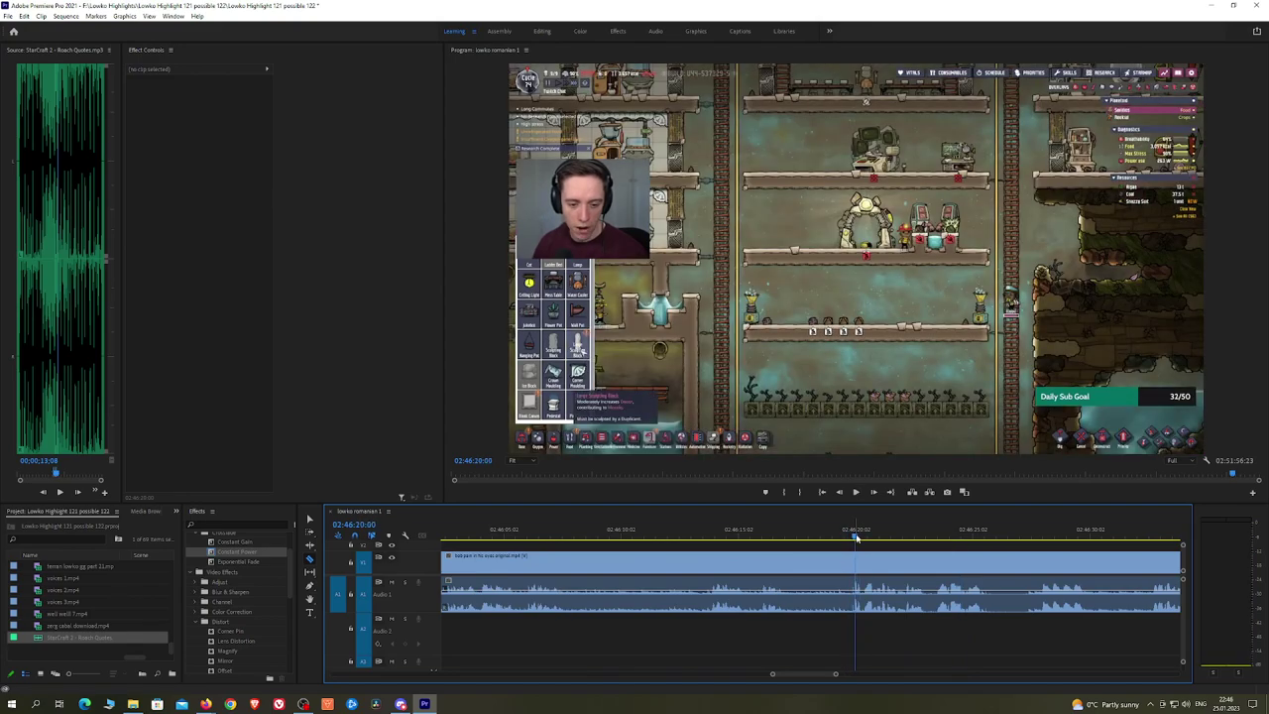
left_click(858, 570)
key("v")
left_click(828, 570)
key("shift+Delete")
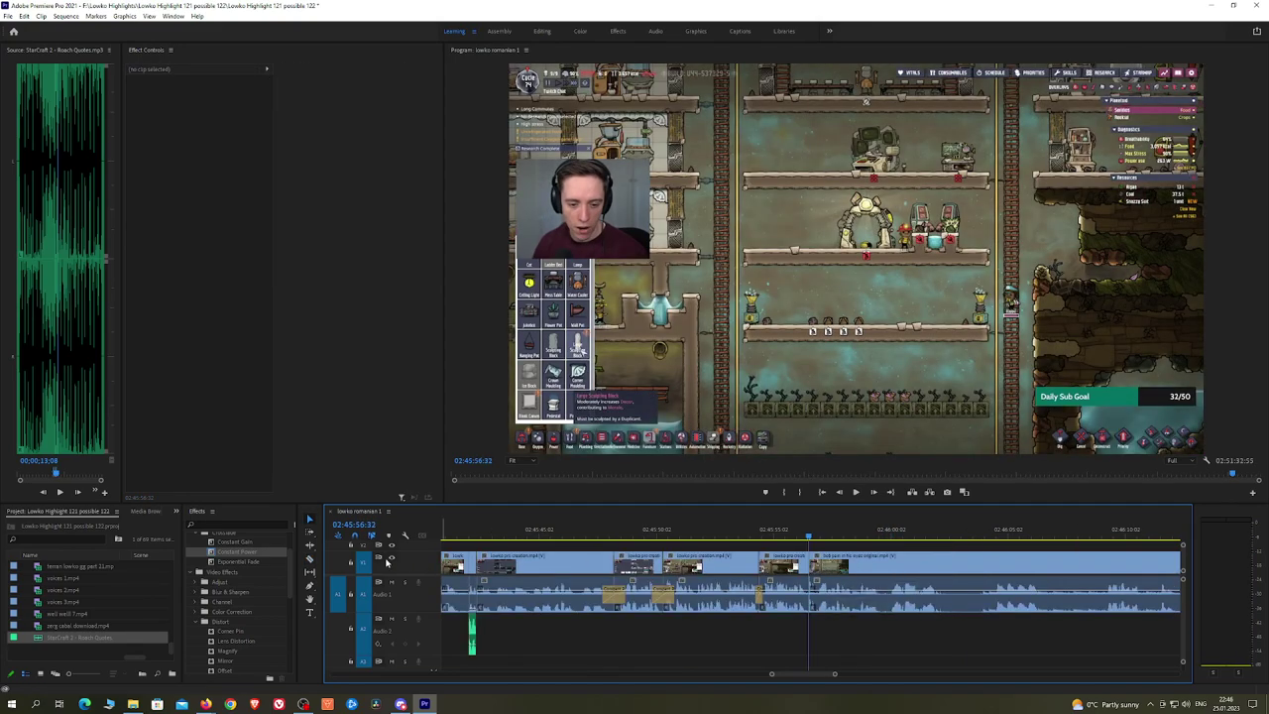
left_click_drag(247, 564, 809, 601)
key("space")
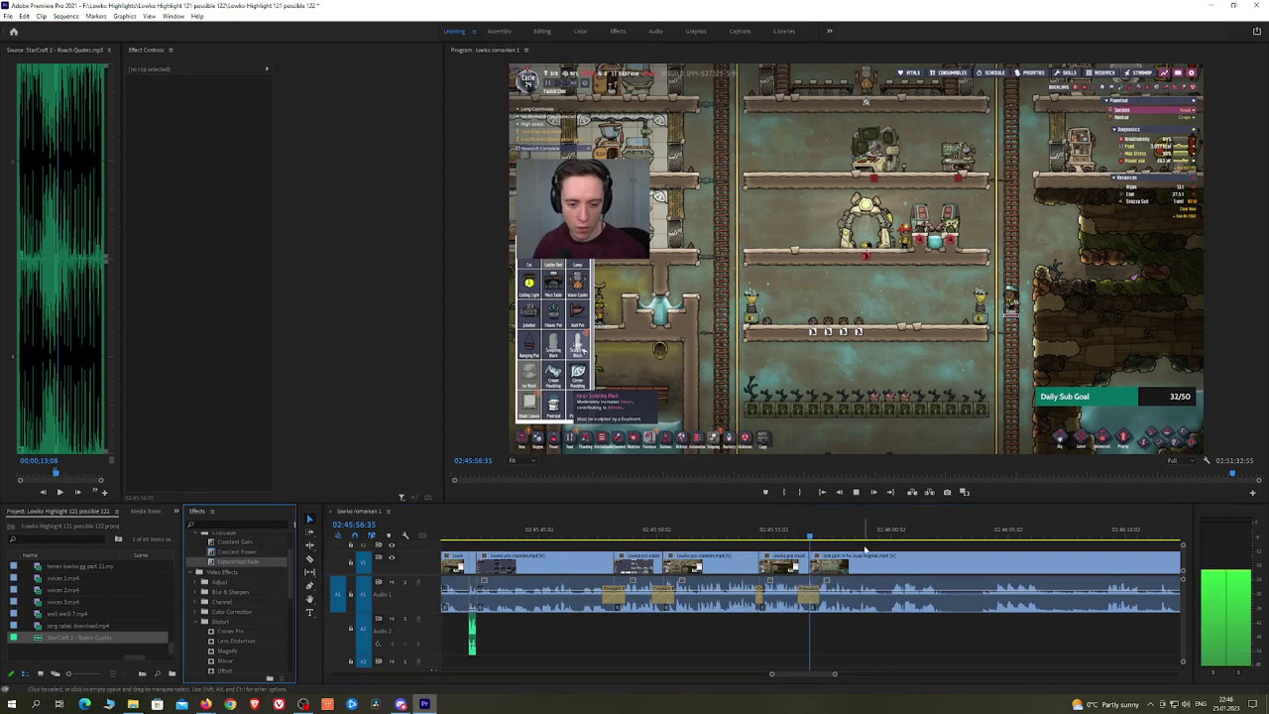
Step: Split further in, delete the short unwanted piece and add a Constant Power crossfade
scroll(731, 543, "down", 3)
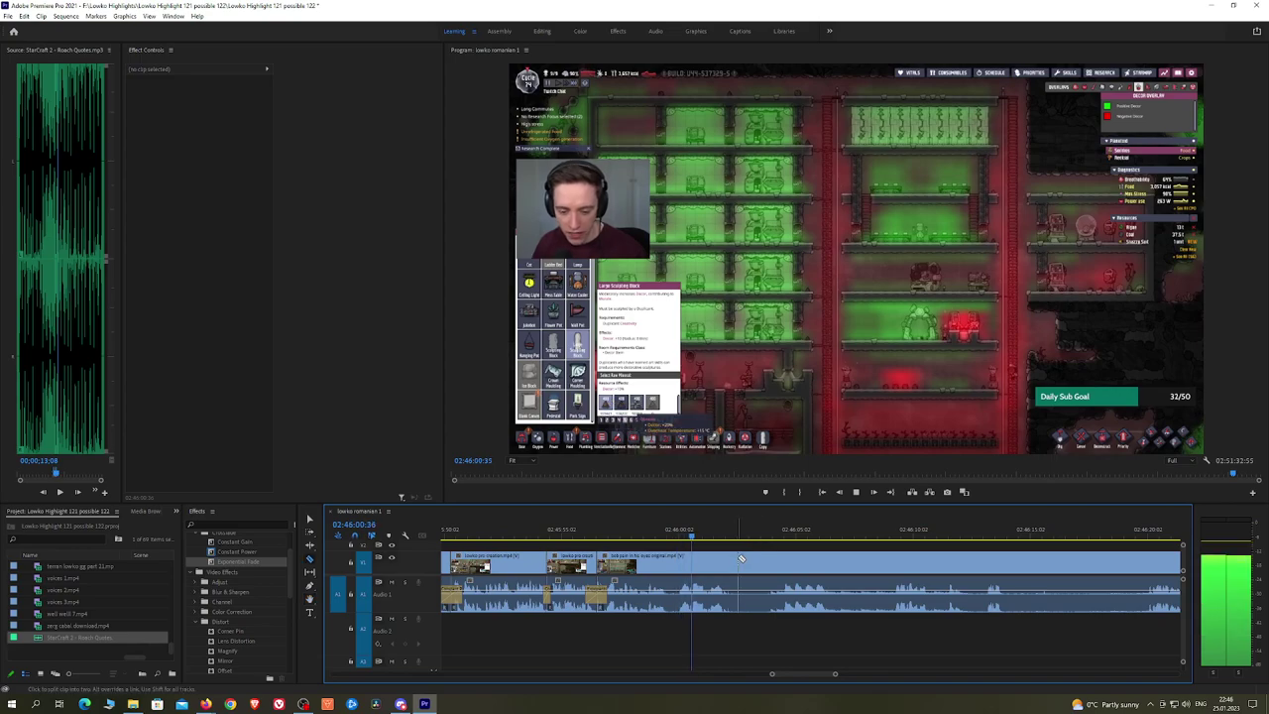
left_click(764, 538)
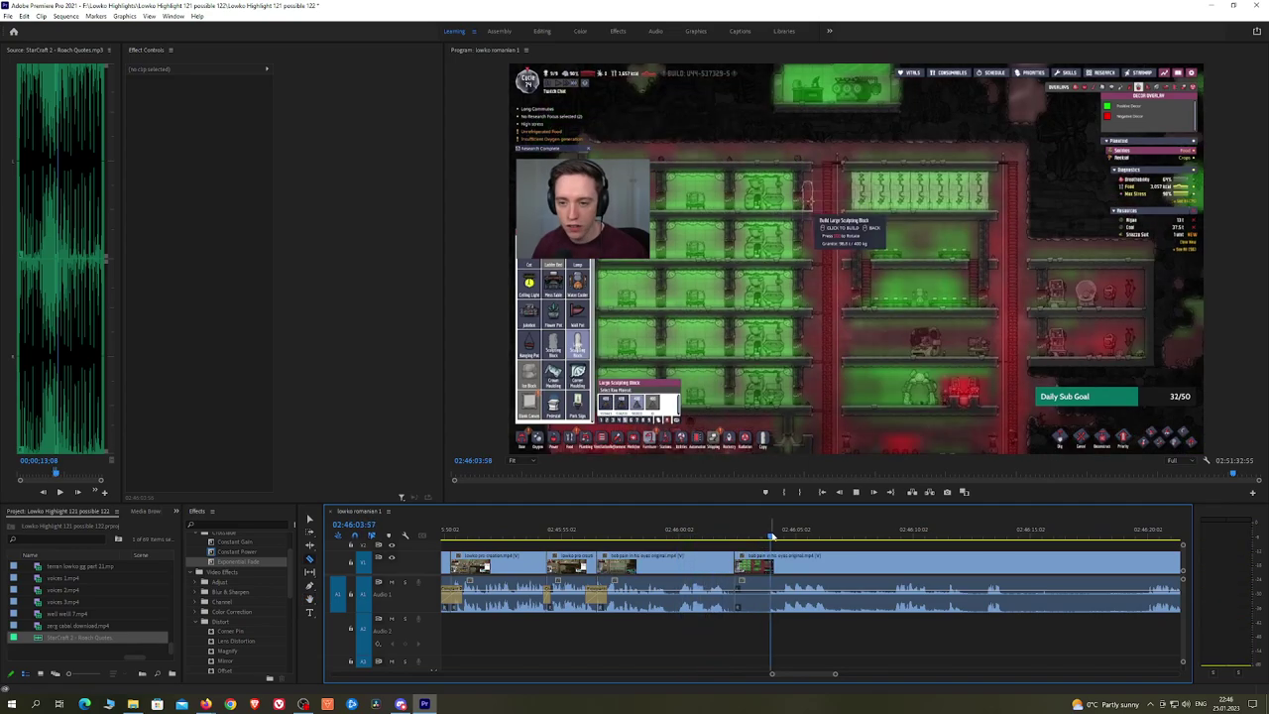
left_click(779, 562)
key("v")
left_click(762, 563)
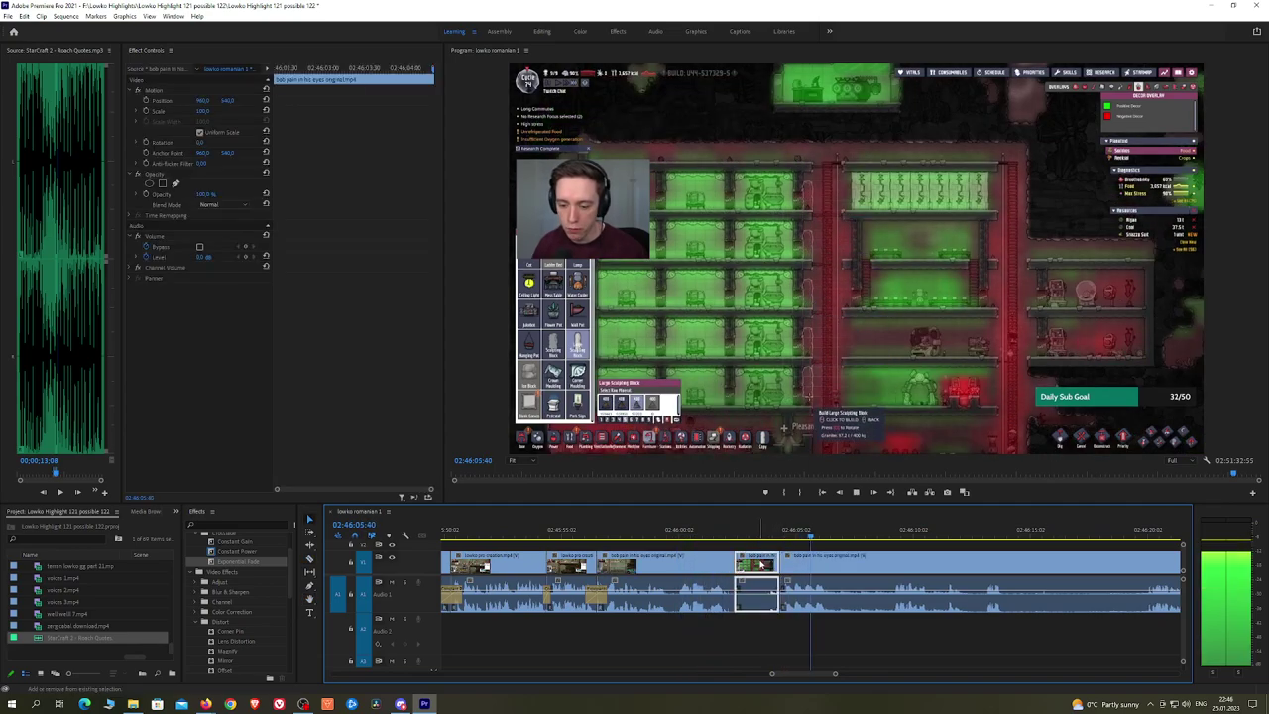
key("shift+Delete")
key("space")
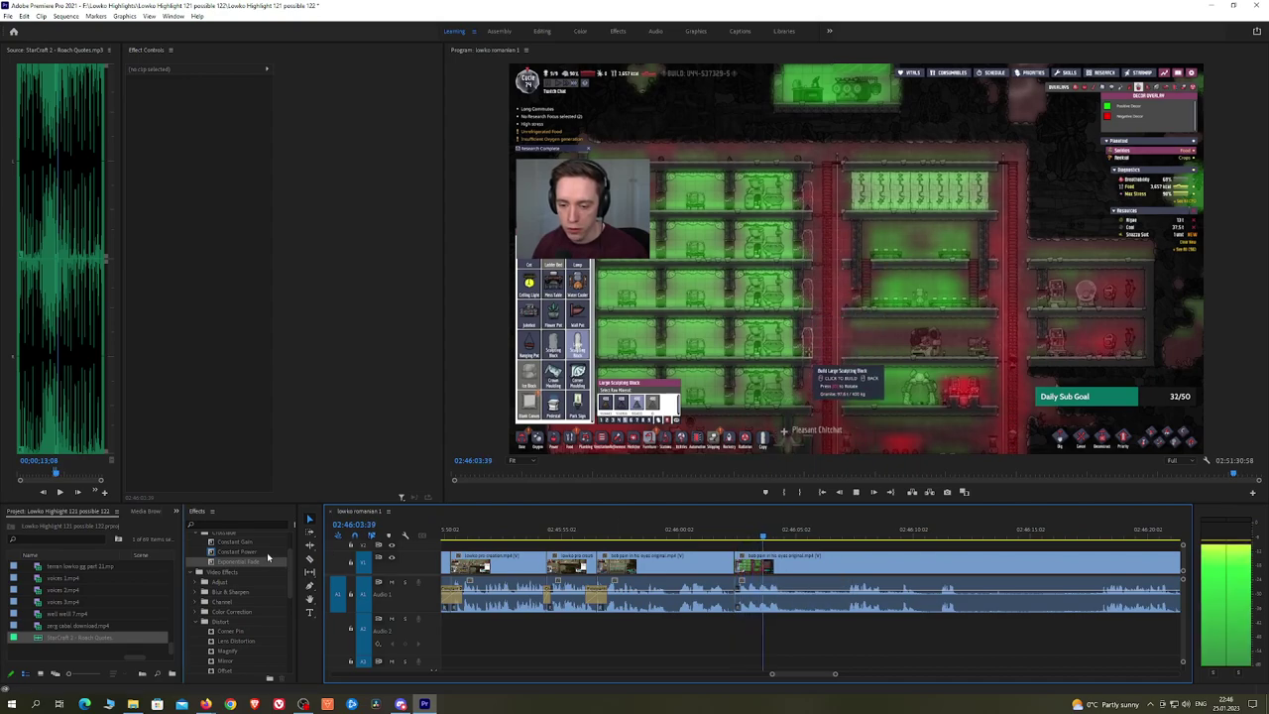
left_click_drag(244, 553, 736, 601)
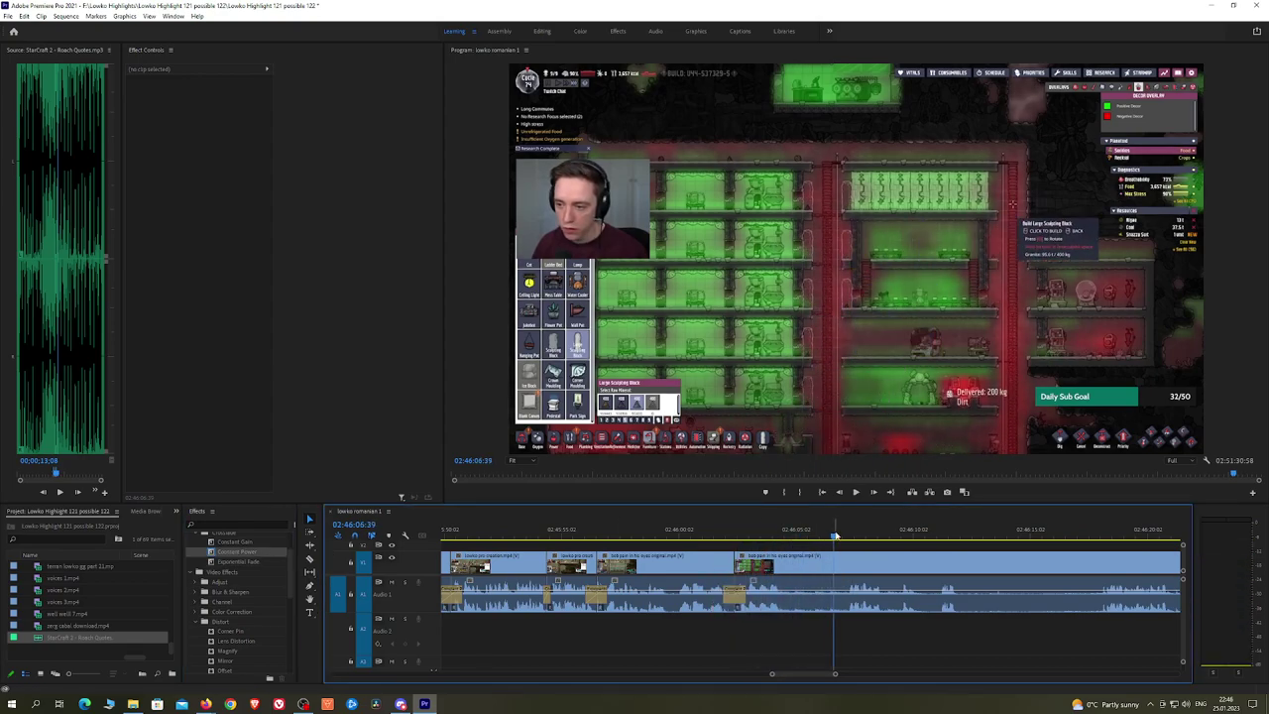
Step: Cut out the next dull part at its start and end, close the gap and crossfade the audio
key("h")
left_click_drag(1008, 552, 813, 539)
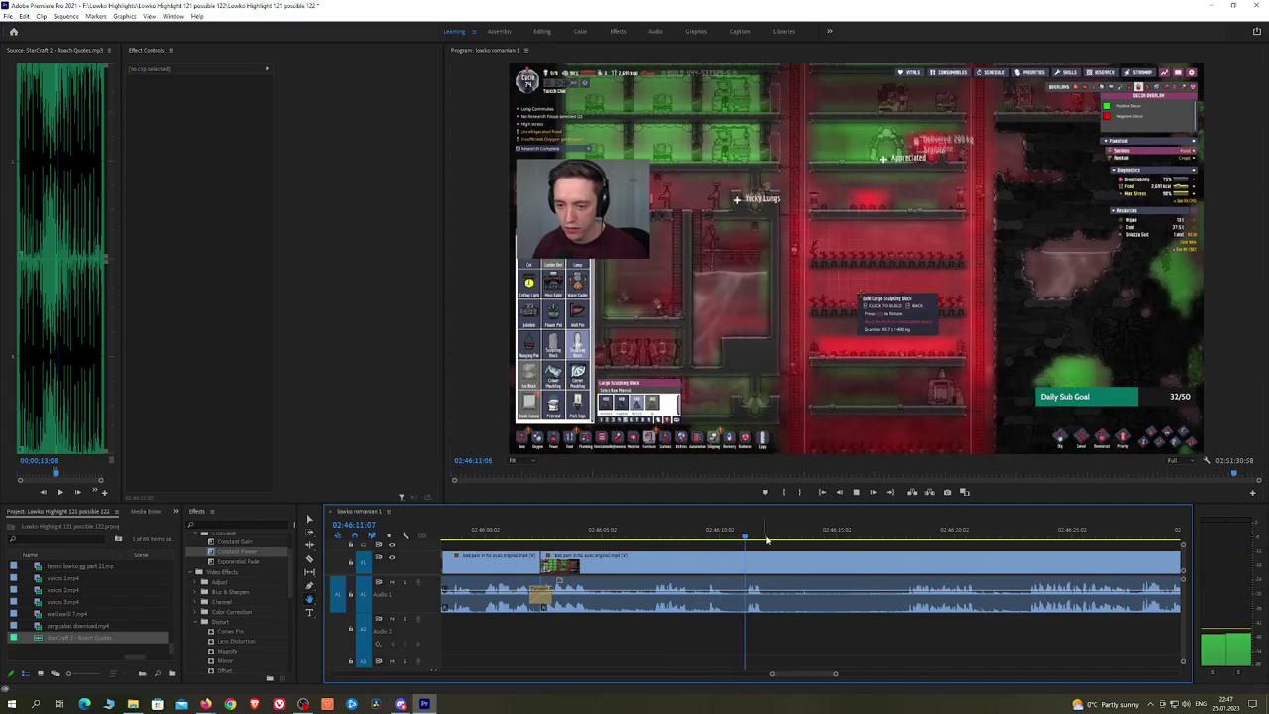
left_click(771, 540)
key("c")
left_click(770, 557)
left_click_drag(821, 539, 898, 535)
key("ctrl+k")
left_click(867, 565)
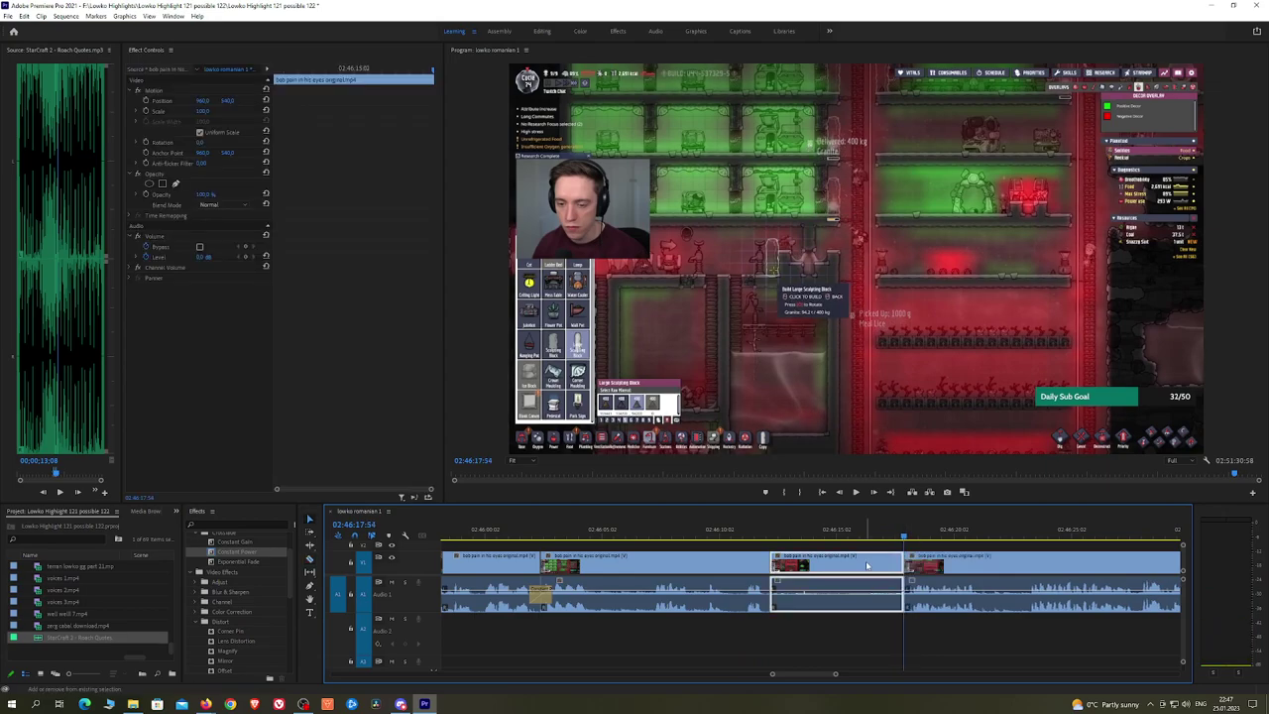
key("shift+Delete")
key("space")
left_click_drag(237, 552, 772, 596)
Step: Cut at about 02:46:18 and ripple-delete the piece before the next edit
key("h")
left_click_drag(957, 544, 764, 533)
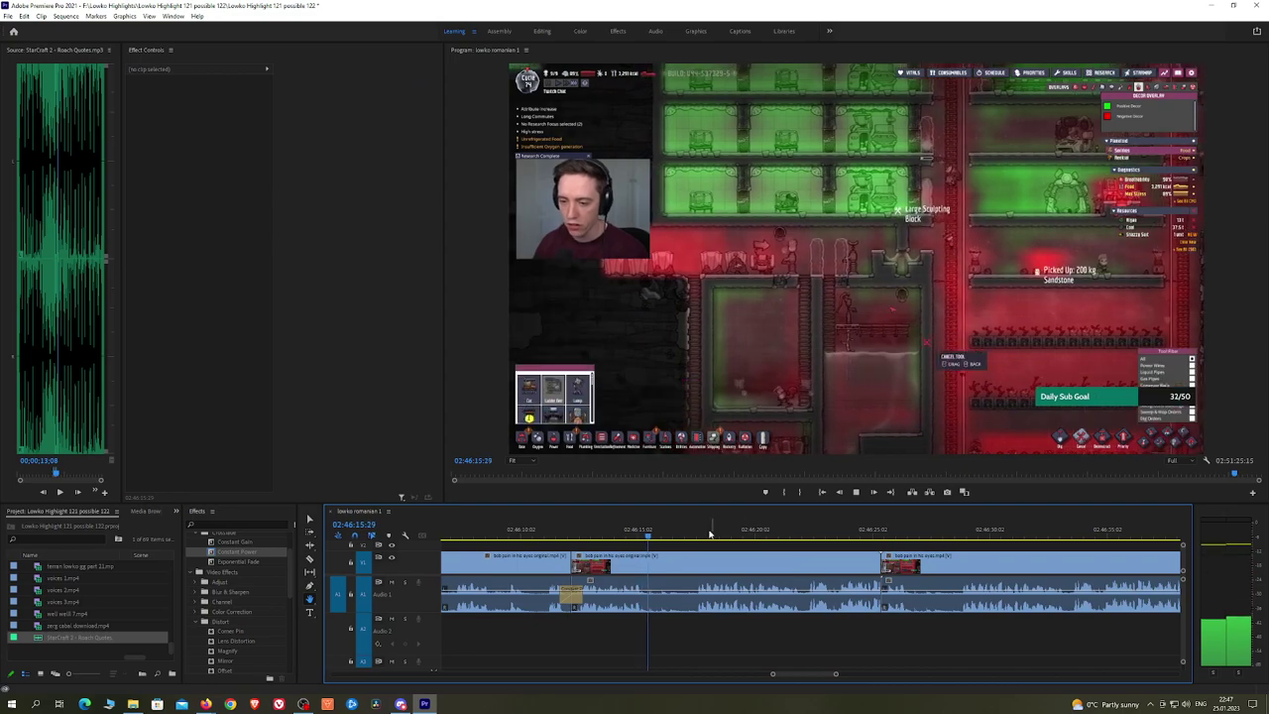
left_click(709, 534)
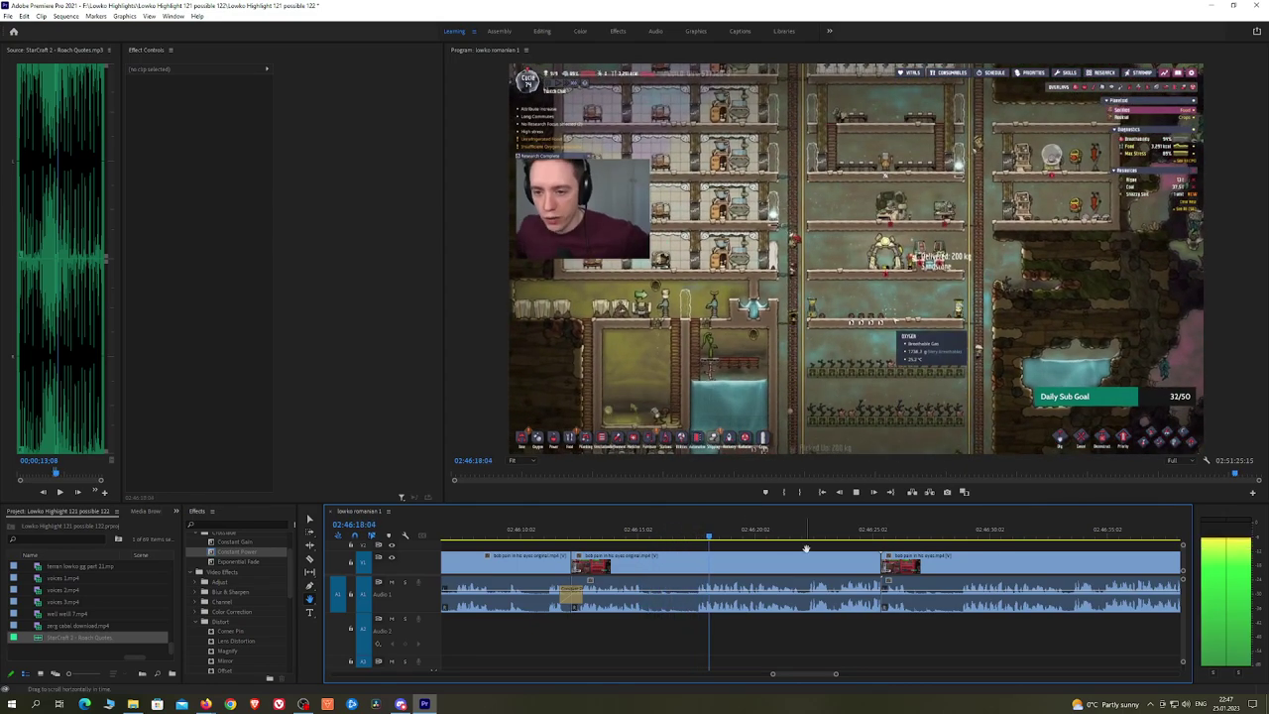
scroll(701, 542, "down", 3)
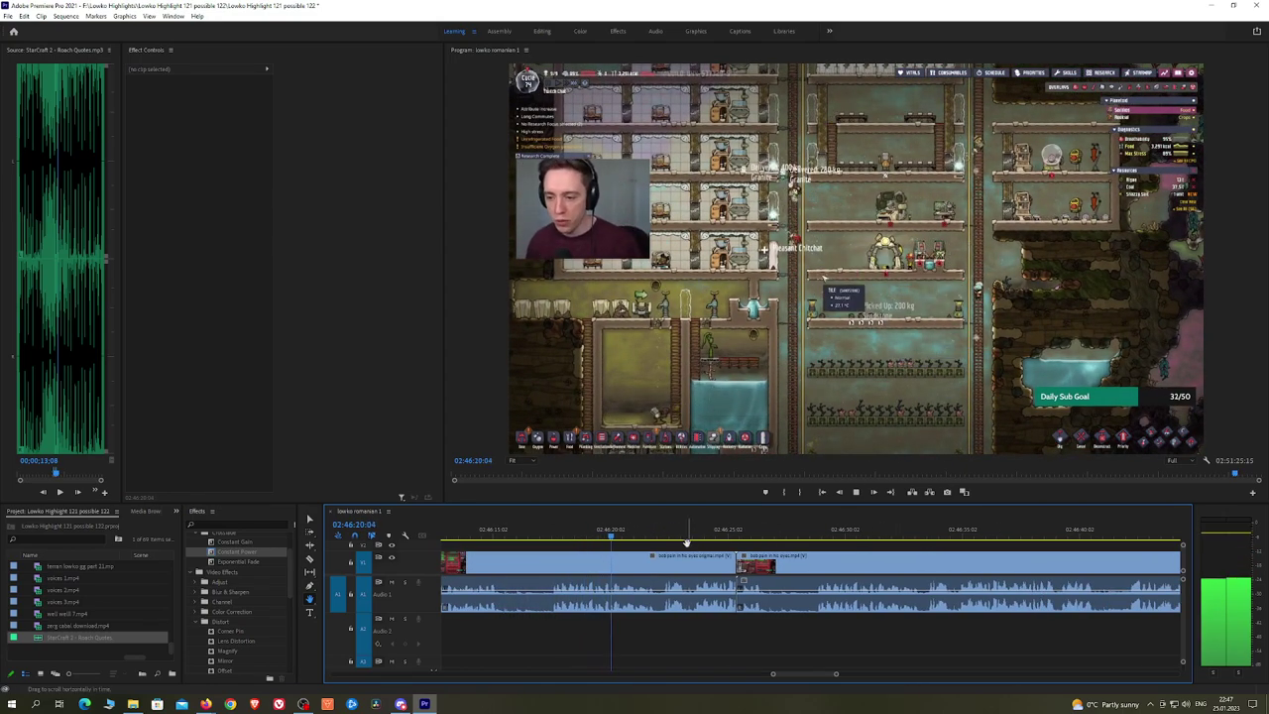
left_click_drag(688, 543, 647, 551)
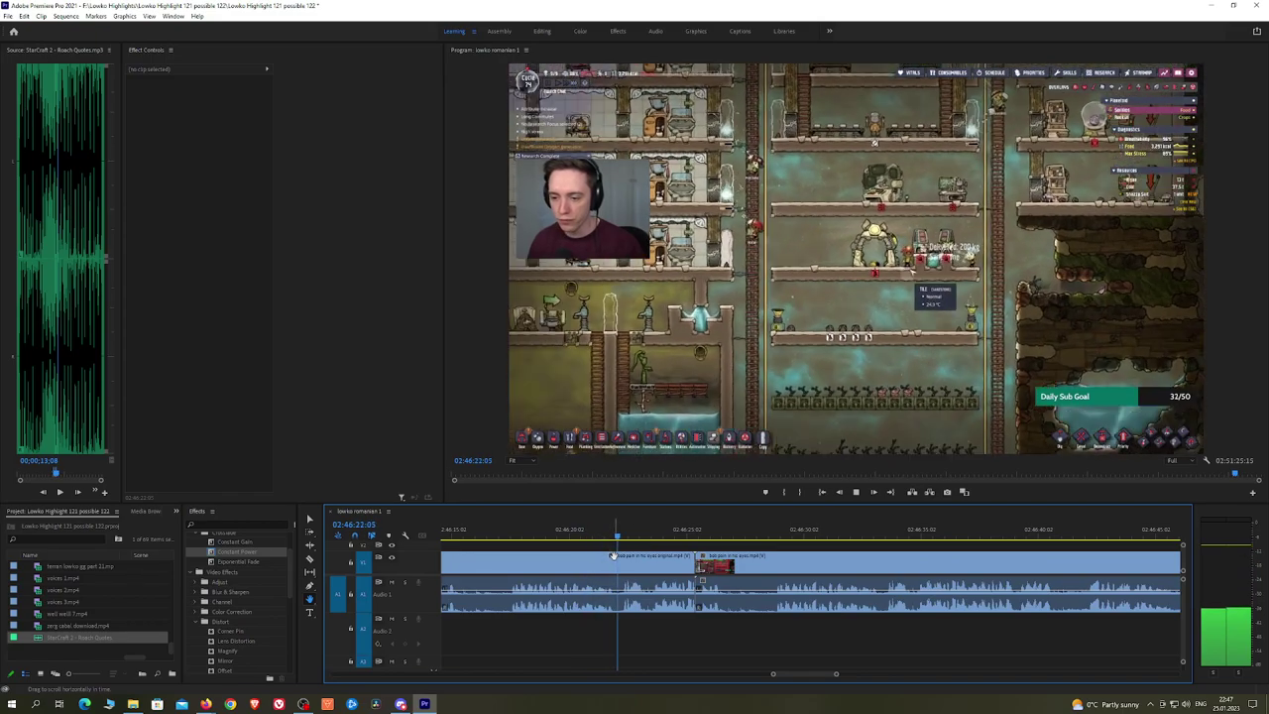
key("space")
key("ctrl+k")
key("v")
left_click(652, 567)
key("shift+Delete")
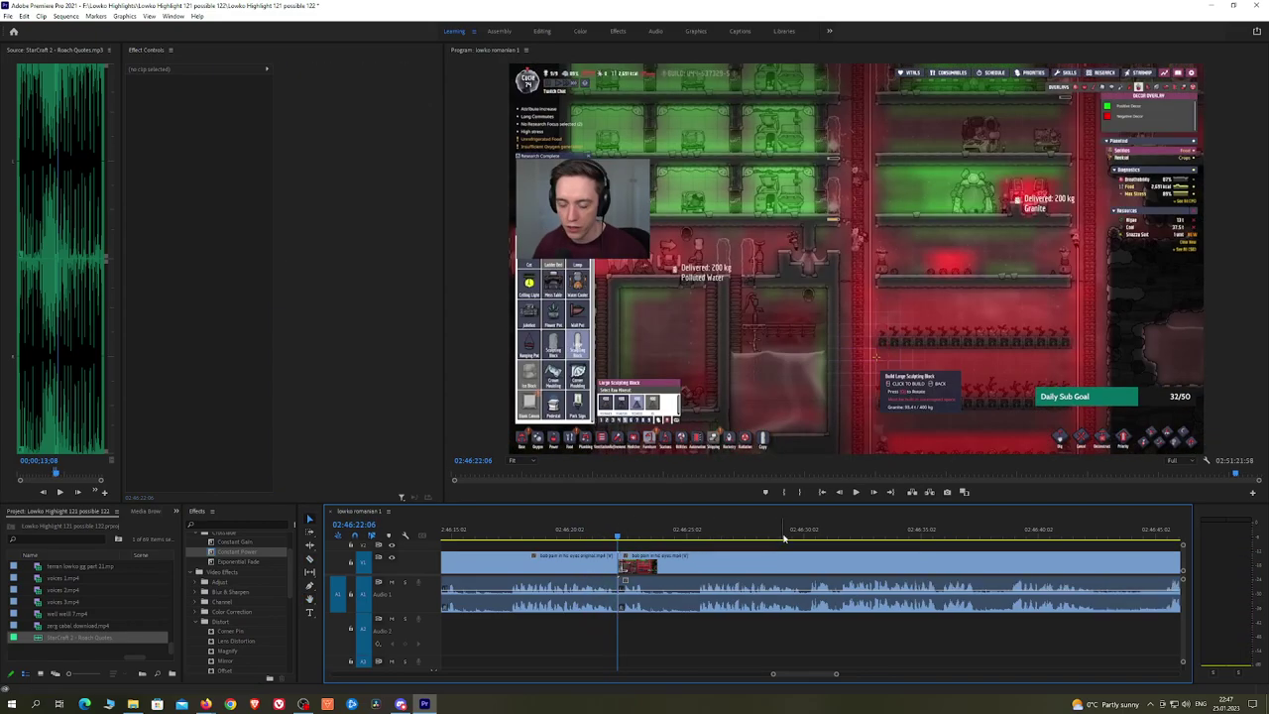
Step: Undo the last cut, then add a Constant Power crossfade at the audio cut
left_click_drag(783, 535, 808, 529)
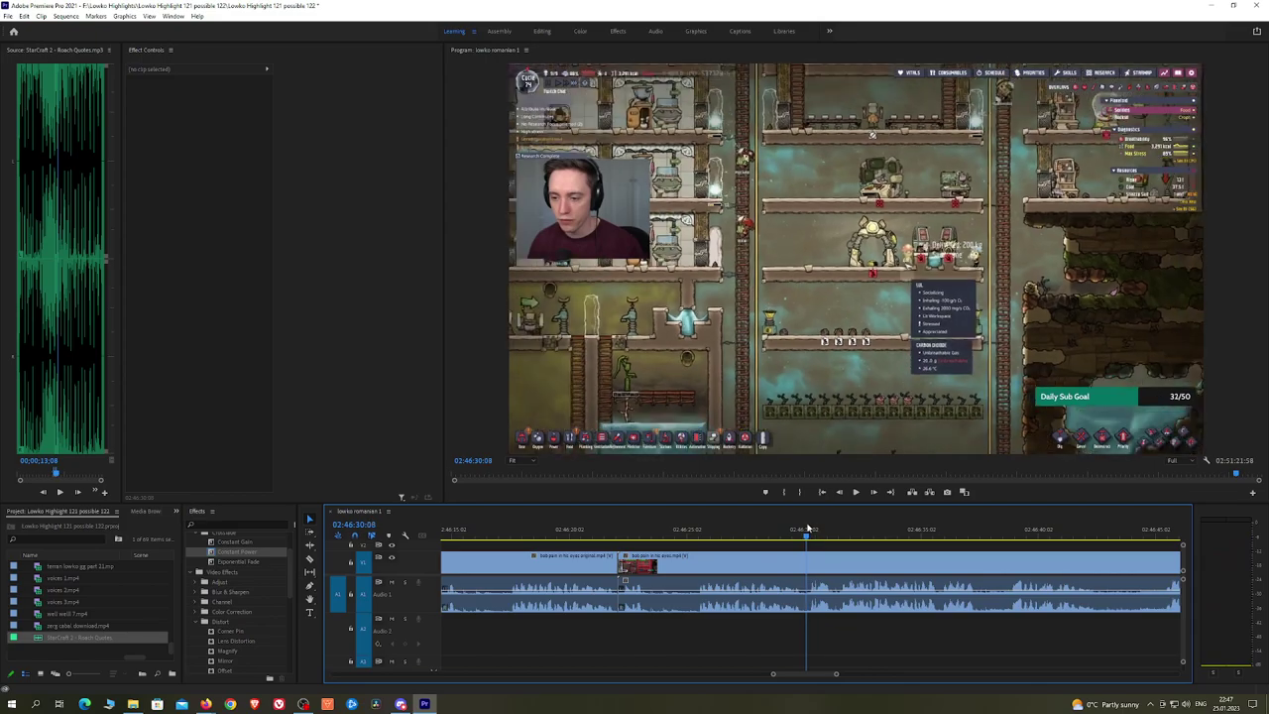
key("ctrl+z")
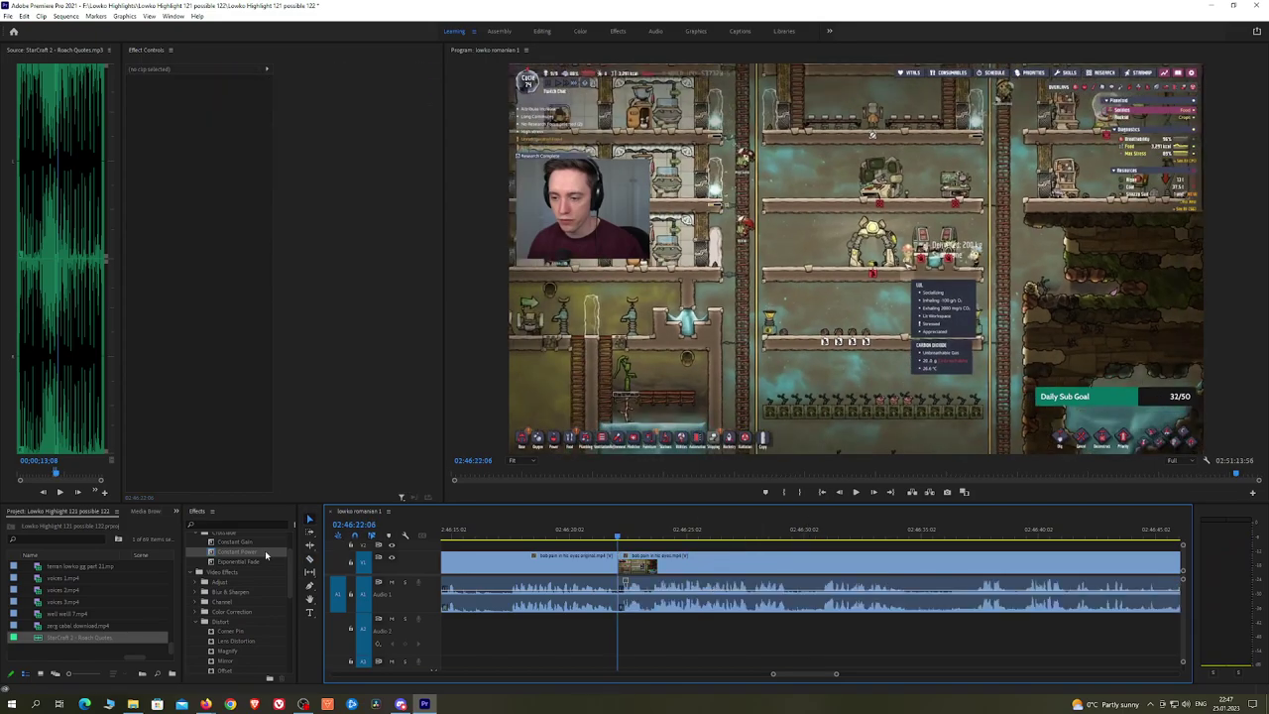
left_click_drag(266, 556, 599, 596)
key("space")
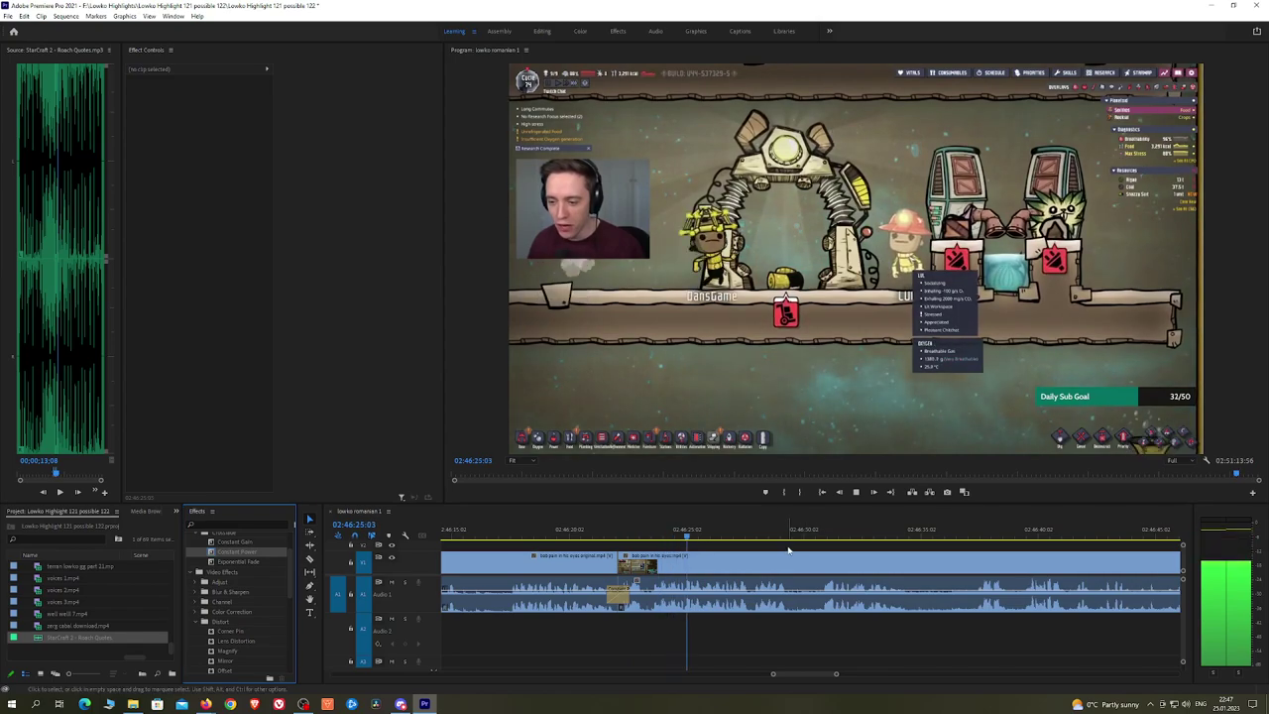
Step: Preview from about 02:46:41 and split the clip at the end of the moment
scroll(703, 543, "down", 2)
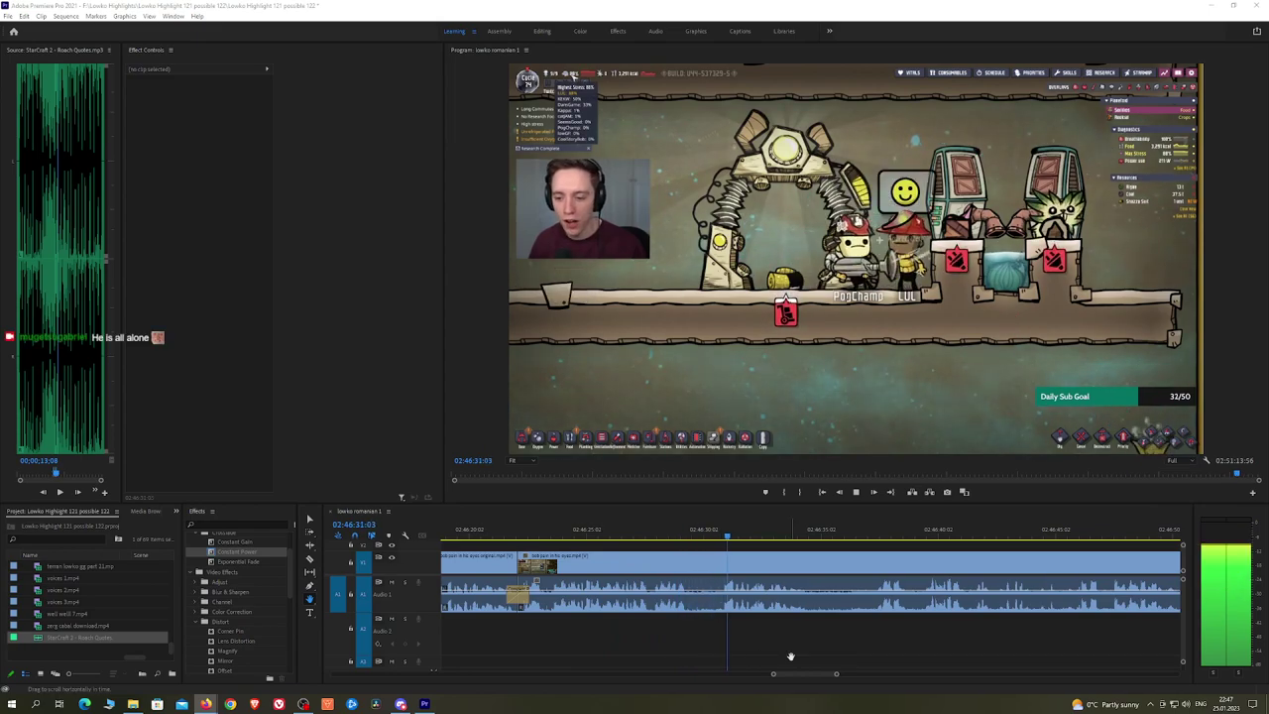
left_click_drag(796, 548, 718, 551)
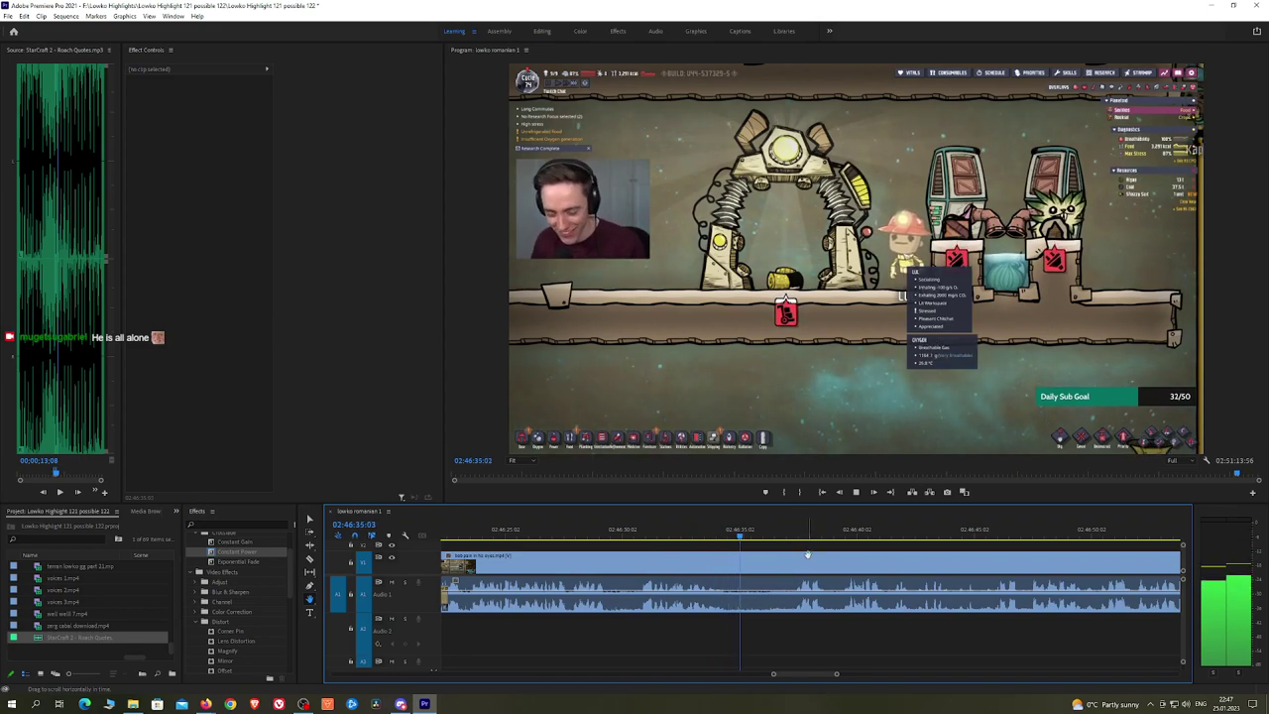
left_click_drag(808, 555, 746, 555)
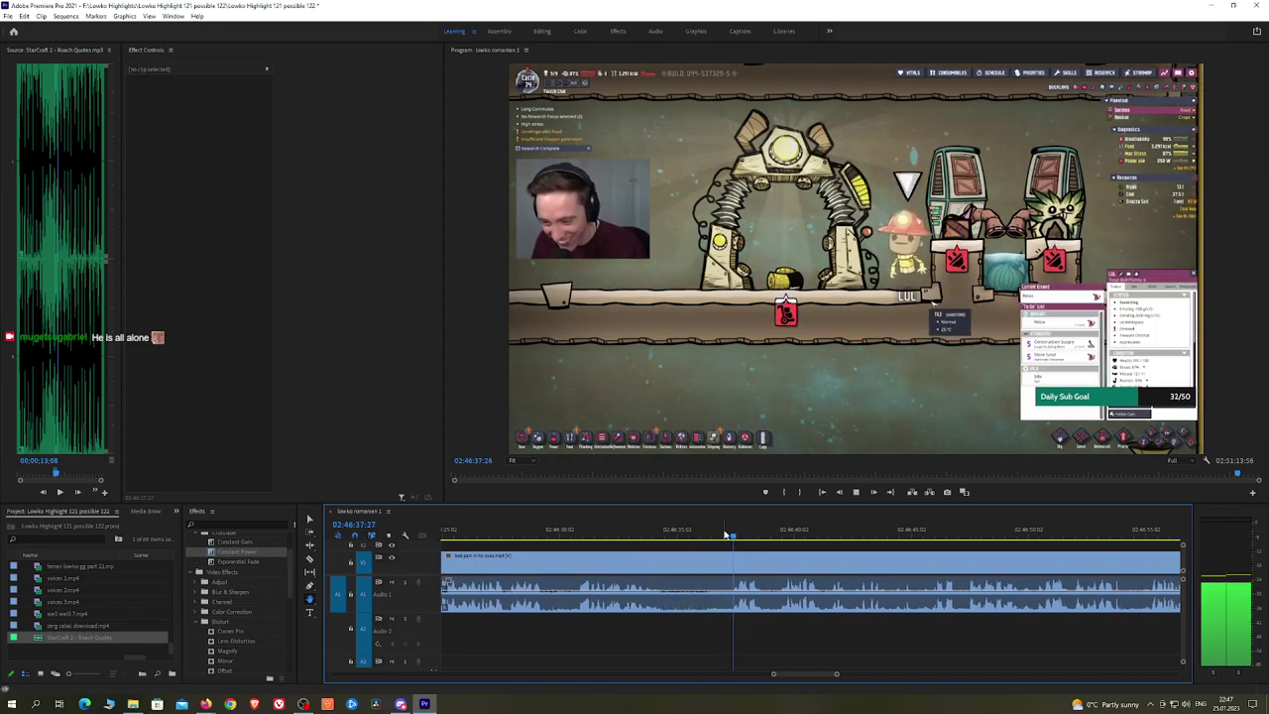
key("grave")
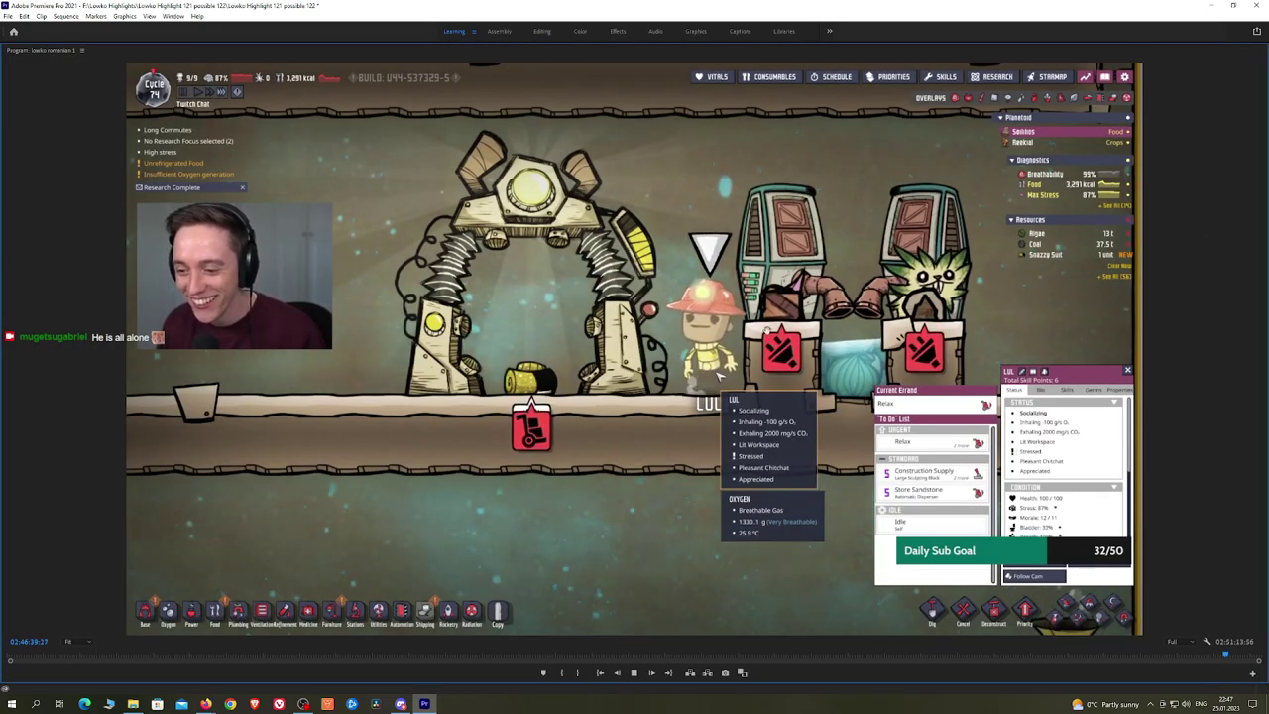
key("grave")
left_click_drag(896, 546, 745, 540)
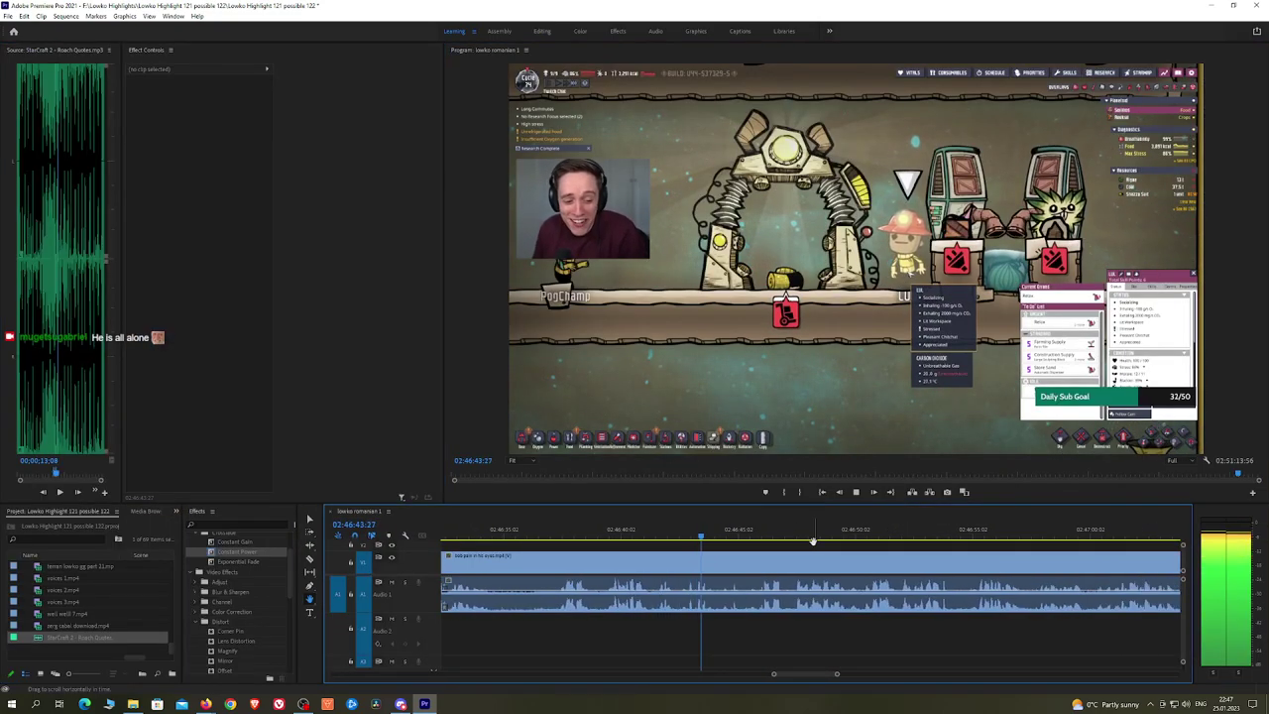
left_click_drag(813, 535, 659, 528)
key("space")
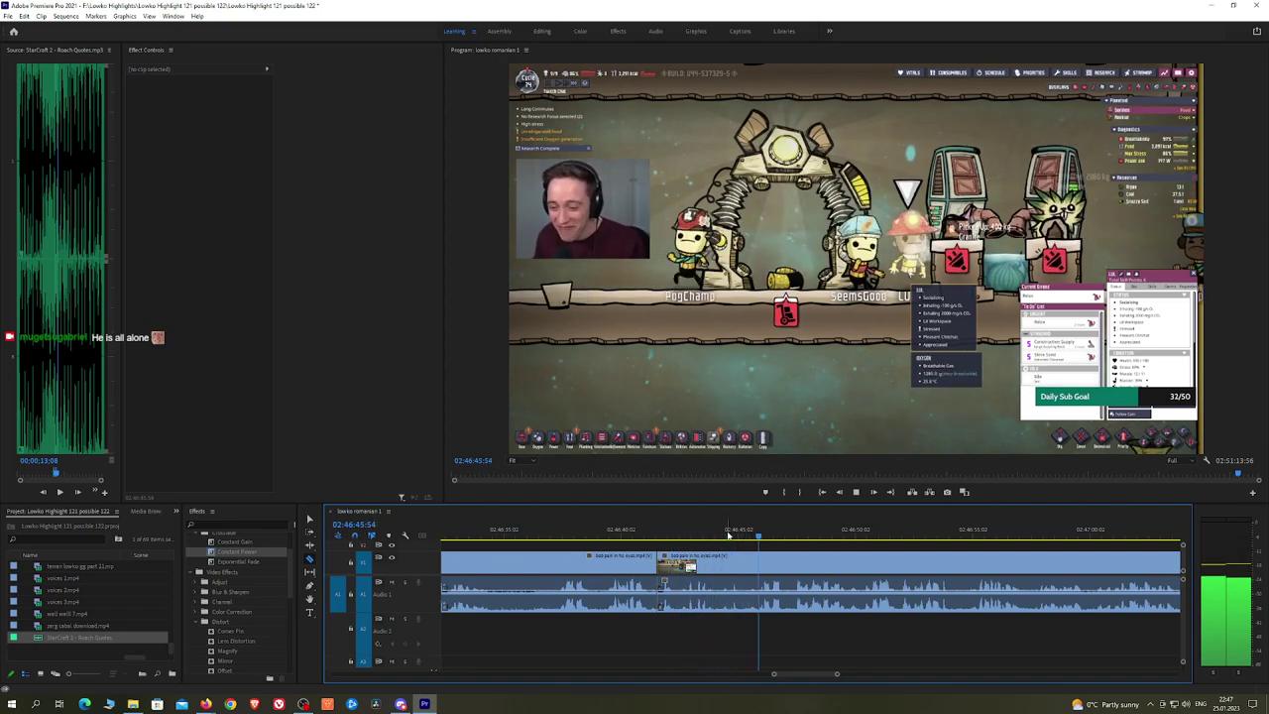
key("space")
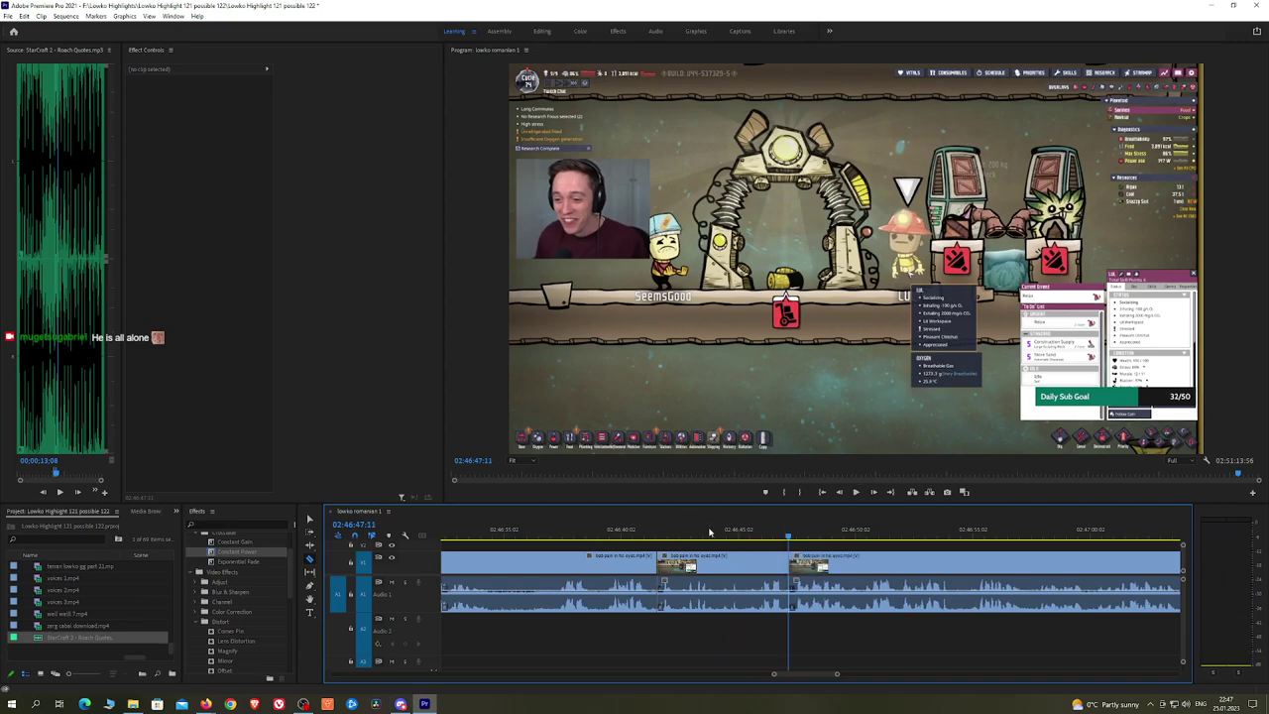
left_click_drag(670, 534, 657, 535)
Step: Apply Transform to the short middle clip and set a starting Position keyframe
key("v")
left_click(692, 591)
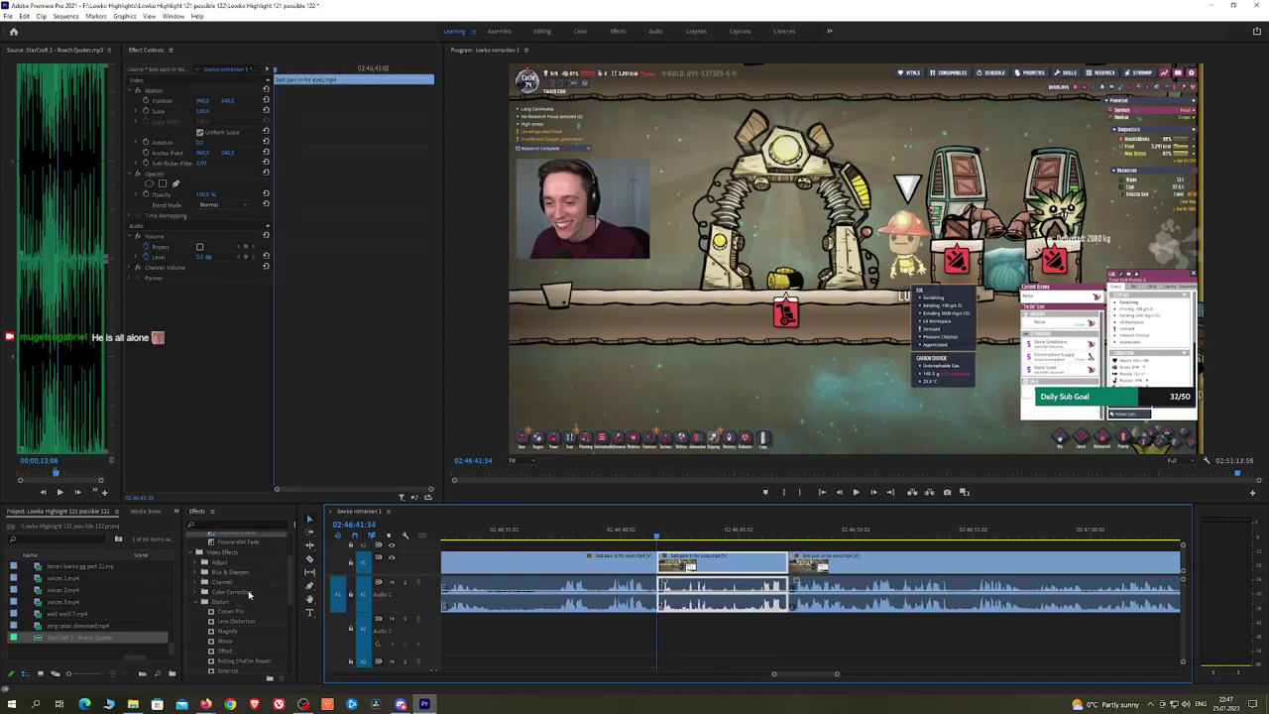
left_click(239, 651)
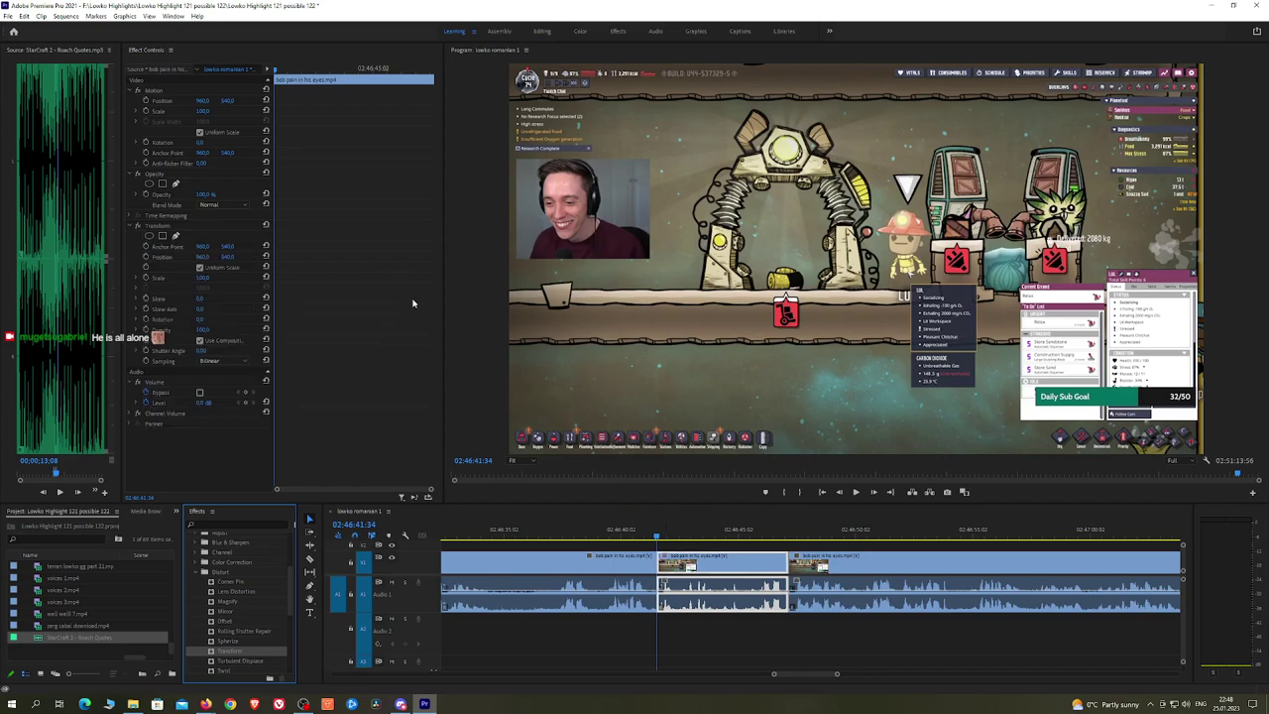
left_click_drag(445, 296, 463, 295)
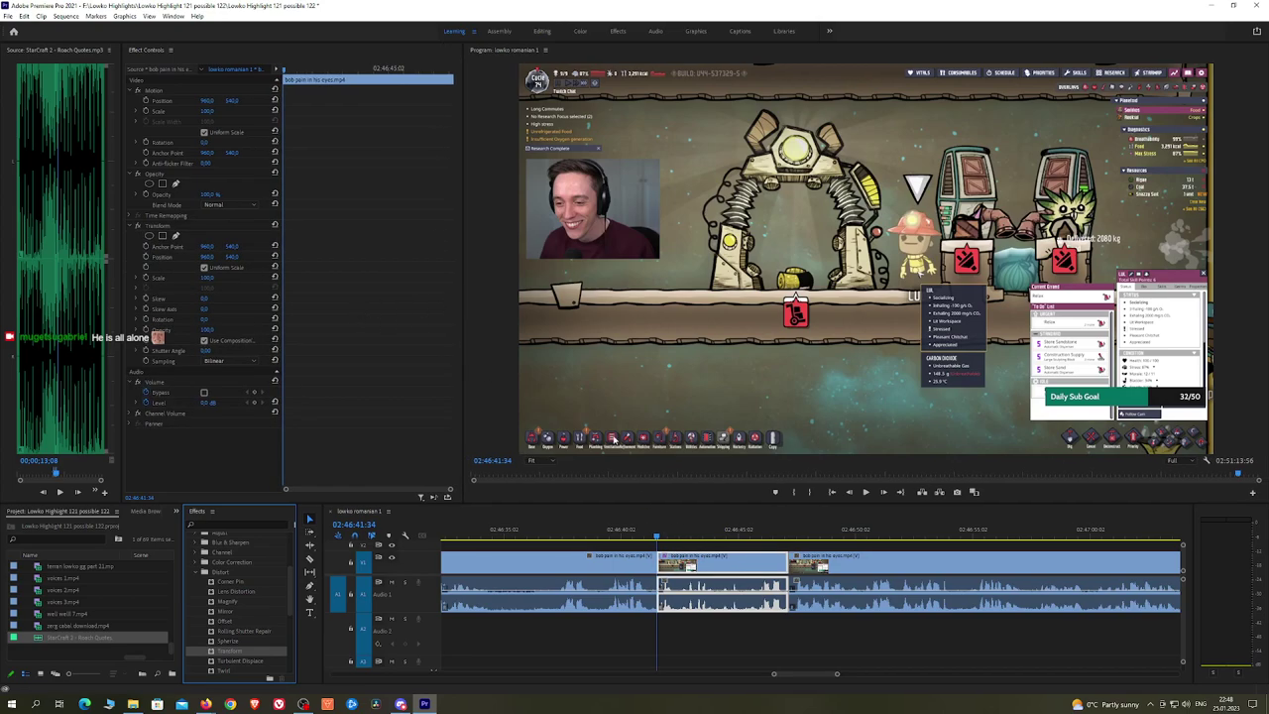
left_click(659, 537)
key("space")
key("space")
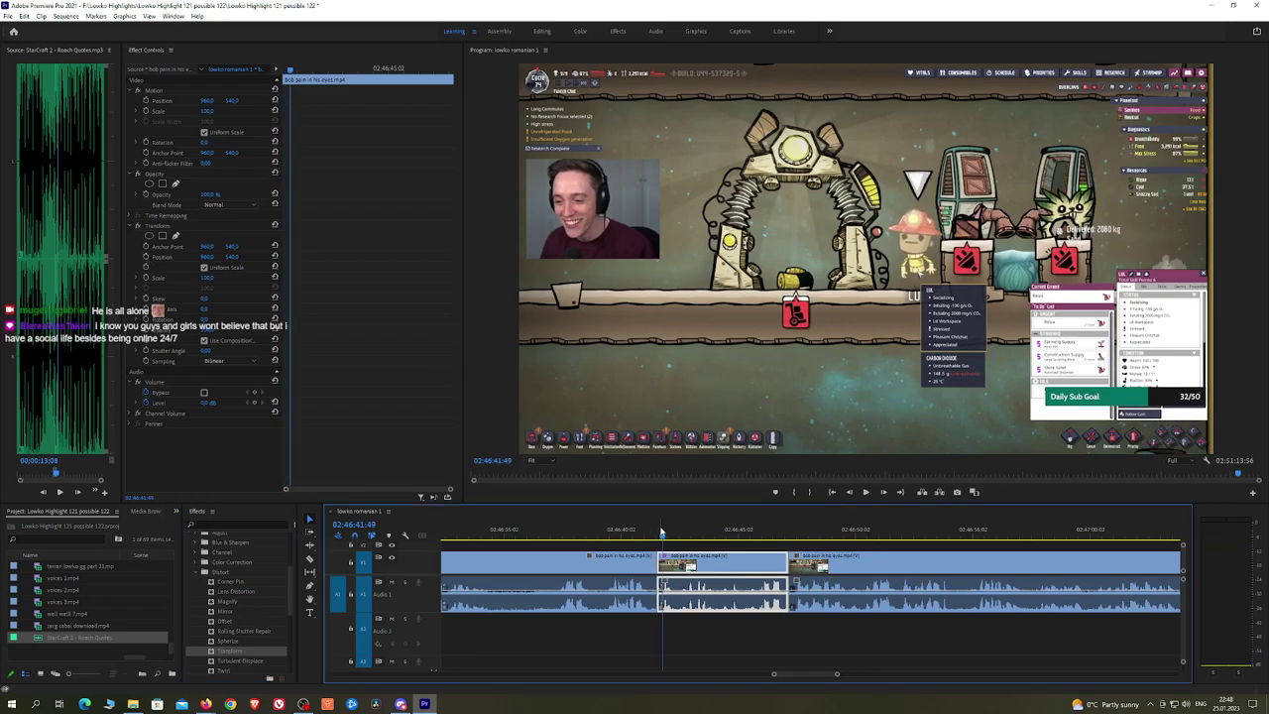
left_click(146, 258)
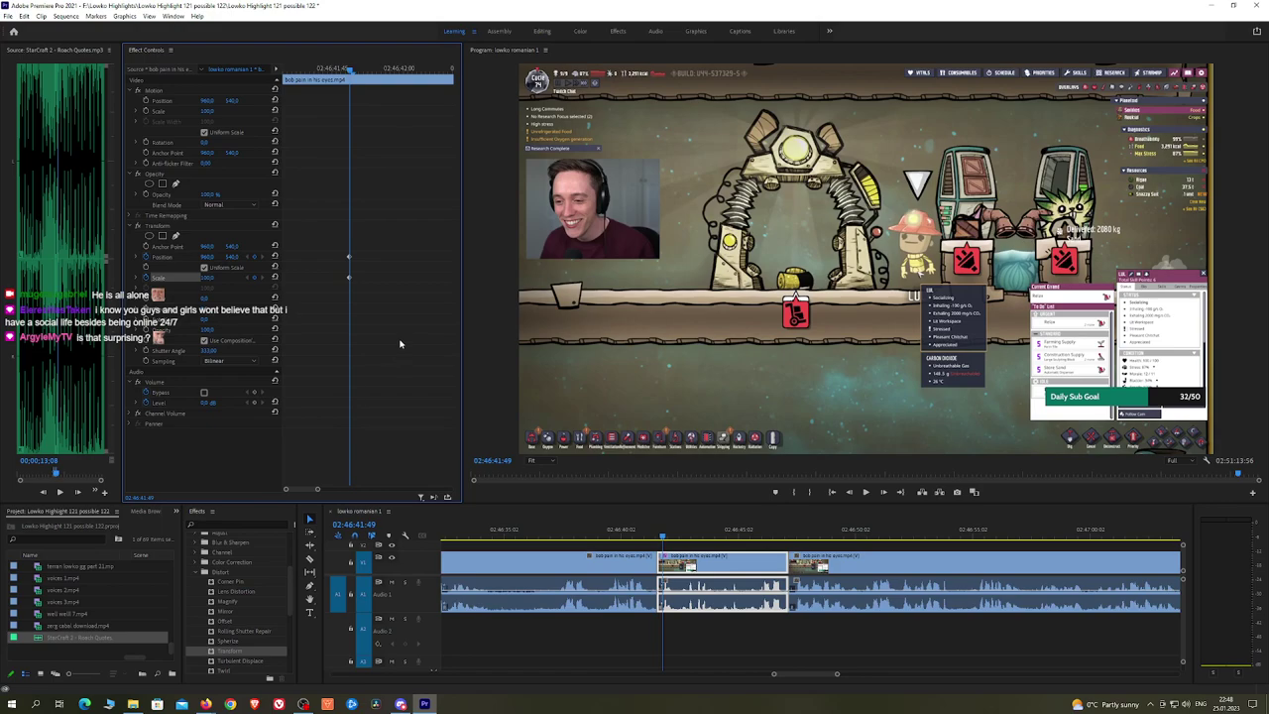
Step: About ten frames later, scale up to zoom in on the webcam and ease the keyframes in
key("Right")
key("Right")
key("Right")
key("Right")
key("Right")
key("Right")
key("Right")
key("Right")
key("Right")
key("Right")
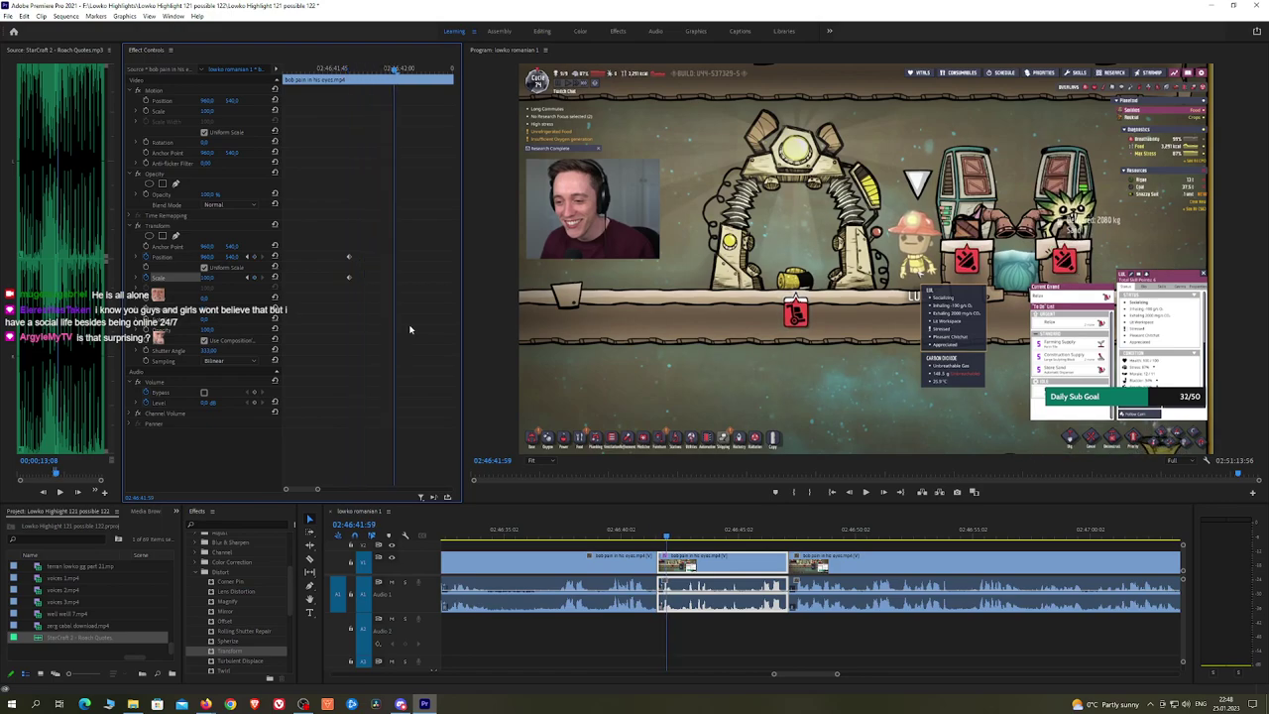
left_click_drag(206, 281, 234, 256)
right_click(396, 280)
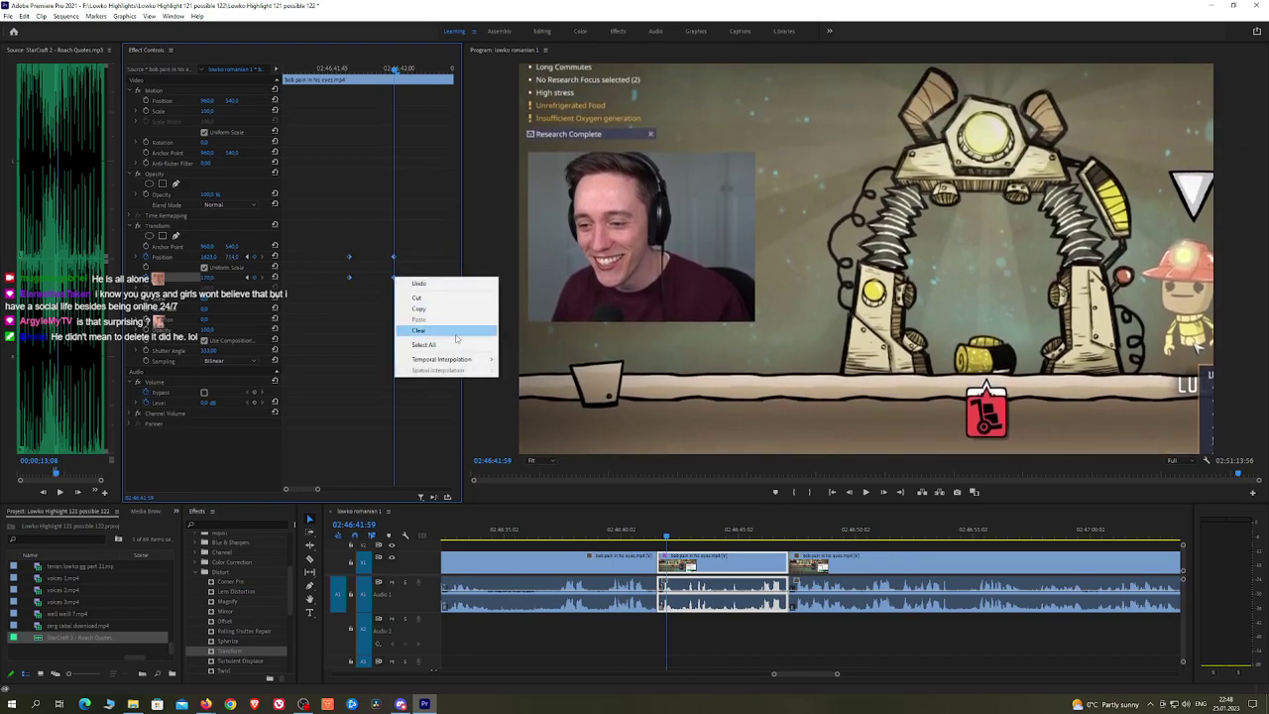
mouse_move(443, 363)
left_click(521, 418)
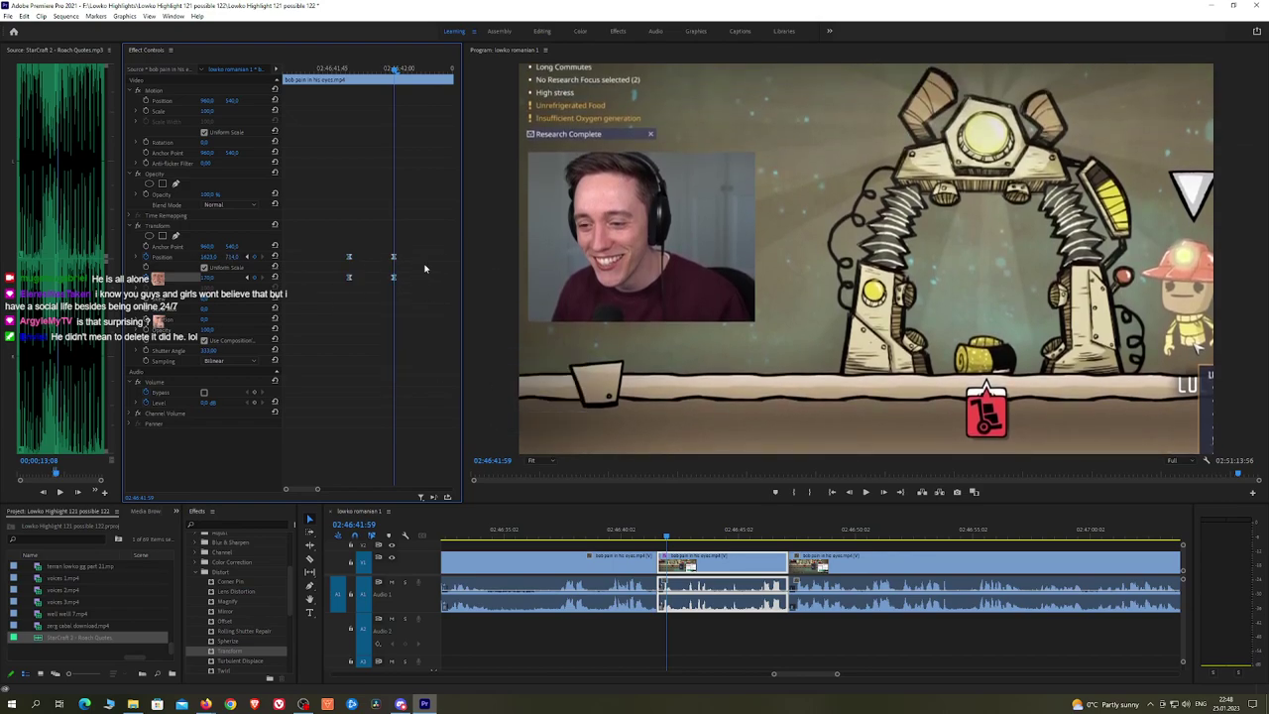
Step: Preview the zoom-in and play on to find the zoom-out point
left_click_drag(329, 490, 368, 492)
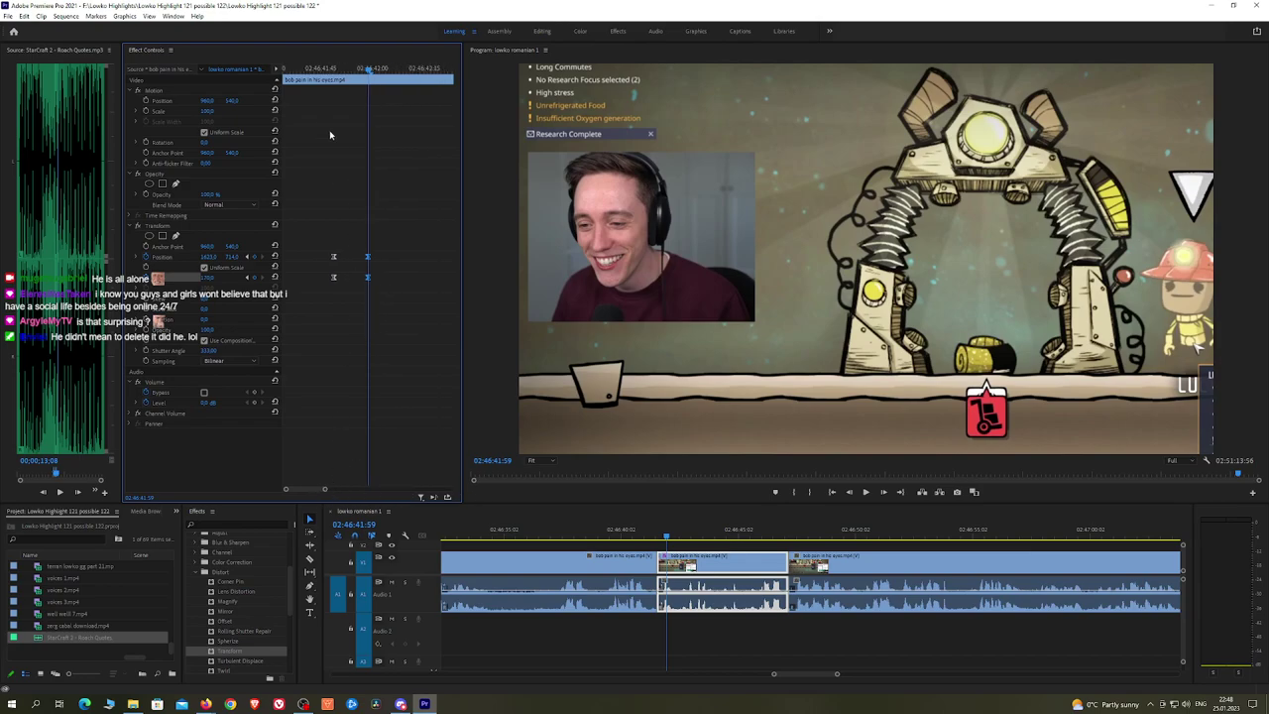
left_click(321, 71)
key("space")
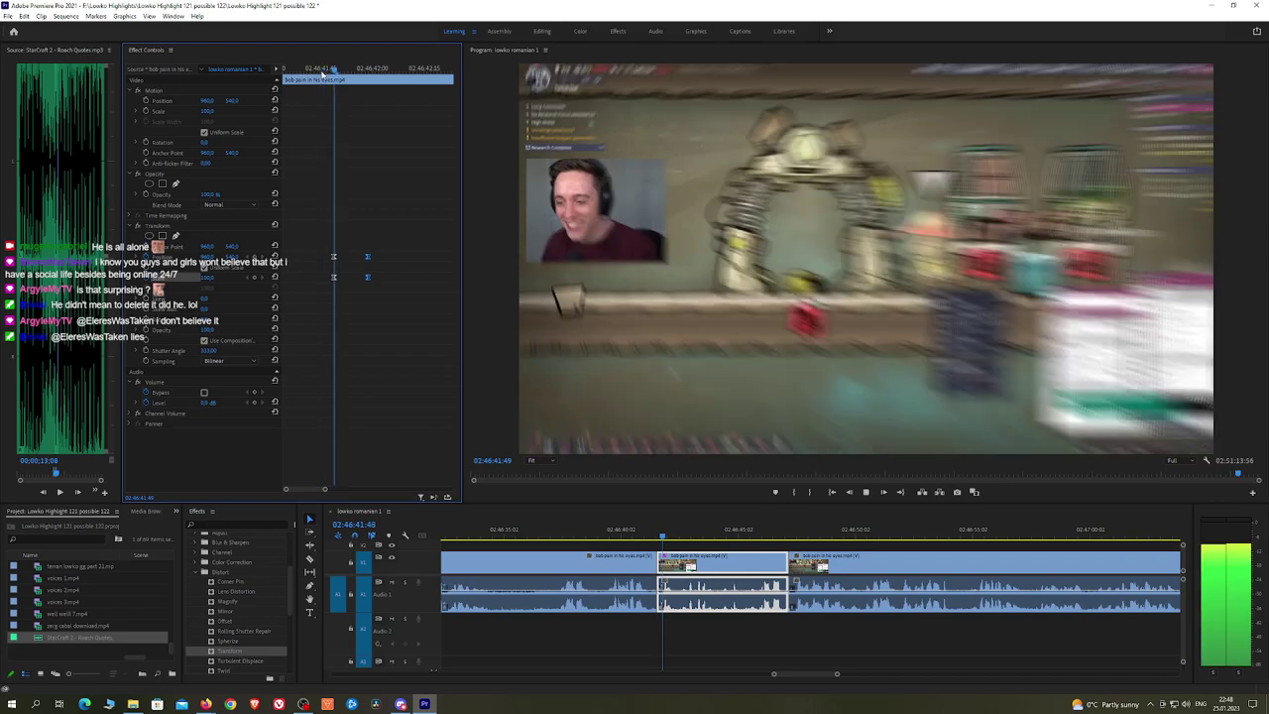
left_click(309, 71)
key("space")
key("space")
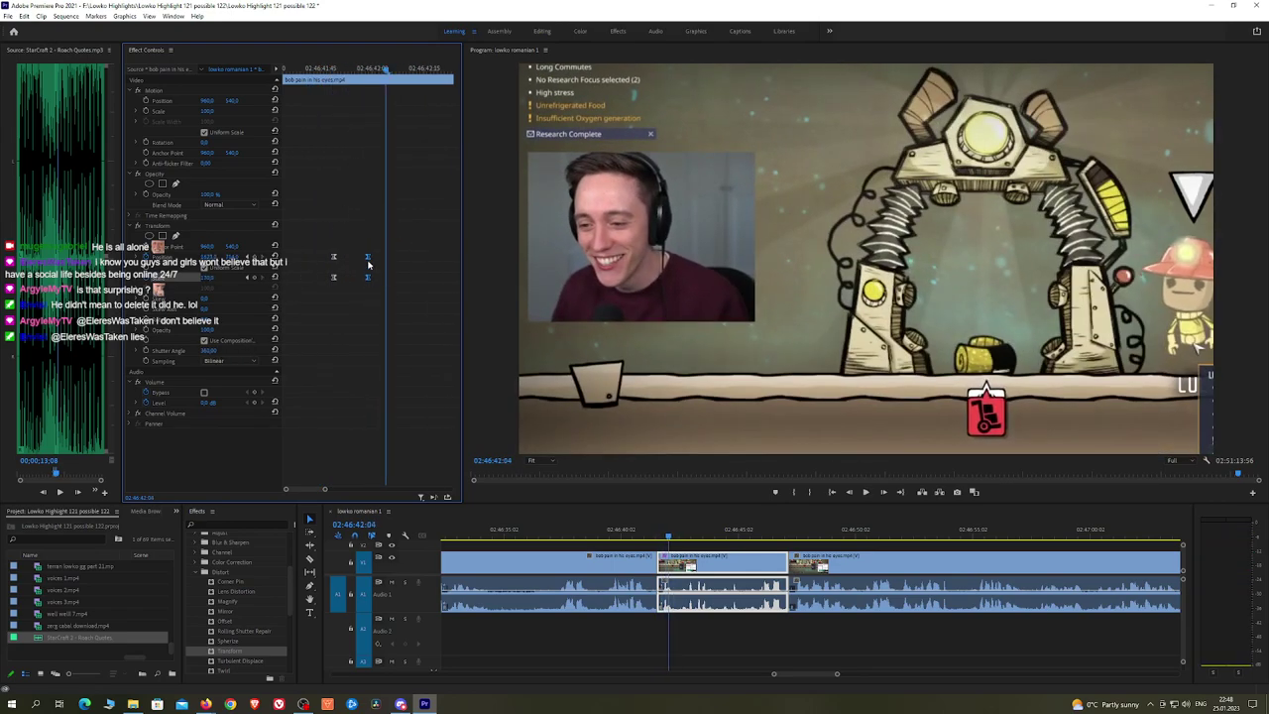
key("space")
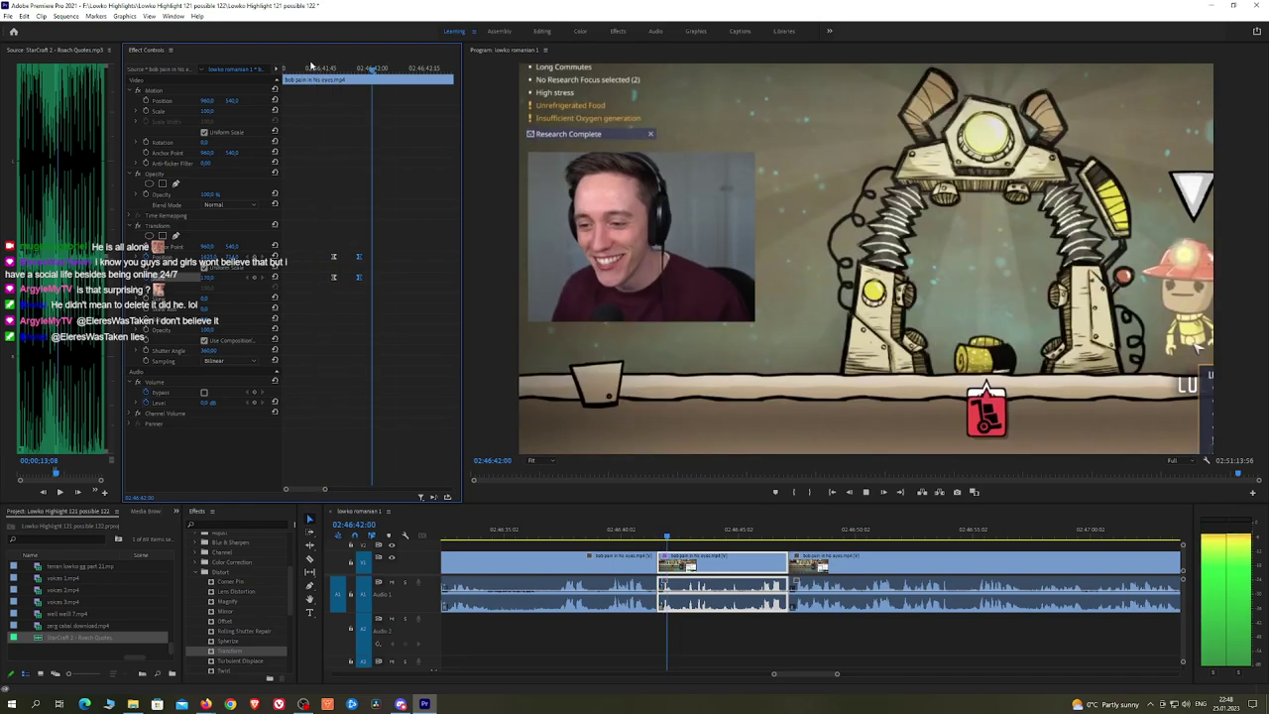
key("space")
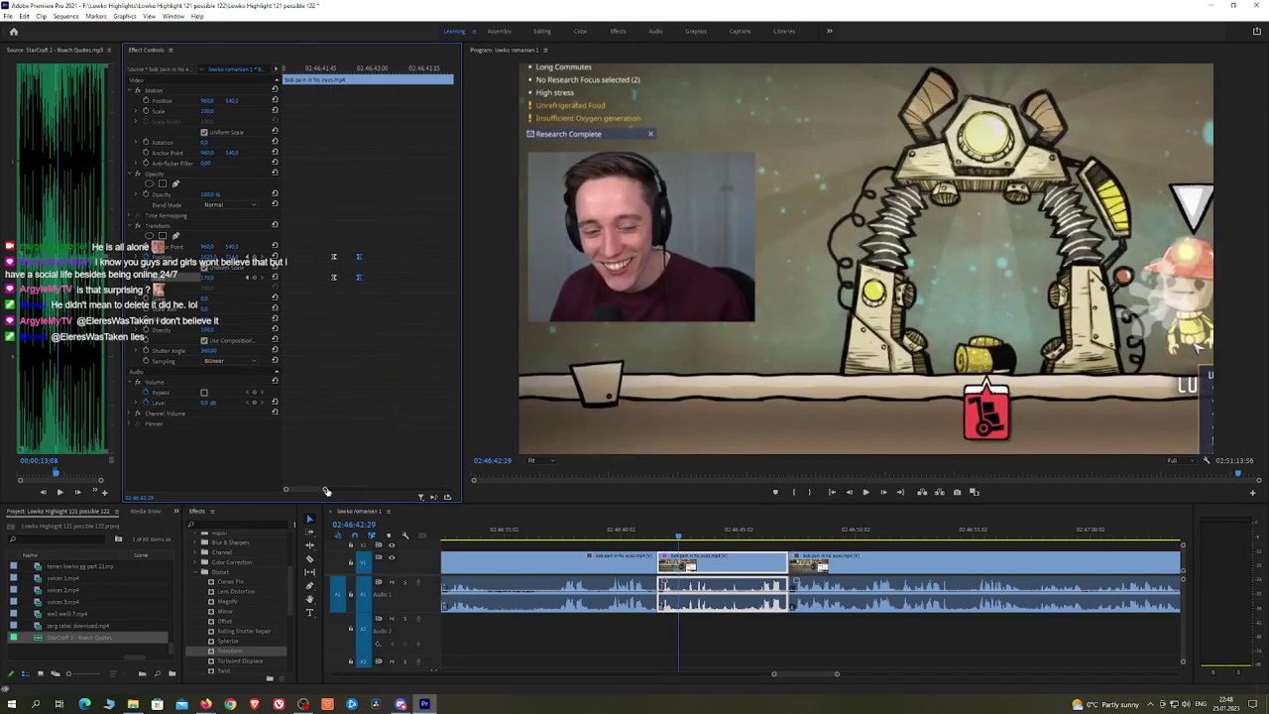
key("space")
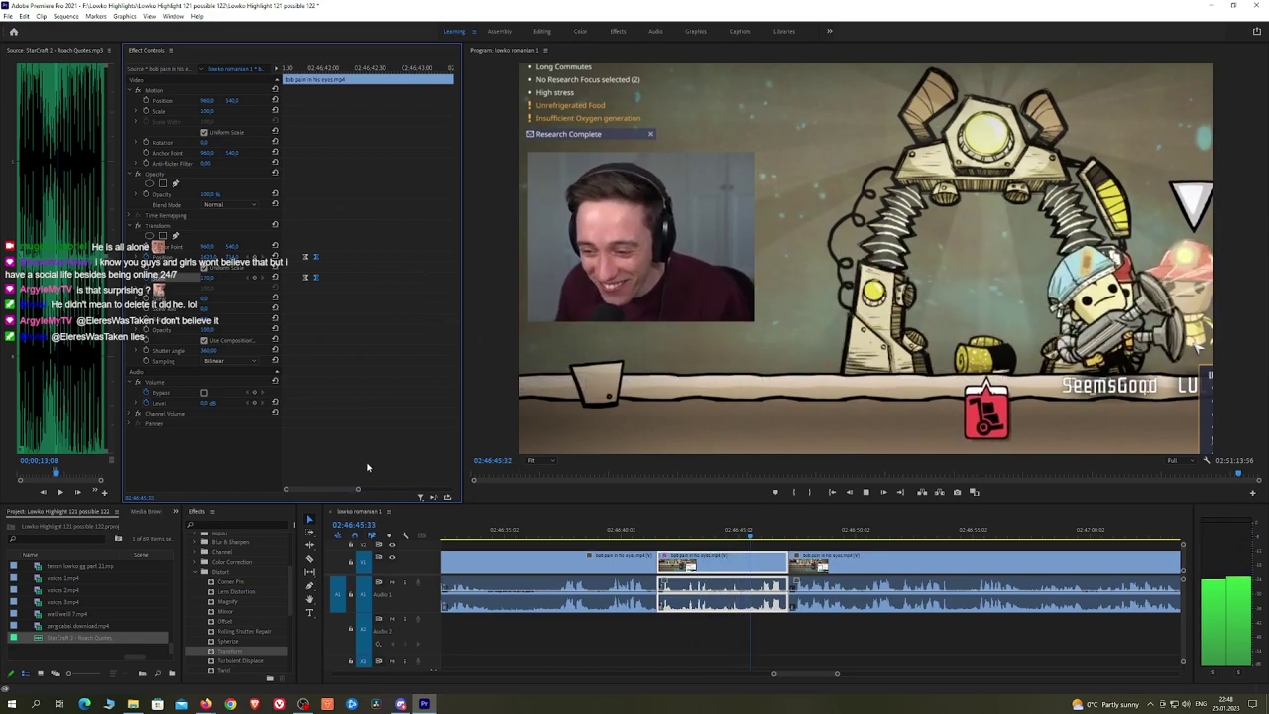
key("space")
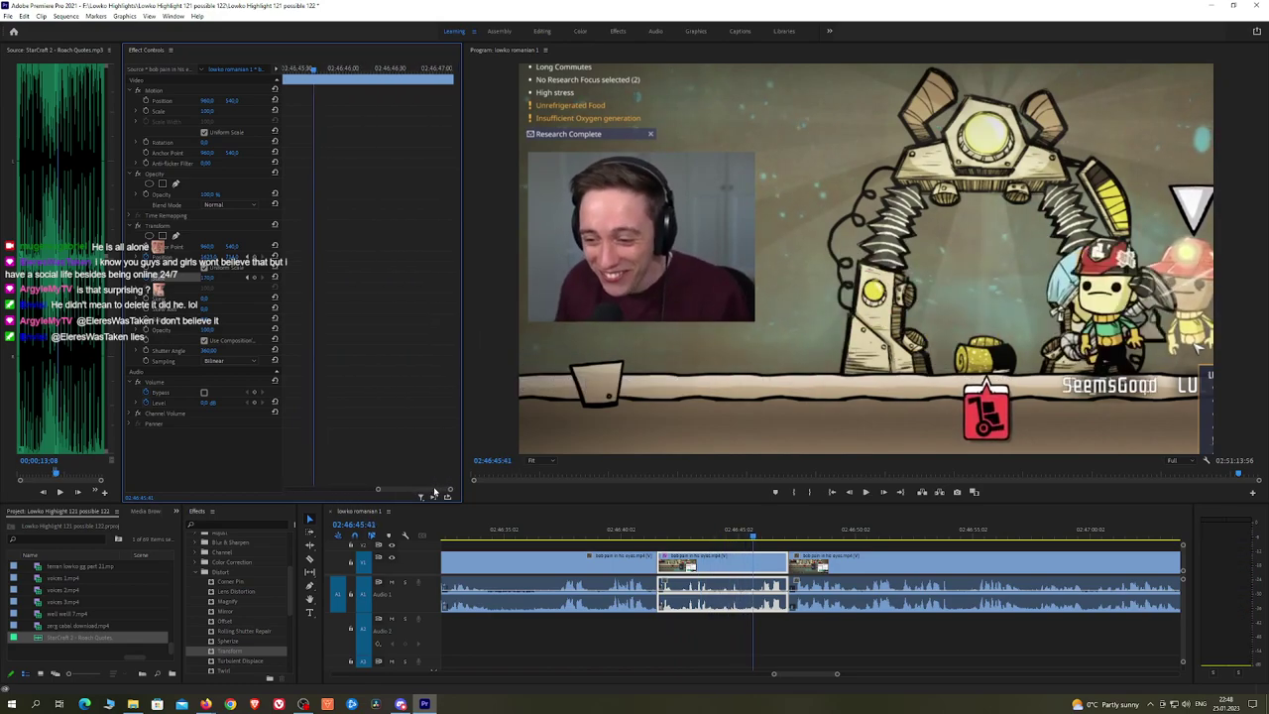
key("space")
key("space")
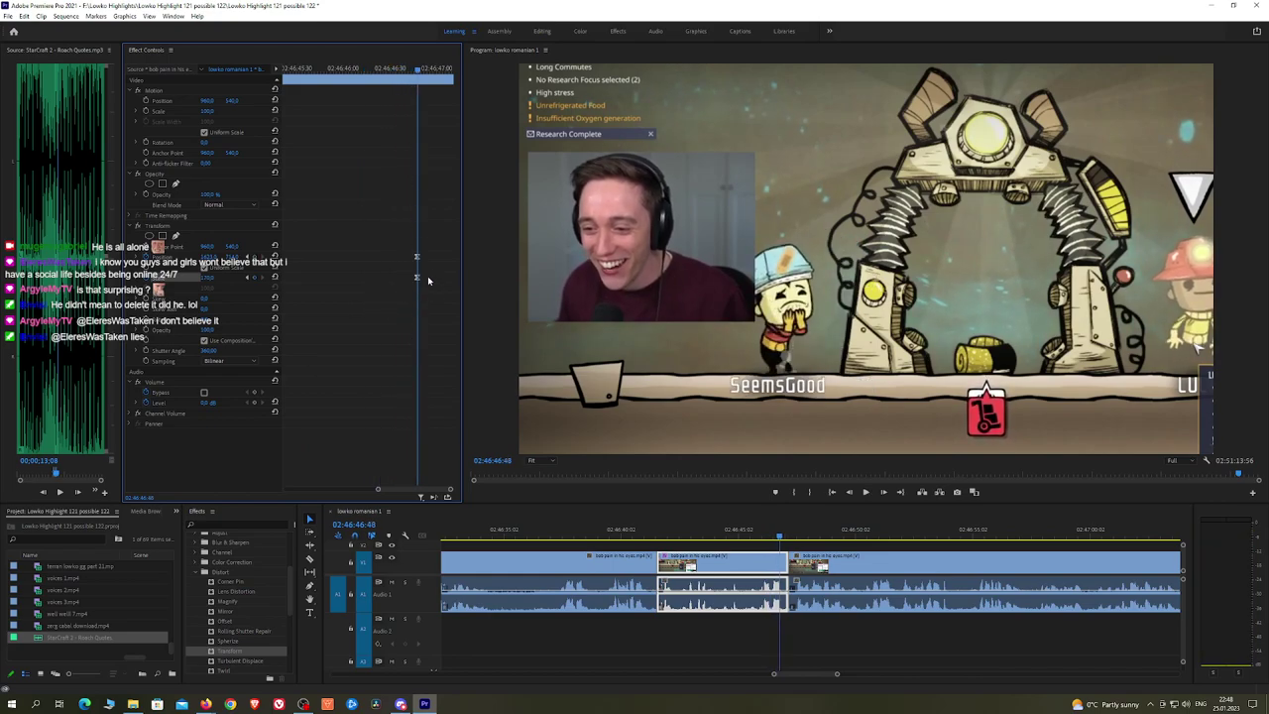
Step: Reset Position and Scale to full frame a few frames later, ease those keyframes in and preview
left_click_drag(415, 72, 428, 72)
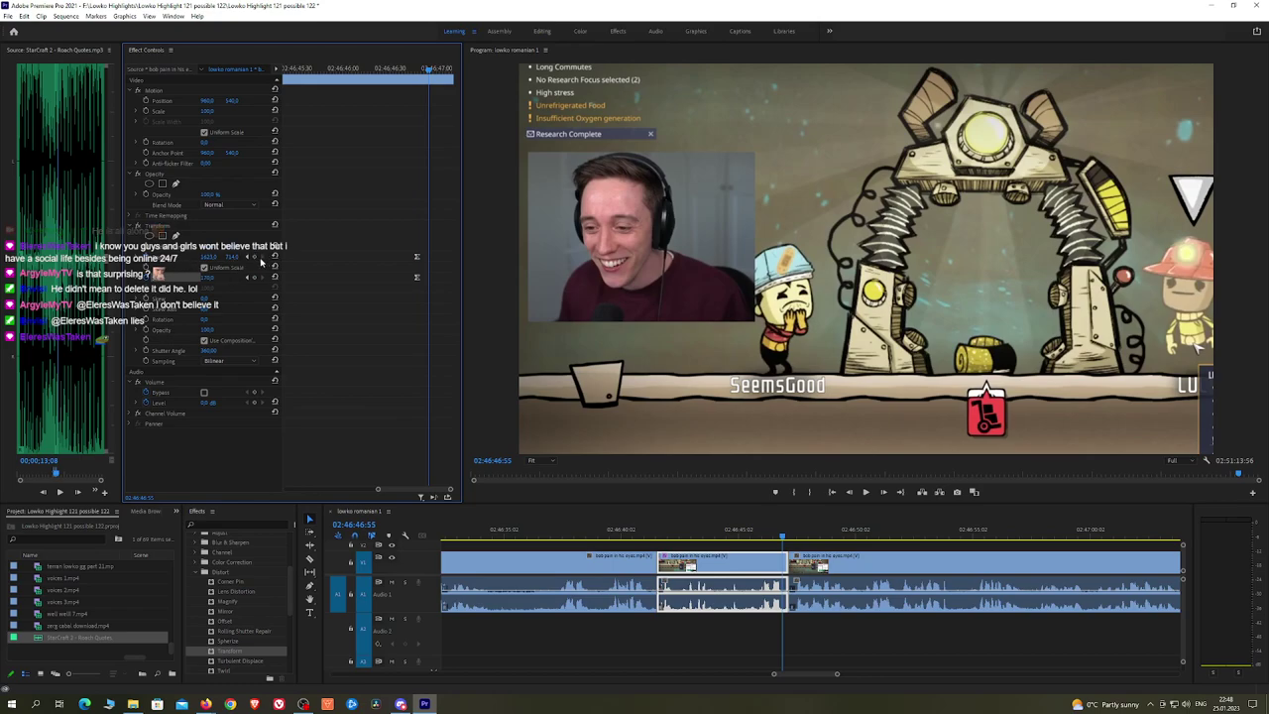
left_click(276, 257)
left_click(276, 279)
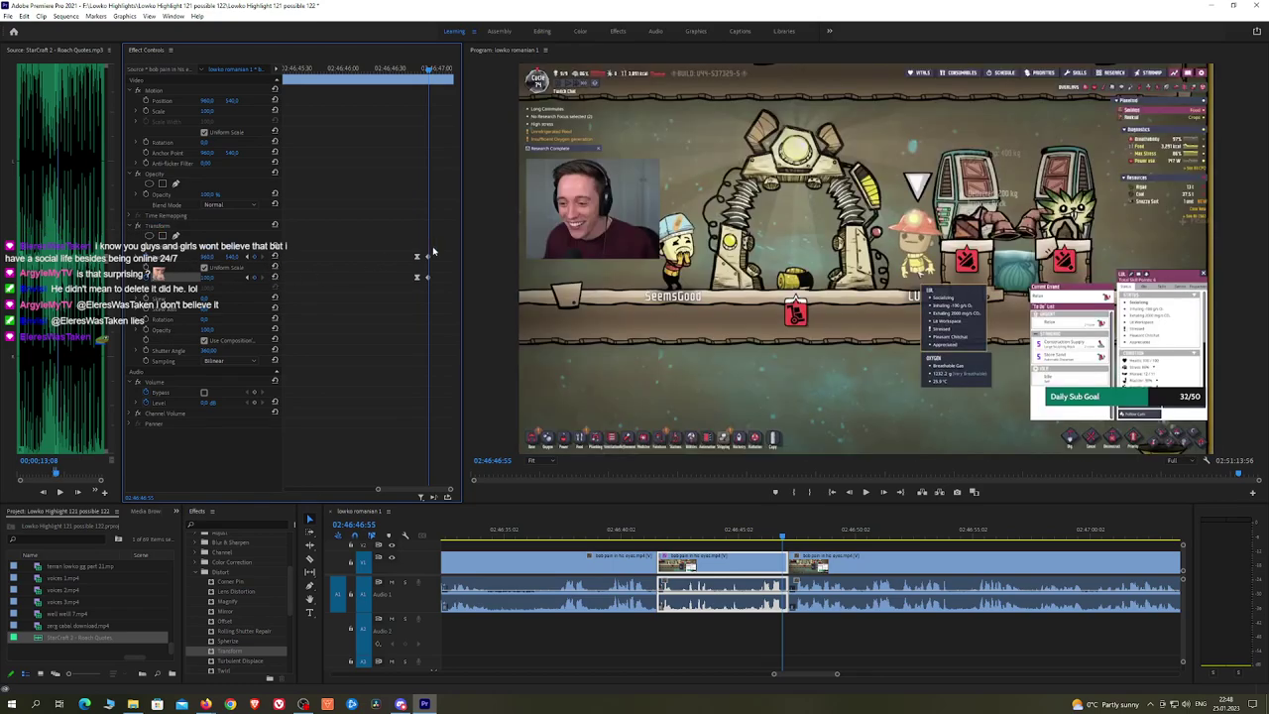
right_click(429, 277)
mouse_move(481, 360)
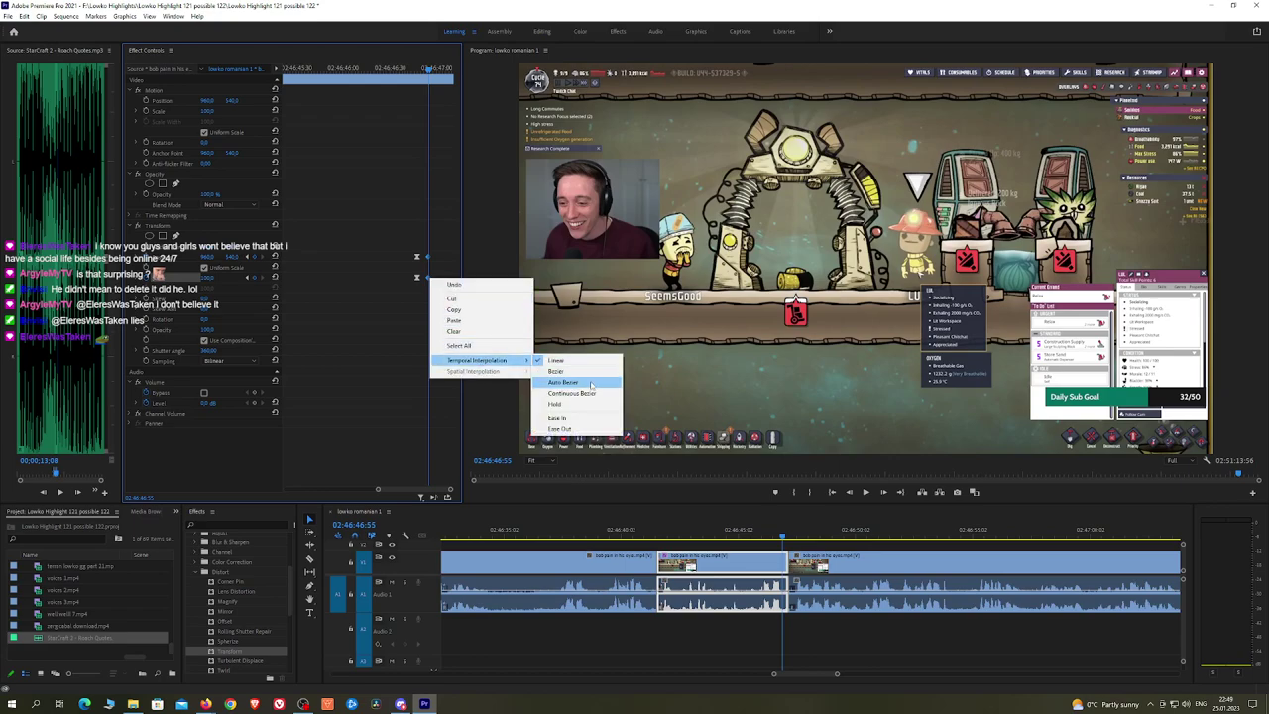
left_click(579, 420)
key("space")
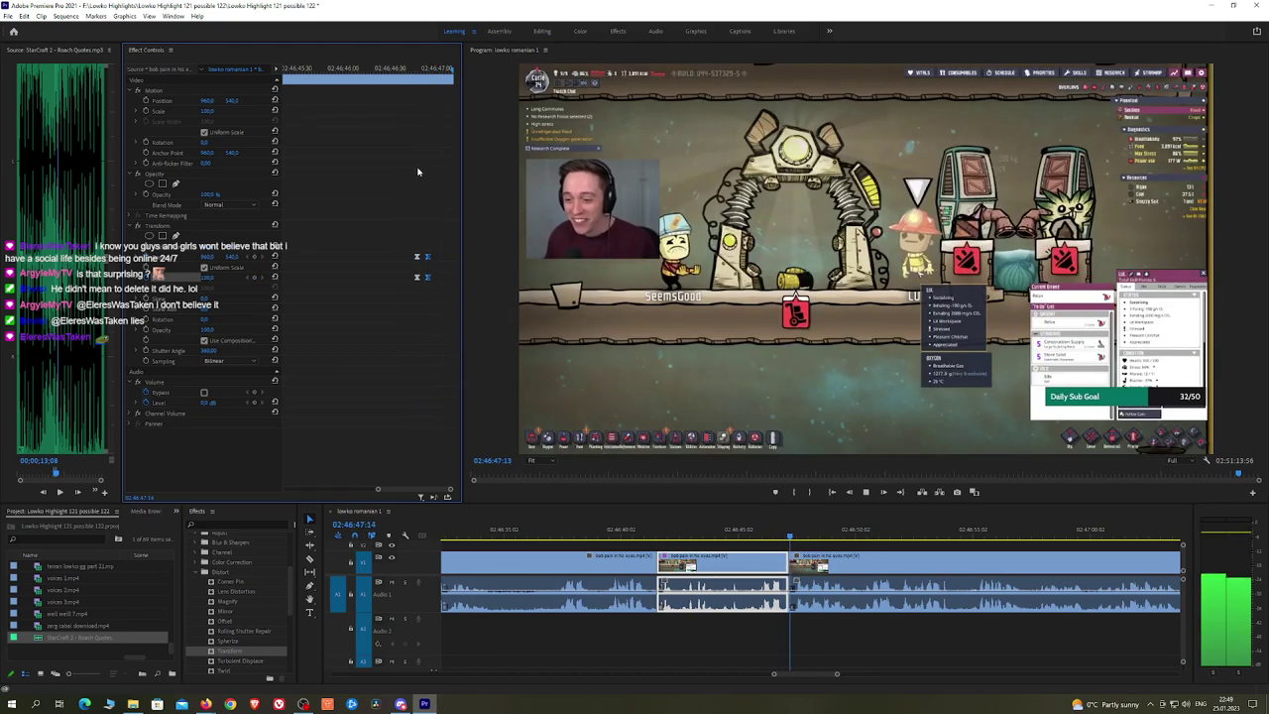
left_click(868, 548)
scroll(870, 547, "down", 2)
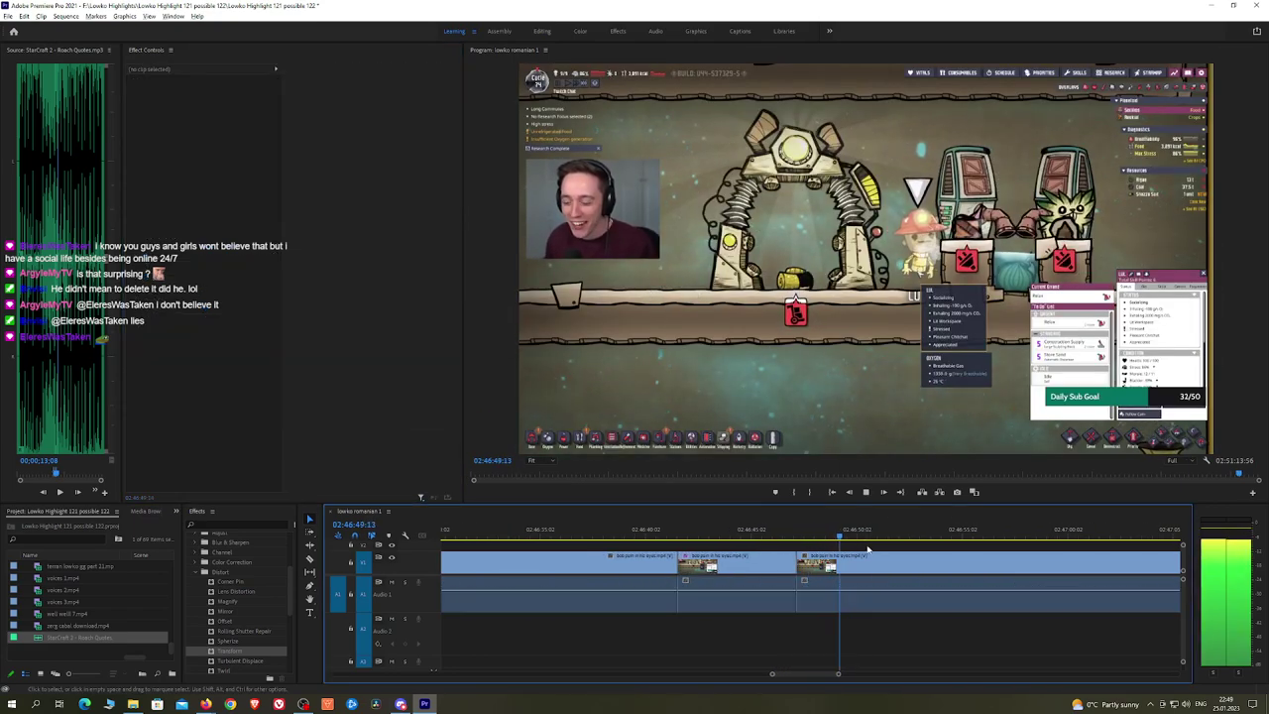
scroll(782, 542, "down", 3)
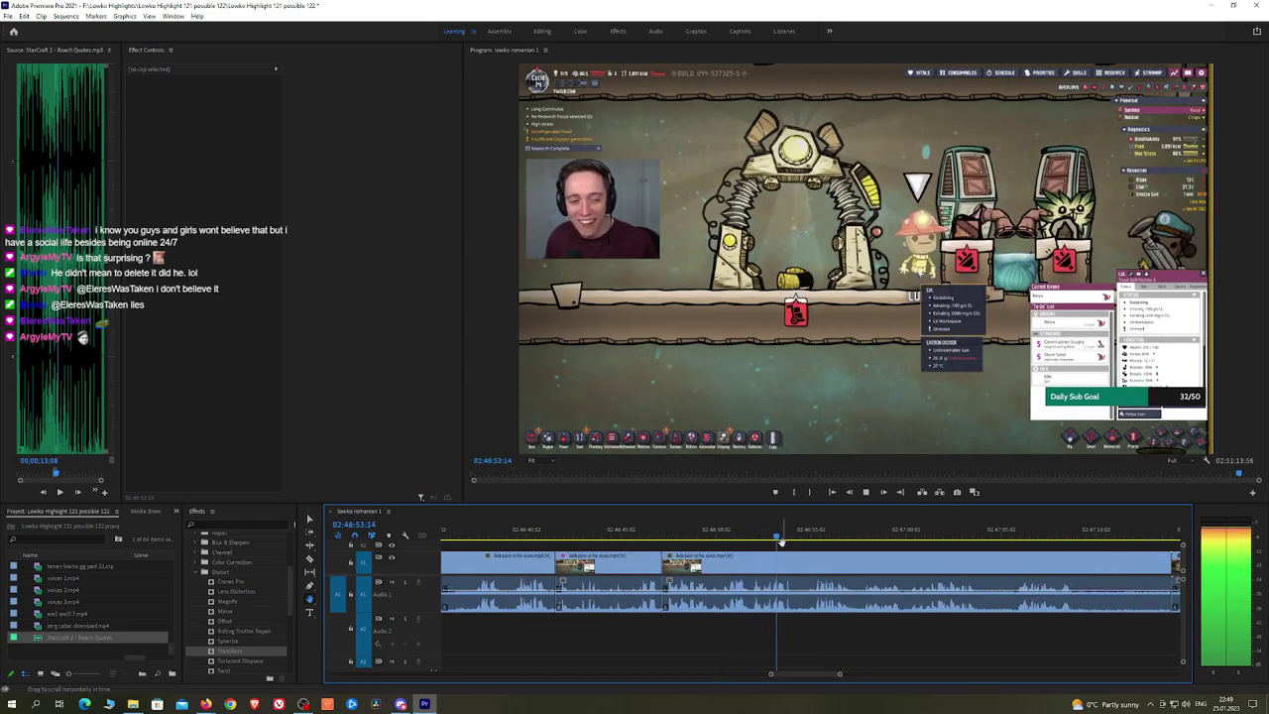
scroll(765, 546, "down", 2)
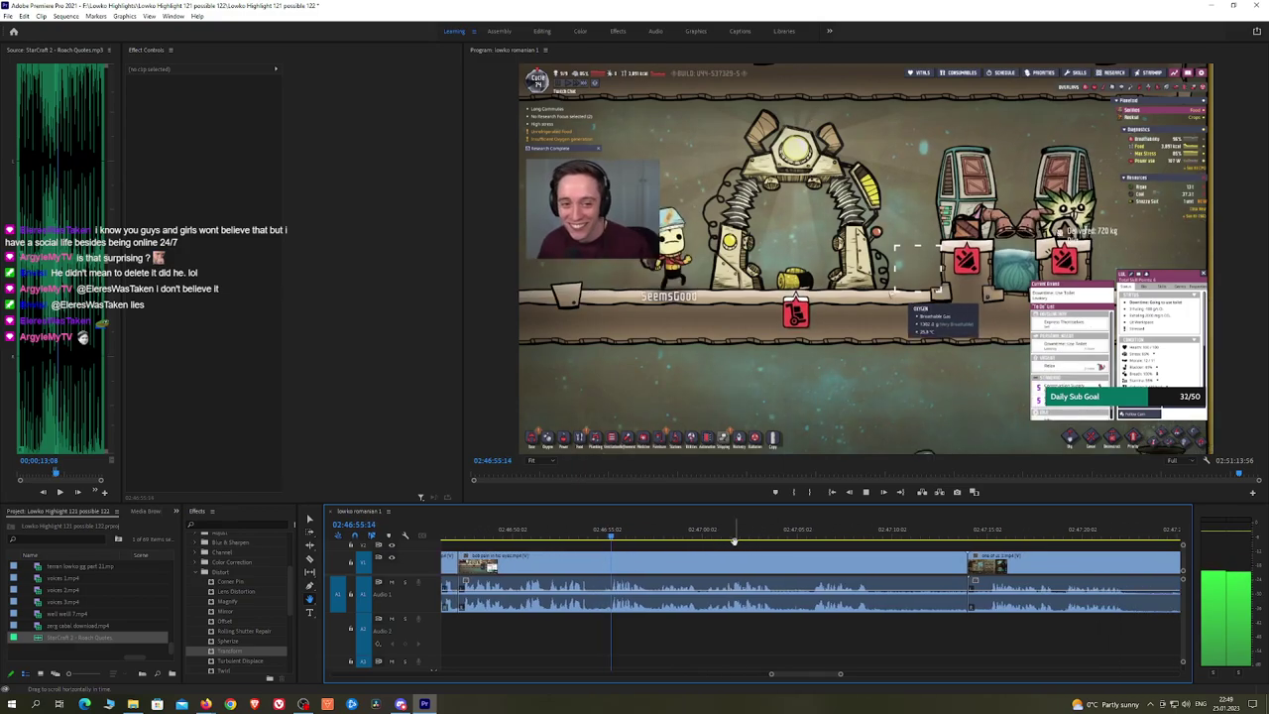
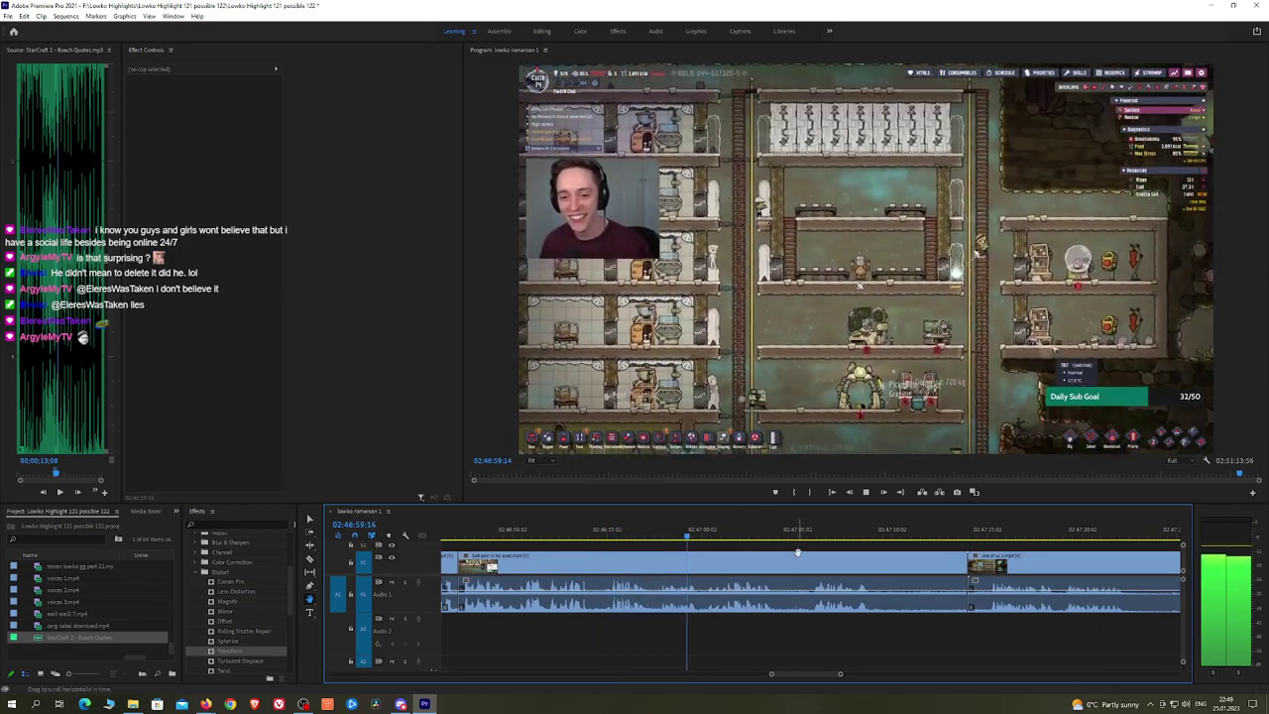
Step: Replay from 02:46:54:59 and razor the stream clip at the chosen moment
left_click_drag(799, 553, 764, 553)
left_click(587, 536)
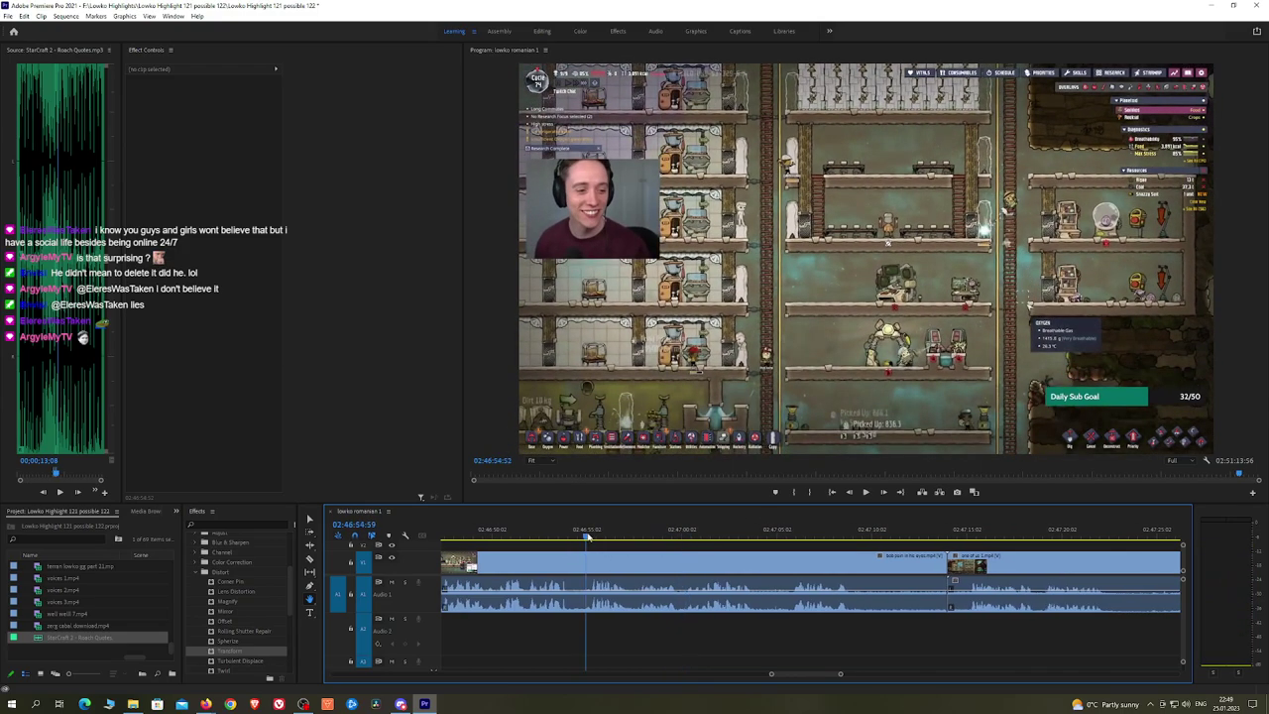
key("space")
scroll(649, 550, "up", 1)
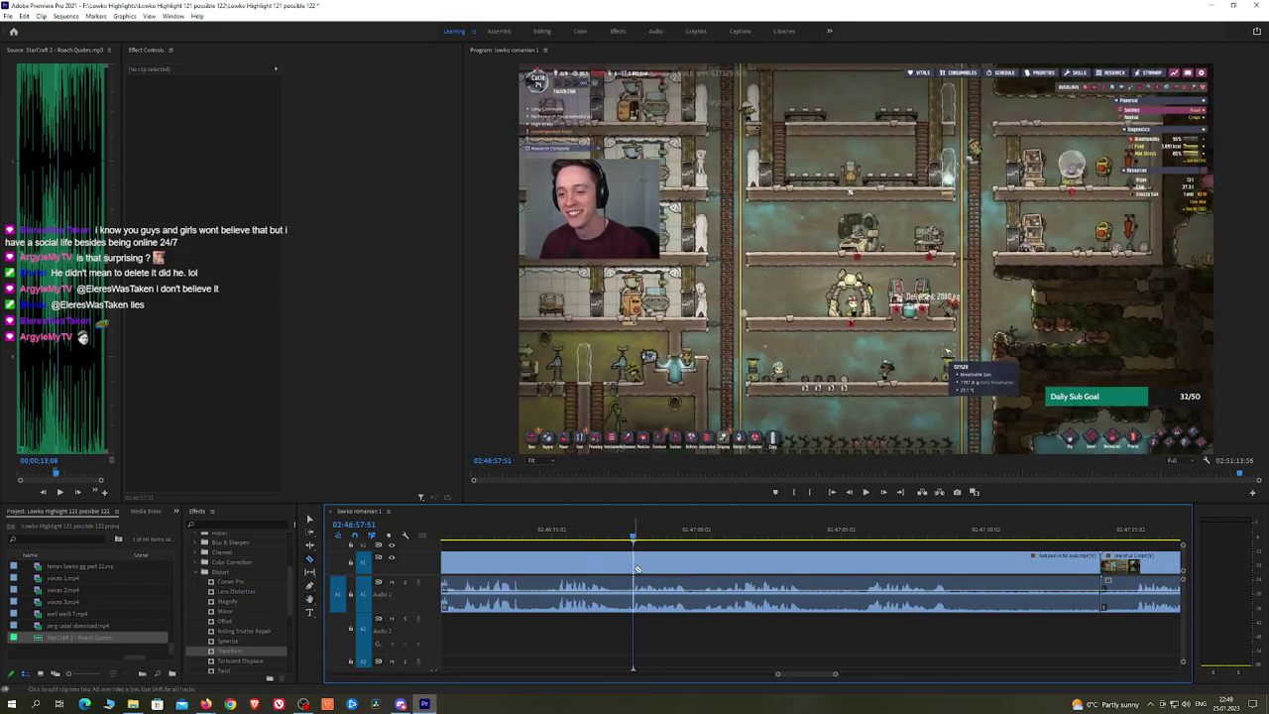
left_click(636, 566)
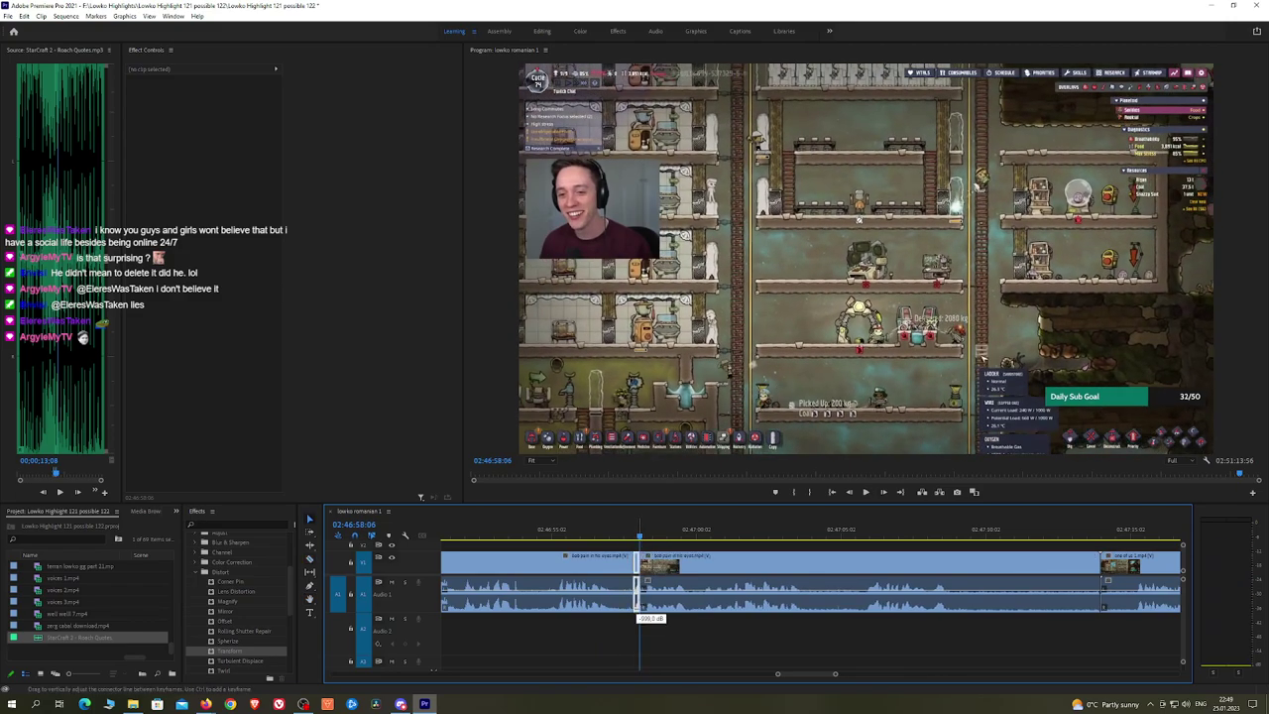
Step: Place the Roach Quotes sound effect on A2 at the cut and adjust its volume level
left_click(640, 610)
left_click_drag(71, 639, 643, 634)
left_click(640, 639)
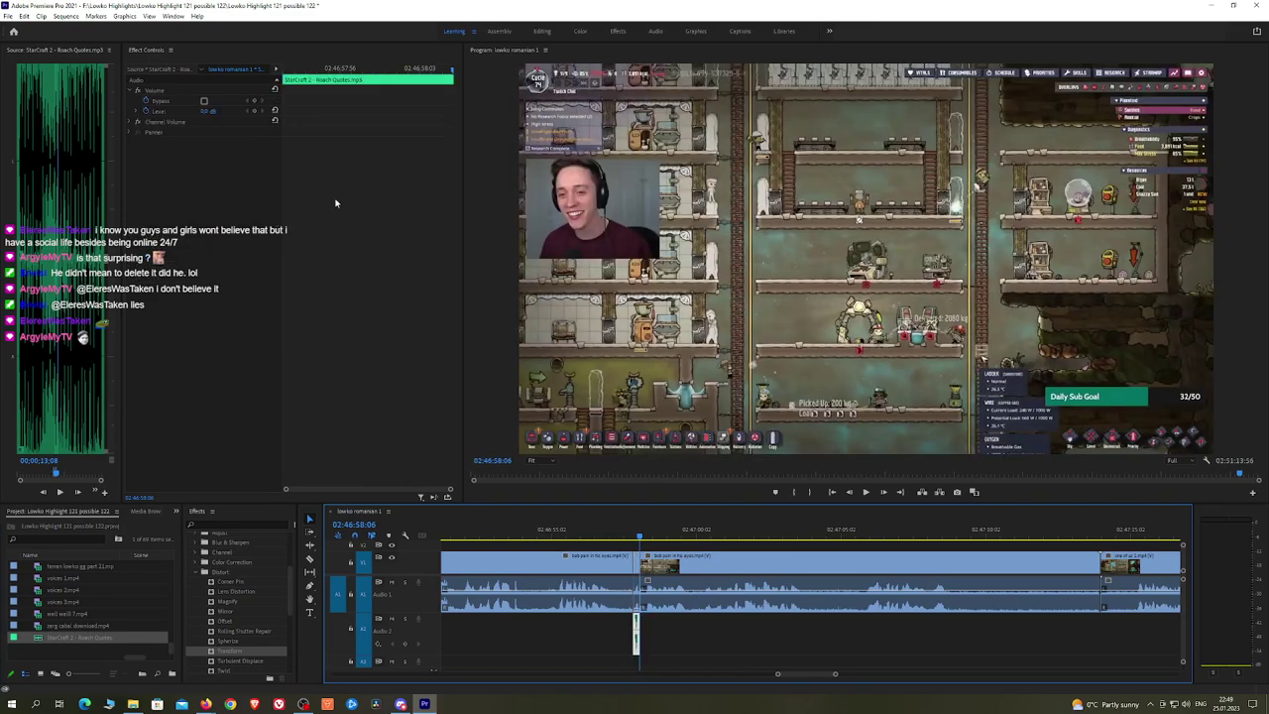
left_click(211, 110)
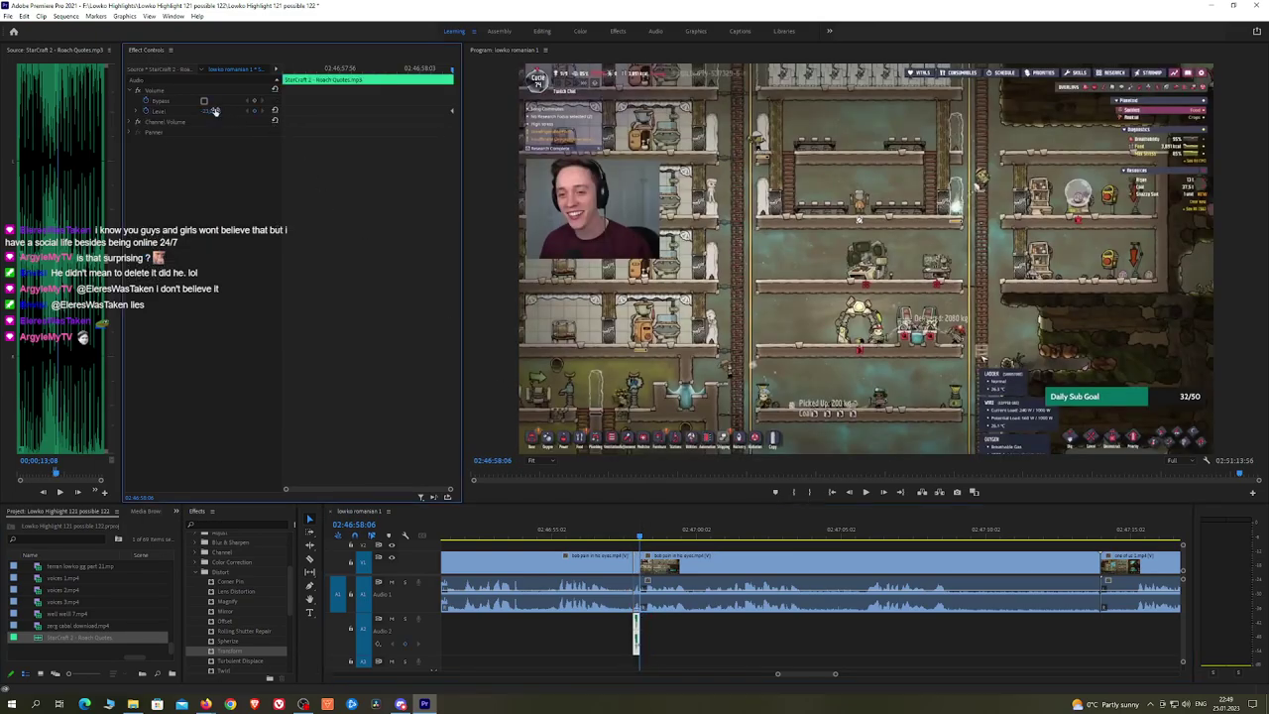
left_click(846, 548)
Step: Razor out a short unwanted piece of the stream clip and ripple delete it
key("h")
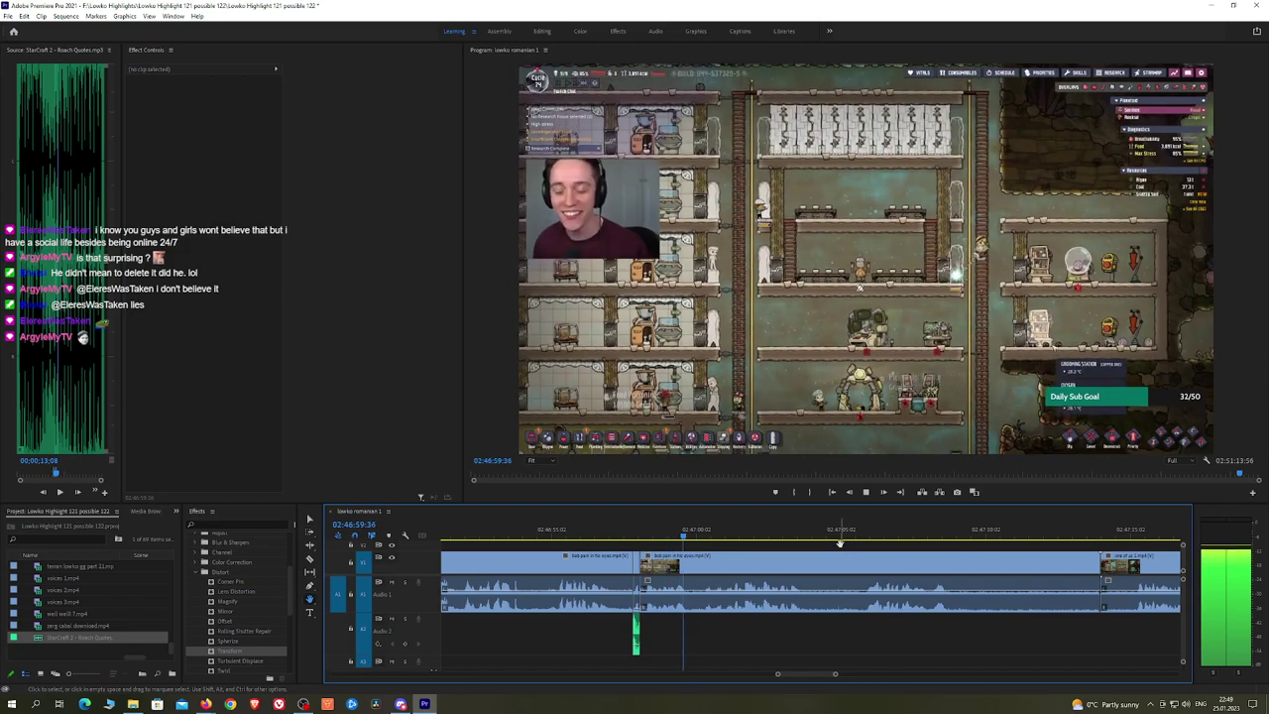
left_click_drag(840, 541, 712, 540)
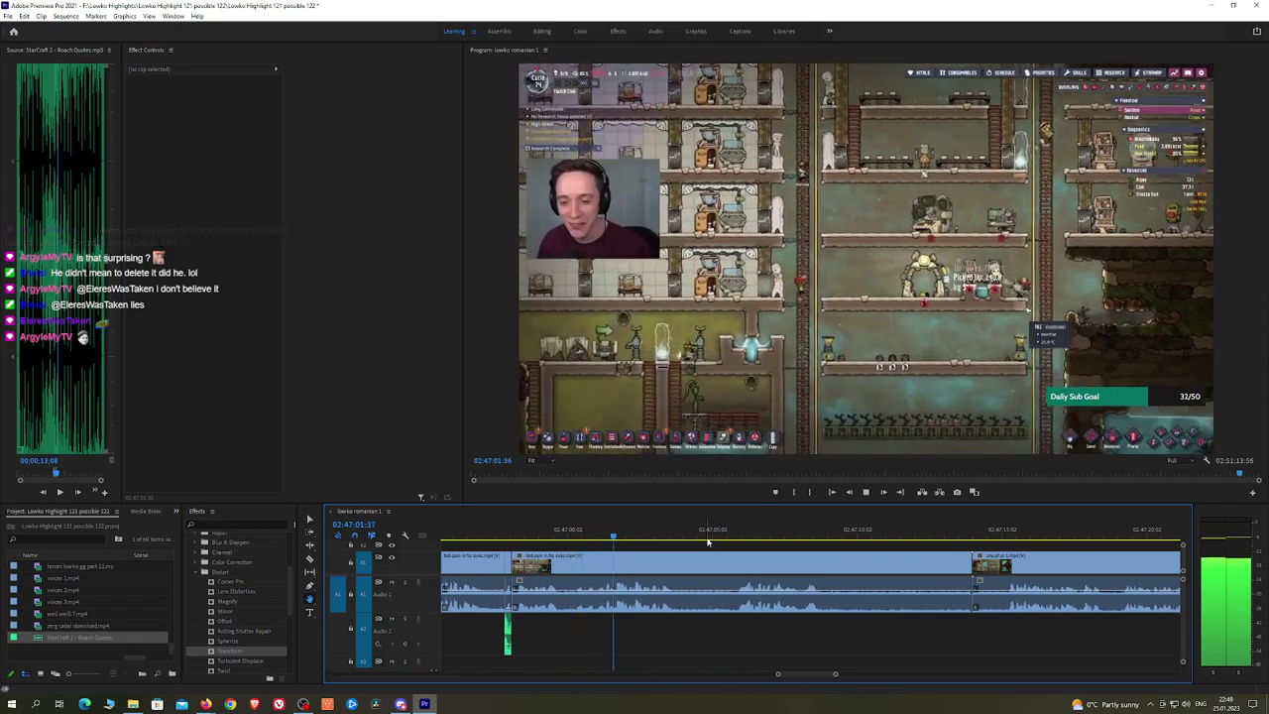
key("c")
left_click(680, 561)
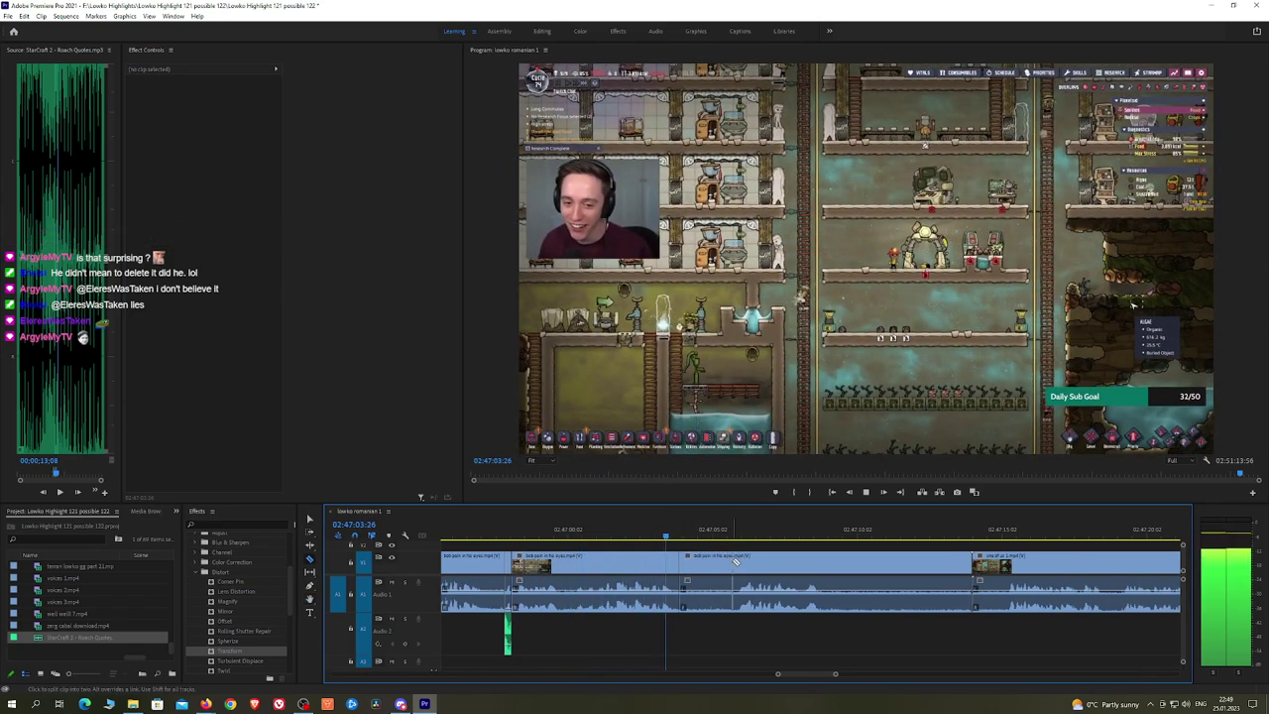
left_click(732, 563)
key("v")
left_click(709, 565)
key("shift+Delete")
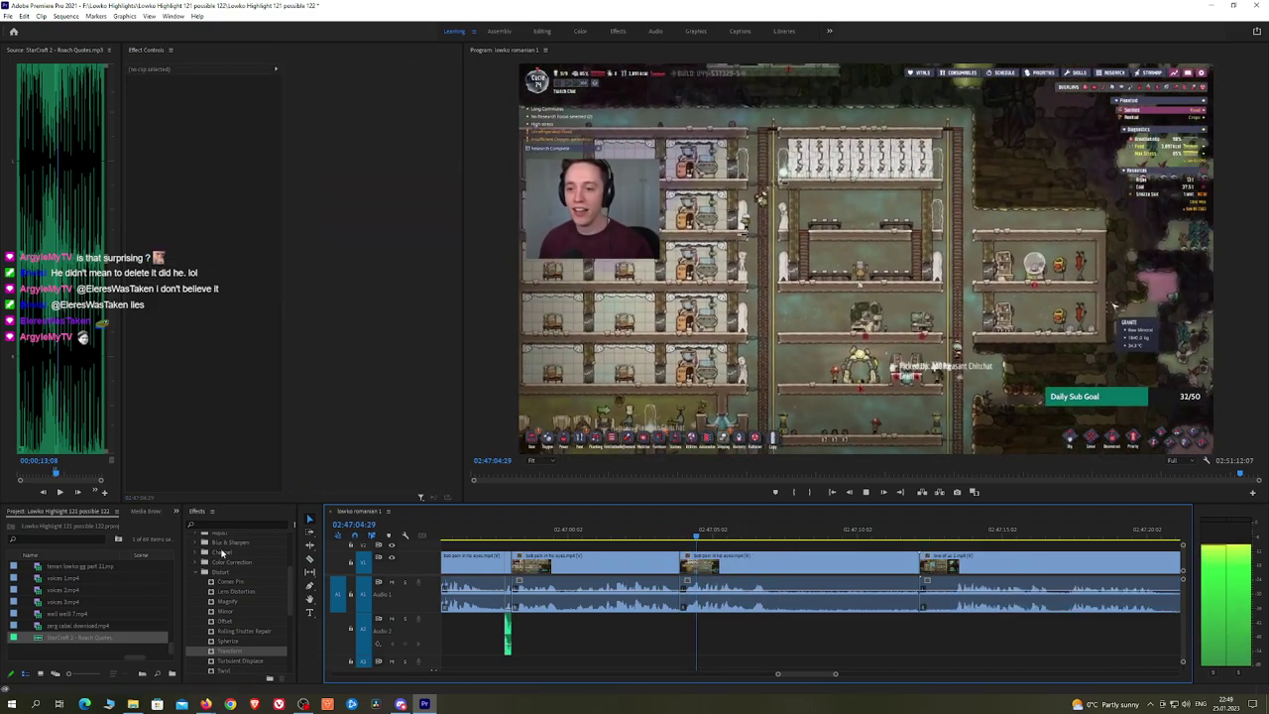
Step: Cut before the next unwanted part and ripple delete the leftover pieces
scroll(267, 586, "up", 2)
left_click_drag(244, 544, 681, 600)
key("ctrl+k")
left_click(835, 562)
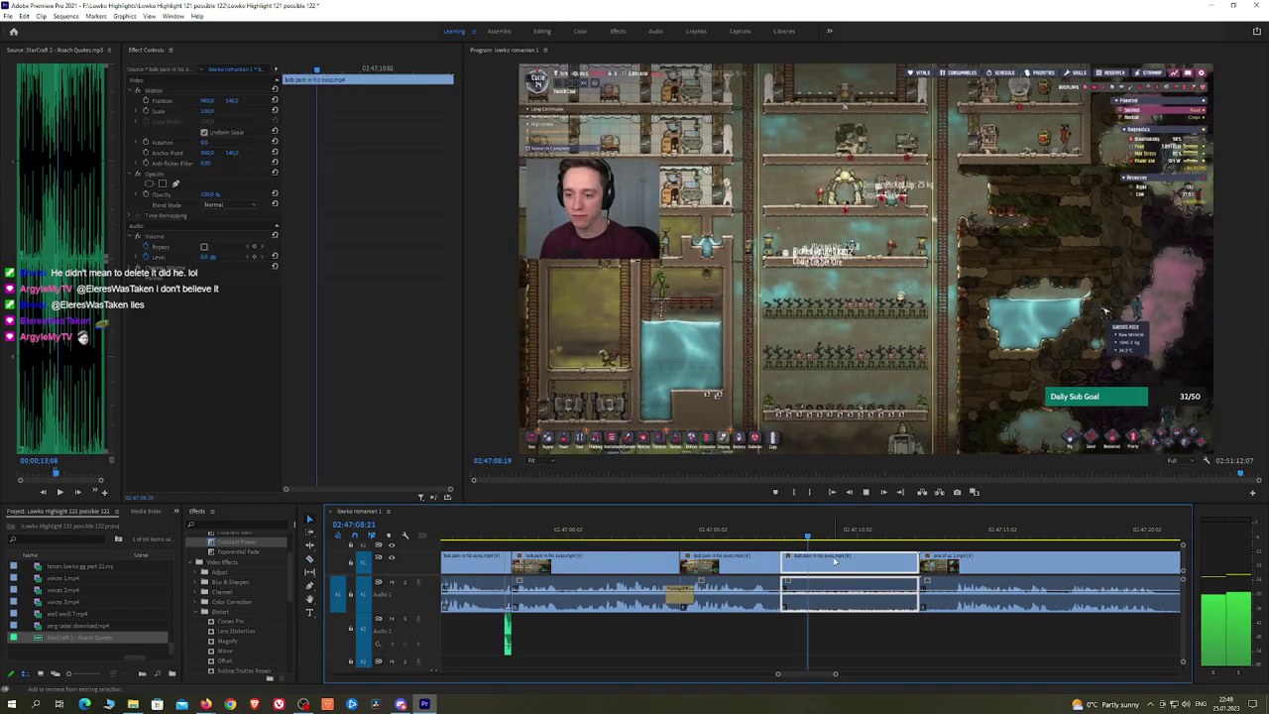
key("shift+Delete")
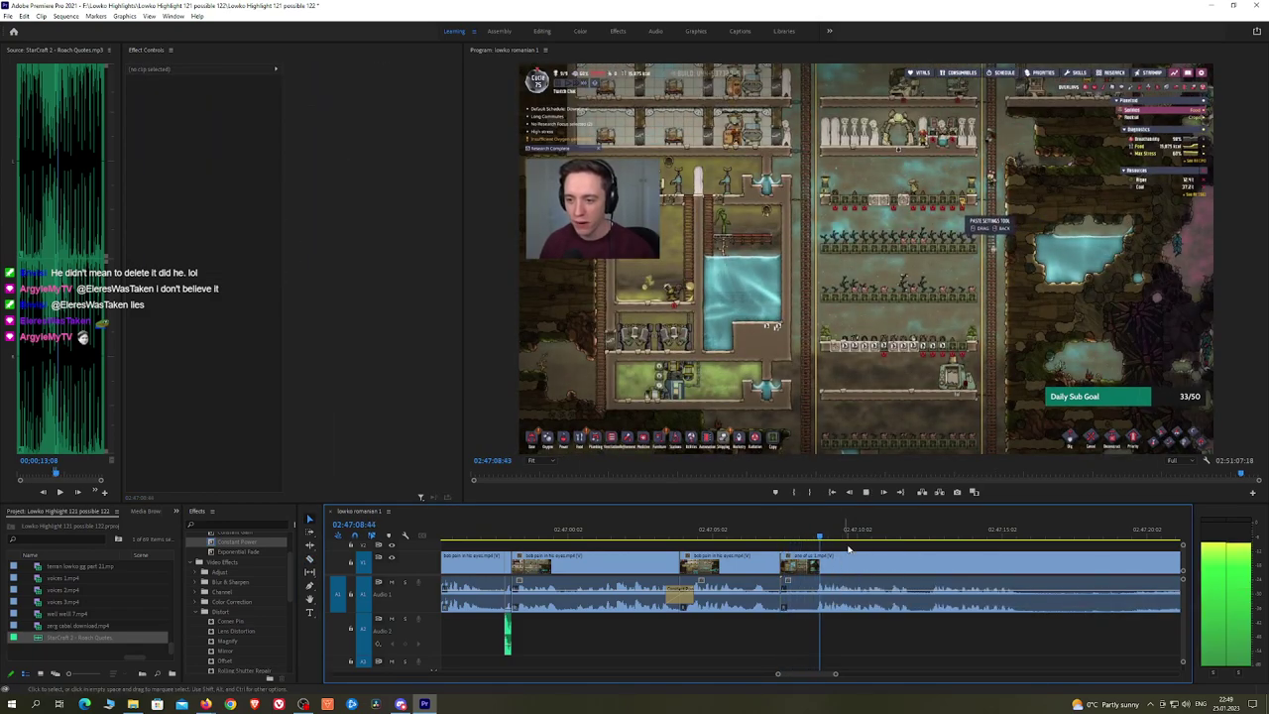
key("minus")
left_click_drag(940, 550, 786, 546)
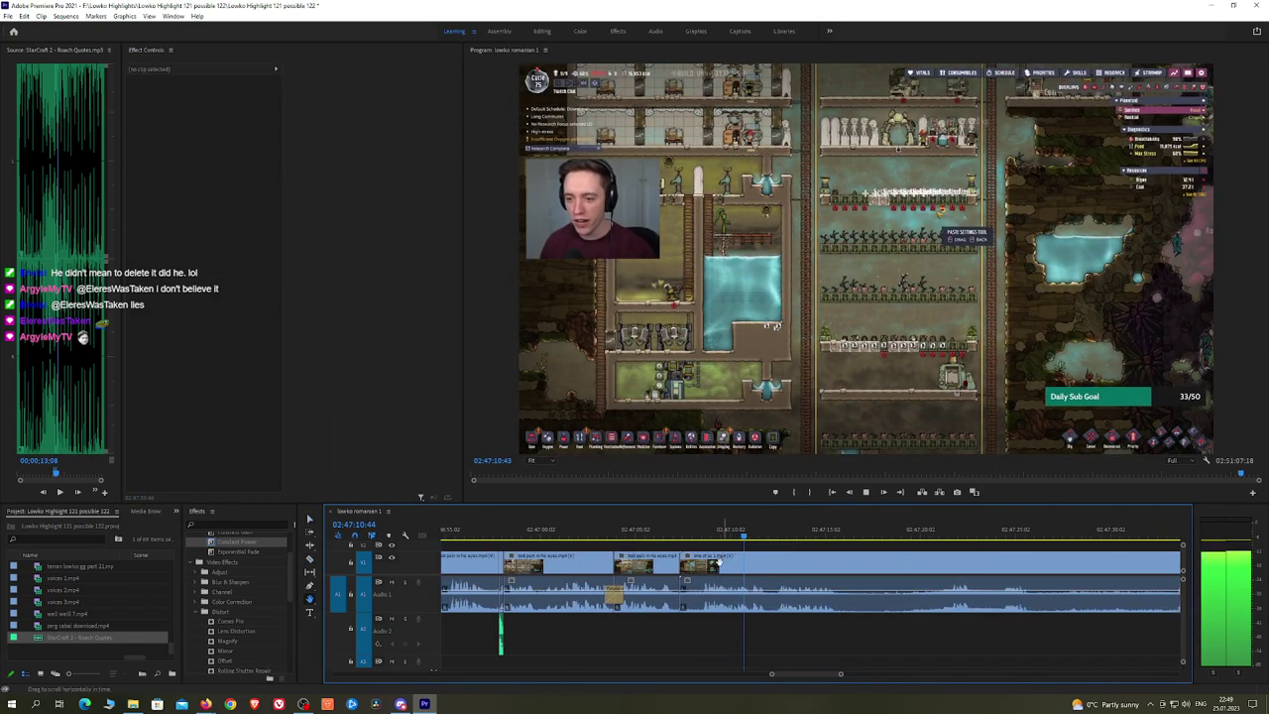
key("shift+Delete")
Step: Add a Constant Power crossfade at the audio join of the previous edit
key("Up")
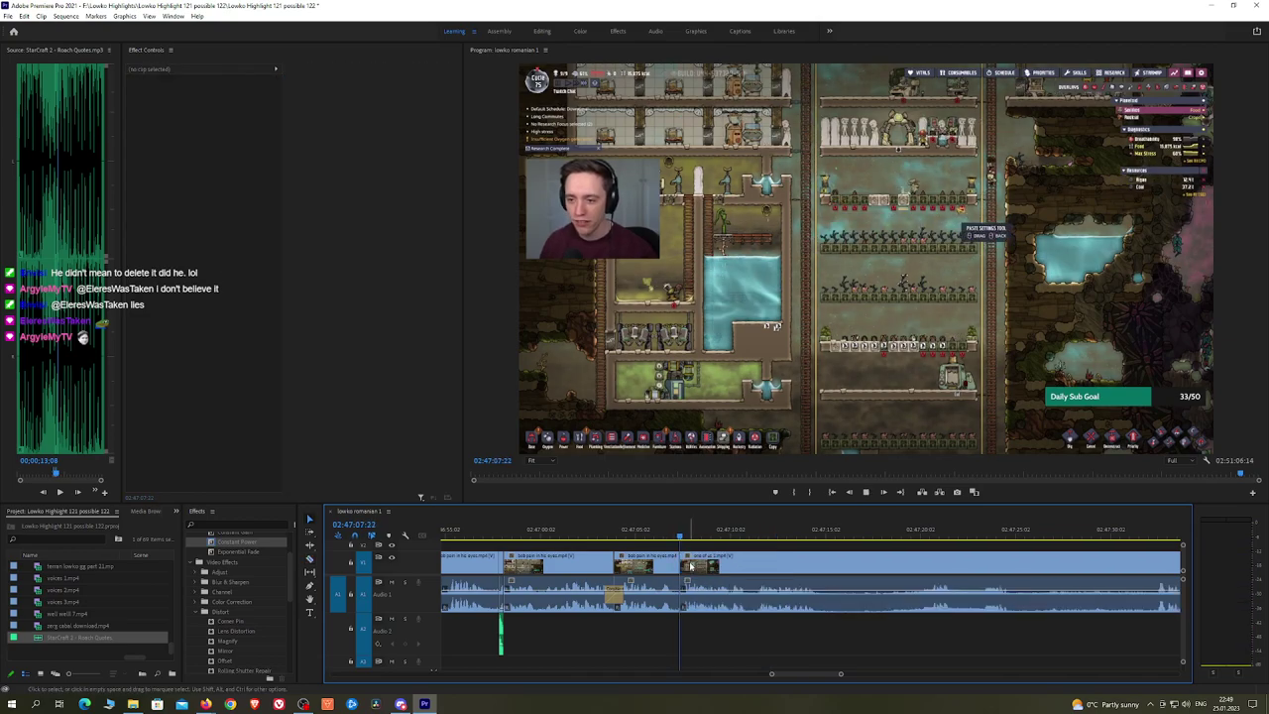
left_click(242, 545)
left_click_drag(664, 583, 680, 588)
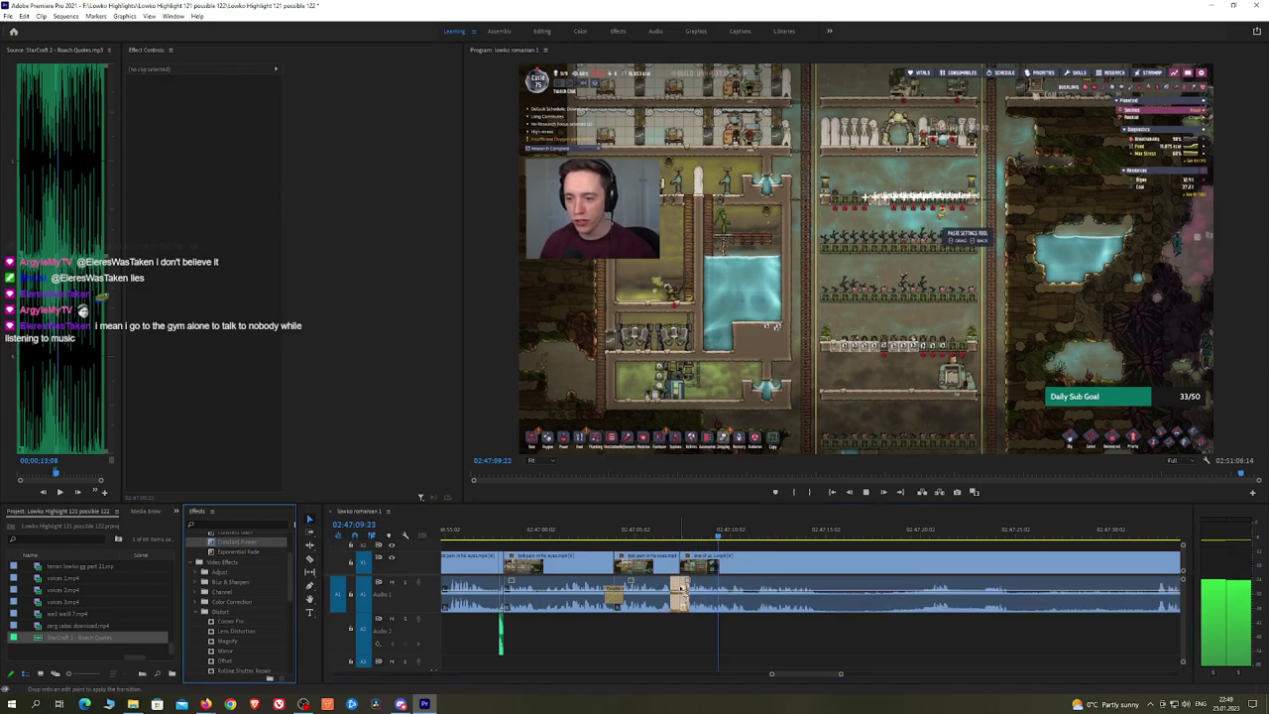
left_click_drag(822, 563, 689, 551)
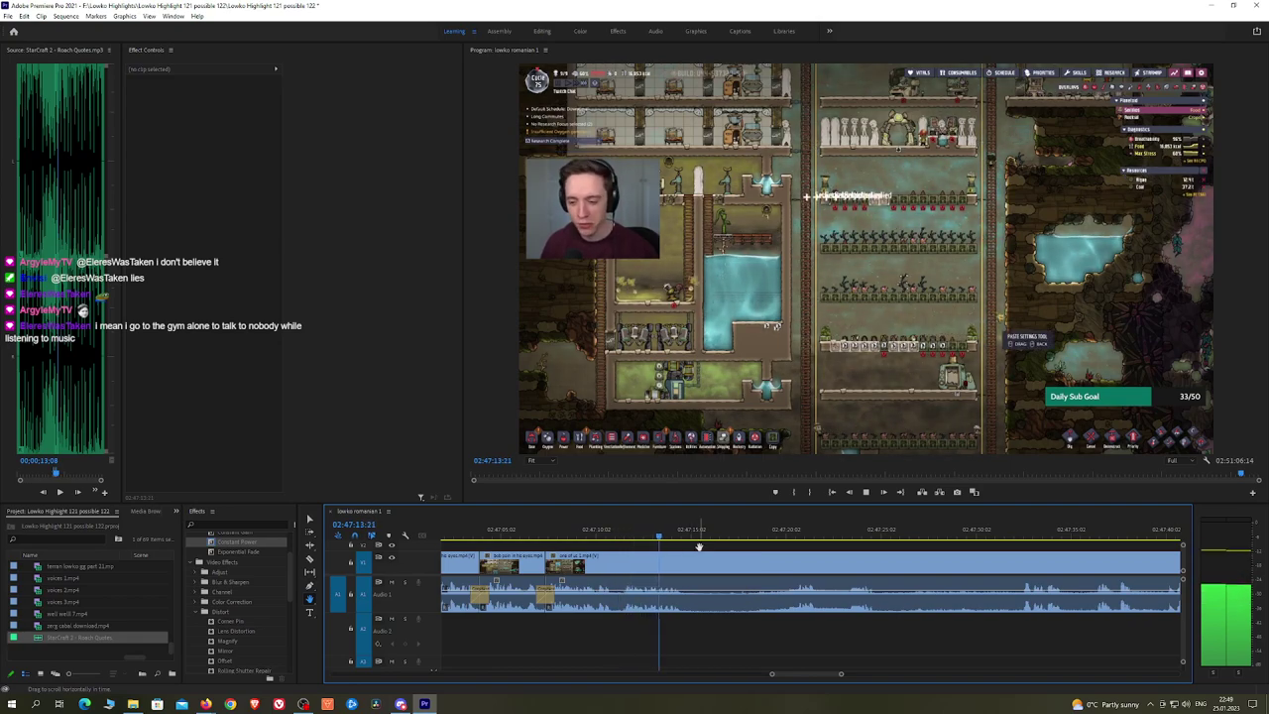
Step: Razor the clip at the current moment and scrub ahead to around 02:47:20:24
key("space")
key("c")
left_click(689, 560)
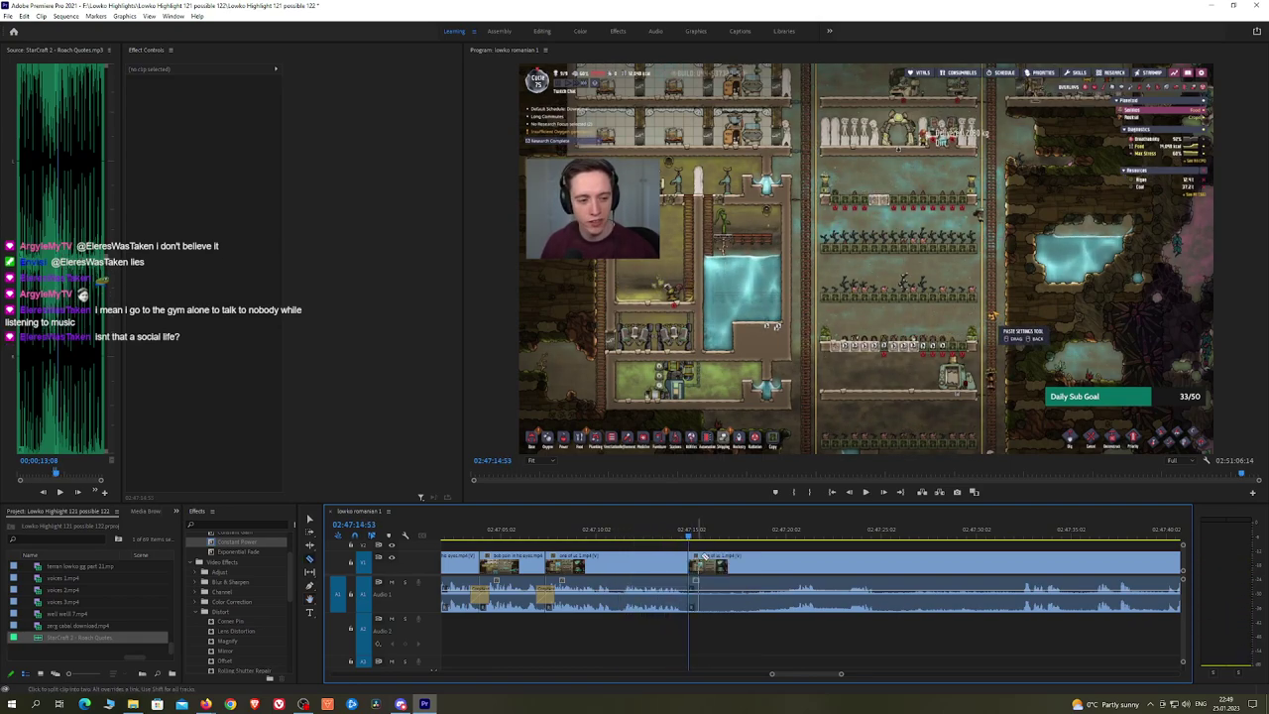
left_click_drag(697, 533, 793, 534)
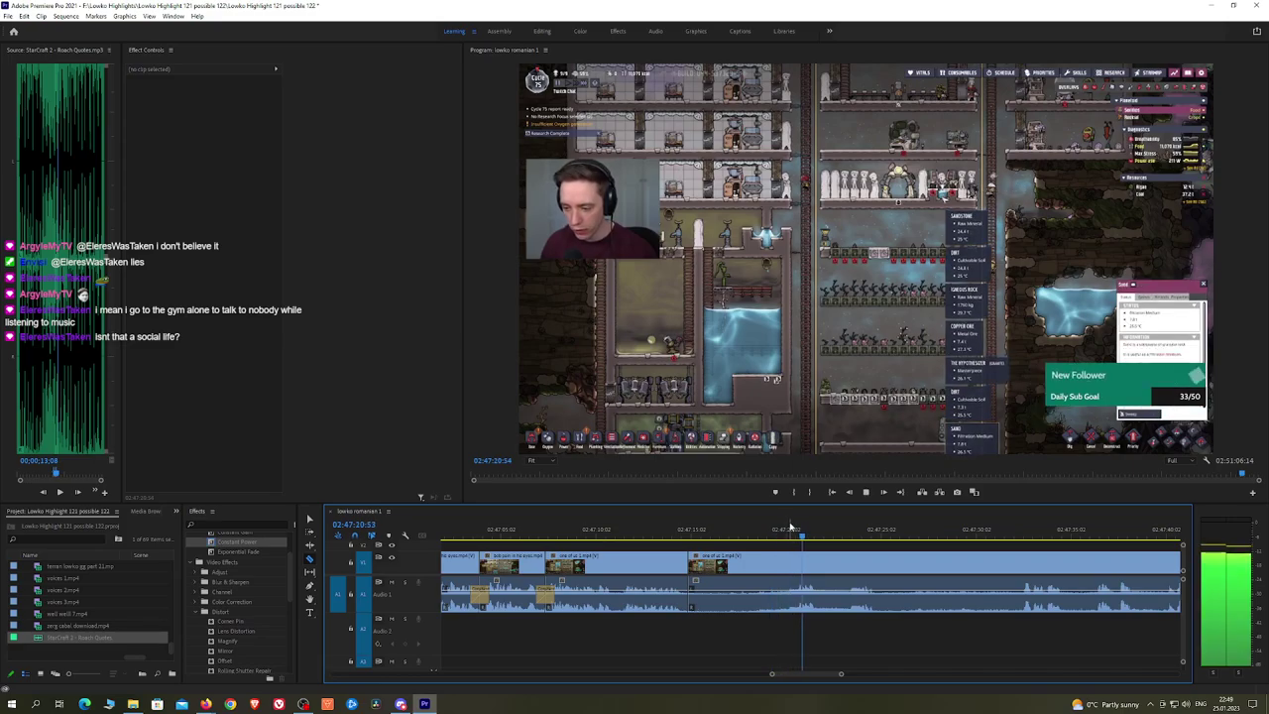
left_click(1005, 531)
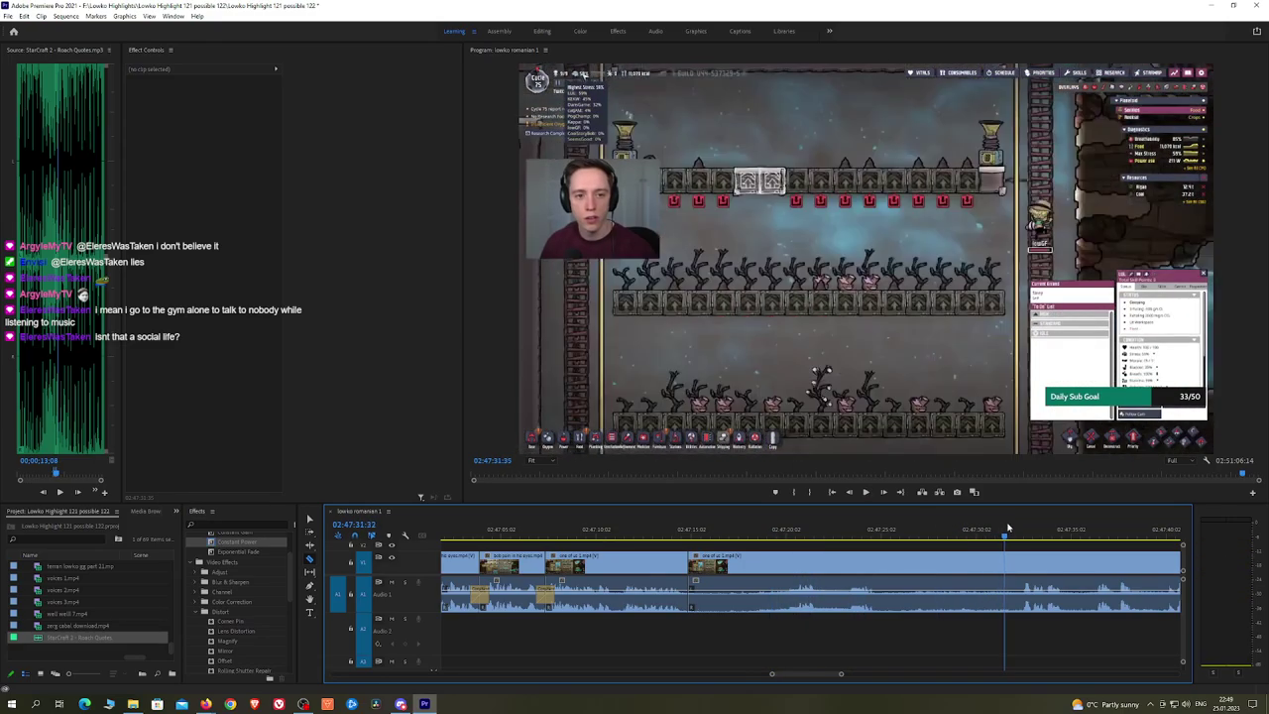
left_click_drag(1060, 545, 766, 544)
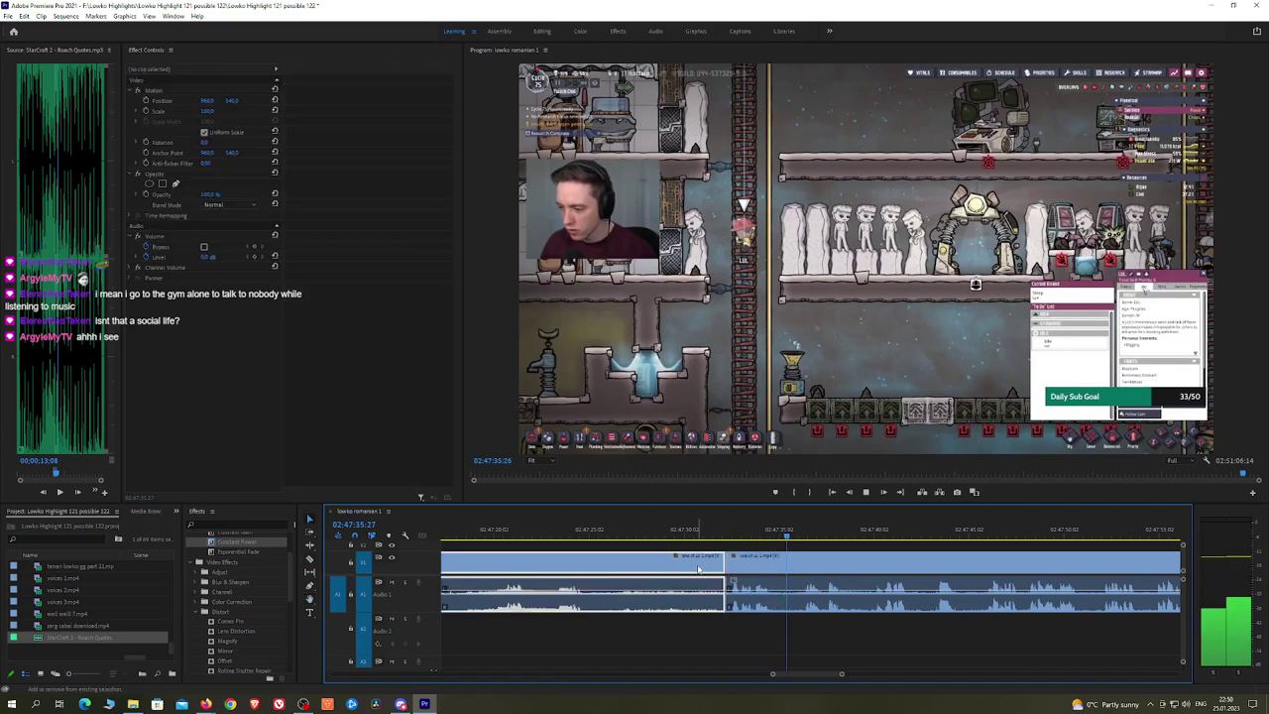
key("Up")
Step: Try a Constant Power crossfade at the later audio join, then undo it
left_click_drag(262, 543, 1096, 594)
scroll(662, 577, "down", 2)
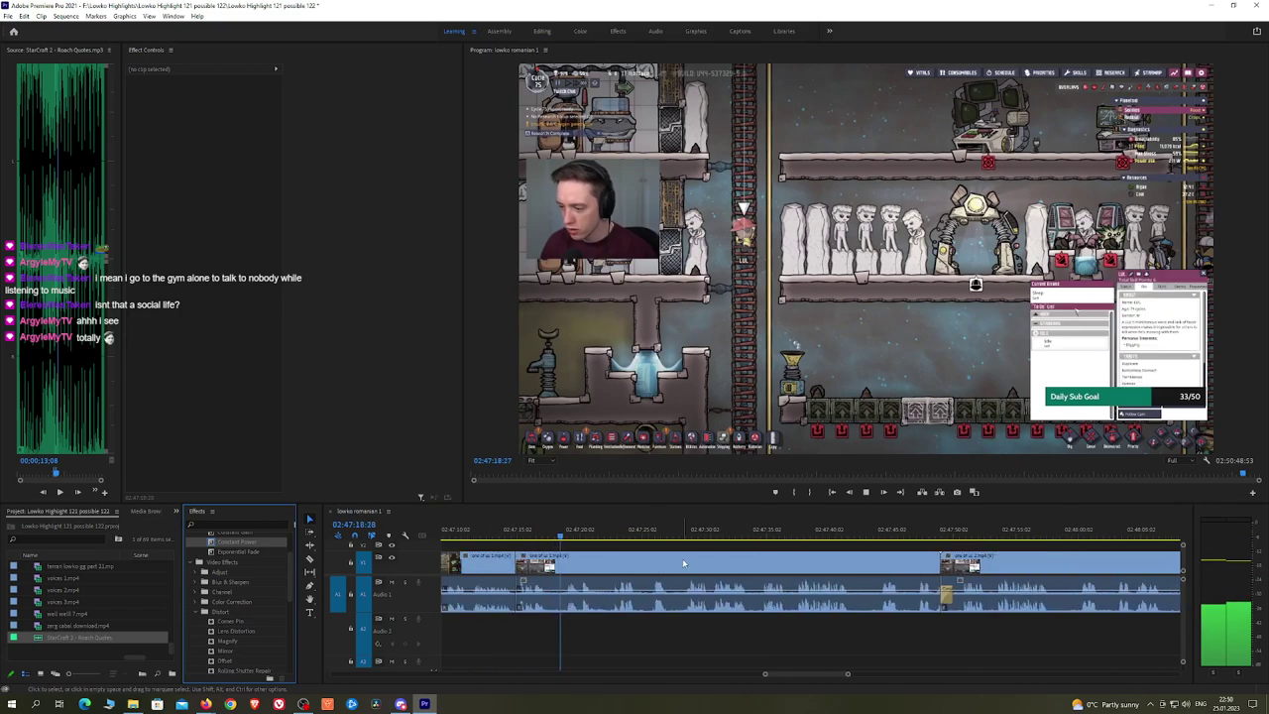
key("ctrl+z")
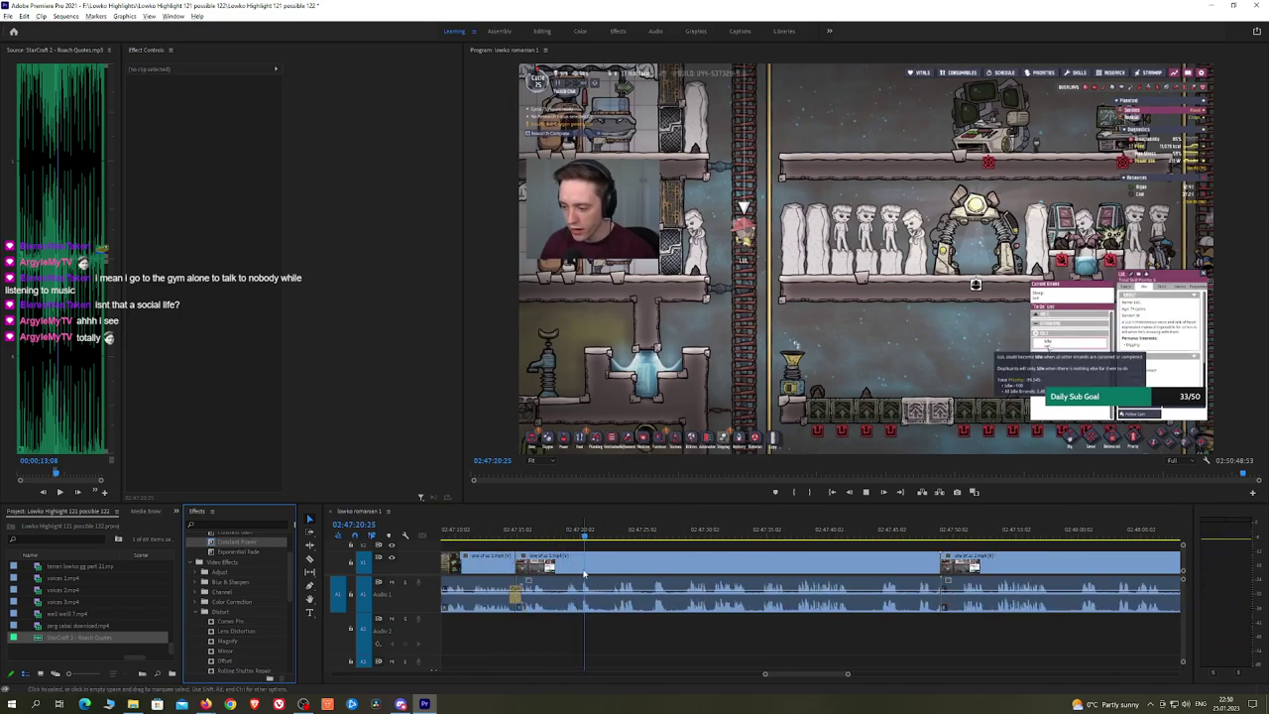
scroll(611, 563, "up", 2)
Step: Razor the clip at the start and end of the next unwanted stretch
left_click(603, 536)
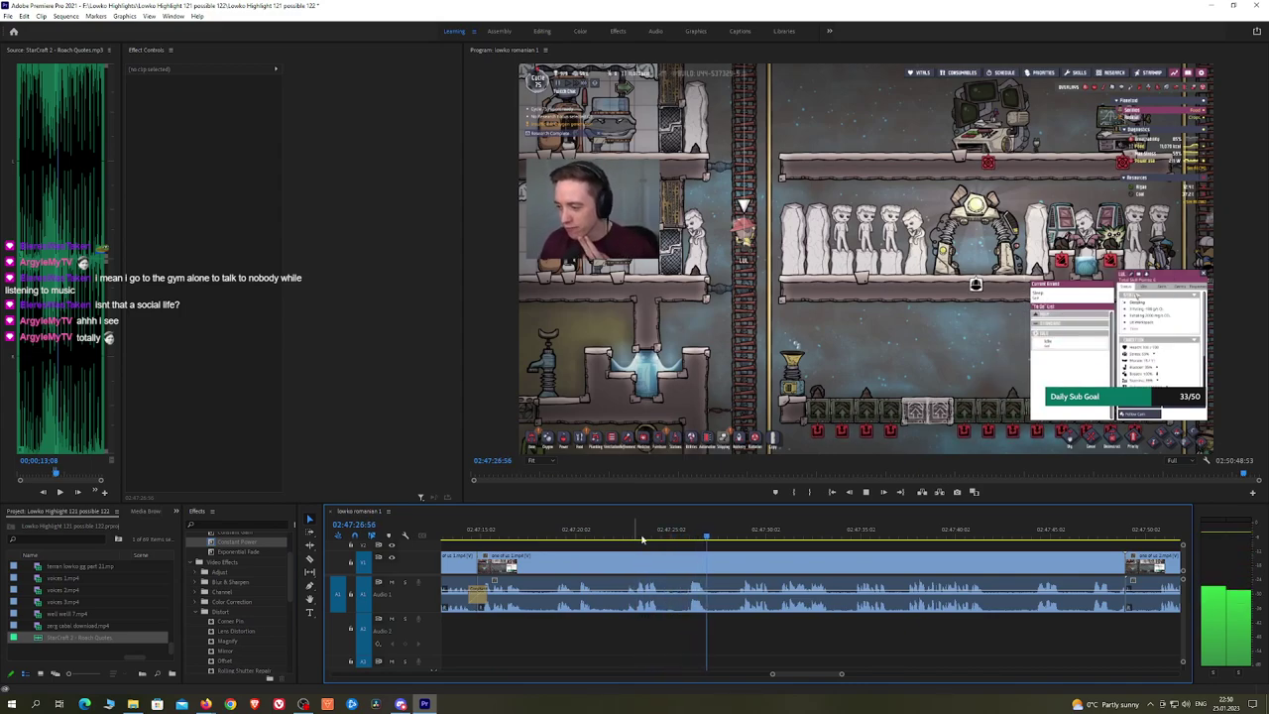
left_click(666, 572)
left_click(735, 570)
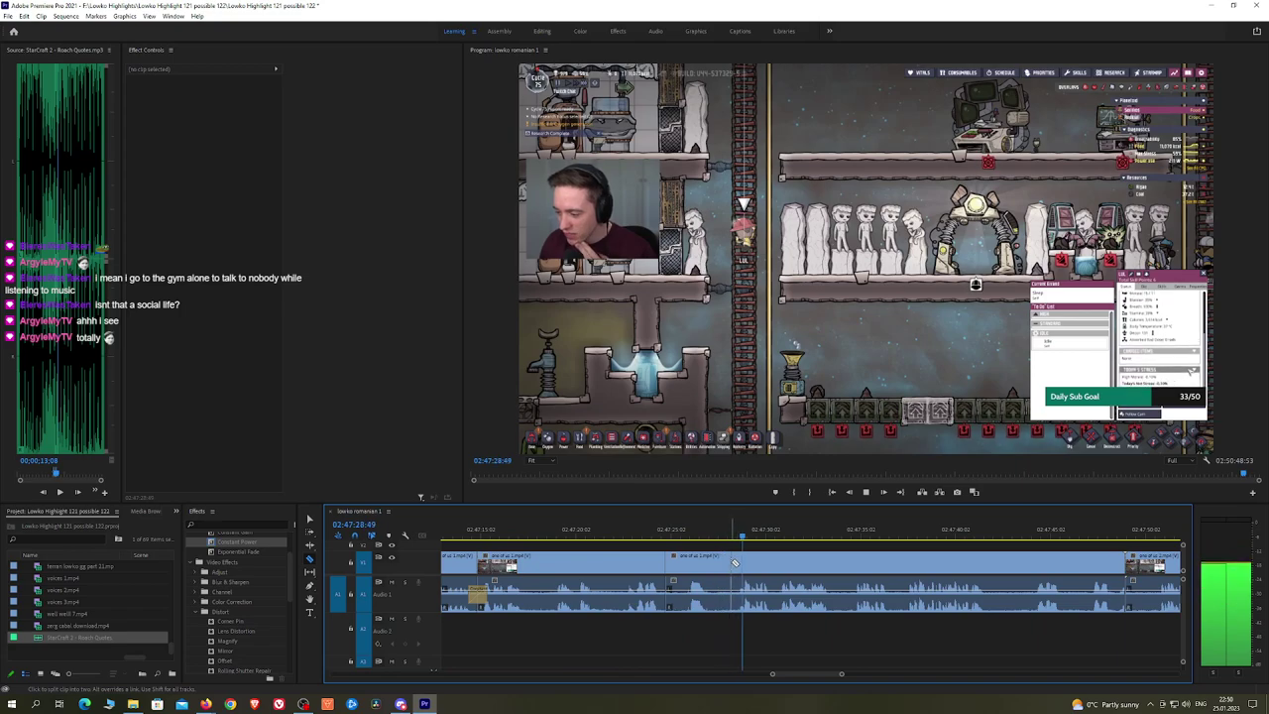
Step: Ripple delete the piece between the two cuts and save the project
key("v")
left_click(711, 565)
key("shift+Delete")
key("ctrl+s")
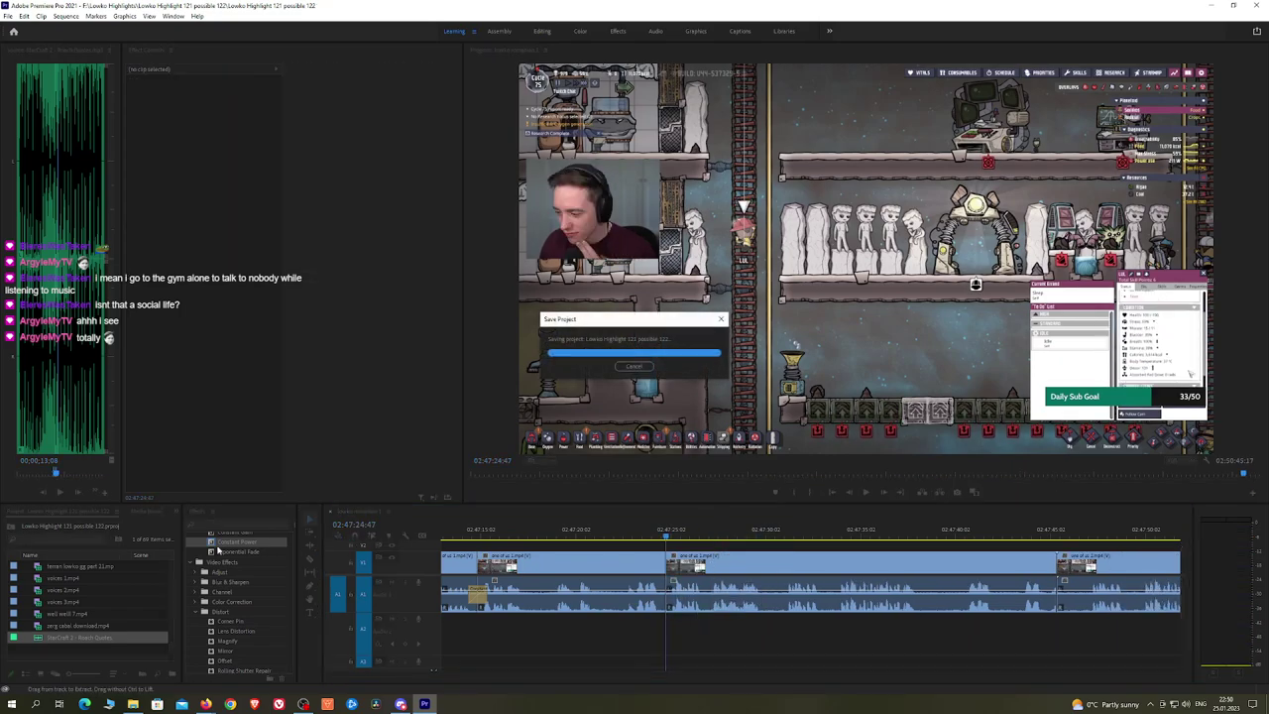
Step: Review the edit, then razor out a short stretch and close the gap
key("space")
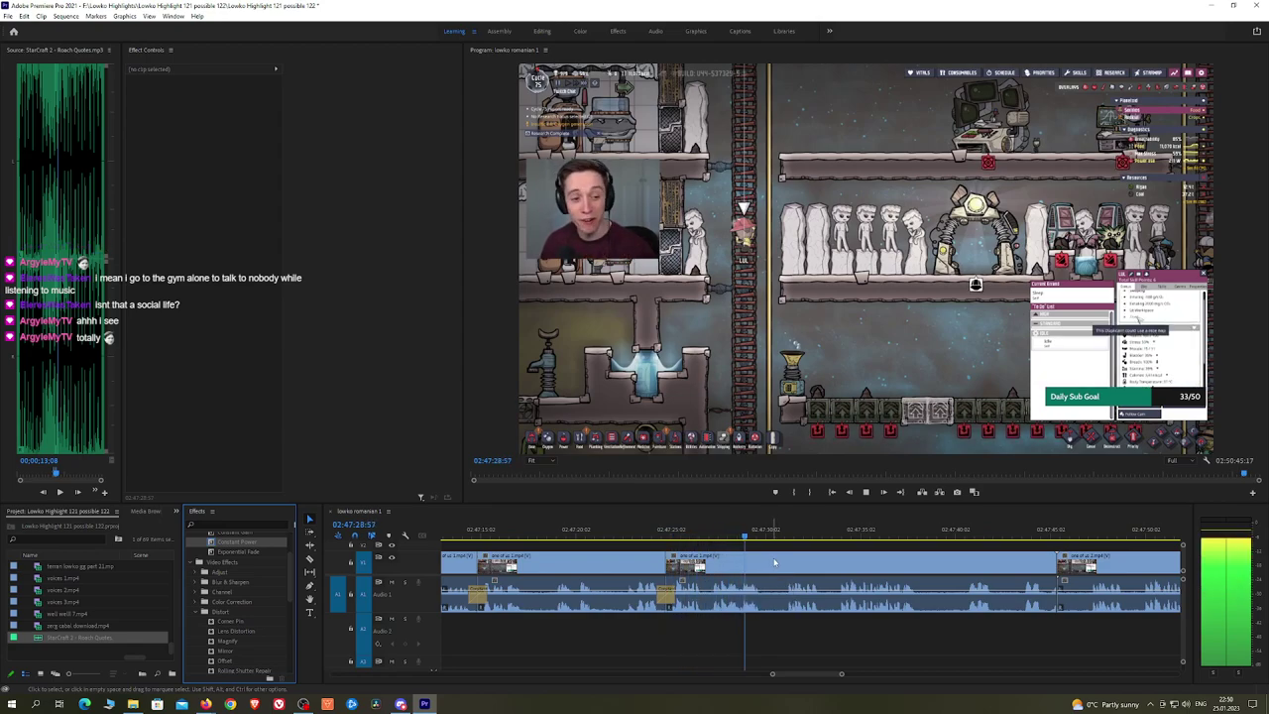
key("h")
left_click_drag(775, 563, 682, 550)
left_click(632, 567)
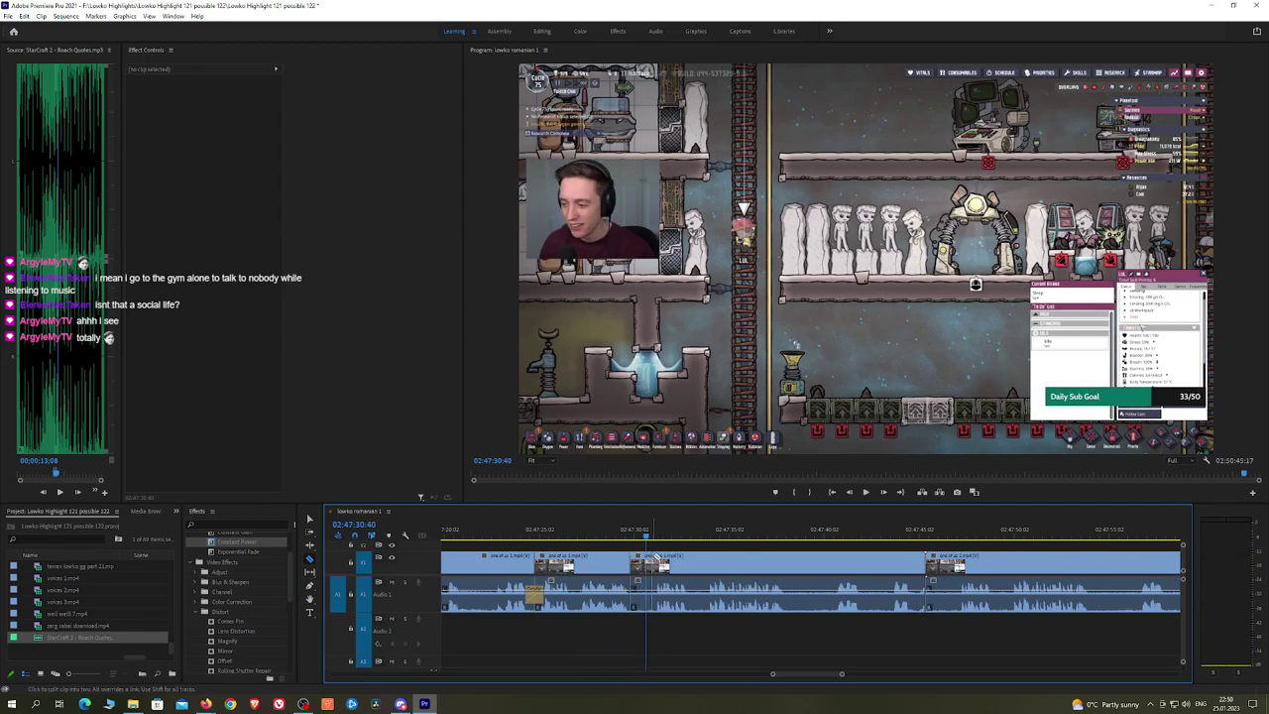
left_click(654, 566)
key("v")
left_click(645, 564)
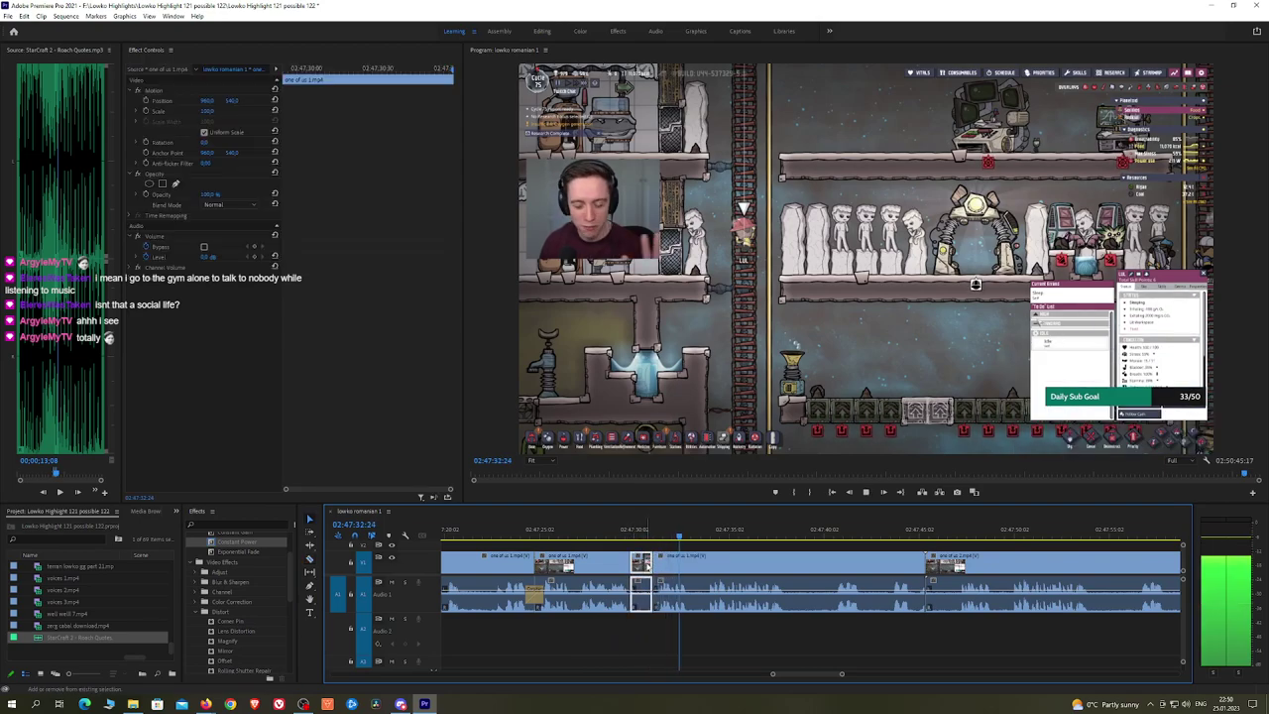
key("shift+Delete")
Step: Play back from the new cut and undo a stray razor cut
key("space")
key("space")
left_click(254, 544)
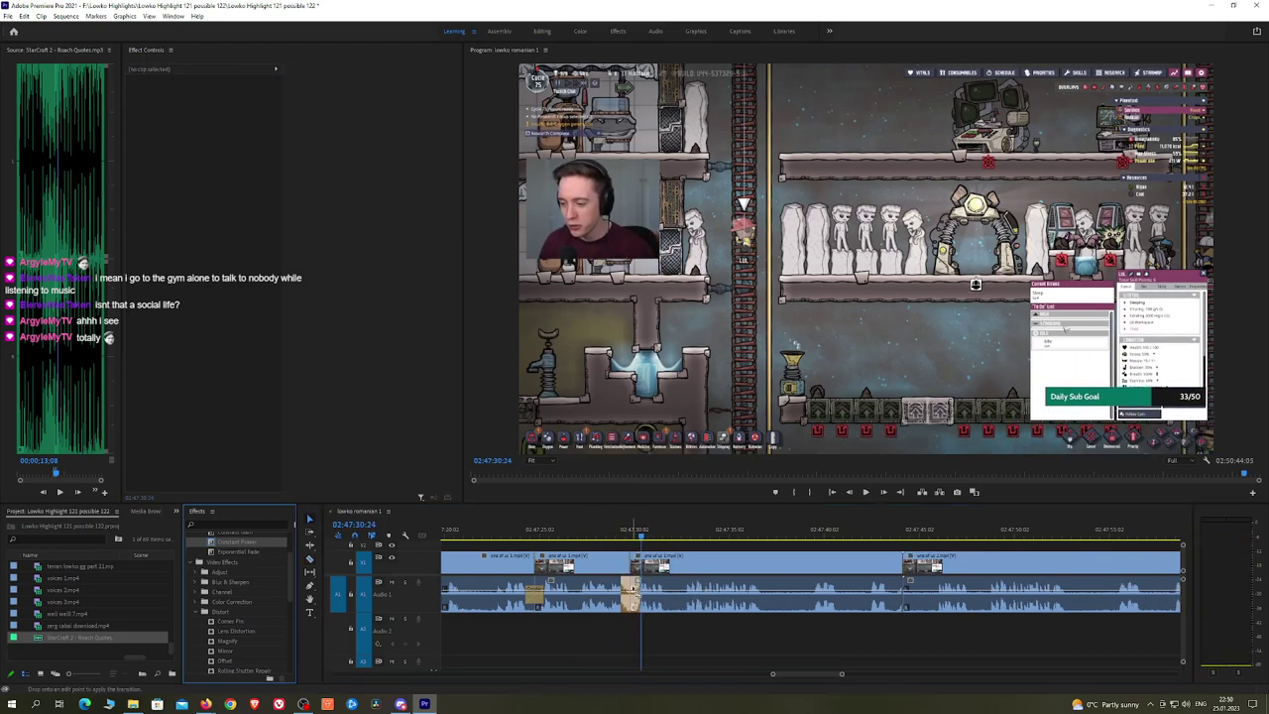
key("space")
scroll(735, 555, "down", 2)
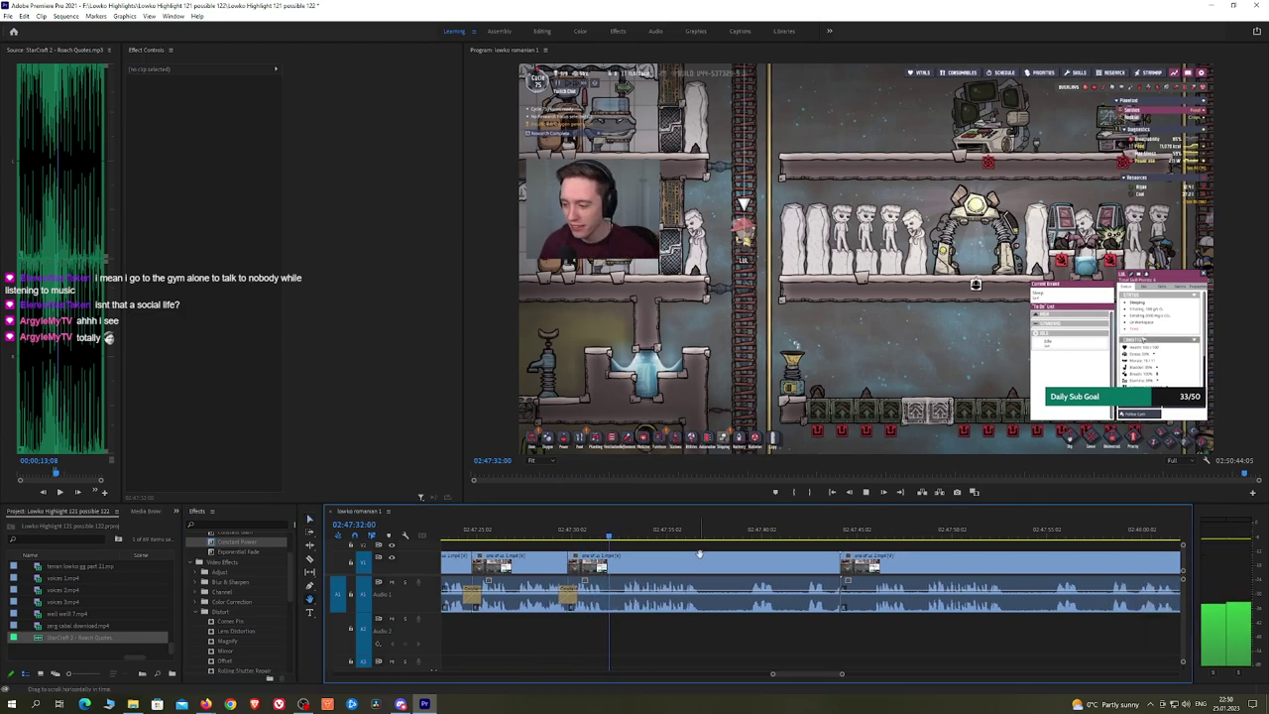
left_click(623, 568)
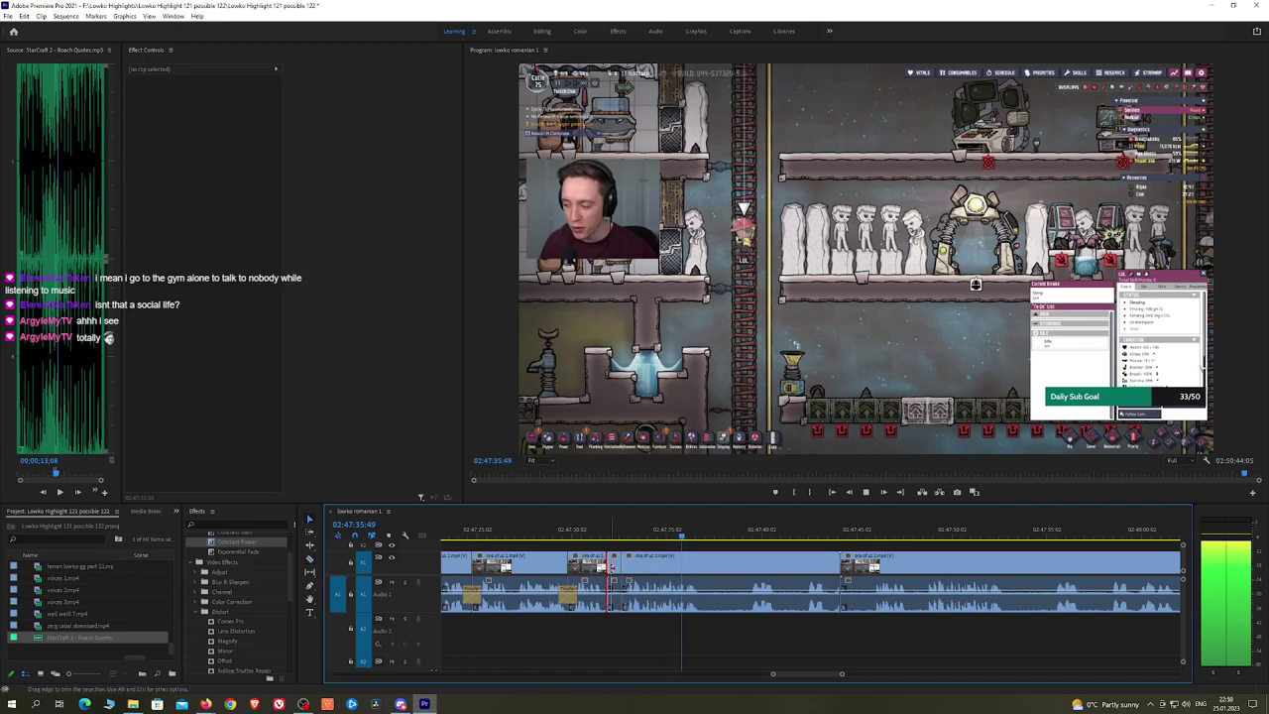
key("ctrl+z")
key("ctrl+z")
Step: Remove a dead stretch with ripple delete and crossfade the join with Constant Power
key("c")
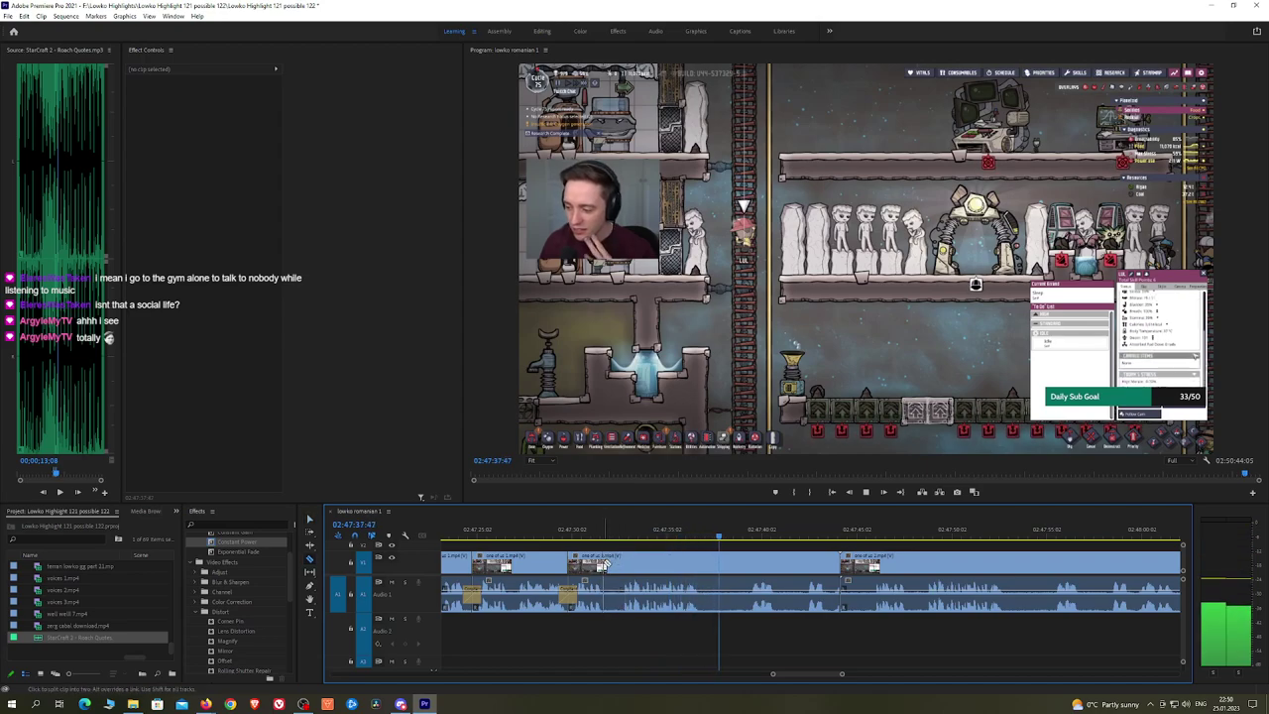
left_click(604, 565)
left_click(621, 563)
key("v")
left_click(614, 564)
key("shift+Delete")
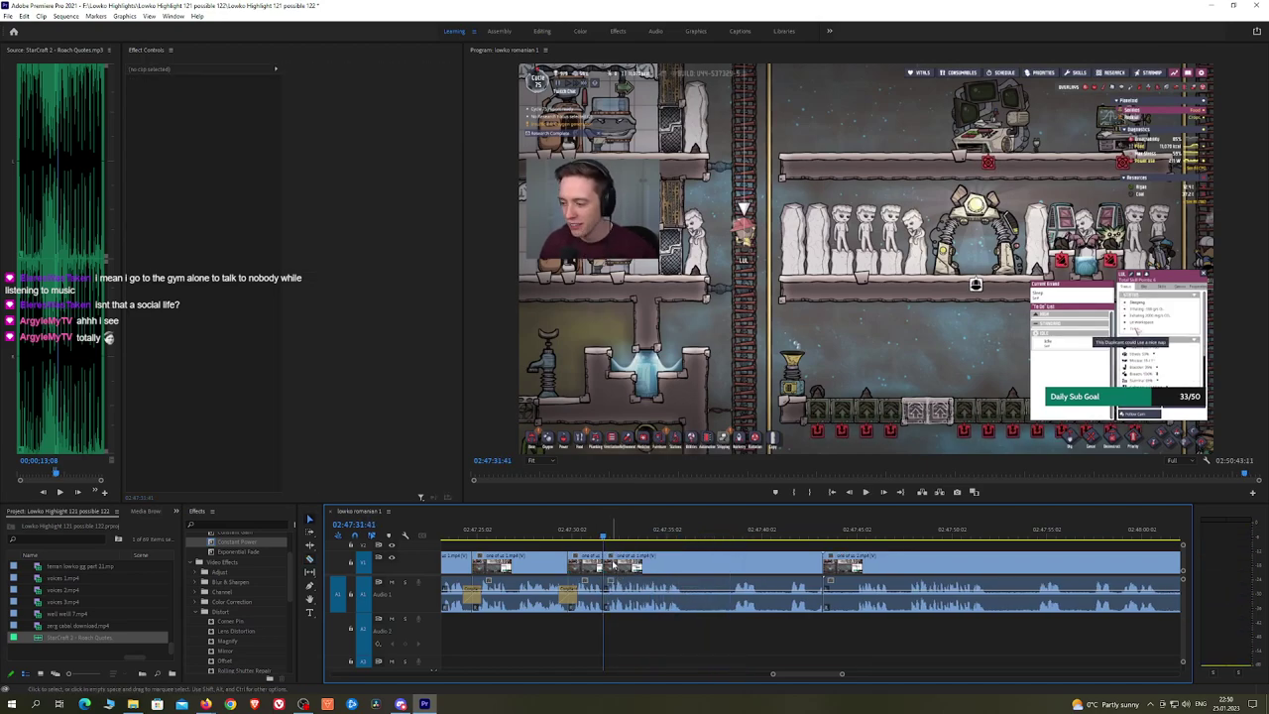
left_click_drag(255, 542, 426, 540)
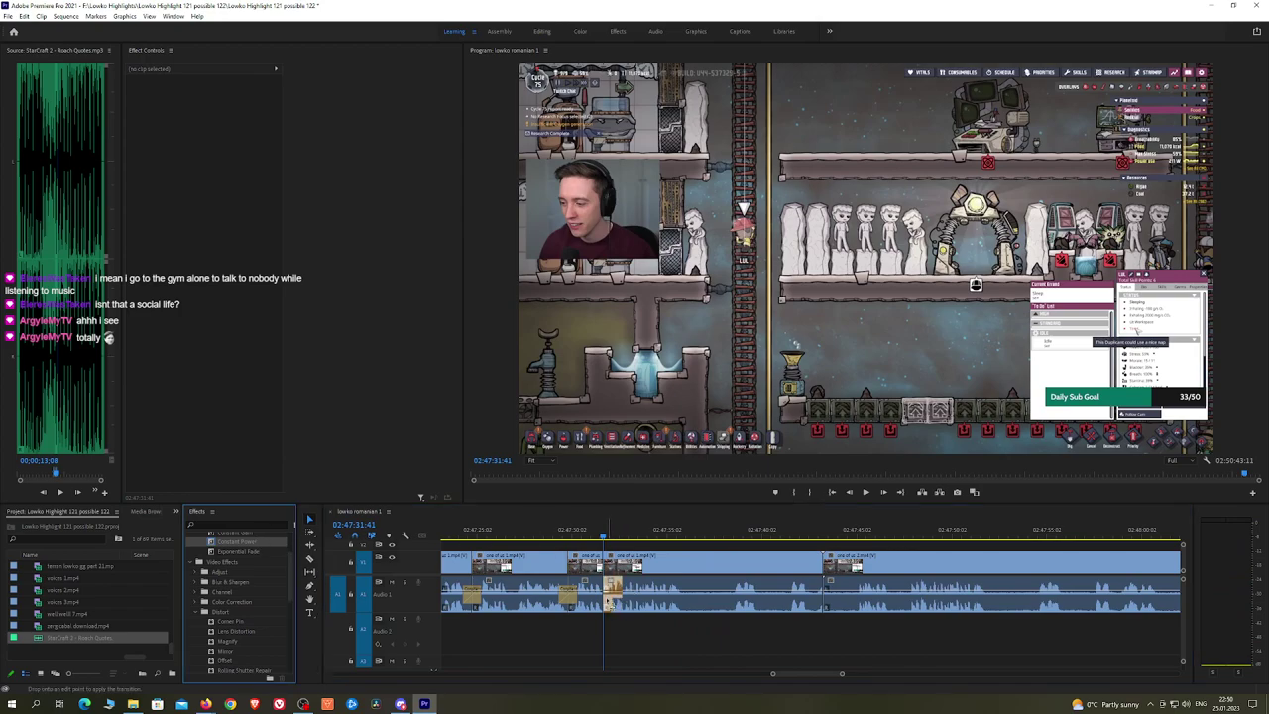
left_click_drag(607, 601, 603, 599)
Step: Cut out the next unwanted stretch, close the gap and add a Constant Power crossfade
key("space")
left_click(660, 534)
key("space")
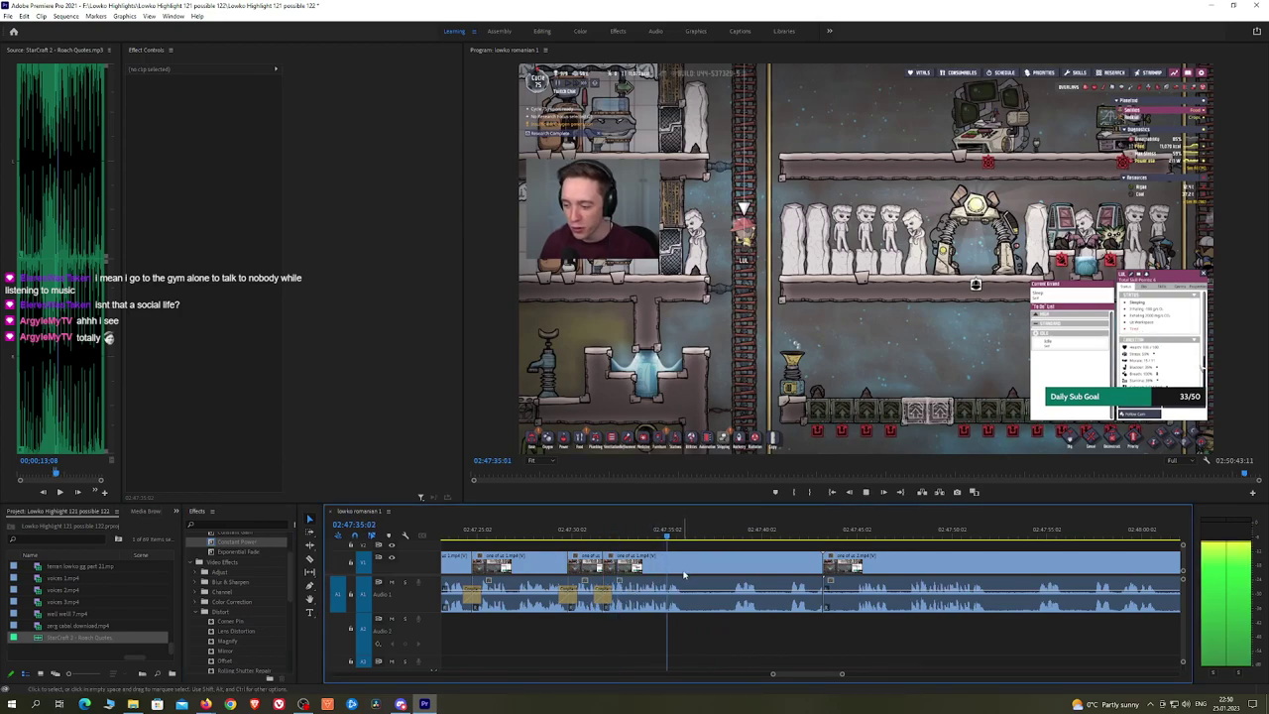
key("c")
left_click(688, 565)
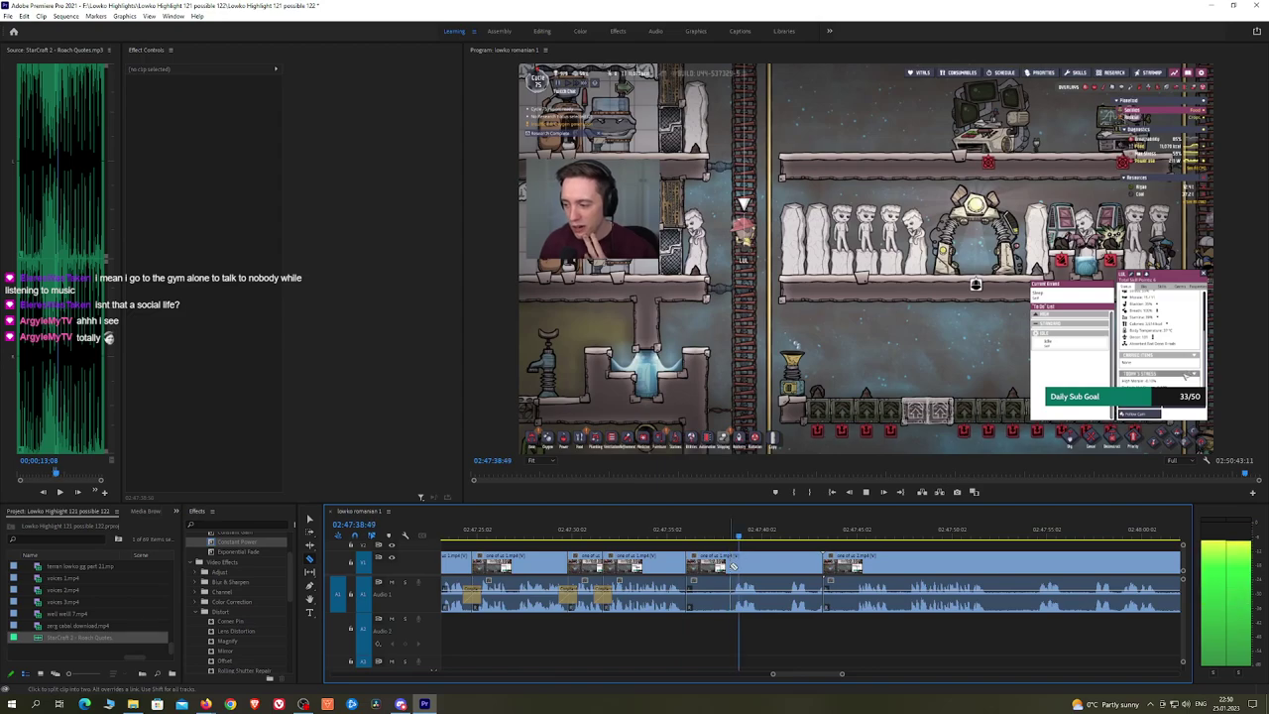
left_click(731, 566)
left_click(765, 564)
key("v")
left_click(714, 568)
key("shift+Delete")
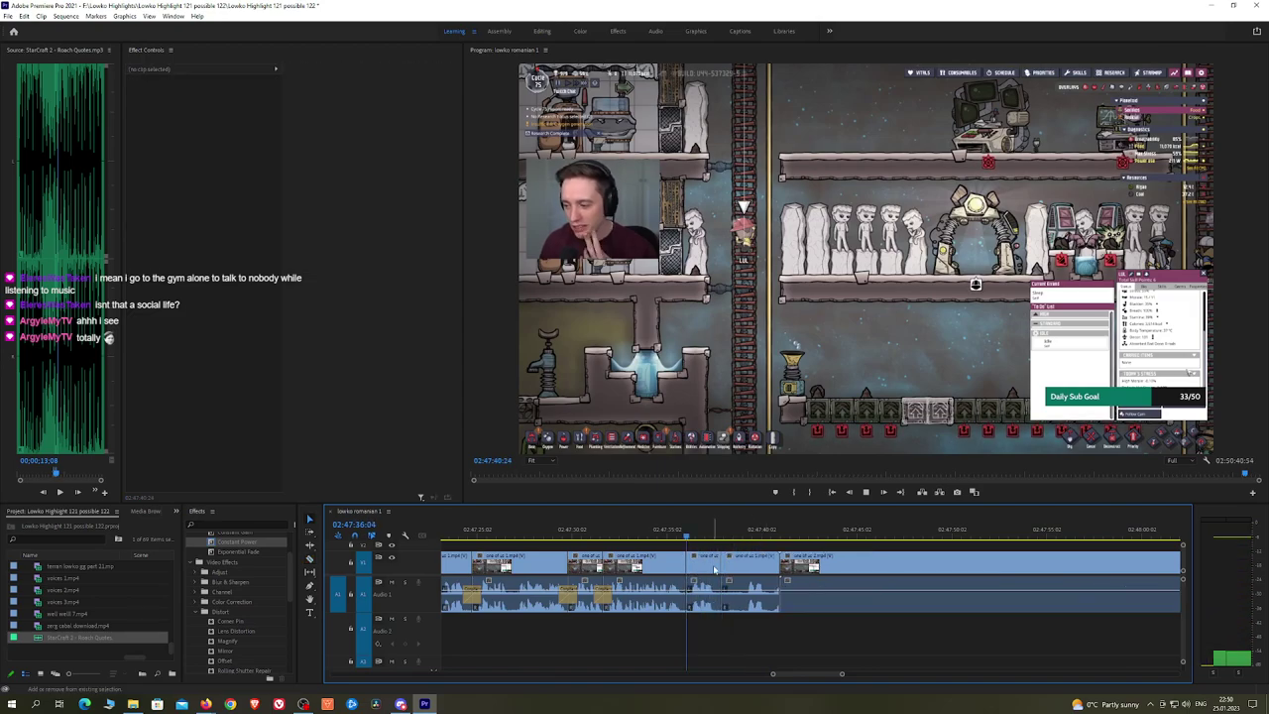
key("space")
left_click_drag(259, 544, 691, 596)
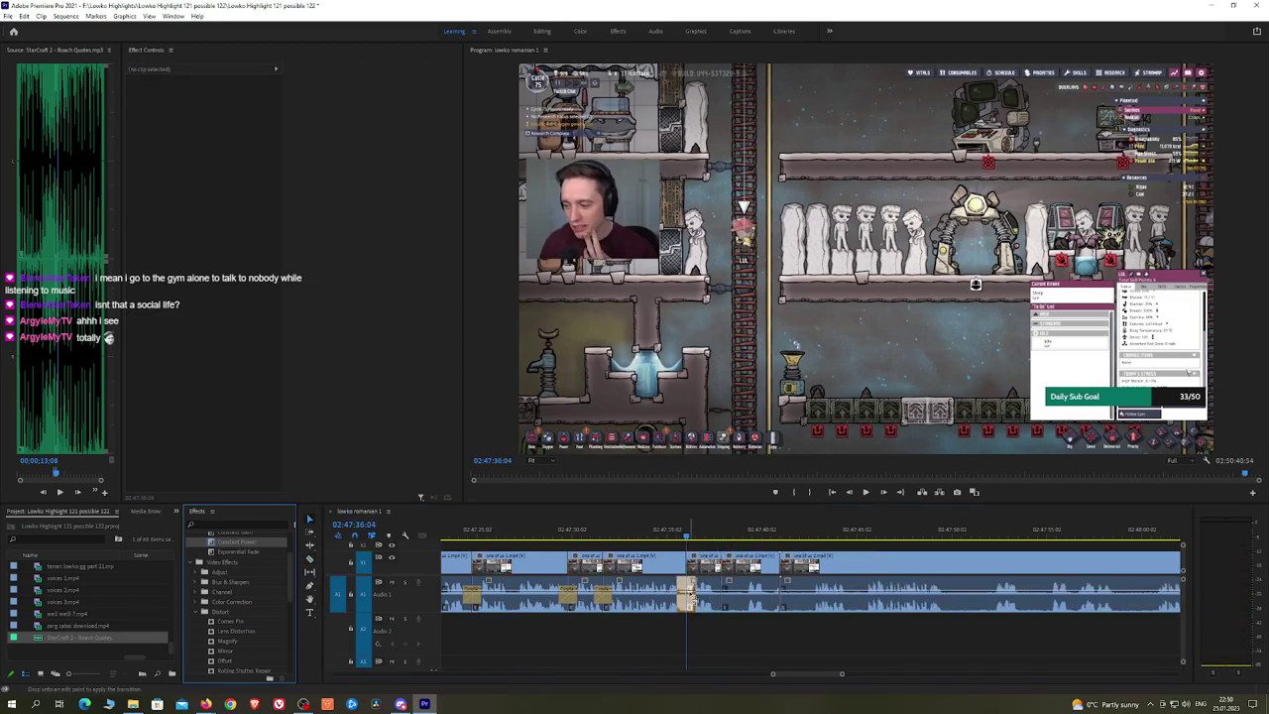
Step: Ripple delete the following clip after reviewing the later footage
left_click(755, 568)
key("h")
left_click_drag(808, 562, 728, 556)
left_click(738, 535)
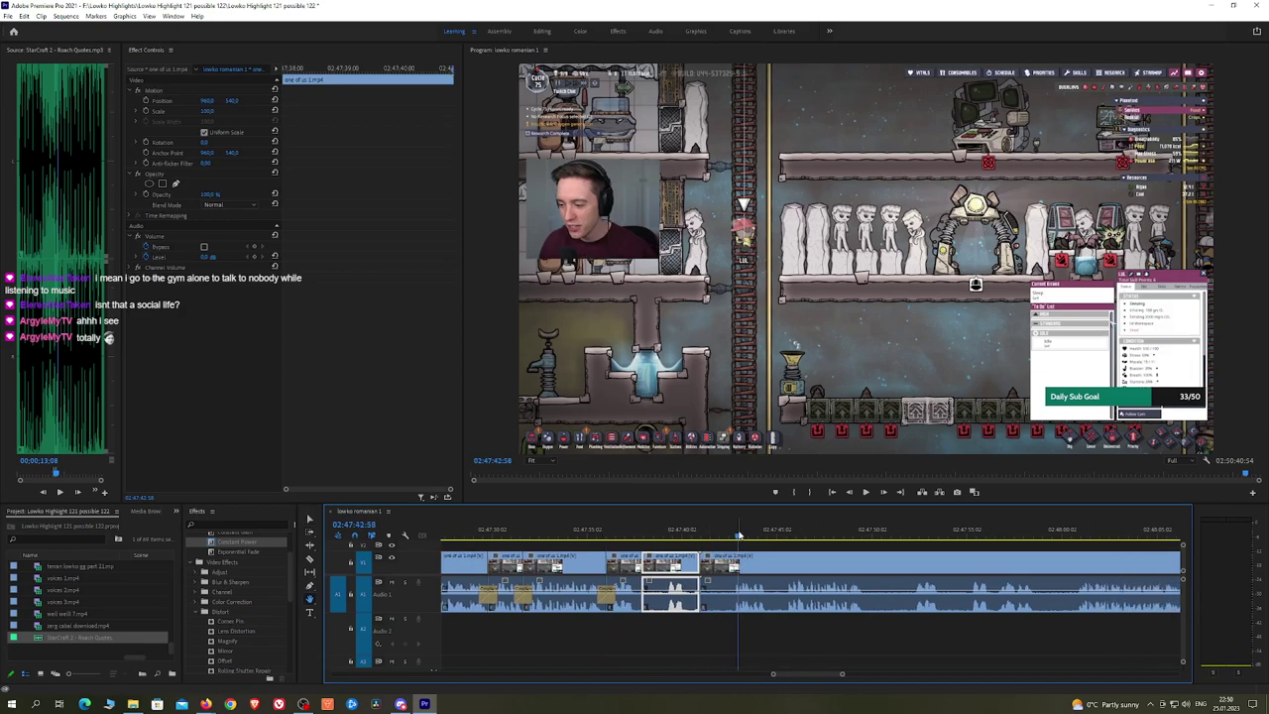
key("space")
key("shift+Delete")
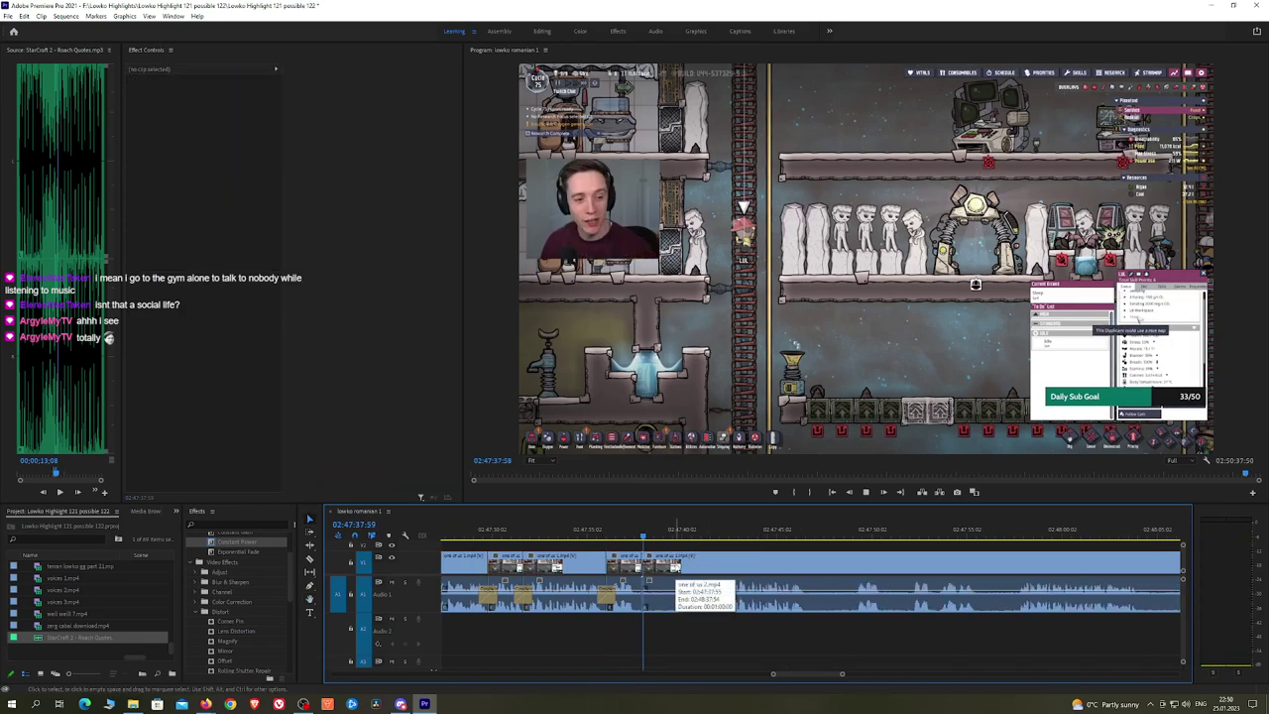
Step: Cut at 02:47:51:55, ripple delete the piece before it and crossfade the join
left_click_drag(852, 532, 1048, 528)
left_click(873, 528)
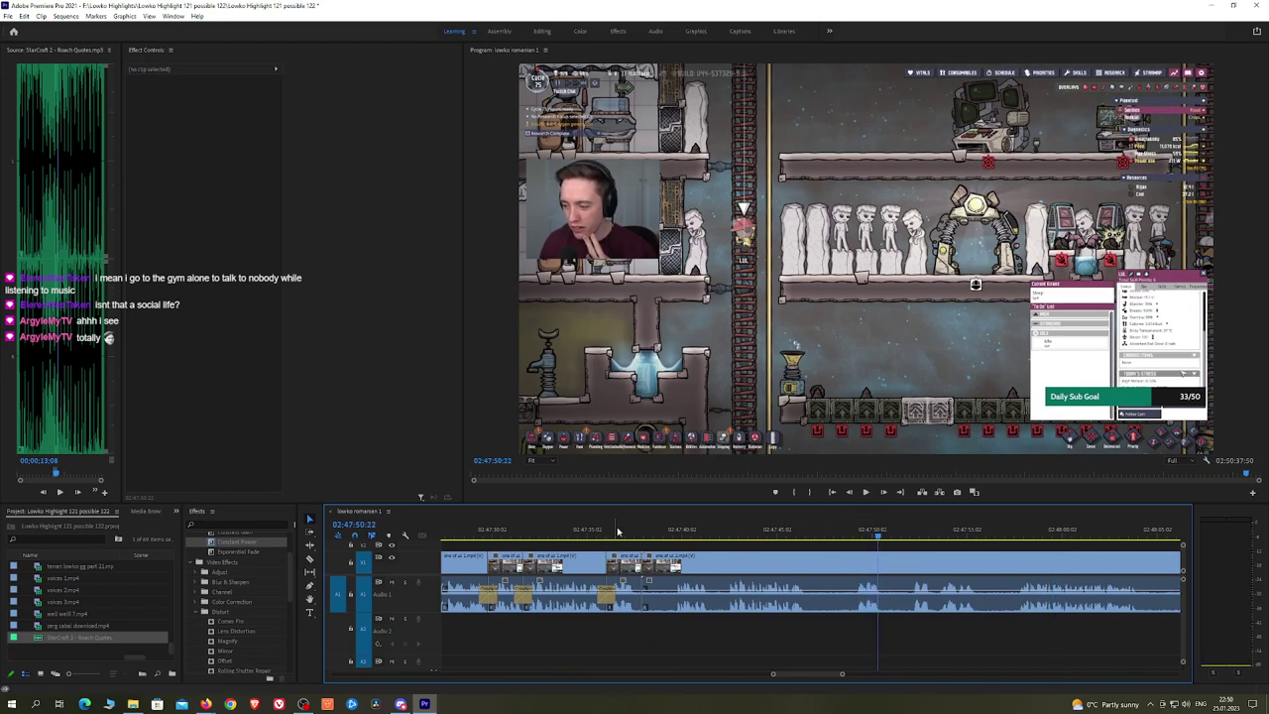
left_click(618, 528)
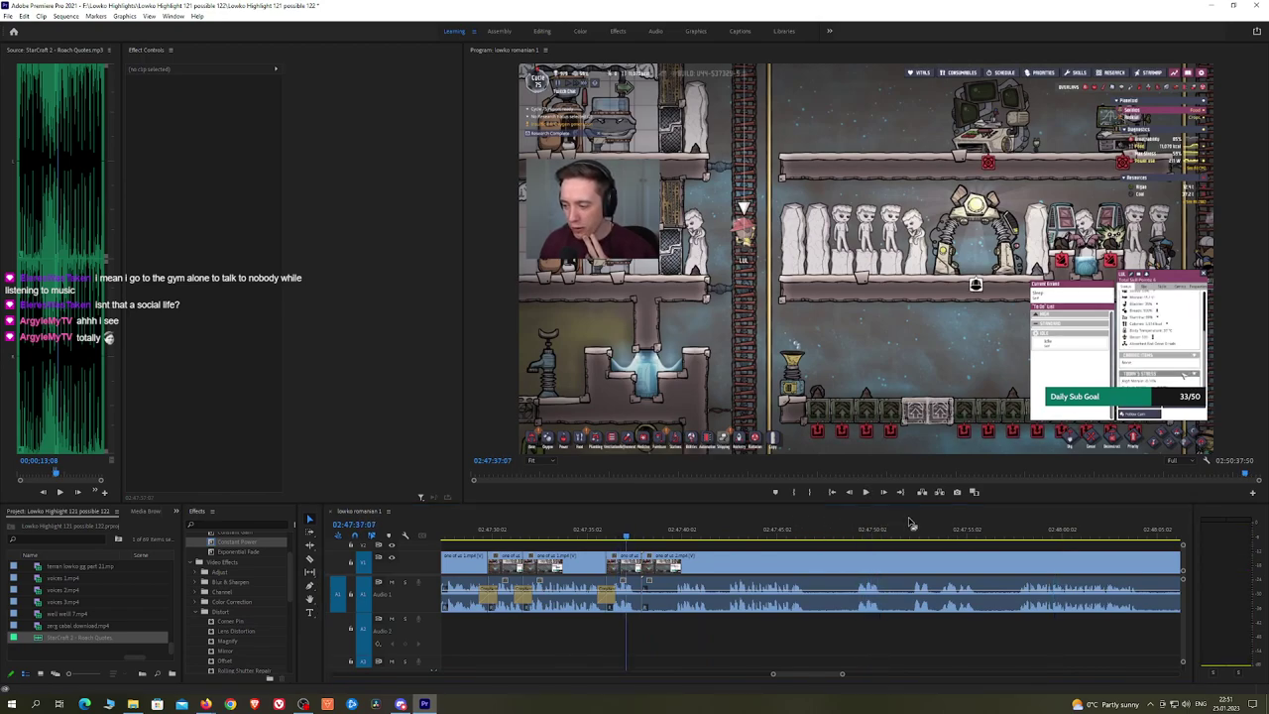
left_click(909, 537)
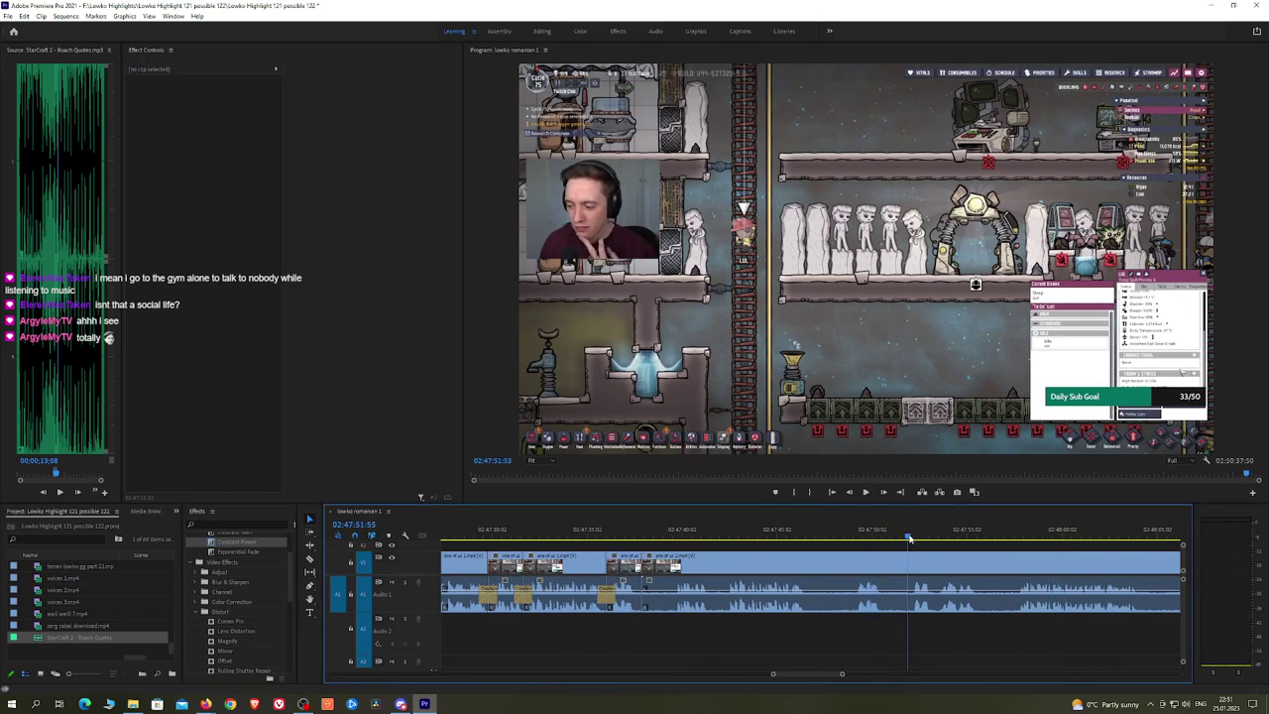
left_click(909, 567)
key("v")
left_click(874, 568)
key("shift+Delete")
key("space")
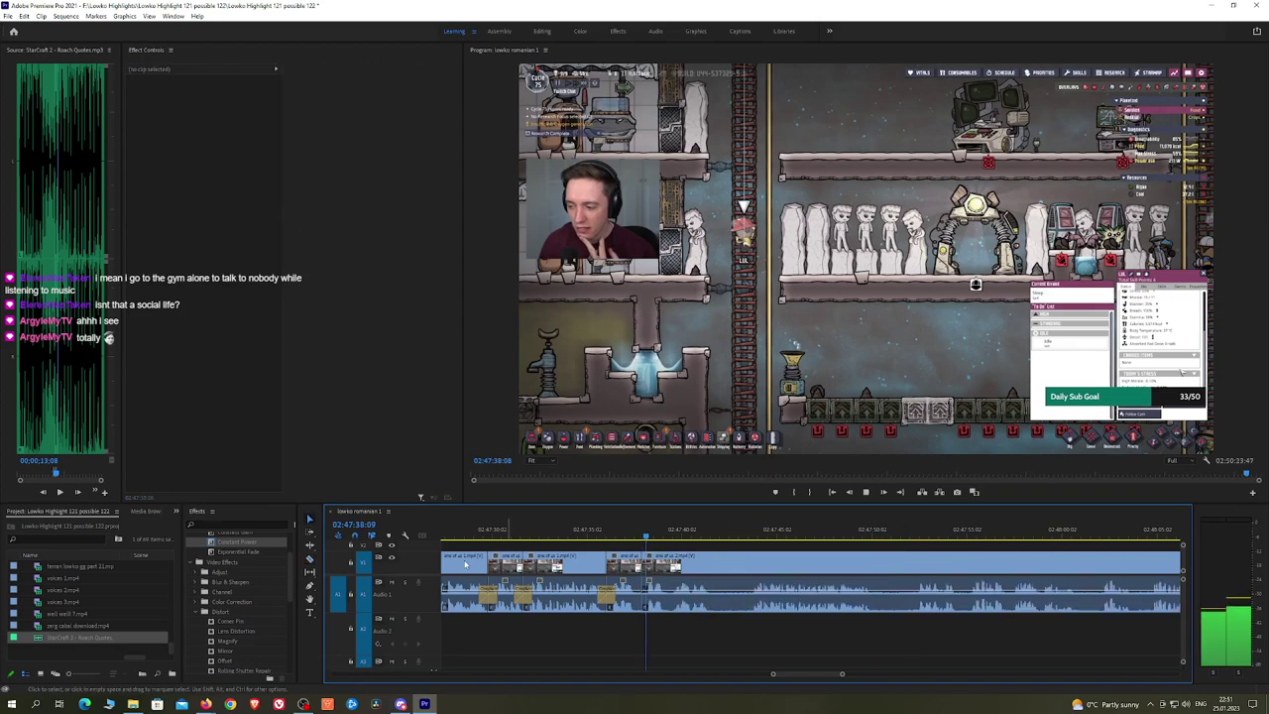
left_click_drag(255, 543, 643, 602)
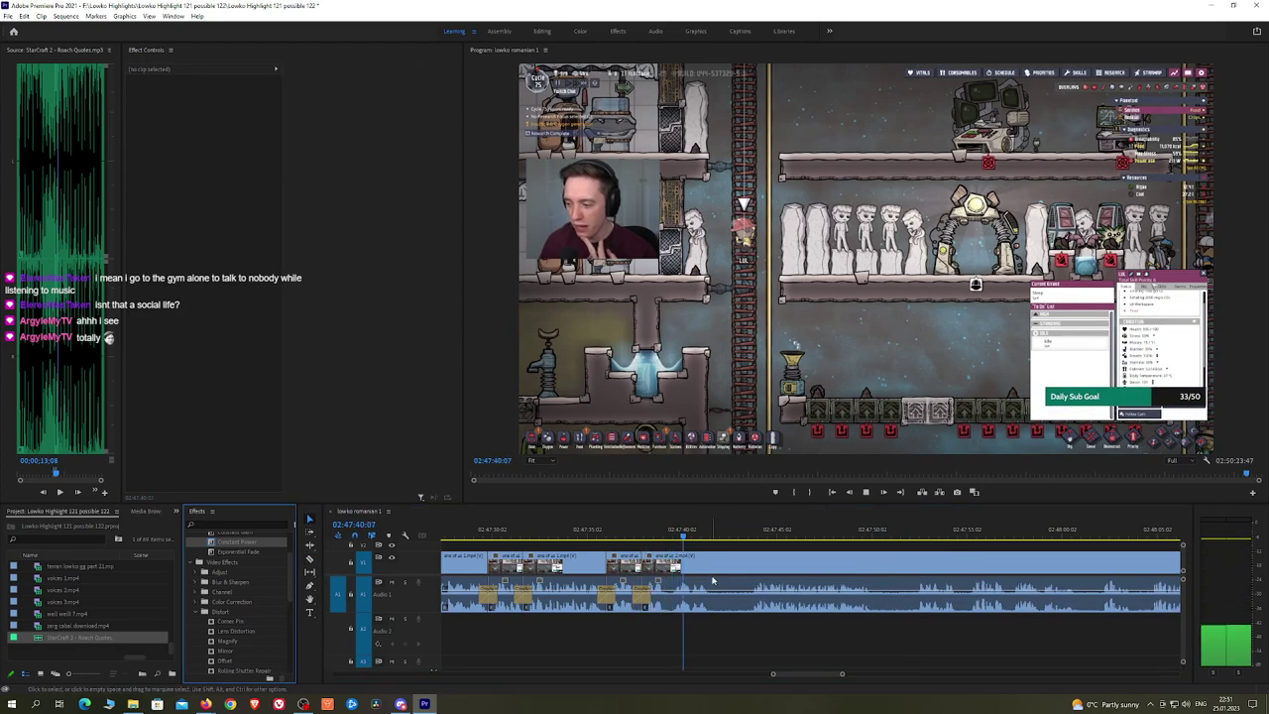
Step: Razor out another dead stretch, close the gap and crossfade the audio join
key("c")
left_click(715, 571)
left_click(750, 570)
key("v")
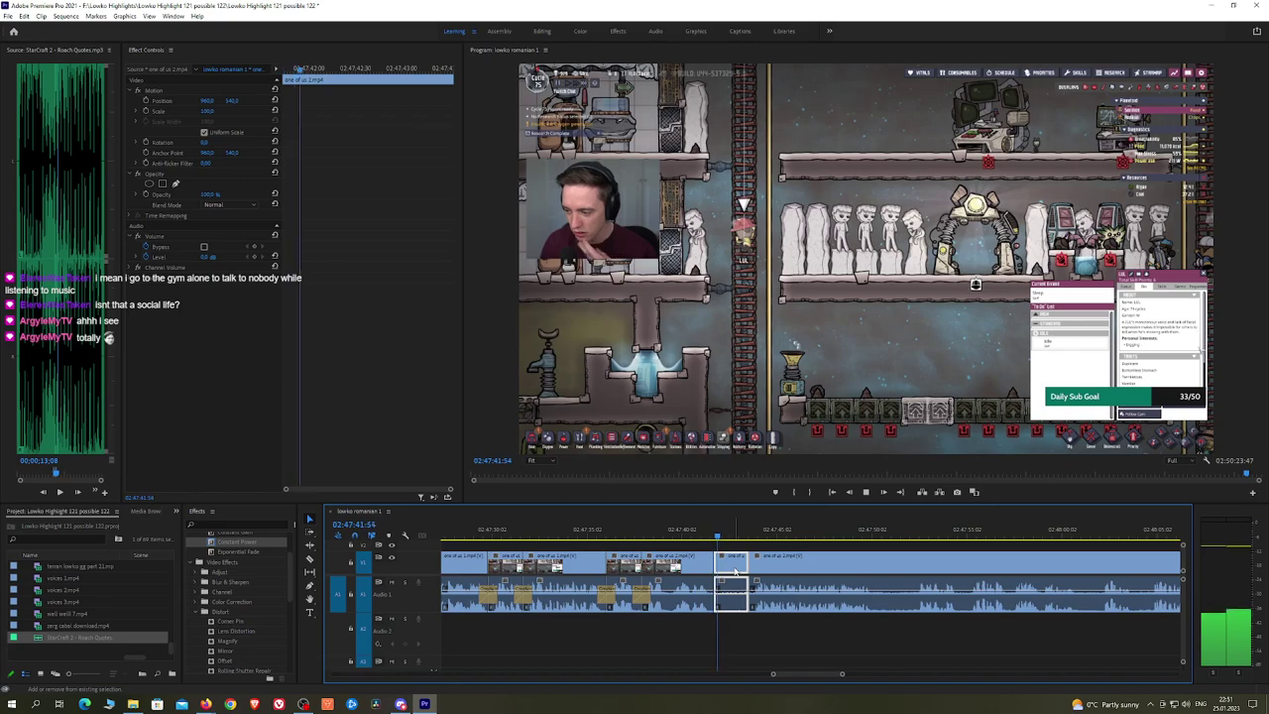
left_click(267, 575)
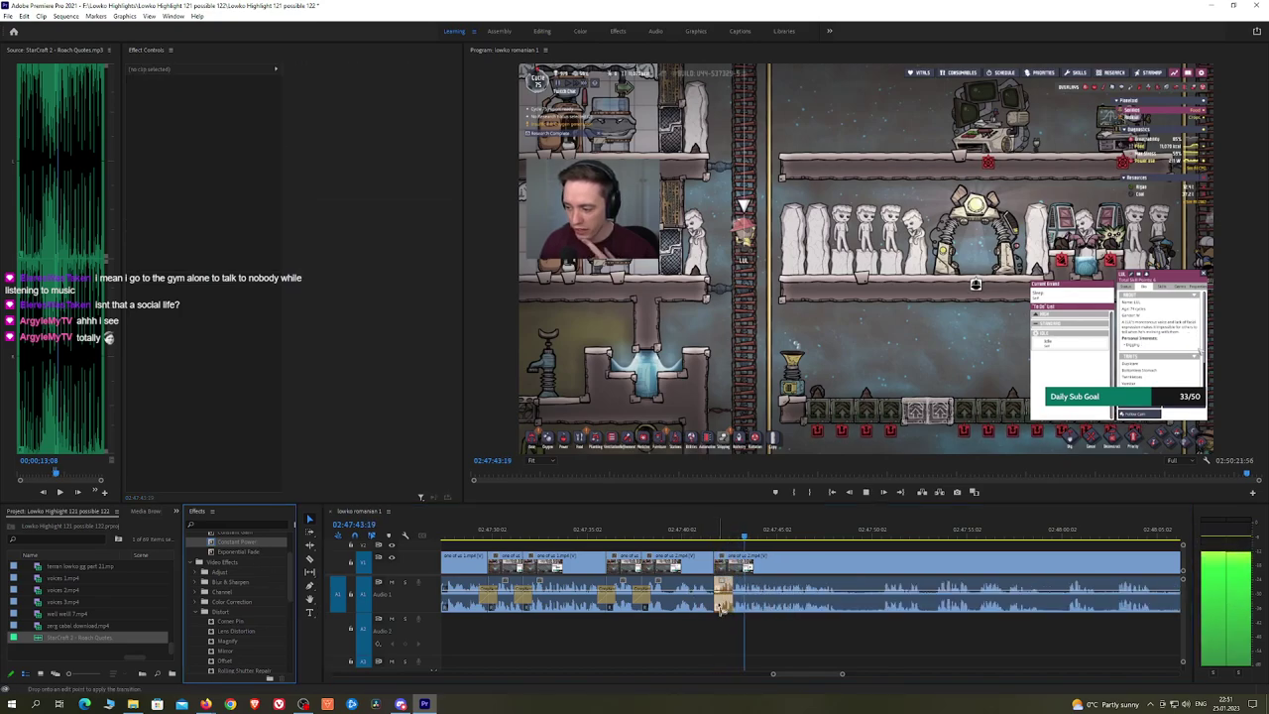
scroll(790, 568, "down", 2)
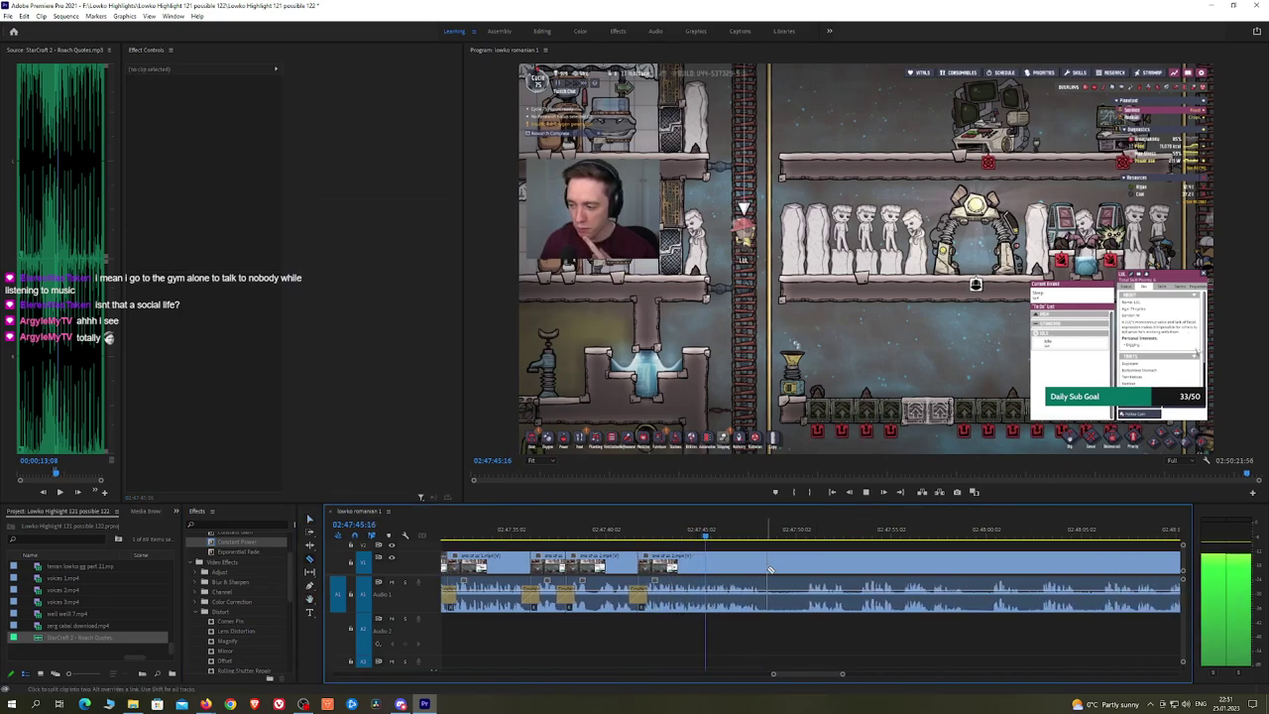
left_click(791, 570)
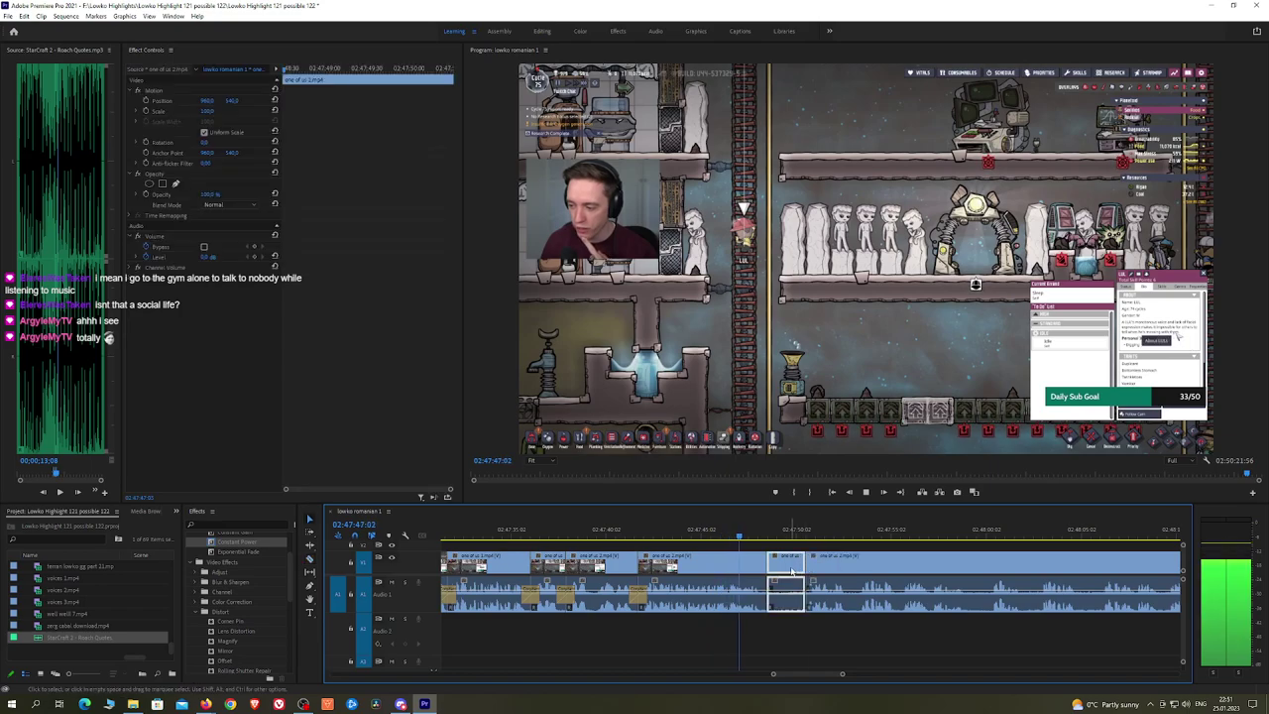
key("shift+Delete")
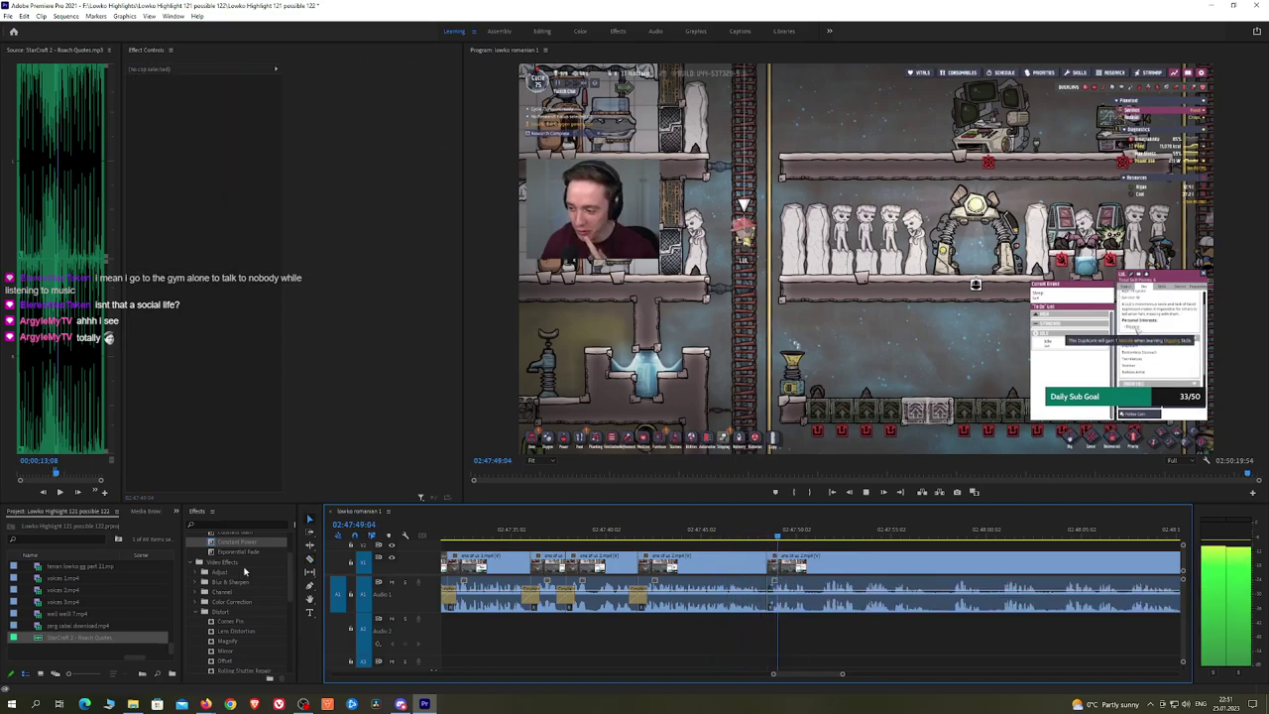
left_click_drag(244, 551, 769, 596)
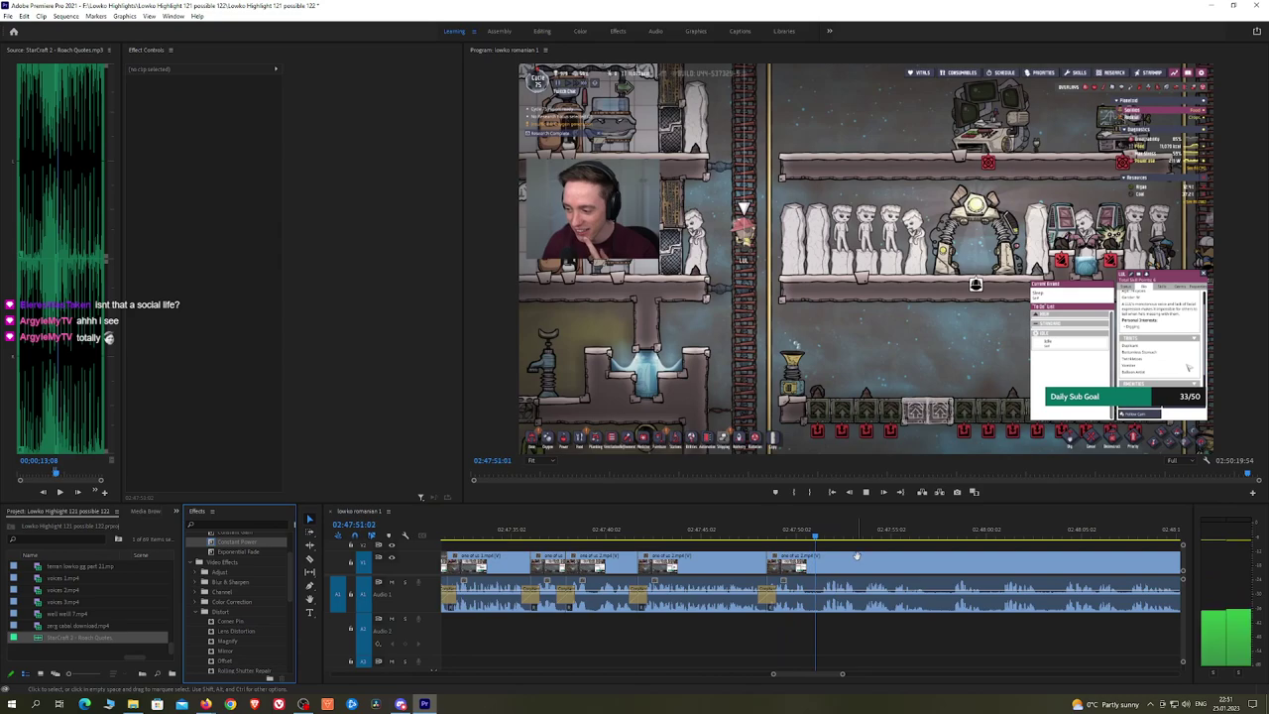
Step: Review the later footage in the maximised preview to find the next cut point
key("h")
left_click_drag(918, 556, 651, 561)
key("grave")
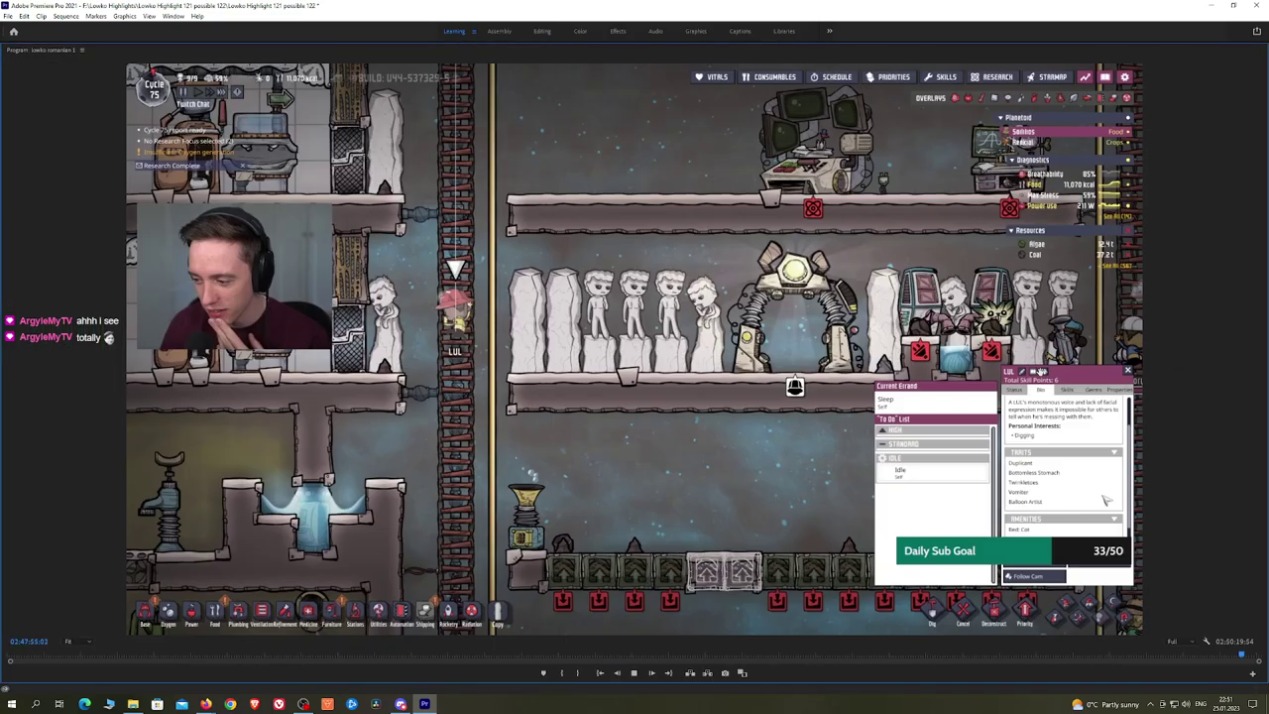
key("grave")
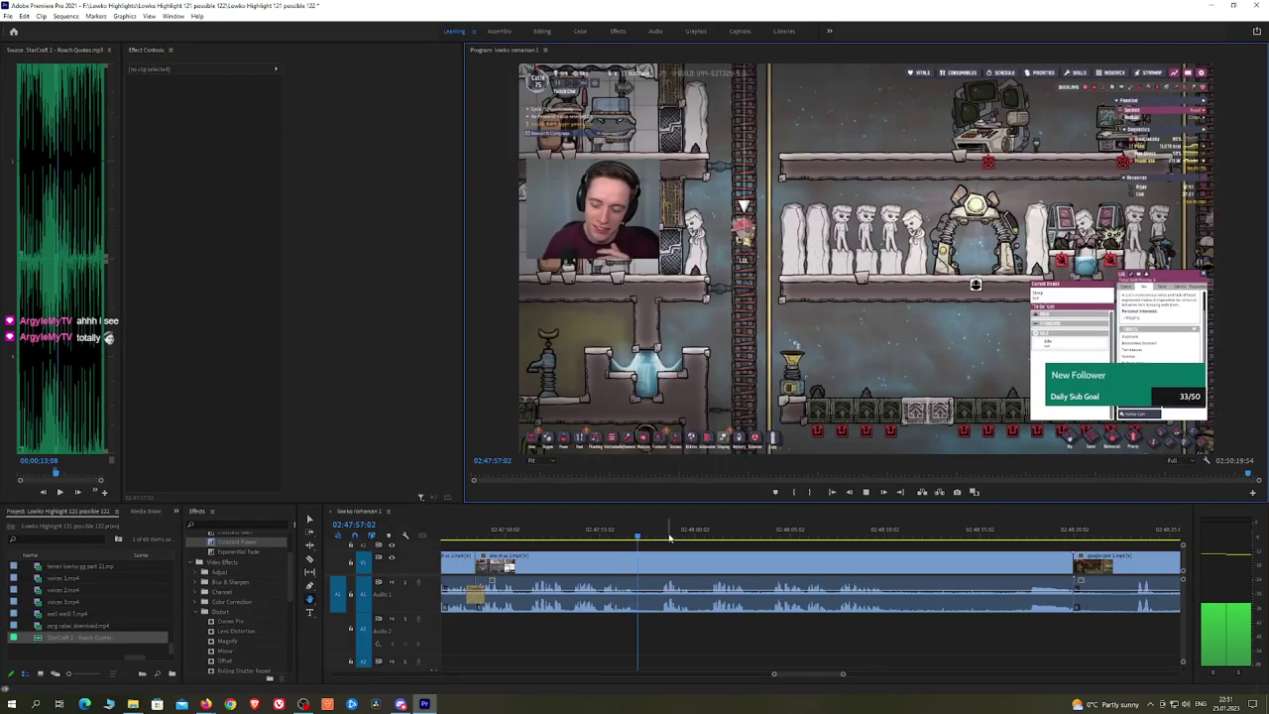
left_click(648, 533)
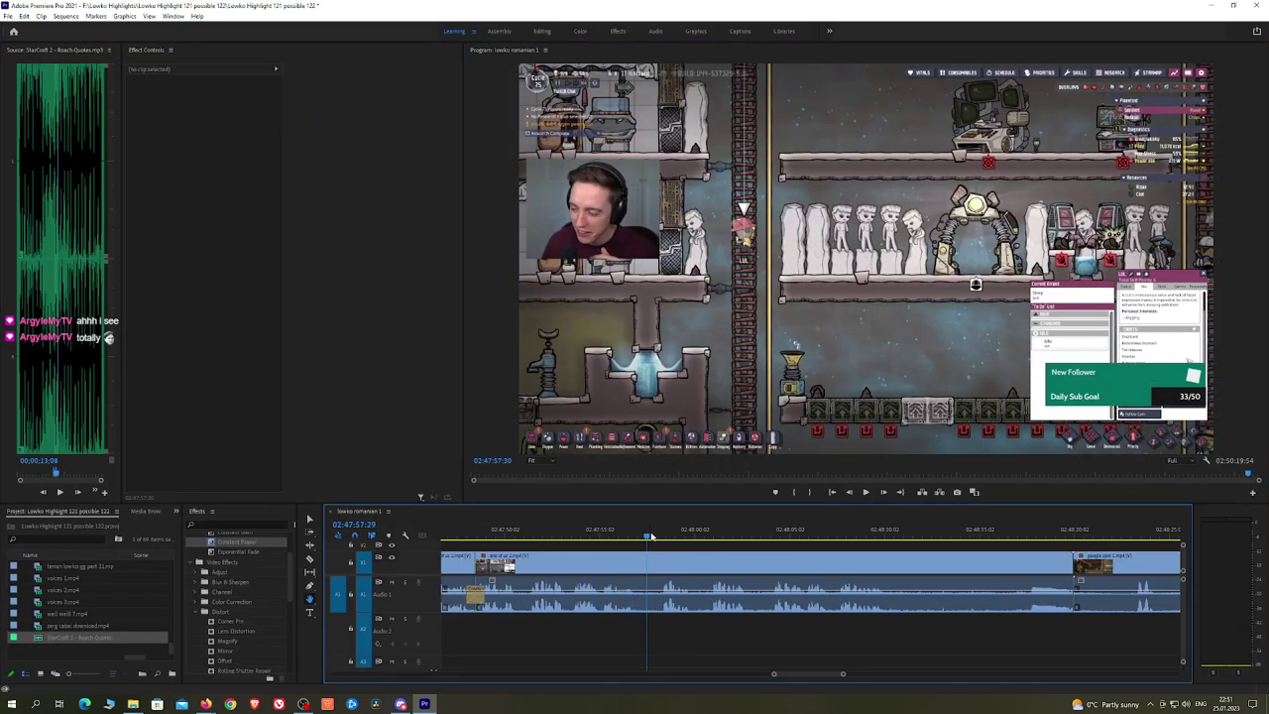
left_click(709, 535)
left_click_drag(824, 556, 794, 555)
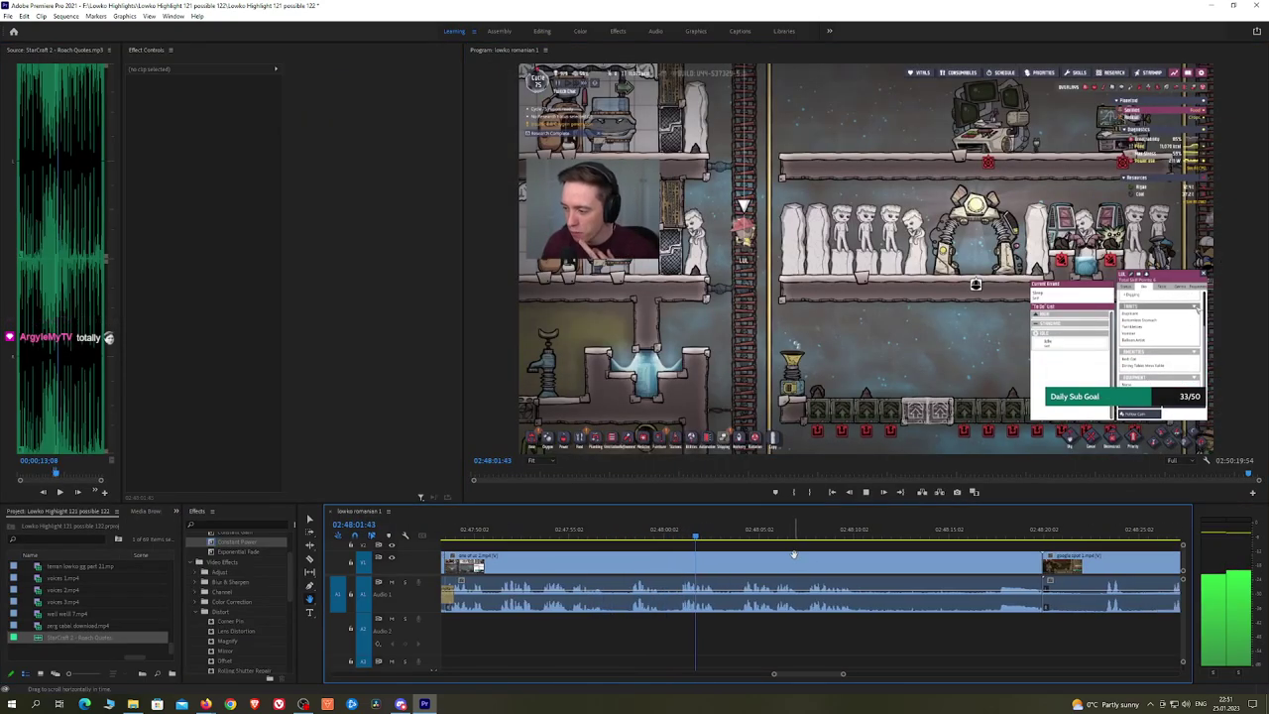
Step: Cut and ripple delete a short piece, then crossfade the new join with Constant Power
key("c")
left_click(718, 563)
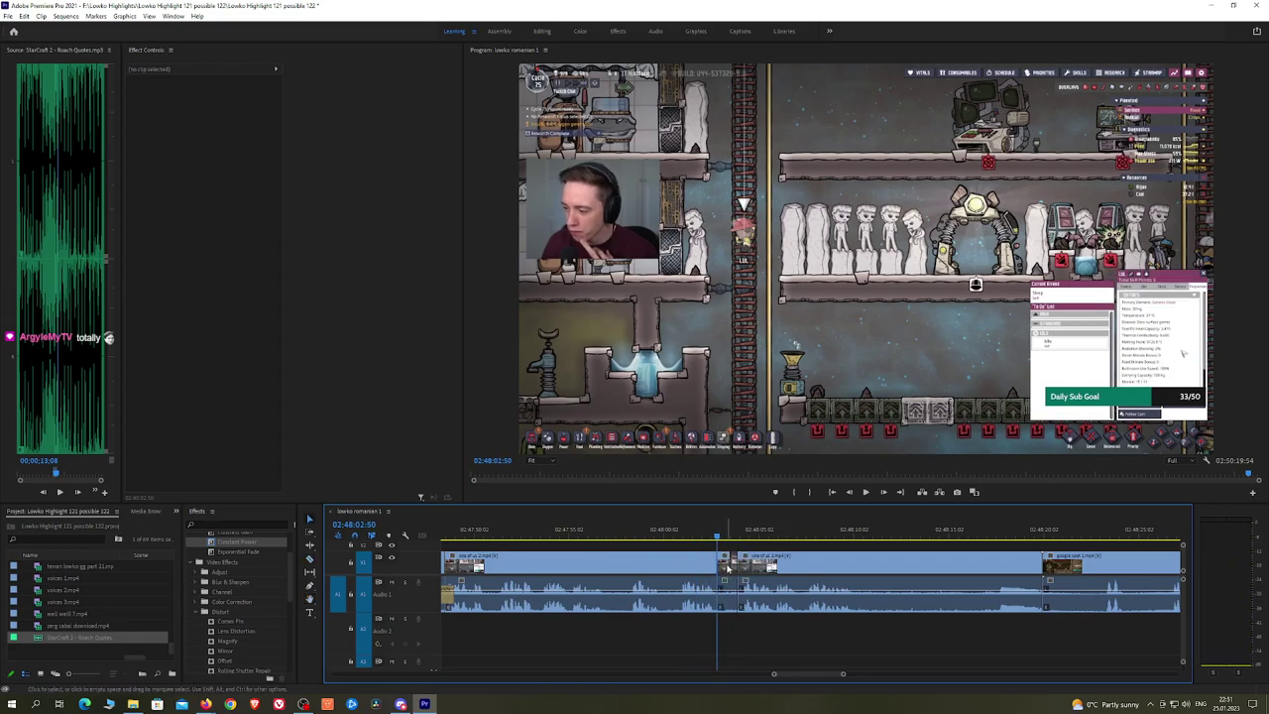
left_click(728, 569)
key("shift+Delete")
key("space")
left_click_drag(238, 542, 718, 595)
Step: Cut the clip at 02:48:09:27 and ripple delete the piece after it
key("h")
left_click_drag(883, 562, 654, 570)
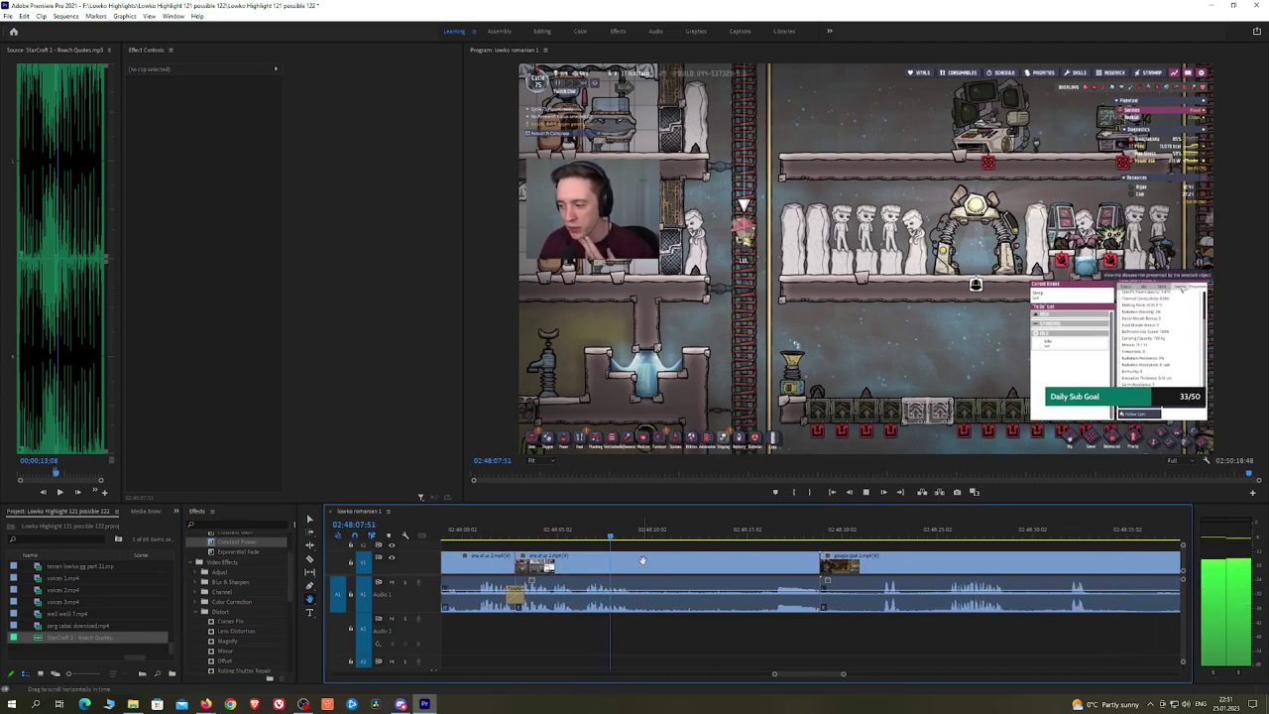
key("space")
key("c")
left_click(642, 563)
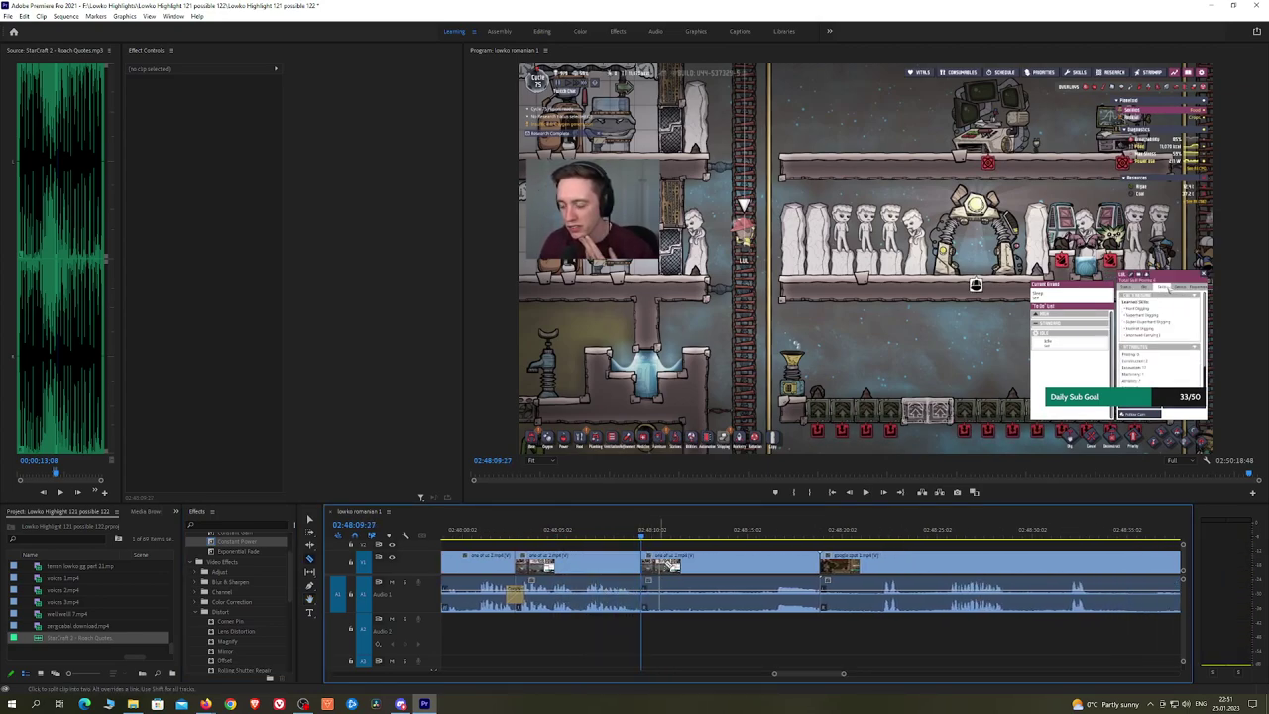
key("v")
left_click(710, 566)
key("shift+Delete")
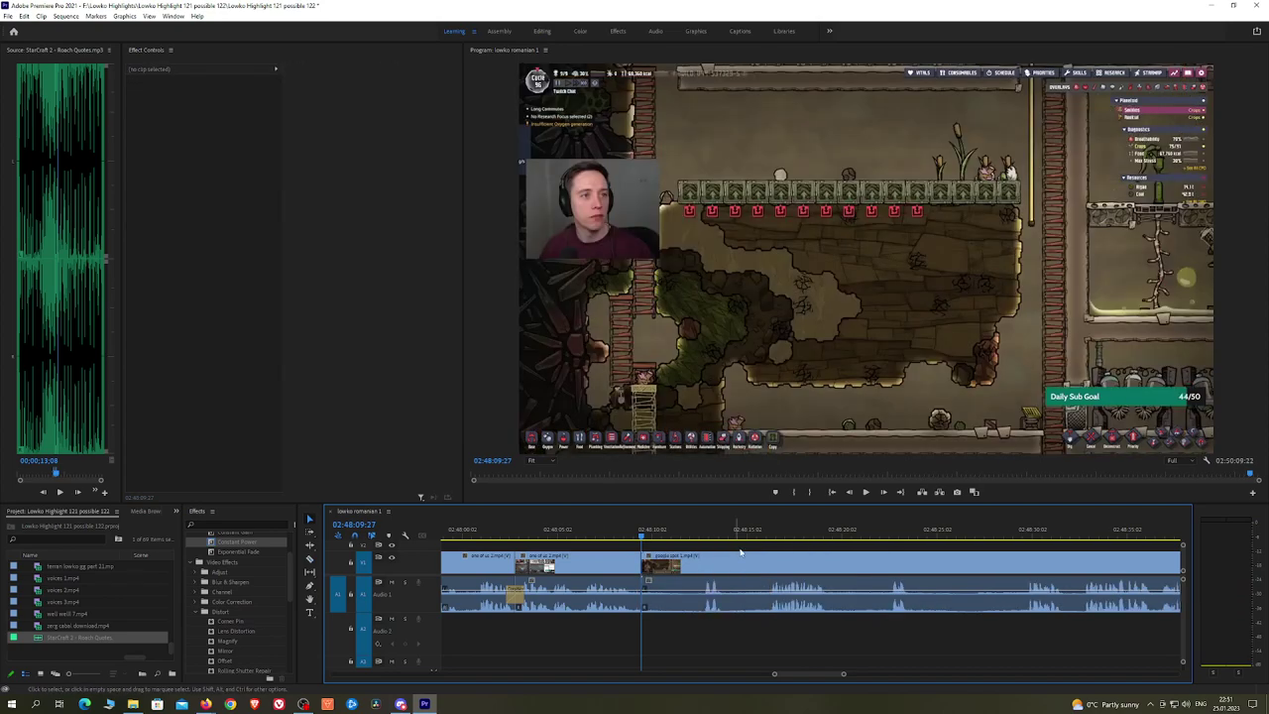
Step: Razor-cut the end of the first unwanted stretch and ripple-delete it
key("space")
left_click(695, 531)
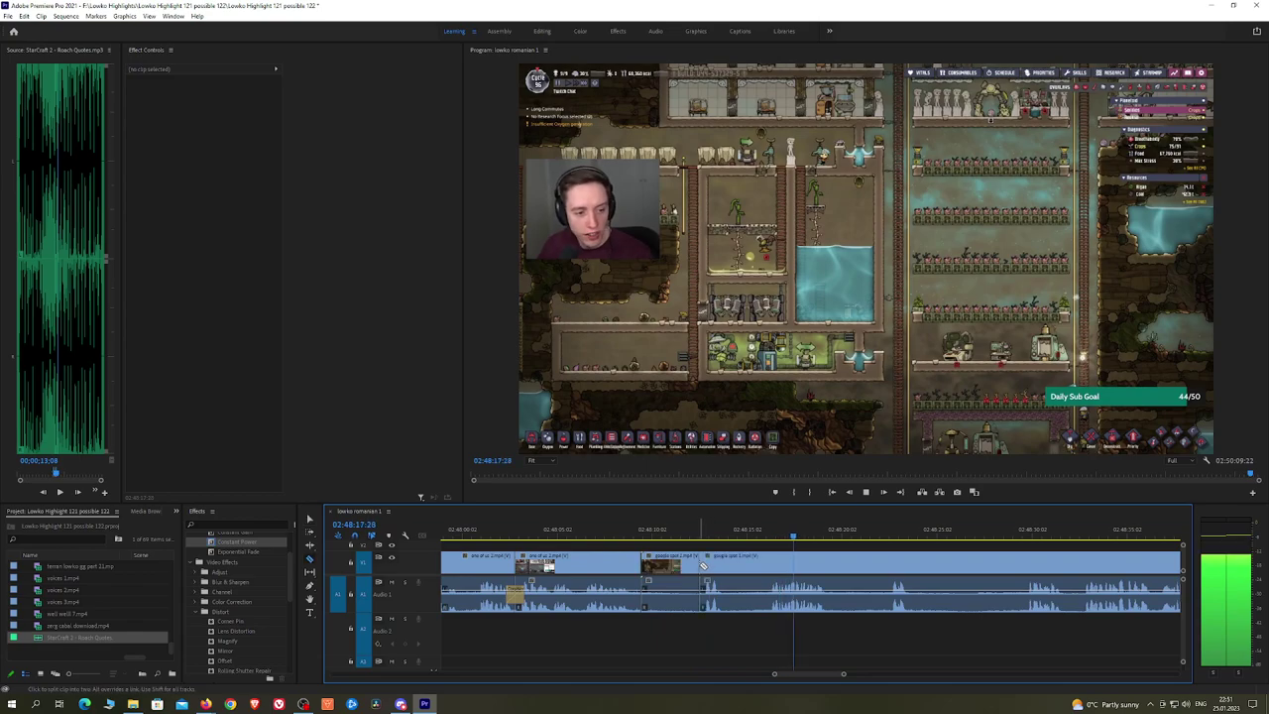
left_click(768, 566)
key("v")
left_click(687, 565)
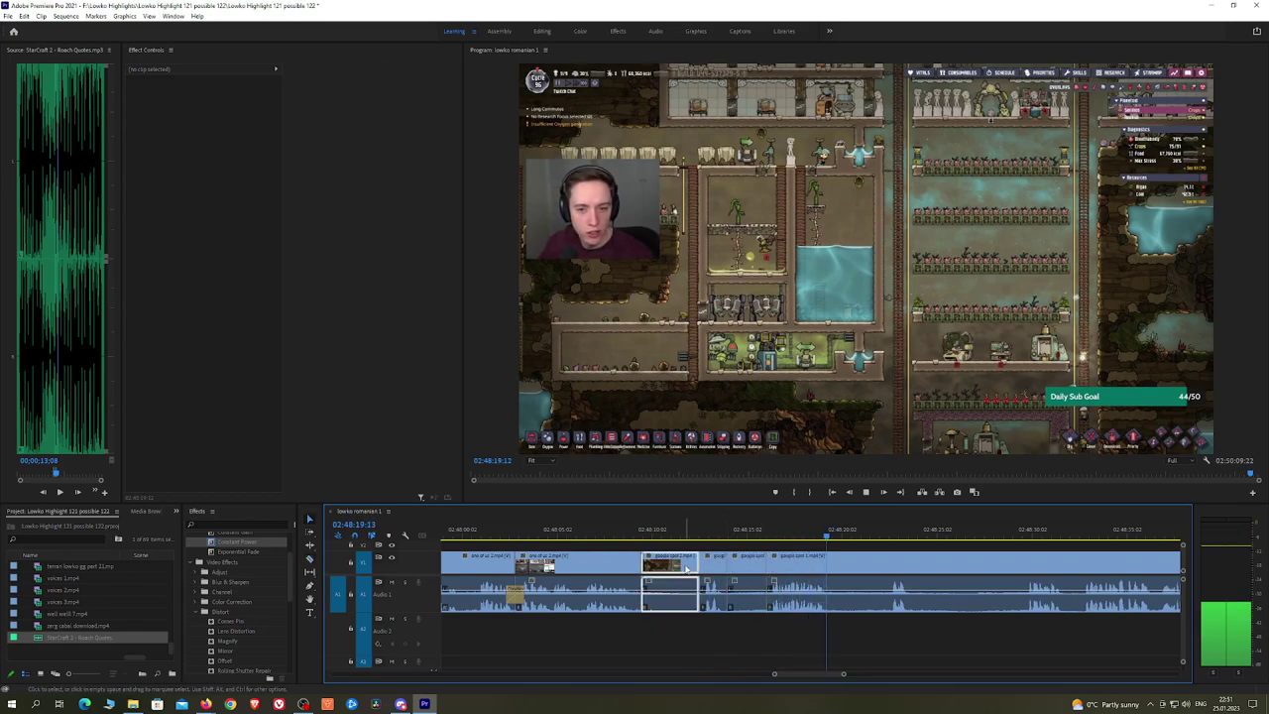
key("shift+Delete")
Step: Ripple-delete another unwanted piece and place a Constant Power crossfade on the audio cut
left_click_drag(272, 558, 623, 606)
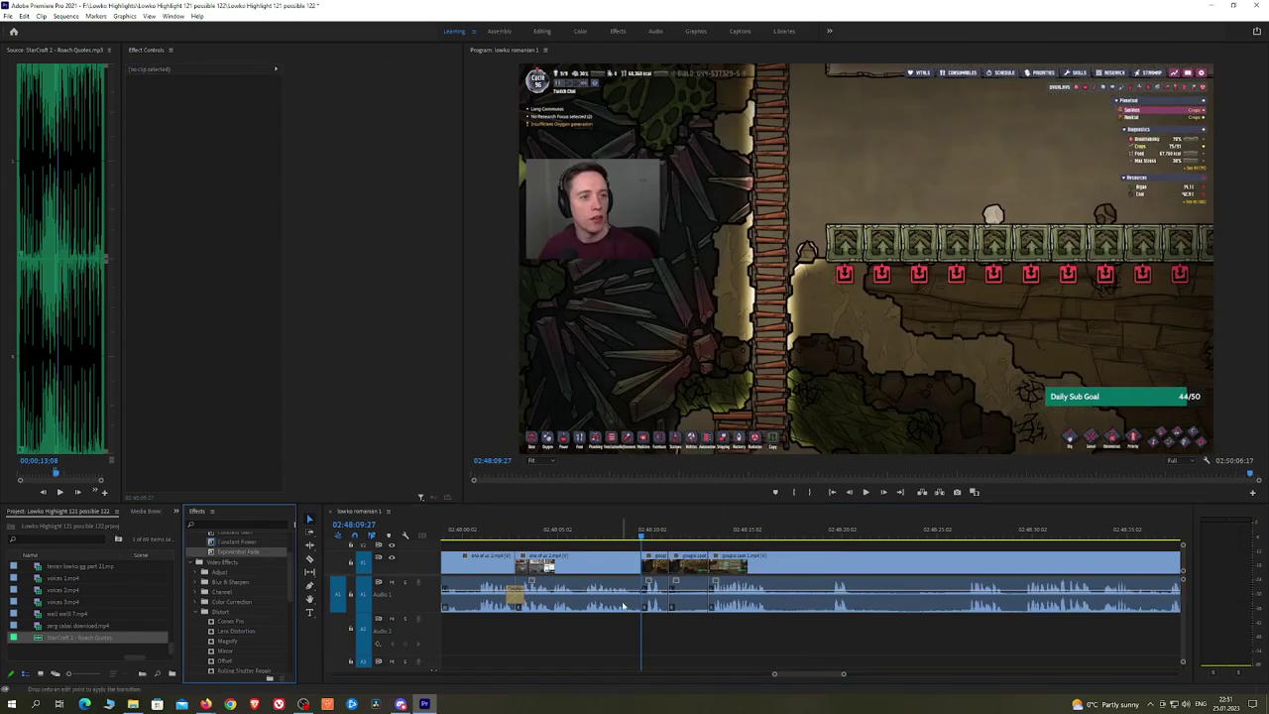
left_click(687, 567)
key("shift+Delete")
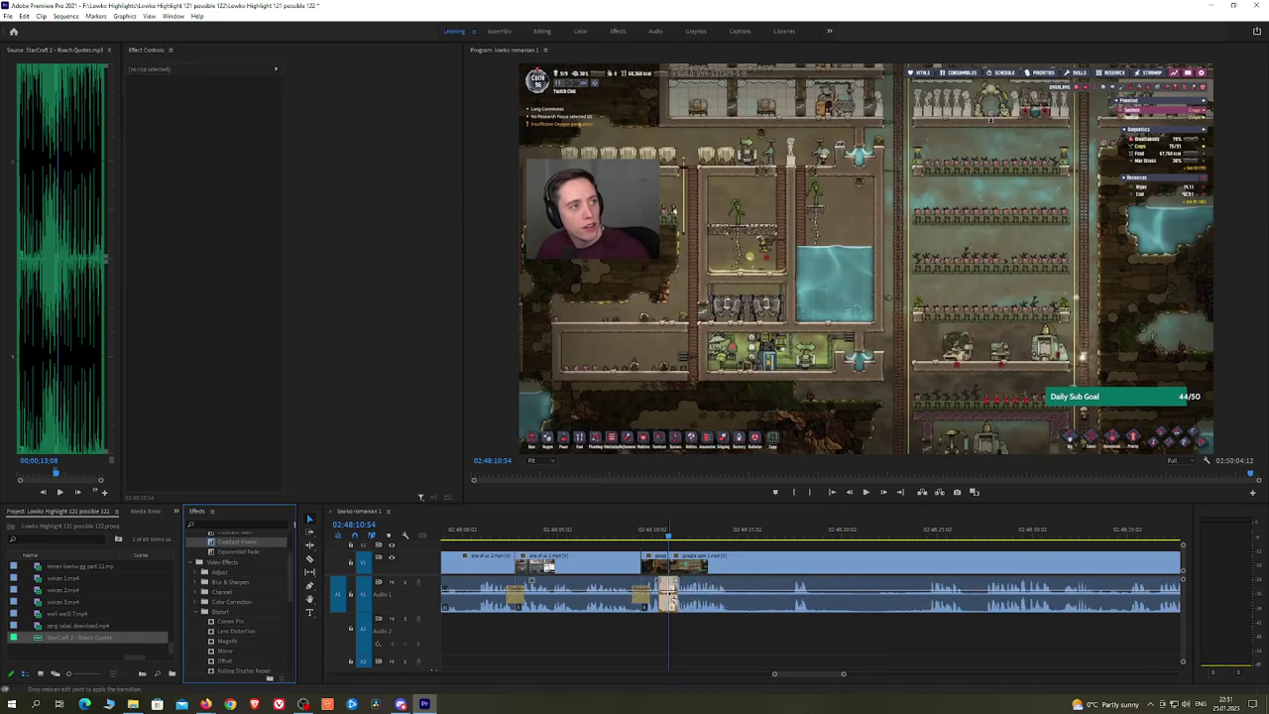
left_click_drag(671, 600, 670, 599)
key("space")
Step: Cut out the next unwanted stretch between two razor cuts, closing the gap
key("c")
scroll(734, 563, "down", 2)
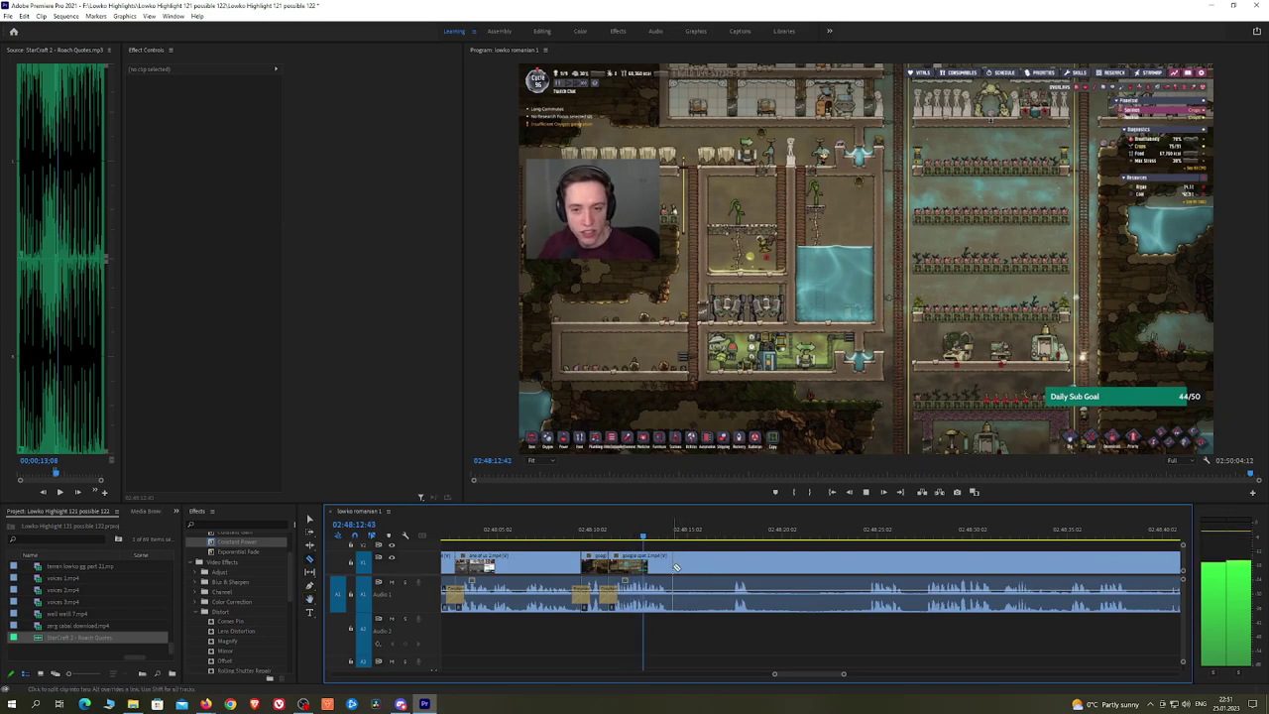
left_click(675, 567)
left_click(733, 535)
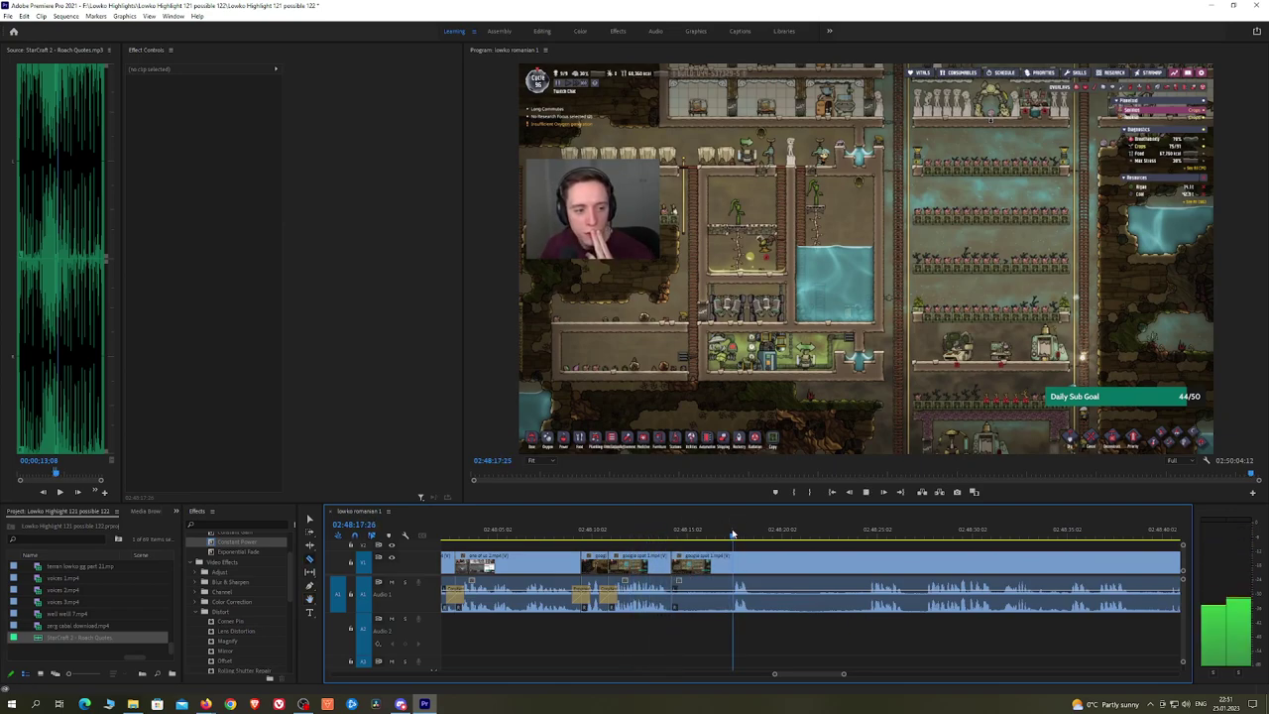
left_click(861, 534)
key("space")
left_click(868, 567)
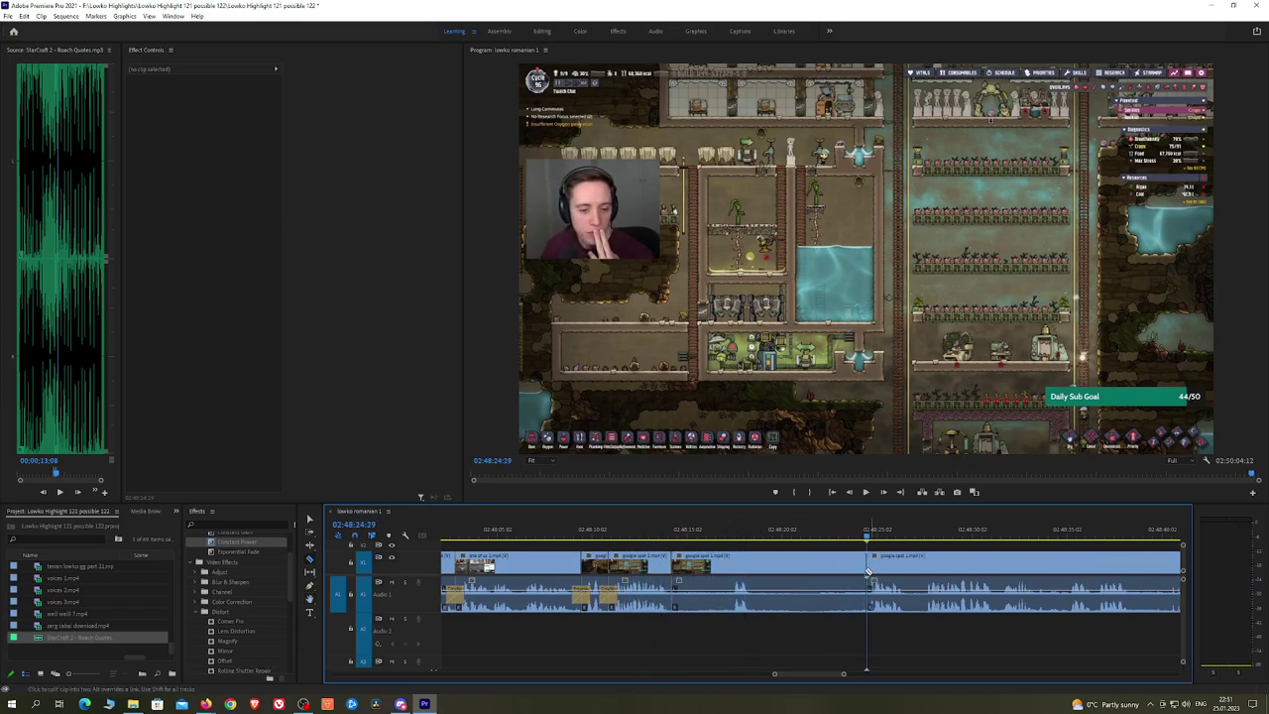
key("v")
left_click(836, 568)
key("shift+Delete")
key("space")
Step: Add a Constant Power crossfade at that audio join and review the recent edits
left_click_drag(238, 542, 482, 543)
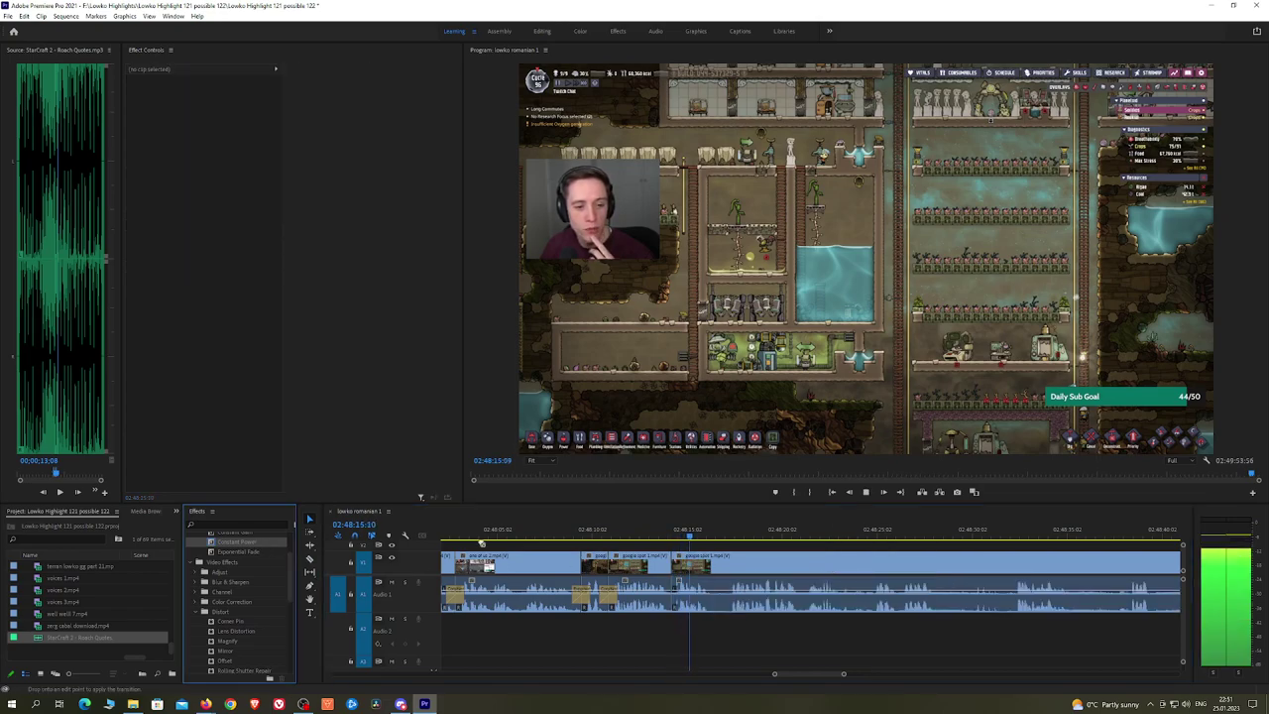
left_click_drag(848, 560, 685, 546)
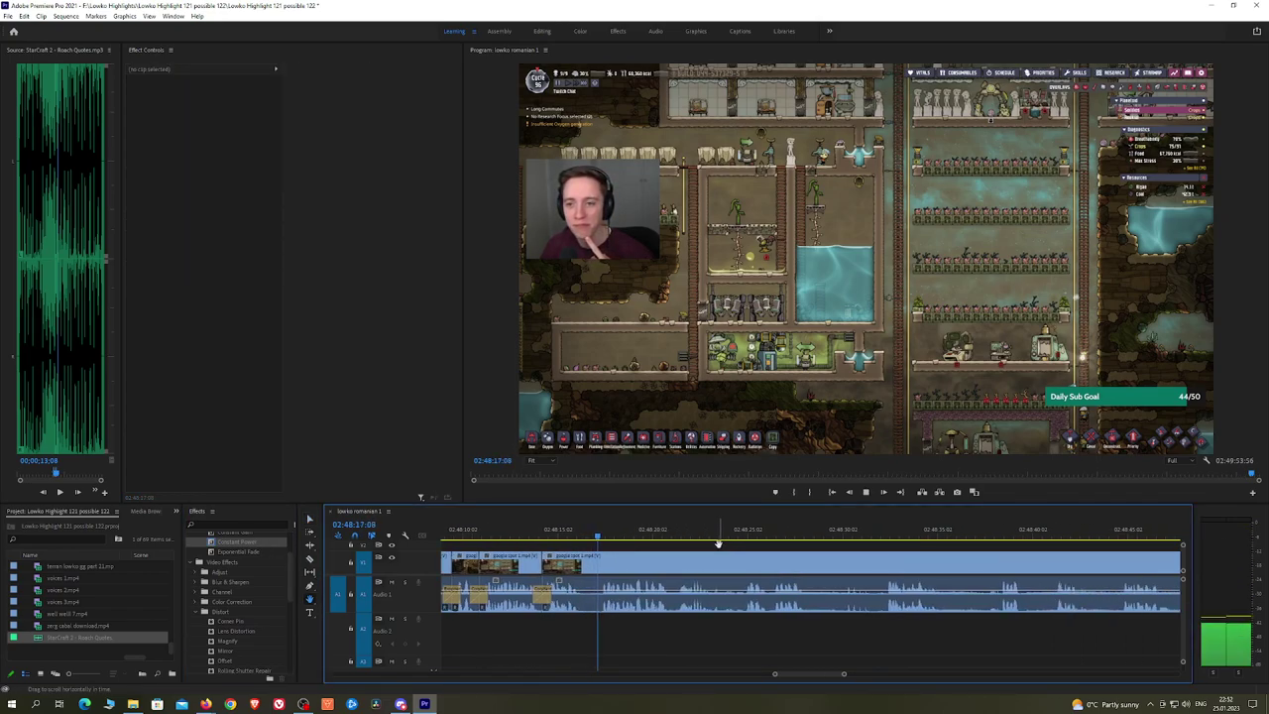
key("alt+Tab")
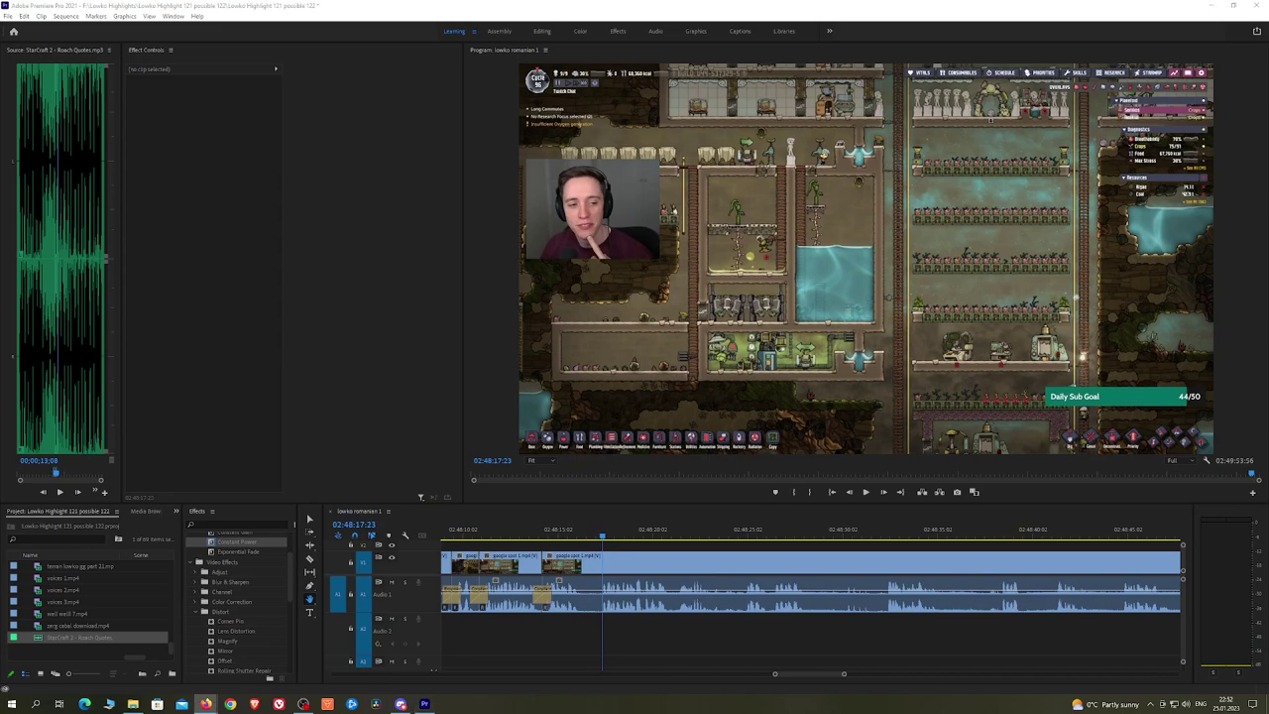
left_click_drag(489, 543, 574, 534)
key("space")
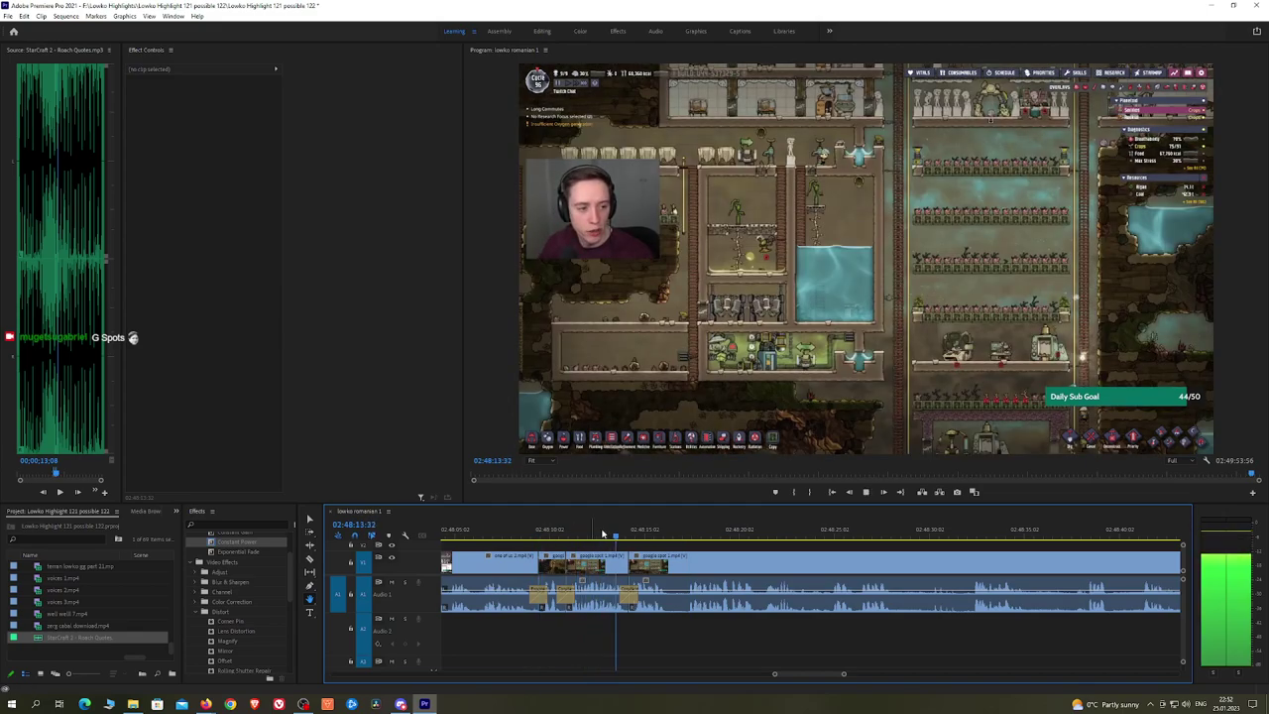
scroll(708, 565, "down", 2)
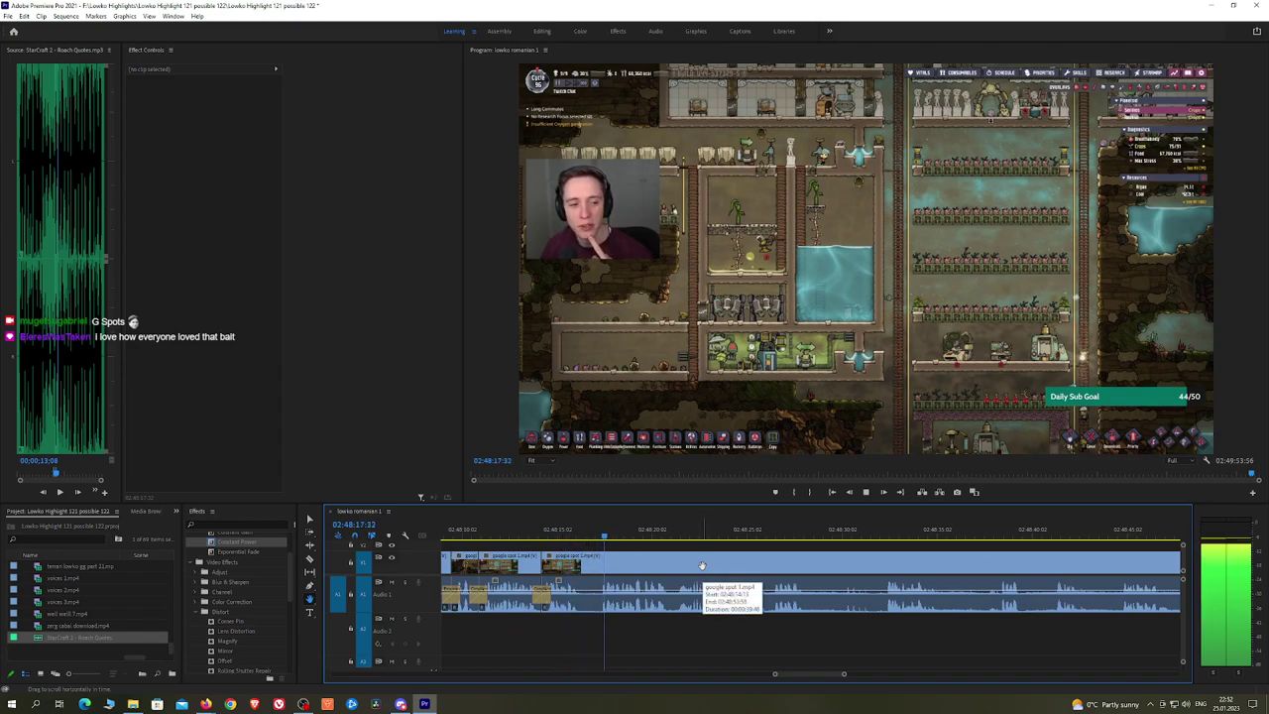
left_click_drag(786, 563, 684, 557)
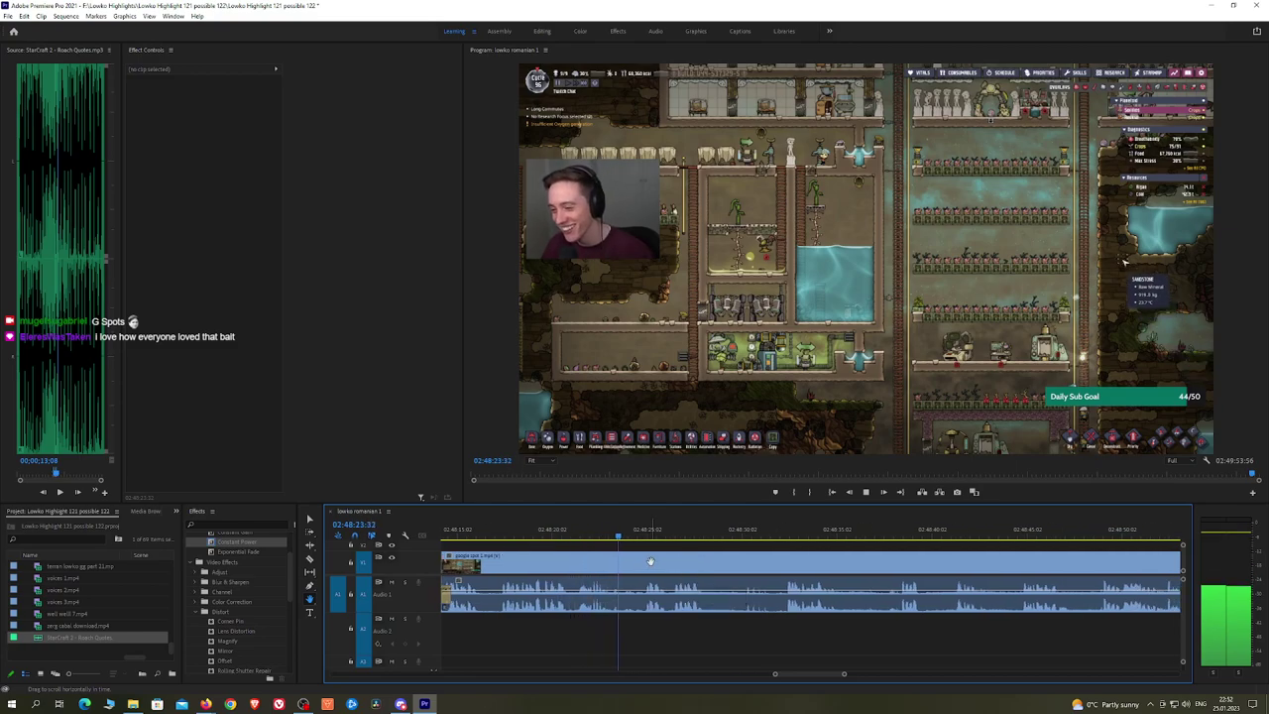
left_click_drag(728, 559, 705, 557)
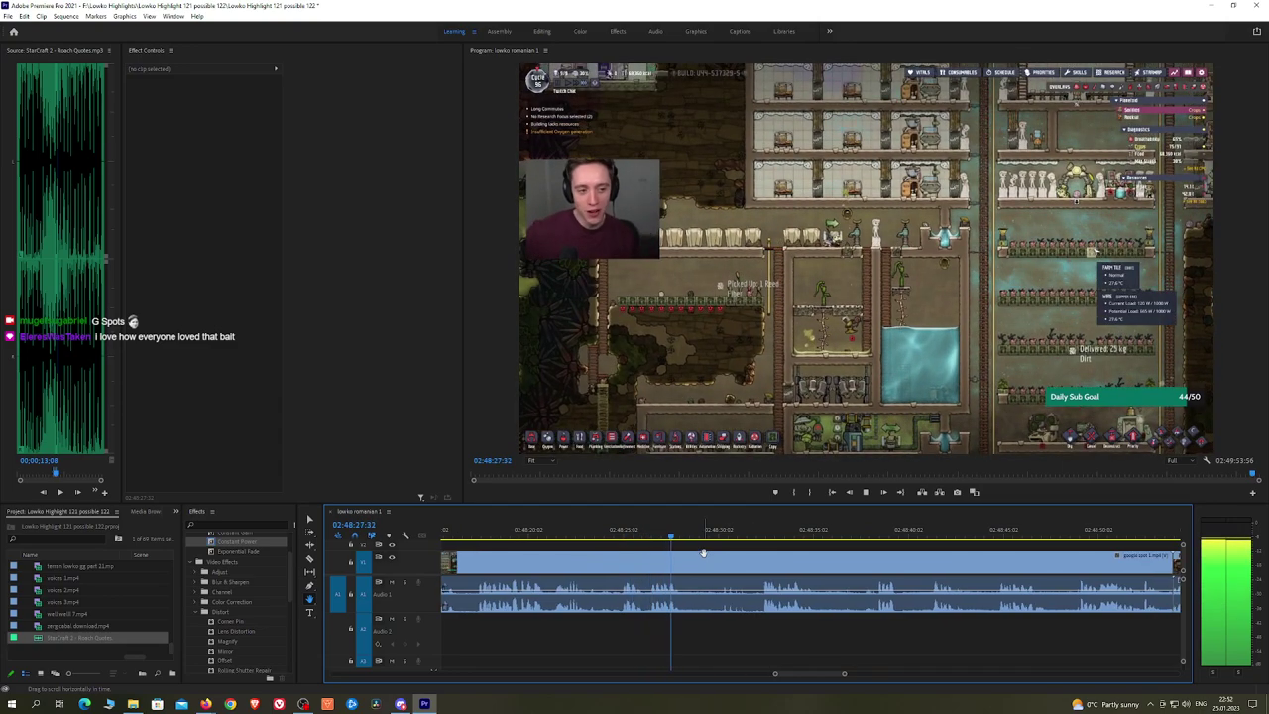
Step: Remove a dull stretch between two razor cuts with Ripple Delete
key("c")
left_click(683, 561)
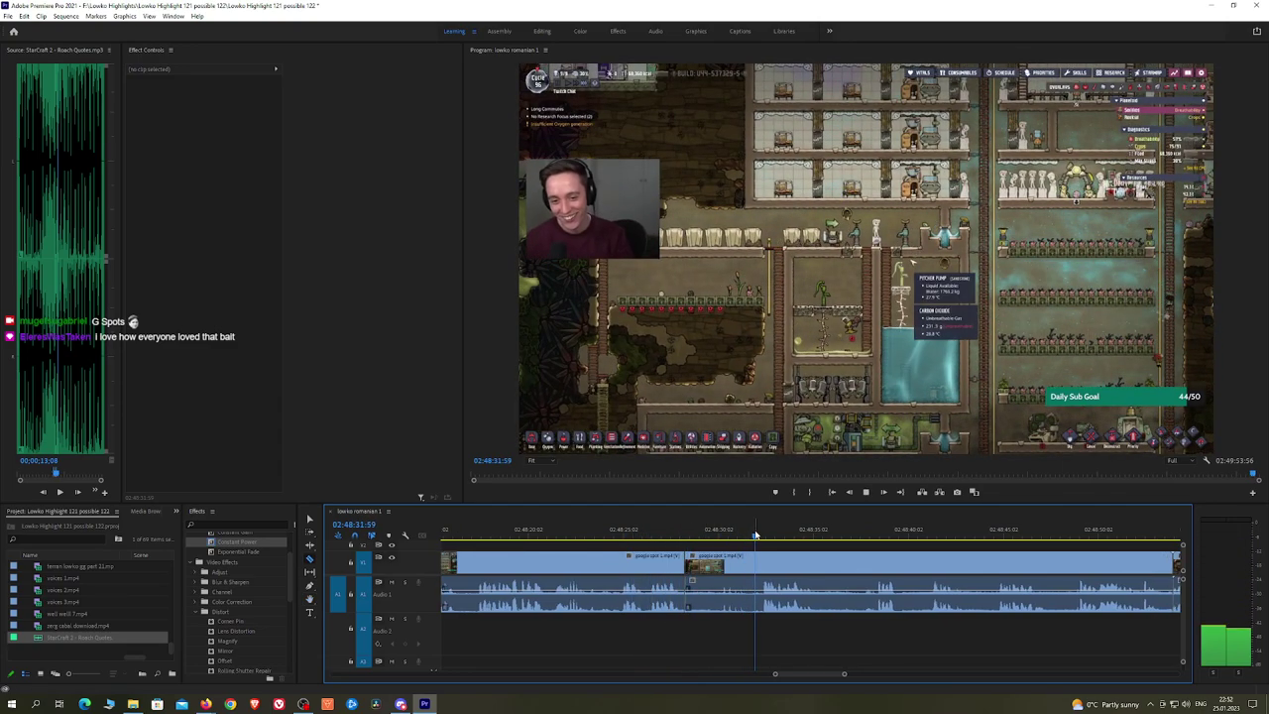
left_click(757, 561)
key("v")
left_click(741, 562)
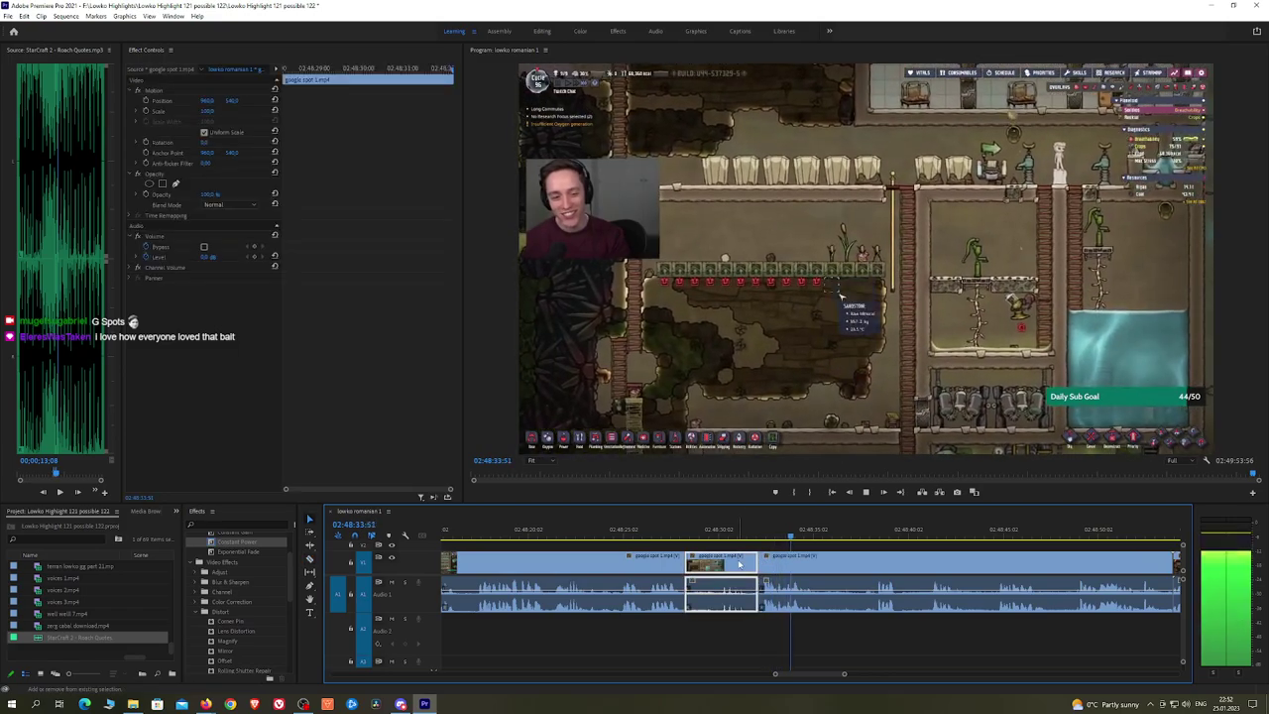
key("shift+Delete")
key("space")
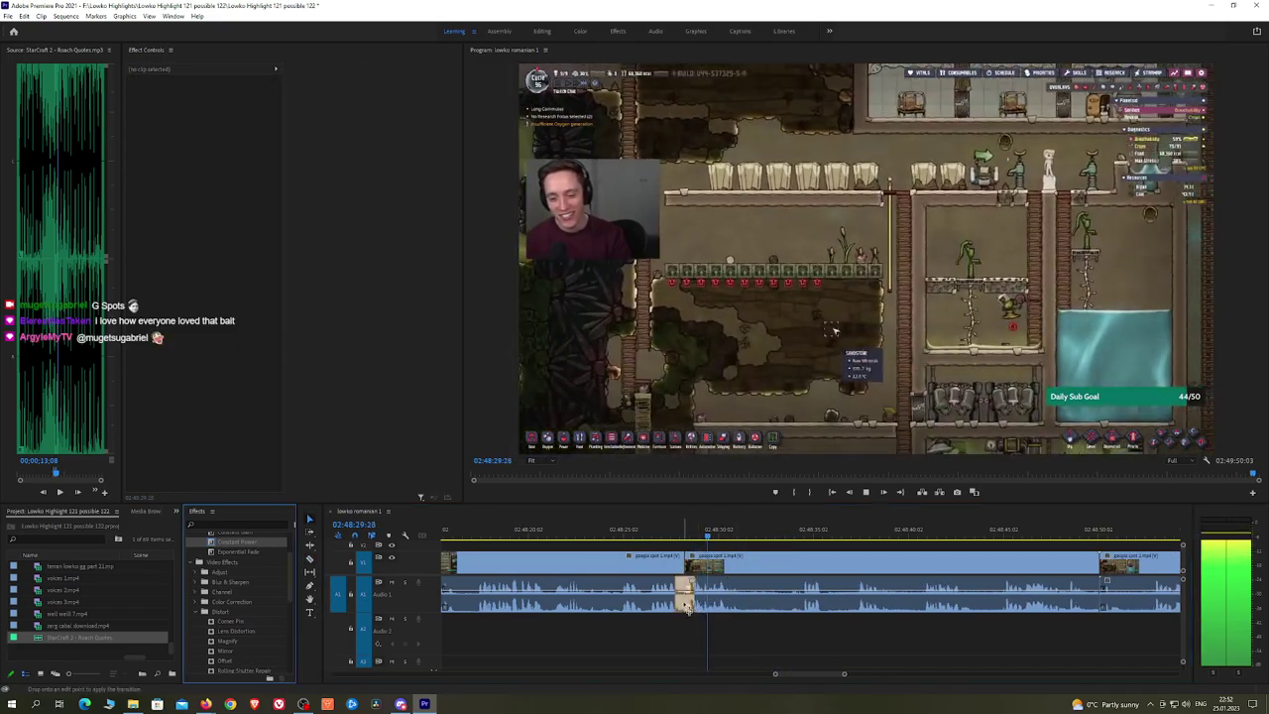
key("space")
Step: Split at the next unwanted part and ripple-delete it
key("c")
left_click(745, 563)
left_click(798, 534)
key("space")
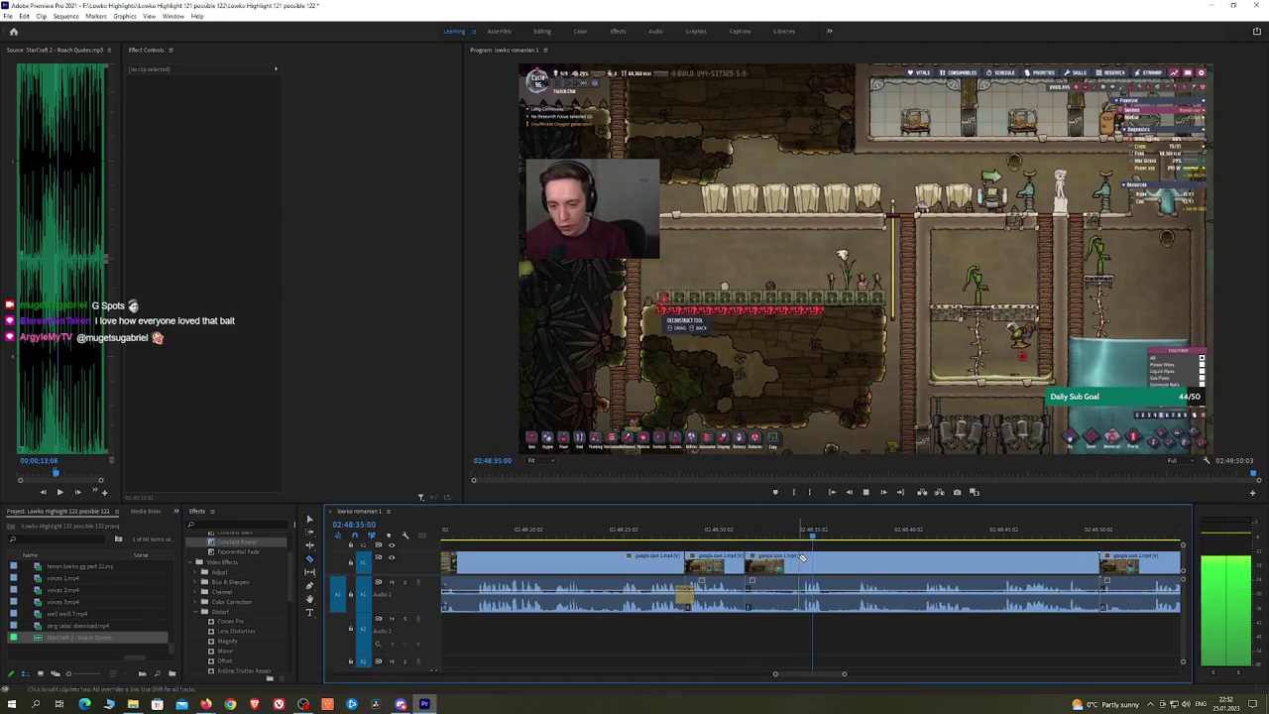
left_click(776, 563)
key("shift+Delete")
key("space")
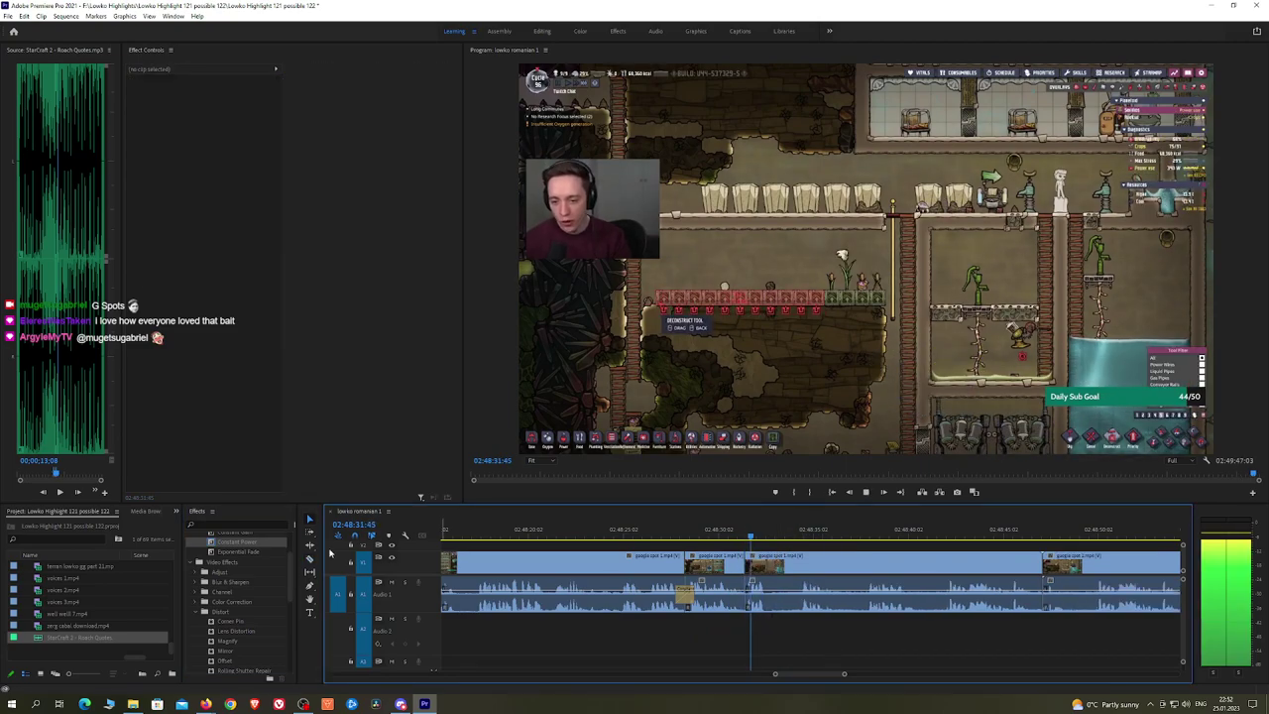
Step: Cut out a short piece during playback and close the gap
key("c")
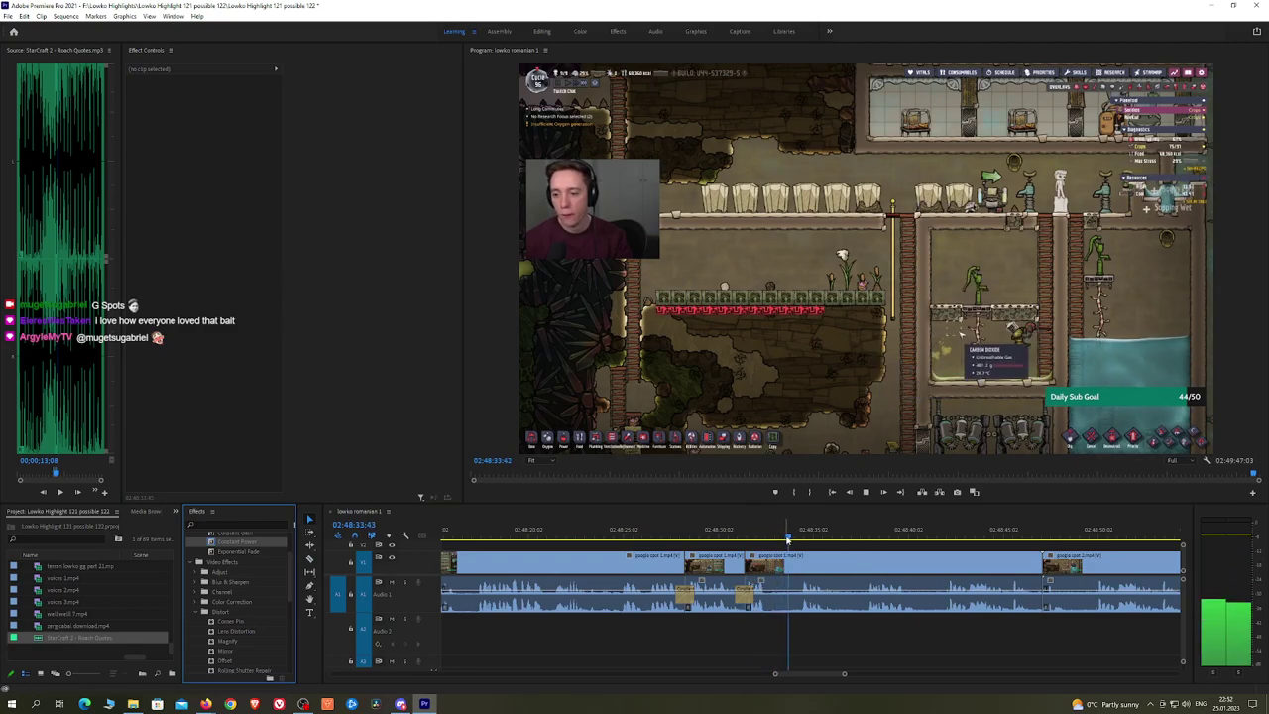
left_click(772, 563)
left_click(799, 564)
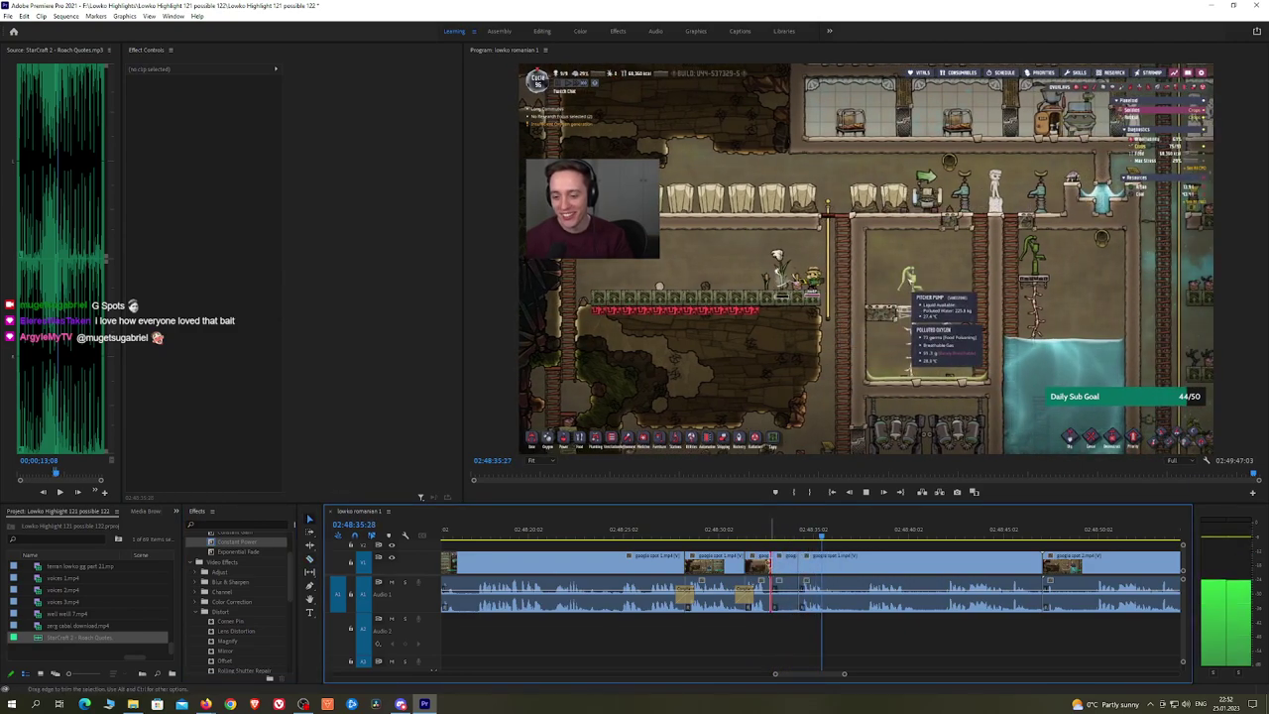
key("v")
left_click(785, 566)
key("shift+Delete")
key("space")
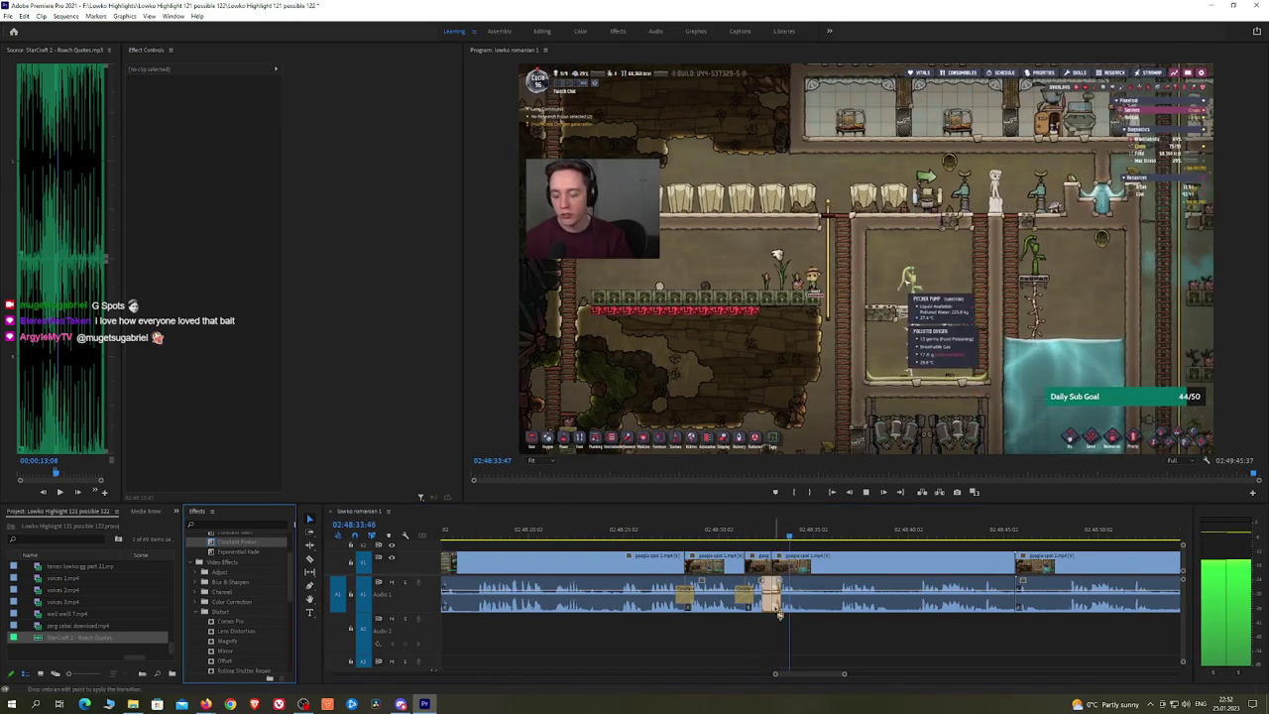
Step: Remove a later dull part and add a Constant Power crossfade on its audio cut
left_click(830, 538)
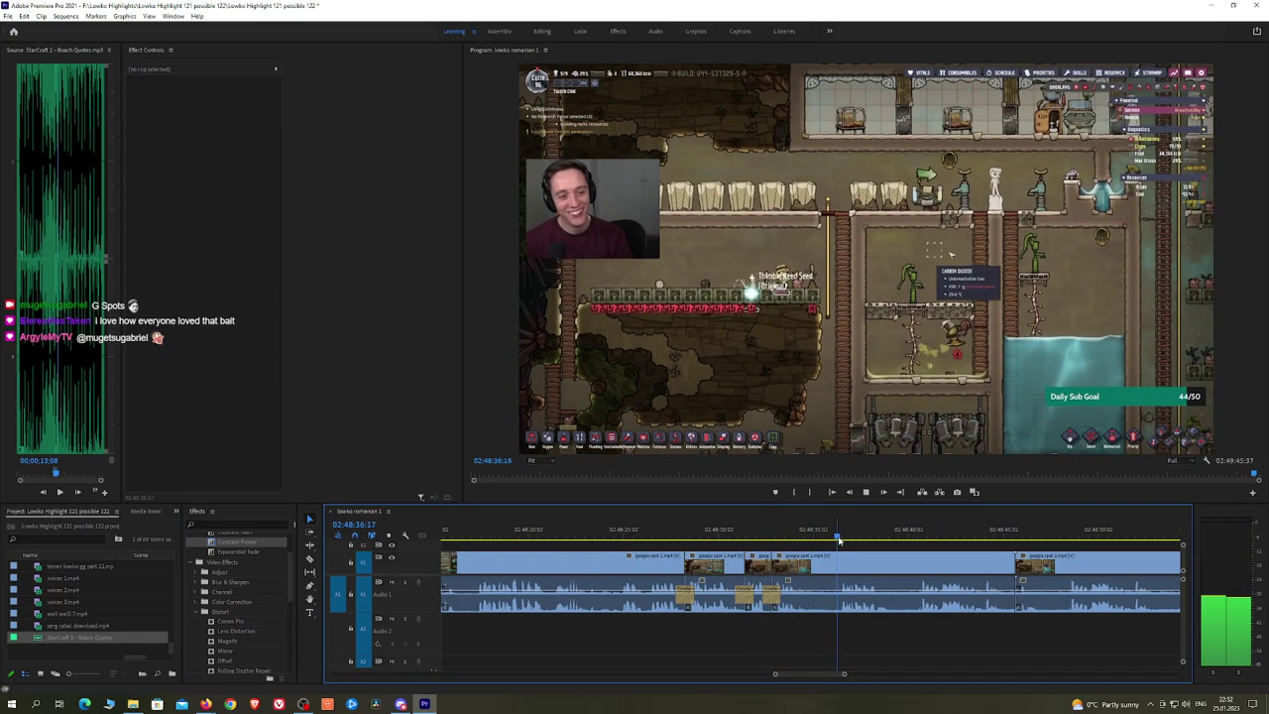
scroll(851, 551, "down", 1)
key("c")
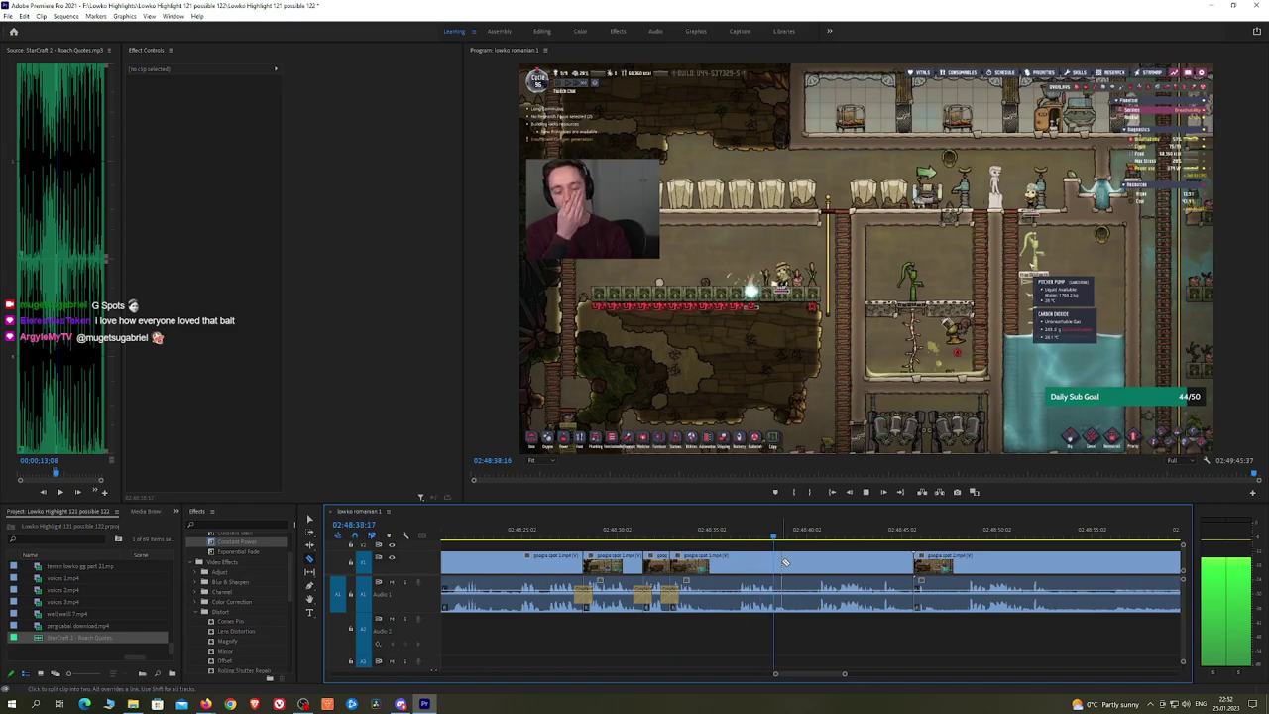
left_click(791, 562)
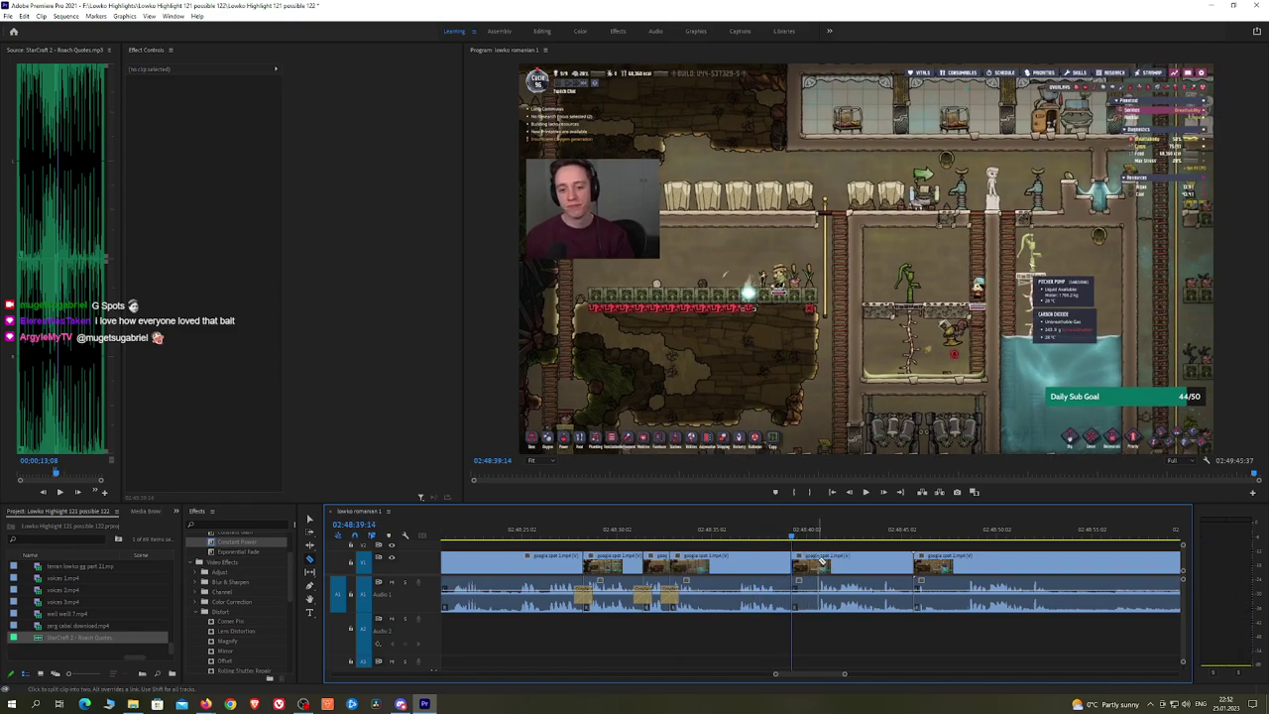
left_click(822, 562)
key("v")
left_click(808, 563)
key("shift+Delete")
key("space")
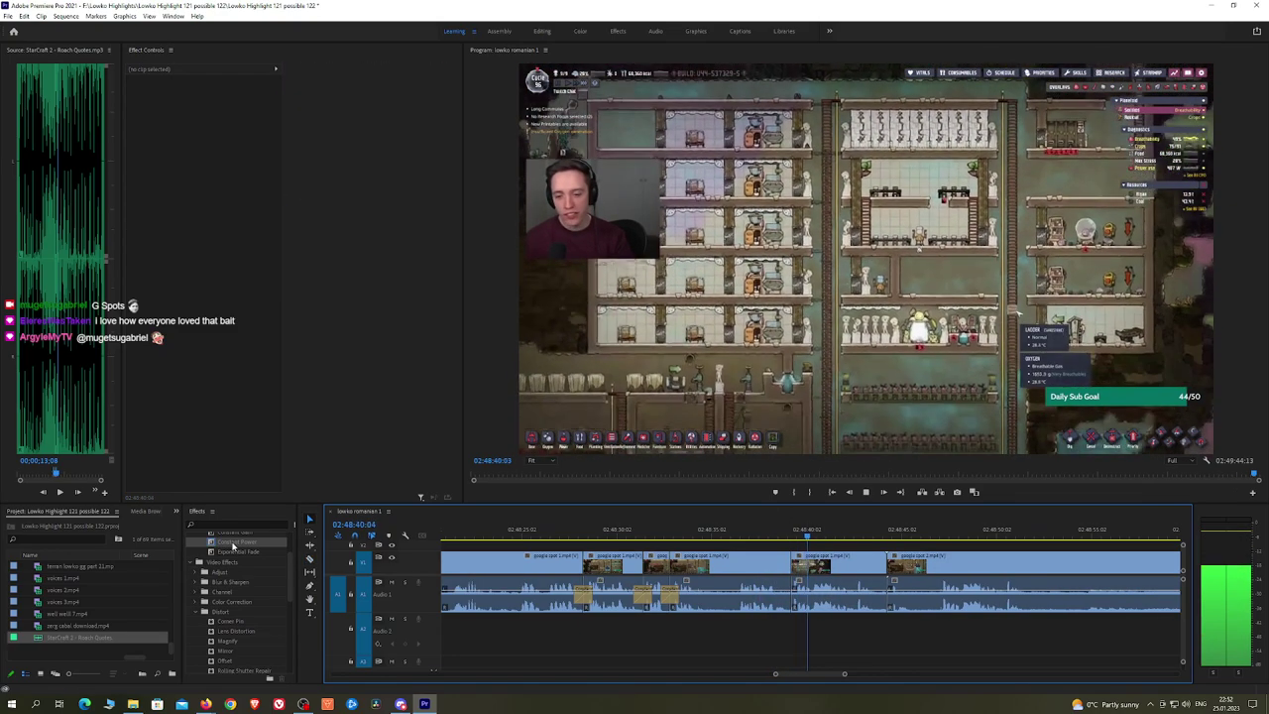
left_click_drag(798, 607, 792, 603)
Step: Ripple-delete the clip piece at the playhead
key("h")
left_click_drag(888, 557, 750, 556)
key("space")
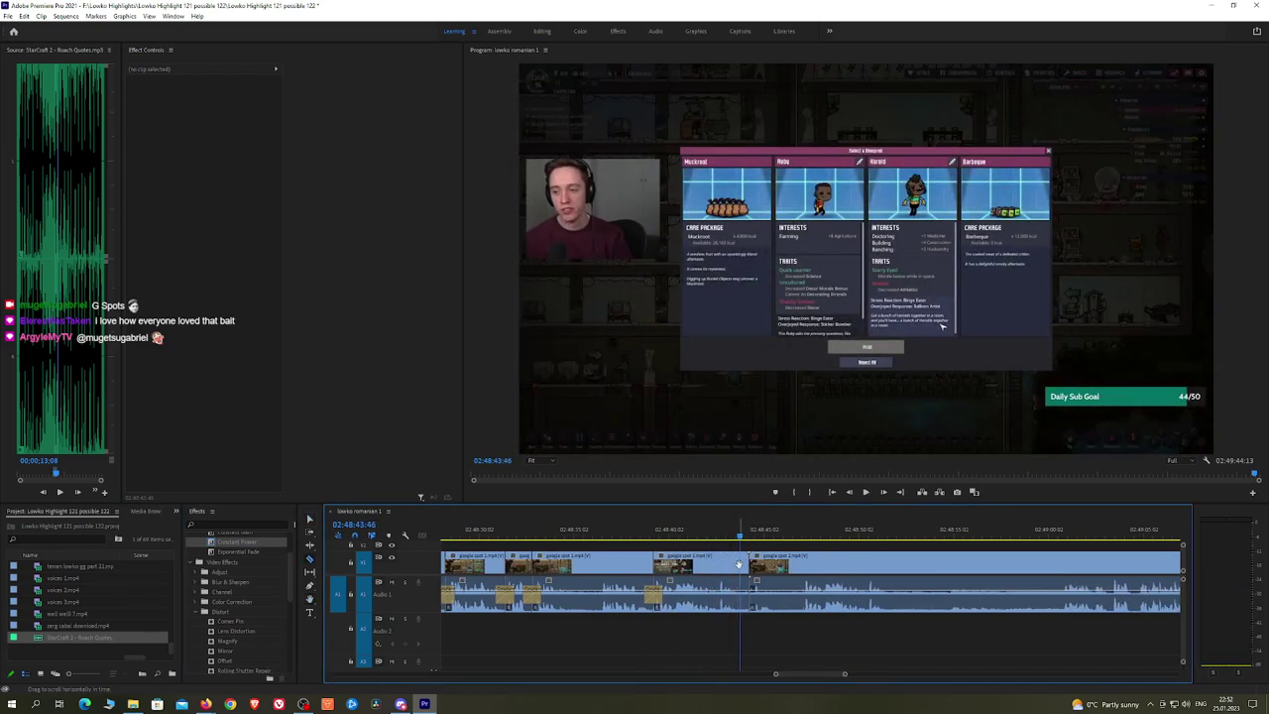
left_click(746, 587)
key("shift+Delete")
left_click(852, 534)
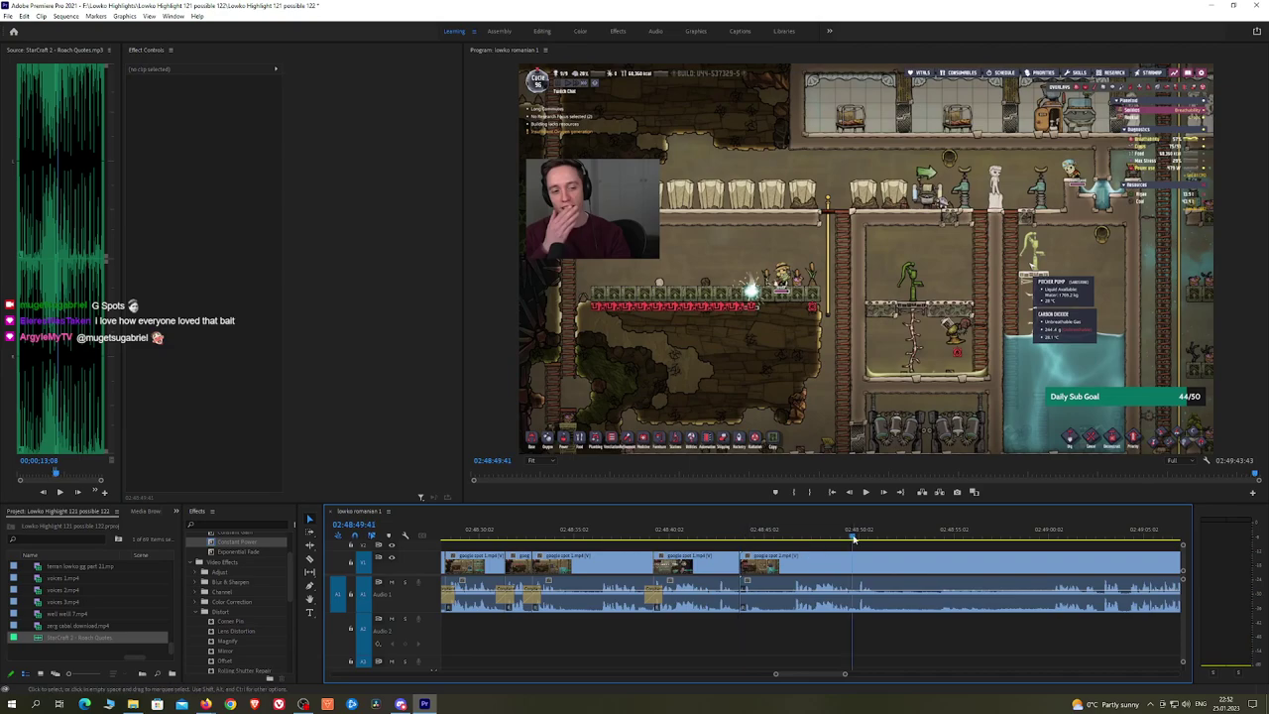
key("space")
Step: Delete the unwanted footage before a new cut and crossfade the audio join with Constant Power
key("h")
left_click_drag(900, 557, 732, 553)
left_click(883, 533)
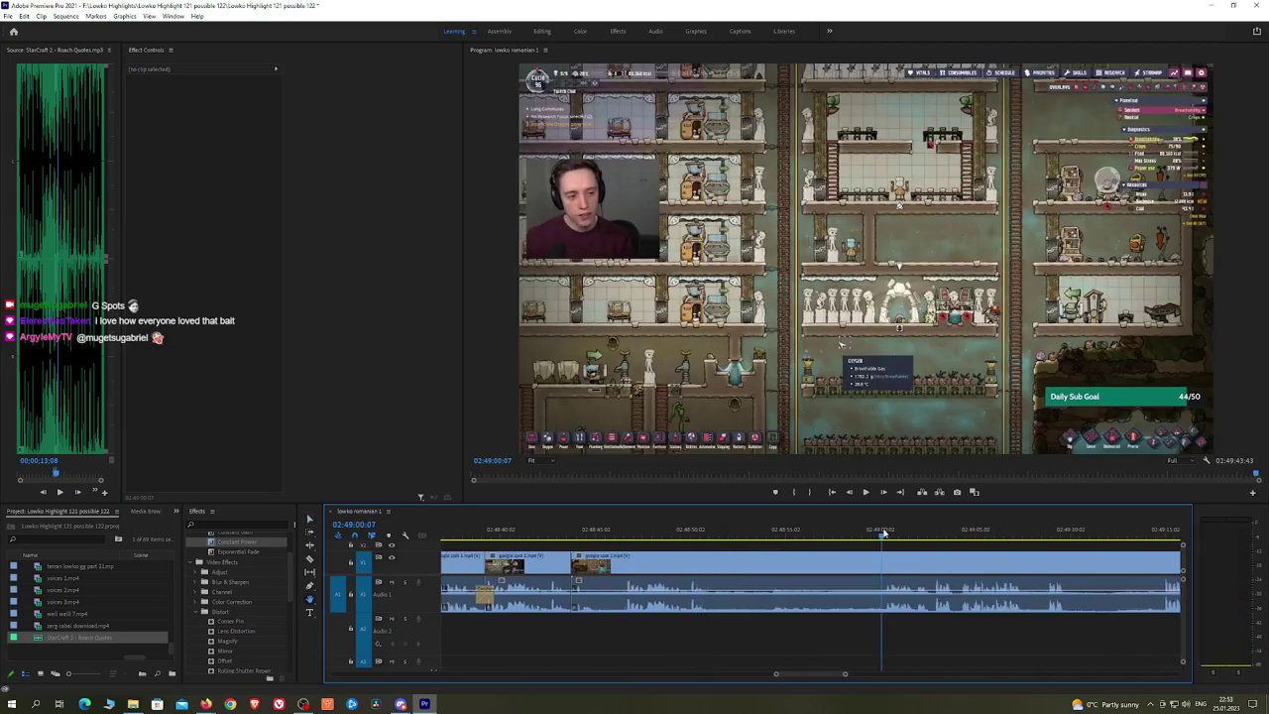
key("space")
key("c")
left_click(884, 564)
key("v")
left_click(863, 567)
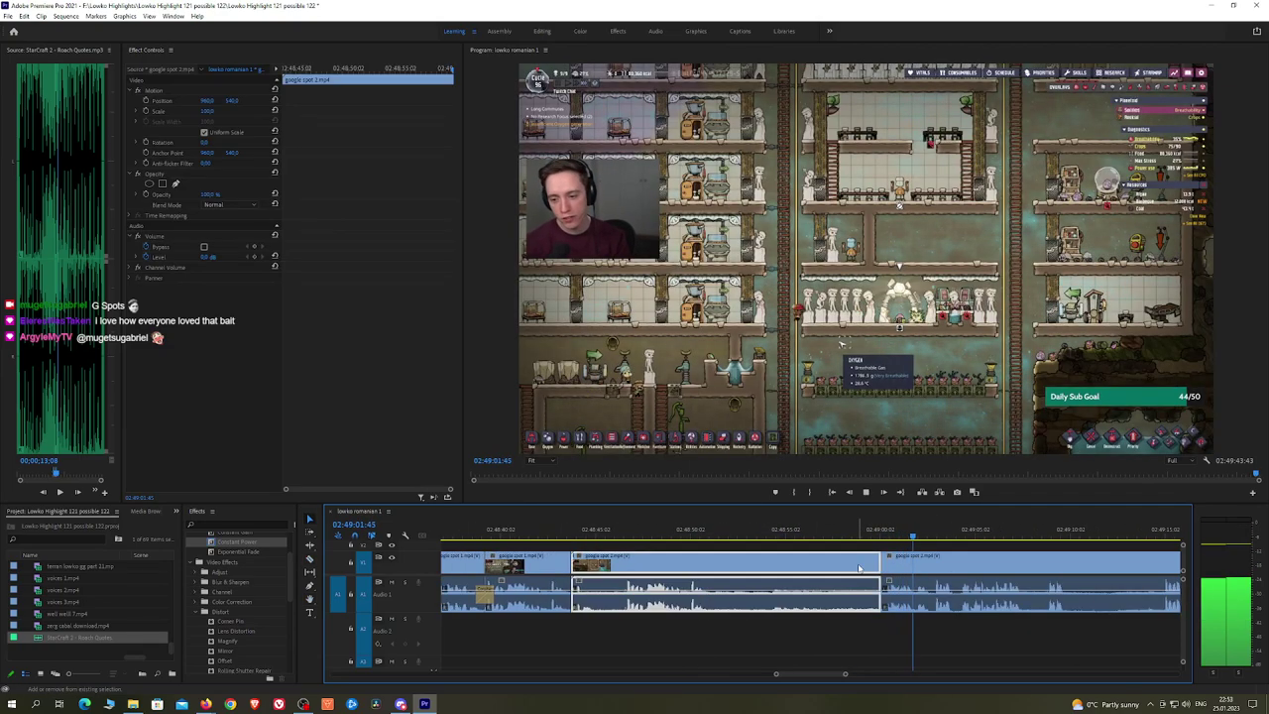
key("shift+Delete")
key("space")
left_click_drag(264, 544, 572, 595)
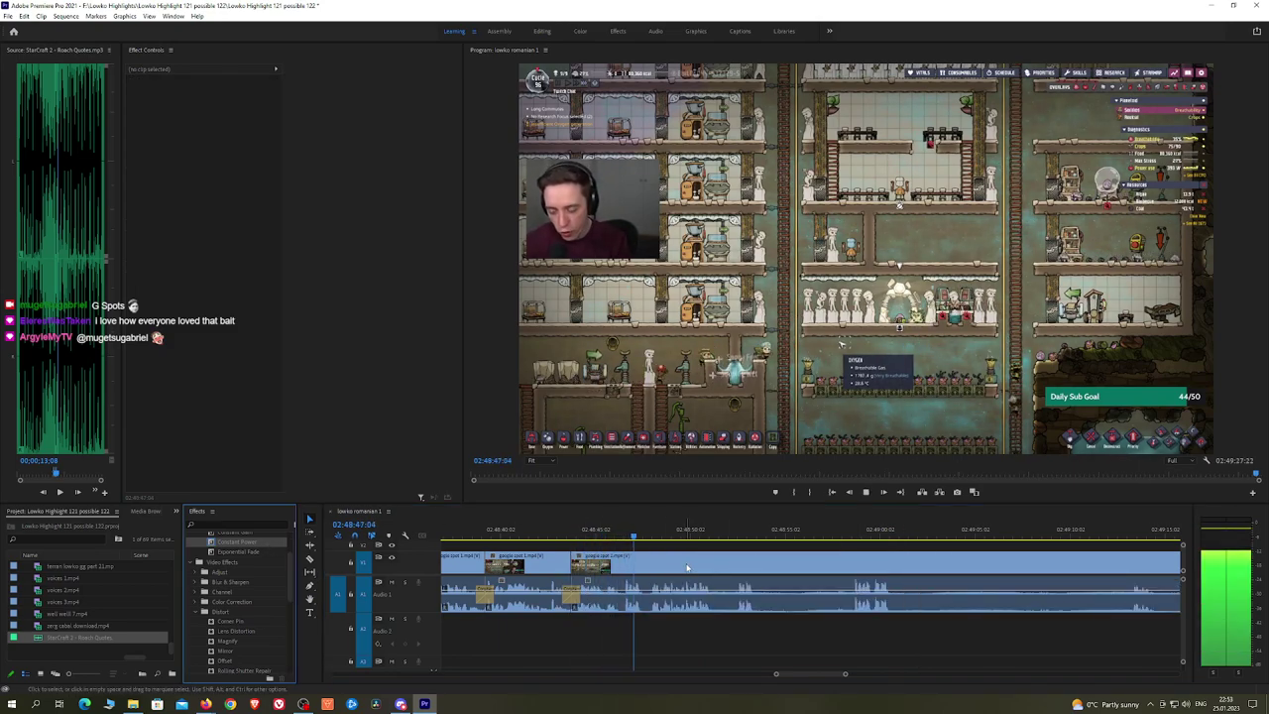
Step: Isolate a short piece with the Razor tool and ripple-delete it
scroll(686, 546, "down", 2)
key("c")
left_click(675, 564)
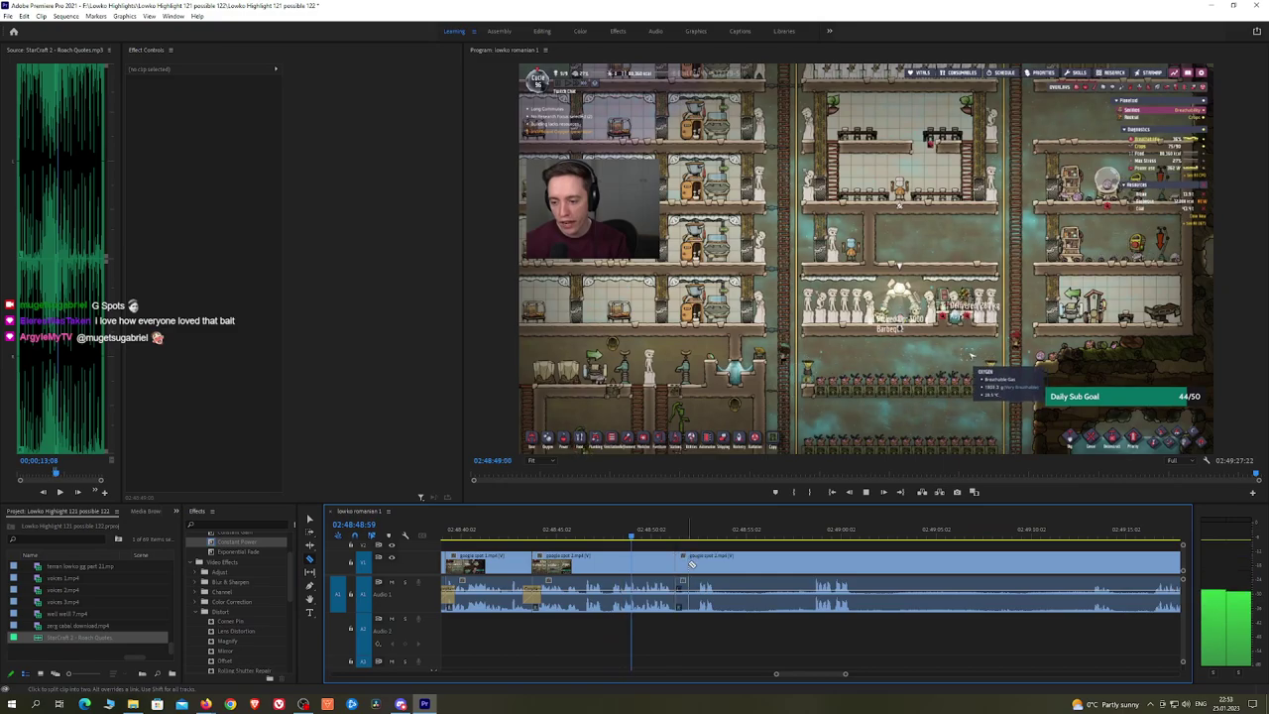
left_click(695, 564)
key("v")
left_click(691, 566)
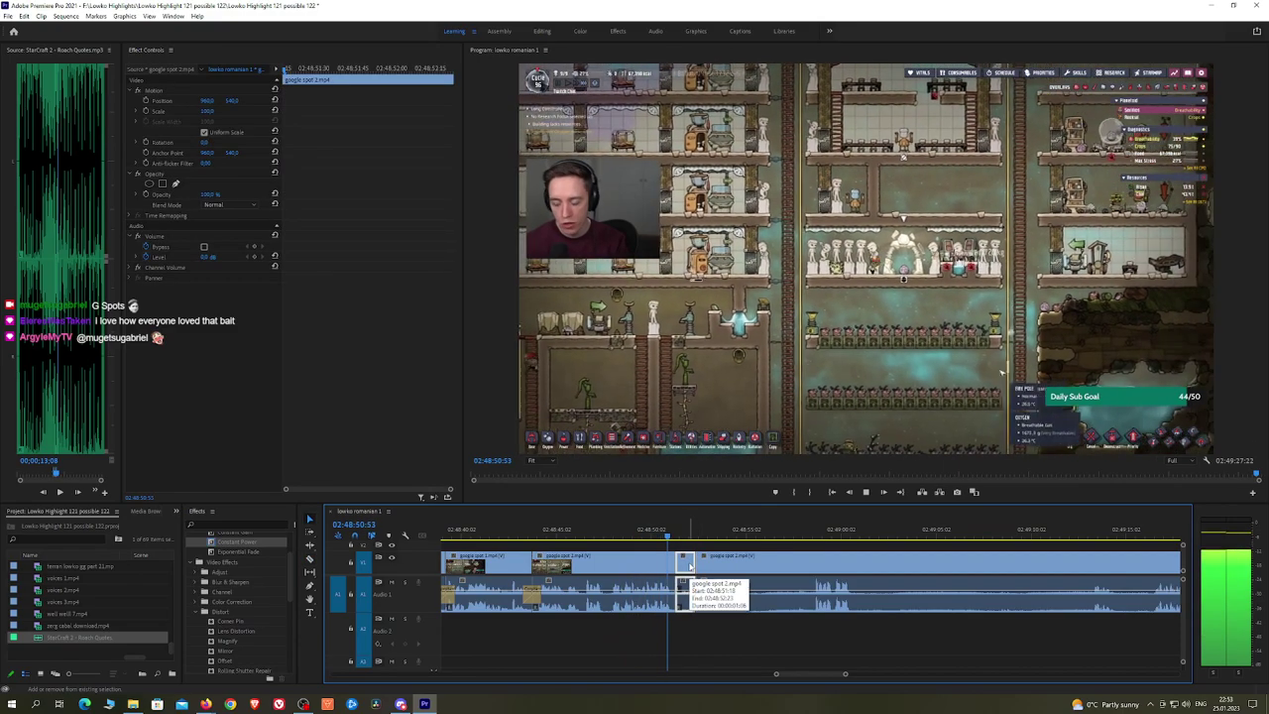
key("shift+Delete")
Step: Remove the next unwanted stretch and add a Constant Power crossfade at its join
left_click(310, 558)
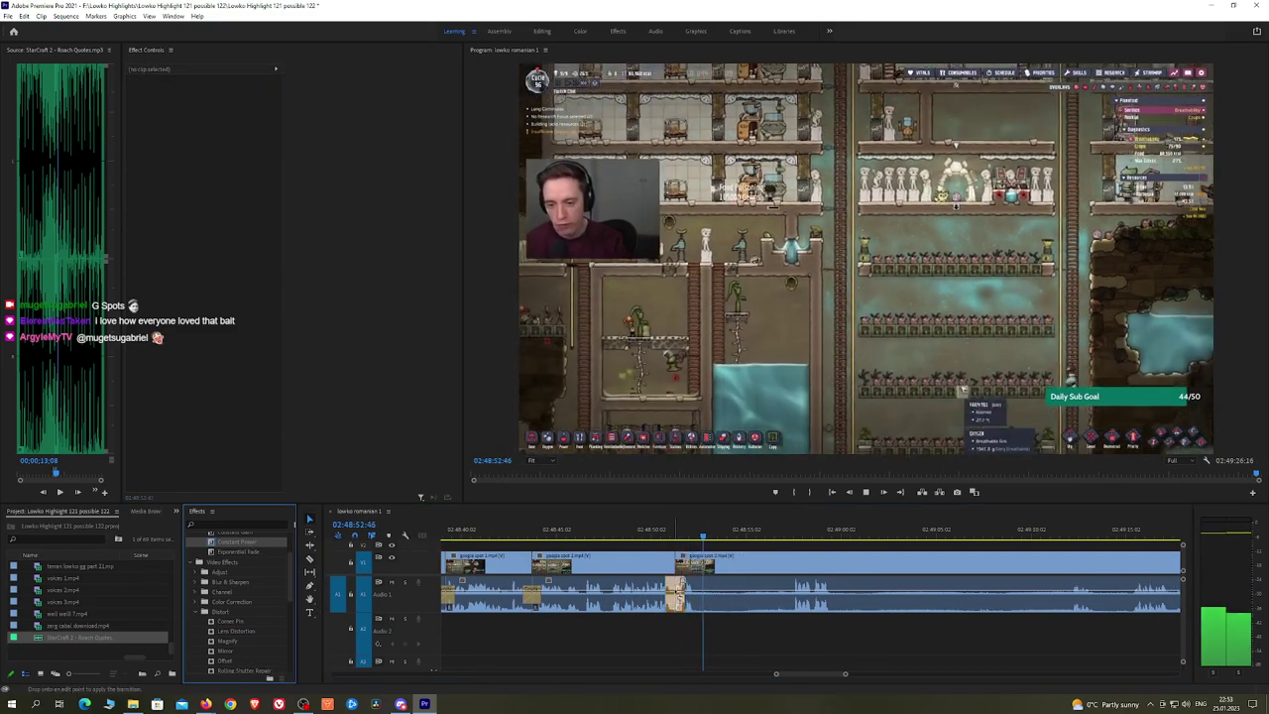
left_click(703, 573)
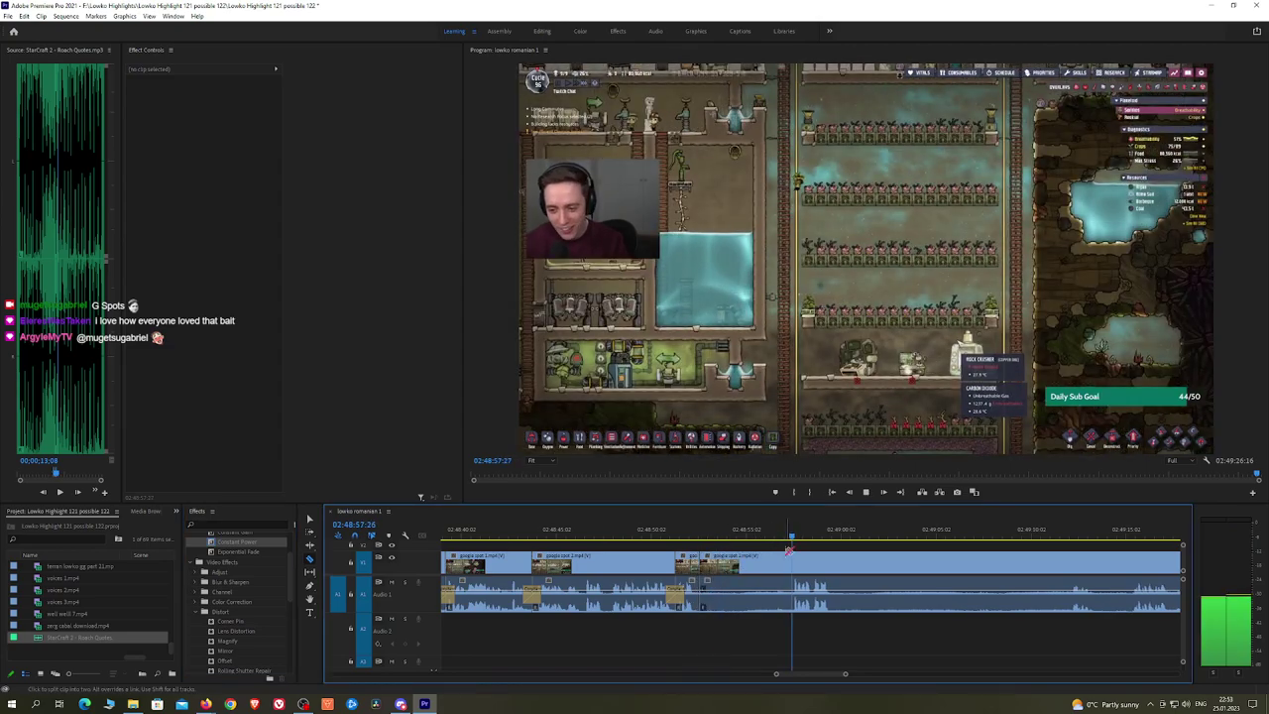
left_click(788, 565)
key("v")
left_click(771, 566)
key("shift+Delete")
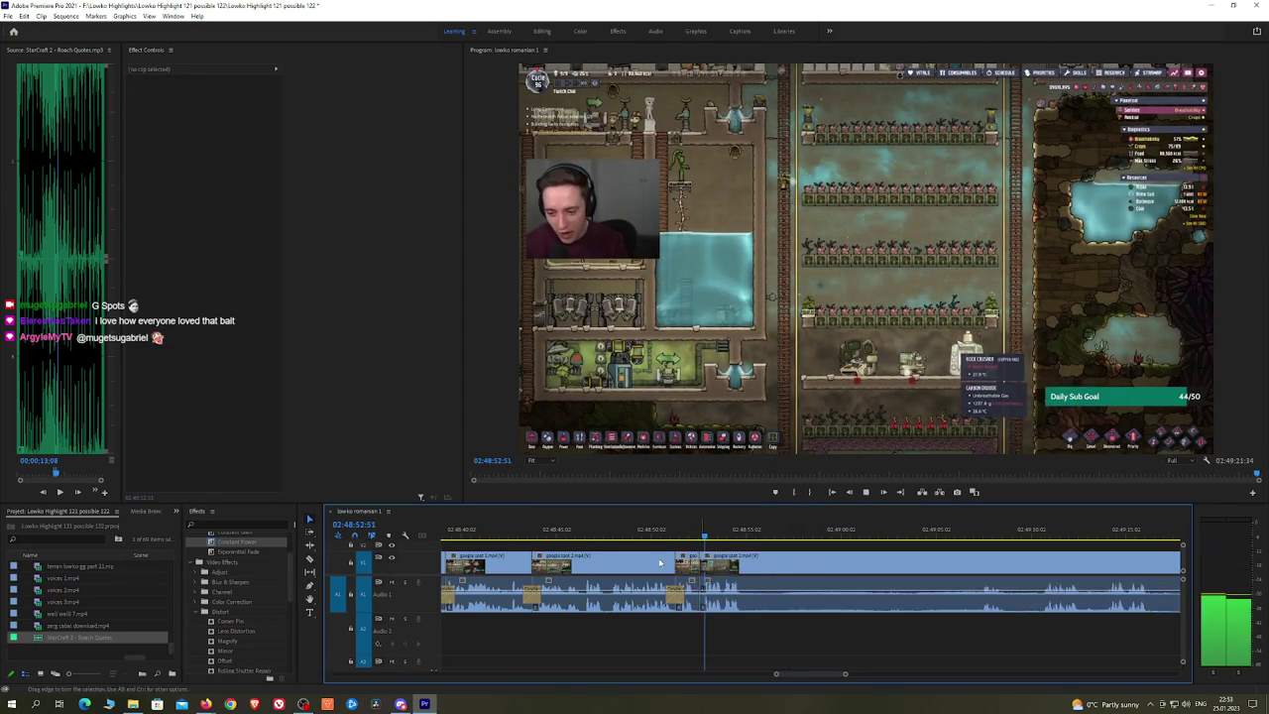
left_click_drag(238, 541, 687, 590)
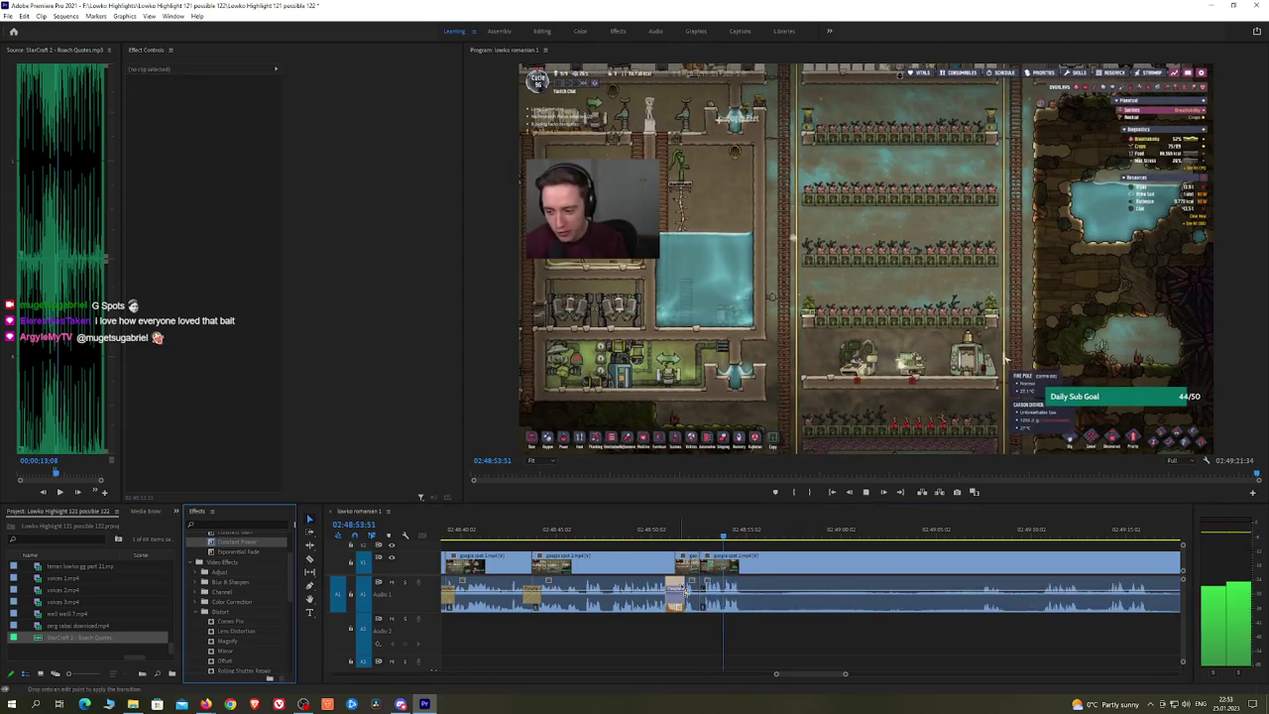
Step: Cut out one more unwanted stretch between two razor cuts and review the join
key("c")
left_click(750, 563)
left_click(981, 562)
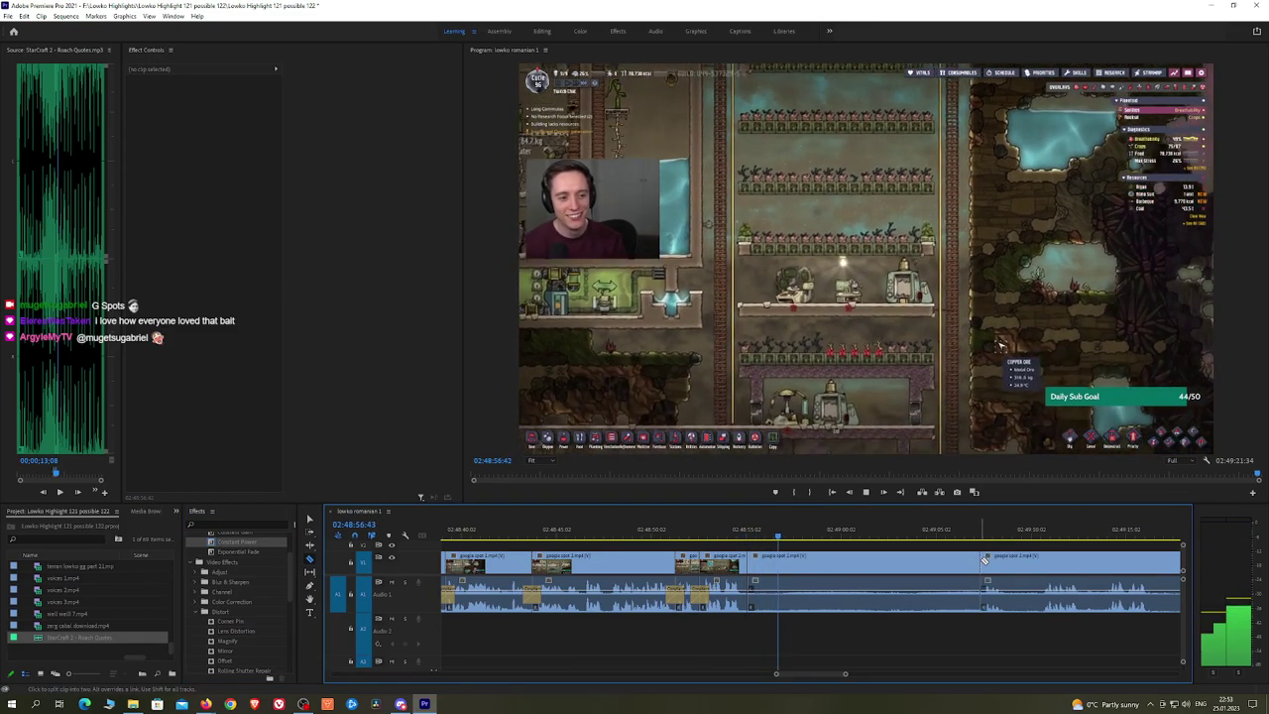
key("v")
left_click(940, 562)
key("shift+Delete")
key("space")
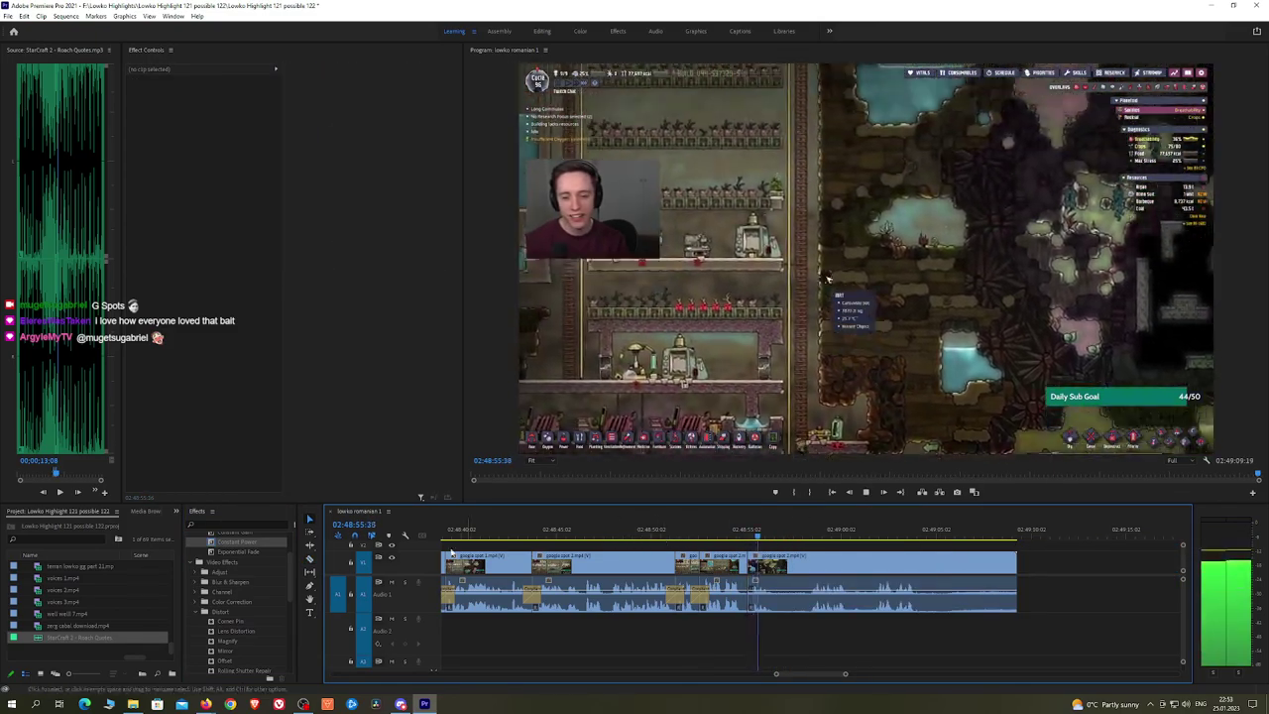
Step: Crossfade the previous audio join with Constant Power and ripple-delete one more short stretch
left_click_drag(238, 542, 750, 592)
key("c")
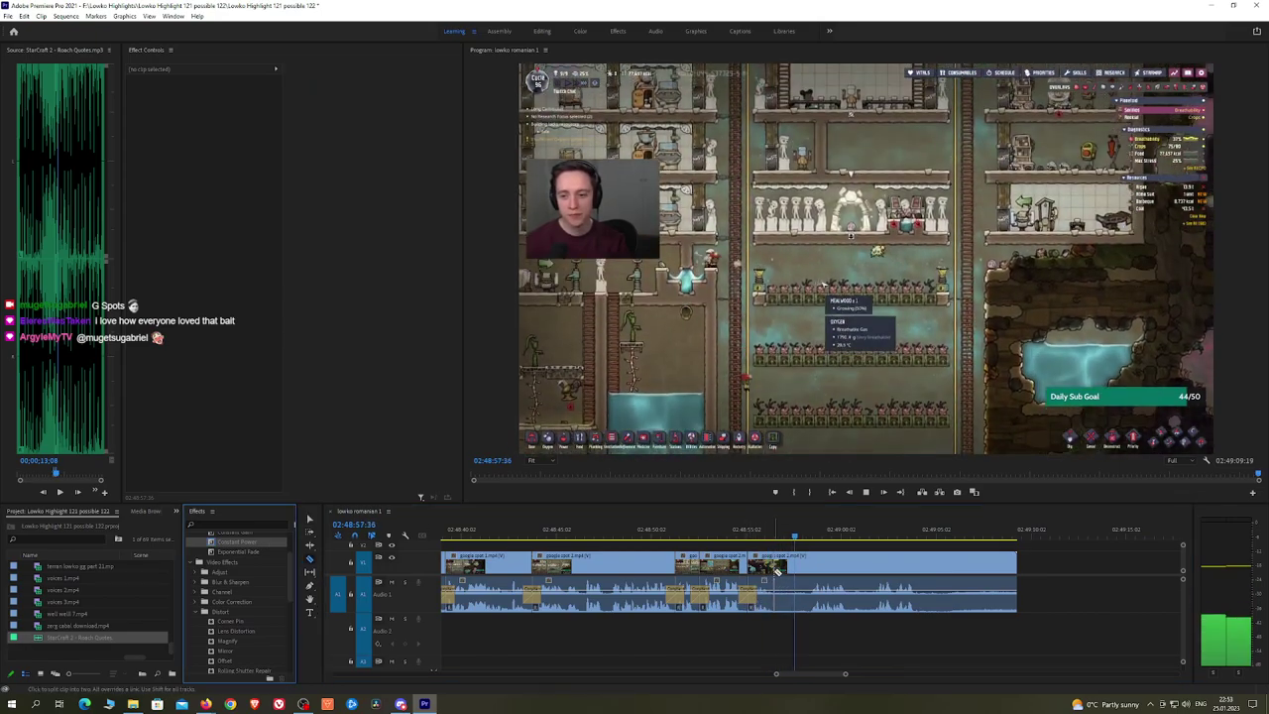
left_click(777, 569)
left_click(808, 570)
key("v")
left_click(799, 570)
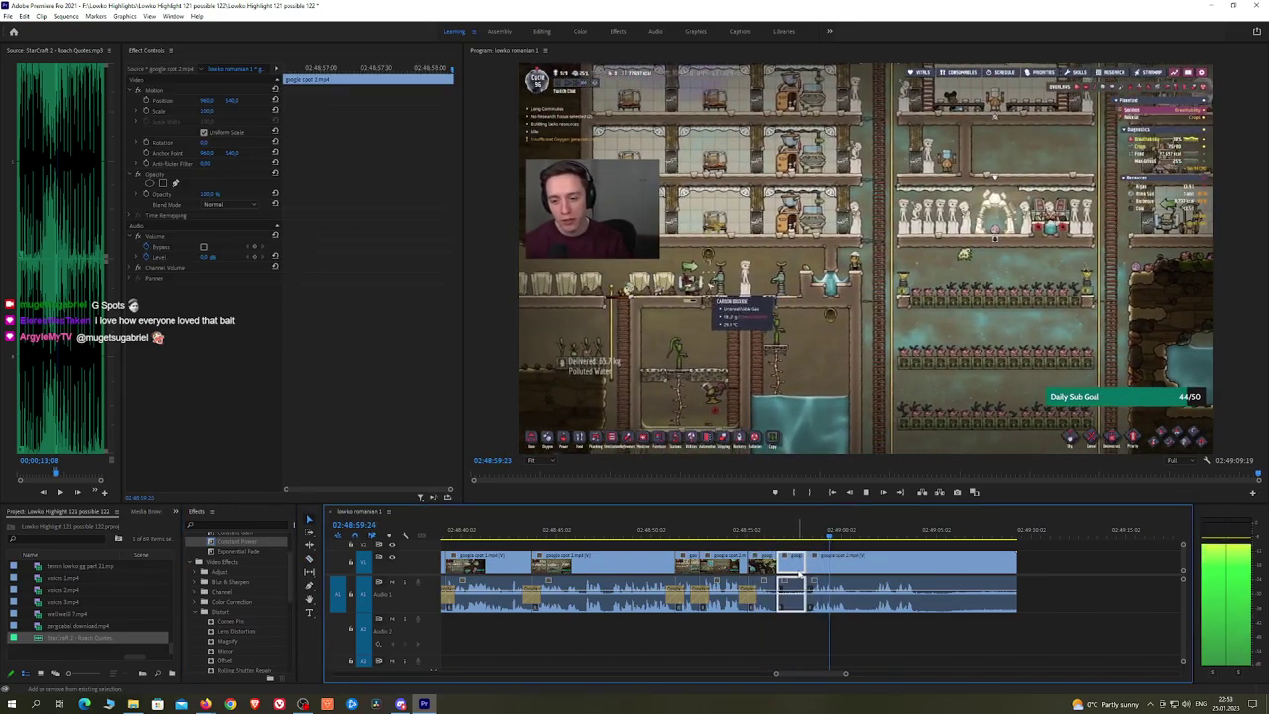
key("shift+Delete")
key("space")
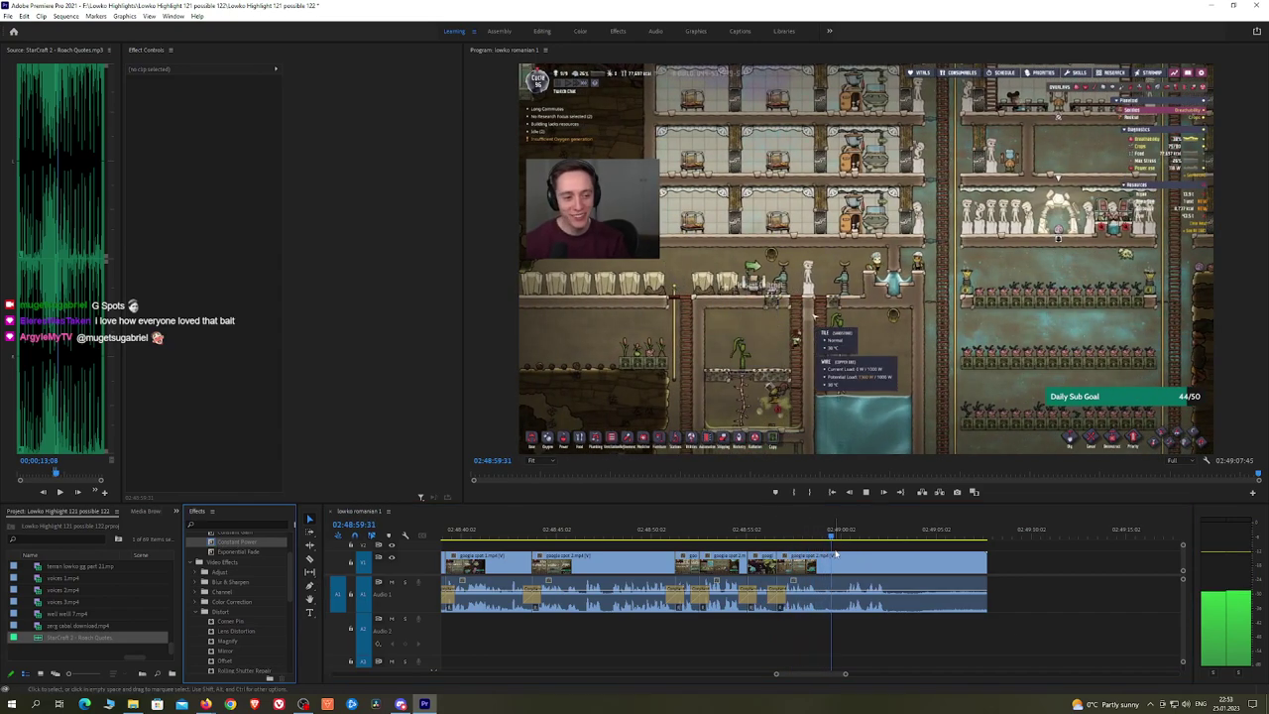
Step: End the sequence at 02:49:03:00 by splitting there and deleting the trailing footage
scroll(883, 554, "down", 2)
key("h")
left_click_drag(903, 555, 762, 540)
left_click(757, 540)
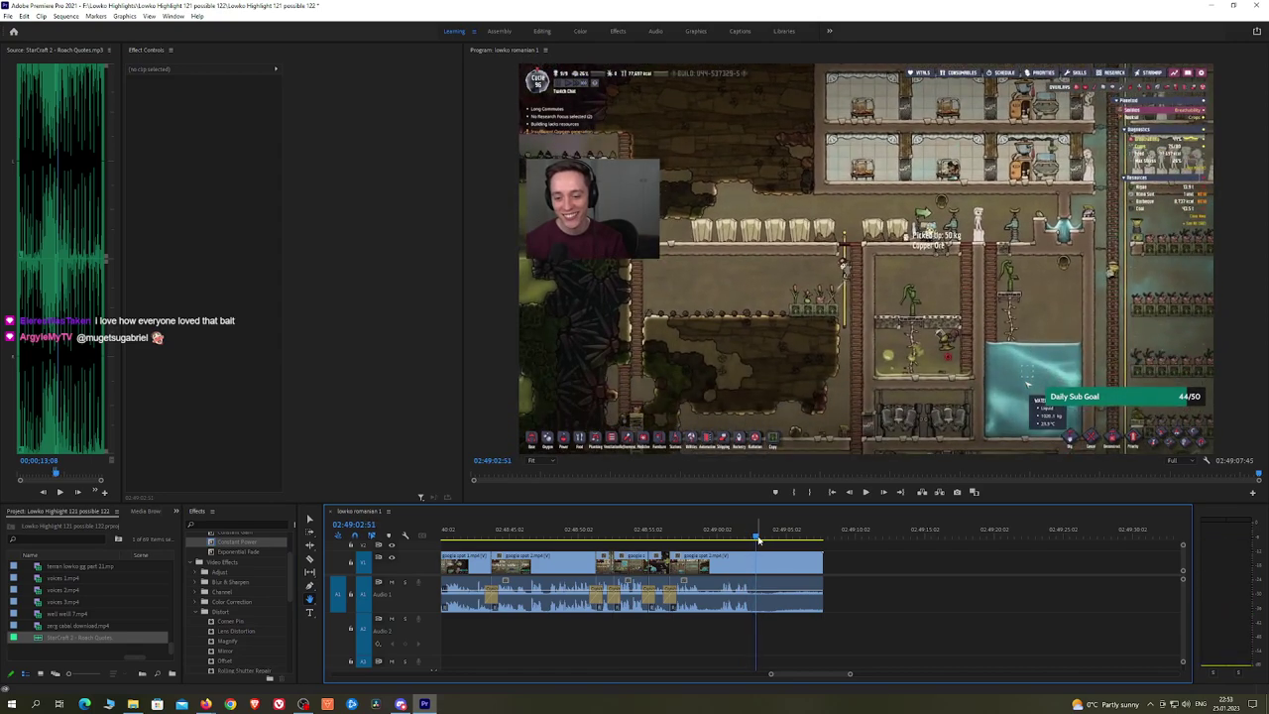
key("Right")
key("Right")
key("Right")
key("Right")
key("Right")
key("Right")
key("Right")
key("Right")
key("Right")
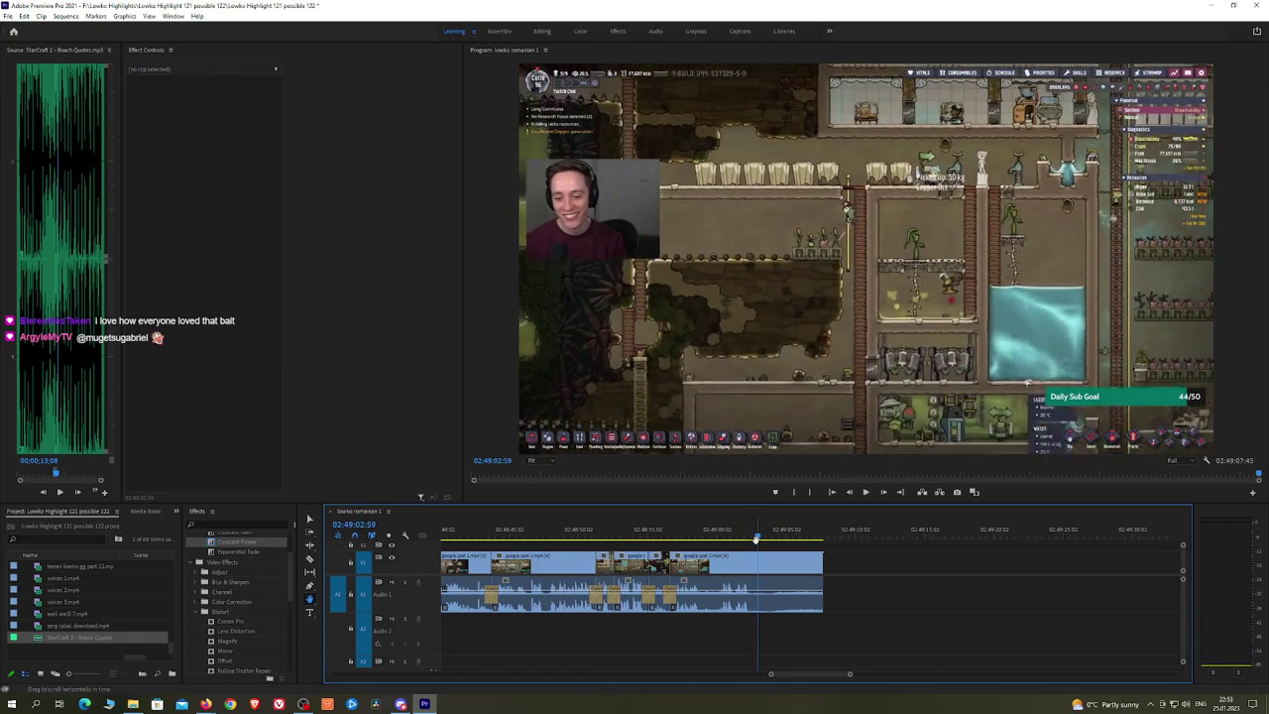
key("ctrl+k")
left_click(792, 564)
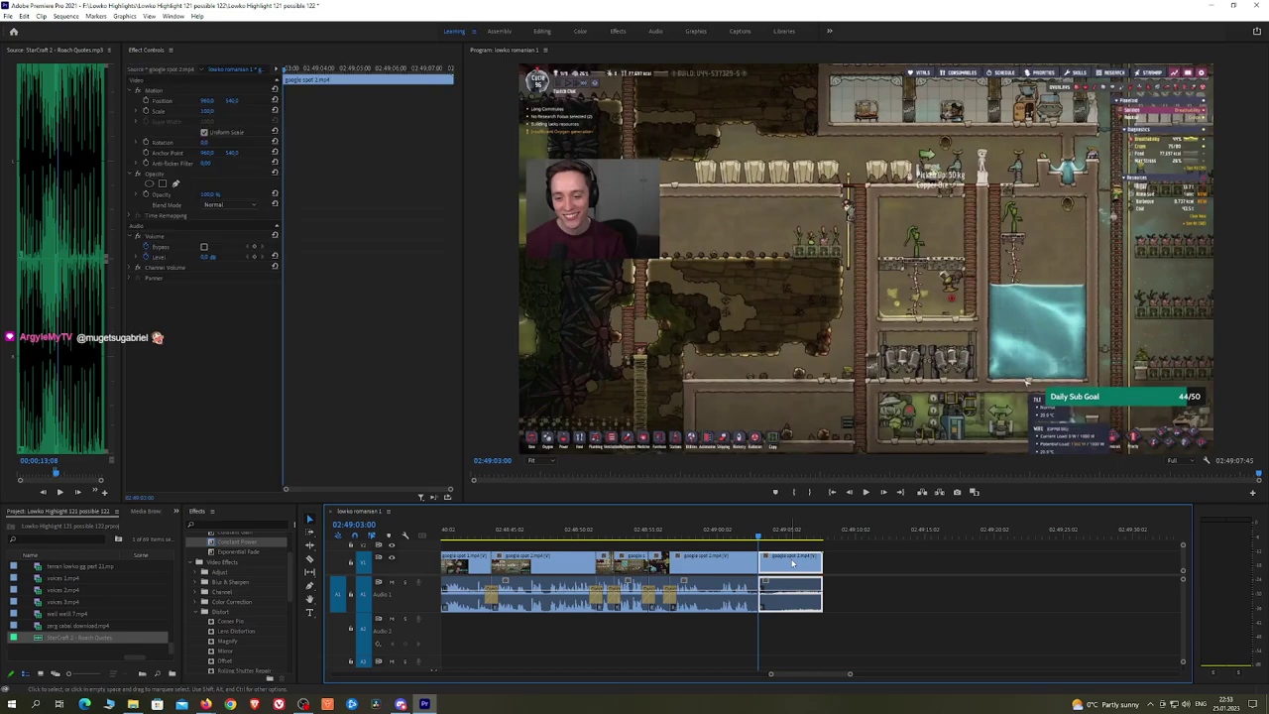
key("Delete")
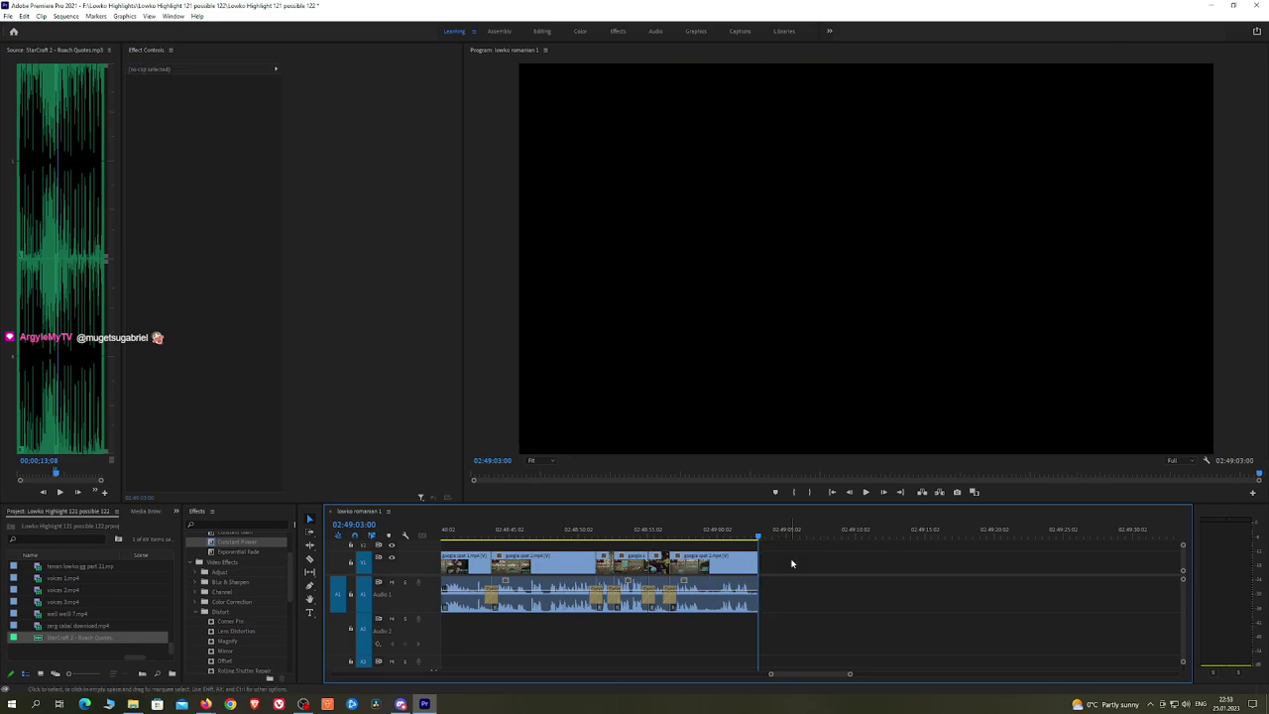
Step: Save the project and check the sequence's last frame
key("ctrl+s")
scroll(795, 560, "down", 3)
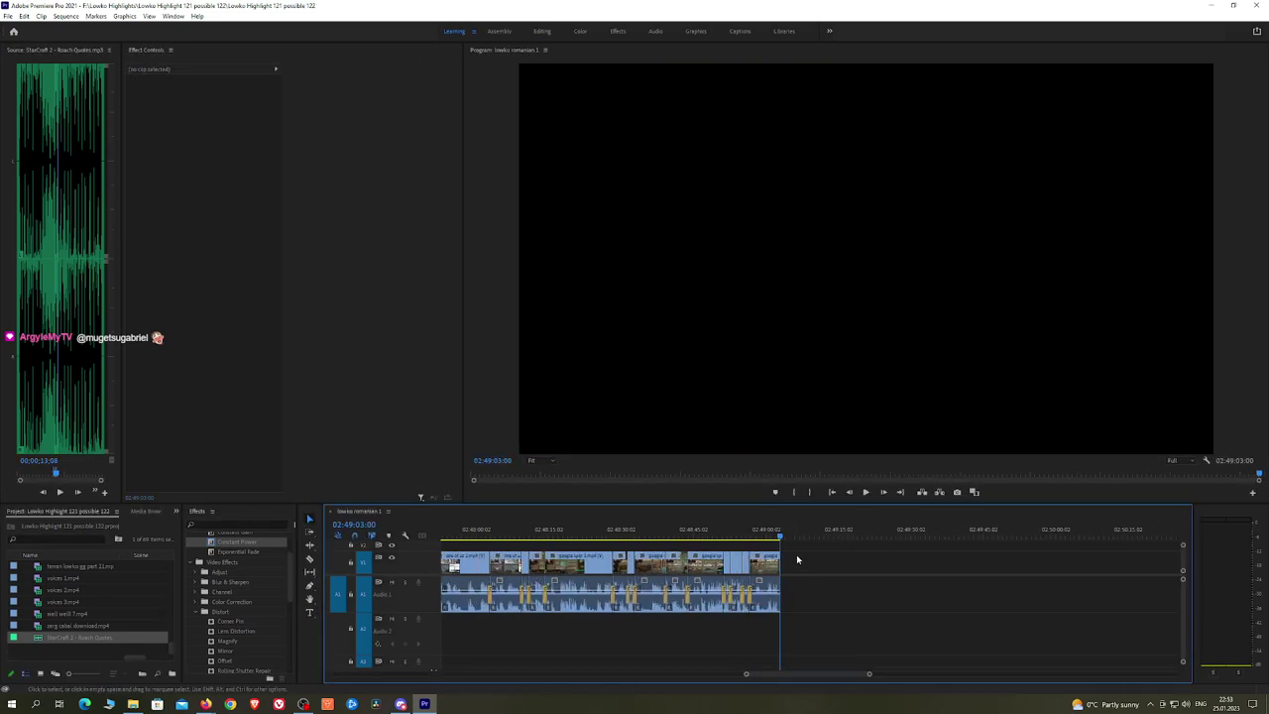
scroll(796, 558, "down", 8)
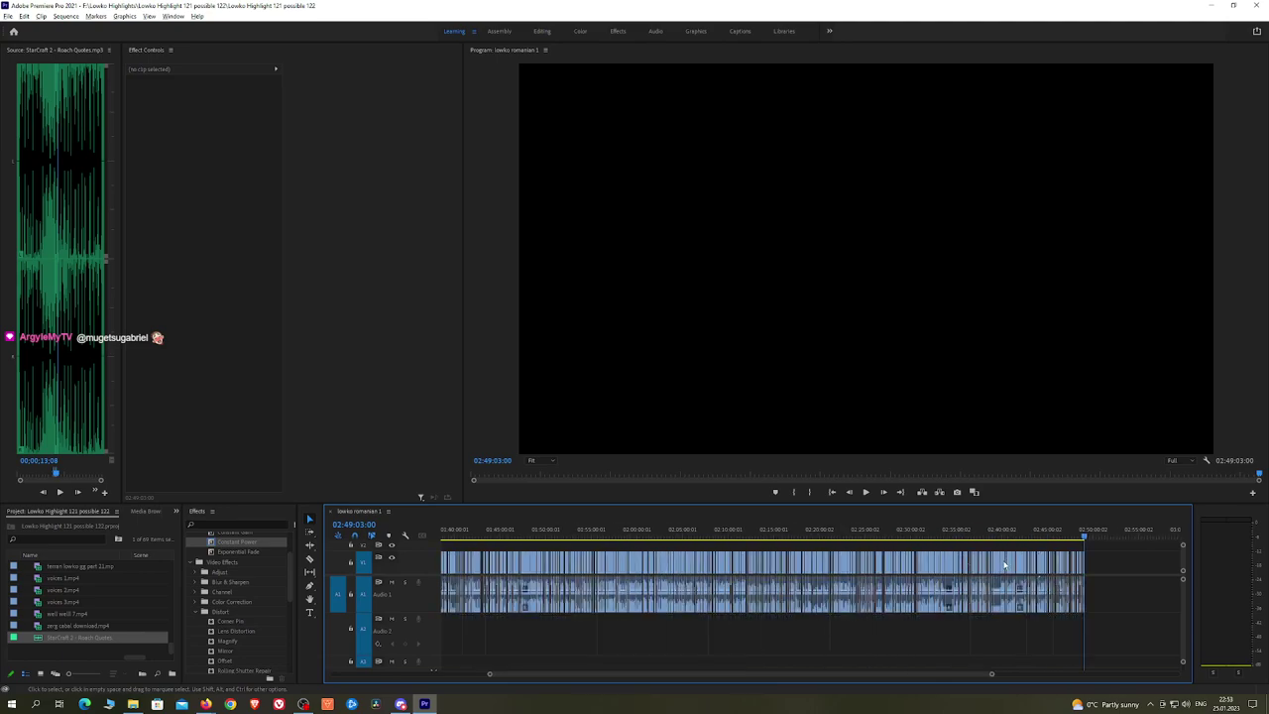
scroll(1010, 565, "down", 3)
key("Left")
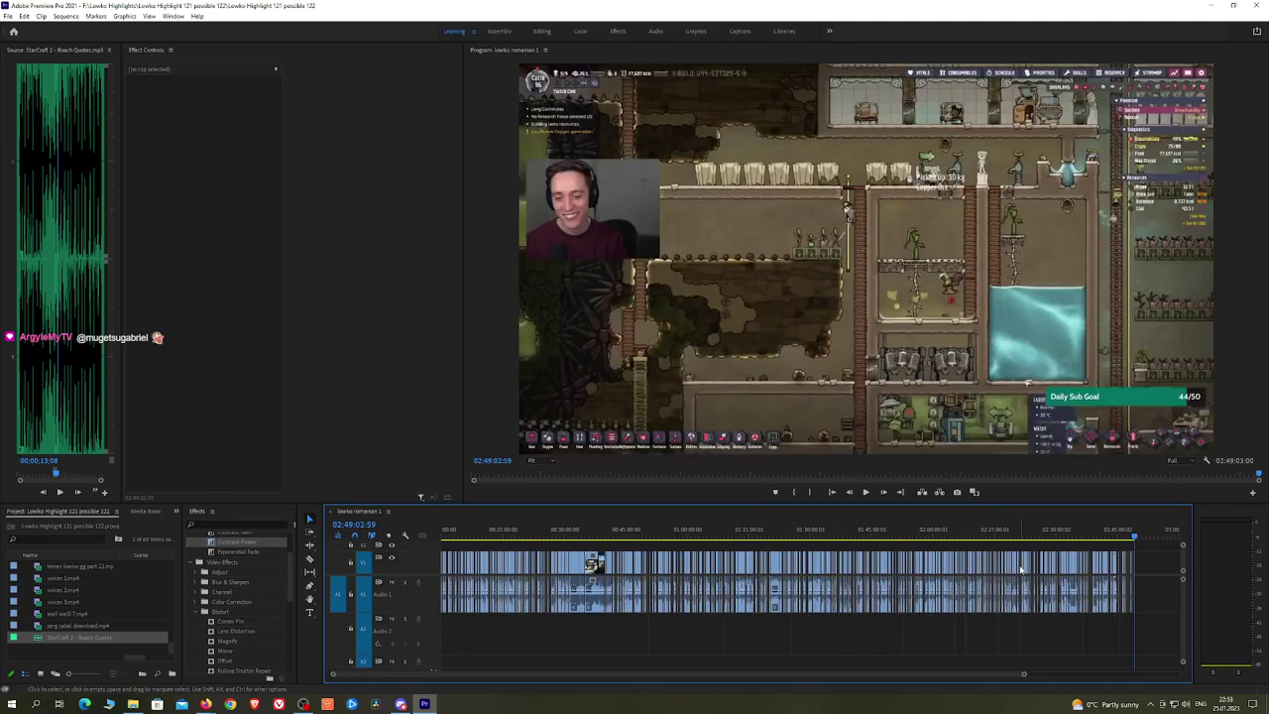
key("ctrl+s")
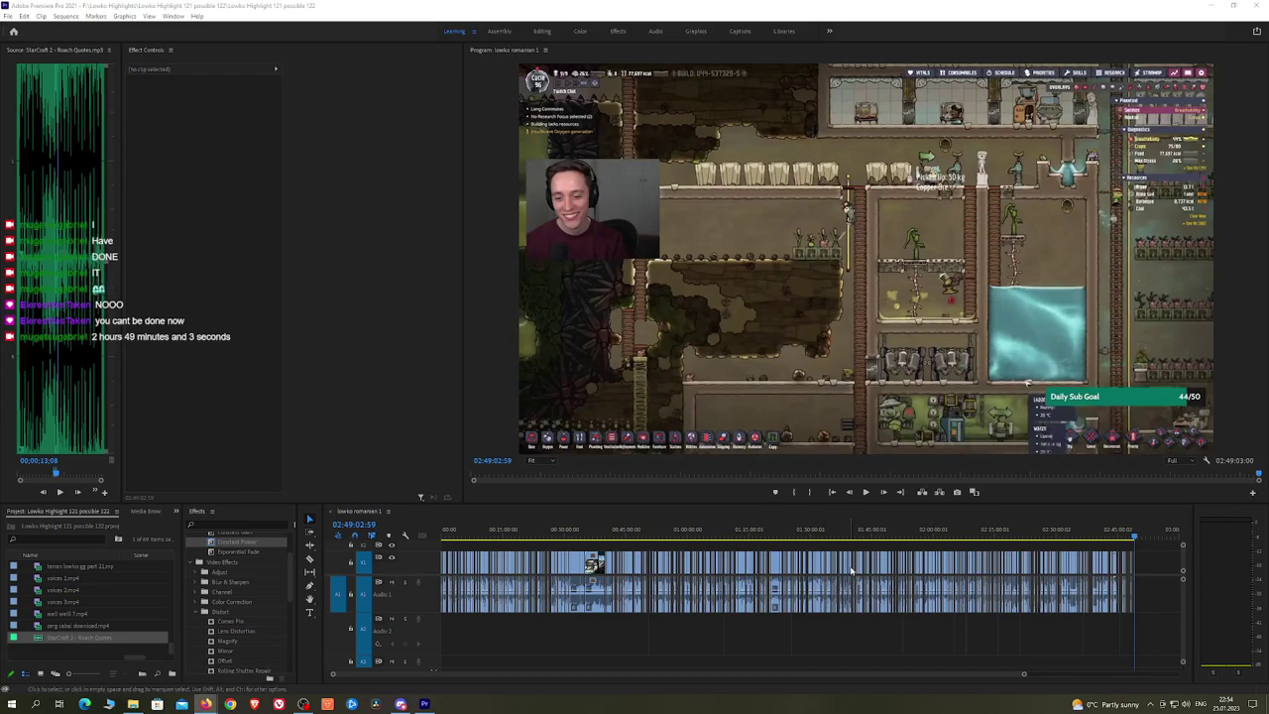
key("ctrl+s")
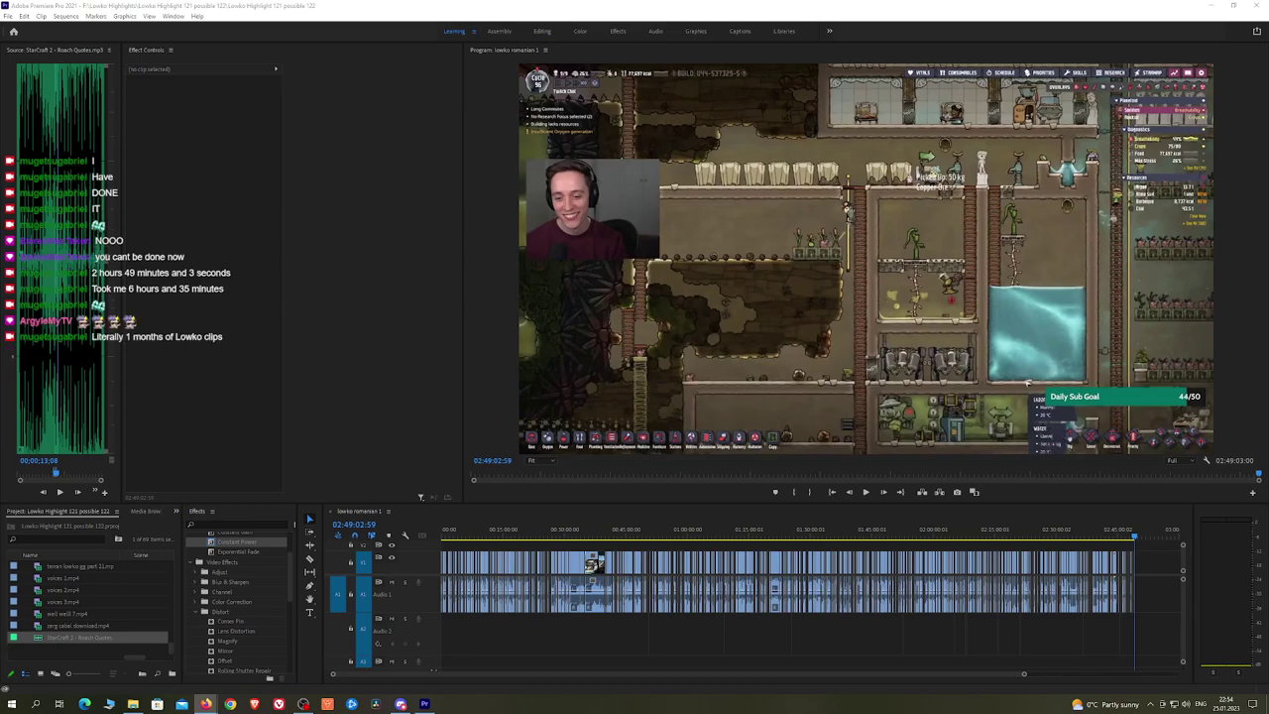
key("ctrl+s")
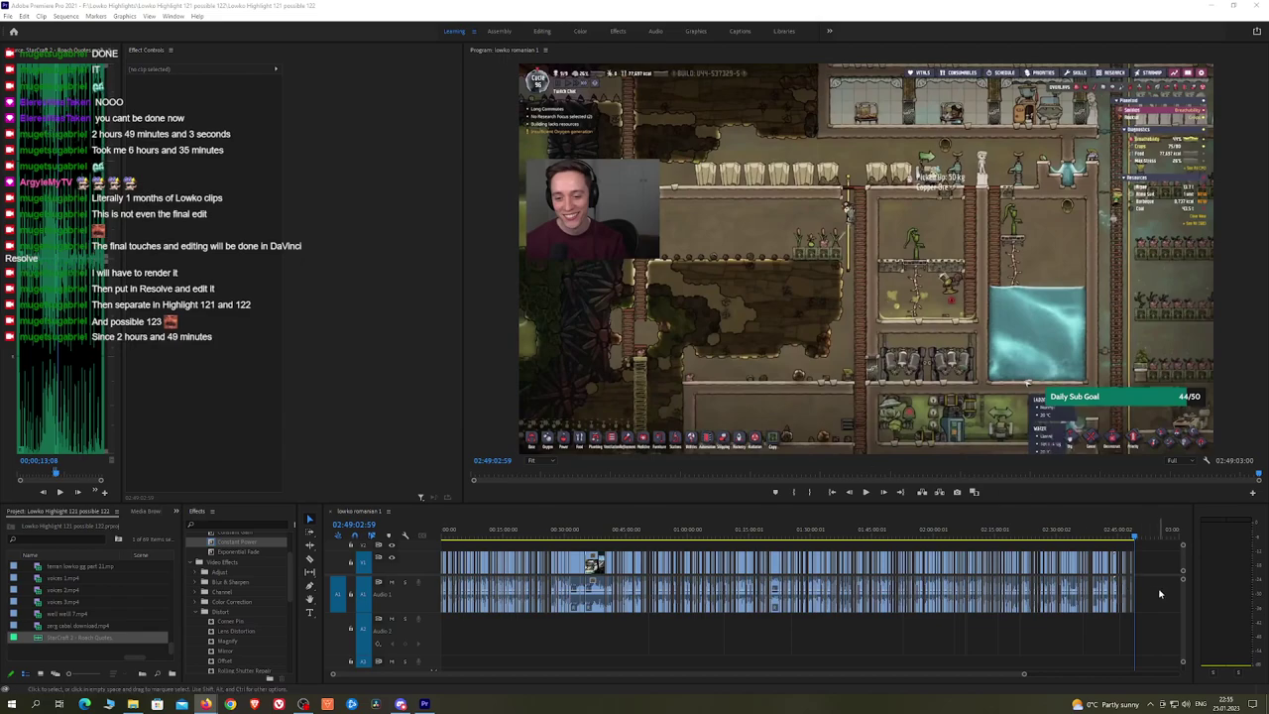
key("ctrl+s")
left_click_drag(471, 541, 1143, 528)
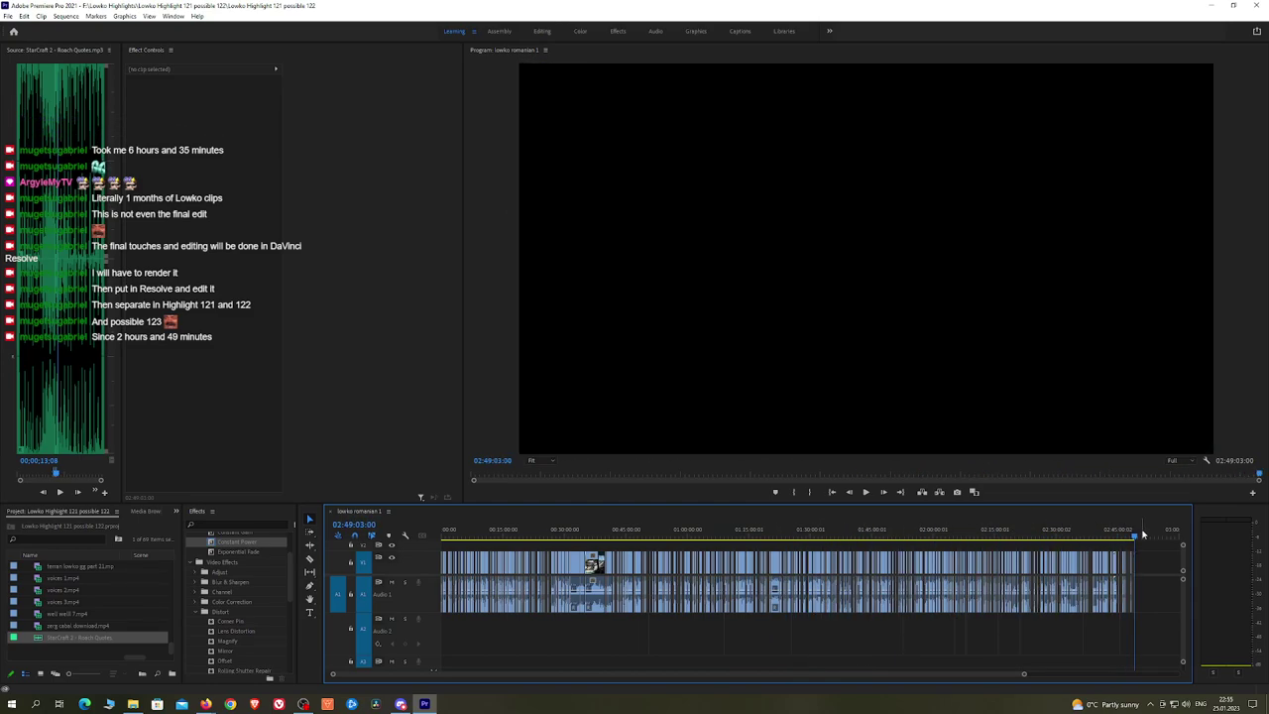
key("Left")
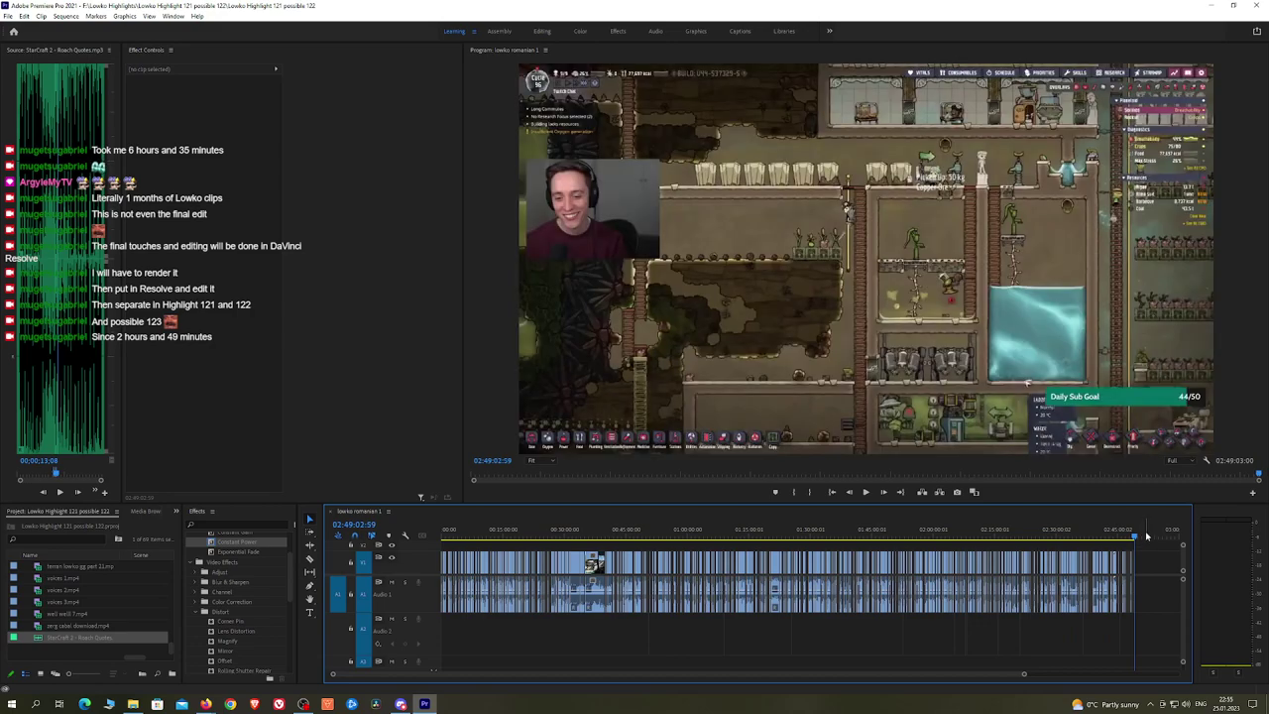
key("alt+Tab")
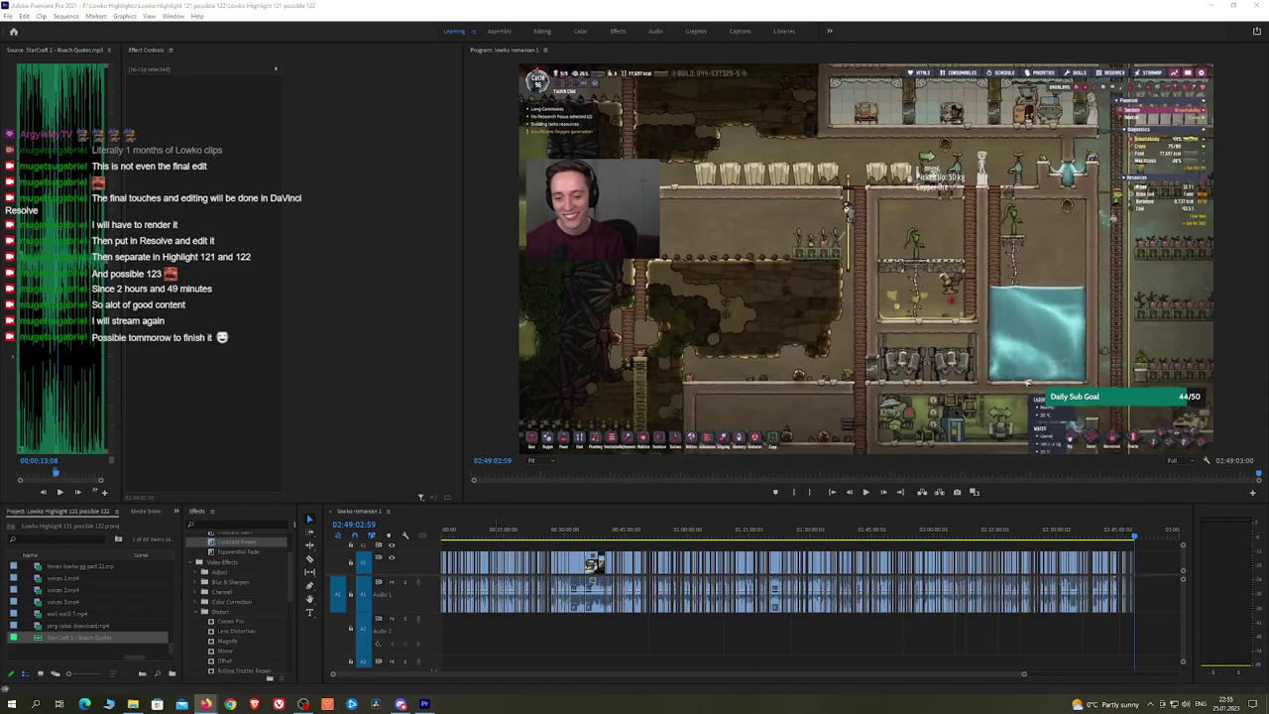
key("ctrl+s")
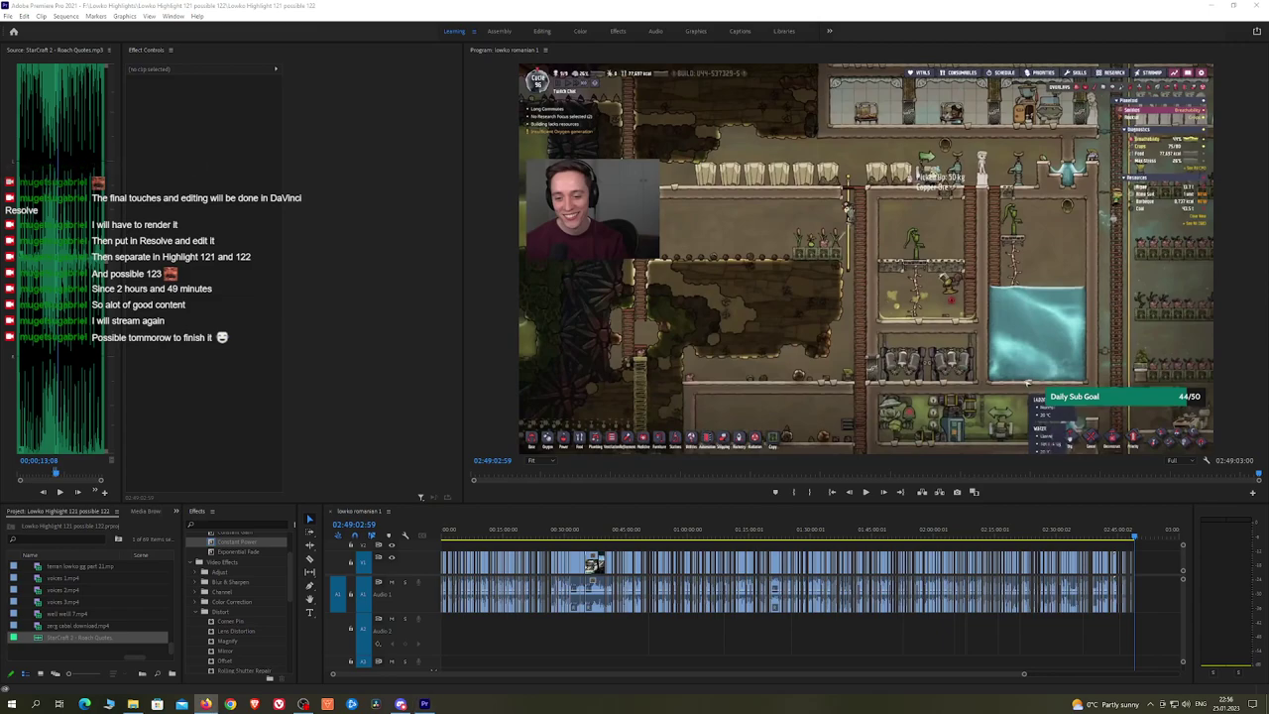
left_click(709, 650)
left_click(668, 645)
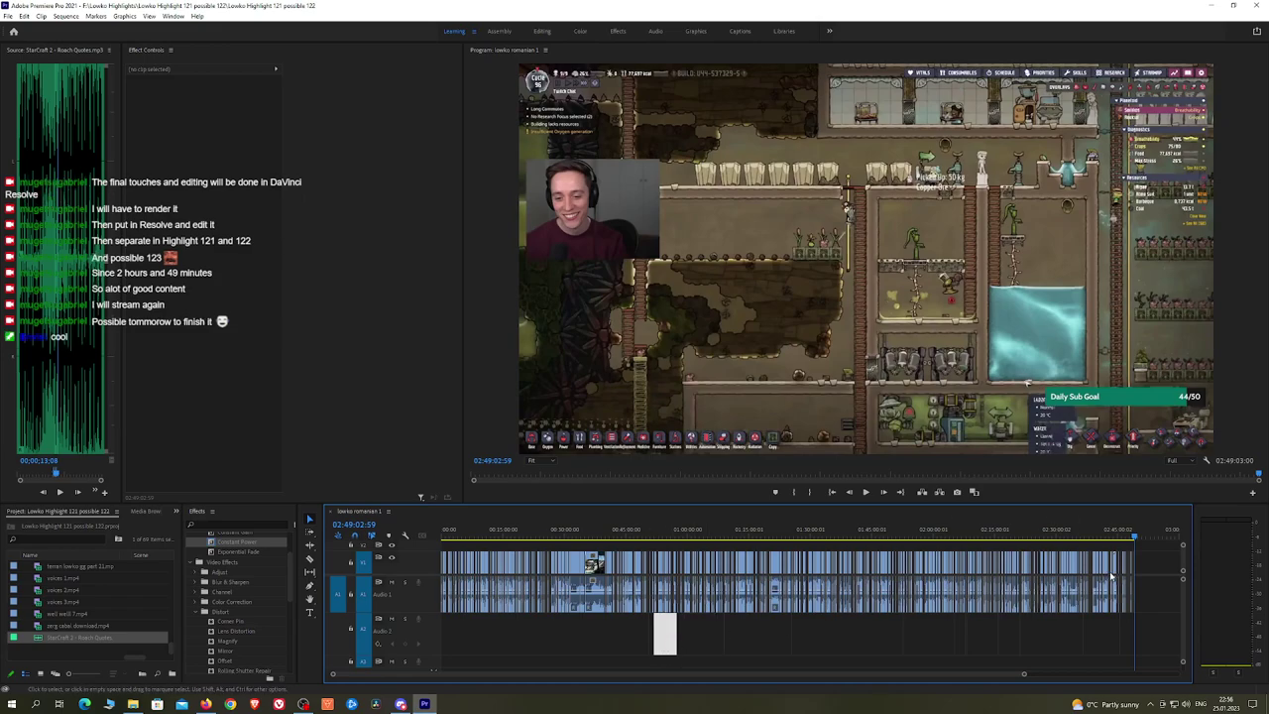
left_click(1162, 586)
key("ctrl+s")
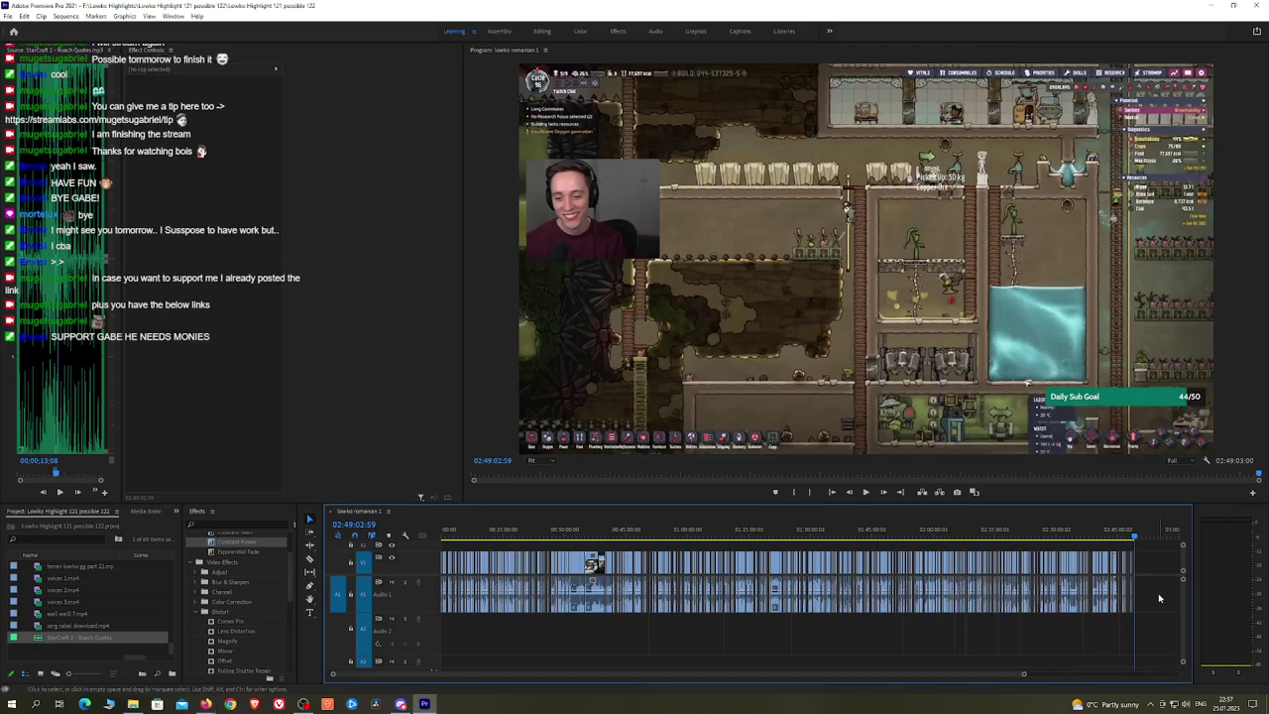
key("ctrl+s")
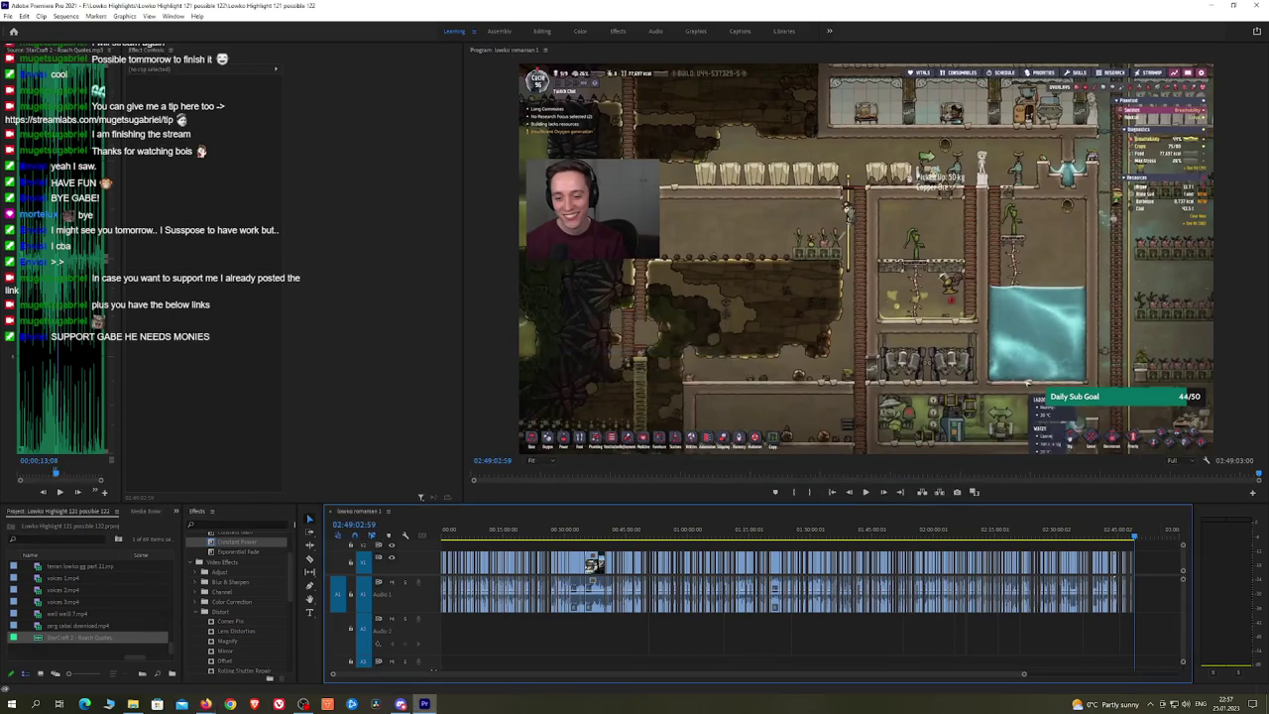